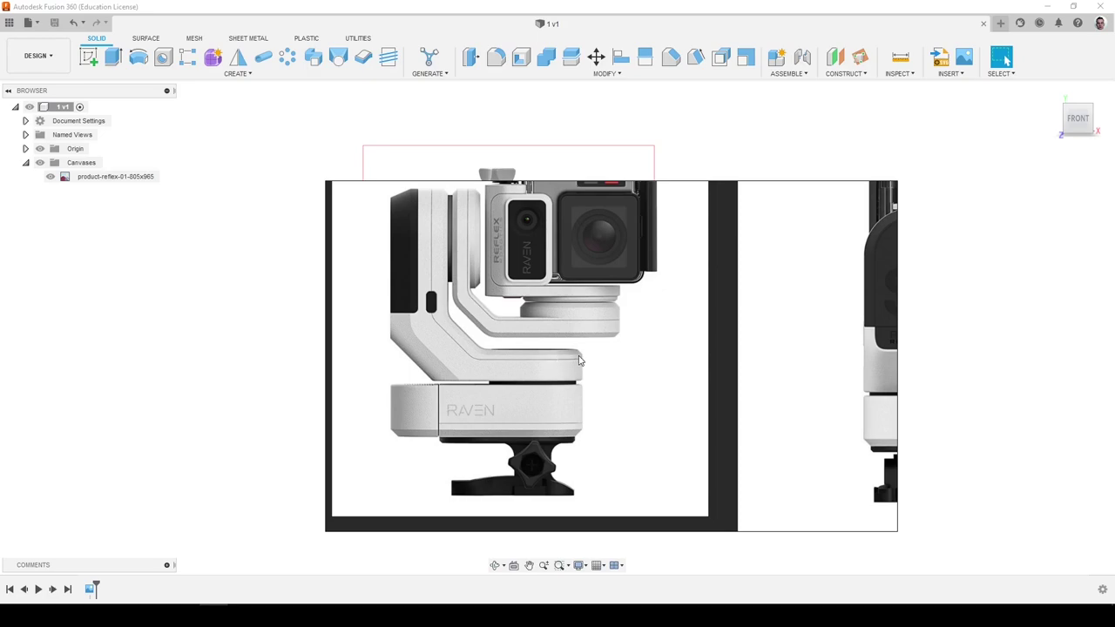
pyautogui.scroll(-3, 580, 357)
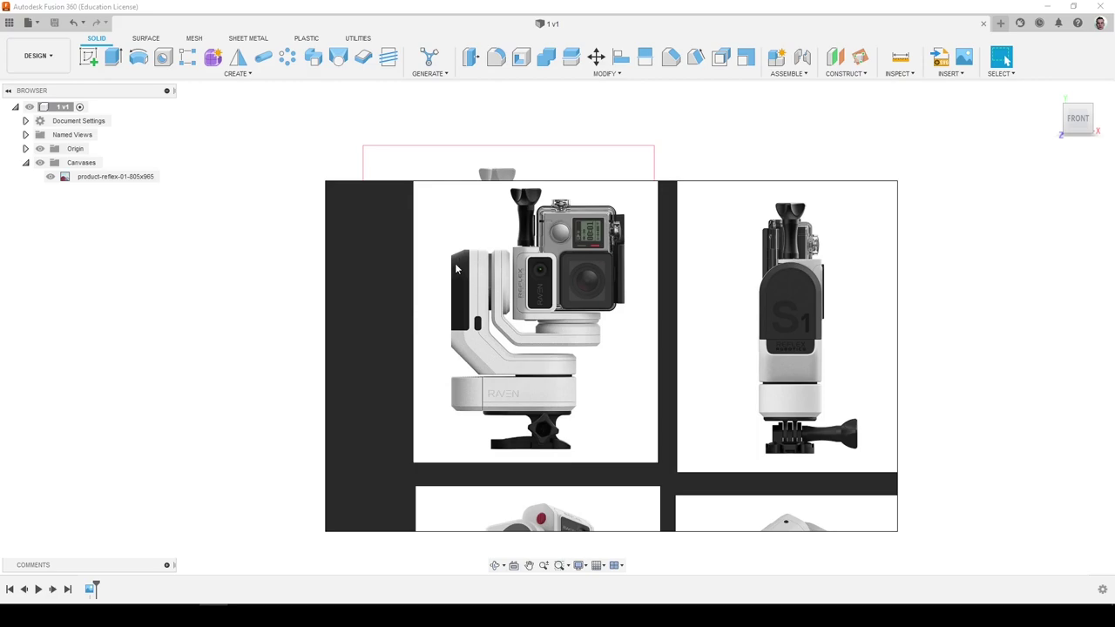
pyautogui.click(752, 170)
pyautogui.scroll(1, 538, 286)
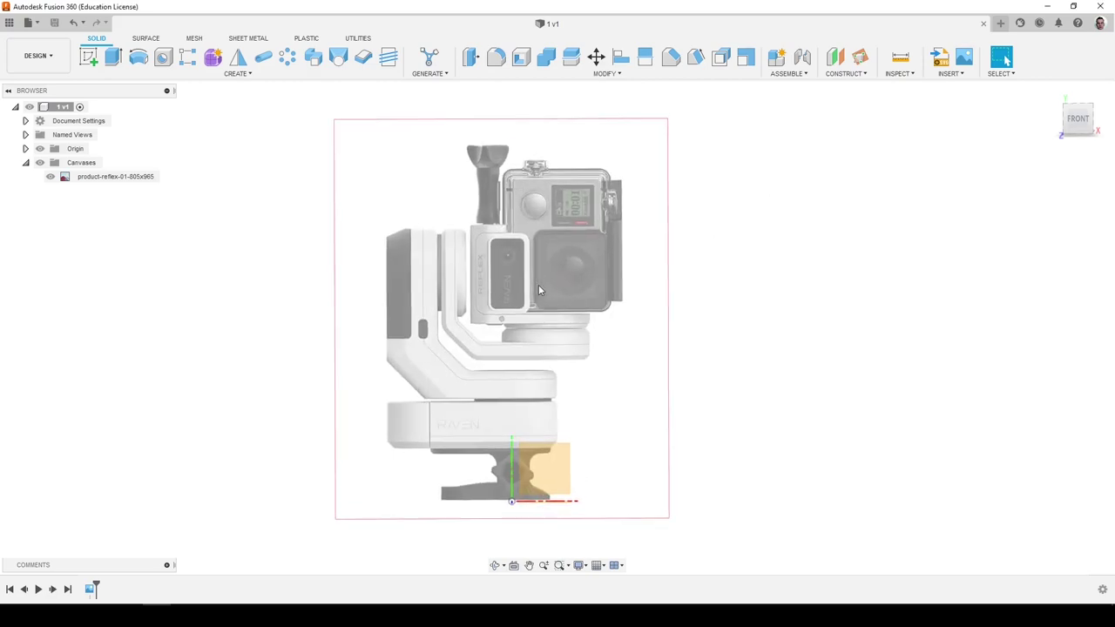
pyautogui.keyDown('shift'); pyautogui.moveTo(538, 286); pyautogui.dragTo(440, 280, button='middle'); pyautogui.keyUp('shift')
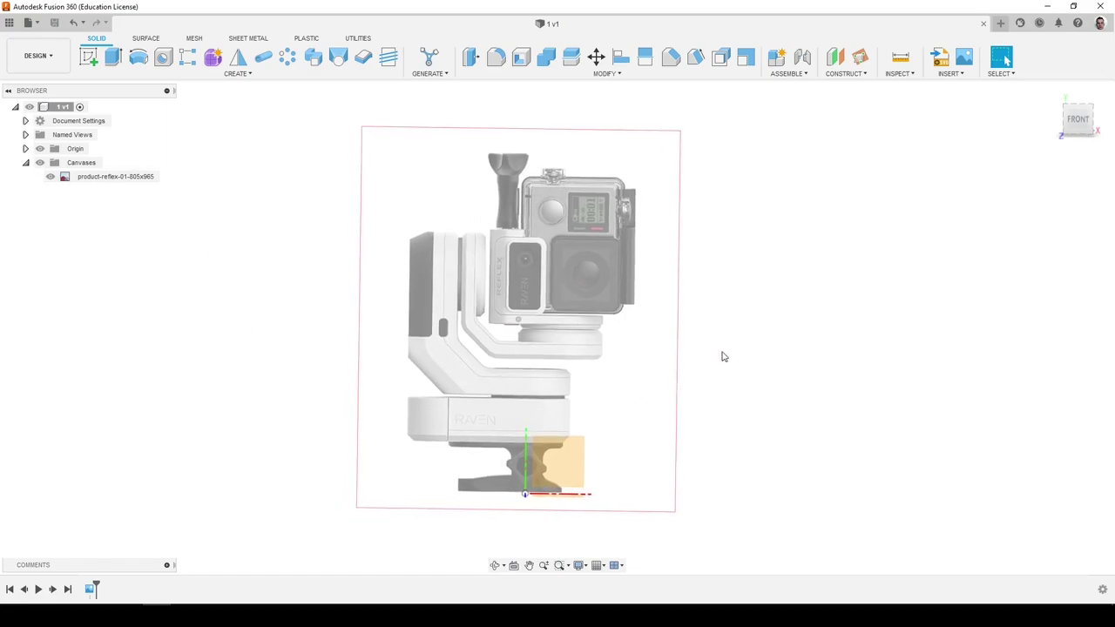
# Insert product-reflex-01-805x965.jpg from the computer as a second canvas on the XY plane, uniformly enlarged to a plane scale of 3.855.
pyautogui.click(959, 75)
pyautogui.click(958, 113)
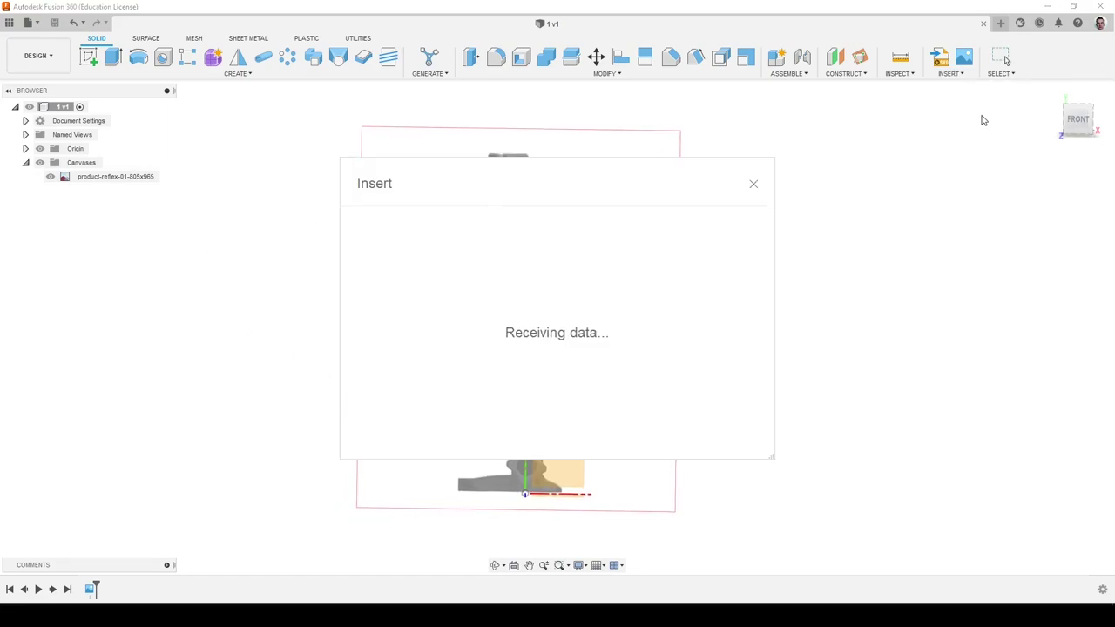
pyautogui.click(455, 424)
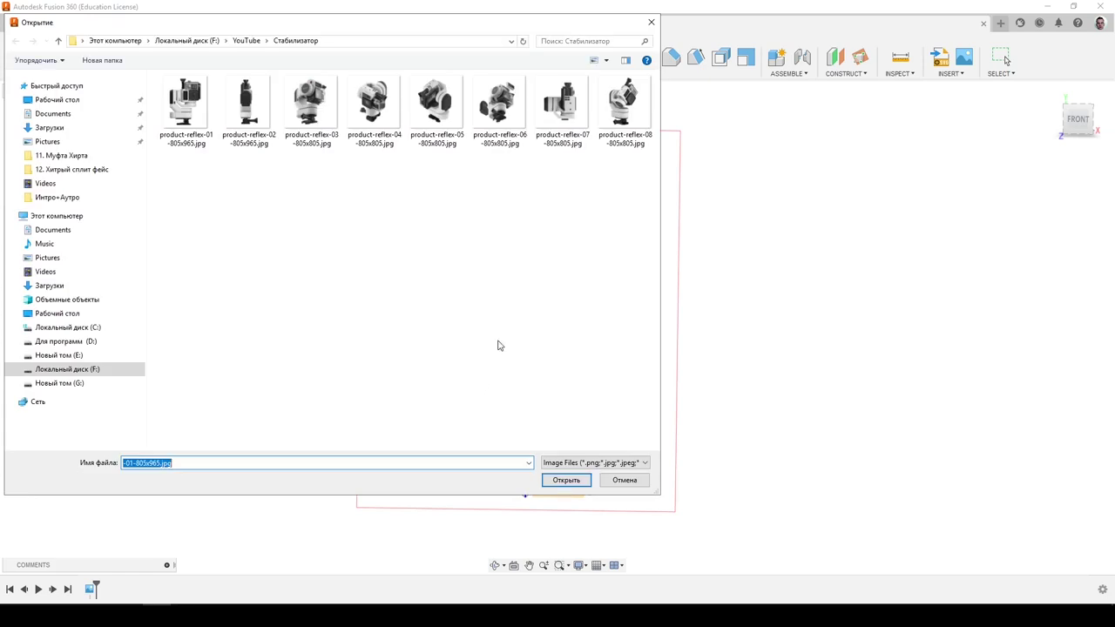
pyautogui.click(185, 102)
pyautogui.click(577, 481)
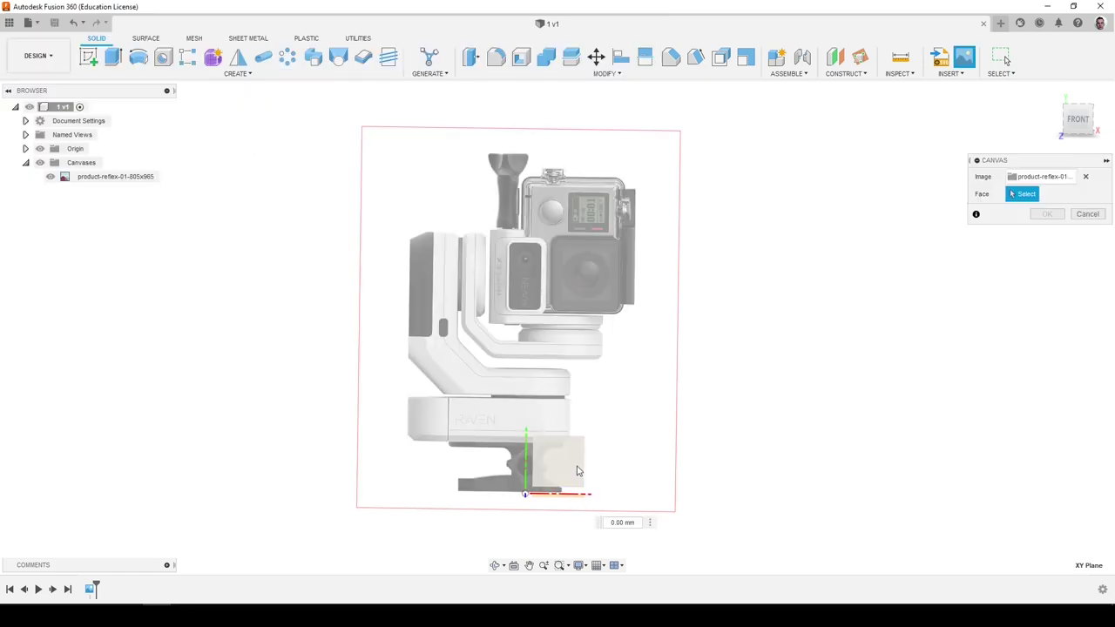
pyautogui.click(577, 474)
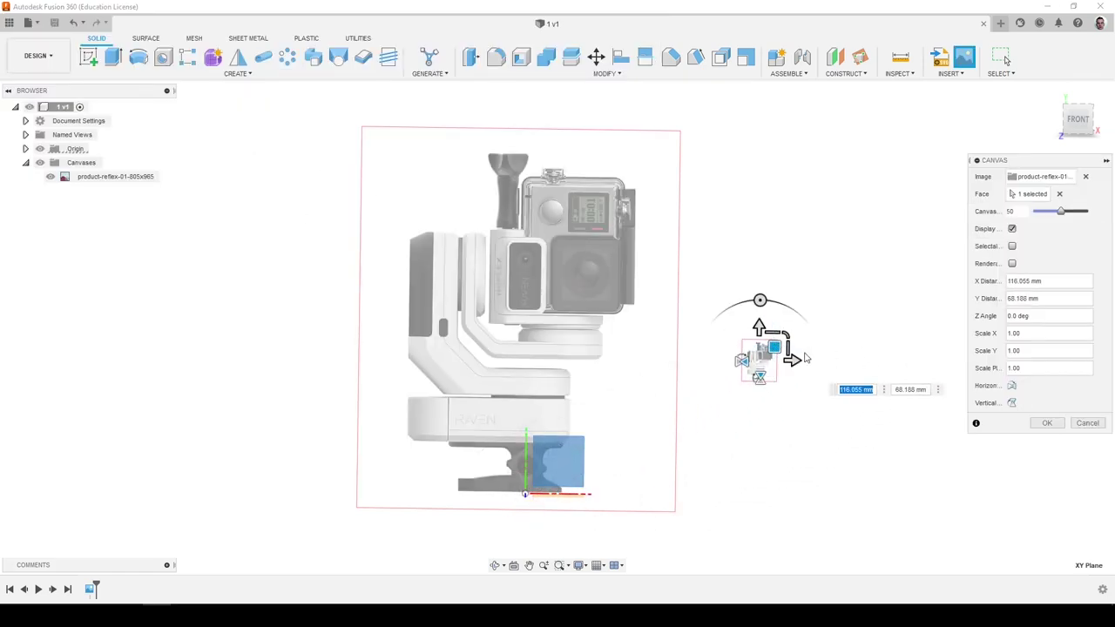
pyautogui.moveTo(788, 335); pyautogui.dragTo(862, 255)
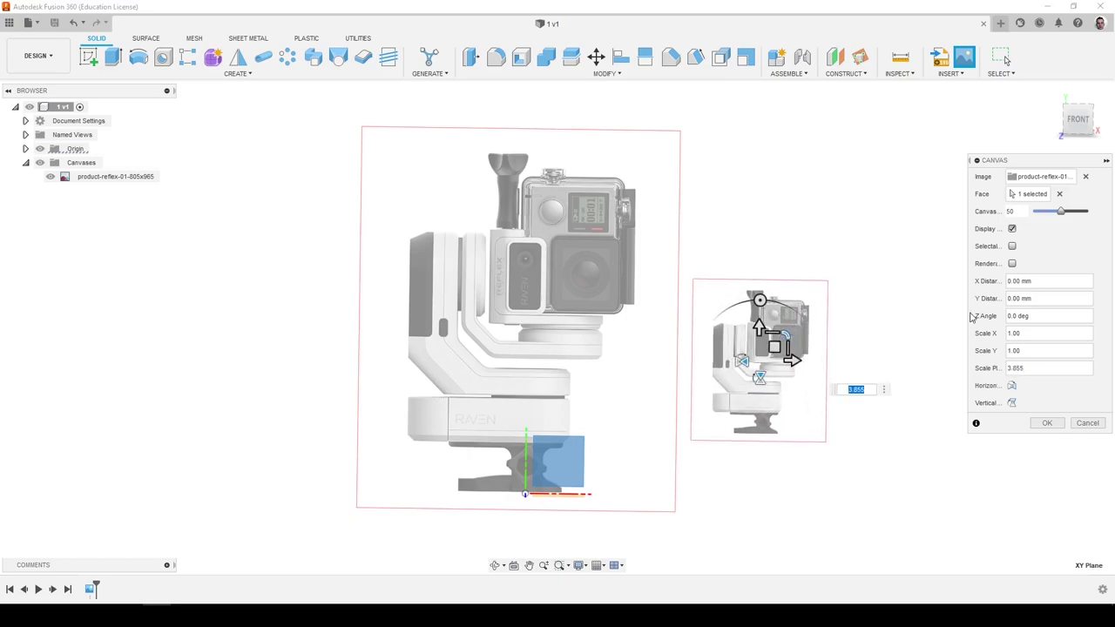
pyautogui.click(1046, 422)
pyautogui.rightClick(132, 199)
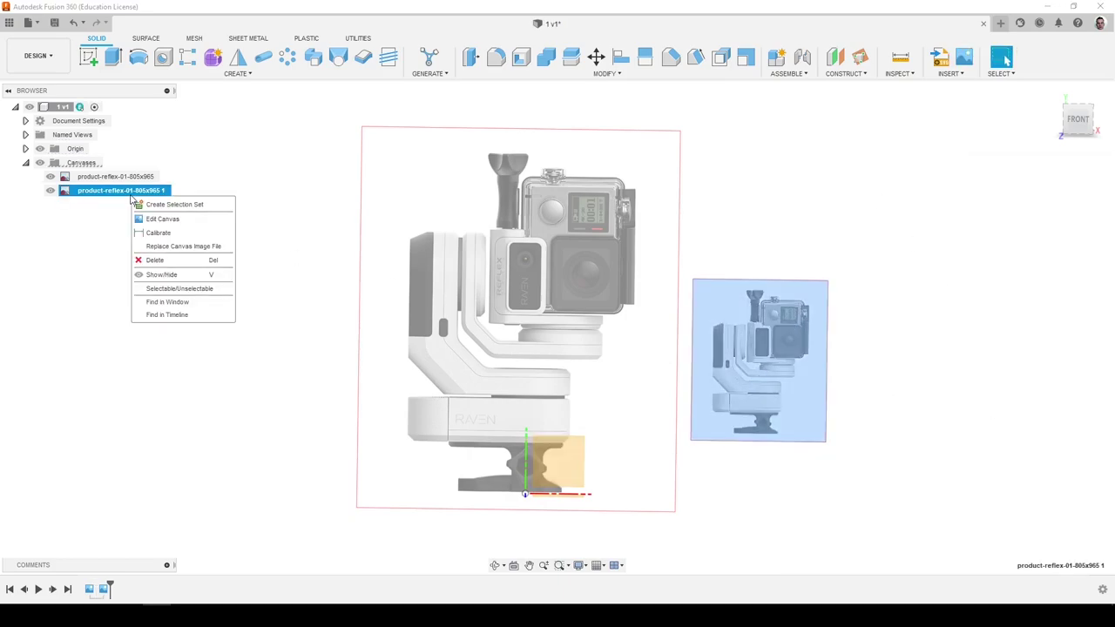
pyautogui.click(165, 232)
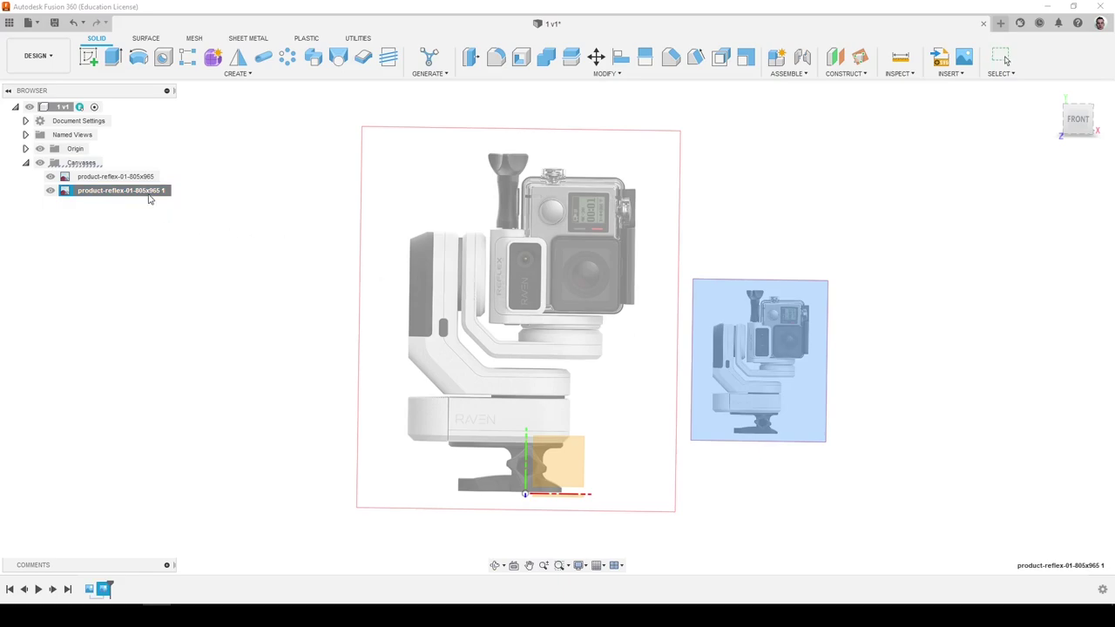
pyautogui.press('Escape')
pyautogui.rightClick(153, 193)
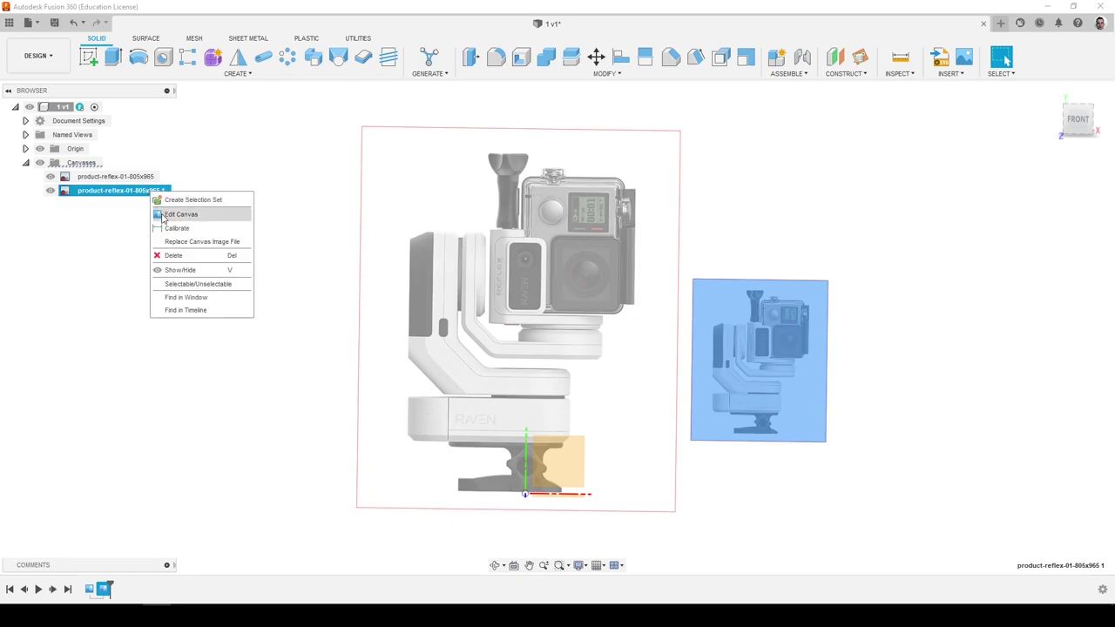
pyautogui.click(104, 218)
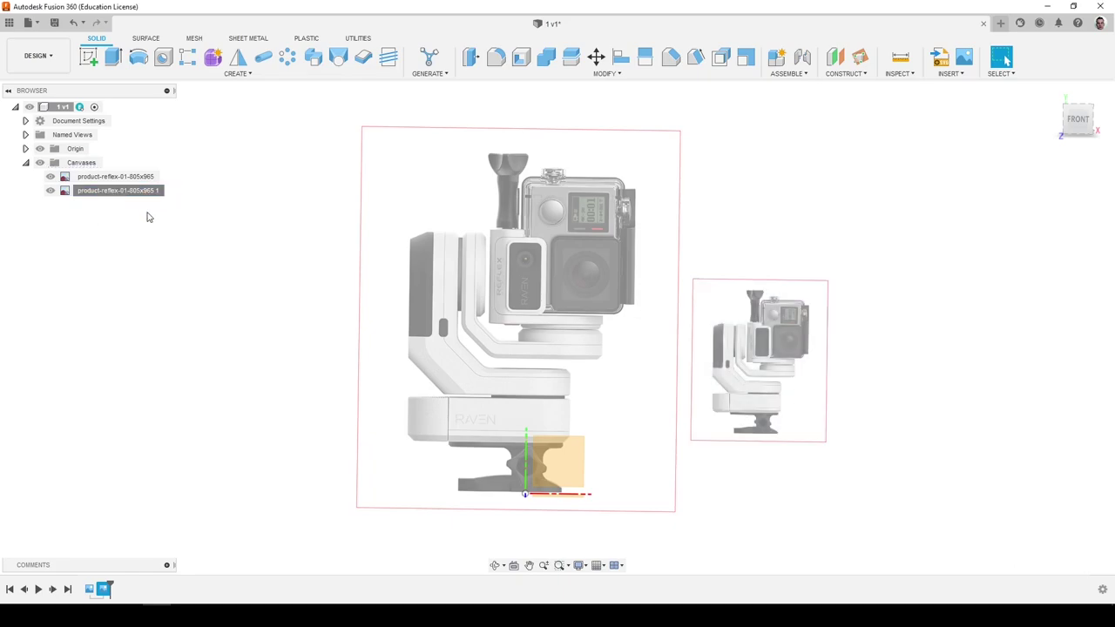
# Calibrate the second canvas between the upper and lower corners of the camera housing, and delete that canvas.
pyautogui.rightClick(131, 194)
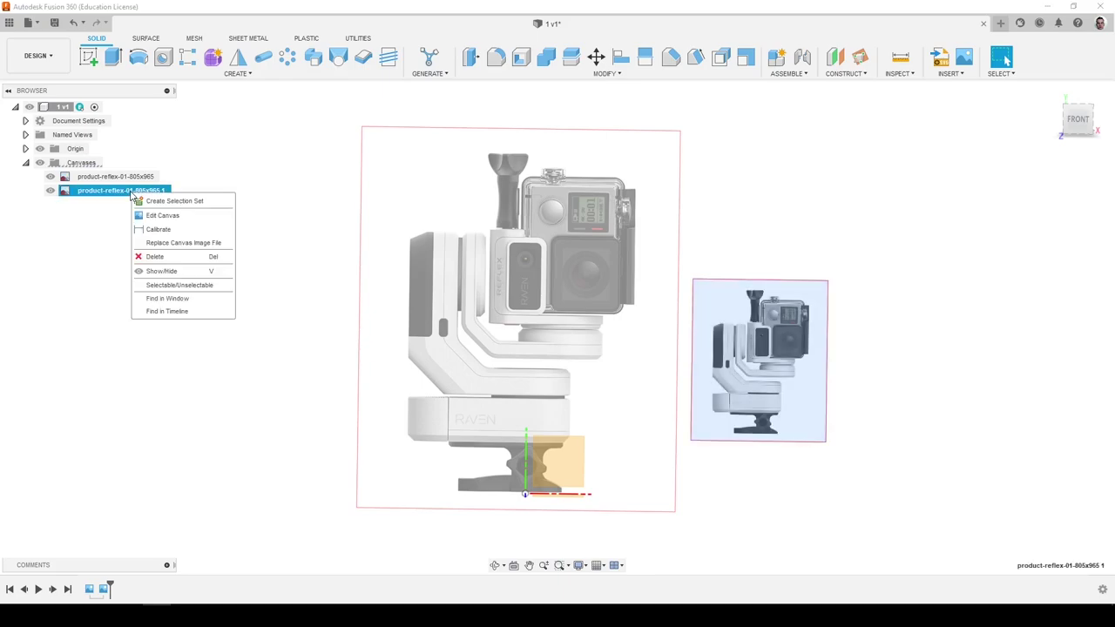
pyautogui.click(152, 216)
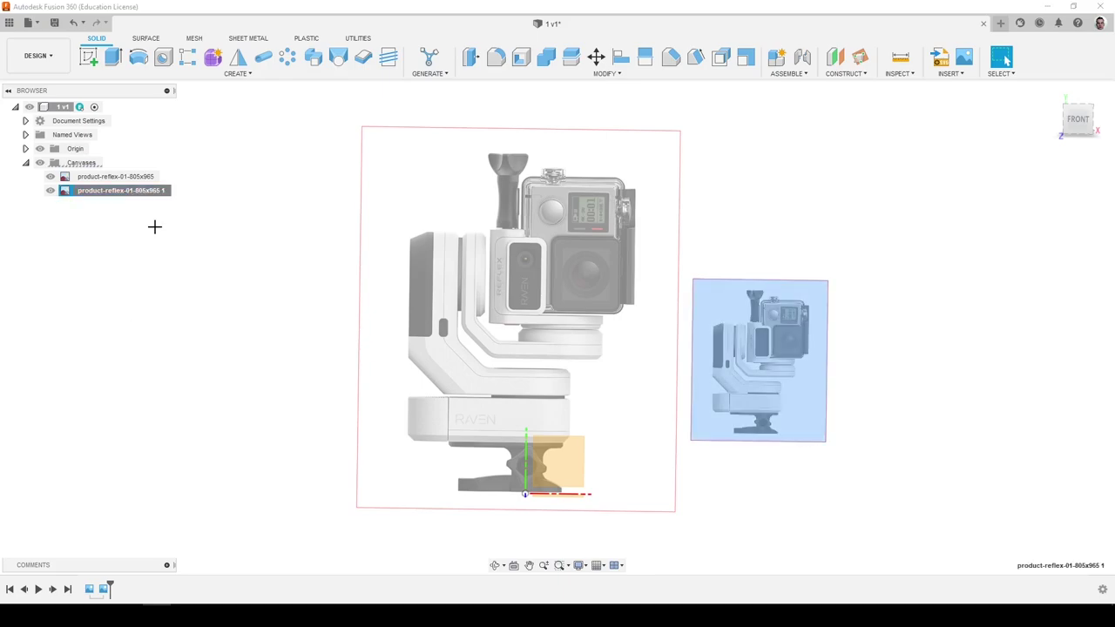
pyautogui.scroll(2, 827, 293)
pyautogui.scroll(3, 827, 294)
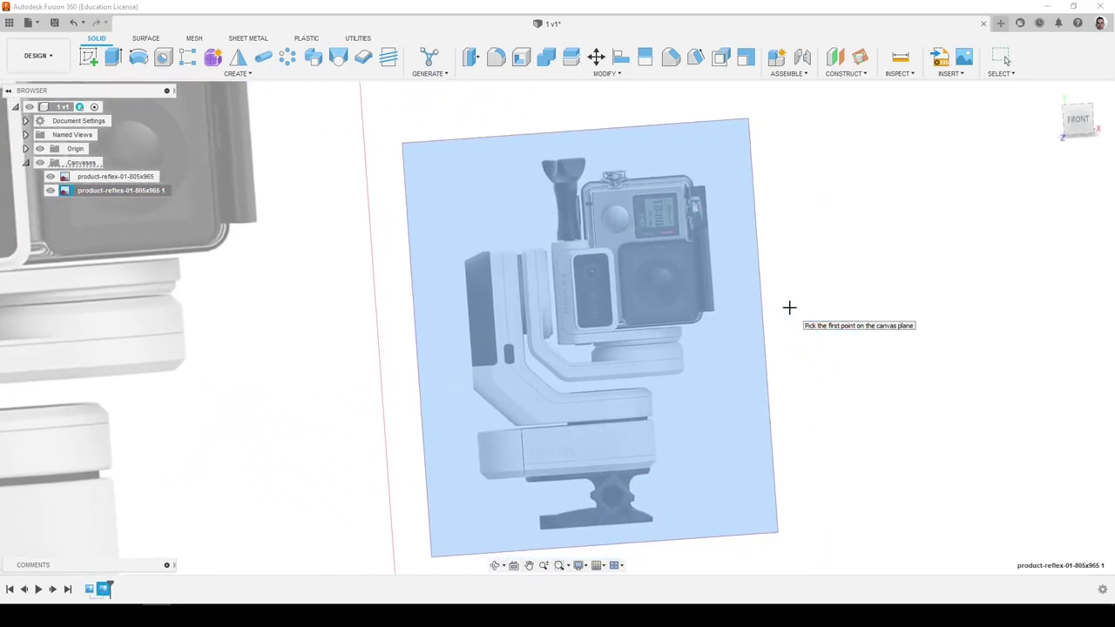
pyautogui.scroll(2, 758, 306)
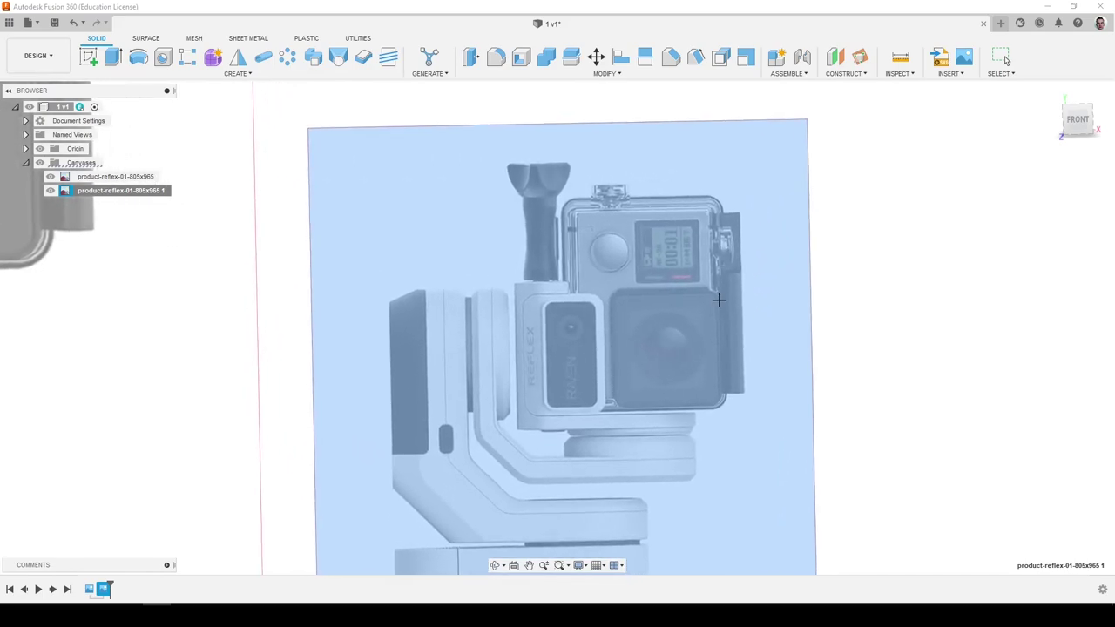
pyautogui.click(708, 206)
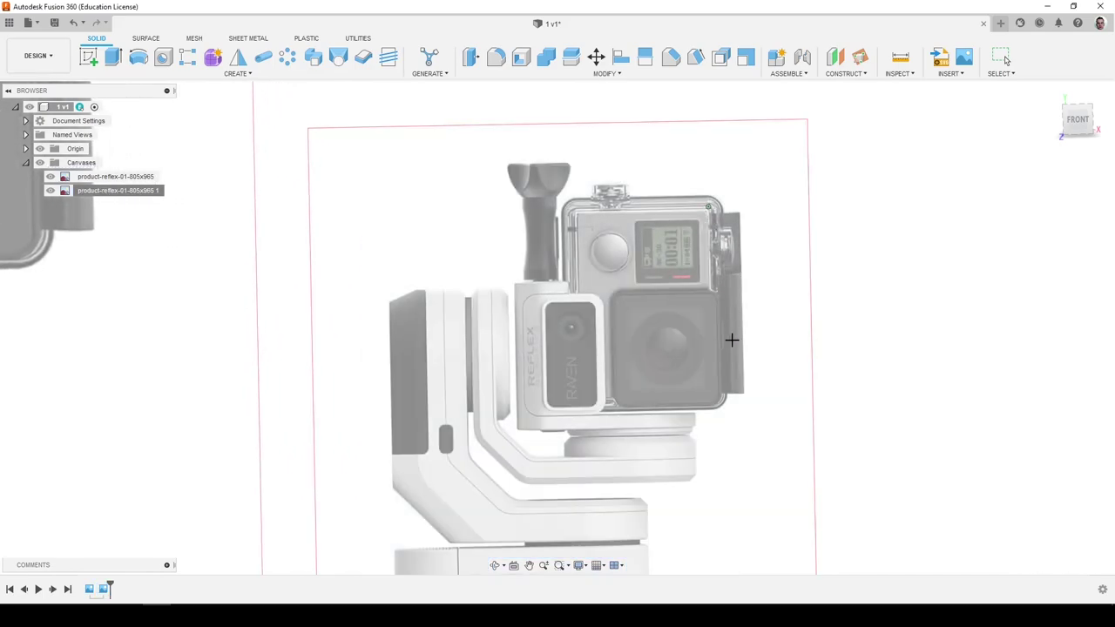
pyautogui.click(719, 406)
pyautogui.write('6')
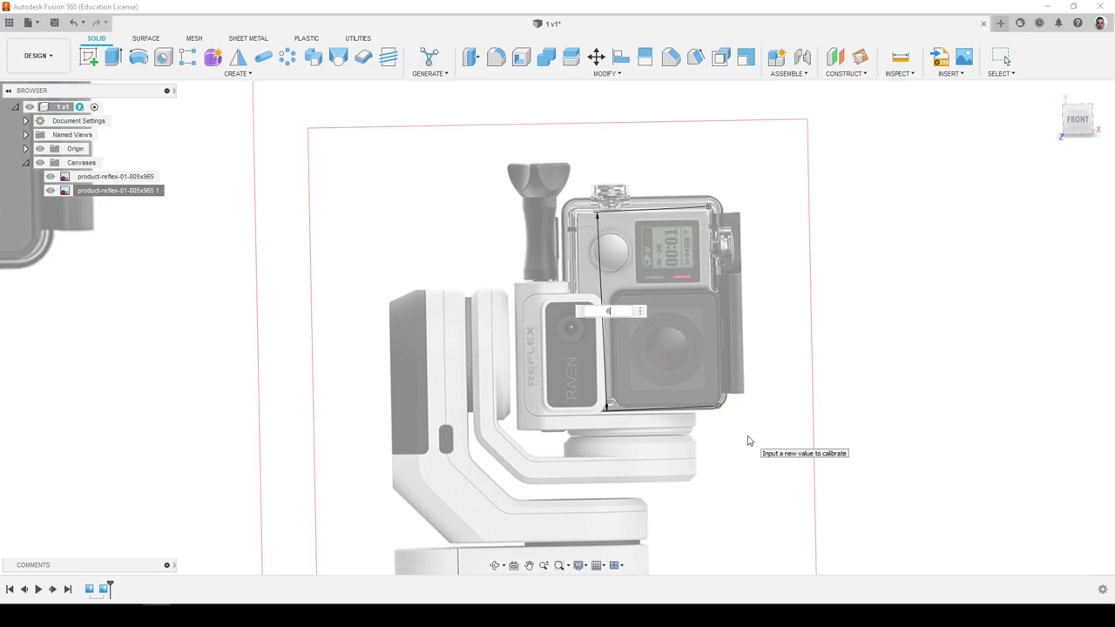
pyautogui.press('Return')
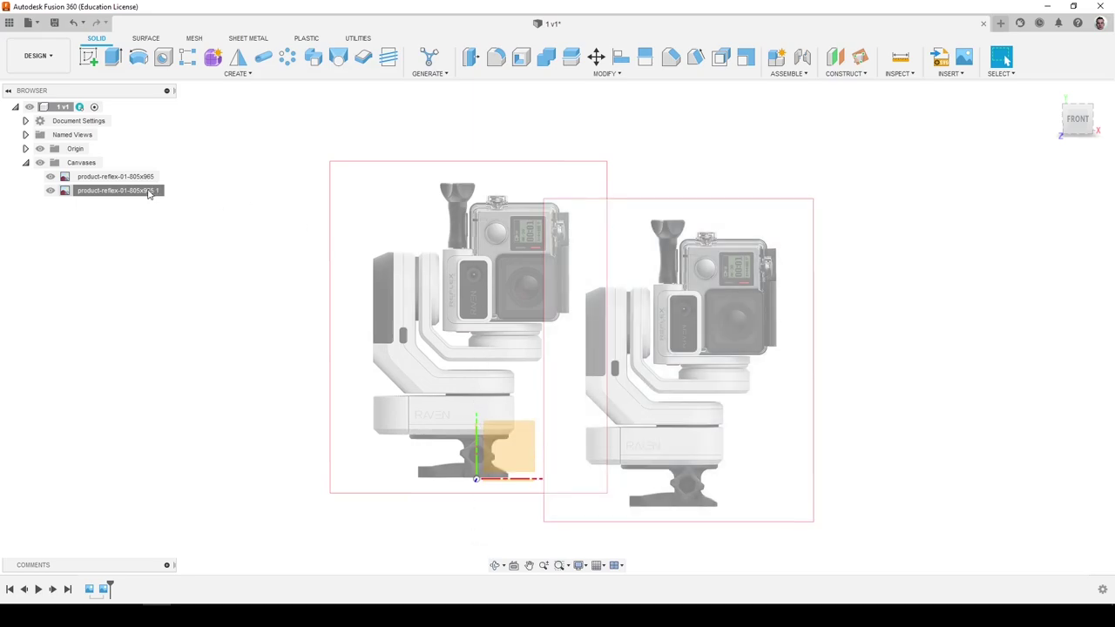
pyautogui.click(148, 194)
pyautogui.press('Delete')
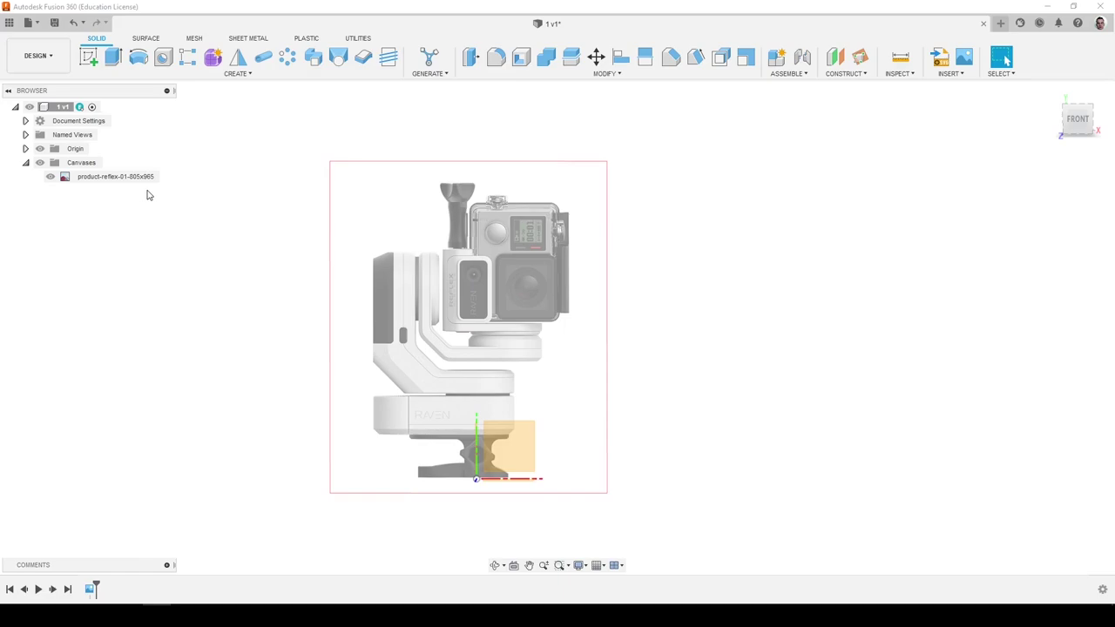
# Start a sketch on the XY plane and draw a thin horizontal rectangle over the dark joint between the RAVEN base and the lower arm.
pyautogui.click(88, 58)
pyautogui.click(514, 427)
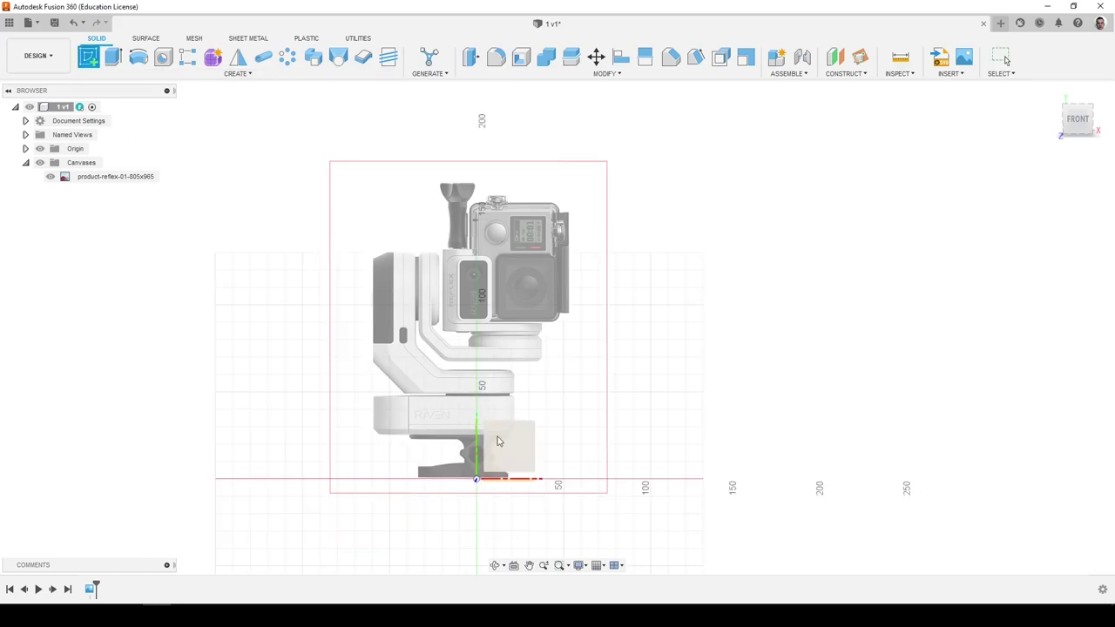
pyautogui.scroll(-2, 476, 423)
pyautogui.click(89, 57)
pyautogui.scroll(9, 565, 334)
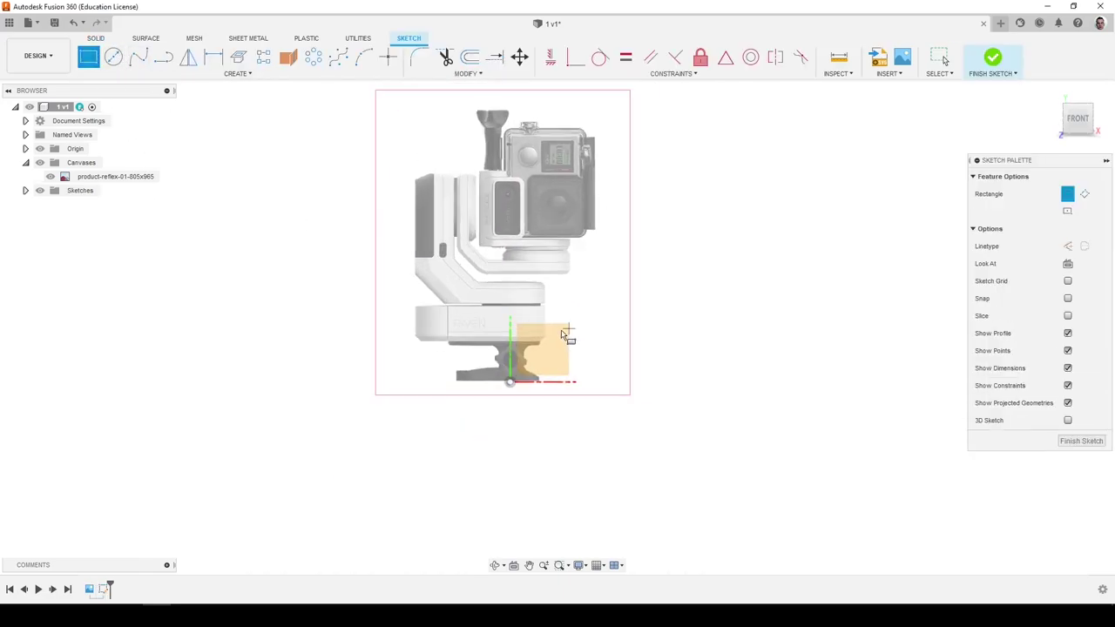
pyautogui.scroll(4, 444, 280)
pyautogui.click(391, 269)
pyautogui.scroll(-3, 440, 315)
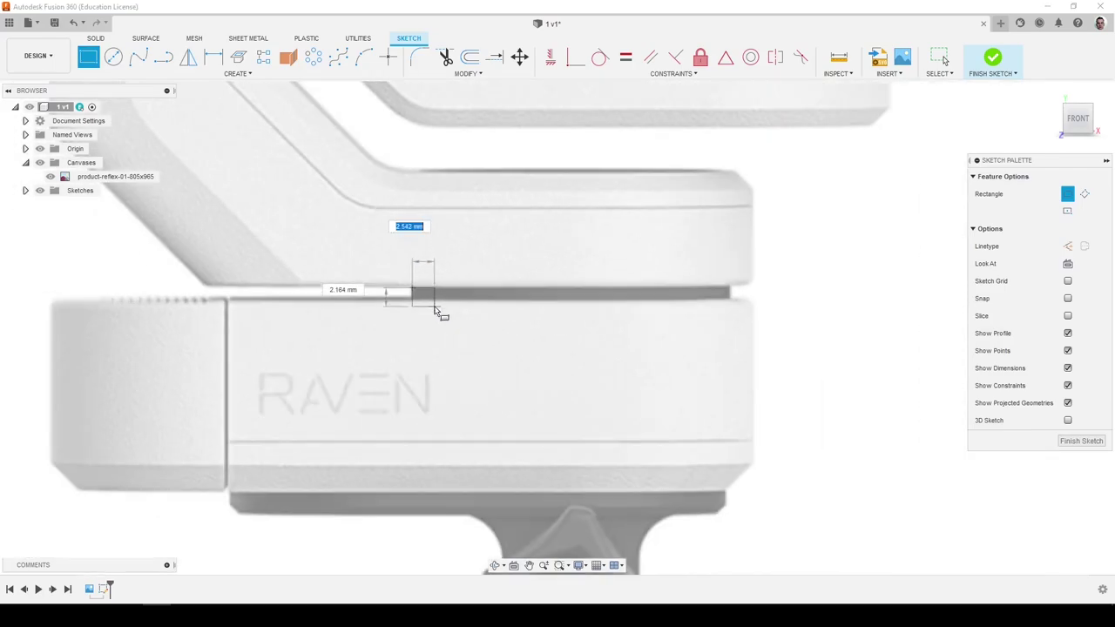
pyautogui.scroll(3, 710, 305)
pyautogui.click(749, 298)
# Draw a narrow vertical rectangle over the dark joint between the outer arm and the inner camera arm.
pyautogui.scroll(-6, 792, 428)
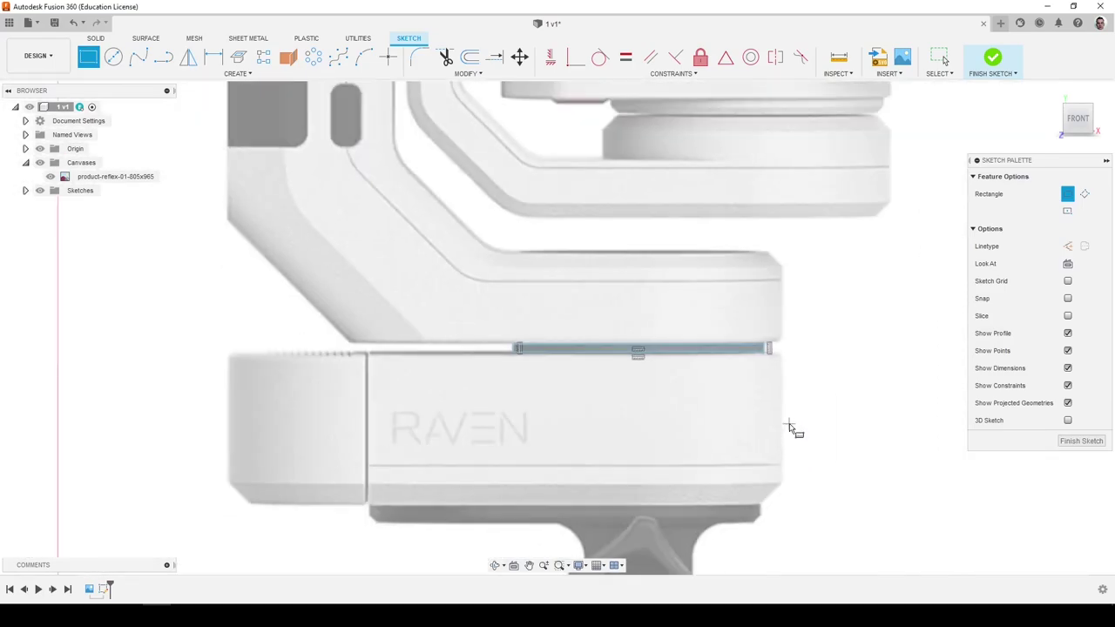
pyautogui.scroll(8, 613, 294)
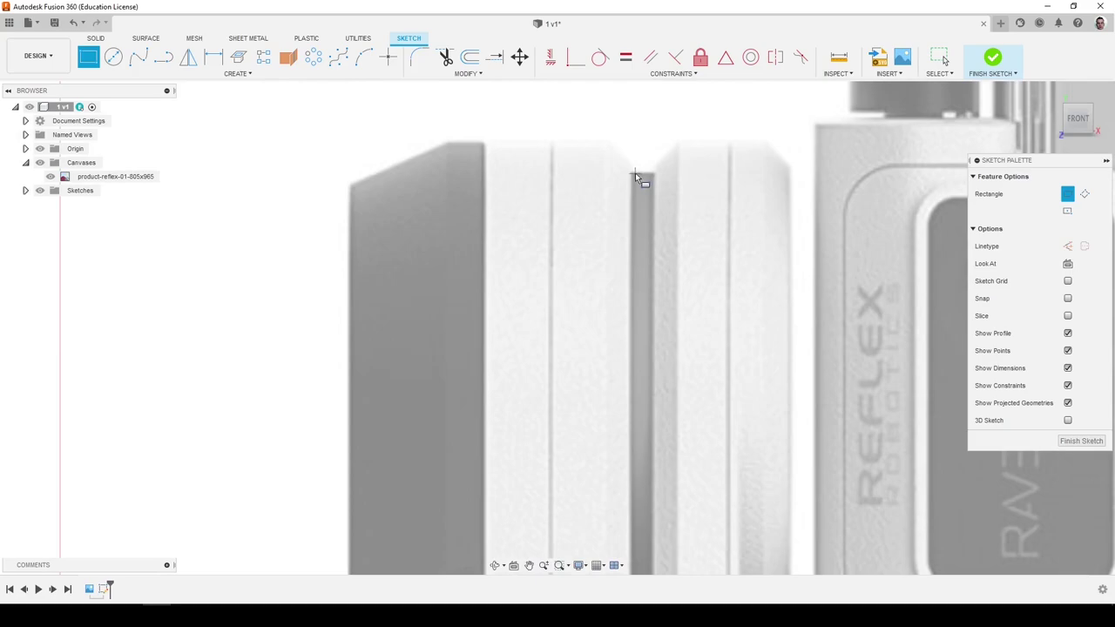
pyautogui.click(635, 172)
pyautogui.scroll(-2, 641, 235)
pyautogui.scroll(4, 649, 392)
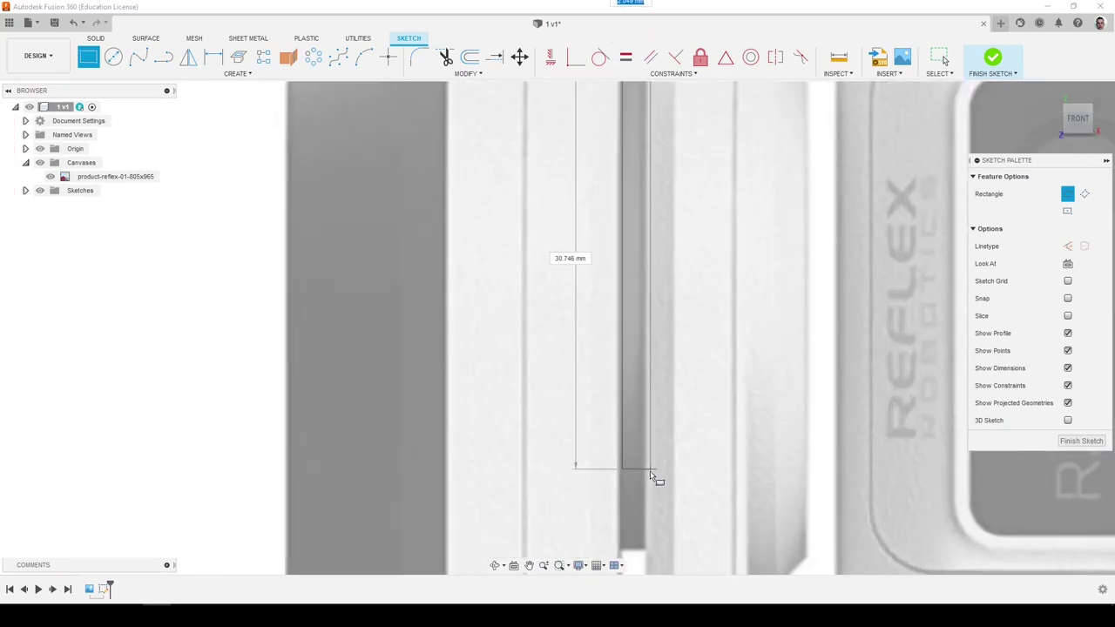
pyautogui.click(640, 548)
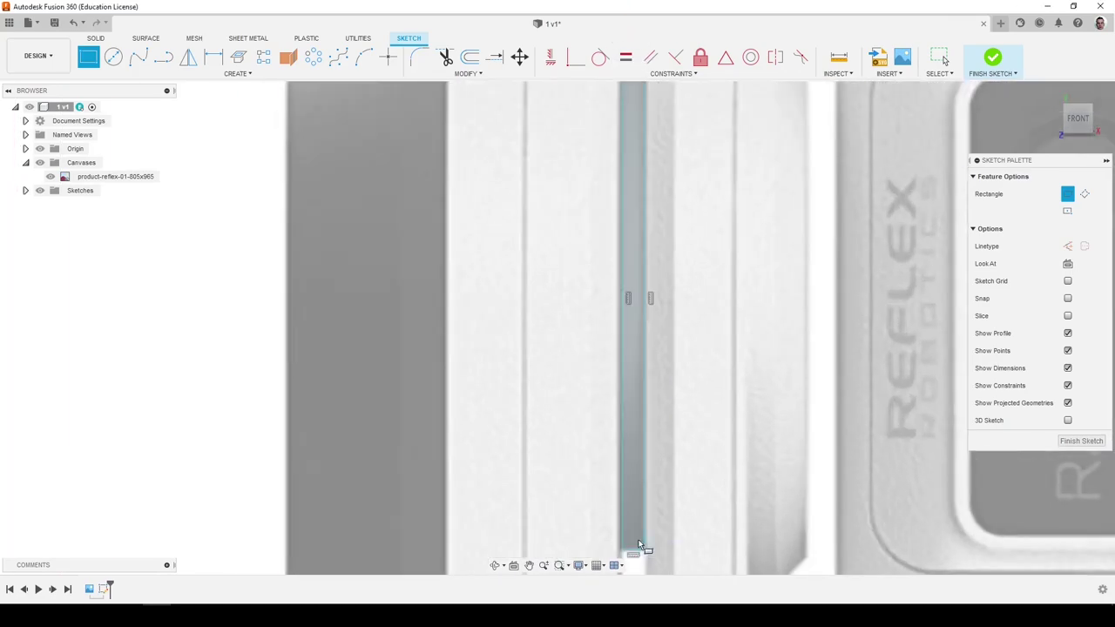
pyautogui.scroll(-2, 538, 471)
pyautogui.scroll(5, 597, 521)
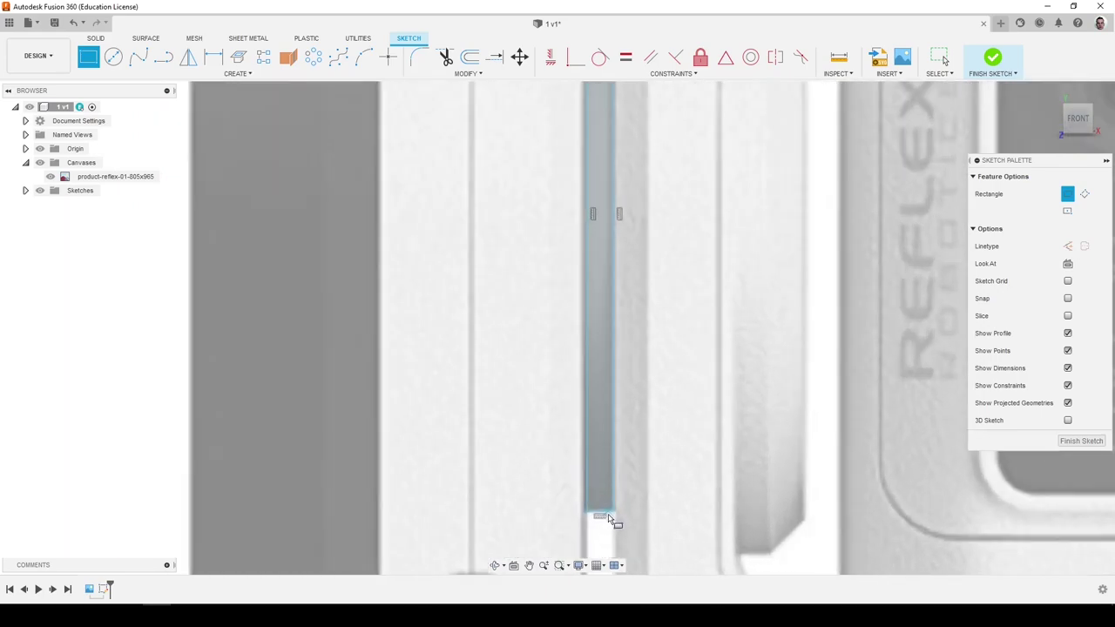
pyautogui.press('Escape')
pyautogui.click(600, 512)
pyautogui.scroll(-5, 579, 496)
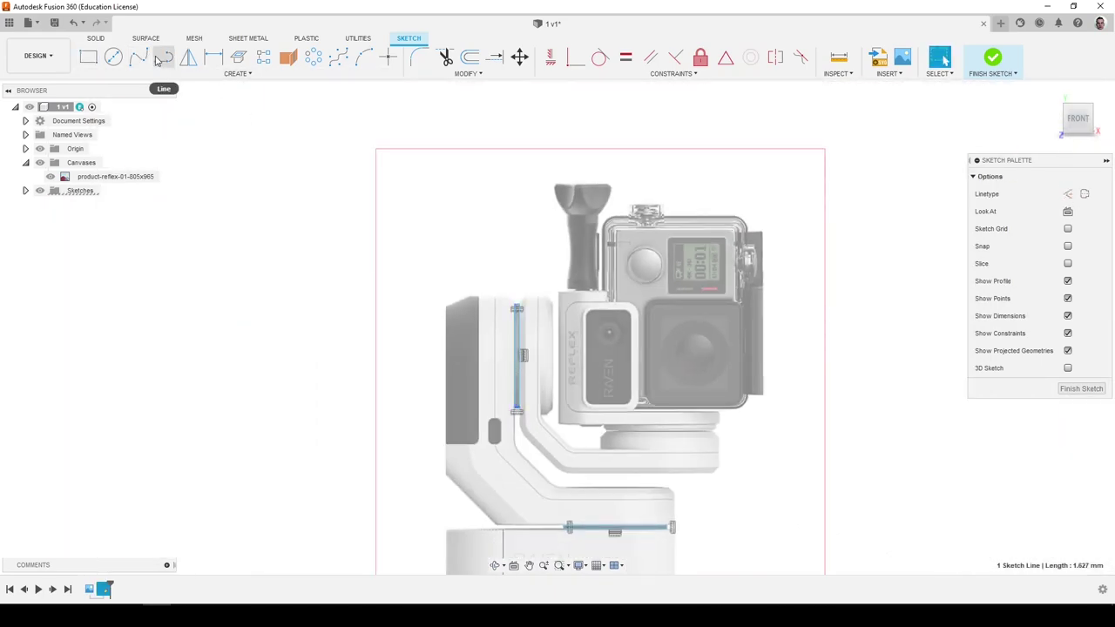
# Draw a horizontal line from the midpoint of the vertical rectangle's left edge outward past the back of the outer arm.
pyautogui.click(163, 57)
pyautogui.scroll(4, 518, 360)
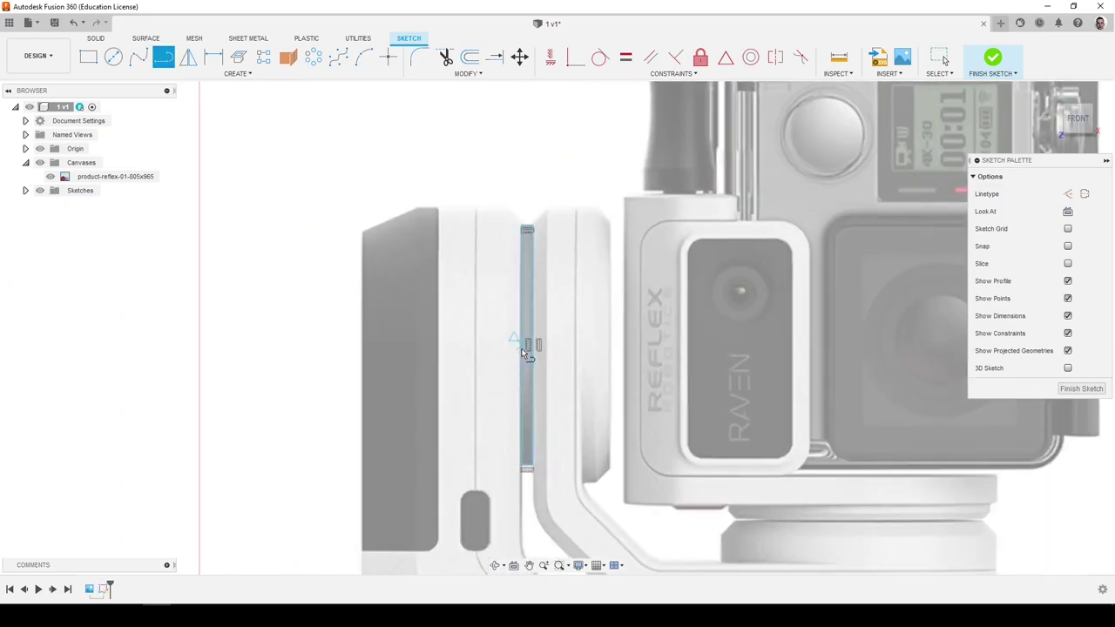
pyautogui.click(525, 345)
pyautogui.click(313, 347)
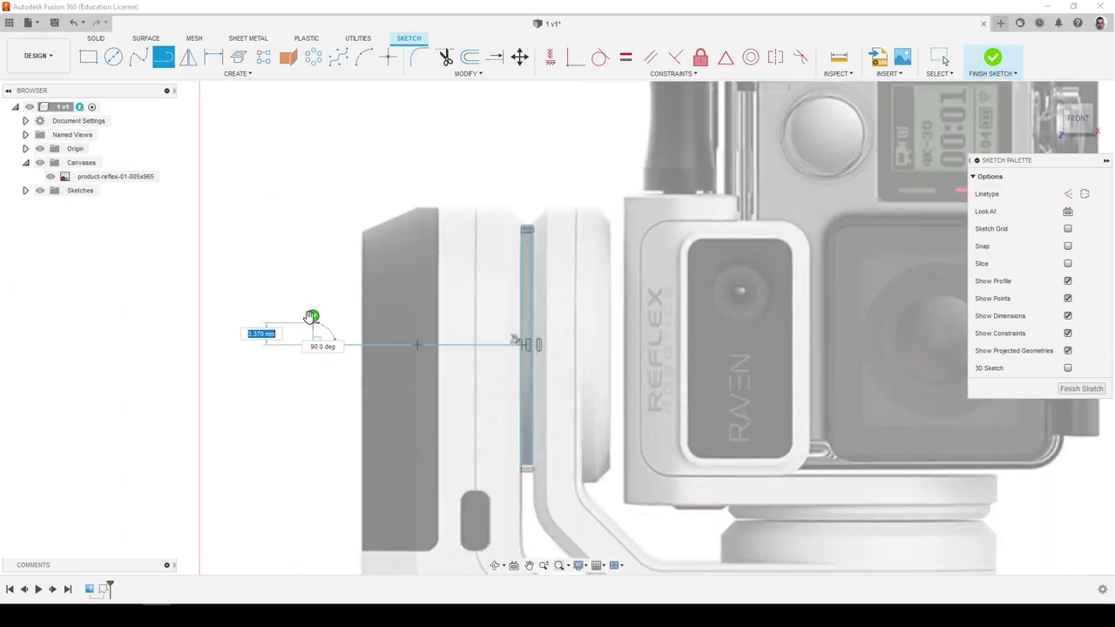
pyautogui.press('Escape')
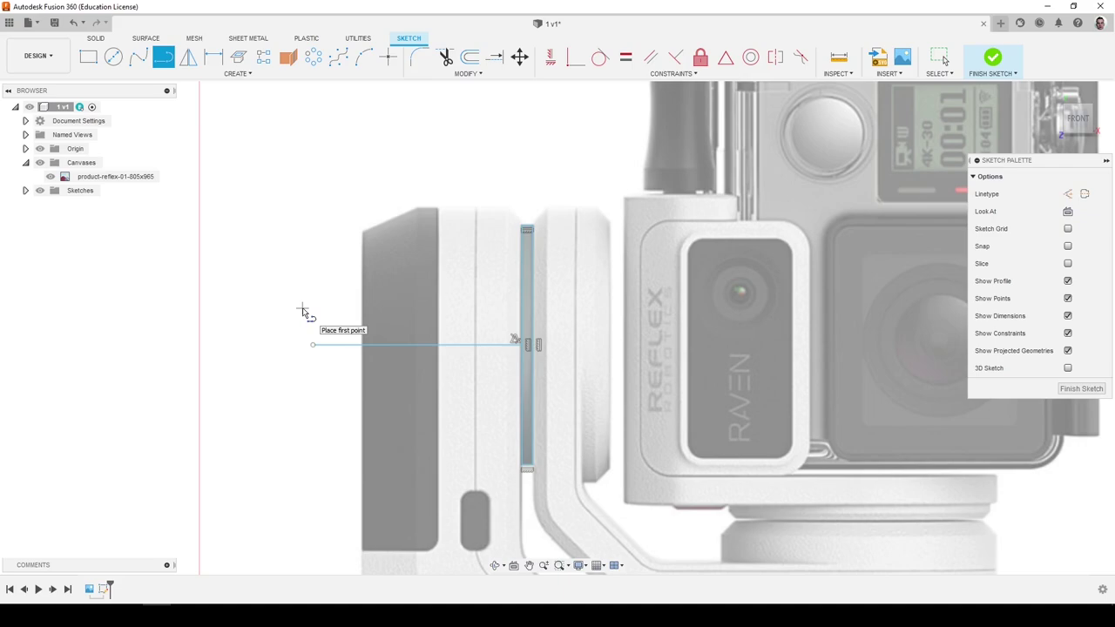
# Draw a vertical line about 16 mm long upward from the midpoint of the horizontal joint rectangle's upper edge.
pyautogui.scroll(-3, 394, 259)
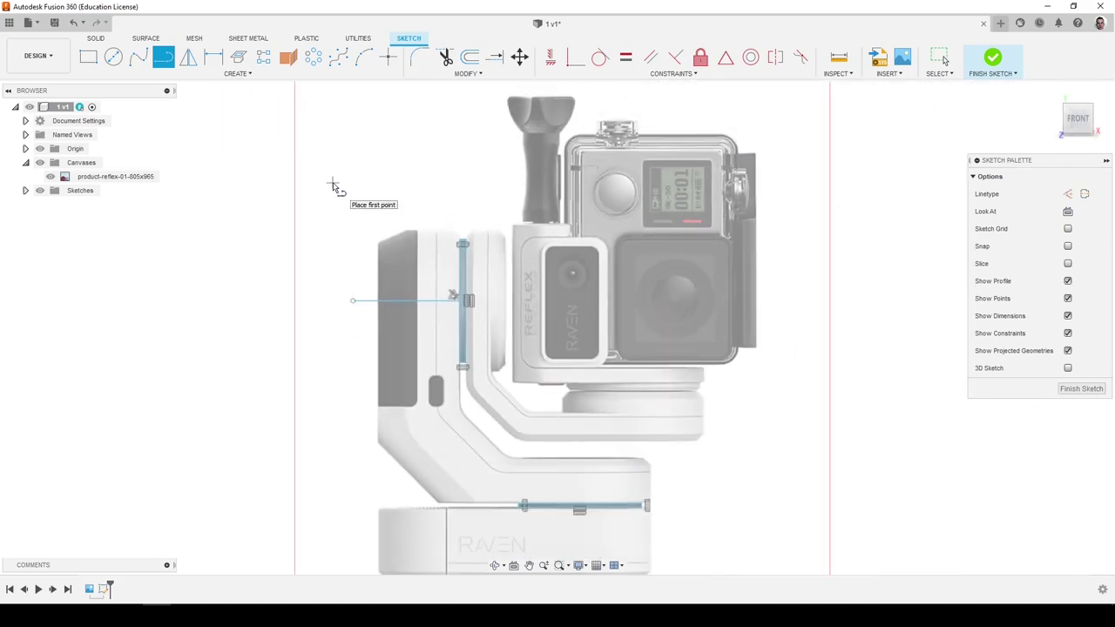
pyautogui.scroll(-2, 399, 262)
pyautogui.moveTo(543, 549); pyautogui.dragTo(488, 455, button='middle')
pyautogui.scroll(2, 499, 436)
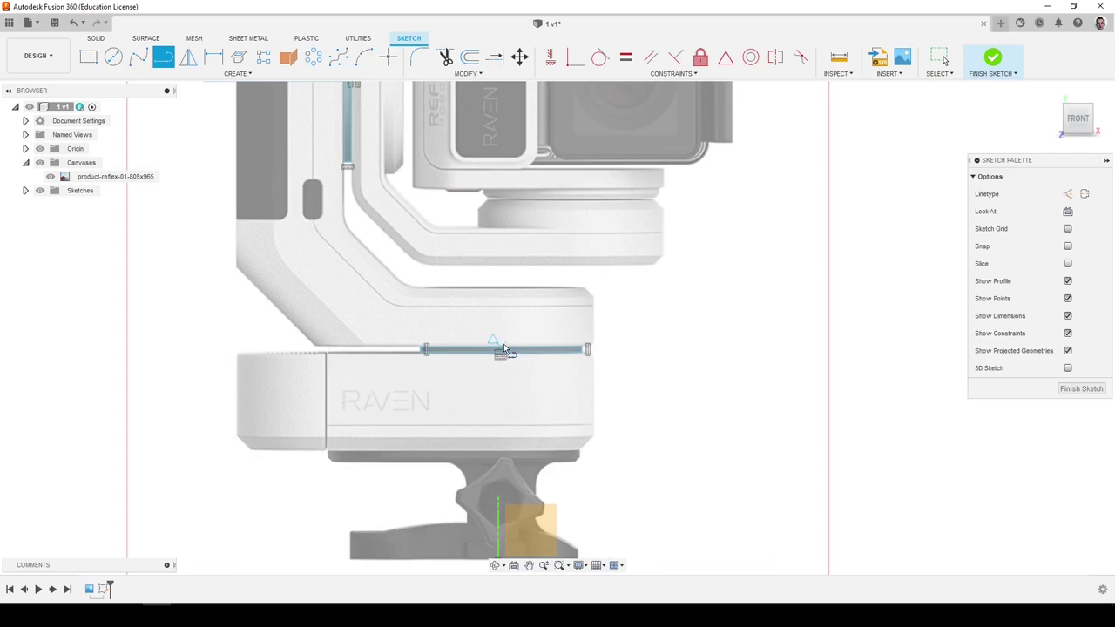
pyautogui.click(502, 349)
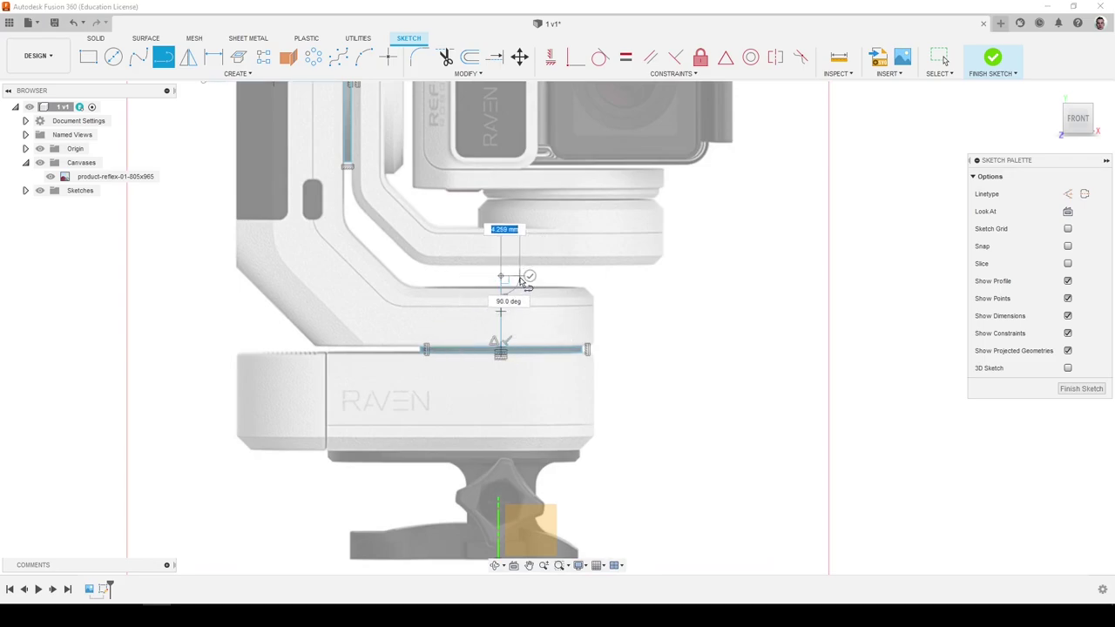
pyautogui.doubleClick(523, 279)
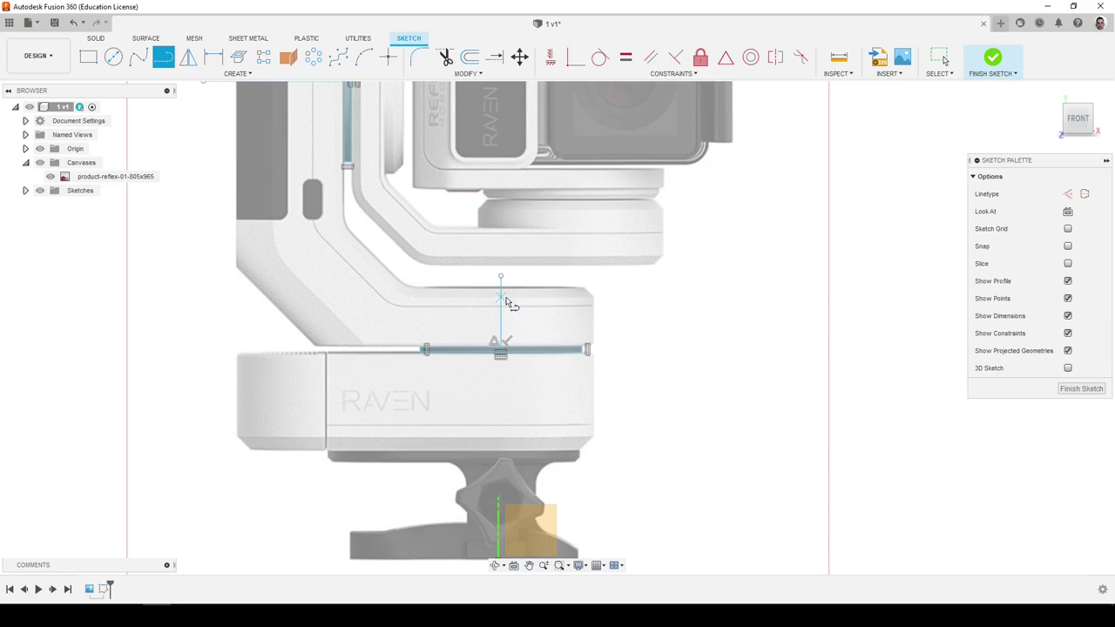
pyautogui.press('Escape')
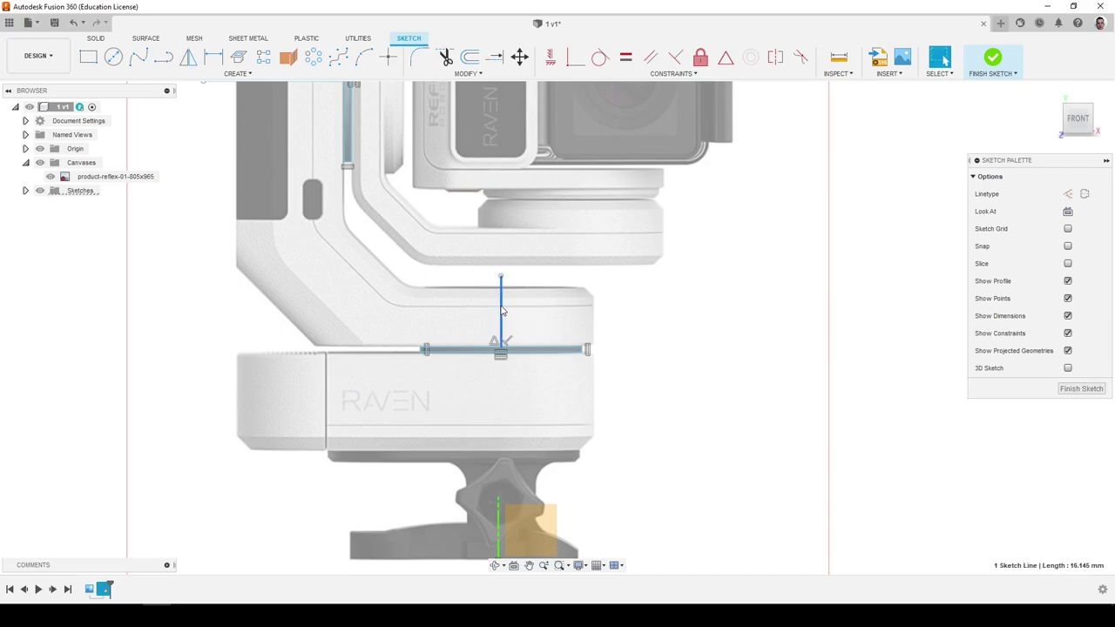
# Try to apply a Horizontal/Vertical constraint to the horizontal axis line behind the outer arm.
pyautogui.scroll(-3, 512, 339)
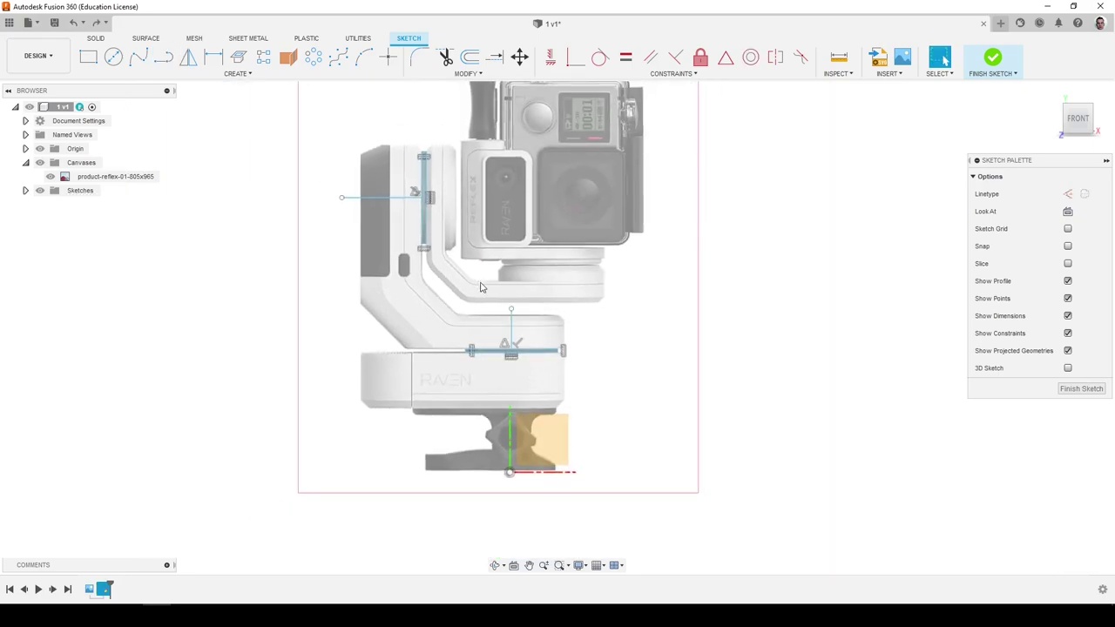
pyautogui.click(550, 56)
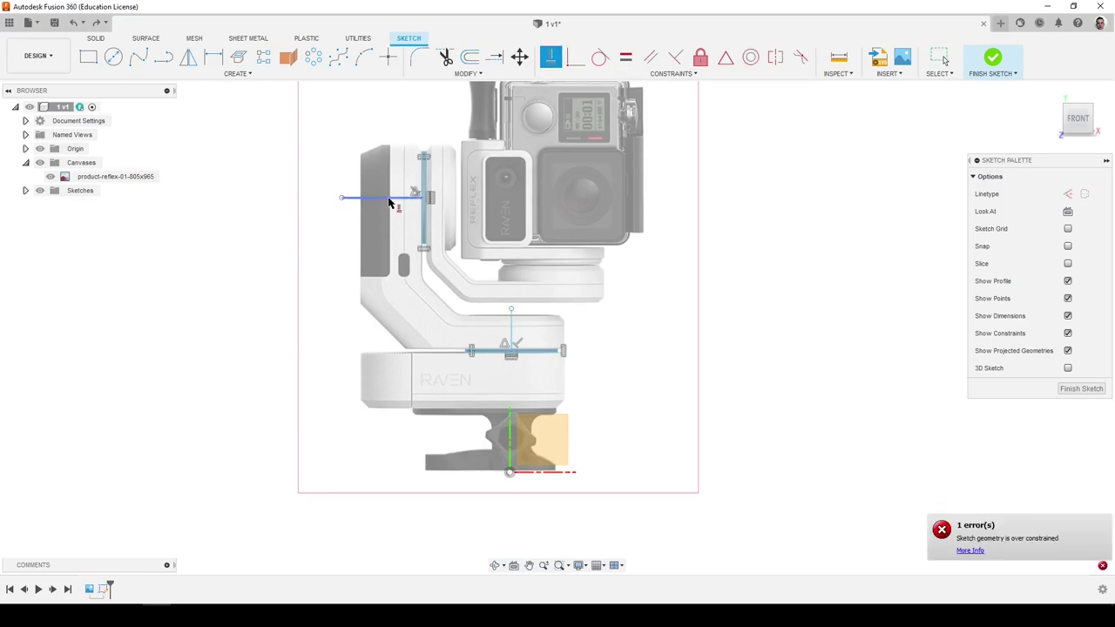
pyautogui.press('Escape')
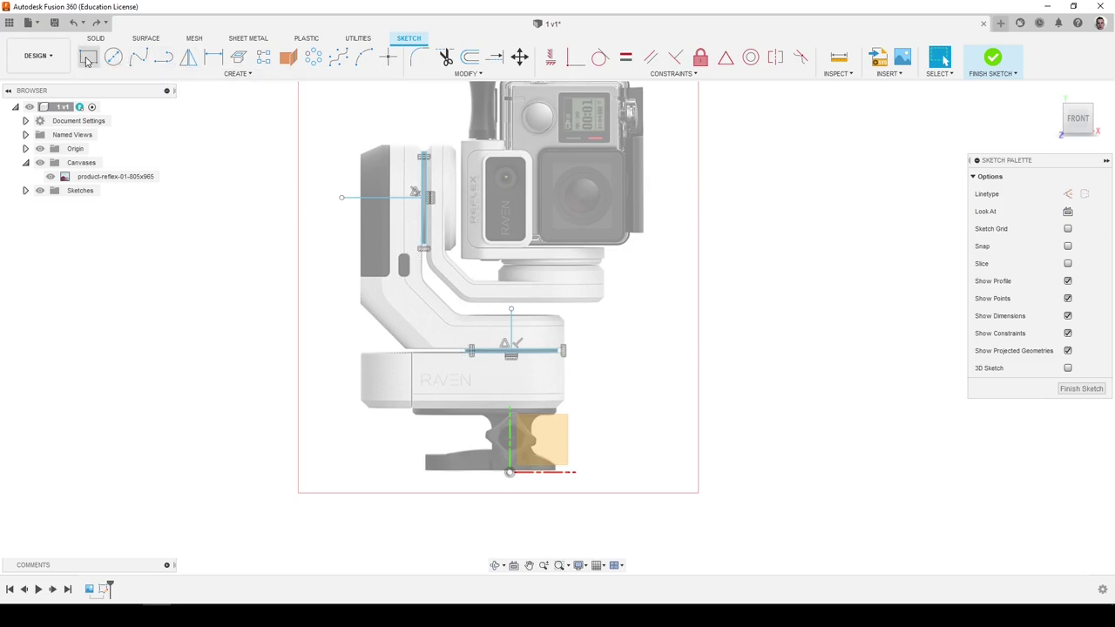
# Draw an about 21 × 14 mm rectangle from the lower joint's axis to the arm's front end, and a second one extending back past the arm.
pyautogui.press('r')
pyautogui.scroll(5, 540, 383)
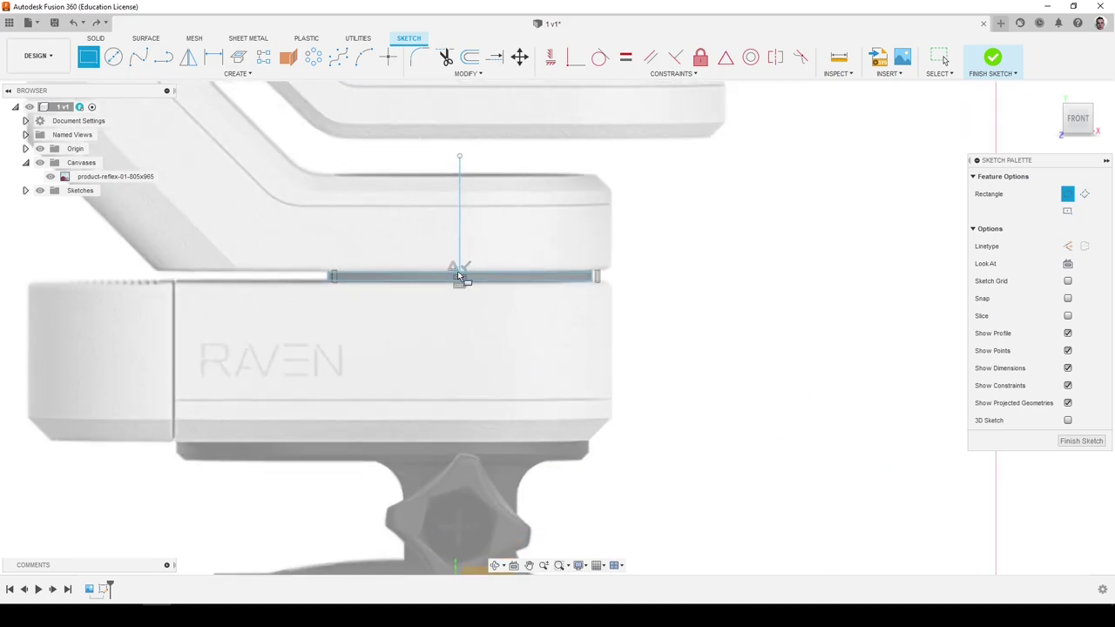
pyautogui.scroll(-2, 459, 277)
pyautogui.click(459, 277)
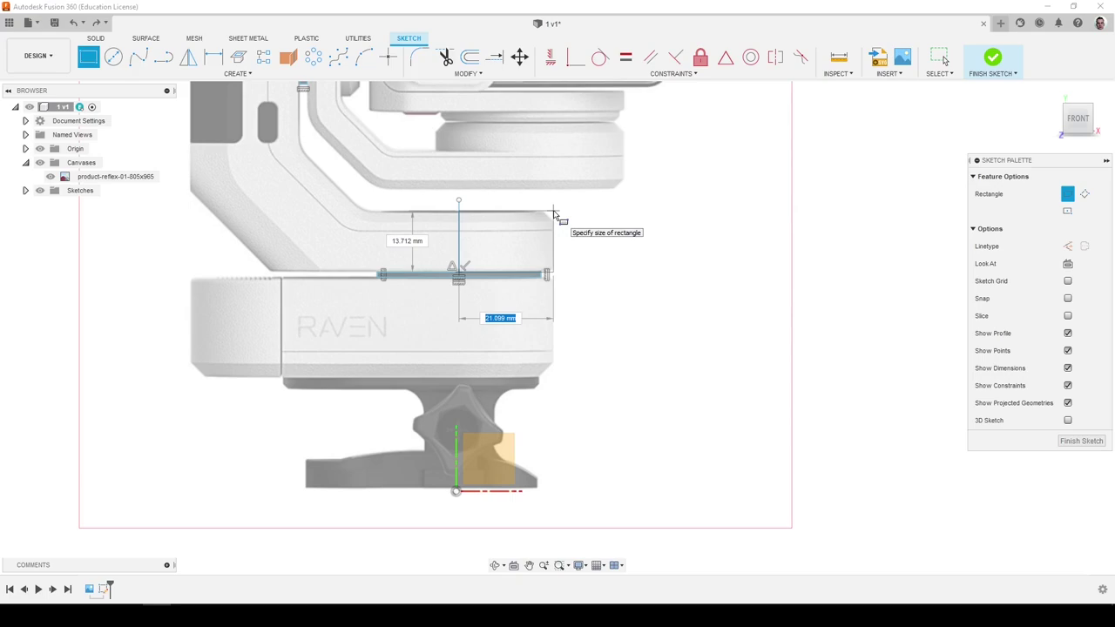
pyautogui.click(554, 211)
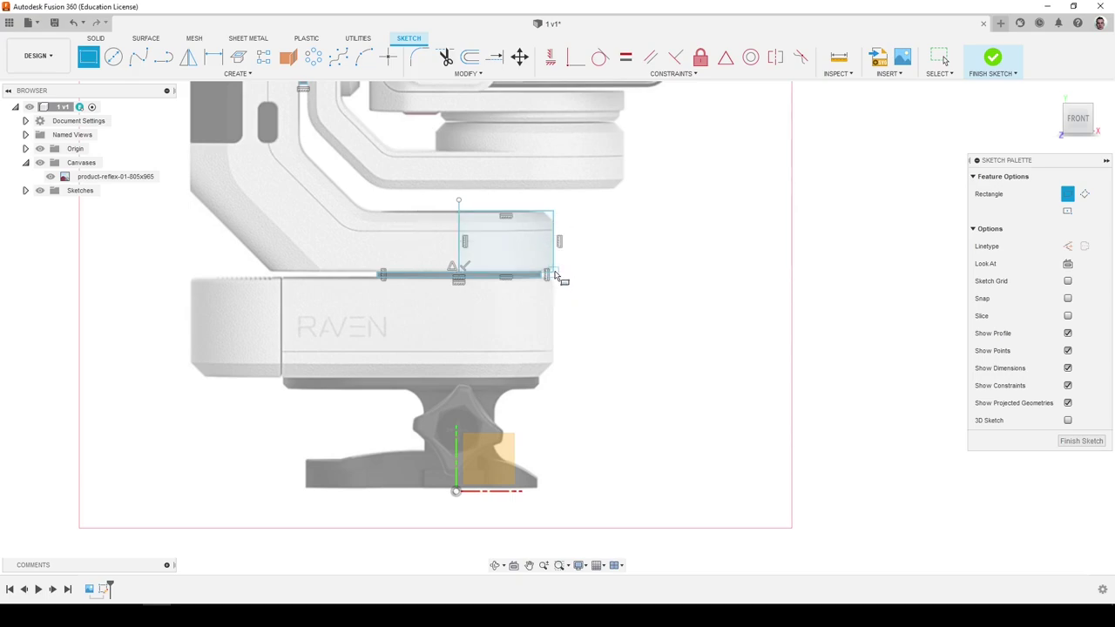
pyautogui.click(554, 275)
pyautogui.click(157, 212)
pyautogui.scroll(-3, 270, 370)
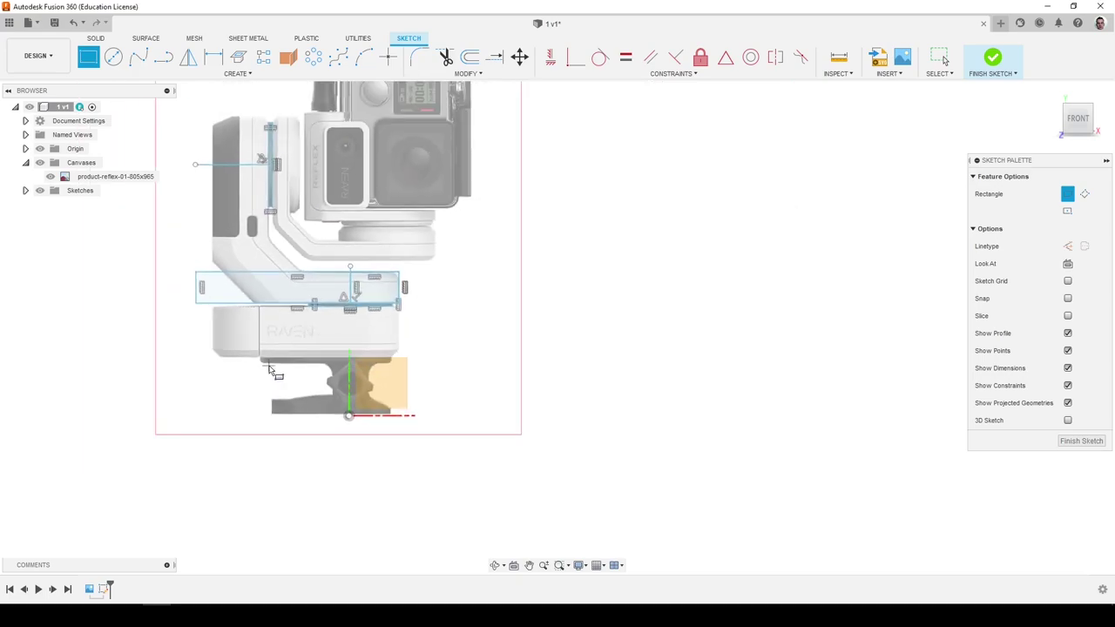
# Draw an about 24 × 21 mm rectangle from the vertical joint's midpoint to the arm's upper back corner, and another from that corner down to the arm's underside.
pyautogui.scroll(3, 282, 278)
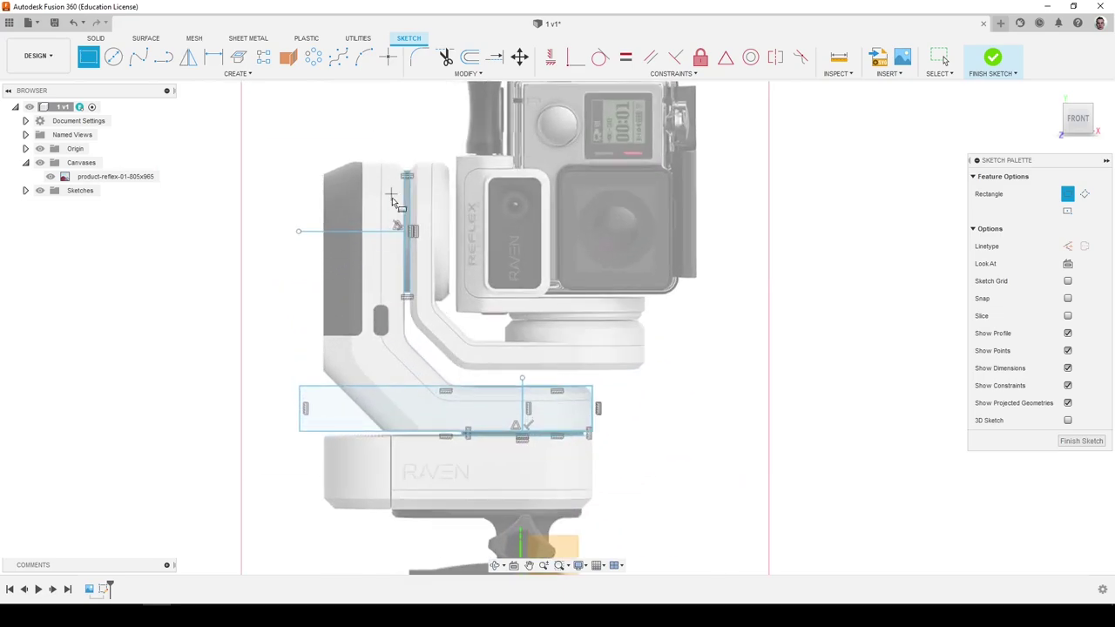
pyautogui.click(407, 230)
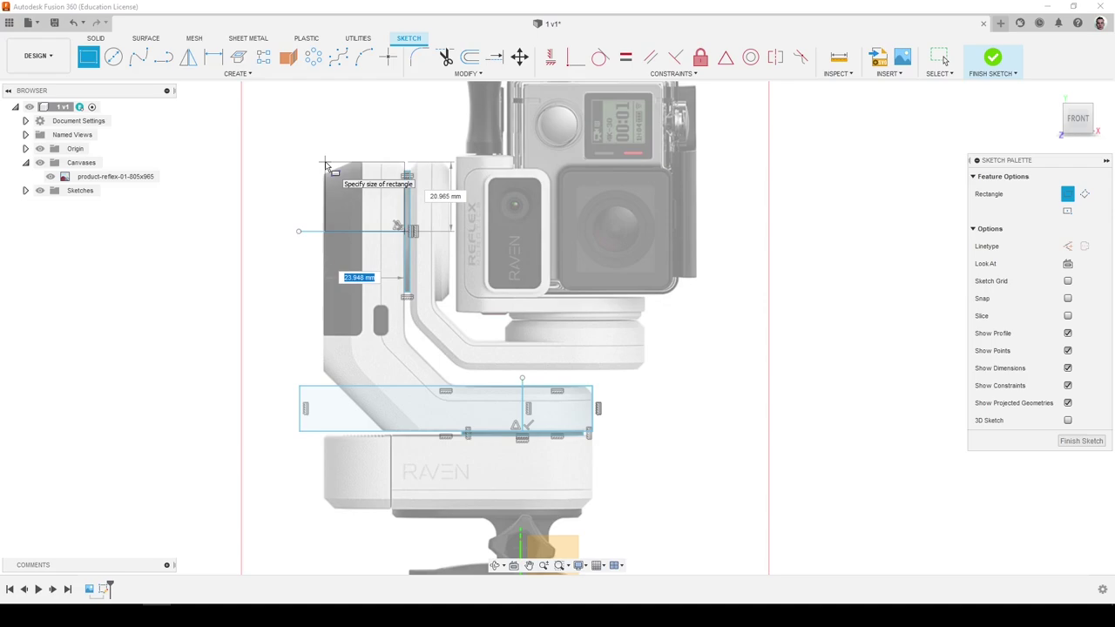
pyautogui.click(327, 165)
pyautogui.scroll(-2, 327, 166)
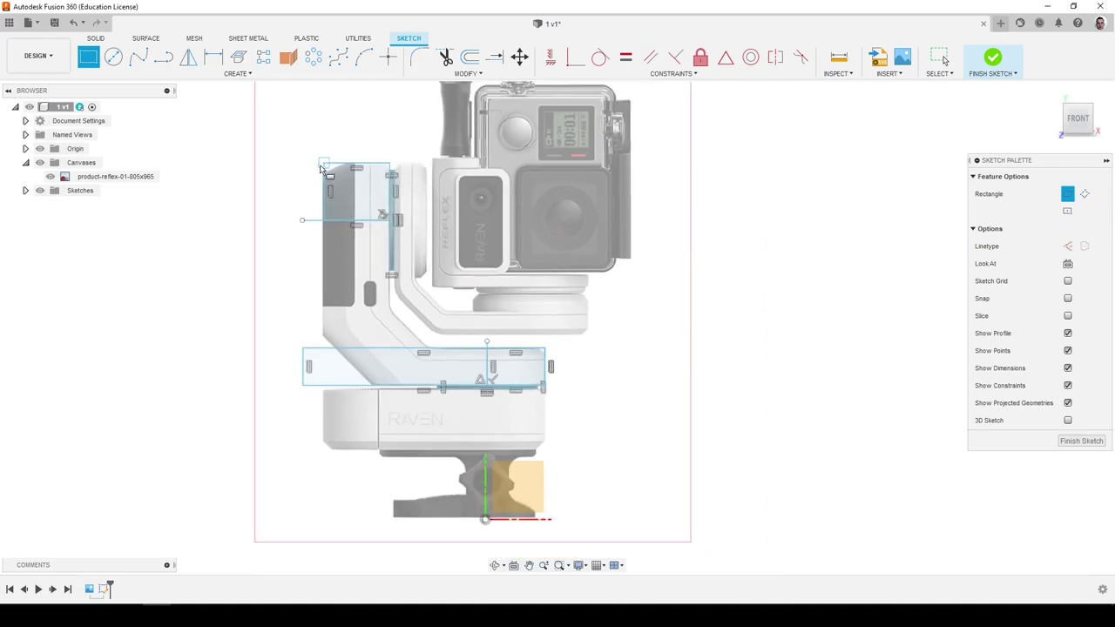
pyautogui.click(391, 386)
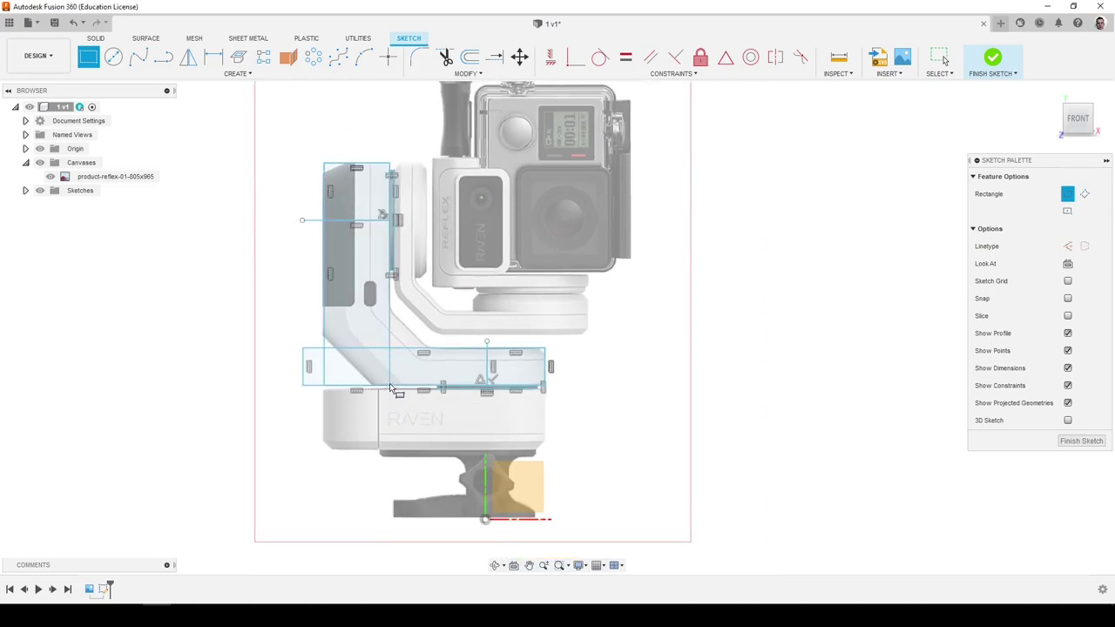
# Draw diagonal lines along the outer arm's bend, one about 25 mm long on the outer edge and one on the inner edge.
pyautogui.press('l')
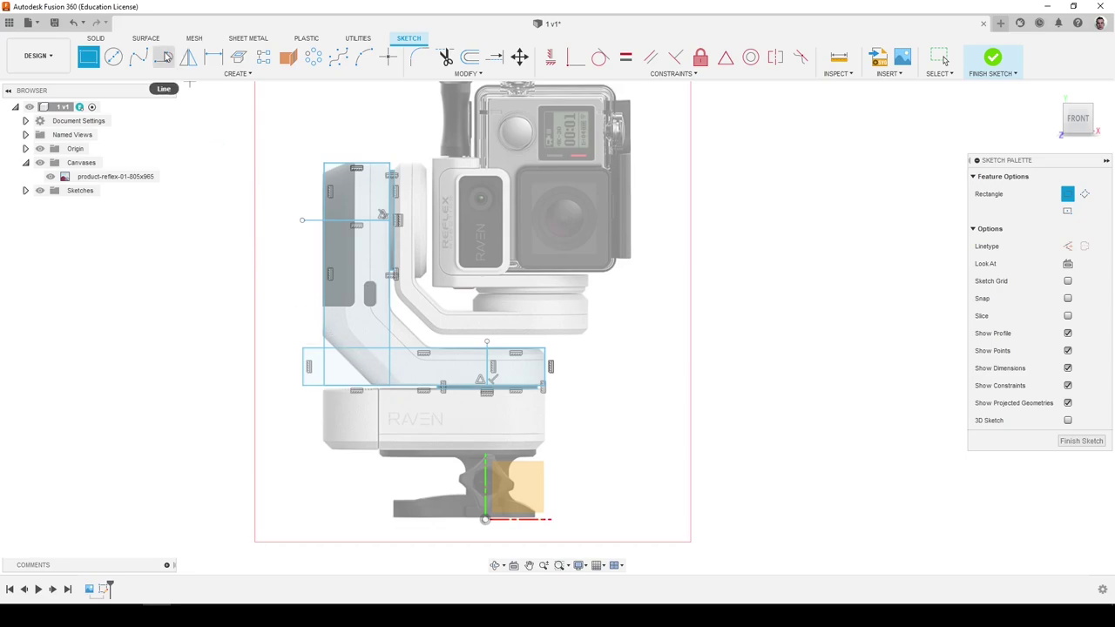
pyautogui.scroll(4, 334, 364)
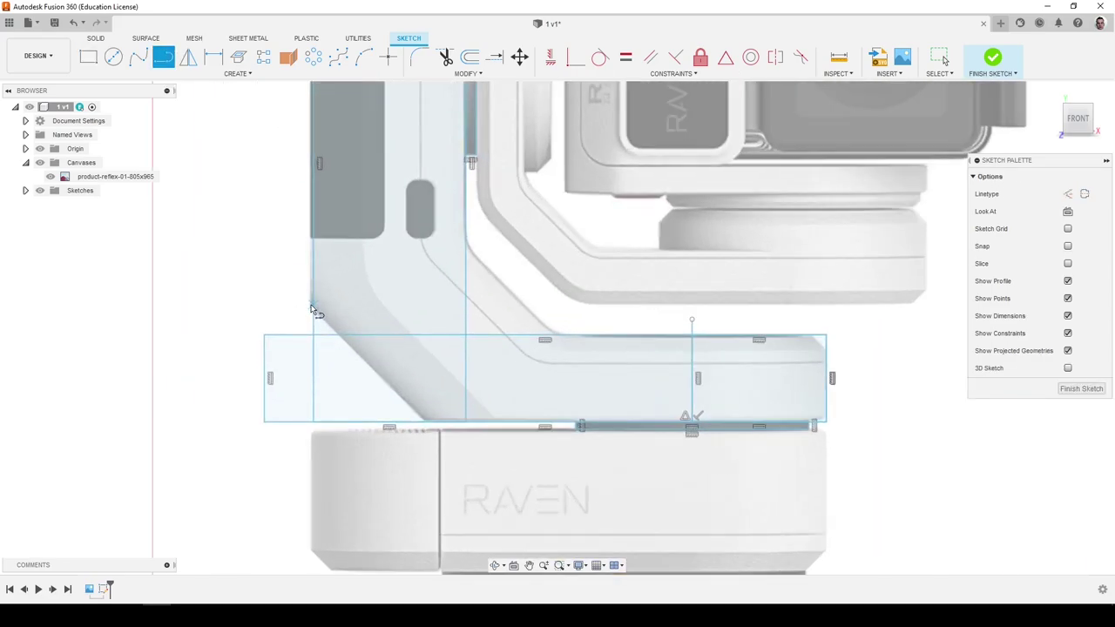
pyautogui.click(313, 315)
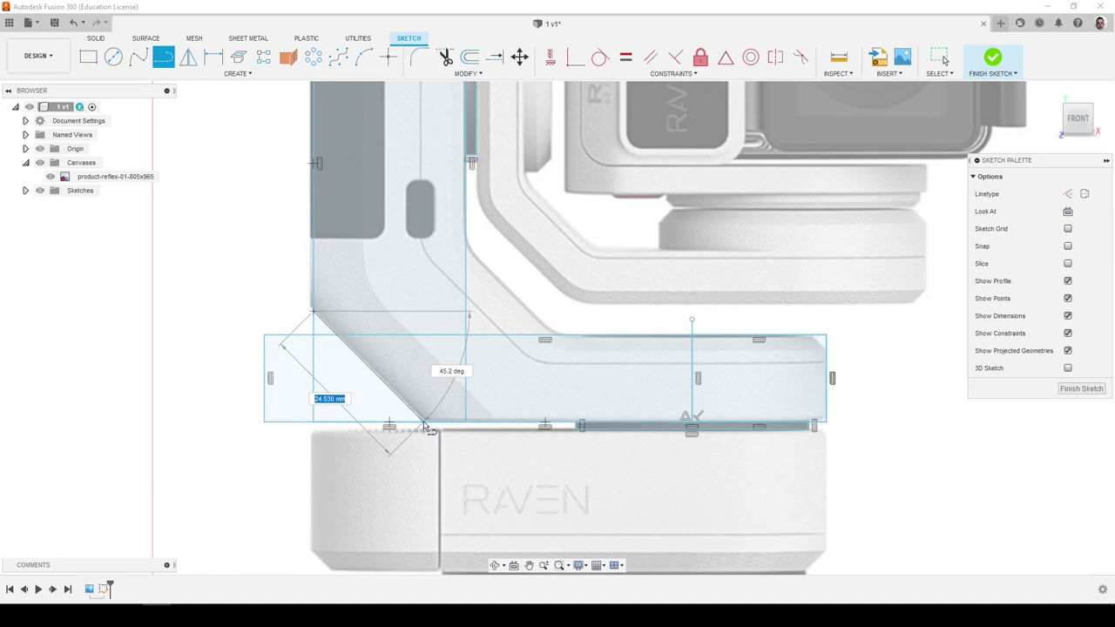
pyautogui.doubleClick(426, 421)
pyautogui.click(466, 242)
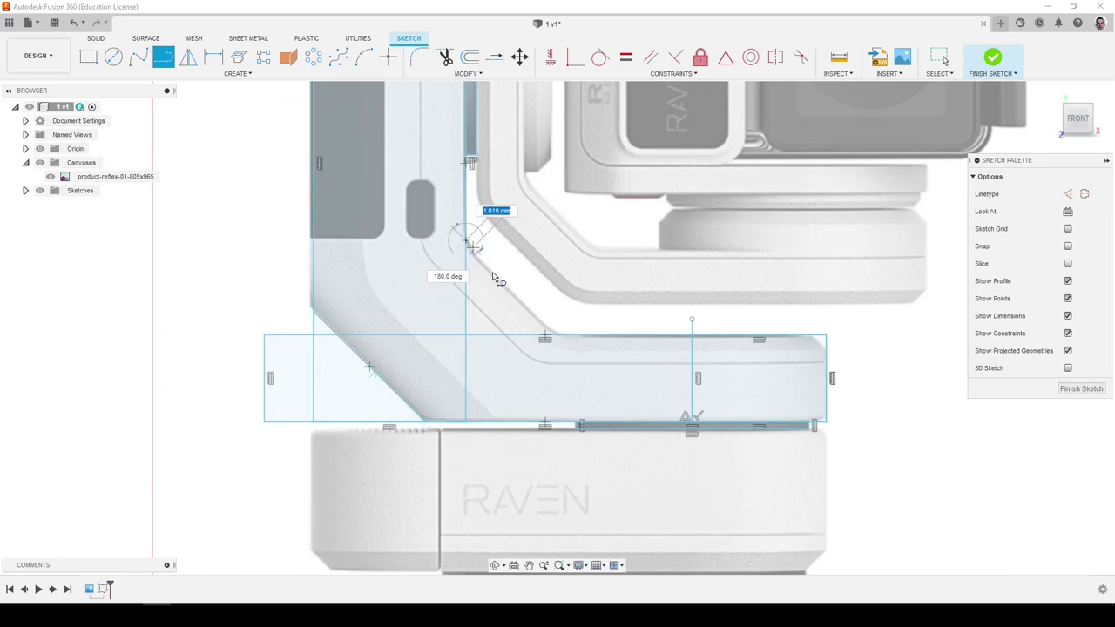
pyautogui.doubleClick(551, 338)
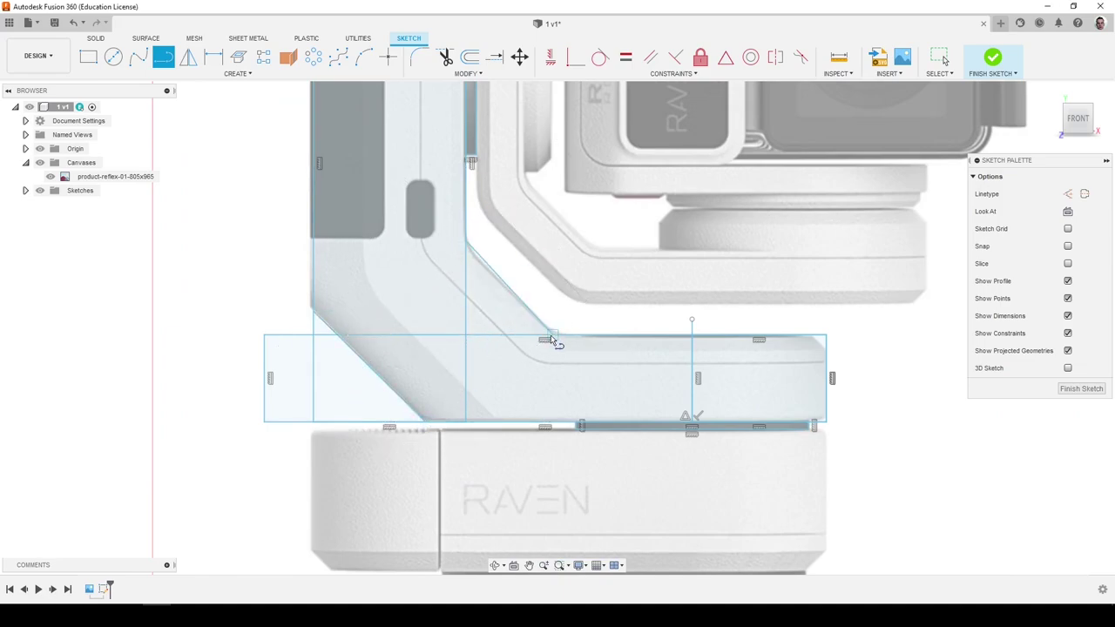
# Constrain the two diagonal lines at the outer arm's bend to be parallel.
pyautogui.click(650, 57)
pyautogui.click(392, 388)
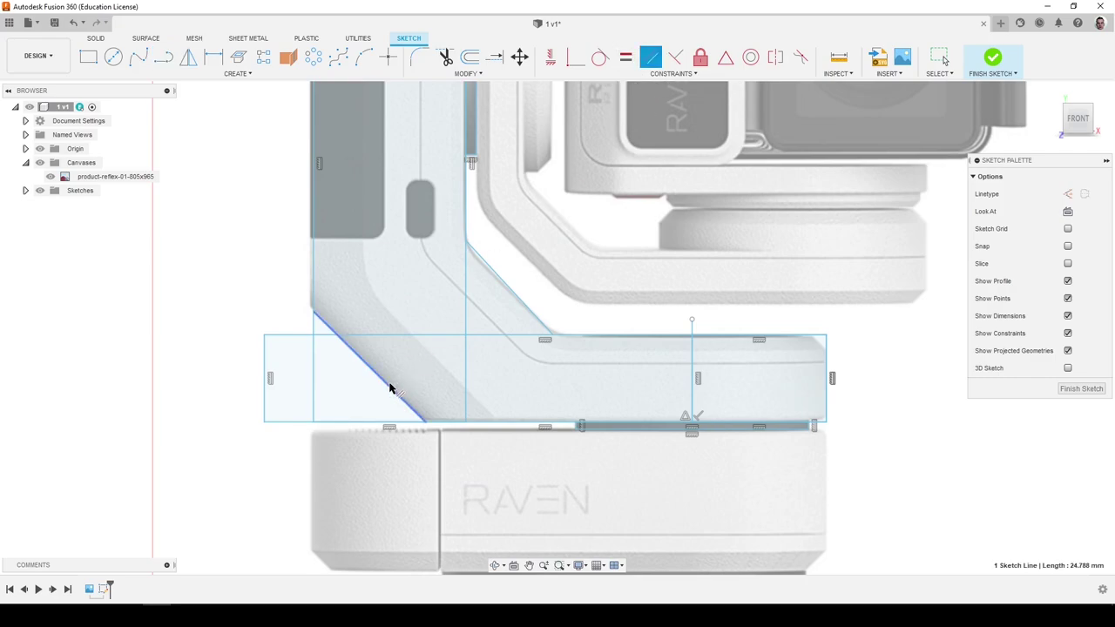
pyautogui.click(503, 287)
# Trim the vertical and horizontal rectangle segments that cross the inside of the outer arm's bend.
pyautogui.click(445, 57)
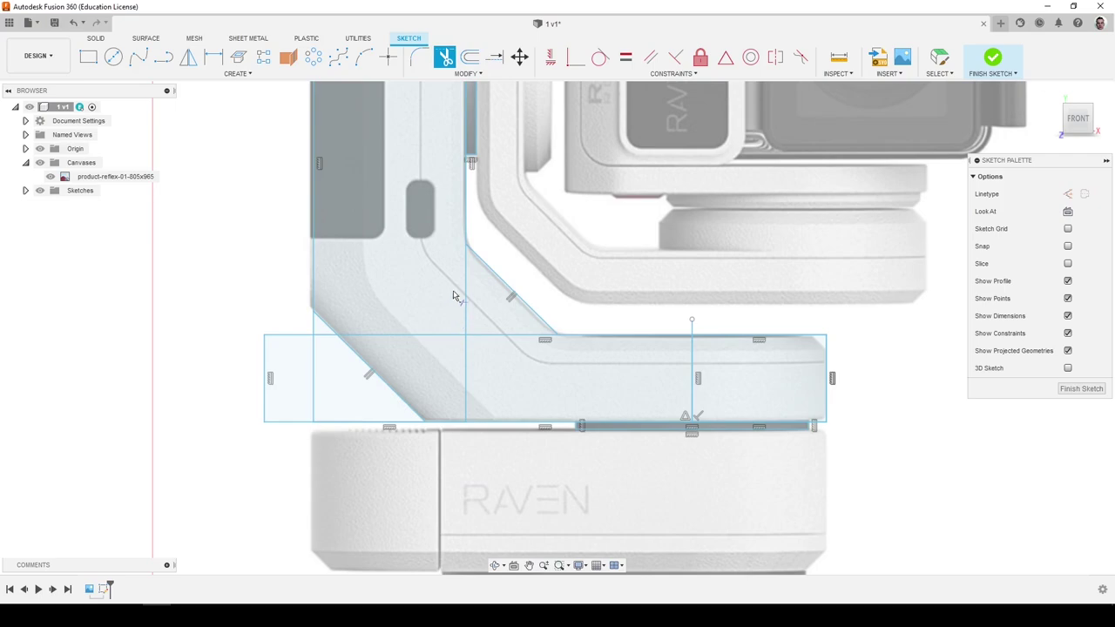
pyautogui.click(466, 300)
pyautogui.click(484, 336)
pyautogui.scroll(-3, 411, 320)
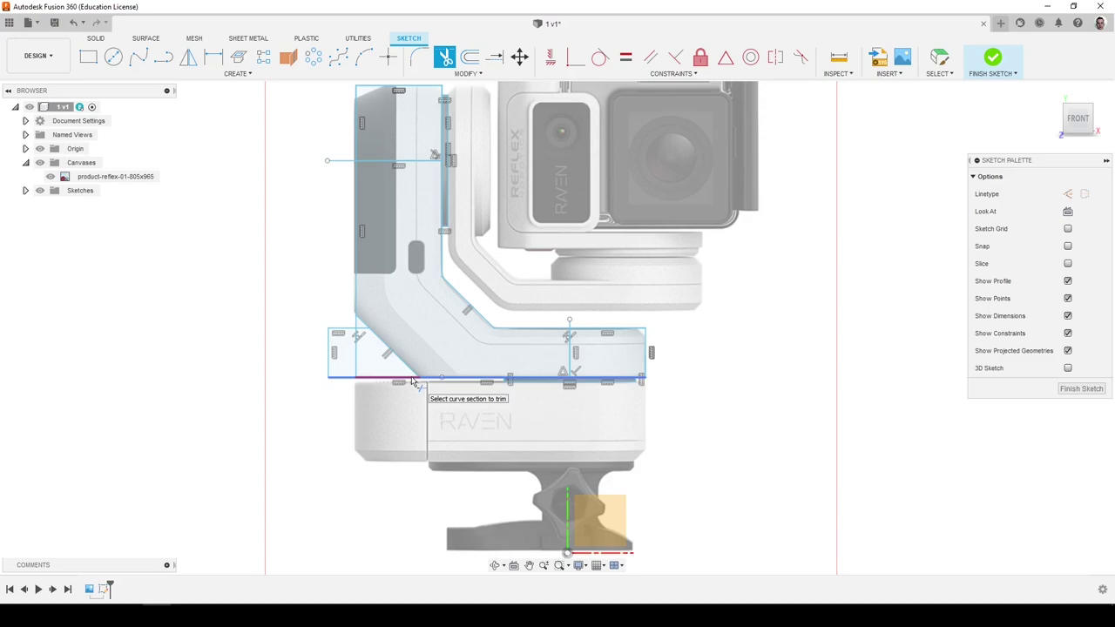
pyautogui.click(412, 381)
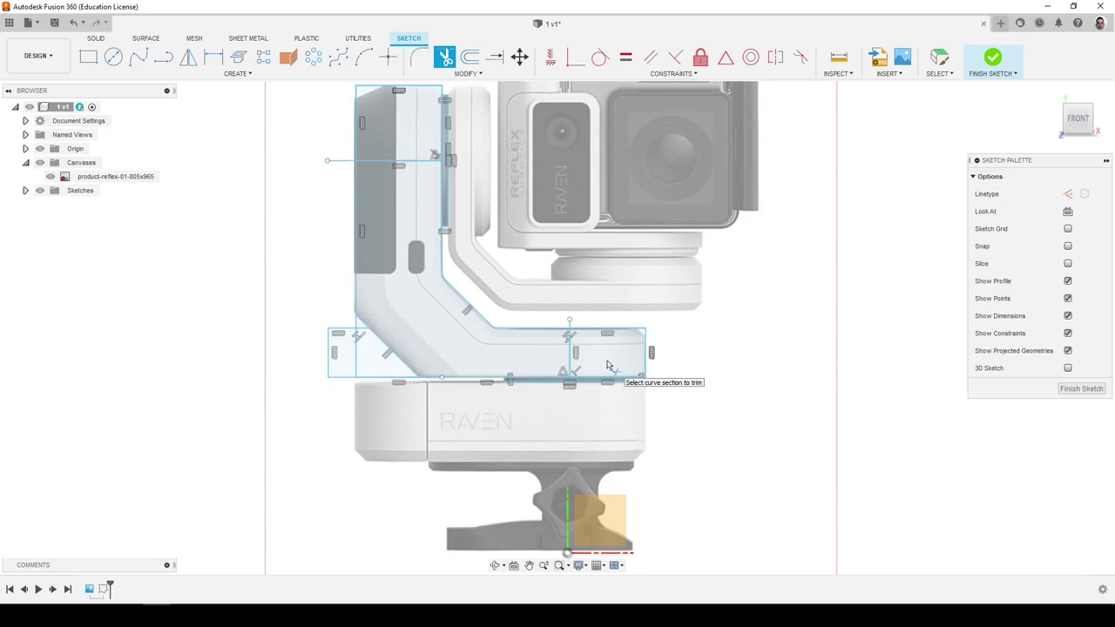
pyautogui.scroll(-2, 548, 375)
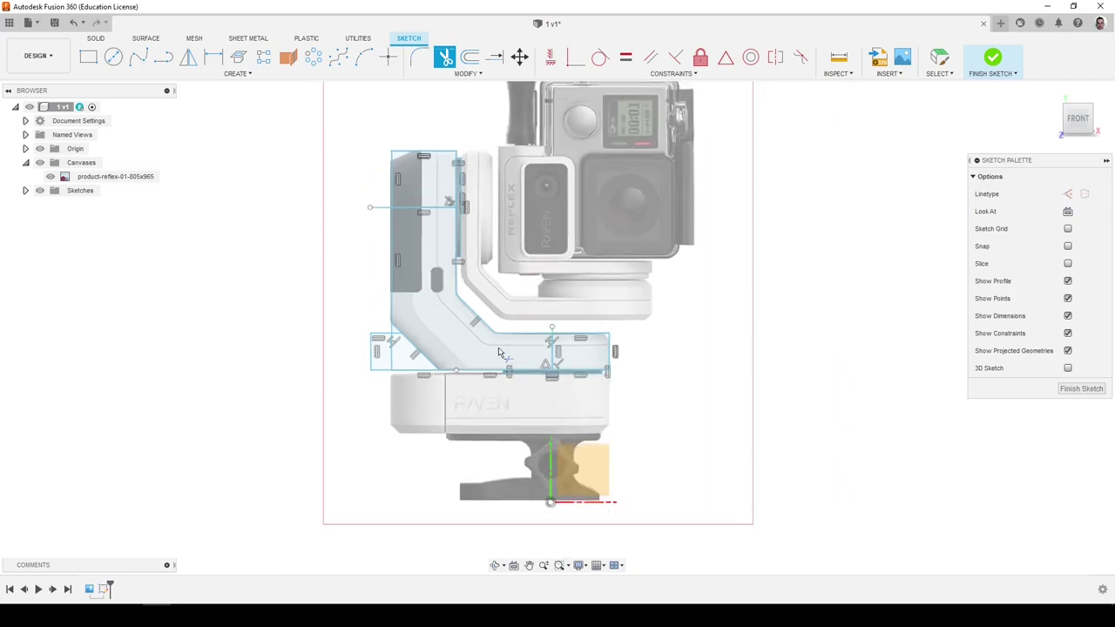
pyautogui.scroll(5, 484, 351)
pyautogui.scroll(-2, 596, 367)
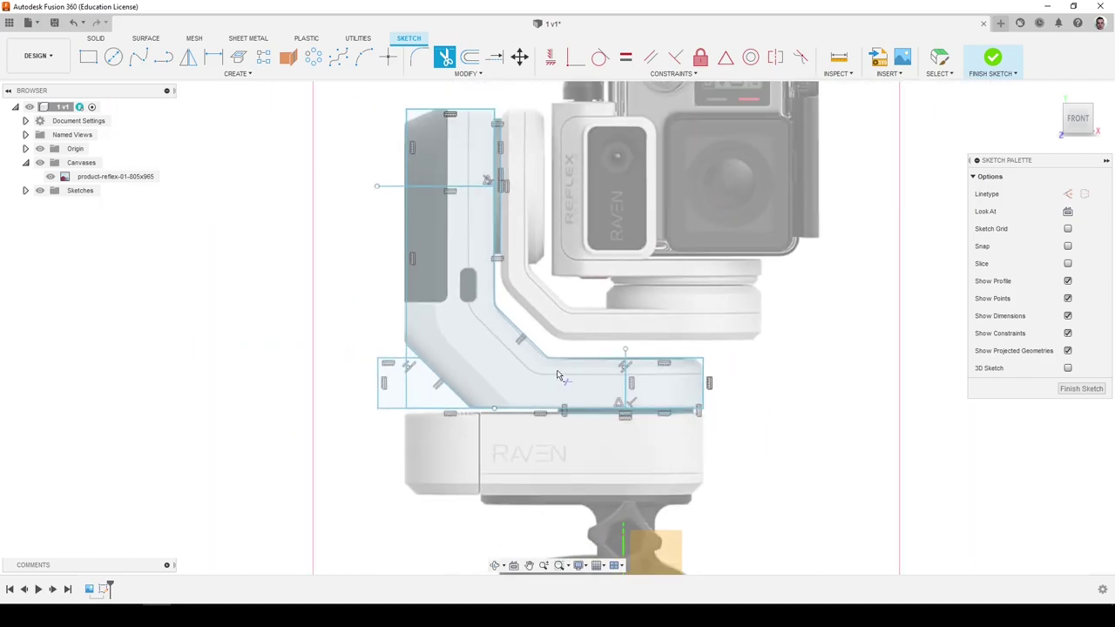
pyautogui.scroll(2, 514, 217)
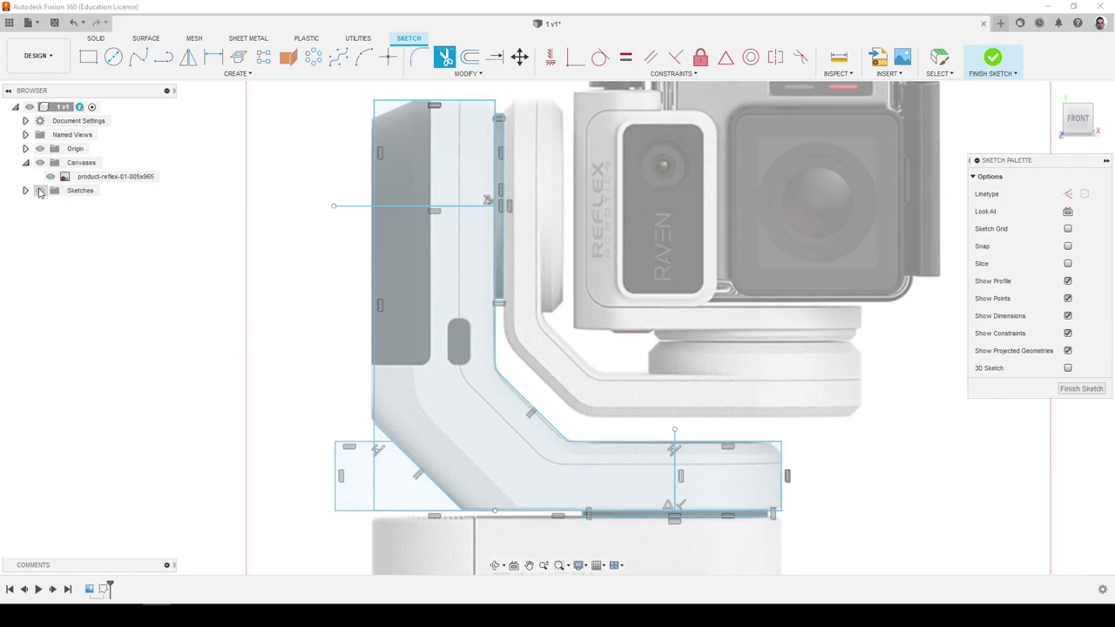
pyautogui.click(39, 190)
pyautogui.click(40, 191)
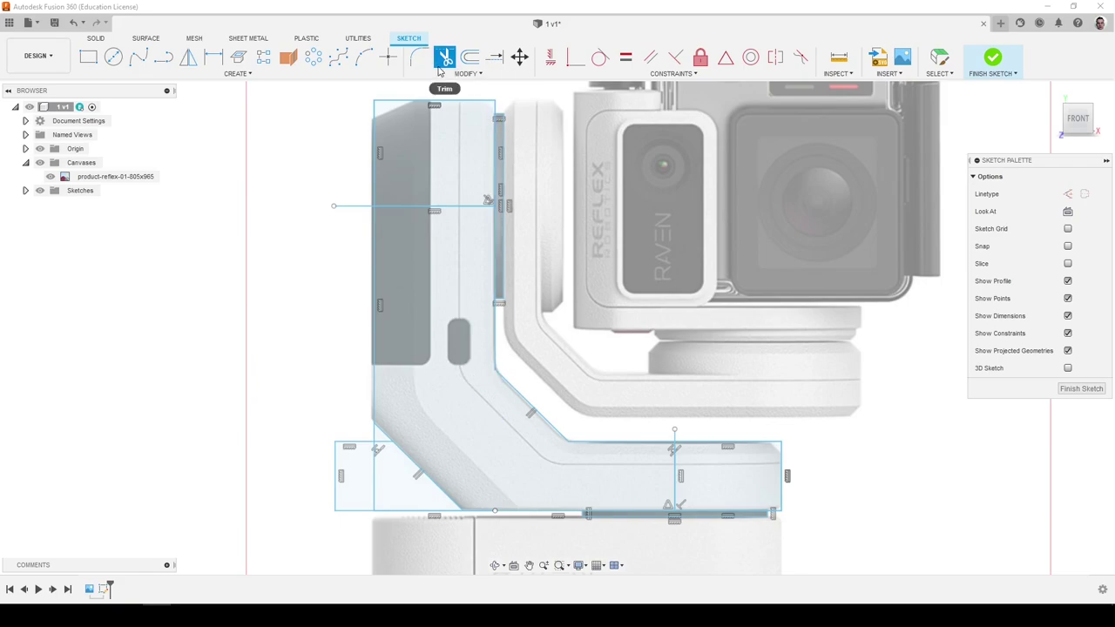
pyautogui.scroll(-2, 509, 487)
pyautogui.moveTo(510, 488); pyautogui.dragTo(491, 433, button='middle')
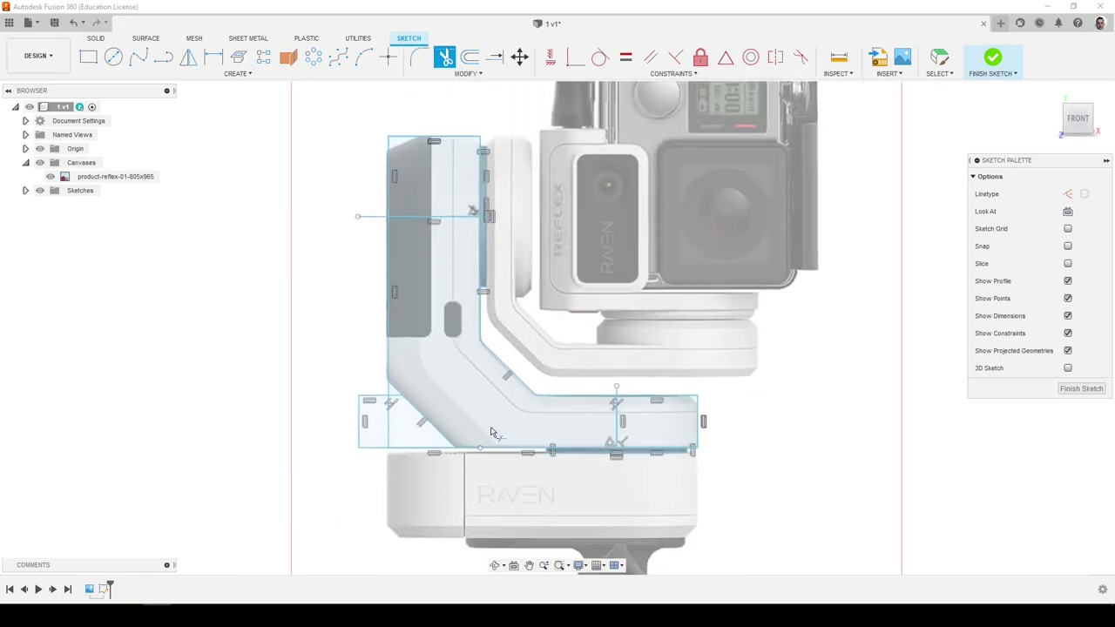
# Move the inner diagonal line of the arm's bend slightly outward to match the edge in the reference image.
pyautogui.scroll(4, 492, 433)
pyautogui.press('Escape')
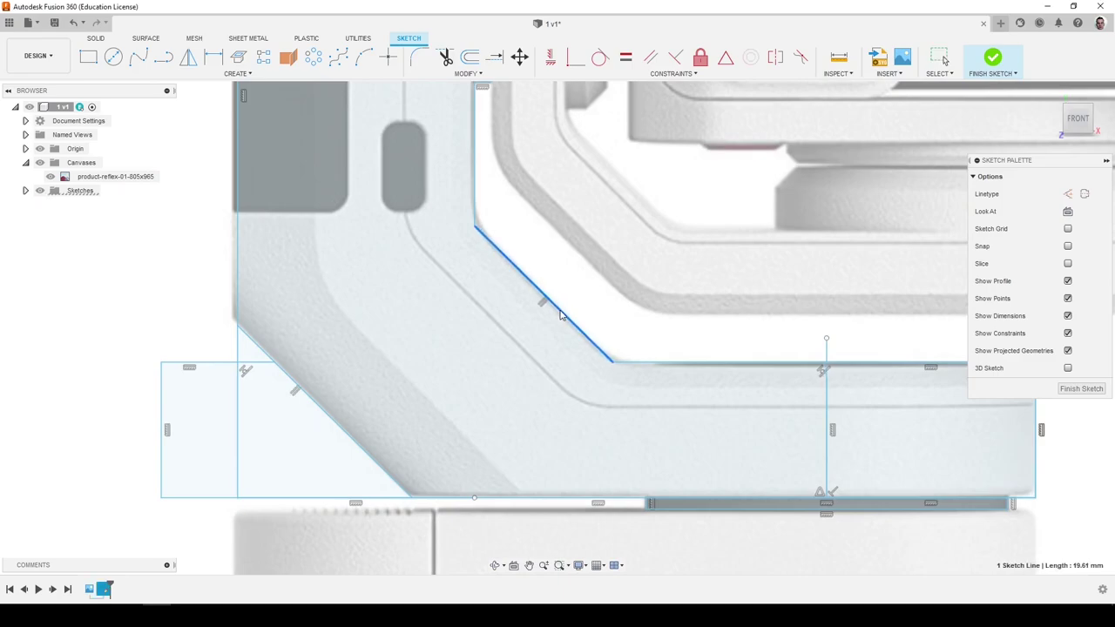
pyautogui.moveTo(560, 315); pyautogui.dragTo(562, 315)
pyautogui.scroll(-5, 470, 375)
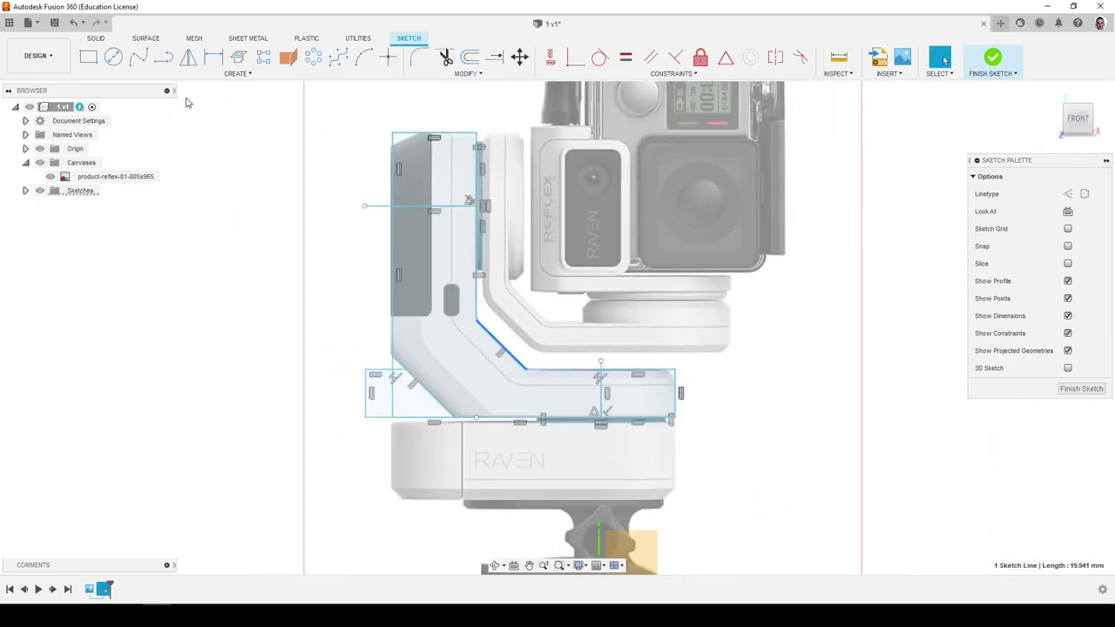
# Draw a rectangle about 21 by 22 mm for the base's right part, starting on the vertical axis just below the joint.
pyautogui.scroll(-4, 426, 326)
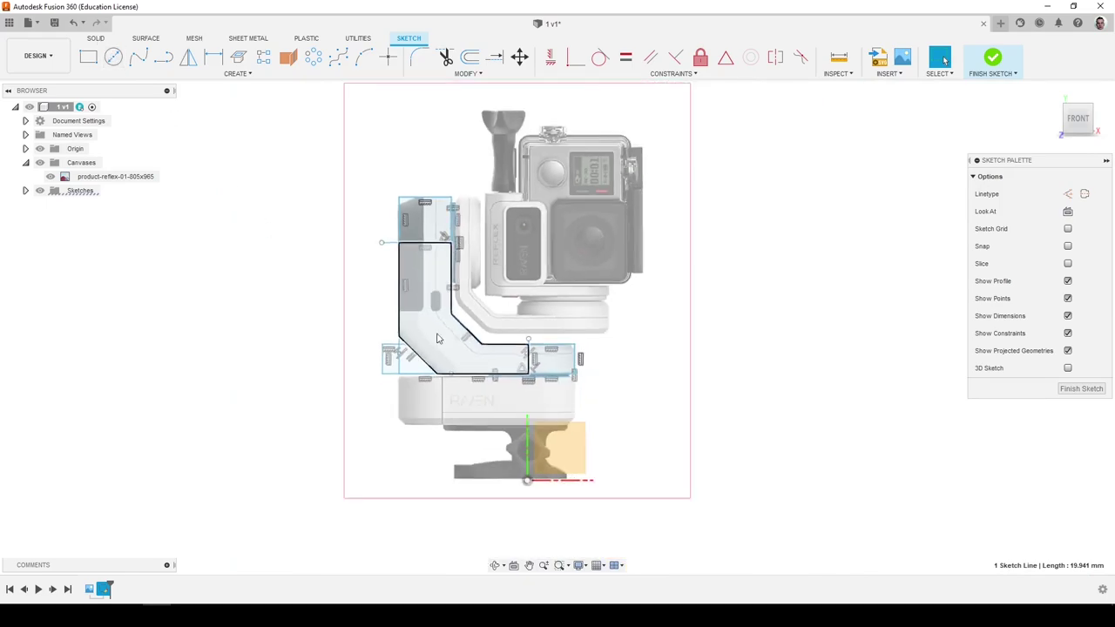
pyautogui.scroll(4, 462, 366)
pyautogui.click(88, 58)
pyautogui.scroll(5, 511, 323)
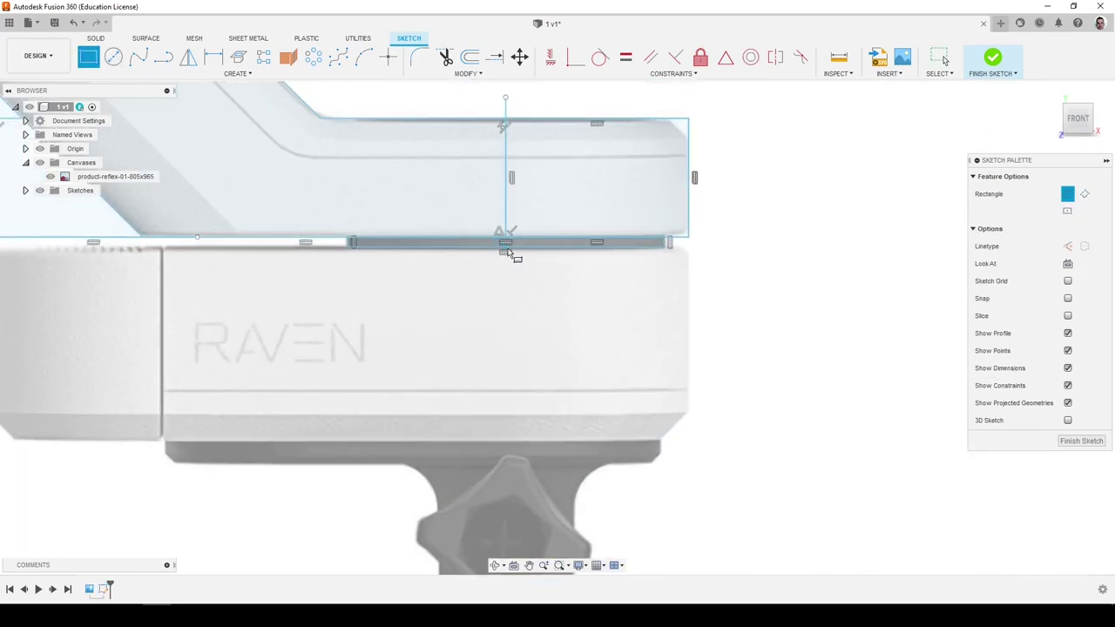
pyautogui.click(506, 249)
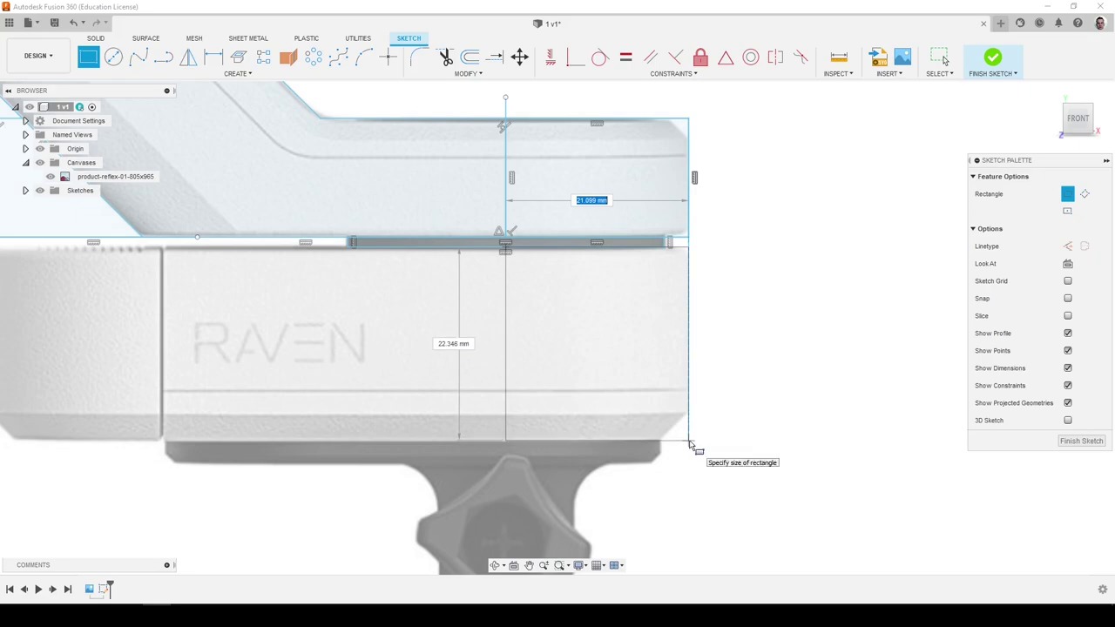
pyautogui.click(689, 442)
# Draw a rectangle about 81 mm wide across the full base, and constrain its upper edge to the smaller base rectangle's corner on the axis.
pyautogui.scroll(-3, 690, 443)
pyautogui.click(697, 439)
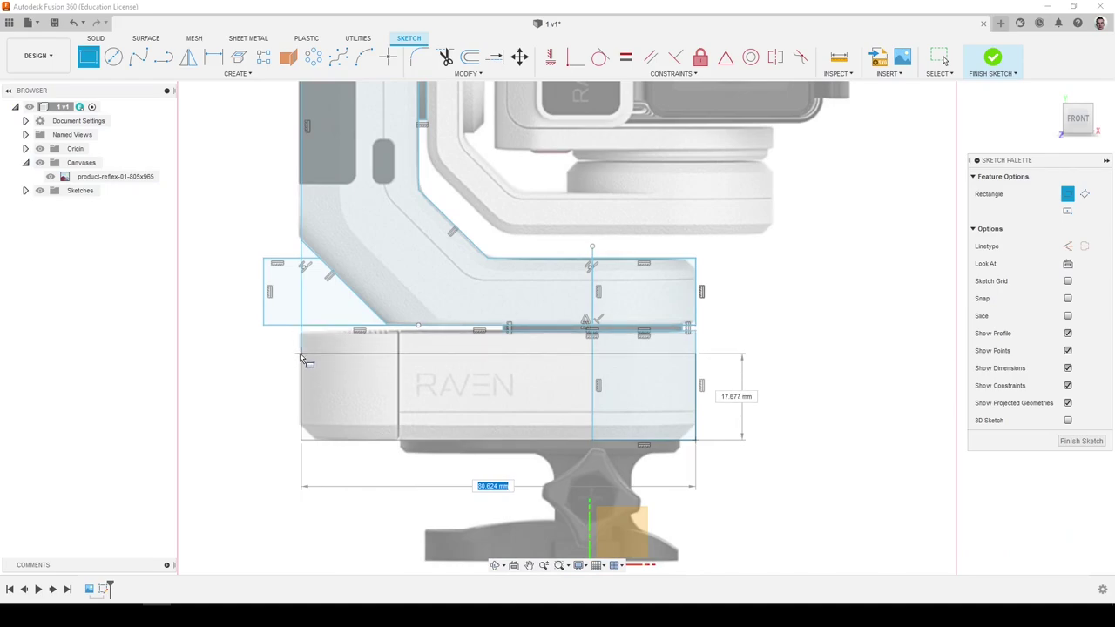
pyautogui.click(301, 344)
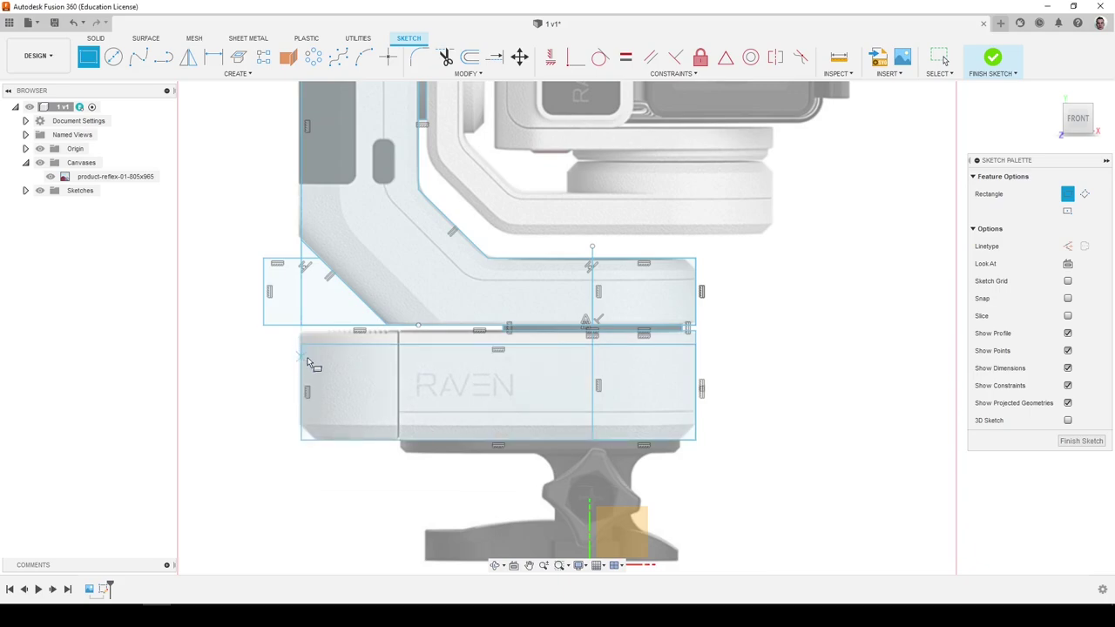
pyautogui.click(575, 58)
pyautogui.scroll(3, 619, 318)
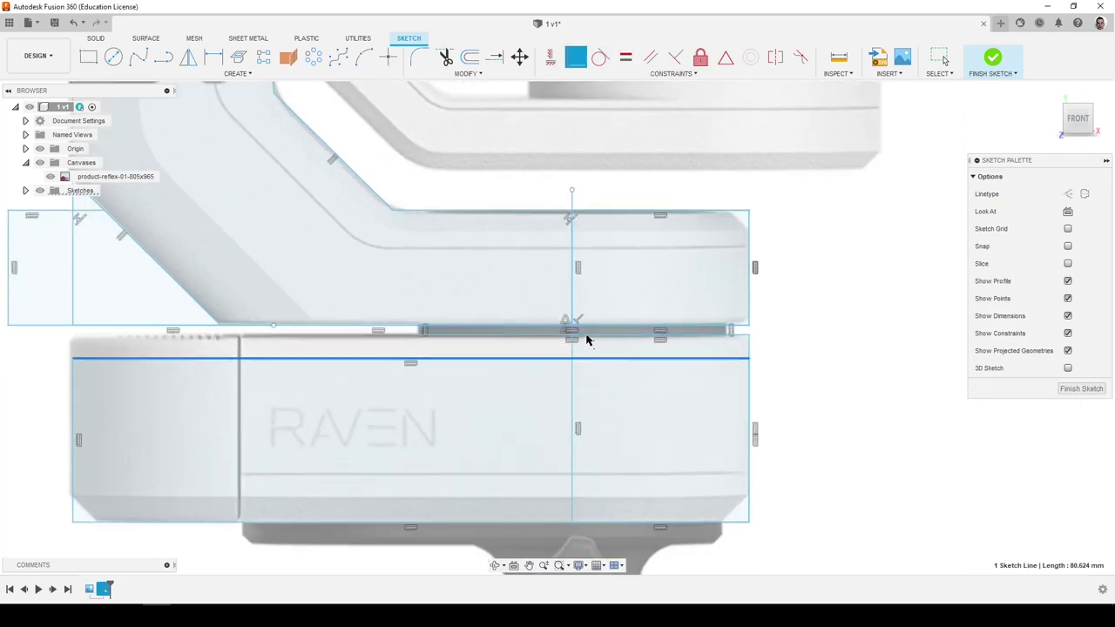
pyautogui.click(573, 336)
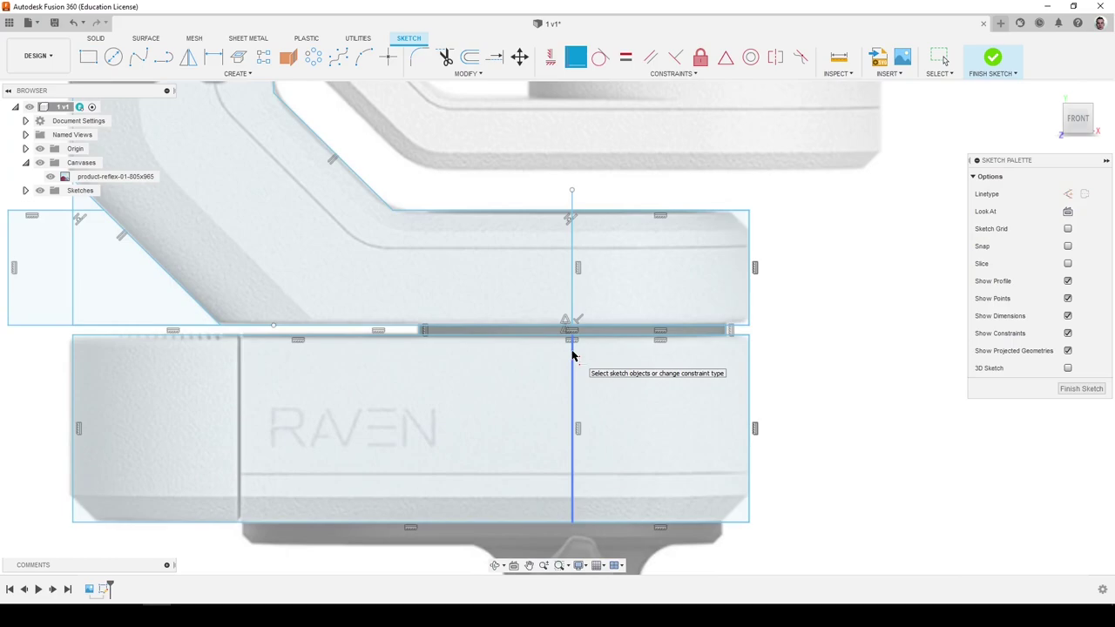
# Examine how the outer arm and base outlines match the reference image.
pyautogui.scroll(-2, 780, 342)
pyautogui.scroll(-1, 780, 342)
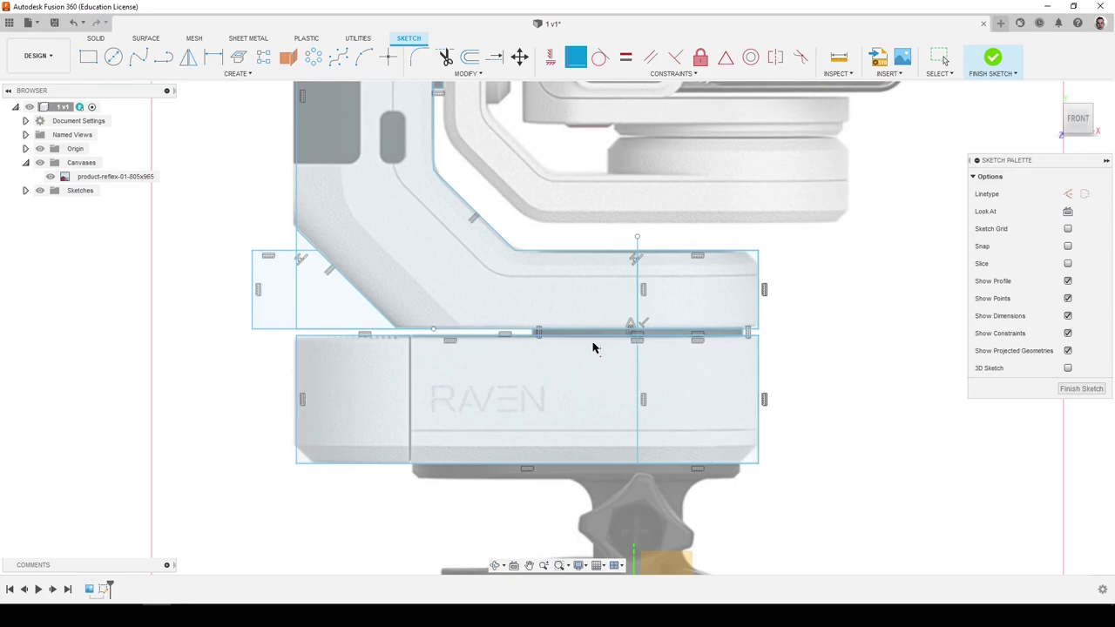
pyautogui.scroll(-5, 302, 417)
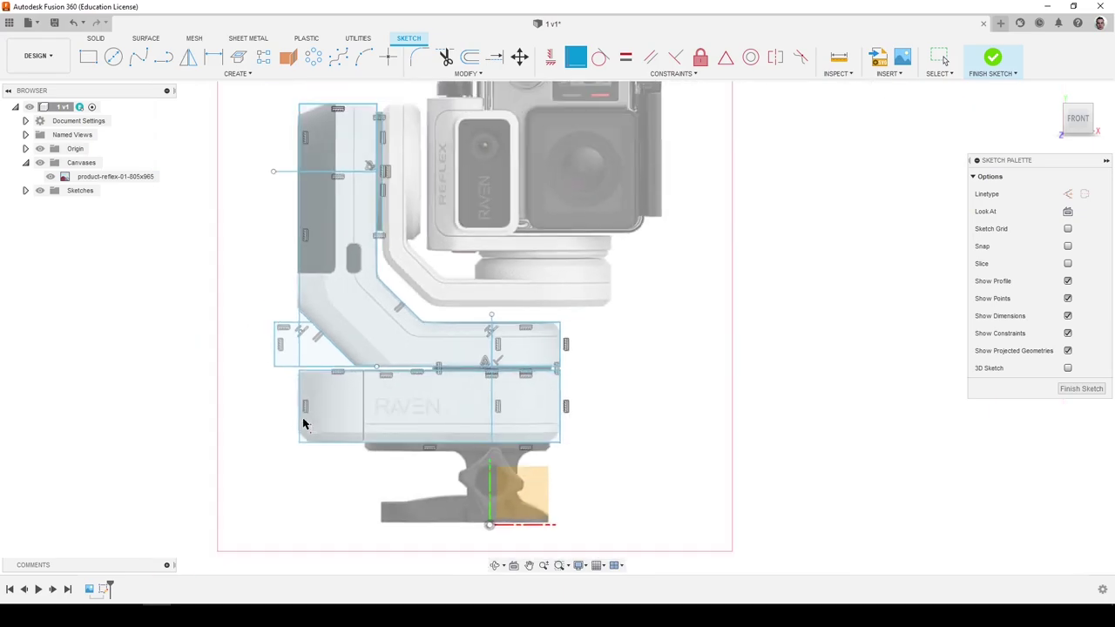
pyautogui.scroll(4, 303, 417)
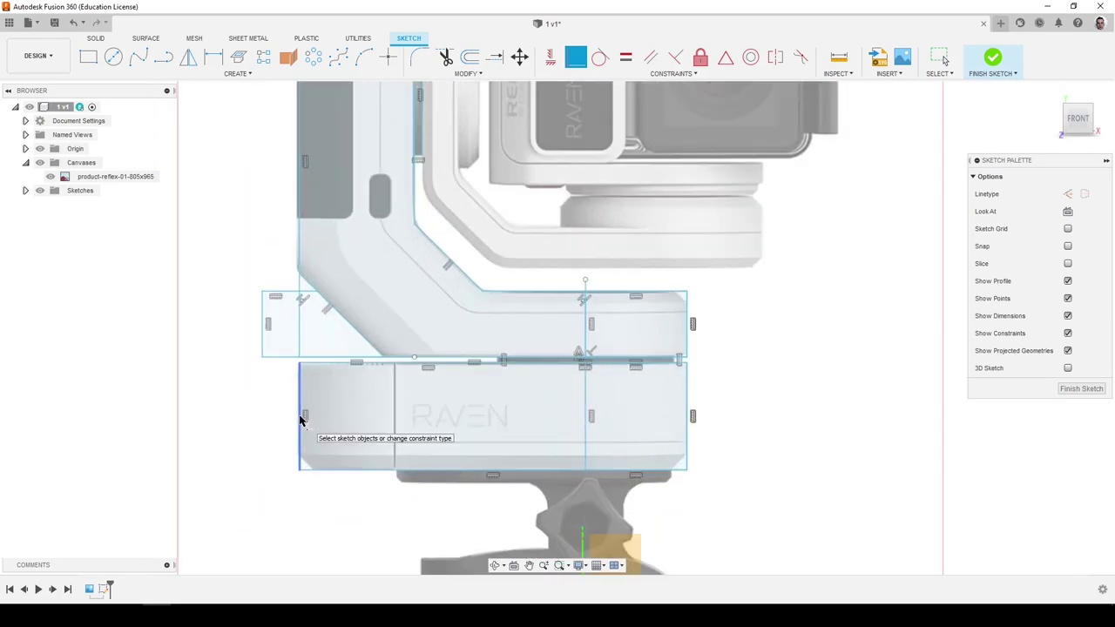
pyautogui.scroll(-5, 302, 417)
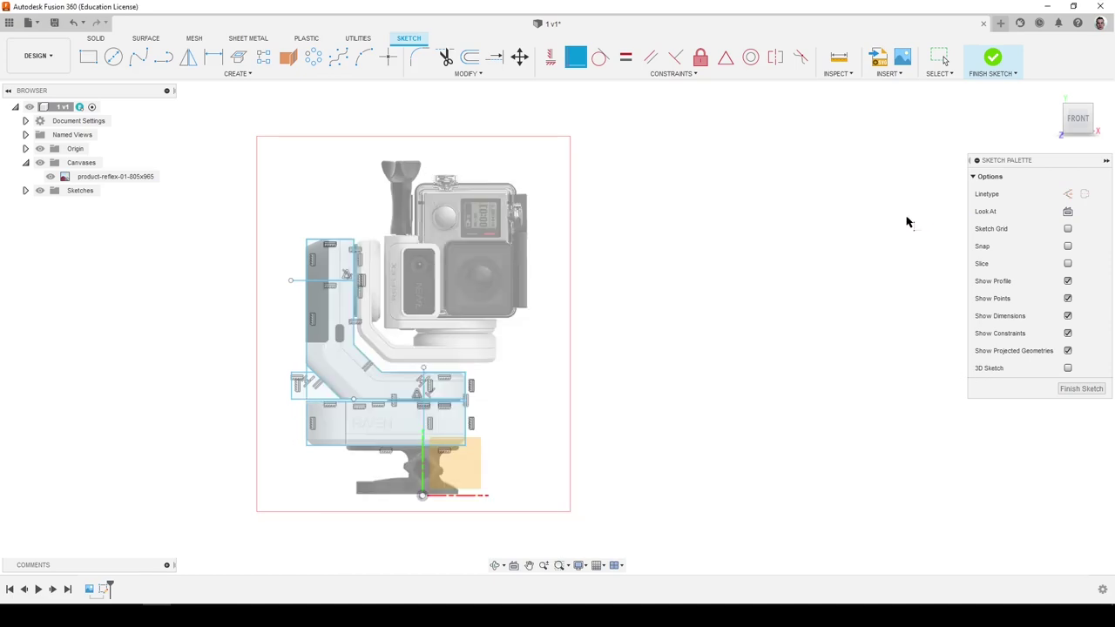
pyautogui.scroll(-2, 475, 422)
pyautogui.scroll(5, 446, 428)
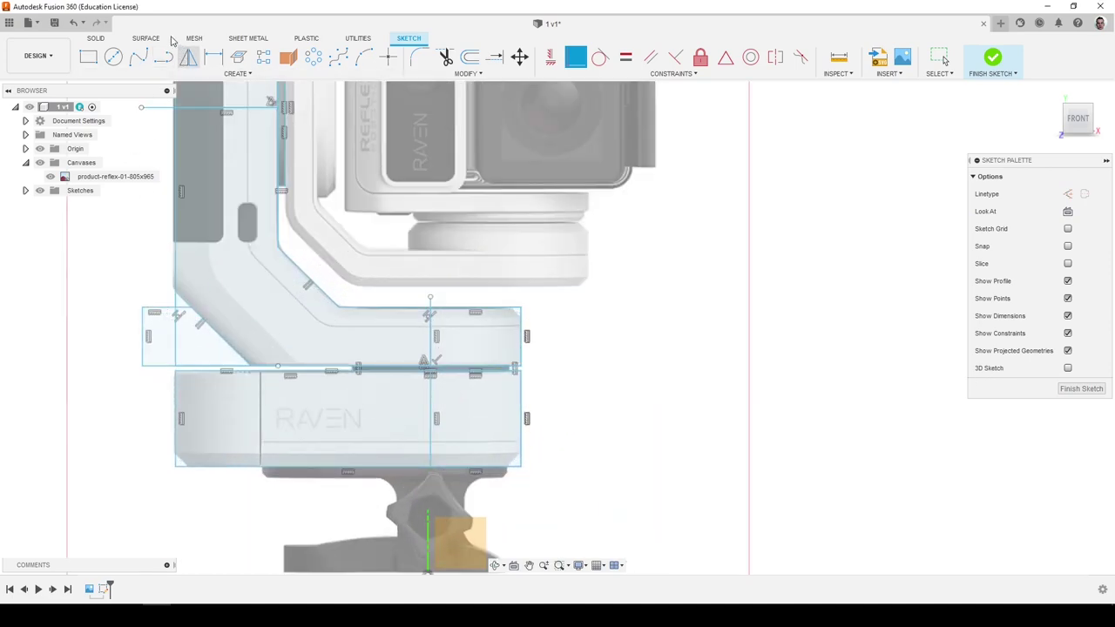
pyautogui.scroll(-3, 744, 486)
pyautogui.scroll(-1, 597, 477)
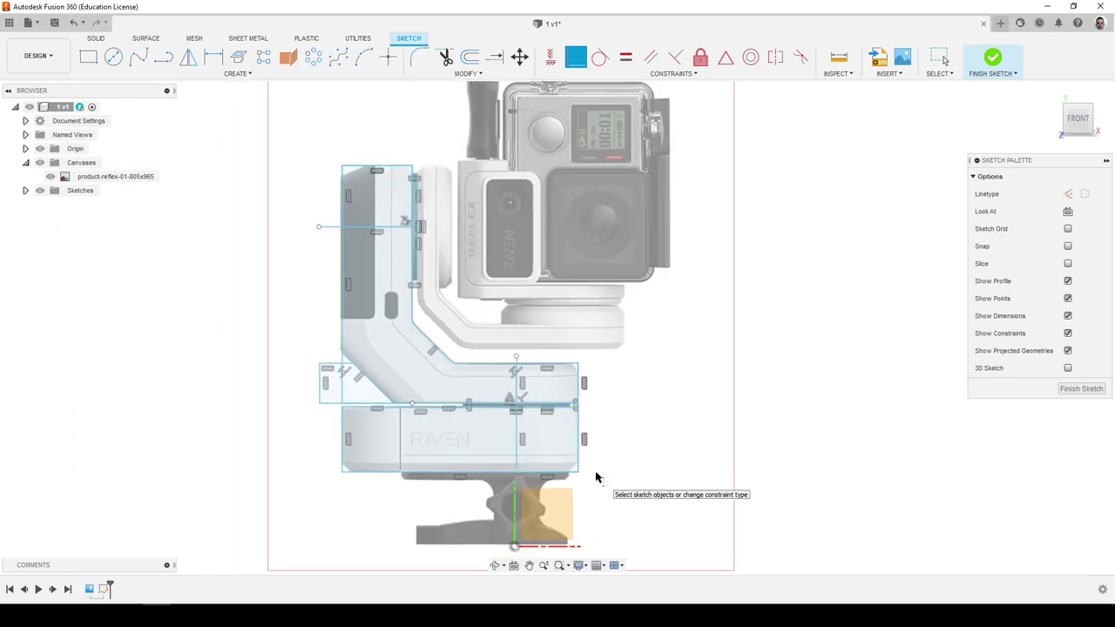
# Finish the sketch and revolve the outer arm's upper rectangular profile 360° about the horizontal axis as a new body.
pyautogui.click(1080, 389)
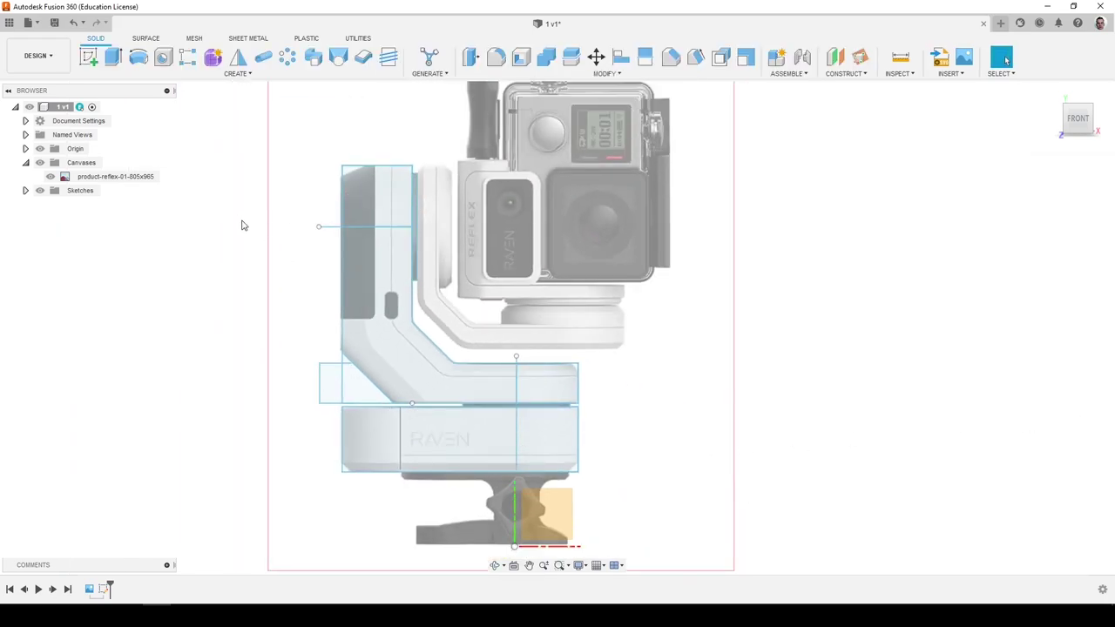
pyautogui.click(138, 56)
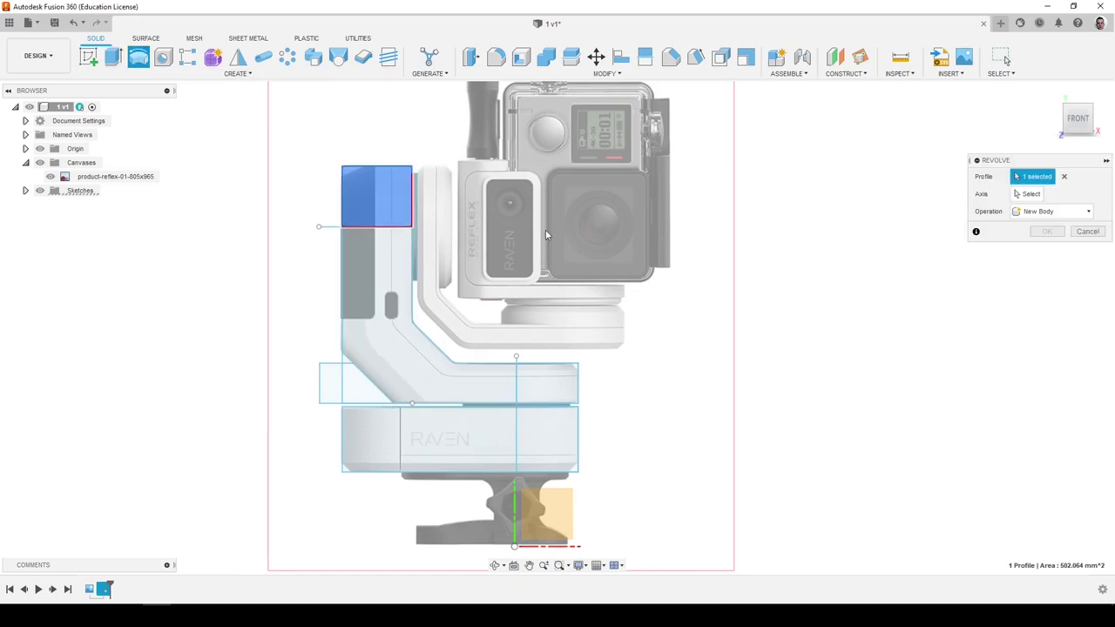
pyautogui.click(390, 229)
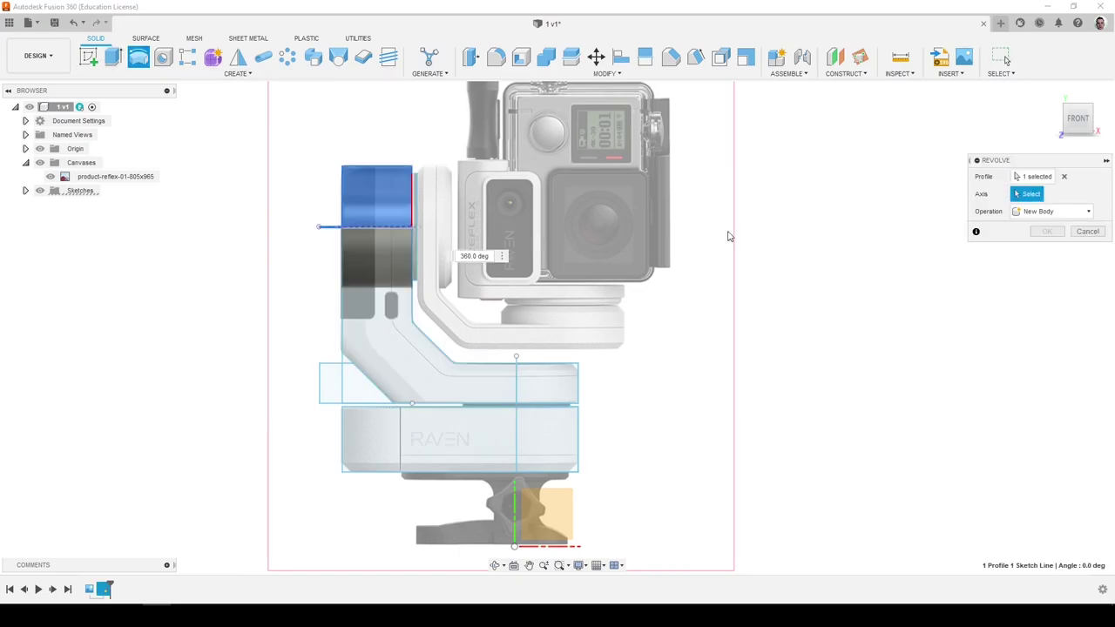
pyautogui.press('Return')
# Show Sketch1 again and revolve the right-hand arm and base profiles 360° about the vertical axis as new bodies.
pyautogui.click(25, 203)
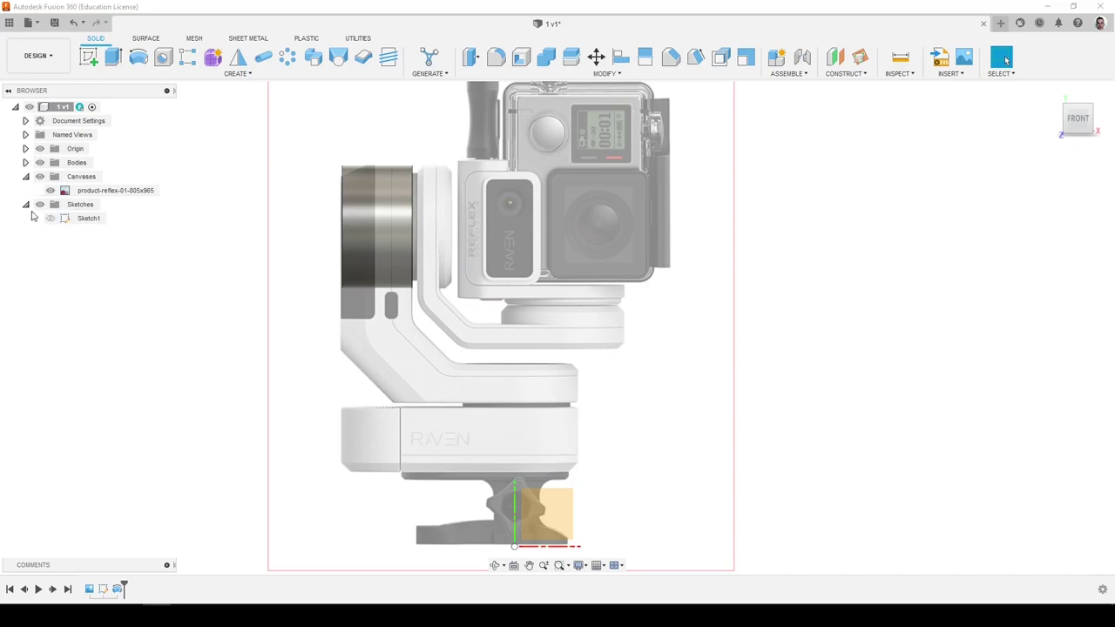
pyautogui.click(50, 218)
pyautogui.click(138, 57)
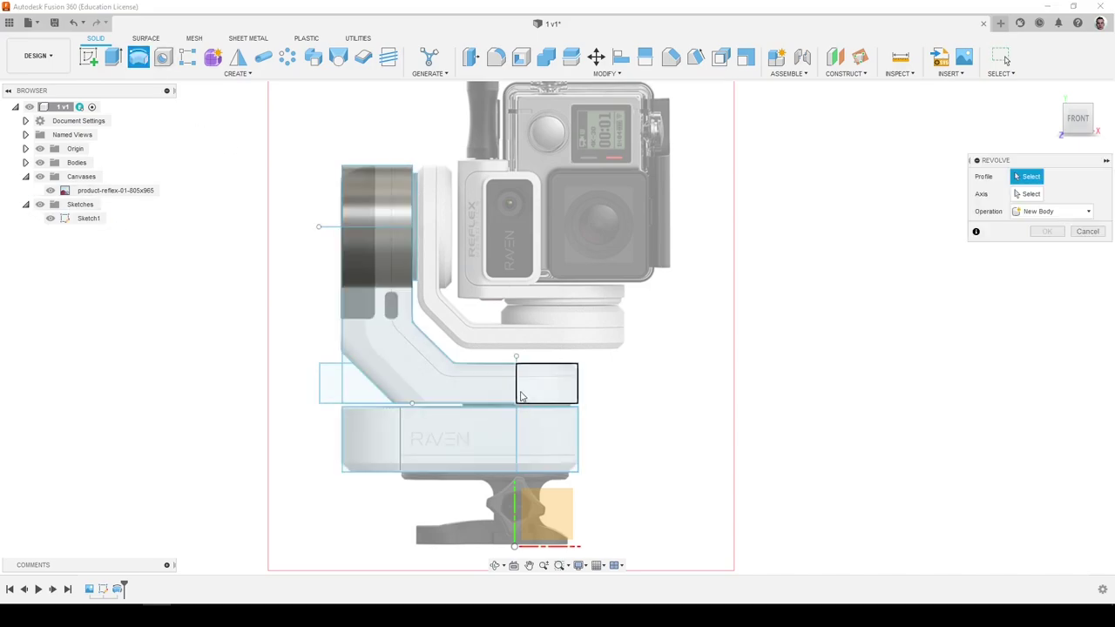
pyautogui.click(547, 383)
pyautogui.click(547, 438)
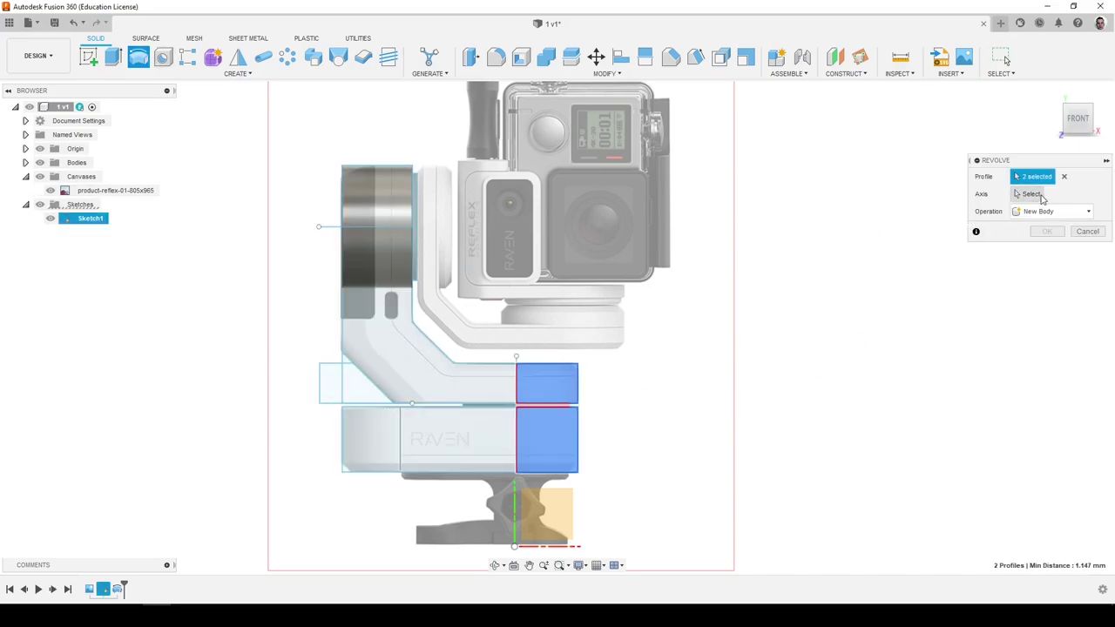
pyautogui.click(1030, 193)
pyautogui.click(515, 389)
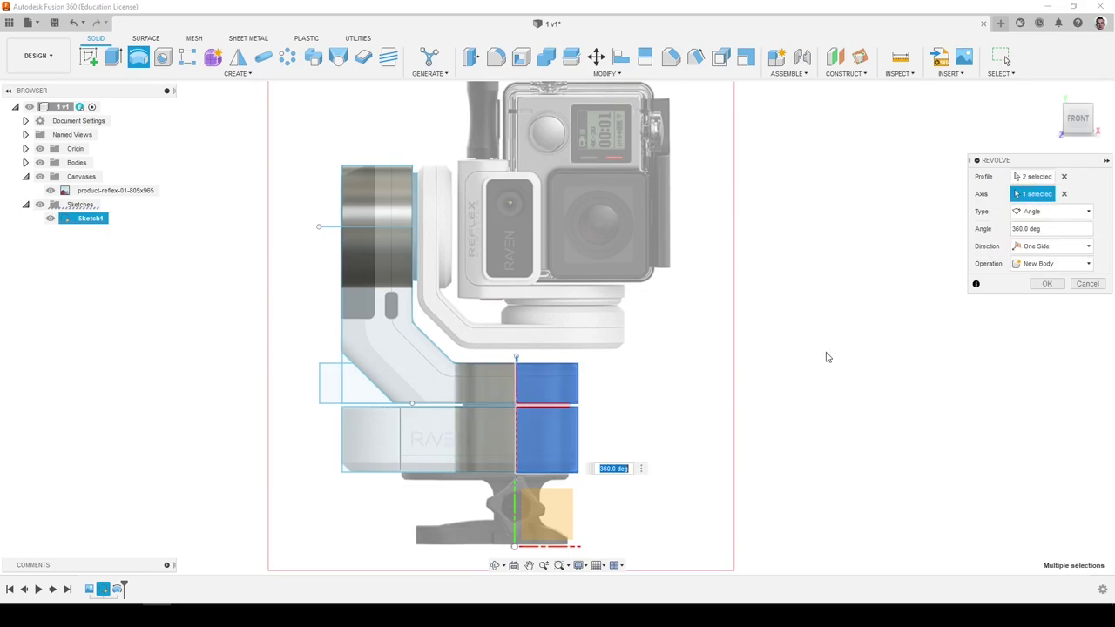
pyautogui.click(1046, 283)
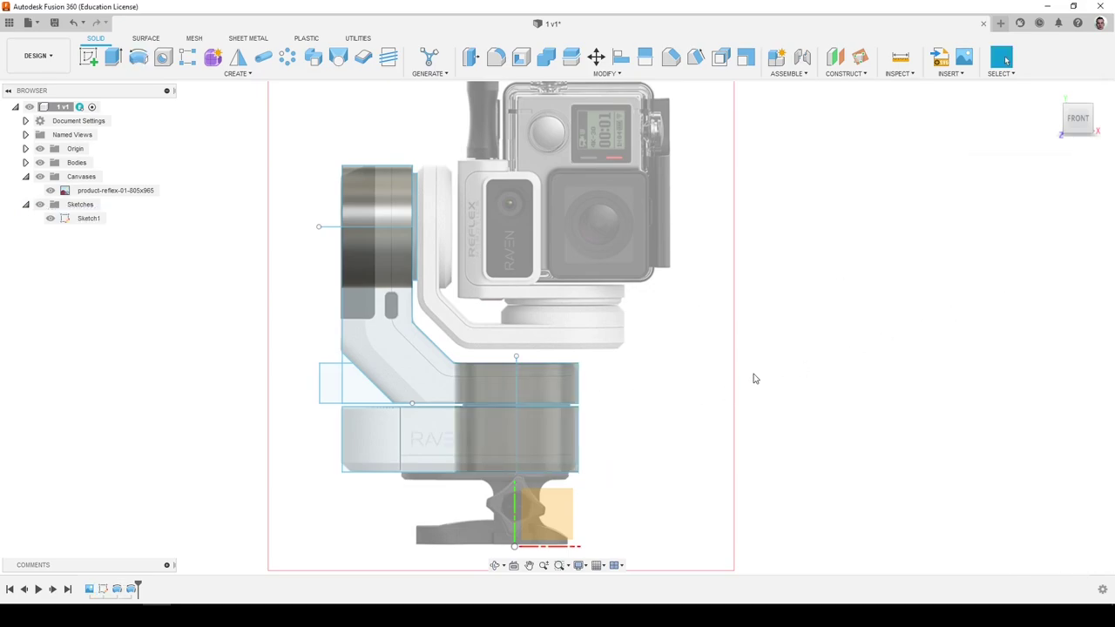
# Load product-reflex-02-805x965.jpg from the computer as the image for a new canvas.
pyautogui.keyDown('shift'); pyautogui.moveTo(667, 377); pyautogui.dragTo(655, 355, button='middle'); pyautogui.keyUp('shift')
pyautogui.moveTo(596, 303)
pyautogui.keyDown('shift'); pyautogui.mouseDown(button='middle')
pyautogui.moveTo(600, 247)
pyautogui.moveTo(598, 335)
pyautogui.moveTo(585, 344)
pyautogui.moveTo(588, 319)
pyautogui.mouseUp(button='middle'); pyautogui.keyUp('shift')
pyautogui.scroll(-3, 583, 311)
pyautogui.scroll(-4, 453, 324)
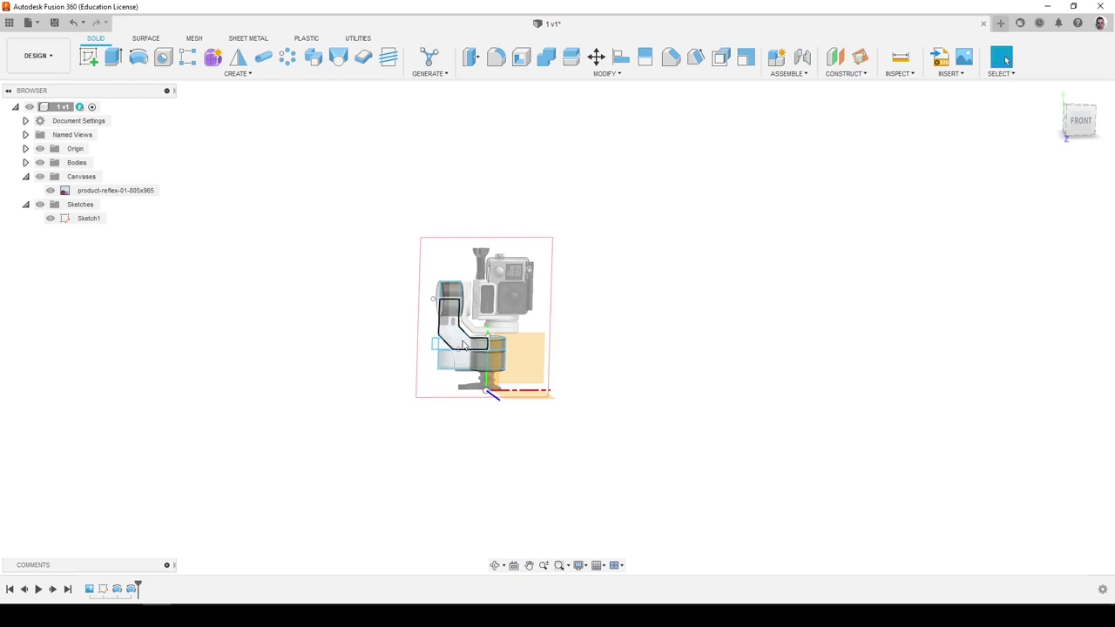
pyautogui.keyDown('shift'); pyautogui.moveTo(464, 326); pyautogui.dragTo(440, 308, button='middle'); pyautogui.keyUp('shift')
pyautogui.click(950, 79)
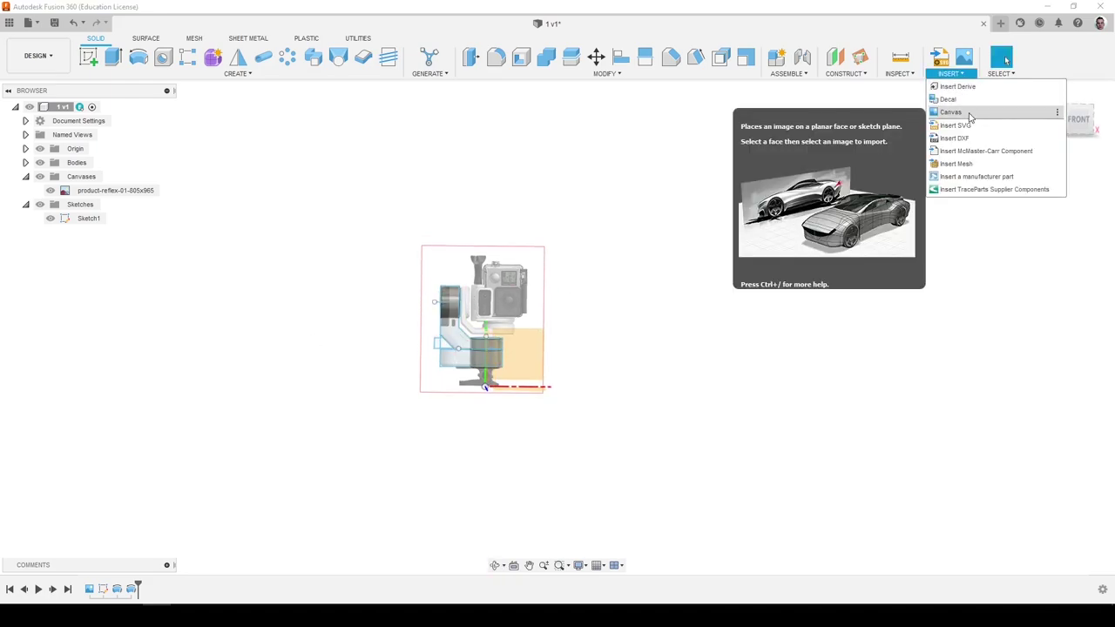
pyautogui.click(959, 112)
pyautogui.click(411, 424)
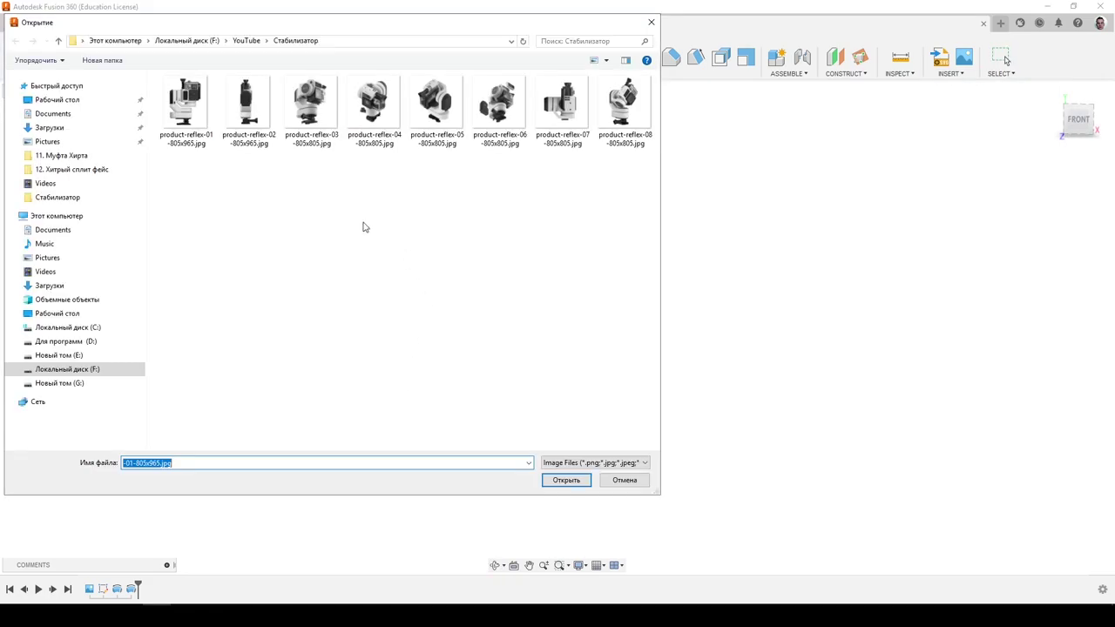
pyautogui.click(249, 109)
pyautogui.click(567, 480)
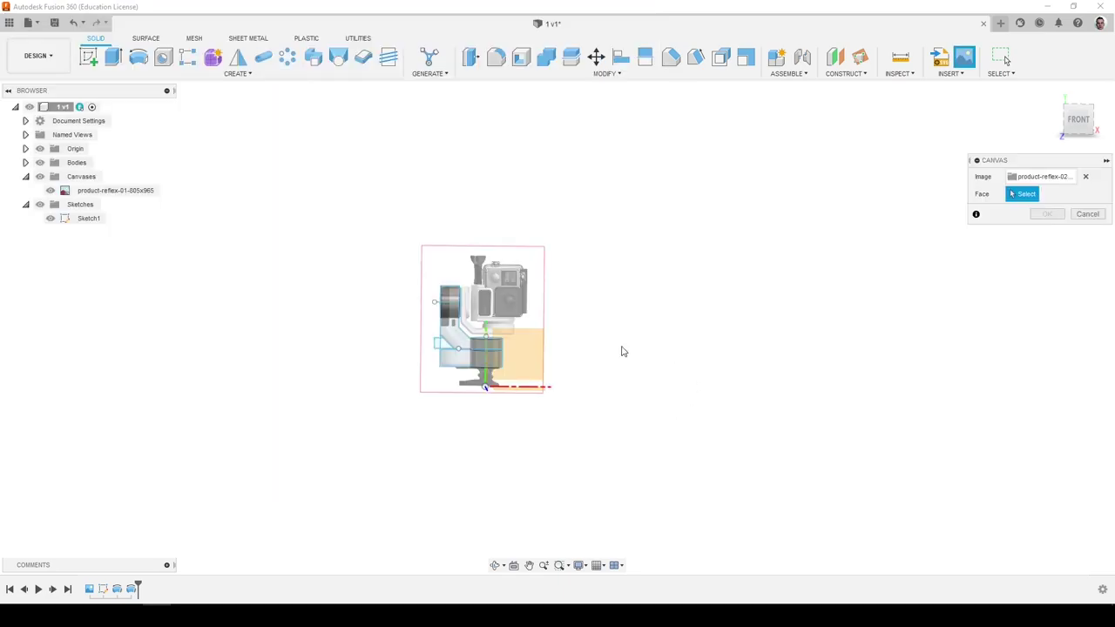
# Place the new canvas on the XY plane, positioned to the right of the first reference image.
pyautogui.moveTo(501, 372); pyautogui.dragTo(652, 319)
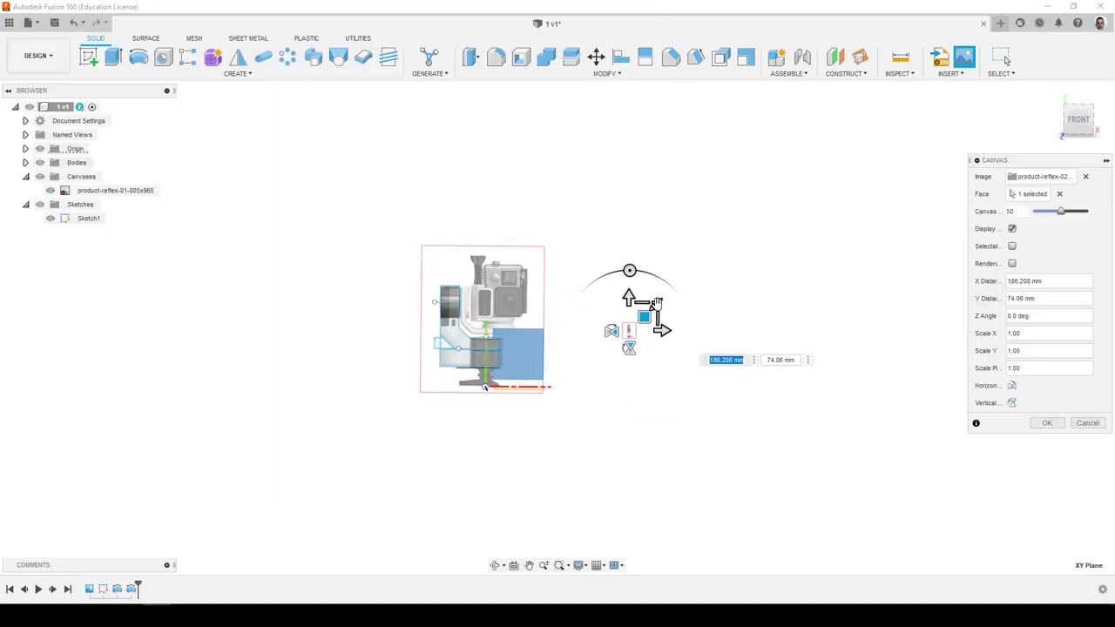
pyautogui.moveTo(655, 302); pyautogui.dragTo(717, 294)
pyautogui.click(1047, 423)
# Measure the height of the base outline along its right edge.
pyautogui.scroll(3, 543, 374)
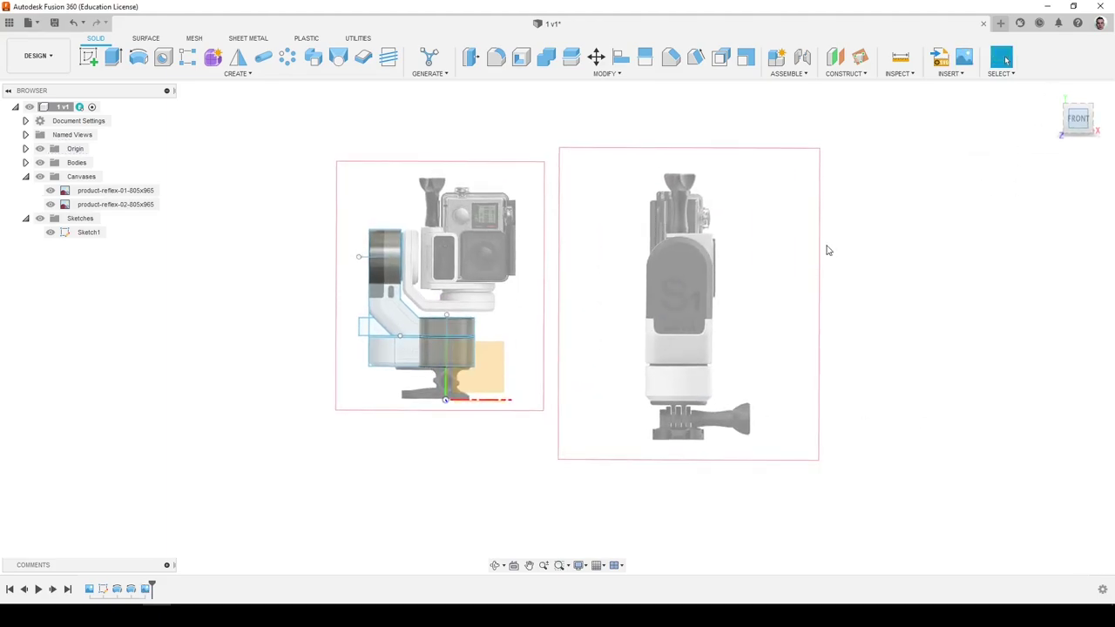
pyautogui.scroll(3, 659, 392)
pyautogui.scroll(-1, 626, 389)
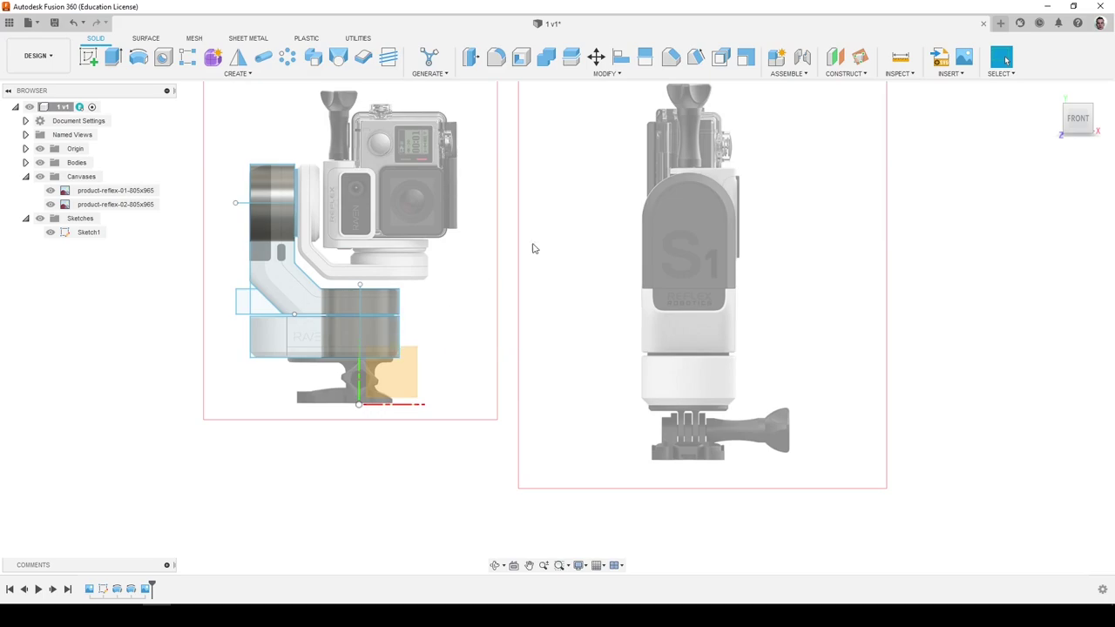
pyautogui.click(901, 57)
pyautogui.click(401, 343)
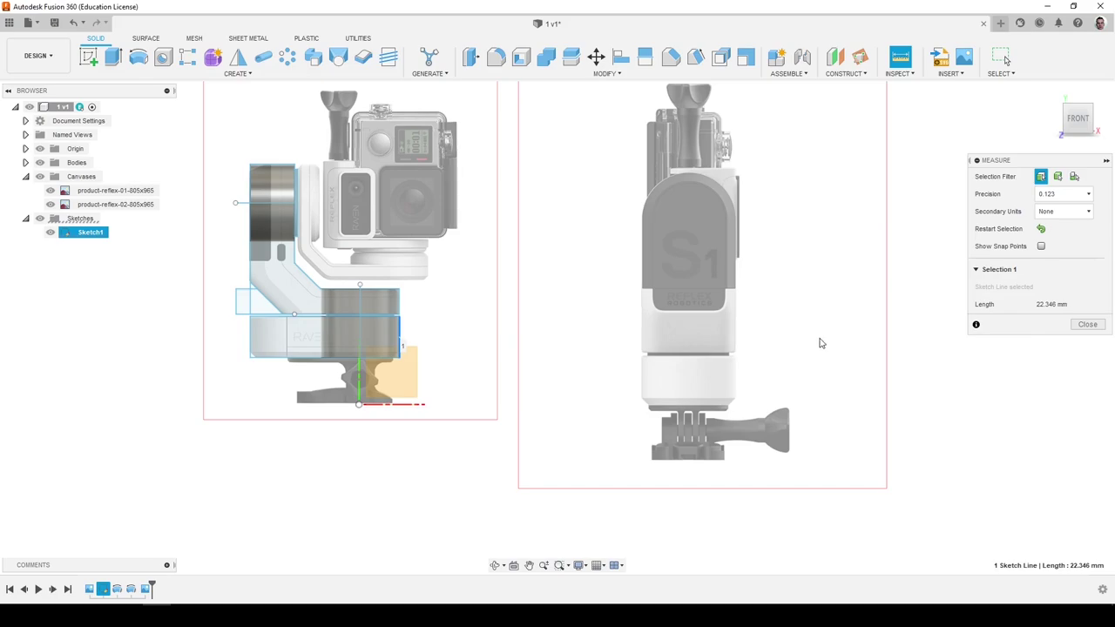
pyautogui.press('Escape')
# Calibrate the product-reflex-02 canvas by picking the upper and lower edges of the base and setting their distance to 22 mm.
pyautogui.rightClick(140, 207)
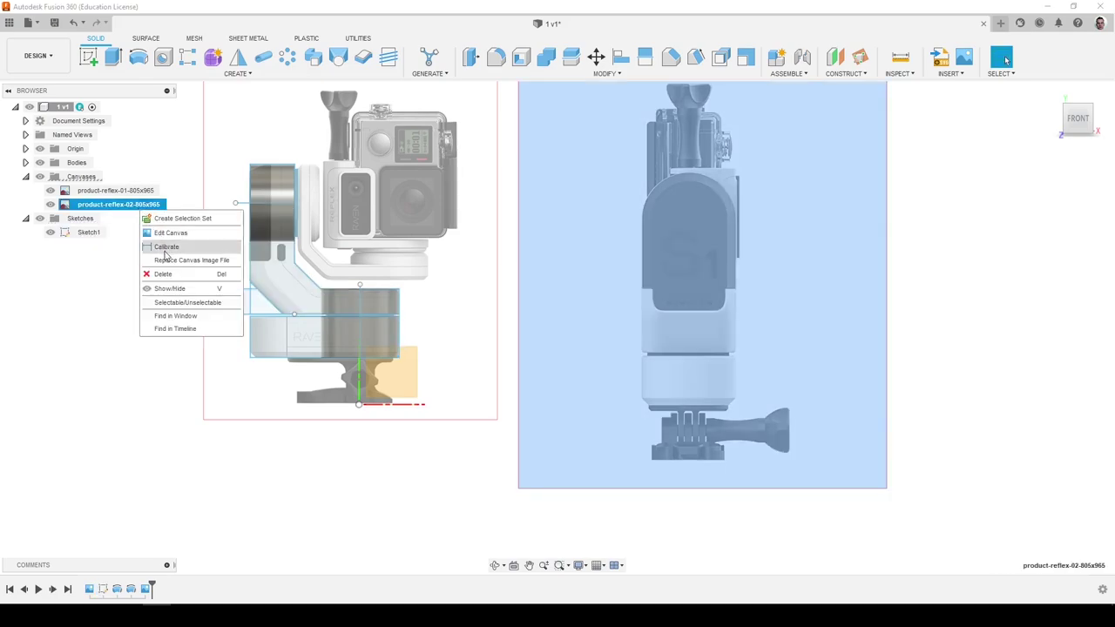
pyautogui.click(162, 247)
pyautogui.scroll(5, 728, 359)
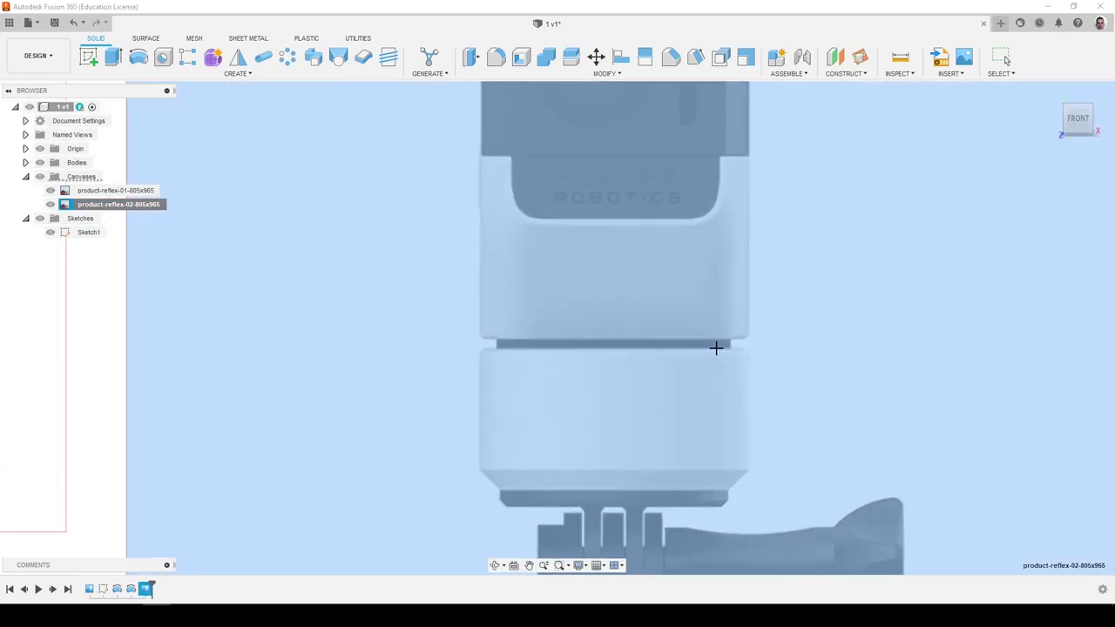
pyautogui.click(716, 348)
pyautogui.scroll(-5, 727, 482)
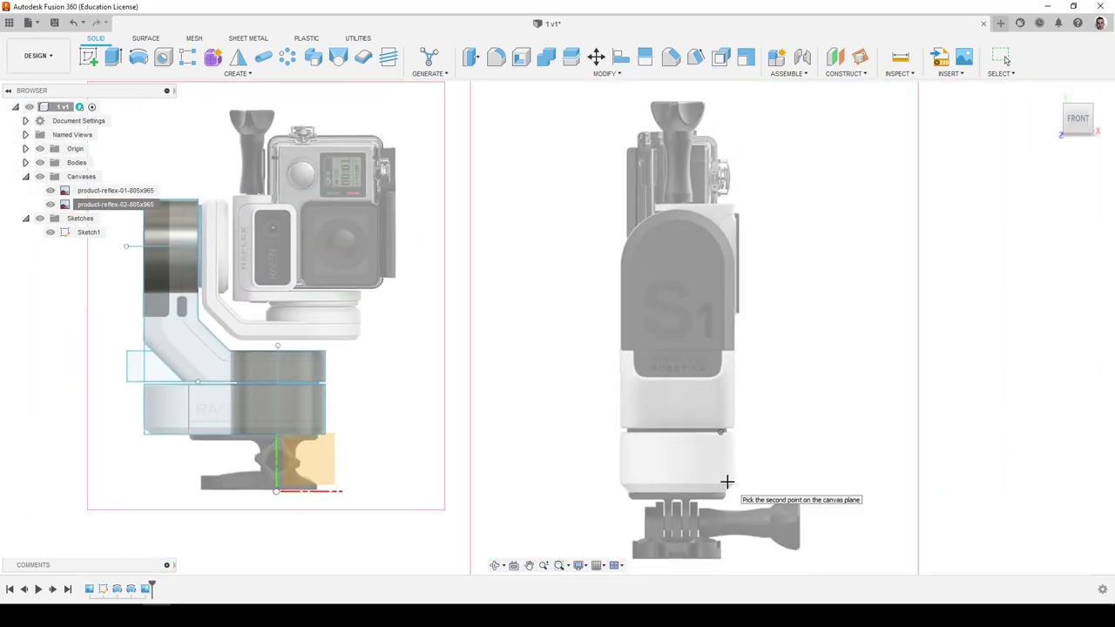
pyautogui.scroll(3, 727, 481)
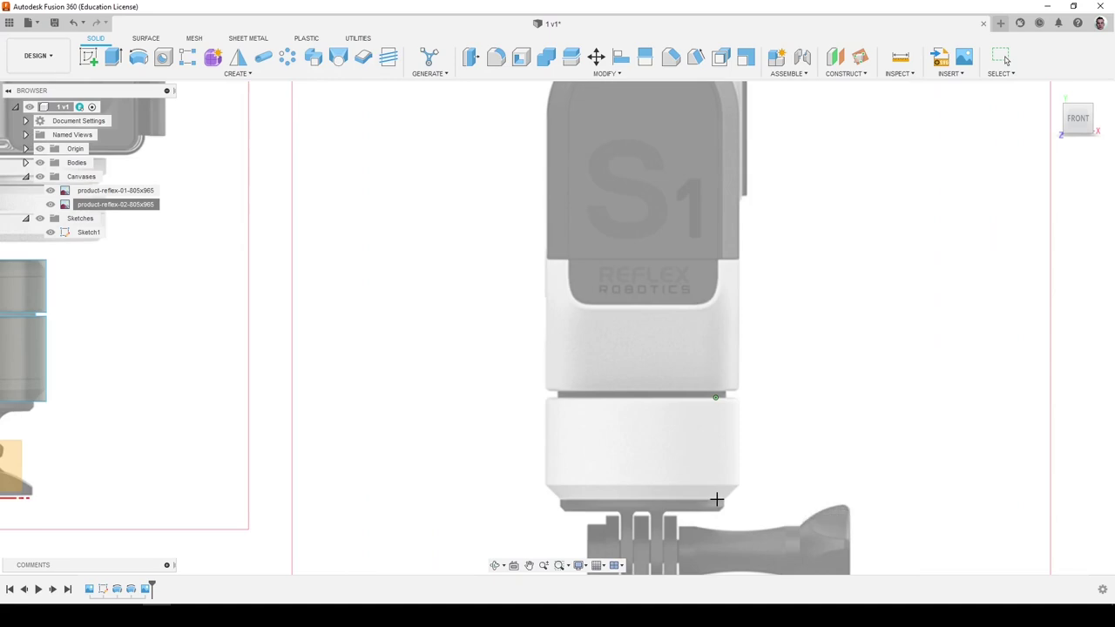
pyautogui.click(716, 499)
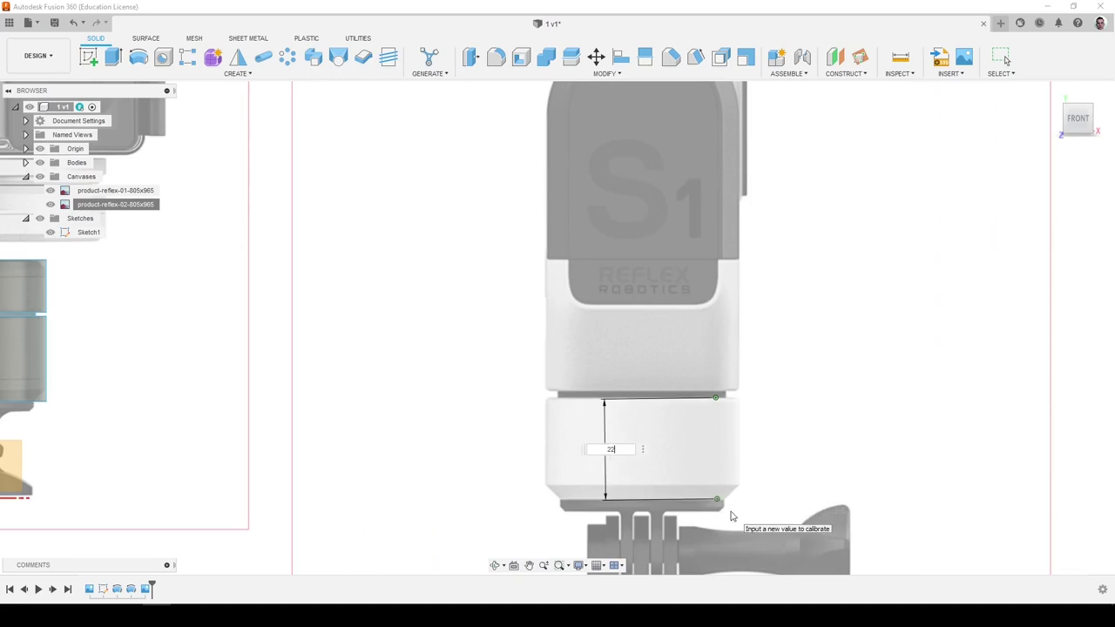
pyautogui.write('22')
pyautogui.press('Return')
pyautogui.scroll(-3, 732, 515)
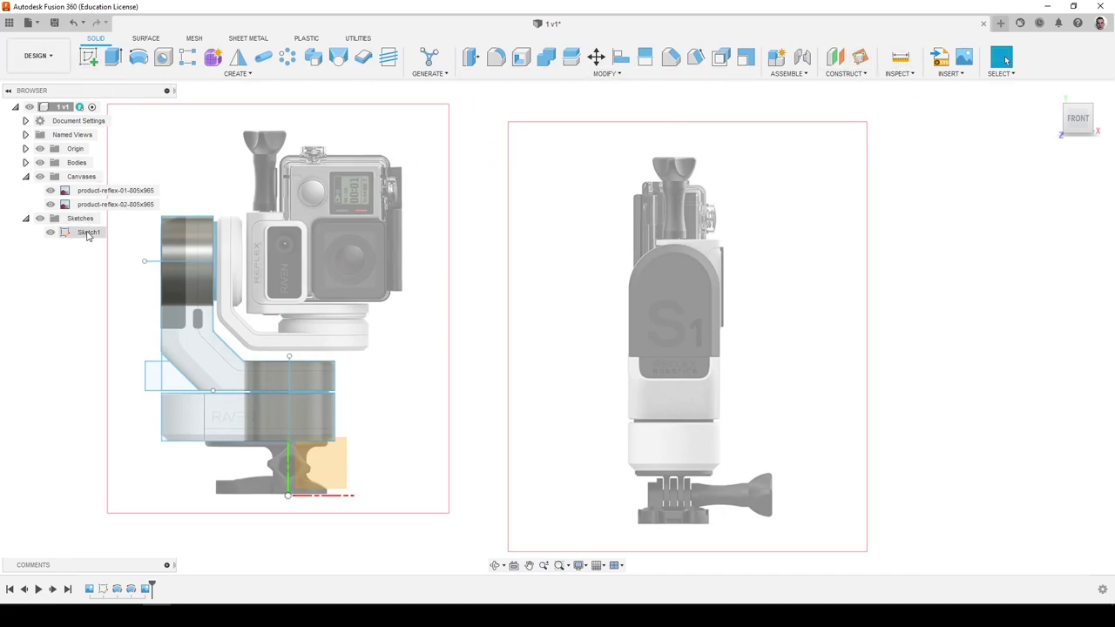
pyautogui.rightClick(87, 232)
pyautogui.click(124, 269)
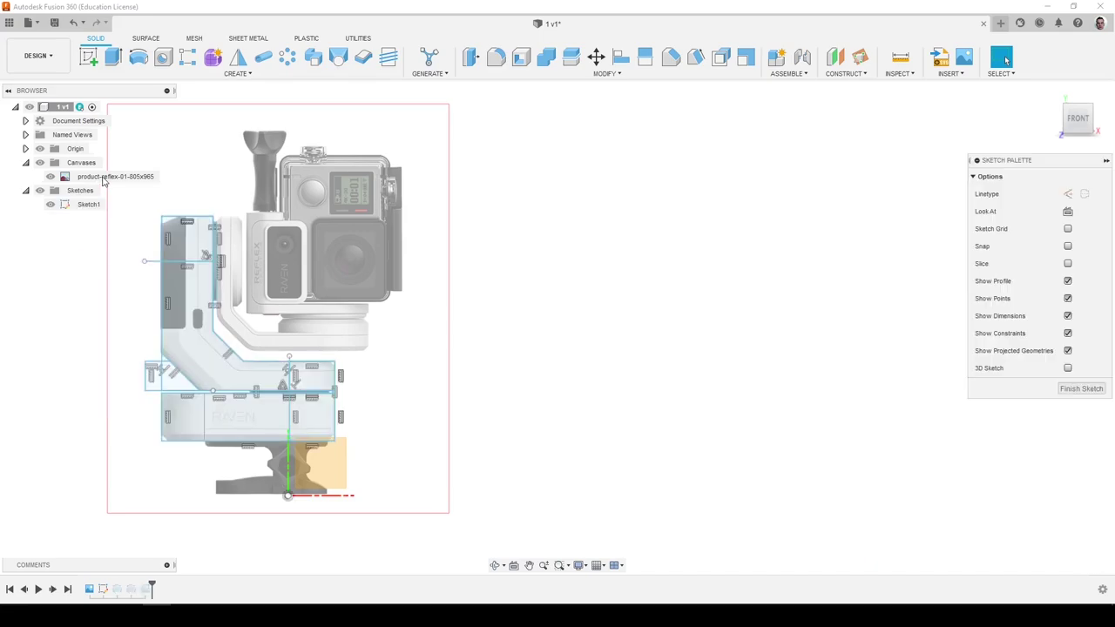
pyautogui.click(75, 23)
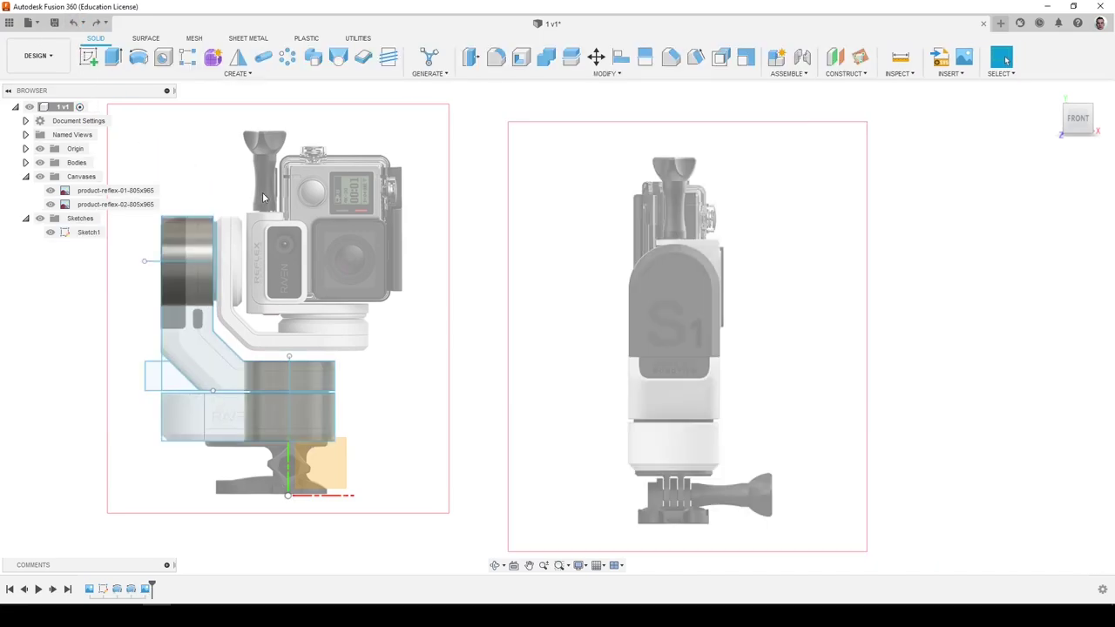
# Start a sketch on the XY plane and draw a rectangle about 43 mm wide across the arm in the product-reflex-02 canvas.
pyautogui.click(87, 57)
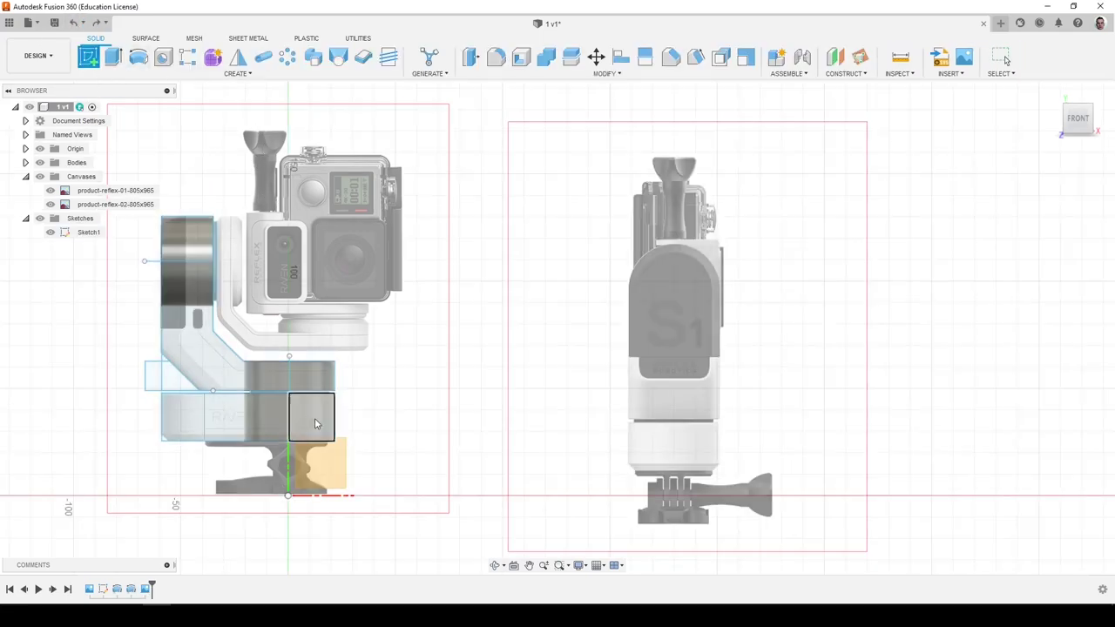
pyautogui.click(342, 465)
pyautogui.scroll(-2, 357, 434)
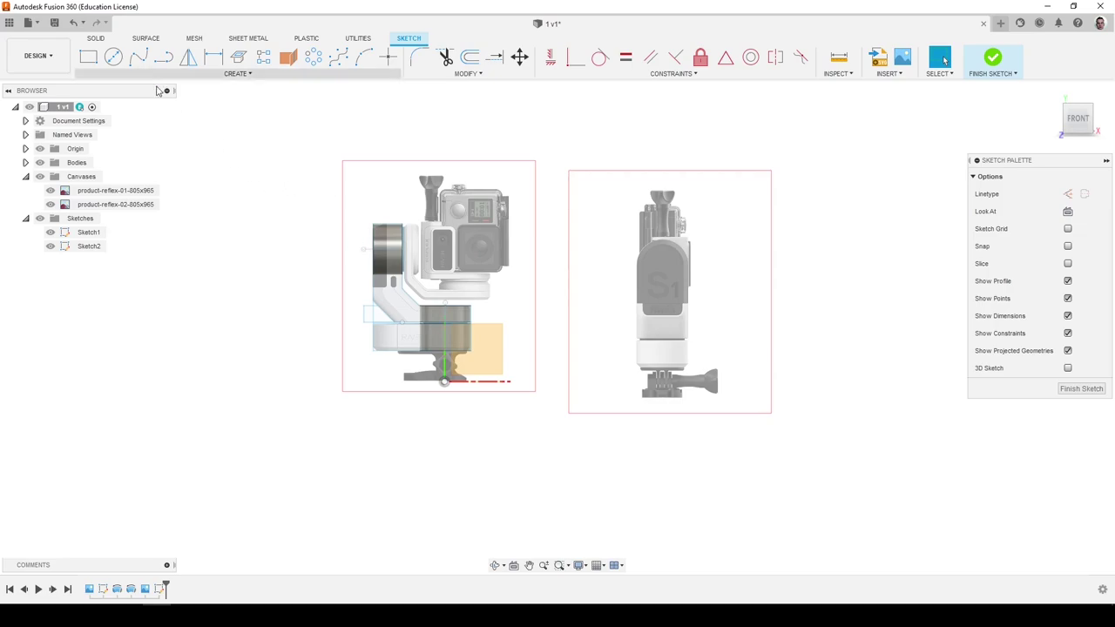
pyautogui.scroll(3, 661, 329)
pyautogui.click(87, 57)
pyautogui.scroll(-2, 519, 338)
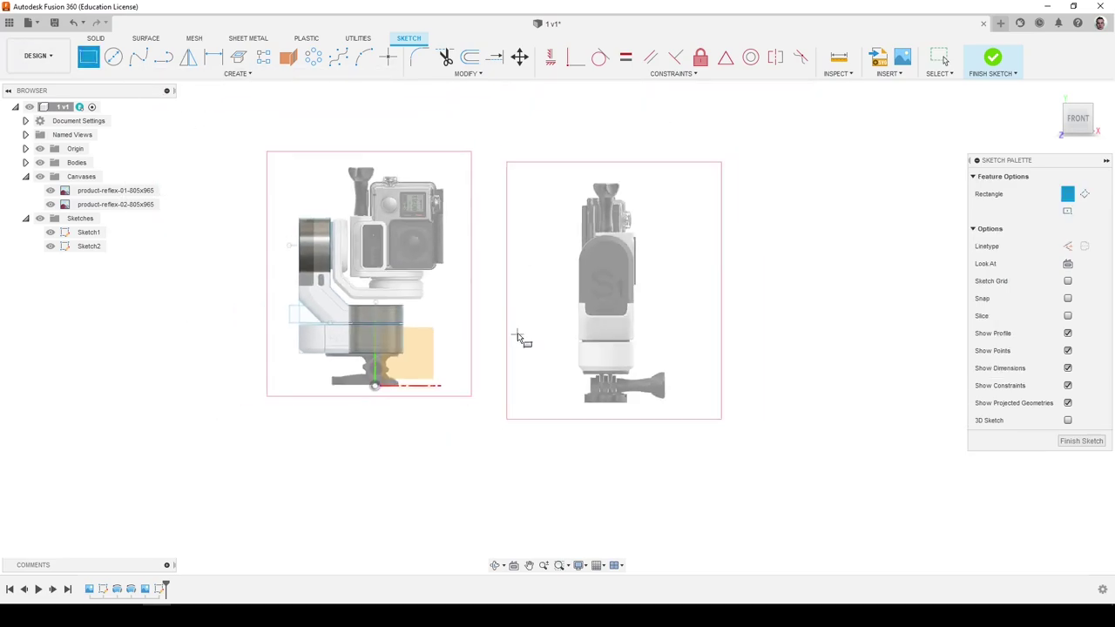
pyautogui.scroll(5, 644, 350)
pyautogui.click(622, 350)
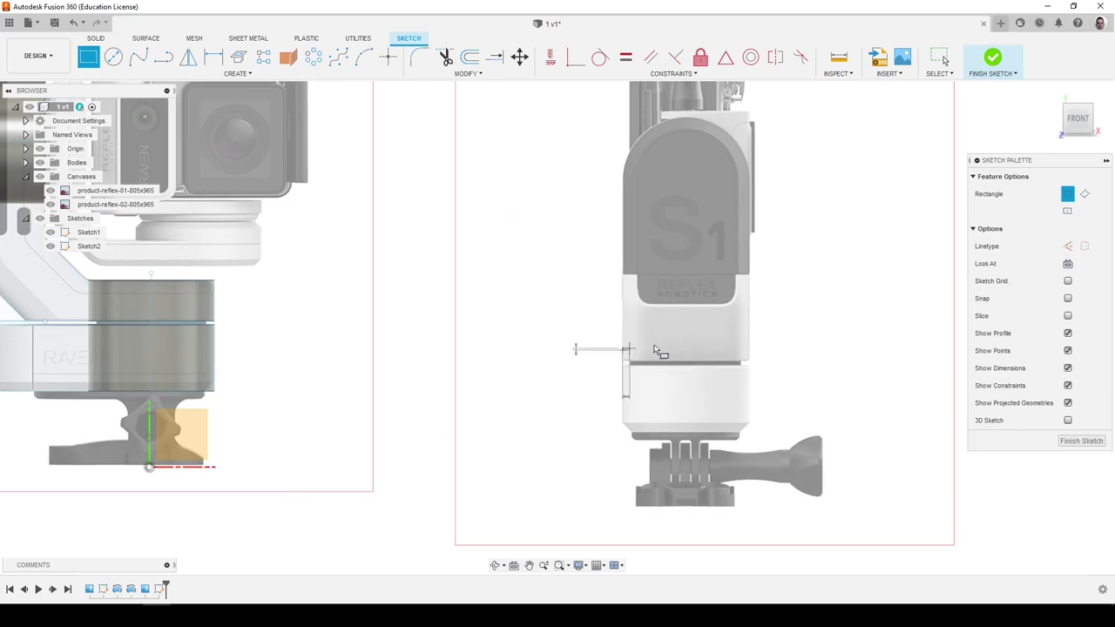
pyautogui.click(751, 319)
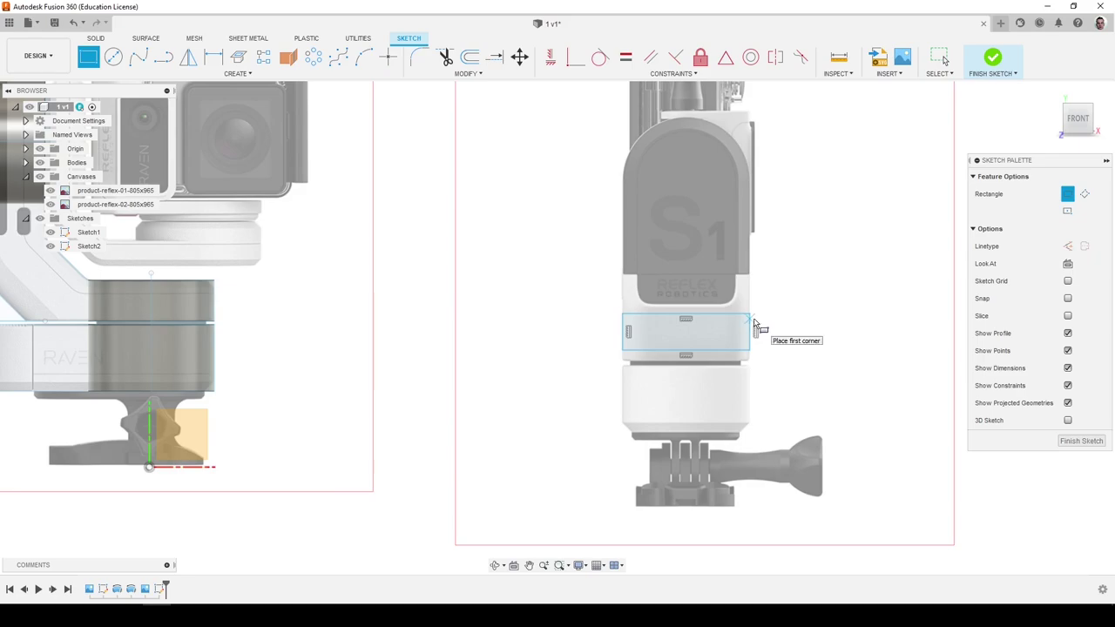
# Check the length of the rectangle's lower edge and finish the sketch.
pyautogui.press('d')
pyautogui.click(731, 351)
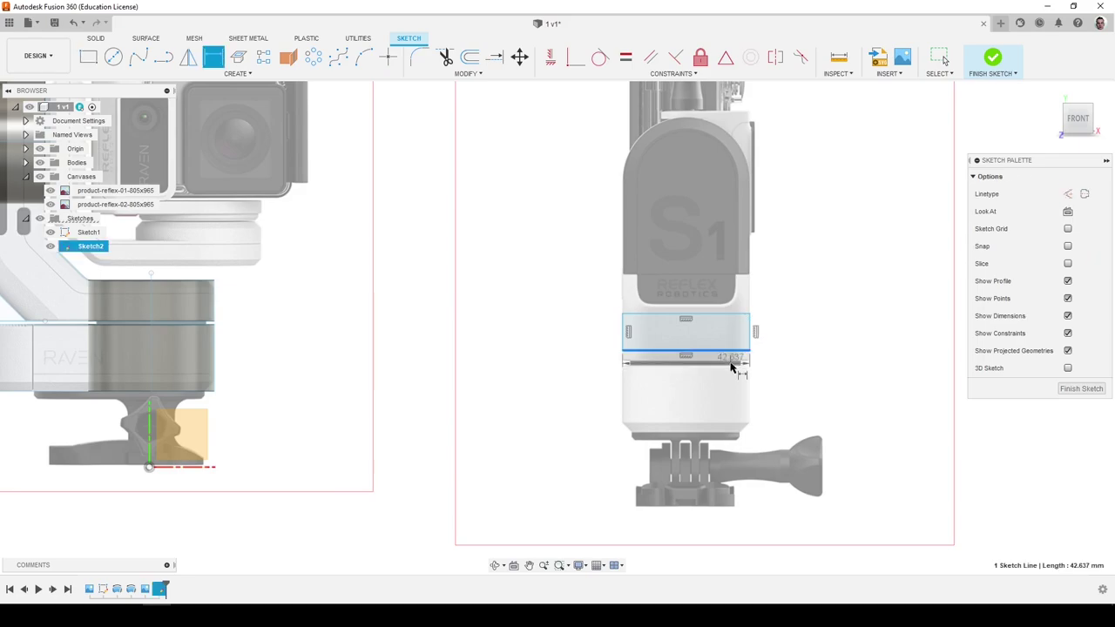
pyautogui.press('Escape')
pyautogui.scroll(-3, 730, 375)
pyautogui.click(1080, 389)
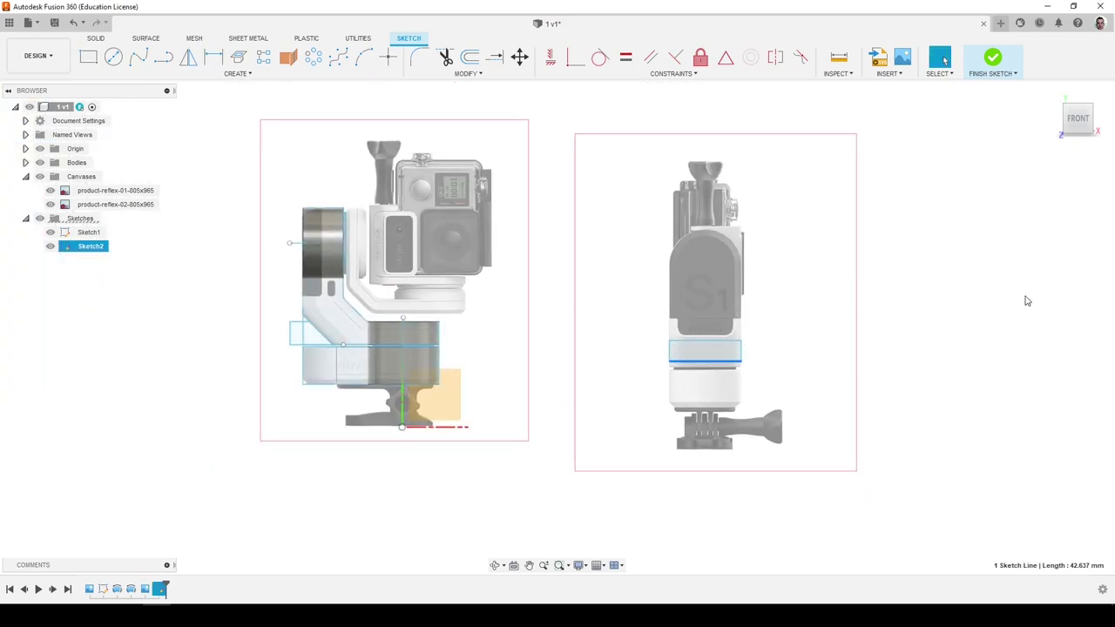
# Measure the diameter of the upper joint cylinder's top edge above the base.
pyautogui.click(901, 57)
pyautogui.click(406, 366)
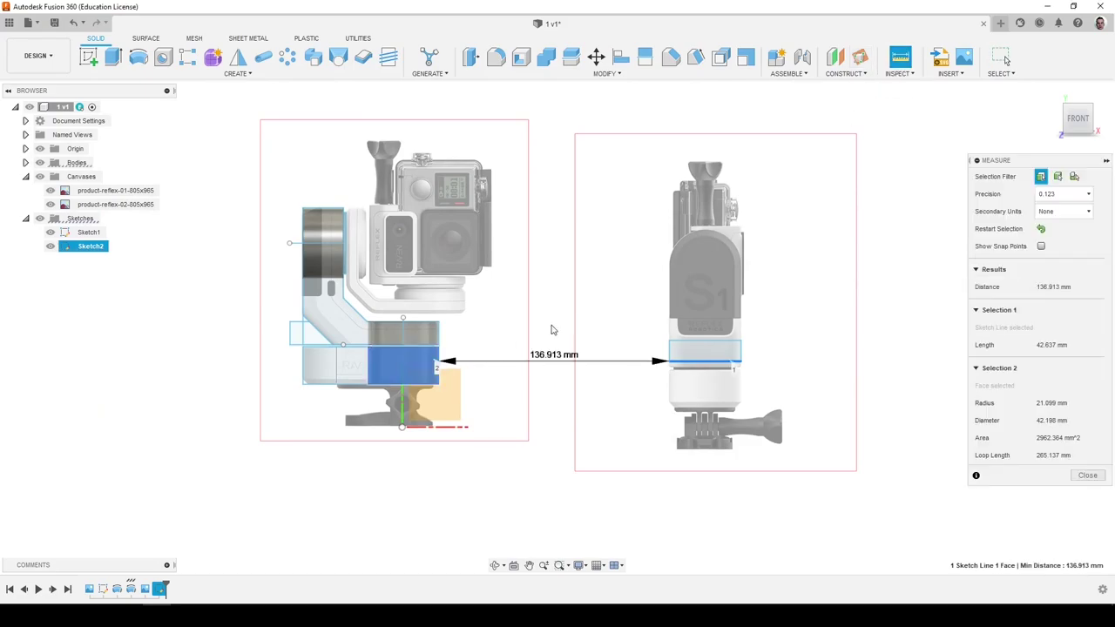
pyautogui.press('Escape')
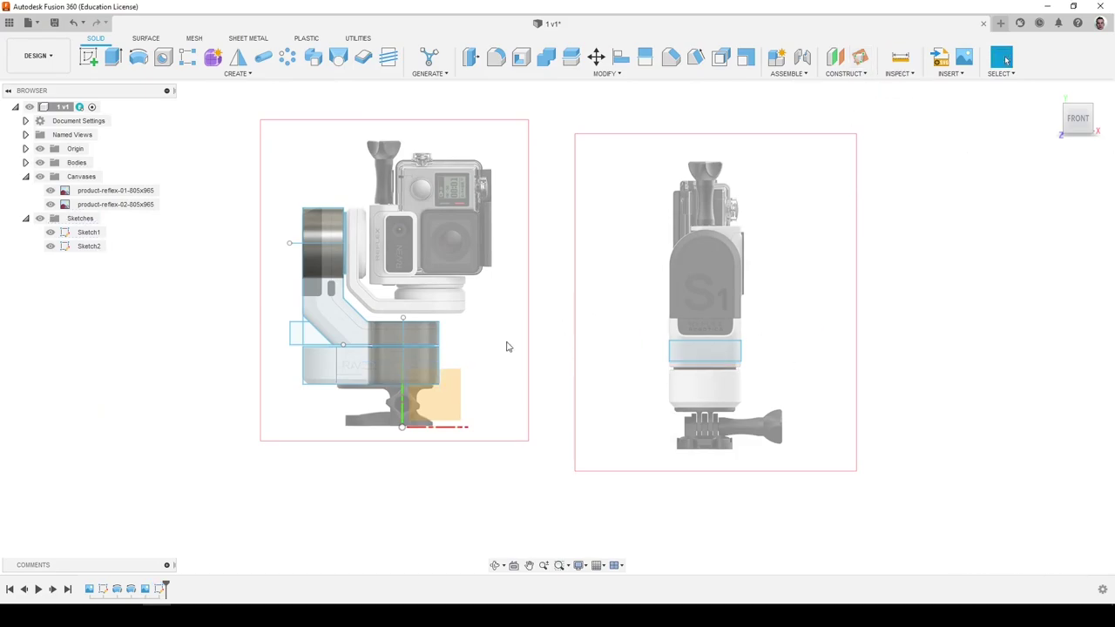
pyautogui.keyDown('shift'); pyautogui.moveTo(506, 347); pyautogui.dragTo(416, 286, button='middle'); pyautogui.keyUp('shift')
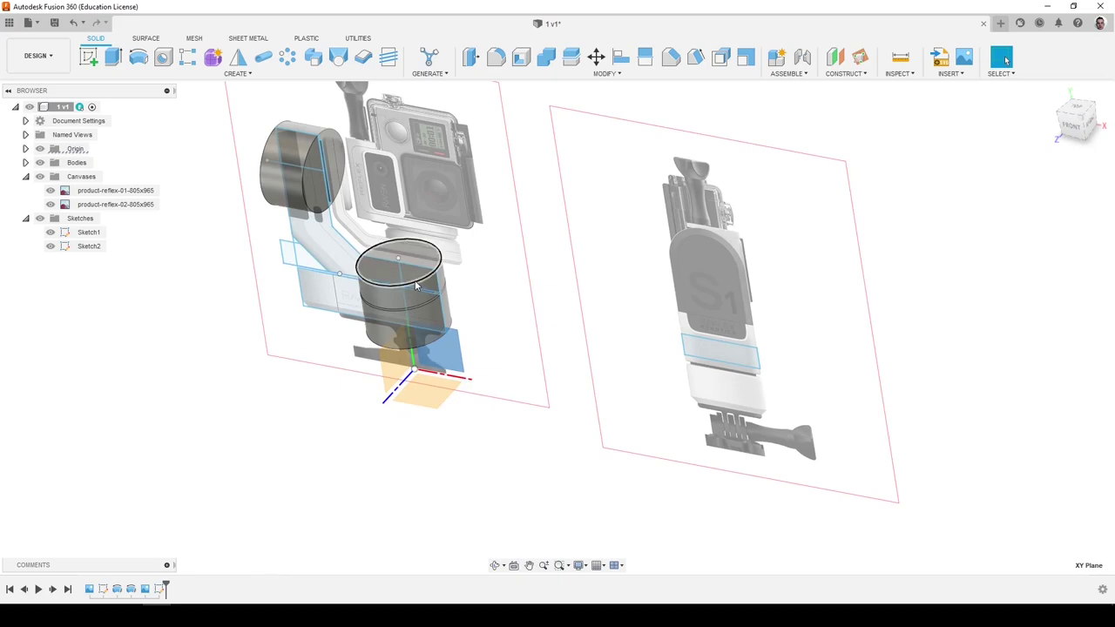
pyautogui.click(416, 286)
pyautogui.click(901, 69)
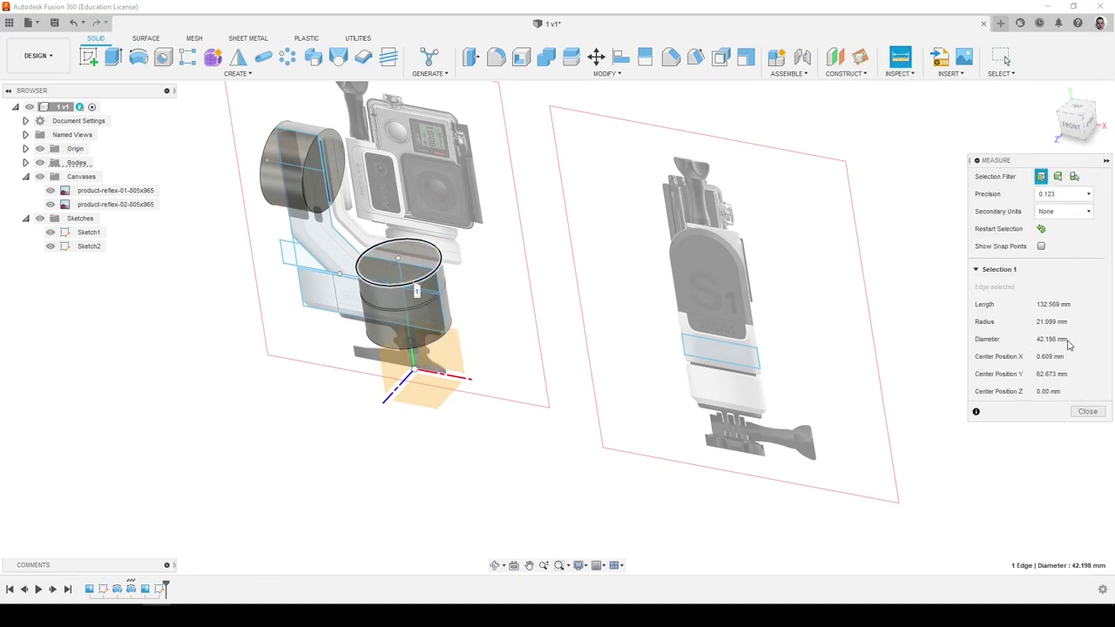
pyautogui.click(1086, 413)
# Split Body3, the base cylinder, into two halves using the vertical centre line of Sketch1 as the splitting tool.
pyautogui.keyDown('shift'); pyautogui.moveTo(1053, 415); pyautogui.dragTo(765, 373, button='middle'); pyautogui.keyUp('shift')
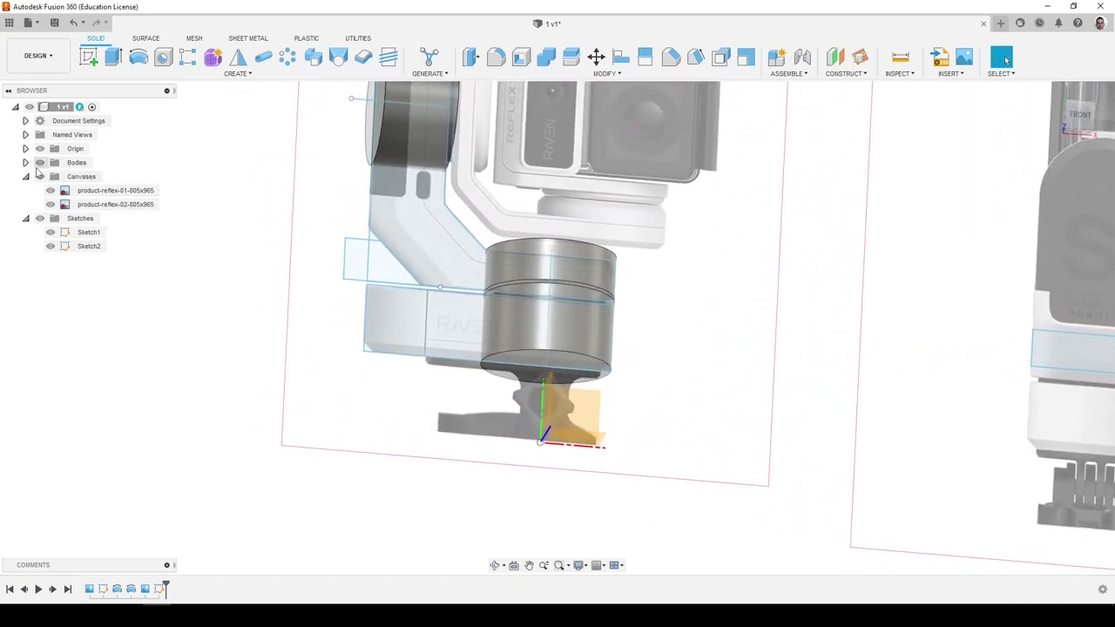
pyautogui.click(25, 163)
pyautogui.click(87, 203)
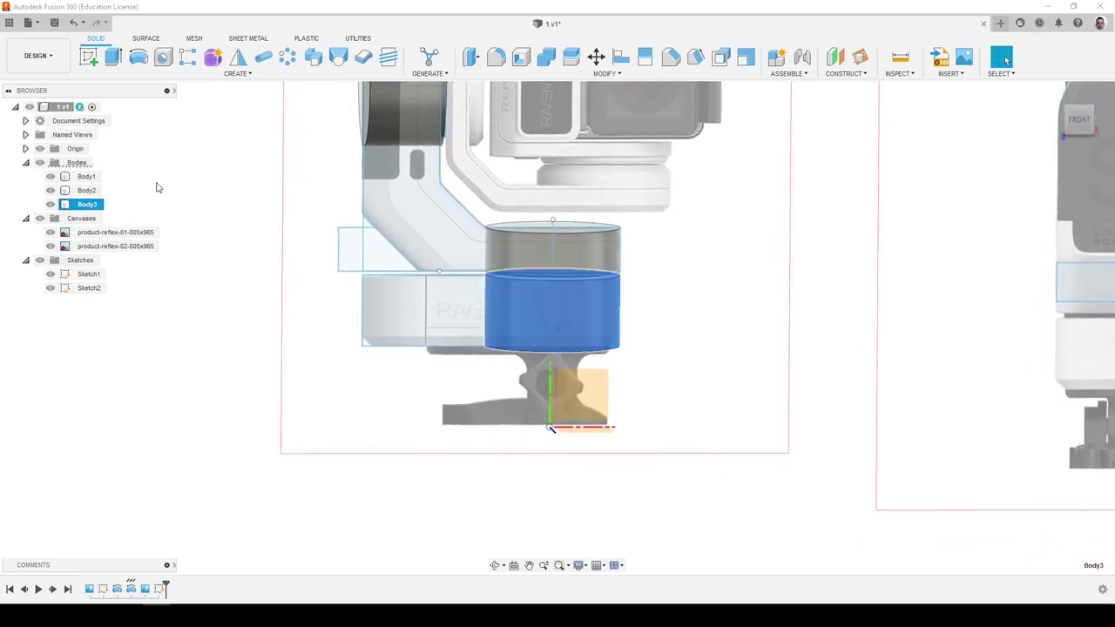
pyautogui.click(200, 365)
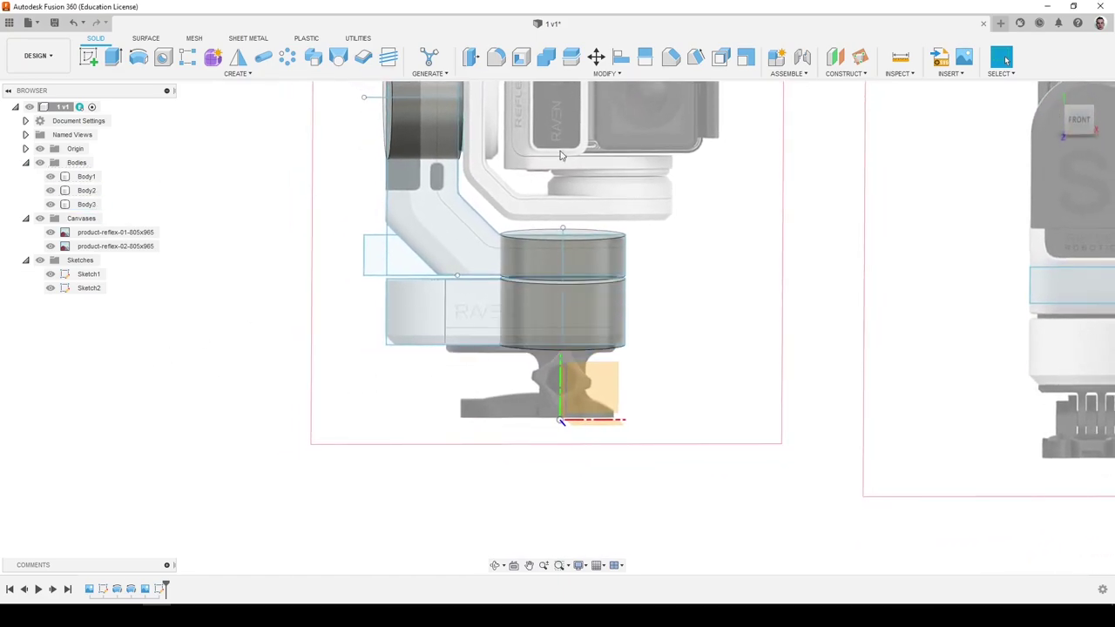
pyautogui.click(571, 56)
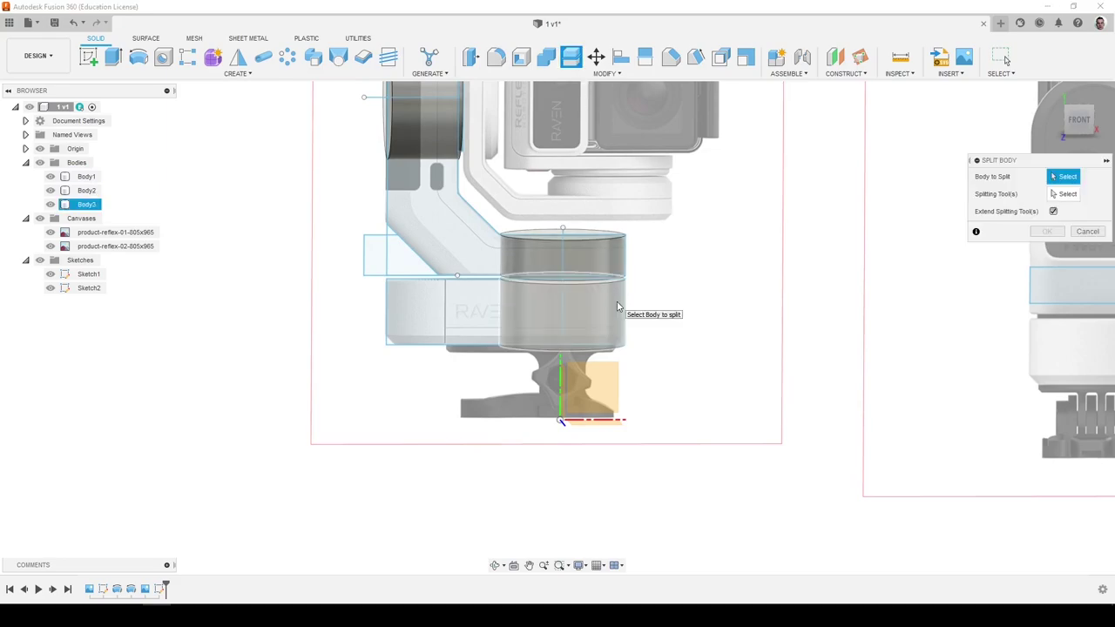
pyautogui.click(1067, 196)
pyautogui.click(564, 254)
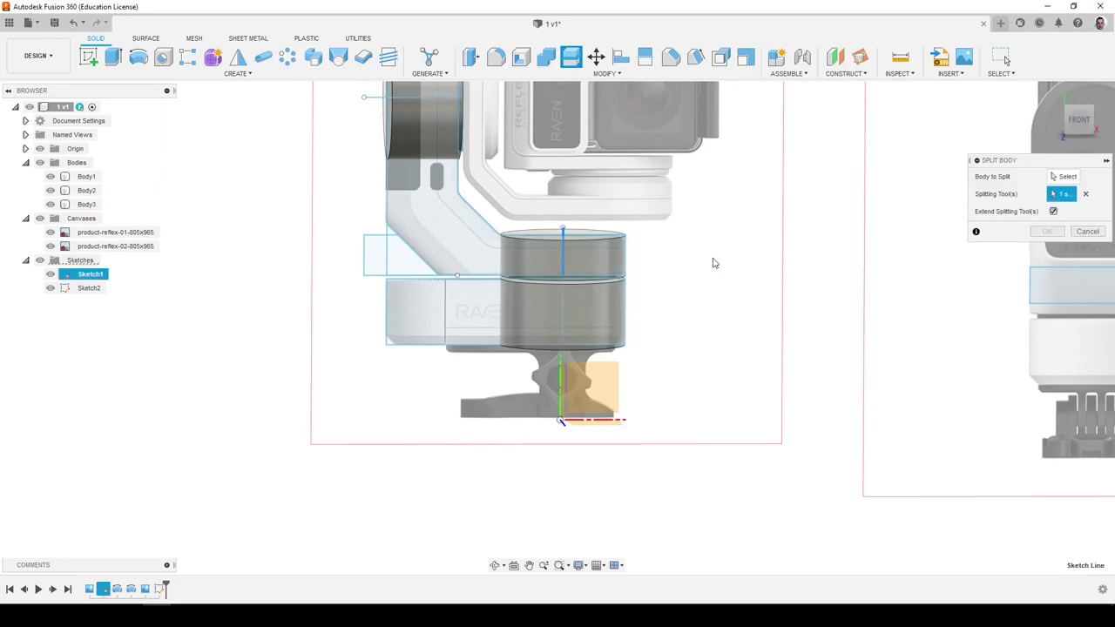
pyautogui.click(1059, 176)
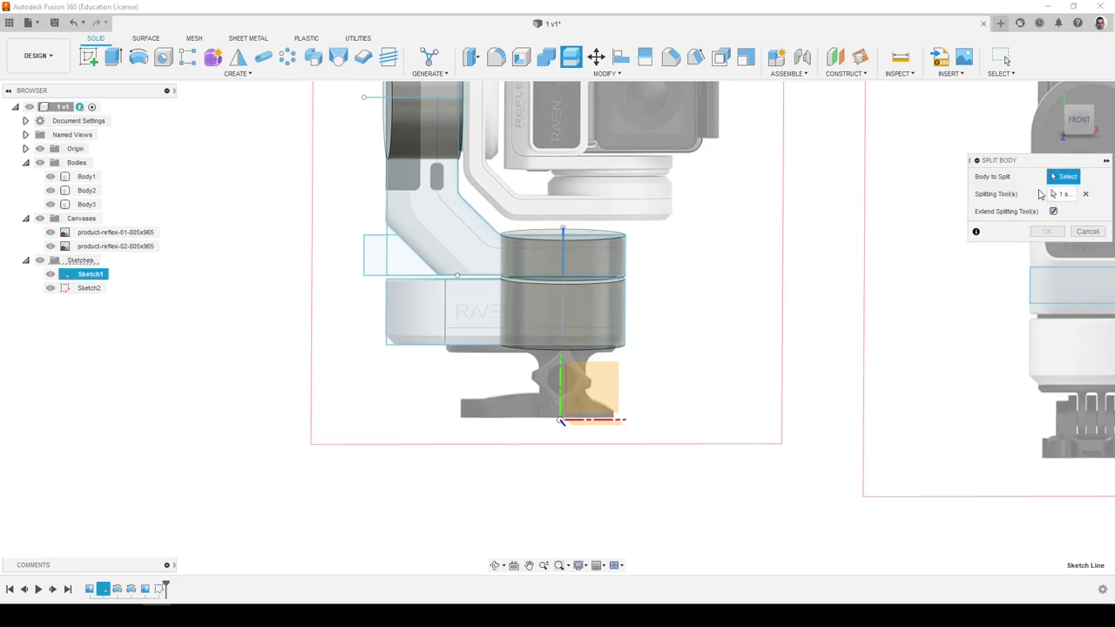
pyautogui.click(616, 325)
pyautogui.click(1047, 231)
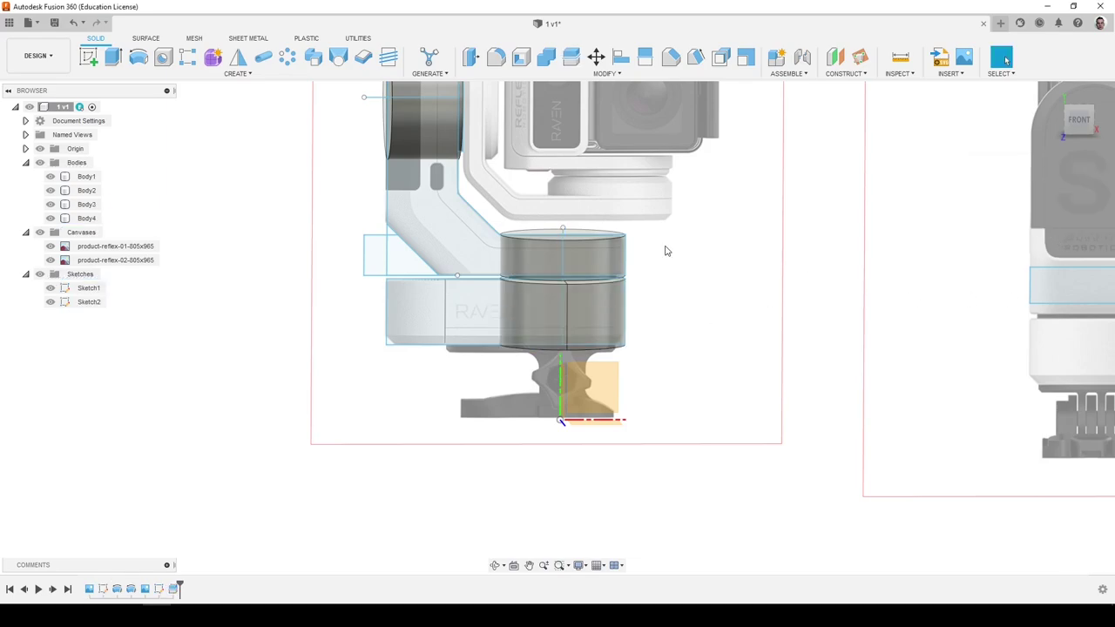
pyautogui.click(91, 218)
pyautogui.click(87, 206)
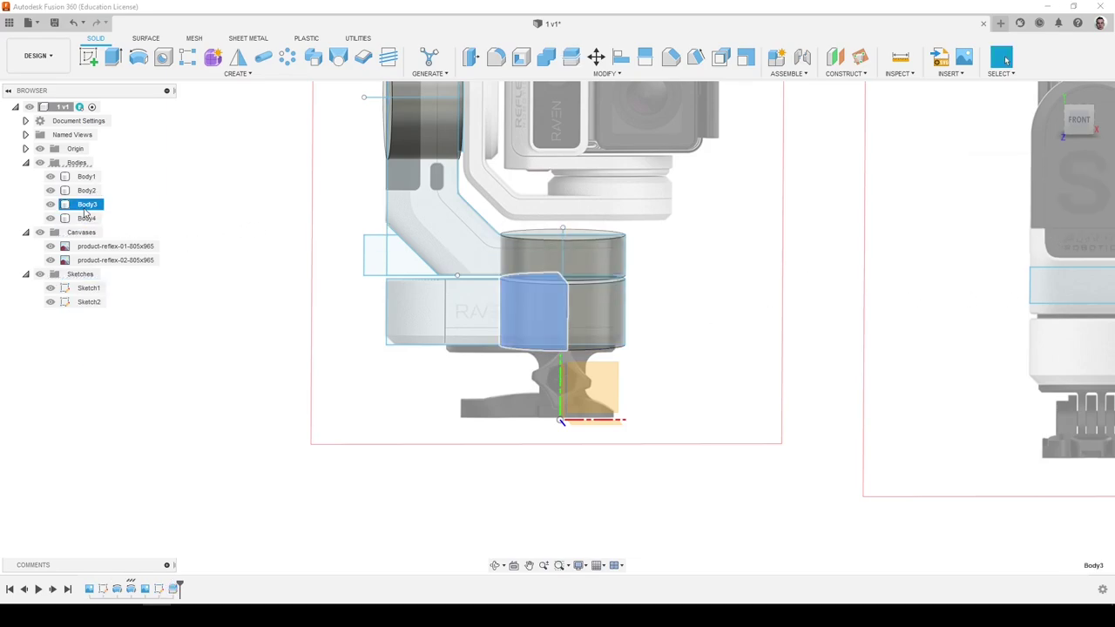
pyautogui.rightClick(86, 212)
pyautogui.click(113, 218)
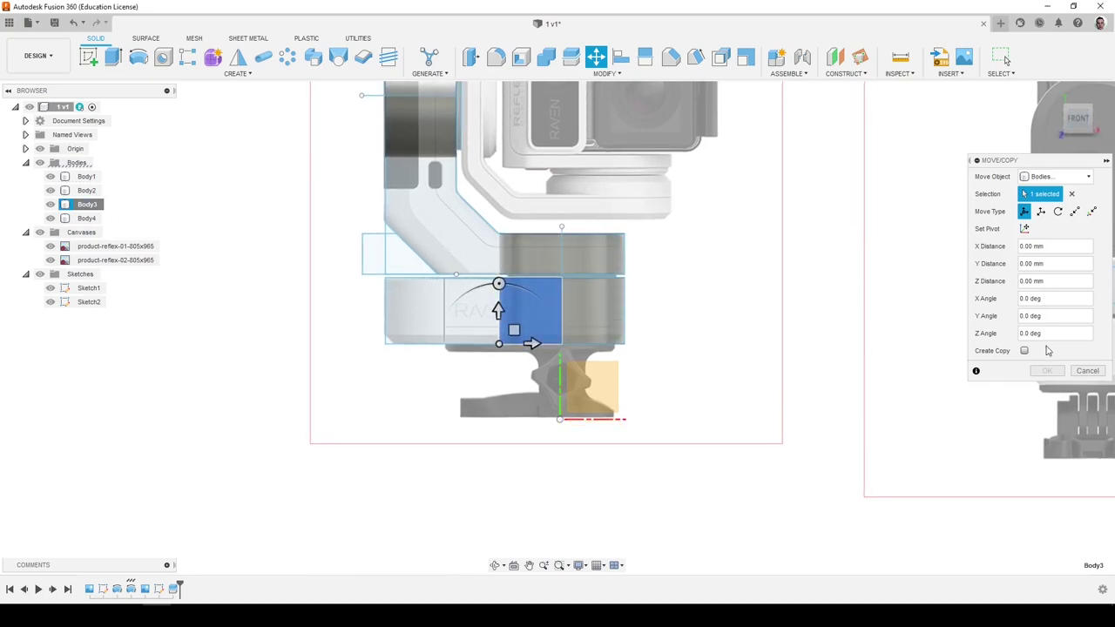
pyautogui.click(1088, 371)
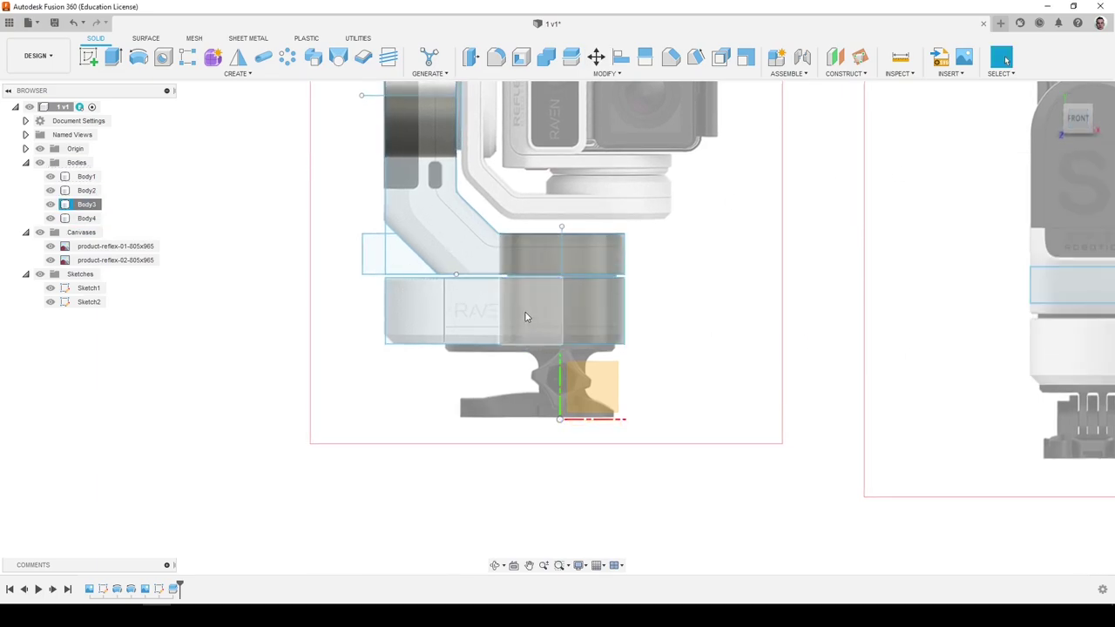
pyautogui.click(89, 288)
pyautogui.rightClick(91, 290)
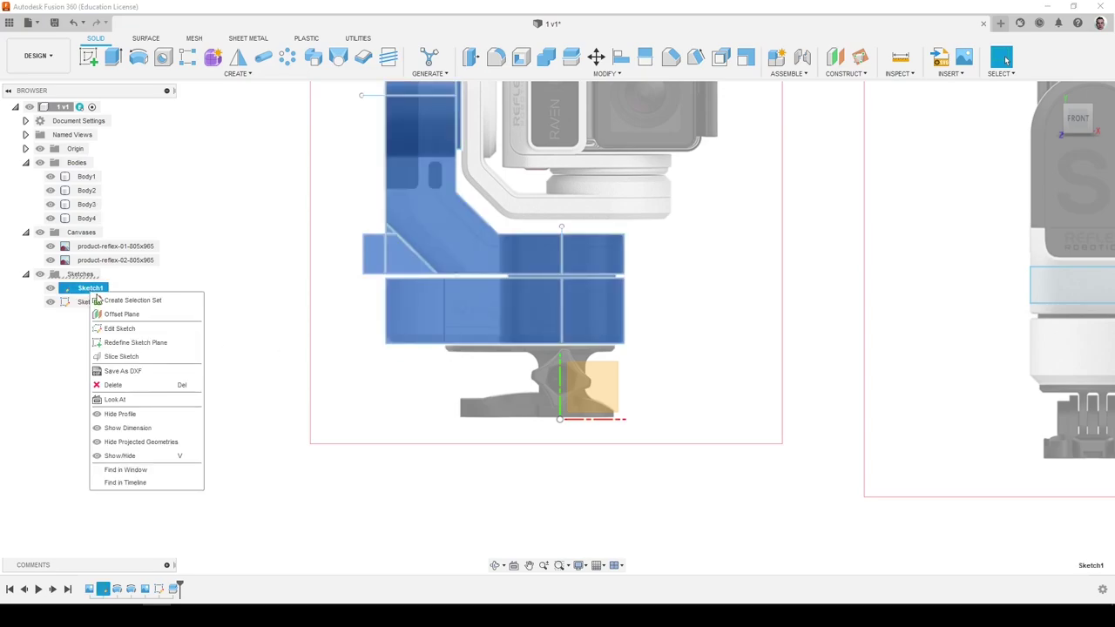
pyautogui.click(119, 330)
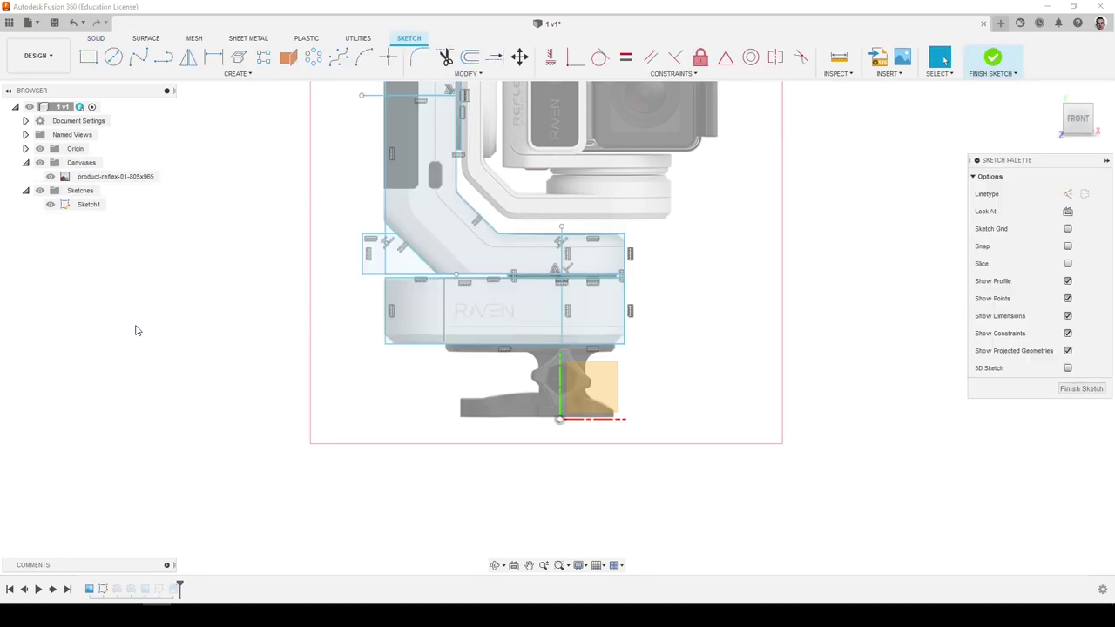
pyautogui.hotkey('ctrl', 'z')
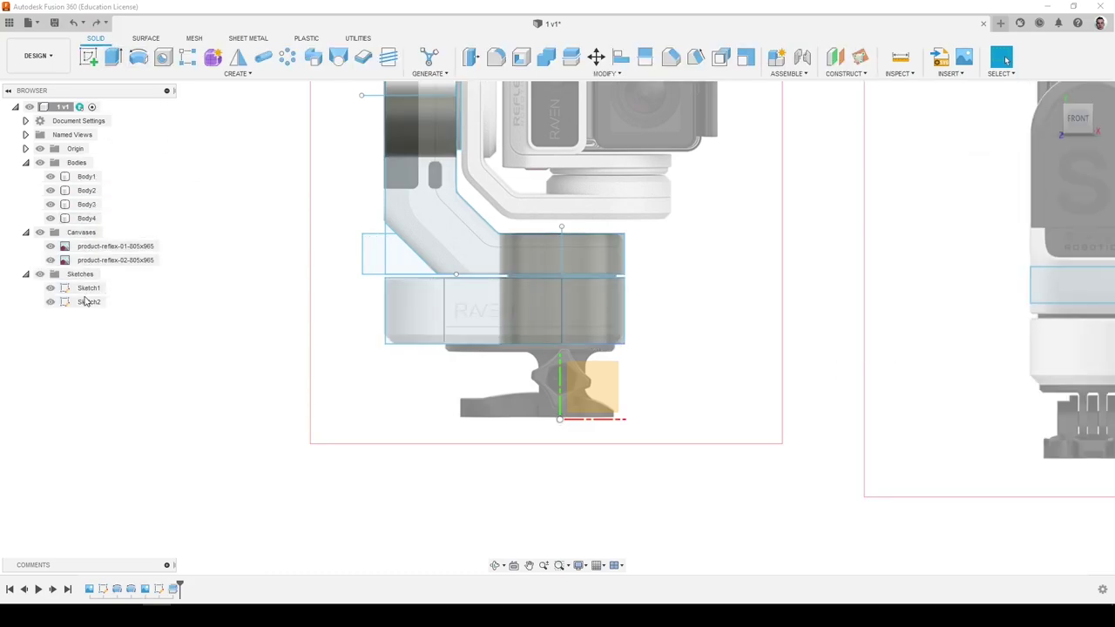
# Edit Sketch2 and project the outline of the base cylinder into it.
pyautogui.click(89, 301)
pyautogui.rightClick(88, 303)
pyautogui.click(113, 339)
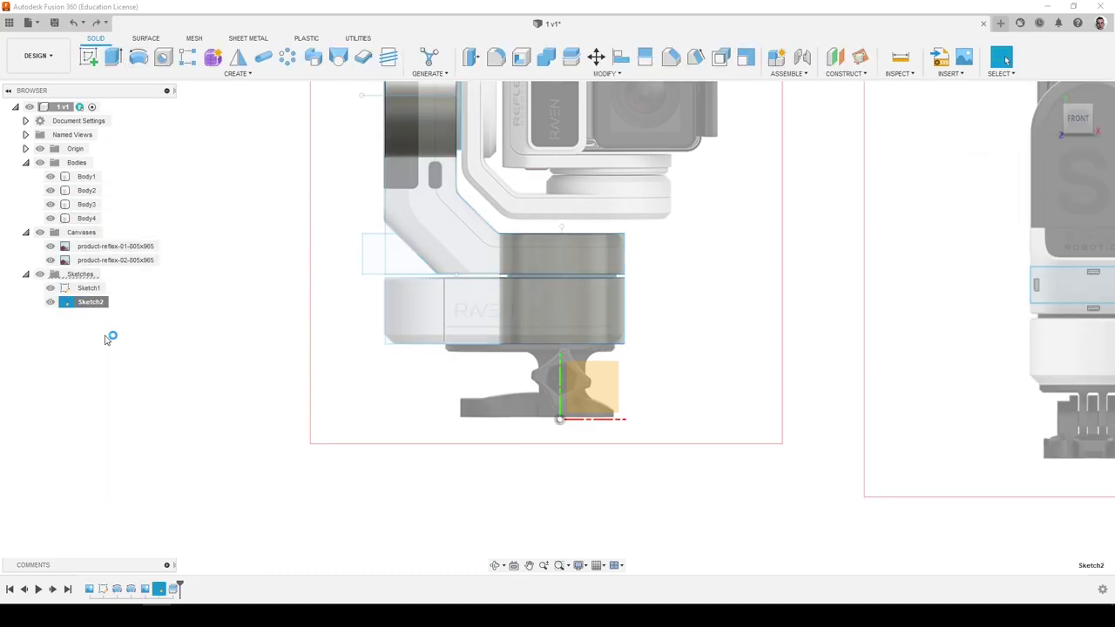
pyautogui.press('p')
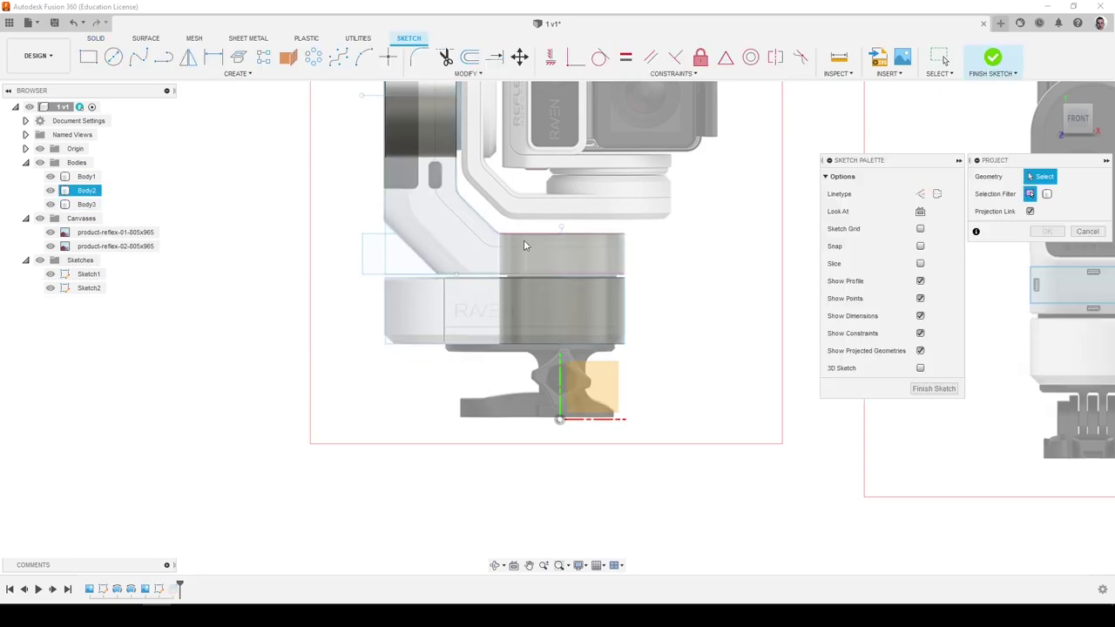
pyautogui.click(537, 294)
pyautogui.click(1037, 233)
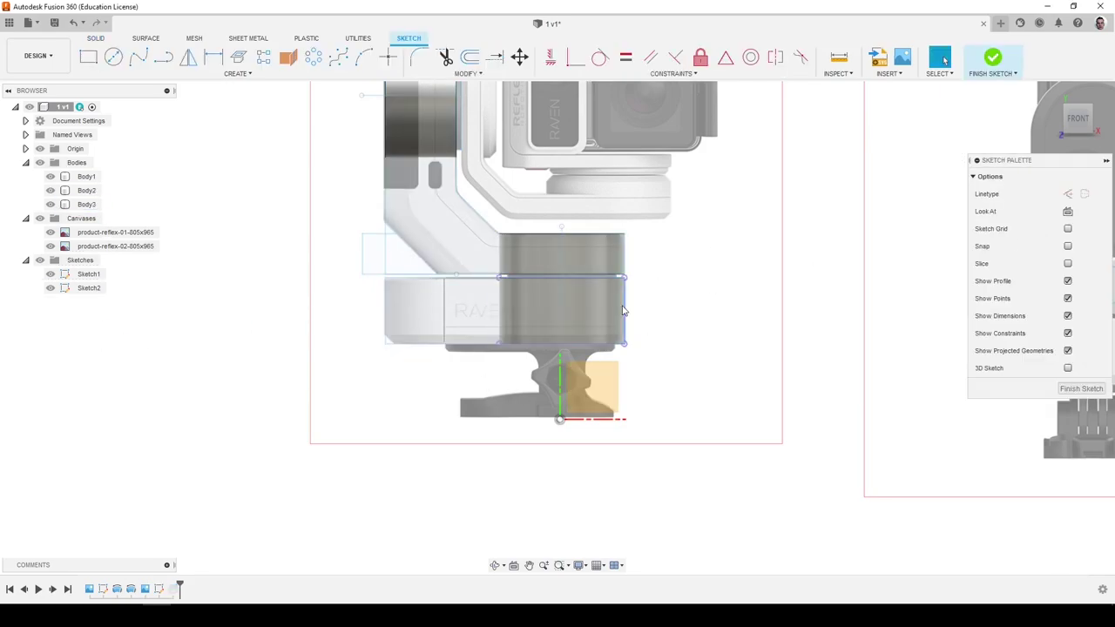
# Measure the distance from the projected cylinder's upper-left corner to the base outline's upper-left corner, and finish the sketch.
pyautogui.click(839, 57)
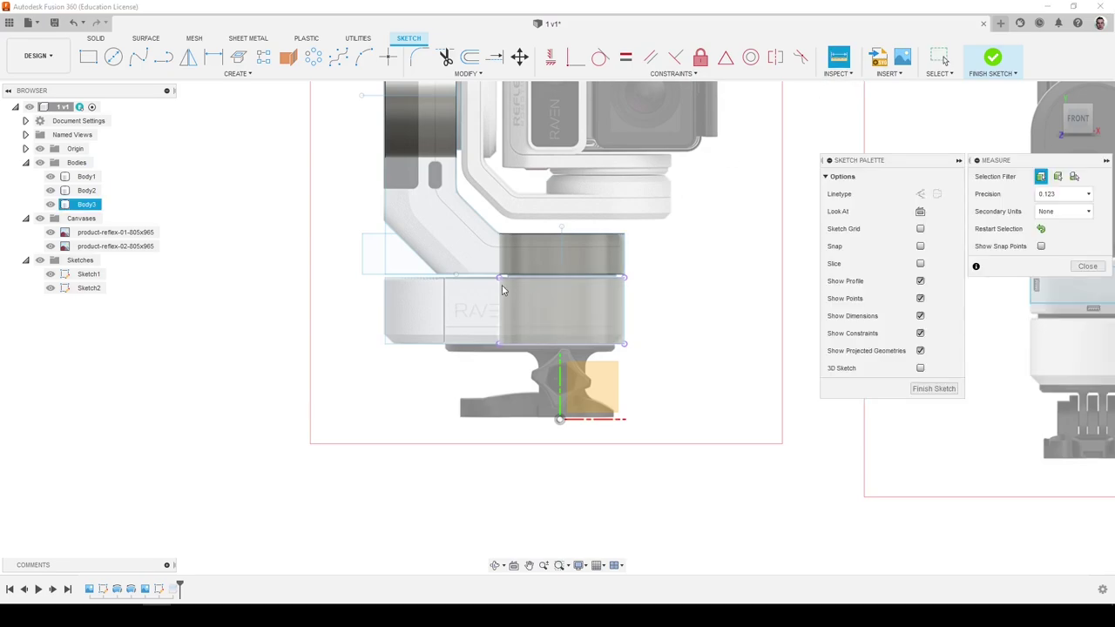
pyautogui.click(499, 277)
pyautogui.click(385, 277)
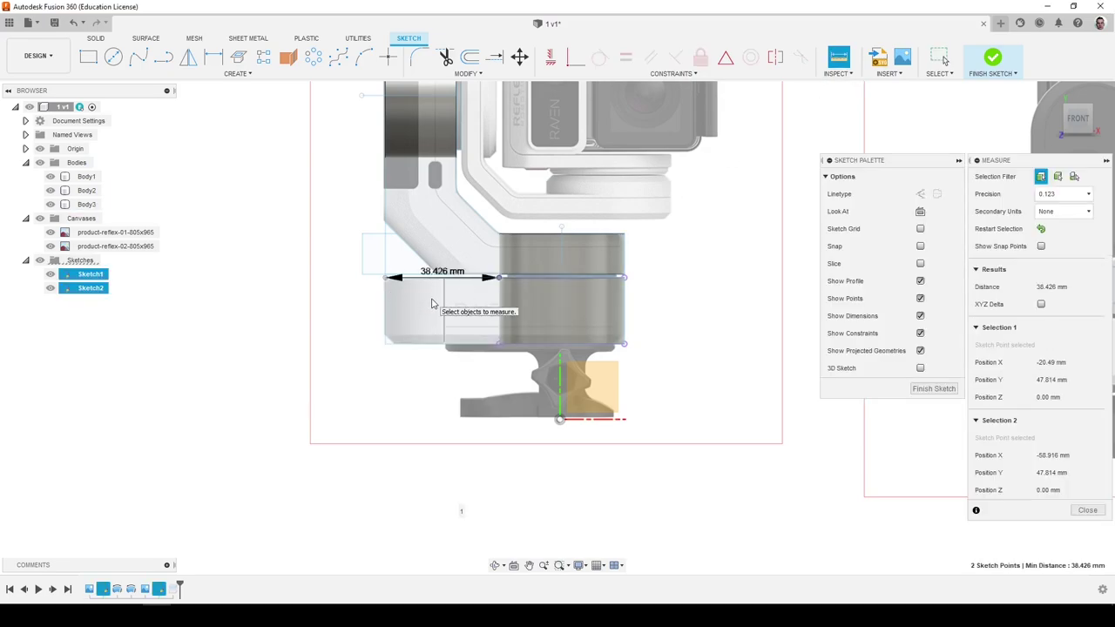
pyautogui.press('Escape')
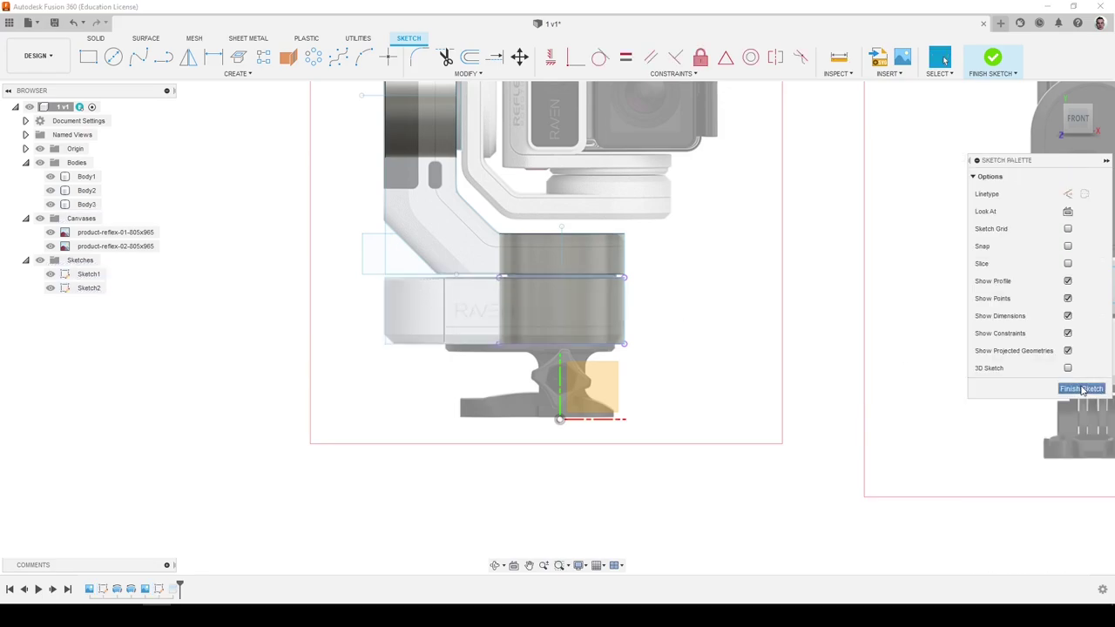
pyautogui.click(1081, 389)
# Move Body3, the left half of the split base cylinder, by -38.42 mm along X.
pyautogui.click(87, 218)
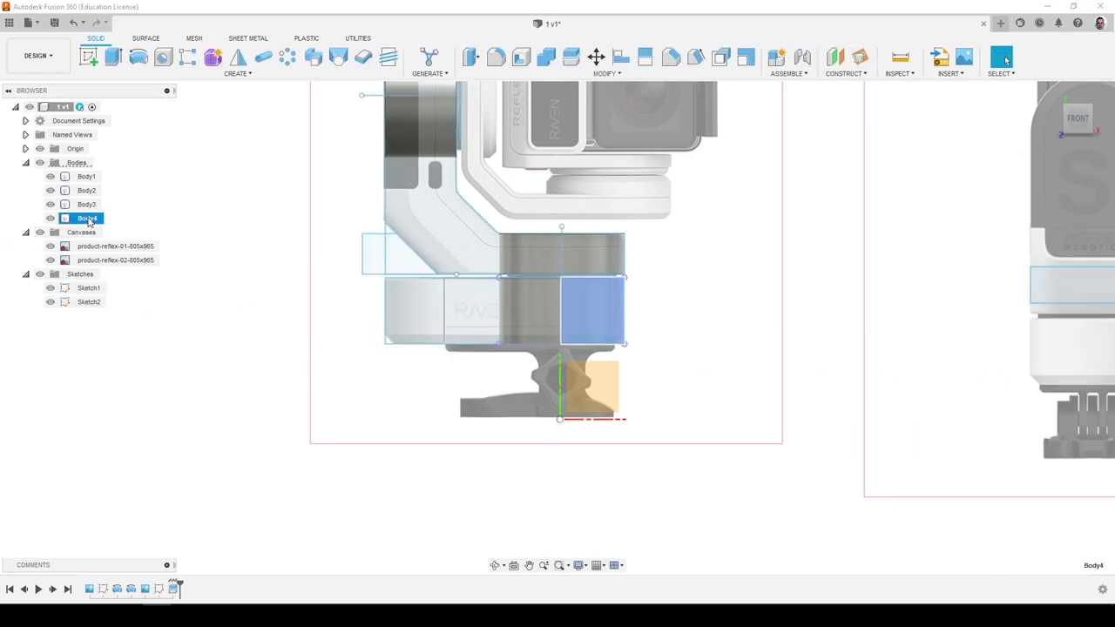
pyautogui.rightClick(87, 204)
pyautogui.click(113, 216)
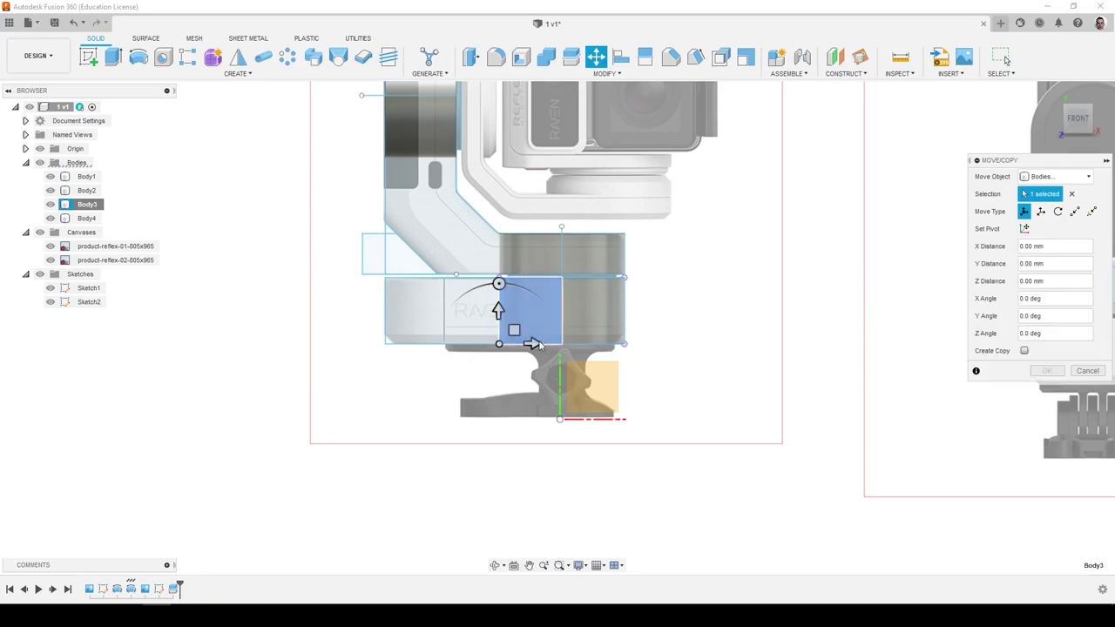
pyautogui.moveTo(533, 343); pyautogui.dragTo(478, 364)
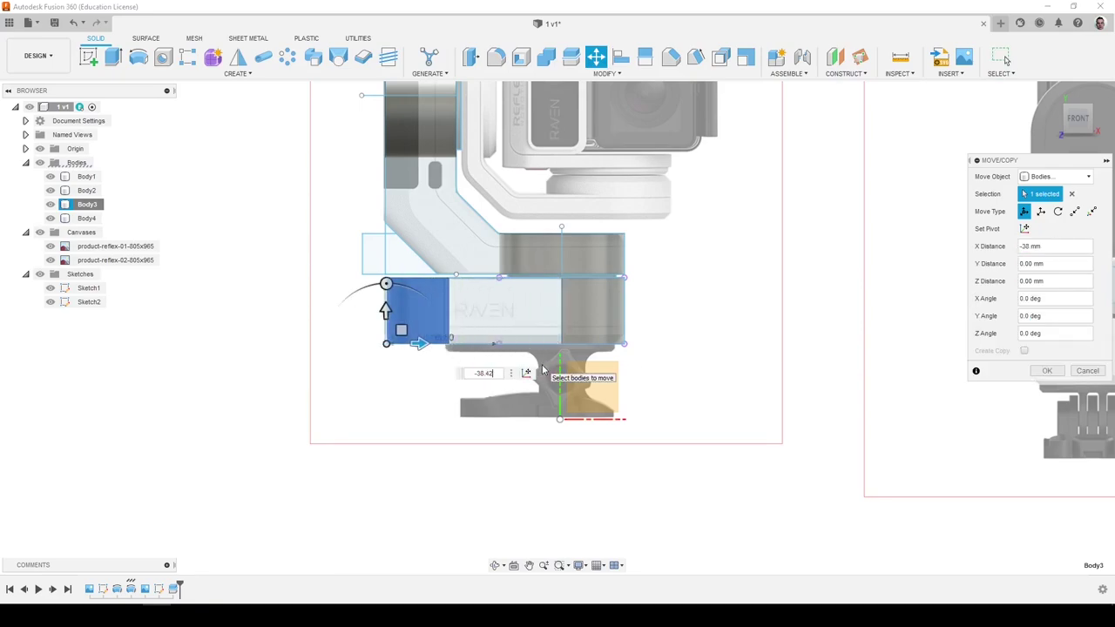
pyautogui.press('Return')
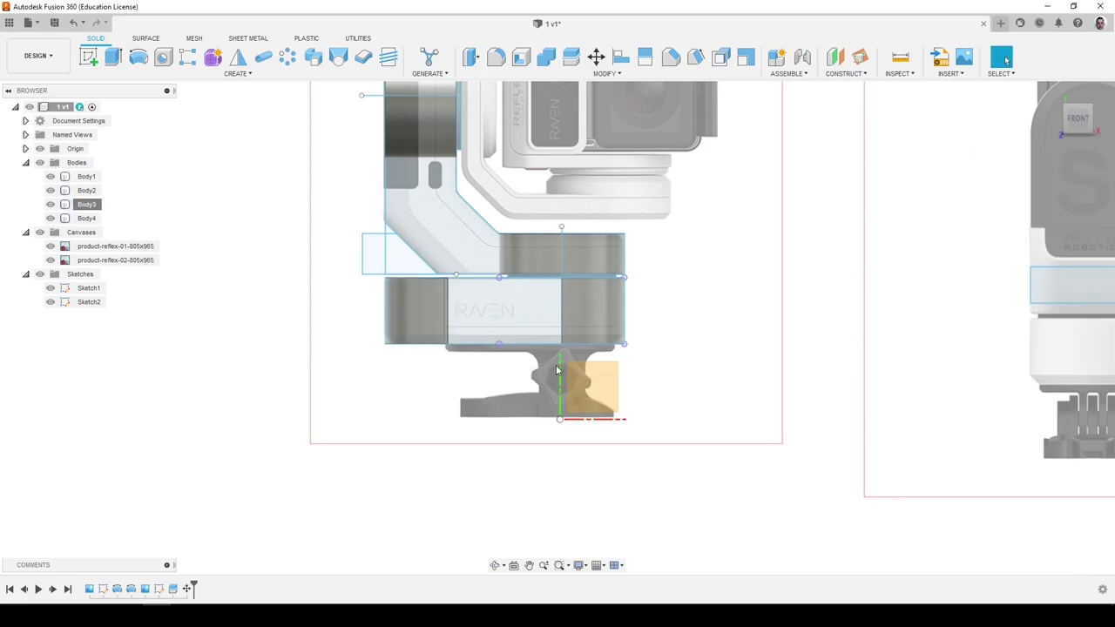
# Loft between the facing flat faces of the two base halves and join them into one rounded base.
pyautogui.click(338, 57)
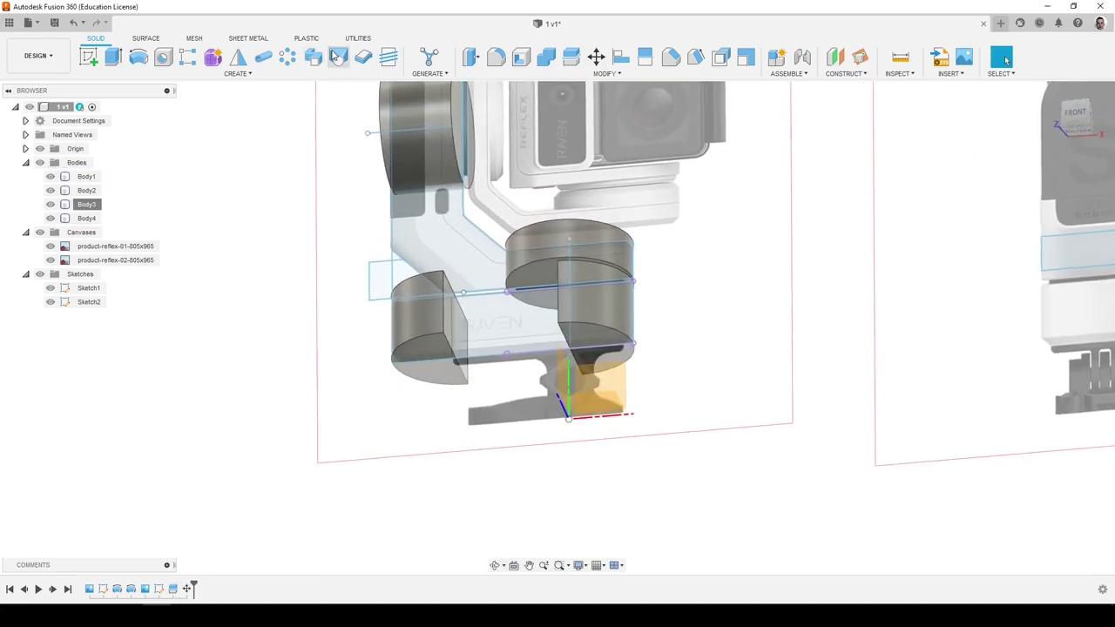
pyautogui.click(457, 312)
pyautogui.keyDown('shift'); pyautogui.moveTo(457, 314); pyautogui.dragTo(592, 321, button='middle'); pyautogui.keyUp('shift')
pyautogui.click(539, 310)
pyautogui.click(1047, 427)
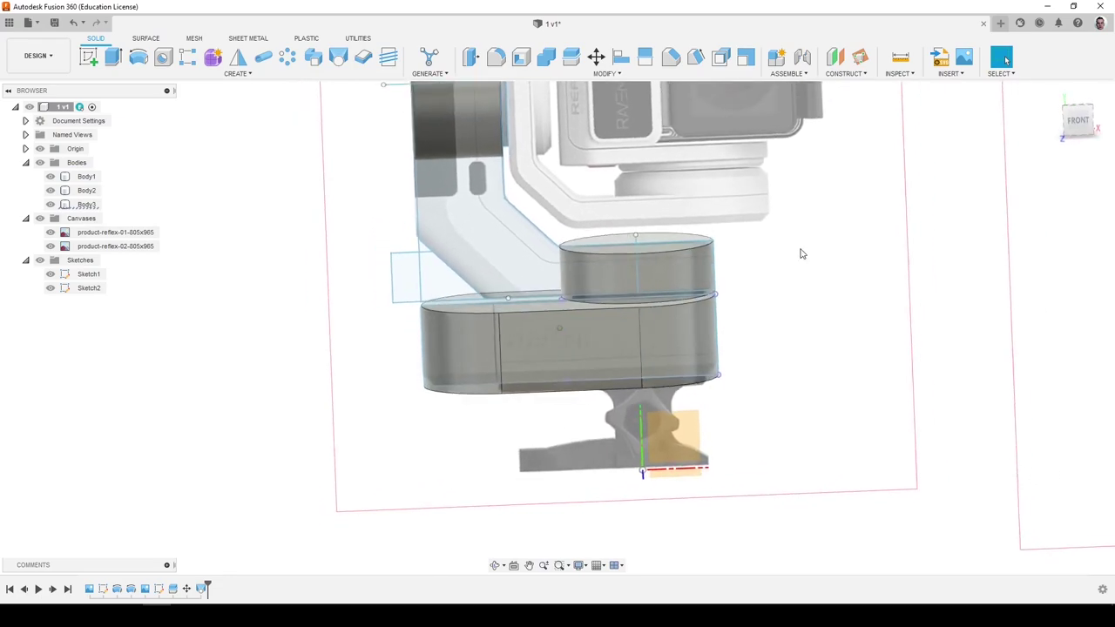
# Split Body2, the joint cylinder above the base, along Sketch1's vertical centre line and hide its left half.
pyautogui.click(571, 57)
pyautogui.click(650, 272)
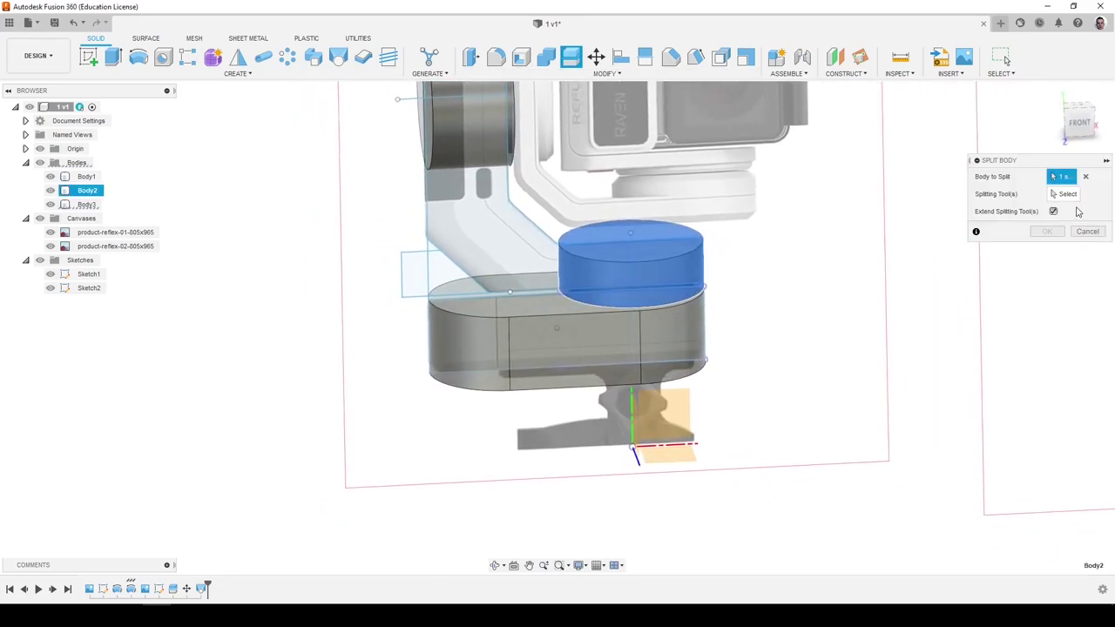
pyautogui.click(632, 251)
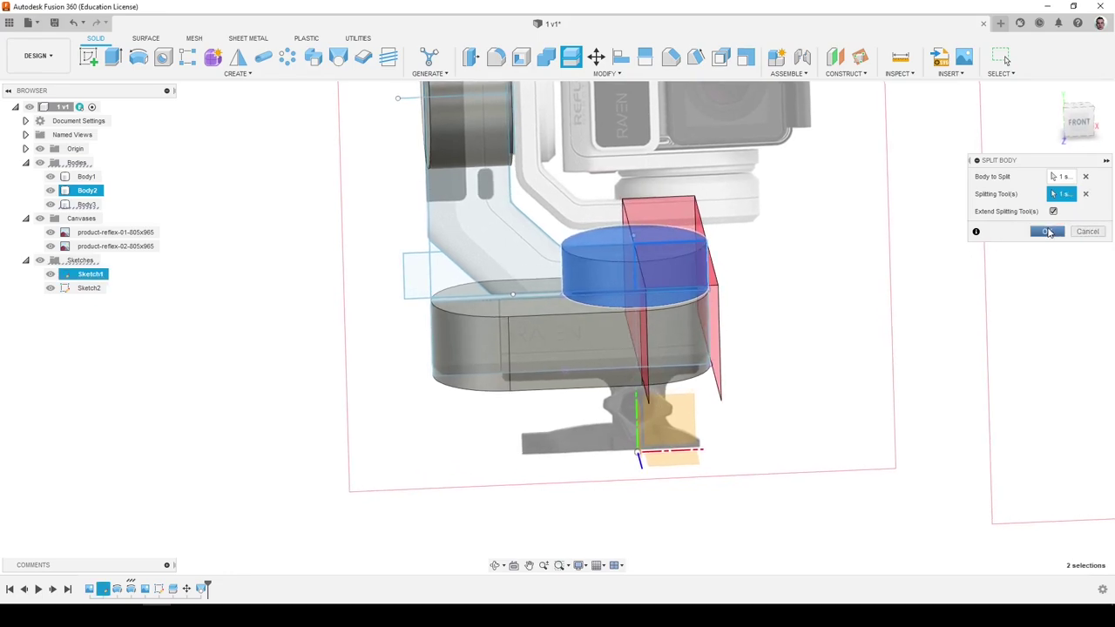
pyautogui.click(1047, 232)
pyautogui.click(622, 264)
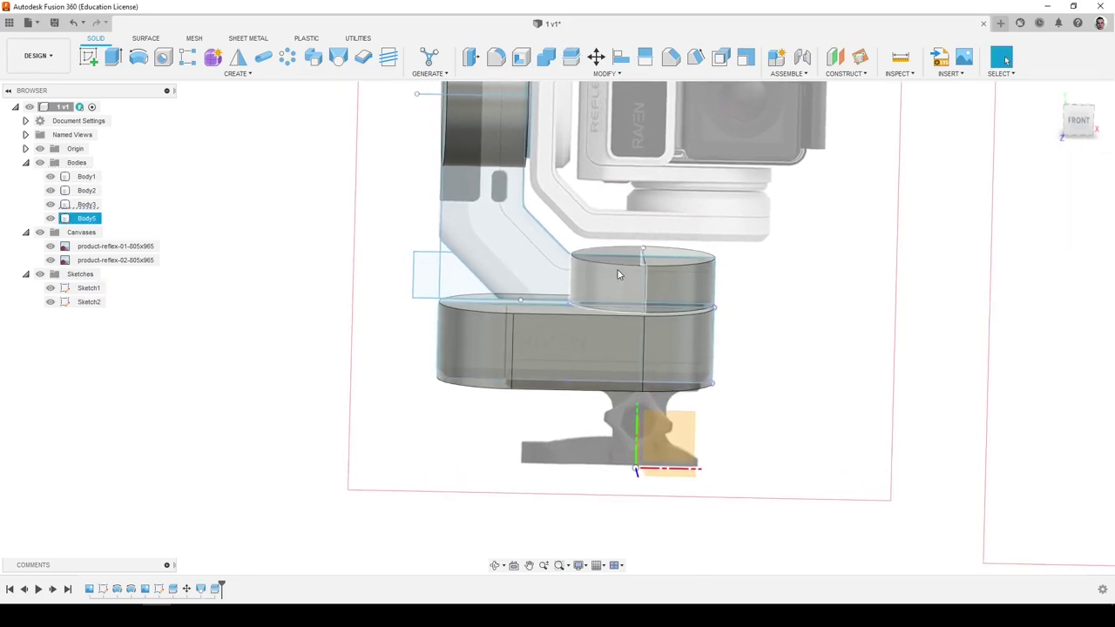
pyautogui.click(50, 218)
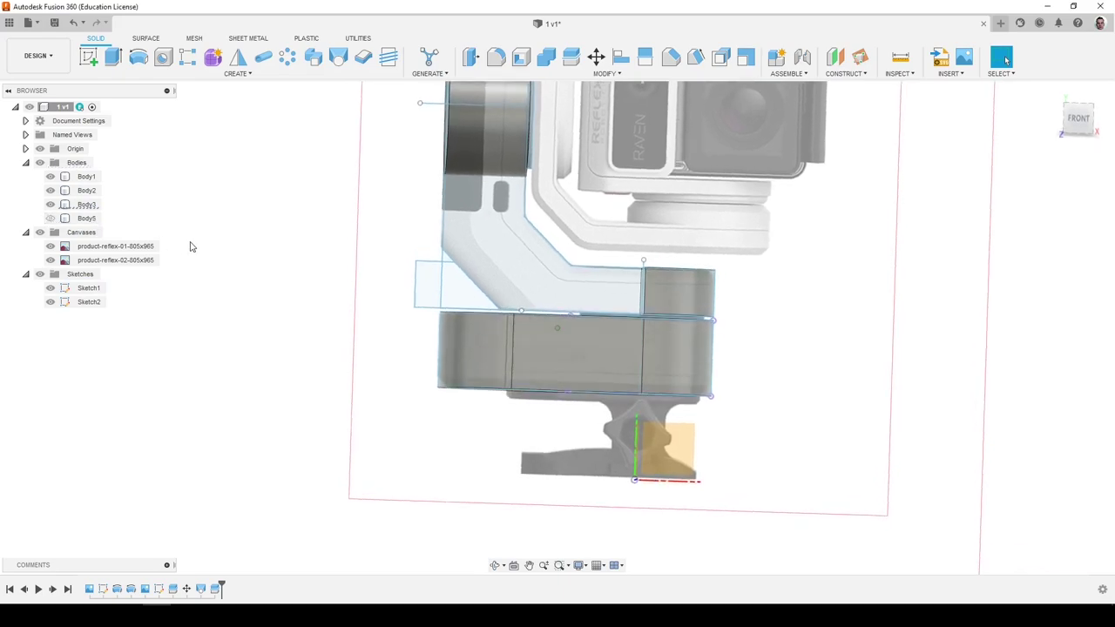
pyautogui.keyDown('shift'); pyautogui.moveTo(192, 246); pyautogui.dragTo(231, 232, button='middle'); pyautogui.keyUp('shift')
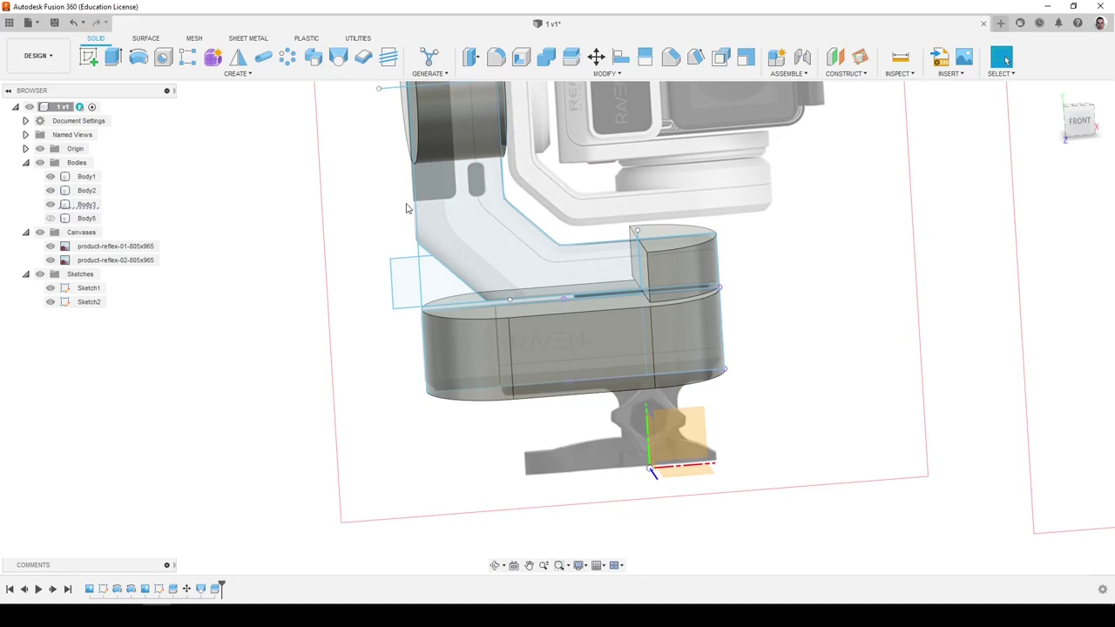
# Split Body1, the upper joint cylinder, along Sketch1's horizontal centre line and hide its lower half.
pyautogui.scroll(-3, 538, 286)
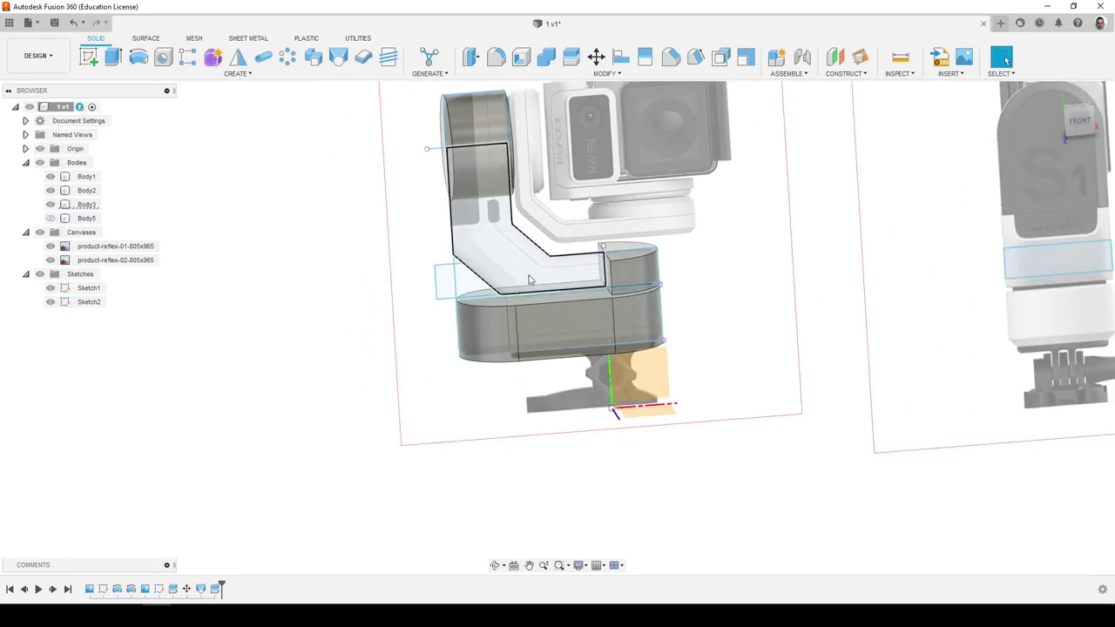
pyautogui.click(512, 253)
pyautogui.click(570, 57)
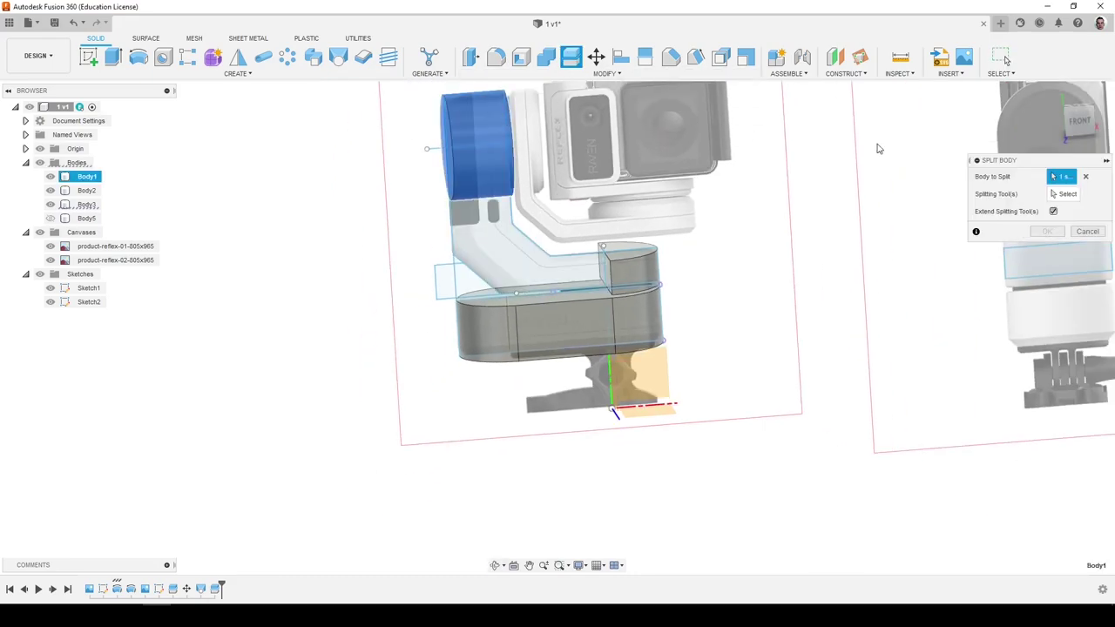
pyautogui.click(1054, 194)
pyautogui.click(470, 145)
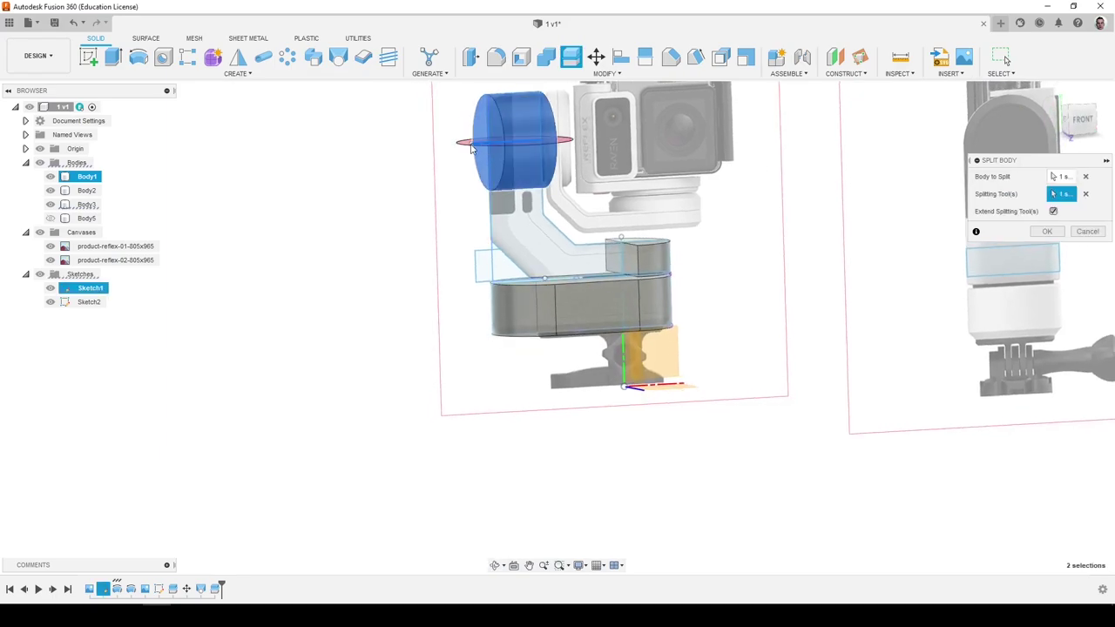
pyautogui.click(1048, 231)
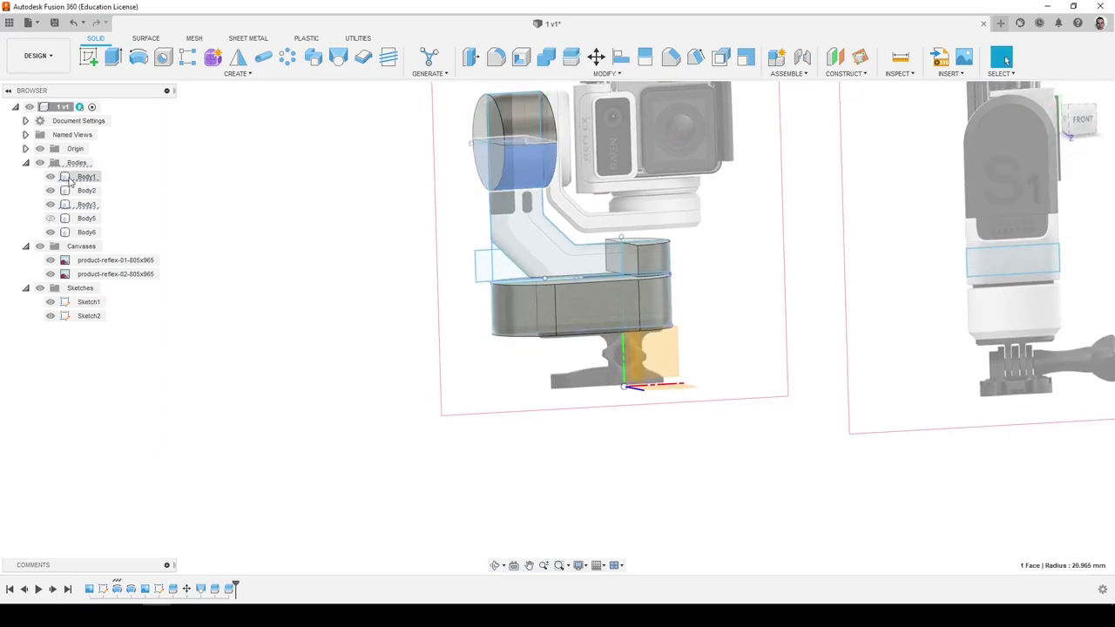
pyautogui.keyDown('shift'); pyautogui.moveTo(404, 207); pyautogui.dragTo(360, 183, button='middle'); pyautogui.keyUp('shift')
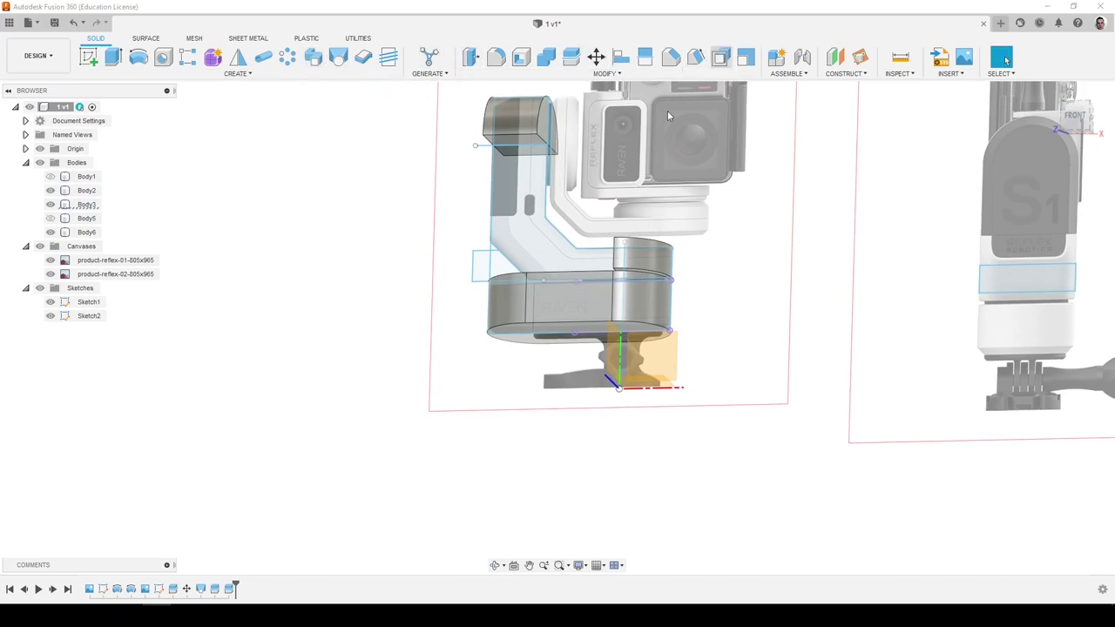
# Try to lengthen the upper half-cylinder down the arm by offsetting its flat underside with Offset Face.
pyautogui.click(515, 152)
pyautogui.keyDown('shift'); pyautogui.moveTo(516, 151); pyautogui.dragTo(522, 162, button='middle'); pyautogui.keyUp('shift')
pyautogui.moveTo(523, 162); pyautogui.dragTo(524, 186)
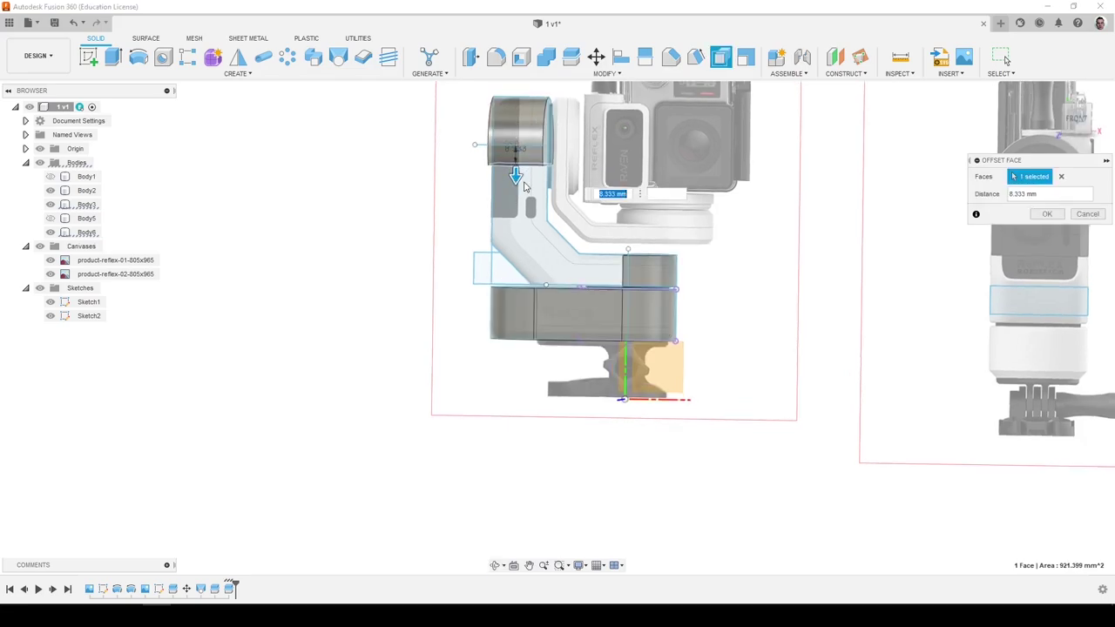
pyautogui.keyDown('shift'); pyautogui.moveTo(525, 187); pyautogui.dragTo(526, 260, button='middle'); pyautogui.keyUp('shift')
pyautogui.moveTo(517, 288); pyautogui.dragTo(804, 265)
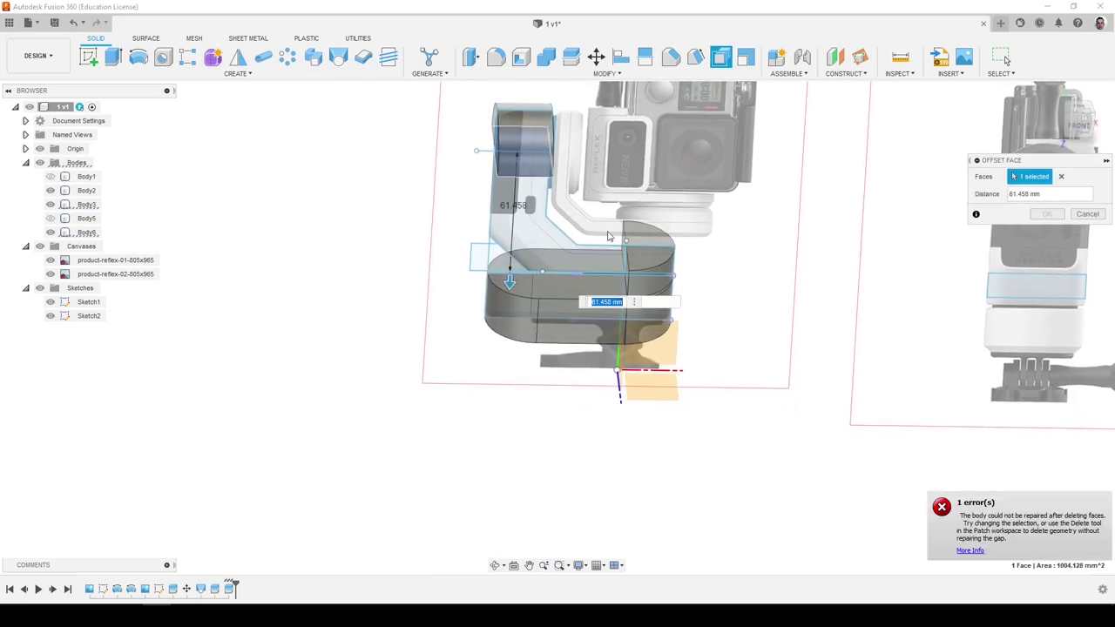
pyautogui.moveTo(509, 280); pyautogui.dragTo(513, 227)
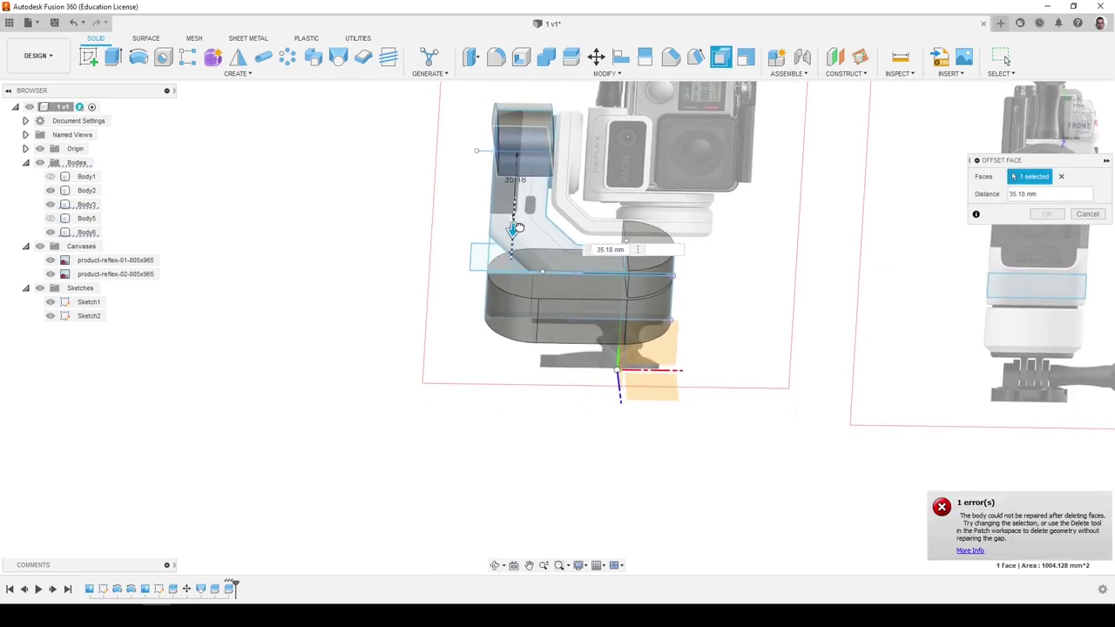
# Try to extend the upper half-cylinder's flat underside downward with Press Pull.
pyautogui.click(471, 56)
pyautogui.keyDown('shift'); pyautogui.moveTo(547, 167); pyautogui.dragTo(553, 103, button='middle'); pyautogui.keyUp('shift')
pyautogui.click(519, 181)
pyautogui.moveTo(516, 189); pyautogui.dragTo(514, 260)
pyautogui.moveTo(509, 303); pyautogui.dragTo(514, 239)
pyautogui.keyDown('shift'); pyautogui.moveTo(498, 224); pyautogui.dragTo(559, 232, button='middle'); pyautogui.keyUp('shift')
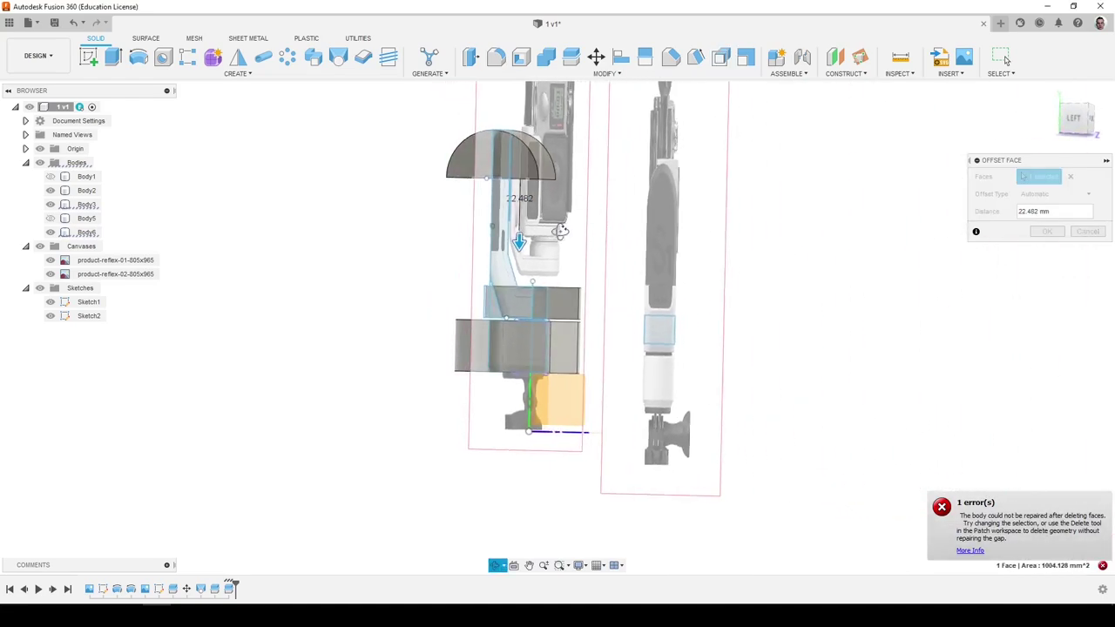
pyautogui.moveTo(523, 242)
pyautogui.mouseDown()
pyautogui.moveTo(525, 189)
pyautogui.moveTo(520, 235)
pyautogui.moveTo(519, 224)
pyautogui.mouseUp()
pyautogui.keyDown('shift'); pyautogui.moveTo(697, 248); pyautogui.dragTo(617, 223, button='middle'); pyautogui.keyUp('shift')
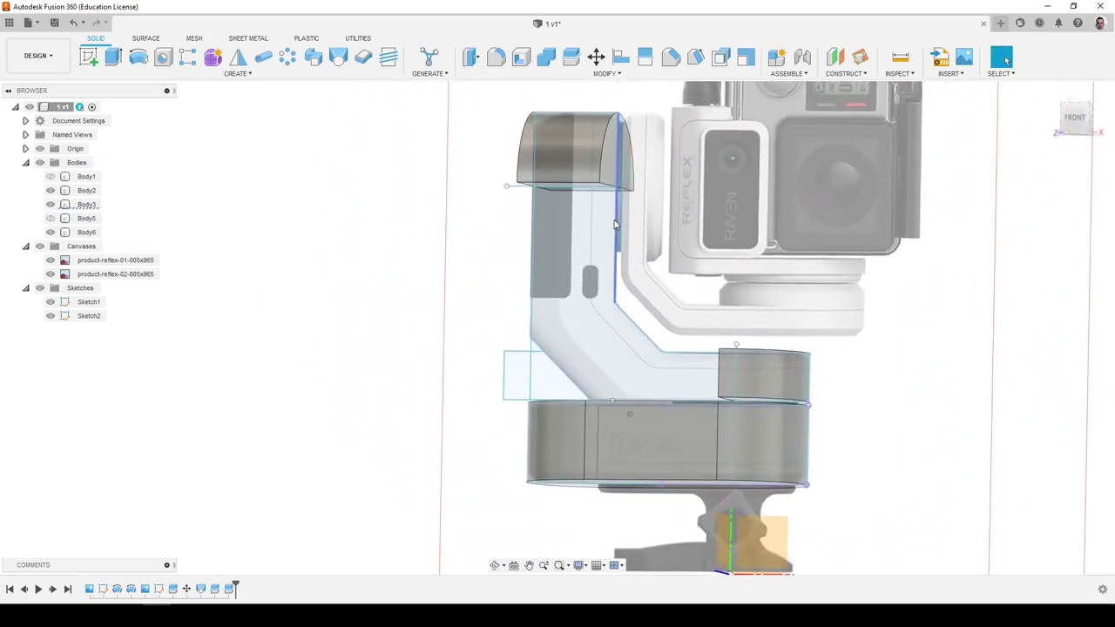
# Examine the lower edge and flat underside of the upper half-cylinder up close from the side.
pyautogui.scroll(3, 617, 224)
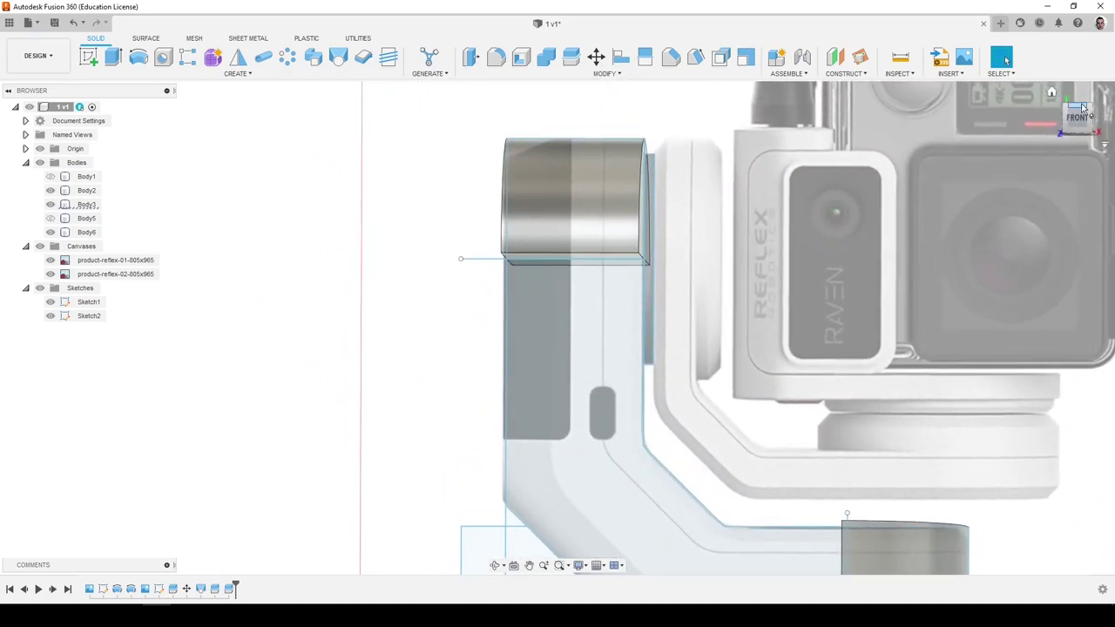
pyautogui.click(581, 221)
pyautogui.keyDown('shift'); pyautogui.moveTo(580, 221); pyautogui.dragTo(627, 352, button='middle'); pyautogui.keyUp('shift')
pyautogui.scroll(5, 575, 230)
pyautogui.scroll(-4, 649, 274)
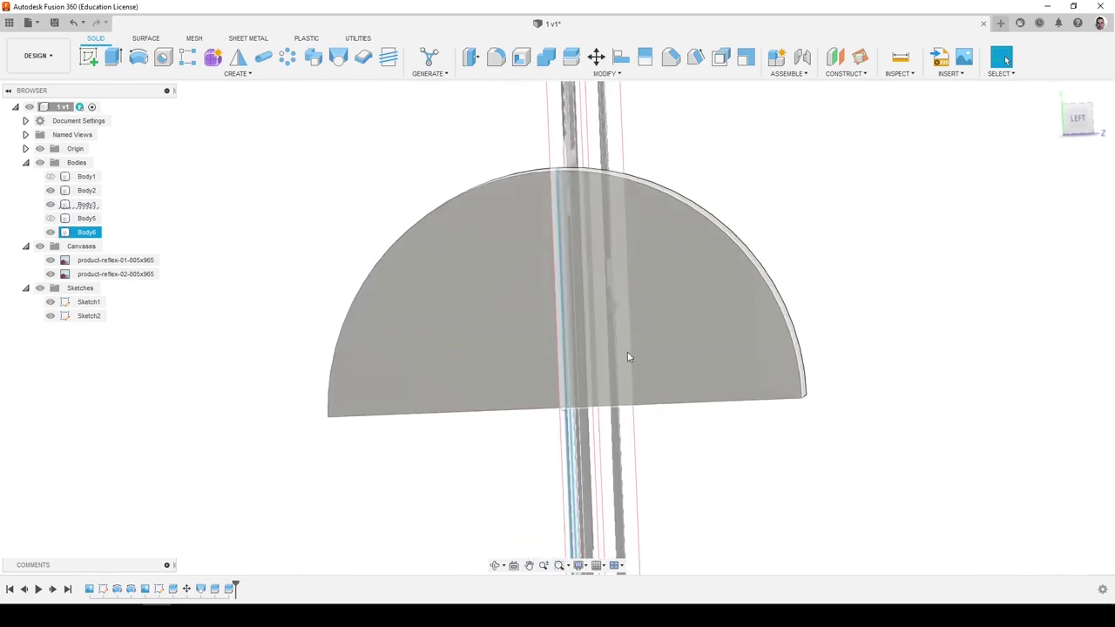
pyautogui.scroll(4, 562, 409)
pyautogui.click(559, 409)
pyautogui.scroll(2, 566, 396)
pyautogui.scroll(4, 634, 379)
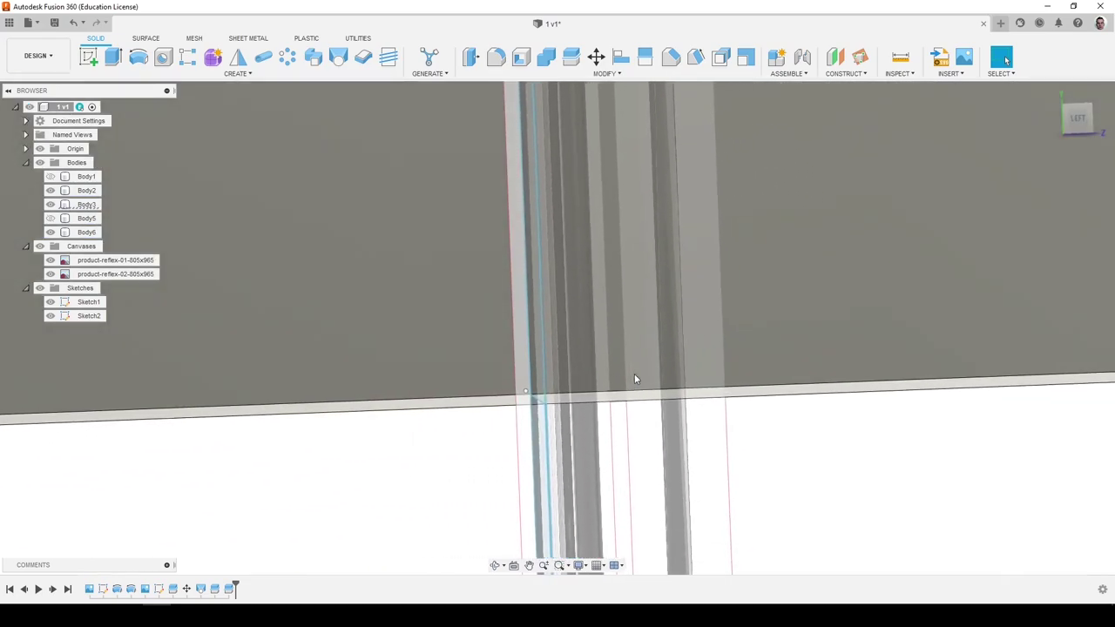
pyautogui.scroll(-6, 634, 377)
pyautogui.scroll(-3, 634, 367)
pyautogui.keyDown('shift'); pyautogui.moveTo(644, 367); pyautogui.dragTo(585, 341, button='middle'); pyautogui.keyUp('shift')
# Extrude the flat underside of the upper half-cylinder 60.31 mm down to the lower joint's bottom level as a new body.
pyautogui.click(113, 56)
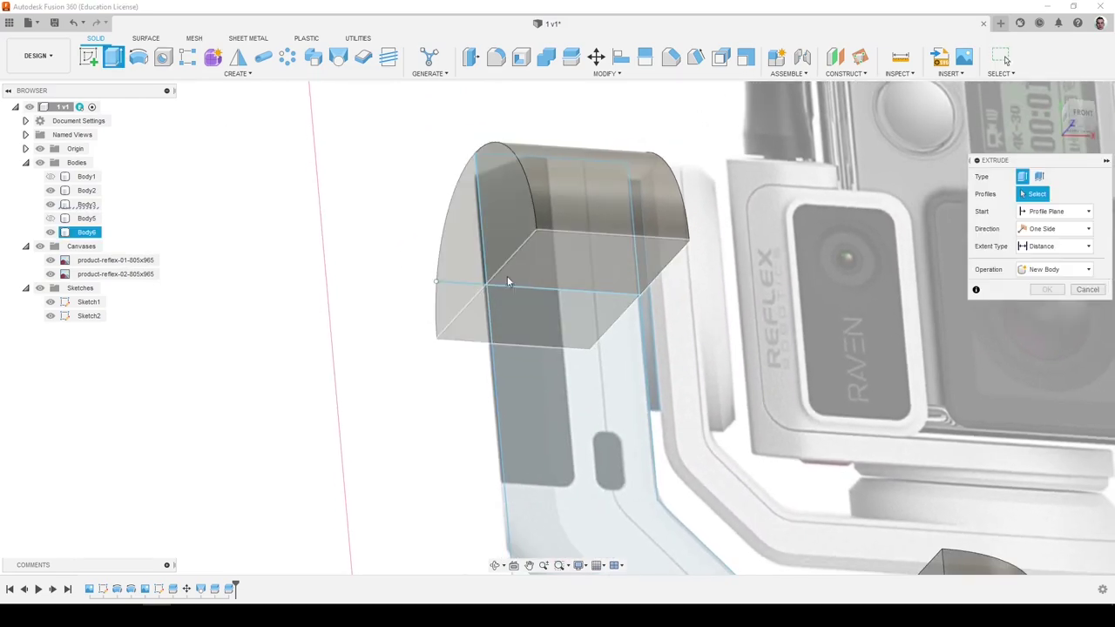
pyautogui.click(507, 277)
pyautogui.moveTo(530, 291); pyautogui.dragTo(526, 464)
pyautogui.keyDown('shift'); pyautogui.moveTo(525, 465); pyautogui.dragTo(438, 312, button='middle'); pyautogui.keyUp('shift')
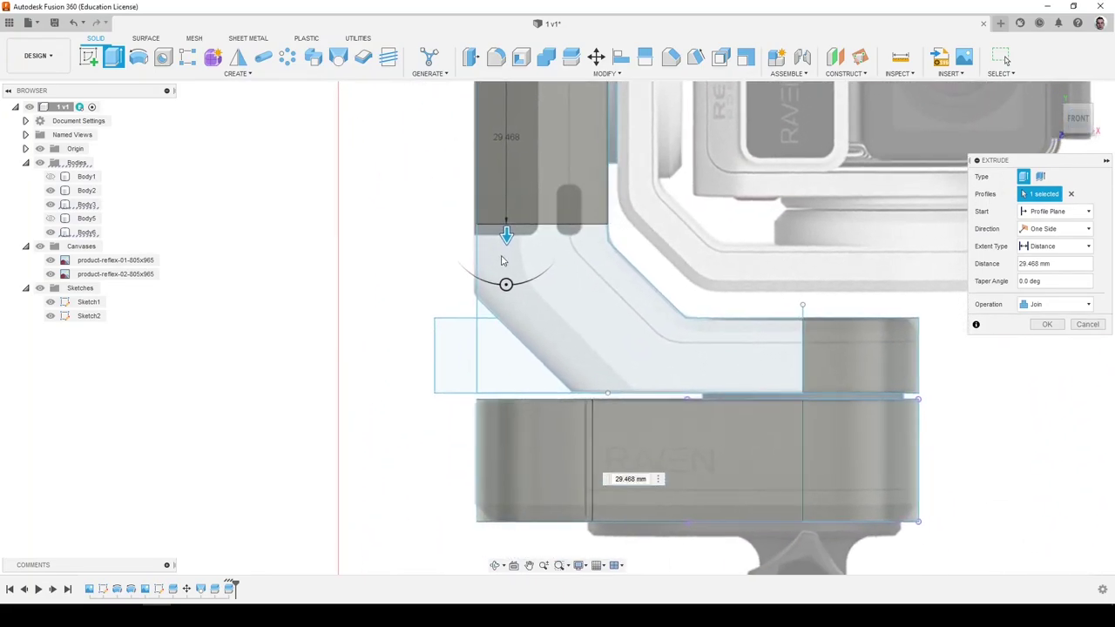
pyautogui.moveTo(507, 244); pyautogui.dragTo(507, 257)
pyautogui.keyDown('shift'); pyautogui.moveTo(526, 353); pyautogui.dragTo(533, 390, button='middle'); pyautogui.keyUp('shift')
pyautogui.scroll(5, 791, 396)
pyautogui.click(794, 337)
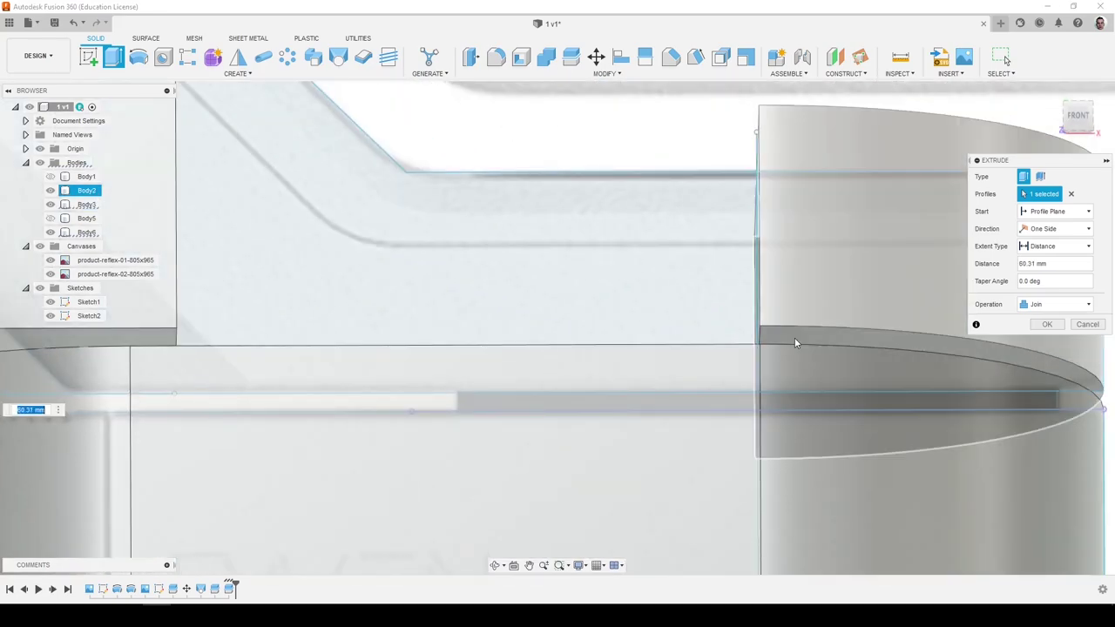
pyautogui.scroll(-3, 793, 337)
pyautogui.keyDown('shift'); pyautogui.moveTo(793, 337); pyautogui.dragTo(1029, 323, button='middle'); pyautogui.keyUp('shift')
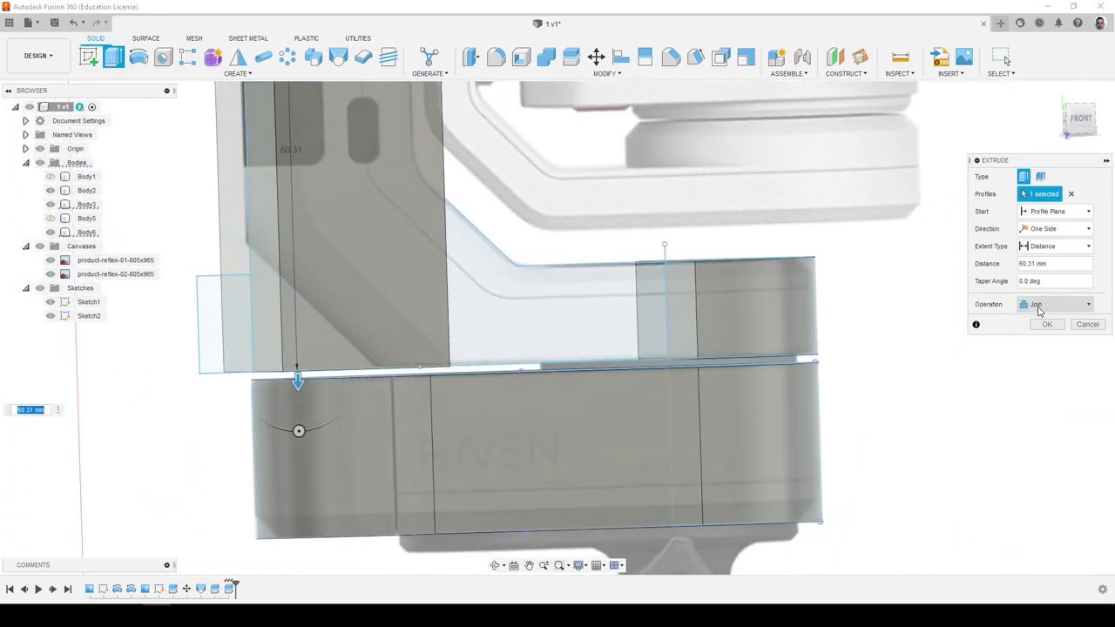
pyautogui.click(1043, 361)
pyautogui.click(1051, 327)
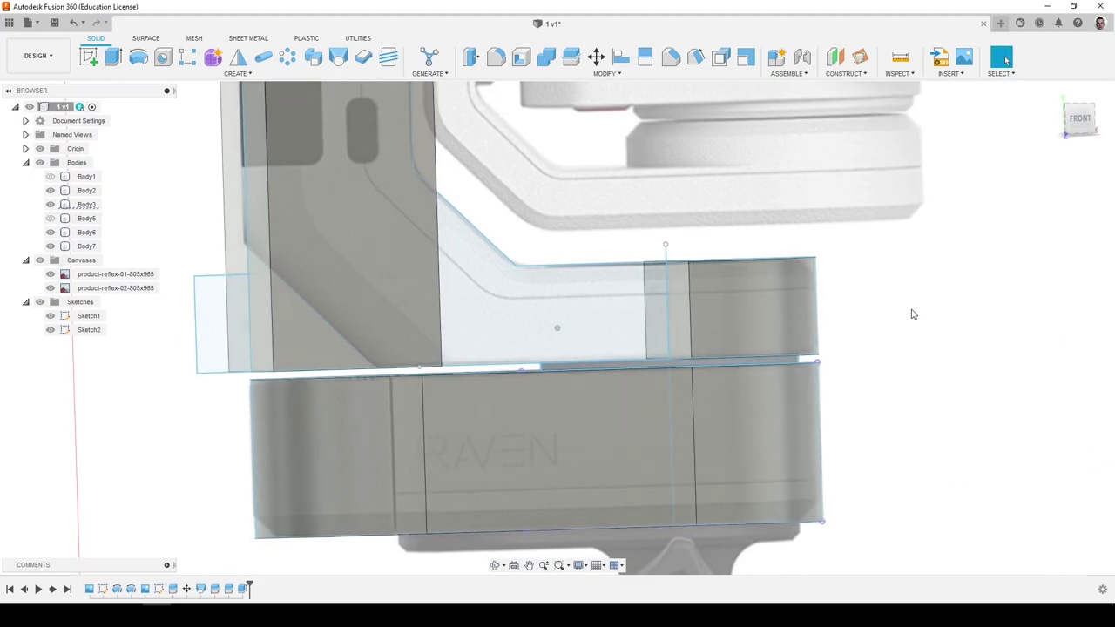
pyautogui.click(113, 58)
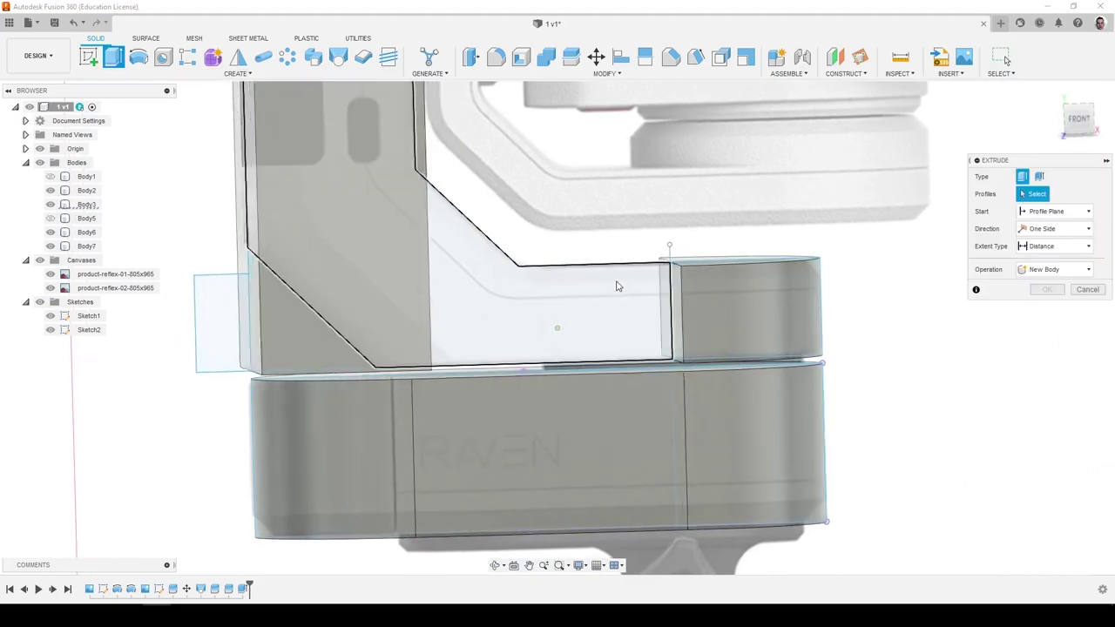
pyautogui.click(693, 326)
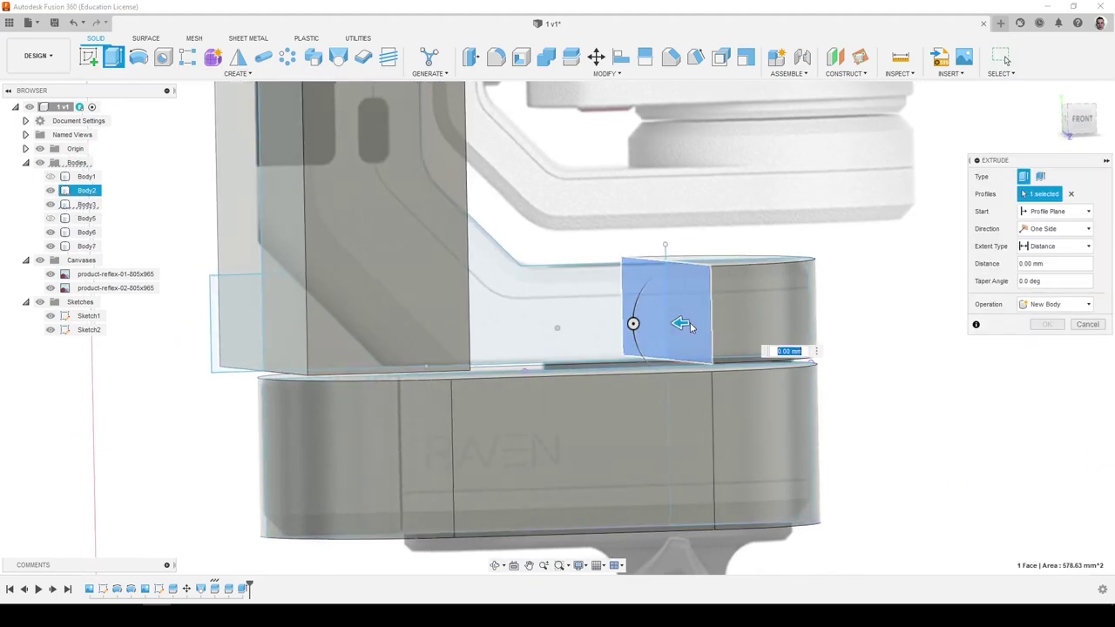
pyautogui.keyDown('shift'); pyautogui.moveTo(693, 326); pyautogui.dragTo(434, 322, button='middle'); pyautogui.keyUp('shift')
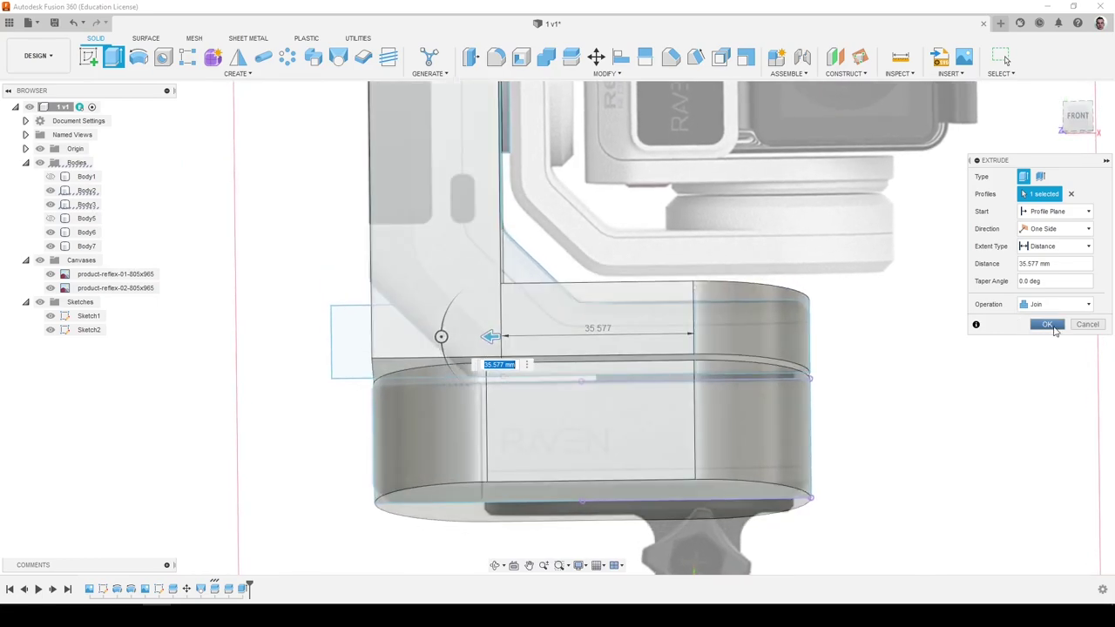
pyautogui.click(1086, 325)
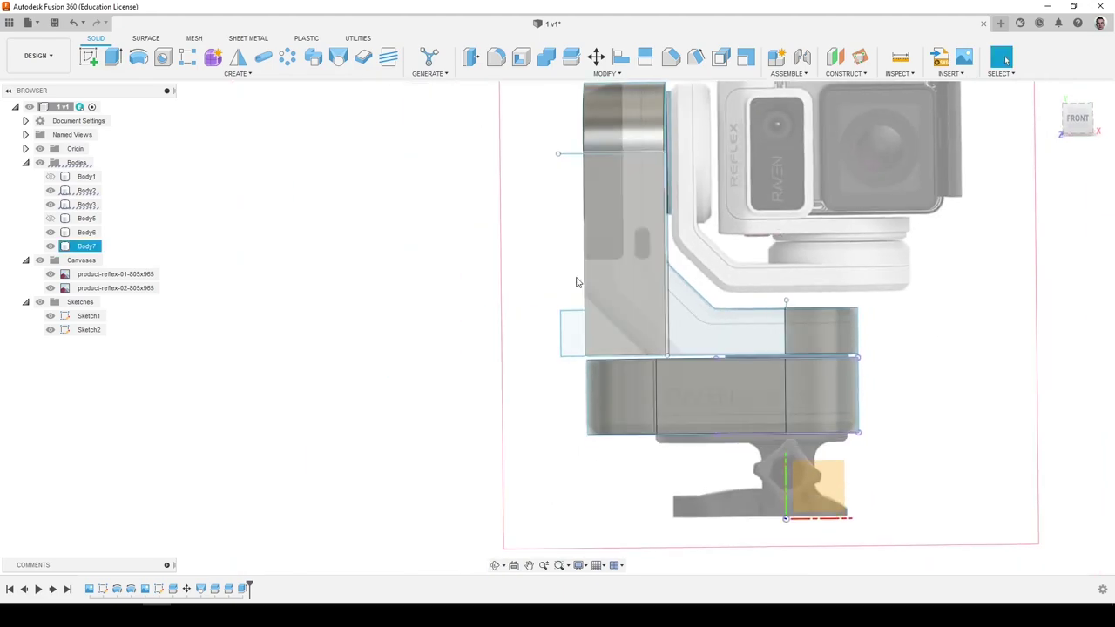
# Hide the newest extruded body and extrude the bent arm profile symmetrically by 21.099 mm, joining it to the existing joint cylinders.
pyautogui.click(87, 247)
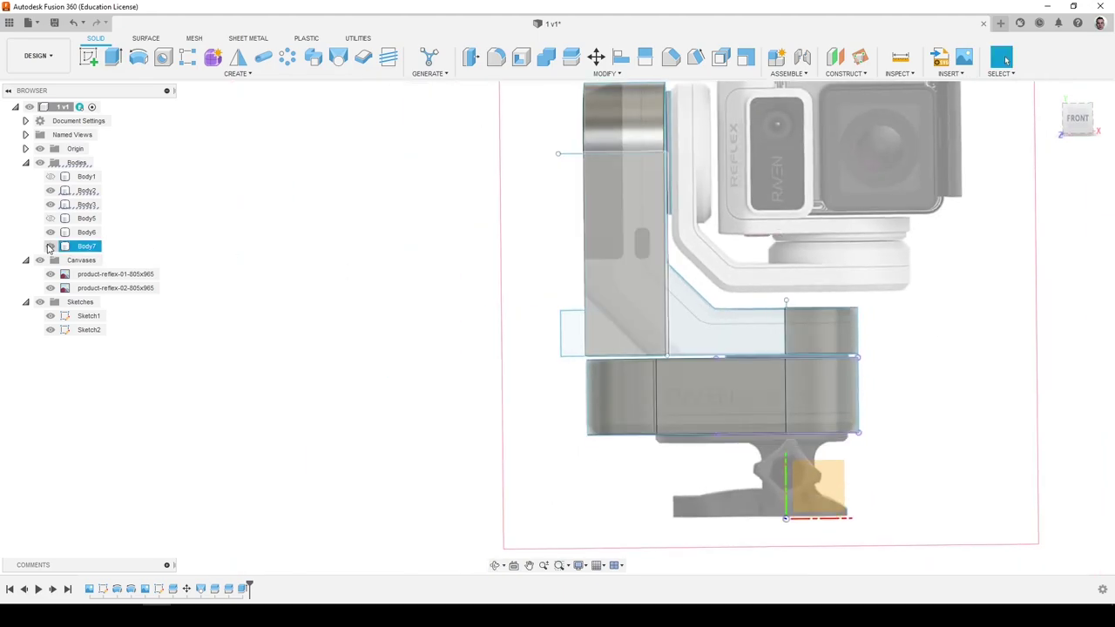
pyautogui.click(112, 57)
pyautogui.click(662, 283)
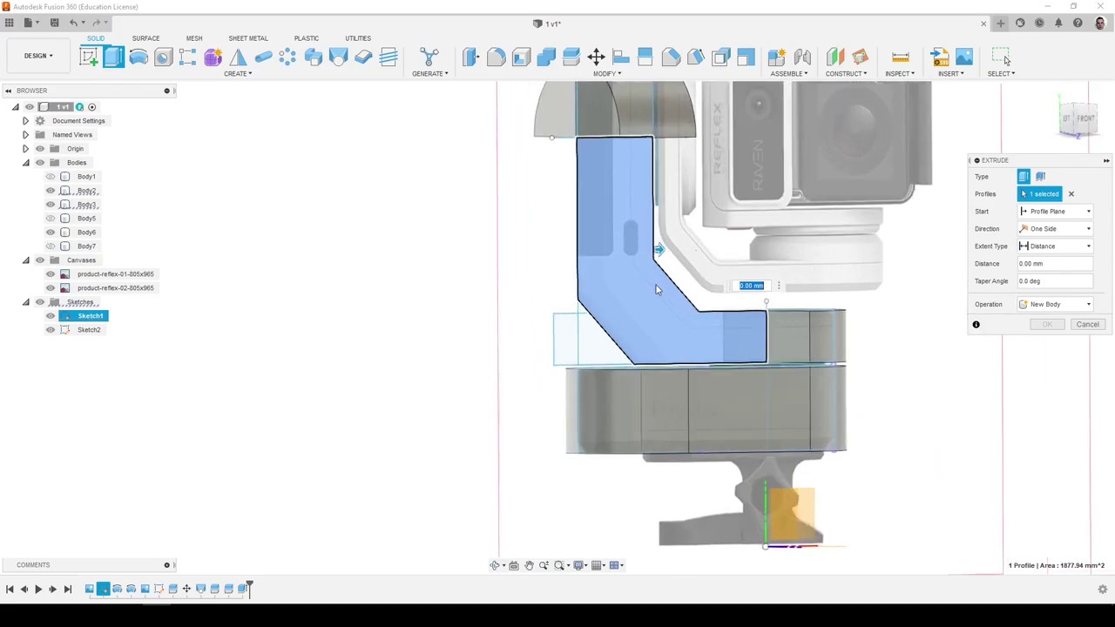
pyautogui.scroll(3, 657, 290)
pyautogui.keyDown('shift'); pyautogui.moveTo(662, 278); pyautogui.dragTo(693, 298, button='middle'); pyautogui.keyUp('shift')
pyautogui.moveTo(663, 245); pyautogui.dragTo(678, 249)
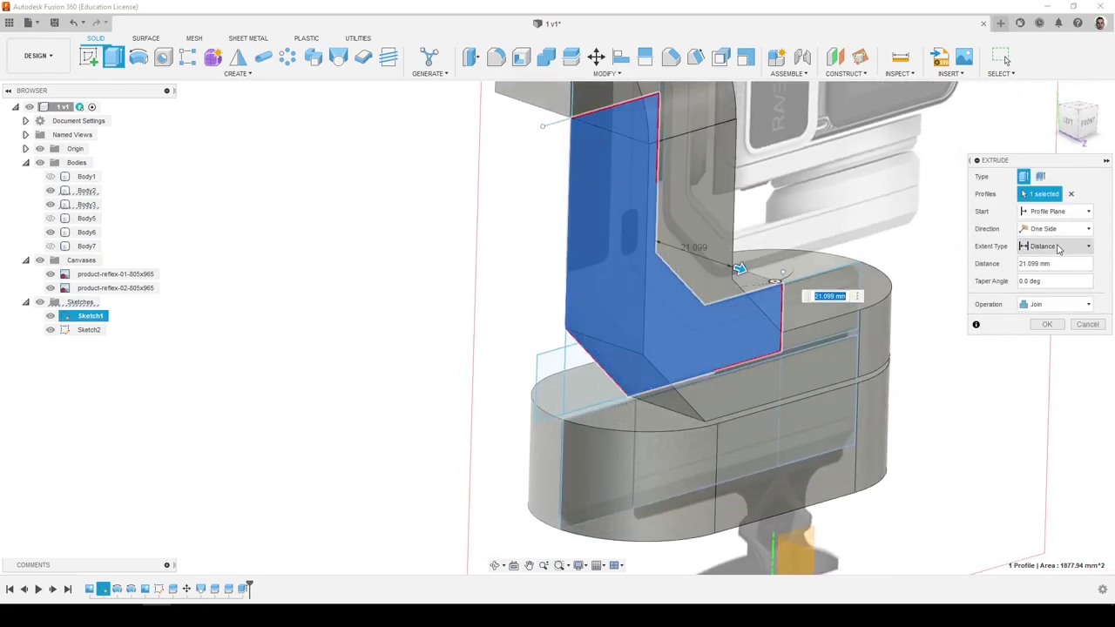
pyautogui.click(1050, 277)
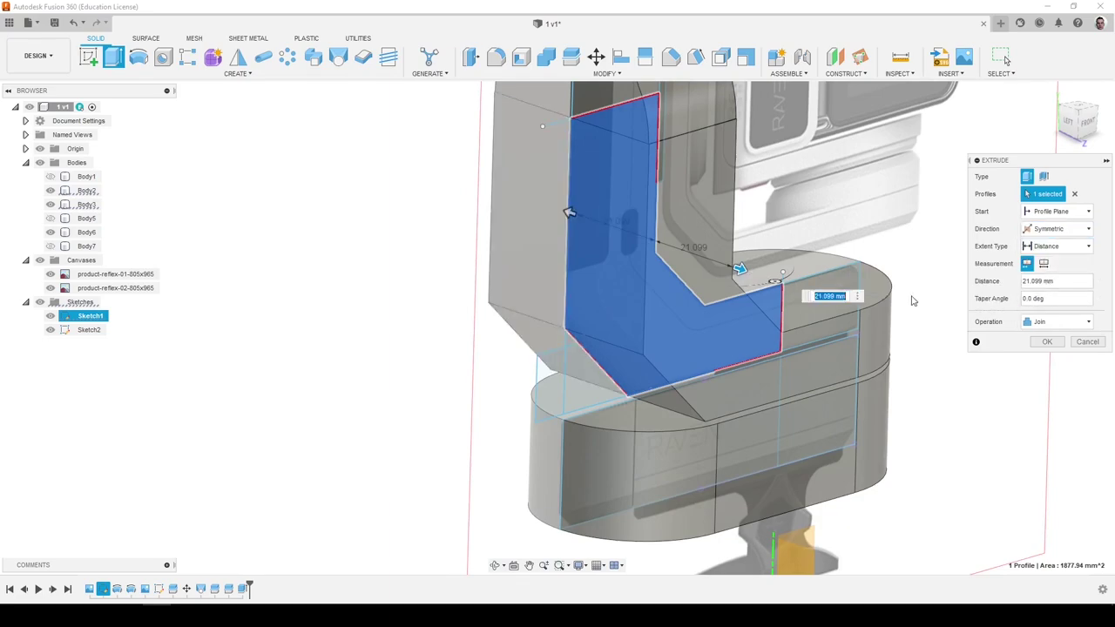
pyautogui.keyDown('shift'); pyautogui.moveTo(902, 311); pyautogui.dragTo(837, 292, button='middle'); pyautogui.keyUp('shift')
pyautogui.click(1045, 345)
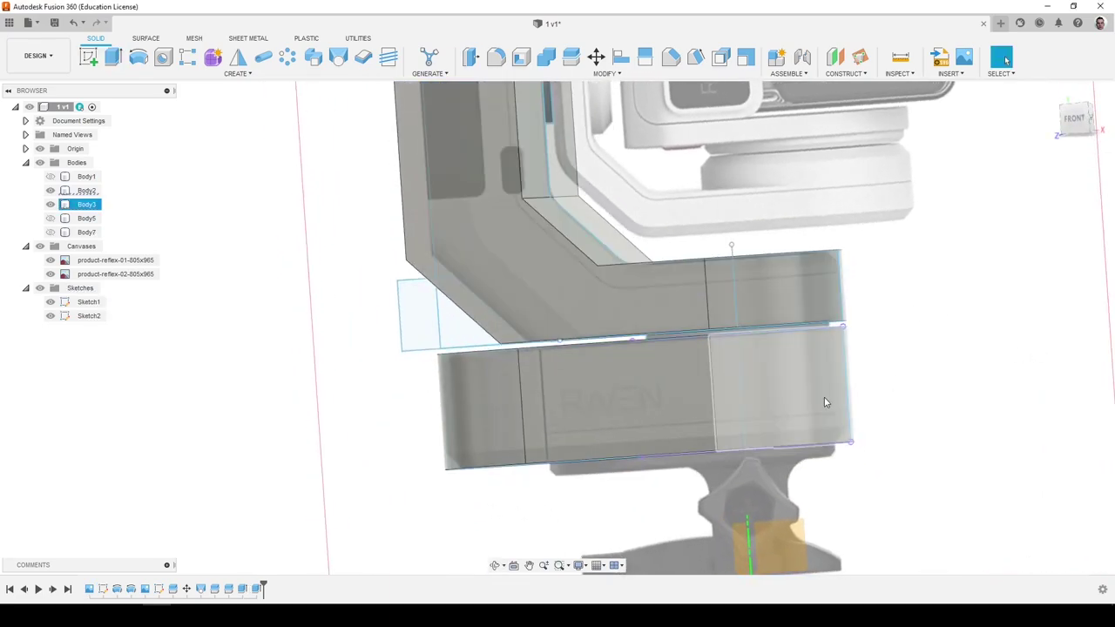
# Fillet the two inner bend edges of the arm with a 3.129 mm radius.
pyautogui.scroll(-3, 824, 398)
pyautogui.scroll(3, 677, 278)
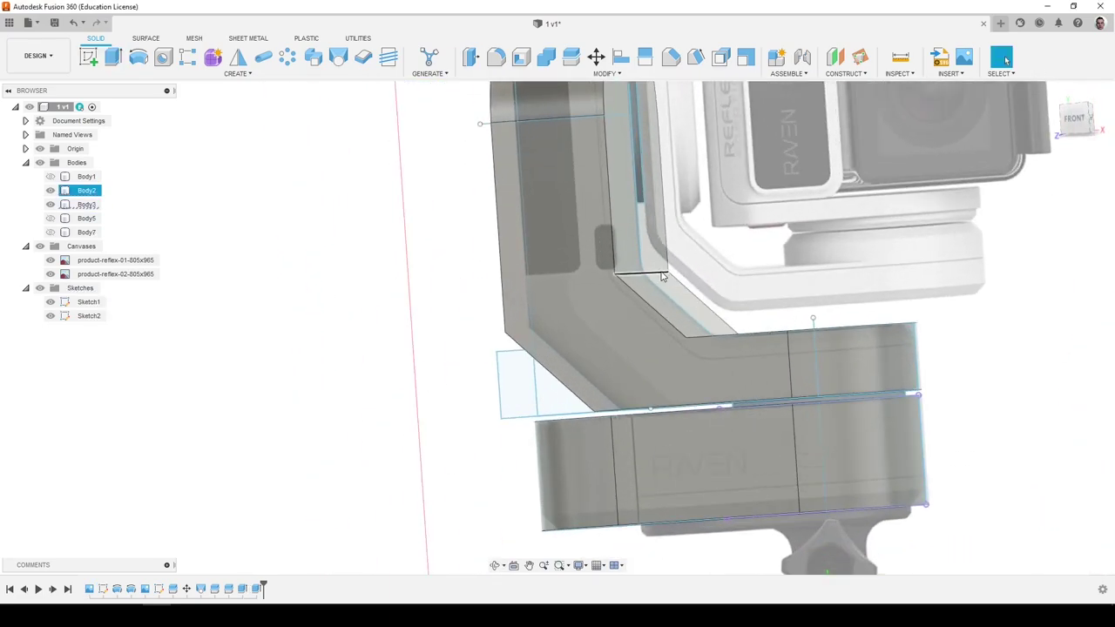
pyautogui.press('f')
pyautogui.click(662, 276)
pyautogui.keyDown('shift'); pyautogui.moveTo(662, 276); pyautogui.dragTo(522, 416, button='middle'); pyautogui.keyUp('shift')
pyautogui.click(727, 331)
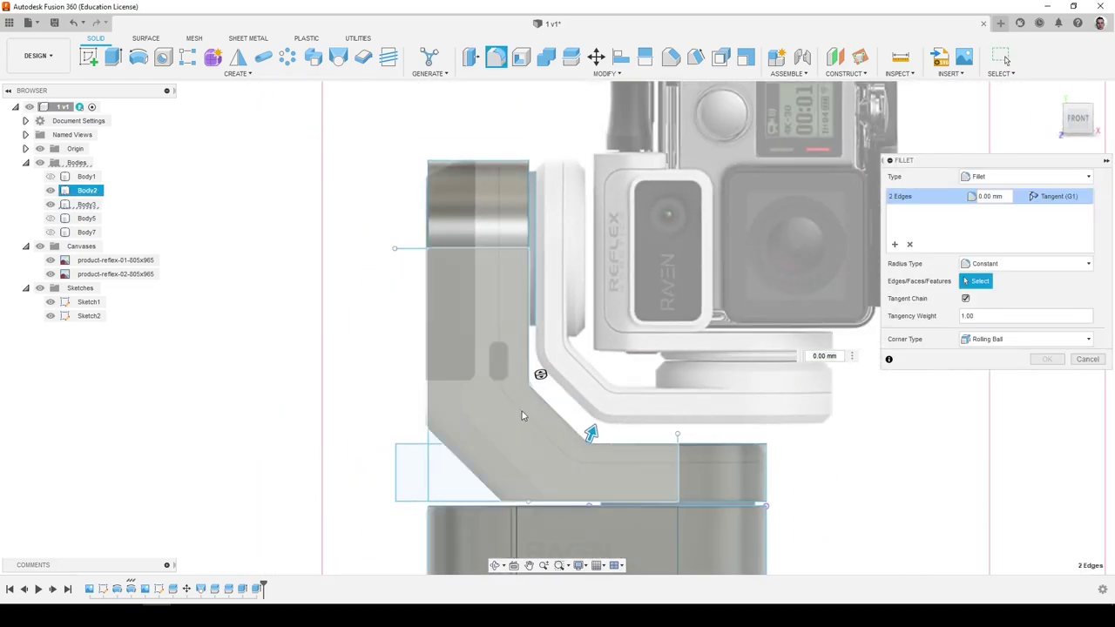
pyautogui.scroll(10, 521, 415)
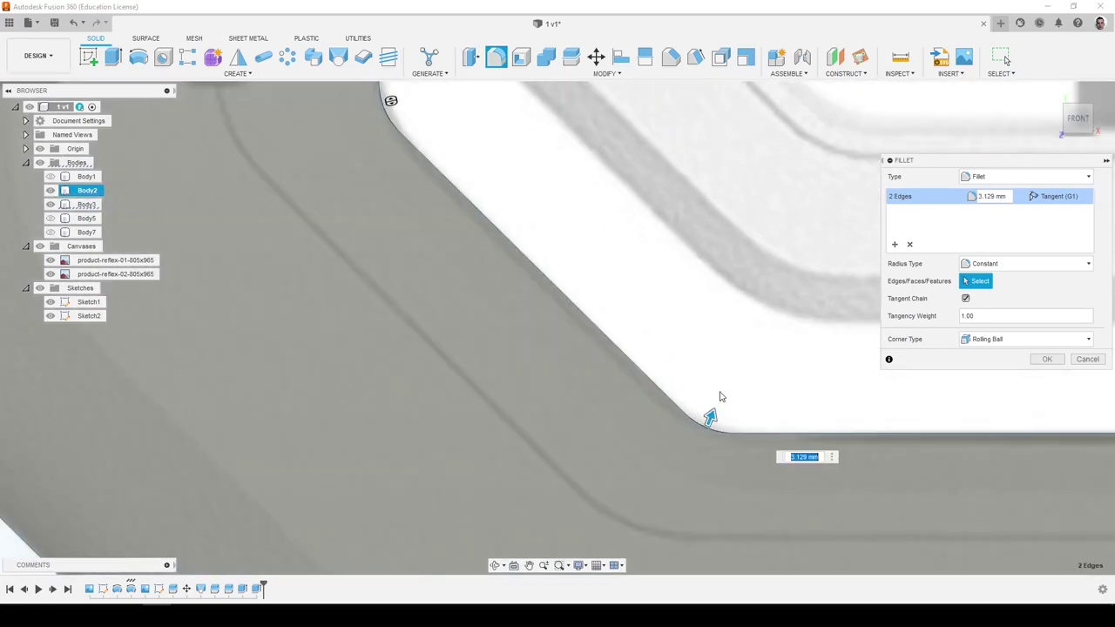
pyautogui.press('Return')
pyautogui.scroll(-5, 722, 393)
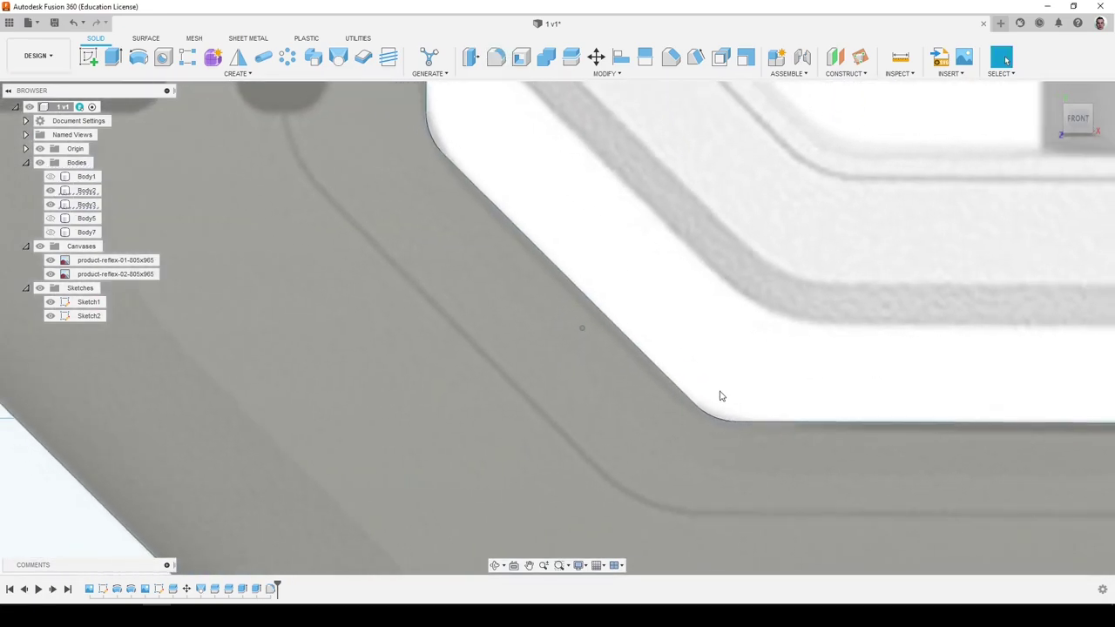
pyautogui.scroll(-3, 576, 325)
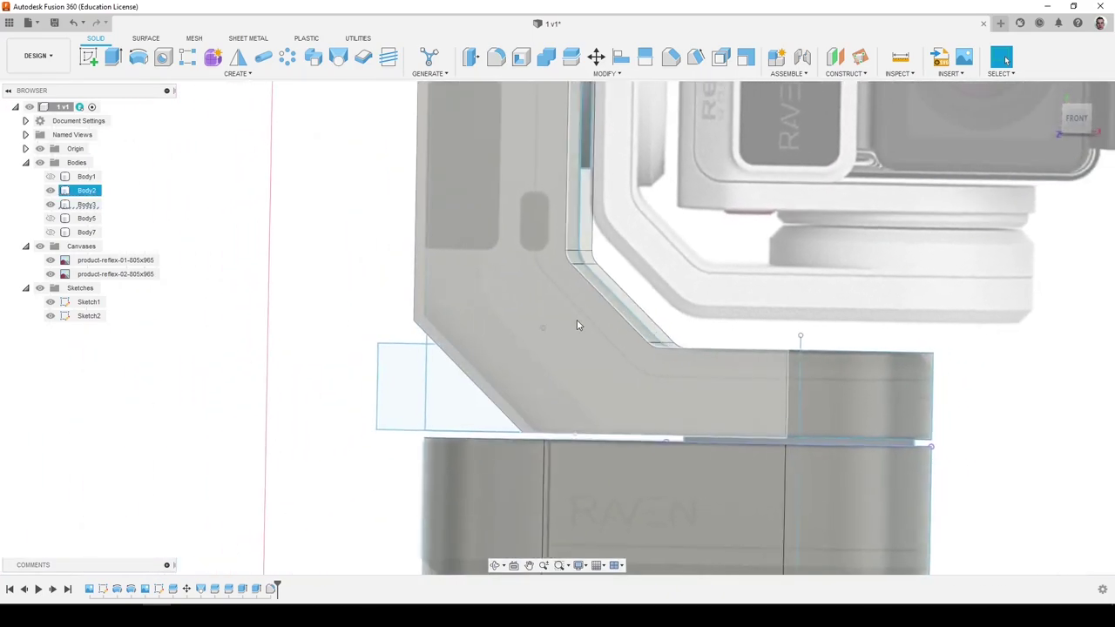
pyautogui.press('v')
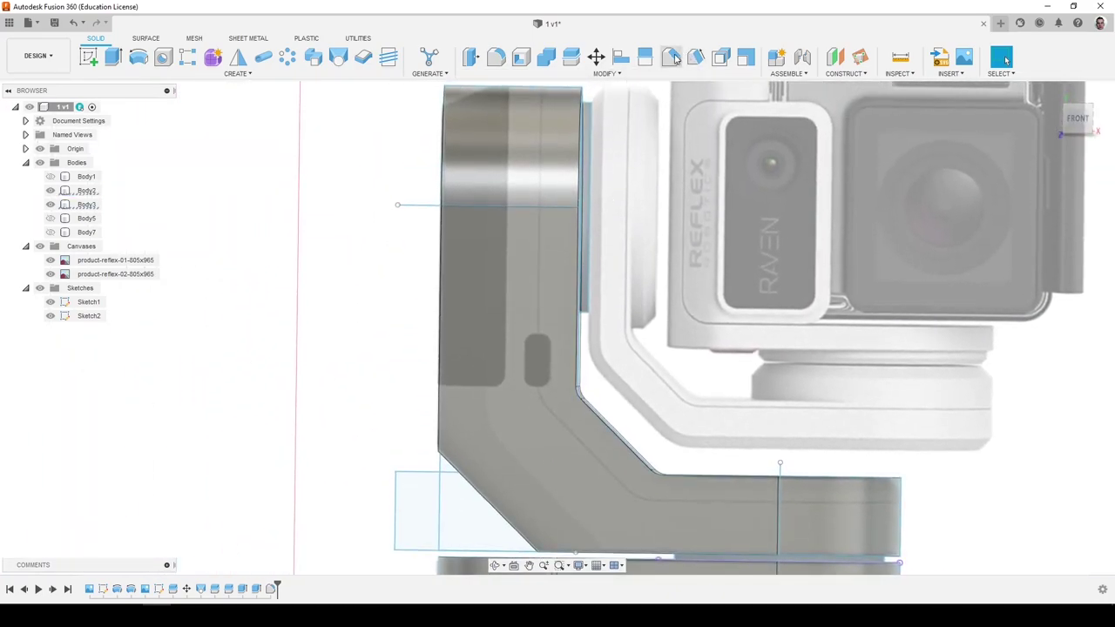
pyautogui.click(672, 58)
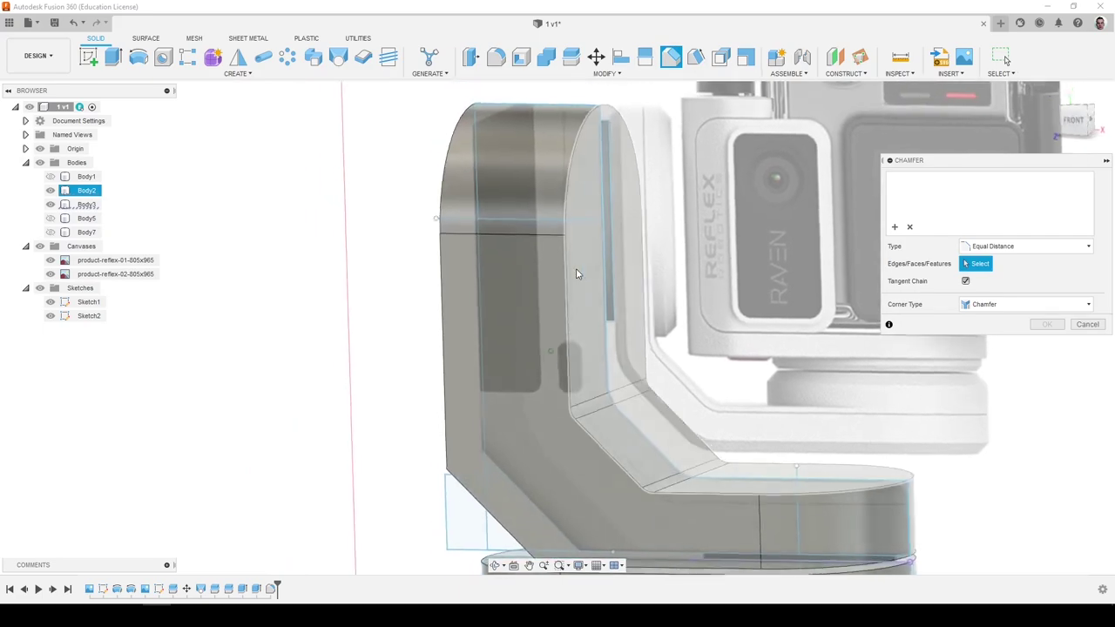
pyautogui.keyDown('shift'); pyautogui.moveTo(555, 248); pyautogui.dragTo(556, 251, button='middle'); pyautogui.keyUp('shift')
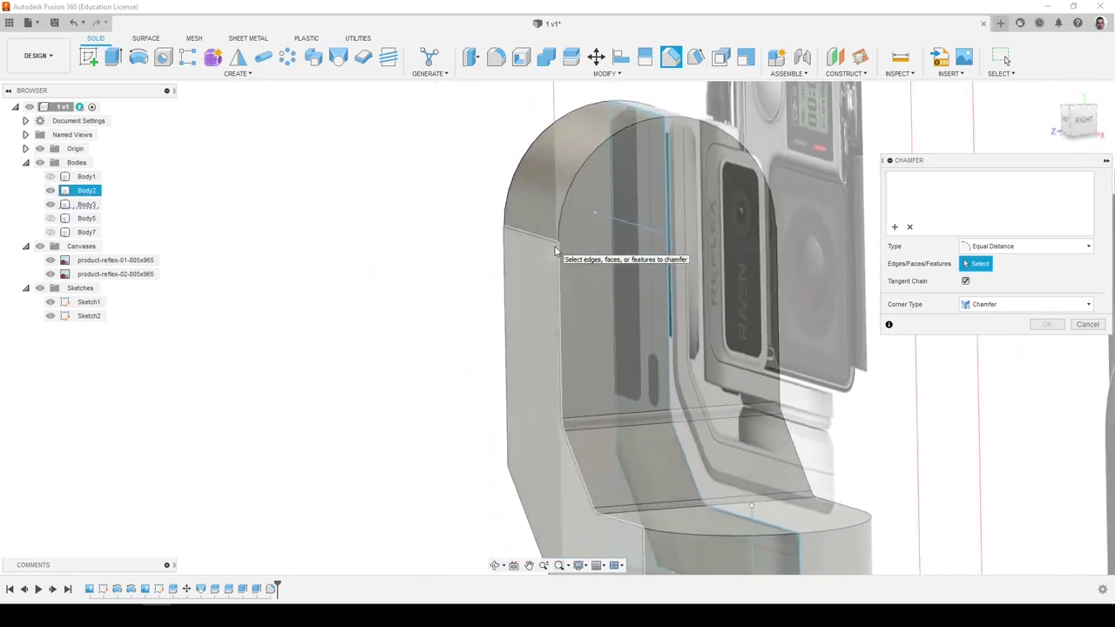
pyautogui.scroll(5, 557, 249)
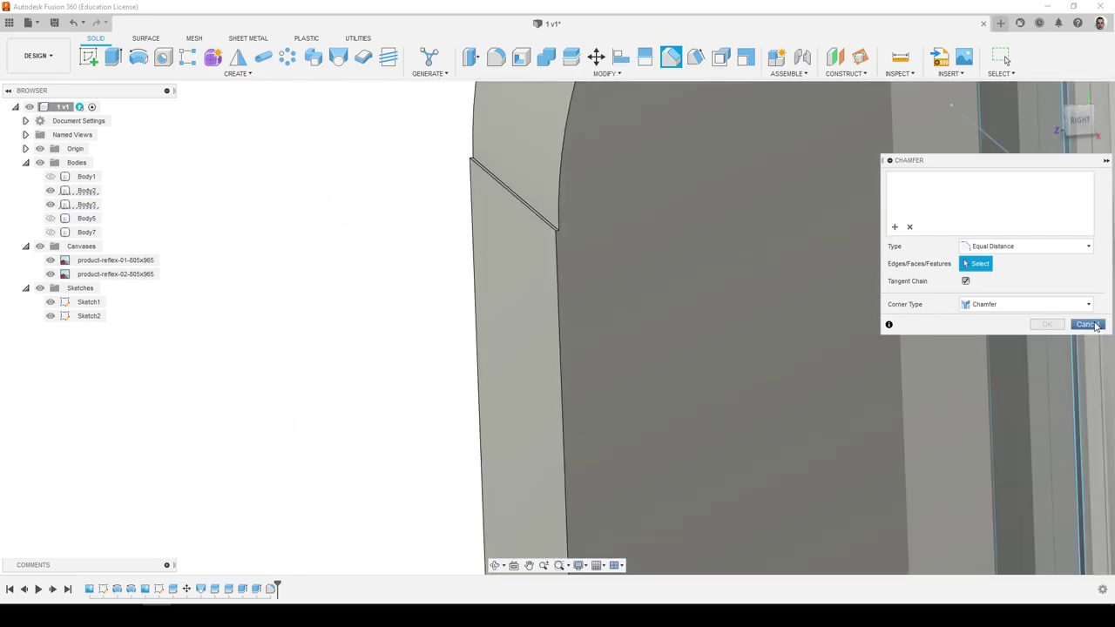
pyautogui.click(1087, 325)
# Delete the rounded half-cylinder face at the top of the arm, leaving a flat top.
pyautogui.scroll(-5, 571, 245)
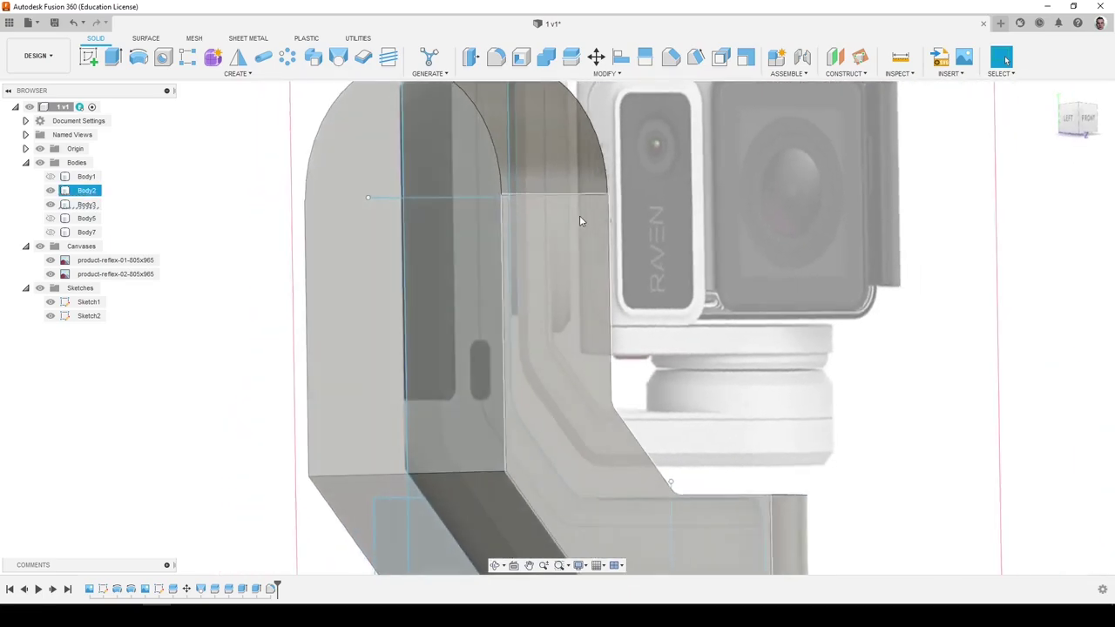
pyautogui.keyDown('shift'); pyautogui.moveTo(580, 216); pyautogui.dragTo(580, 215, button='middle'); pyautogui.keyUp('shift')
pyautogui.scroll(5, 581, 215)
pyautogui.click(545, 192)
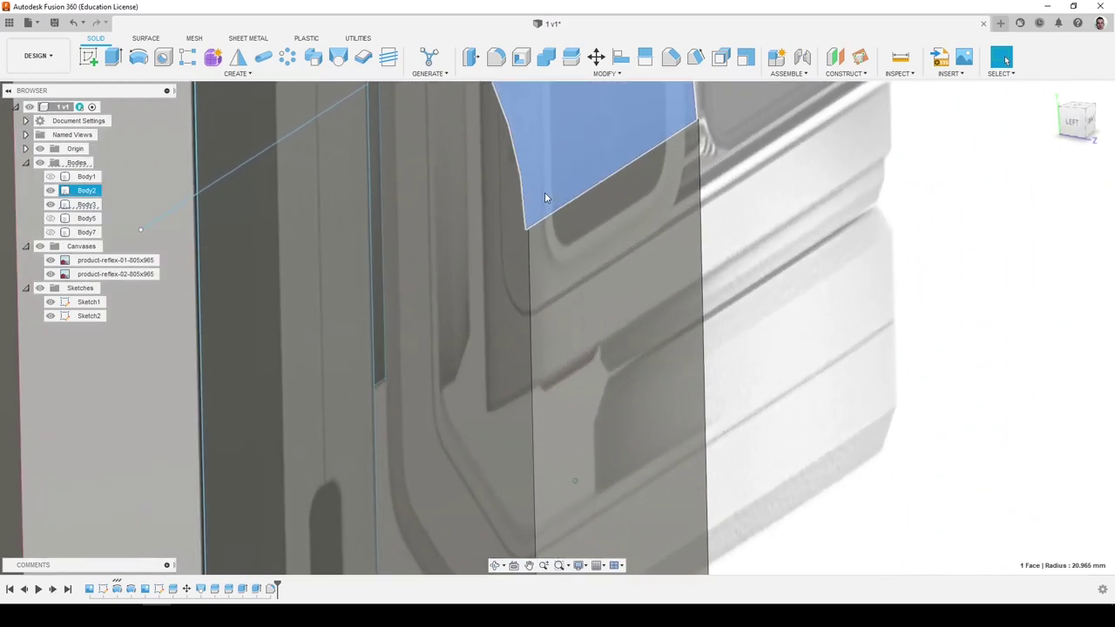
pyautogui.press('Delete')
pyautogui.scroll(-5, 545, 192)
pyautogui.keyDown('shift'); pyautogui.moveTo(543, 198); pyautogui.dragTo(210, 259, button='middle'); pyautogui.keyUp('shift')
pyautogui.scroll(-4, 477, 183)
pyautogui.keyDown('shift'); pyautogui.moveTo(488, 201); pyautogui.dragTo(477, 203, button='middle'); pyautogui.keyUp('shift')
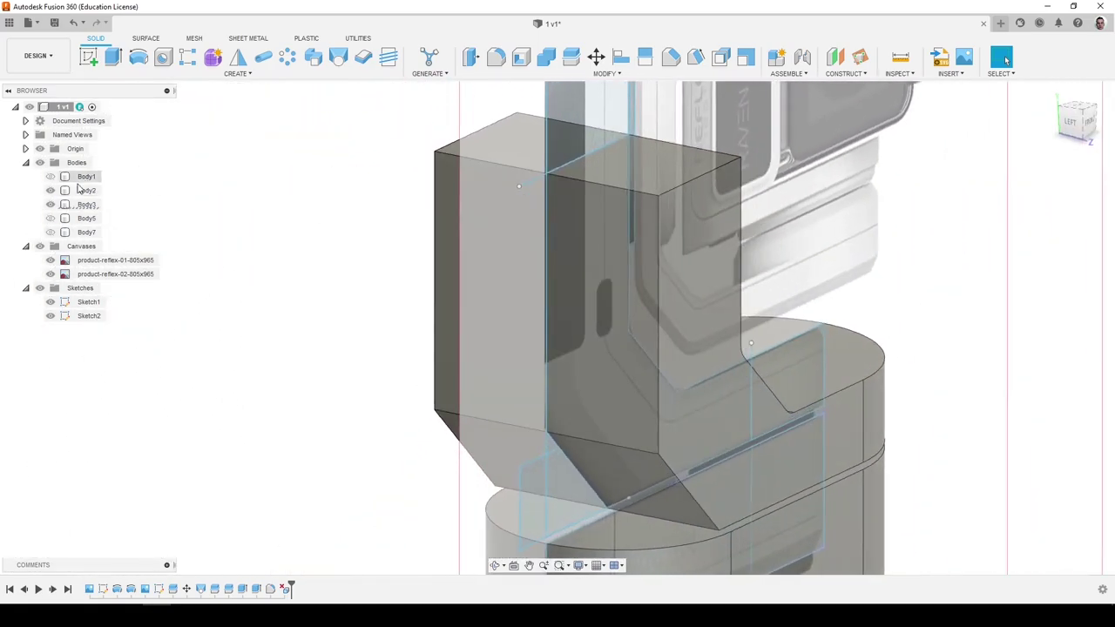
# Hide both canvases and split the arm's flat top face in half with the XY plane.
pyautogui.click(51, 261)
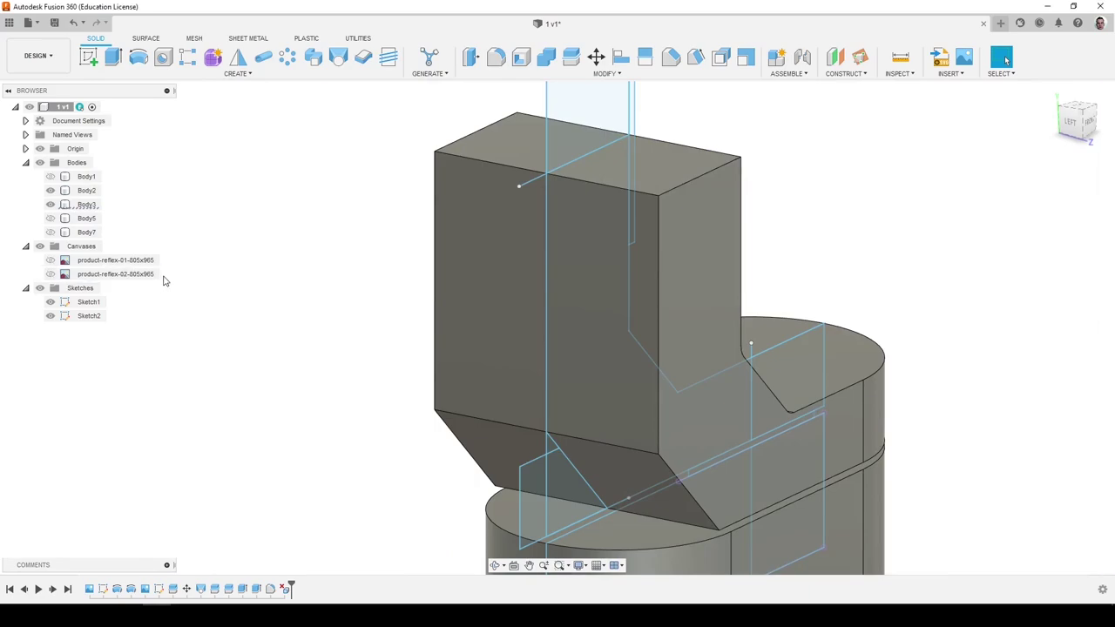
pyautogui.keyDown('shift'); pyautogui.moveTo(181, 264); pyautogui.dragTo(298, 201, button='middle'); pyautogui.keyUp('shift')
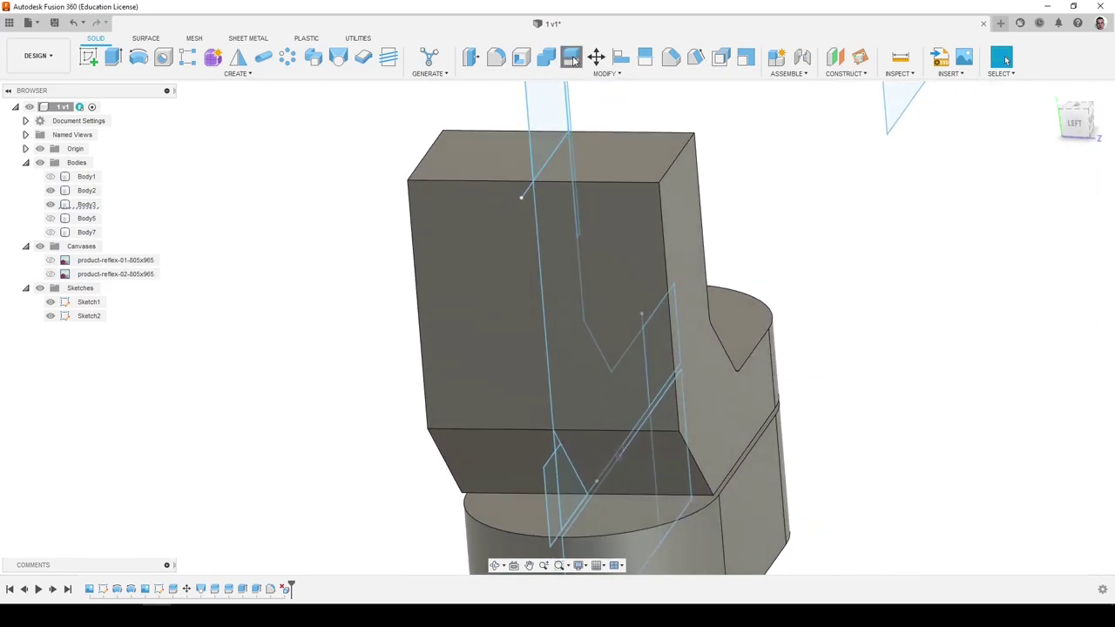
pyautogui.click(574, 60)
pyautogui.click(644, 58)
pyautogui.click(643, 152)
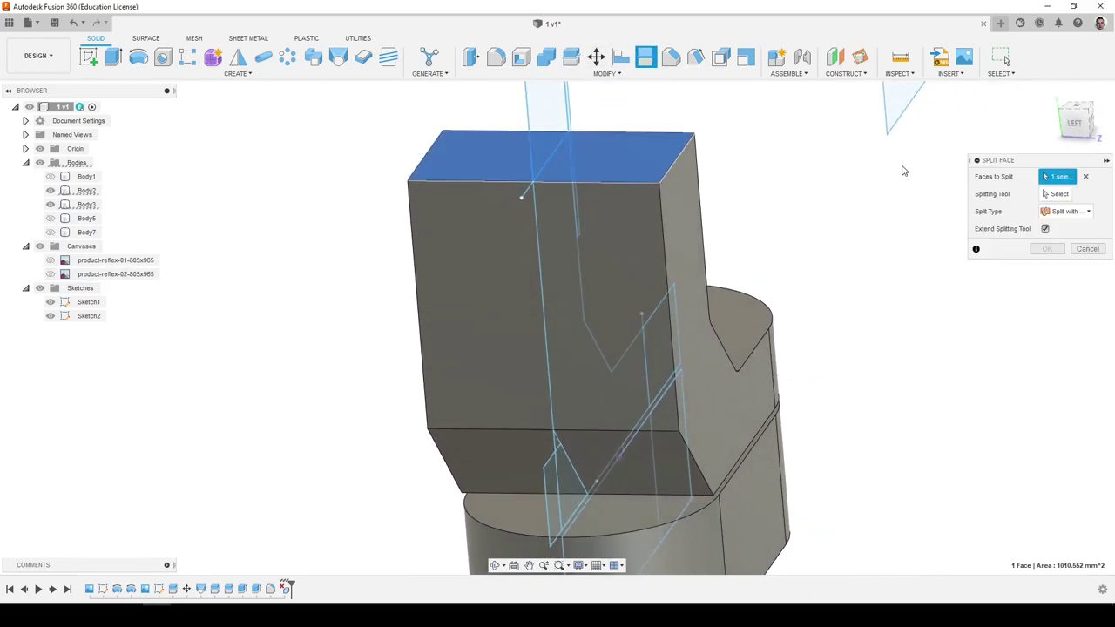
pyautogui.keyDown('shift'); pyautogui.moveTo(571, 344); pyautogui.dragTo(585, 492, button='middle'); pyautogui.keyUp('shift')
pyautogui.click(669, 455)
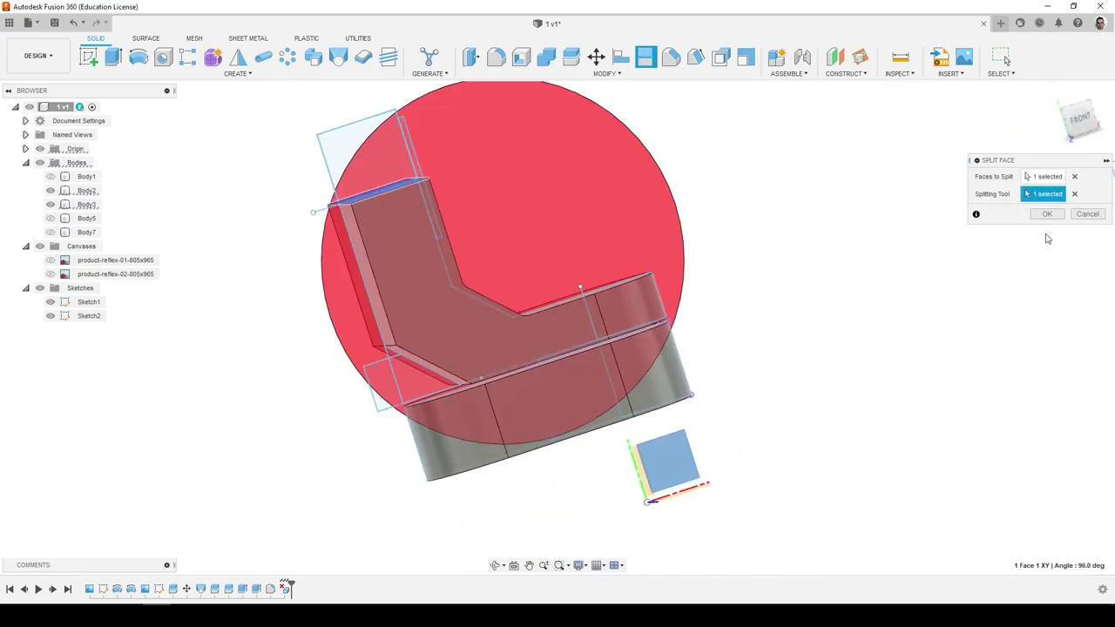
pyautogui.click(1047, 213)
pyautogui.keyDown('shift'); pyautogui.moveTo(866, 234); pyautogui.dragTo(850, 239, button='middle'); pyautogui.keyUp('shift')
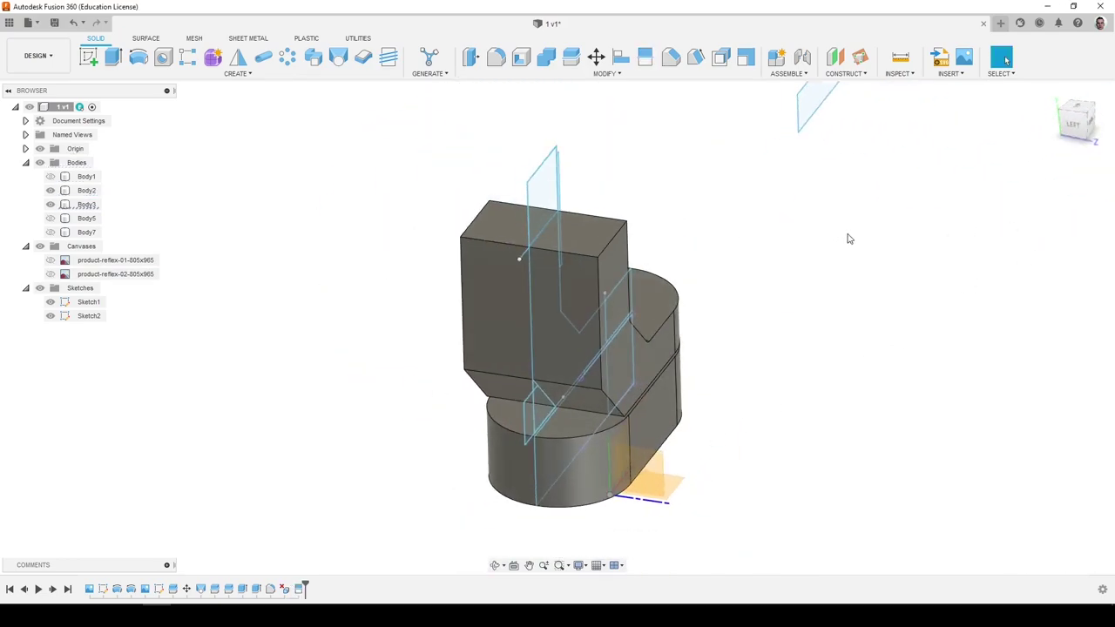
# Hide the sketches and revolve one half of the arm's top face 360 degrees about the split line, joining it to the arm.
pyautogui.click(138, 59)
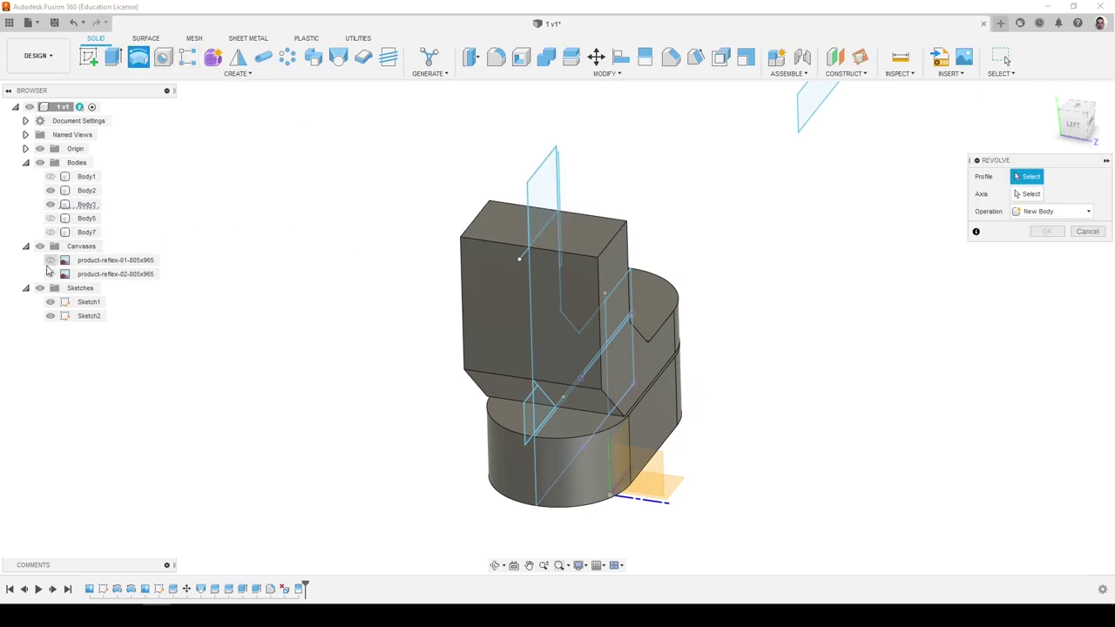
pyautogui.click(40, 289)
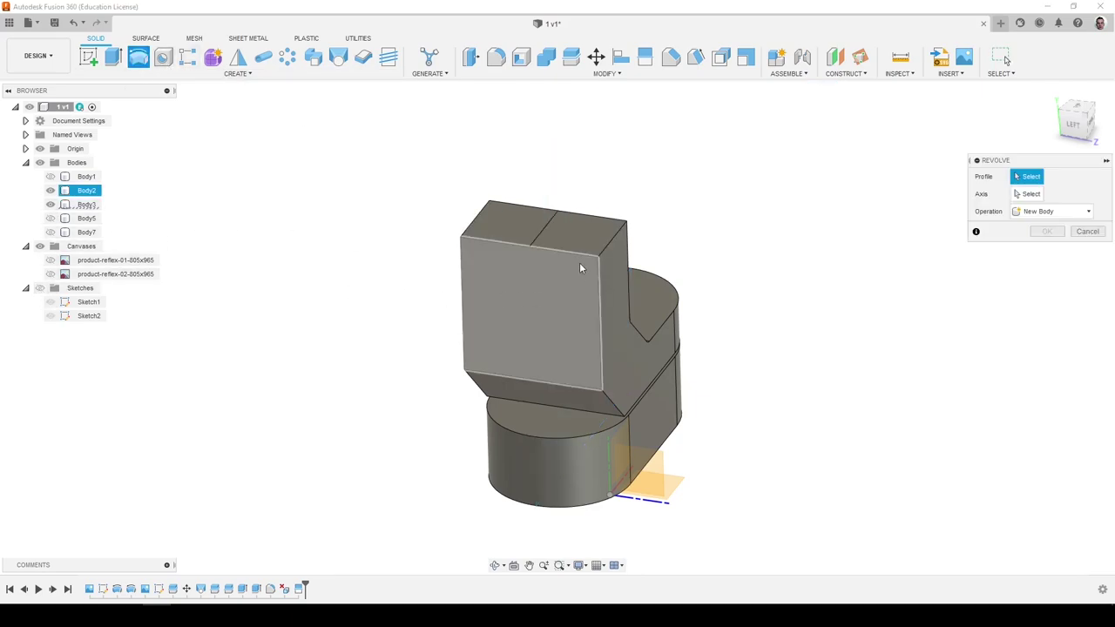
pyautogui.click(565, 214)
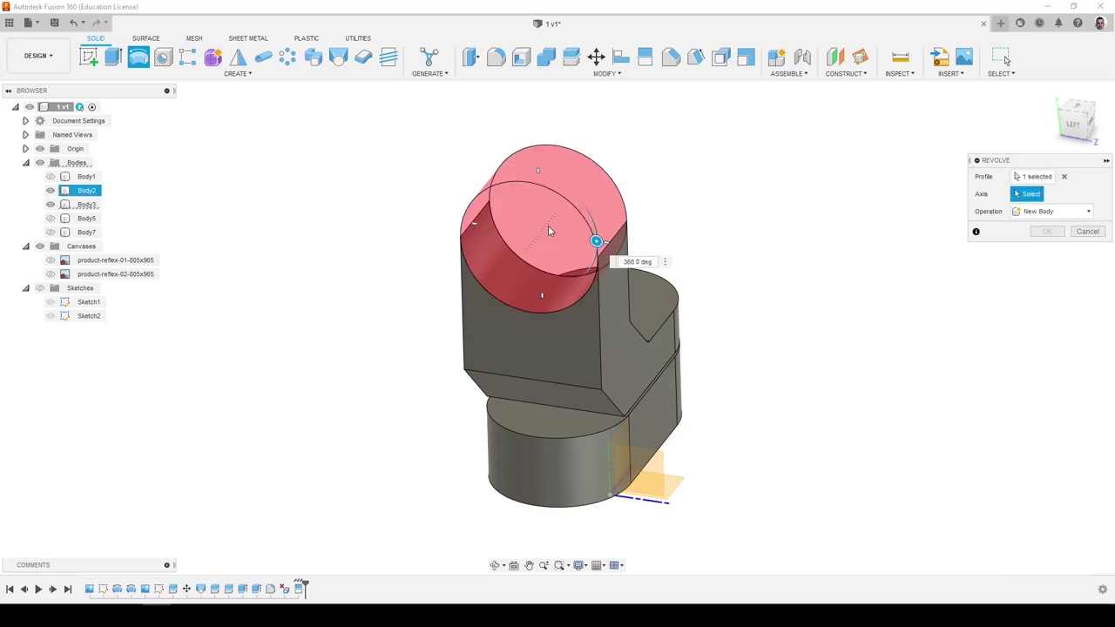
pyautogui.click(1051, 263)
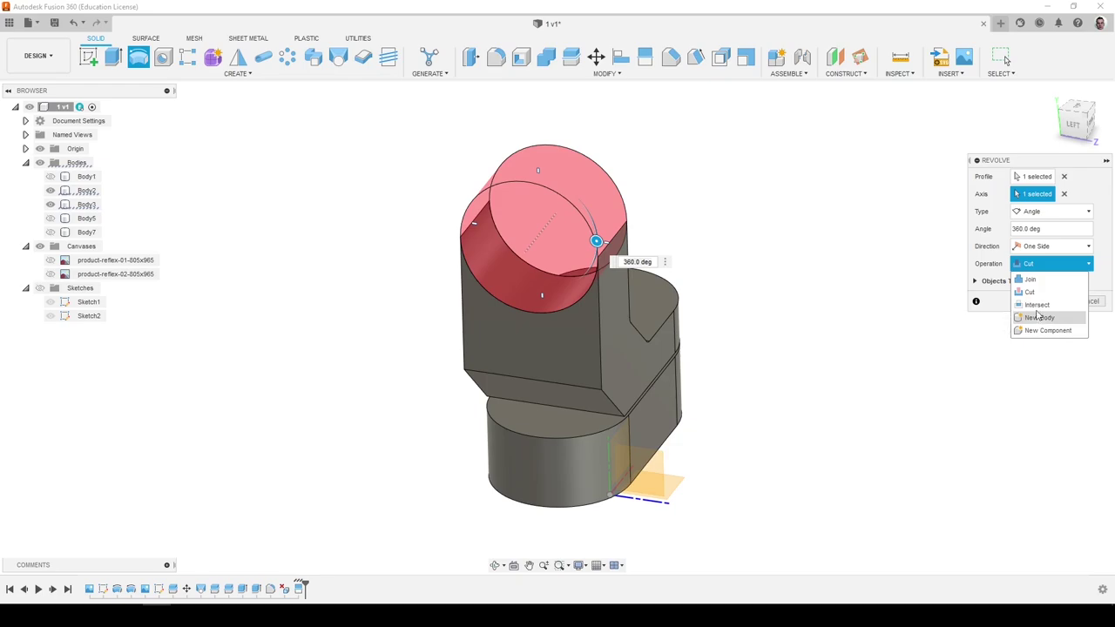
pyautogui.click(1037, 281)
pyautogui.click(1046, 287)
pyautogui.scroll(5, 651, 277)
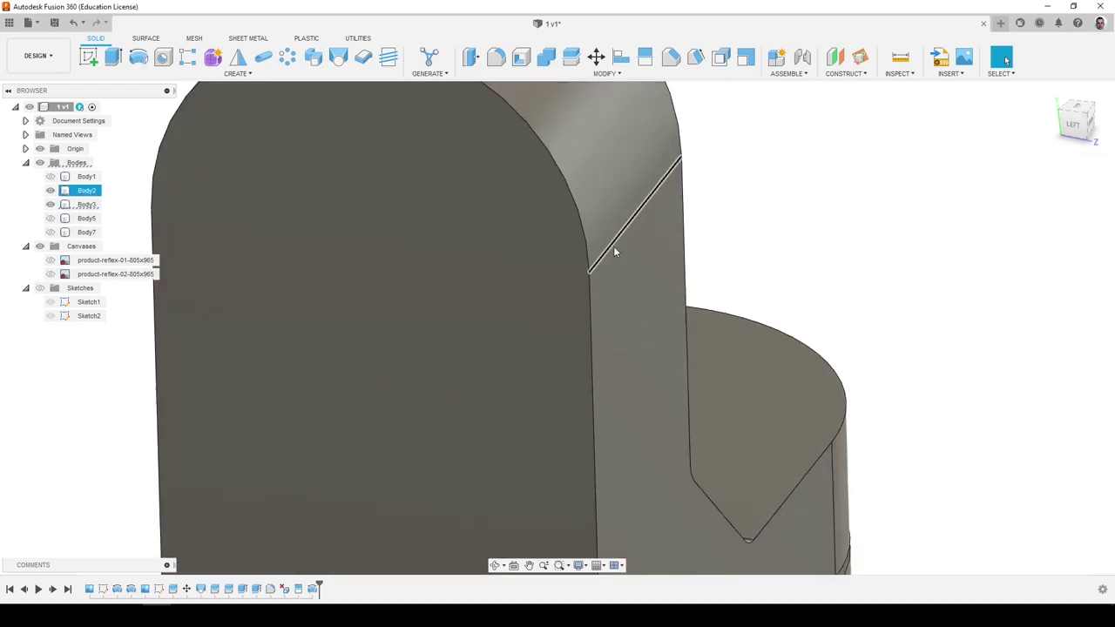
# Show the front canvas (product-reflex-01) over the model again, keeping the product-reflex-02 canvas hidden.
pyautogui.scroll(-5, 548, 294)
pyautogui.keyDown('shift'); pyautogui.moveTo(537, 308); pyautogui.dragTo(436, 335, button='middle'); pyautogui.keyUp('shift')
pyautogui.keyDown('shift'); pyautogui.moveTo(505, 346); pyautogui.dragTo(548, 338, button='middle'); pyautogui.keyUp('shift')
pyautogui.click(53, 263)
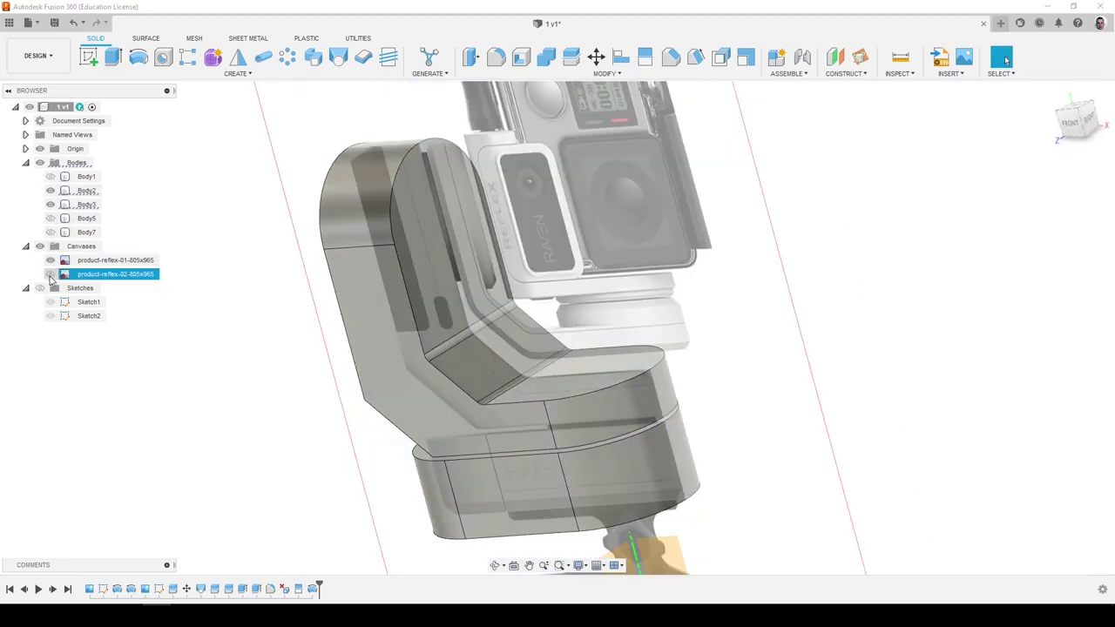
pyautogui.click(53, 276)
pyautogui.click(53, 276)
pyautogui.keyDown('shift'); pyautogui.moveTo(335, 259); pyautogui.dragTo(383, 246, button='middle'); pyautogui.keyUp('shift')
pyautogui.click(672, 58)
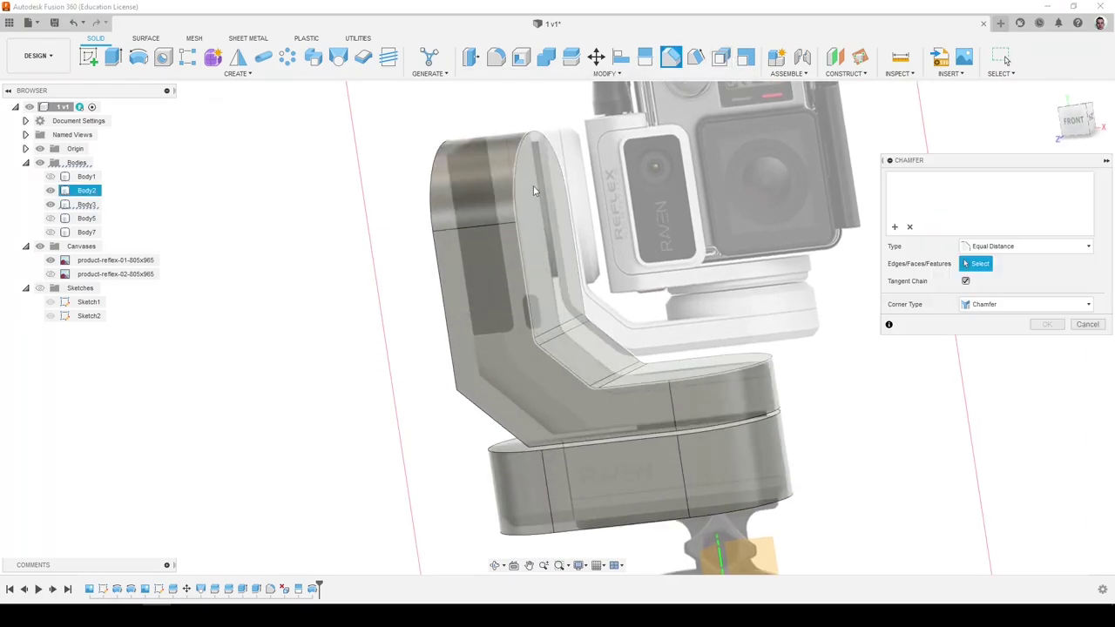
pyautogui.click(520, 188)
pyautogui.click(1077, 121)
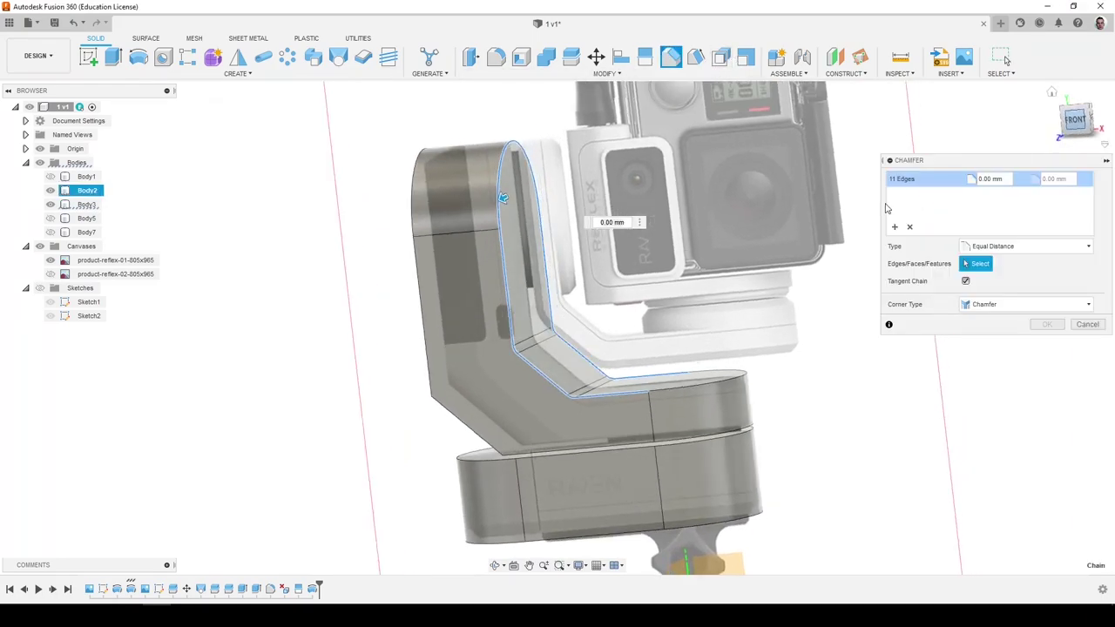
pyautogui.scroll(6, 593, 383)
pyautogui.keyDown('shift'); pyautogui.moveTo(562, 430); pyautogui.dragTo(612, 438, button='middle'); pyautogui.keyUp('shift')
pyautogui.click(1084, 325)
# Chamfer the full edge loop on the arm's inner side, facing the camera, by an equal distance of 2.5 mm.
pyautogui.keyDown('shift'); pyautogui.moveTo(739, 401); pyautogui.dragTo(735, 308, button='middle'); pyautogui.keyUp('shift')
pyautogui.scroll(6, 811, 245)
pyautogui.scroll(-8, 755, 279)
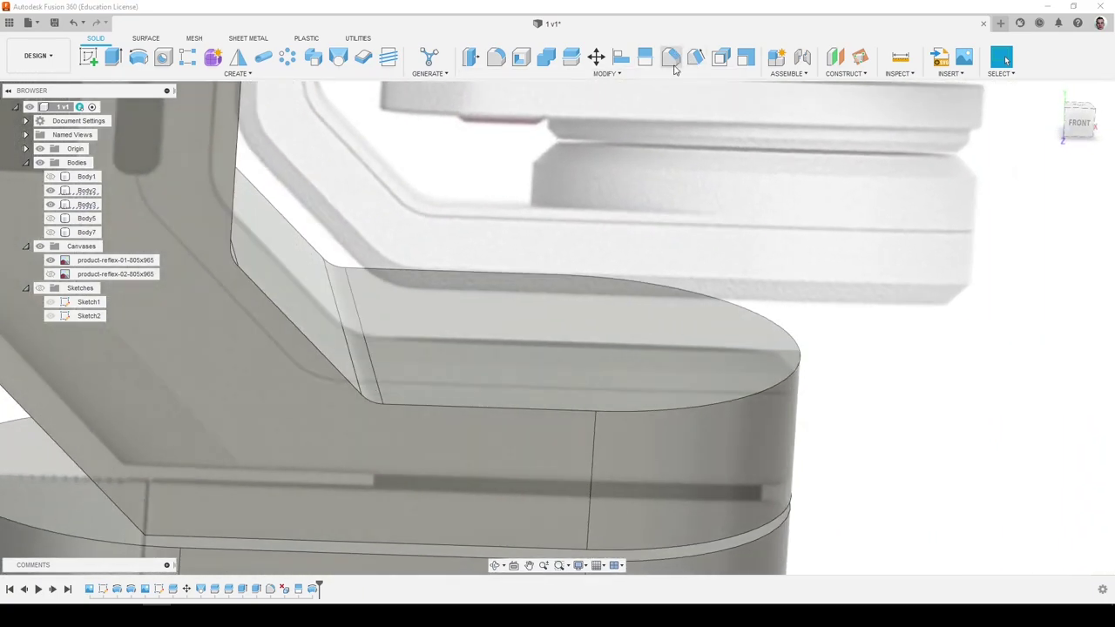
pyautogui.click(671, 57)
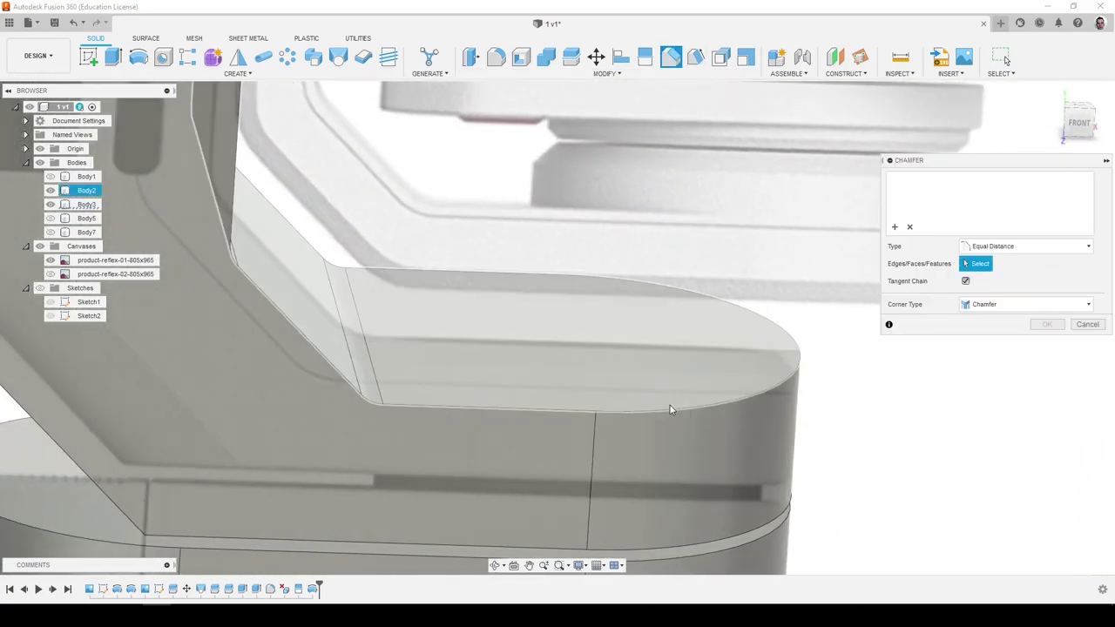
pyautogui.click(668, 405)
pyautogui.scroll(-2, 582, 407)
pyautogui.click(1077, 122)
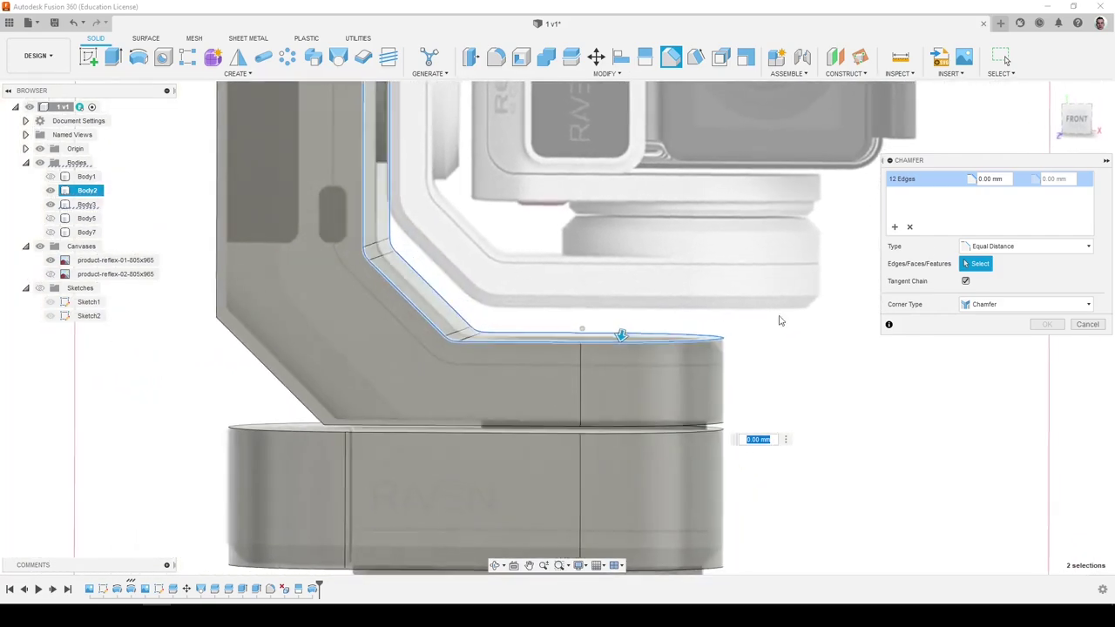
pyautogui.scroll(8, 610, 361)
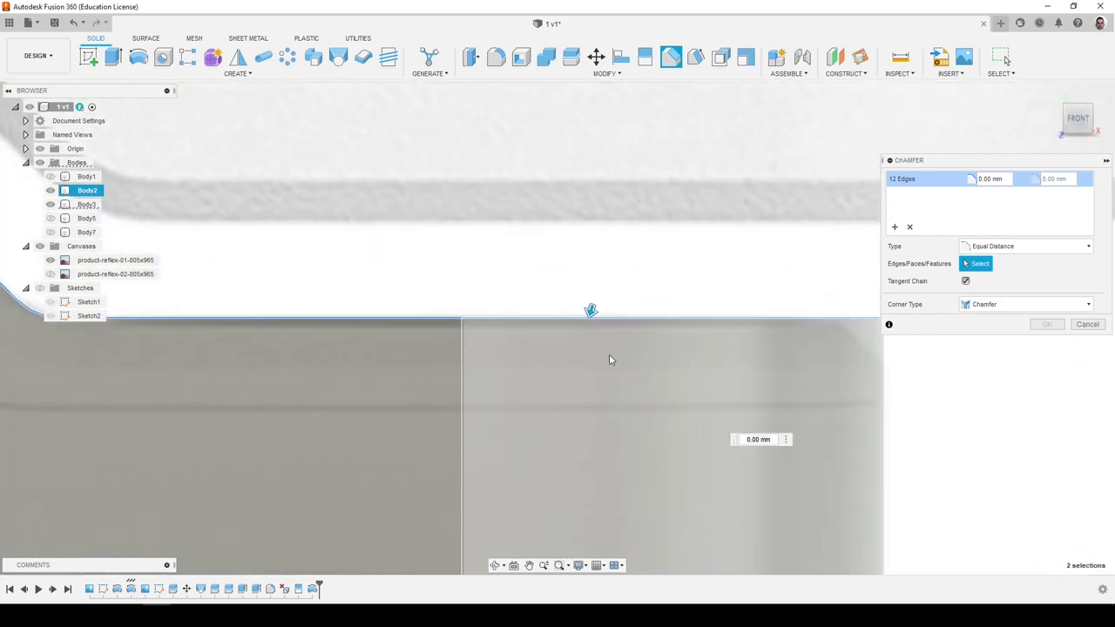
pyautogui.moveTo(590, 307); pyautogui.dragTo(580, 330)
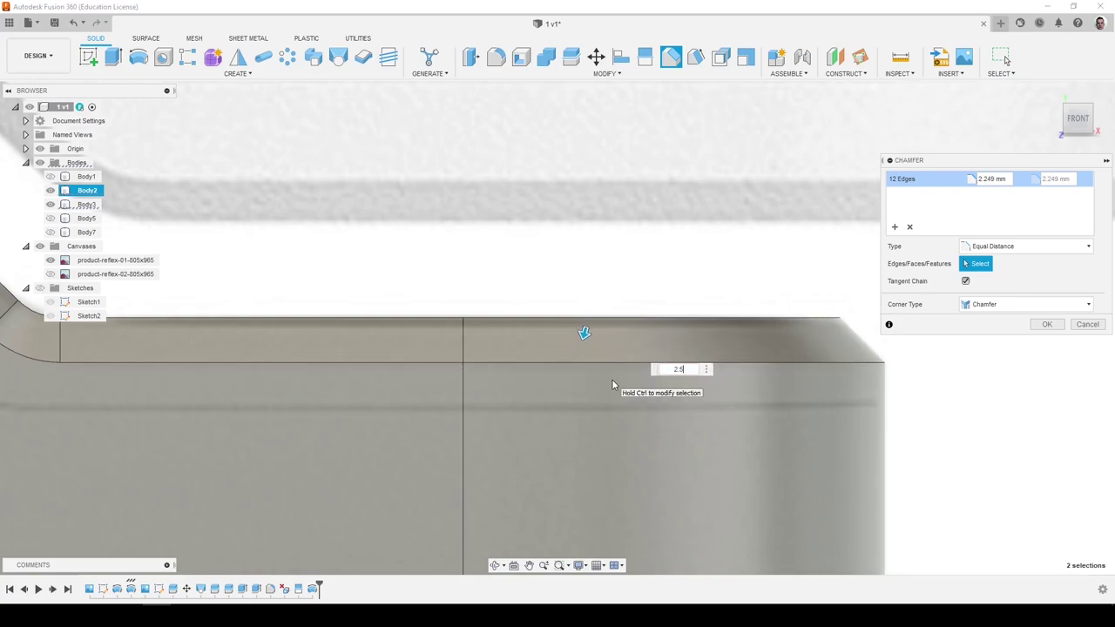
pyautogui.press('Return')
pyautogui.scroll(-5, 613, 385)
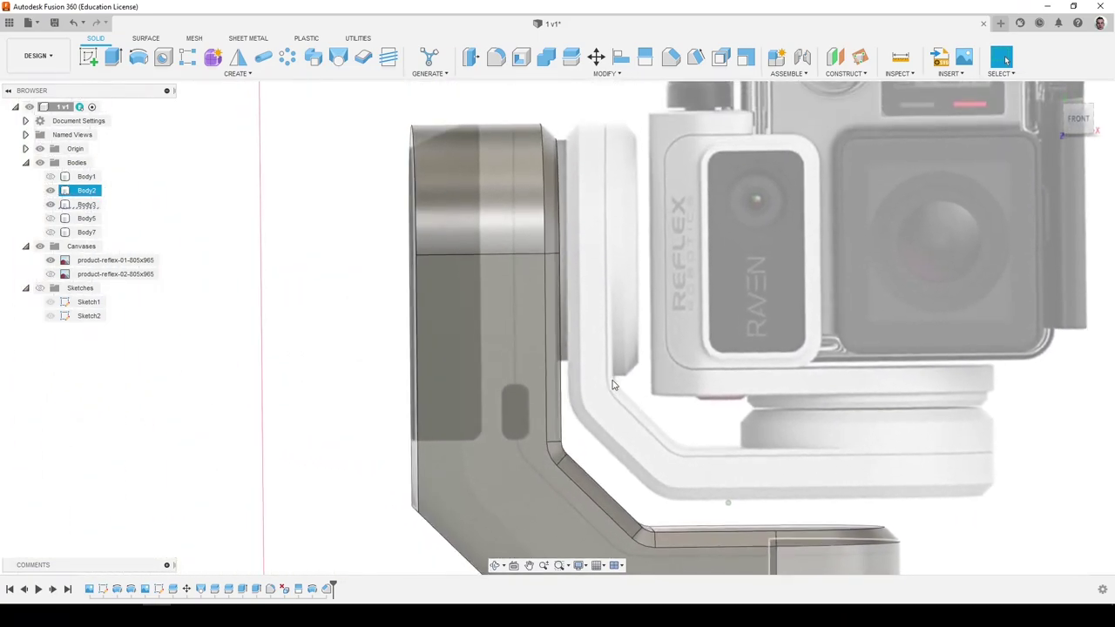
# Chamfer the edges around the arm's outer upright face by about 7.64 mm and change the chamfer type to Two Distance.
pyautogui.click(1078, 120)
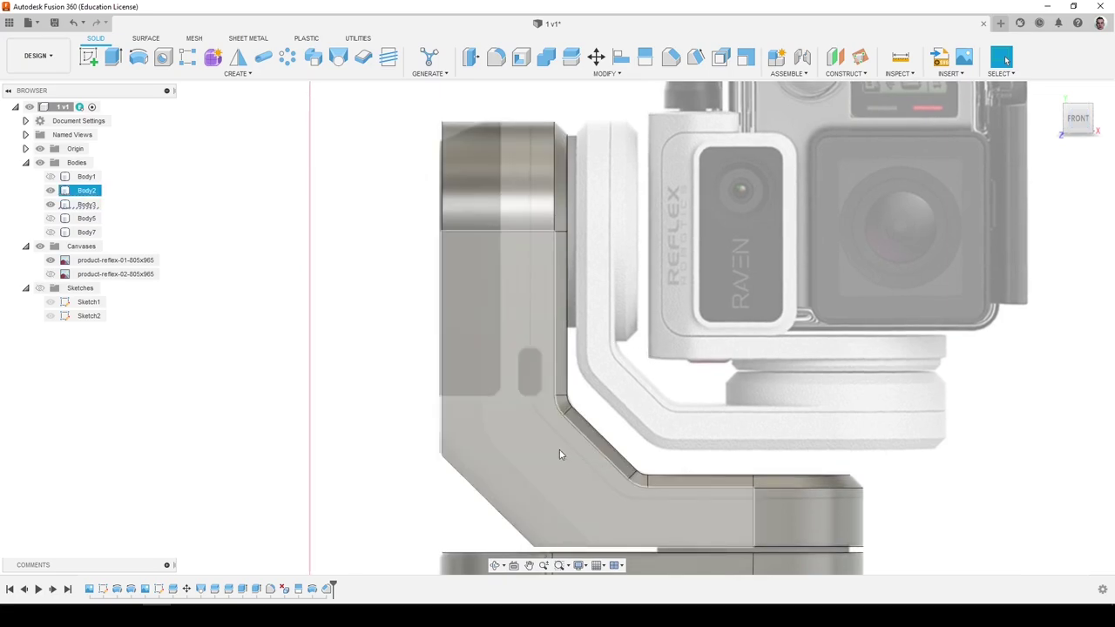
pyautogui.scroll(-2, 559, 453)
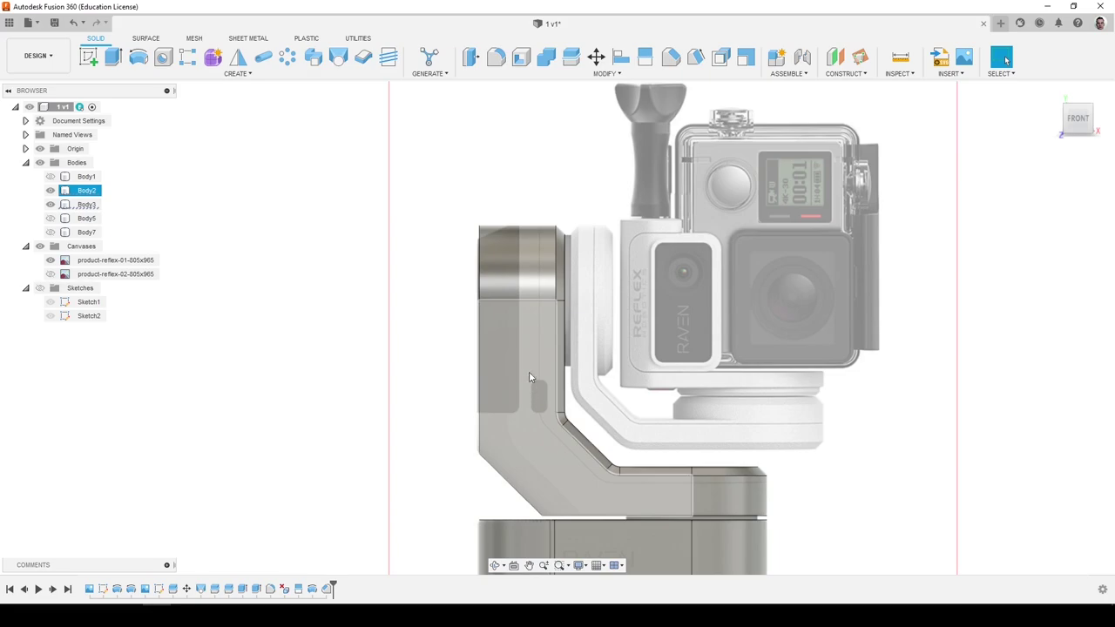
pyautogui.click(480, 309)
pyautogui.keyDown('shift'); pyautogui.moveTo(480, 309); pyautogui.dragTo(495, 311, button='middle'); pyautogui.keyUp('shift')
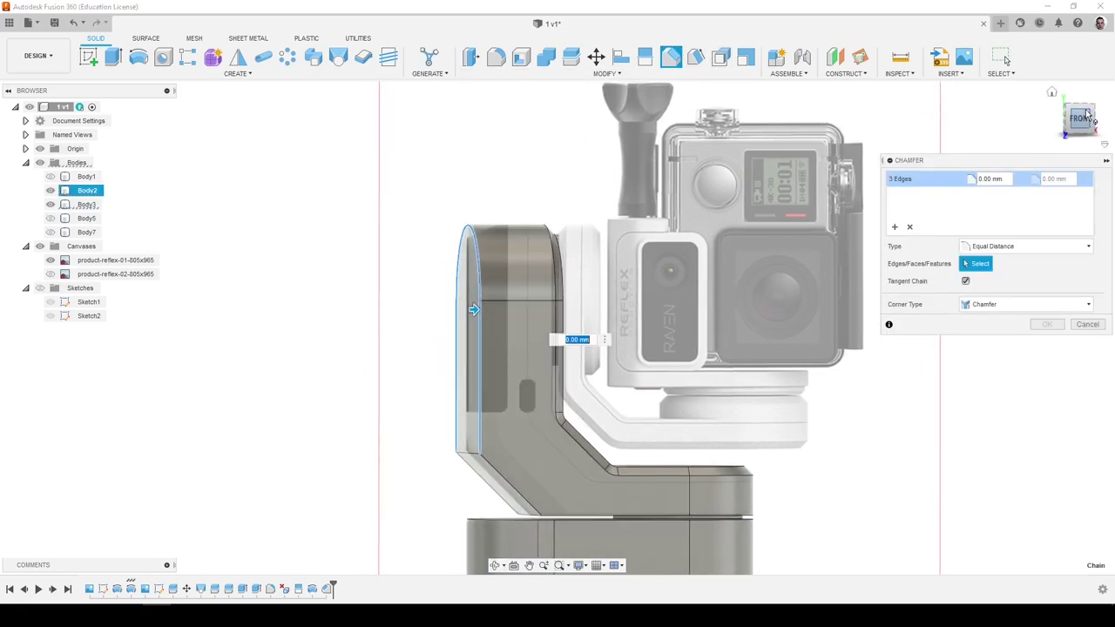
pyautogui.scroll(3, 512, 320)
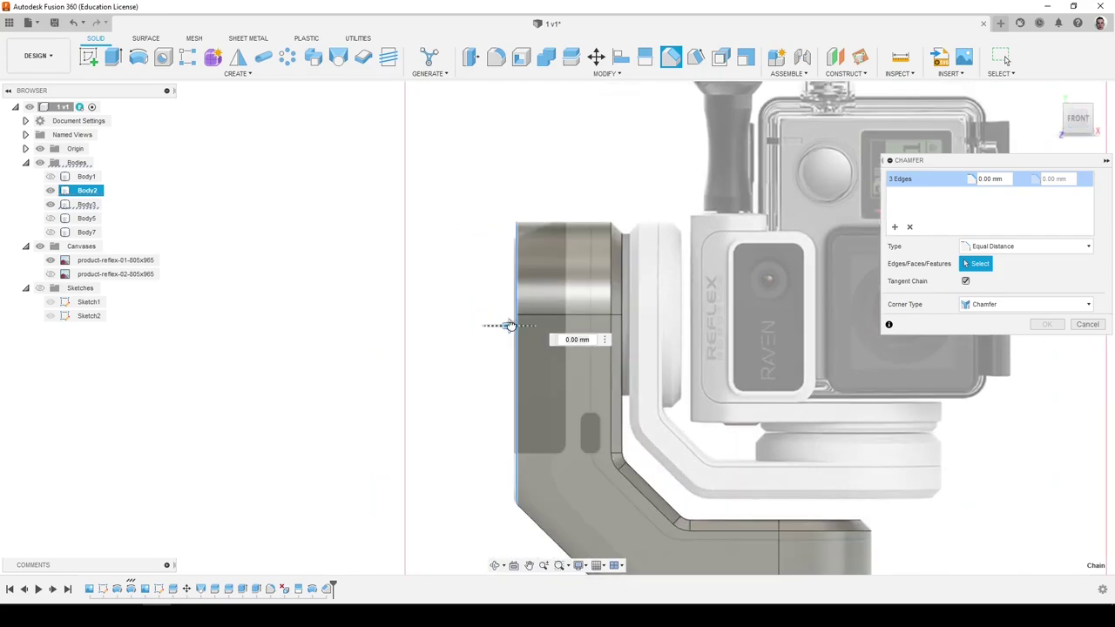
pyautogui.moveTo(510, 325); pyautogui.dragTo(530, 325)
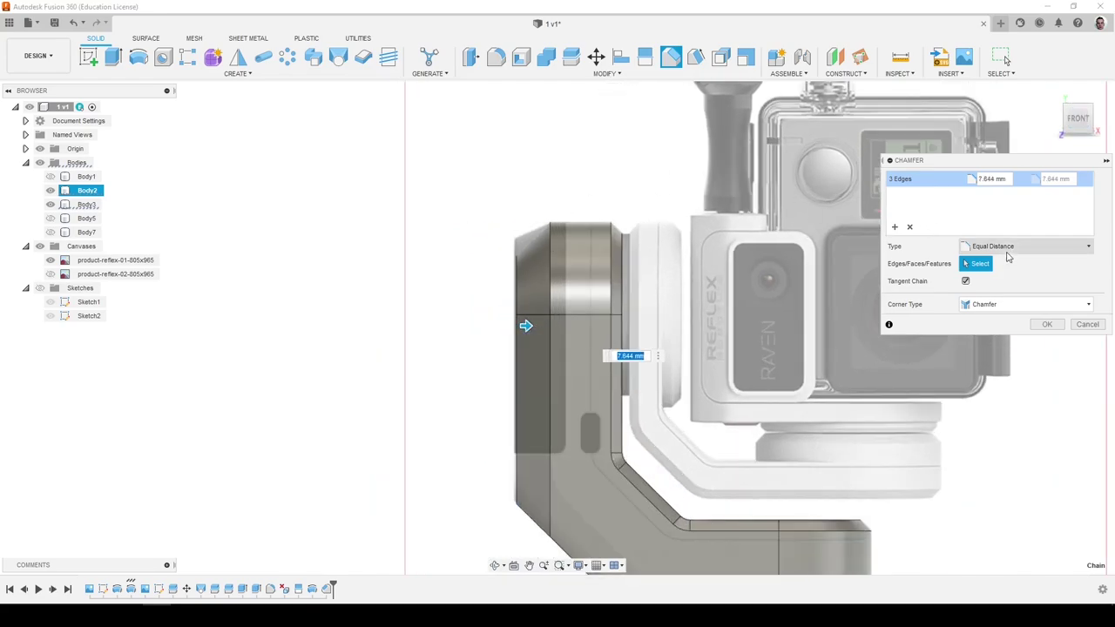
pyautogui.click(1006, 248)
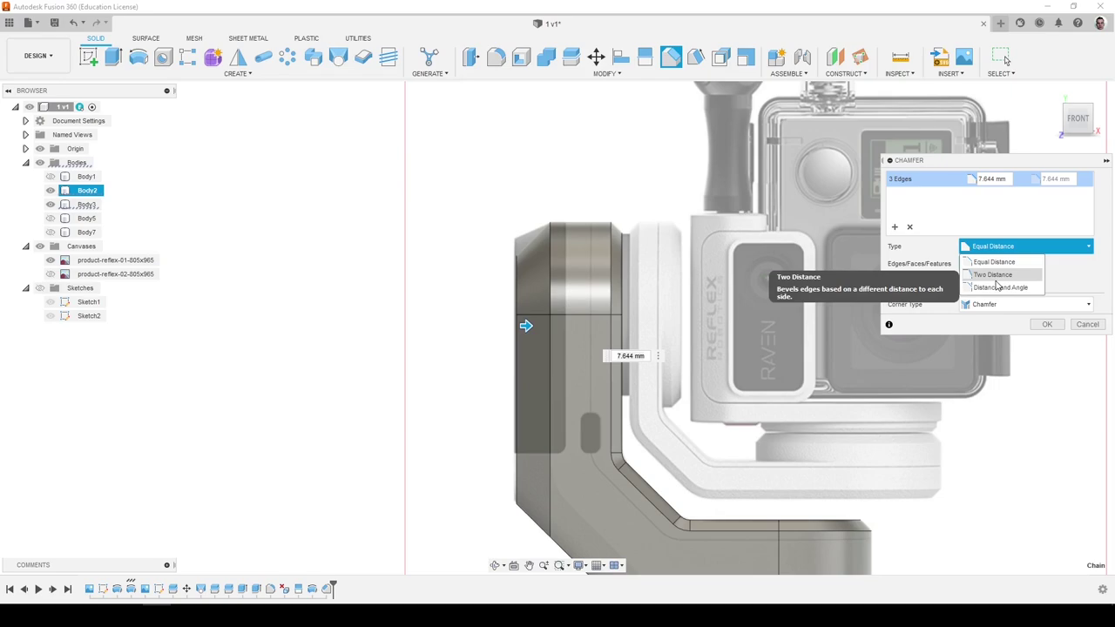
pyautogui.click(993, 274)
pyautogui.scroll(3, 524, 277)
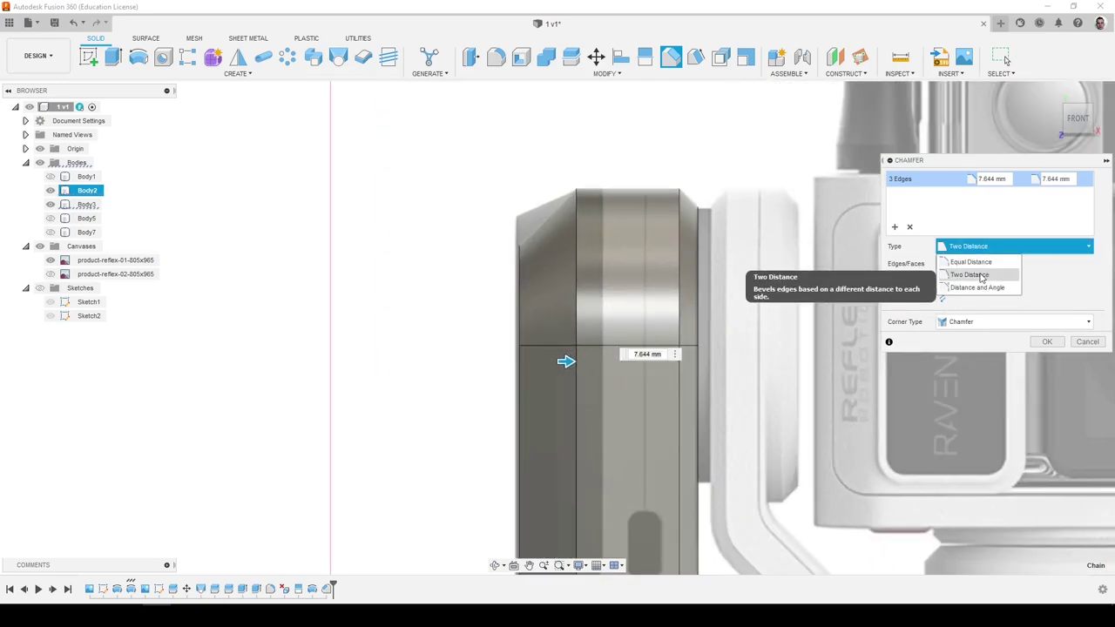
pyautogui.click(969, 275)
pyautogui.scroll(-3, 557, 346)
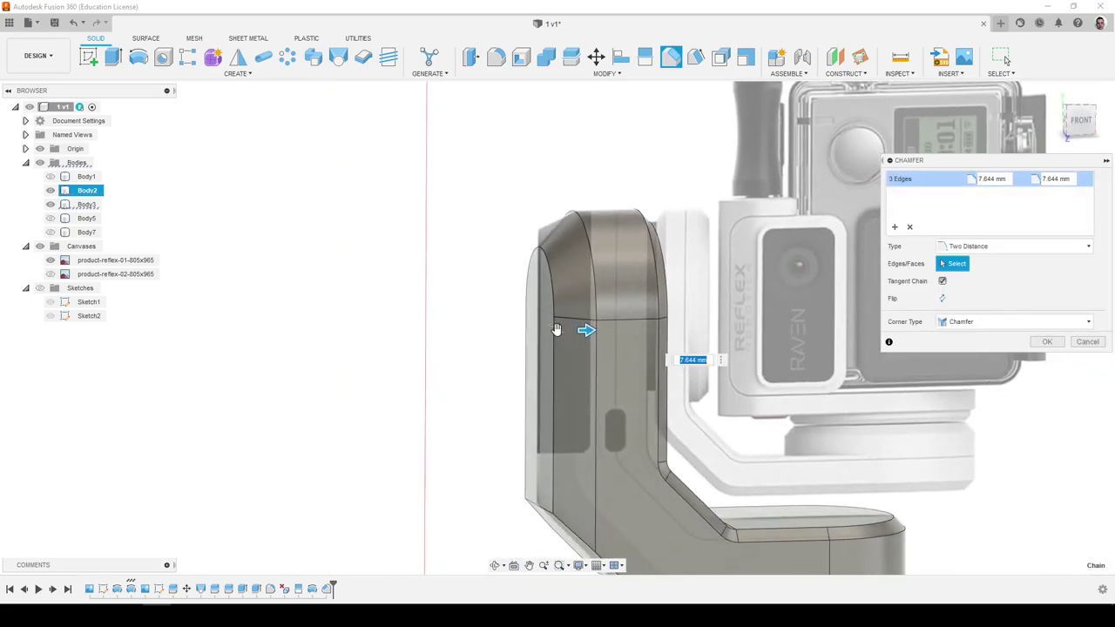
# Adjust the second distance of the outer face chamfer to about 3.39 mm.
pyautogui.moveTo(554, 330); pyautogui.dragTo(585, 330)
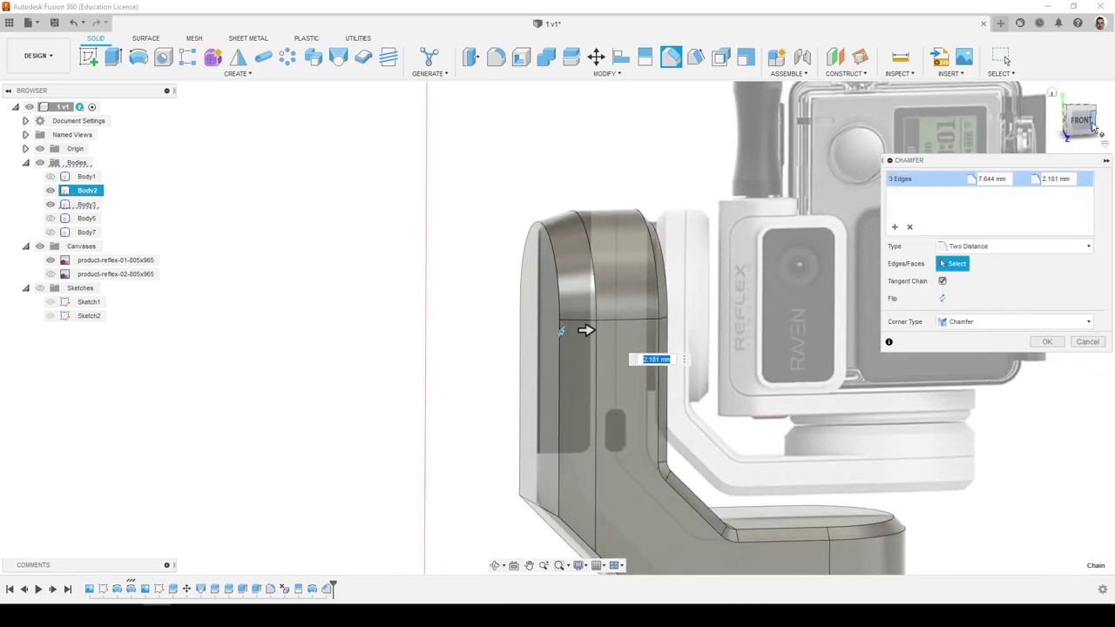
pyautogui.scroll(2, 622, 356)
pyautogui.scroll(-4, 627, 367)
pyautogui.scroll(4, 612, 353)
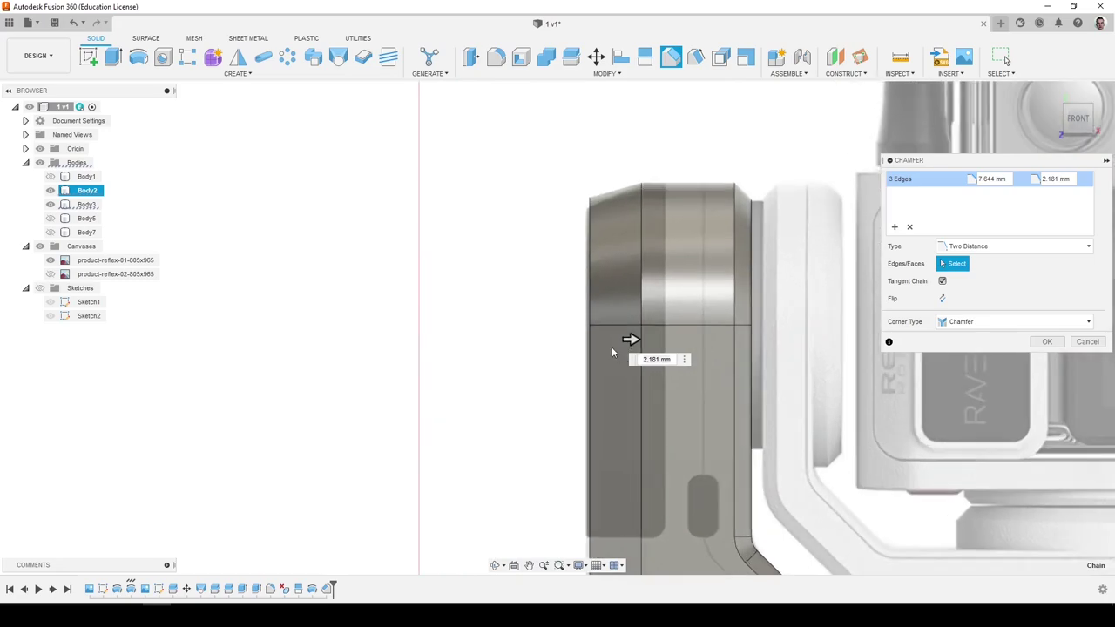
pyautogui.keyDown('shift'); pyautogui.moveTo(592, 347); pyautogui.dragTo(594, 346, button='middle'); pyautogui.keyUp('shift')
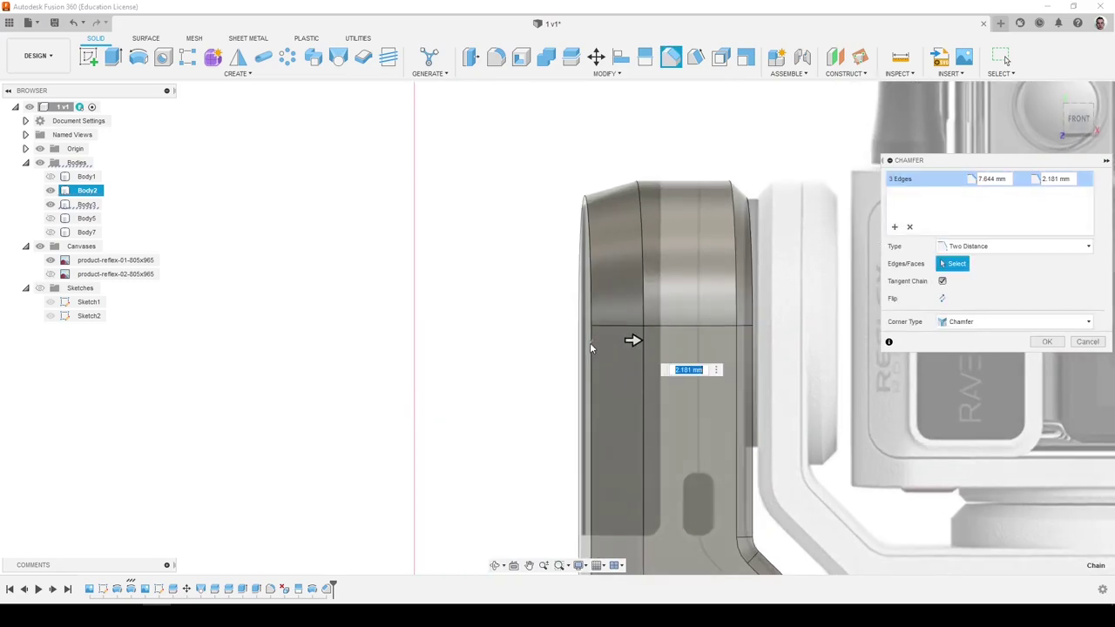
pyautogui.write('0')
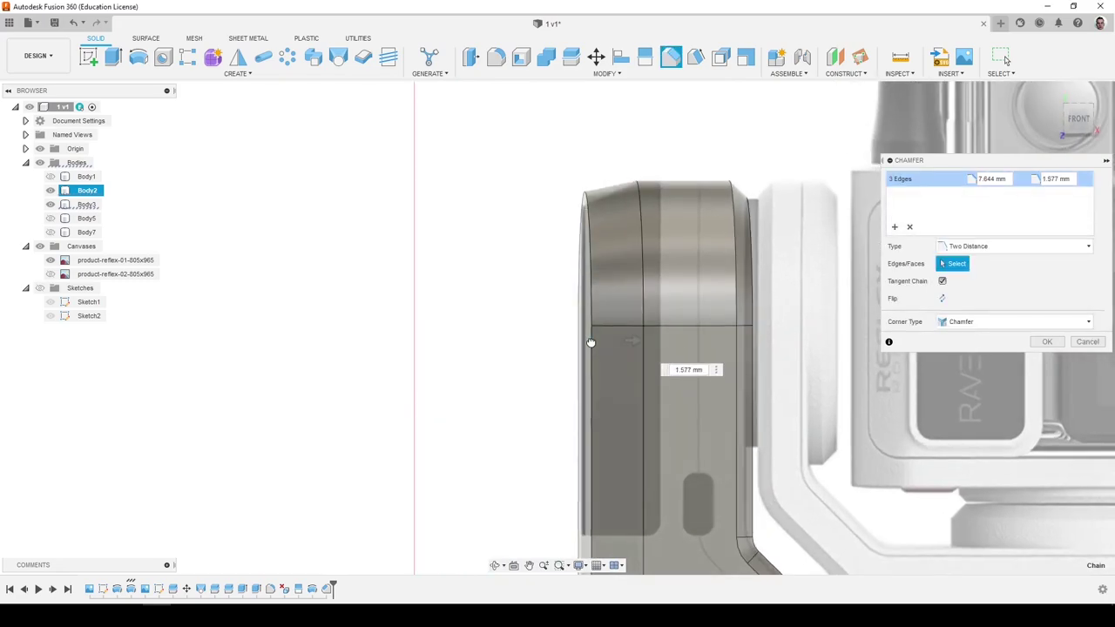
pyautogui.moveTo(593, 342); pyautogui.dragTo(589, 342)
pyautogui.scroll(-3, 578, 343)
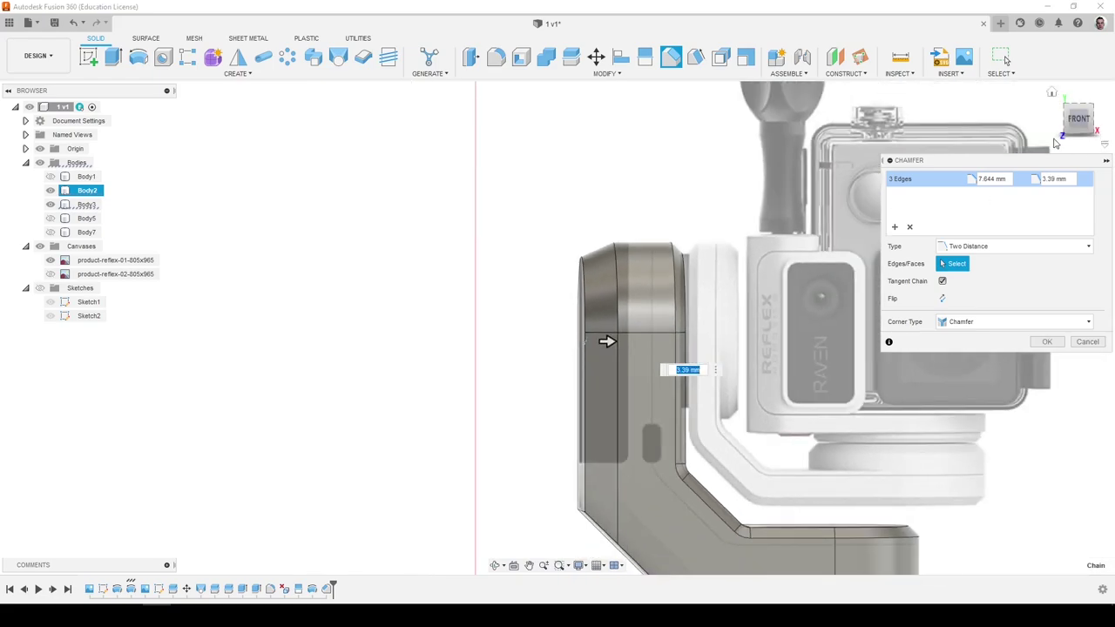
# Match the outer chamfer to the canvas with distances of about 8.06 mm and 3.4 mm, and apply it.
pyautogui.click(1080, 118)
pyautogui.scroll(5, 630, 284)
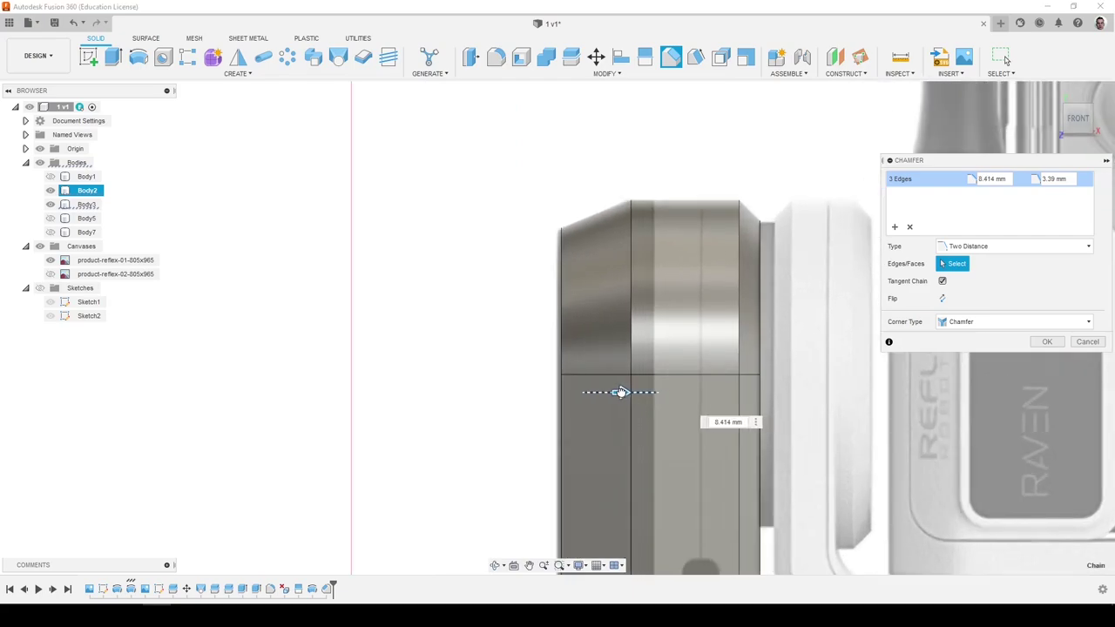
pyautogui.scroll(-1, 616, 392)
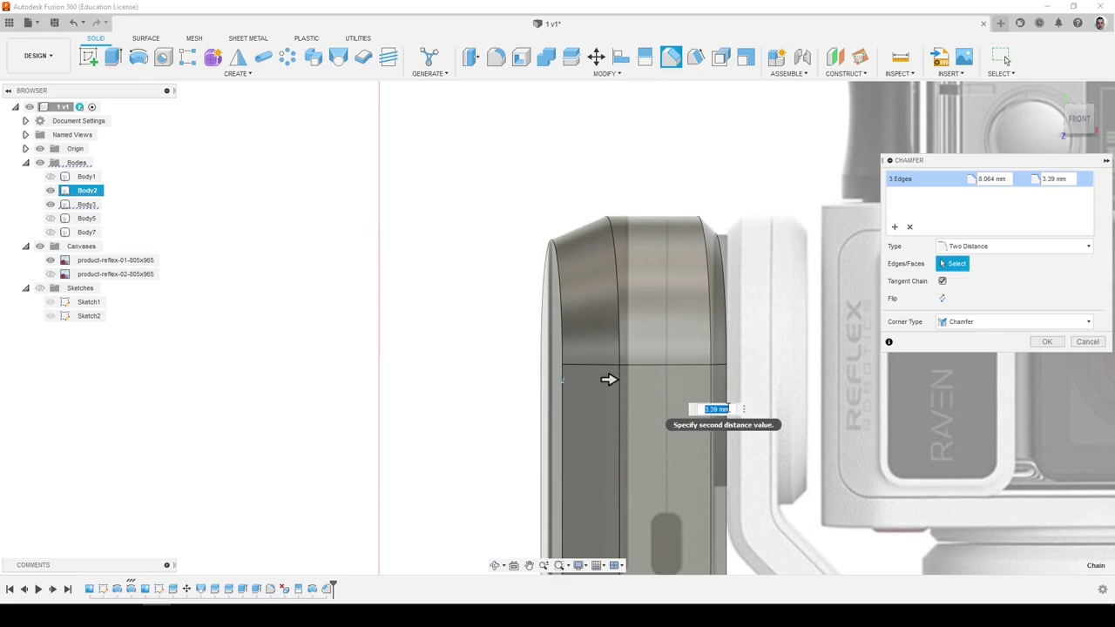
pyautogui.write('3.2')
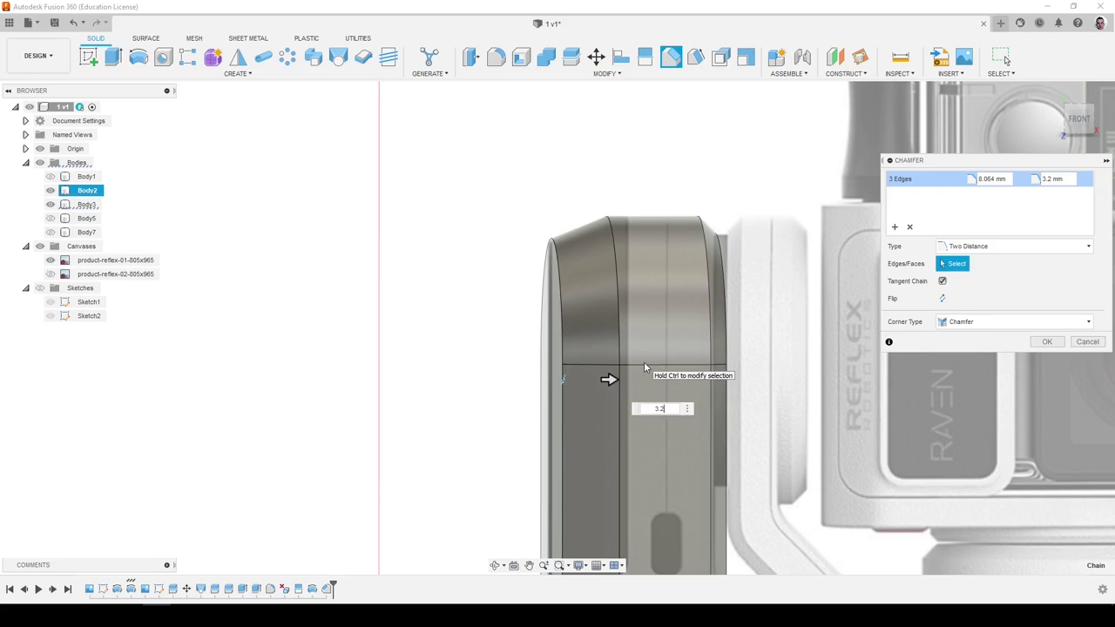
pyautogui.press('BackSpace')
pyautogui.write('4')
pyautogui.press('Return')
# Compare the chamfered arm with the front canvas, toggling the visibility of Body3 and Body2 and leaving both bodies shown.
pyautogui.click(1077, 119)
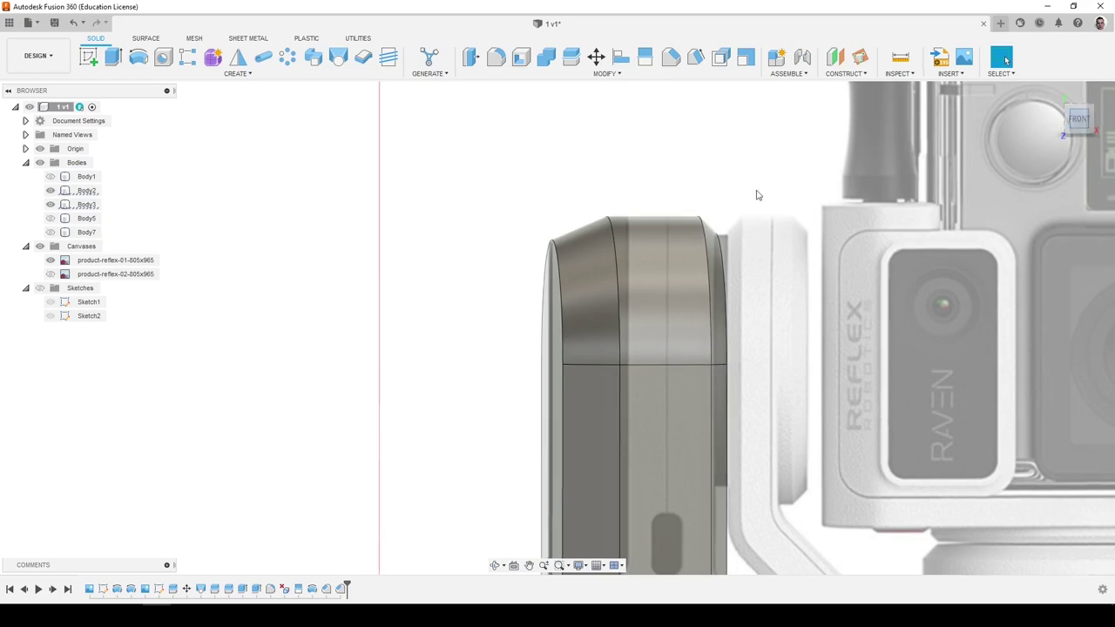
pyautogui.scroll(5, 609, 415)
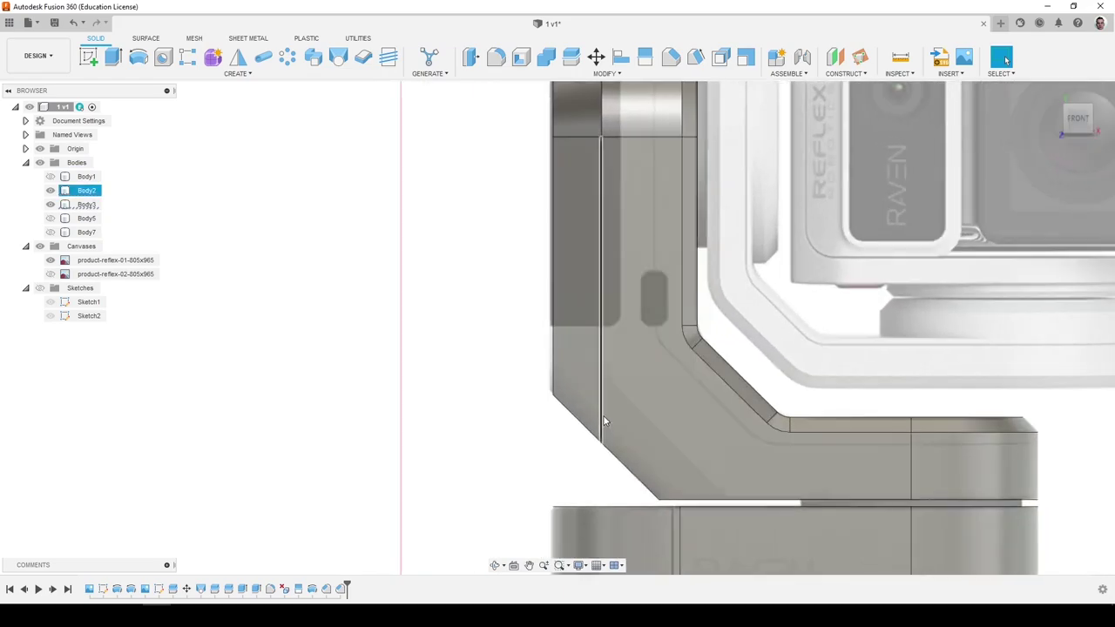
pyautogui.scroll(-3, 701, 440)
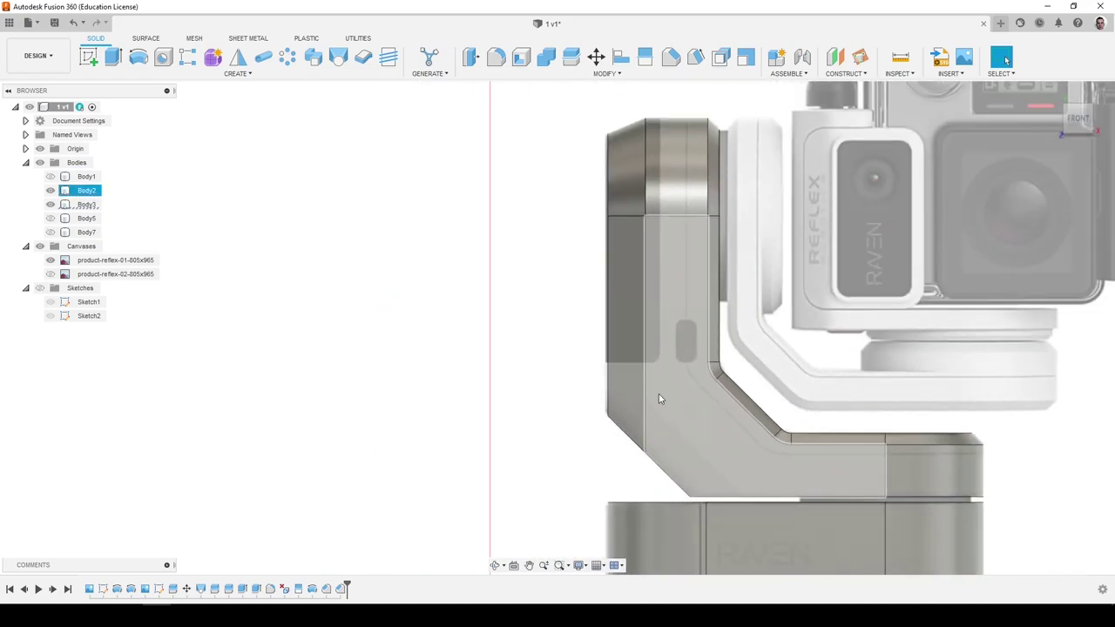
pyautogui.moveTo(659, 396)
pyautogui.keyDown('shift'); pyautogui.mouseDown(button='middle')
pyautogui.moveTo(753, 395)
pyautogui.moveTo(640, 392)
pyautogui.mouseUp(button='middle'); pyautogui.keyUp('shift')
pyautogui.scroll(-2, 710, 398)
pyautogui.scroll(-4, 568, 394)
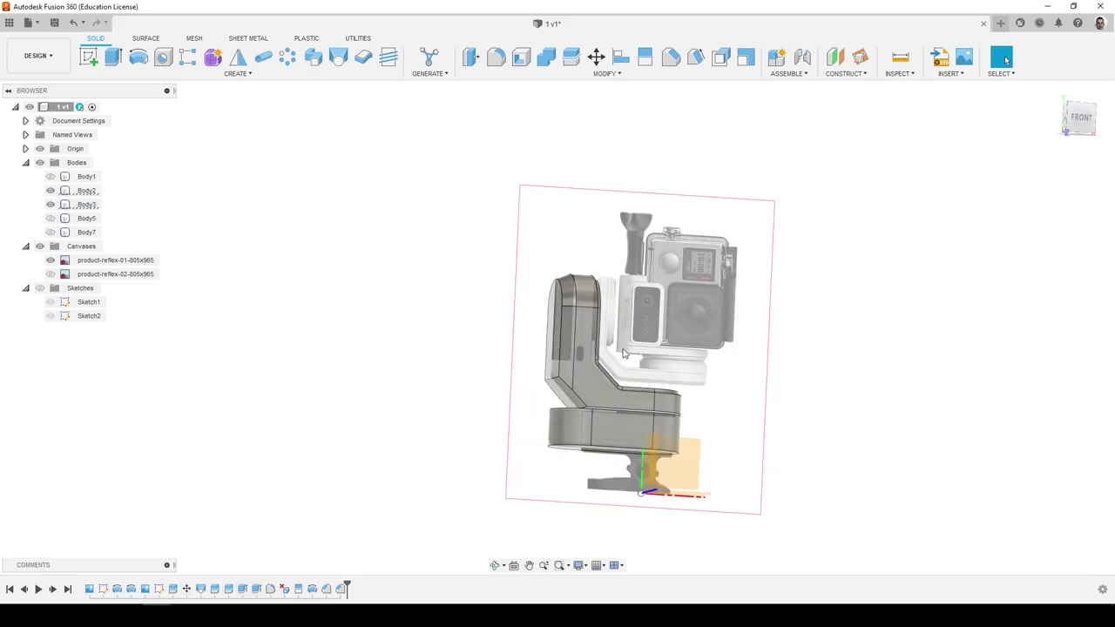
pyautogui.scroll(5, 624, 353)
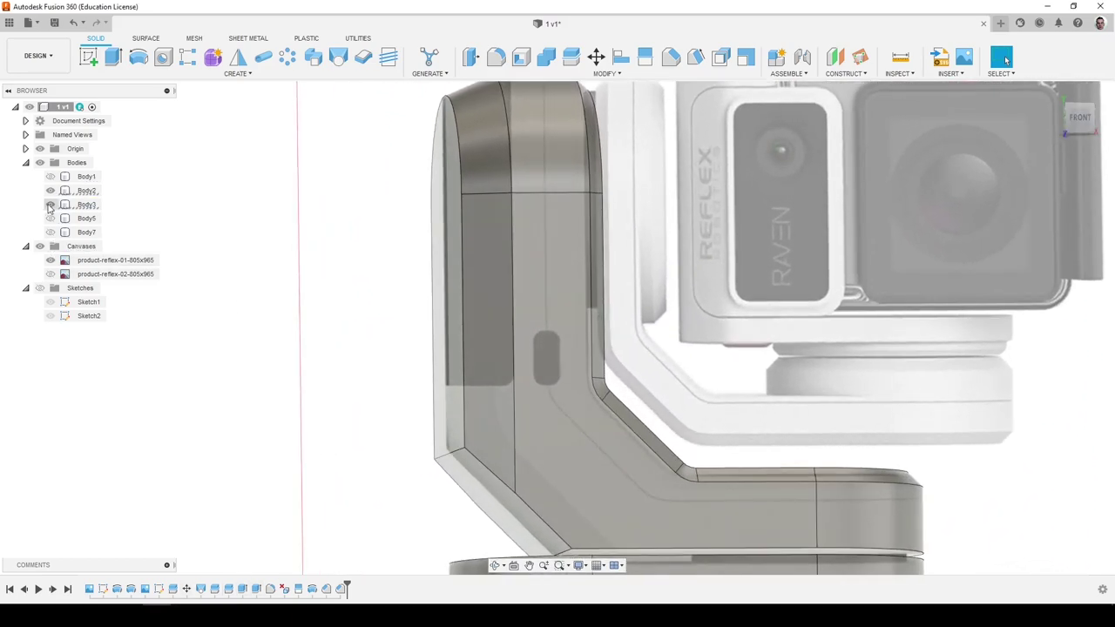
pyautogui.click(50, 208)
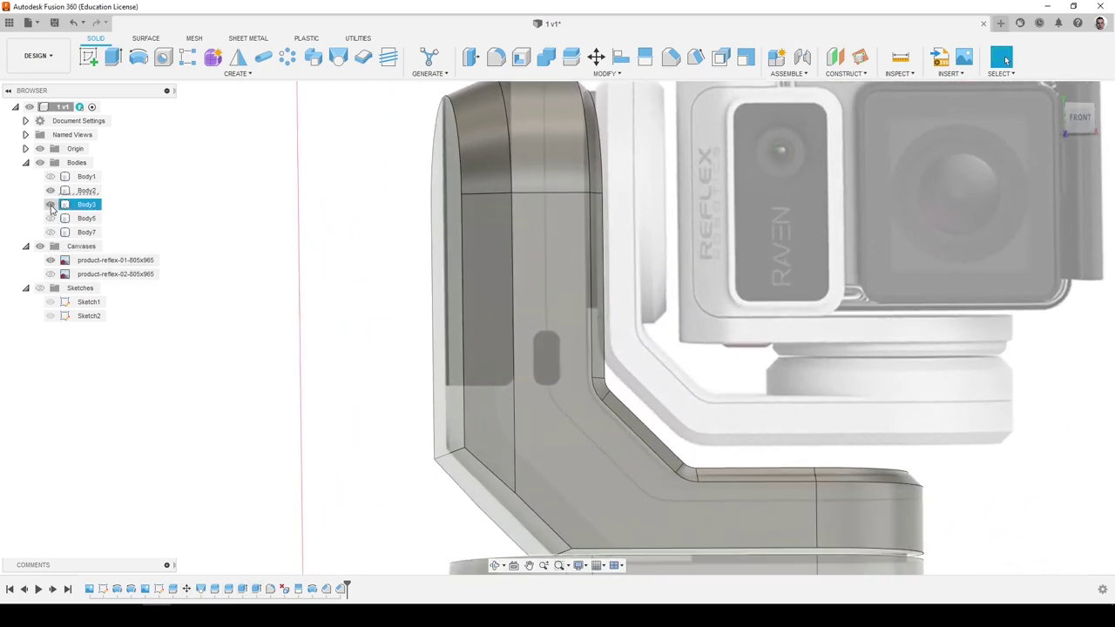
pyautogui.click(50, 202)
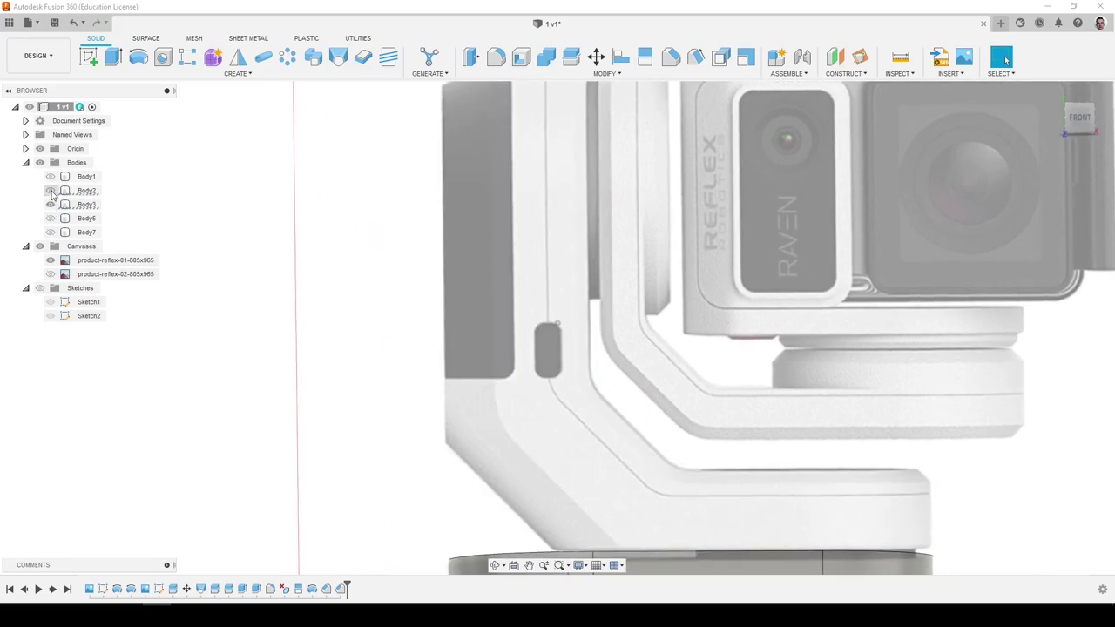
pyautogui.click(50, 191)
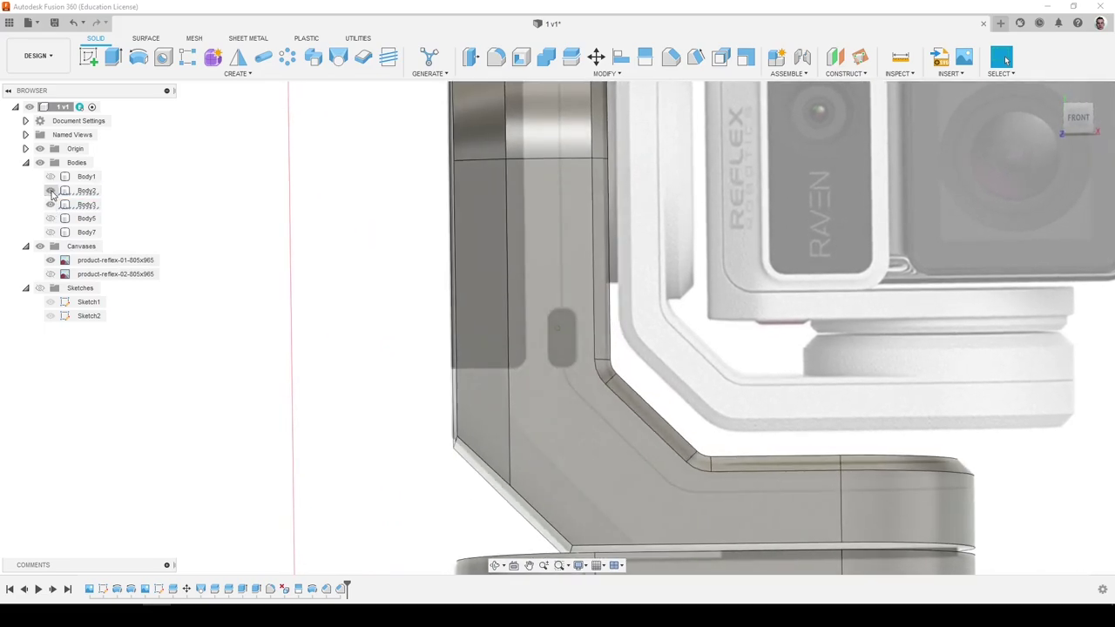
pyautogui.click(51, 190)
pyautogui.click(50, 191)
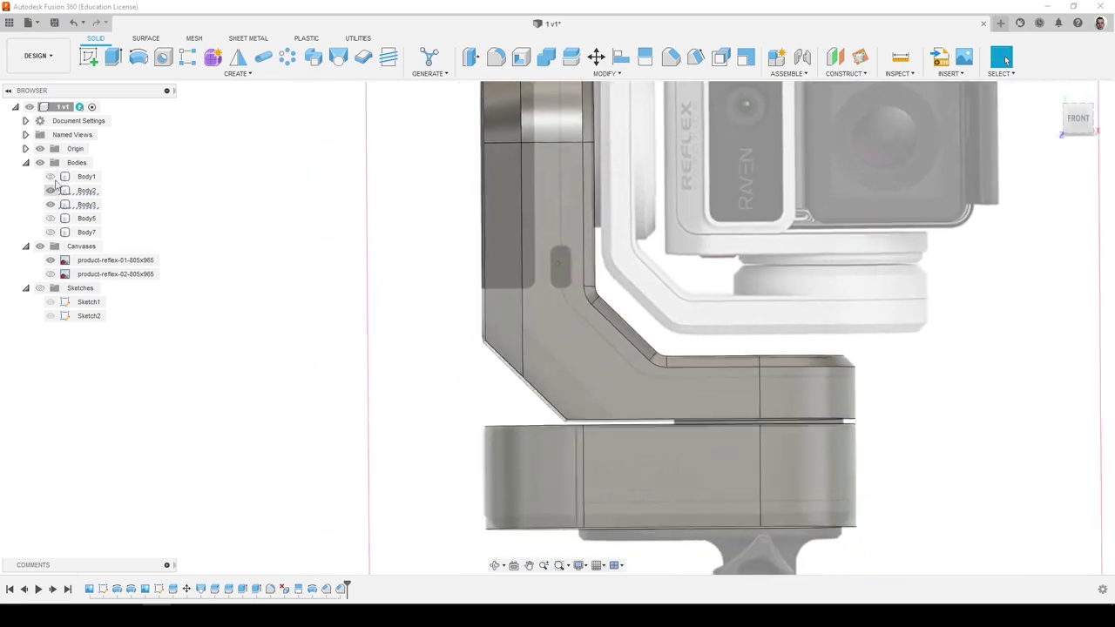
# Create a sketch on the arm's front face and finish it without drawing anything.
pyautogui.click(88, 56)
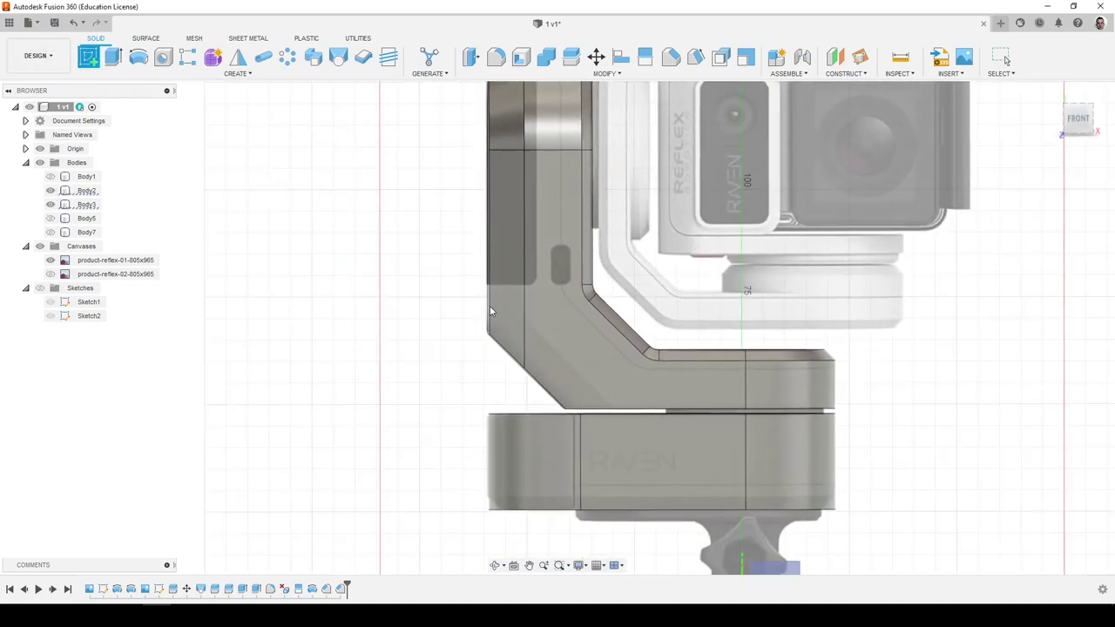
pyautogui.click(570, 331)
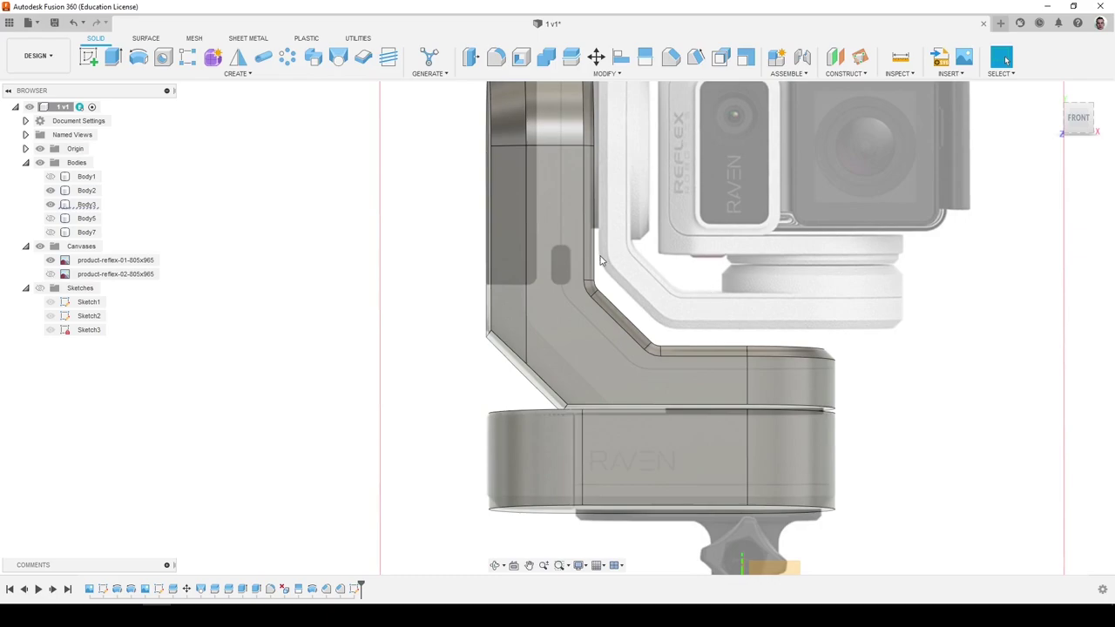
# Fillet the two diagonal edges at the arm's outer lower bend with an 8 mm radius.
pyautogui.press('f')
pyautogui.click(542, 386)
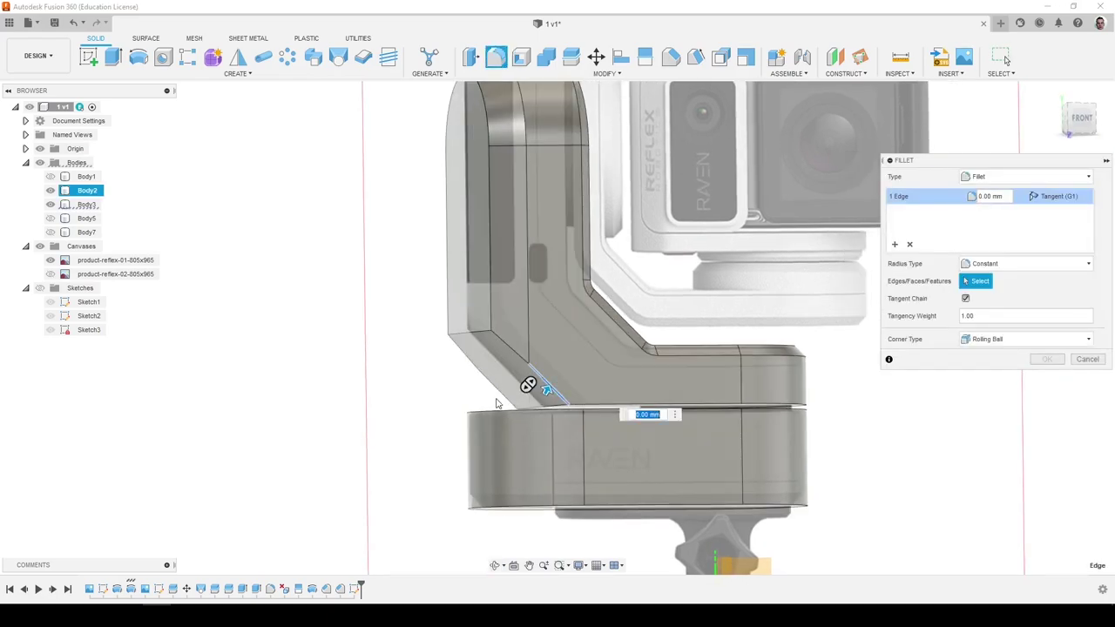
pyautogui.click(500, 399)
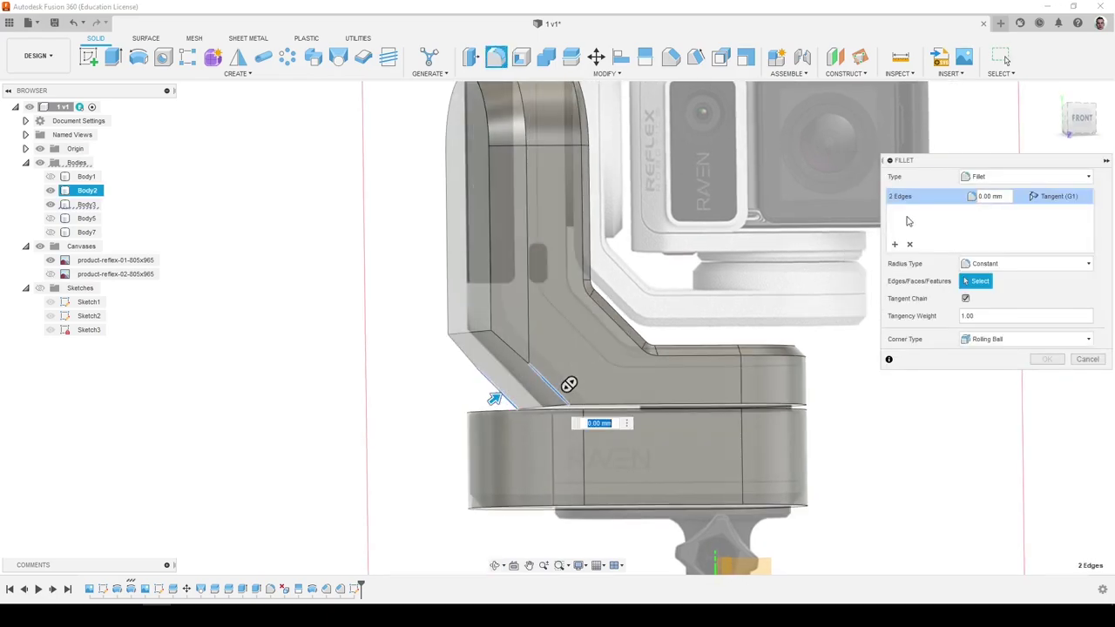
pyautogui.click(1078, 117)
pyautogui.scroll(5, 608, 379)
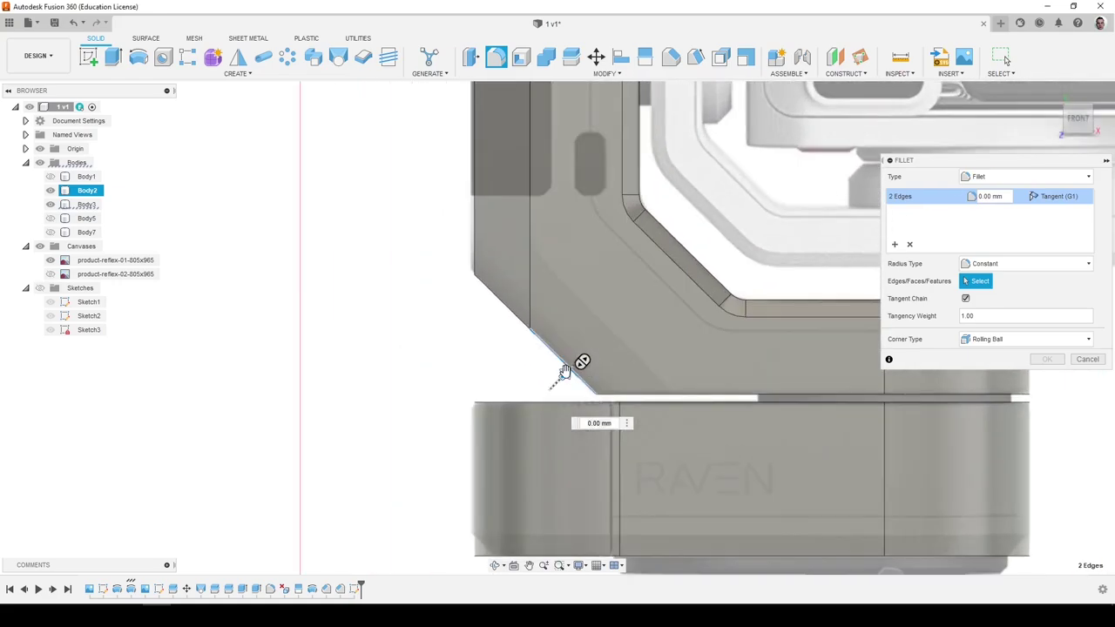
pyautogui.moveTo(565, 375); pyautogui.dragTo(582, 363)
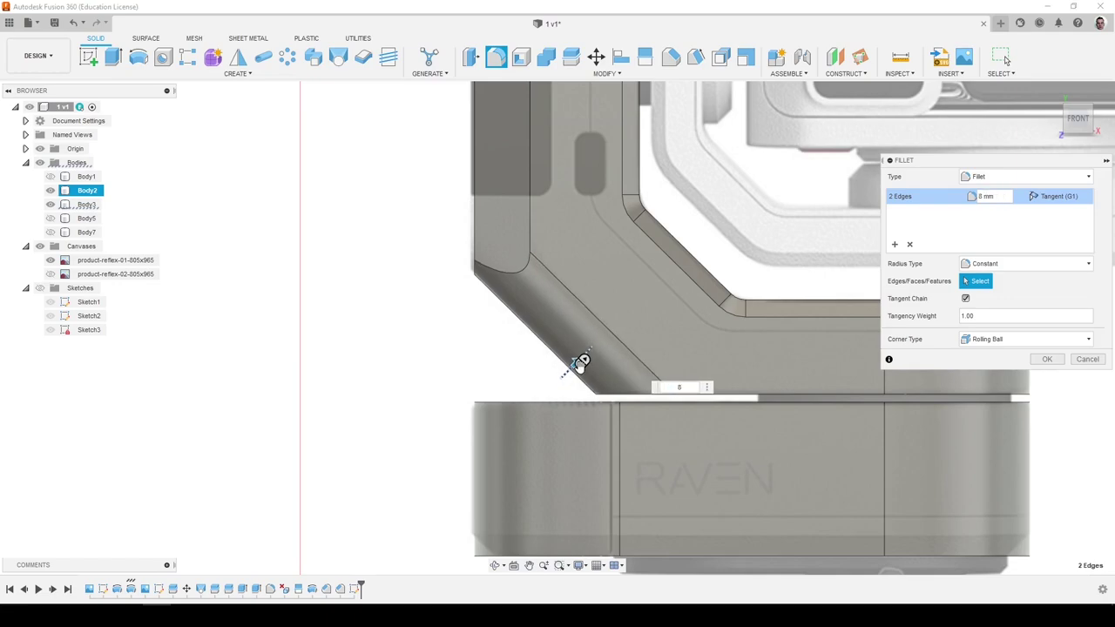
pyautogui.press('Return')
pyautogui.scroll(-3, 472, 350)
pyautogui.keyDown('shift'); pyautogui.moveTo(473, 350); pyautogui.dragTo(677, 346, button='middle'); pyautogui.keyUp('shift')
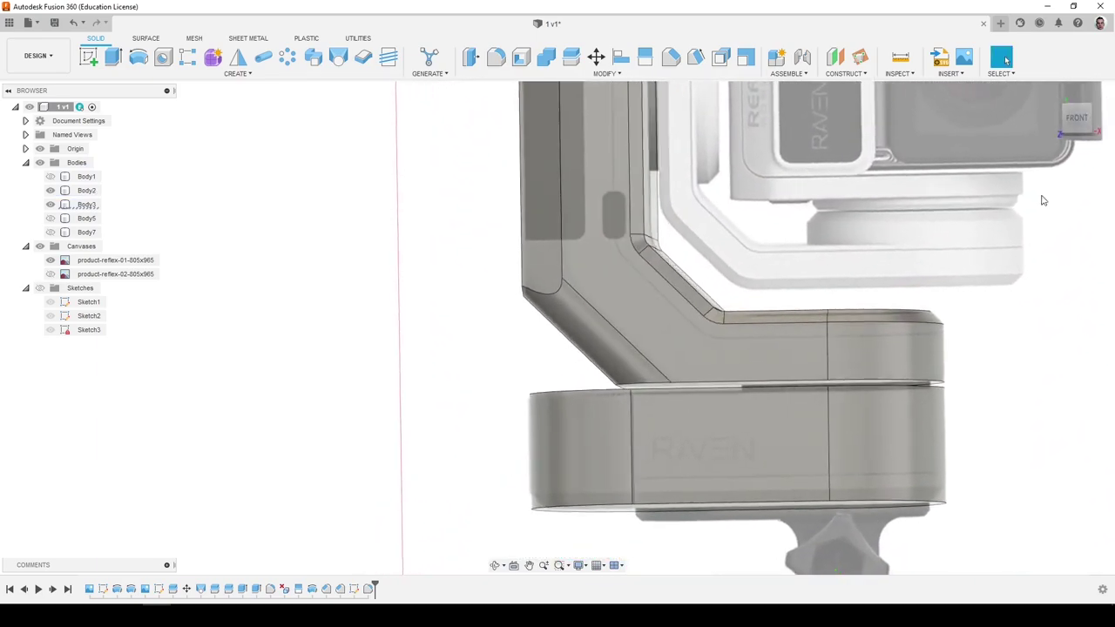
pyautogui.click(1075, 118)
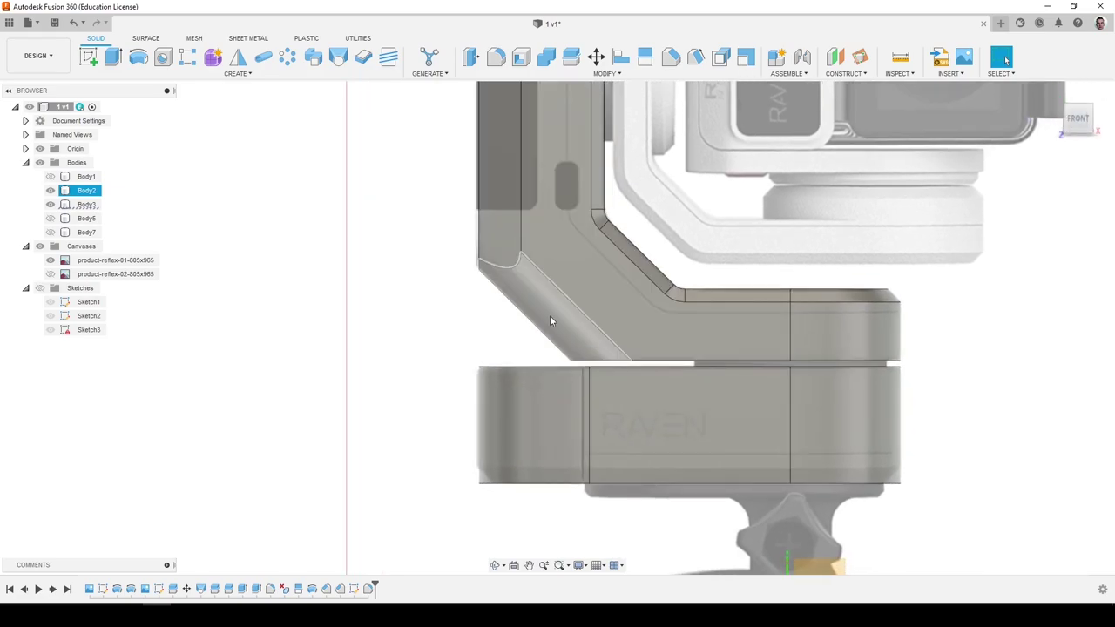
pyautogui.scroll(-2, 549, 315)
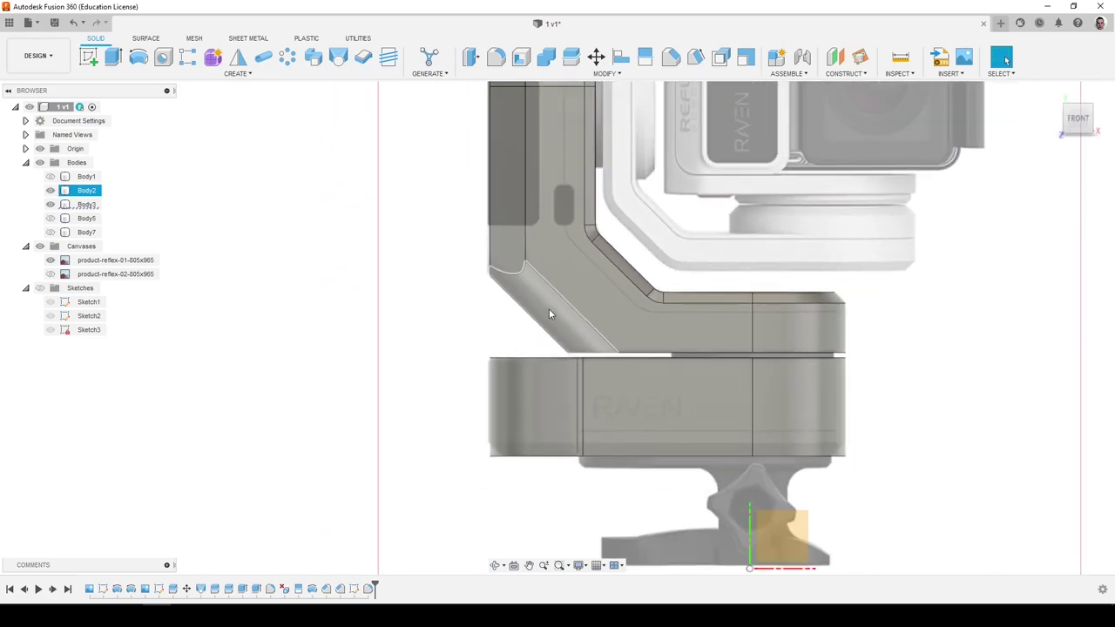
pyautogui.press('f')
pyautogui.click(525, 276)
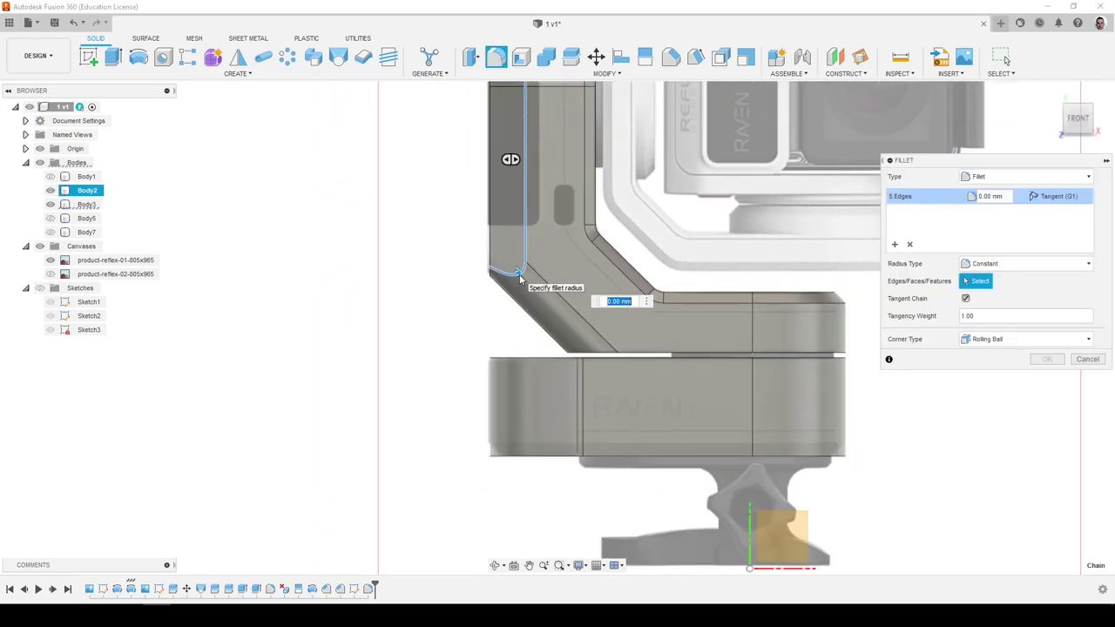
pyautogui.click(1088, 360)
# Undo the 8 mm fillet on the arm's outer bend.
pyautogui.keyDown('shift'); pyautogui.moveTo(806, 327); pyautogui.dragTo(804, 326, button='middle'); pyautogui.keyUp('shift')
pyautogui.hotkey('ctrl', 'z')
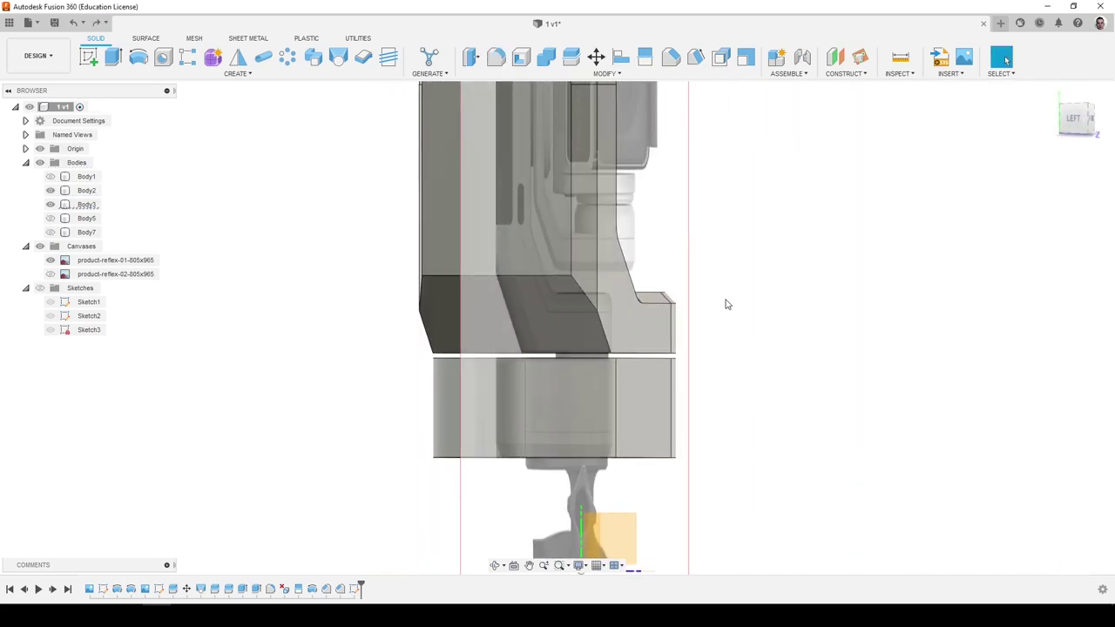
pyautogui.hotkey('ctrl', 'z')
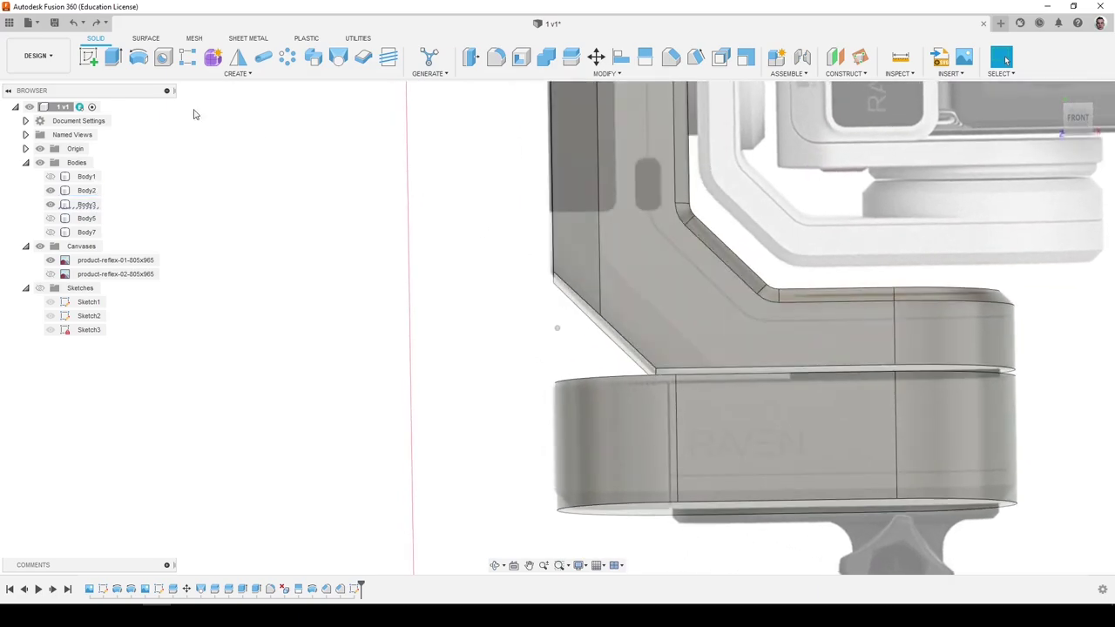
# Create a sketch on the arm's front face and project the diagonal edge of its outer lower bend.
pyautogui.click(88, 56)
pyautogui.click(680, 343)
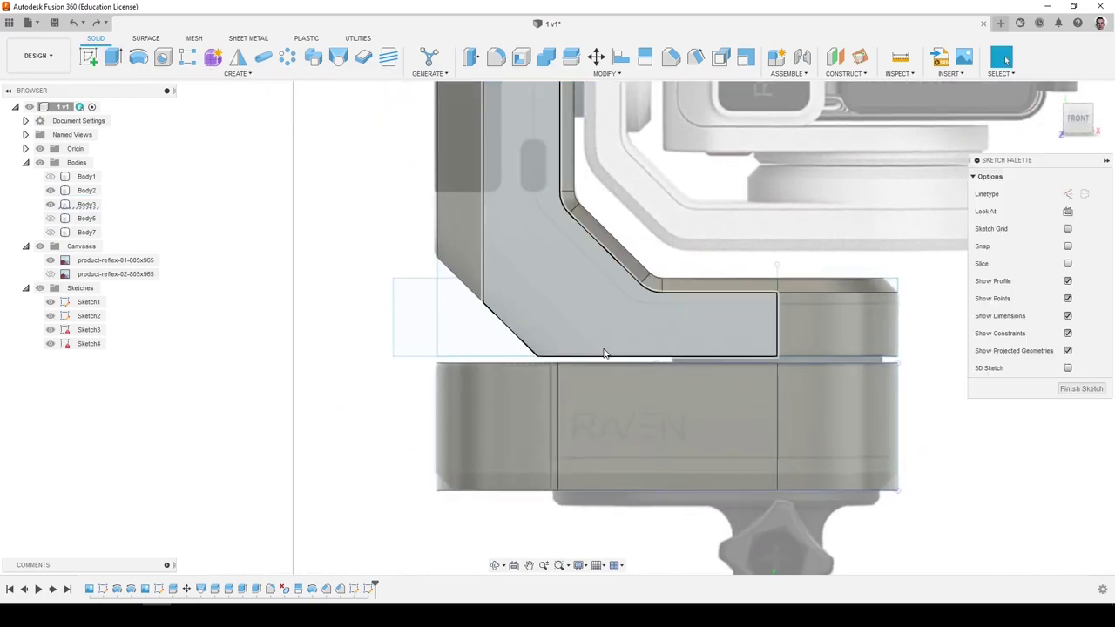
pyautogui.press('p')
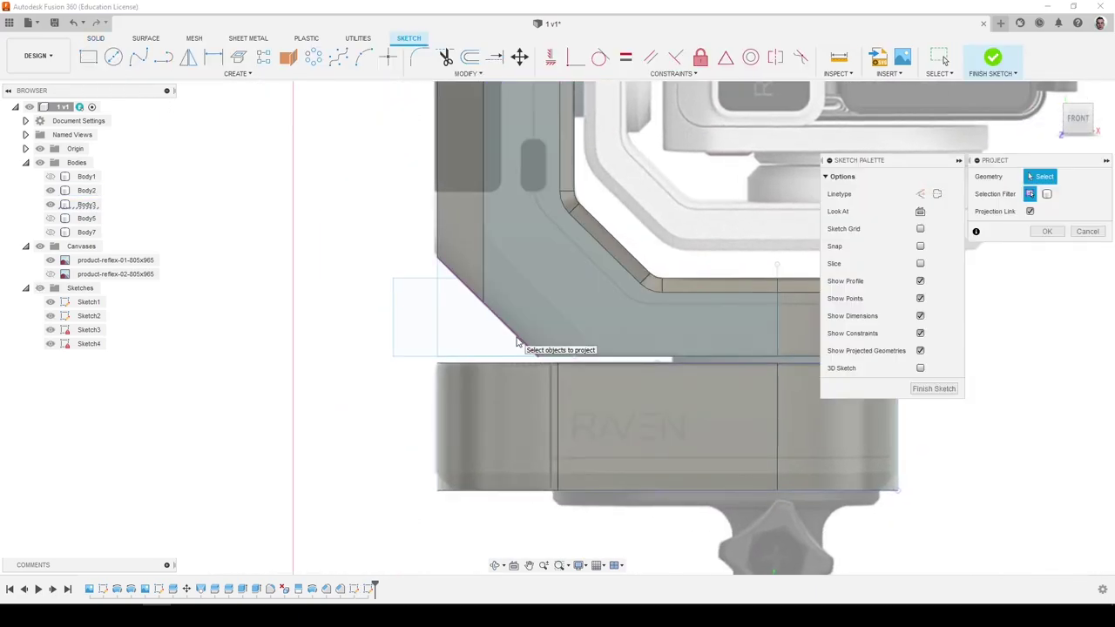
pyautogui.click(516, 341)
pyautogui.press('Return')
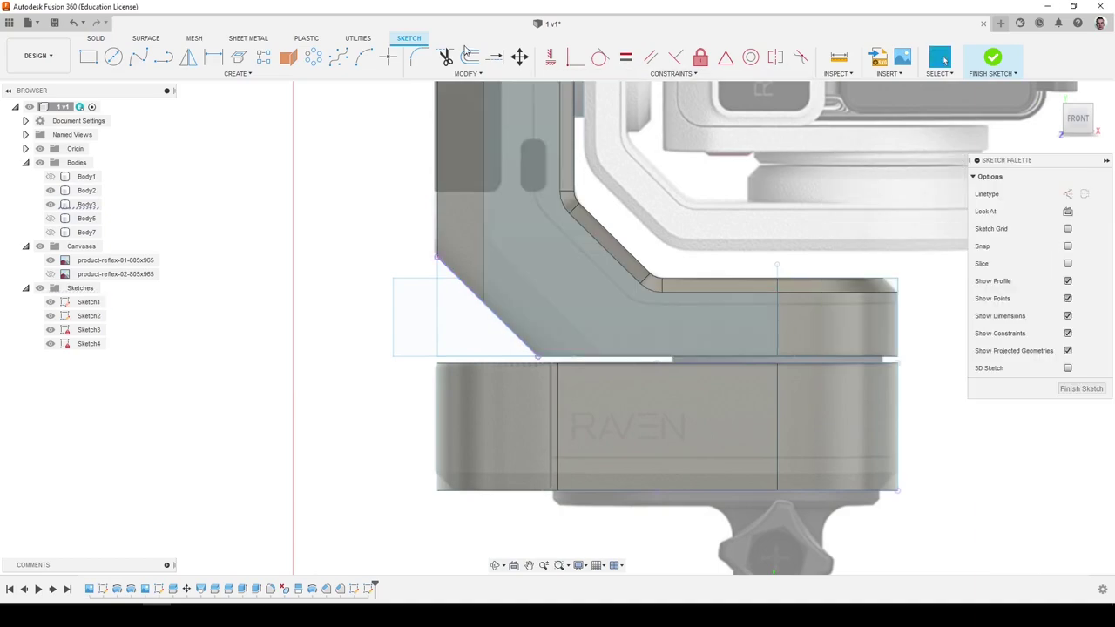
# Offset the projected diagonal edge 8 mm inward onto the arm's front face.
pyautogui.click(468, 55)
pyautogui.click(488, 316)
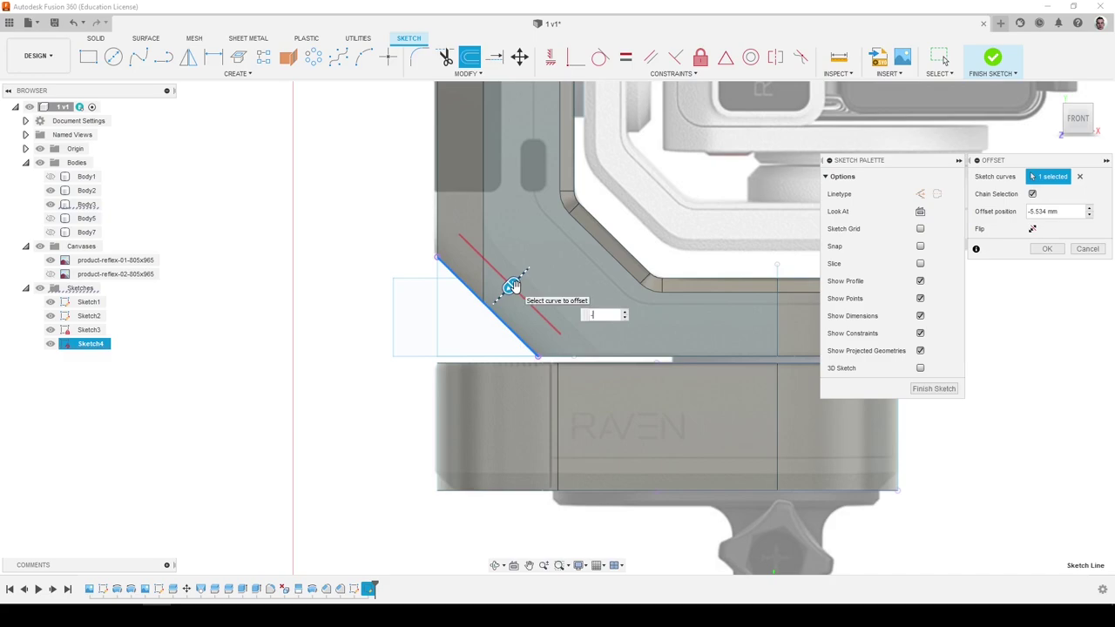
pyautogui.write('8')
pyautogui.press('Return')
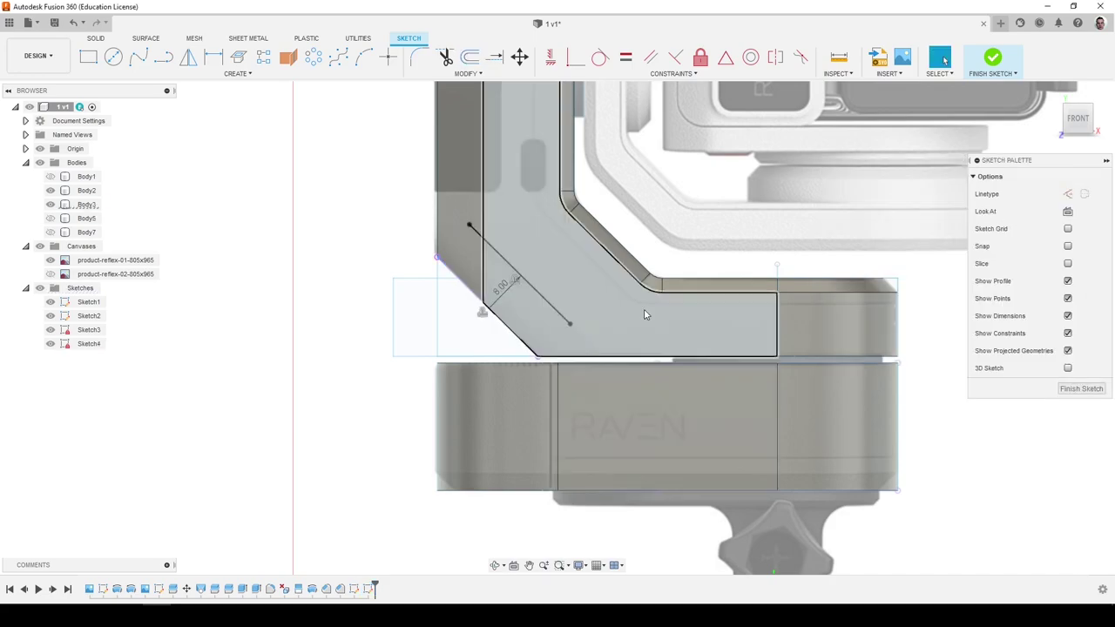
# Extend the offset diagonal line at both ends so it runs past the arm's outer side and reaches its bottom edge.
pyautogui.click(571, 324)
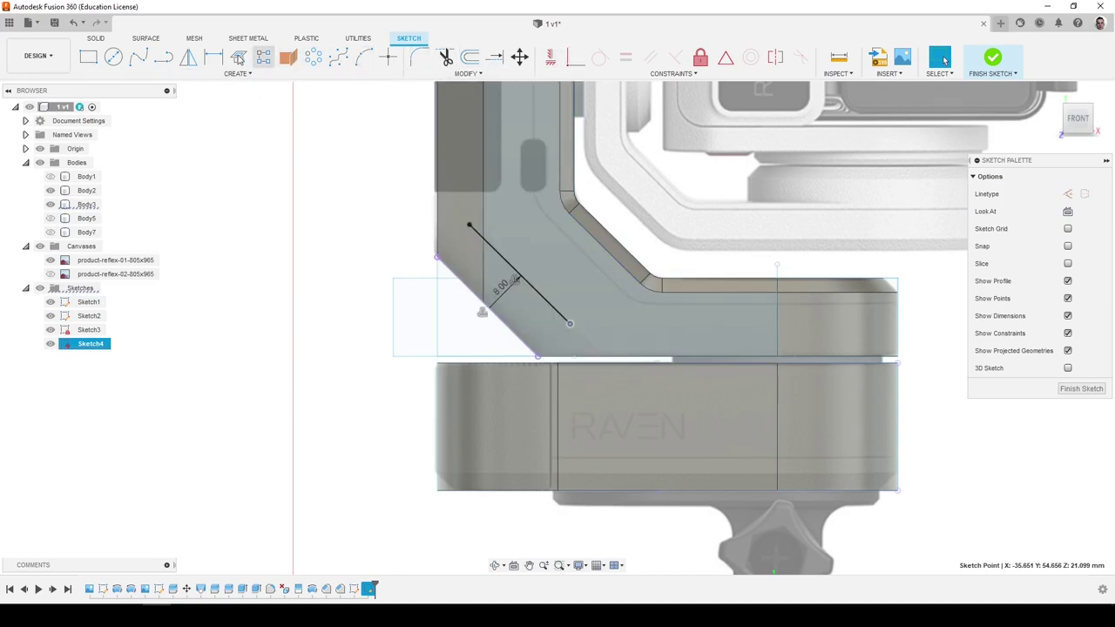
pyautogui.click(494, 56)
pyautogui.click(567, 321)
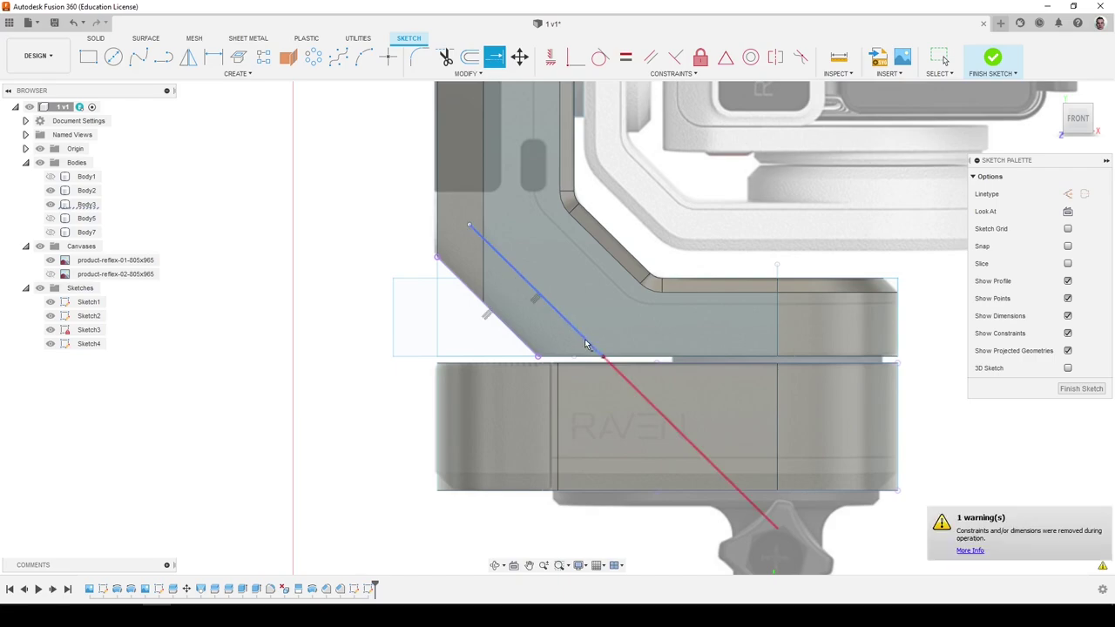
pyautogui.click(473, 226)
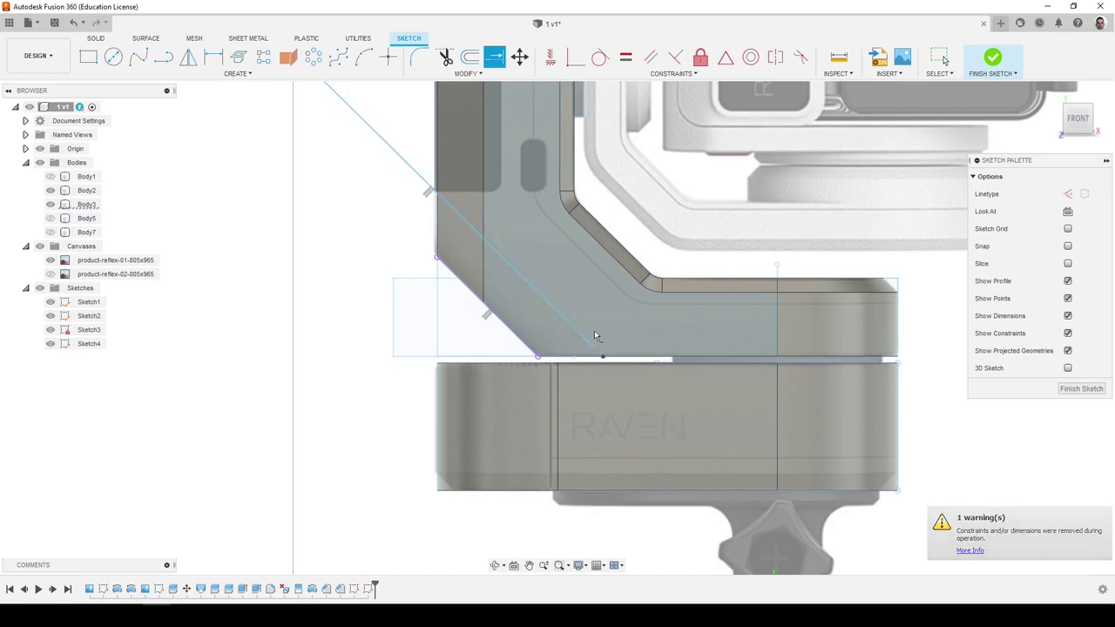
pyautogui.press('Escape')
pyautogui.click(547, 304)
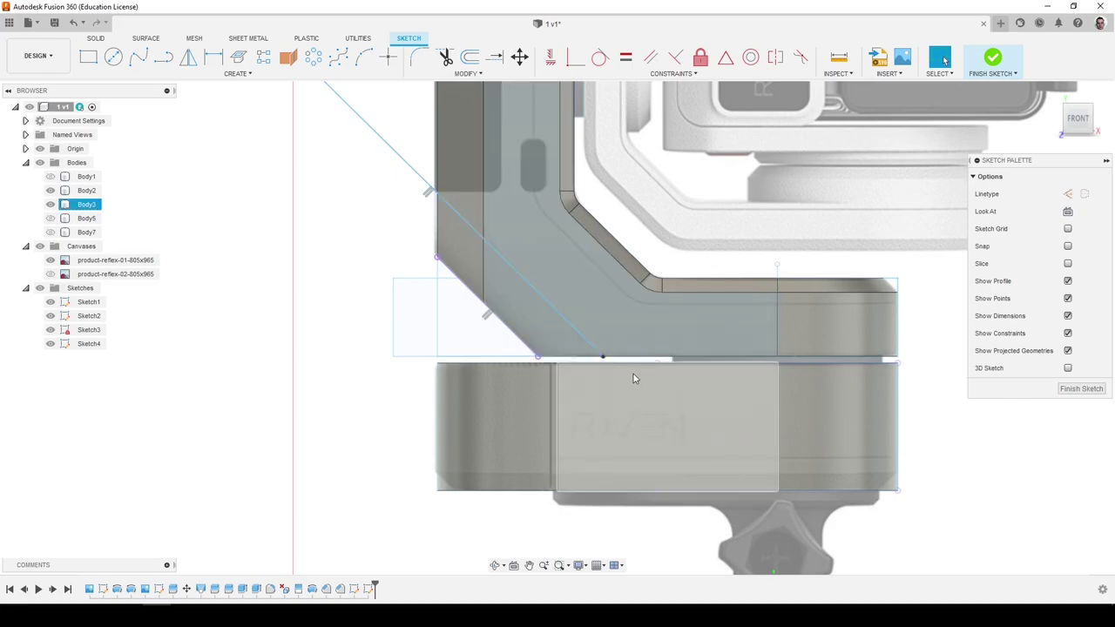
# Project the long vertical edge of the arm's front face into the sketch.
pyautogui.press('p')
pyautogui.click(484, 197)
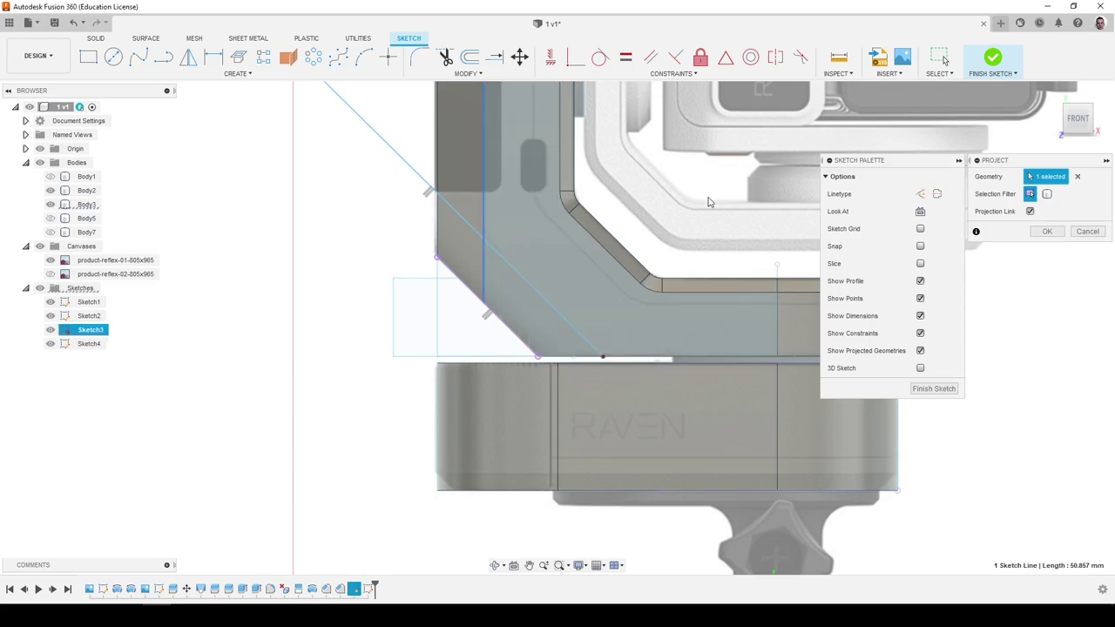
pyautogui.click(1044, 232)
pyautogui.scroll(-3, 693, 355)
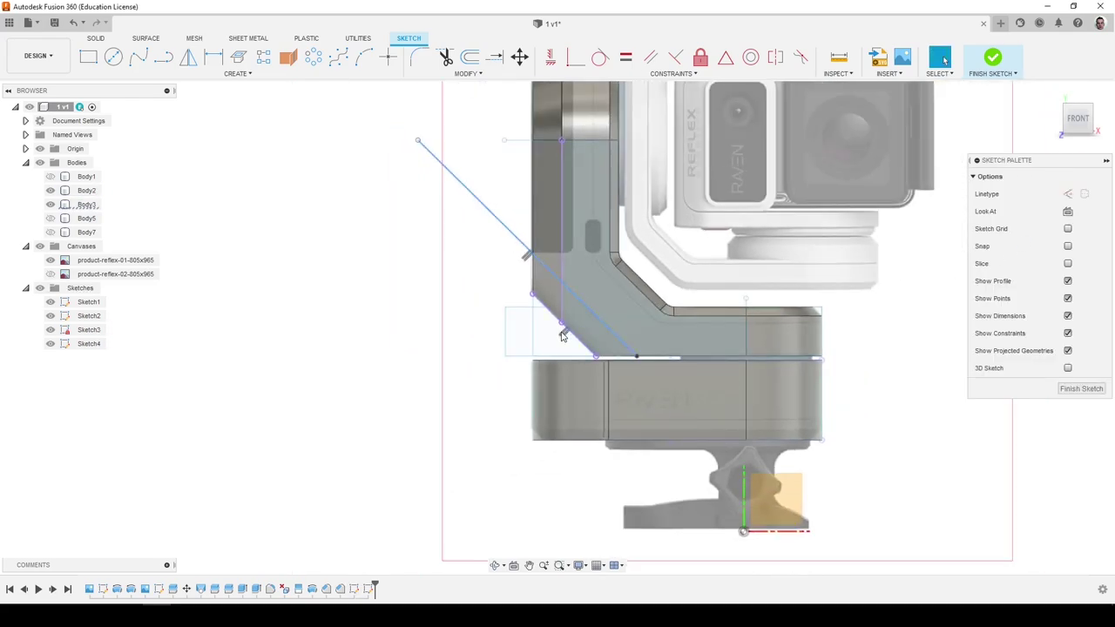
pyautogui.press('p')
pyautogui.click(563, 212)
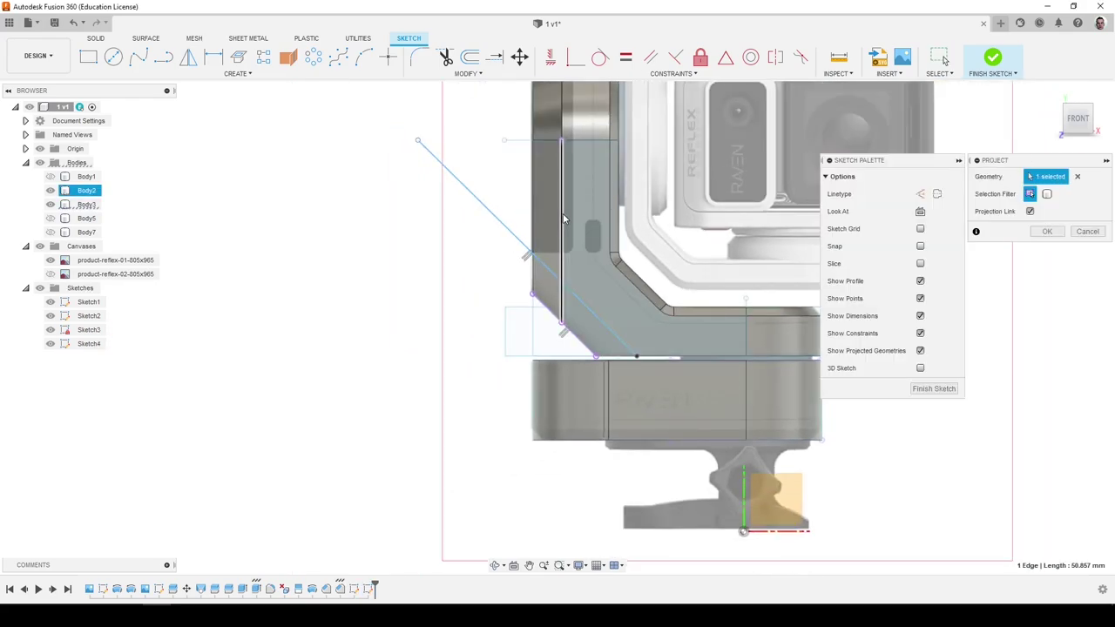
# Remove the projected vertical edge from the sketch.
pyautogui.press('t')
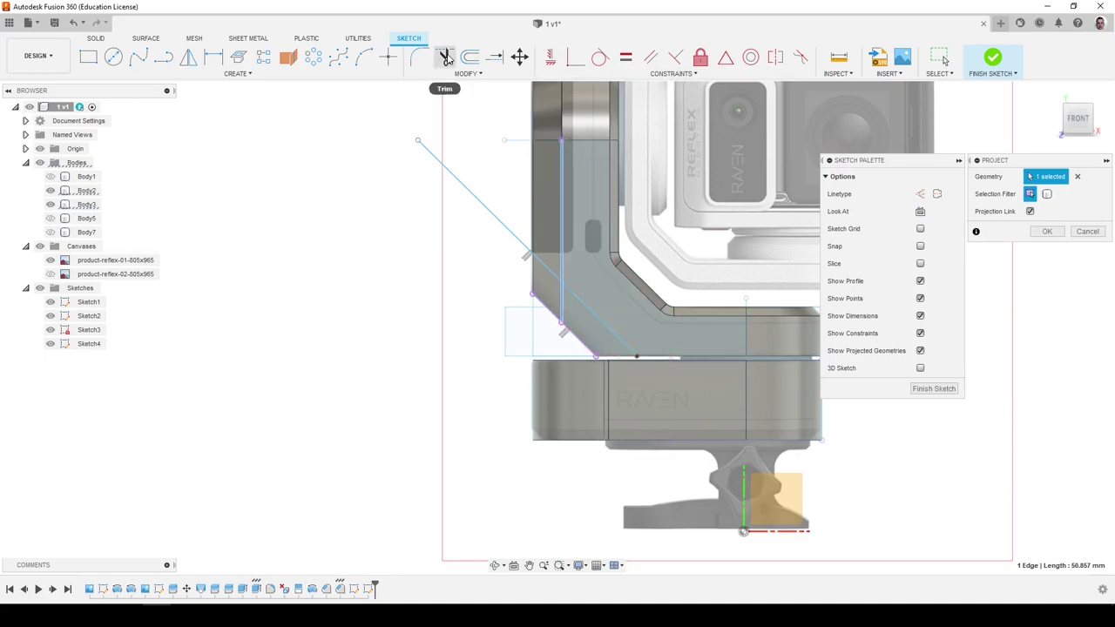
pyautogui.scroll(3, 562, 303)
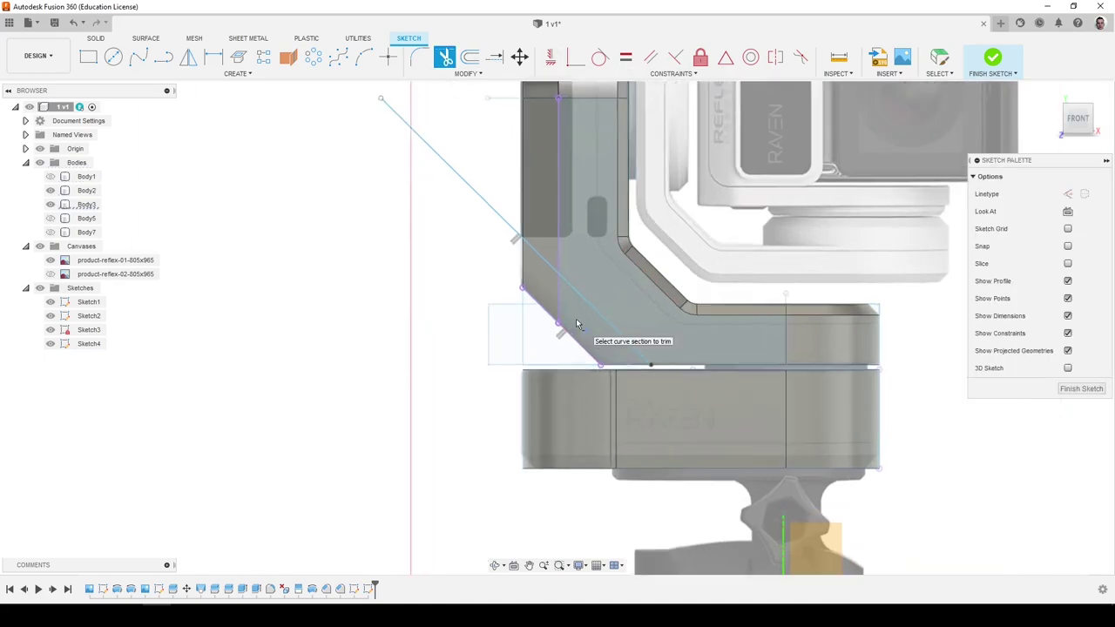
pyautogui.scroll(-2, 575, 309)
pyautogui.press('Escape')
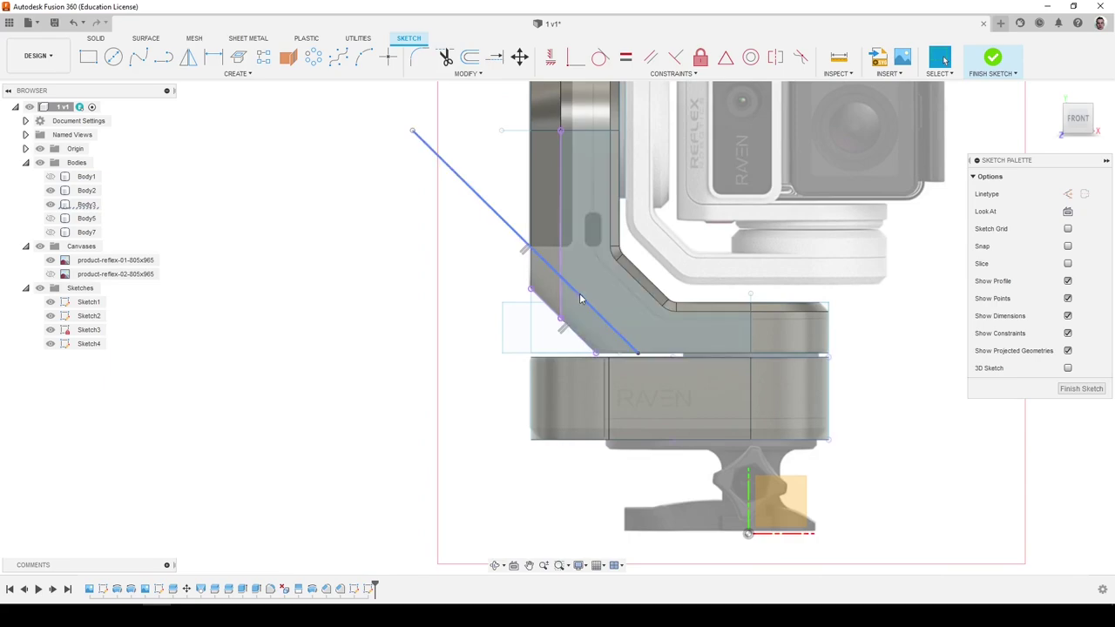
pyautogui.click(563, 299)
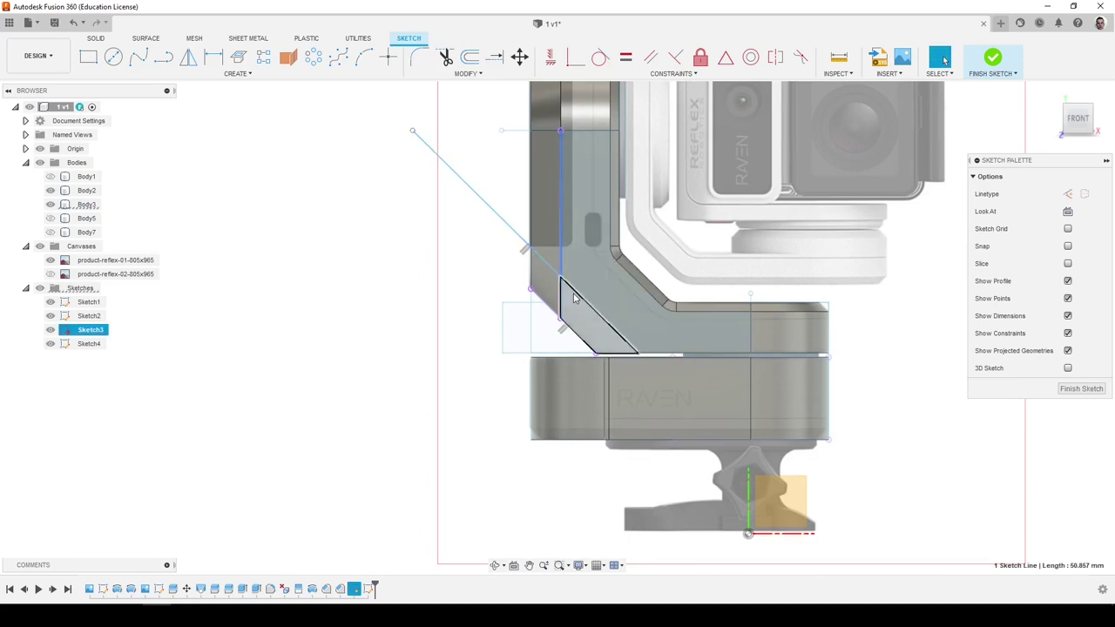
pyautogui.press('Escape')
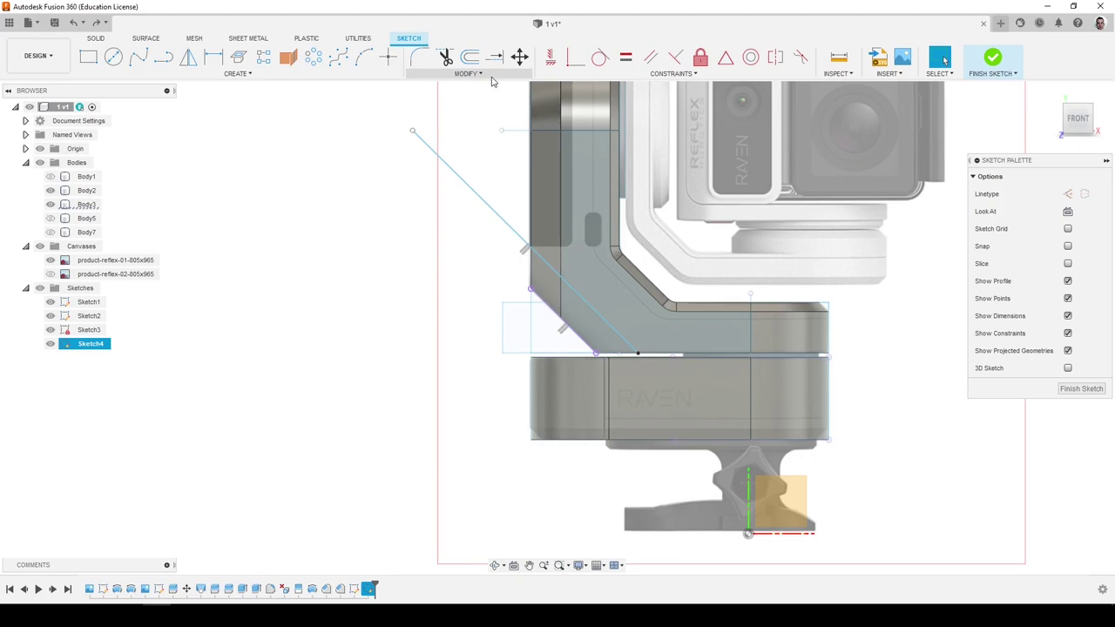
# Try projecting the arm's entire front face into the sketch, and undo the projection.
pyautogui.press('p')
pyautogui.click(586, 201)
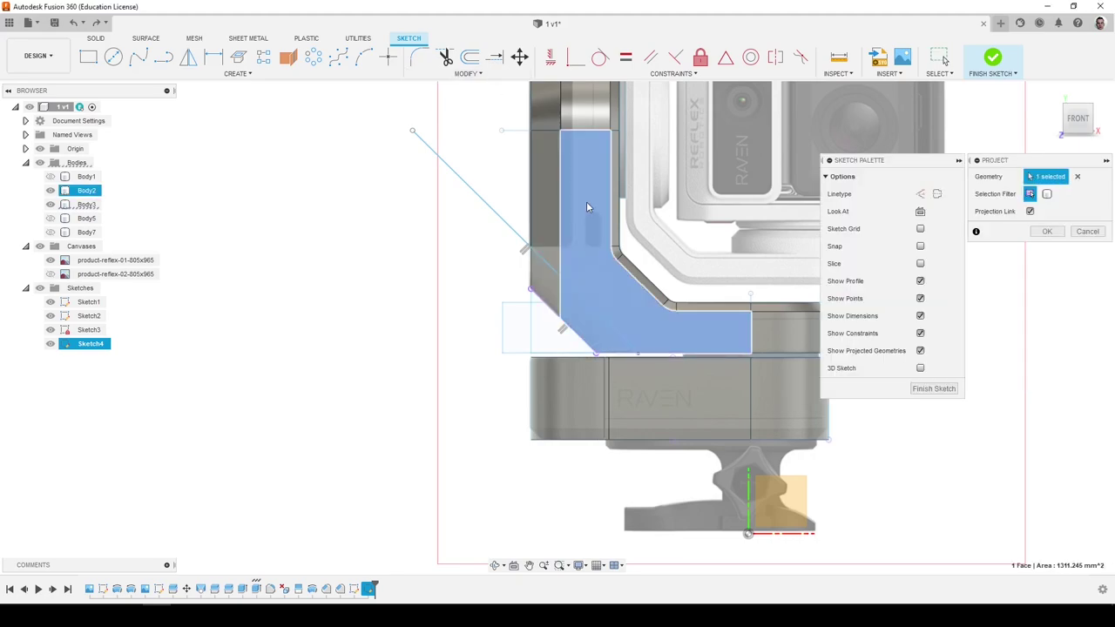
pyautogui.click(1046, 232)
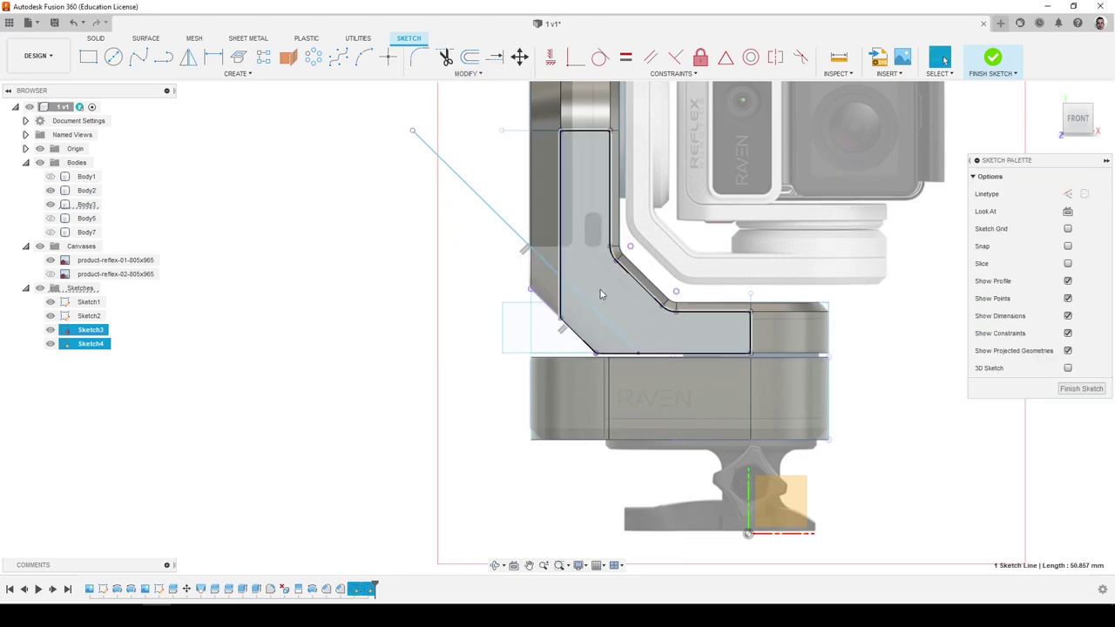
pyautogui.scroll(2, 599, 294)
pyautogui.scroll(-2, 586, 309)
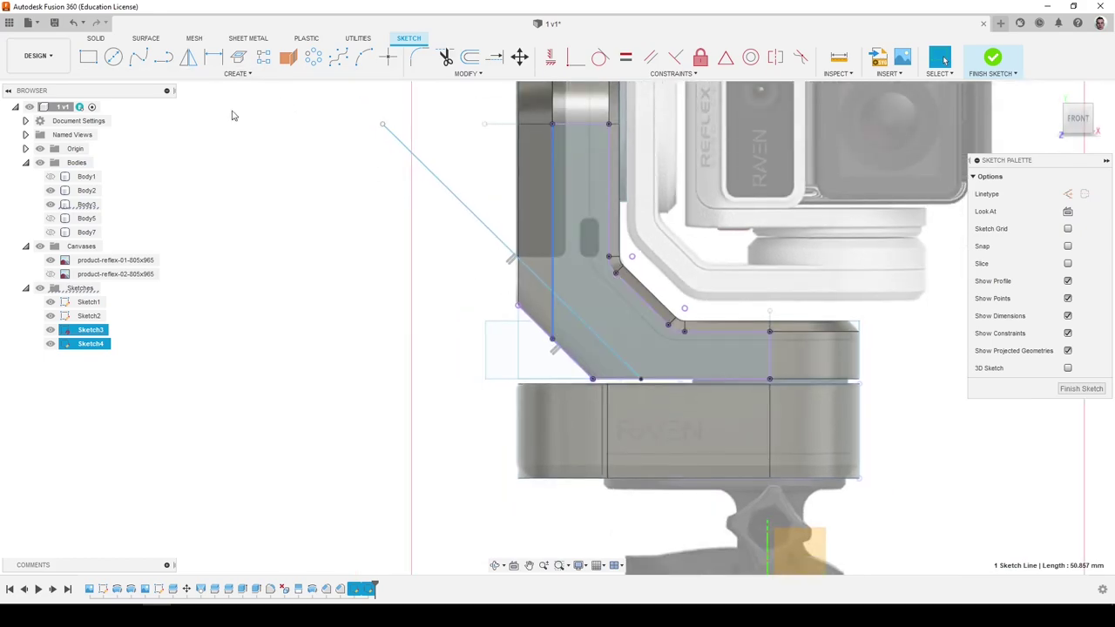
pyautogui.hotkey('ctrl', 'z')
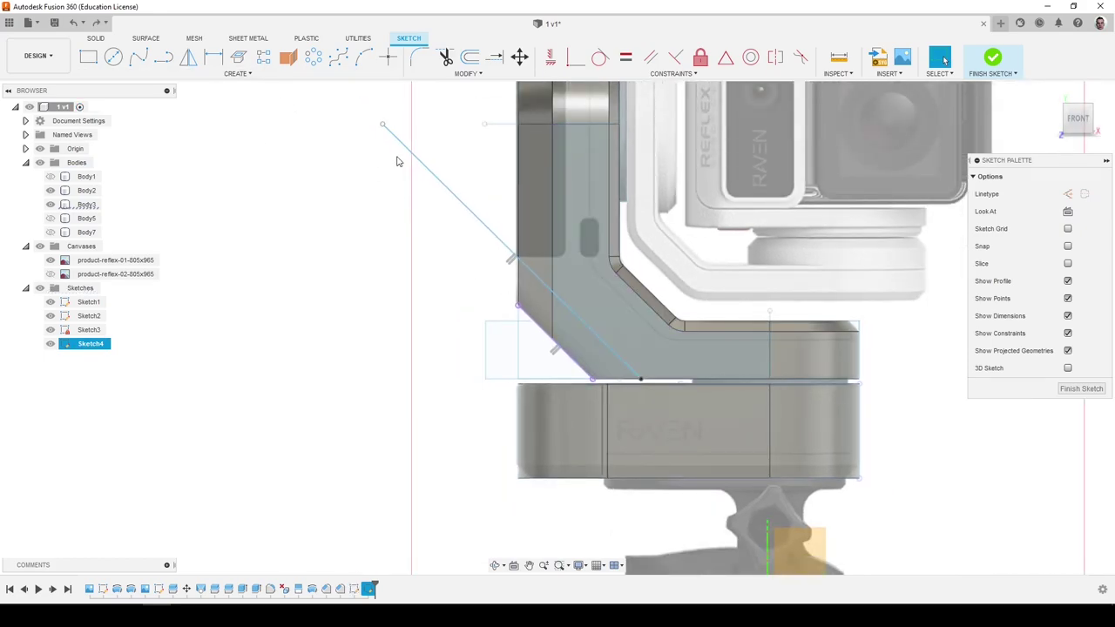
# Project the end points of the front face's long vertical edge and draw a line between them.
pyautogui.press('p')
pyautogui.click(548, 133)
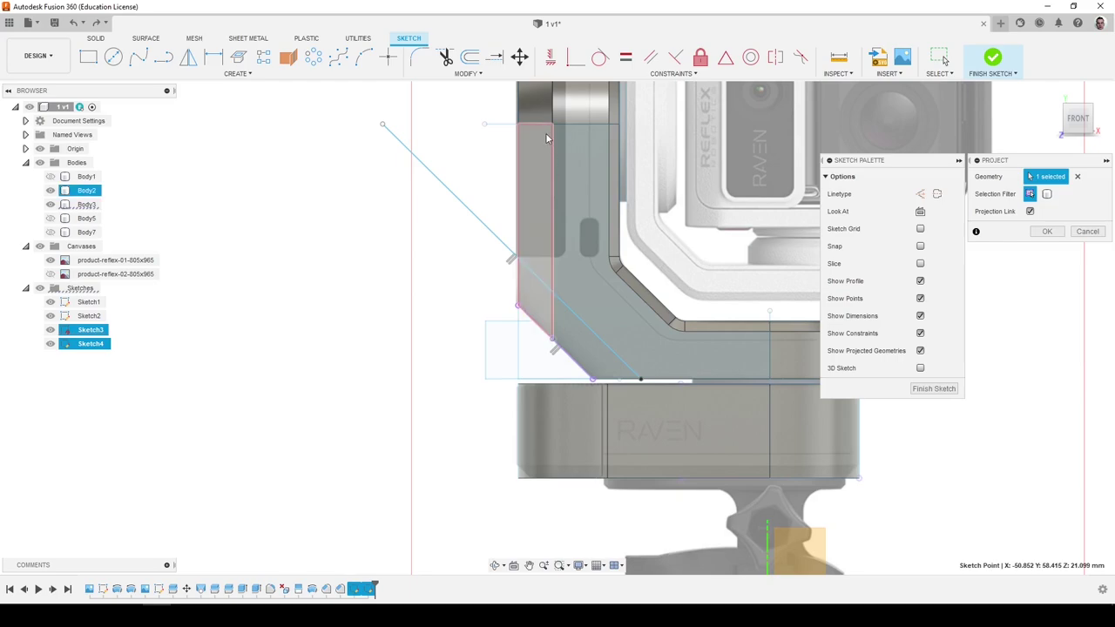
pyautogui.click(1044, 231)
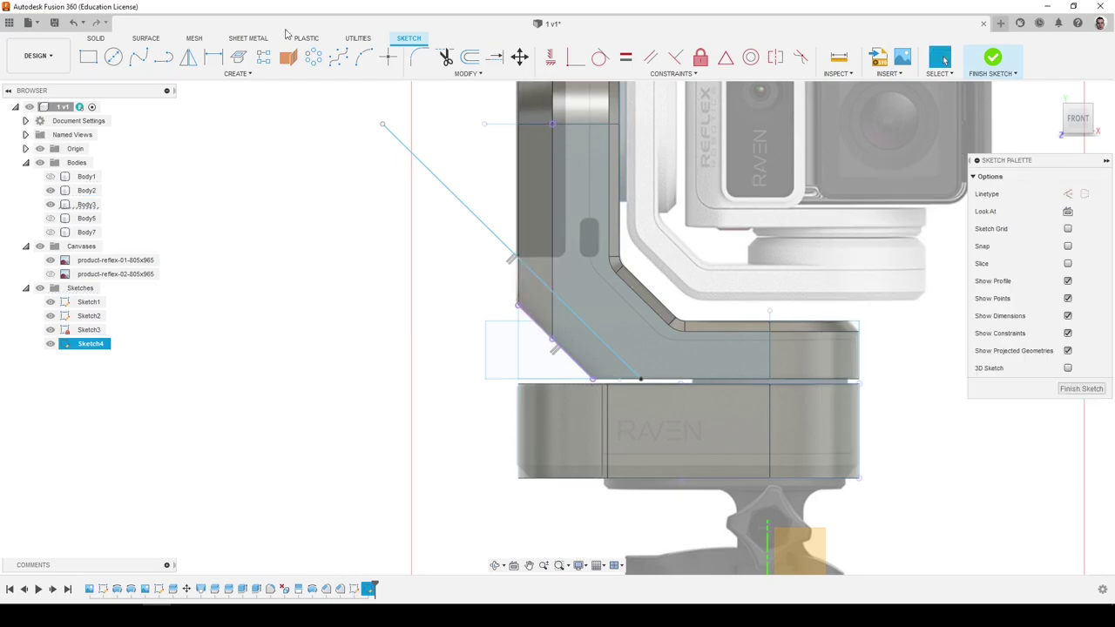
pyautogui.click(165, 58)
pyautogui.click(553, 125)
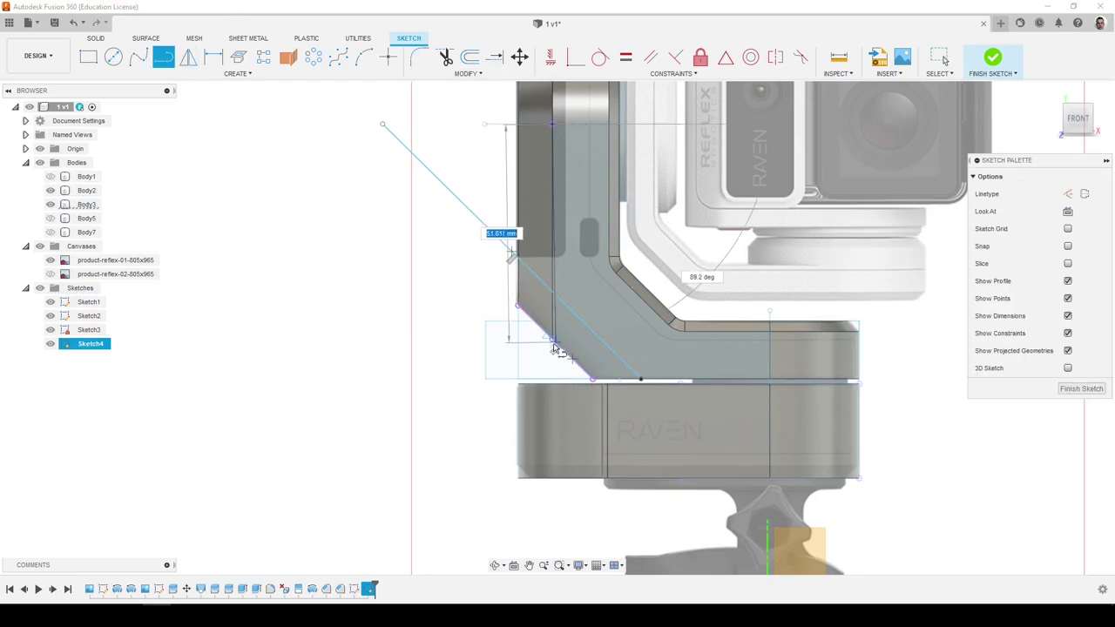
pyautogui.click(553, 338)
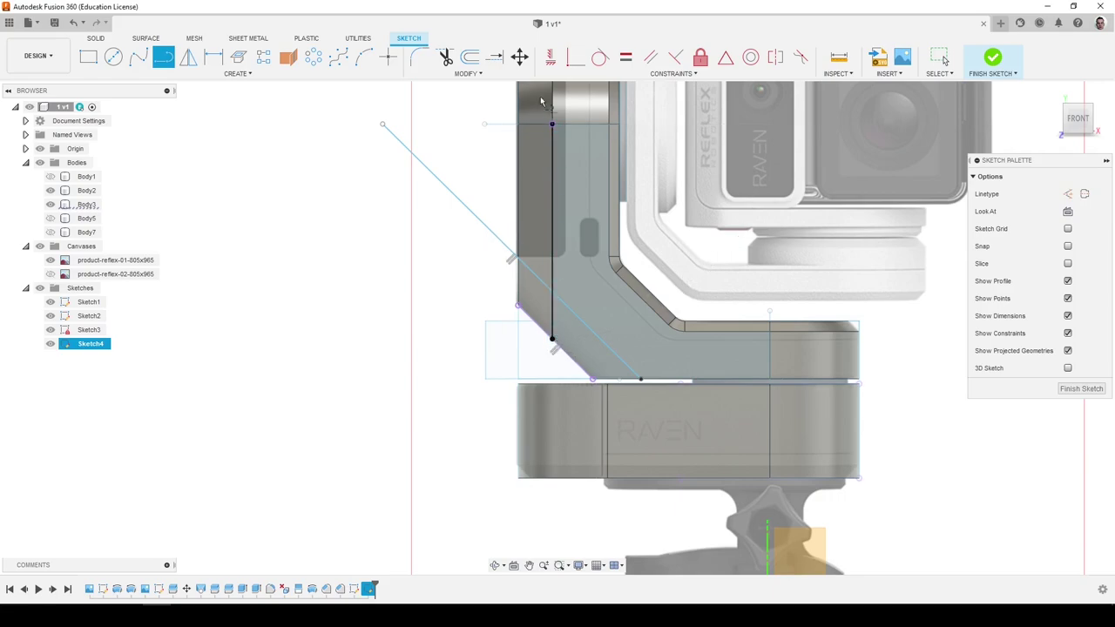
# Trim the diagonal offset line's overhang beyond the vertical line and fillet the corner between them with a 10 mm radius.
pyautogui.click(445, 57)
pyautogui.click(544, 280)
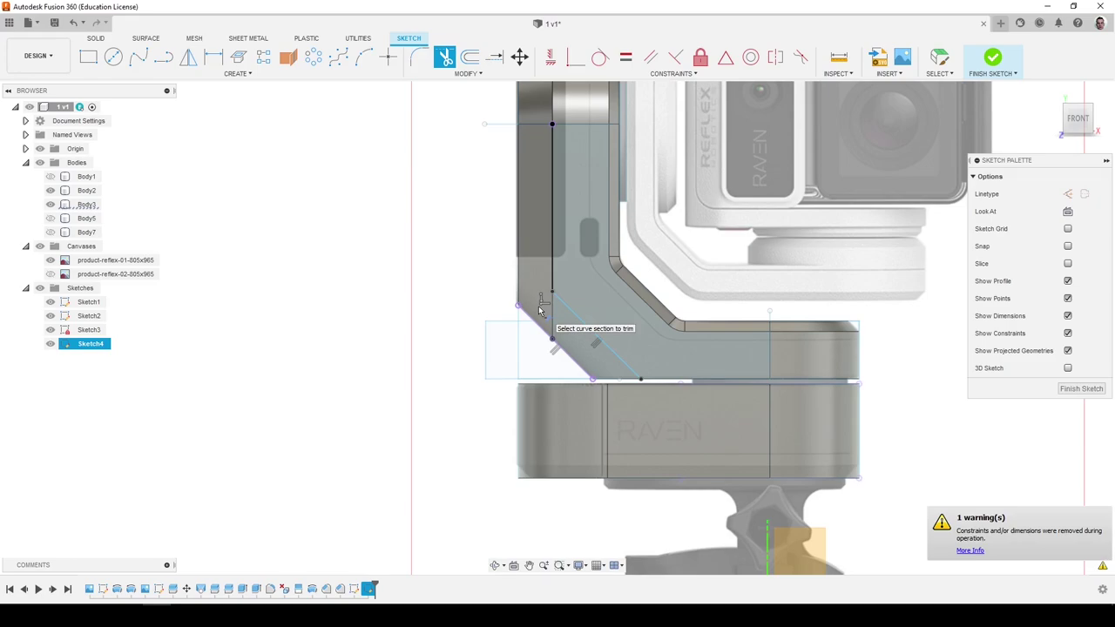
pyautogui.press('f')
pyautogui.scroll(3, 570, 297)
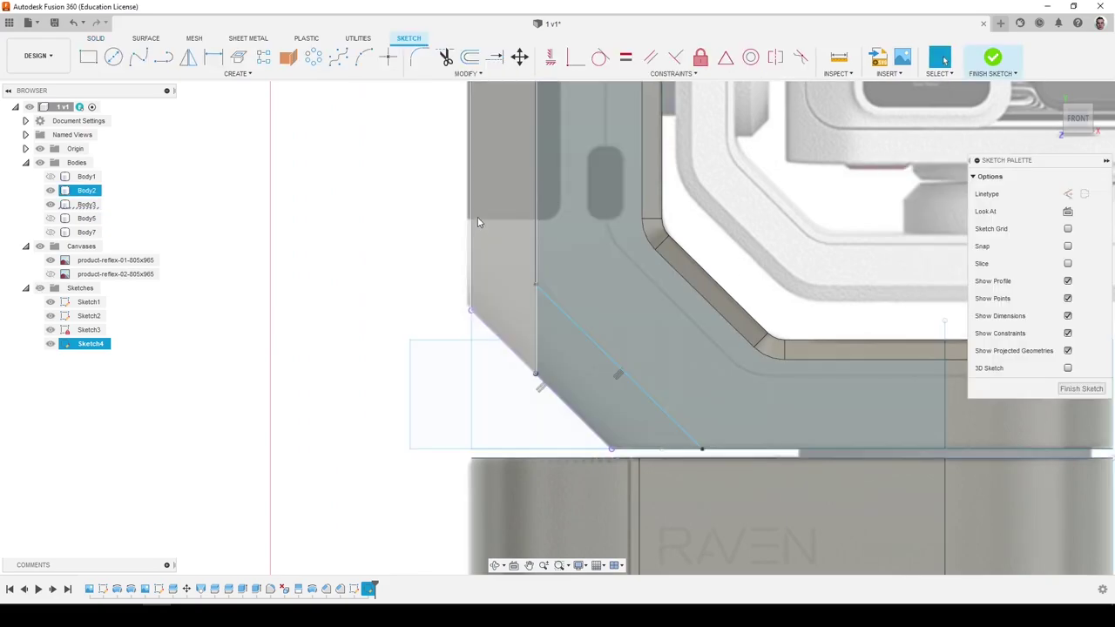
pyautogui.click(420, 59)
pyautogui.click(552, 300)
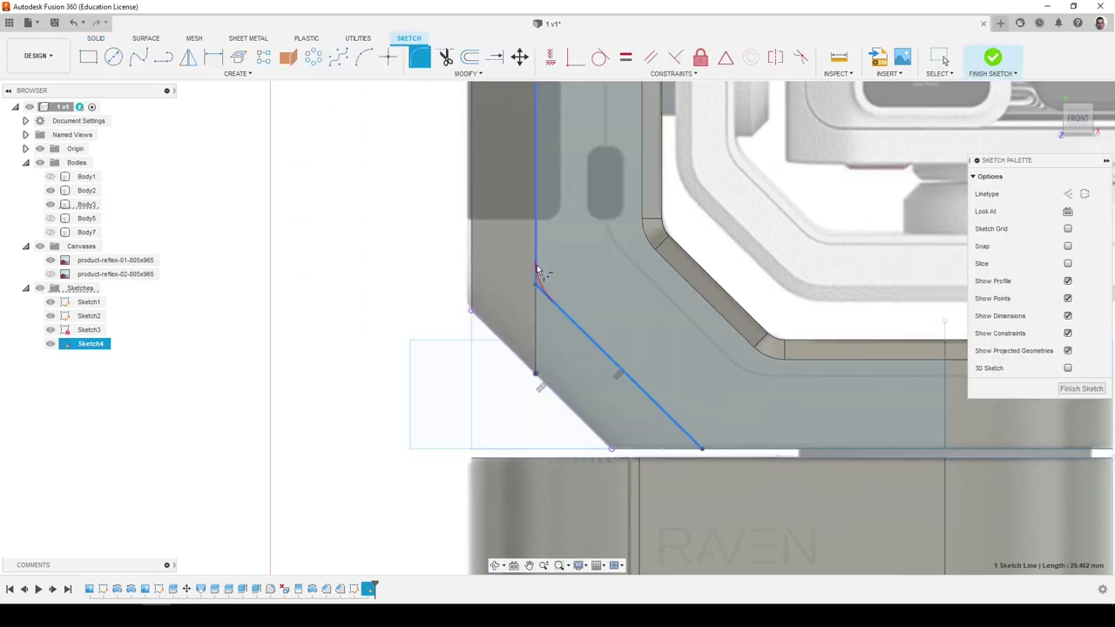
pyautogui.click(536, 269)
pyautogui.scroll(2, 543, 291)
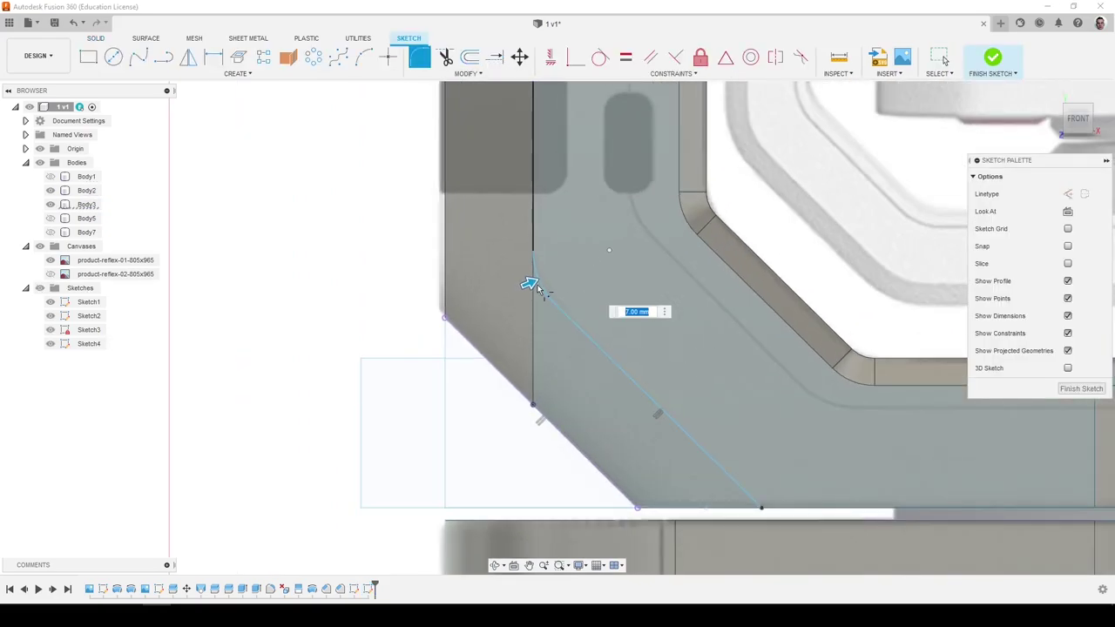
pyautogui.moveTo(531, 284); pyautogui.dragTo(533, 281)
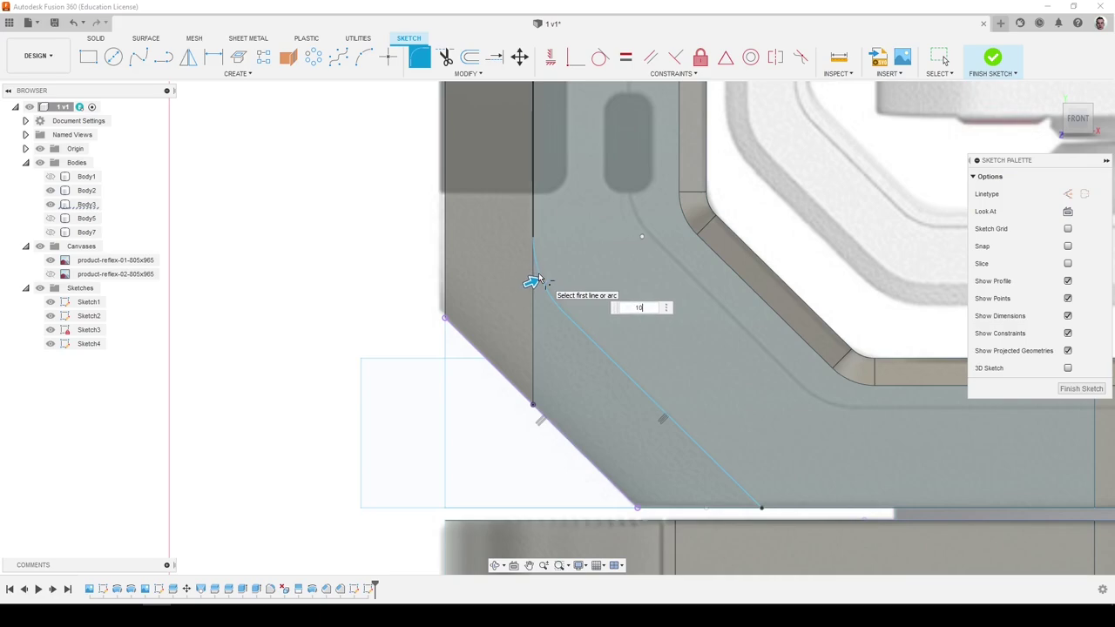
pyautogui.press('Return')
pyautogui.scroll(-3, 505, 279)
pyautogui.press('Escape')
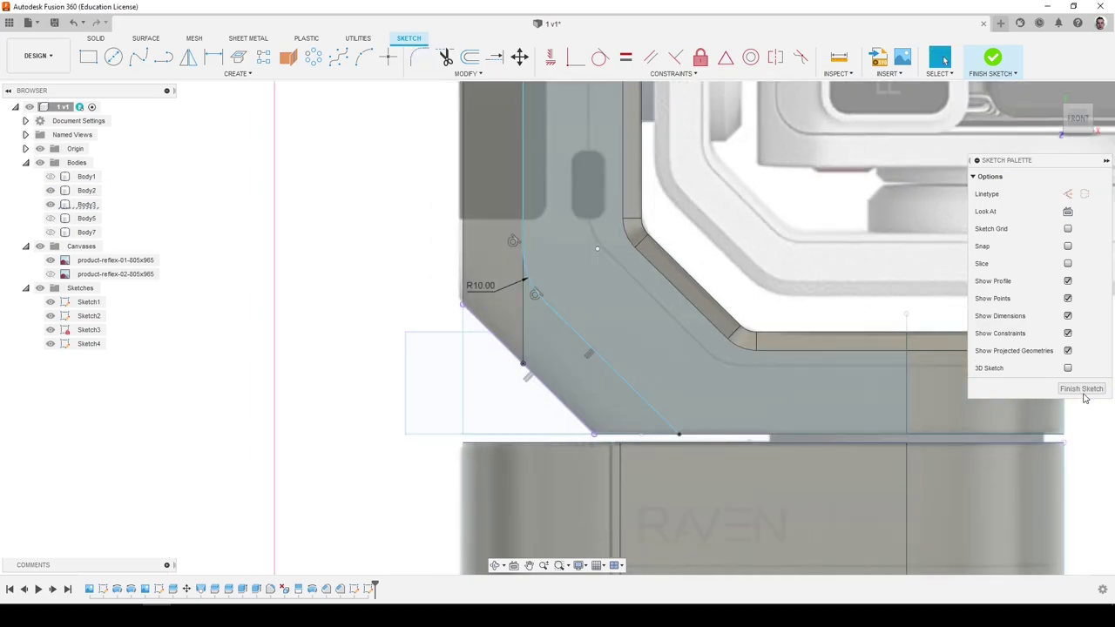
# Finish the sketch and turn on sketch visibility with only Sketch4 left showing.
pyautogui.click(1082, 389)
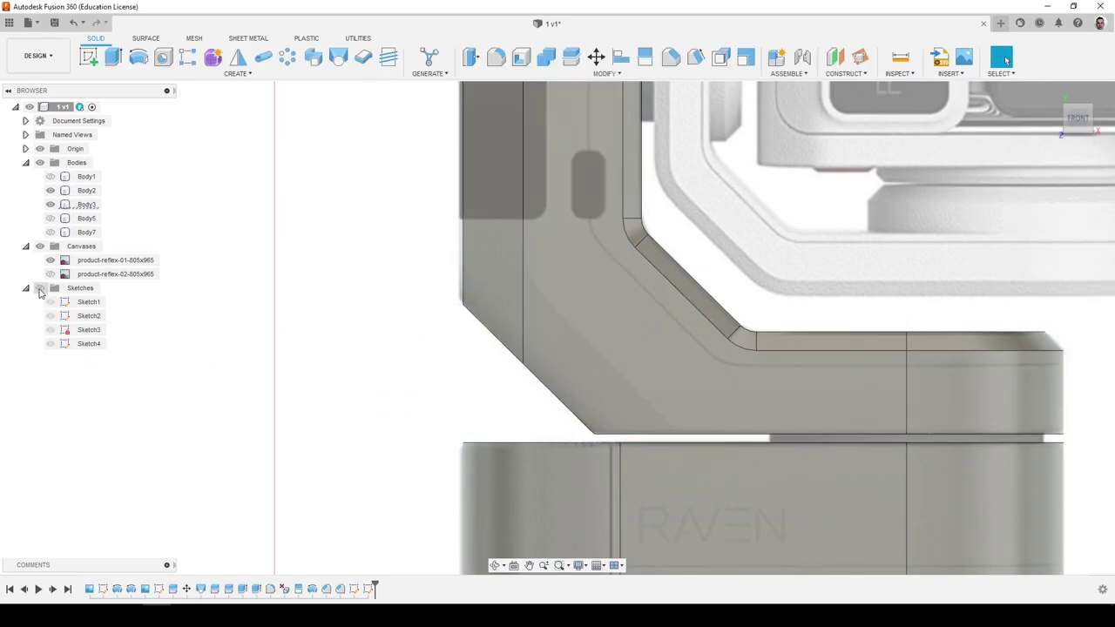
pyautogui.click(39, 289)
pyautogui.scroll(-3, 305, 287)
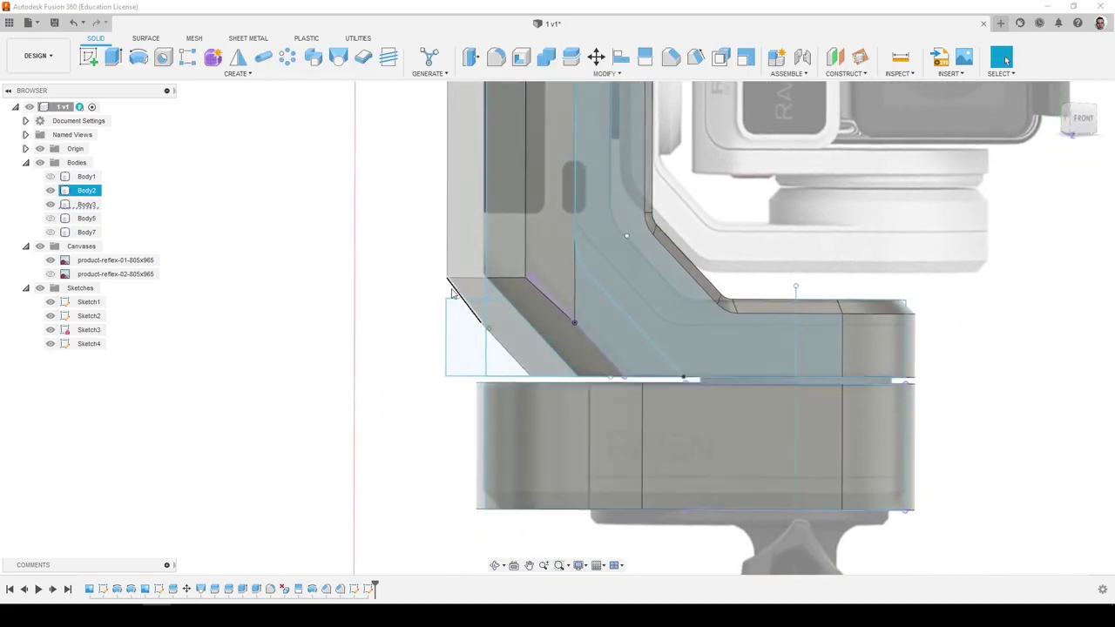
pyautogui.keyDown('shift'); pyautogui.moveTo(452, 293); pyautogui.dragTo(485, 302, button='middle'); pyautogui.keyUp('shift')
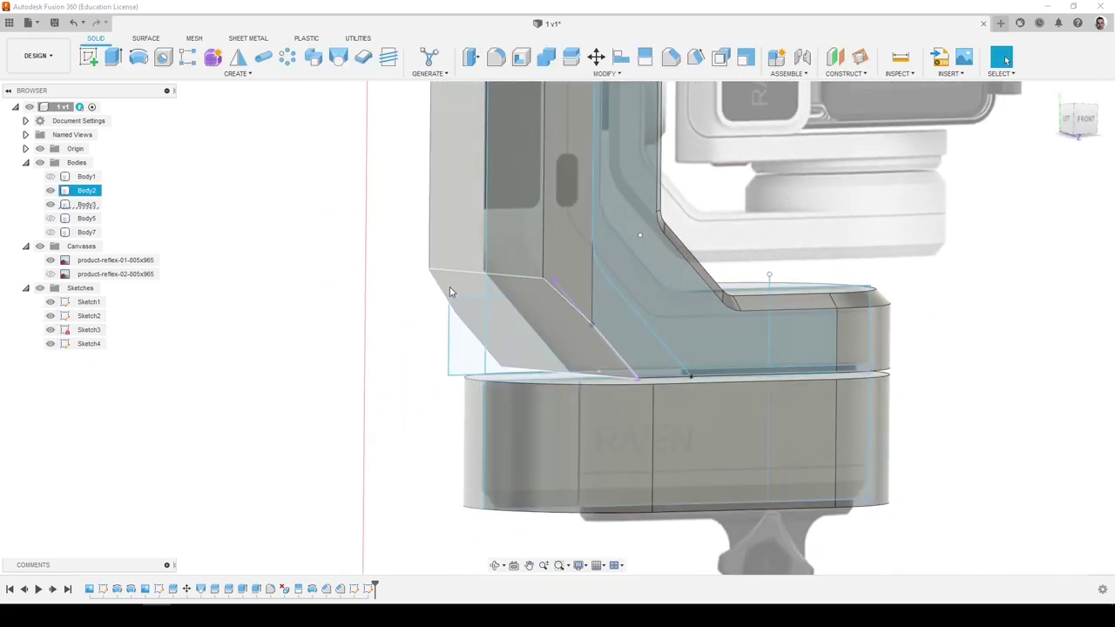
pyautogui.click(51, 315)
pyautogui.keyDown('shift'); pyautogui.moveTo(209, 283); pyautogui.dragTo(180, 281, button='middle'); pyautogui.keyUp('shift')
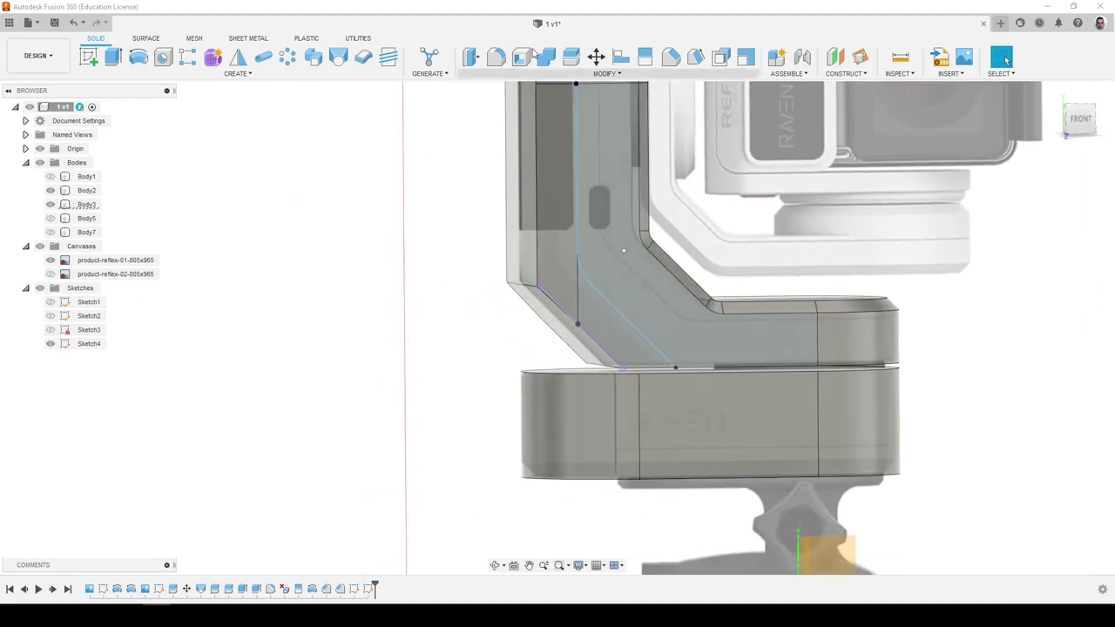
# Split the arm's front face using the filleted profile line of Sketch4 as the splitting tool.
pyautogui.click(646, 60)
pyautogui.click(607, 319)
pyautogui.scroll(1, 610, 320)
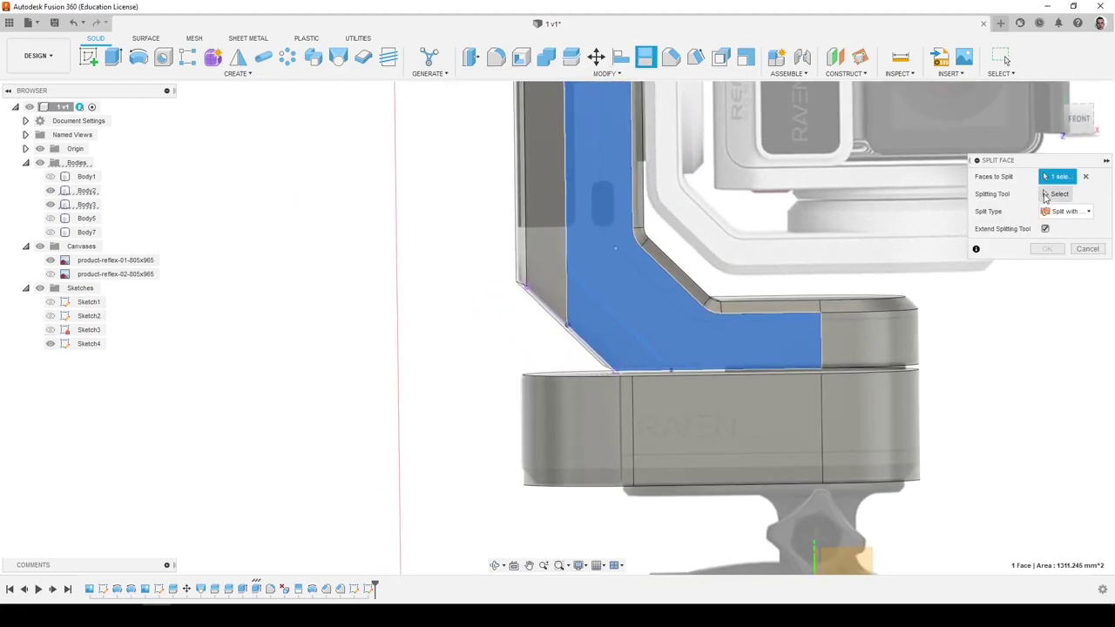
pyautogui.click(636, 337)
pyautogui.keyDown('shift'); pyautogui.moveTo(637, 337); pyautogui.dragTo(629, 335, button='middle'); pyautogui.keyUp('shift')
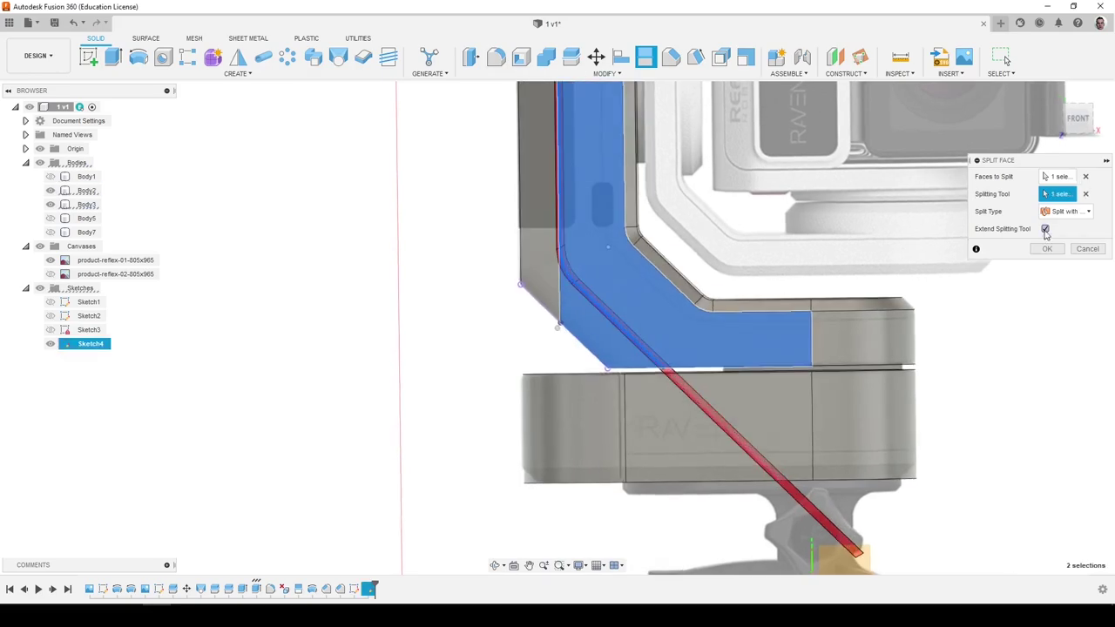
pyautogui.click(1046, 250)
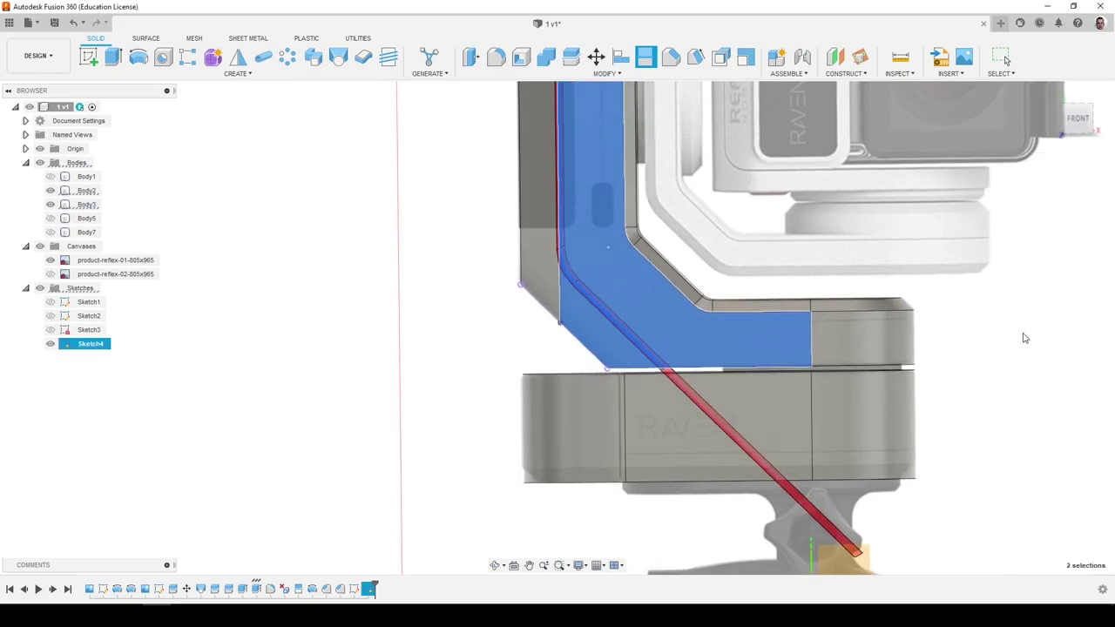
pyautogui.keyDown('shift'); pyautogui.moveTo(547, 331); pyautogui.dragTo(587, 318, button='middle'); pyautogui.keyUp('shift')
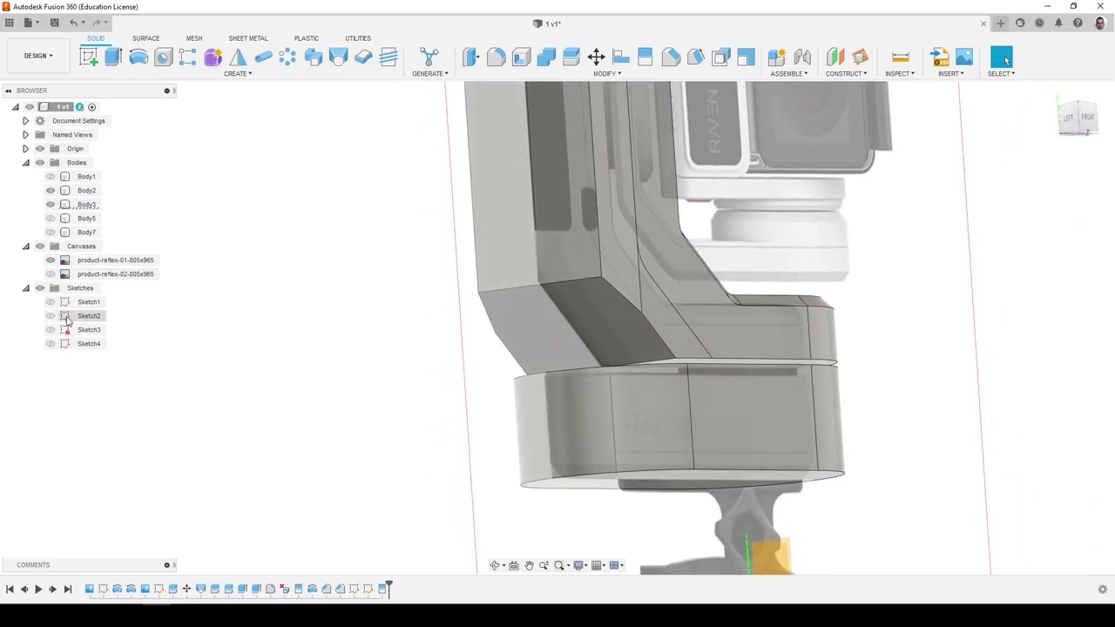
# Show Sketch4 again and split the arm's back face with the same filleted profile line.
pyautogui.click(50, 345)
pyautogui.keyDown('shift'); pyautogui.moveTo(607, 87); pyautogui.dragTo(608, 91, button='middle'); pyautogui.keyUp('shift')
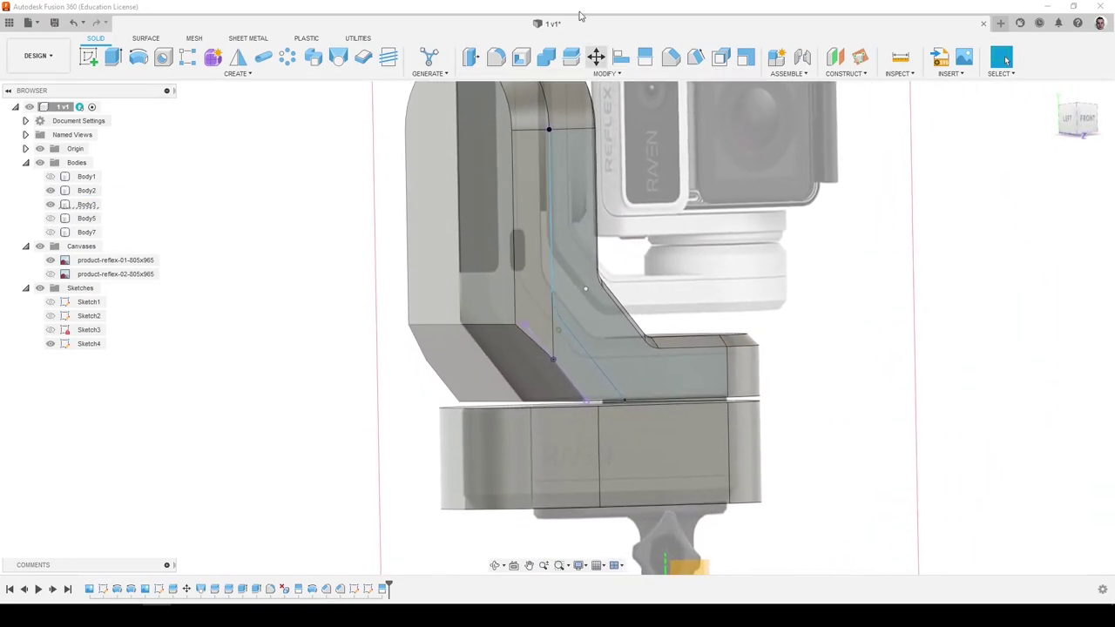
pyautogui.click(646, 56)
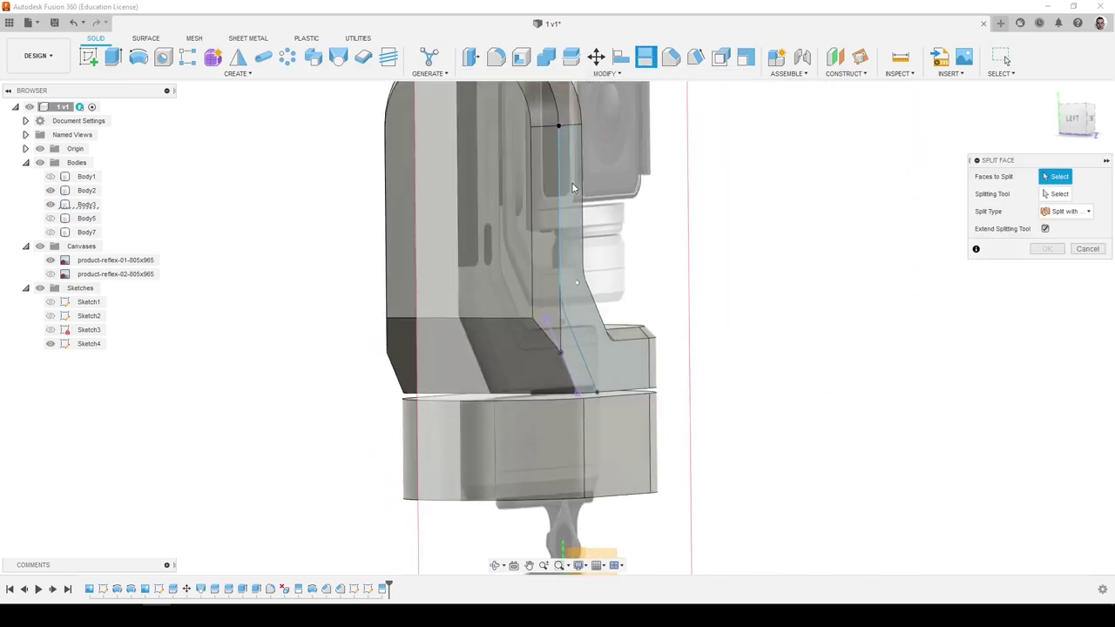
pyautogui.click(431, 253)
pyautogui.click(1057, 199)
pyautogui.keyDown('shift'); pyautogui.moveTo(880, 275); pyautogui.dragTo(635, 338, button='middle'); pyautogui.keyUp('shift')
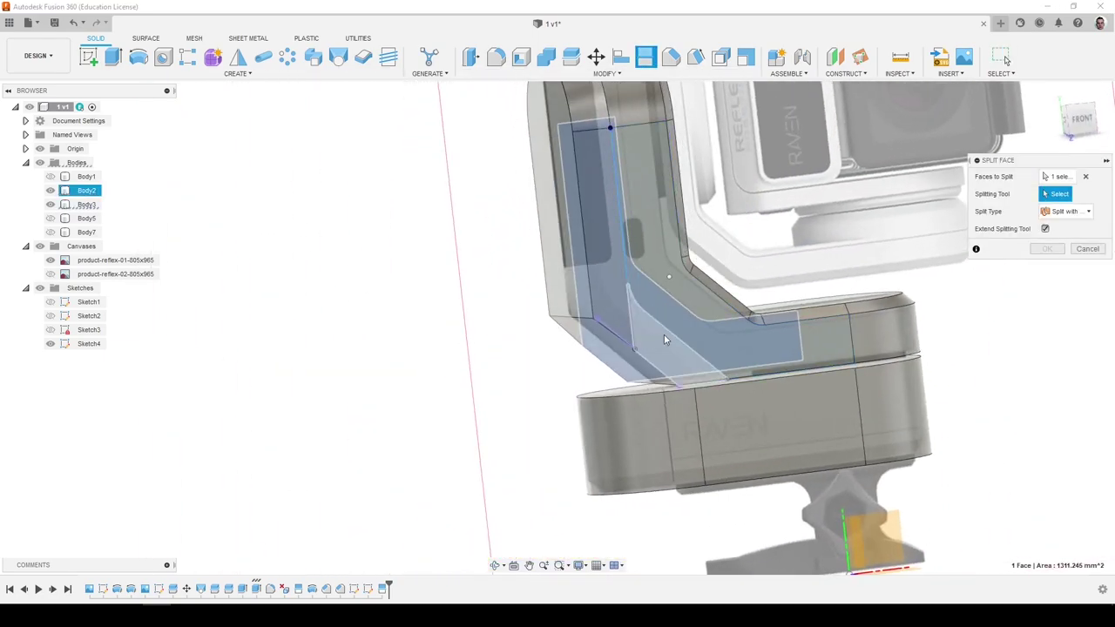
pyautogui.click(666, 334)
pyautogui.click(1048, 249)
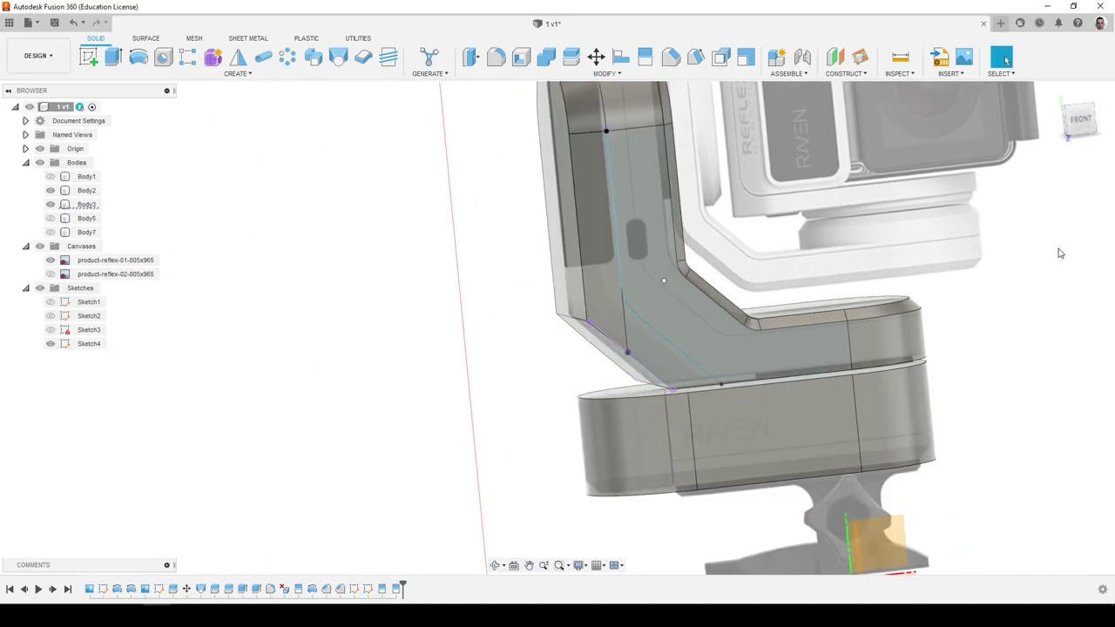
pyautogui.keyDown('shift'); pyautogui.moveTo(827, 301); pyautogui.dragTo(523, 353, button='middle'); pyautogui.keyUp('shift')
pyautogui.scroll(-2, 521, 348)
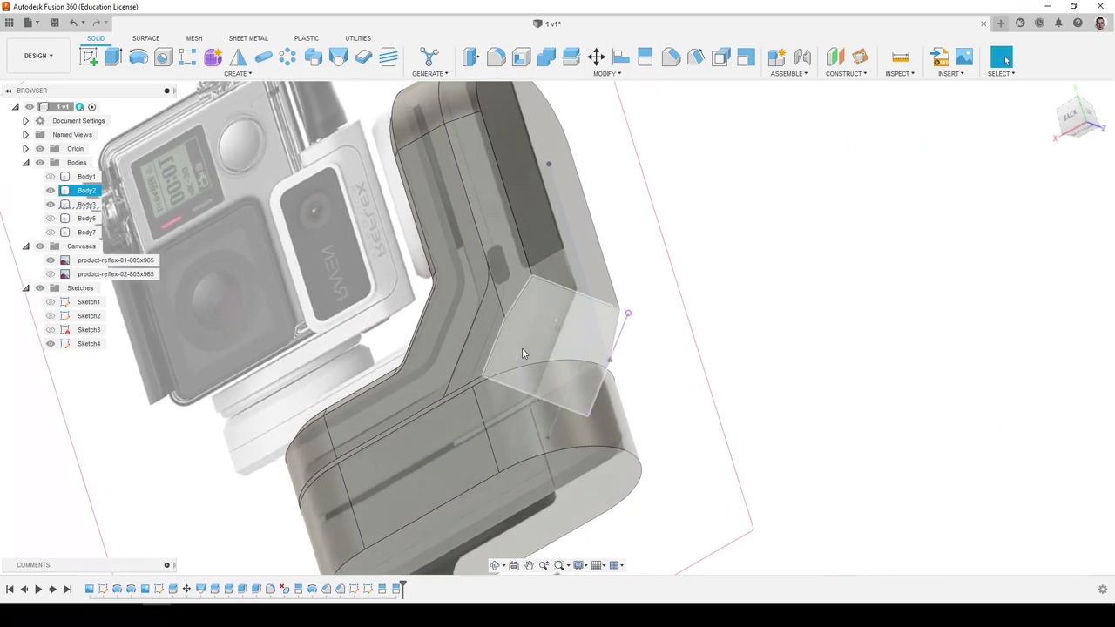
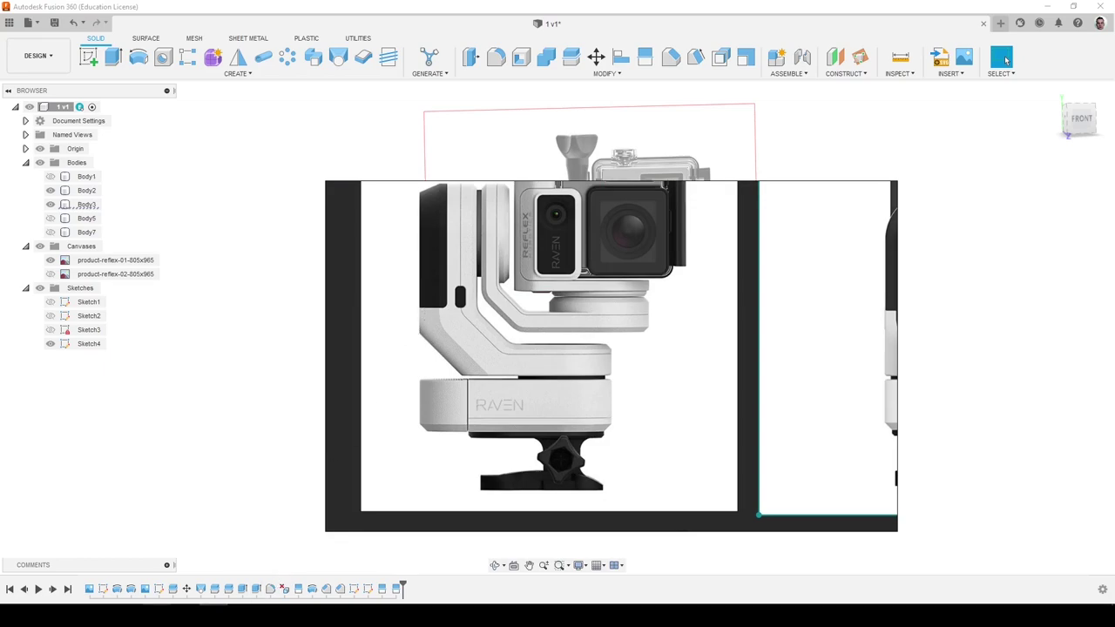
pyautogui.hotkey('alt', 'Tab')
pyautogui.keyDown('shift'); pyautogui.moveTo(476, 456); pyautogui.dragTo(568, 402, button='middle'); pyautogui.keyUp('shift')
pyautogui.scroll(4, 560, 350)
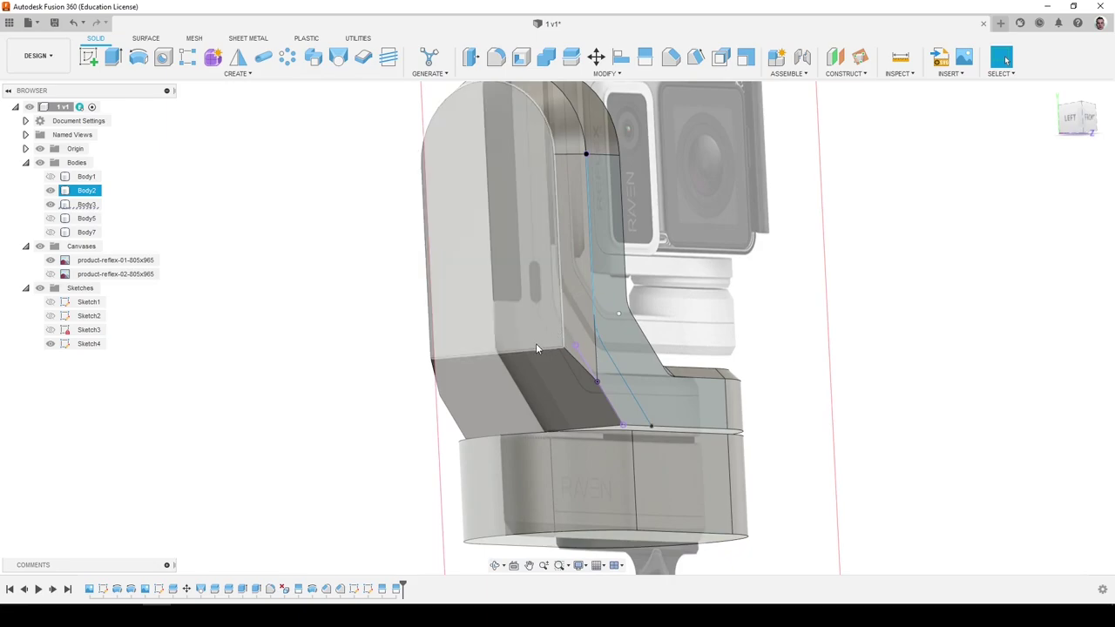
pyautogui.press('Escape')
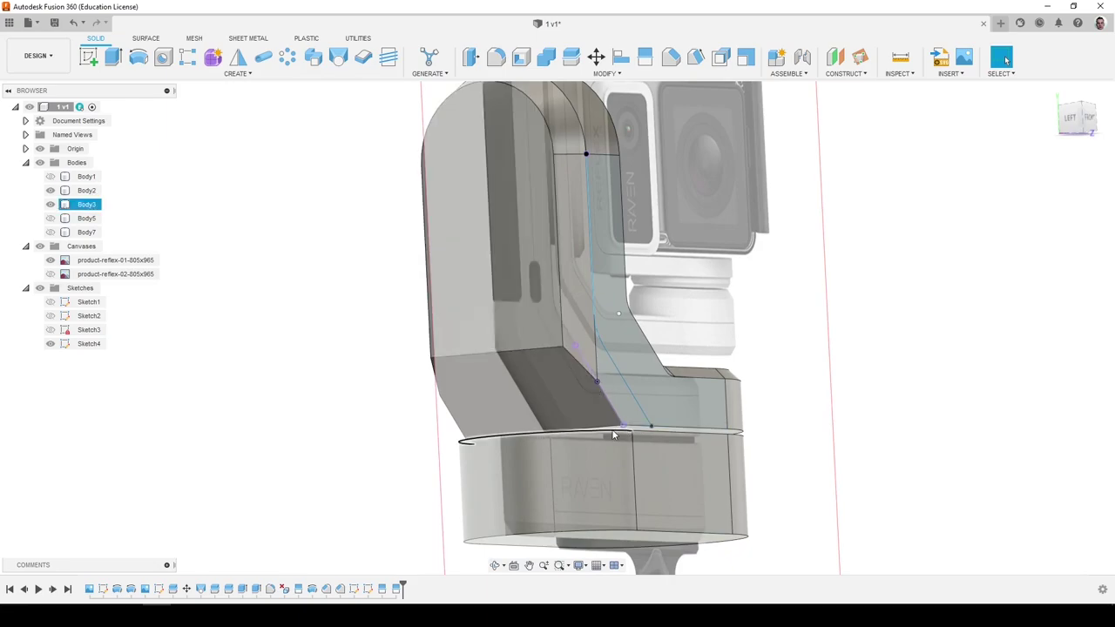
pyautogui.keyDown('shift'); pyautogui.moveTo(614, 436); pyautogui.dragTo(574, 418, button='middle'); pyautogui.keyUp('shift')
pyautogui.click(582, 398)
pyautogui.click(1080, 118)
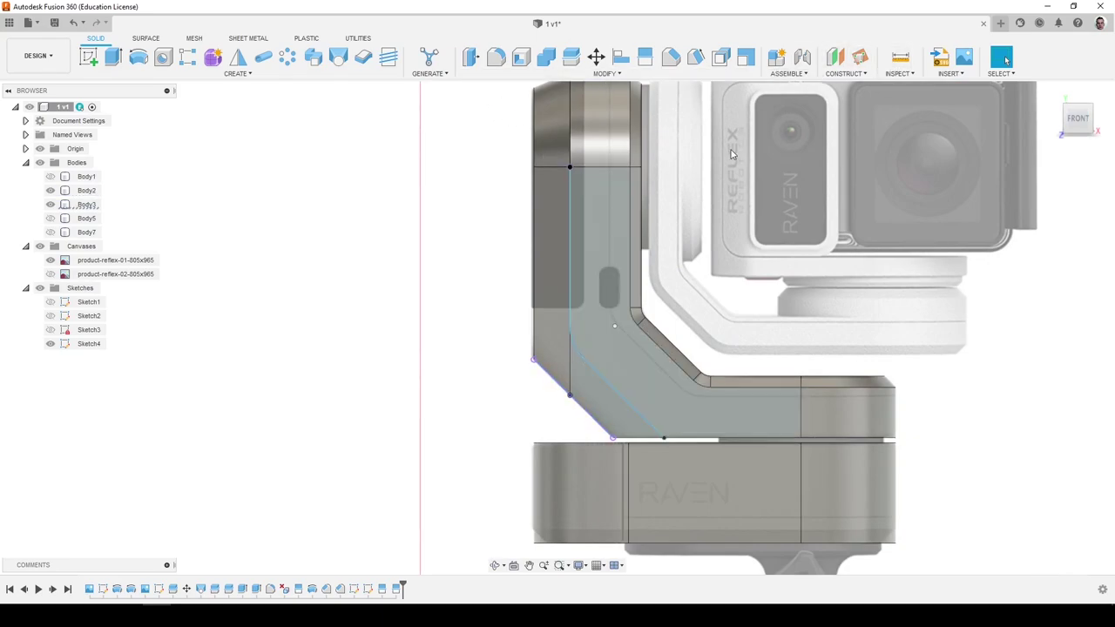
# Try a fillet of about 8.1 mm on the slanted front edge of the arm's outer bend.
pyautogui.press('f')
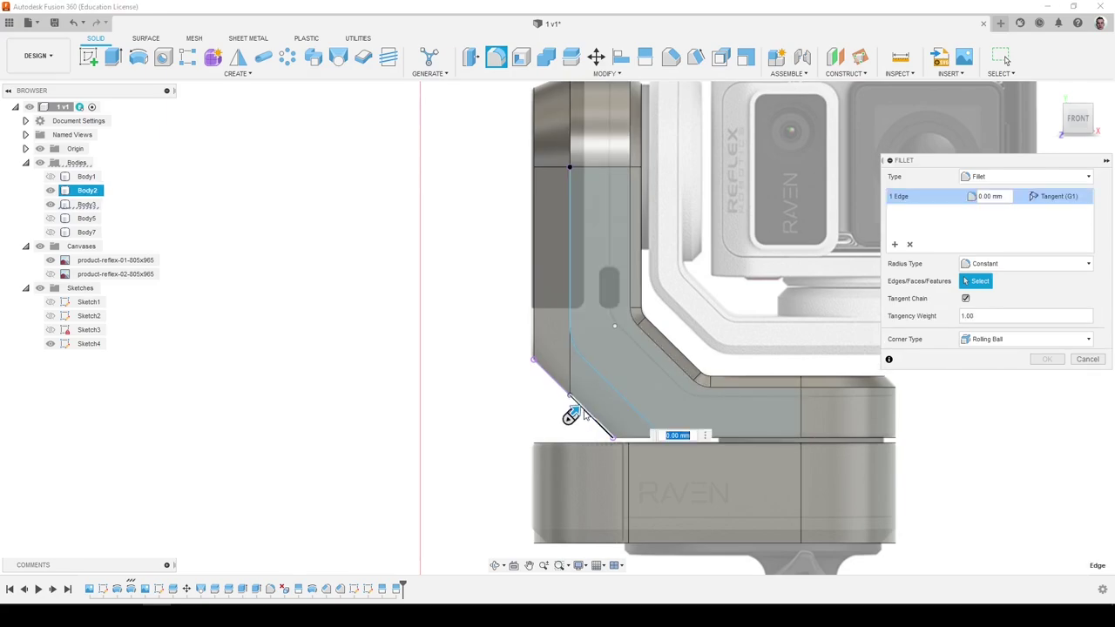
pyautogui.moveTo(571, 415); pyautogui.dragTo(582, 404)
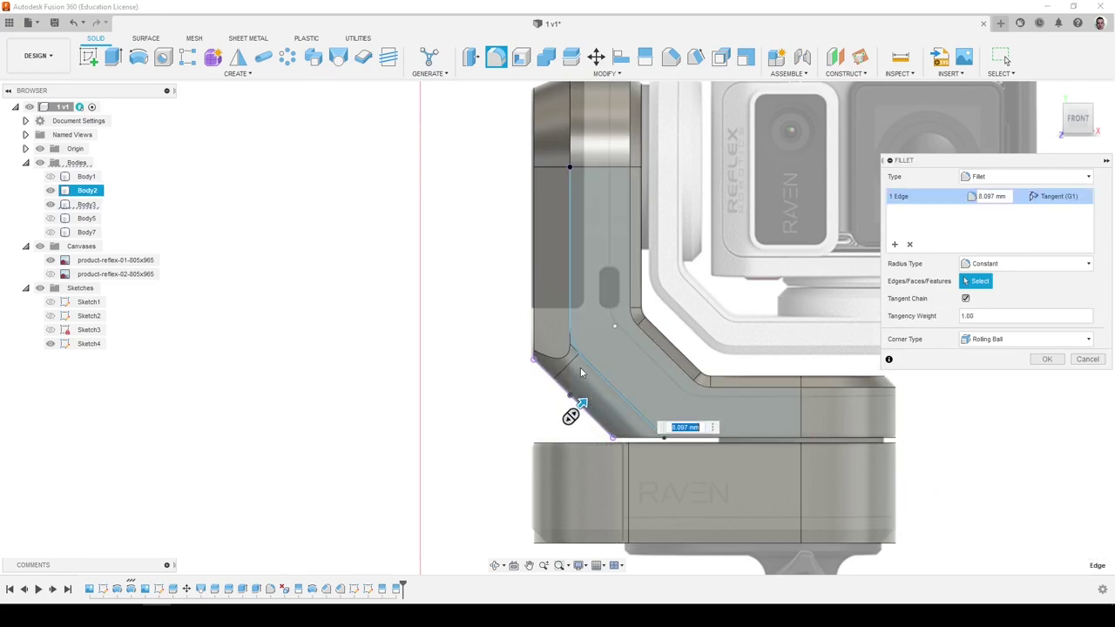
pyautogui.click(1087, 359)
pyautogui.keyDown('shift'); pyautogui.moveTo(766, 280); pyautogui.dragTo(720, 270, button='middle'); pyautogui.keyUp('shift')
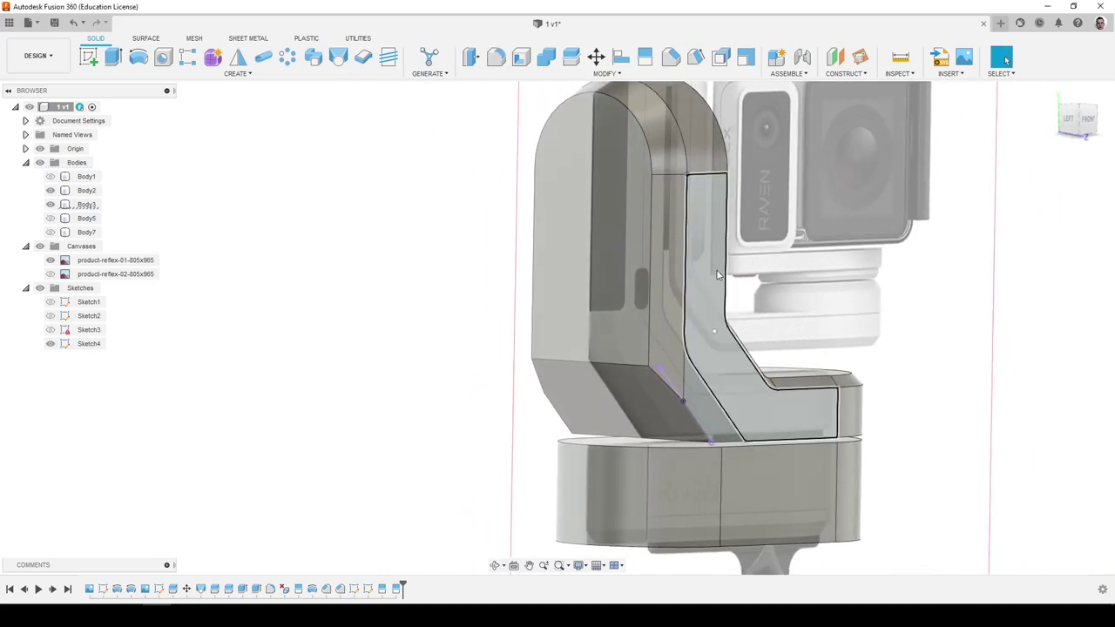
# Fillet the slanted front edge of the arm's outer bend with an 8 mm radius.
pyautogui.press('f')
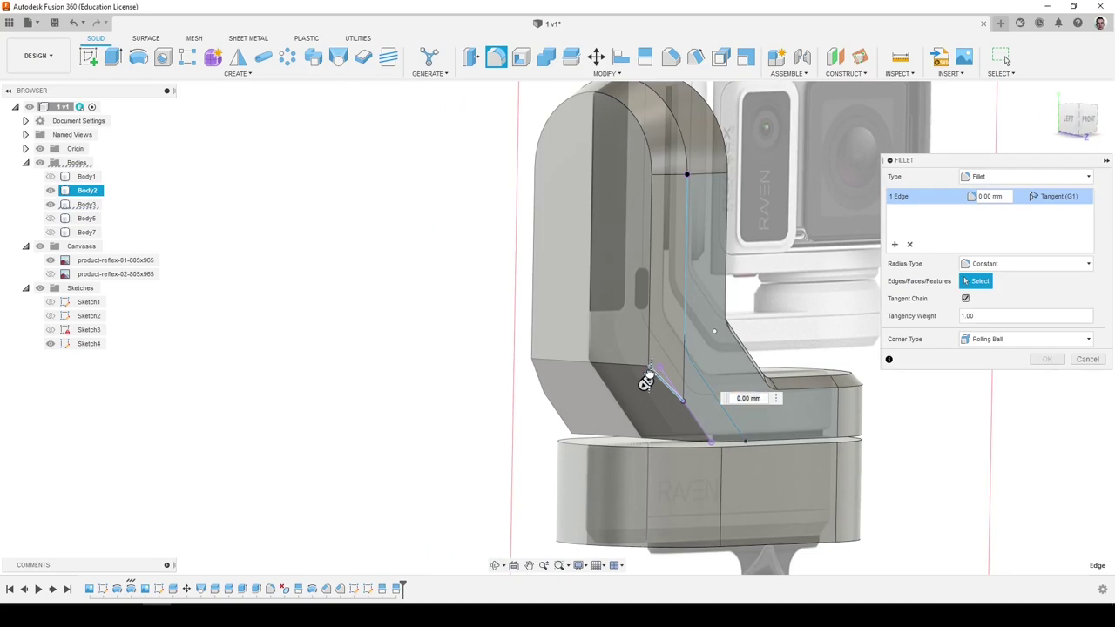
pyautogui.moveTo(649, 371); pyautogui.dragTo(649, 364)
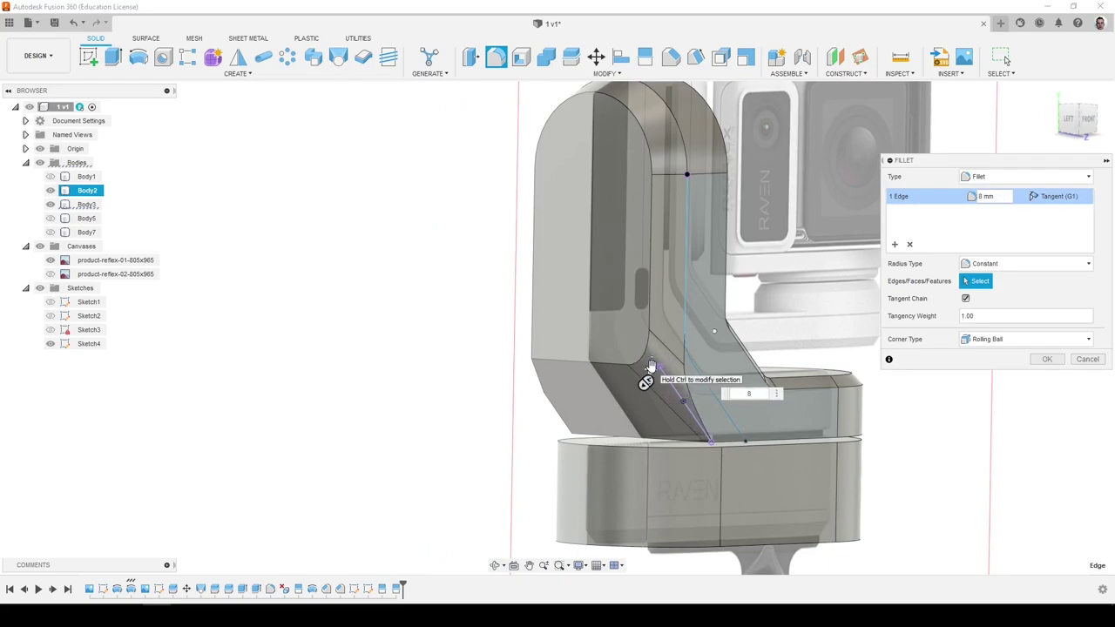
pyautogui.press('Return')
pyautogui.keyDown('shift'); pyautogui.moveTo(651, 366); pyautogui.dragTo(479, 407, button='middle'); pyautogui.keyUp('shift')
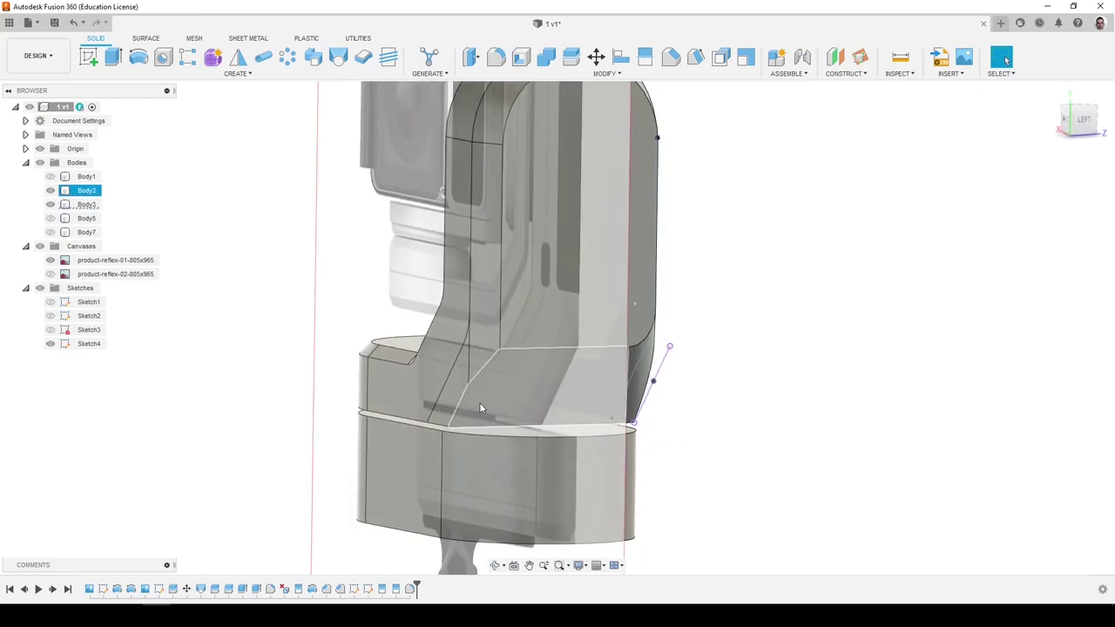
# Fillet the matching slanted back edge of the arm's outer bend with an 8 mm radius.
pyautogui.press('f')
pyautogui.click(478, 378)
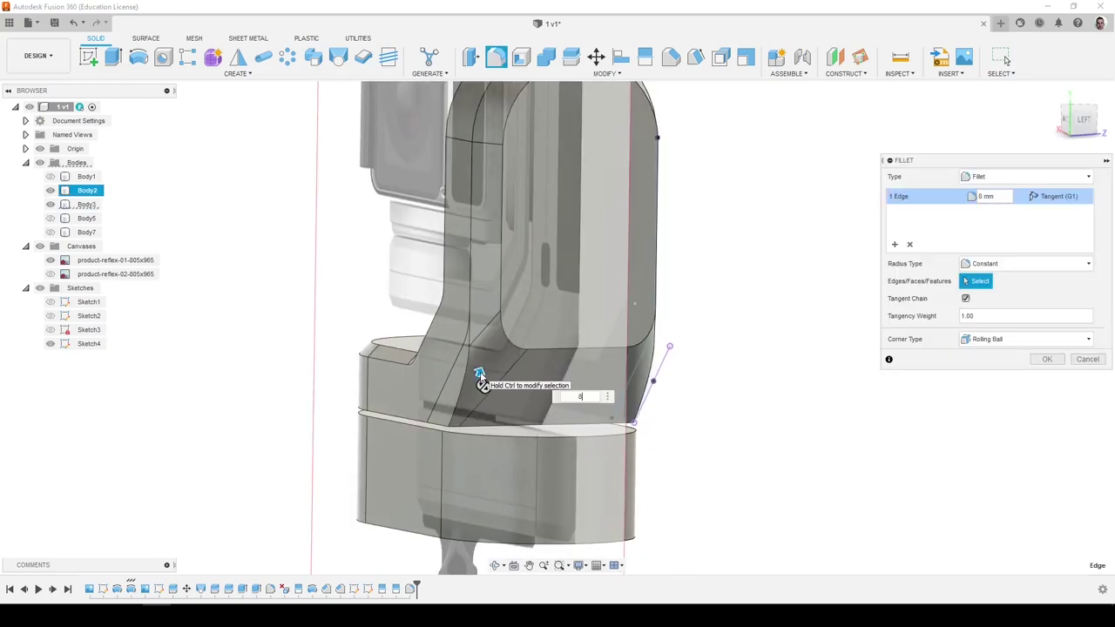
pyautogui.press('Return')
pyautogui.keyDown('shift'); pyautogui.moveTo(480, 374); pyautogui.dragTo(670, 372, button='middle'); pyautogui.keyUp('shift')
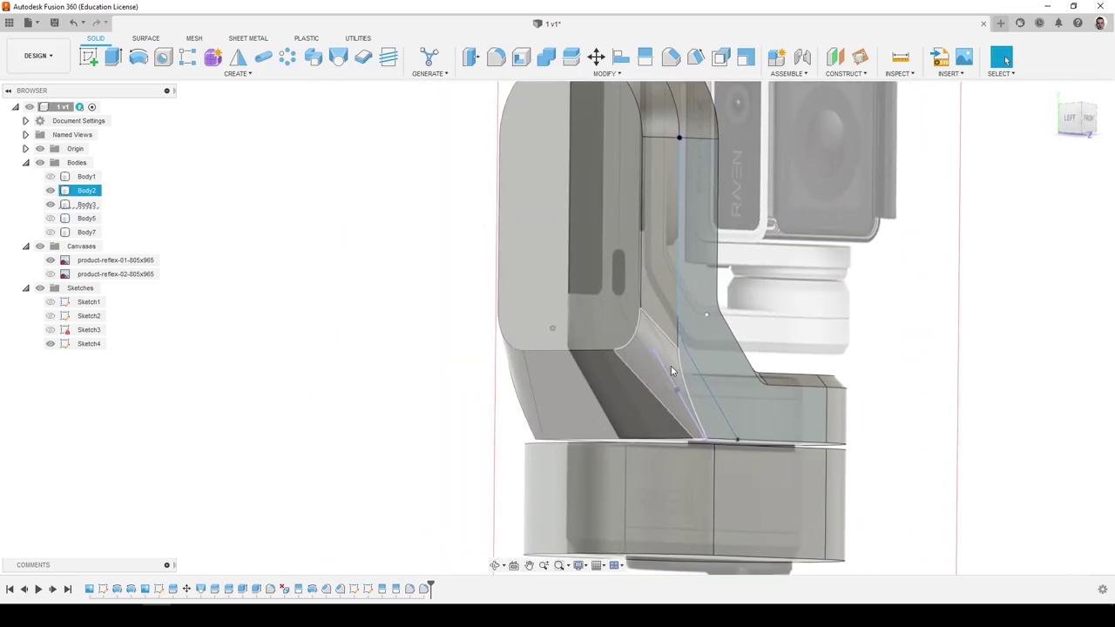
# Try deleting the front fillet face on the arm's outer bend.
pyautogui.click(652, 367)
pyautogui.press('Delete')
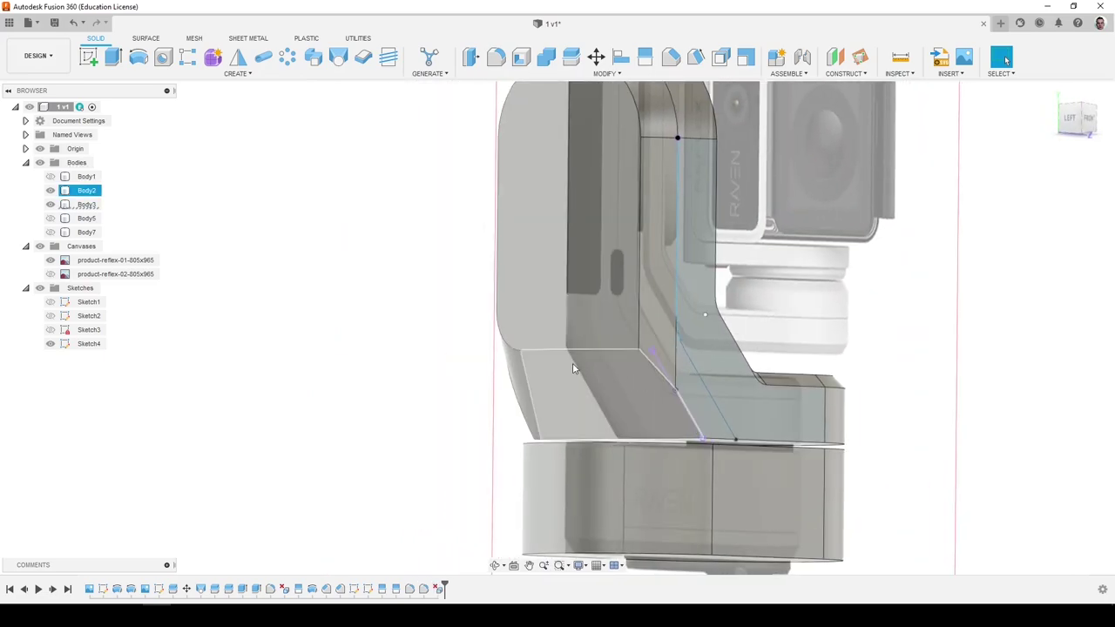
# Rename the lower base body (Body3) as Ybp and hide it.
pyautogui.click(146, 38)
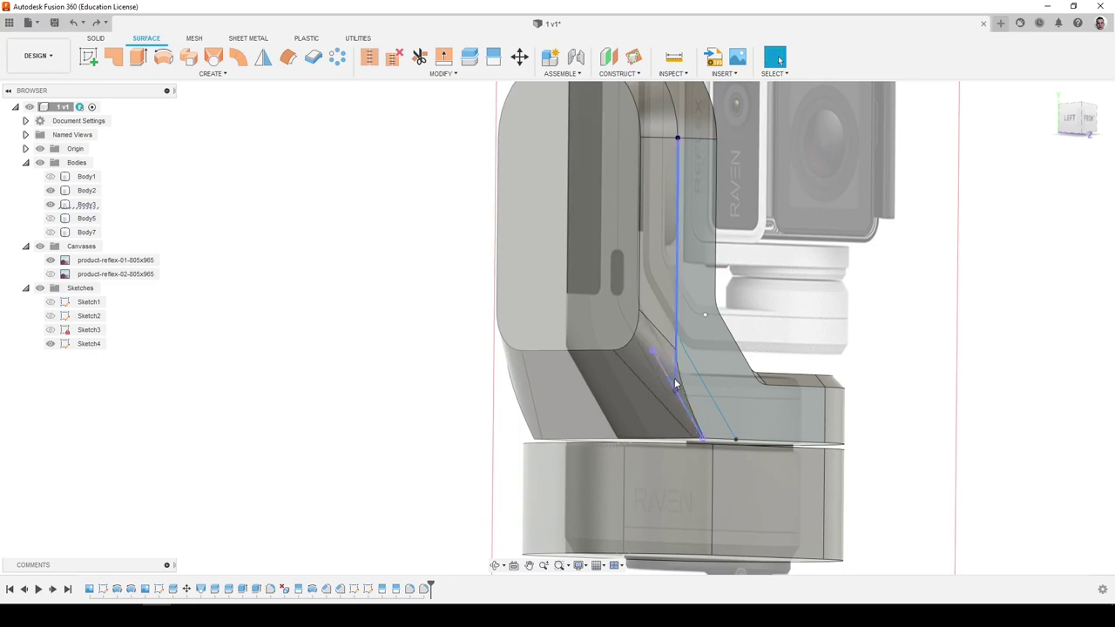
pyautogui.keyDown('shift'); pyautogui.moveTo(645, 372); pyautogui.dragTo(624, 347, button='middle'); pyautogui.keyUp('shift')
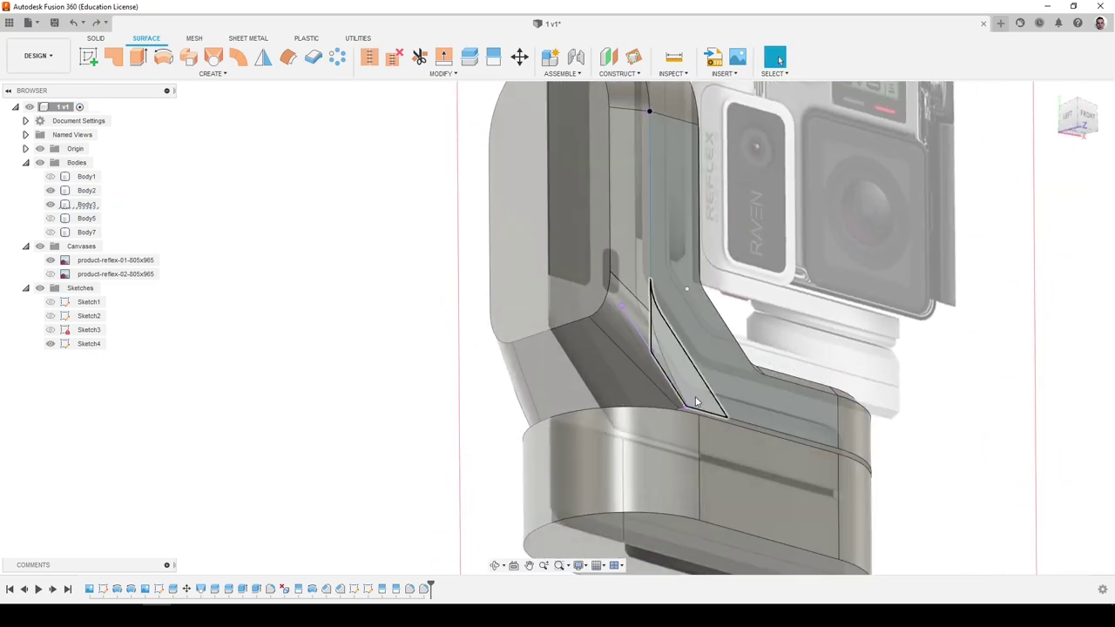
pyautogui.keyDown('shift'); pyautogui.moveTo(696, 402); pyautogui.dragTo(676, 375, button='middle'); pyautogui.keyUp('shift')
pyautogui.click(597, 433)
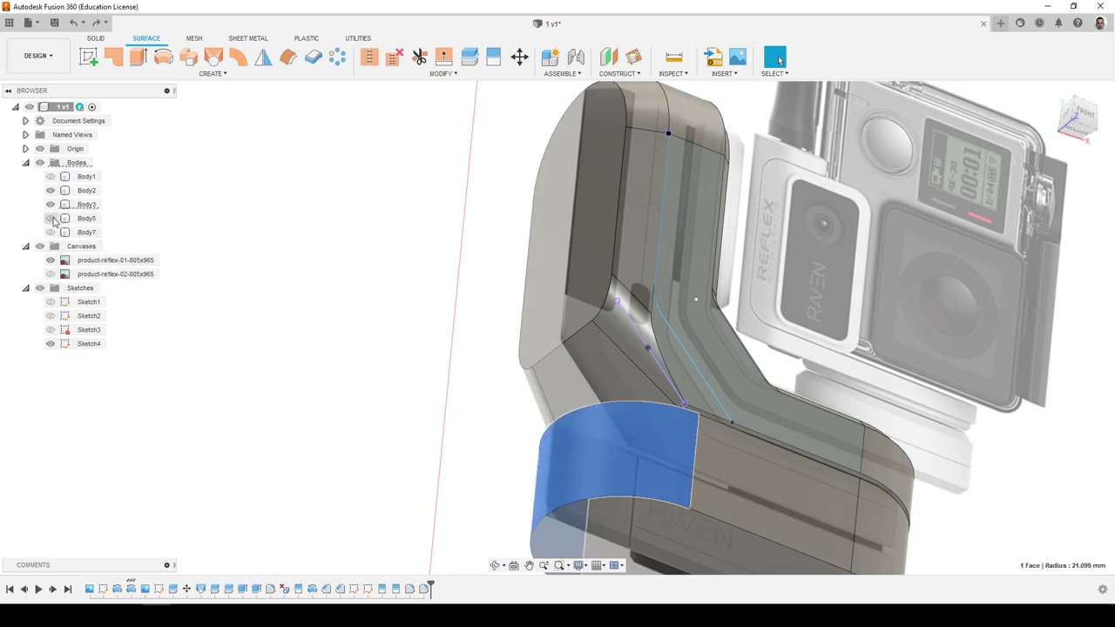
pyautogui.click(87, 207)
pyautogui.click(93, 205)
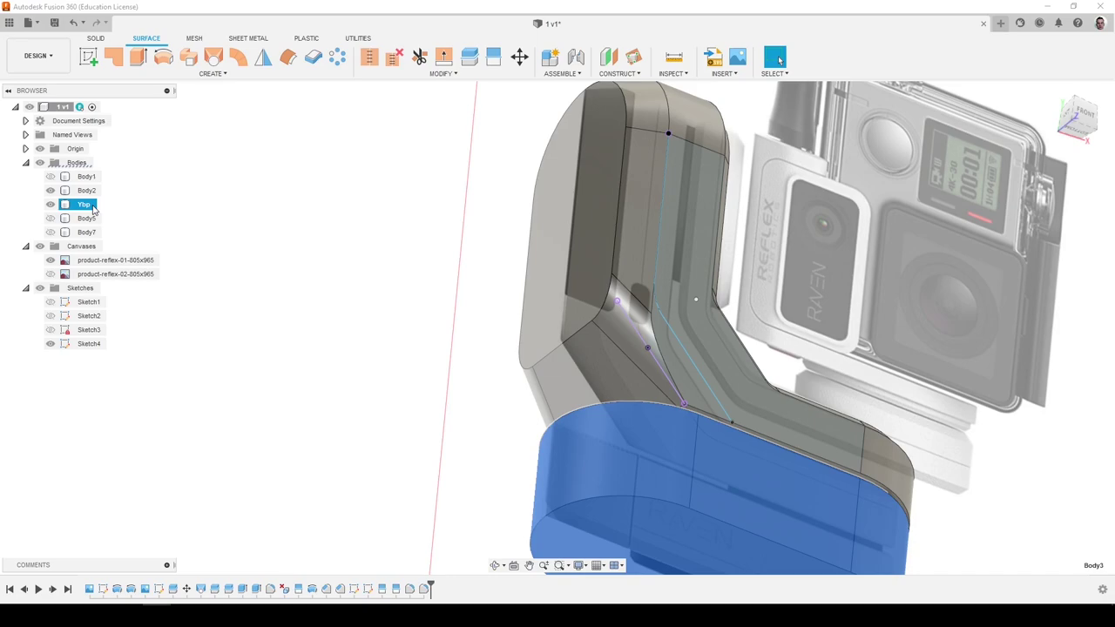
pyautogui.click(50, 206)
pyautogui.click(355, 251)
# Hide the product-reflex-01-805x965 canvas so only the bent arm is shown with its sketch.
pyautogui.scroll(-4, 359, 252)
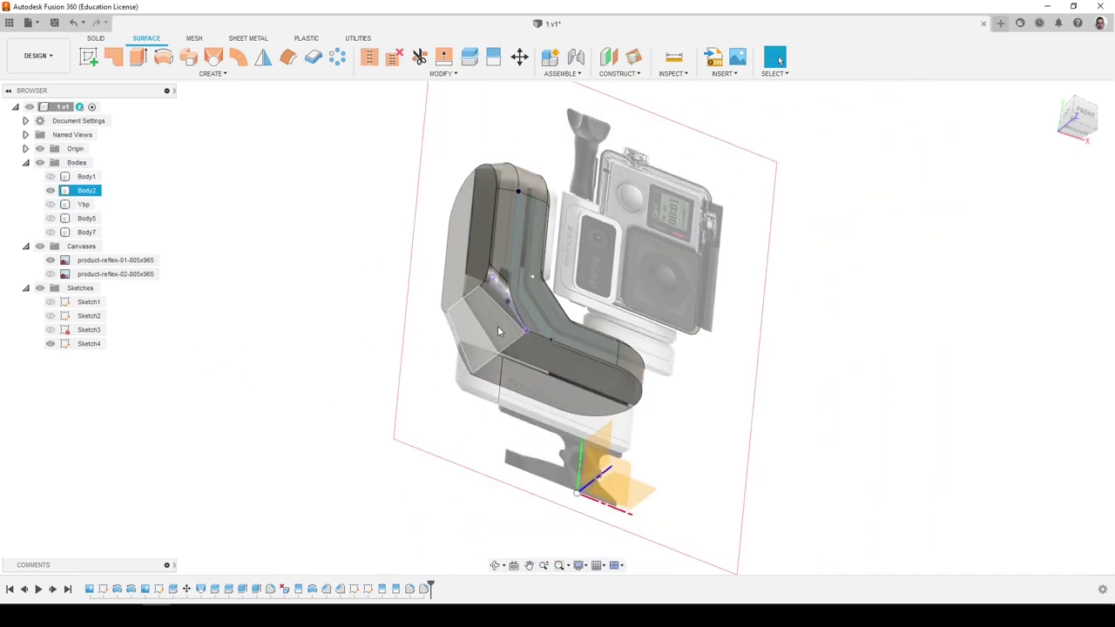
pyautogui.keyDown('shift'); pyautogui.moveTo(497, 328); pyautogui.dragTo(535, 359, button='middle'); pyautogui.keyUp('shift')
pyautogui.scroll(5, 536, 360)
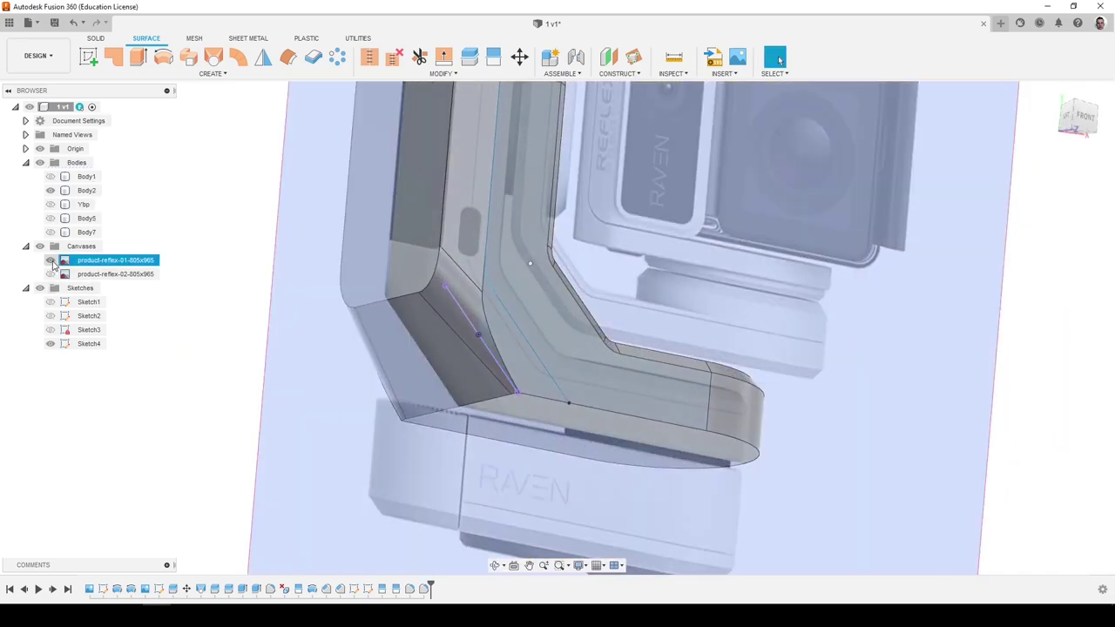
pyautogui.click(50, 260)
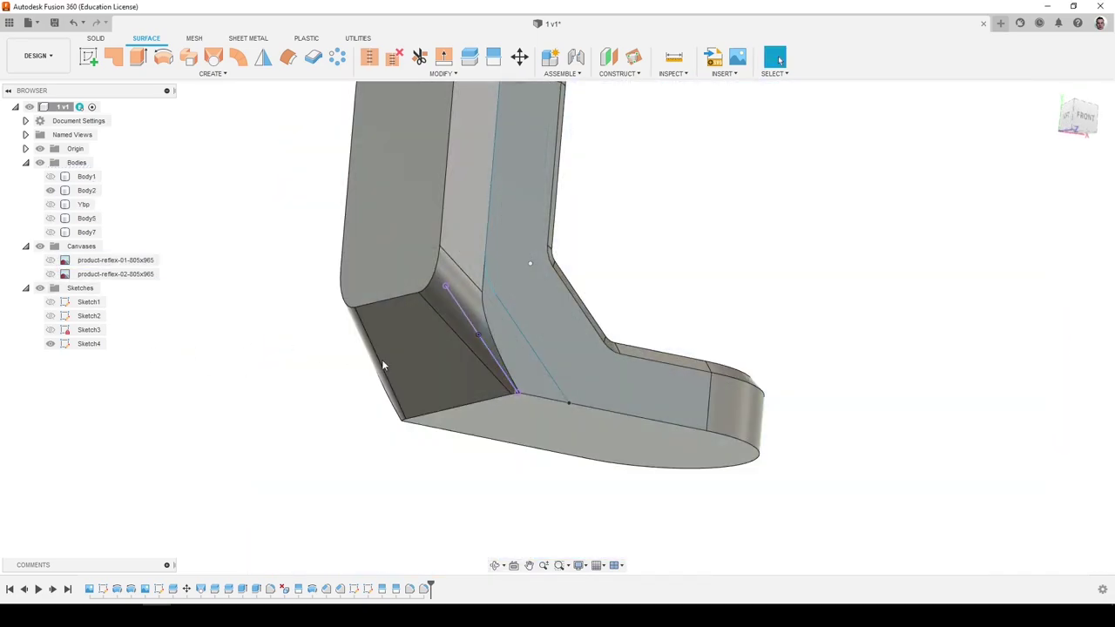
# Try deleting the flat slanted face between the two fillets on the arm's outer bend, and undo it.
pyautogui.keyDown('shift'); pyautogui.moveTo(384, 366); pyautogui.dragTo(443, 371, button='middle'); pyautogui.keyUp('shift')
pyautogui.click(442, 370)
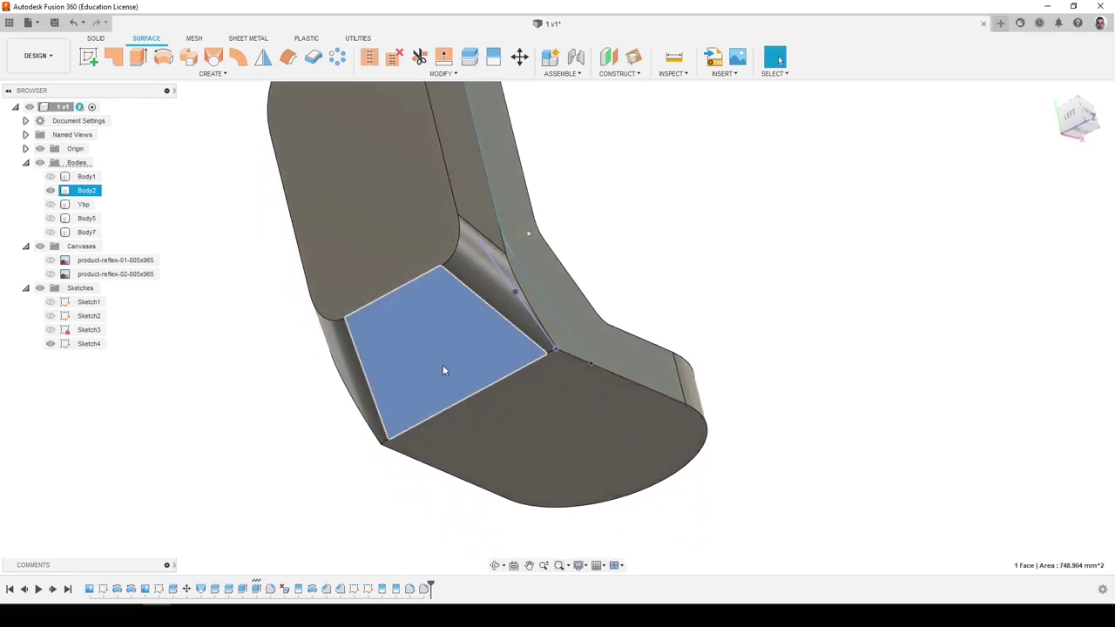
pyautogui.press('Delete')
pyautogui.hotkey('ctrl', 'z')
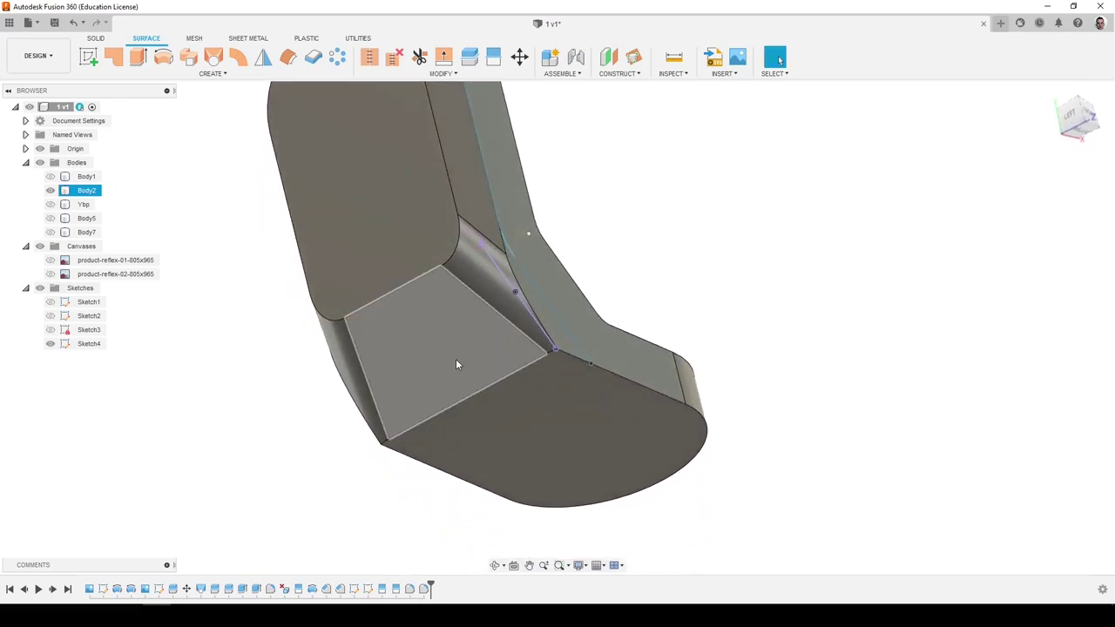
# Try an 8 mm fillet on the curved edge beside the bend's front fillet, with Tangent Chain off.
pyautogui.keyDown('shift'); pyautogui.moveTo(590, 356); pyautogui.dragTo(537, 306, button='middle'); pyautogui.keyUp('shift')
pyautogui.press('f')
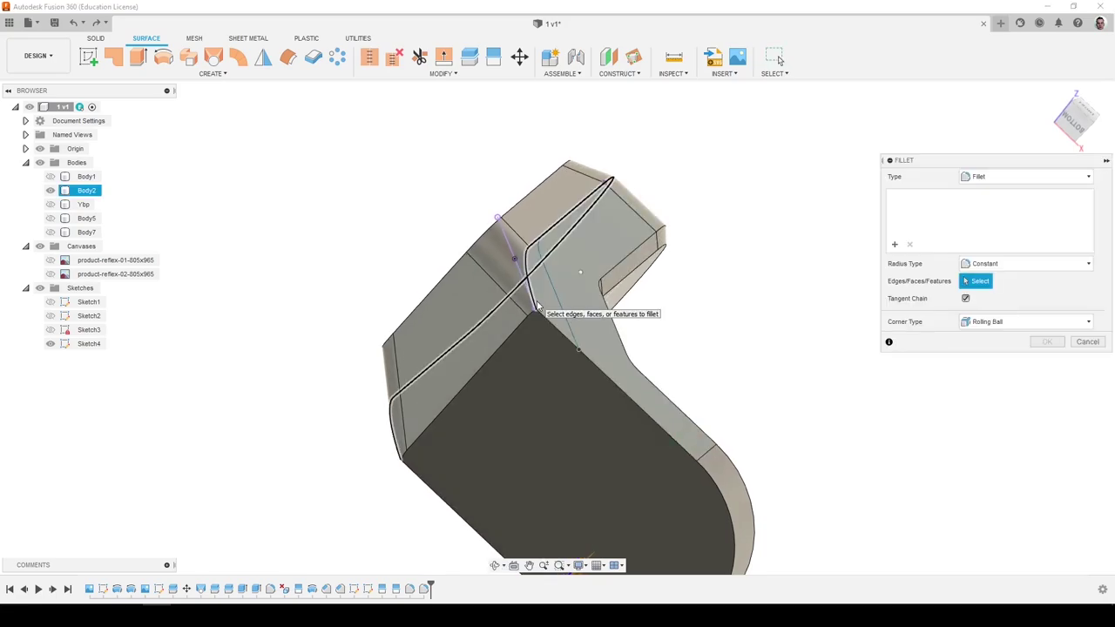
pyautogui.click(965, 298)
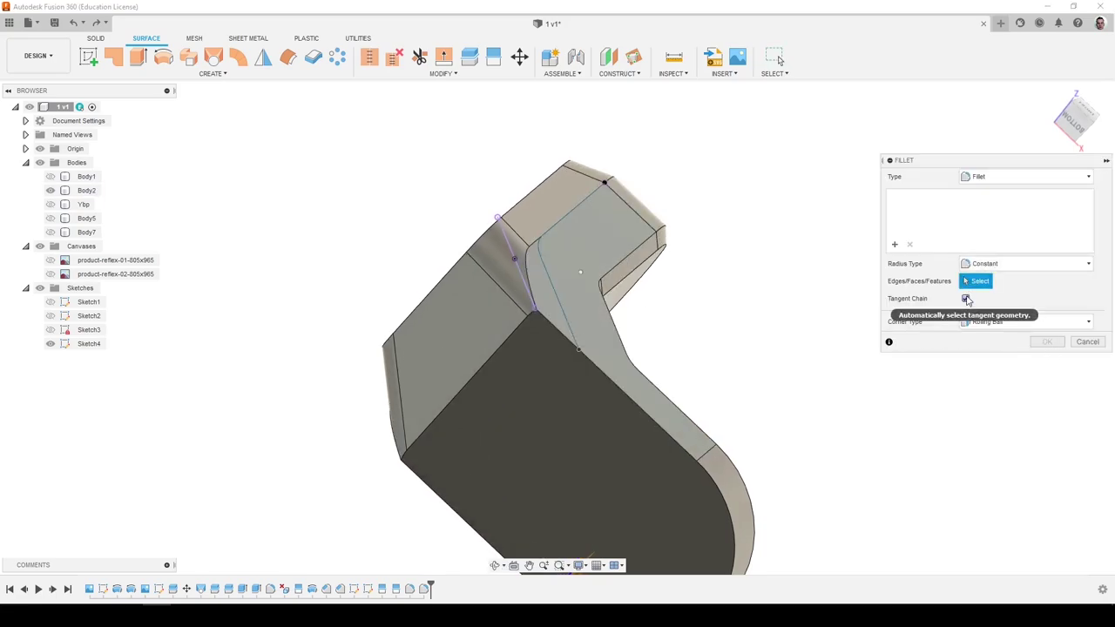
pyautogui.click(530, 283)
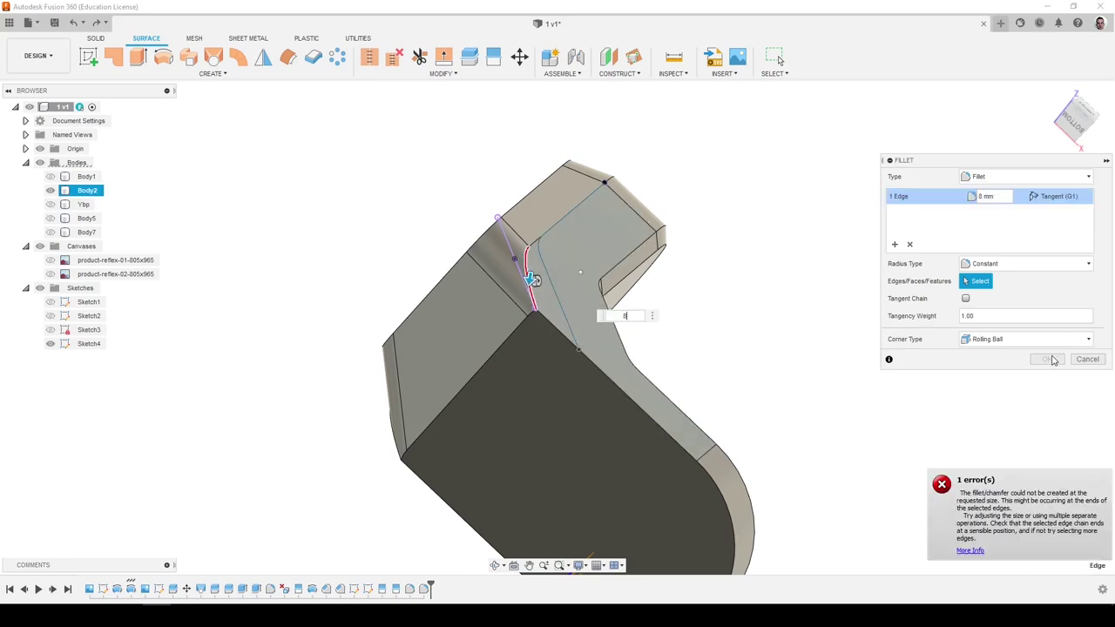
pyautogui.click(1087, 359)
# Inspect the arm's bend from below and the front, and compare it with the product photos on the reference image board.
pyautogui.keyDown('shift'); pyautogui.moveTo(778, 359); pyautogui.dragTo(402, 258, button='middle'); pyautogui.keyUp('shift')
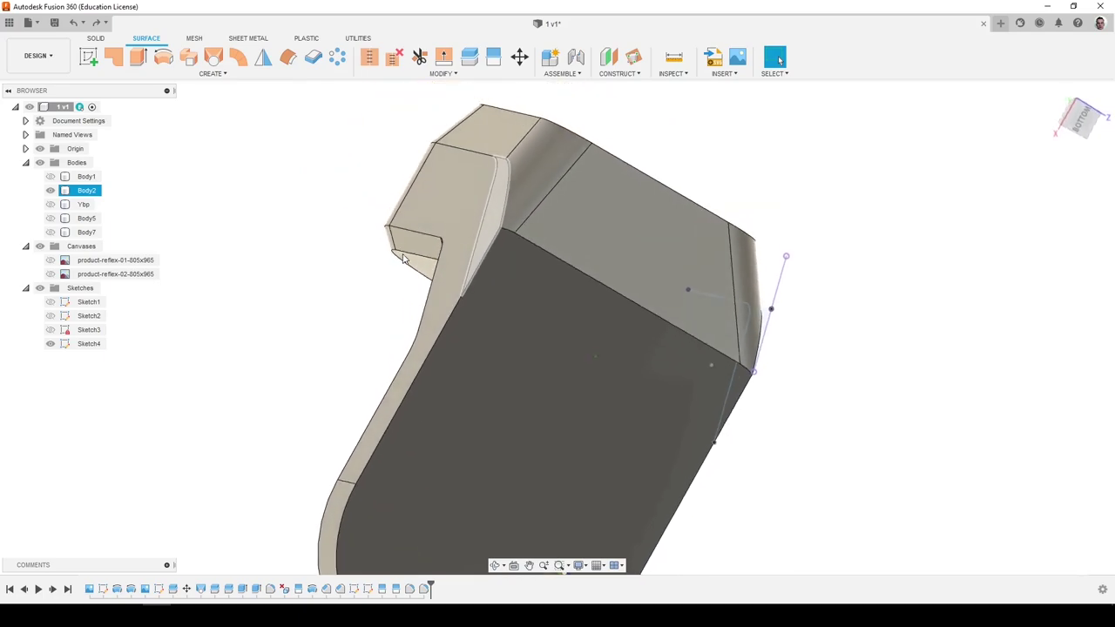
pyautogui.keyDown('shift'); pyautogui.moveTo(403, 258); pyautogui.dragTo(402, 279, button='middle'); pyautogui.keyUp('shift')
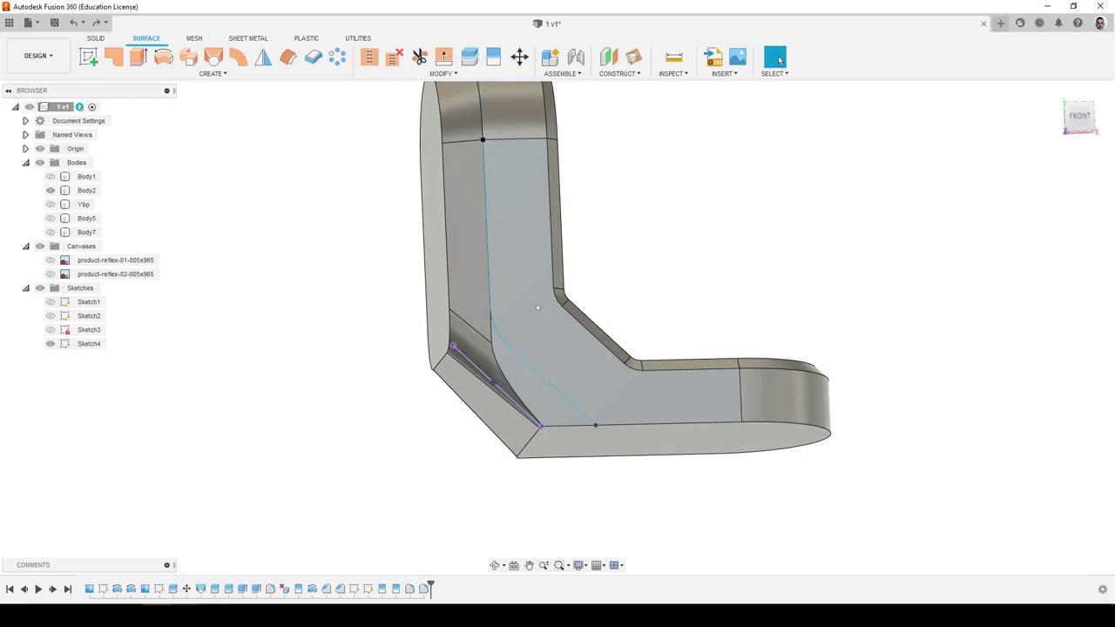
pyautogui.hotkey('alt', 'Tab')
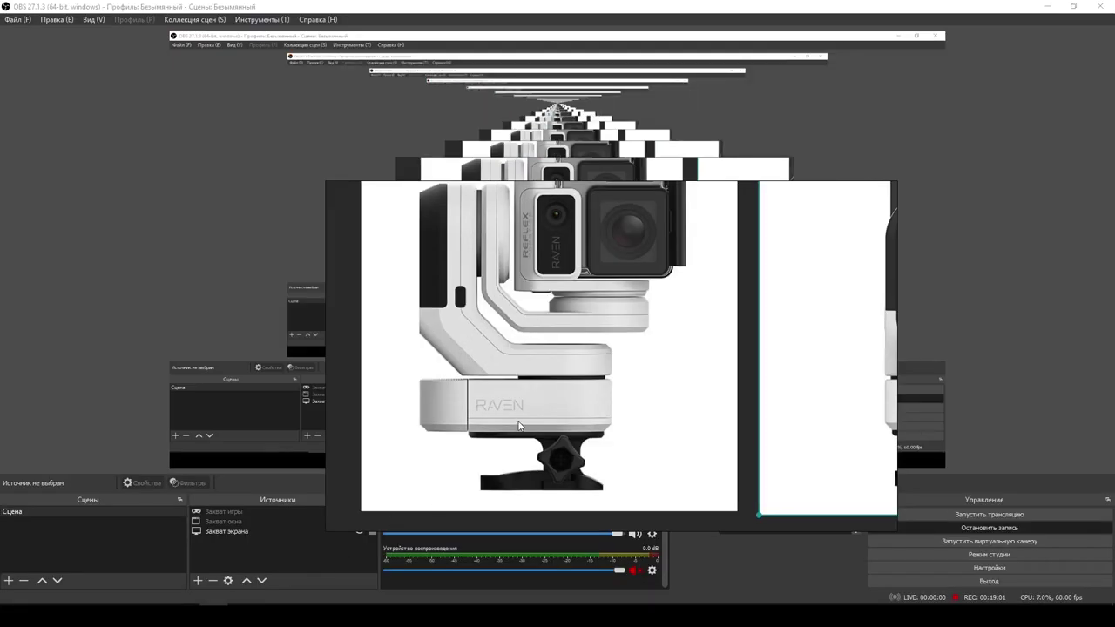
pyautogui.scroll(-4, 518, 413)
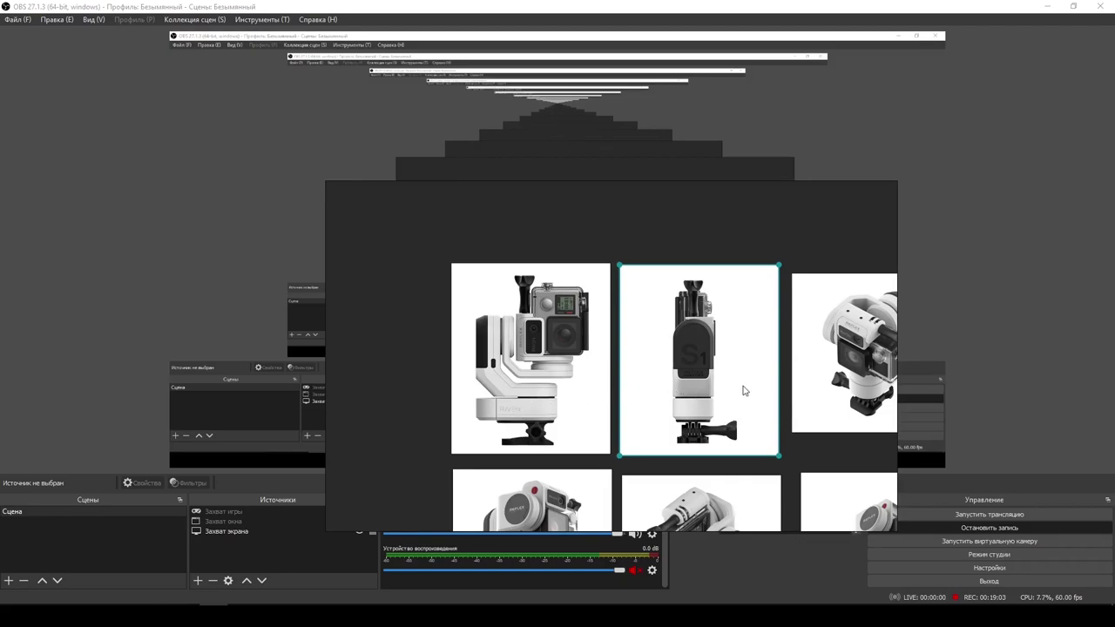
pyautogui.moveTo(743, 386); pyautogui.dragTo(655, 282, button='middle')
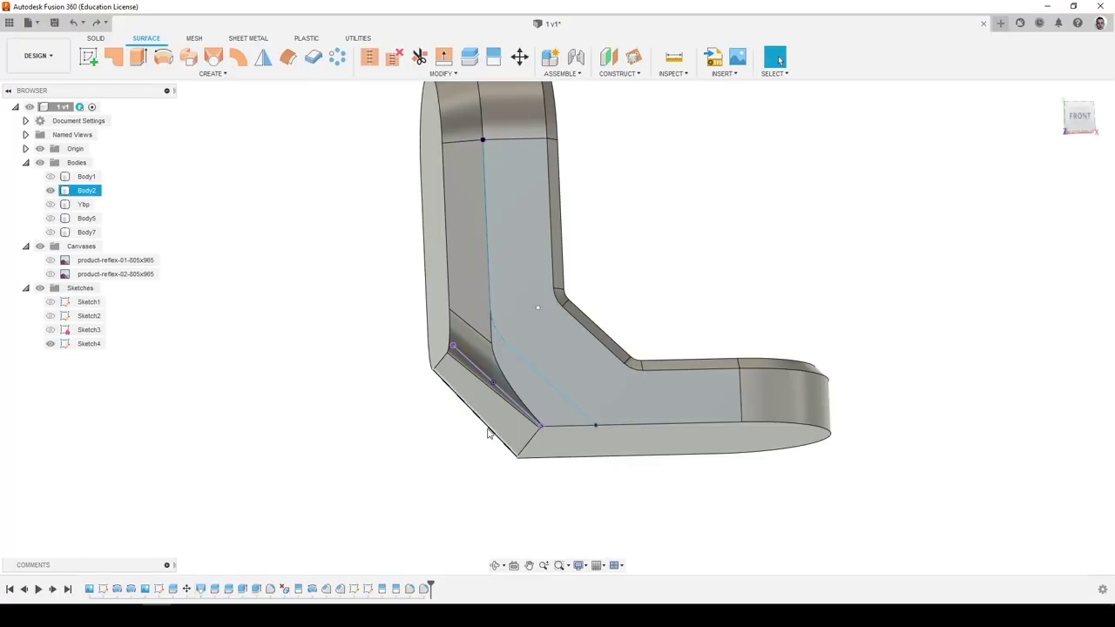
# Undo the canvas hiding, the base body's renaming and hiding, and both 8 mm fillets on the arm's outer bend.
pyautogui.hotkey('ctrl', 'z')
pyautogui.hotkey('ctrl', 'z')
pyautogui.hotkey('ctrl', 'z')
pyautogui.hotkey('ctrl', 'z')
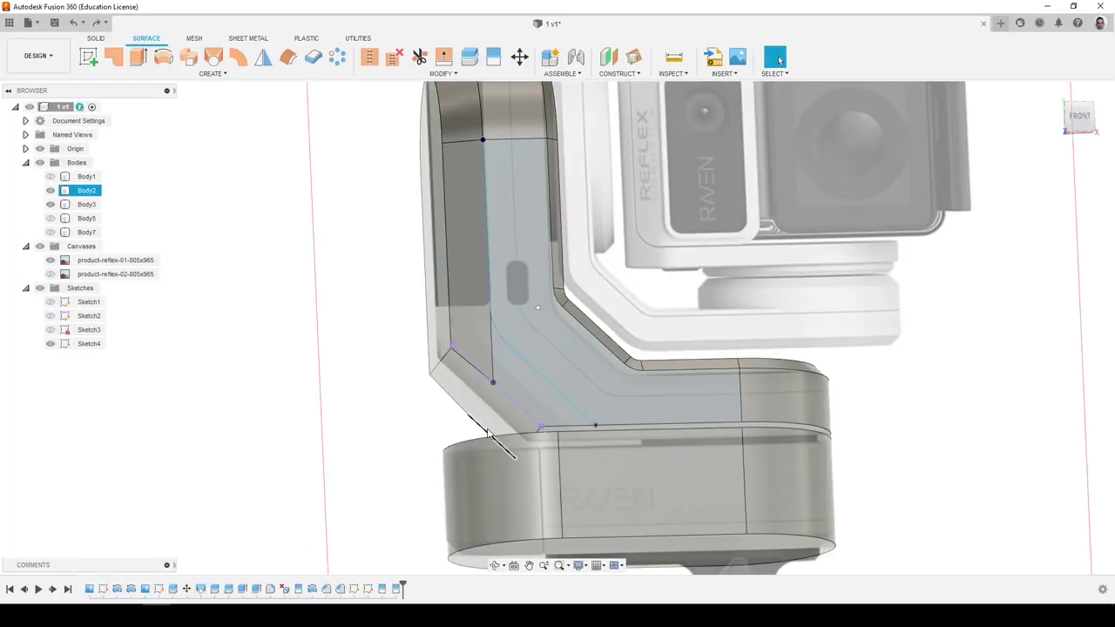
# Rename the lower base body (Body3) as Низ.
pyautogui.keyDown('shift'); pyautogui.moveTo(487, 432); pyautogui.dragTo(589, 431, button='middle'); pyautogui.keyUp('shift')
pyautogui.click(499, 475)
pyautogui.click(88, 208)
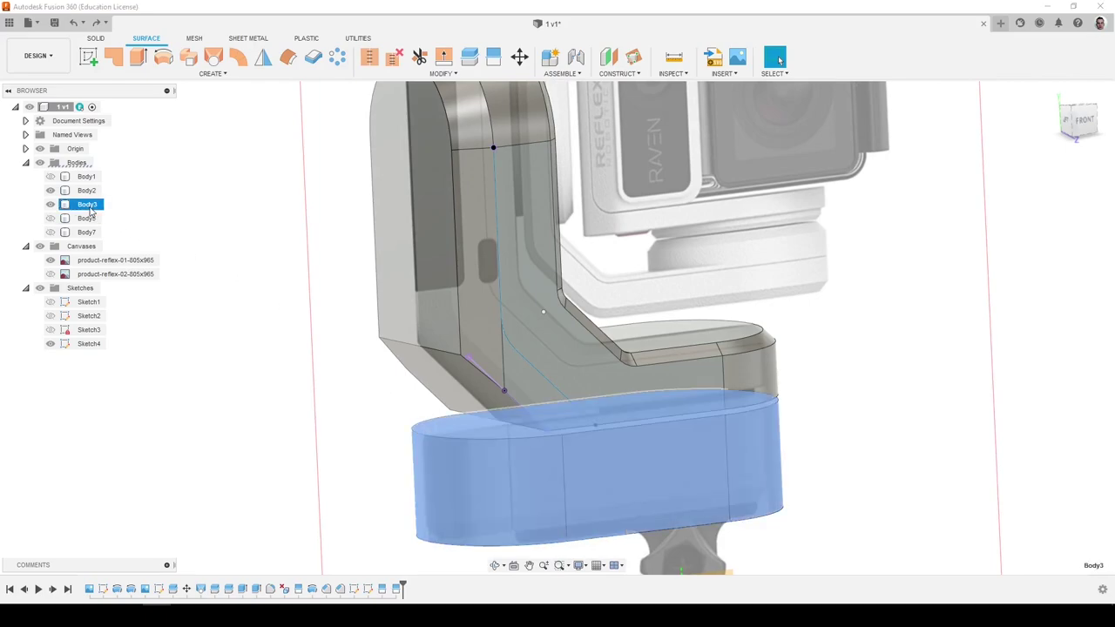
pyautogui.click(90, 205)
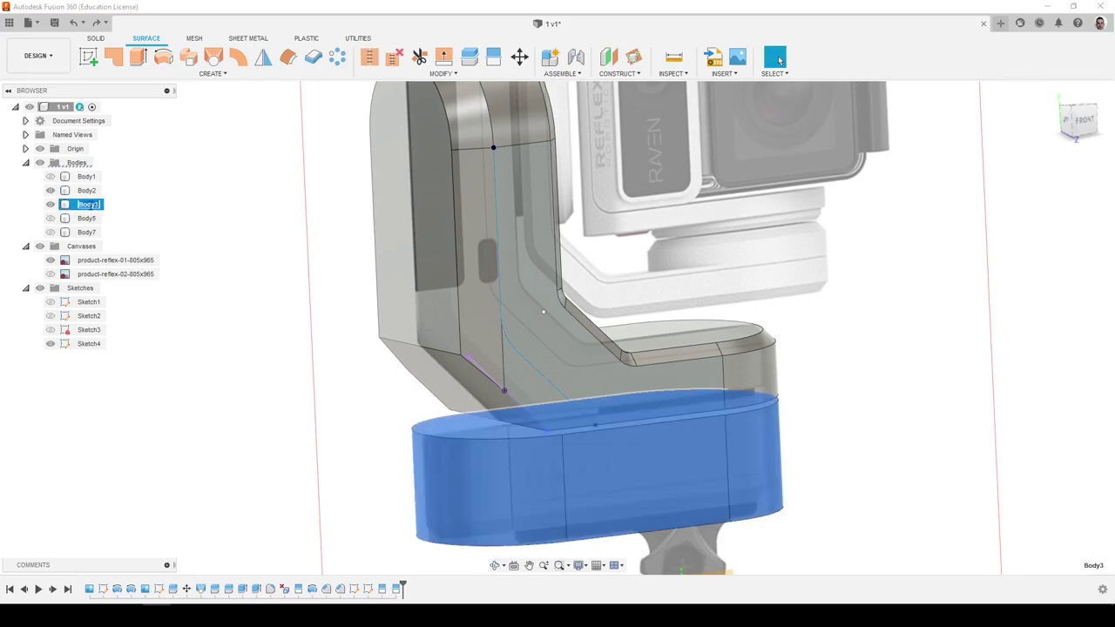
pyautogui.click(223, 242)
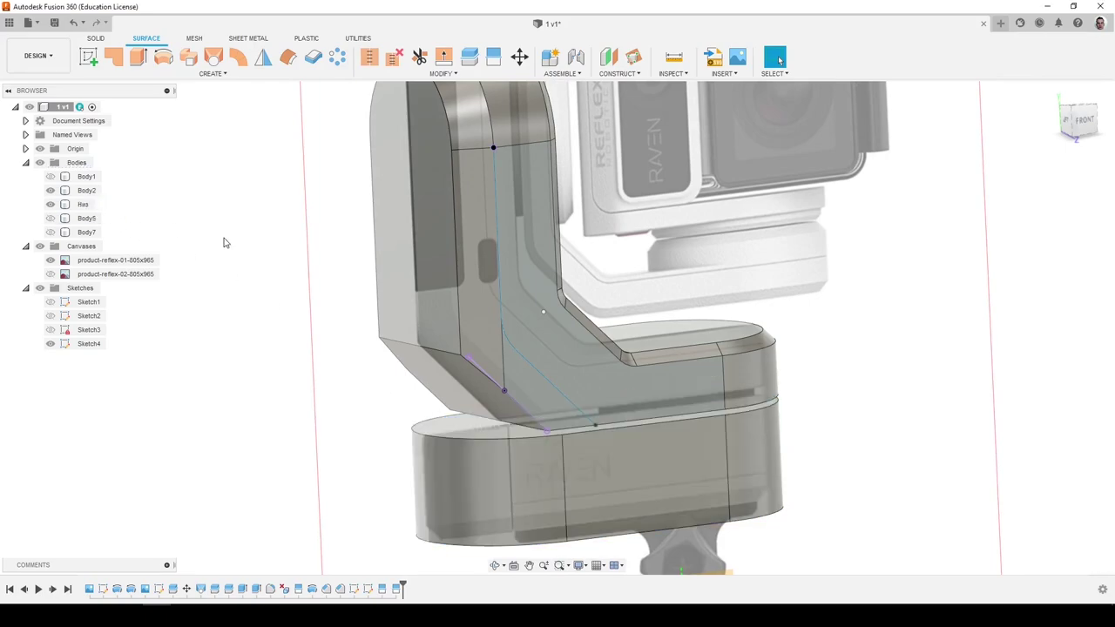
# Hide the product-reflex-01-805x965 canvas and Sketch4.
pyautogui.click(51, 261)
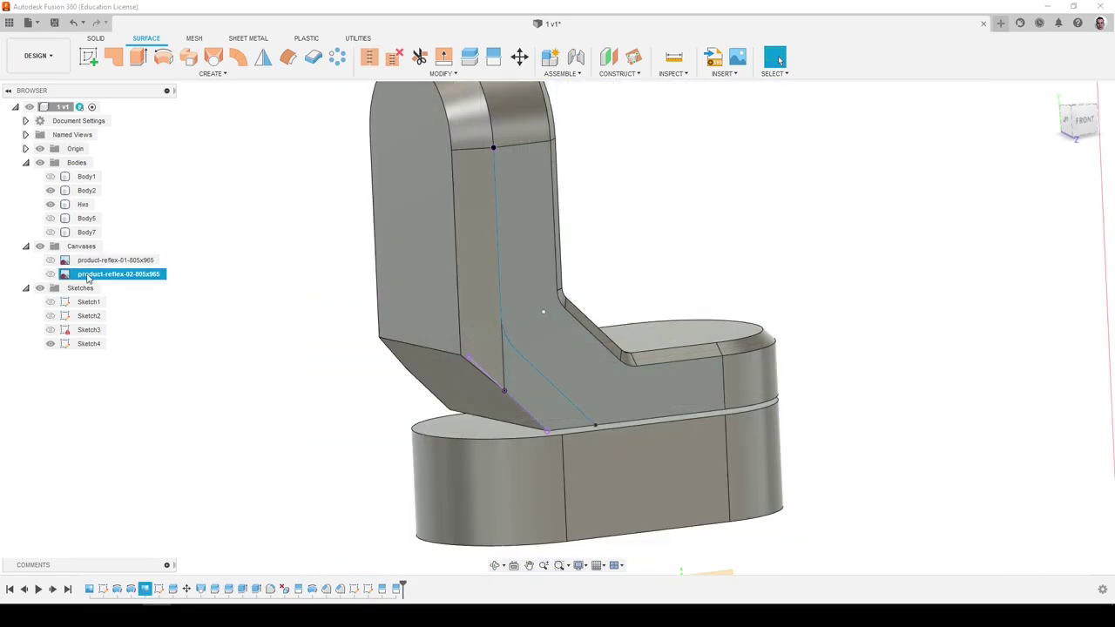
pyautogui.moveTo(179, 309)
pyautogui.keyDown('shift'); pyautogui.mouseDown(button='middle')
pyautogui.moveTo(171, 303)
pyautogui.moveTo(220, 351)
pyautogui.moveTo(166, 344)
pyautogui.moveTo(405, 364)
pyautogui.moveTo(392, 358)
pyautogui.mouseUp(button='middle'); pyautogui.keyUp('shift')
pyautogui.click(49, 344)
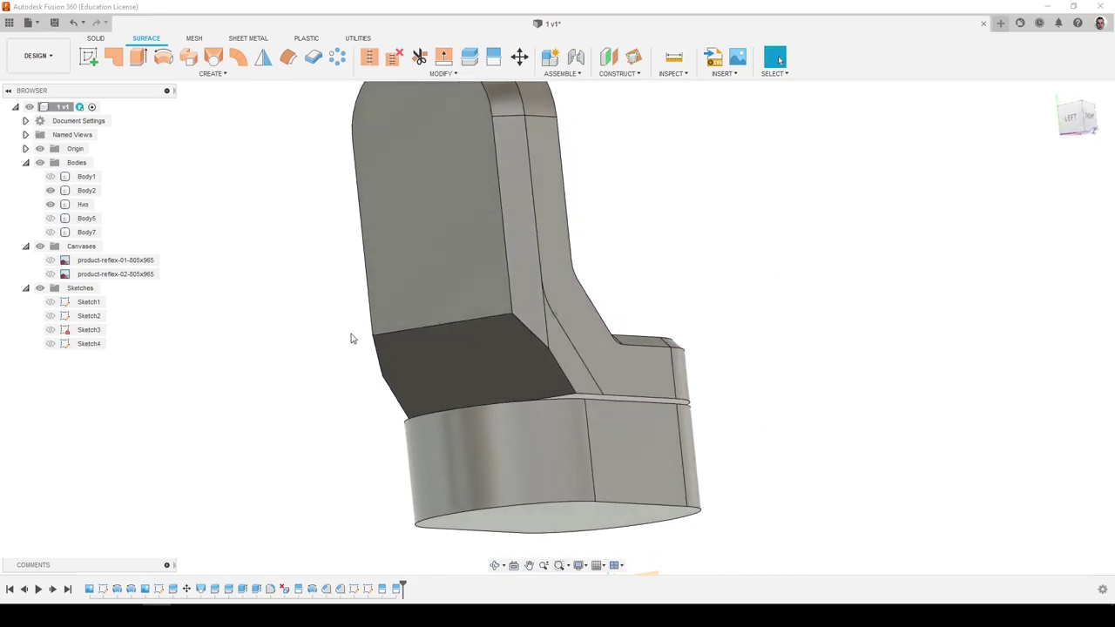
# Undo the canvas and sketch hiding, the base body's renaming, and the two face splits on the arm.
pyautogui.hotkey('ctrl', 'z')
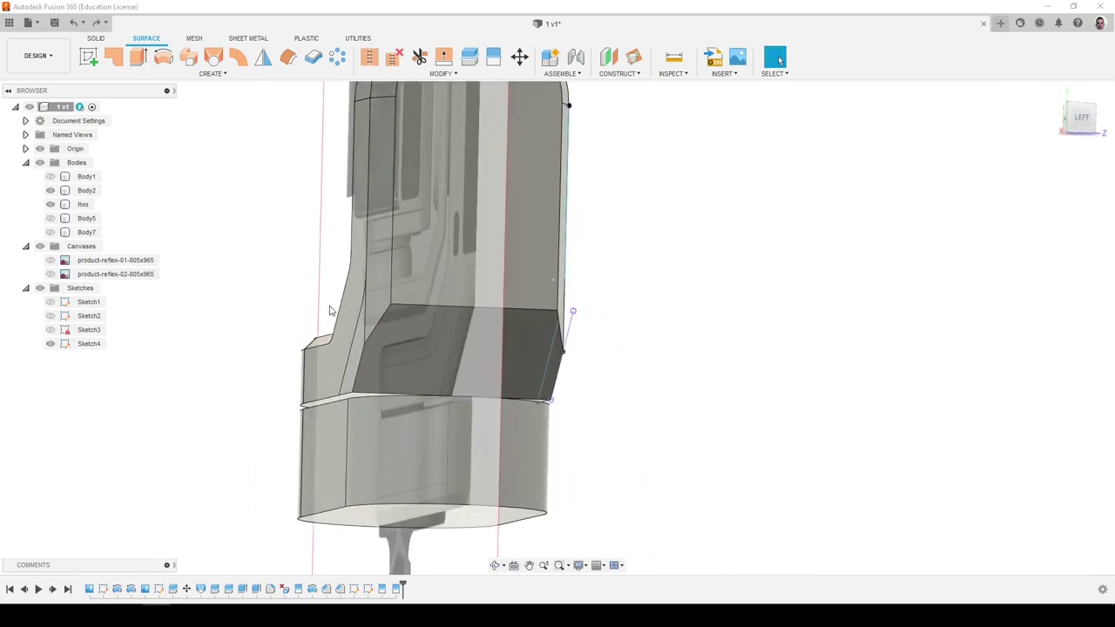
pyautogui.keyDown('shift'); pyautogui.moveTo(318, 319); pyautogui.dragTo(244, 315, button='middle'); pyautogui.keyUp('shift')
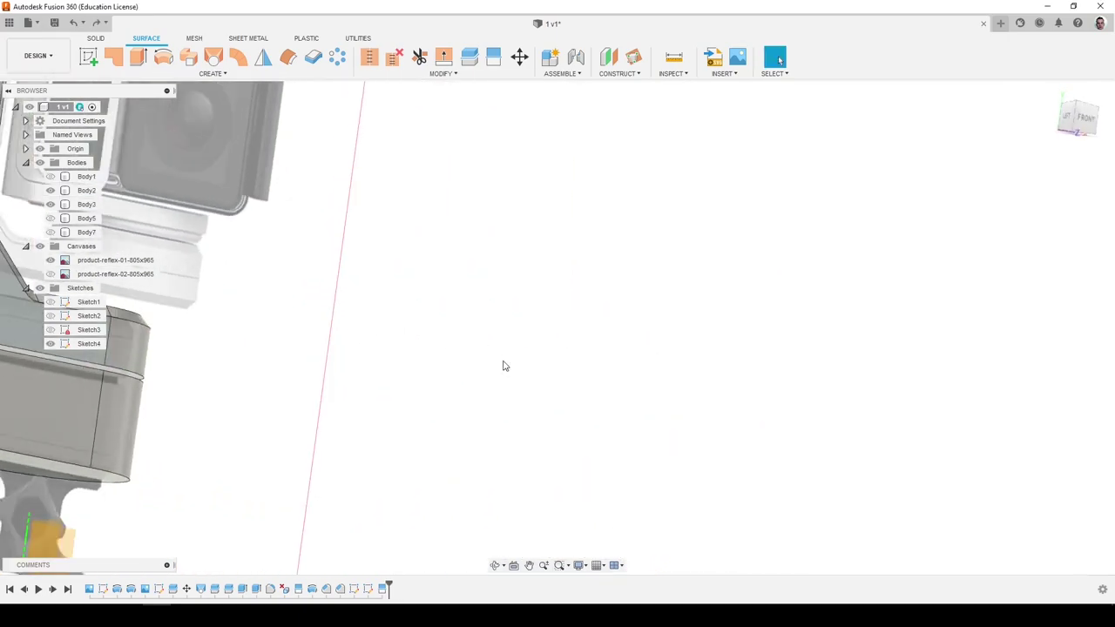
pyautogui.scroll(-3, 511, 365)
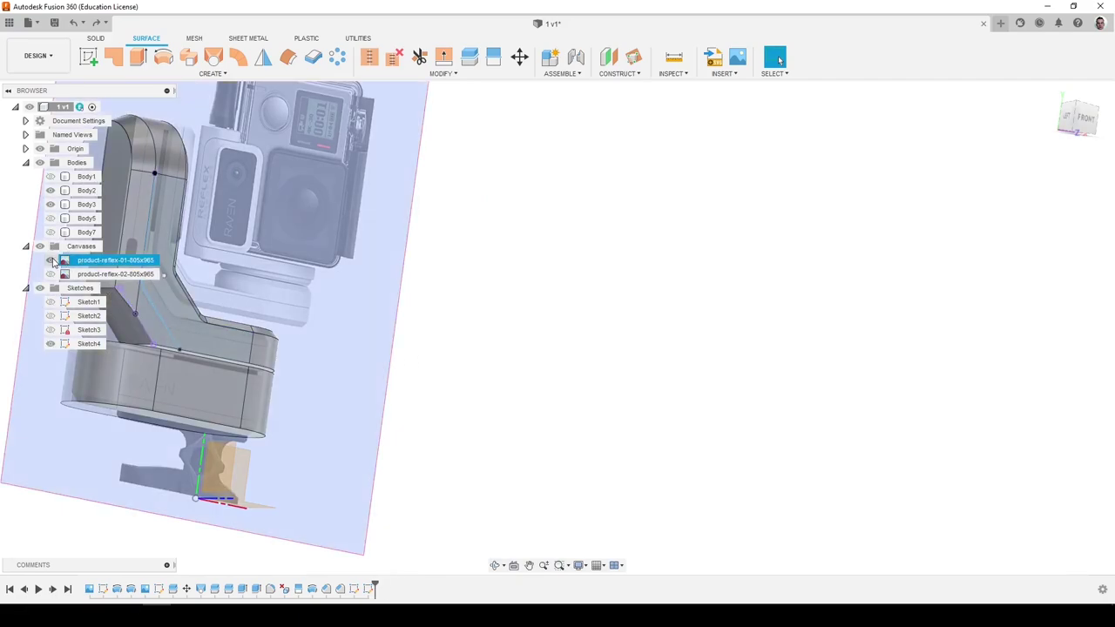
# Hide the product-reflex-01-805x965 canvas and the lower base body to isolate the bent arm.
pyautogui.click(51, 261)
pyautogui.keyDown('shift'); pyautogui.moveTo(640, 346); pyautogui.dragTo(561, 352, button='middle'); pyautogui.keyUp('shift')
pyautogui.scroll(2, 378, 346)
pyautogui.click(377, 345)
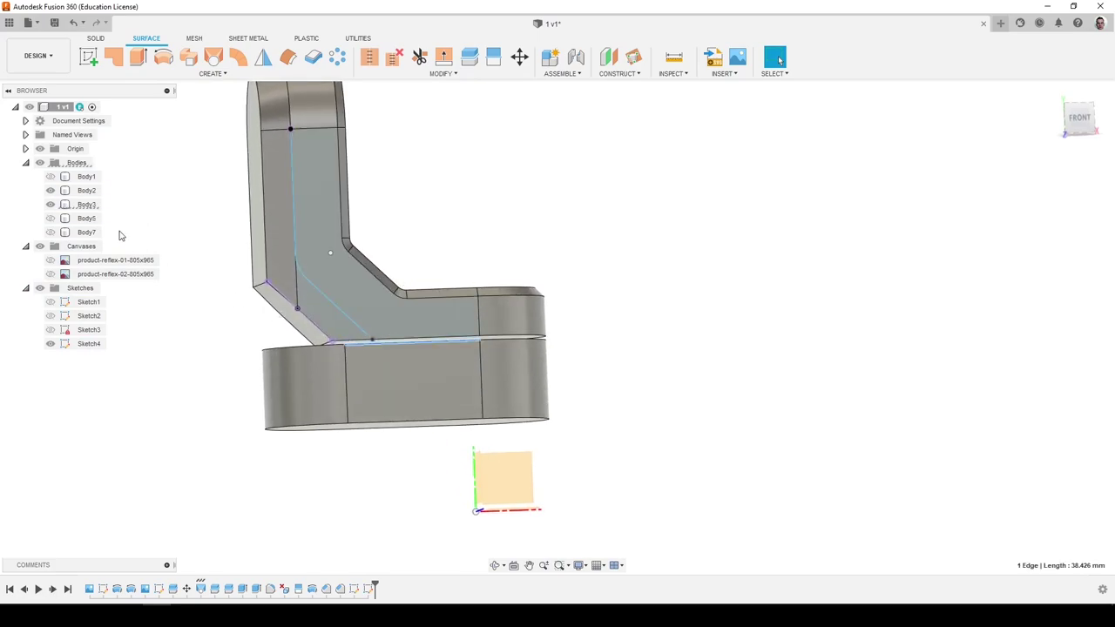
pyautogui.click(52, 206)
pyautogui.keyDown('shift'); pyautogui.moveTo(204, 254); pyautogui.dragTo(269, 292, button='middle'); pyautogui.keyUp('shift')
pyautogui.scroll(2, 269, 292)
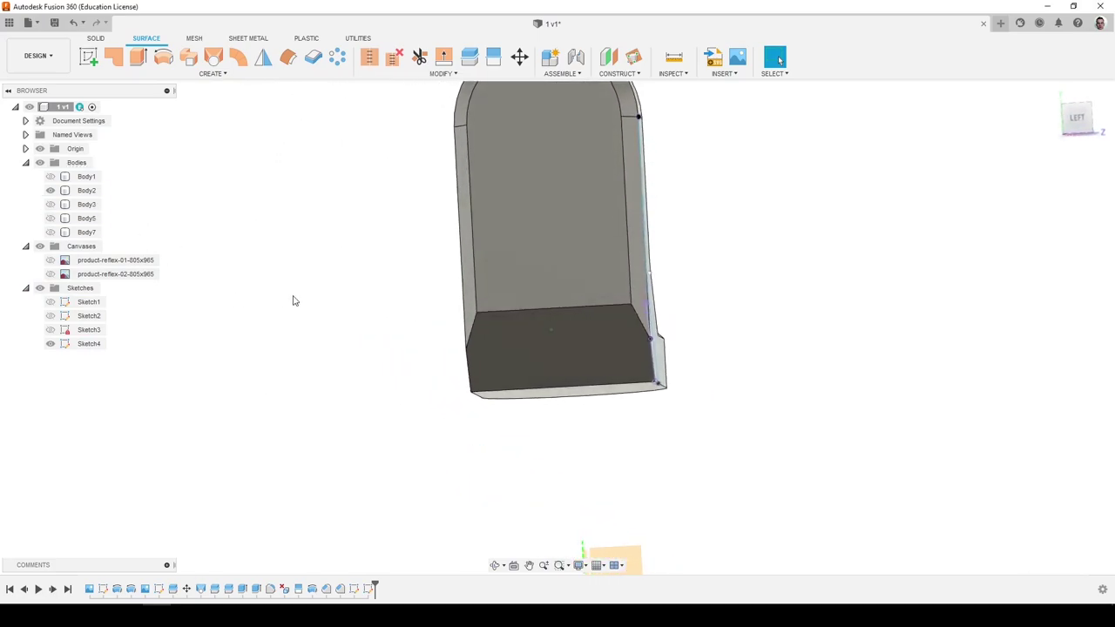
# Start a sketch on the arm's flat, round-topped outer face and project that face's outline into it.
pyautogui.click(88, 60)
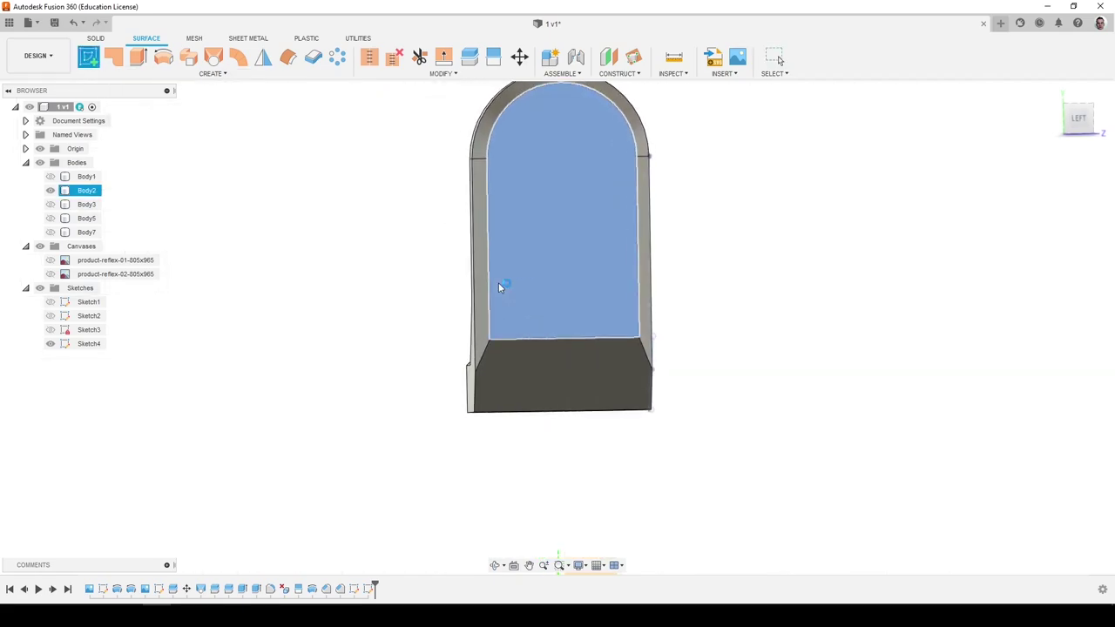
pyautogui.click(499, 288)
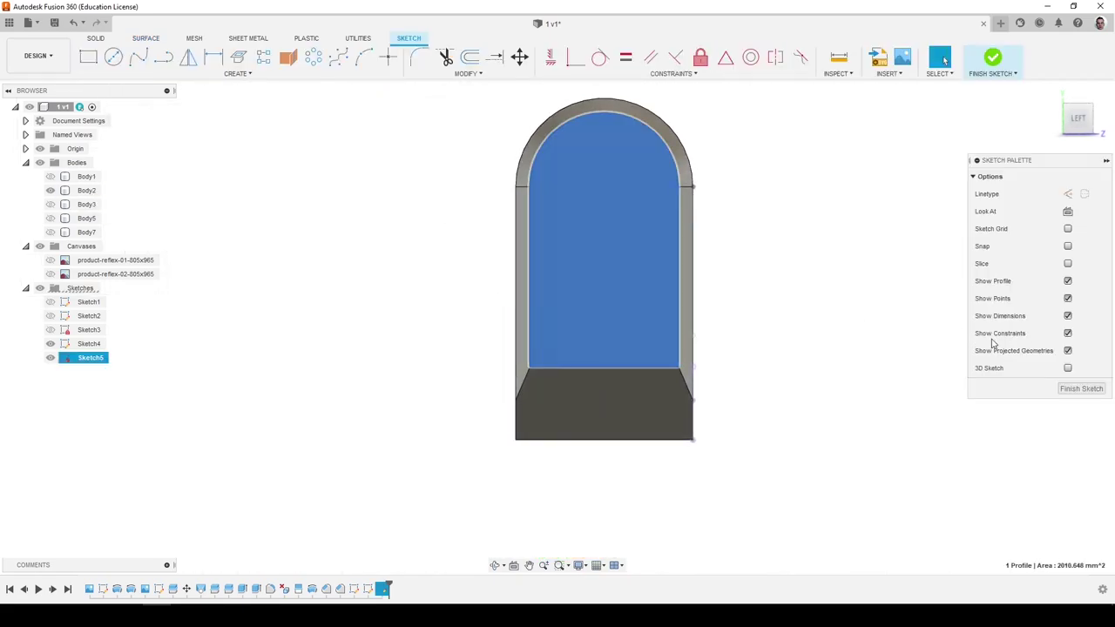
pyautogui.press('p')
pyautogui.click(643, 283)
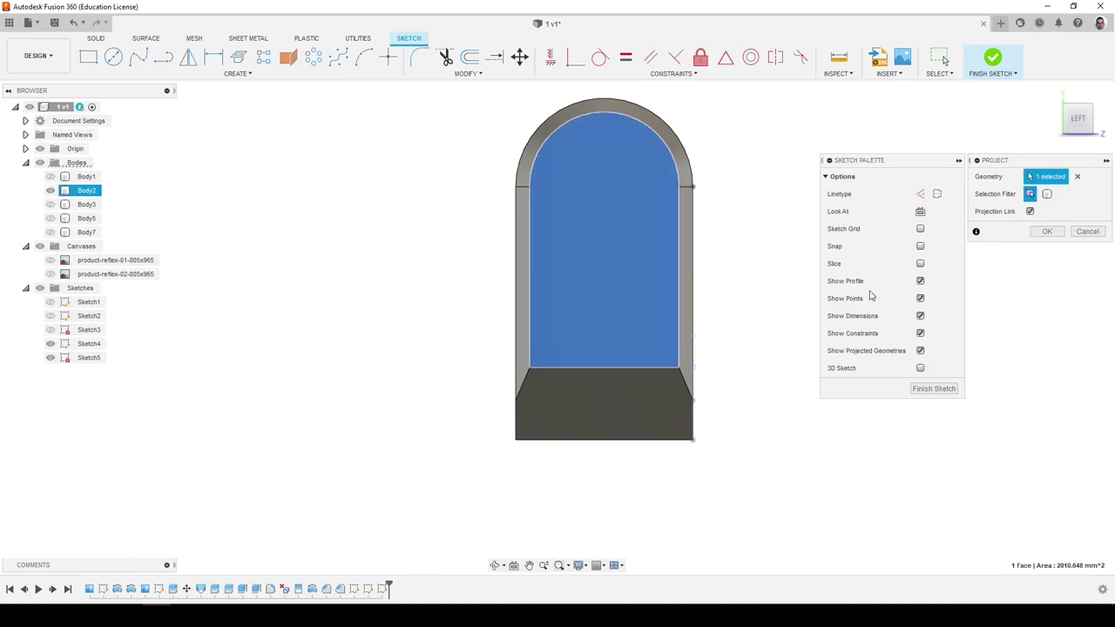
pyautogui.click(1057, 232)
pyautogui.click(595, 221)
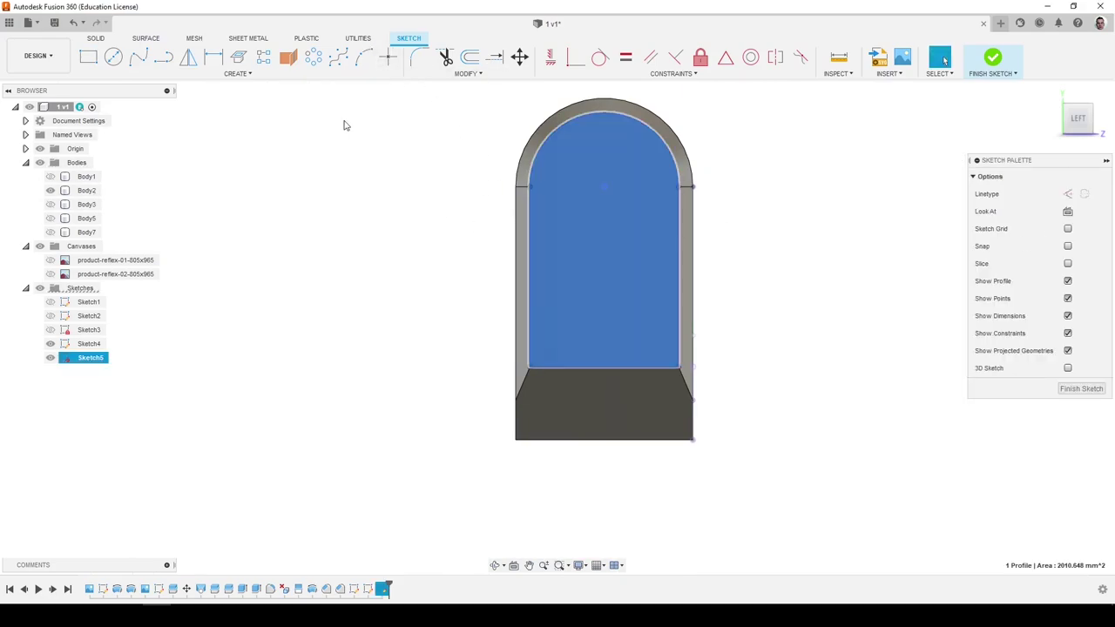
# Draw a two-point rectangle from the projected outline's lower back corner to the opposite end of its top arc.
pyautogui.click(417, 68)
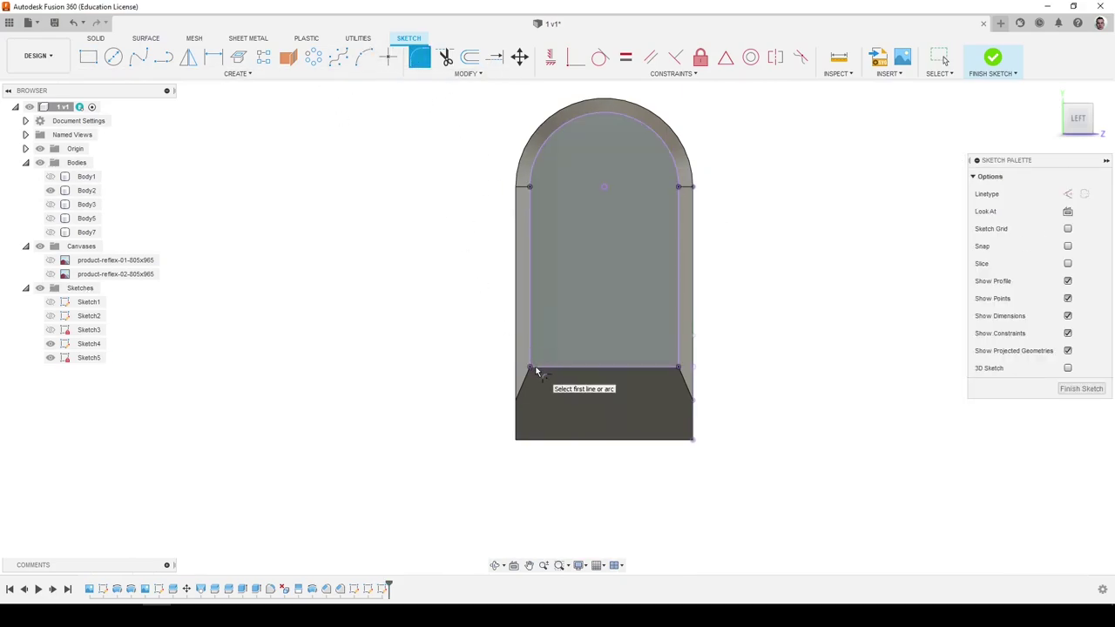
pyautogui.click(88, 57)
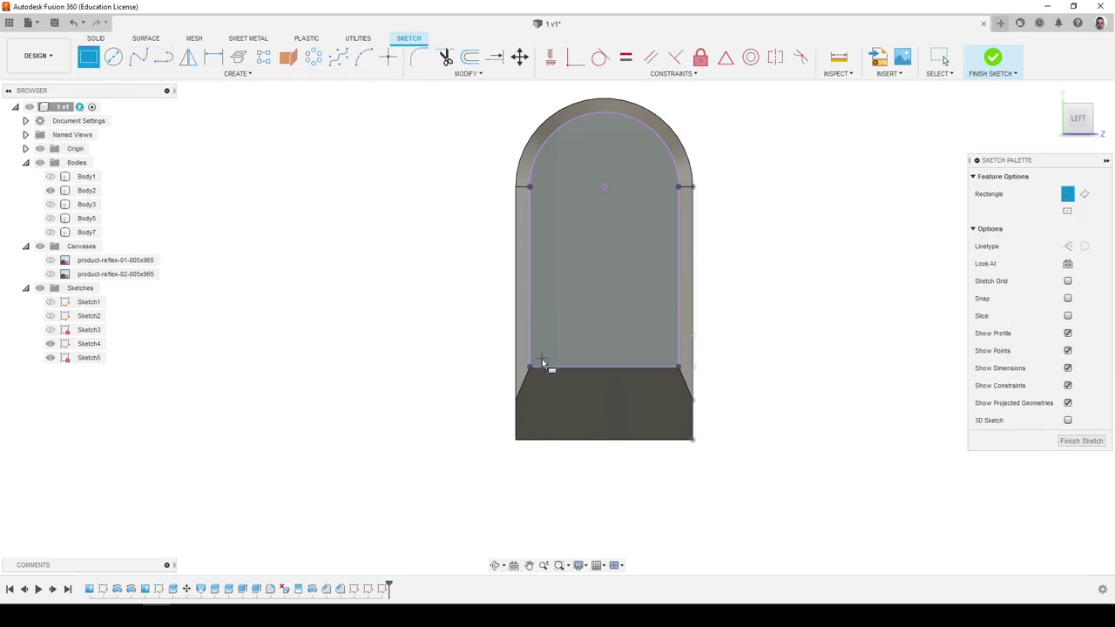
pyautogui.click(530, 367)
pyautogui.click(682, 187)
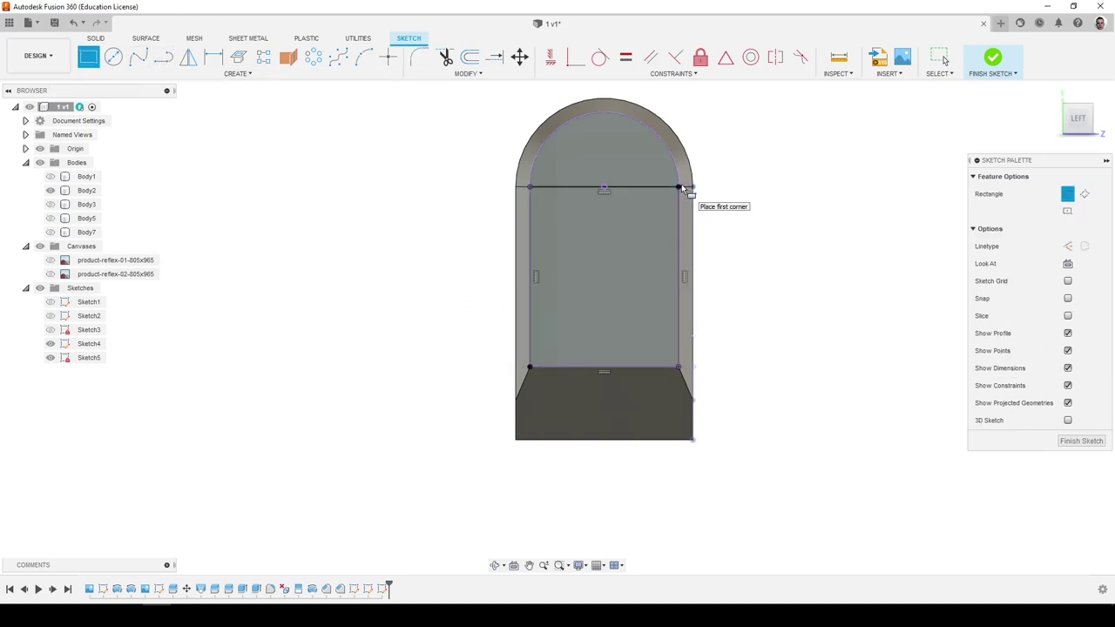
# Fillet the sketched rectangle's two lower corners at an 8 mm radius and finish the sketch.
pyautogui.press('f')
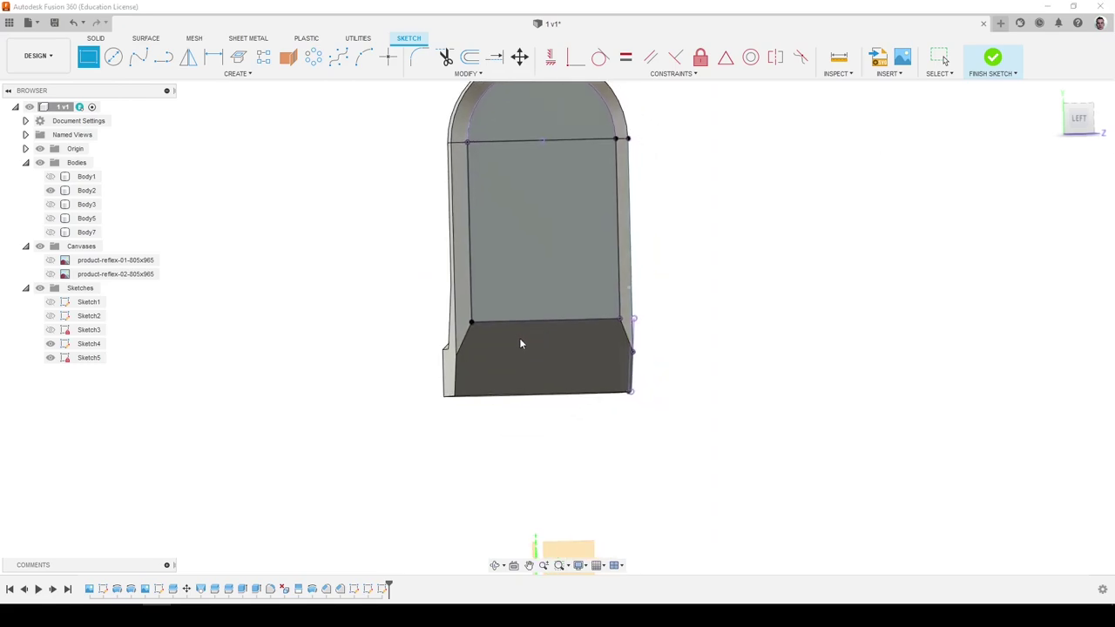
pyautogui.hotkey('ctrl', 'z')
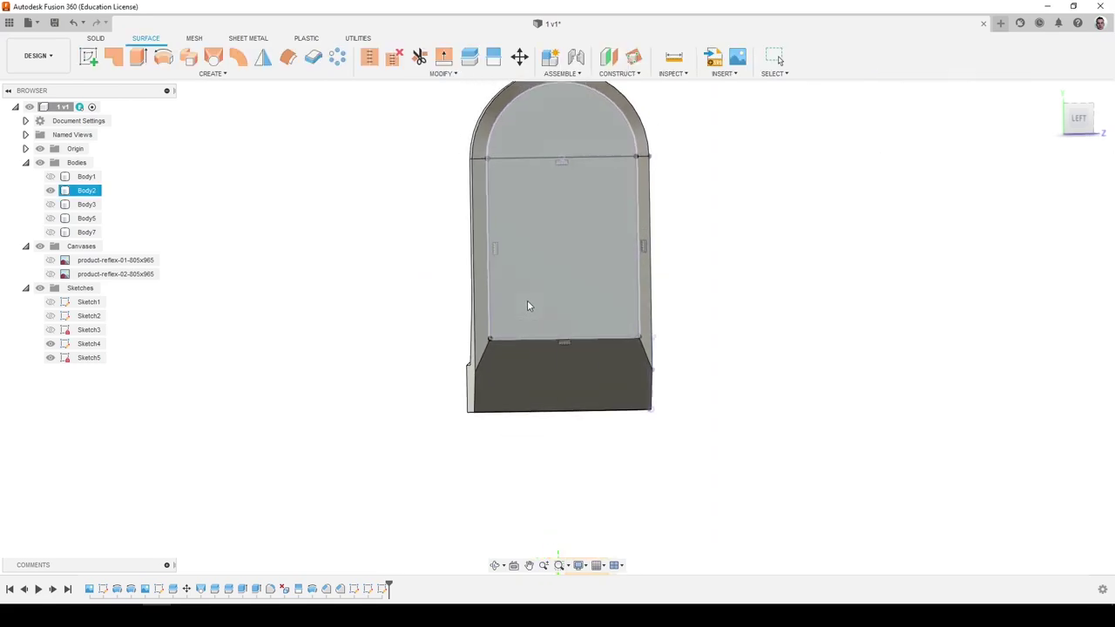
pyautogui.click(365, 58)
pyautogui.click(419, 57)
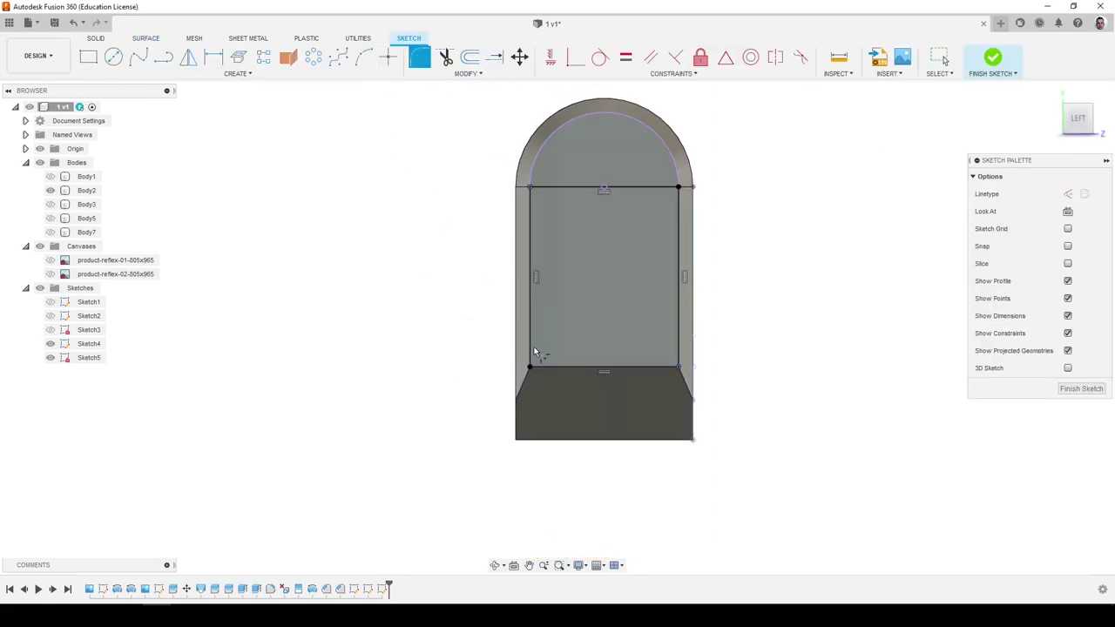
pyautogui.click(531, 366)
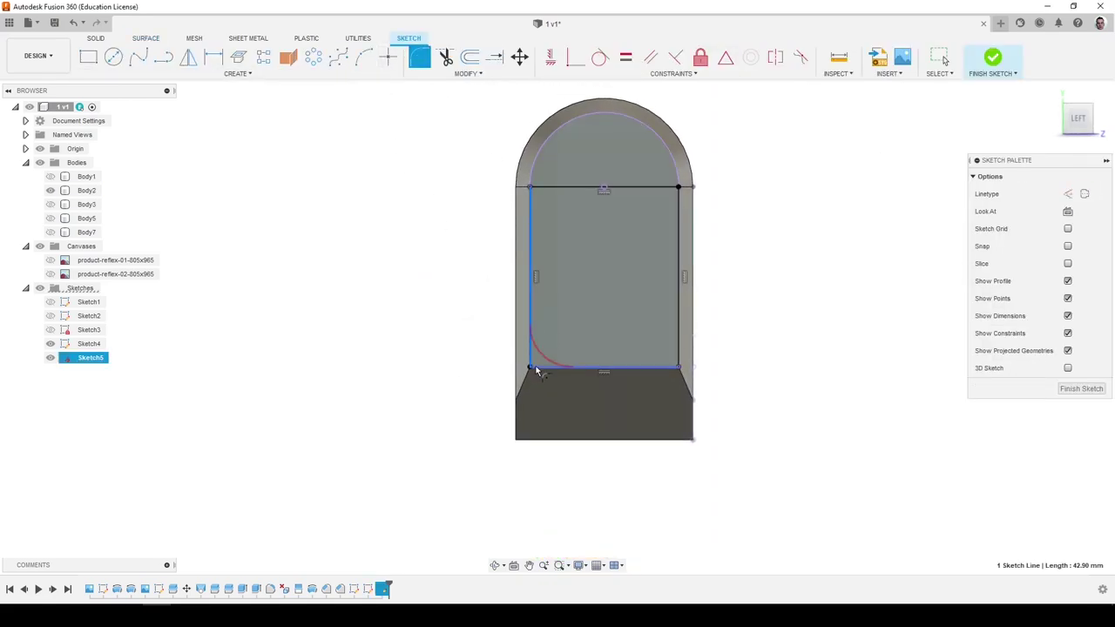
pyautogui.click(677, 366)
pyautogui.write('8')
pyautogui.press('Return')
pyautogui.press('Escape')
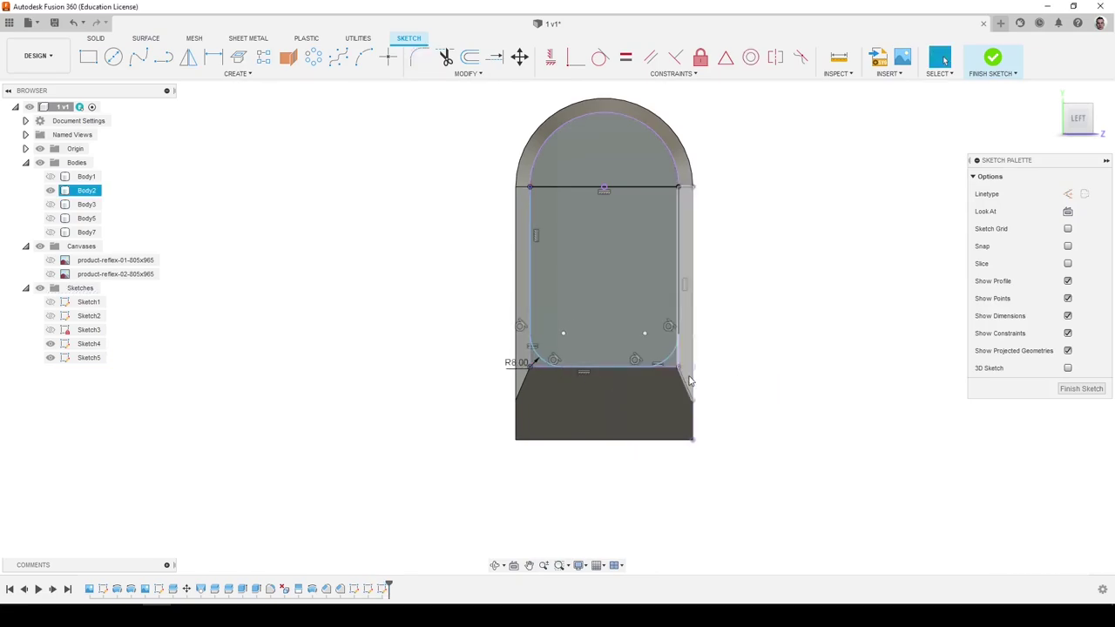
pyautogui.click(1080, 389)
# Start a sketch on the arm's flat underside face and project that face's outline into it.
pyautogui.moveTo(846, 398)
pyautogui.keyDown('shift'); pyautogui.mouseDown(button='middle')
pyautogui.moveTo(729, 406)
pyautogui.moveTo(683, 369)
pyautogui.moveTo(418, 302)
pyautogui.moveTo(122, 101)
pyautogui.mouseUp(button='middle'); pyautogui.keyUp('shift')
pyautogui.click(86, 190)
pyautogui.click(88, 56)
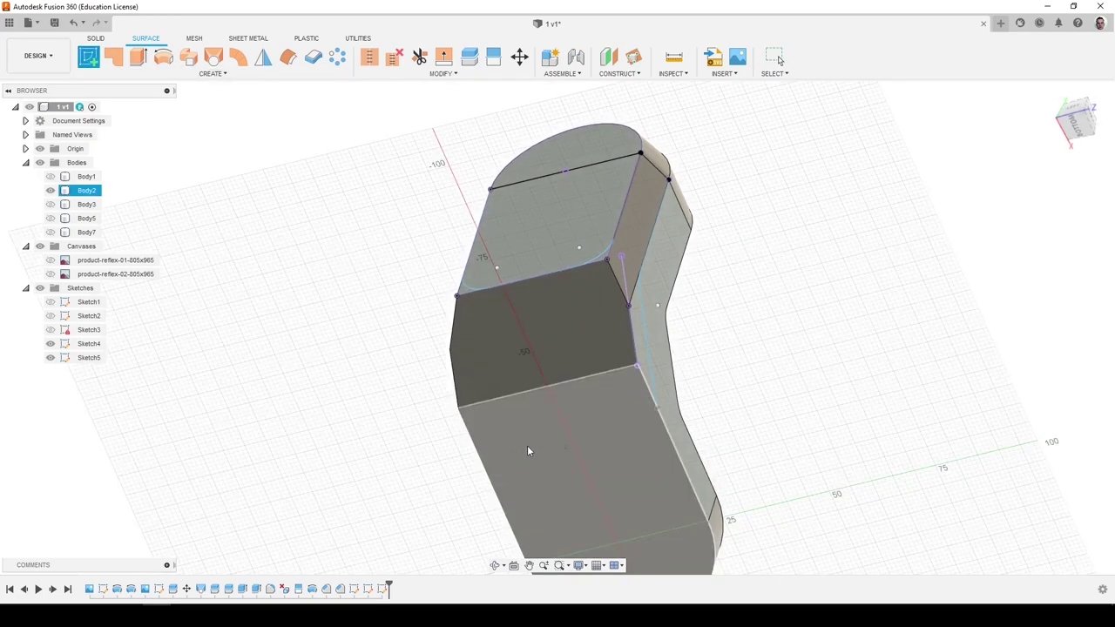
pyautogui.click(529, 440)
pyautogui.press('p')
pyautogui.click(594, 322)
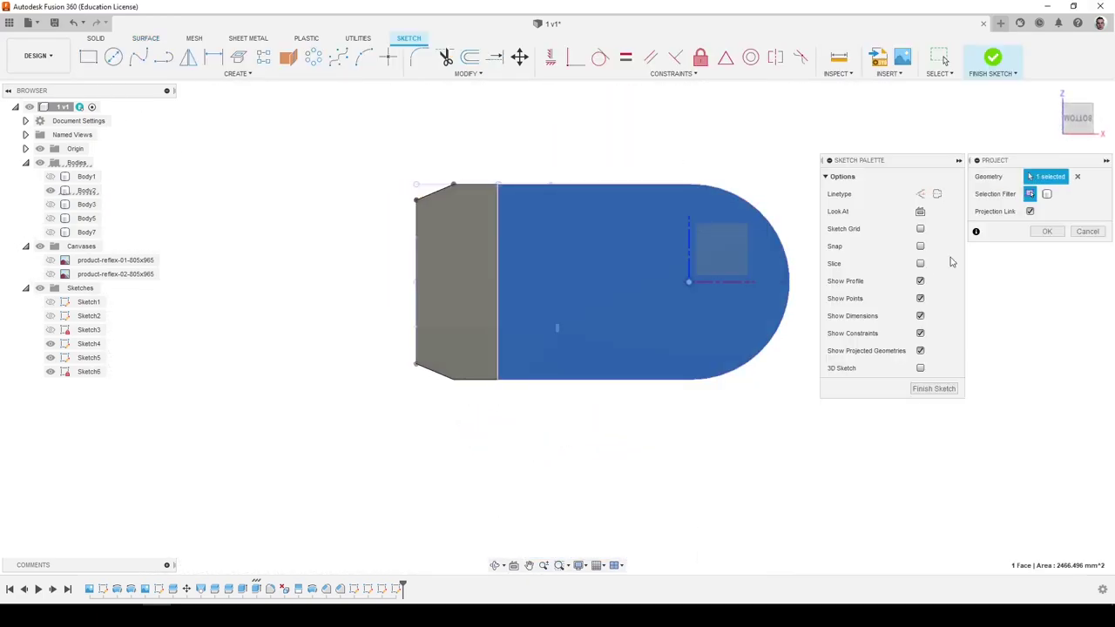
pyautogui.click(1045, 233)
# Draw a two-point rectangle from the projected outline's corner at the bend to the opposite end of its round arc.
pyautogui.click(88, 57)
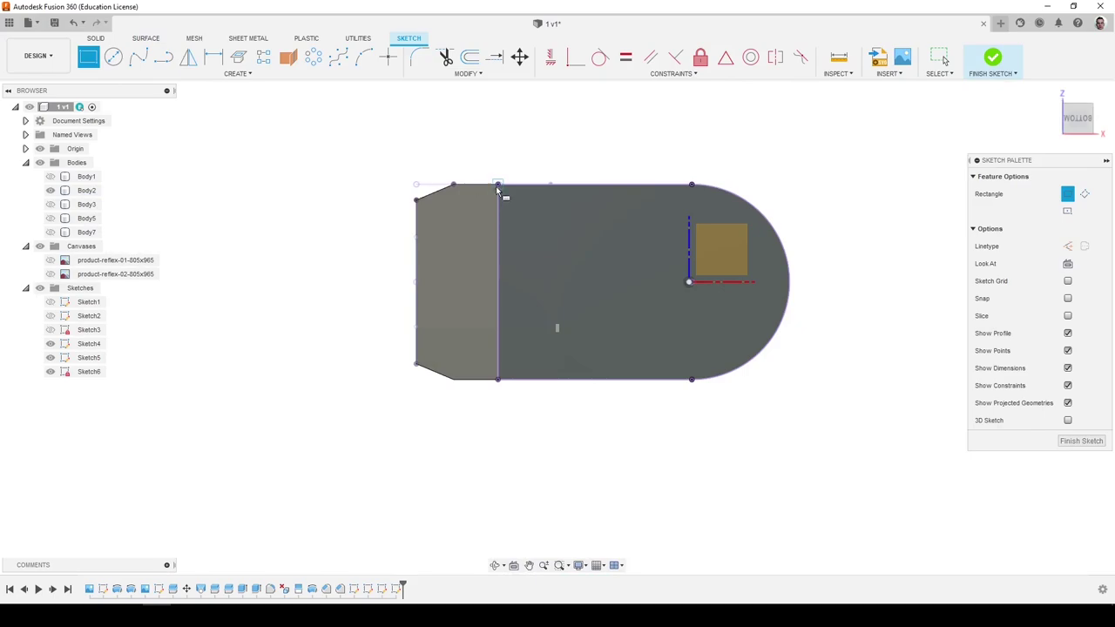
pyautogui.click(498, 185)
pyautogui.click(692, 379)
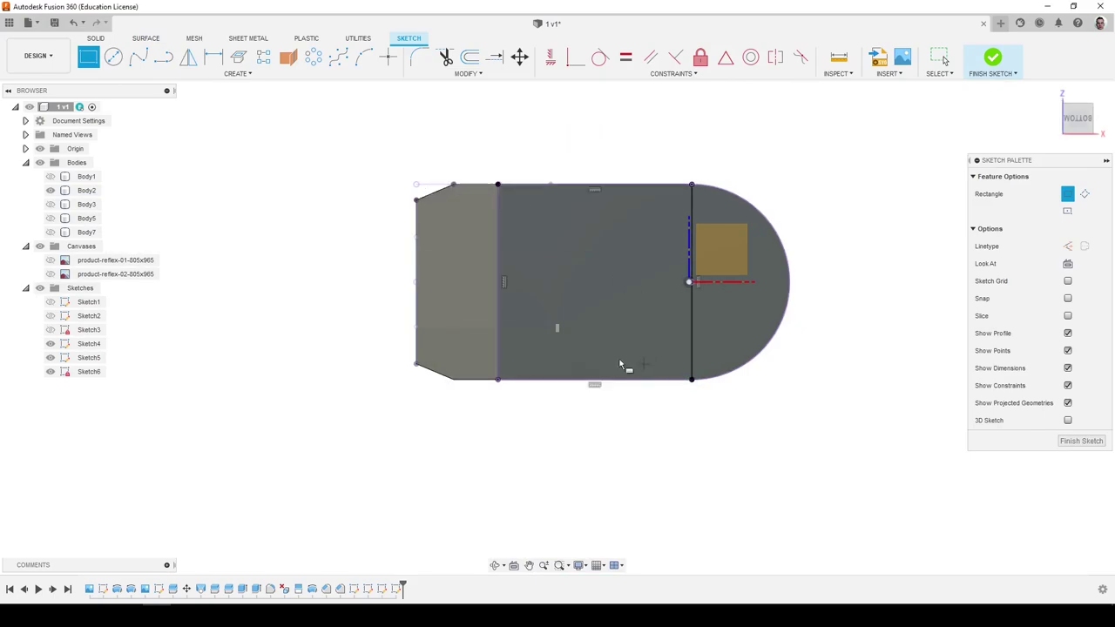
# Fillet the rectangle's two corners at the bend with an 8 mm radius.
pyautogui.click(414, 53)
pyautogui.scroll(3, 505, 159)
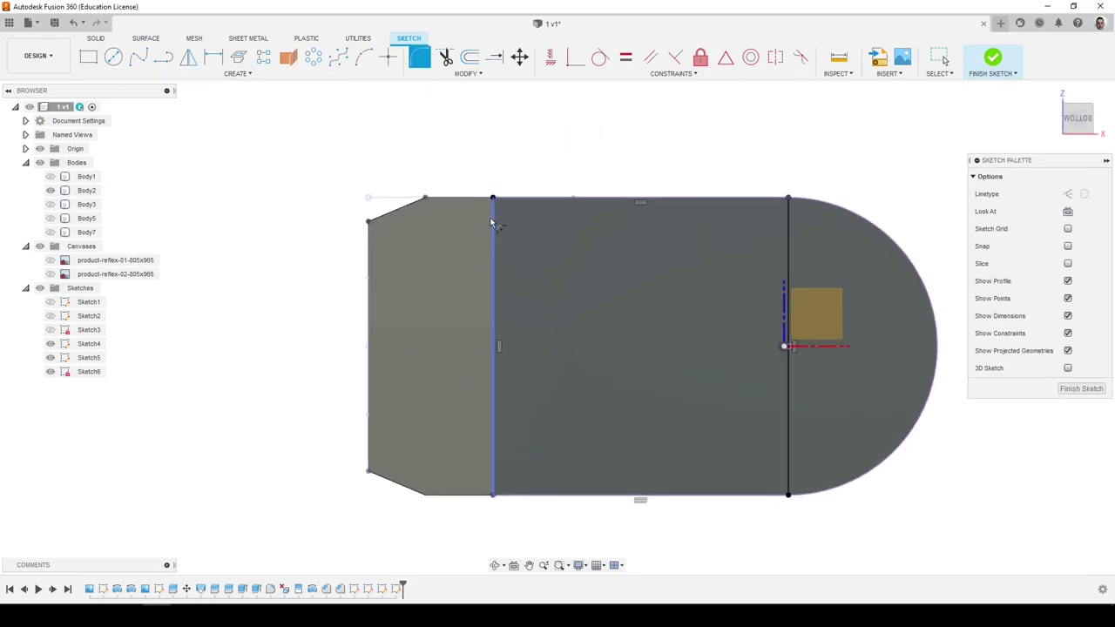
pyautogui.click(510, 202)
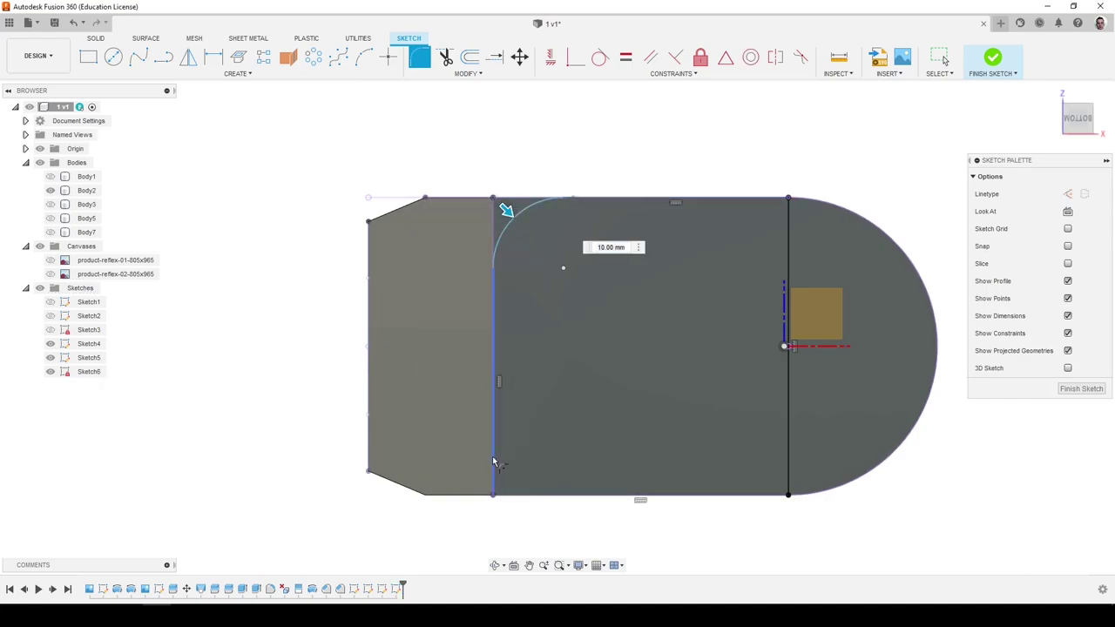
pyautogui.click(497, 490)
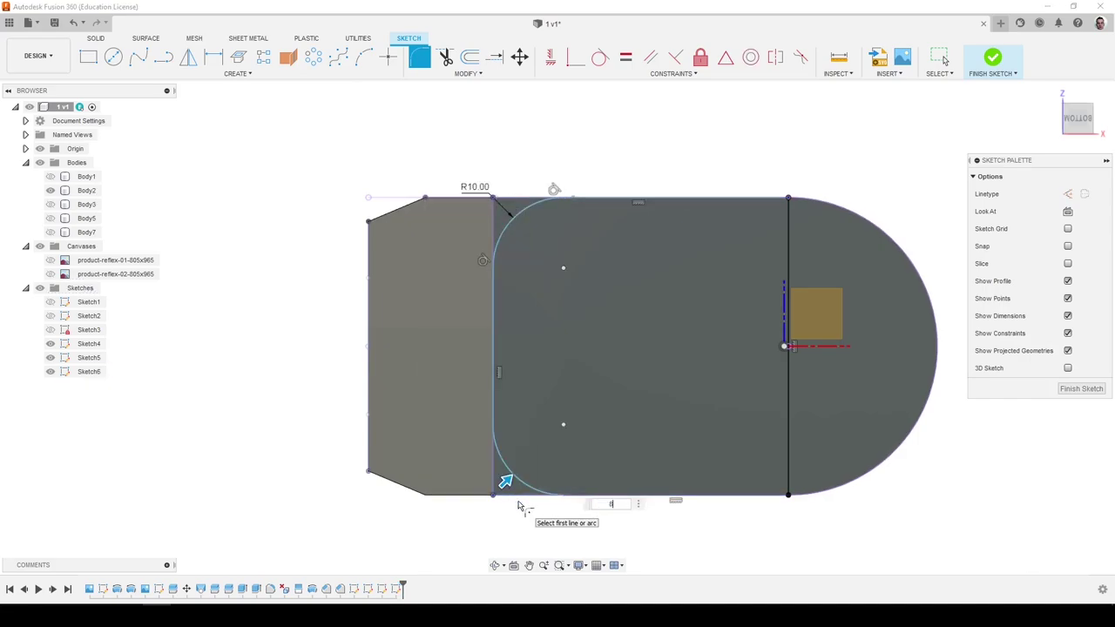
pyautogui.press('Return')
# Show the product-reflex-01-805x965 canvas and compare the end of the corner fillet arc with it from the front.
pyautogui.moveTo(518, 506)
pyautogui.keyDown('shift'); pyautogui.mouseDown(button='middle')
pyautogui.moveTo(570, 393)
pyautogui.moveTo(516, 401)
pyautogui.mouseUp(button='middle'); pyautogui.keyUp('shift')
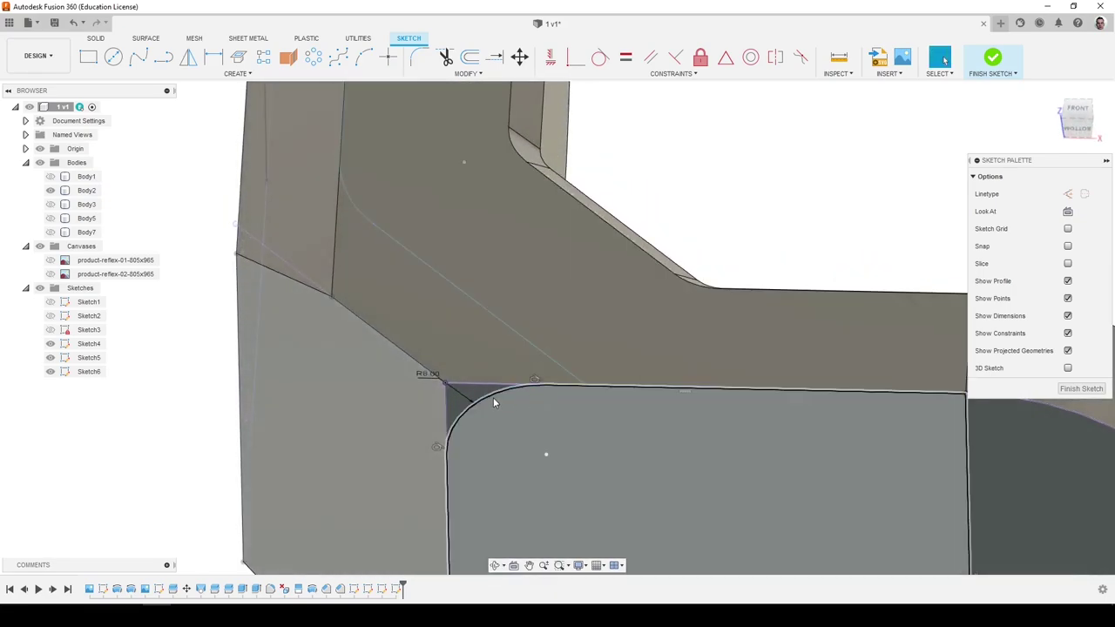
pyautogui.click(493, 397)
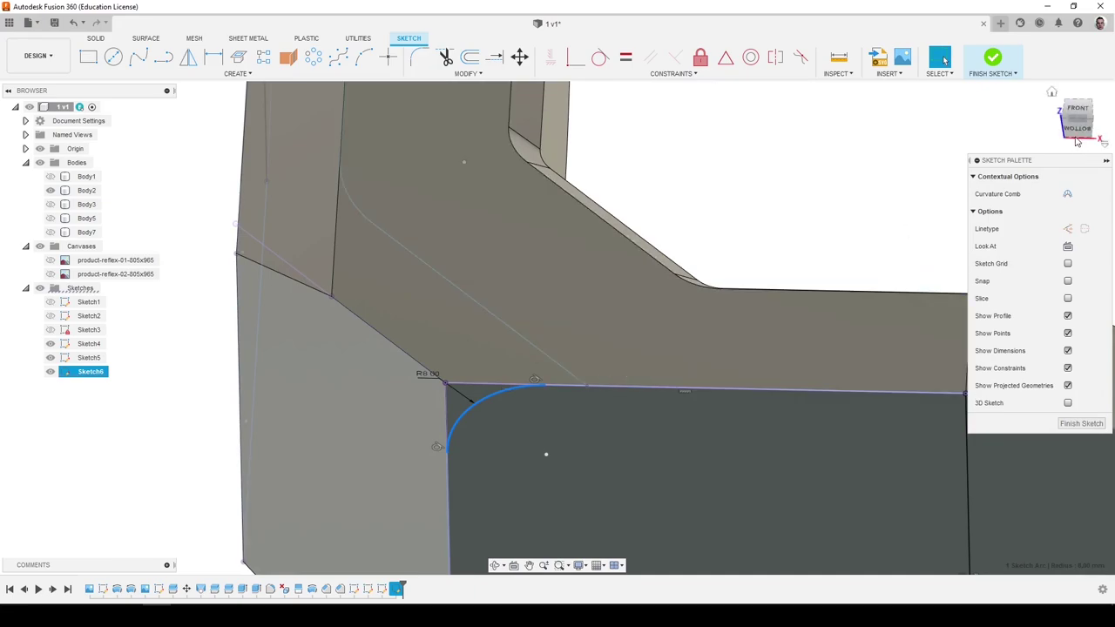
pyautogui.click(1077, 110)
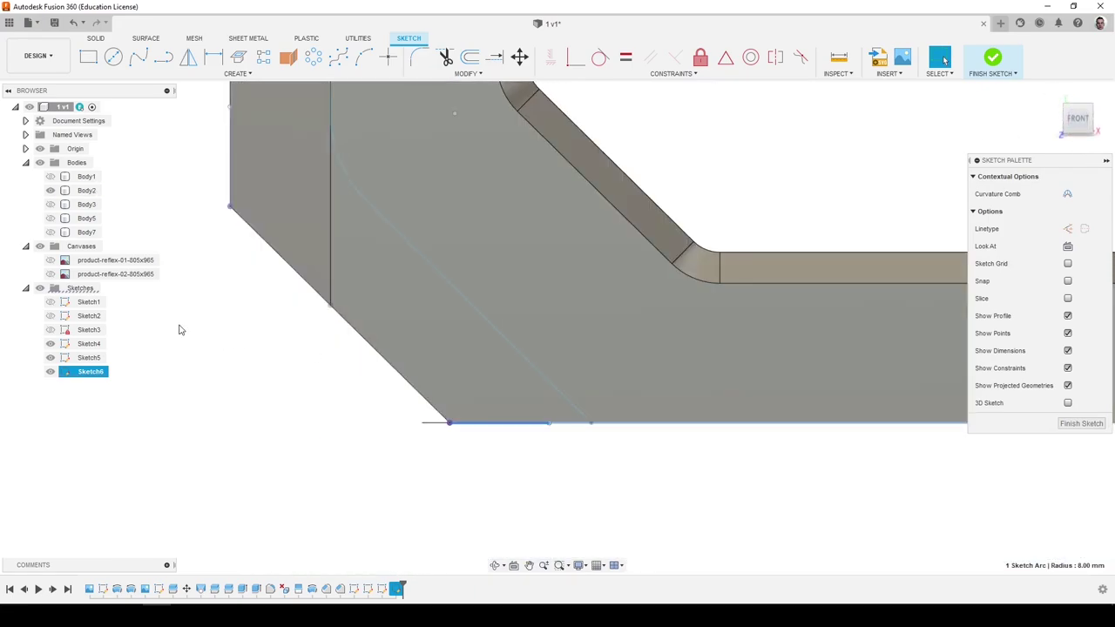
pyautogui.click(66, 275)
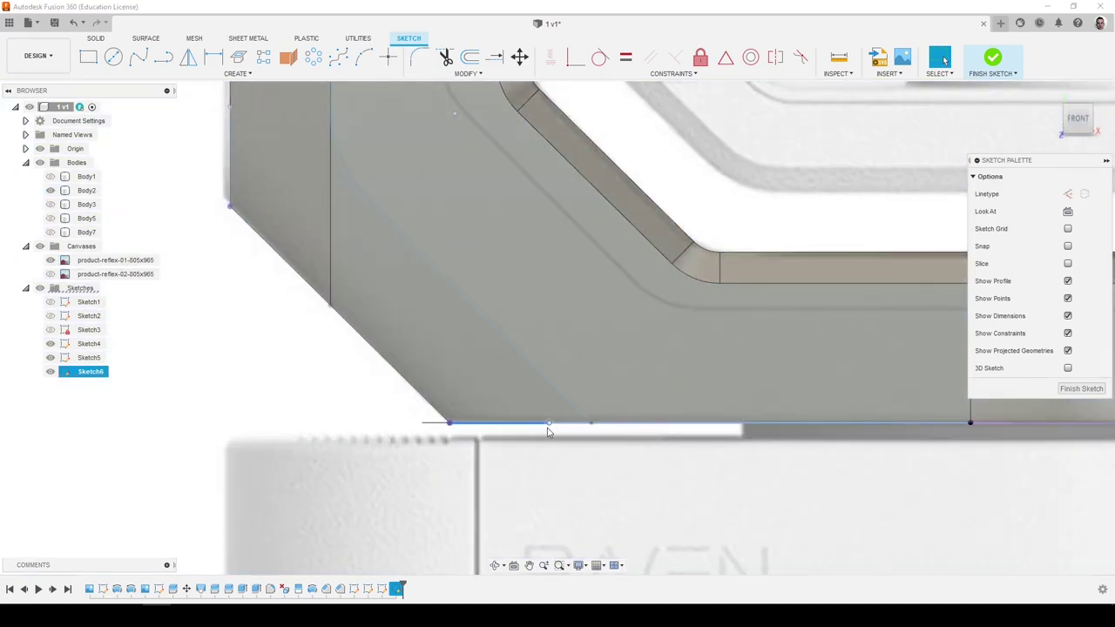
pyautogui.scroll(-2, 551, 425)
pyautogui.keyDown('shift'); pyautogui.moveTo(551, 425); pyautogui.dragTo(530, 397, button='middle'); pyautogui.keyUp('shift')
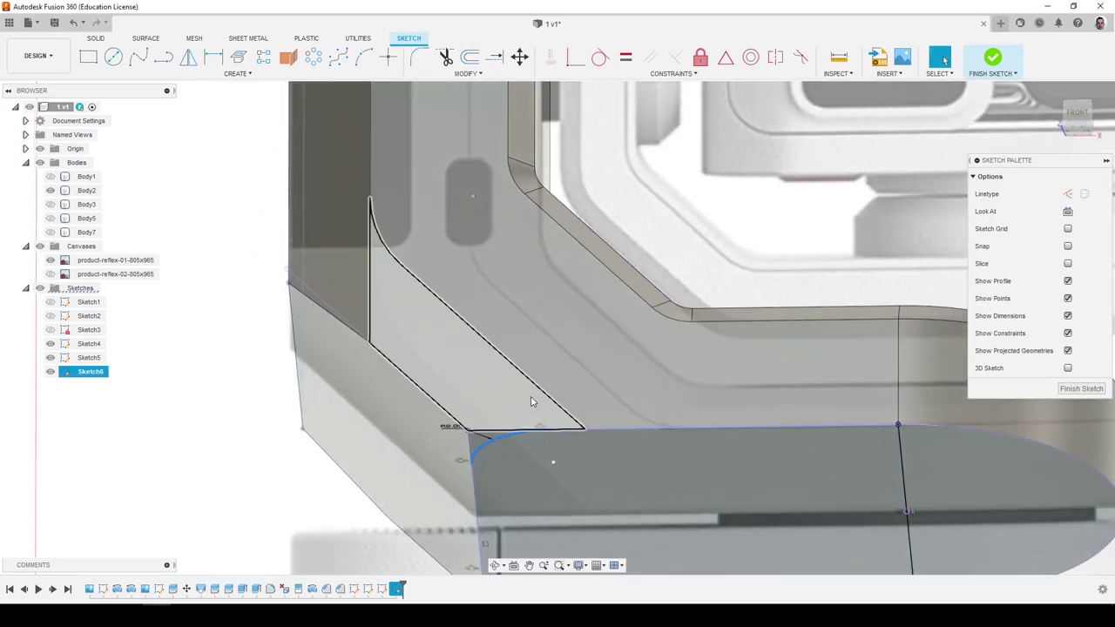
# Try to change the corner fillet's radius dimension.
pyautogui.click(449, 428)
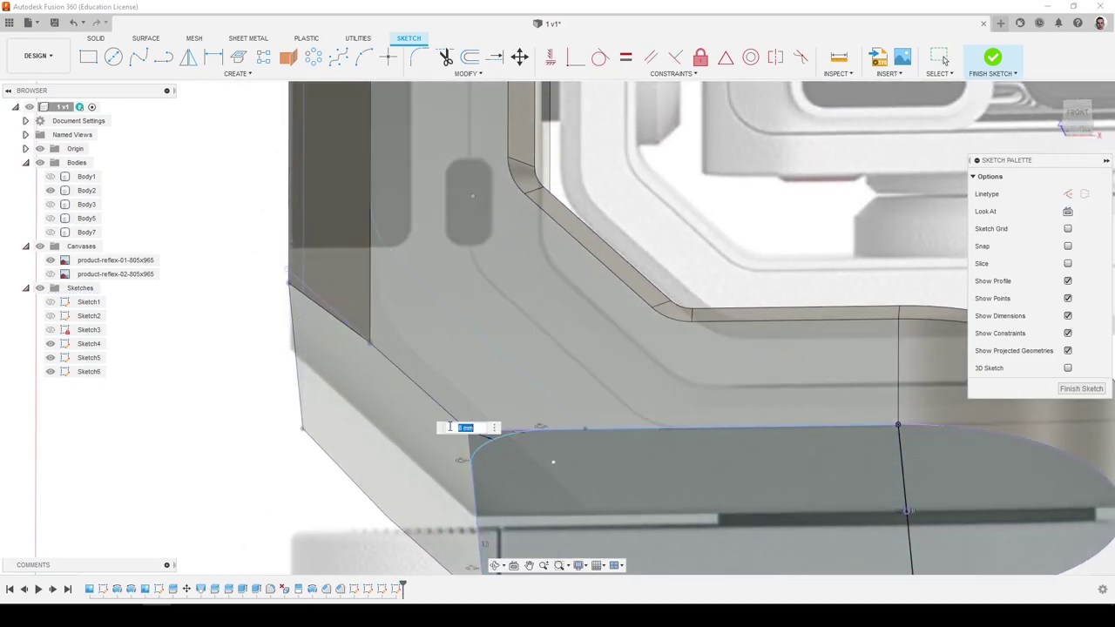
pyautogui.press('Return')
pyautogui.keyDown('shift'); pyautogui.moveTo(450, 428); pyautogui.dragTo(514, 329, button='middle'); pyautogui.keyUp('shift')
pyautogui.hotkey('ctrl', 'z')
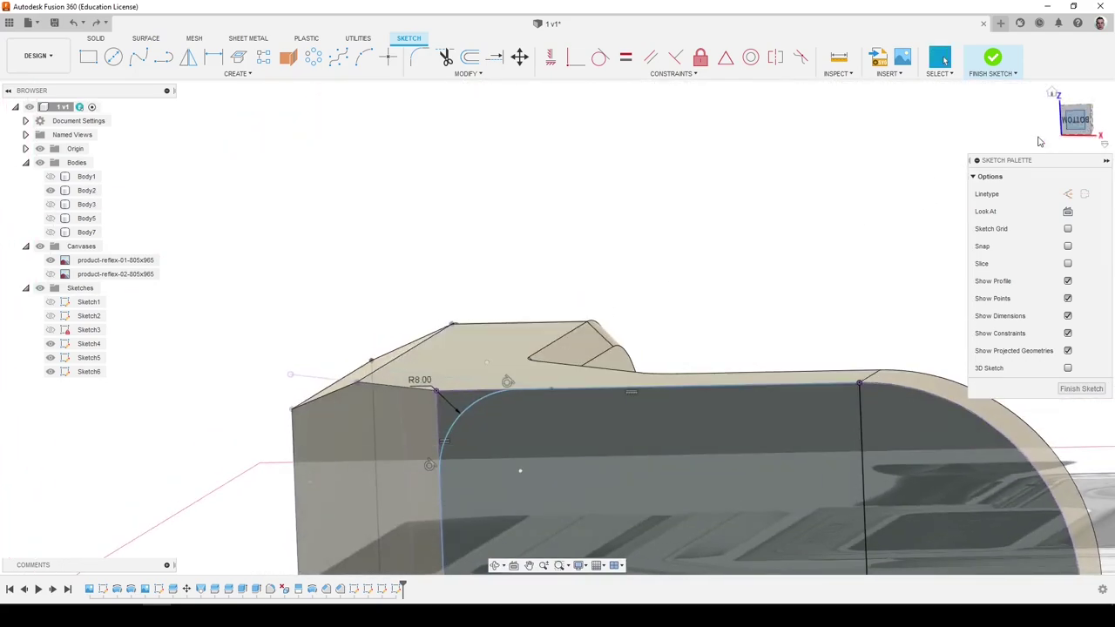
# Apply Fix constraints to the rectangle's two long side lines.
pyautogui.click(736, 388)
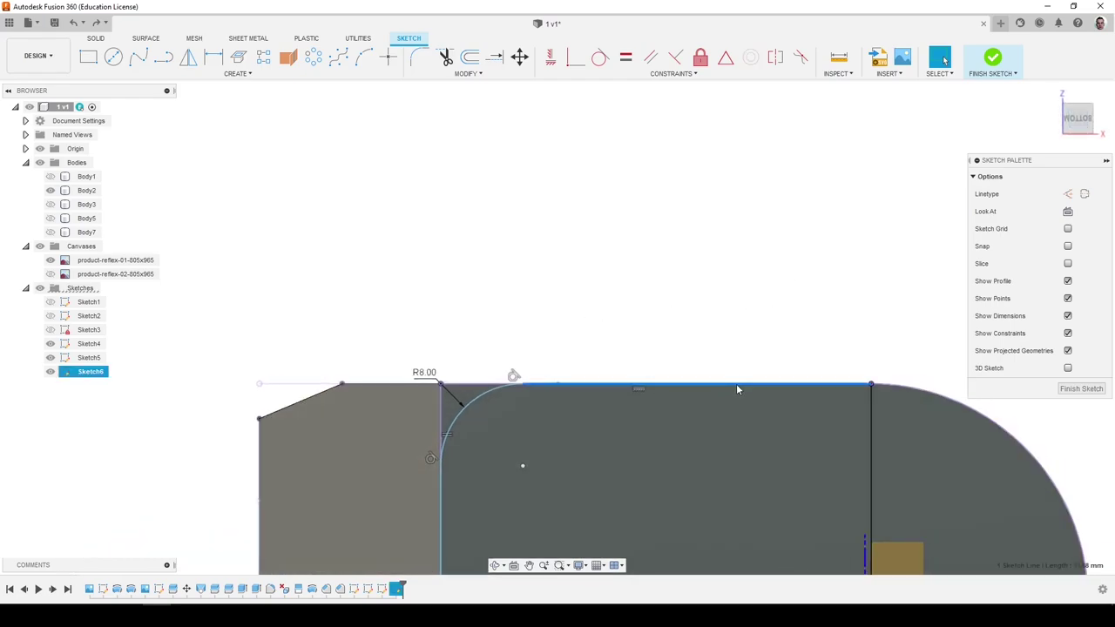
pyautogui.click(700, 57)
pyautogui.scroll(-5, 677, 403)
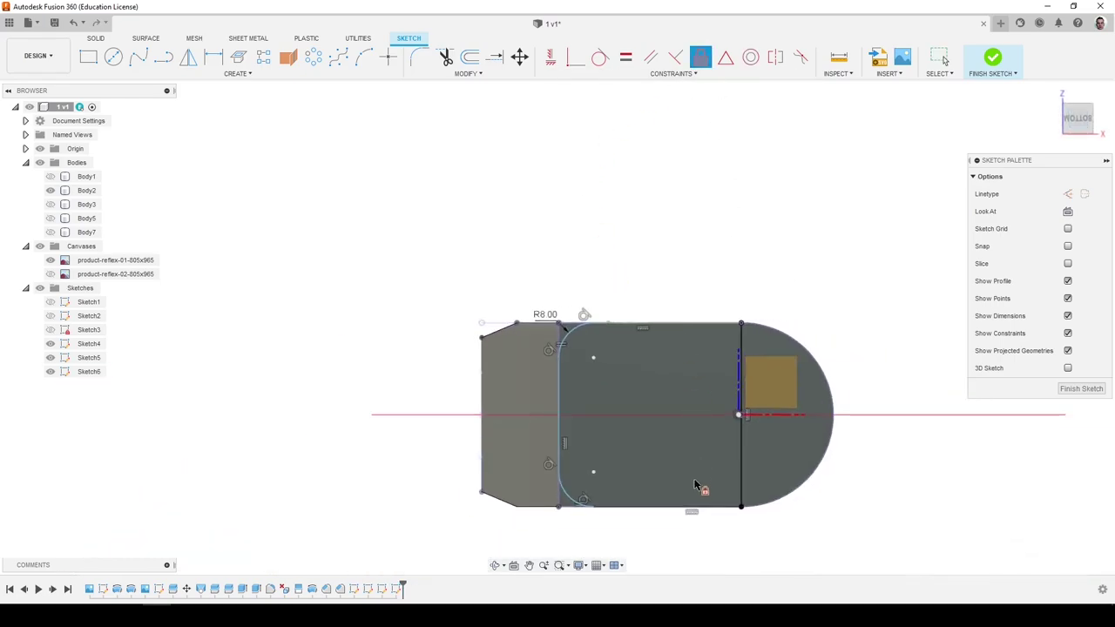
pyautogui.click(703, 509)
pyautogui.press('Escape')
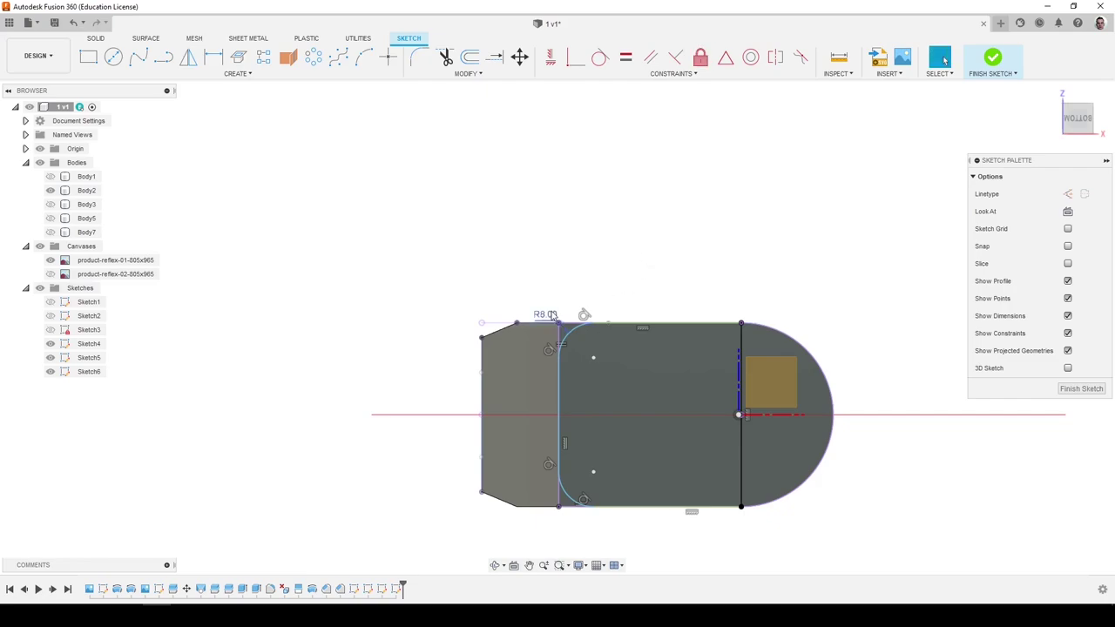
# Try to set the corner fillet radius to 10 mm.
pyautogui.doubleClick(547, 315)
pyautogui.write('10')
pyautogui.press('Return')
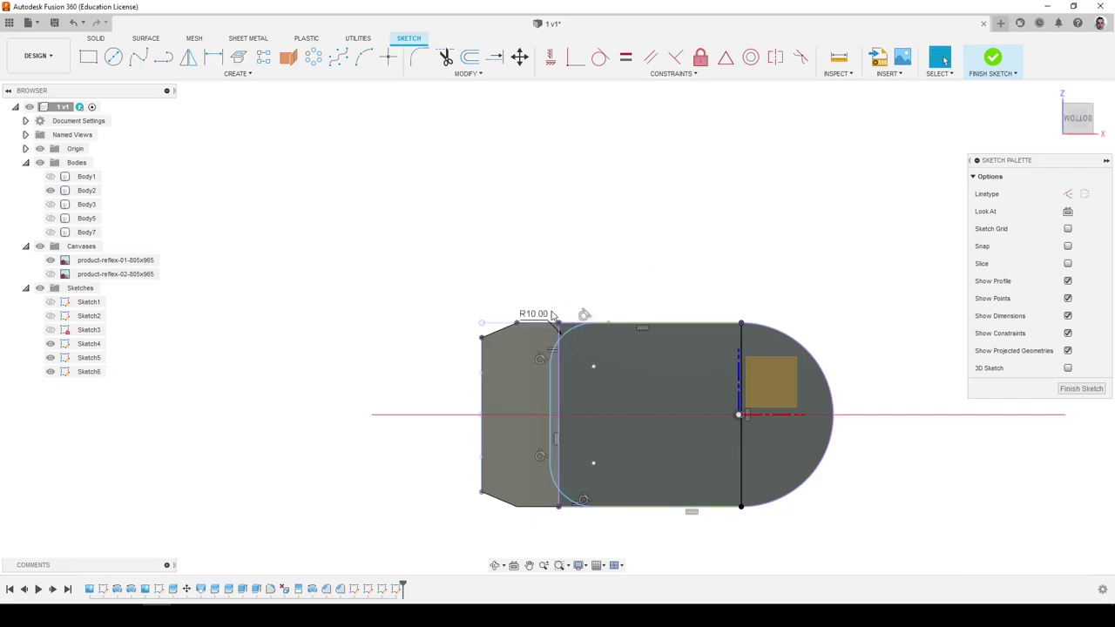
pyautogui.hotkey('ctrl', 'z')
# Fix the line between the two fillets in place and set the corner fillet radius to 10 mm.
pyautogui.click(559, 392)
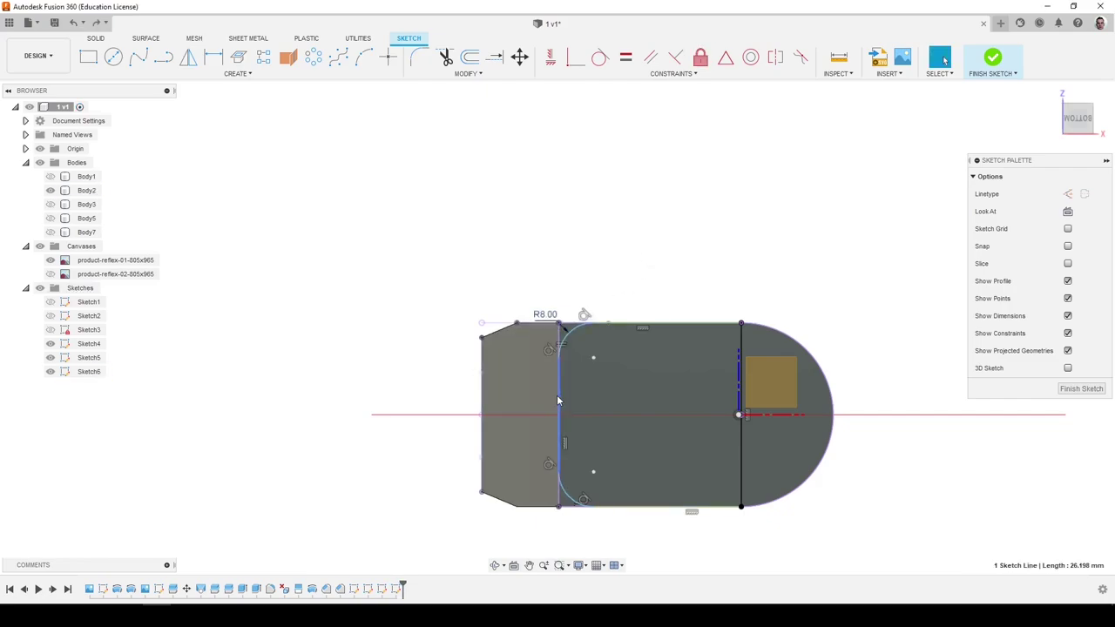
pyautogui.click(702, 59)
pyautogui.press('Escape')
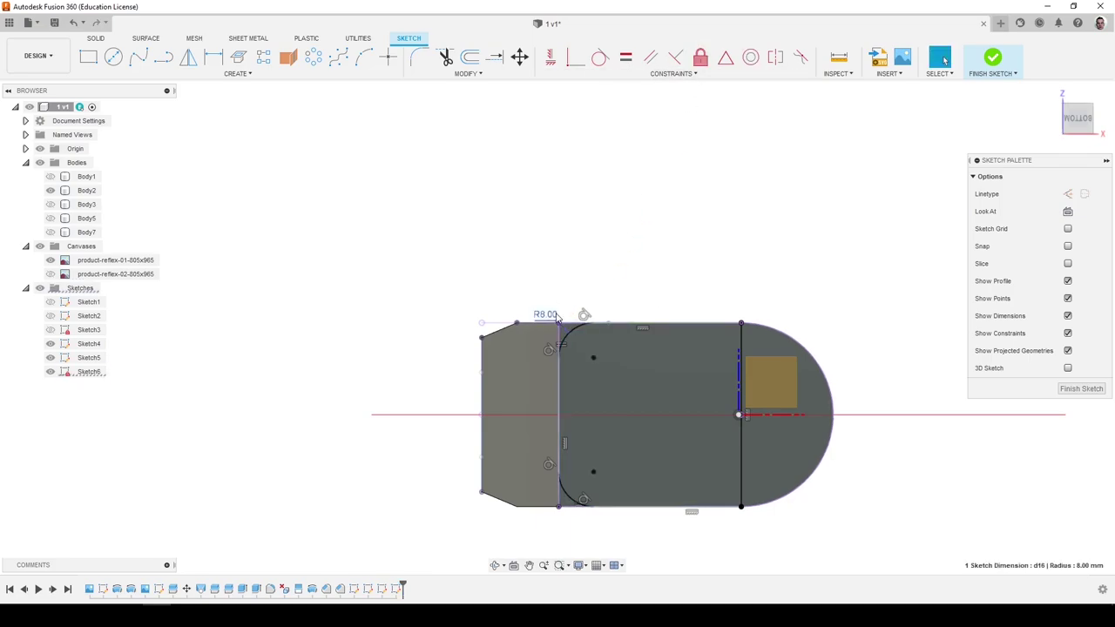
pyautogui.doubleClick(554, 315)
pyautogui.write('10')
pyautogui.press('Return')
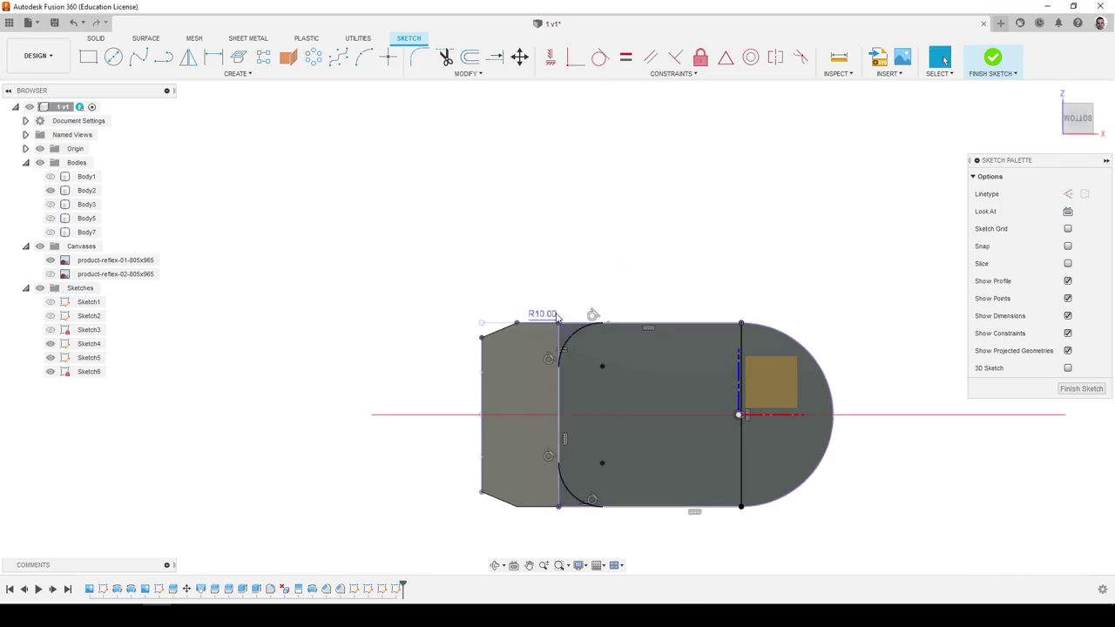
# Examine from the front where the corner fillet arc ends relative to the bend outline on the reference canvas.
pyautogui.keyDown('shift'); pyautogui.moveTo(592, 313); pyautogui.dragTo(588, 381, button='middle'); pyautogui.keyUp('shift')
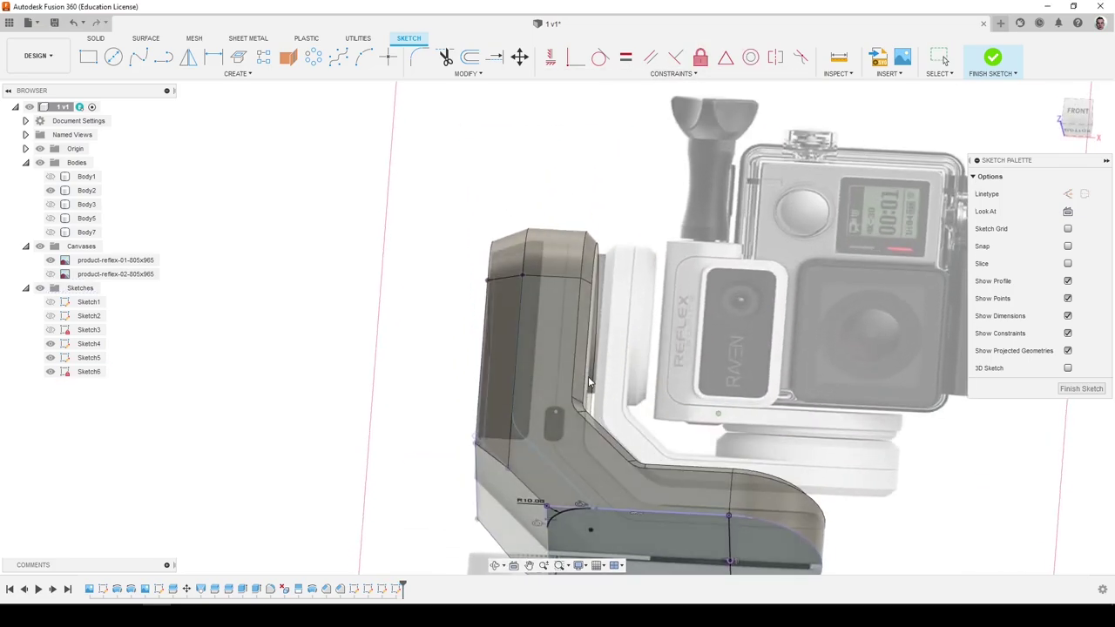
pyautogui.click(1078, 114)
pyautogui.scroll(3, 600, 494)
pyautogui.keyDown('shift'); pyautogui.moveTo(599, 494); pyautogui.dragTo(587, 468, button='middle'); pyautogui.keyUp('shift')
pyautogui.click(594, 462)
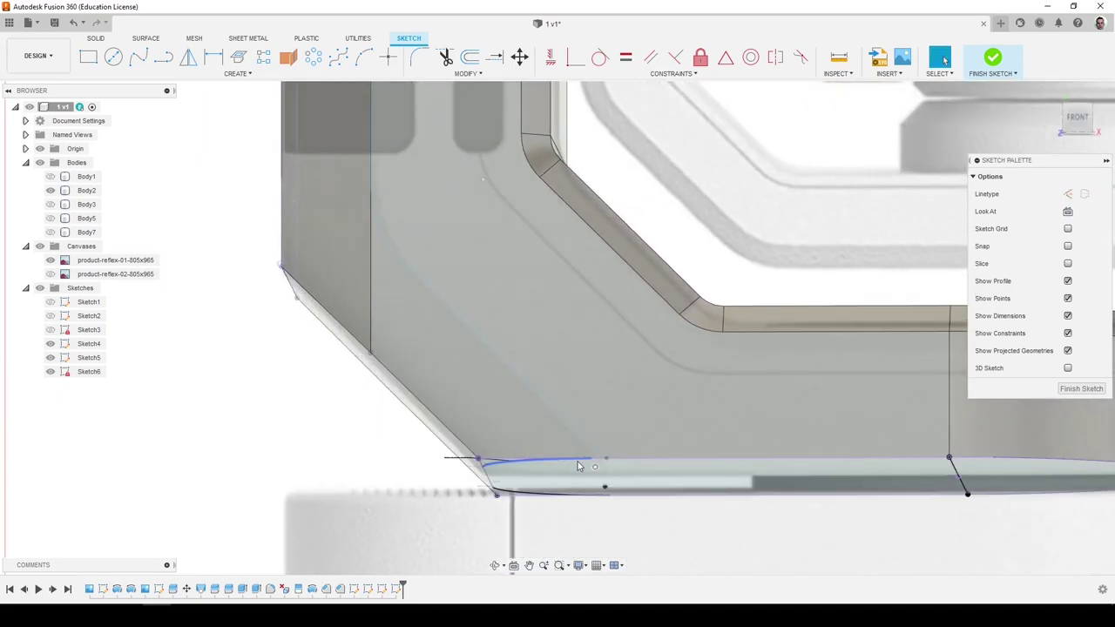
pyautogui.click(1078, 118)
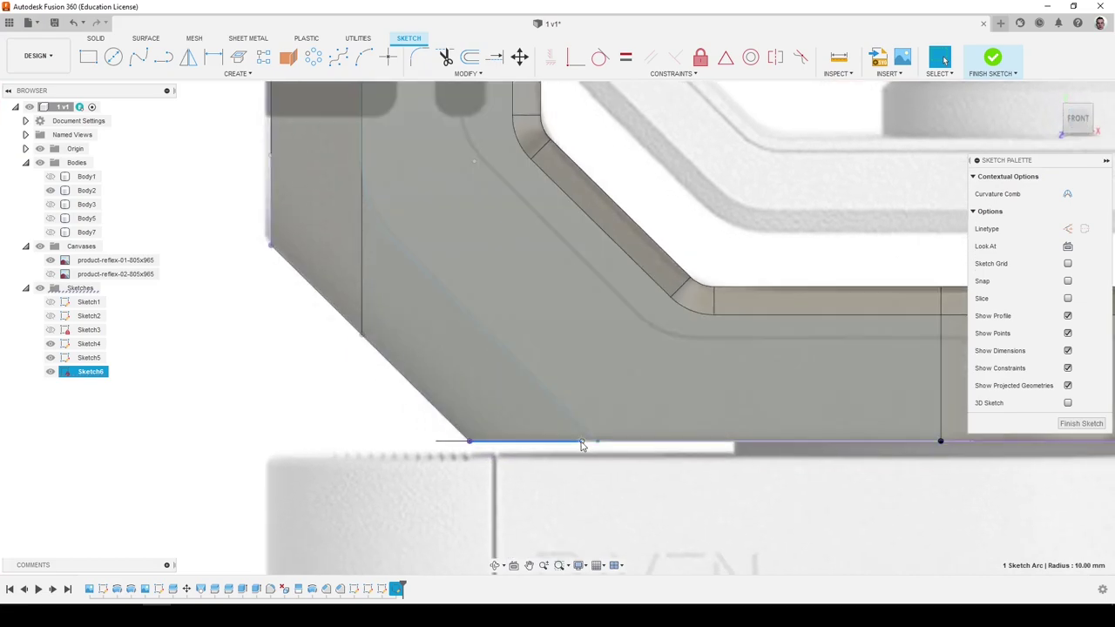
pyautogui.scroll(-2, 582, 444)
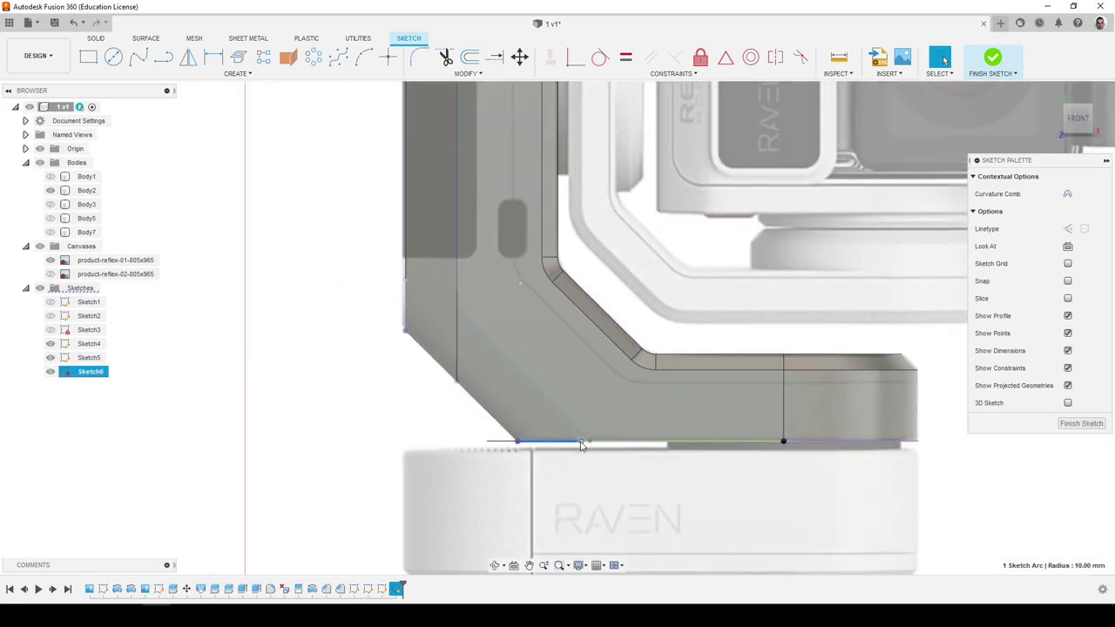
pyautogui.moveTo(577, 445)
pyautogui.keyDown('shift'); pyautogui.mouseDown(button='middle')
pyautogui.moveTo(578, 406)
pyautogui.moveTo(510, 447)
pyautogui.mouseUp(button='middle'); pyautogui.keyUp('shift')
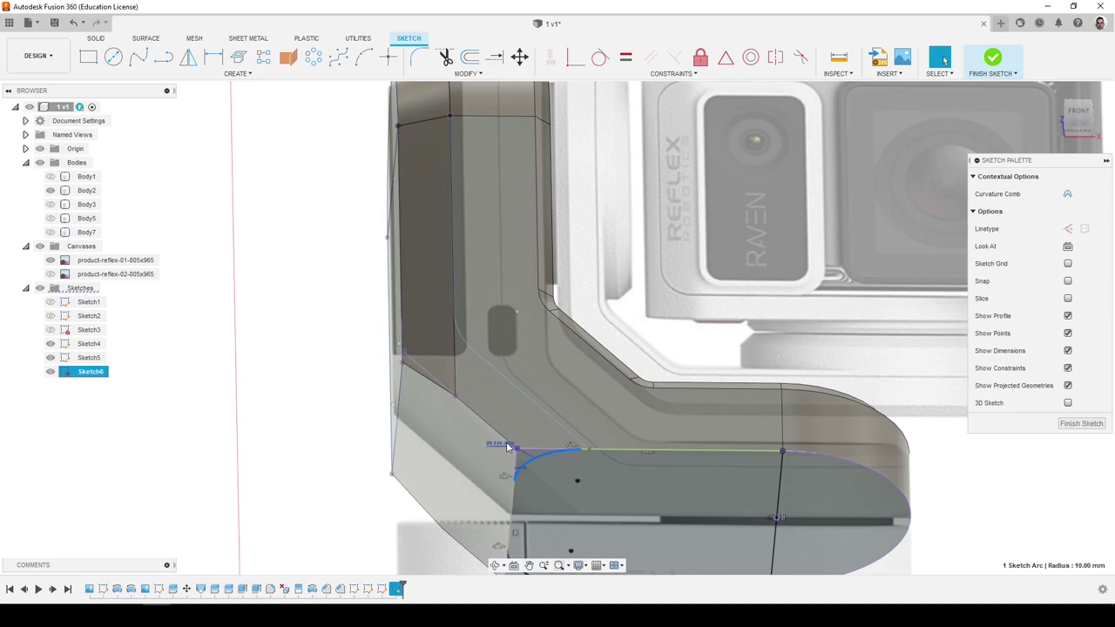
# Set the corner fillet radius in the underside sketch to 12 mm.
pyautogui.press('Escape')
pyautogui.doubleClick(503, 447)
pyautogui.write('1')
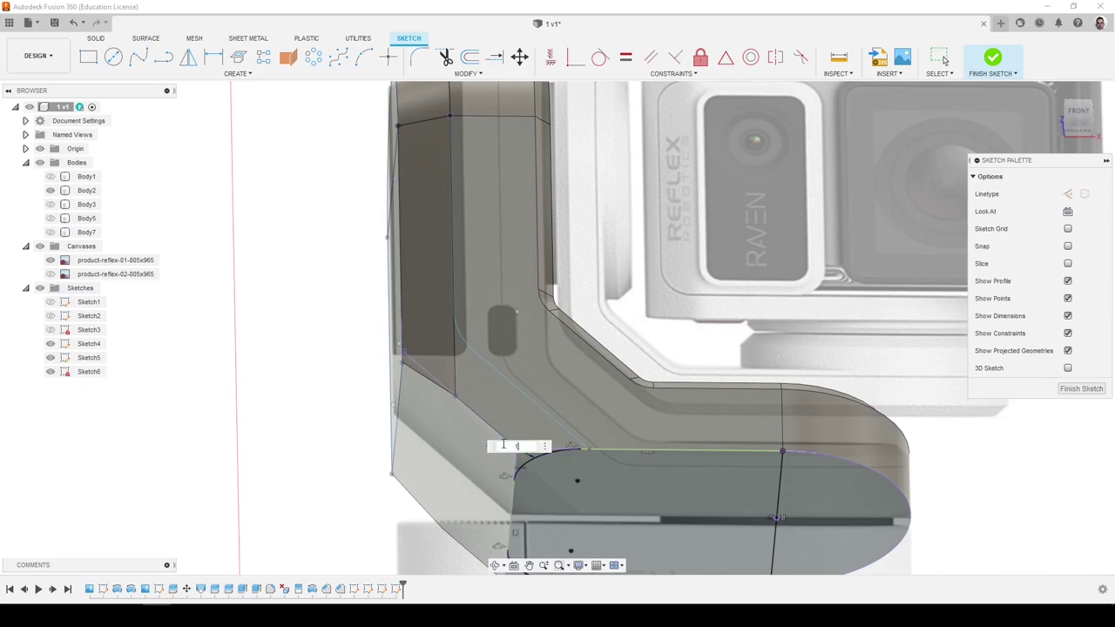
pyautogui.write('2')
pyautogui.press('Return')
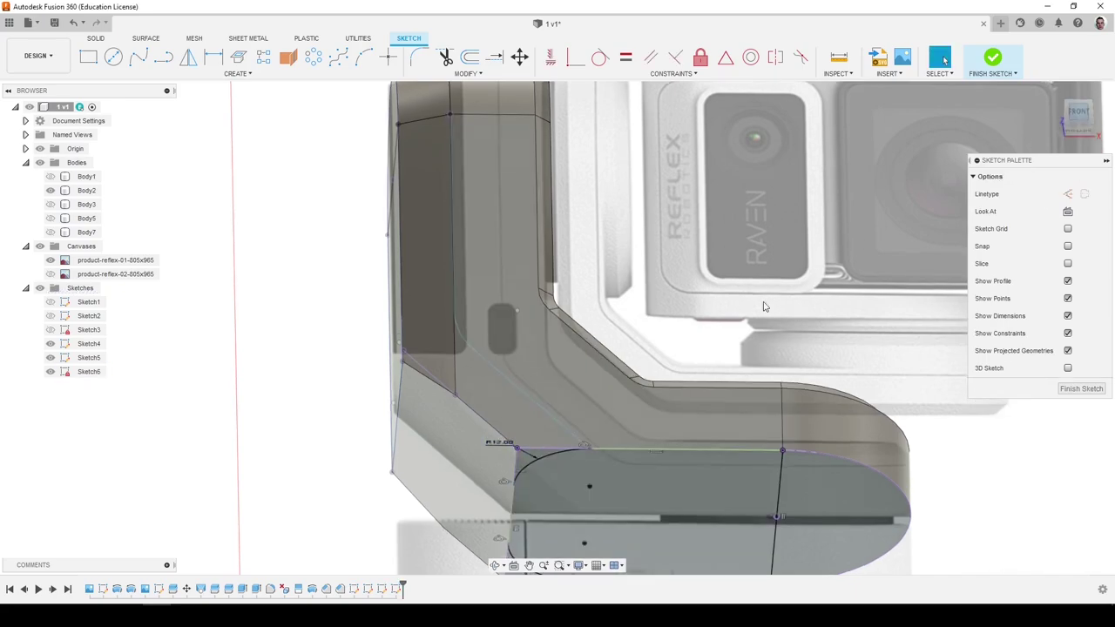
# Examine the arm's lower bend and its base edge from the front against the reference canvas.
pyautogui.click(1079, 111)
pyautogui.click(547, 374)
pyautogui.scroll(3, 601, 381)
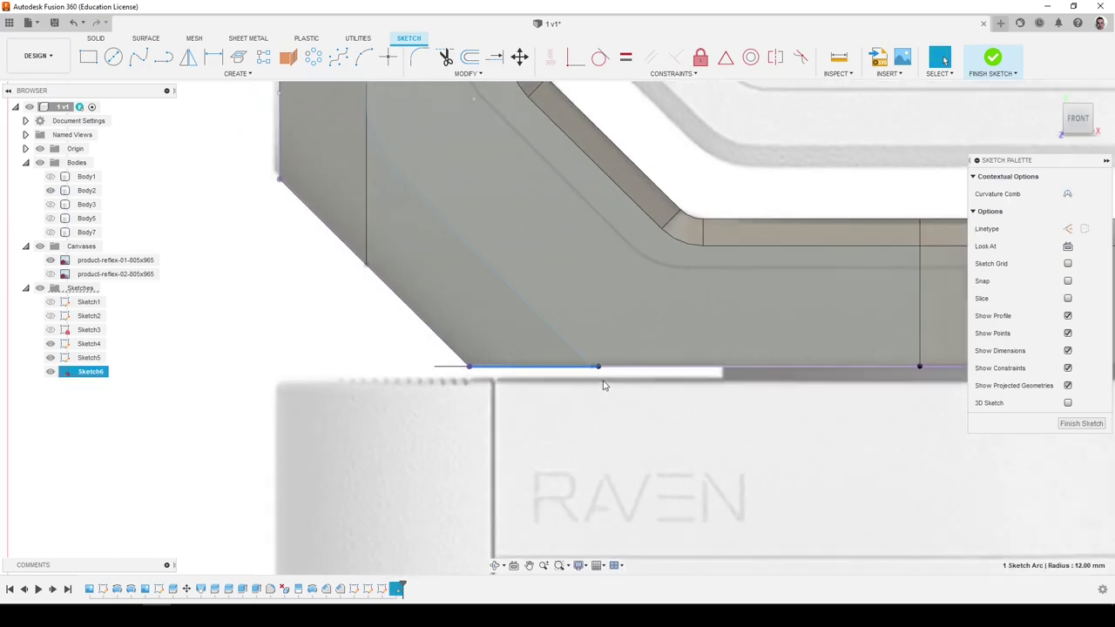
pyautogui.scroll(-4, 604, 383)
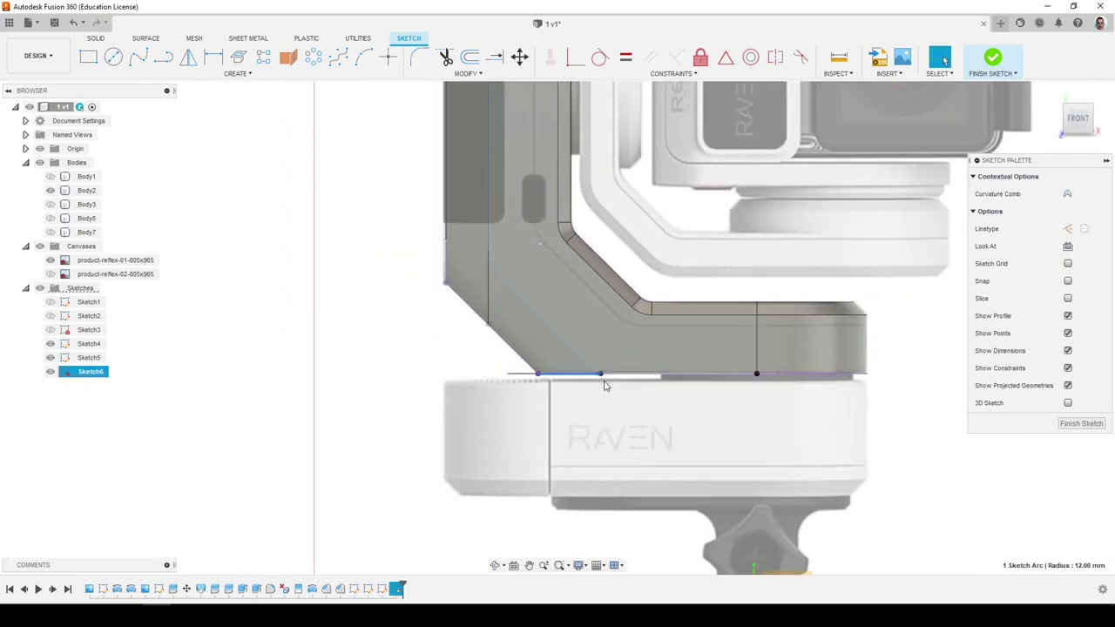
pyautogui.keyDown('shift'); pyautogui.moveTo(605, 380); pyautogui.dragTo(584, 355, button='middle'); pyautogui.keyUp('shift')
pyautogui.scroll(-5, 470, 366)
pyautogui.scroll(-3, 466, 368)
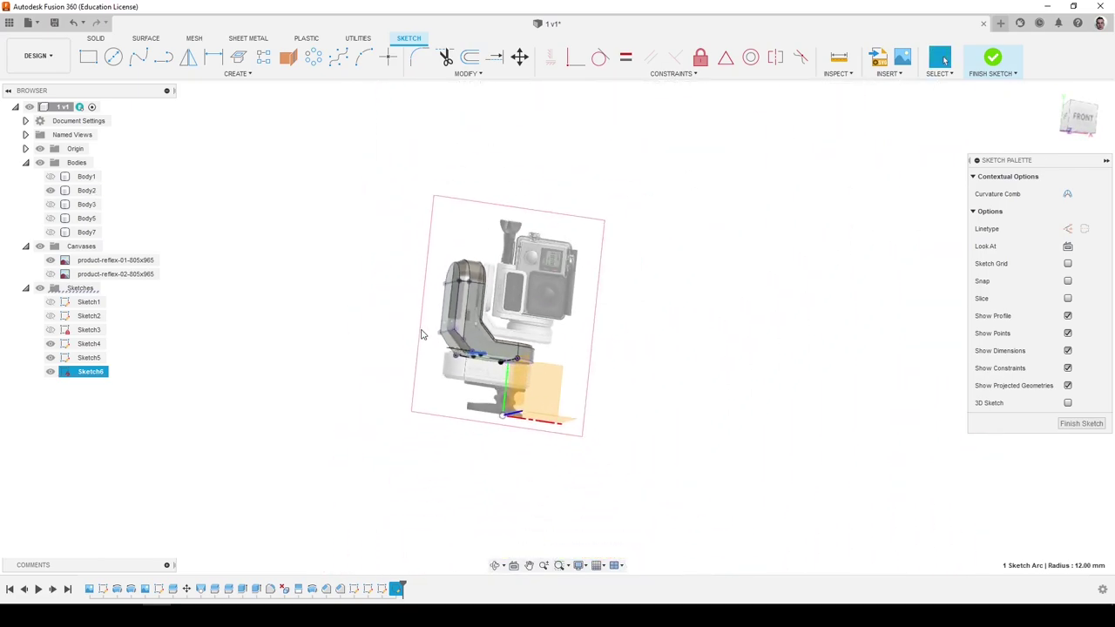
pyautogui.scroll(2, 342, 355)
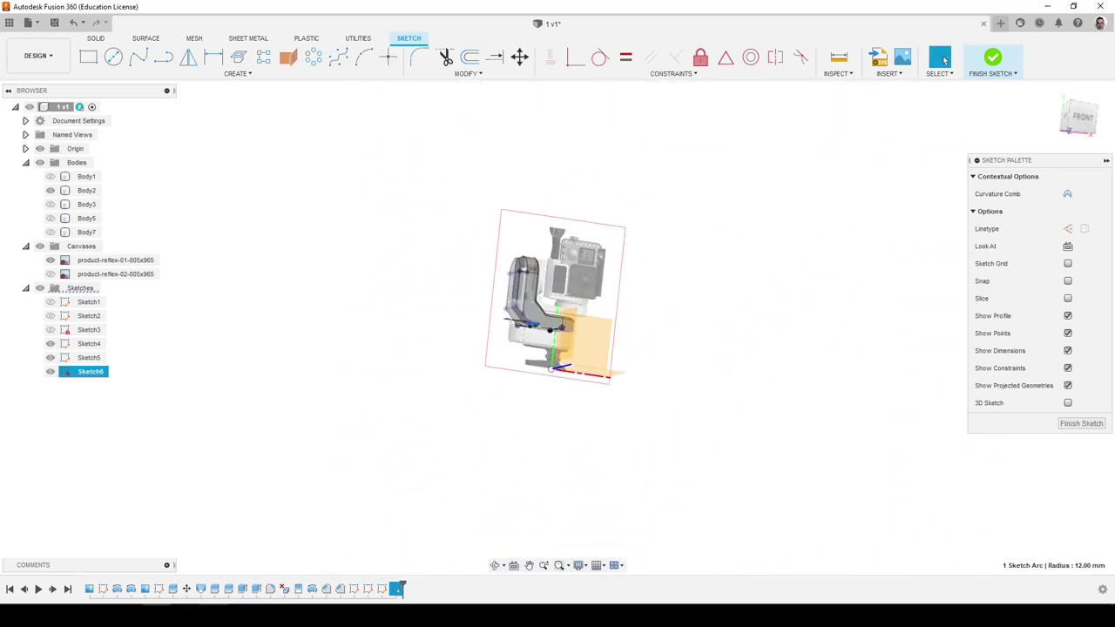
# Switch to the reference image board and examine the gimbal arm's shape in the front and side product photos.
pyautogui.click(216, 614)
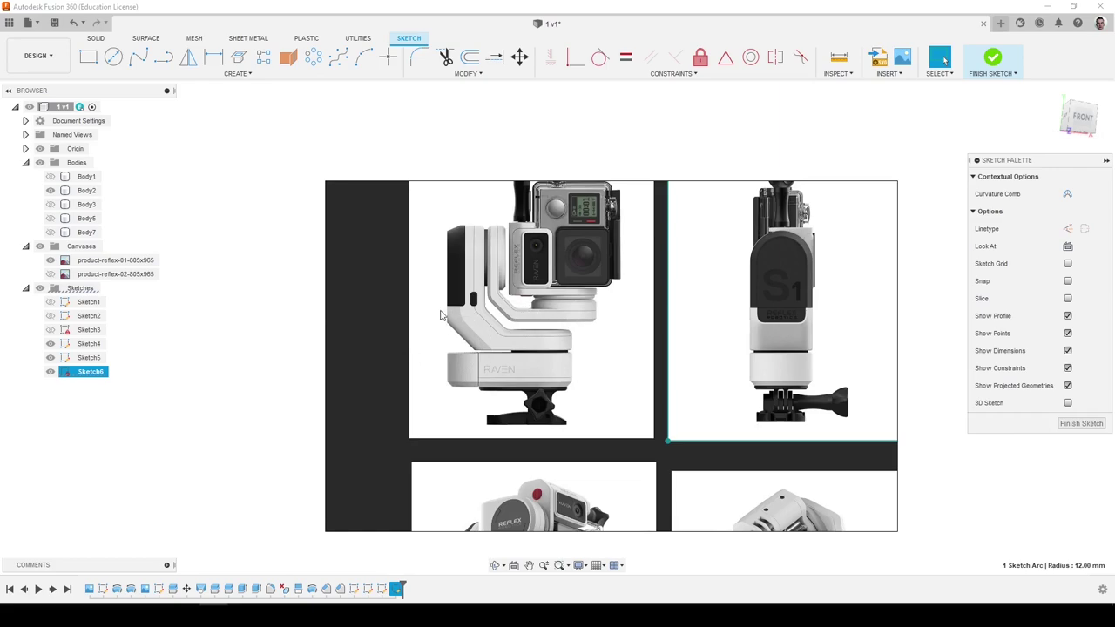
pyautogui.scroll(-4, 786, 312)
pyautogui.scroll(6, 574, 311)
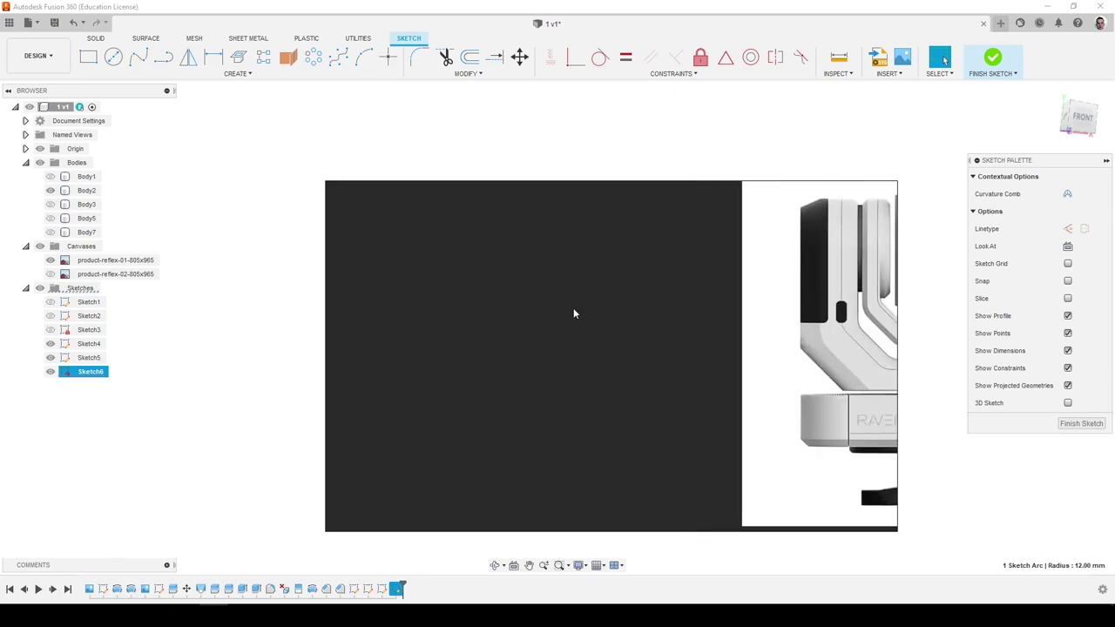
pyautogui.scroll(-5, 583, 297)
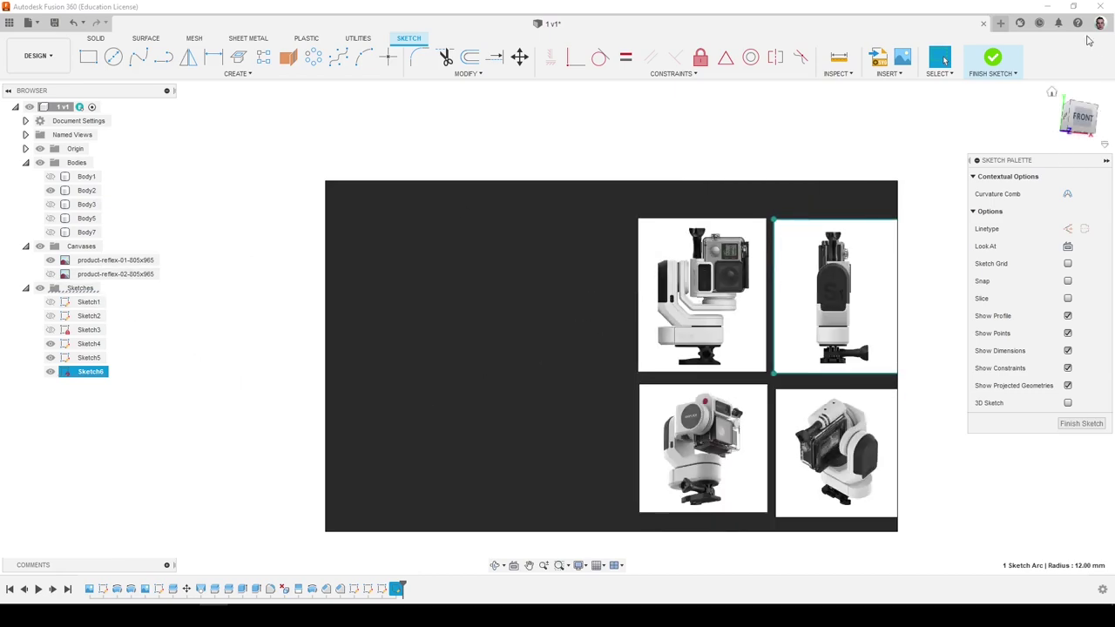
pyautogui.click(1049, 7)
pyautogui.click(737, 154)
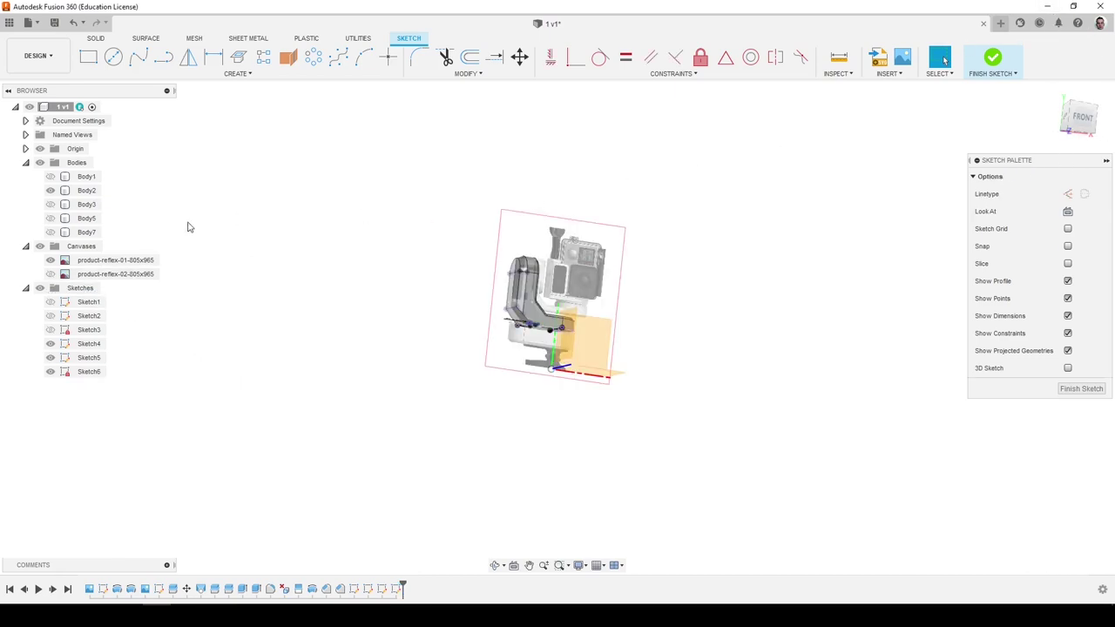
# Show the product-reflex-02-805x965 canvas beside the model and finish the current sketch.
pyautogui.click(50, 274)
pyautogui.click(1070, 115)
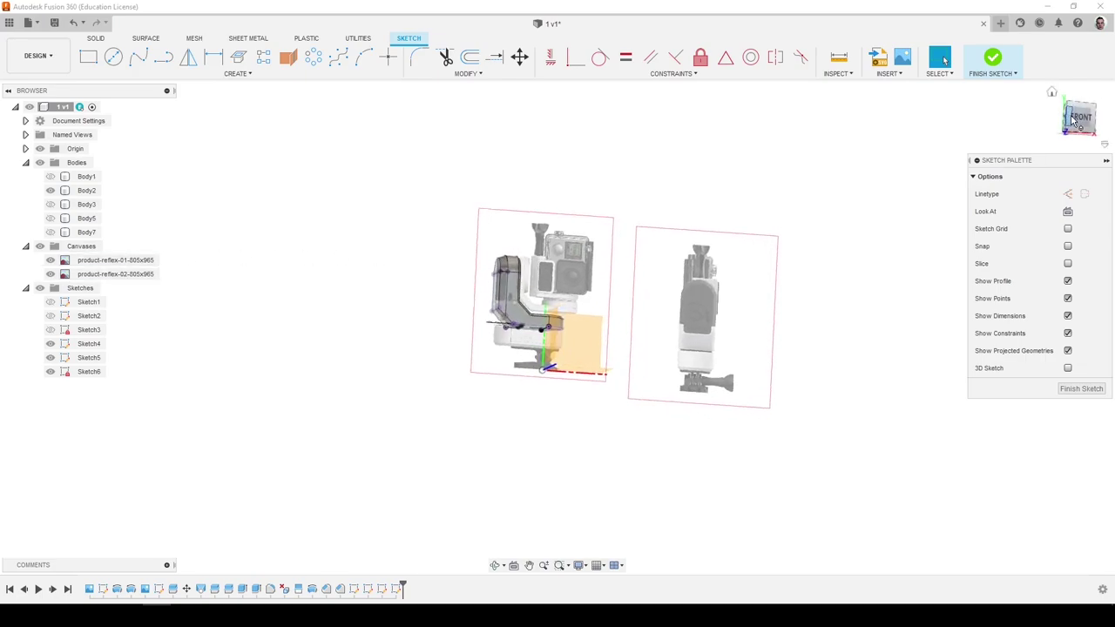
pyautogui.click(80, 372)
pyautogui.click(89, 58)
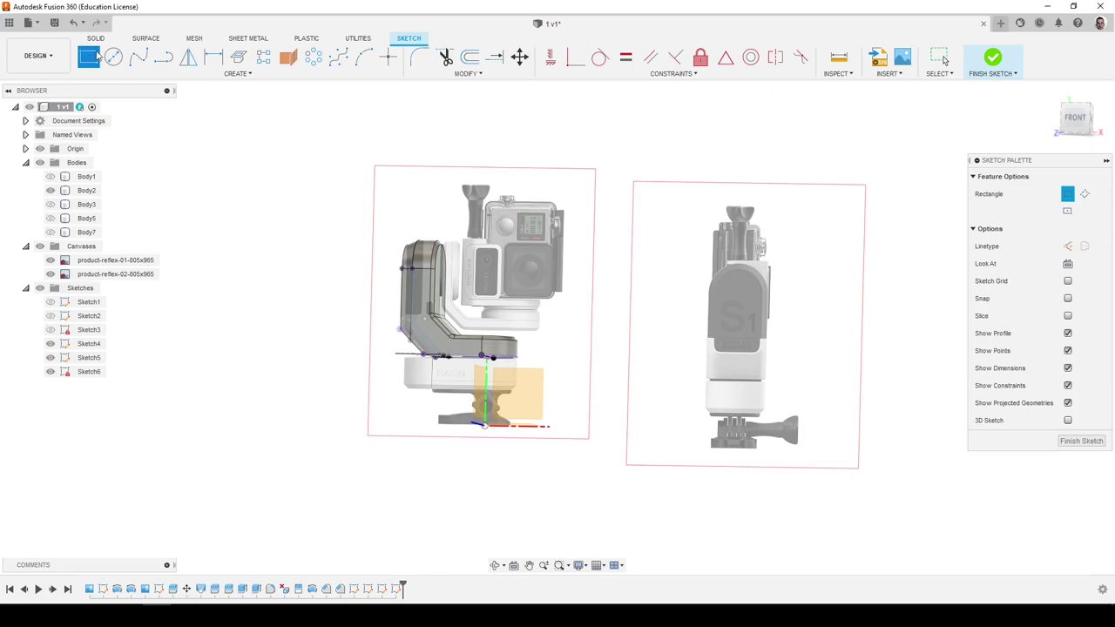
pyautogui.press('Escape')
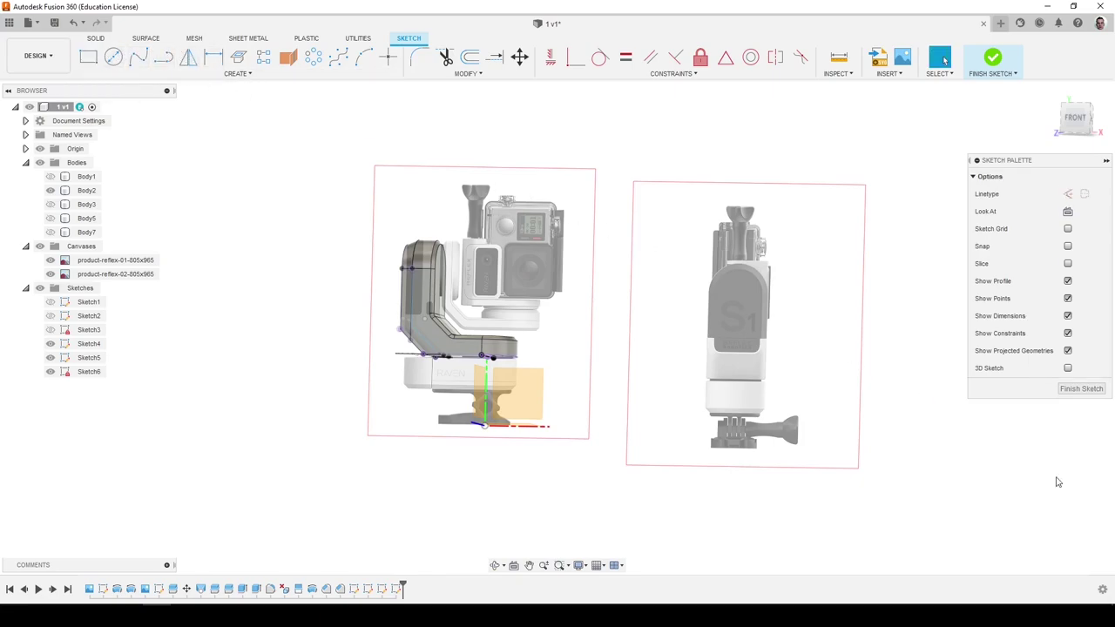
pyautogui.click(1079, 387)
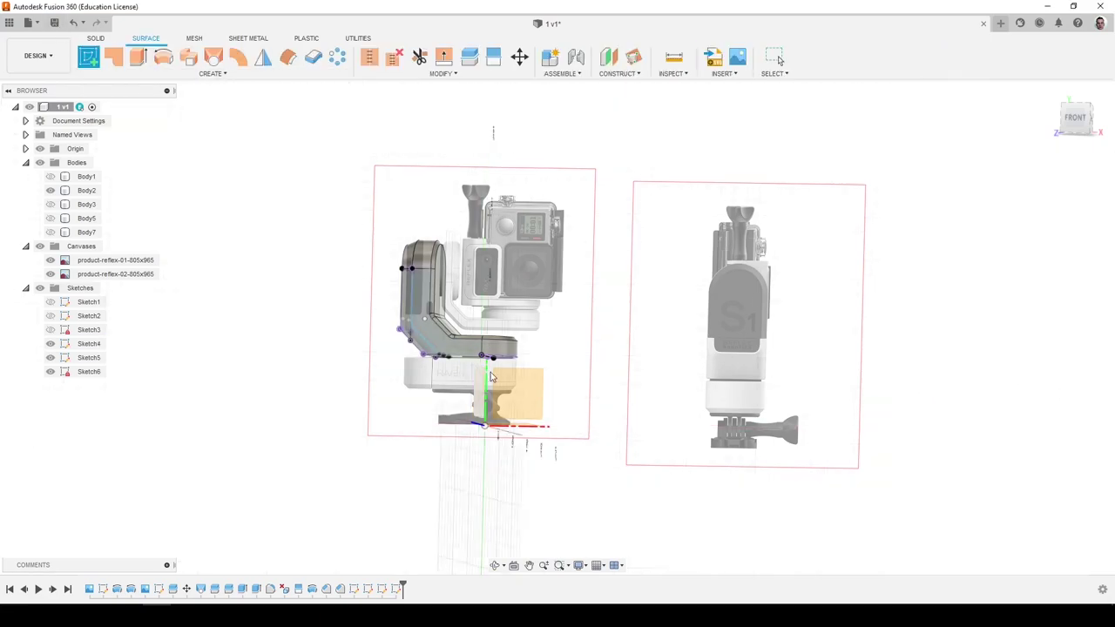
# Start a sketch on the front plane and draw a circle over the dark panel's lower rounded corner in the side-view canvas.
pyautogui.click(518, 396)
pyautogui.press('c')
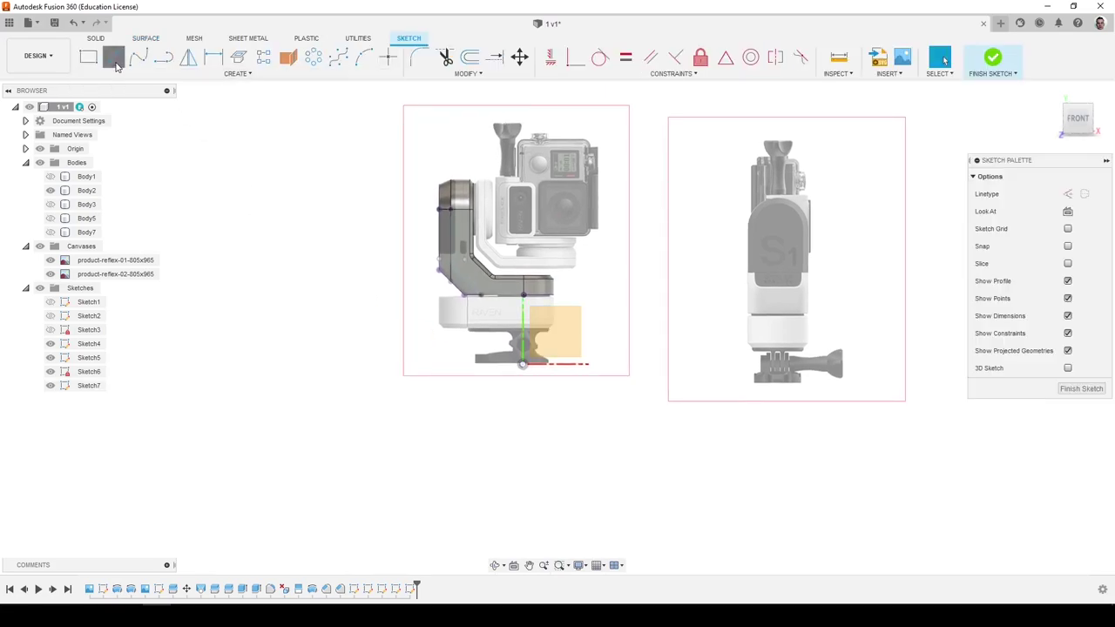
pyautogui.scroll(5, 724, 258)
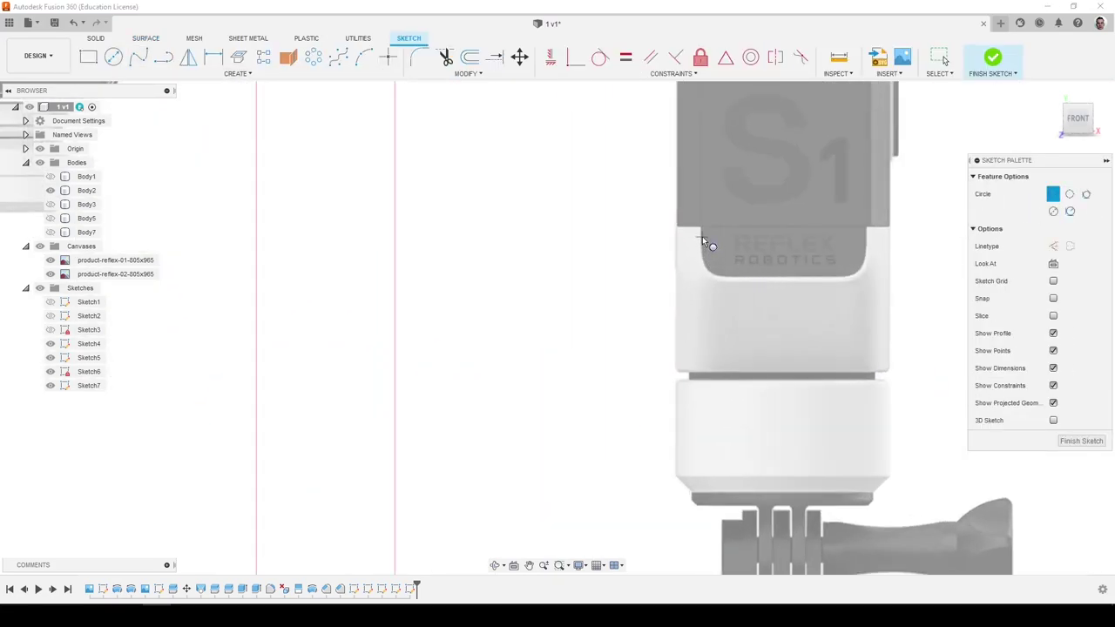
pyautogui.click(726, 250)
pyautogui.click(750, 262)
pyautogui.scroll(4, 746, 264)
pyautogui.press('Escape')
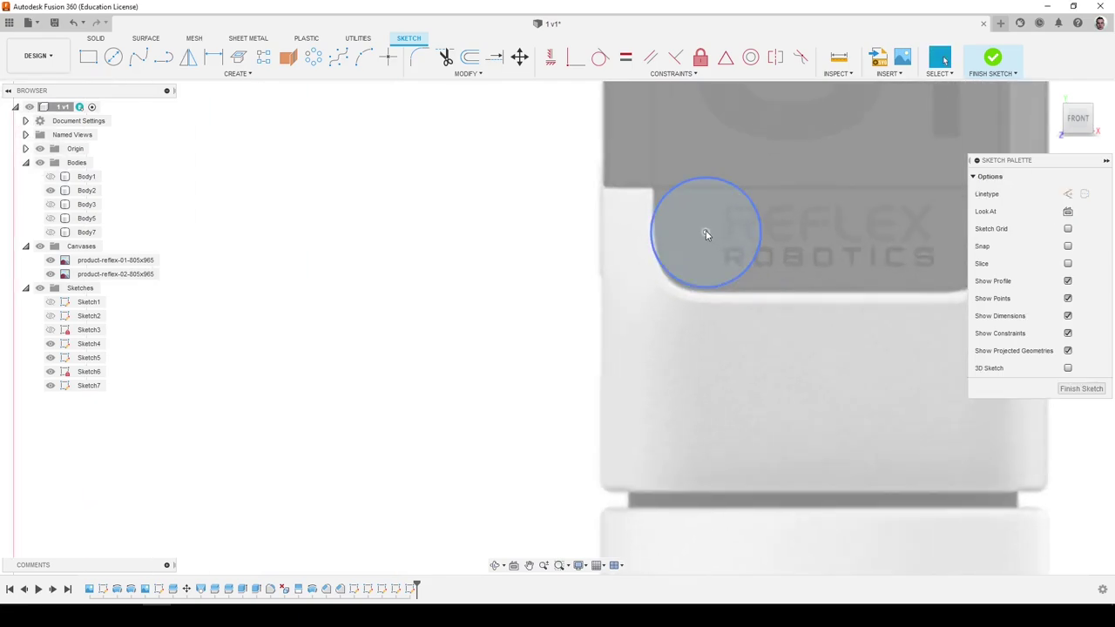
# Shrink the circle to about 9.1 mm diameter and reposition it to follow the dark panel's rounded corner.
pyautogui.moveTo(705, 233); pyautogui.dragTo(703, 239)
pyautogui.click(734, 286)
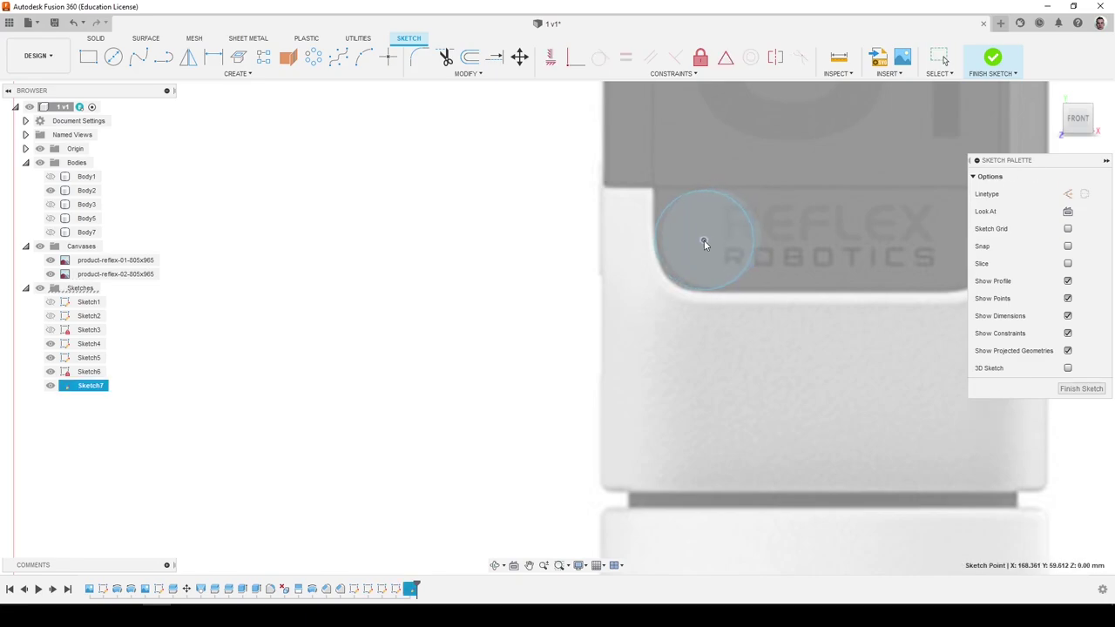
pyautogui.click(729, 286)
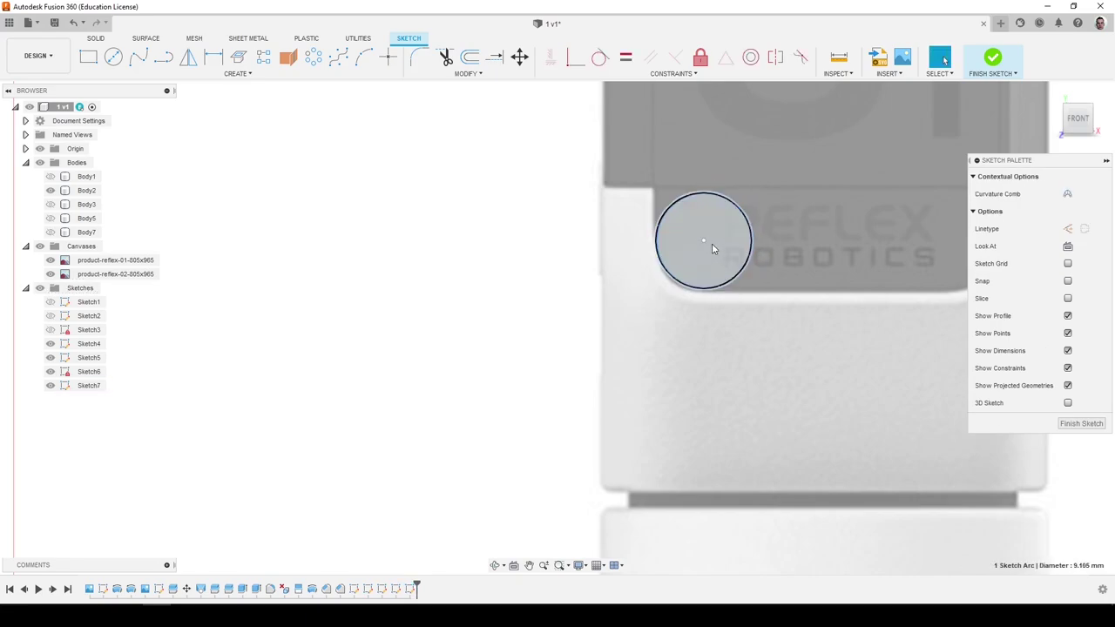
pyautogui.moveTo(704, 241); pyautogui.dragTo(704, 248)
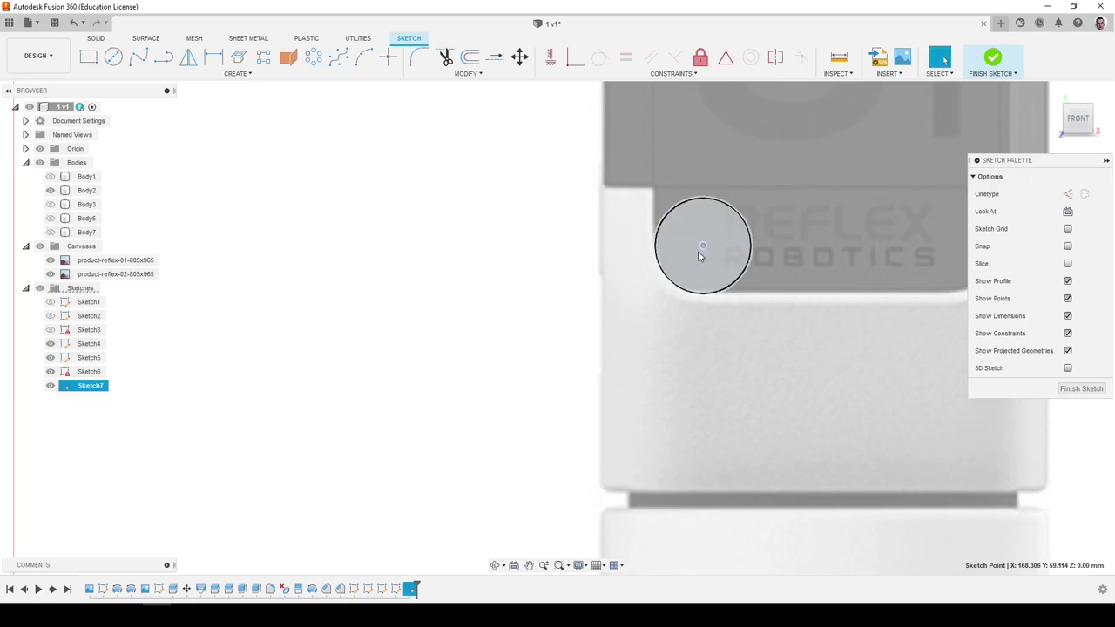
# Dimension the circle's diameter, keeping its drawn size.
pyautogui.press('d')
pyautogui.click(710, 301)
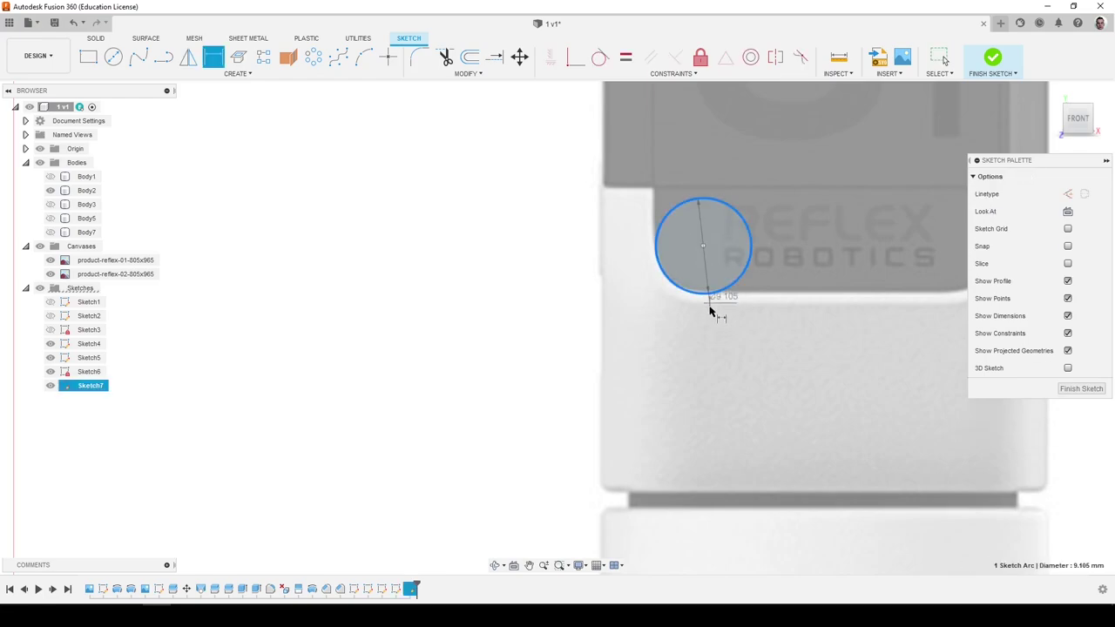
pyautogui.click(712, 322)
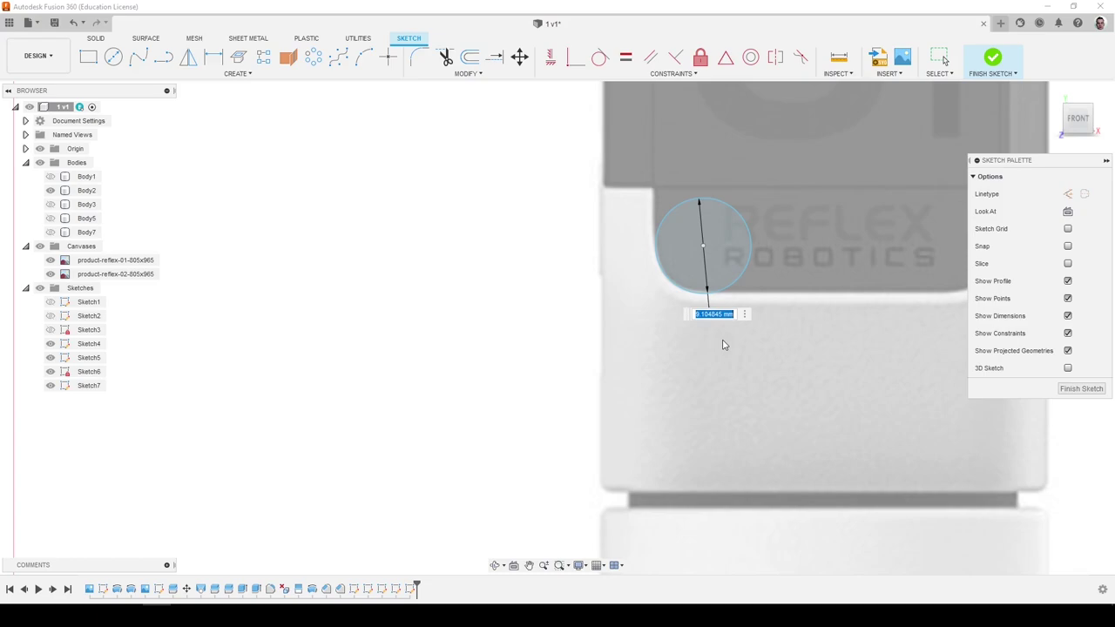
pyautogui.press('Return')
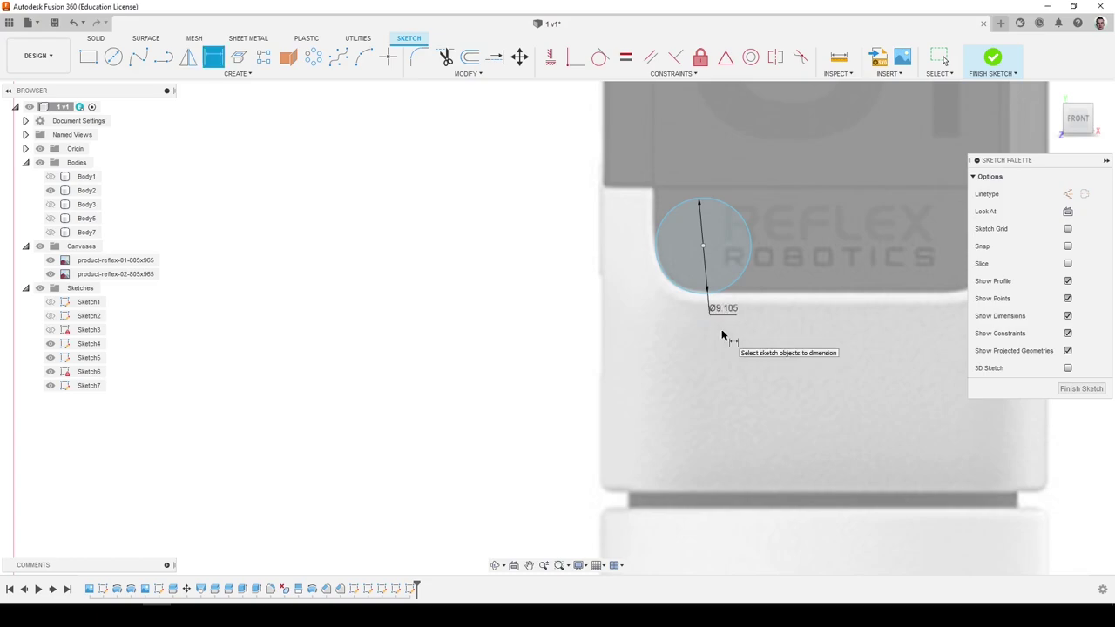
# Finish the circle sketch and open Sketch5, which holds the rounded panel outline on the arm, for editing.
pyautogui.scroll(-8, 721, 335)
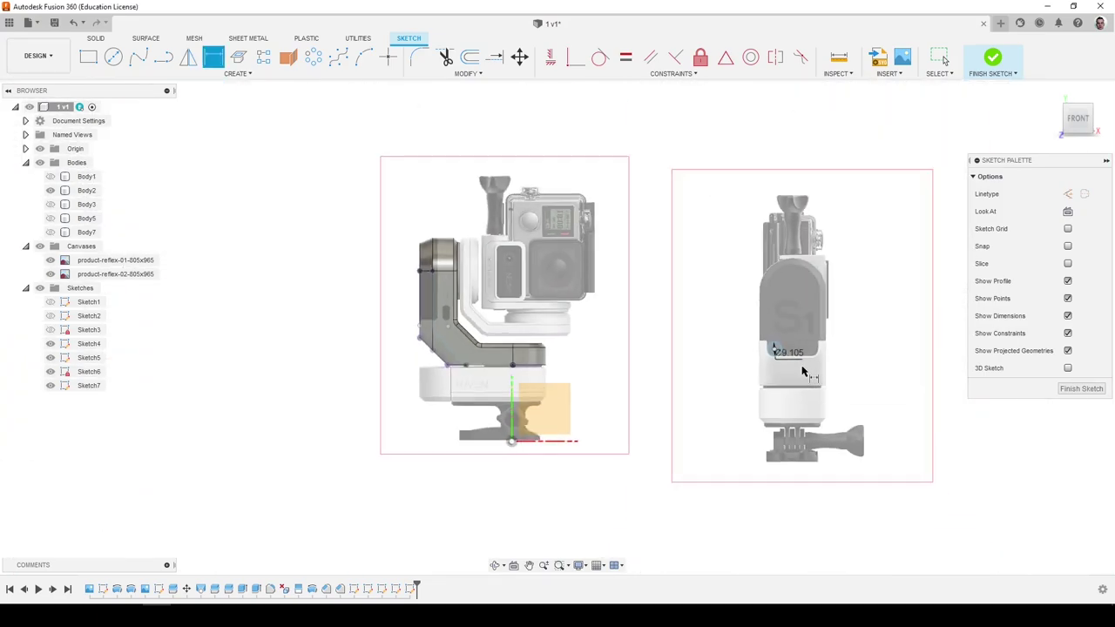
pyautogui.scroll(3, 427, 320)
pyautogui.keyDown('shift'); pyautogui.moveTo(427, 315); pyautogui.dragTo(500, 315, button='middle'); pyautogui.keyUp('shift')
pyautogui.press('Escape')
pyautogui.scroll(4, 655, 330)
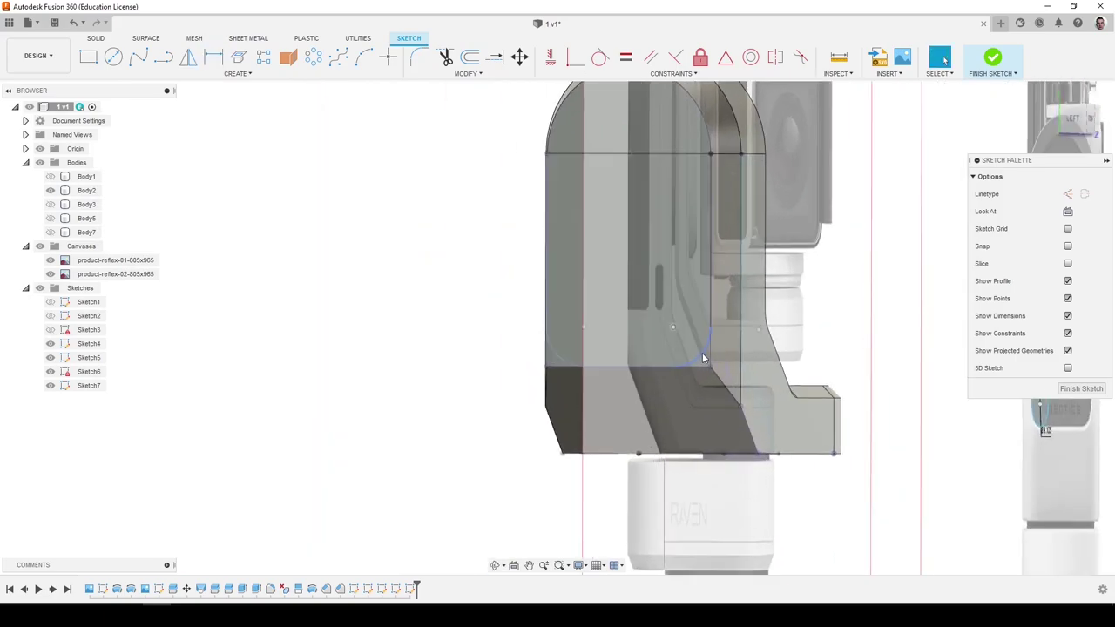
pyautogui.click(1081, 388)
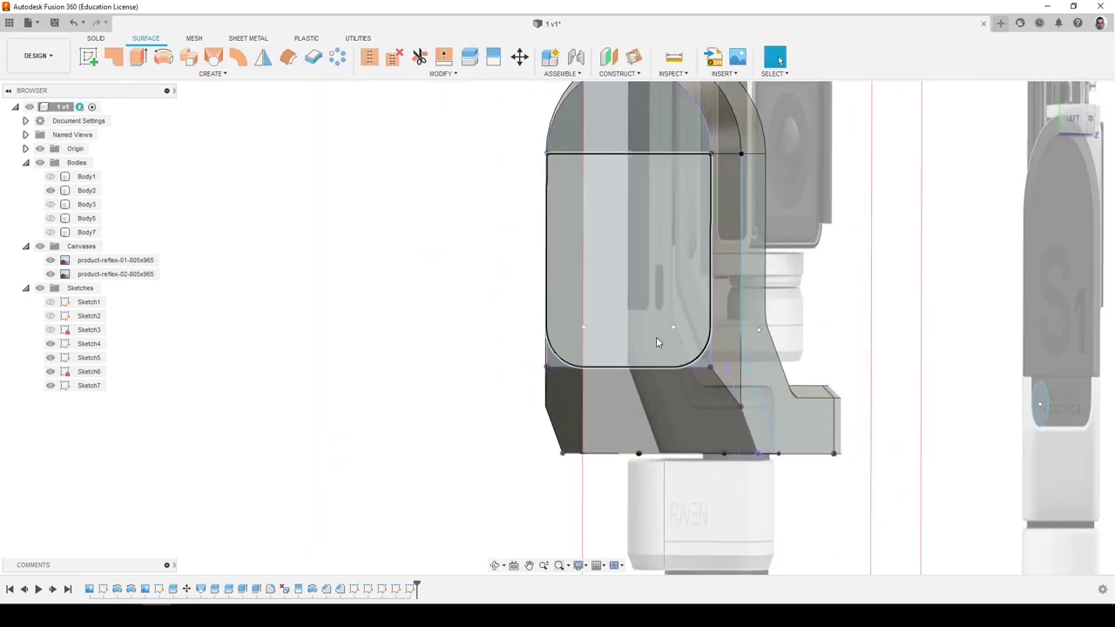
pyautogui.click(702, 354)
pyautogui.rightClick(96, 358)
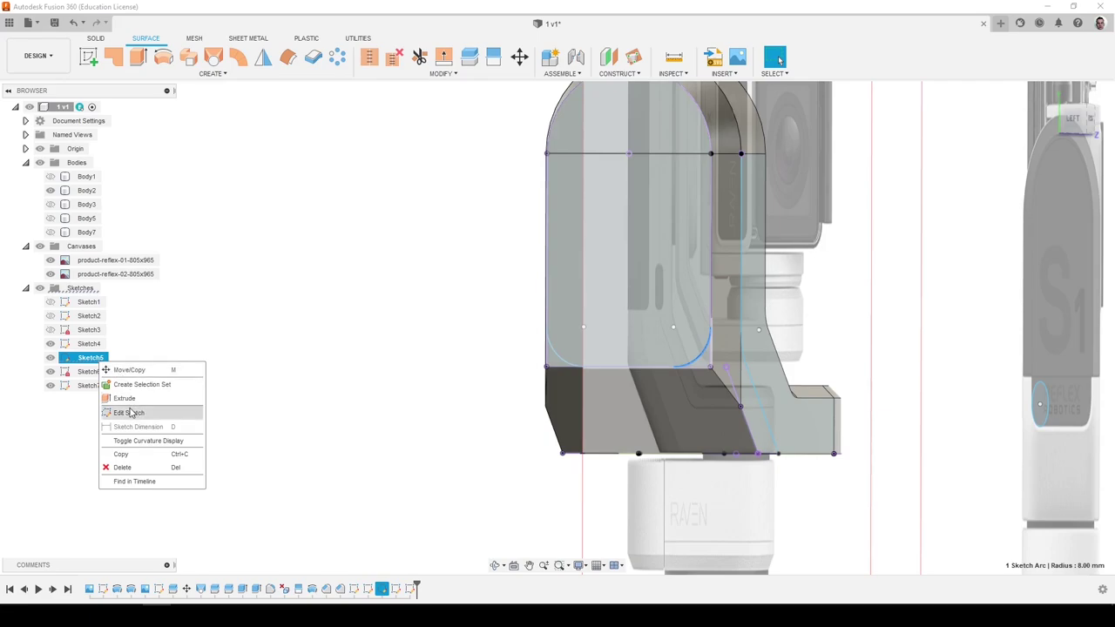
pyautogui.click(131, 412)
# Try to set the radius of the panel outline's lower corners to 9 mm.
pyautogui.doubleClick(779, 369)
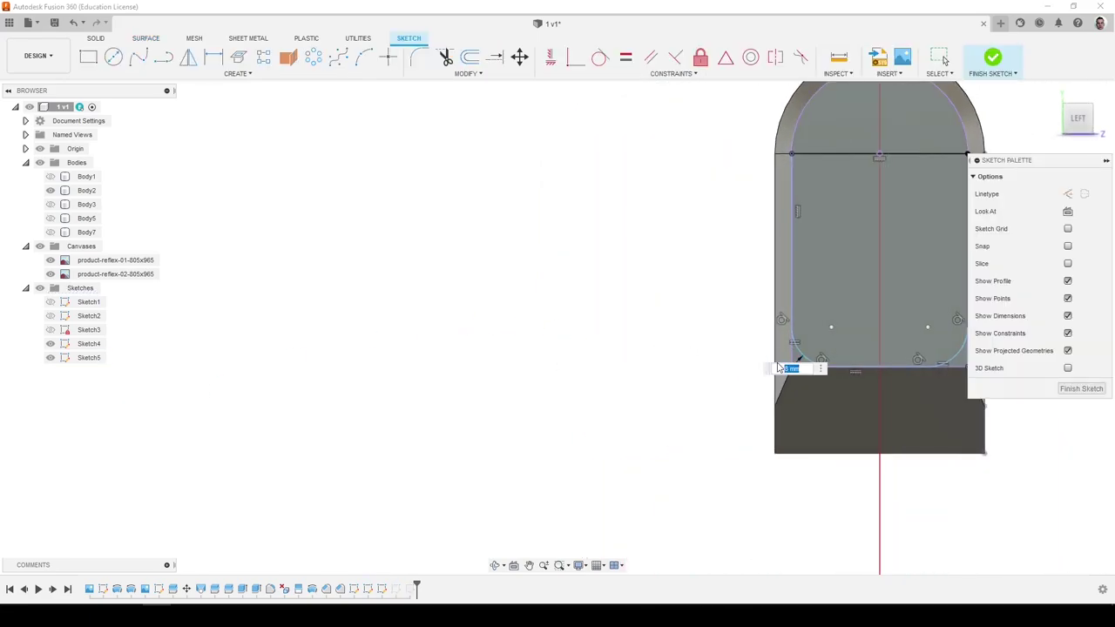
pyautogui.write('8')
pyautogui.press('Return')
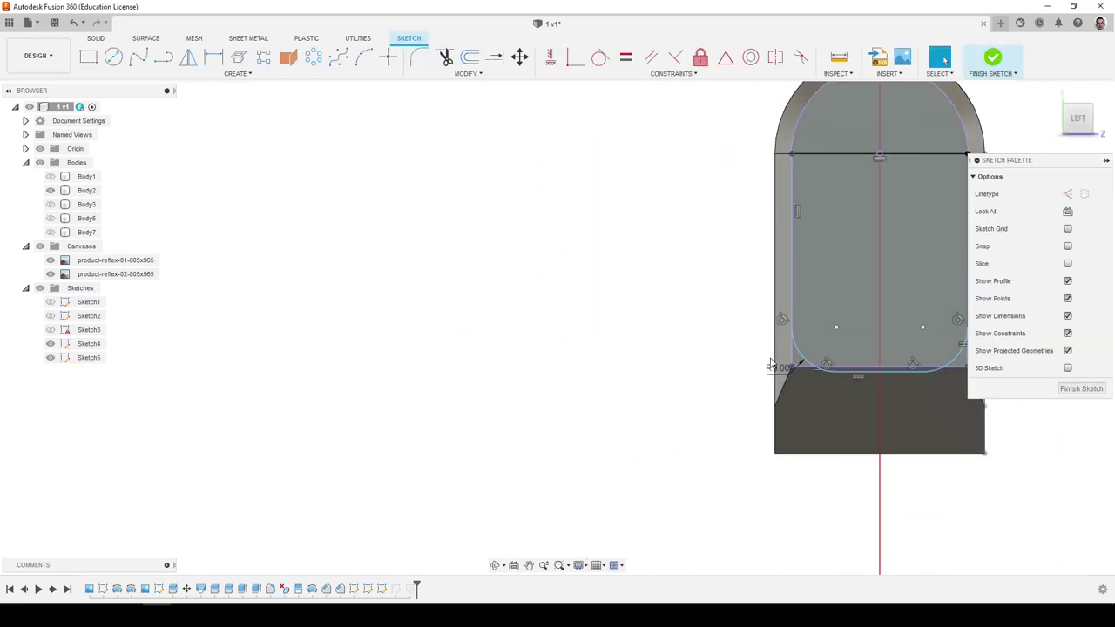
# Lock the panel outline's bottom line in place with a Fix constraint.
pyautogui.click(865, 370)
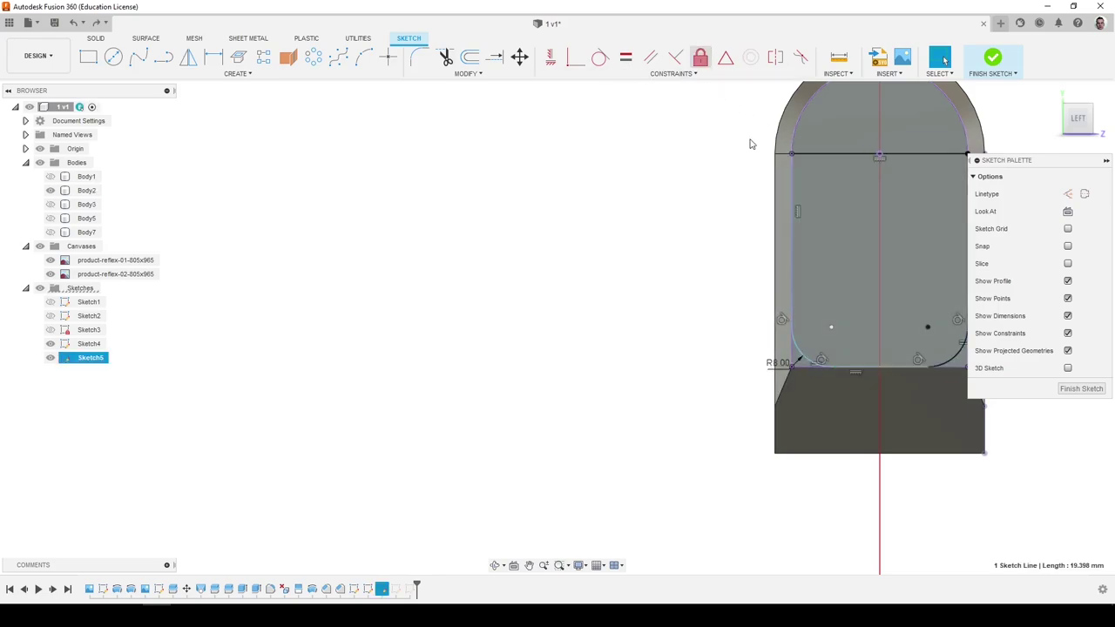
pyautogui.click(701, 58)
pyautogui.scroll(-3, 682, 299)
pyautogui.scroll(2, 833, 294)
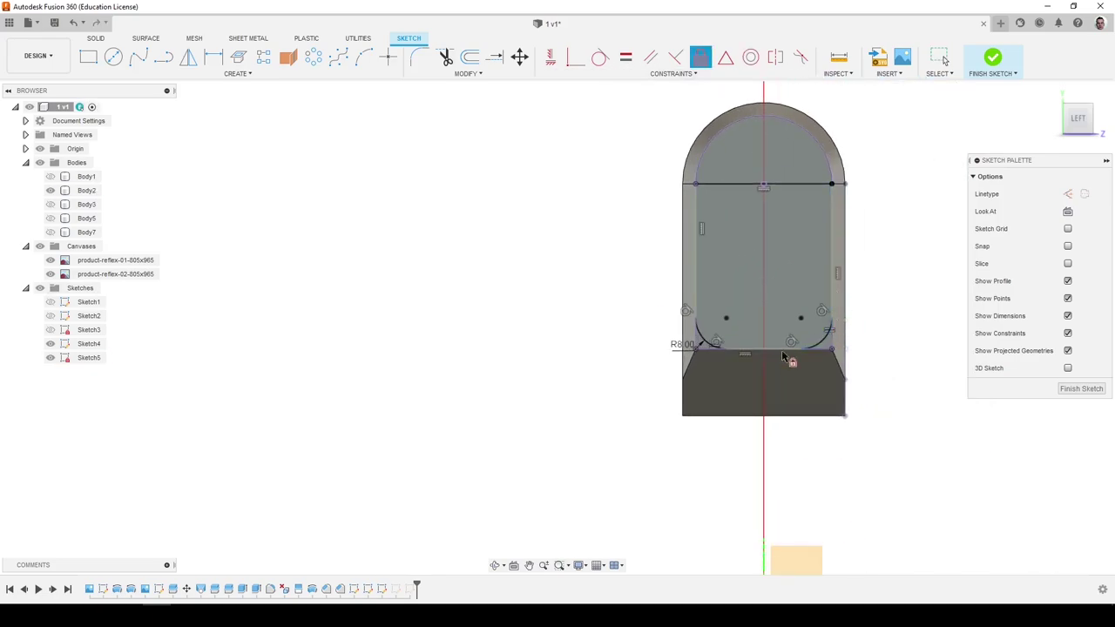
# Set the radius of the panel outline's lower corners to 9 mm and finish the sketch.
pyautogui.doubleClick(687, 345)
pyautogui.press('Return')
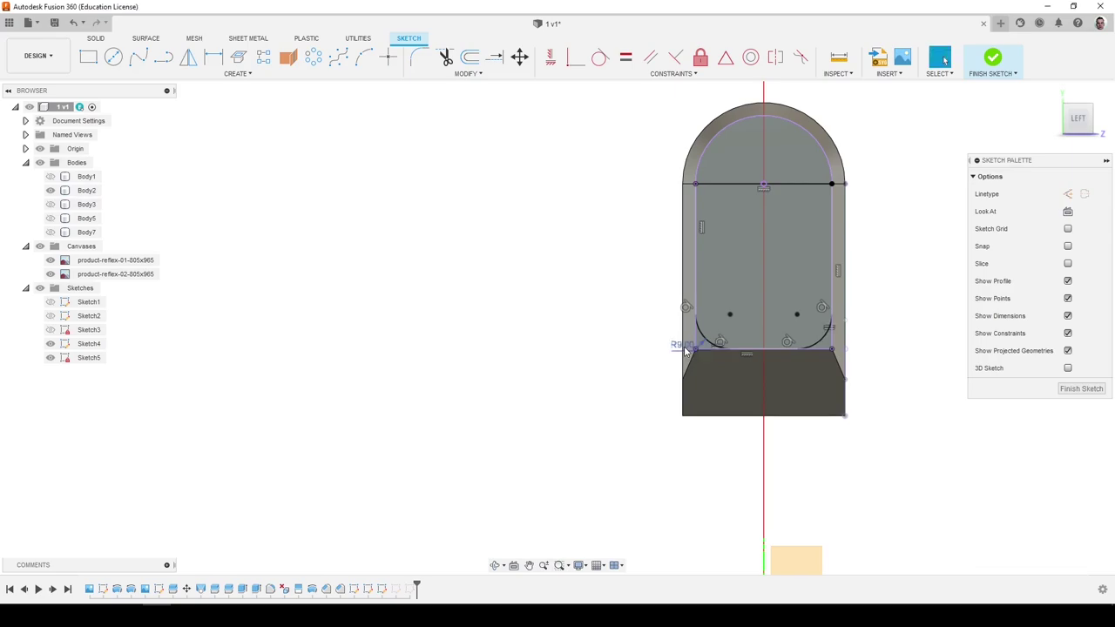
pyautogui.click(1084, 390)
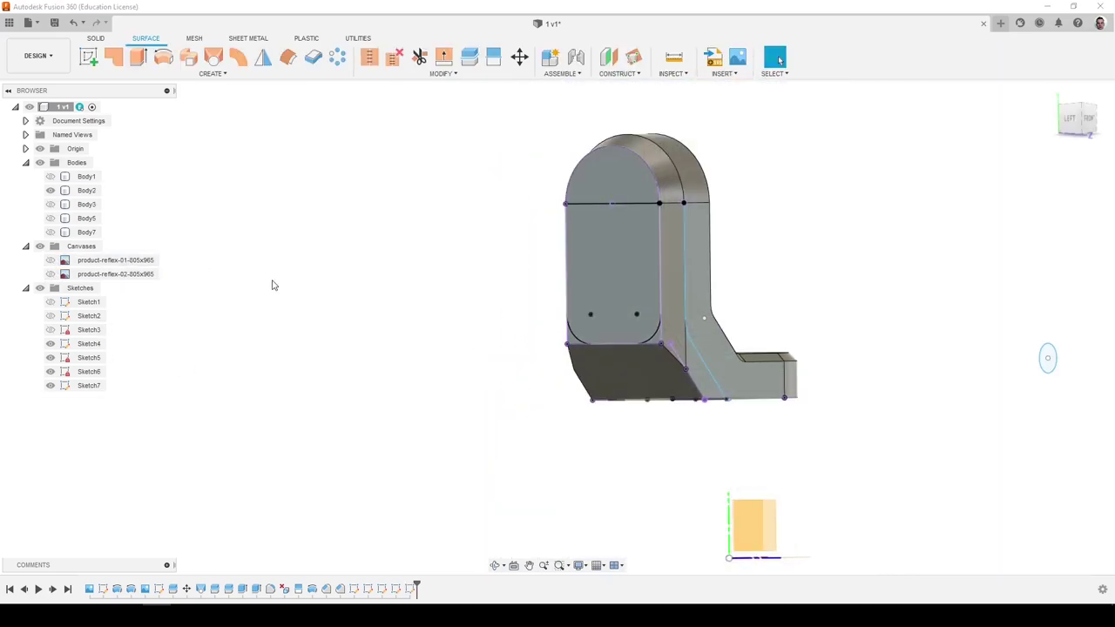
# Split the arm's flat outer face with the rounded panel outline of Sketch5 using Split Face.
pyautogui.click(95, 38)
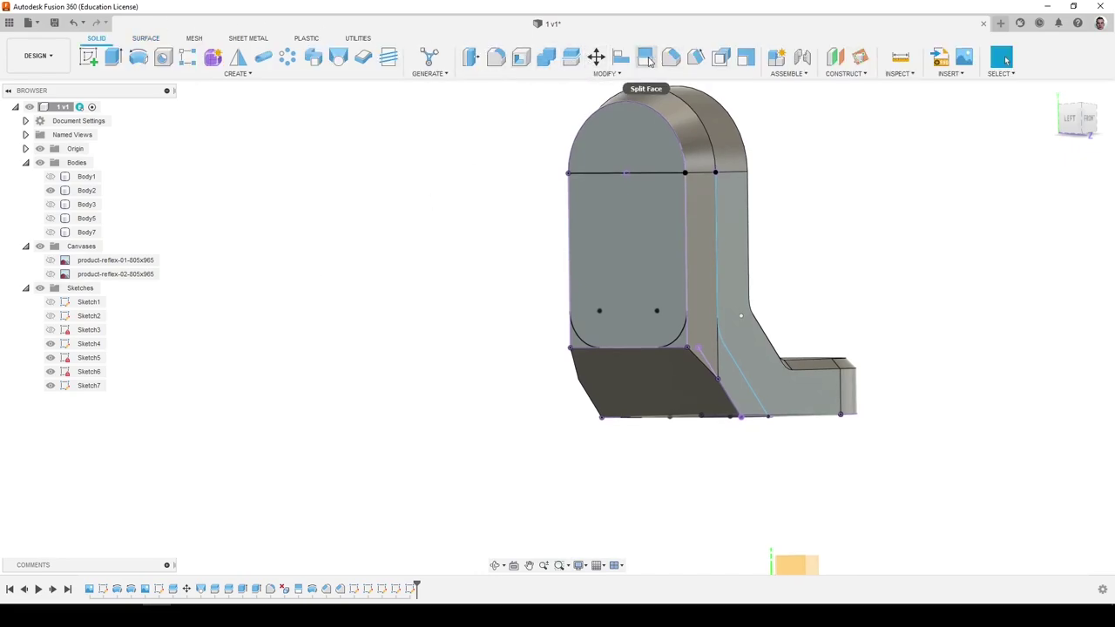
pyautogui.click(646, 57)
pyautogui.scroll(3, 669, 288)
pyautogui.click(666, 324)
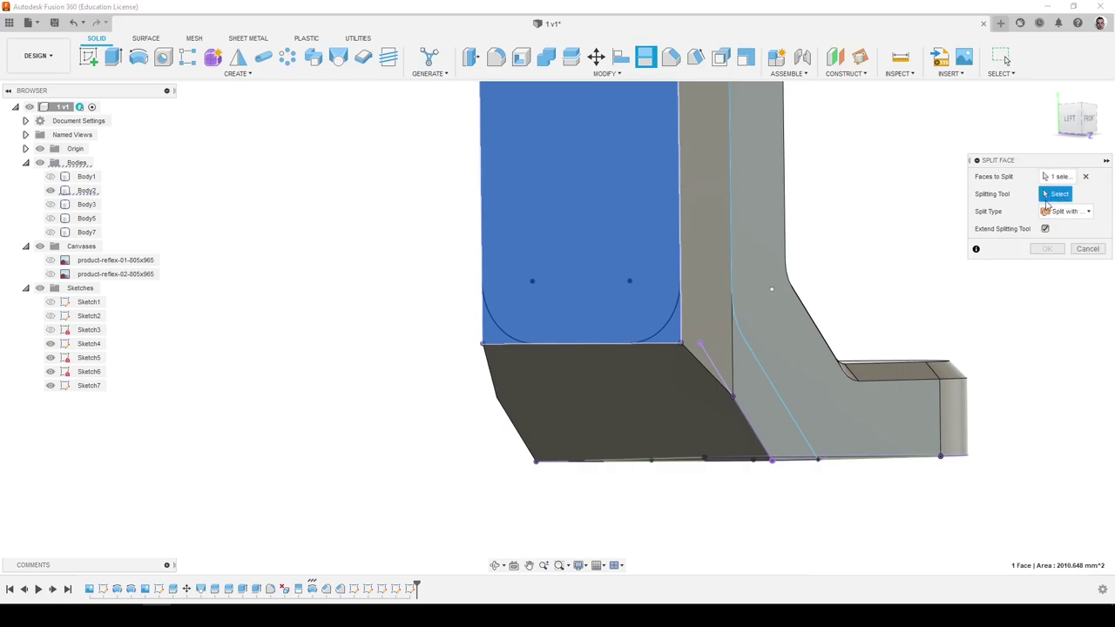
pyautogui.click(662, 329)
pyautogui.click(1048, 249)
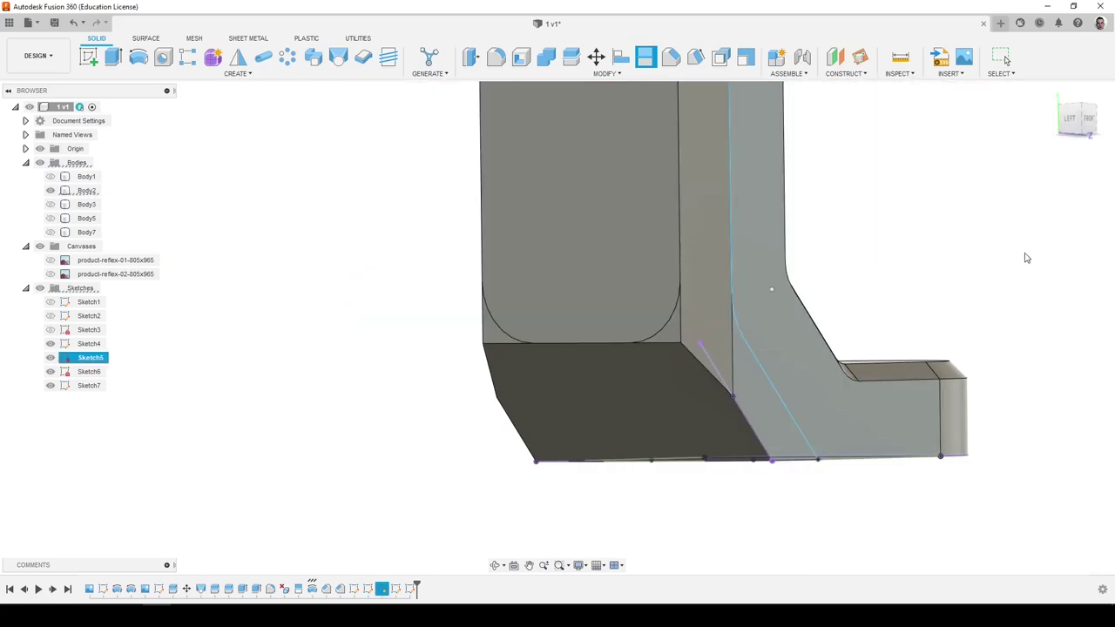
pyautogui.moveTo(794, 273)
pyautogui.keyDown('shift'); pyautogui.mouseDown(button='middle')
pyautogui.moveTo(790, 228)
pyautogui.moveTo(766, 200)
pyautogui.mouseUp(button='middle'); pyautogui.keyUp('shift')
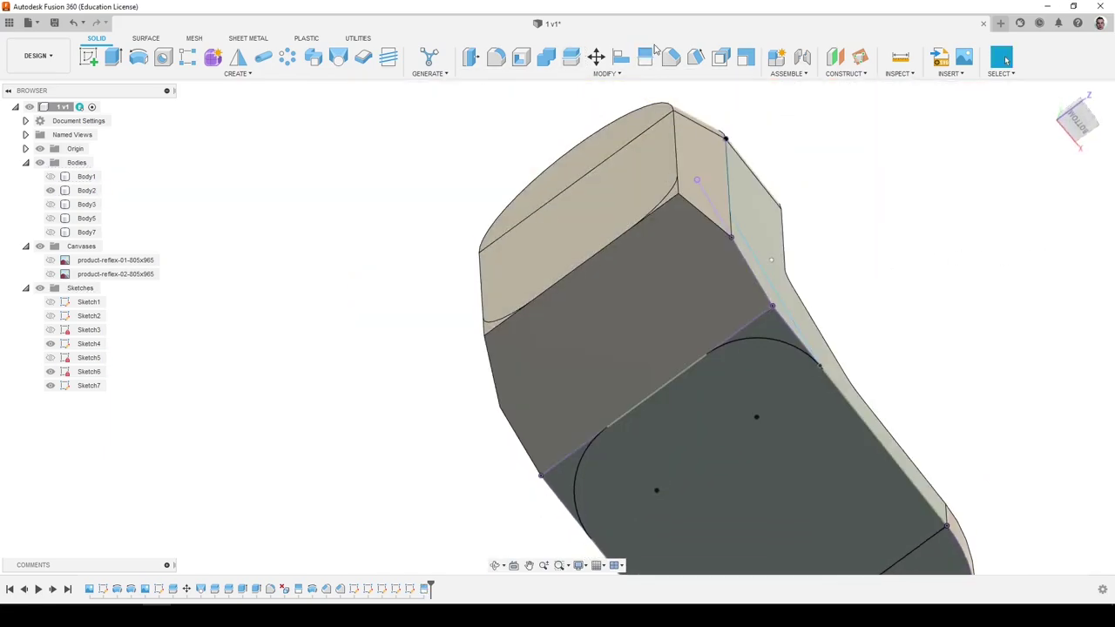
# Split the arm's flat bottom face with the rounded panel outline of Sketch6 using Split Face.
pyautogui.click(645, 57)
pyautogui.click(771, 369)
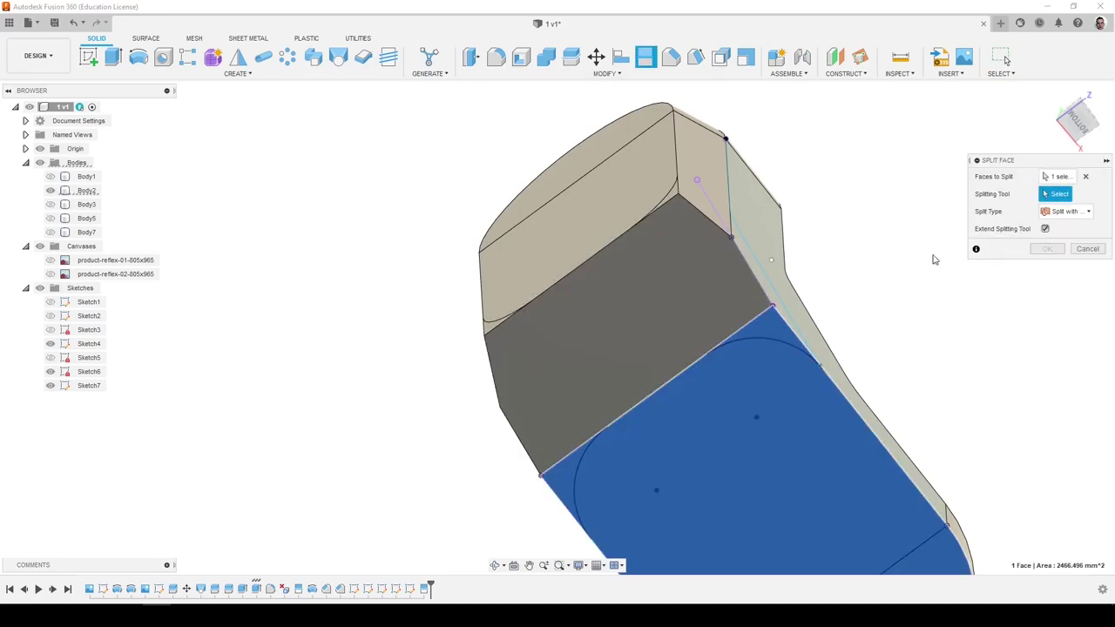
pyautogui.click(770, 339)
pyautogui.click(1045, 250)
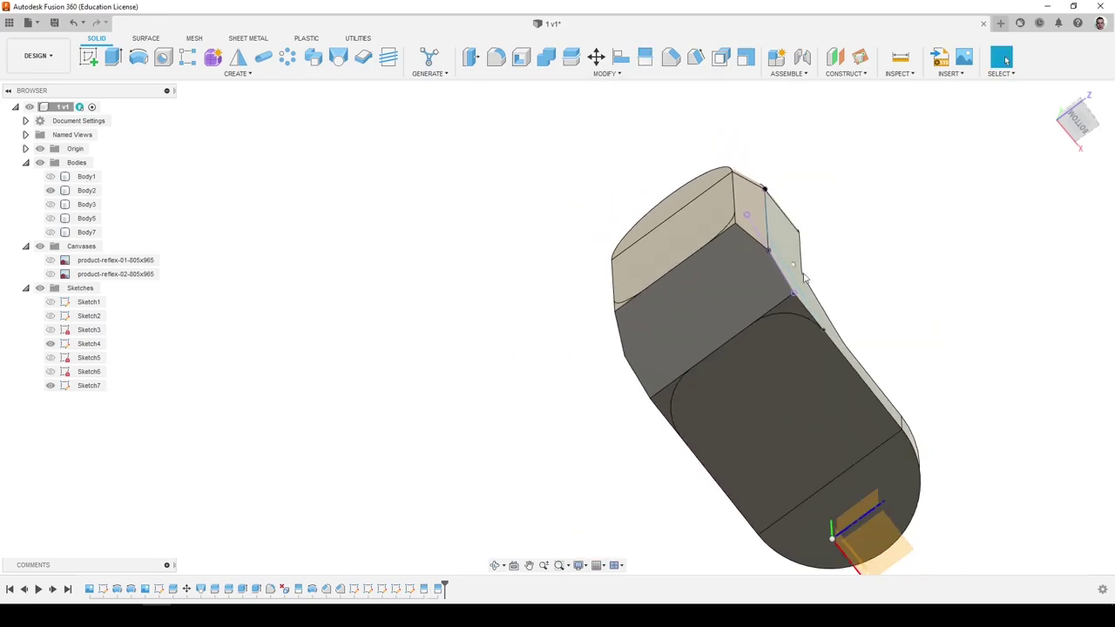
# Delete the sloped outer face at the arm's bend, between the upright and bottom panels.
pyautogui.click(730, 238)
pyautogui.keyDown('shift'); pyautogui.moveTo(730, 238); pyautogui.dragTo(684, 328, button='middle'); pyautogui.keyUp('shift')
pyautogui.click(155, 41)
pyautogui.click(685, 349)
pyautogui.press('Delete')
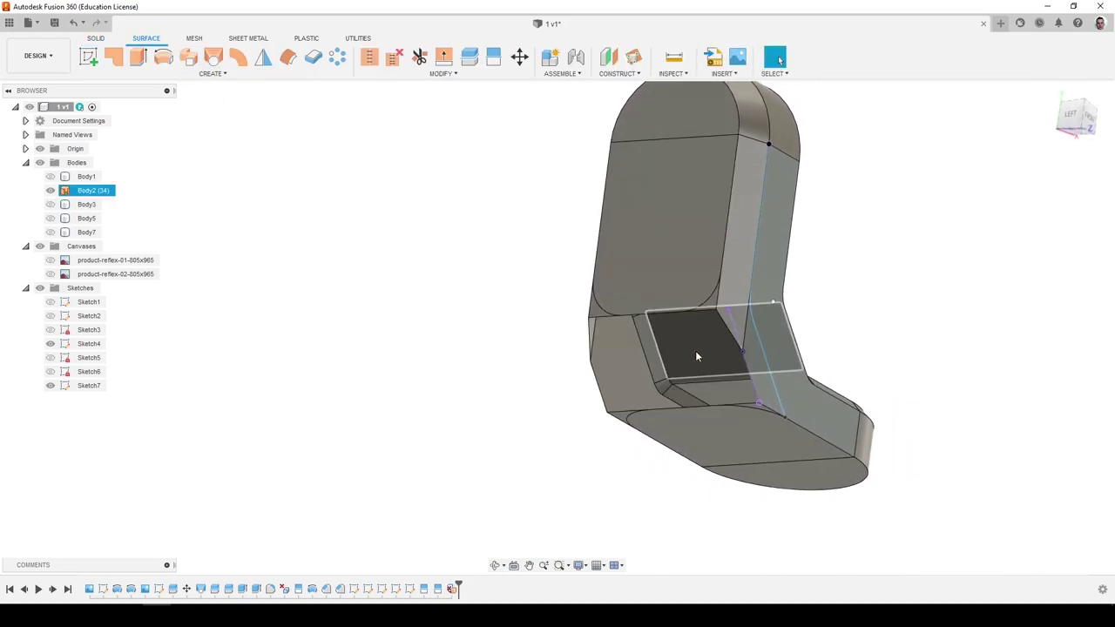
# Delete the corner sliver beside the upright panel's rounded lower corner and the narrow strip face along the arm's front side.
pyautogui.scroll(3, 728, 317)
pyautogui.click(707, 288)
pyautogui.press('Delete')
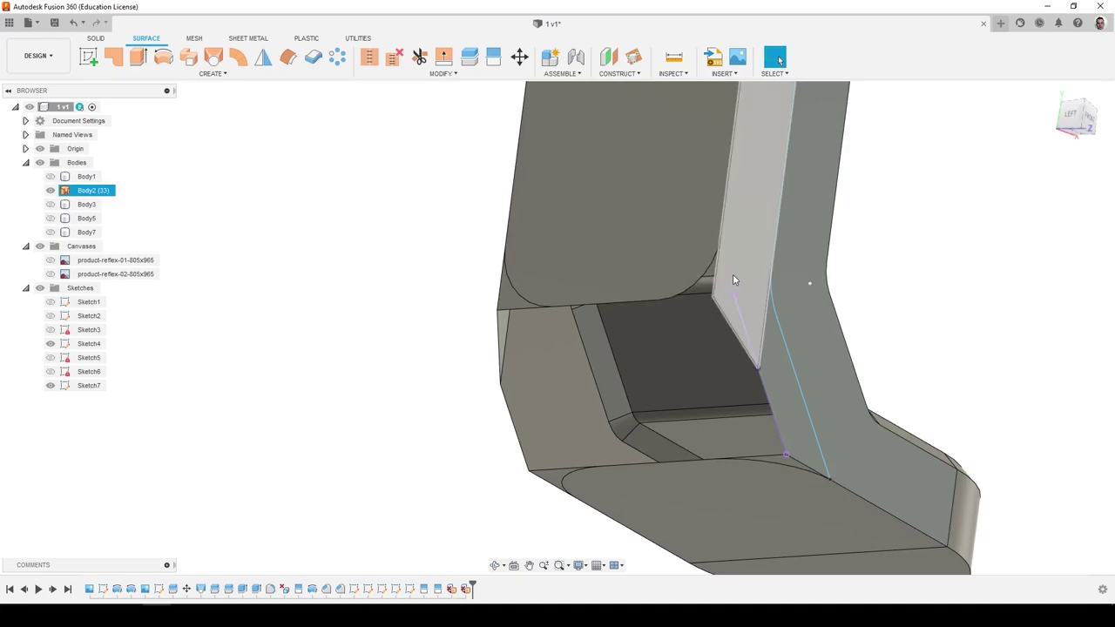
pyautogui.click(734, 276)
pyautogui.press('Delete')
# Delete the matching corner sliver and narrow strip face along the opposite side of the upright panel.
pyautogui.scroll(-3, 696, 313)
pyautogui.keyDown('shift'); pyautogui.moveTo(695, 314); pyautogui.dragTo(739, 314, button='middle'); pyautogui.keyUp('shift')
pyautogui.click(568, 309)
pyautogui.press('Delete')
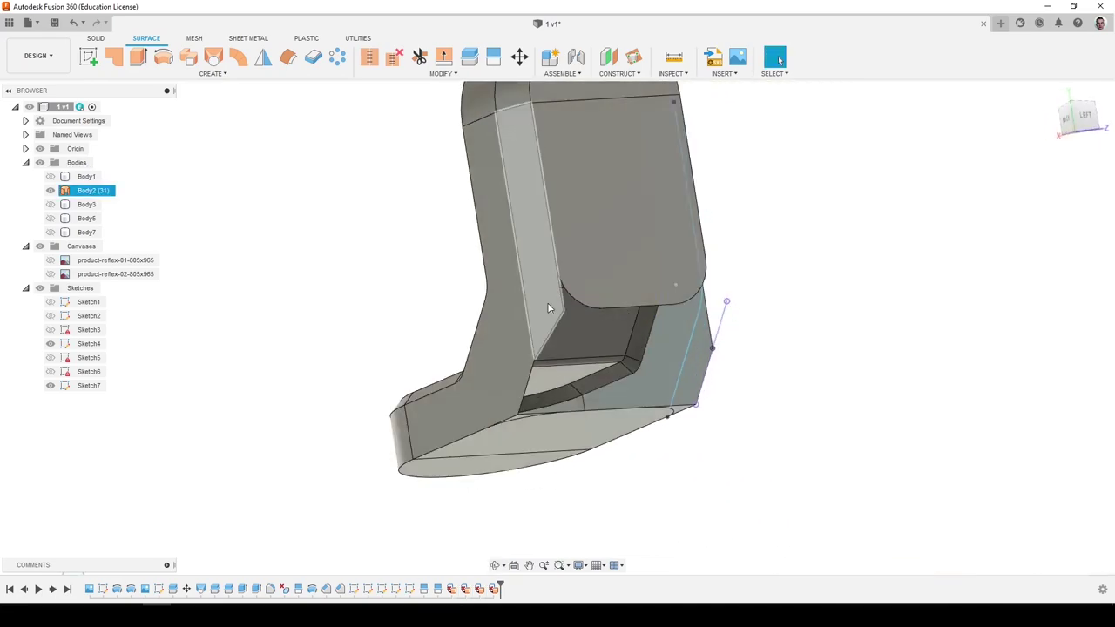
pyautogui.click(549, 305)
pyautogui.press('Delete')
# Delete the two leftover corner pieces outside the rounded outline on the arm's bottom face.
pyautogui.scroll(-3, 571, 384)
pyautogui.keyDown('shift'); pyautogui.moveTo(571, 361); pyautogui.dragTo(519, 361, button='middle'); pyautogui.keyUp('shift')
pyautogui.keyDown('shift'); pyautogui.moveTo(777, 541); pyautogui.dragTo(486, 353, button='middle'); pyautogui.keyUp('shift')
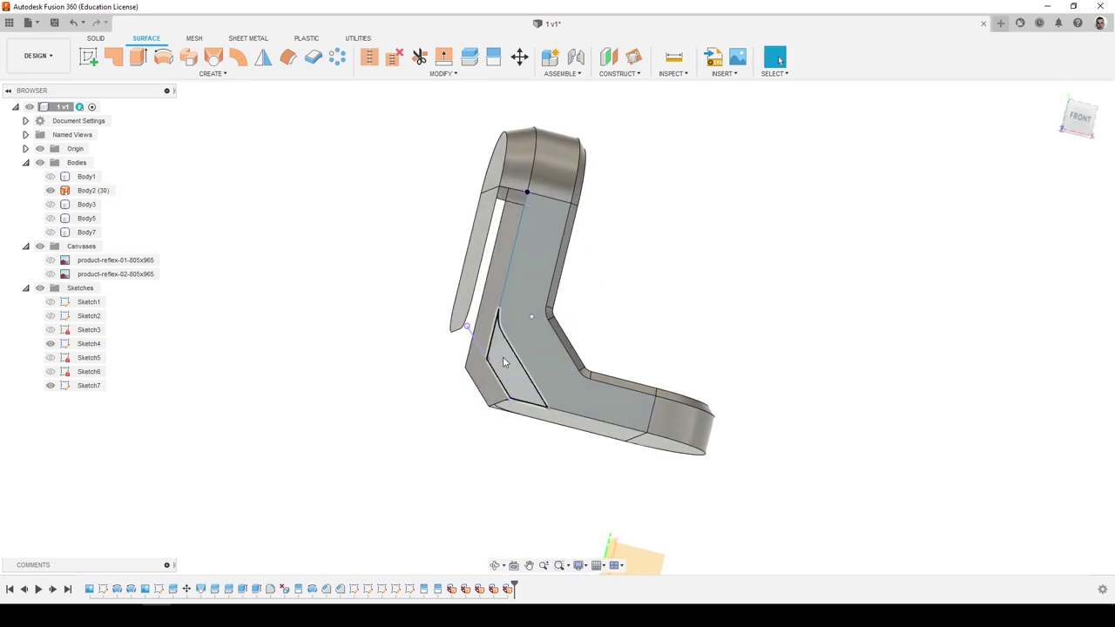
pyautogui.keyDown('shift'); pyautogui.moveTo(502, 357); pyautogui.dragTo(755, 399, button='middle'); pyautogui.keyUp('shift')
pyautogui.scroll(-1, 506, 365)
pyautogui.scroll(4, 890, 401)
pyautogui.scroll(-2, 754, 398)
pyautogui.scroll(2, 291, 366)
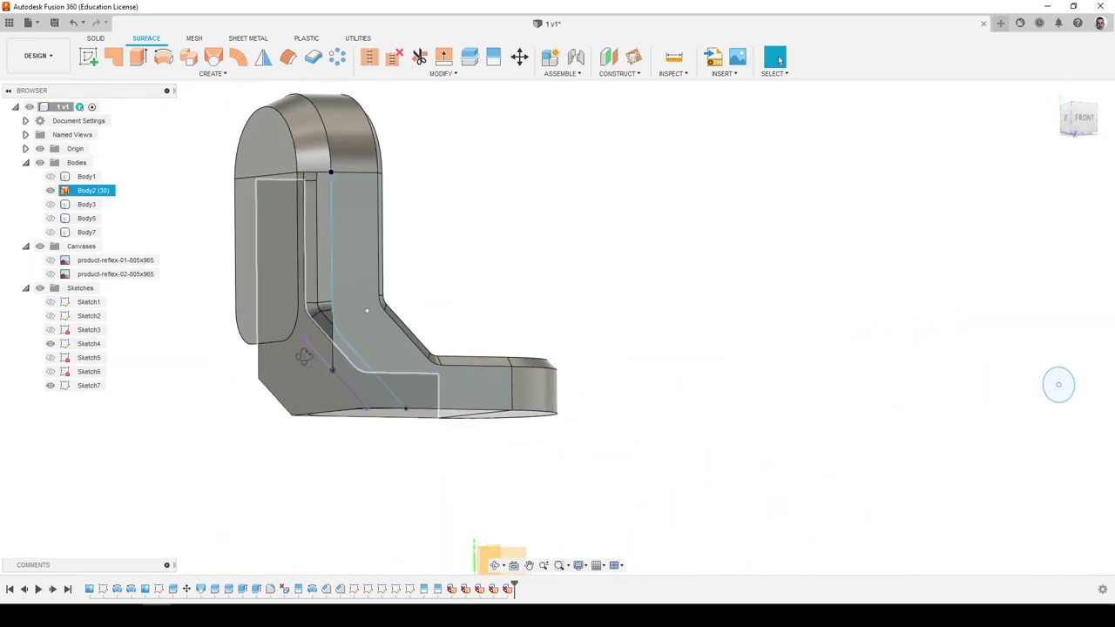
pyautogui.keyDown('shift'); pyautogui.moveTo(304, 355); pyautogui.dragTo(334, 244, button='middle'); pyautogui.keyUp('shift')
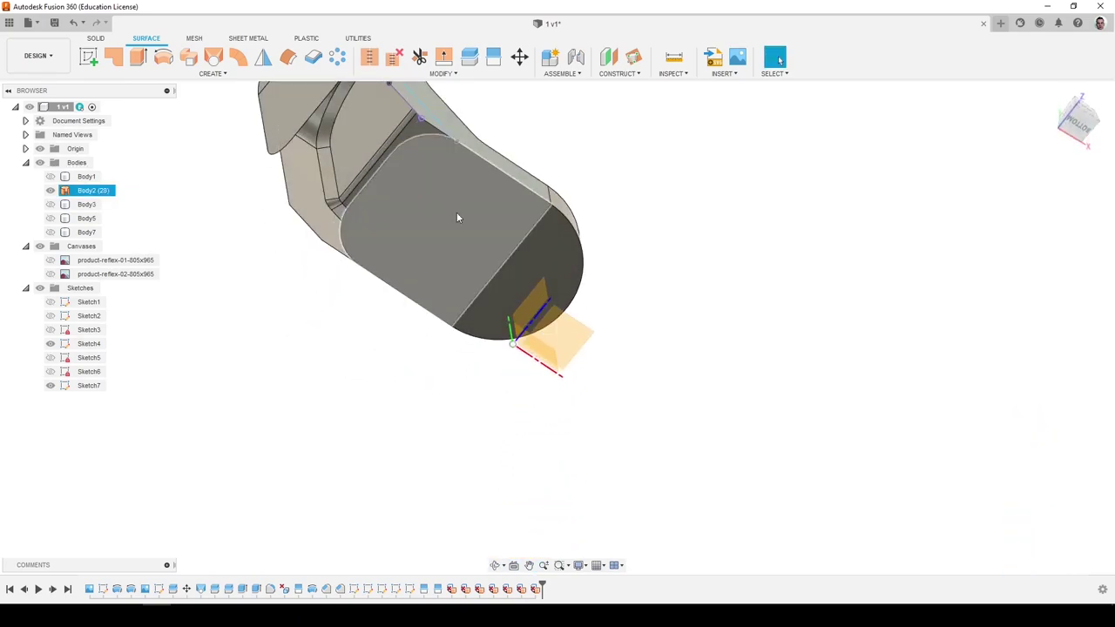
pyautogui.scroll(-3, 458, 215)
pyautogui.keyDown('shift'); pyautogui.moveTo(484, 225); pyautogui.dragTo(462, 308, button='middle'); pyautogui.keyUp('shift')
pyautogui.scroll(2, 482, 278)
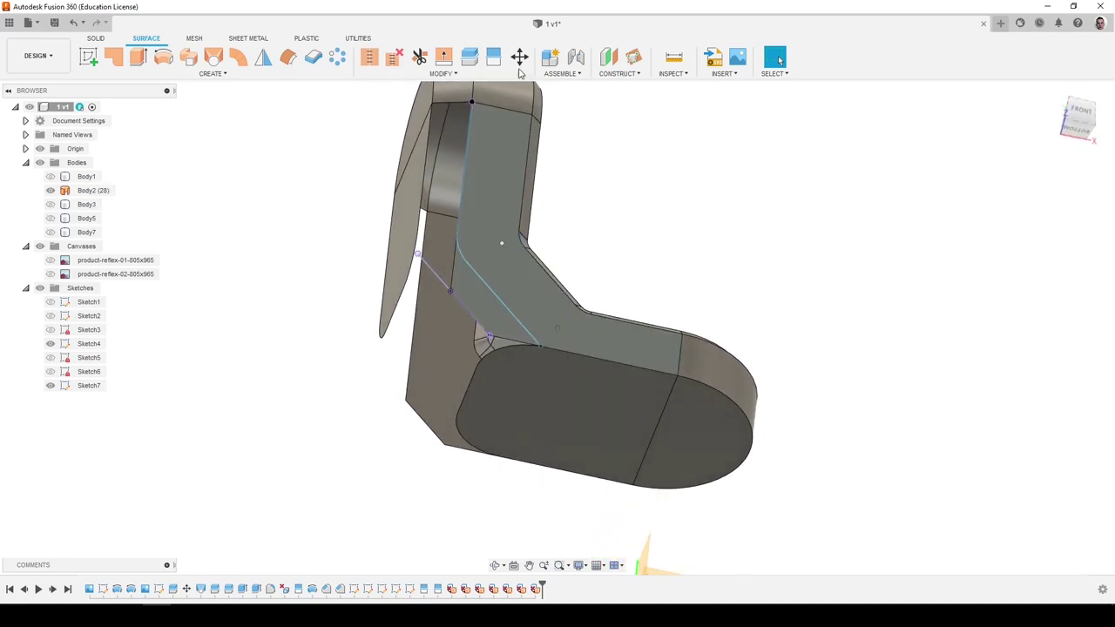
# Show the product-reflex-01-805x965 canvas and hide Sketch4.
pyautogui.click(369, 57)
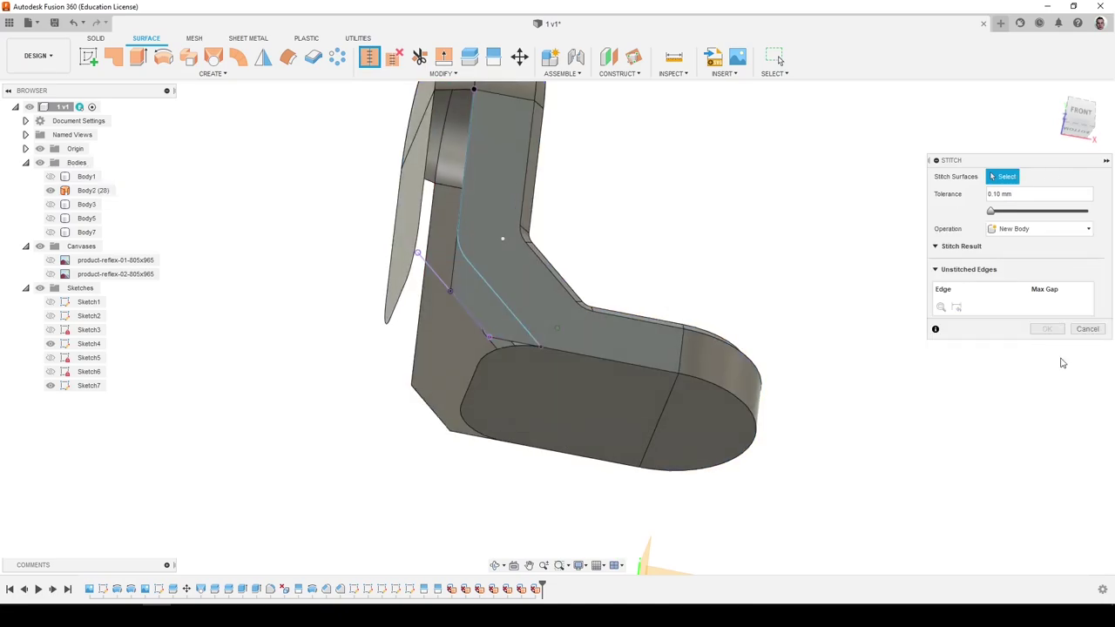
pyautogui.click(1087, 329)
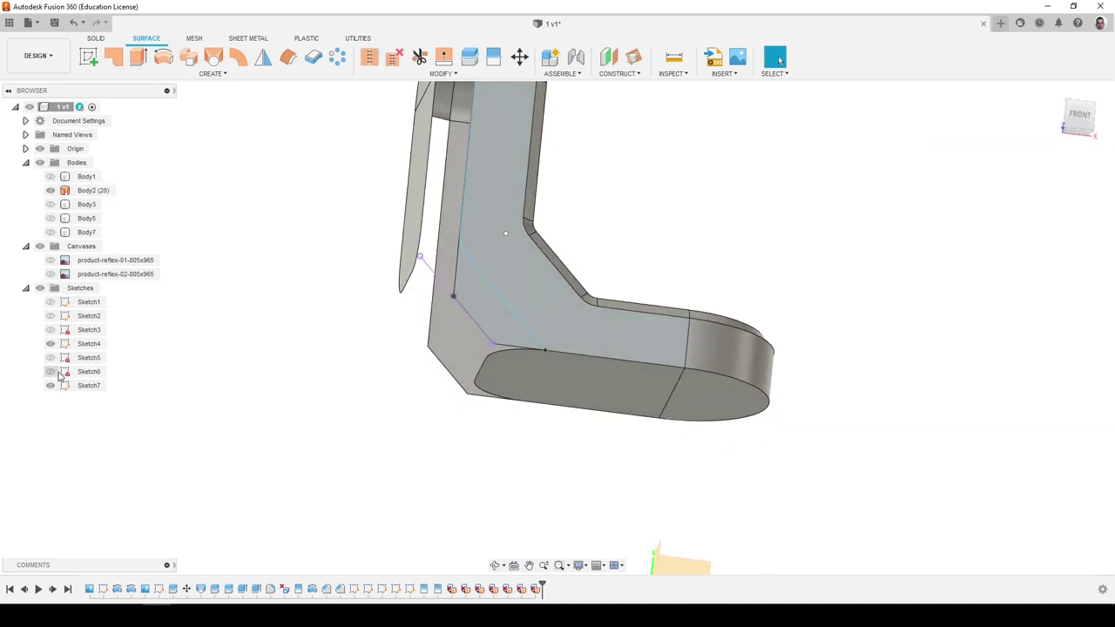
pyautogui.keyDown('shift'); pyautogui.moveTo(167, 363); pyautogui.dragTo(267, 284, button='middle'); pyautogui.keyUp('shift')
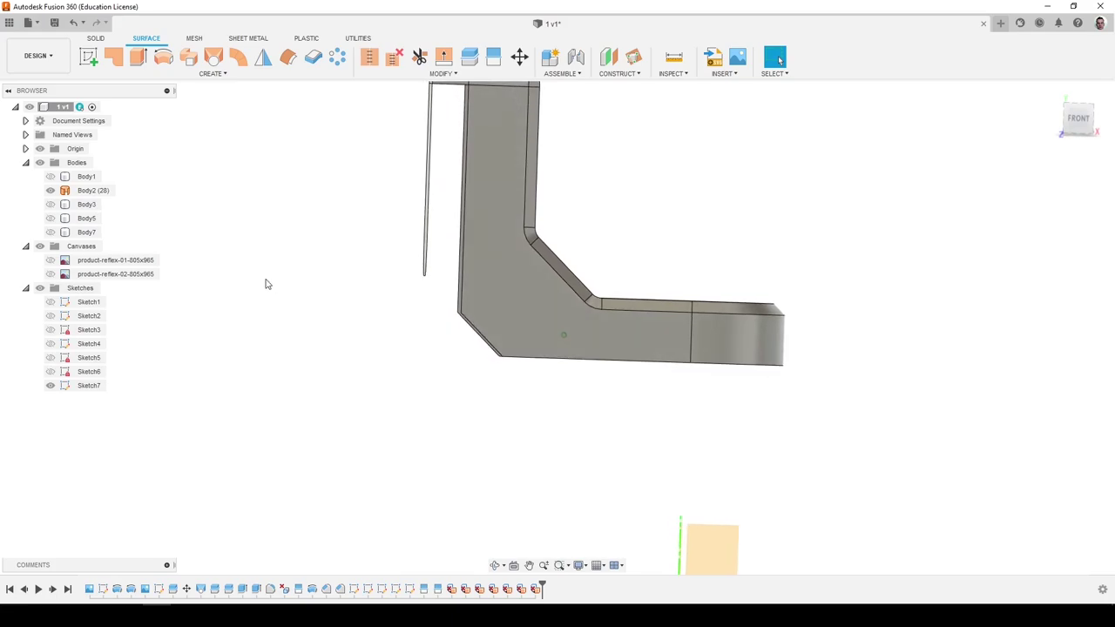
pyautogui.click(50, 344)
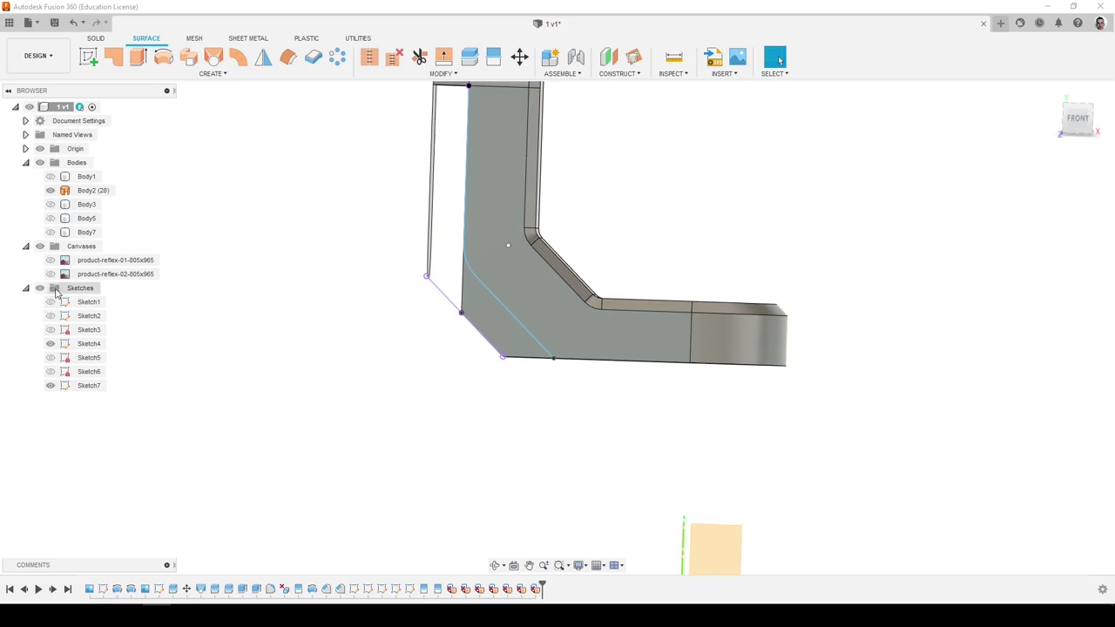
pyautogui.click(50, 260)
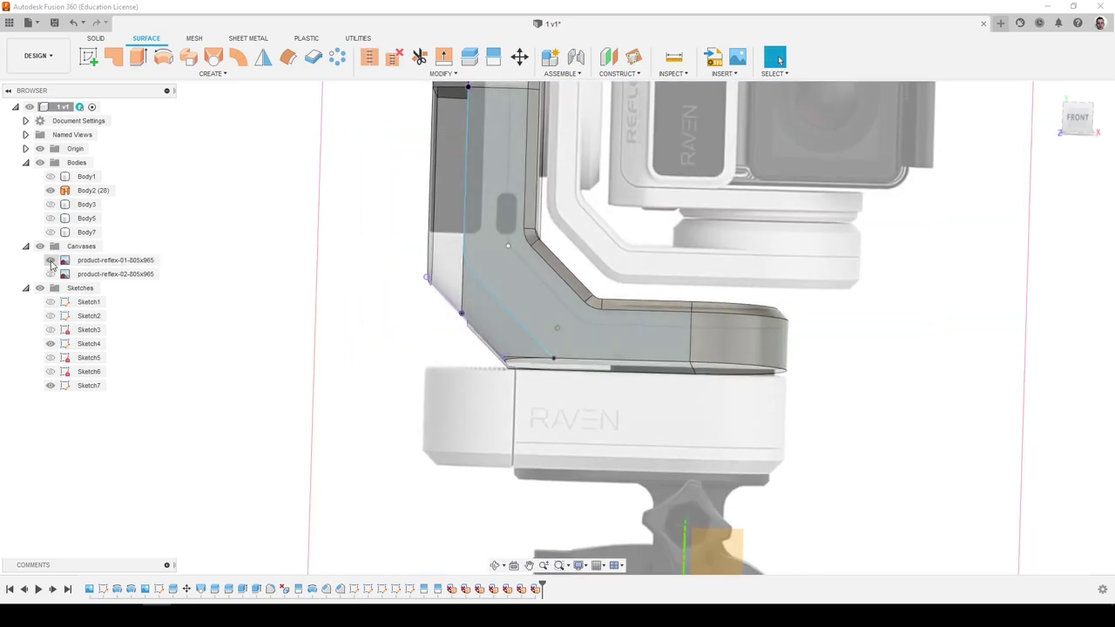
pyautogui.click(51, 344)
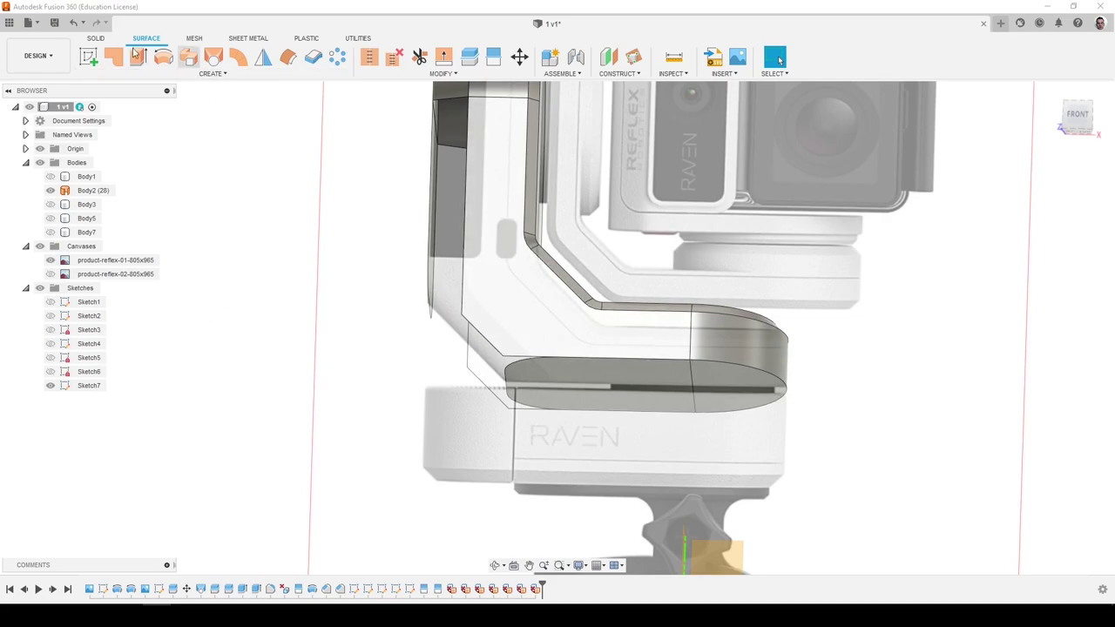
# Start a sketch on the arm's flat front face and project the short bottom edge next to the bend into it.
pyautogui.click(91, 59)
pyautogui.click(511, 316)
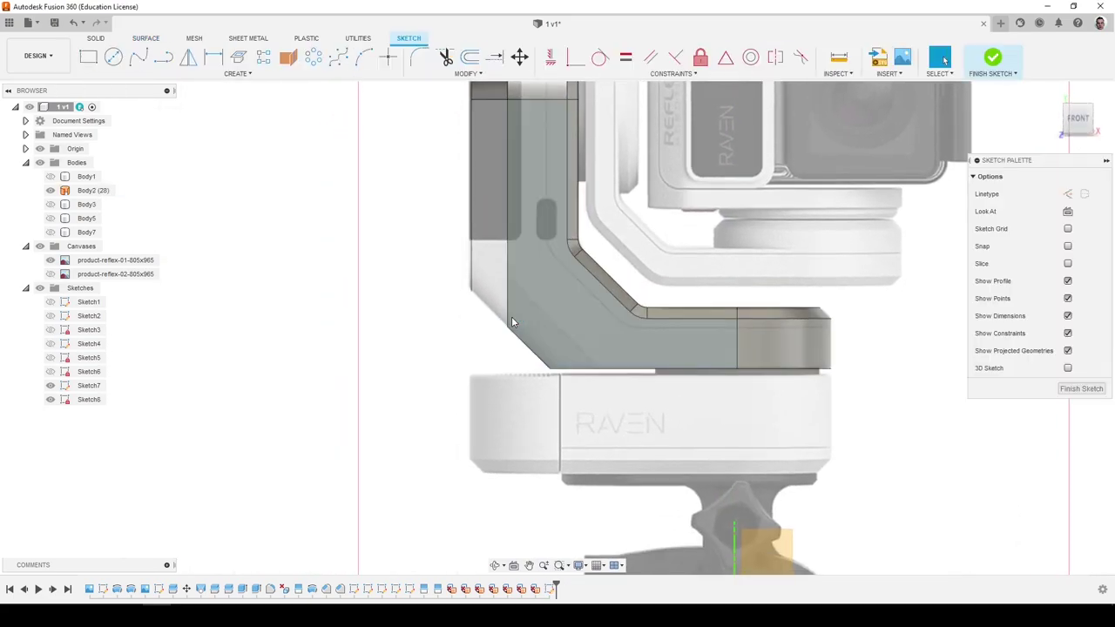
pyautogui.press('p')
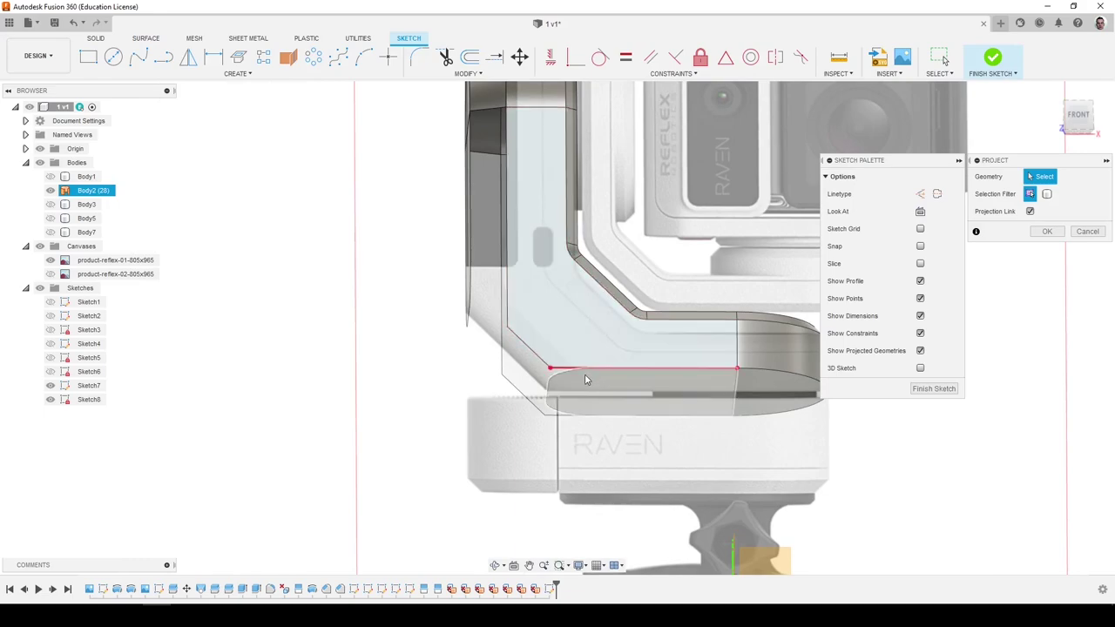
pyautogui.click(1047, 232)
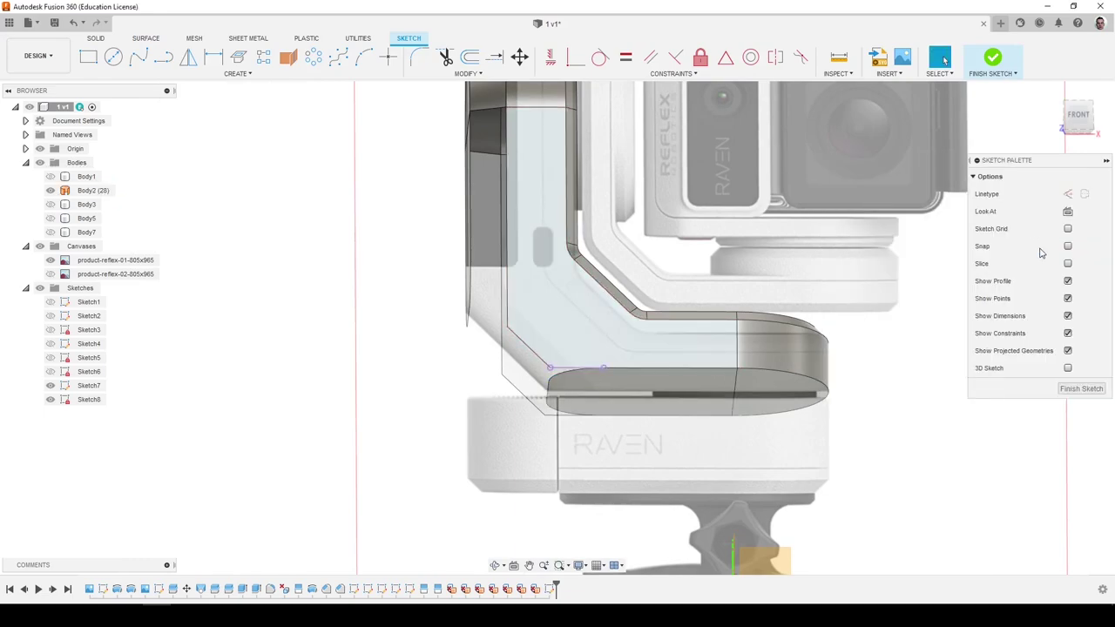
# Draw a diagonal line from the projected edge's inner end across the bend and make it parallel to the projected sloped outer edge.
pyautogui.click(1080, 116)
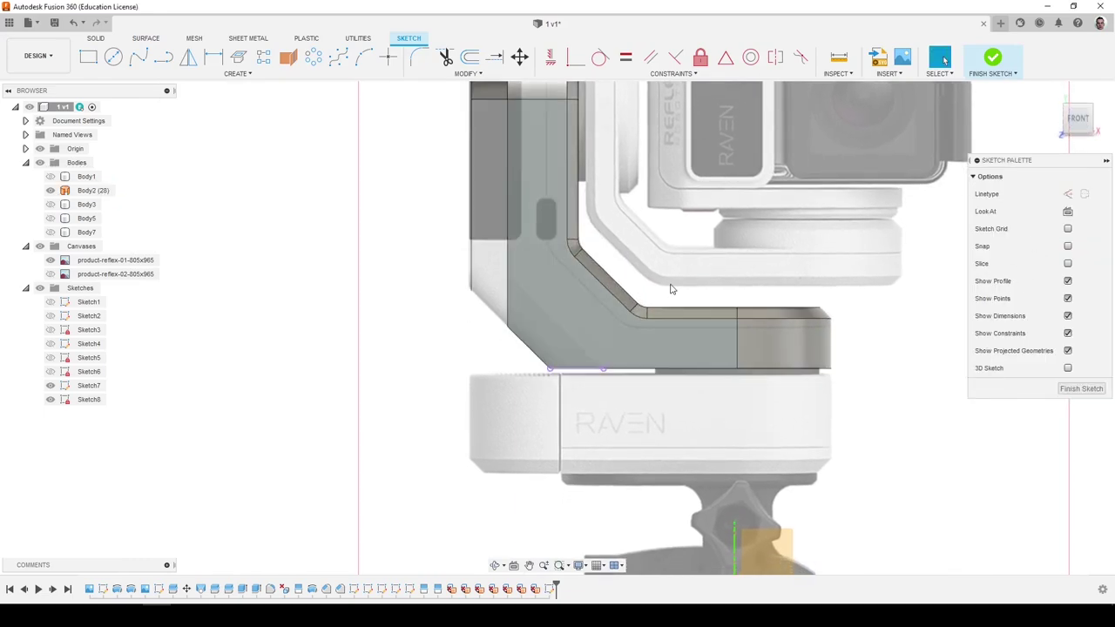
pyautogui.scroll(2, 496, 299)
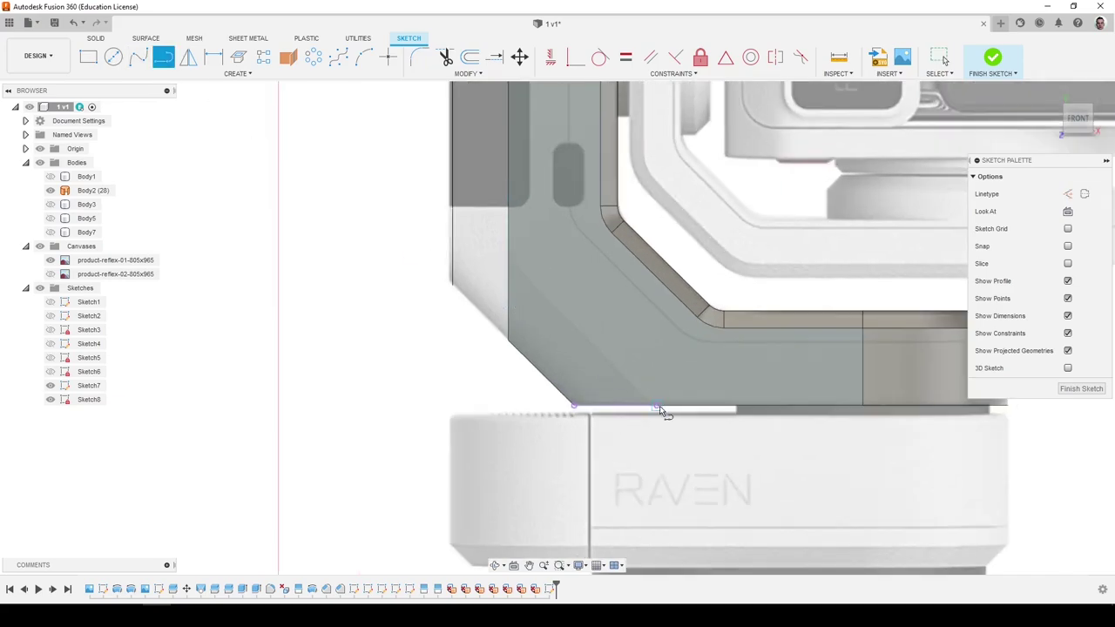
pyautogui.click(427, 178)
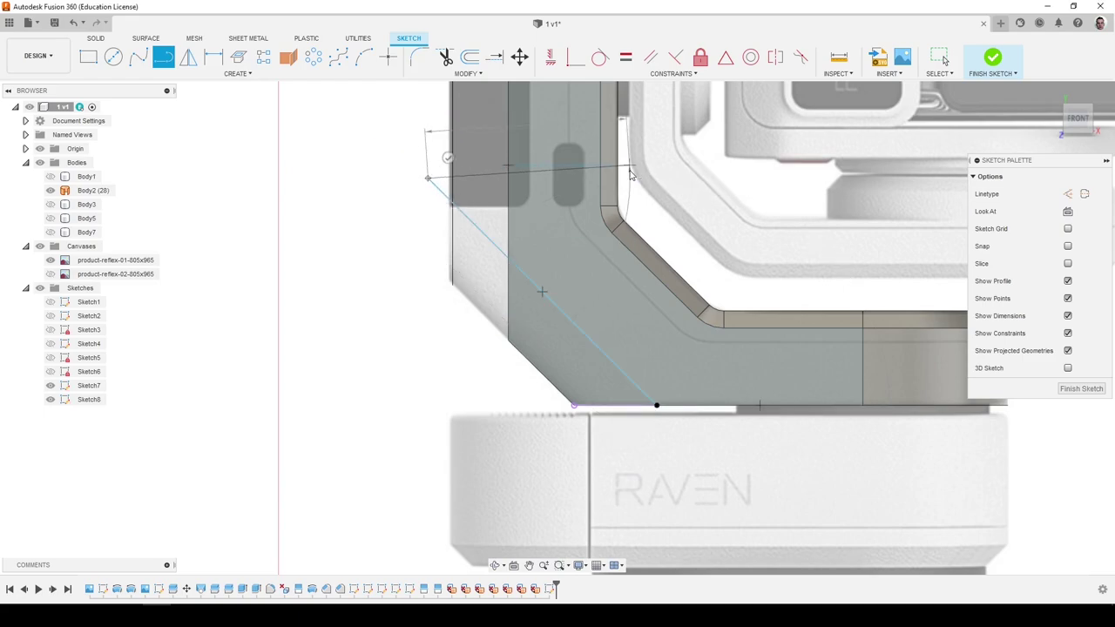
pyautogui.press('p')
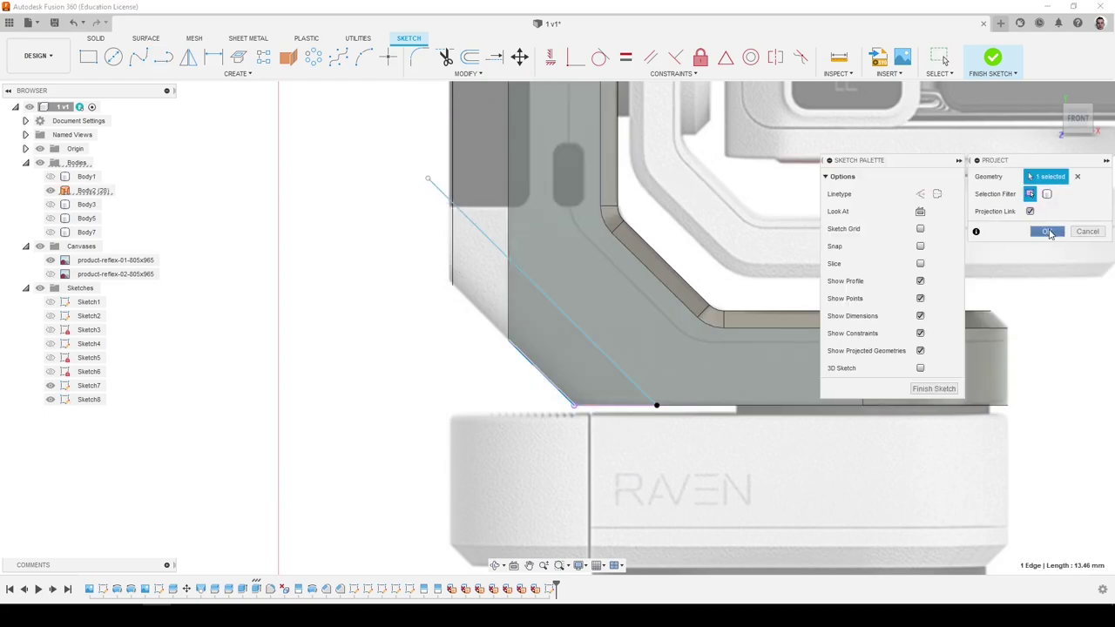
pyautogui.click(1048, 231)
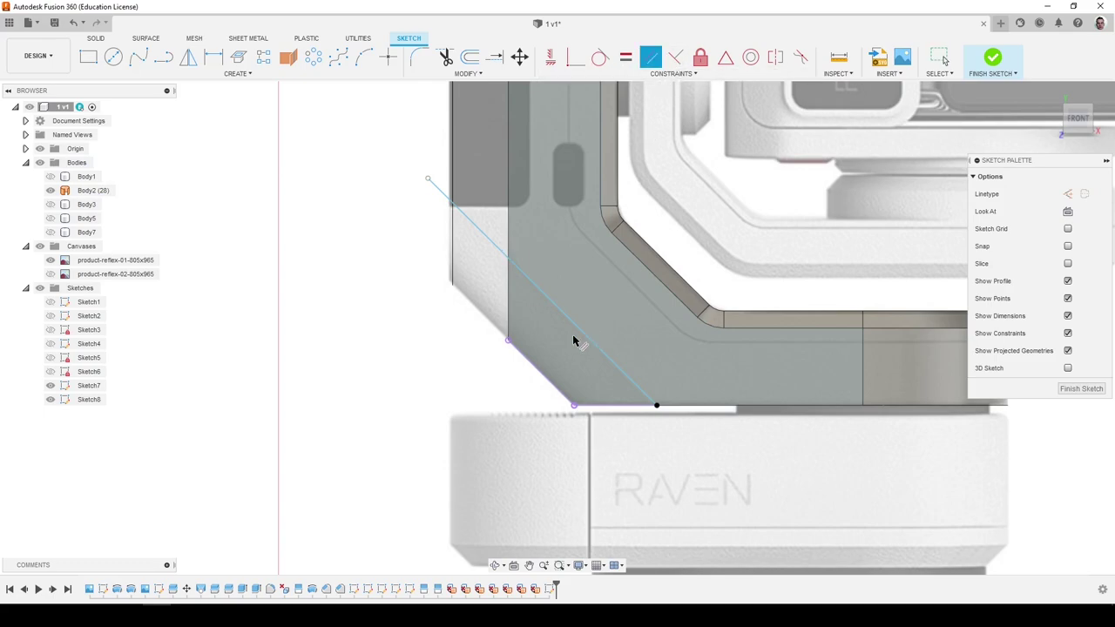
pyautogui.press('Escape')
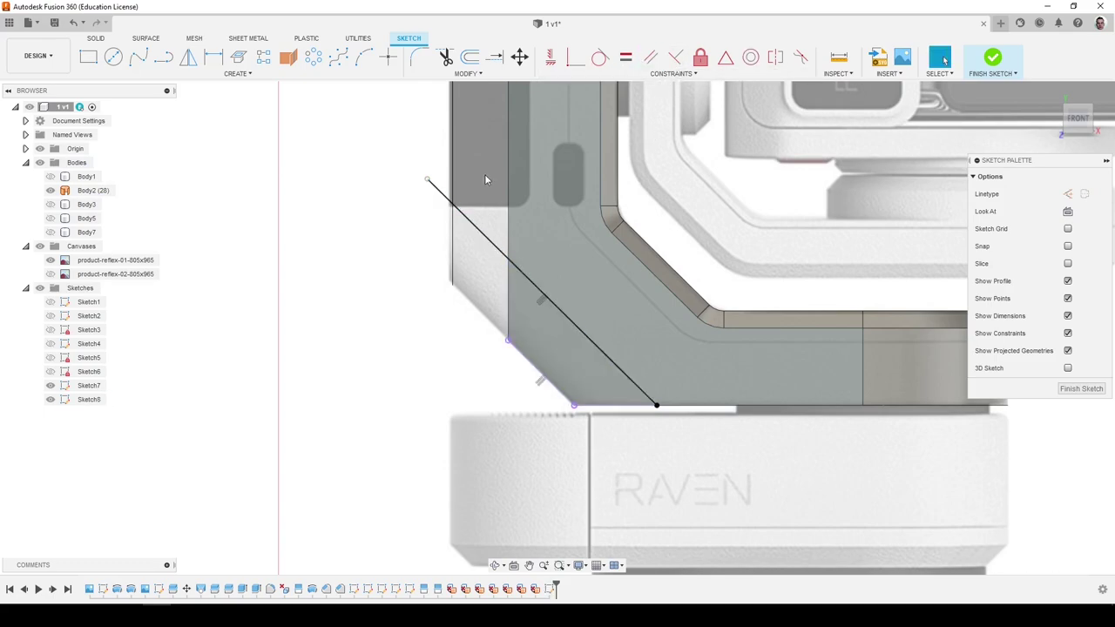
# Project the front face's outline, trim the diagonal at its vertical outer edge and draw a vertical line upward from that intersection.
pyautogui.press('p')
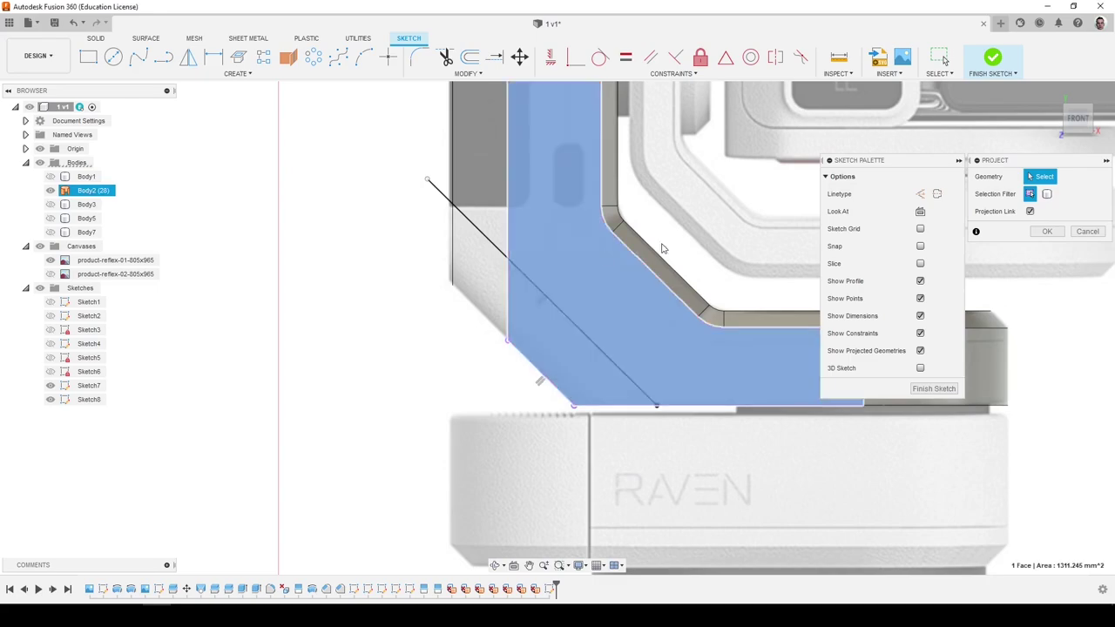
pyautogui.click(549, 227)
pyautogui.click(1048, 231)
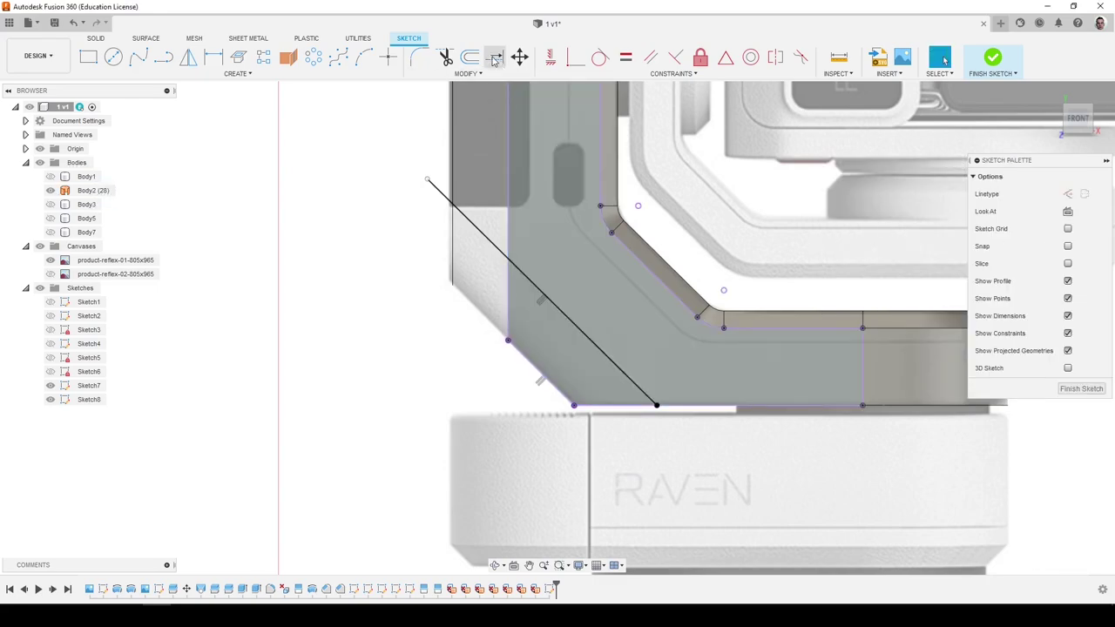
pyautogui.click(510, 129)
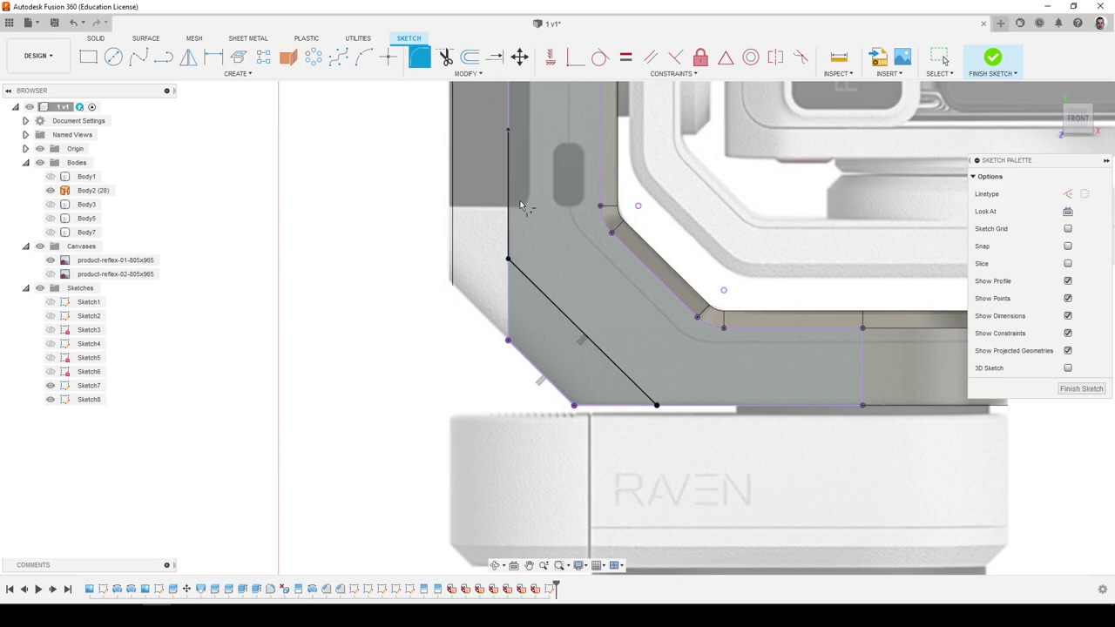
# Fillet the corner between the diagonal and vertical lines with a 10 mm radius and finish the sketch.
pyautogui.click(509, 263)
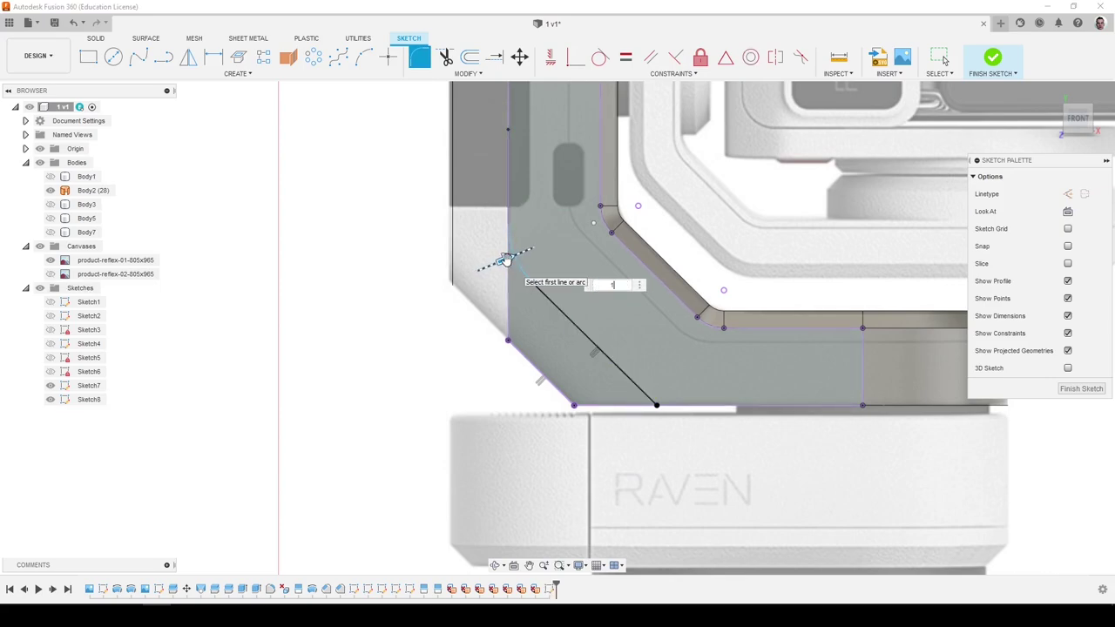
pyautogui.write('10')
pyautogui.press('Return')
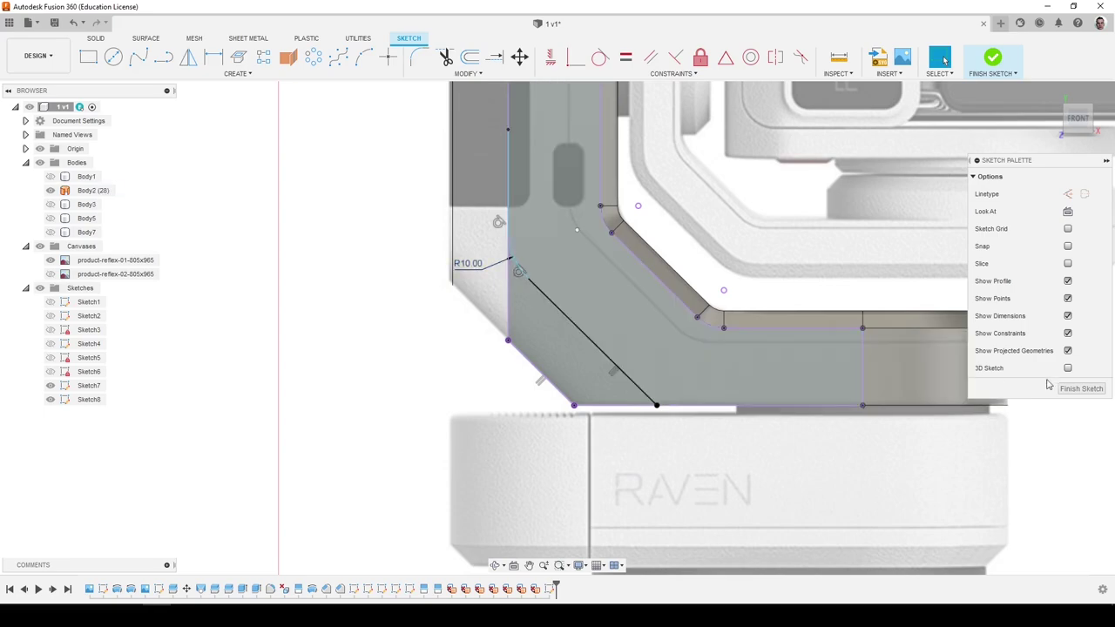
pyautogui.click(1081, 388)
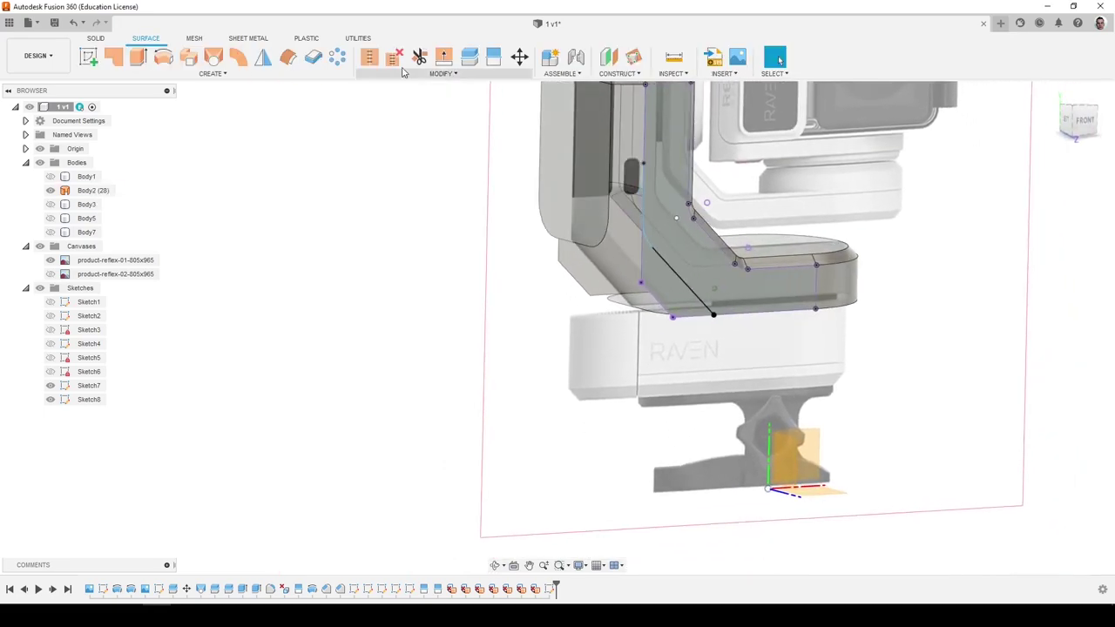
# Split the arm's front and back side faces with the filleted diagonal sketch line using Split Face.
pyautogui.click(494, 57)
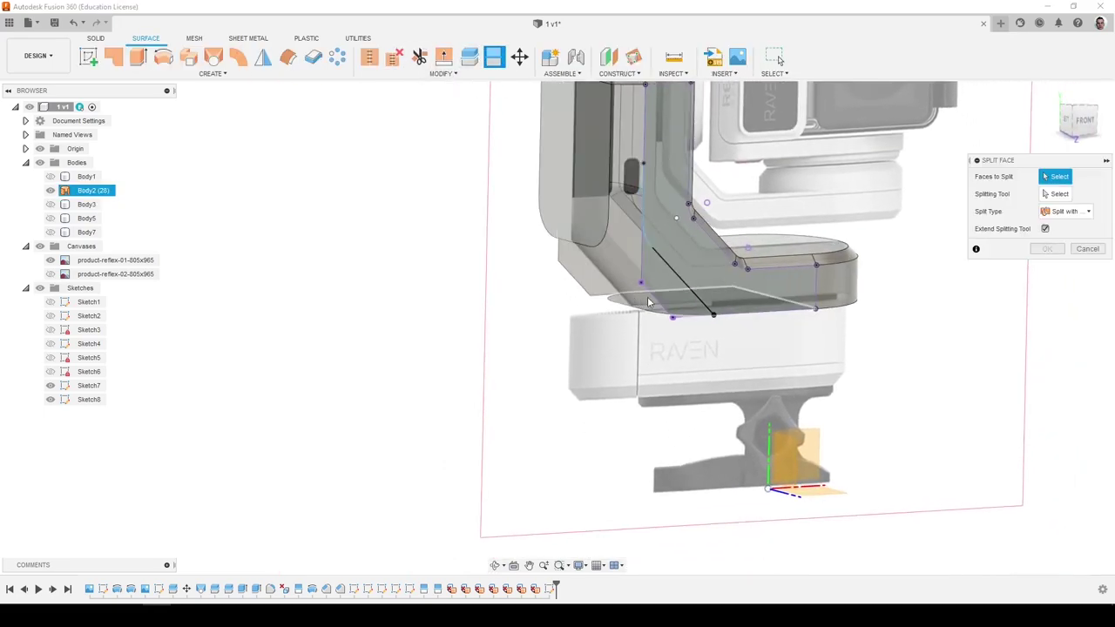
pyautogui.click(1064, 195)
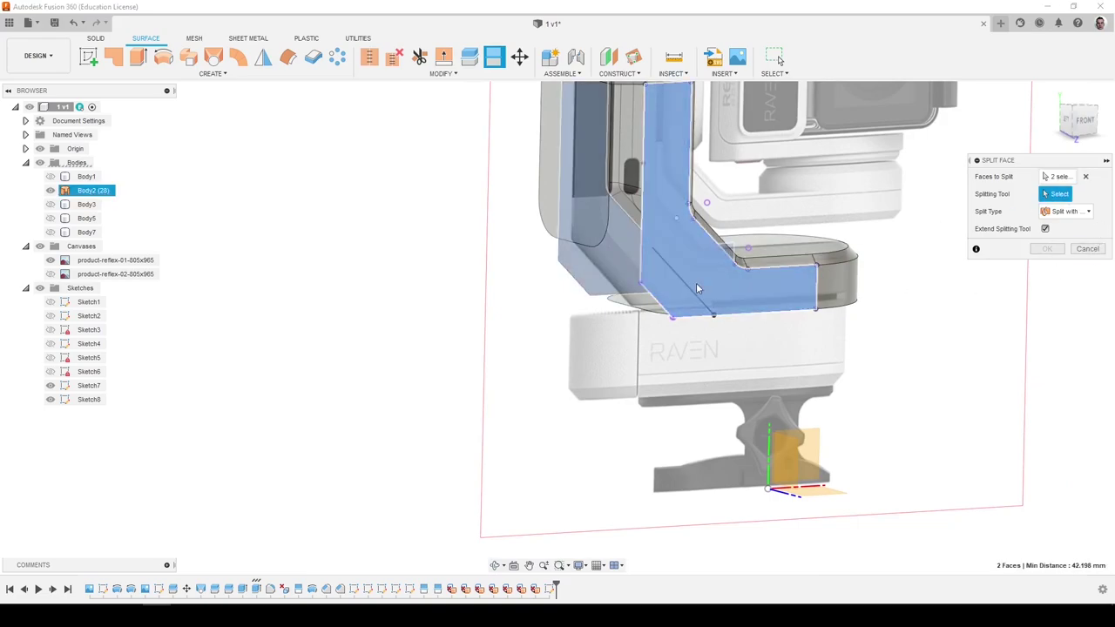
pyautogui.click(692, 290)
pyautogui.click(1046, 249)
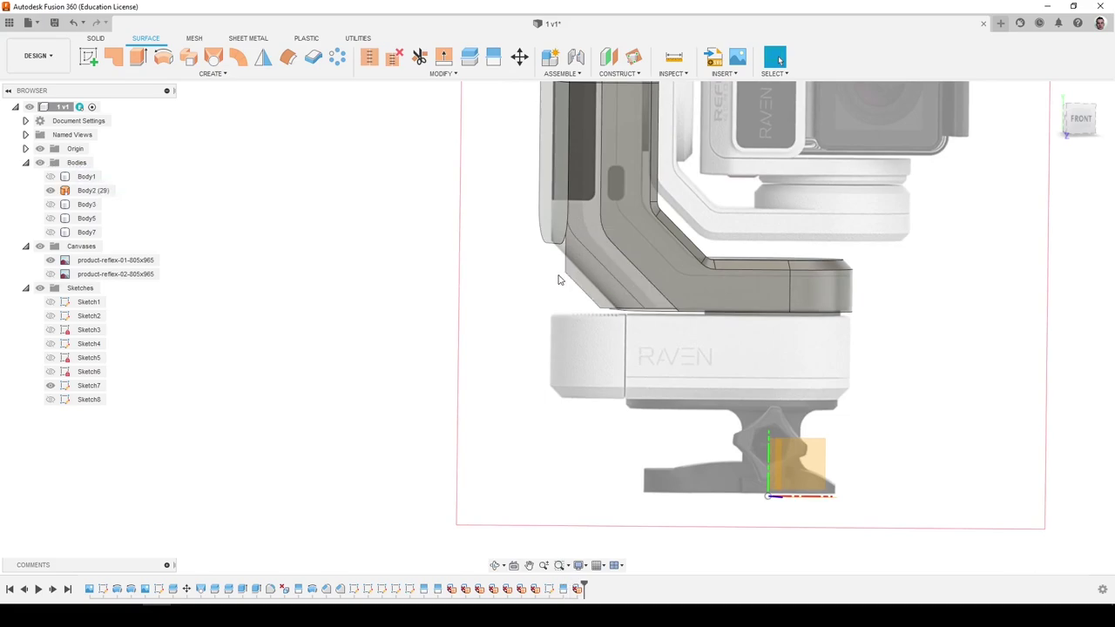
# Delete the split-off outer bend pieces from the arm's side faces.
pyautogui.click(584, 274)
pyautogui.press('Delete')
pyautogui.scroll(-3, 604, 317)
pyautogui.keyDown('shift'); pyautogui.moveTo(610, 319); pyautogui.dragTo(620, 248, button='middle'); pyautogui.keyUp('shift')
pyautogui.scroll(4, 619, 252)
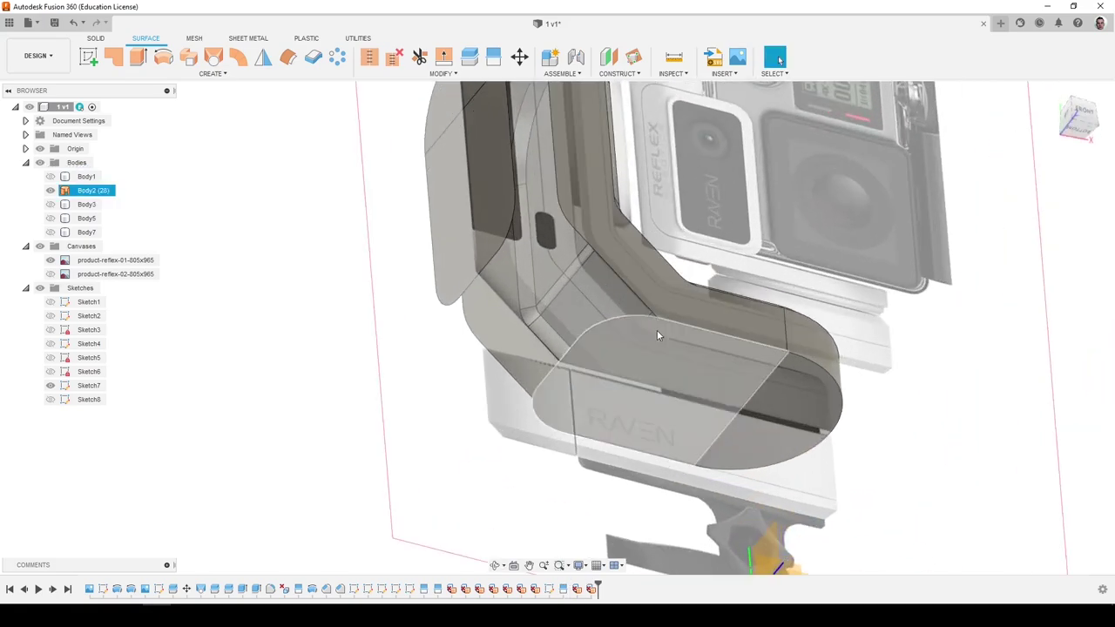
pyautogui.scroll(2, 659, 337)
pyautogui.keyDown('shift'); pyautogui.moveTo(667, 346); pyautogui.dragTo(370, 238, button='middle'); pyautogui.keyUp('shift')
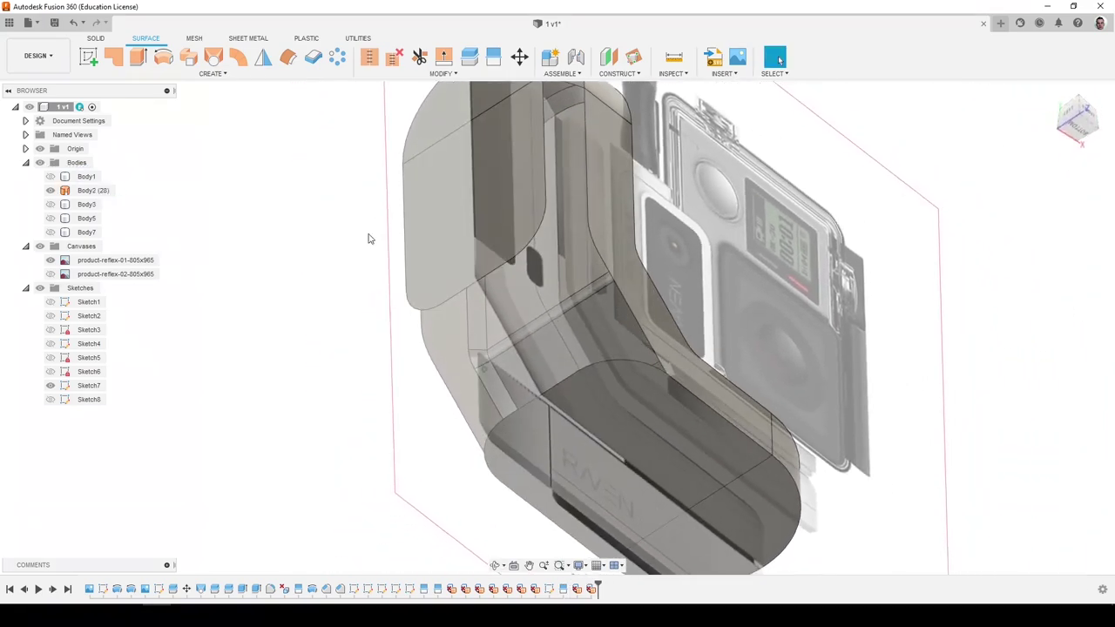
# Loft a surface between the straight end edges of the arm's upper and lower outer faces to close the middle of the bend.
pyautogui.click(220, 61)
pyautogui.click(490, 276)
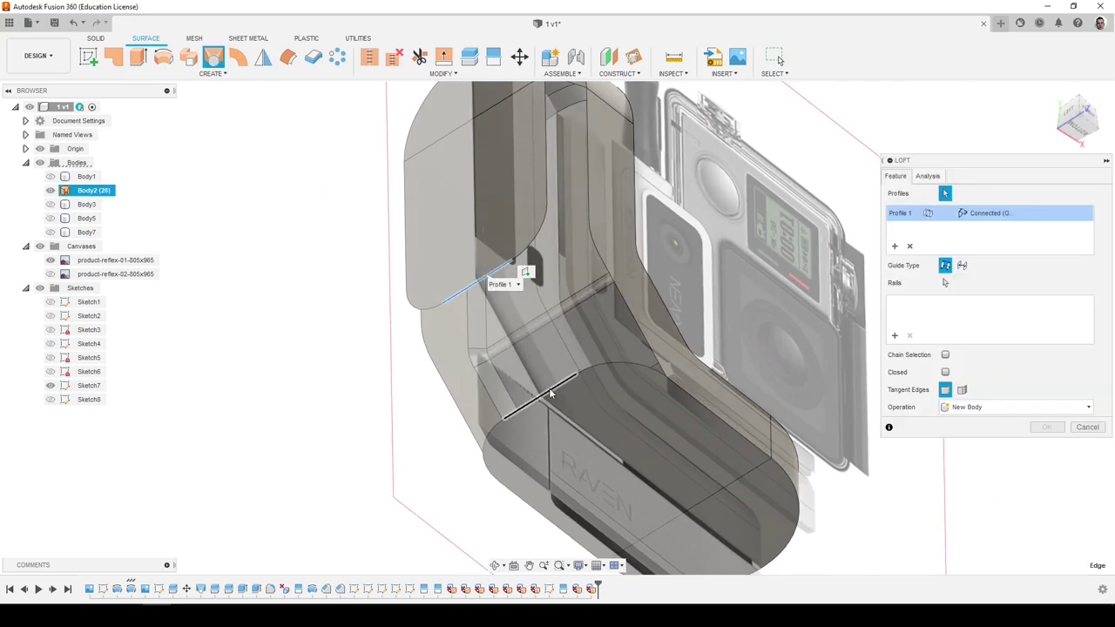
pyautogui.click(550, 394)
pyautogui.keyDown('shift'); pyautogui.moveTo(575, 373); pyautogui.dragTo(615, 378, button='middle'); pyautogui.keyUp('shift')
pyautogui.click(1044, 427)
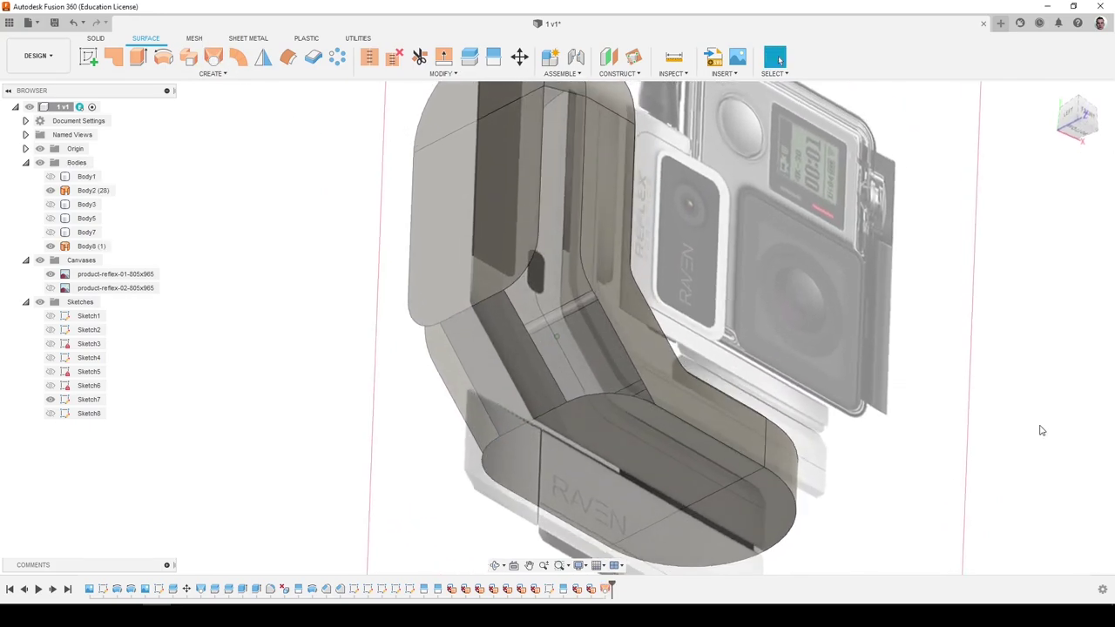
# Loft a surface between the two parallel long edges along the upright part's front side, using the short upper edge as rail.
pyautogui.keyDown('shift'); pyautogui.moveTo(1040, 428); pyautogui.dragTo(428, 154, button='middle'); pyautogui.keyUp('shift')
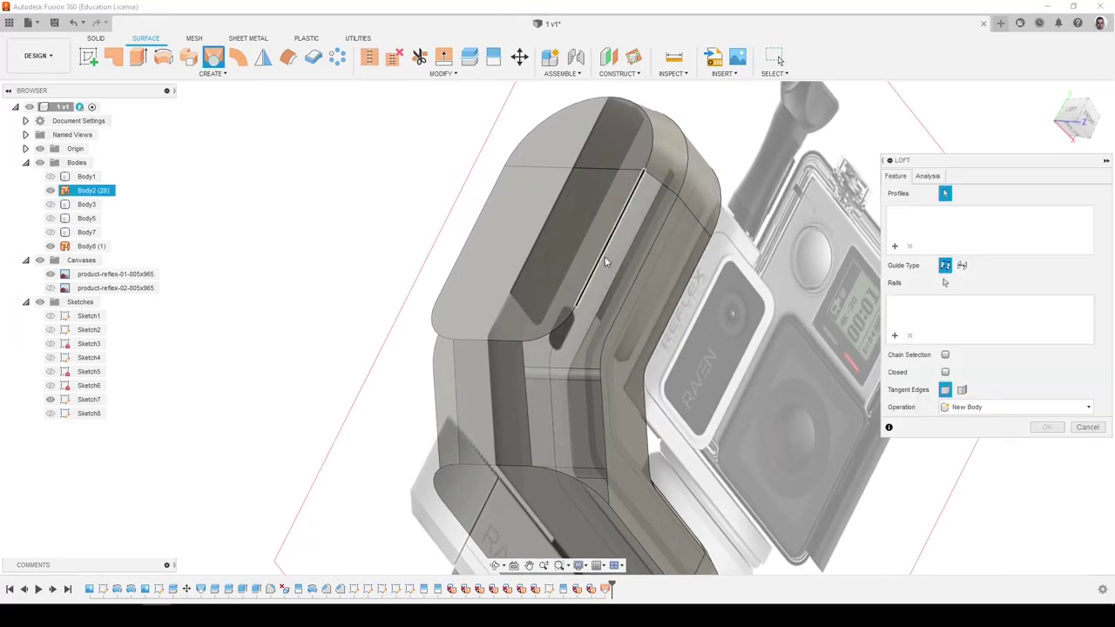
pyautogui.click(604, 256)
pyautogui.click(633, 283)
pyautogui.keyDown('shift'); pyautogui.moveTo(719, 277); pyautogui.dragTo(941, 264, button='middle'); pyautogui.keyUp('shift')
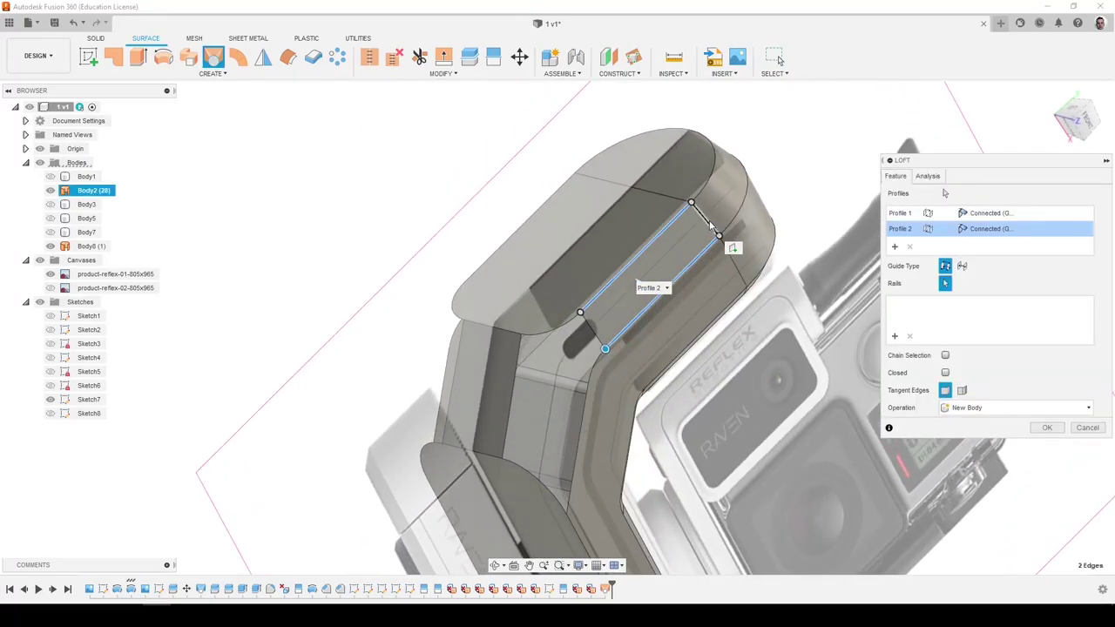
pyautogui.click(710, 225)
pyautogui.keyDown('shift'); pyautogui.moveTo(779, 237); pyautogui.dragTo(220, 63, button='middle'); pyautogui.keyUp('shift')
pyautogui.click(1048, 428)
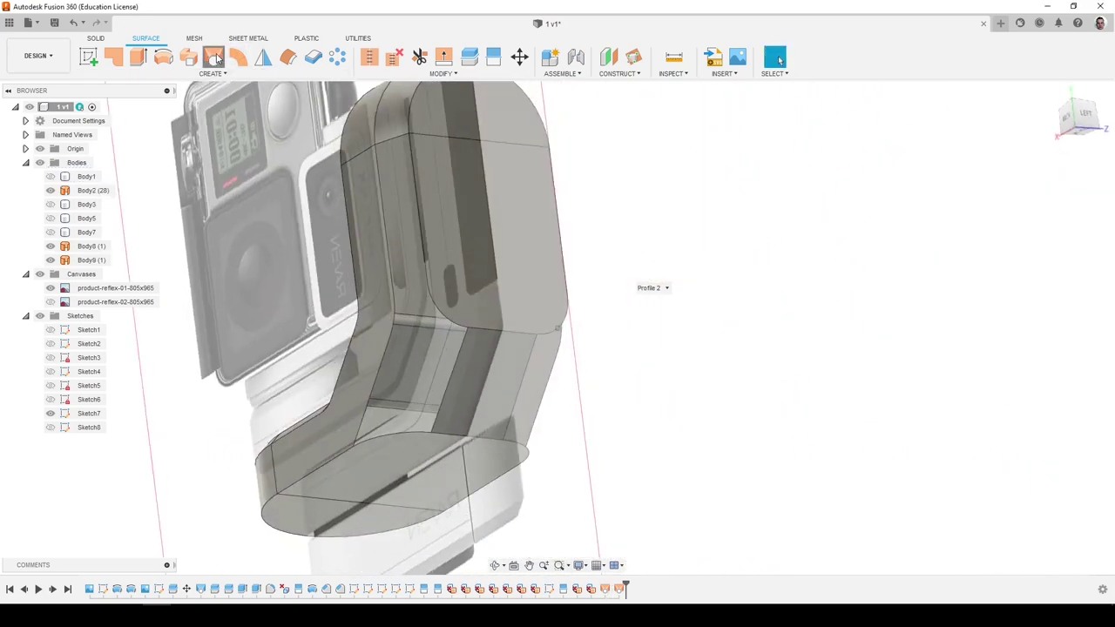
# Loft the matching surface between the long edges along the upright part's back side, using the short upper edge as rail.
pyautogui.click(217, 59)
pyautogui.click(416, 179)
pyautogui.click(381, 189)
pyautogui.keyDown('shift'); pyautogui.moveTo(488, 214); pyautogui.dragTo(860, 384, button='middle'); pyautogui.keyUp('shift')
pyautogui.click(395, 173)
pyautogui.click(1051, 429)
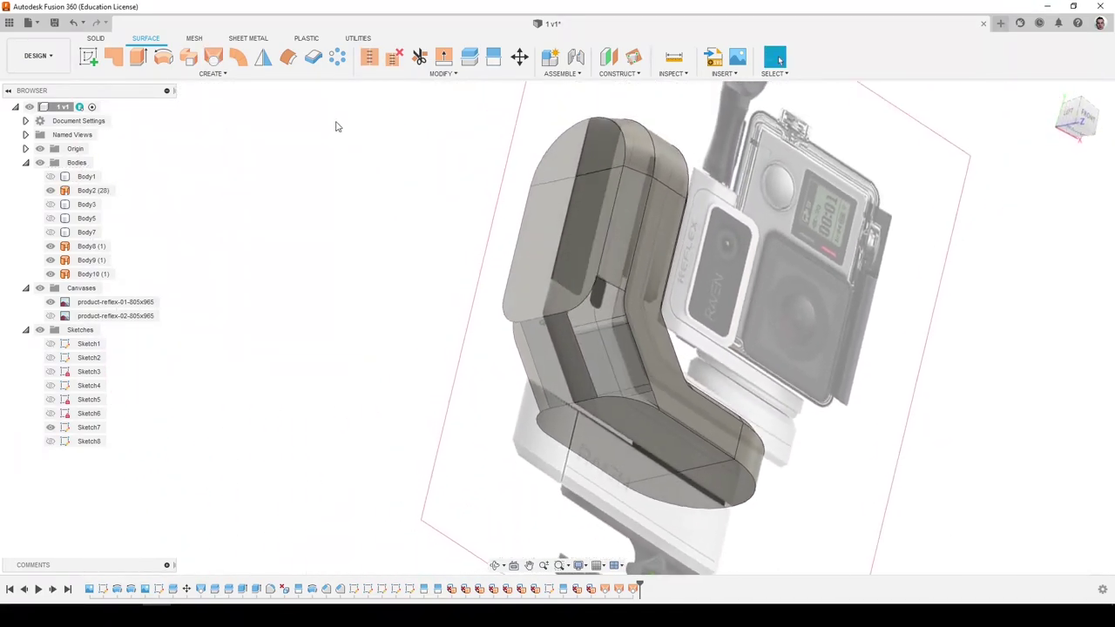
# Stitch the arm's surface body and the three lofted surfaces together.
pyautogui.click(369, 56)
pyautogui.moveTo(427, 106); pyautogui.dragTo(824, 446)
pyautogui.click(1058, 550)
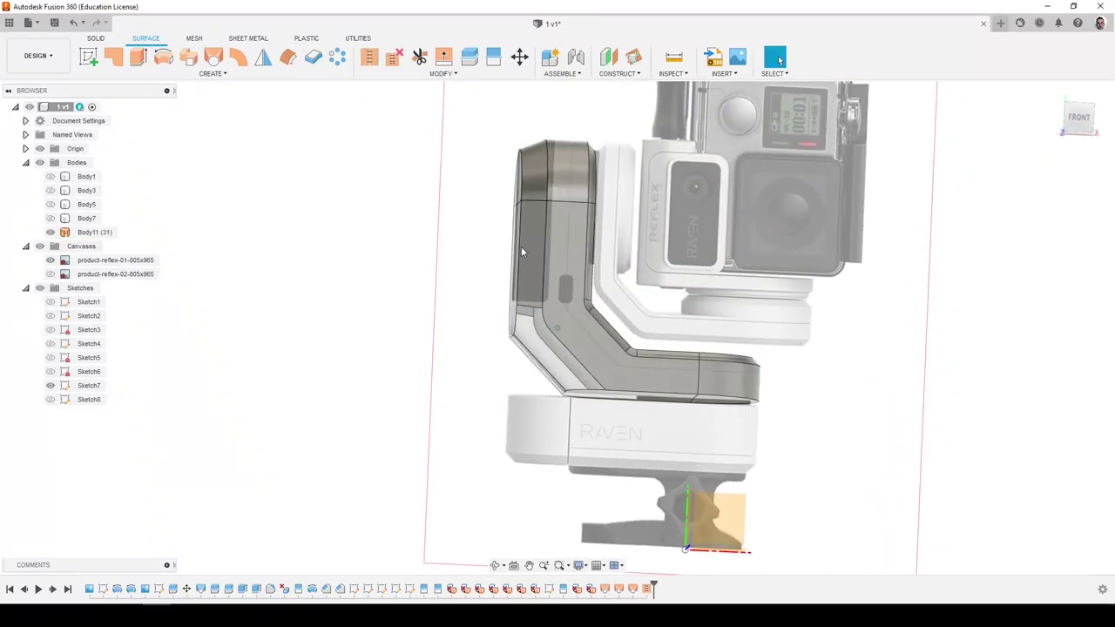
# Patch the open front corner of the bend along its boundary edges with Connected (G0) continuity as a new body.
pyautogui.click(114, 58)
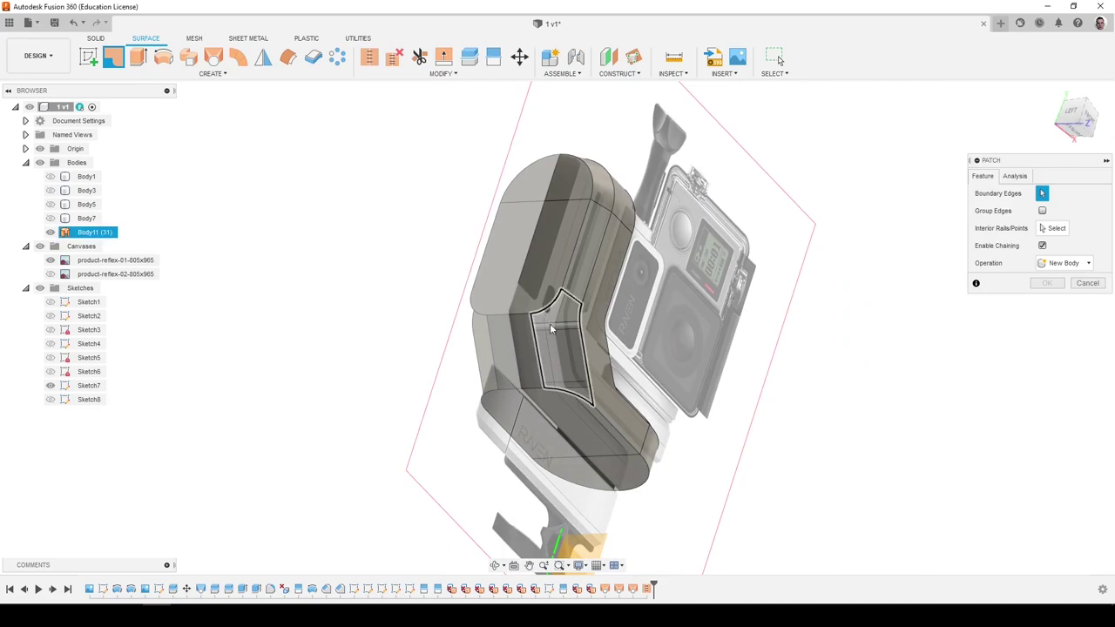
pyautogui.click(550, 326)
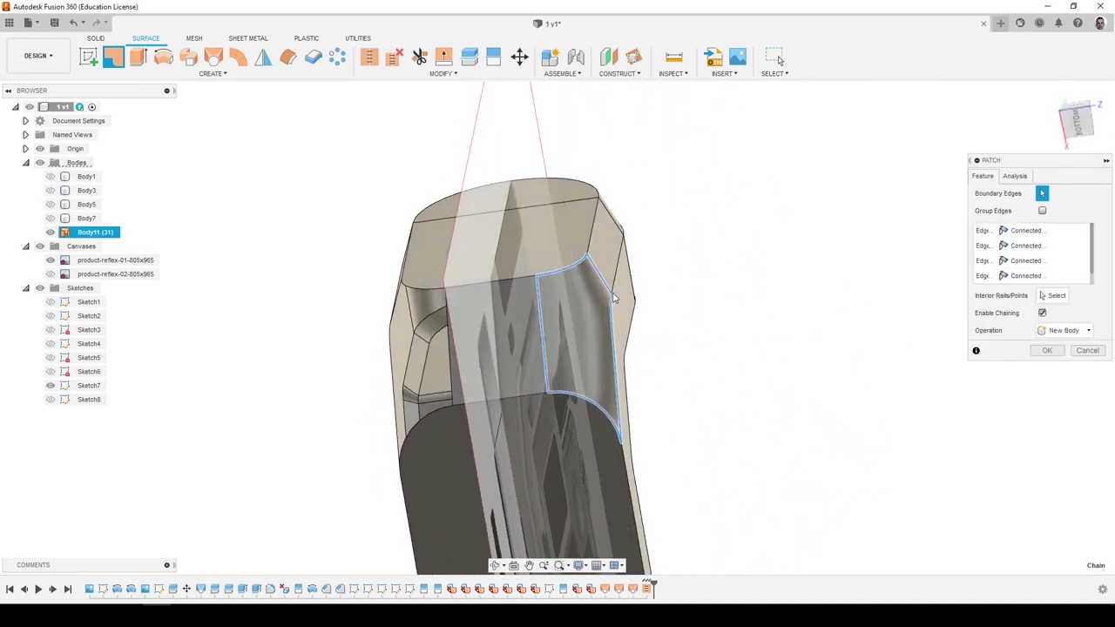
pyautogui.keyDown('shift'); pyautogui.moveTo(613, 298); pyautogui.dragTo(628, 331, button='middle'); pyautogui.keyUp('shift')
pyautogui.scroll(4, 594, 331)
pyautogui.keyDown('shift'); pyautogui.moveTo(538, 330); pyautogui.dragTo(599, 387, button='middle'); pyautogui.keyUp('shift')
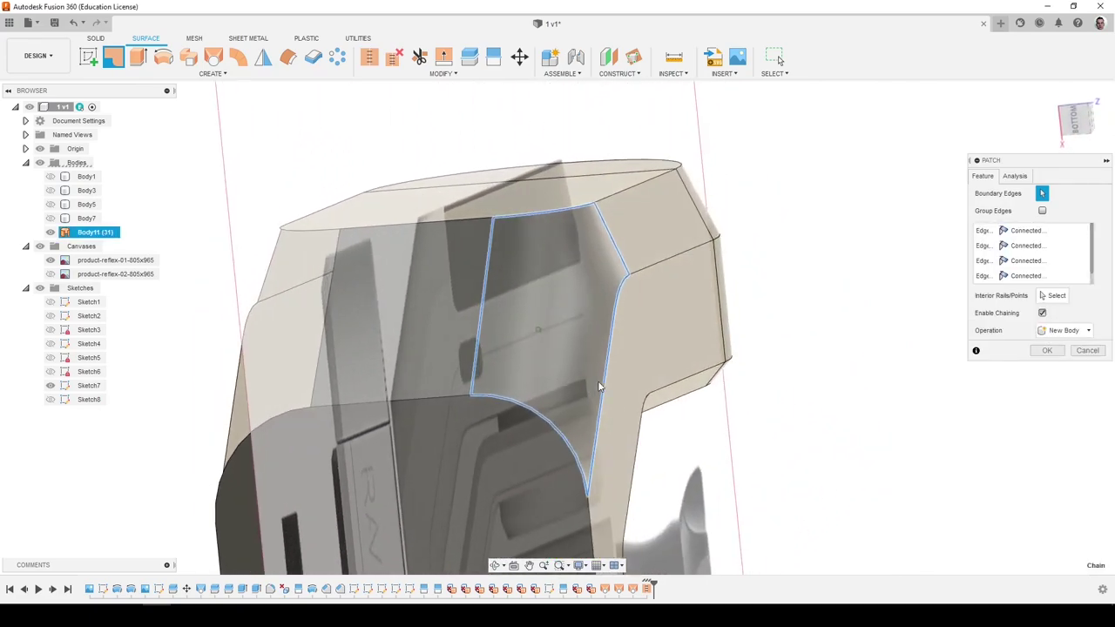
pyautogui.moveTo(968, 160); pyautogui.dragTo(801, 165)
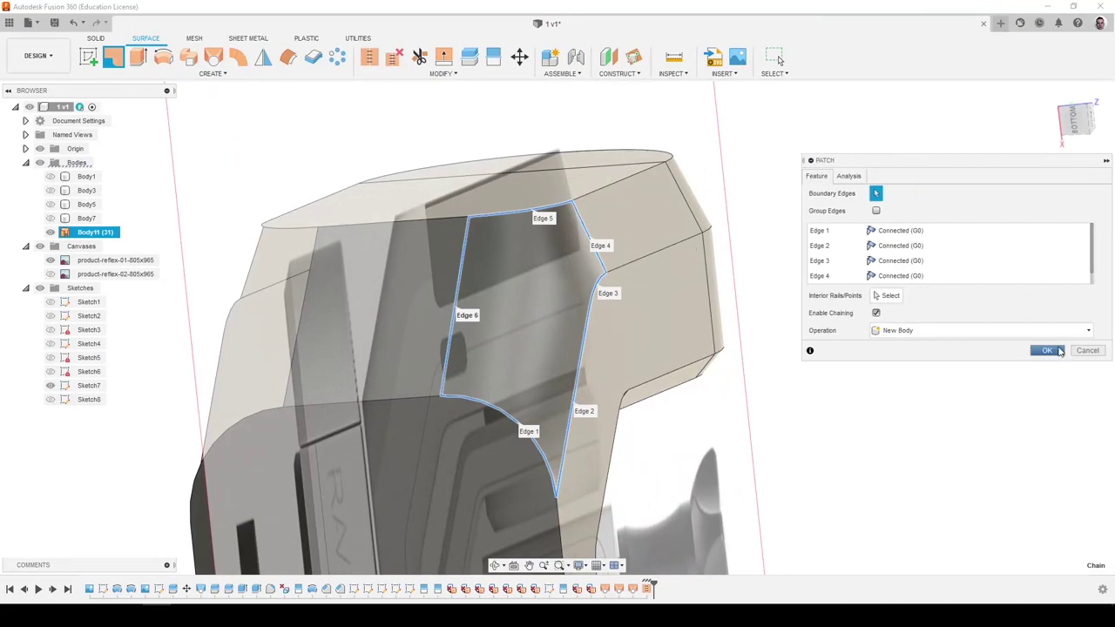
pyautogui.click(1059, 351)
# Hide the product-reflex-01-805x965 canvas and select the boundary of the bend's open back corner for a patch.
pyautogui.keyDown('shift'); pyautogui.moveTo(744, 298); pyautogui.dragTo(760, 282, button='middle'); pyautogui.keyUp('shift')
pyautogui.scroll(-4, 736, 289)
pyautogui.keyDown('shift'); pyautogui.moveTo(883, 236); pyautogui.dragTo(896, 298, button='middle'); pyautogui.keyUp('shift')
pyautogui.click(51, 274)
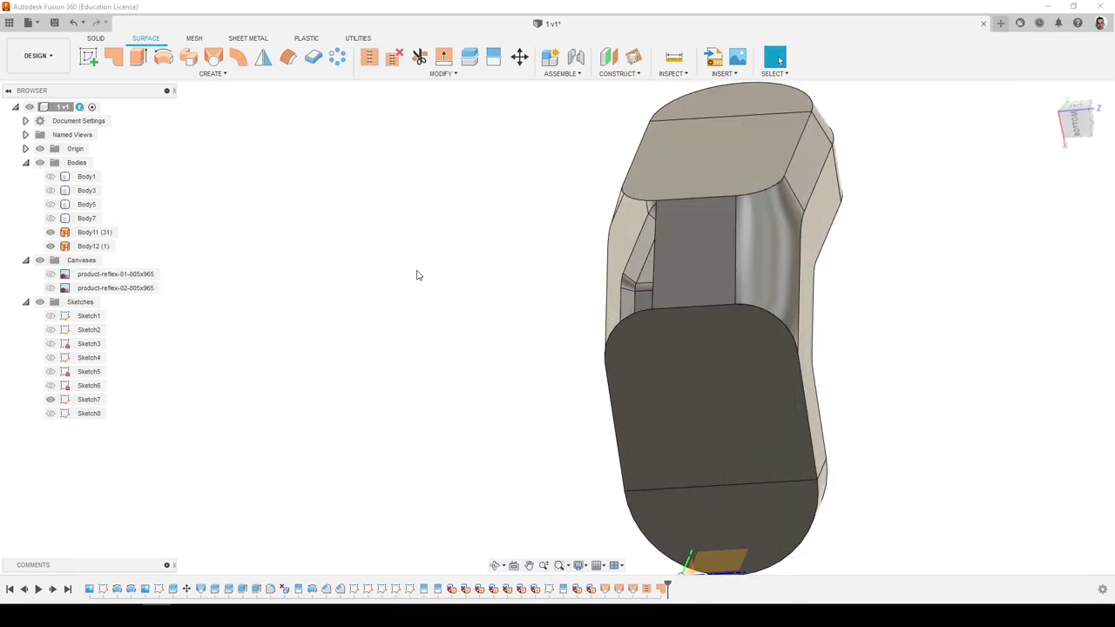
pyautogui.keyDown('shift'); pyautogui.moveTo(418, 274); pyautogui.dragTo(375, 131, button='middle'); pyautogui.keyUp('shift')
pyautogui.click(114, 58)
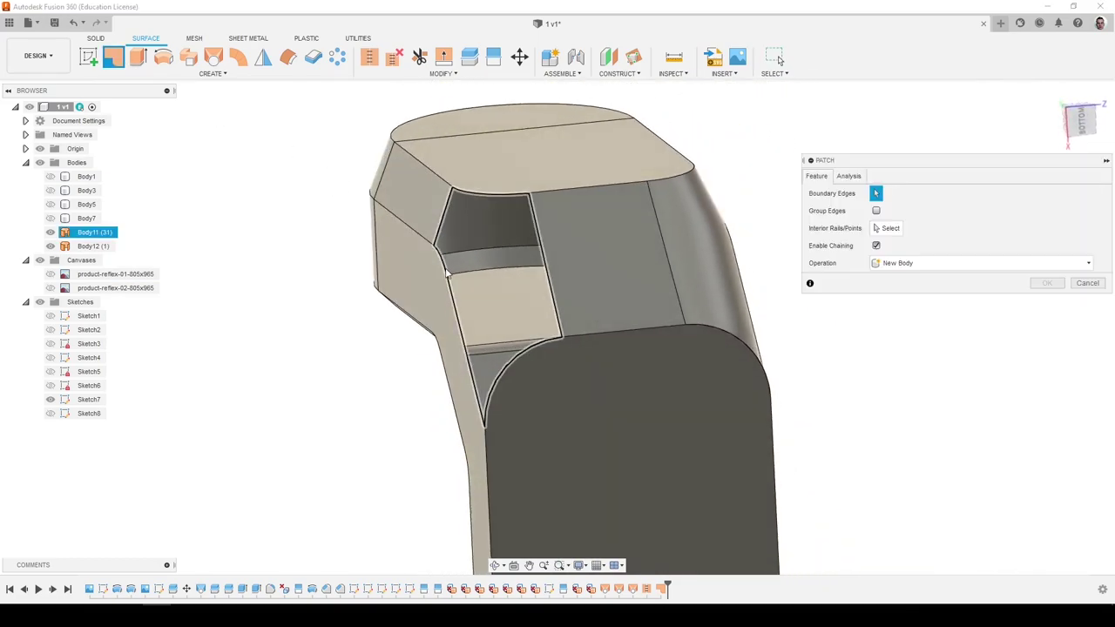
pyautogui.click(452, 274)
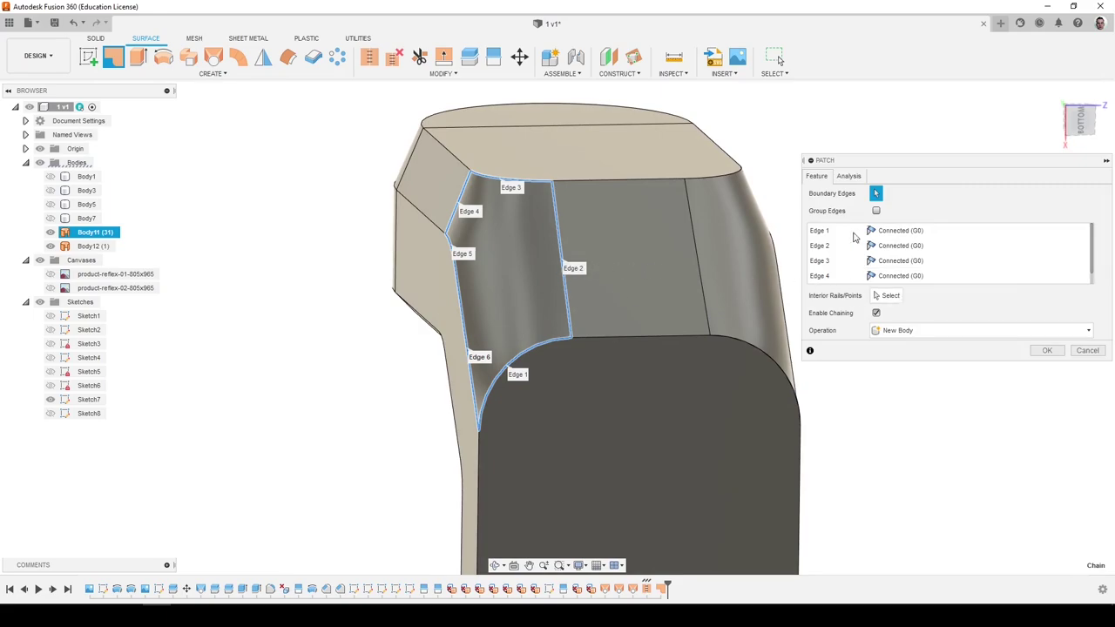
# Try Tangent (G1) continuity on edges 2, 4, 5 and 6 of the back corner patch.
pyautogui.click(1001, 248)
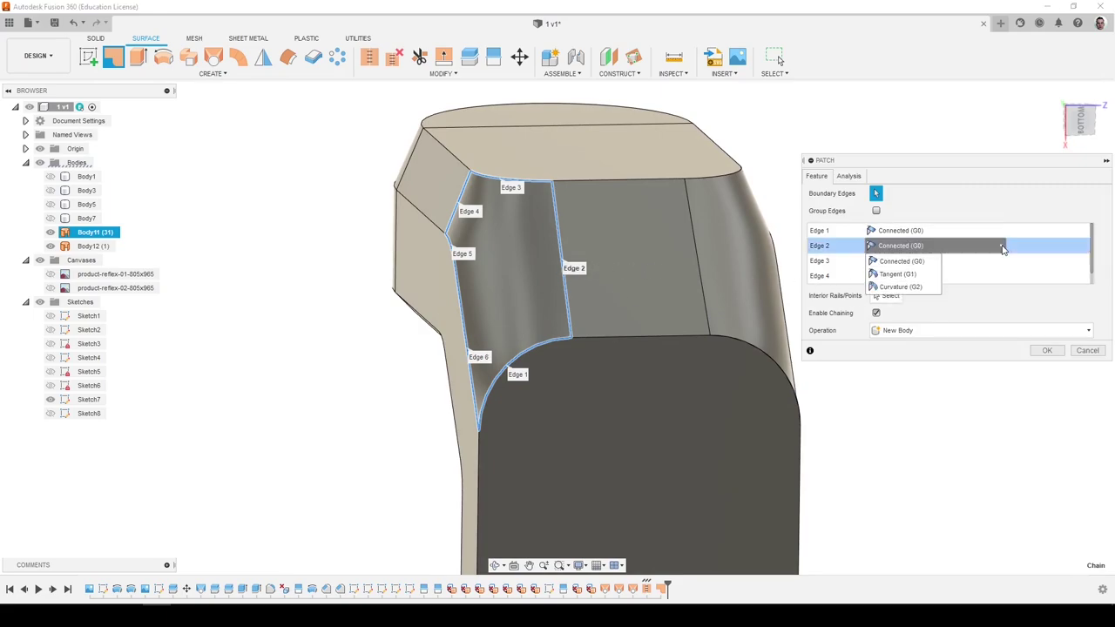
pyautogui.click(925, 276)
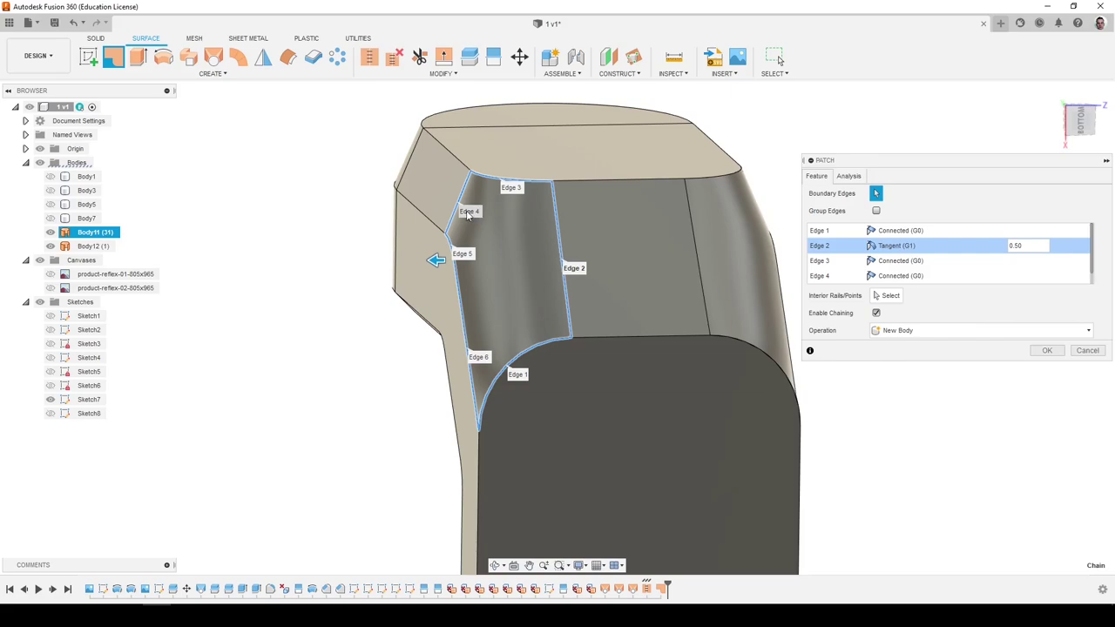
pyautogui.click(1000, 277)
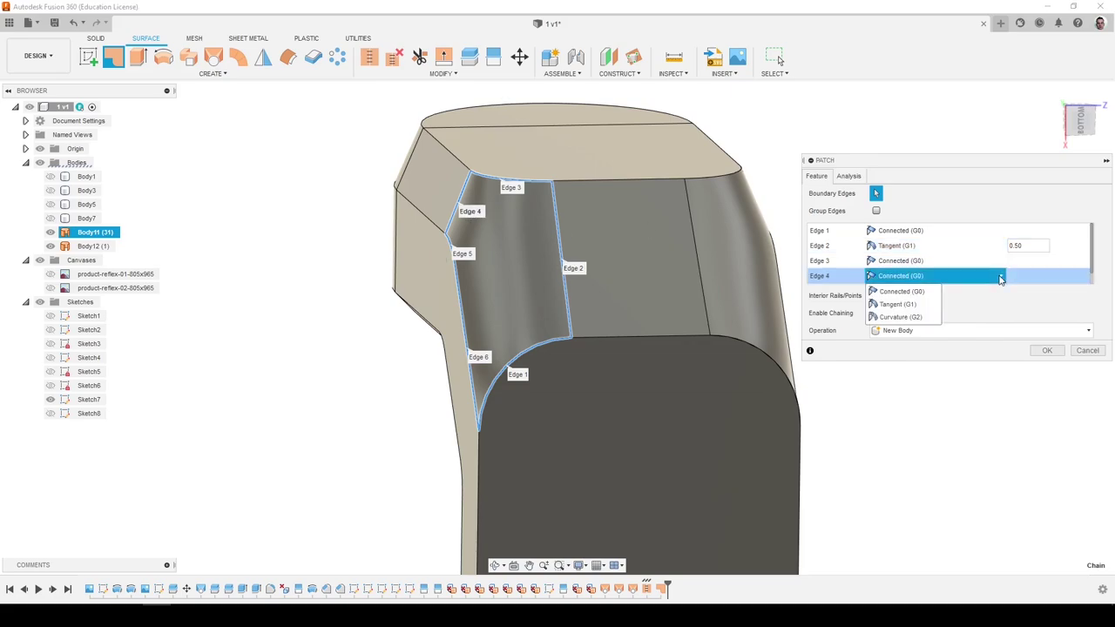
pyautogui.click(921, 304)
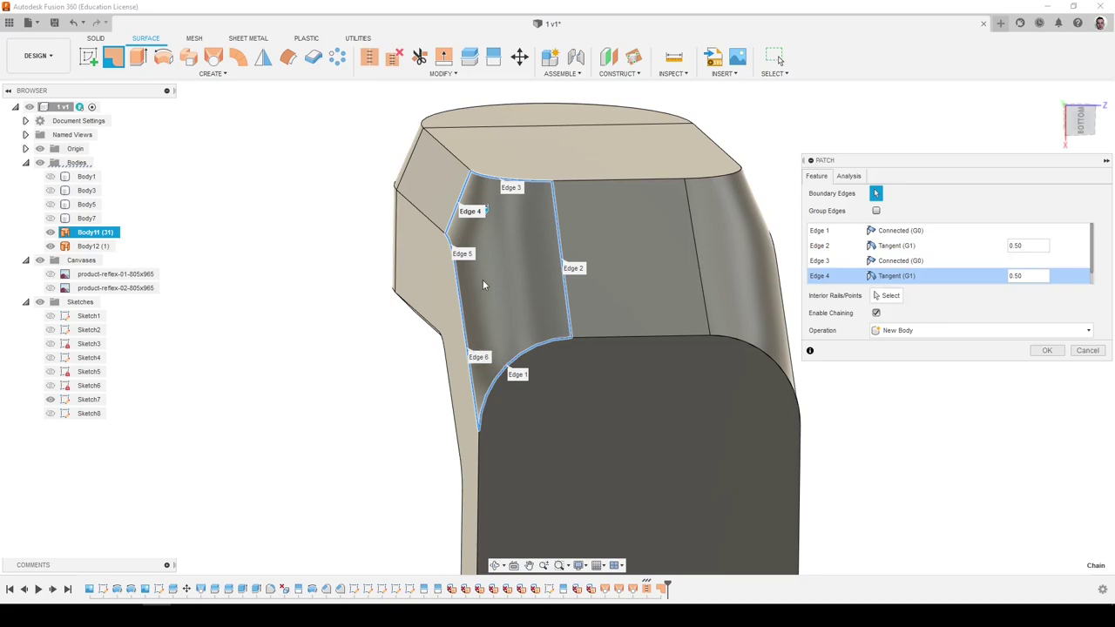
pyautogui.keyDown('shift'); pyautogui.moveTo(474, 271); pyautogui.dragTo(513, 281, button='middle'); pyautogui.keyUp('shift')
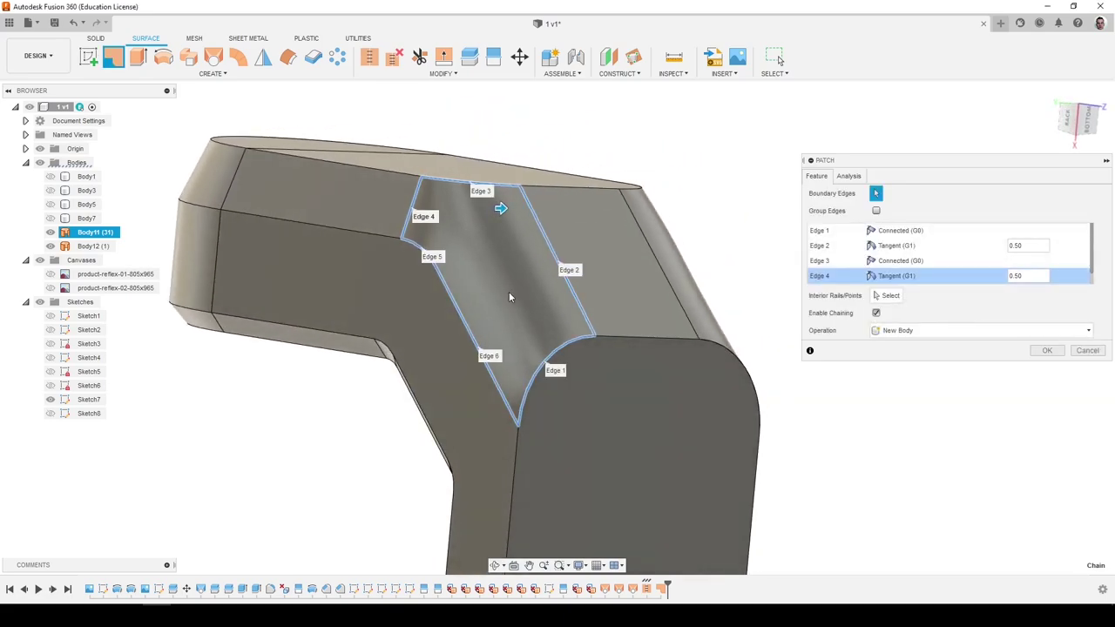
pyautogui.scroll(-2, 922, 281)
pyautogui.click(934, 262)
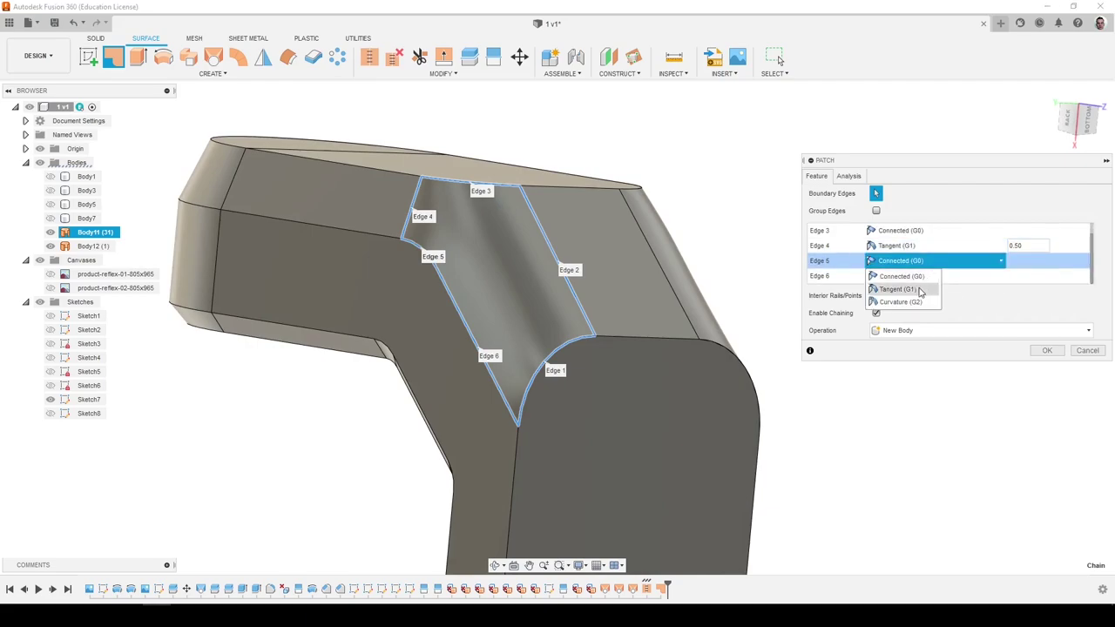
pyautogui.click(897, 289)
pyautogui.click(929, 276)
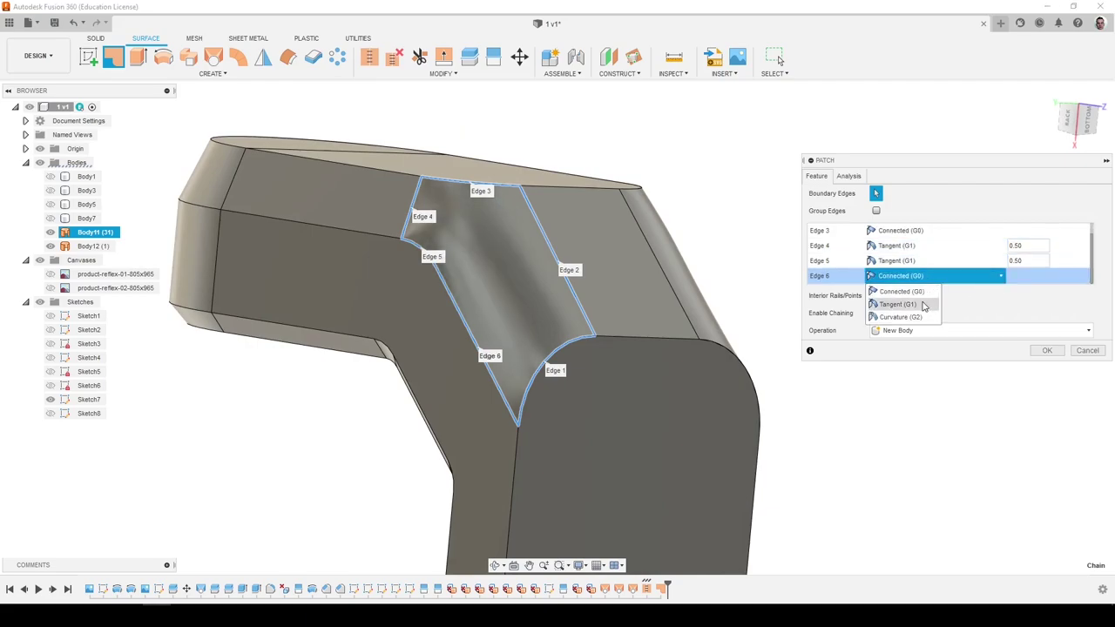
pyautogui.click(898, 304)
pyautogui.keyDown('shift'); pyautogui.moveTo(708, 334); pyautogui.dragTo(644, 321, button='middle'); pyautogui.keyUp('shift')
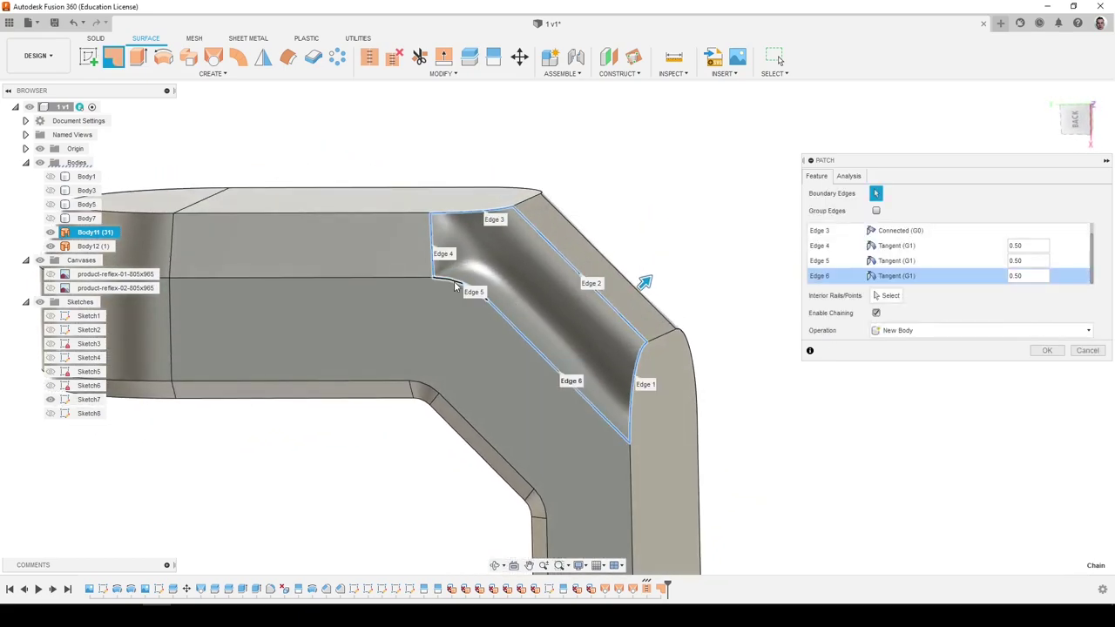
# Group the back corner patch's edges, set the chain's continuity to Connected (G0) and create the patch as a new body.
pyautogui.click(877, 210)
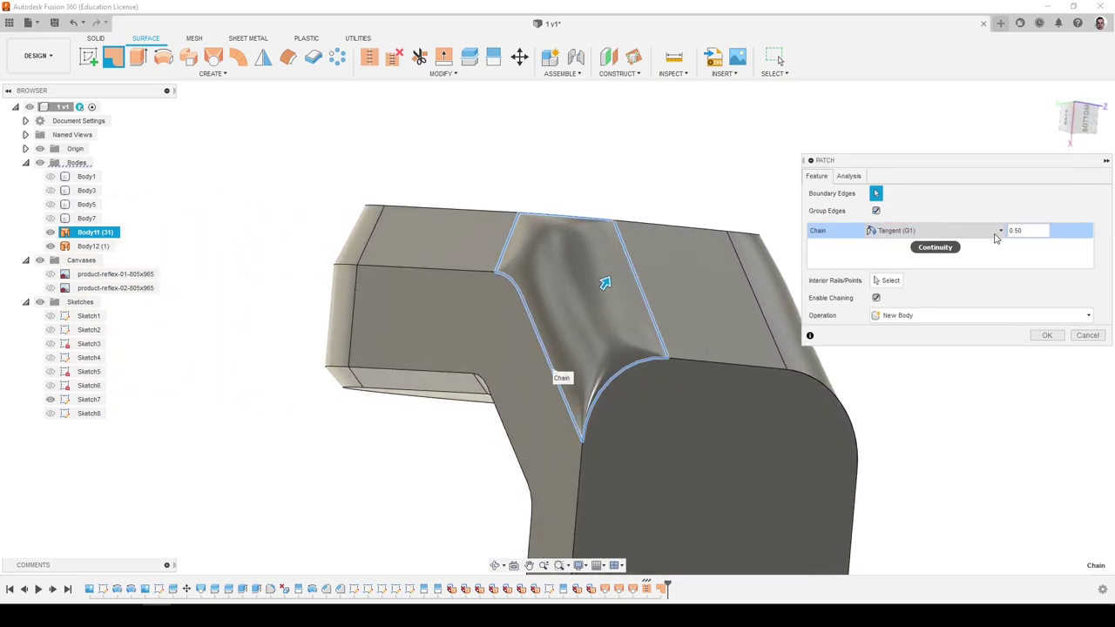
pyautogui.click(1000, 232)
pyautogui.click(942, 249)
pyautogui.click(923, 231)
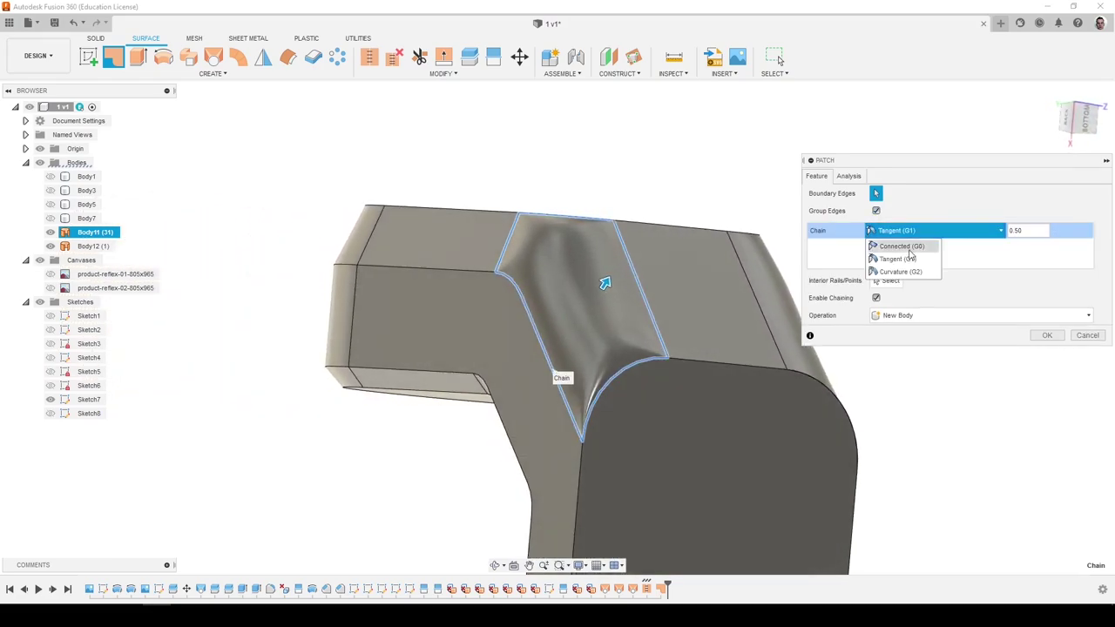
pyautogui.click(911, 248)
pyautogui.keyDown('shift'); pyautogui.moveTo(561, 277); pyautogui.dragTo(615, 271, button='middle'); pyautogui.keyUp('shift')
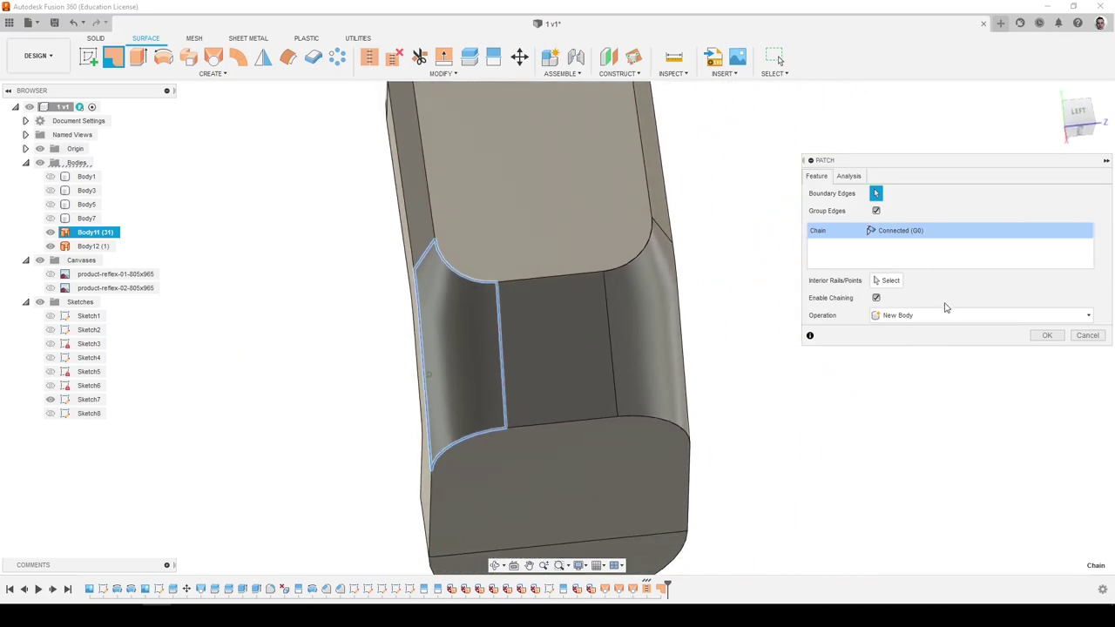
pyautogui.click(1038, 336)
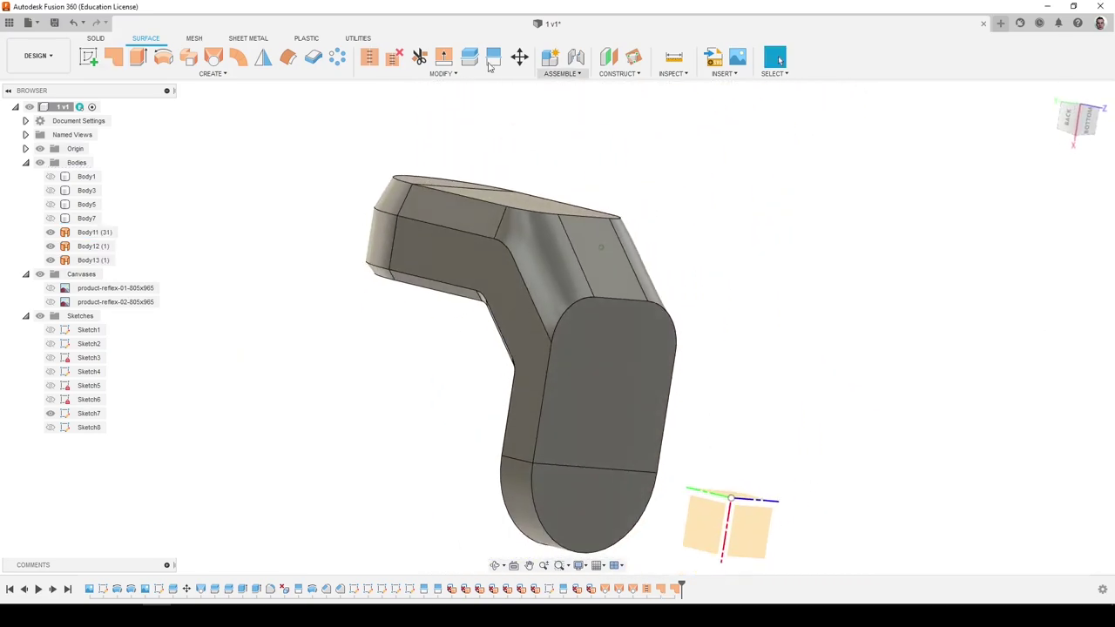
# Stitch the arm's surface body and both corner patches with a 0.10 mm tolerance.
pyautogui.click(370, 58)
pyautogui.moveTo(794, 179); pyautogui.dragTo(427, 364)
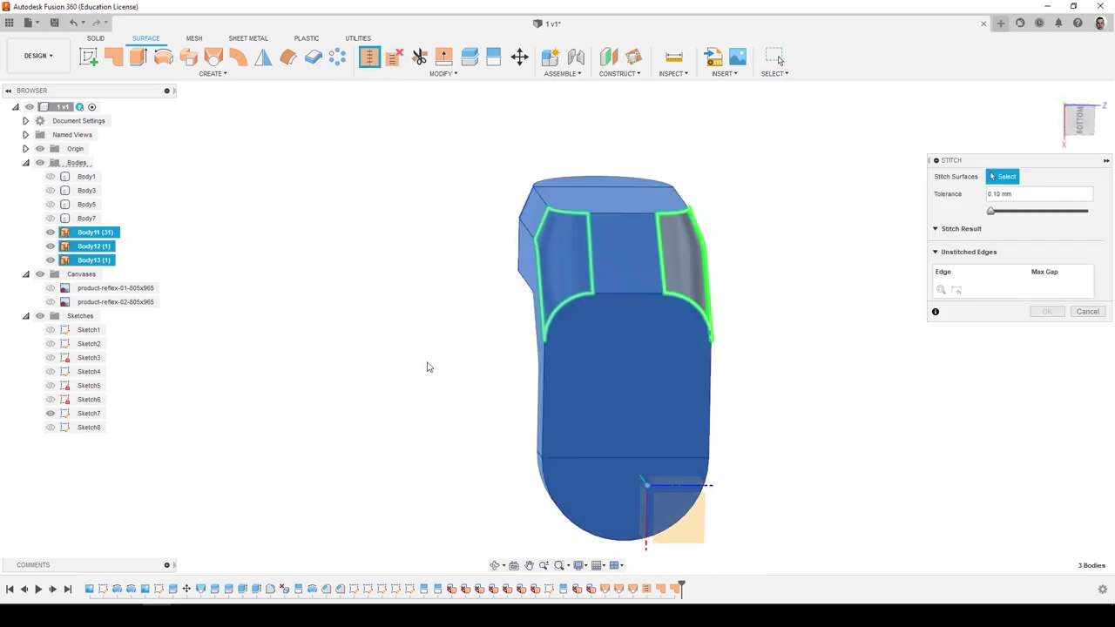
pyautogui.click(1046, 365)
# Examine the arm's bend with a Zebra Analysis, close it without keeping it and view the arm from the front.
pyautogui.keyDown('shift'); pyautogui.moveTo(889, 342); pyautogui.dragTo(673, 78, button='middle'); pyautogui.keyUp('shift')
pyautogui.click(674, 78)
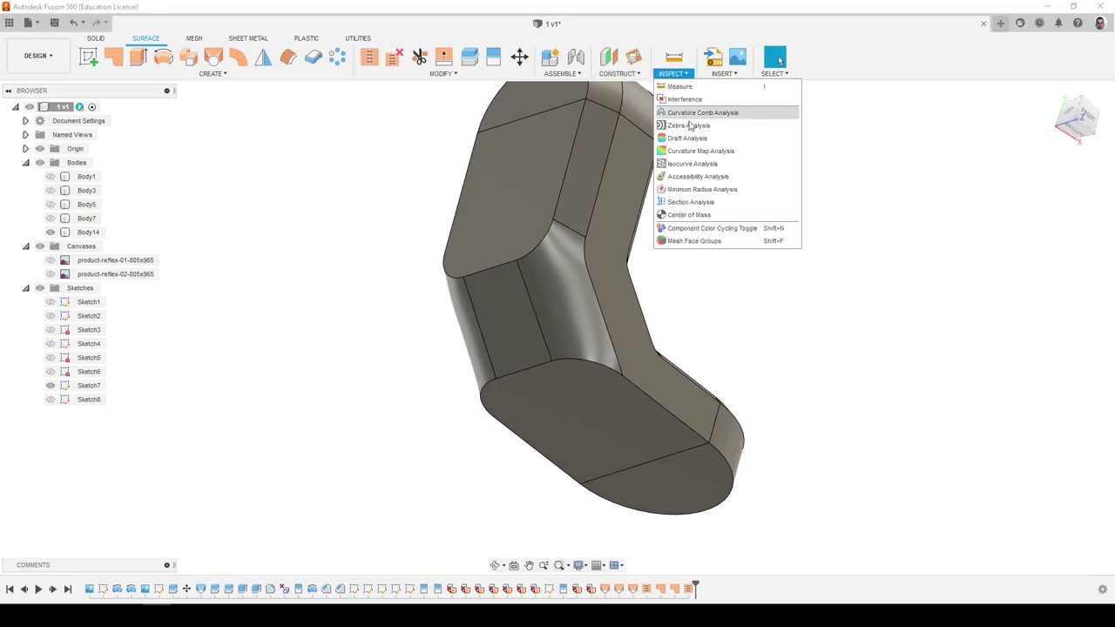
pyautogui.click(692, 125)
pyautogui.click(560, 271)
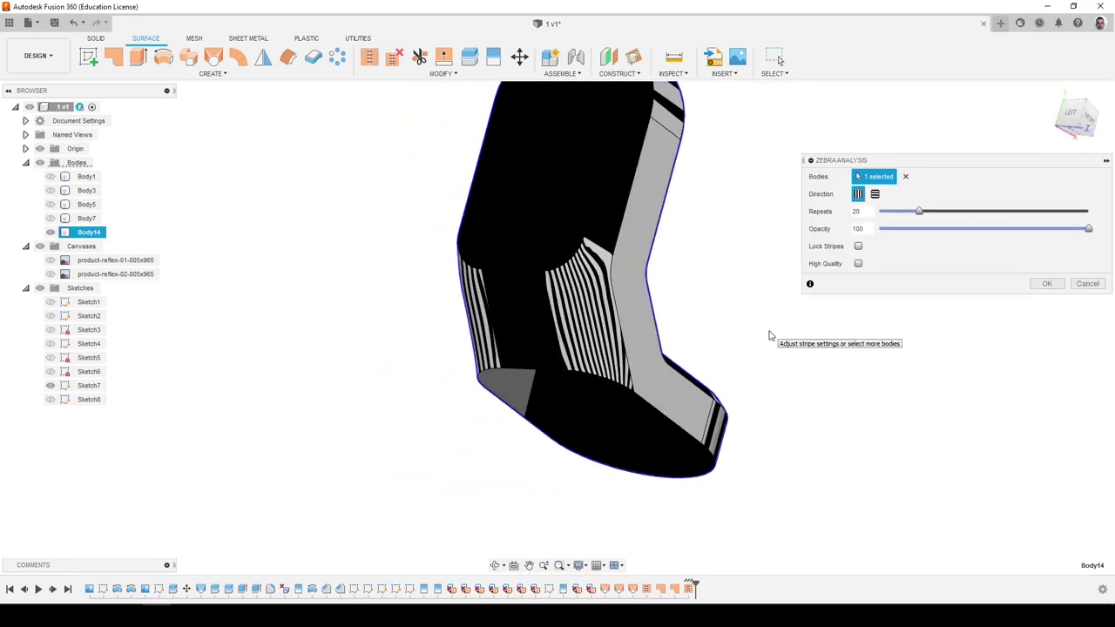
pyautogui.click(1087, 284)
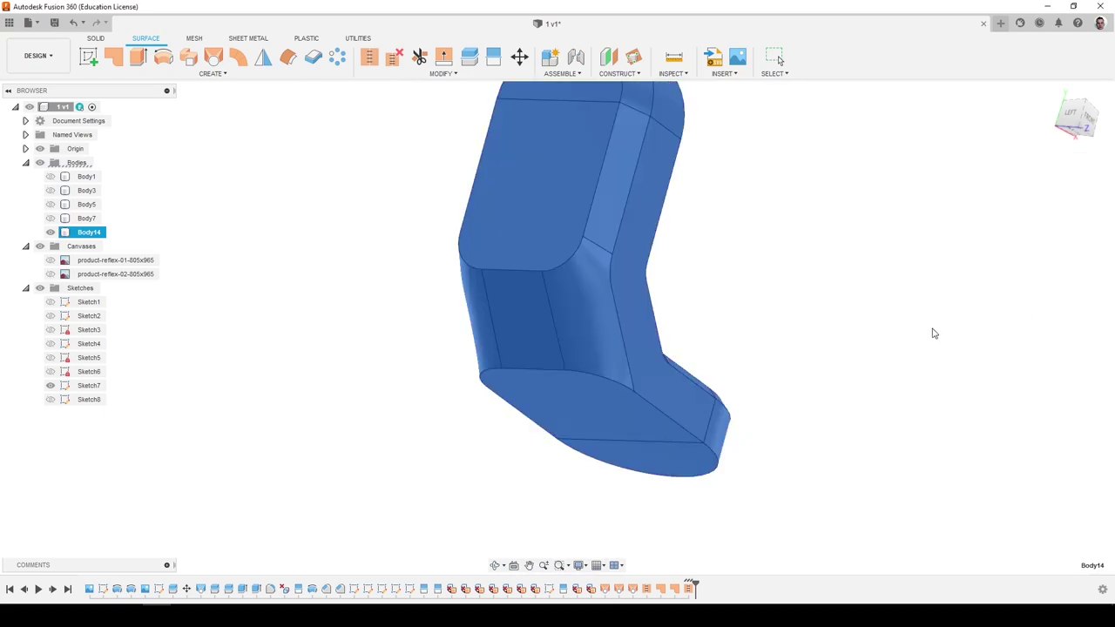
pyautogui.click(847, 342)
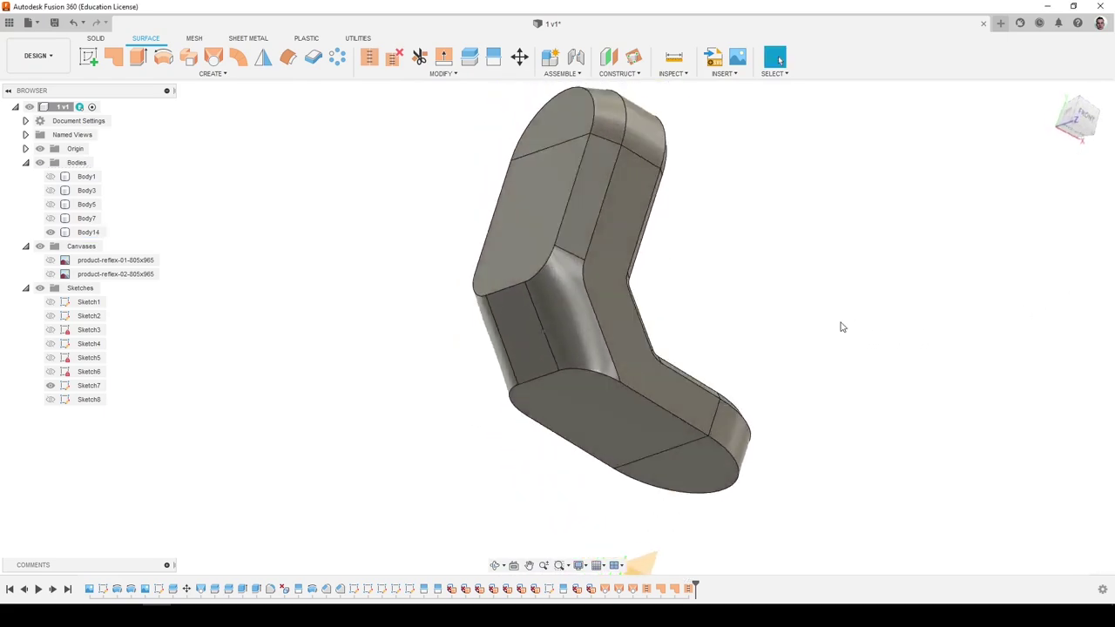
pyautogui.keyDown('shift'); pyautogui.moveTo(841, 327); pyautogui.dragTo(757, 334, button='middle'); pyautogui.keyUp('shift')
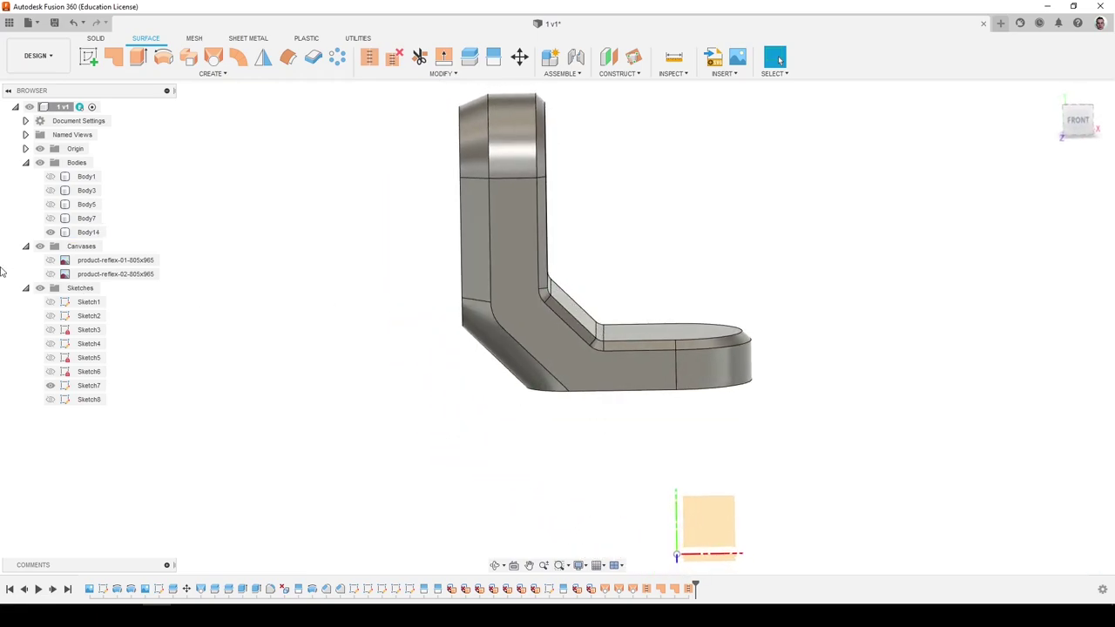
# Remove Body5, the leftover body inside the arm's lower part.
pyautogui.click(88, 206)
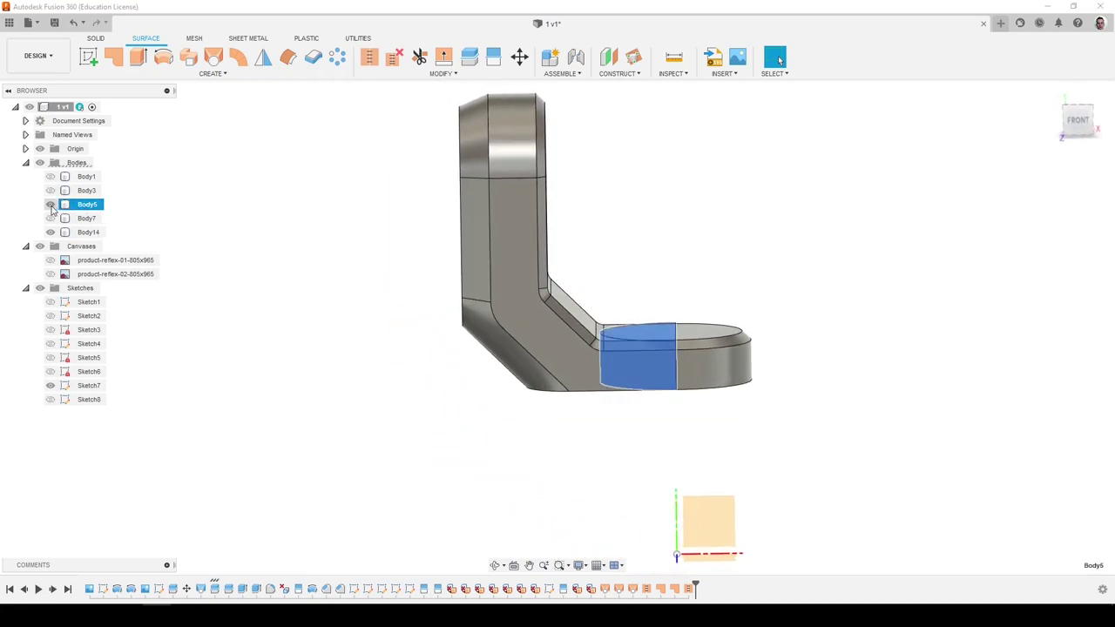
pyautogui.doubleClick(87, 206)
pyautogui.press('Escape')
pyautogui.rightClick(87, 209)
pyautogui.click(112, 381)
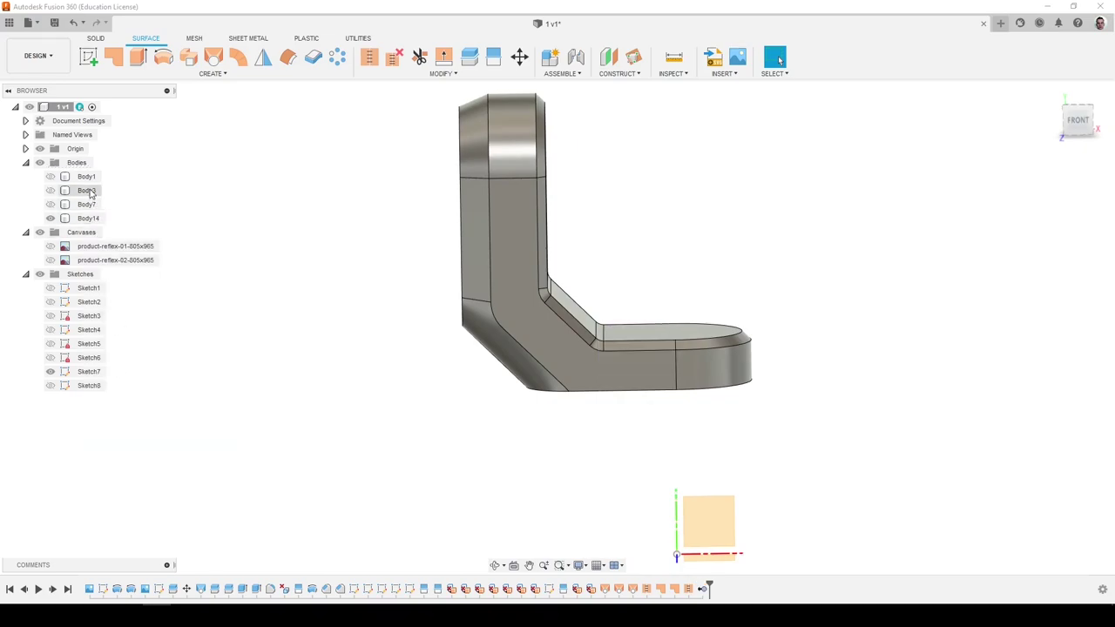
# Show the lower base body, rename it Низ and make the product-reflex-01 canvas visible.
pyautogui.click(84, 191)
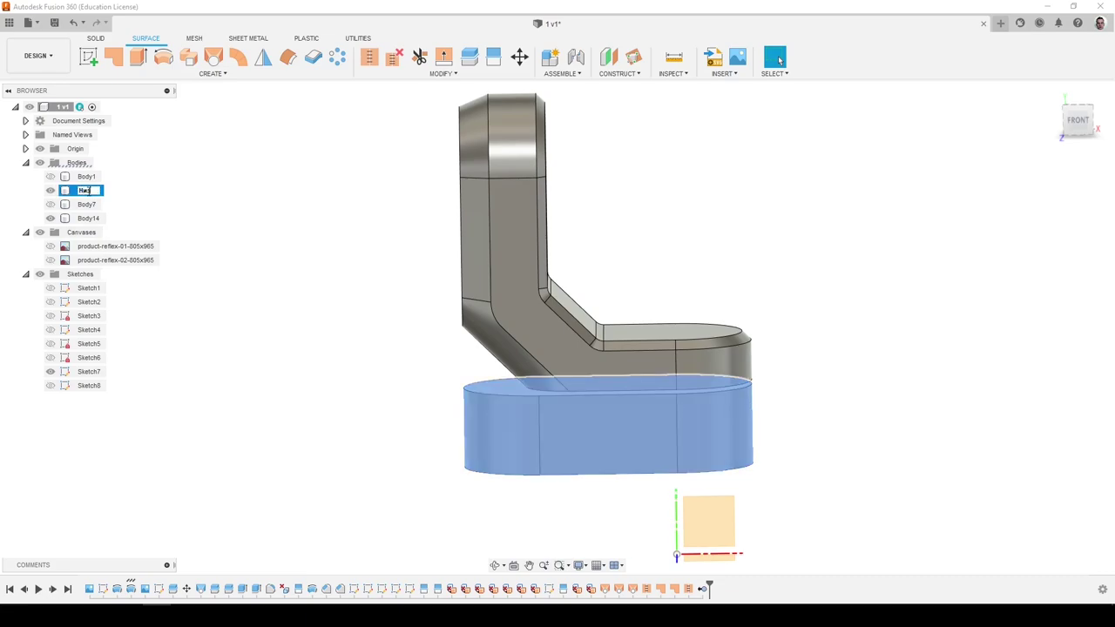
pyautogui.press('Return')
pyautogui.click(146, 202)
pyautogui.click(51, 247)
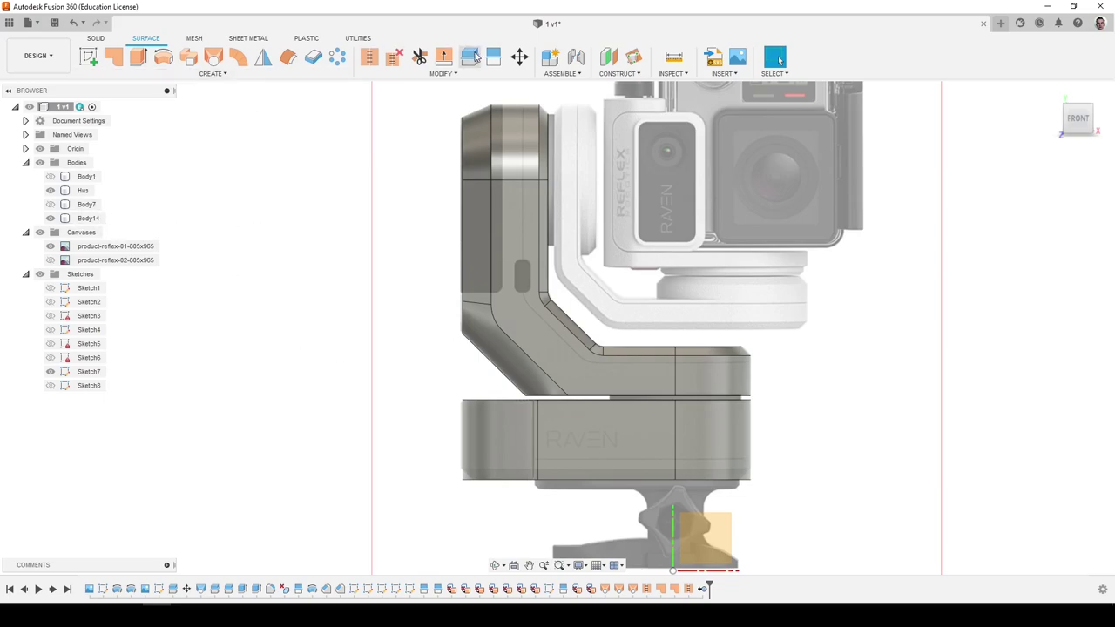
# Chamfer the bottom edge chain of the base body Низ with an equal distance of about 3.087 mm.
pyautogui.click(96, 40)
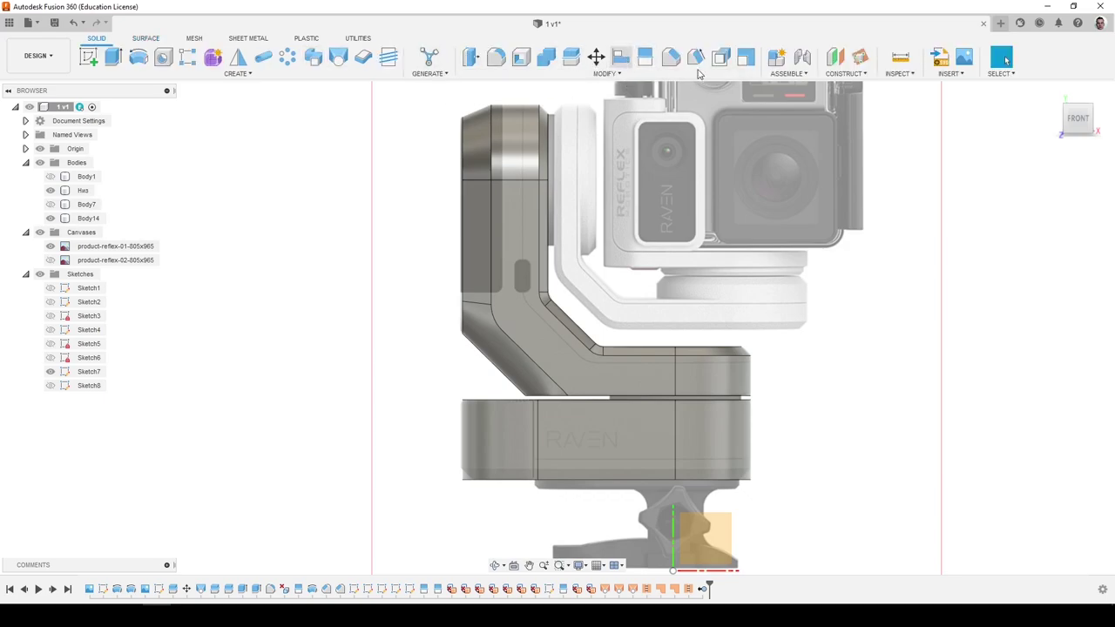
pyautogui.click(671, 58)
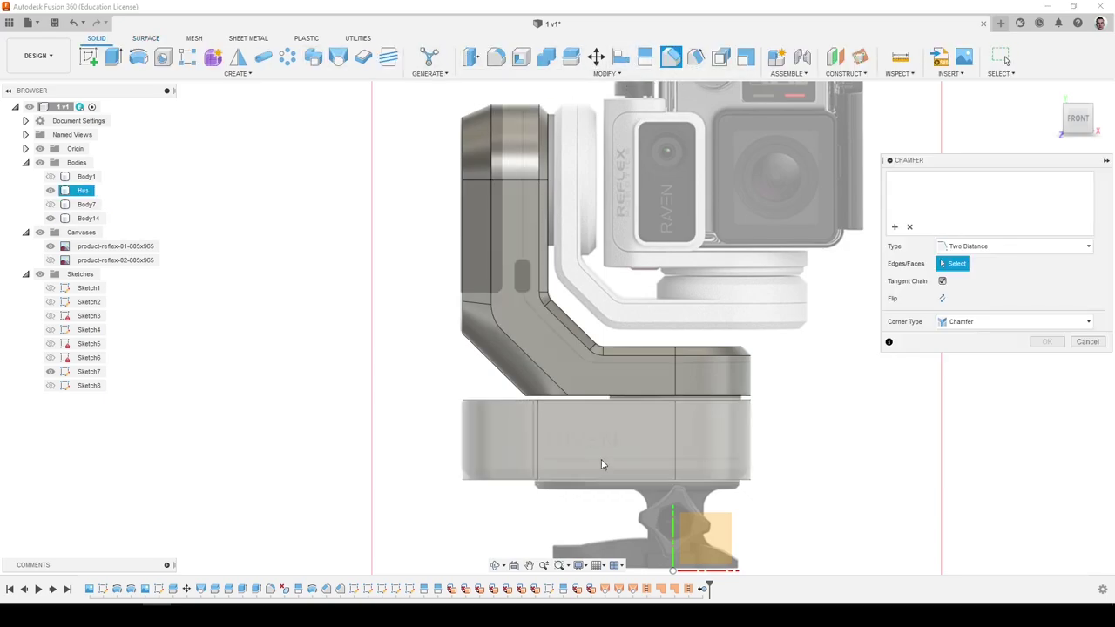
pyautogui.click(485, 480)
pyautogui.scroll(3, 485, 486)
pyautogui.click(1014, 245)
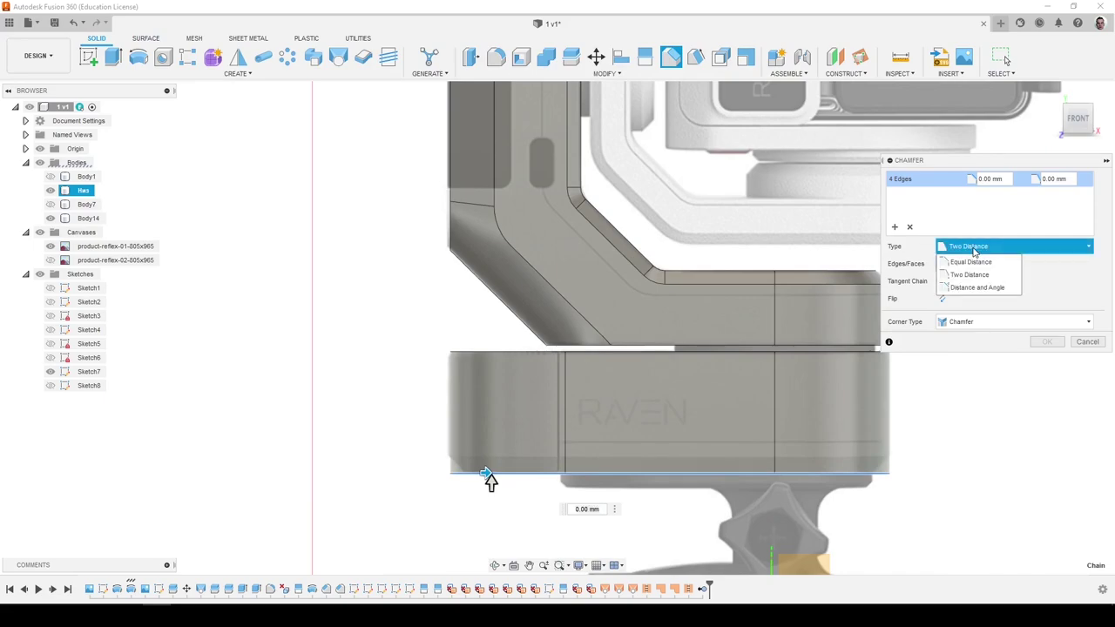
pyautogui.click(971, 262)
pyautogui.scroll(2, 550, 483)
pyautogui.moveTo(570, 482); pyautogui.dragTo(569, 467)
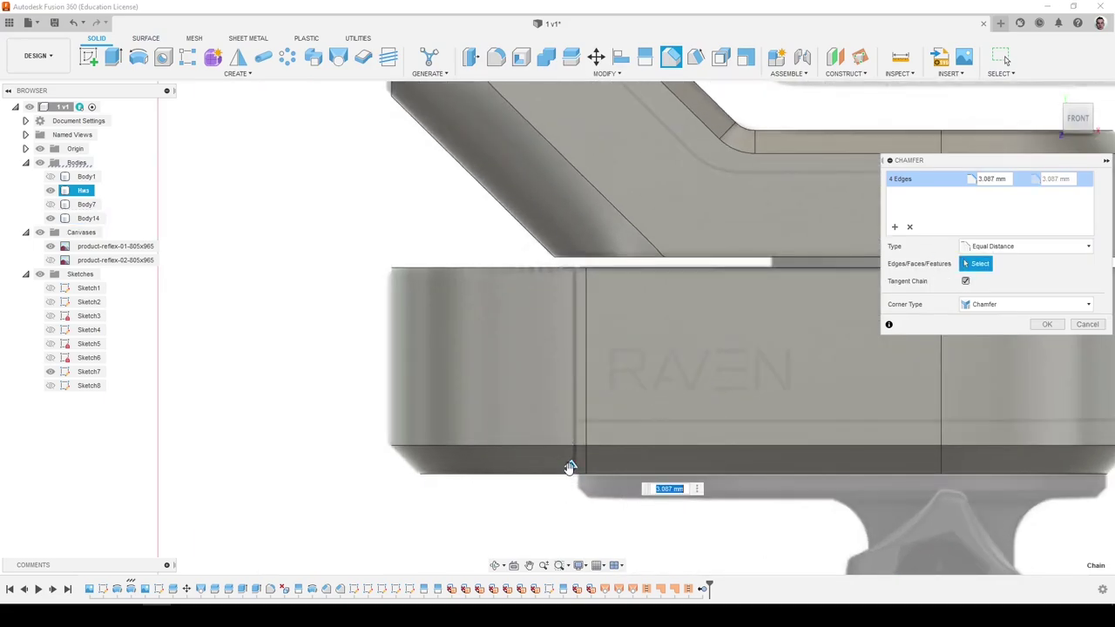
pyautogui.press('Return')
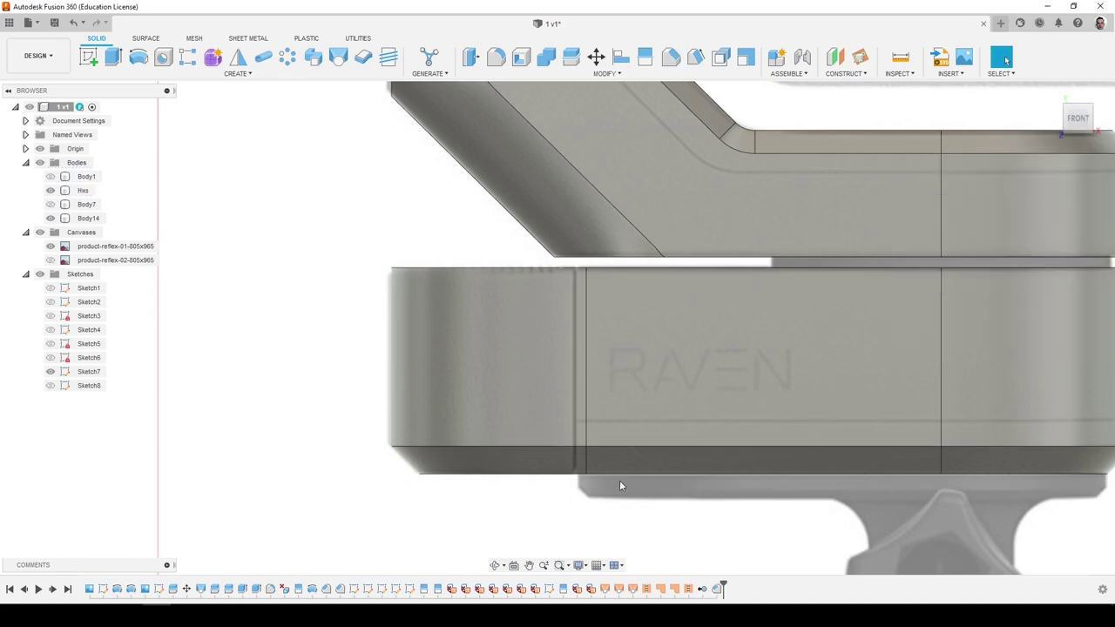
# Compare the base body's chamfer and upper edge with the reference image by hiding and showing the bodies.
pyautogui.click(50, 218)
pyautogui.click(50, 218)
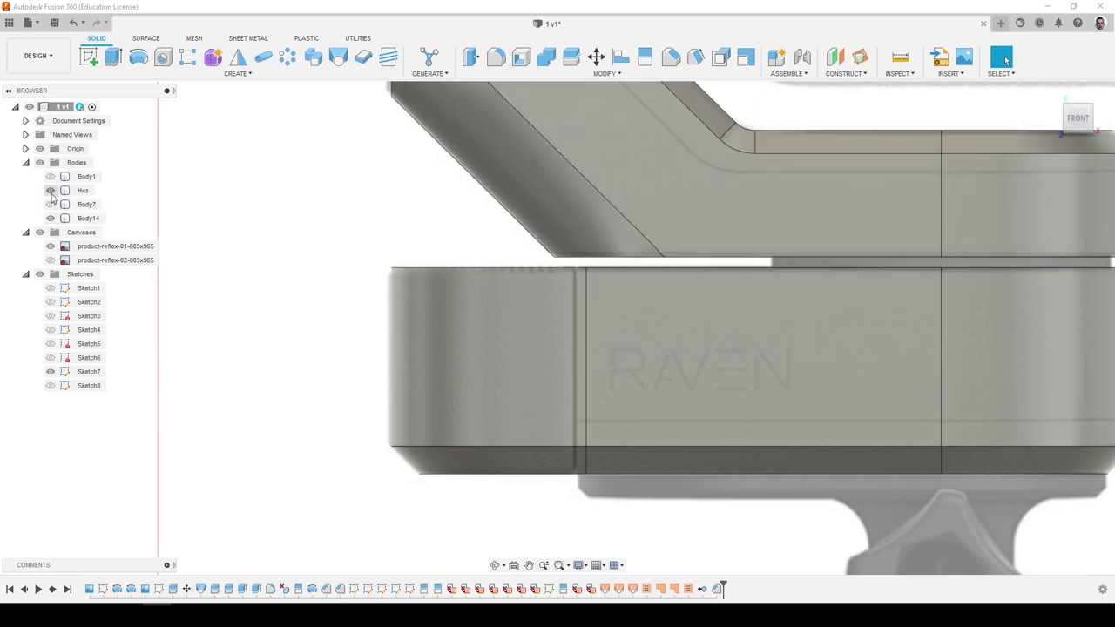
pyautogui.click(49, 190)
pyautogui.click(50, 191)
pyautogui.scroll(-3, 297, 204)
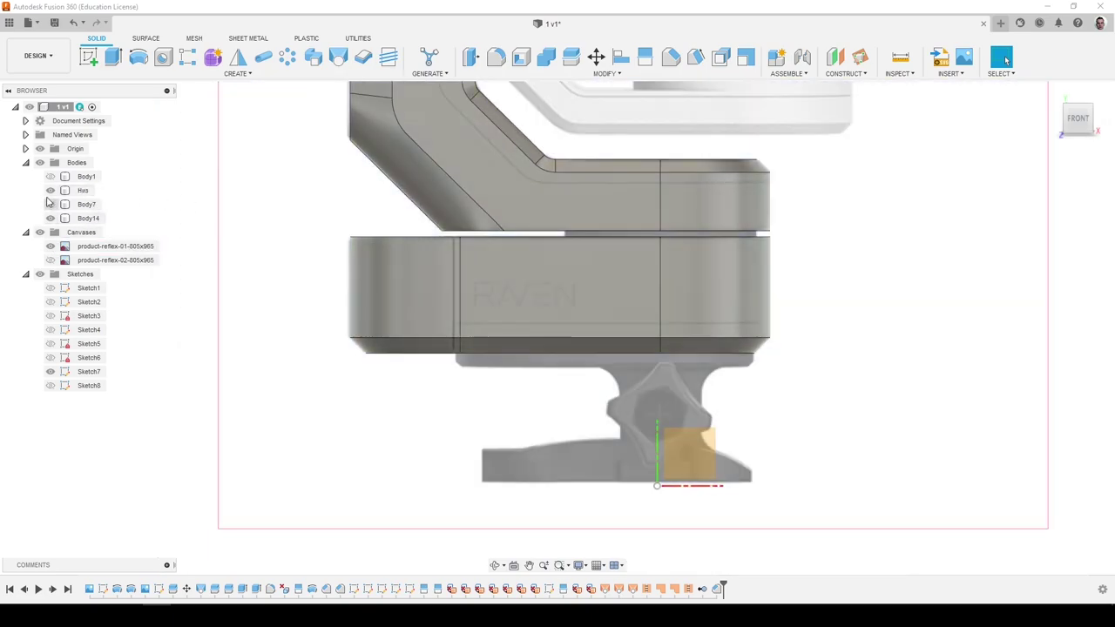
pyautogui.click(49, 191)
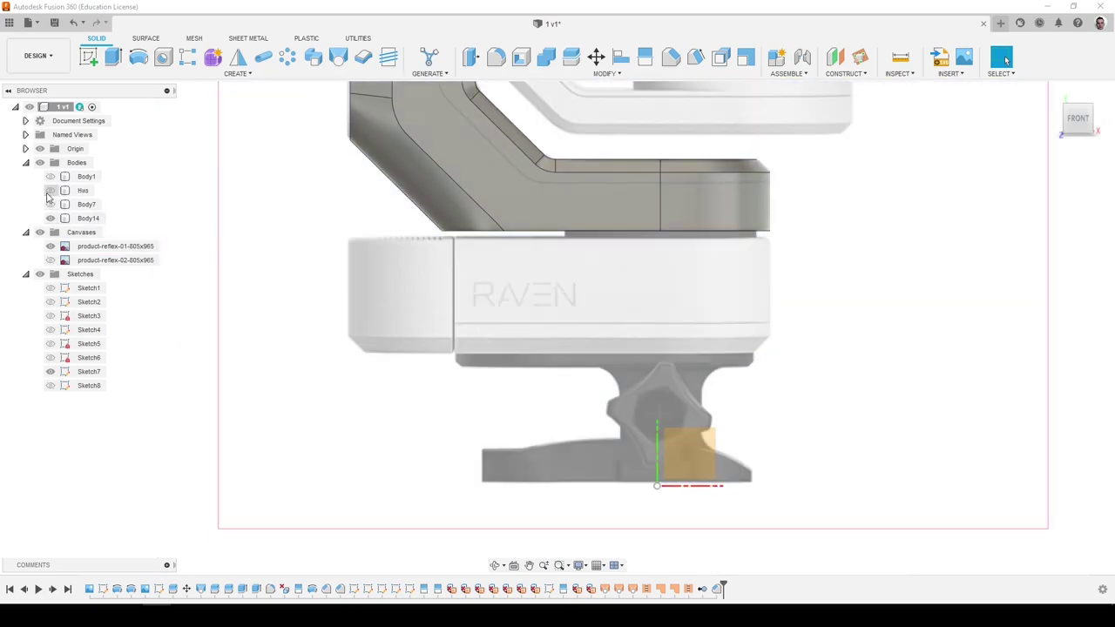
pyautogui.click(50, 191)
# Fillet the top edge chain of the base body Низ with a constant 1 mm radius.
pyautogui.click(65, 192)
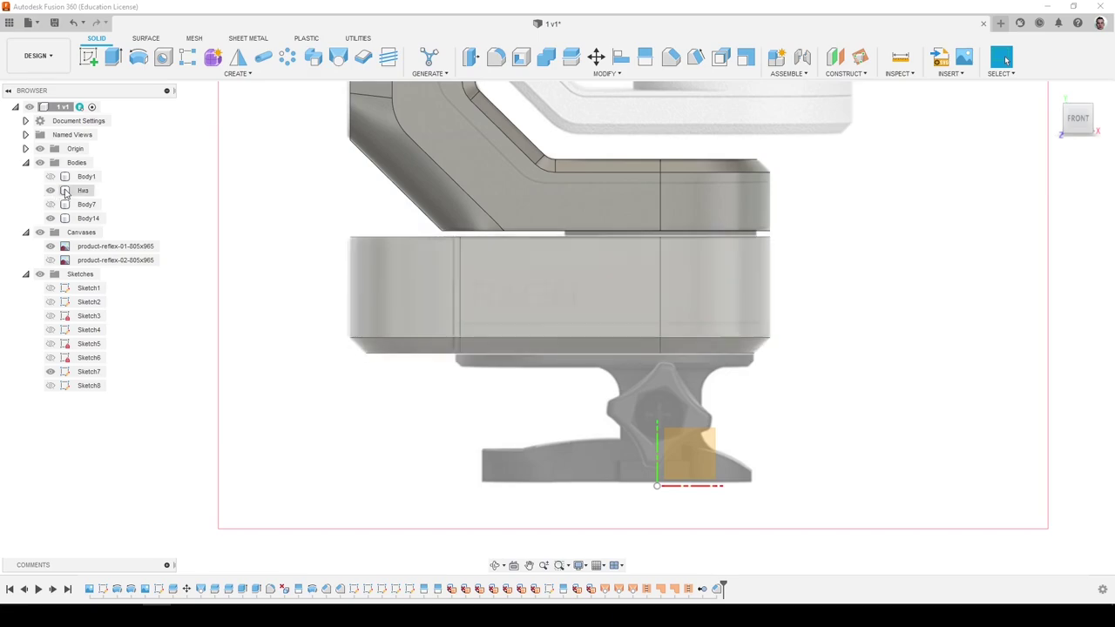
pyautogui.press('f')
pyautogui.click(355, 234)
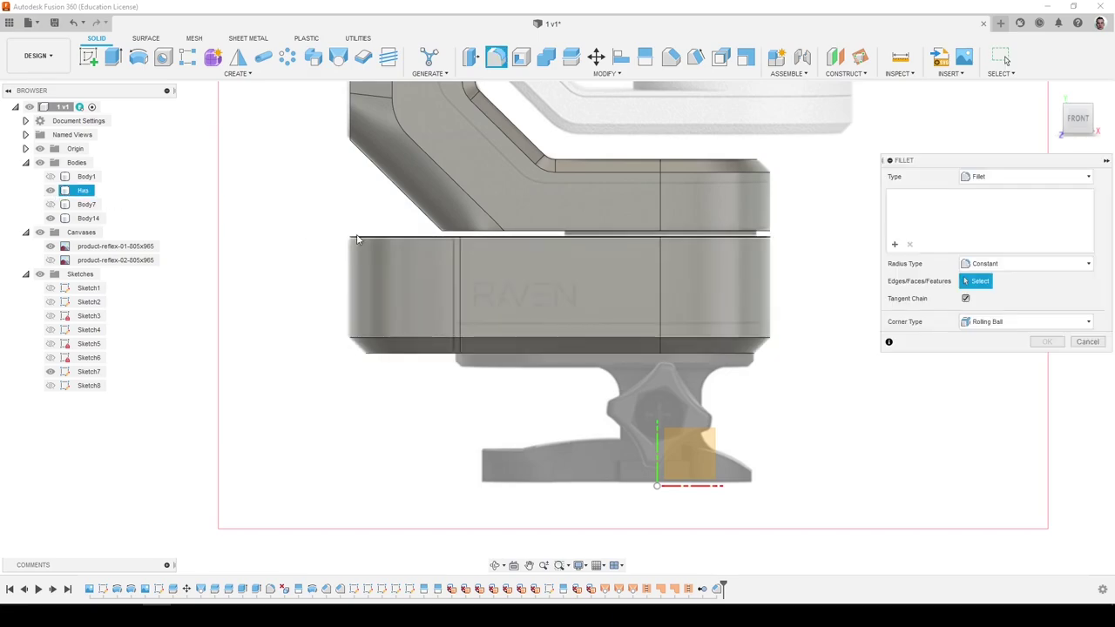
pyautogui.moveTo(350, 229); pyautogui.dragTo(354, 231)
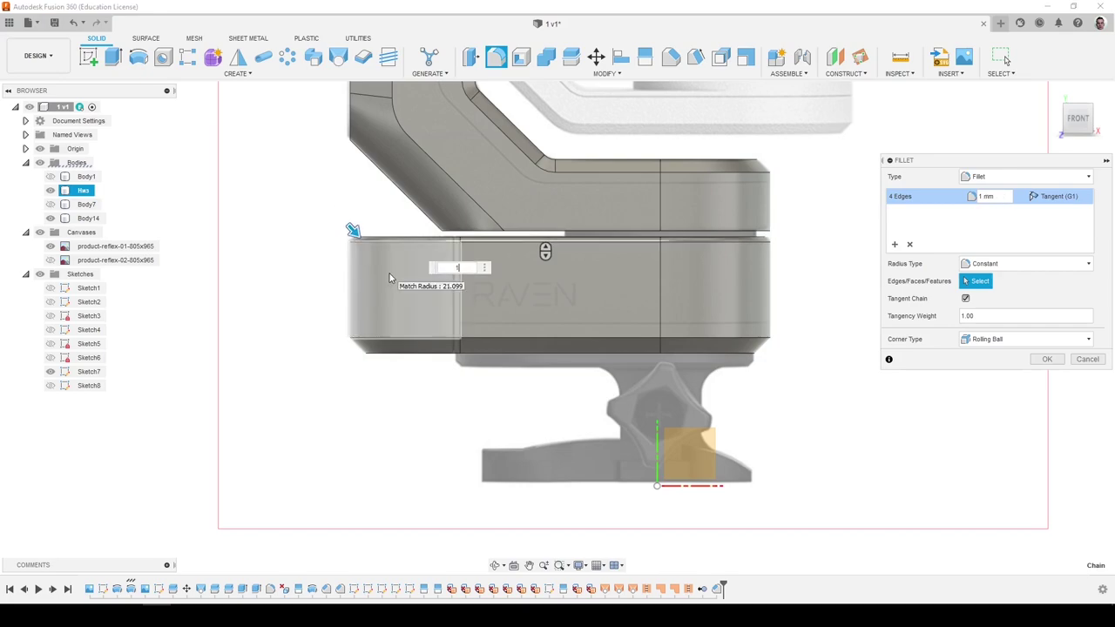
pyautogui.press('Return')
pyautogui.click(934, 364)
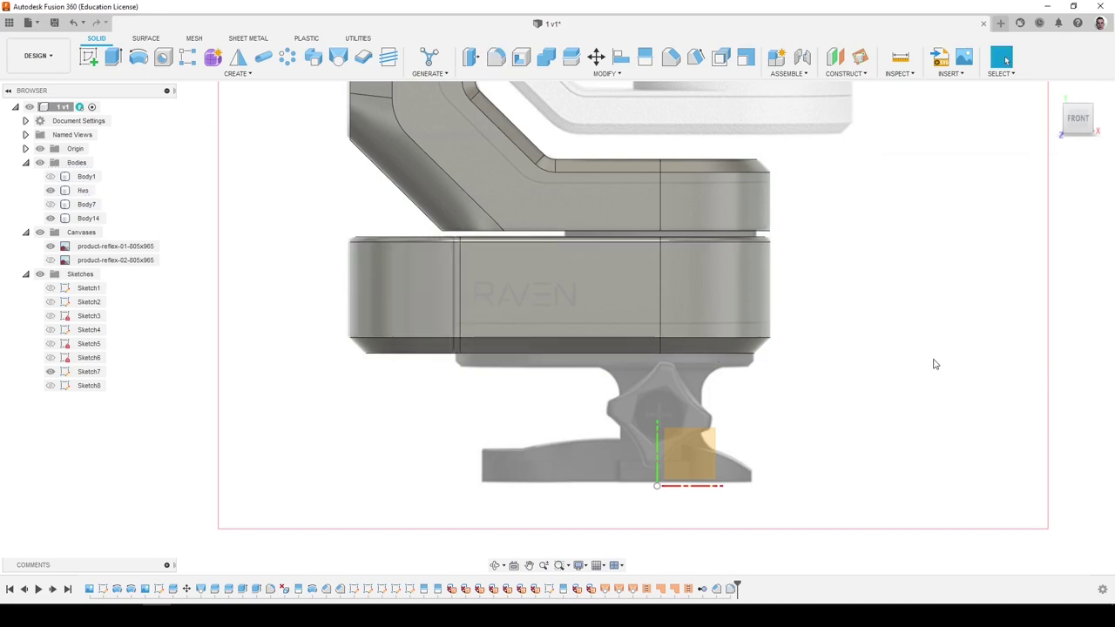
# Switch to the reference image board and examine the gimbal's base, its edges, split line and mount from several angles.
pyautogui.click(214, 612)
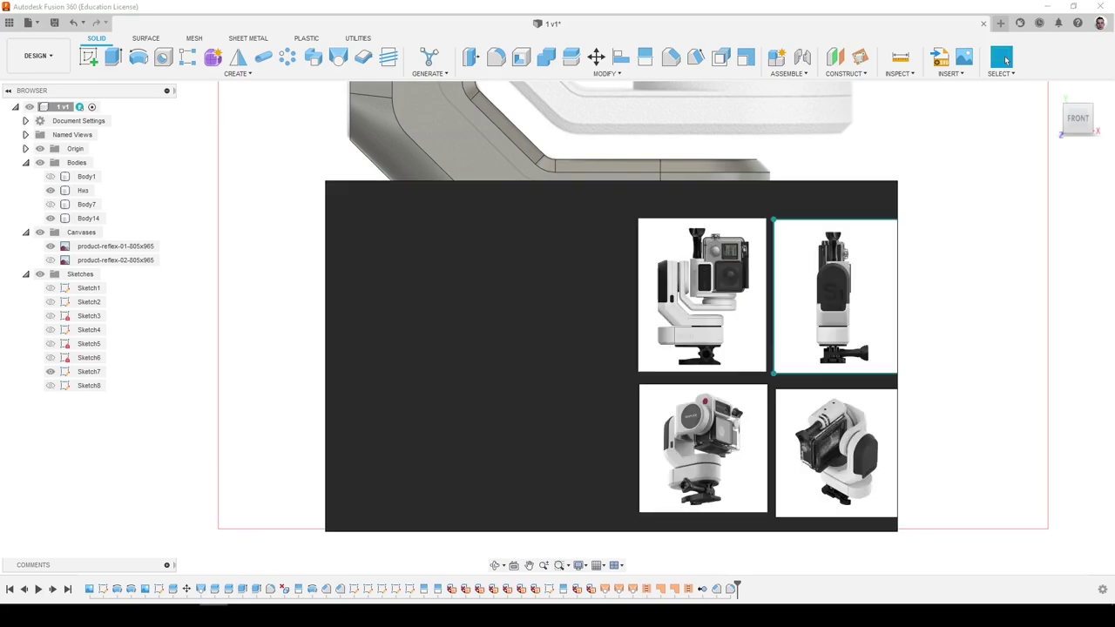
pyautogui.scroll(-4, 727, 346)
pyautogui.scroll(9, 694, 330)
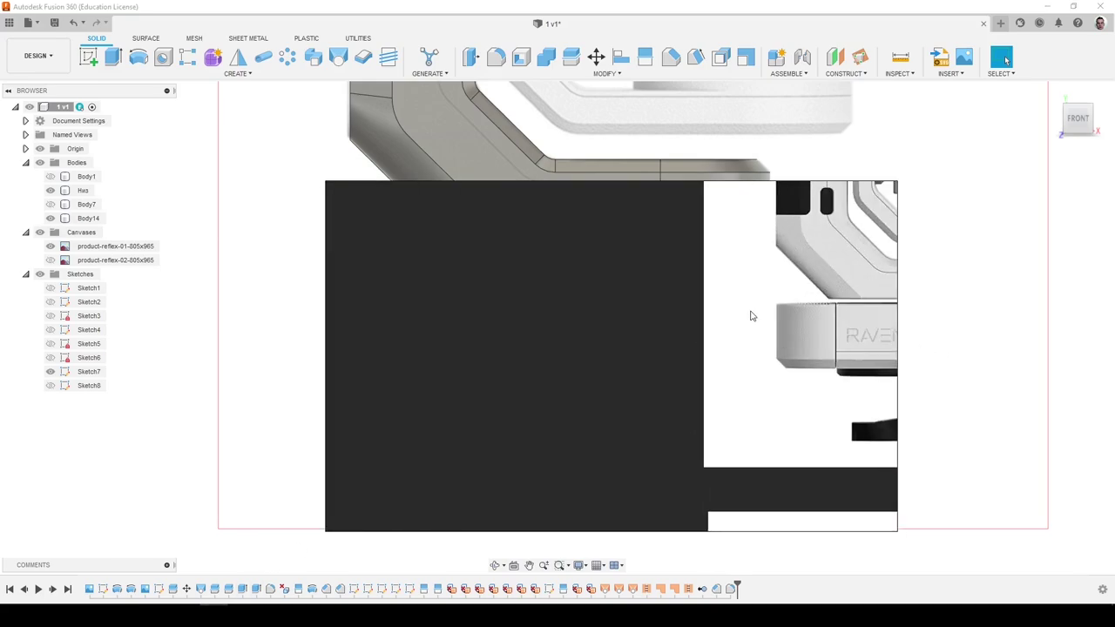
pyautogui.moveTo(732, 327); pyautogui.dragTo(377, 355)
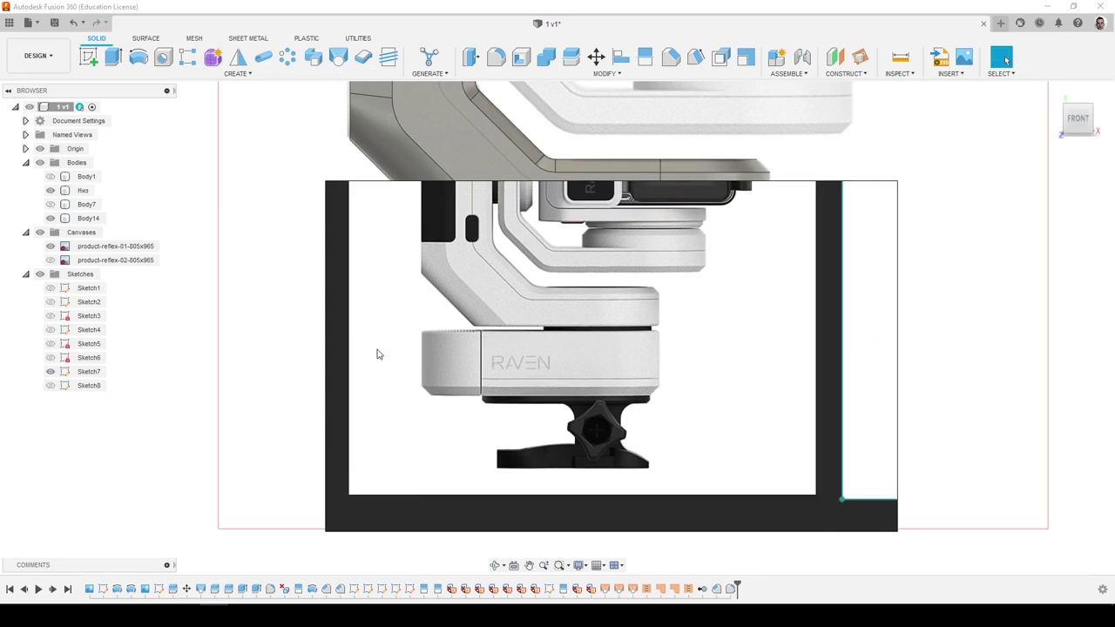
pyautogui.scroll(2, 662, 348)
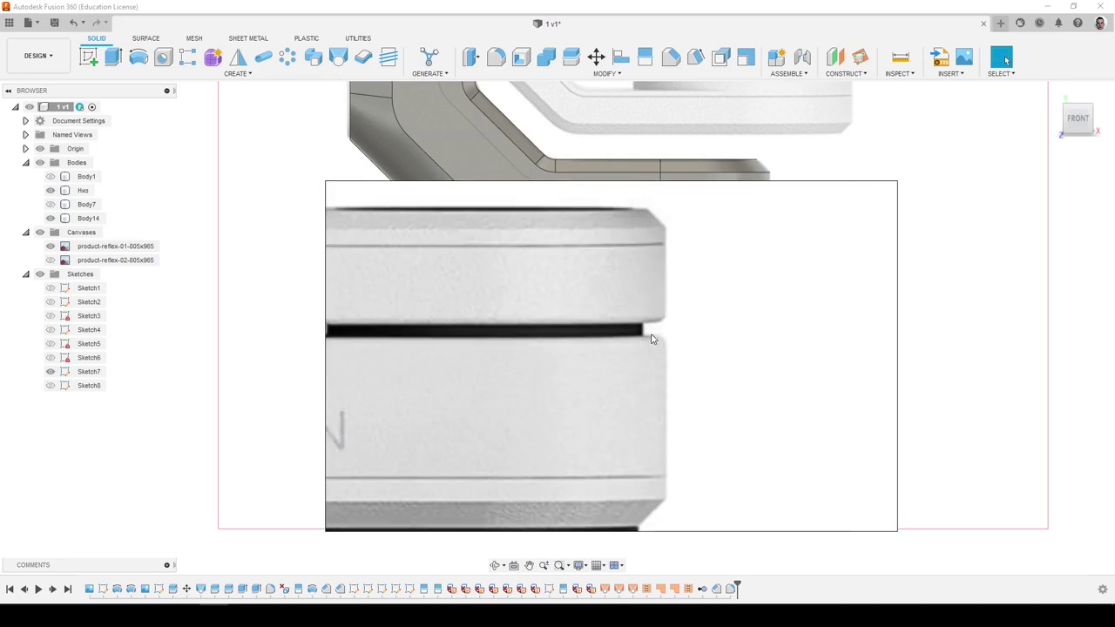
pyautogui.scroll(-5, 566, 357)
pyautogui.scroll(6, 563, 279)
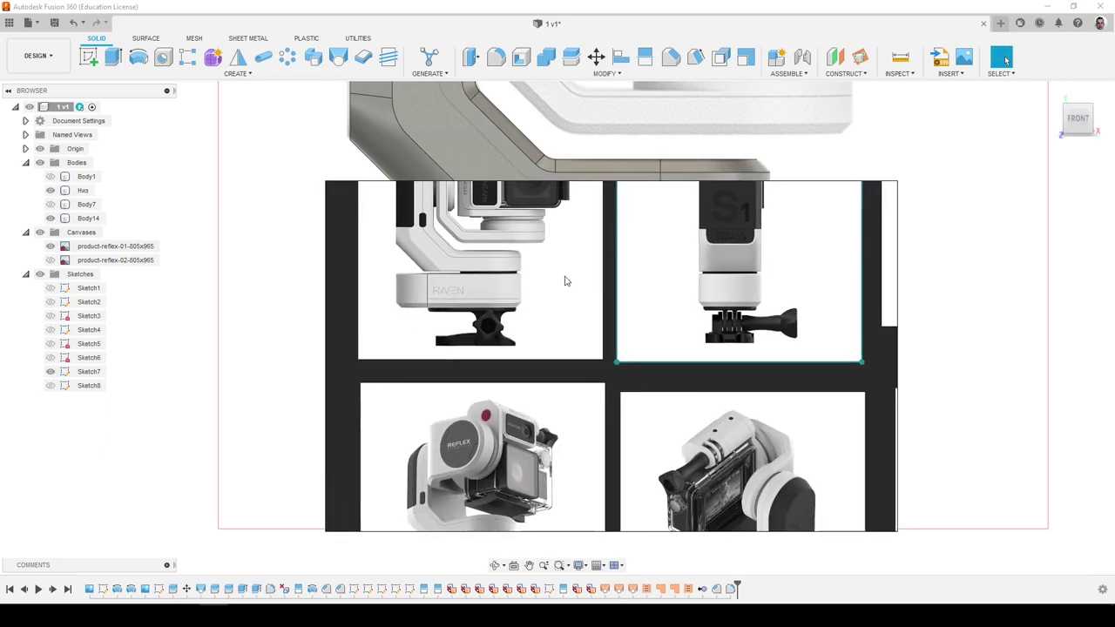
pyautogui.scroll(-5, 484, 279)
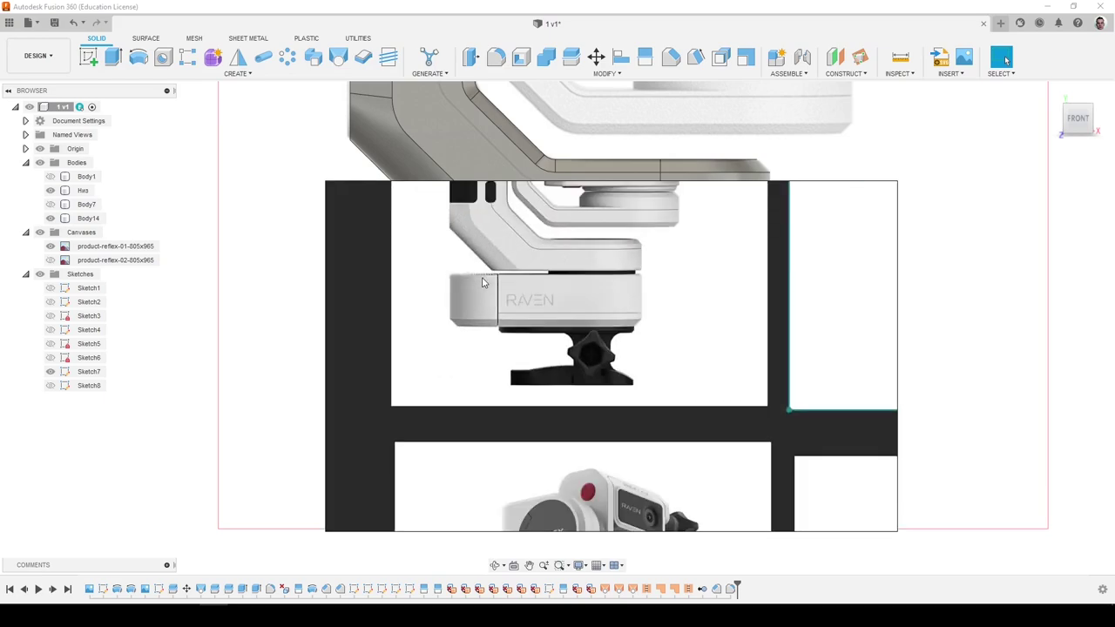
pyautogui.scroll(6, 719, 331)
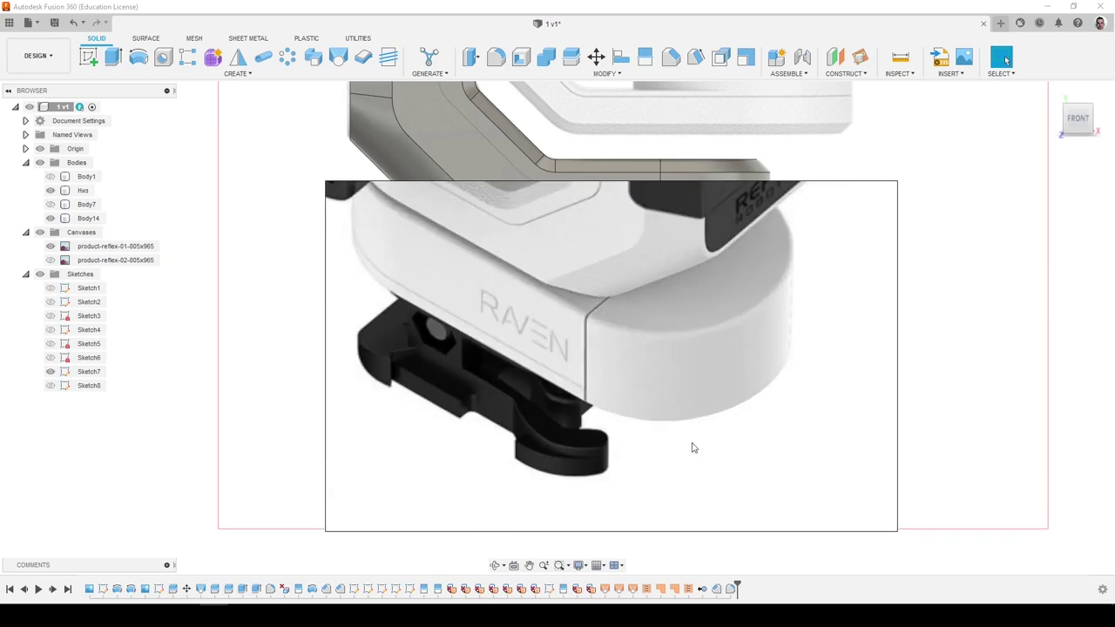
pyautogui.scroll(-2, 696, 316)
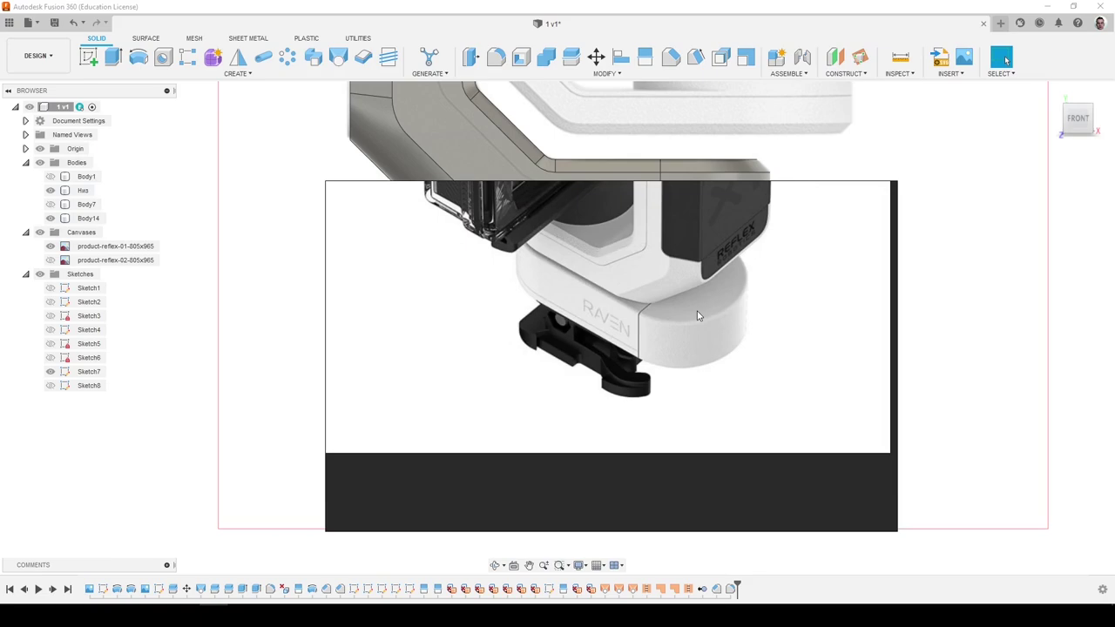
pyautogui.scroll(-5, 697, 316)
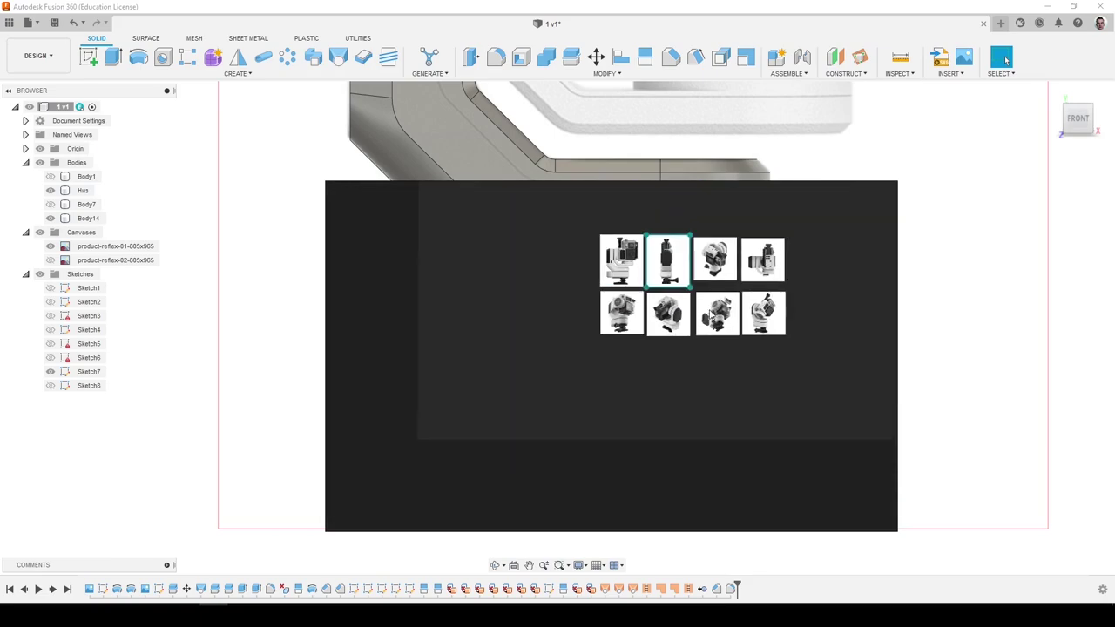
pyautogui.scroll(3, 711, 317)
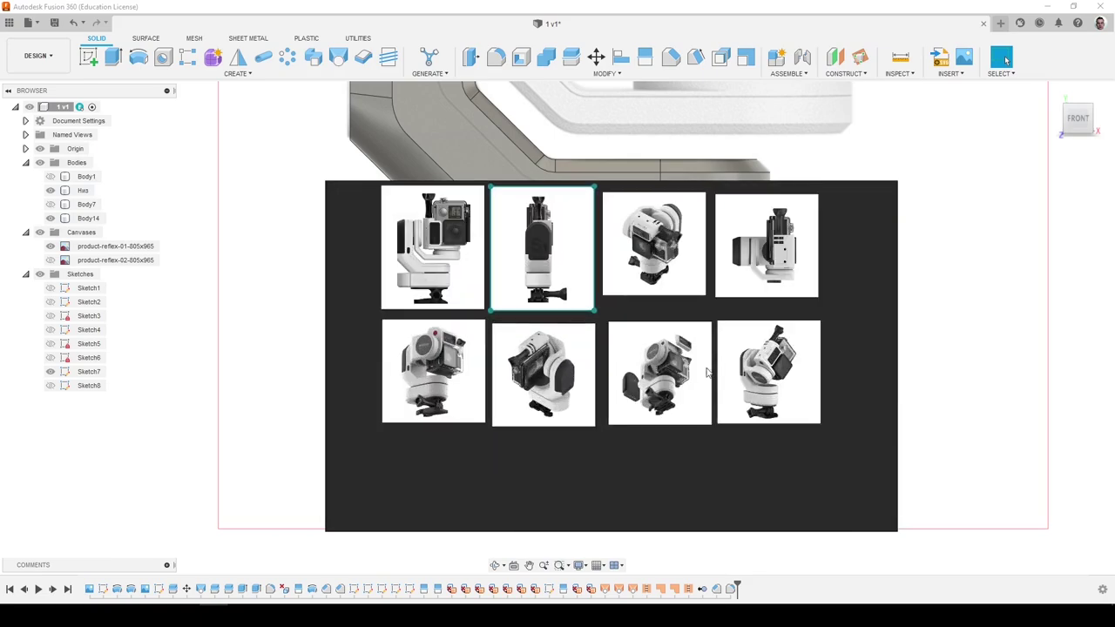
pyautogui.scroll(4, 748, 400)
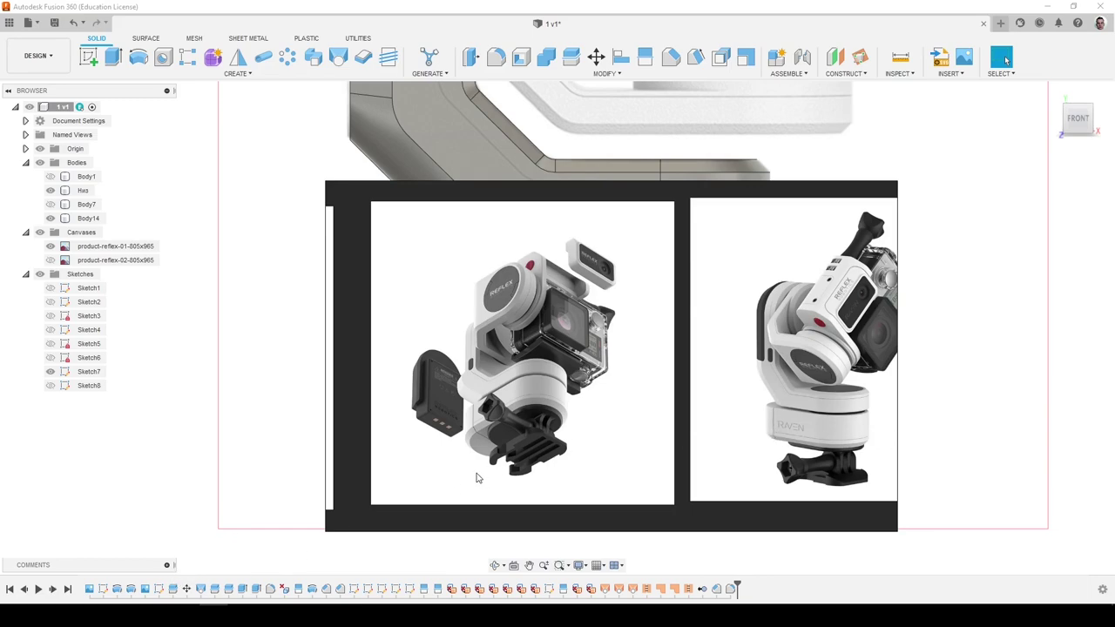
pyautogui.click(155, 615)
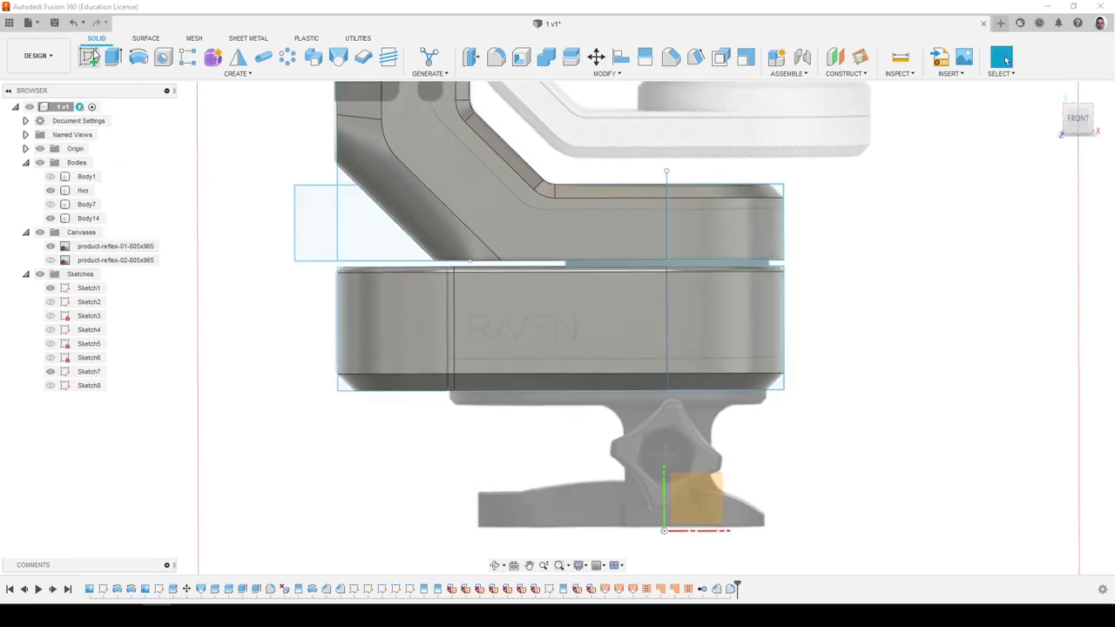
pyautogui.click(139, 56)
pyautogui.scroll(3, 716, 262)
pyautogui.click(754, 261)
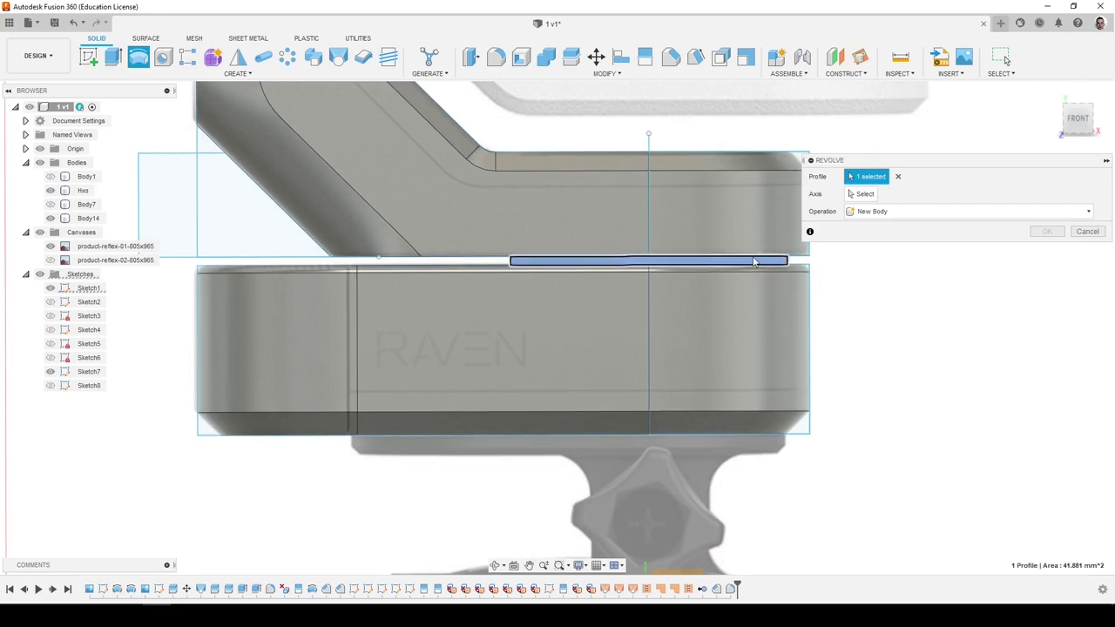
pyautogui.click(649, 297)
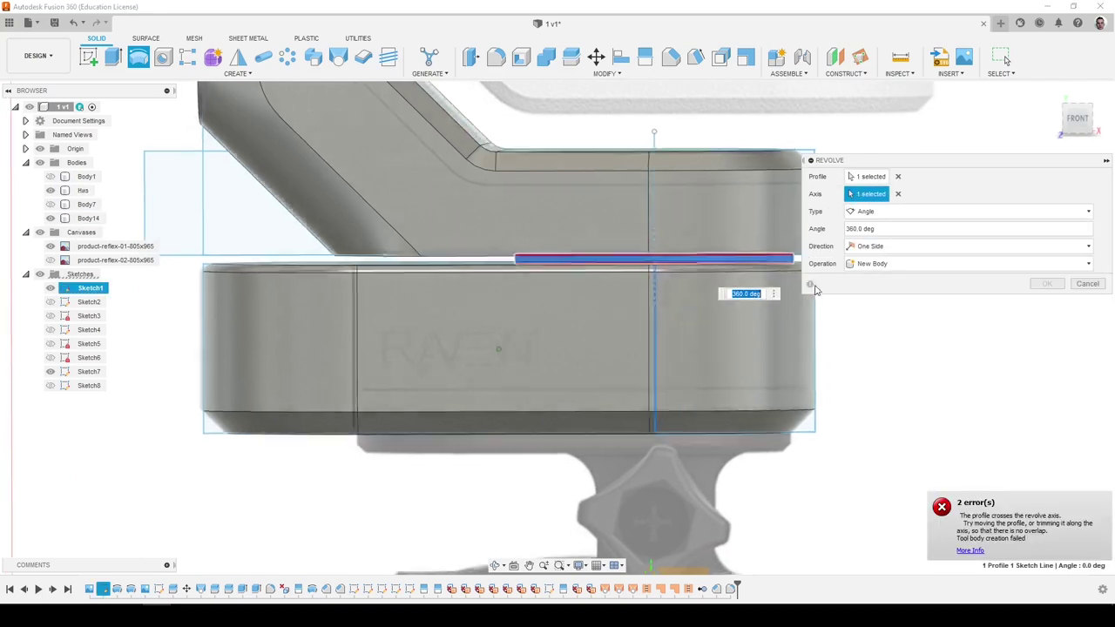
pyautogui.keyDown('shift'); pyautogui.moveTo(815, 290); pyautogui.dragTo(874, 184, button='middle'); pyautogui.keyUp('shift')
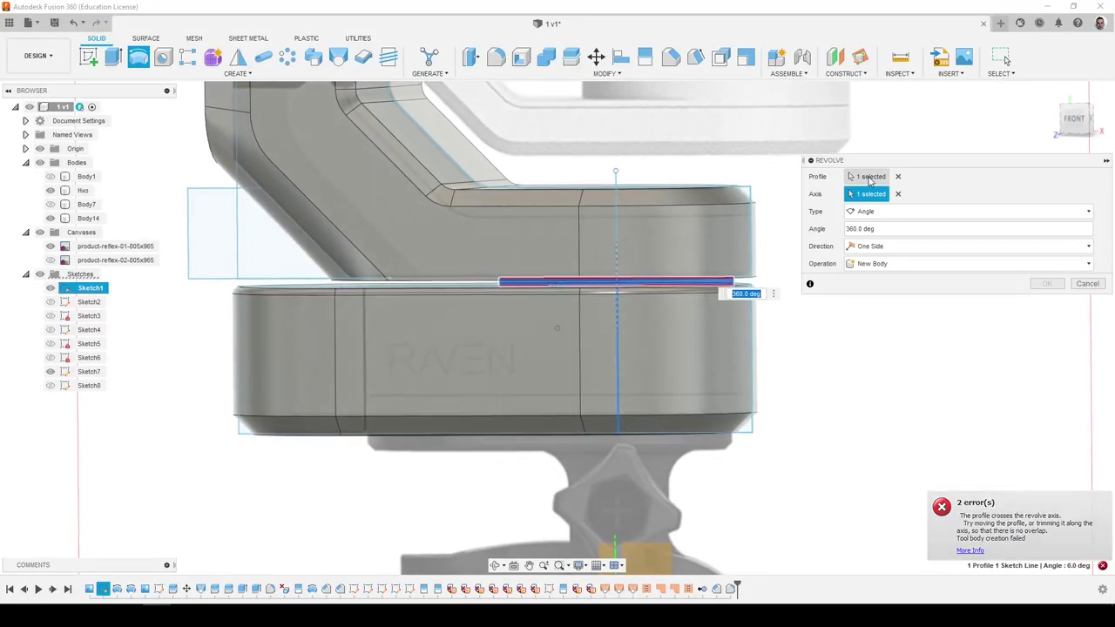
pyautogui.keyDown('shift'); pyautogui.moveTo(880, 272); pyautogui.dragTo(976, 218, button='middle'); pyautogui.keyUp('shift')
pyautogui.click(899, 194)
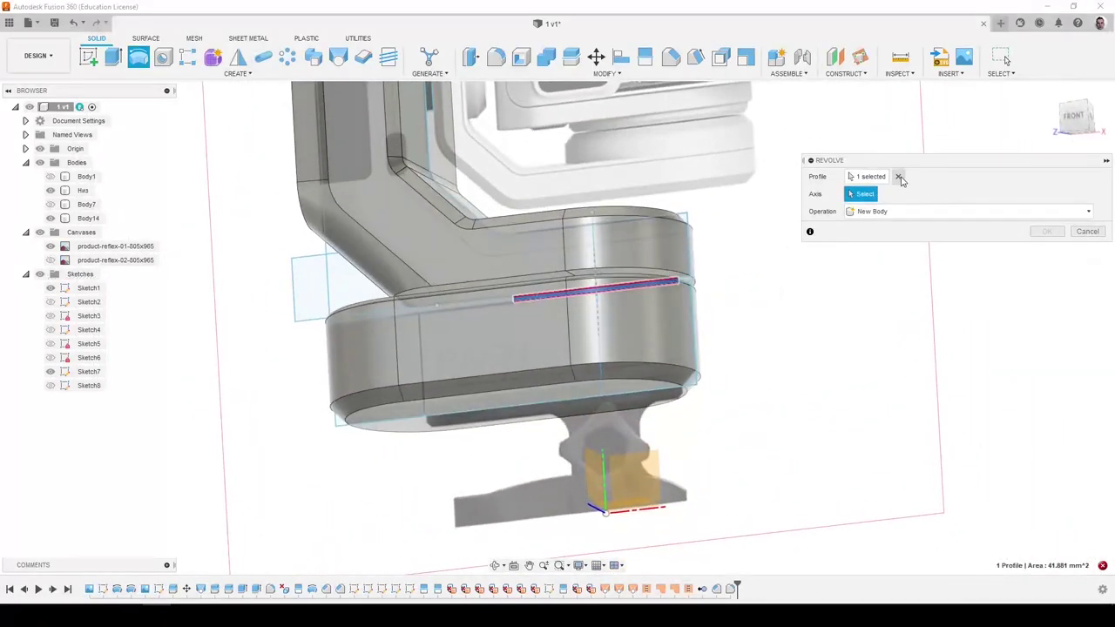
pyautogui.click(899, 177)
pyautogui.keyDown('shift'); pyautogui.moveTo(898, 178); pyautogui.dragTo(932, 189, button='middle'); pyautogui.keyUp('shift')
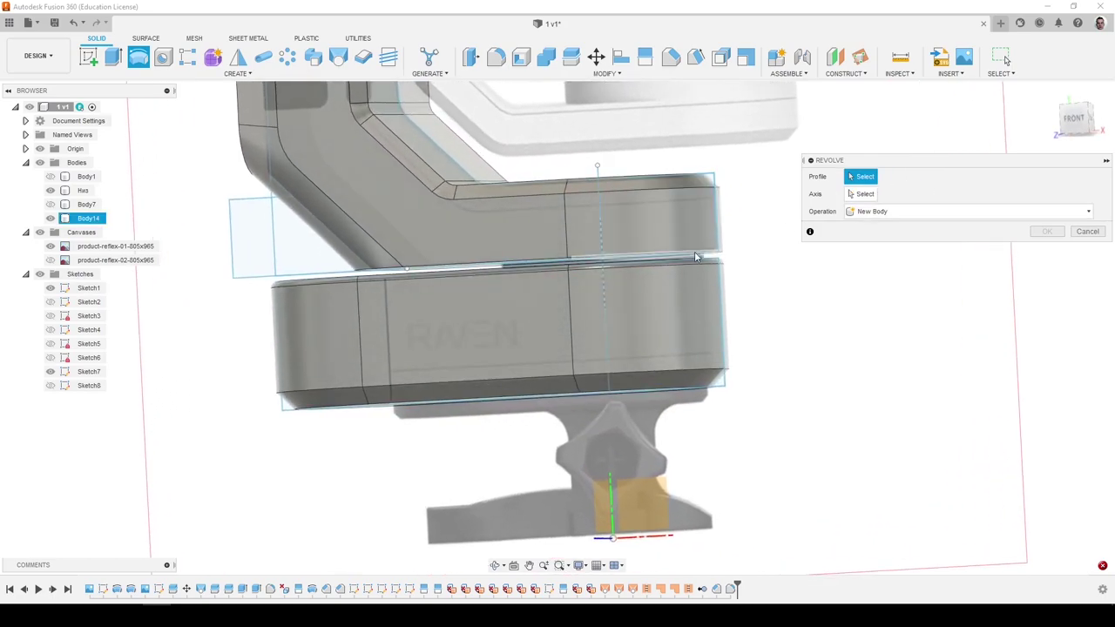
pyautogui.scroll(2, 694, 259)
pyautogui.scroll(2, 696, 259)
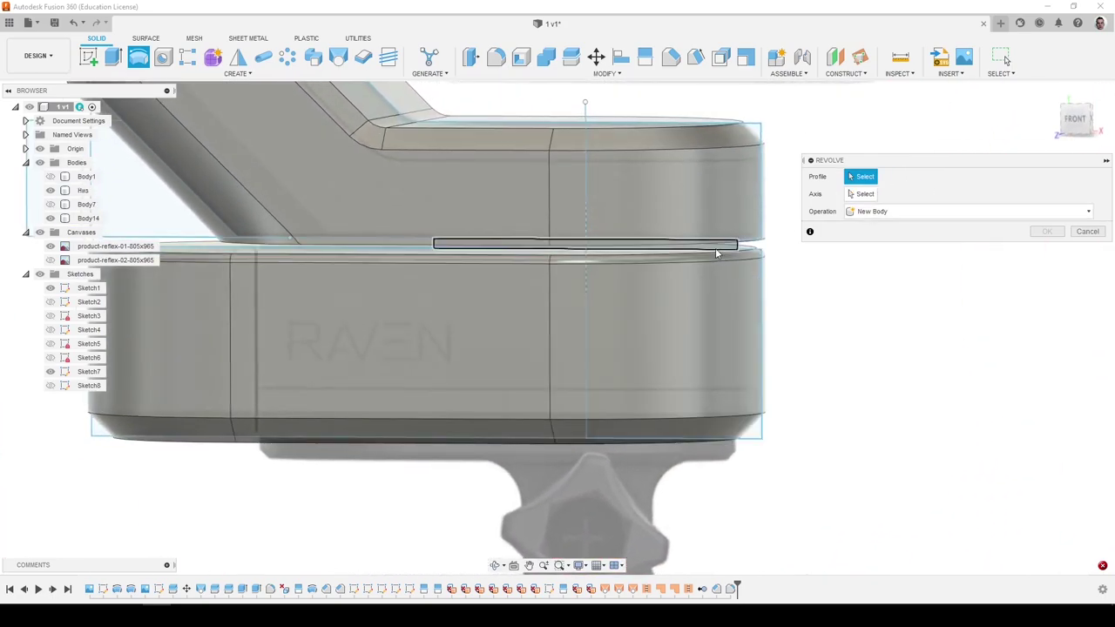
pyautogui.click(1101, 233)
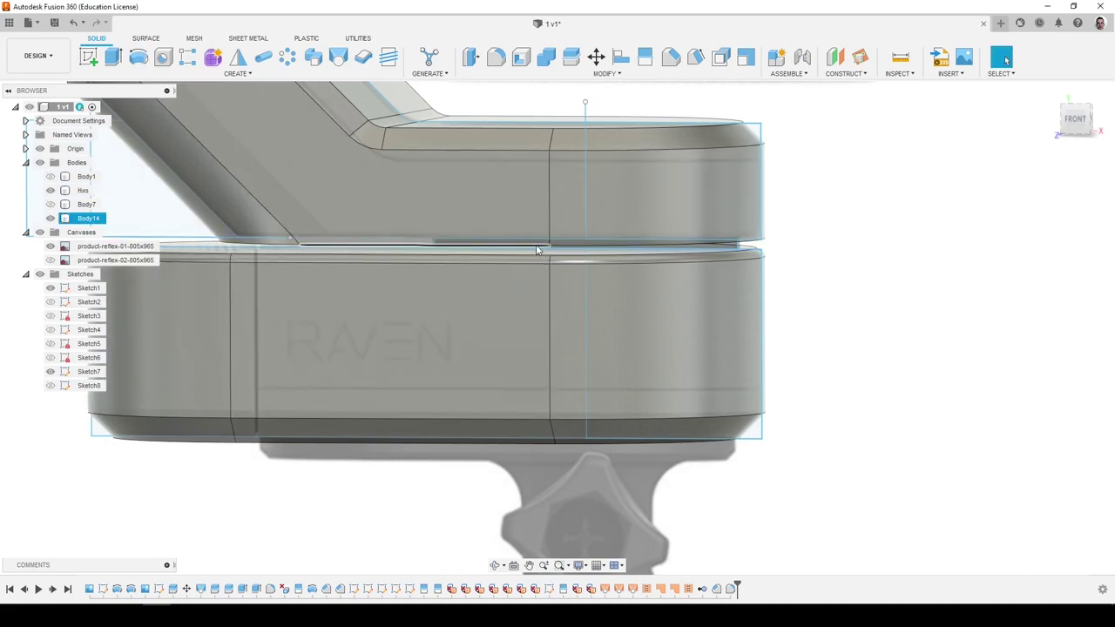
# In Sketch1, split the thin disc profile between arm and base with a vertical line about 1.1 mm long at its centre.
pyautogui.rightClick(91, 288)
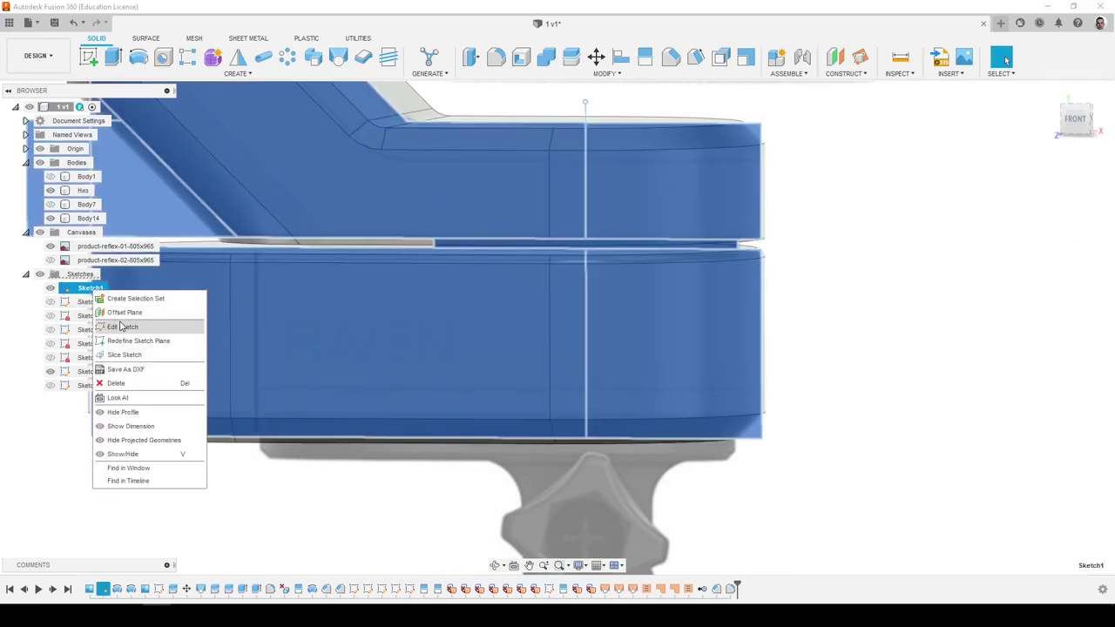
pyautogui.click(122, 326)
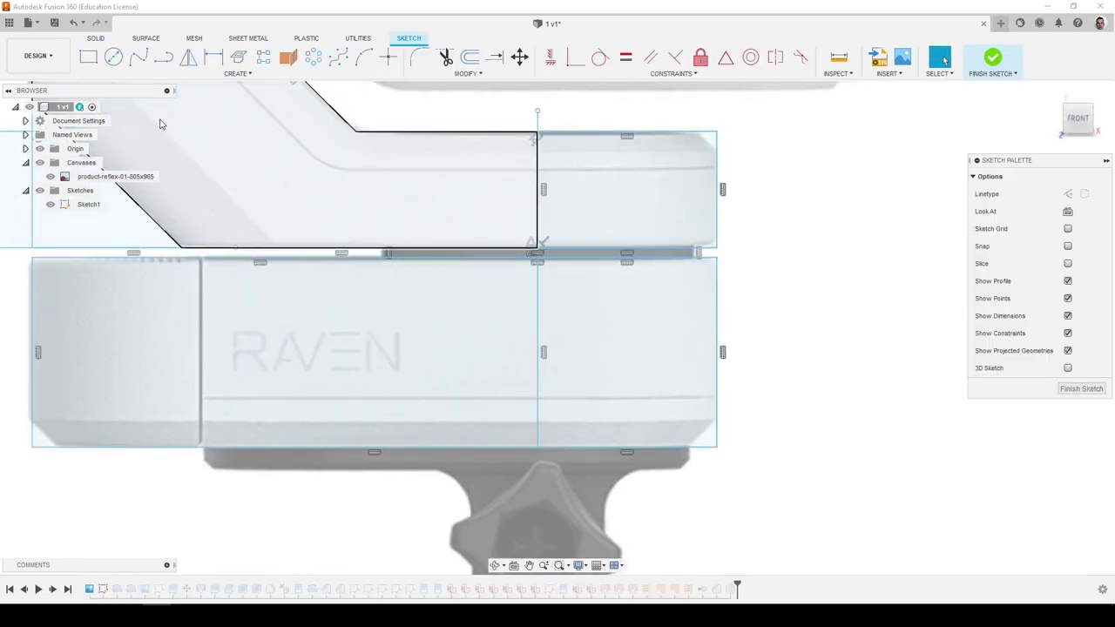
pyautogui.click(169, 61)
pyautogui.click(539, 252)
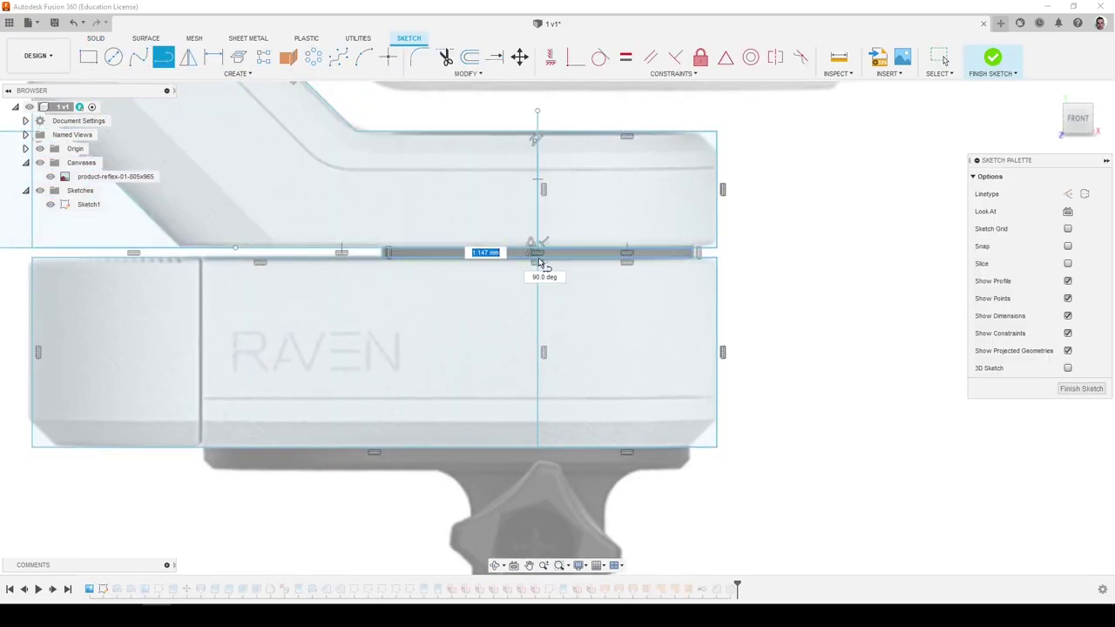
pyautogui.click(1081, 388)
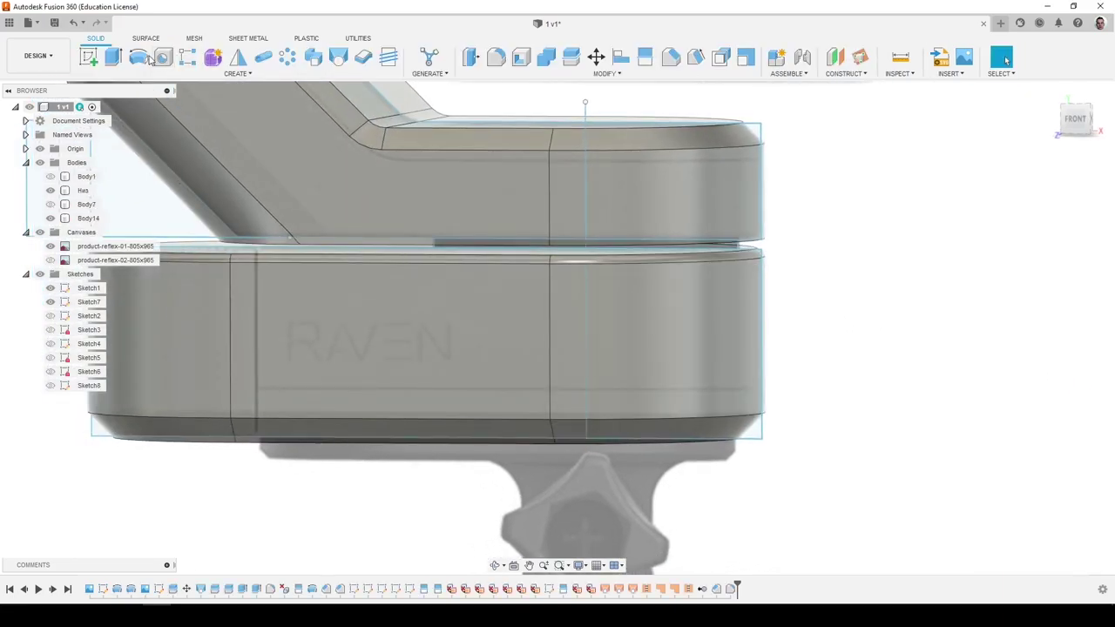
# Revolve half of the thin disc profile 360 degrees about the vertical centre line as a new body.
pyautogui.click(144, 58)
pyautogui.click(664, 245)
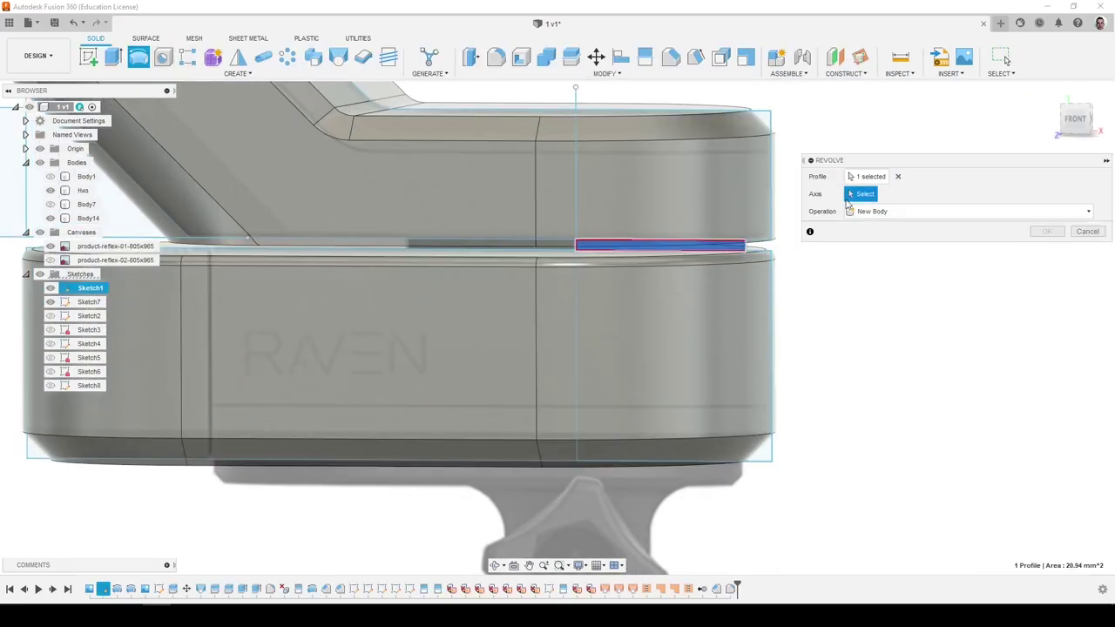
pyautogui.click(576, 301)
pyautogui.click(1013, 264)
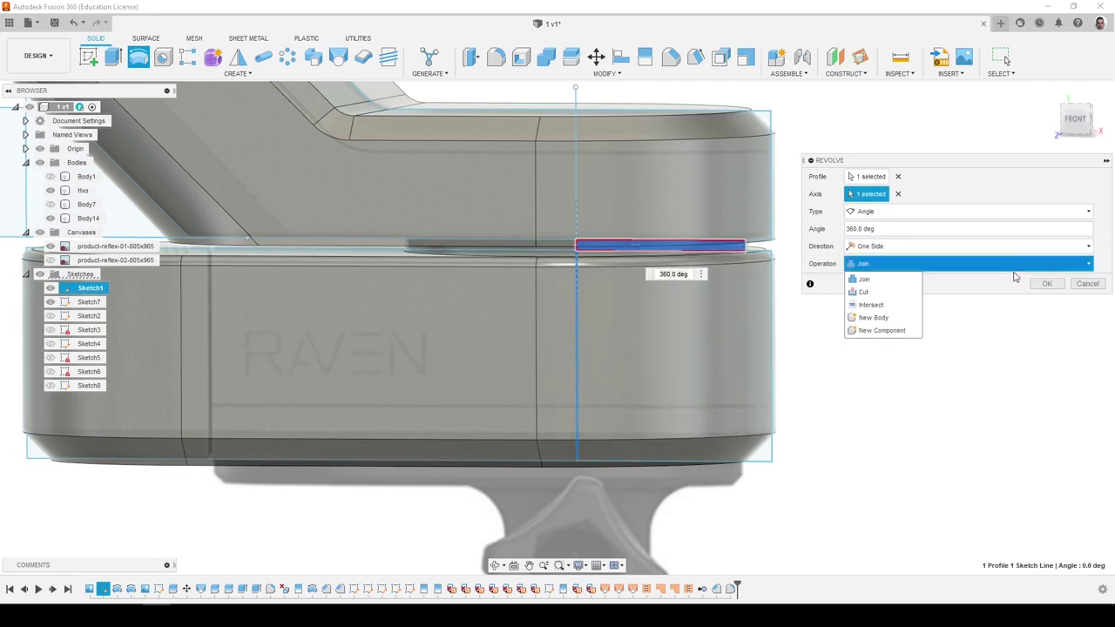
pyautogui.click(897, 317)
pyautogui.click(1048, 284)
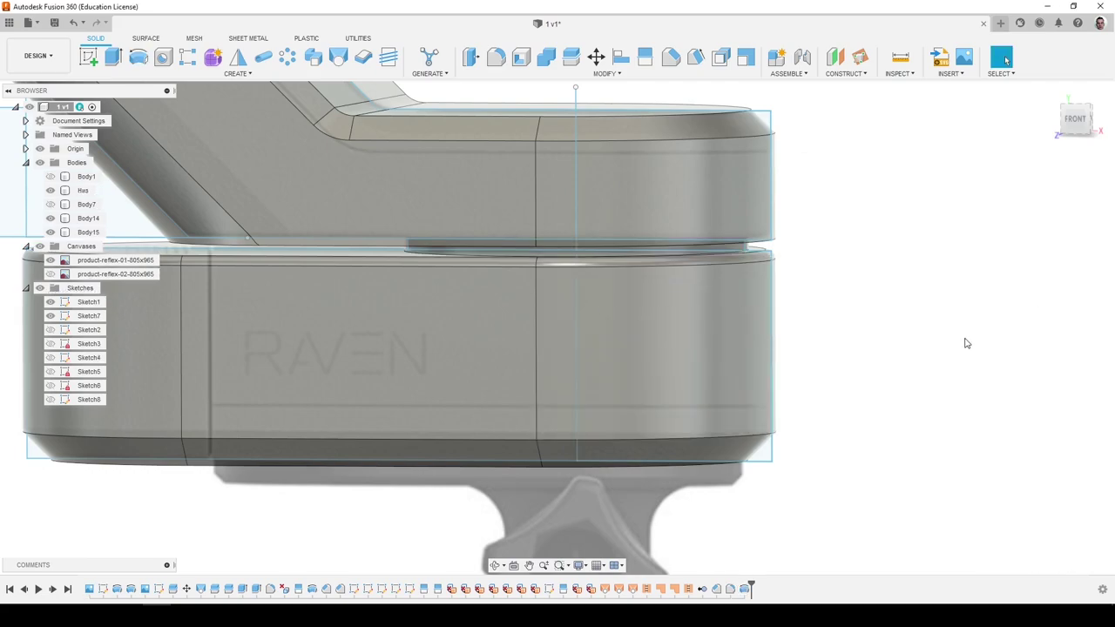
# Create a copy of the thin disc body, raised beside the arm's upper part and rotated -90 degrees about Z.
pyautogui.scroll(-2, 963, 341)
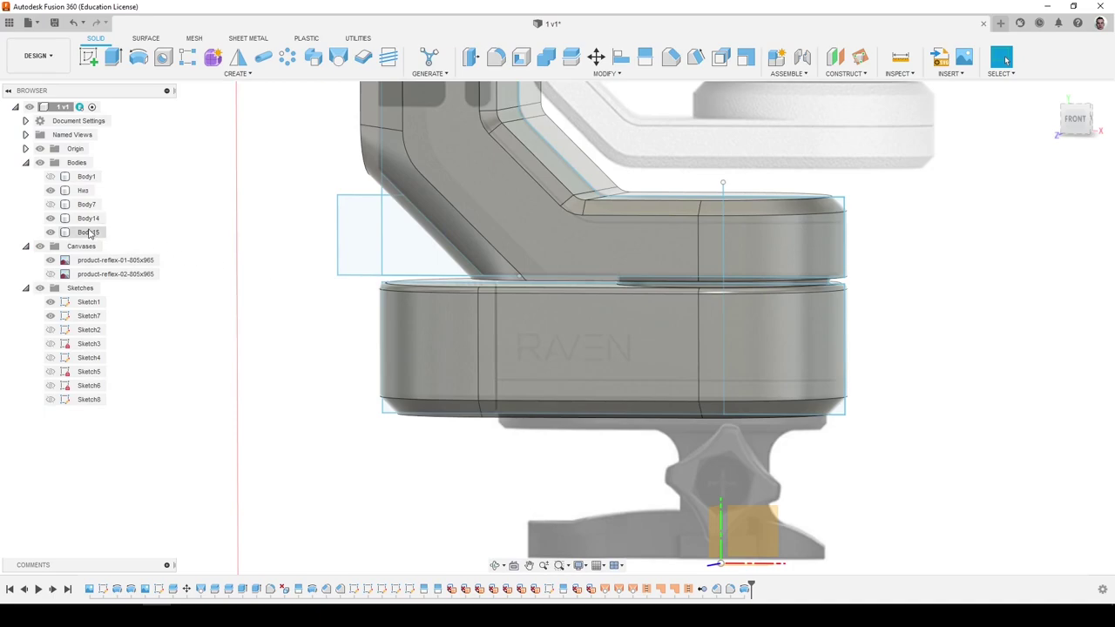
pyautogui.rightClick(89, 233)
pyautogui.click(140, 238)
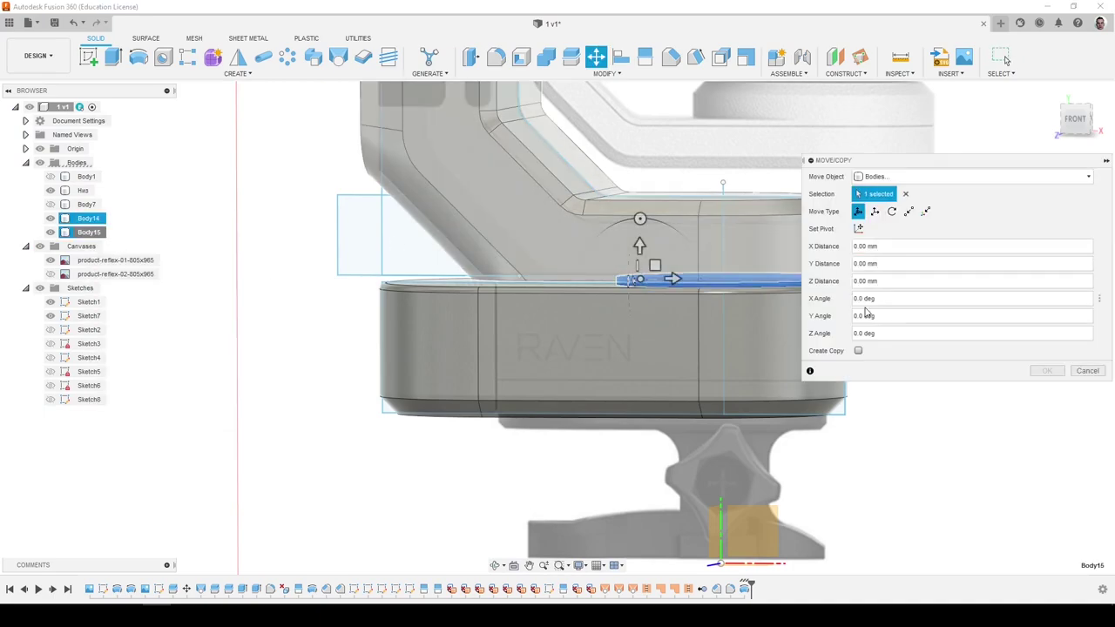
pyautogui.click(859, 351)
pyautogui.scroll(-3, 815, 355)
pyautogui.moveTo(601, 380); pyautogui.dragTo(619, 186)
pyautogui.moveTo(620, 185); pyautogui.dragTo(619, 211, button='middle')
pyautogui.moveTo(603, 163); pyautogui.dragTo(723, 249)
pyautogui.write('-99')
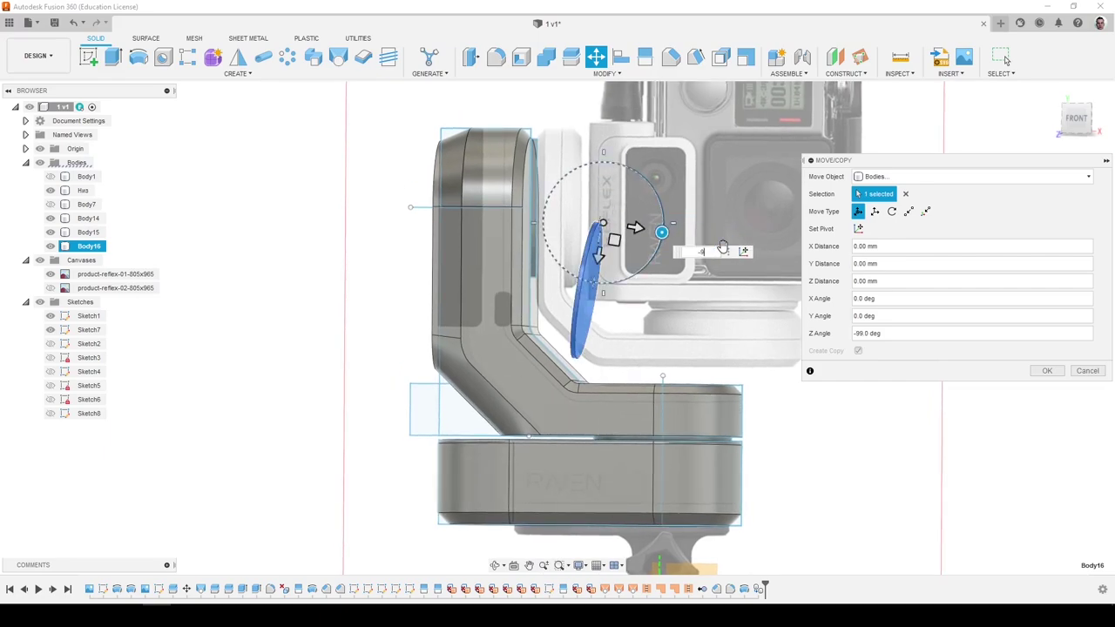
pyautogui.write('0')
pyautogui.press('Return')
# Align the copied disc's flat face with the inner flat face at the upper end of the arm.
pyautogui.keyDown('shift'); pyautogui.moveTo(723, 247); pyautogui.dragTo(726, 246, button='middle'); pyautogui.keyUp('shift')
pyautogui.scroll(3, 727, 246)
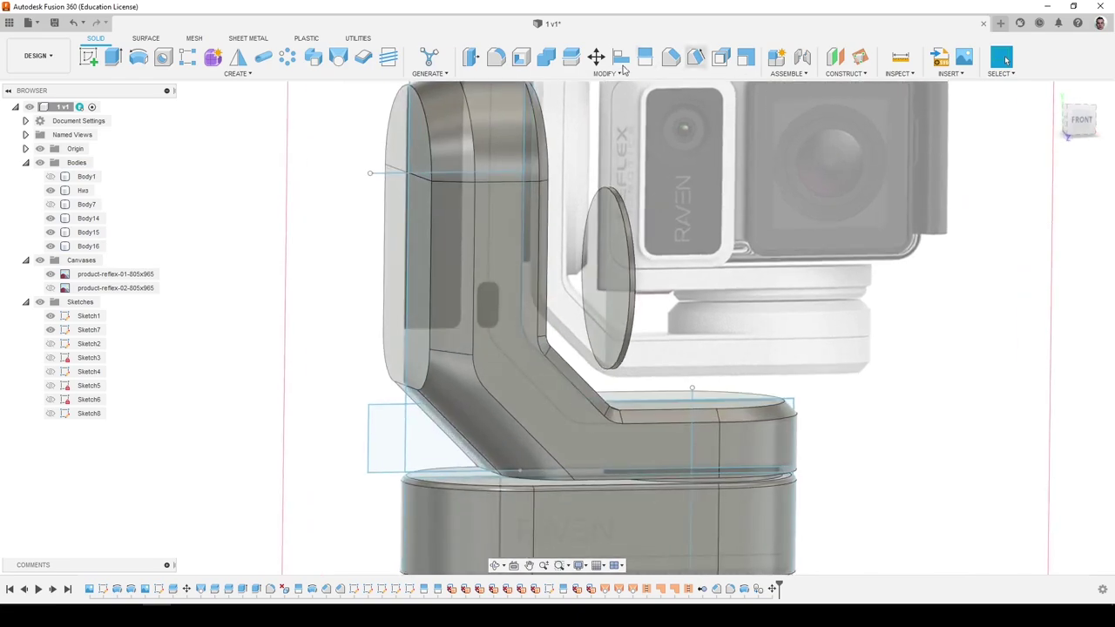
pyautogui.click(621, 58)
pyautogui.click(605, 281)
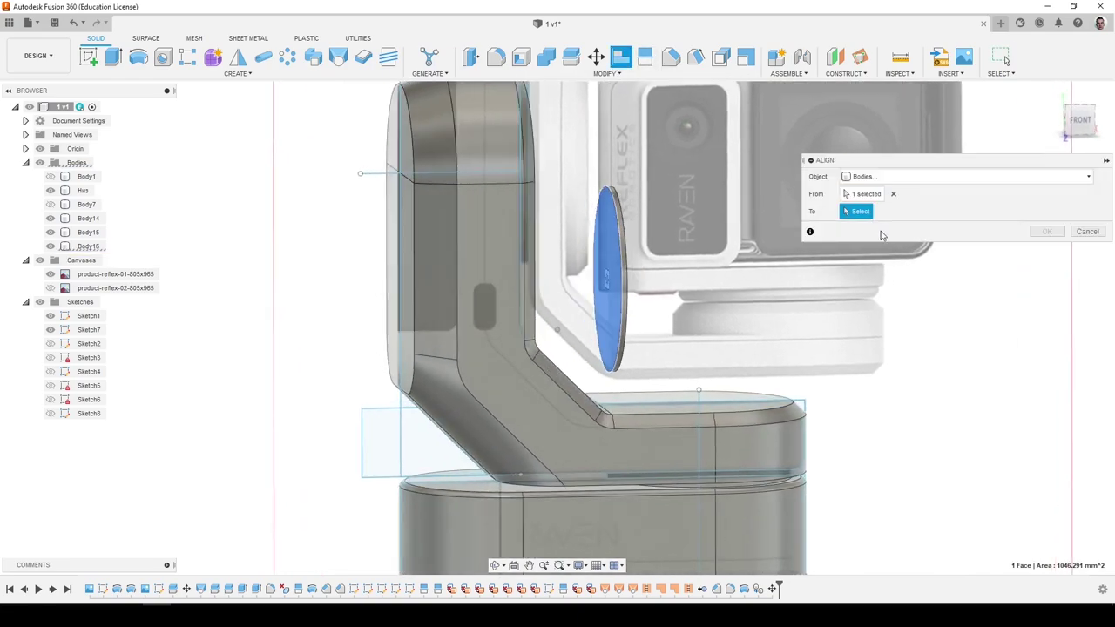
pyautogui.keyDown('shift'); pyautogui.moveTo(605, 281); pyautogui.dragTo(523, 192, button='middle'); pyautogui.keyUp('shift')
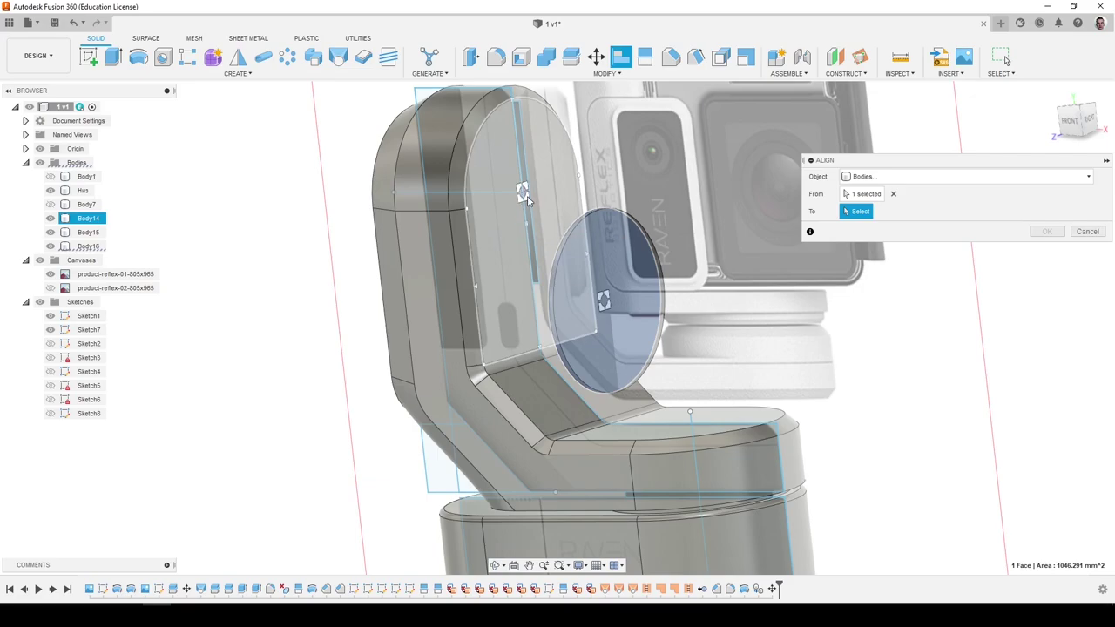
pyautogui.click(511, 229)
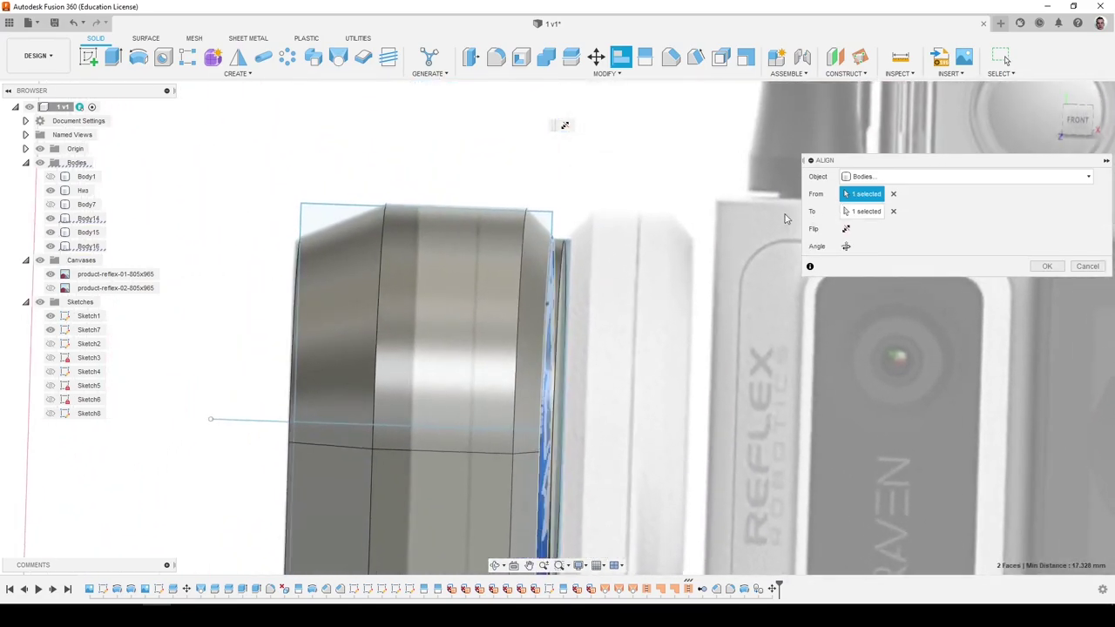
pyautogui.click(1054, 271)
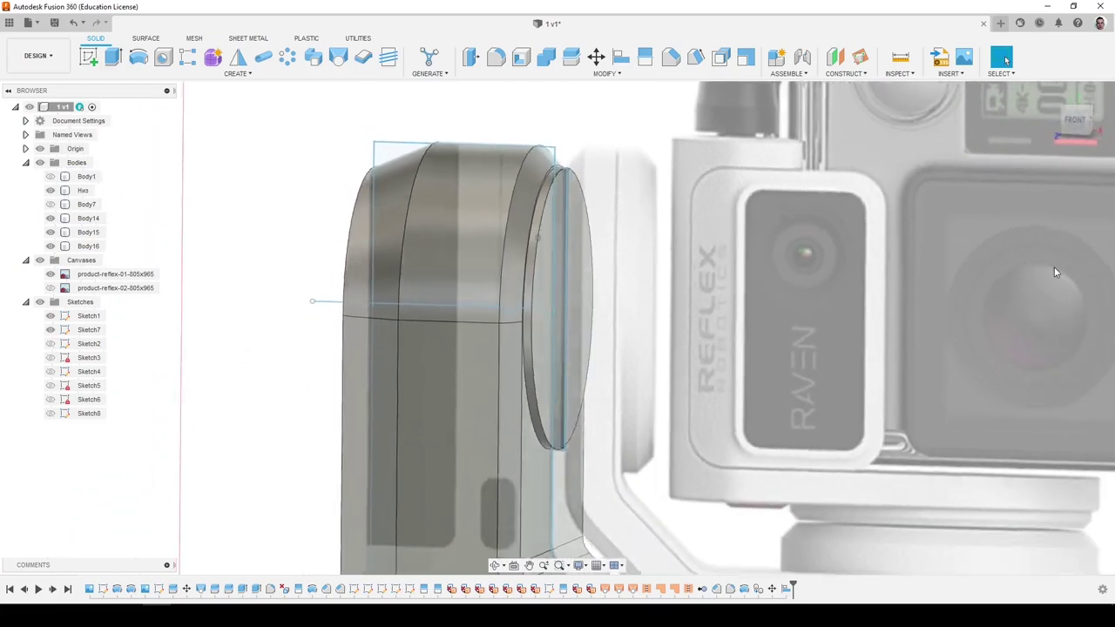
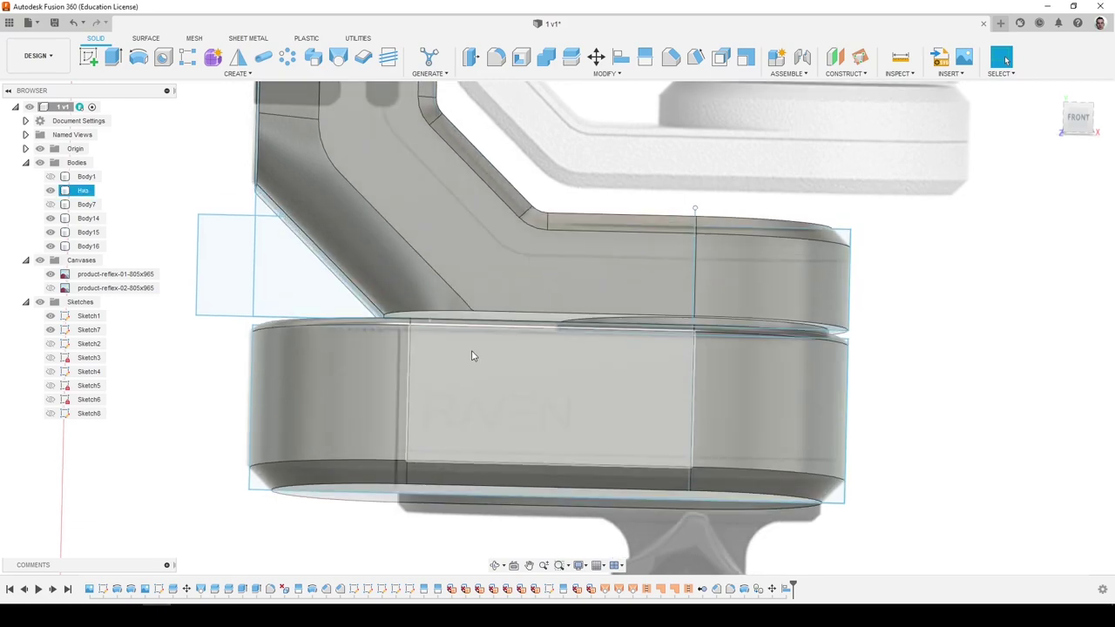
# Try to fillet the arm's bottom edge loop above the base with a constant radius of 1 mm, and also 2 mm.
pyautogui.press('f')
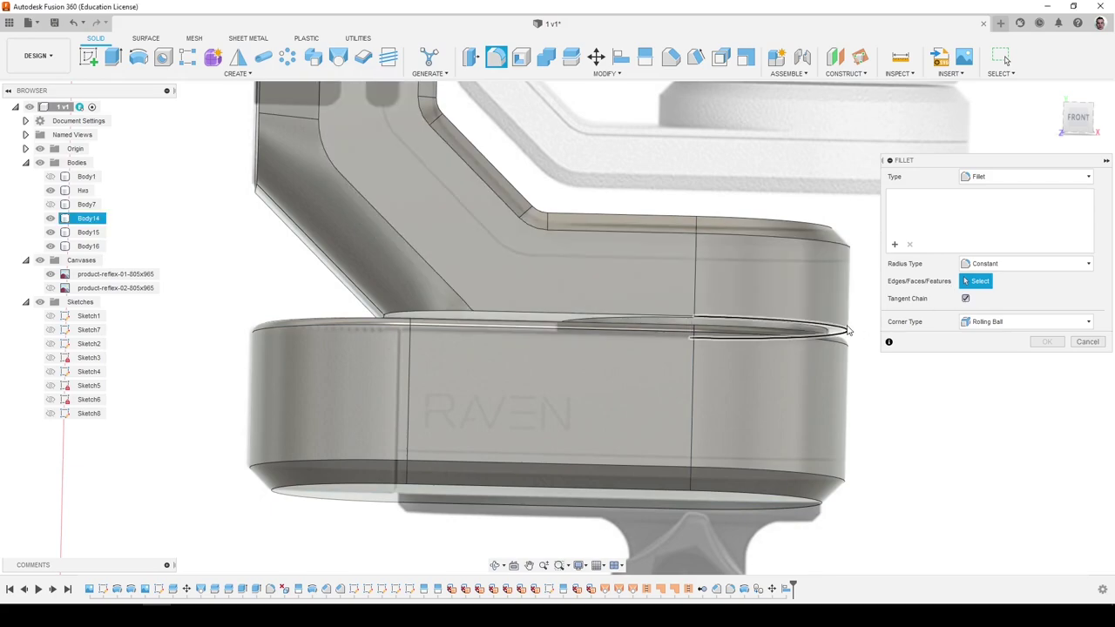
pyautogui.click(784, 330)
pyautogui.click(615, 317)
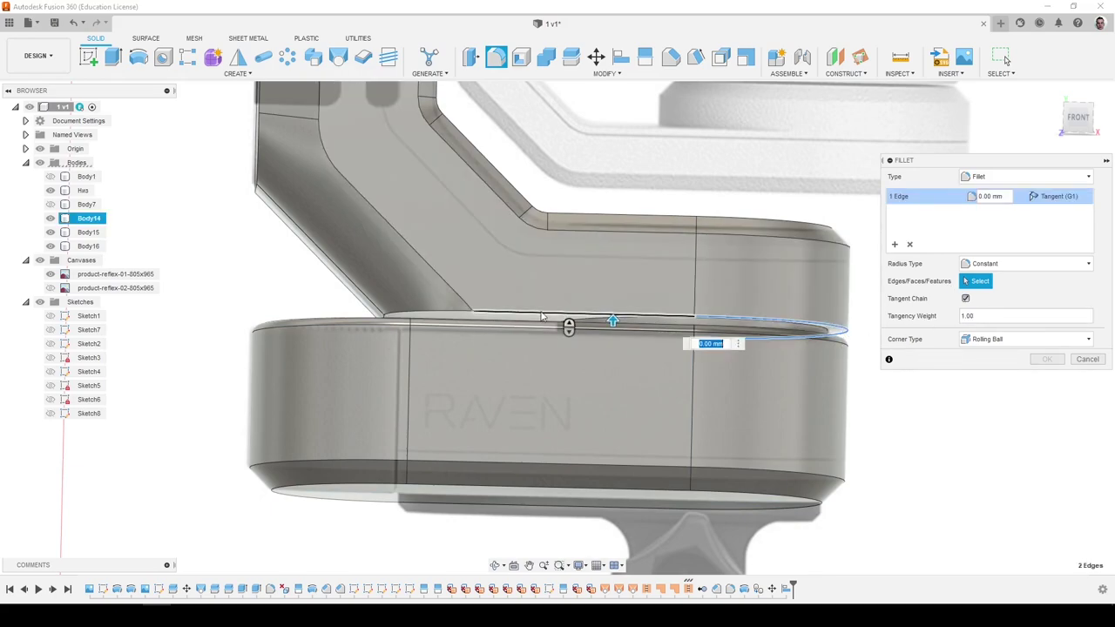
pyautogui.click(467, 306)
pyautogui.click(466, 309)
pyautogui.click(456, 311)
pyautogui.keyDown('shift'); pyautogui.moveTo(456, 313); pyautogui.dragTo(476, 325, button='middle'); pyautogui.keyUp('shift')
pyautogui.click(475, 325)
pyautogui.click(389, 322)
pyautogui.keyDown('shift'); pyautogui.moveTo(381, 316); pyautogui.dragTo(648, 348, button='middle'); pyautogui.keyUp('shift')
pyautogui.write('1')
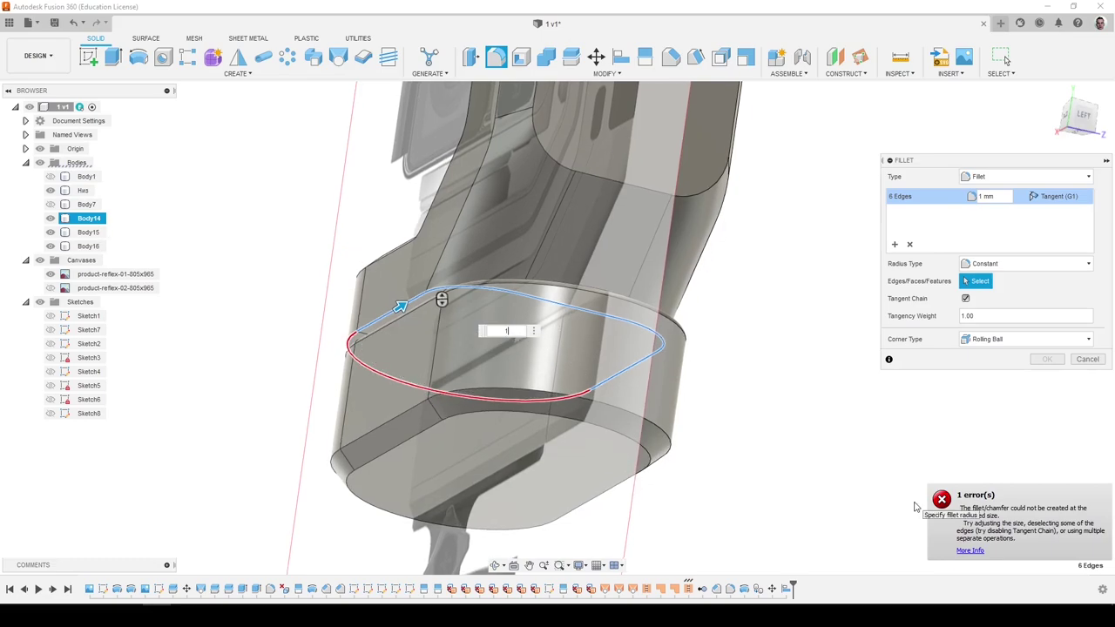
pyautogui.keyDown('shift'); pyautogui.moveTo(1036, 557); pyautogui.dragTo(1006, 314, button='middle'); pyautogui.keyUp('shift')
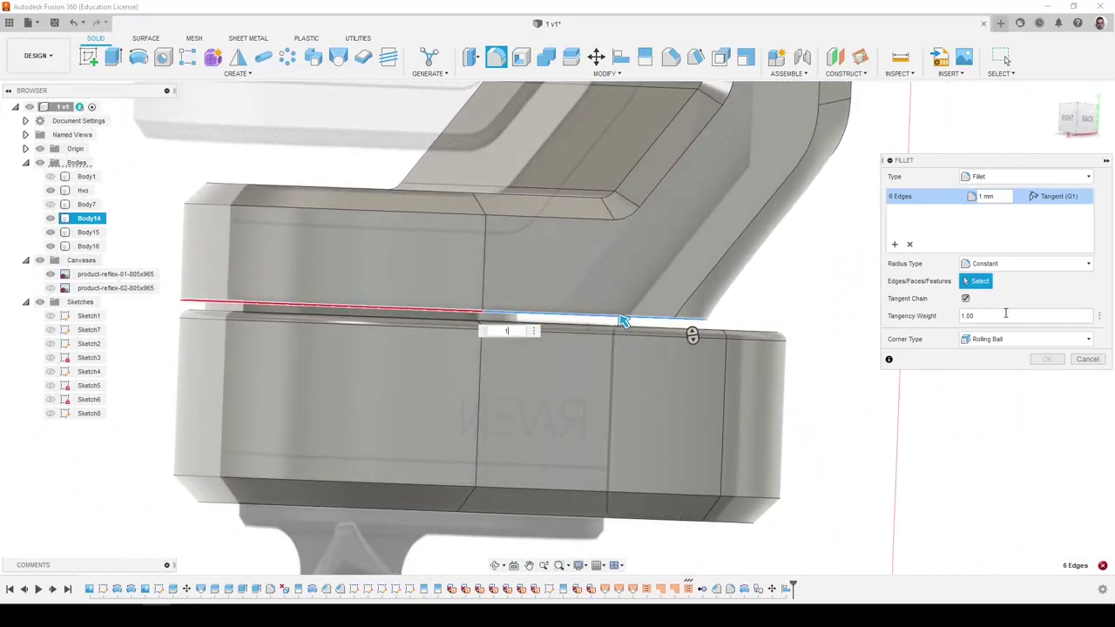
pyautogui.moveTo(1006, 314); pyautogui.dragTo(944, 321)
pyautogui.moveTo(998, 197); pyautogui.dragTo(928, 191)
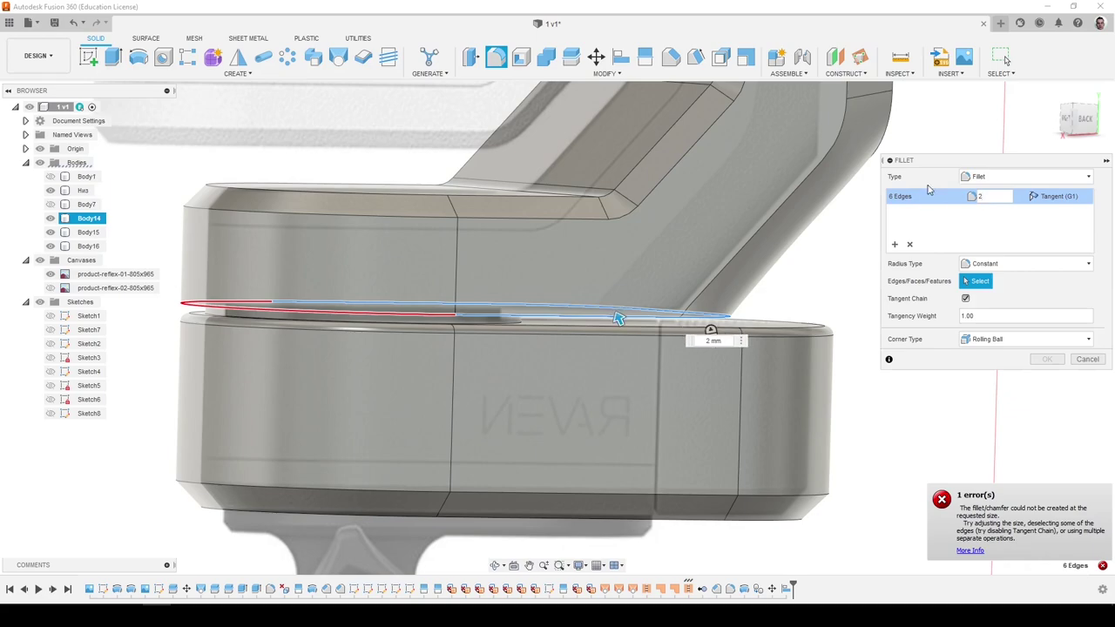
pyautogui.click(1087, 359)
# Examine the arm's bottom edges and its junction with the base body from several angles.
pyautogui.scroll(5, 673, 333)
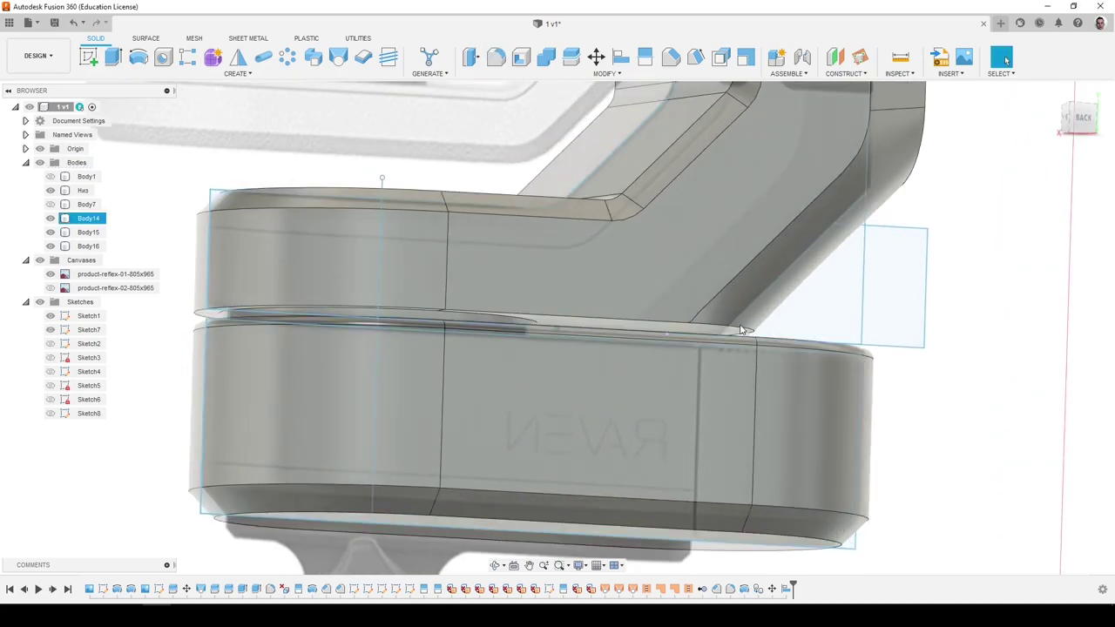
pyautogui.scroll(2, 673, 330)
pyautogui.keyDown('shift'); pyautogui.moveTo(763, 419); pyautogui.dragTo(824, 383, button='middle'); pyautogui.keyUp('shift')
pyautogui.scroll(-10, 573, 335)
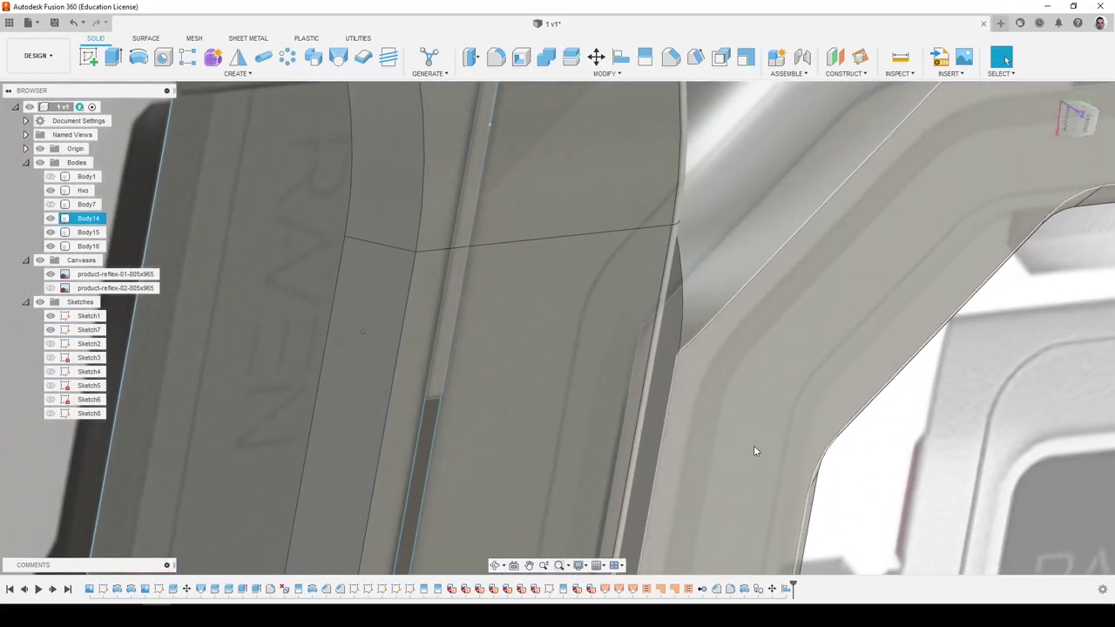
pyautogui.keyDown('shift'); pyautogui.moveTo(755, 451); pyautogui.dragTo(567, 472, button='middle'); pyautogui.keyUp('shift')
pyautogui.click(567, 473)
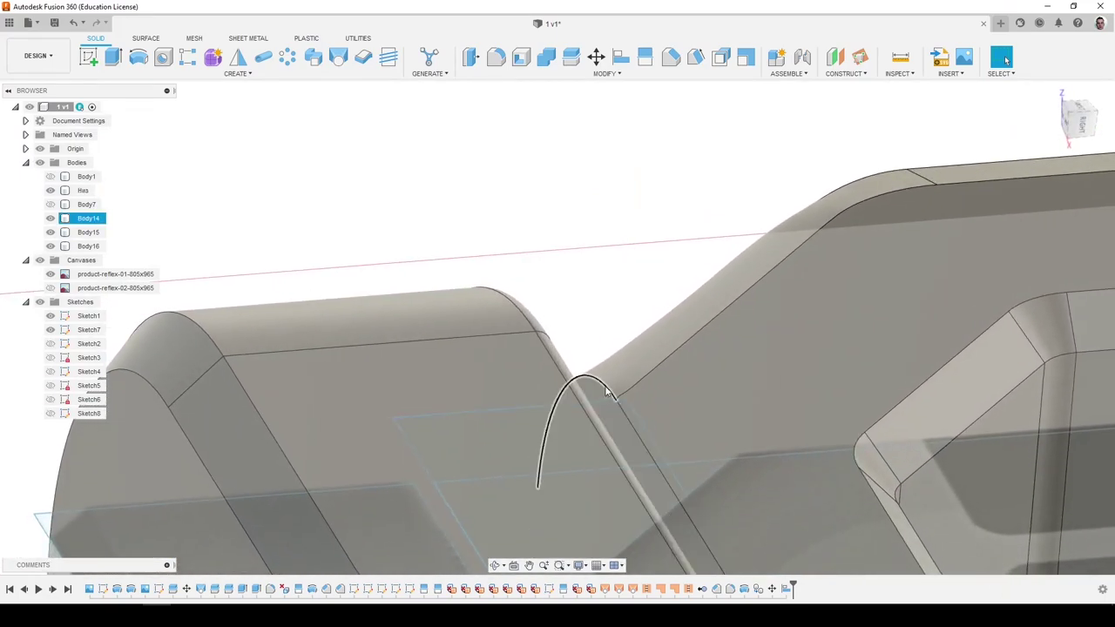
# Select the boundary edges of the arm's curved face just above the base and examine where they meet up close.
pyautogui.click(604, 385)
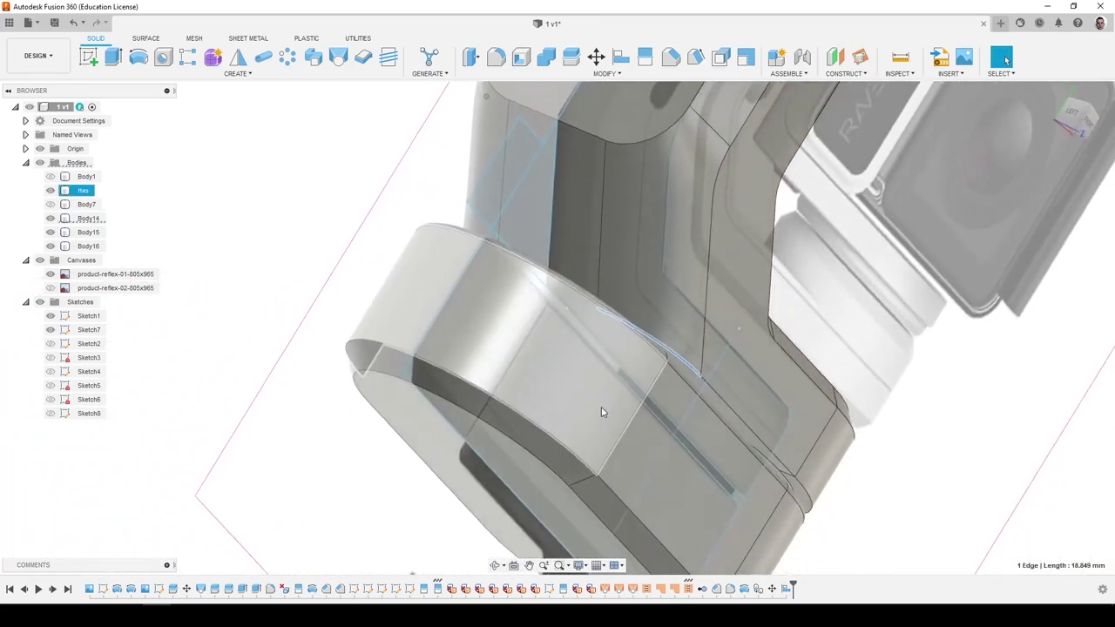
pyautogui.keyDown('shift'); pyautogui.moveTo(601, 407); pyautogui.dragTo(602, 407, button='middle'); pyautogui.keyUp('shift')
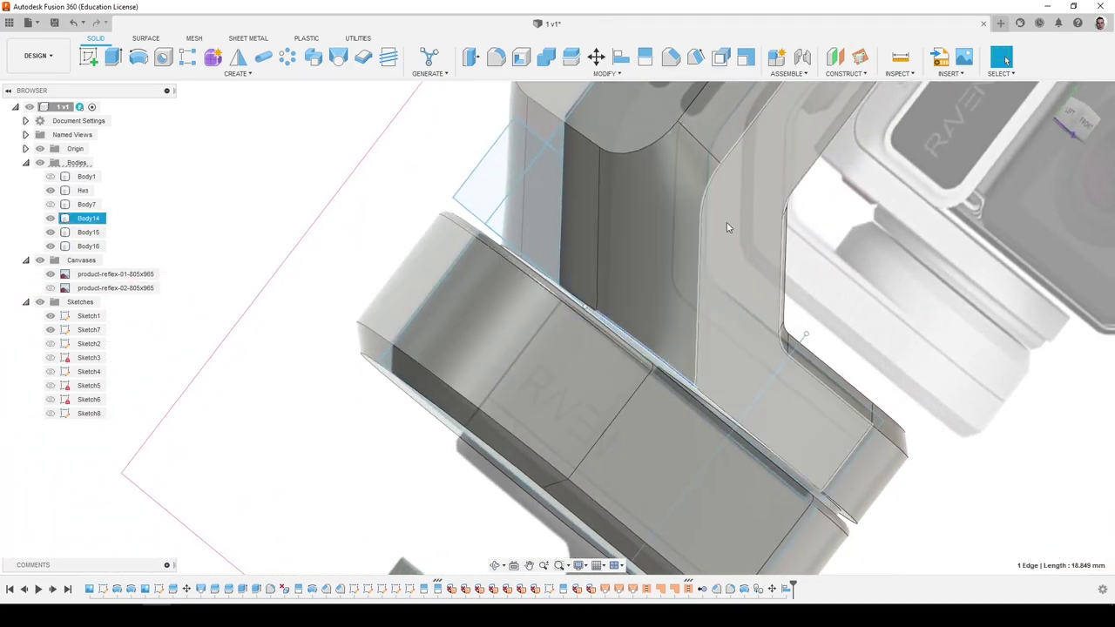
pyautogui.keyDown('shift'); pyautogui.click(697, 227); pyautogui.keyUp('shift')
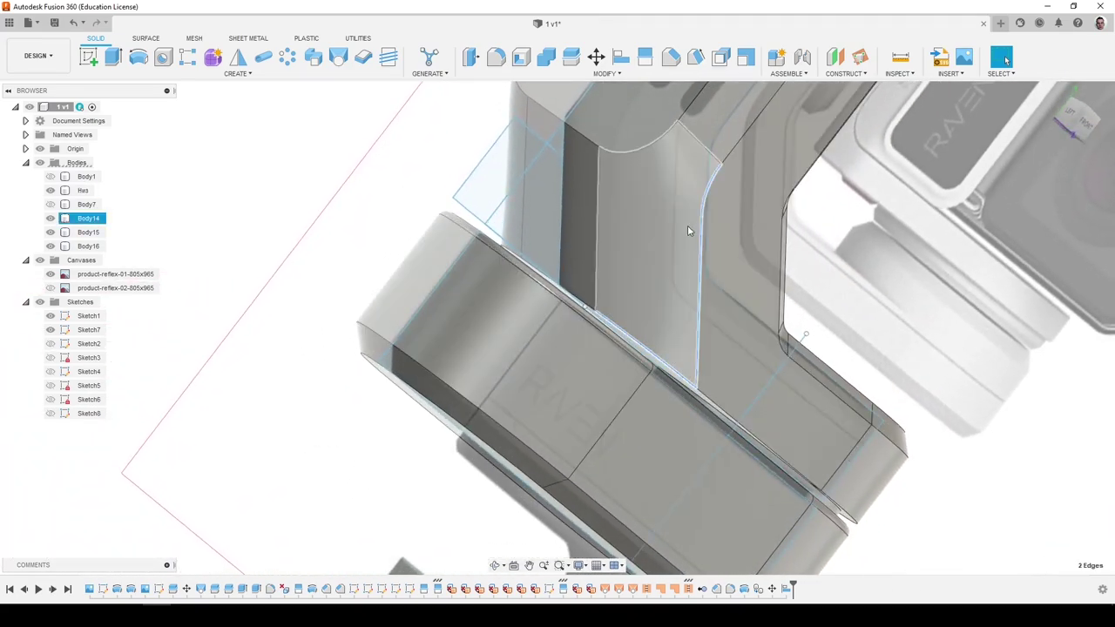
pyautogui.keyDown('shift'); pyautogui.click(600, 230); pyautogui.keyUp('shift')
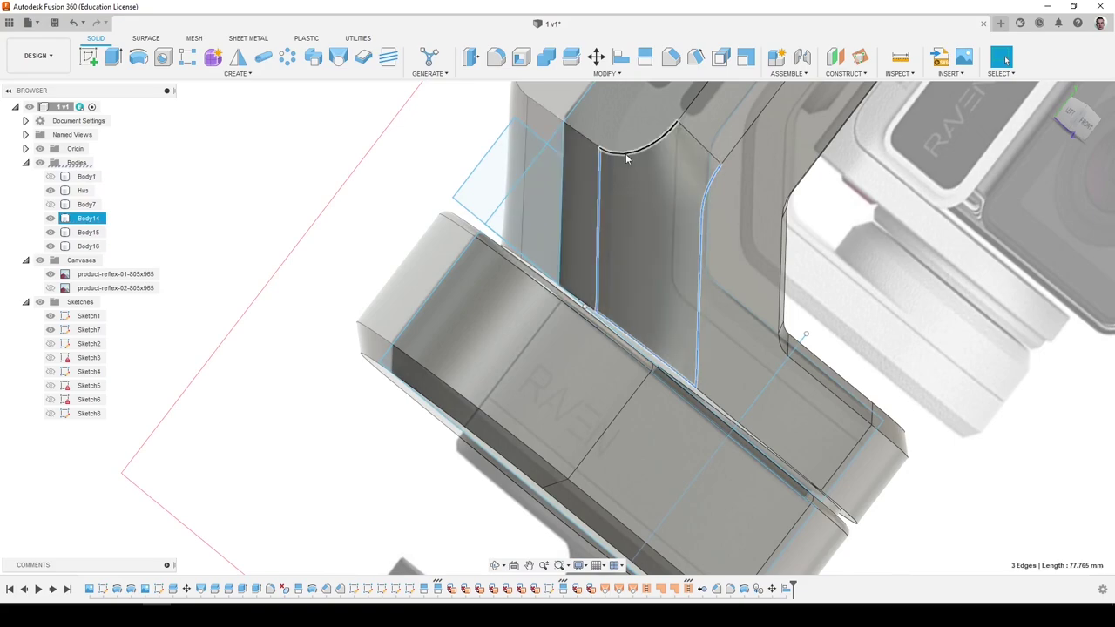
pyautogui.keyDown('shift'); pyautogui.click(696, 141); pyautogui.keyUp('shift')
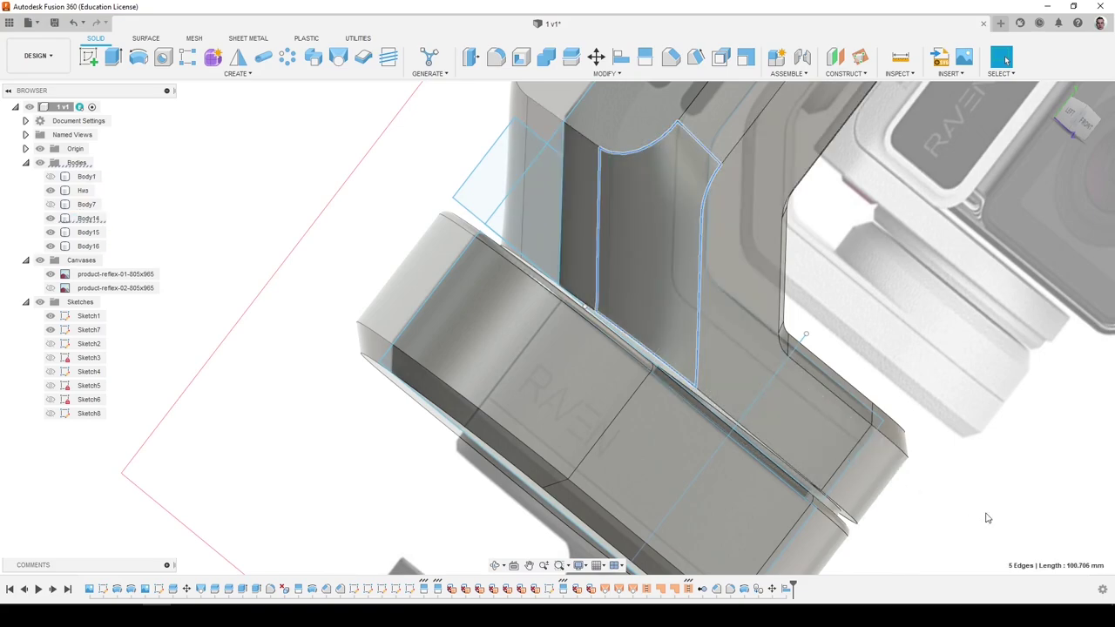
pyautogui.scroll(5, 729, 398)
pyautogui.keyDown('shift'); pyautogui.moveTo(581, 303); pyautogui.dragTo(559, 292, button='middle'); pyautogui.keyUp('shift')
pyautogui.scroll(-3, 575, 292)
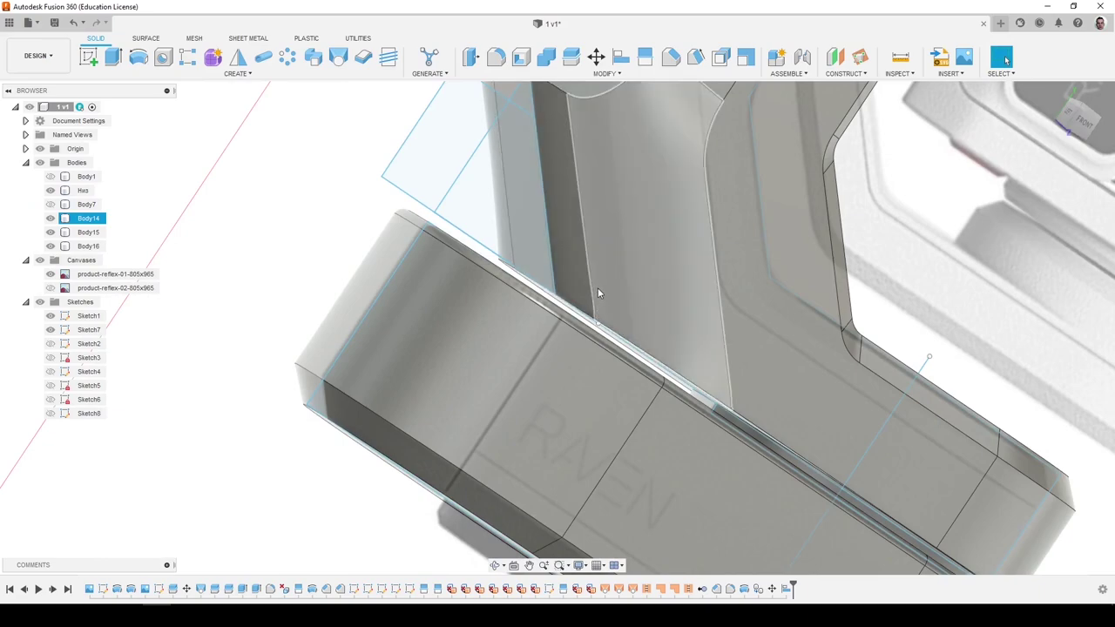
pyautogui.scroll(-3, 612, 295)
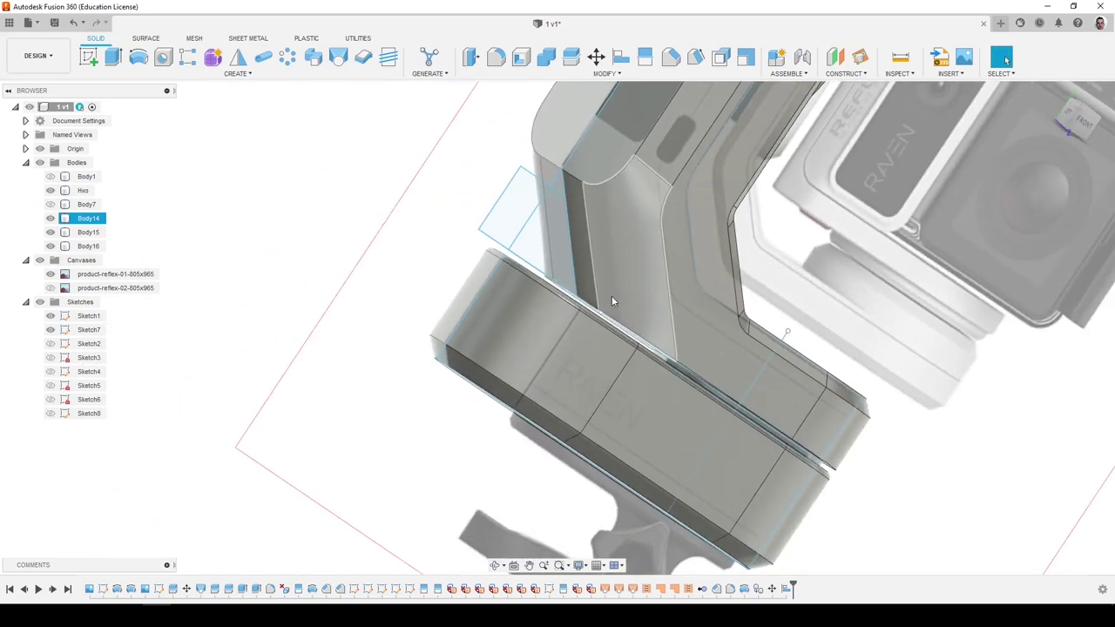
pyautogui.keyDown('shift'); pyautogui.moveTo(612, 295); pyautogui.dragTo(603, 246, button='middle'); pyautogui.keyUp('shift')
# Sketch a vertical line about 14 mm long and a crossing horizontal line over the base body on the front plane, and finish the sketch.
pyautogui.click(233, 238)
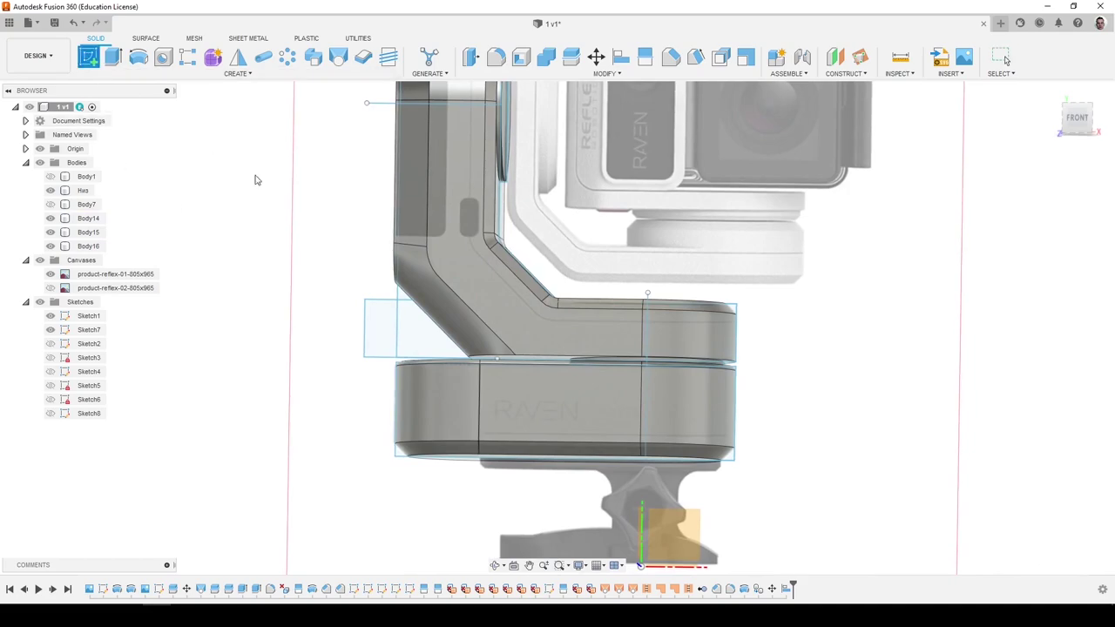
pyautogui.click(546, 401)
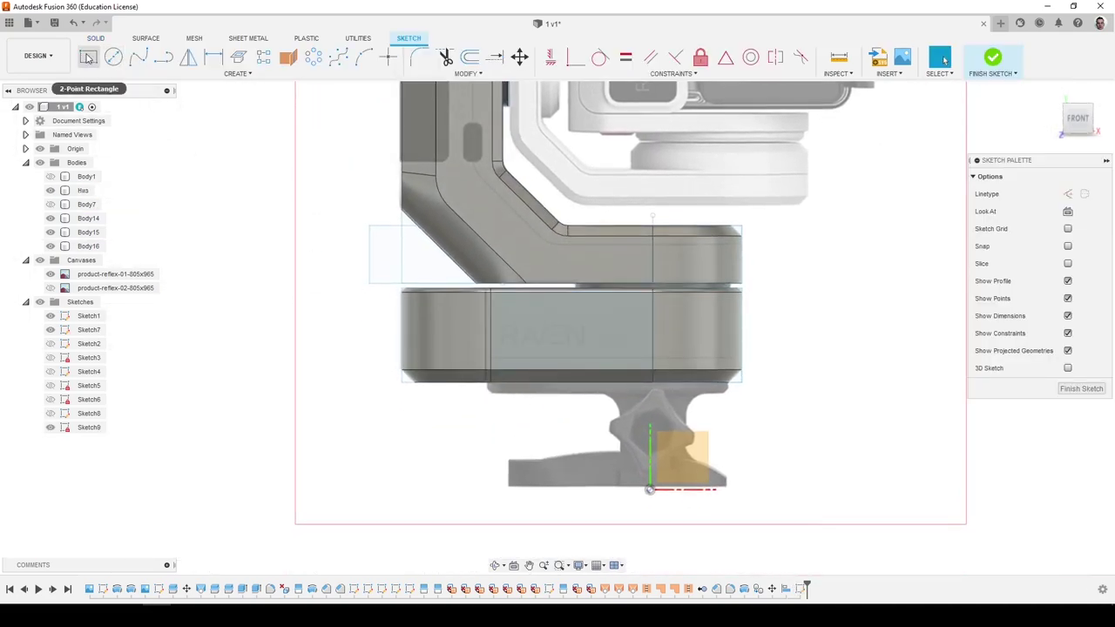
pyautogui.scroll(3, 496, 331)
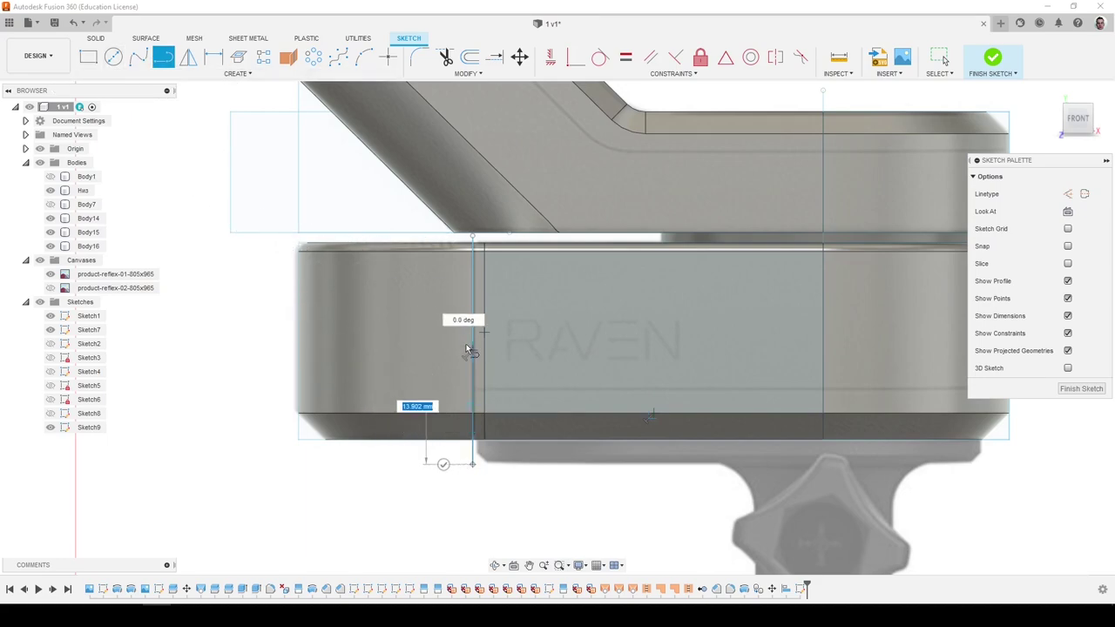
pyautogui.click(475, 394)
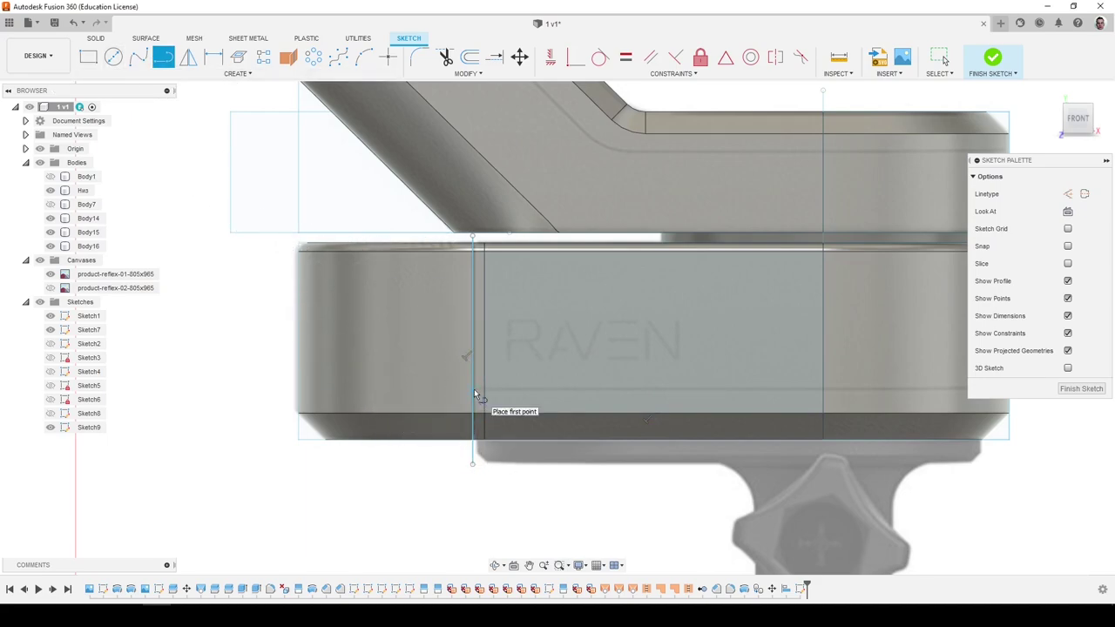
pyautogui.scroll(-2, 474, 388)
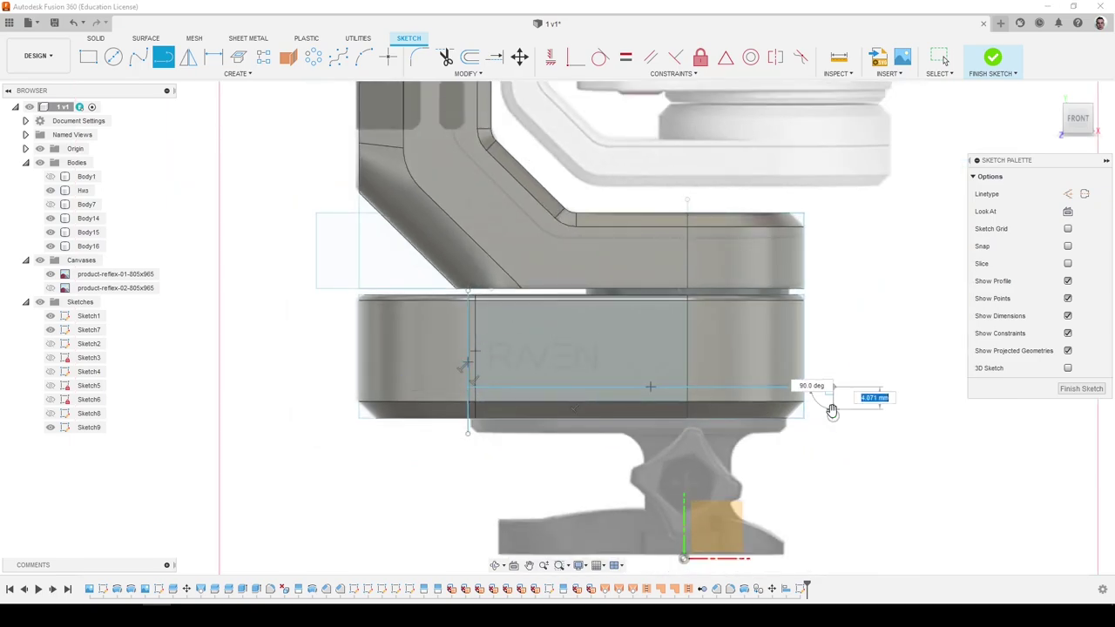
pyautogui.click(1080, 389)
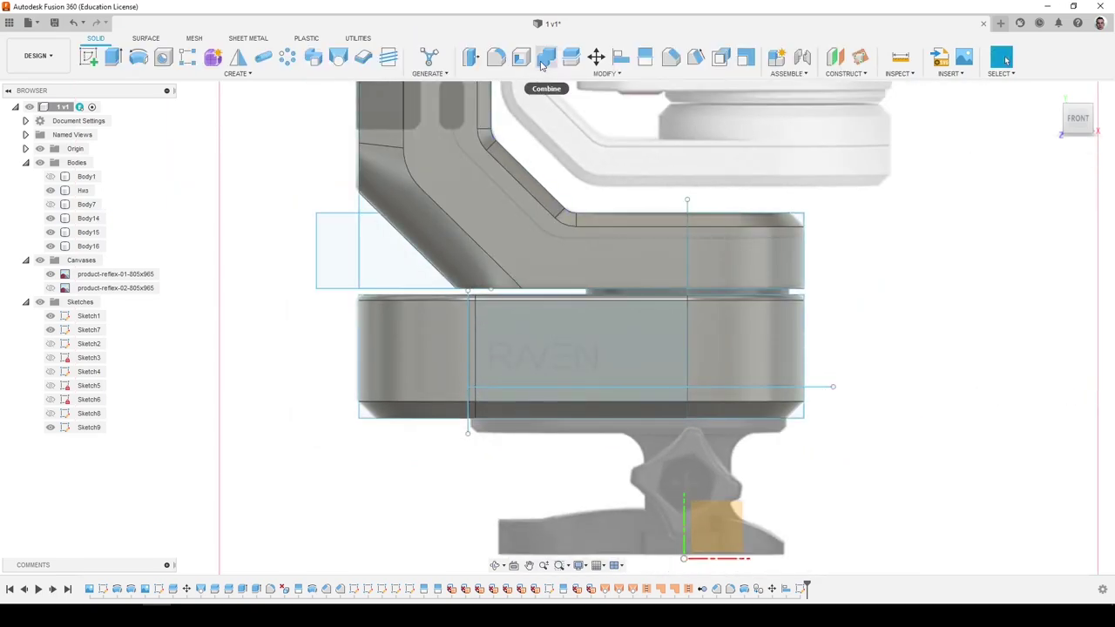
# Split the base body along the sketched vertical line, with the splitting tool extended.
pyautogui.click(567, 56)
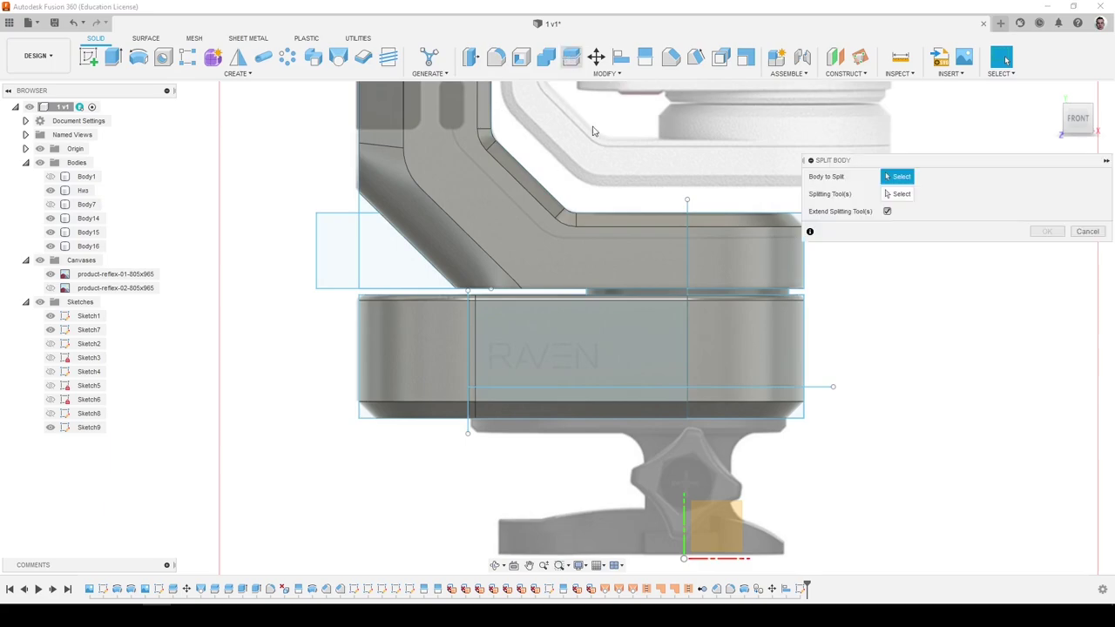
pyautogui.click(636, 323)
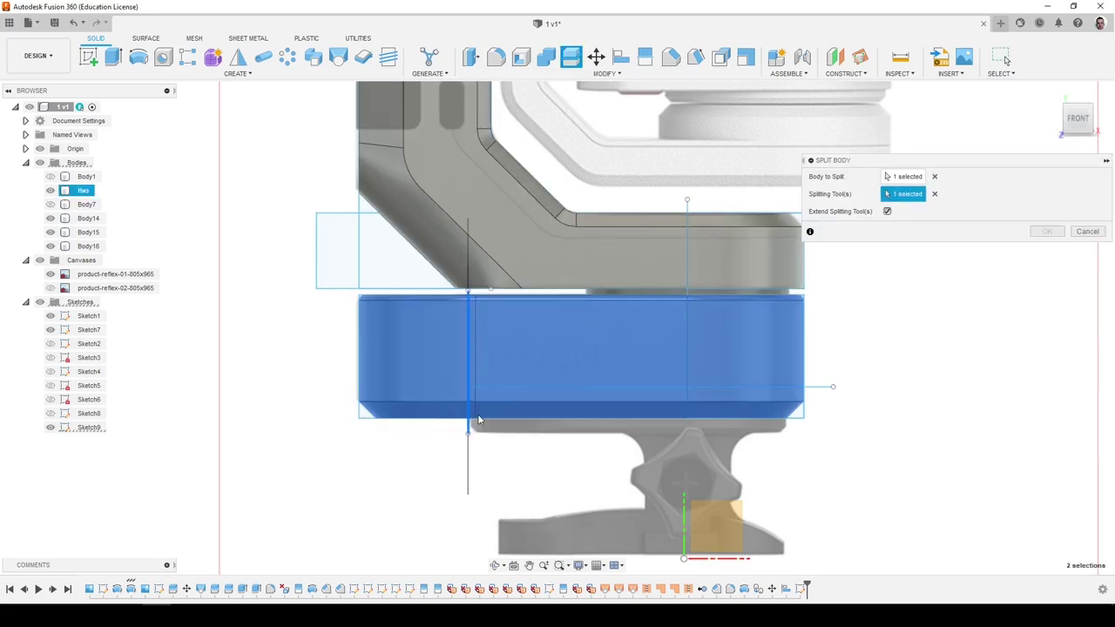
pyautogui.click(497, 391)
pyautogui.keyDown('shift'); pyautogui.moveTo(525, 388); pyautogui.dragTo(819, 302, button='middle'); pyautogui.keyUp('shift')
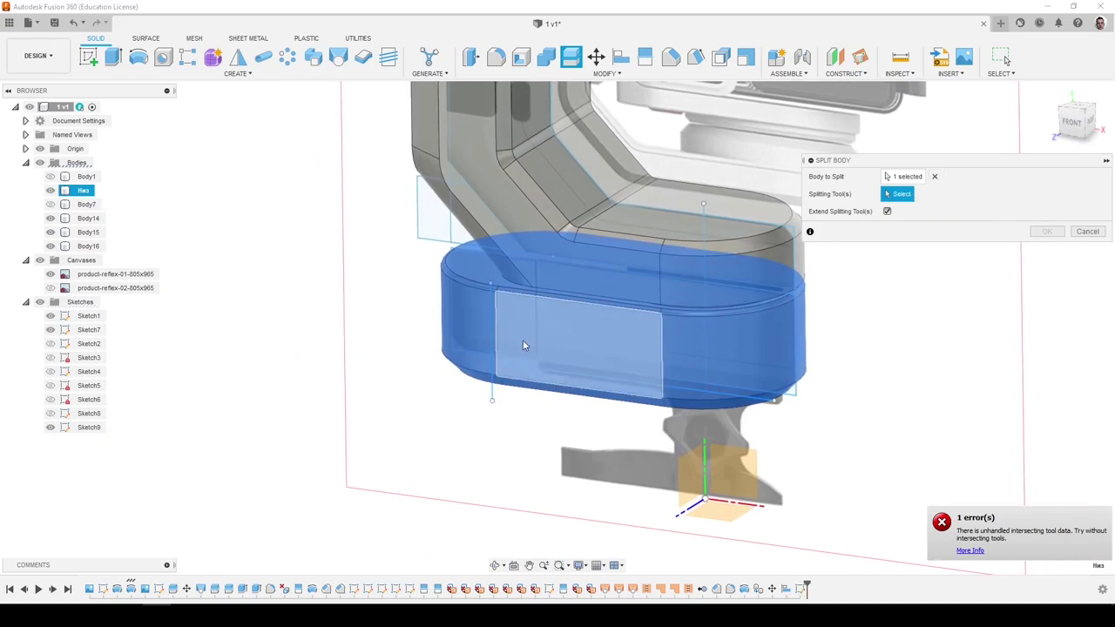
pyautogui.click(490, 345)
pyautogui.click(1041, 233)
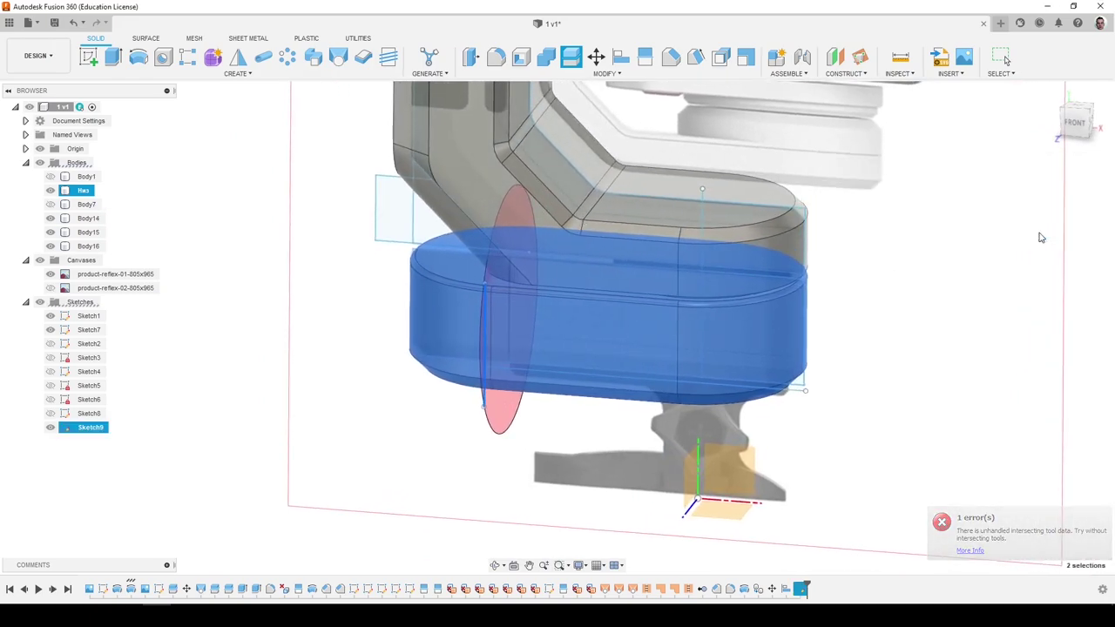
# Split the larger remaining part of the base body along the sketched horizontal line.
pyautogui.click(571, 58)
pyautogui.click(620, 313)
pyautogui.click(889, 194)
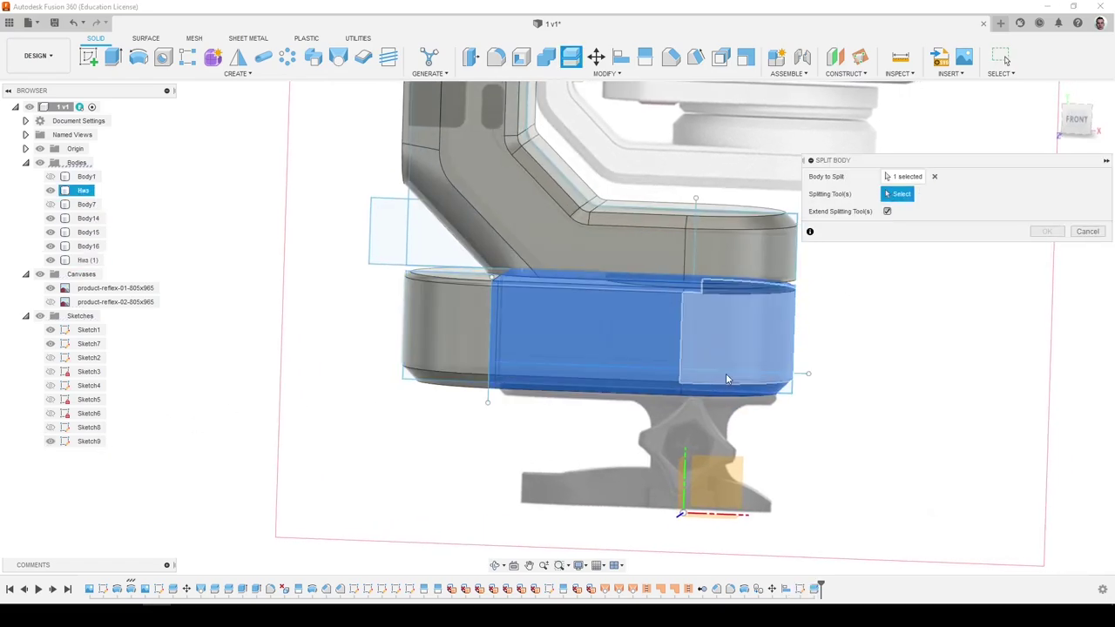
pyautogui.click(731, 370)
pyautogui.click(1044, 232)
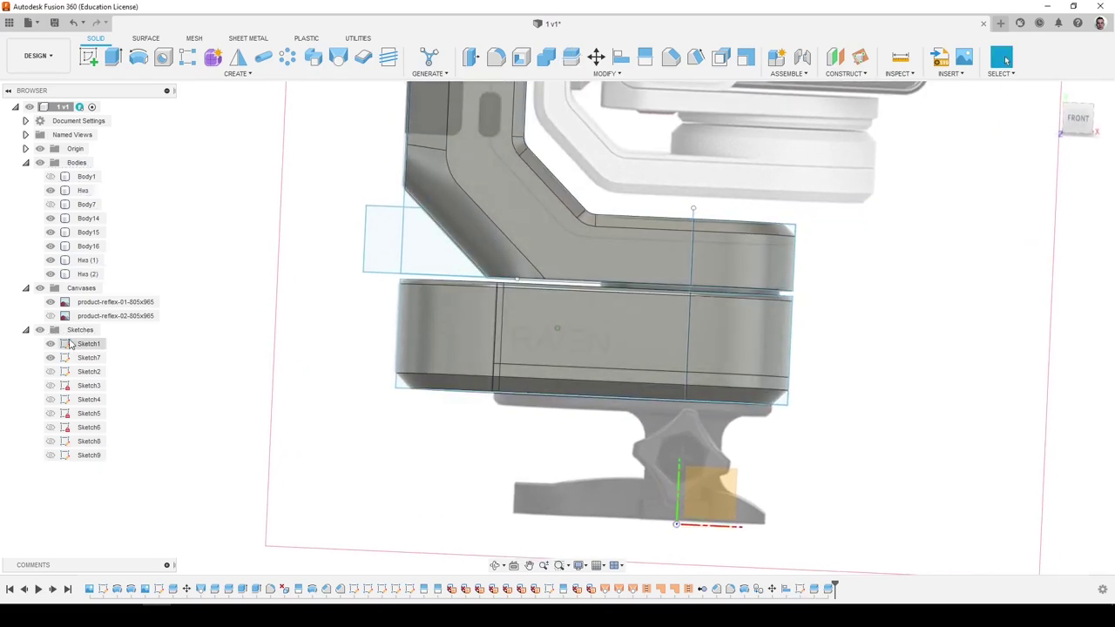
# Hide the product-reflex-01 reference canvas and the visible sketches Sketch1 and Sketch7.
pyautogui.click(51, 302)
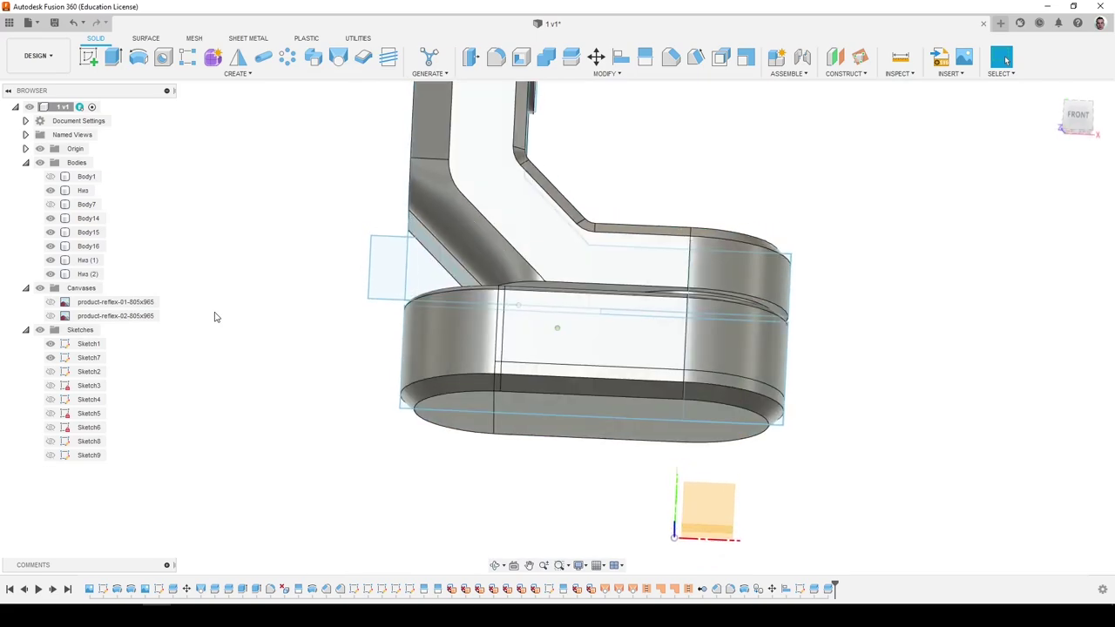
pyautogui.click(51, 346)
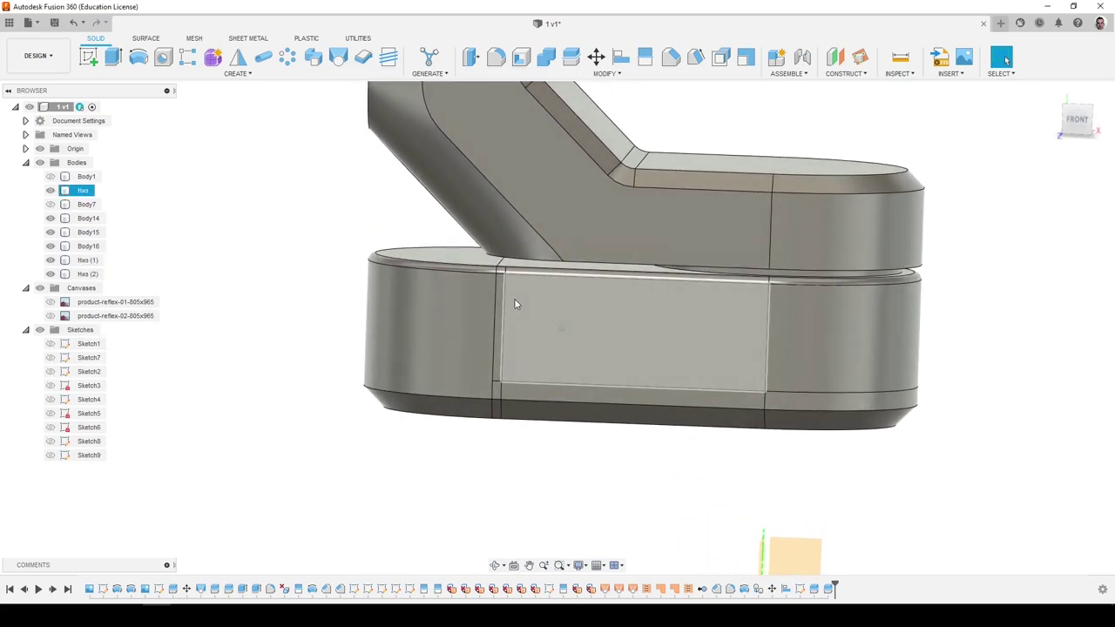
pyautogui.scroll(3, 515, 304)
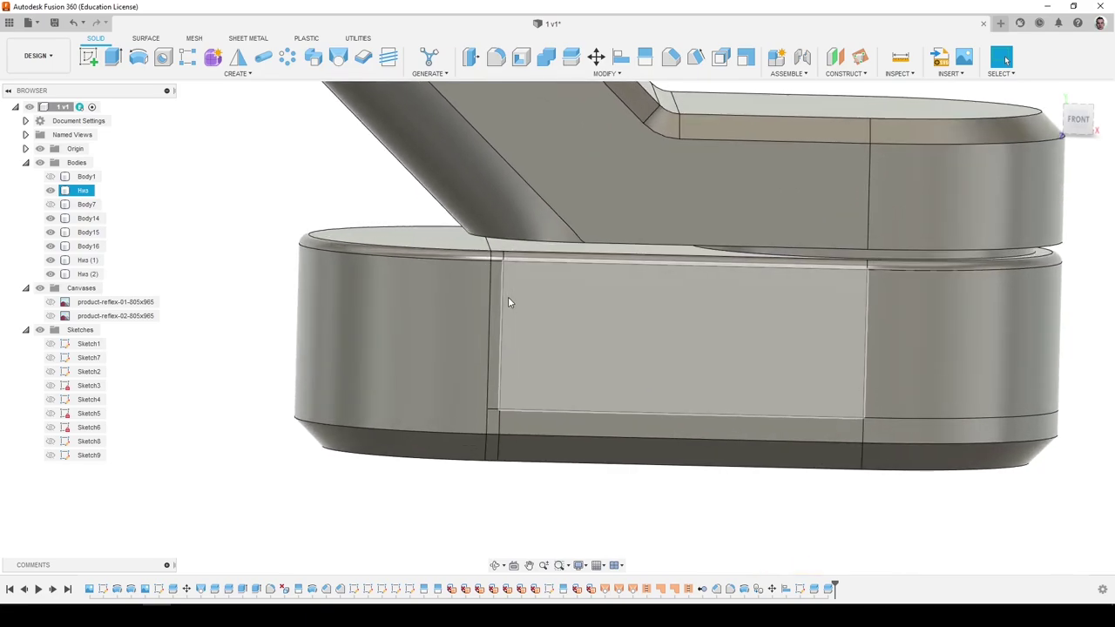
# Cut a groove around the base's vertical split edges using a Pipe with a square section of 0.5 mm.
pyautogui.click(264, 58)
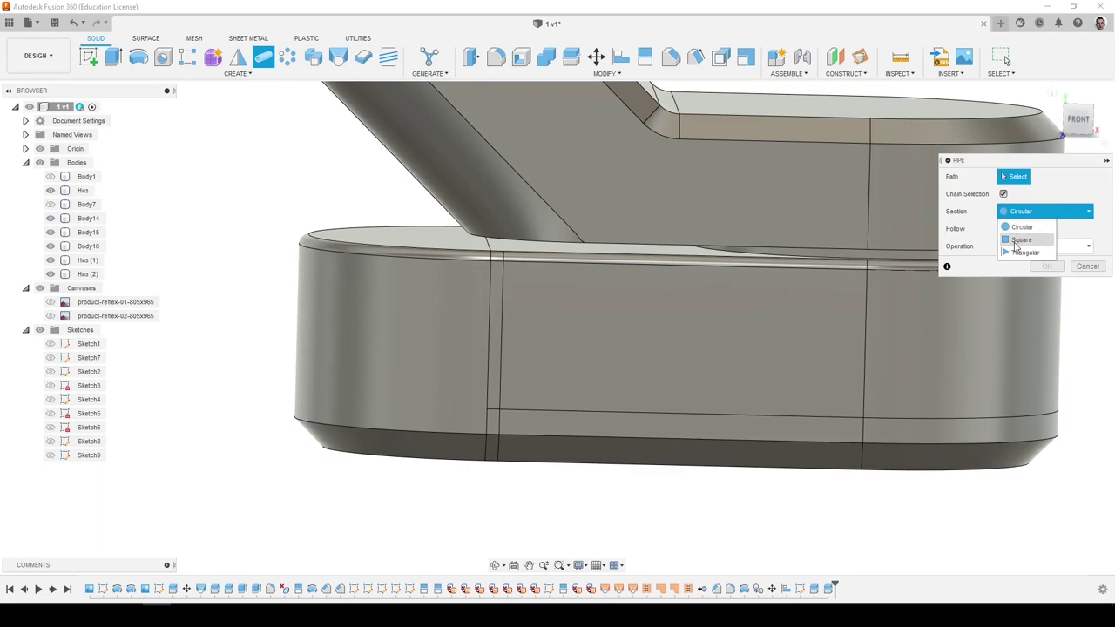
pyautogui.click(490, 325)
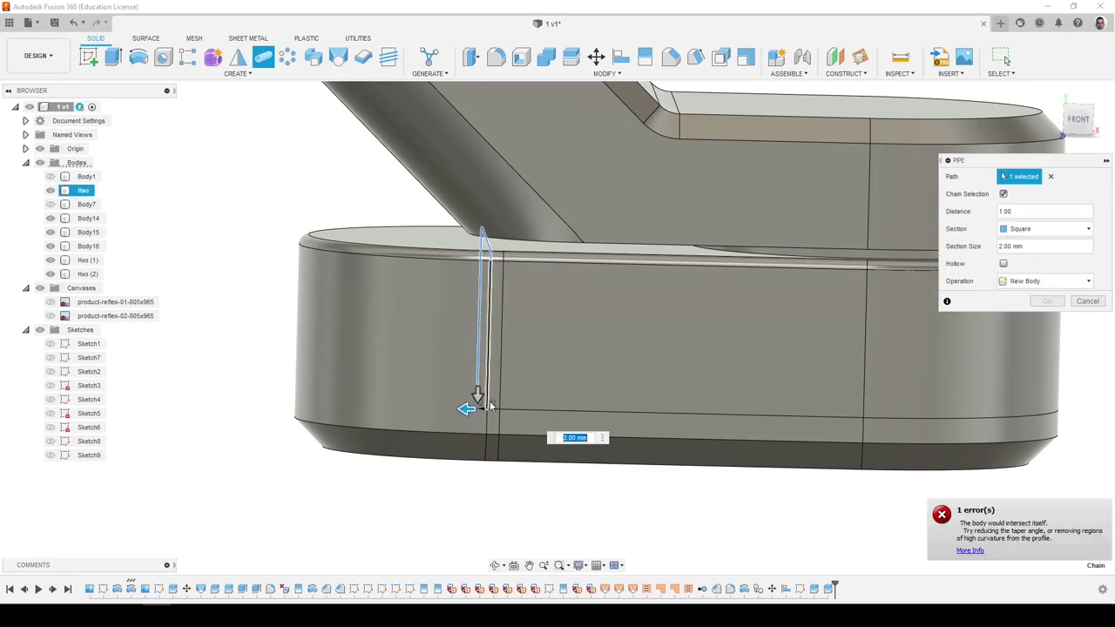
pyautogui.keyDown('shift'); pyautogui.moveTo(489, 425); pyautogui.dragTo(523, 216, button='middle'); pyautogui.keyUp('shift')
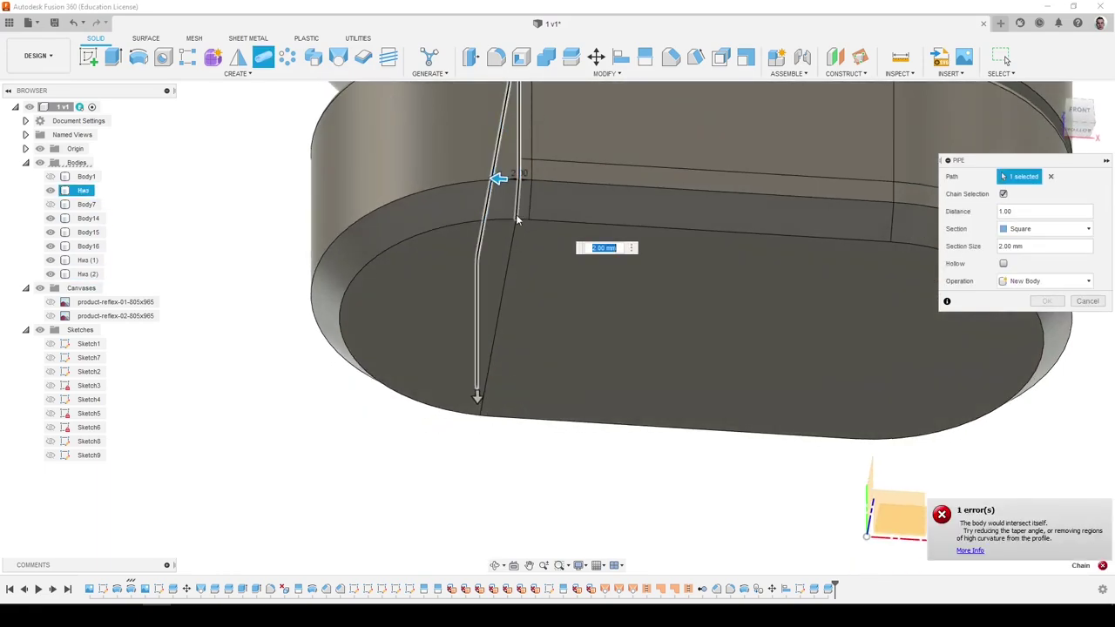
pyautogui.keyDown('shift'); pyautogui.moveTo(515, 303); pyautogui.dragTo(586, 370, button='middle'); pyautogui.keyUp('shift')
pyautogui.scroll(3, 582, 375)
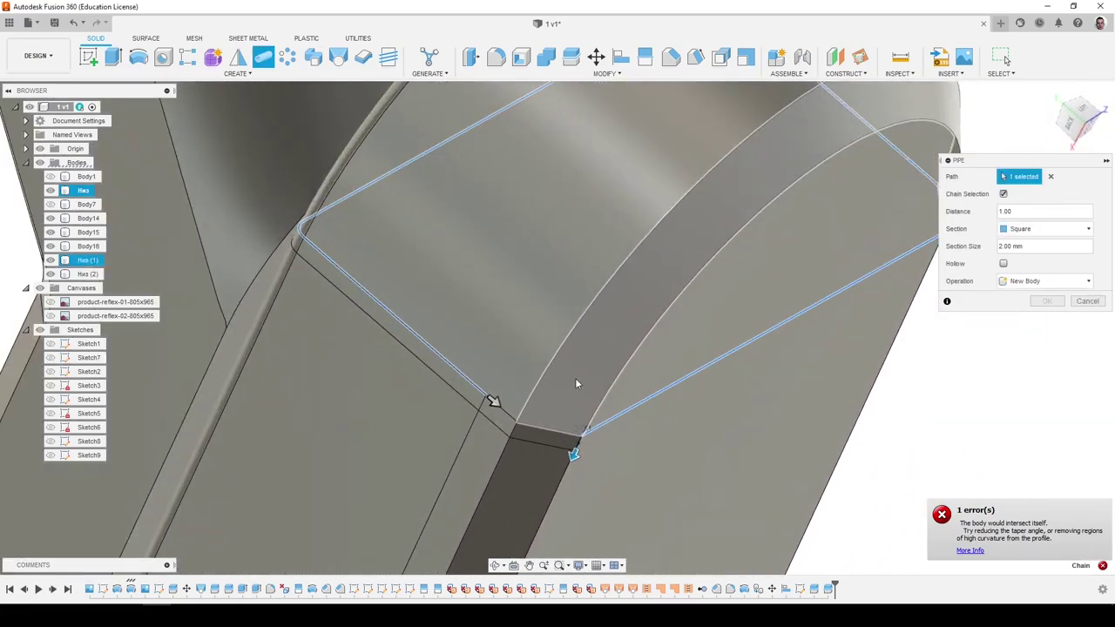
pyautogui.scroll(3, 542, 431)
pyautogui.click(489, 405)
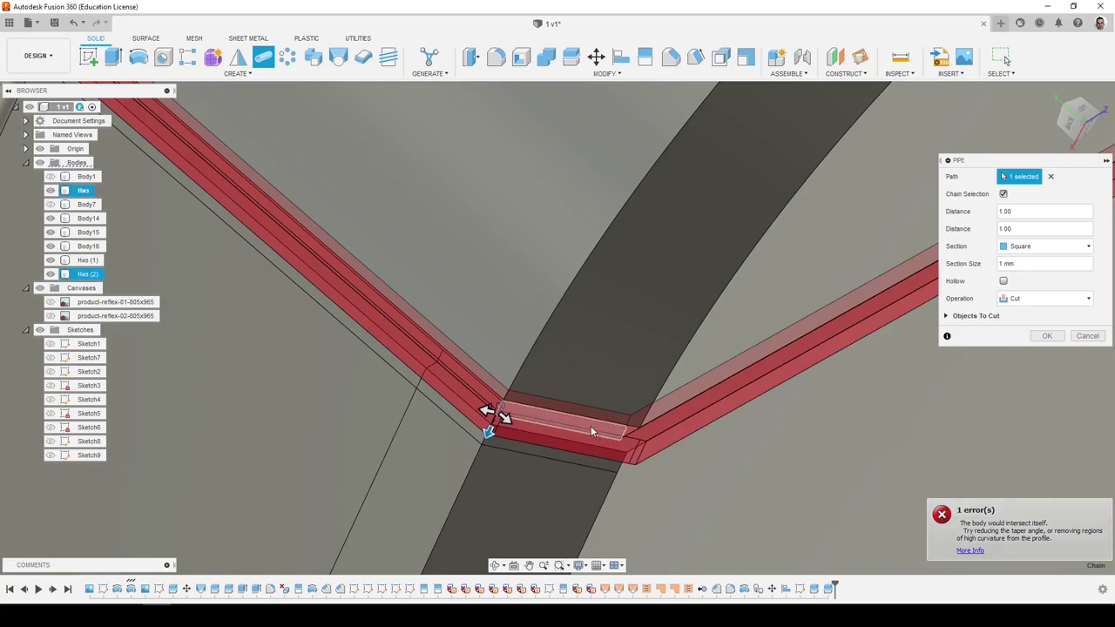
pyautogui.scroll(-3, 593, 429)
pyautogui.keyDown('shift'); pyautogui.moveTo(665, 389); pyautogui.dragTo(1040, 313, button='middle'); pyautogui.keyUp('shift')
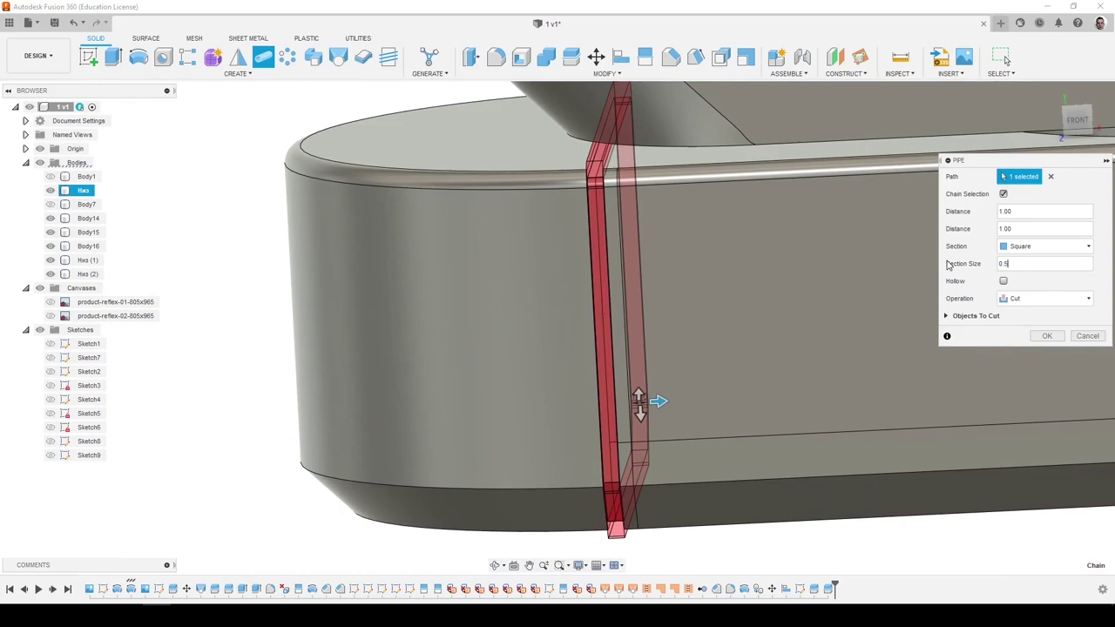
pyautogui.keyDown('shift'); pyautogui.moveTo(941, 265); pyautogui.dragTo(983, 298, button='middle'); pyautogui.keyUp('shift')
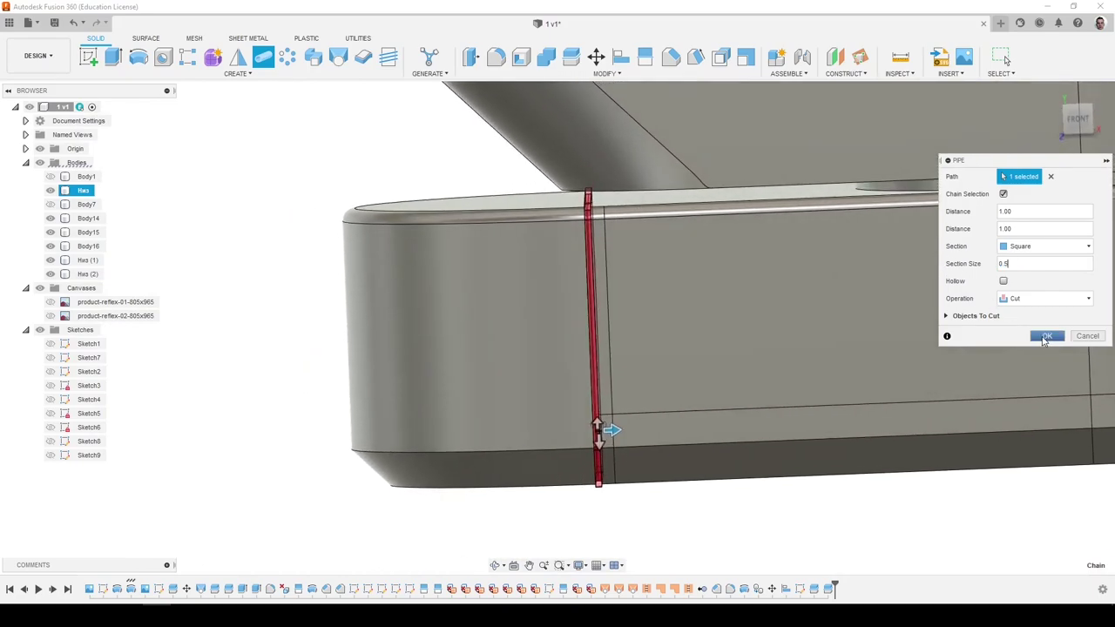
pyautogui.click(1045, 336)
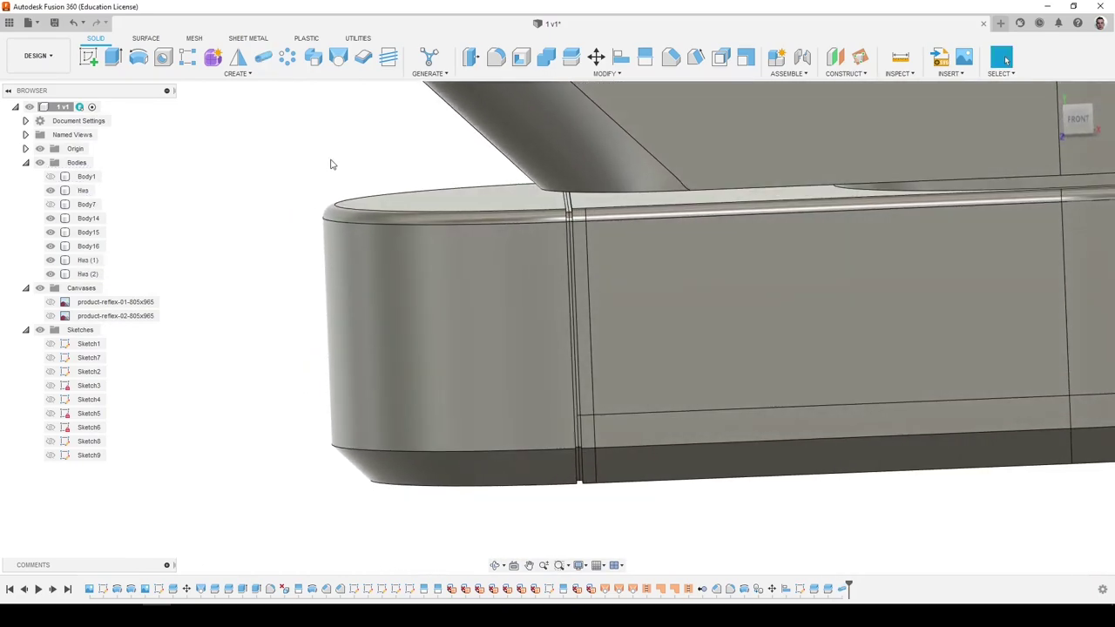
# Try to cut a groove along the base's horizontal split edge using a Pipe with a 0.5 mm square section.
pyautogui.keyDown('shift'); pyautogui.moveTo(528, 201); pyautogui.dragTo(502, 218, button='middle'); pyautogui.keyUp('shift')
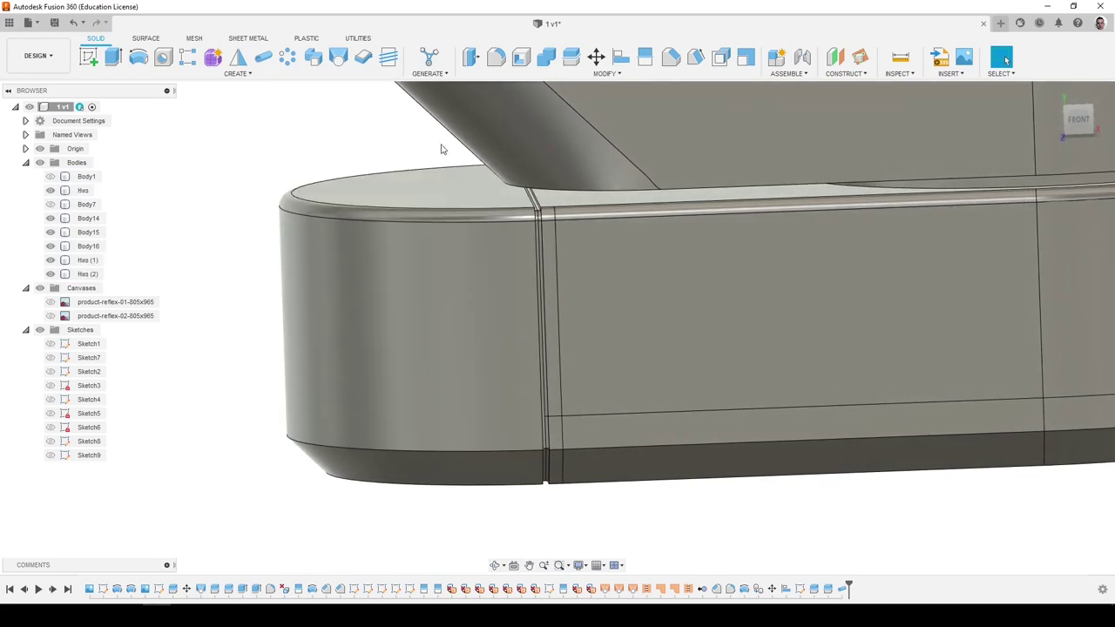
pyautogui.click(313, 57)
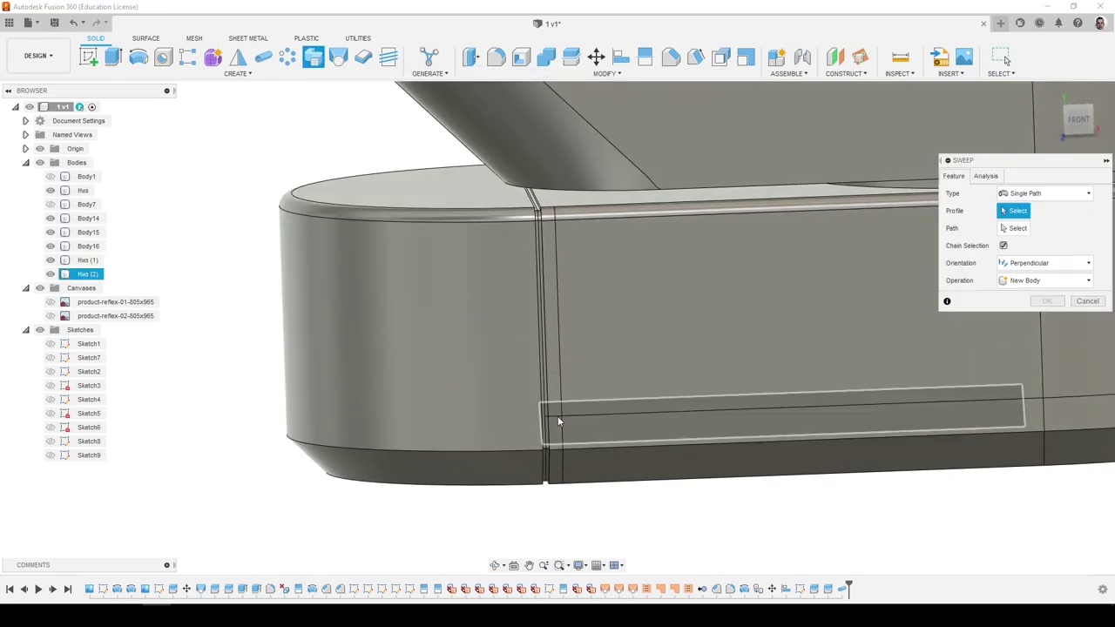
pyautogui.scroll(2, 660, 385)
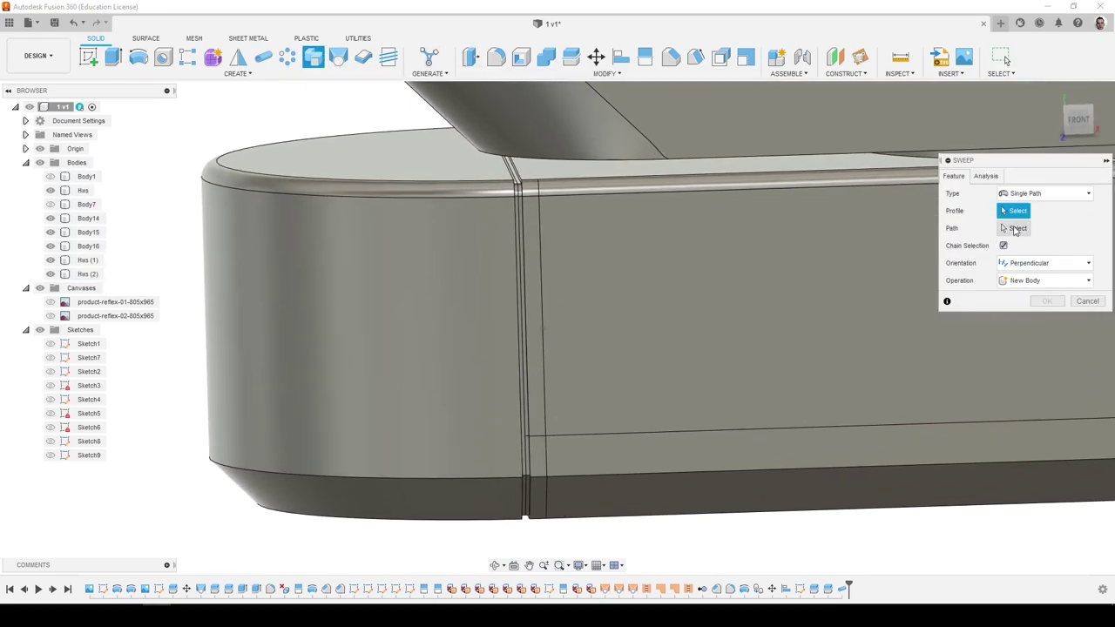
pyautogui.click(266, 57)
pyautogui.click(541, 438)
pyautogui.scroll(5, 530, 440)
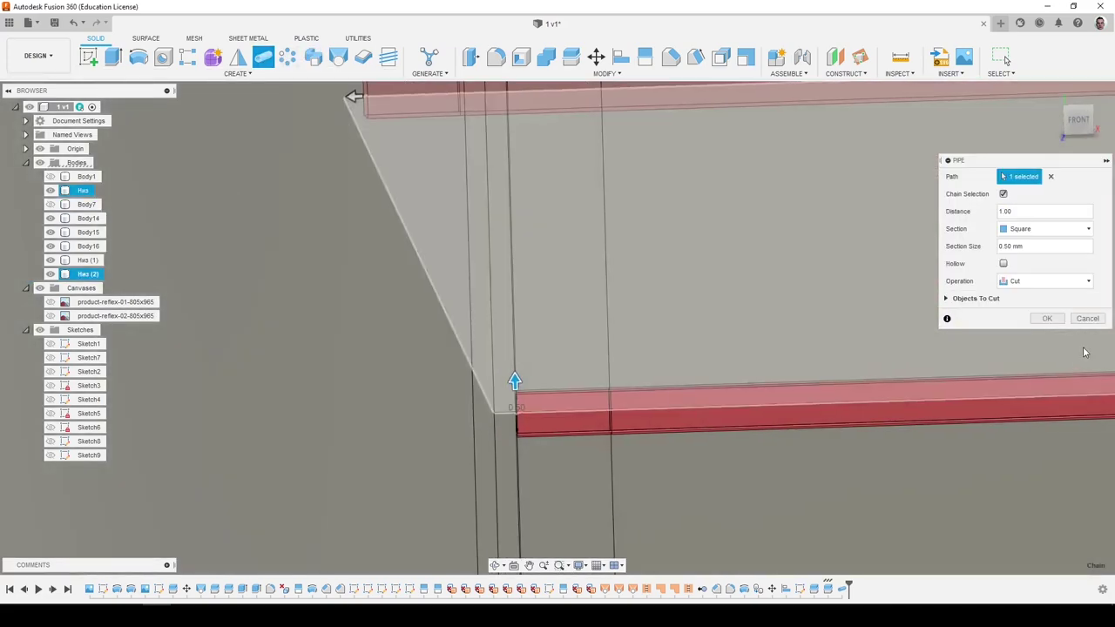
pyautogui.click(1047, 319)
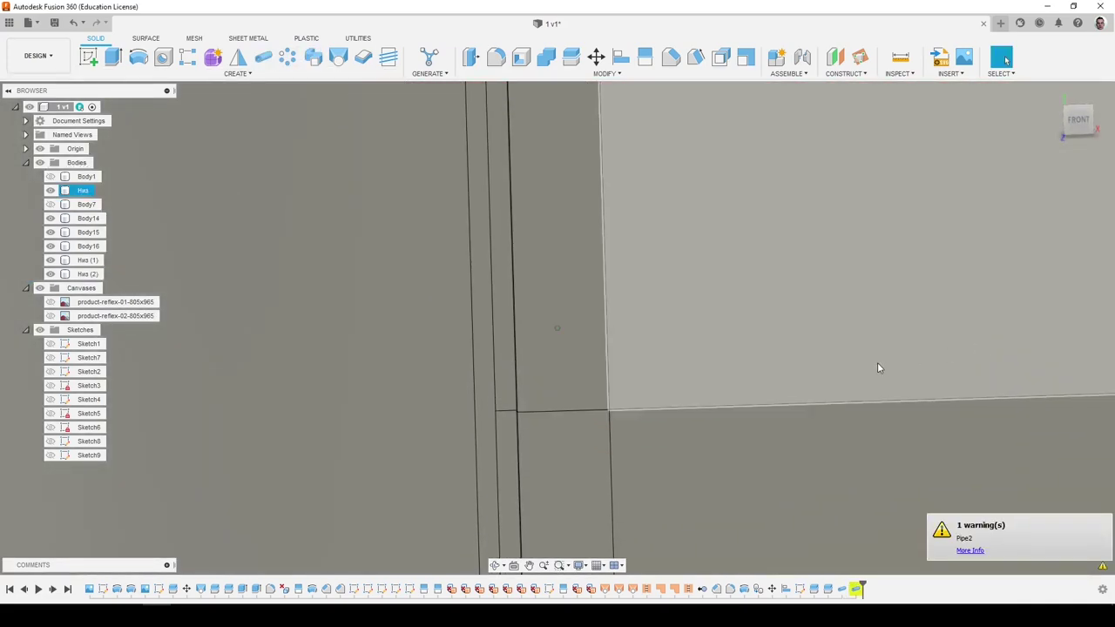
# Retry the 0.5 mm square Pipe along the horizontal split edge, reselecting its path and reviewing the operation type.
pyautogui.scroll(-3, 558, 326)
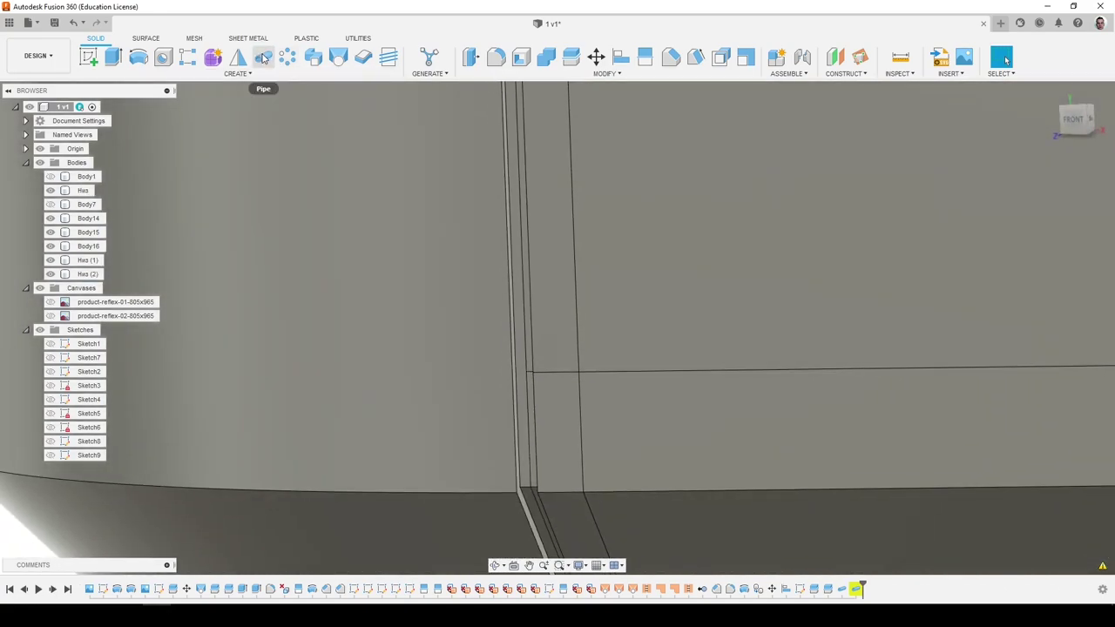
pyautogui.click(264, 57)
pyautogui.click(594, 369)
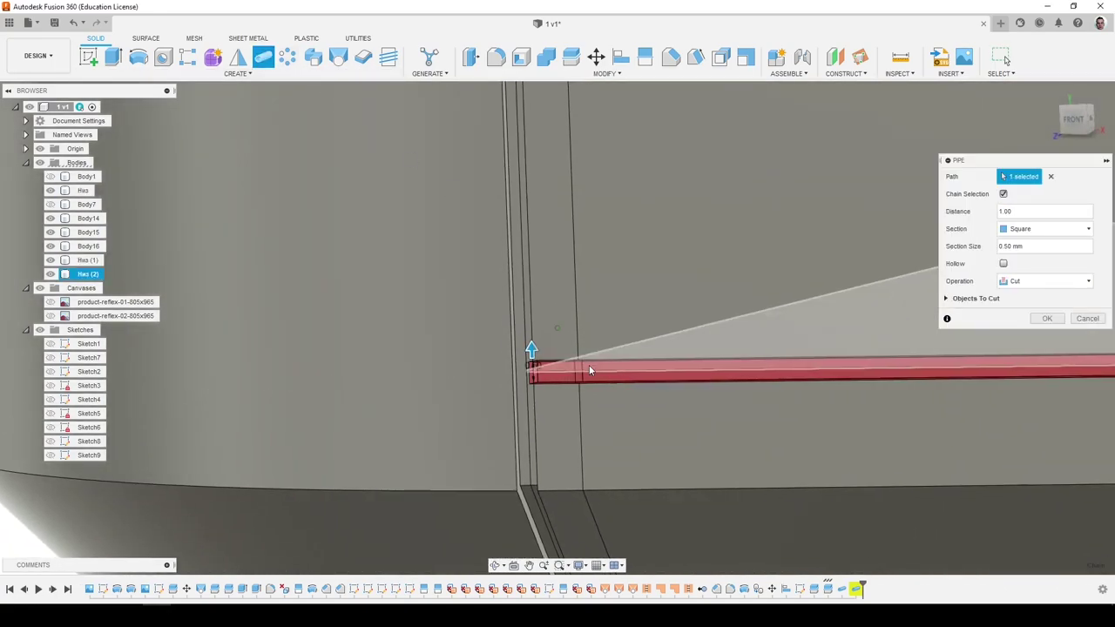
pyautogui.scroll(3, 478, 371)
pyautogui.scroll(5, 551, 401)
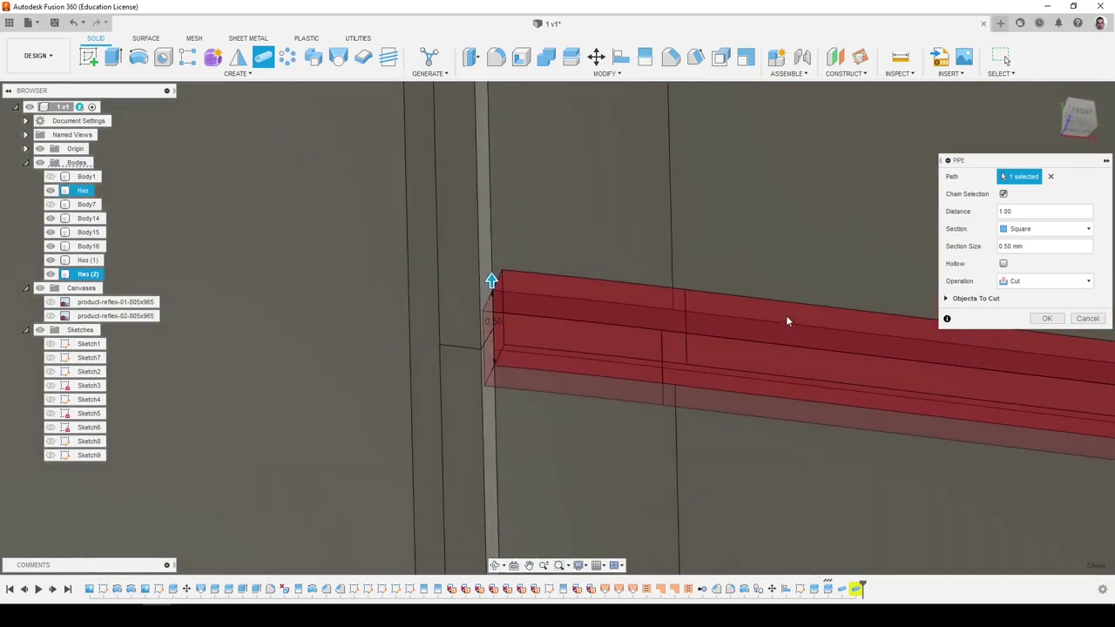
pyautogui.scroll(-5, 786, 318)
pyautogui.keyDown('shift'); pyautogui.moveTo(766, 316); pyautogui.dragTo(810, 335, button='middle'); pyautogui.keyUp('shift')
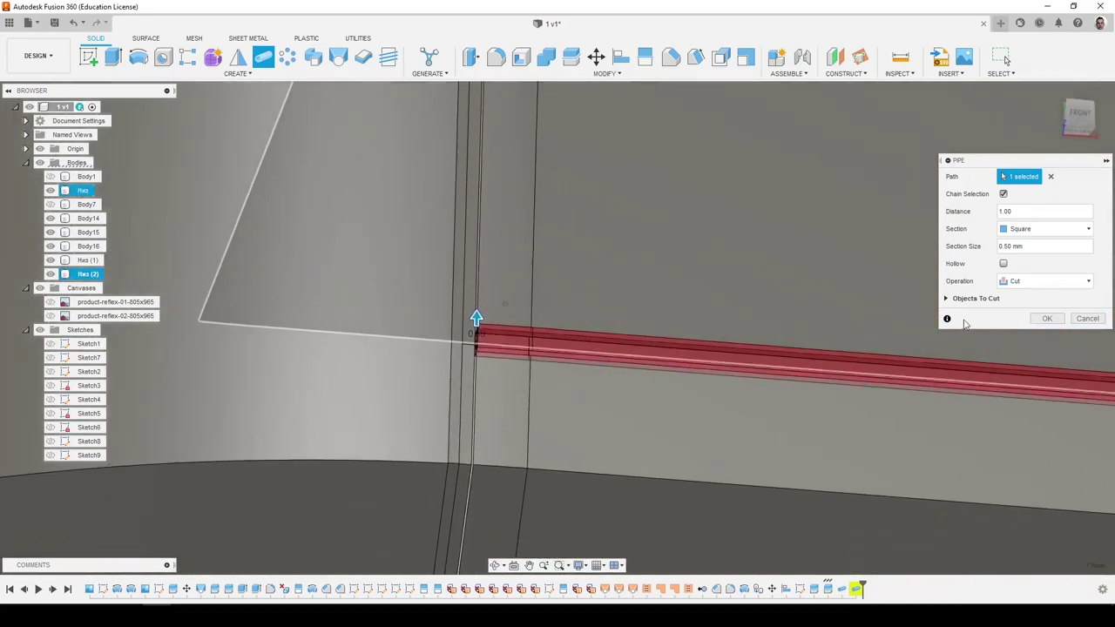
pyautogui.click(1018, 297)
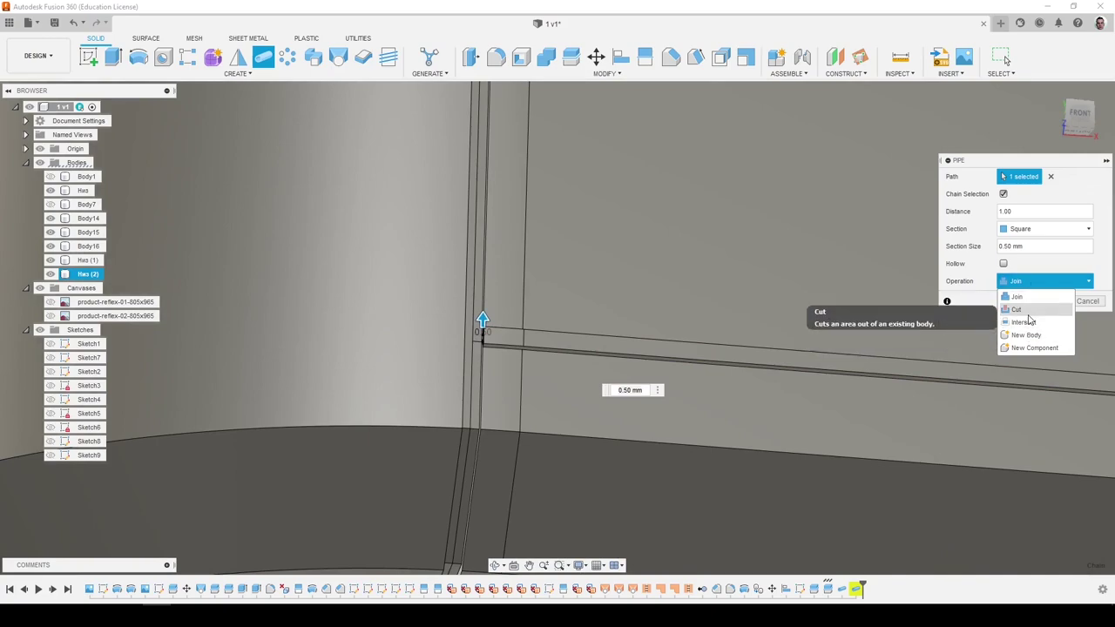
pyautogui.keyDown('shift'); pyautogui.moveTo(1035, 331); pyautogui.dragTo(957, 464, button='middle'); pyautogui.keyUp('shift')
pyautogui.click(1045, 302)
# Try a 0.5 mm square Pipe cut along the chained horizontal split edge of the base with the distance shortened to 0.997.
pyautogui.scroll(-5, 628, 339)
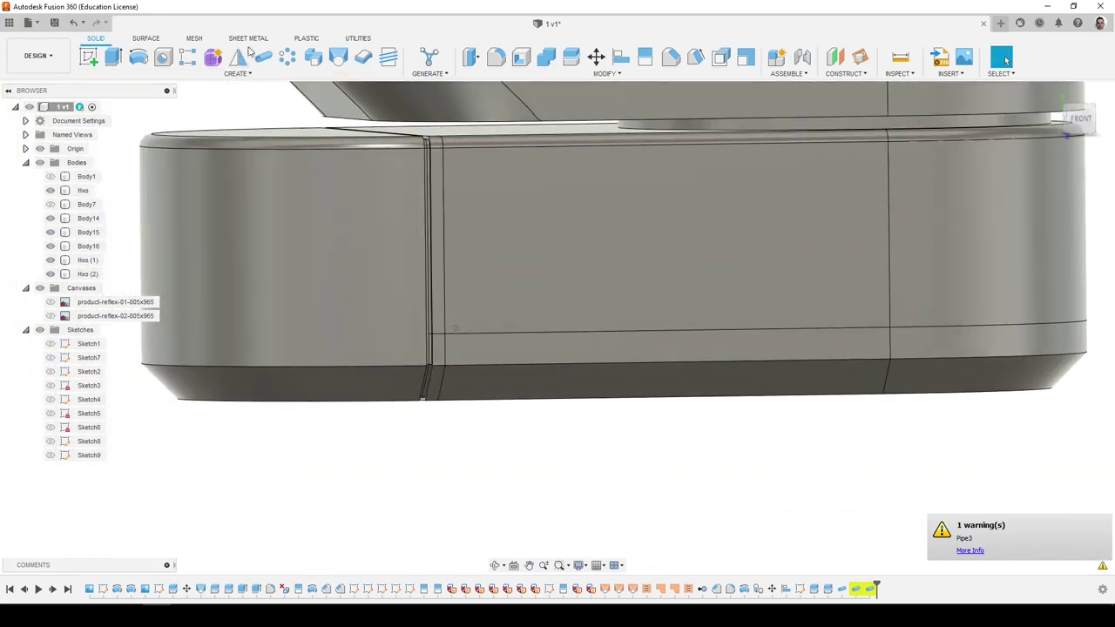
pyautogui.click(512, 335)
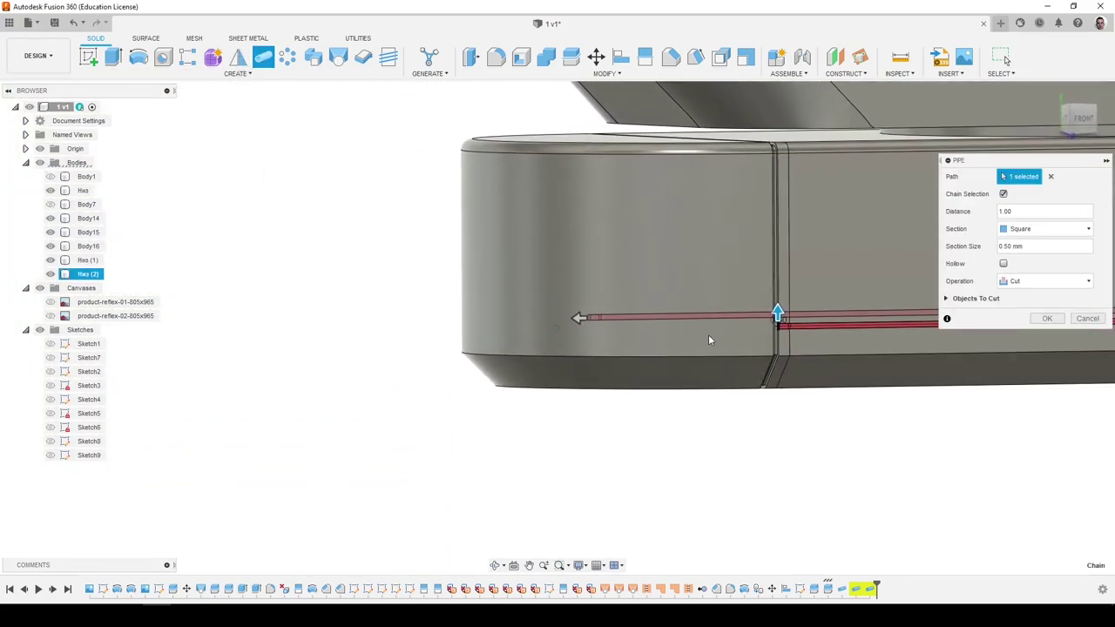
pyautogui.scroll(5, 614, 313)
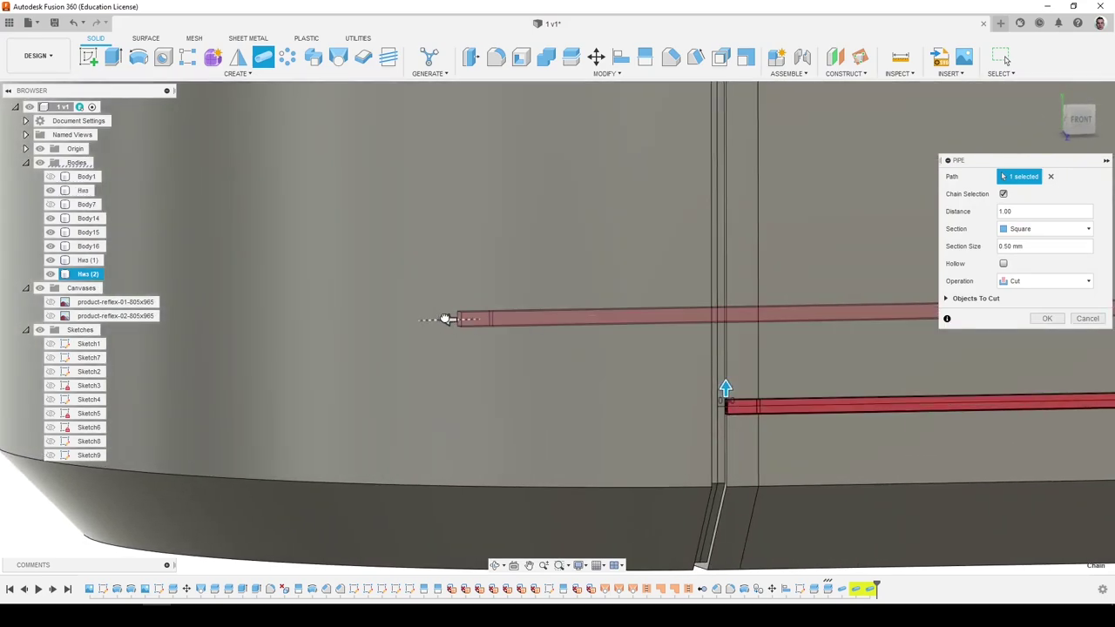
pyautogui.keyDown('shift'); pyautogui.moveTo(460, 316); pyautogui.dragTo(841, 306, button='middle'); pyautogui.keyUp('shift')
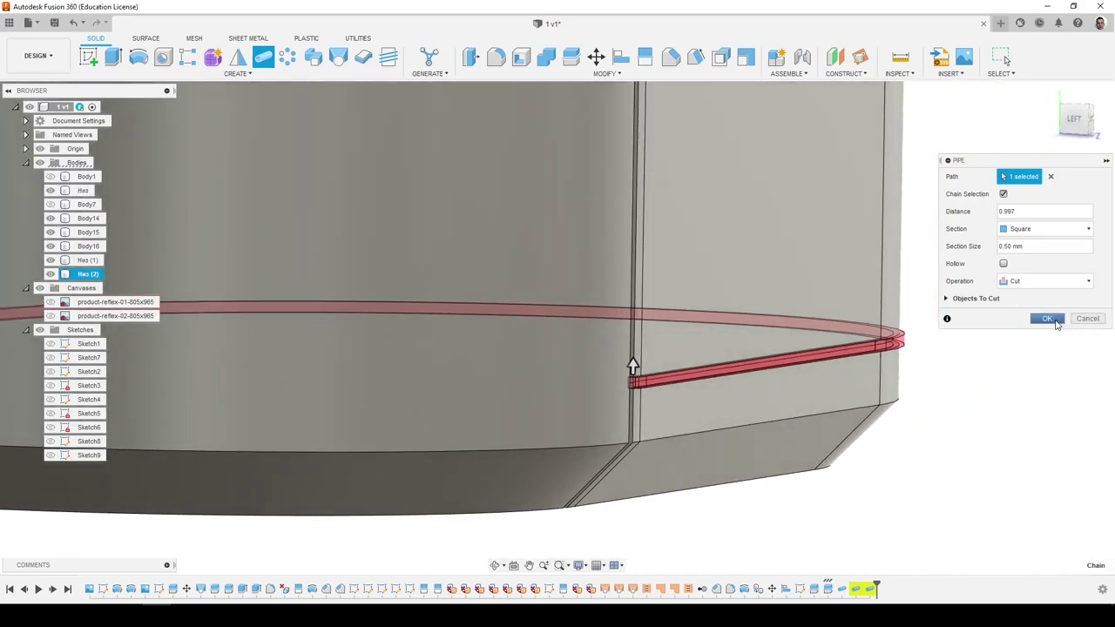
pyautogui.click(1053, 323)
pyautogui.keyDown('shift'); pyautogui.moveTo(1007, 333); pyautogui.dragTo(849, 357, button='middle'); pyautogui.keyUp('shift')
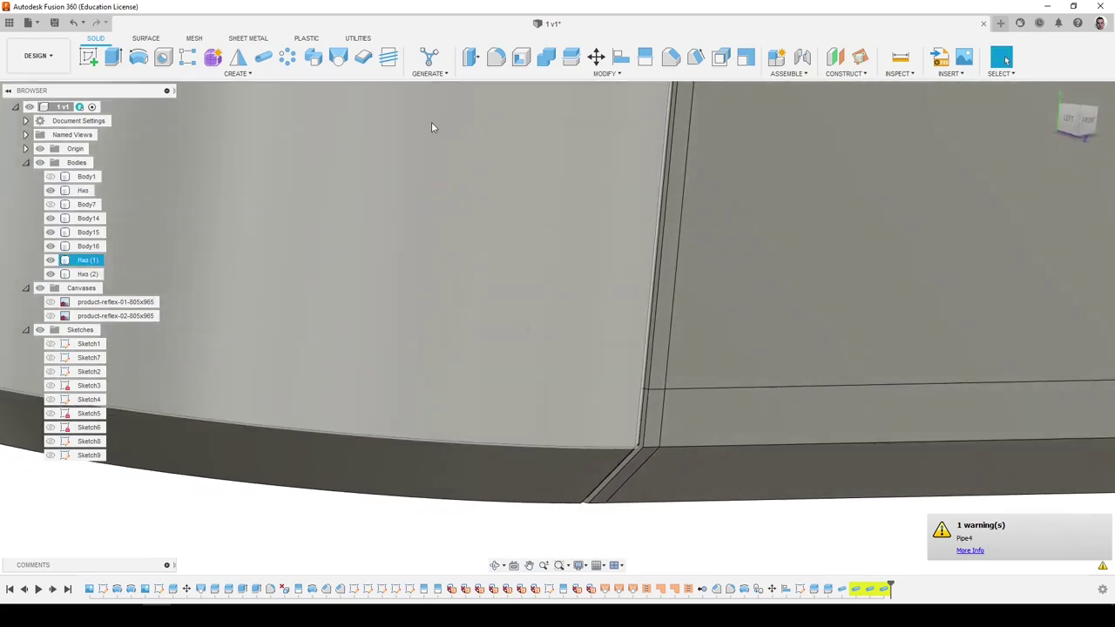
# Try a 0.5 mm square Pipe as a new body along individually picked horizontal split edges, with chain selection off.
pyautogui.click(263, 56)
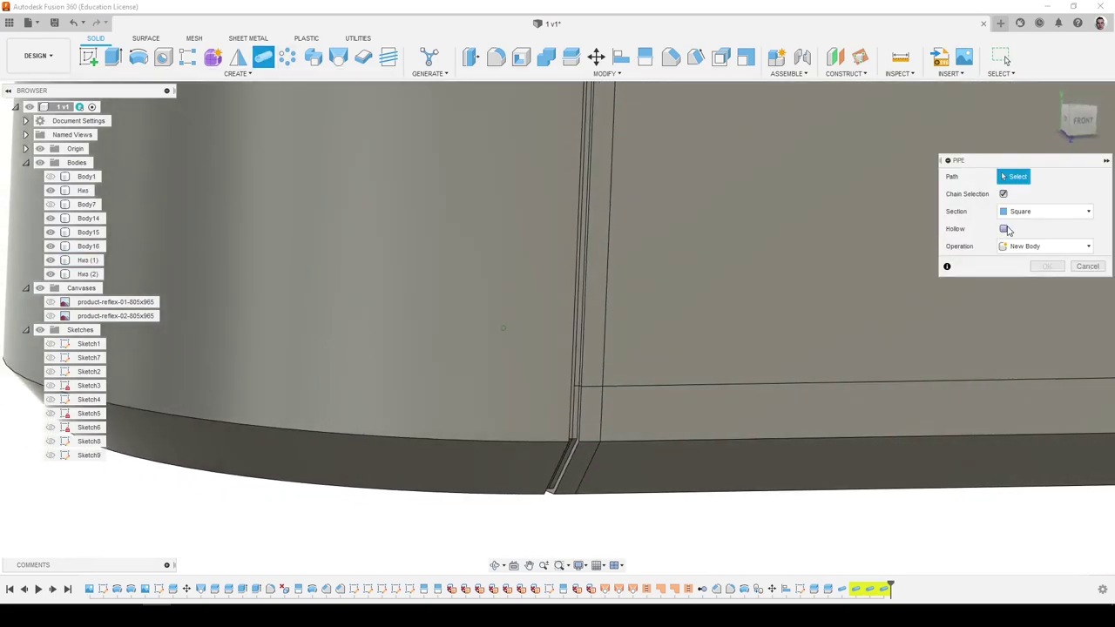
pyautogui.click(612, 385)
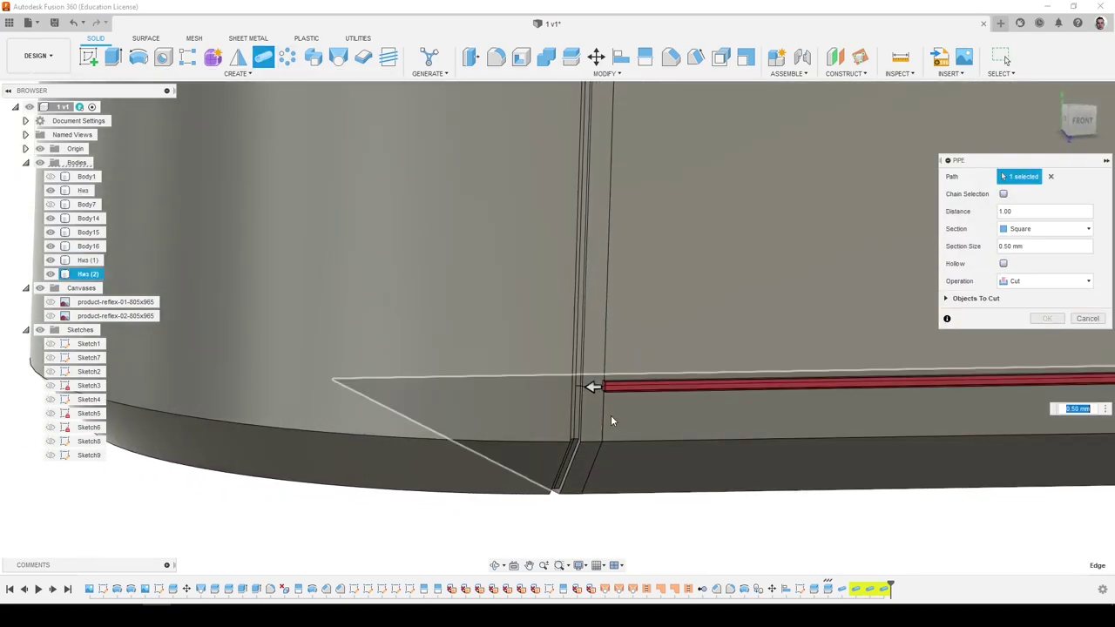
pyautogui.moveTo(611, 415)
pyautogui.keyDown('shift'); pyautogui.mouseDown(button='middle')
pyautogui.moveTo(697, 407)
pyautogui.moveTo(715, 392)
pyautogui.moveTo(666, 387)
pyautogui.moveTo(672, 405)
pyautogui.moveTo(601, 402)
pyautogui.mouseUp(button='middle'); pyautogui.keyUp('shift')
pyautogui.keyDown('shift'); pyautogui.moveTo(958, 290); pyautogui.dragTo(1035, 255, button='middle'); pyautogui.keyUp('shift')
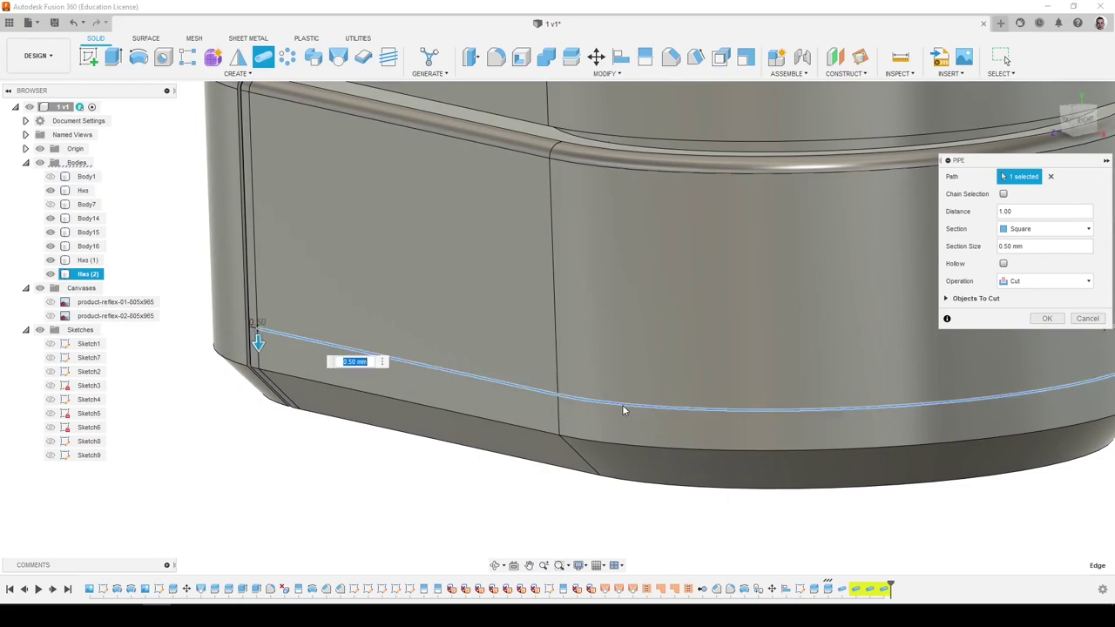
pyautogui.keyDown('shift'); pyautogui.moveTo(622, 408); pyautogui.dragTo(707, 426, button='middle'); pyautogui.keyUp('shift')
pyautogui.click(710, 410)
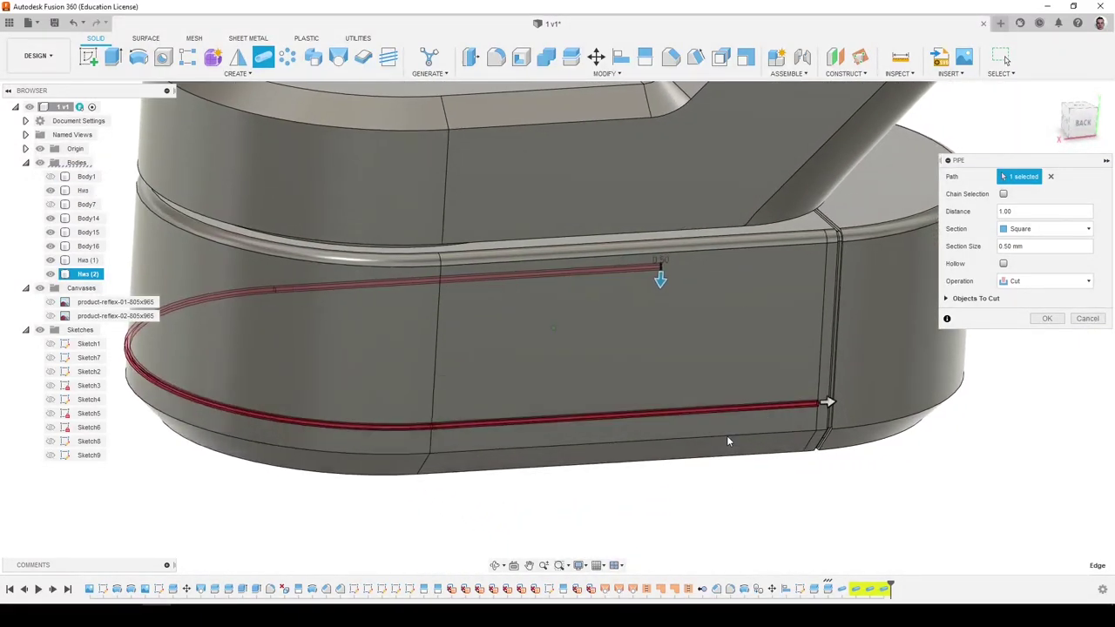
pyautogui.scroll(10, 719, 438)
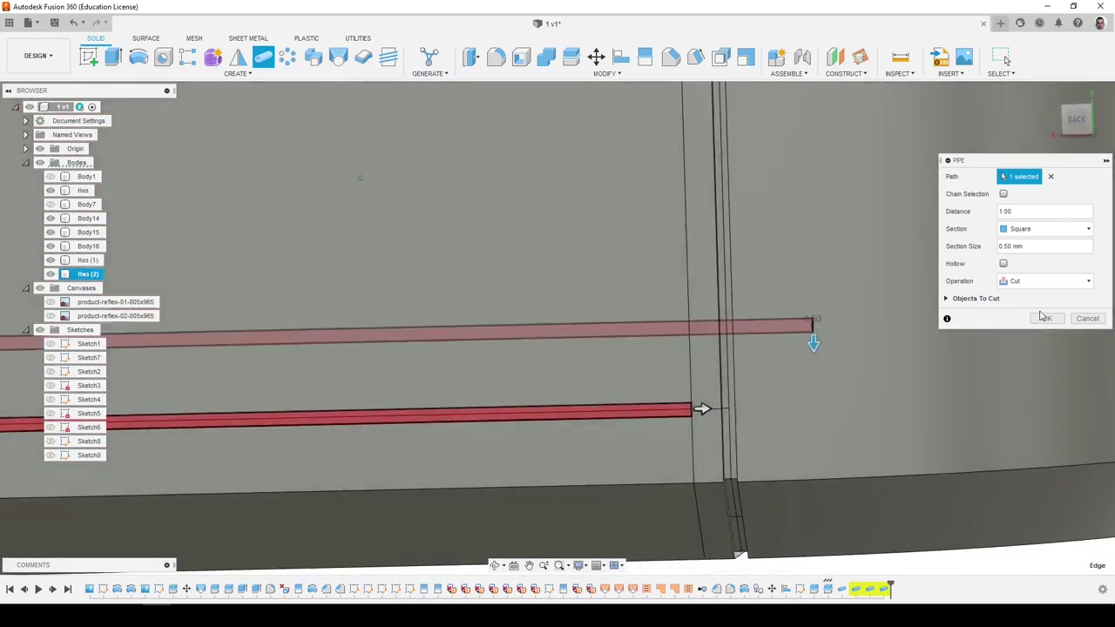
pyautogui.click(1045, 318)
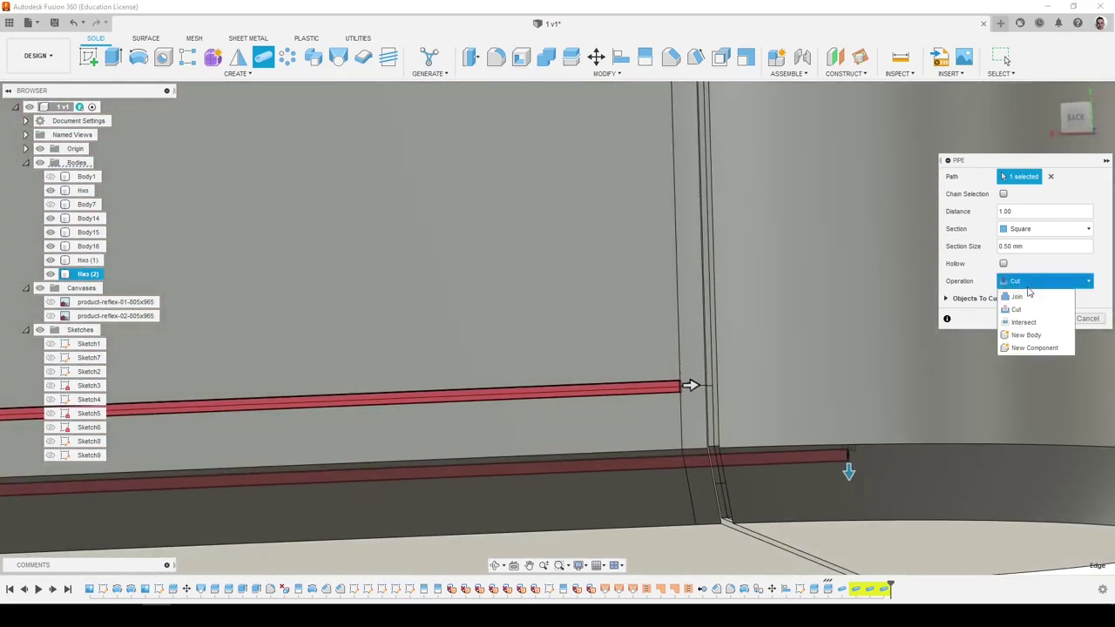
pyautogui.click(1028, 335)
pyautogui.click(1045, 300)
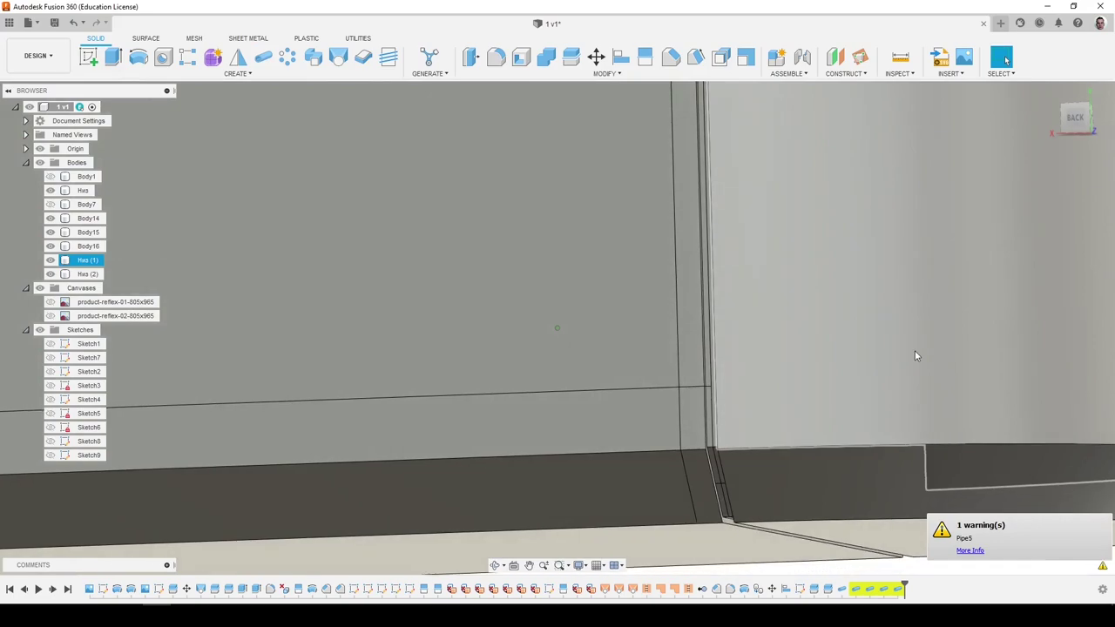
# Open the details of the Pipe warning and hide the Низ body above the base's lower plate.
pyautogui.click(970, 550)
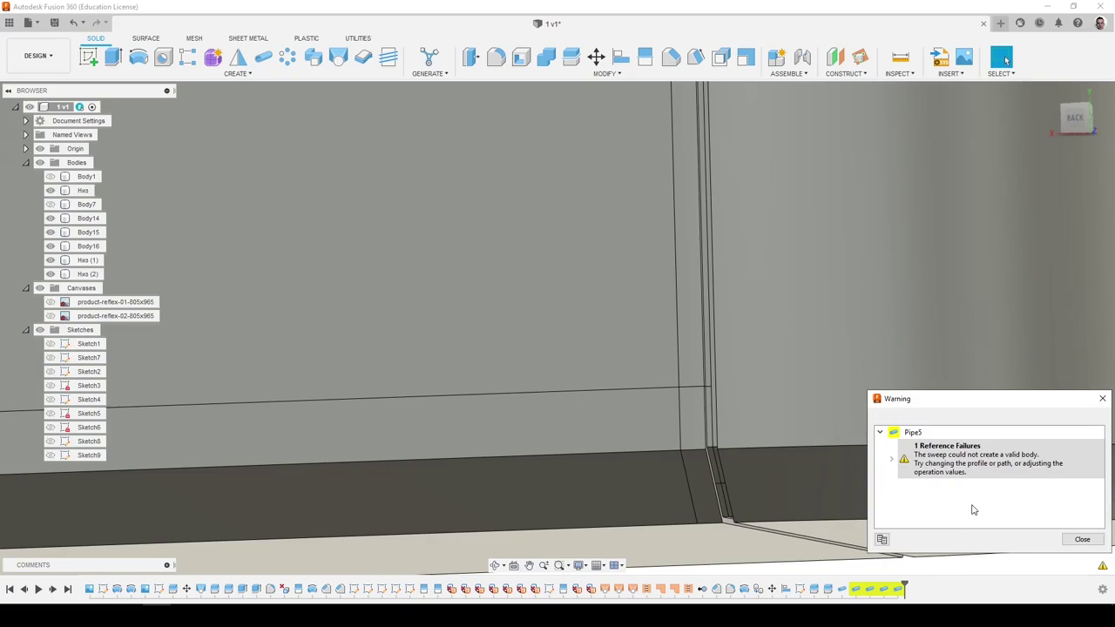
pyautogui.scroll(-8, 758, 409)
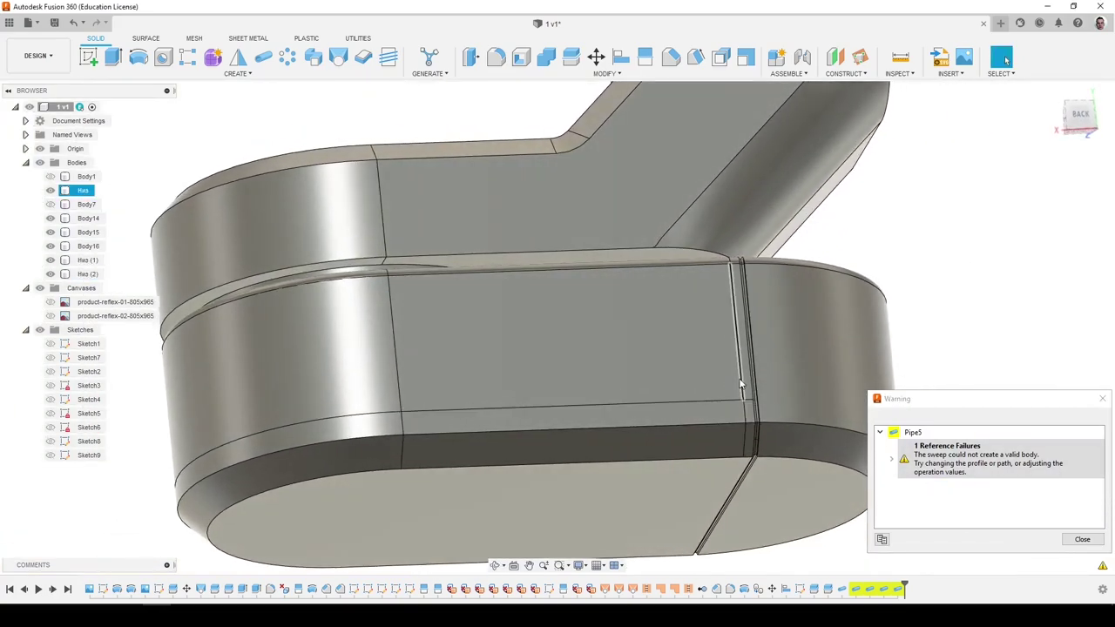
pyautogui.keyDown('shift'); pyautogui.moveTo(741, 383); pyautogui.dragTo(936, 326, button='middle'); pyautogui.keyUp('shift')
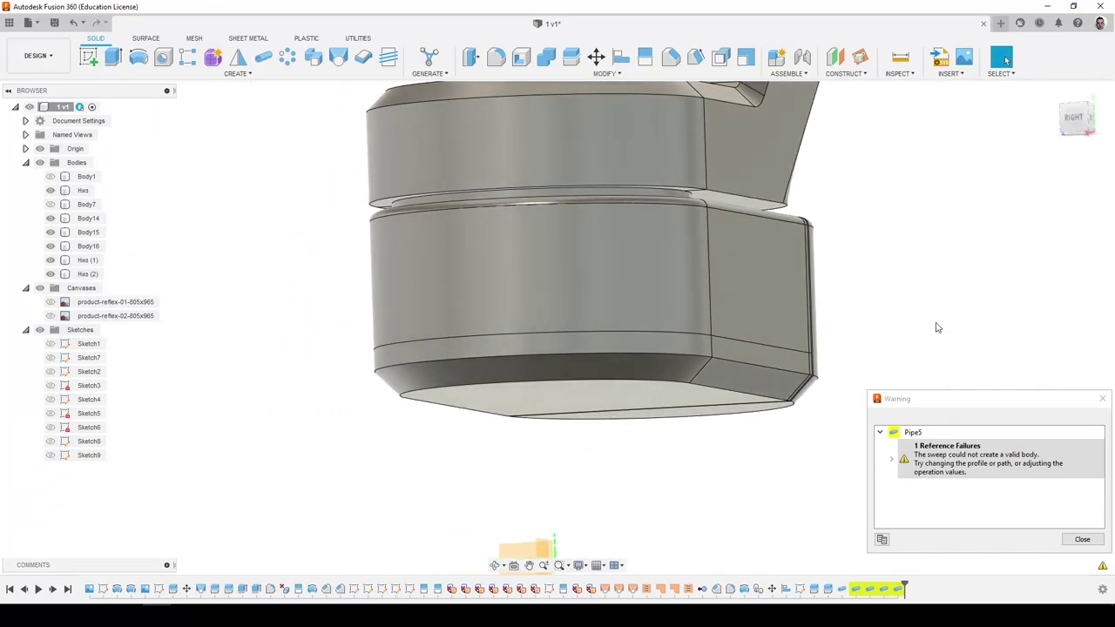
pyautogui.click(596, 274)
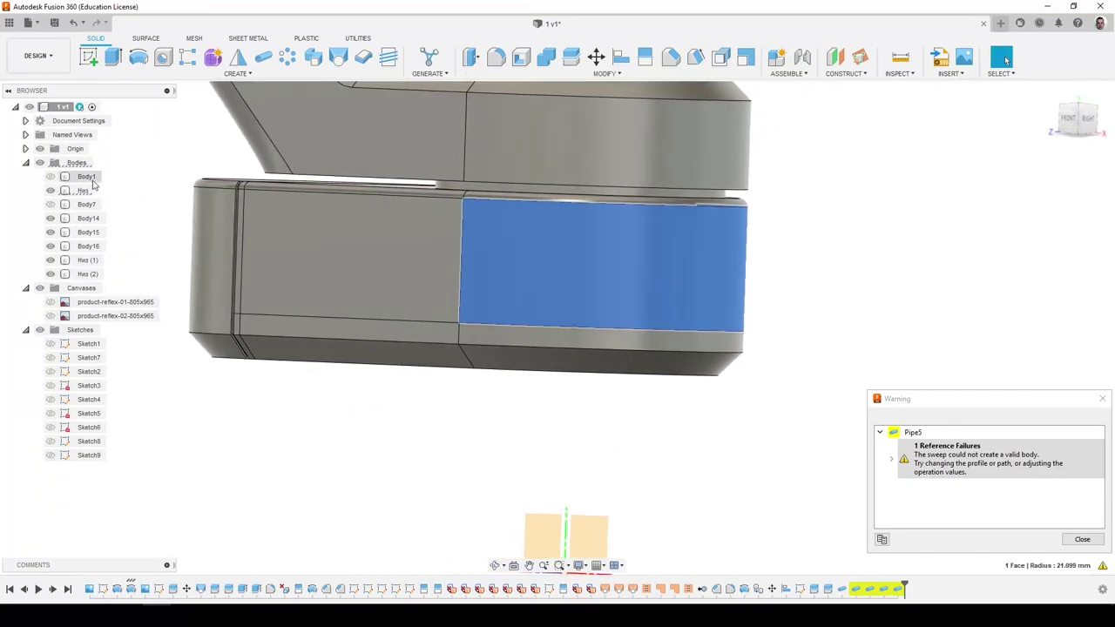
pyautogui.click(51, 191)
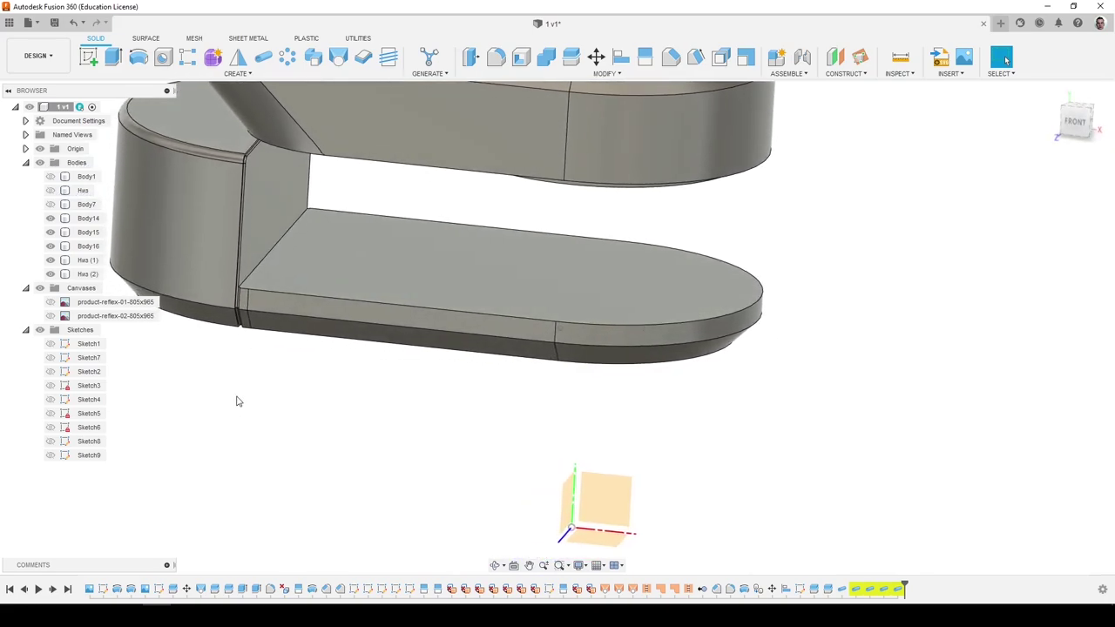
pyautogui.scroll(5, 269, 284)
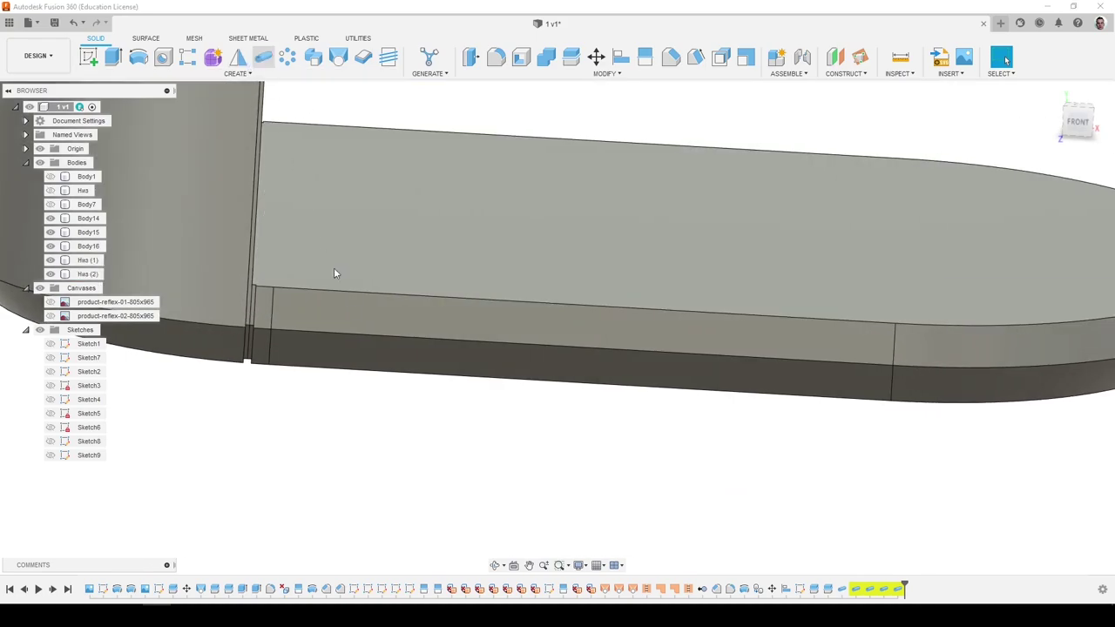
# Try a 0.5 mm square Pipe as a new body along the exposed upper outer edges of the base's lower plate.
pyautogui.click(348, 291)
pyautogui.keyDown('shift'); pyautogui.moveTo(349, 289); pyautogui.dragTo(771, 313, button='middle'); pyautogui.keyUp('shift')
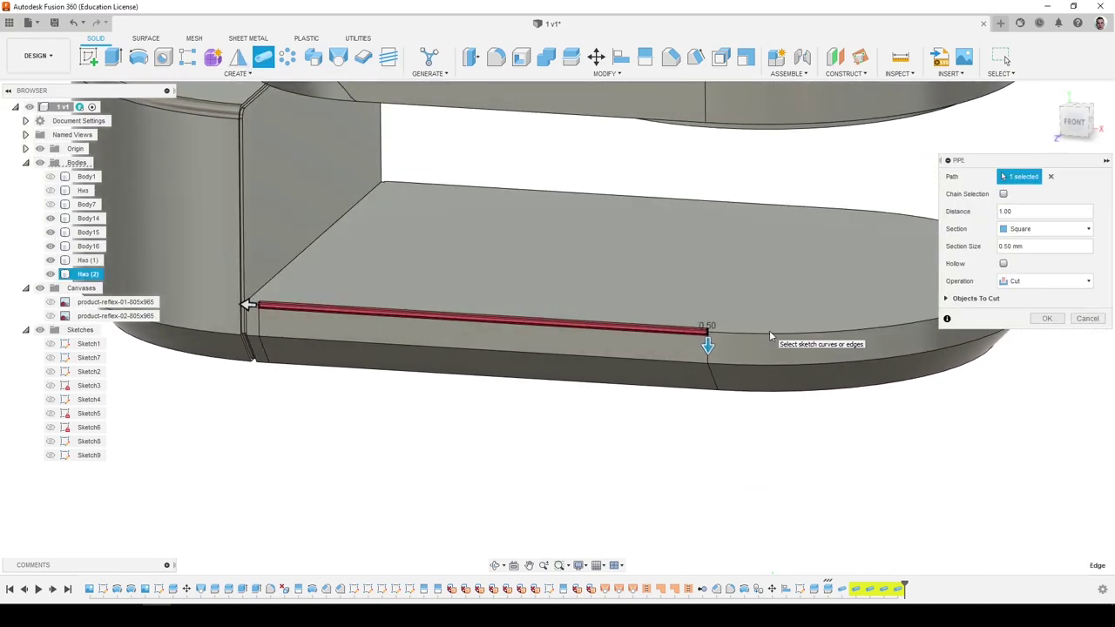
pyautogui.click(739, 333)
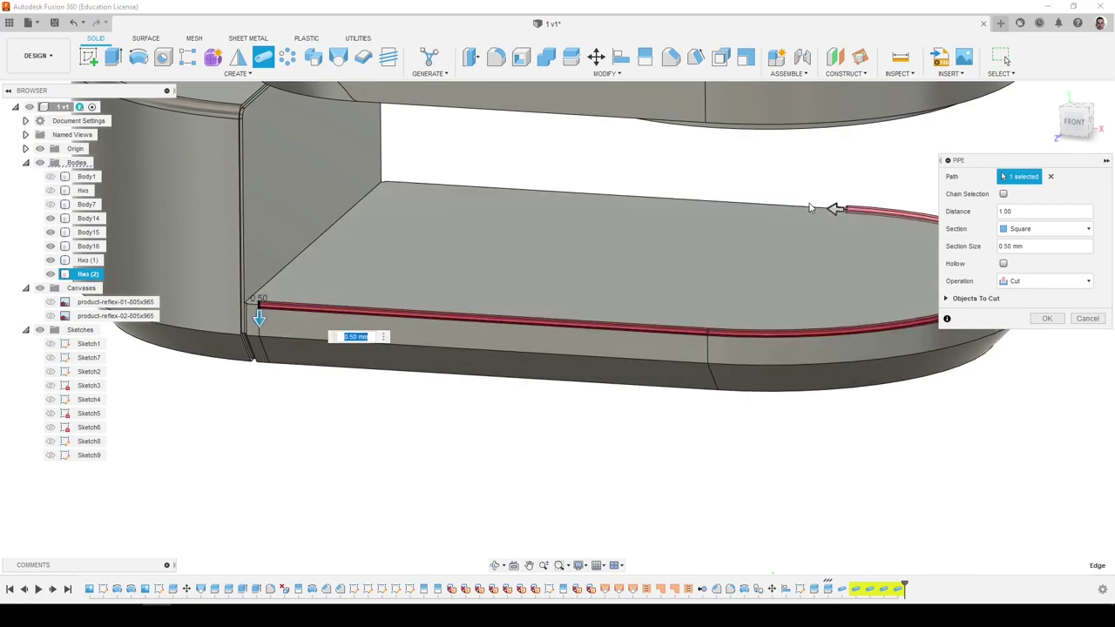
pyautogui.click(819, 208)
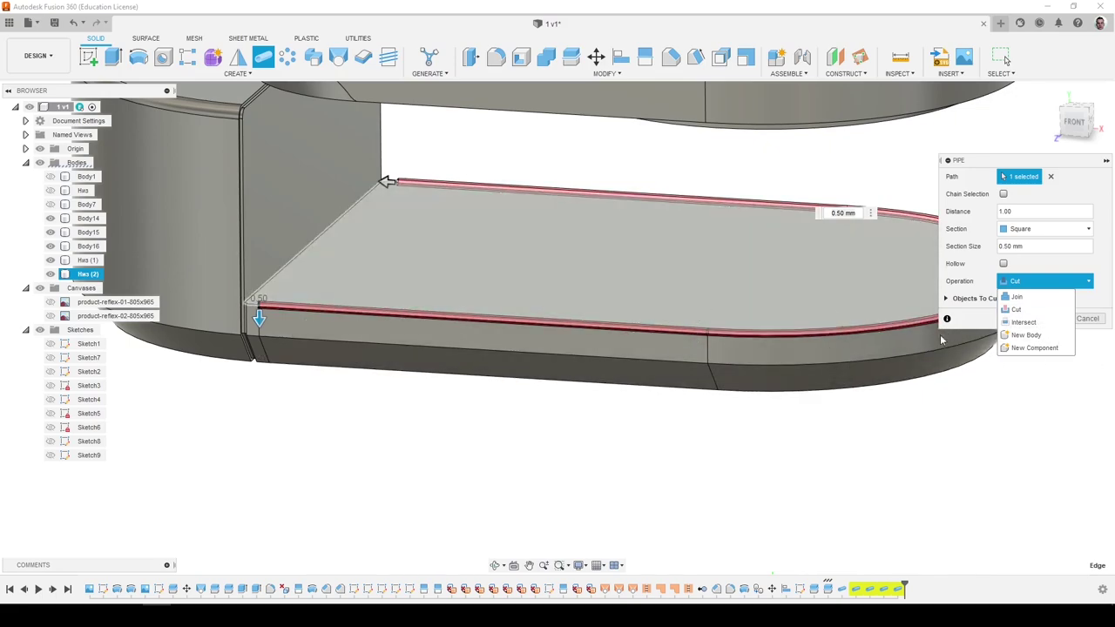
pyautogui.click(1028, 336)
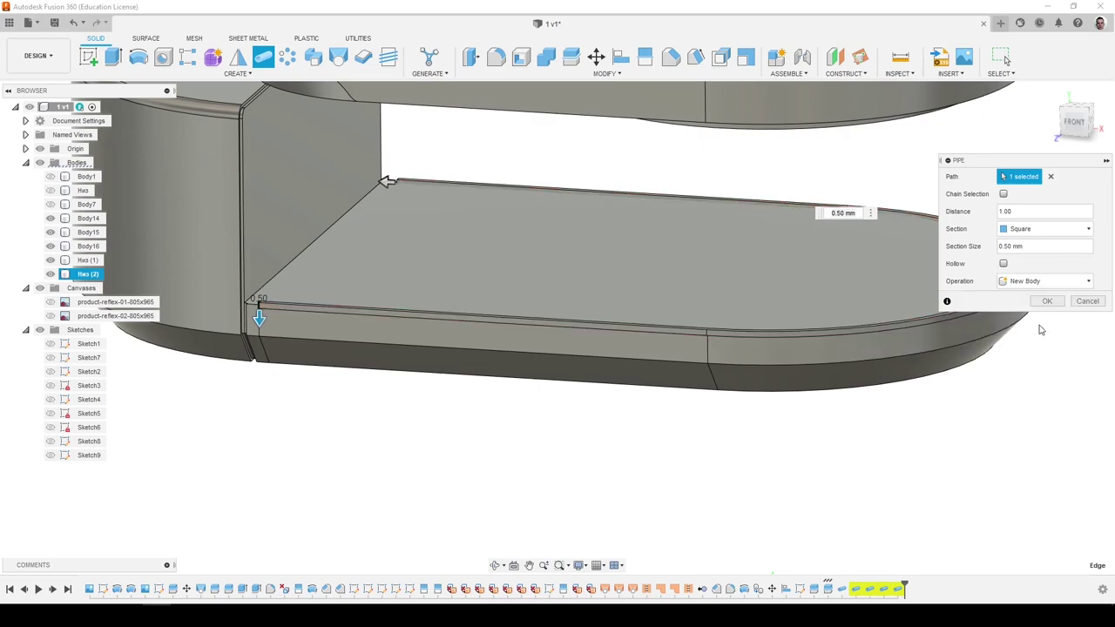
pyautogui.click(1048, 301)
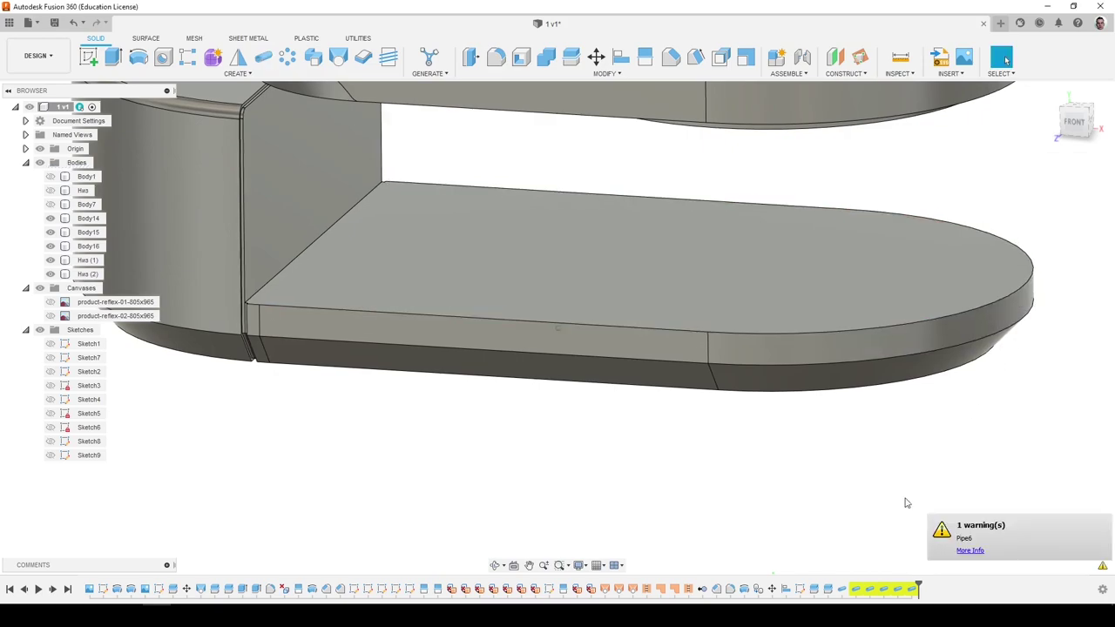
# Inspect the corner where the grooves meet, and remove the failed Pipe features following the vertical groove's Pipe from the design history.
pyautogui.scroll(5, 660, 515)
pyautogui.scroll(-3, 661, 514)
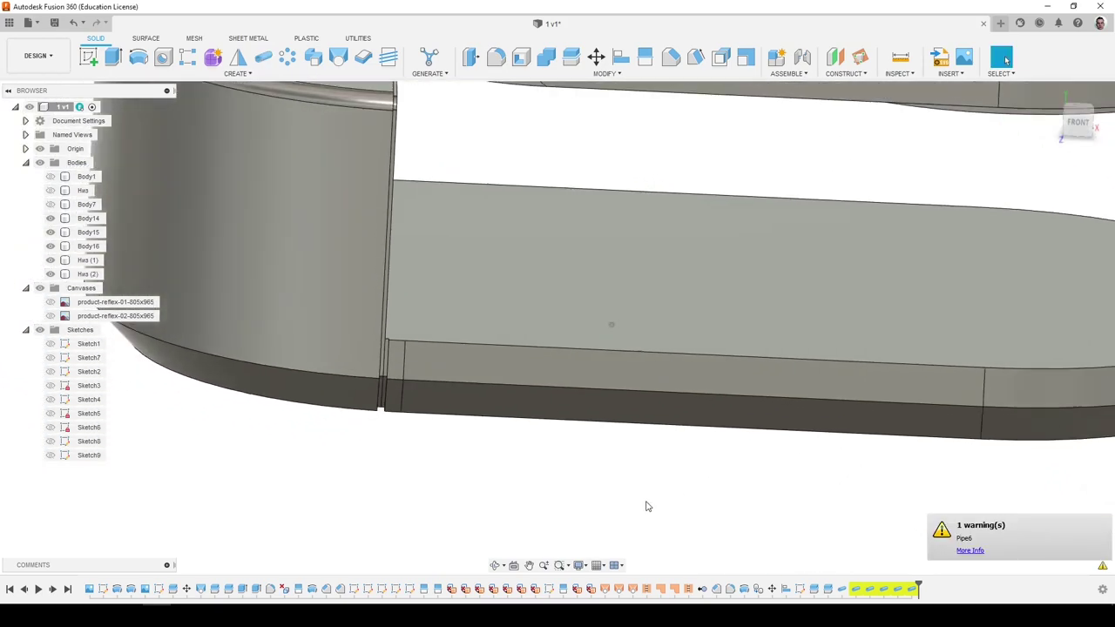
pyautogui.scroll(-3, 647, 506)
pyautogui.scroll(2, 645, 505)
pyautogui.scroll(-3, 645, 506)
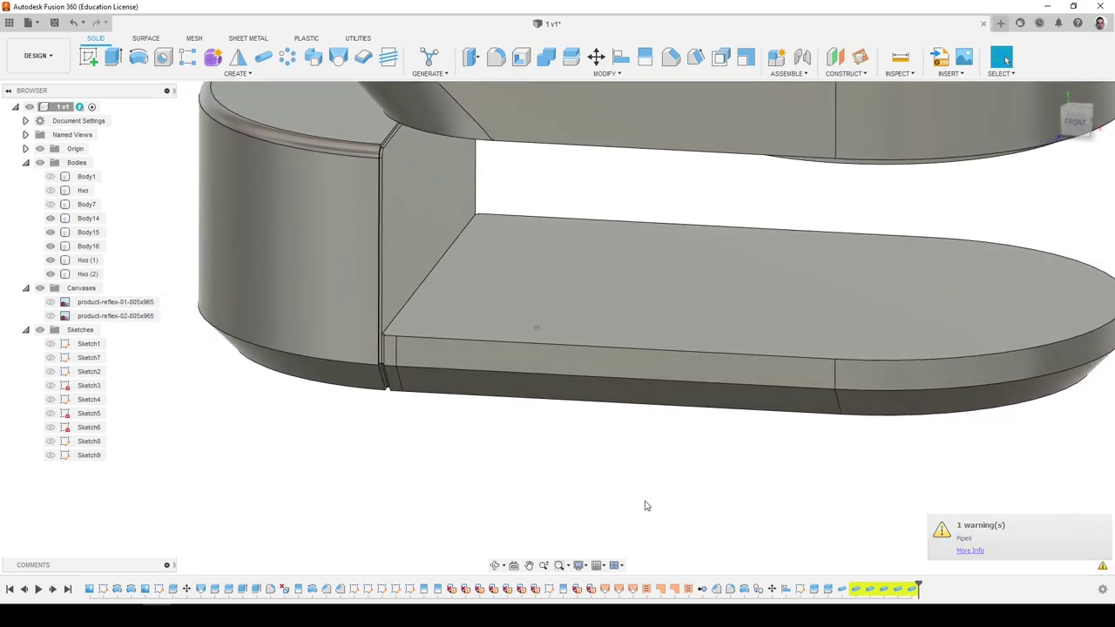
pyautogui.scroll(5, 382, 343)
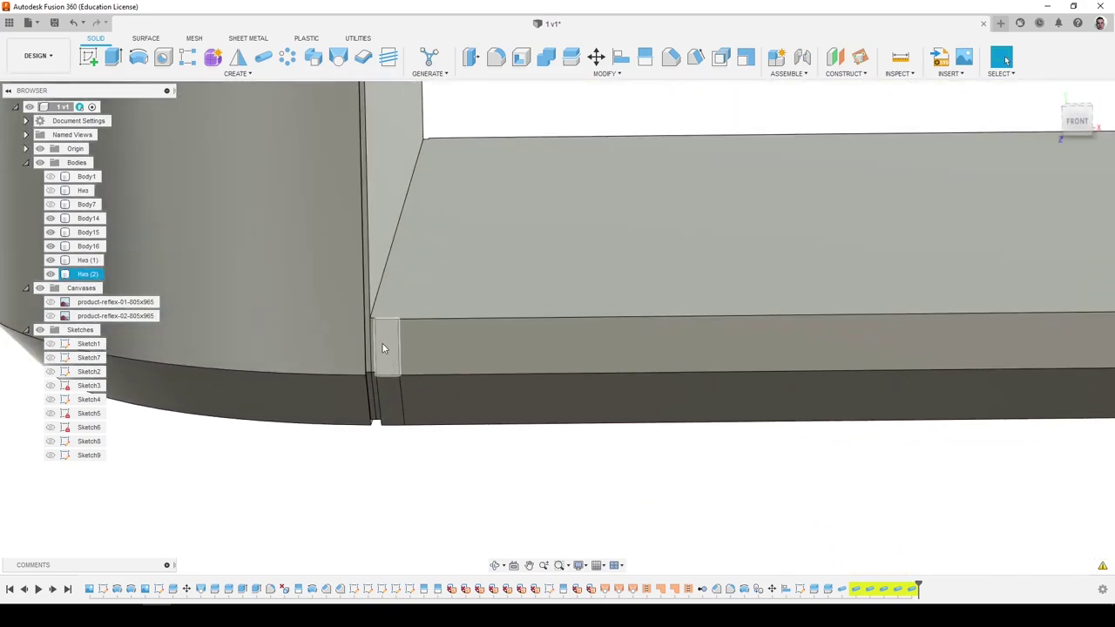
pyautogui.scroll(2, 384, 342)
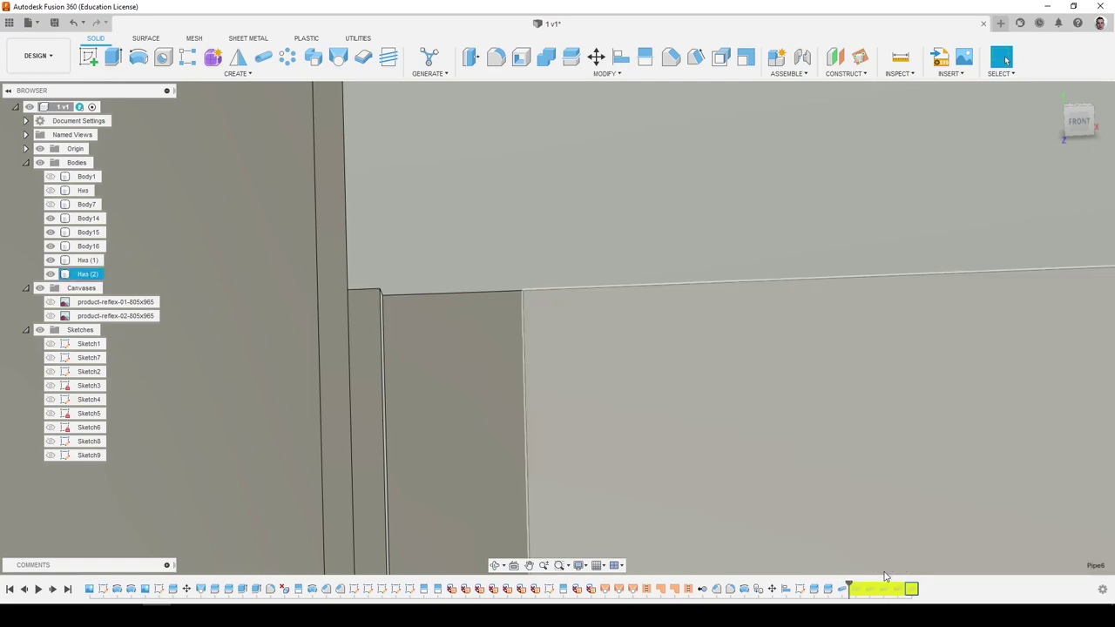
pyautogui.rightClick(855, 589)
pyautogui.press('Escape')
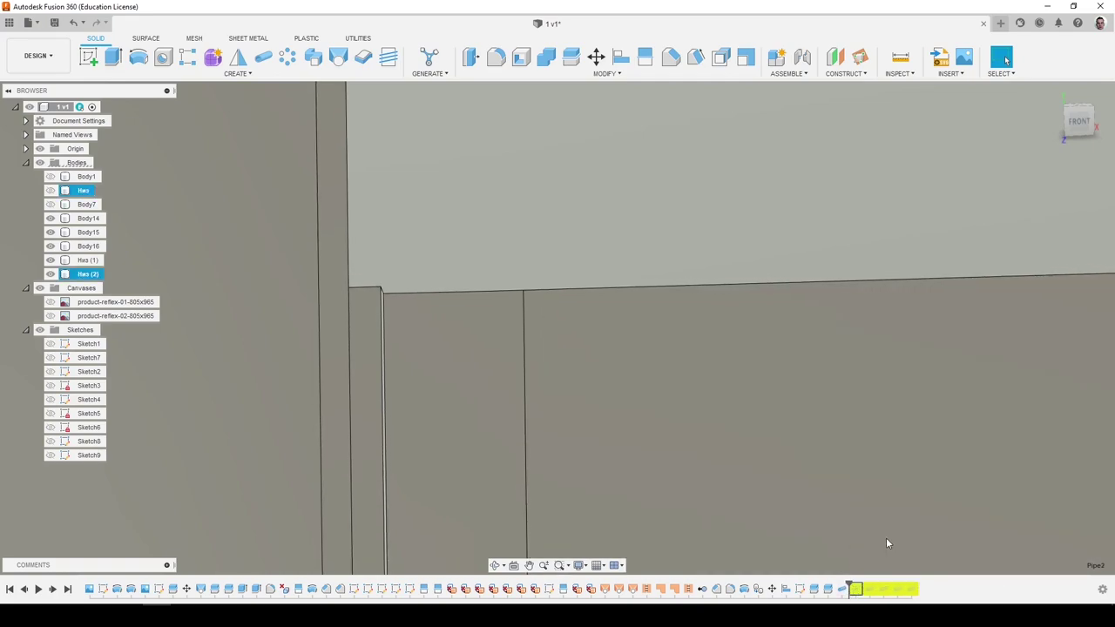
# Edit the vertical groove's Pipe feature and change its operation to New Body.
pyautogui.rightClick(844, 591)
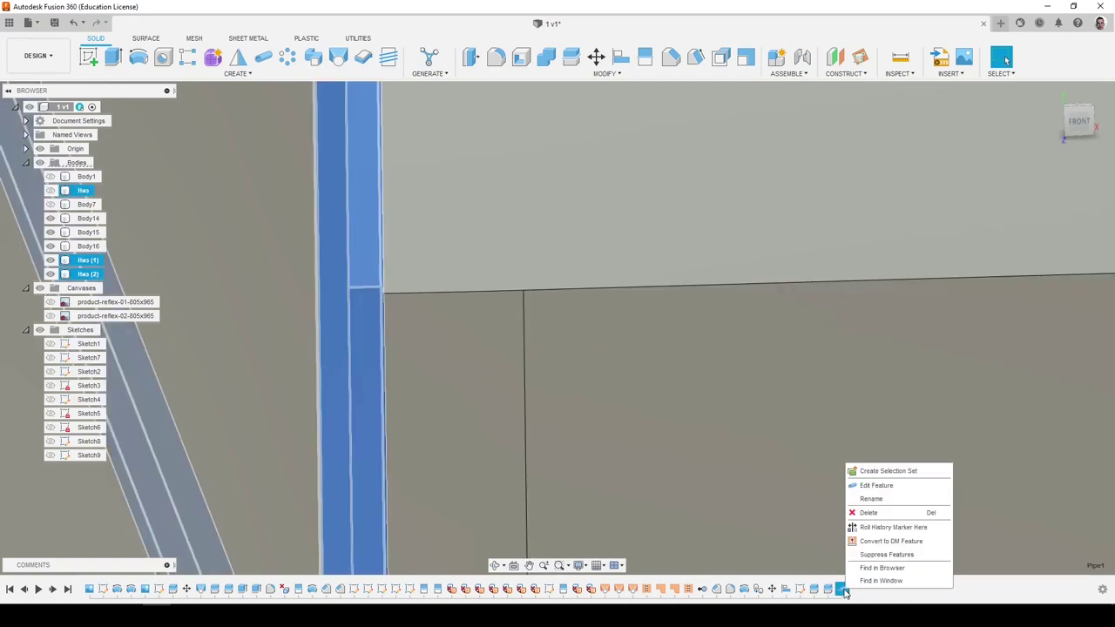
pyautogui.click(874, 485)
pyautogui.click(1025, 352)
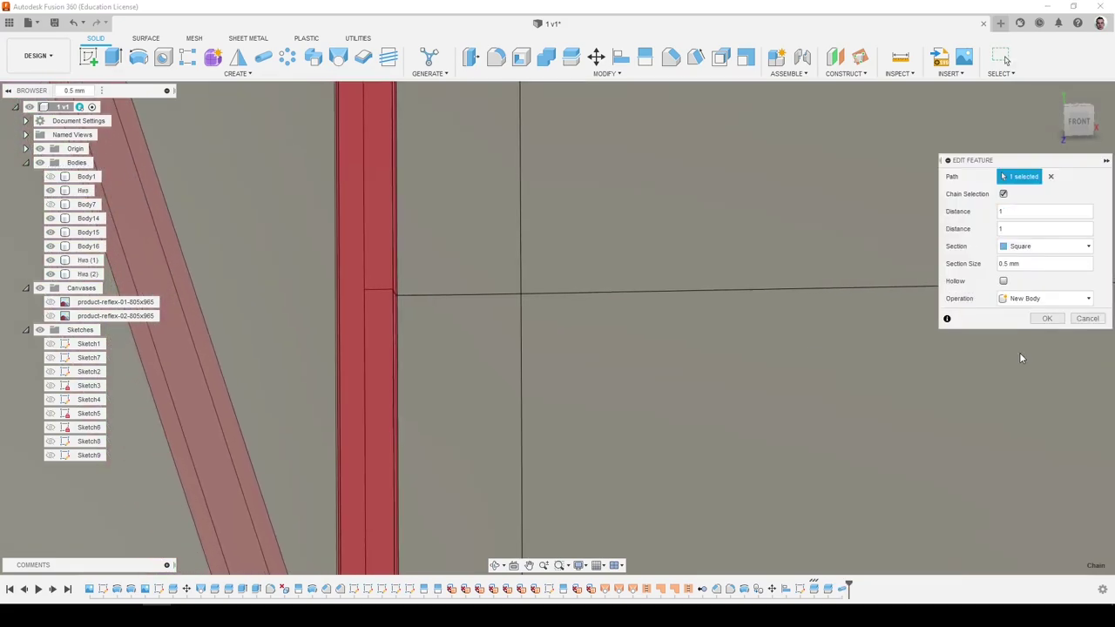
pyautogui.click(1047, 317)
# Hide the pipe body Body19 running along the base's vertical split.
pyautogui.scroll(-5, 607, 366)
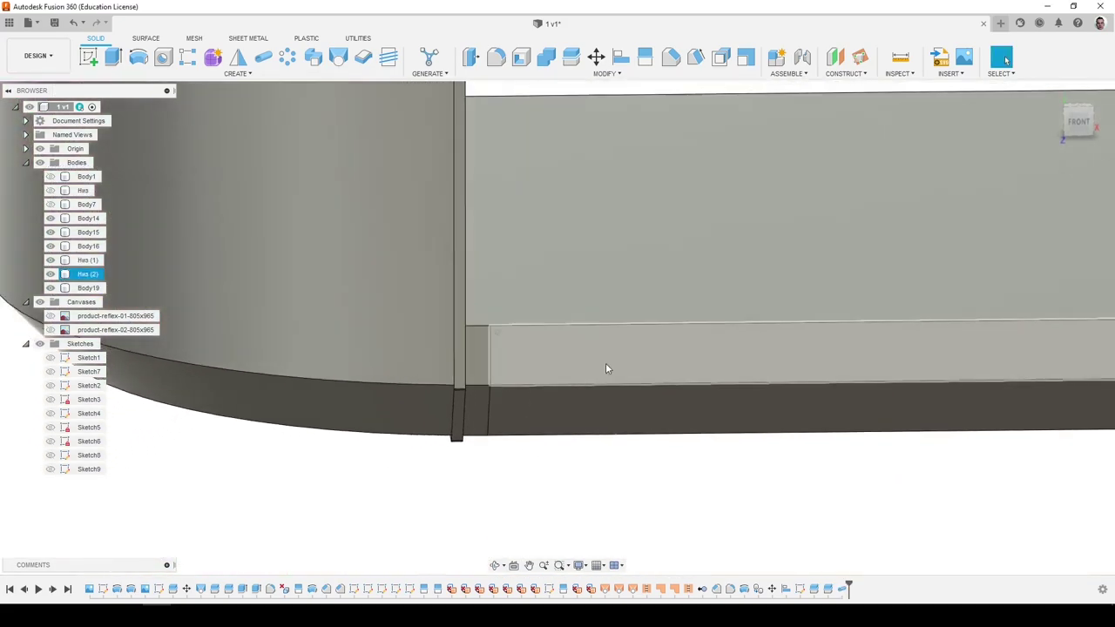
pyautogui.keyDown('shift'); pyautogui.moveTo(607, 368); pyautogui.dragTo(583, 366, button='middle'); pyautogui.keyUp('shift')
pyautogui.click(49, 274)
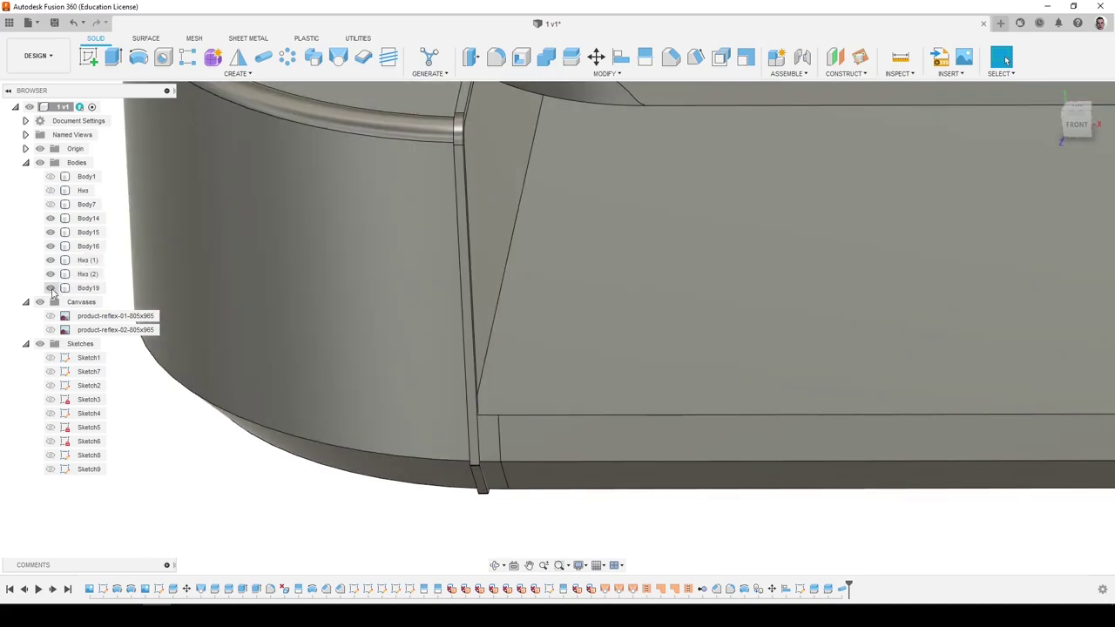
# Try a 0.5 mm square Pipe as a new body along the lower plate's upper outer edge chain.
pyautogui.click(263, 57)
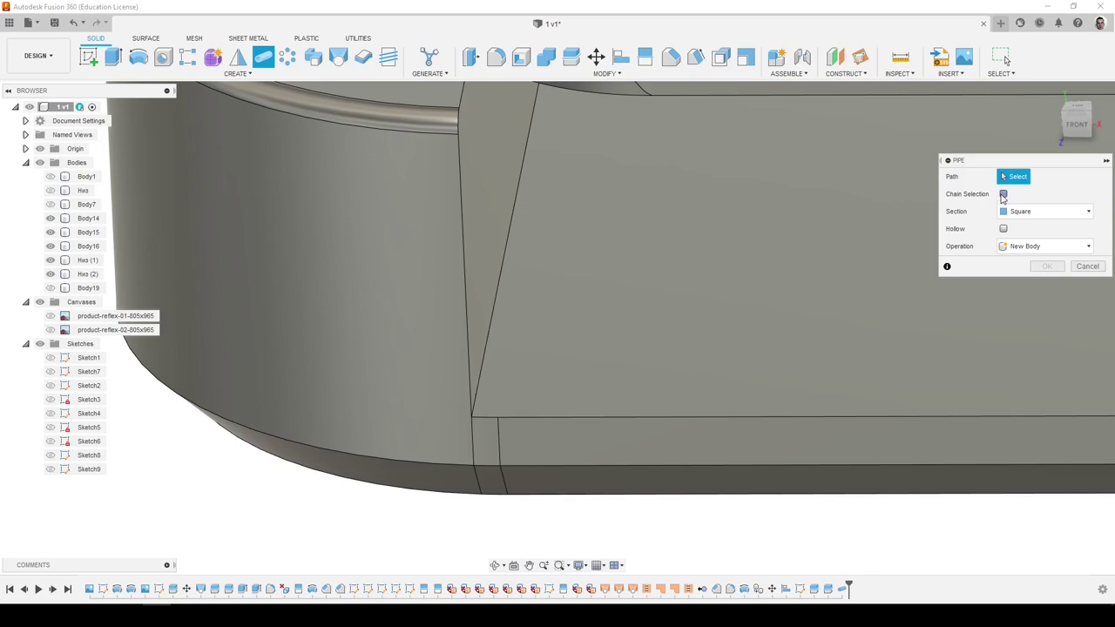
pyautogui.click(478, 419)
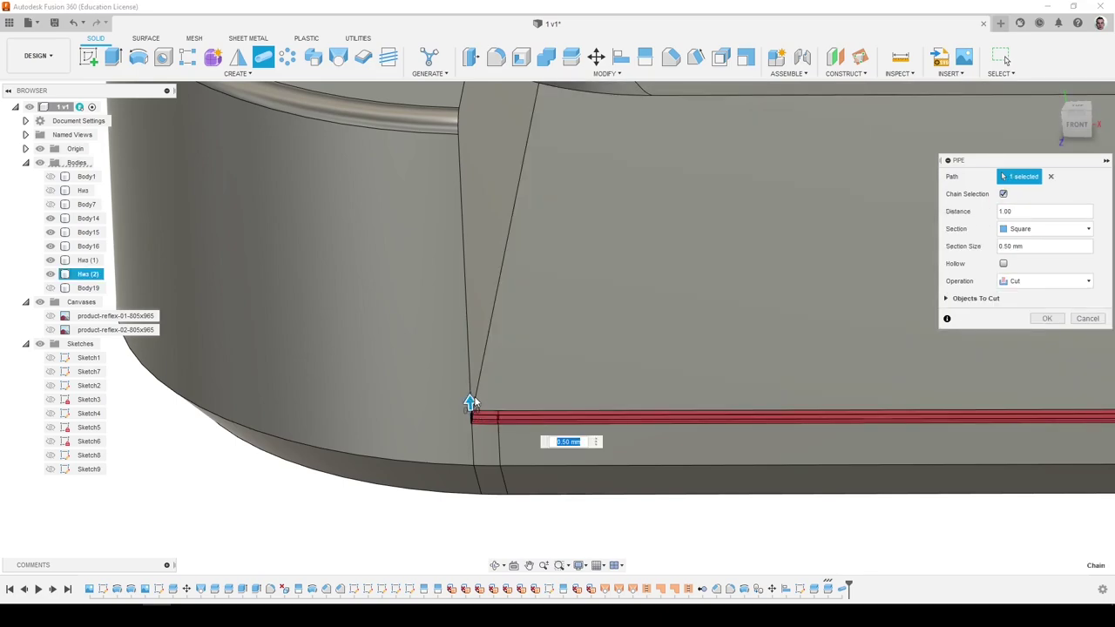
pyautogui.scroll(-3, 474, 399)
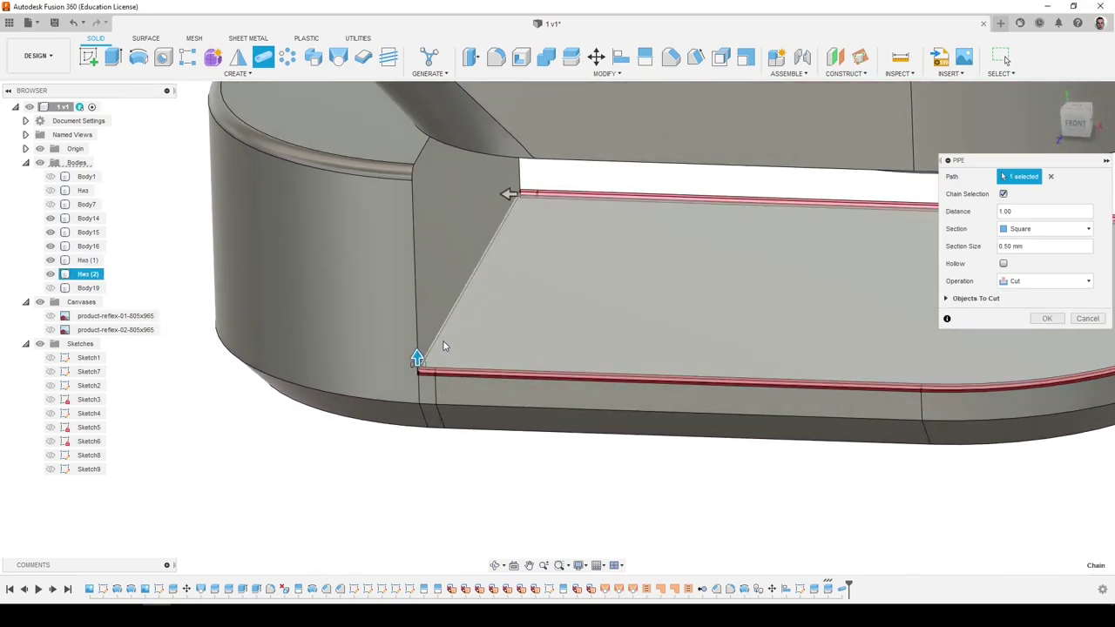
pyautogui.scroll(-2, 394, 238)
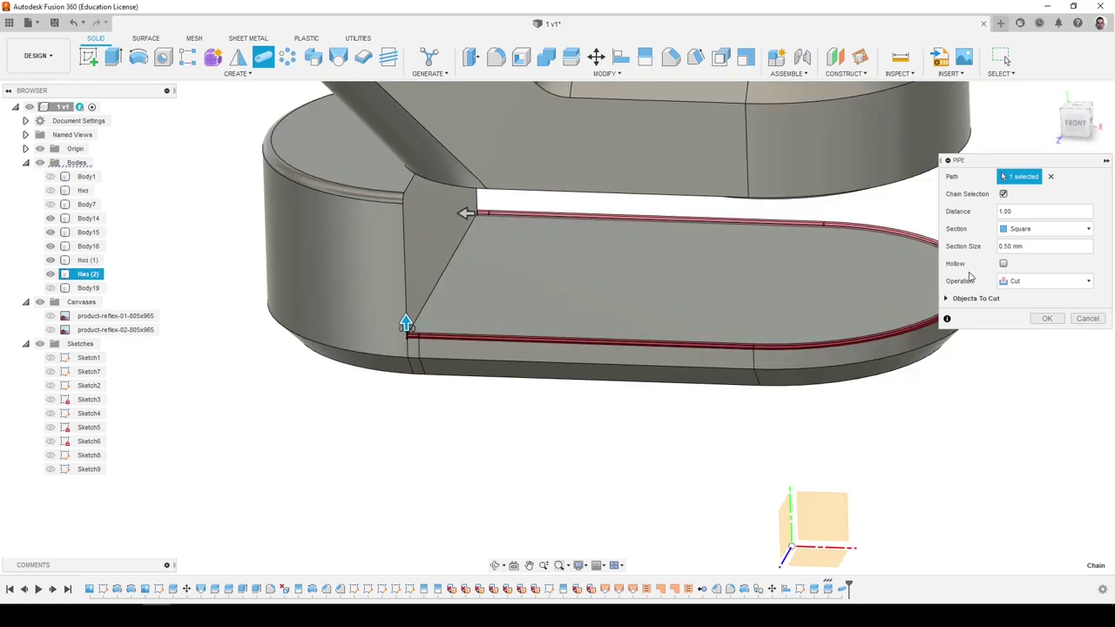
pyautogui.click(1017, 338)
pyautogui.click(1050, 302)
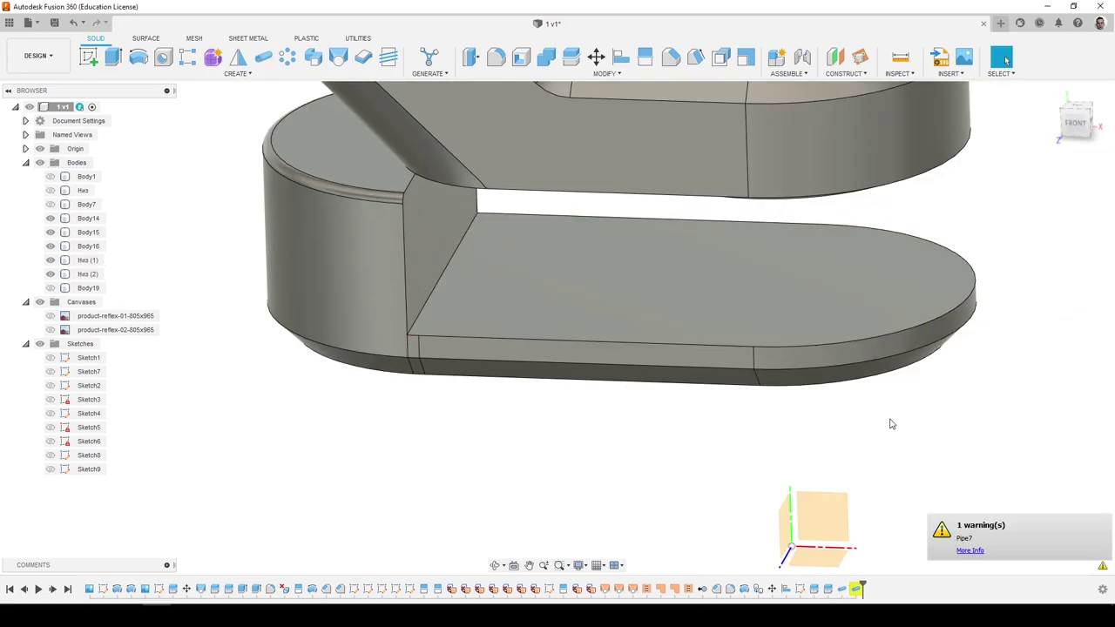
# Create a Plane Along Path on the lower plate's upper outer edge, at proportional distance 1.00 where it meets the vertical split.
pyautogui.scroll(2, 888, 424)
pyautogui.keyDown('shift'); pyautogui.moveTo(887, 425); pyautogui.dragTo(887, 423, button='middle'); pyautogui.keyUp('shift')
pyautogui.keyDown('shift'); pyautogui.moveTo(375, 318); pyautogui.dragTo(412, 329, button='middle'); pyautogui.keyUp('shift')
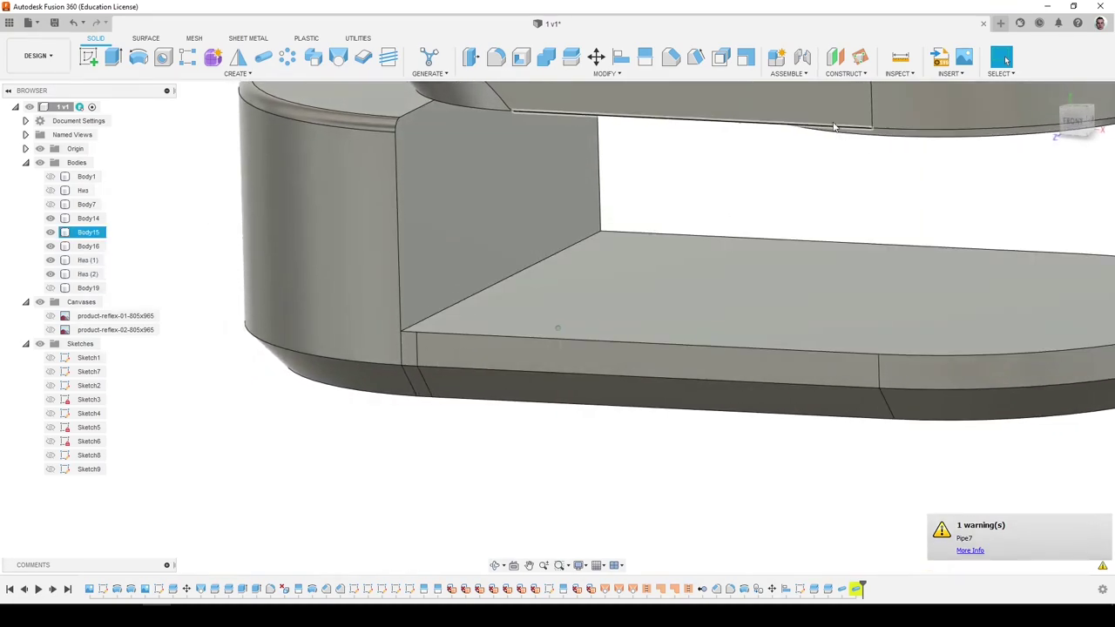
pyautogui.click(845, 74)
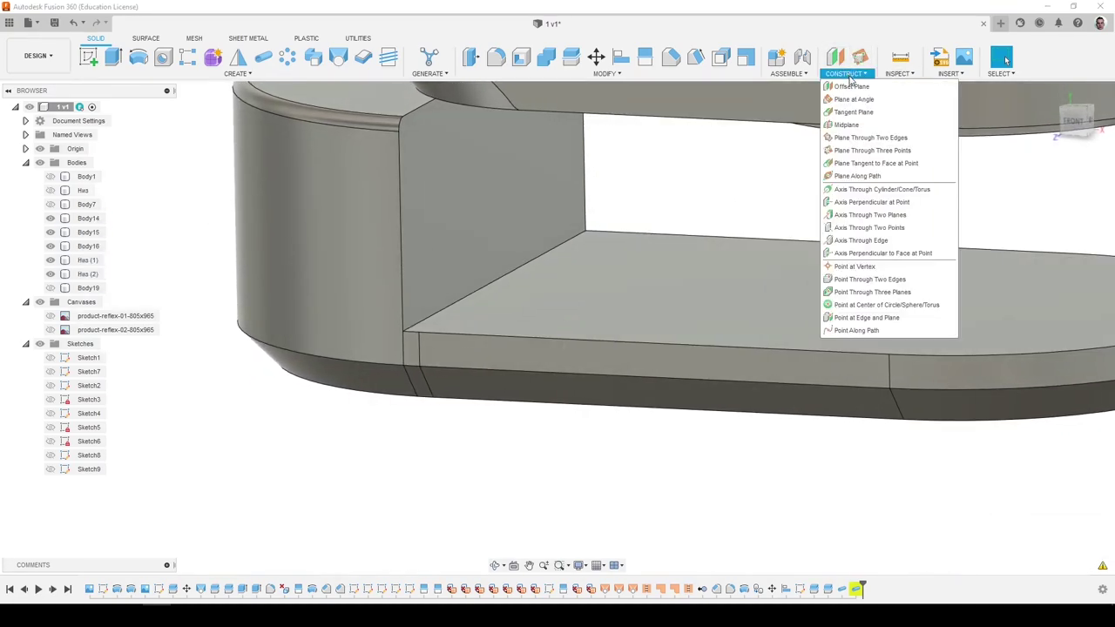
pyautogui.click(856, 178)
pyautogui.click(403, 334)
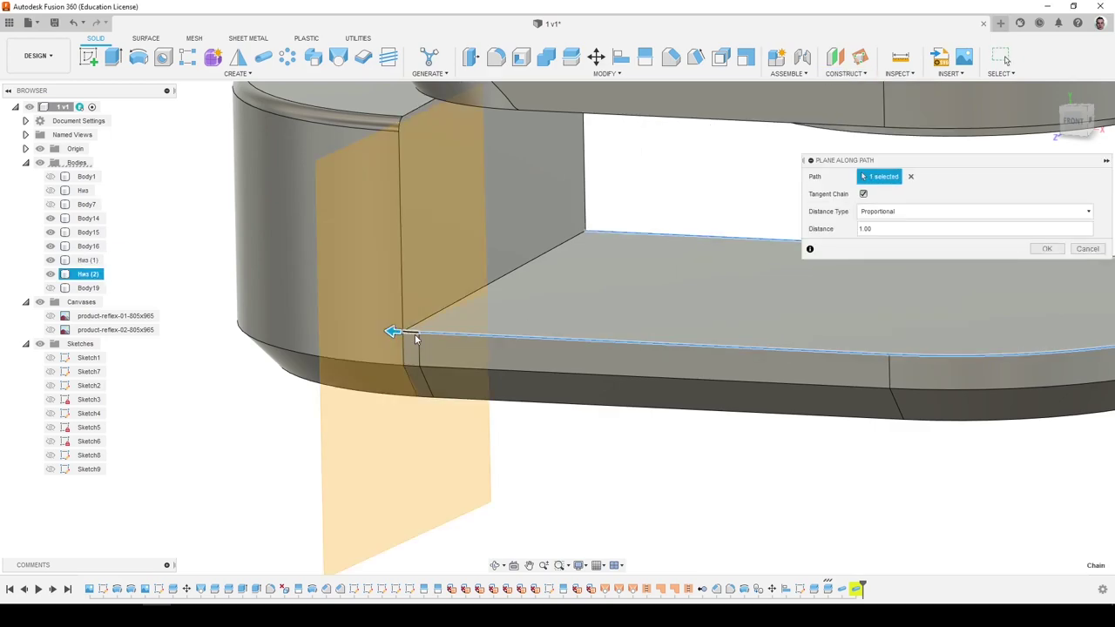
pyautogui.scroll(3, 401, 333)
pyautogui.scroll(1, 457, 338)
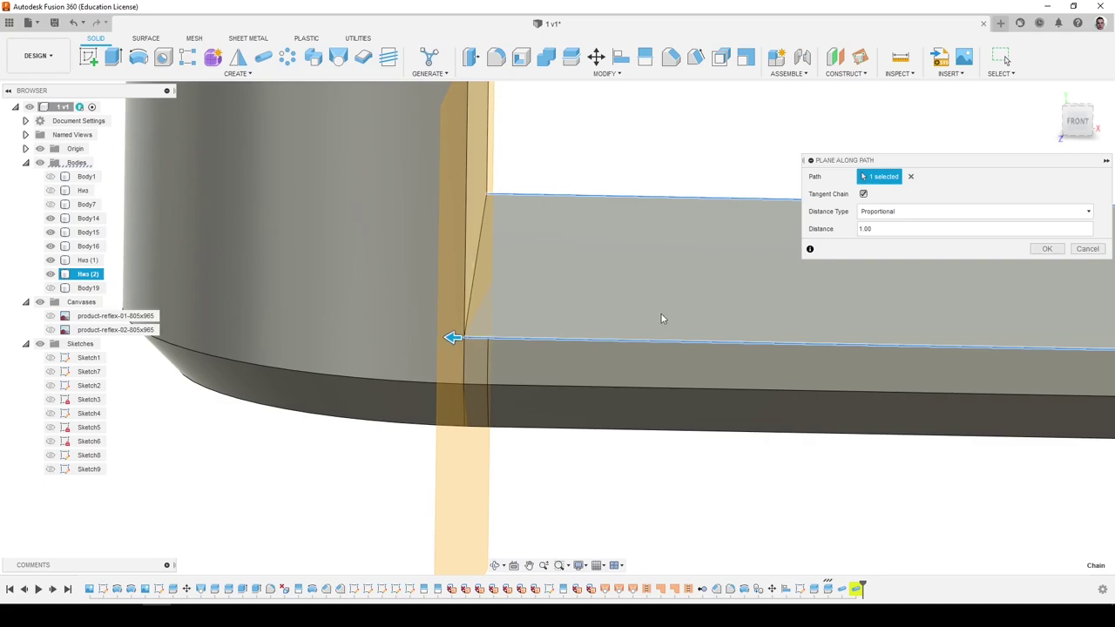
pyautogui.click(1047, 249)
# Start a sketch on the new plane and project the lower plate's straight upper outer edge into it.
pyautogui.keyDown('shift'); pyautogui.moveTo(966, 252); pyautogui.dragTo(268, 212, button='middle'); pyautogui.keyUp('shift')
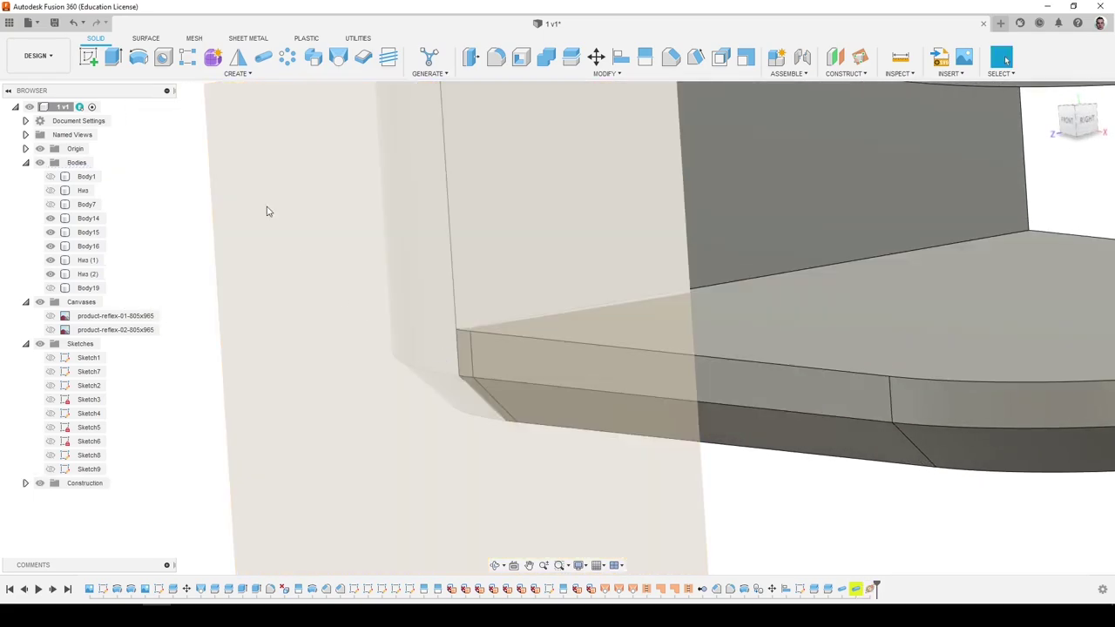
pyautogui.click(89, 58)
pyautogui.click(379, 309)
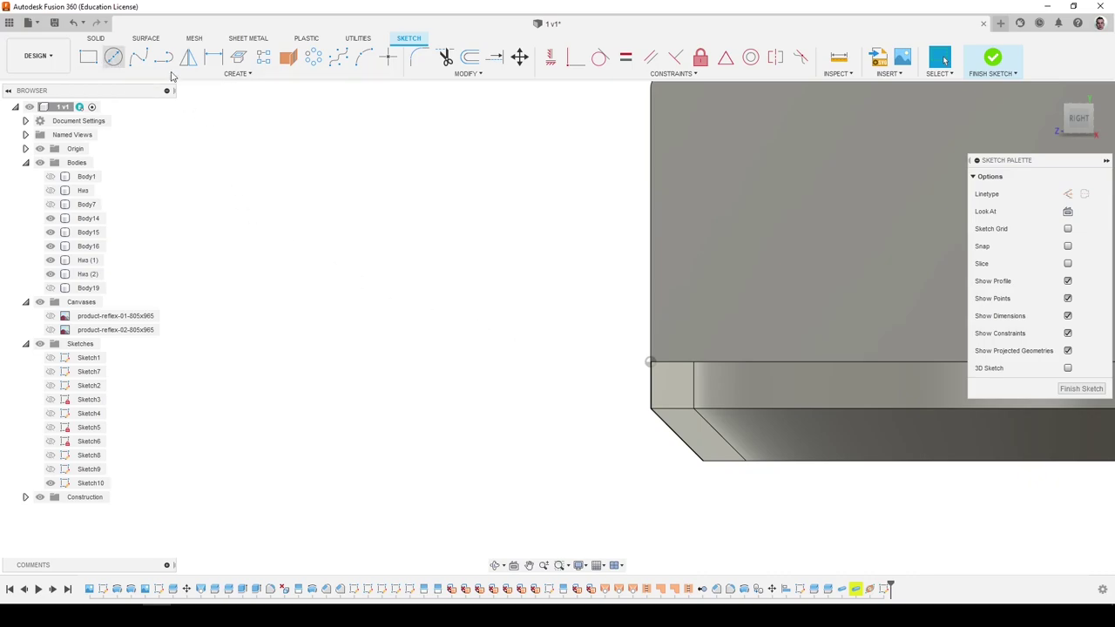
pyautogui.moveTo(643, 366)
pyautogui.keyDown('shift'); pyautogui.mouseDown(button='middle')
pyautogui.moveTo(670, 378)
pyautogui.moveTo(609, 364)
pyautogui.moveTo(642, 353)
pyautogui.moveTo(662, 262)
pyautogui.mouseUp(button='middle'); pyautogui.keyUp('shift')
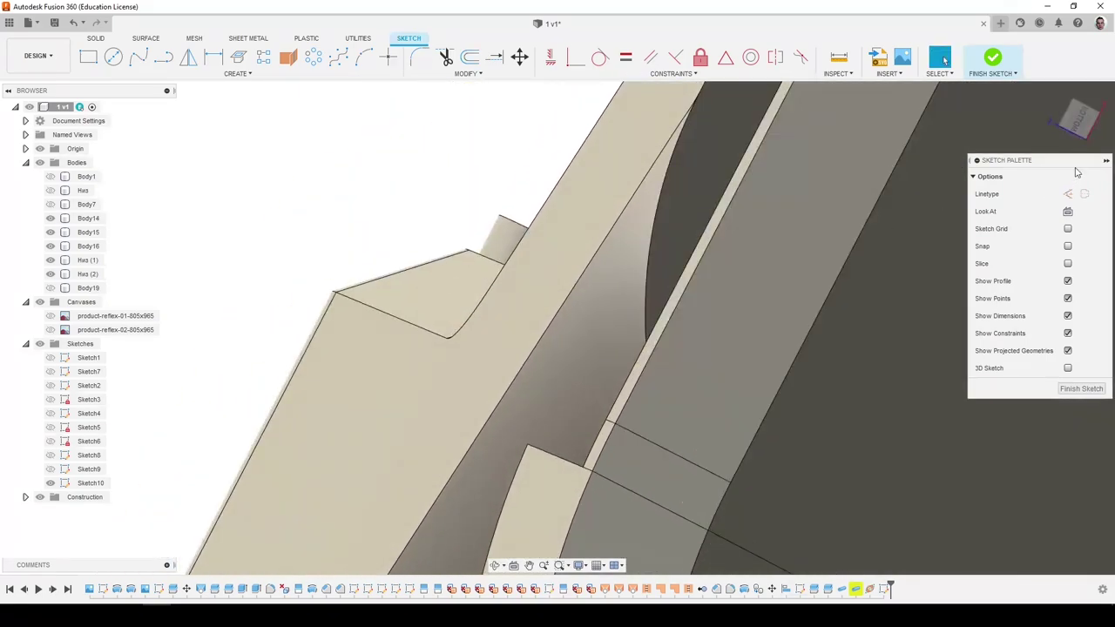
pyautogui.click(1083, 125)
pyautogui.scroll(-2, 587, 411)
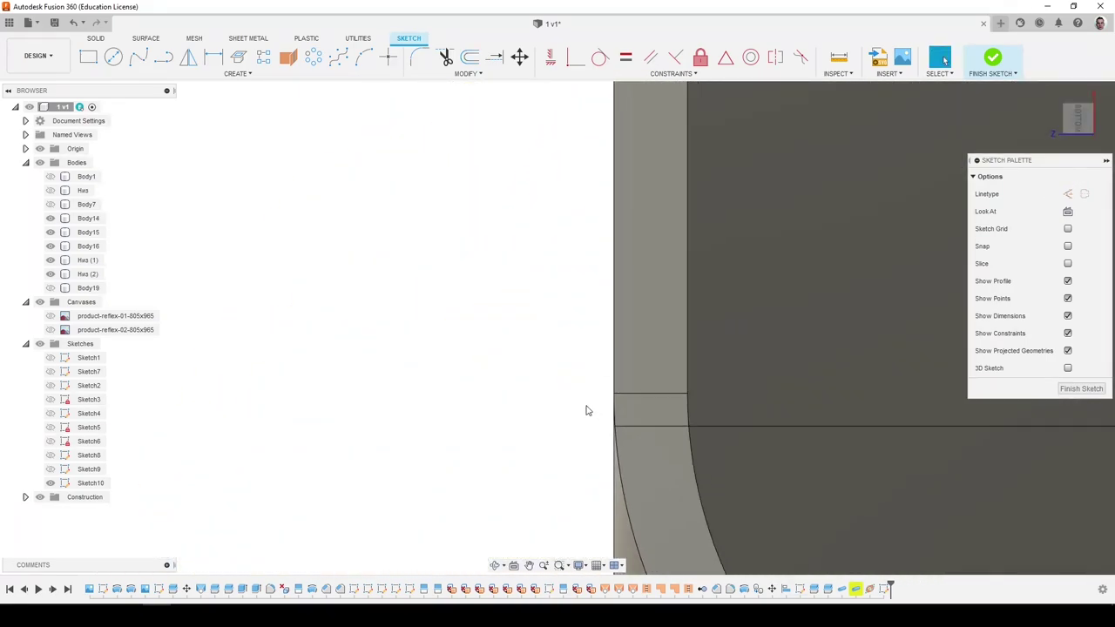
pyautogui.keyDown('shift'); pyautogui.moveTo(665, 349); pyautogui.dragTo(556, 320, button='middle'); pyautogui.keyUp('shift')
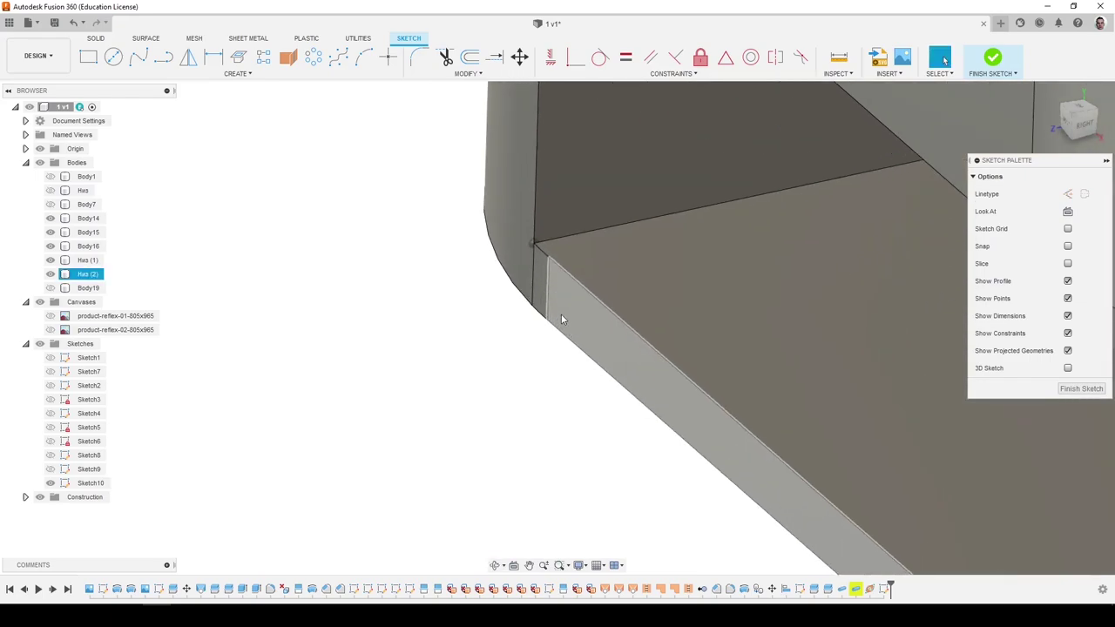
pyautogui.press('p')
pyautogui.click(571, 277)
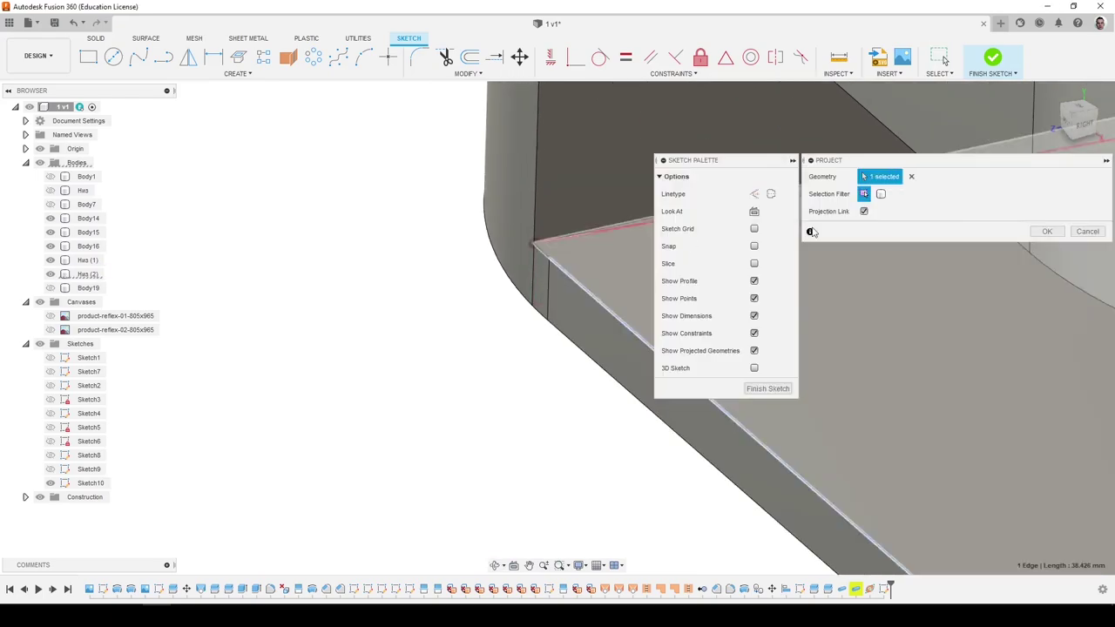
pyautogui.click(1044, 231)
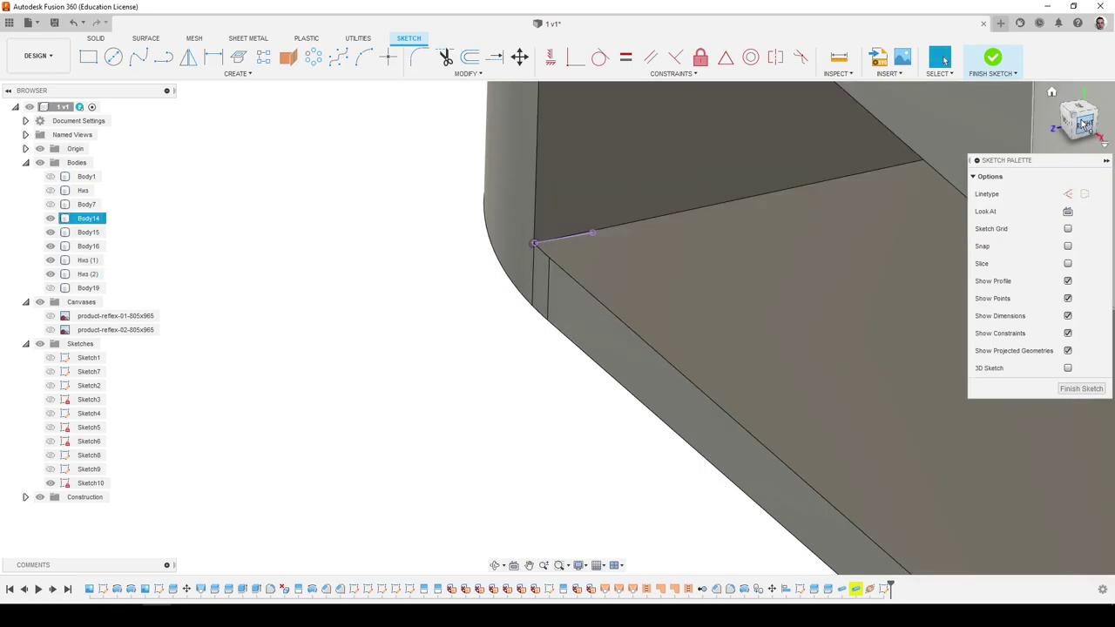
# Draw a center rectangle about 0.2 mm wide around the plate's upper corner at the projected edge.
pyautogui.click(1067, 211)
pyautogui.press('r')
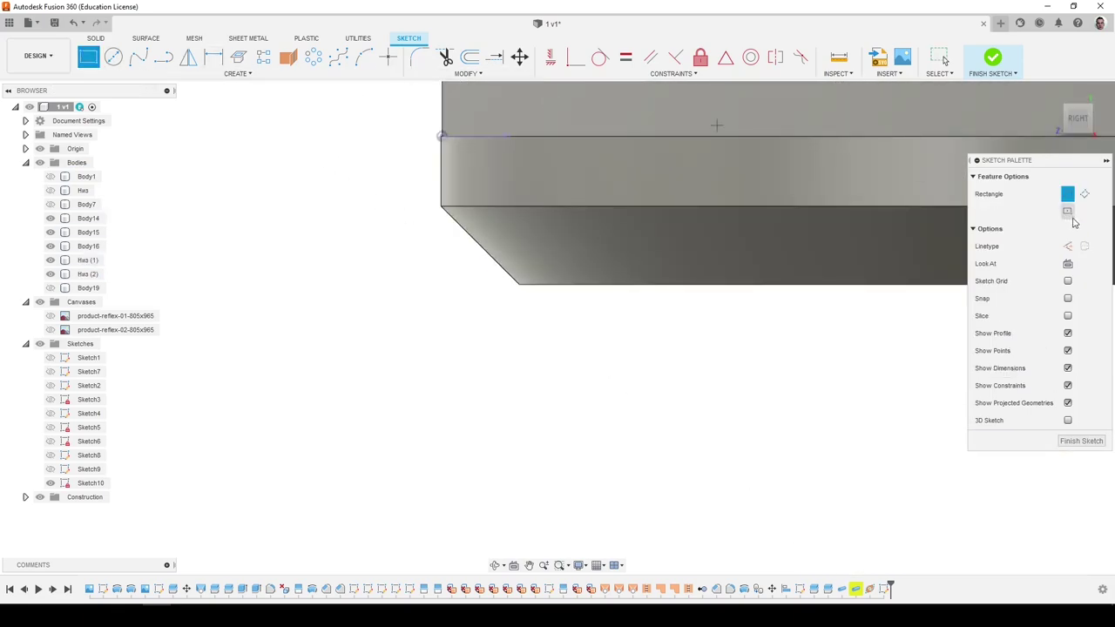
pyautogui.click(1068, 212)
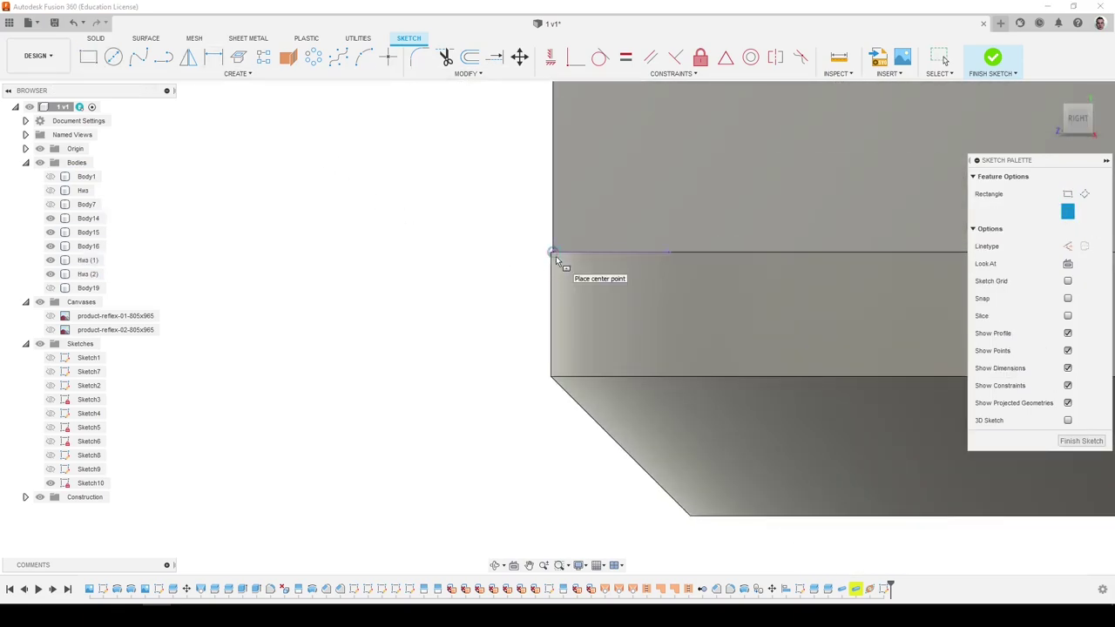
pyautogui.scroll(3, 555, 260)
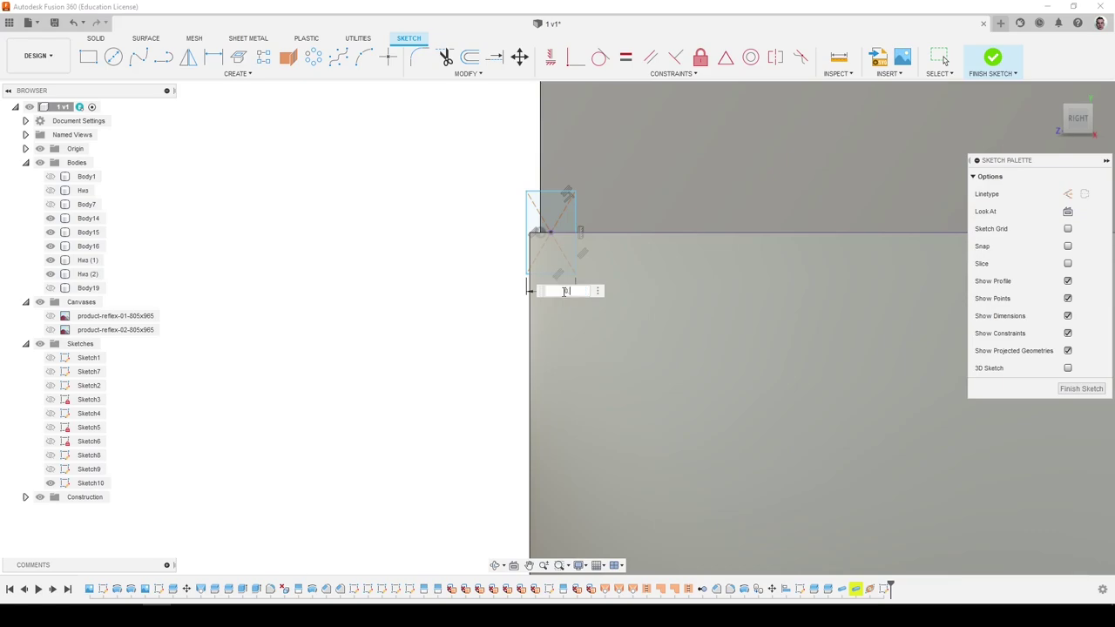
# Constrain the rectangle's center point at the plate corner, dimension its width and height to 0.5 mm, and finish the sketch.
pyautogui.write('5')
pyautogui.press('Return')
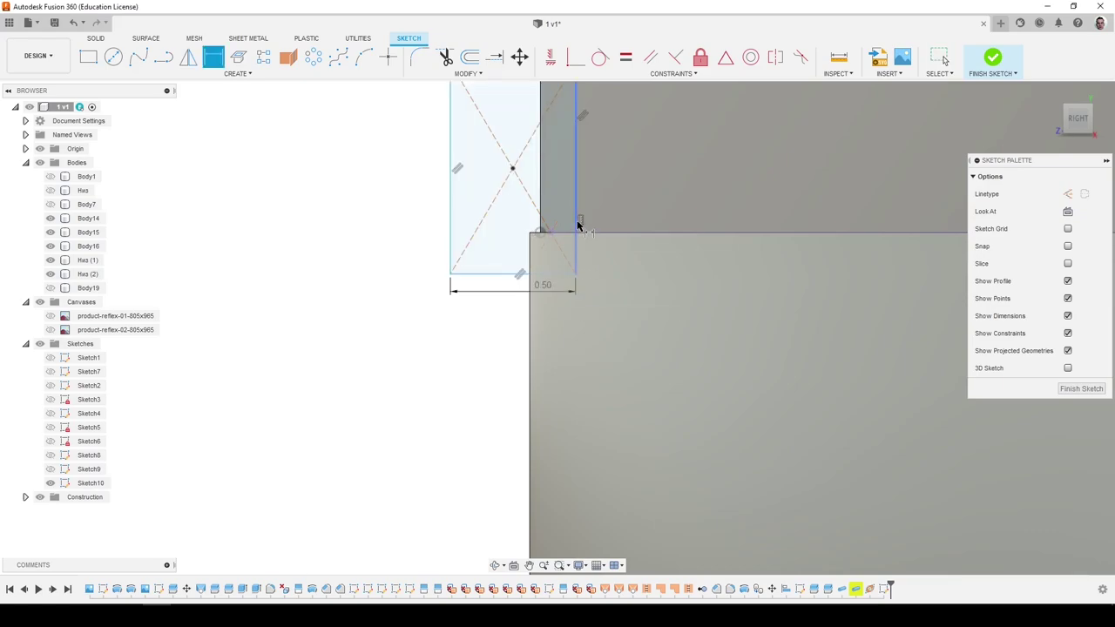
pyautogui.hotkey('ctrl', 'z')
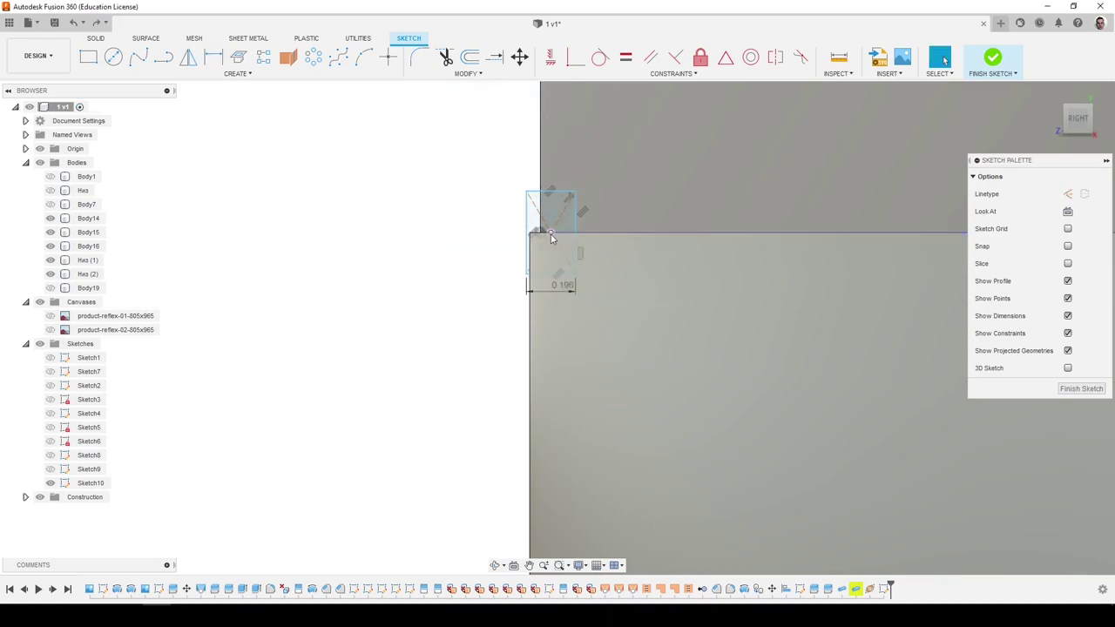
pyautogui.moveTo(569, 243); pyautogui.dragTo(546, 231)
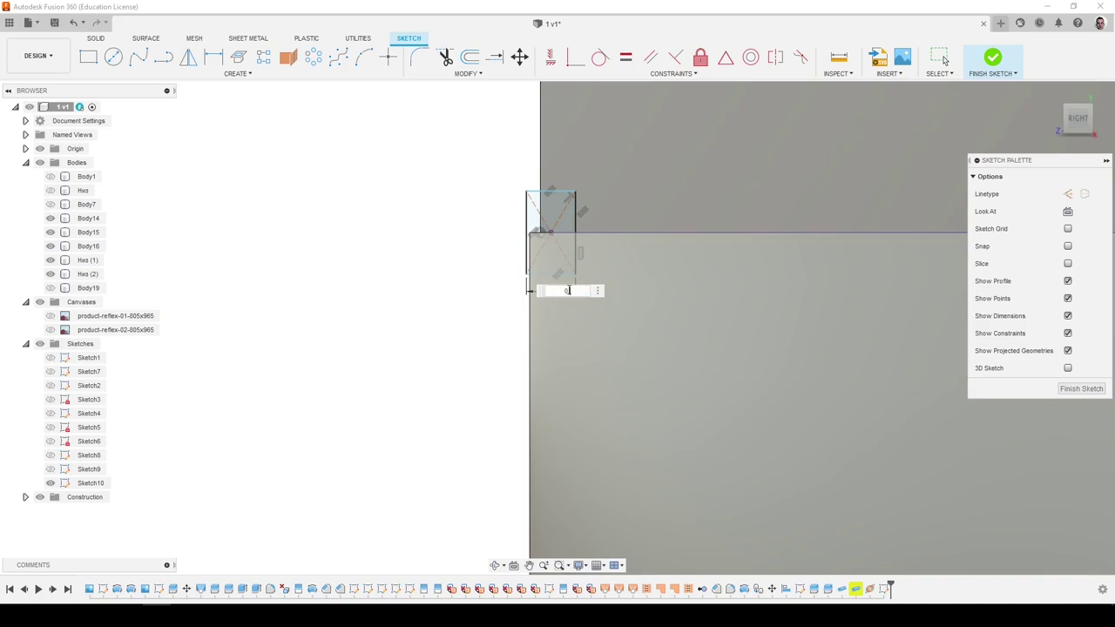
pyautogui.press('Return')
pyautogui.press('d')
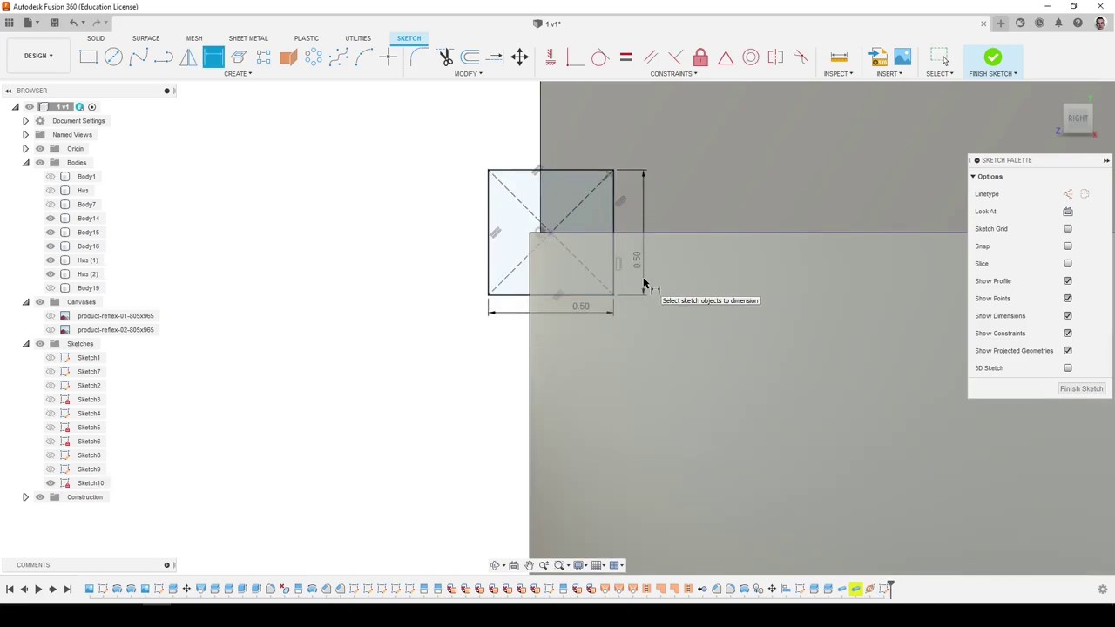
pyautogui.scroll(-3, 649, 282)
pyautogui.click(1081, 388)
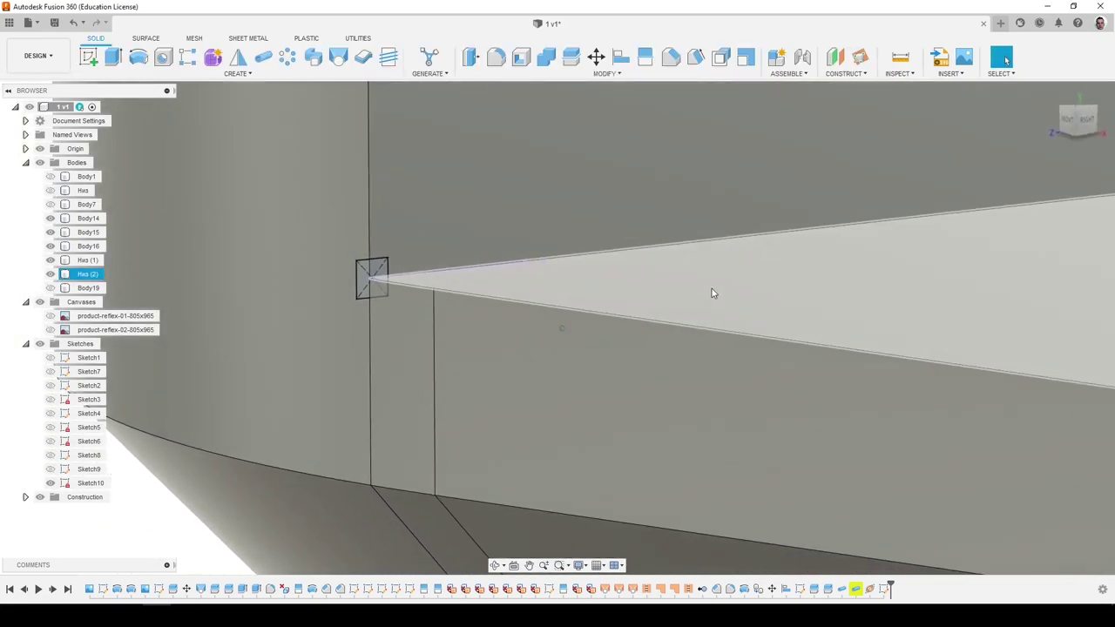
# Try to sweep the 0.5 mm square profile along the lower plate's full upper outer edge chain at distance 1.00.
pyautogui.keyDown('shift'); pyautogui.moveTo(712, 288); pyautogui.dragTo(435, 258, button='middle'); pyautogui.keyUp('shift')
pyautogui.scroll(4, 356, 242)
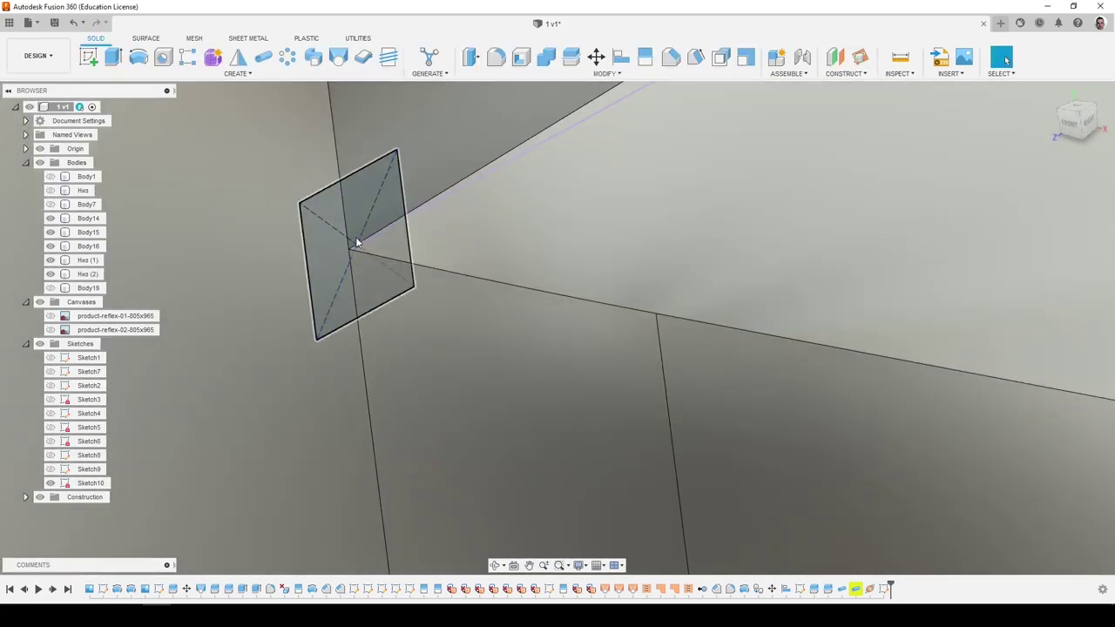
pyautogui.moveTo(375, 274)
pyautogui.keyDown('shift'); pyautogui.mouseDown(button='middle')
pyautogui.moveTo(382, 292)
pyautogui.moveTo(700, 305)
pyautogui.moveTo(729, 341)
pyautogui.moveTo(357, 244)
pyautogui.moveTo(274, 105)
pyautogui.moveTo(288, 108)
pyautogui.mouseUp(button='middle'); pyautogui.keyUp('shift')
pyautogui.scroll(-2, 699, 305)
pyautogui.click(314, 58)
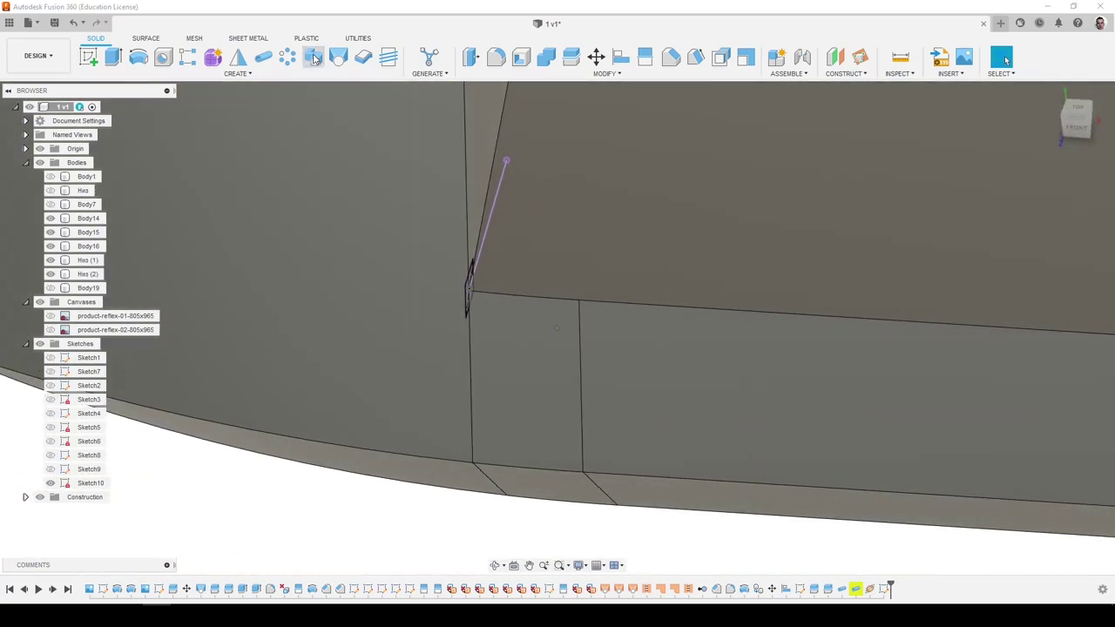
pyautogui.keyDown('shift'); pyautogui.moveTo(549, 283); pyautogui.dragTo(491, 291, button='middle'); pyautogui.keyUp('shift')
pyautogui.scroll(2, 477, 288)
pyautogui.click(476, 289)
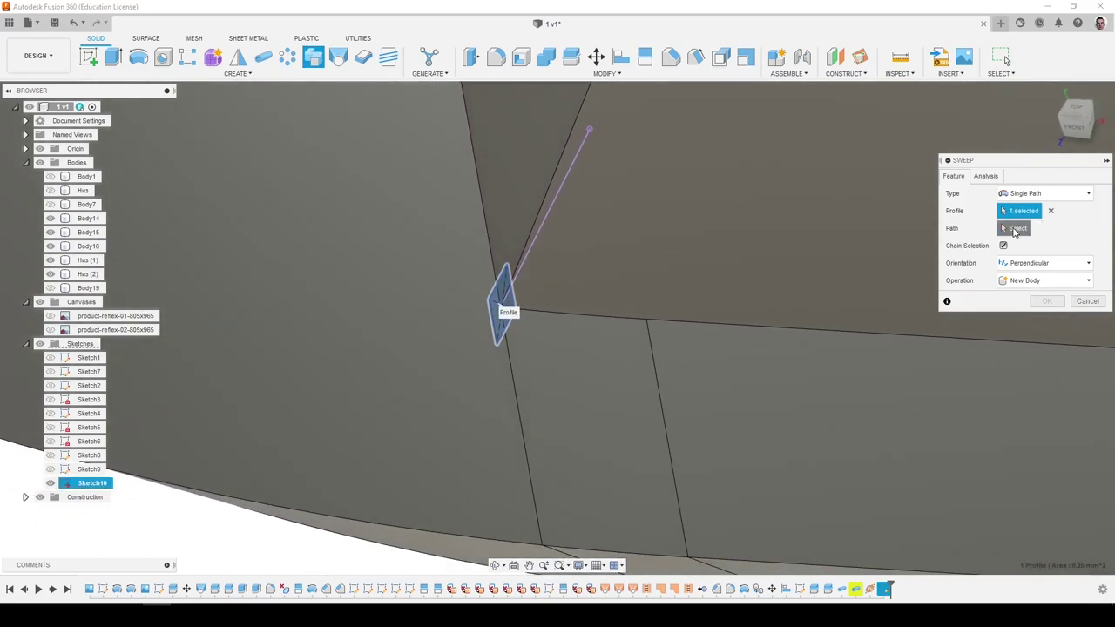
pyautogui.click(562, 319)
pyautogui.scroll(-5, 568, 306)
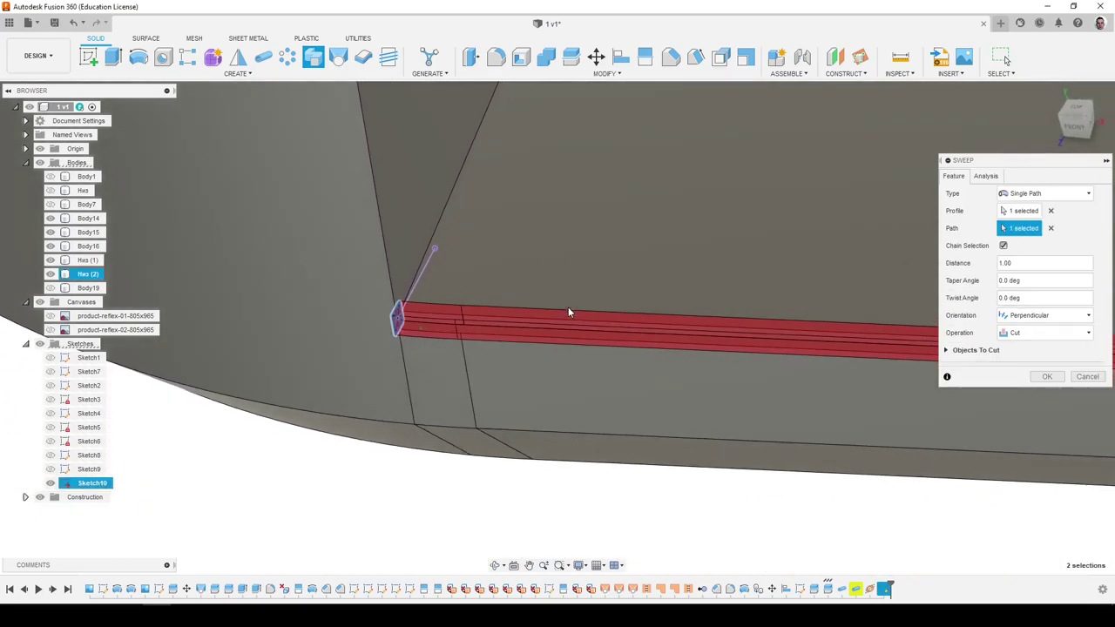
pyautogui.keyDown('shift'); pyautogui.moveTo(568, 306); pyautogui.dragTo(316, 112, button='middle'); pyautogui.keyUp('shift')
pyautogui.click(1047, 376)
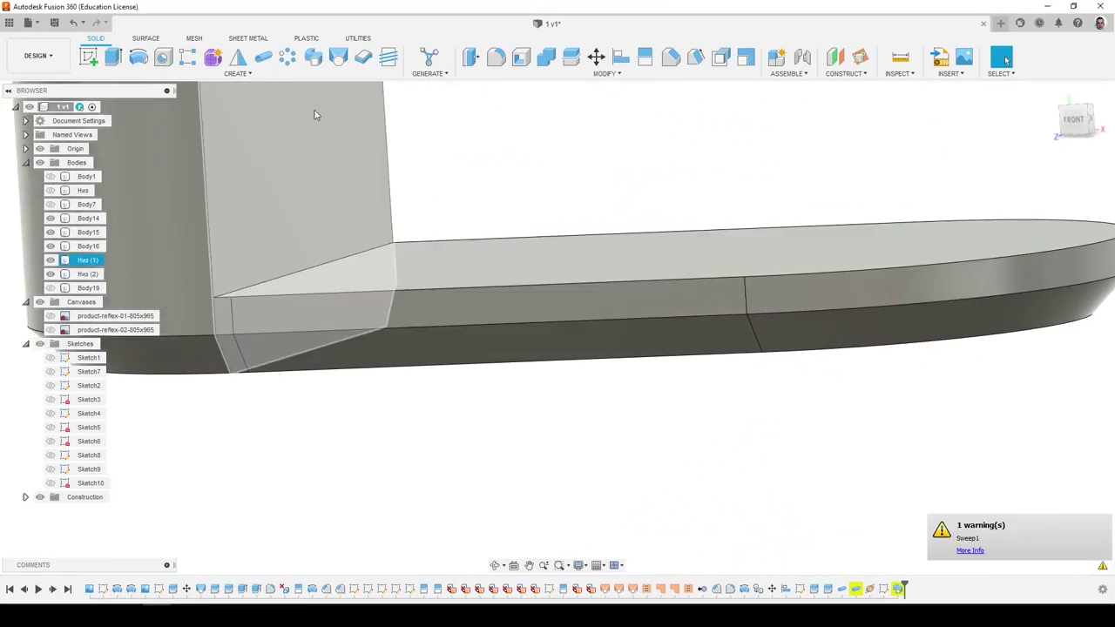
# Edit the sweep to make a new body along the plate's straight outer edge with distance 0.908, and undo the edit.
pyautogui.rightClick(898, 590)
pyautogui.click(930, 457)
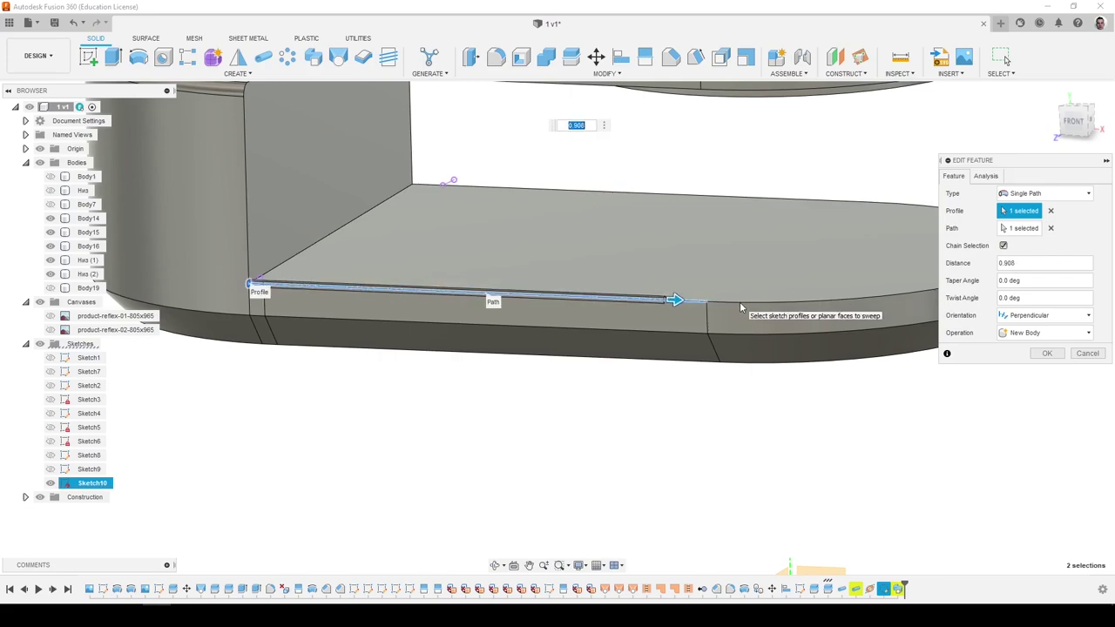
pyautogui.click(1036, 354)
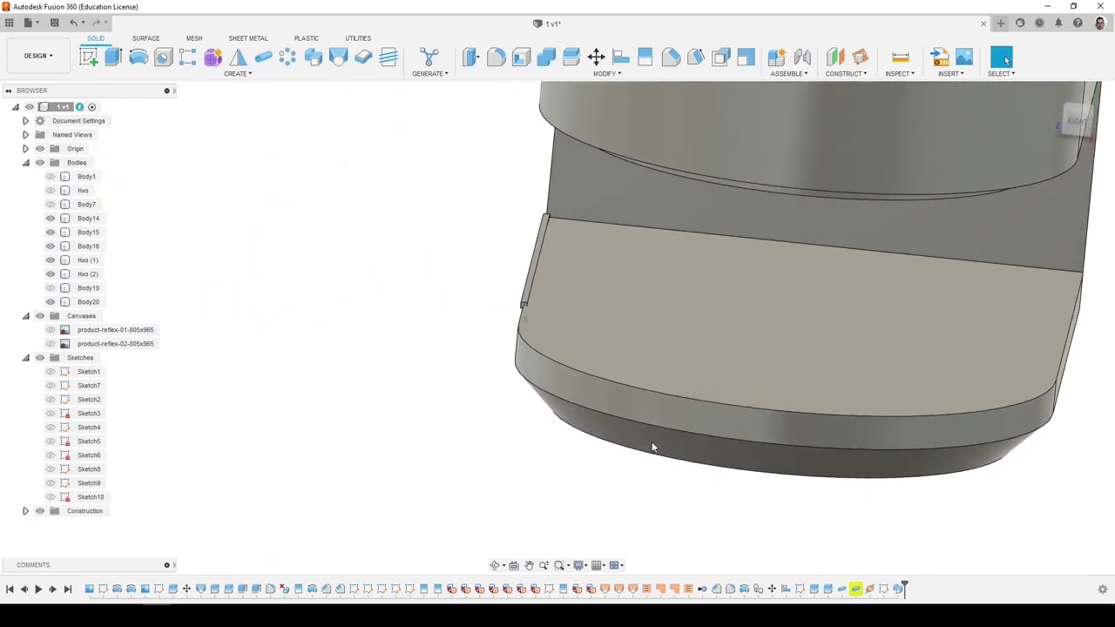
pyautogui.click(652, 447)
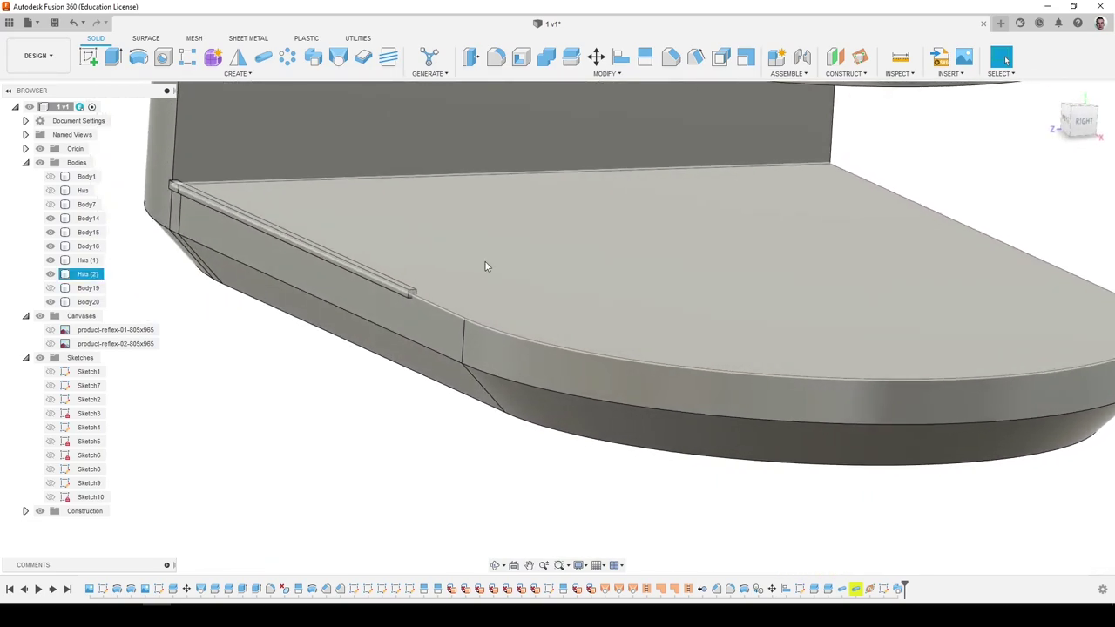
pyautogui.press('Escape')
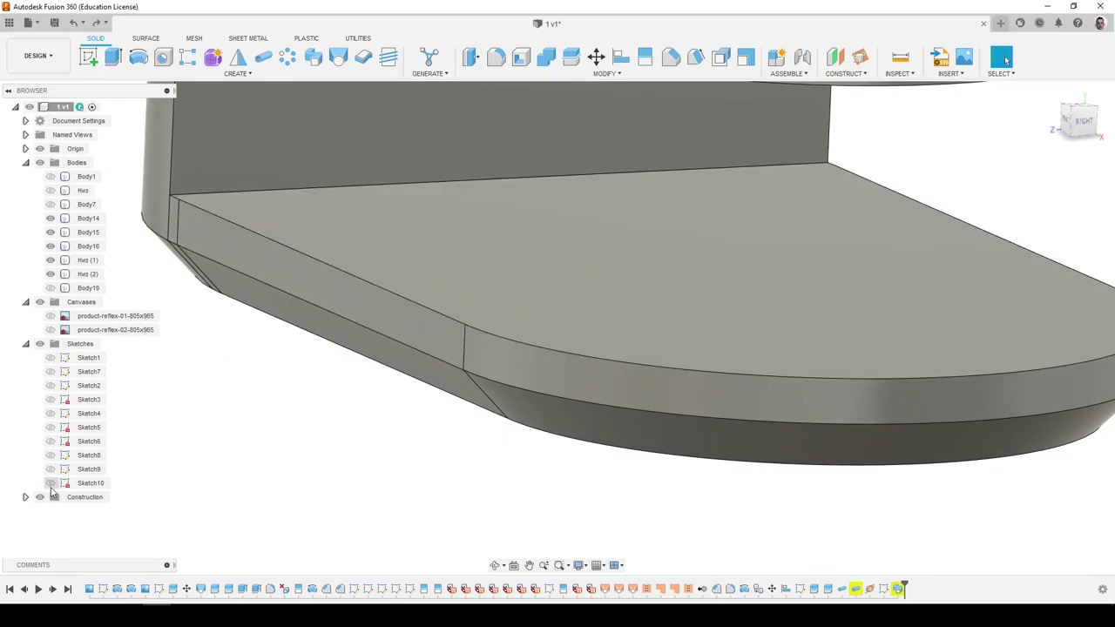
# Sweep the 0.5 mm square profile along the lower plate's upper outer edge chain to a distance of about 0.54 as a new body.
pyautogui.click(312, 57)
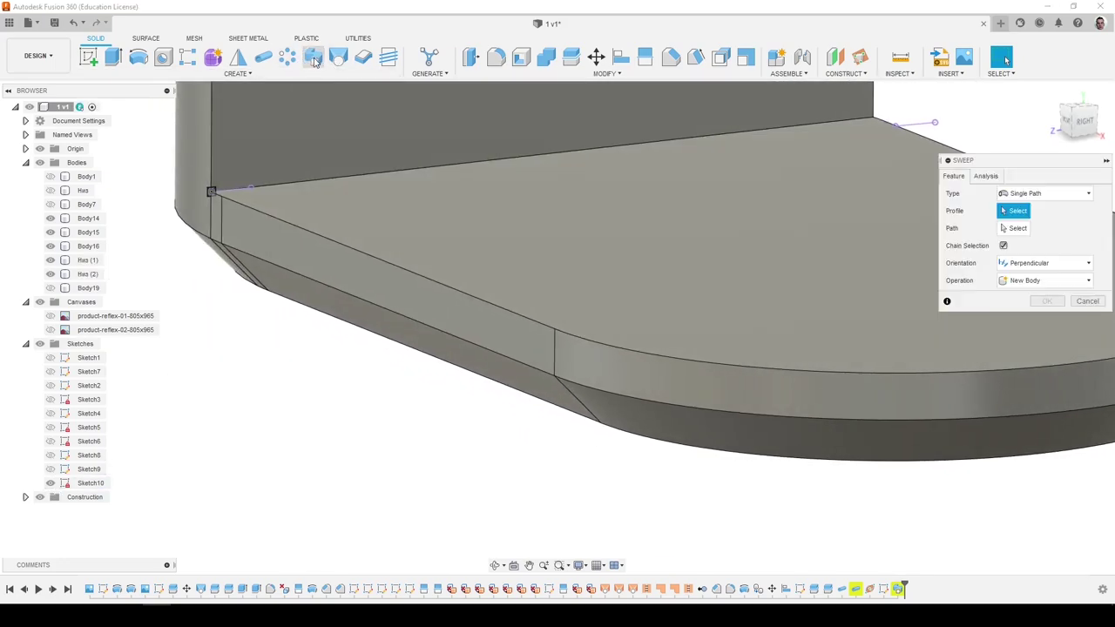
pyautogui.scroll(3, 219, 195)
pyautogui.scroll(4, 218, 197)
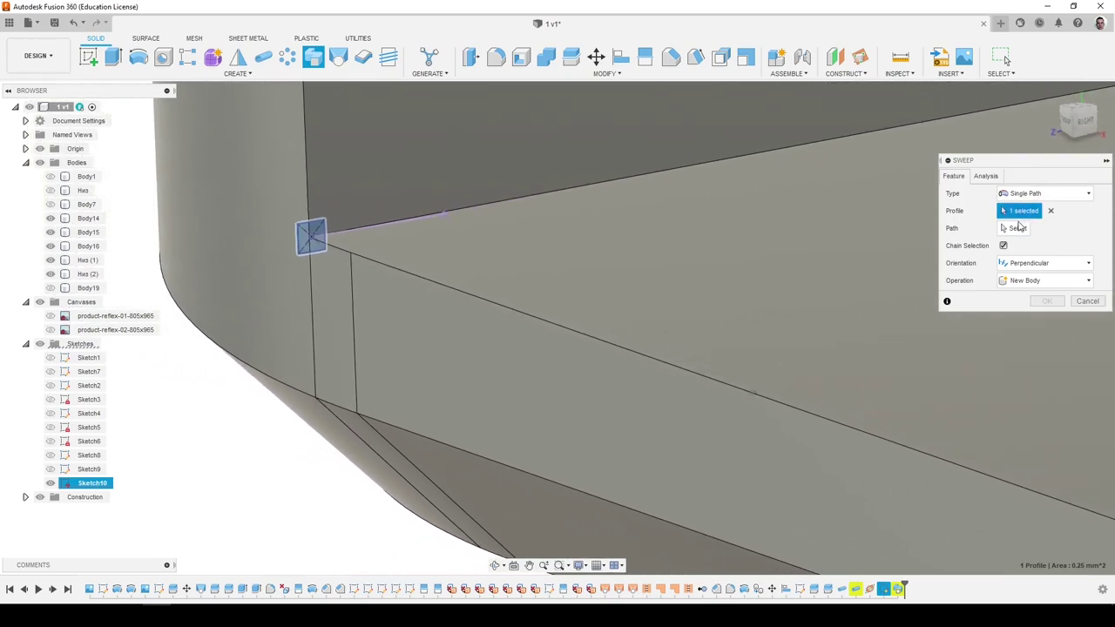
pyautogui.click(1020, 228)
pyautogui.click(342, 250)
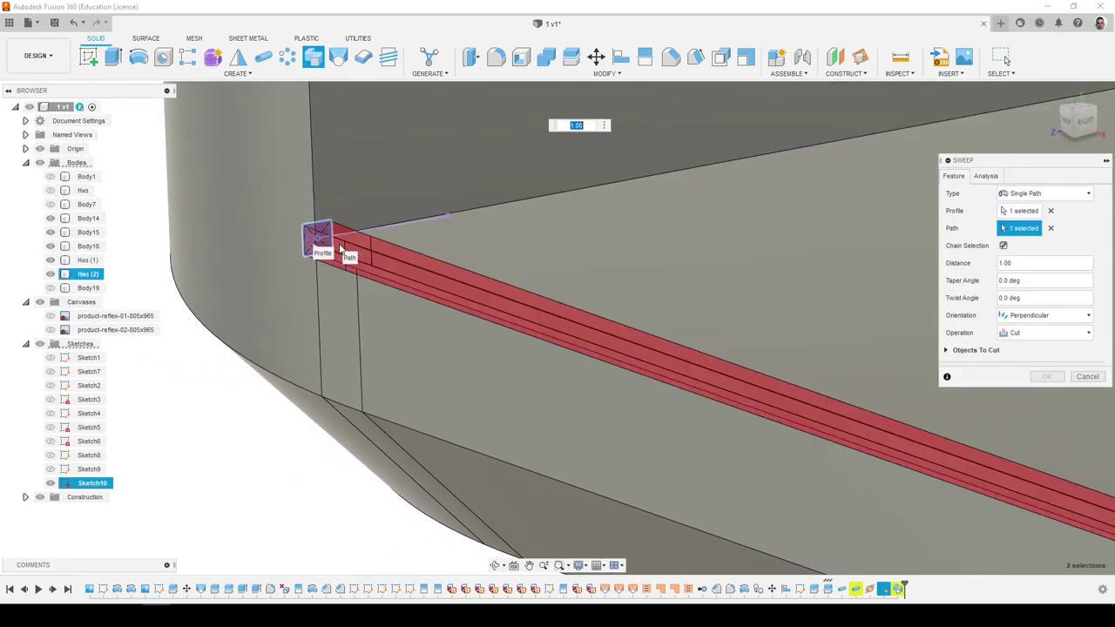
pyautogui.keyDown('shift'); pyautogui.moveTo(342, 250); pyautogui.dragTo(866, 334, button='middle'); pyautogui.keyUp('shift')
pyautogui.scroll(6, 692, 348)
pyautogui.keyDown('shift'); pyautogui.moveTo(682, 350); pyautogui.dragTo(771, 286, button='middle'); pyautogui.keyUp('shift')
pyautogui.scroll(-5, 485, 346)
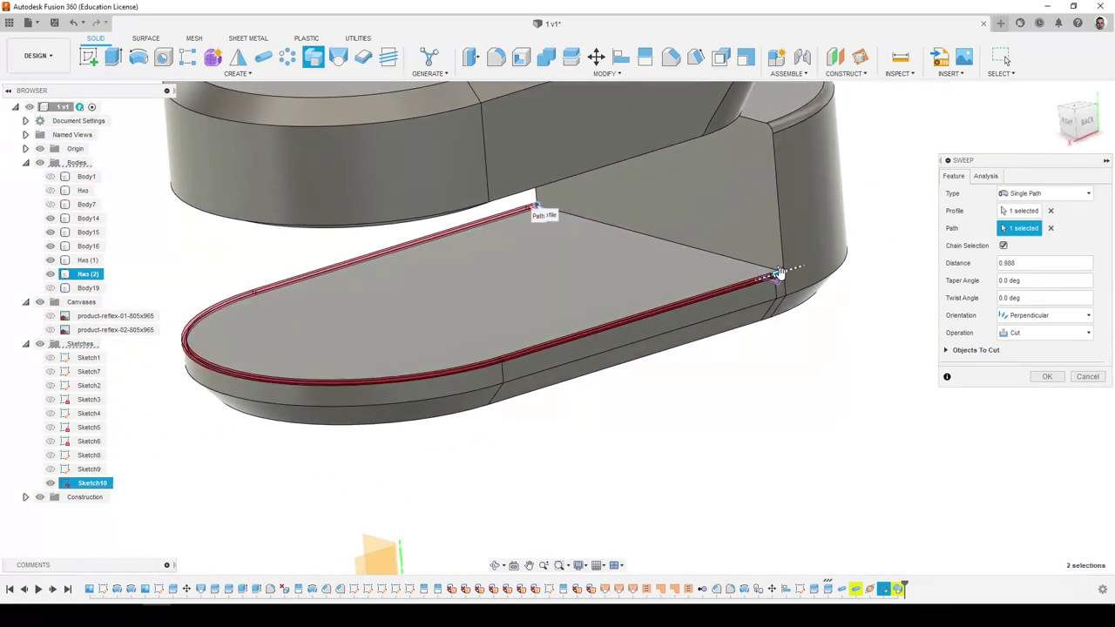
pyautogui.keyDown('shift'); pyautogui.moveTo(272, 380); pyautogui.dragTo(324, 382, button='middle'); pyautogui.keyUp('shift')
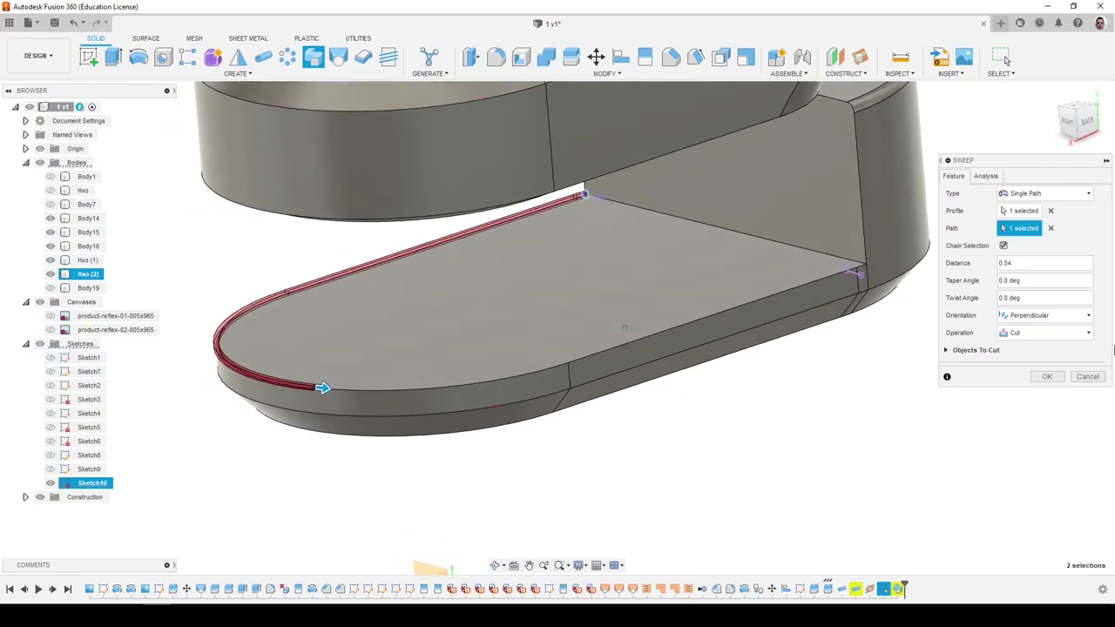
pyautogui.click(1050, 336)
pyautogui.click(1034, 384)
pyautogui.click(1047, 353)
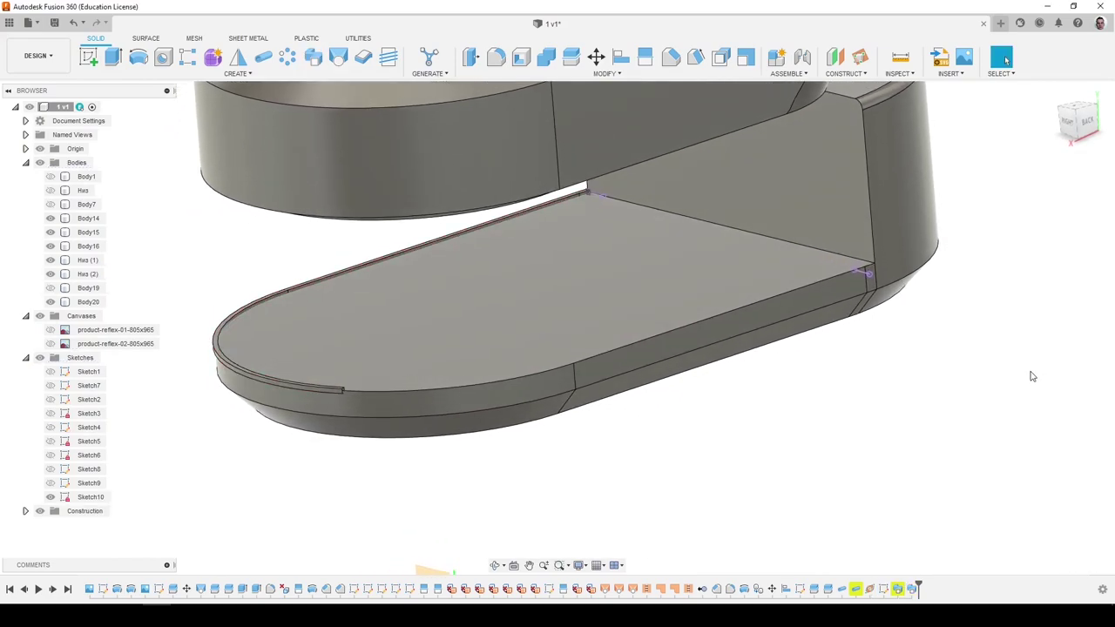
# Cut the swept groove body out of the lower plate Низ (2) with Combine, without keeping the tool body.
pyautogui.keyDown('shift'); pyautogui.moveTo(1031, 376); pyautogui.dragTo(537, 337, button='middle'); pyautogui.keyUp('shift')
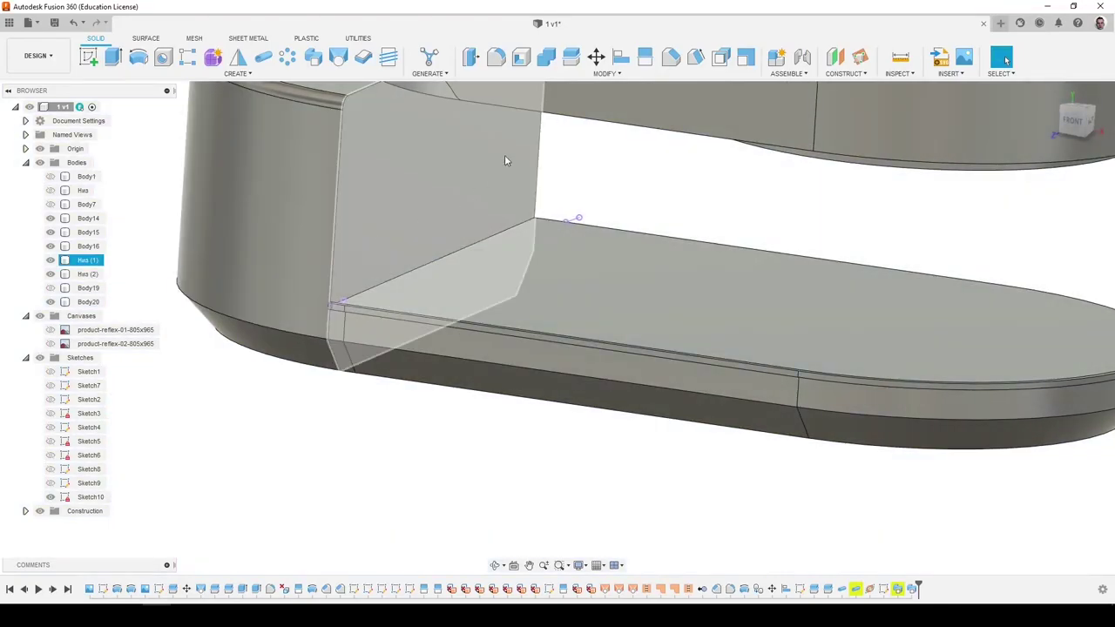
pyautogui.click(546, 56)
pyautogui.click(565, 308)
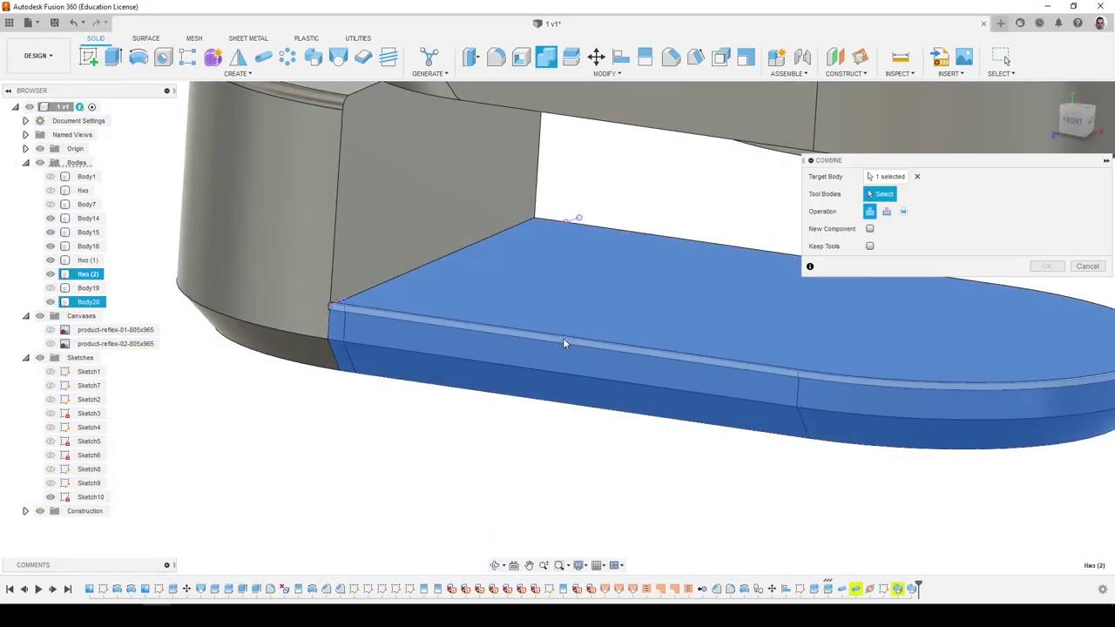
pyautogui.click(1047, 267)
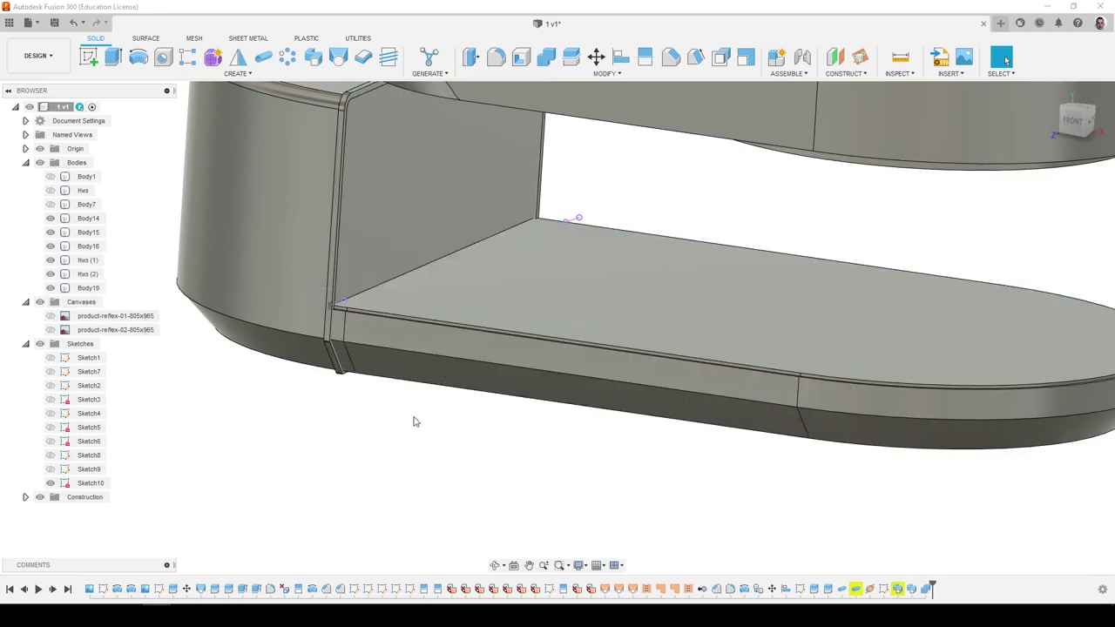
pyautogui.scroll(-3, 413, 418)
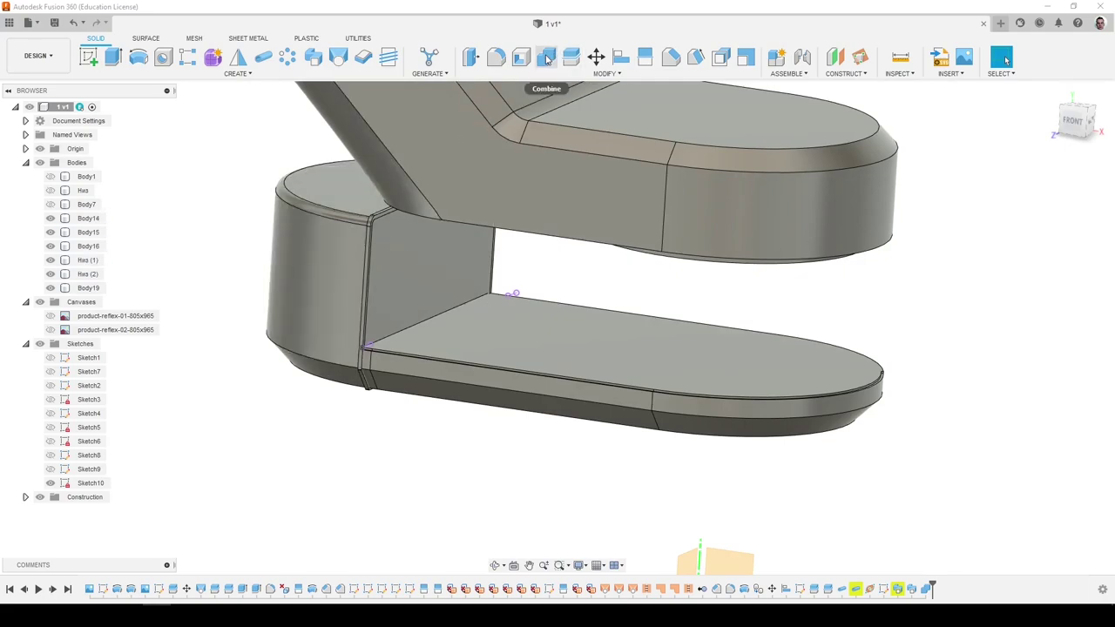
pyautogui.click(547, 58)
pyautogui.scroll(-3, 427, 292)
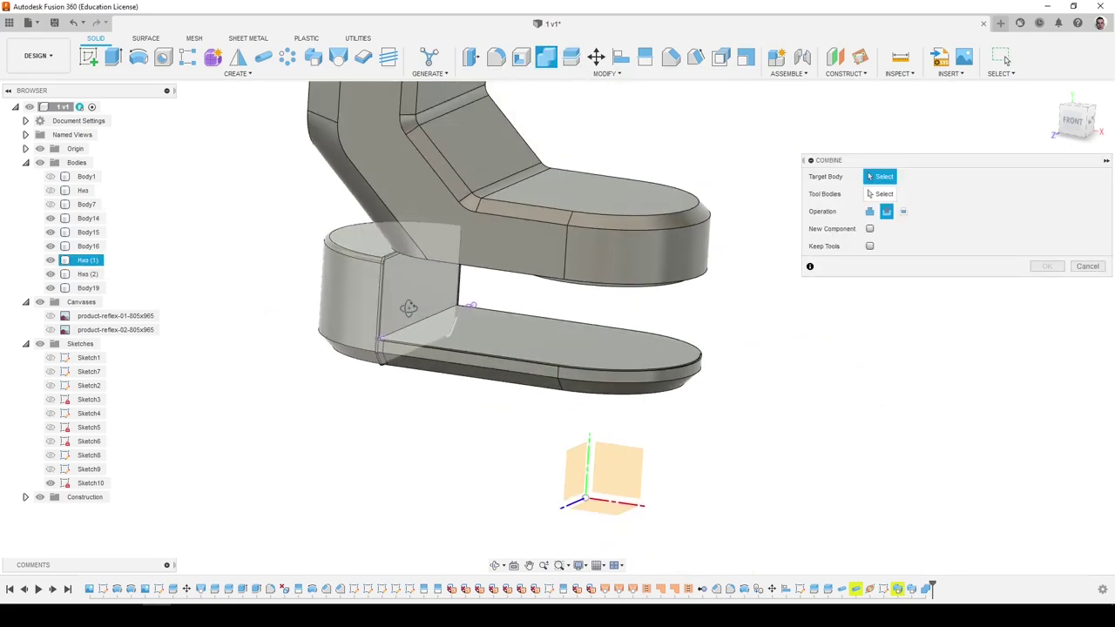
pyautogui.click(1088, 266)
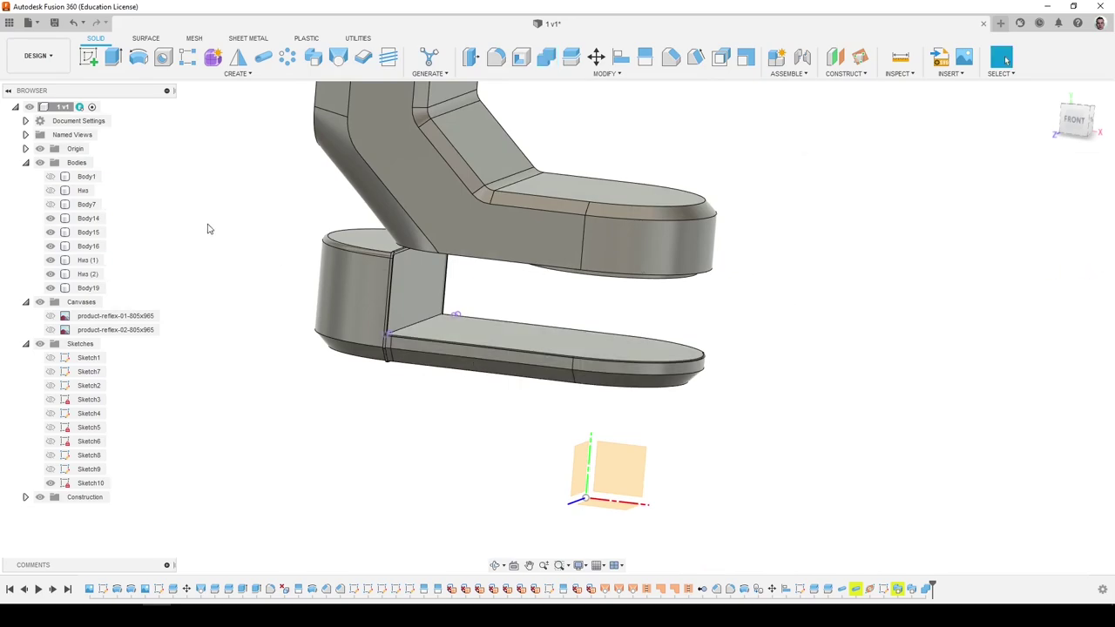
# Undo the combine cut on the lower plate so the swept groove body is restored.
pyautogui.click(83, 191)
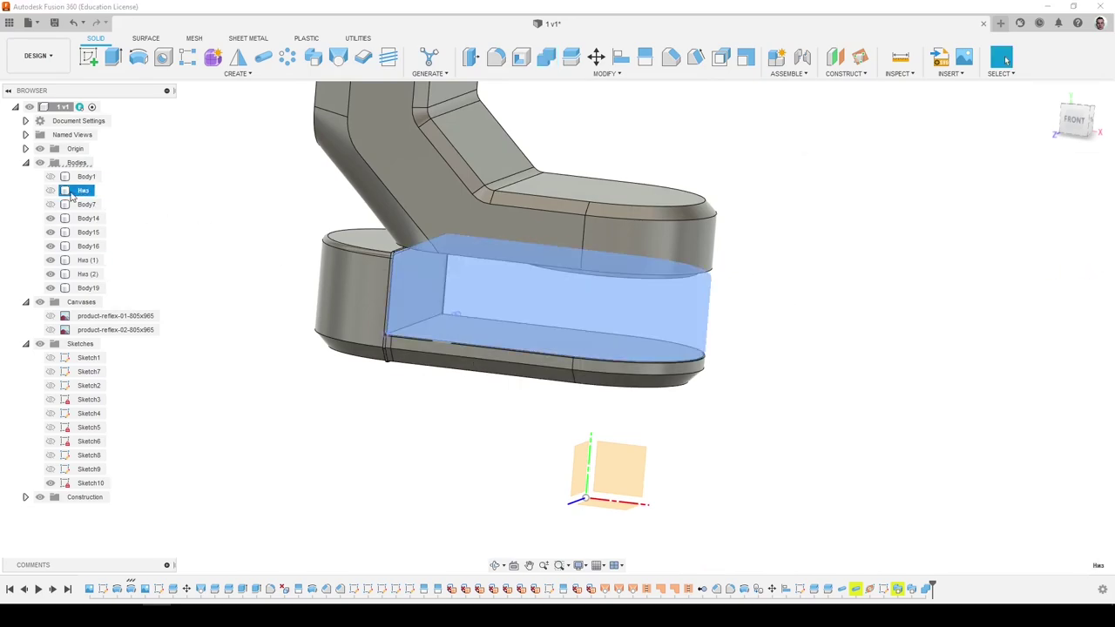
pyautogui.click(346, 425)
pyautogui.scroll(8, 409, 341)
pyautogui.keyDown('shift'); pyautogui.moveTo(345, 430); pyautogui.dragTo(334, 424, button='middle'); pyautogui.keyUp('shift')
pyautogui.hotkey('ctrl', 'z')
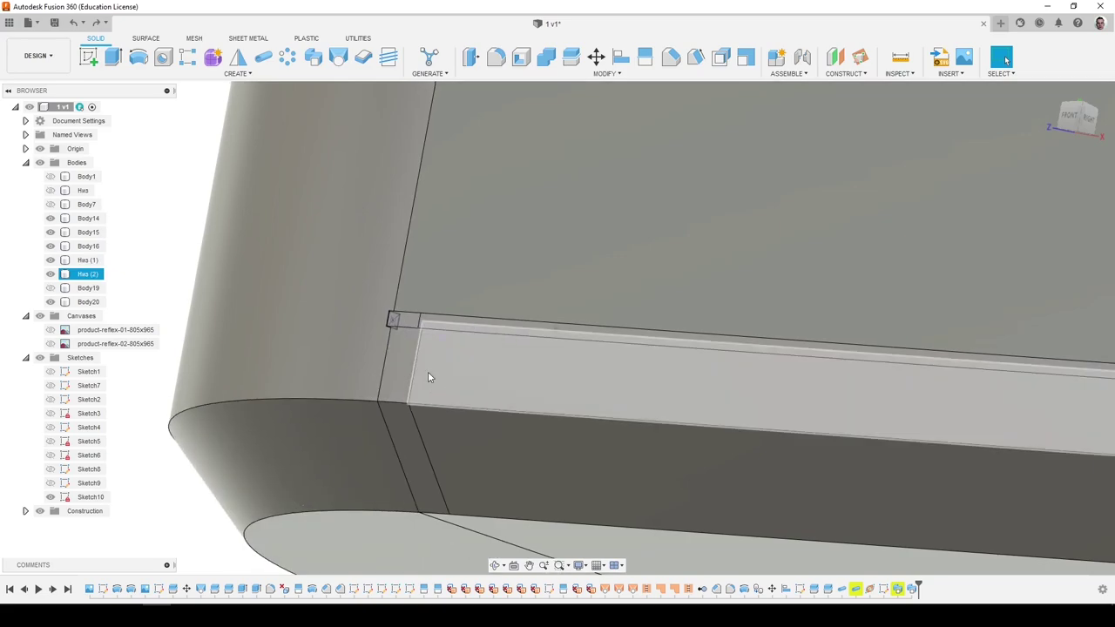
pyautogui.keyDown('shift'); pyautogui.moveTo(427, 372); pyautogui.dragTo(558, 132, button='middle'); pyautogui.keyUp('shift')
pyautogui.press('Escape')
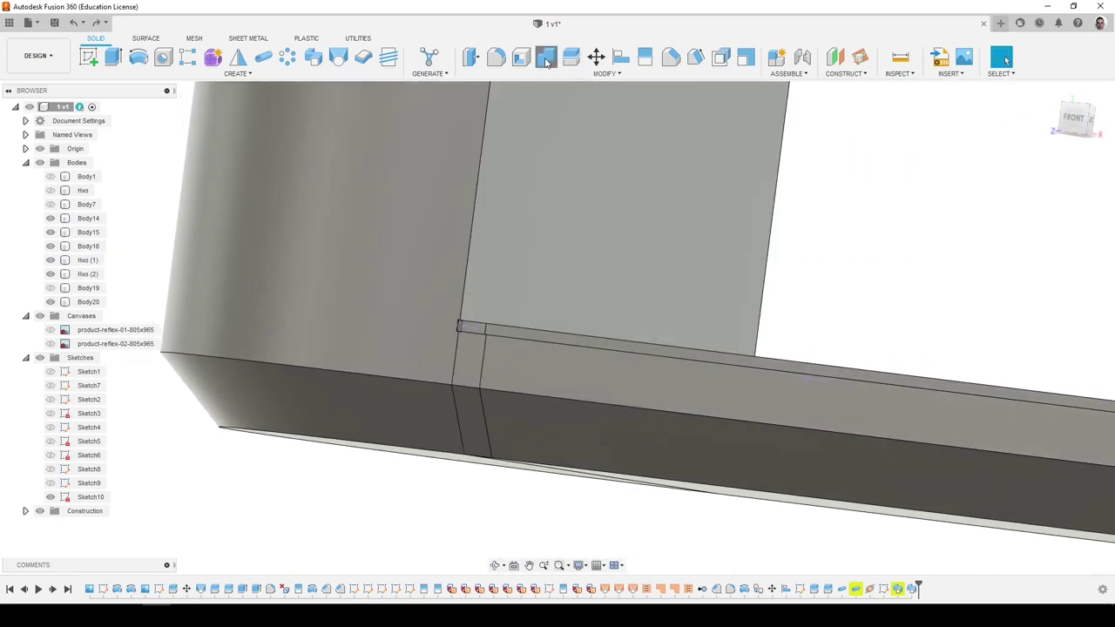
pyautogui.click(547, 58)
pyautogui.click(558, 210)
pyautogui.scroll(2, 551, 258)
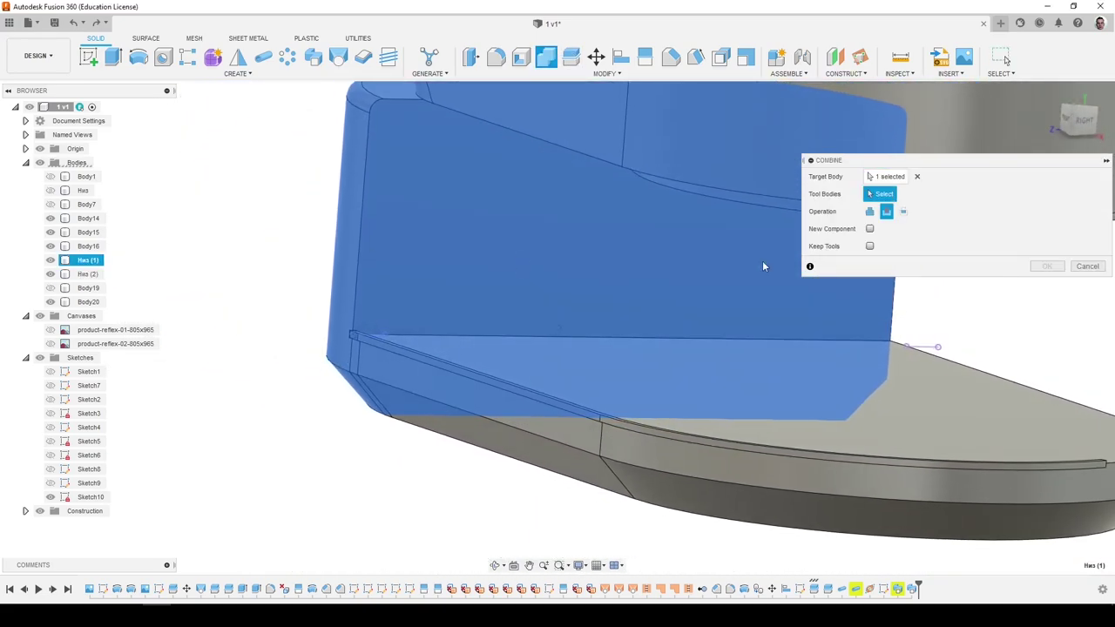
pyautogui.click(1087, 265)
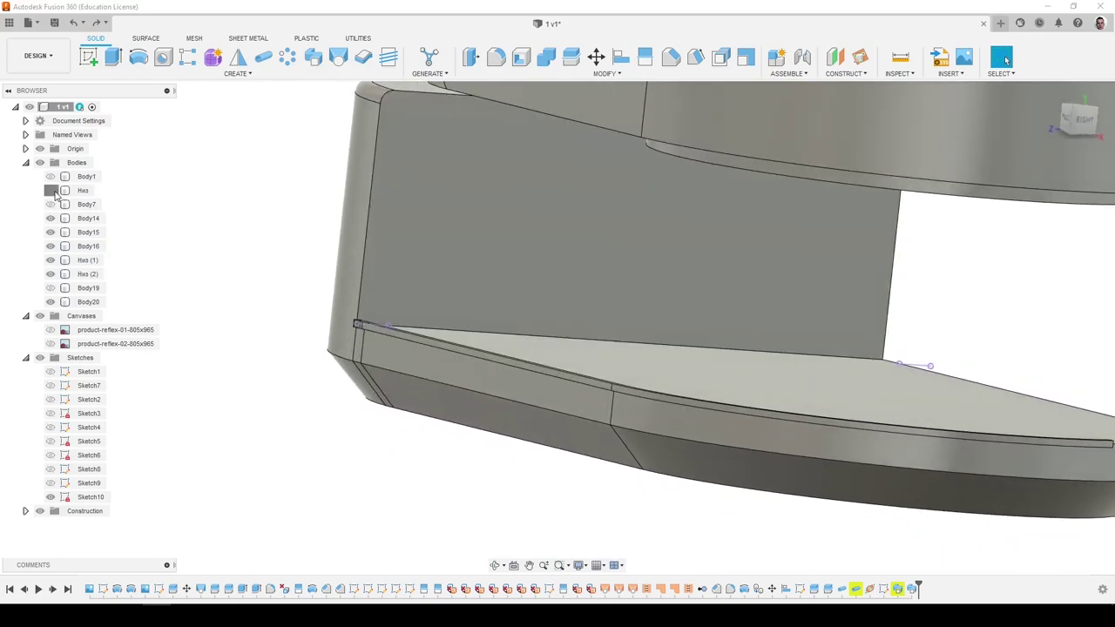
# Show the upper block Низ and cut the swept body Body20 out of it with Combine, with Keep Tools on.
pyautogui.click(50, 190)
pyautogui.click(507, 224)
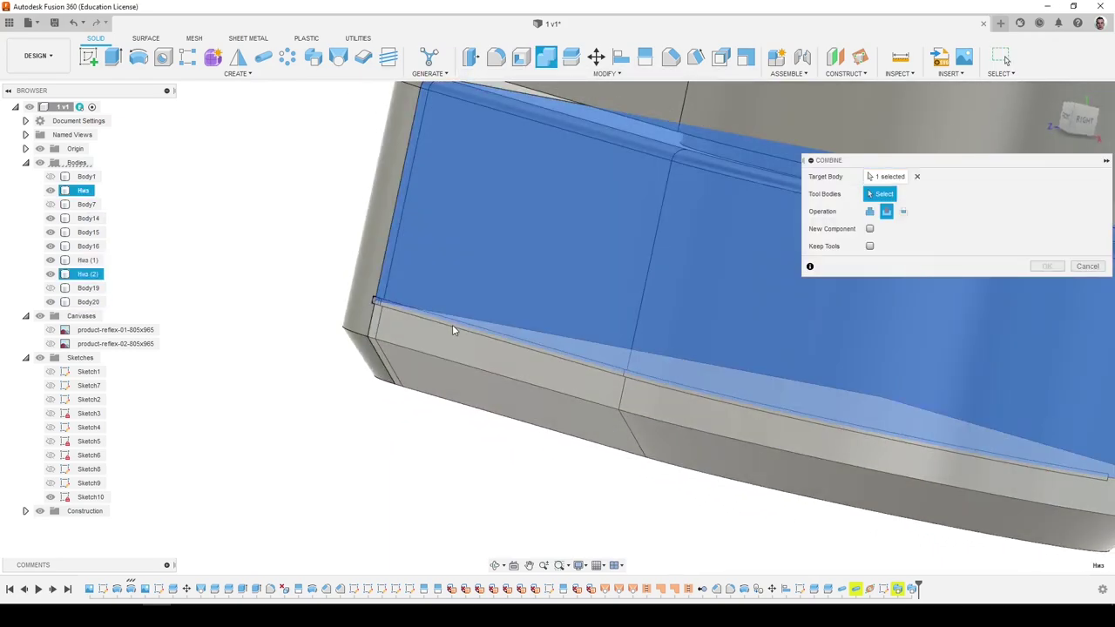
pyautogui.click(454, 325)
pyautogui.click(917, 193)
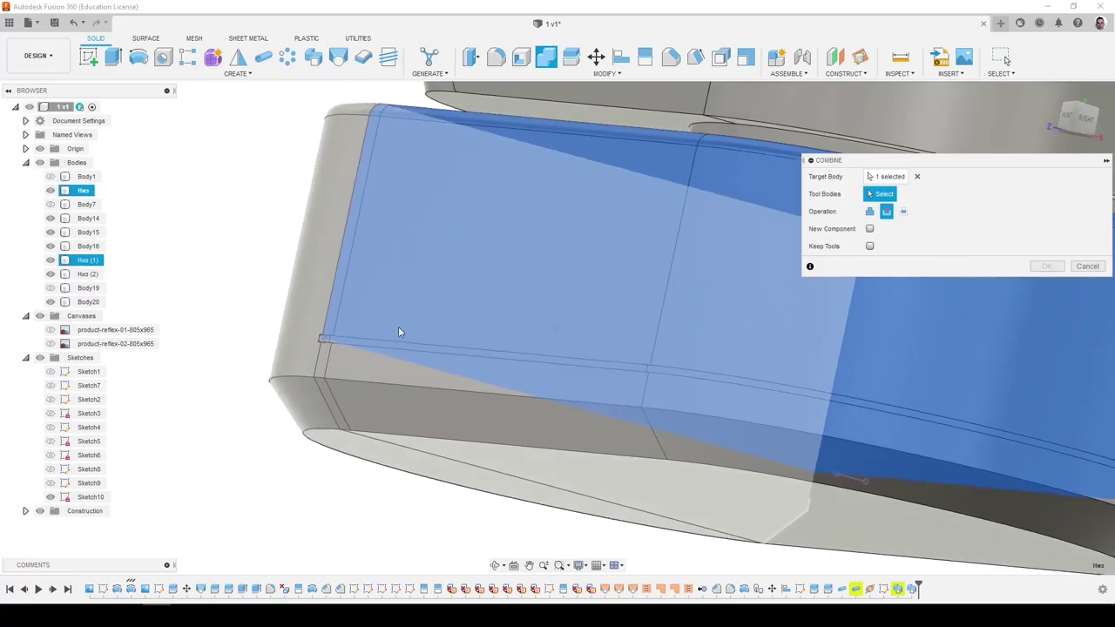
pyautogui.scroll(-3, 379, 340)
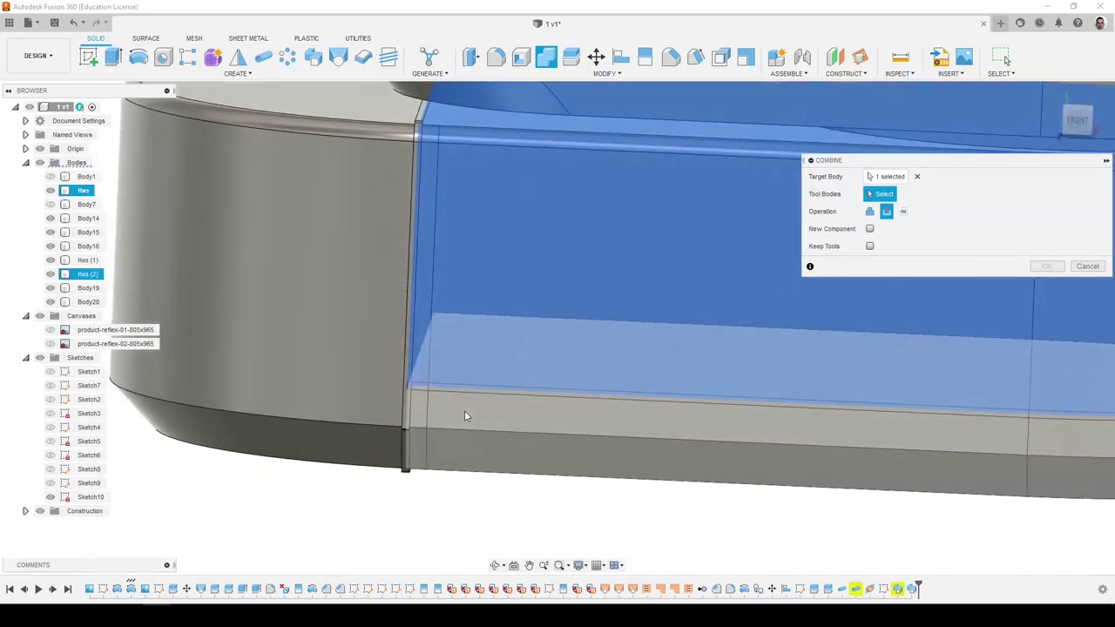
pyautogui.keyDown('shift'); pyautogui.moveTo(464, 416); pyautogui.dragTo(468, 404, button='middle'); pyautogui.keyUp('shift')
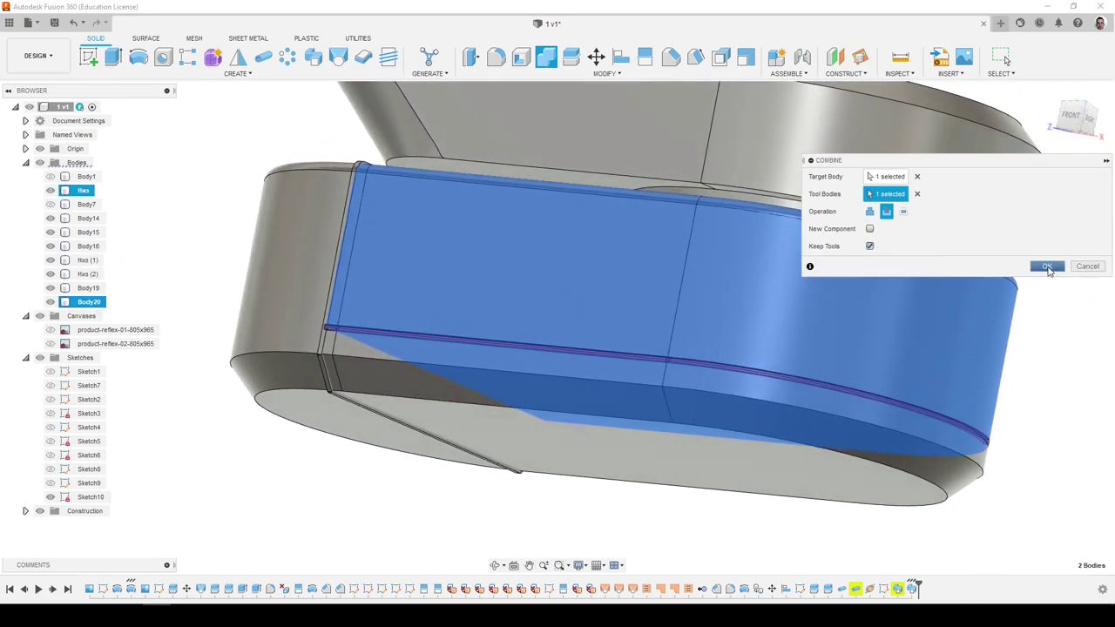
pyautogui.click(1049, 267)
# Hide the upper block Низ and cut Body20 out of the lower plate Низ (2) without keeping the tool body.
pyautogui.click(473, 292)
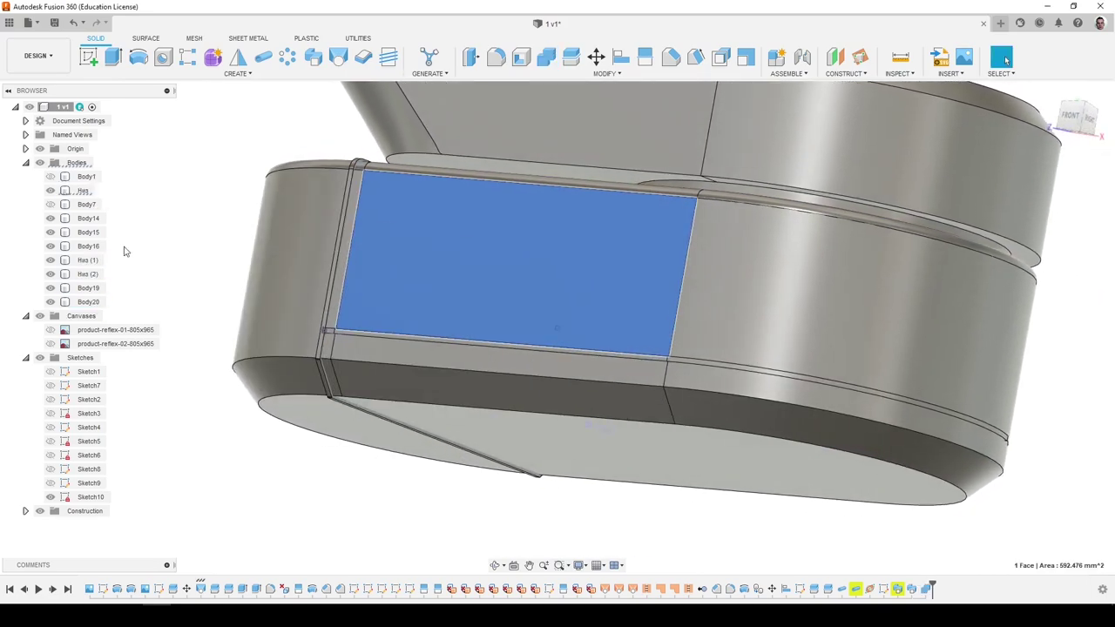
pyautogui.click(50, 194)
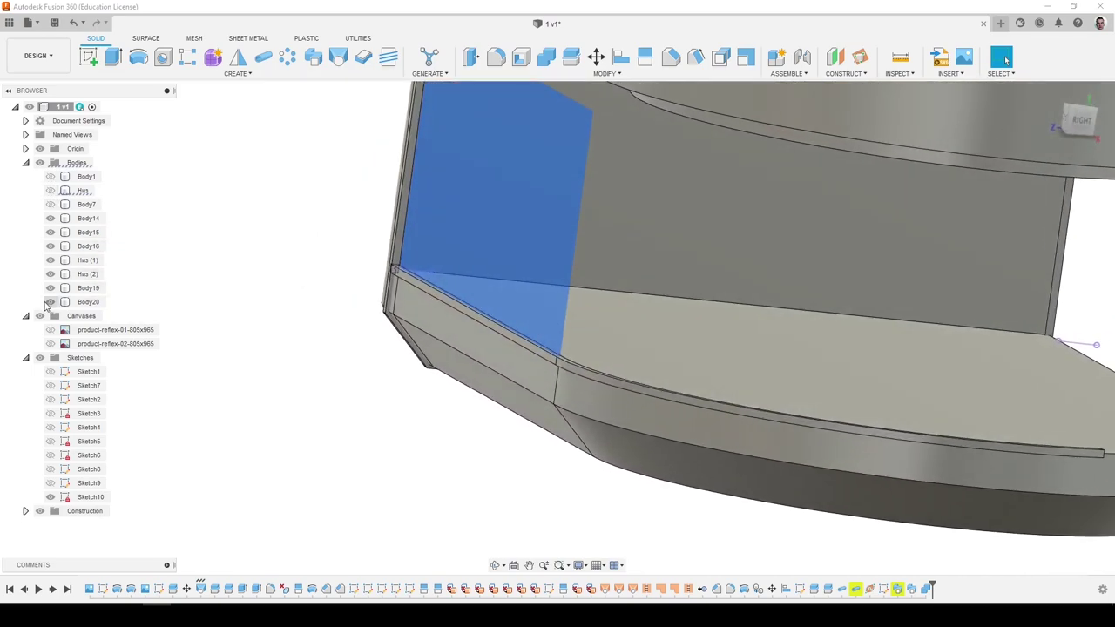
pyautogui.click(216, 376)
pyautogui.click(50, 302)
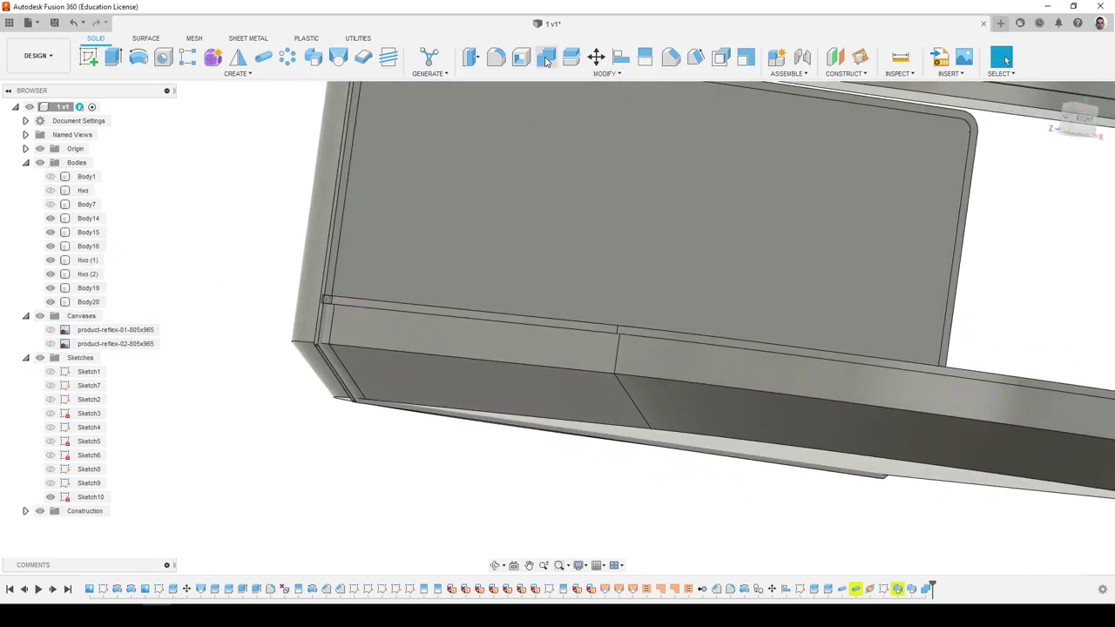
pyautogui.click(546, 58)
pyautogui.click(539, 337)
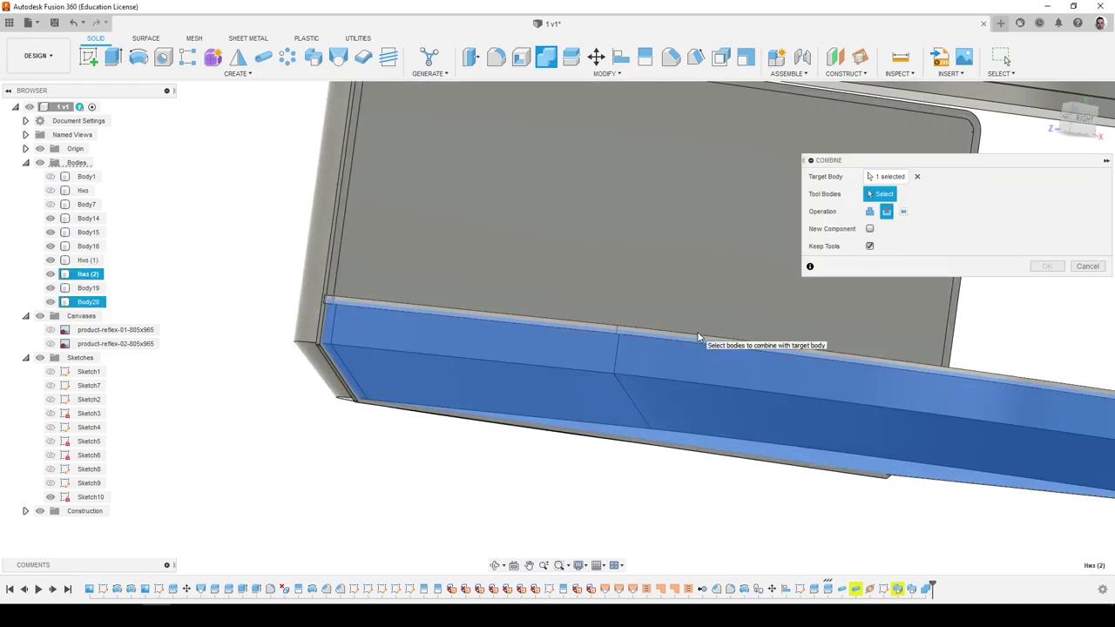
pyautogui.click(1047, 267)
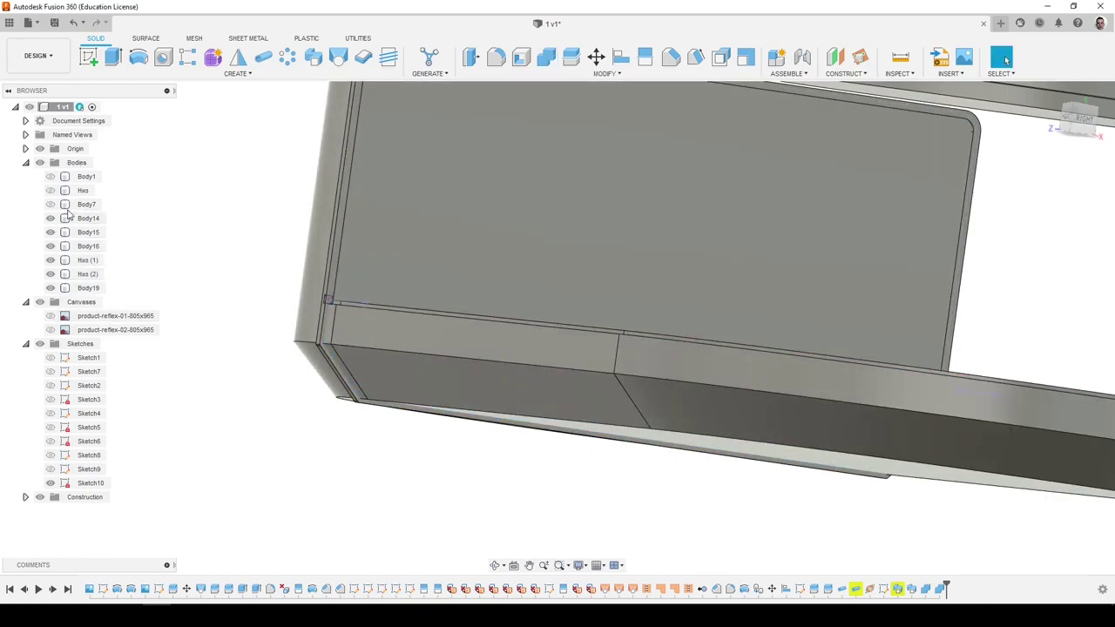
# Show the upper block Низ again and check the vertical split-line body Body19 by toggling its visibility.
pyautogui.click(52, 193)
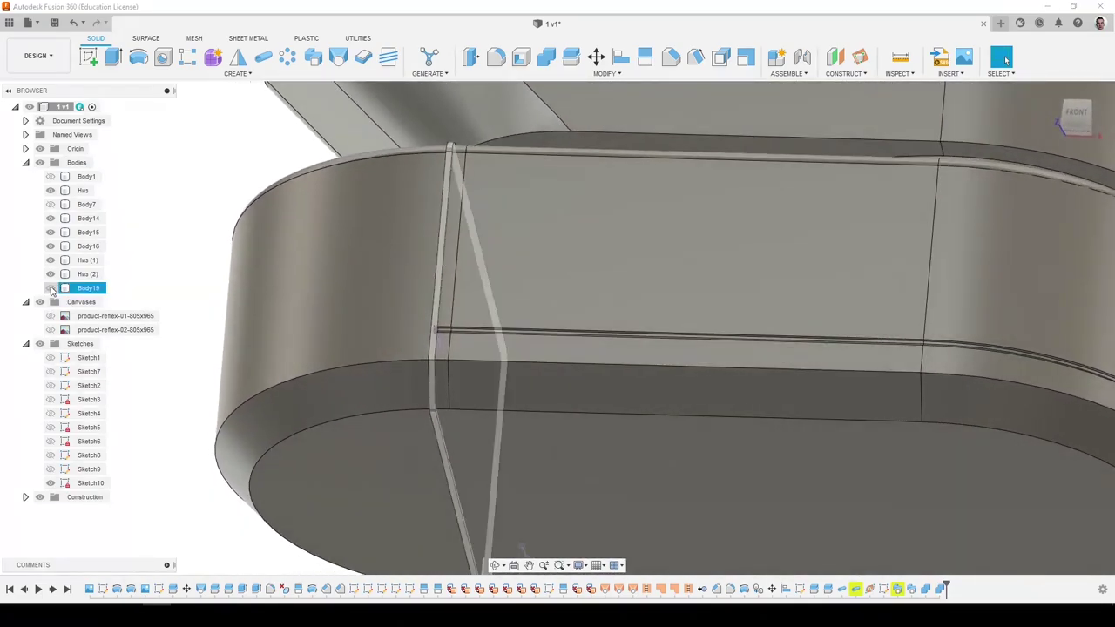
pyautogui.click(52, 290)
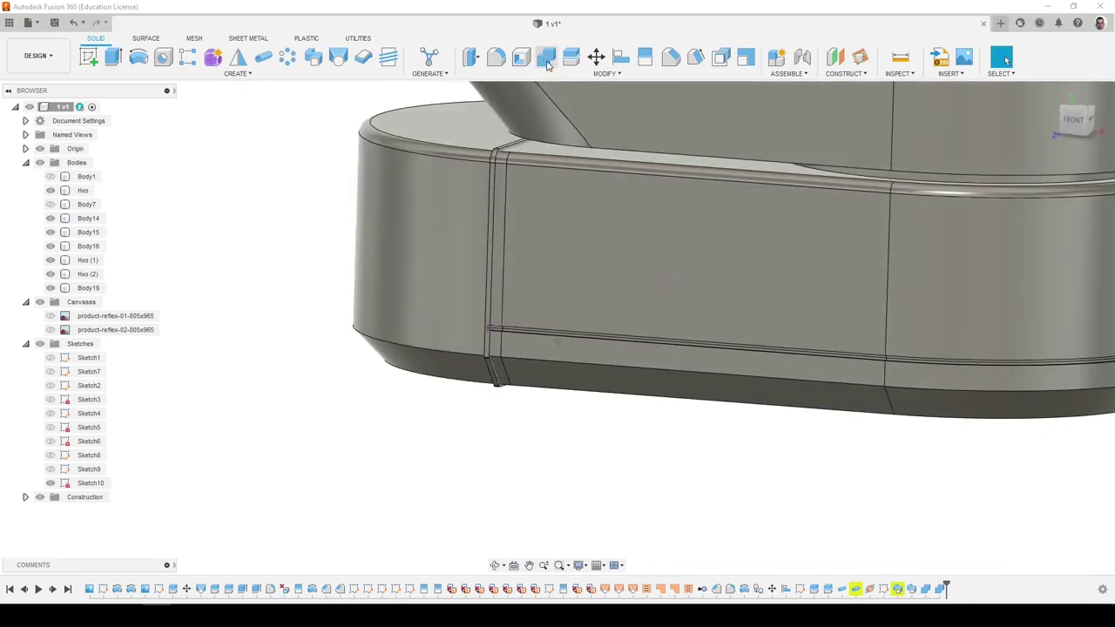
pyautogui.click(547, 62)
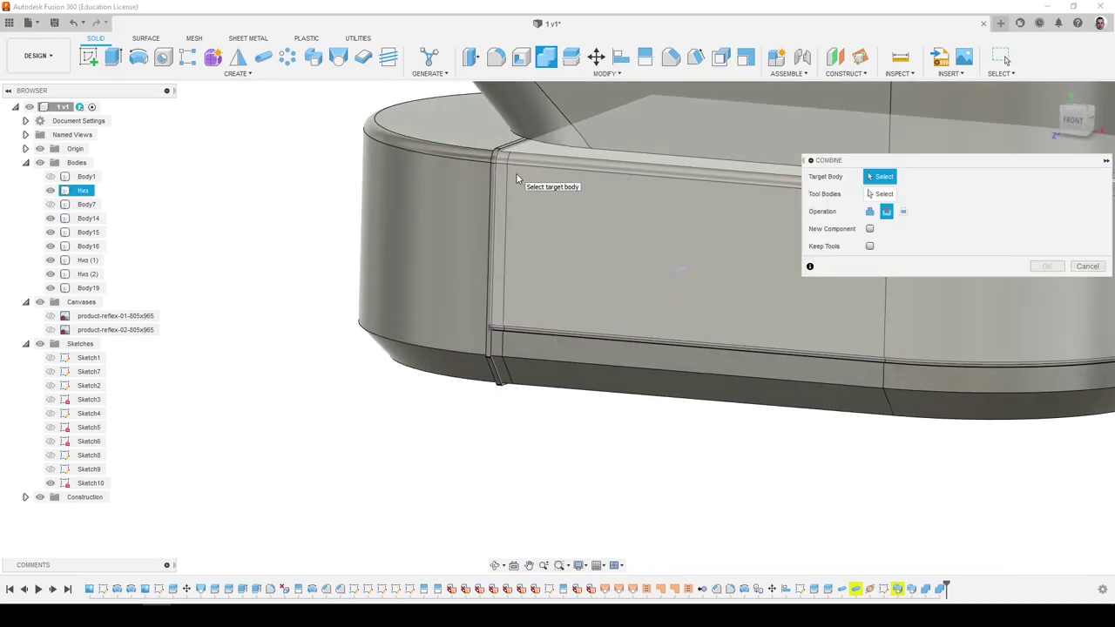
pyautogui.click(516, 179)
pyautogui.click(432, 174)
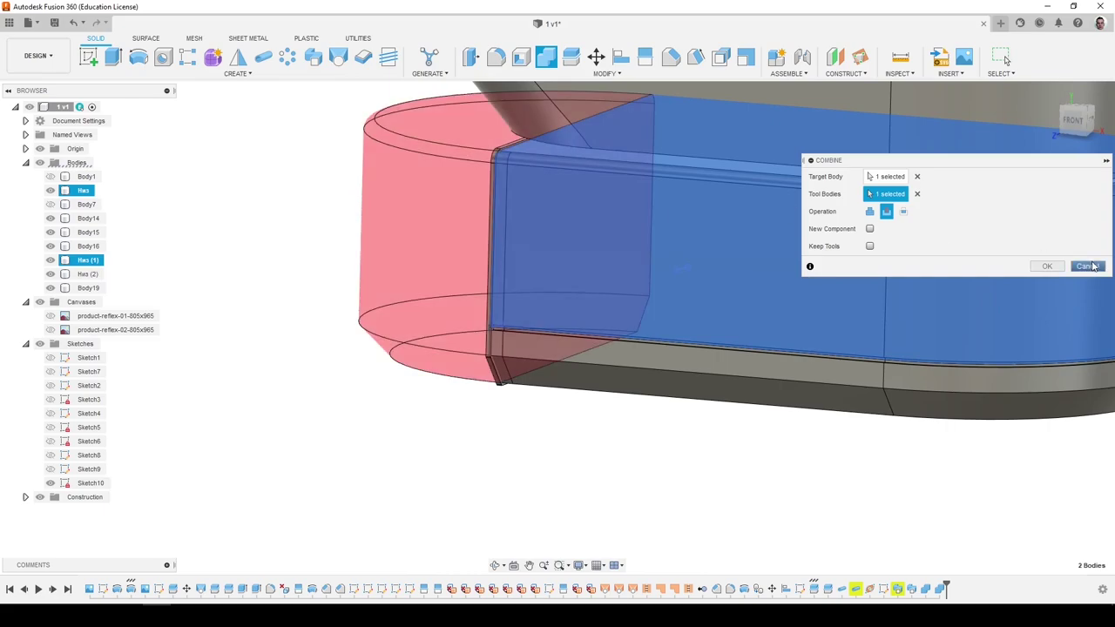
pyautogui.click(1094, 266)
# Cut the vertical split-line body Body19 out of the rounded end part Низ (1), with Keep Tools on.
pyautogui.click(550, 57)
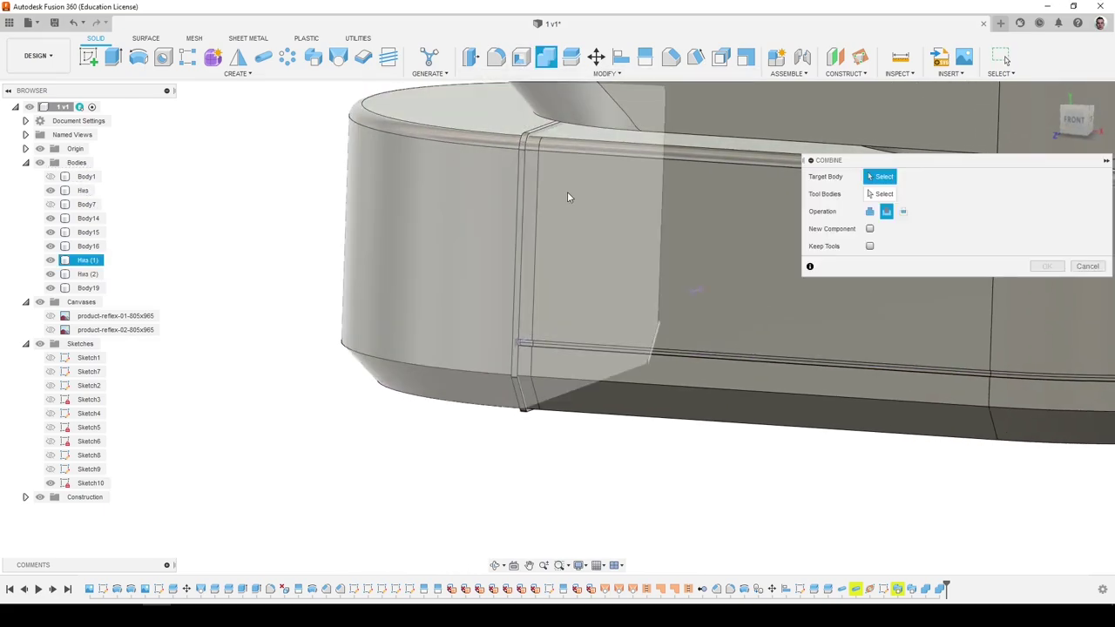
pyautogui.click(568, 197)
pyautogui.click(525, 186)
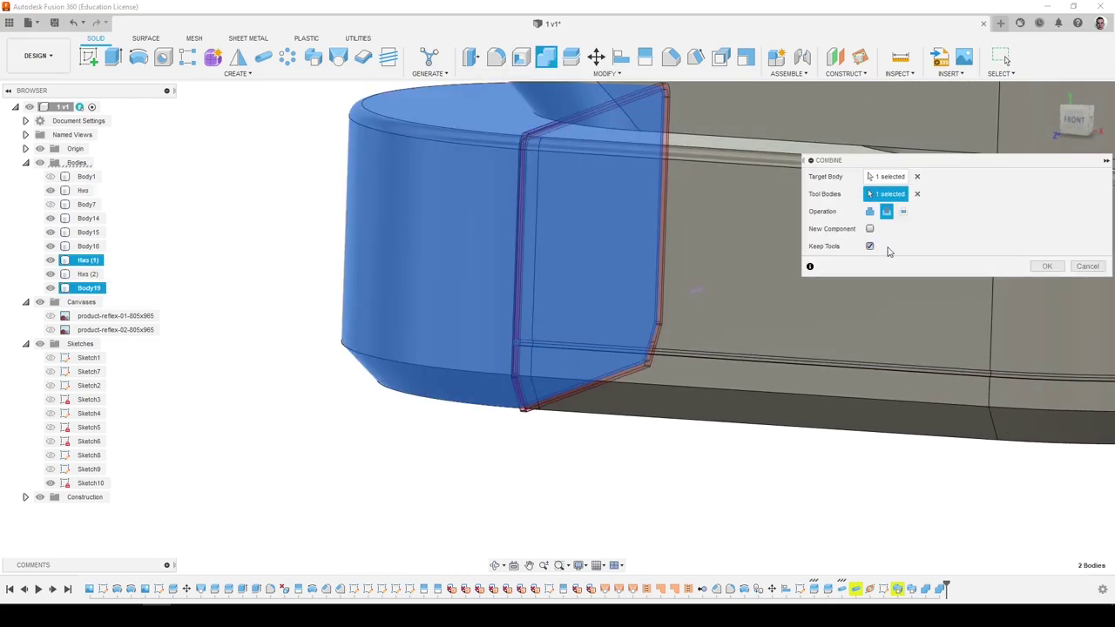
pyautogui.click(1047, 266)
# Cut Body19 out of the lower plate Низ (2) with Combine, with Keep Tools on.
pyautogui.click(546, 58)
pyautogui.click(567, 315)
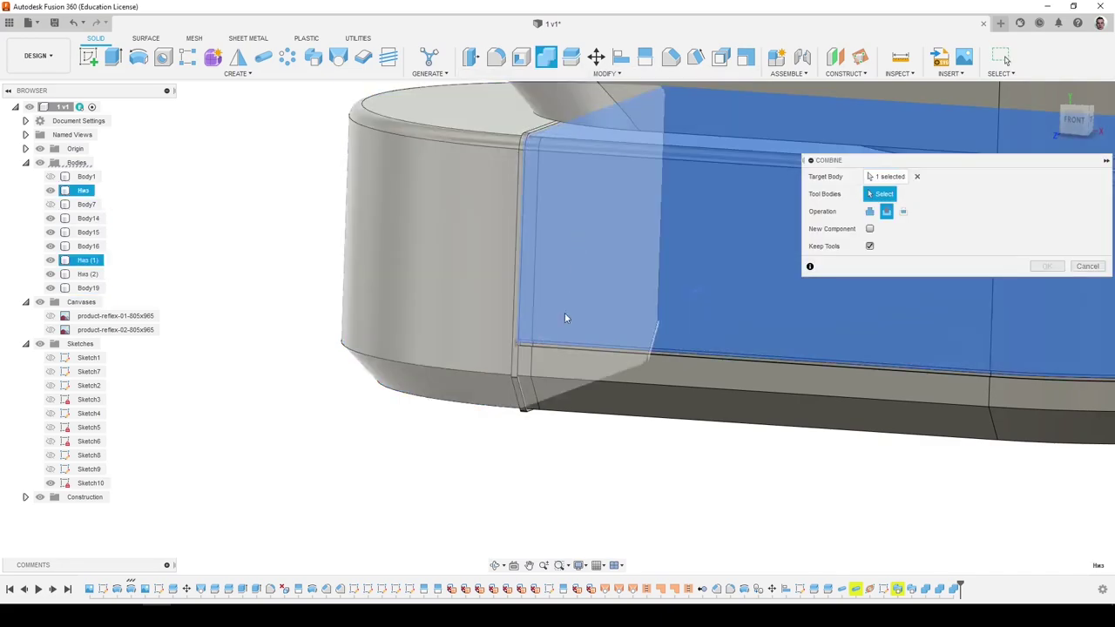
pyautogui.click(918, 177)
pyautogui.click(704, 376)
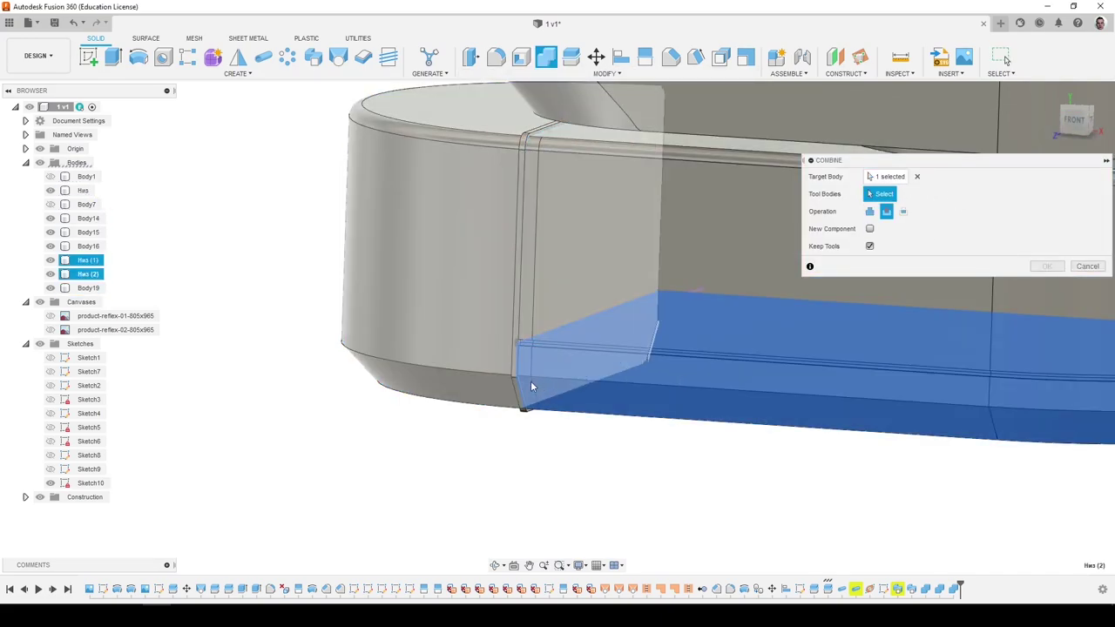
pyautogui.click(518, 390)
pyautogui.click(1047, 266)
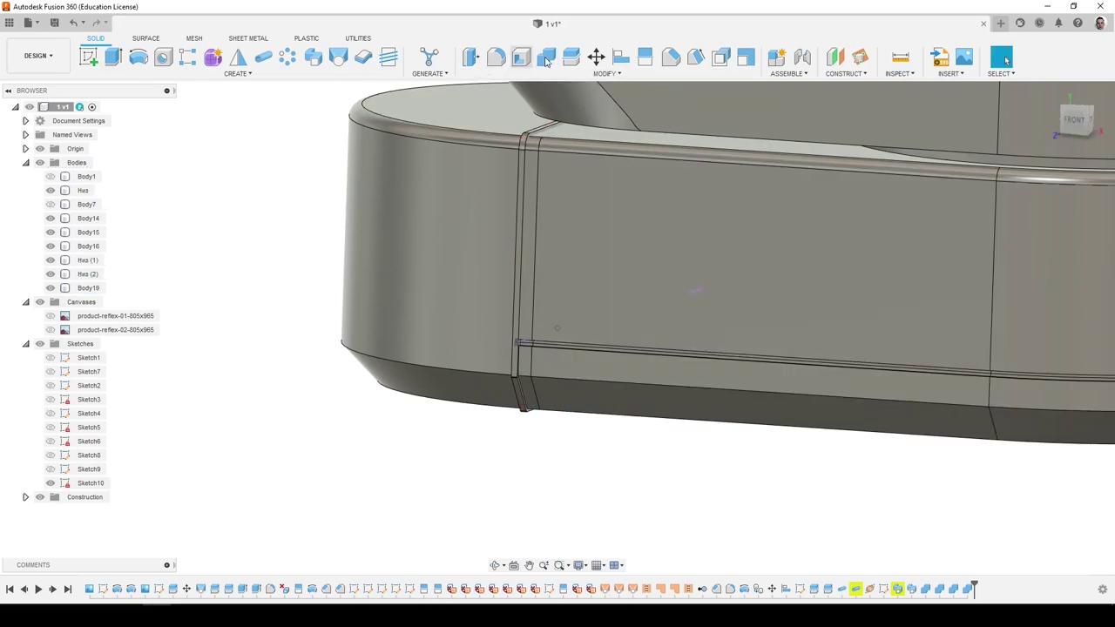
# Cut the split-line body Body19 out of the rounded end part Низ (1), keeping the tool, and remove Body19.
pyautogui.click(546, 57)
pyautogui.click(521, 152)
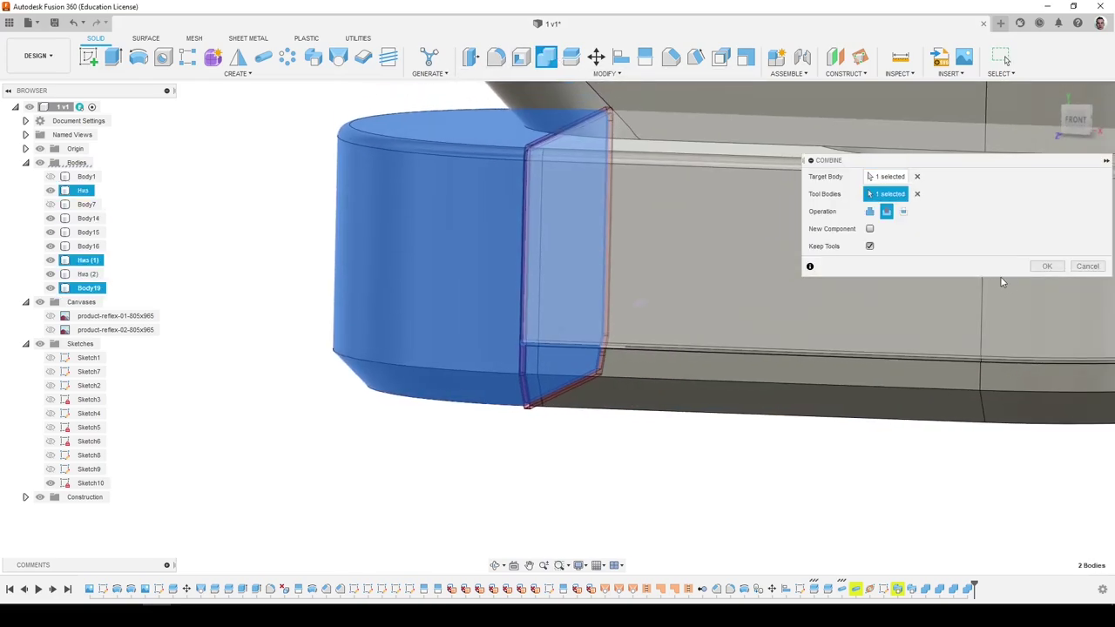
pyautogui.click(1047, 266)
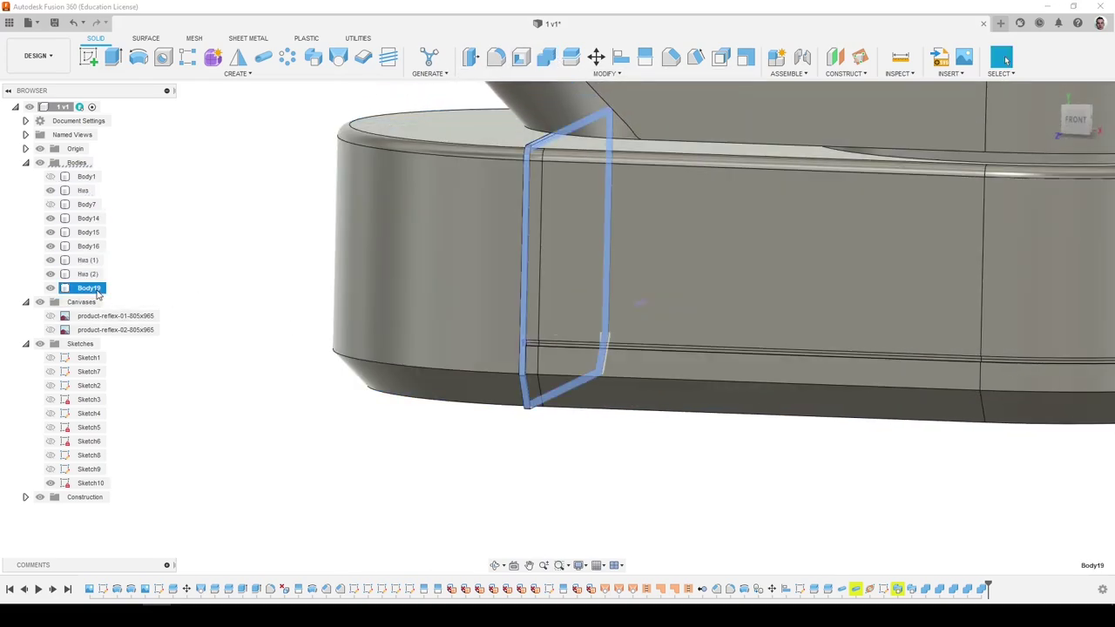
pyautogui.click(158, 466)
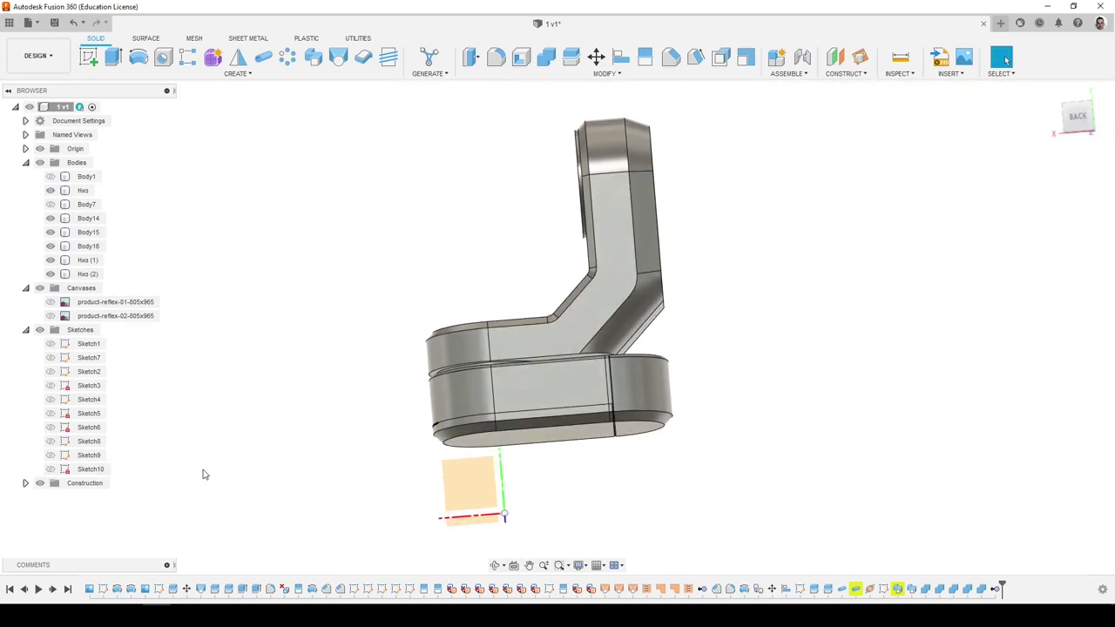
# Join Низ and Низ (2) to the rounded end part Низ (1) with Combine, without keeping the tool bodies.
pyautogui.click(546, 57)
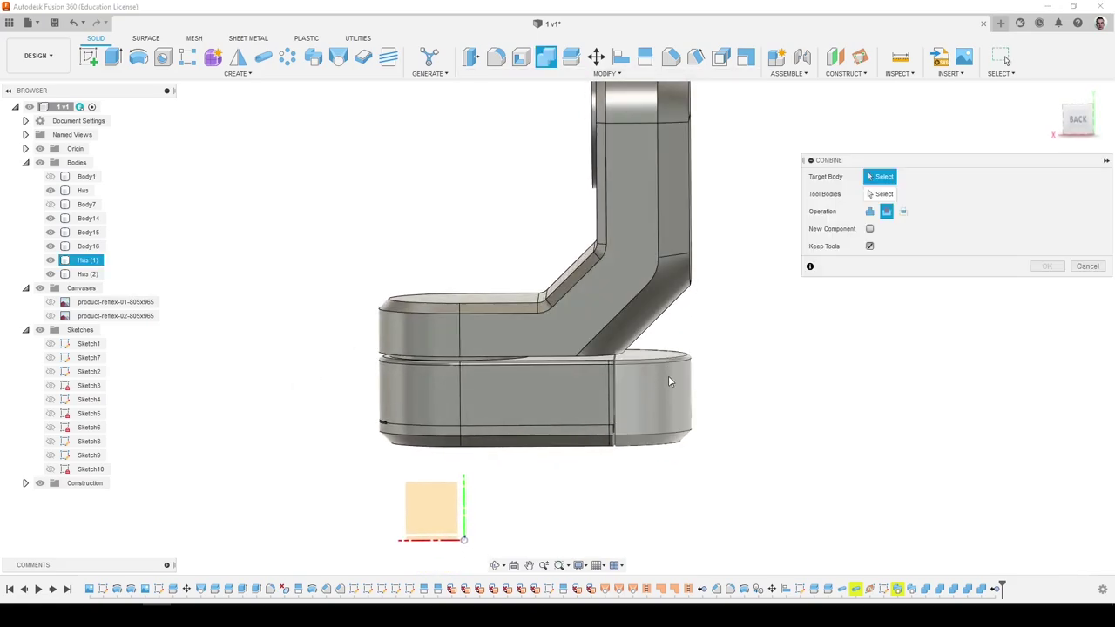
pyautogui.click(649, 396)
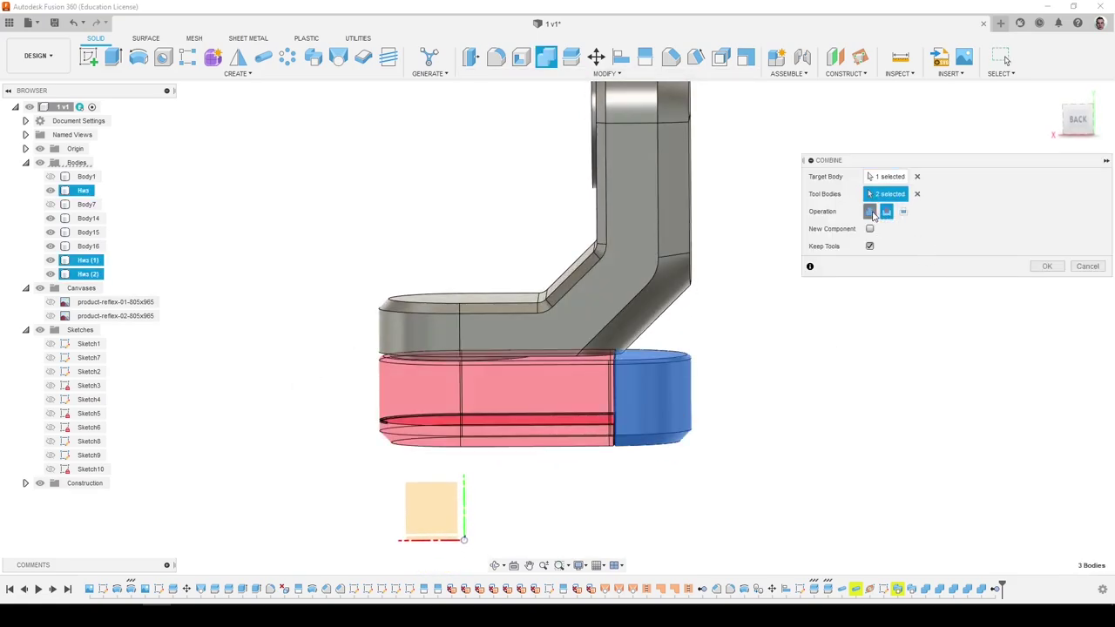
pyautogui.click(870, 211)
pyautogui.click(1061, 271)
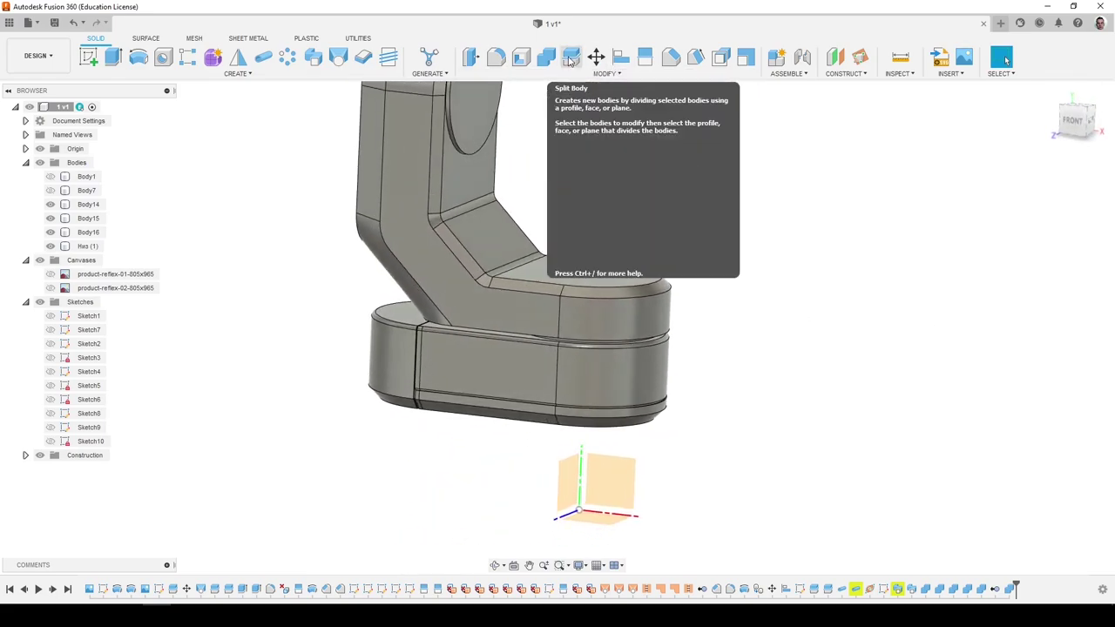
# Split the joined base body along the XY origin plane with Split Body and remove the half Низ (1).
pyautogui.click(571, 61)
pyautogui.click(654, 357)
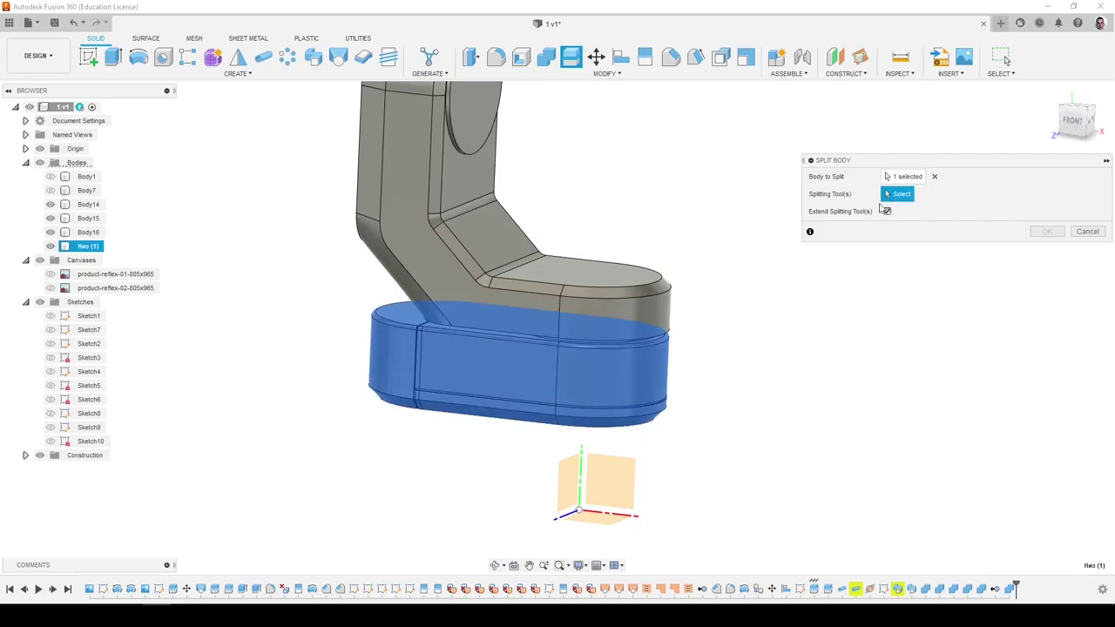
pyautogui.click(632, 478)
pyautogui.click(1047, 215)
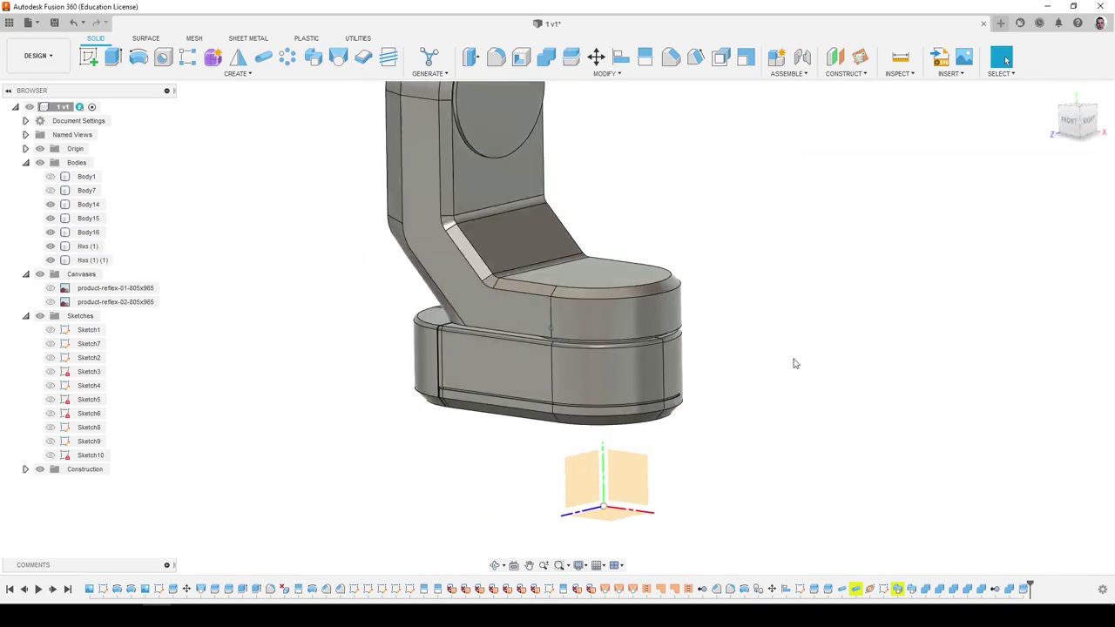
pyautogui.keyDown('shift'); pyautogui.moveTo(793, 363); pyautogui.dragTo(683, 381, button='middle'); pyautogui.keyUp('shift')
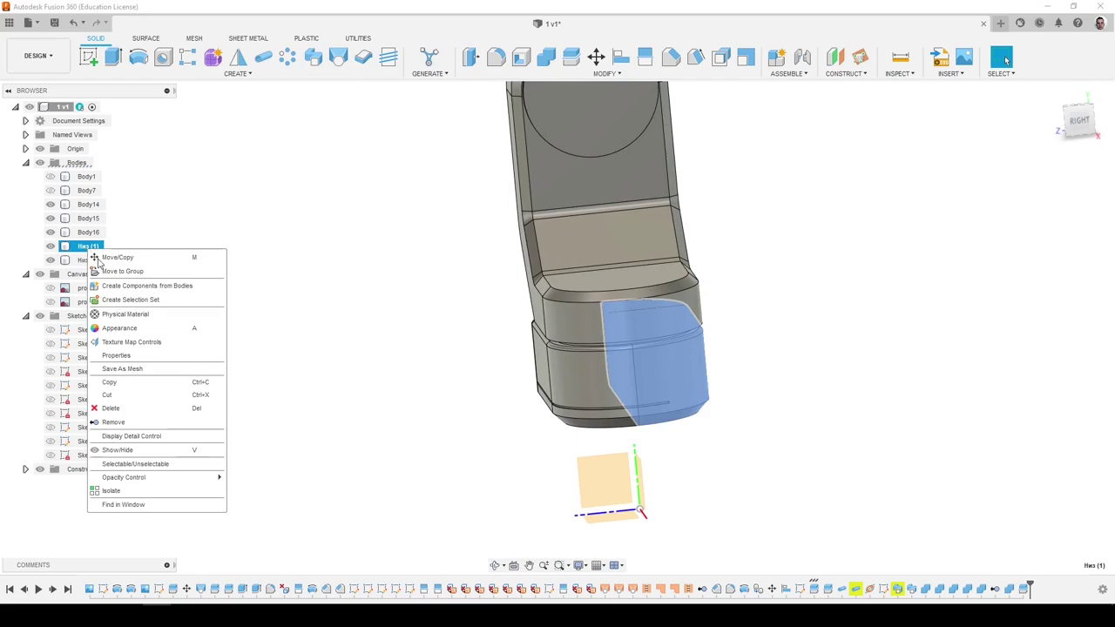
pyautogui.click(133, 422)
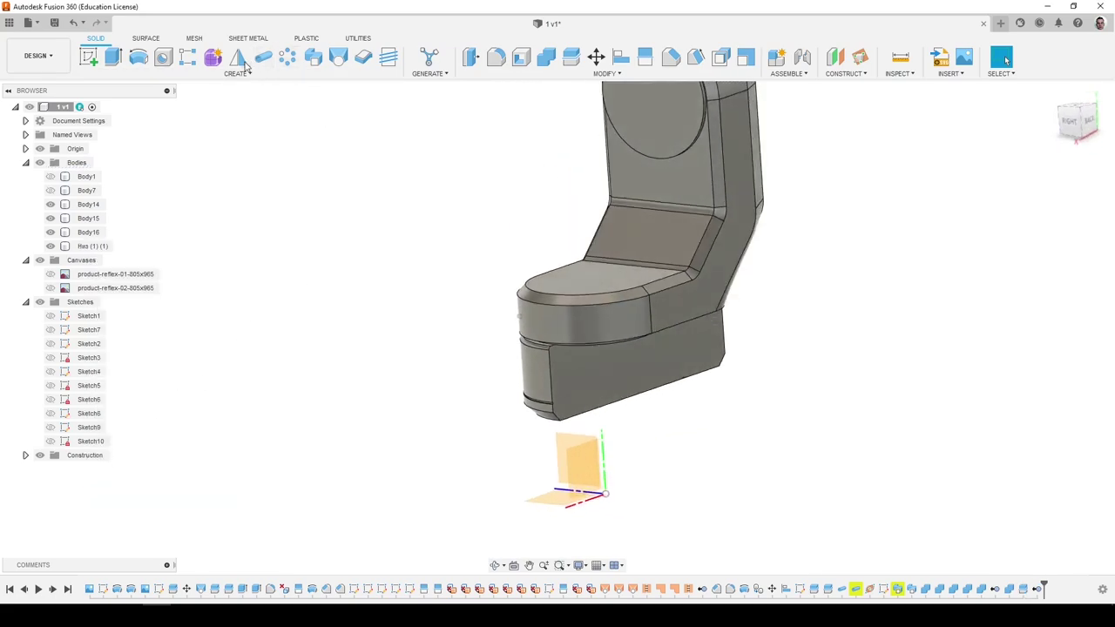
# Mirror the remaining base half Низ (1) (1) as a body across its flat cut face, joined into one body.
pyautogui.click(239, 60)
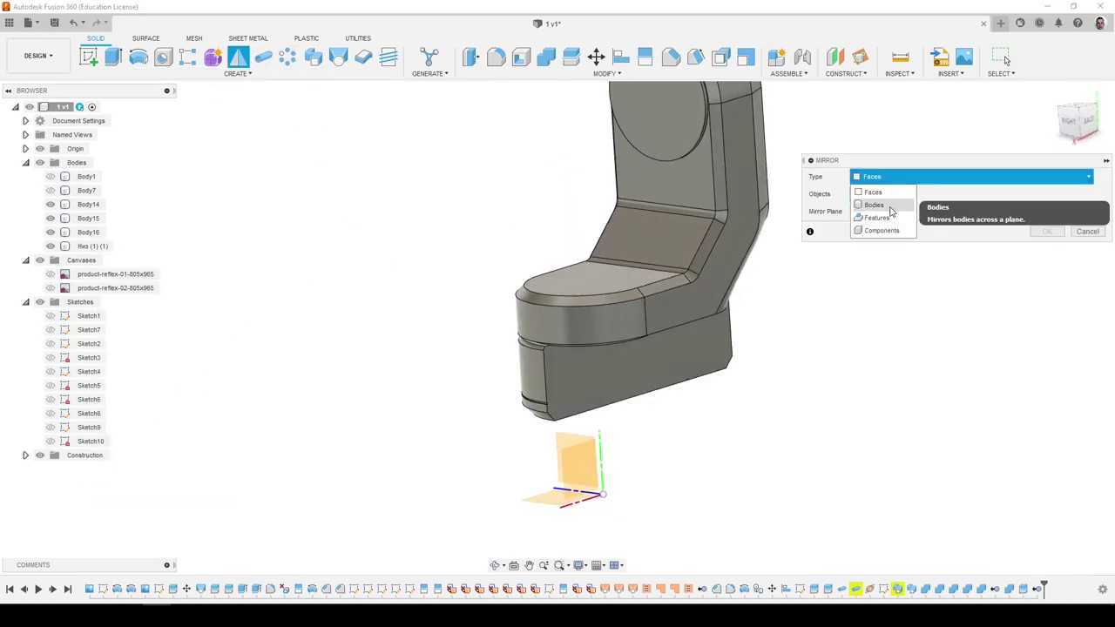
pyautogui.click(890, 208)
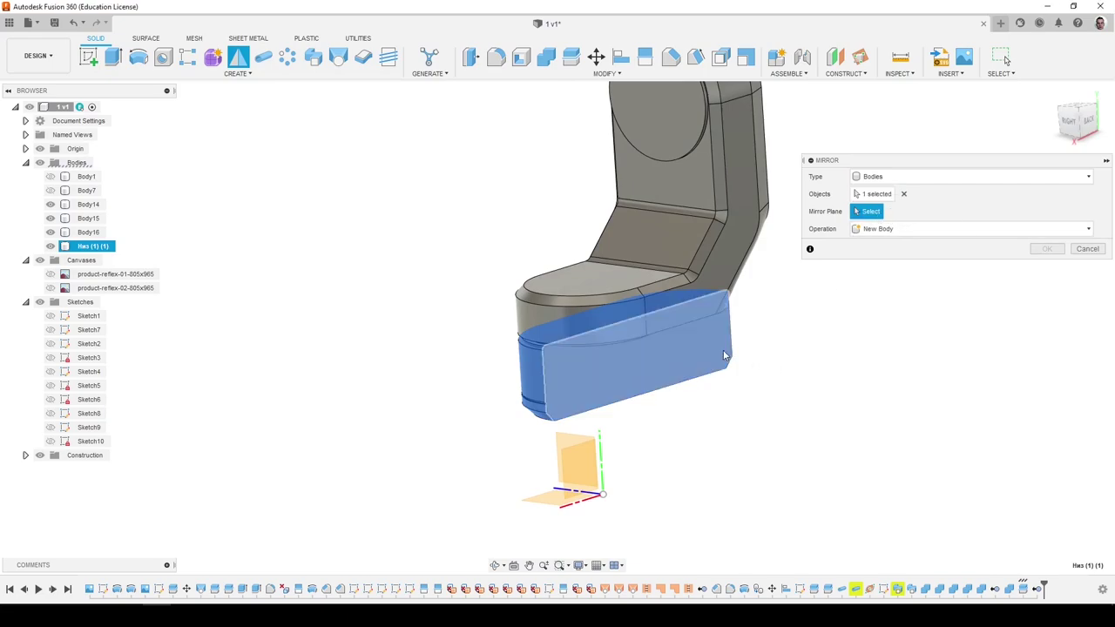
pyautogui.click(725, 354)
pyautogui.keyDown('shift'); pyautogui.moveTo(767, 350); pyautogui.dragTo(1072, 270, button='middle'); pyautogui.keyUp('shift')
pyautogui.click(1048, 250)
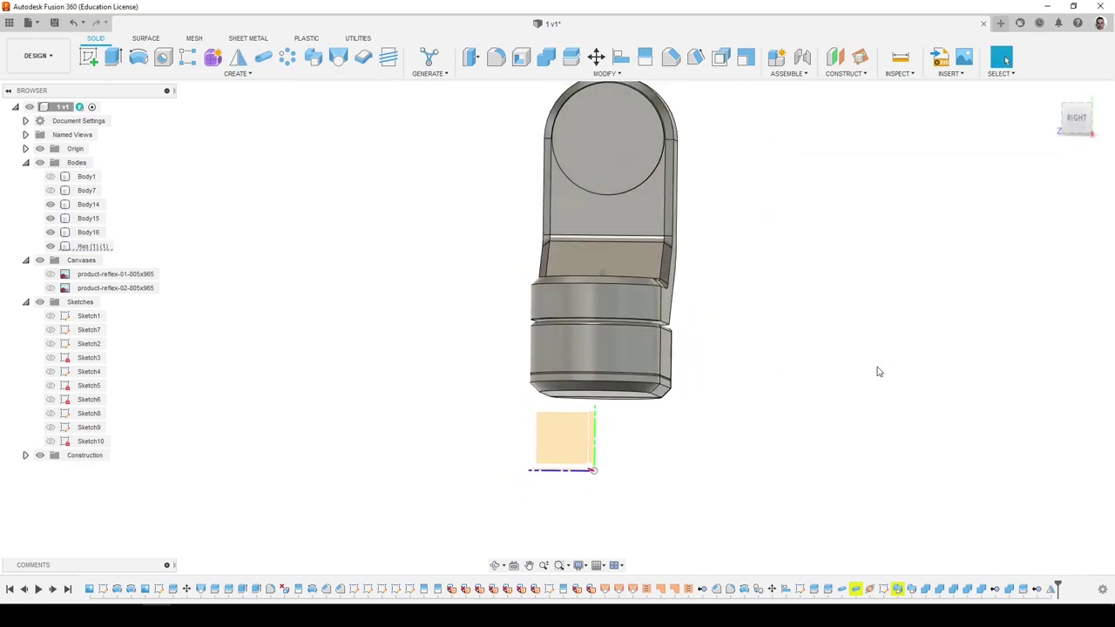
# Show the reference canvas product-reflex-01-805x965 and examine the gap between the arm and the base against it.
pyautogui.keyDown('shift'); pyautogui.moveTo(878, 372); pyautogui.dragTo(376, 328, button='middle'); pyautogui.keyUp('shift')
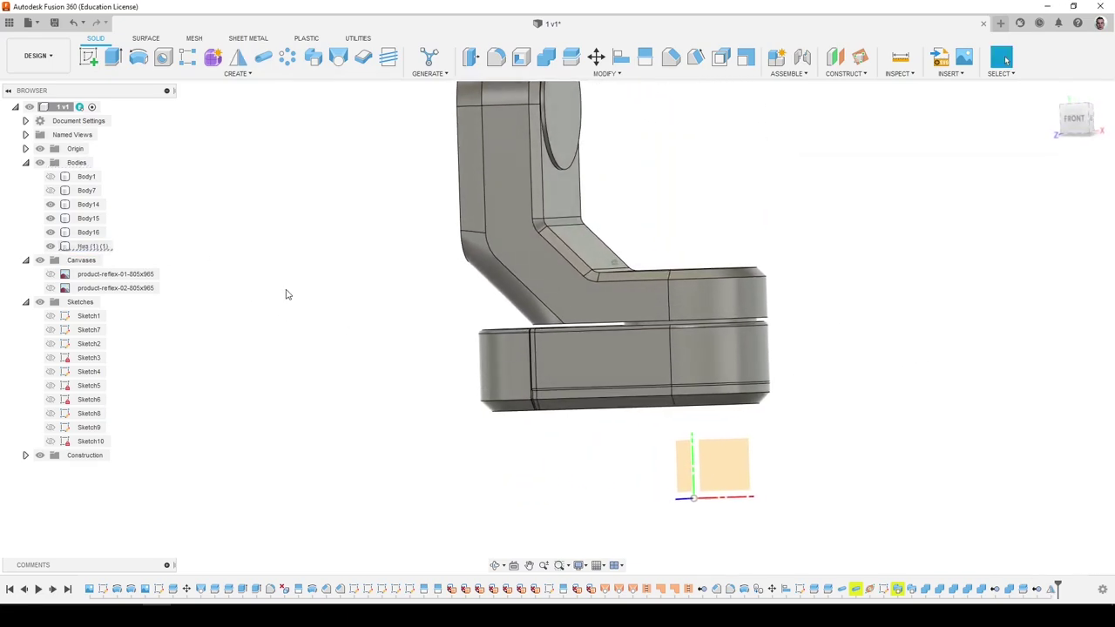
pyautogui.moveTo(287, 292)
pyautogui.keyDown('shift'); pyautogui.mouseDown(button='middle')
pyautogui.moveTo(291, 301)
pyautogui.moveTo(284, 285)
pyautogui.mouseUp(button='middle'); pyautogui.keyUp('shift')
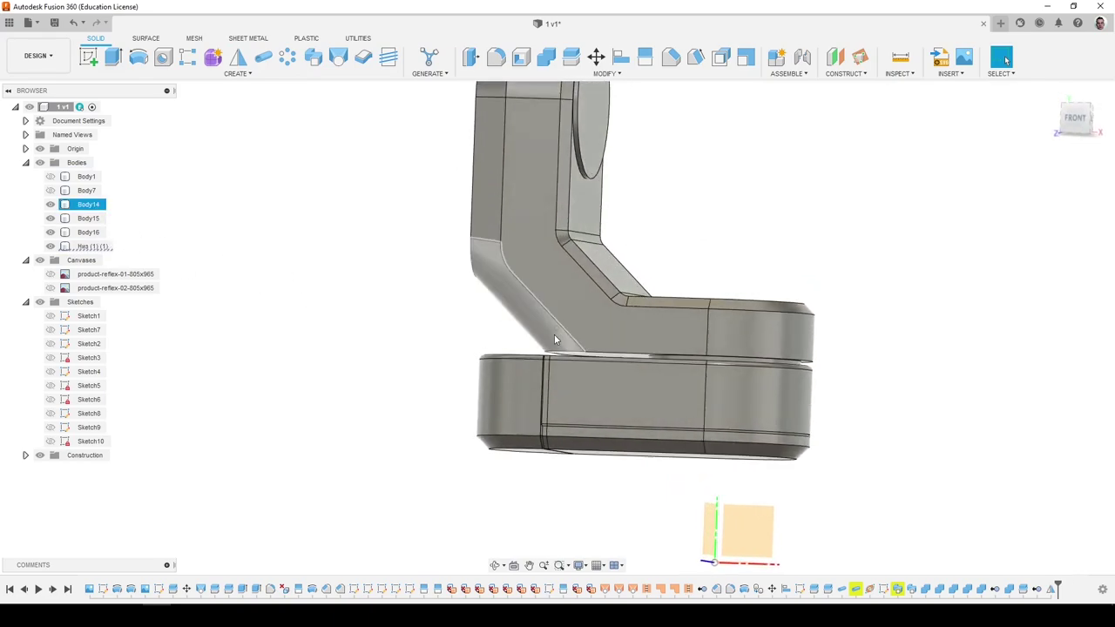
pyautogui.scroll(4, 556, 333)
pyautogui.keyDown('shift'); pyautogui.moveTo(560, 333); pyautogui.dragTo(287, 338, button='middle'); pyautogui.keyUp('shift')
pyautogui.scroll(-1, 270, 320)
pyautogui.click(51, 274)
pyautogui.scroll(4, 550, 350)
pyautogui.scroll(3, 582, 364)
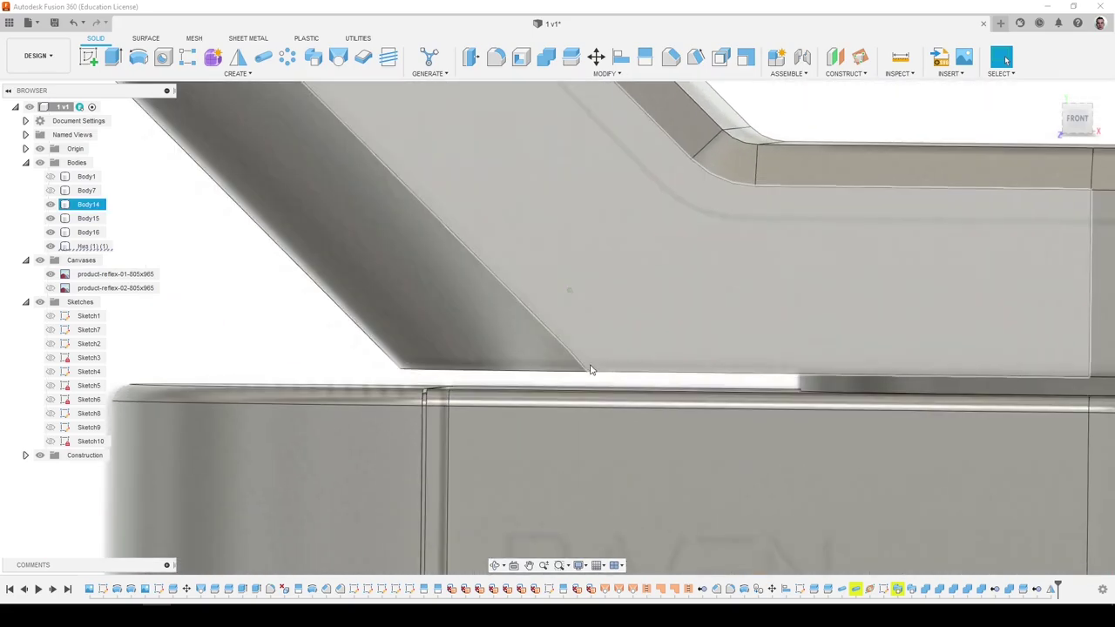
pyautogui.keyDown('shift'); pyautogui.moveTo(589, 371); pyautogui.dragTo(588, 333, button='middle'); pyautogui.keyUp('shift')
pyautogui.scroll(-1, 600, 375)
pyautogui.scroll(-3, 600, 374)
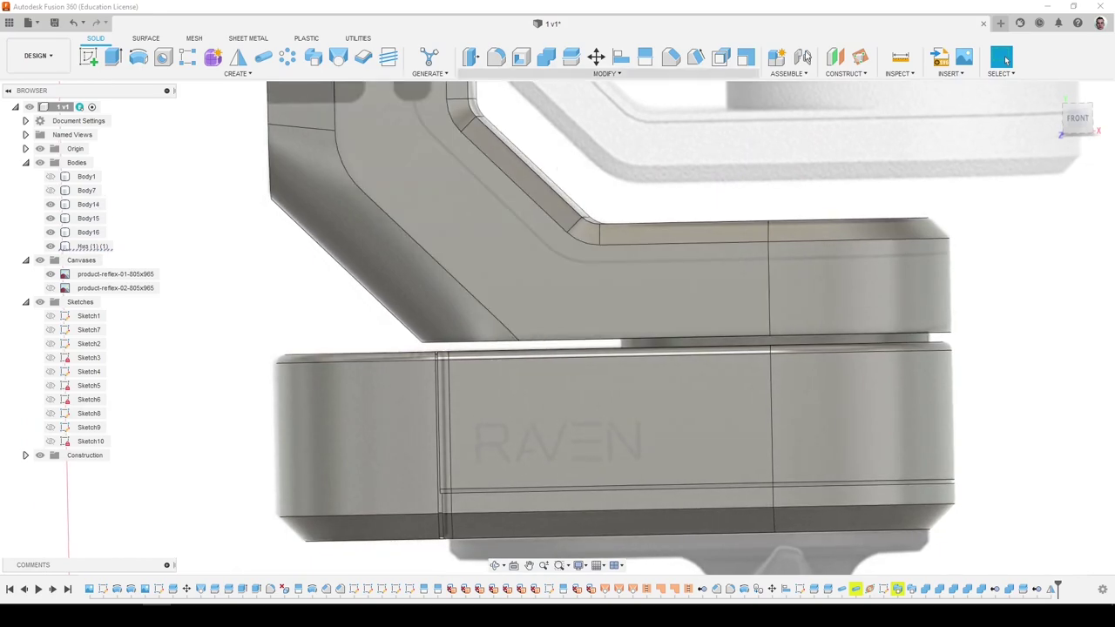
# Create an offset construction plane at -1 mm from the arm's flat bottom face.
pyautogui.click(832, 64)
pyautogui.keyDown('shift'); pyautogui.moveTo(695, 312); pyautogui.dragTo(695, 263, button='middle'); pyautogui.keyUp('shift')
pyautogui.scroll(3, 589, 351)
pyautogui.click(591, 352)
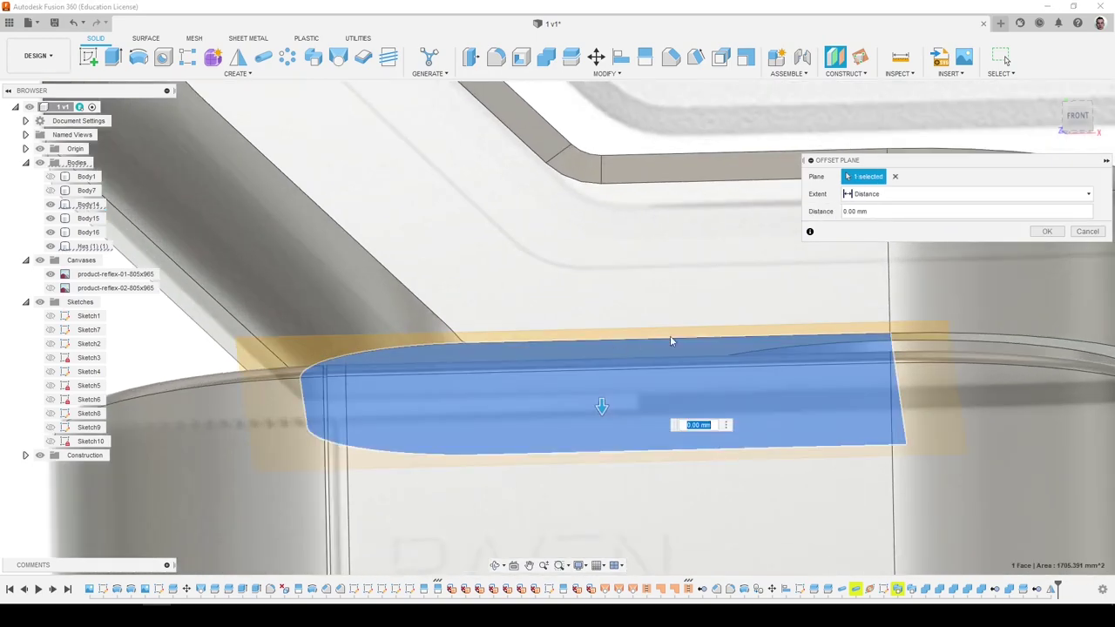
pyautogui.scroll(-2, 675, 334)
pyautogui.click(1077, 120)
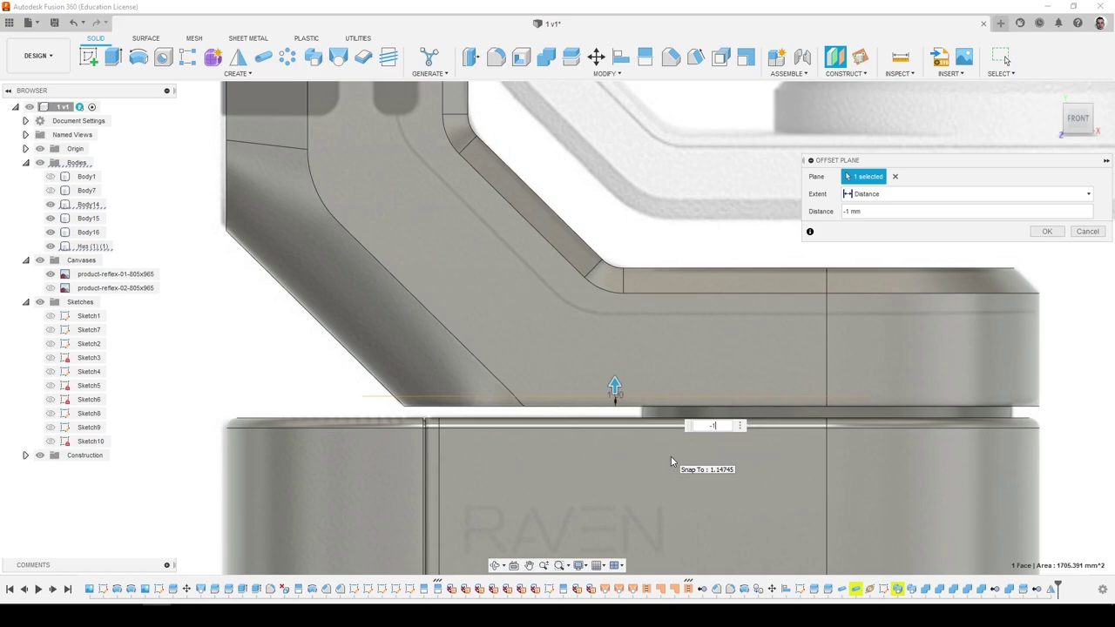
pyautogui.press('Return')
# Split the arm body Body14 with the new offset plane using Split Body.
pyautogui.click(572, 57)
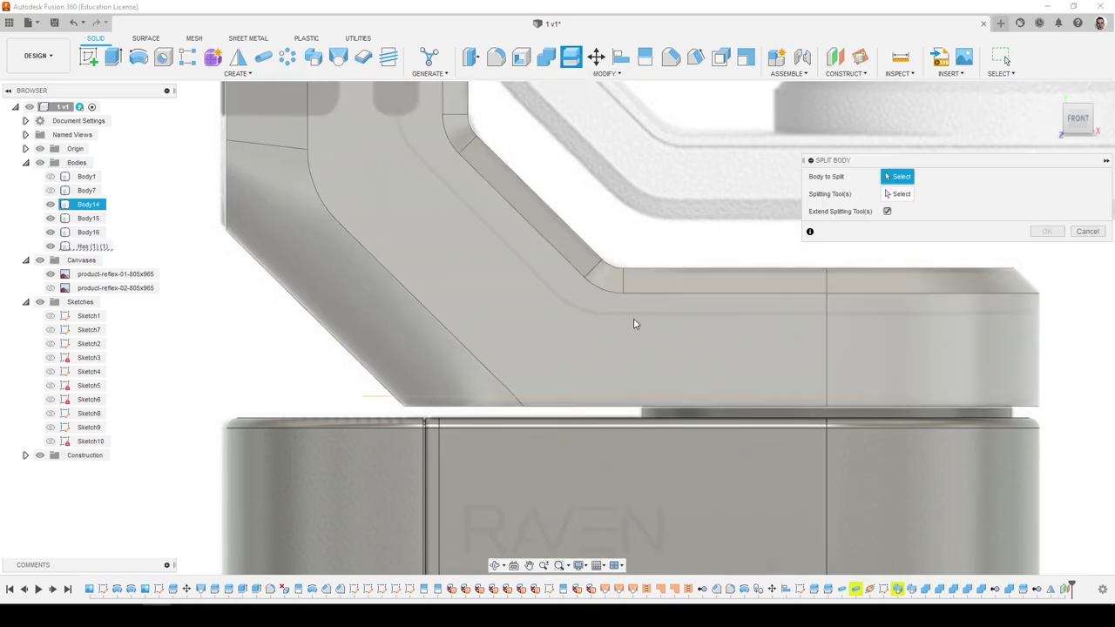
pyautogui.click(634, 320)
pyautogui.keyDown('shift'); pyautogui.moveTo(772, 296); pyautogui.dragTo(388, 395, button='middle'); pyautogui.keyUp('shift')
pyautogui.click(388, 395)
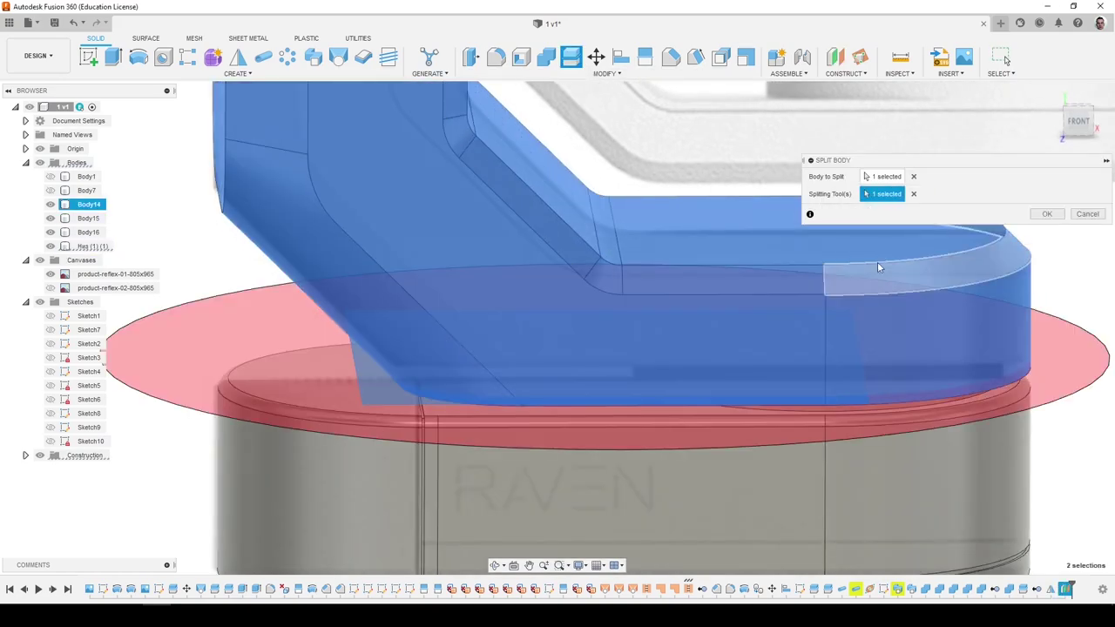
pyautogui.click(1047, 231)
# Hide the thin bottom slice Body22 and the construction plane Plane2.
pyautogui.scroll(3, 575, 398)
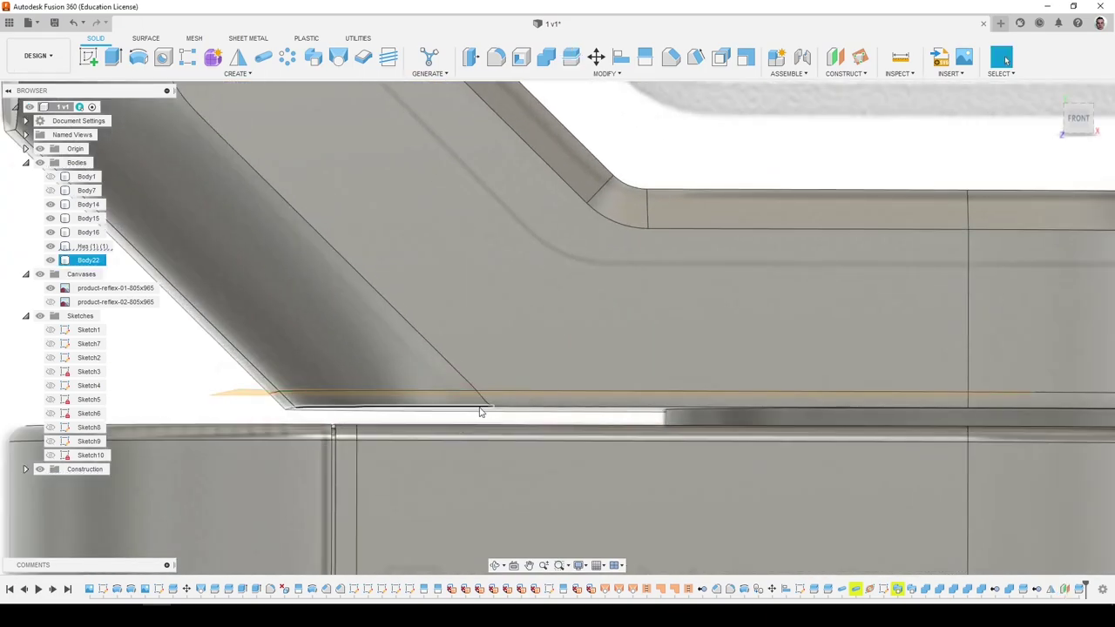
pyautogui.click(54, 260)
pyautogui.scroll(-1, 364, 266)
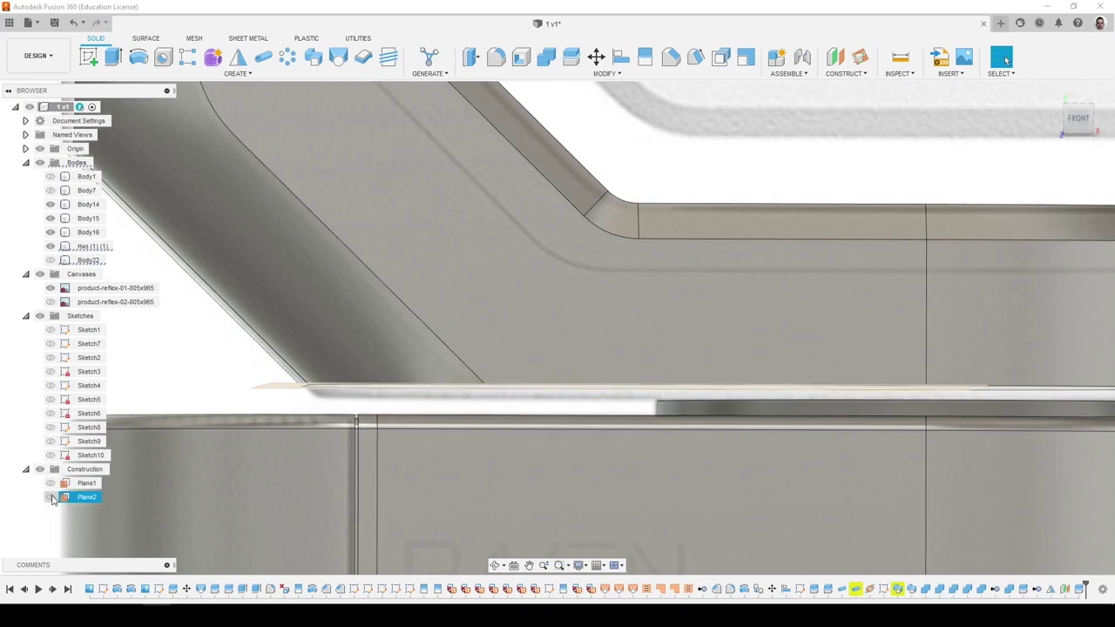
pyautogui.click(50, 498)
pyautogui.scroll(-4, 199, 393)
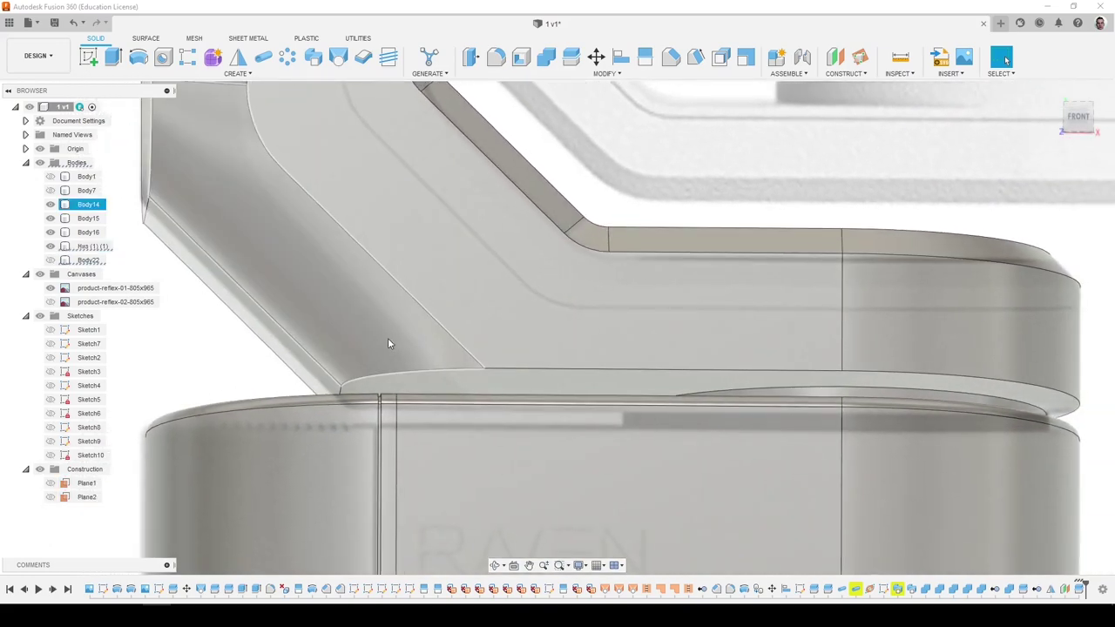
# Try to fillet the arm's bottom perimeter edges with a 1 mm radius.
pyautogui.press('f')
pyautogui.click(507, 372)
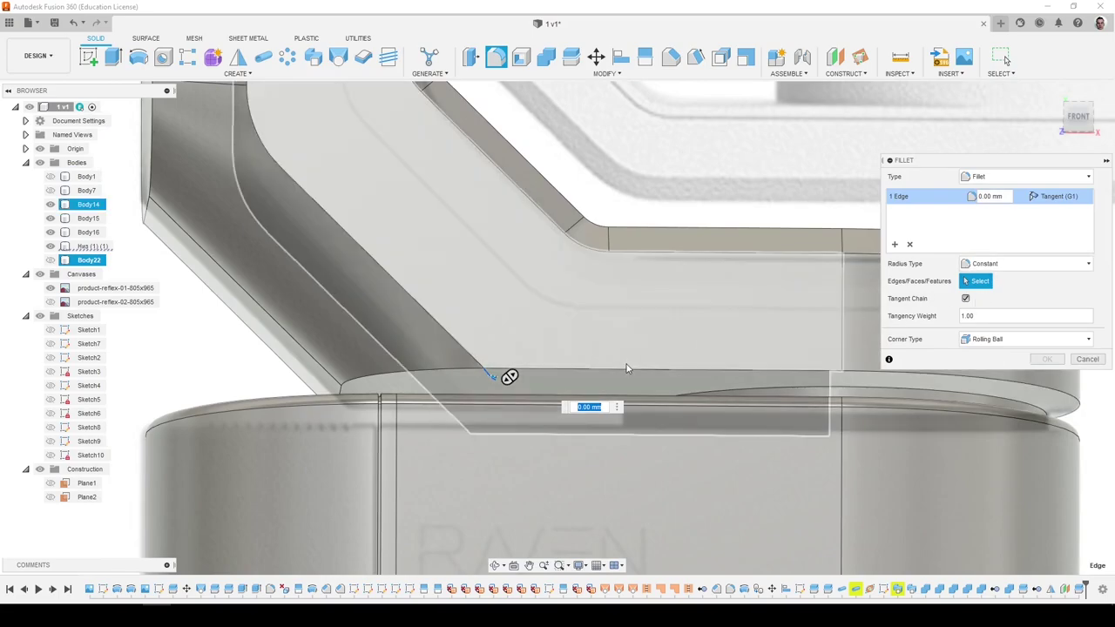
pyautogui.click(573, 371)
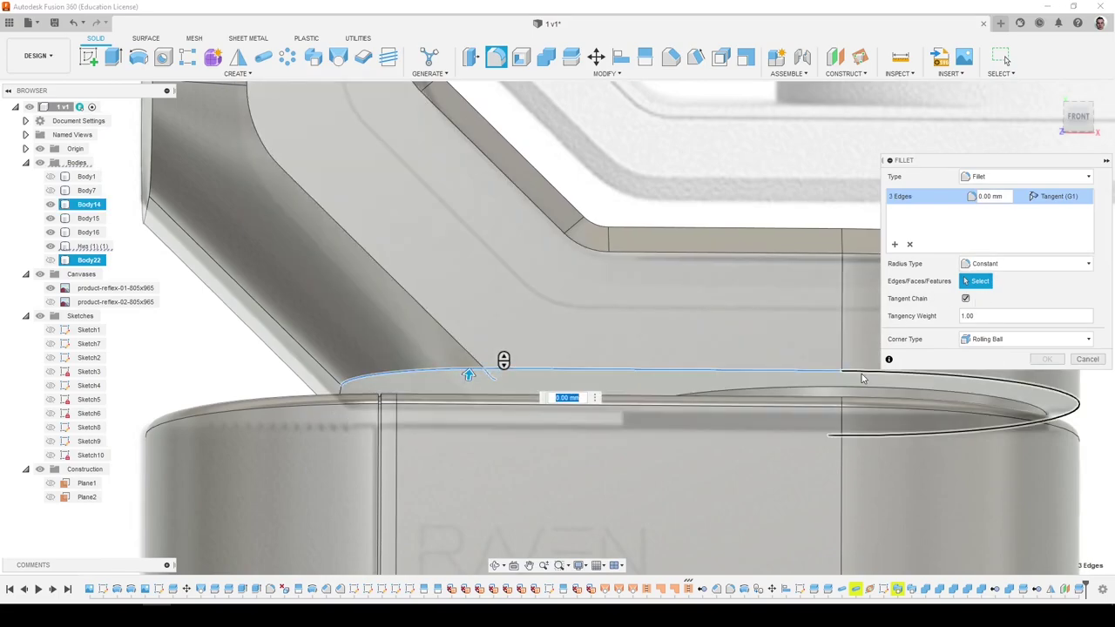
pyautogui.keyDown('shift'); pyautogui.moveTo(574, 371); pyautogui.dragTo(549, 333, button='middle'); pyautogui.keyUp('shift')
pyautogui.scroll(3, 545, 335)
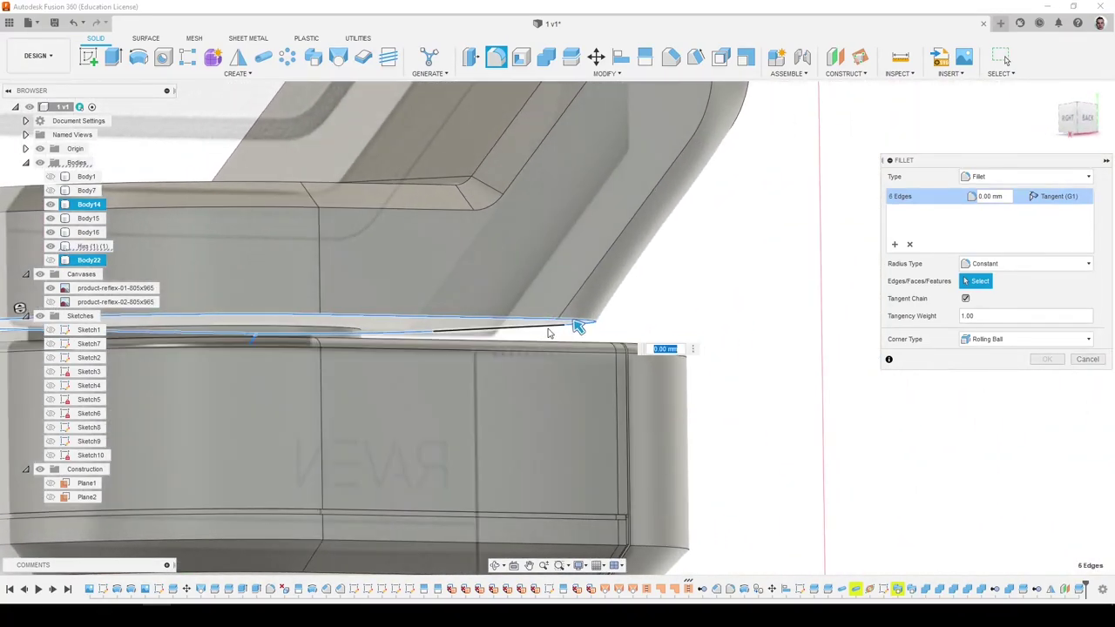
pyautogui.click(549, 332)
pyautogui.write('1')
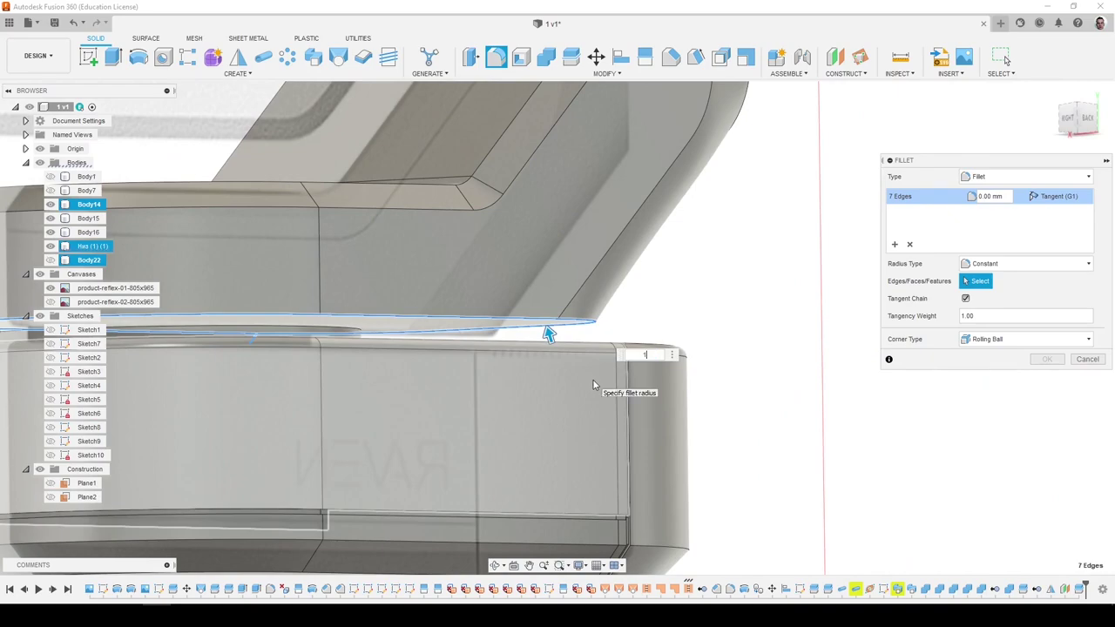
pyautogui.scroll(-3, 595, 384)
pyautogui.keyDown('shift'); pyautogui.moveTo(595, 384); pyautogui.dragTo(914, 348, button='middle'); pyautogui.keyUp('shift')
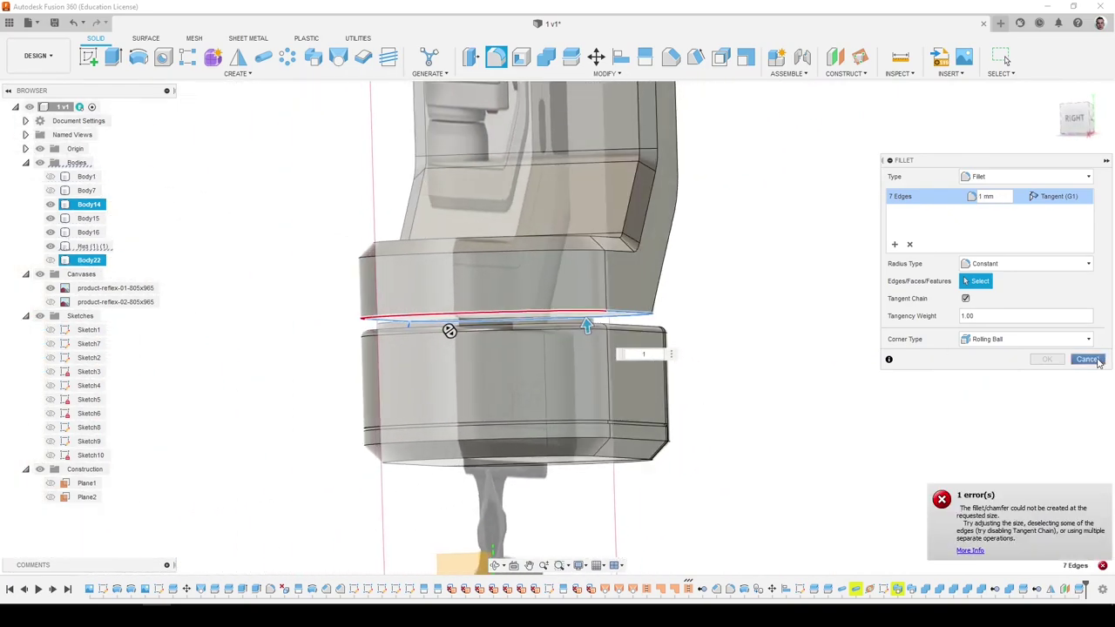
pyautogui.click(1098, 361)
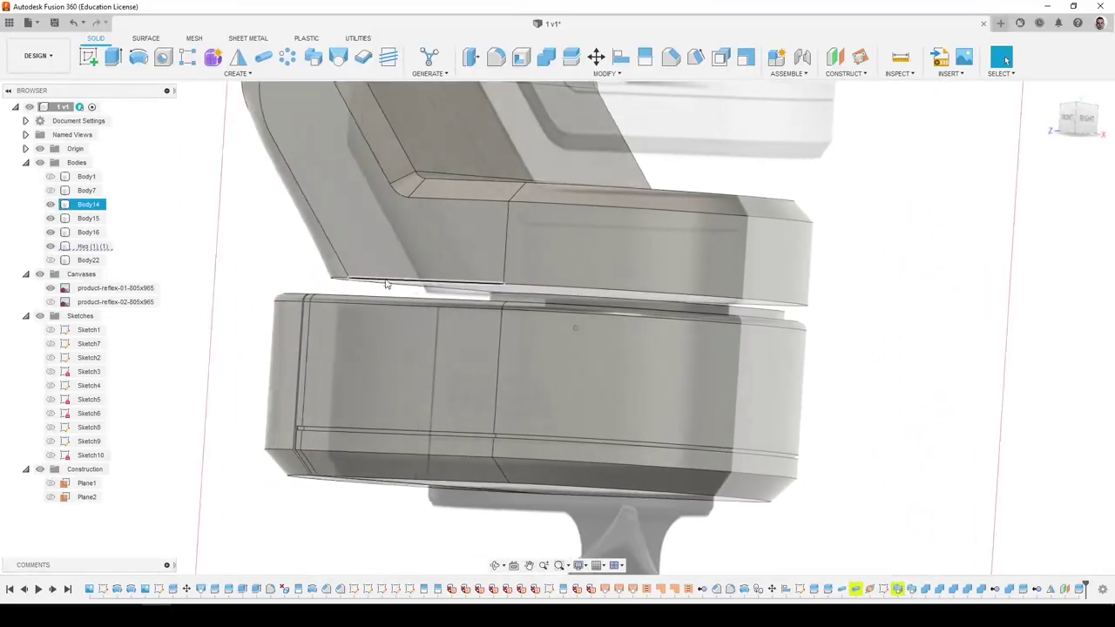
# Bring the slice Body22 and Plane2 back into view and hide the base body Низ (1) (1).
pyautogui.keyDown('shift'); pyautogui.moveTo(387, 284); pyautogui.dragTo(386, 277, button='middle'); pyautogui.keyUp('shift')
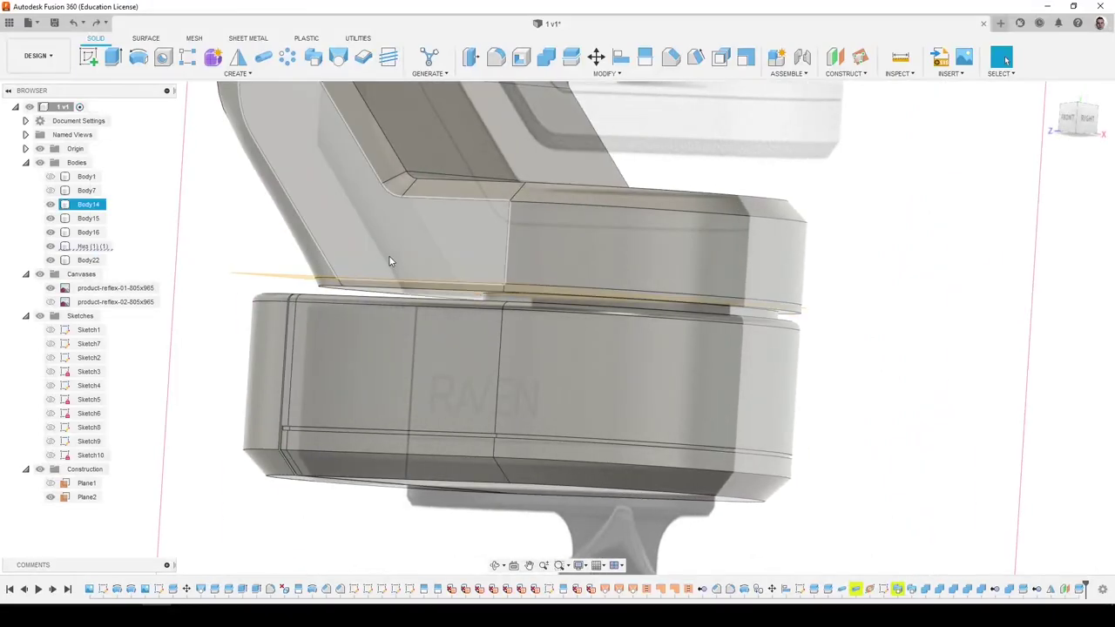
pyautogui.keyDown('shift'); pyautogui.moveTo(523, 272); pyautogui.dragTo(557, 268, button='middle'); pyautogui.keyUp('shift')
pyautogui.click(556, 264)
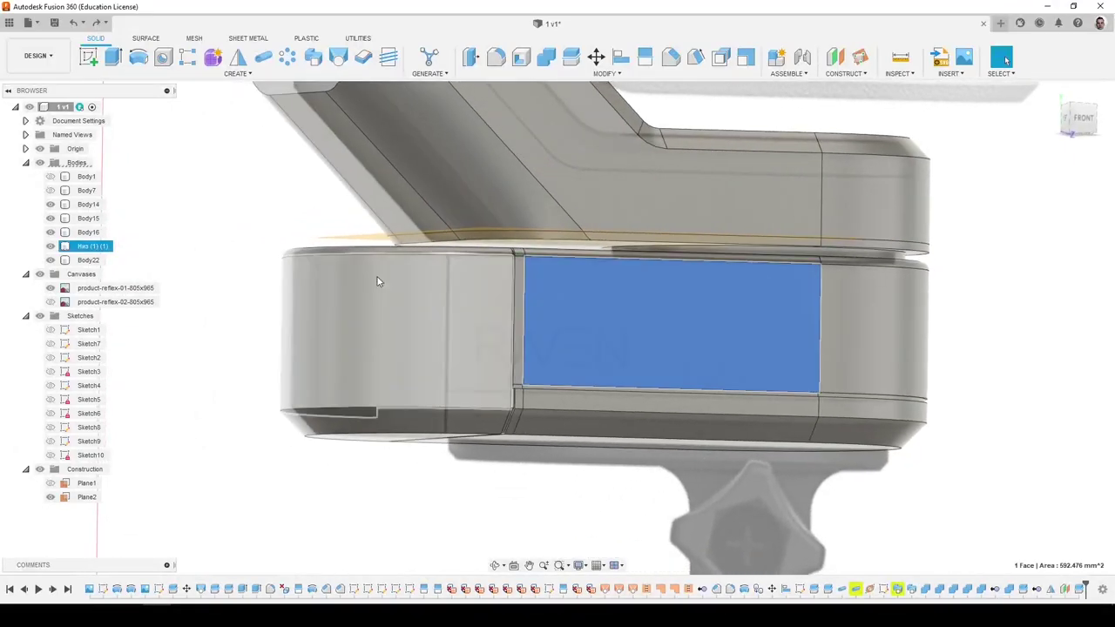
pyautogui.click(51, 246)
pyautogui.keyDown('shift'); pyautogui.moveTo(179, 262); pyautogui.dragTo(483, 280, button='middle'); pyautogui.keyUp('shift')
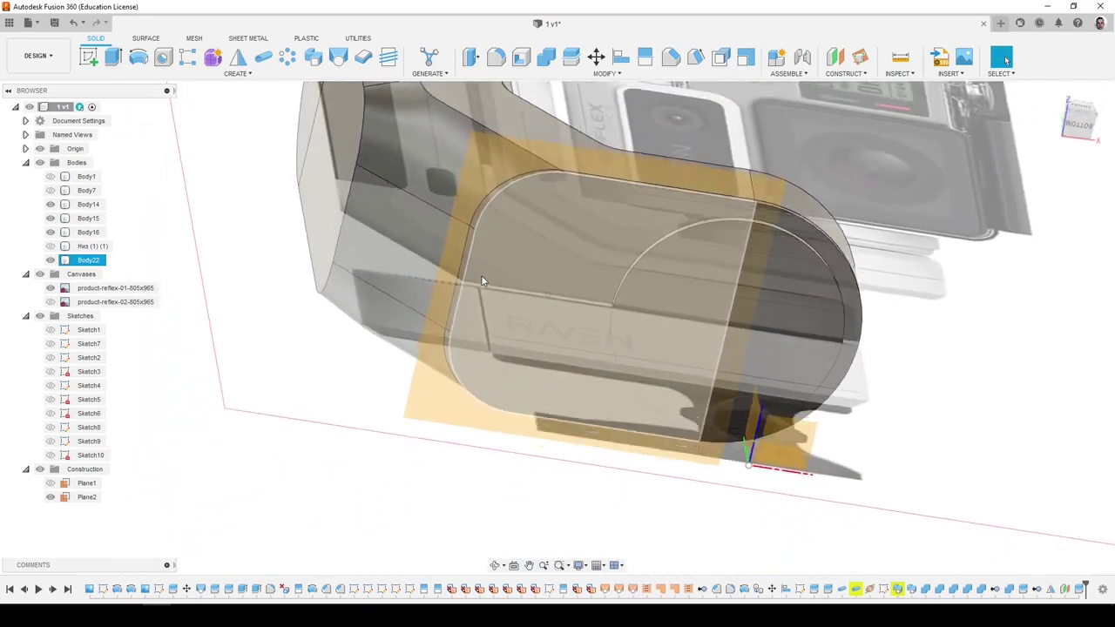
# Hide the reference canvas product-reflex-01-805x965 to expose the arm's underside.
pyautogui.click(52, 289)
pyautogui.click(50, 289)
pyautogui.keyDown('shift'); pyautogui.moveTo(198, 317); pyautogui.dragTo(435, 188, button='middle'); pyautogui.keyUp('shift')
pyautogui.scroll(2, 479, 265)
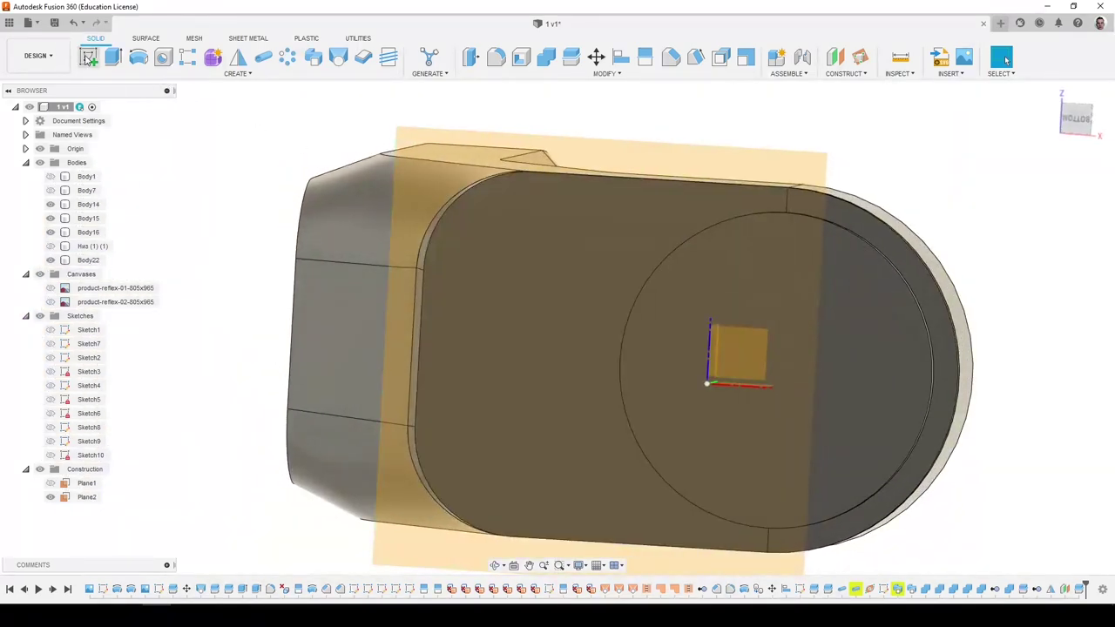
# Start a sketch on the arm's flat bottom face and project that face's outline into it.
pyautogui.click(88, 58)
pyautogui.click(465, 225)
pyautogui.press('p')
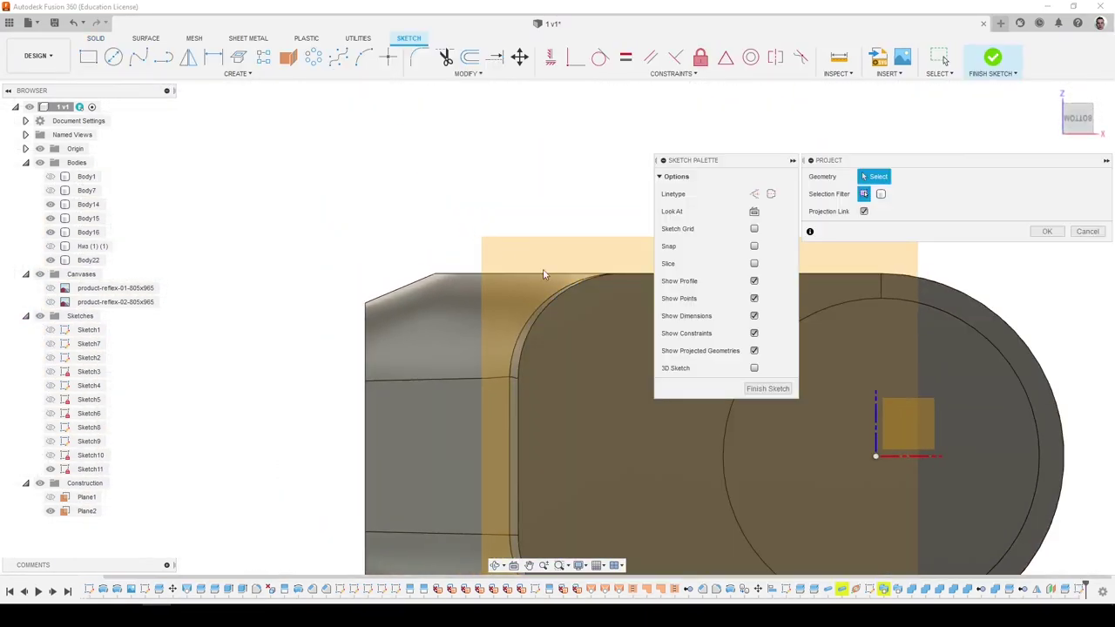
pyautogui.click(583, 313)
pyautogui.click(1047, 231)
pyautogui.scroll(-3, 490, 191)
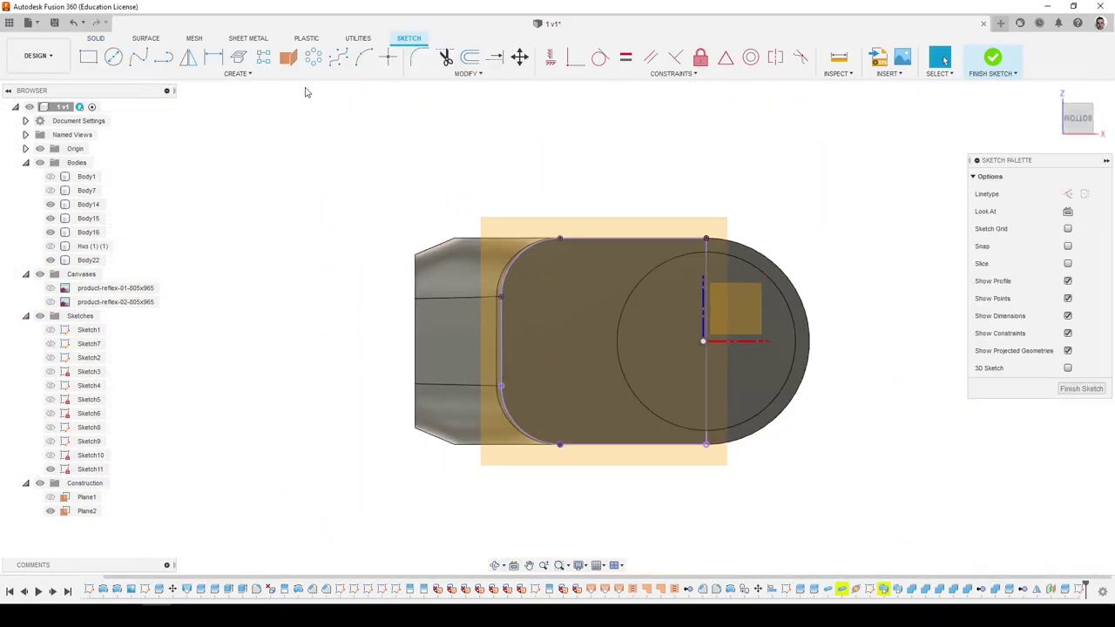
pyautogui.click(465, 57)
pyautogui.scroll(3, 574, 232)
pyautogui.click(565, 250)
pyautogui.scroll(-5, 557, 250)
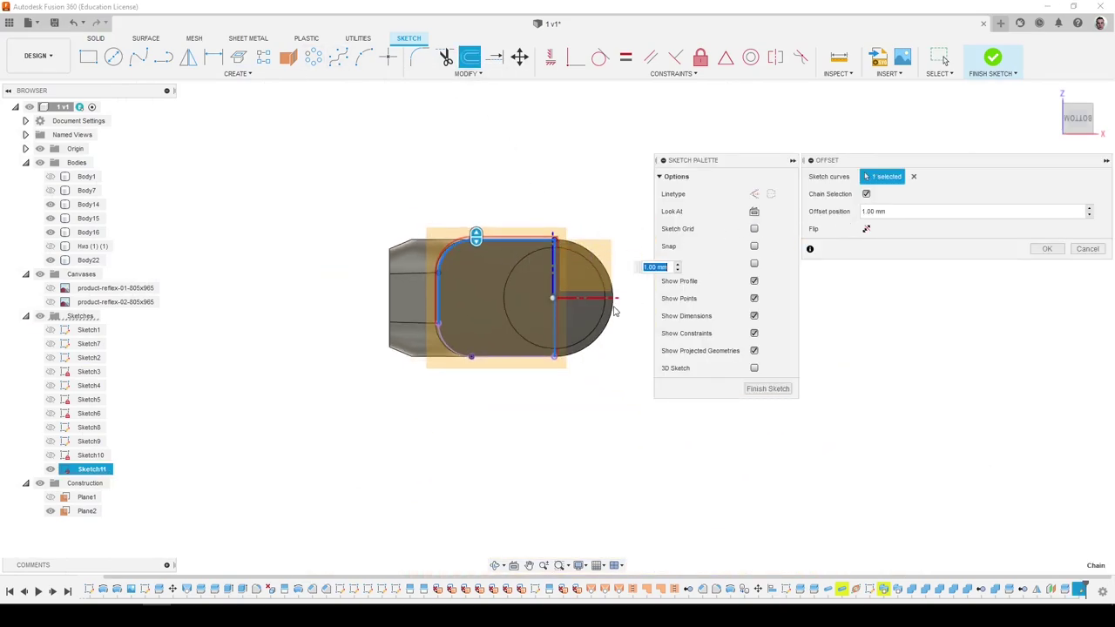
pyautogui.scroll(5, 613, 309)
pyautogui.press('Escape')
pyautogui.keyDown('shift'); pyautogui.moveTo(557, 288); pyautogui.dragTo(536, 209, button='middle'); pyautogui.keyUp('shift')
pyautogui.scroll(-3, 540, 253)
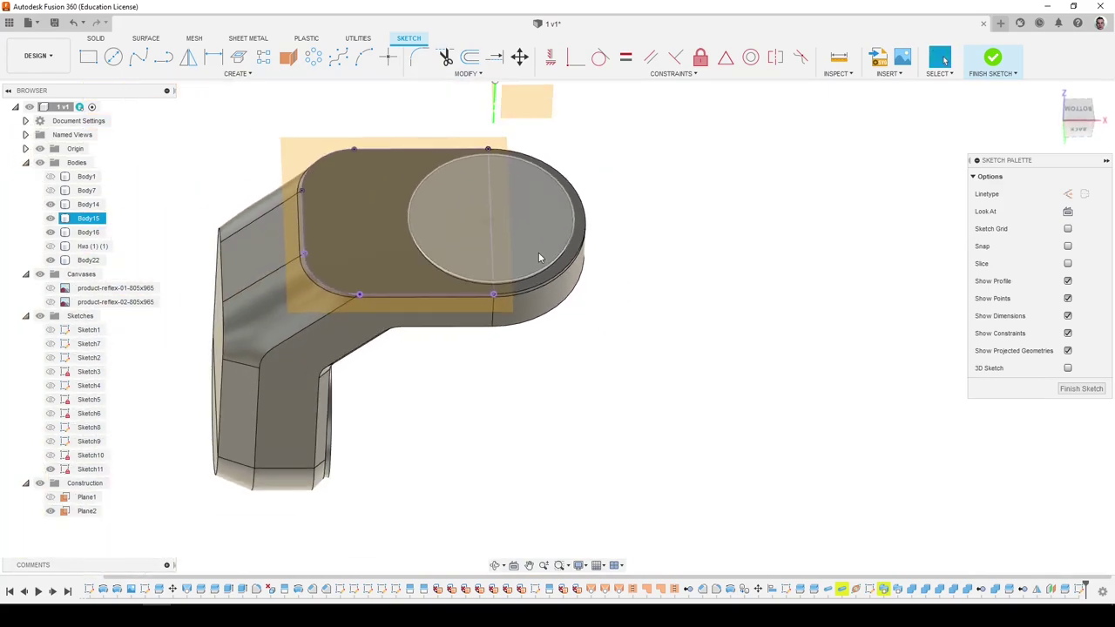
pyautogui.keyDown('shift'); pyautogui.moveTo(538, 258); pyautogui.dragTo(531, 222, button='middle'); pyautogui.keyUp('shift')
pyautogui.scroll(5, 531, 217)
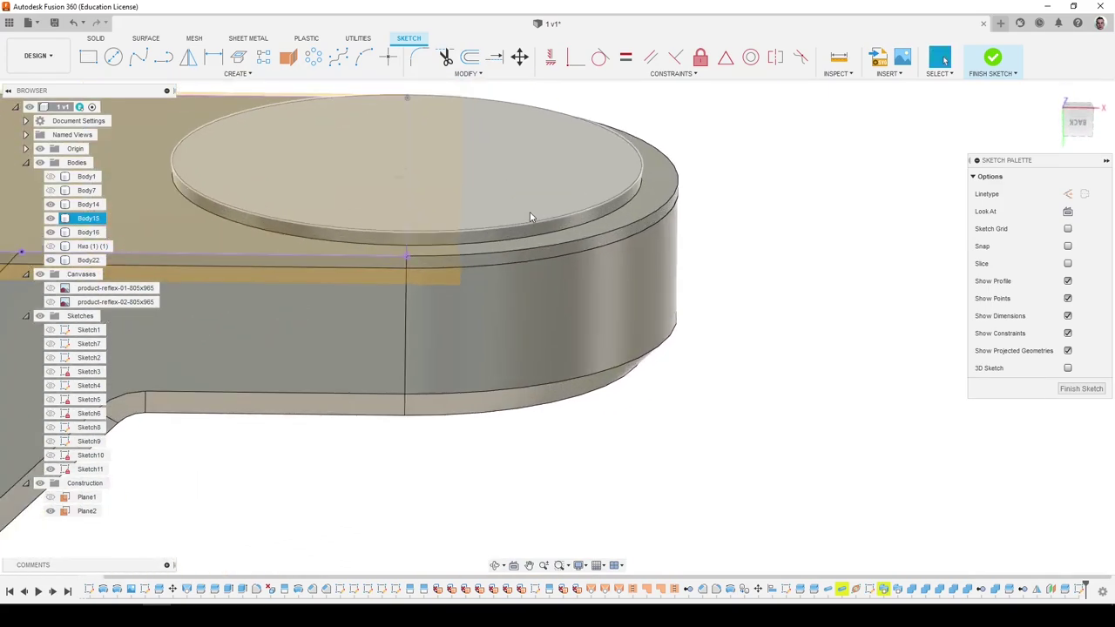
pyautogui.press('p')
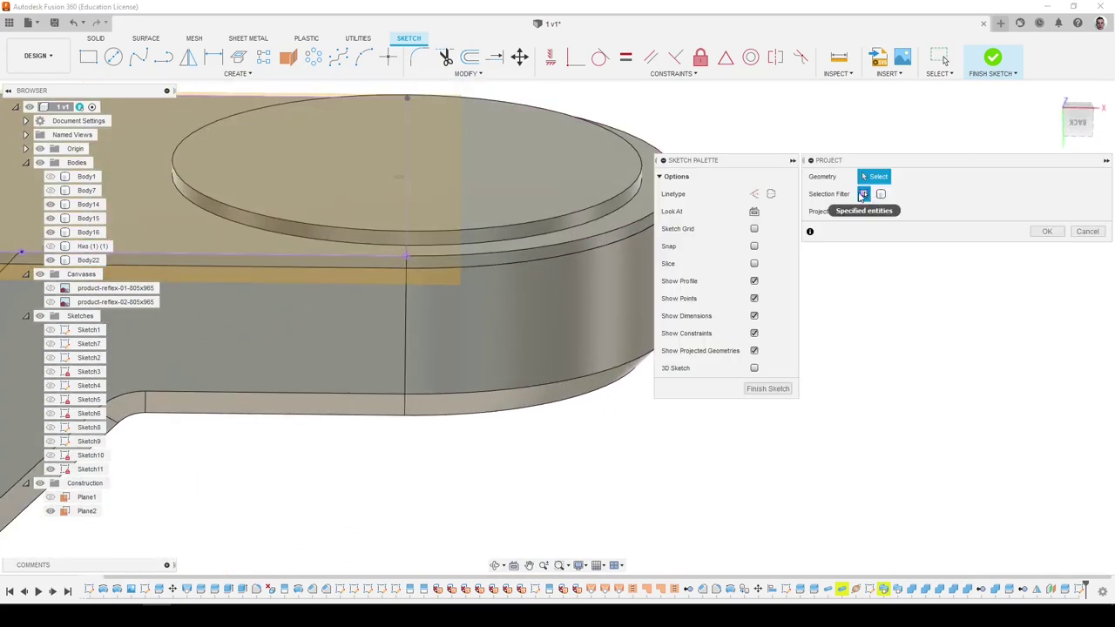
pyautogui.click(1087, 232)
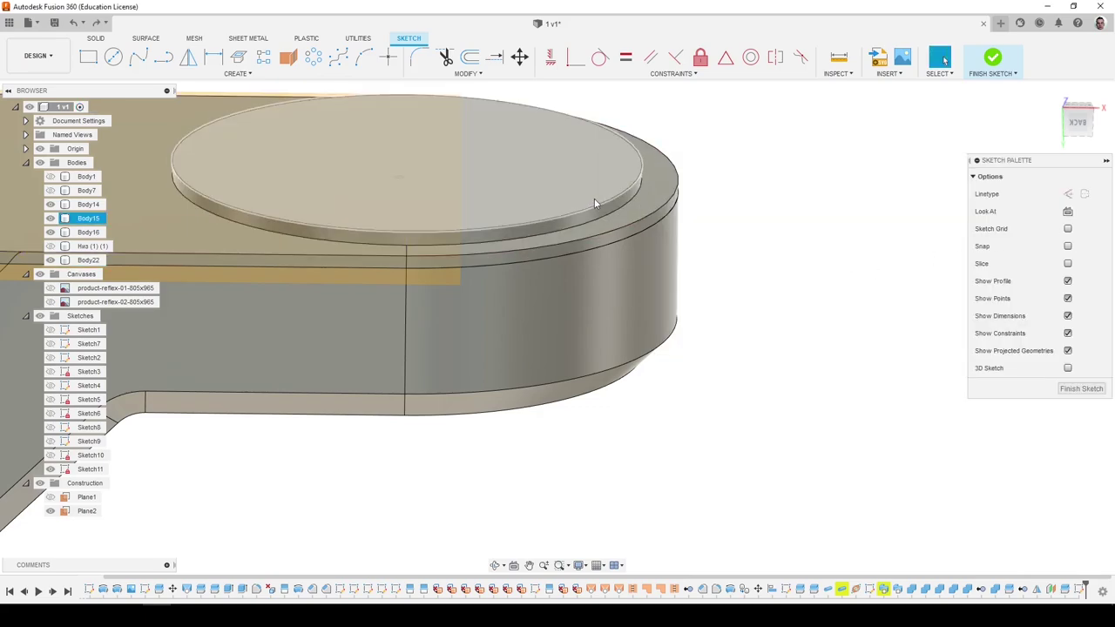
# Project the slice's rounded end face and the adjoining flat bottom face into the sketch.
pyautogui.press('p')
pyautogui.click(410, 249)
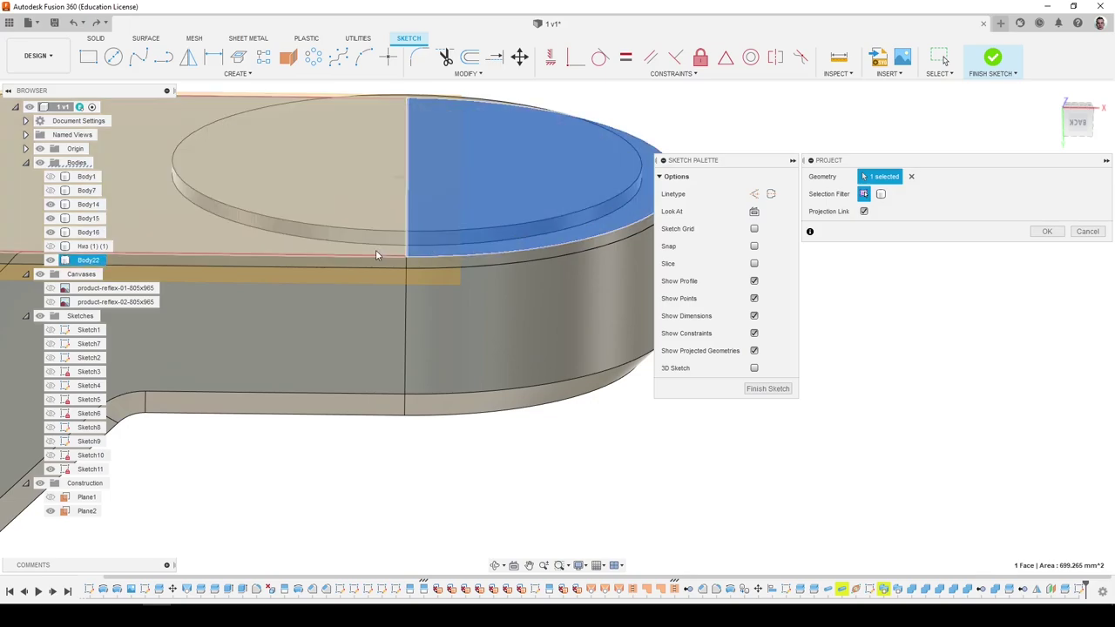
pyautogui.click(1047, 231)
pyautogui.keyDown('shift'); pyautogui.moveTo(915, 218); pyautogui.dragTo(691, 211, button='middle'); pyautogui.keyUp('shift')
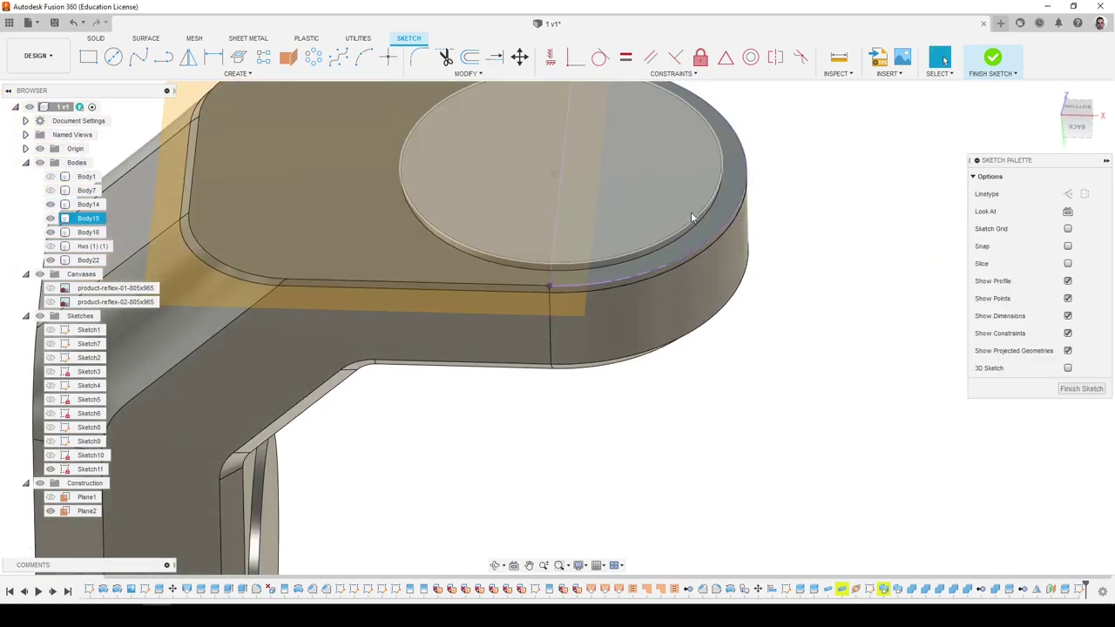
pyautogui.press('p')
pyautogui.click(466, 222)
pyautogui.click(1047, 232)
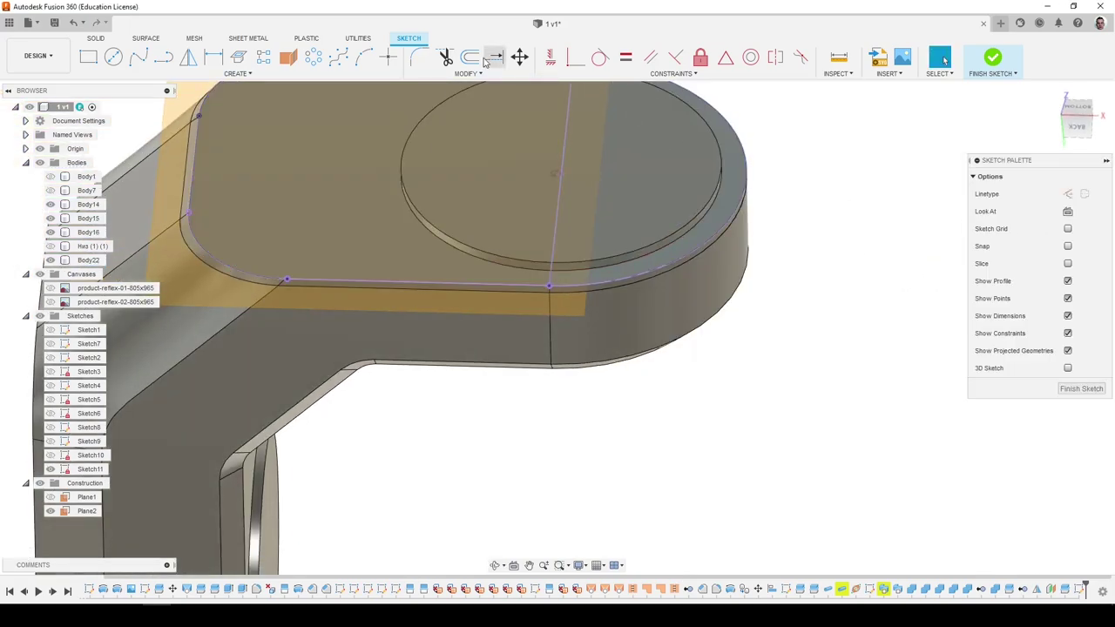
# Try to offset the projected straight edge and the end arc by 1 mm.
pyautogui.click(469, 58)
pyautogui.click(472, 285)
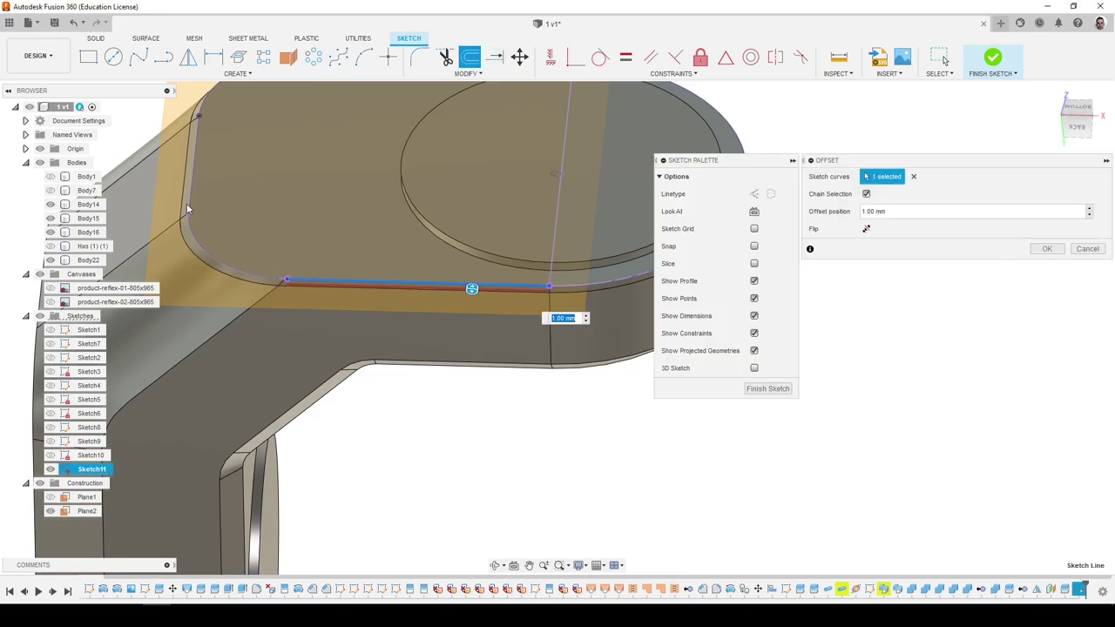
pyautogui.click(913, 176)
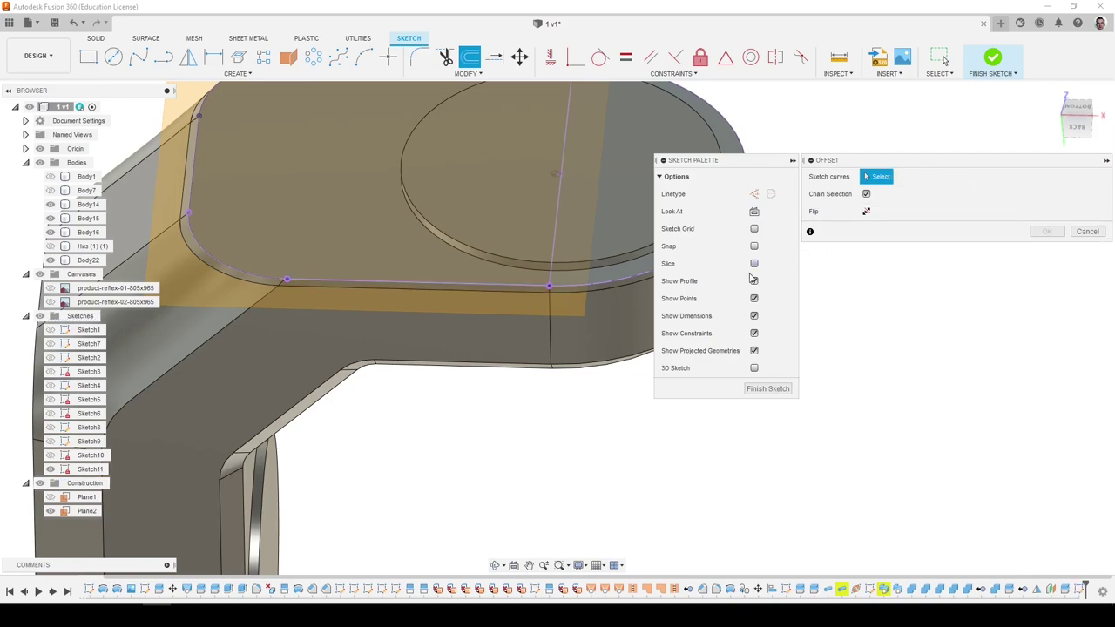
pyautogui.click(615, 285)
pyautogui.click(914, 177)
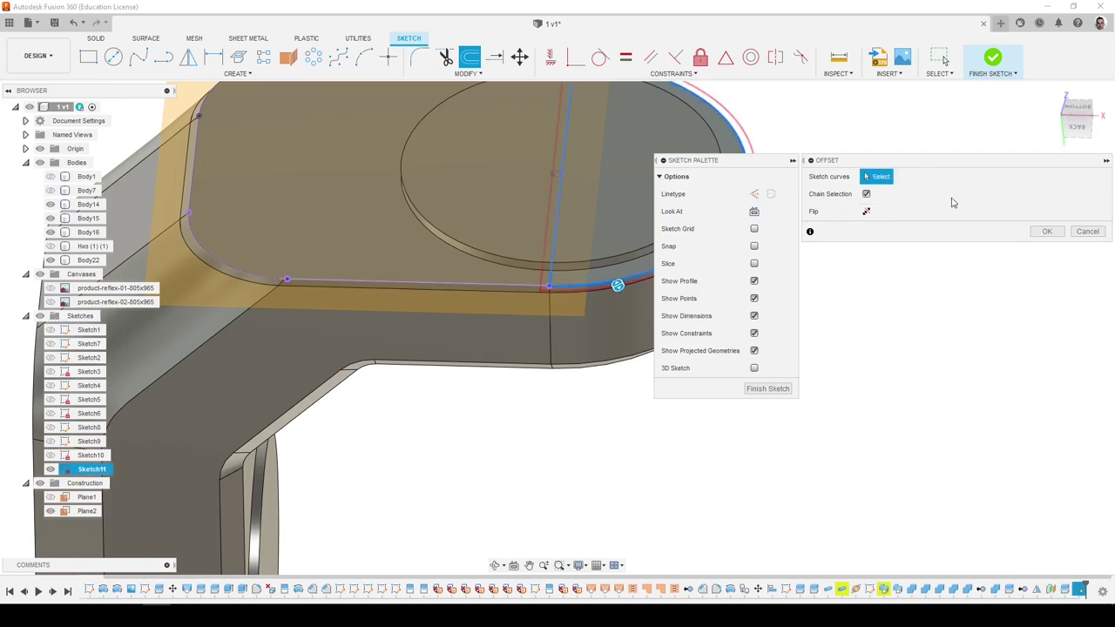
pyautogui.click(1095, 233)
# Delete the projected straight line that divides the rounded end from the rest of the bottom outline.
pyautogui.keyDown('shift'); pyautogui.moveTo(932, 276); pyautogui.dragTo(897, 235, button='middle'); pyautogui.keyUp('shift')
pyautogui.scroll(-3, 631, 323)
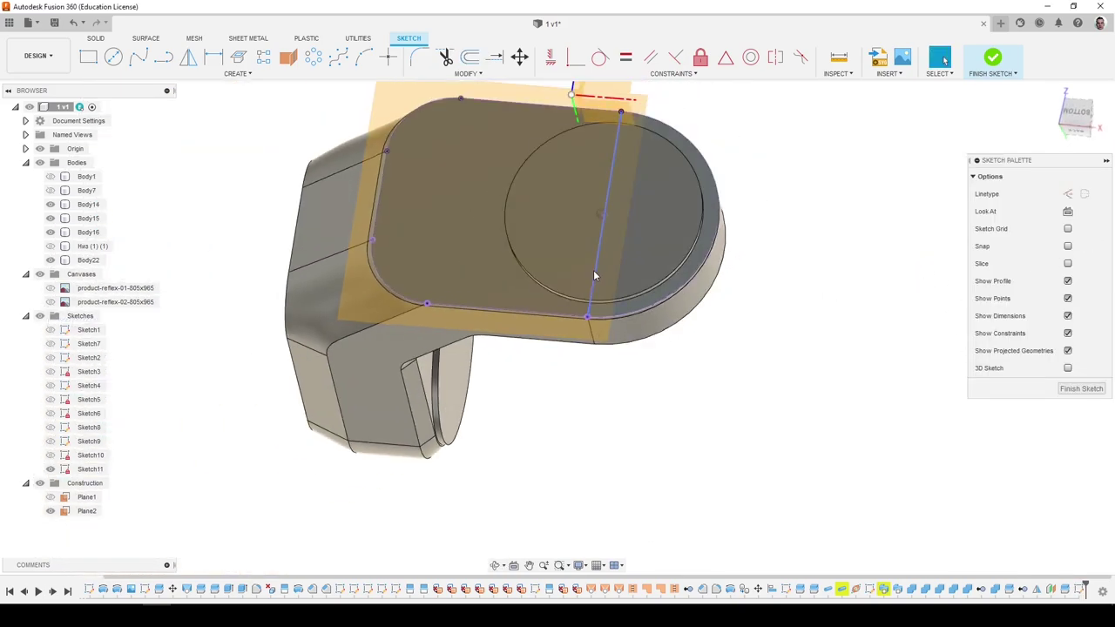
pyautogui.click(596, 272)
pyautogui.keyDown('ctrl'); pyautogui.click(613, 277); pyautogui.keyUp('ctrl')
pyautogui.press('Escape')
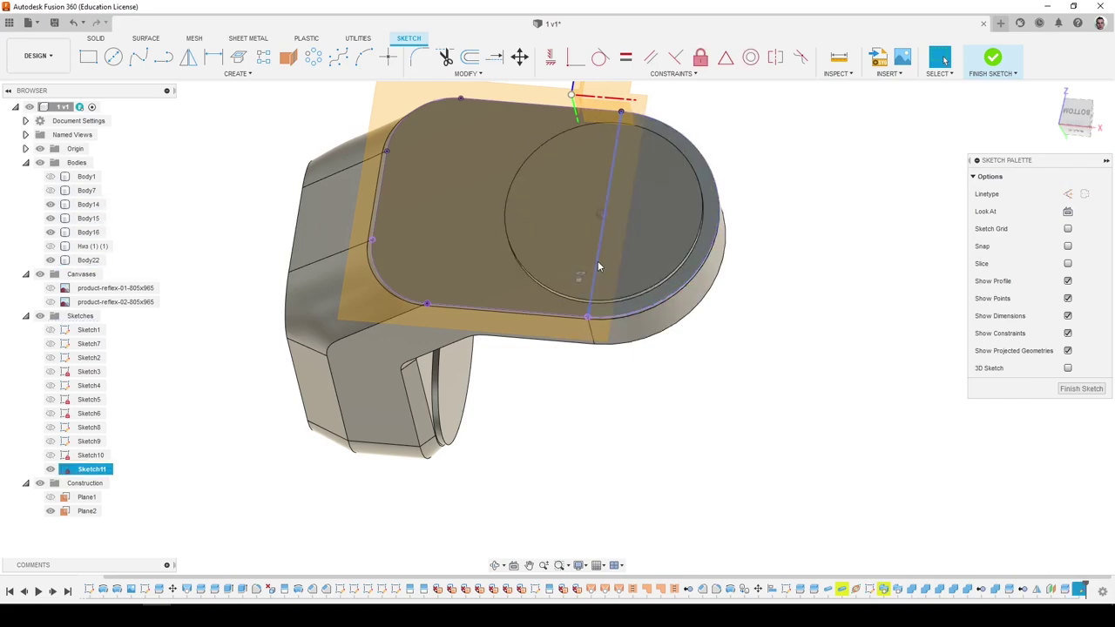
pyautogui.click(596, 263)
pyautogui.click(582, 278)
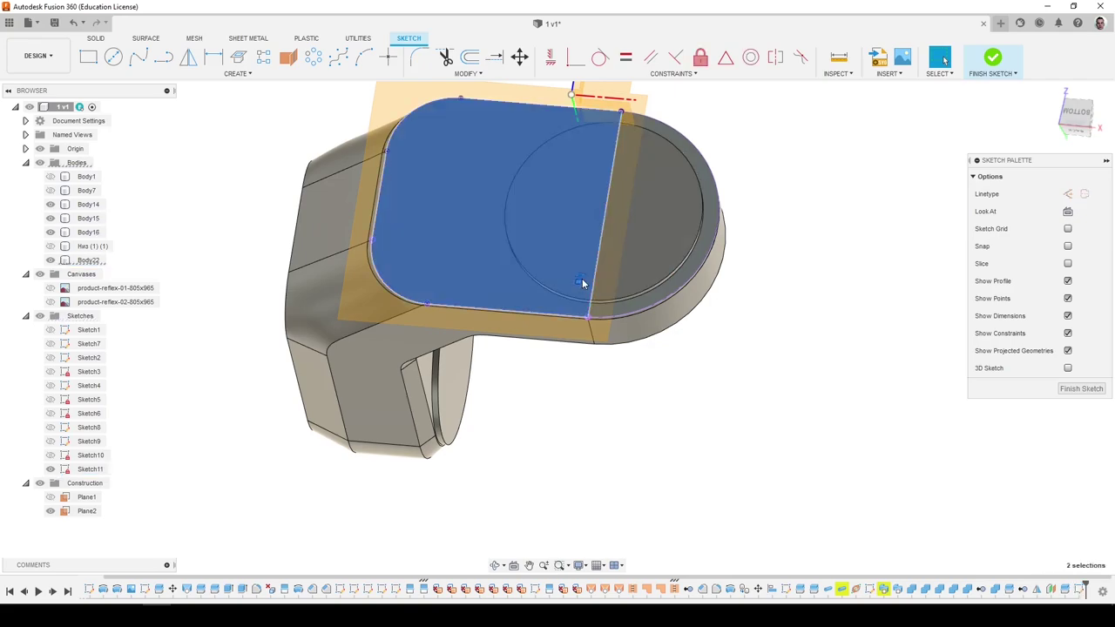
pyautogui.press('Escape')
pyautogui.click(594, 281)
pyautogui.press('Delete')
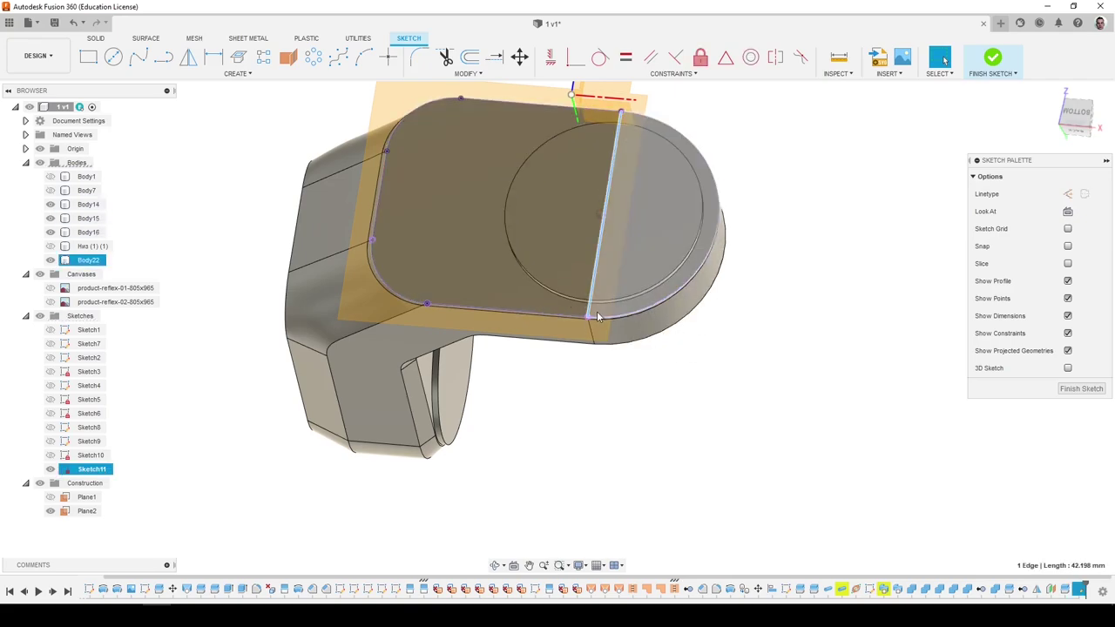
# Try to offset the whole projected perimeter of the arm's bottom by 1 mm.
pyautogui.click(469, 57)
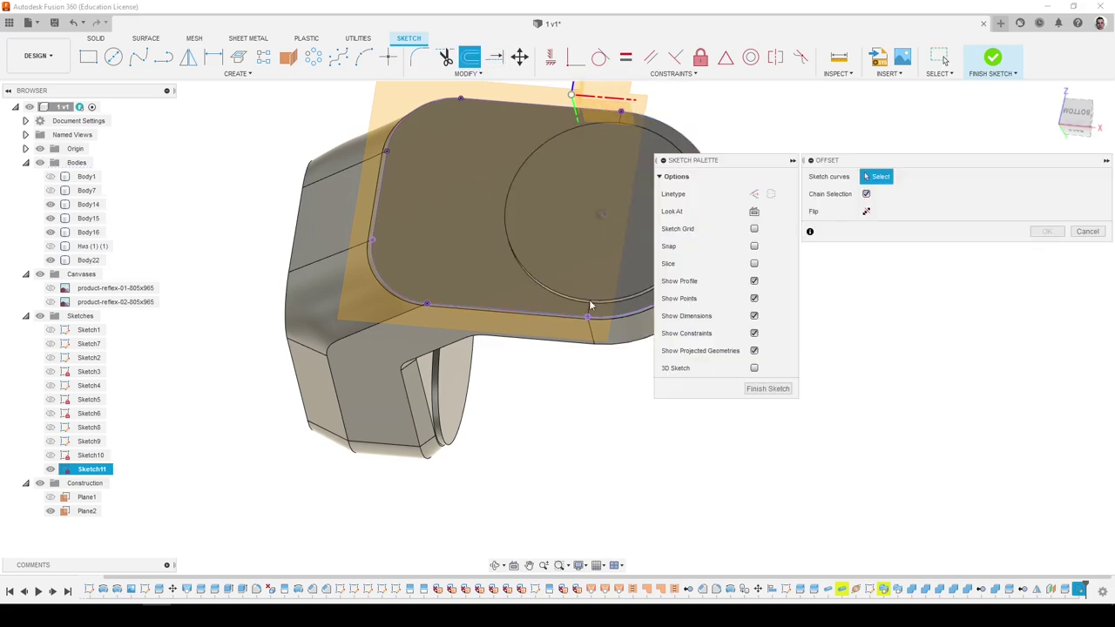
pyautogui.click(606, 322)
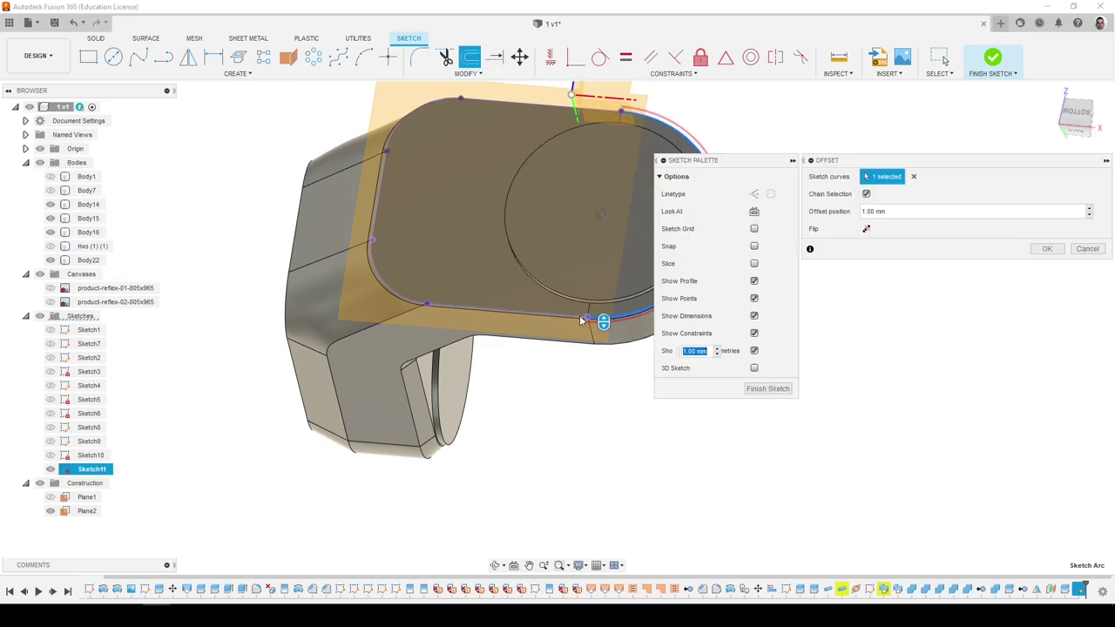
pyautogui.click(1083, 250)
pyautogui.scroll(-1, 779, 295)
pyautogui.keyDown('shift'); pyautogui.moveTo(825, 359); pyautogui.dragTo(852, 366, button='middle'); pyautogui.keyUp('shift')
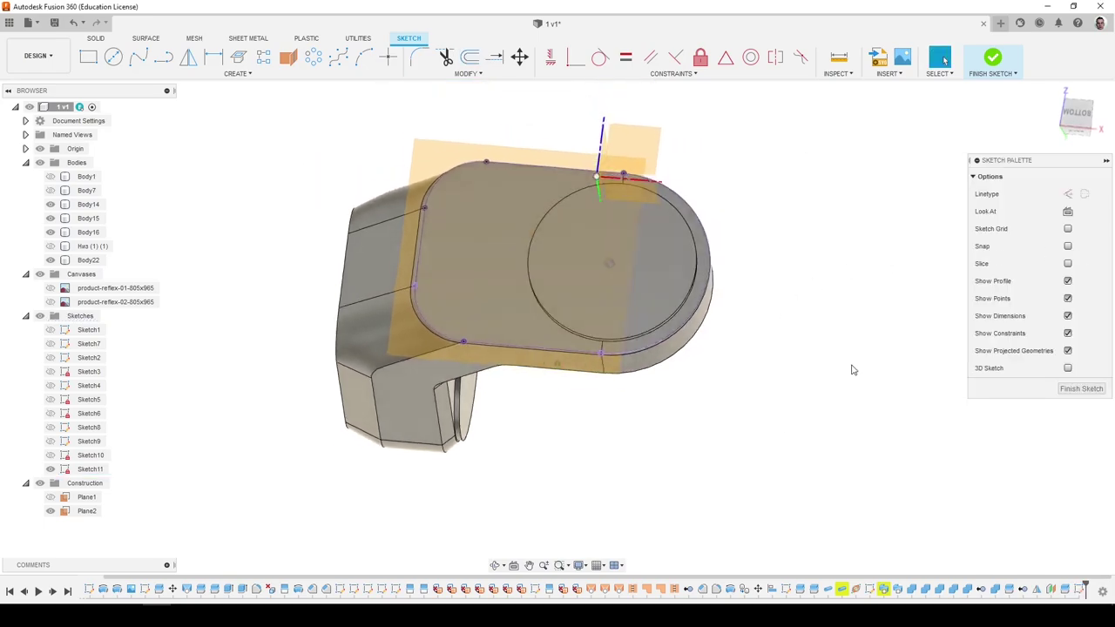
pyautogui.moveTo(871, 460); pyautogui.dragTo(429, 207)
pyautogui.click(470, 59)
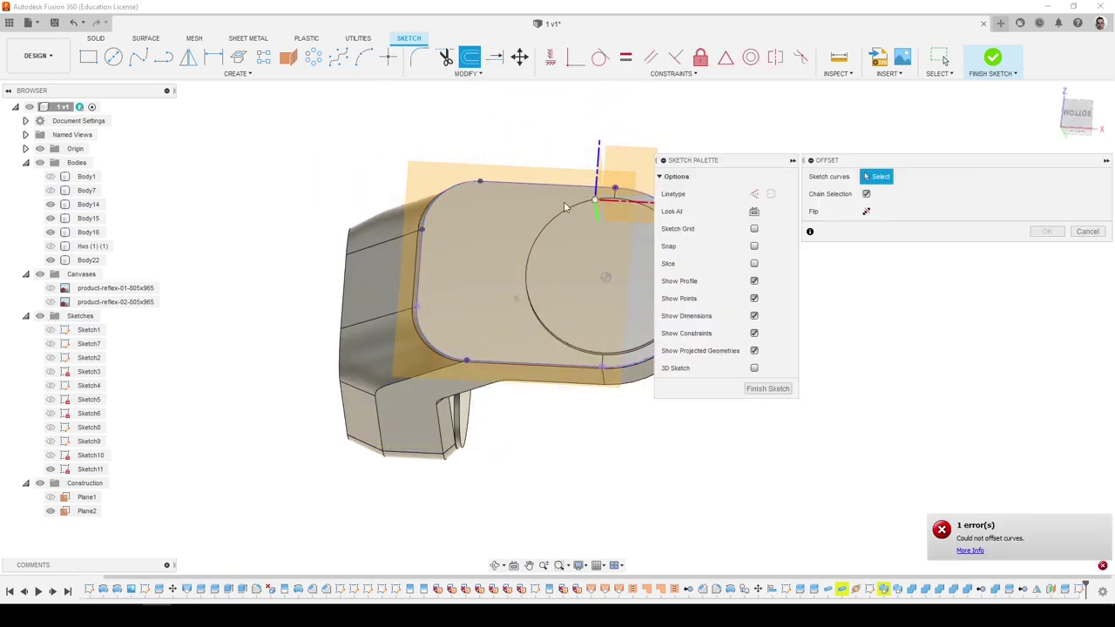
pyautogui.keyDown('shift'); pyautogui.moveTo(488, 261); pyautogui.dragTo(450, 256, button='middle'); pyautogui.keyUp('shift')
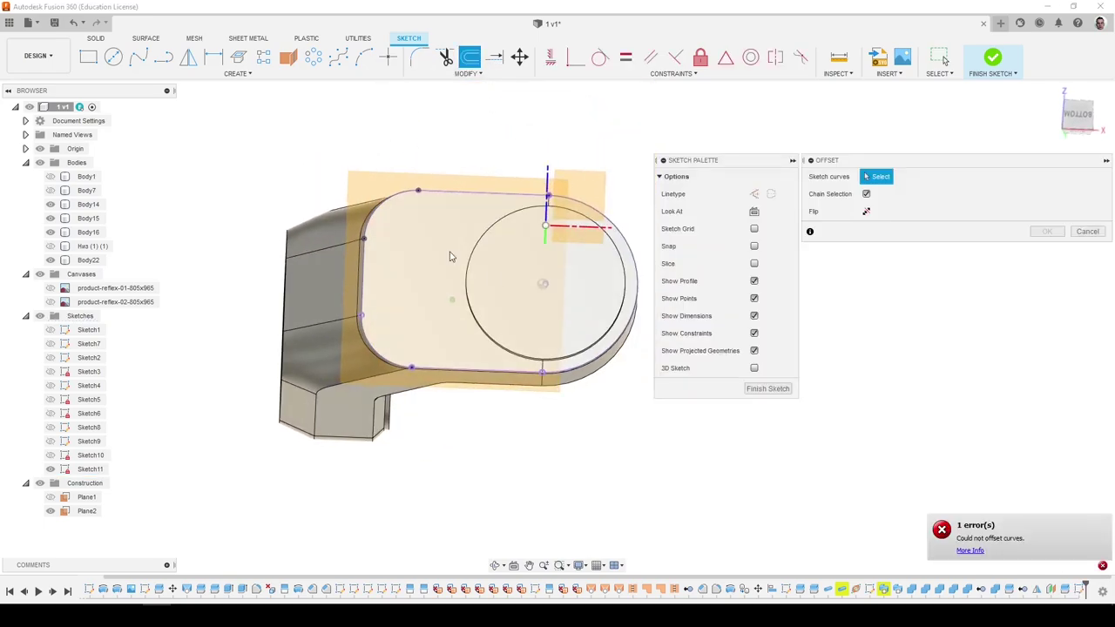
pyautogui.click(611, 350)
pyautogui.click(528, 195)
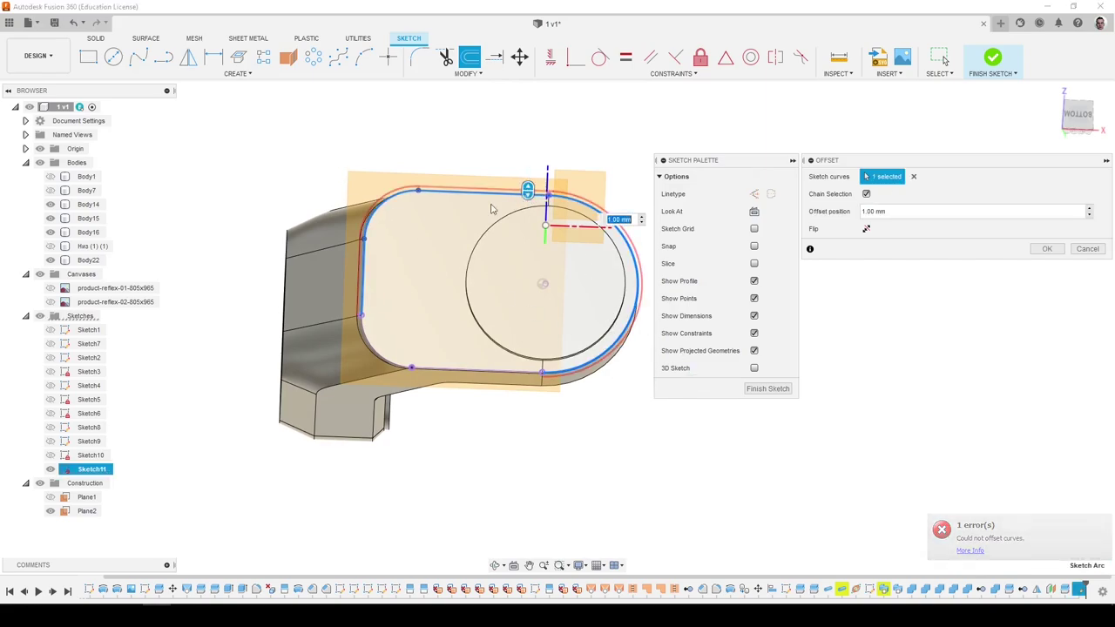
pyautogui.keyDown('shift'); pyautogui.moveTo(442, 373); pyautogui.dragTo(522, 335, button='middle'); pyautogui.keyUp('shift')
pyautogui.click(1092, 251)
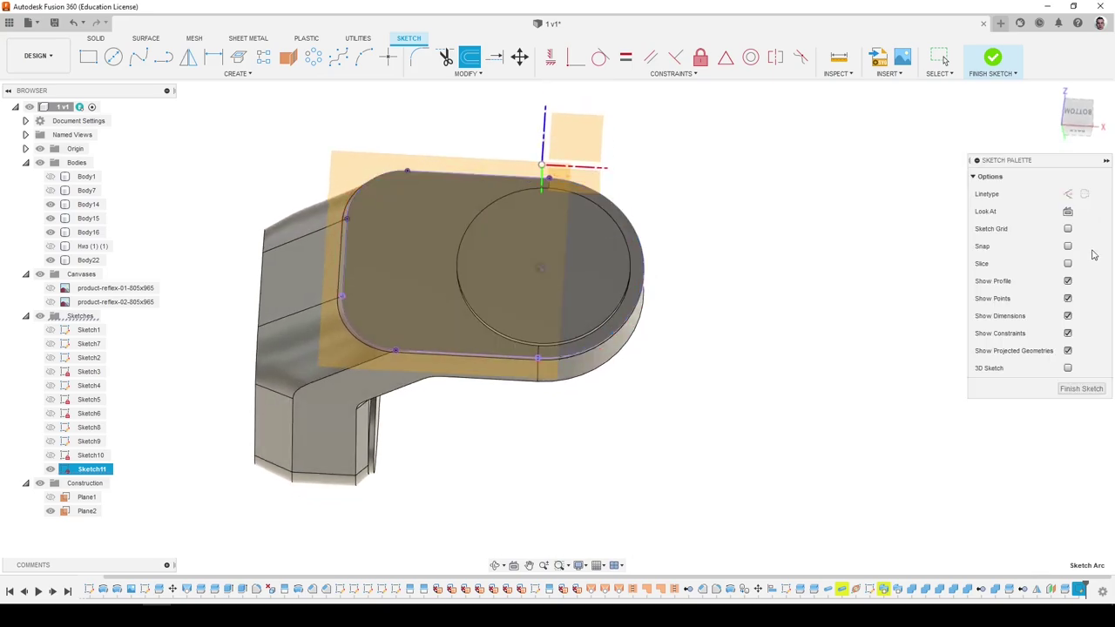
# Select the projection link markers on the outline's long straight edge and the adjoining corner arc.
pyautogui.keyDown('shift'); pyautogui.moveTo(493, 275); pyautogui.dragTo(465, 347, button='middle'); pyautogui.keyUp('shift')
pyautogui.scroll(4, 466, 348)
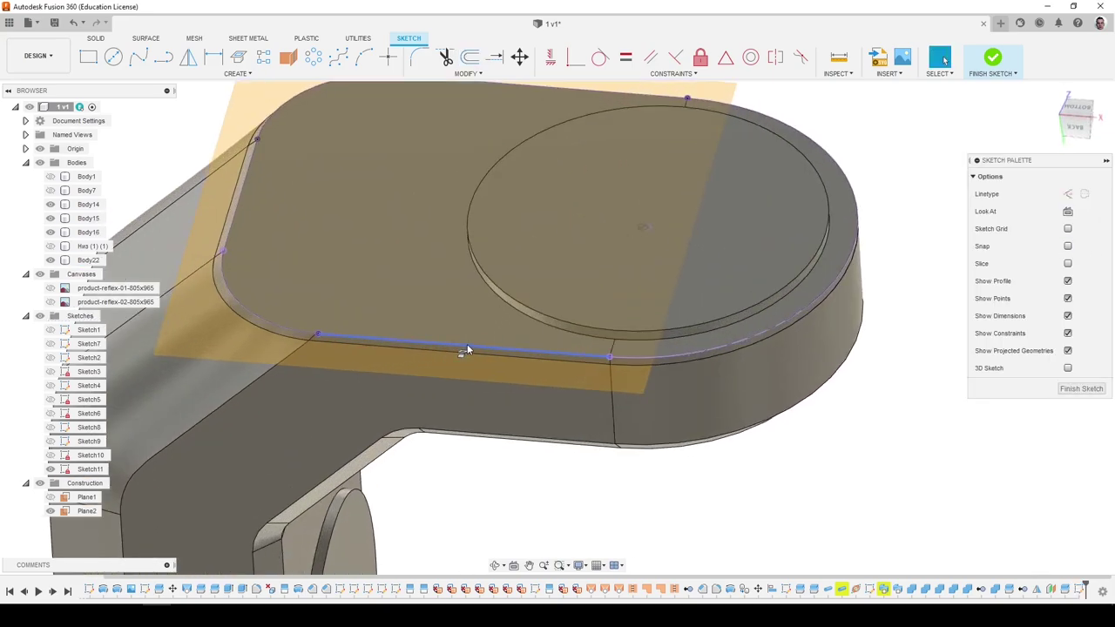
pyautogui.click(461, 354)
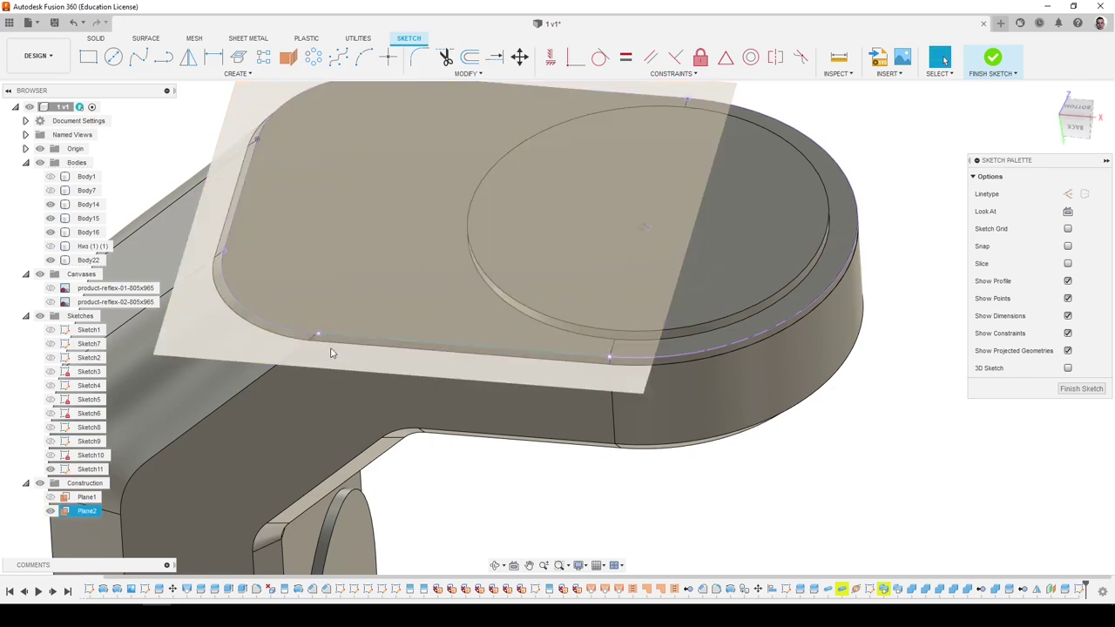
pyautogui.click(264, 310)
pyautogui.click(266, 313)
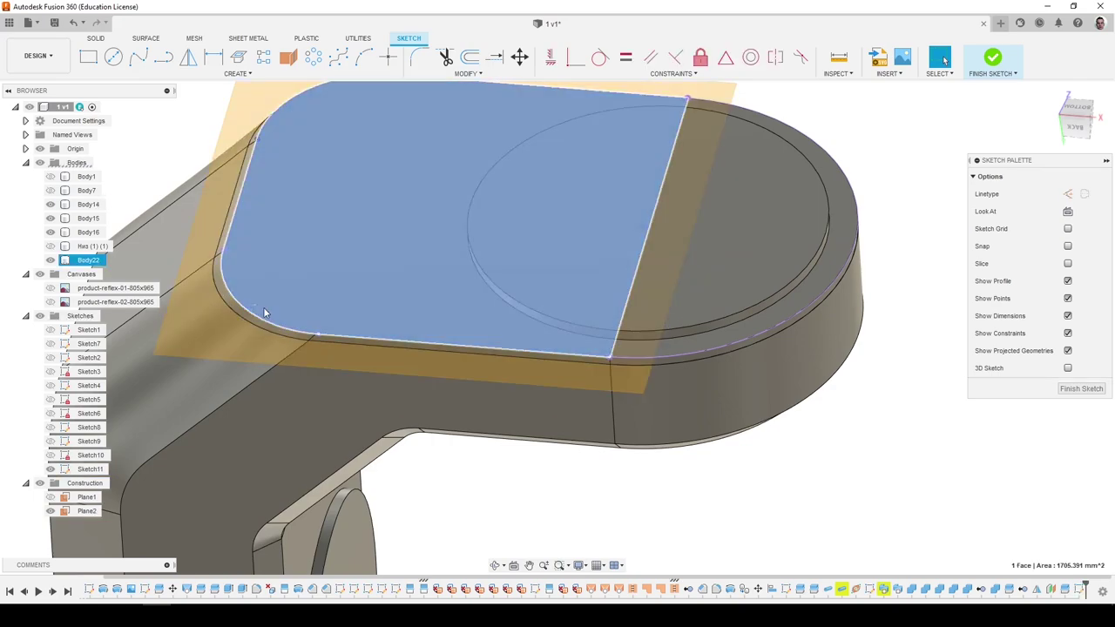
pyautogui.click(255, 312)
pyautogui.click(250, 307)
pyautogui.click(249, 306)
pyautogui.click(247, 307)
pyautogui.click(246, 306)
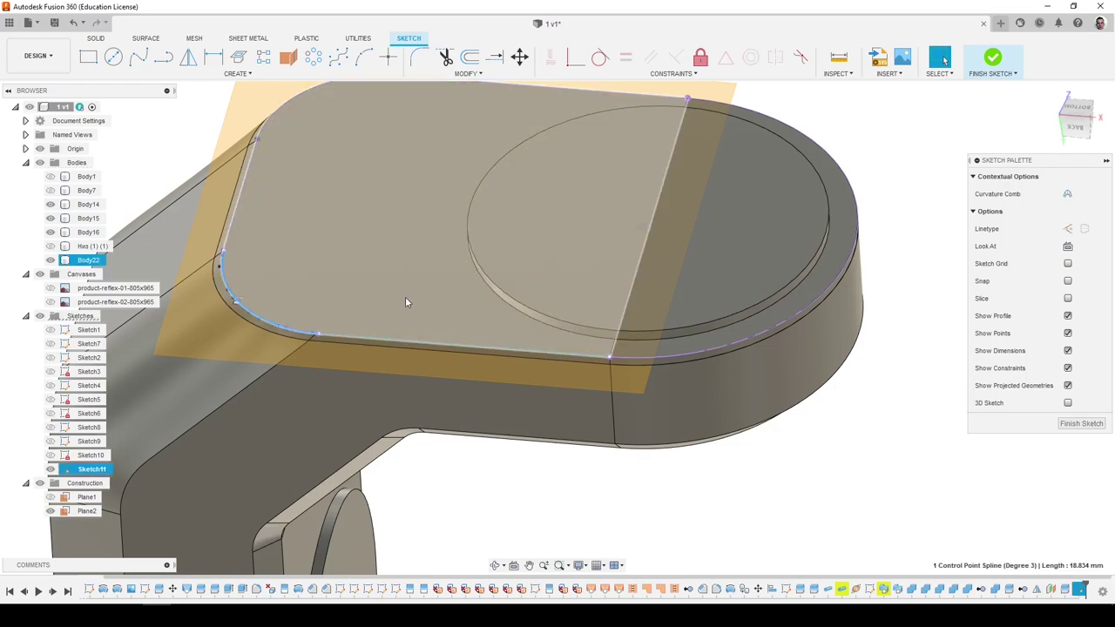
pyautogui.press('Escape')
# Undo the projection of the arm's face outline in the current sketch.
pyautogui.click(470, 293)
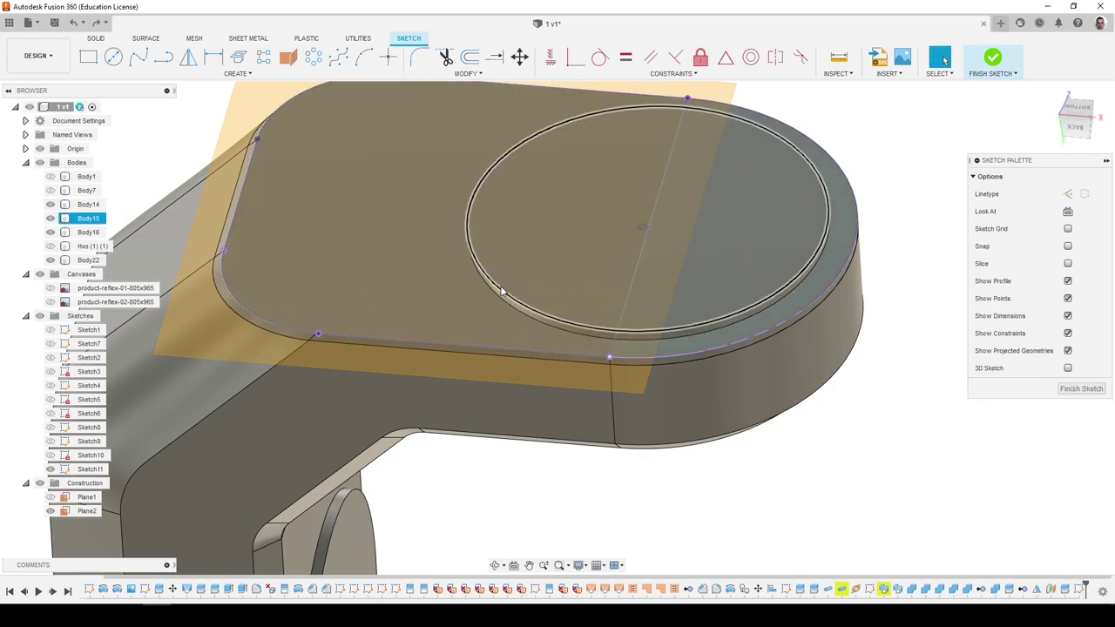
pyautogui.scroll(-4, 509, 279)
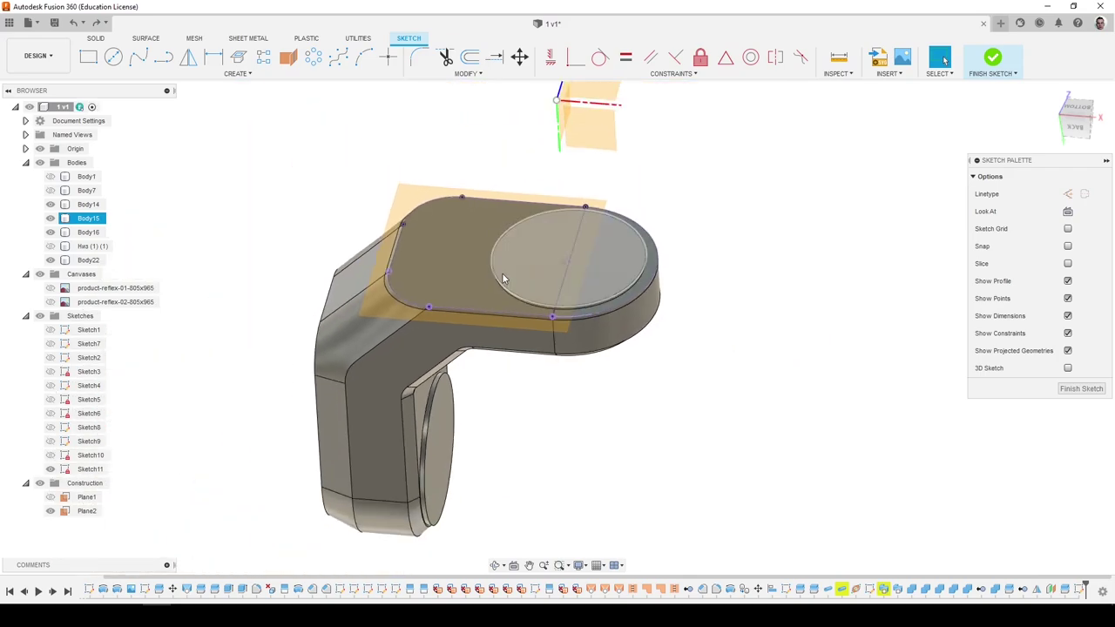
pyautogui.click(481, 244)
pyautogui.moveTo(482, 244)
pyautogui.keyDown('shift'); pyautogui.mouseDown(button='middle')
pyautogui.moveTo(490, 261)
pyautogui.moveTo(483, 247)
pyautogui.mouseUp(button='middle'); pyautogui.keyUp('shift')
pyautogui.hotkey('ctrl', 'z')
pyautogui.click(749, 413)
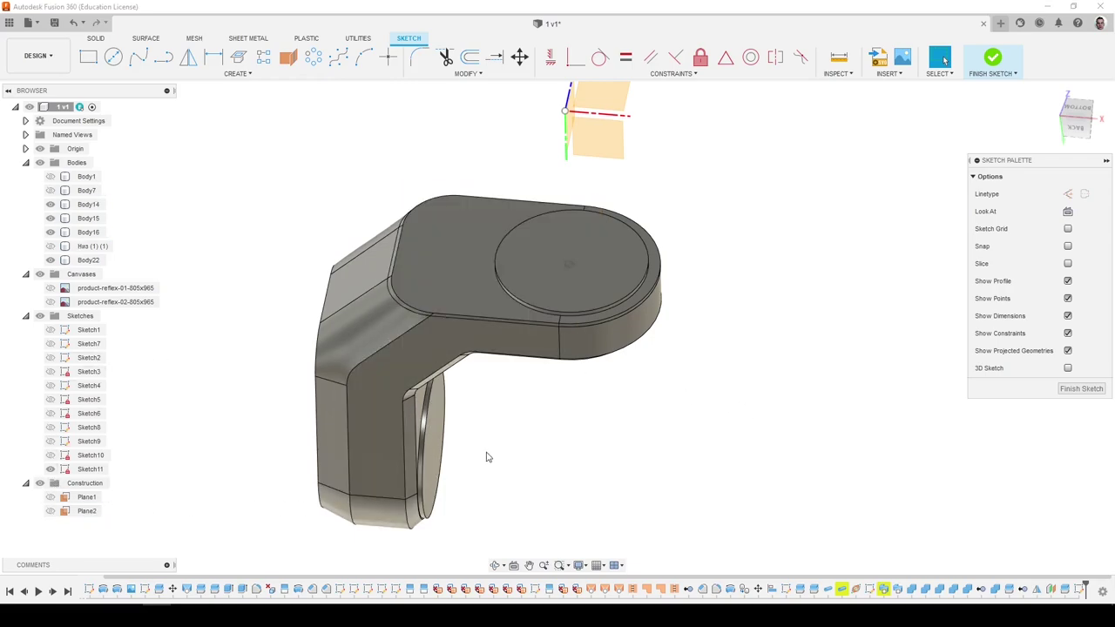
# Project the outlines of the rounded end face and the adjoining larger flat face into the sketch.
pyautogui.press('p')
pyautogui.click(526, 306)
pyautogui.scroll(3, 526, 306)
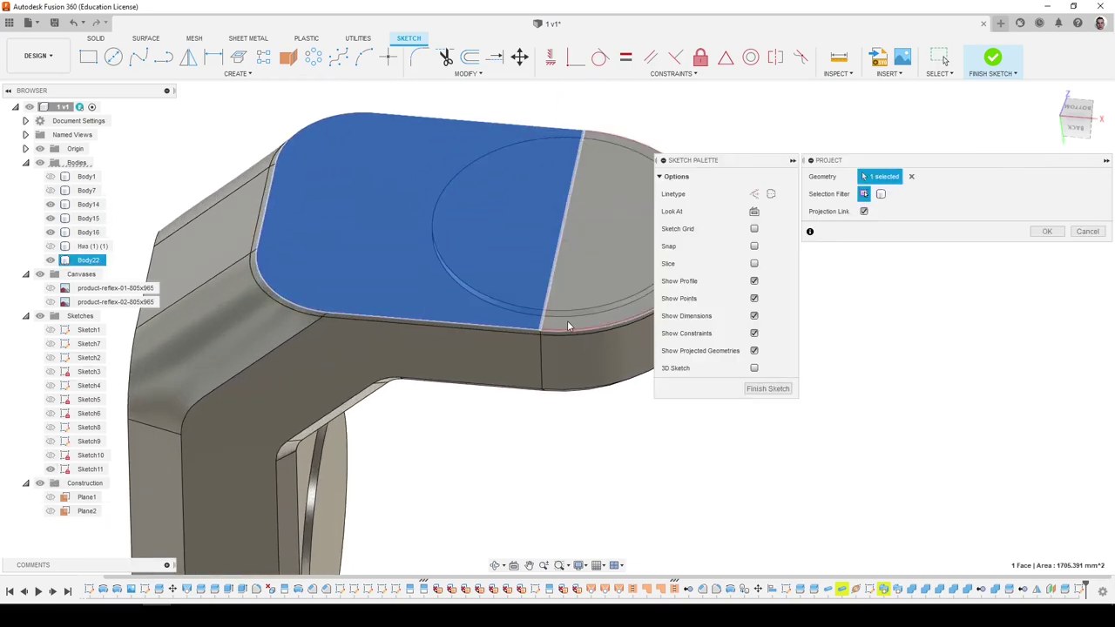
pyautogui.click(579, 292)
pyautogui.click(1048, 232)
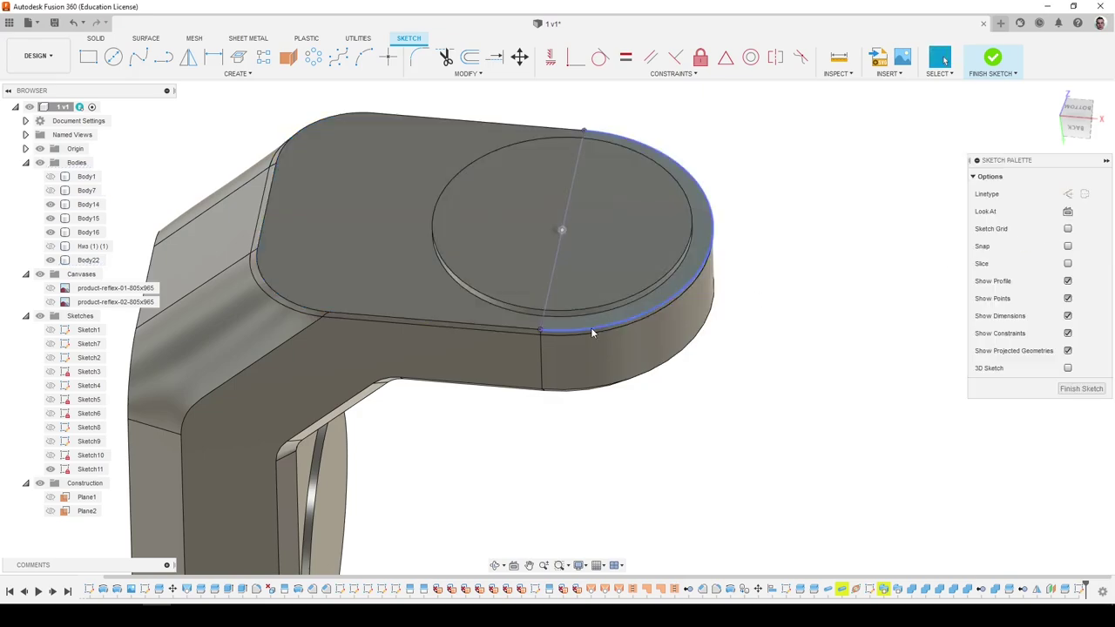
pyautogui.press('p')
pyautogui.click(426, 292)
pyautogui.click(1048, 232)
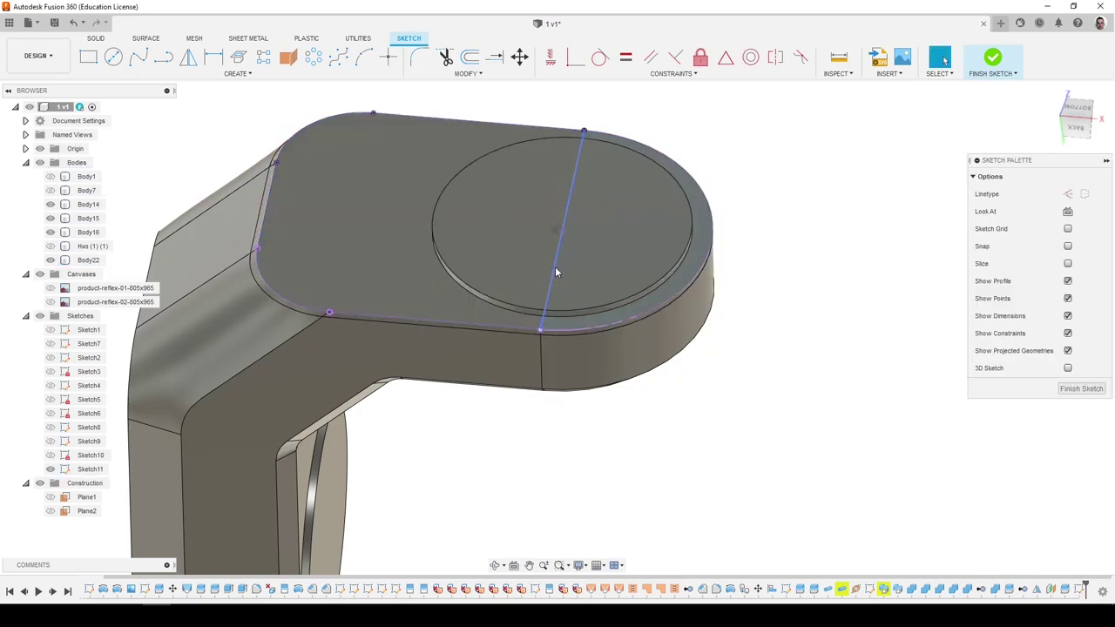
# Delete the projected straight line that divides the two faces across the circular disc.
pyautogui.click(555, 272)
pyautogui.click(555, 272)
pyautogui.click(555, 271)
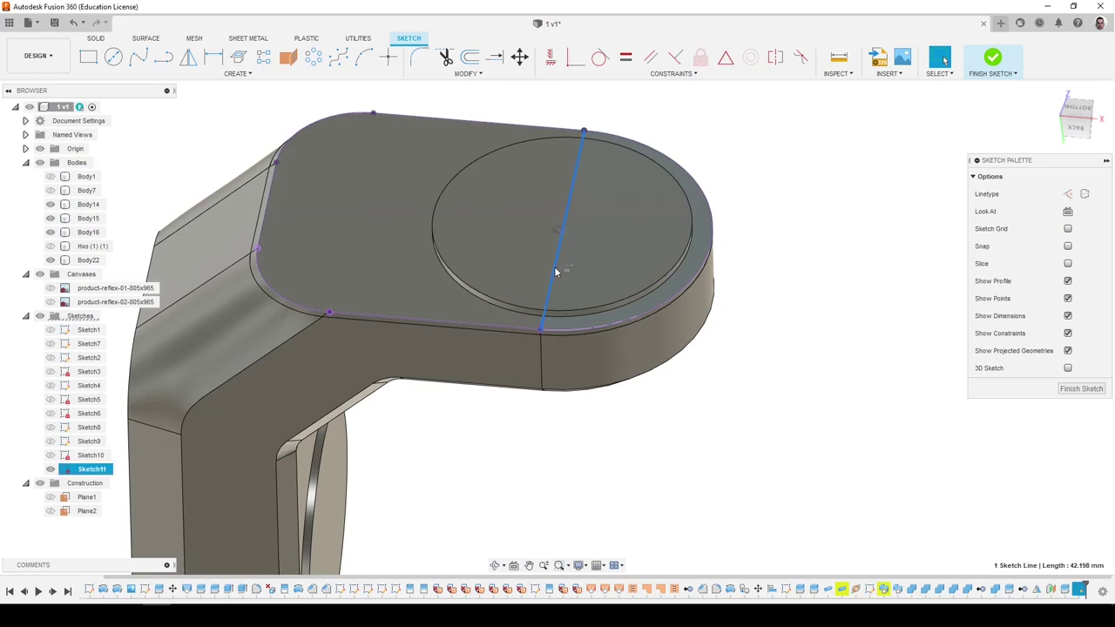
pyautogui.click(555, 271)
pyautogui.click(556, 274)
pyautogui.click(555, 269)
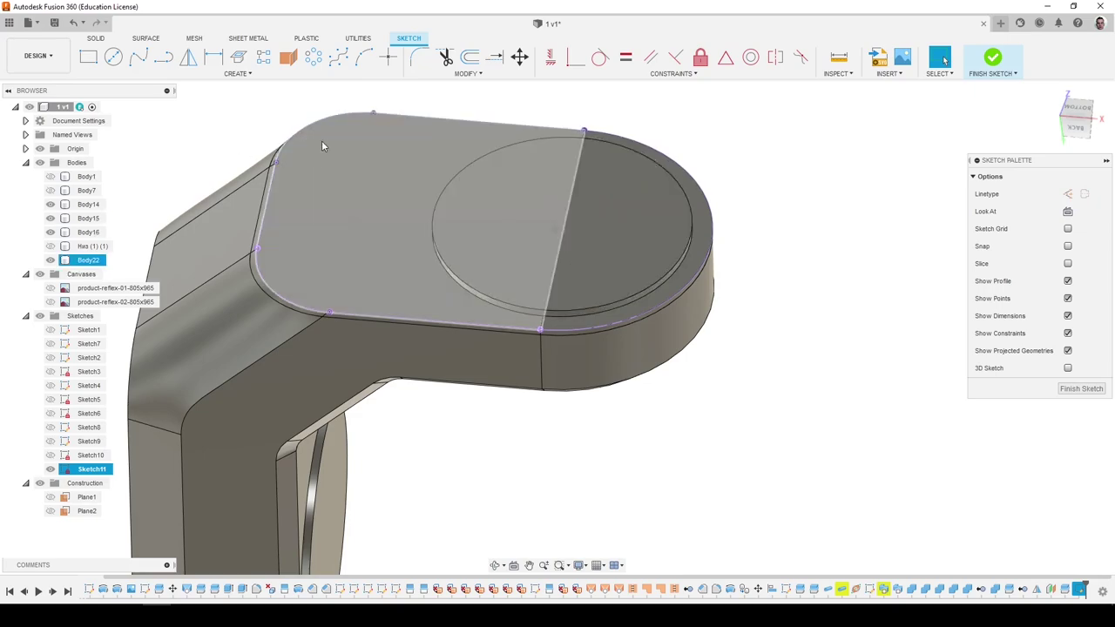
# Offset the chained outline around the rounded end, far long edge and short side 1 mm inward.
pyautogui.click(469, 57)
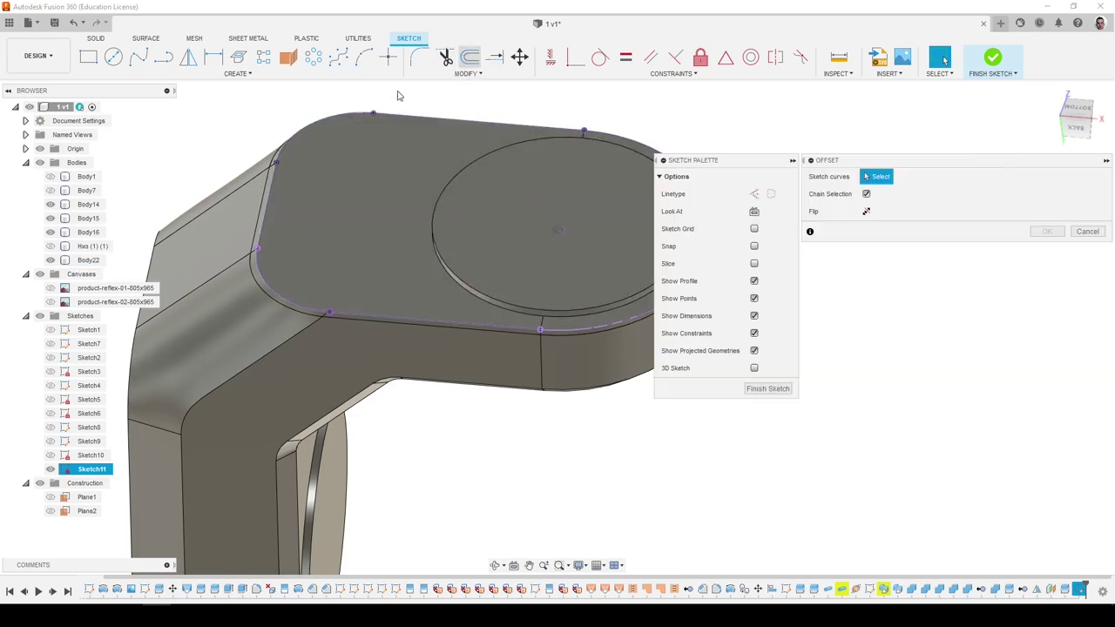
pyautogui.click(273, 187)
pyautogui.scroll(-3, 279, 287)
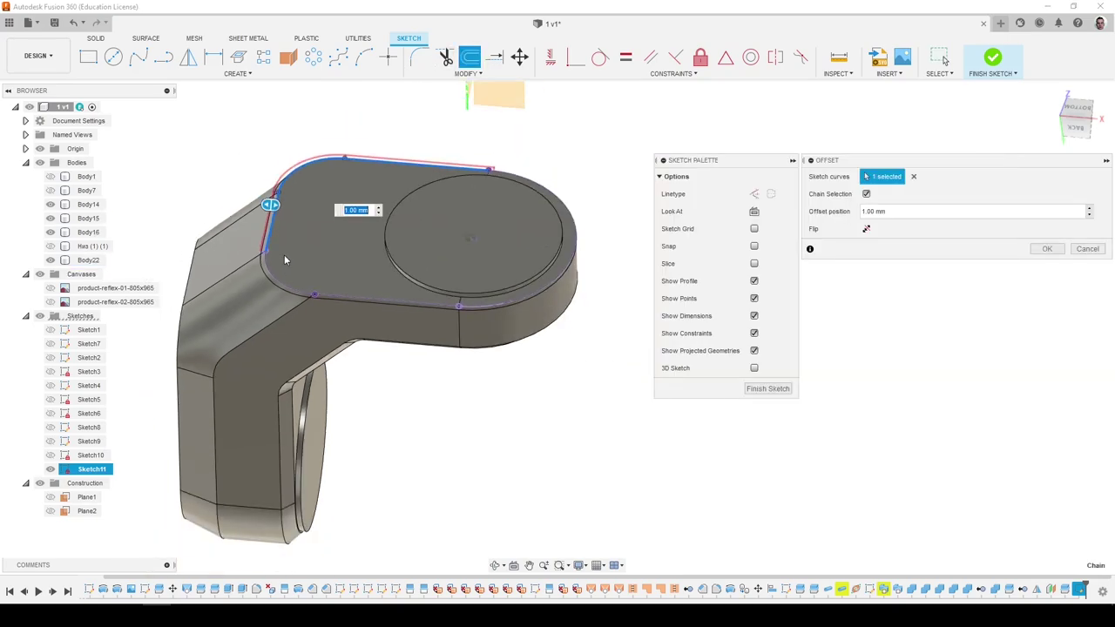
pyautogui.keyDown('shift'); pyautogui.moveTo(557, 209); pyautogui.dragTo(535, 243, button='middle'); pyautogui.keyUp('shift')
pyautogui.click(548, 221)
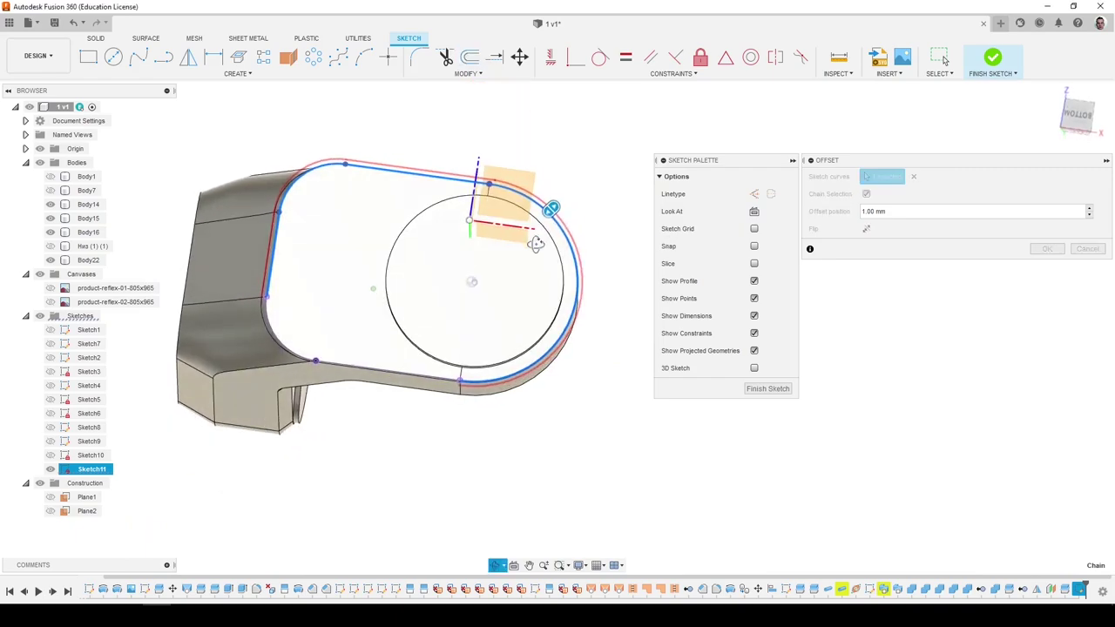
pyautogui.scroll(3, 497, 352)
pyautogui.moveTo(598, 133); pyautogui.dragTo(589, 140)
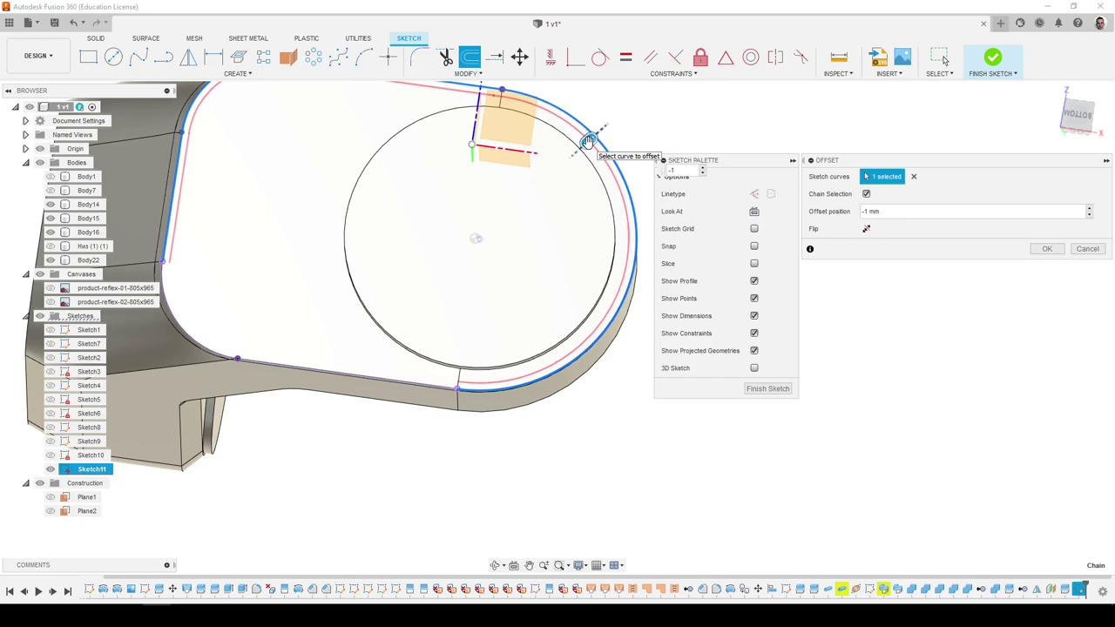
pyautogui.click(1046, 249)
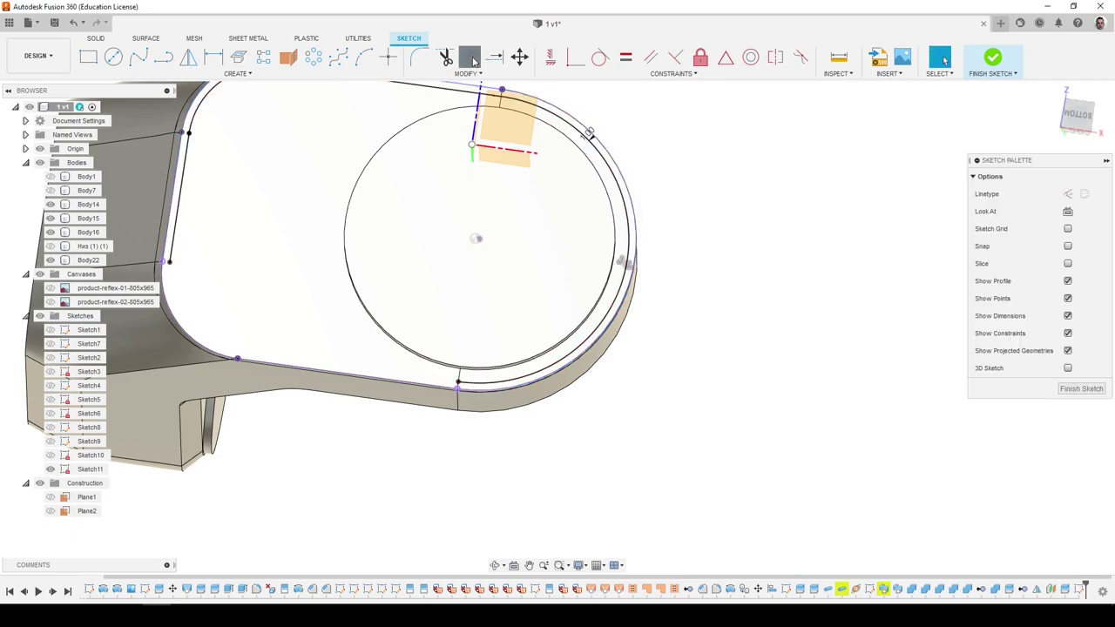
# Offset the remaining long straight outline segment 1 mm inward.
pyautogui.click(471, 57)
pyautogui.click(305, 369)
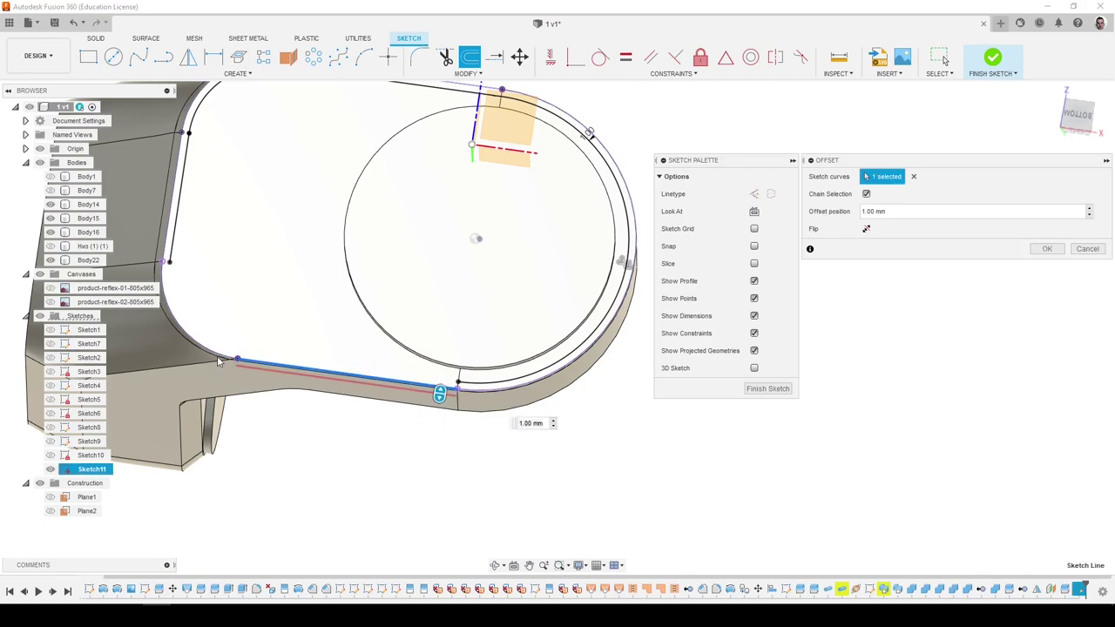
pyautogui.press('Return')
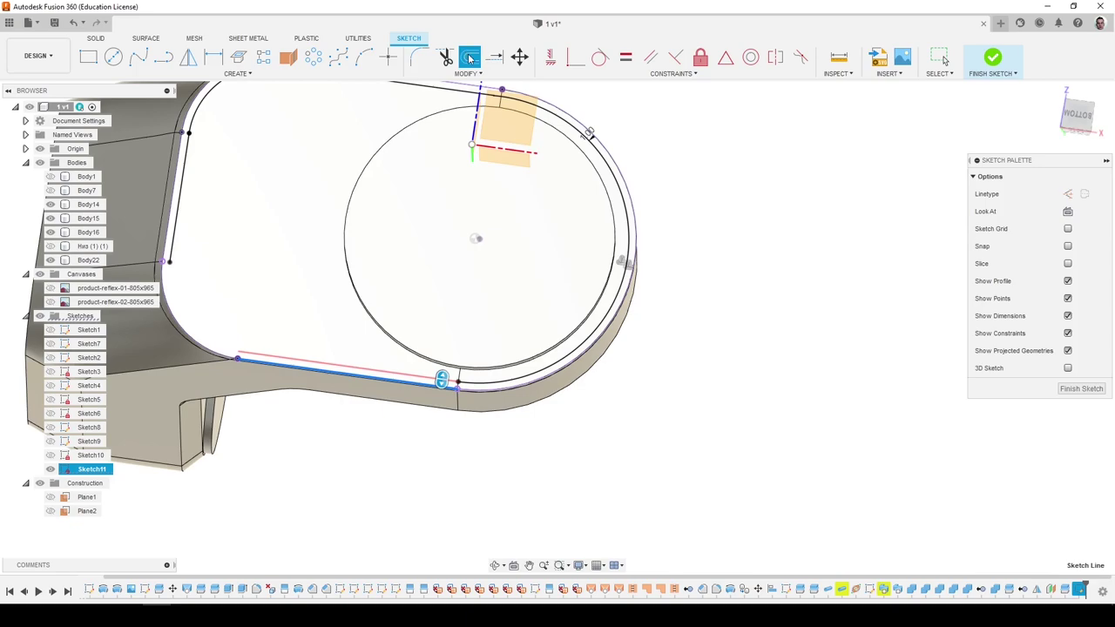
pyautogui.press('Escape')
# Offset the remaining rounded corner curve 1 mm inward and finish the sketch.
pyautogui.click(470, 58)
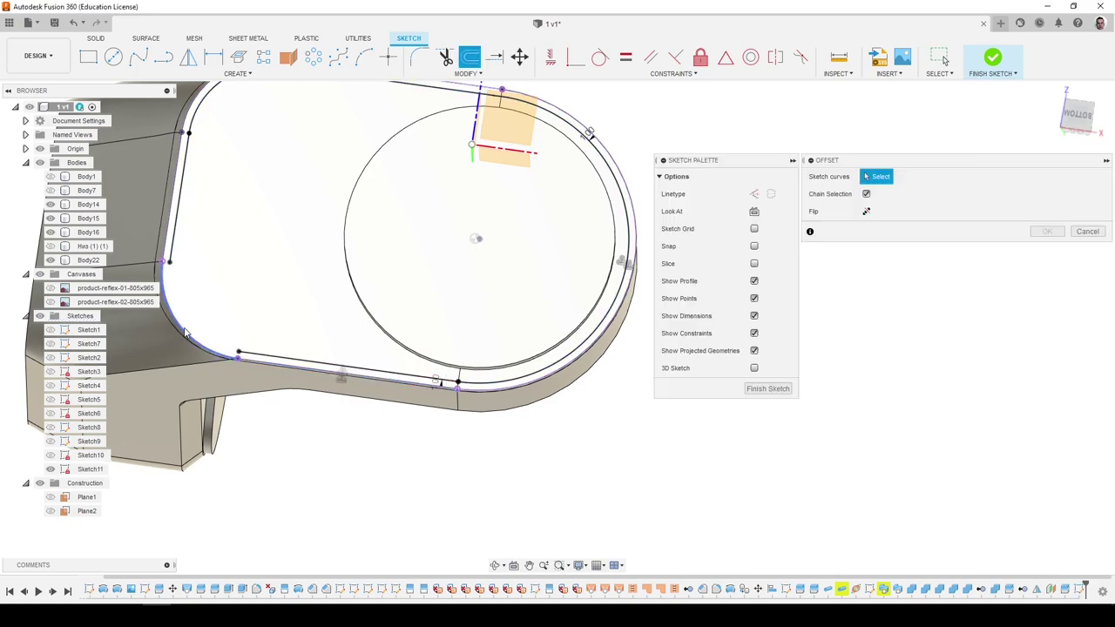
pyautogui.click(186, 327)
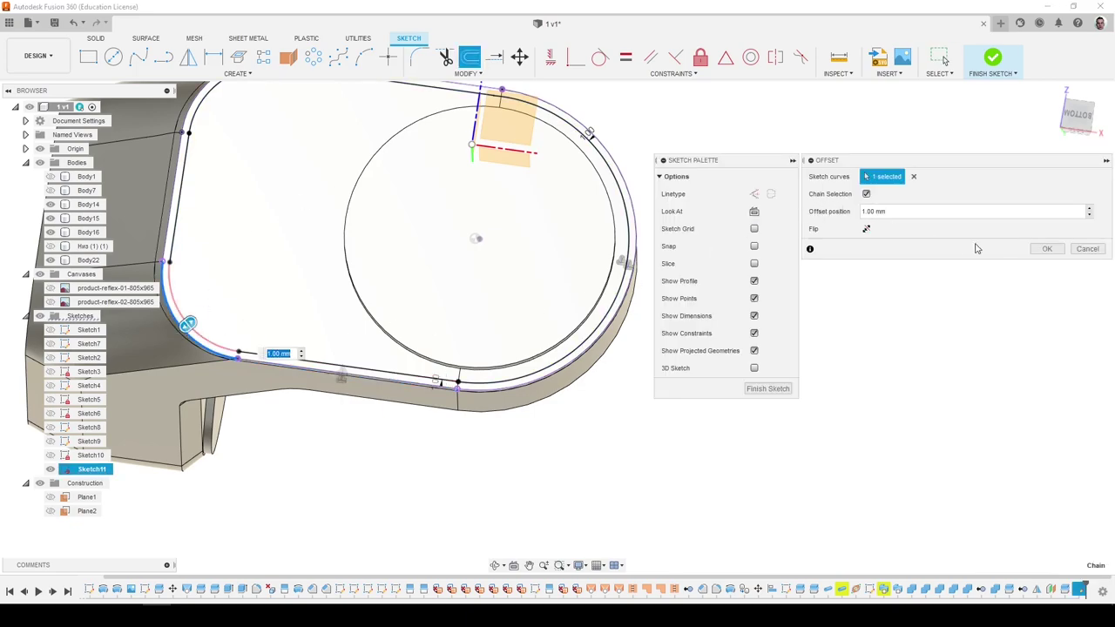
pyautogui.click(1047, 249)
pyautogui.click(299, 231)
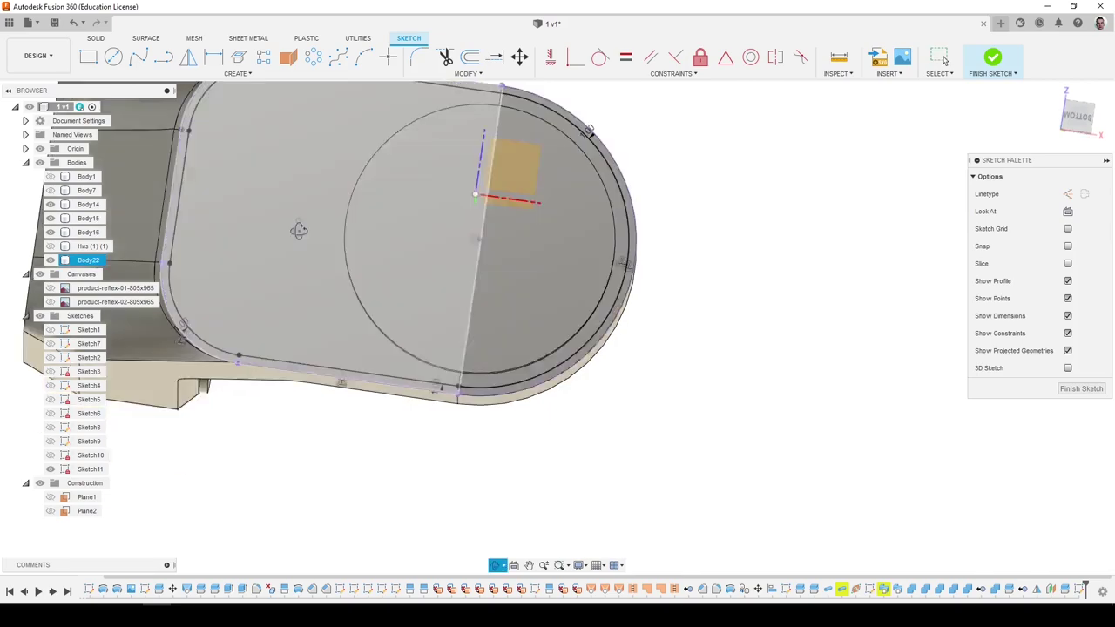
pyautogui.moveTo(299, 230)
pyautogui.keyDown('shift'); pyautogui.mouseDown(button='middle')
pyautogui.moveTo(300, 254)
pyautogui.moveTo(300, 231)
pyautogui.mouseUp(button='middle'); pyautogui.keyUp('shift')
pyautogui.click(836, 340)
pyautogui.scroll(-2, 836, 340)
pyautogui.click(1099, 392)
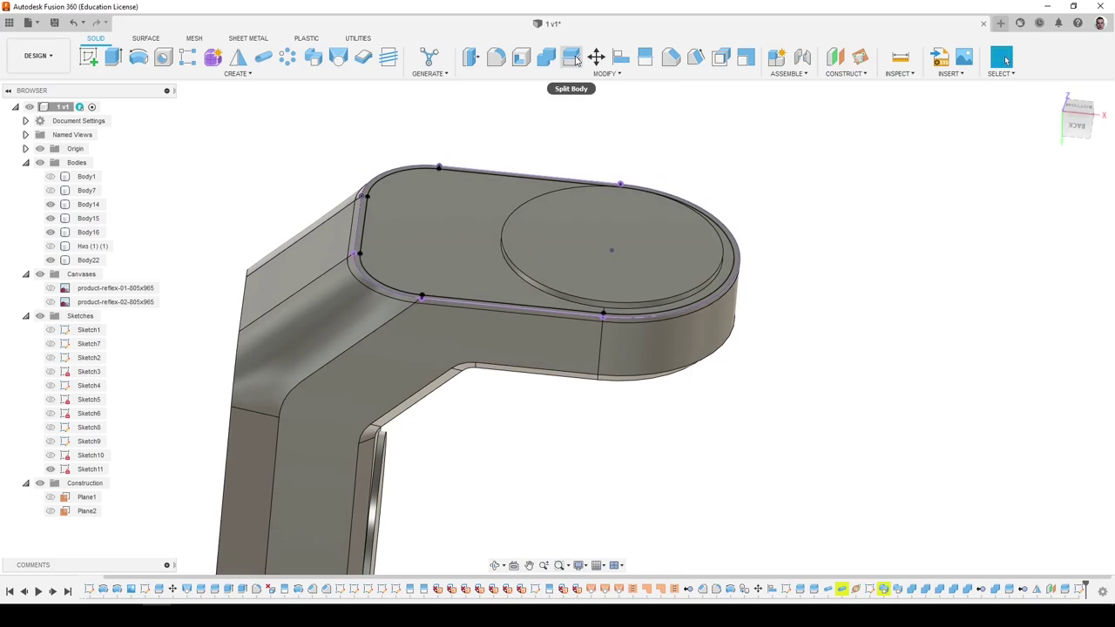
pyautogui.click(645, 57)
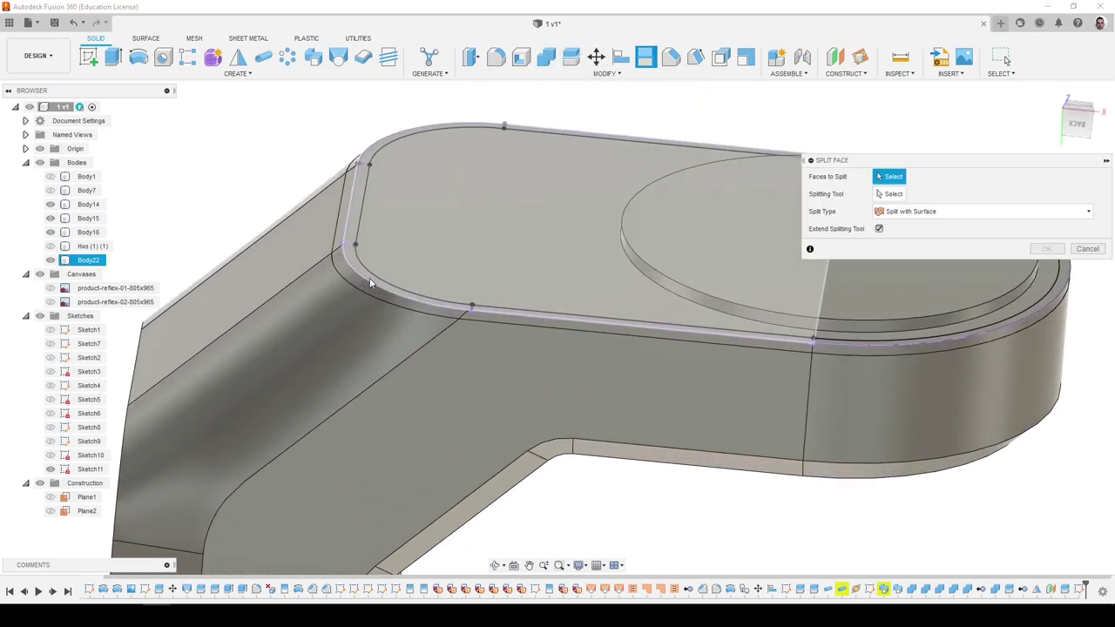
pyautogui.click(413, 268)
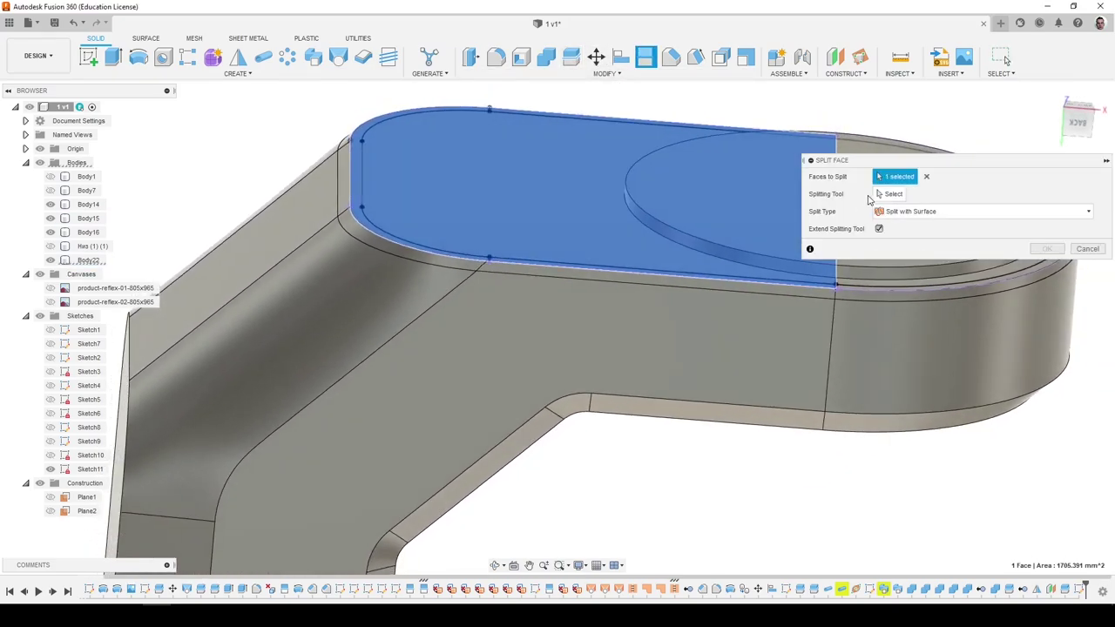
pyautogui.click(877, 197)
pyautogui.click(527, 259)
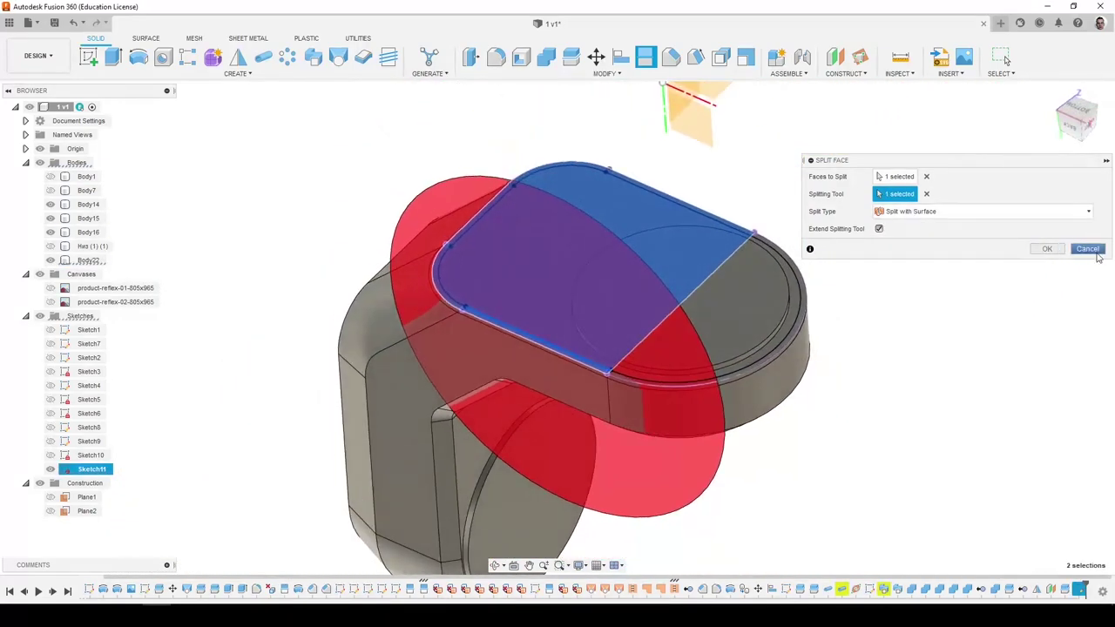
pyautogui.click(1087, 248)
# Extrude the inner offset curves about 12.4 mm outward from the face as new surface bodies.
pyautogui.click(141, 40)
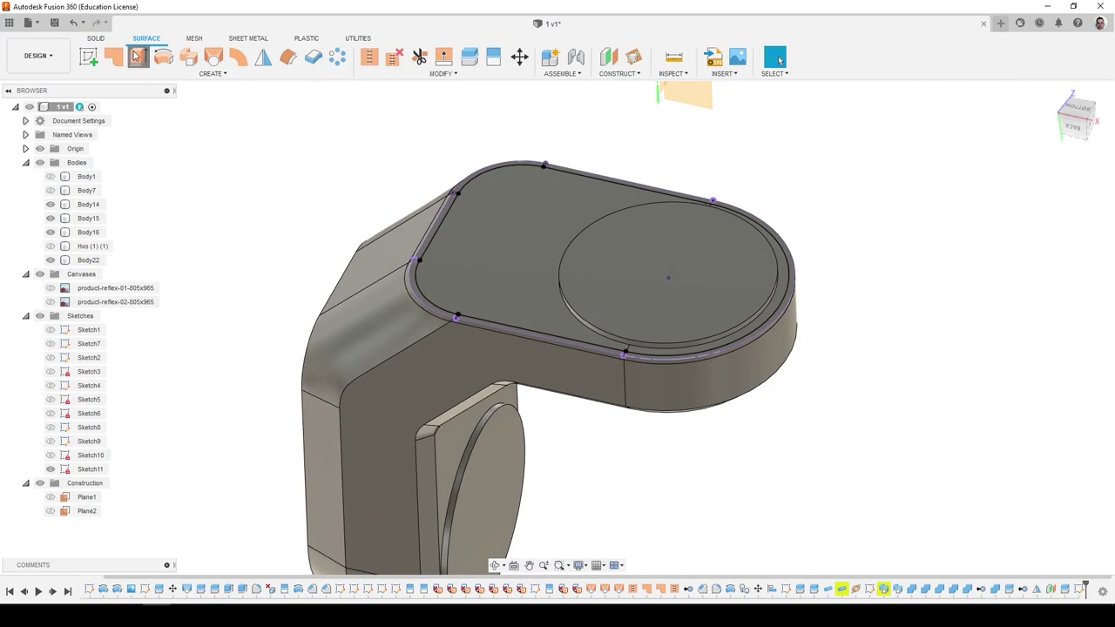
pyautogui.click(136, 56)
pyautogui.click(428, 251)
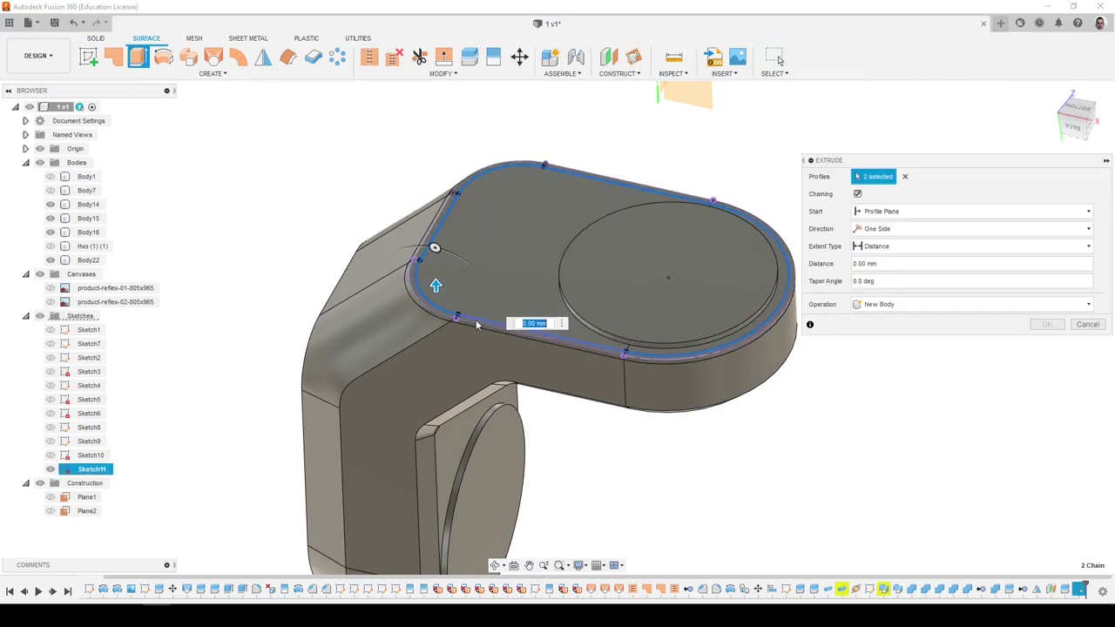
pyautogui.moveTo(482, 312); pyautogui.dragTo(483, 204)
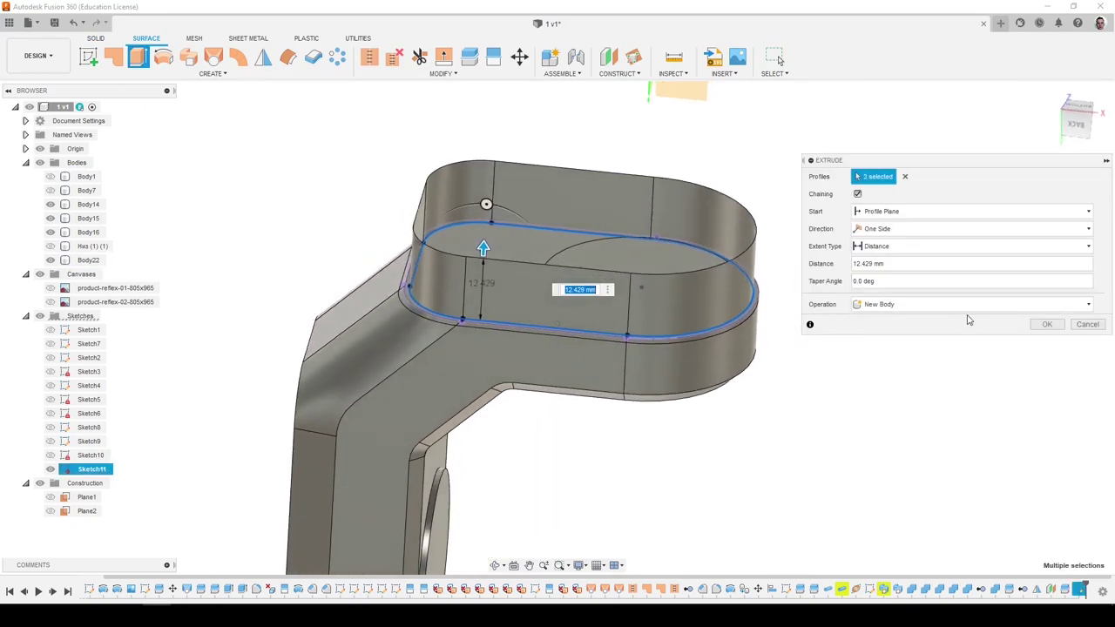
pyautogui.click(1047, 324)
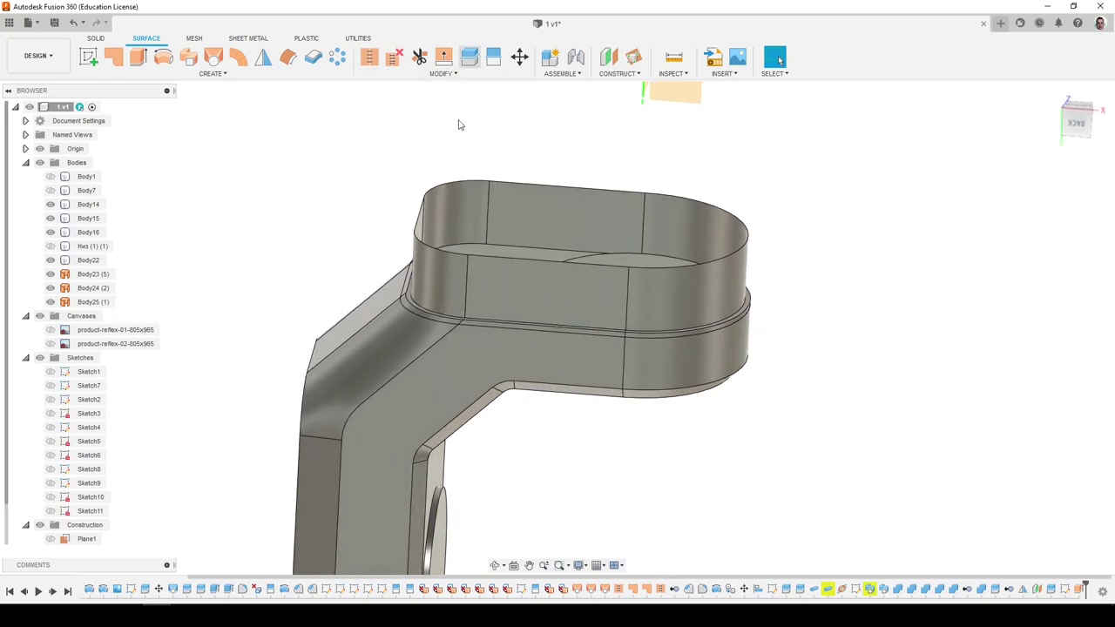
# Stitch the three extruded surfaces into one new body with a 0.10 mm tolerance.
pyautogui.click(371, 58)
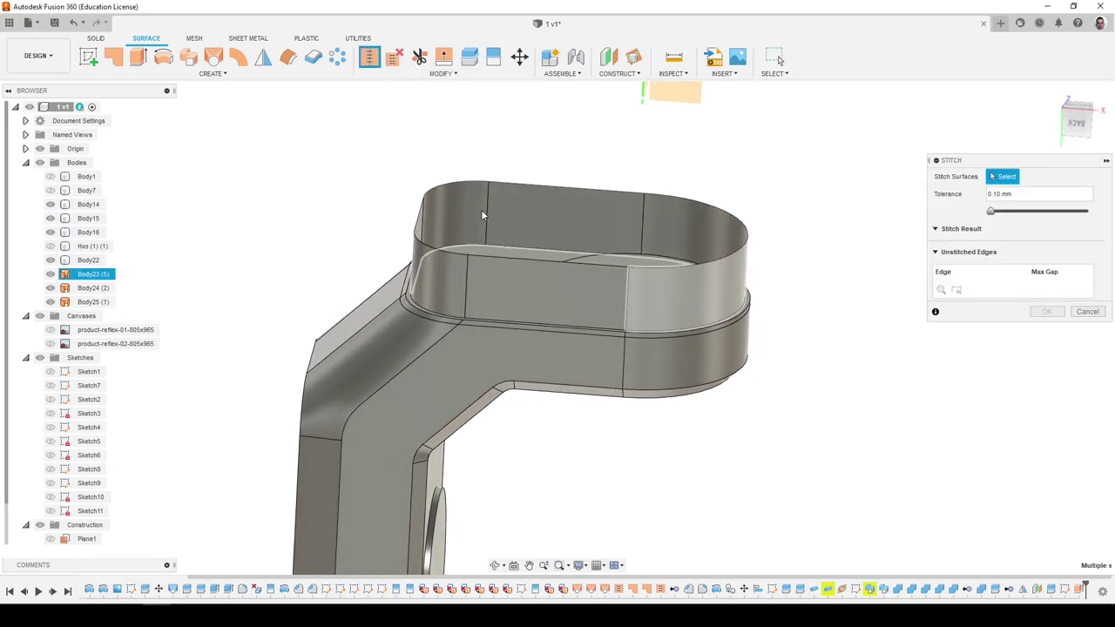
pyautogui.click(481, 209)
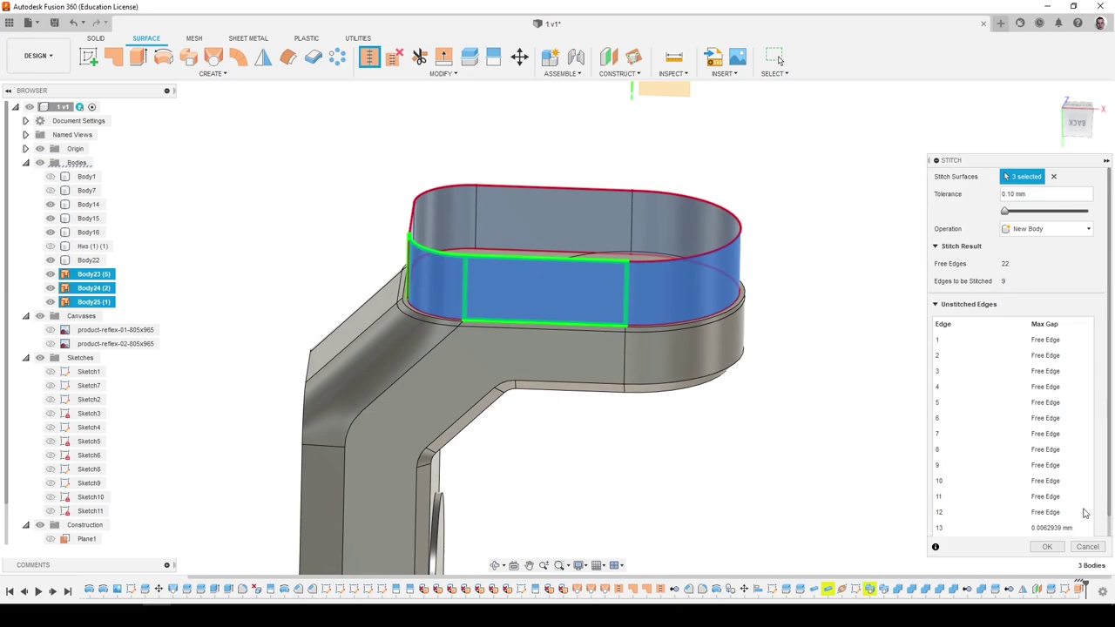
pyautogui.click(1048, 546)
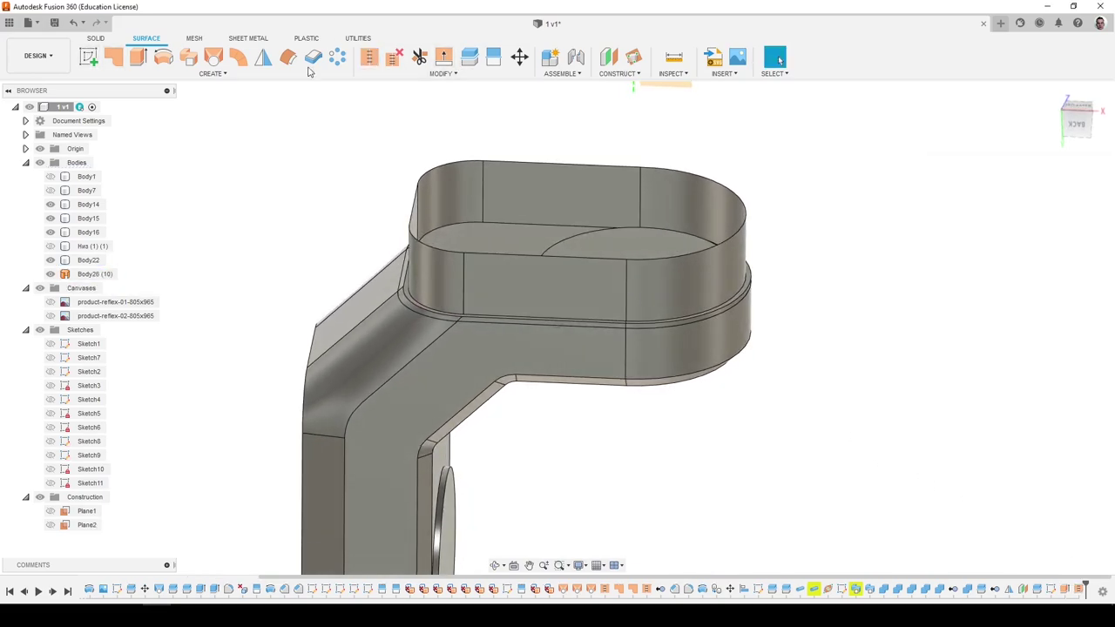
# Split the flat face and the rounded end face with the stitched surface wall, and hide that surface body.
pyautogui.click(493, 58)
pyautogui.click(497, 230)
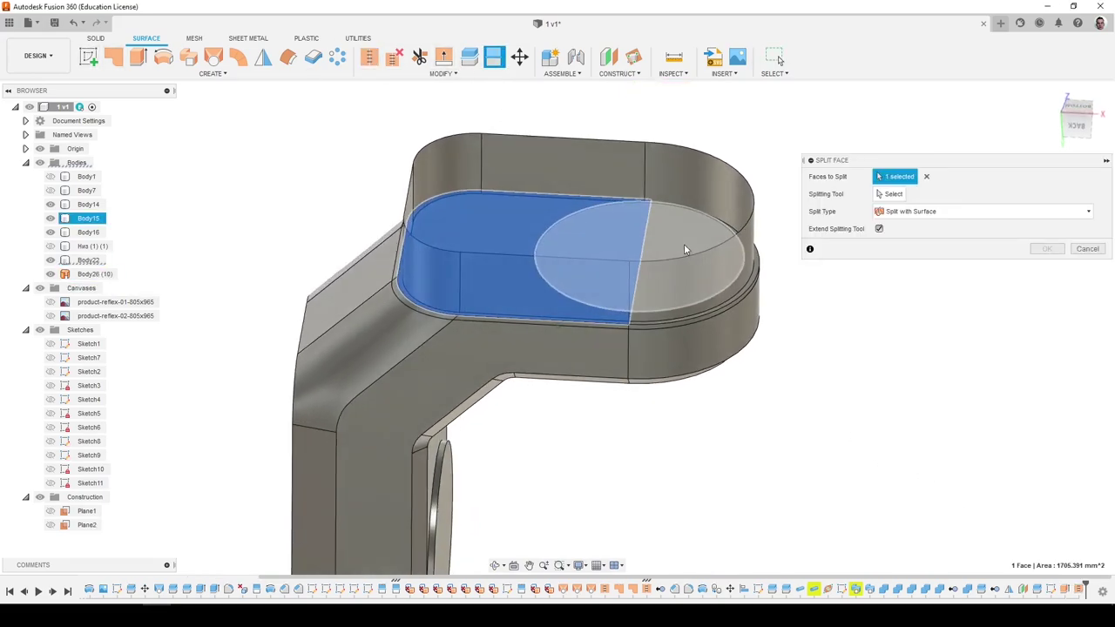
pyautogui.keyDown('shift'); pyautogui.moveTo(684, 247); pyautogui.dragTo(761, 206, button='middle'); pyautogui.keyUp('shift')
pyautogui.click(730, 207)
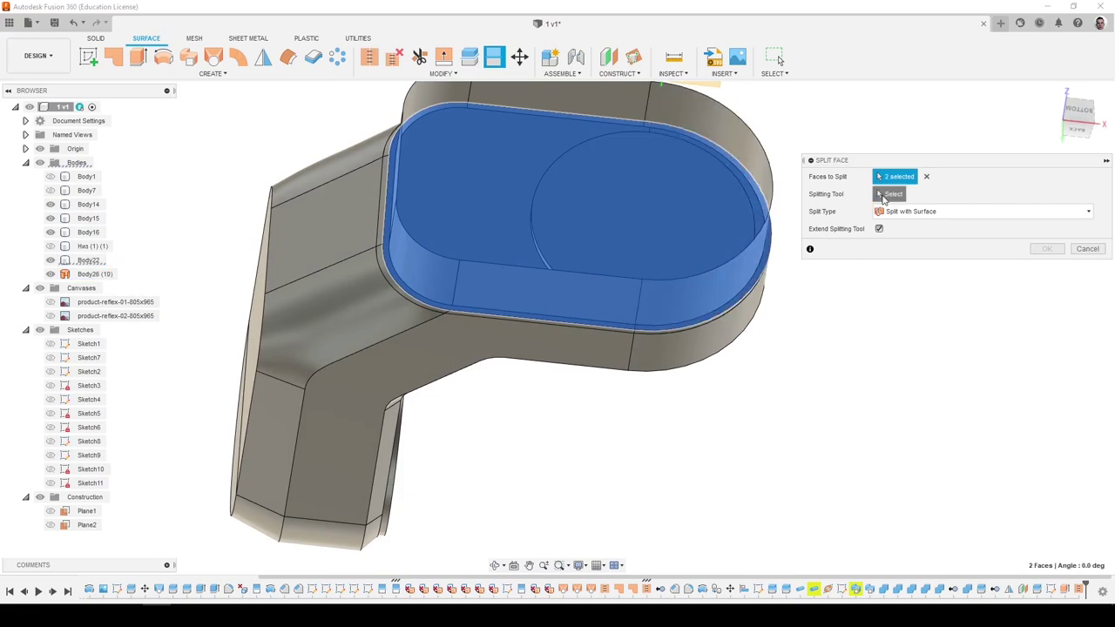
pyautogui.click(883, 198)
pyautogui.keyDown('shift'); pyautogui.moveTo(679, 218); pyautogui.dragTo(601, 278, button='middle'); pyautogui.keyUp('shift')
pyautogui.click(110, 273)
pyautogui.keyDown('shift'); pyautogui.moveTo(522, 253); pyautogui.dragTo(601, 301, button='middle'); pyautogui.keyUp('shift')
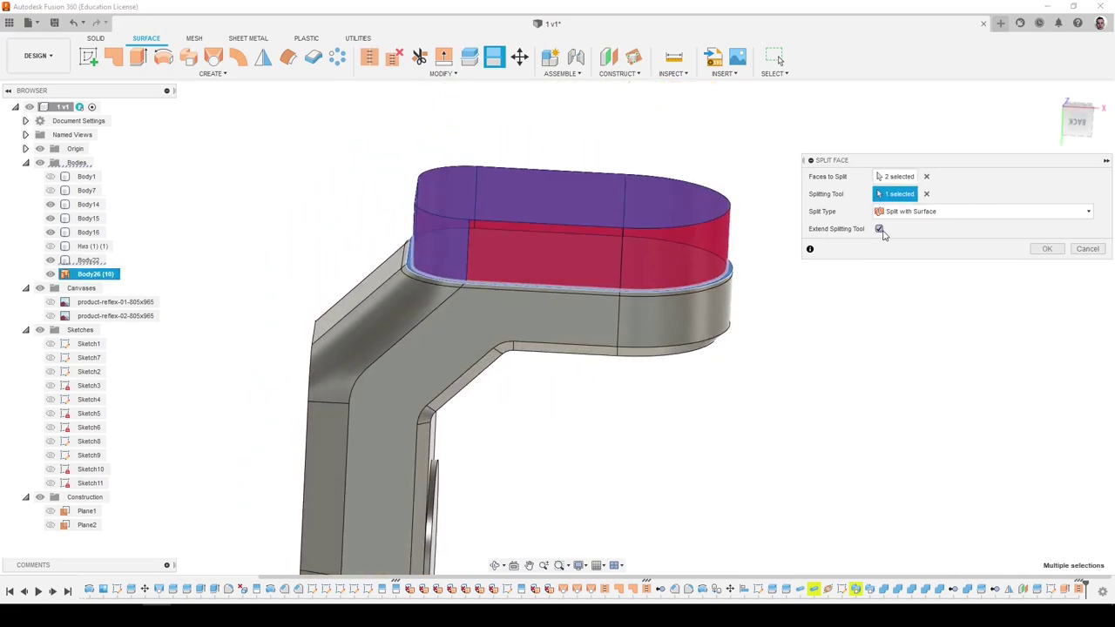
pyautogui.click(1047, 248)
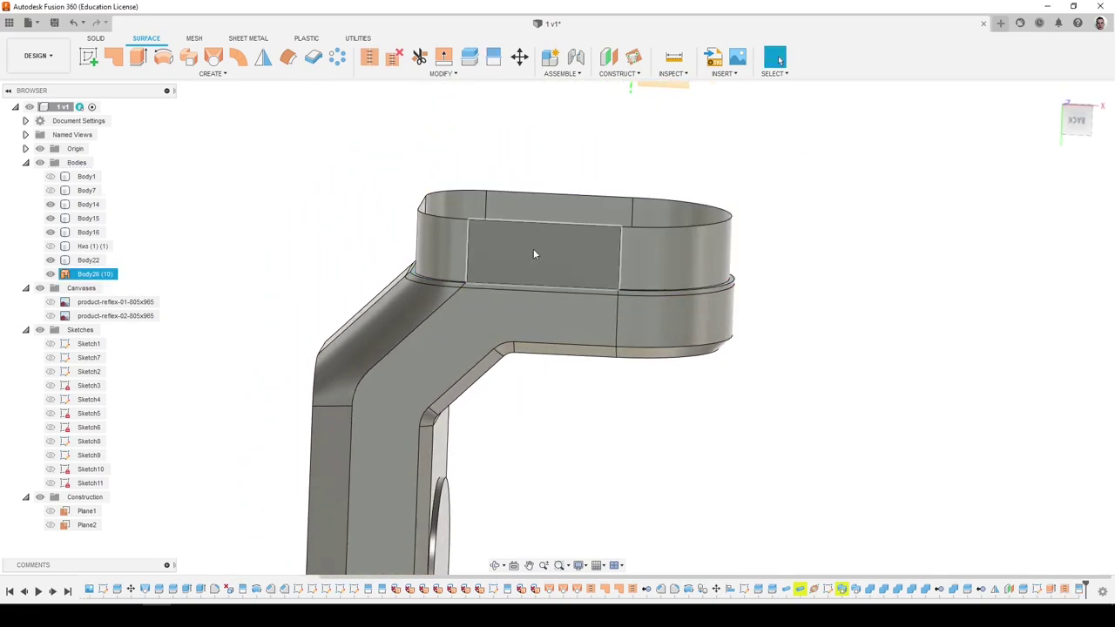
pyautogui.click(51, 275)
pyautogui.keyDown('shift'); pyautogui.moveTo(477, 229); pyautogui.dragTo(523, 283, button='middle'); pyautogui.keyUp('shift')
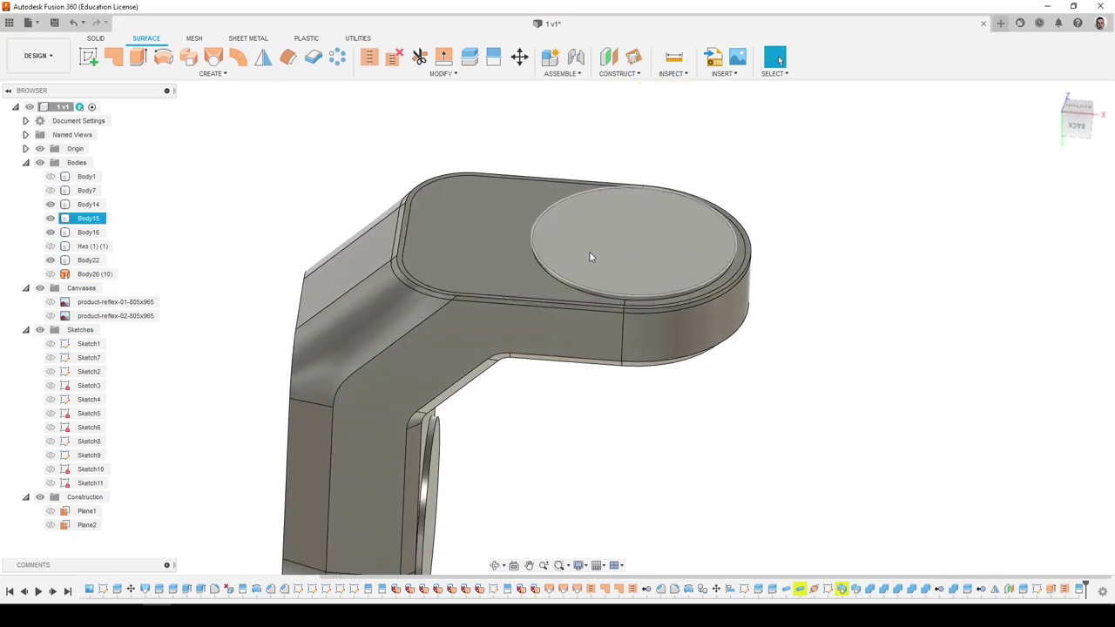
# Hide the round disc body and the main bracket body to isolate the thin split plate.
pyautogui.click(50, 217)
pyautogui.keyDown('shift'); pyautogui.moveTo(481, 305); pyautogui.dragTo(485, 270, button='middle'); pyautogui.keyUp('shift')
pyautogui.scroll(5, 471, 302)
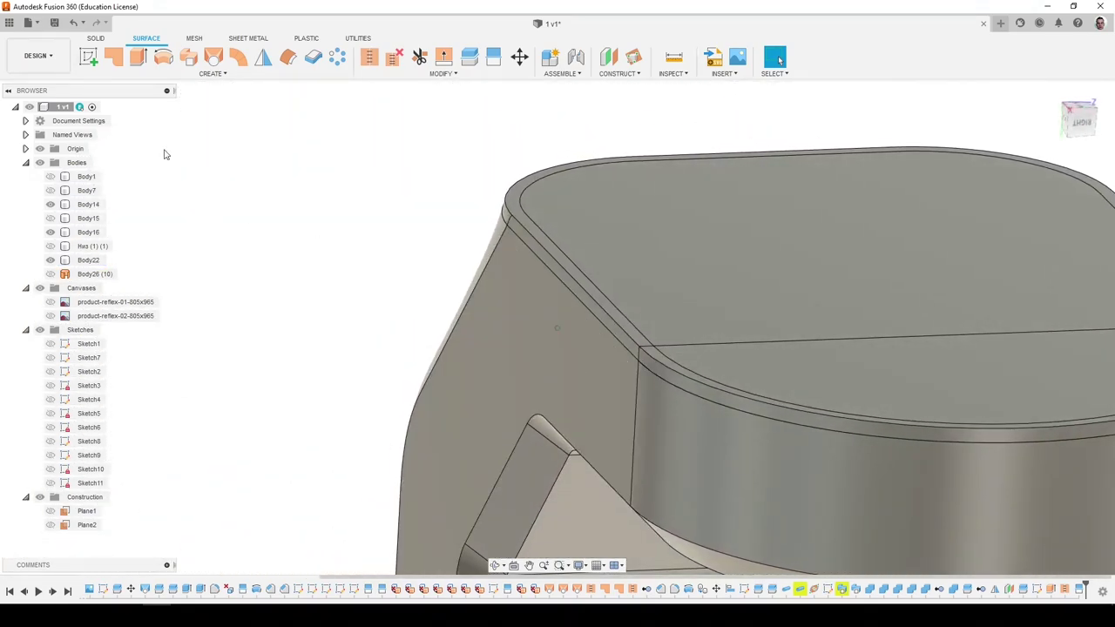
pyautogui.keyDown('shift'); pyautogui.moveTo(435, 193); pyautogui.dragTo(488, 176, button='middle'); pyautogui.keyUp('shift')
pyautogui.scroll(2, 488, 191)
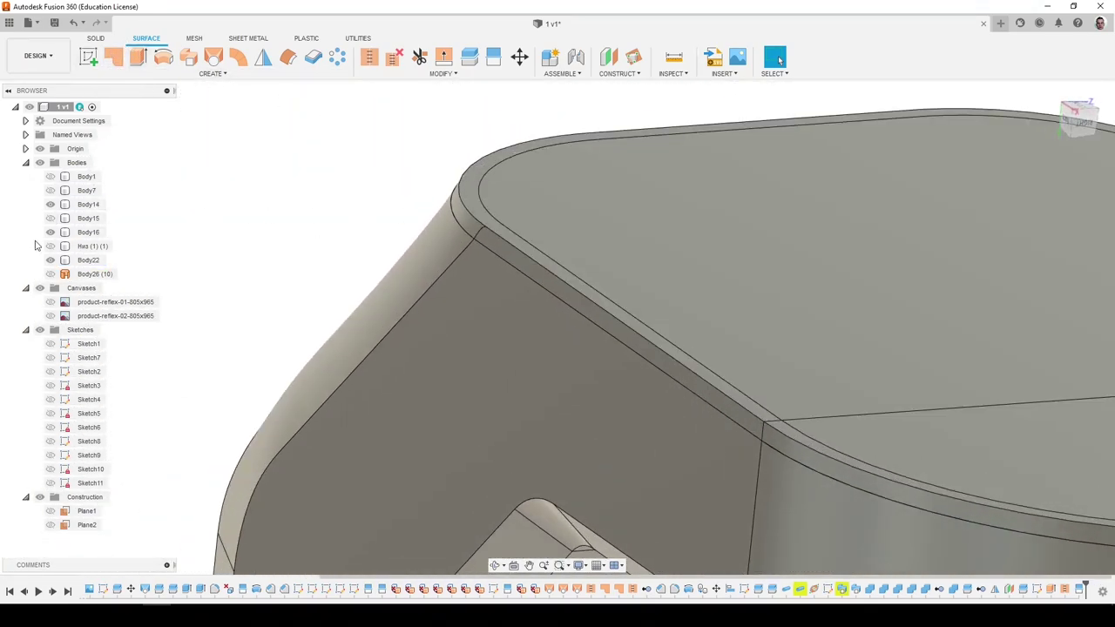
pyautogui.click(50, 260)
pyautogui.click(50, 260)
pyautogui.scroll(2, 498, 213)
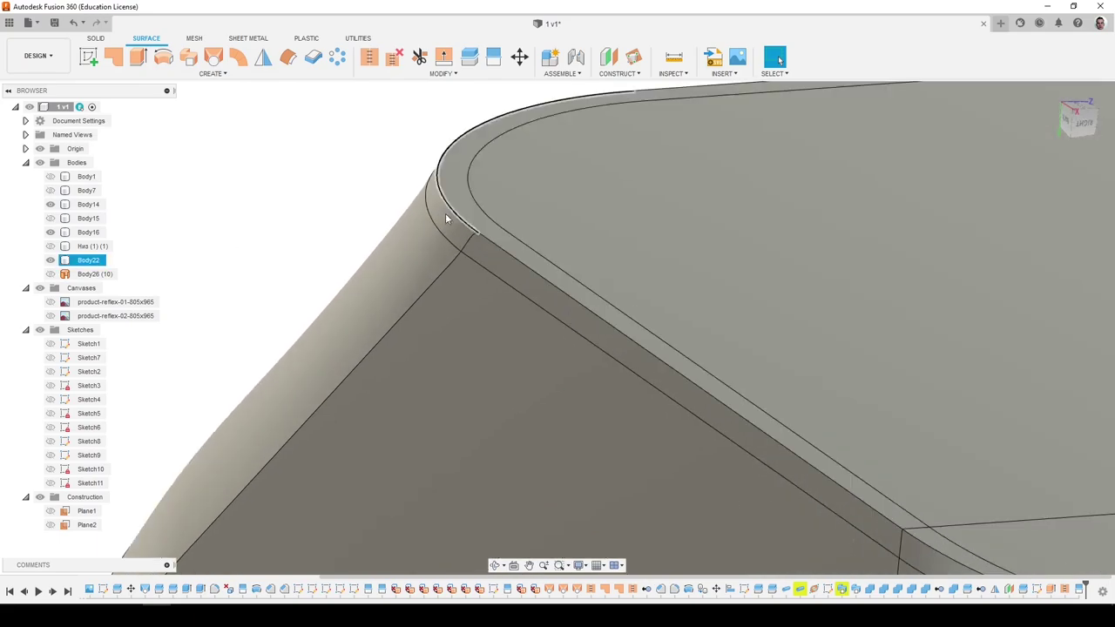
pyautogui.click(380, 286)
pyautogui.click(51, 205)
pyautogui.click(359, 173)
pyautogui.scroll(-3, 359, 173)
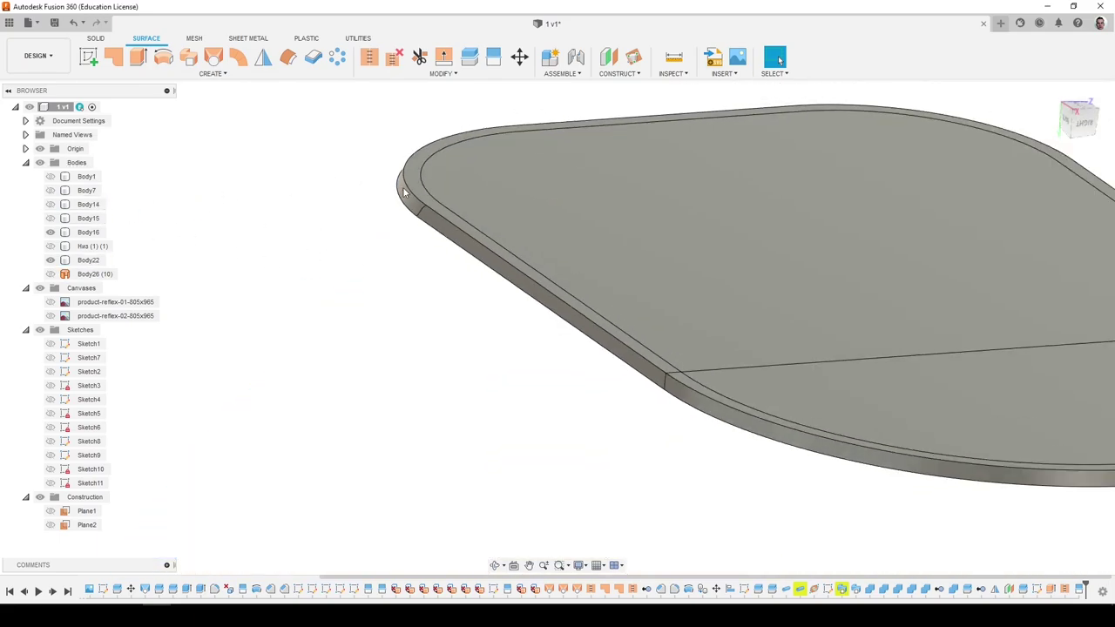
# Delete the plate's underside and rim faces outside the inset outline, along its corner and straight side.
pyautogui.scroll(2, 404, 189)
pyautogui.click(417, 189)
pyautogui.press('Delete')
pyautogui.click(425, 220)
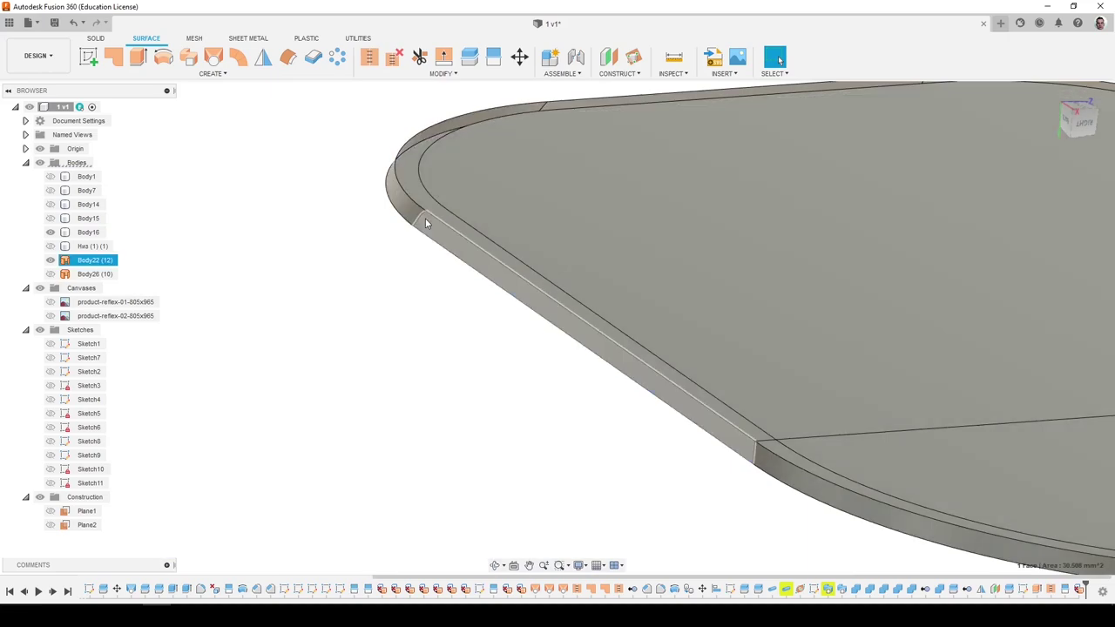
pyautogui.scroll(-3, 361, 195)
pyautogui.press('Delete')
pyautogui.scroll(3, 612, 344)
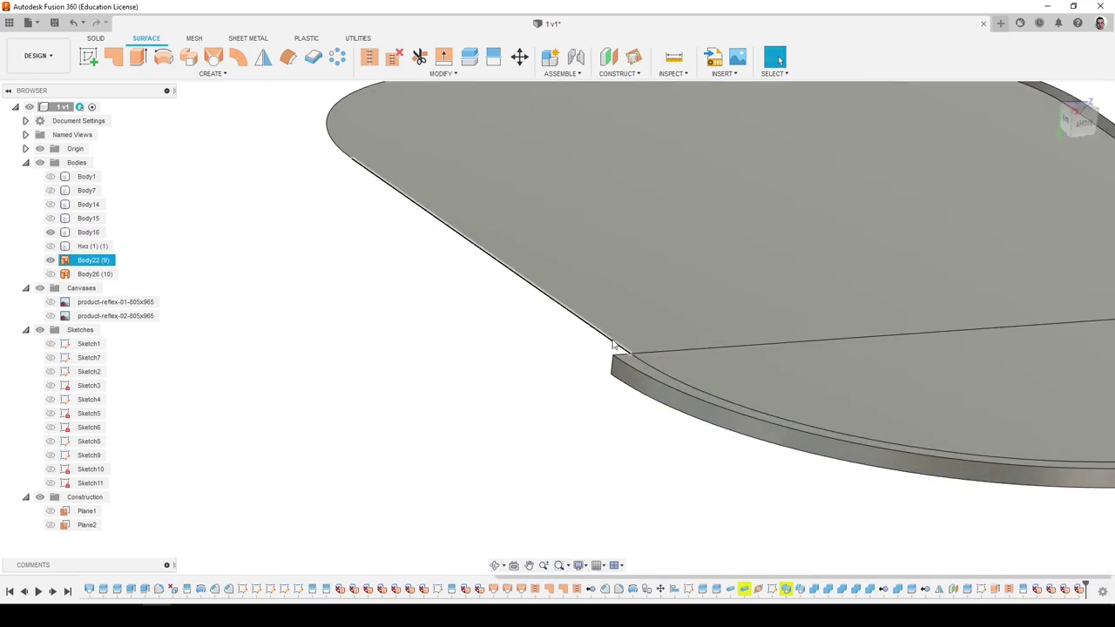
# Delete the narrow rim face outside the inset outline around the plate's rounded end.
pyautogui.scroll(2, 632, 358)
pyautogui.click(633, 358)
pyautogui.press('Delete')
pyautogui.scroll(-3, 530, 306)
pyautogui.scroll(3, 560, 341)
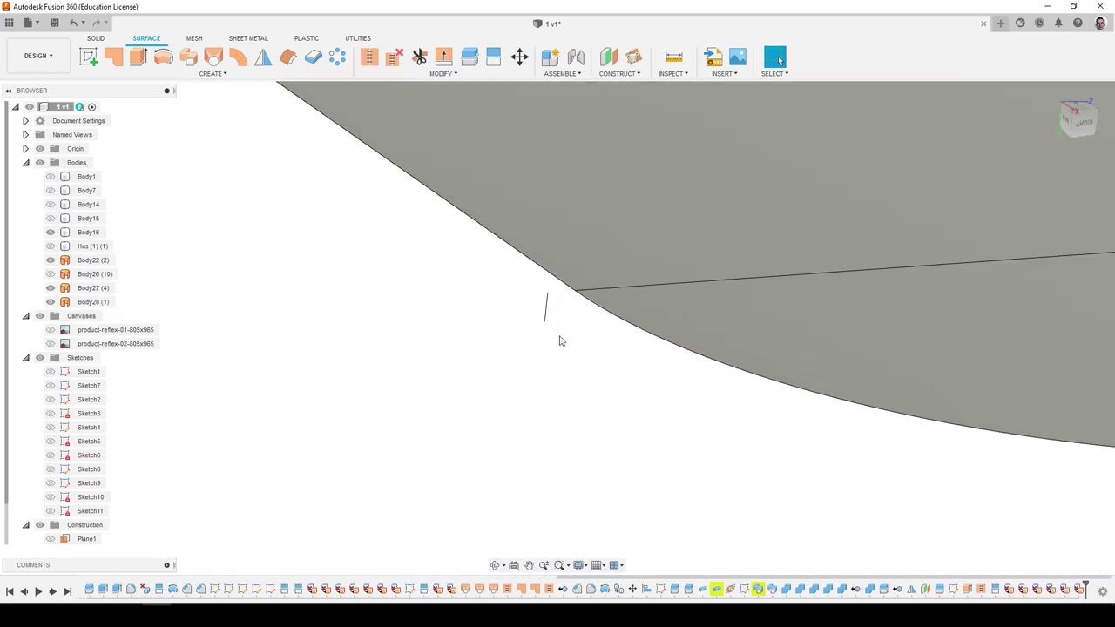
# Try deleting the curved side-wall strip around the plate's rounded end, and undo the deletion.
pyautogui.scroll(1, 558, 336)
pyautogui.click(543, 296)
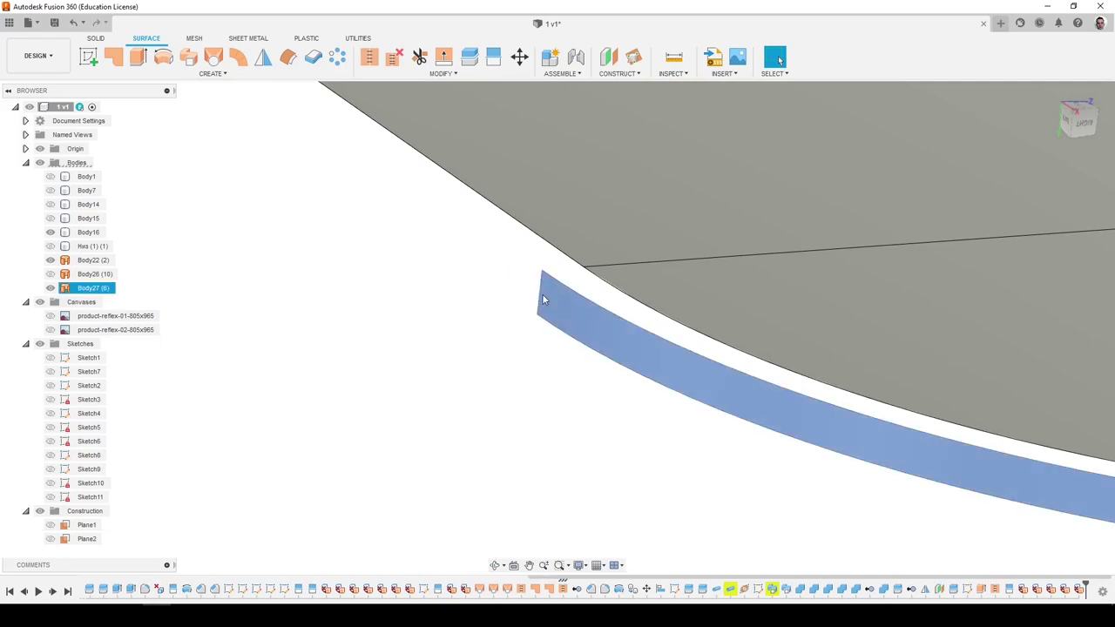
pyautogui.press('Delete')
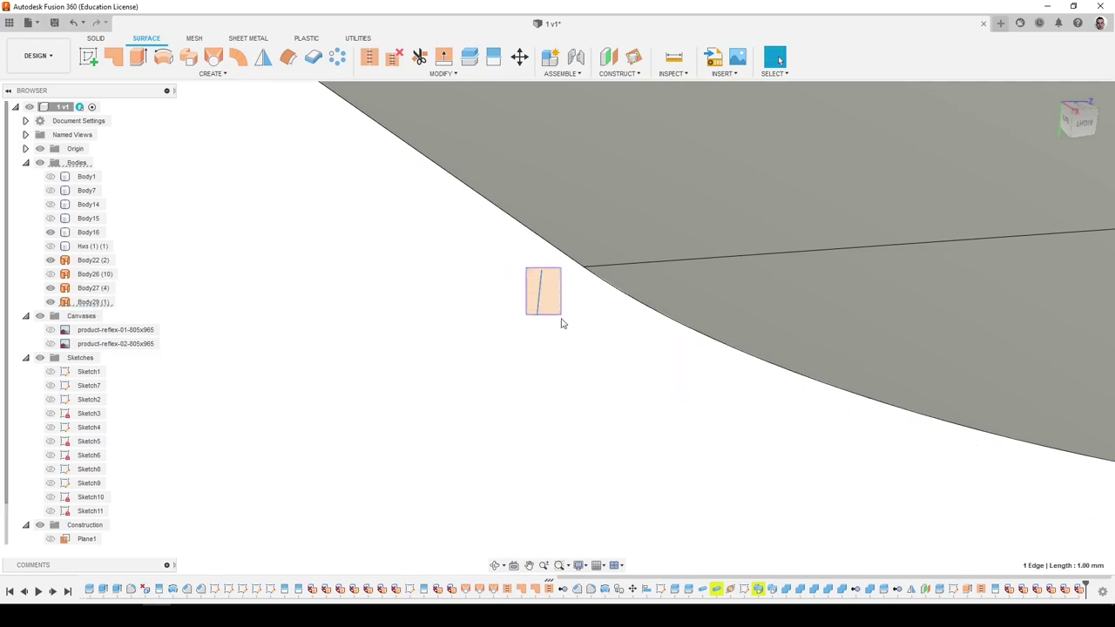
pyautogui.moveTo(562, 320); pyautogui.dragTo(562, 331)
pyautogui.hotkey('ctrl', 'z')
pyautogui.click(472, 314)
pyautogui.scroll(-3, 471, 314)
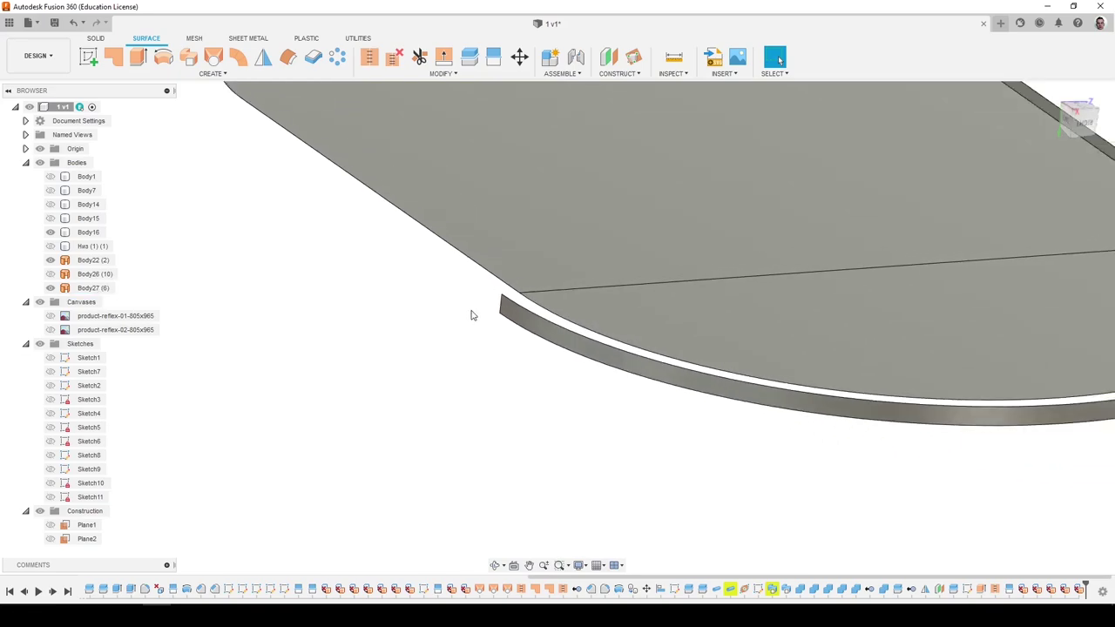
# Delete the outer side-wall strips along the plate's straight side and adjoining corner.
pyautogui.scroll(-3, 515, 317)
pyautogui.keyDown('shift'); pyautogui.moveTo(697, 305); pyautogui.dragTo(650, 316, button='middle'); pyautogui.keyUp('shift')
pyautogui.scroll(-2, 649, 317)
pyautogui.scroll(4, 862, 321)
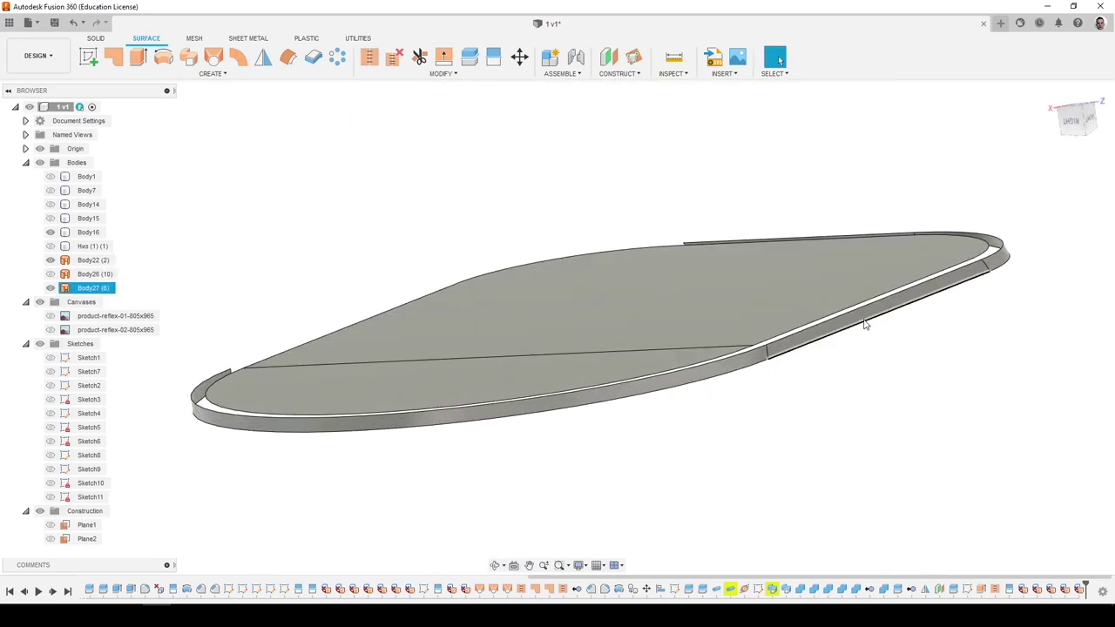
pyautogui.click(865, 324)
pyautogui.press('Delete')
pyautogui.scroll(2, 990, 270)
pyautogui.scroll(-1, 988, 288)
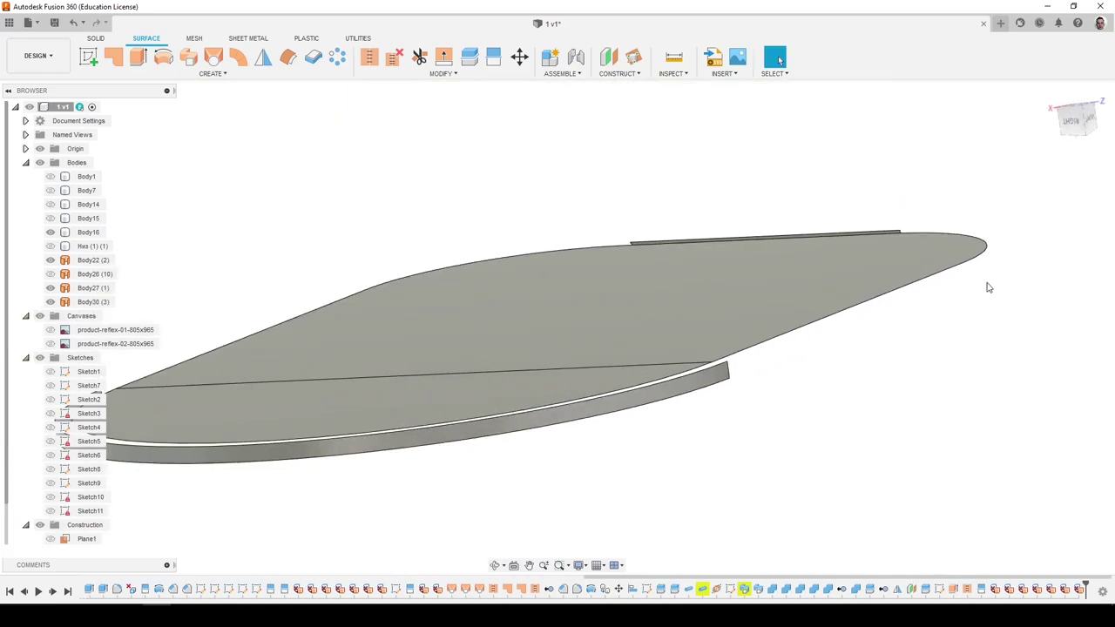
# Delete the remaining straight side-wall strip on the plate's opposite long side.
pyautogui.keyDown('shift'); pyautogui.moveTo(988, 288); pyautogui.dragTo(1019, 152, button='middle'); pyautogui.keyUp('shift')
pyautogui.scroll(2, 909, 199)
pyautogui.click(1019, 152)
pyautogui.press('Delete')
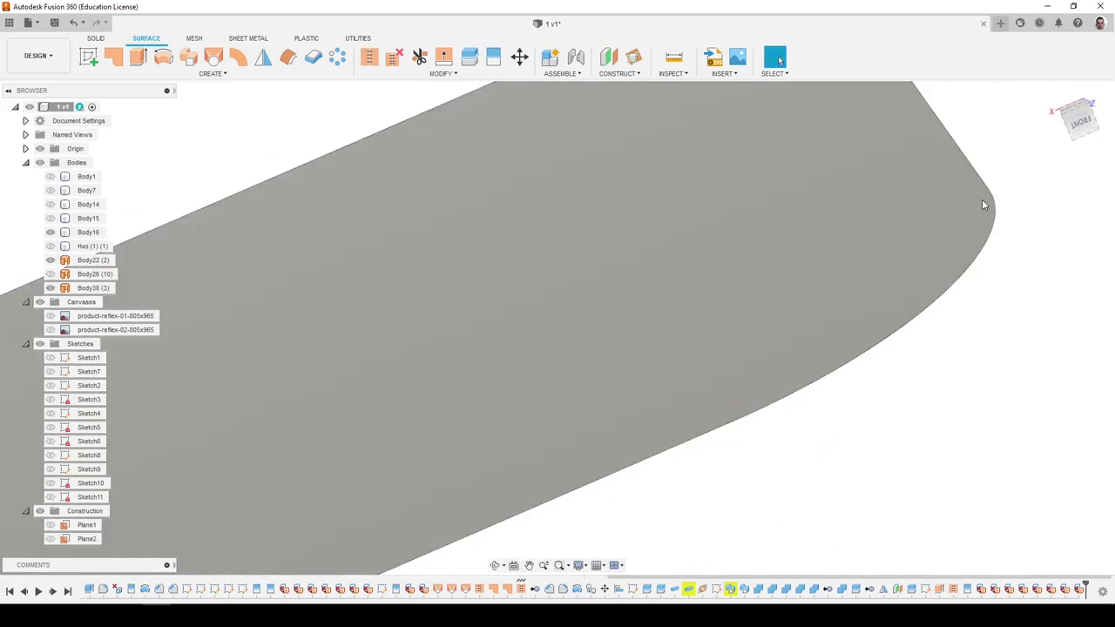
# Delete the main face of the curved wall strip at the rounded end, and undo that deletion.
pyautogui.scroll(-5, 982, 205)
pyautogui.keyDown('shift'); pyautogui.moveTo(861, 249); pyautogui.dragTo(630, 308, button='middle'); pyautogui.keyUp('shift')
pyautogui.scroll(2, 547, 354)
pyautogui.click(546, 355)
pyautogui.press('Delete')
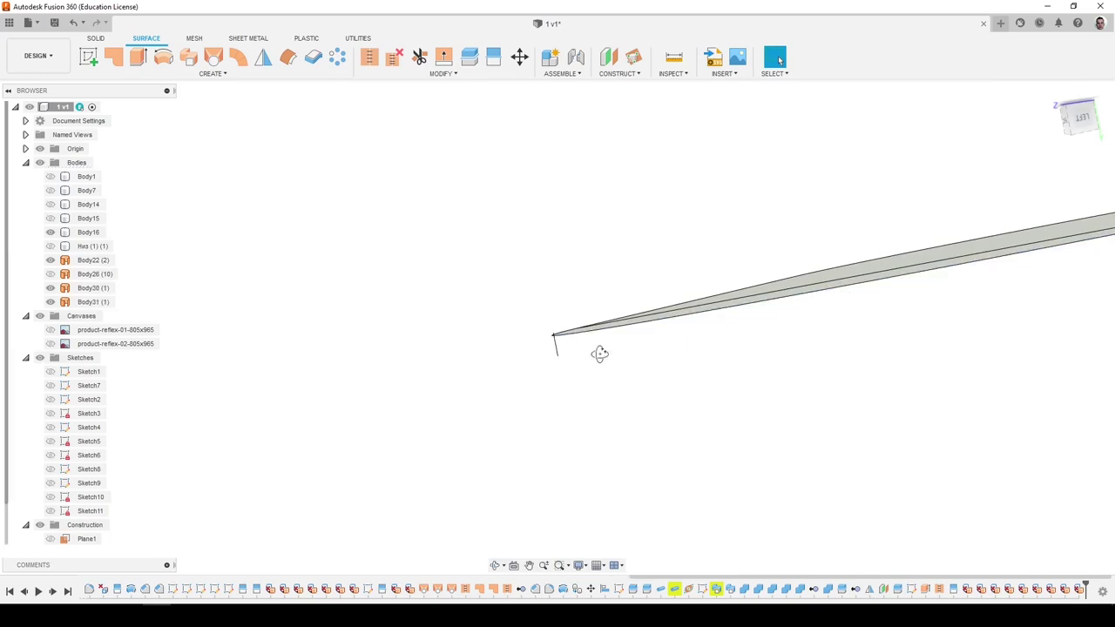
pyautogui.moveTo(599, 354)
pyautogui.keyDown('shift'); pyautogui.mouseDown(button='middle')
pyautogui.moveTo(729, 346)
pyautogui.moveTo(755, 331)
pyautogui.moveTo(600, 370)
pyautogui.mouseUp(button='middle'); pyautogui.keyUp('shift')
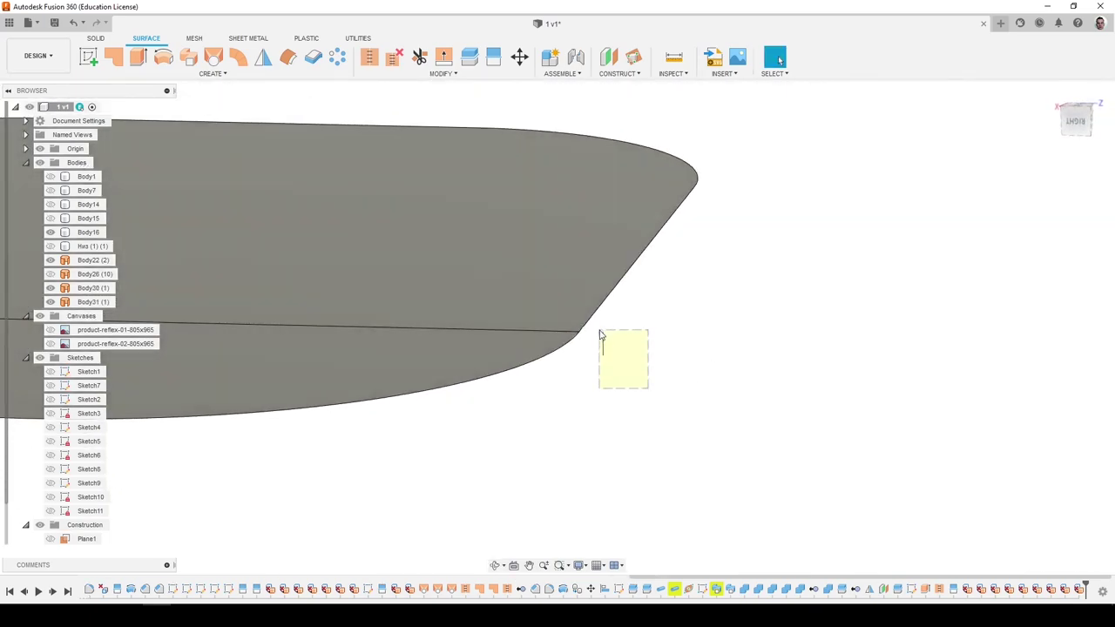
pyautogui.scroll(-6, 633, 345)
pyautogui.scroll(5, 375, 338)
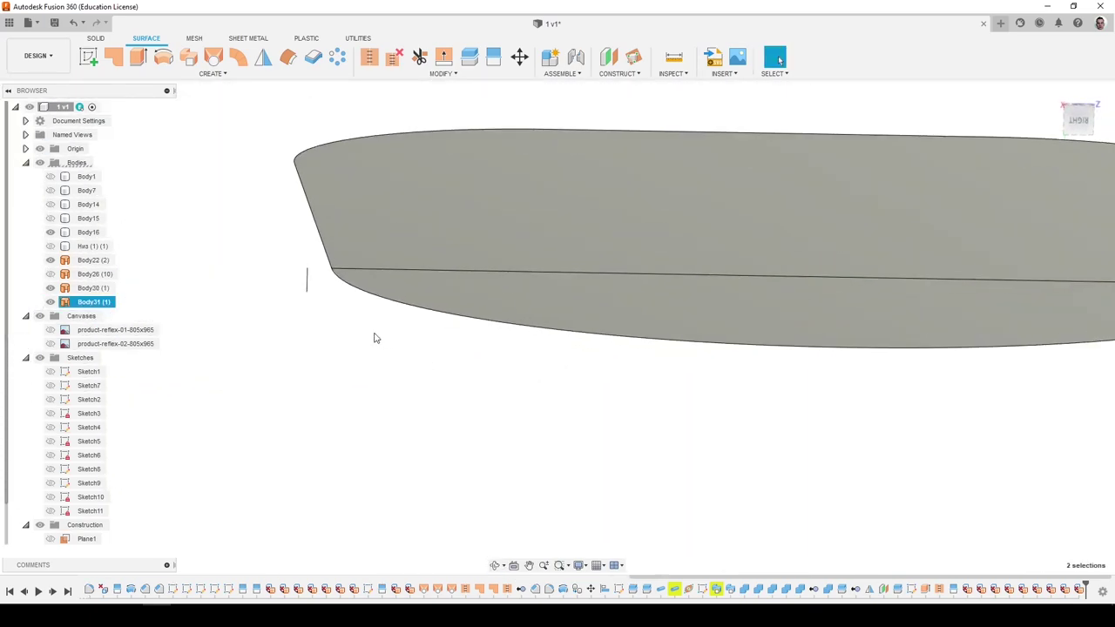
pyautogui.hotkey('ctrl', 'z')
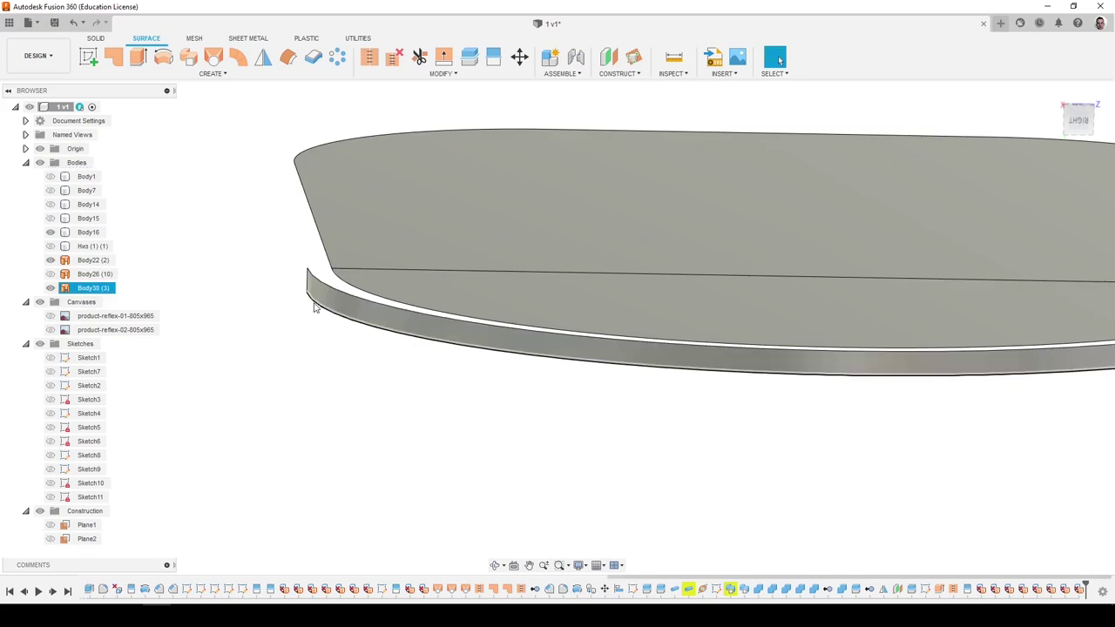
# Unstitch the curved wall strip into separate faces with chain selection on, and undo the operation.
pyautogui.click(331, 298)
pyautogui.scroll(-4, 339, 281)
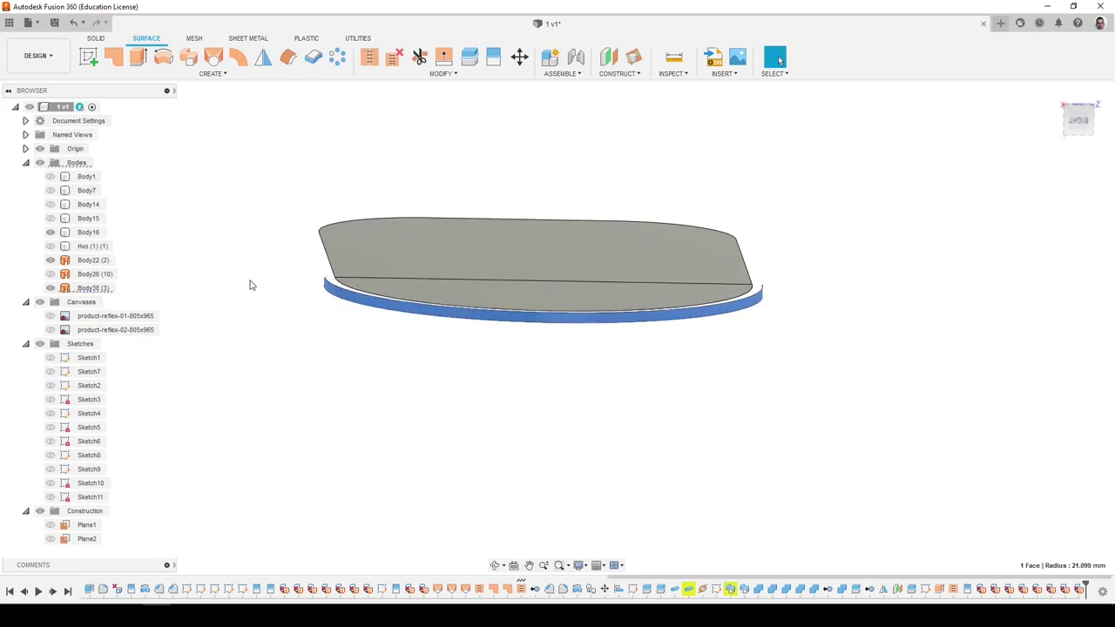
pyautogui.click(395, 59)
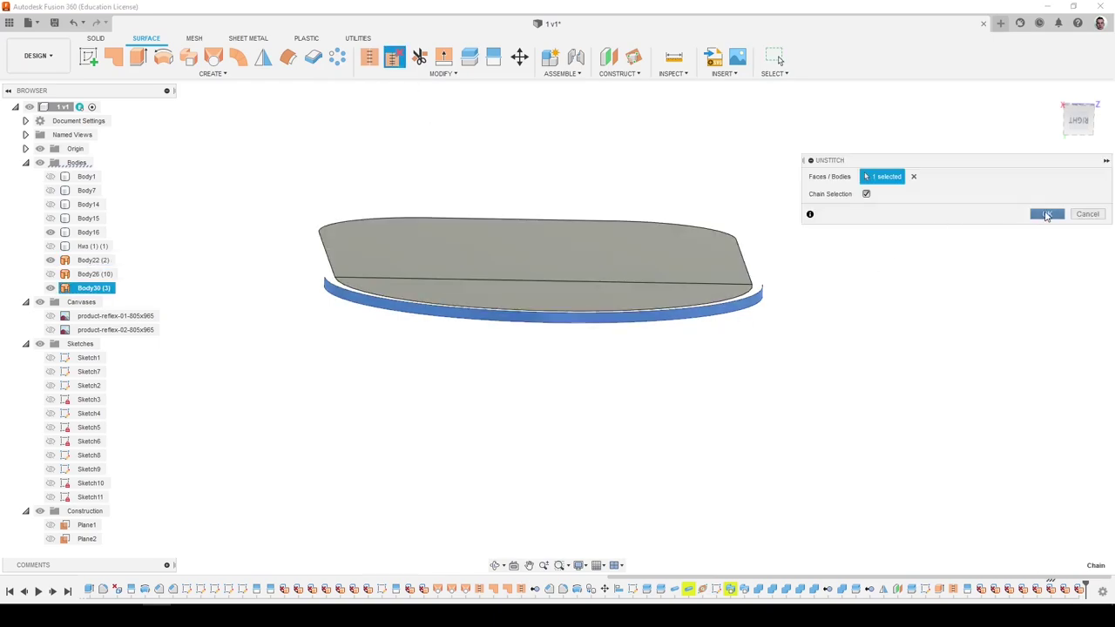
pyautogui.click(1046, 215)
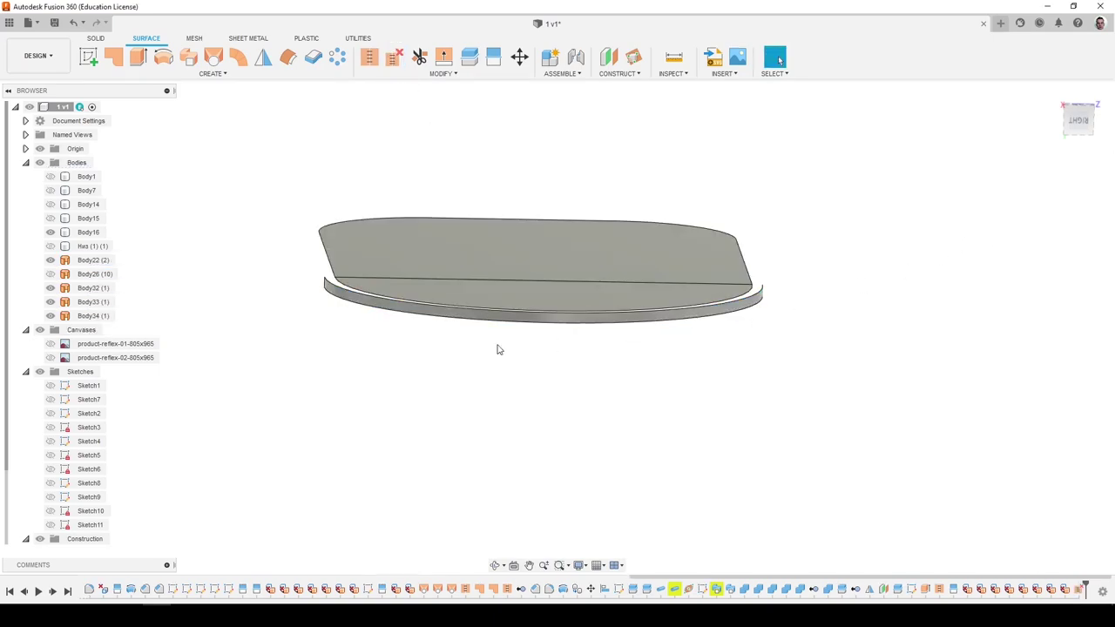
pyautogui.click(96, 302)
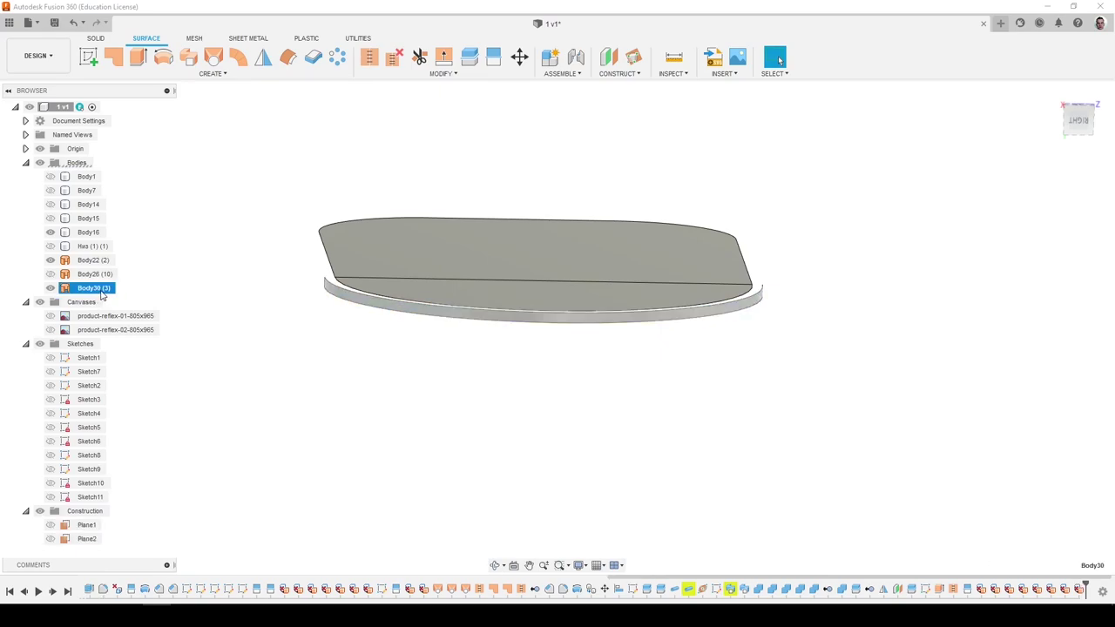
# Remove the whole curved wall strip body around the plate's rounded end.
pyautogui.click(158, 275)
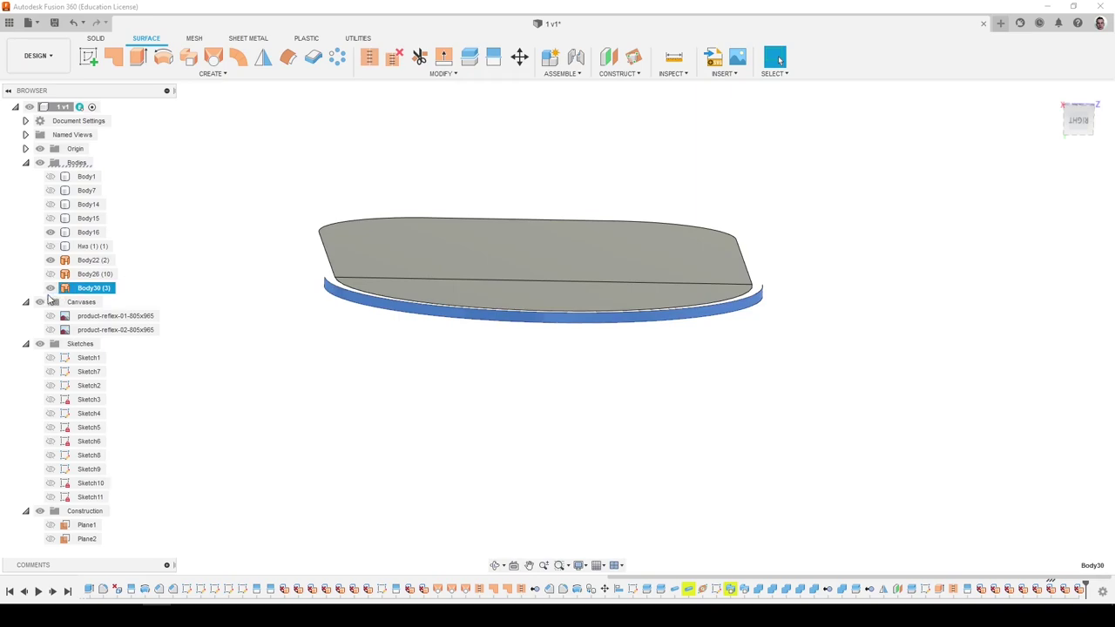
pyautogui.rightClick(89, 290)
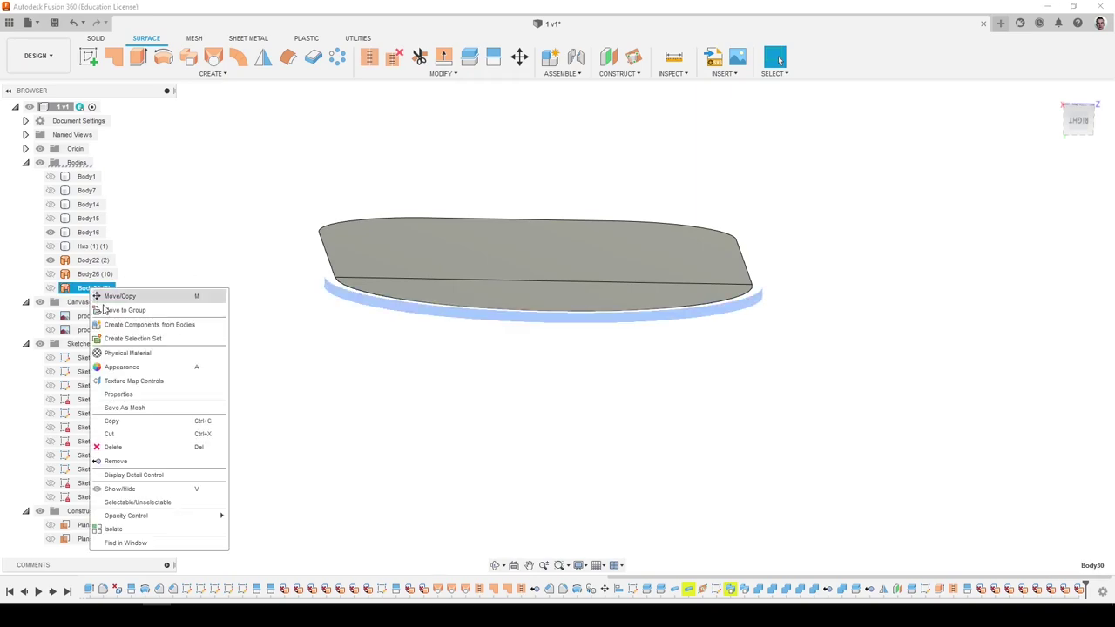
pyautogui.click(123, 463)
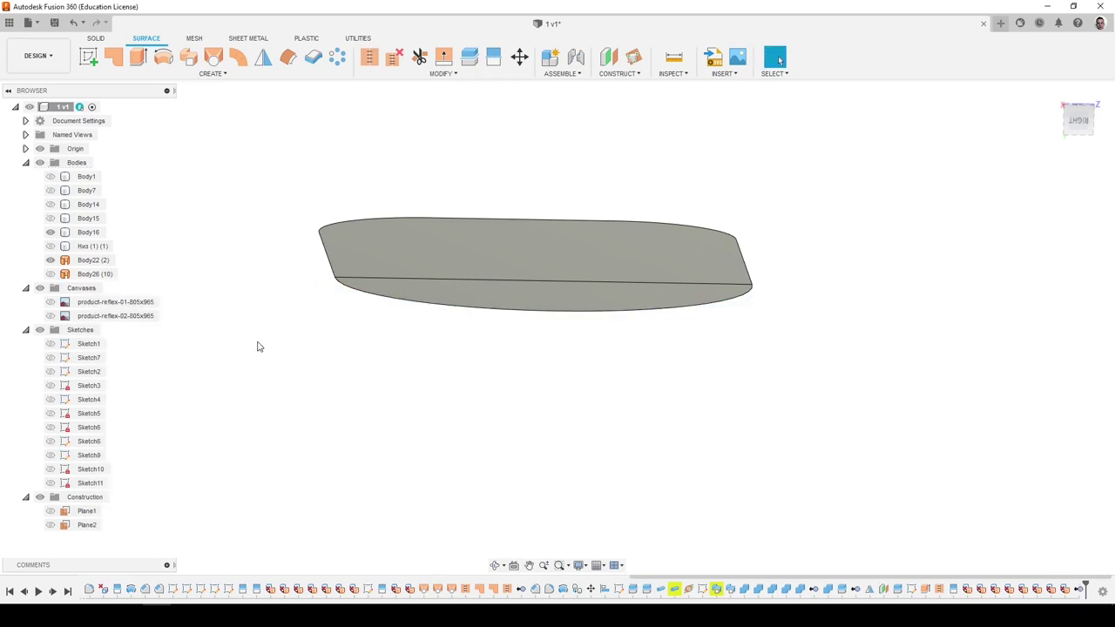
# Show the stitched surface wall that was used for the split and remove that body.
pyautogui.click(51, 247)
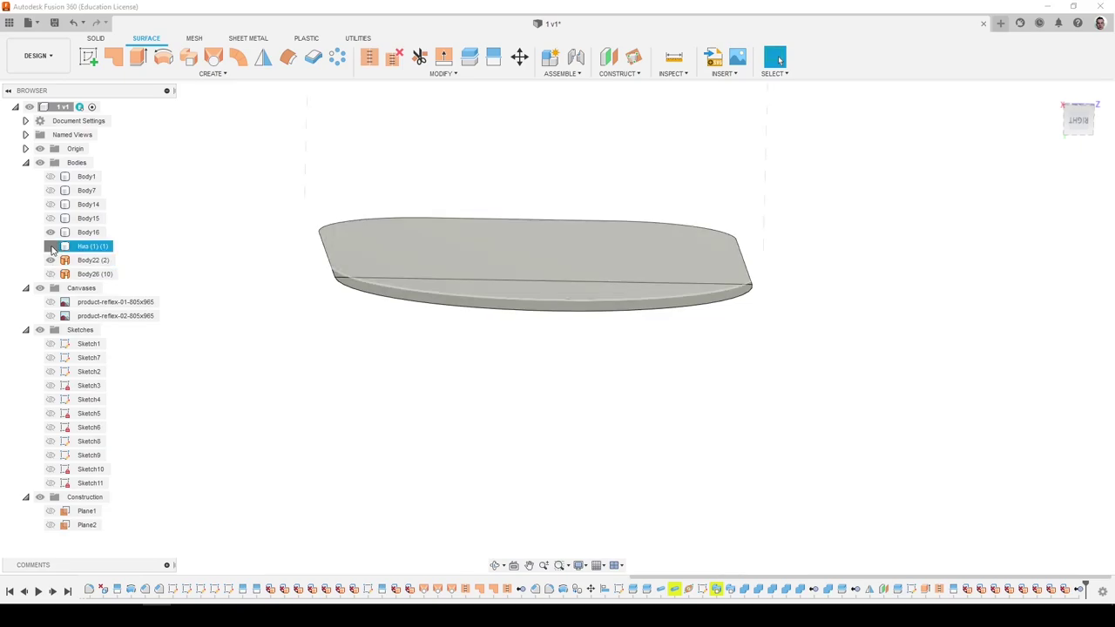
pyautogui.click(53, 250)
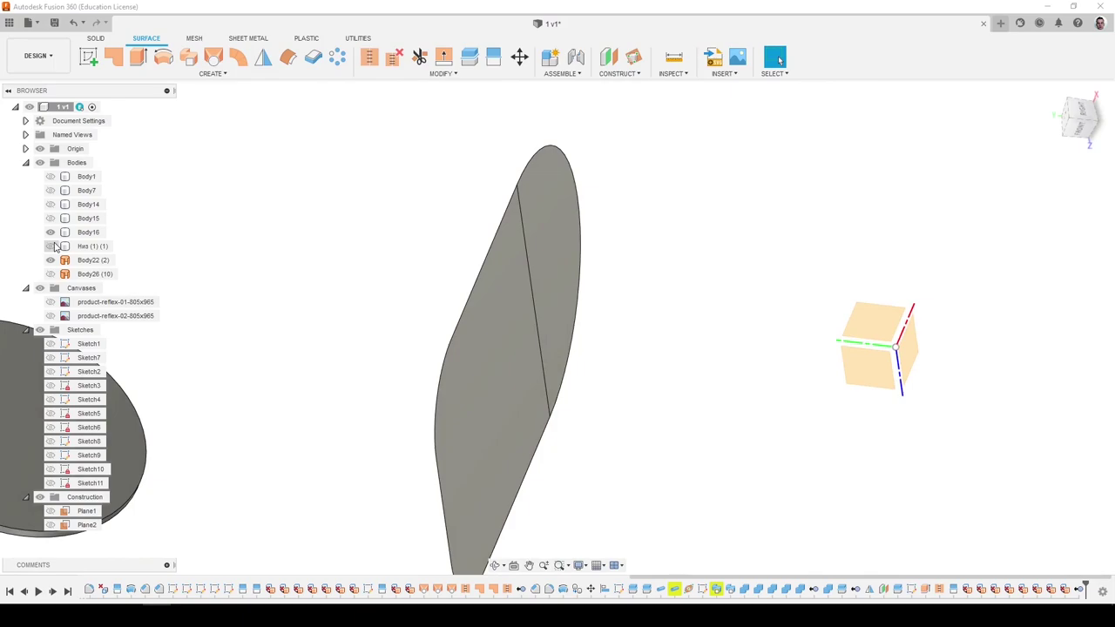
pyautogui.click(52, 275)
pyautogui.click(52, 274)
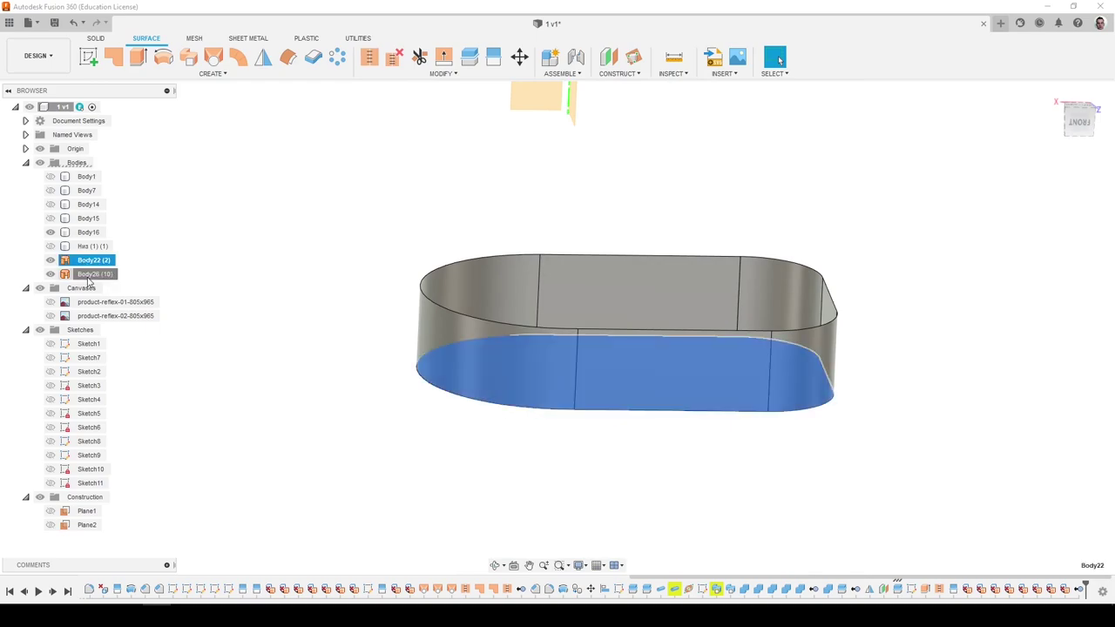
pyautogui.rightClick(91, 277)
pyautogui.click(144, 451)
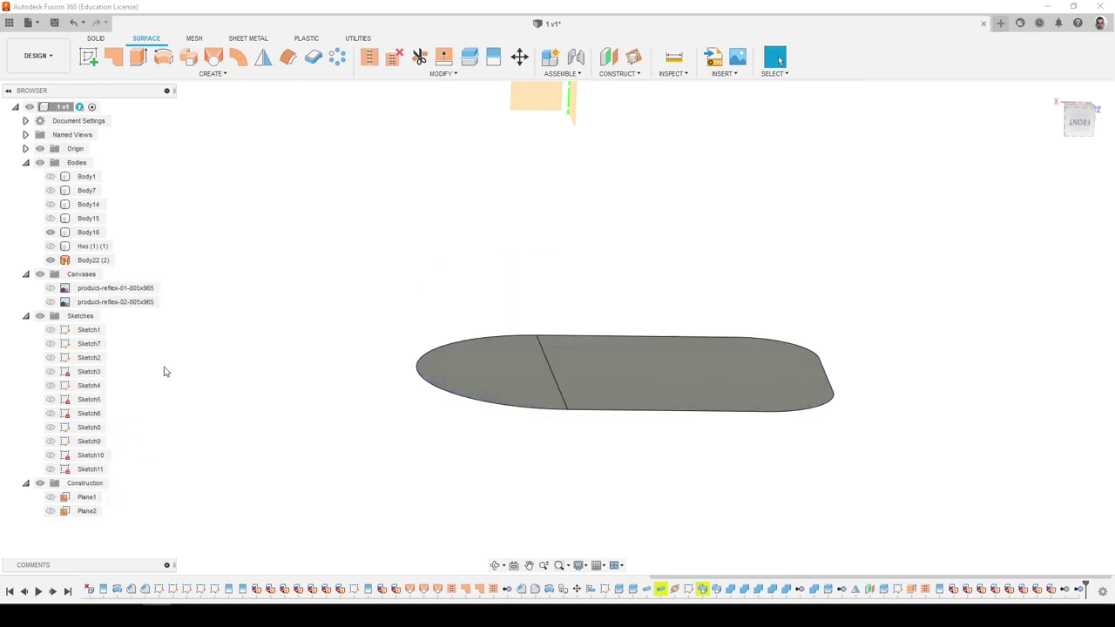
# Show the bracket body again and delete the large flat face of its arm with the plate surface hidden.
pyautogui.click(50, 219)
pyautogui.click(50, 204)
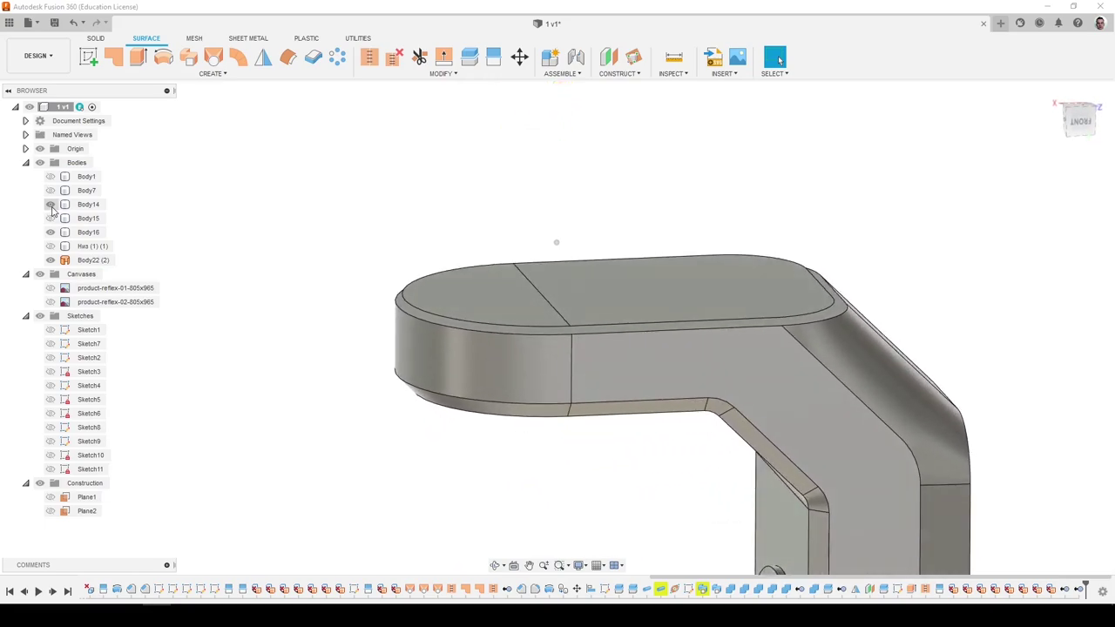
pyautogui.click(51, 204)
pyautogui.click(50, 203)
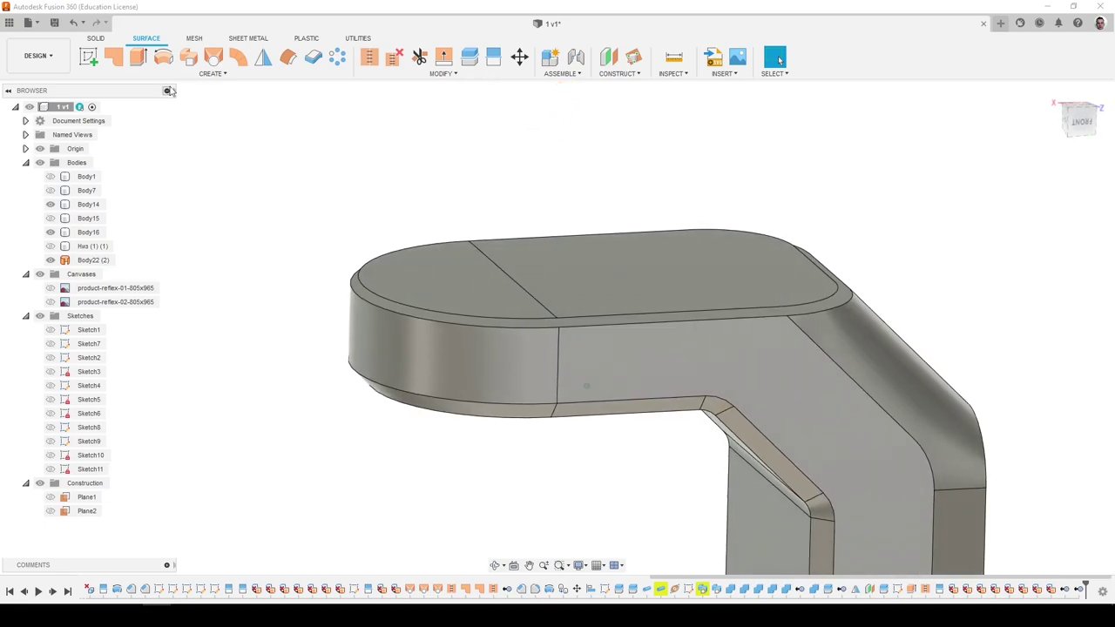
pyautogui.click(447, 301)
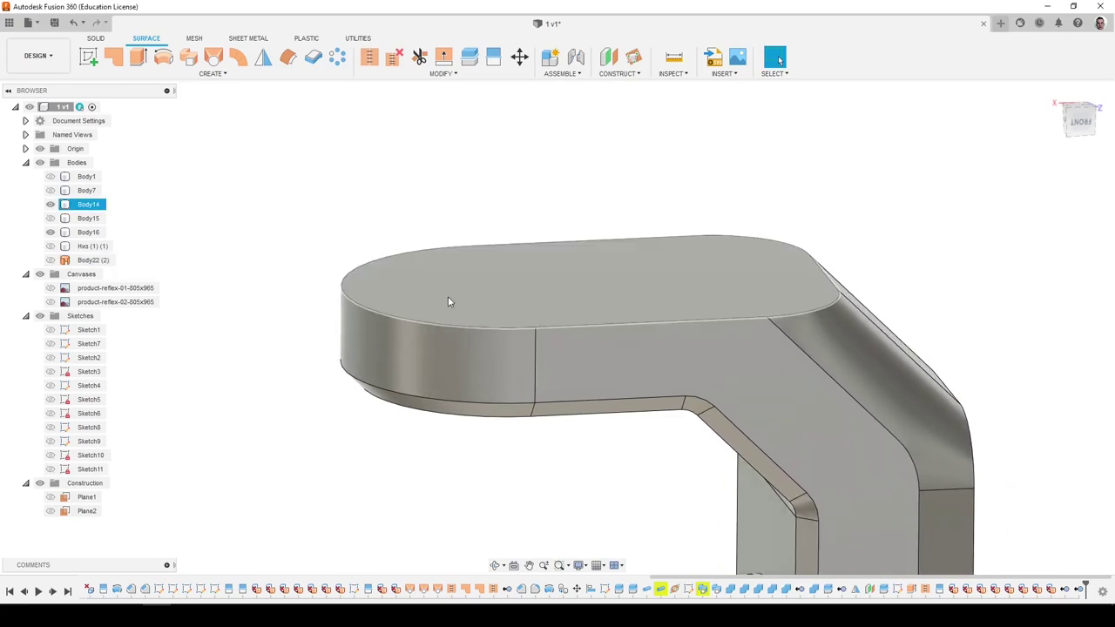
pyautogui.press('Delete')
pyautogui.press('Escape')
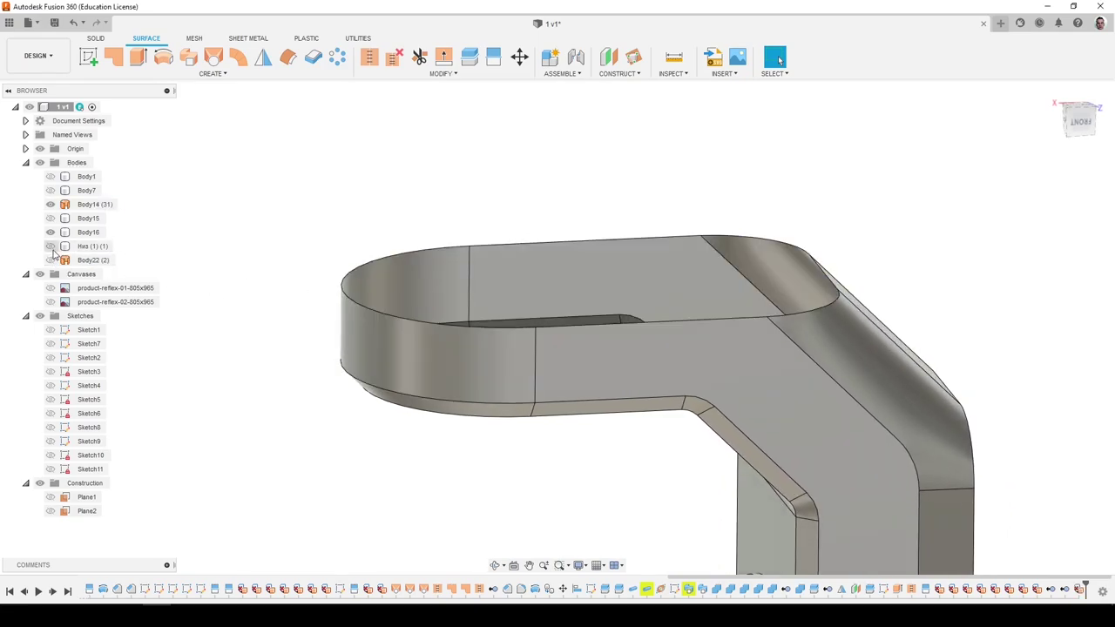
# Show the plate surface and start a surface loft between its rounded end edge and the matching upper edge of the arm's wall.
pyautogui.click(50, 260)
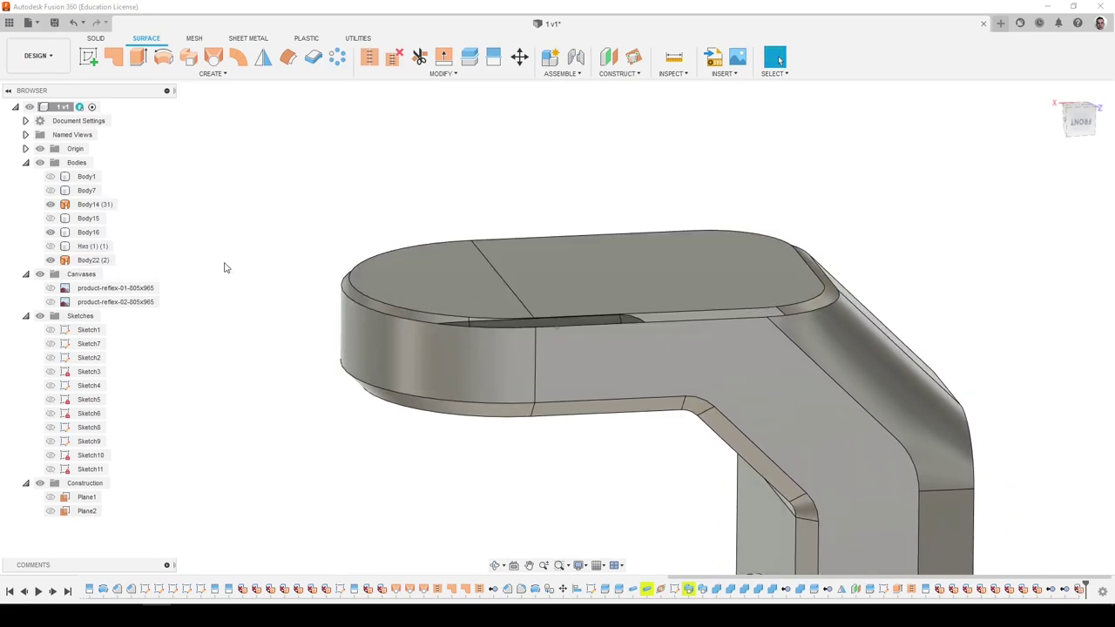
pyautogui.click(213, 56)
pyautogui.scroll(3, 426, 270)
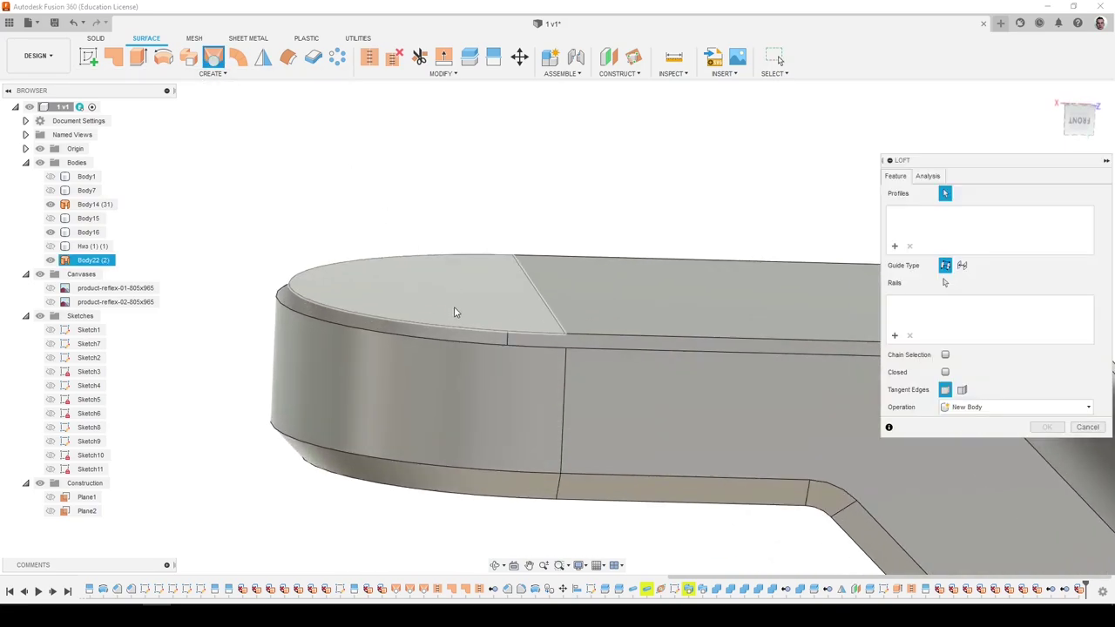
pyautogui.click(462, 329)
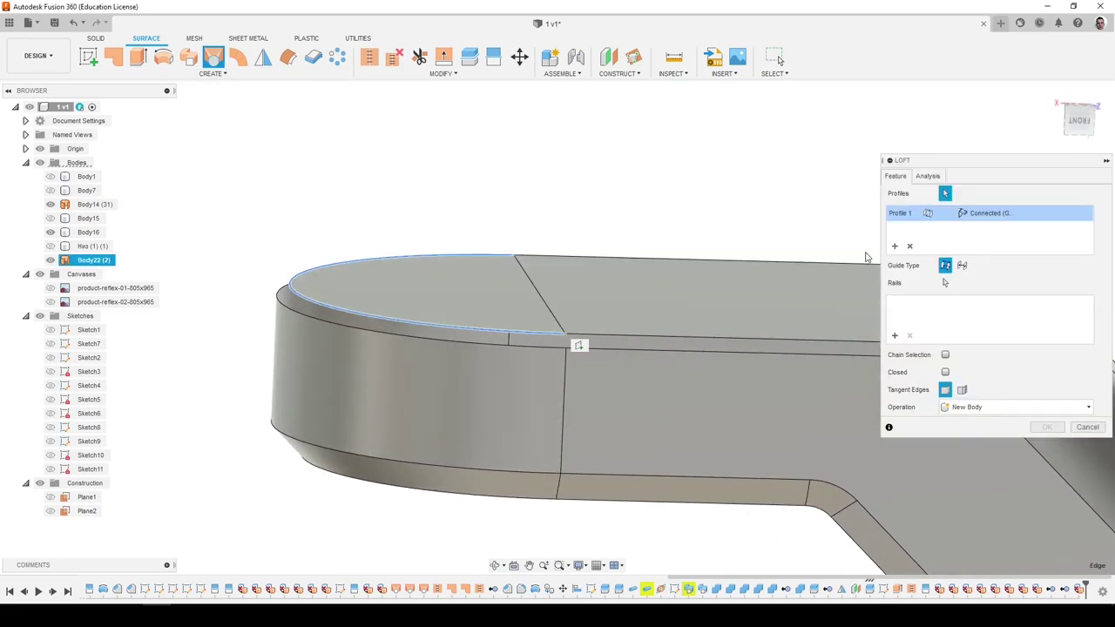
pyautogui.click(894, 246)
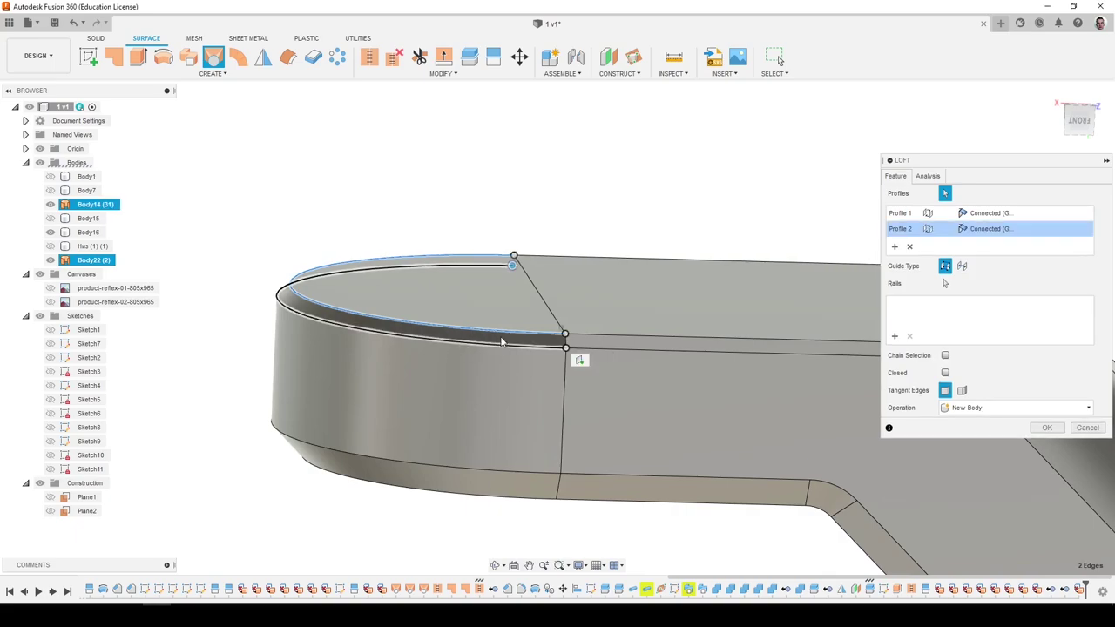
# Set both loft profiles to Tangent (G1), adjust their edge alignment and create the rim surface around the rounded end.
pyautogui.click(988, 213)
pyautogui.click(989, 242)
pyautogui.click(1001, 230)
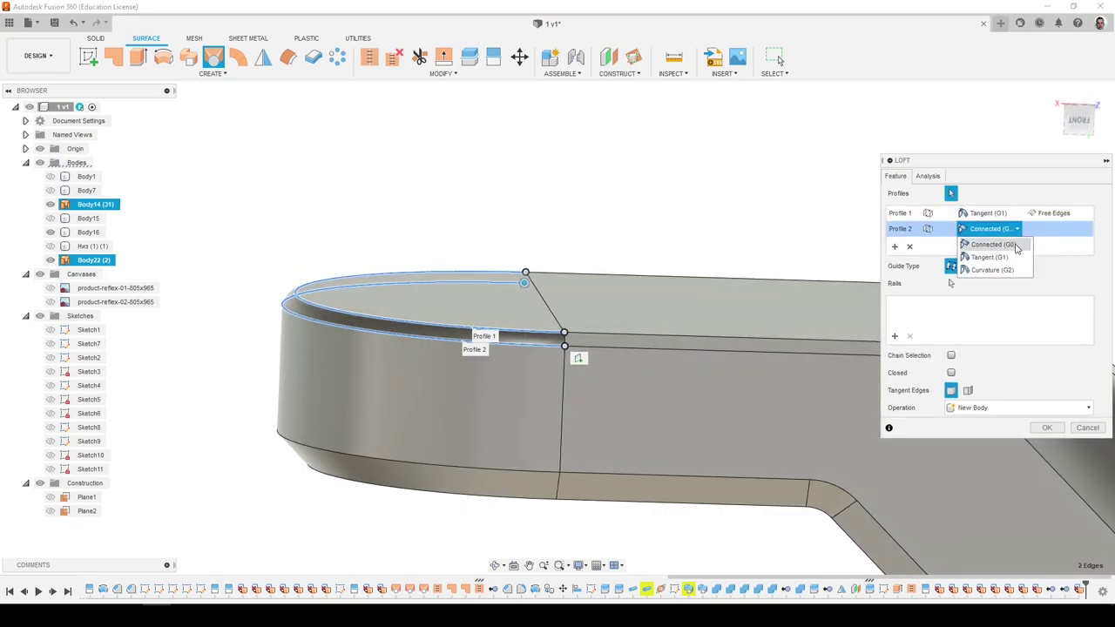
pyautogui.click(993, 257)
pyautogui.keyDown('shift'); pyautogui.moveTo(871, 306); pyautogui.dragTo(1069, 274, button='middle'); pyautogui.keyUp('shift')
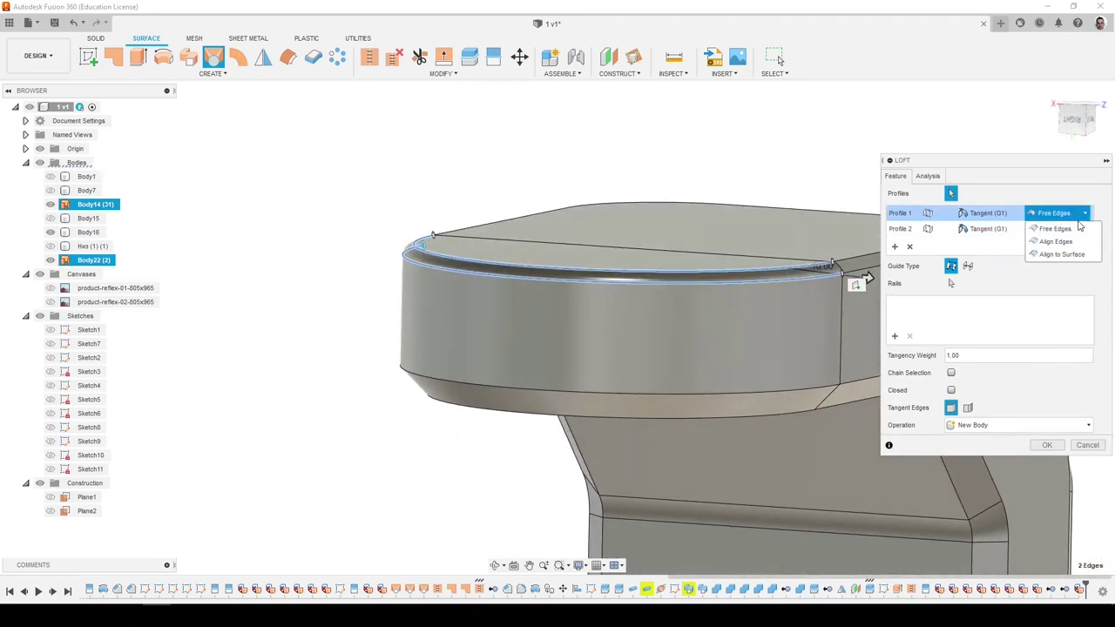
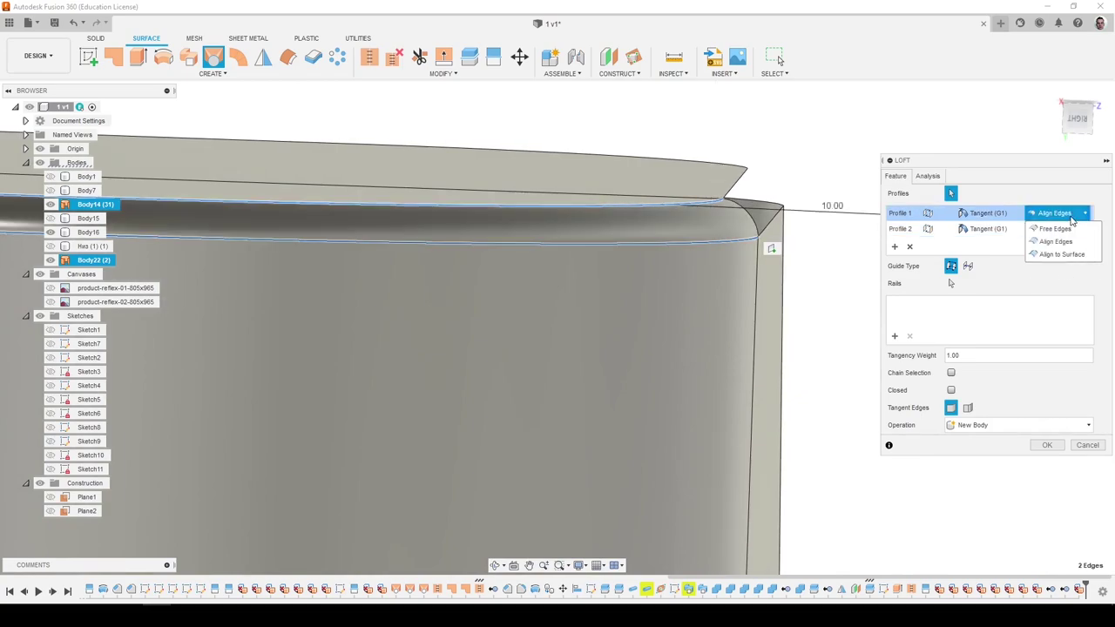
pyautogui.click(1047, 446)
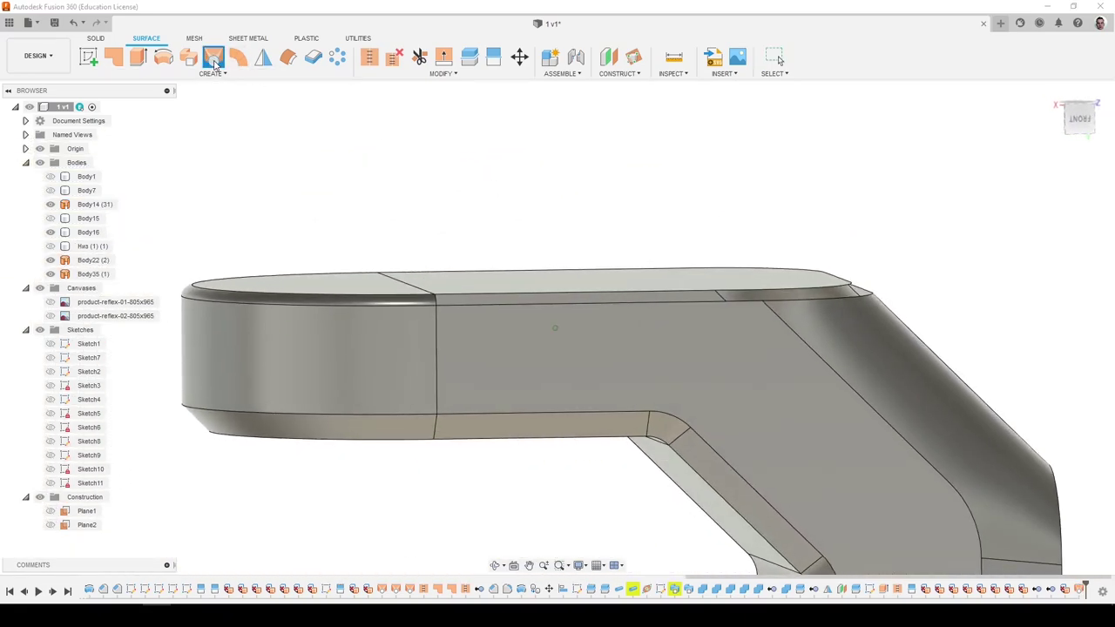
# Loft the plate's short straight edge to the sloped face's edge, both profiles Tangent (G1) and Align to Surface.
pyautogui.click(213, 59)
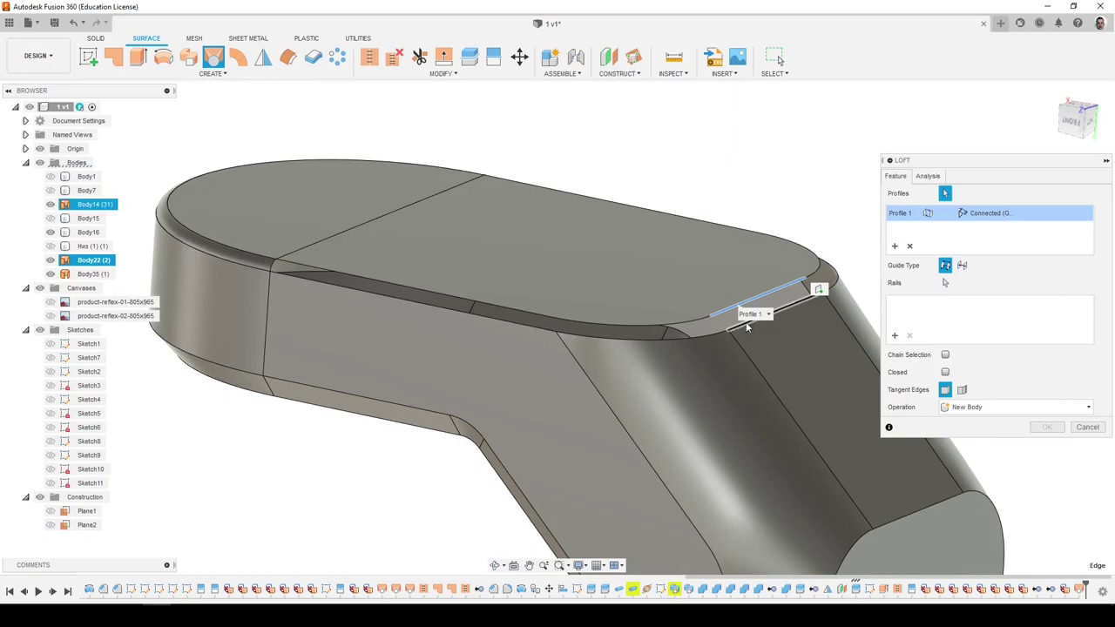
pyautogui.click(747, 327)
pyautogui.click(989, 257)
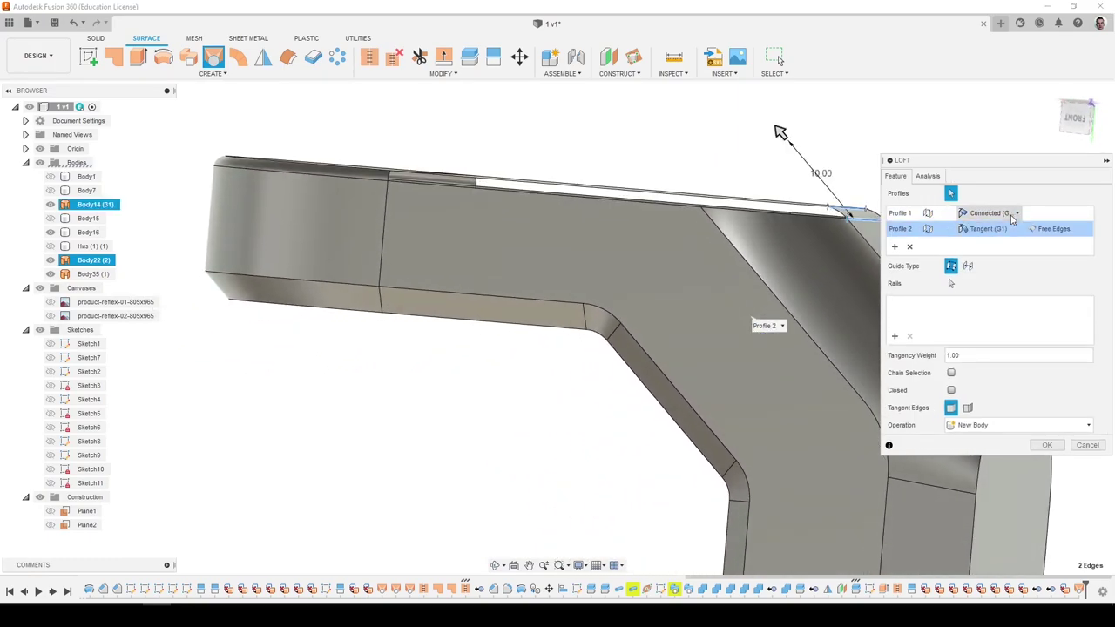
pyautogui.click(993, 212)
pyautogui.click(990, 242)
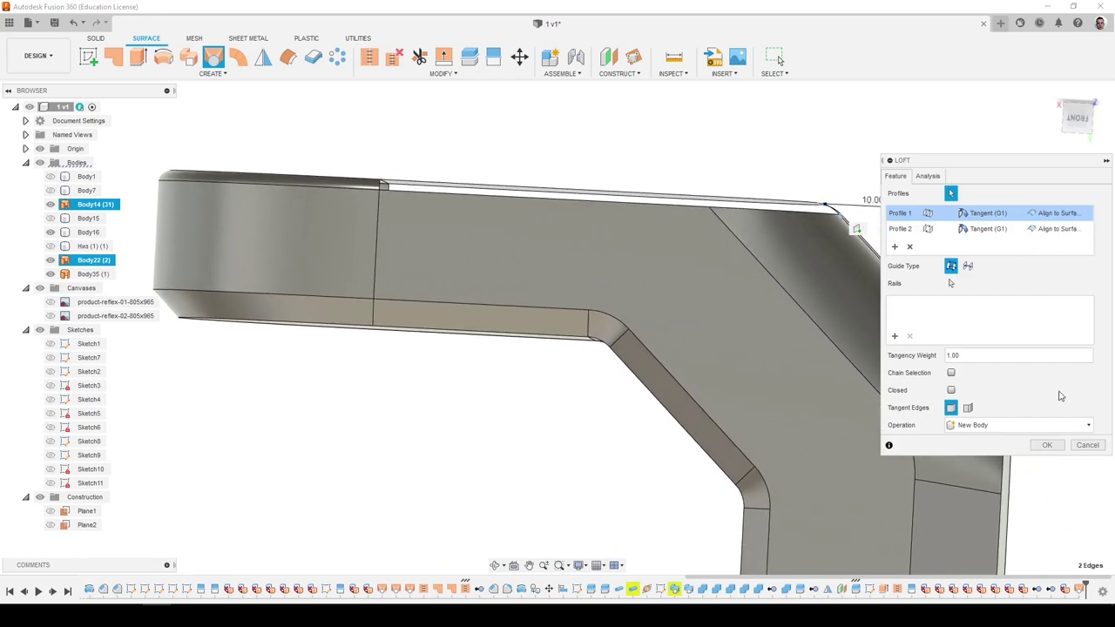
pyautogui.click(1051, 447)
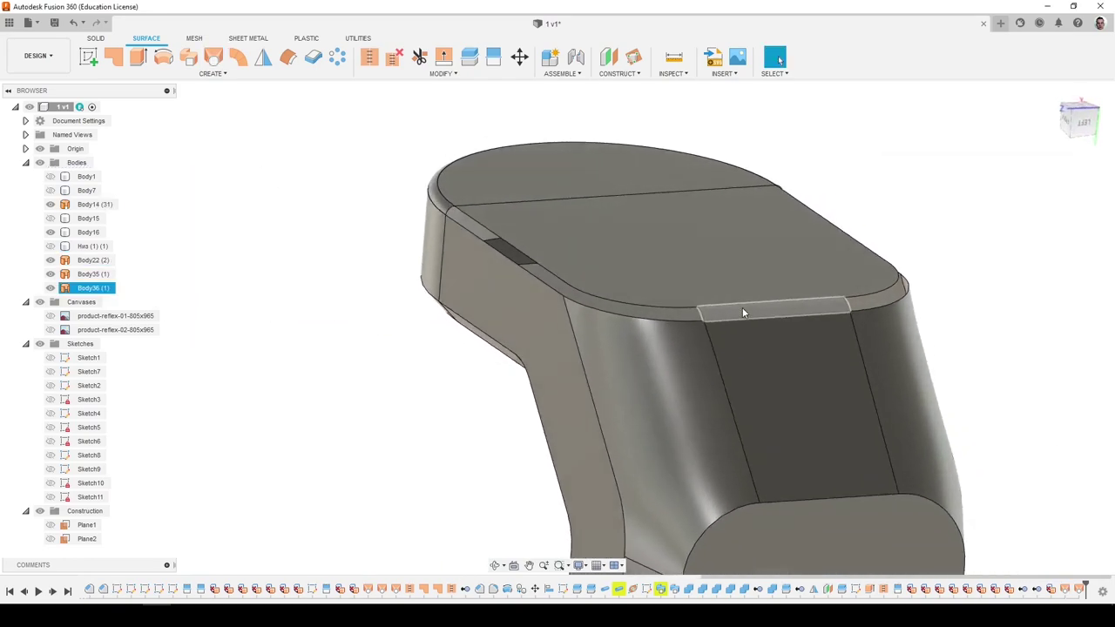
pyautogui.click(213, 58)
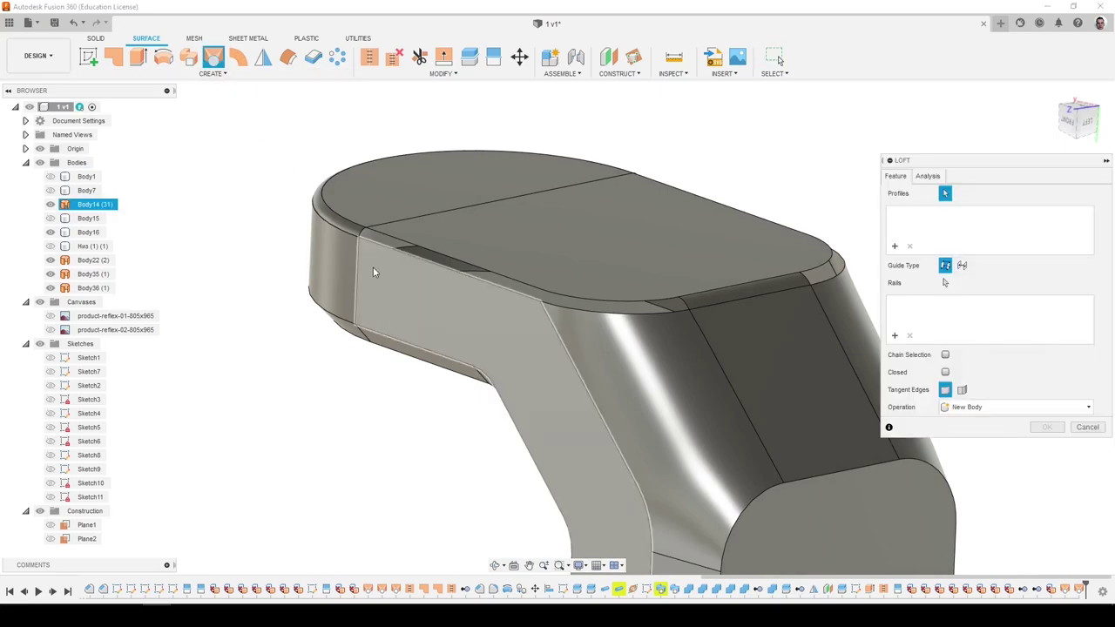
pyautogui.click(402, 256)
pyautogui.click(420, 250)
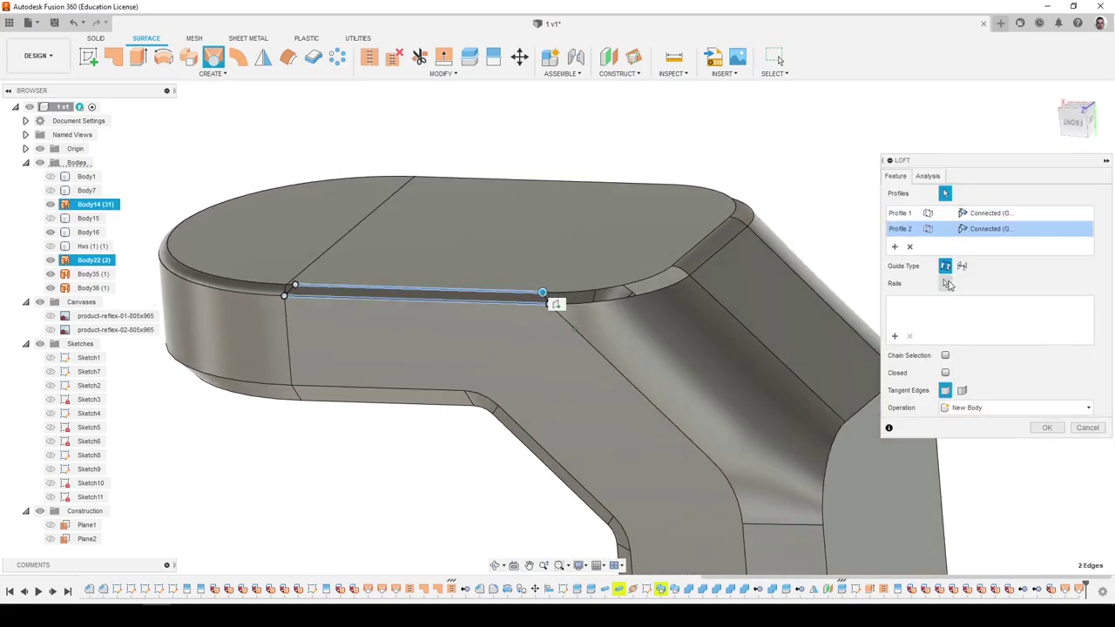
pyautogui.click(290, 291)
pyautogui.scroll(5, 294, 283)
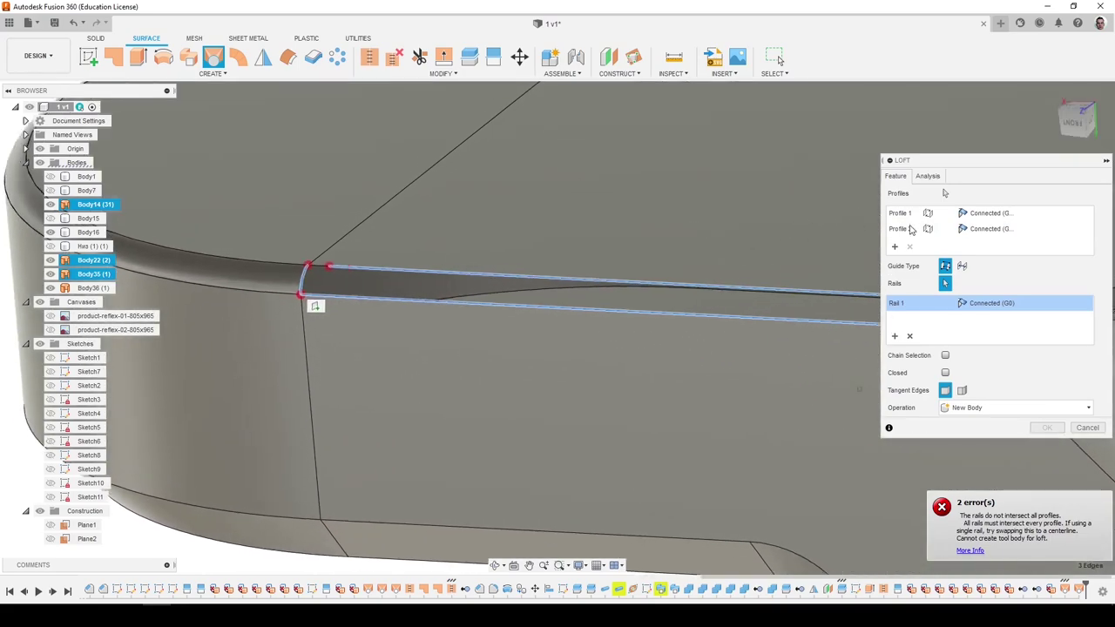
pyautogui.click(1091, 432)
pyautogui.scroll(-5, 512, 287)
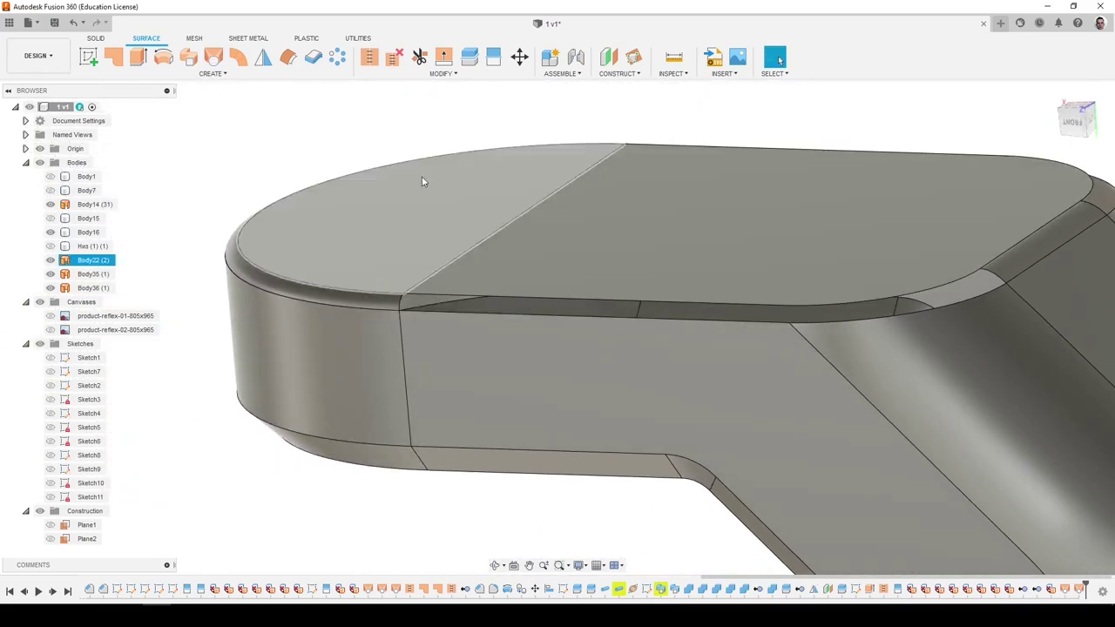
# Start a loft at one plate corner between the two curved edges, using the adjacent straight rim surface's end edge as rail.
pyautogui.keyDown('shift'); pyautogui.moveTo(422, 181); pyautogui.dragTo(631, 315, button='middle'); pyautogui.keyUp('shift')
pyautogui.click(214, 56)
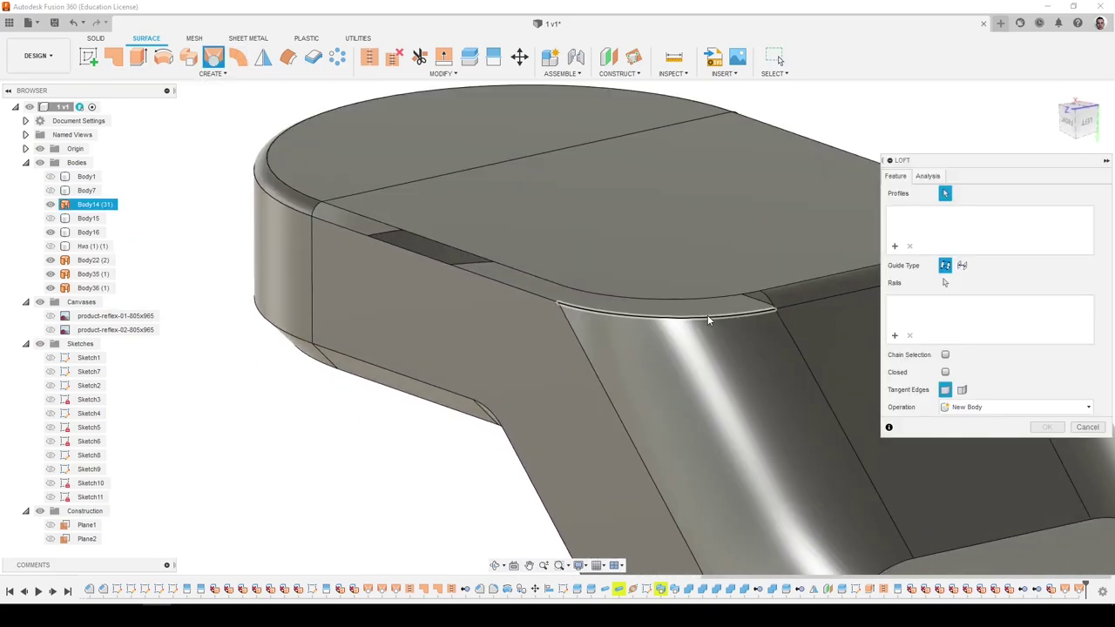
pyautogui.click(707, 314)
pyautogui.click(706, 300)
pyautogui.scroll(5, 714, 291)
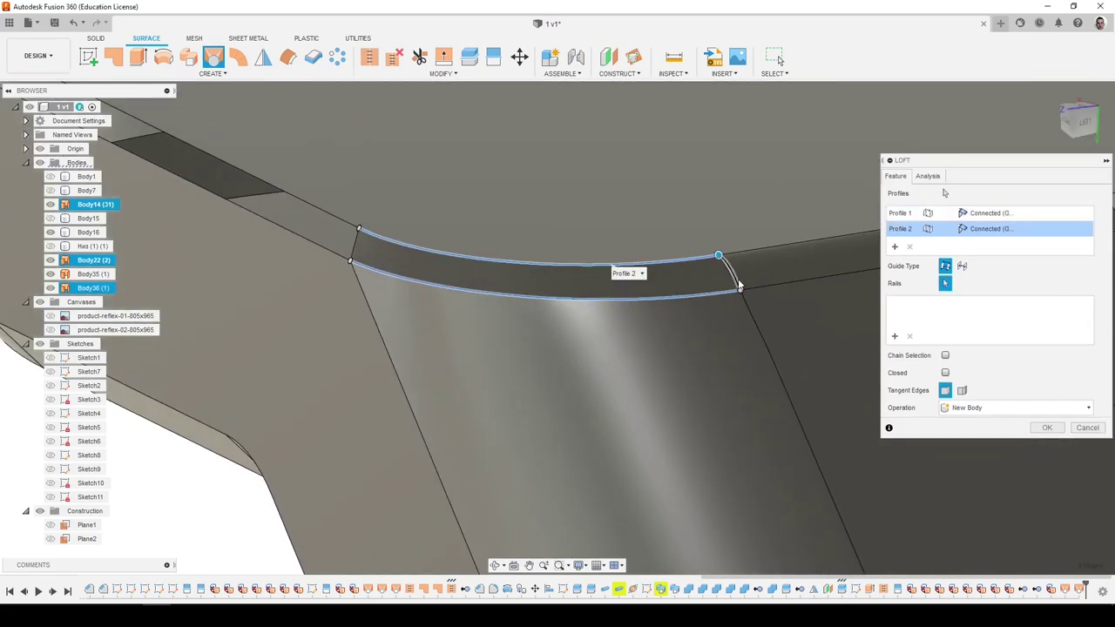
pyautogui.click(740, 283)
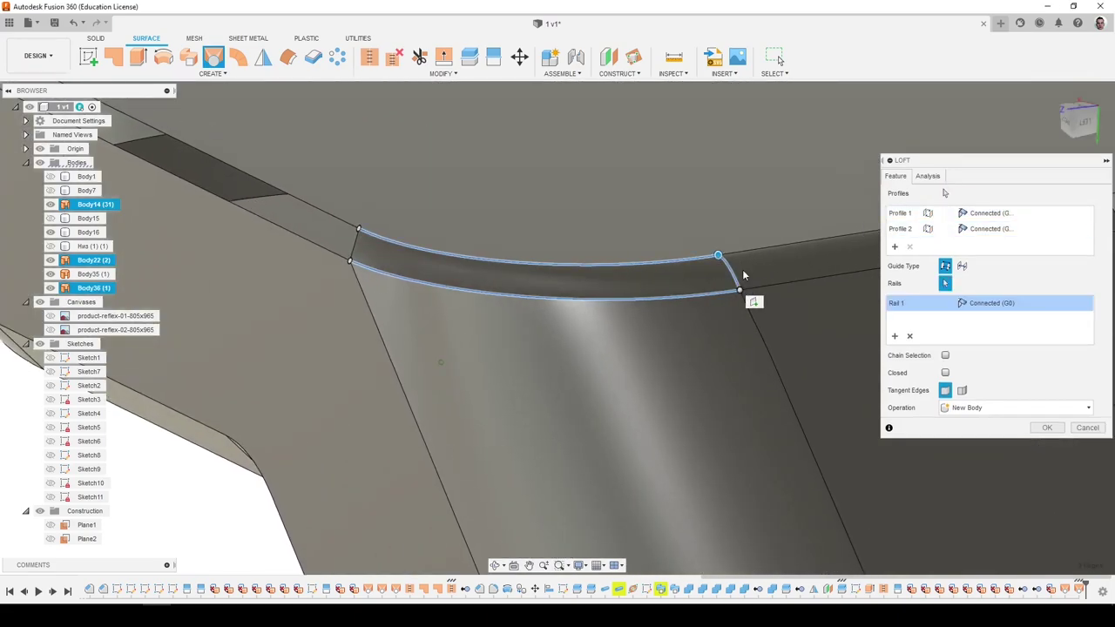
# Set both corner loft profiles to Tangent (G1), with Profile 1 on Align to Surface and Profile 2 on Align Edges.
pyautogui.keyDown('shift'); pyautogui.moveTo(742, 270); pyautogui.dragTo(780, 229, button='middle'); pyautogui.keyUp('shift')
pyautogui.click(1009, 231)
pyautogui.click(1012, 261)
pyautogui.click(1012, 215)
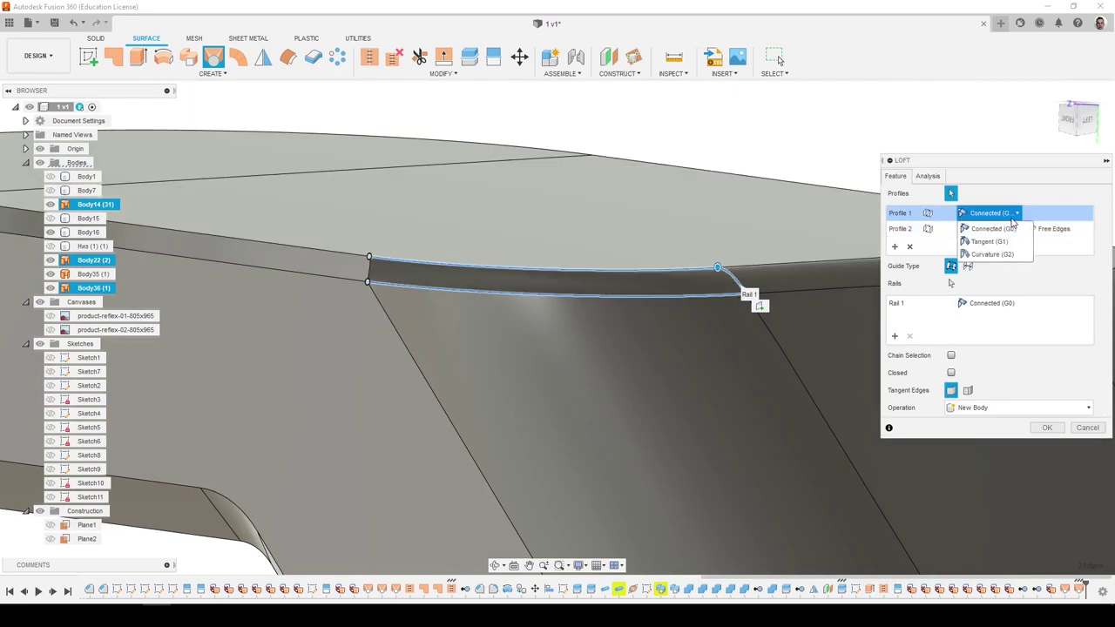
pyautogui.click(1013, 242)
pyautogui.click(1055, 230)
pyautogui.click(1055, 256)
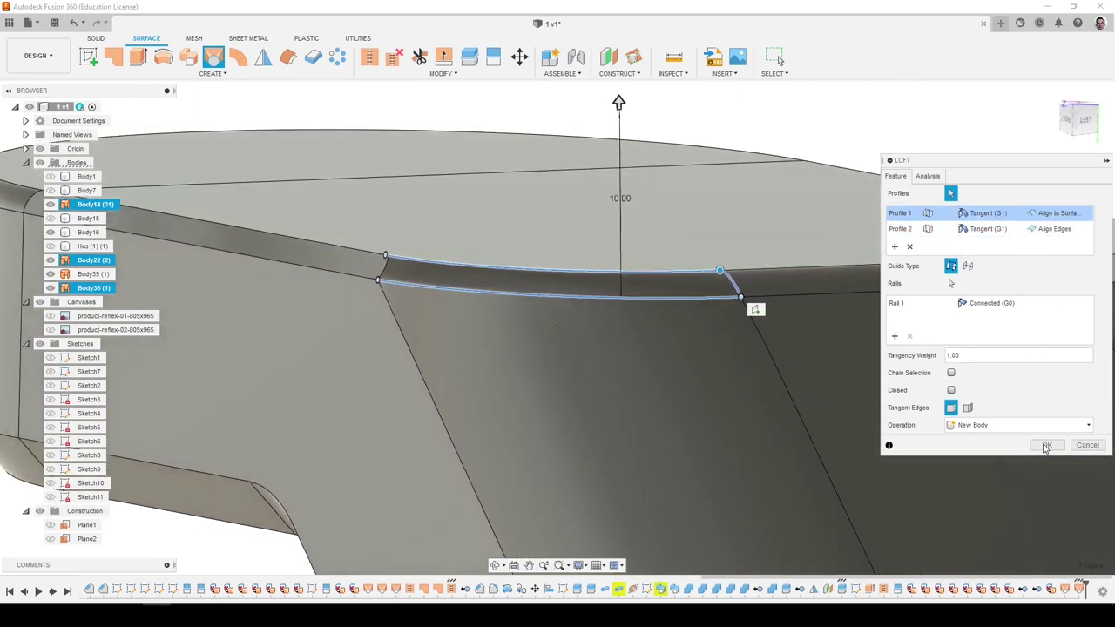
# Try Align to Surface on Profile 2 and Align Edges on both profiles, checking the corner loft's open end.
pyautogui.keyDown('shift'); pyautogui.moveTo(1047, 445); pyautogui.dragTo(1073, 236, button='middle'); pyautogui.keyUp('shift')
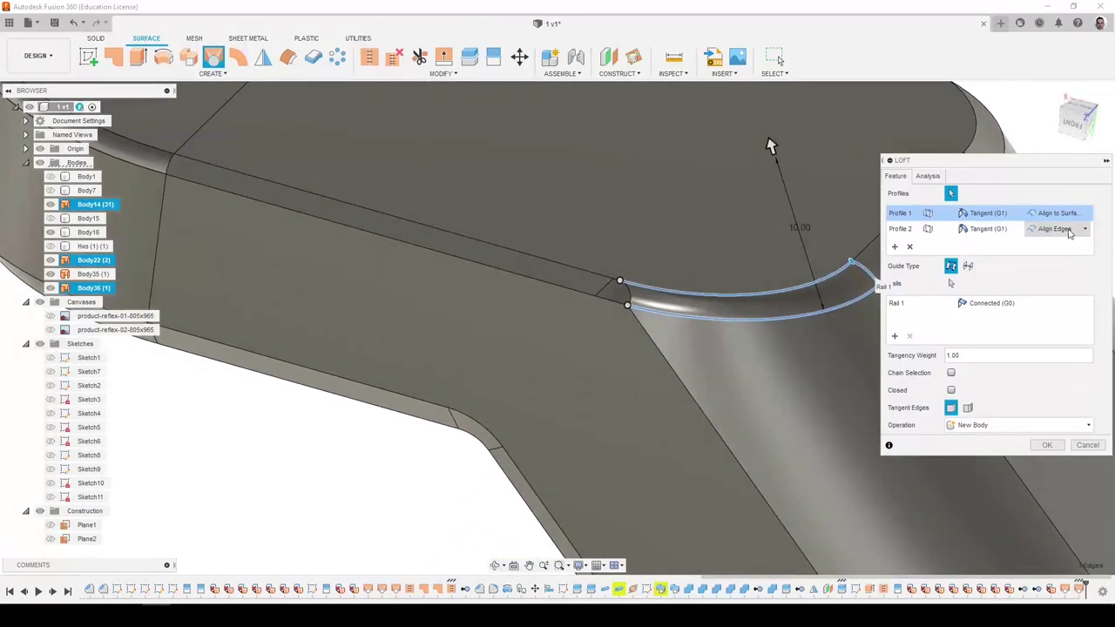
pyautogui.click(1070, 232)
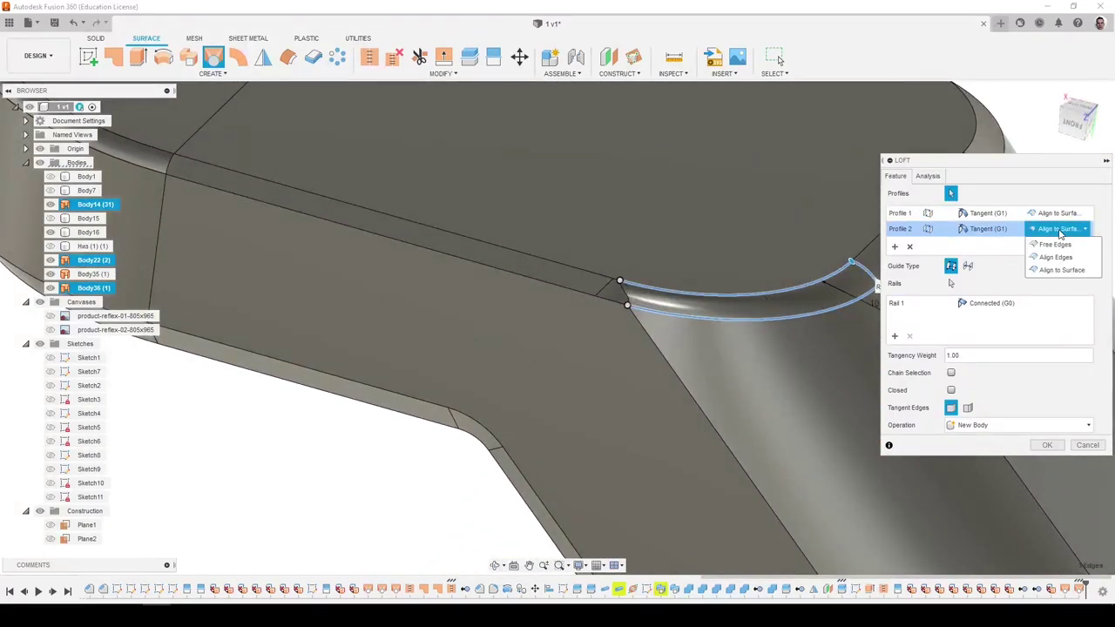
pyautogui.click(1054, 214)
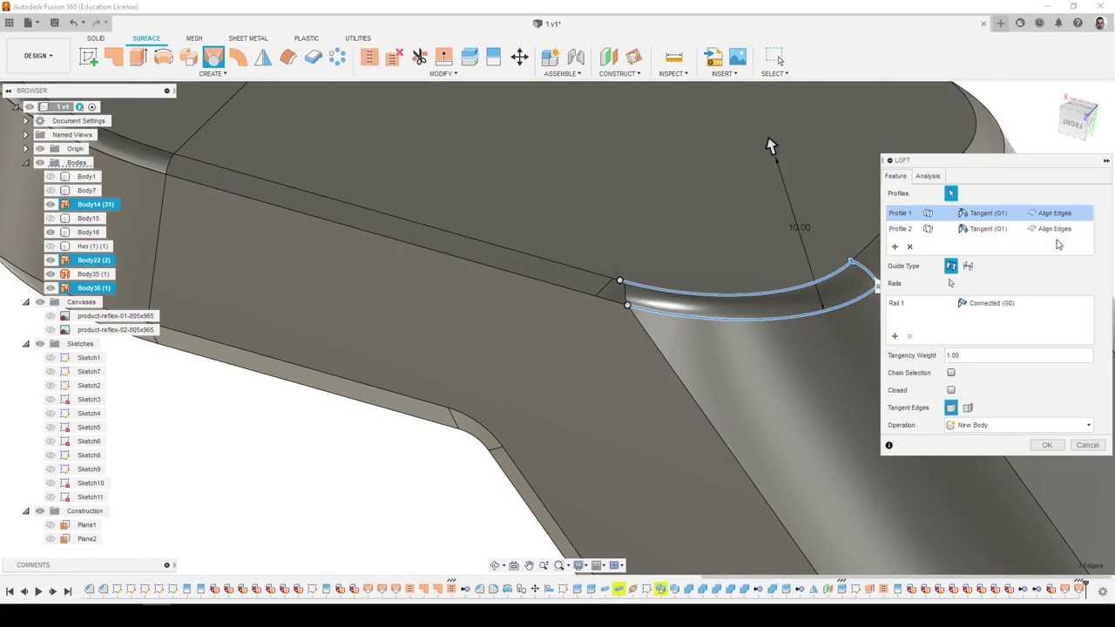
pyautogui.scroll(5, 642, 297)
pyautogui.keyDown('shift'); pyautogui.moveTo(642, 294); pyautogui.dragTo(694, 211, button='middle'); pyautogui.keyUp('shift')
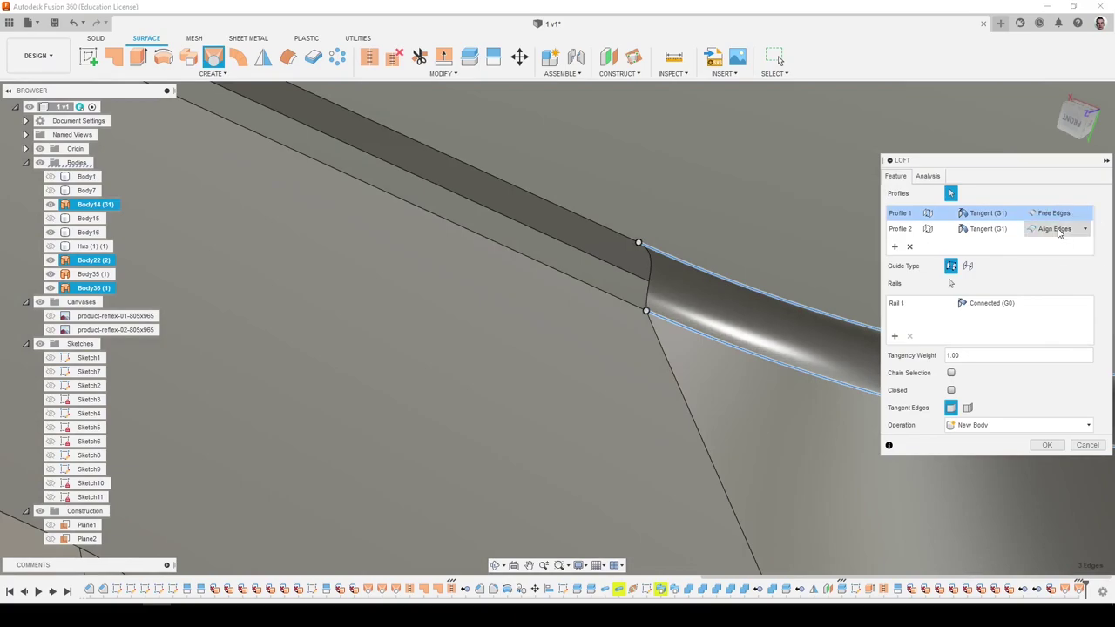
# Try Free Edges on both corner loft profiles and examine the surface's open end from several sides.
pyautogui.click(1057, 229)
pyautogui.keyDown('shift'); pyautogui.moveTo(795, 291); pyautogui.dragTo(589, 288, button='middle'); pyautogui.keyUp('shift')
pyautogui.scroll(-3, 622, 303)
pyautogui.scroll(-3, 740, 366)
pyautogui.keyDown('shift'); pyautogui.moveTo(741, 369); pyautogui.dragTo(452, 324, button='middle'); pyautogui.keyUp('shift')
pyautogui.scroll(5, 581, 322)
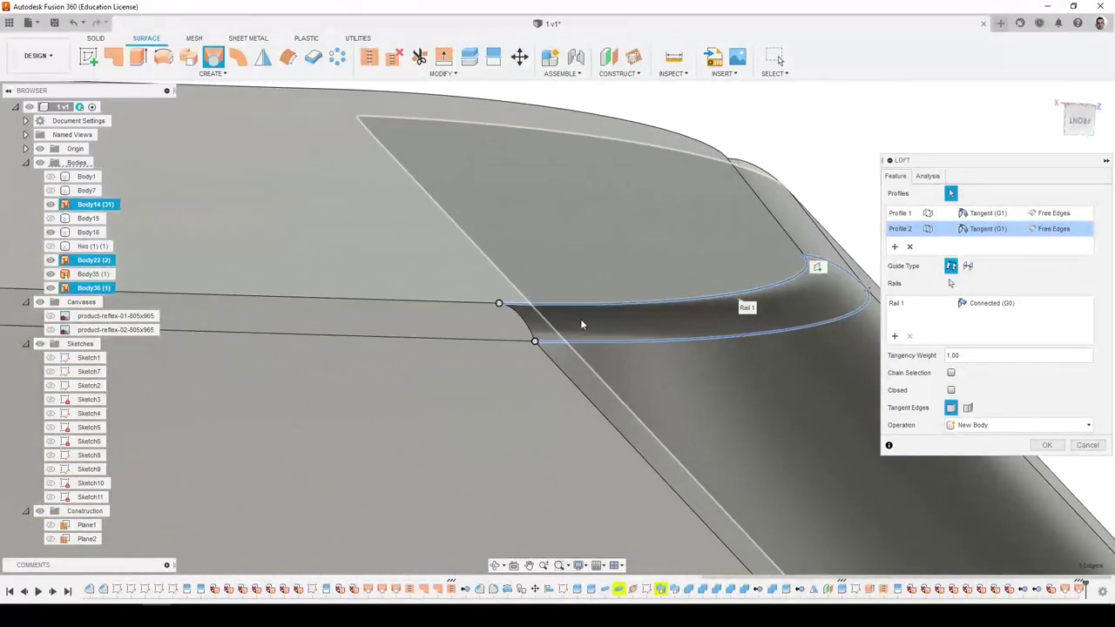
pyautogui.keyDown('shift'); pyautogui.moveTo(580, 320); pyautogui.dragTo(646, 315, button='middle'); pyautogui.keyUp('shift')
pyautogui.scroll(-5, 637, 309)
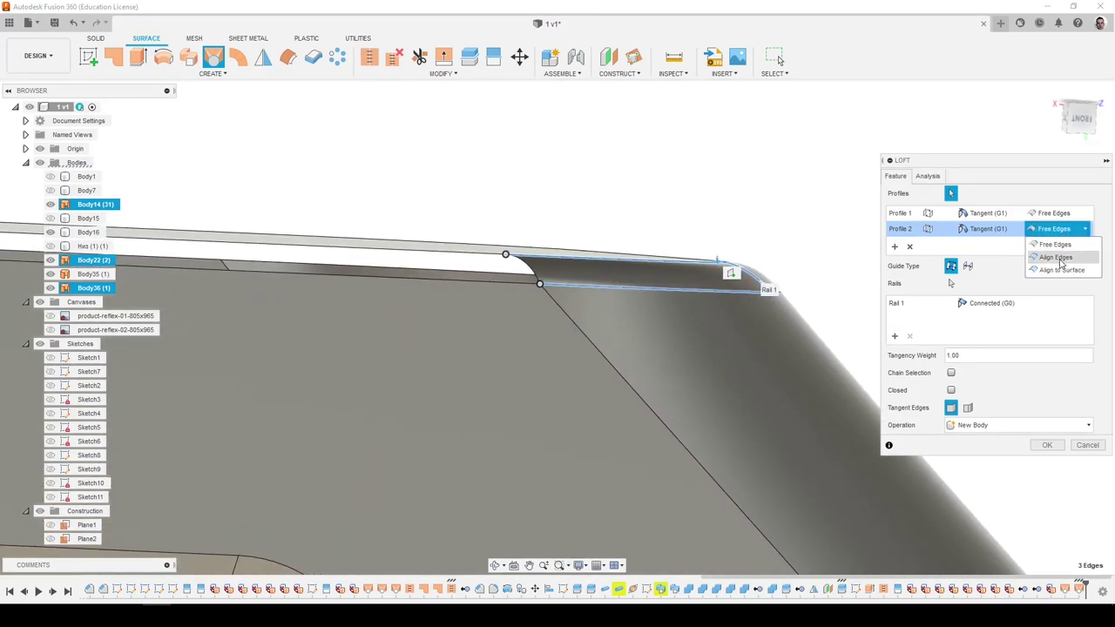
# Compare the alignment options, set both profiles to Align Edges and create the corner rim surface.
pyautogui.click(1056, 214)
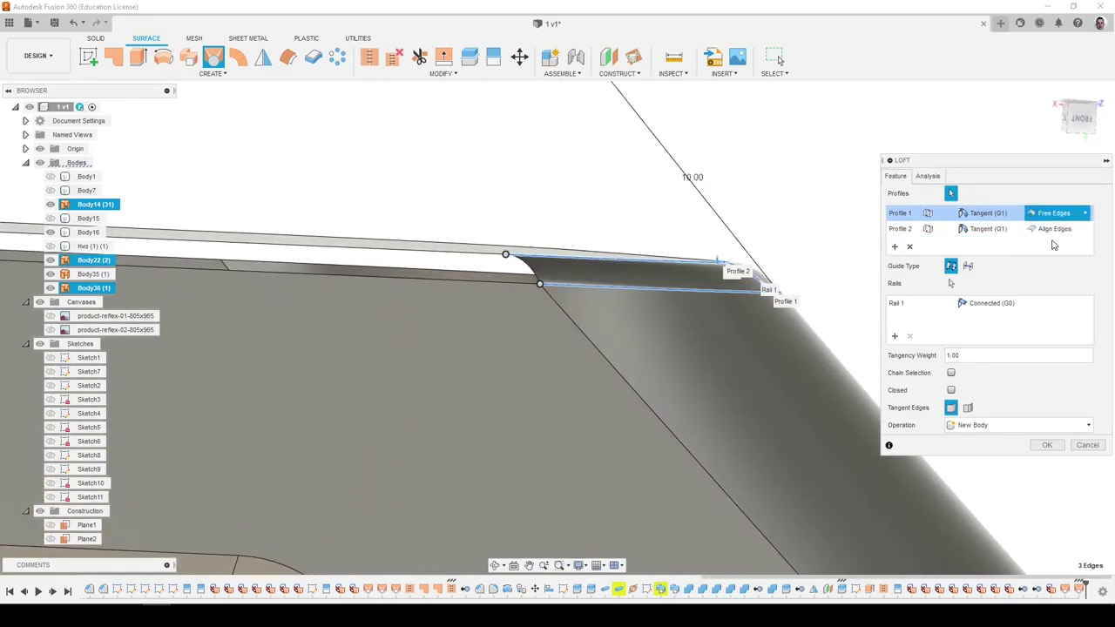
pyautogui.click(1054, 228)
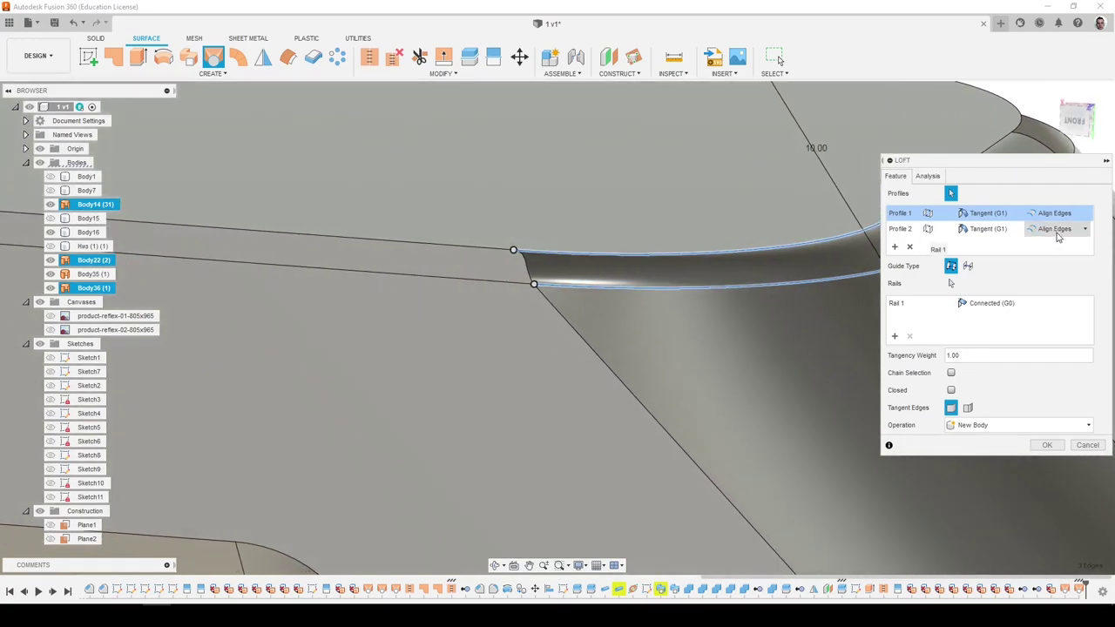
pyautogui.click(1055, 214)
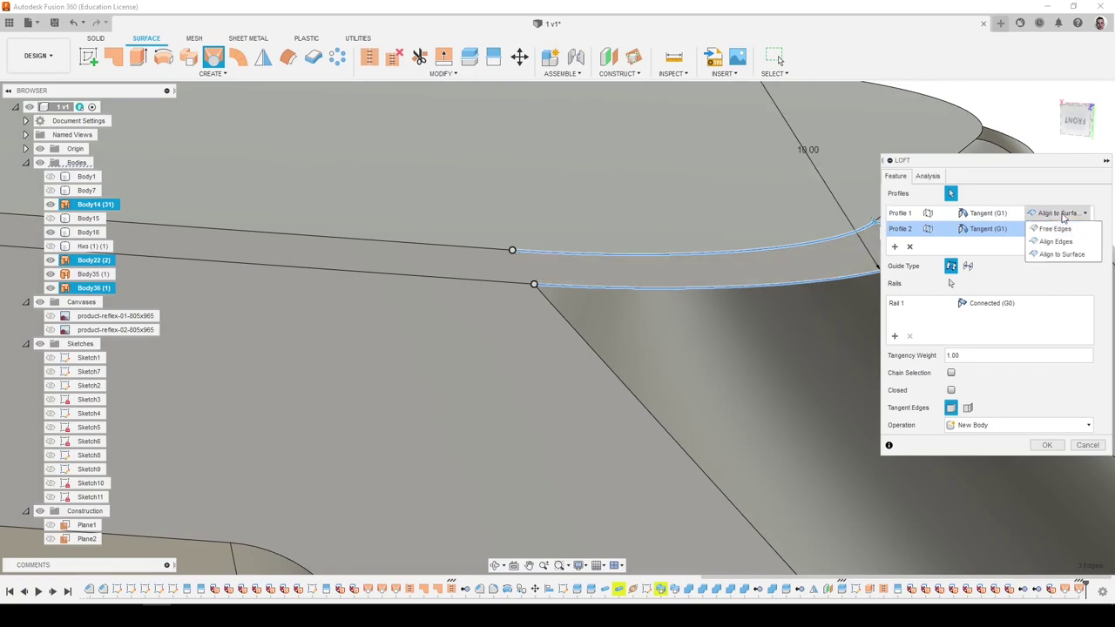
pyautogui.click(1055, 257)
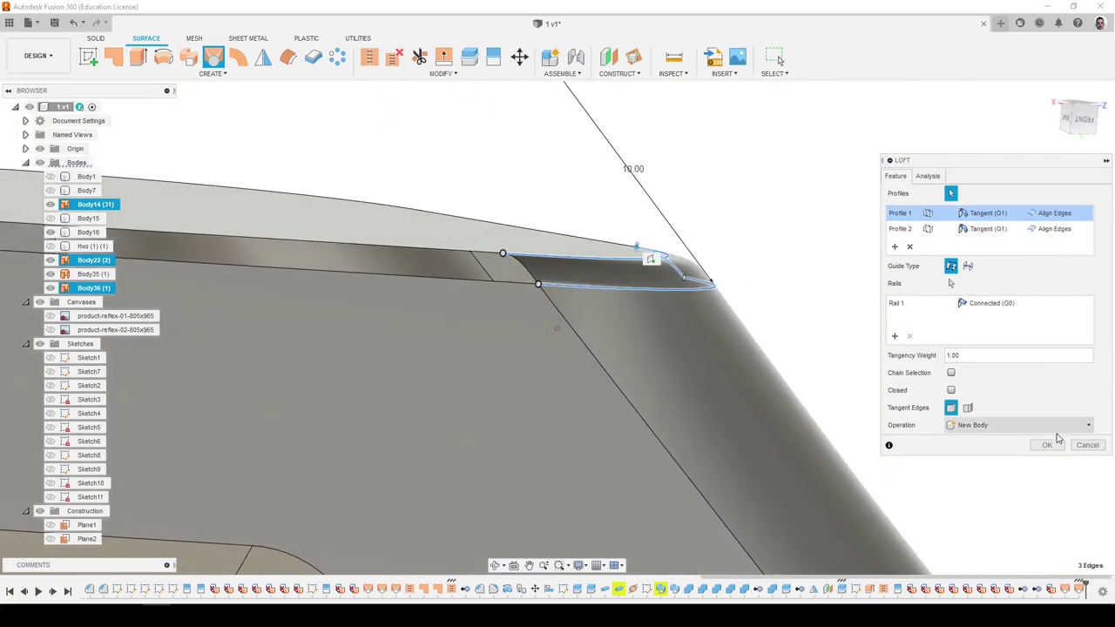
pyautogui.click(1051, 444)
# Start a loft at the opposite plate corner between its curved edges, with the straight rim surface's other end edge as rail.
pyautogui.keyDown('shift'); pyautogui.moveTo(784, 305); pyautogui.dragTo(427, 348, button='middle'); pyautogui.keyUp('shift')
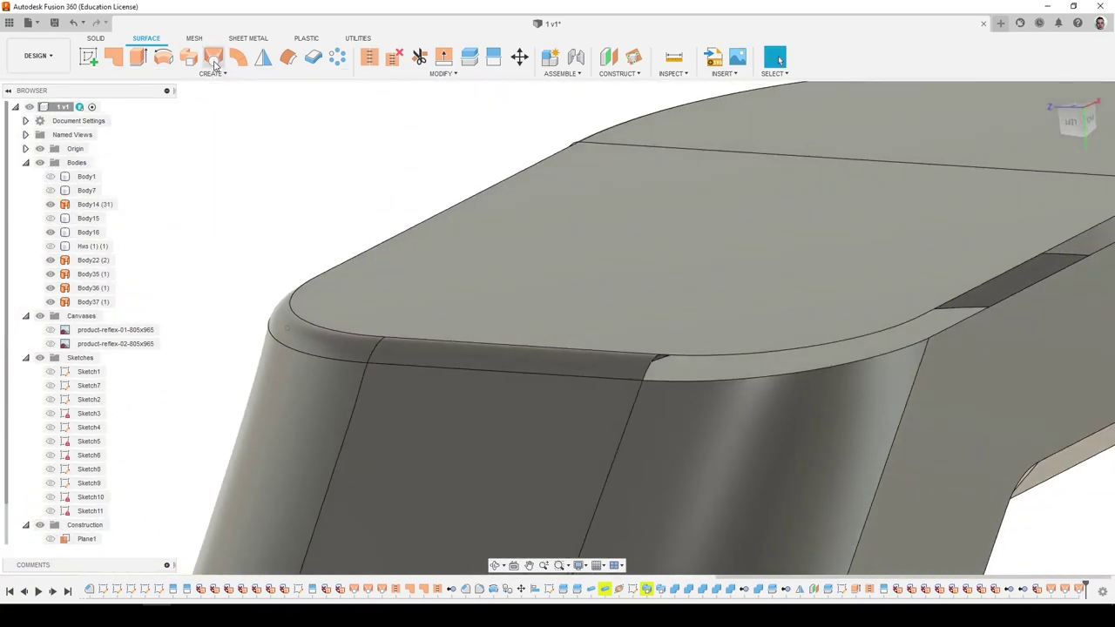
pyautogui.click(215, 63)
pyautogui.click(600, 364)
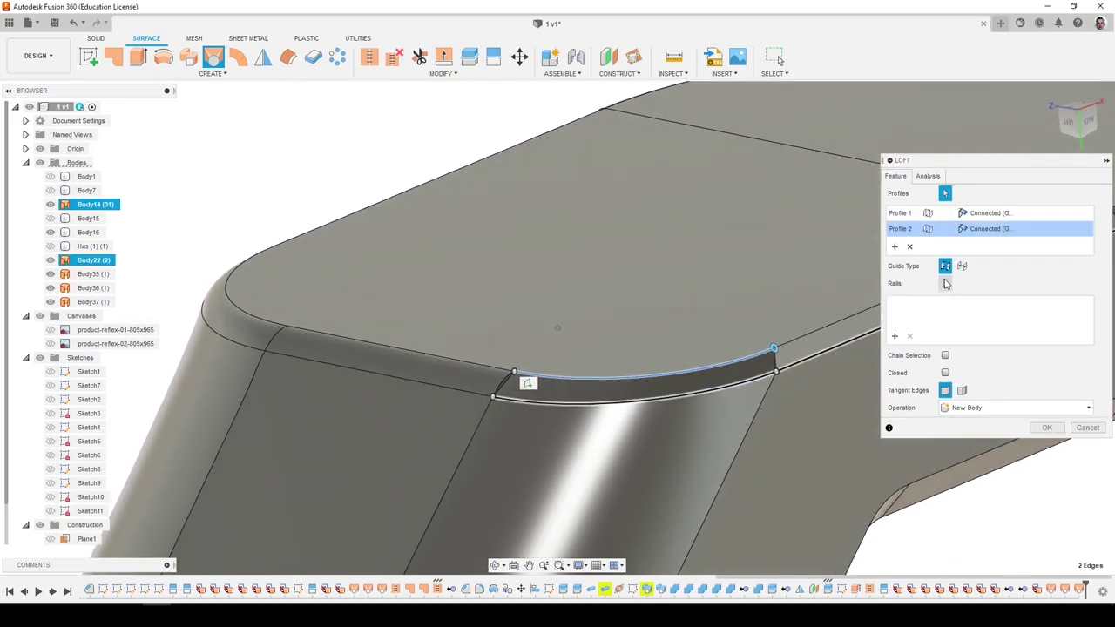
pyautogui.click(509, 381)
# Try Tangent (G1) continuity with Align Edges on both profiles of the railed corner loft.
pyautogui.keyDown('shift'); pyautogui.moveTo(808, 310); pyautogui.dragTo(990, 237, button='middle'); pyautogui.keyUp('shift')
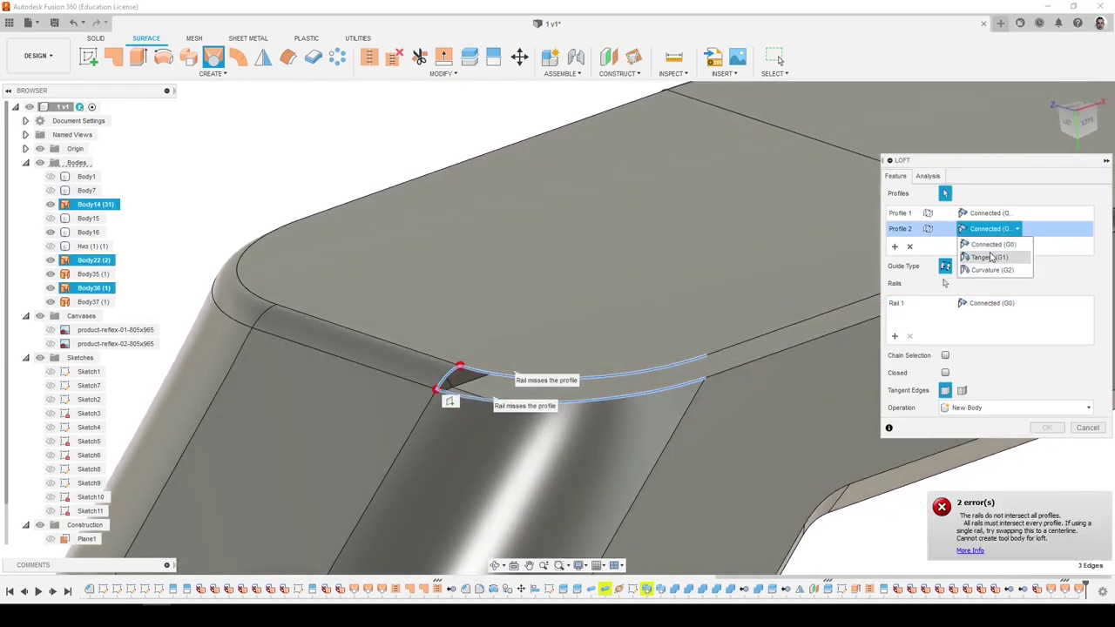
pyautogui.click(991, 257)
pyautogui.click(996, 215)
pyautogui.click(998, 241)
pyautogui.click(1059, 230)
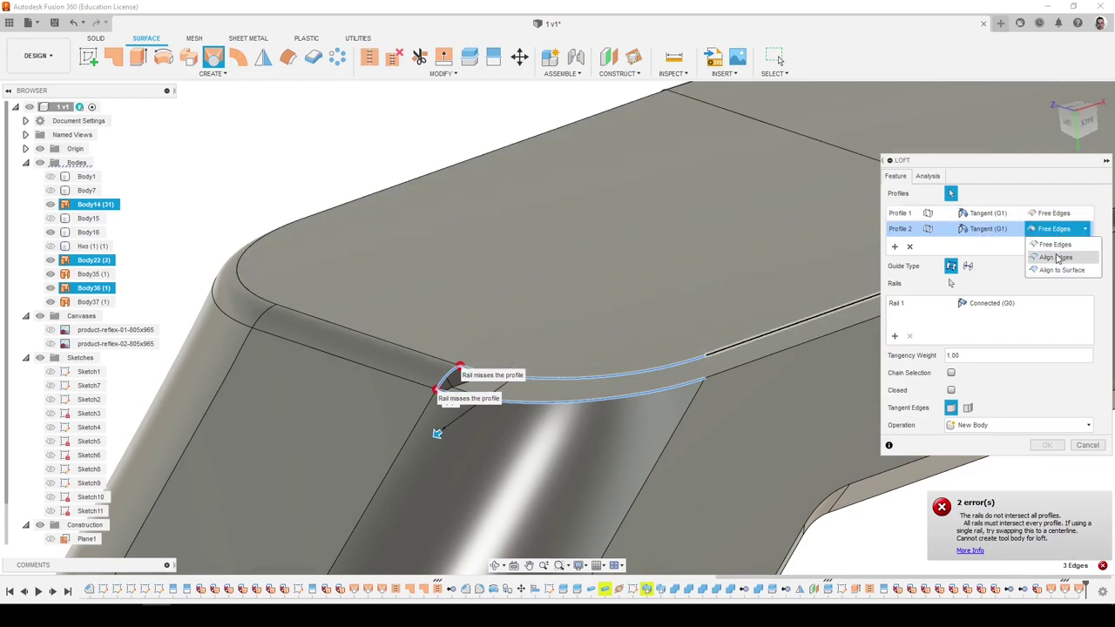
pyautogui.click(1055, 241)
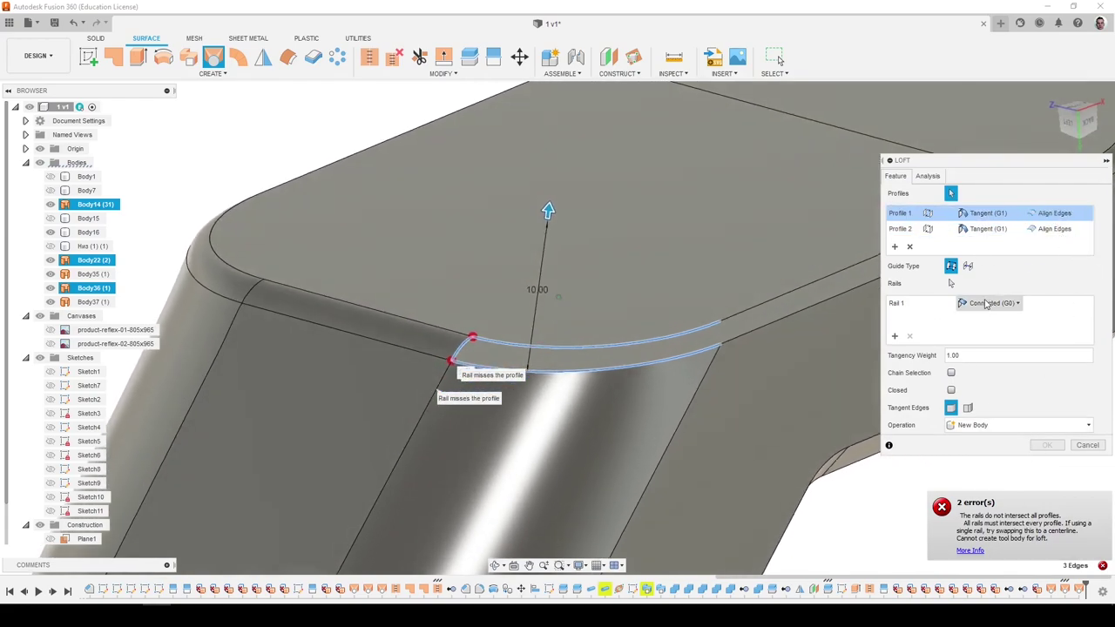
# Try removing and reselecting the corner loft's end-edge rail, and abandon the loft.
pyautogui.click(963, 304)
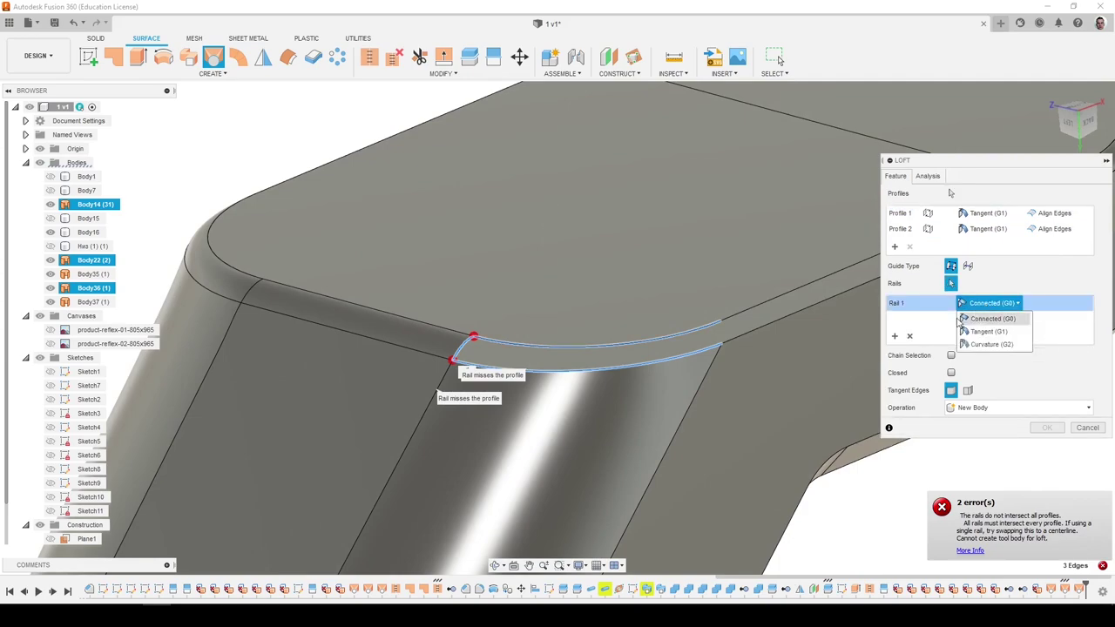
pyautogui.click(911, 336)
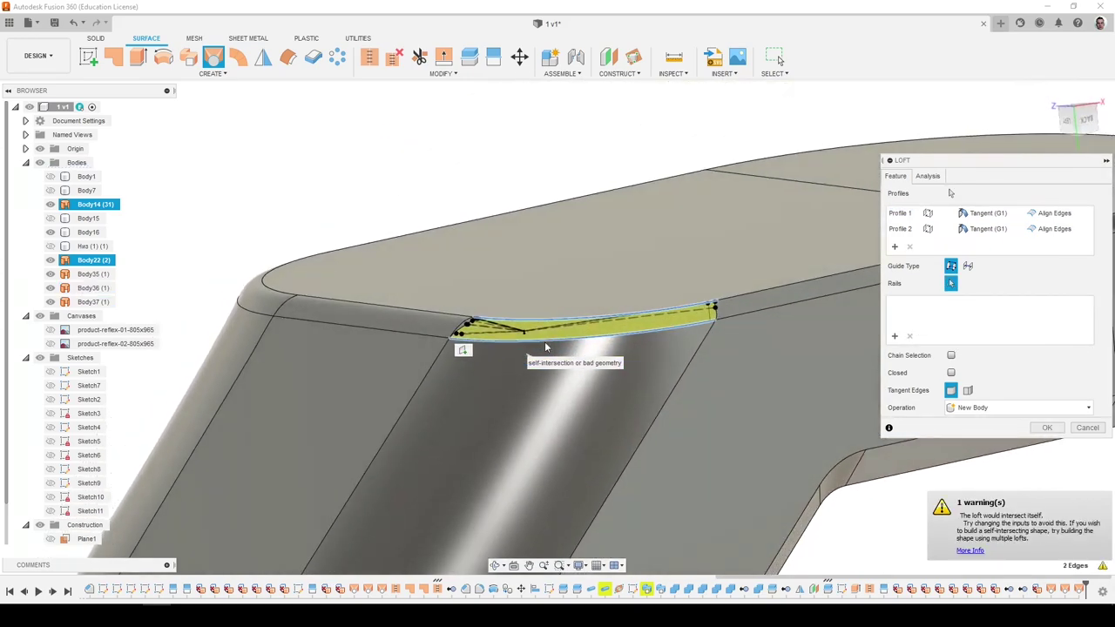
pyautogui.click(459, 330)
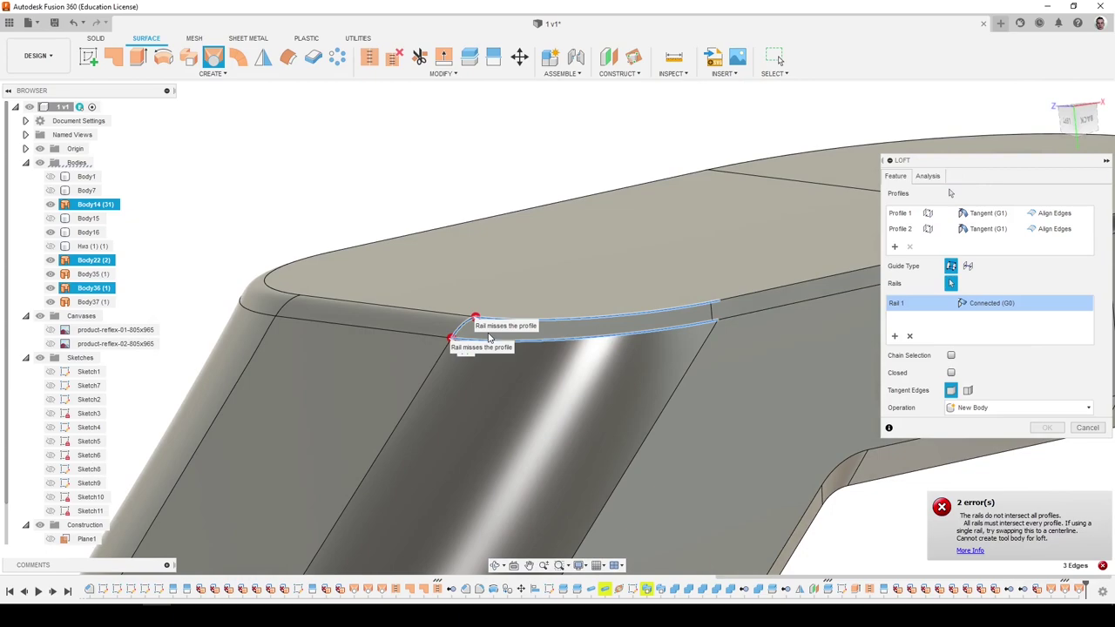
pyautogui.keyDown('shift'); pyautogui.moveTo(489, 338); pyautogui.dragTo(500, 346, button='middle'); pyautogui.keyUp('shift')
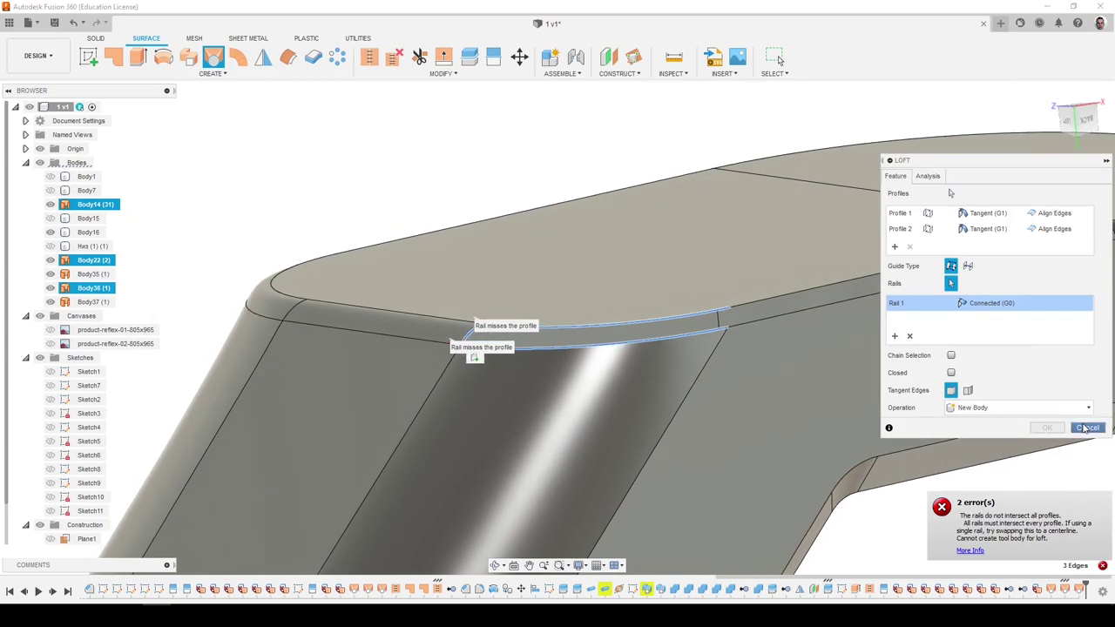
pyautogui.click(1087, 428)
# Mirror the finished corner rim face across the XY origin plane onto the opposite plate corner.
pyautogui.keyDown('shift'); pyautogui.moveTo(639, 369); pyautogui.dragTo(475, 275, button='middle'); pyautogui.keyUp('shift')
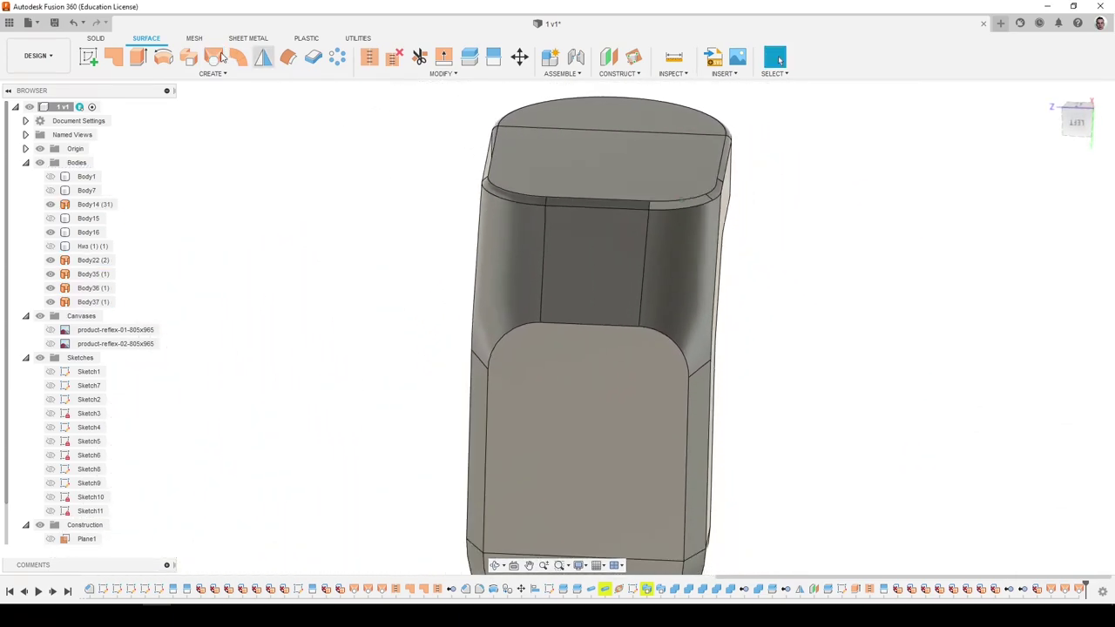
pyautogui.click(259, 58)
pyautogui.click(882, 178)
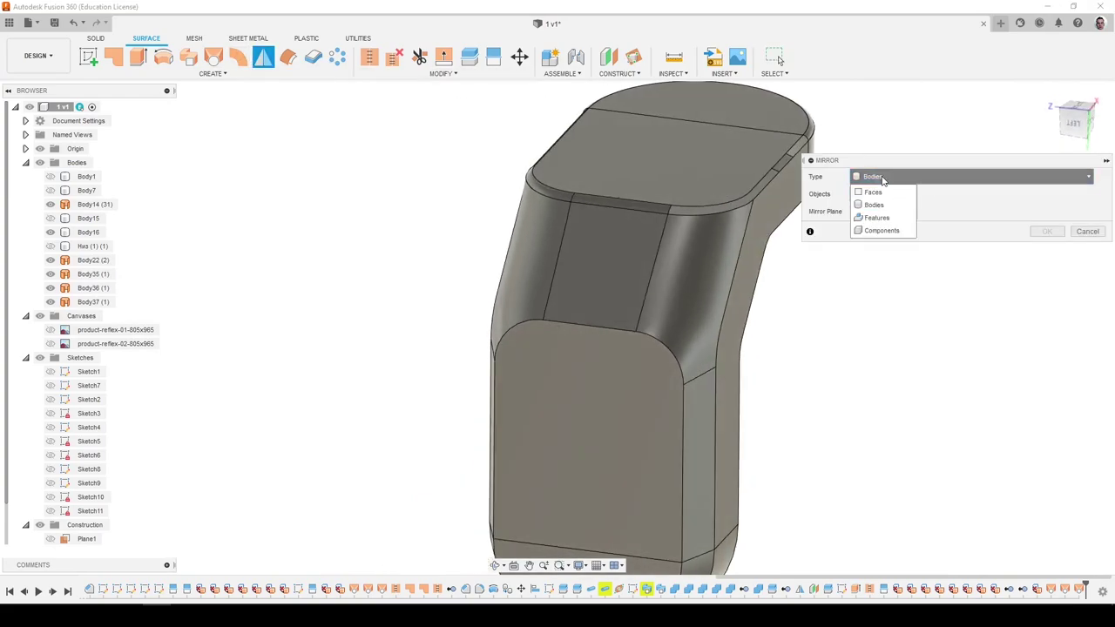
pyautogui.click(873, 192)
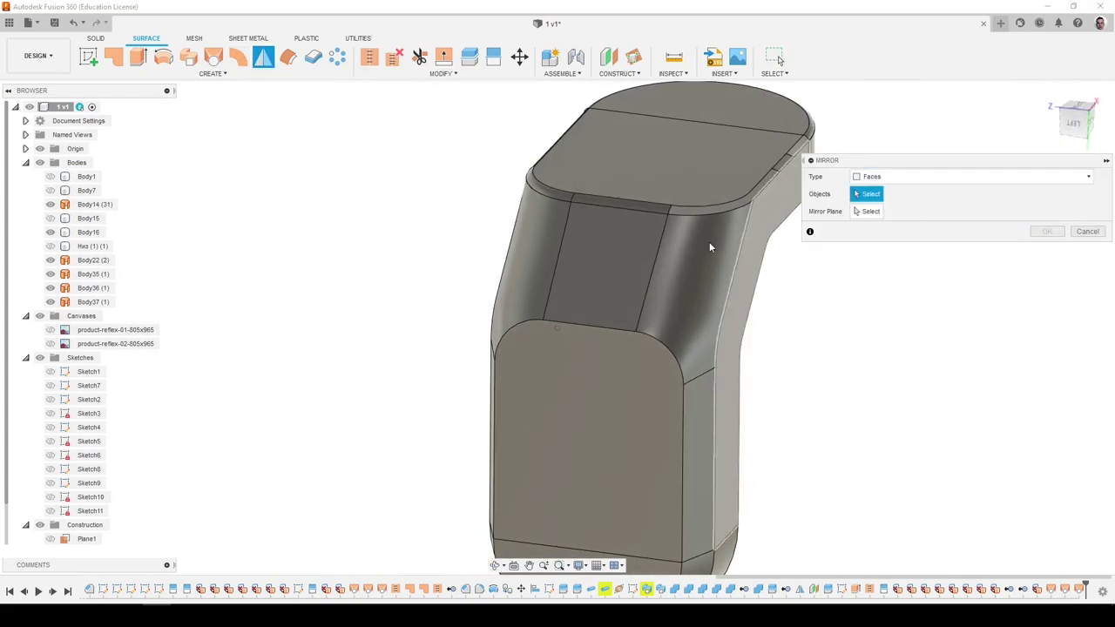
pyautogui.scroll(8, 557, 226)
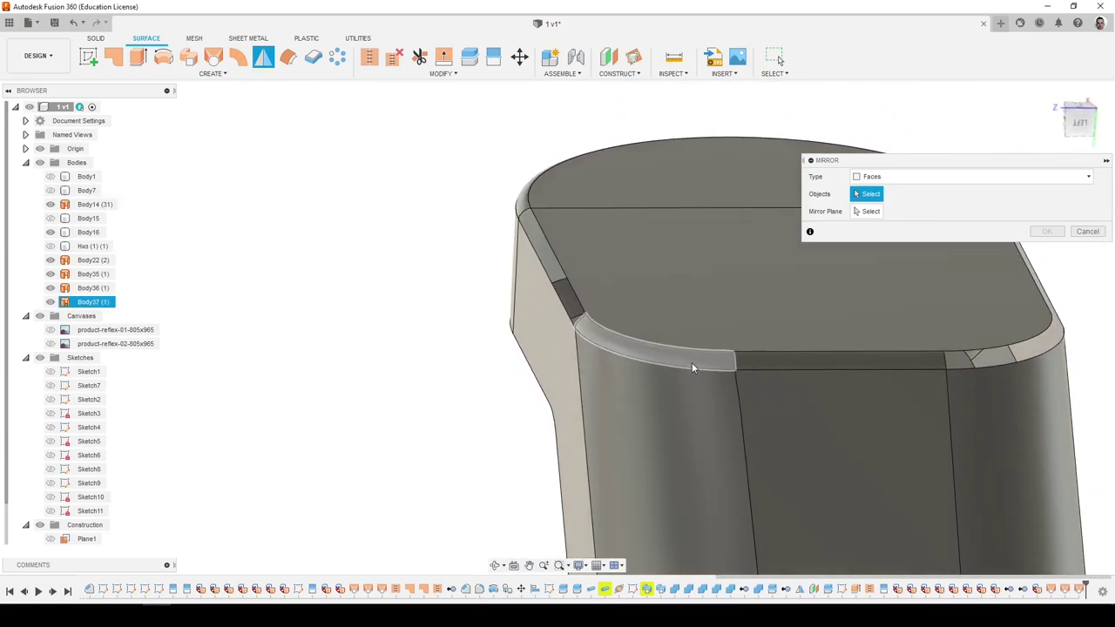
pyautogui.click(692, 364)
pyautogui.click(879, 213)
pyautogui.keyDown('shift'); pyautogui.moveTo(660, 331); pyautogui.dragTo(150, 250, button='middle'); pyautogui.keyUp('shift')
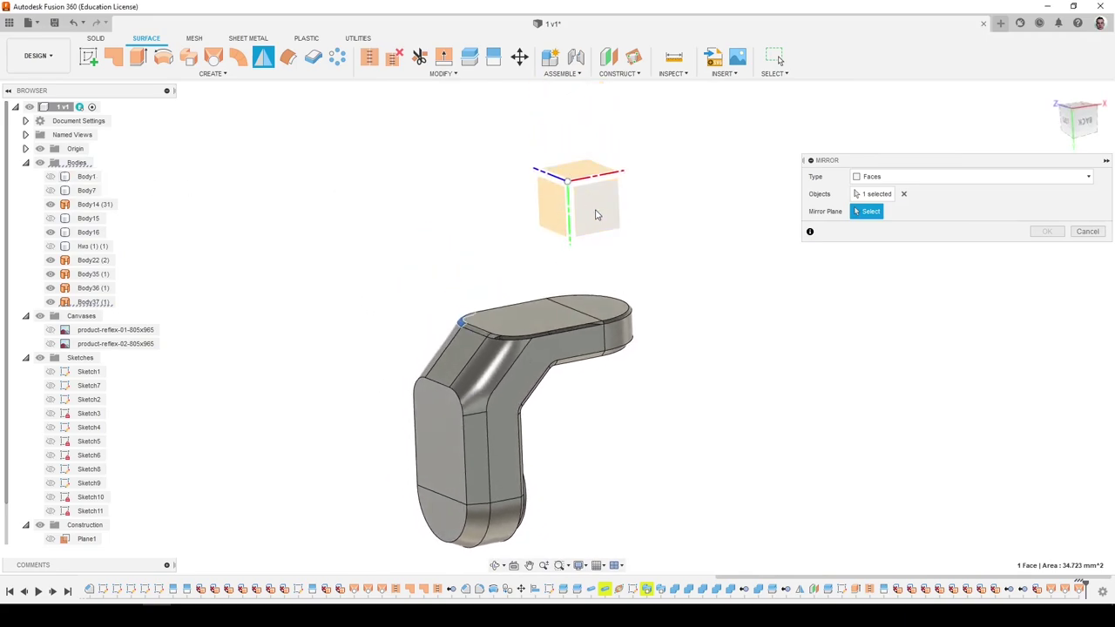
pyautogui.click(598, 215)
pyautogui.click(1046, 232)
# Stitch the six visible surface bodies into a new body with 0.10 mm tolerance.
pyautogui.scroll(10, 531, 271)
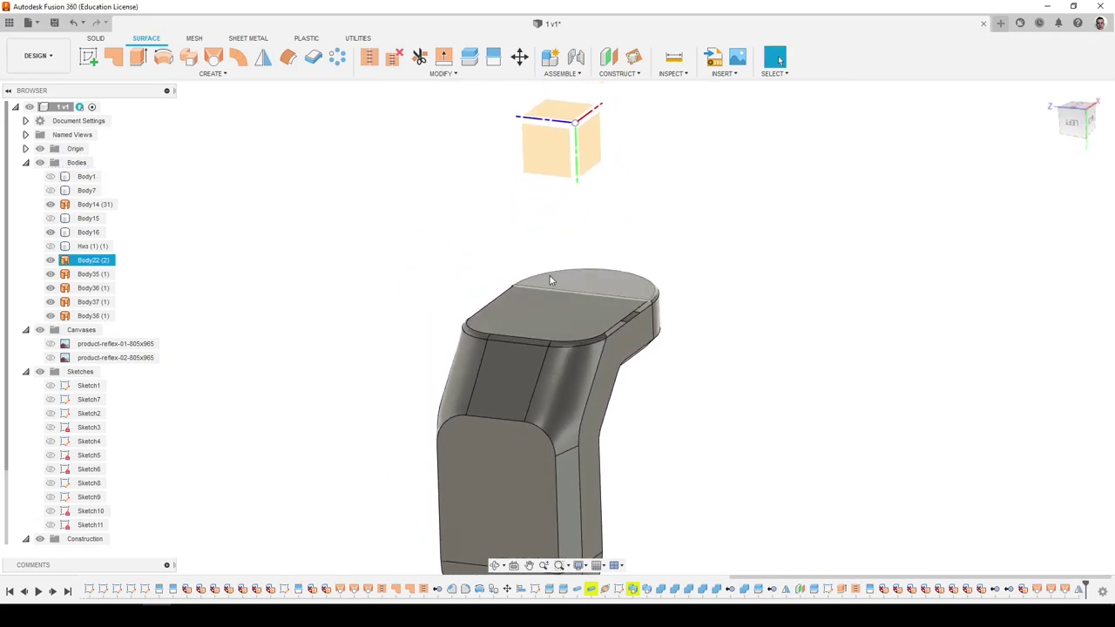
pyautogui.keyDown('shift'); pyautogui.moveTo(529, 273); pyautogui.dragTo(444, 92, button='middle'); pyautogui.keyUp('shift')
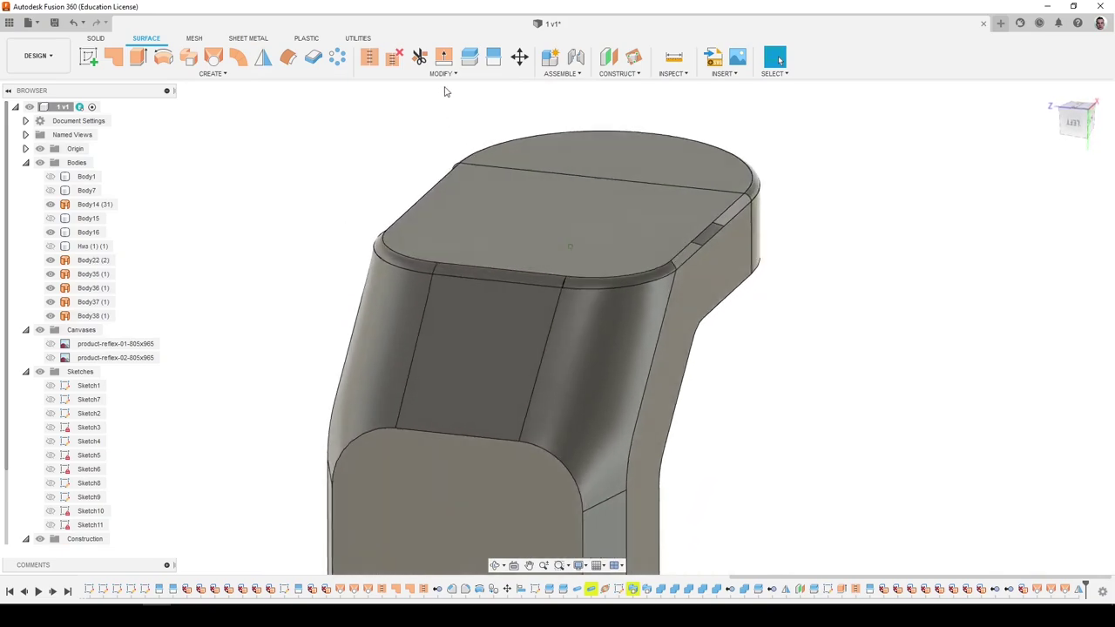
pyautogui.click(370, 57)
pyautogui.keyDown('shift'); pyautogui.moveTo(666, 335); pyautogui.dragTo(729, 359, button='middle'); pyautogui.keyUp('shift')
pyautogui.scroll(-3, 749, 380)
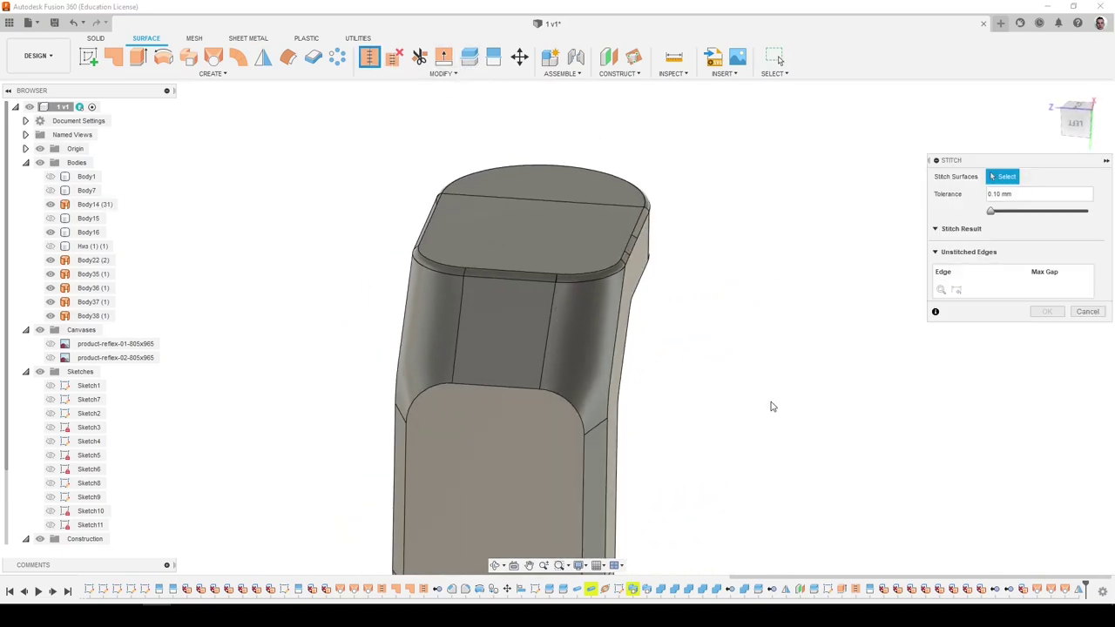
pyautogui.moveTo(773, 395); pyautogui.dragTo(330, 153)
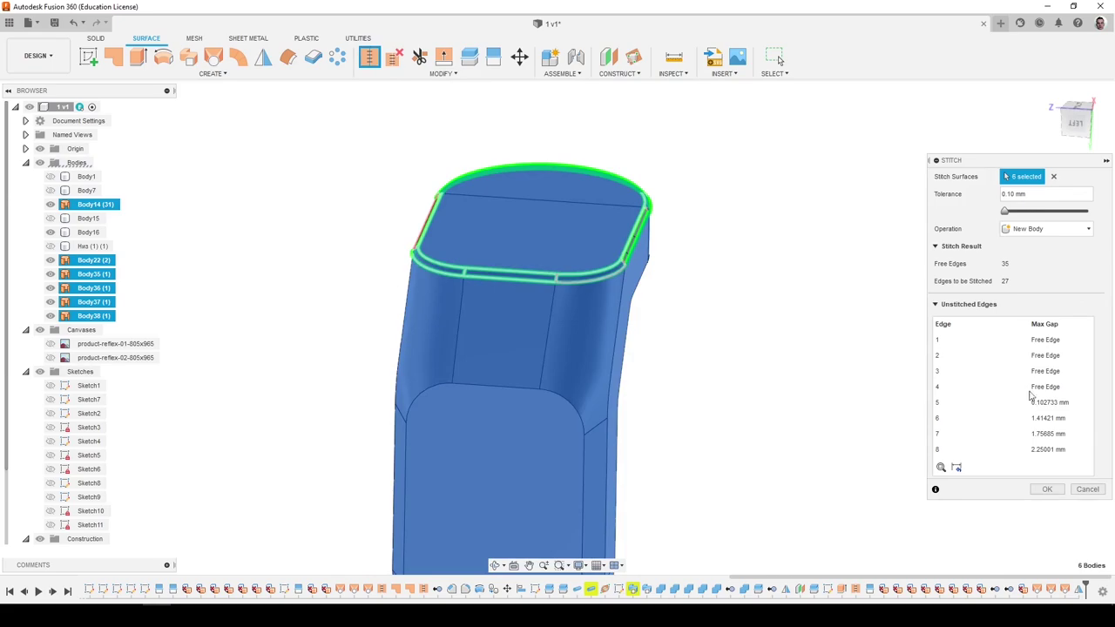
pyautogui.click(1054, 494)
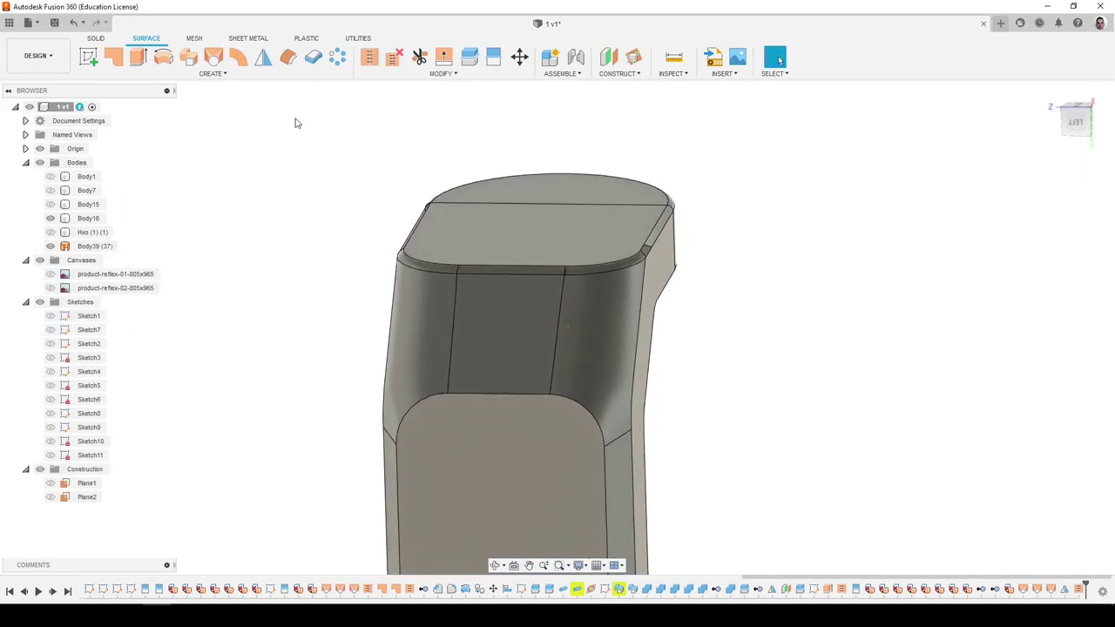
# Try a Tangent (G1) patch over the open rim gap along the plate's straight side, and discard it.
pyautogui.click(113, 57)
pyautogui.scroll(3, 698, 264)
pyautogui.click(675, 221)
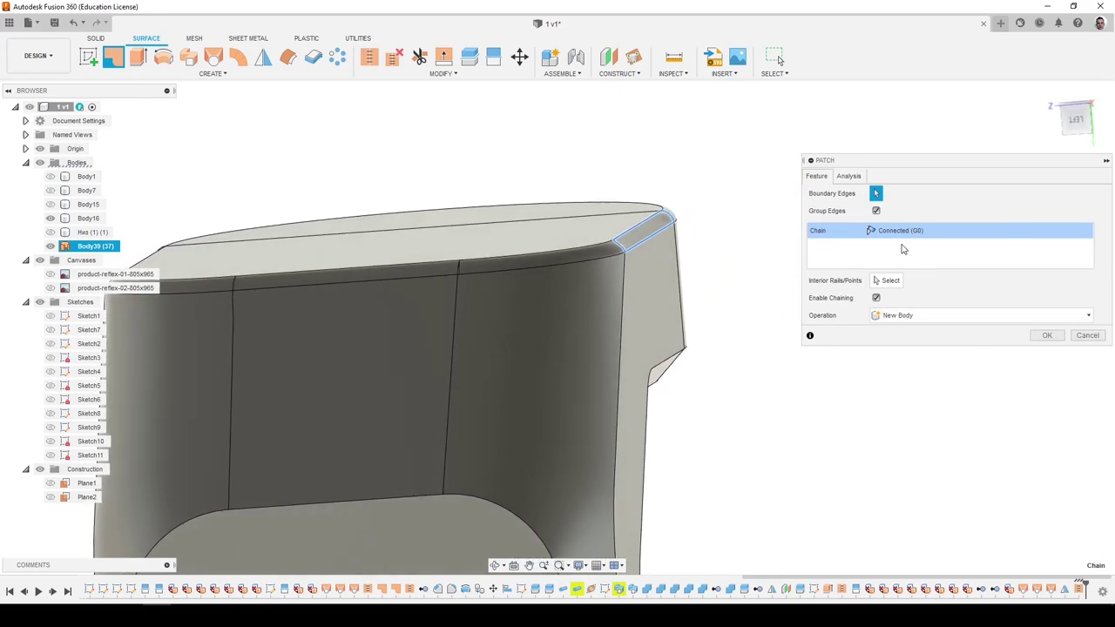
pyautogui.scroll(5, 566, 275)
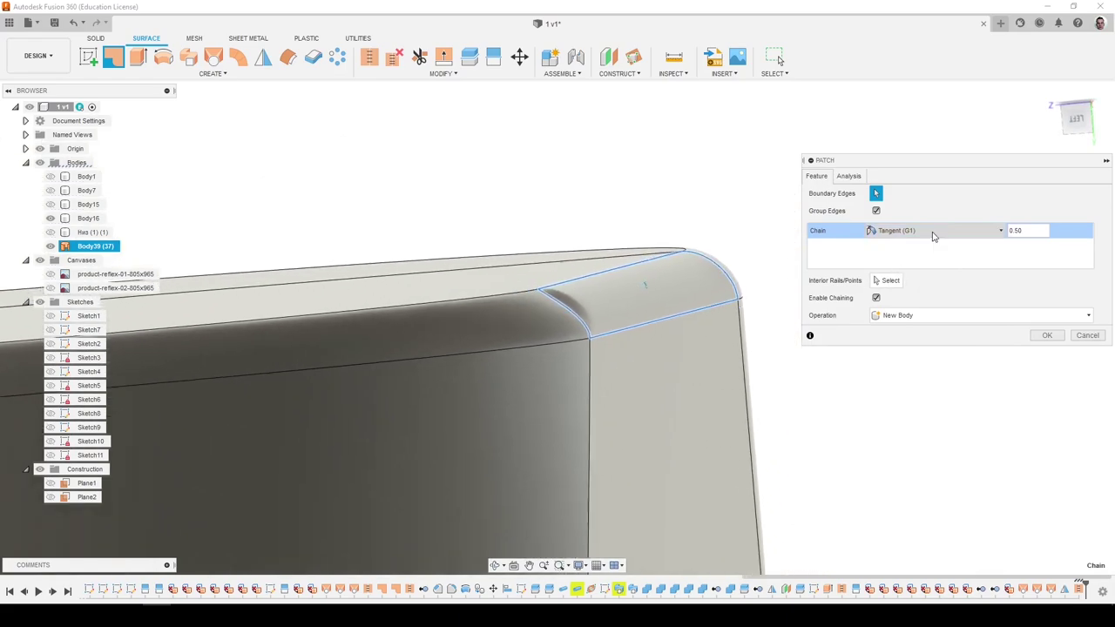
pyautogui.click(1086, 334)
# Try a loft between the two long edges of the straight side gap with both profiles Tangent (G1).
pyautogui.click(212, 56)
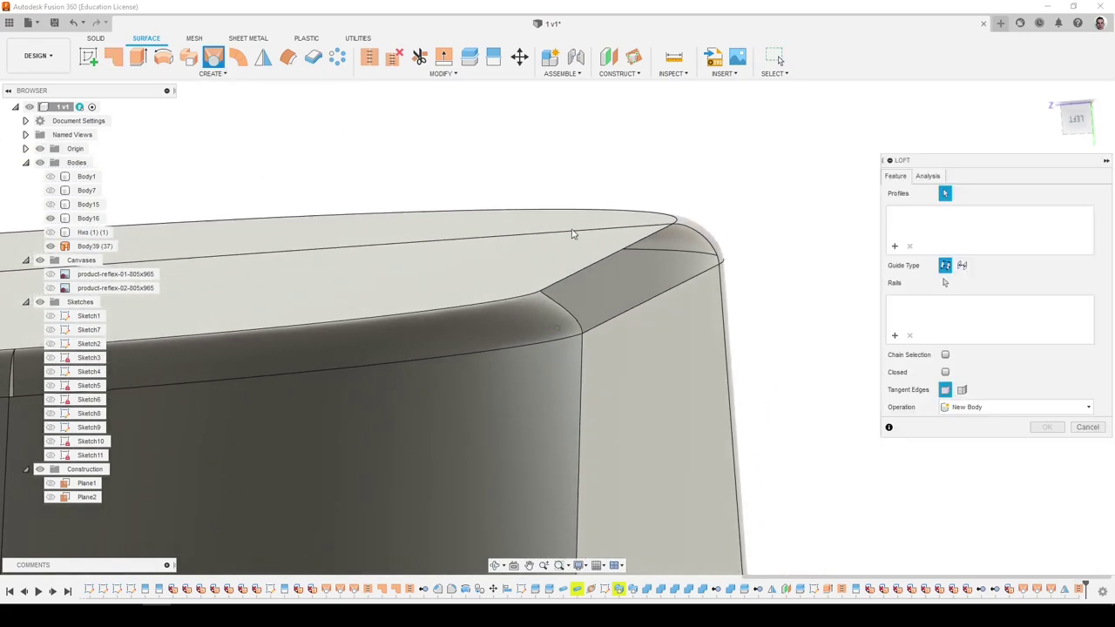
pyautogui.click(600, 272)
pyautogui.click(636, 321)
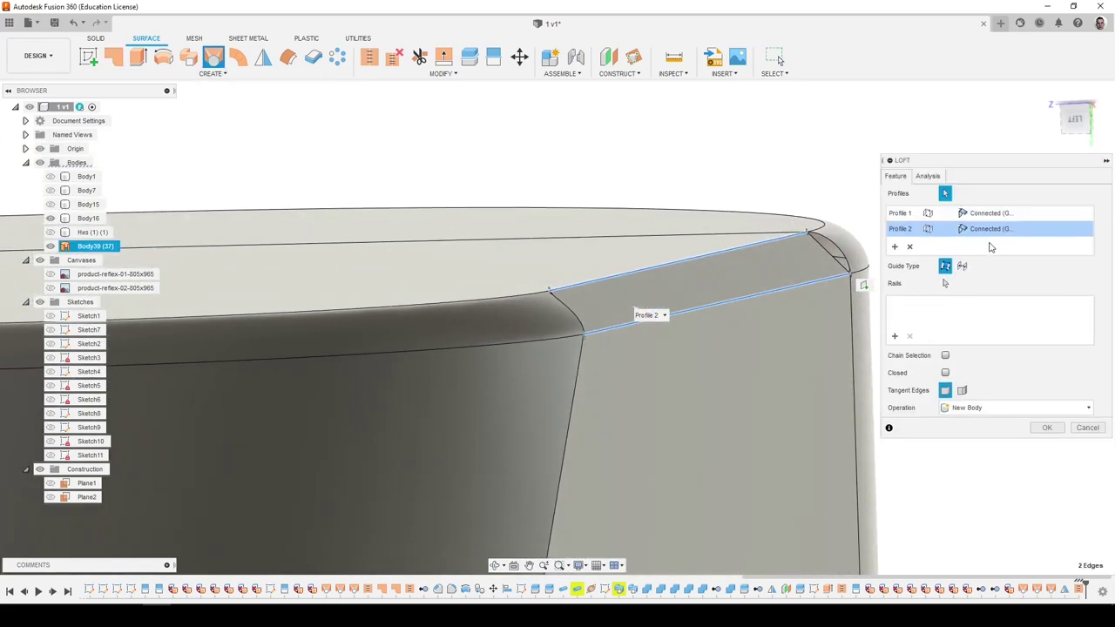
pyautogui.click(985, 257)
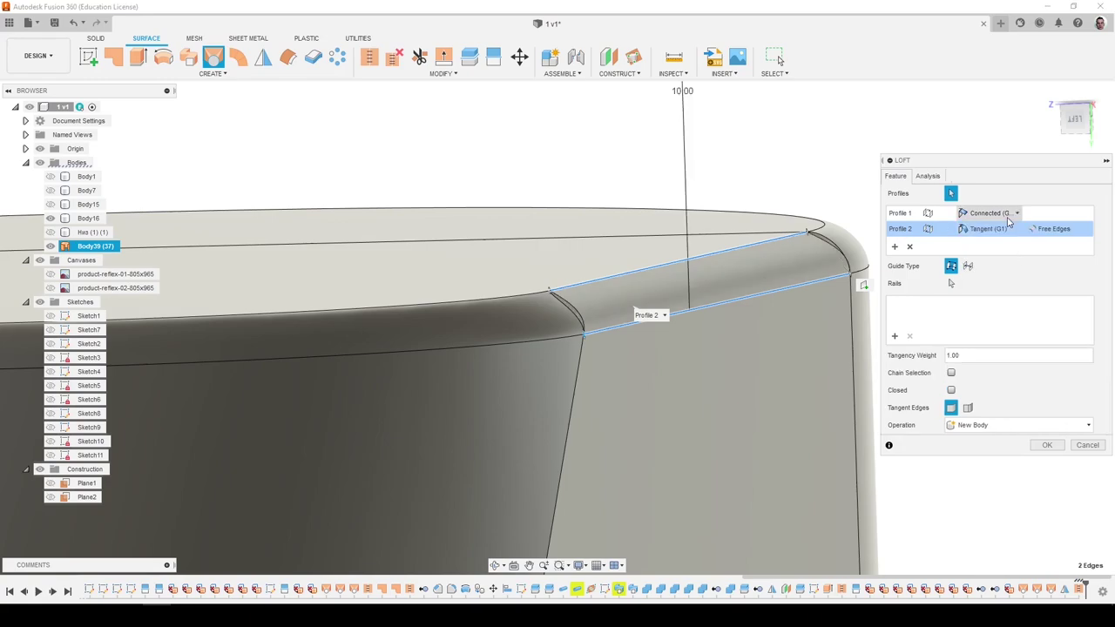
pyautogui.click(991, 212)
pyautogui.click(989, 241)
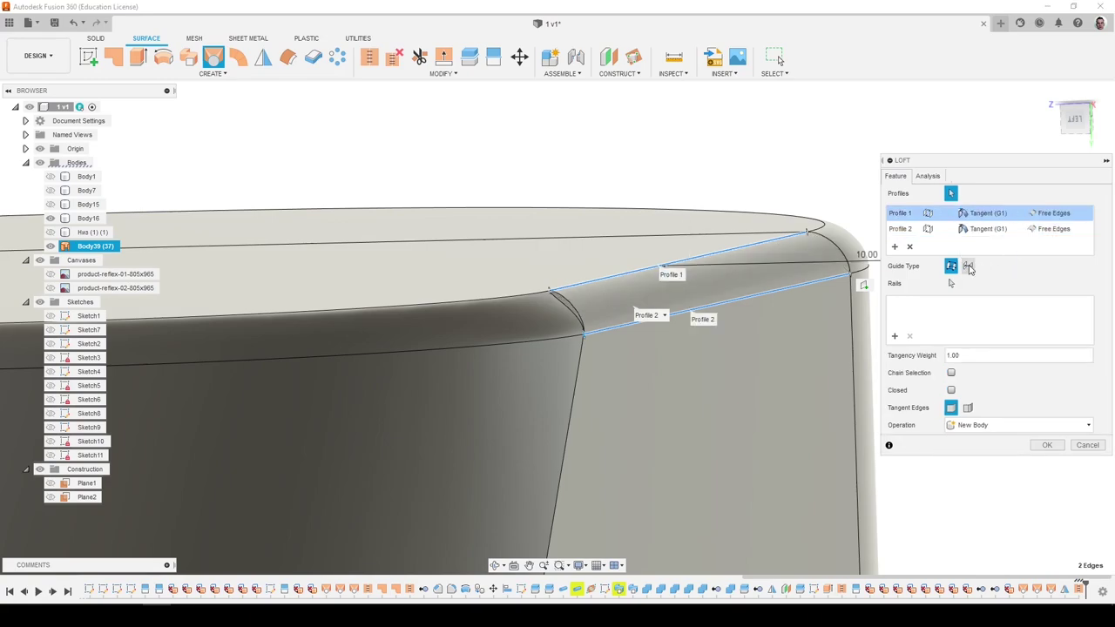
# Try the curved edge at the gap's end as loft rail, examine where it meets the profiles, and cancel.
pyautogui.click(575, 314)
pyautogui.scroll(2, 555, 294)
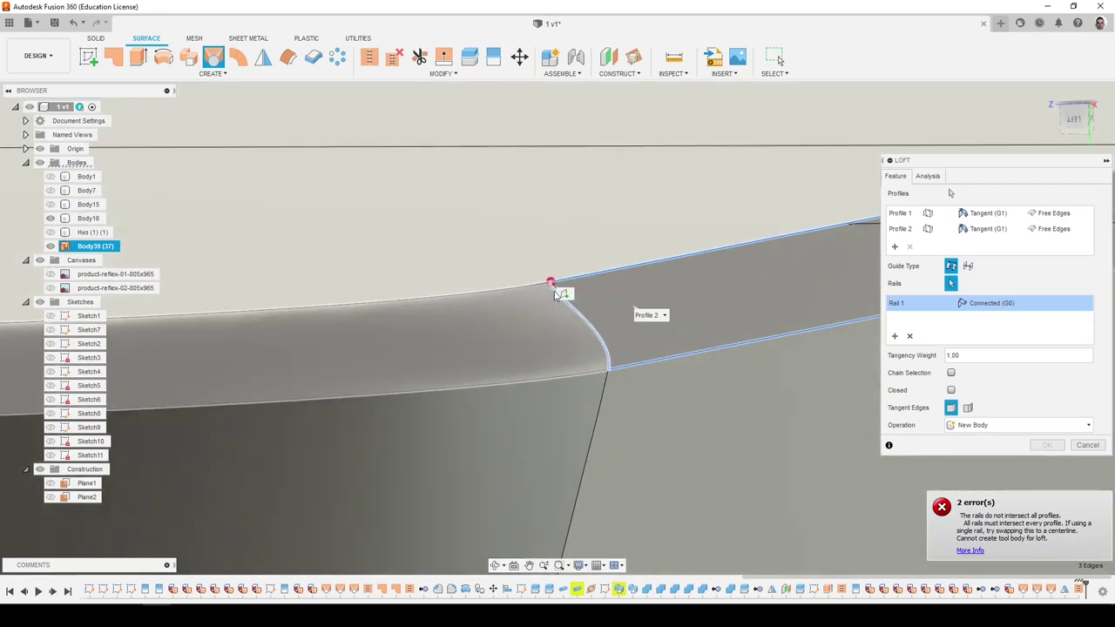
pyautogui.scroll(2, 555, 294)
pyautogui.keyDown('shift'); pyautogui.moveTo(556, 292); pyautogui.dragTo(604, 279, button='middle'); pyautogui.keyUp('shift')
pyautogui.scroll(3, 606, 279)
pyautogui.scroll(2, 684, 277)
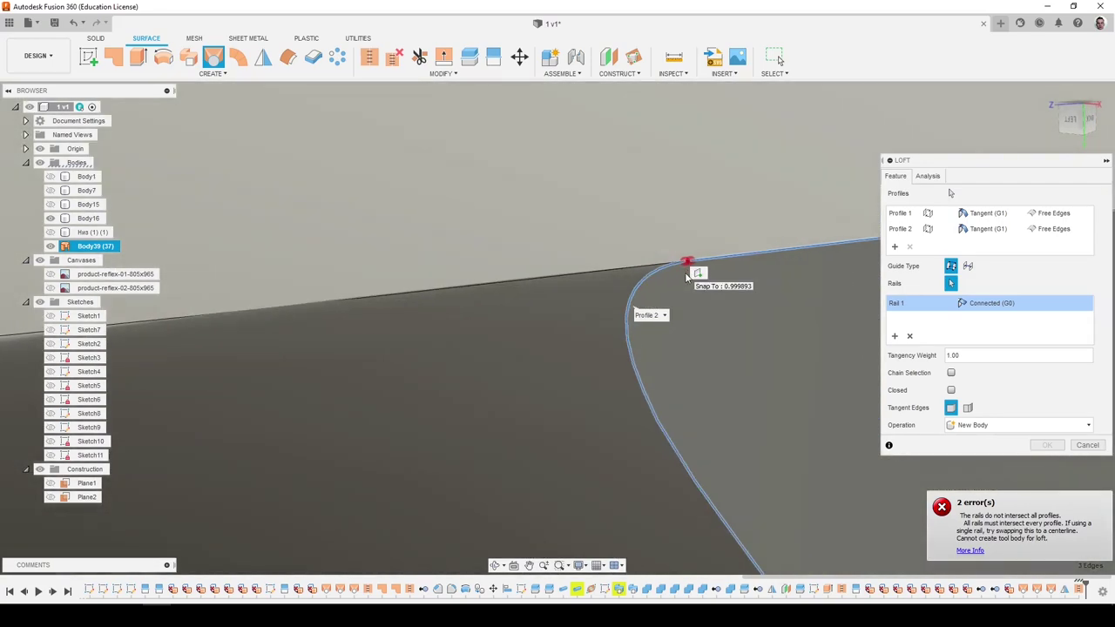
pyautogui.moveTo(688, 277)
pyautogui.keyDown('shift'); pyautogui.mouseDown(button='middle')
pyautogui.moveTo(692, 264)
pyautogui.moveTo(670, 283)
pyautogui.mouseUp(button='middle'); pyautogui.keyUp('shift')
pyautogui.scroll(-4, 696, 265)
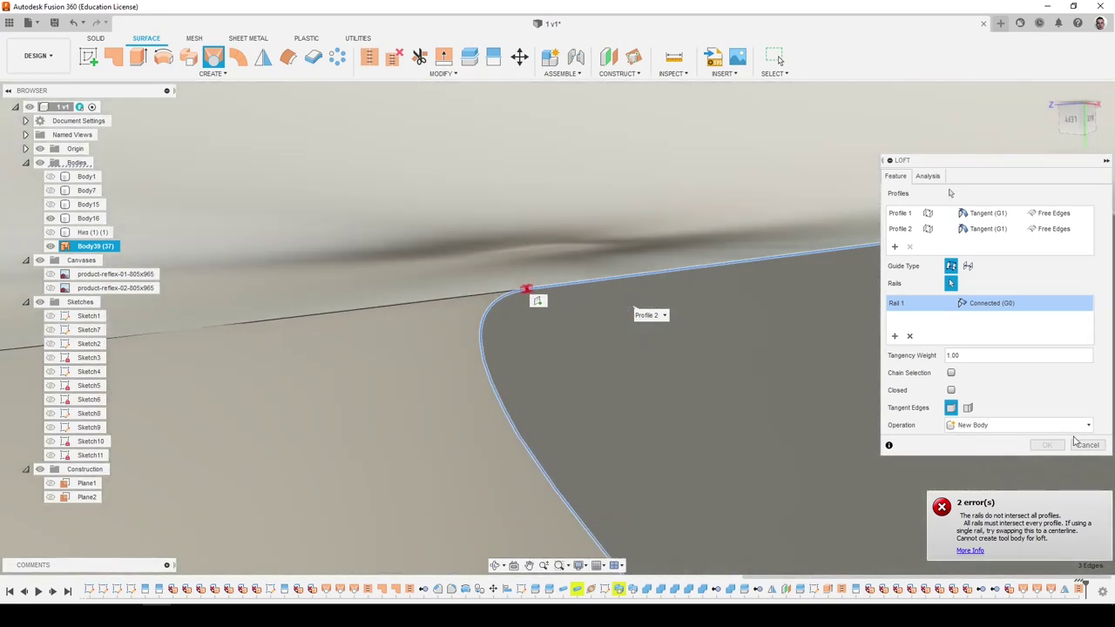
pyautogui.click(1087, 445)
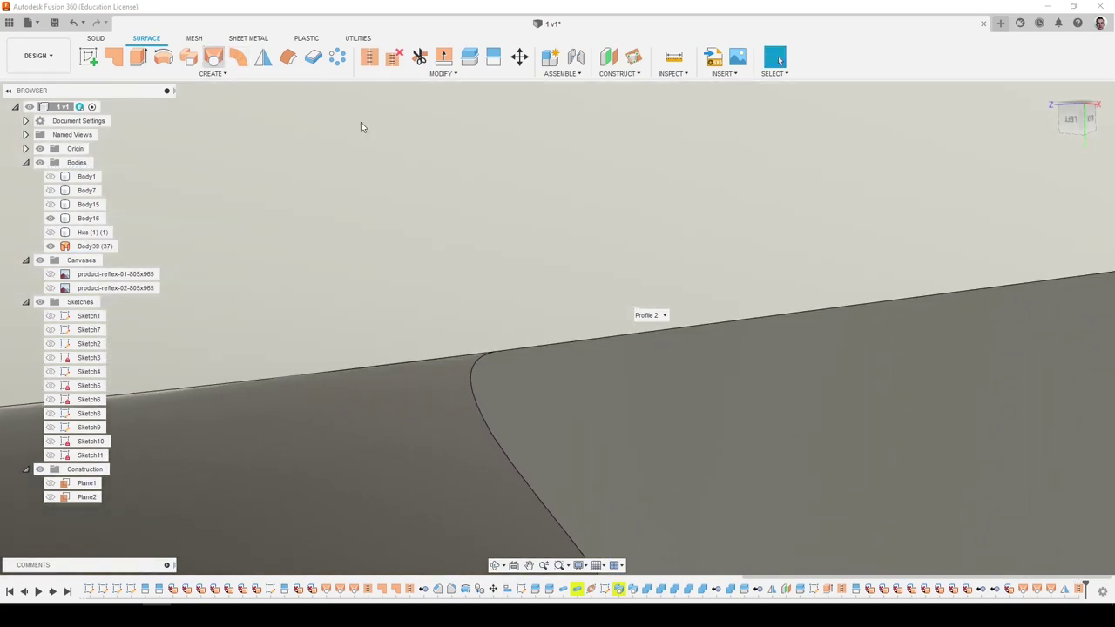
# Restart the loft and pick the straight side gap's two long edges again as profiles.
pyautogui.click(212, 56)
pyautogui.scroll(5, 507, 363)
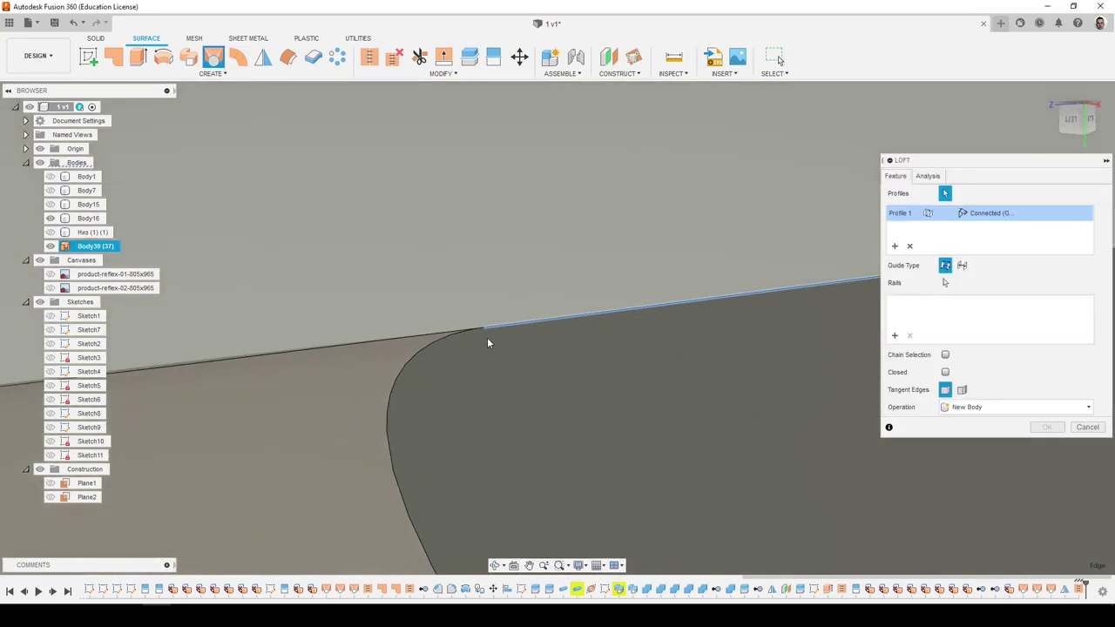
pyautogui.scroll(-6, 440, 291)
pyautogui.keyDown('shift'); pyautogui.moveTo(440, 289); pyautogui.dragTo(889, 296, button='middle'); pyautogui.keyUp('shift')
pyautogui.click(599, 378)
pyautogui.scroll(-3, 582, 277)
pyautogui.scroll(2, 582, 277)
pyautogui.keyDown('shift'); pyautogui.moveTo(581, 277); pyautogui.dragTo(945, 283, button='middle'); pyautogui.keyUp('shift')
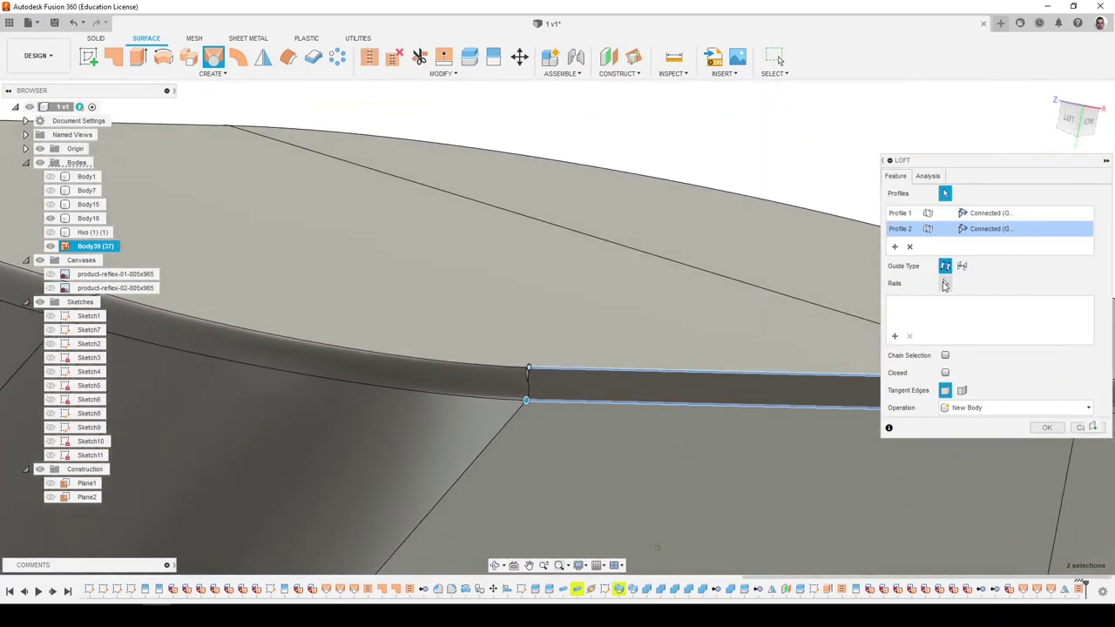
# Try adding the gap's curved end edges as rails between the two long profiles, and cancel the loft.
pyautogui.click(945, 283)
pyautogui.scroll(2, 540, 389)
pyautogui.click(523, 390)
pyautogui.keyDown('shift'); pyautogui.moveTo(522, 389); pyautogui.dragTo(610, 249, button='middle'); pyautogui.keyUp('shift')
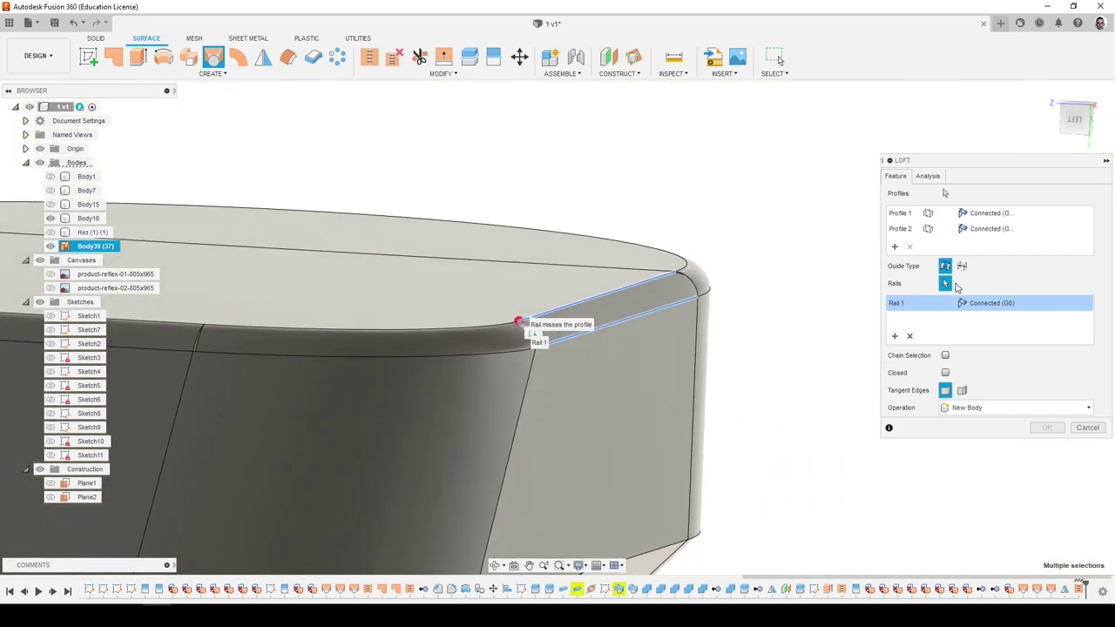
pyautogui.moveTo(796, 272)
pyautogui.keyDown('shift'); pyautogui.mouseDown(button='middle')
pyautogui.moveTo(697, 276)
pyautogui.moveTo(802, 291)
pyautogui.mouseUp(button='middle'); pyautogui.keyUp('shift')
pyautogui.click(655, 284)
pyautogui.click(1088, 428)
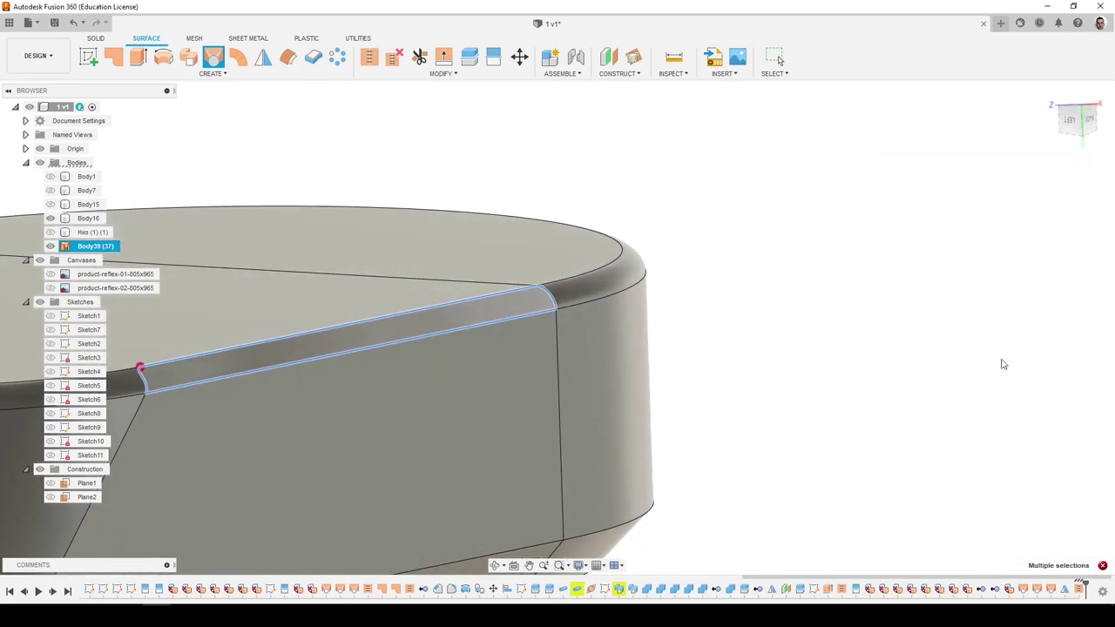
pyautogui.press('Escape')
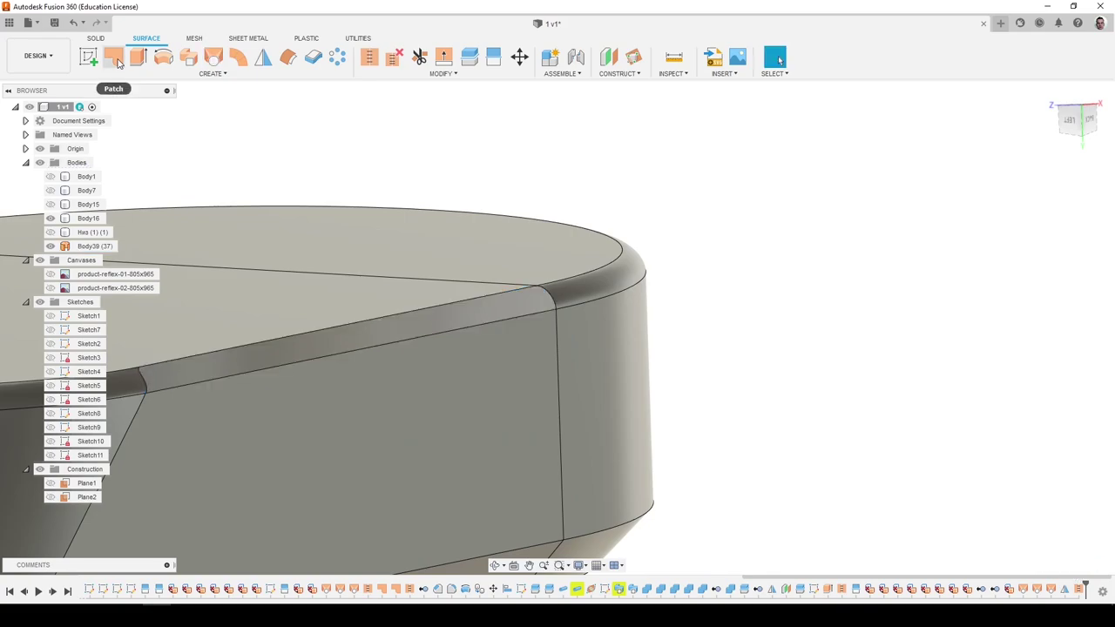
pyautogui.click(119, 63)
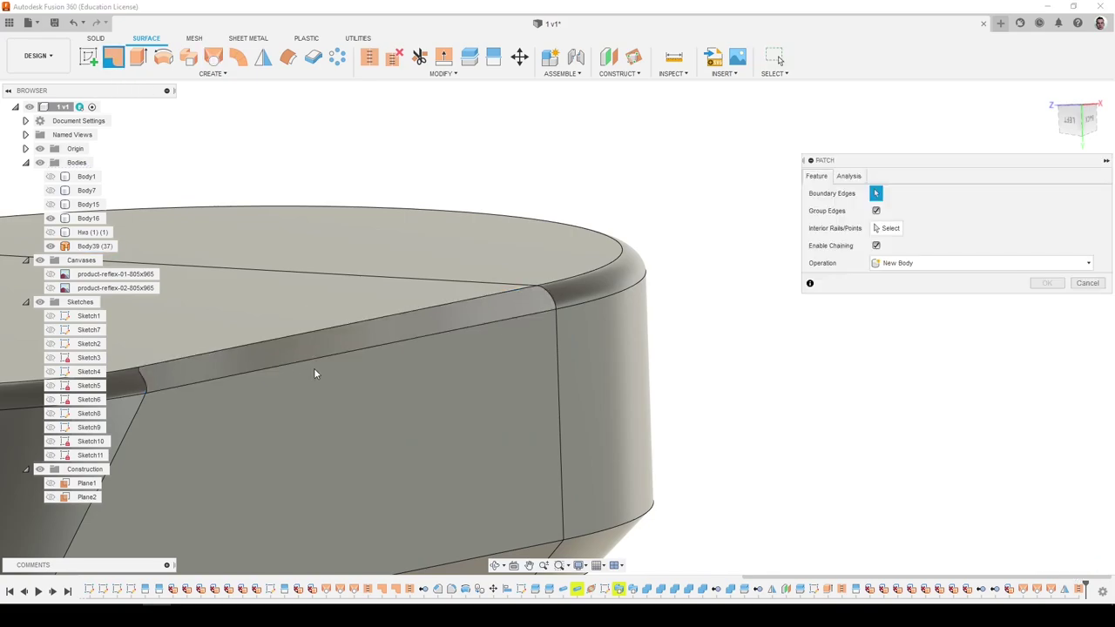
pyautogui.scroll(-5, 548, 274)
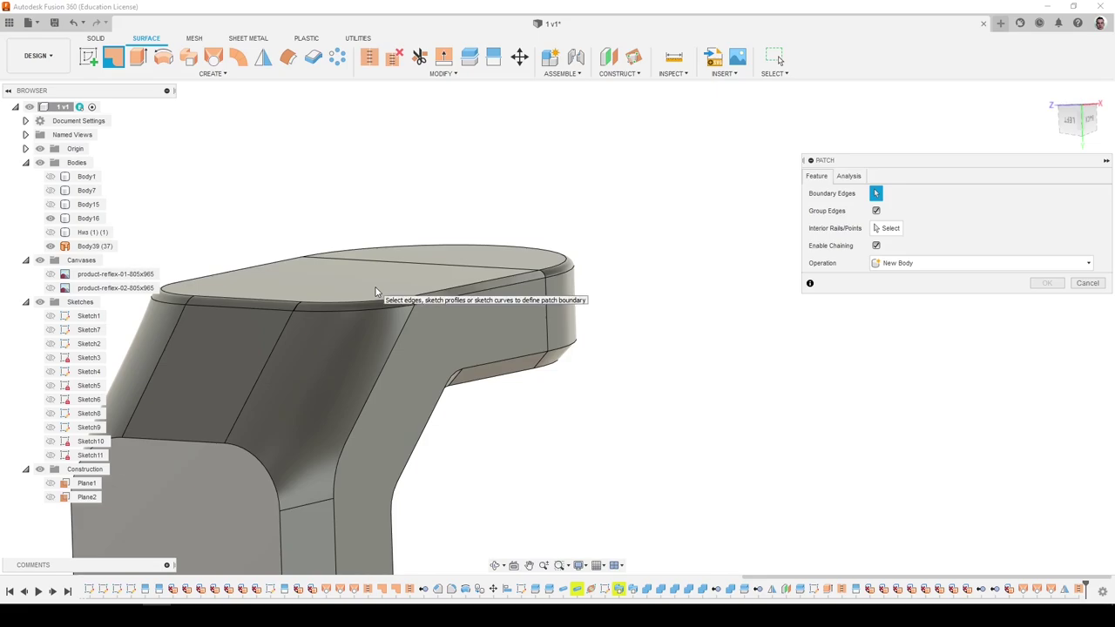
pyautogui.scroll(-4, 388, 294)
pyautogui.scroll(5, 307, 303)
pyautogui.keyDown('shift'); pyautogui.moveTo(329, 317); pyautogui.dragTo(310, 236, button='middle'); pyautogui.keyUp('shift')
pyautogui.scroll(5, 353, 321)
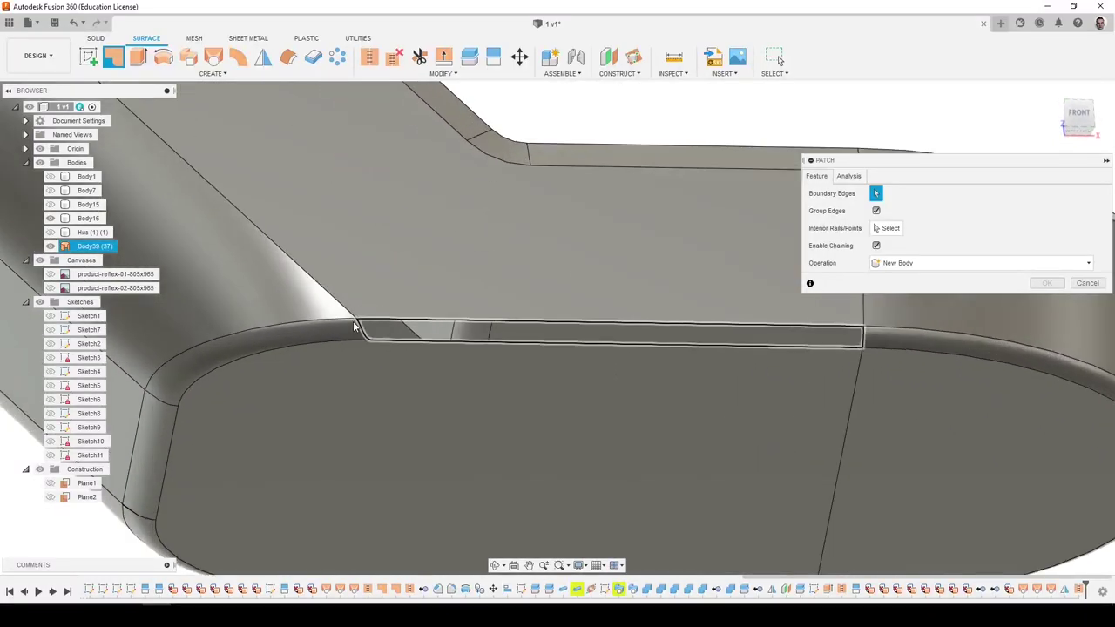
pyautogui.click(355, 346)
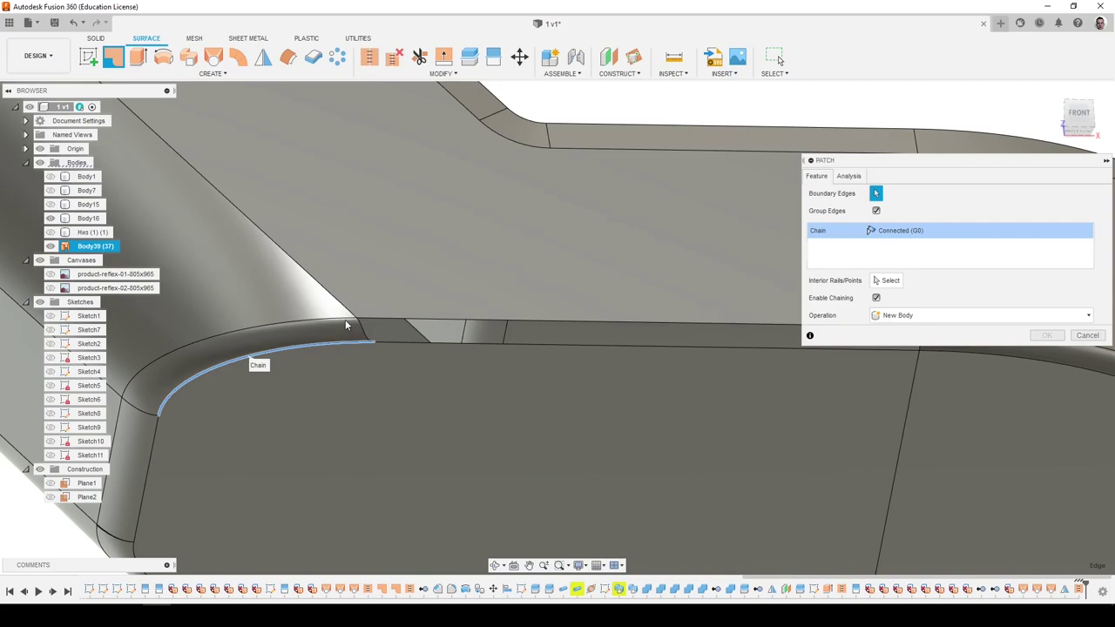
pyautogui.keyDown('shift'); pyautogui.moveTo(373, 340); pyautogui.dragTo(454, 289, button='middle'); pyautogui.keyUp('shift')
pyautogui.scroll(-3, 452, 308)
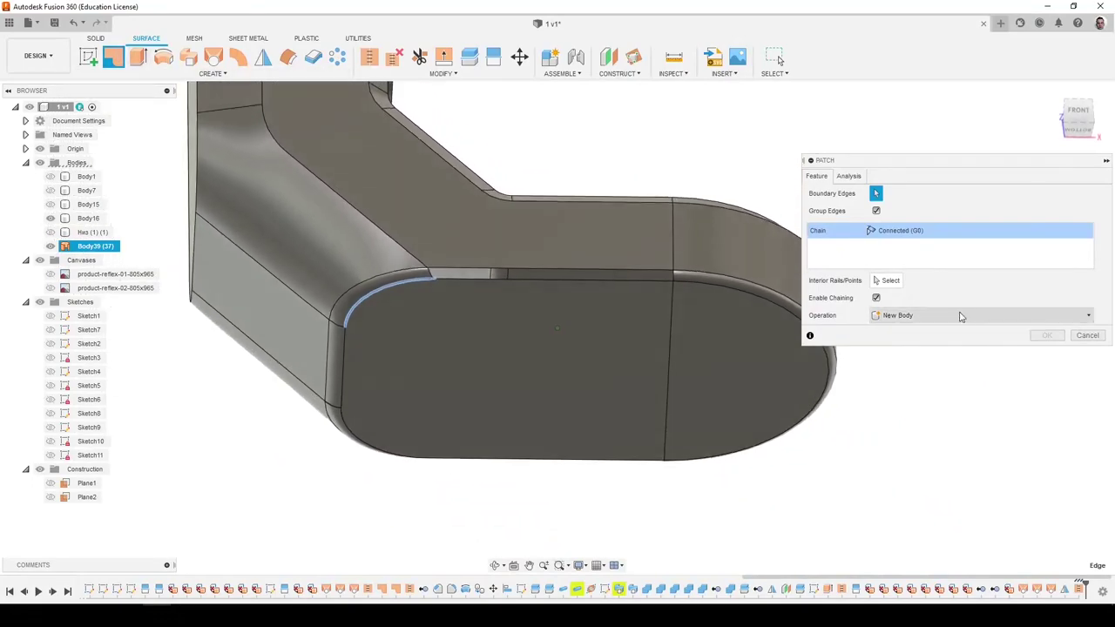
pyautogui.click(1087, 336)
# Try patching the straight side gap with a new surface body, inspect it from several angles, and undo the patch.
pyautogui.click(113, 57)
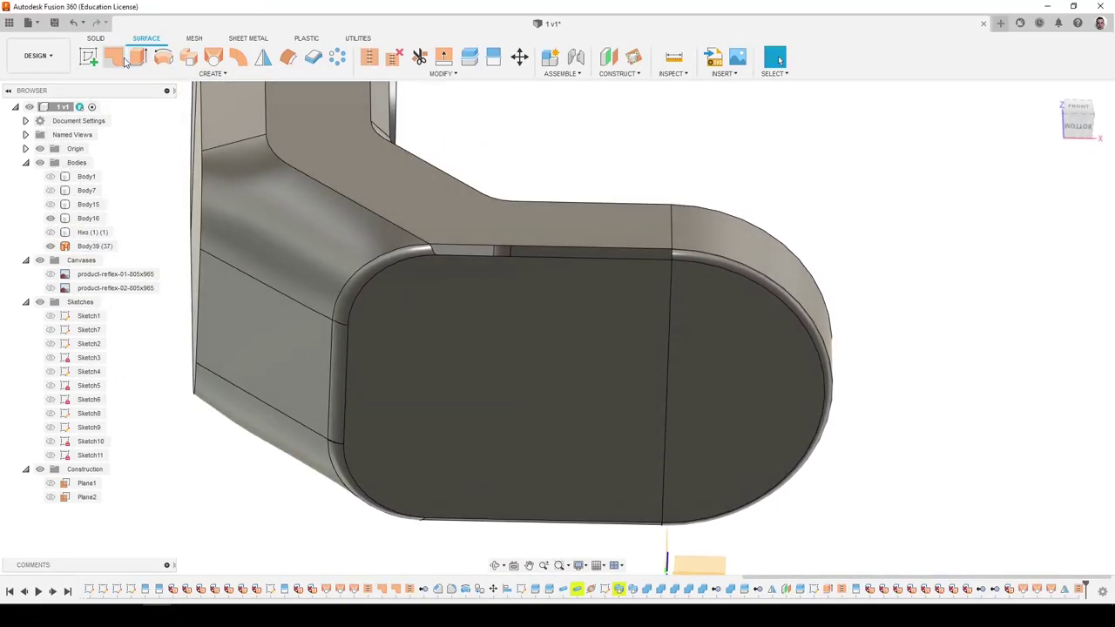
pyautogui.click(463, 254)
pyautogui.click(1047, 336)
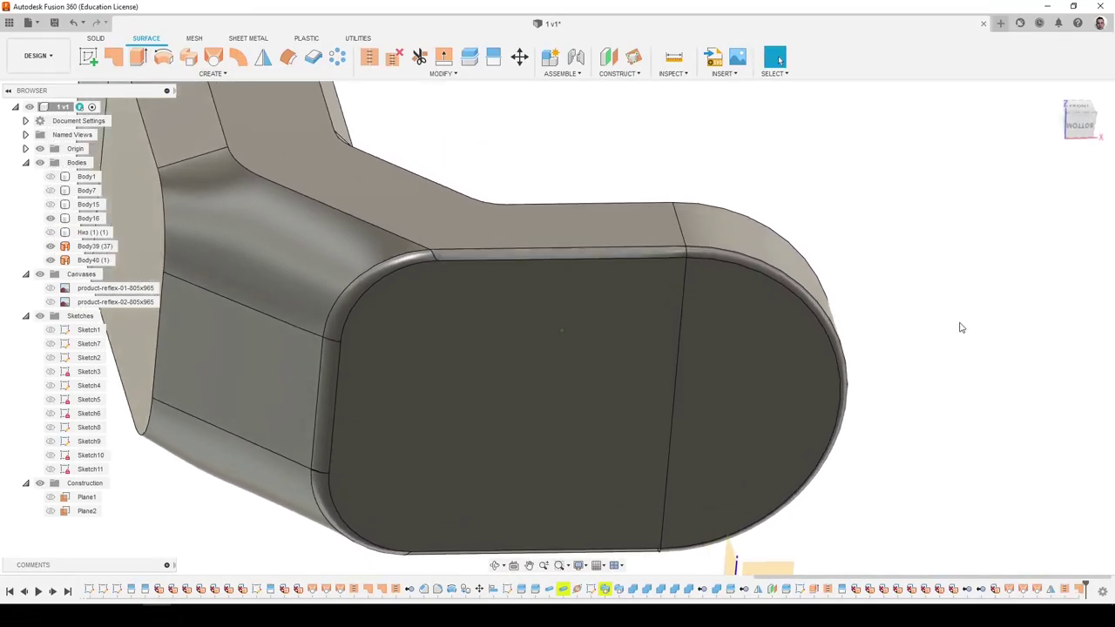
pyautogui.keyDown('shift'); pyautogui.moveTo(573, 279); pyautogui.dragTo(488, 259, button='middle'); pyautogui.keyUp('shift')
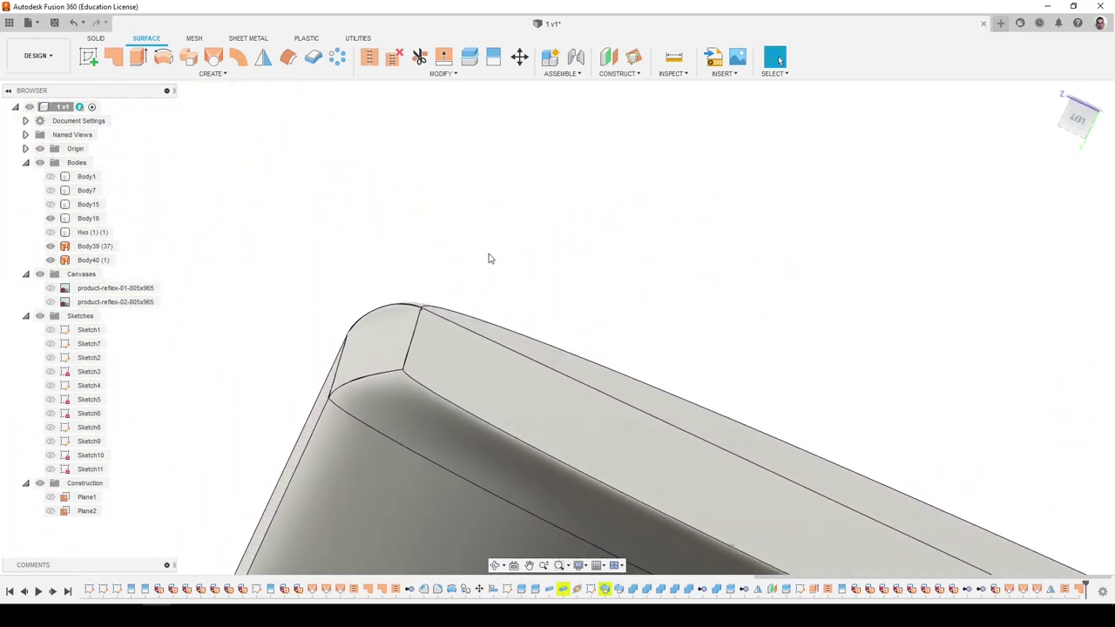
pyautogui.scroll(-5, 489, 258)
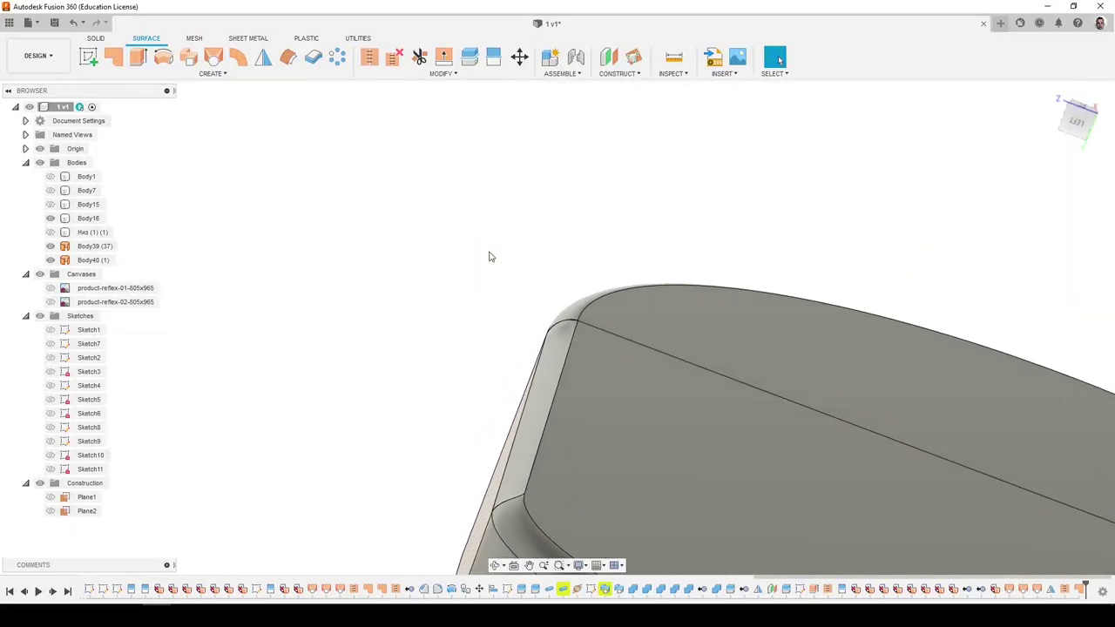
pyautogui.hotkey('ctrl', 'z')
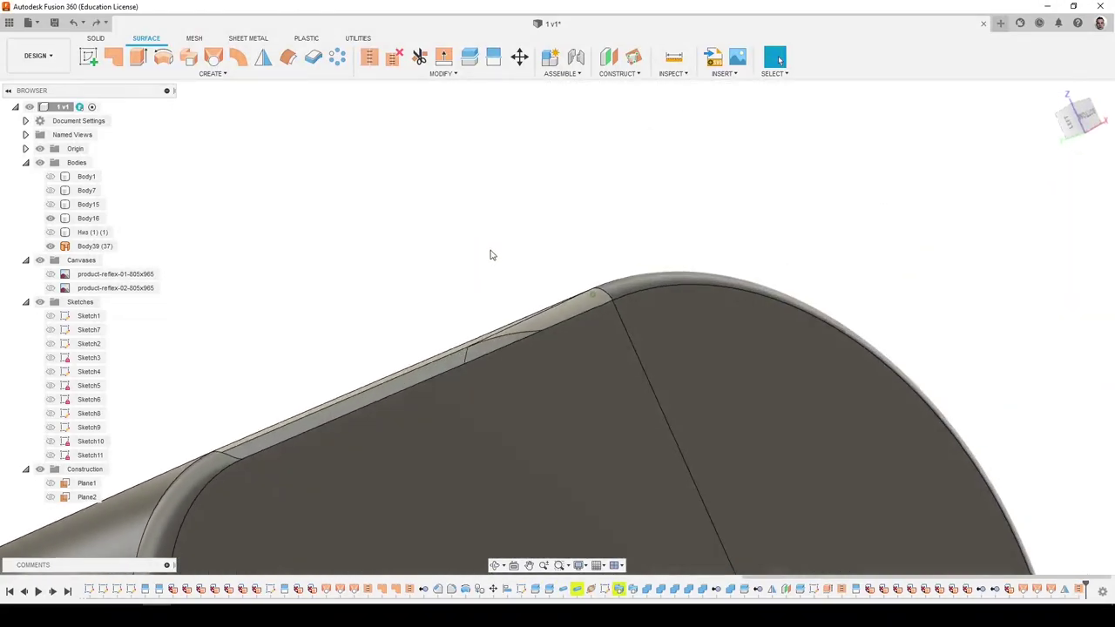
# Undo the rim surfacing operations back to Sketch11, then hide that sketch and finish it.
pyautogui.keyDown('shift'); pyautogui.moveTo(490, 255); pyautogui.dragTo(462, 252, button='middle'); pyautogui.keyUp('shift')
pyautogui.scroll(-2, 485, 279)
pyautogui.scroll(-2, 446, 251)
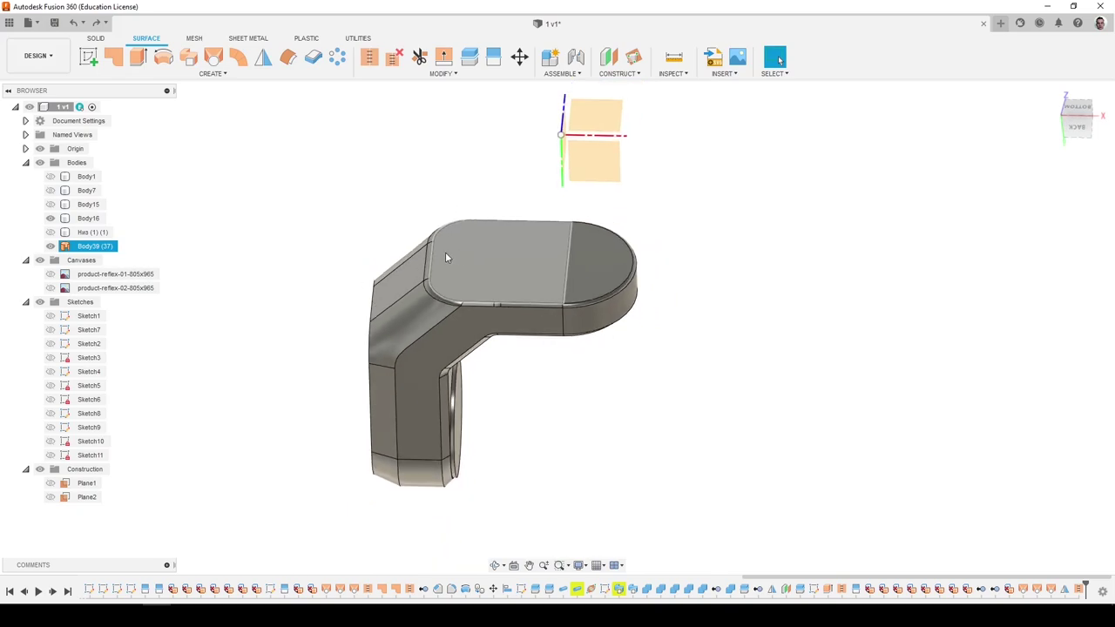
pyautogui.click(74, 23)
pyautogui.click(75, 23)
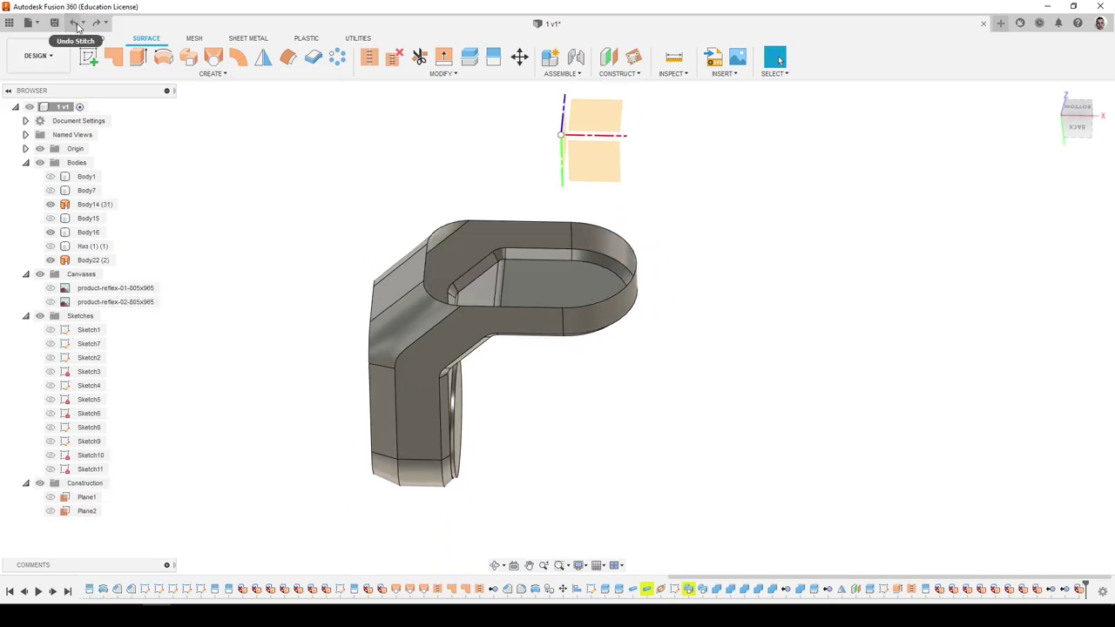
pyautogui.click(75, 23)
pyautogui.click(75, 24)
pyautogui.click(75, 24)
pyautogui.click(75, 23)
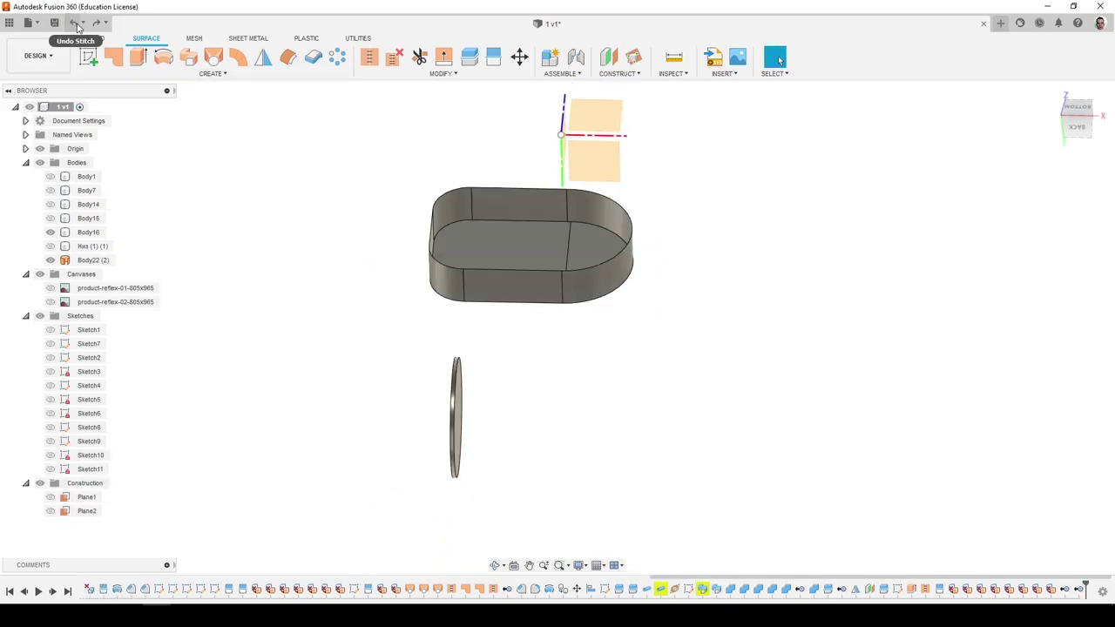
pyautogui.click(74, 23)
pyautogui.click(75, 24)
pyautogui.click(75, 24)
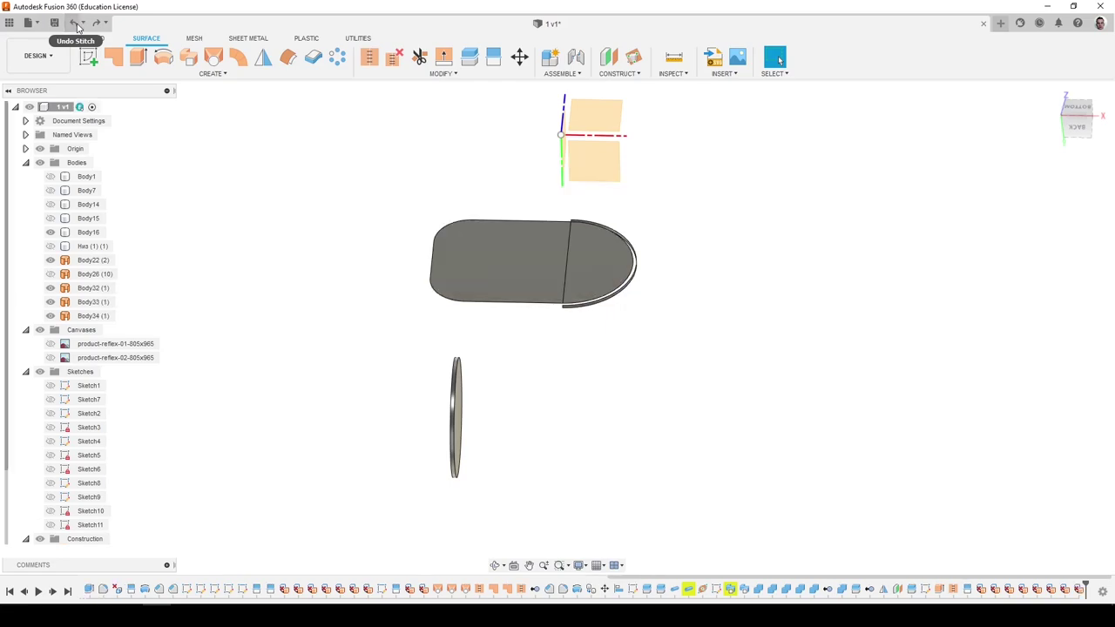
pyautogui.click(74, 23)
pyautogui.click(74, 23)
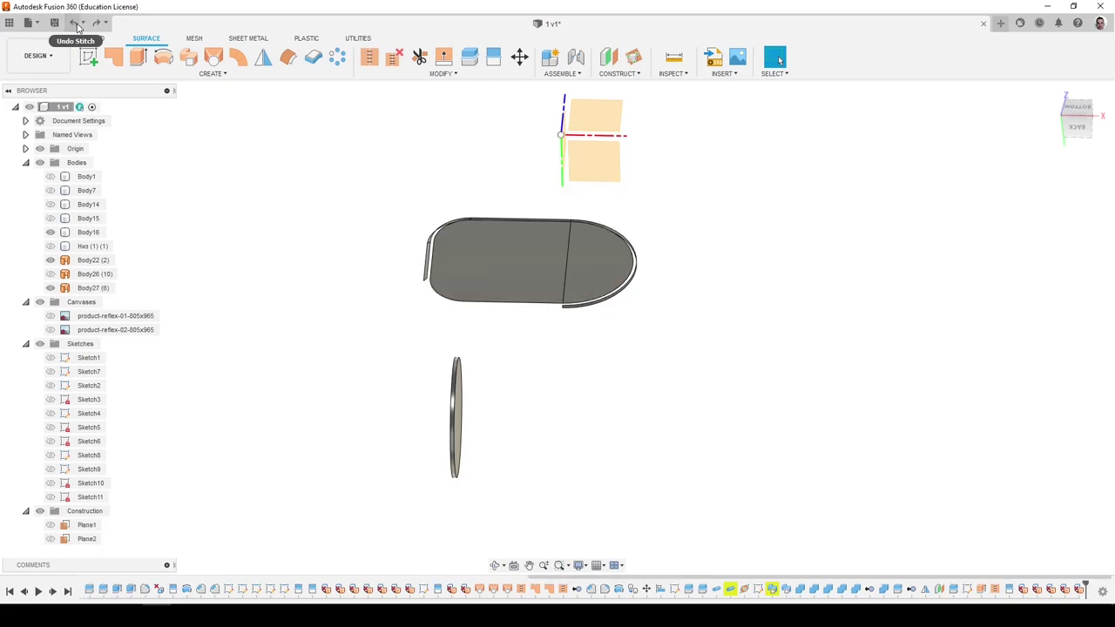
pyautogui.click(75, 23)
pyautogui.click(75, 23)
pyautogui.click(75, 24)
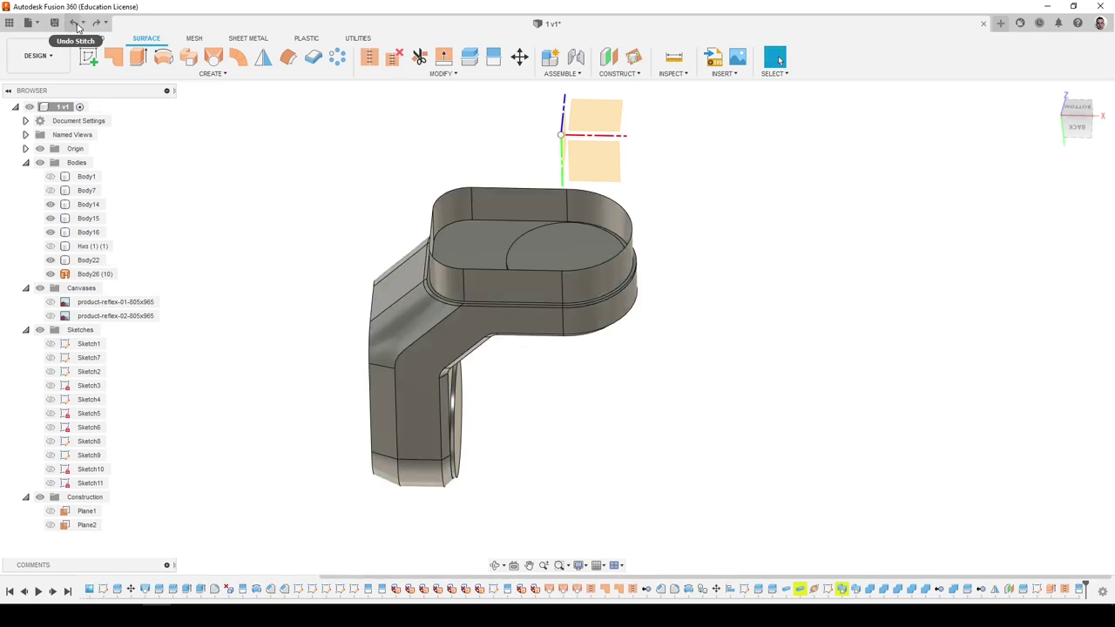
pyautogui.click(74, 23)
pyautogui.click(75, 23)
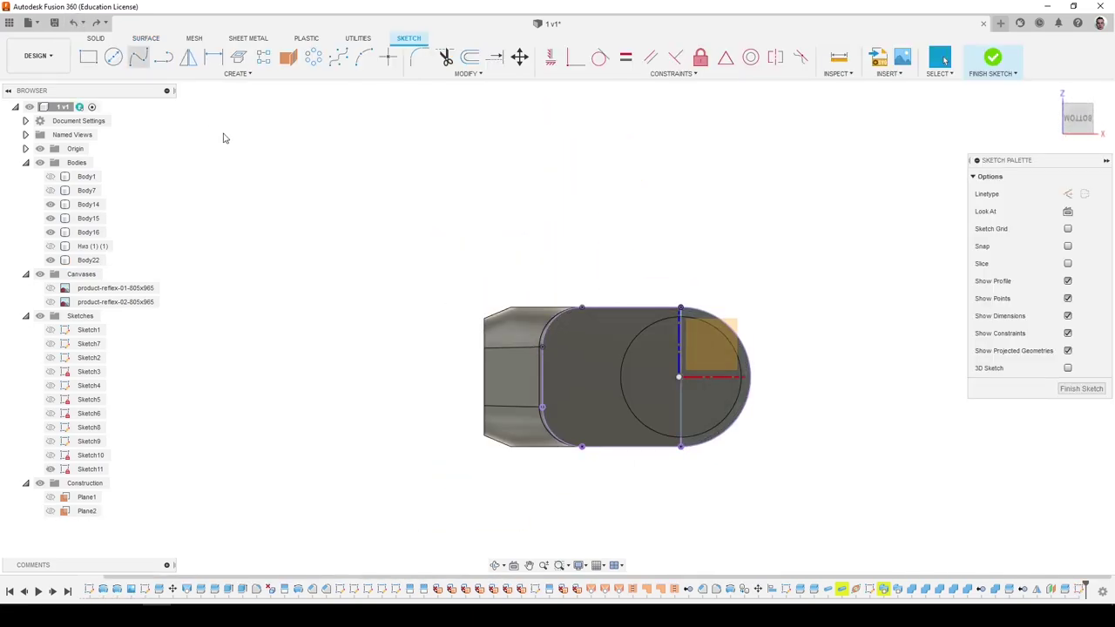
pyautogui.click(51, 468)
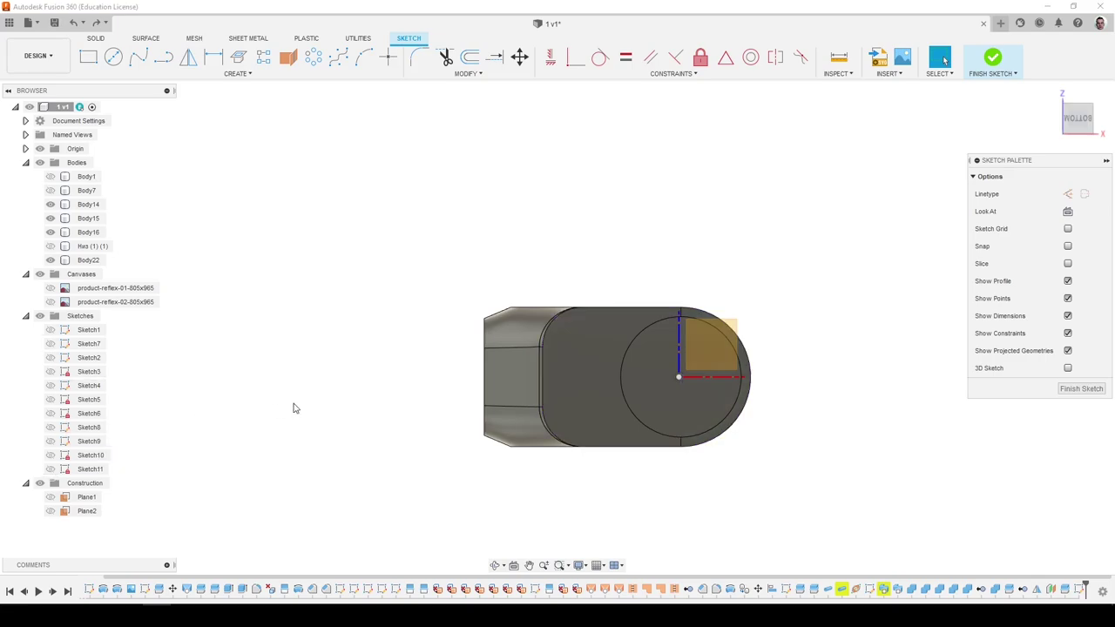
pyautogui.click(1068, 383)
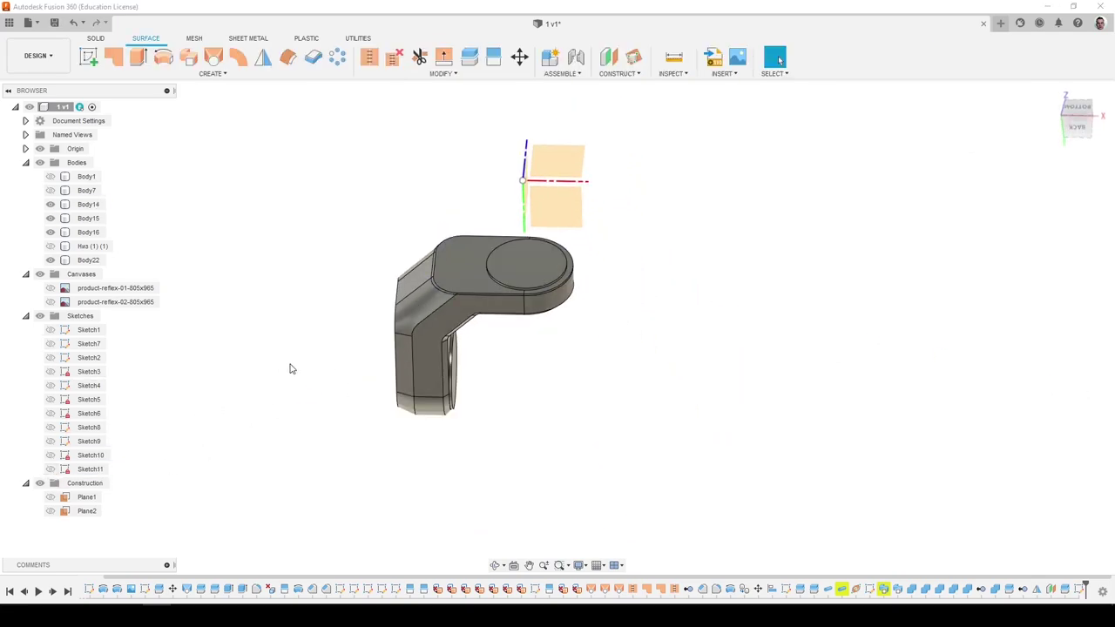
# Join the inset end plate Body22 to the bracket arm Body14 with Combine.
pyautogui.keyDown('shift'); pyautogui.moveTo(344, 295); pyautogui.dragTo(340, 398, button='middle'); pyautogui.keyUp('shift')
pyautogui.scroll(6, 427, 298)
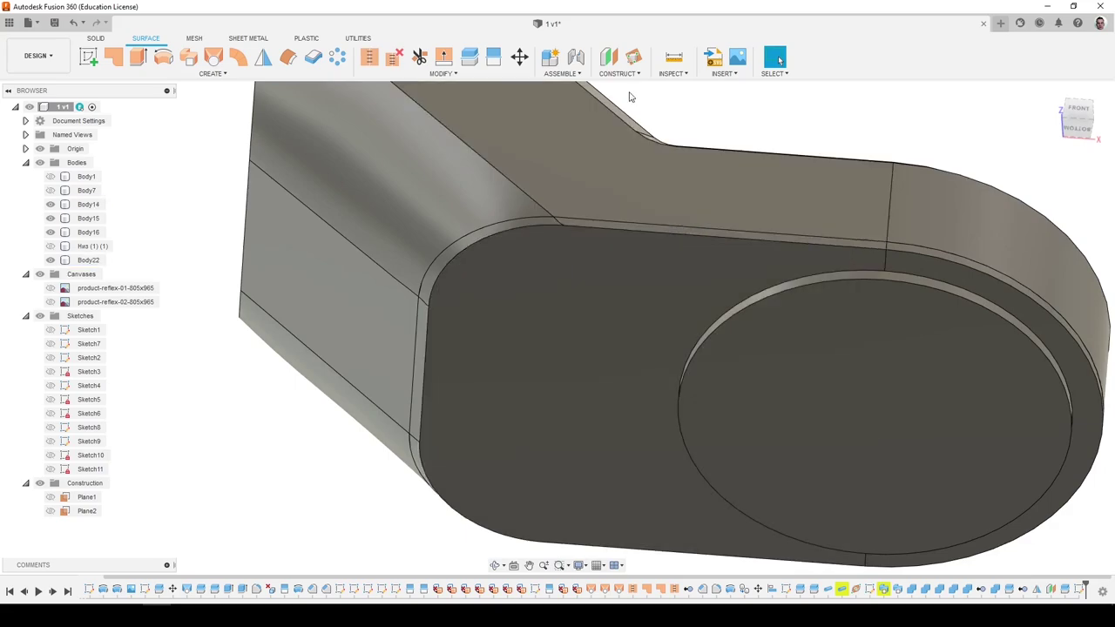
pyautogui.click(99, 40)
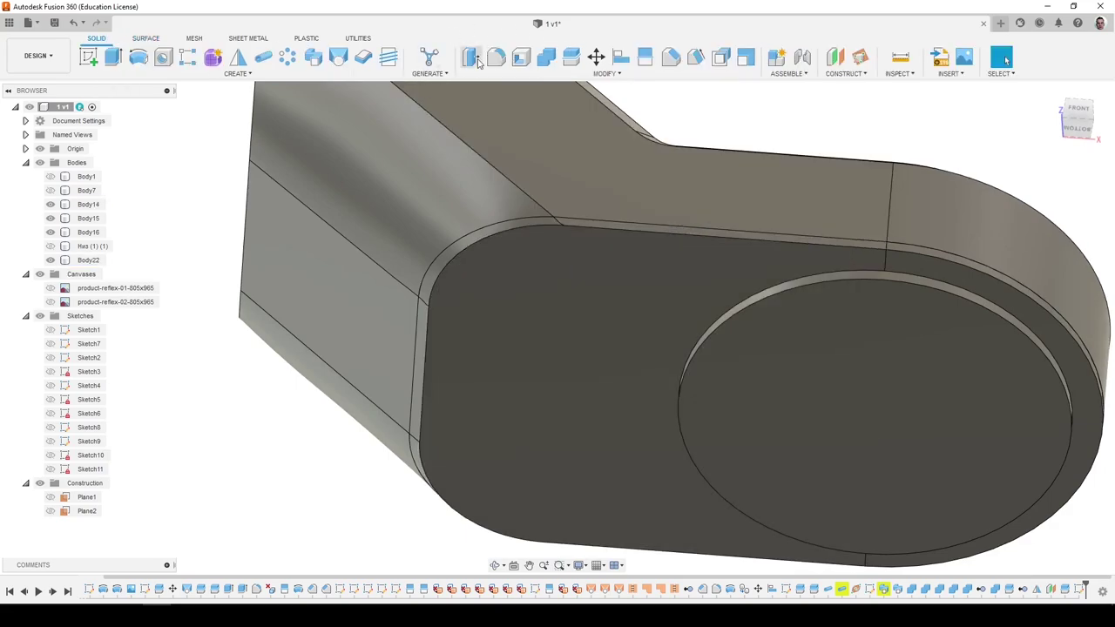
pyautogui.click(546, 61)
pyautogui.click(507, 176)
pyautogui.click(520, 255)
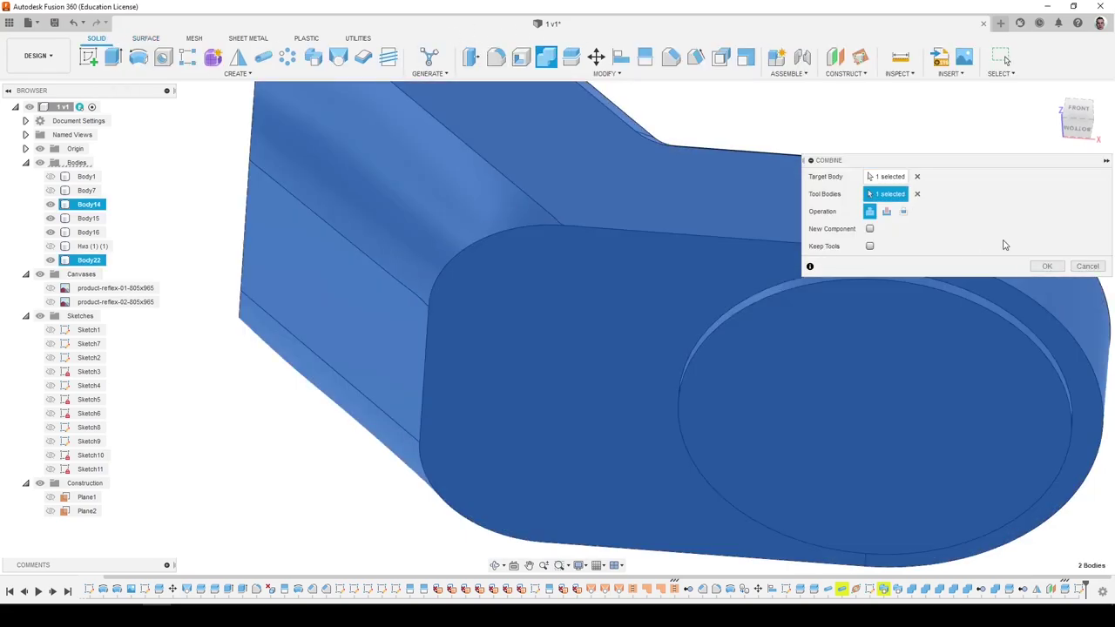
pyautogui.click(1047, 265)
# Show the base body Низ (1) (1) and the product-reflex-01-805x965 reference canvas.
pyautogui.scroll(-3, 405, 302)
pyautogui.keyDown('shift'); pyautogui.moveTo(696, 243); pyautogui.dragTo(697, 318, button='middle'); pyautogui.keyUp('shift')
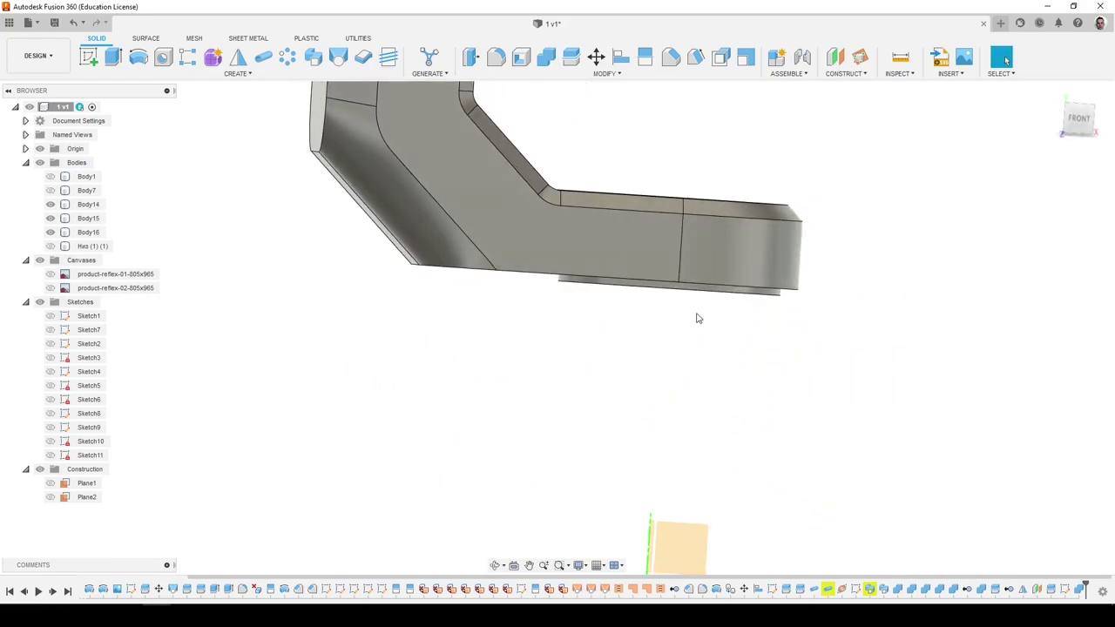
pyautogui.scroll(-5, 697, 318)
pyautogui.keyDown('shift'); pyautogui.moveTo(634, 277); pyautogui.dragTo(675, 219, button='middle'); pyautogui.keyUp('shift')
pyautogui.click(51, 245)
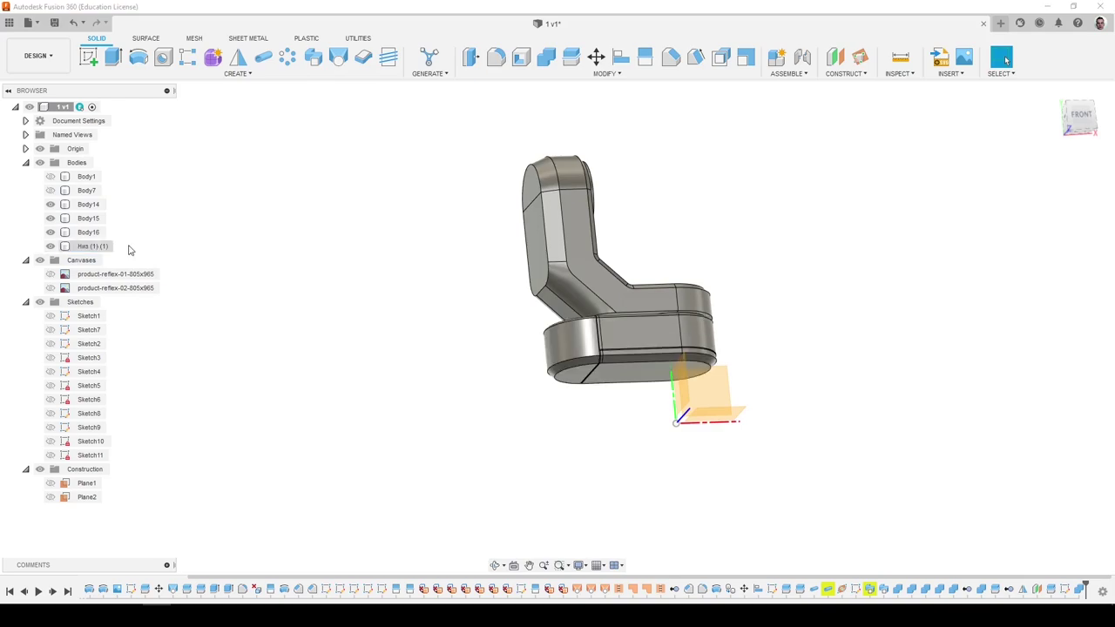
pyautogui.keyDown('shift'); pyautogui.moveTo(580, 287); pyautogui.dragTo(595, 312, button='middle'); pyautogui.keyUp('shift')
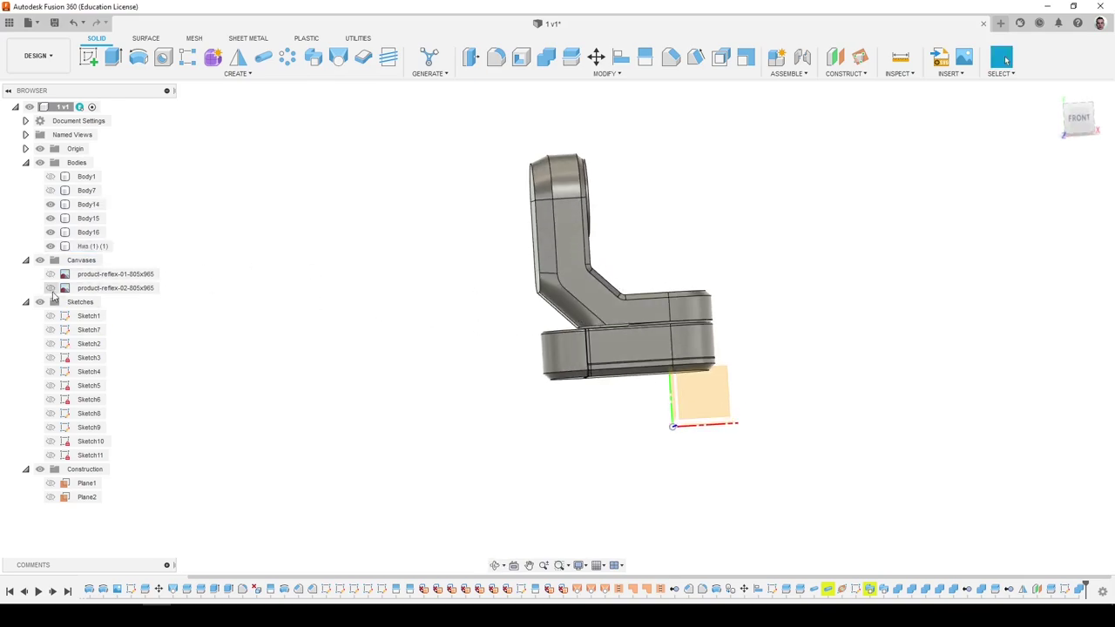
pyautogui.click(50, 289)
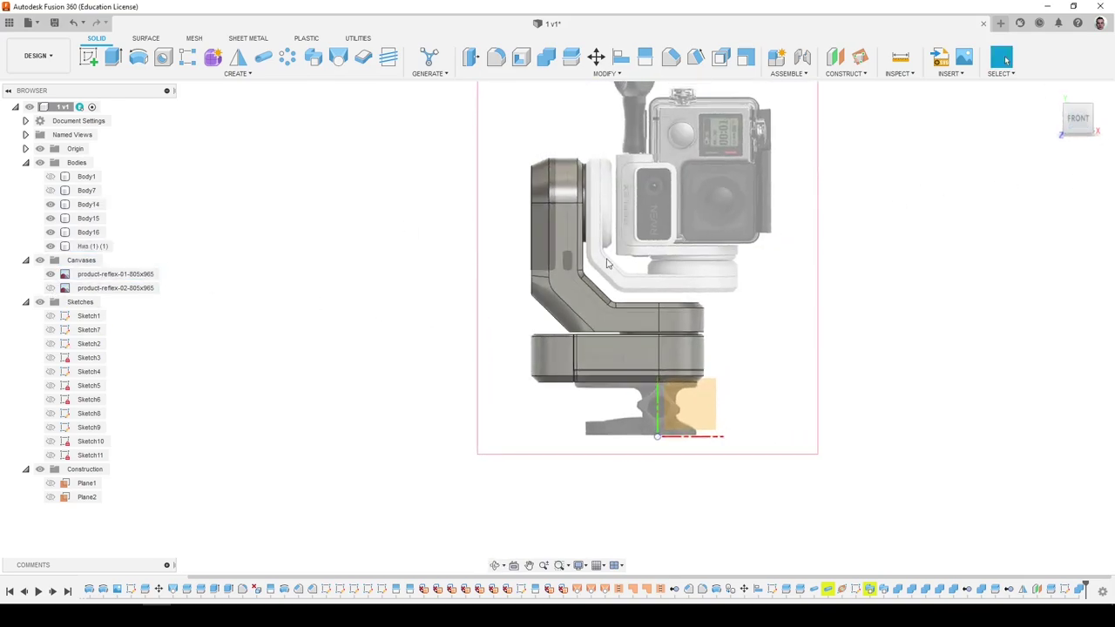
pyautogui.scroll(3, 558, 220)
pyautogui.scroll(-2, 559, 220)
# Sketch a rectangle about 28 by 62 mm on the arm's front face, overlapping the outer side of its upright.
pyautogui.click(89, 57)
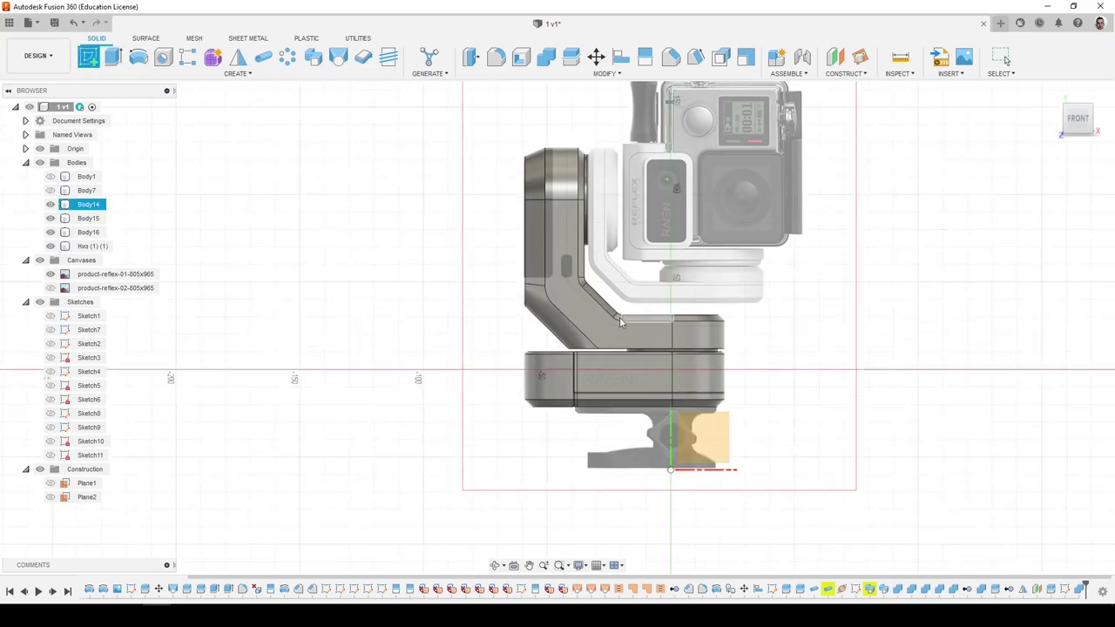
pyautogui.click(602, 309)
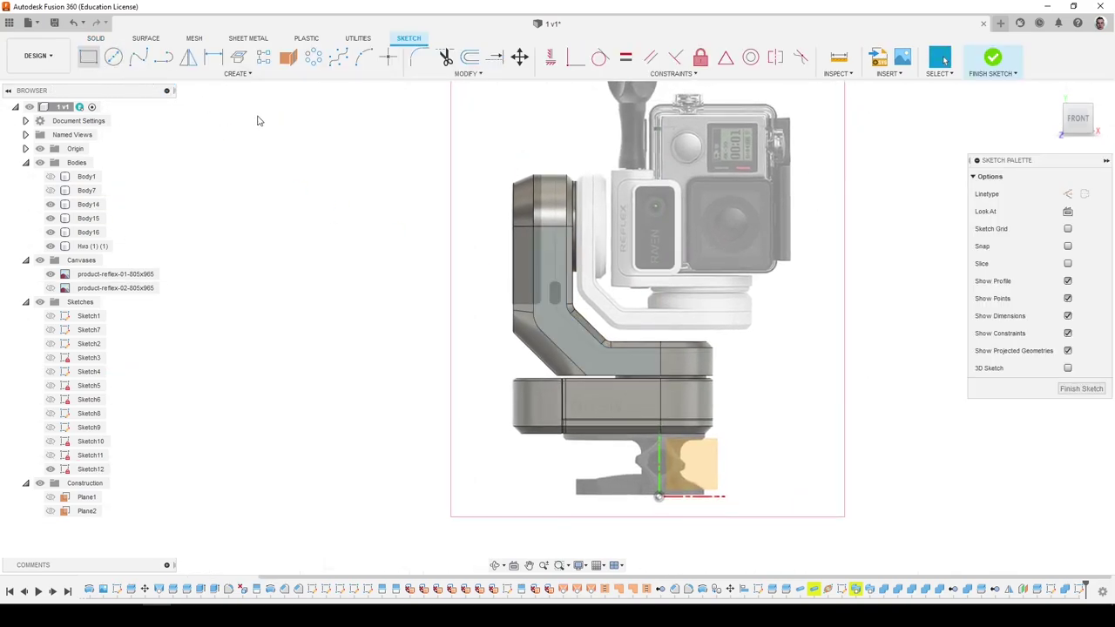
pyautogui.press('r')
pyautogui.scroll(2, 494, 165)
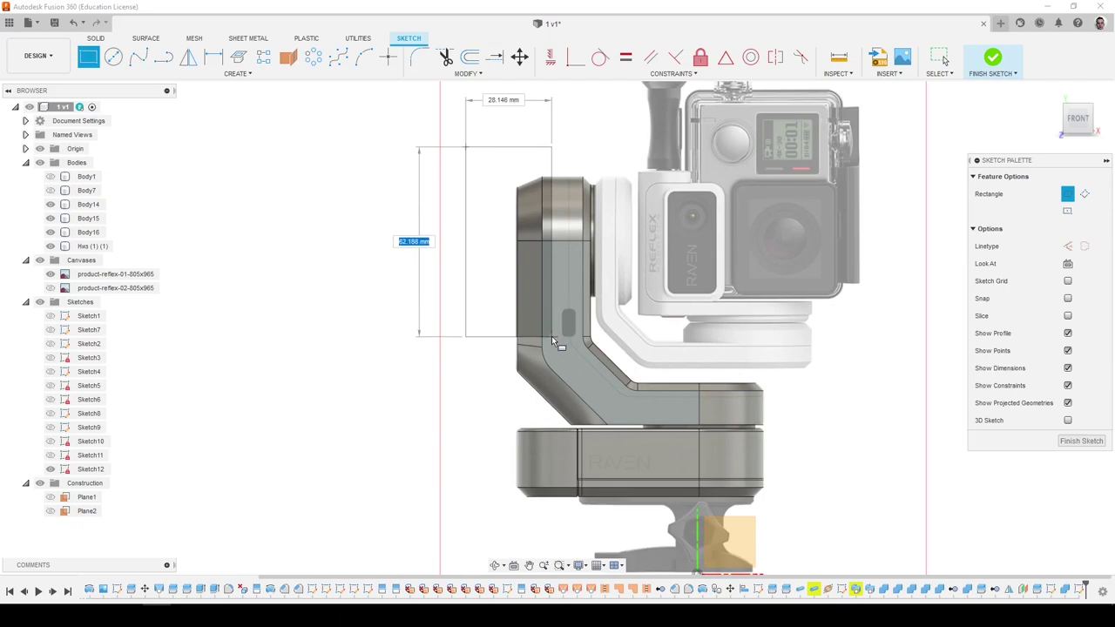
pyautogui.click(551, 335)
# Fillet the rectangle's lower corner on the arm face with a 2 mm radius.
pyautogui.click(419, 57)
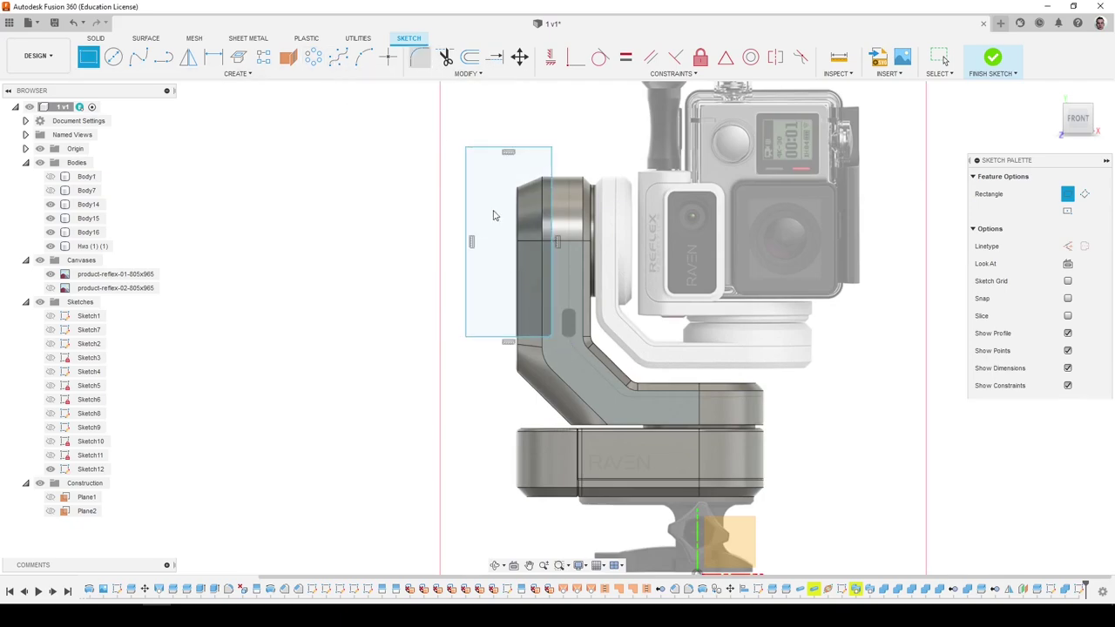
pyautogui.scroll(3, 540, 372)
pyautogui.click(538, 389)
pyautogui.click(547, 381)
pyautogui.scroll(3, 548, 381)
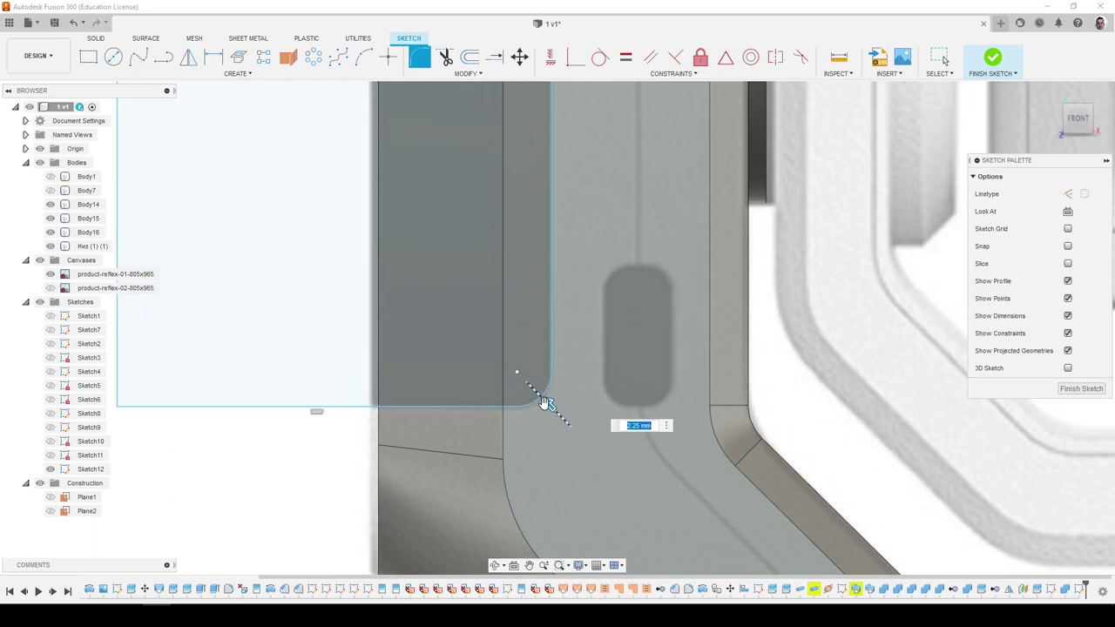
pyautogui.scroll(-5, 544, 402)
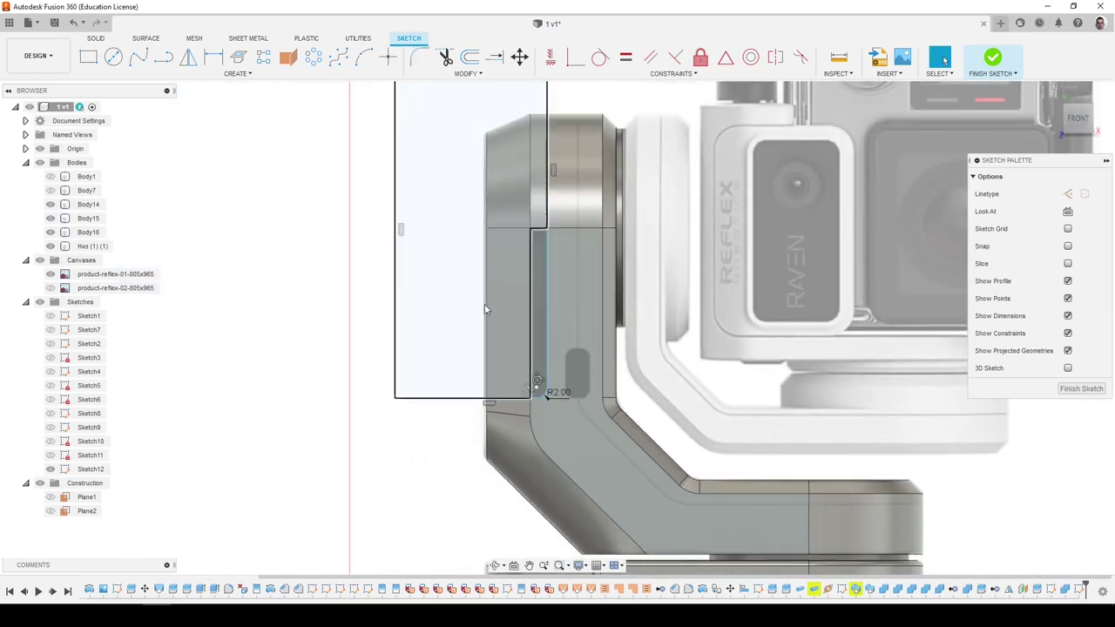
# Sketch a rectangle about 9 mm tall over the dark slot in the reference image and align its sides with the slot's outline.
pyautogui.press('r')
pyautogui.scroll(3, 597, 431)
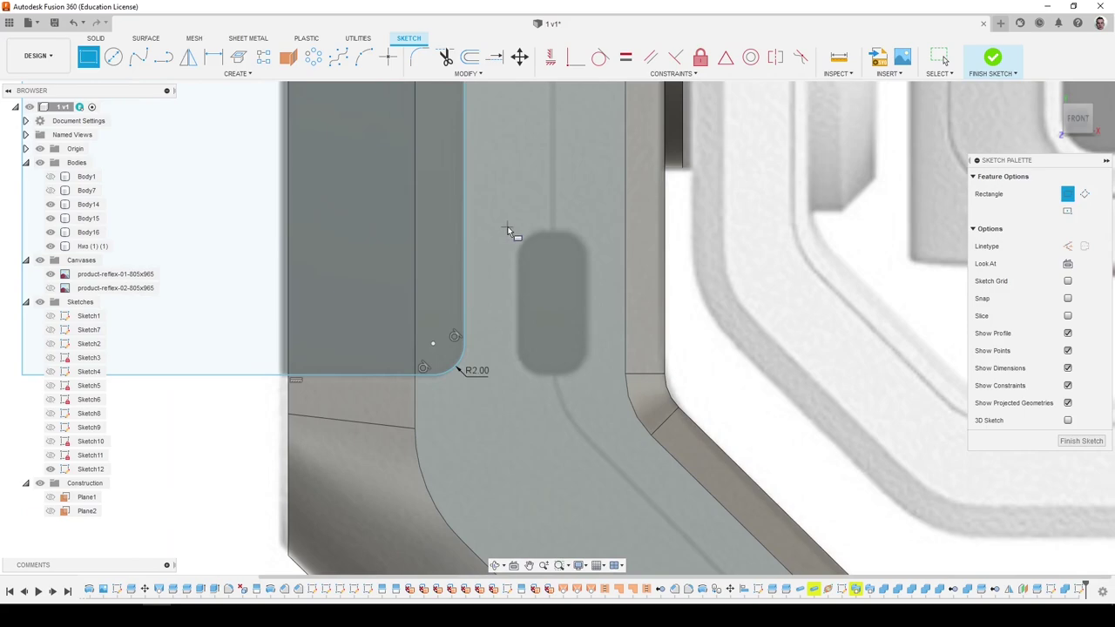
pyautogui.press('Escape')
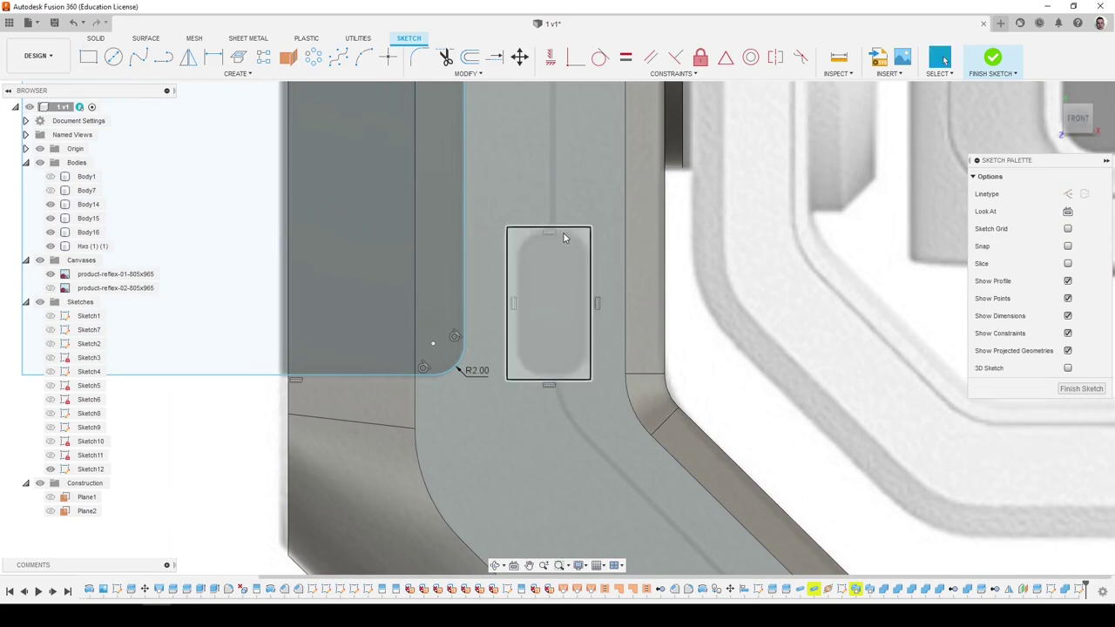
pyautogui.click(563, 232)
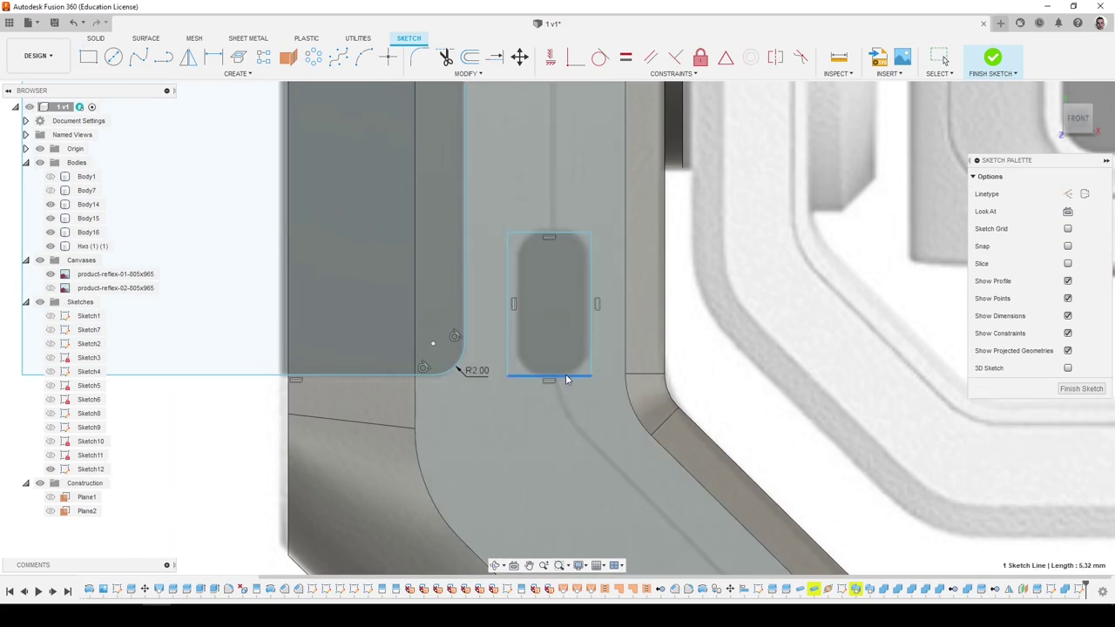
pyautogui.click(512, 335)
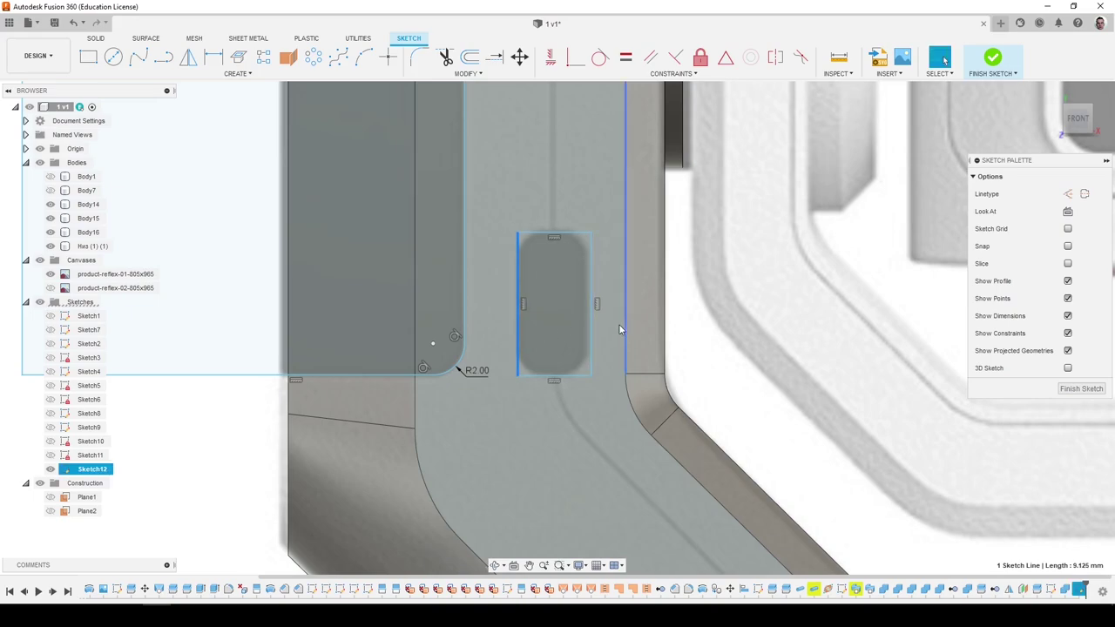
pyautogui.moveTo(591, 325)
pyautogui.mouseDown()
pyautogui.moveTo(578, 325)
pyautogui.moveTo(588, 325)
pyautogui.mouseUp()
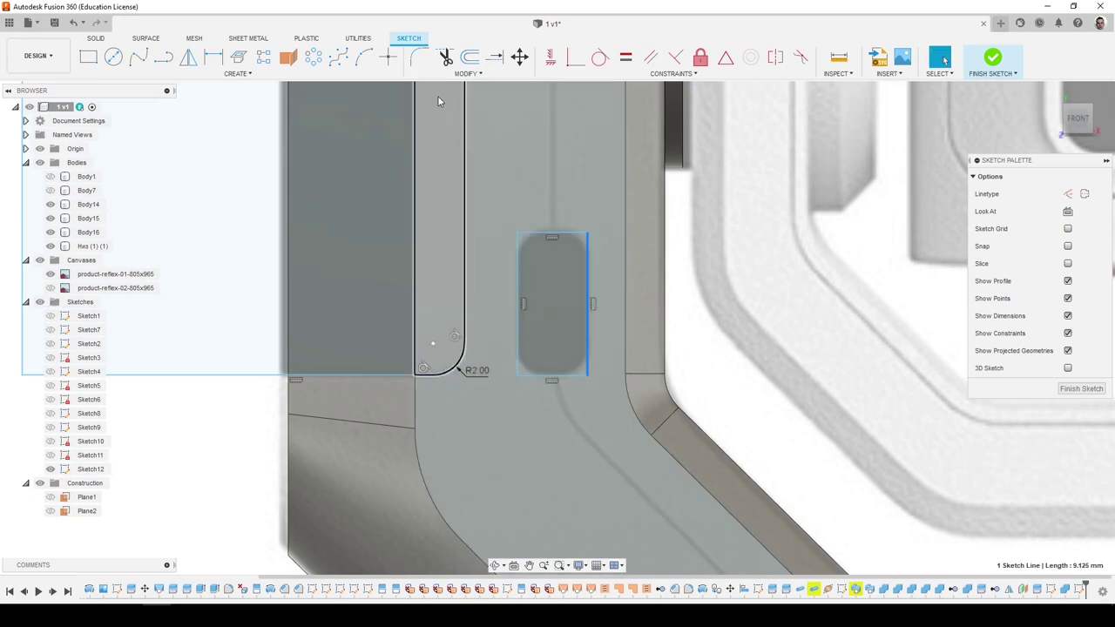
# Fillet all four corners of the slot rectangle with a radius of about 1.5 mm.
pyautogui.click(420, 57)
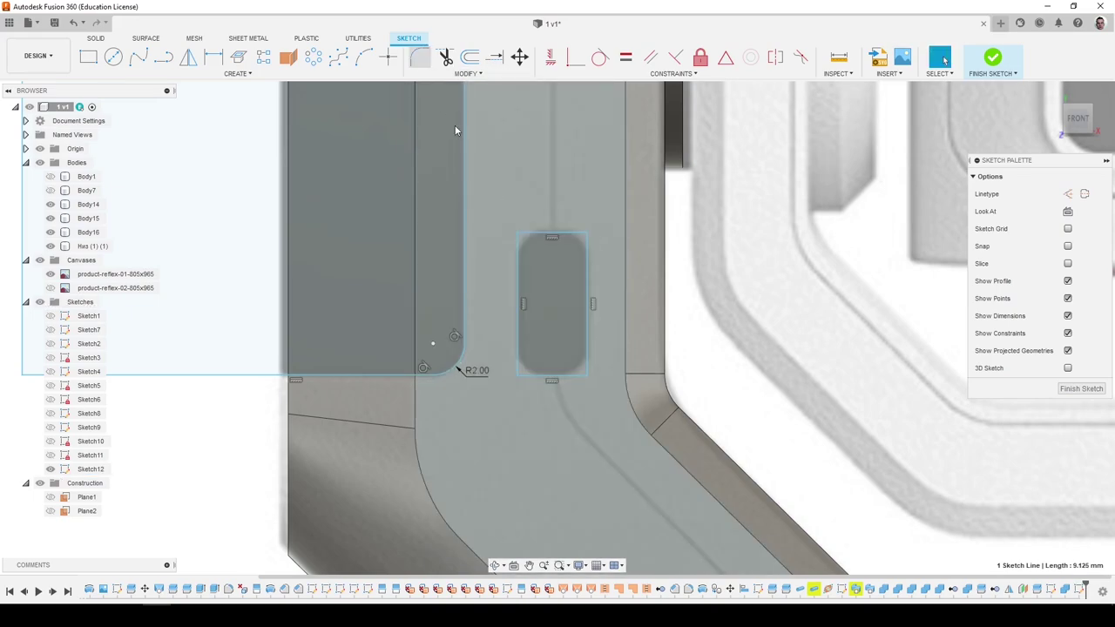
pyautogui.click(587, 236)
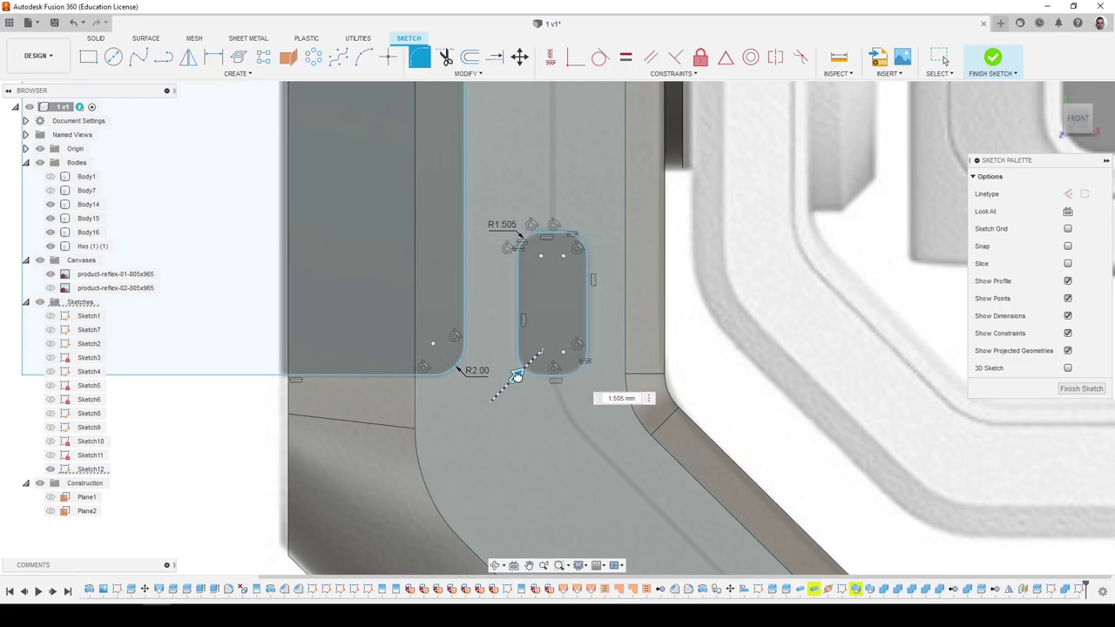
pyautogui.press('Escape')
pyautogui.scroll(-8, 518, 370)
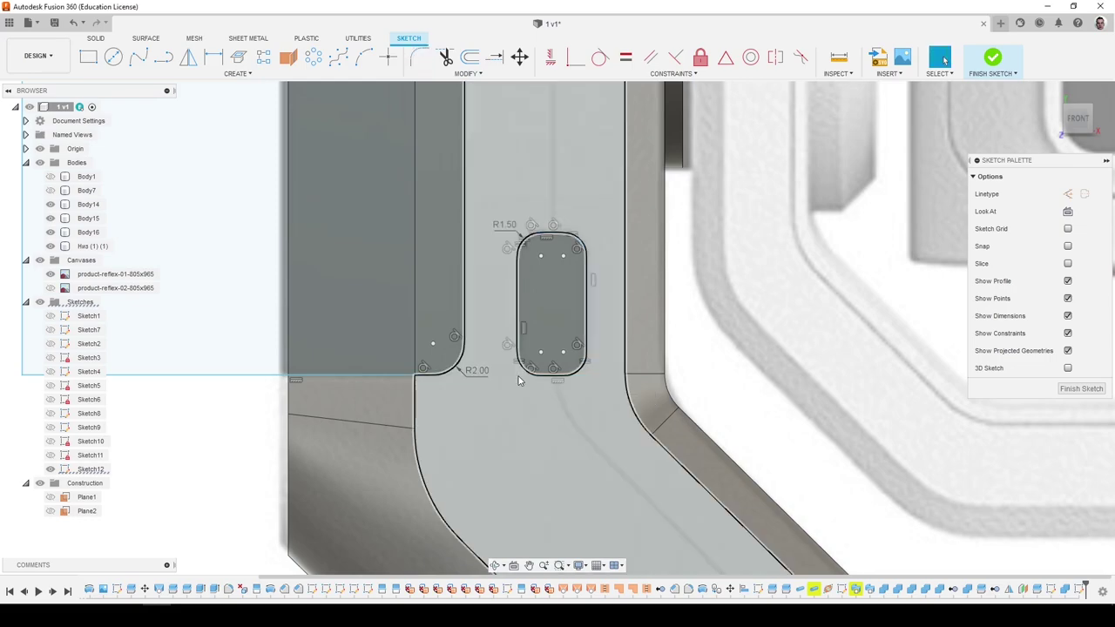
pyautogui.scroll(-1, 524, 335)
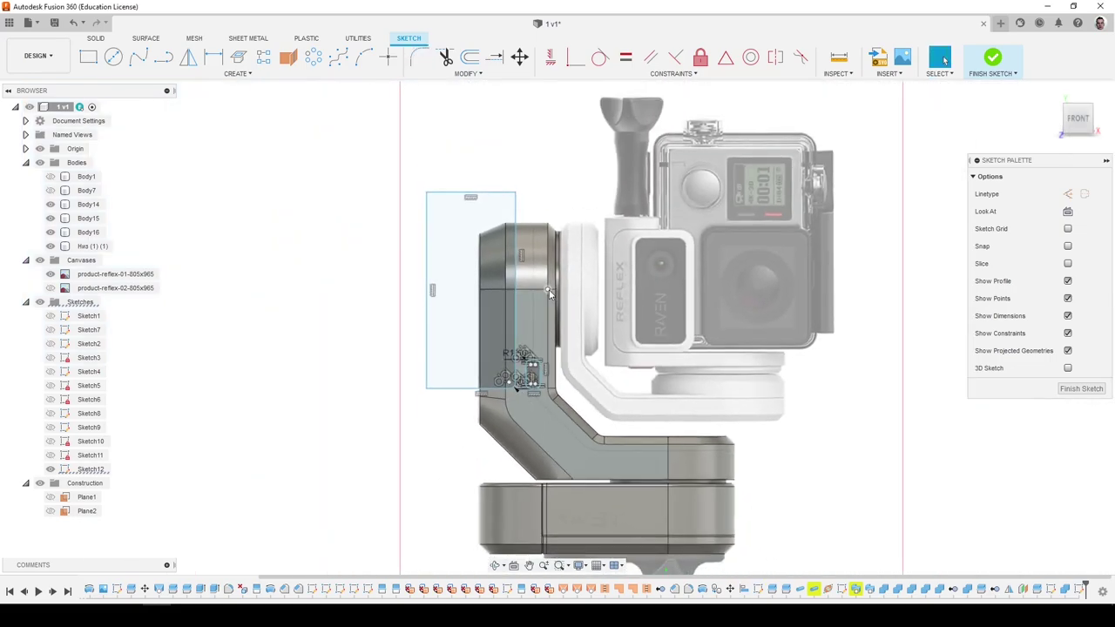
# Finish the sketch and split the bracket arm's front face along the rounded slot outline with Split Face.
pyautogui.keyDown('shift'); pyautogui.moveTo(407, 147); pyautogui.dragTo(471, 209, button='middle'); pyautogui.keyUp('shift')
pyautogui.click(1081, 388)
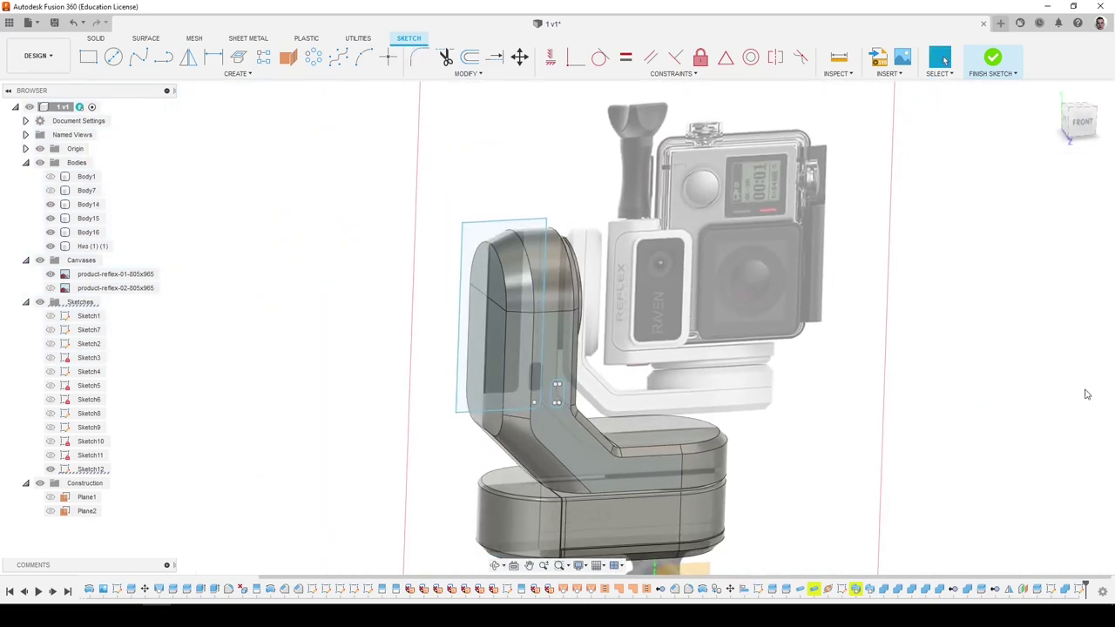
pyautogui.click(568, 57)
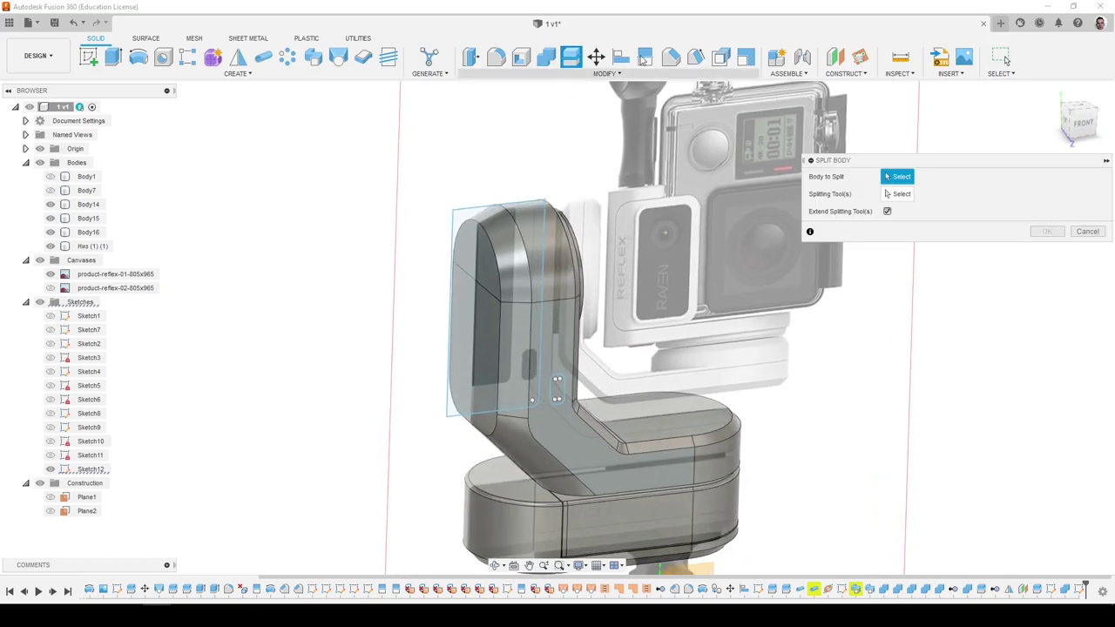
pyautogui.click(646, 57)
pyautogui.click(883, 196)
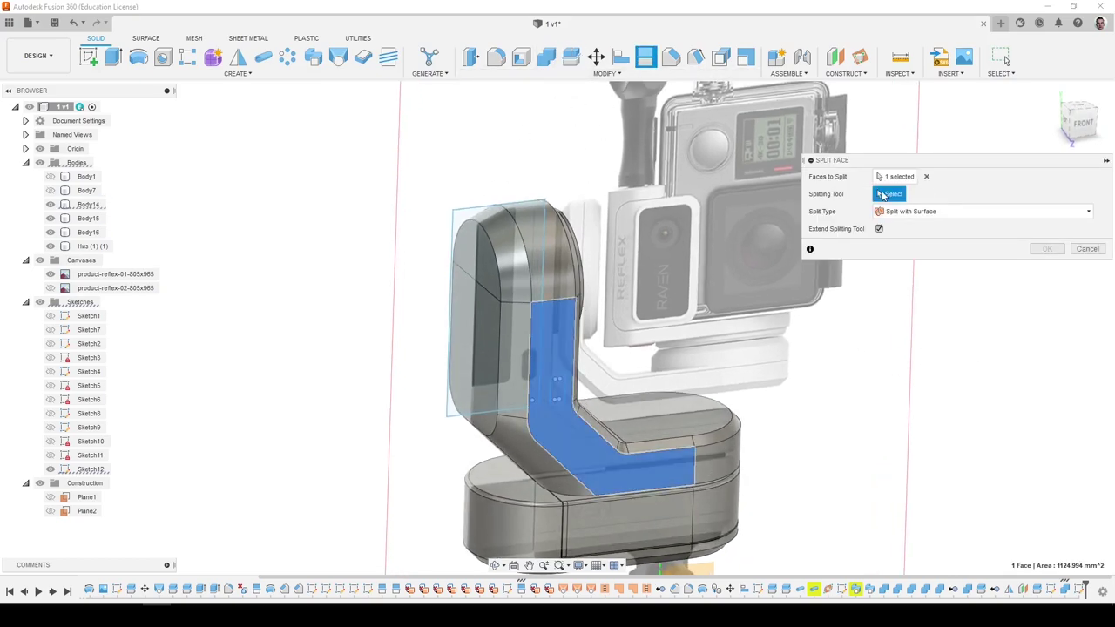
pyautogui.click(566, 397)
pyautogui.press('Return')
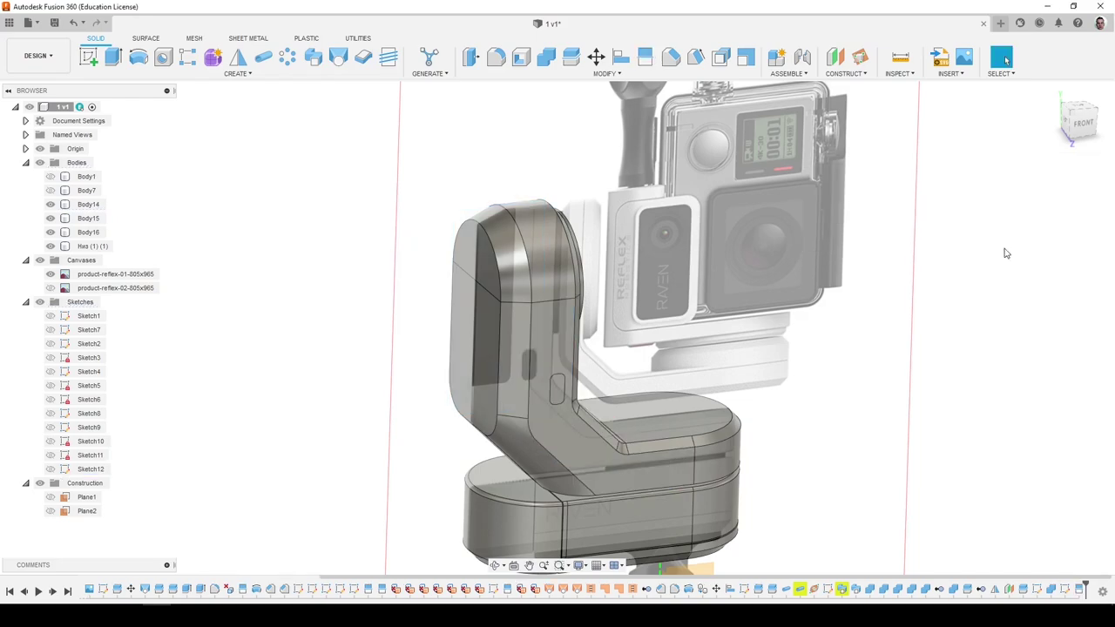
# Show Sketch12 again and split Body14 with the outer panel's filleted outline.
pyautogui.scroll(1, 28, 414)
pyautogui.click(50, 470)
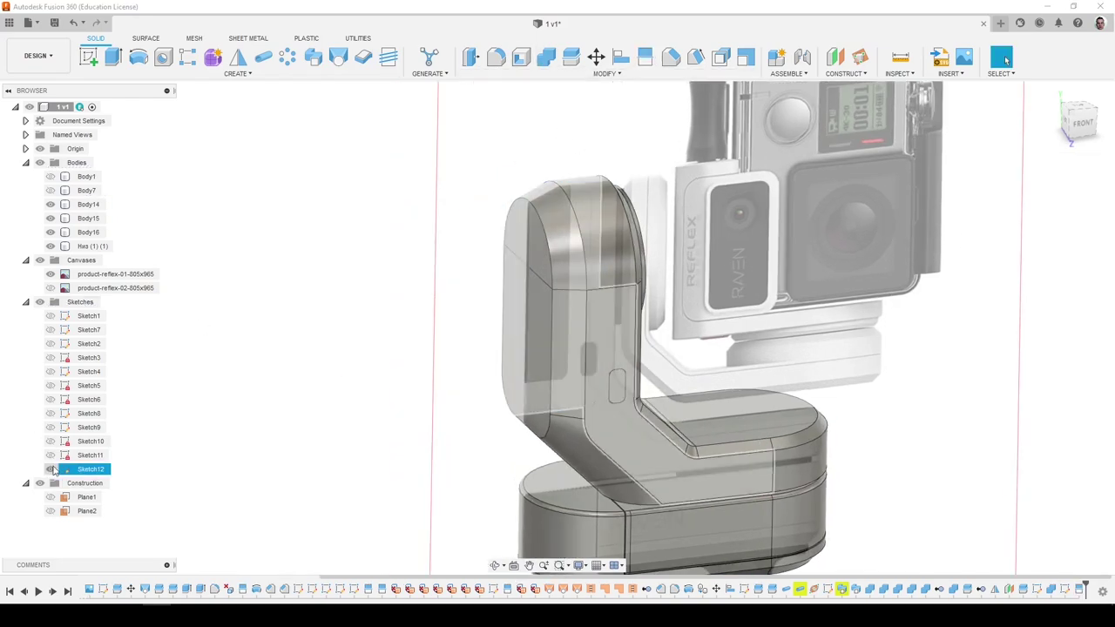
pyautogui.click(571, 58)
pyautogui.click(598, 248)
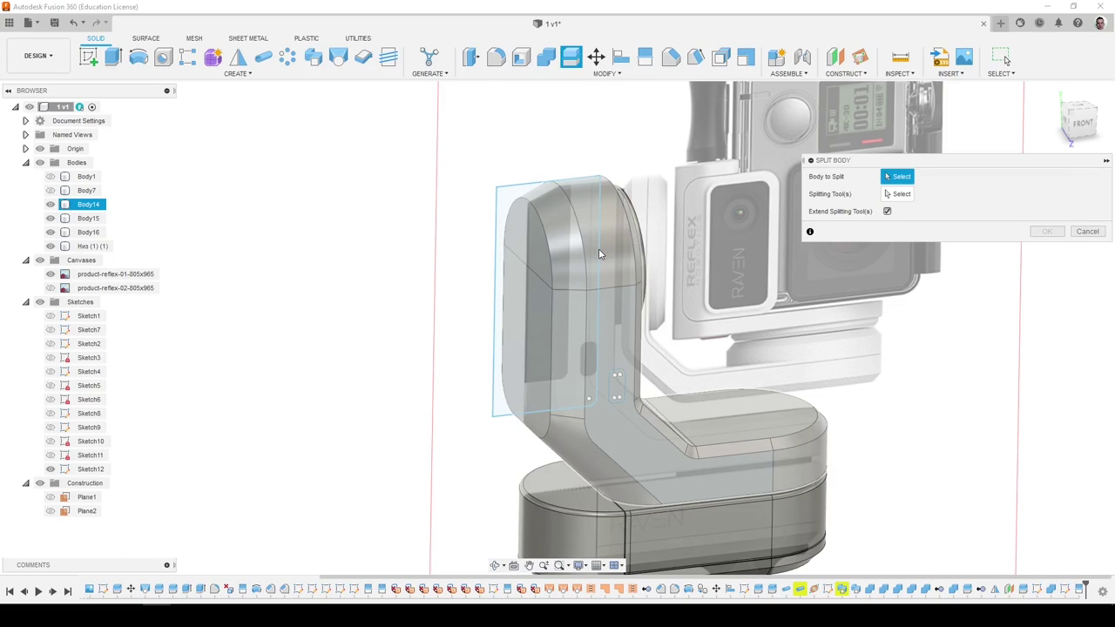
pyautogui.click(595, 334)
pyautogui.click(1047, 231)
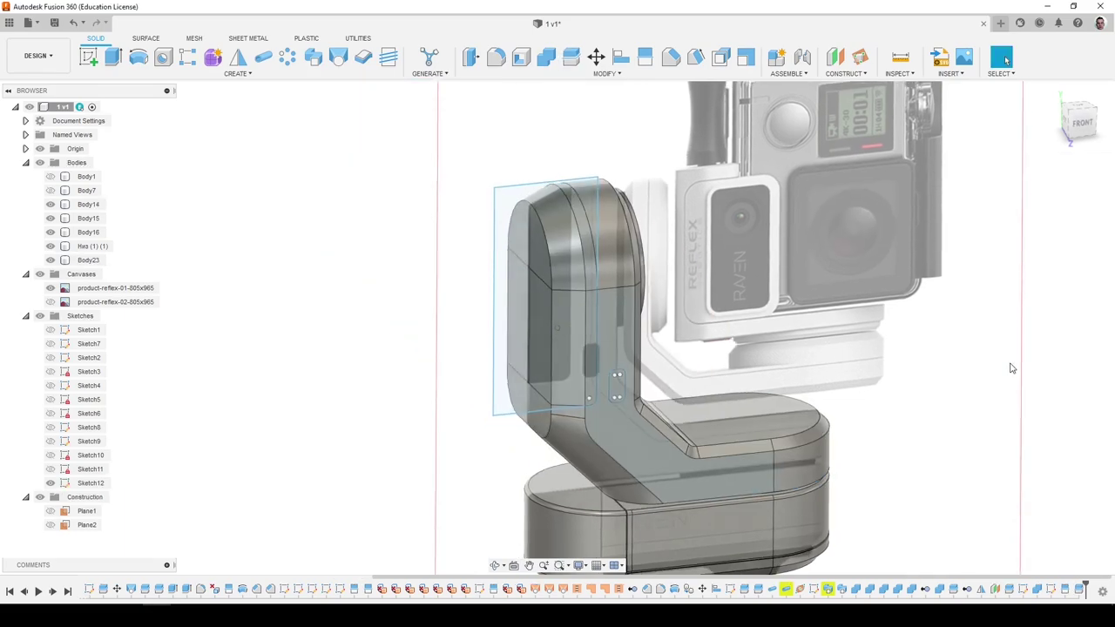
# Examine the product reference photos for the arm's slot, seam line and dark side panel.
pyautogui.scroll(-5, 1013, 369)
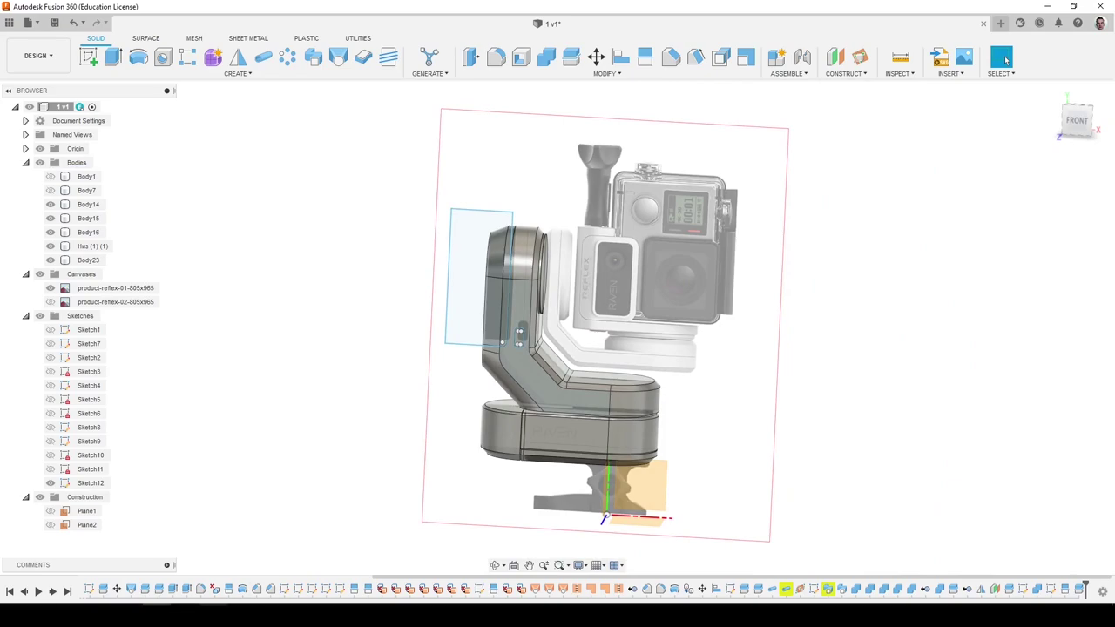
pyautogui.click(213, 614)
pyautogui.scroll(5, 366, 370)
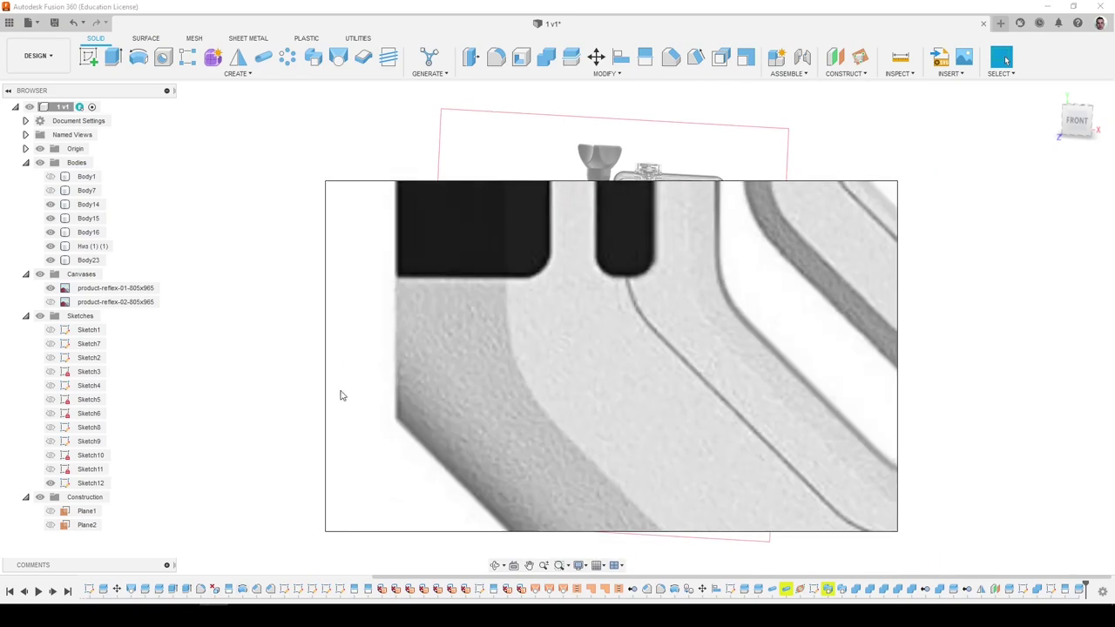
pyautogui.scroll(-10, 462, 374)
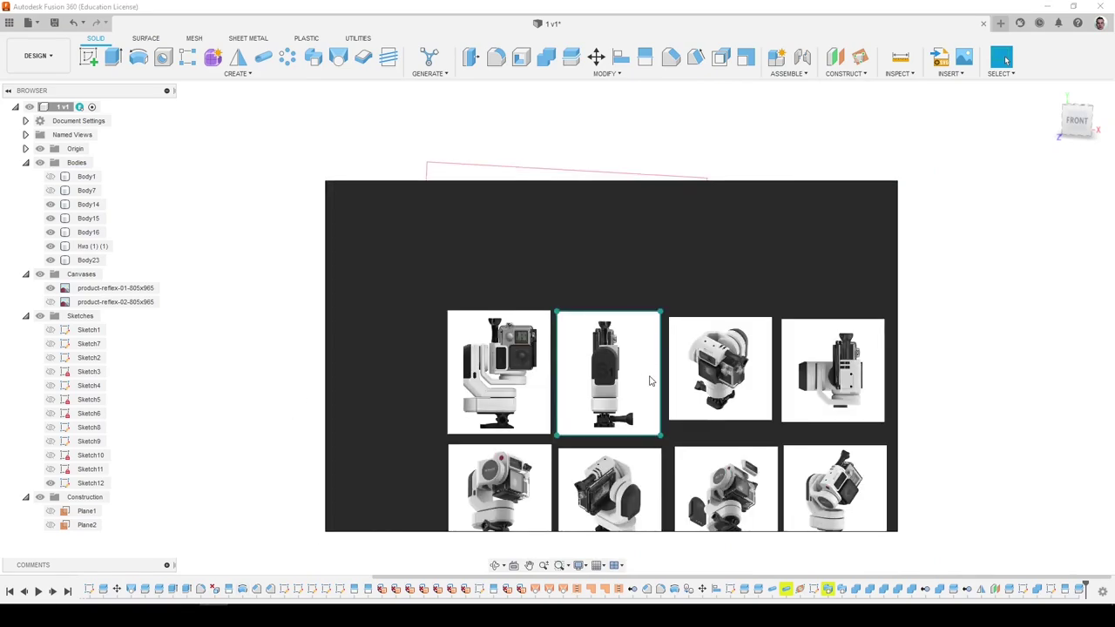
pyautogui.scroll(6, 671, 379)
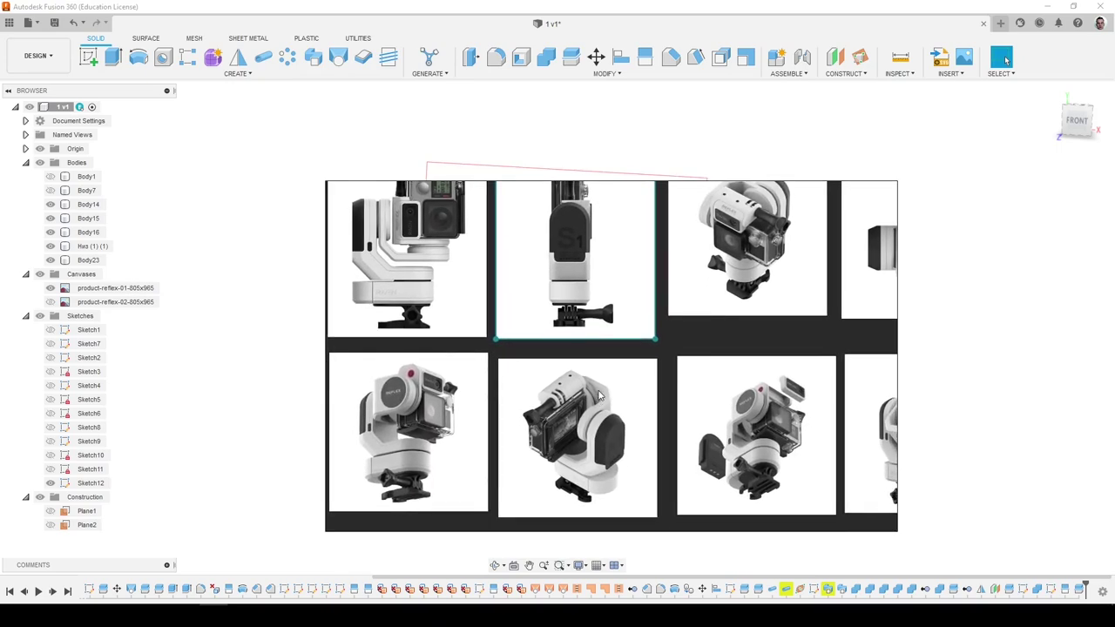
pyautogui.scroll(3, 613, 481)
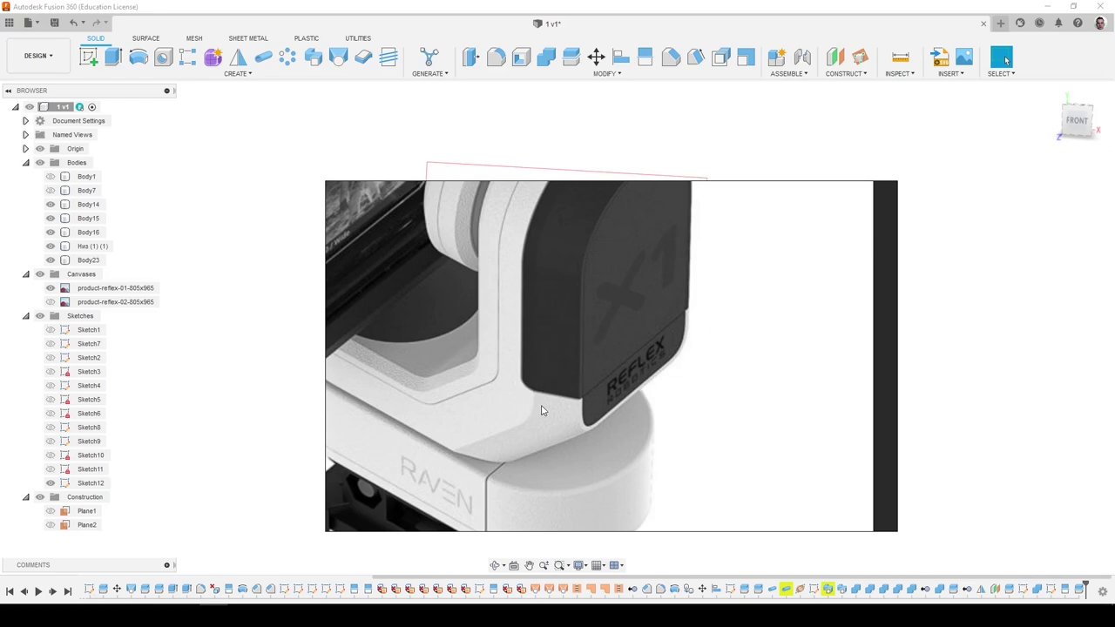
pyautogui.scroll(-4, 536, 416)
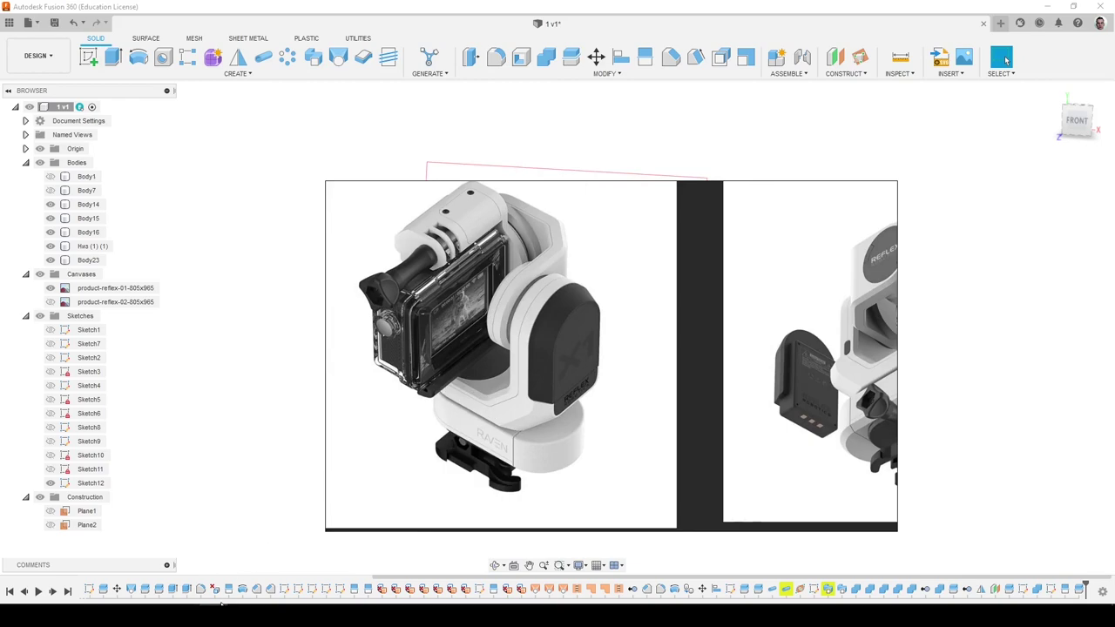
pyautogui.scroll(5, 489, 392)
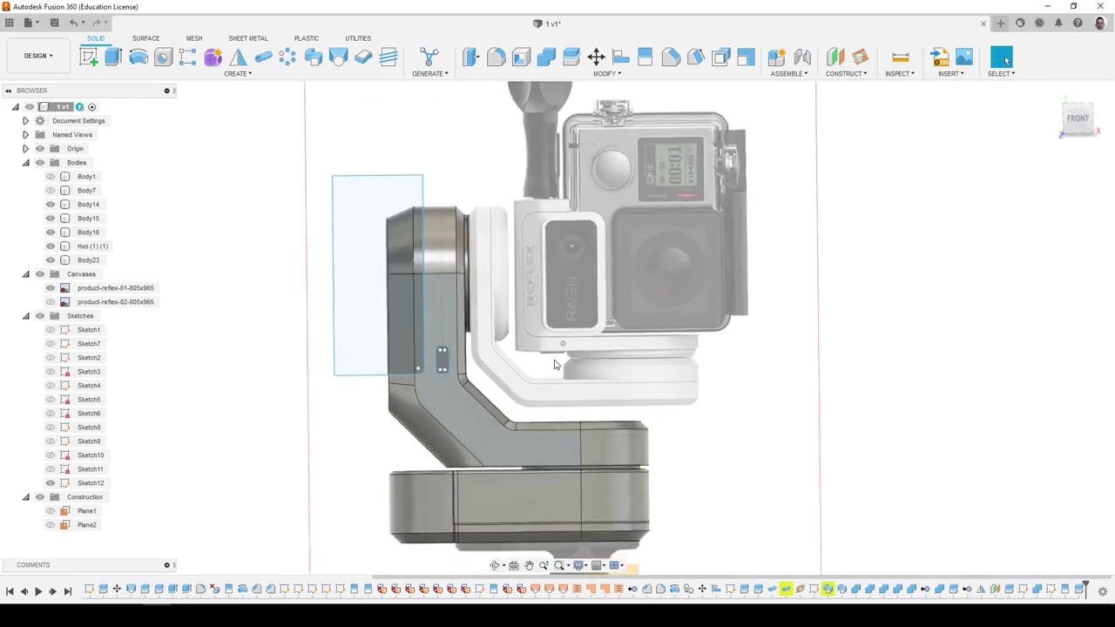
# Reopen Sketch12 on the arm's front face for editing.
pyautogui.scroll(1, 453, 380)
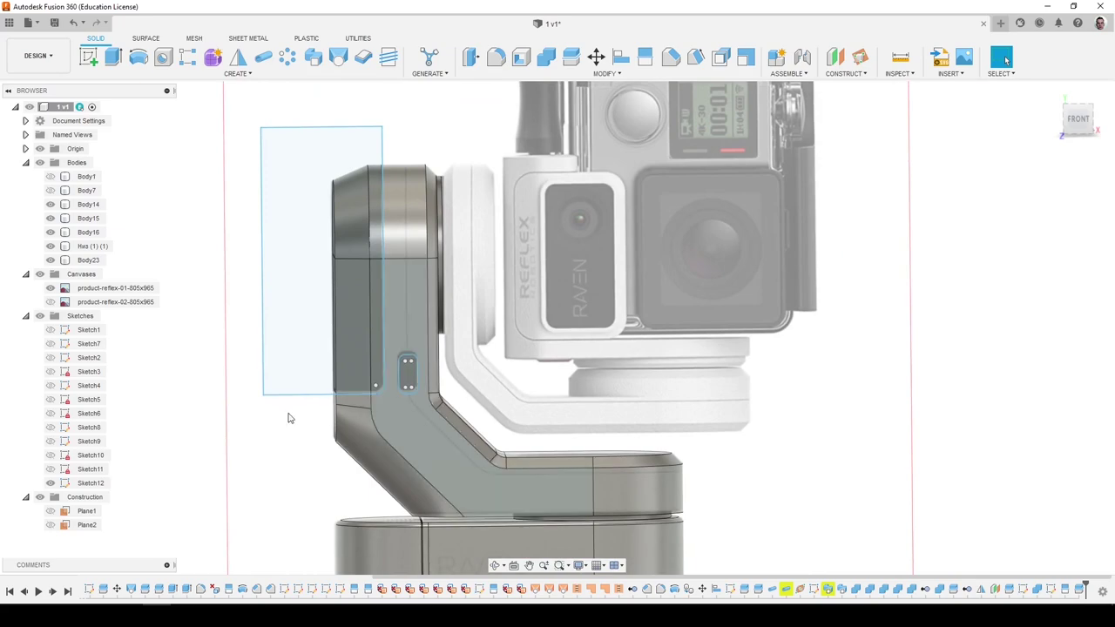
pyautogui.rightClick(81, 485)
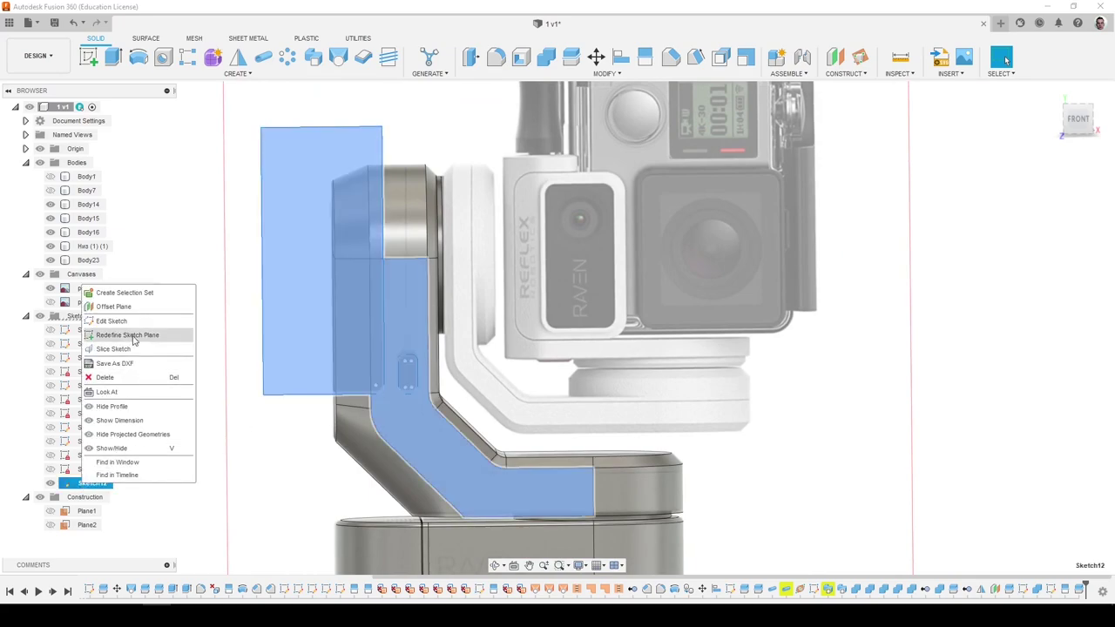
pyautogui.click(131, 322)
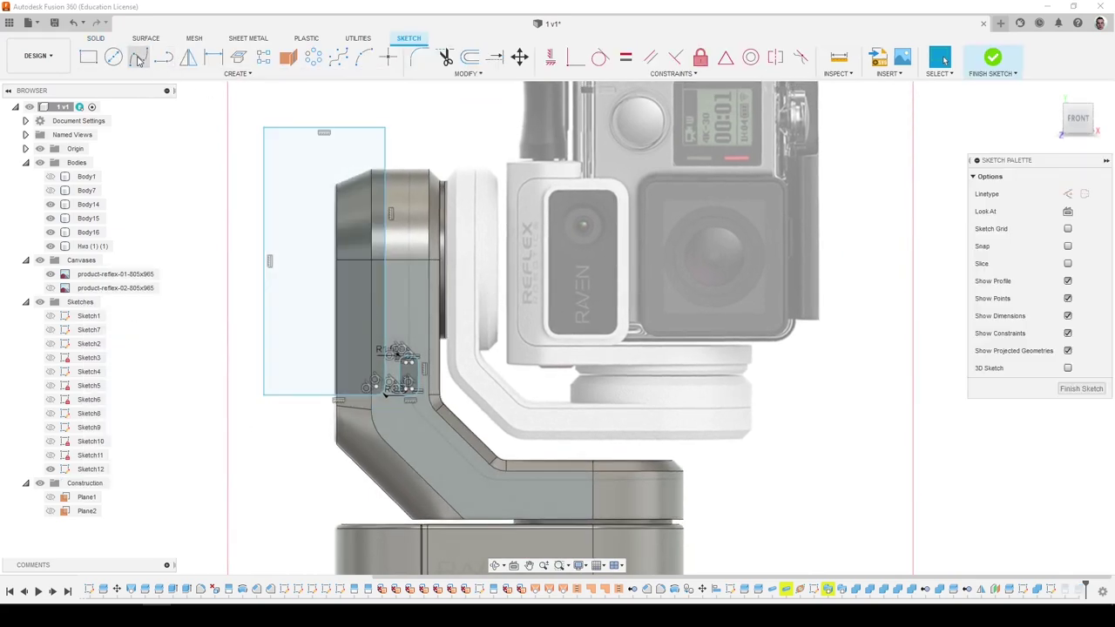
pyautogui.scroll(5, 388, 356)
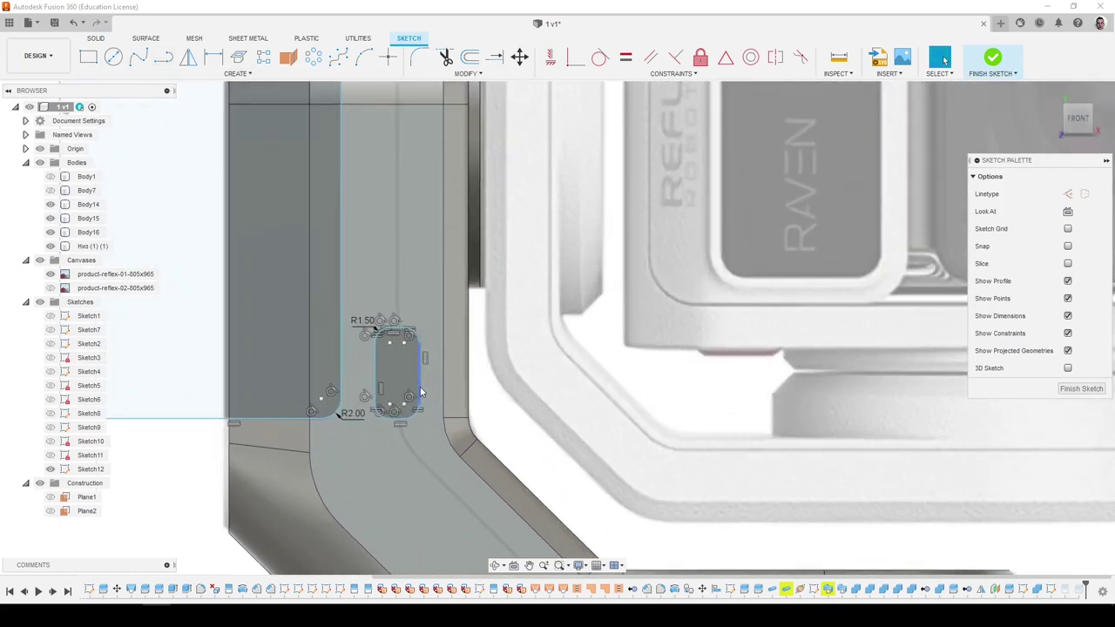
pyautogui.scroll(-3, 397, 340)
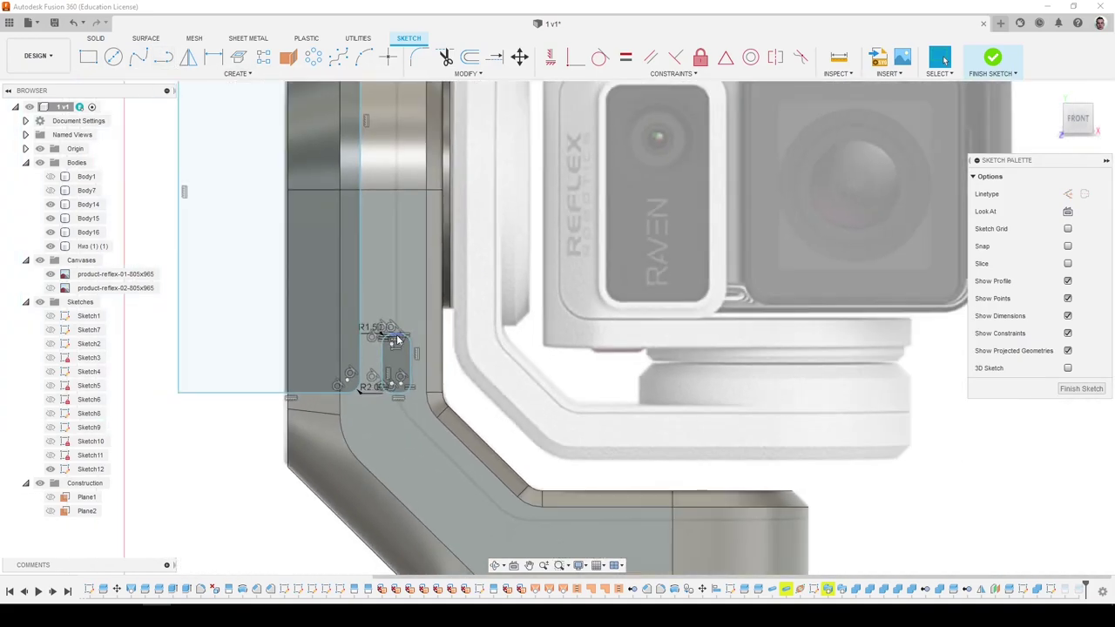
# Project the arm's inner edges, from the upright's top through both bends to the horizontal end, into the sketch with Projection Link off.
pyautogui.click(438, 392)
pyautogui.press('p')
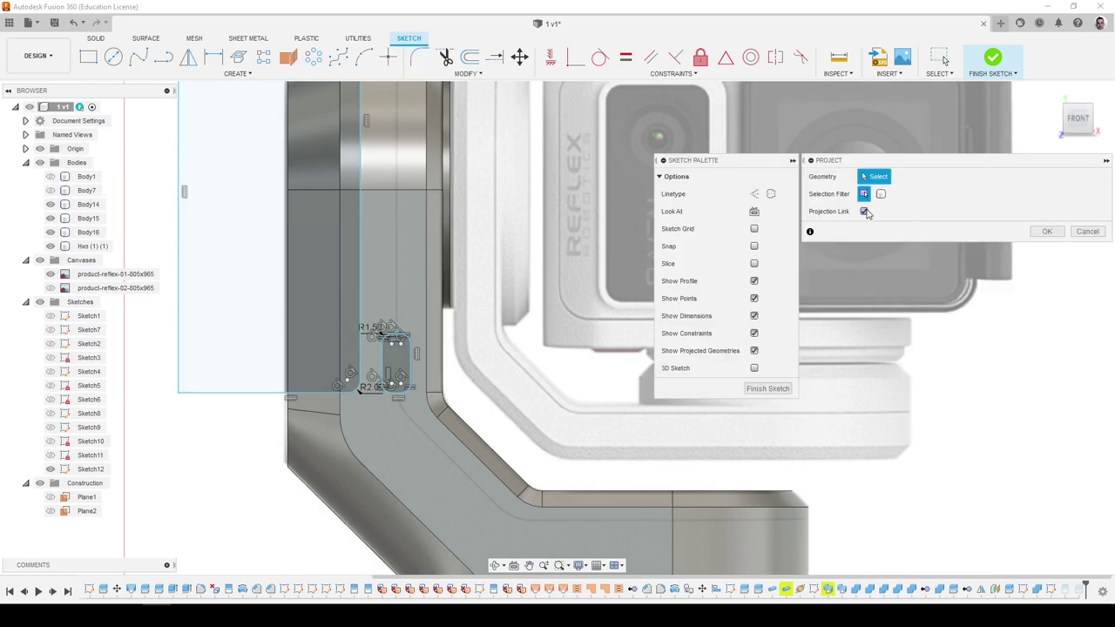
pyautogui.click(864, 212)
pyautogui.scroll(-2, 465, 355)
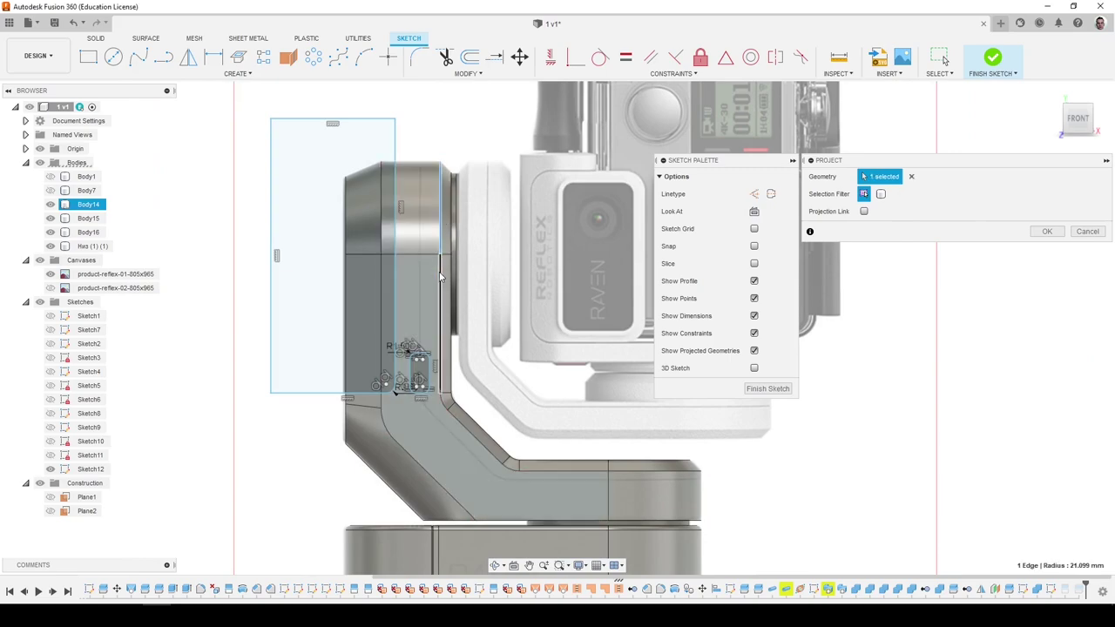
pyautogui.click(456, 419)
pyautogui.scroll(2, 522, 467)
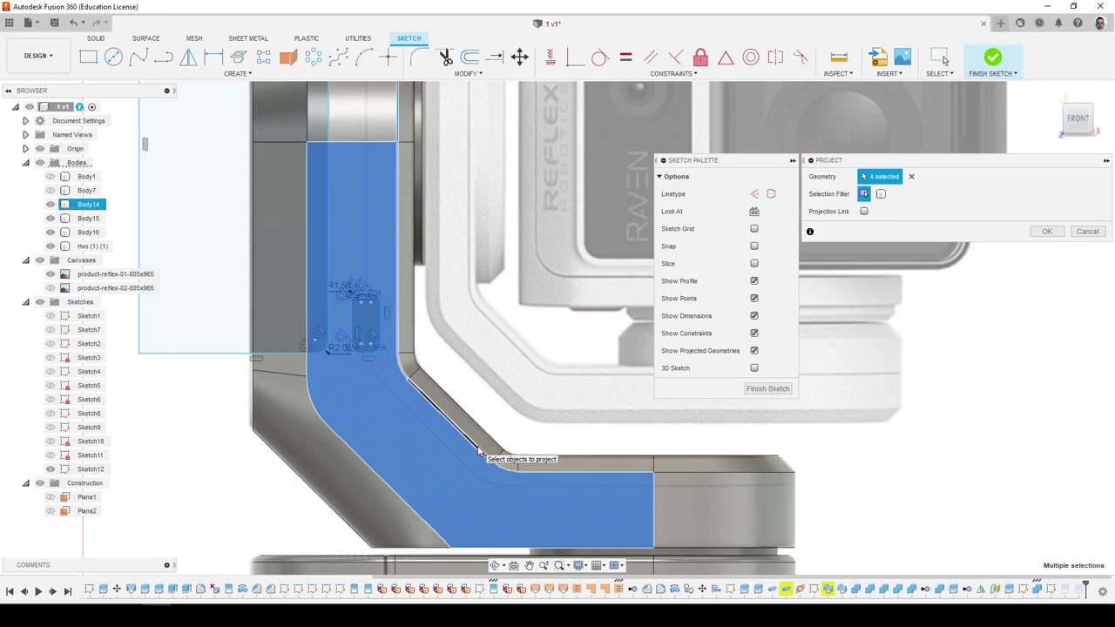
pyautogui.click(528, 471)
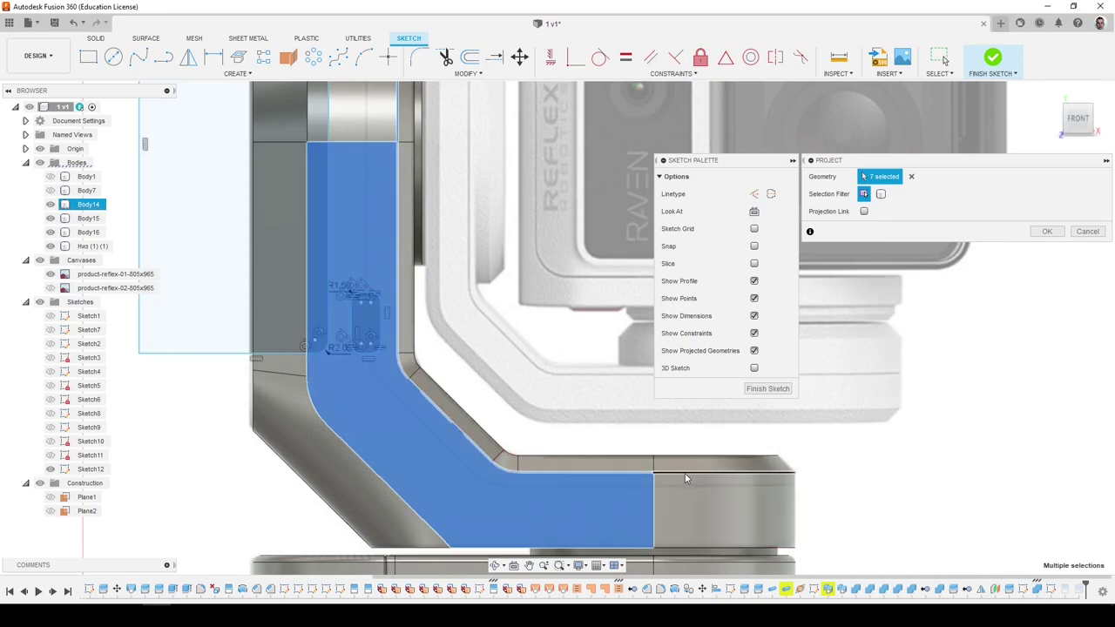
pyautogui.click(685, 473)
pyautogui.click(1047, 231)
pyautogui.scroll(-2, 528, 460)
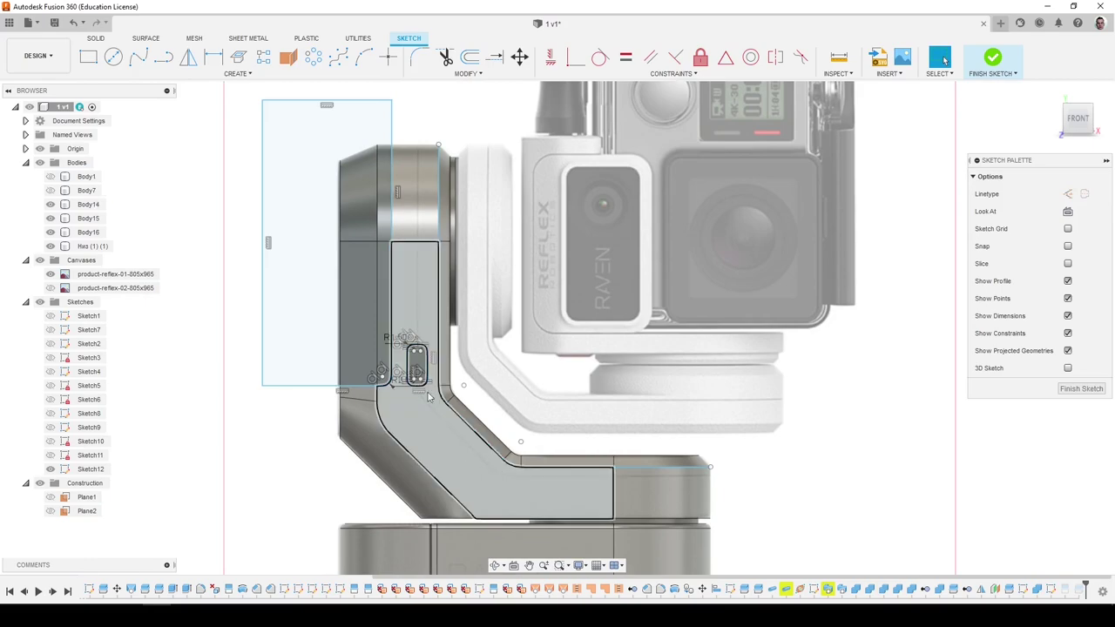
# Offset the whole projected inner edge chain of the arm about 1.5 mm toward the slot.
pyautogui.scroll(3, 420, 370)
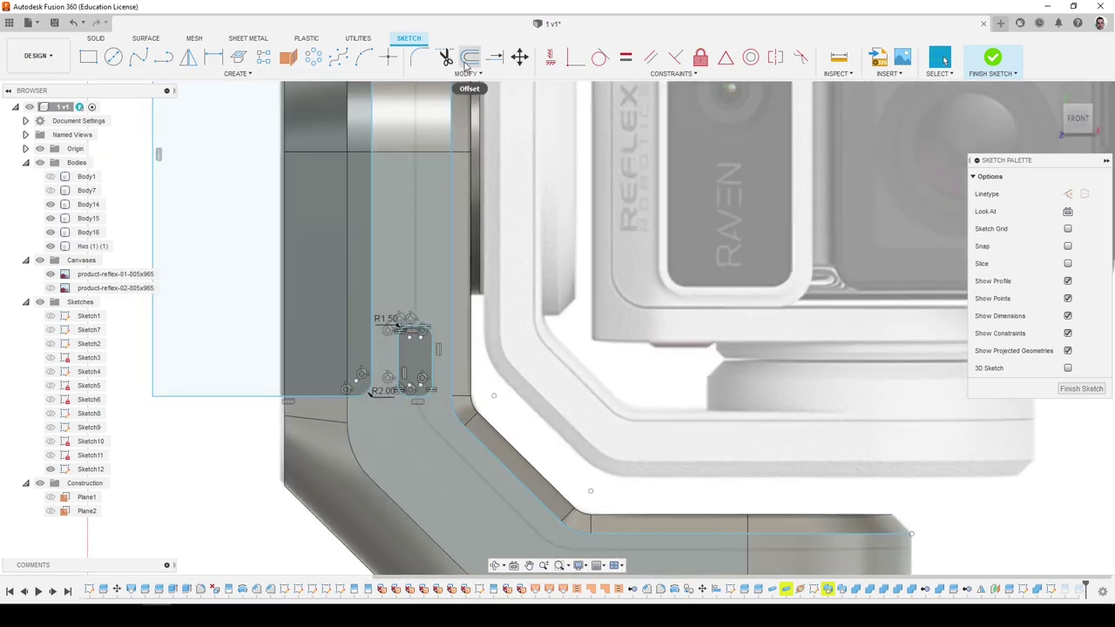
pyautogui.click(469, 59)
pyautogui.click(452, 347)
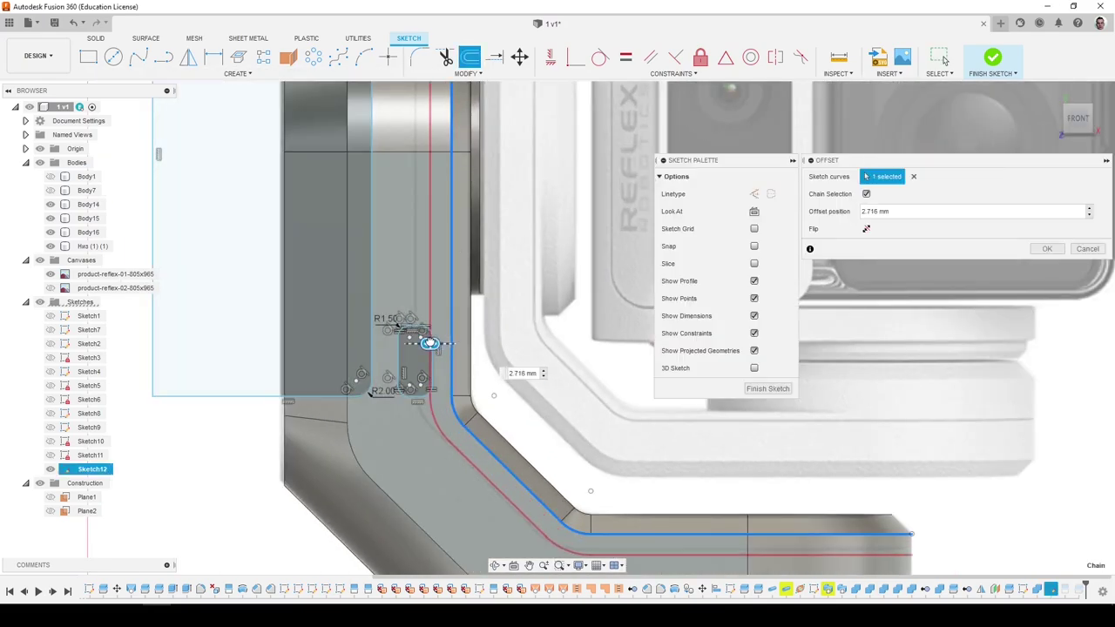
pyautogui.moveTo(418, 343)
pyautogui.mouseDown()
pyautogui.moveTo(405, 340)
pyautogui.moveTo(439, 343)
pyautogui.mouseUp()
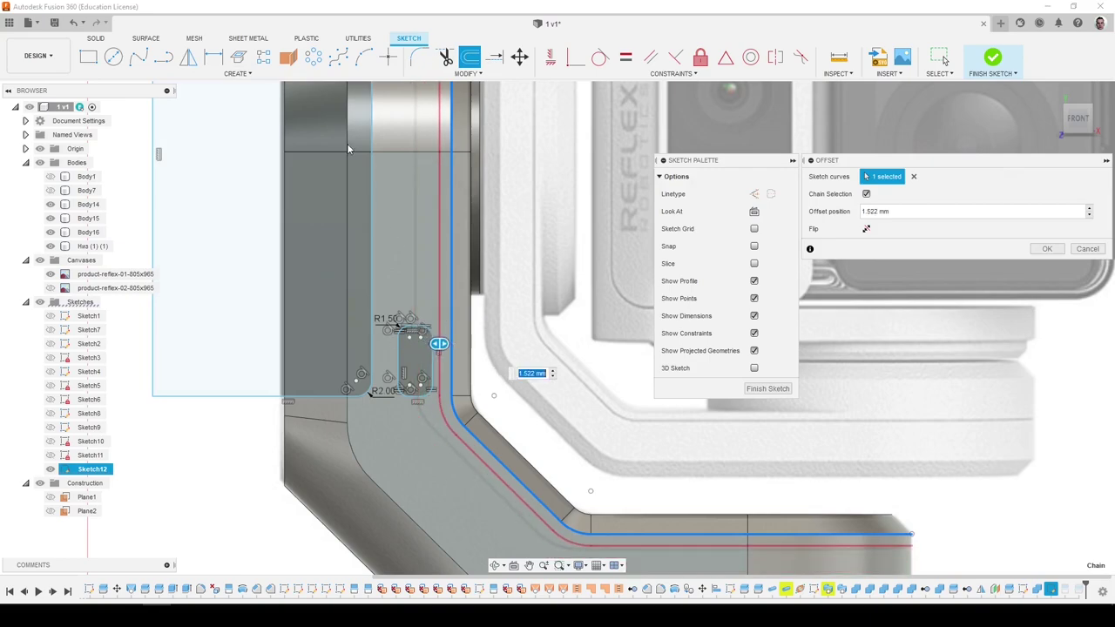
pyautogui.click(237, 73)
pyautogui.click(96, 213)
pyautogui.scroll(3, 435, 335)
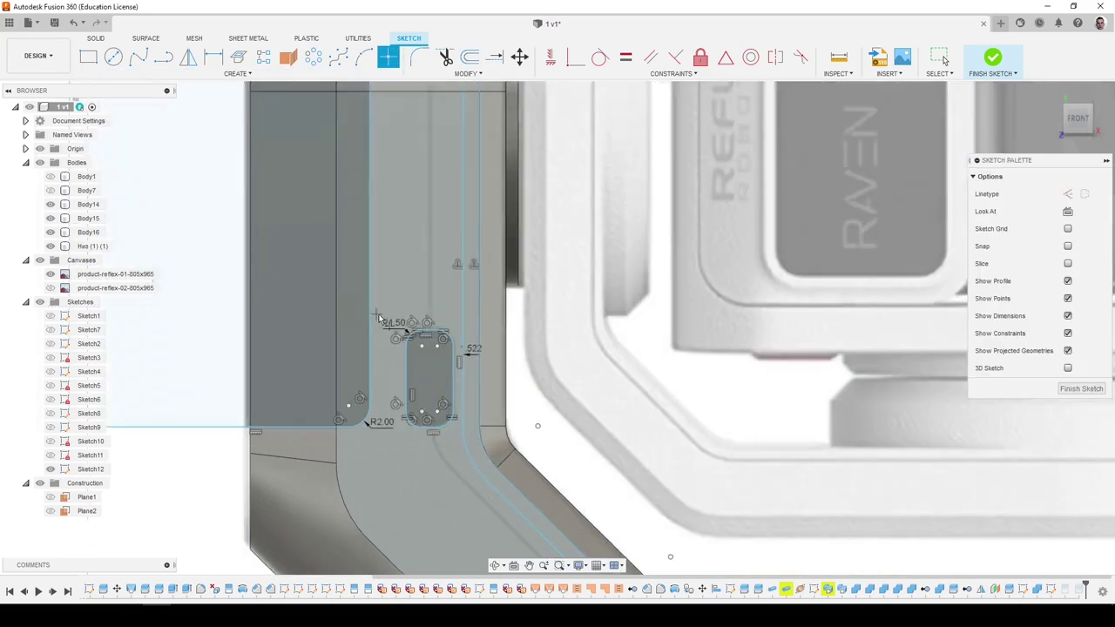
pyautogui.press('Escape')
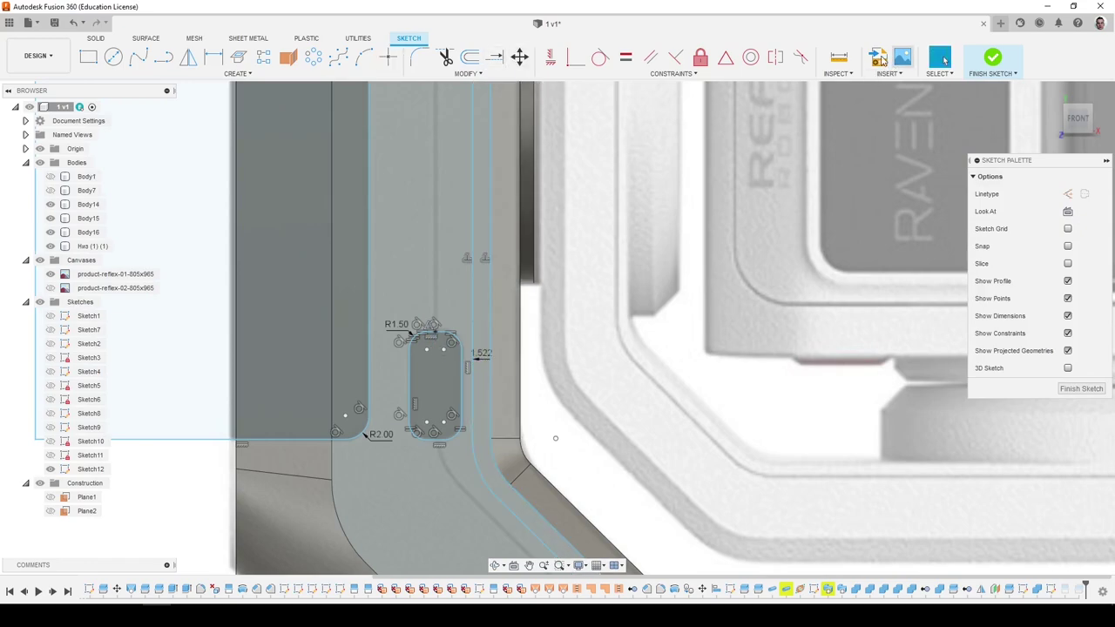
# Measure the distance from the midpoint of the slot's upper edge to the projected vertical inner edge.
pyautogui.click(838, 58)
pyautogui.click(437, 334)
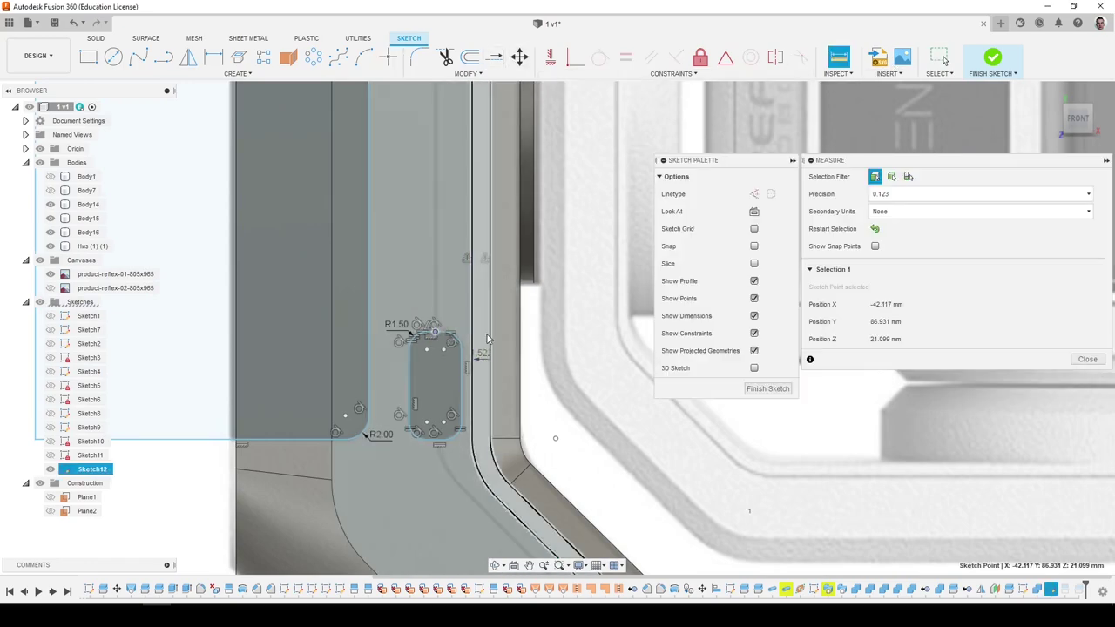
pyautogui.click(491, 338)
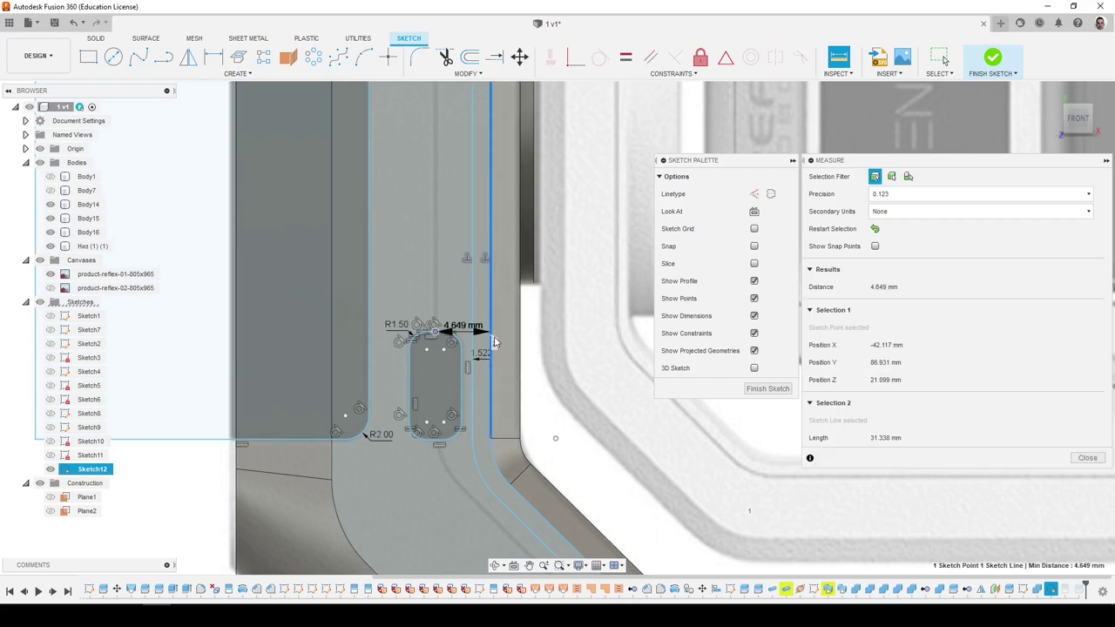
pyautogui.press('Escape')
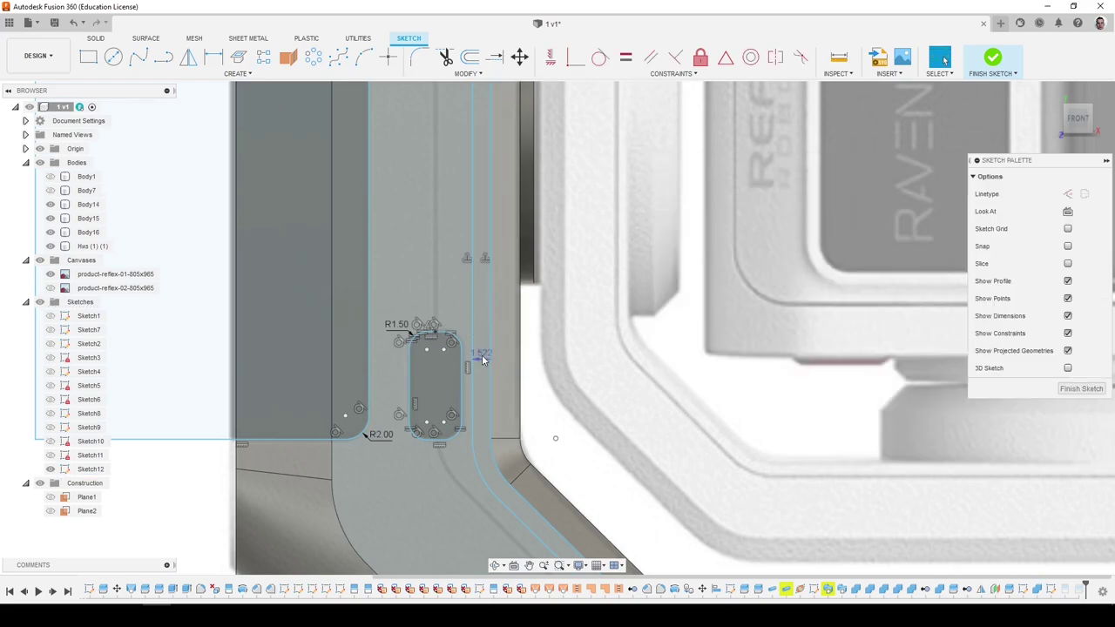
# Set the seam line's offset dimension to 4.649 mm and finish the sketch.
pyautogui.doubleClick(482, 354)
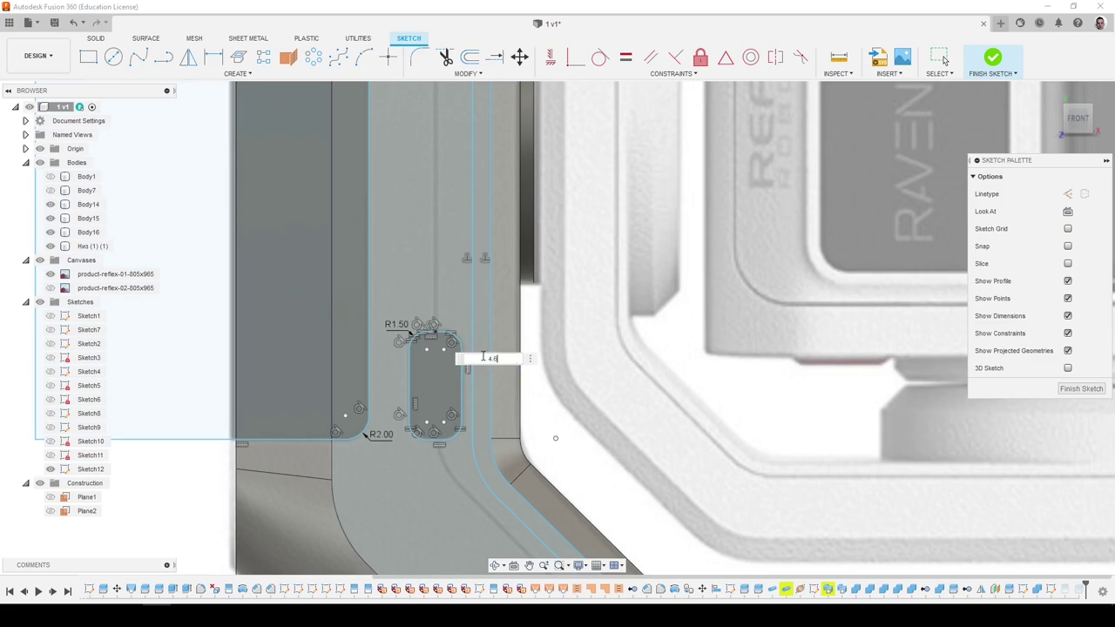
pyautogui.write('4.649')
pyautogui.press('Return')
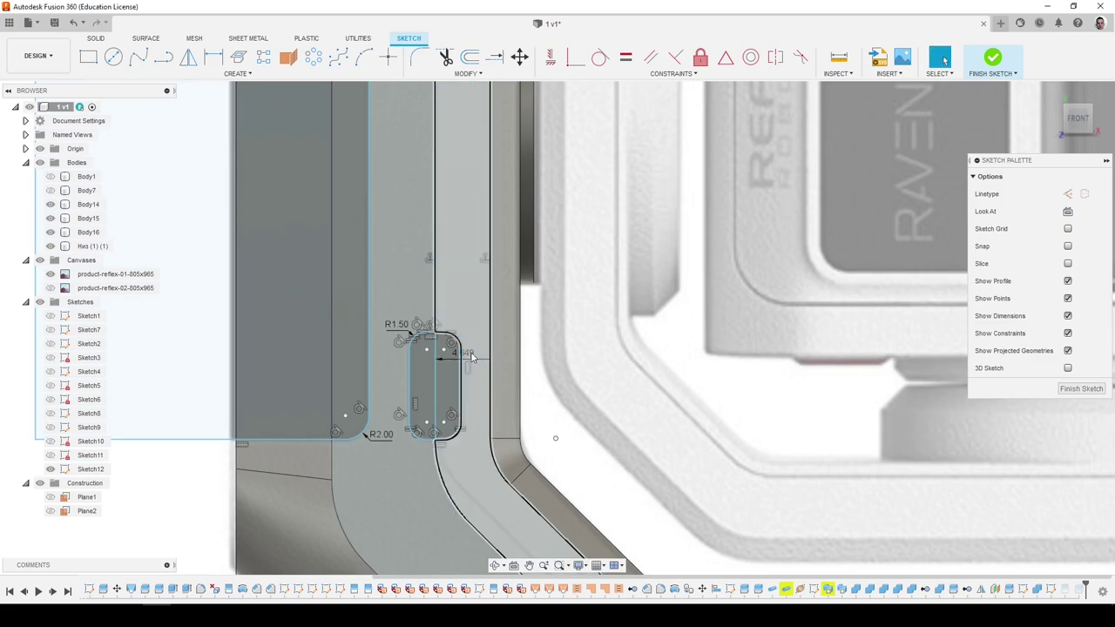
pyautogui.scroll(-2, 453, 340)
pyautogui.click(1080, 389)
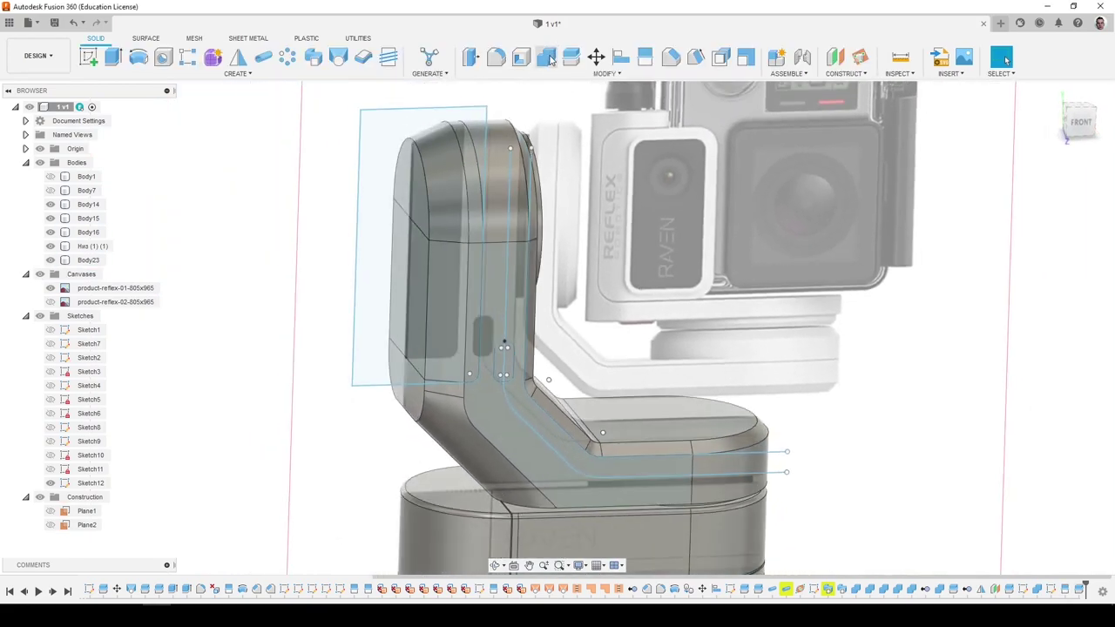
# Split Body23 with the offset seam line from Sketch12, extending the splitting tool.
pyautogui.click(570, 58)
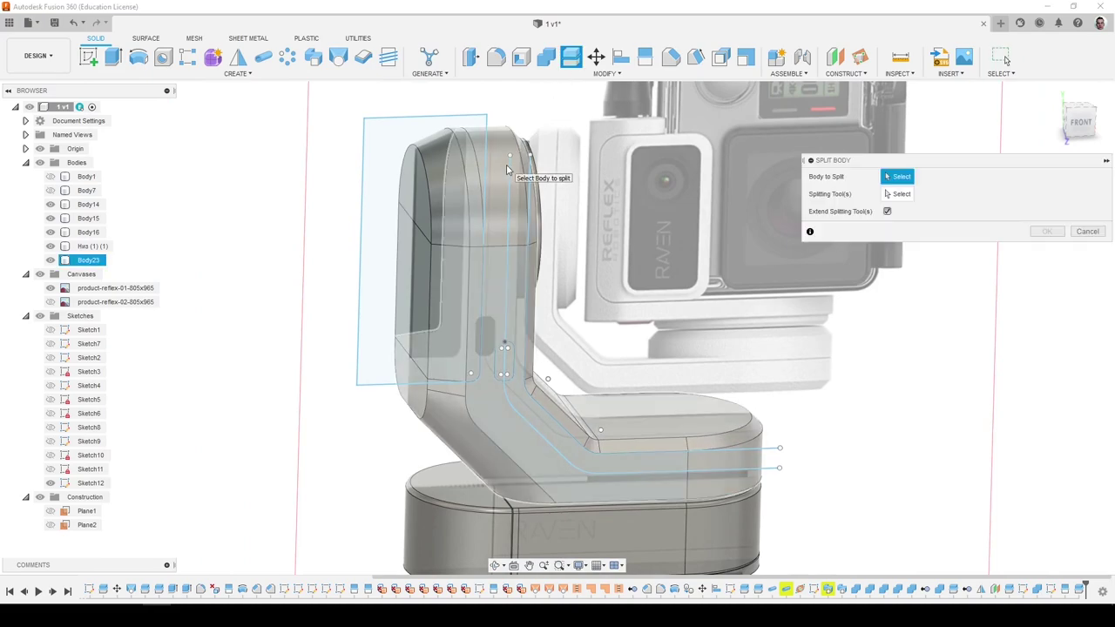
pyautogui.click(523, 180)
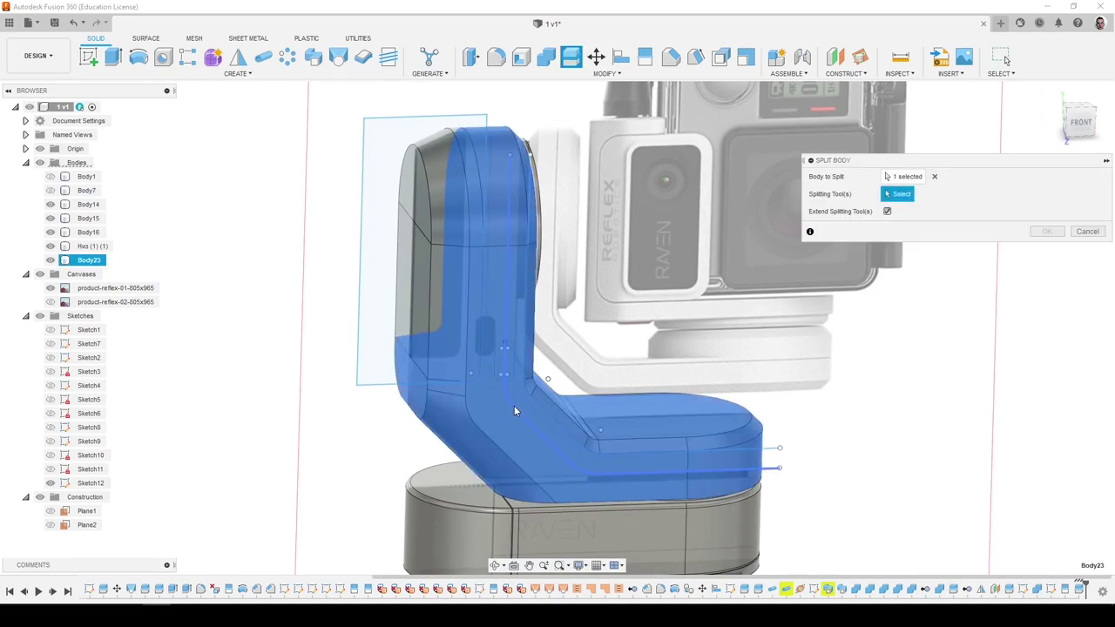
pyautogui.click(508, 289)
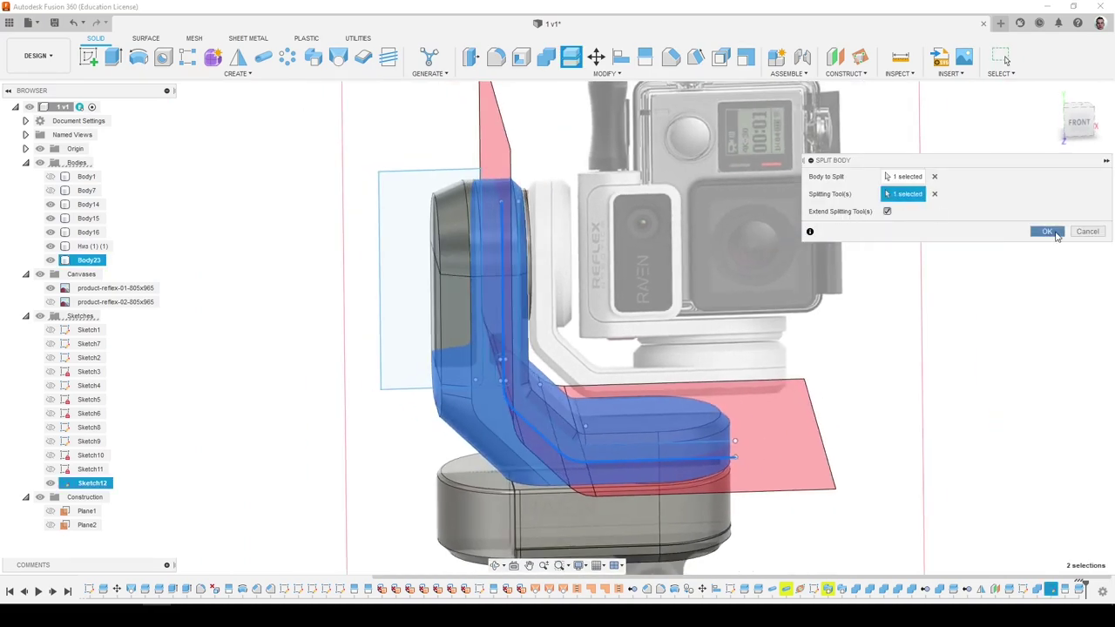
pyautogui.click(1047, 231)
# Create a sketch on the side panel's flat outer face and project the rounded top, middle and lower faces with Projection Link off.
pyautogui.keyDown('shift'); pyautogui.moveTo(631, 314); pyautogui.dragTo(550, 300, button='middle'); pyautogui.keyUp('shift')
pyautogui.click(90, 58)
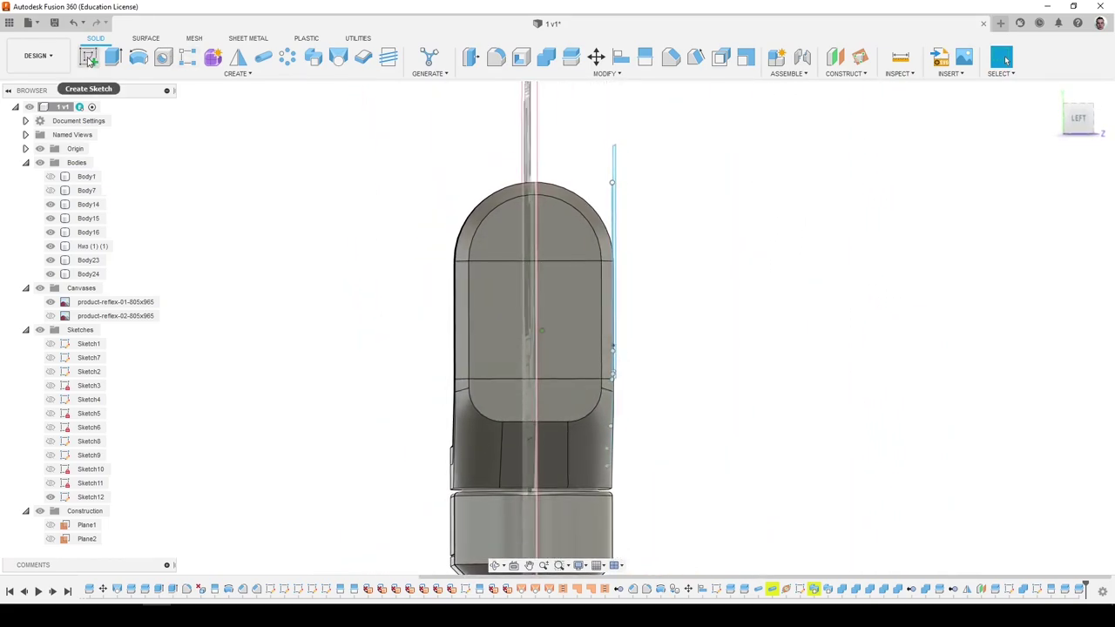
pyautogui.click(493, 303)
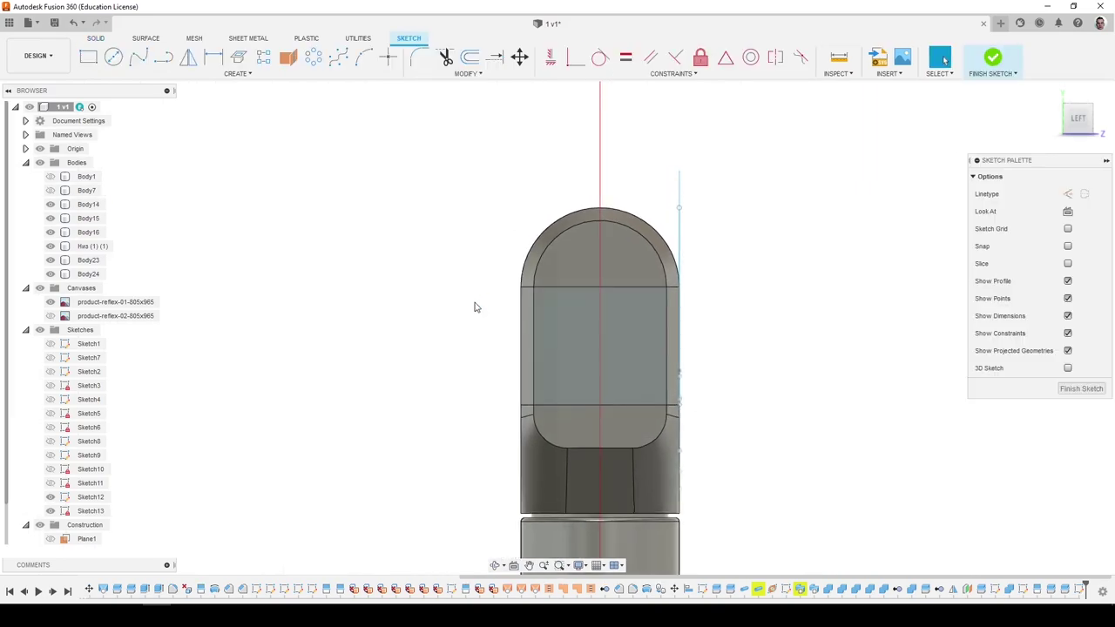
pyautogui.press('p')
pyautogui.click(563, 277)
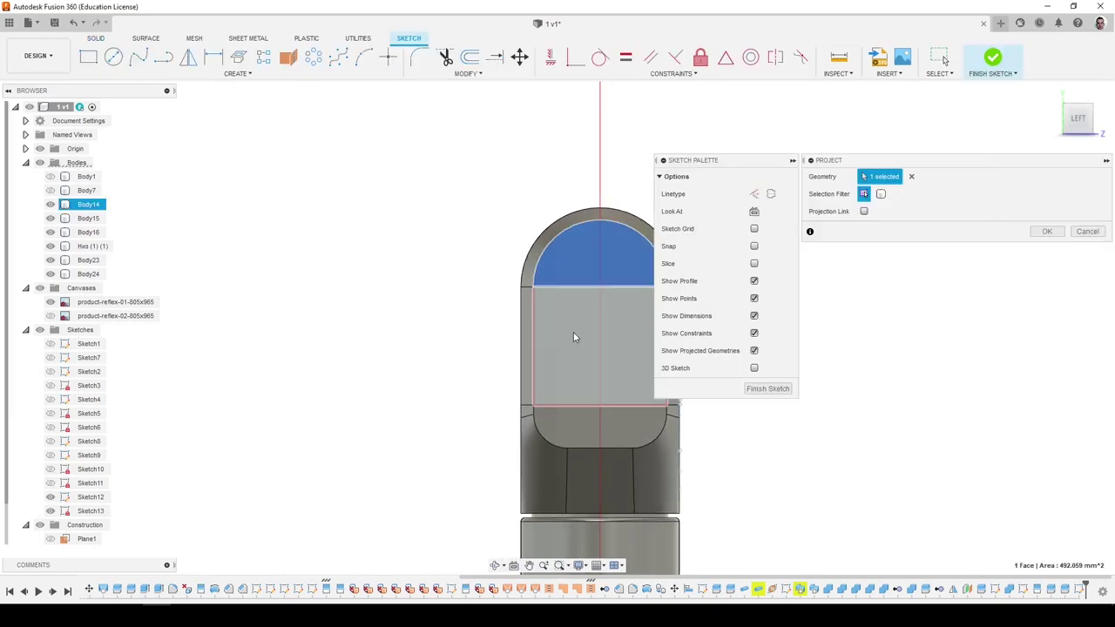
pyautogui.click(573, 335)
pyautogui.click(579, 433)
pyautogui.click(1047, 232)
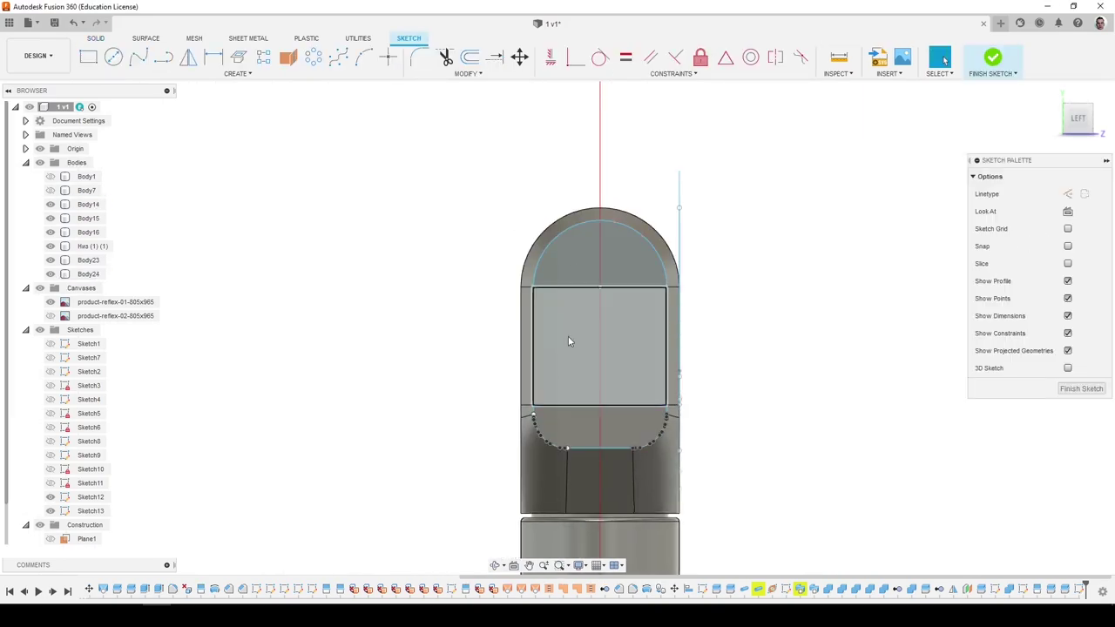
pyautogui.press('p')
pyautogui.click(634, 335)
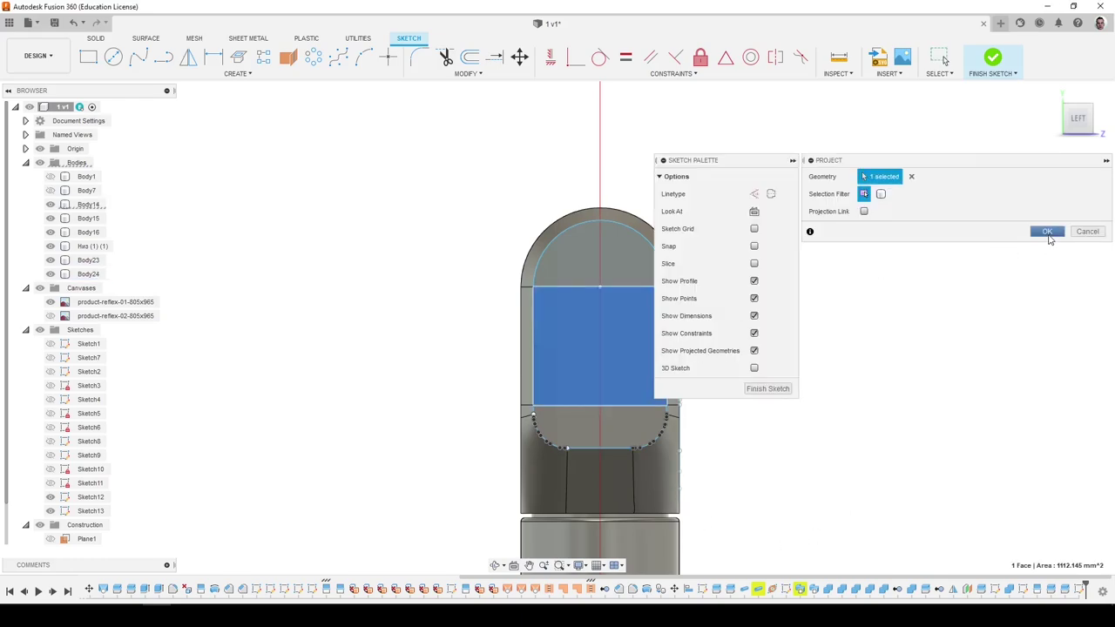
pyautogui.click(1047, 232)
pyautogui.scroll(10, 580, 444)
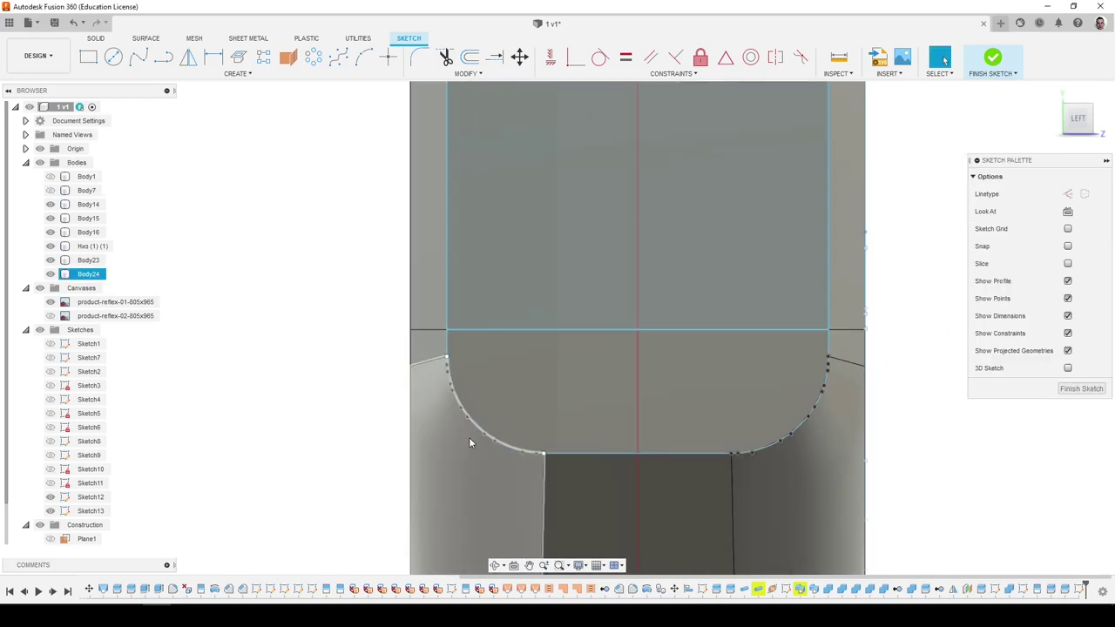
pyautogui.scroll(-6, 450, 392)
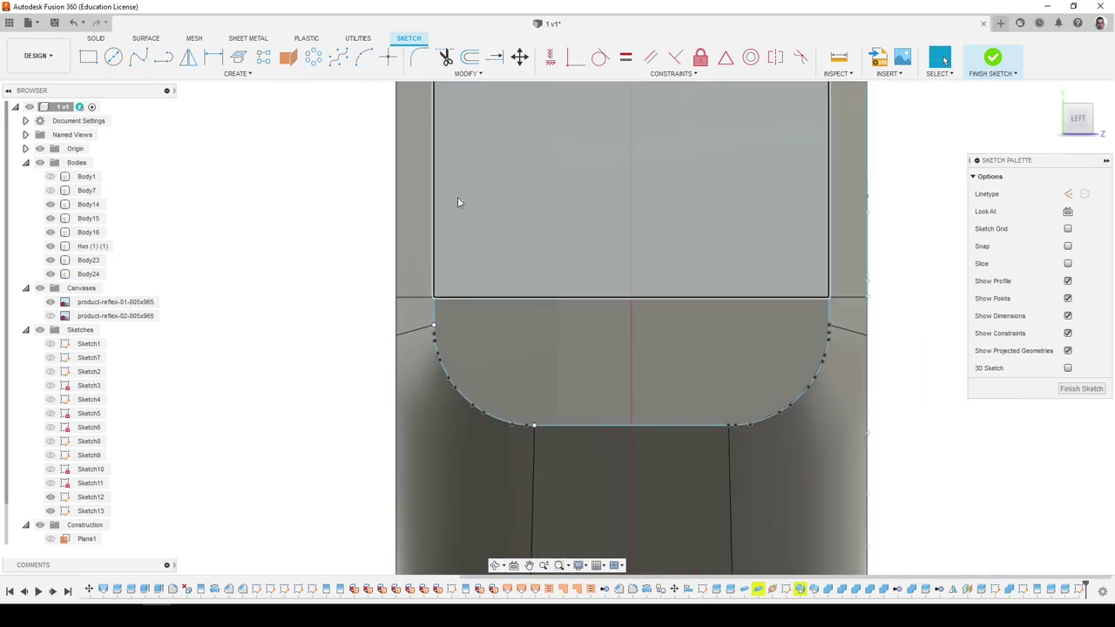
pyautogui.click(470, 58)
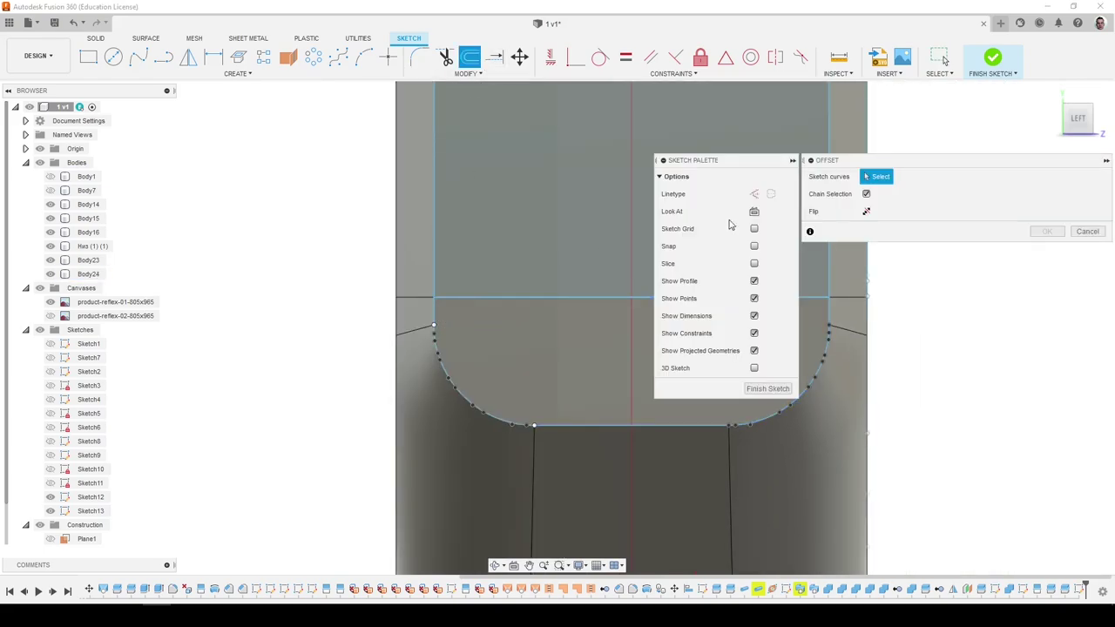
pyautogui.click(438, 353)
pyautogui.scroll(-4, 437, 318)
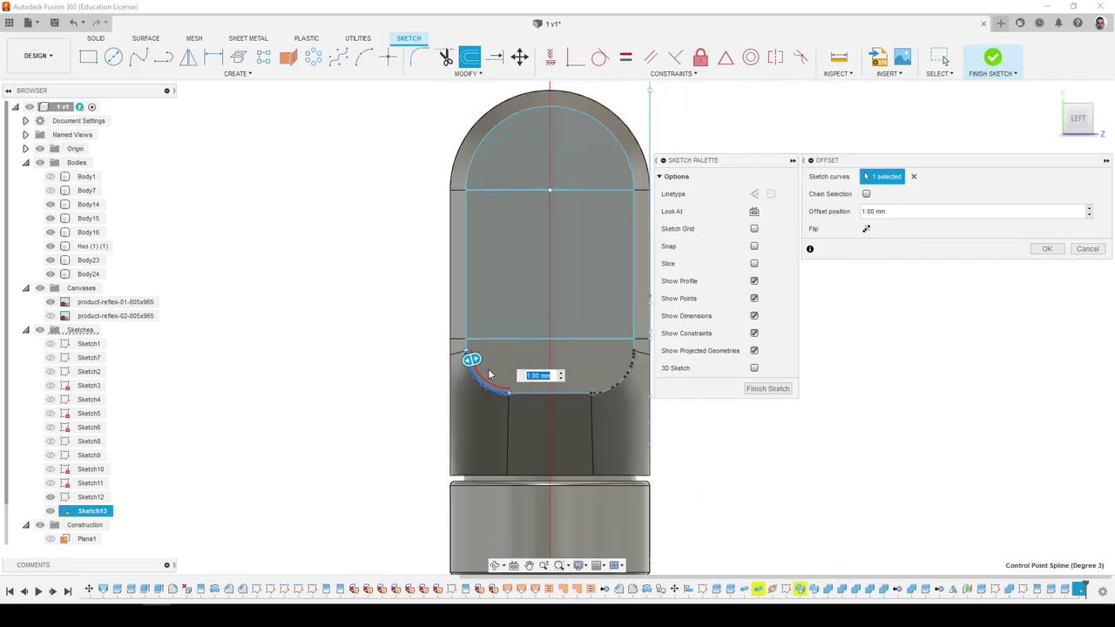
pyautogui.click(1098, 251)
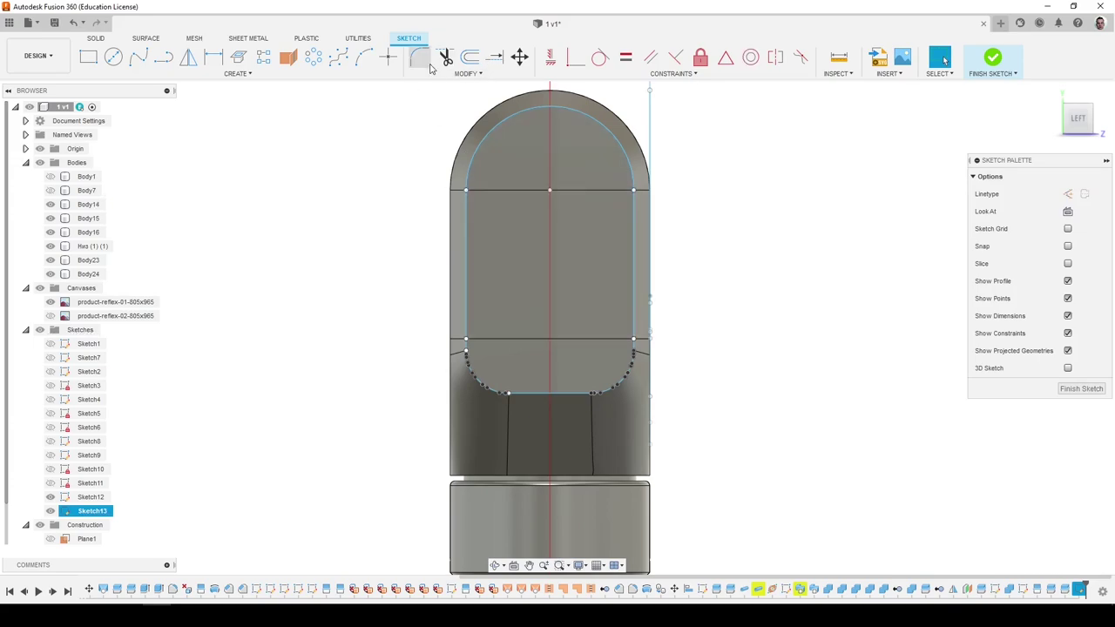
# Offset the panel's projected outline about 2 mm inward with Chain Selection on.
pyautogui.click(470, 57)
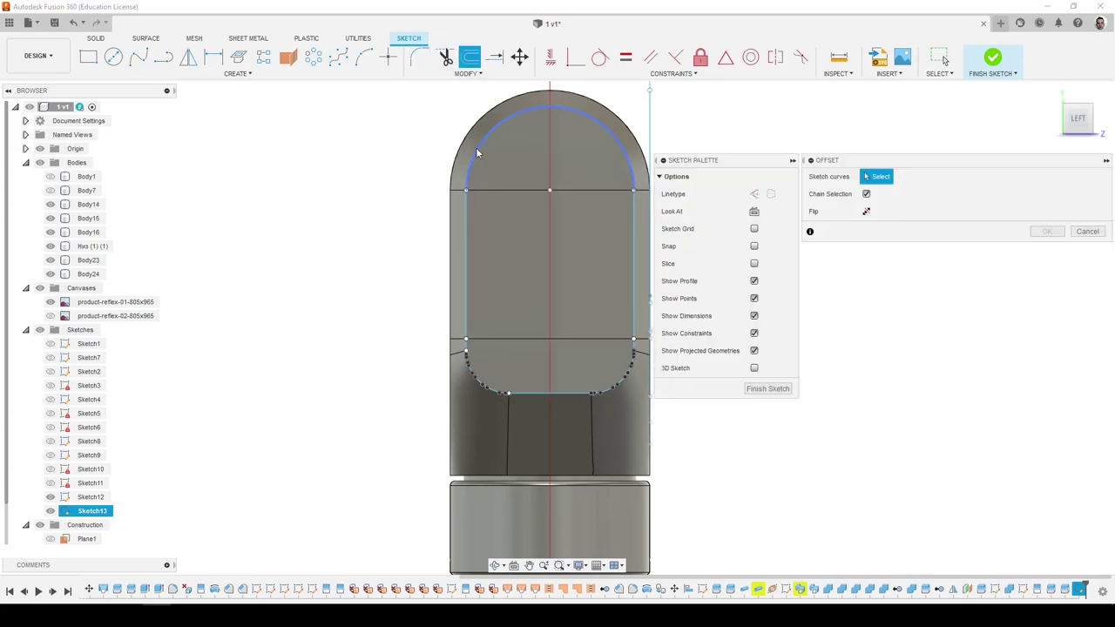
pyautogui.click(610, 132)
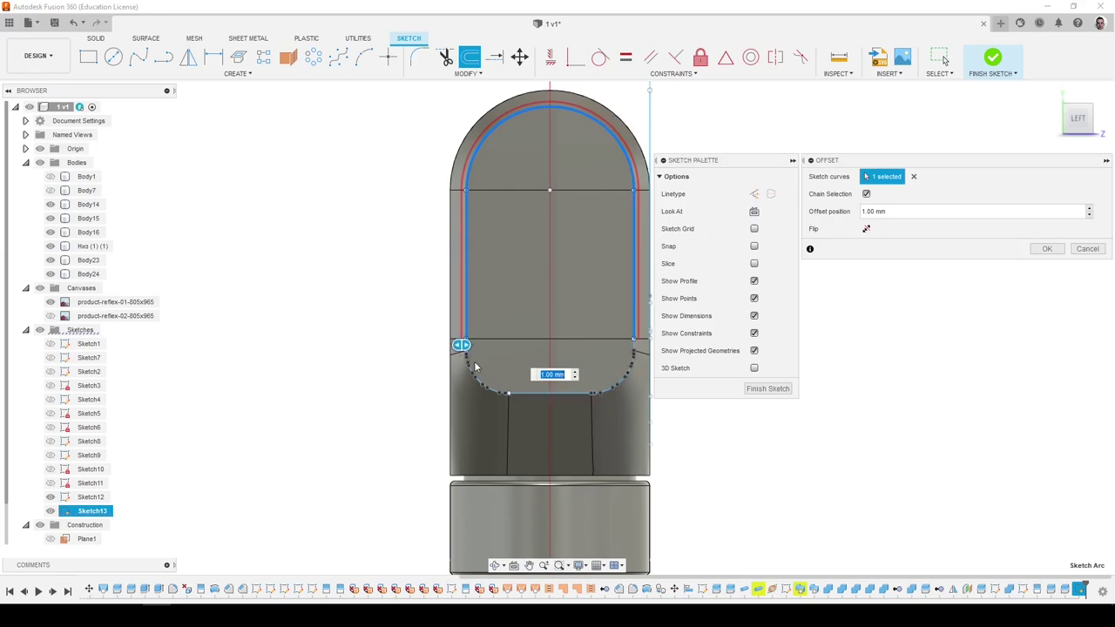
pyautogui.scroll(5, 462, 347)
pyautogui.scroll(-6, 387, 350)
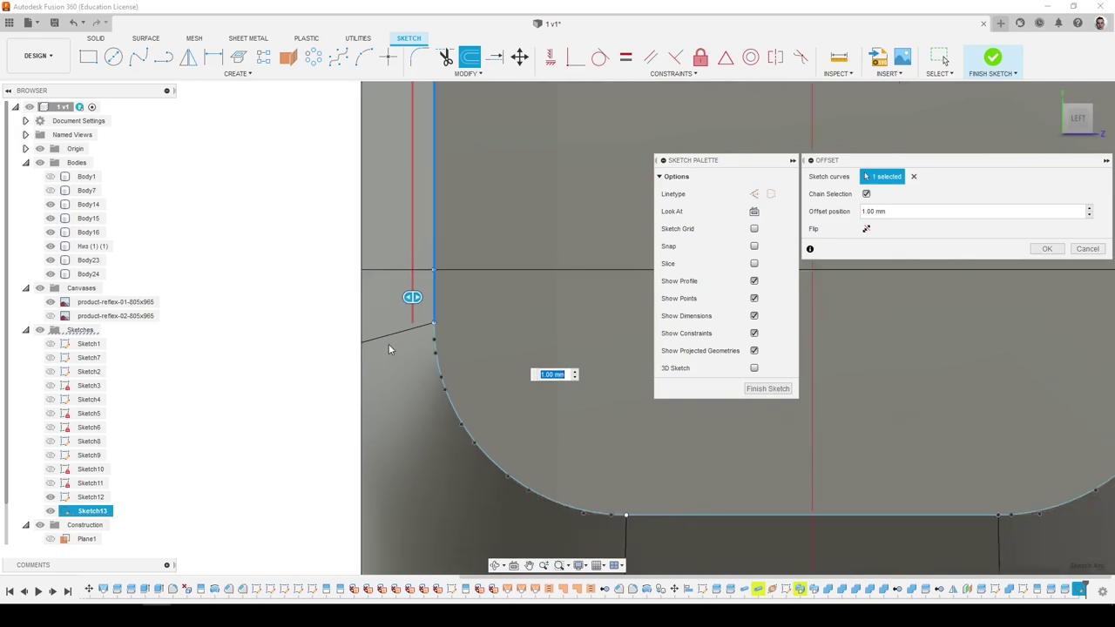
pyautogui.scroll(4, 523, 345)
pyautogui.click(543, 339)
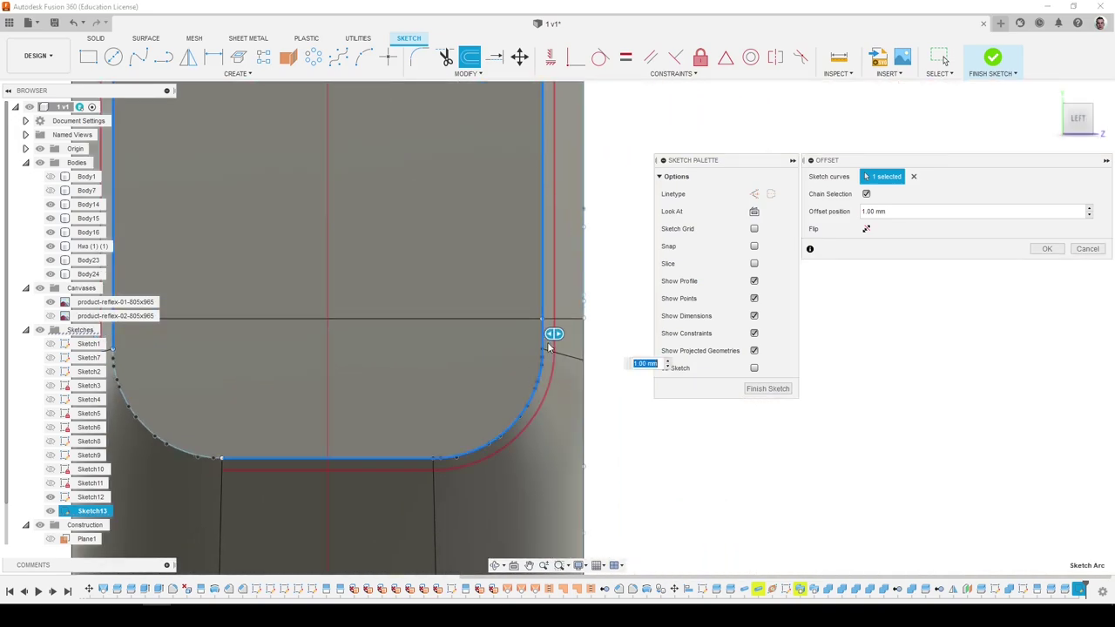
pyautogui.scroll(-4, 547, 345)
pyautogui.scroll(4, 392, 403)
pyautogui.scroll(-3, 361, 417)
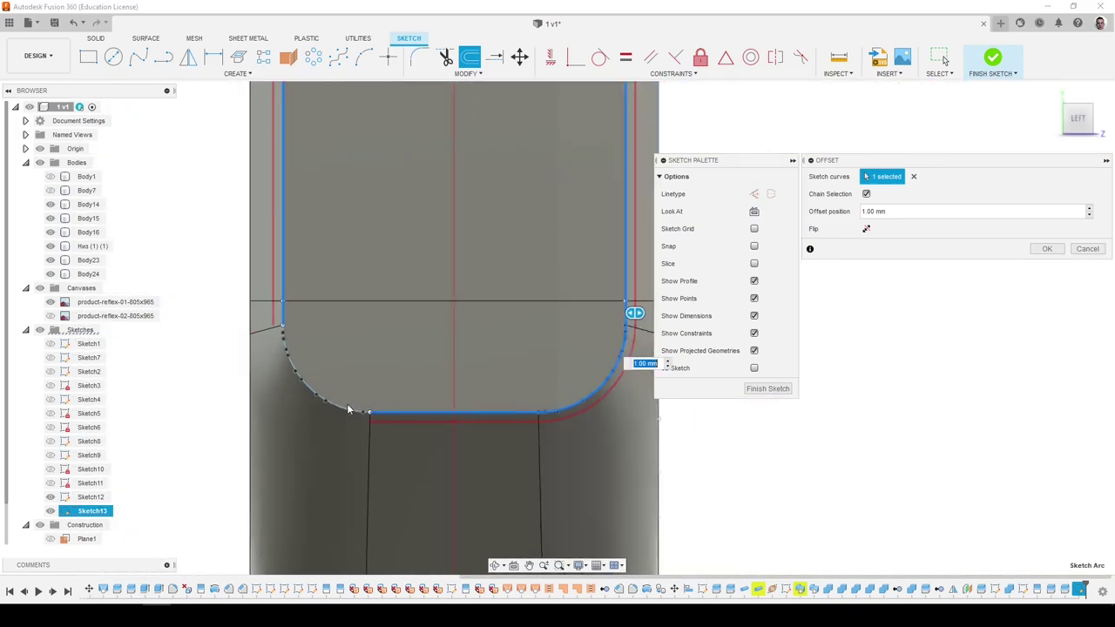
pyautogui.moveTo(469, 364); pyautogui.dragTo(459, 365)
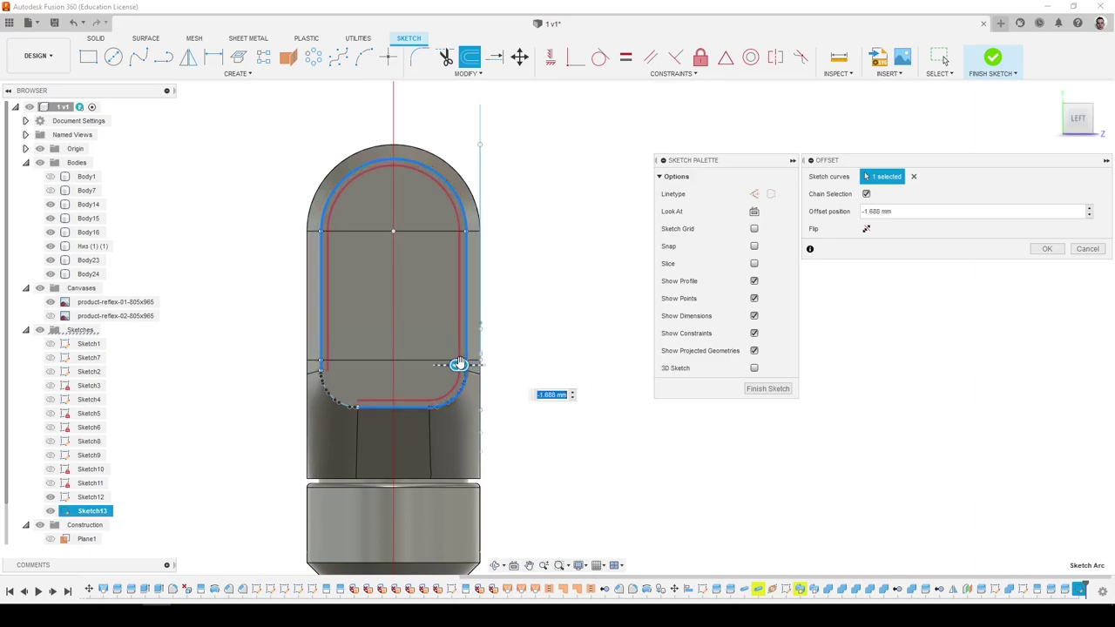
pyautogui.press('Return')
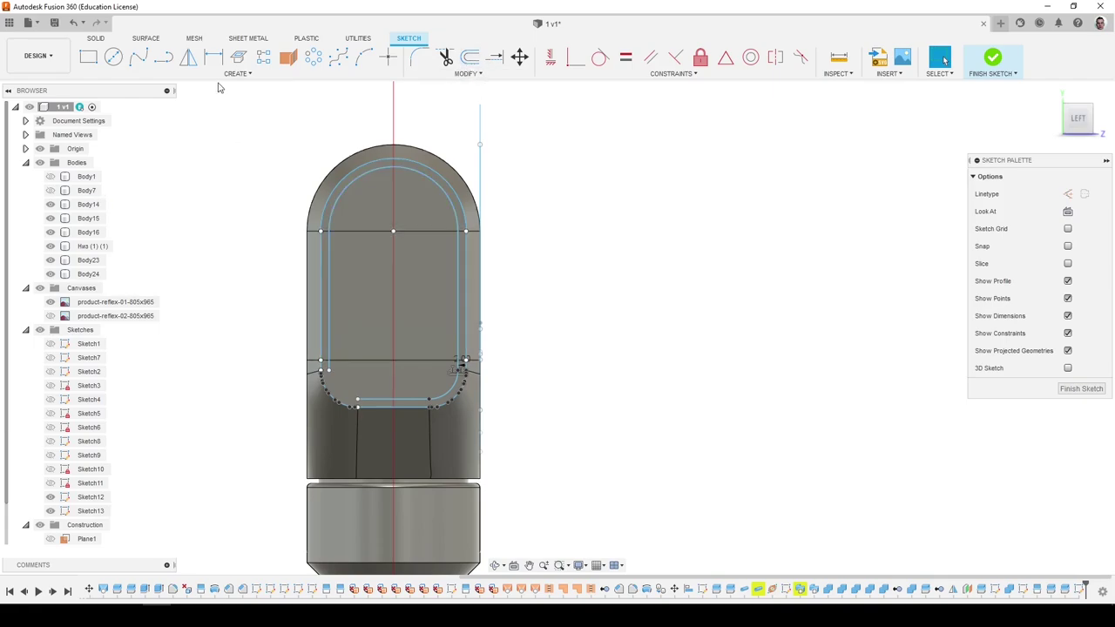
# Draw a vertical centre line from the inset outline's lower edge to the arm's top and trim away both outlines' left half.
pyautogui.click(163, 60)
pyautogui.click(395, 401)
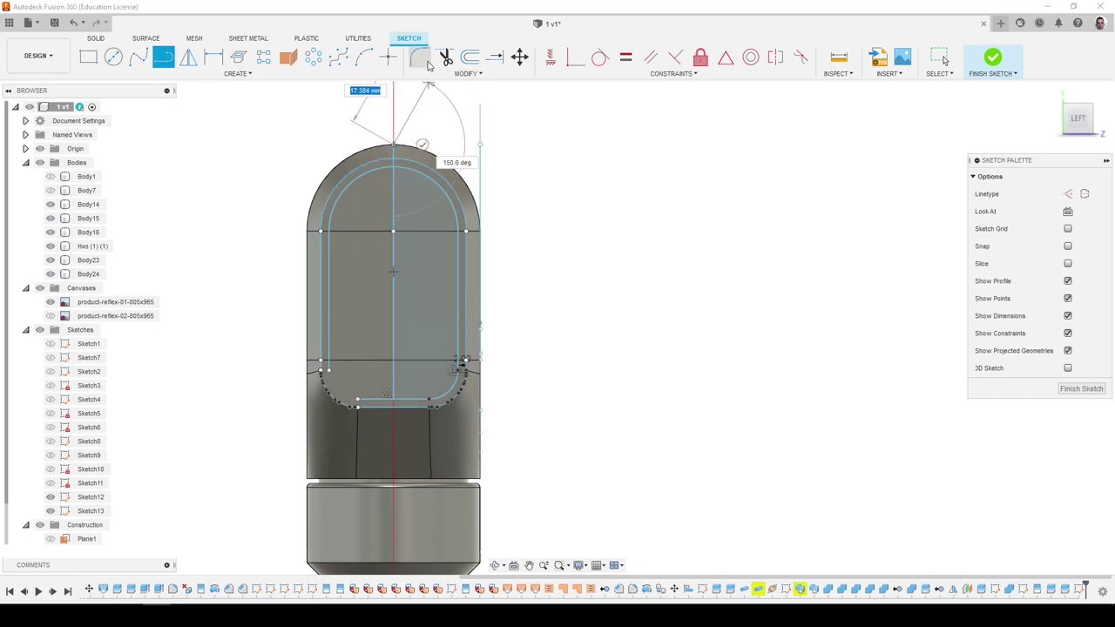
pyautogui.click(445, 56)
pyautogui.click(364, 170)
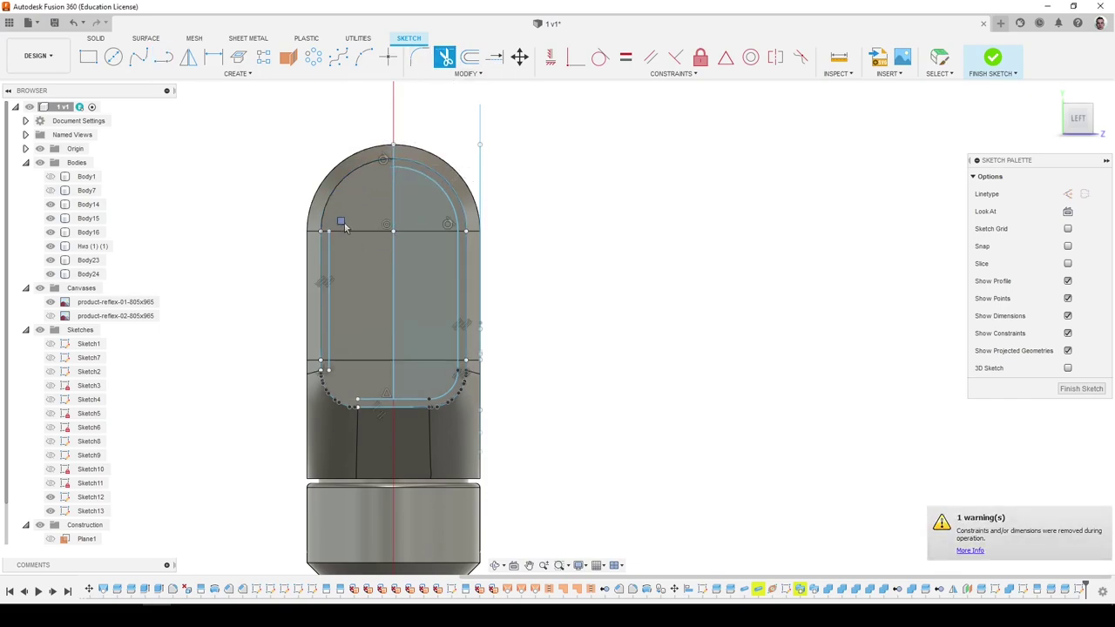
pyautogui.click(321, 264)
pyautogui.click(330, 365)
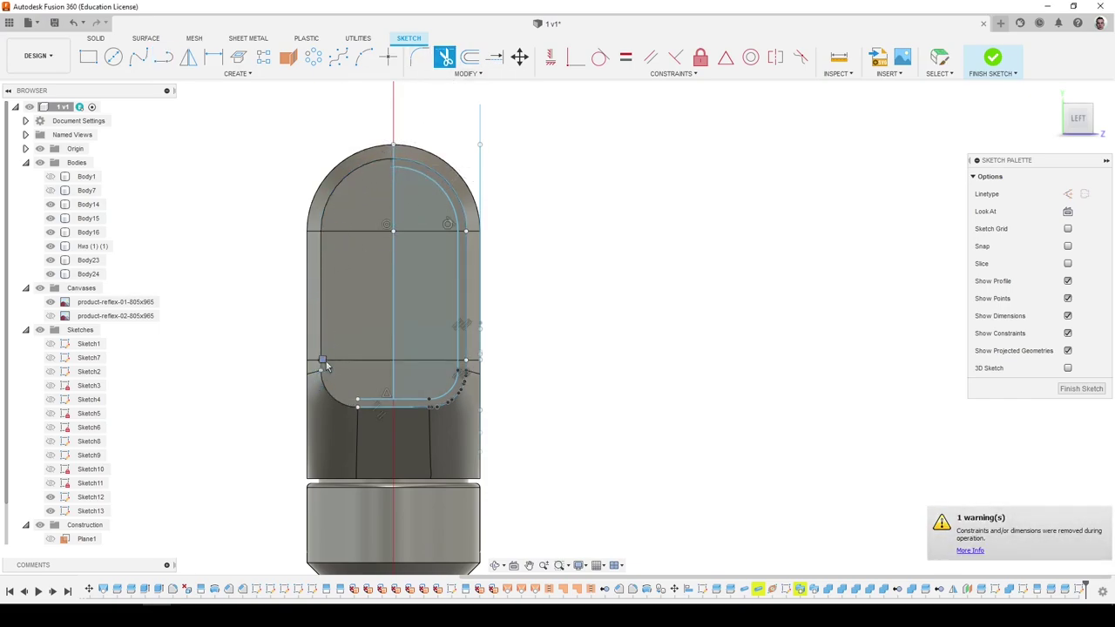
pyautogui.click(325, 367)
pyautogui.click(367, 402)
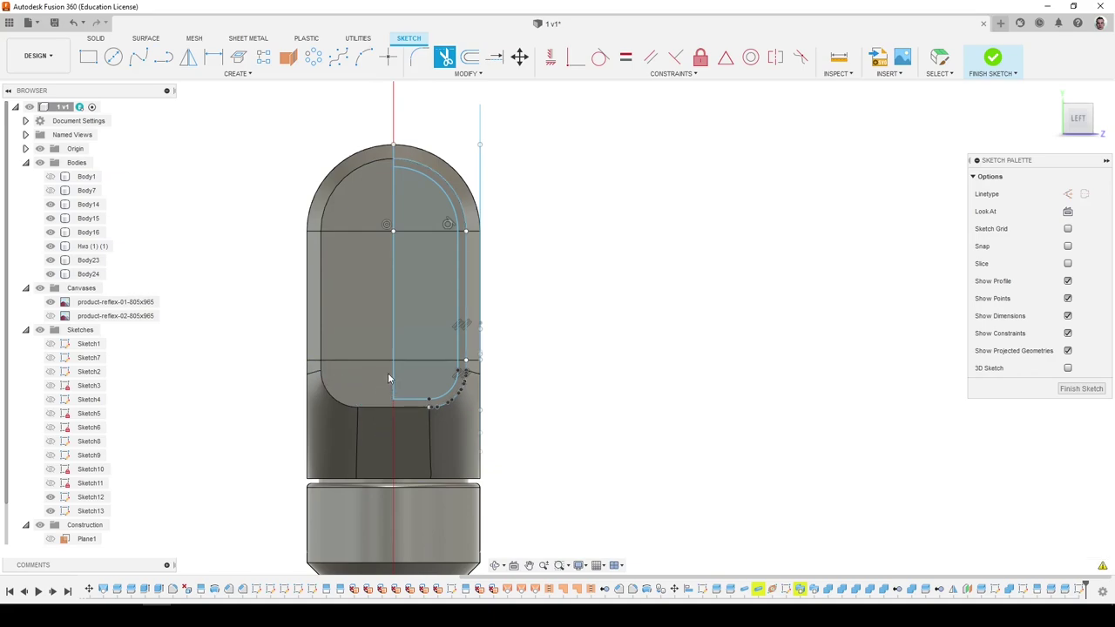
# Undo the lower edge's trim, extend the centre line down past the outer outline and trim away only that edge's left half.
pyautogui.hotkey('ctrl', 'z')
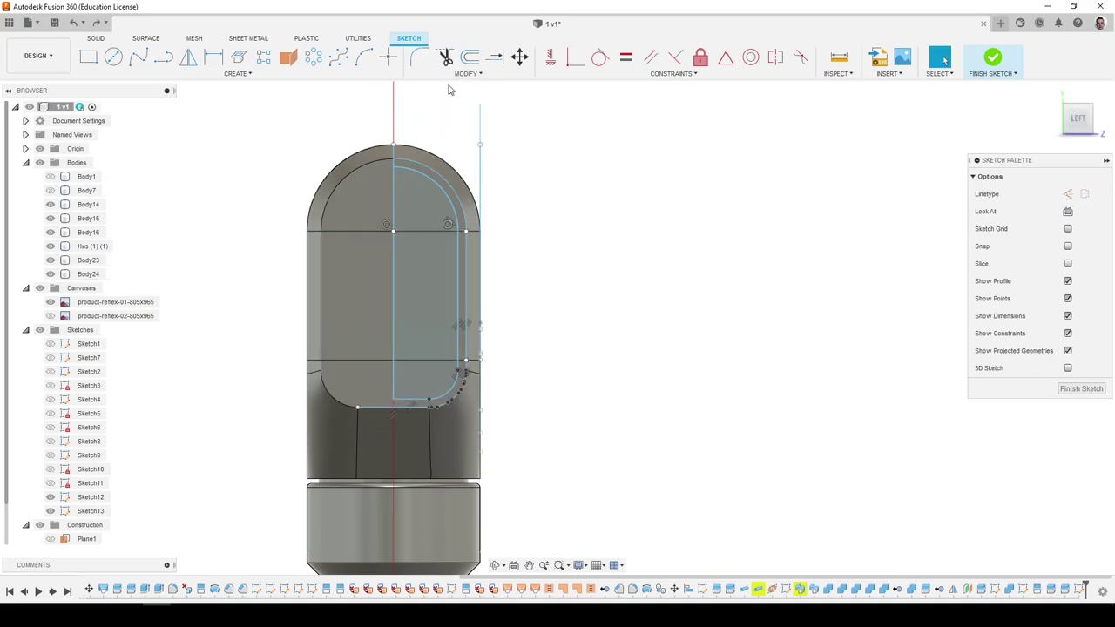
pyautogui.scroll(5, 383, 402)
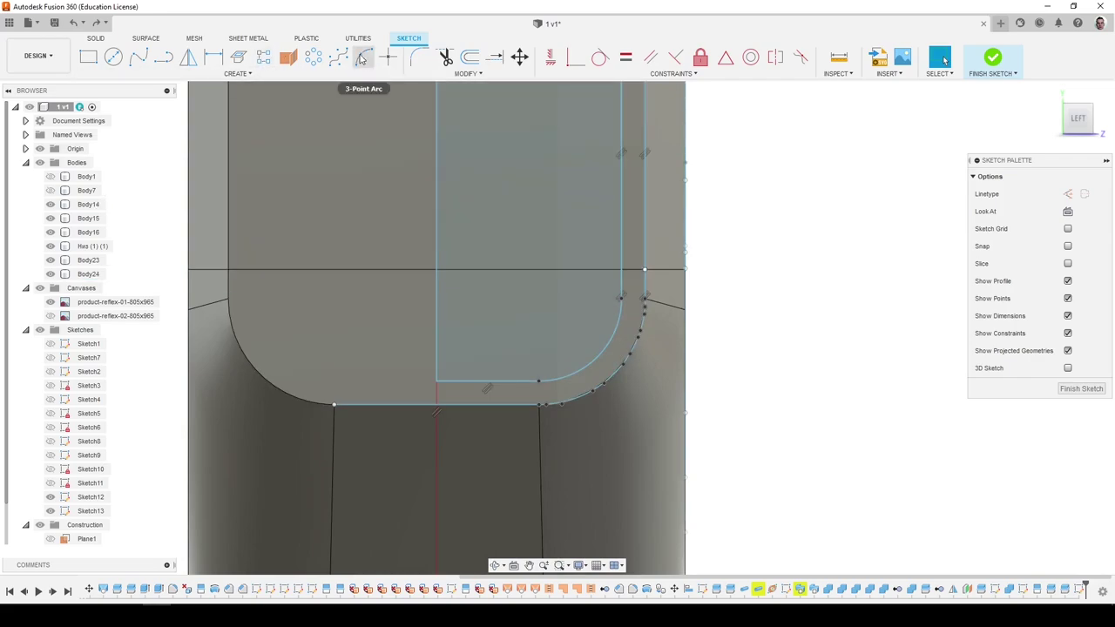
pyautogui.click(362, 58)
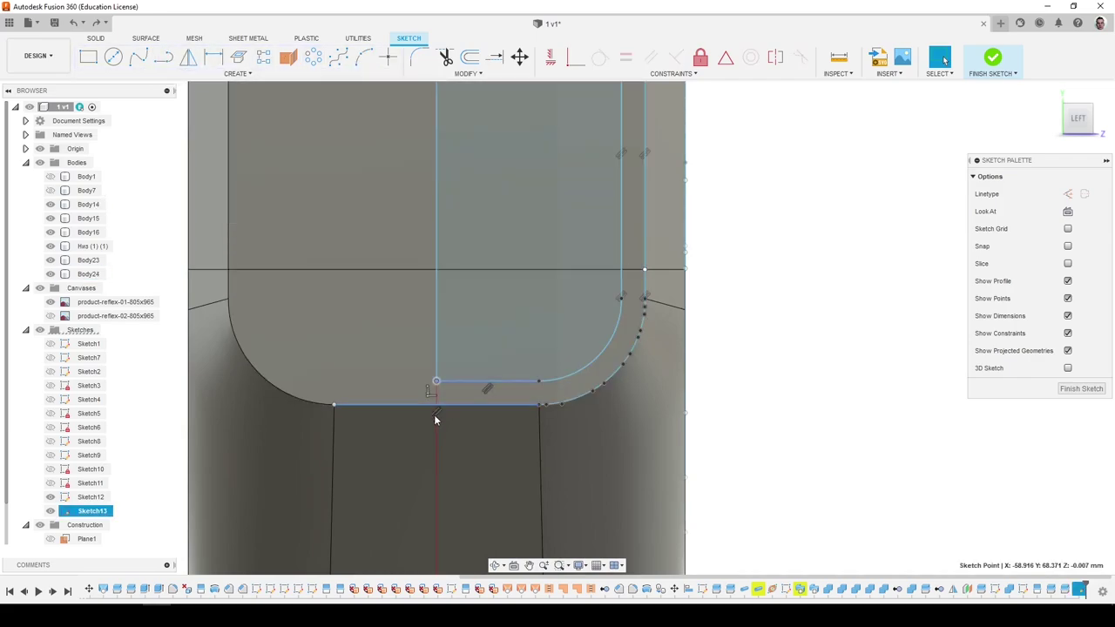
pyautogui.press('l')
pyautogui.click(436, 381)
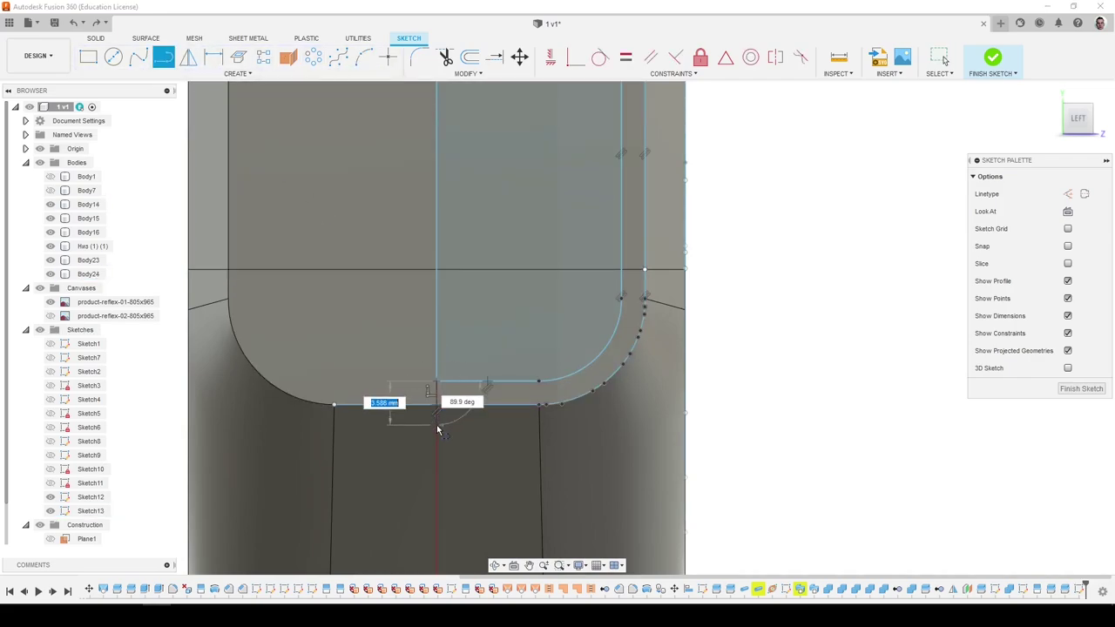
pyautogui.press('t')
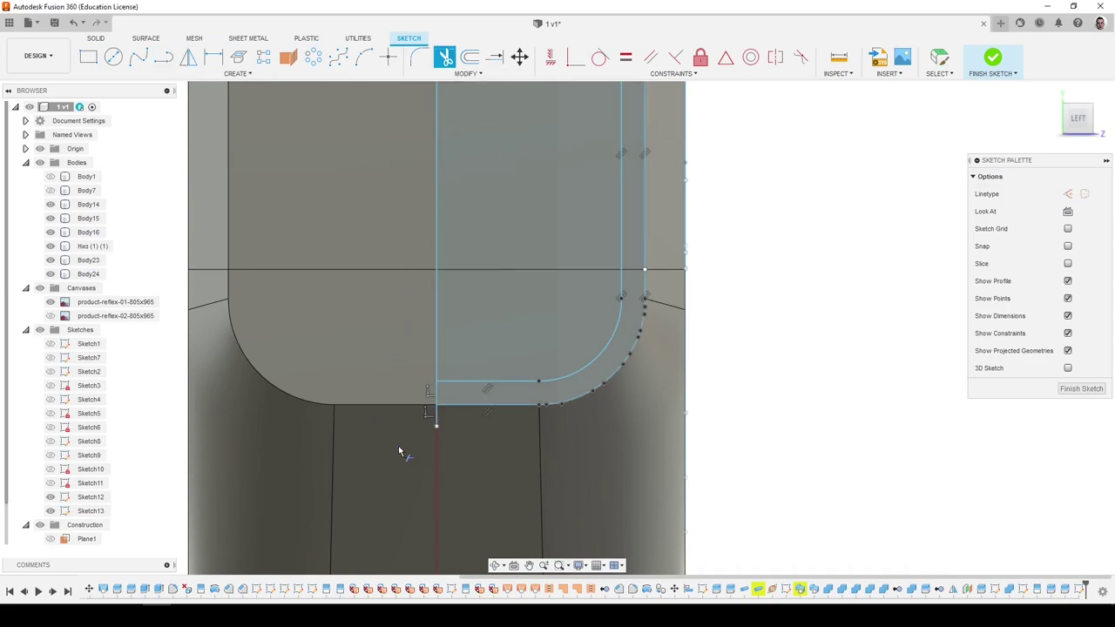
pyautogui.scroll(-4, 399, 451)
# Mirror all 11 curves of both half outlines across the vertical centre line and finish the sketch.
pyautogui.click(187, 61)
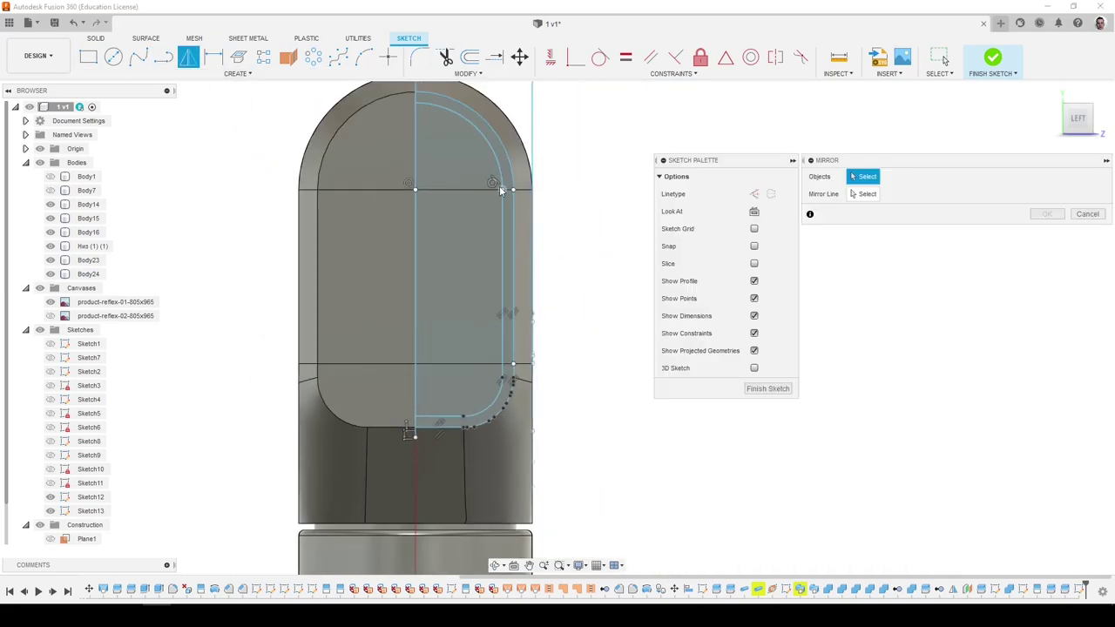
pyautogui.click(501, 189)
pyautogui.click(502, 201)
pyautogui.click(501, 179)
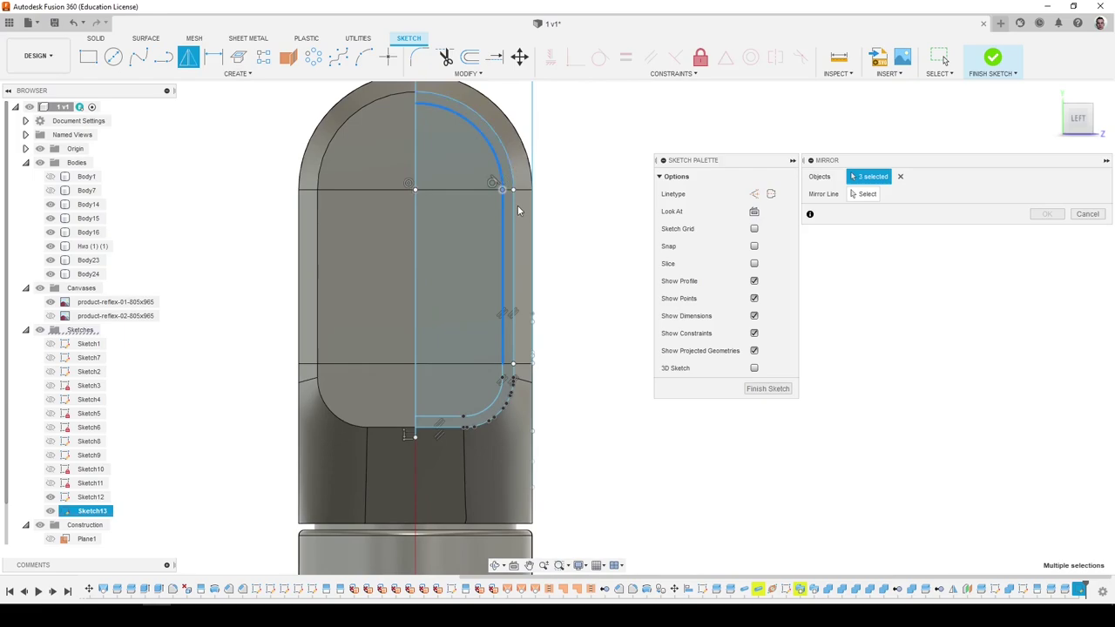
pyautogui.scroll(4, 511, 429)
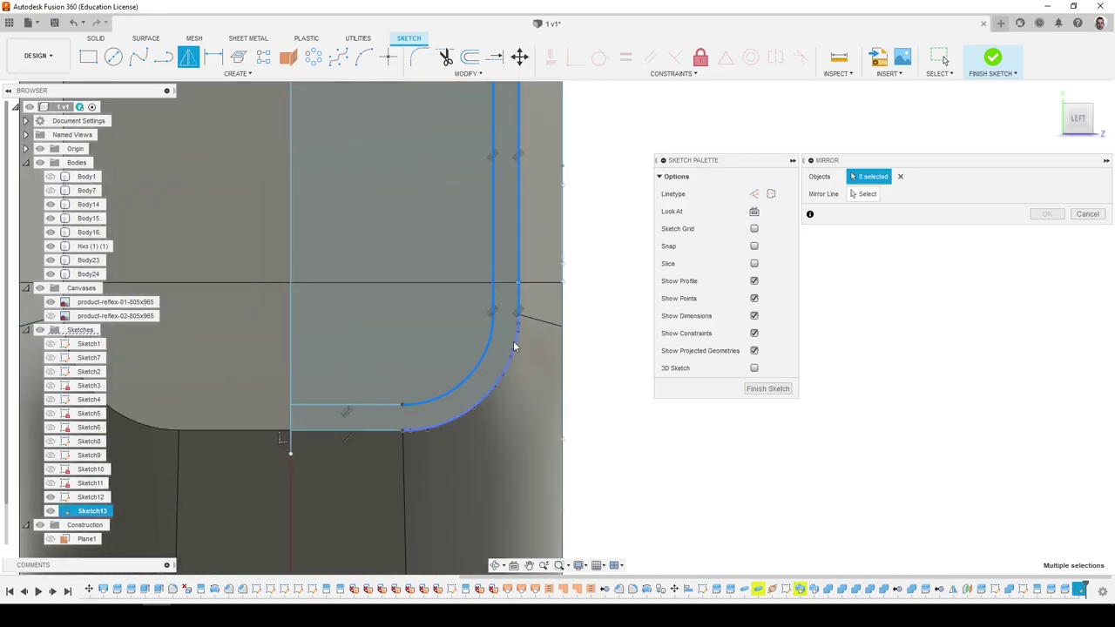
pyautogui.click(389, 428)
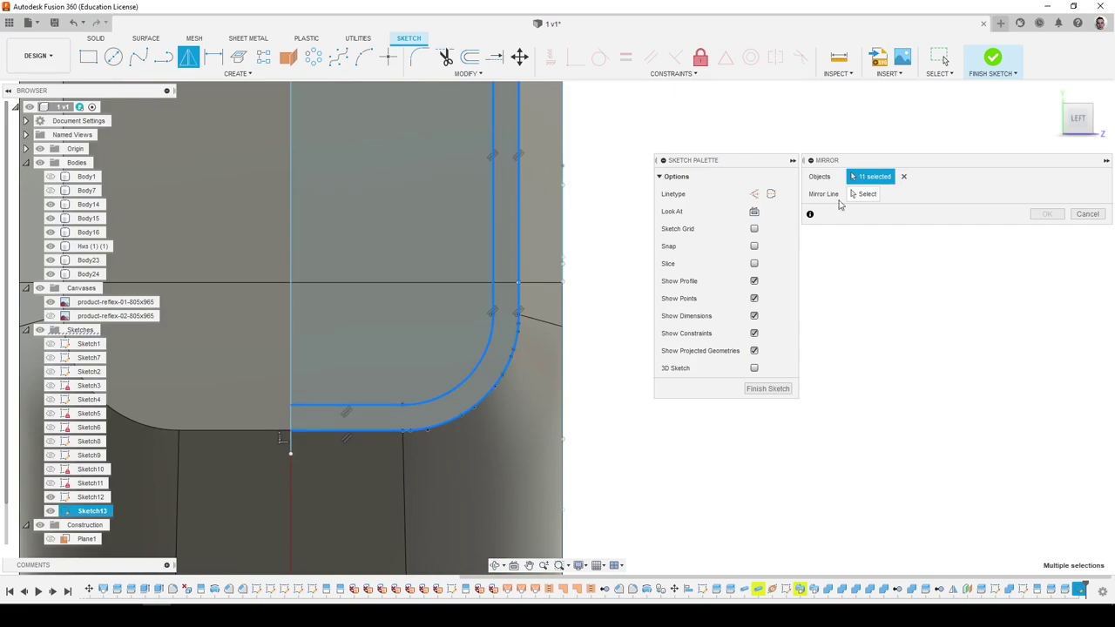
pyautogui.click(861, 194)
pyautogui.scroll(-1, 712, 410)
pyautogui.click(365, 365)
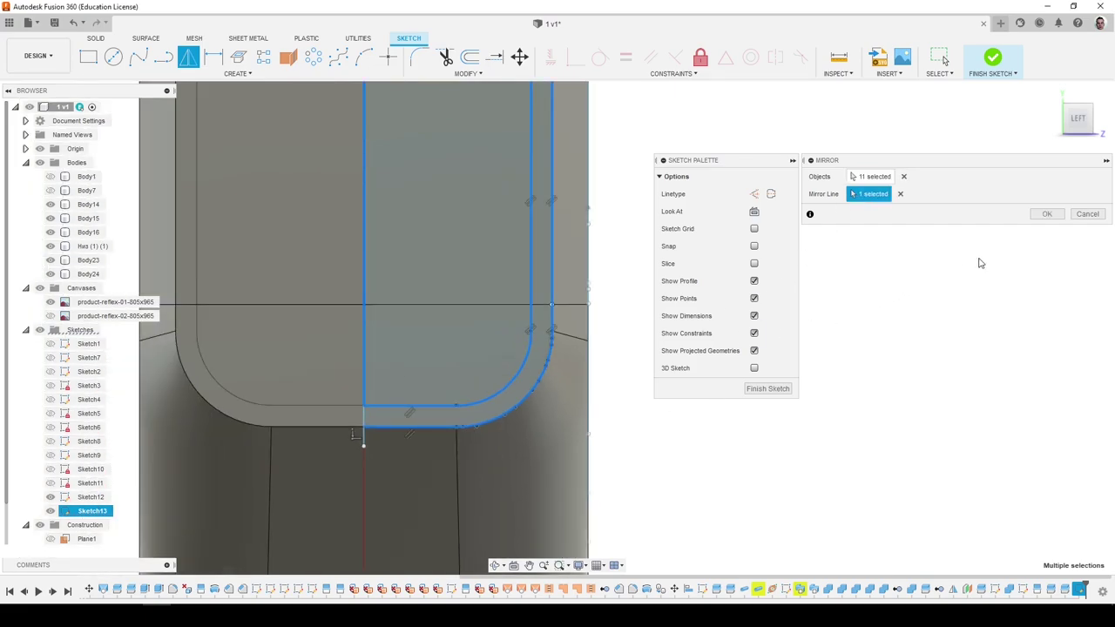
pyautogui.click(1045, 215)
pyautogui.scroll(-3, 749, 418)
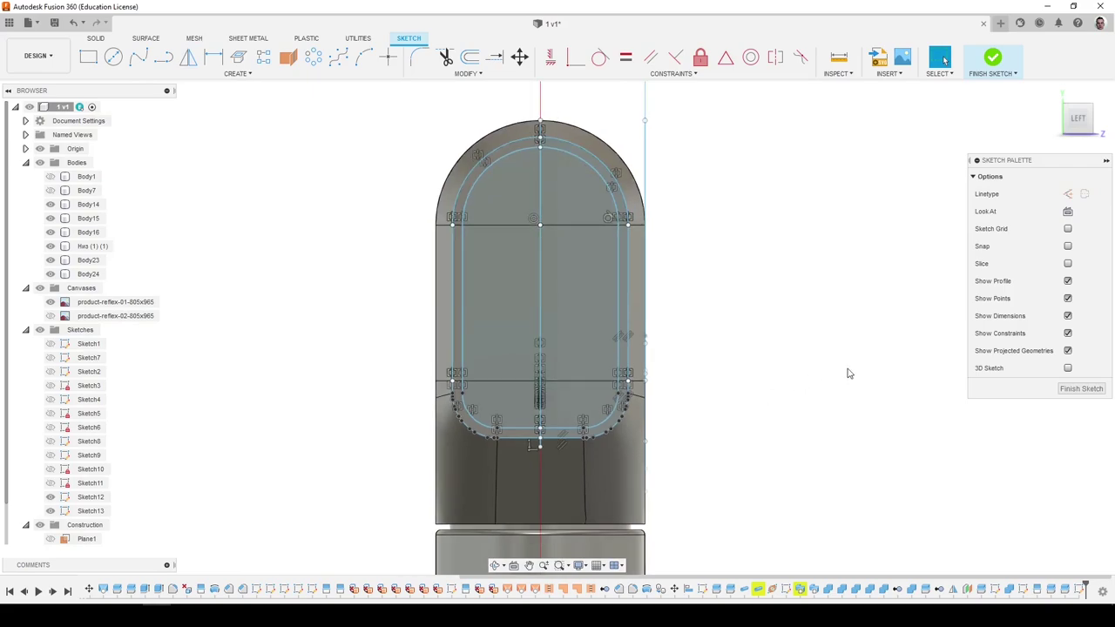
pyautogui.click(1080, 388)
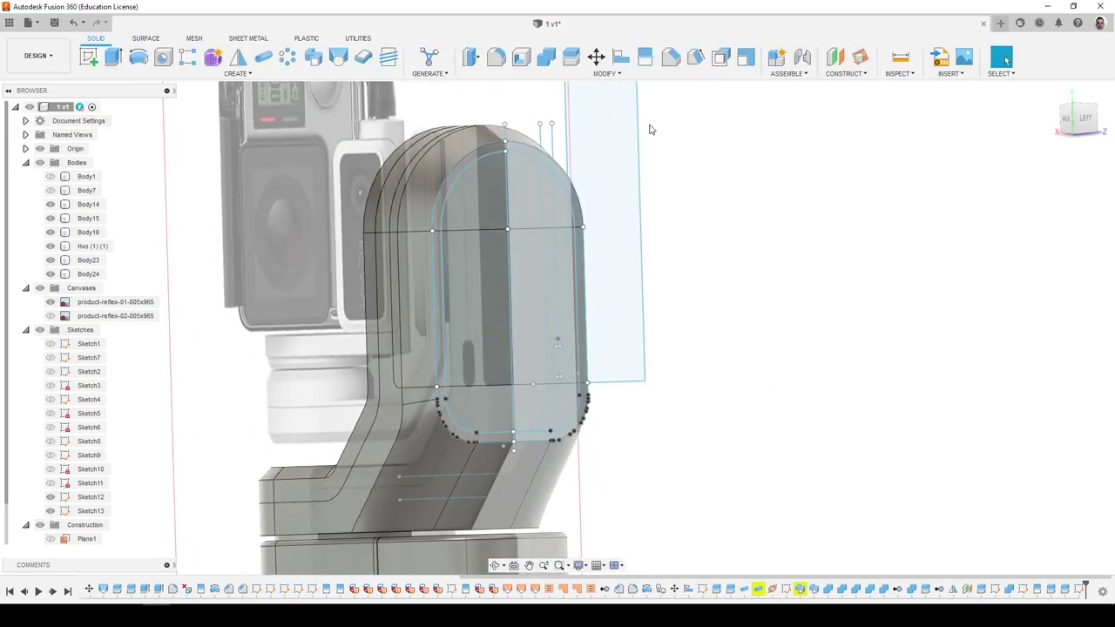
# Split the side panel's upper, middle and lower faces with the inset outline from Sketch13, using Split with Surface, and hide Sketch12.
pyautogui.click(574, 61)
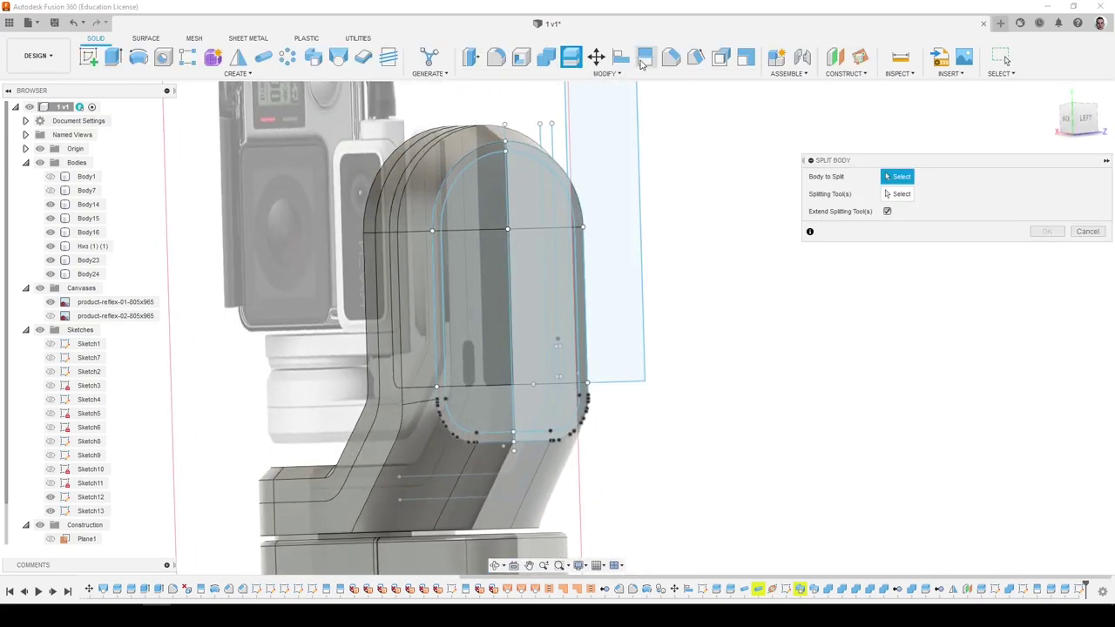
pyautogui.click(644, 58)
pyautogui.click(453, 218)
pyautogui.click(474, 331)
pyautogui.click(492, 406)
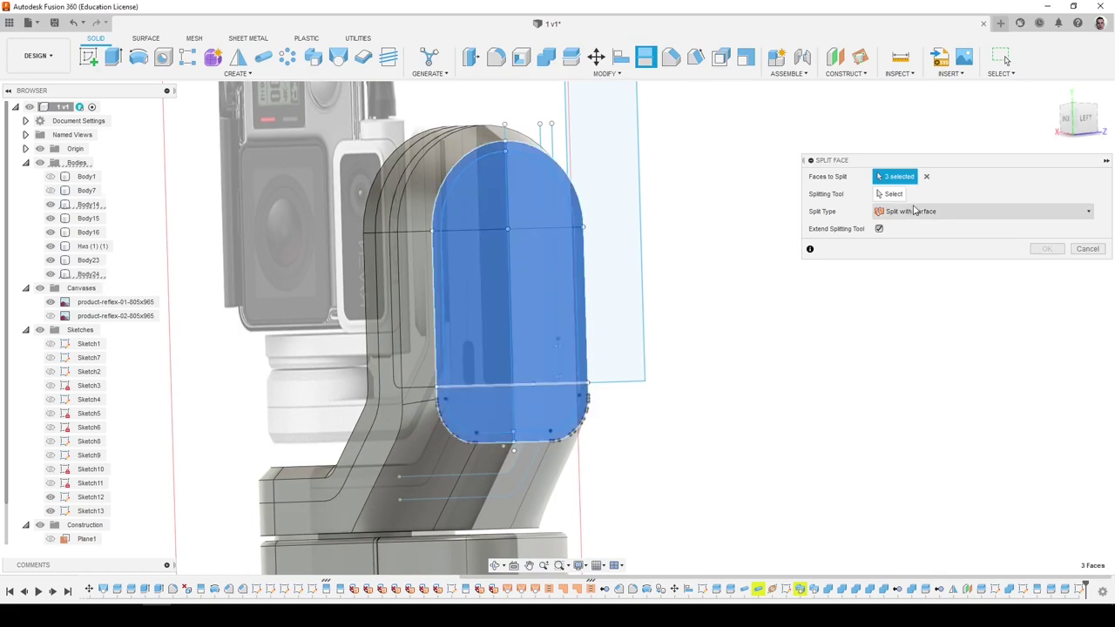
pyautogui.click(893, 193)
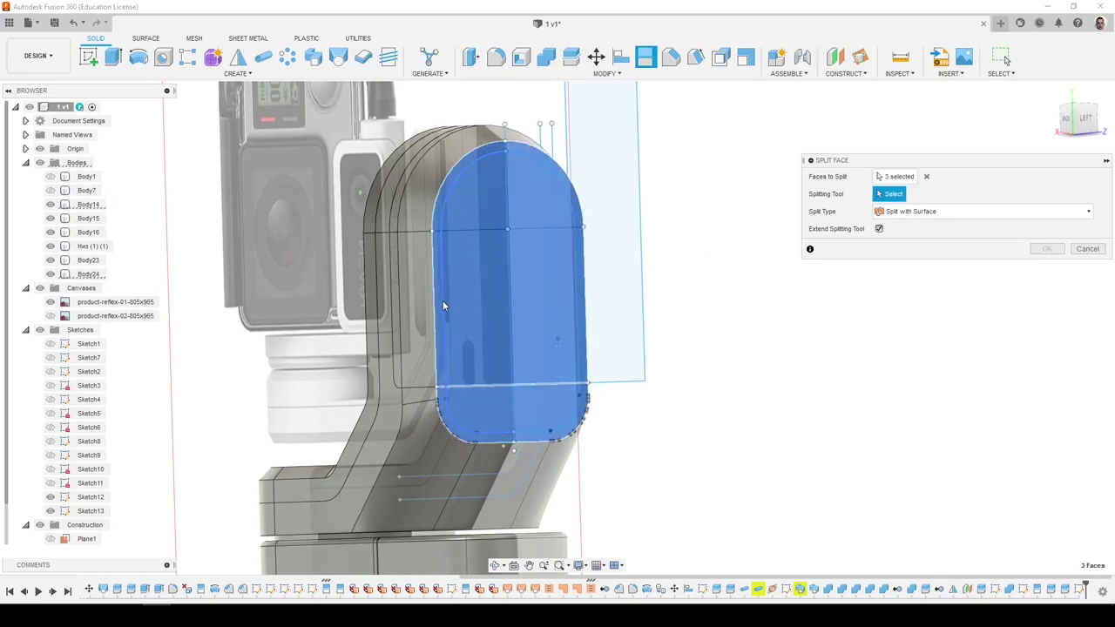
pyautogui.click(499, 438)
pyautogui.moveTo(499, 438)
pyautogui.keyDown('shift'); pyautogui.mouseDown(button='middle')
pyautogui.moveTo(530, 373)
pyautogui.moveTo(722, 378)
pyautogui.moveTo(701, 386)
pyautogui.moveTo(703, 397)
pyautogui.mouseUp(button='middle'); pyautogui.keyUp('shift')
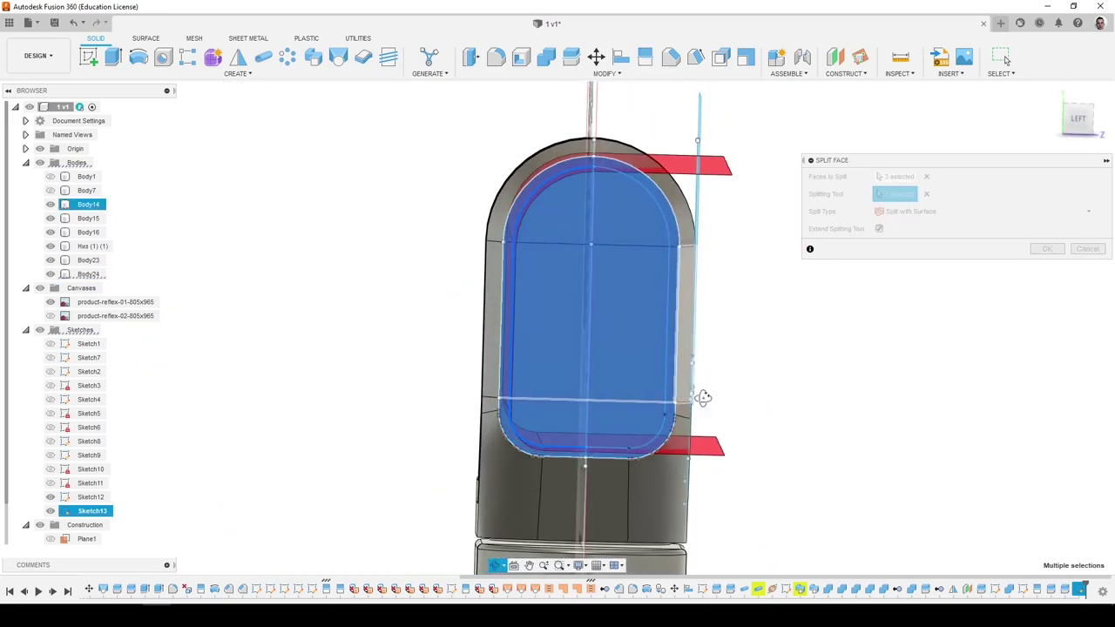
pyautogui.scroll(-3, 659, 438)
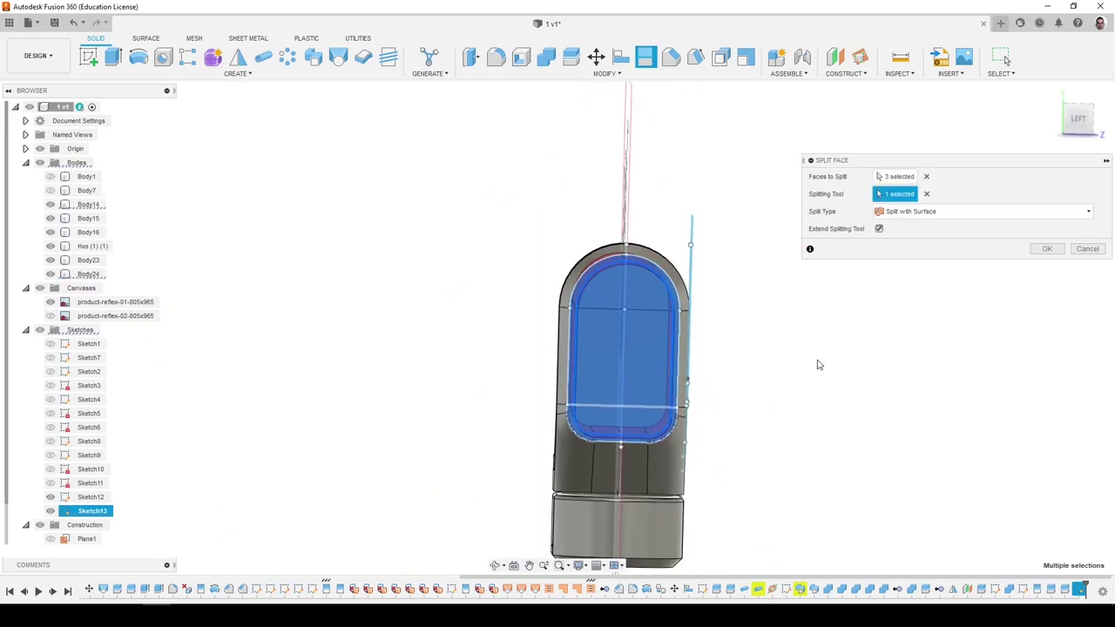
pyautogui.keyDown('shift'); pyautogui.moveTo(818, 364); pyautogui.dragTo(949, 284, button='middle'); pyautogui.keyUp('shift')
pyautogui.click(1046, 249)
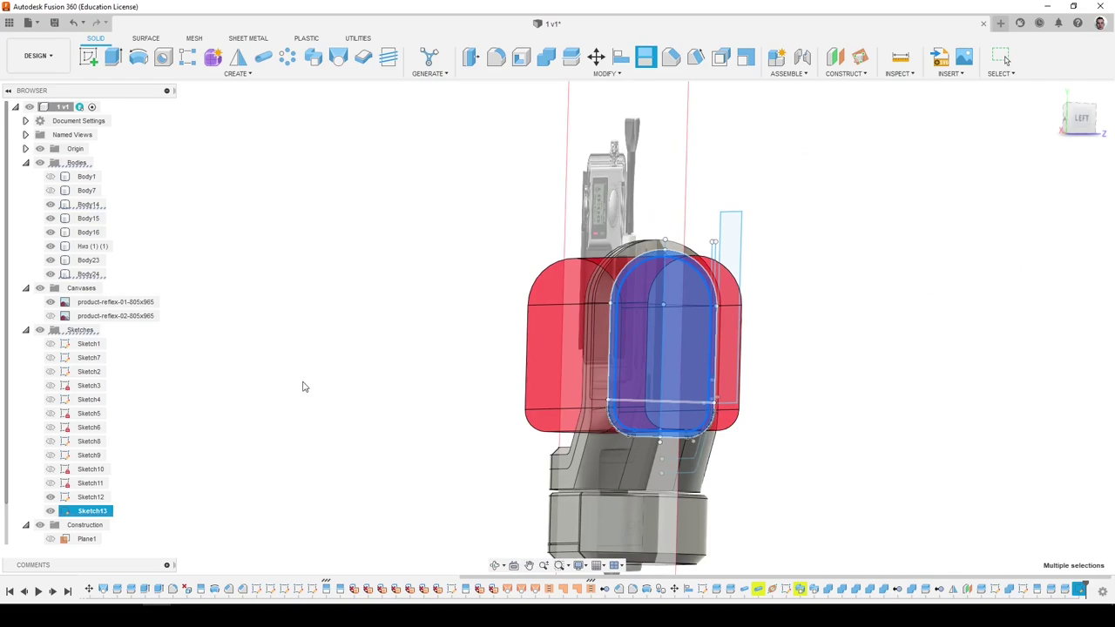
pyautogui.keyDown('shift'); pyautogui.moveTo(549, 357); pyautogui.dragTo(235, 465, button='middle'); pyautogui.keyUp('shift')
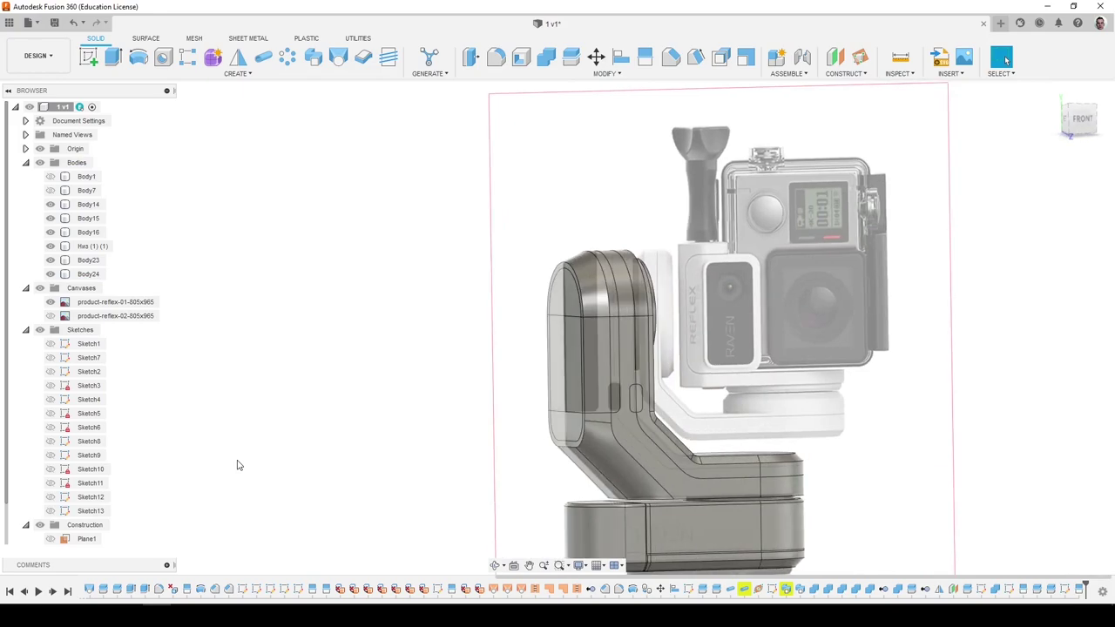
# Compare the arm with the reference photo of its dark side cover, and hide Body24 to expose the cover's inner edges.
pyautogui.keyDown('shift'); pyautogui.moveTo(634, 376); pyautogui.dragTo(304, 520, button='middle'); pyautogui.keyUp('shift')
pyautogui.click(213, 615)
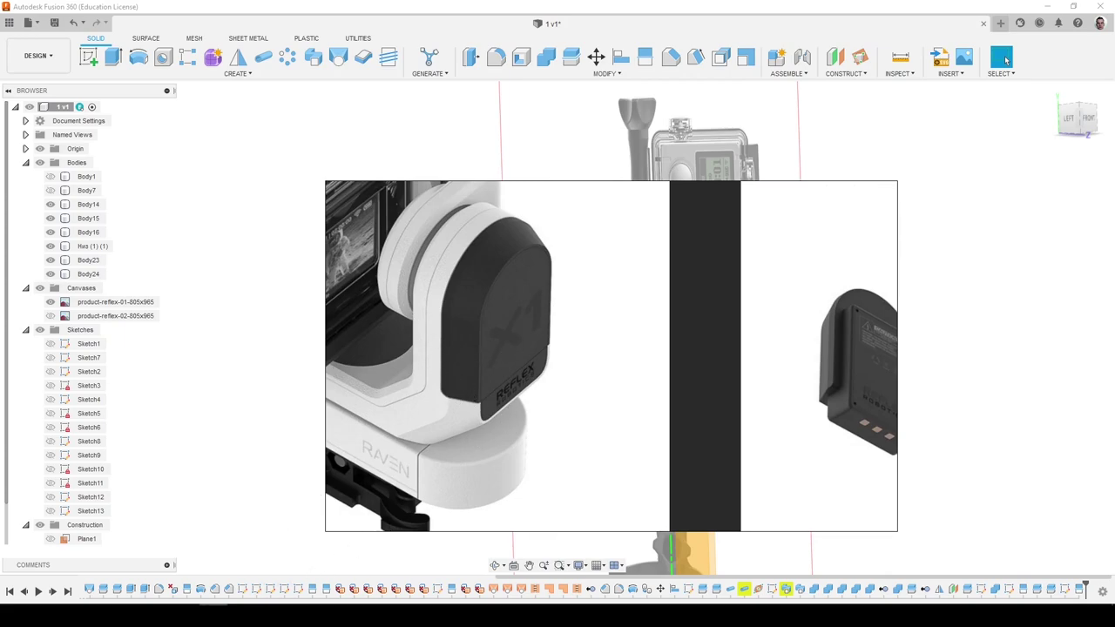
pyautogui.keyDown('shift'); pyautogui.moveTo(585, 422); pyautogui.dragTo(571, 426, button='middle'); pyautogui.keyUp('shift')
pyautogui.scroll(5, 540, 430)
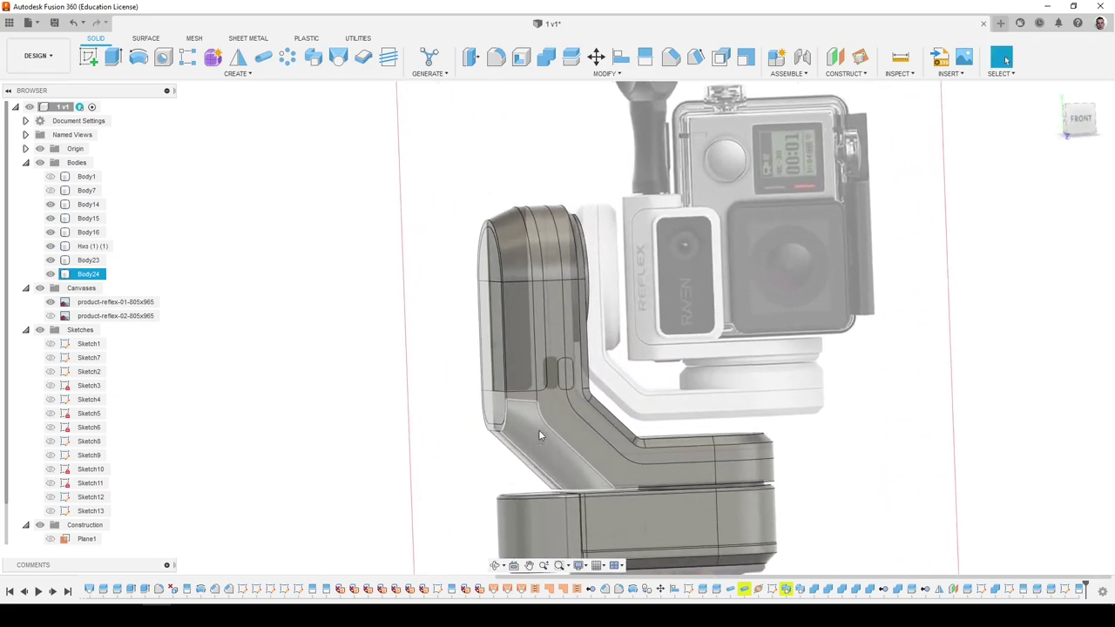
pyautogui.click(550, 326)
pyautogui.click(52, 275)
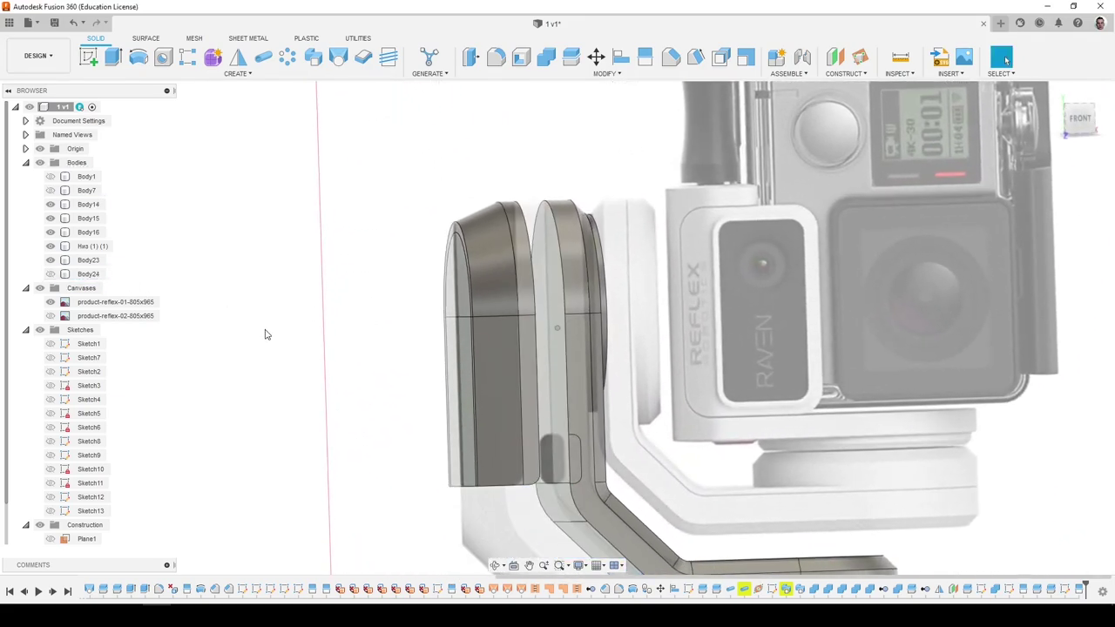
# Chamfer the 12 edges around Body14's inner and lower seam faces with an equal distance of 0.3 mm, and show Body24 again.
pyautogui.click(671, 58)
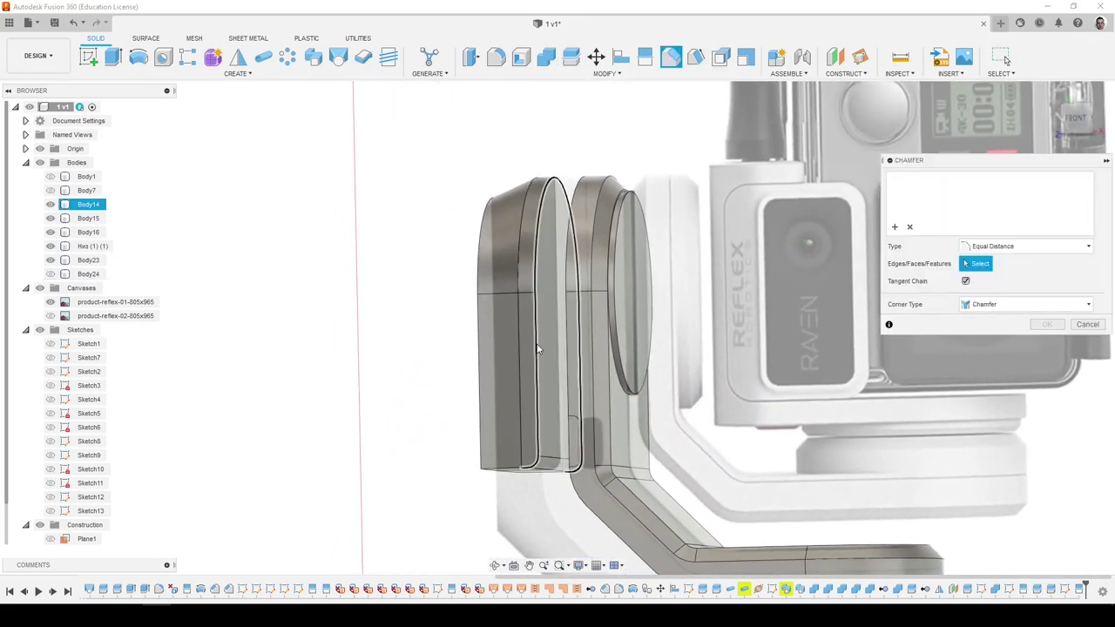
pyautogui.click(539, 335)
pyautogui.scroll(10, 518, 425)
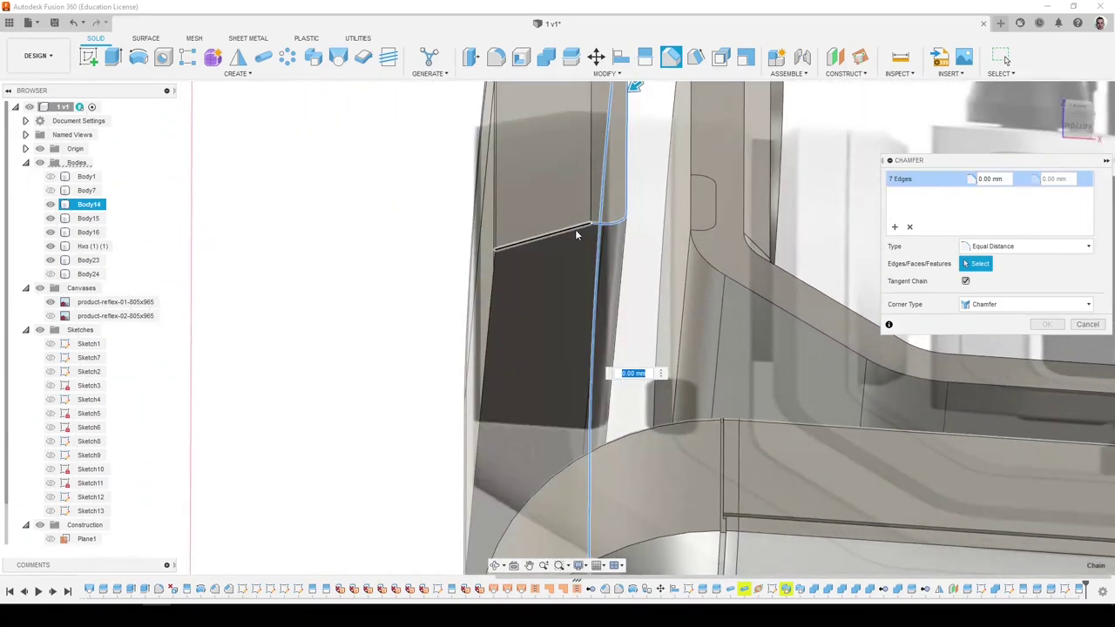
pyautogui.click(576, 228)
pyautogui.keyDown('shift'); pyautogui.moveTo(576, 229); pyautogui.dragTo(490, 479, button='middle'); pyautogui.keyUp('shift')
pyautogui.click(508, 227)
pyautogui.click(464, 443)
pyautogui.keyDown('shift'); pyautogui.moveTo(494, 518); pyautogui.dragTo(533, 384, button='middle'); pyautogui.keyUp('shift')
pyautogui.moveTo(526, 373); pyautogui.dragTo(522, 371)
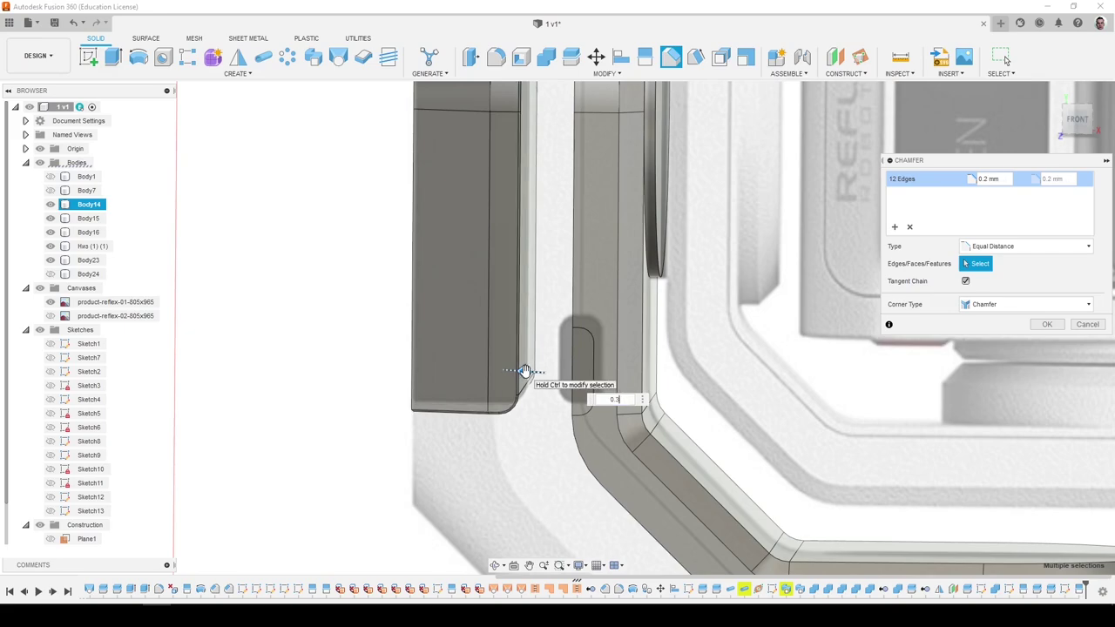
pyautogui.press('Return')
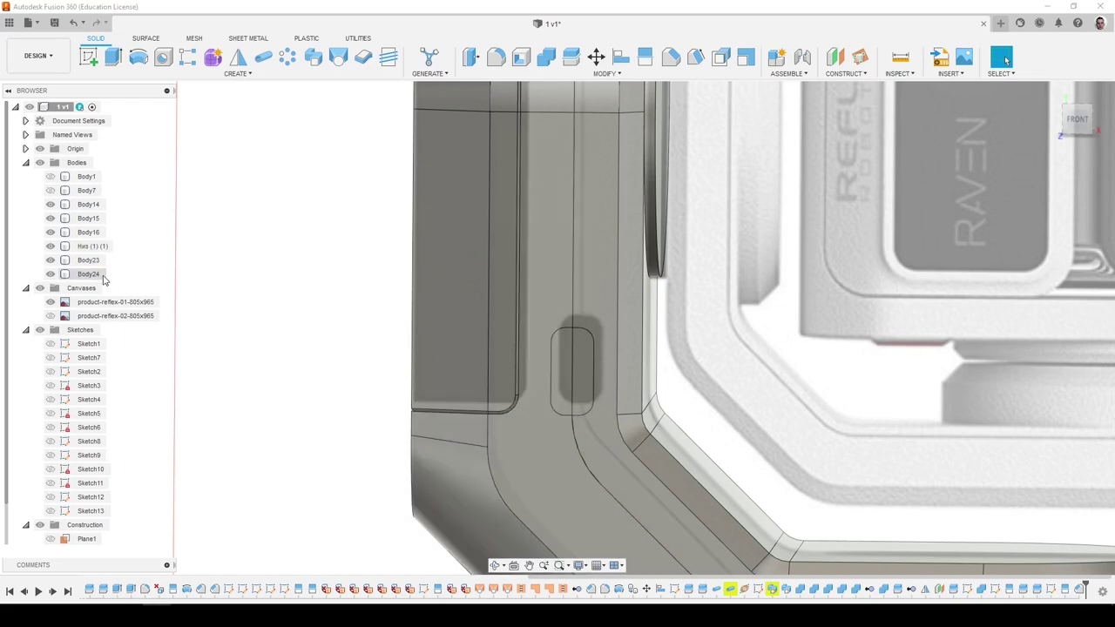
# Hide Body14 and apply an equal-distance chamfer to Body24's 12 matching seam edges around the recess and lower ledge.
pyautogui.keyDown('shift'); pyautogui.moveTo(178, 272); pyautogui.dragTo(228, 260, button='middle'); pyautogui.keyUp('shift')
pyautogui.click(409, 240)
pyautogui.click(50, 204)
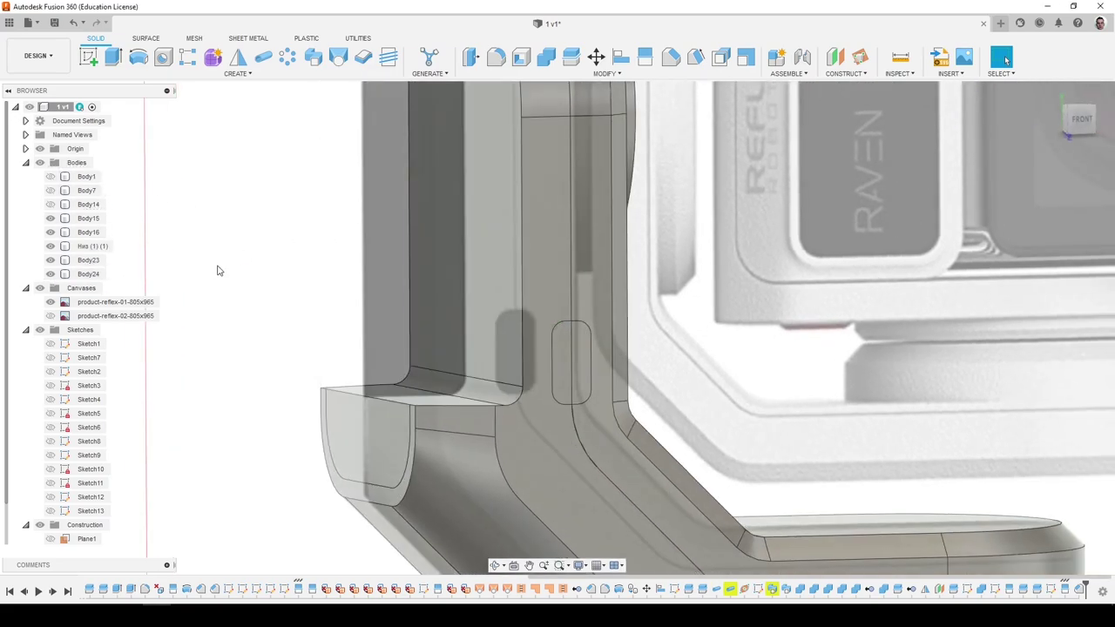
pyautogui.keyDown('shift'); pyautogui.moveTo(418, 283); pyautogui.dragTo(406, 307, button='middle'); pyautogui.keyUp('shift')
pyautogui.click(674, 59)
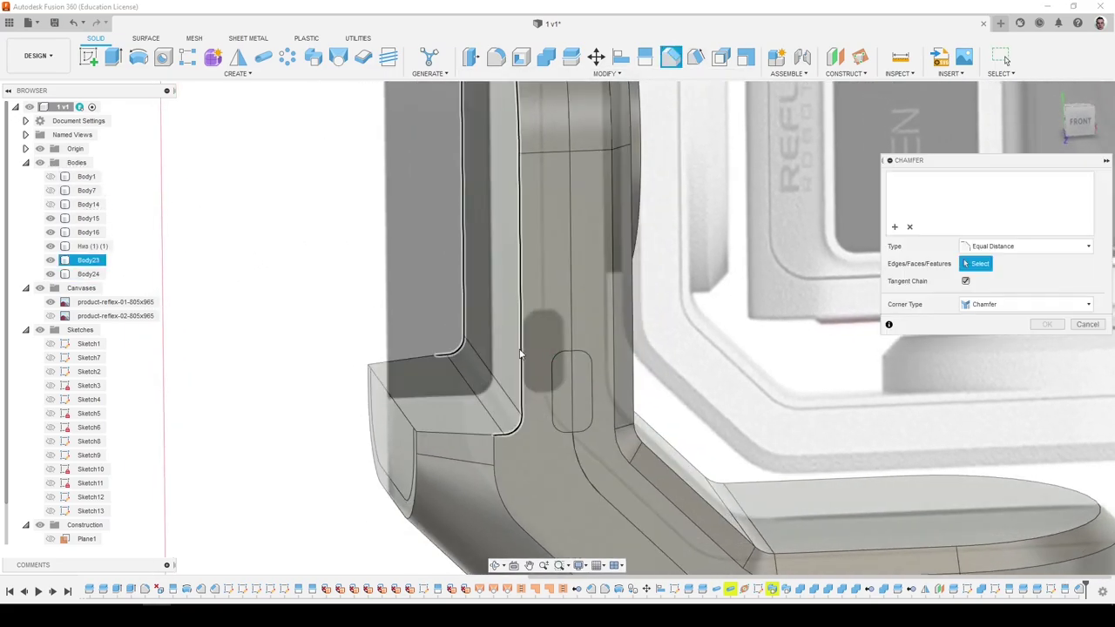
pyautogui.click(520, 354)
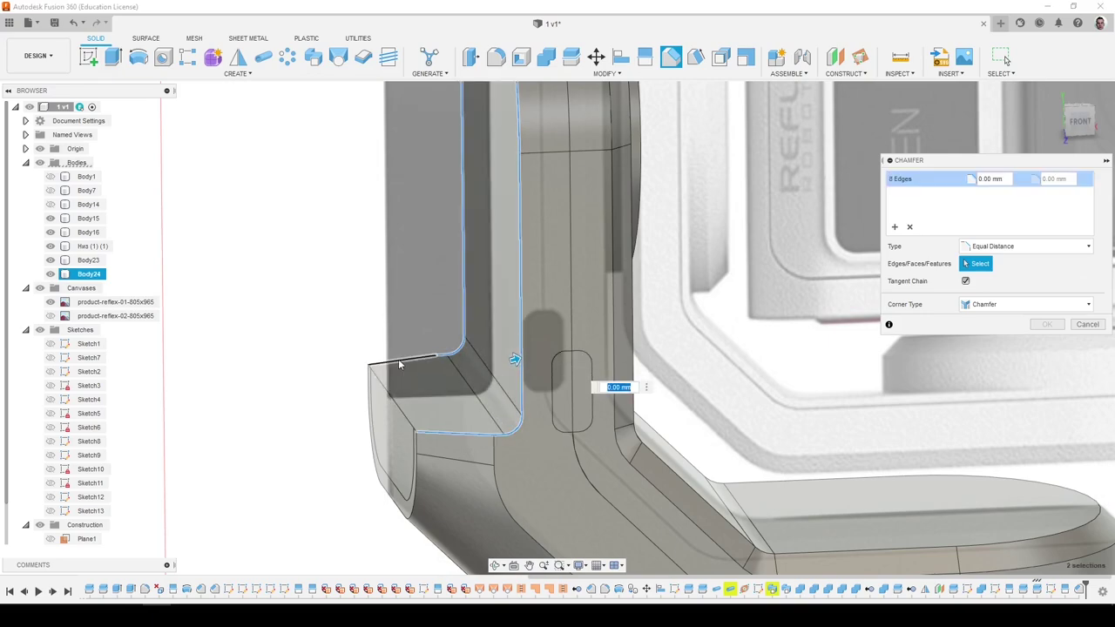
pyautogui.click(448, 414)
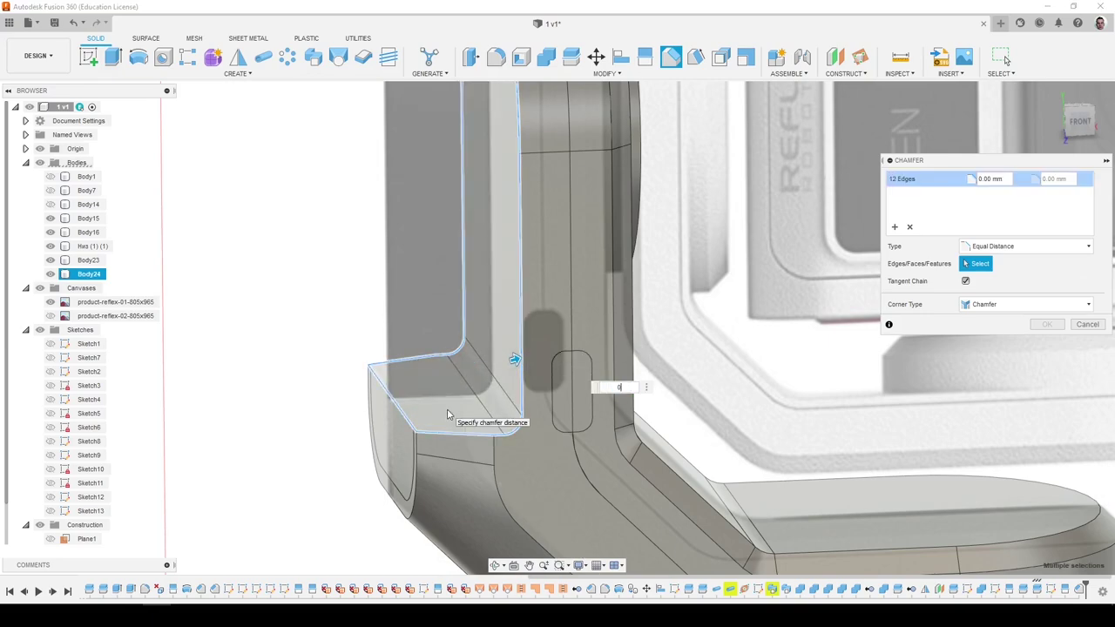
pyautogui.press('Return')
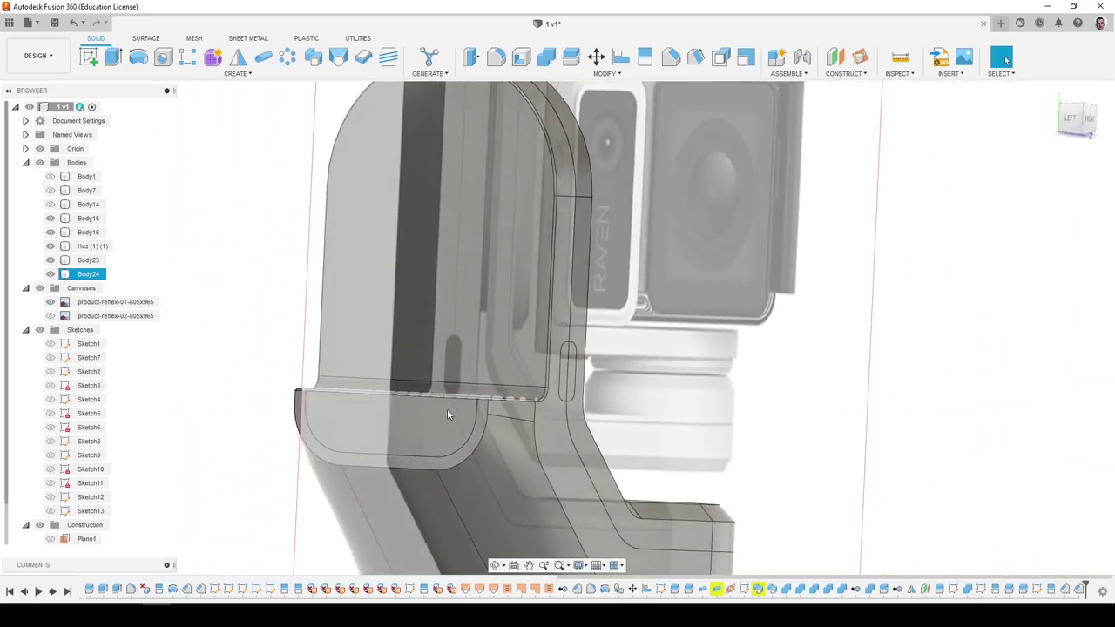
# Inspect the chamfered seam between the cover and the arm by toggling Body14's visibility.
pyautogui.keyDown('shift'); pyautogui.moveTo(448, 411); pyautogui.dragTo(472, 408, button='middle'); pyautogui.keyUp('shift')
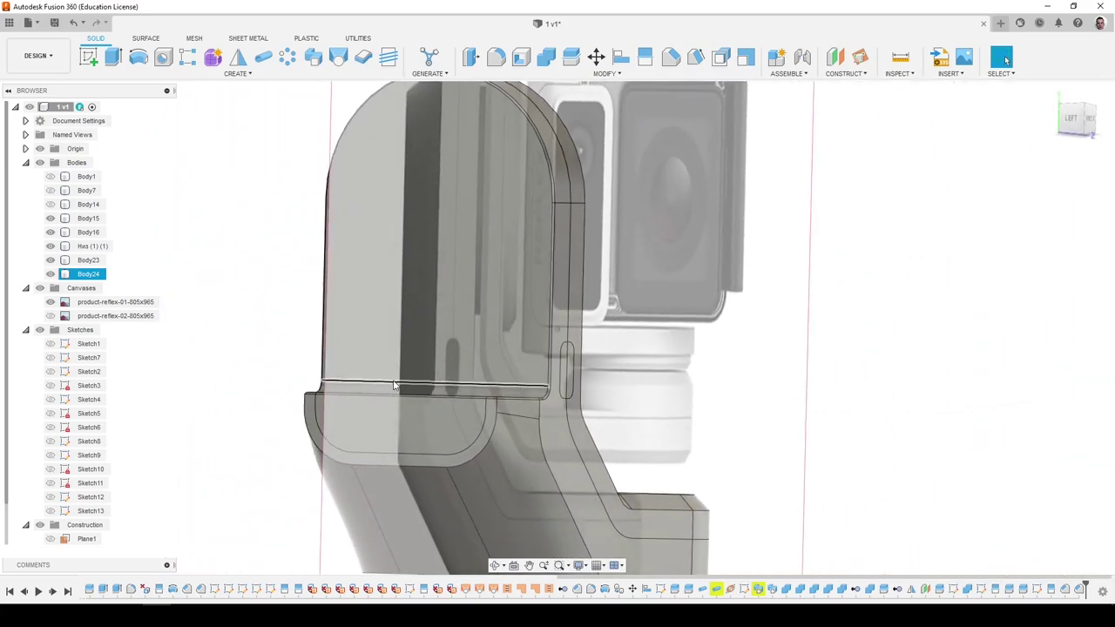
pyautogui.click(50, 208)
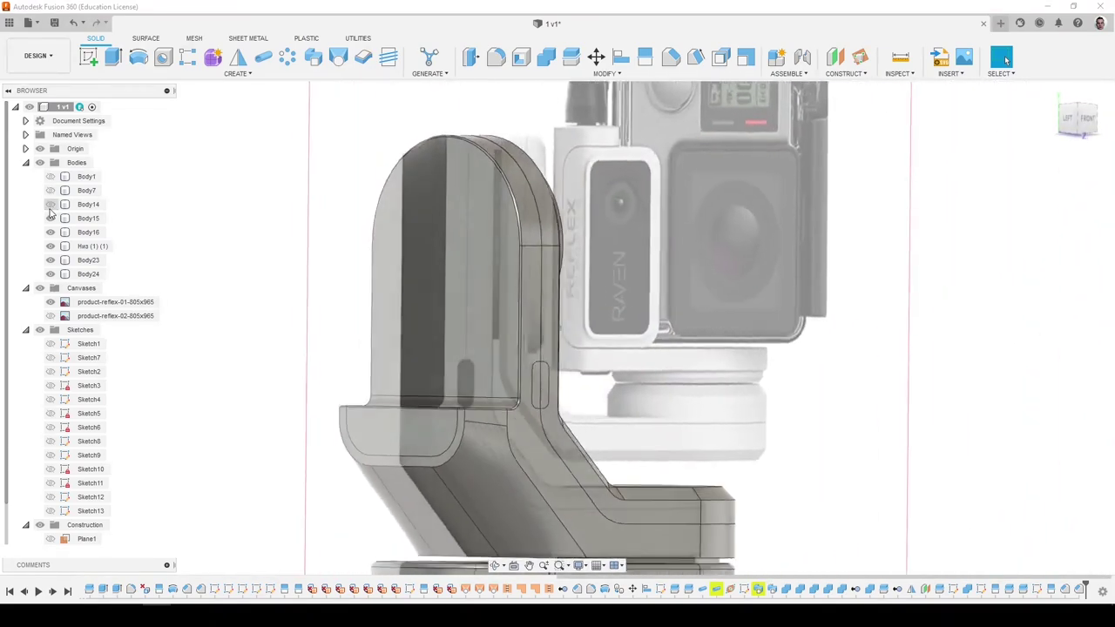
pyautogui.click(49, 206)
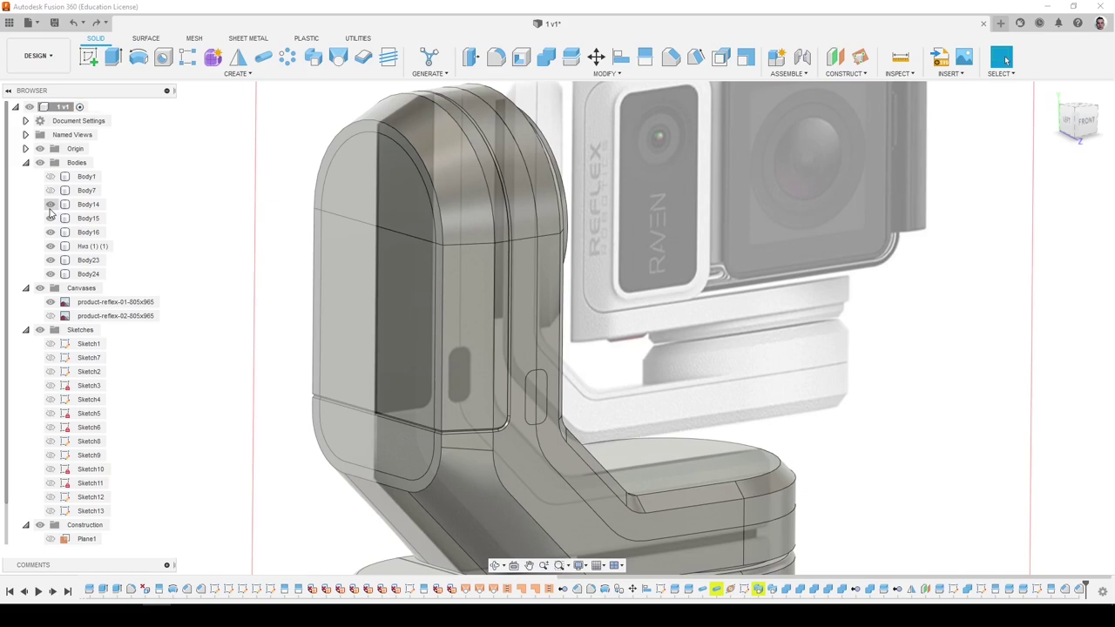
pyautogui.click(50, 207)
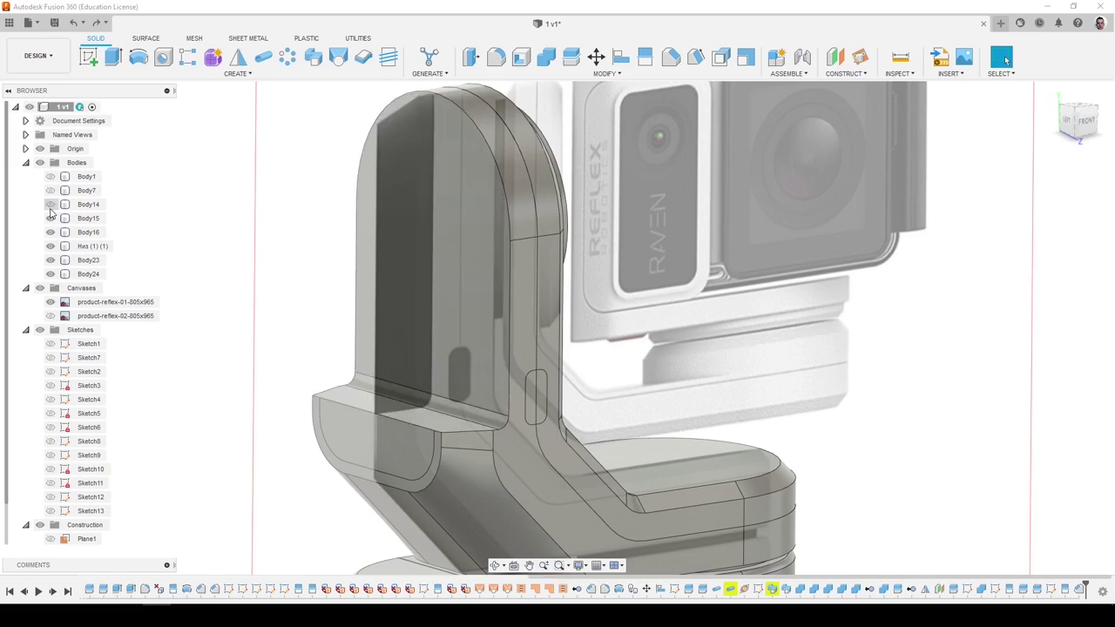
# Show Body14 and Body24, and extrude the middle and lower inset faces of the arm's outer side panel about 7.9 mm inward, hiding Body23.
pyautogui.click(50, 206)
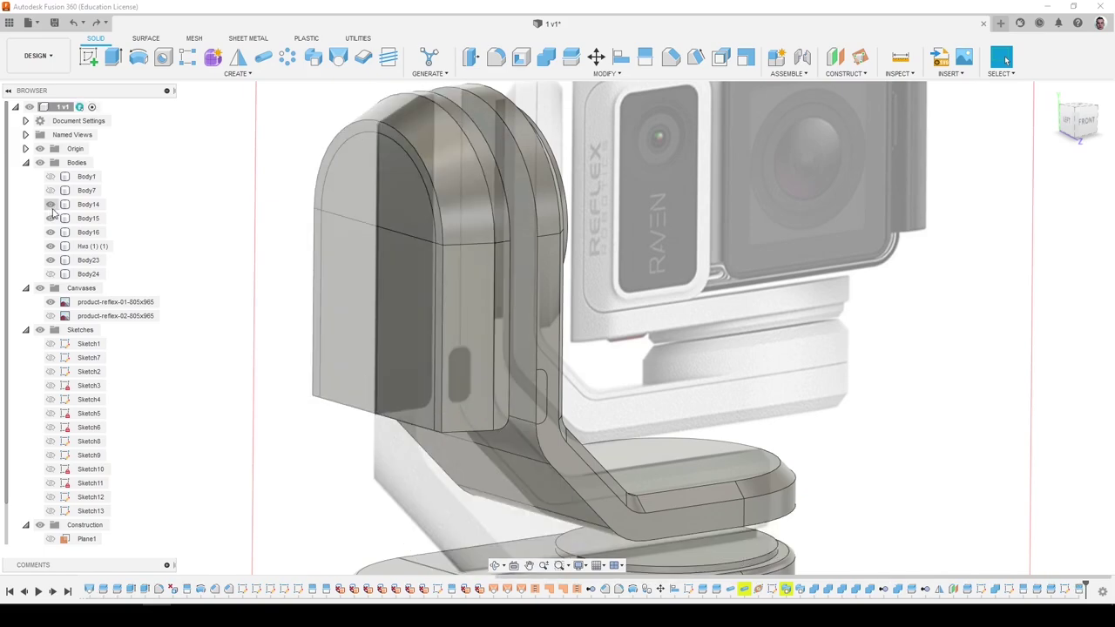
pyautogui.click(53, 275)
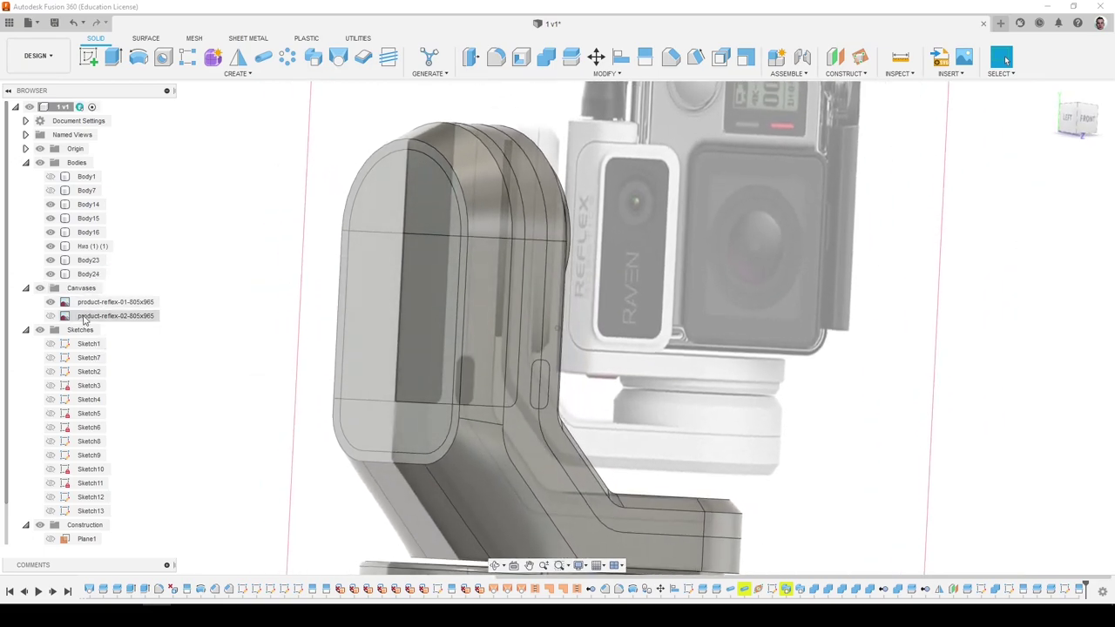
pyautogui.click(112, 57)
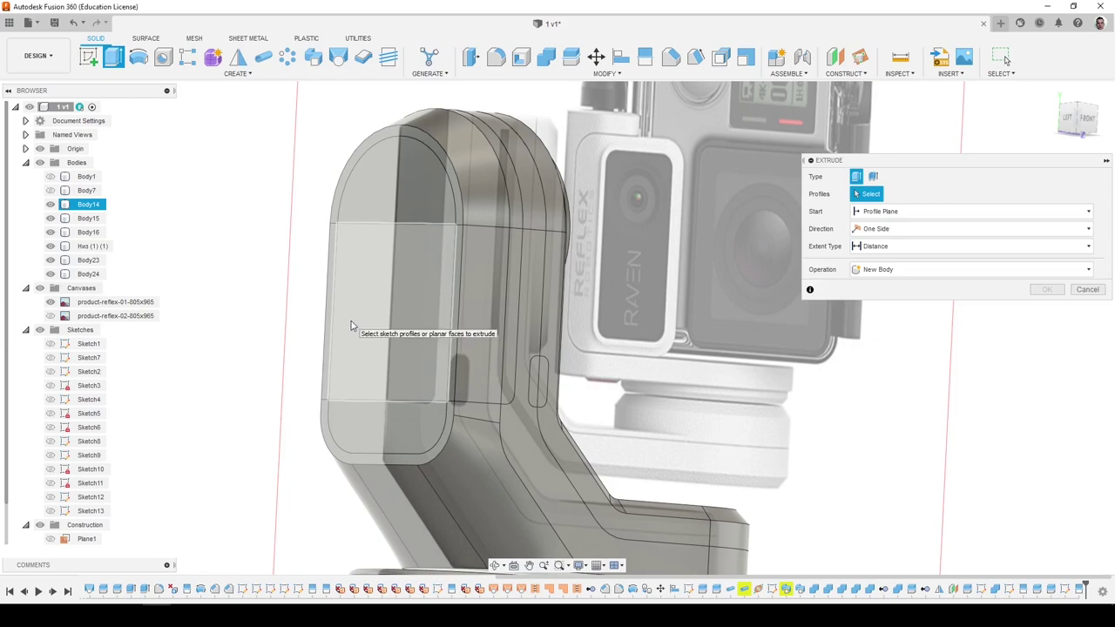
pyautogui.click(356, 333)
pyautogui.click(355, 441)
pyautogui.keyDown('shift'); pyautogui.moveTo(352, 435); pyautogui.dragTo(398, 446, button='middle'); pyautogui.keyUp('shift')
pyautogui.moveTo(410, 446); pyautogui.dragTo(454, 445)
pyautogui.keyDown('shift'); pyautogui.moveTo(457, 445); pyautogui.dragTo(477, 443, button='middle'); pyautogui.keyUp('shift')
pyautogui.click(51, 260)
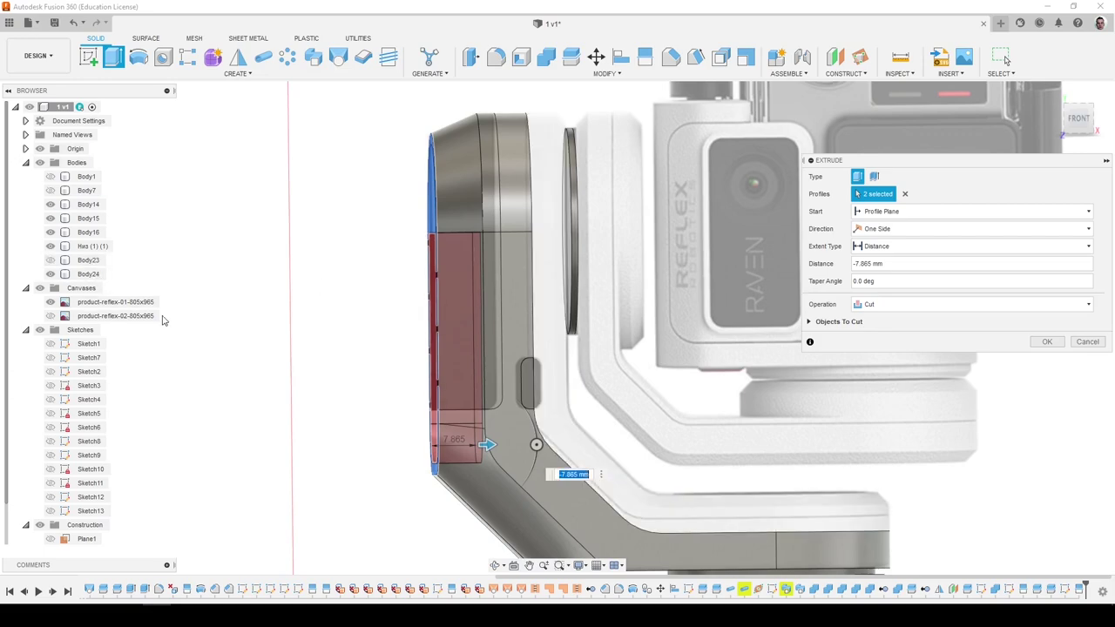
pyautogui.keyDown('shift'); pyautogui.moveTo(179, 320); pyautogui.dragTo(247, 323, button='middle'); pyautogui.keyUp('shift')
pyautogui.moveTo(557, 302)
pyautogui.keyDown('shift'); pyautogui.mouseDown(button='middle')
pyautogui.moveTo(526, 300)
pyautogui.moveTo(542, 305)
pyautogui.mouseUp(button='middle'); pyautogui.keyUp('shift')
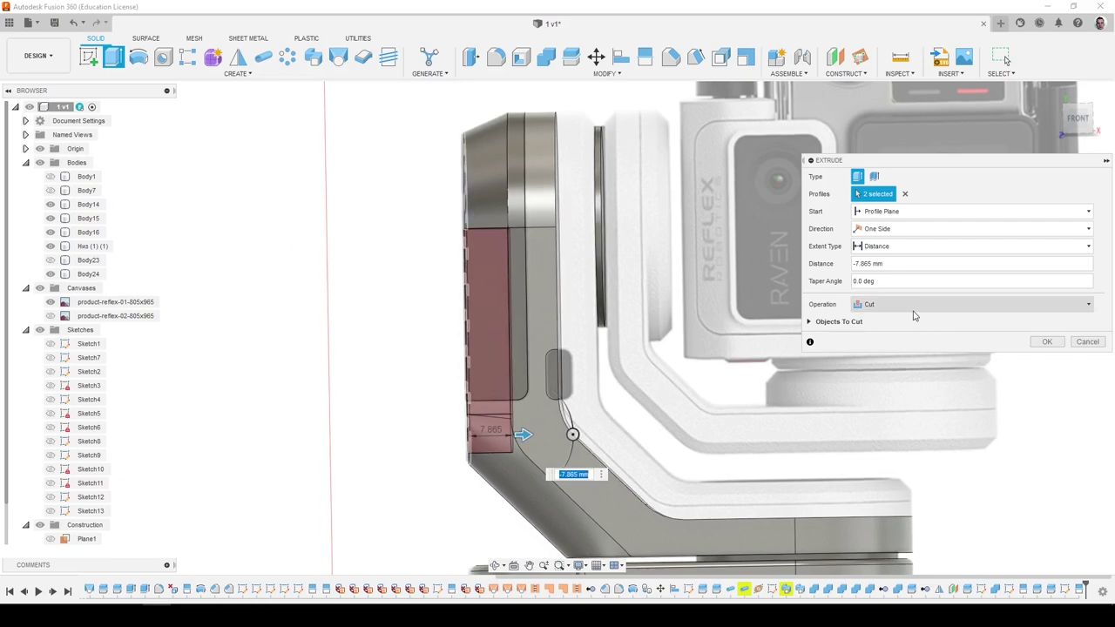
# Set the extrusion distance to -8 mm and create it as a new body.
pyautogui.write('-8')
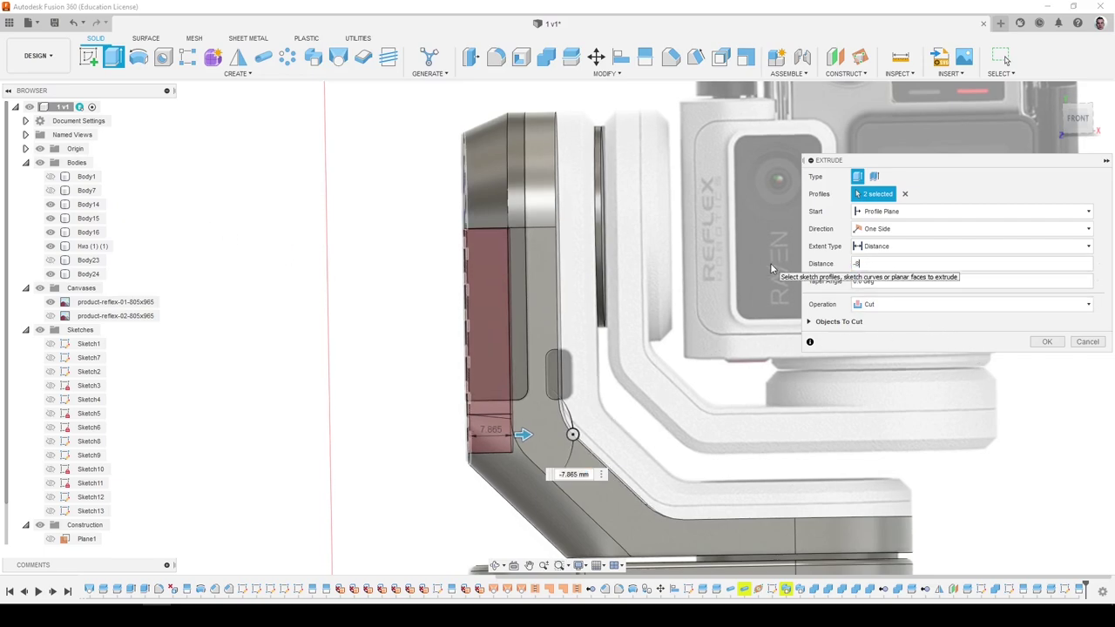
pyautogui.click(880, 304)
pyautogui.click(880, 358)
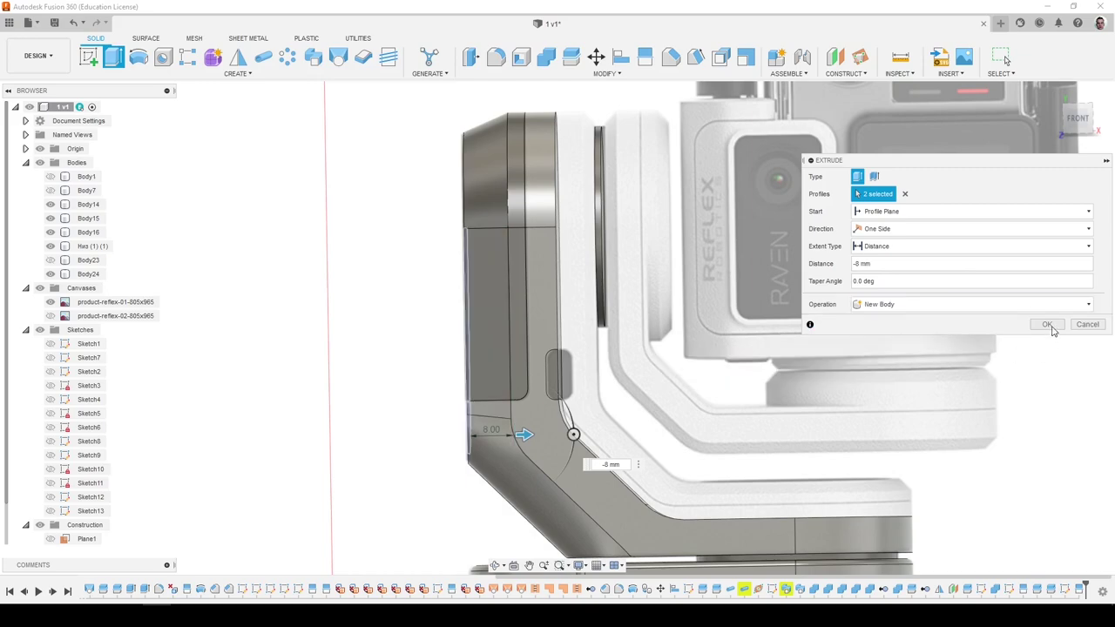
pyautogui.click(1047, 341)
pyautogui.click(548, 424)
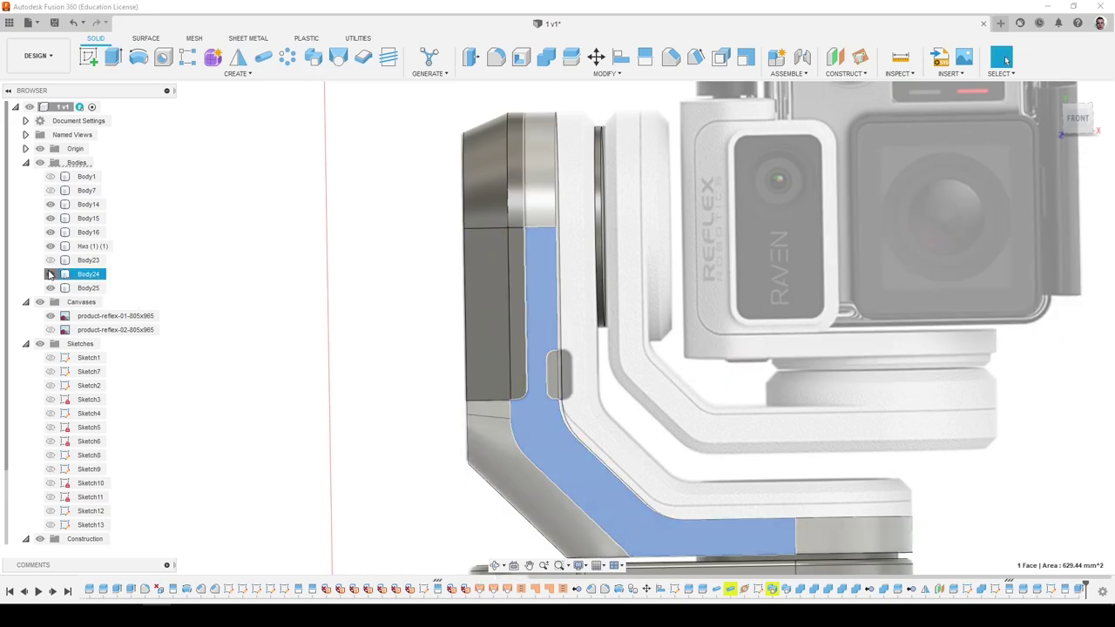
pyautogui.click(51, 275)
pyautogui.click(253, 304)
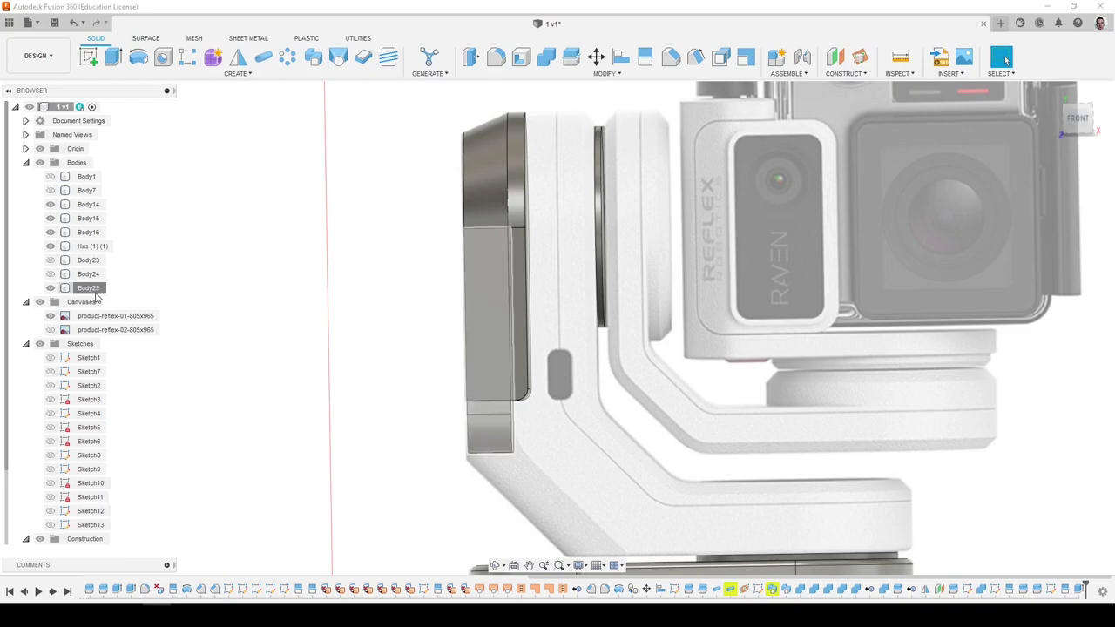
pyautogui.click(88, 288)
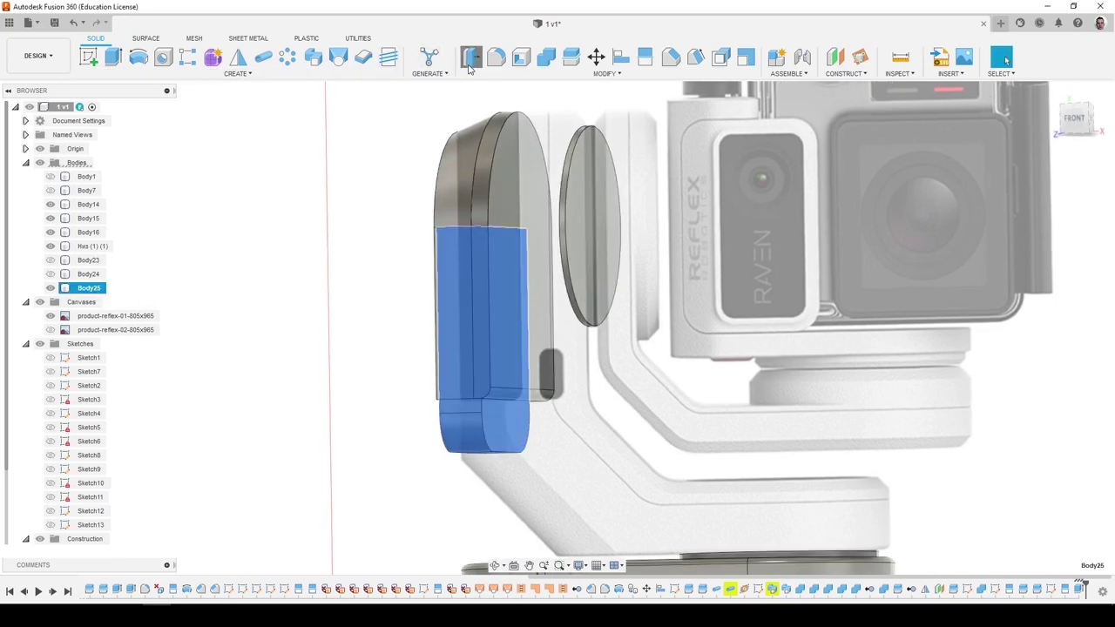
pyautogui.click(468, 67)
pyautogui.click(523, 415)
pyautogui.keyDown('shift'); pyautogui.moveTo(523, 415); pyautogui.dragTo(526, 412, button='middle'); pyautogui.keyUp('shift')
pyautogui.moveTo(531, 412); pyautogui.dragTo(533, 385)
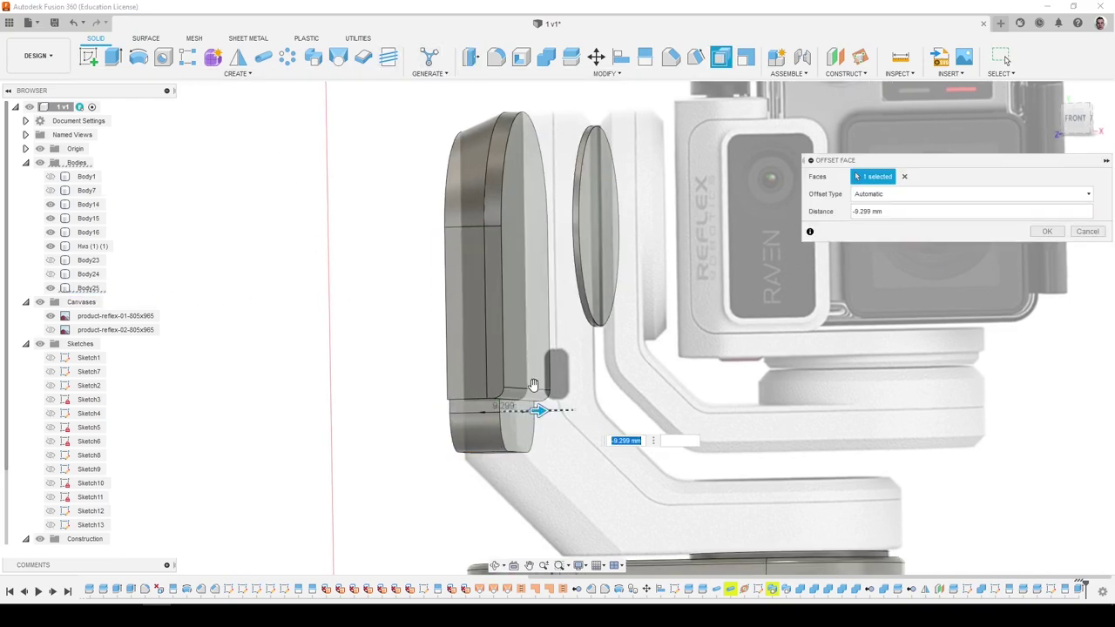
pyautogui.click(1047, 230)
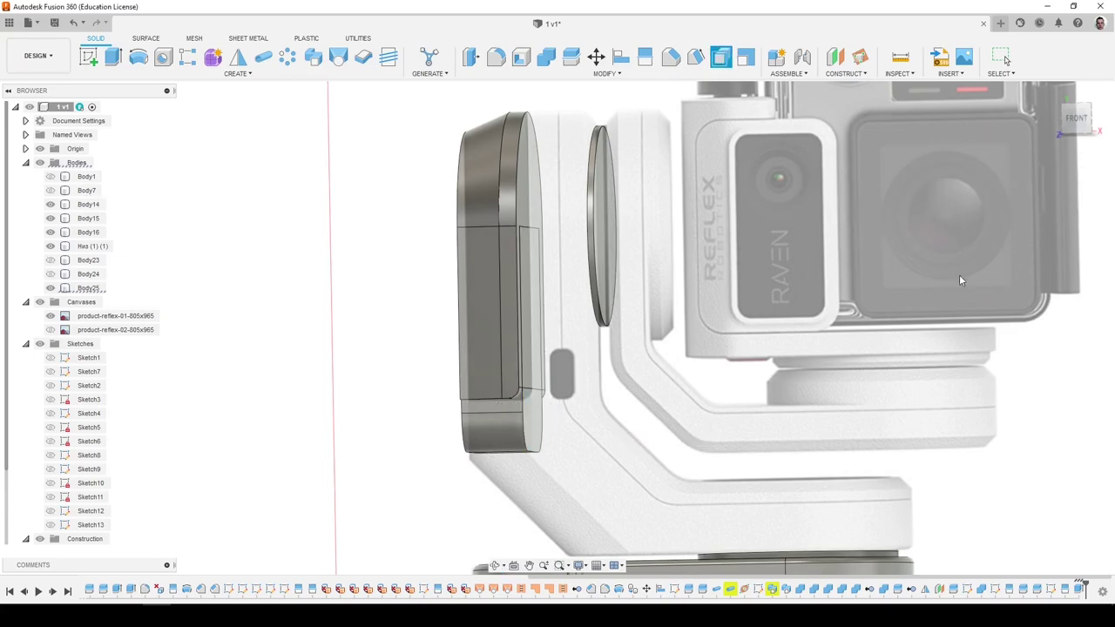
pyautogui.keyDown('shift'); pyautogui.moveTo(597, 340); pyautogui.dragTo(585, 370, button='middle'); pyautogui.keyUp('shift')
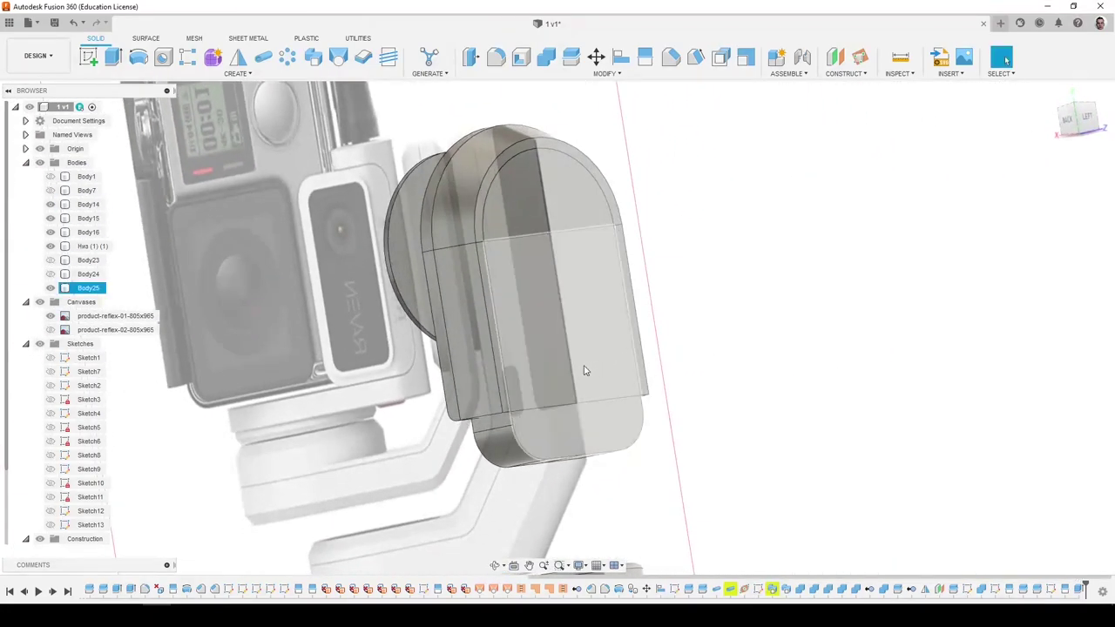
pyautogui.click(546, 55)
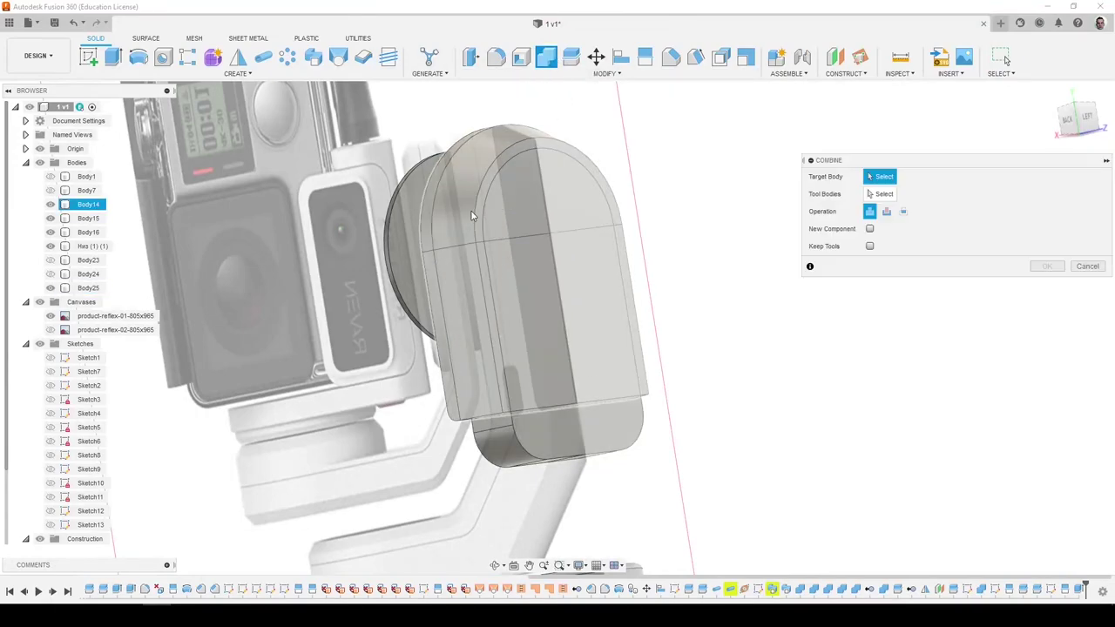
pyautogui.click(1087, 266)
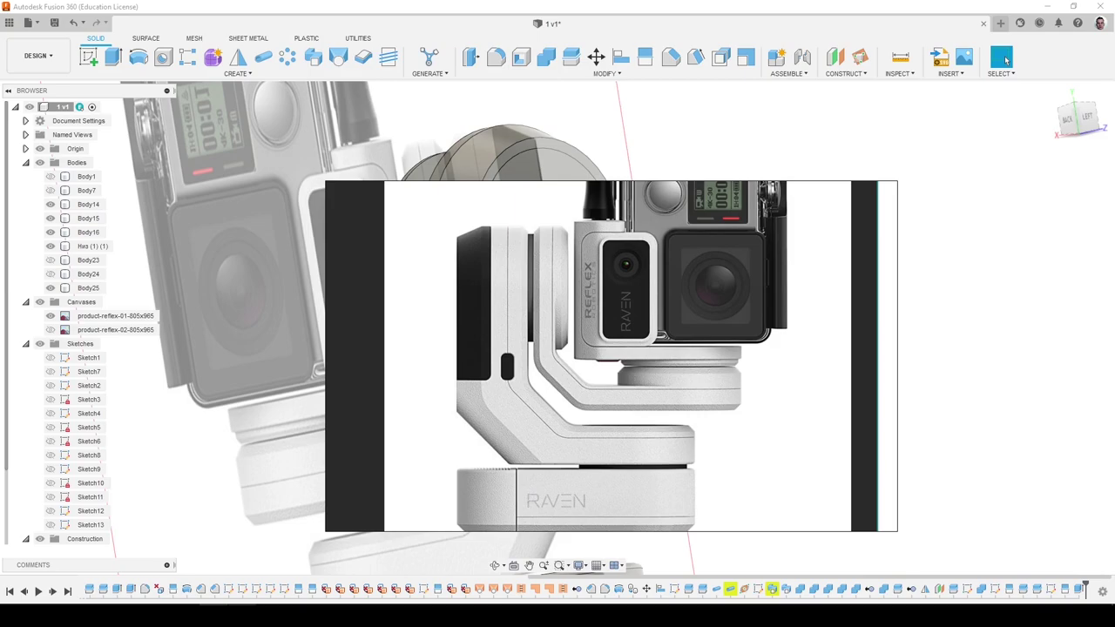
# Inspect the arm from several sides and compare the rounded slot on its front face with the reference photo.
pyautogui.scroll(-4, 595, 431)
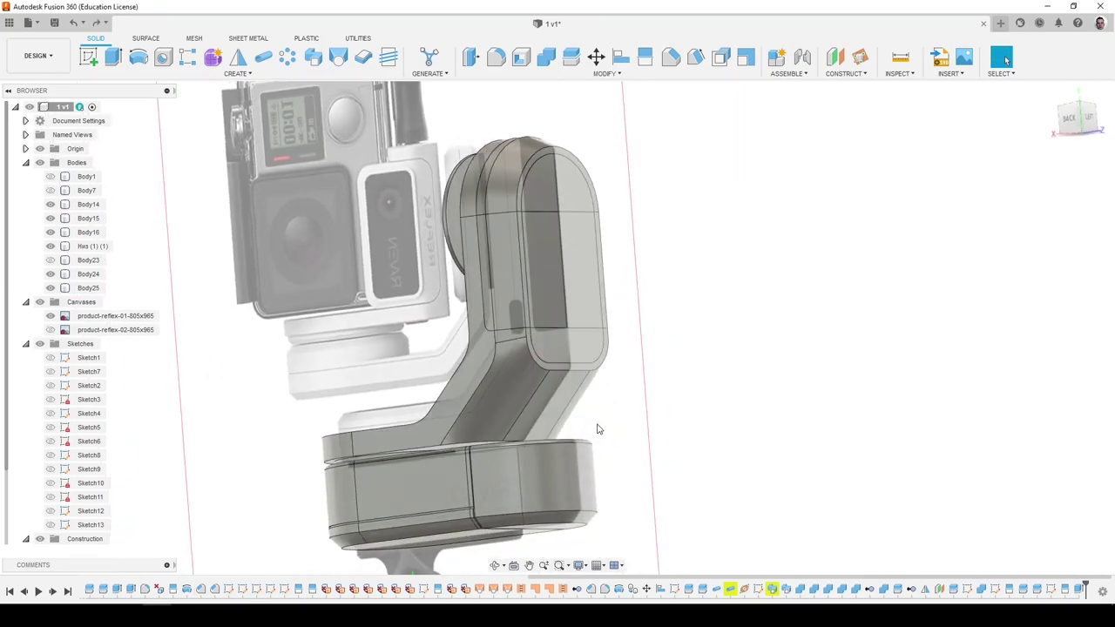
pyautogui.keyDown('shift'); pyautogui.moveTo(610, 422); pyautogui.dragTo(578, 422, button='middle'); pyautogui.keyUp('shift')
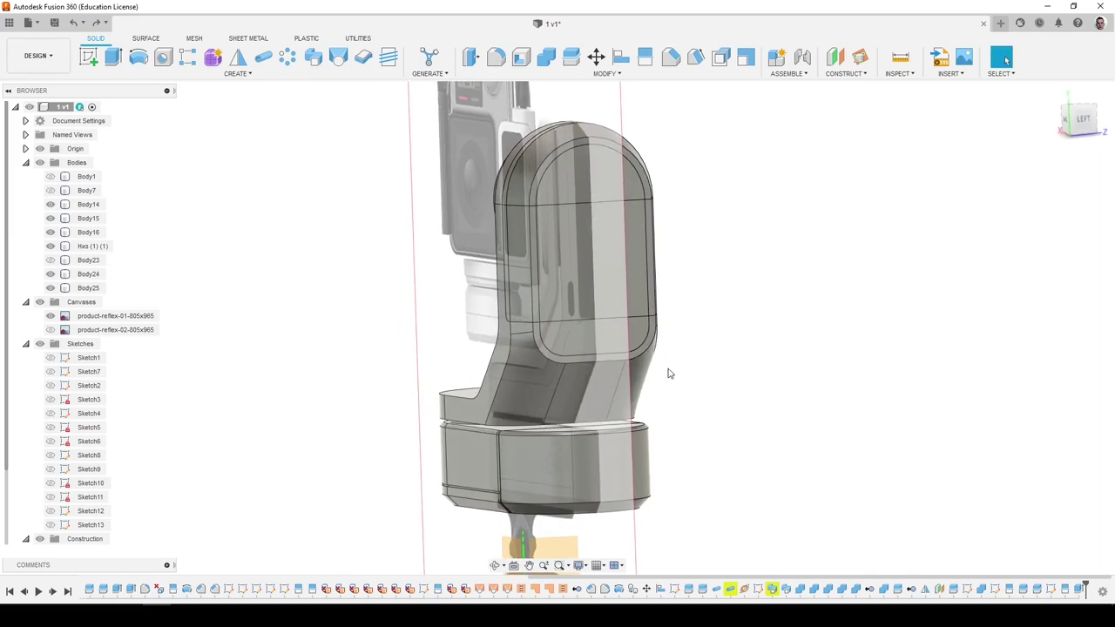
pyautogui.keyDown('shift'); pyautogui.moveTo(669, 373); pyautogui.dragTo(638, 370, button='middle'); pyautogui.keyUp('shift')
pyautogui.click(639, 370)
pyautogui.moveTo(479, 334)
pyautogui.keyDown('shift'); pyautogui.mouseDown(button='middle')
pyautogui.moveTo(440, 331)
pyautogui.moveTo(459, 327)
pyautogui.mouseUp(button='middle'); pyautogui.keyUp('shift')
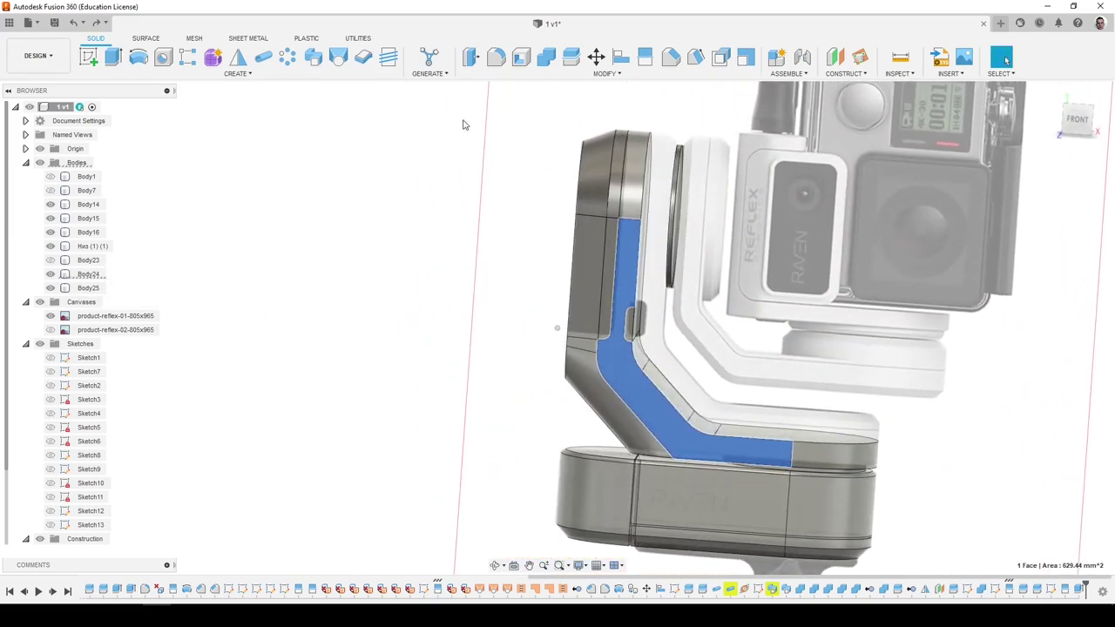
pyautogui.click(465, 125)
pyautogui.click(114, 58)
pyautogui.scroll(4, 600, 340)
pyautogui.scroll(1, 599, 341)
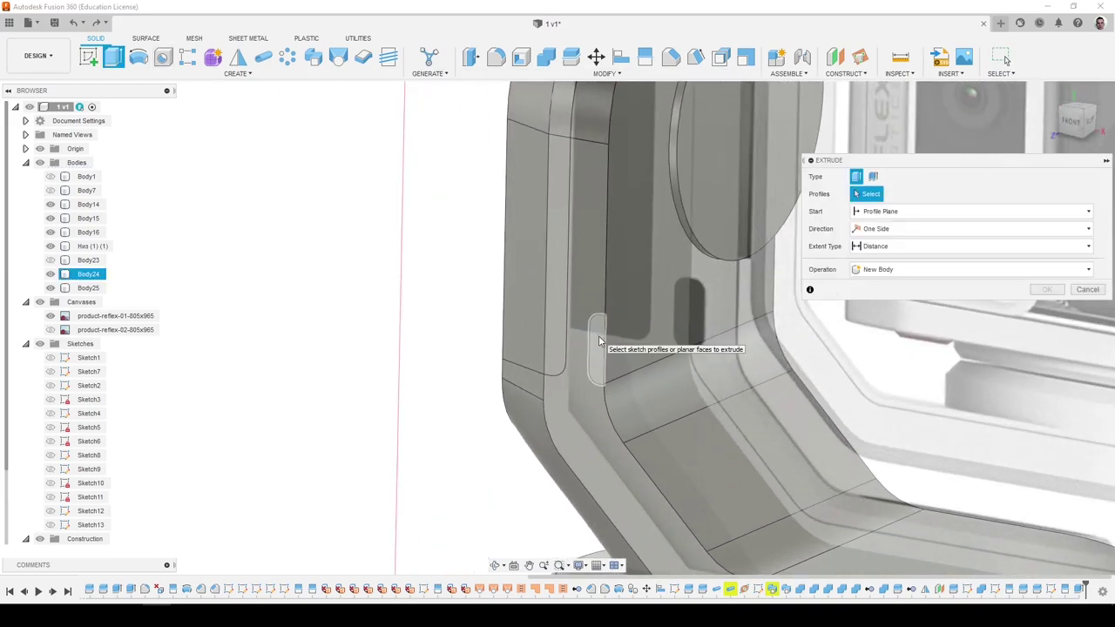
pyautogui.scroll(-1, 521, 324)
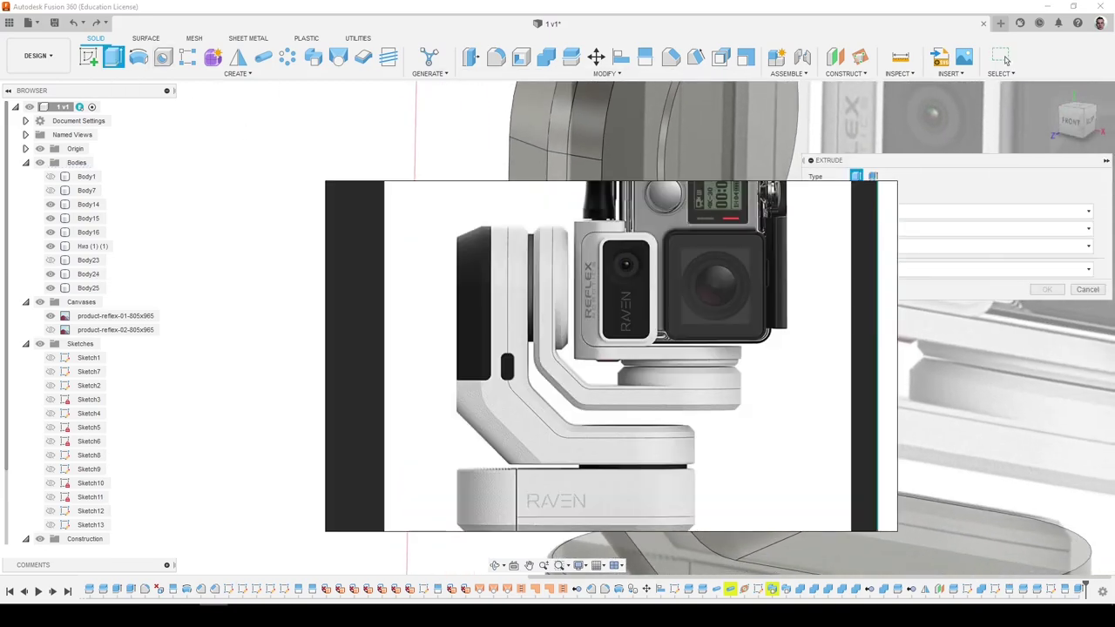
pyautogui.keyDown('shift'); pyautogui.moveTo(549, 218); pyautogui.dragTo(436, 196, button='middle'); pyautogui.keyUp('shift')
pyautogui.press('Escape')
# Extrude the slot face on Body24 by -0.2 mm to recess that half of the slot.
pyautogui.press('e')
pyautogui.click(582, 387)
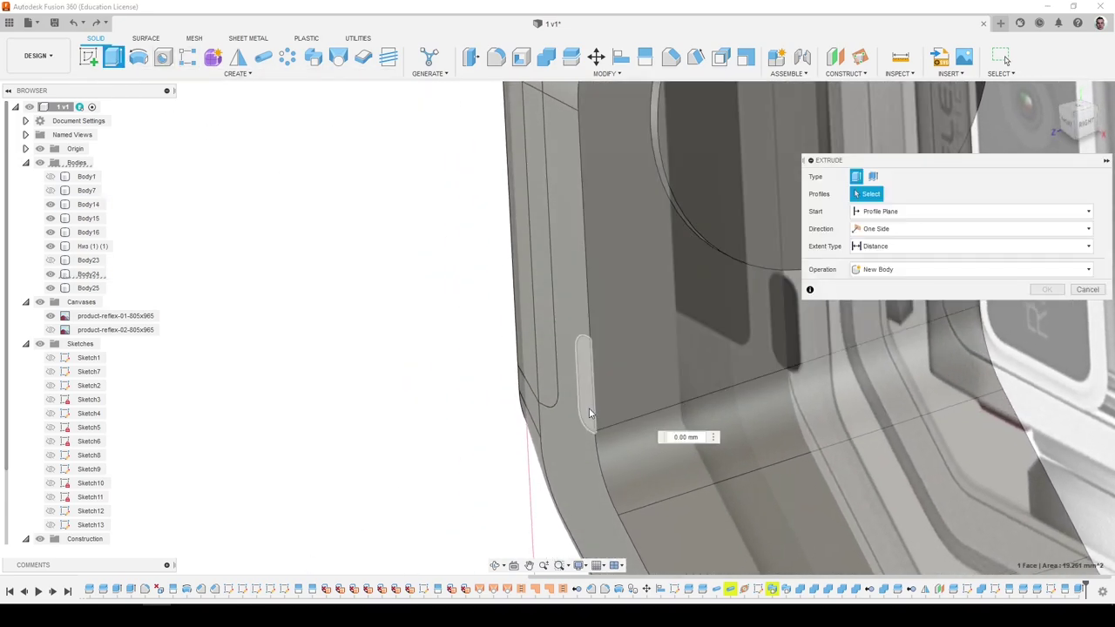
pyautogui.write('-0.5')
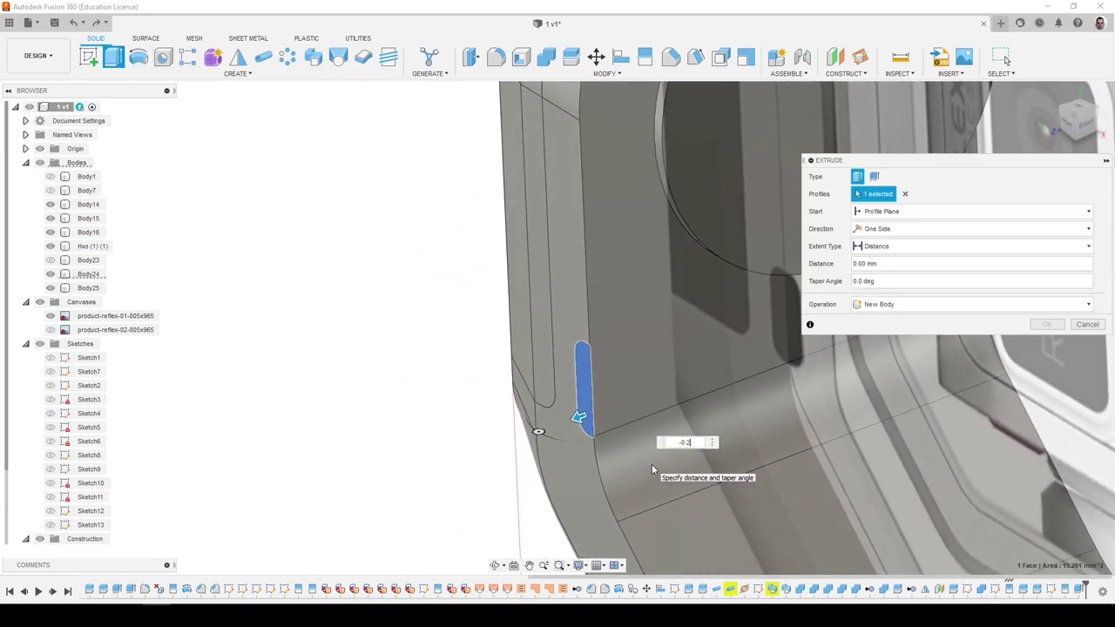
pyautogui.press('Return')
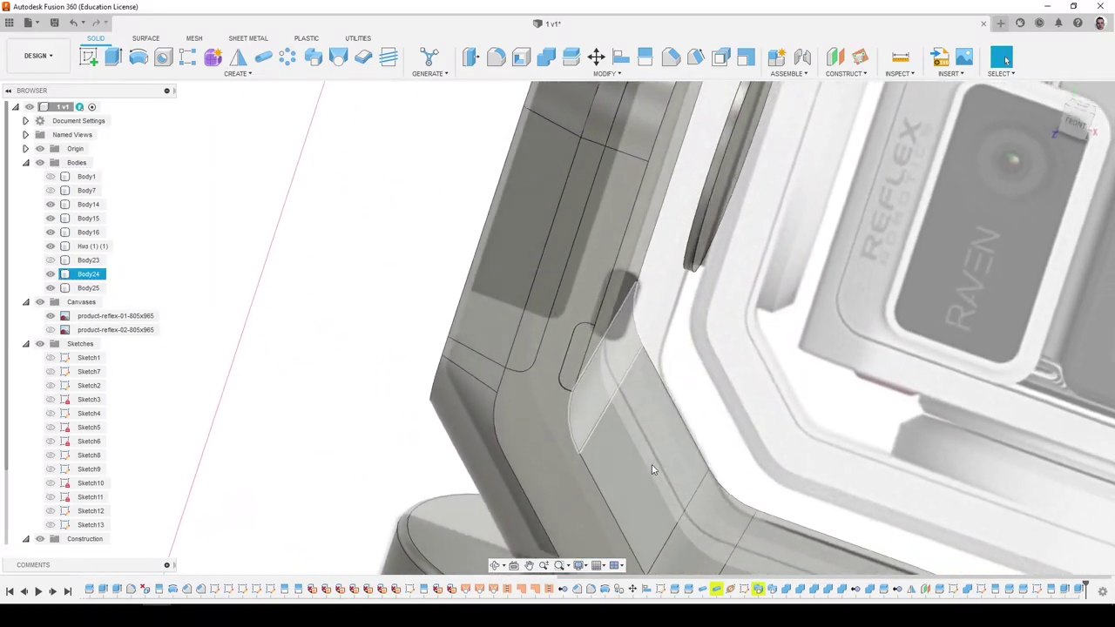
# Show Body23 and extrude its matching half of the rounded slot inward to complete the recess.
pyautogui.click(51, 261)
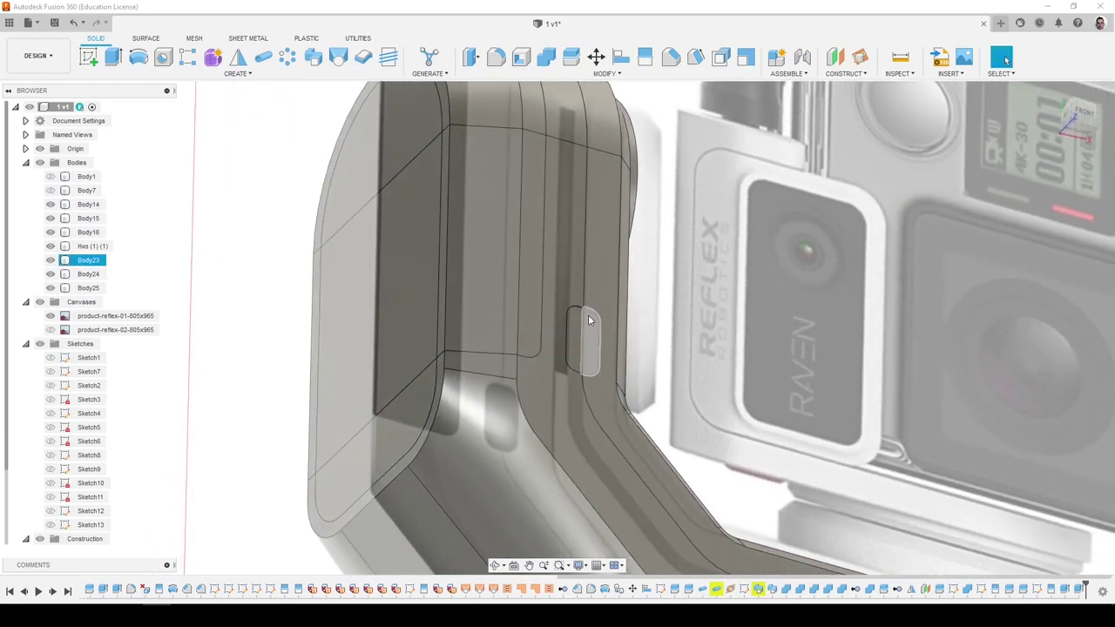
pyautogui.click(590, 320)
pyautogui.click(112, 56)
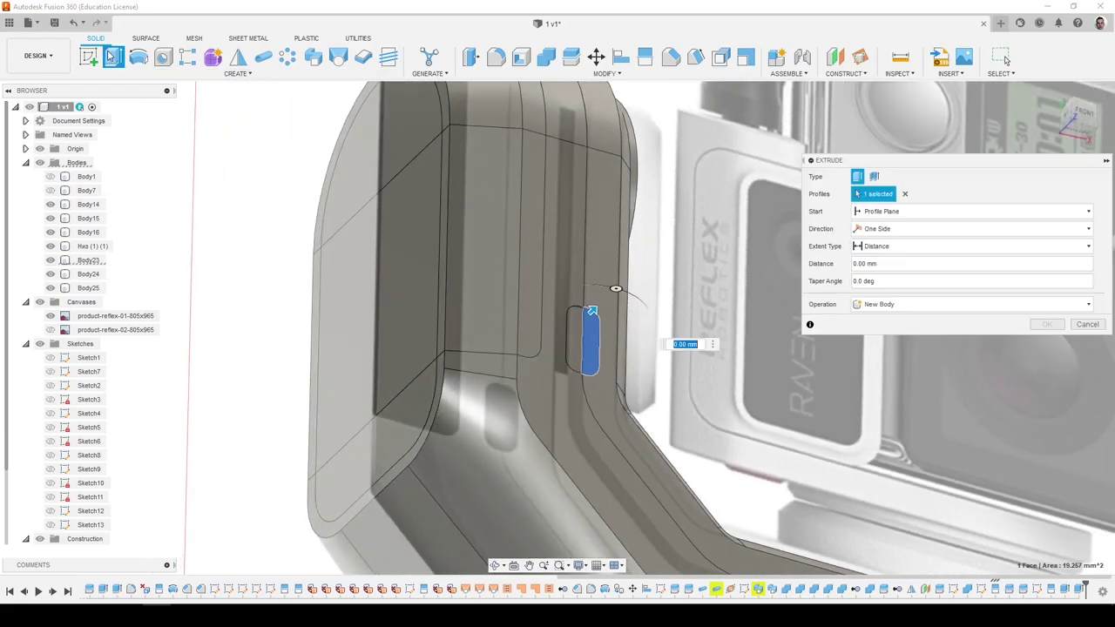
pyautogui.press('Escape')
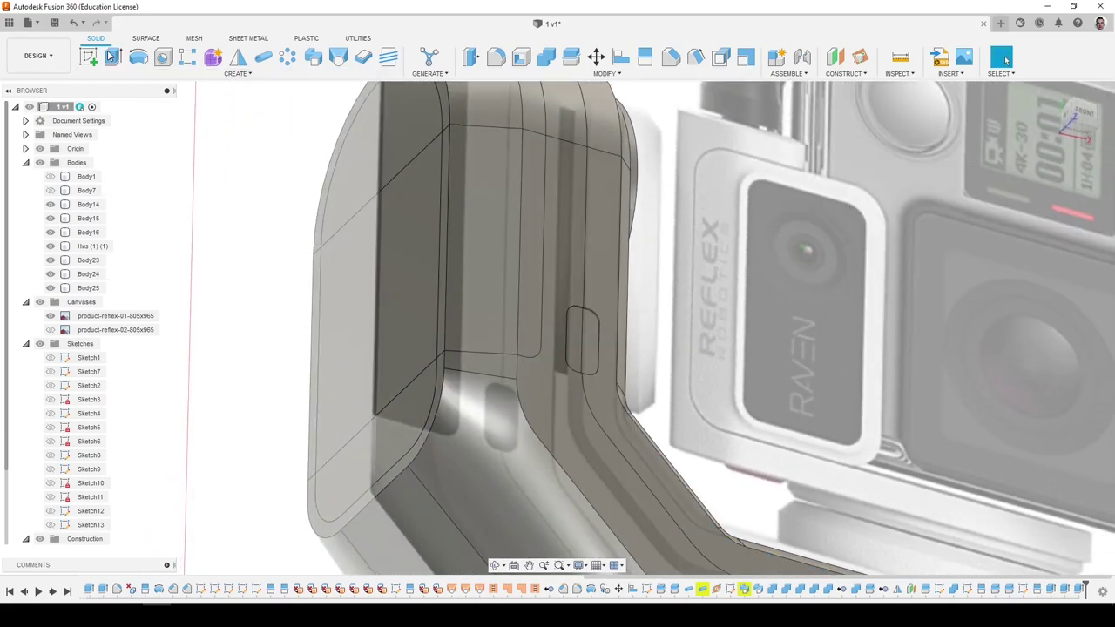
# Hide Body23 to expose the seam edges of Body24 along the arm's inner side.
pyautogui.scroll(-3, 525, 306)
pyautogui.keyDown('shift'); pyautogui.moveTo(526, 306); pyautogui.dragTo(546, 300, button='middle'); pyautogui.keyUp('shift')
pyautogui.scroll(2, 566, 264)
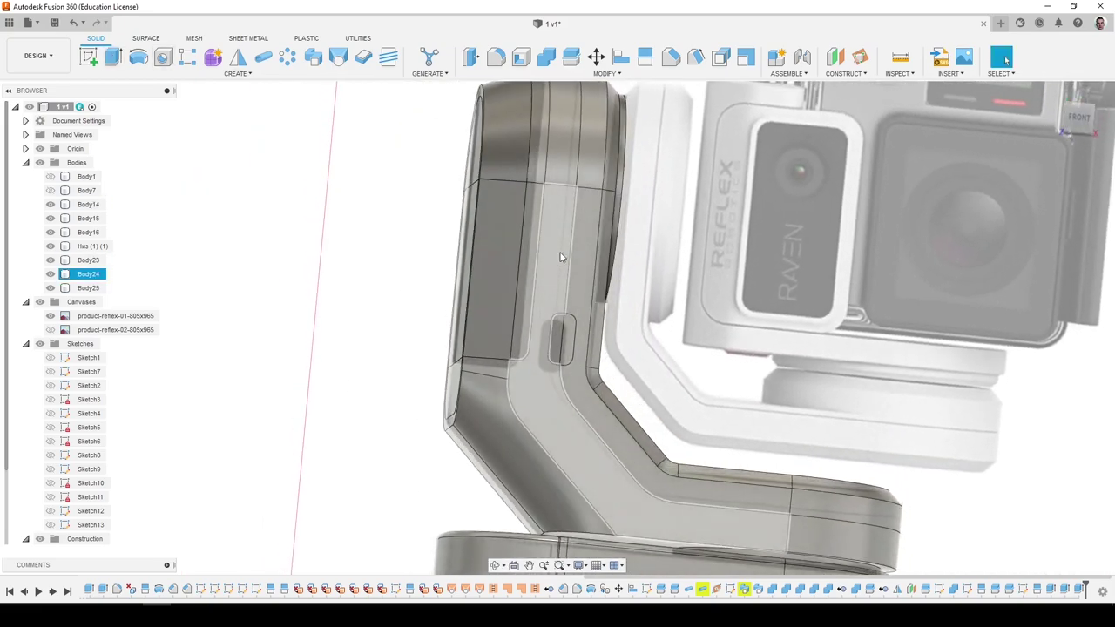
pyautogui.click(581, 266)
pyautogui.click(54, 260)
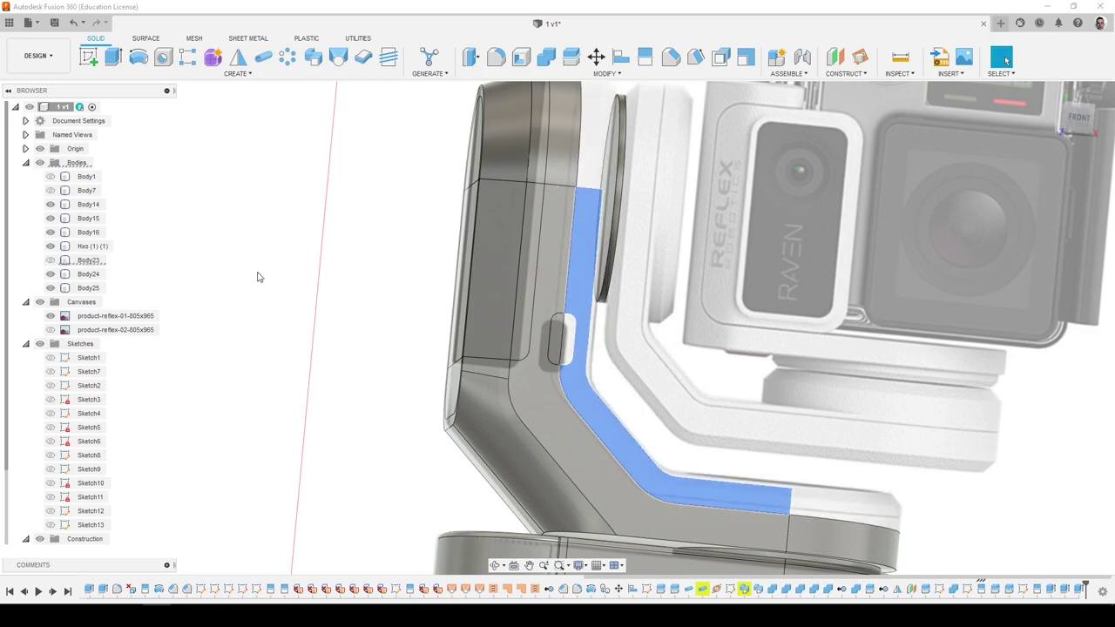
pyautogui.click(317, 254)
pyautogui.keyDown('shift'); pyautogui.moveTo(319, 254); pyautogui.dragTo(227, 322, button='middle'); pyautogui.keyUp('shift')
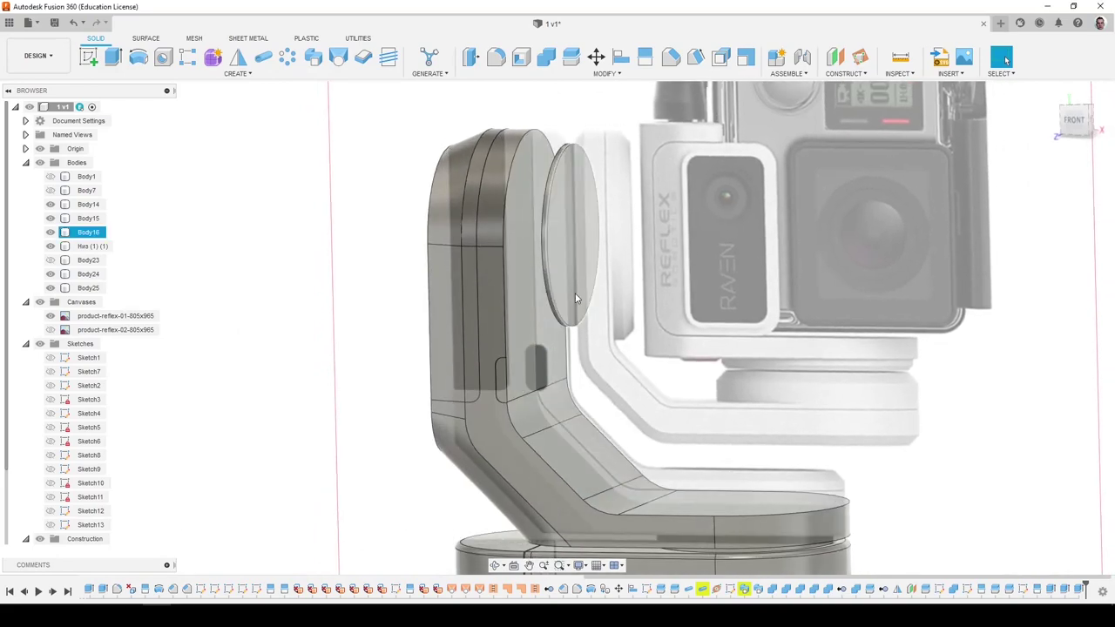
# Chamfer Body24's inner seam edges by 0.1 mm, including the run along the arm, the rounded base end and the slot.
pyautogui.click(671, 58)
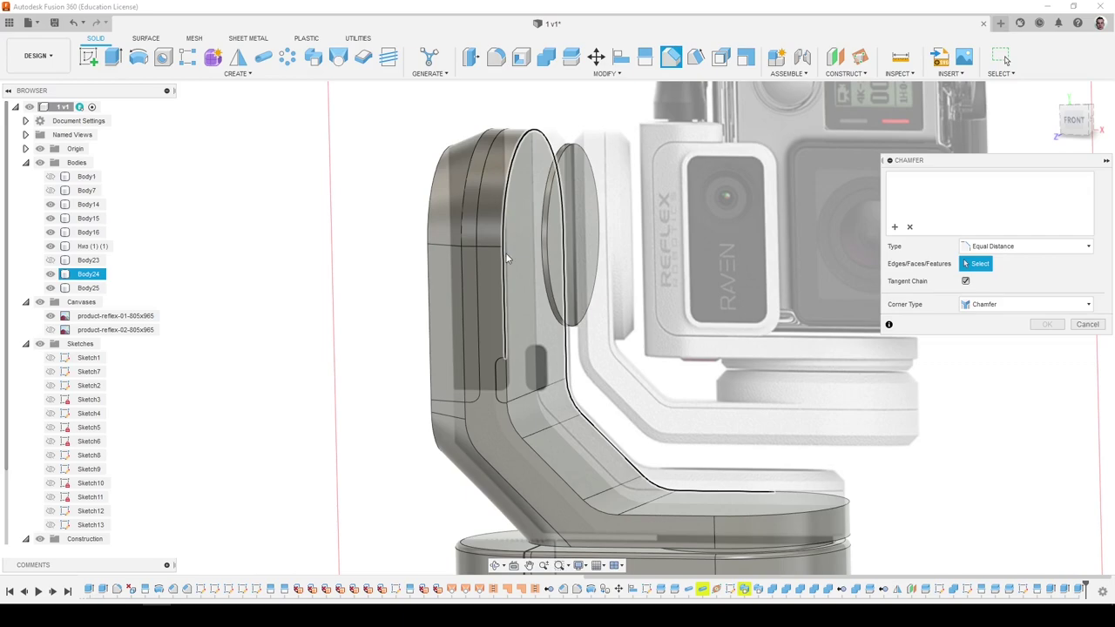
pyautogui.click(506, 254)
pyautogui.scroll(5, 512, 372)
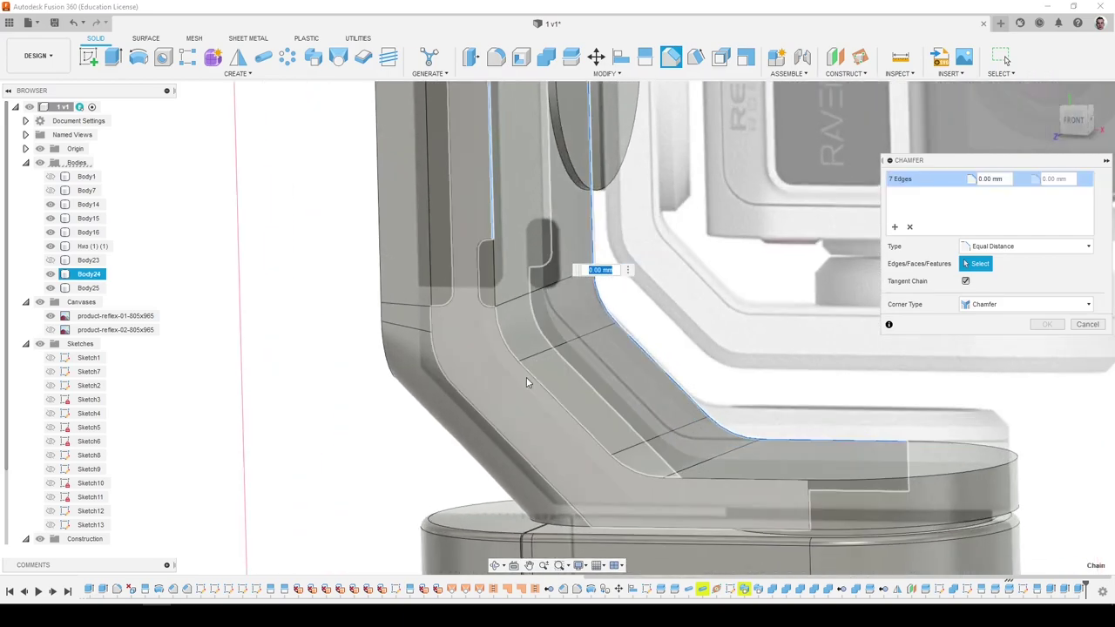
pyautogui.scroll(2, 925, 474)
pyautogui.click(965, 451)
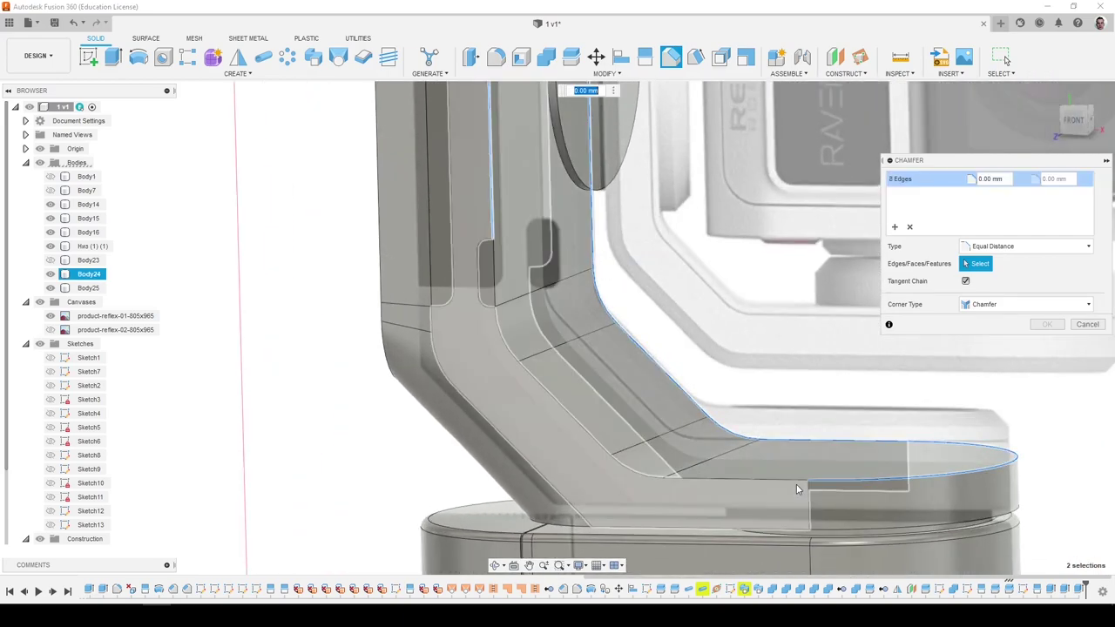
pyautogui.click(796, 480)
pyautogui.scroll(3, 504, 374)
pyautogui.scroll(5, 480, 262)
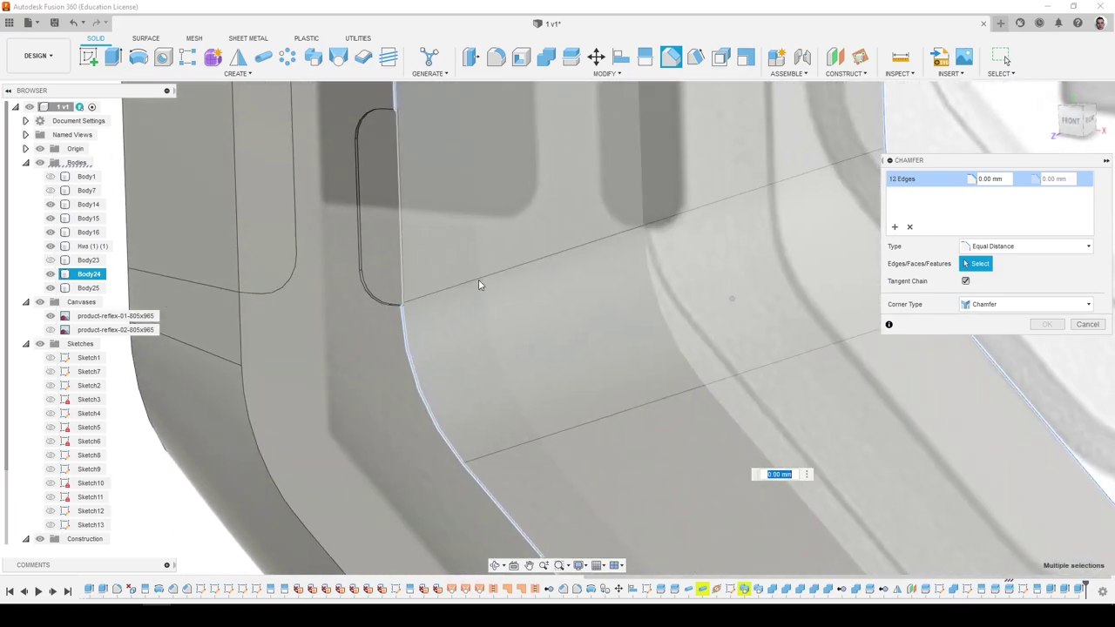
pyautogui.scroll(6, 411, 296)
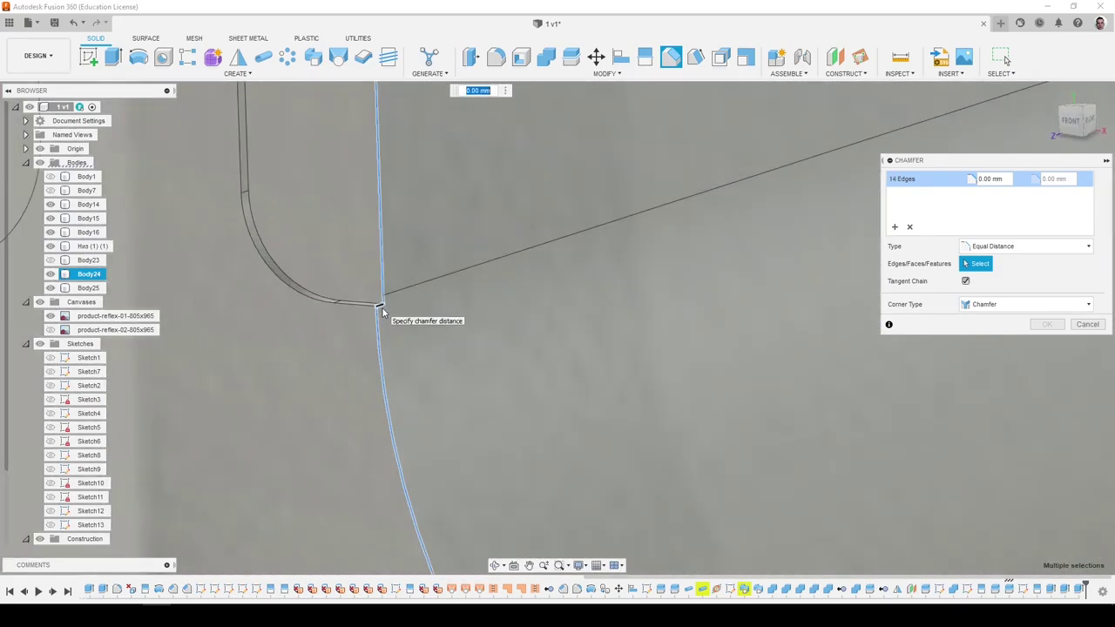
pyautogui.click(381, 311)
pyautogui.scroll(-5, 452, 376)
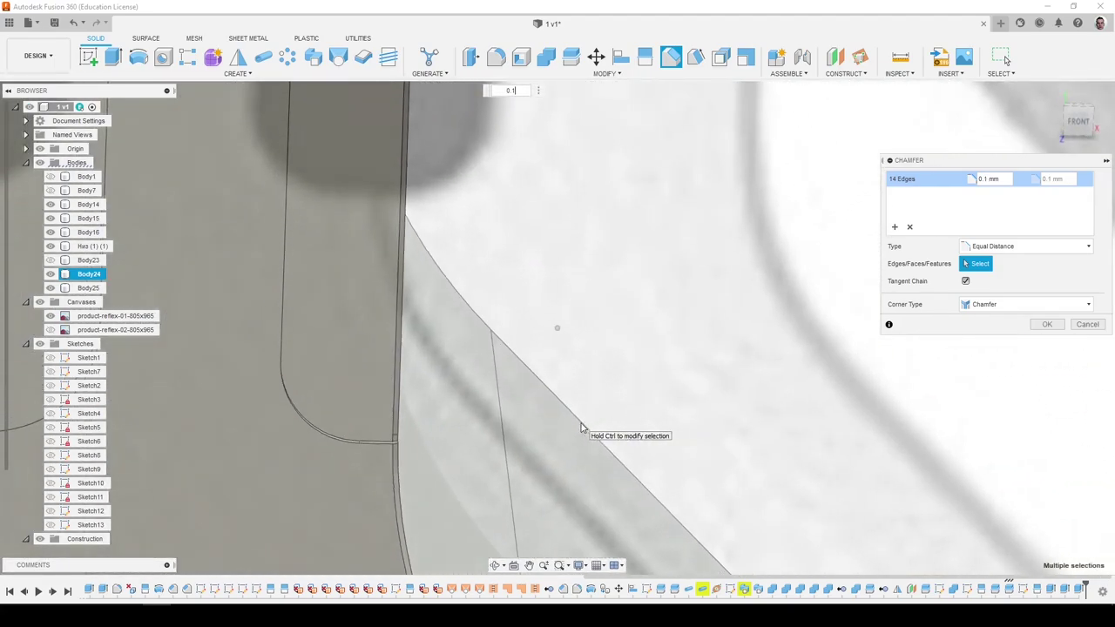
pyautogui.press('Return')
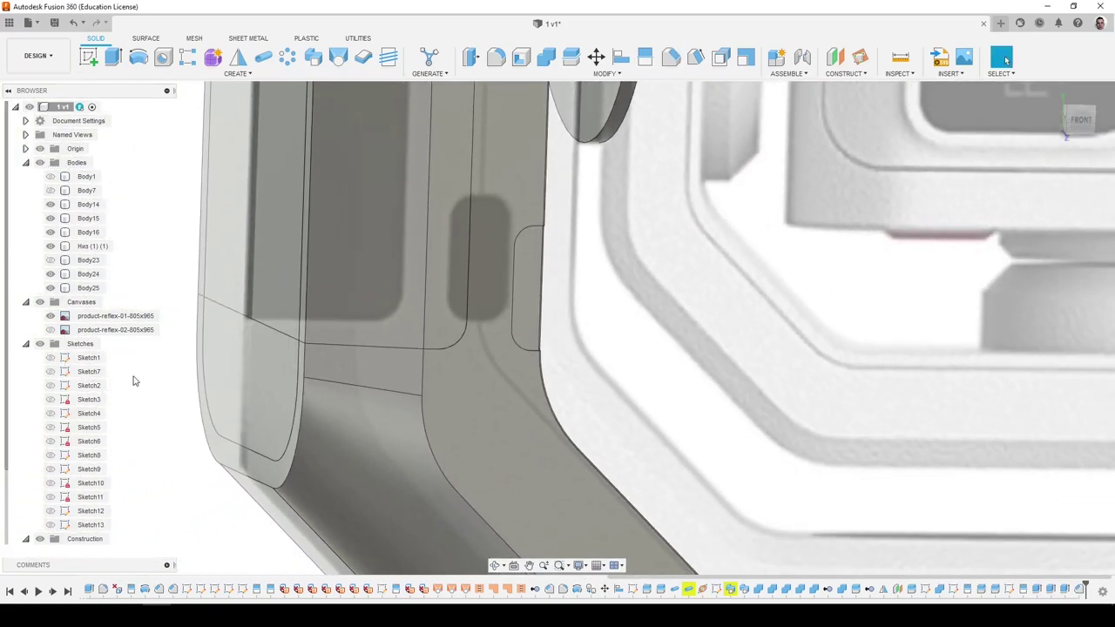
# Show Body23, hide Body24 and chamfer Body23's matching seam edges along the arm, slot and rounded base end.
pyautogui.click(51, 261)
pyautogui.click(471, 294)
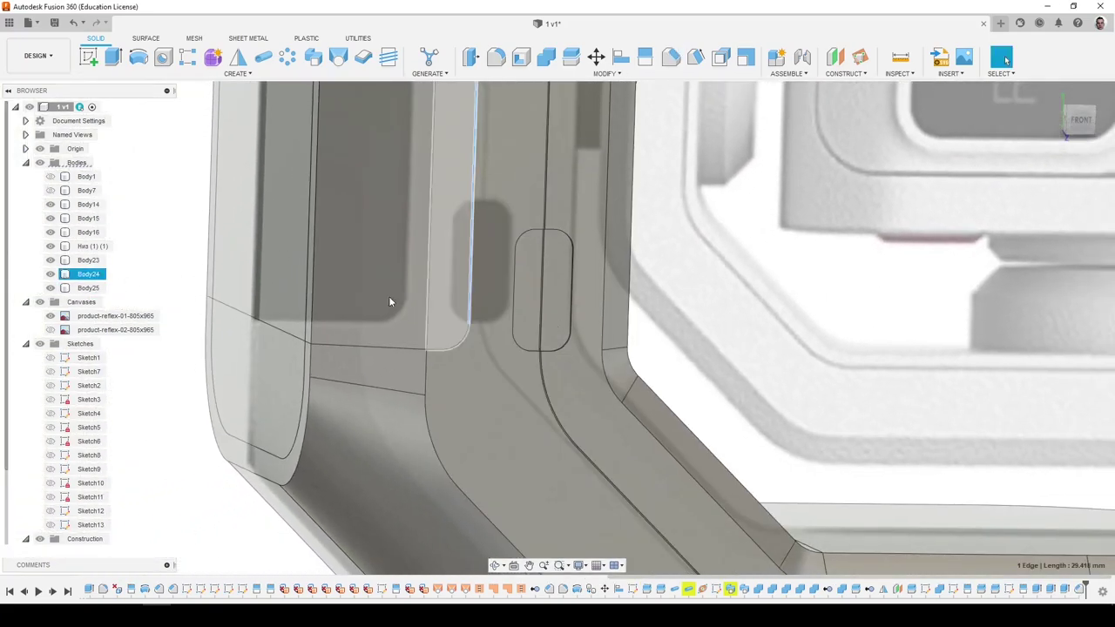
pyautogui.click(50, 274)
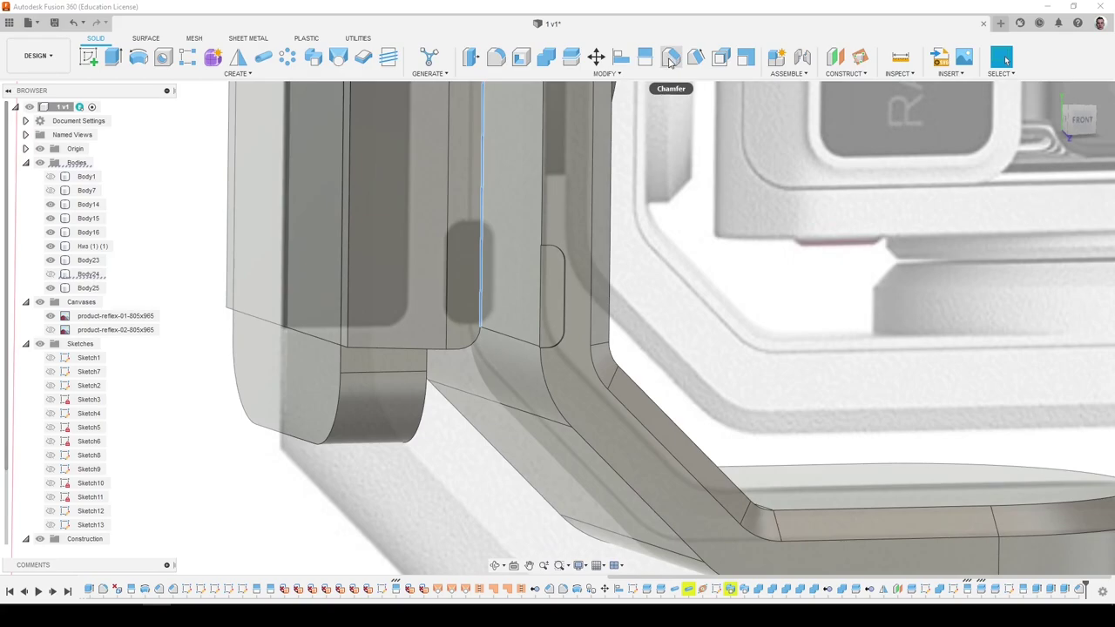
pyautogui.click(672, 58)
pyautogui.scroll(2, 573, 318)
pyautogui.click(535, 360)
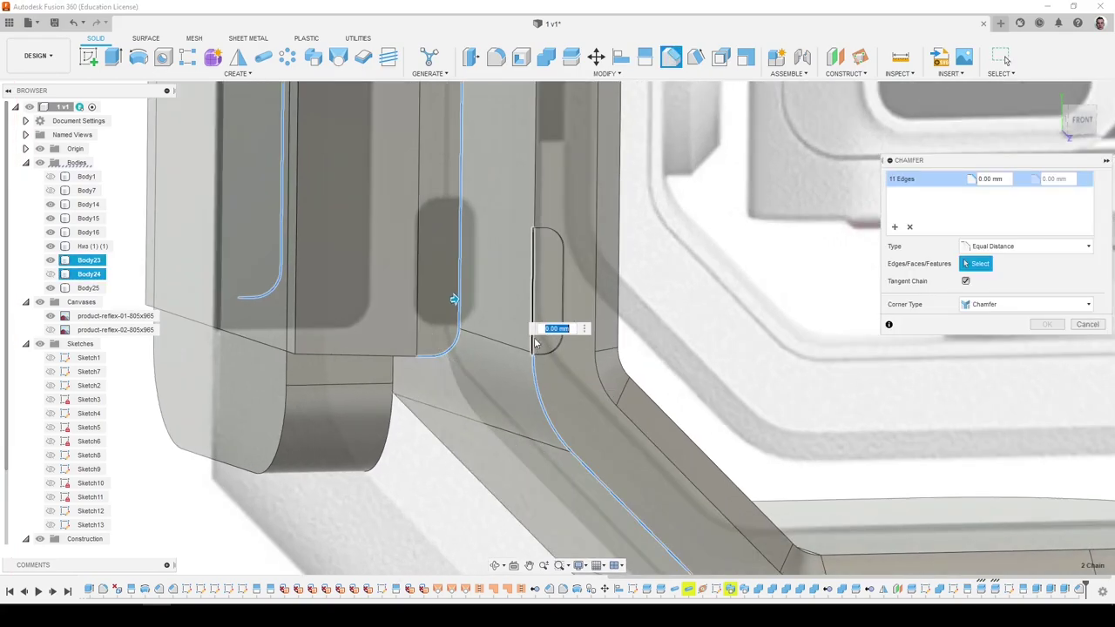
pyautogui.click(534, 342)
pyautogui.click(534, 212)
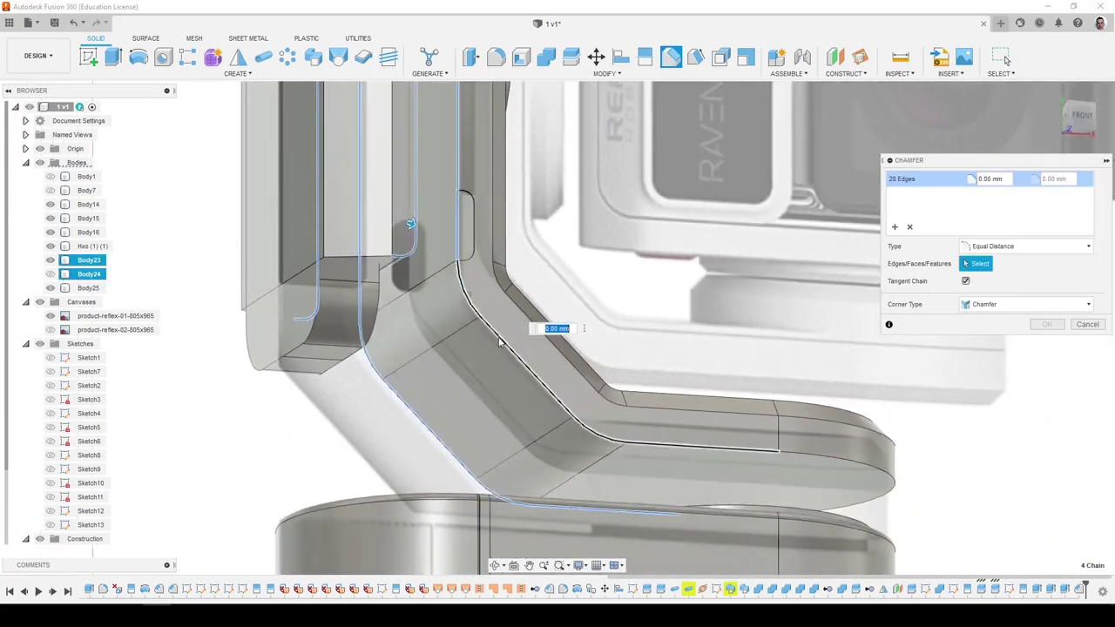
pyautogui.scroll(-2, 499, 343)
pyautogui.click(685, 412)
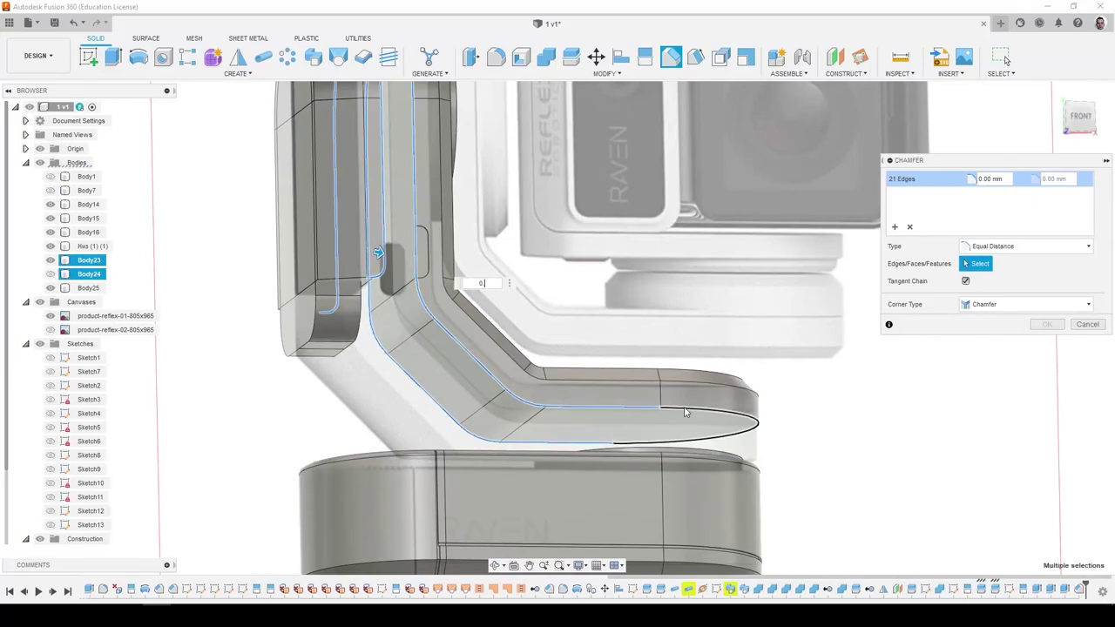
pyautogui.press('Escape')
# Examine how the chamfered seam of Body23 and Body24 meets the lower end of the rounded slot.
pyautogui.scroll(2, 687, 411)
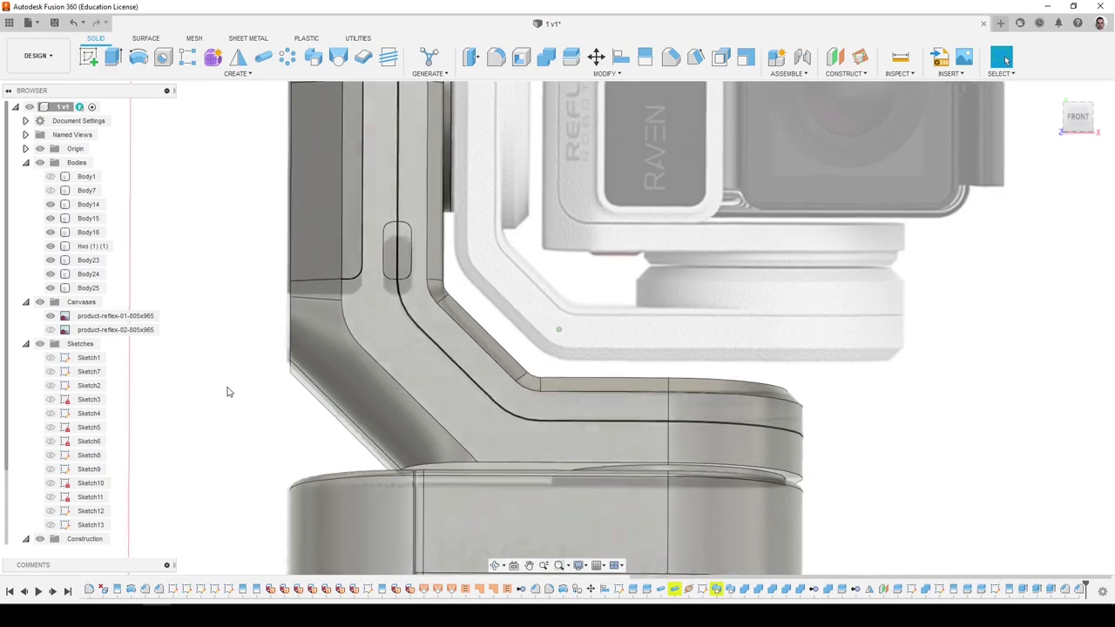
pyautogui.scroll(3, 228, 392)
pyautogui.scroll(5, 480, 273)
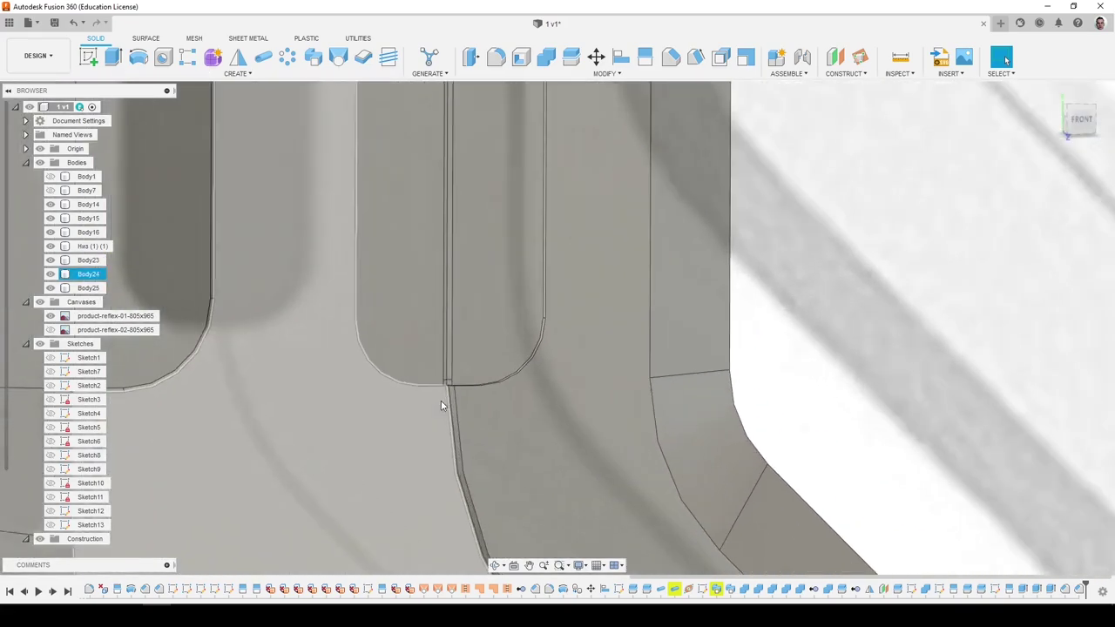
pyautogui.scroll(4, 459, 400)
pyautogui.keyDown('shift'); pyautogui.moveTo(484, 399); pyautogui.dragTo(570, 339, button='middle'); pyautogui.keyUp('shift')
pyautogui.scroll(-5, 580, 338)
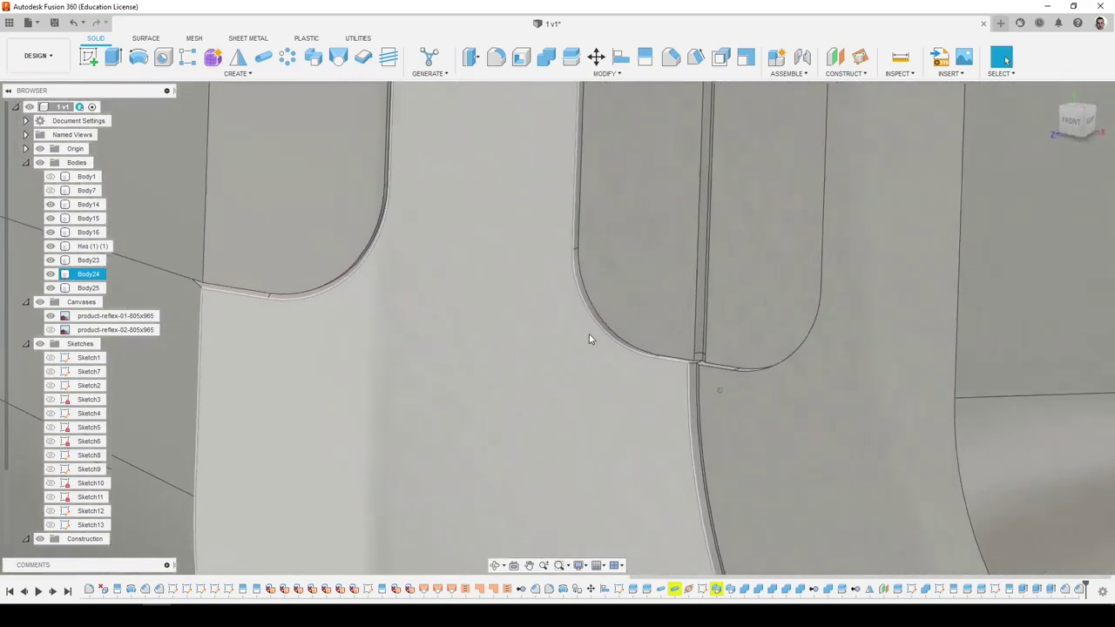
pyautogui.scroll(8, 732, 372)
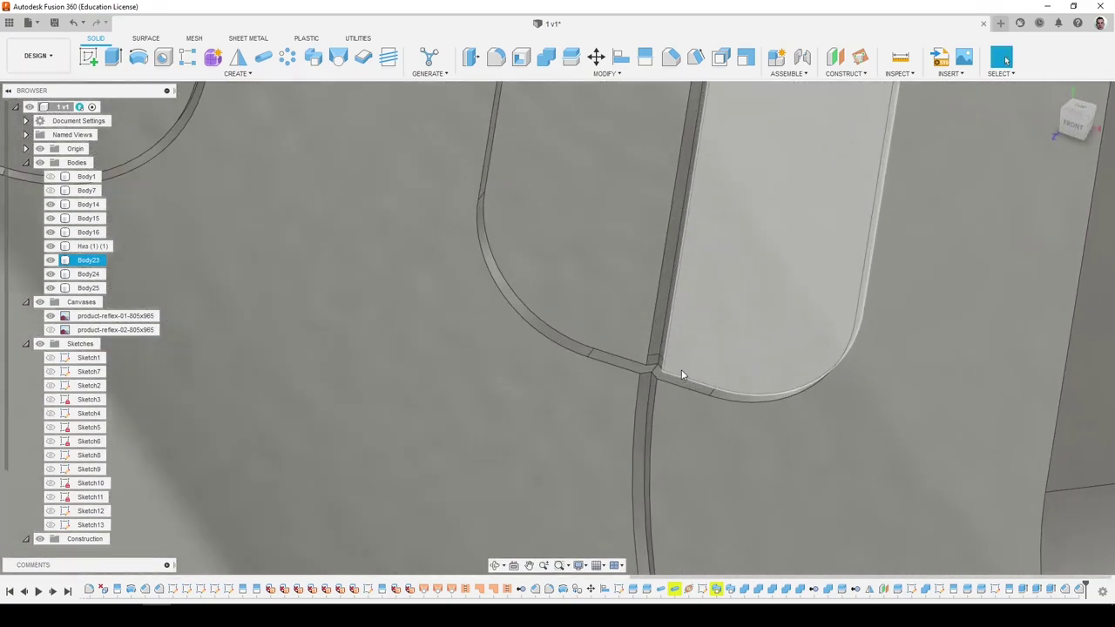
pyautogui.keyDown('shift'); pyautogui.moveTo(658, 378); pyautogui.dragTo(659, 378, button='middle'); pyautogui.keyUp('shift')
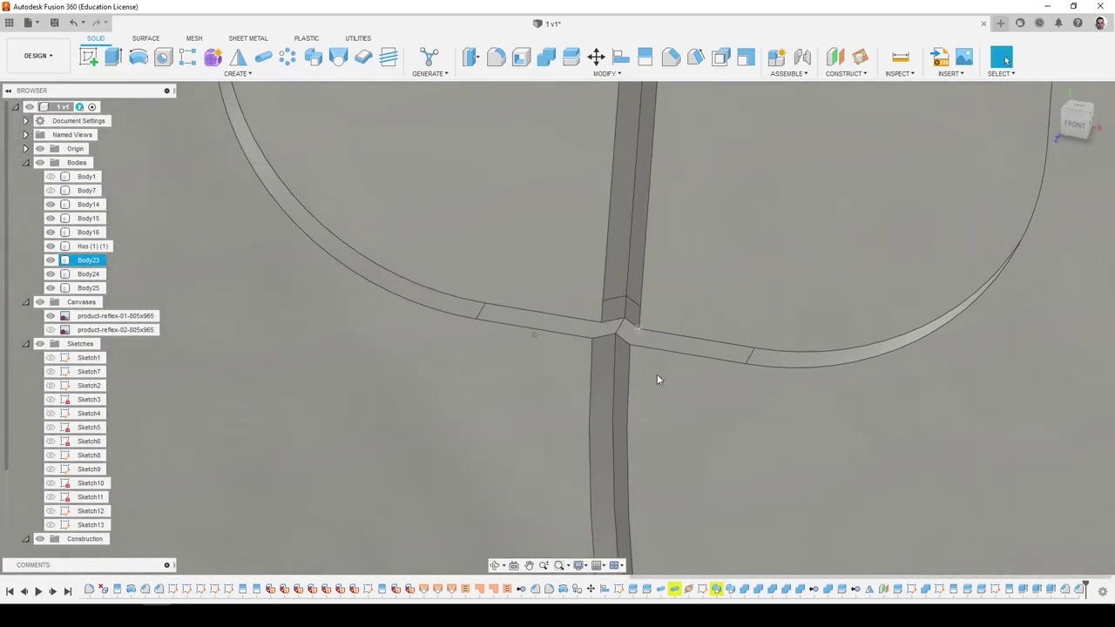
pyautogui.click(614, 340)
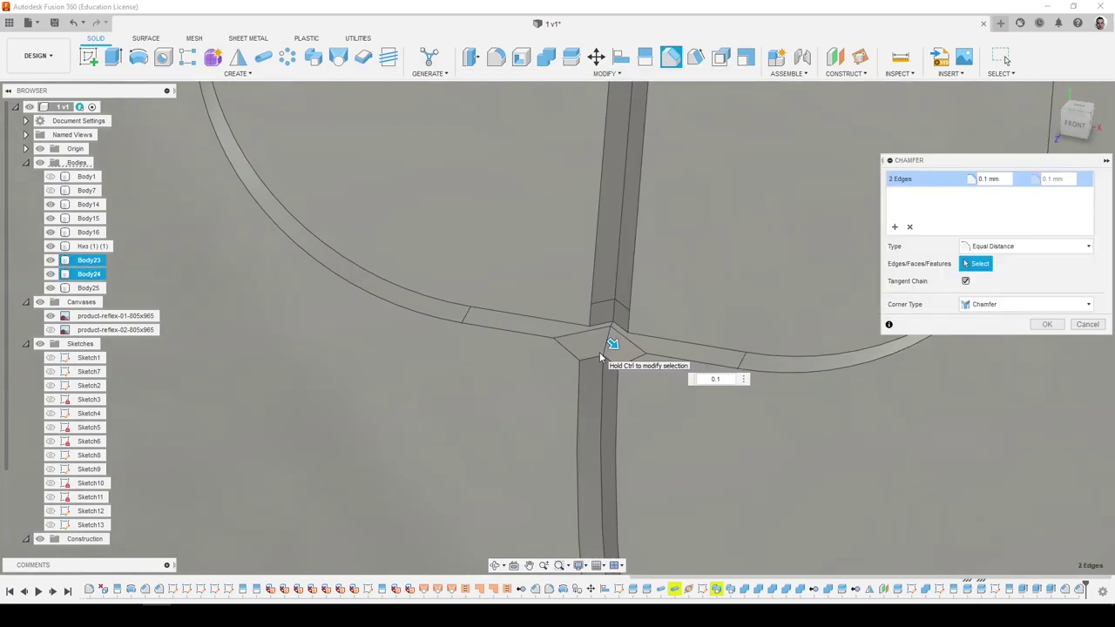
pyautogui.scroll(-5, 600, 353)
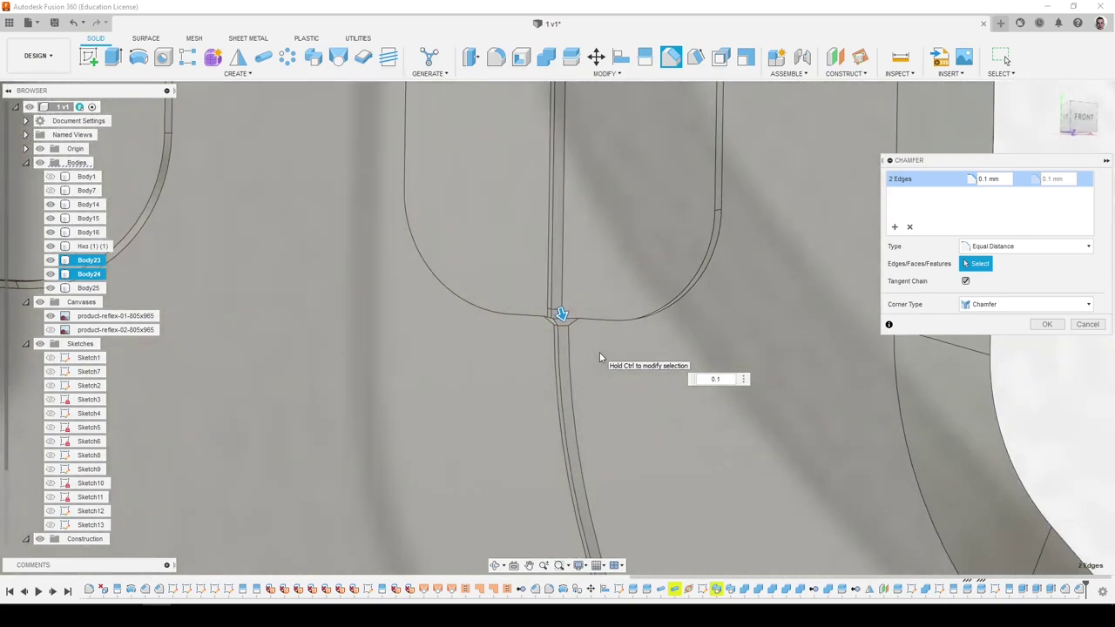
pyautogui.press('Return')
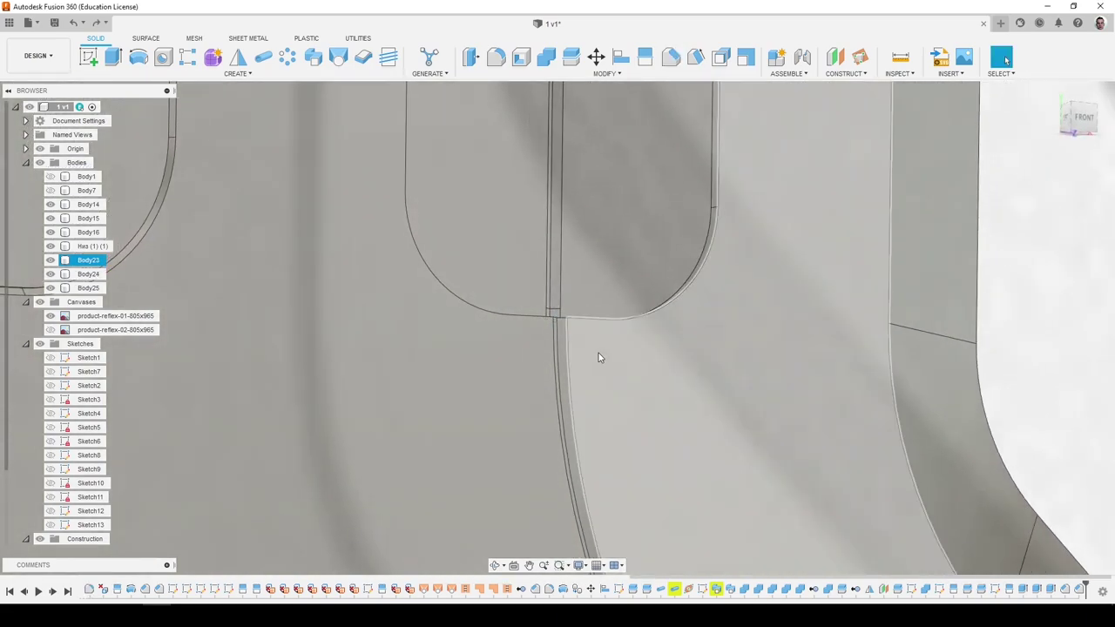
# Delete the seam chamfer faces of Body23 and Body24 that run across the rounded slot's floor.
pyautogui.moveTo(599, 354)
pyautogui.keyDown('shift'); pyautogui.mouseDown(button='middle')
pyautogui.moveTo(600, 331)
pyautogui.moveTo(619, 350)
pyautogui.mouseUp(button='middle'); pyautogui.keyUp('shift')
pyautogui.scroll(-3, 555, 336)
pyautogui.scroll(6, 555, 319)
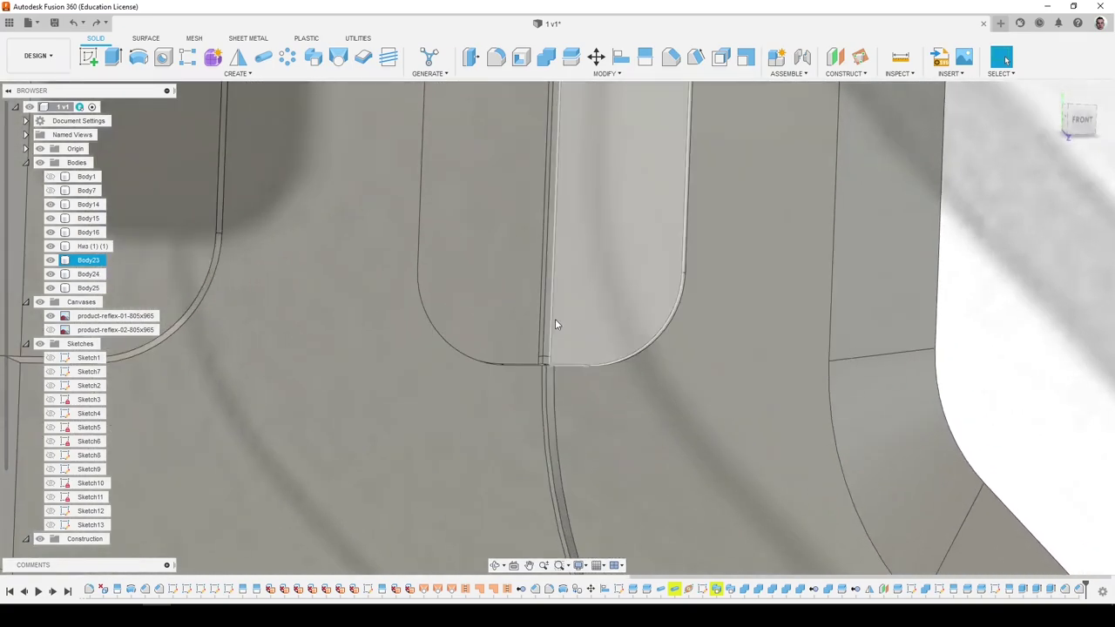
pyautogui.click(544, 353)
pyautogui.keyDown('shift'); pyautogui.moveTo(540, 339); pyautogui.dragTo(530, 344, button='middle'); pyautogui.keyUp('shift')
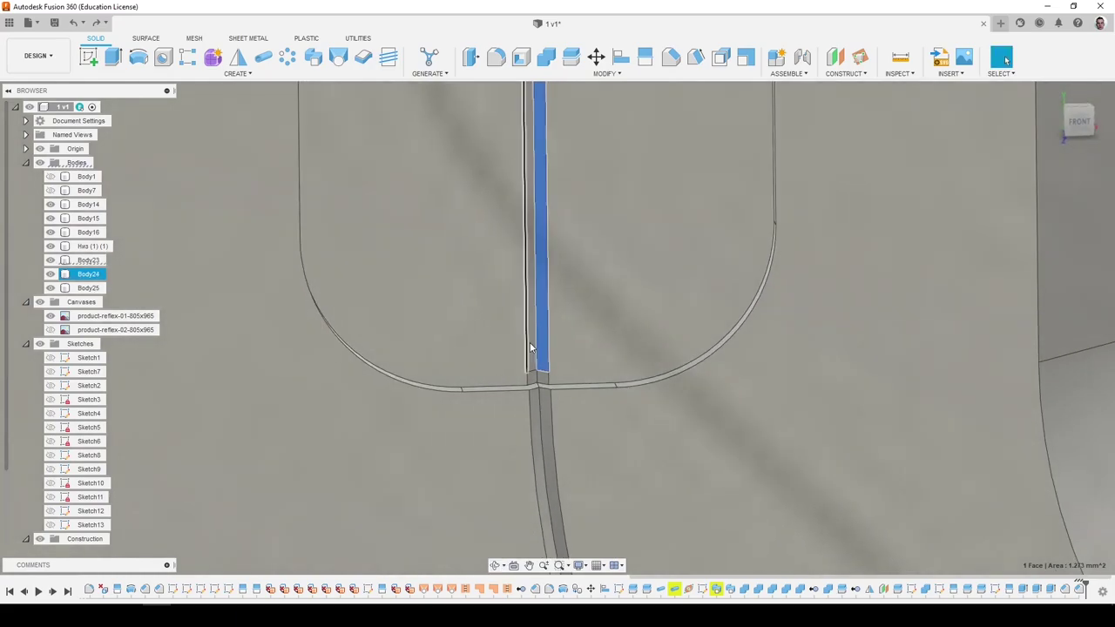
pyautogui.keyDown('shift'); pyautogui.click(529, 344); pyautogui.keyUp('shift')
pyautogui.scroll(3, 533, 348)
pyautogui.keyDown('shift'); pyautogui.click(557, 399); pyautogui.keyUp('shift')
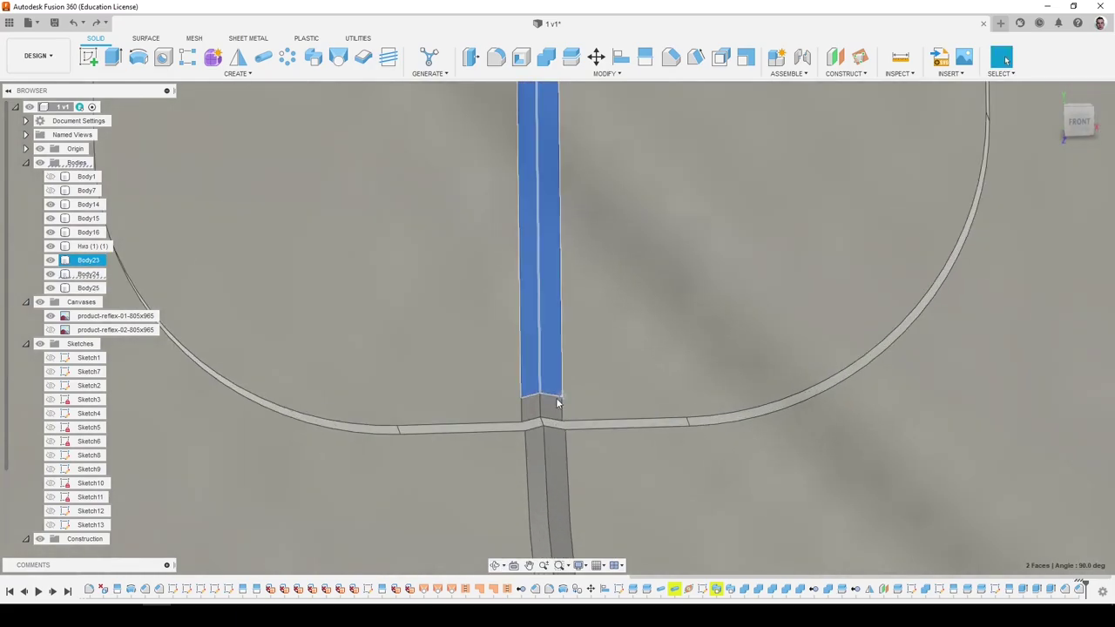
pyautogui.press('Delete')
pyautogui.scroll(-5, 537, 404)
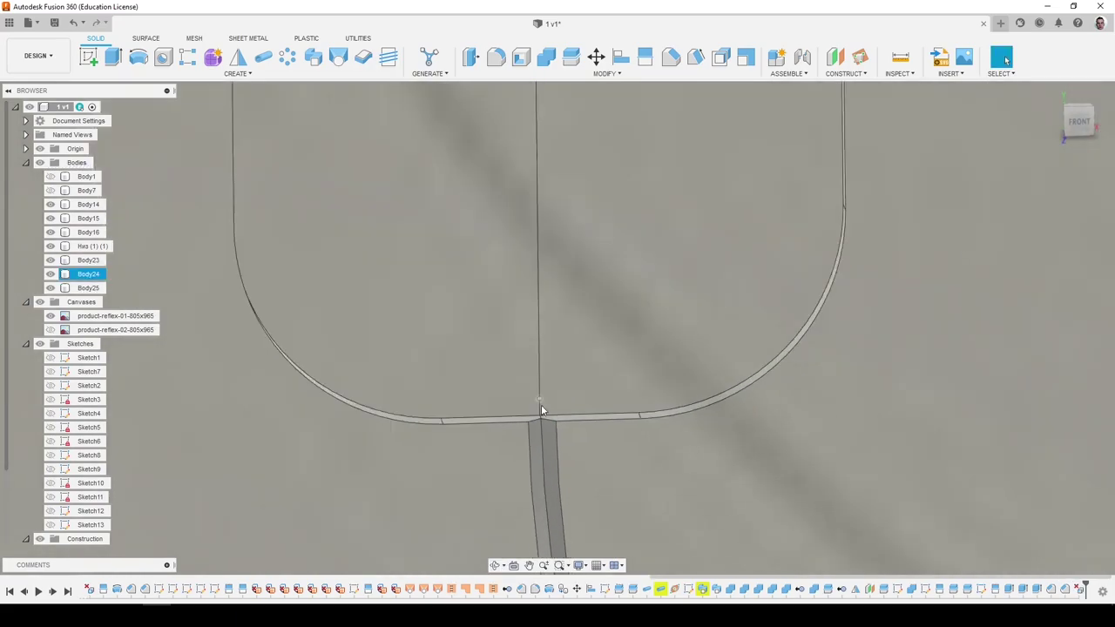
# Extrude Body23's half of the recessed slot floor outward by 0.3 mm as a new body.
pyautogui.keyDown('shift'); pyautogui.moveTo(564, 417); pyautogui.dragTo(566, 192, button='middle'); pyautogui.keyUp('shift')
pyautogui.scroll(-3, 584, 349)
pyautogui.scroll(4, 571, 176)
pyautogui.scroll(-4, 567, 374)
pyautogui.scroll(3, 550, 310)
pyautogui.scroll(4, 547, 313)
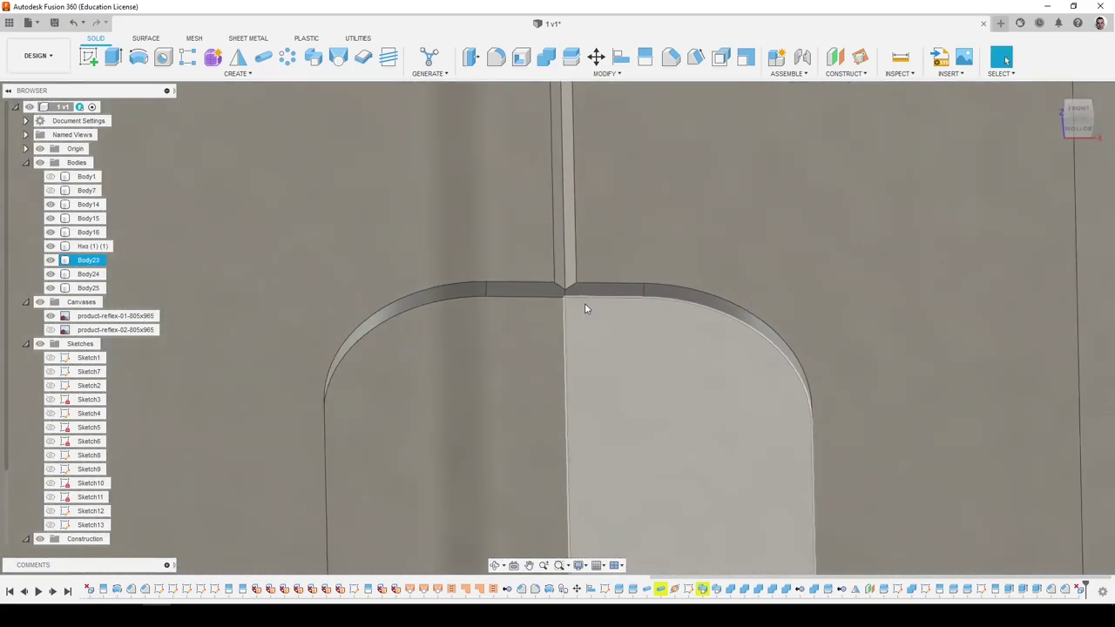
pyautogui.scroll(-4, 441, 232)
pyautogui.click(113, 58)
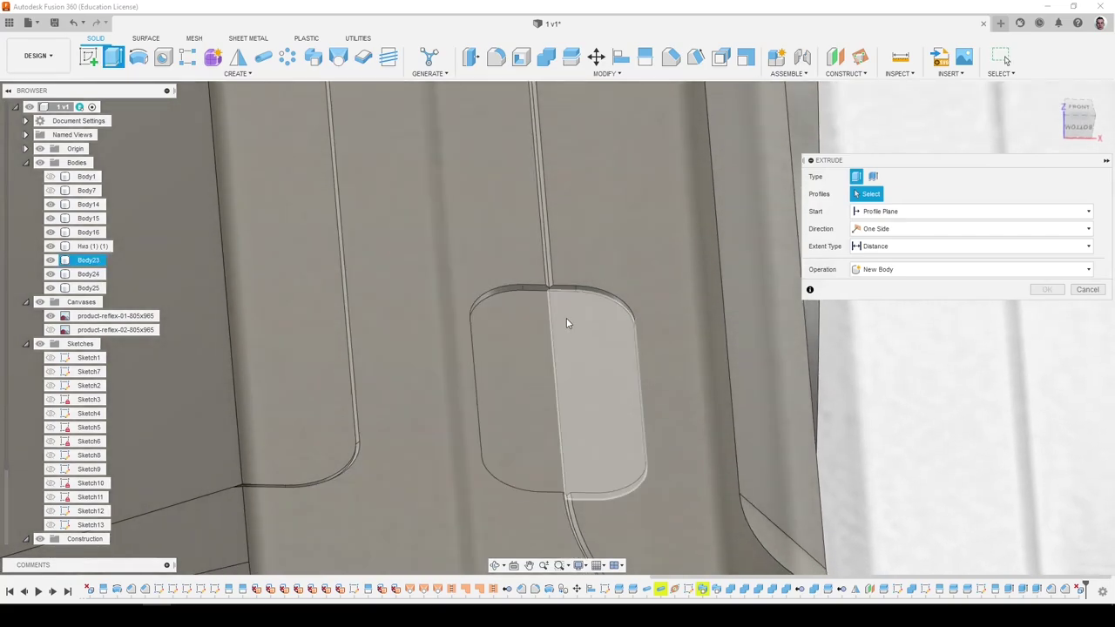
pyautogui.click(568, 319)
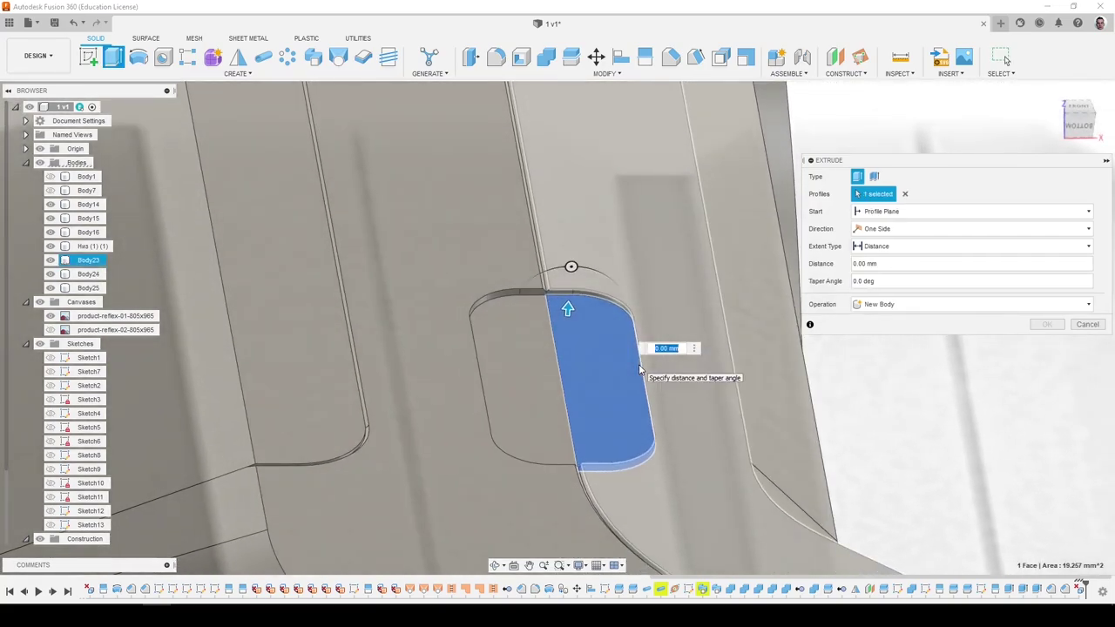
pyautogui.keyDown('shift'); pyautogui.moveTo(639, 369); pyautogui.dragTo(897, 331, button='middle'); pyautogui.keyUp('shift')
pyautogui.click(915, 306)
pyautogui.click(882, 356)
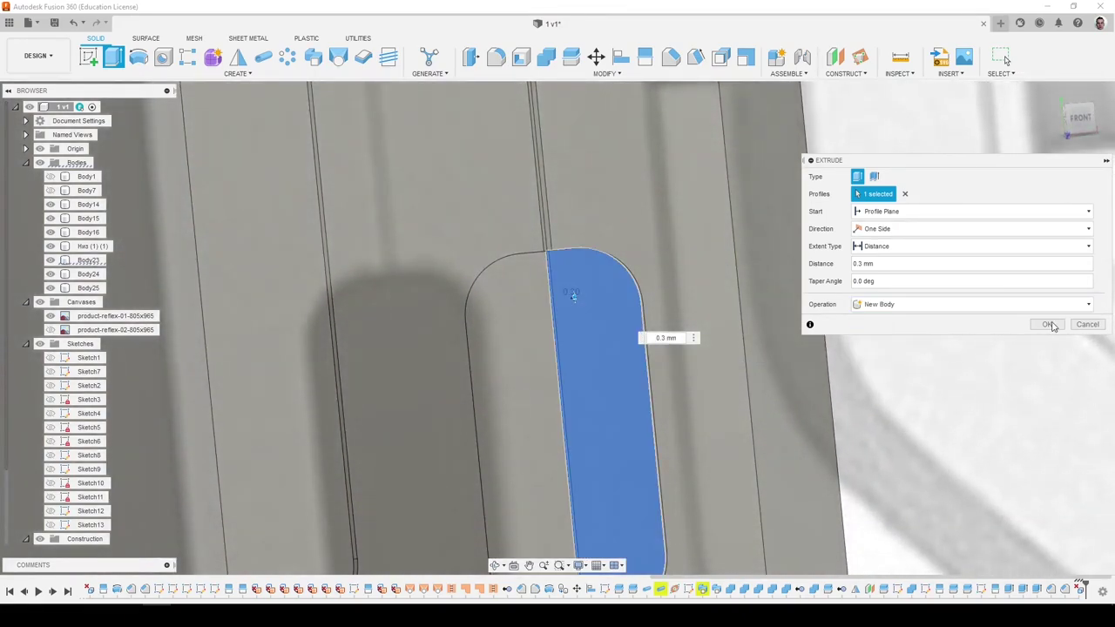
pyautogui.click(1047, 324)
# Extrude Body24's half of the recessed slot floor outward as another new body.
pyautogui.press('e')
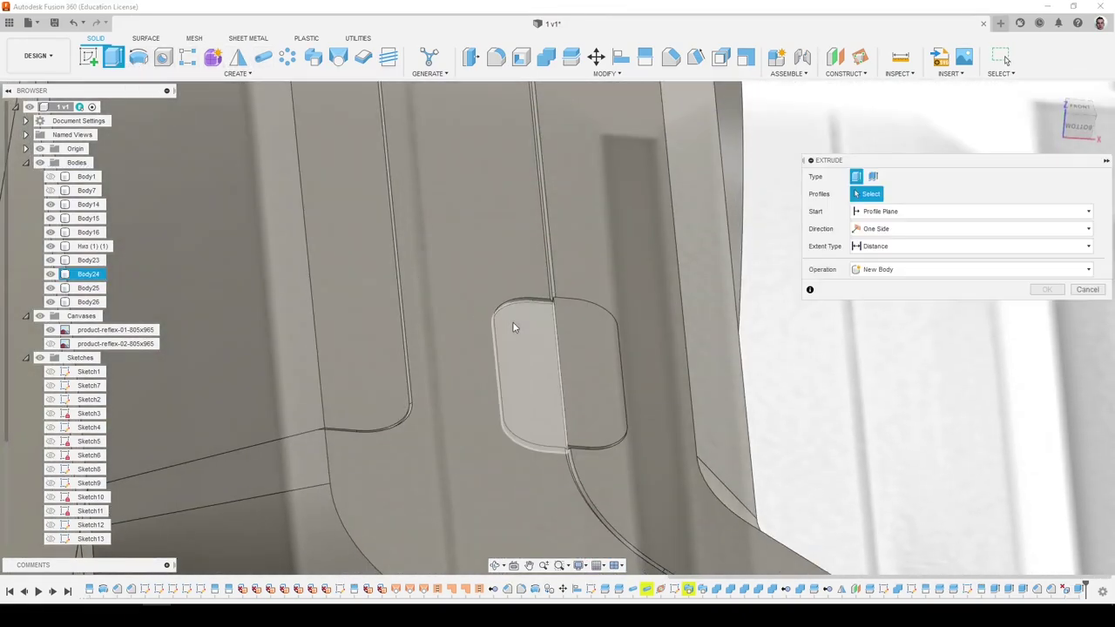
pyautogui.click(521, 327)
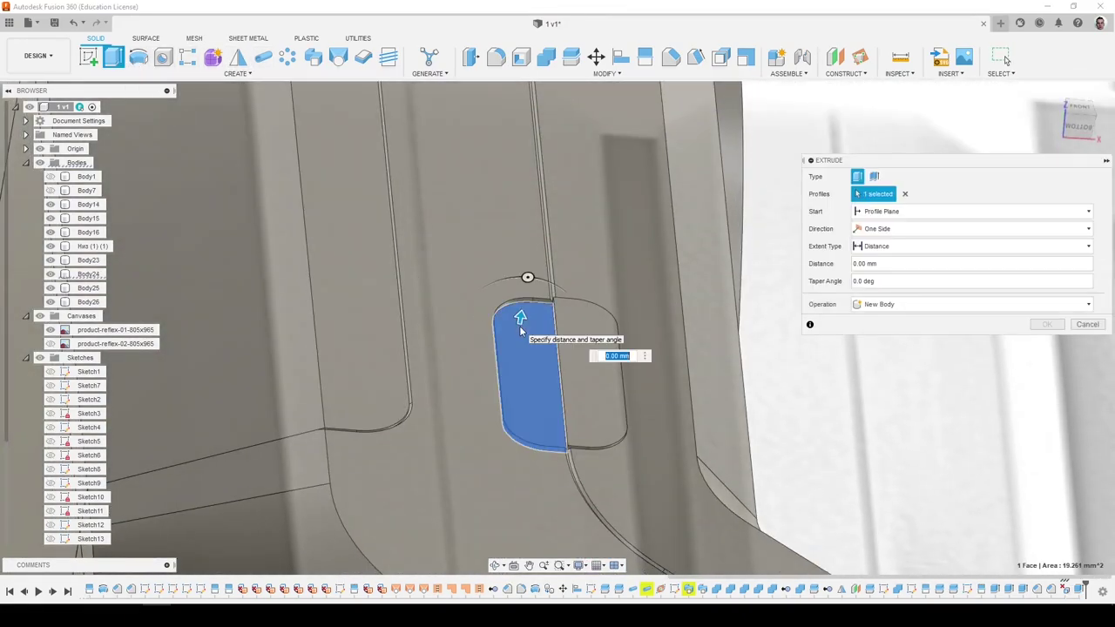
pyautogui.click(871, 305)
pyautogui.click(890, 358)
pyautogui.click(1037, 326)
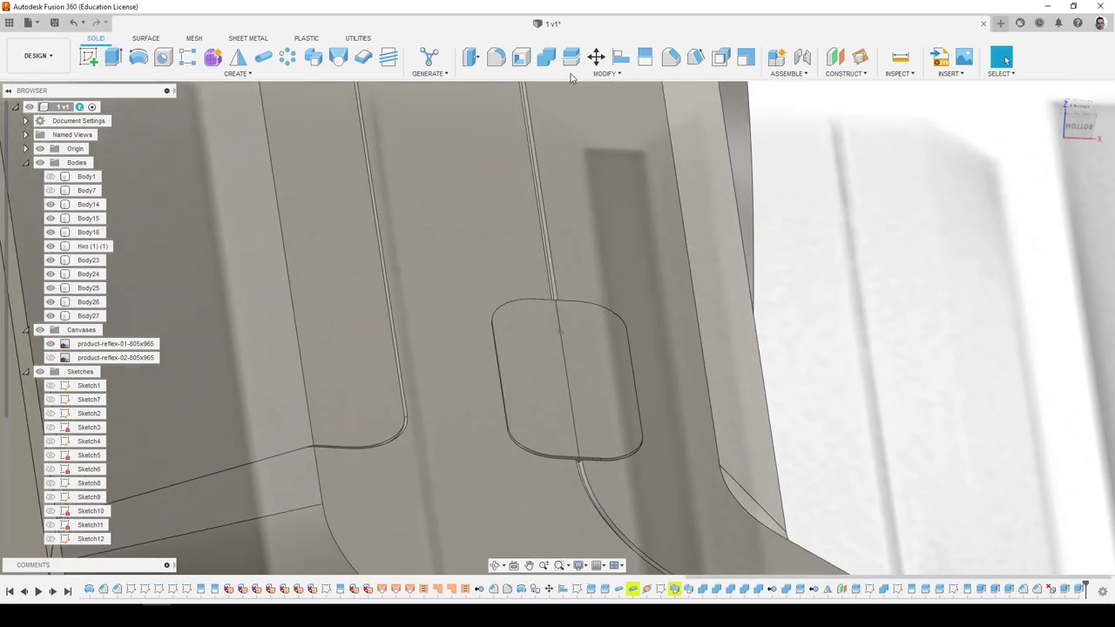
# Join the new slot halves to the arm bodies, combining Body27 into Body24 and Body26 into Body23.
pyautogui.click(549, 59)
pyautogui.click(527, 277)
pyautogui.click(538, 341)
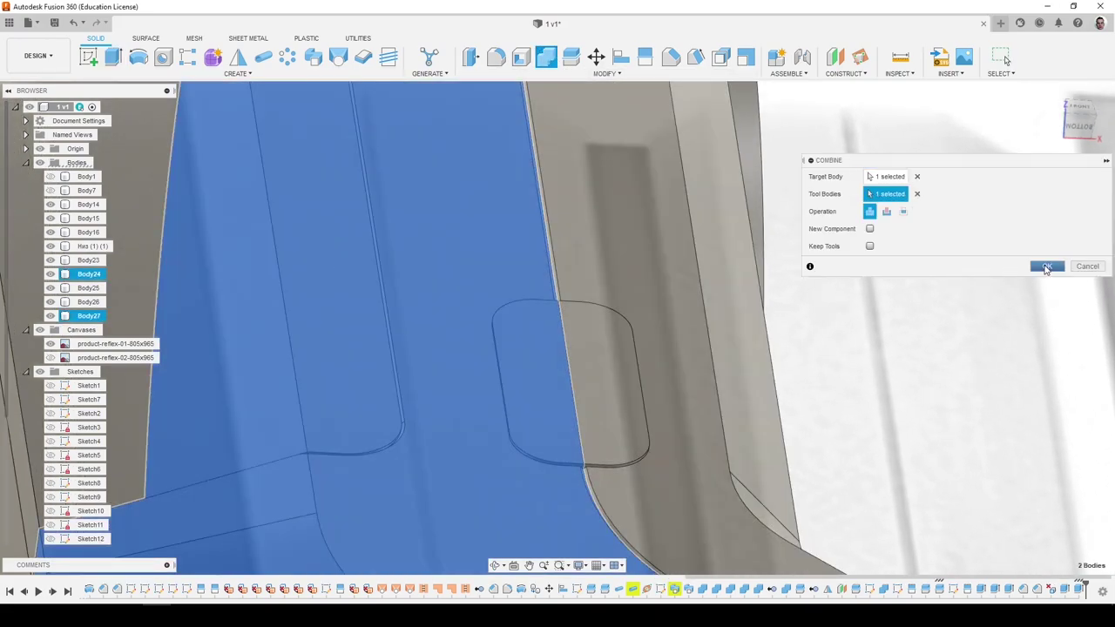
pyautogui.click(1047, 265)
pyautogui.click(546, 57)
pyautogui.click(599, 330)
pyautogui.click(600, 327)
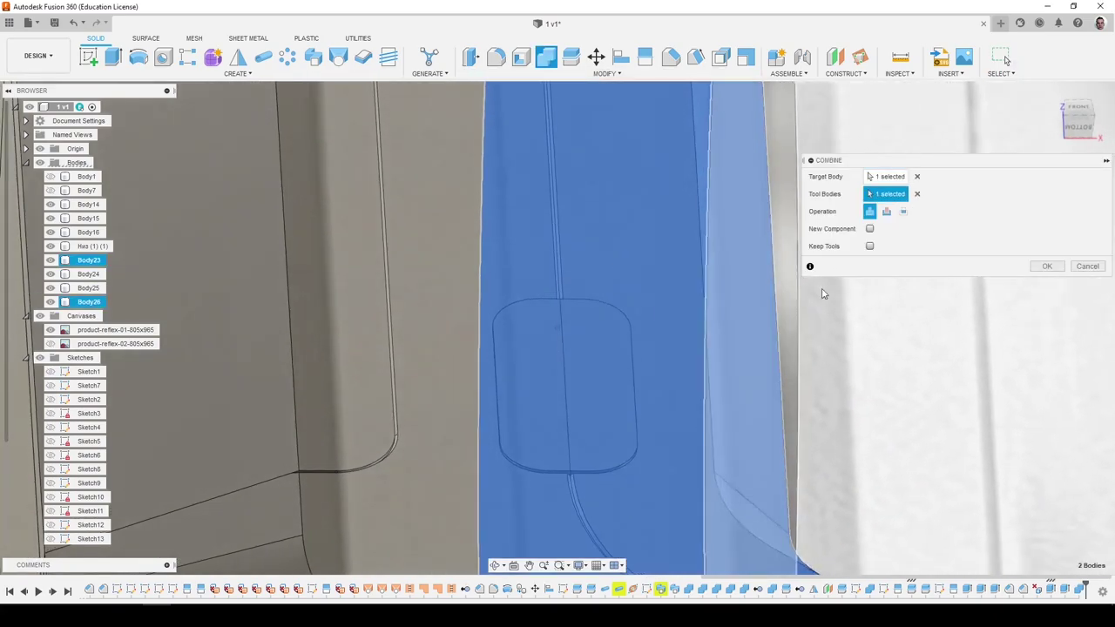
pyautogui.click(1046, 266)
pyautogui.scroll(-5, 697, 305)
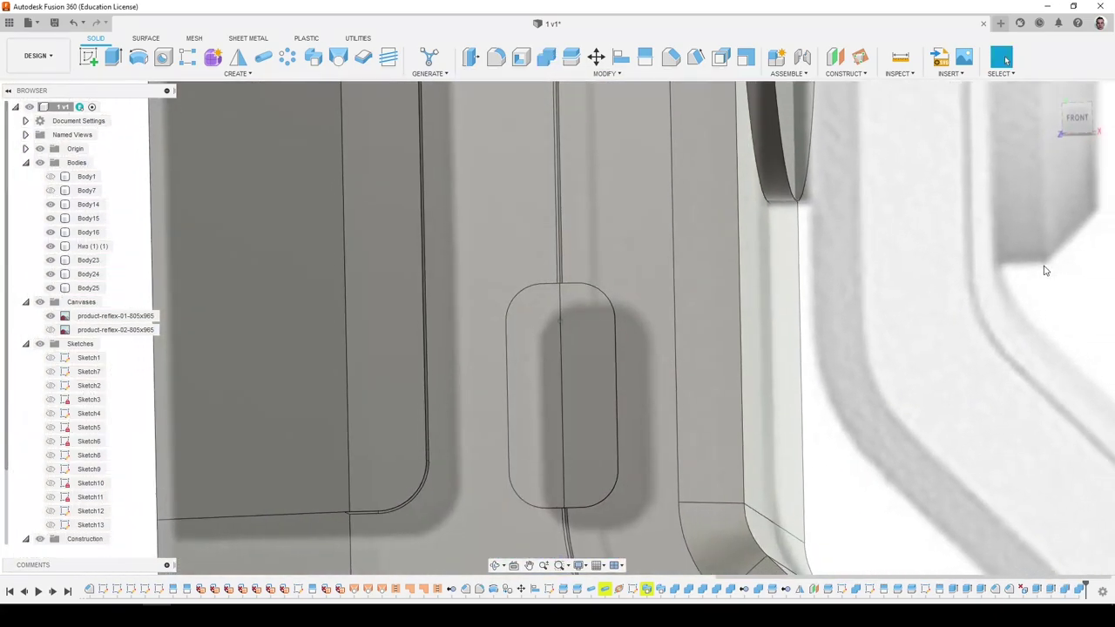
pyautogui.click(437, 322)
pyautogui.scroll(-5, 420, 342)
pyautogui.keyDown('shift'); pyautogui.moveTo(419, 343); pyautogui.dragTo(440, 338, button='middle'); pyautogui.keyUp('shift')
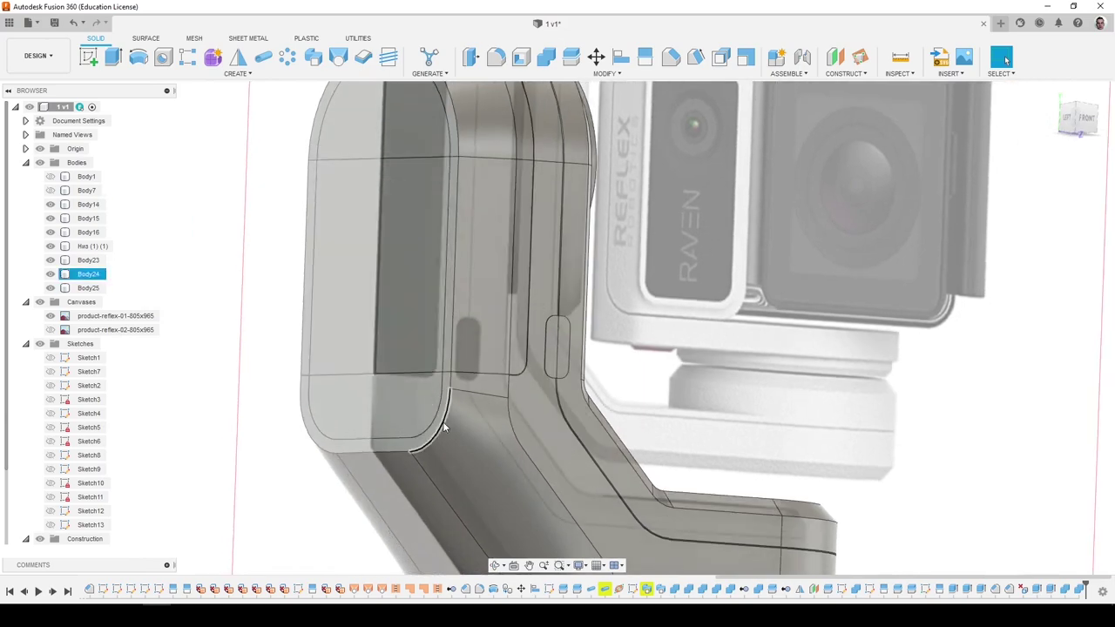
pyautogui.scroll(3, 446, 418)
pyautogui.scroll(-2, 378, 401)
pyautogui.keyDown('shift'); pyautogui.moveTo(378, 401); pyautogui.dragTo(433, 352, button='middle'); pyautogui.keyUp('shift')
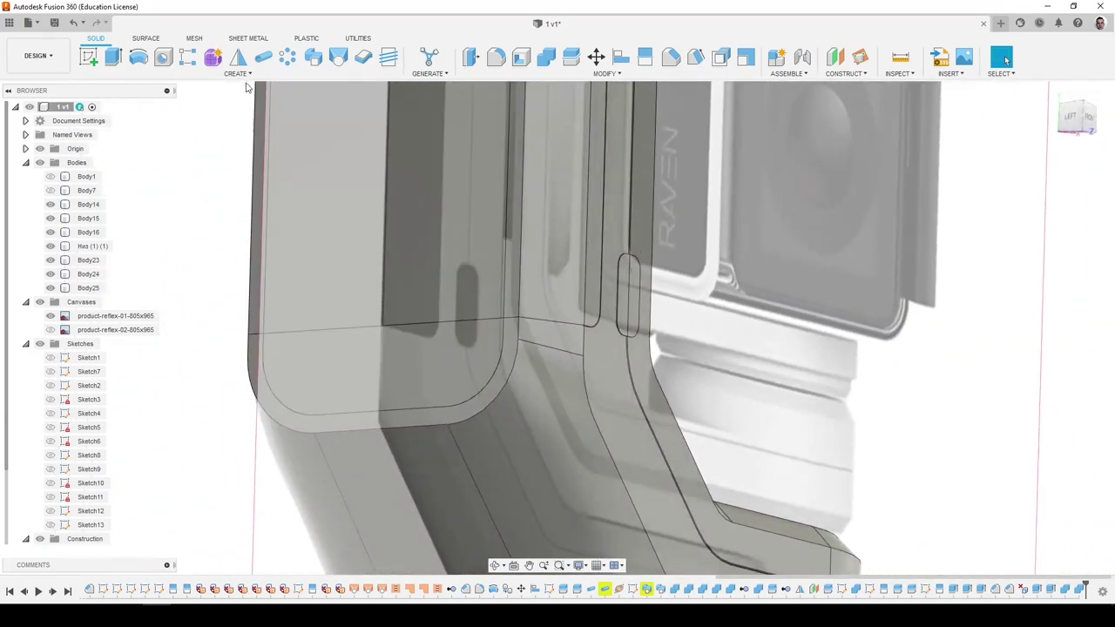
pyautogui.click(263, 57)
pyautogui.scroll(-2, 504, 259)
pyautogui.click(505, 259)
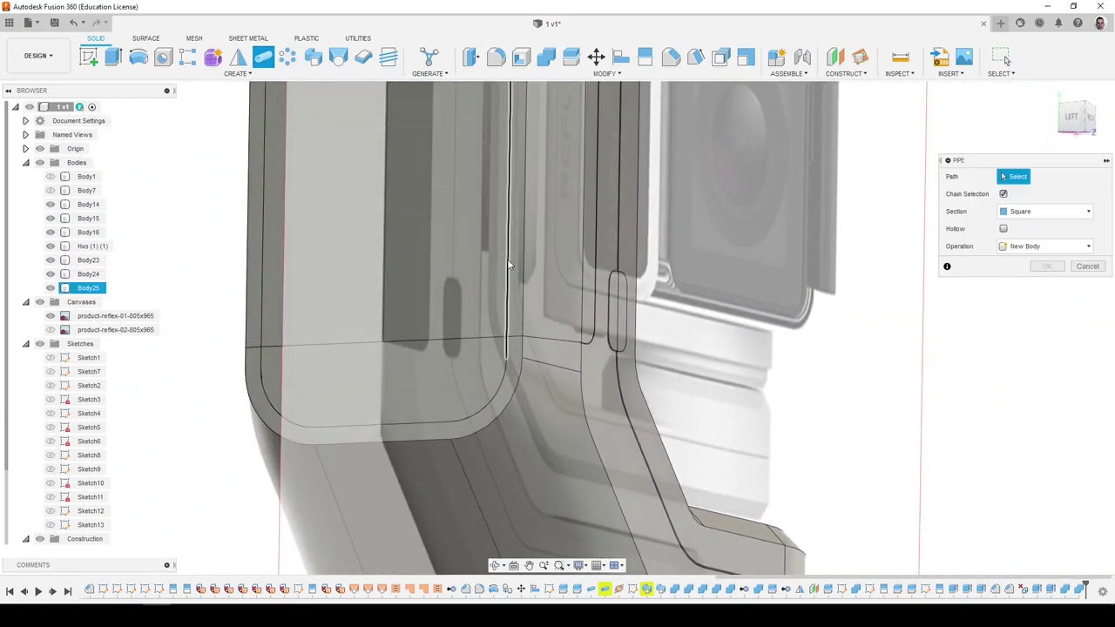
pyautogui.keyDown('shift'); pyautogui.moveTo(499, 384); pyautogui.dragTo(526, 228, button='middle'); pyautogui.keyUp('shift')
pyautogui.click(1047, 318)
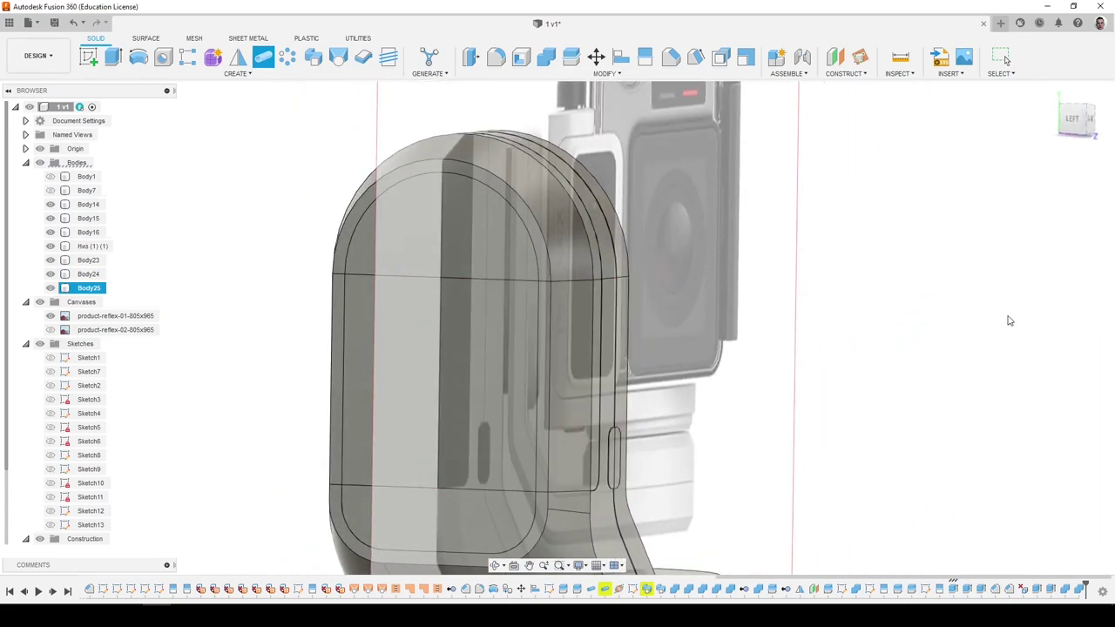
# Start a sketch on the front plane and project the circular end edge of Body16 near the arm's upper end into it.
pyautogui.keyDown('shift'); pyautogui.moveTo(631, 323); pyautogui.dragTo(206, 336, button='middle'); pyautogui.keyUp('shift')
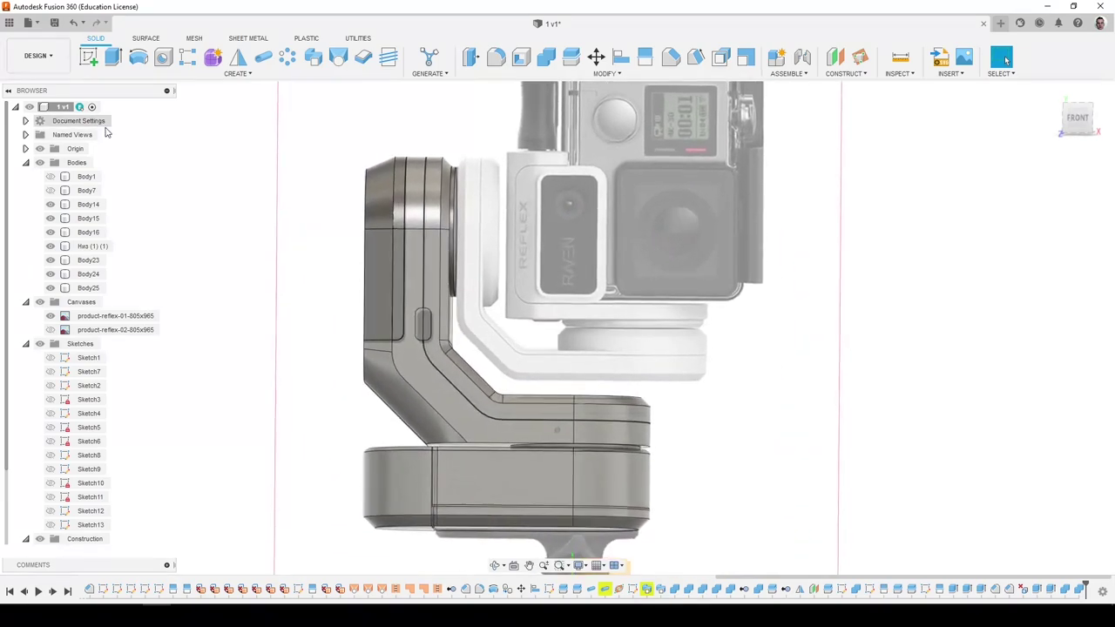
pyautogui.click(89, 57)
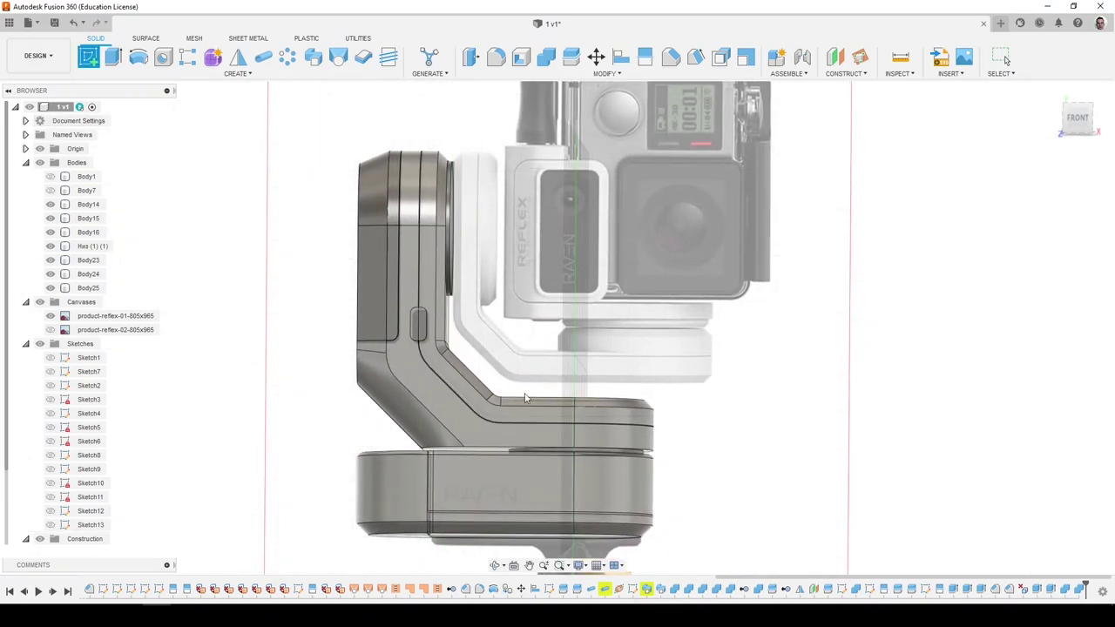
pyautogui.scroll(-3, 526, 398)
pyautogui.click(556, 454)
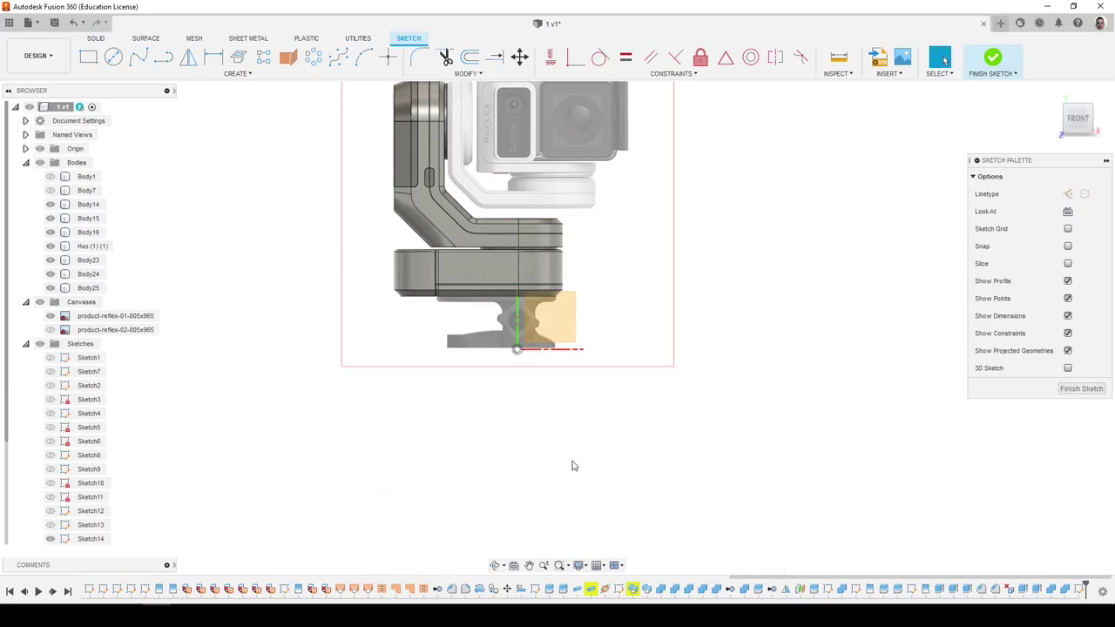
pyautogui.press('p')
pyautogui.scroll(5, 513, 446)
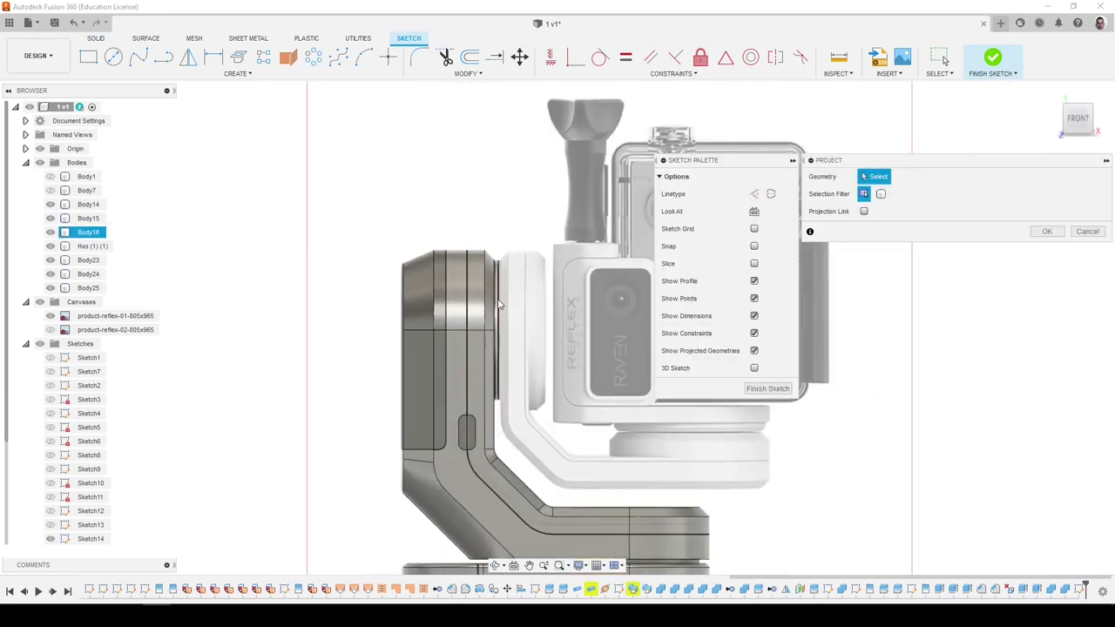
pyautogui.scroll(3, 500, 304)
pyautogui.click(501, 328)
pyautogui.click(1046, 231)
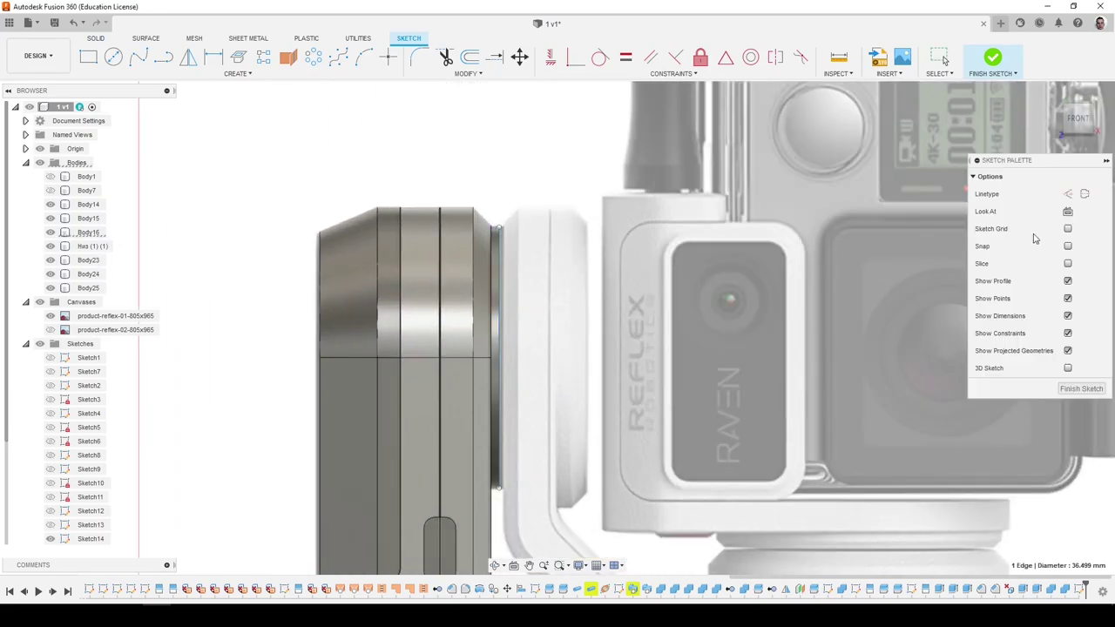
# Sketch a rectangle about 12.2 mm wide and 21.1 mm high from the projected edge's midpoint over the reference's inner arm.
pyautogui.click(94, 59)
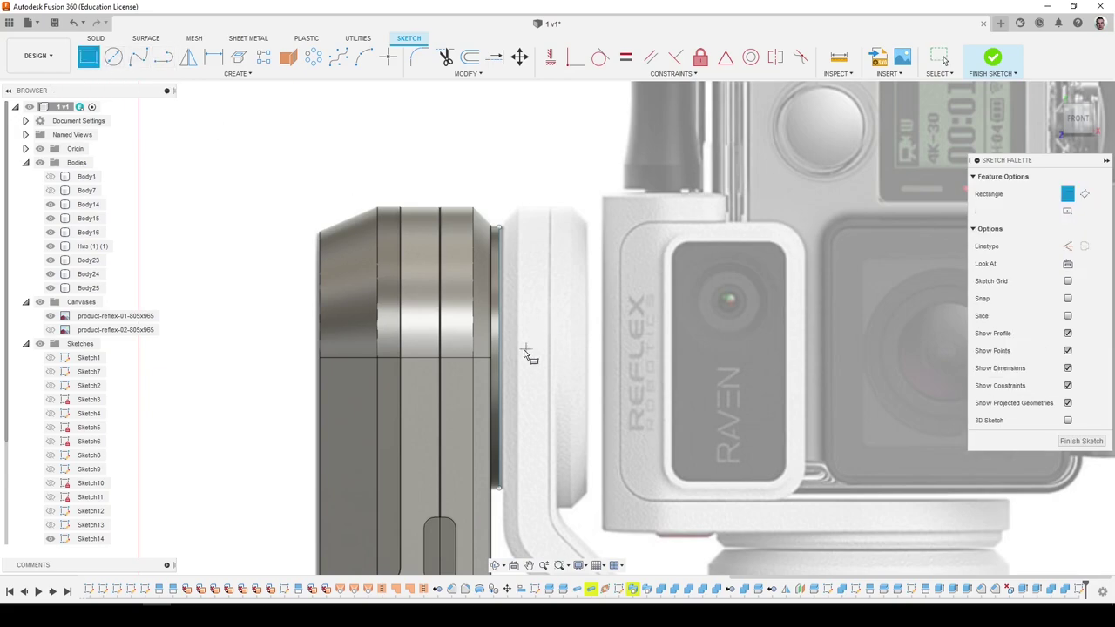
pyautogui.click(501, 359)
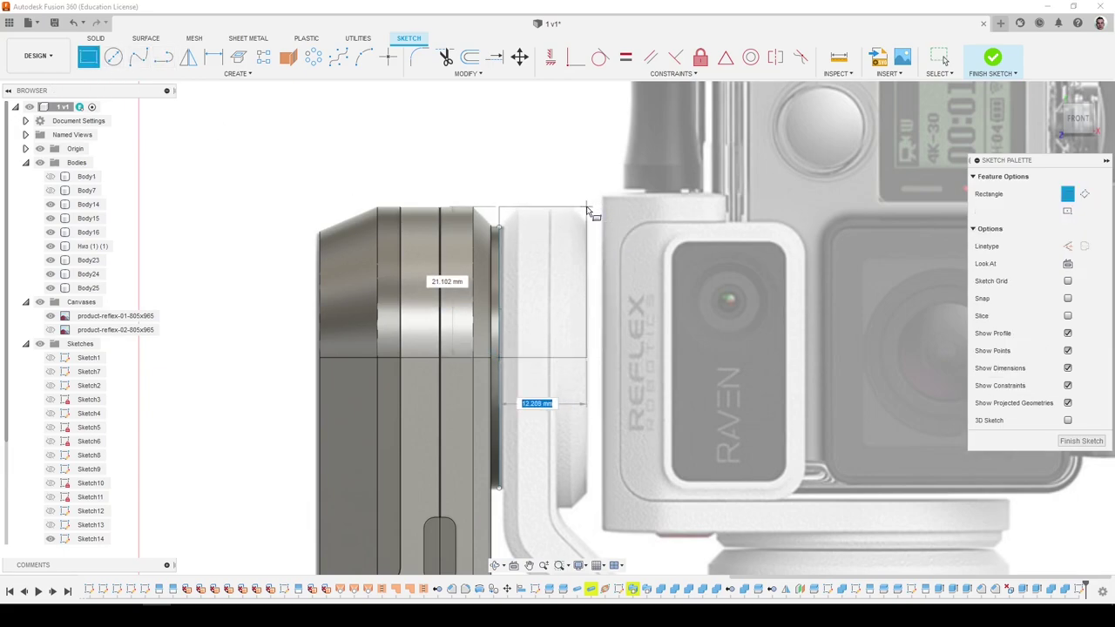
pyautogui.click(587, 208)
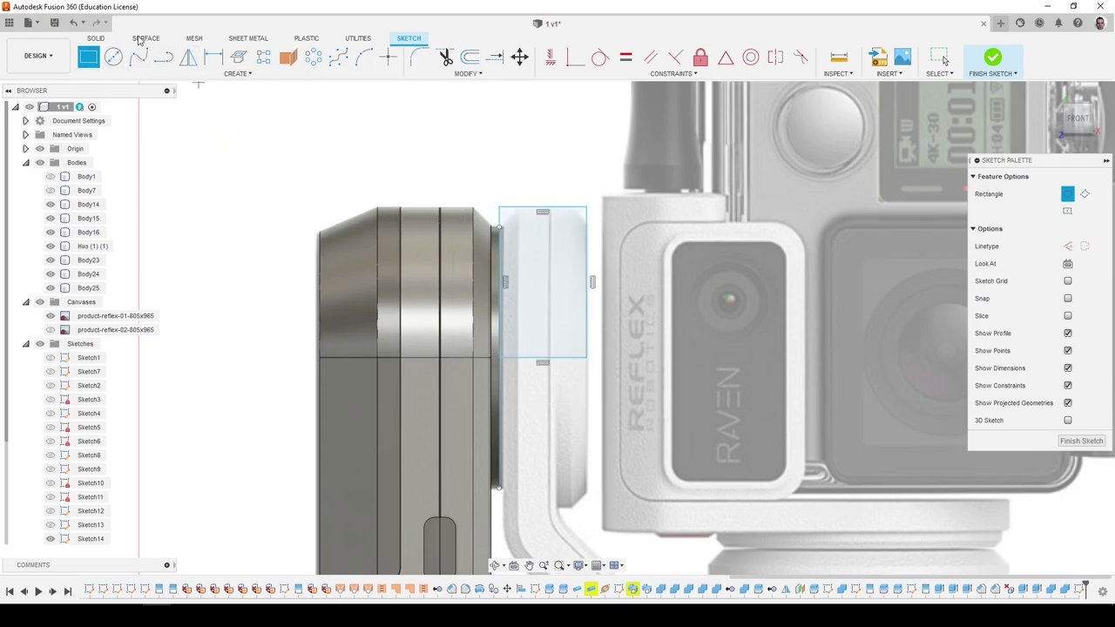
# Revolve the rectangle 180 degrees around its lower edge as a new body.
pyautogui.click(94, 39)
pyautogui.click(137, 57)
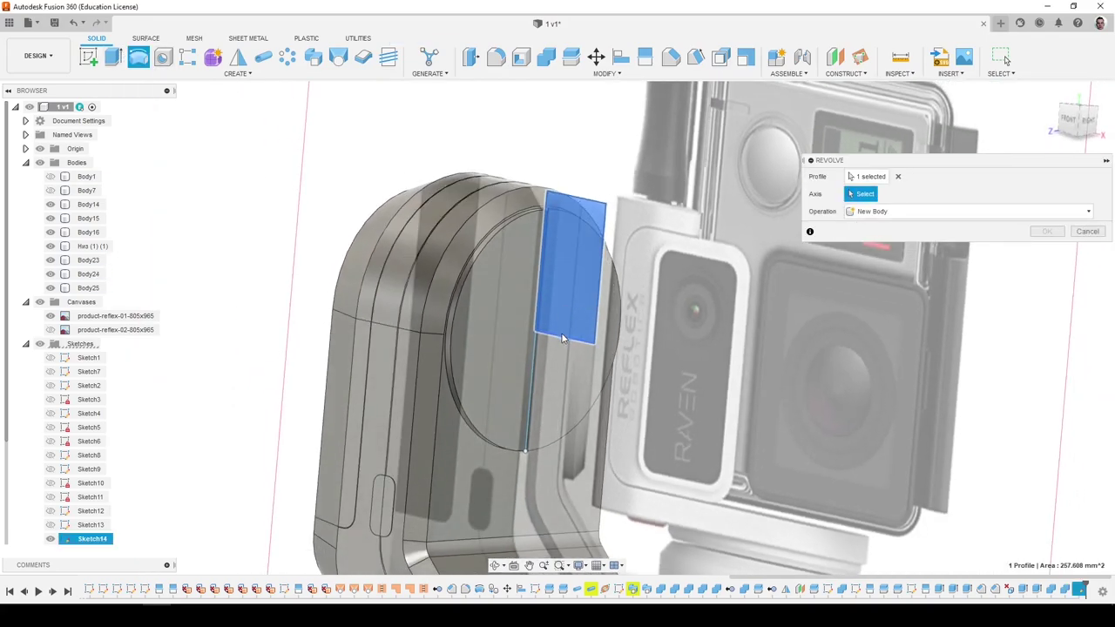
pyautogui.click(562, 338)
pyautogui.click(901, 247)
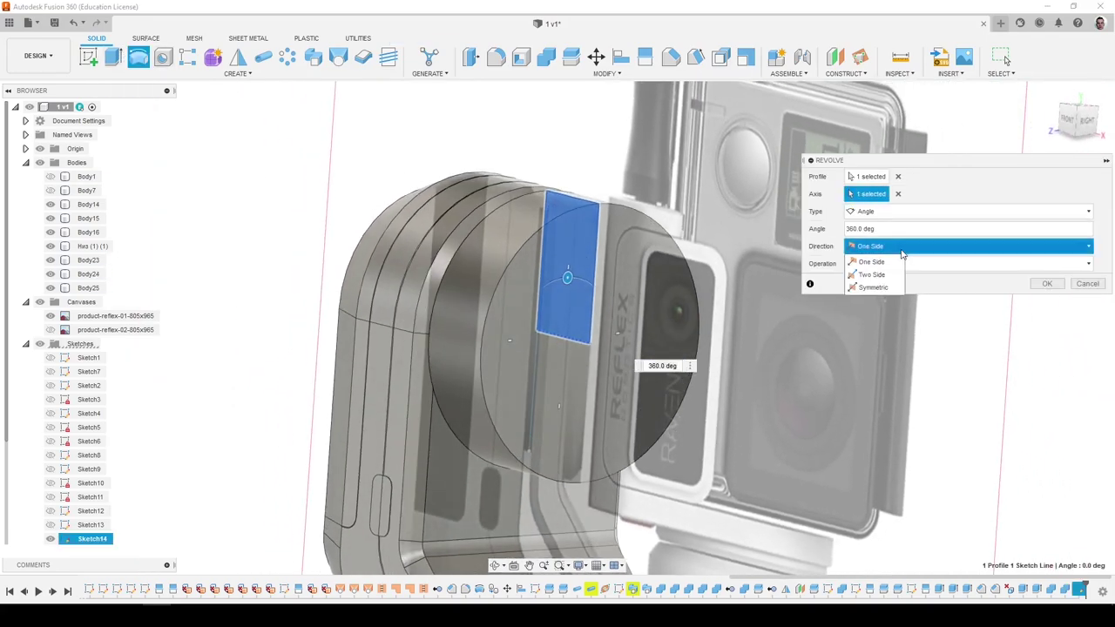
pyautogui.click(886, 232)
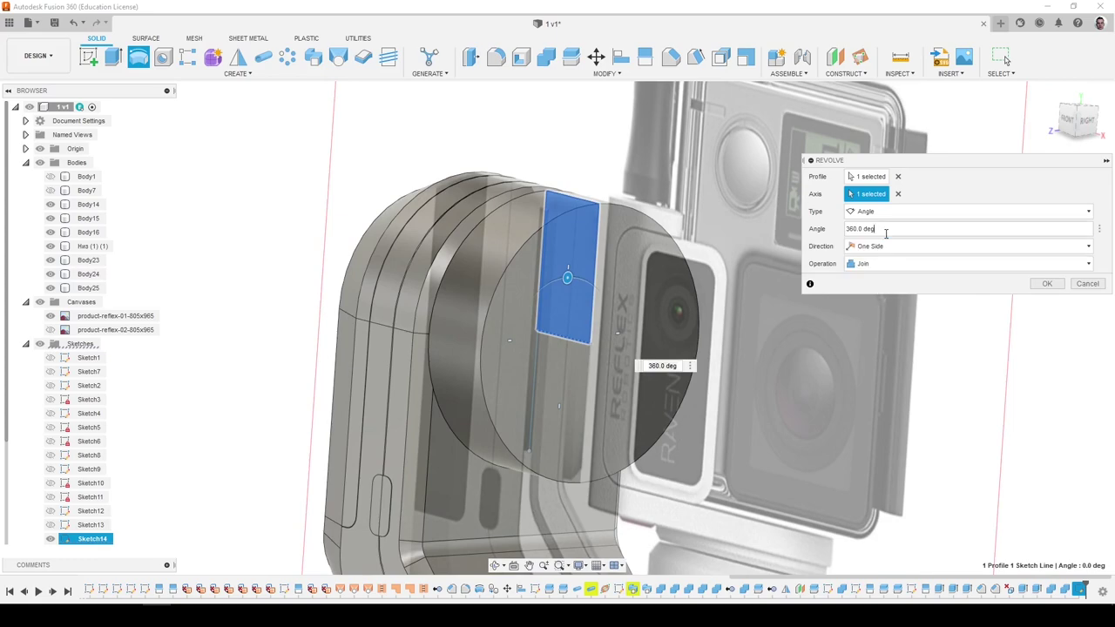
pyautogui.click(904, 214)
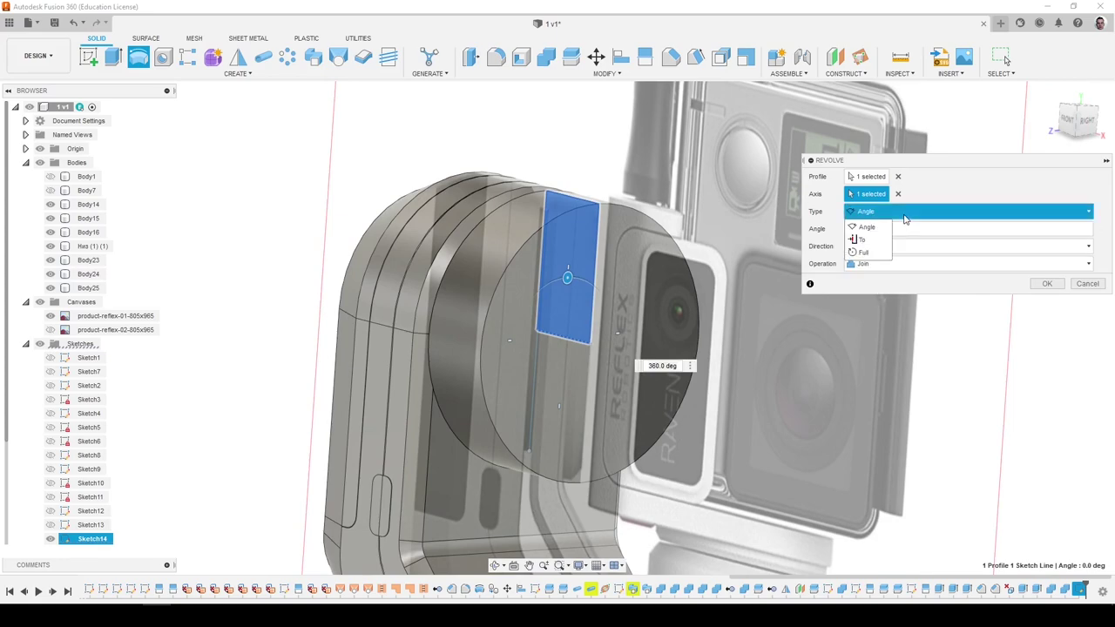
pyautogui.click(925, 206)
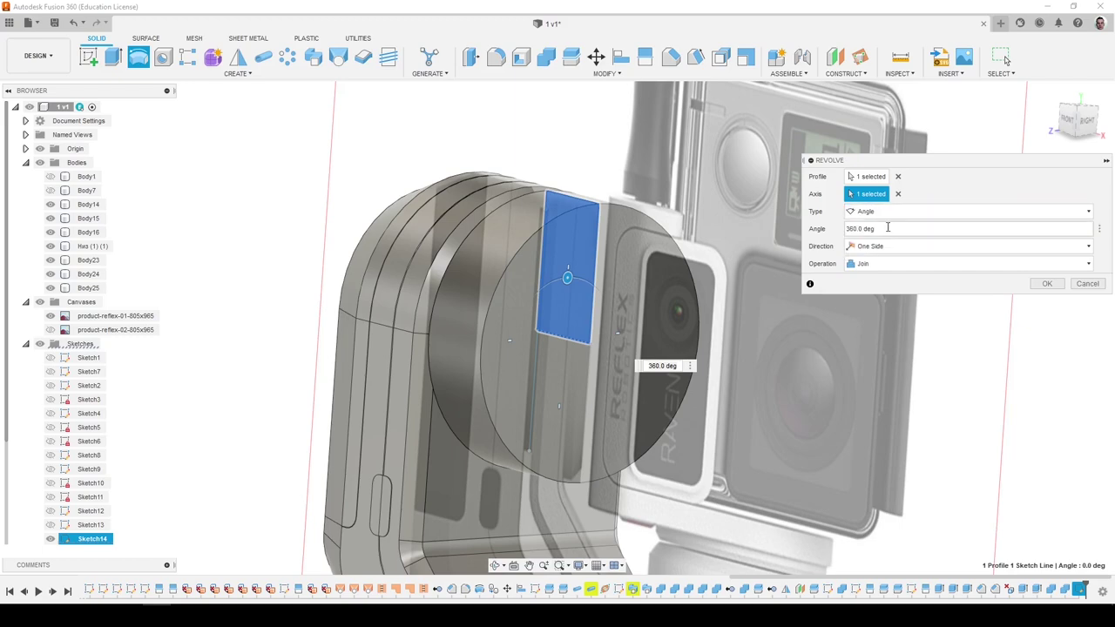
pyautogui.moveTo(898, 230); pyautogui.dragTo(836, 233)
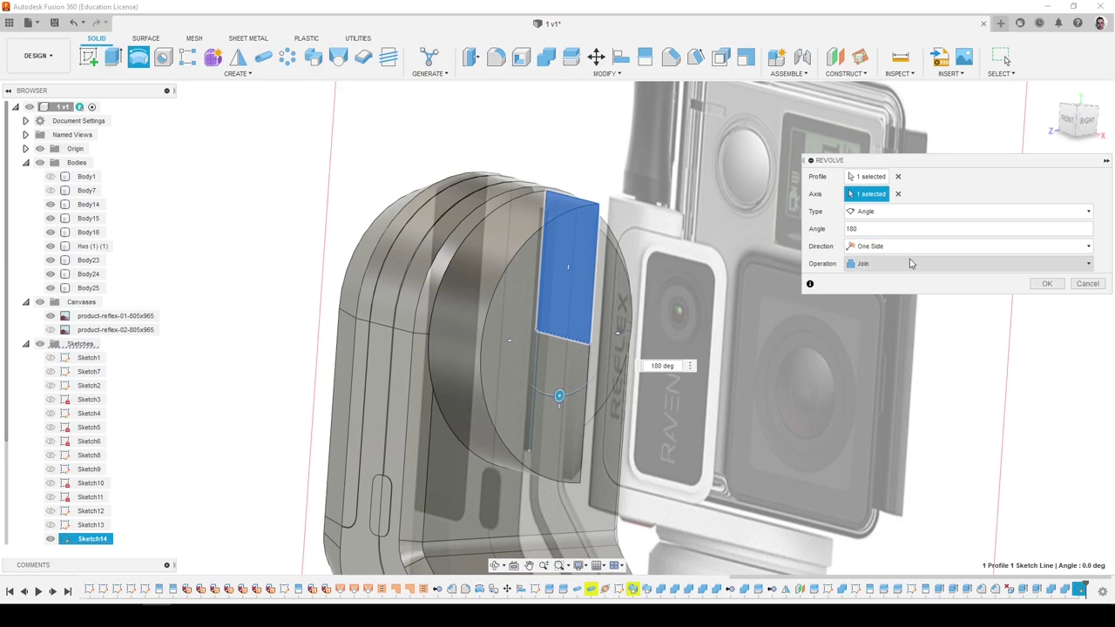
pyautogui.click(956, 264)
pyautogui.click(879, 320)
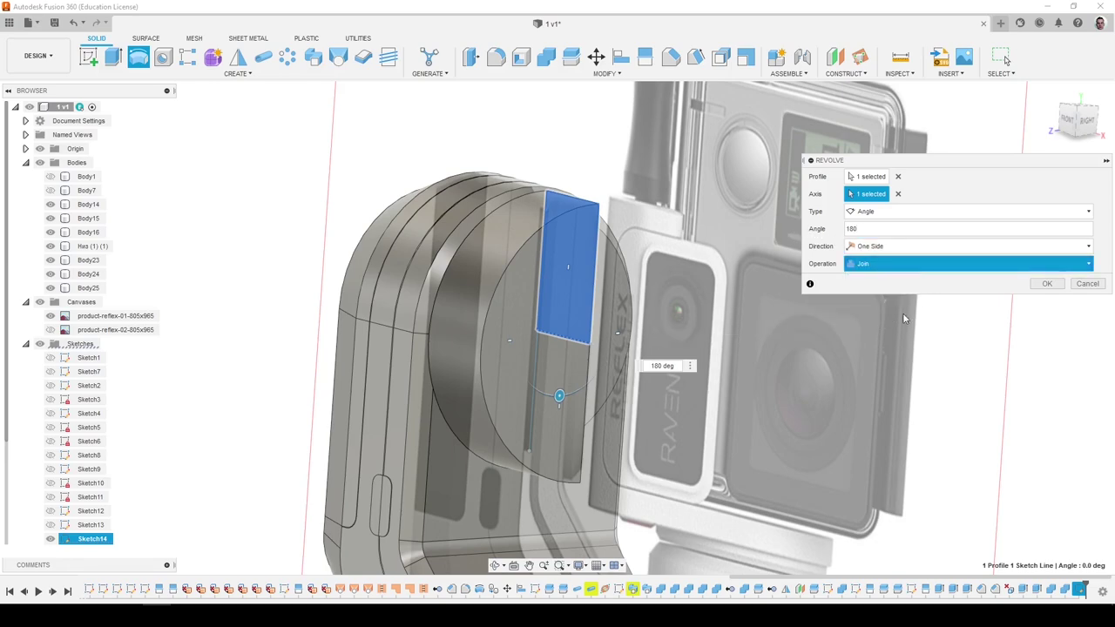
pyautogui.click(1047, 283)
# Rotate the new half-cylinder body by -90 degrees about the Z axis.
pyautogui.click(596, 57)
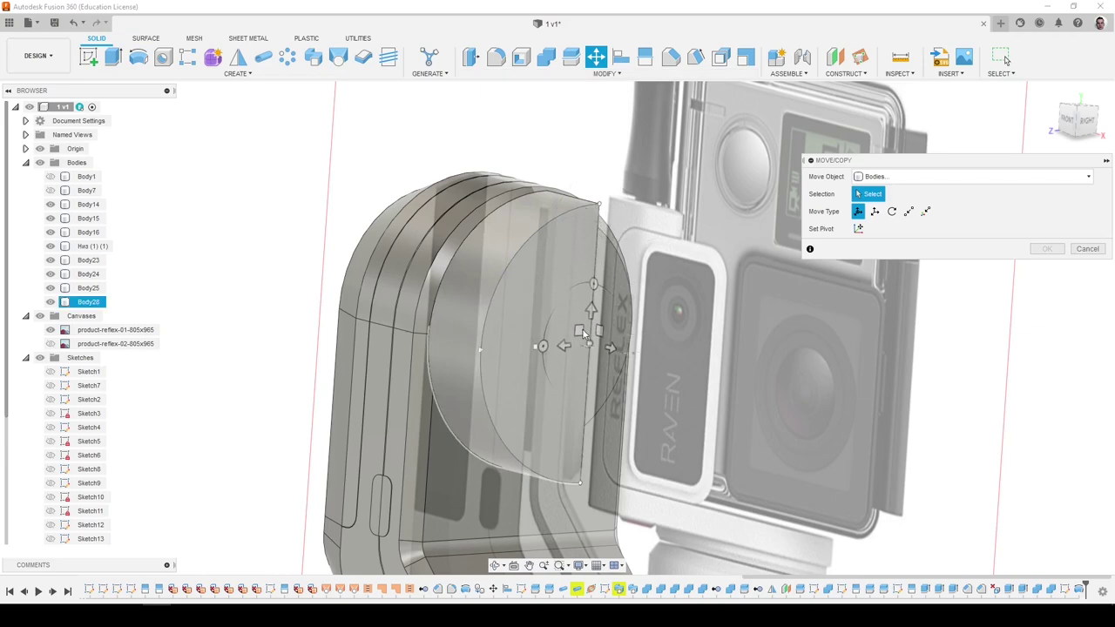
pyautogui.moveTo(546, 349); pyautogui.dragTo(579, 309)
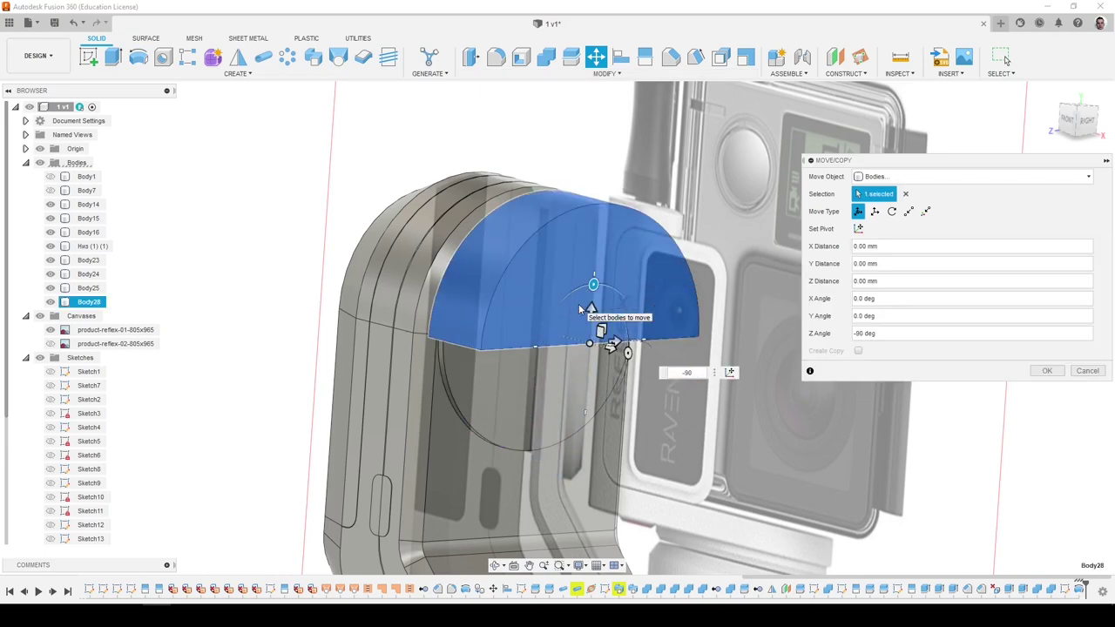
pyautogui.press('Return')
# Chamfer the half-cylinder's curved edge on the camera side by 2 mm.
pyautogui.keyDown('shift'); pyautogui.moveTo(492, 301); pyautogui.dragTo(537, 305, button='middle'); pyautogui.keyUp('shift')
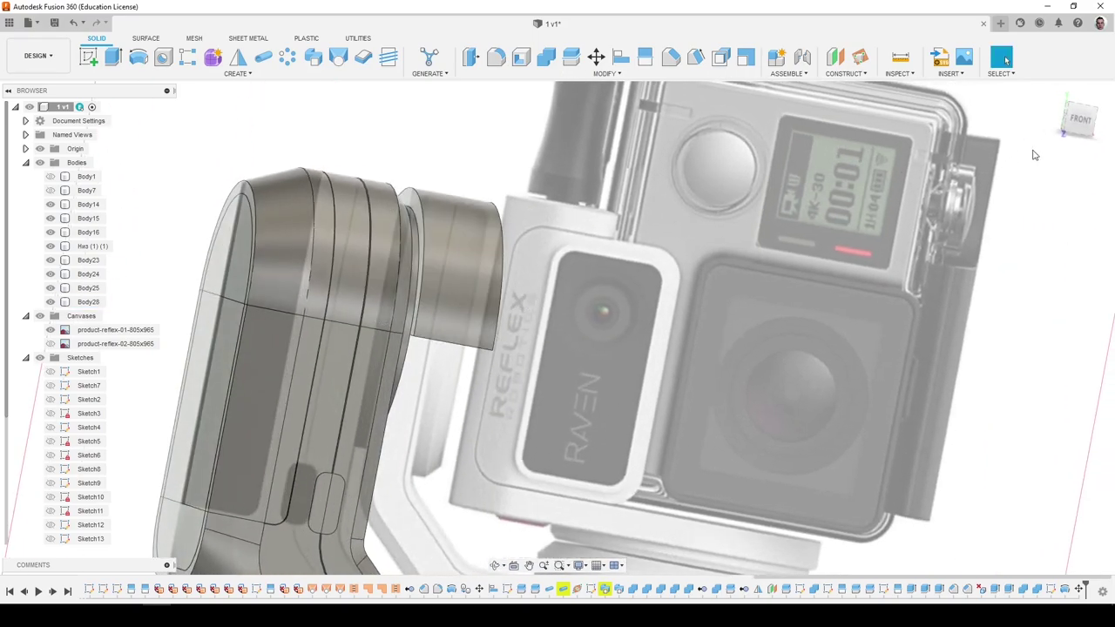
pyautogui.click(1080, 124)
pyautogui.click(671, 58)
pyautogui.scroll(5, 447, 242)
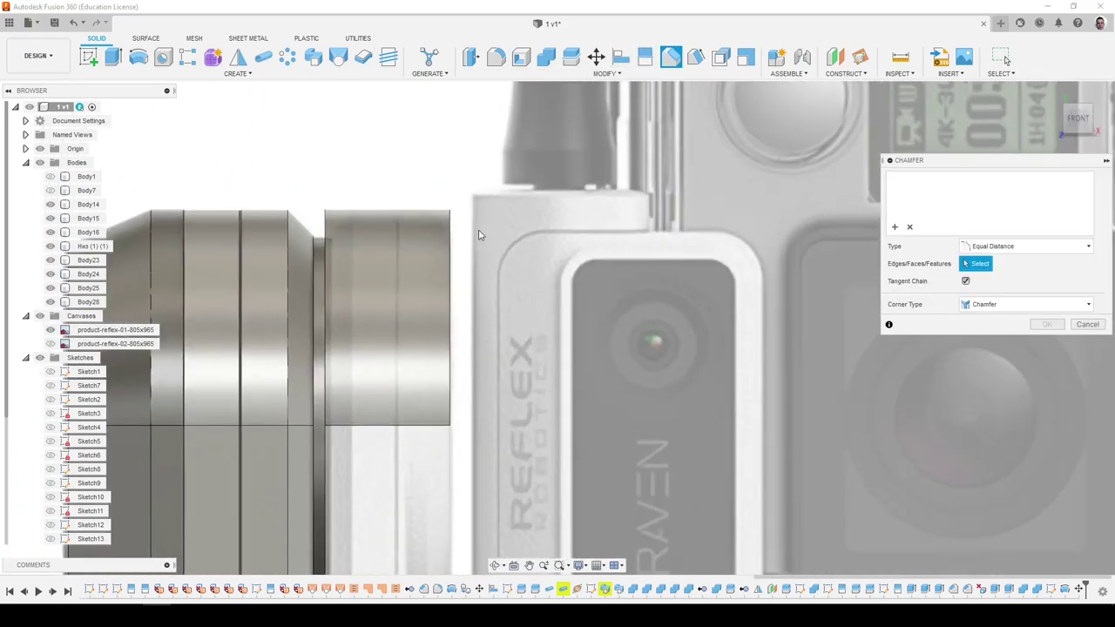
pyautogui.click(446, 243)
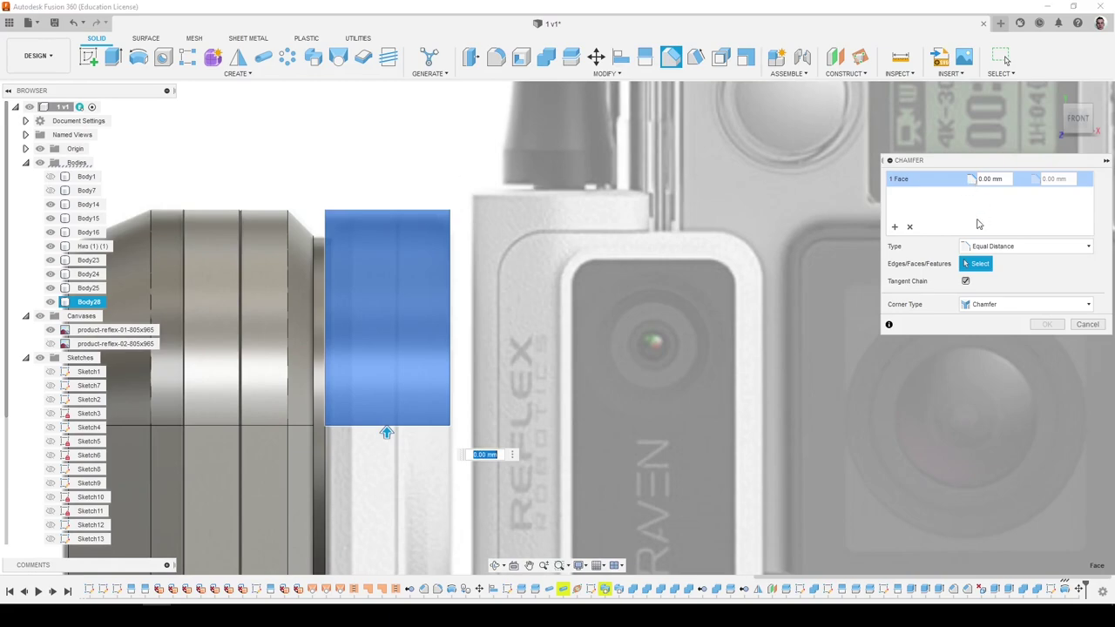
pyautogui.click(911, 227)
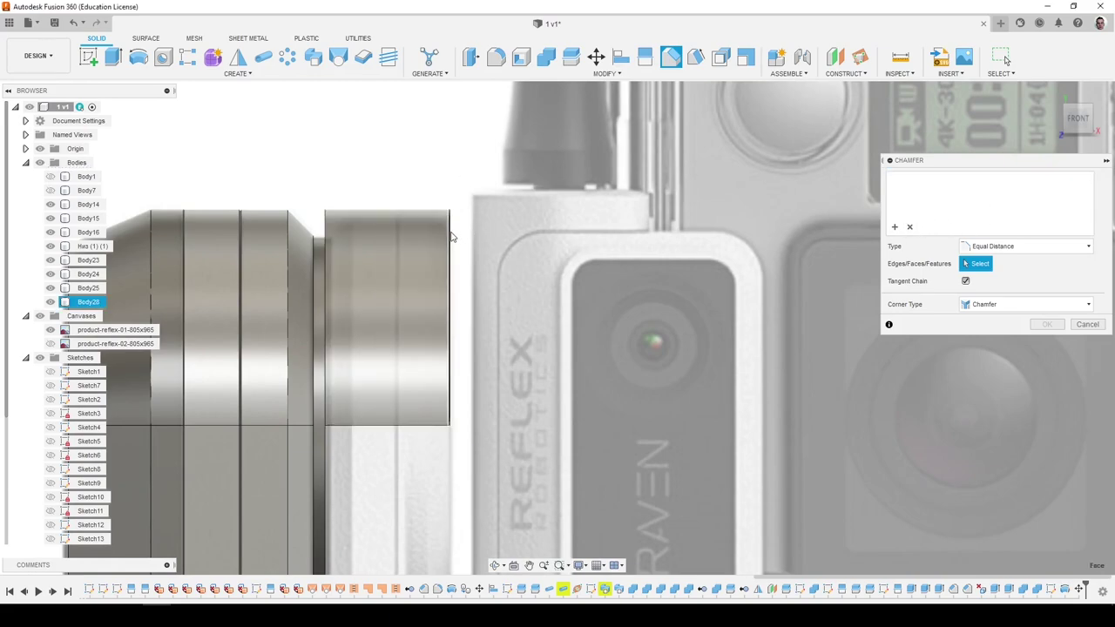
pyautogui.scroll(3, 451, 236)
pyautogui.click(452, 225)
pyautogui.moveTo(453, 221); pyautogui.dragTo(443, 242)
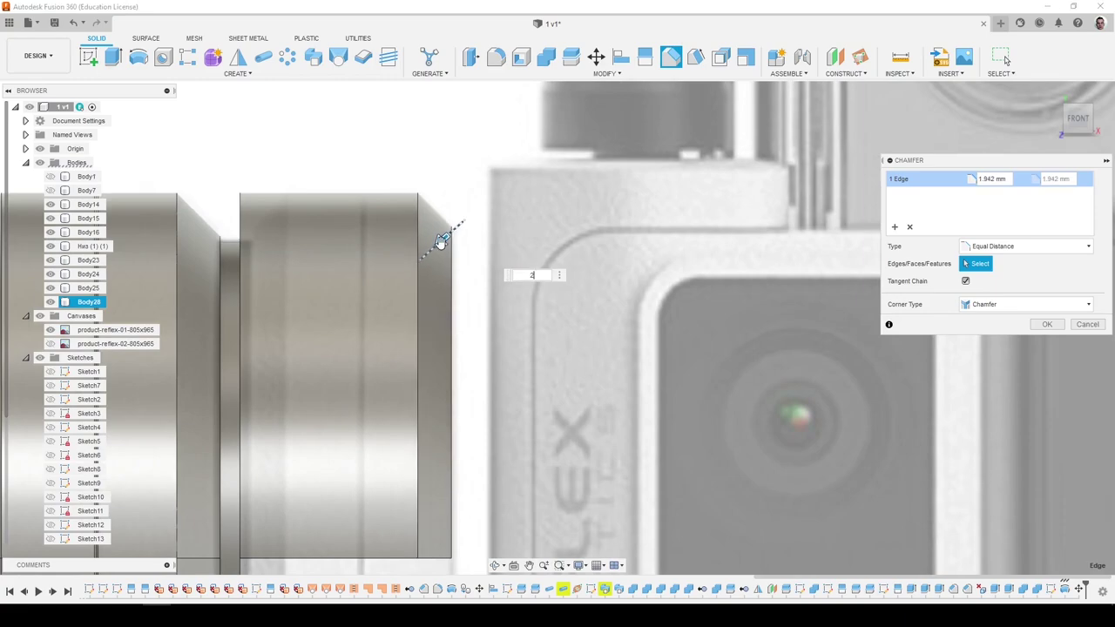
pyautogui.press('Return')
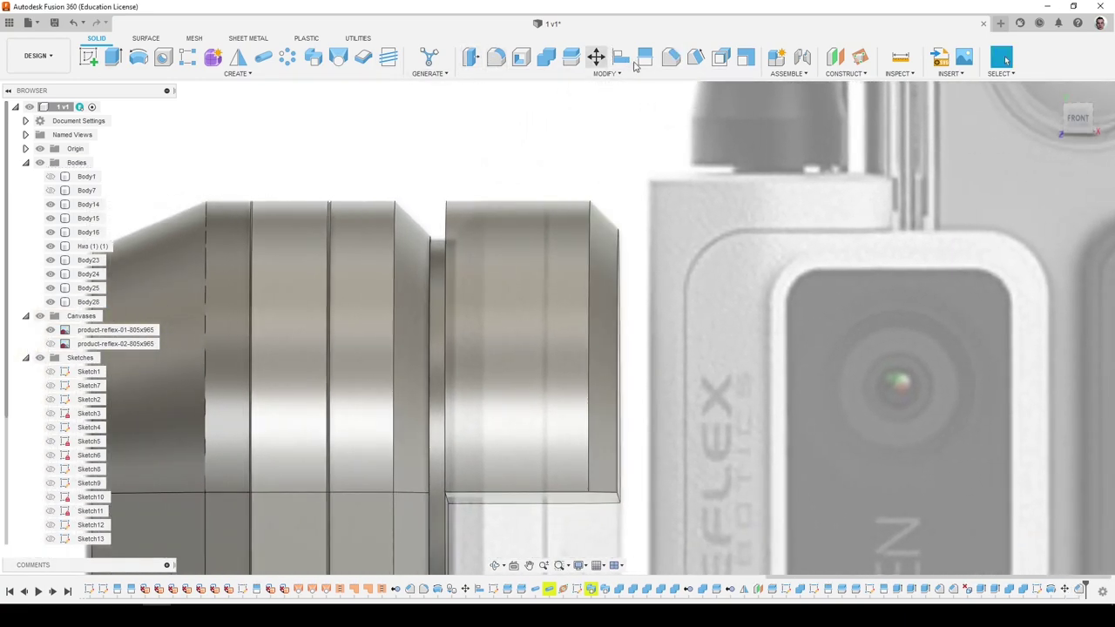
# Chamfer the half-cylinder's opposite curved edge, next to the round disc on the bracket arm.
pyautogui.click(672, 59)
pyautogui.click(443, 214)
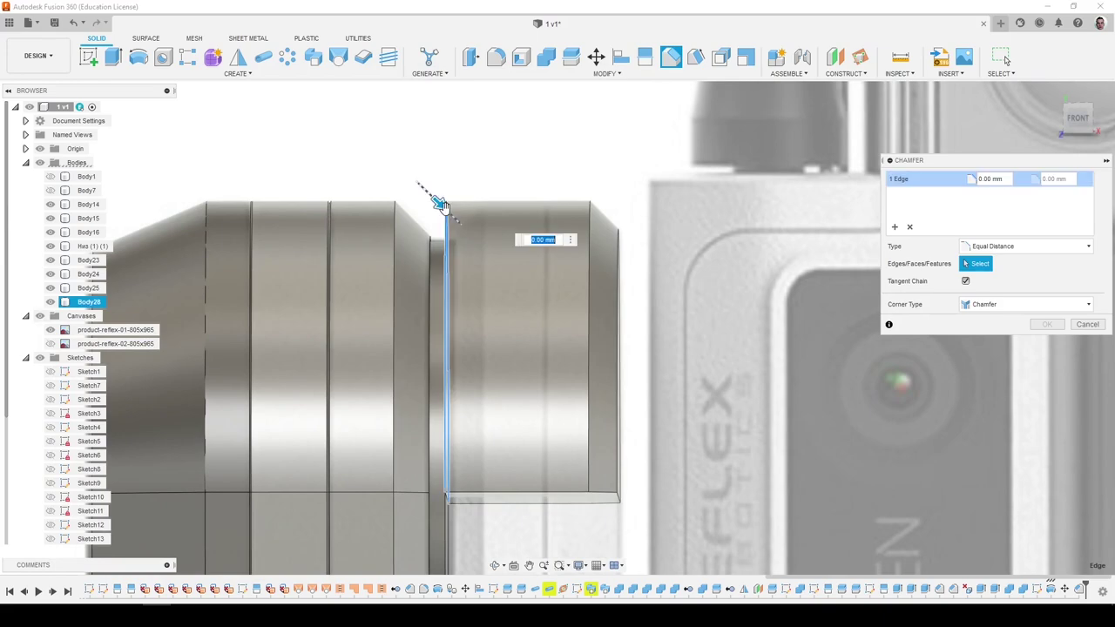
pyautogui.moveTo(455, 214); pyautogui.dragTo(467, 218)
pyautogui.press('Return')
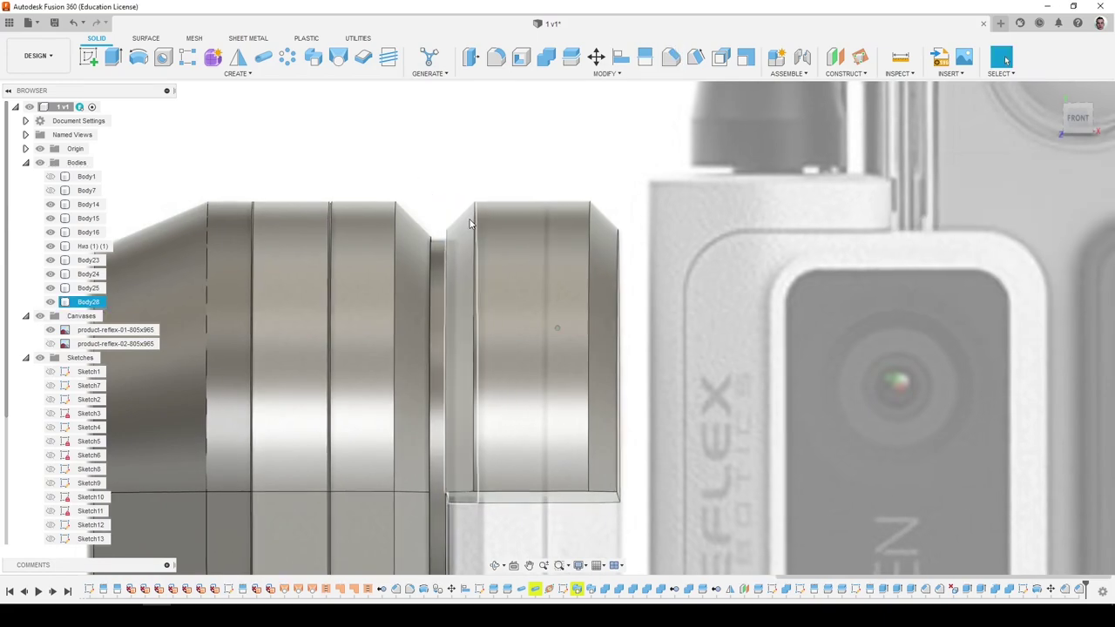
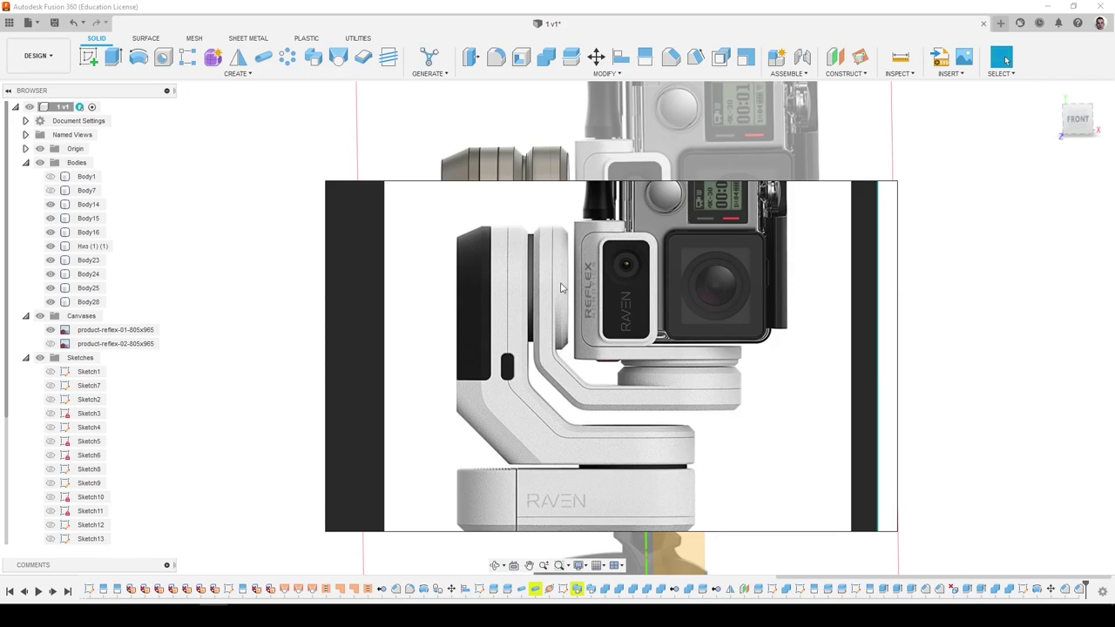
pyautogui.click(155, 615)
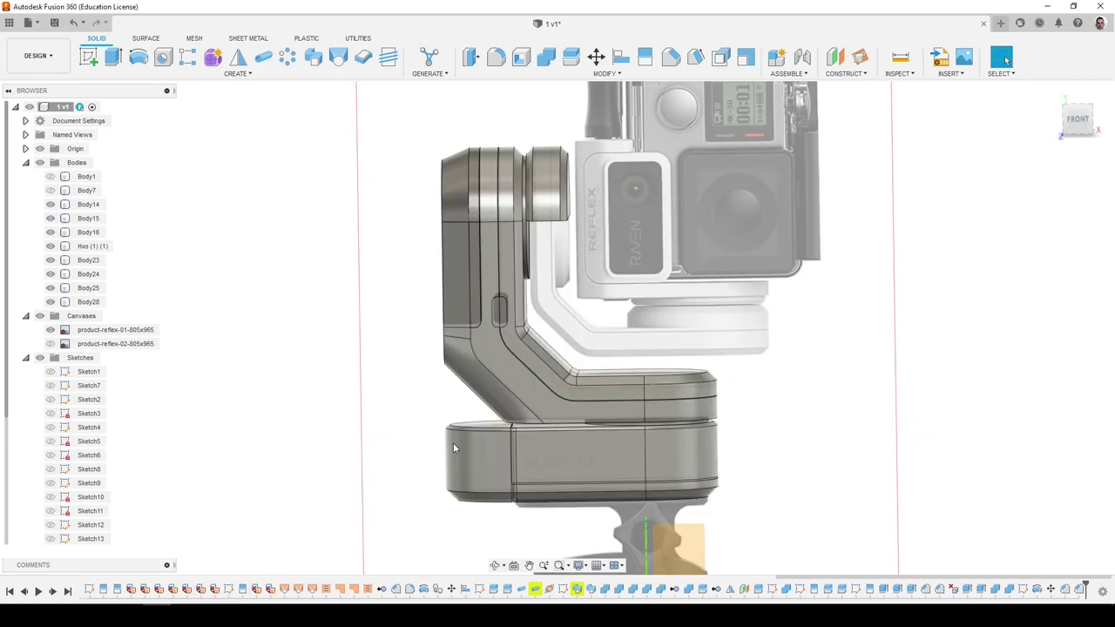
pyautogui.keyDown('shift'); pyautogui.moveTo(516, 370); pyautogui.dragTo(583, 316, button='middle'); pyautogui.keyUp('shift')
pyautogui.scroll(5, 518, 334)
pyautogui.click(1081, 124)
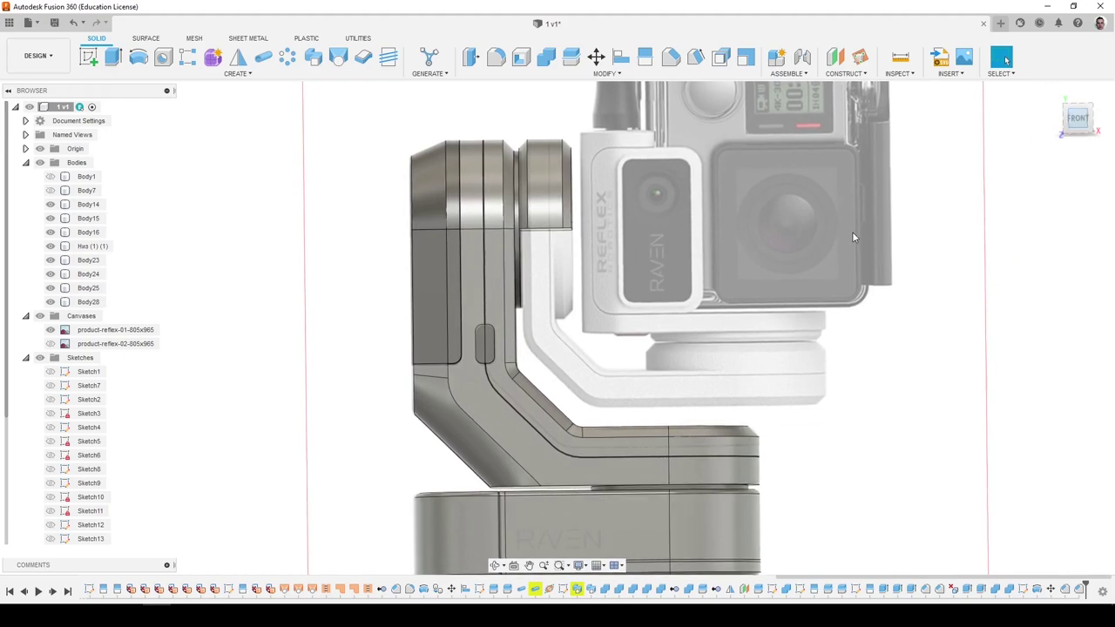
# Edit Sketch14 and draw a rectangle about 41.9 by 6.4 mm over the round motor housing under the camera on the reference image.
pyautogui.scroll(-2, 160, 218)
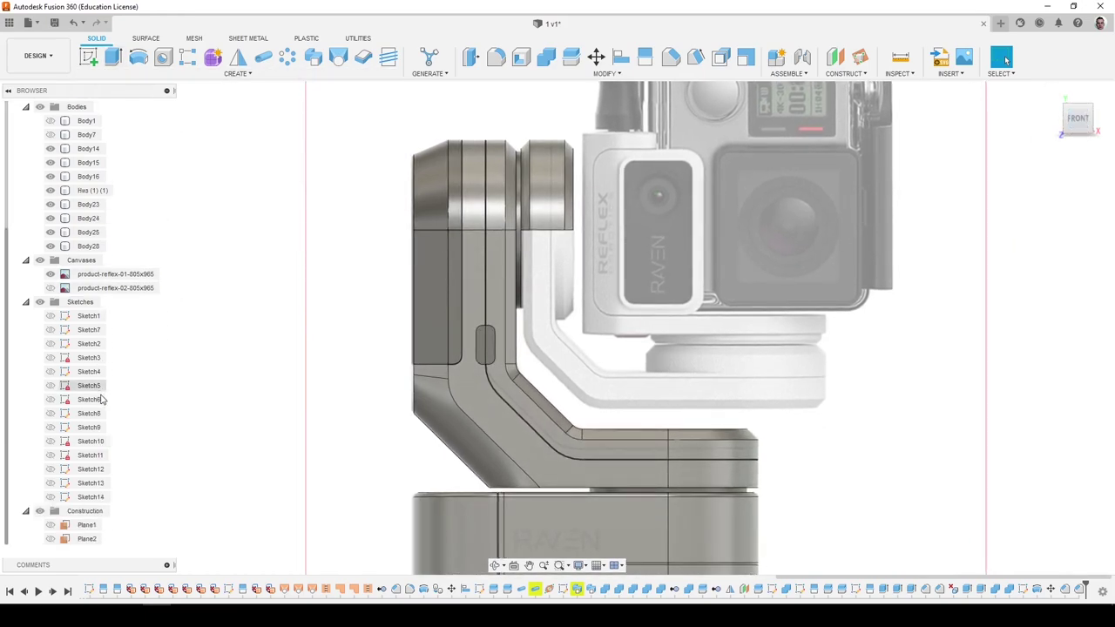
pyautogui.click(51, 498)
pyautogui.rightClick(98, 501)
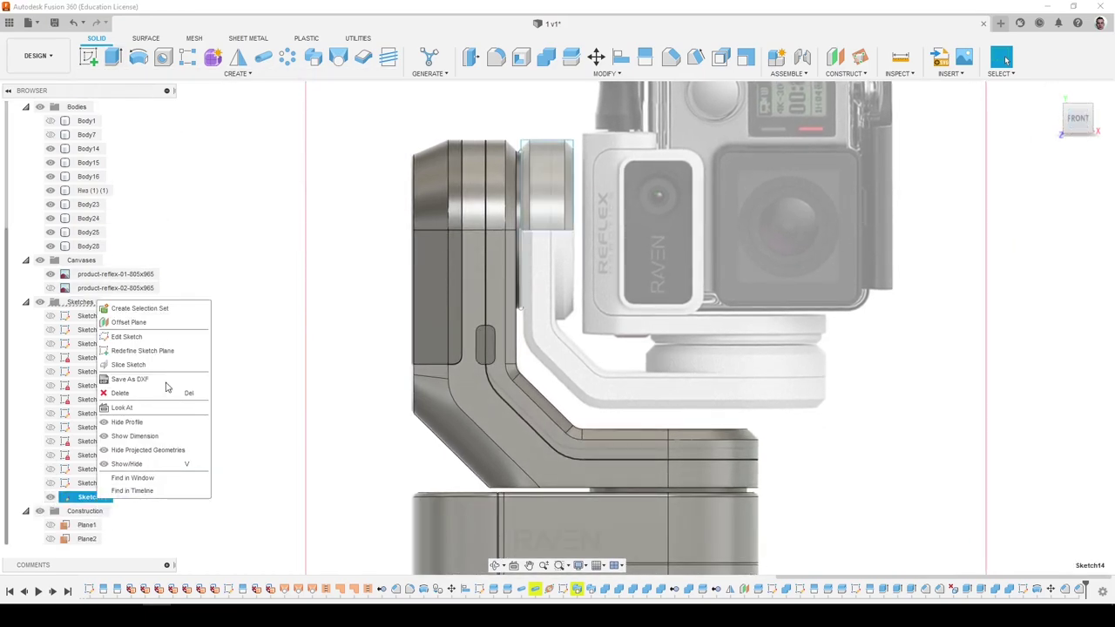
pyautogui.click(127, 337)
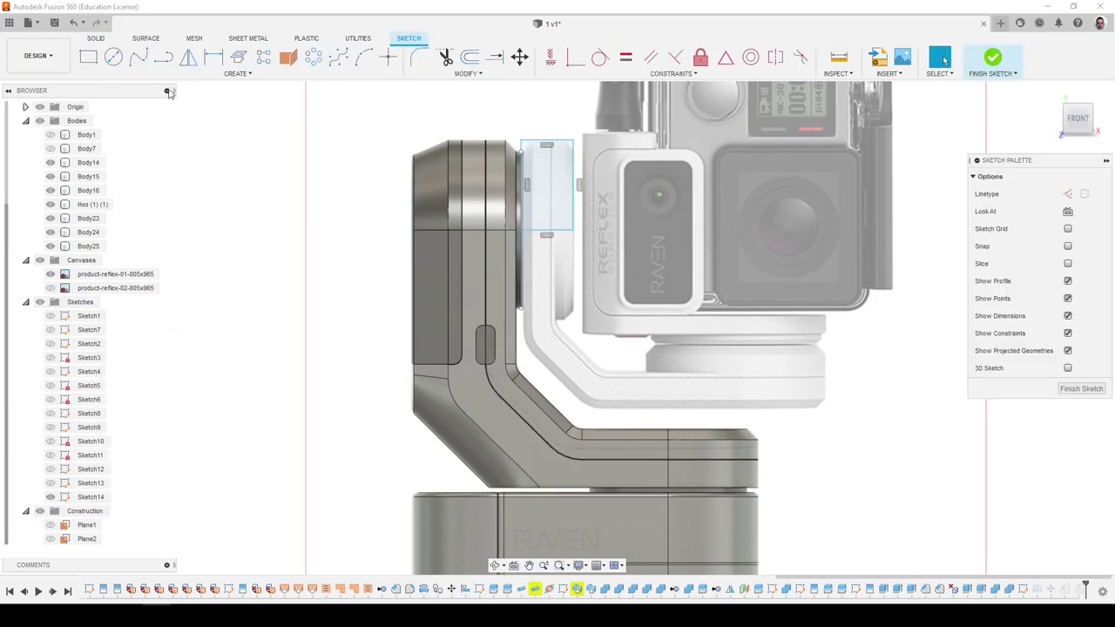
pyautogui.click(89, 58)
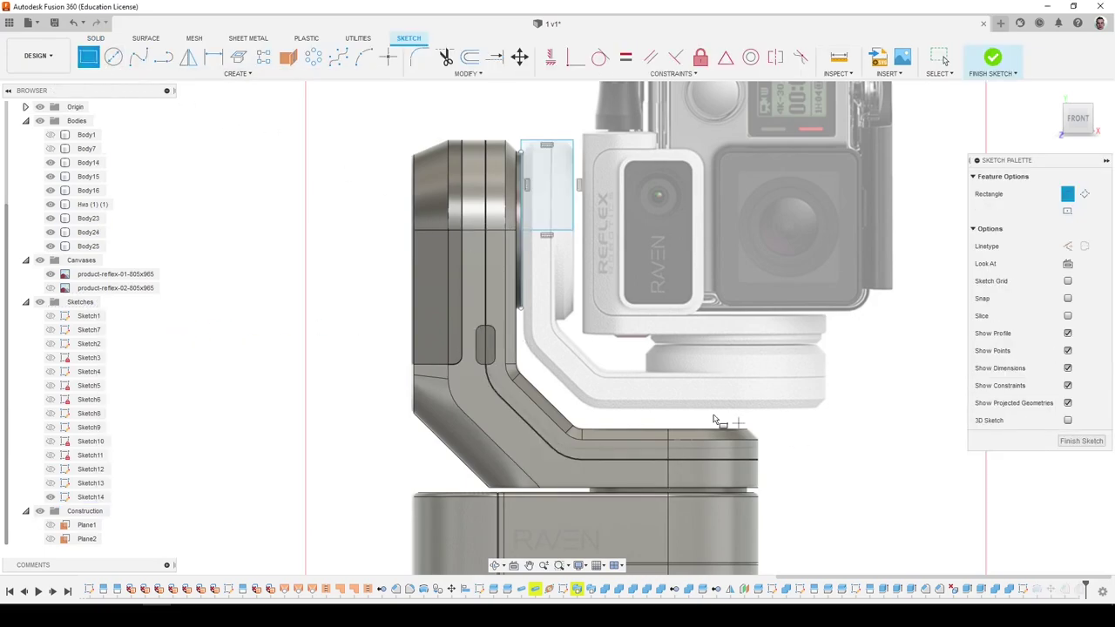
pyautogui.scroll(2, 649, 376)
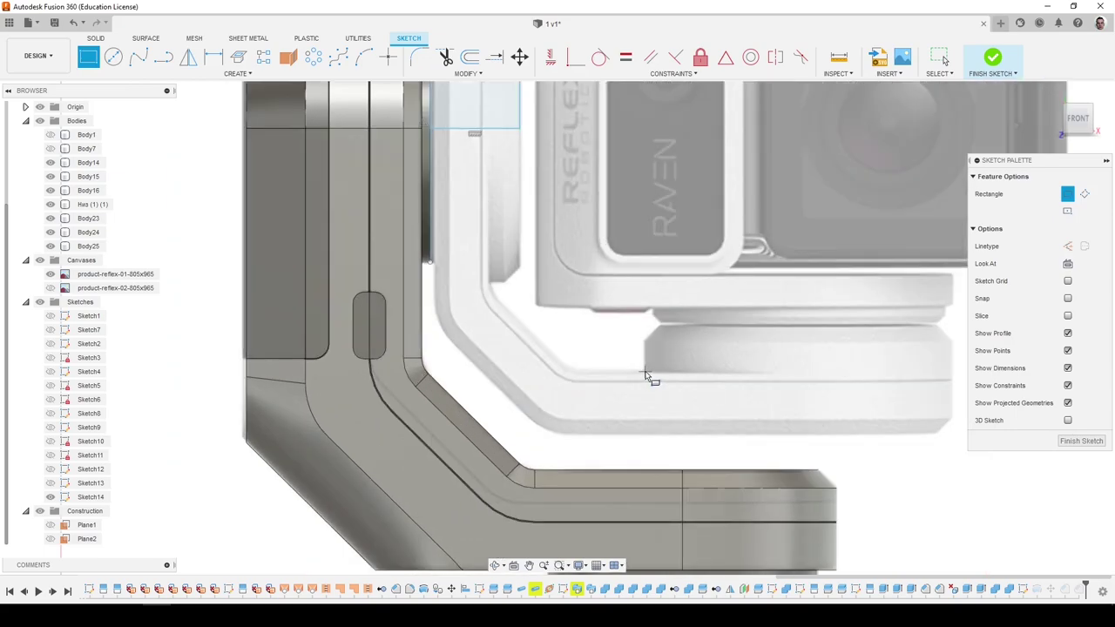
pyautogui.scroll(-2, 645, 374)
pyautogui.click(646, 374)
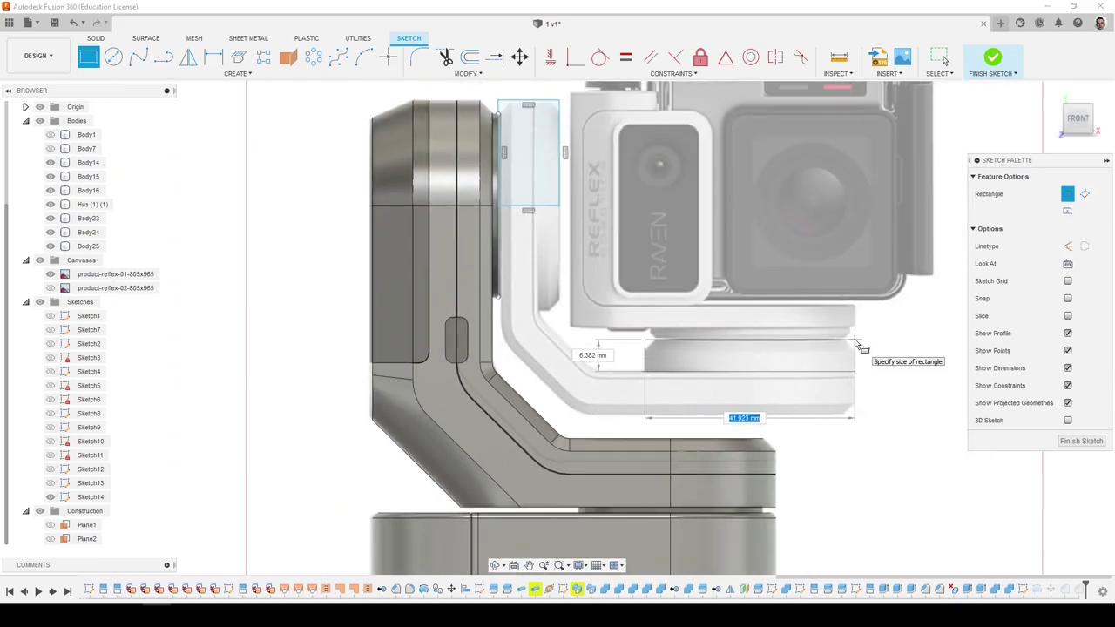
pyautogui.click(856, 344)
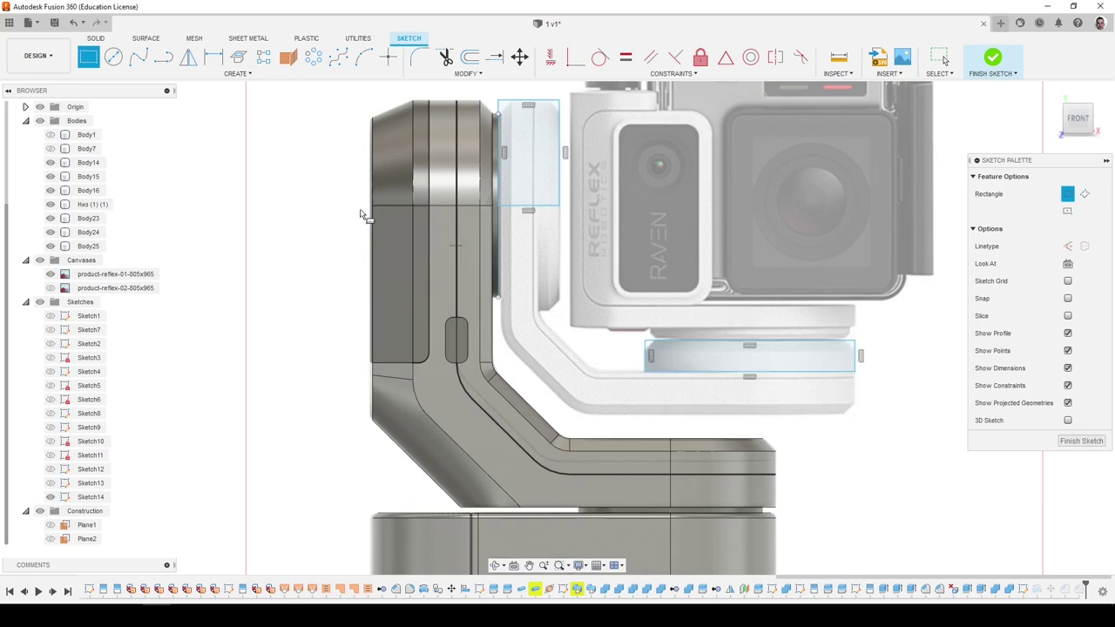
# Draw a vertical centre line between the midpoints of the new rectangle's lower and upper edges.
pyautogui.click(168, 62)
pyautogui.click(750, 373)
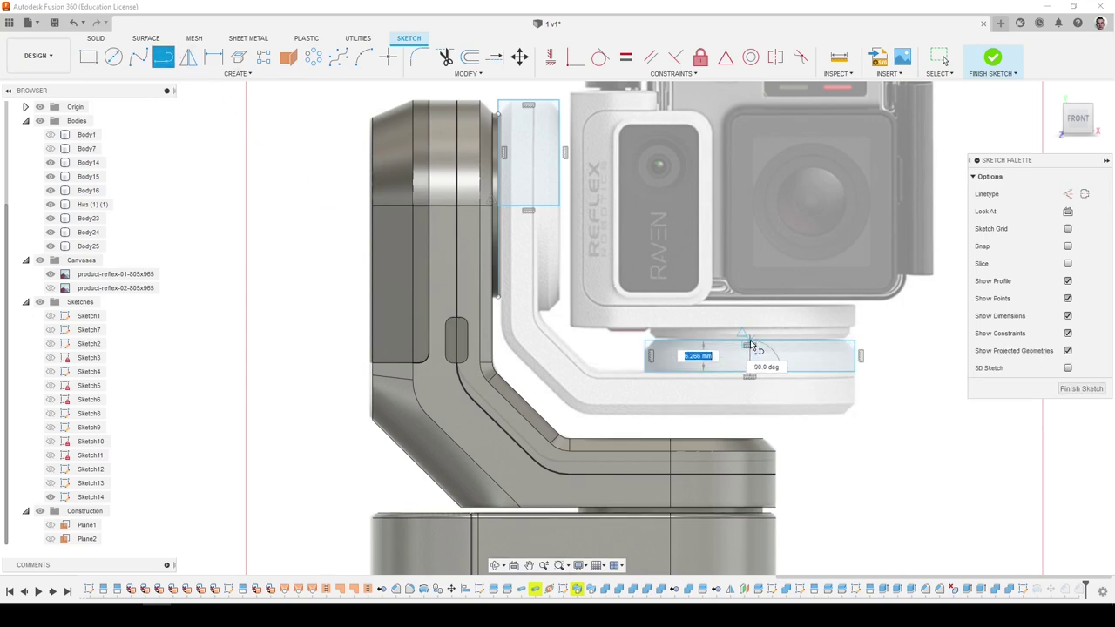
pyautogui.click(750, 341)
pyautogui.press('Escape')
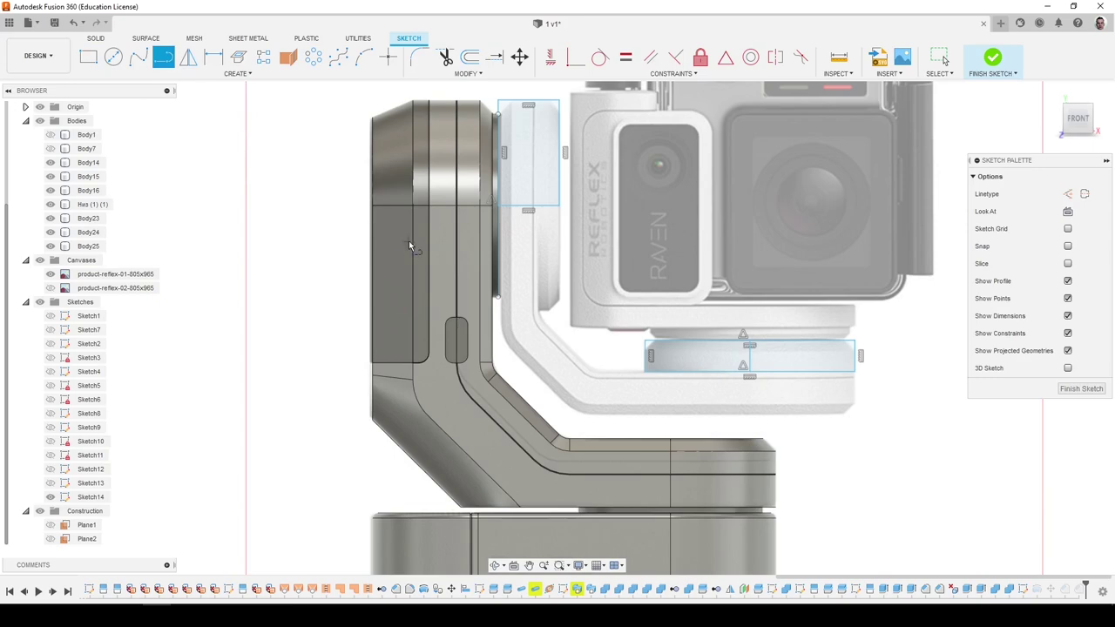
# Draw a rectangle about 21 by 8.7 mm directly below the left half of the motor rectangle, starting at the centre line.
pyautogui.click(88, 56)
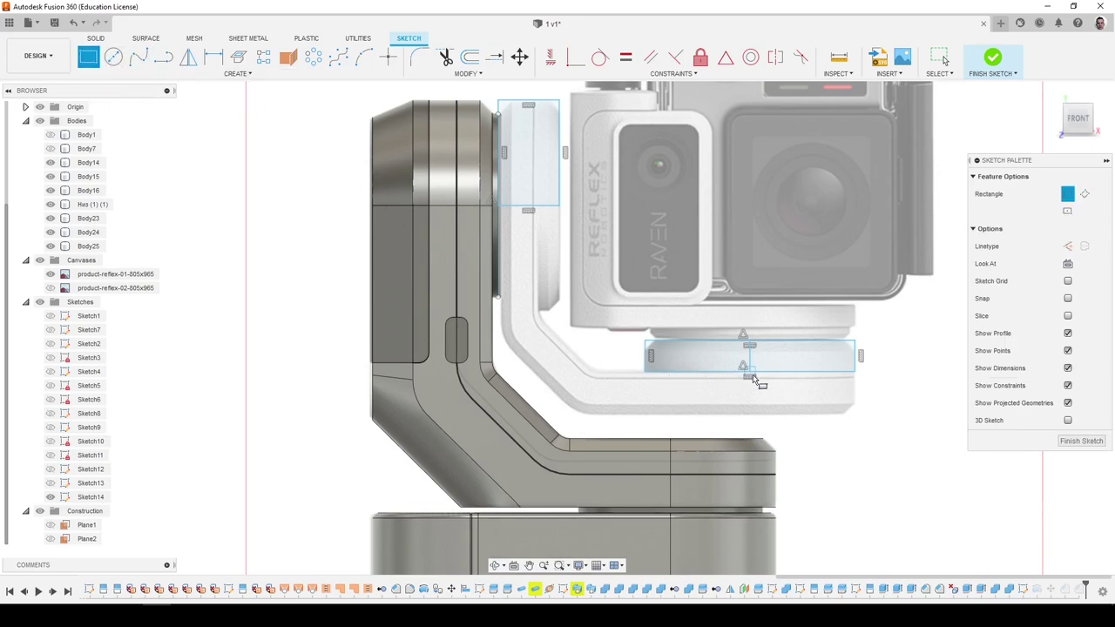
pyautogui.click(751, 375)
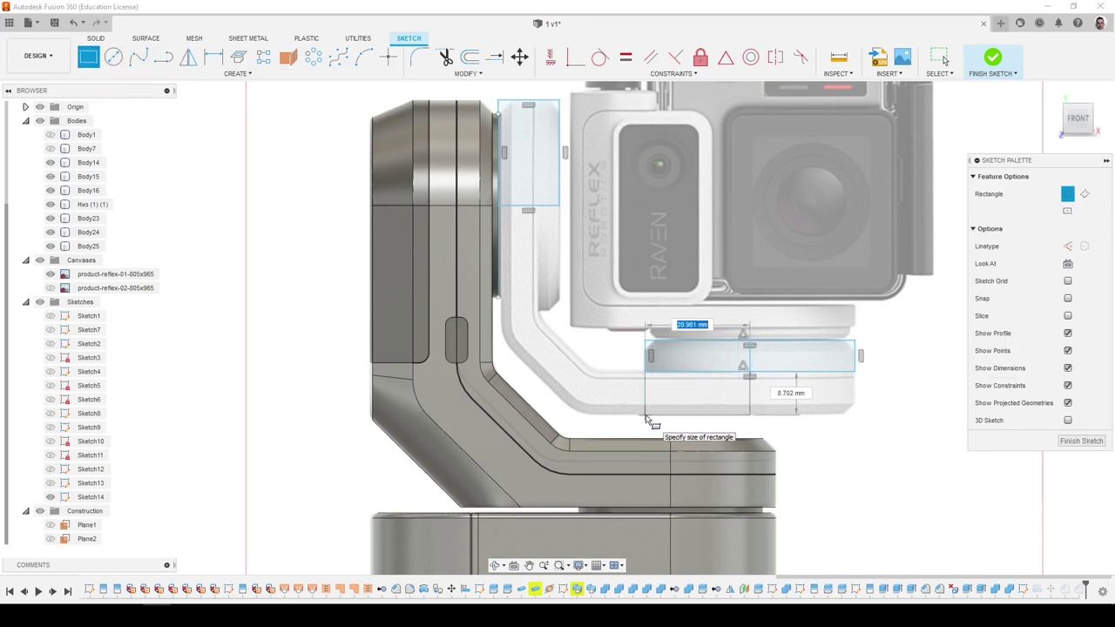
pyautogui.click(645, 418)
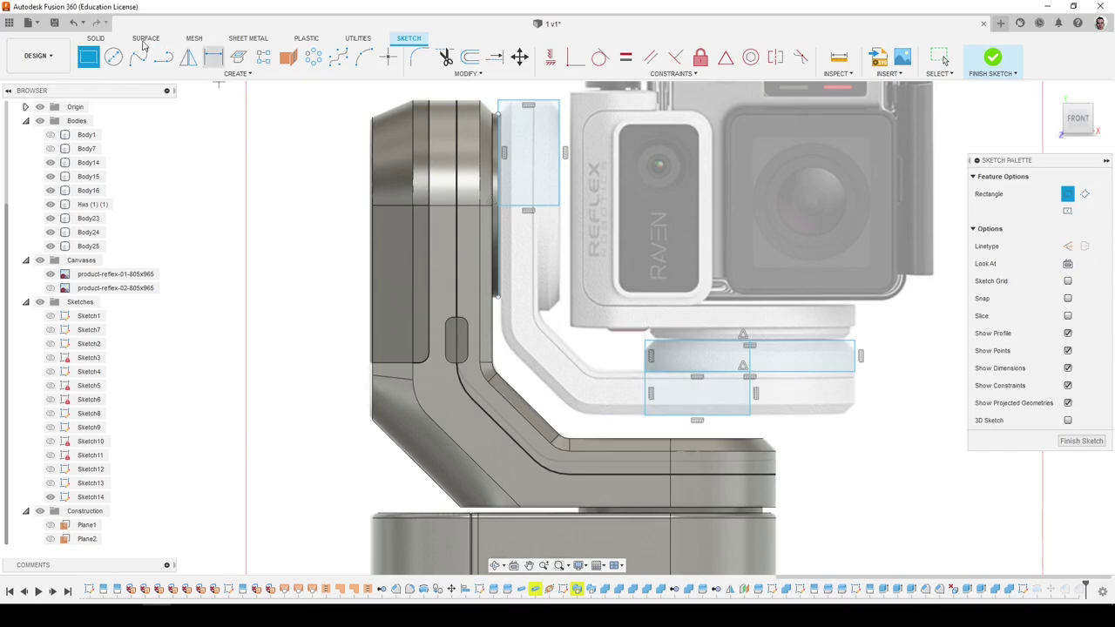
# Revolve the two stacked left-hand profiles 180 degrees about the vertical centre line as a new body.
pyautogui.click(98, 39)
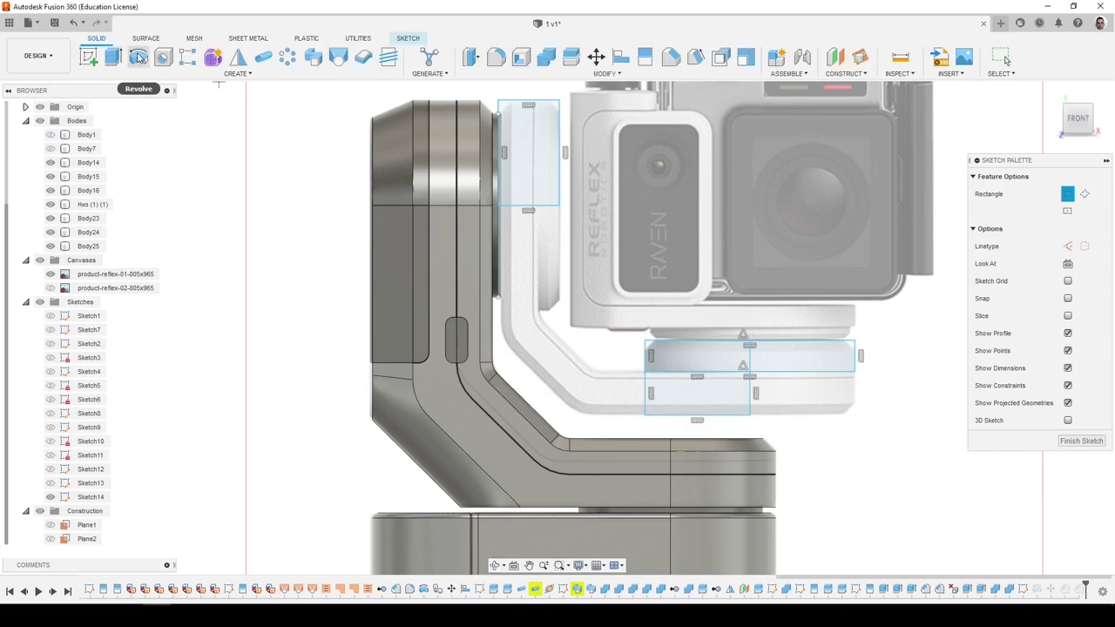
pyautogui.click(137, 58)
pyautogui.click(709, 356)
pyautogui.click(706, 391)
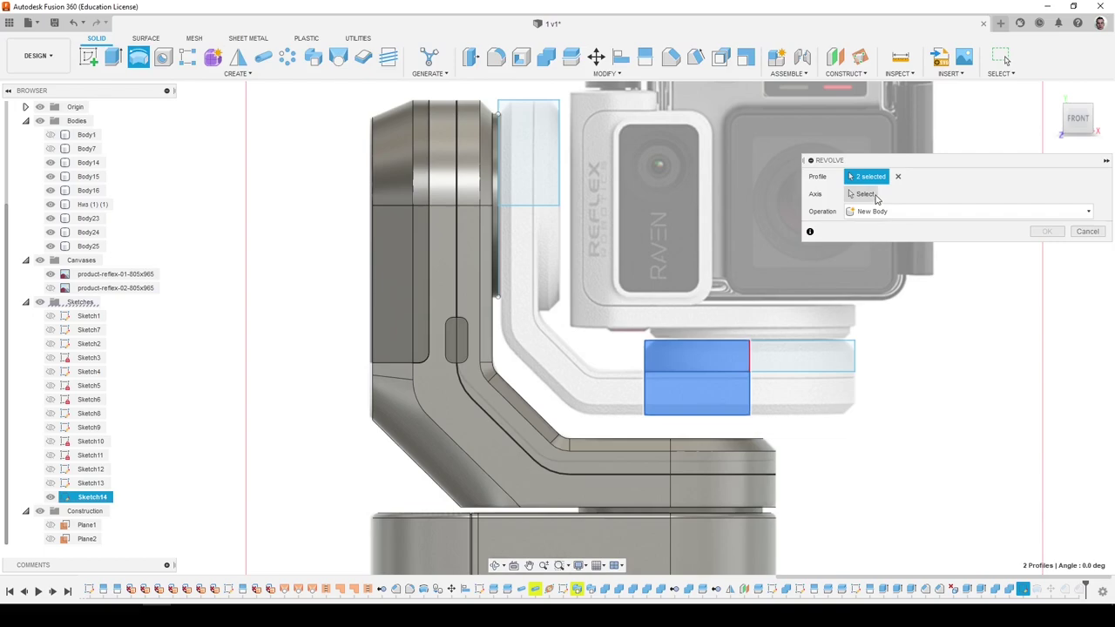
pyautogui.click(751, 356)
pyautogui.keyDown('shift'); pyautogui.moveTo(787, 345); pyautogui.dragTo(787, 331, button='middle'); pyautogui.keyUp('shift')
pyautogui.keyDown('shift'); pyautogui.moveTo(707, 271); pyautogui.dragTo(669, 279, button='middle'); pyautogui.keyUp('shift')
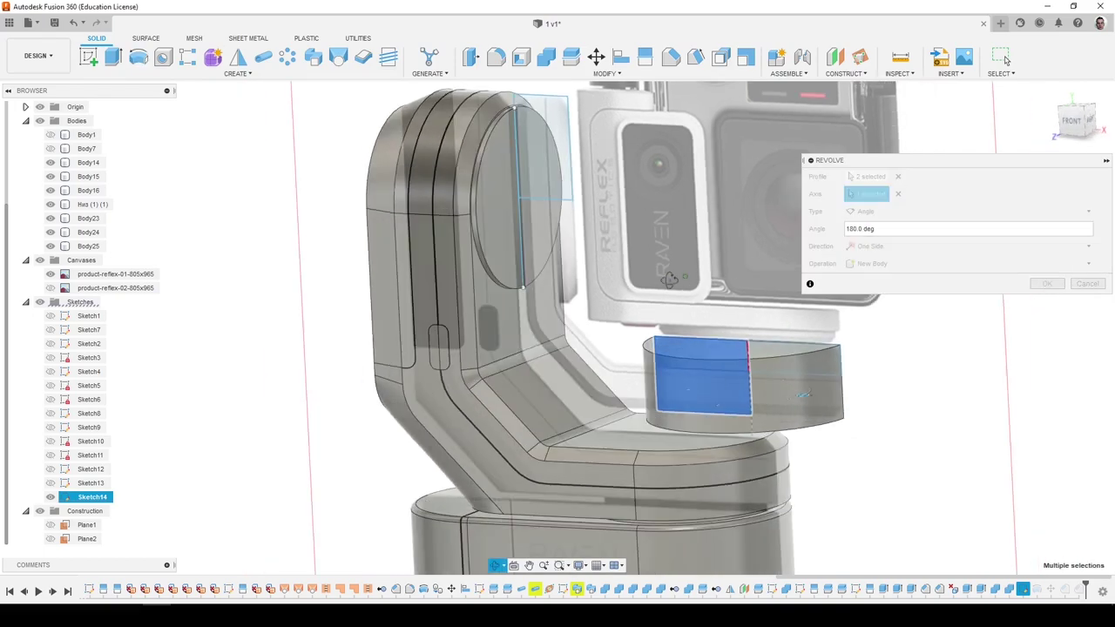
pyautogui.click(1047, 283)
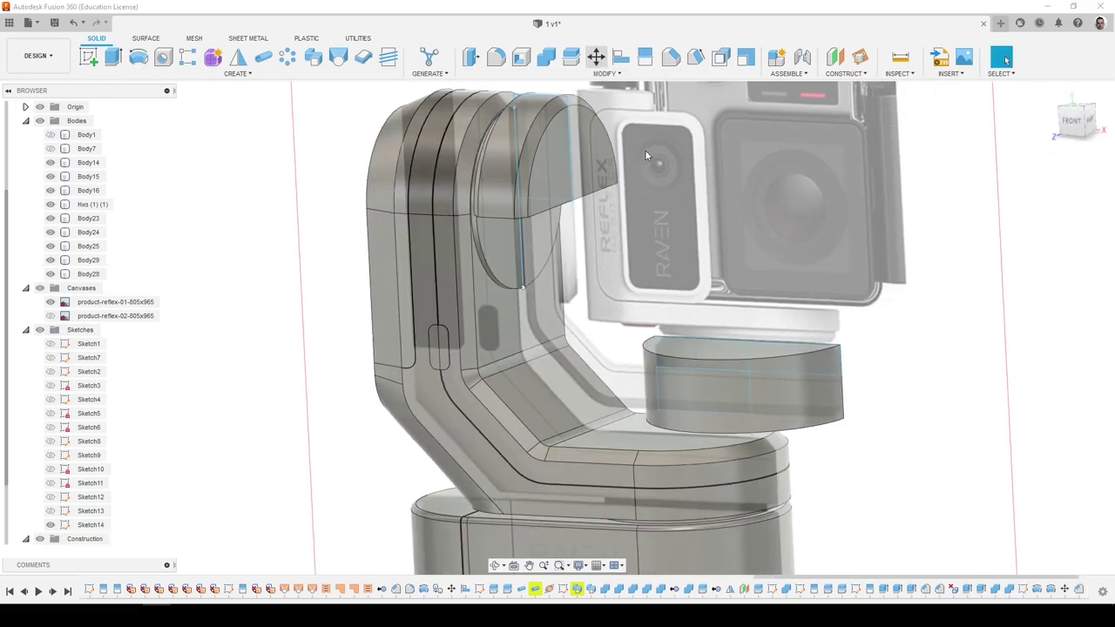
# Rotate the new half-disc body by a Z angle of -90 degrees with Move/Copy.
pyautogui.press('m')
pyautogui.keyDown('shift'); pyautogui.moveTo(767, 359); pyautogui.dragTo(564, 356, button='middle'); pyautogui.keyUp('shift')
pyautogui.click(577, 298)
pyautogui.moveTo(511, 264); pyautogui.dragTo(556, 286)
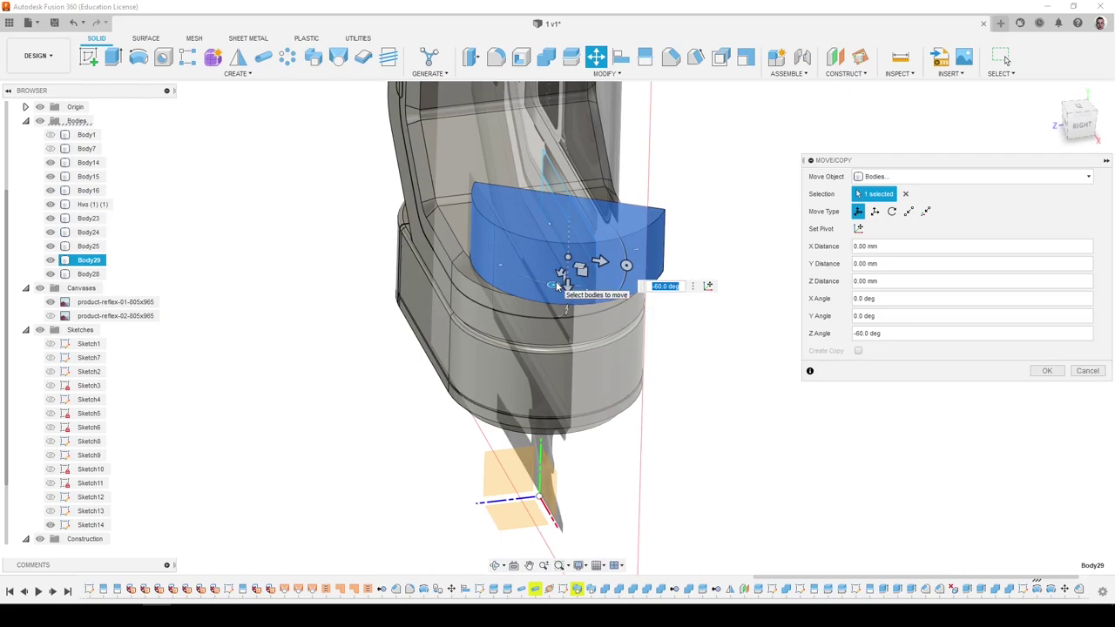
pyautogui.write('-90')
pyautogui.press('Return')
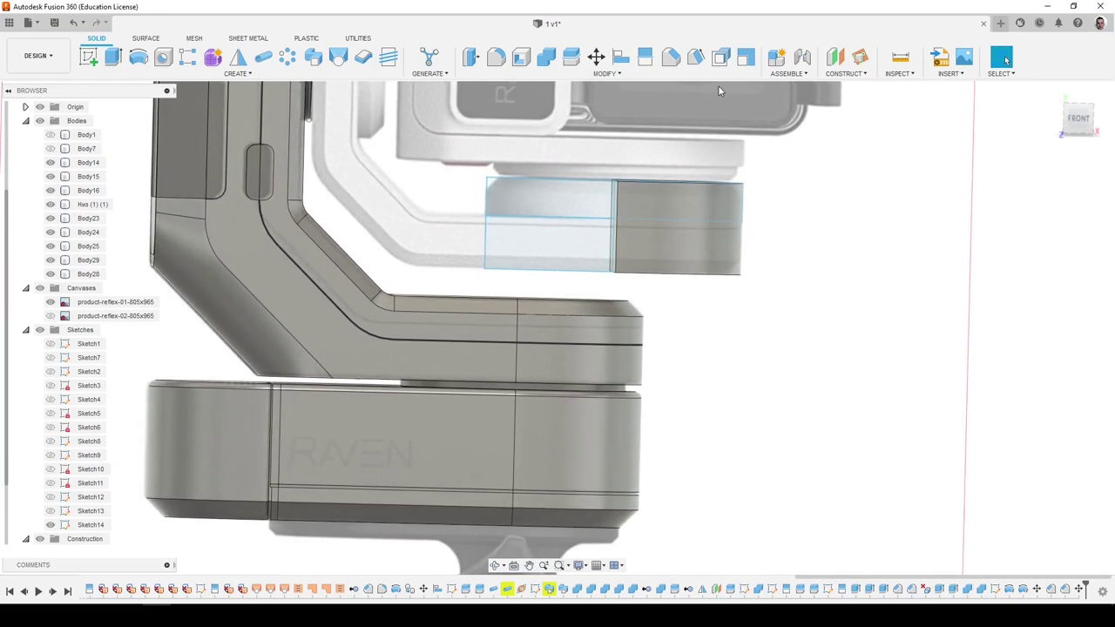
# Chamfer the upper curved edge of the half-disc body by 2 mm.
pyautogui.click(675, 59)
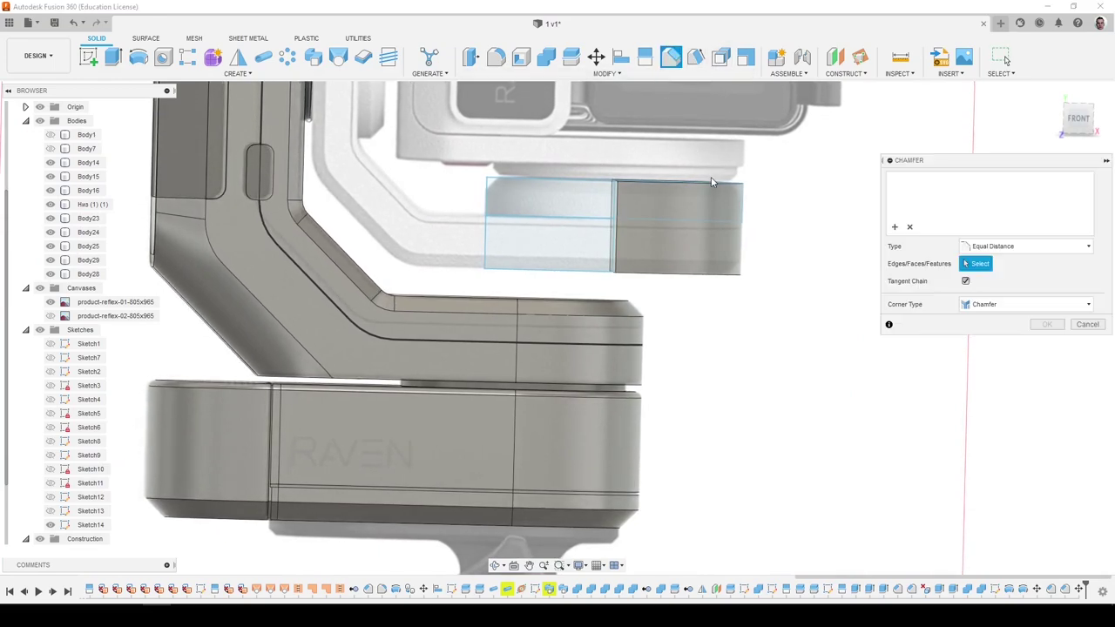
pyautogui.click(715, 181)
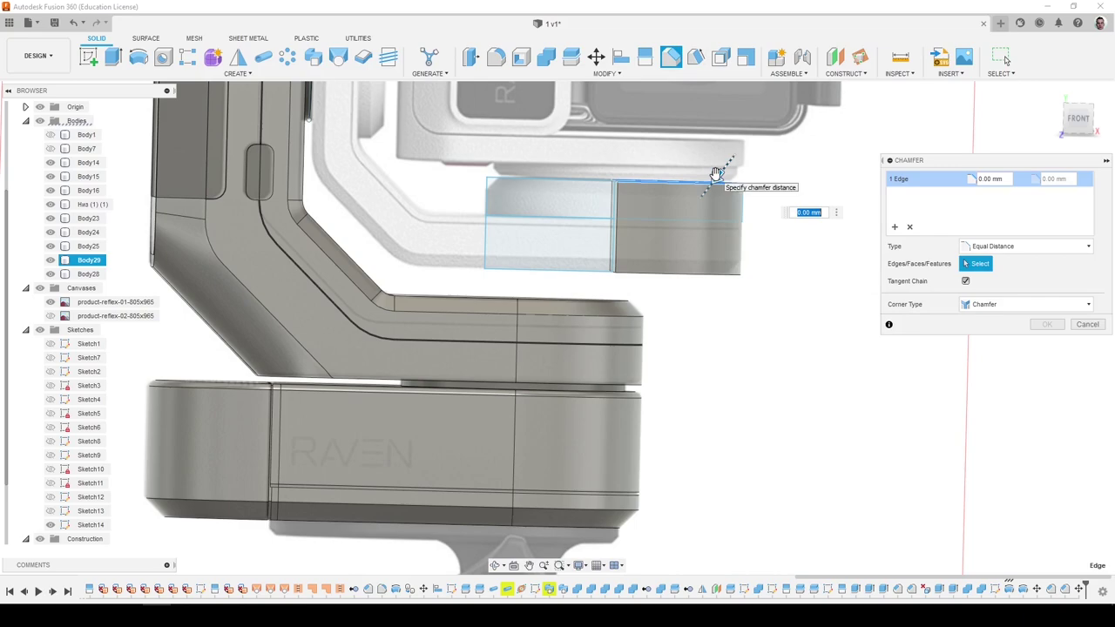
pyautogui.write('2')
pyautogui.scroll(-5, 784, 200)
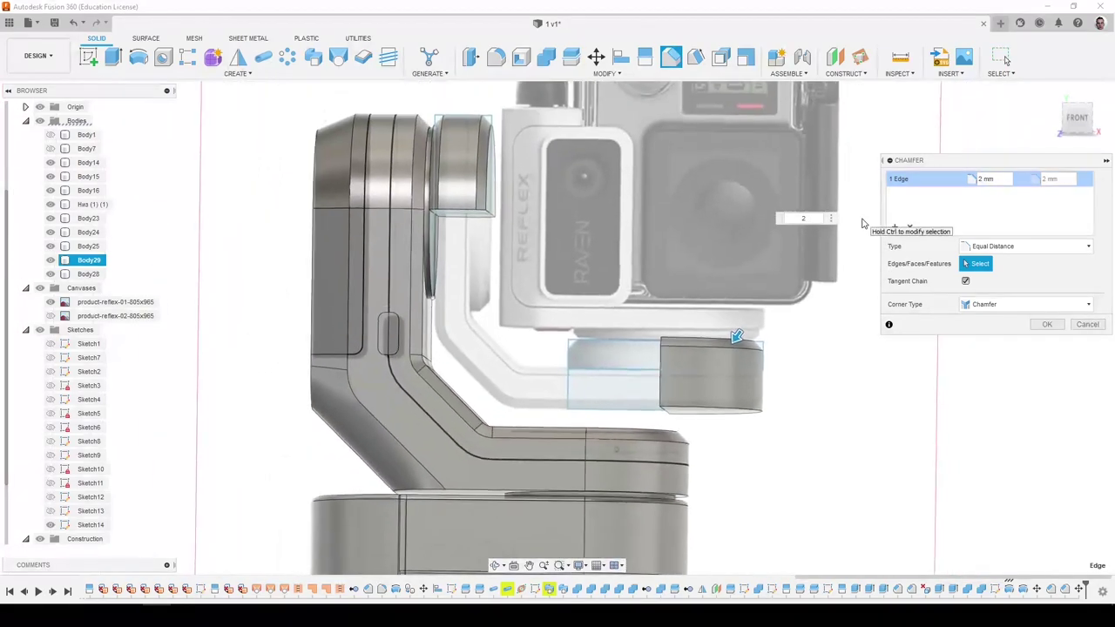
pyautogui.click(1047, 324)
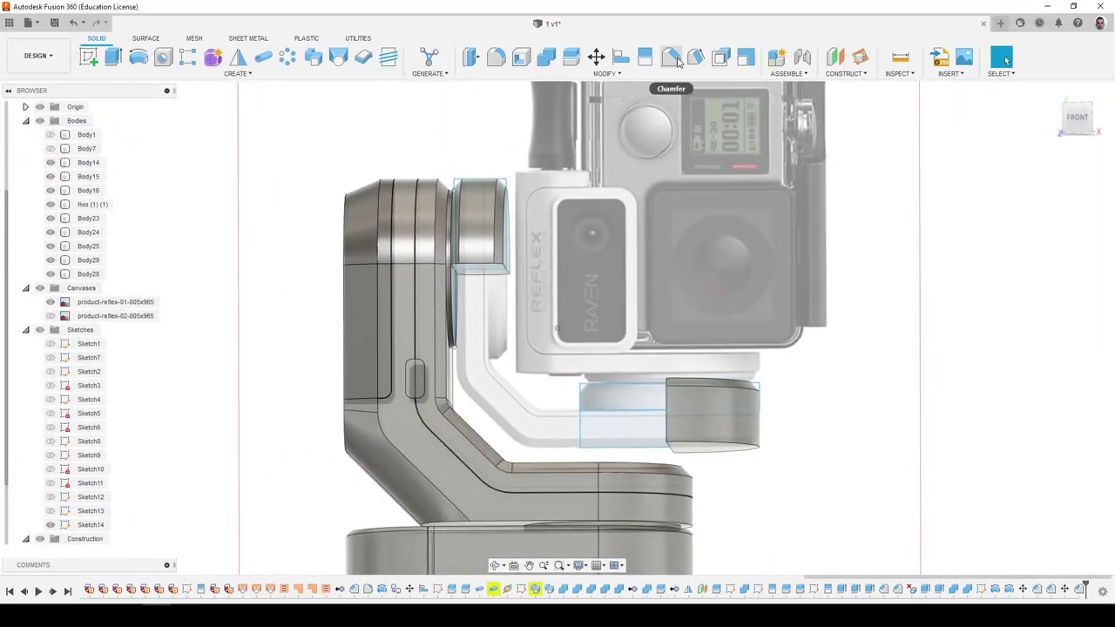
# Chamfer the lower curved edge of the half-disc body.
pyautogui.click(671, 59)
pyautogui.click(759, 451)
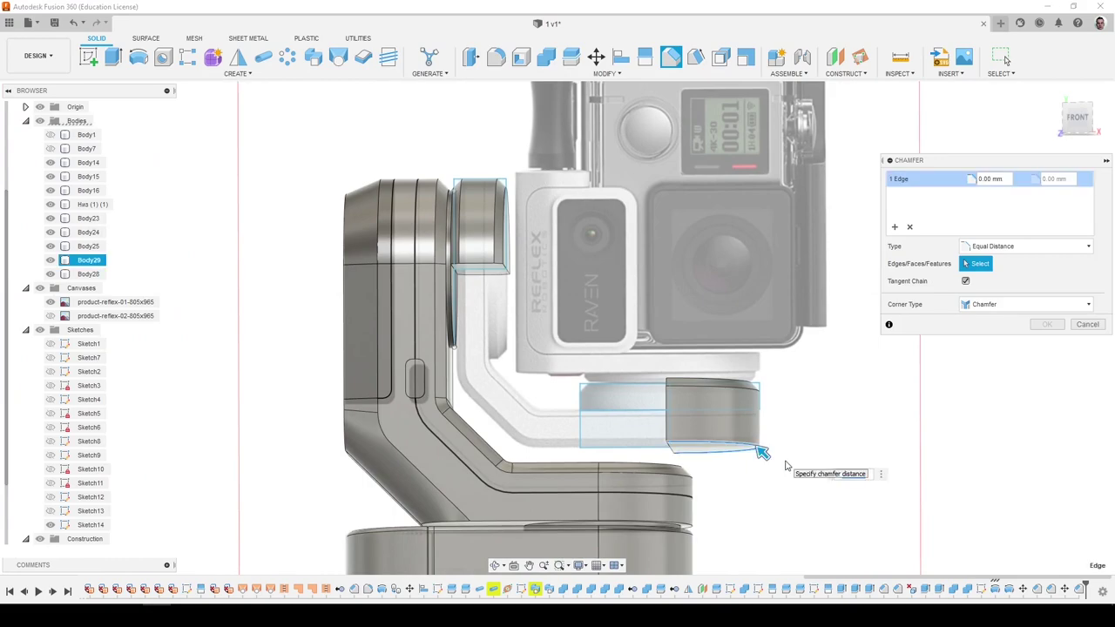
pyautogui.press('Escape')
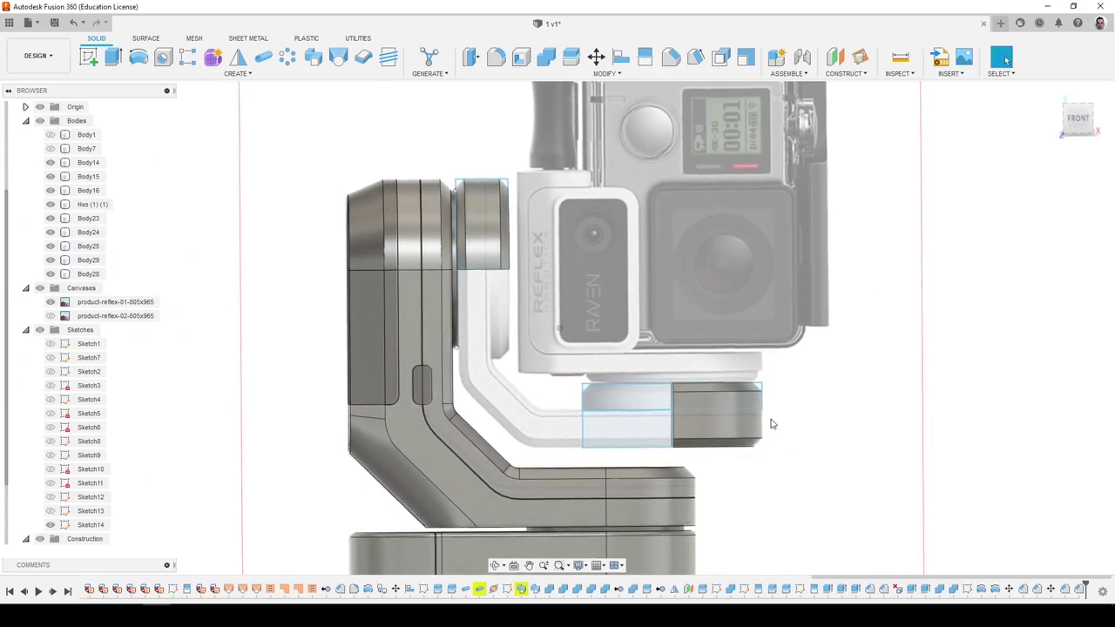
# Reopen Sketch14, which holds the profiles next to the half-disc body, for editing.
pyautogui.click(376, 349)
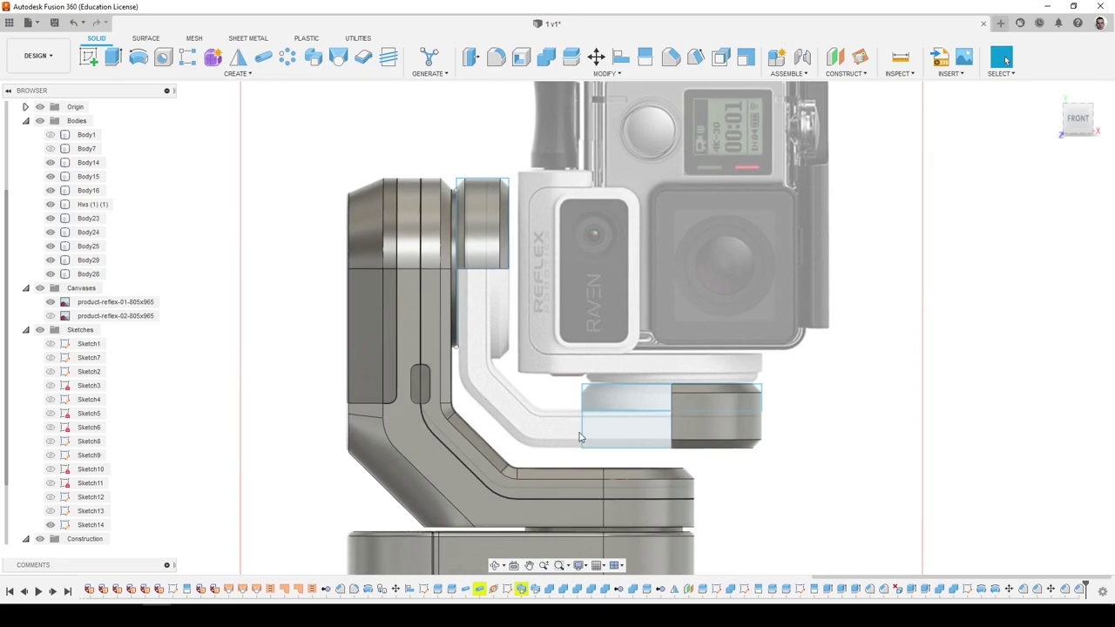
pyautogui.click(635, 425)
pyautogui.rightClick(637, 433)
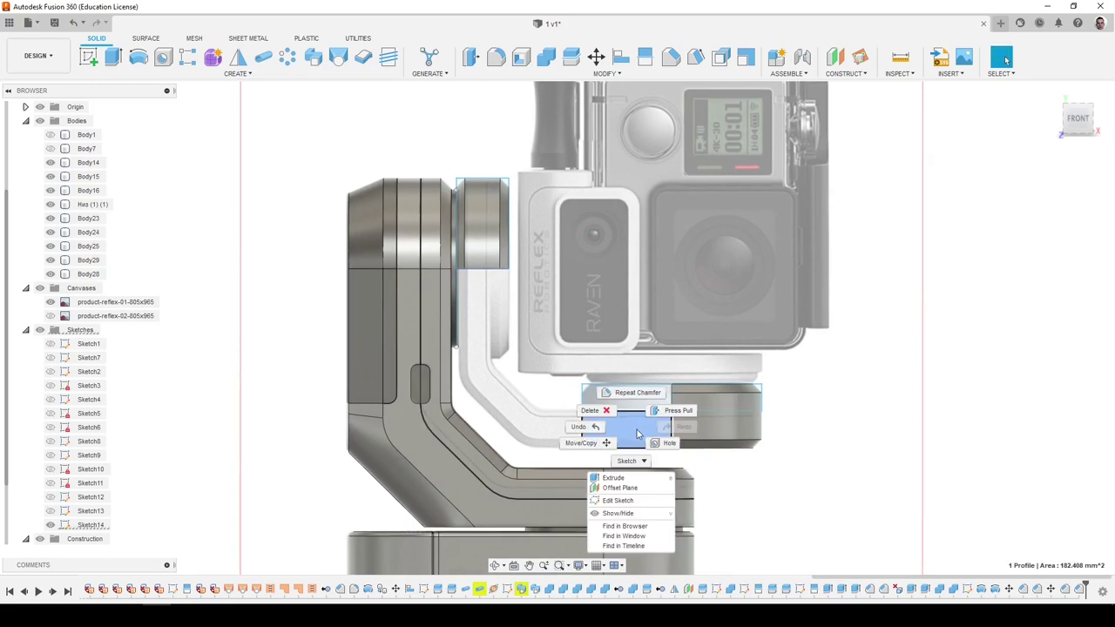
pyautogui.click(624, 526)
pyautogui.rightClick(106, 533)
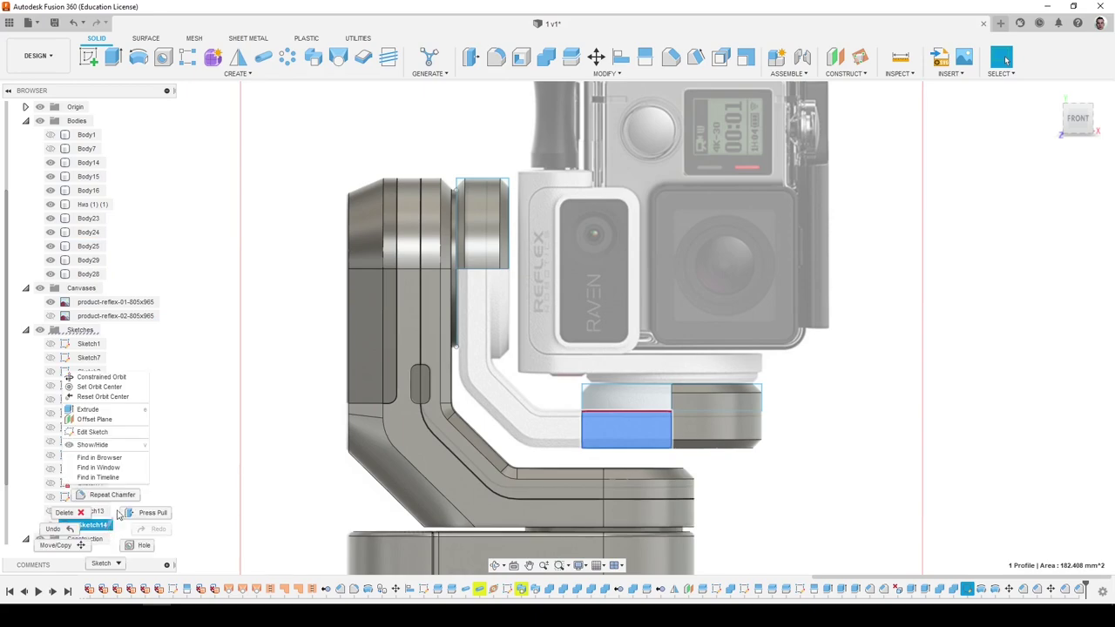
pyautogui.click(830, 417)
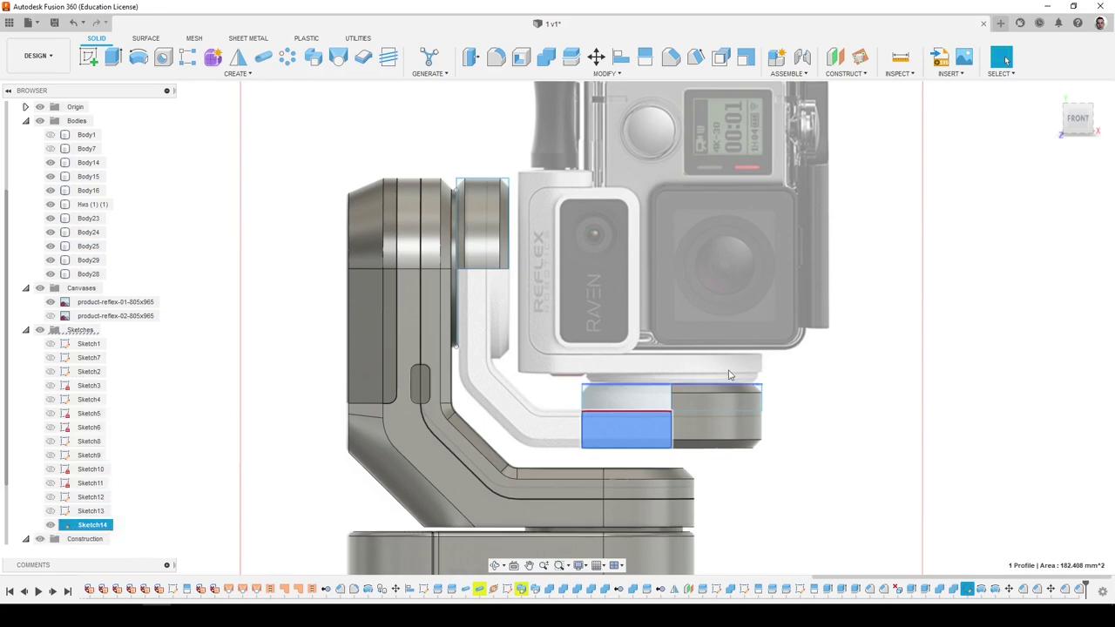
pyautogui.rightClick(80, 525)
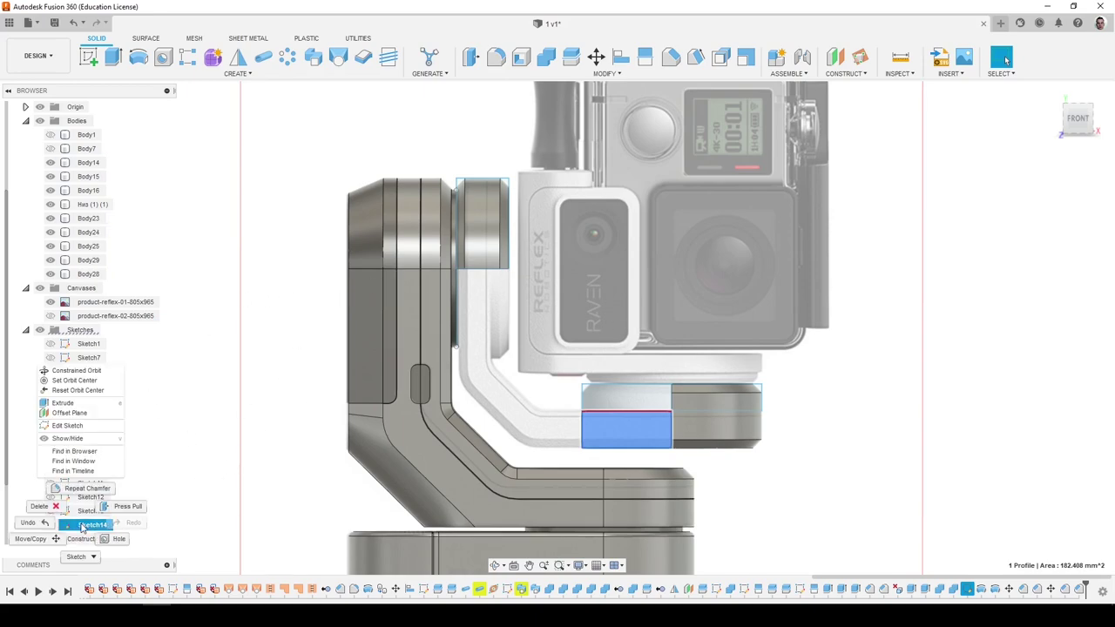
pyautogui.click(67, 425)
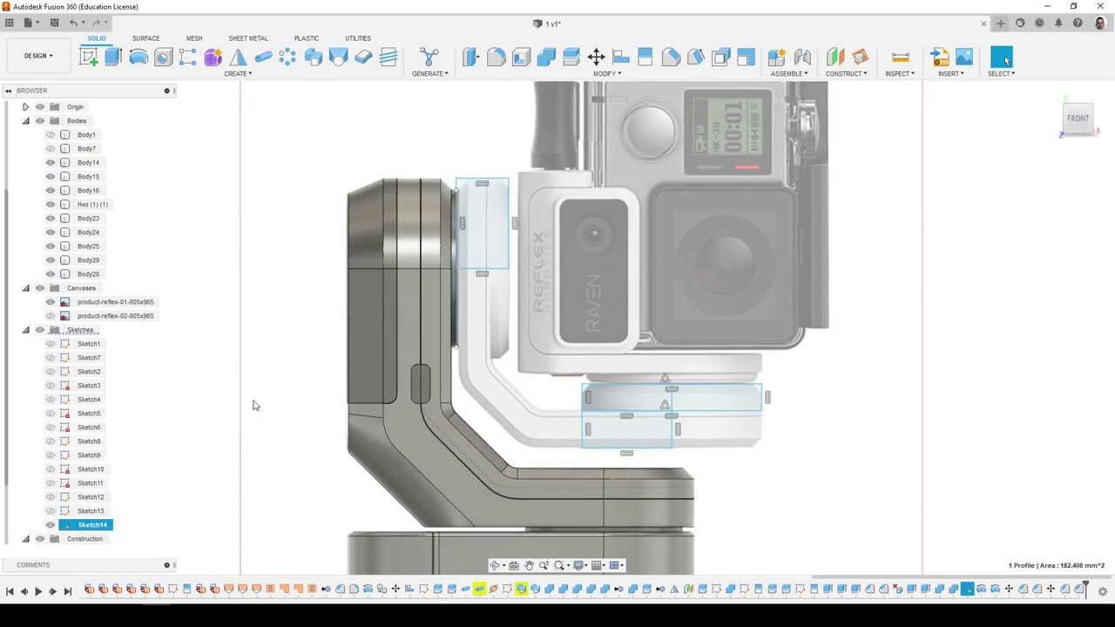
pyautogui.click(163, 57)
pyautogui.scroll(3, 478, 346)
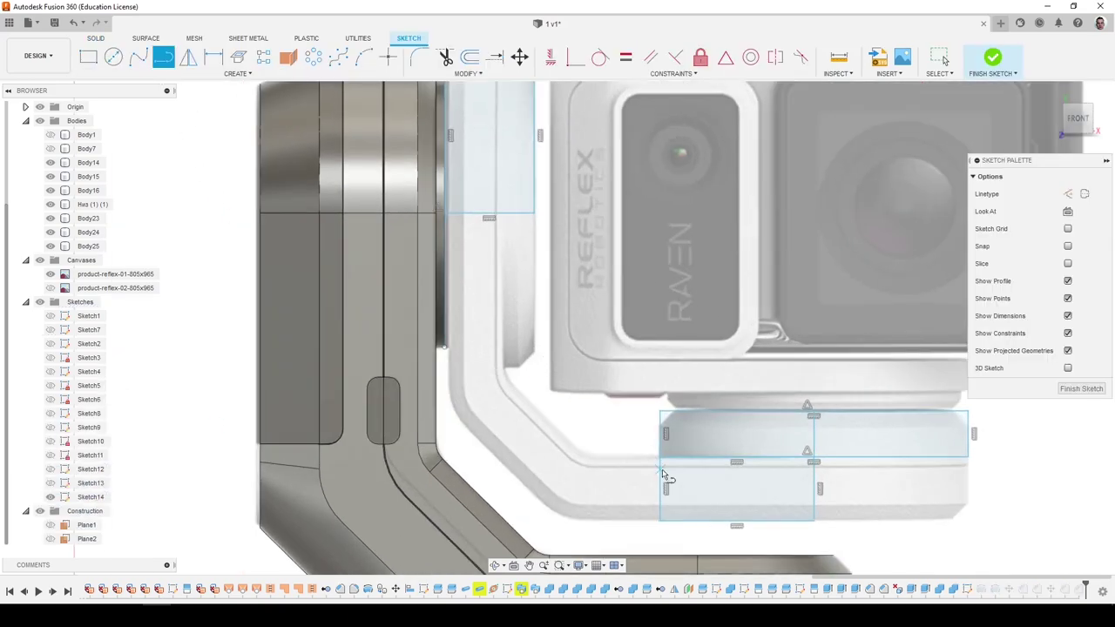
pyautogui.click(661, 457)
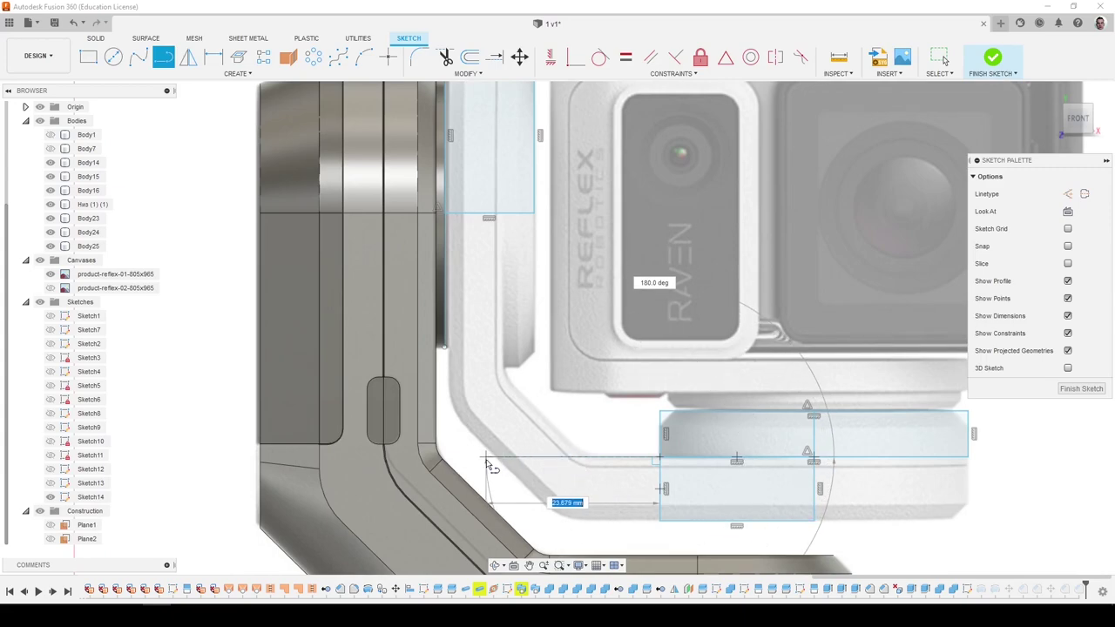
# Draw a rectangle about 8.7 mm high extending left from the lower profile along the horizontal part of the camera arm.
pyautogui.press('r')
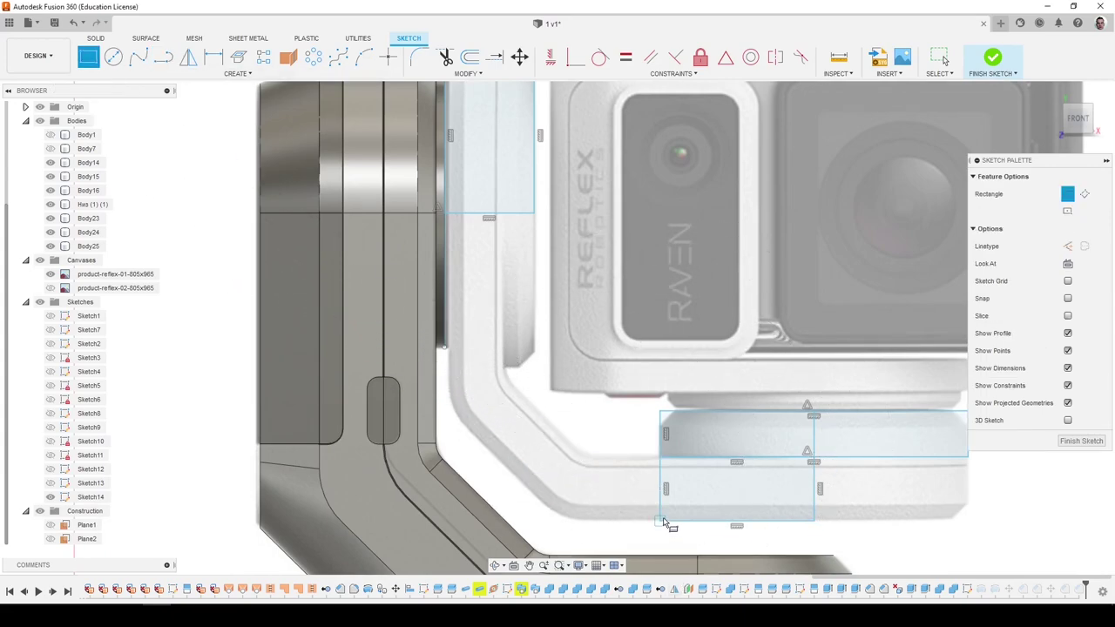
pyautogui.click(659, 457)
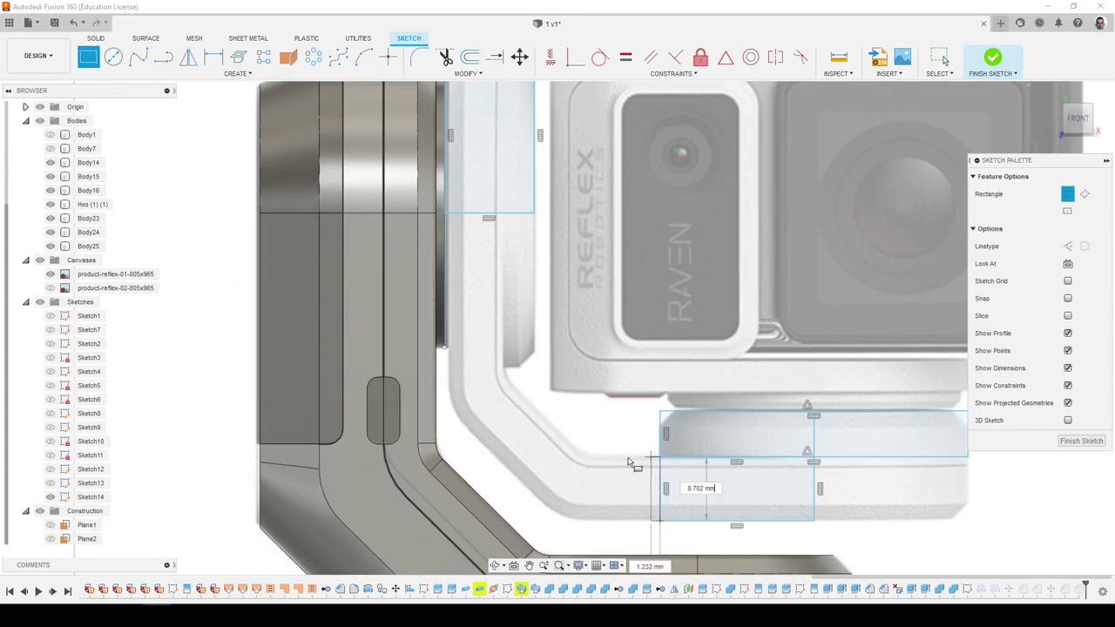
pyautogui.click(473, 462)
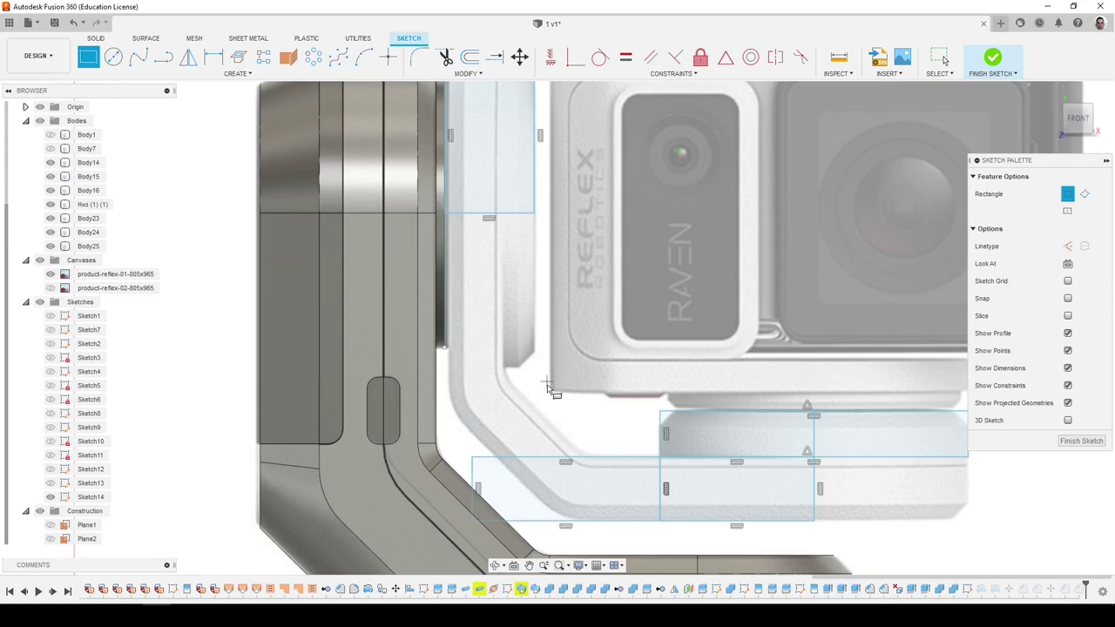
# Draw a rectangle about 8 mm wide down the vertical part of the camera arm, overlapping the horizontal rectangle.
pyautogui.click(447, 213)
pyautogui.click(494, 218)
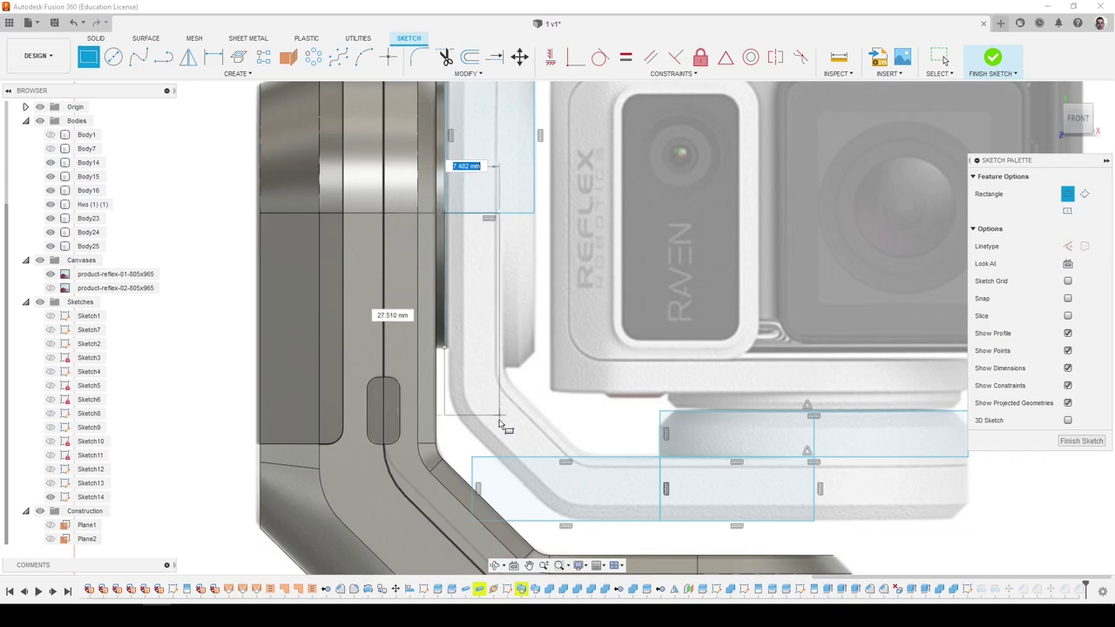
pyautogui.click(504, 542)
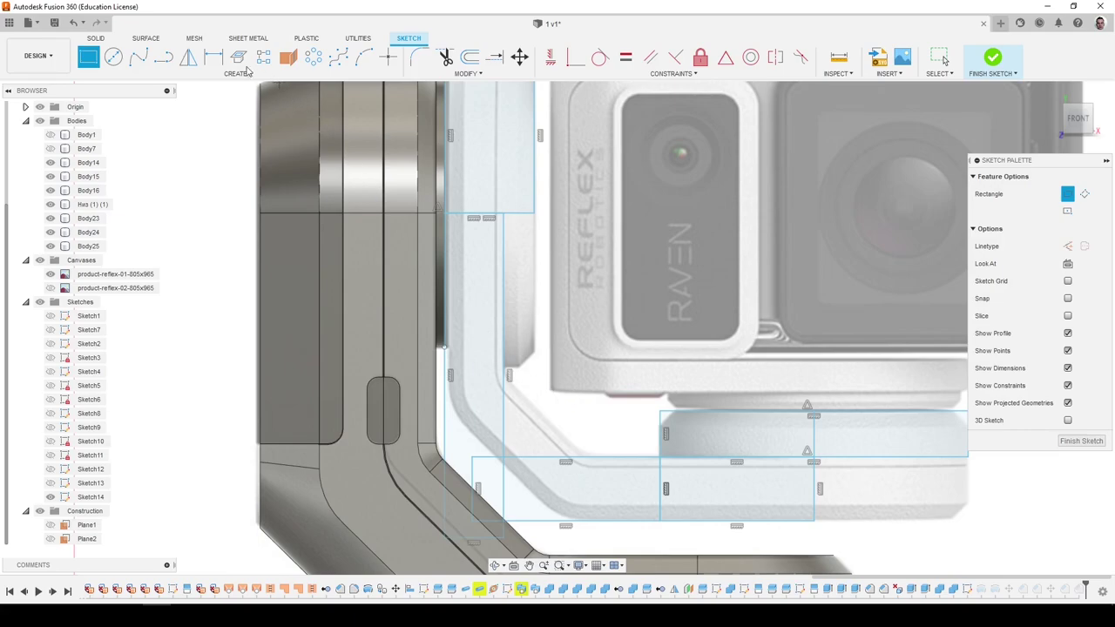
# Draw a 45° line about 16 mm long along the bend's inner edge and trim the horizontal rectangle's overhanging outer end.
pyautogui.click(163, 61)
pyautogui.scroll(5, 500, 379)
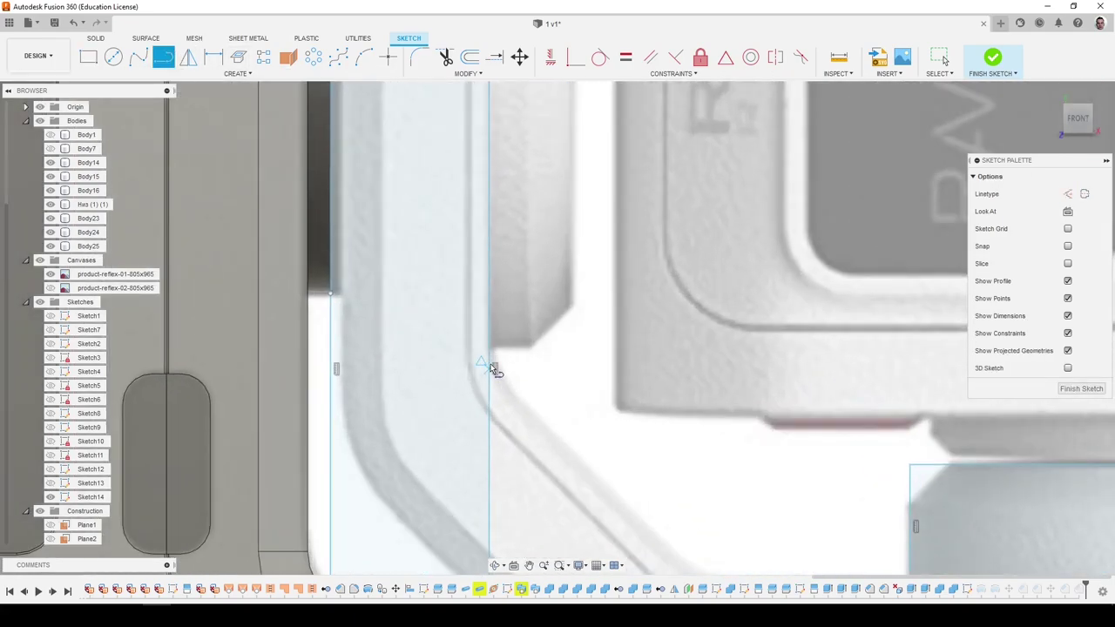
pyautogui.scroll(-5, 490, 359)
pyautogui.click(492, 361)
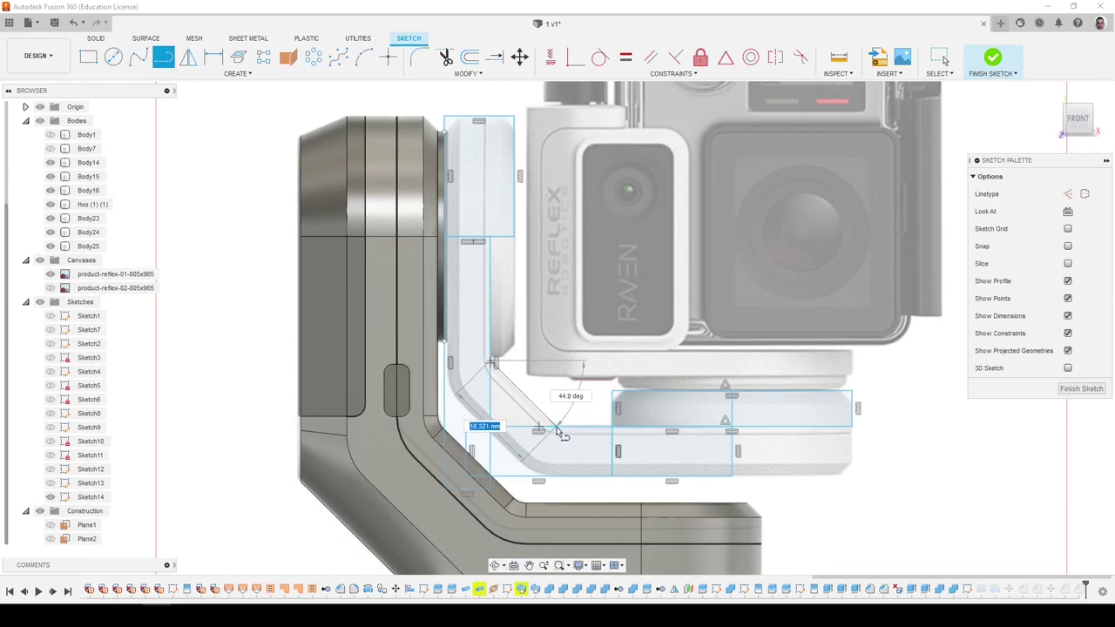
pyautogui.click(557, 431)
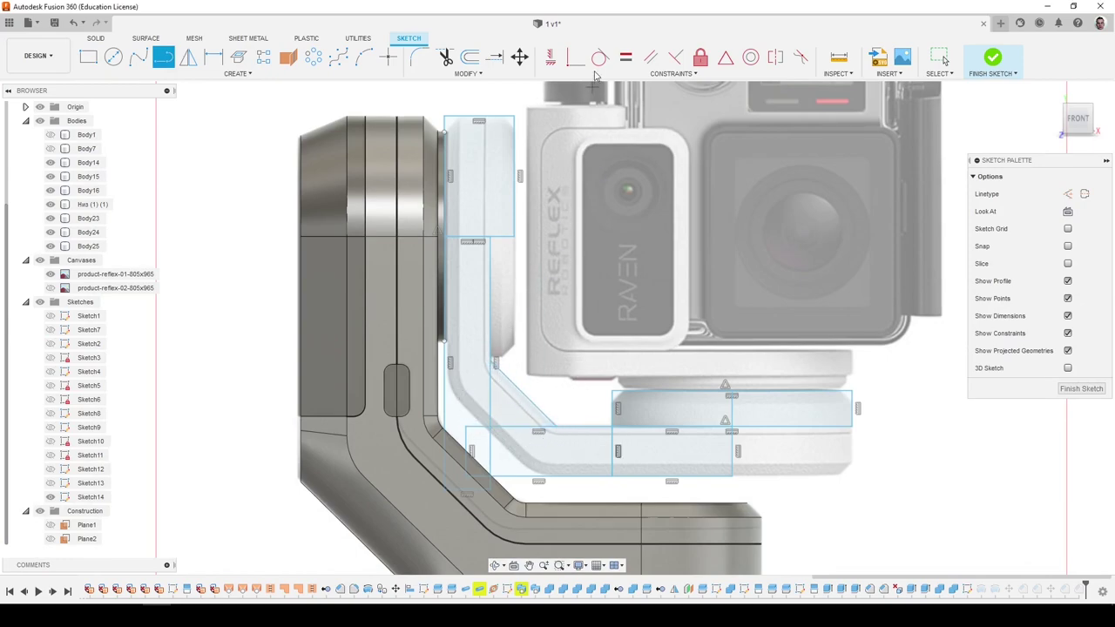
pyautogui.click(445, 56)
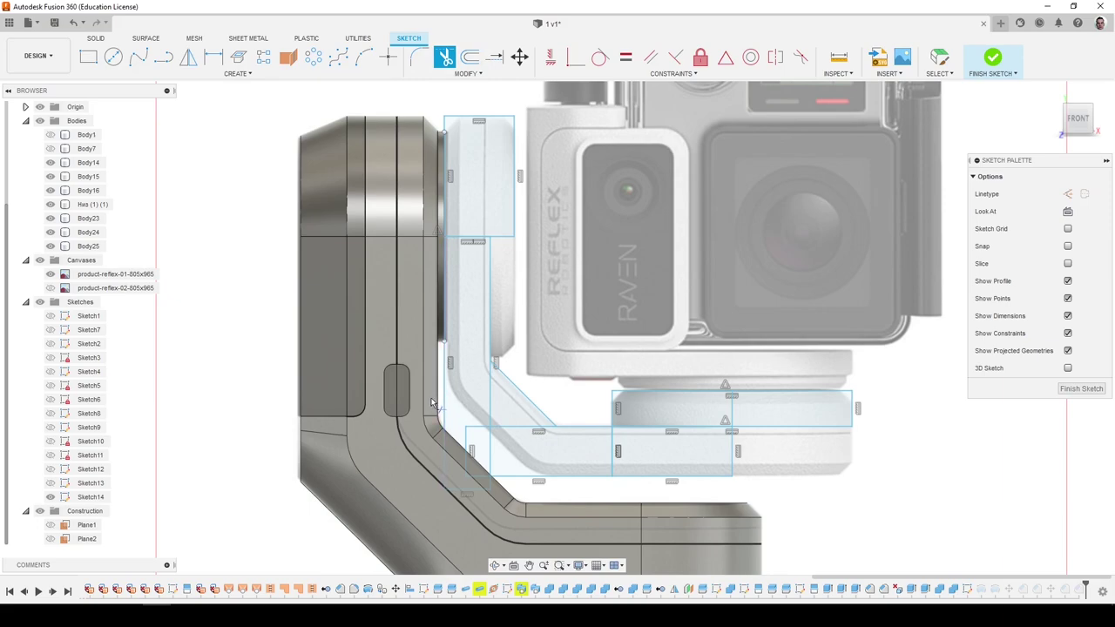
pyautogui.click(466, 448)
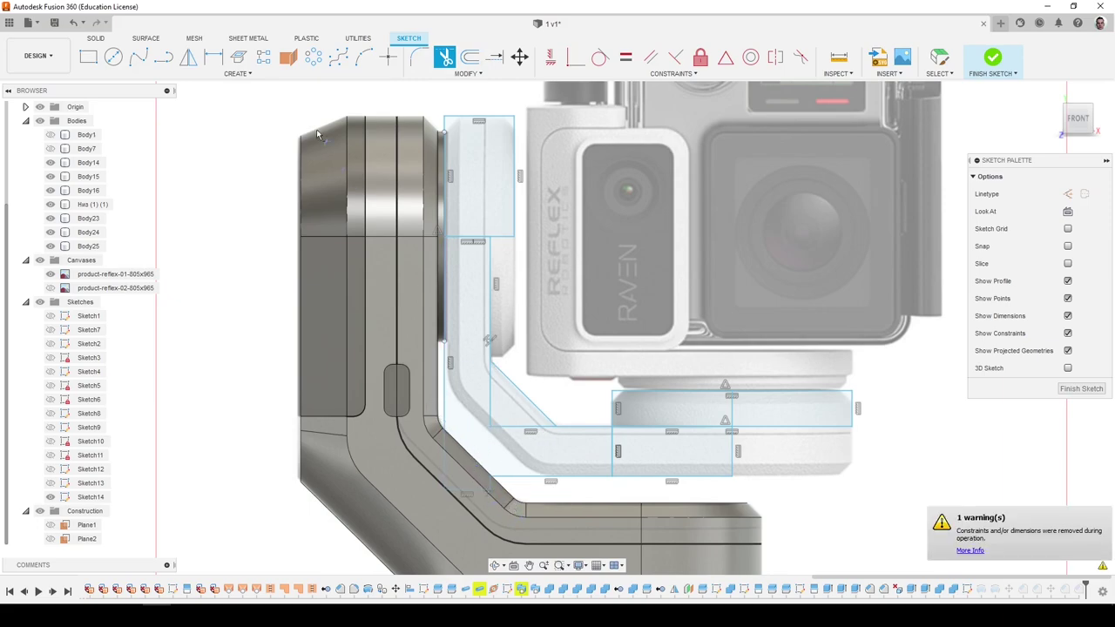
# Draw a diagonal line about 35 mm long outside the arm's bend and make it parallel to the inner diagonal.
pyautogui.press('l')
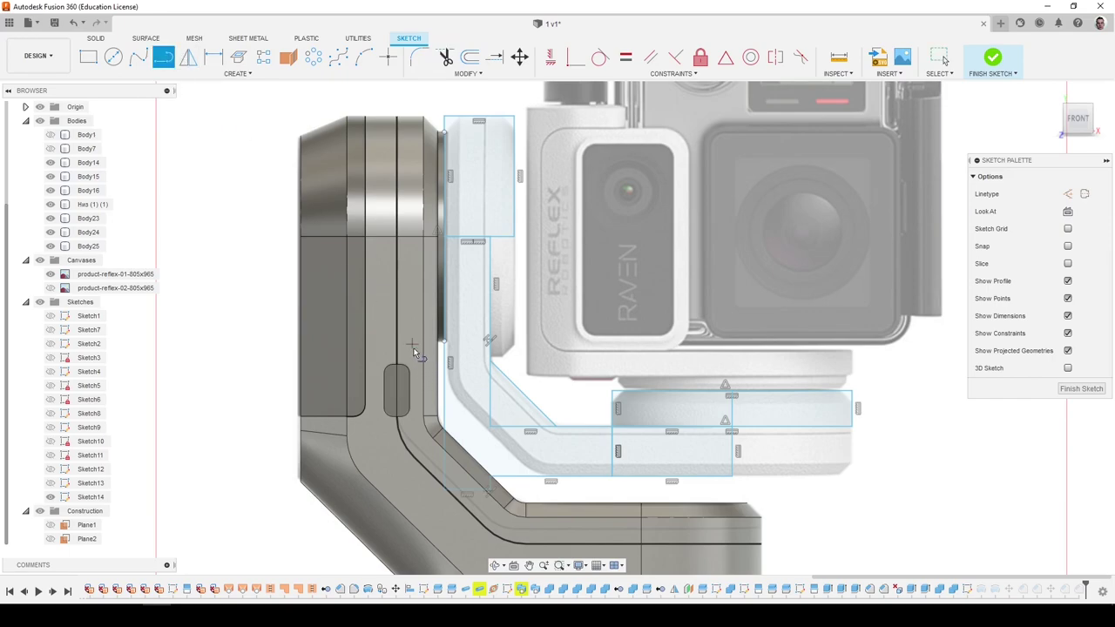
pyautogui.click(416, 352)
pyautogui.click(568, 513)
pyautogui.click(651, 58)
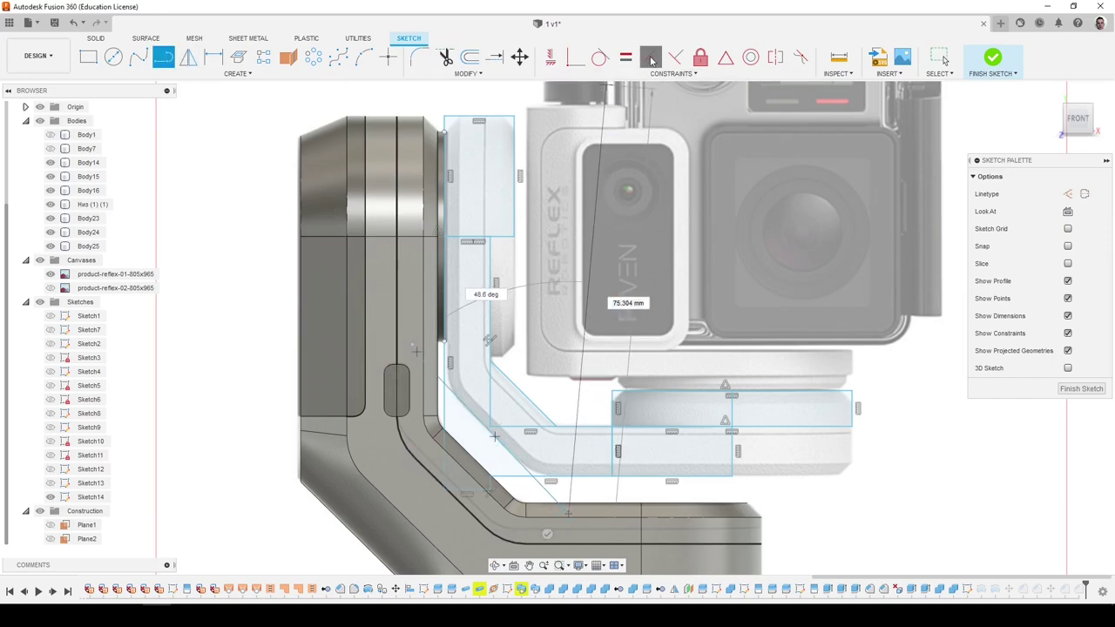
pyautogui.click(651, 59)
pyautogui.click(500, 445)
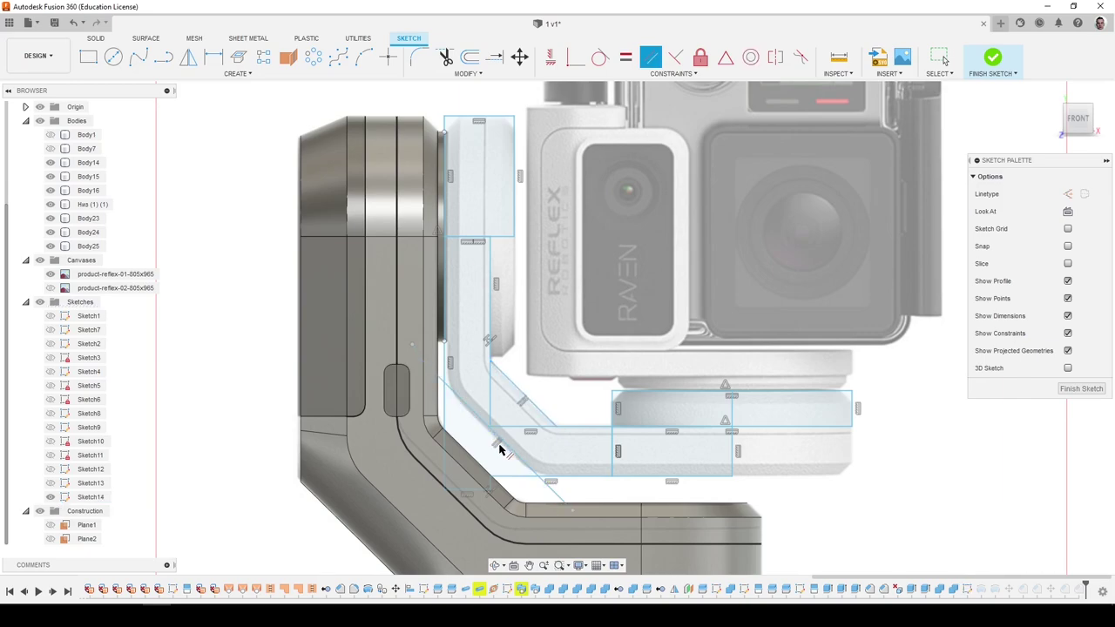
pyautogui.press('Escape')
# Adjust the outer diagonal line and its upper end point to follow the bend's outer edge in the reference image.
pyautogui.scroll(3, 500, 448)
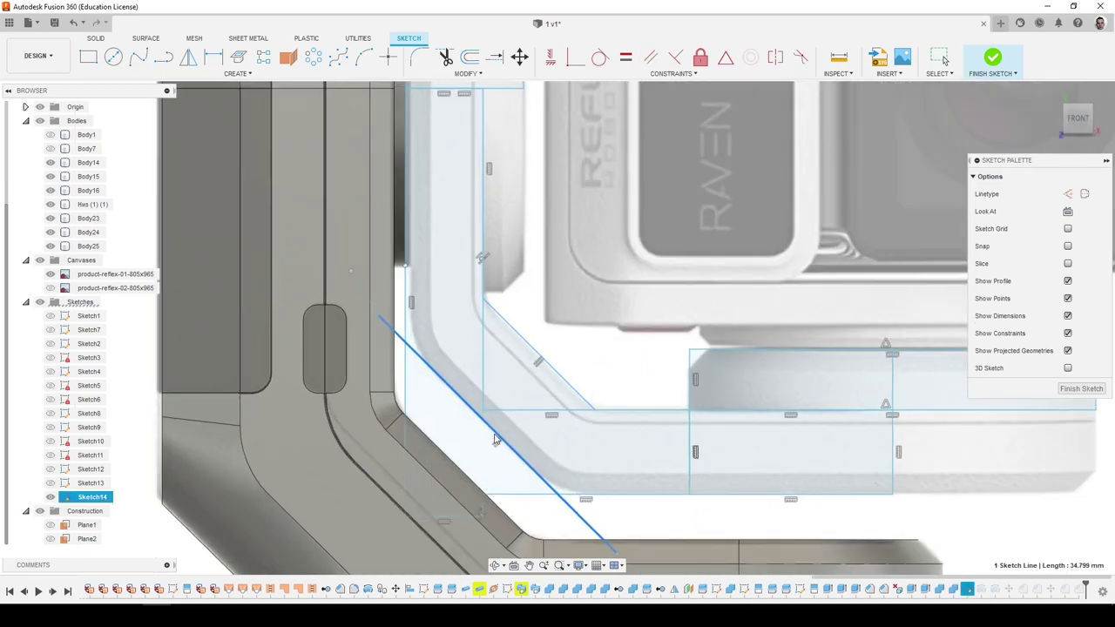
pyautogui.click(366, 299)
pyautogui.press('Delete')
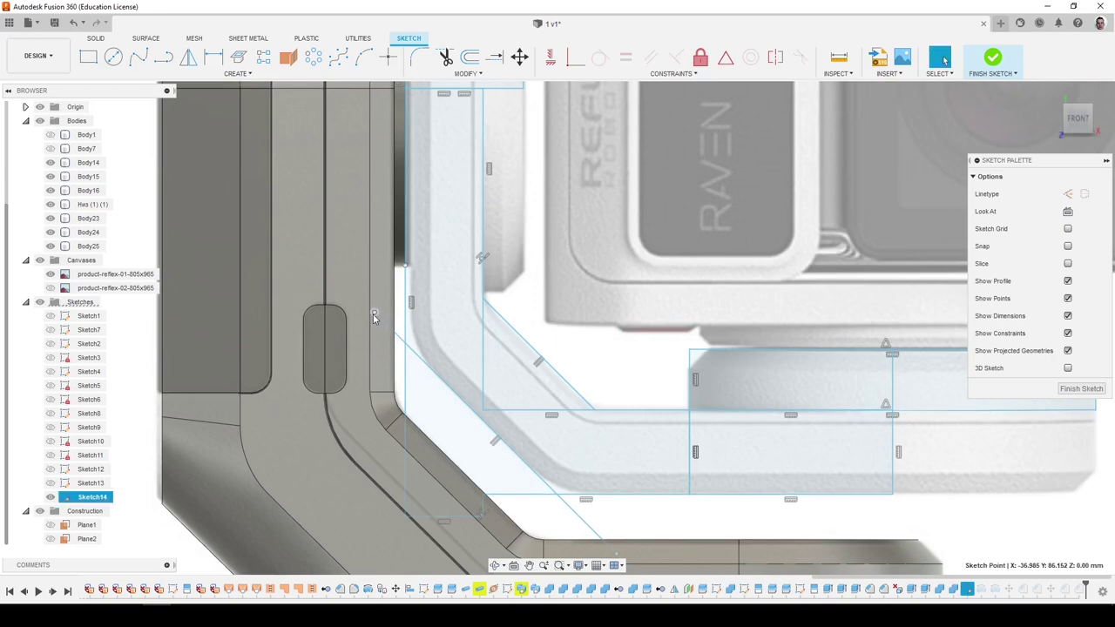
pyautogui.moveTo(375, 313); pyautogui.dragTo(375, 311)
# Trim the rectangle corner outside the bend and the overhanging ends of the outer diagonal.
pyautogui.click(445, 58)
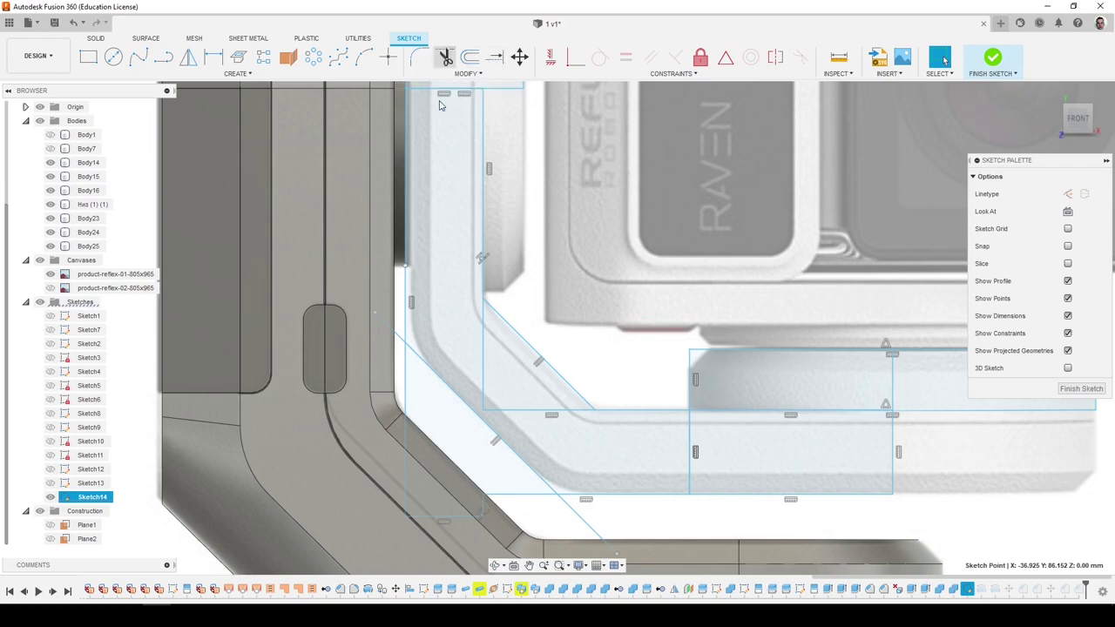
pyautogui.click(465, 514)
pyautogui.scroll(-1, 383, 345)
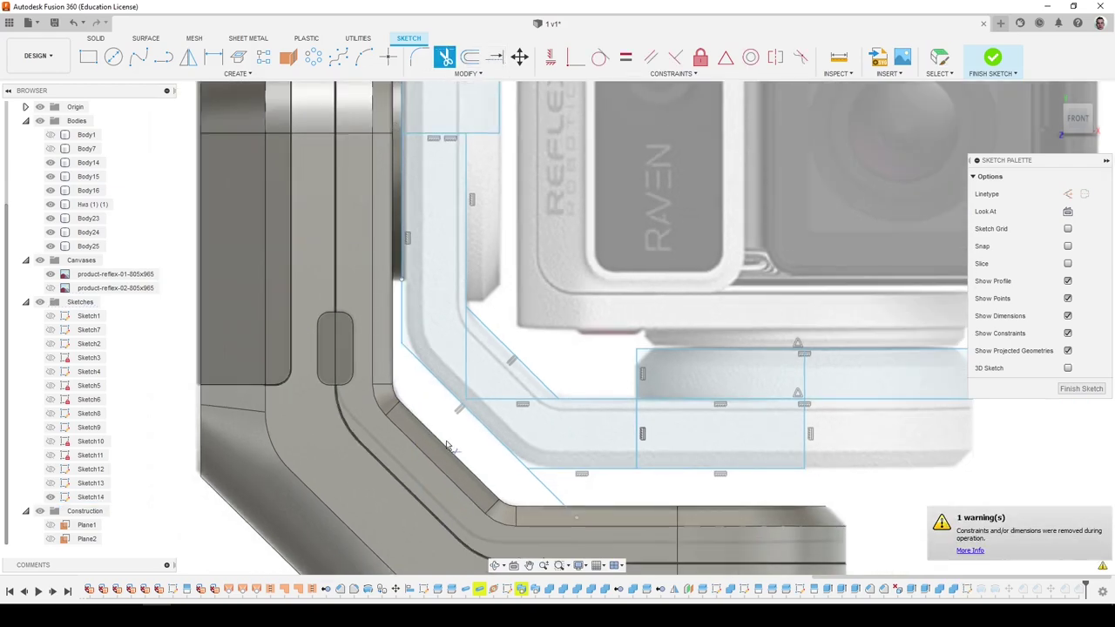
pyautogui.press('Escape')
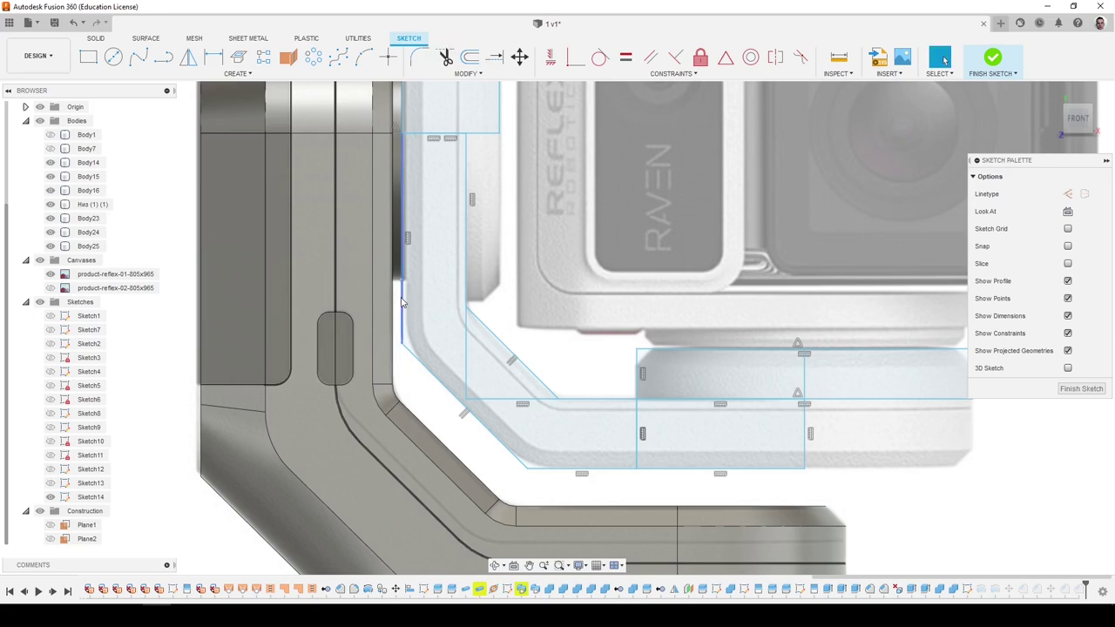
# Straighten the arm profile's outer upright edge above the bend with a vertical constraint.
pyautogui.click(402, 304)
pyautogui.moveTo(402, 280); pyautogui.dragTo(411, 280)
pyautogui.scroll(-3, 412, 272)
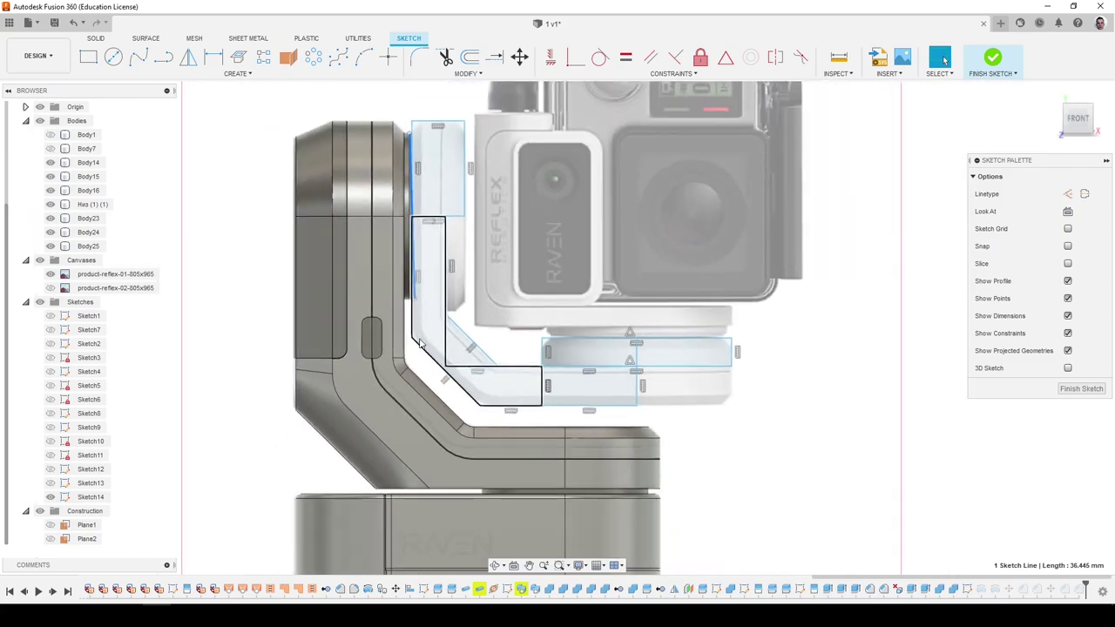
pyautogui.click(552, 58)
pyautogui.scroll(2, 418, 329)
pyautogui.click(402, 324)
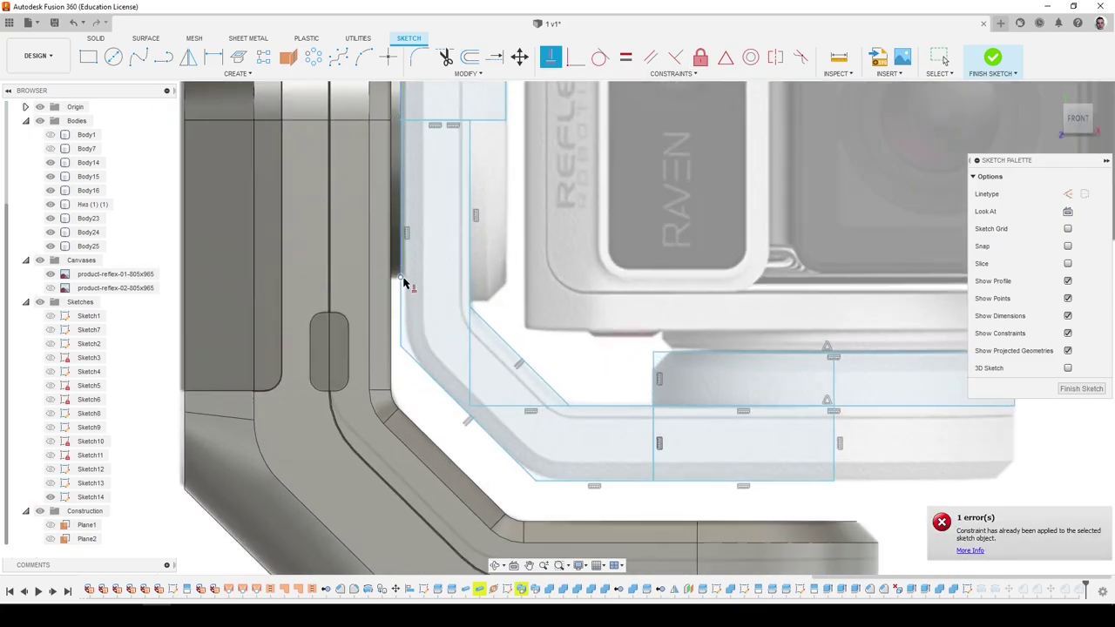
pyautogui.scroll(-1, 402, 345)
pyautogui.scroll(3, 401, 345)
pyautogui.press('Escape')
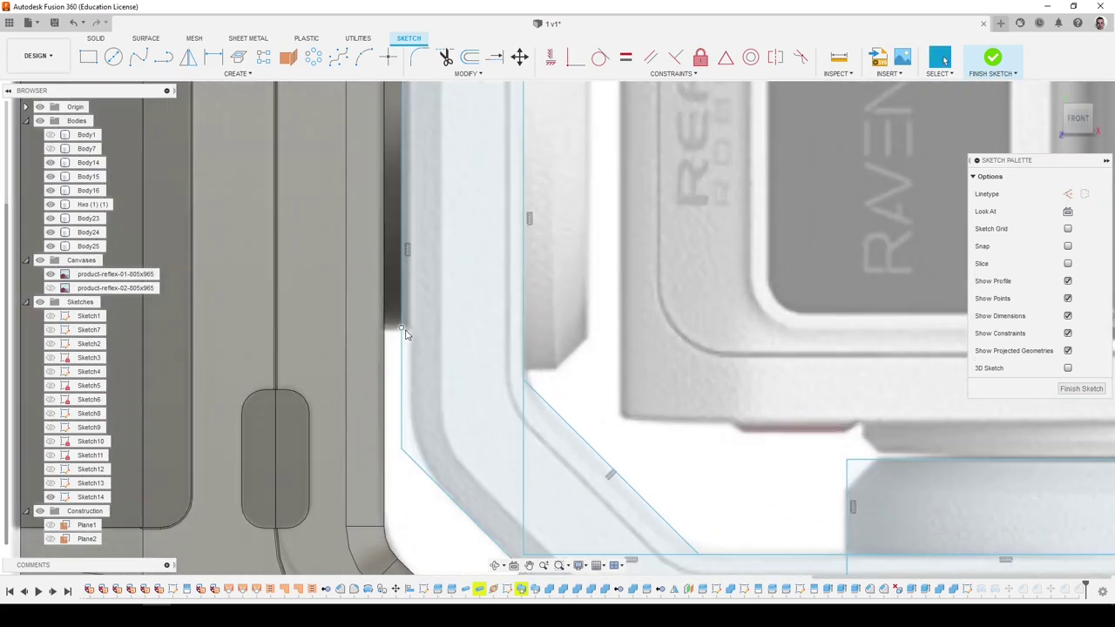
pyautogui.scroll(-5, 408, 349)
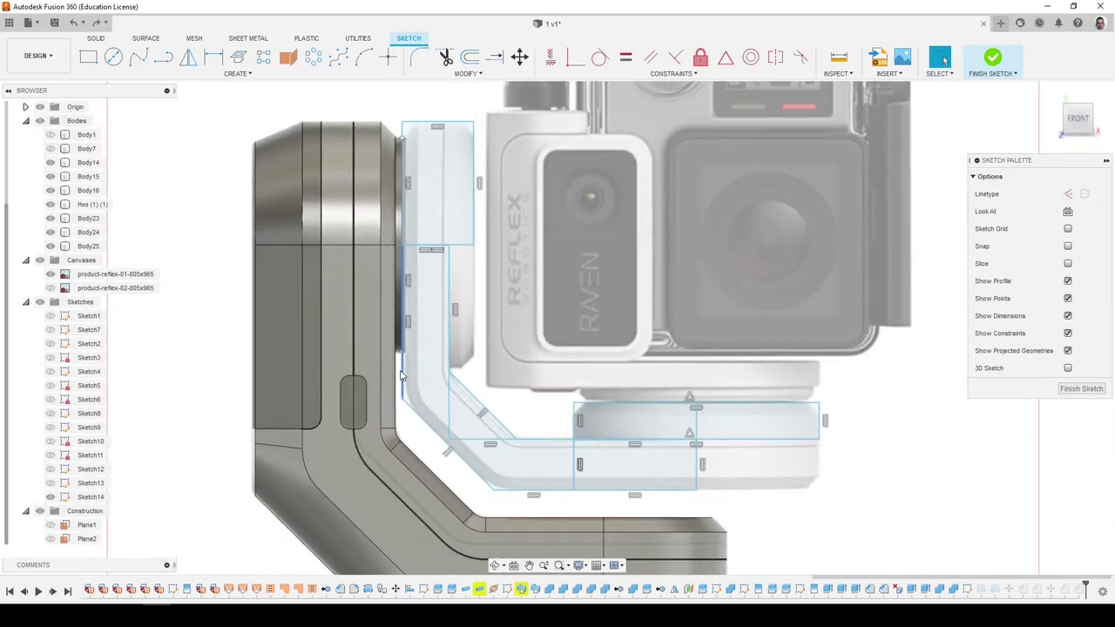
# Fillet the two outer corners of the arm's bend with a 10 mm radius.
pyautogui.click(419, 56)
pyautogui.scroll(1, 439, 411)
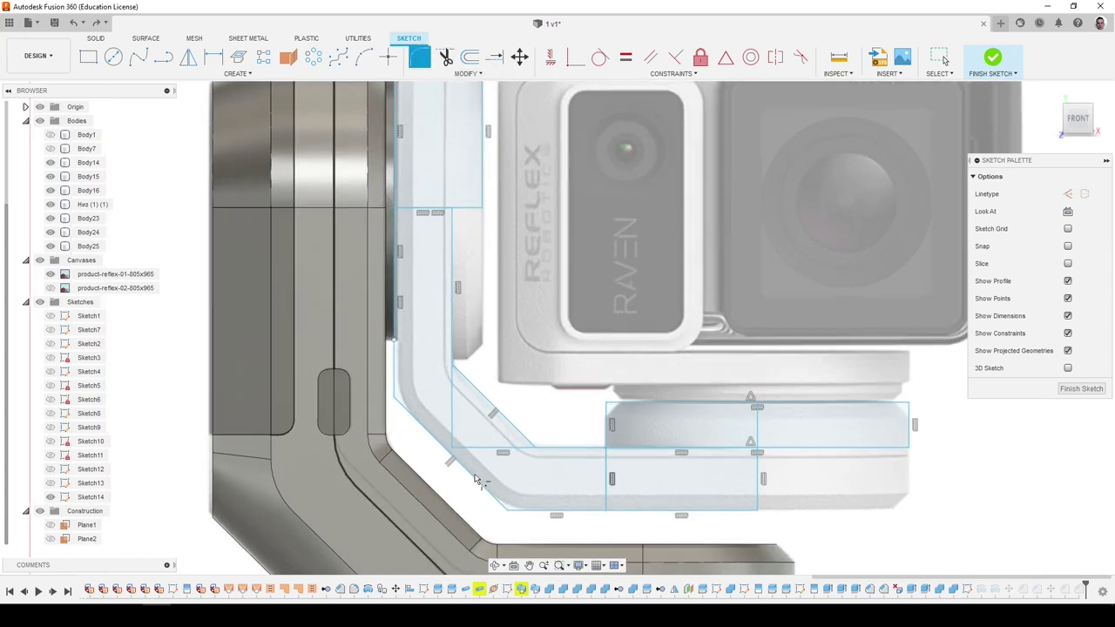
pyautogui.click(509, 513)
pyautogui.click(393, 399)
pyautogui.moveTo(385, 402); pyautogui.dragTo(392, 398)
pyautogui.click(389, 398)
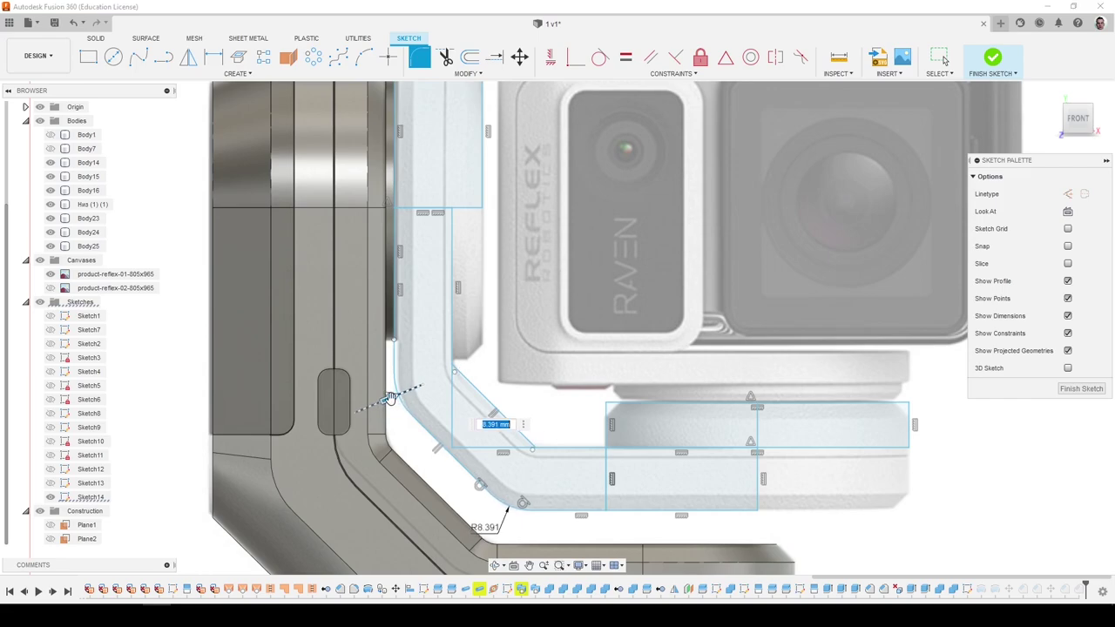
pyautogui.write('10')
pyautogui.press('Return')
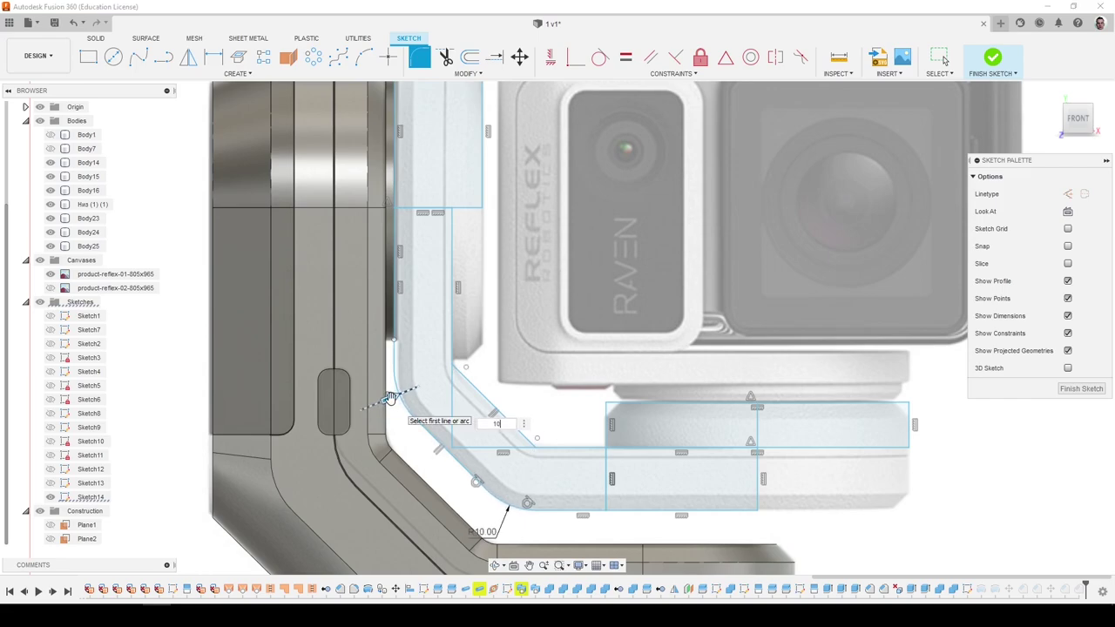
pyautogui.press('Escape')
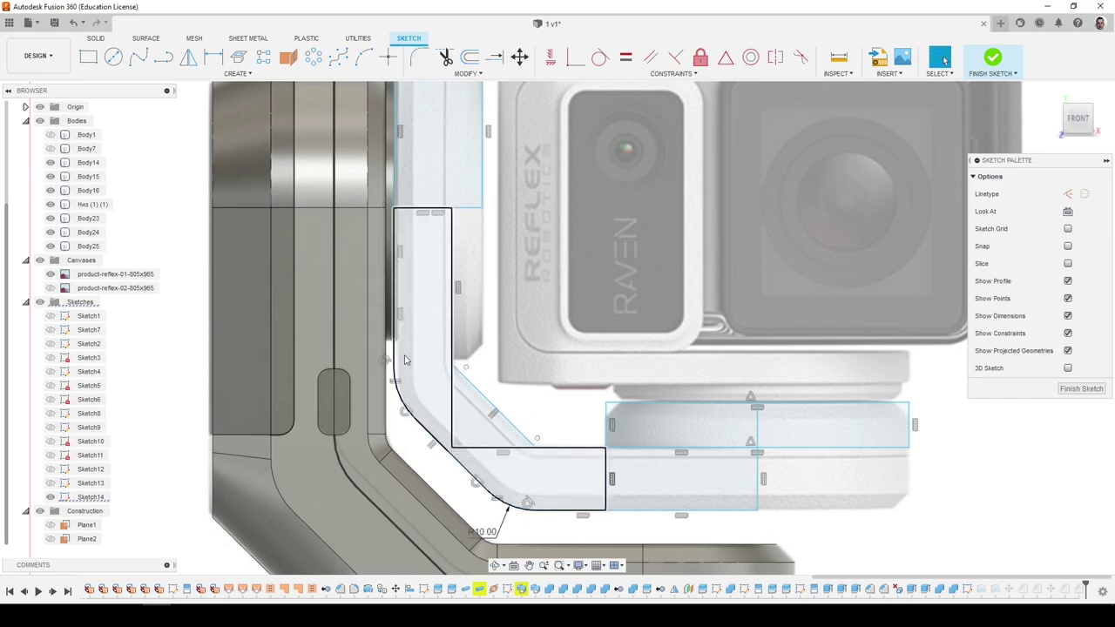
# Try to apply a vertical constraint to the outer line directly above the upper outer fillet.
pyautogui.scroll(3, 391, 406)
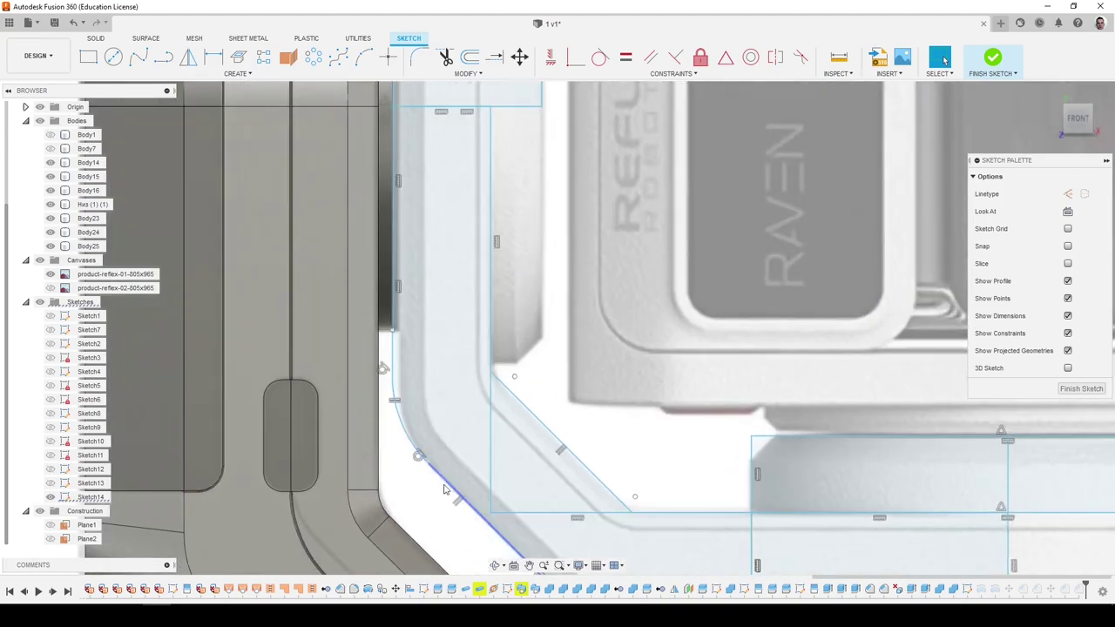
pyautogui.click(393, 355)
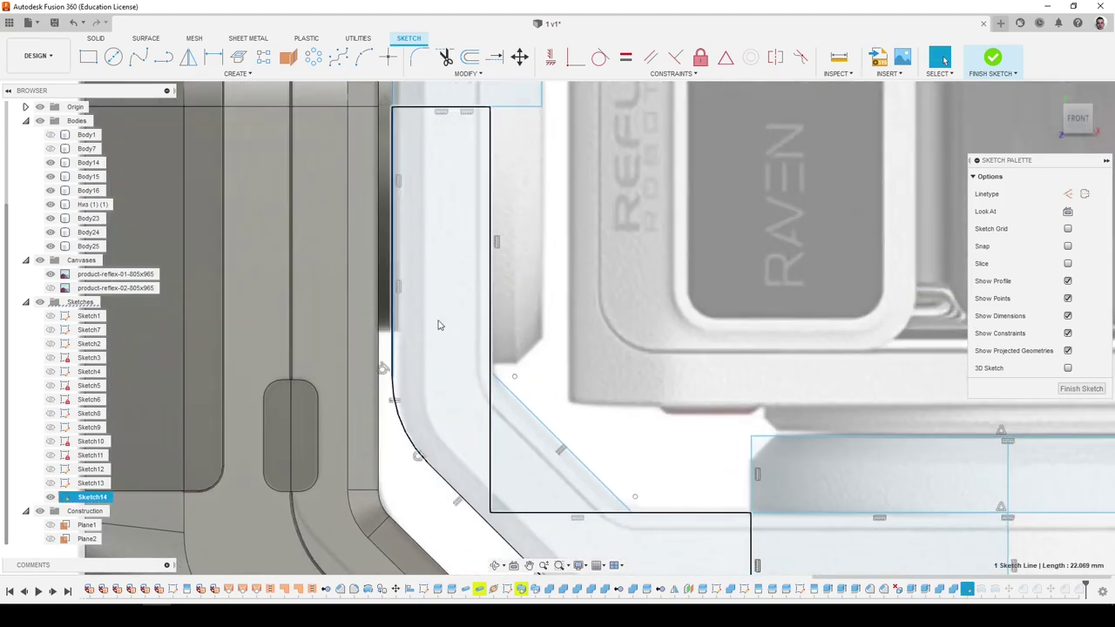
pyautogui.click(550, 57)
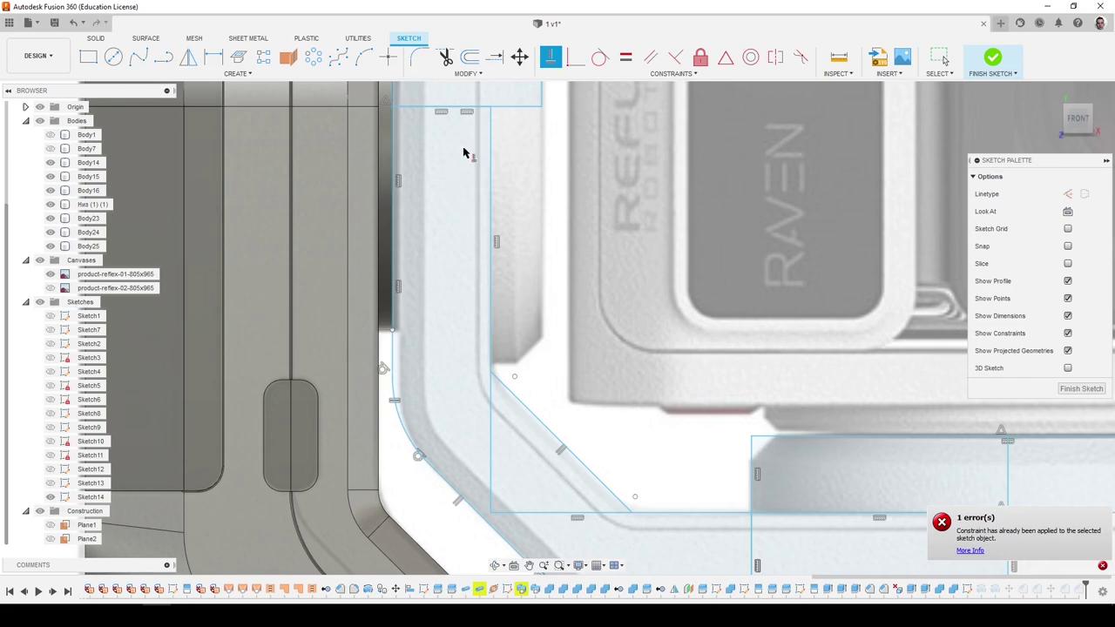
# Trim the leftover rectangle lines crossing inside the arm's bend to leave one continuous profile.
pyautogui.click(445, 56)
pyautogui.scroll(-3, 462, 366)
pyautogui.click(472, 371)
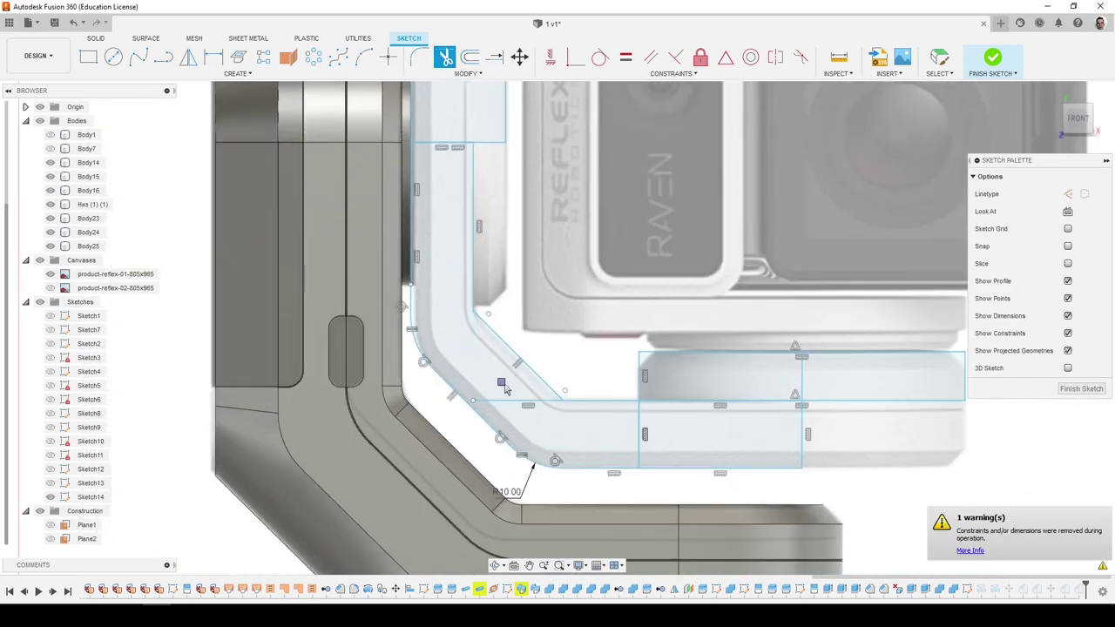
# Fillet the two inner corners of the arm's bend with a 6 mm radius.
pyautogui.click(419, 57)
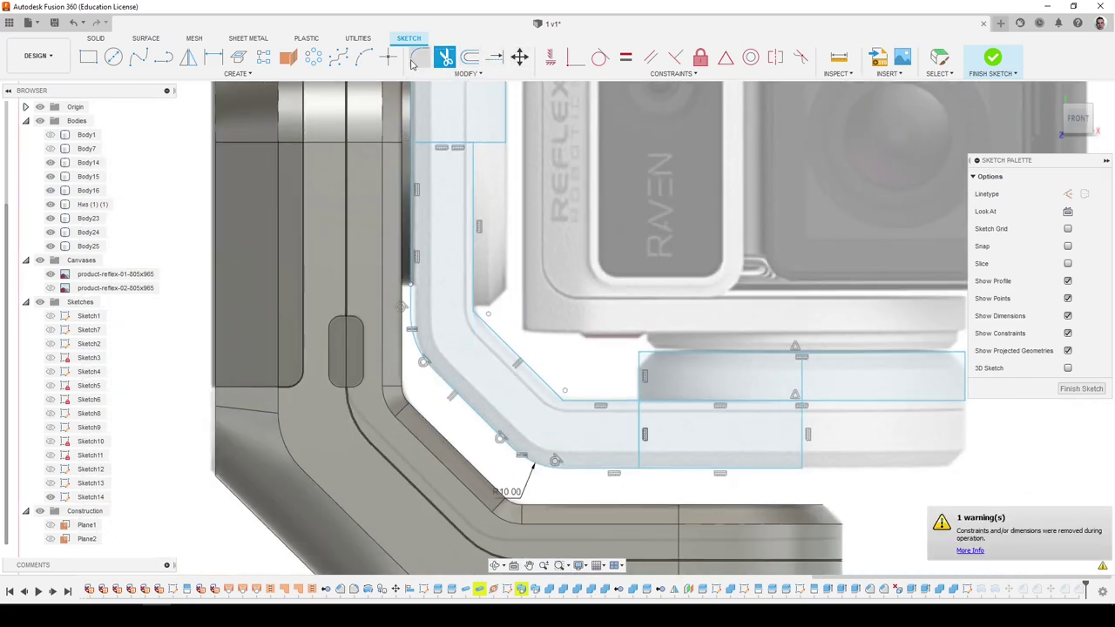
pyautogui.scroll(2, 472, 304)
pyautogui.click(470, 319)
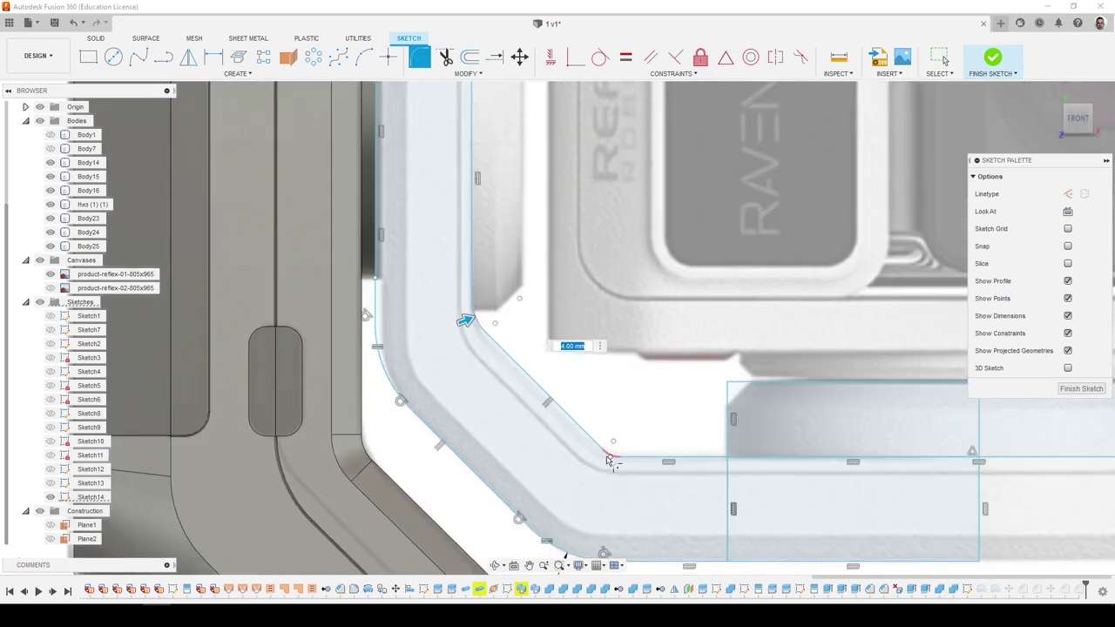
pyautogui.click(608, 459)
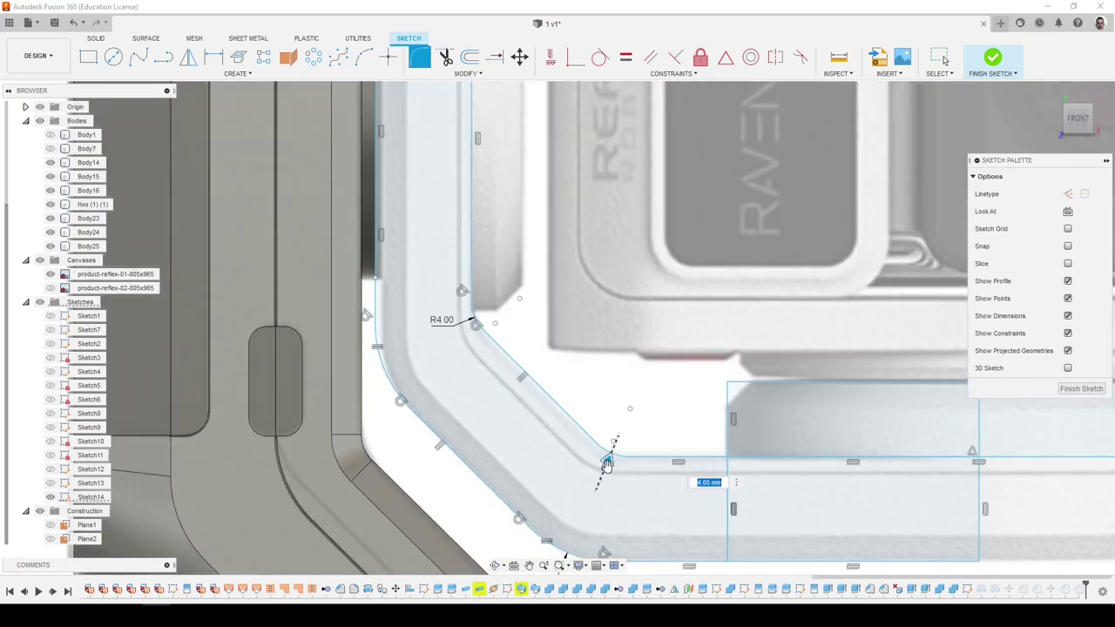
pyautogui.moveTo(607, 465); pyautogui.dragTo(613, 459)
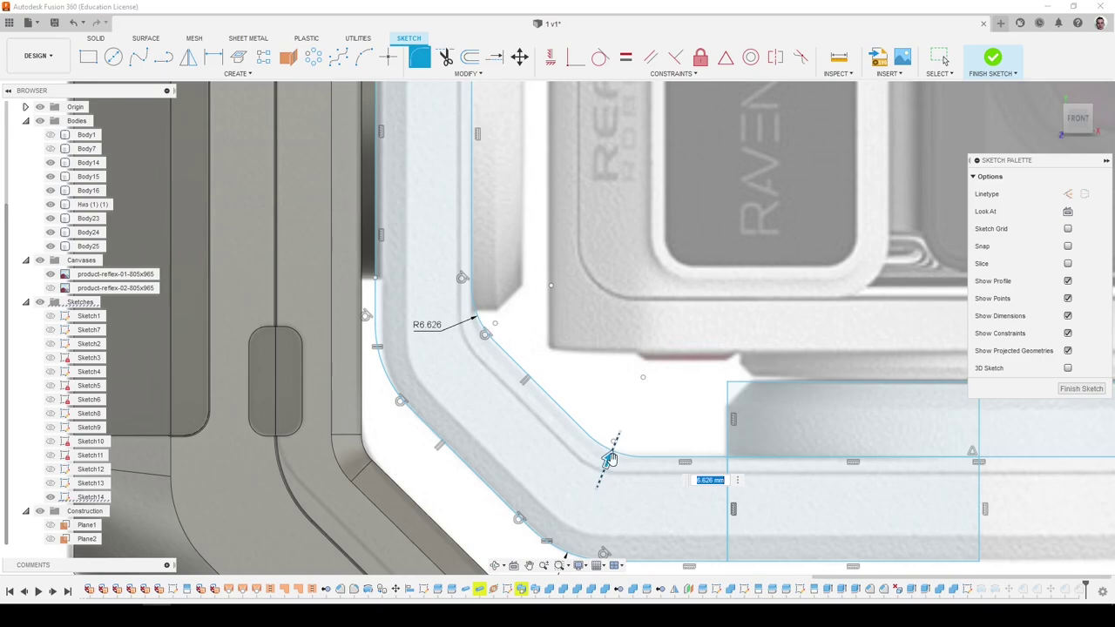
pyautogui.press('Return')
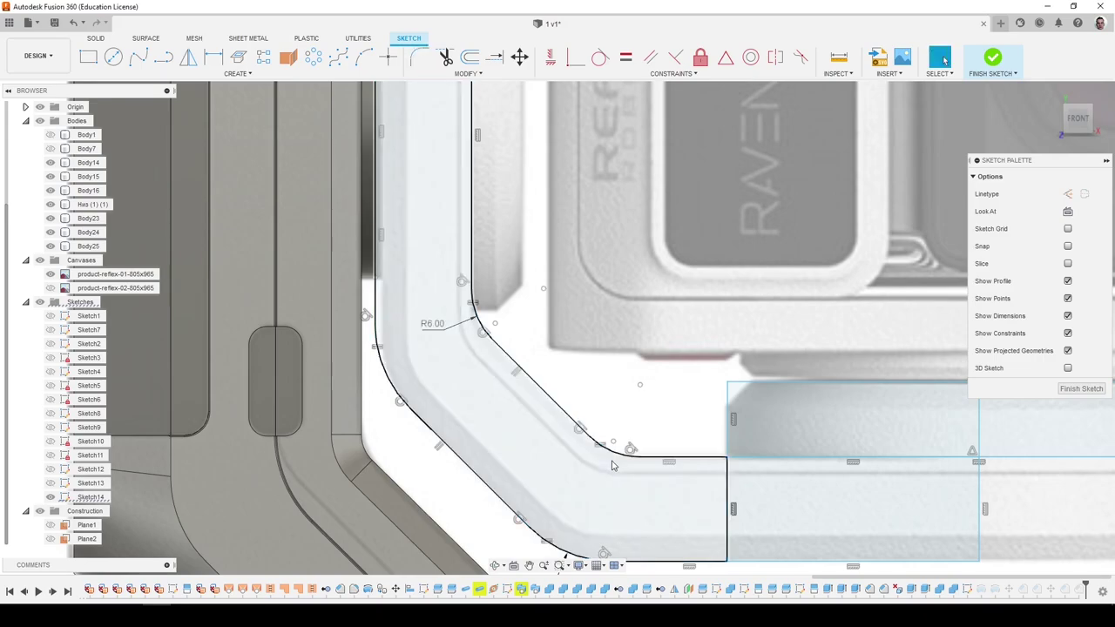
# Finish editing the sketch with the completed camera arm profile.
pyautogui.scroll(-3, 611, 466)
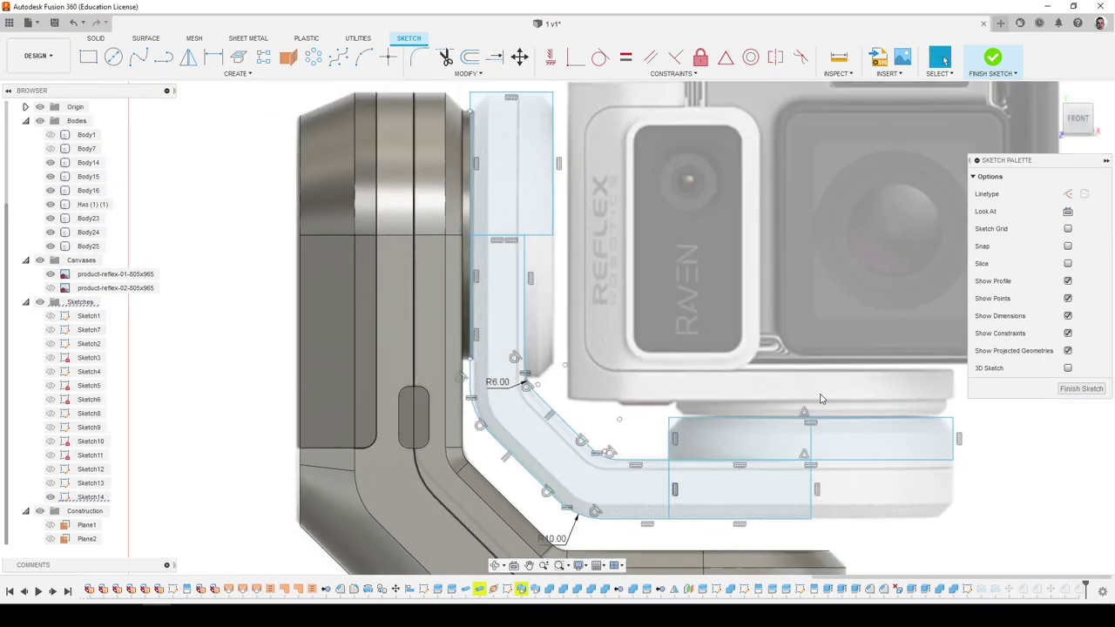
pyautogui.keyDown('shift'); pyautogui.moveTo(725, 396); pyautogui.dragTo(728, 396, button='middle'); pyautogui.keyUp('shift')
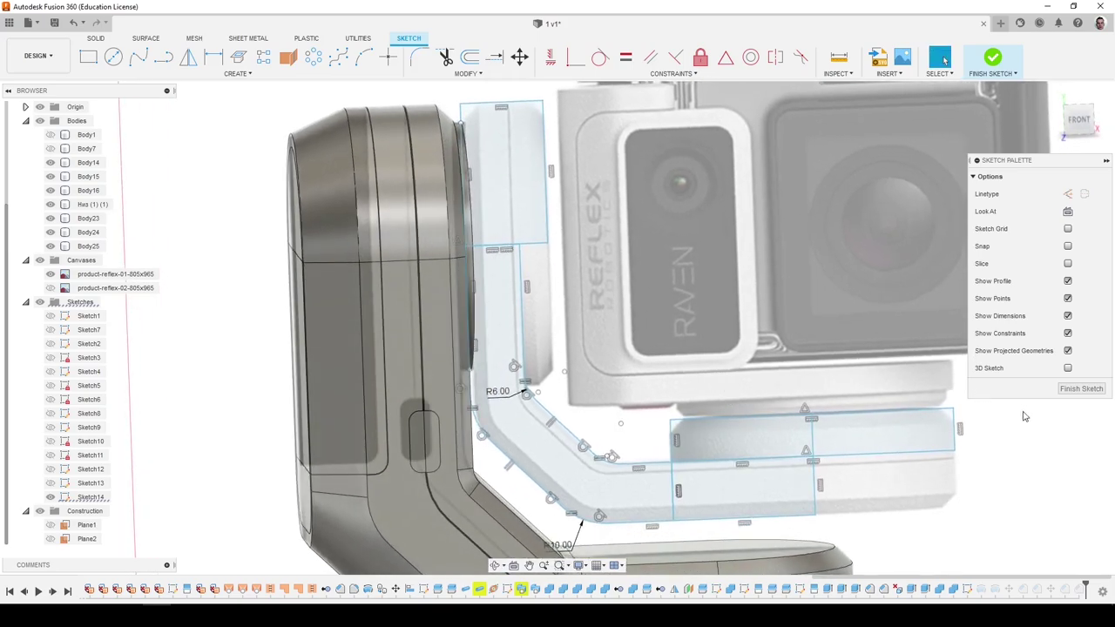
pyautogui.click(1081, 389)
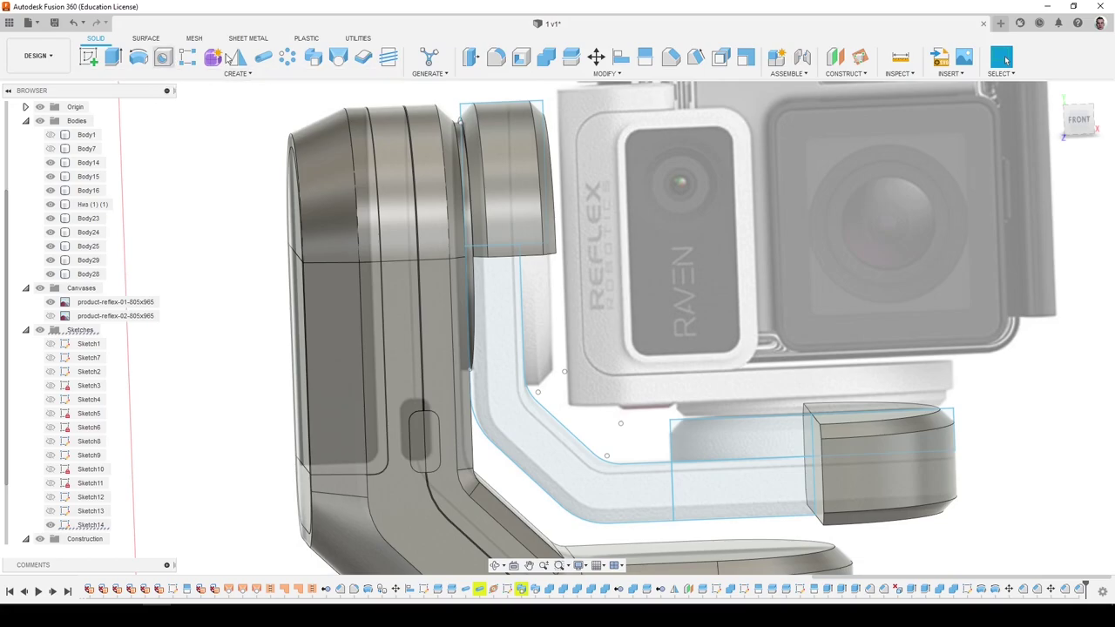
# Try to loft between the flat faces of the upper and lower motor housings.
pyautogui.click(314, 59)
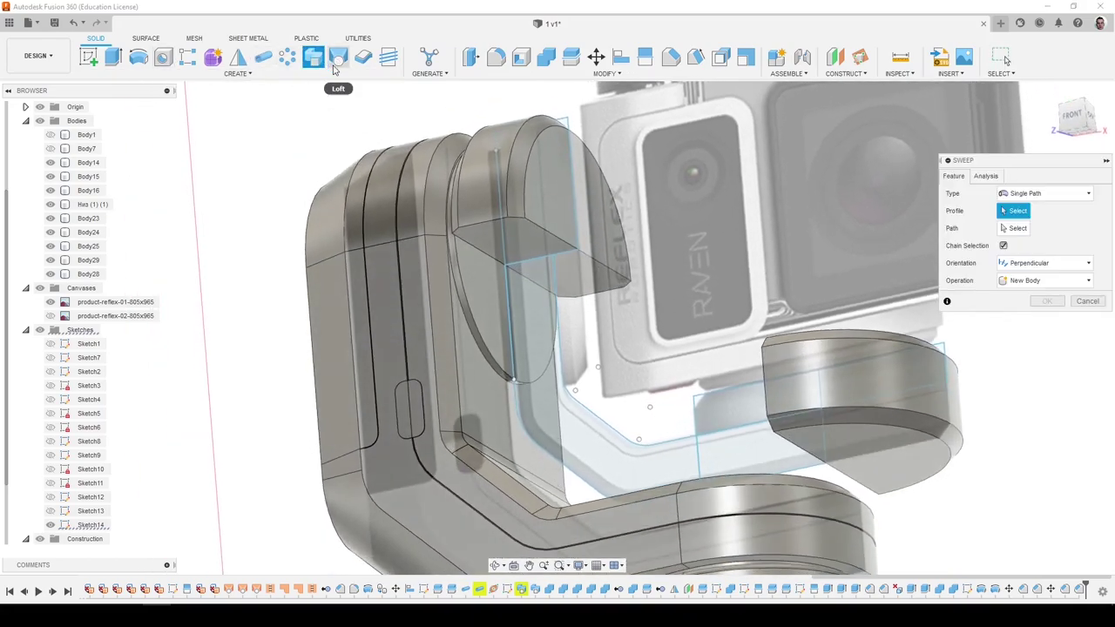
pyautogui.click(337, 67)
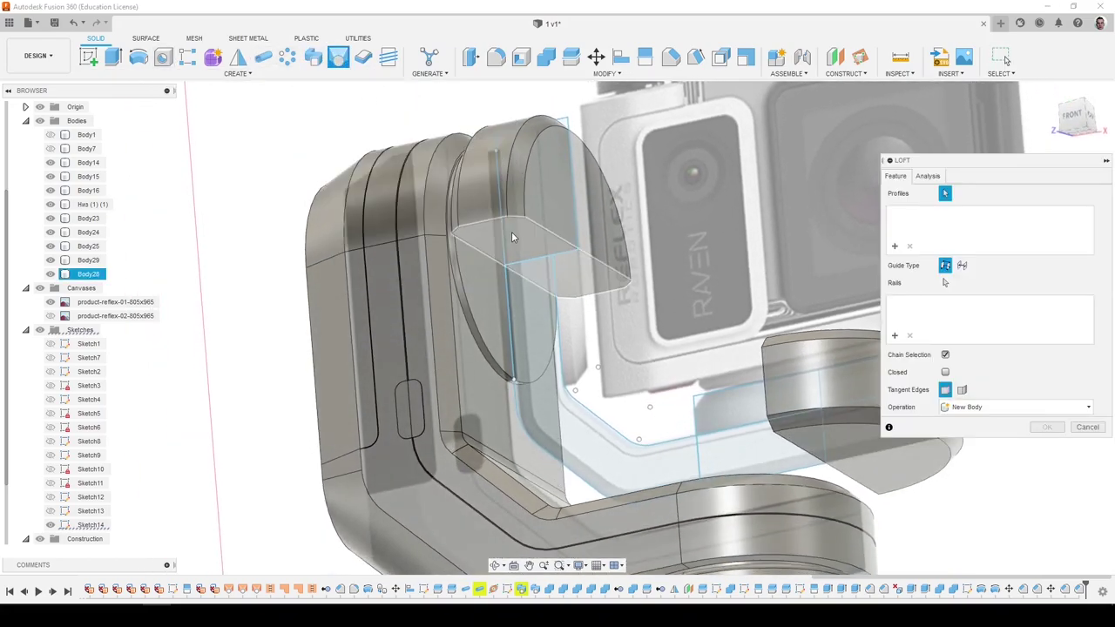
pyautogui.click(511, 232)
pyautogui.keyDown('shift'); pyautogui.moveTo(857, 216); pyautogui.dragTo(780, 392, button='middle'); pyautogui.keyUp('shift')
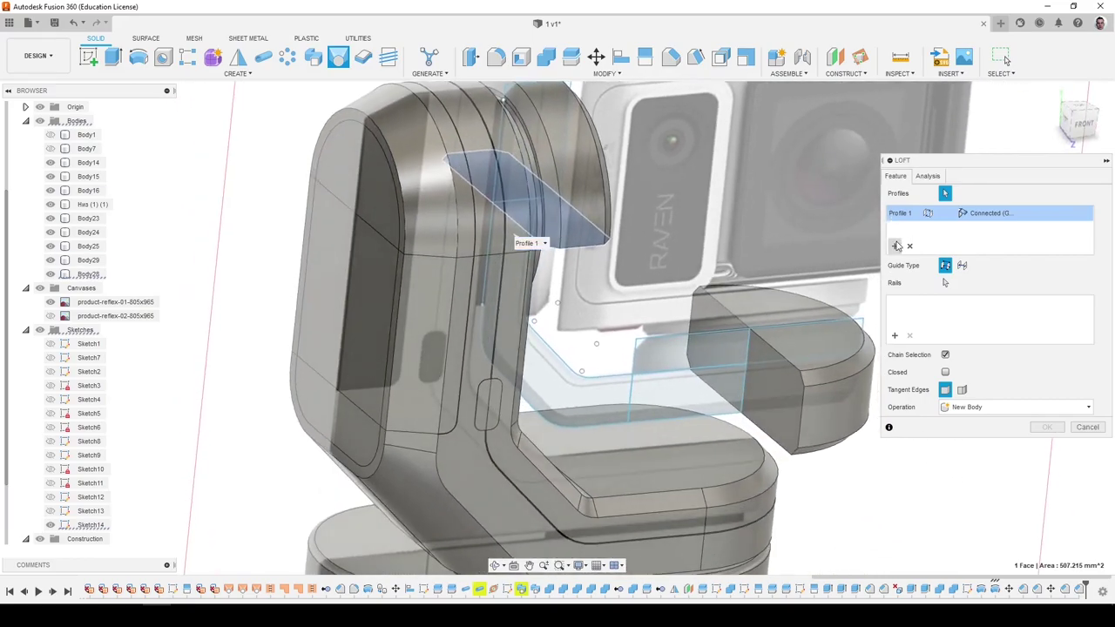
pyautogui.click(783, 394)
pyautogui.keyDown('shift'); pyautogui.moveTo(954, 282); pyautogui.dragTo(915, 287, button='middle'); pyautogui.keyUp('shift')
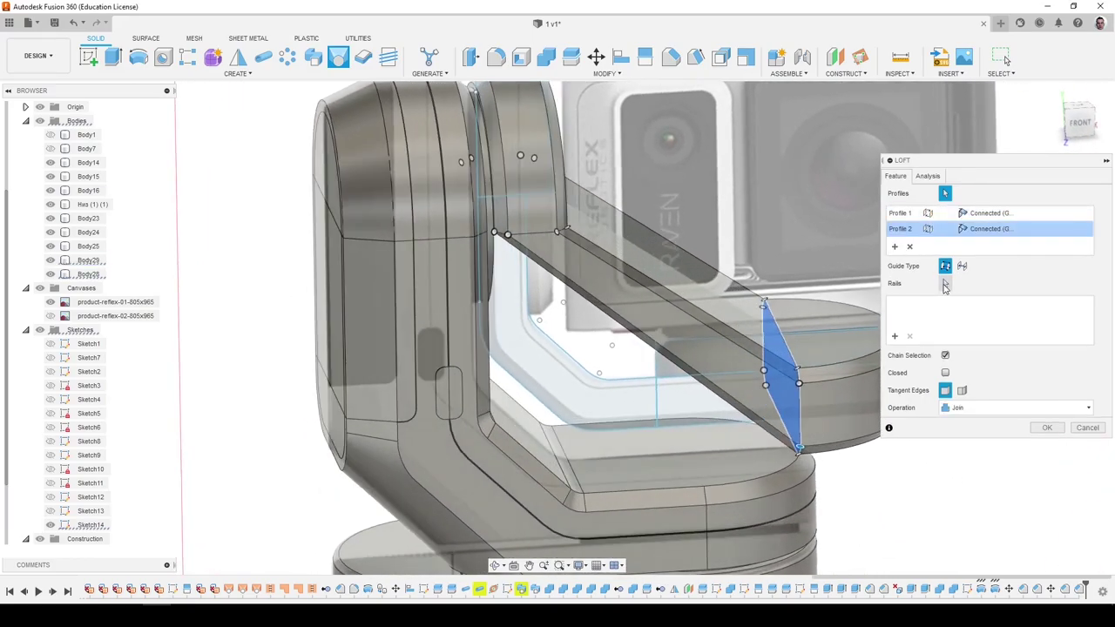
# Try to guide the housing loft with the arm sketch's edges as rails, then cancel the loft.
pyautogui.click(945, 286)
pyautogui.moveTo(601, 283)
pyautogui.keyDown('shift'); pyautogui.mouseDown(button='middle')
pyautogui.moveTo(520, 296)
pyautogui.moveTo(488, 283)
pyautogui.moveTo(511, 279)
pyautogui.moveTo(702, 409)
pyautogui.mouseUp(button='middle'); pyautogui.keyUp('shift')
pyautogui.click(513, 279)
pyautogui.moveTo(790, 398)
pyautogui.keyDown('shift'); pyautogui.mouseDown(button='middle')
pyautogui.moveTo(920, 360)
pyautogui.moveTo(892, 342)
pyautogui.mouseUp(button='middle'); pyautogui.keyUp('shift')
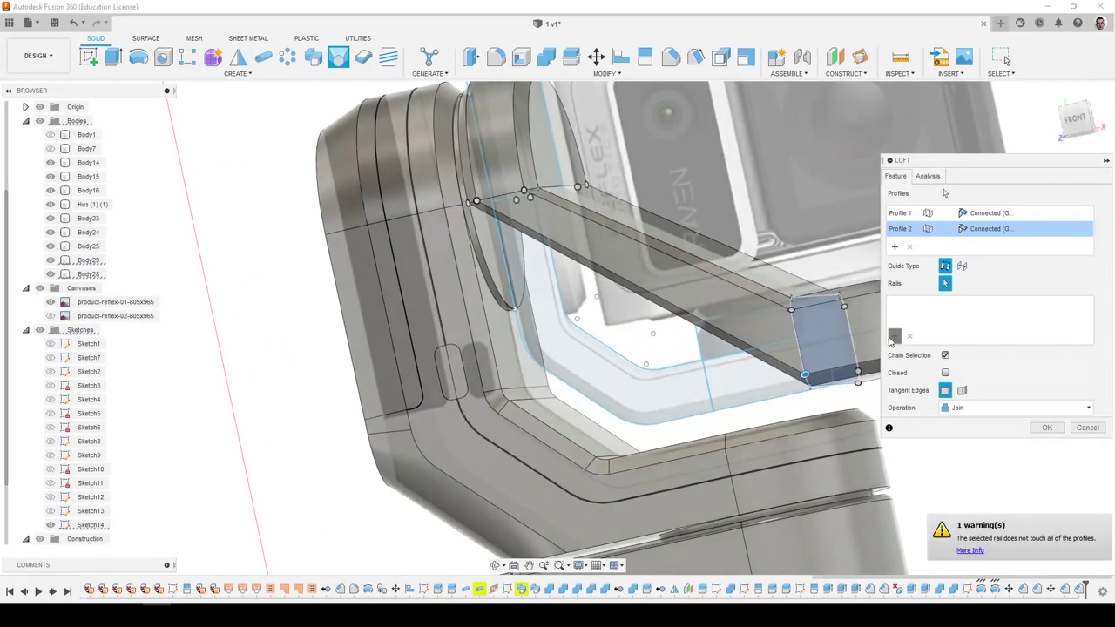
pyautogui.click(891, 340)
pyautogui.keyDown('shift'); pyautogui.moveTo(749, 349); pyautogui.dragTo(723, 336, button='middle'); pyautogui.keyUp('shift')
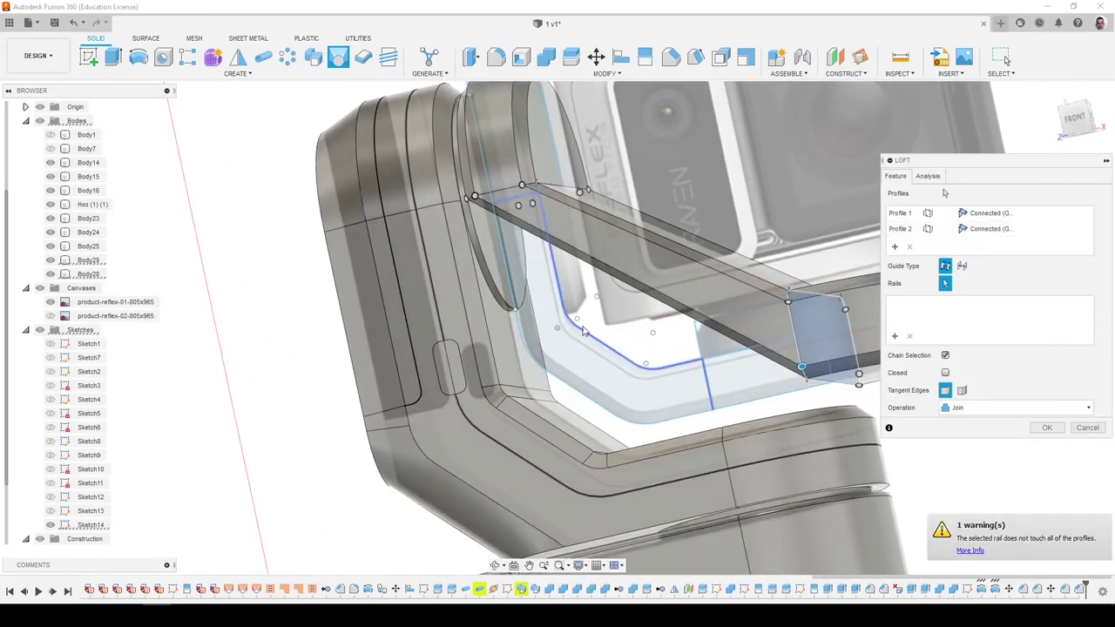
pyautogui.click(754, 404)
pyautogui.keyDown('shift'); pyautogui.moveTo(756, 406); pyautogui.dragTo(793, 413, button='middle'); pyautogui.keyUp('shift')
pyautogui.click(1088, 428)
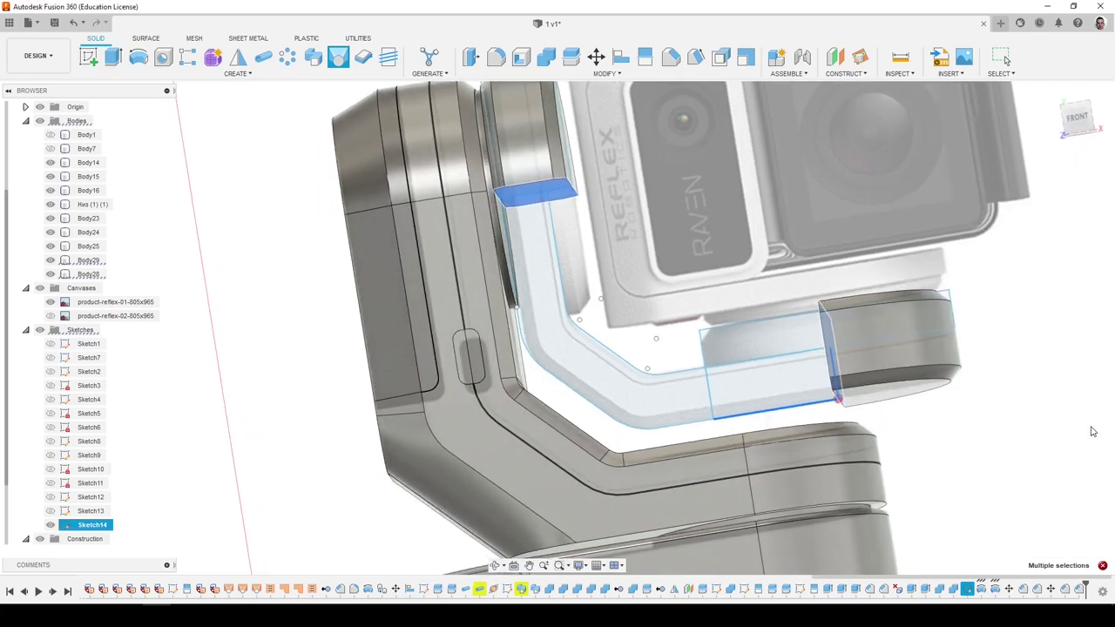
# Reopen the arm sketch, trim the vertical line crossing the arm's lower section and finish the sketch.
pyautogui.moveTo(655, 411)
pyautogui.keyDown('shift'); pyautogui.mouseDown(button='middle')
pyautogui.moveTo(510, 449)
pyautogui.moveTo(493, 468)
pyautogui.moveTo(366, 506)
pyautogui.mouseUp(button='middle'); pyautogui.keyUp('shift')
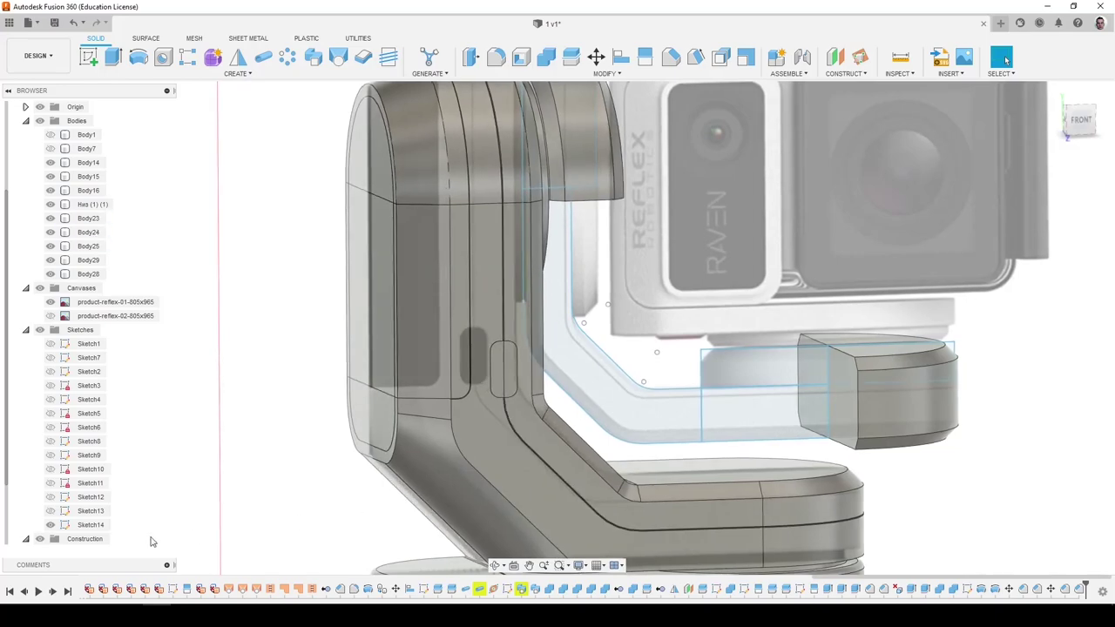
pyautogui.rightClick(91, 524)
pyautogui.click(132, 366)
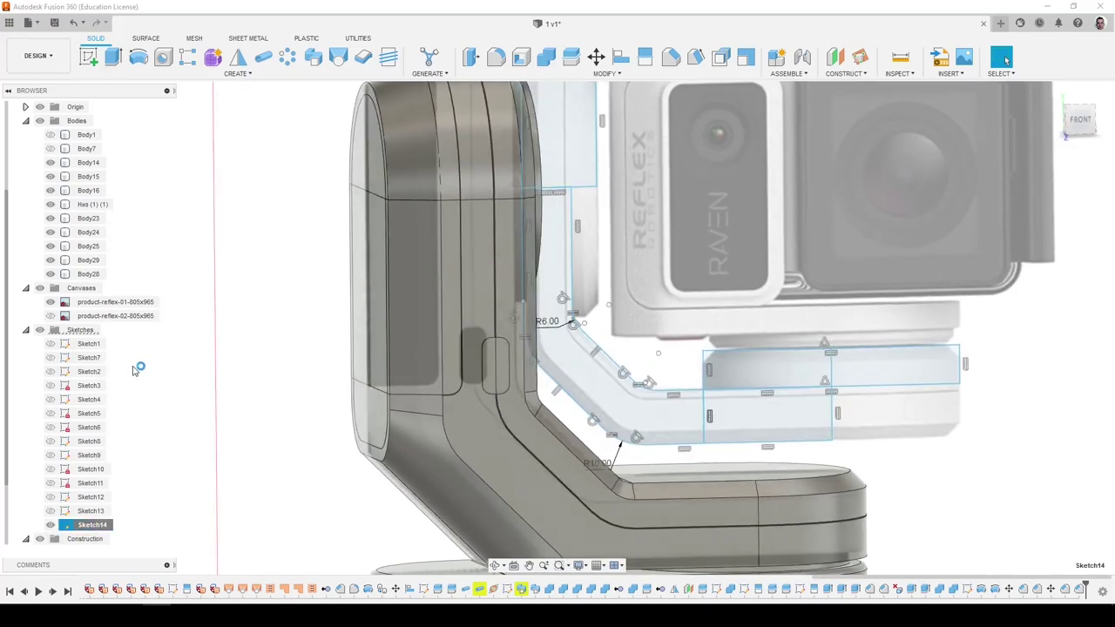
pyautogui.click(441, 58)
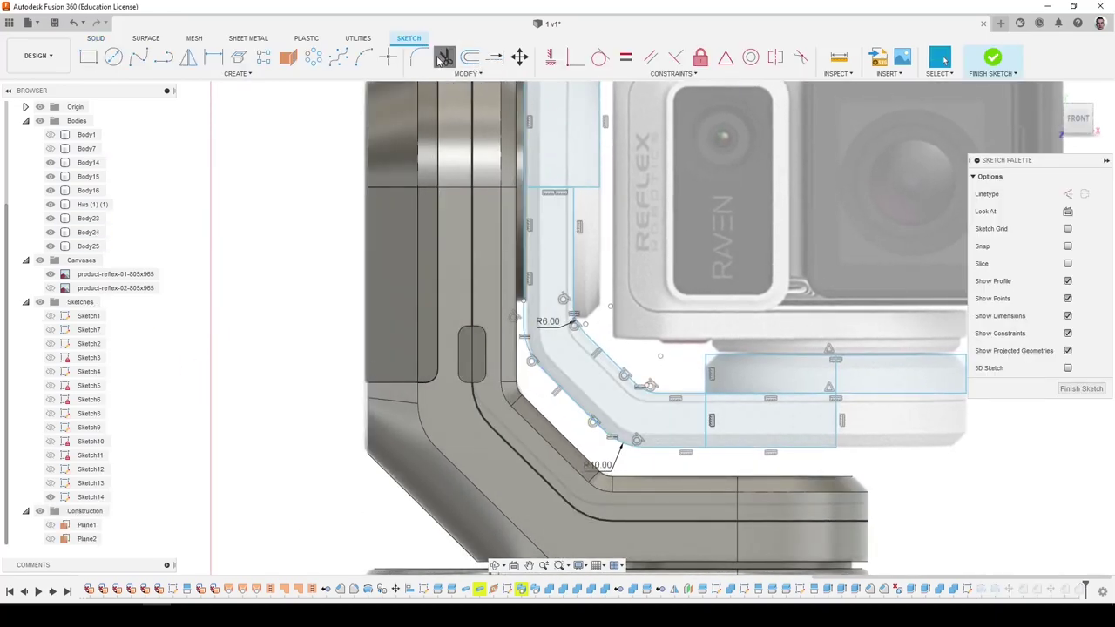
pyautogui.click(705, 430)
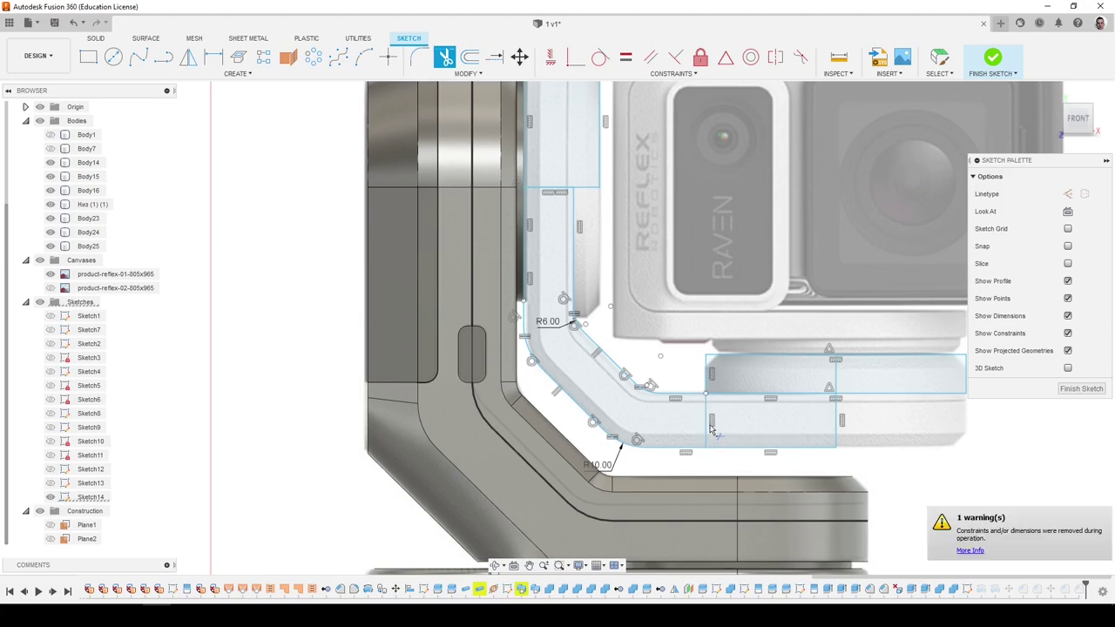
pyautogui.click(1077, 390)
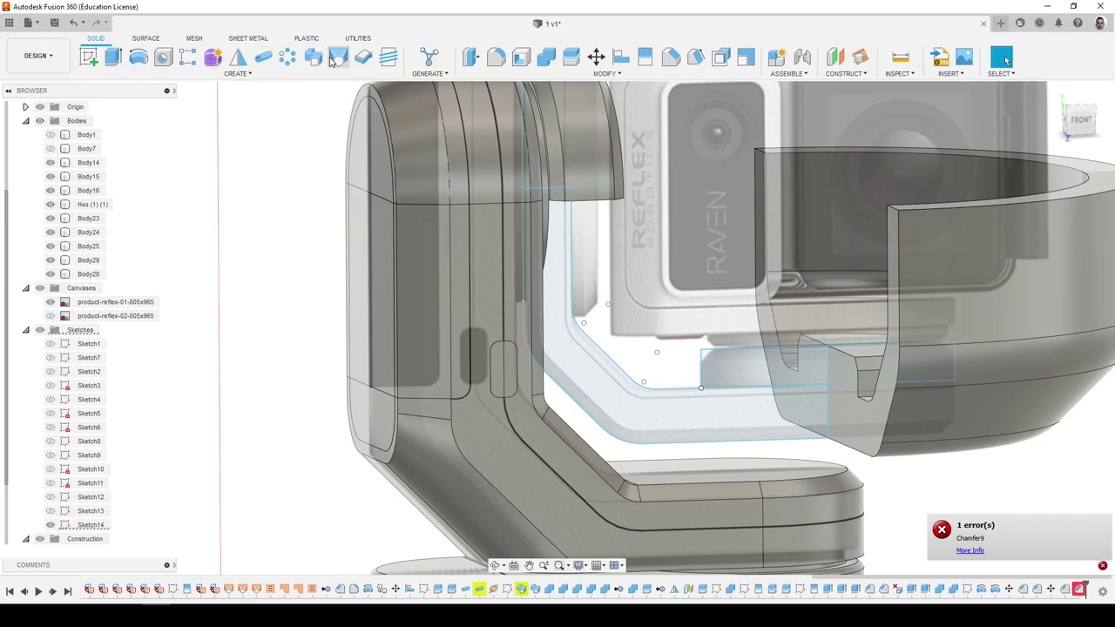
# Undo the trim of the vertical line across the arm's lower section and finish the sketch.
pyautogui.click(338, 58)
pyautogui.scroll(-3, 716, 402)
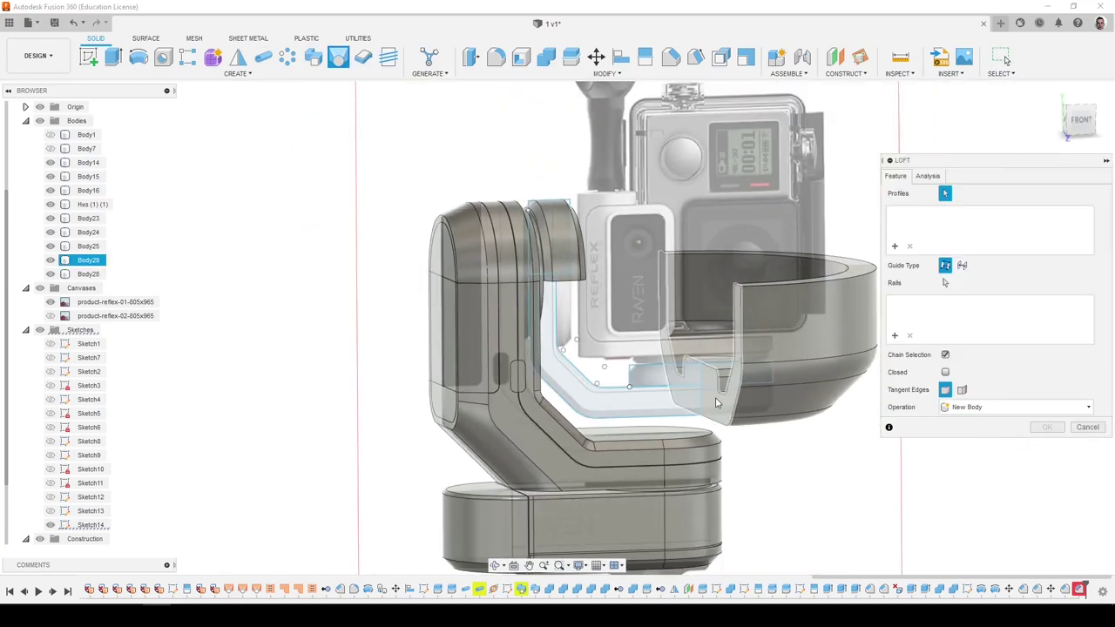
pyautogui.scroll(3, 716, 402)
pyautogui.scroll(-3, 683, 407)
pyautogui.moveTo(645, 396)
pyautogui.keyDown('shift'); pyautogui.mouseDown(button='middle')
pyautogui.moveTo(667, 451)
pyautogui.moveTo(655, 375)
pyautogui.moveTo(638, 399)
pyautogui.mouseUp(button='middle'); pyautogui.keyUp('shift')
pyautogui.press('Escape')
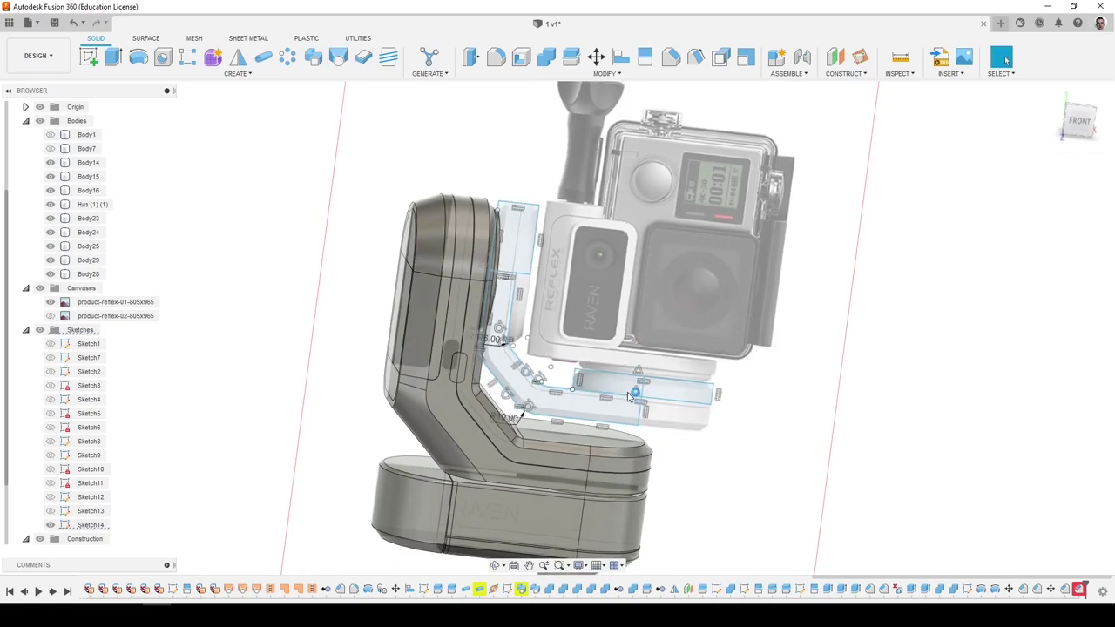
pyautogui.doubleClick(629, 396)
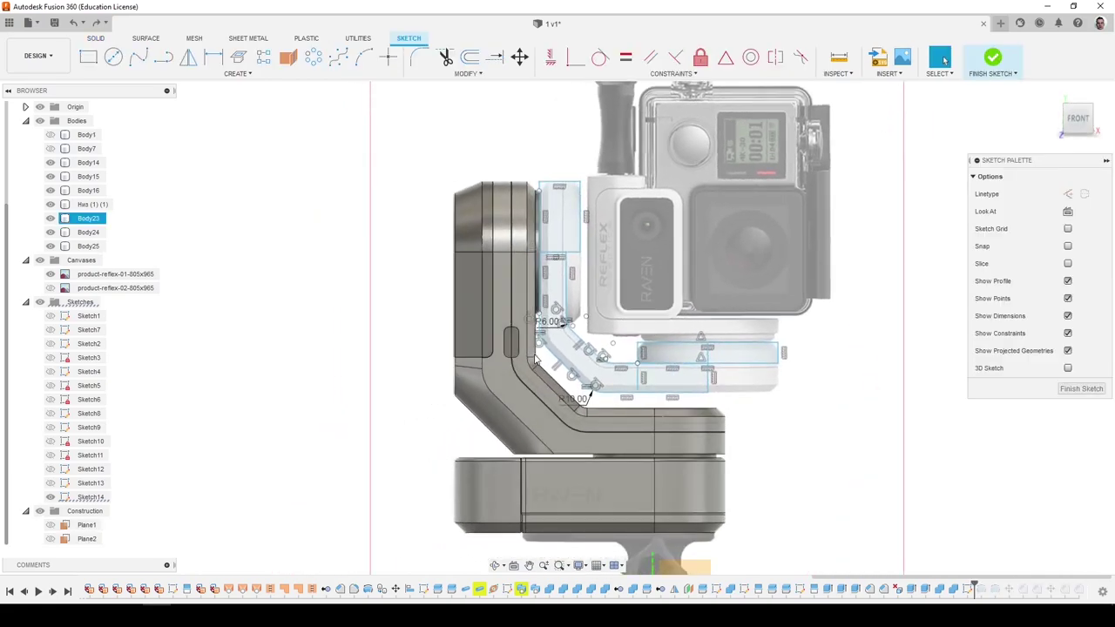
pyautogui.click(1087, 389)
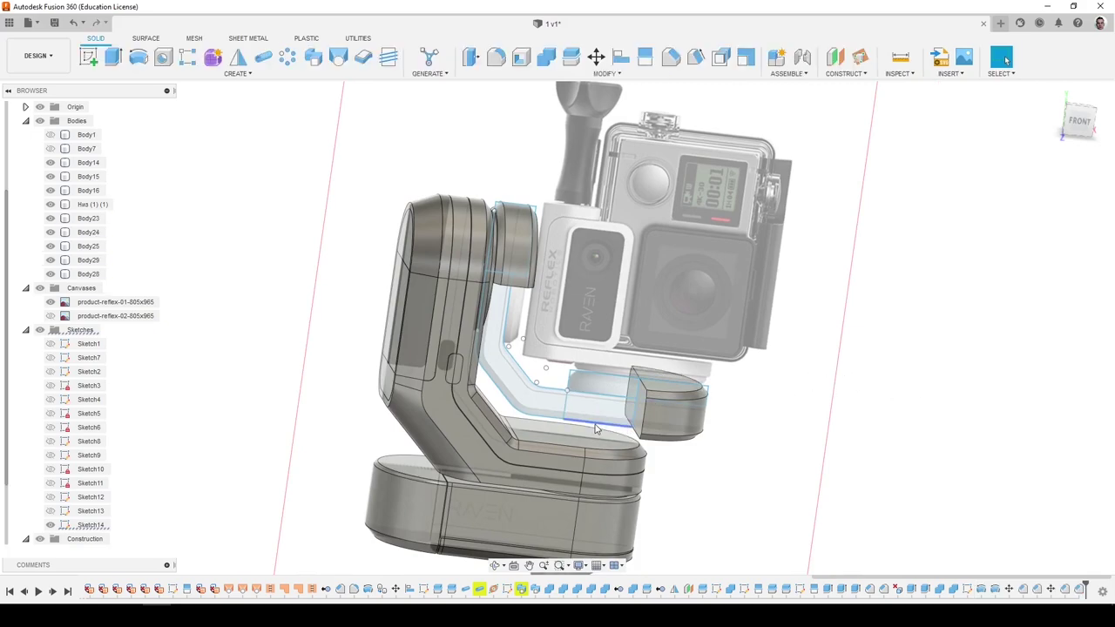
# Sweep the lower housing's flat face along the straight bottom sketch line with chain selection off, joining the result.
pyautogui.click(114, 58)
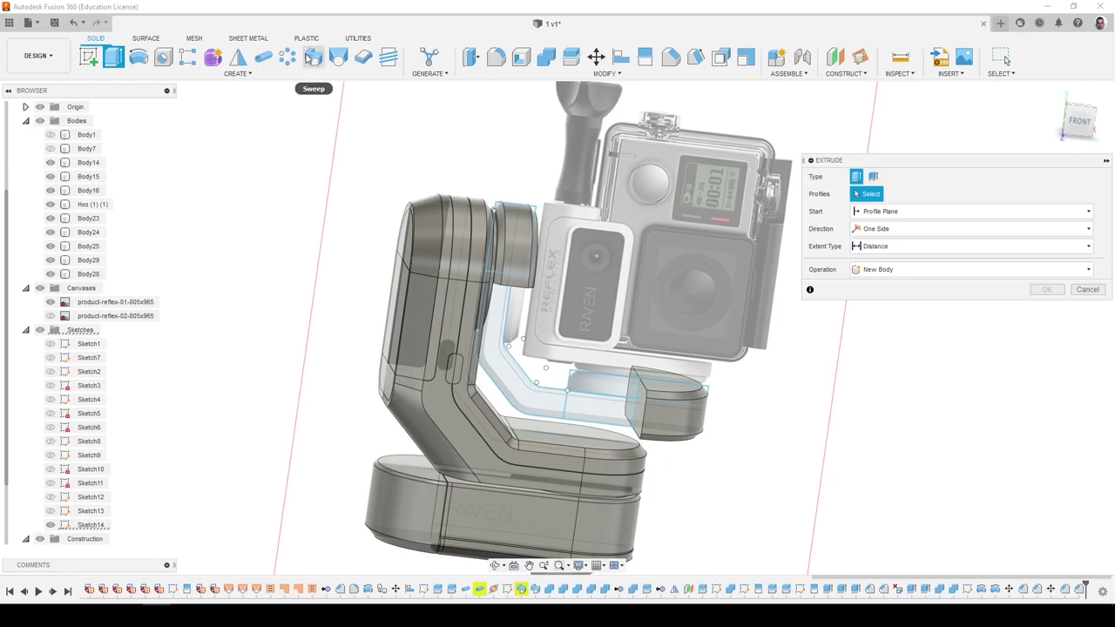
pyautogui.click(313, 58)
pyautogui.scroll(4, 695, 462)
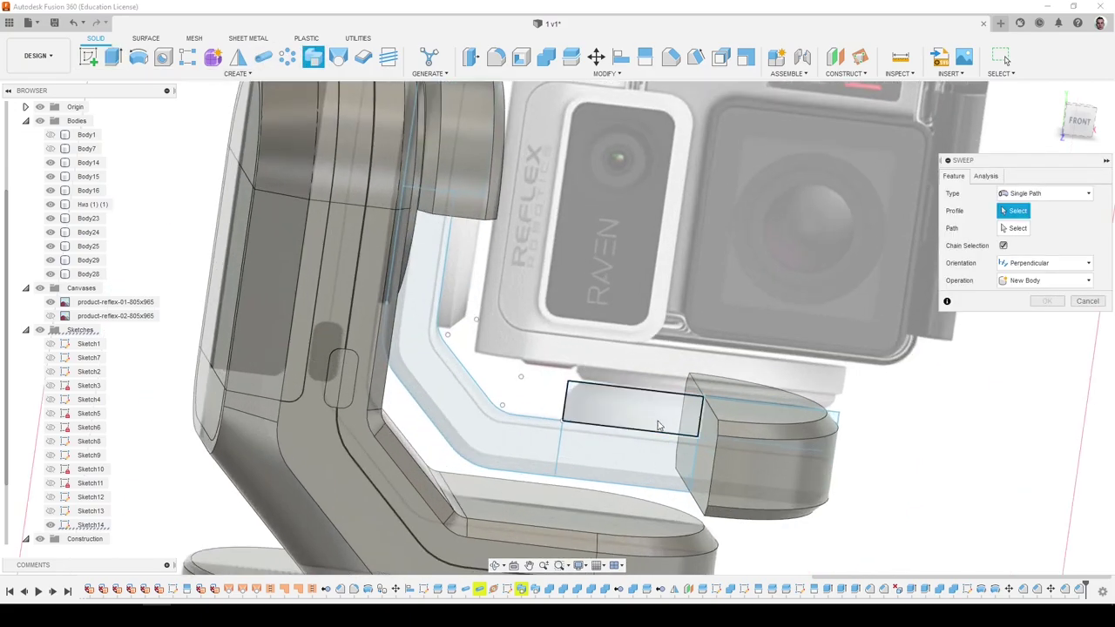
pyautogui.click(695, 463)
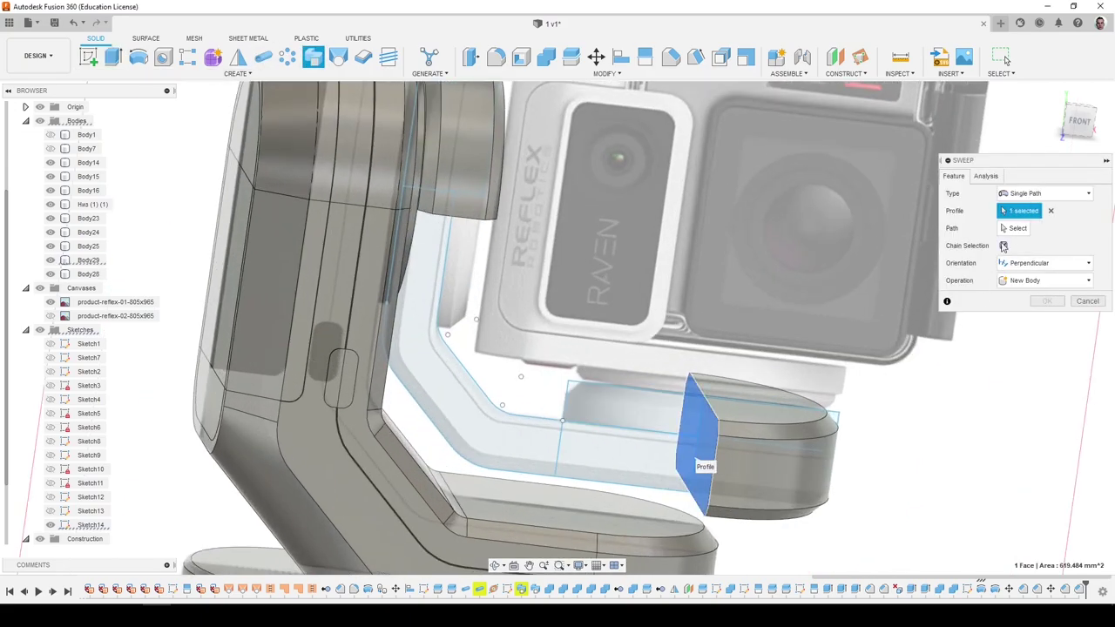
pyautogui.click(617, 486)
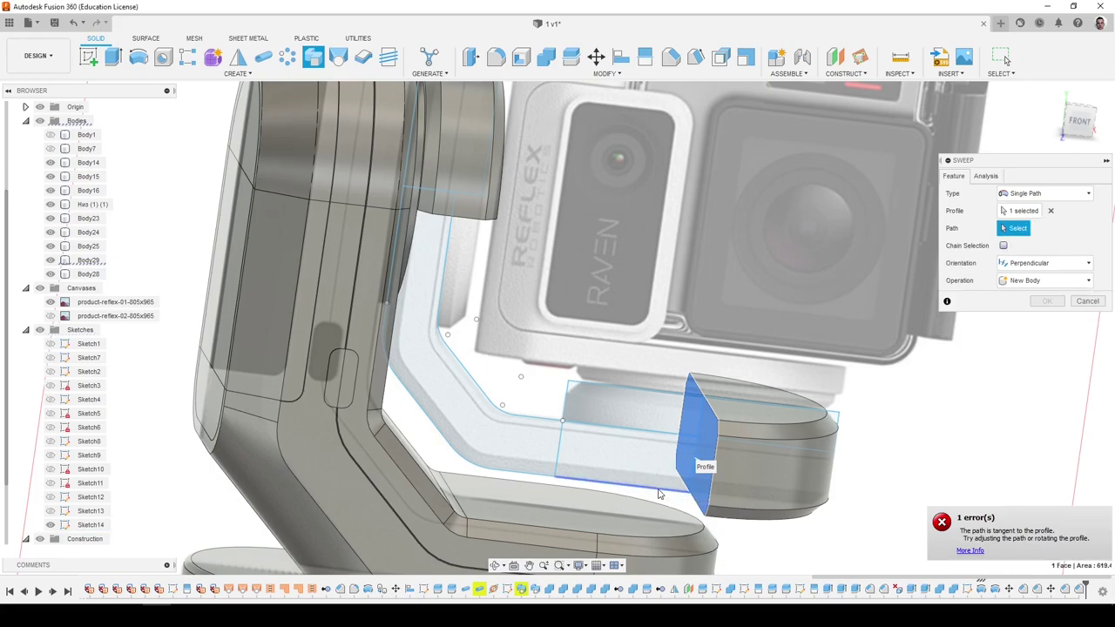
pyautogui.keyDown('shift'); pyautogui.moveTo(745, 433); pyautogui.dragTo(825, 382, button='middle'); pyautogui.keyUp('shift')
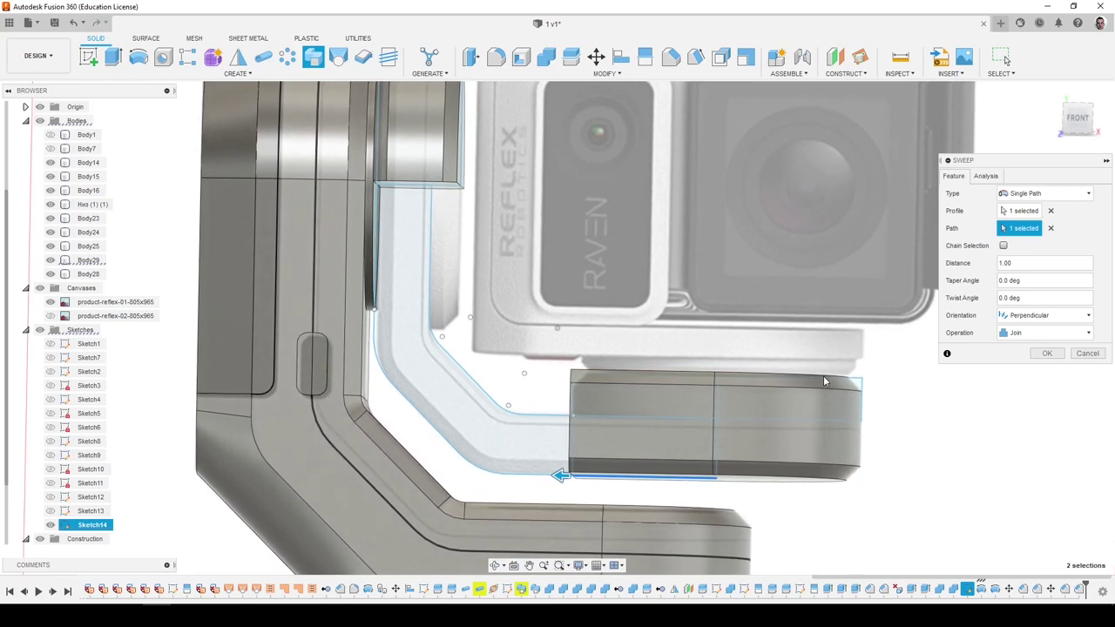
pyautogui.keyDown('shift'); pyautogui.moveTo(824, 377); pyautogui.dragTo(857, 372, button='middle'); pyautogui.keyUp('shift')
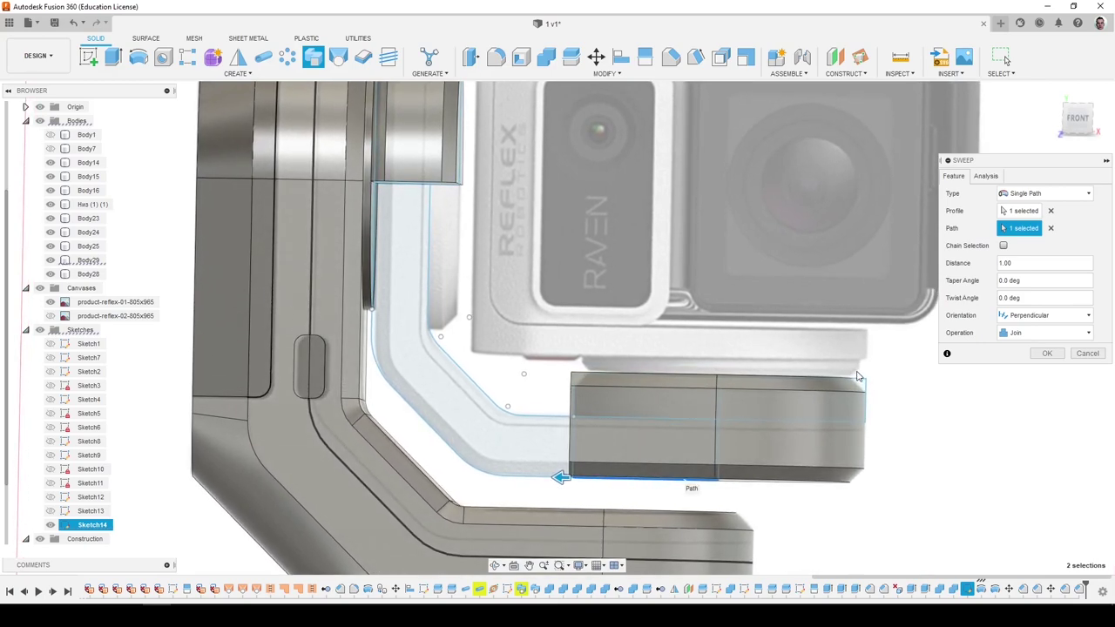
pyautogui.click(1046, 353)
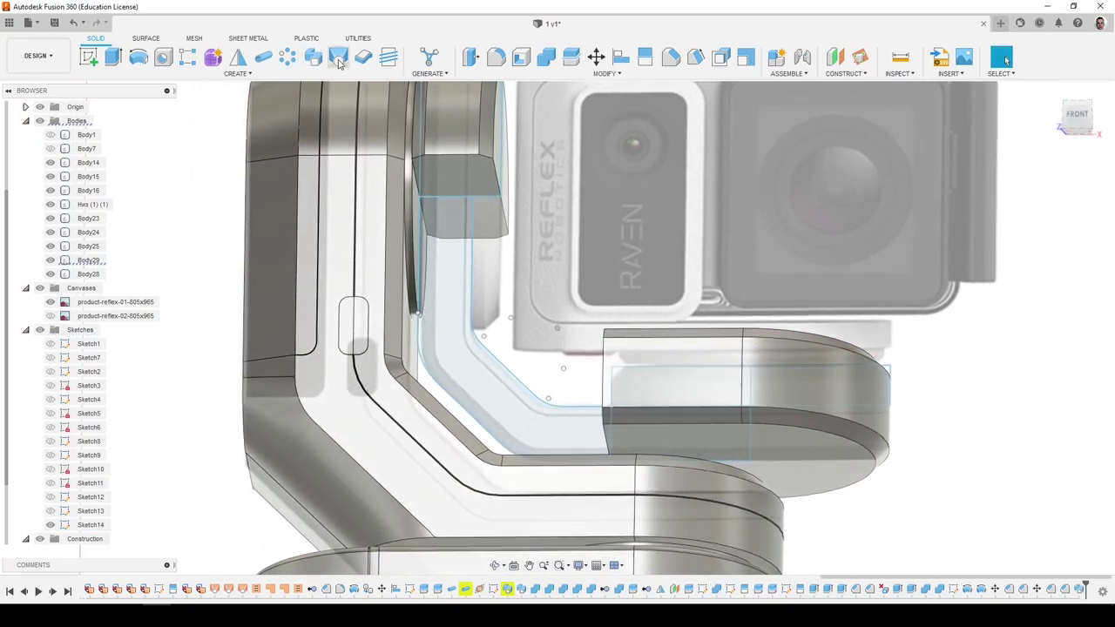
# Sweep the upper housing's flat face down along the arm's inner vertical sketch line as a Join.
pyautogui.click(313, 57)
pyautogui.click(460, 191)
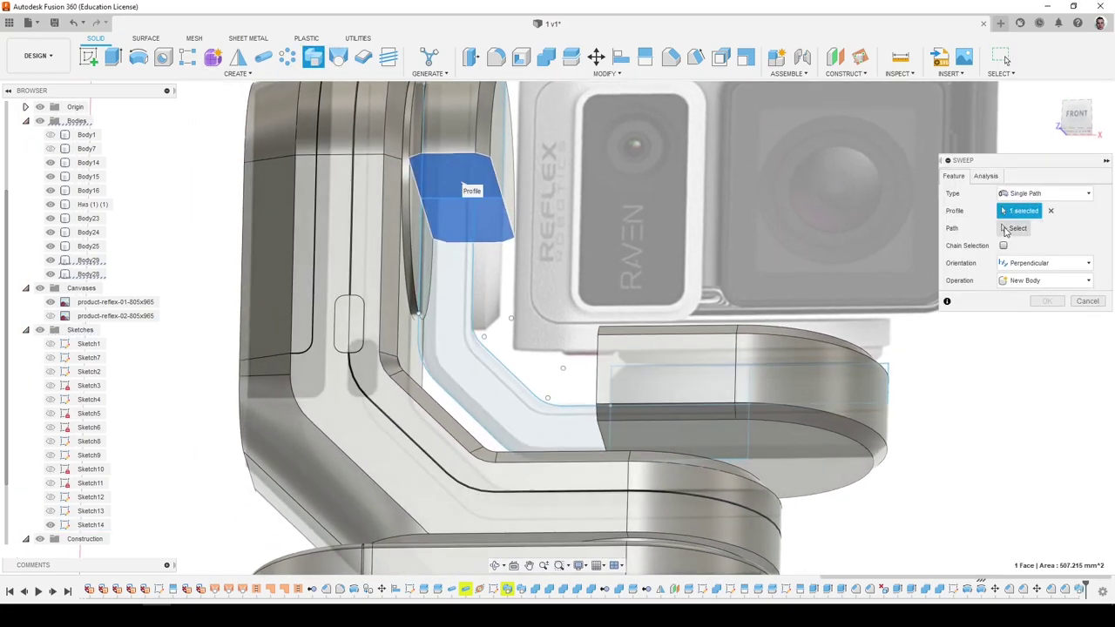
pyautogui.click(1016, 230)
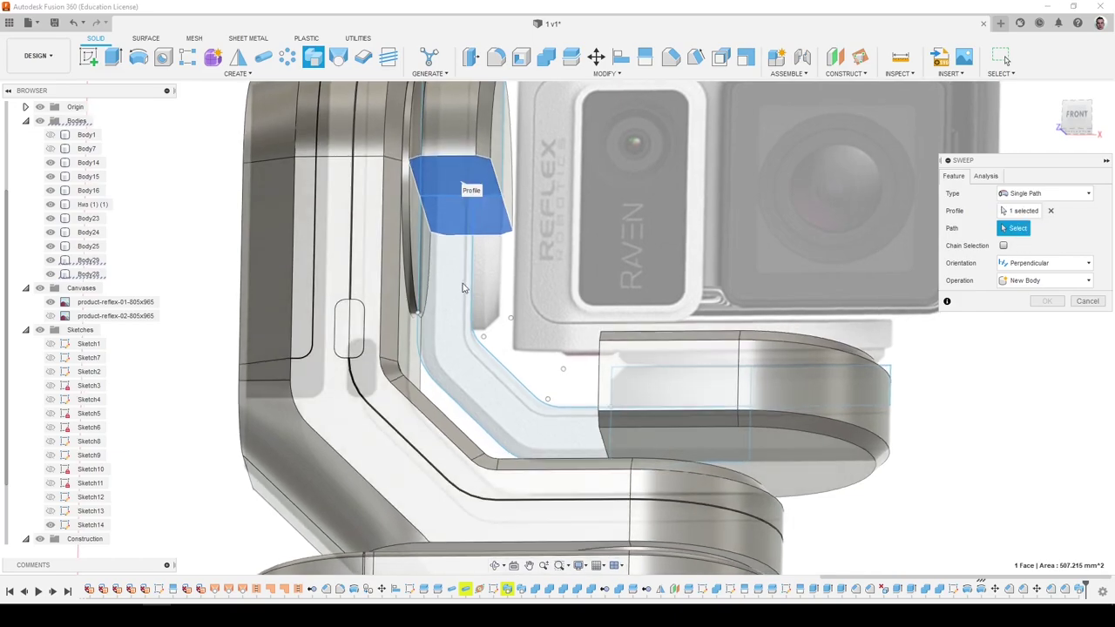
pyautogui.click(470, 289)
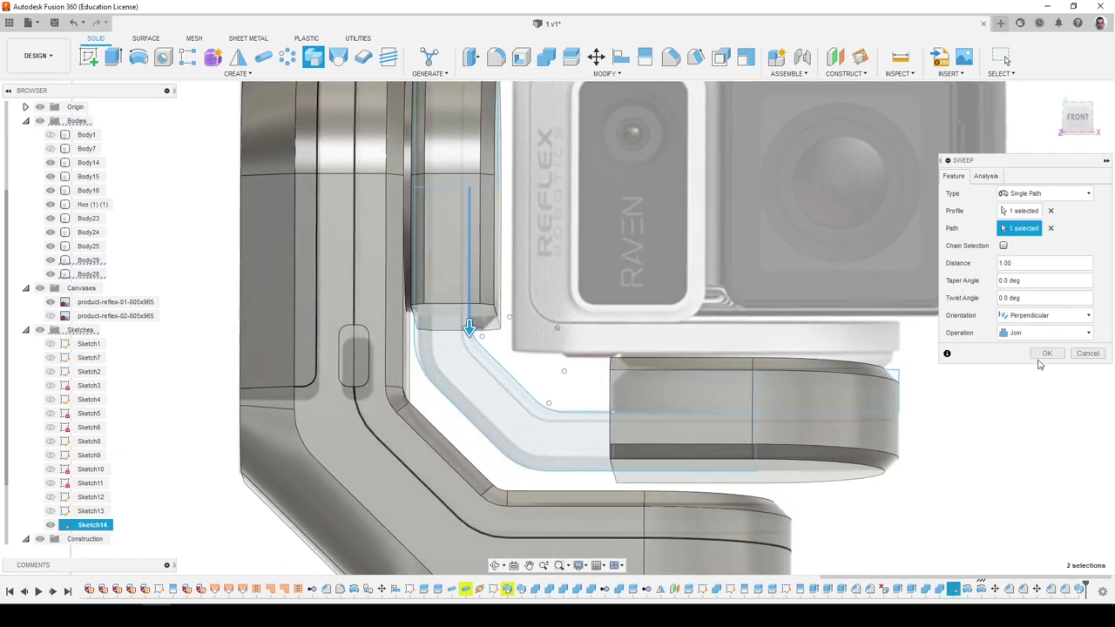
pyautogui.click(1047, 358)
# Try to loft between the extended ends of the upper and lower housings.
pyautogui.click(338, 56)
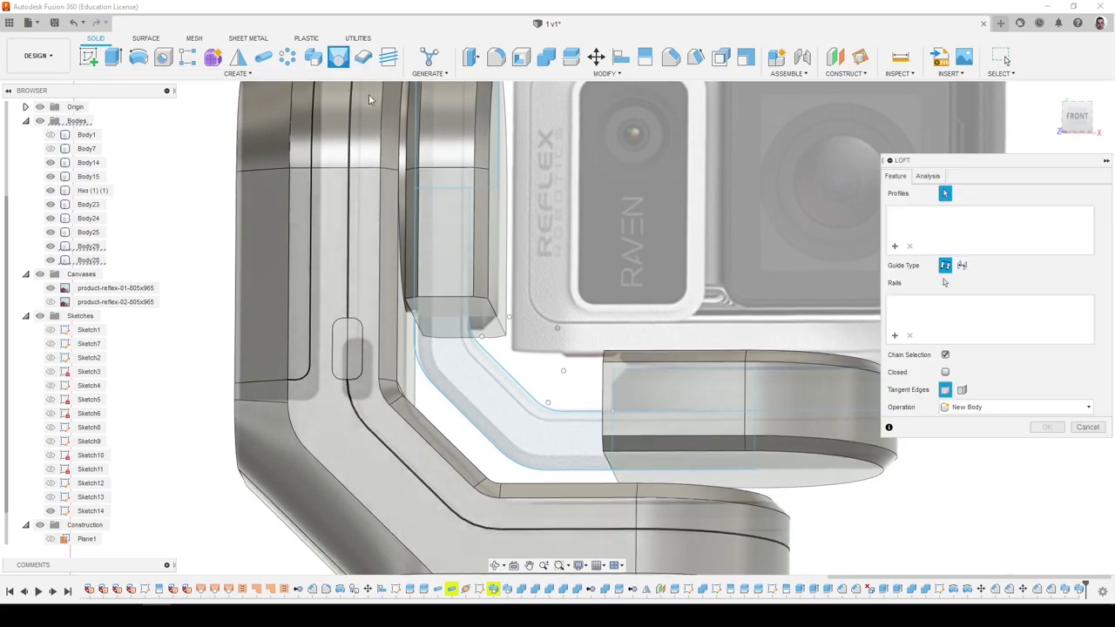
pyautogui.click(472, 291)
pyautogui.click(625, 386)
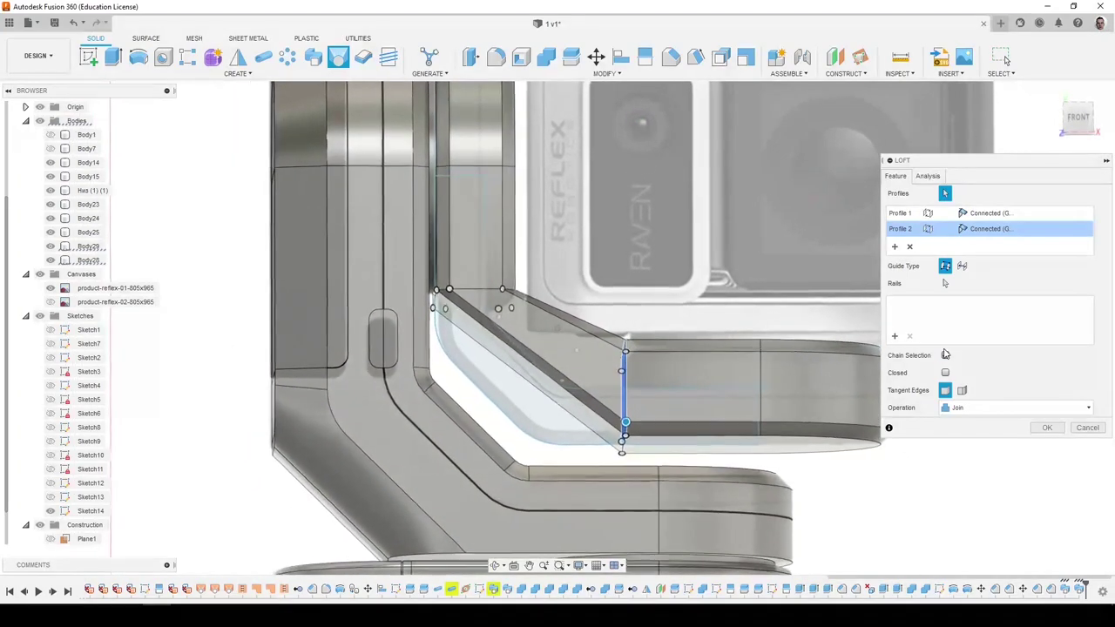
pyautogui.click(1088, 428)
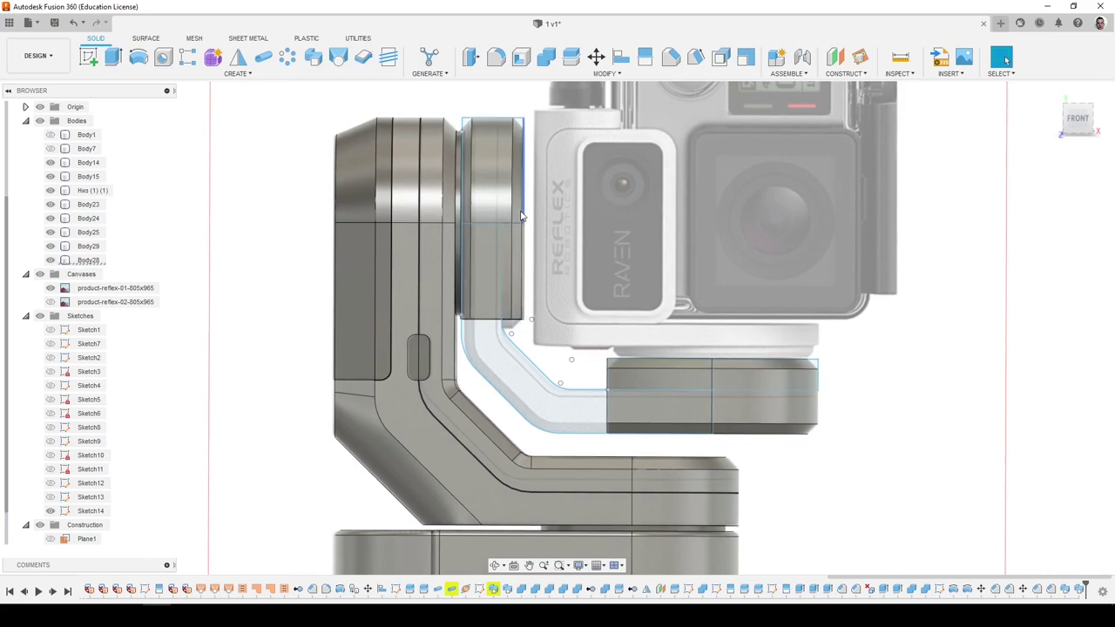
# In the arm sketch, draw a rectangle over the upper housing's inner side and one about 23 × 10.2 mm above the lower arm.
pyautogui.click(90, 510)
pyautogui.rightClick(92, 511)
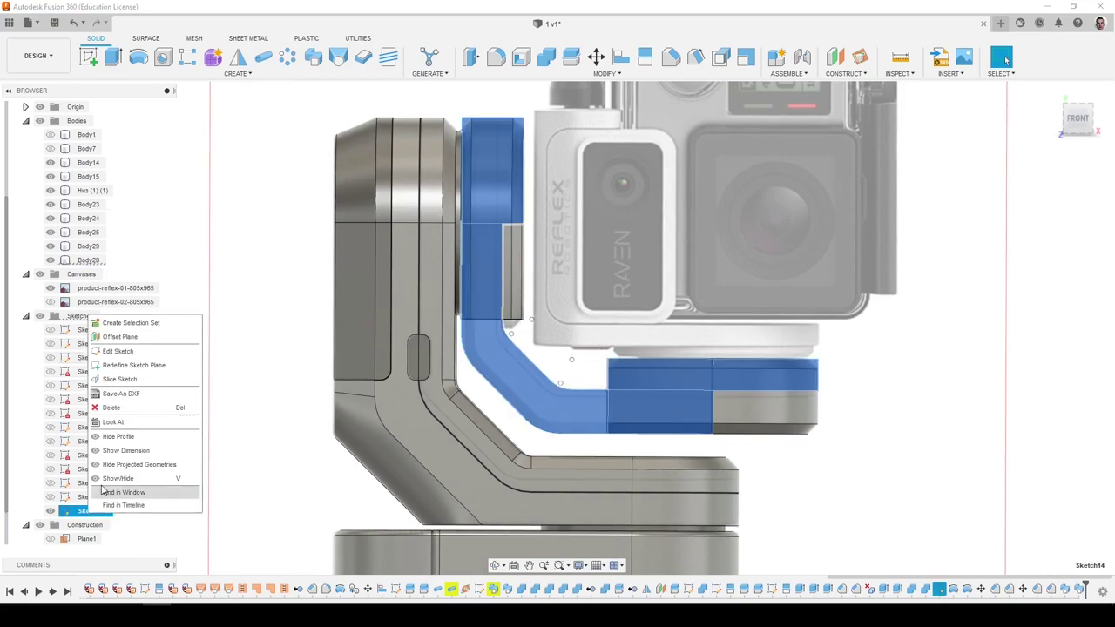
pyautogui.click(122, 351)
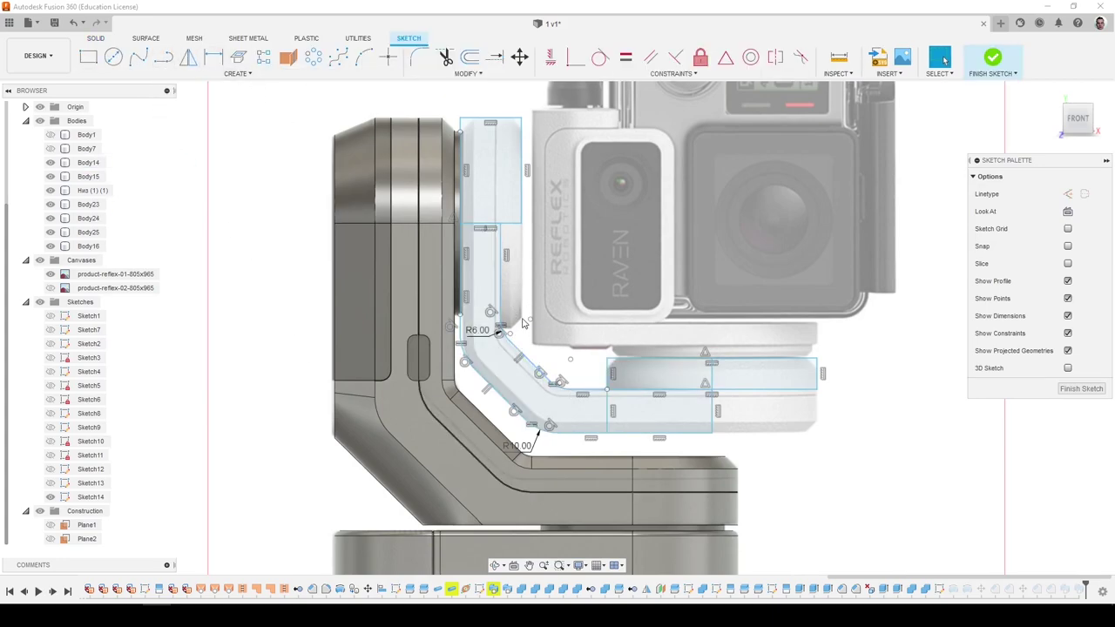
pyautogui.press('r')
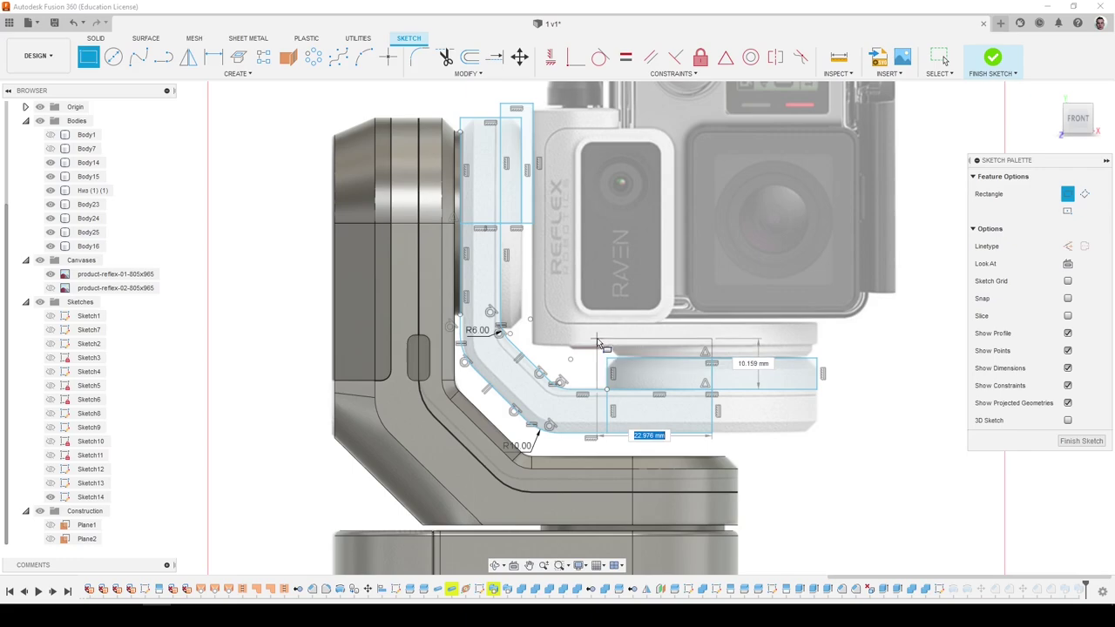
pyautogui.click(1080, 441)
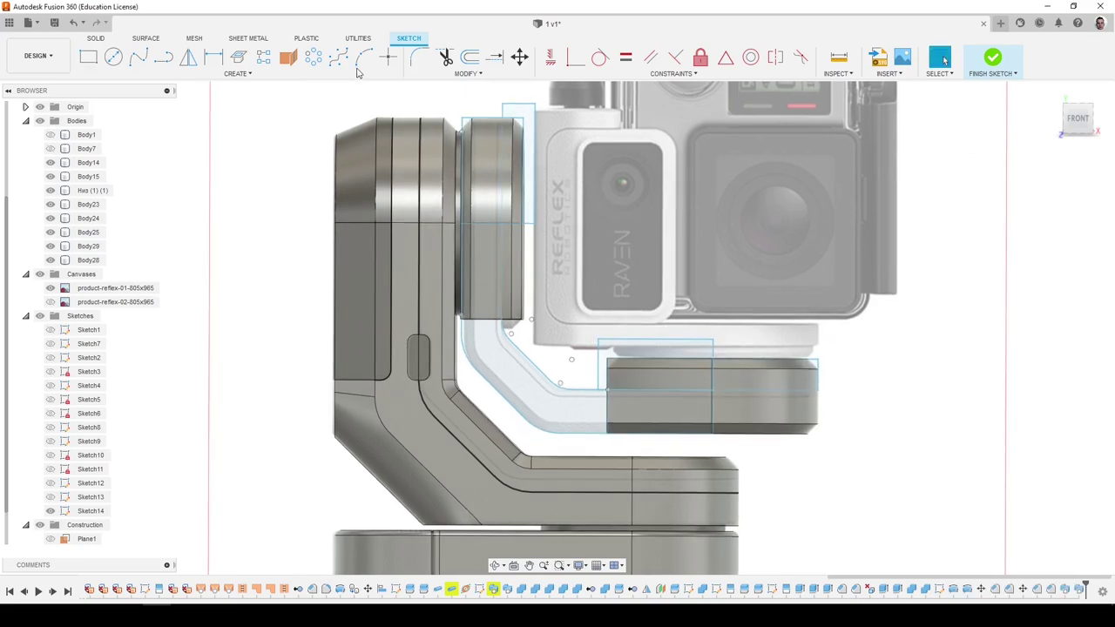
# Try a 360-degree revolved cut of the profile beside the upper housing about the horizontal centre line, and undo it.
pyautogui.click(138, 56)
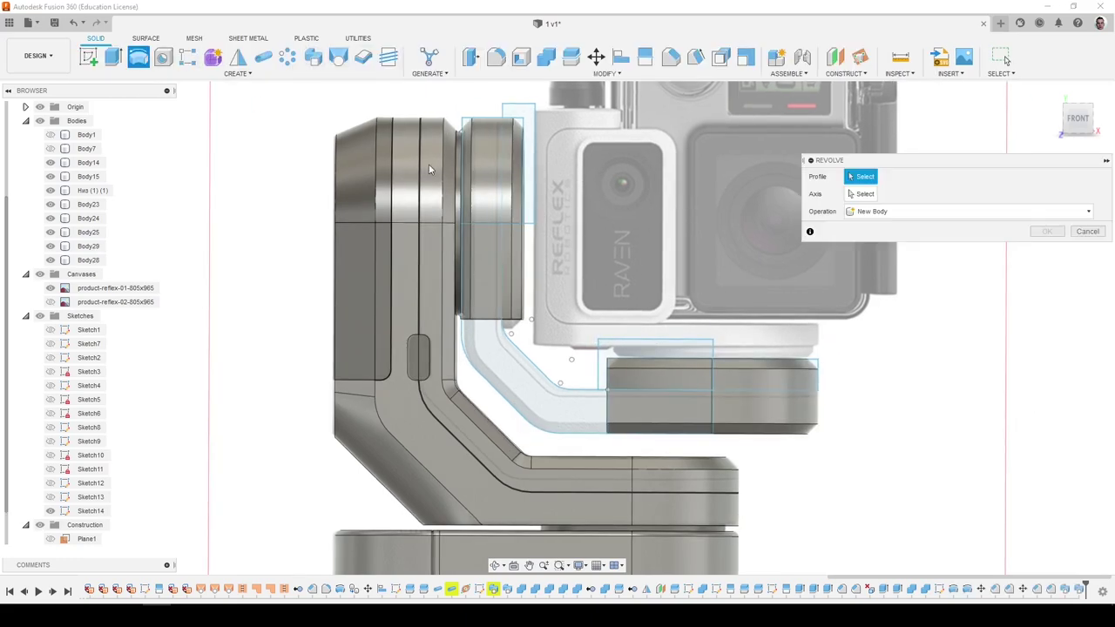
pyautogui.click(516, 122)
pyautogui.scroll(2, 518, 128)
pyautogui.scroll(2, 521, 140)
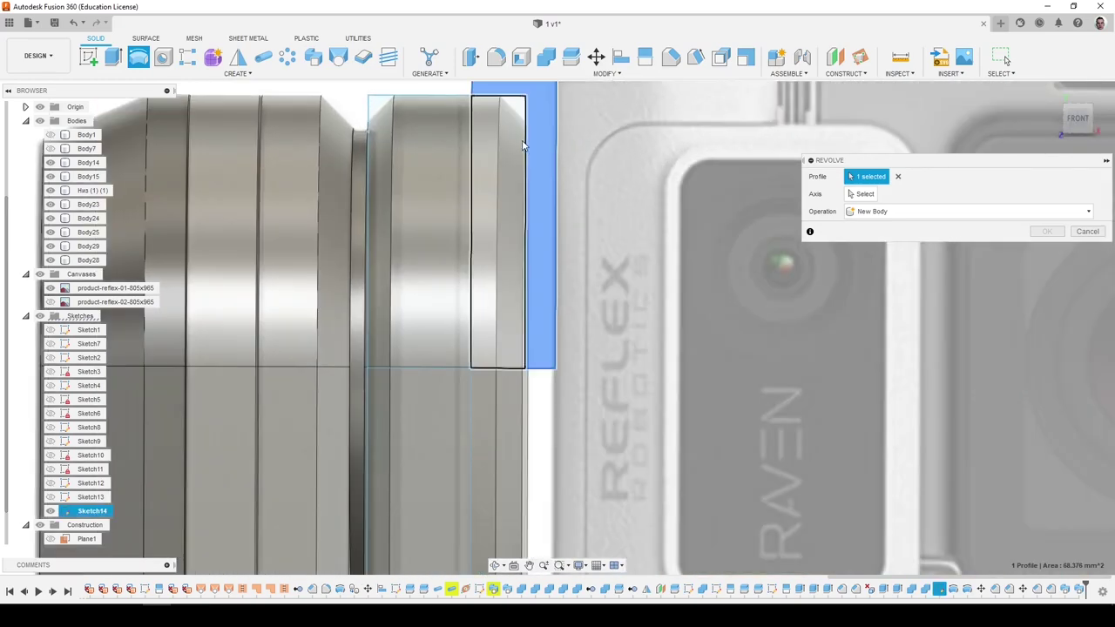
pyautogui.scroll(-2, 538, 201)
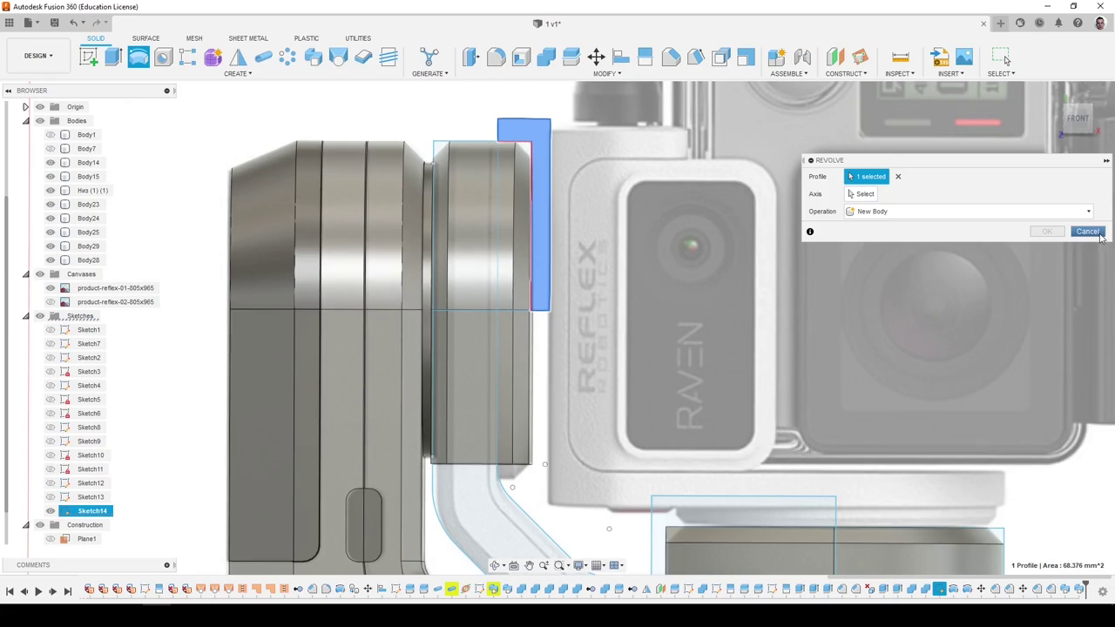
pyautogui.keyDown('shift'); pyautogui.moveTo(566, 221); pyautogui.dragTo(541, 263, button='middle'); pyautogui.keyUp('shift')
pyautogui.click(542, 265)
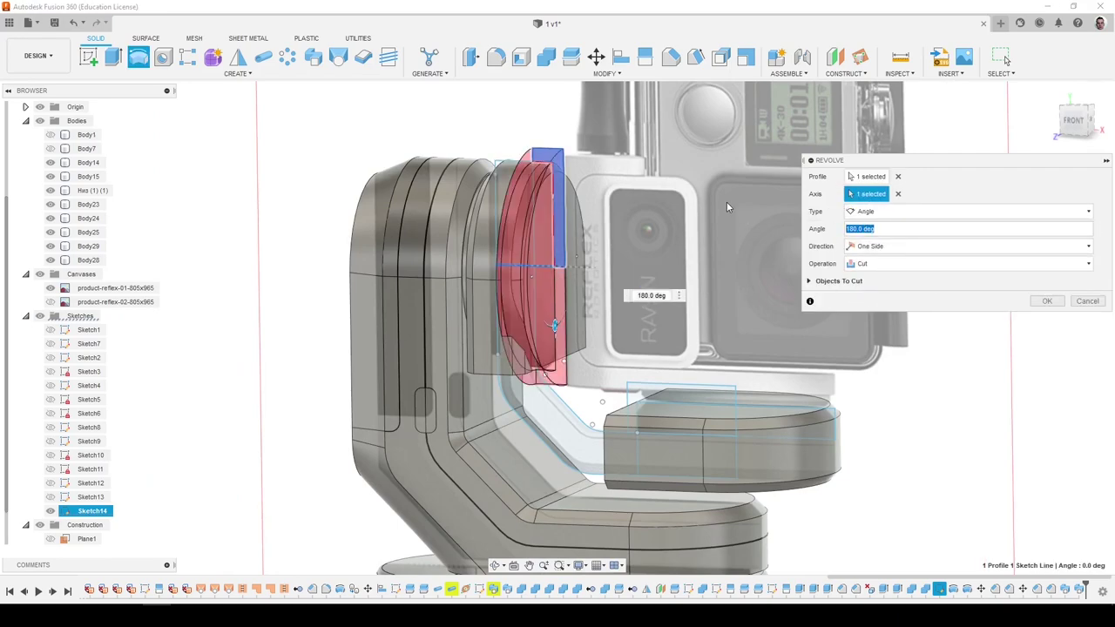
pyautogui.write('360')
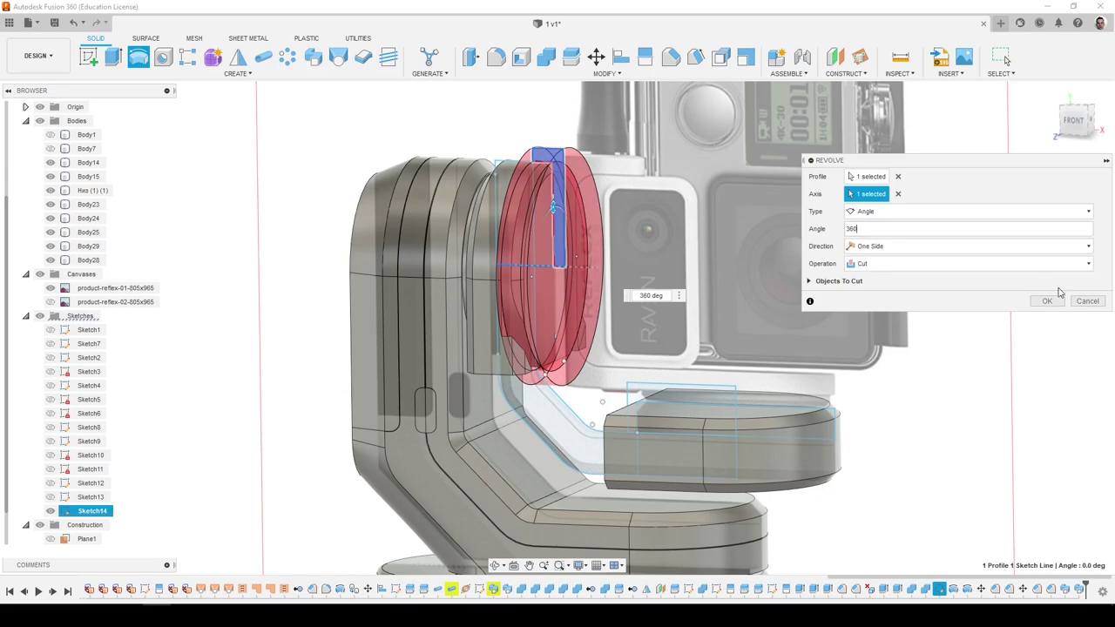
pyautogui.click(1047, 301)
pyautogui.scroll(5, 966, 296)
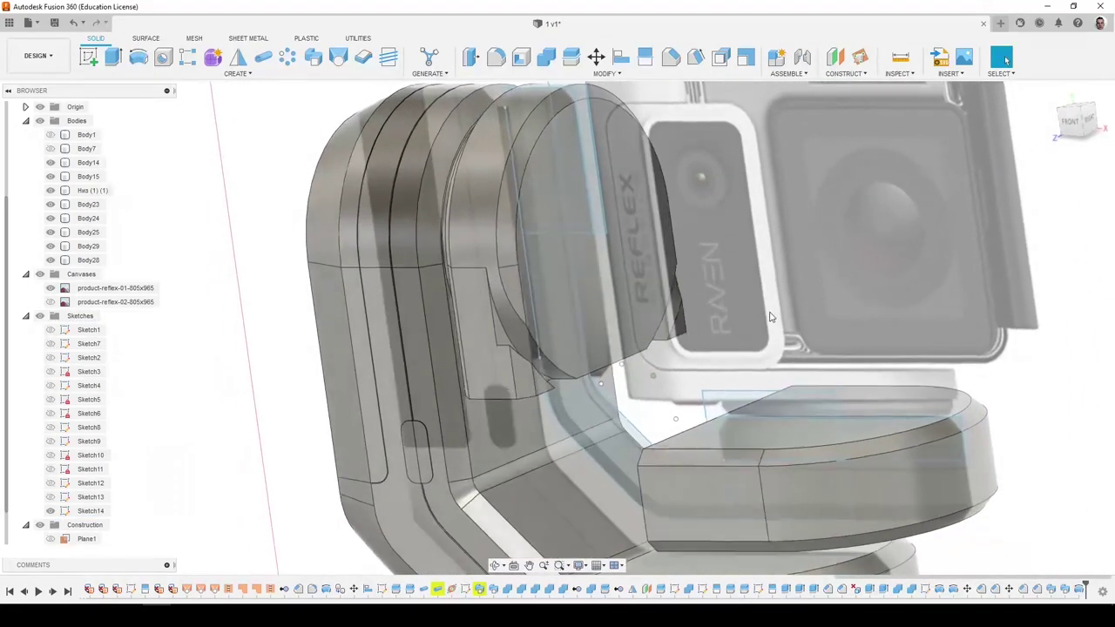
pyautogui.keyDown('shift'); pyautogui.moveTo(769, 317); pyautogui.dragTo(591, 250, button='middle'); pyautogui.keyUp('shift')
pyautogui.hotkey('ctrl', 'z')
# Widen the arm sketch's upper rectangle outward and add a 2 × 2 mm square with a diagonal at the upper housing's inner top corner.
pyautogui.click(599, 209)
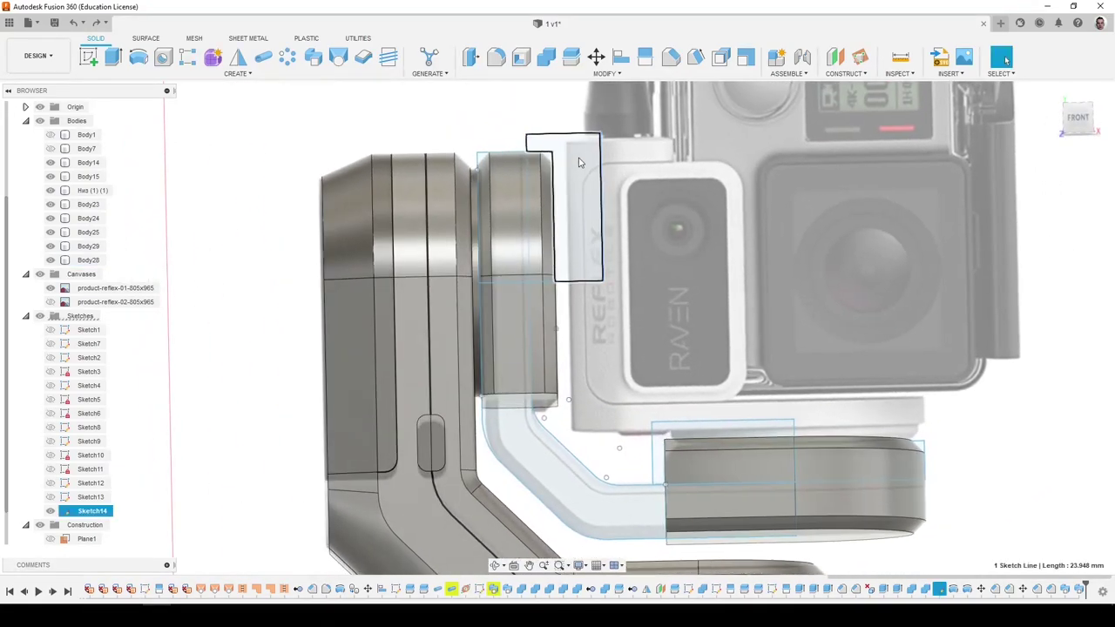
pyautogui.scroll(3, 558, 229)
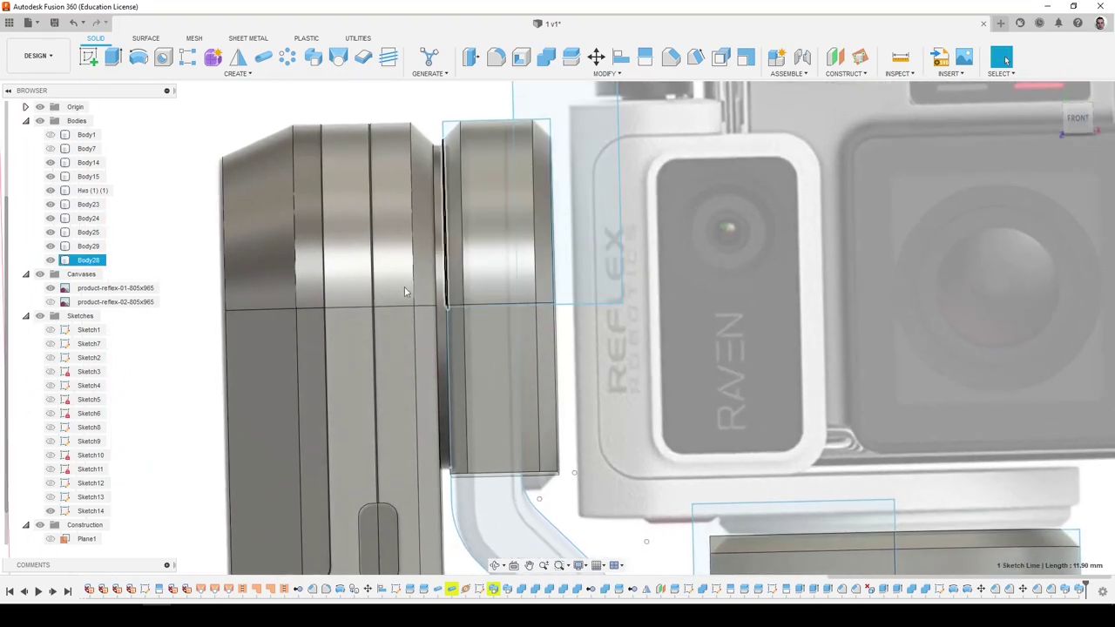
pyautogui.rightClick(100, 513)
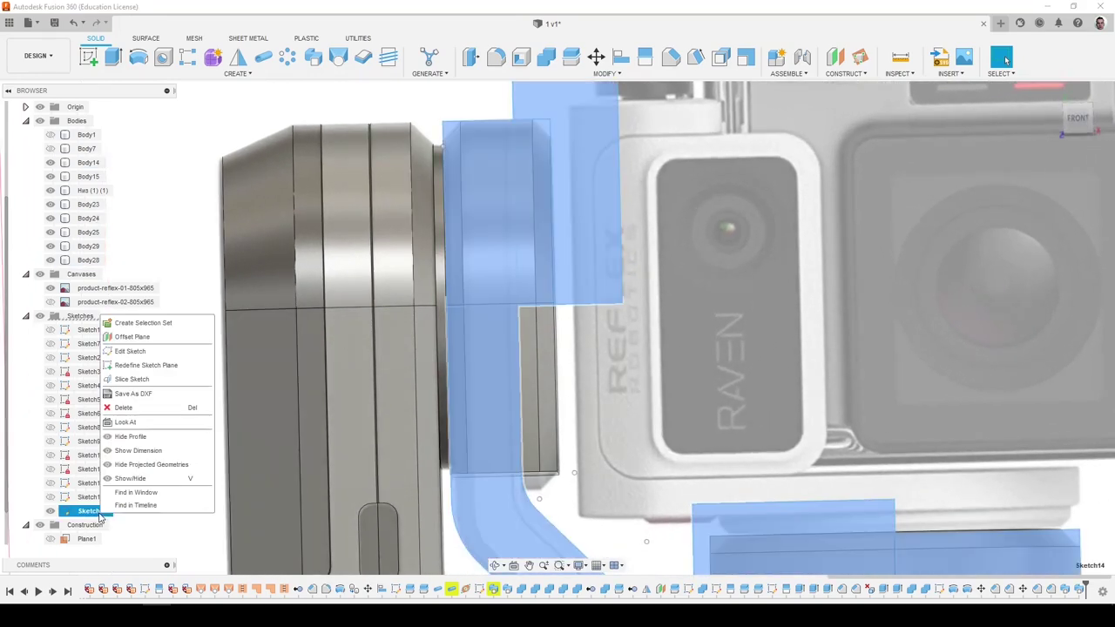
pyautogui.click(129, 351)
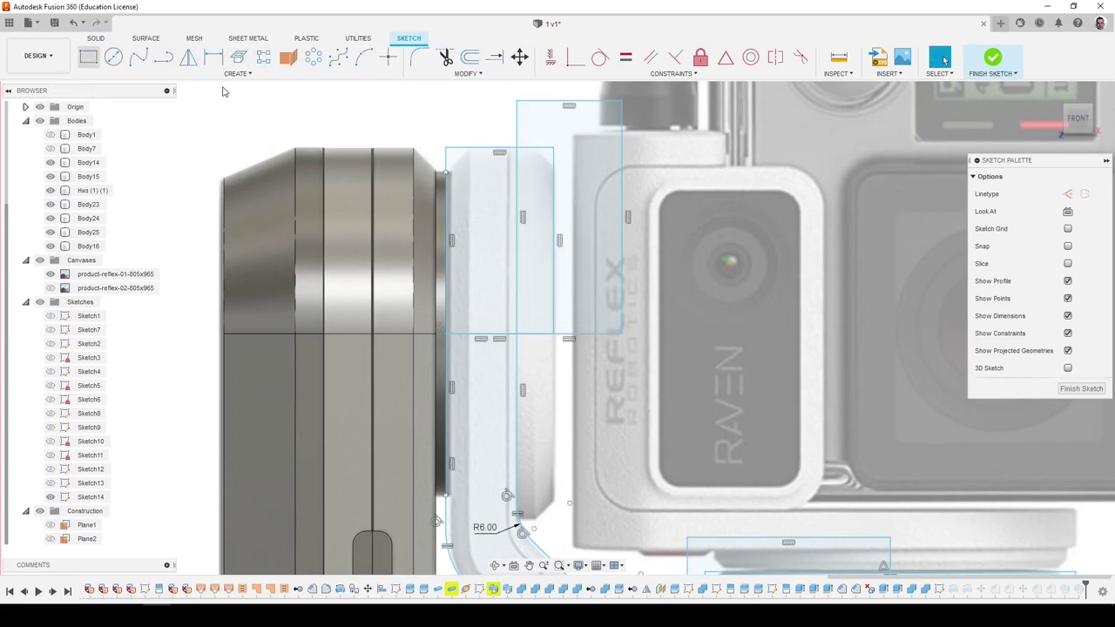
pyautogui.press('r')
pyautogui.scroll(3, 547, 151)
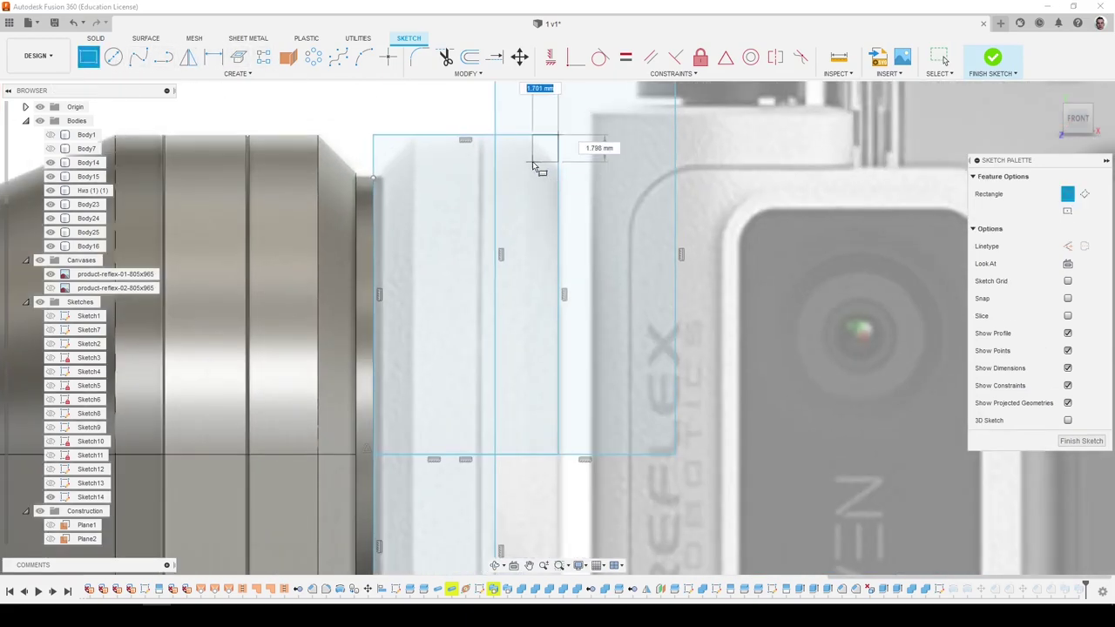
pyautogui.press('d')
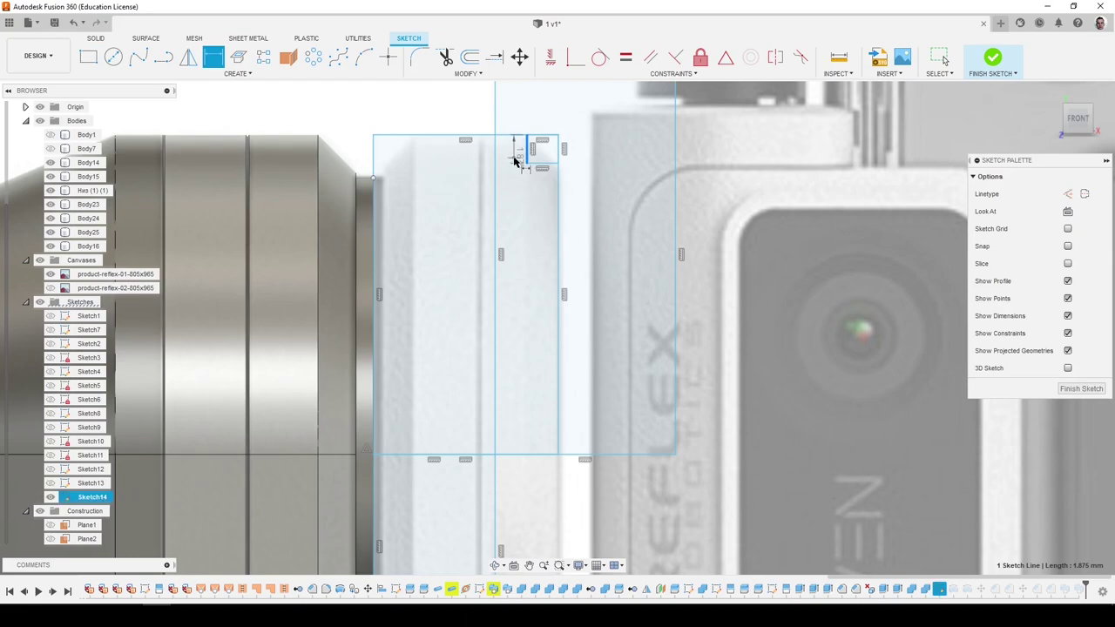
pyautogui.click(534, 201)
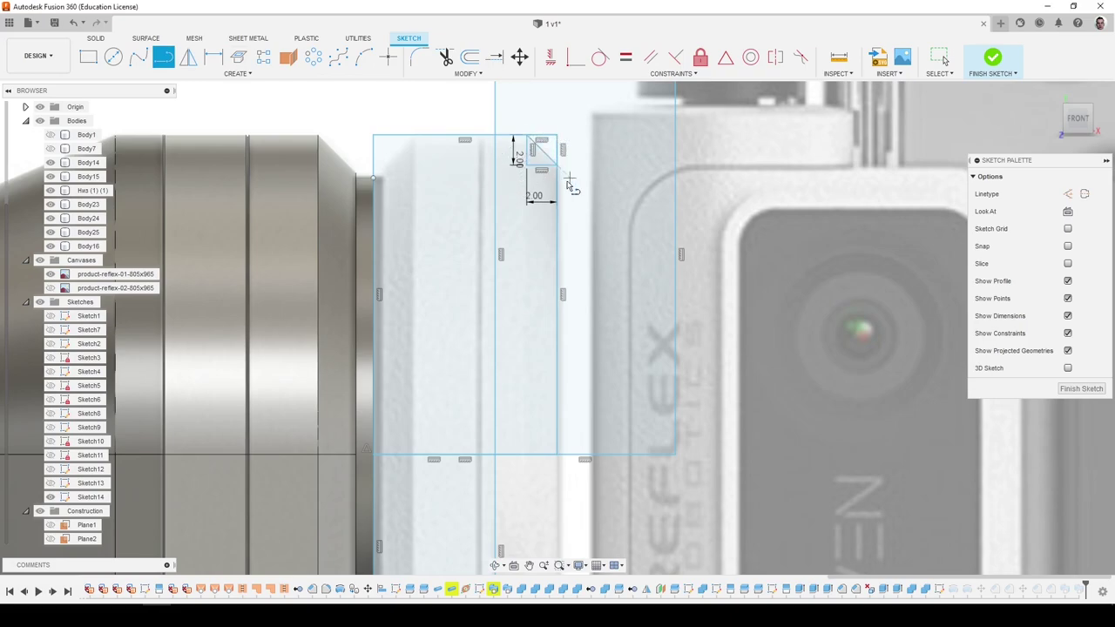
pyautogui.click(1089, 389)
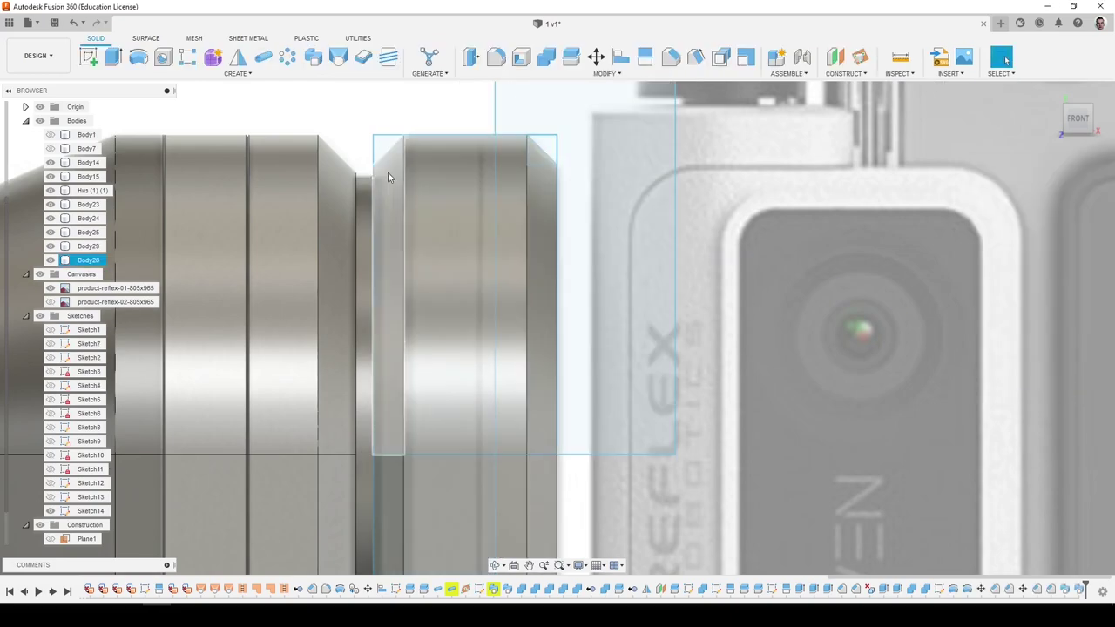
# Revolve-cut the corner triangle and the outer profile 360 degrees about the upper housing's horizontal centre line.
pyautogui.click(137, 57)
pyautogui.click(545, 150)
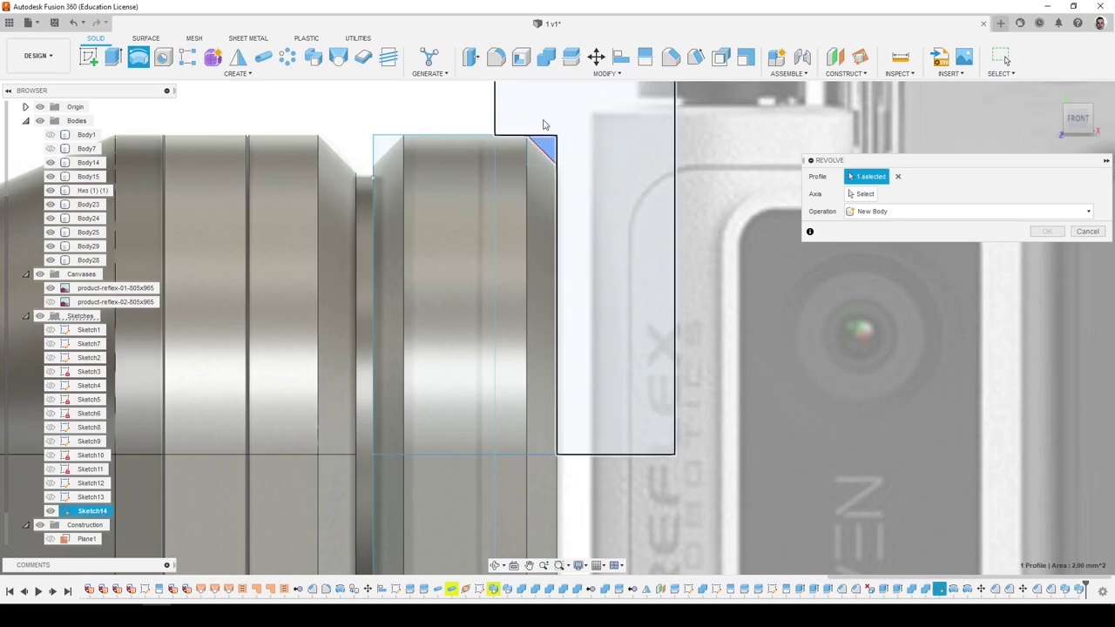
pyautogui.click(545, 124)
pyautogui.scroll(-5, 591, 239)
pyautogui.keyDown('shift'); pyautogui.moveTo(828, 210); pyautogui.dragTo(860, 199, button='middle'); pyautogui.keyUp('shift')
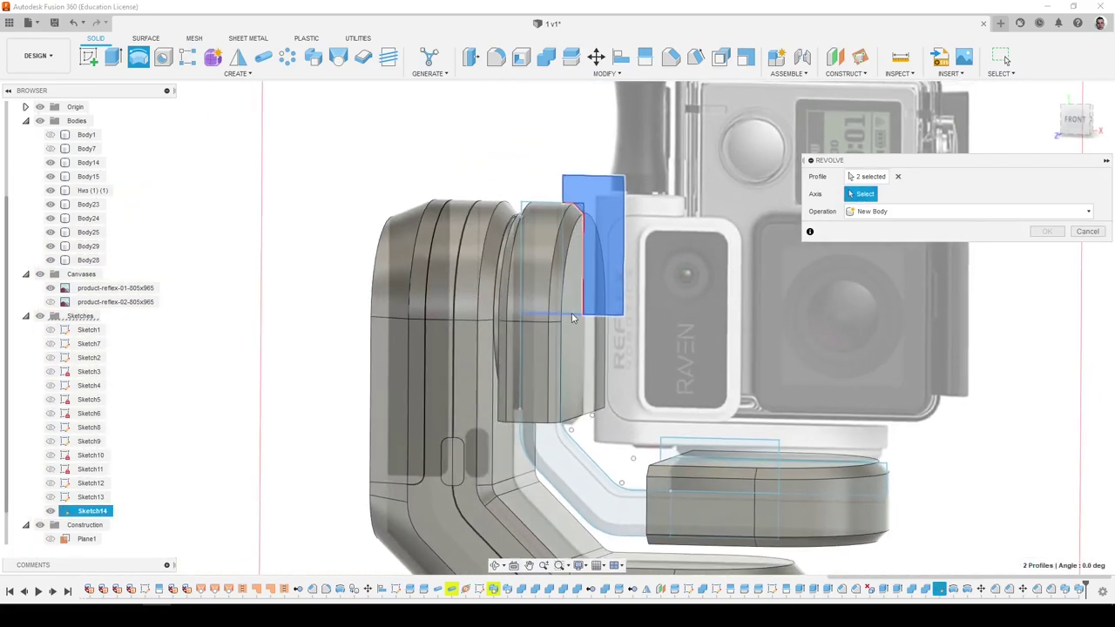
pyautogui.click(571, 313)
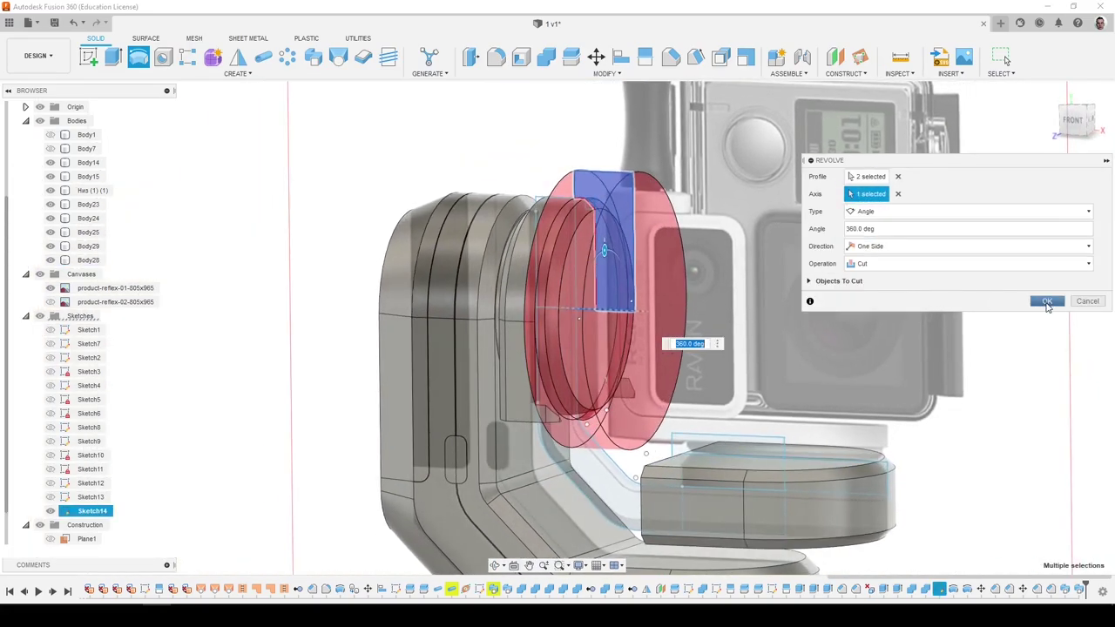
pyautogui.click(1046, 301)
# Delete the leftover sliver faces on one side of the upper housing's lower end.
pyautogui.scroll(10, 648, 378)
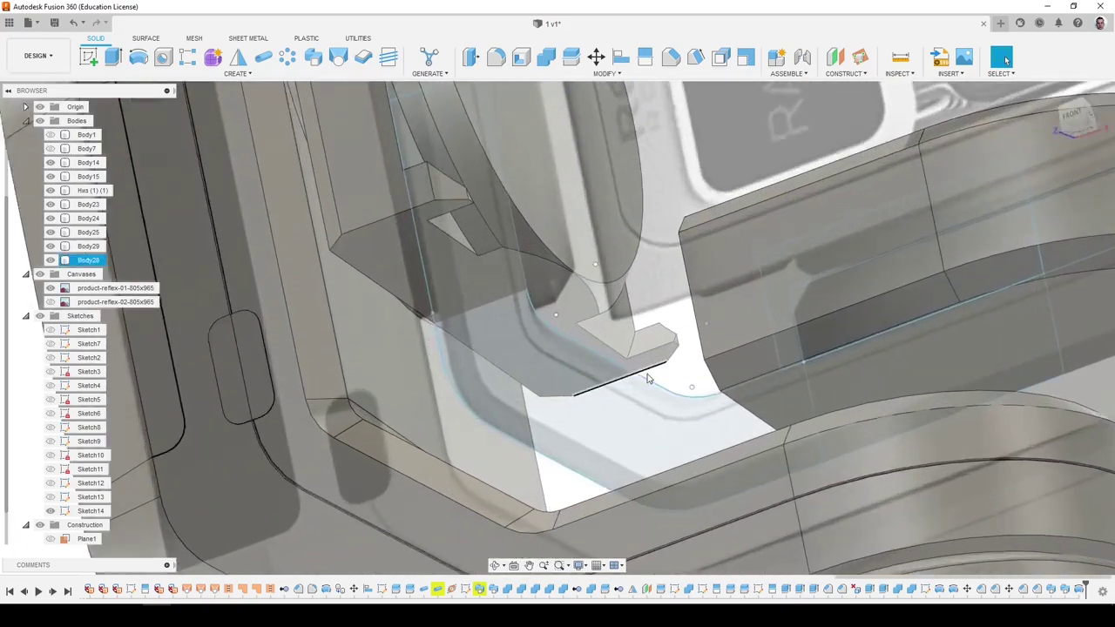
pyautogui.scroll(2, 647, 378)
pyautogui.click(656, 331)
pyautogui.scroll(5, 696, 331)
pyautogui.keyDown('ctrl'); pyautogui.click(680, 332); pyautogui.keyUp('ctrl')
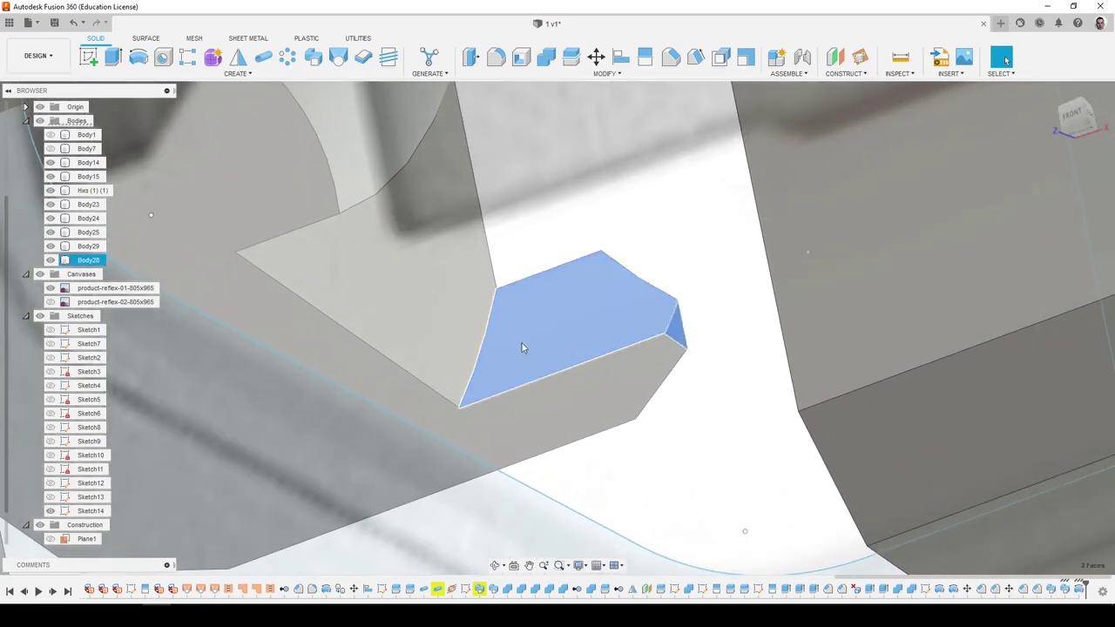
pyautogui.keyDown('shift'); pyautogui.moveTo(523, 348); pyautogui.dragTo(554, 199, button='middle'); pyautogui.keyUp('shift')
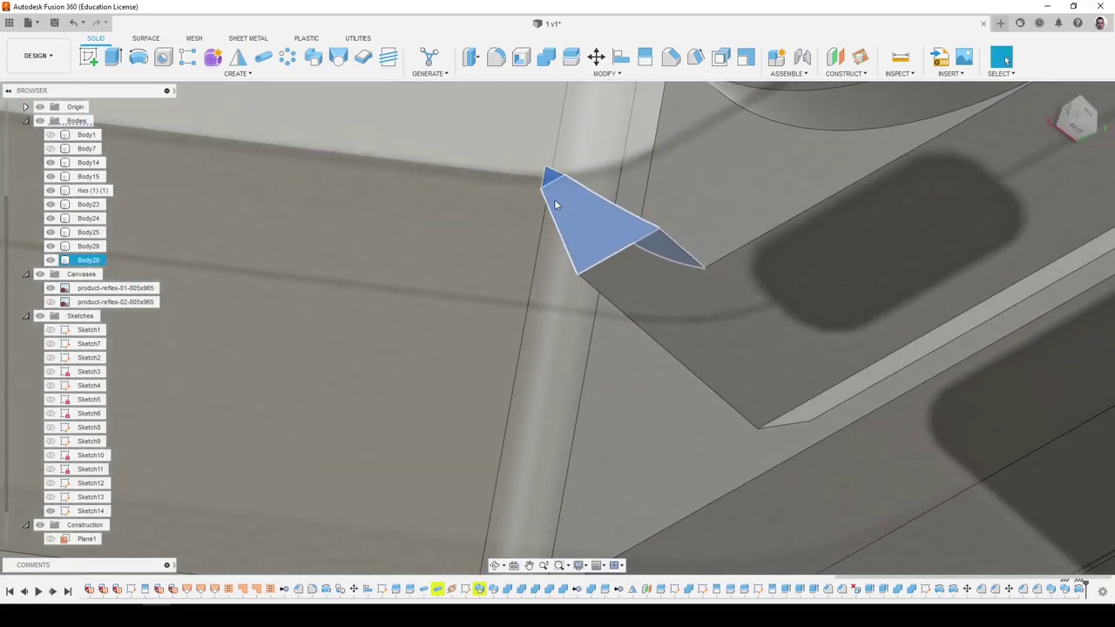
pyautogui.scroll(-10, 558, 209)
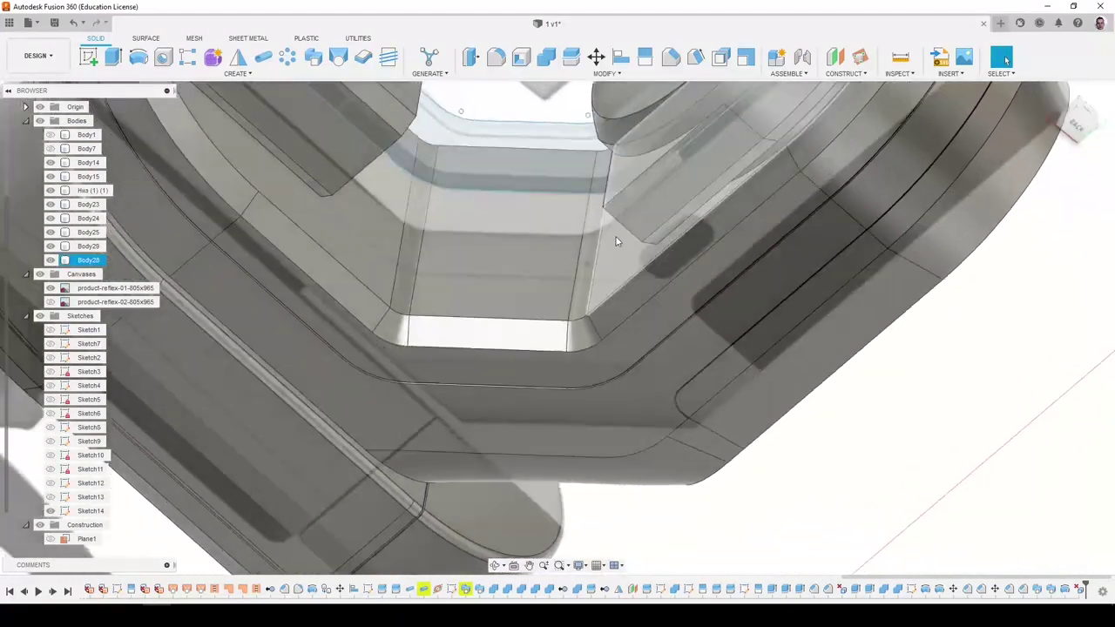
# Delete the matching leftover faces on the opposite side of the upper housing's lower end.
pyautogui.scroll(6, 616, 204)
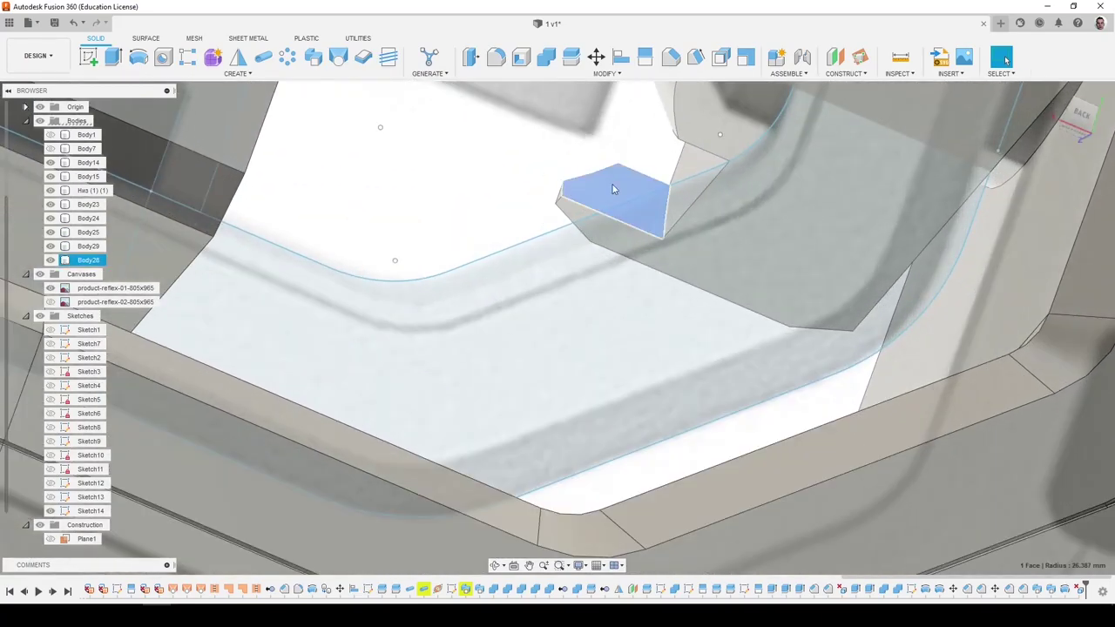
pyautogui.keyDown('shift'); pyautogui.moveTo(609, 180); pyautogui.dragTo(810, 237, button='middle'); pyautogui.keyUp('shift')
pyautogui.scroll(-5, 822, 241)
pyautogui.scroll(5, 625, 232)
pyautogui.keyDown('shift'); pyautogui.moveTo(624, 231); pyautogui.dragTo(651, 215, button='middle'); pyautogui.keyUp('shift')
pyautogui.scroll(3, 557, 245)
pyautogui.keyDown('ctrl'); pyautogui.click(595, 232); pyautogui.keyUp('ctrl')
pyautogui.scroll(2, 651, 215)
pyautogui.keyDown('ctrl'); pyautogui.click(682, 198); pyautogui.keyUp('ctrl')
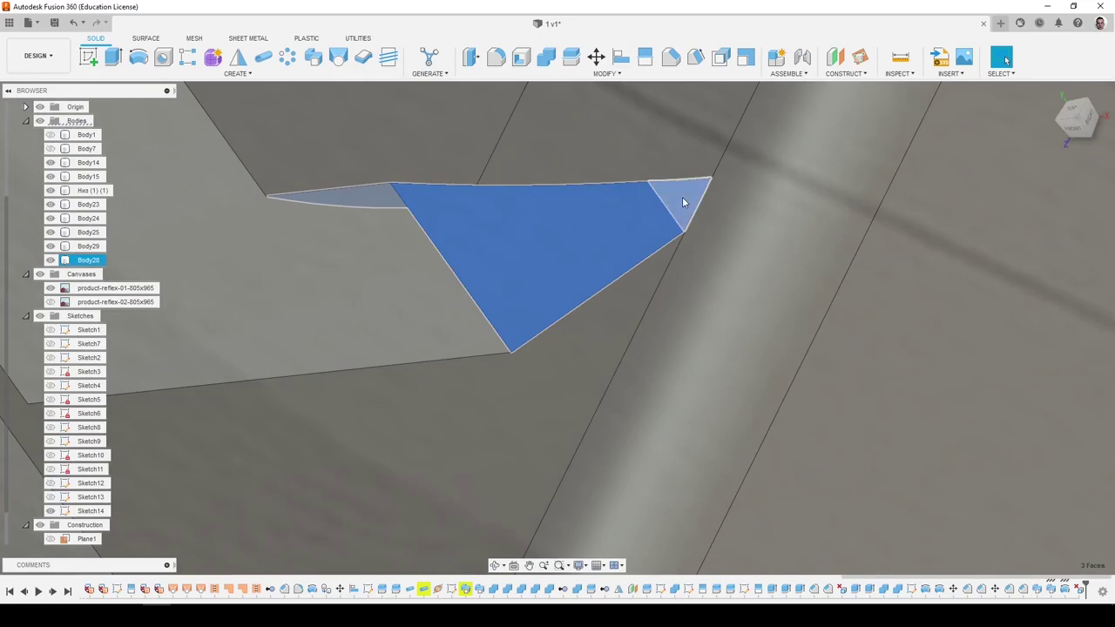
pyautogui.scroll(-10, 682, 197)
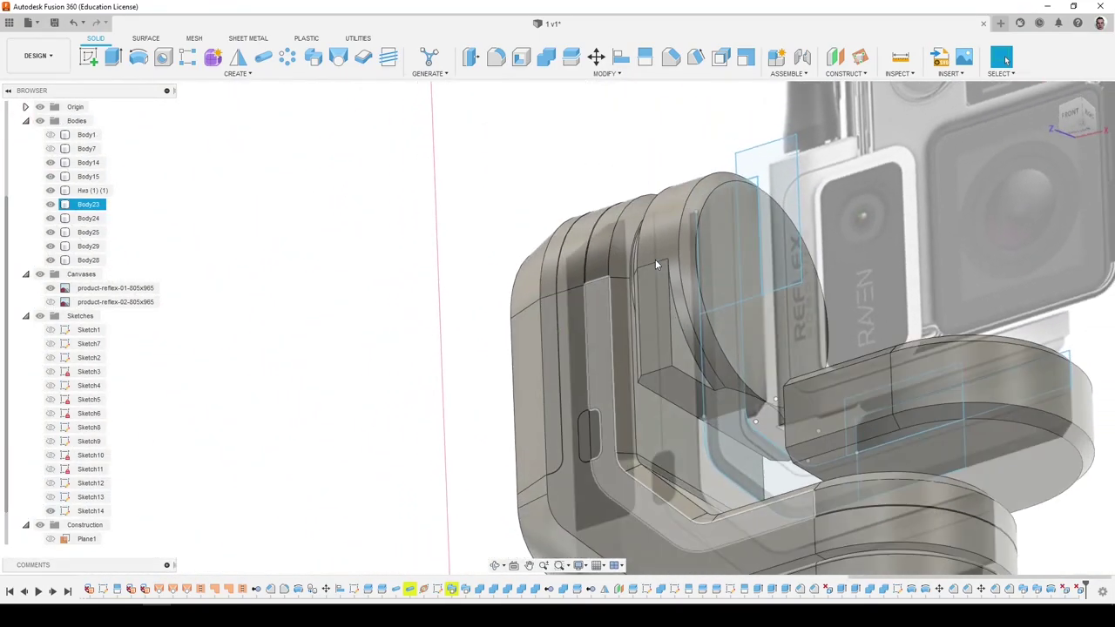
# Try to lower the top sketch line of the upper housing to match the reference image, and undo the change.
pyautogui.moveTo(655, 265)
pyautogui.keyDown('shift'); pyautogui.mouseDown(button='middle')
pyautogui.moveTo(694, 389)
pyautogui.moveTo(677, 366)
pyautogui.mouseUp(button='middle'); pyautogui.keyUp('shift')
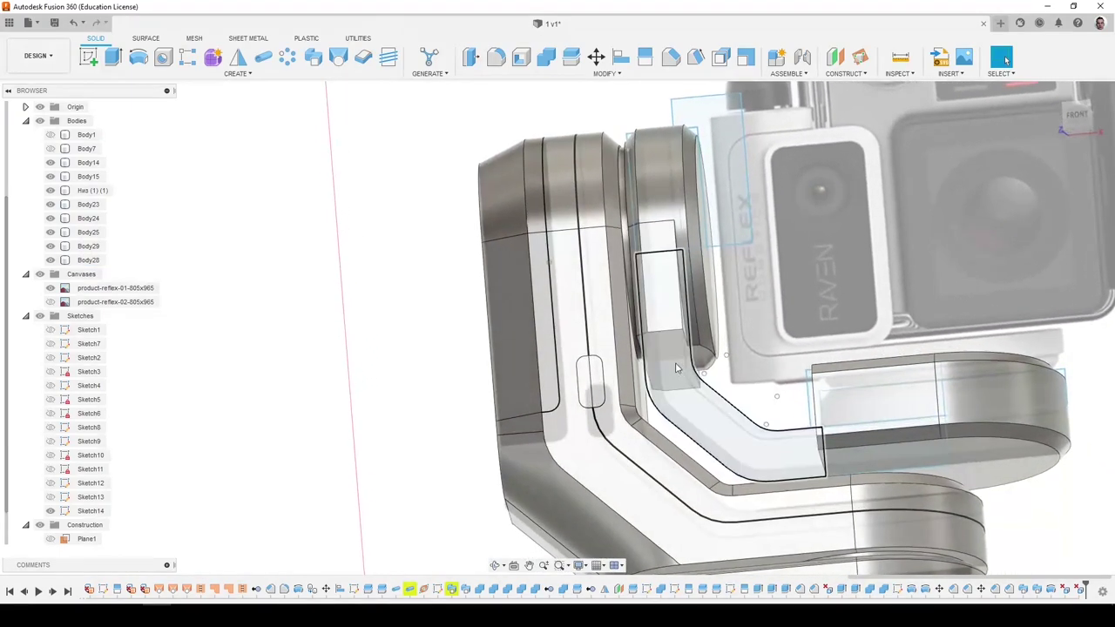
pyautogui.scroll(1, 681, 368)
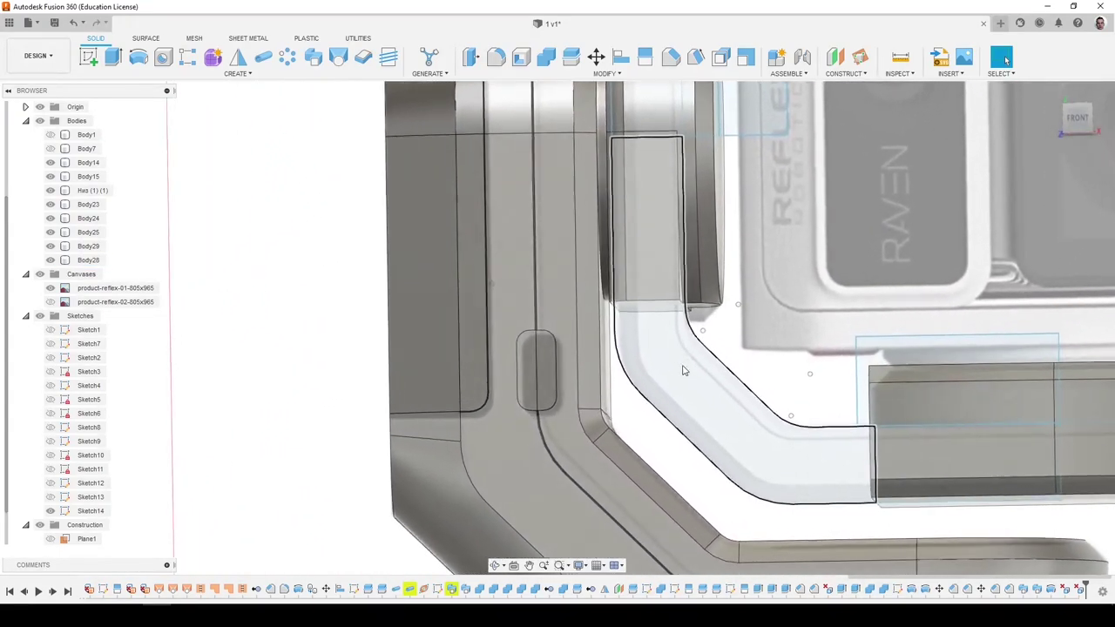
pyautogui.scroll(-3, 684, 339)
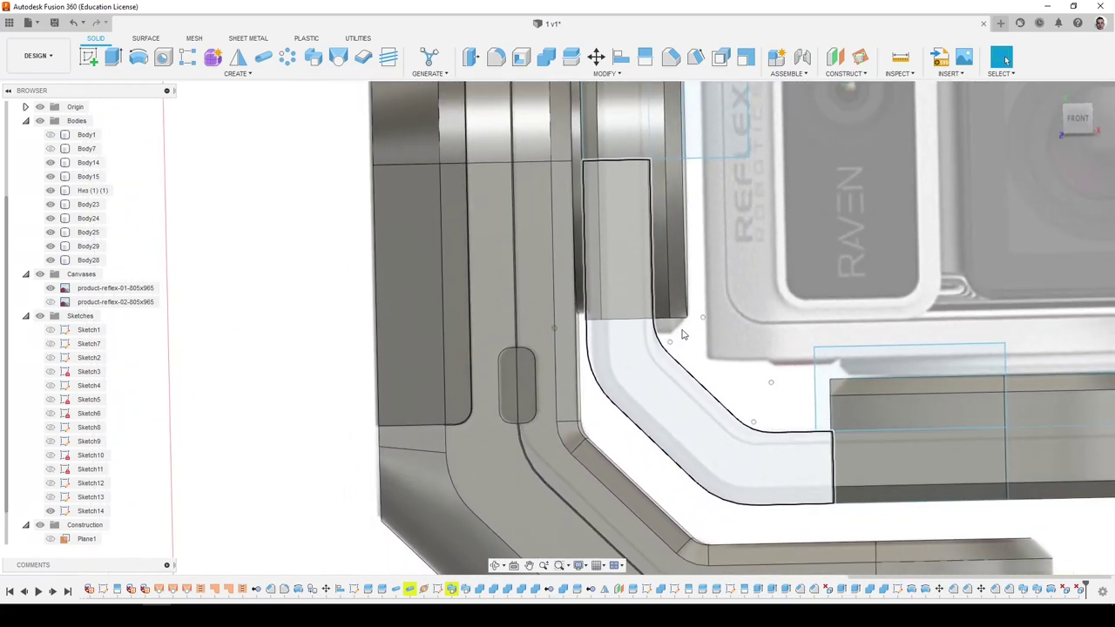
pyautogui.scroll(-3, 684, 334)
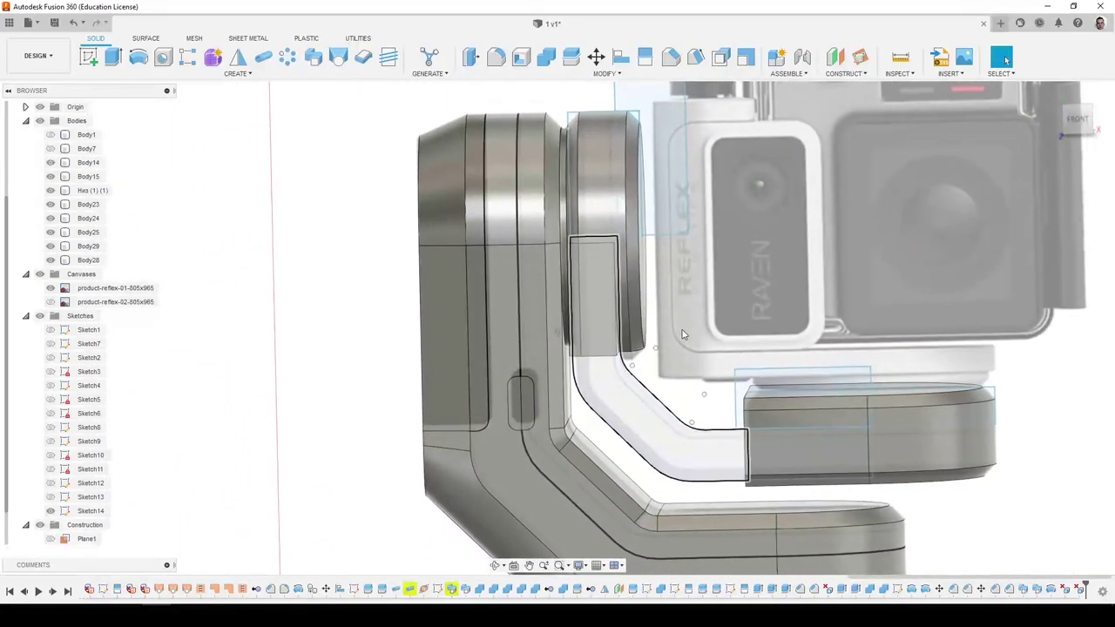
pyautogui.click(1071, 111)
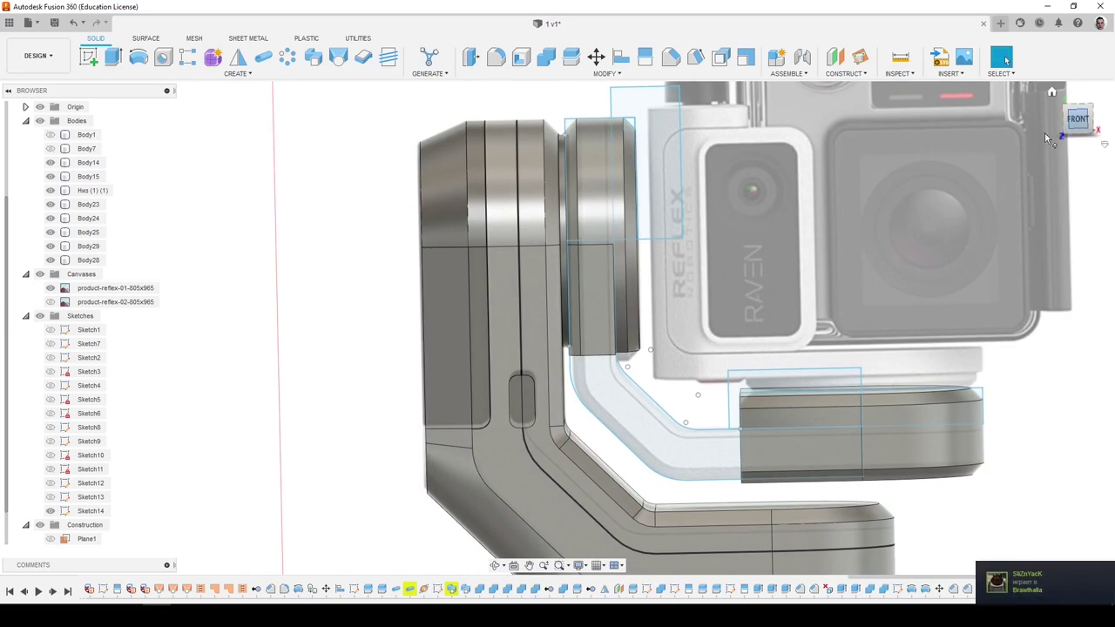
pyautogui.scroll(4, 625, 140)
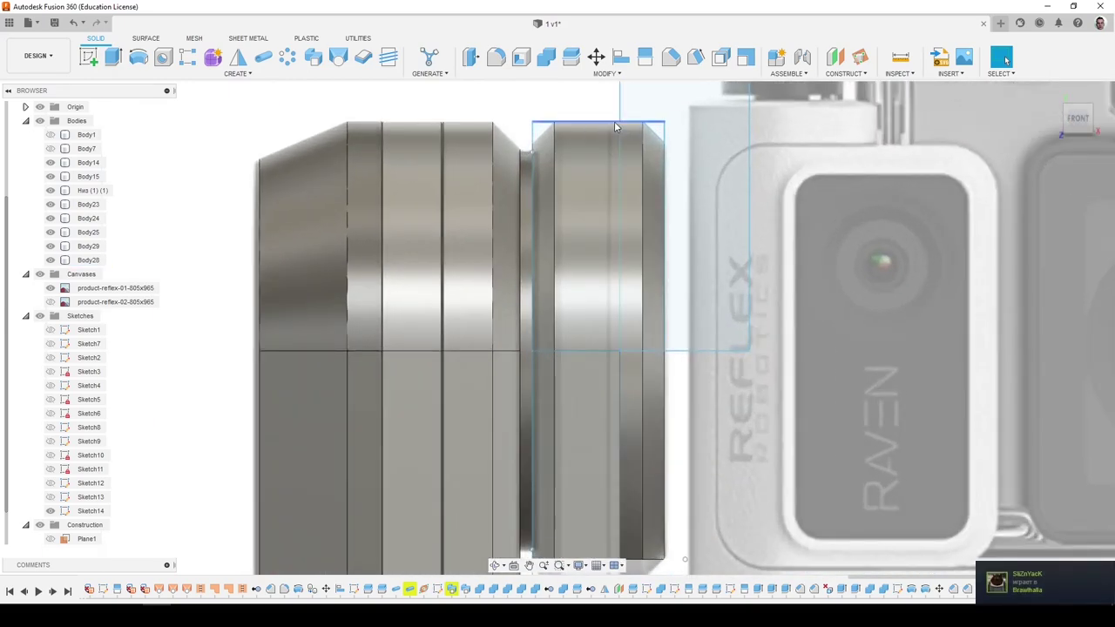
pyautogui.click(614, 132)
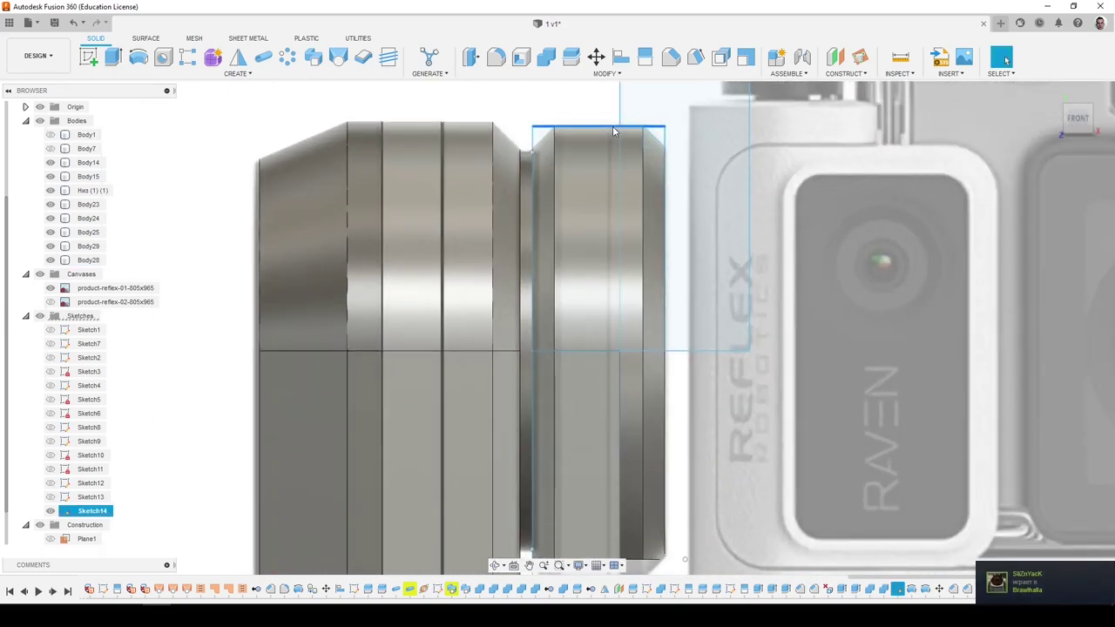
pyautogui.scroll(-3, 614, 132)
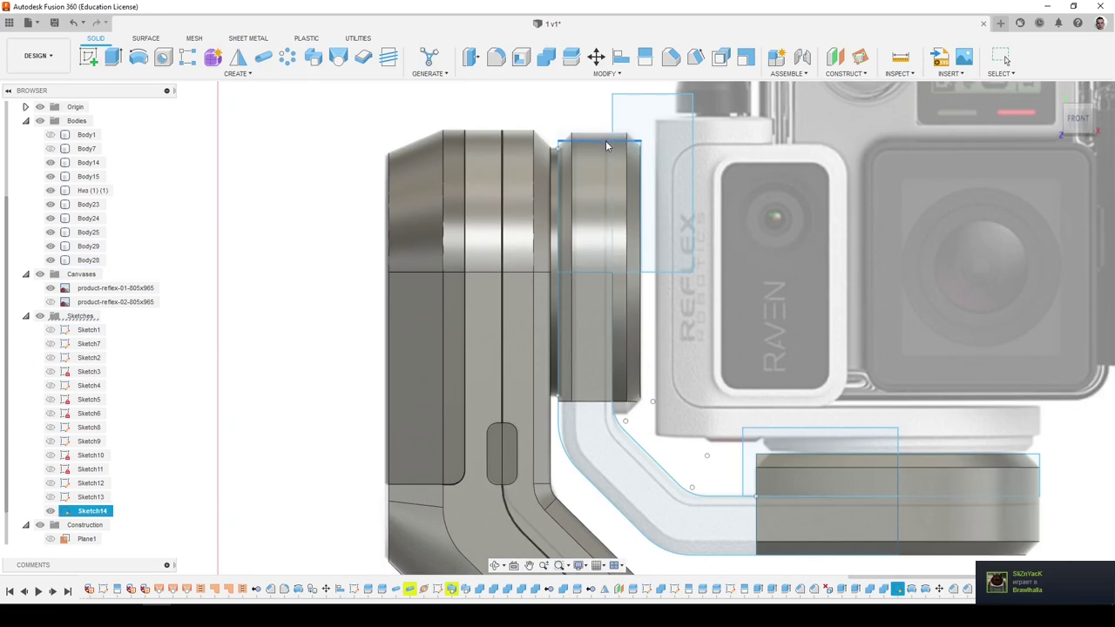
pyautogui.click(607, 146)
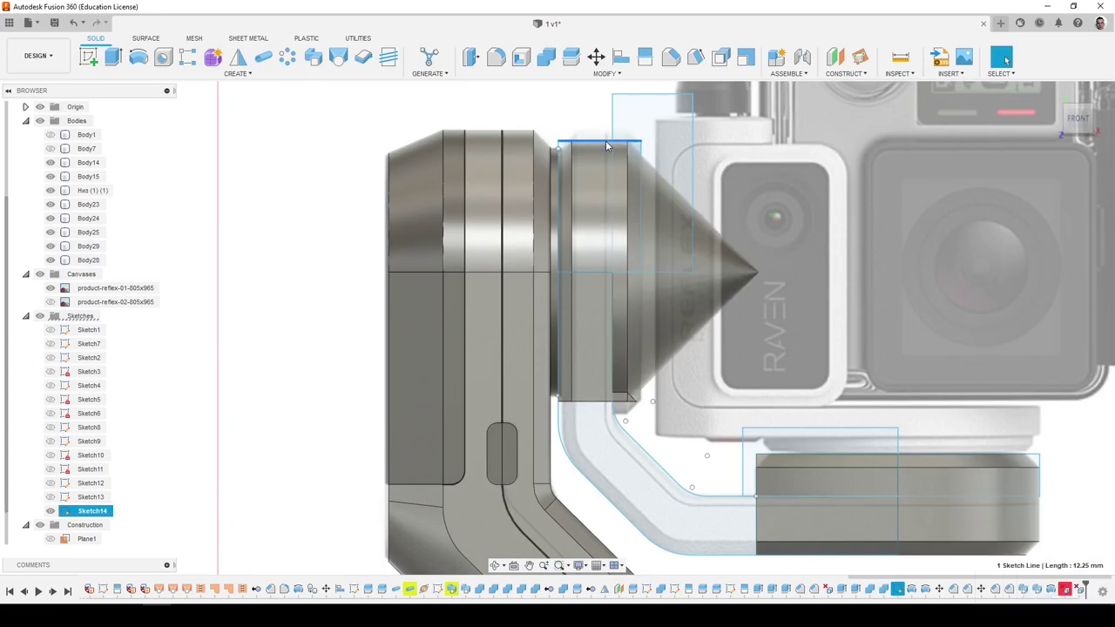
pyautogui.click(607, 146)
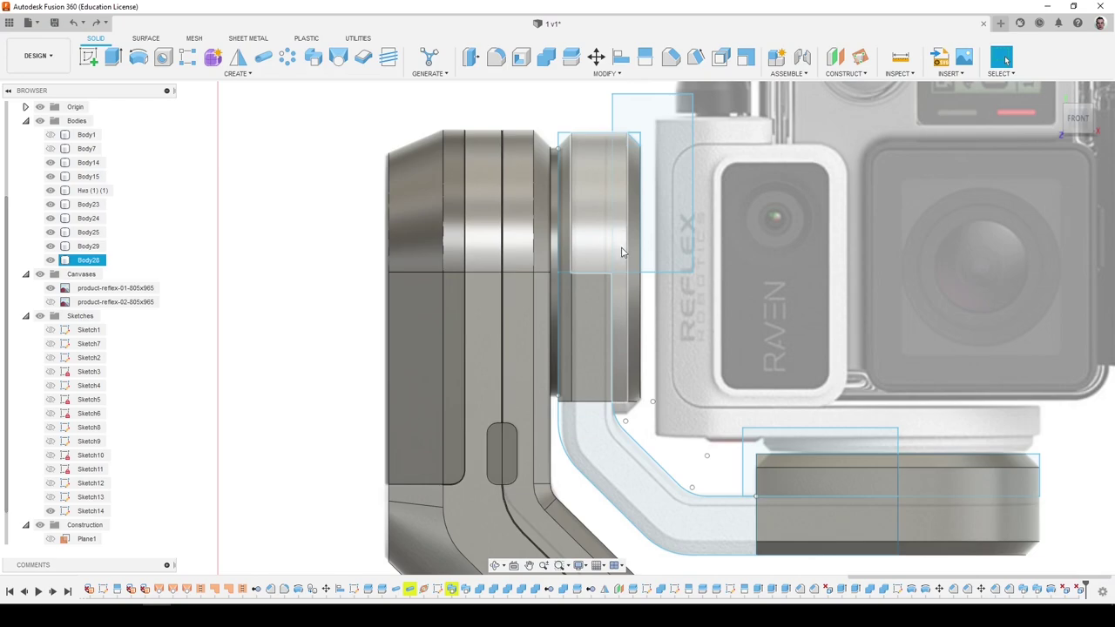
pyautogui.keyDown('shift'); pyautogui.moveTo(621, 251); pyautogui.dragTo(600, 256, button='middle'); pyautogui.keyUp('shift')
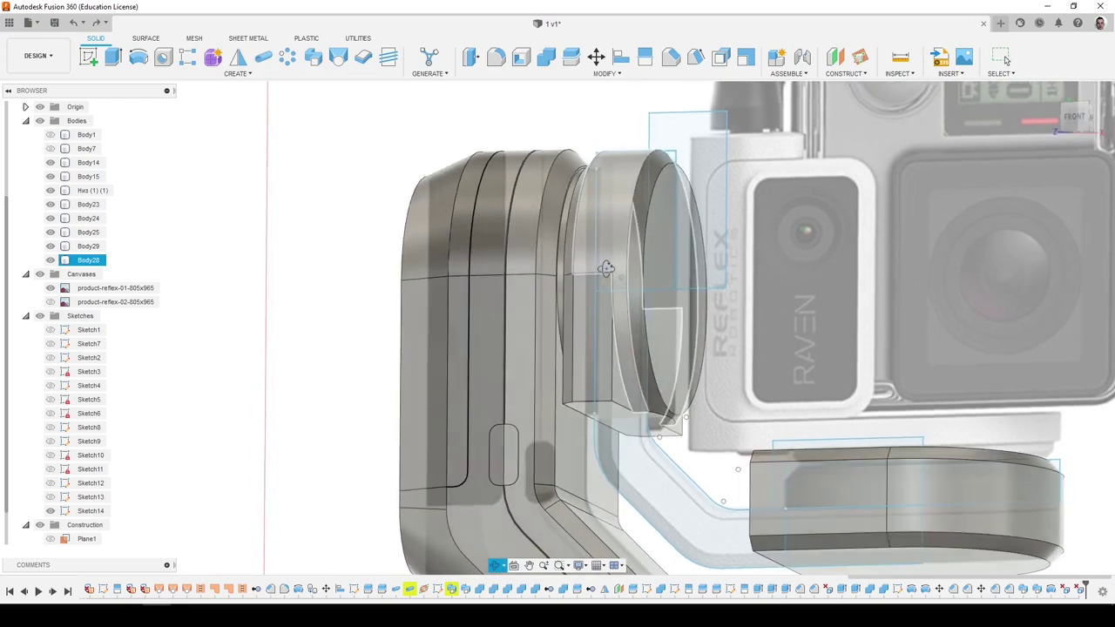
# Offset the bottom face of the upper housing's lower end about 1.126 mm downward, aligning it with the reference arm.
pyautogui.click(624, 400)
pyautogui.click(470, 58)
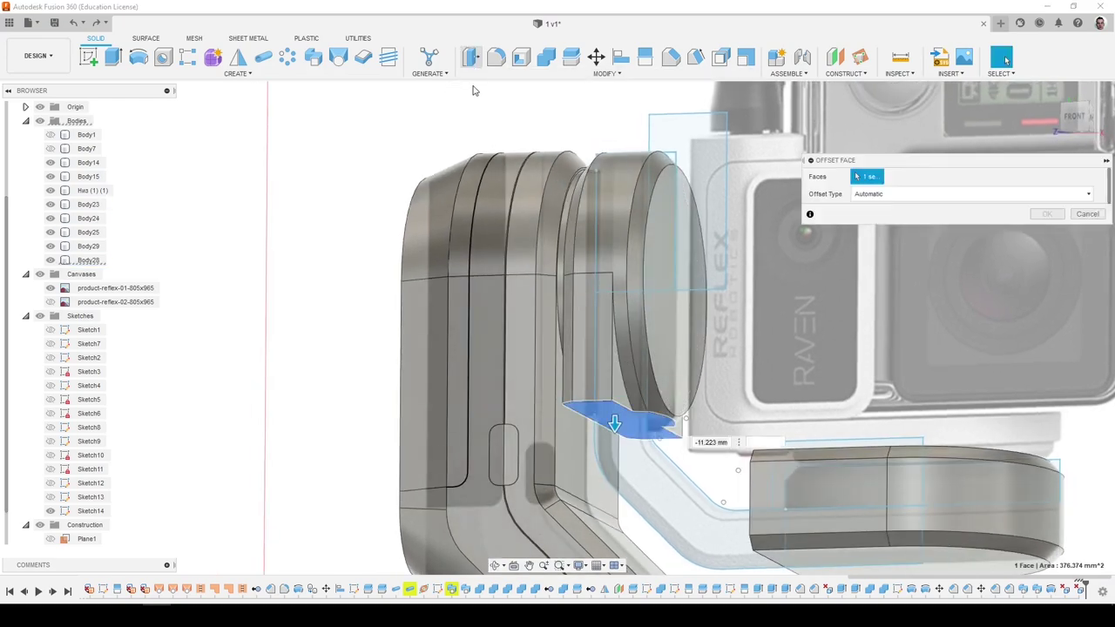
pyautogui.click(1077, 117)
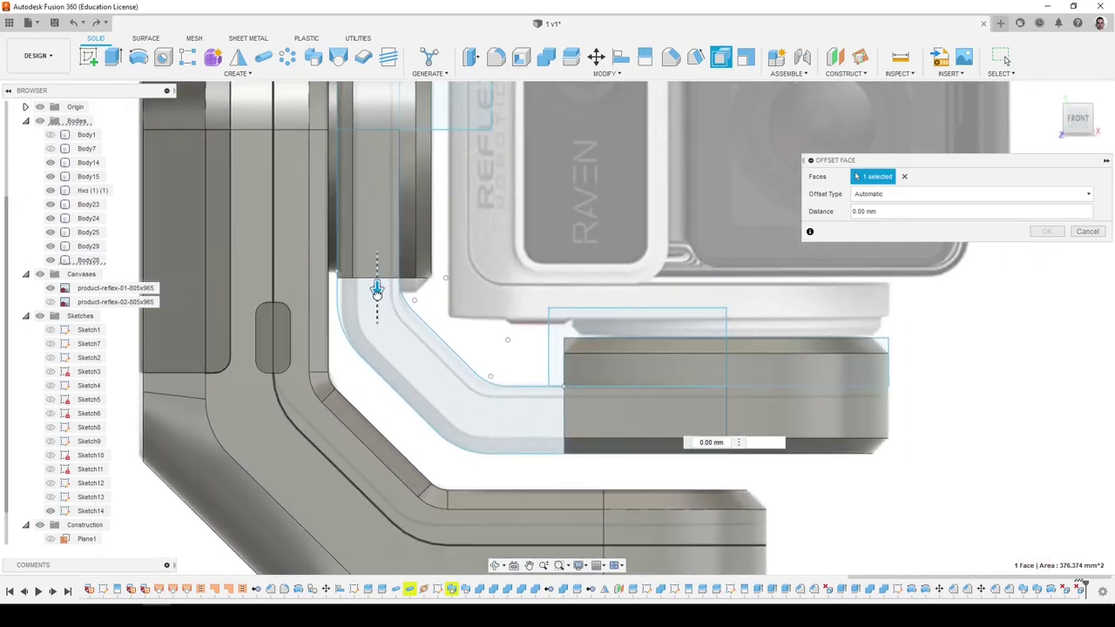
pyautogui.moveTo(377, 291); pyautogui.dragTo(376, 297)
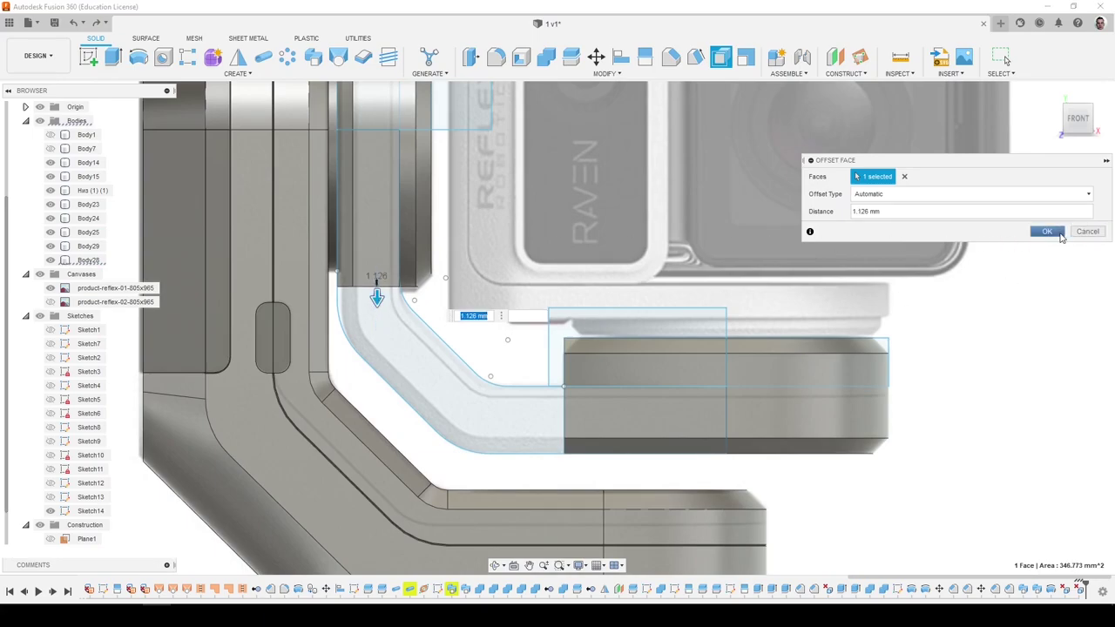
pyautogui.click(1059, 233)
# Extrude the bottom face of the upper housing's lower end 2.801 mm downward, joined to the body.
pyautogui.click(113, 58)
pyautogui.keyDown('shift'); pyautogui.moveTo(344, 296); pyautogui.dragTo(396, 306, button='middle'); pyautogui.keyUp('shift')
pyautogui.click(381, 291)
pyautogui.moveTo(388, 313); pyautogui.dragTo(388, 326)
pyautogui.keyDown('shift'); pyautogui.moveTo(391, 327); pyautogui.dragTo(375, 343, button='middle'); pyautogui.keyUp('shift')
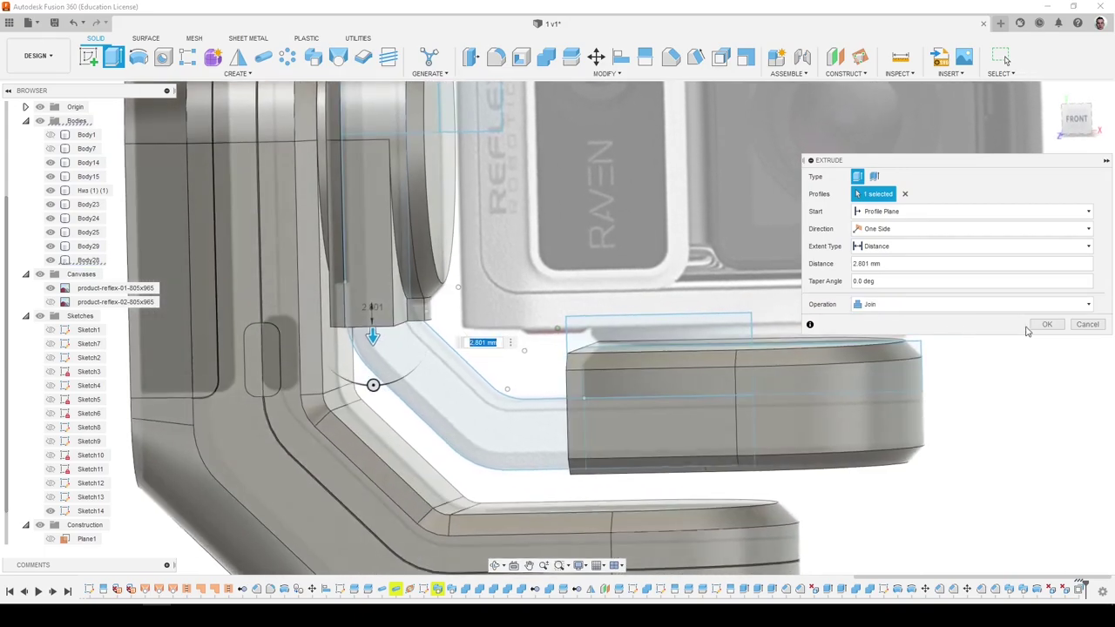
pyautogui.click(1040, 325)
# Delete the two small leftover faces where the upper housing's disc meets the extended lower end.
pyautogui.keyDown('shift'); pyautogui.moveTo(535, 317); pyautogui.dragTo(506, 324, button='middle'); pyautogui.keyUp('shift')
pyautogui.scroll(2, 503, 324)
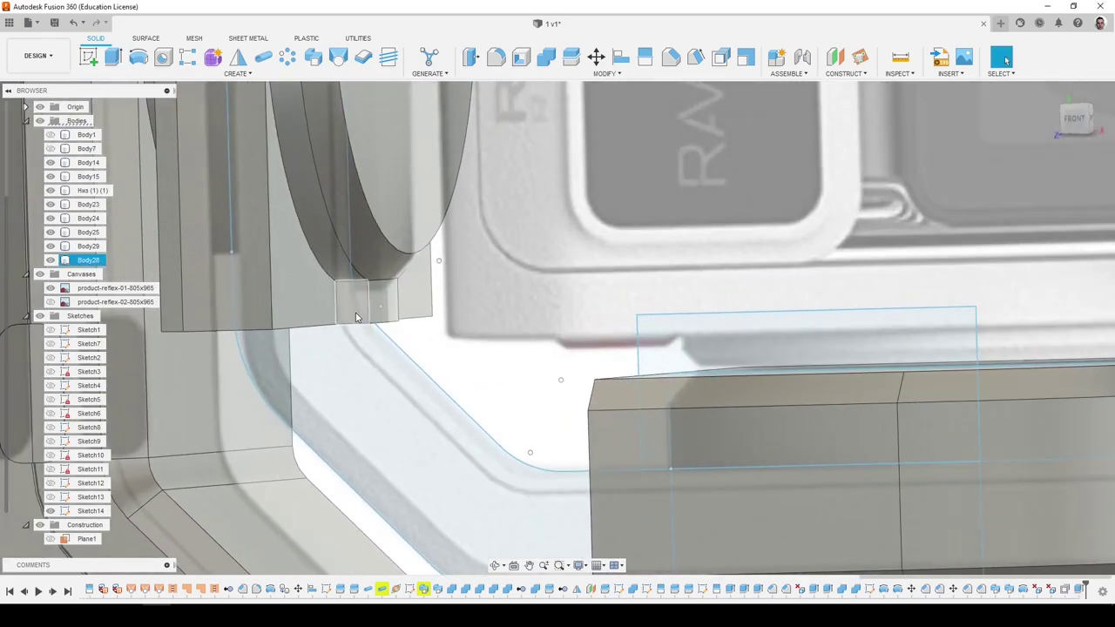
pyautogui.click(351, 303)
pyautogui.keyDown('ctrl'); pyautogui.click(380, 307); pyautogui.keyUp('ctrl')
pyautogui.keyDown('shift'); pyautogui.moveTo(389, 302); pyautogui.dragTo(442, 375, button='middle'); pyautogui.keyUp('shift')
pyautogui.press('Delete')
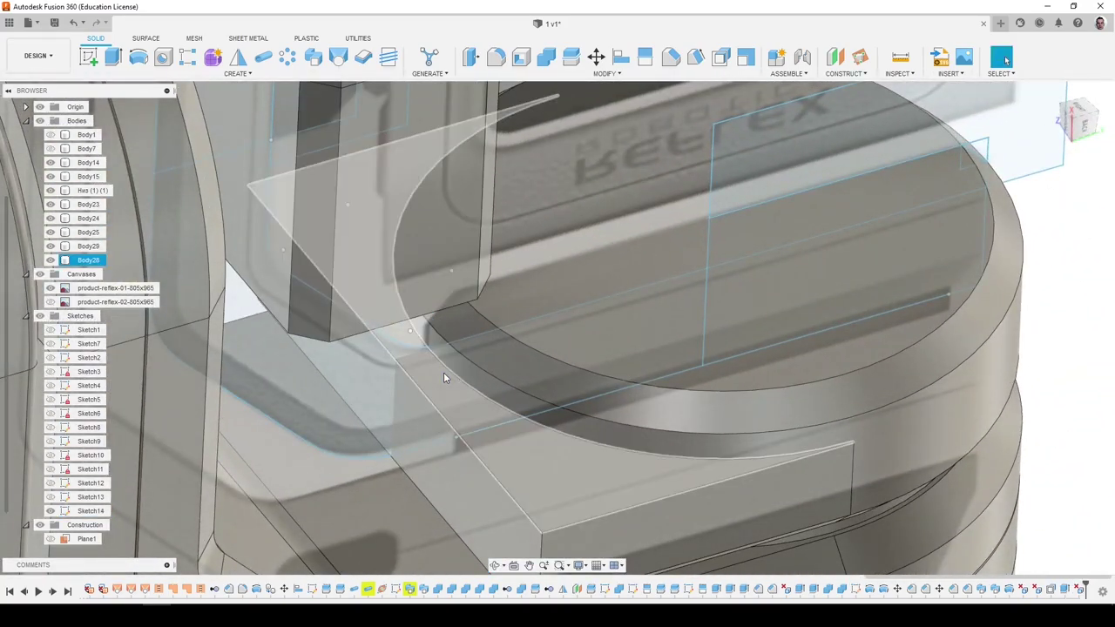
# Reopen Sketch14 and draw a rectangle about 2.96 by 3.13 mm inside the upper inner corner of the lower housing profile.
pyautogui.scroll(-4, 526, 353)
pyautogui.scroll(2, 526, 354)
pyautogui.keyDown('shift'); pyautogui.moveTo(527, 353); pyautogui.dragTo(526, 354, button='middle'); pyautogui.keyUp('shift')
pyautogui.scroll(-1, 526, 354)
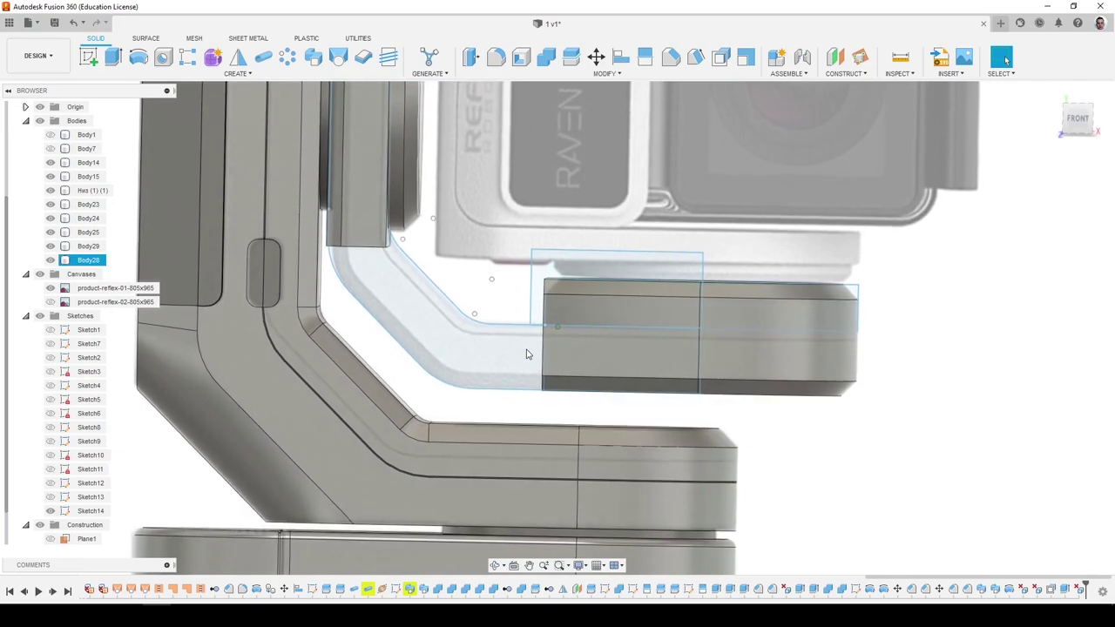
pyautogui.click(463, 353)
pyautogui.moveTo(453, 357)
pyautogui.keyDown('shift'); pyautogui.mouseDown(button='middle')
pyautogui.moveTo(444, 326)
pyautogui.moveTo(520, 291)
pyautogui.moveTo(559, 296)
pyautogui.mouseUp(button='middle'); pyautogui.keyUp('shift')
pyautogui.click(560, 296)
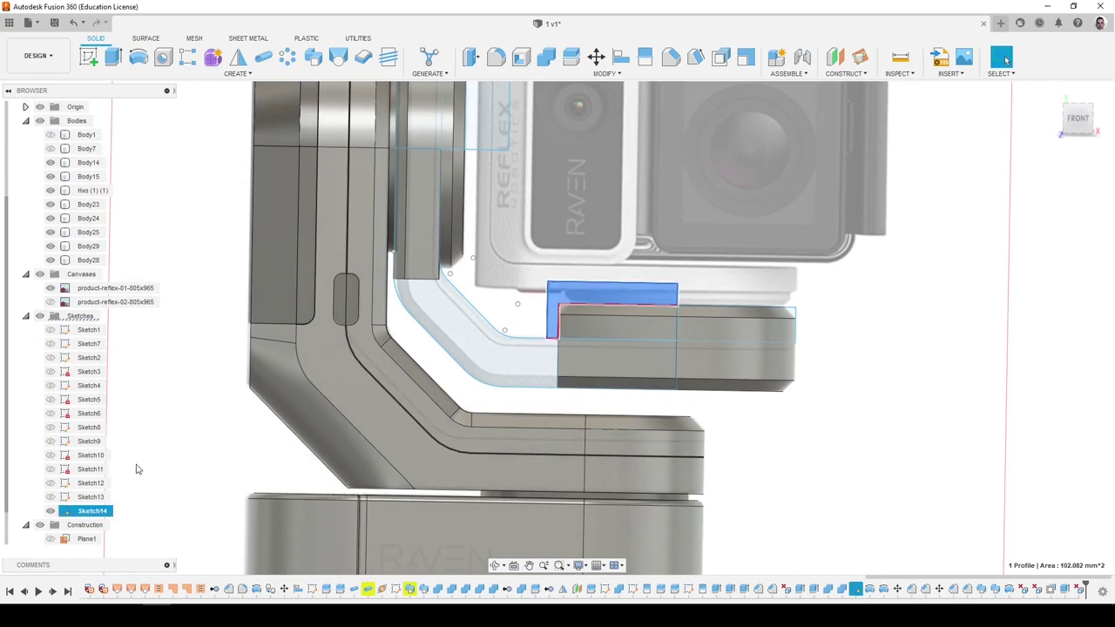
pyautogui.rightClick(100, 515)
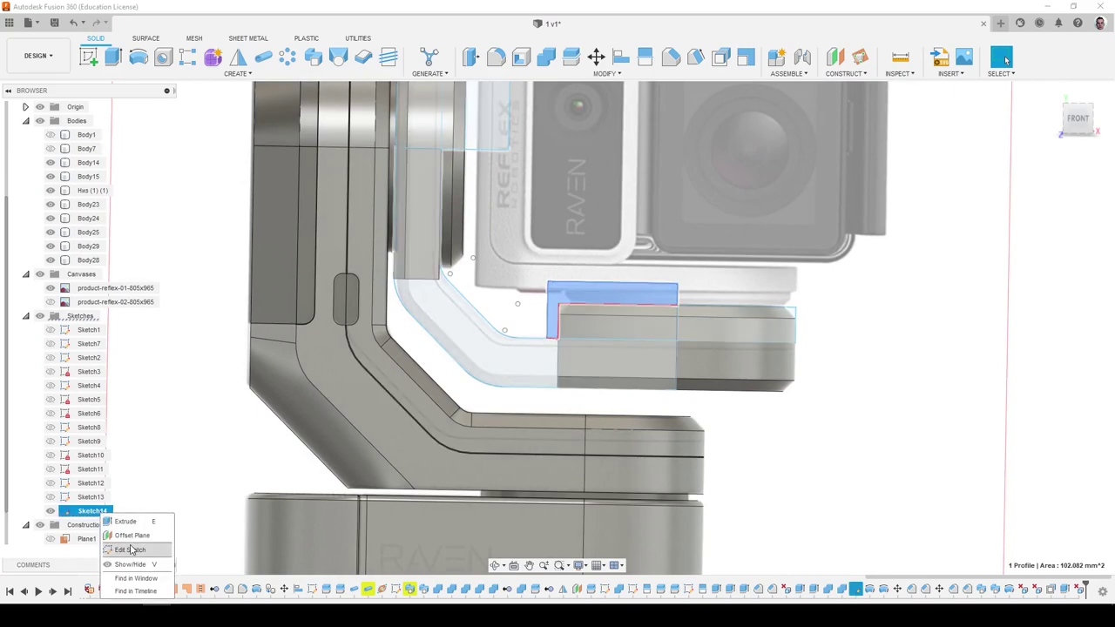
pyautogui.click(131, 550)
pyautogui.press('r')
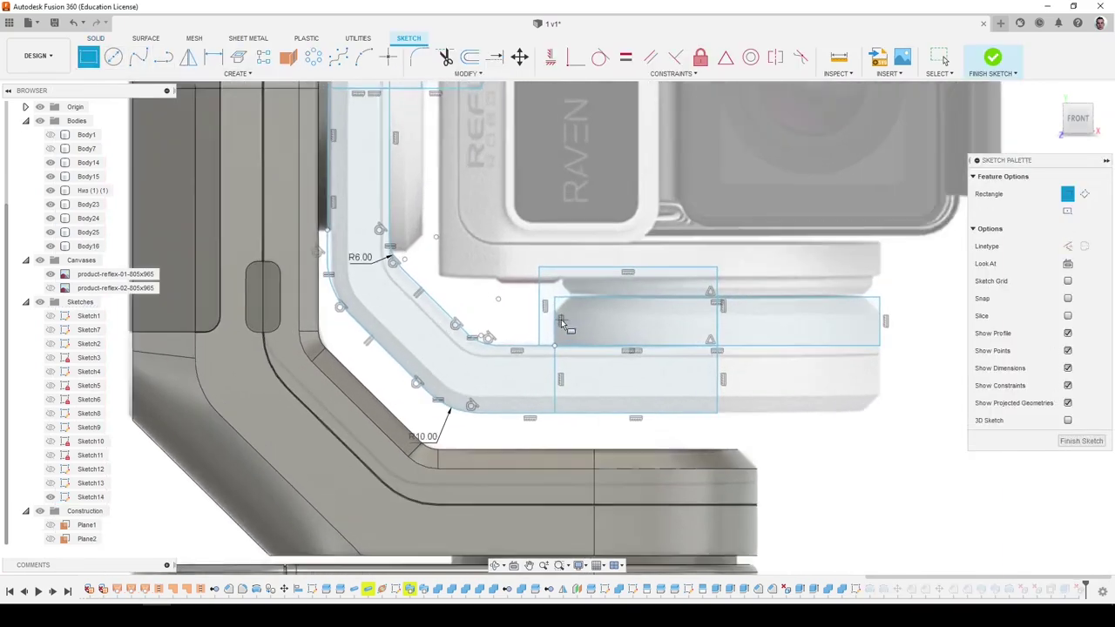
pyautogui.scroll(1, 562, 324)
pyautogui.scroll(3, 575, 321)
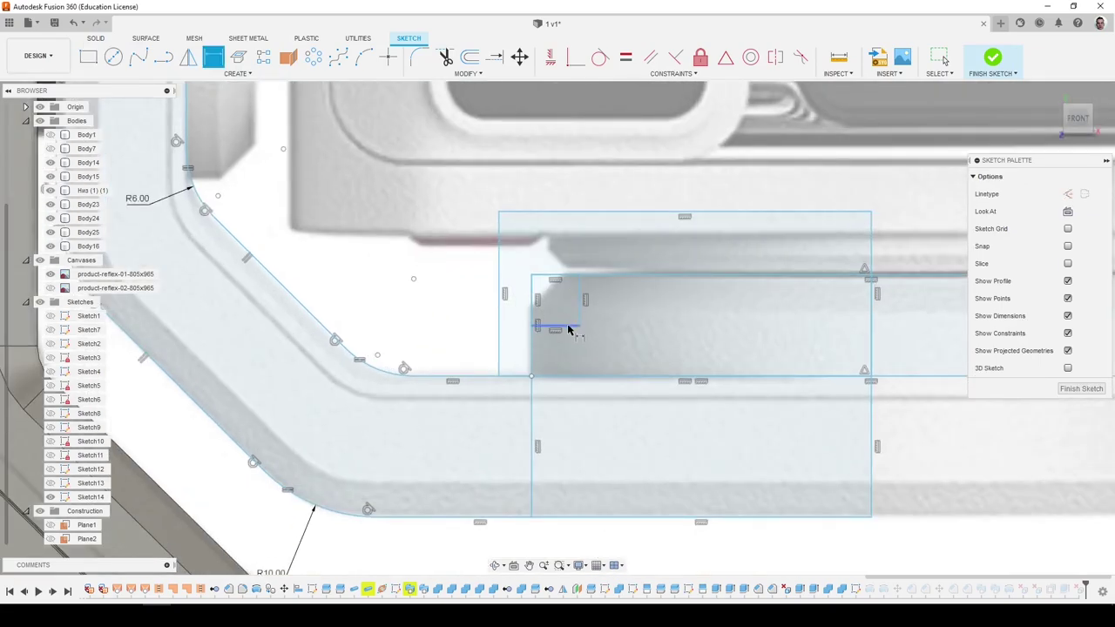
# Dimension the corner rectangle to 2 by 2 mm, draw a diagonal line across it and finish the sketch.
pyautogui.write('2')
pyautogui.press('Return')
pyautogui.press('d')
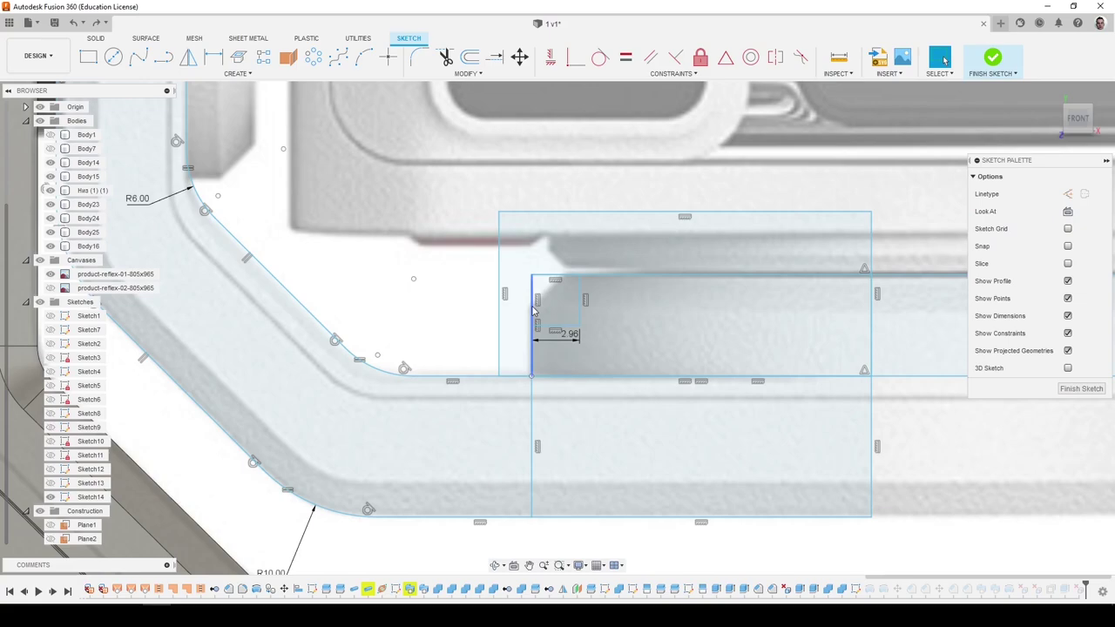
pyautogui.click(593, 313)
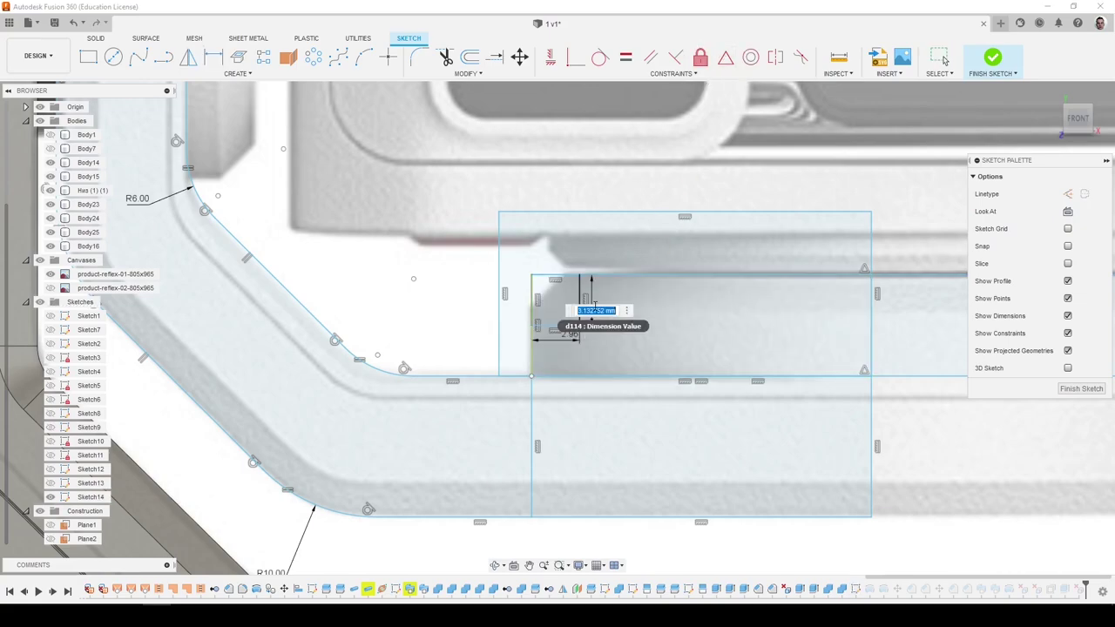
pyautogui.write('2')
pyautogui.press('Return')
pyautogui.click(573, 325)
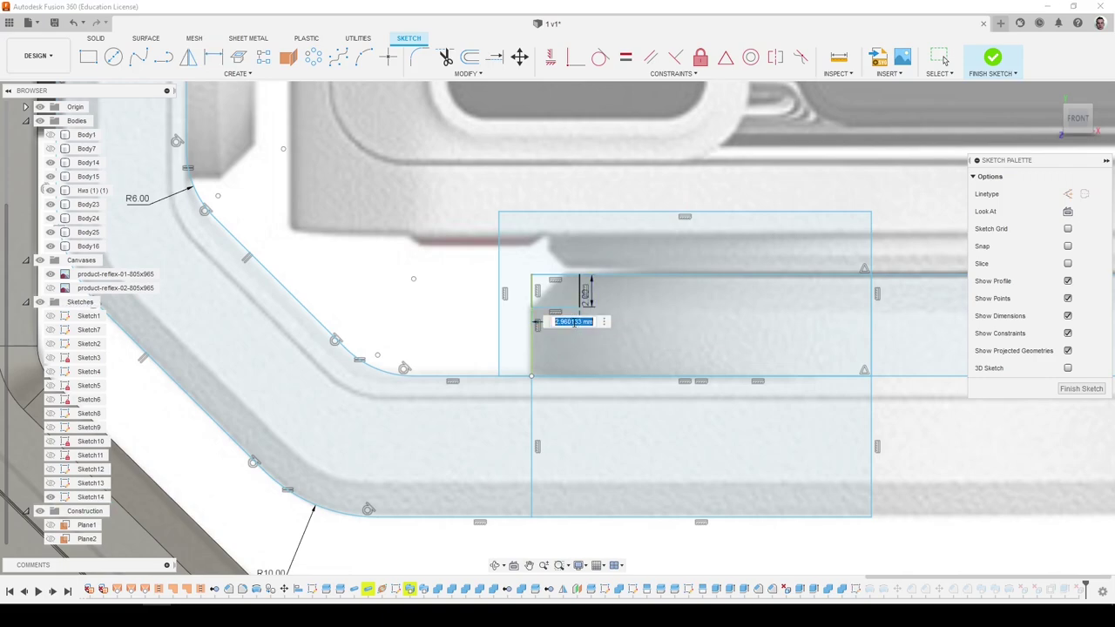
pyautogui.click(163, 57)
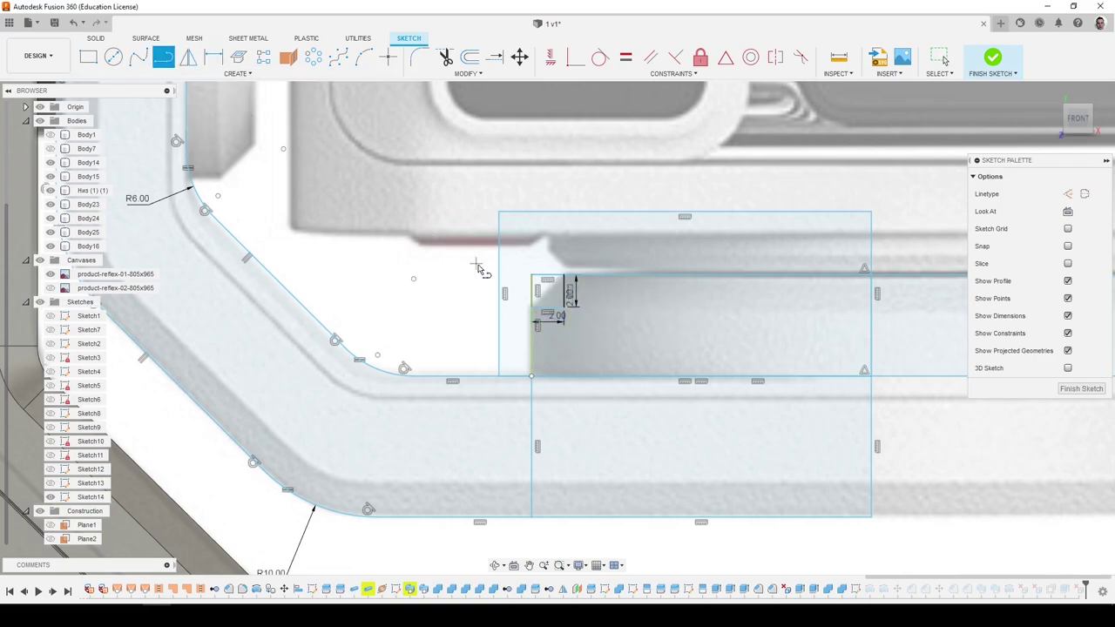
pyautogui.click(1082, 389)
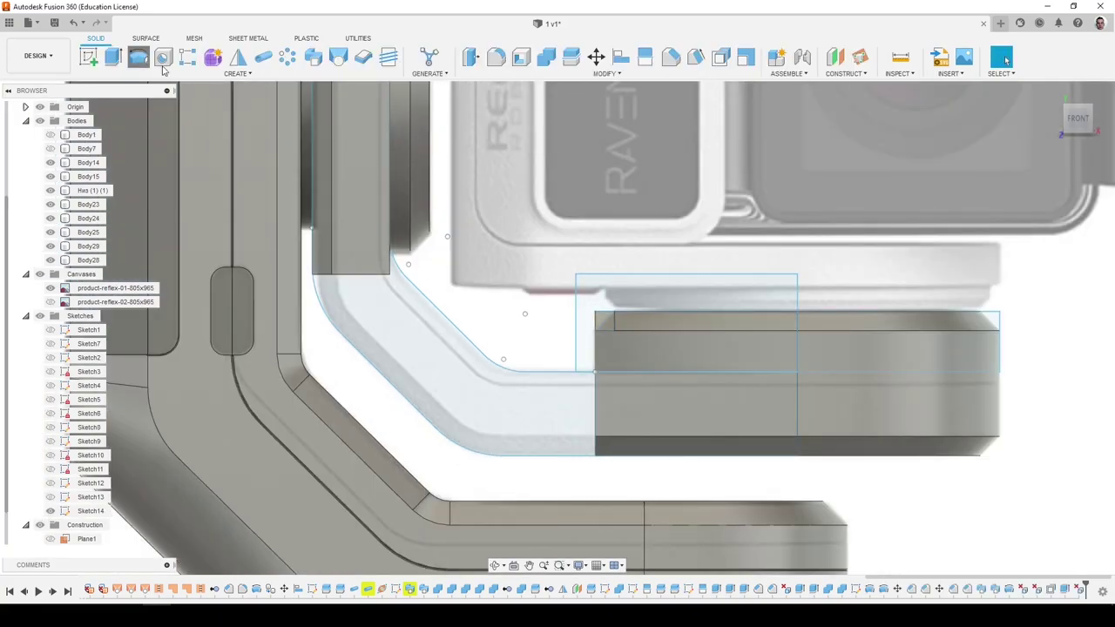
# Revolve-cut the L-shaped profile and the corner triangle 360 degrees about the lower housing's vertical centre line.
pyautogui.click(163, 59)
pyautogui.click(610, 301)
pyautogui.click(606, 321)
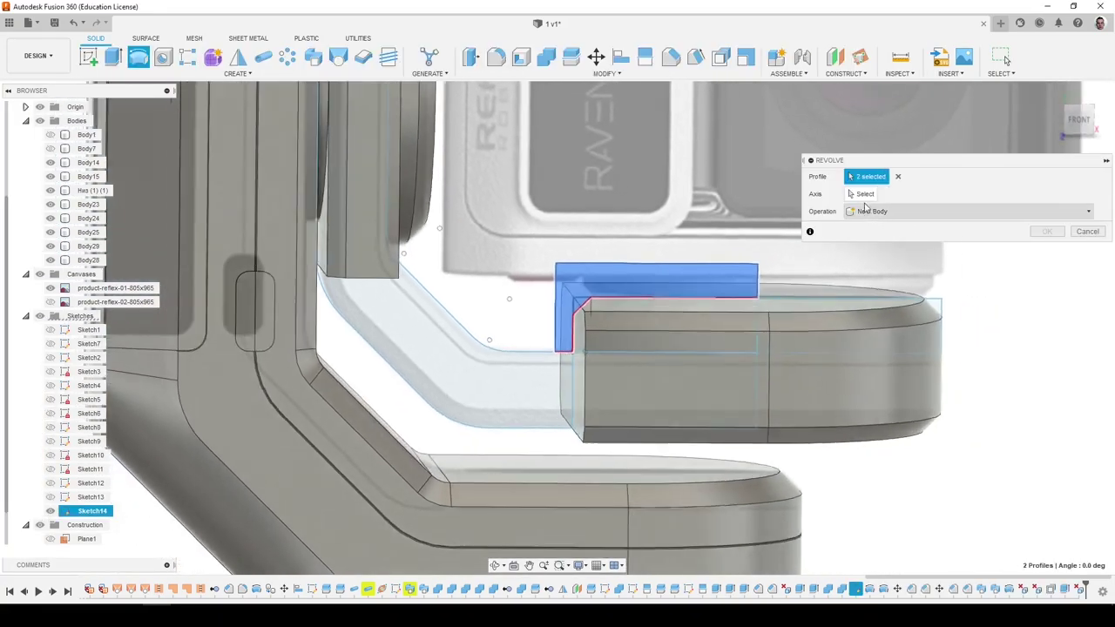
pyautogui.click(865, 195)
pyautogui.click(730, 309)
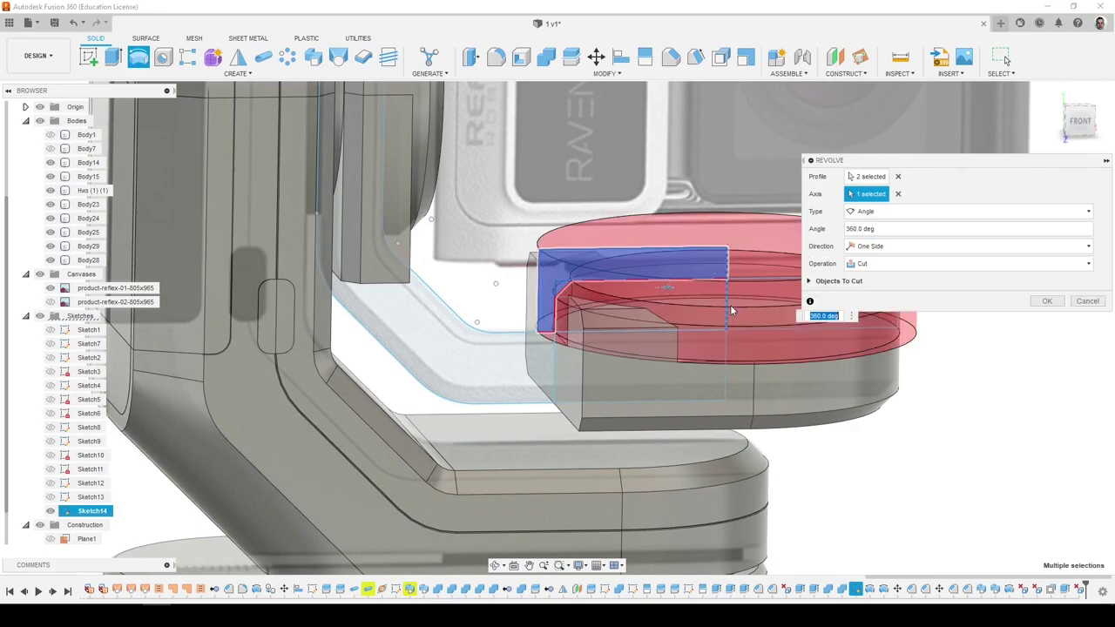
pyautogui.keyDown('shift'); pyautogui.moveTo(732, 310); pyautogui.dragTo(688, 321, button='middle'); pyautogui.keyUp('shift')
pyautogui.keyDown('shift'); pyautogui.moveTo(1048, 310); pyautogui.dragTo(972, 314, button='middle'); pyautogui.keyUp('shift')
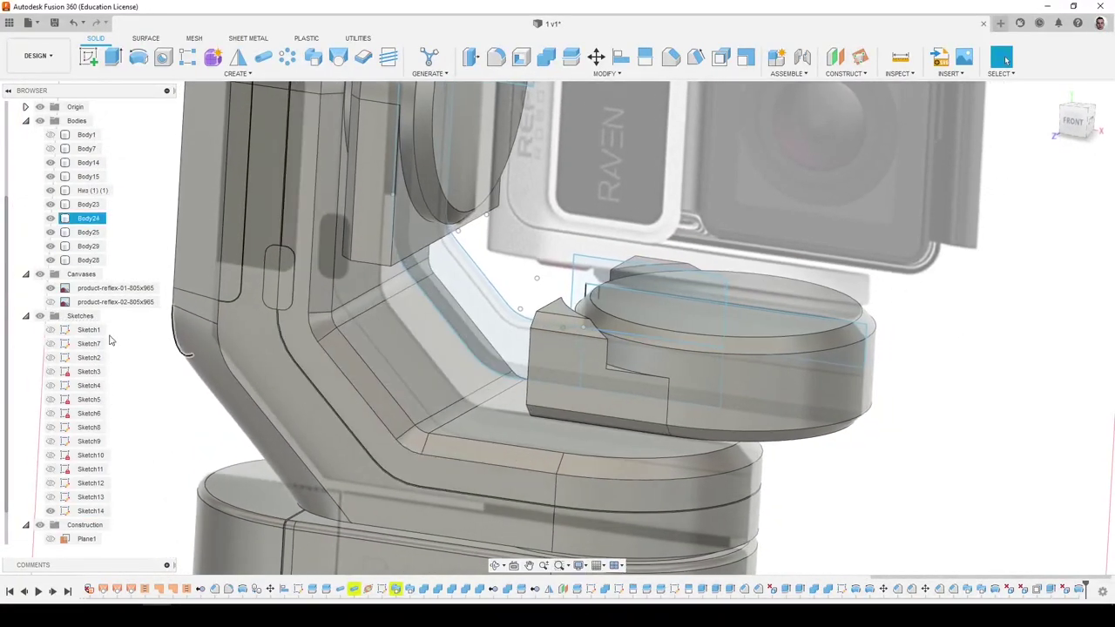
# Hide the sketches and delete the leftover raised faces on both sides of the lower housing's arm end.
pyautogui.click(88, 245)
pyautogui.scroll(3, 539, 327)
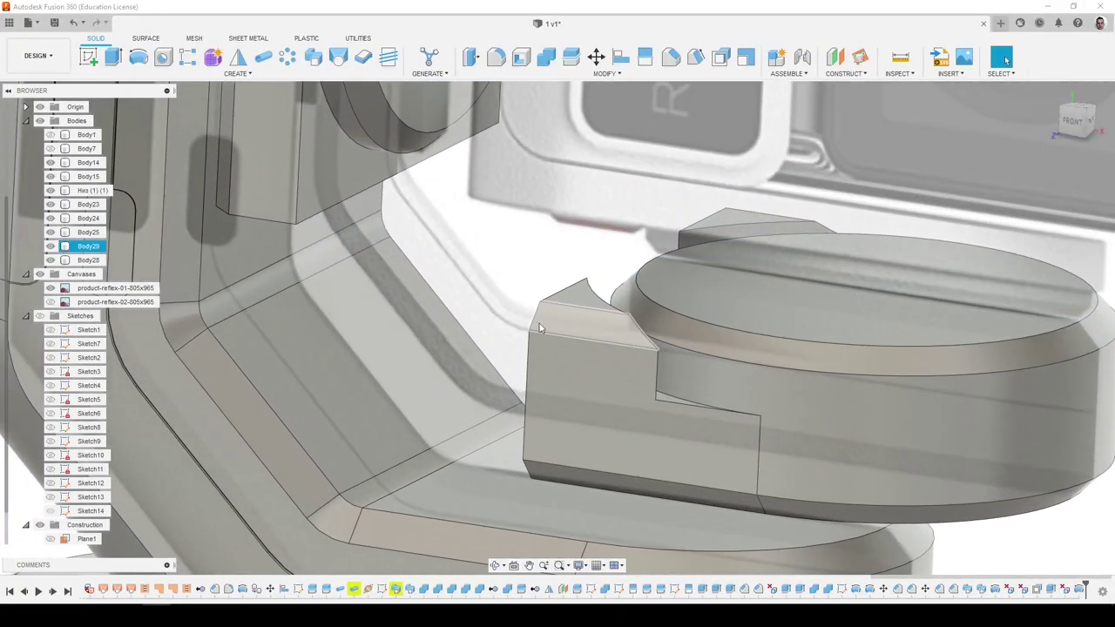
pyautogui.keyDown('shift'); pyautogui.click(578, 304); pyautogui.keyUp('shift')
pyautogui.keyDown('shift'); pyautogui.moveTo(578, 304); pyautogui.dragTo(604, 332, button='middle'); pyautogui.keyUp('shift')
pyautogui.keyDown('shift'); pyautogui.click(615, 321); pyautogui.keyUp('shift')
pyautogui.press('Delete')
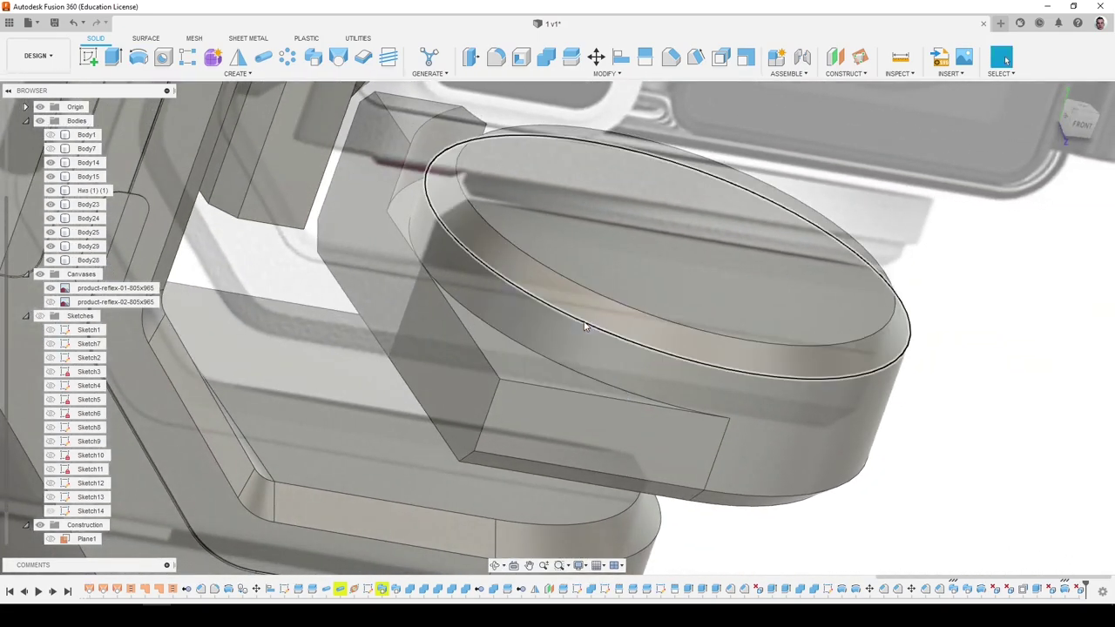
pyautogui.scroll(-4, 585, 326)
pyautogui.keyDown('shift'); pyautogui.moveTo(517, 295); pyautogui.dragTo(510, 235, button='middle'); pyautogui.keyUp('shift')
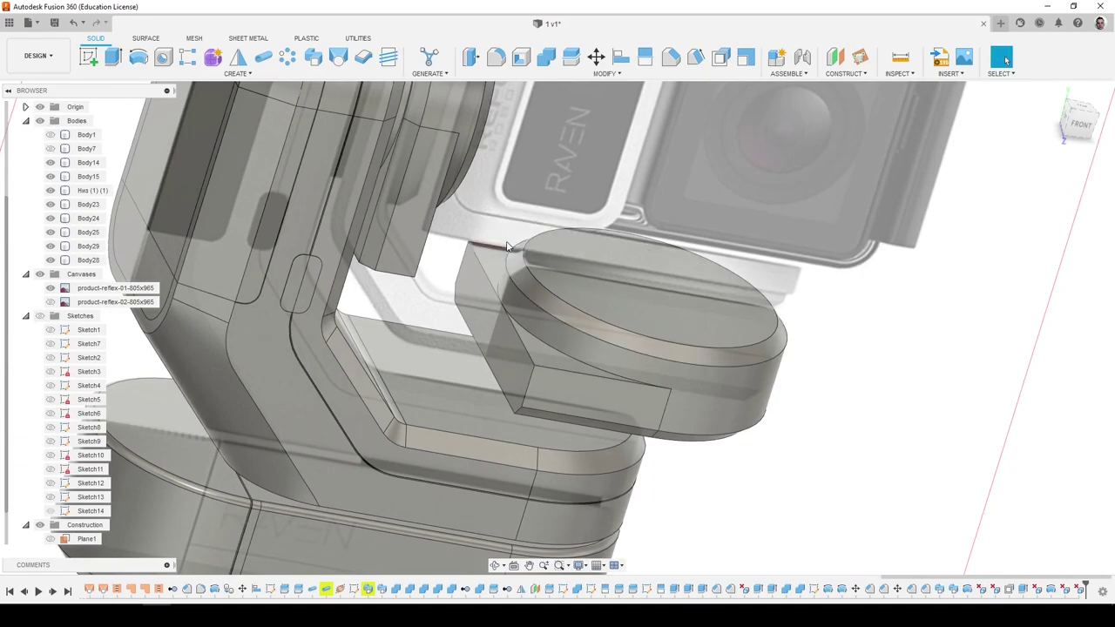
# Show the sketches again and extrude the bent inner arm profile symmetrically 20.675 mm as a new body.
pyautogui.keyDown('shift'); pyautogui.moveTo(417, 288); pyautogui.dragTo(342, 291, button='middle'); pyautogui.keyUp('shift')
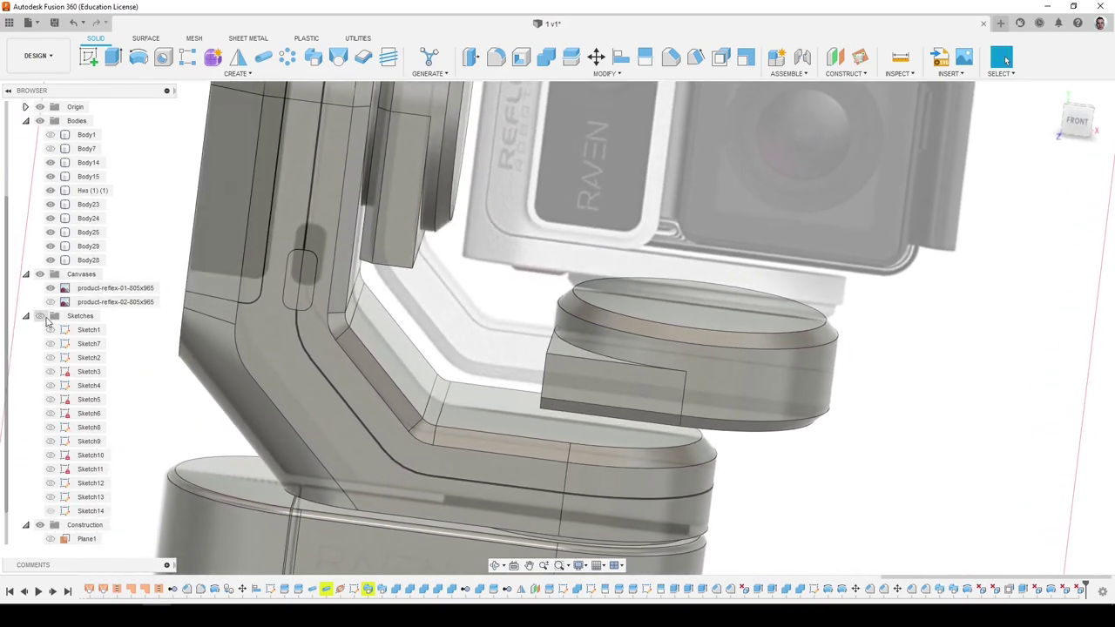
pyautogui.press('e')
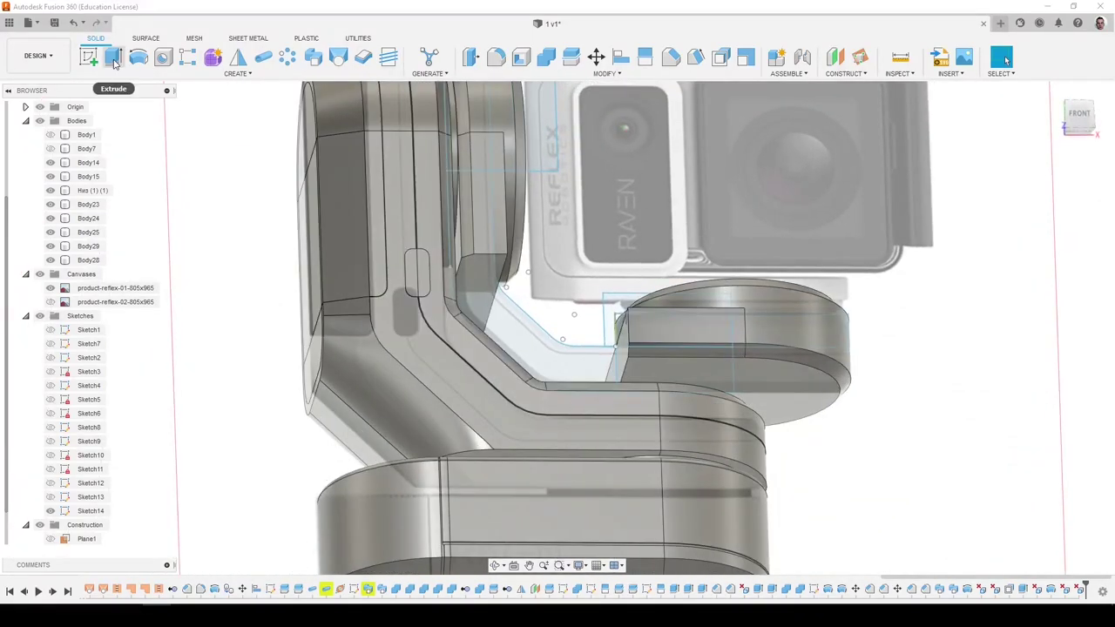
pyautogui.scroll(3, 496, 336)
pyautogui.click(493, 334)
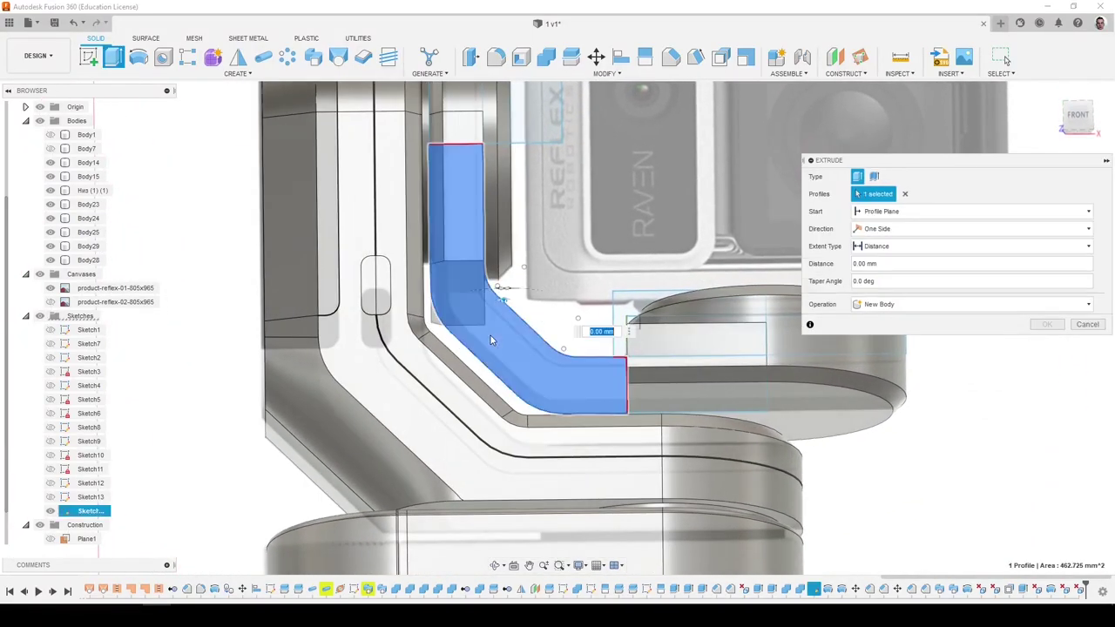
pyautogui.moveTo(494, 336)
pyautogui.keyDown('shift'); pyautogui.mouseDown(button='middle')
pyautogui.moveTo(505, 329)
pyautogui.moveTo(497, 334)
pyautogui.mouseUp(button='middle'); pyautogui.keyUp('shift')
pyautogui.click(404, 299)
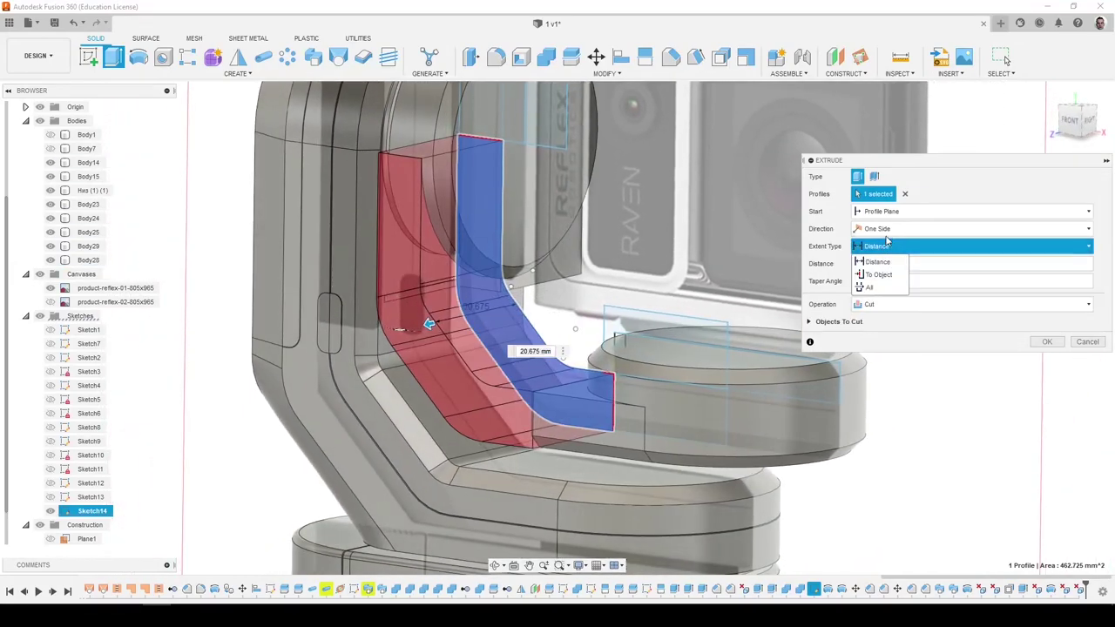
pyautogui.click(894, 274)
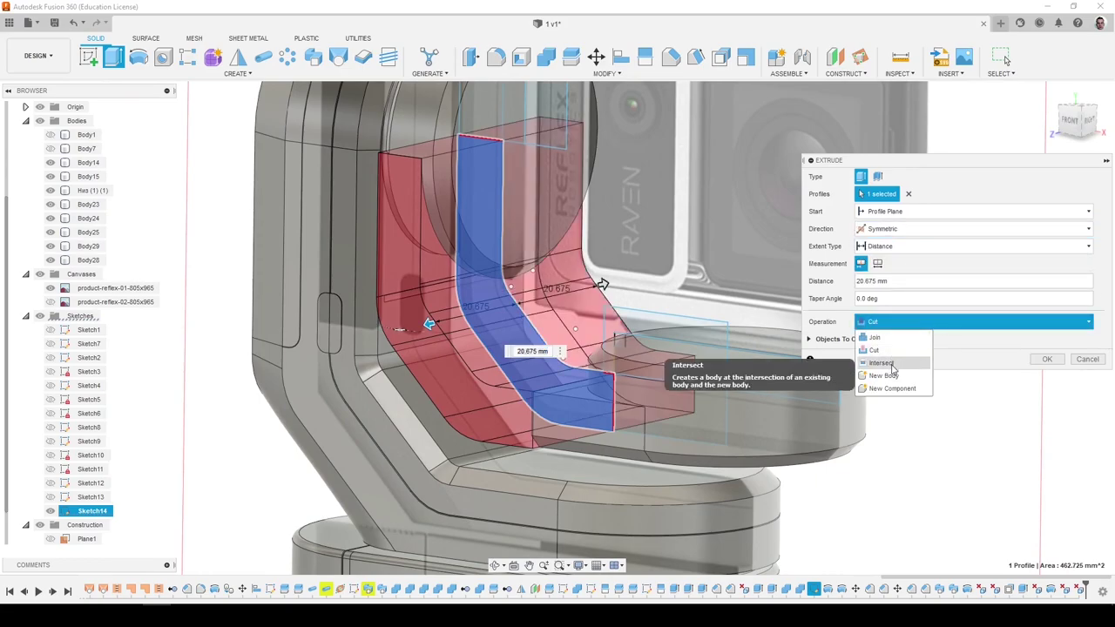
pyautogui.click(884, 375)
pyautogui.click(1051, 345)
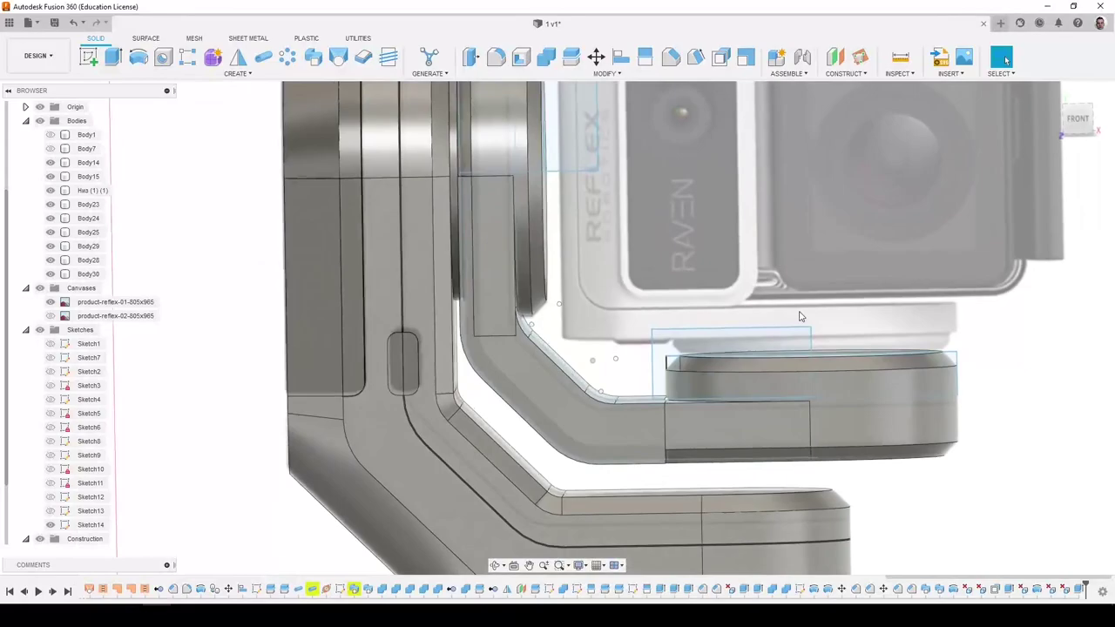
# Chamfer the front outer edge chain of the new inner arm body by 2 mm.
pyautogui.keyDown('shift'); pyautogui.moveTo(801, 317); pyautogui.dragTo(582, 303, button='middle'); pyautogui.keyUp('shift')
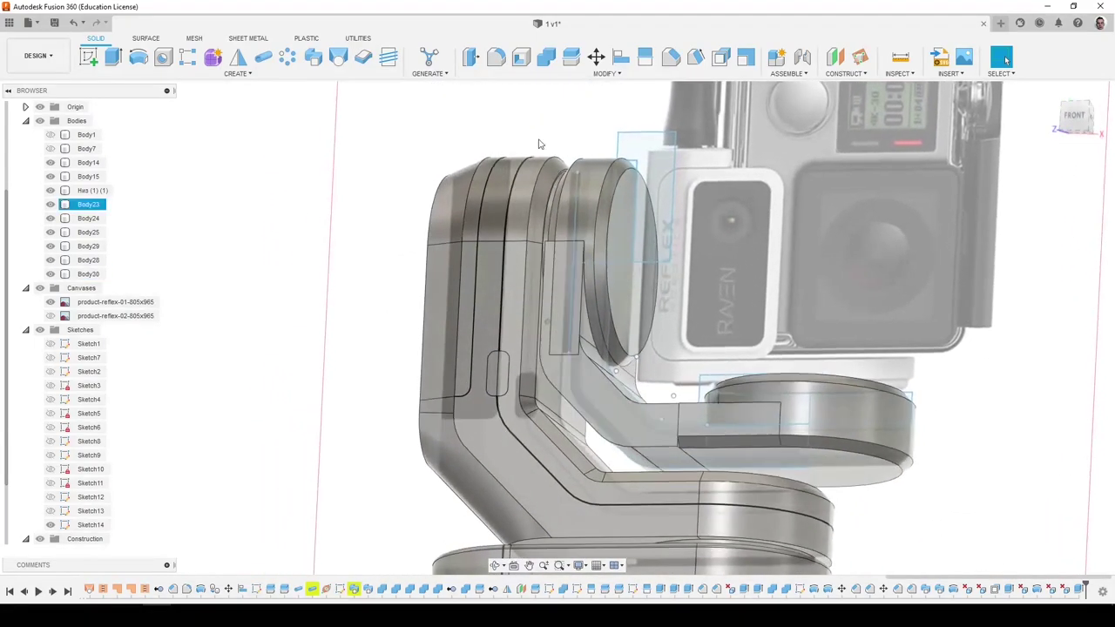
pyautogui.click(676, 58)
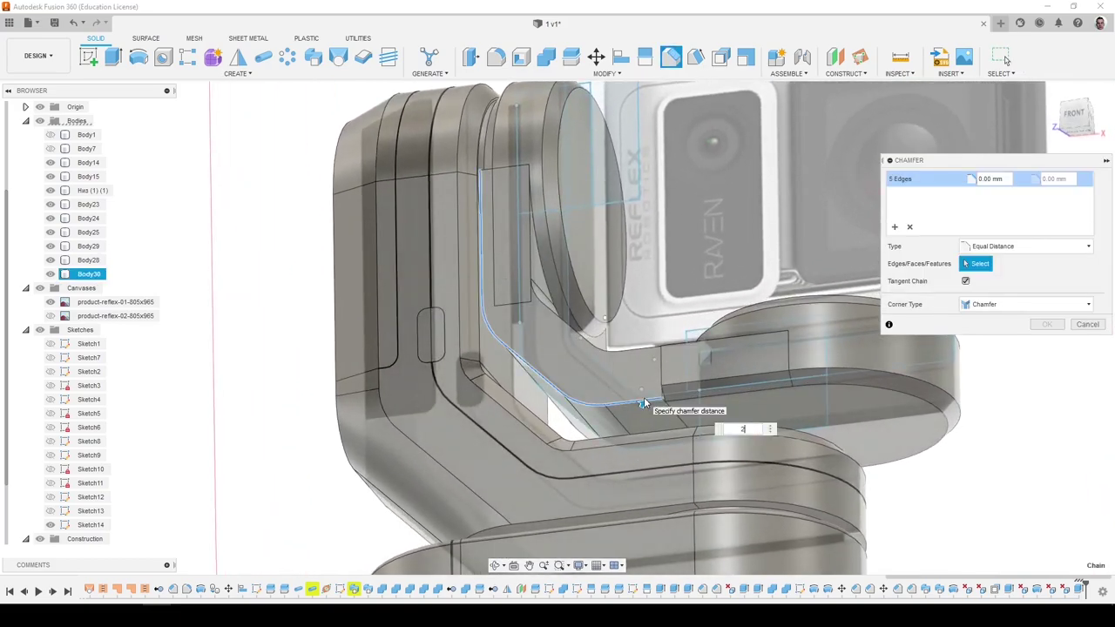
pyautogui.write('2')
pyautogui.press('Return')
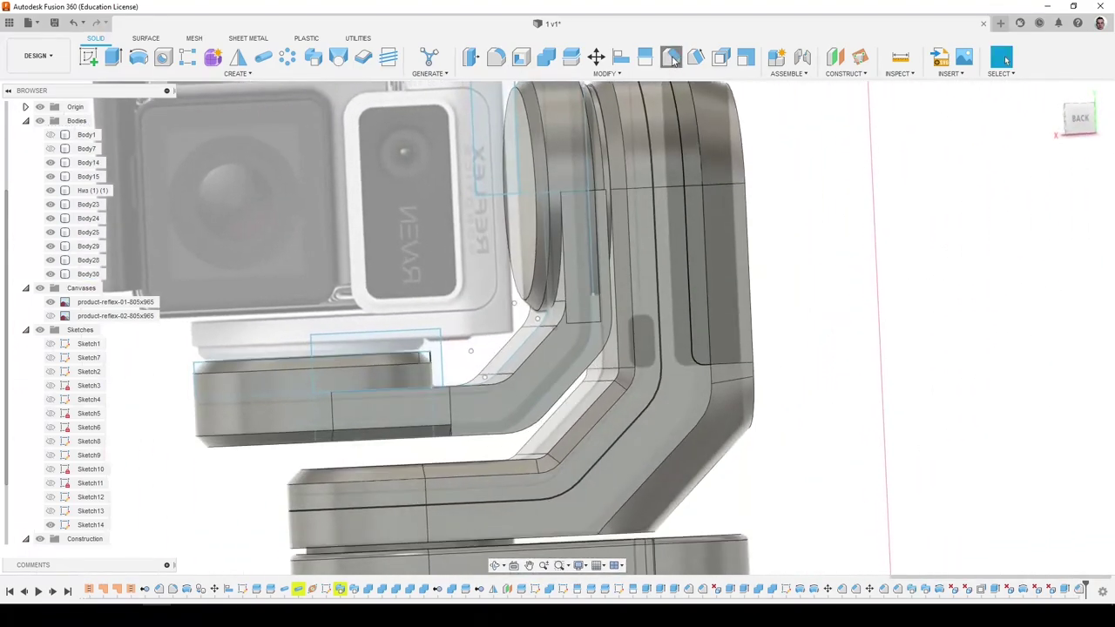
# Chamfer the matching outer edge chain on the back of the inner arm by 2 mm.
pyautogui.click(670, 58)
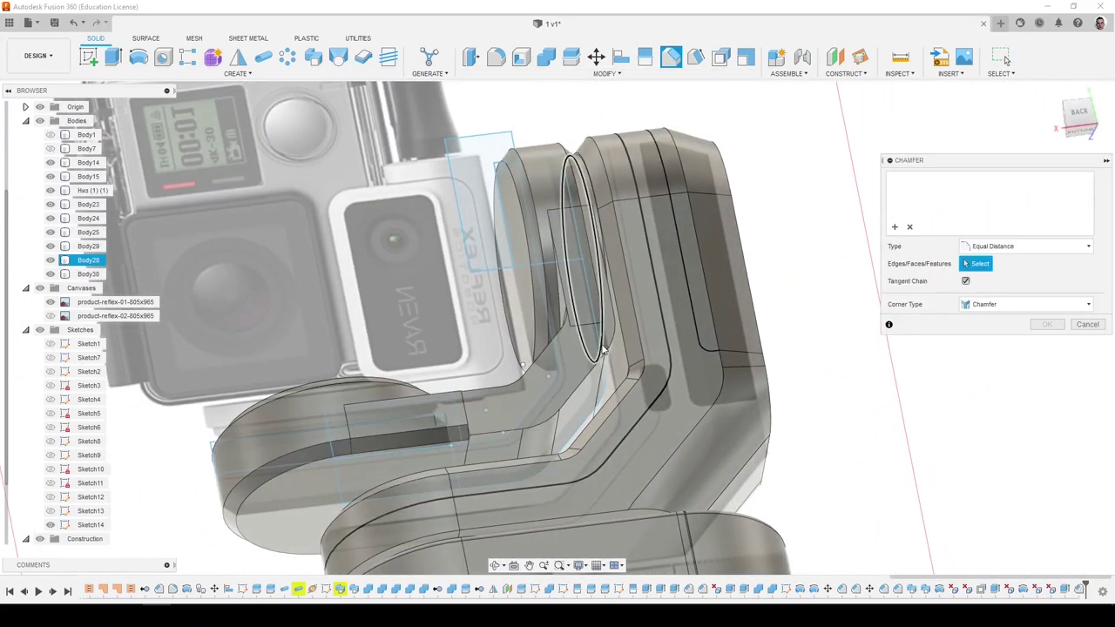
pyautogui.write('2')
pyautogui.press('Return')
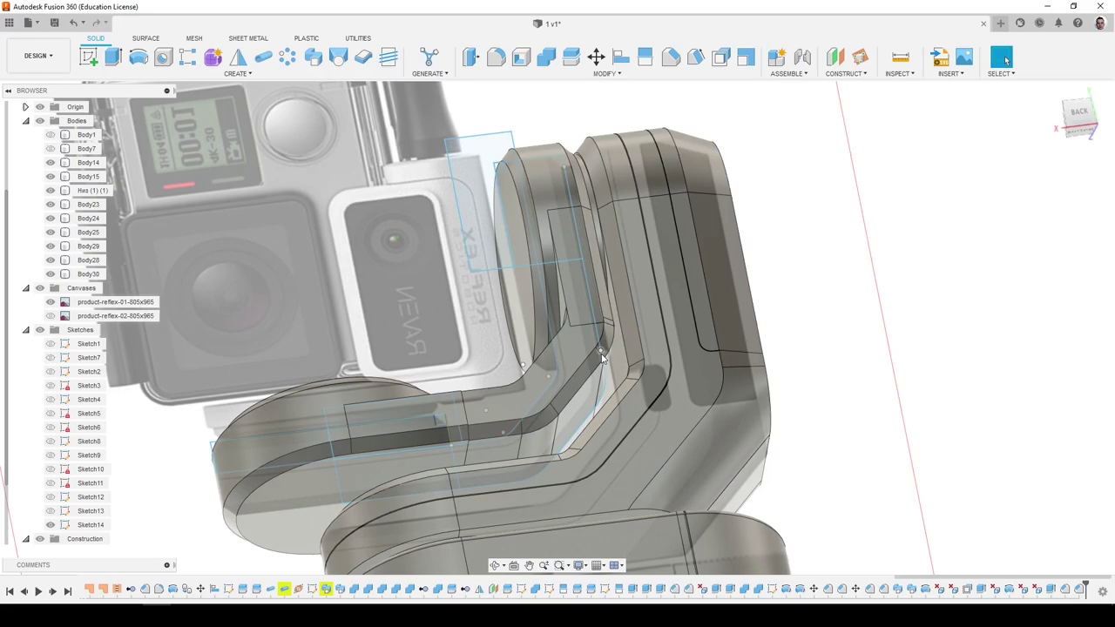
pyautogui.scroll(10, 601, 357)
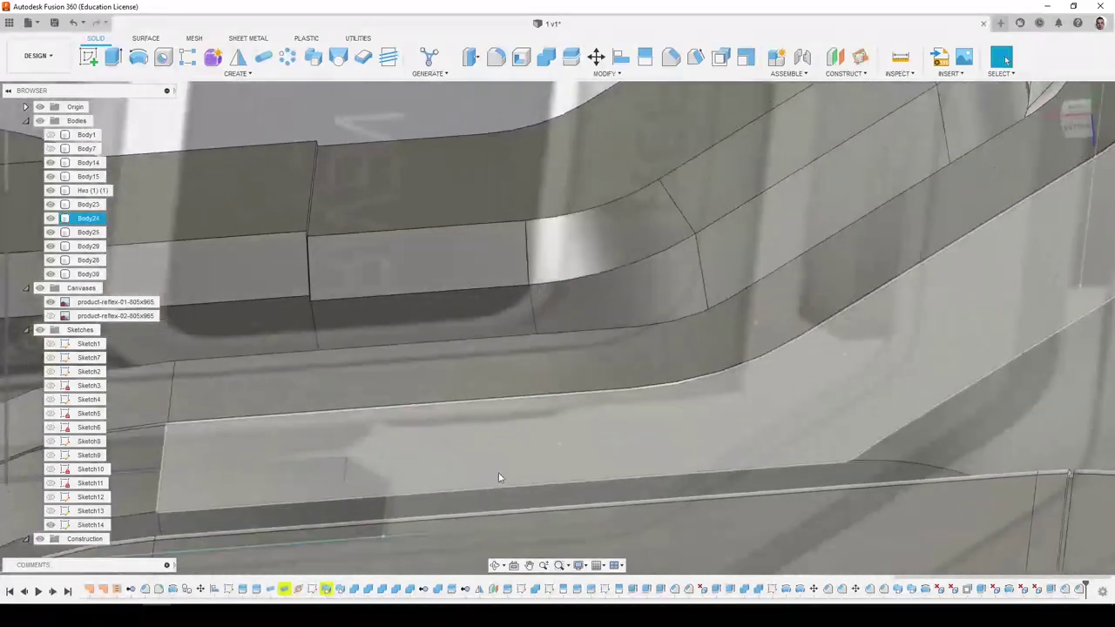
pyautogui.scroll(-8, 499, 475)
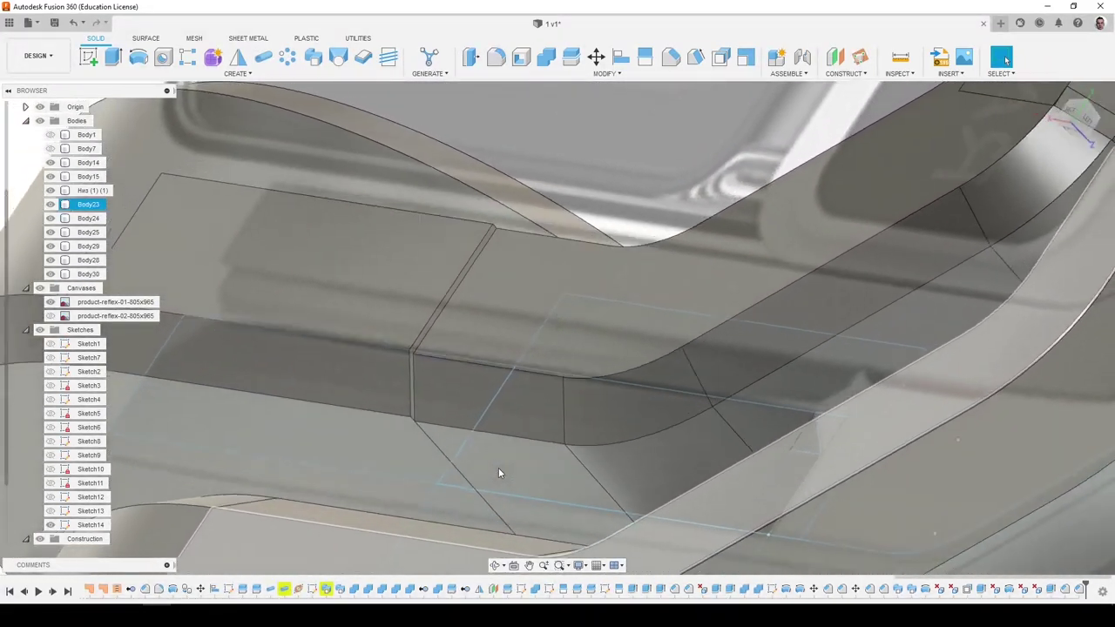
# Hide the chamfered inner arm body so the gap between the two housing arm ends is exposed.
pyautogui.scroll(-6, 499, 473)
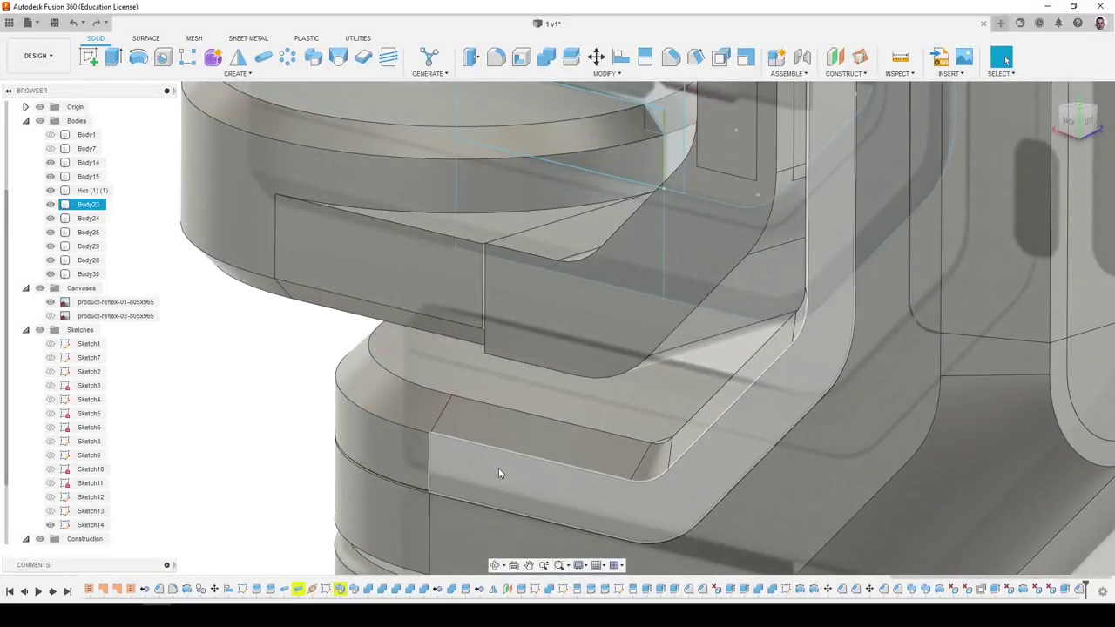
pyautogui.click(535, 302)
pyautogui.click(51, 274)
pyautogui.click(236, 373)
pyautogui.keyDown('shift'); pyautogui.moveTo(236, 381); pyautogui.dragTo(272, 329, button='middle'); pyautogui.keyUp('shift')
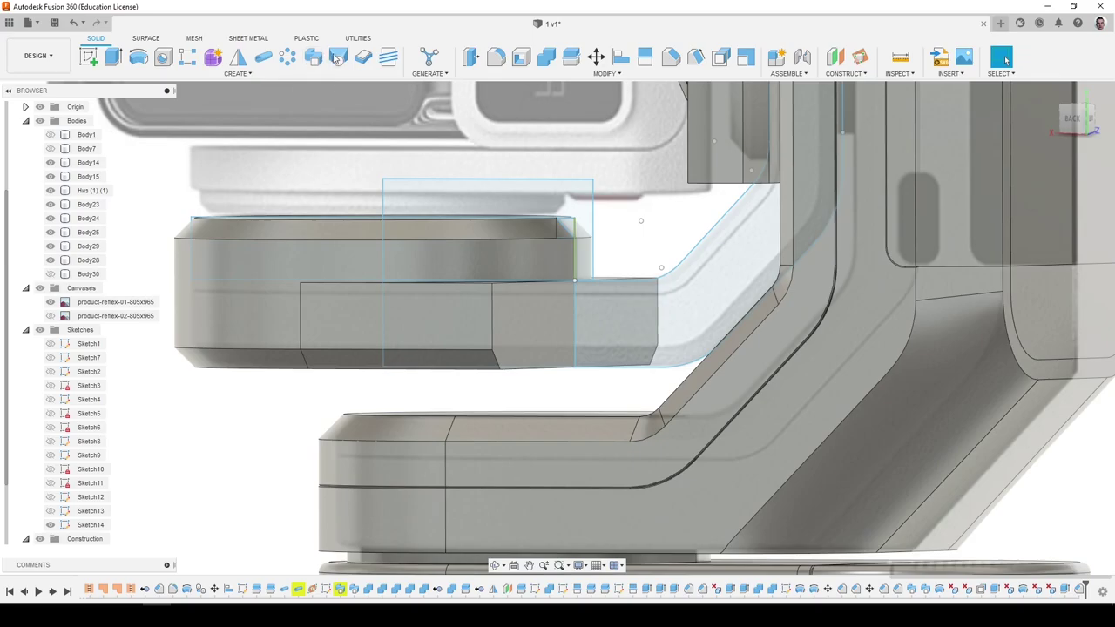
# Try to loft between the end faces of the two housing arms, using the outer bend curve of the sketch as centerline.
pyautogui.click(338, 58)
pyautogui.scroll(-2, 533, 299)
pyautogui.click(532, 308)
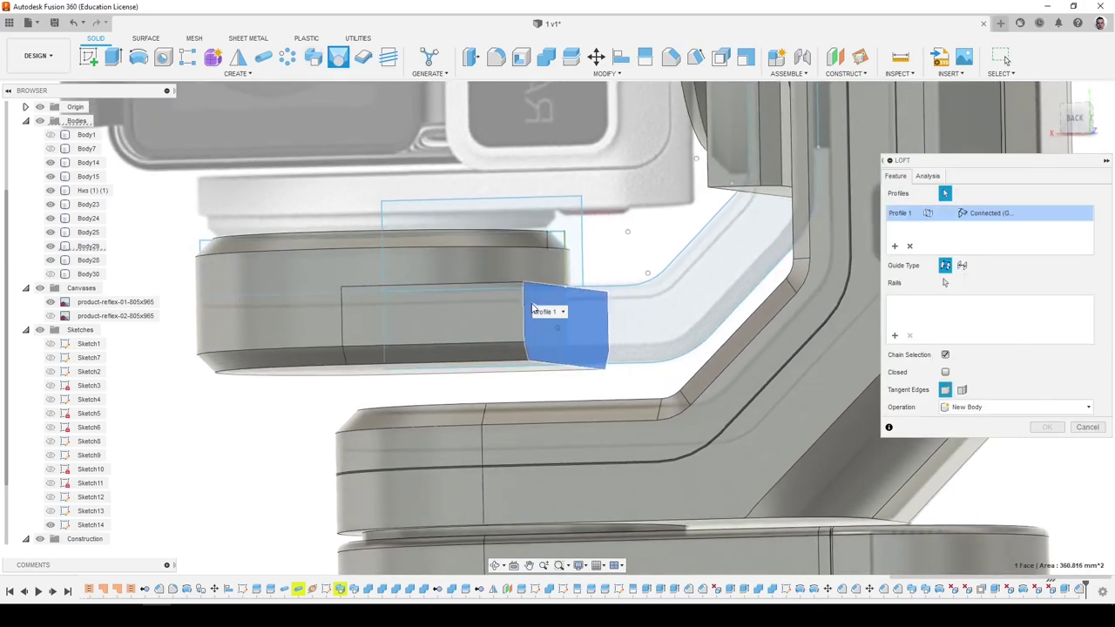
pyautogui.keyDown('shift'); pyautogui.moveTo(533, 308); pyautogui.dragTo(947, 248, button='middle'); pyautogui.keyUp('shift')
pyautogui.click(768, 193)
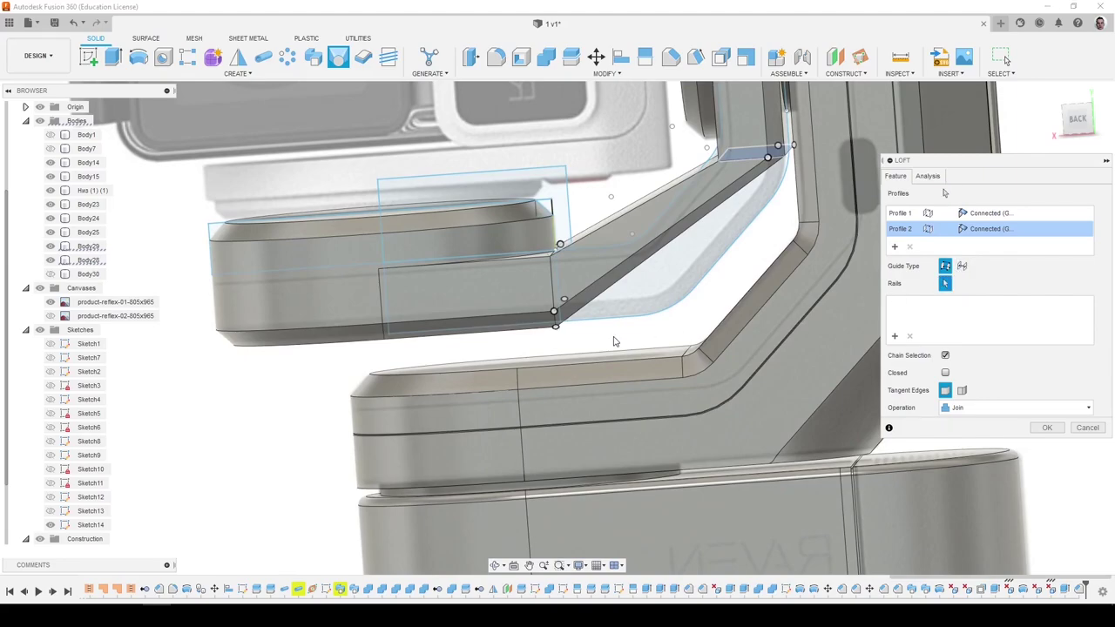
pyautogui.keyDown('shift'); pyautogui.moveTo(607, 327); pyautogui.dragTo(736, 262, button='middle'); pyautogui.keyUp('shift')
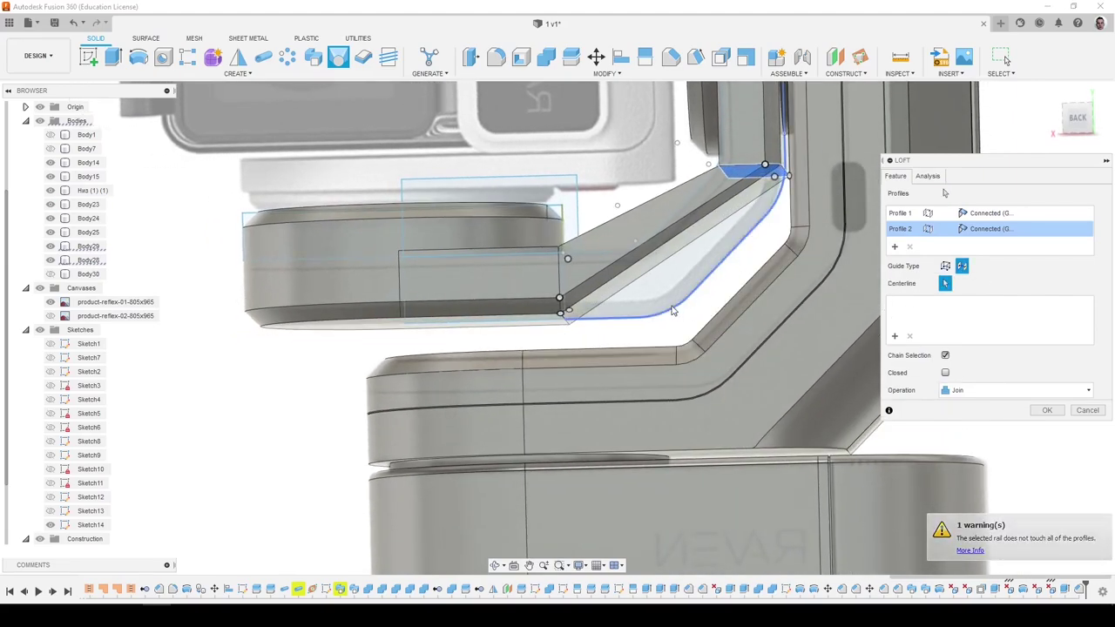
pyautogui.click(634, 321)
pyautogui.keyDown('shift'); pyautogui.moveTo(671, 309); pyautogui.dragTo(674, 308, button='middle'); pyautogui.keyUp('shift')
pyautogui.scroll(2, 674, 308)
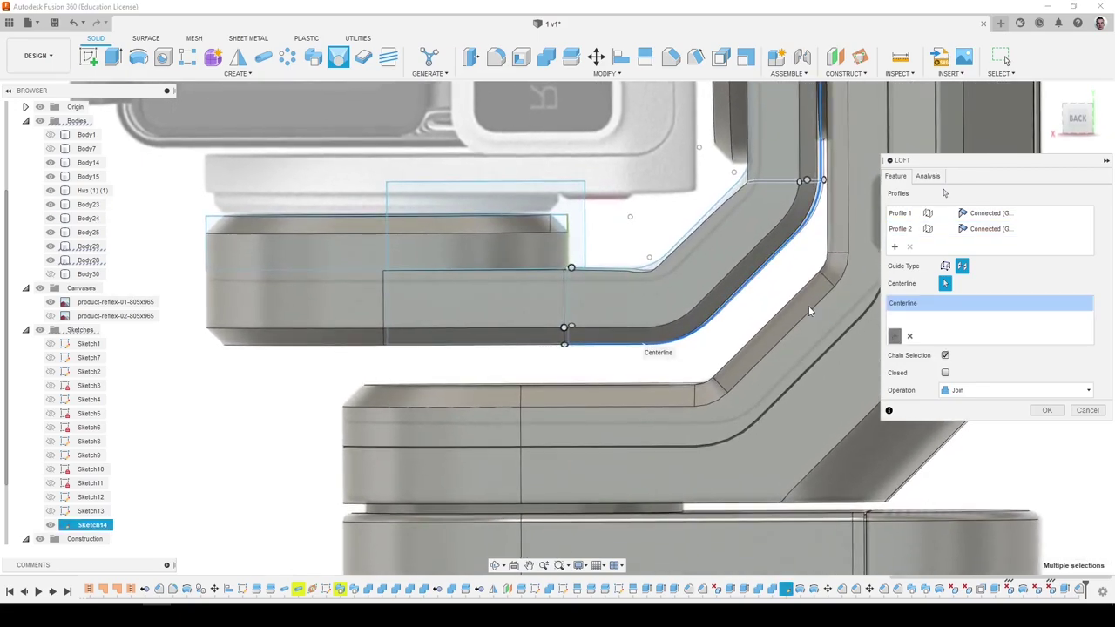
# Try the inner bend curve of the sketch as the loft's centerline without chain selection, and cancel the loft.
pyautogui.click(651, 268)
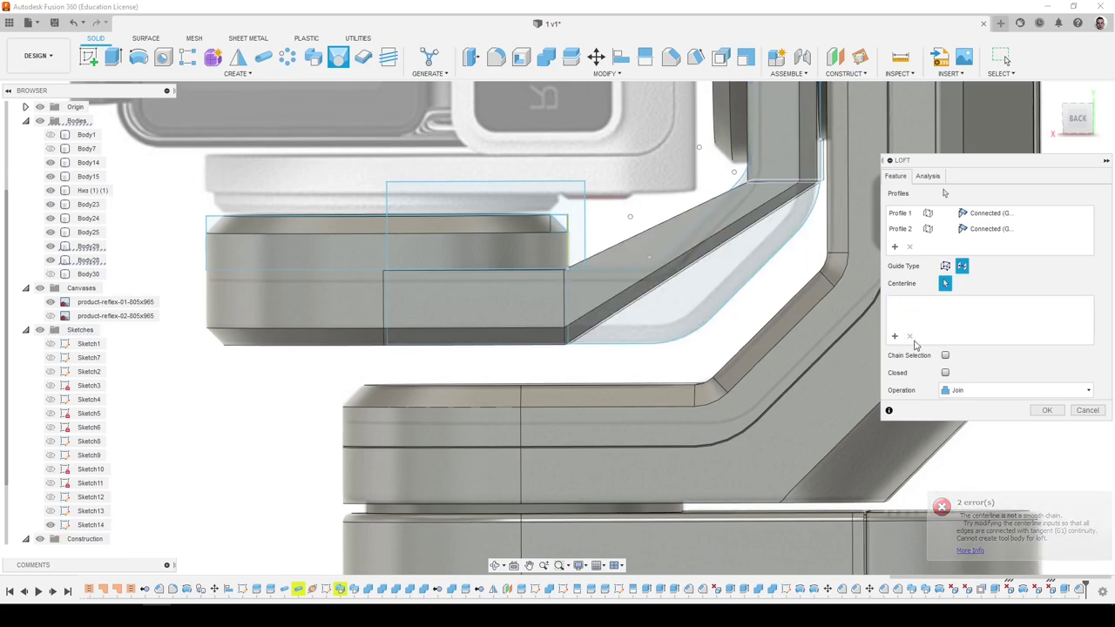
pyautogui.click(616, 273)
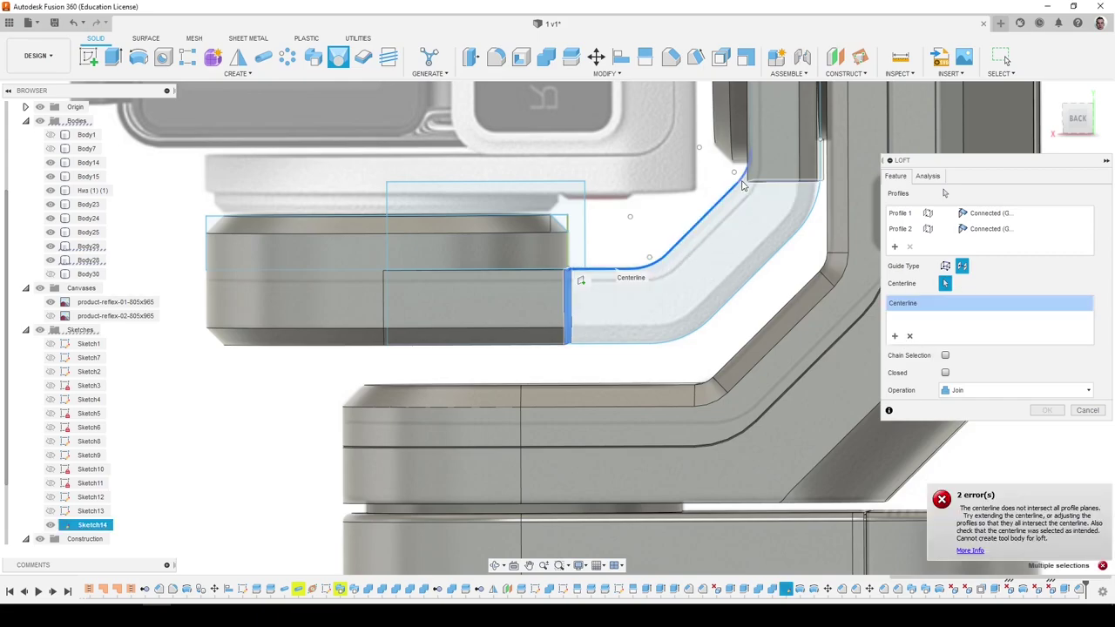
pyautogui.keyDown('shift'); pyautogui.moveTo(778, 225); pyautogui.dragTo(740, 196, button='middle'); pyautogui.keyUp('shift')
pyautogui.click(1090, 413)
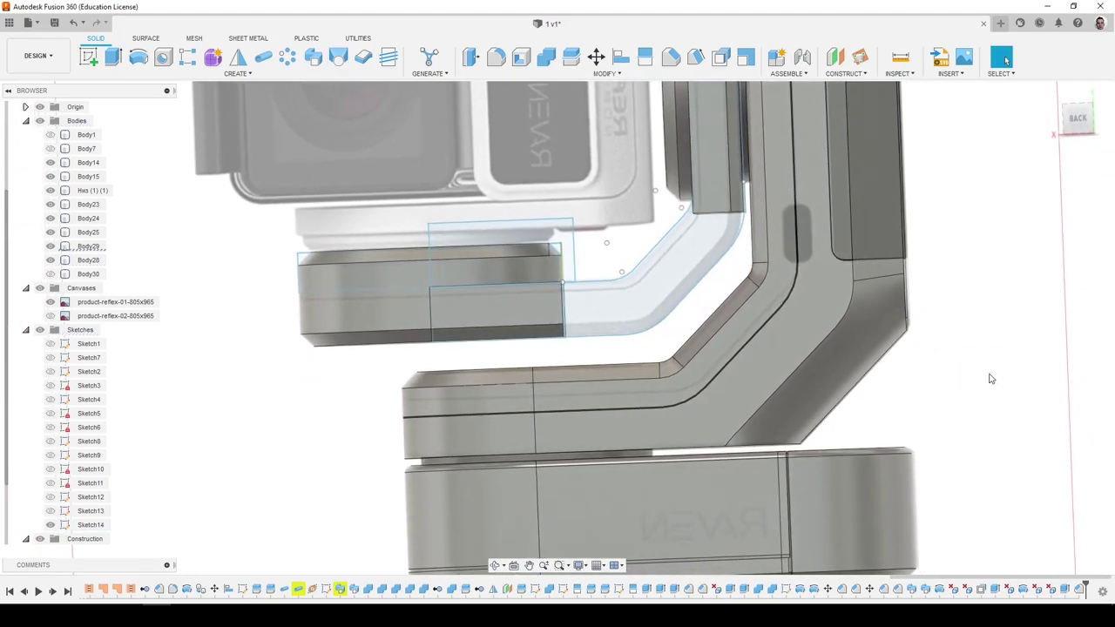
pyautogui.moveTo(764, 269)
pyautogui.keyDown('shift'); pyautogui.mouseDown(button='middle')
pyautogui.moveTo(767, 303)
pyautogui.moveTo(756, 270)
pyautogui.mouseUp(button='middle'); pyautogui.keyUp('shift')
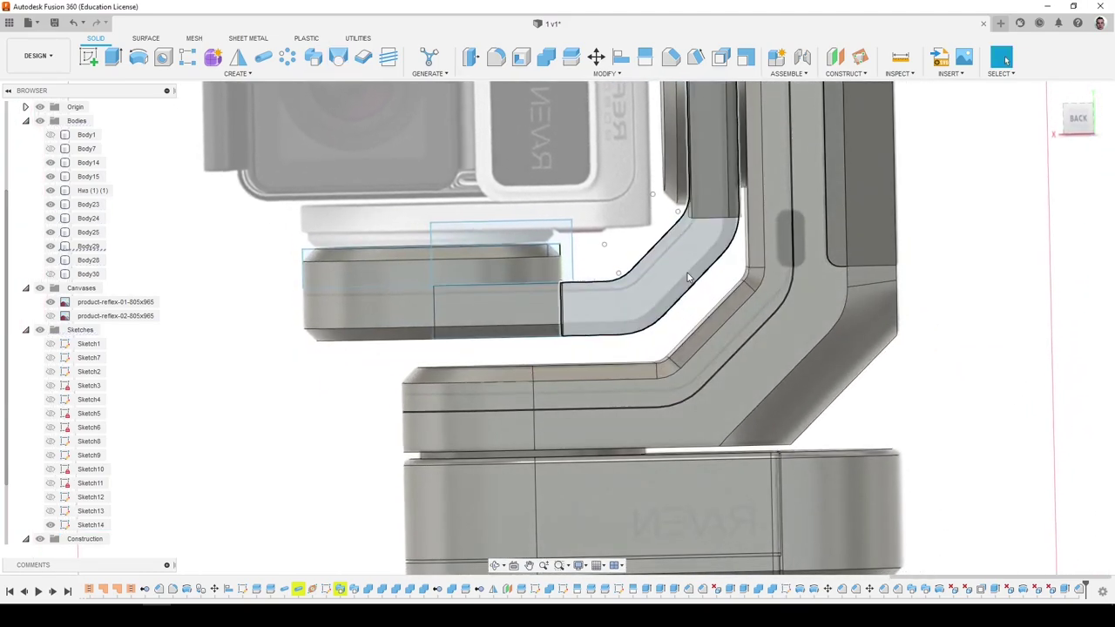
pyautogui.scroll(5, 683, 278)
pyautogui.scroll(-2, 680, 277)
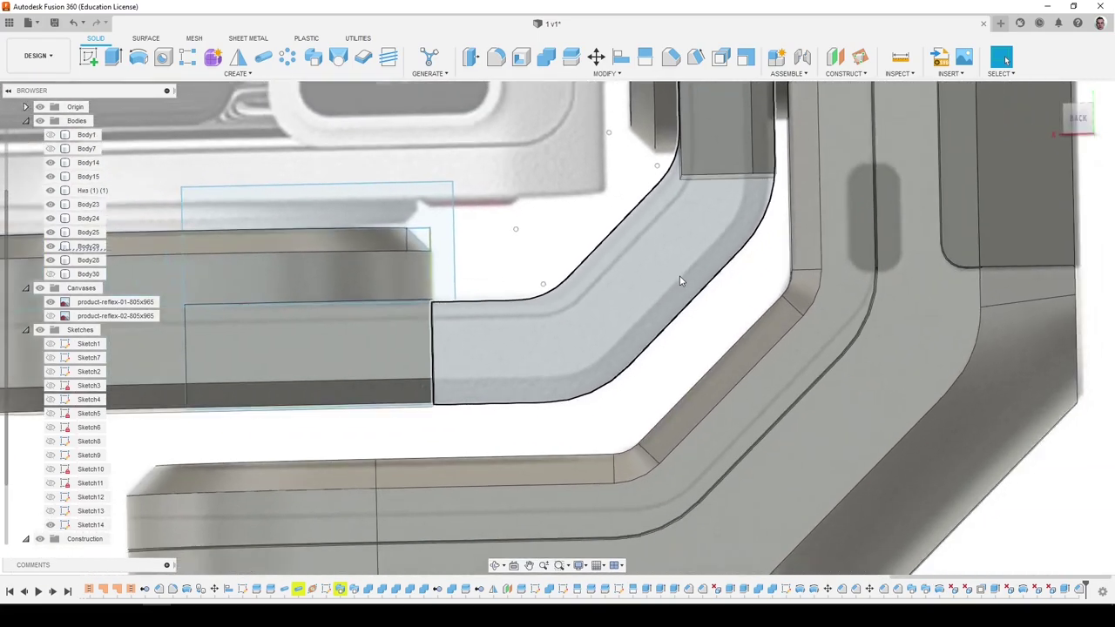
pyautogui.scroll(-4, 681, 281)
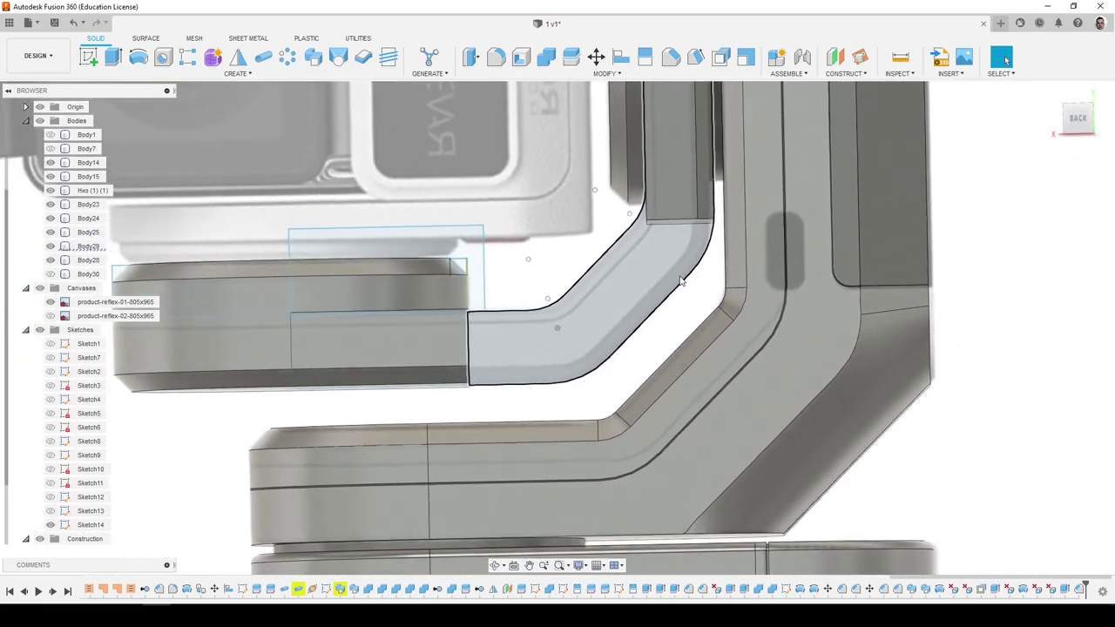
pyautogui.scroll(3, 682, 280)
pyautogui.keyDown('shift'); pyautogui.moveTo(681, 280); pyautogui.dragTo(557, 266, button='middle'); pyautogui.keyUp('shift')
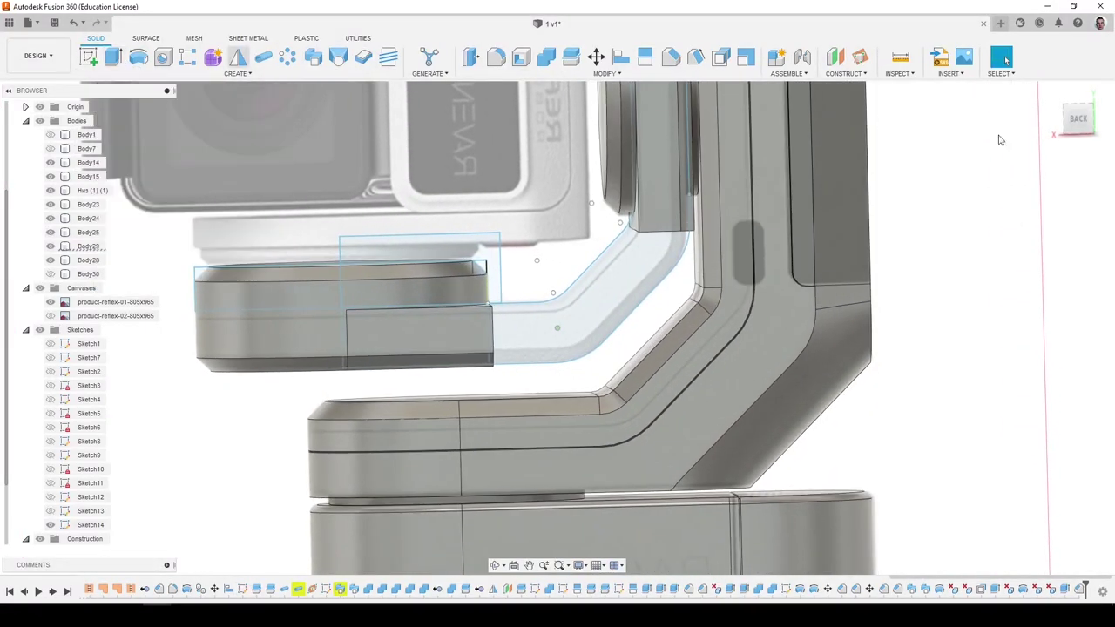
# Edit Sketch14 and draw a three-point rectangle across the straight diagonal section of the inner arm profile.
pyautogui.click(1080, 125)
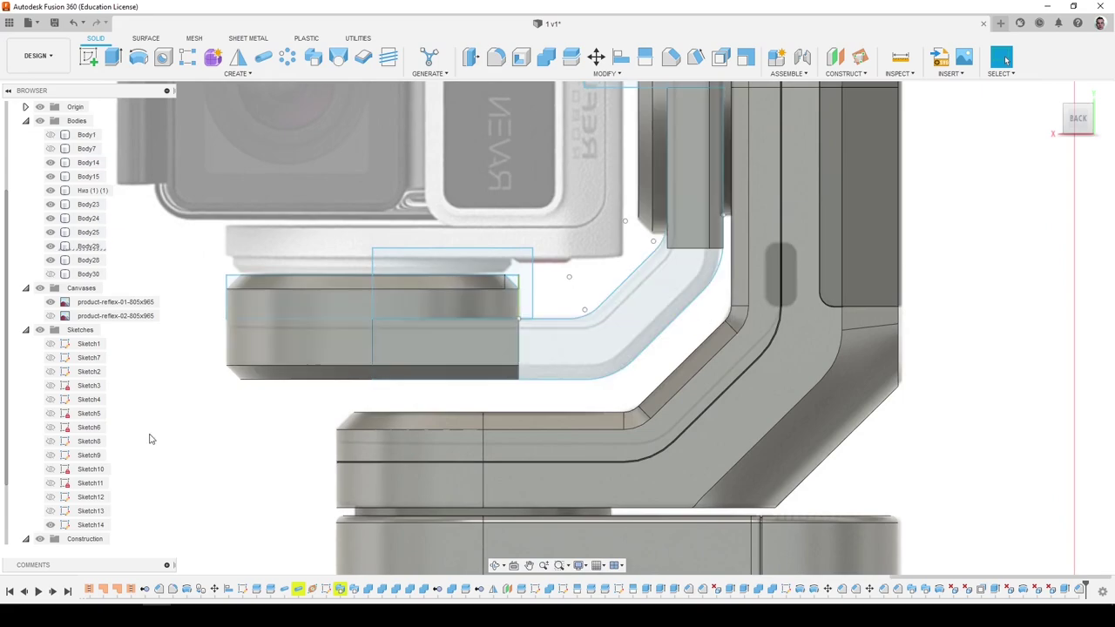
pyautogui.scroll(-1, 149, 439)
pyautogui.rightClick(89, 497)
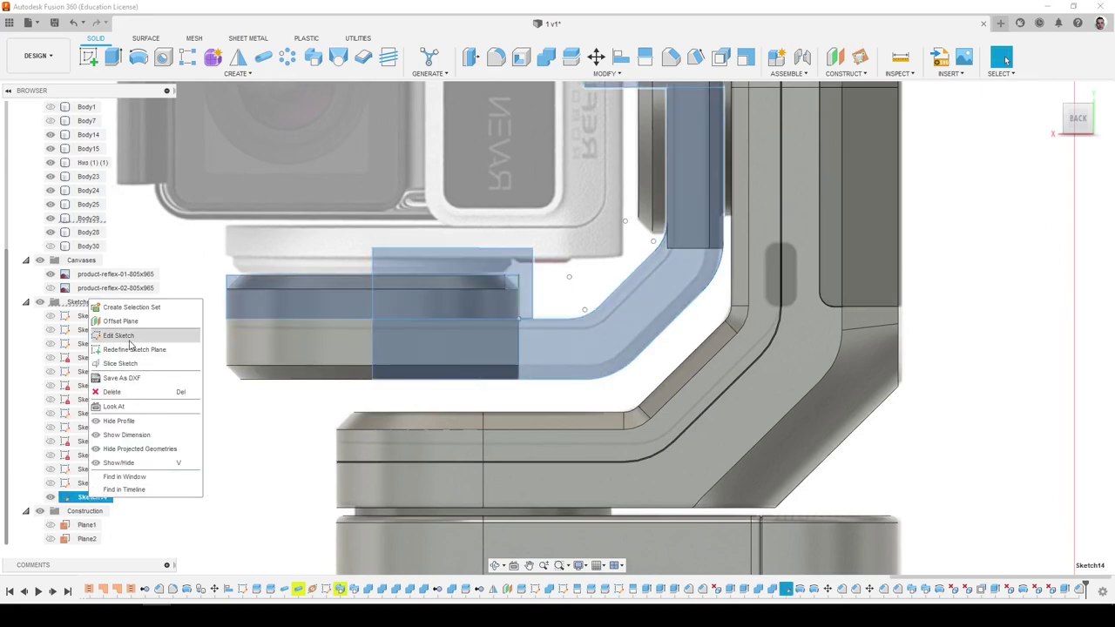
pyautogui.click(122, 336)
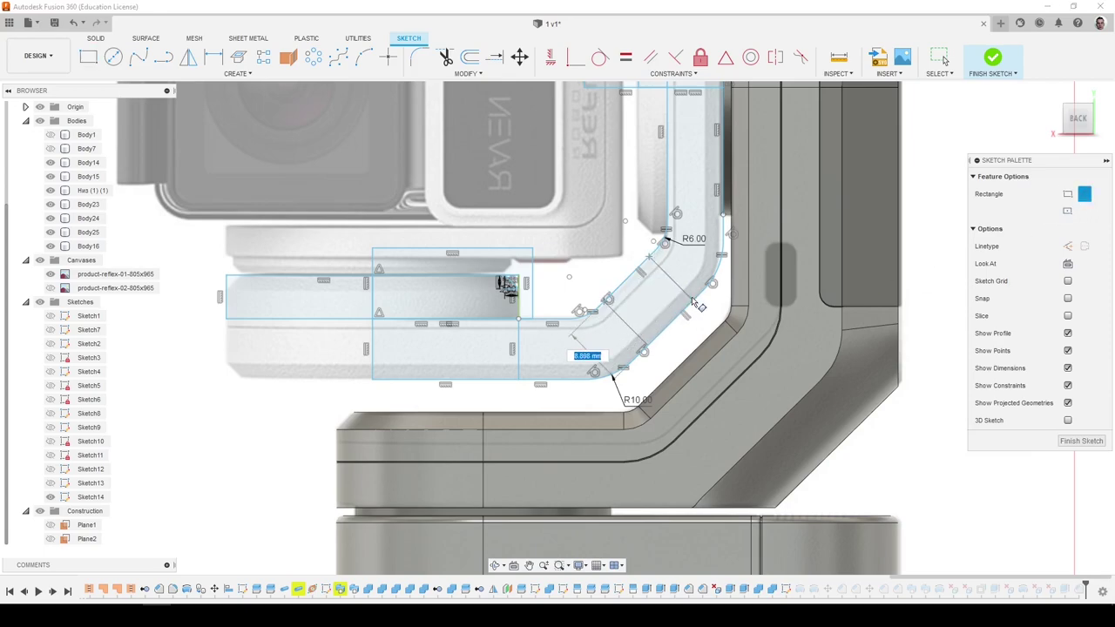
pyautogui.click(1081, 440)
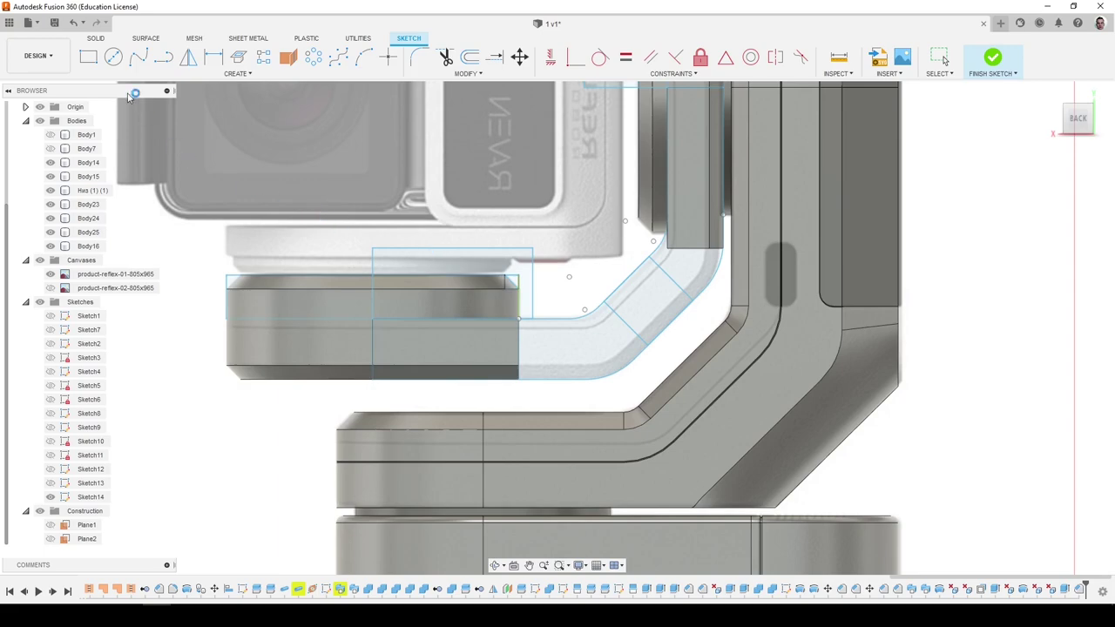
# Extrude the diagonal rectangle profile symmetrically with a distance of -20.675 mm as a new body.
pyautogui.click(119, 54)
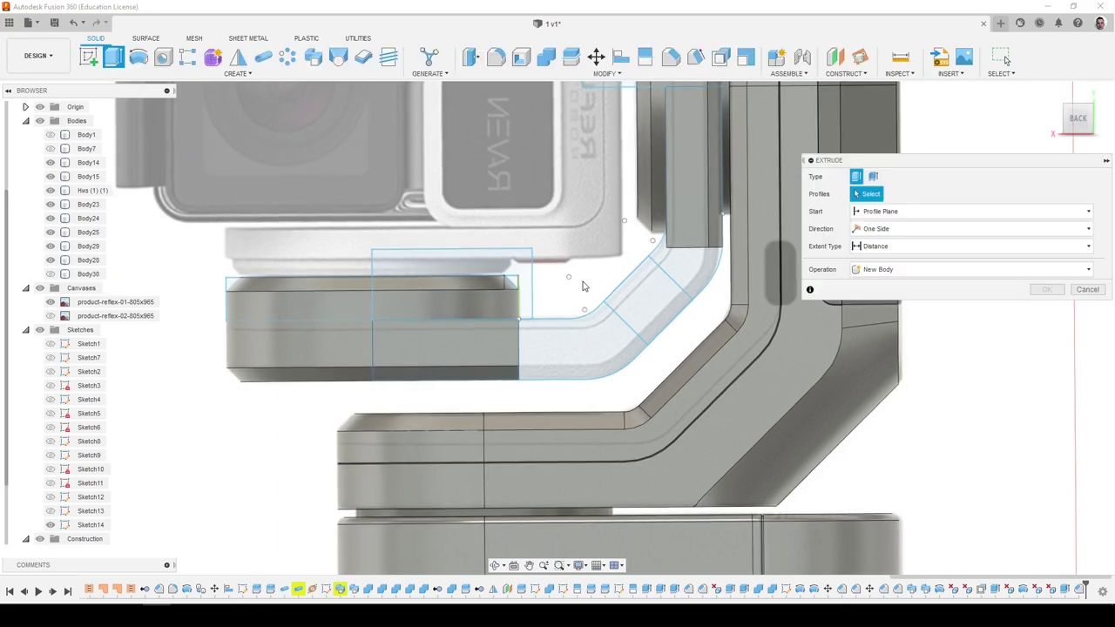
pyautogui.click(647, 307)
pyautogui.moveTo(655, 309); pyautogui.dragTo(740, 275)
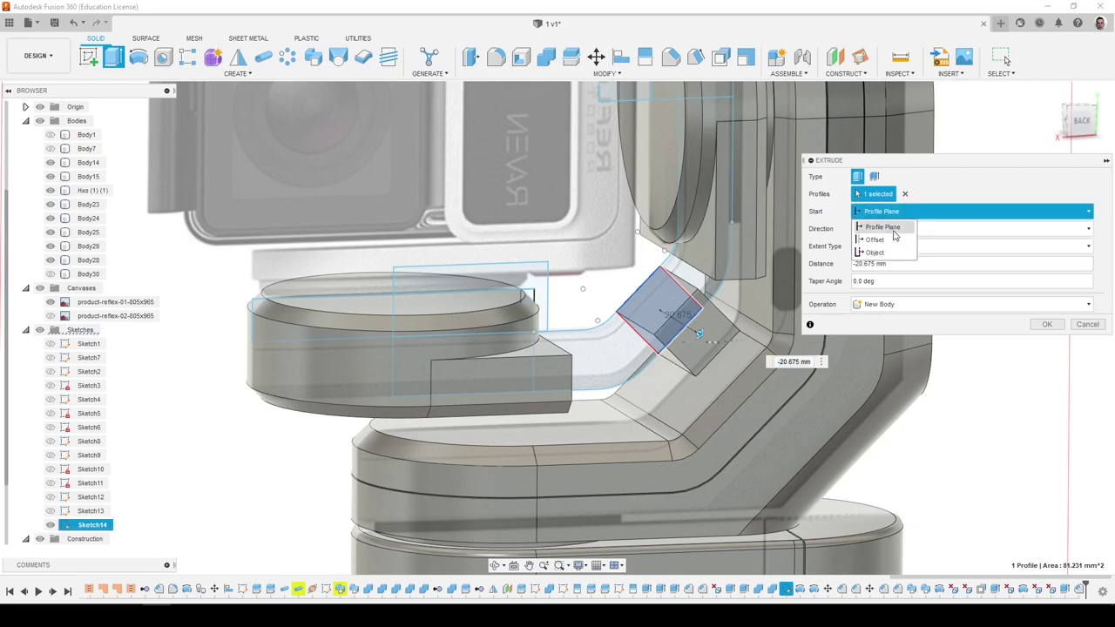
pyautogui.click(897, 269)
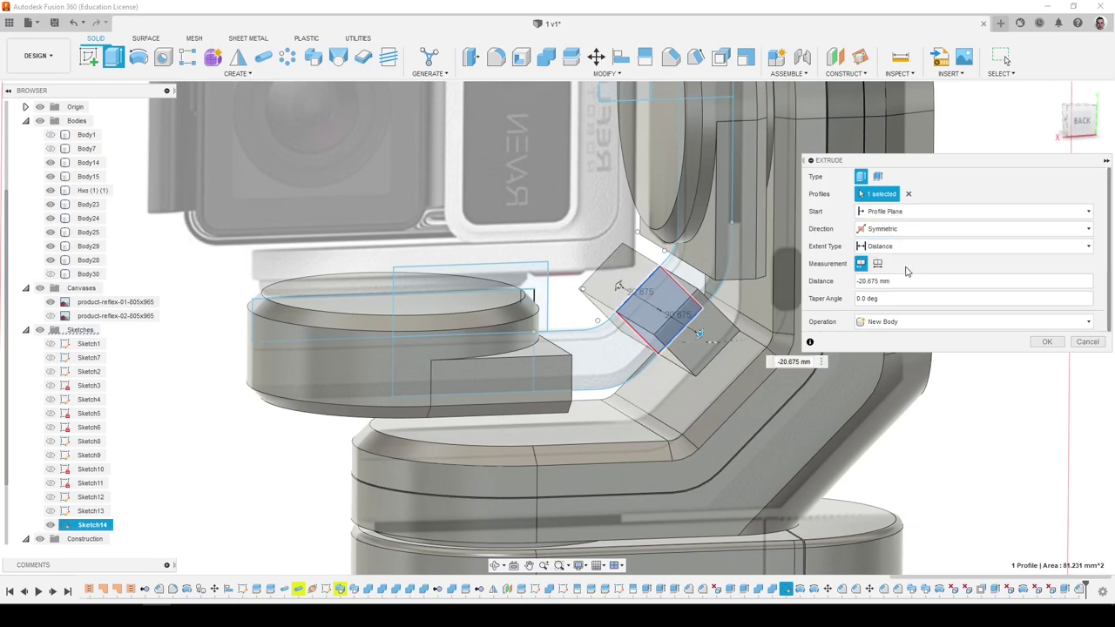
pyautogui.click(1056, 343)
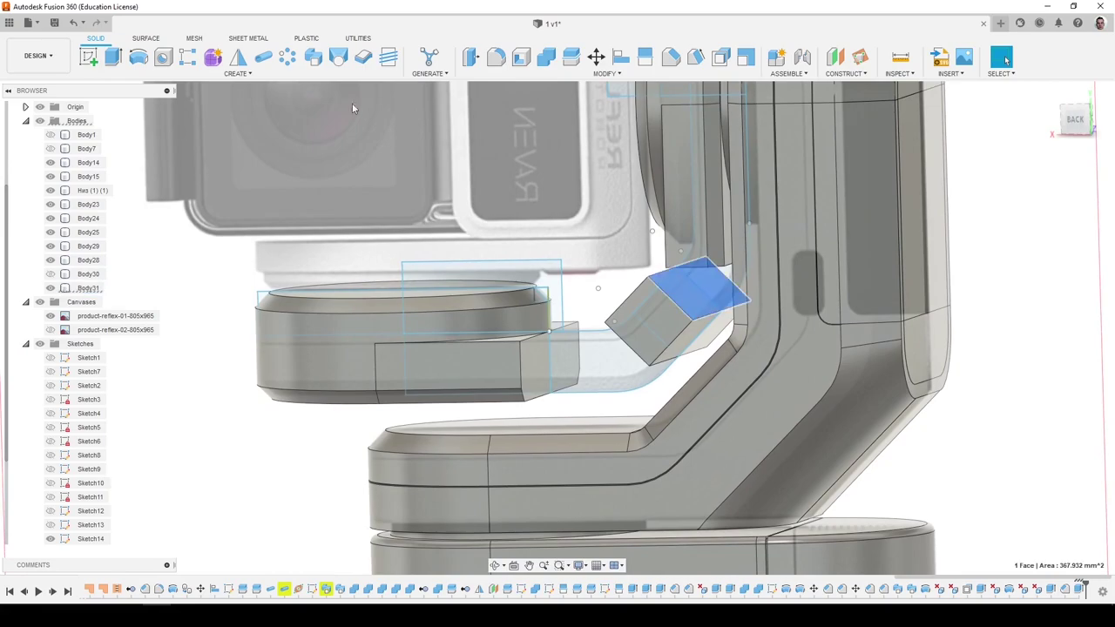
# Offset the diagonal block's upper end face into the vertical housing arm and its lower end face outward by about 15.3 mm.
pyautogui.keyDown('shift'); pyautogui.moveTo(353, 108); pyautogui.dragTo(528, 98, button='middle'); pyautogui.keyUp('shift')
pyautogui.press('q')
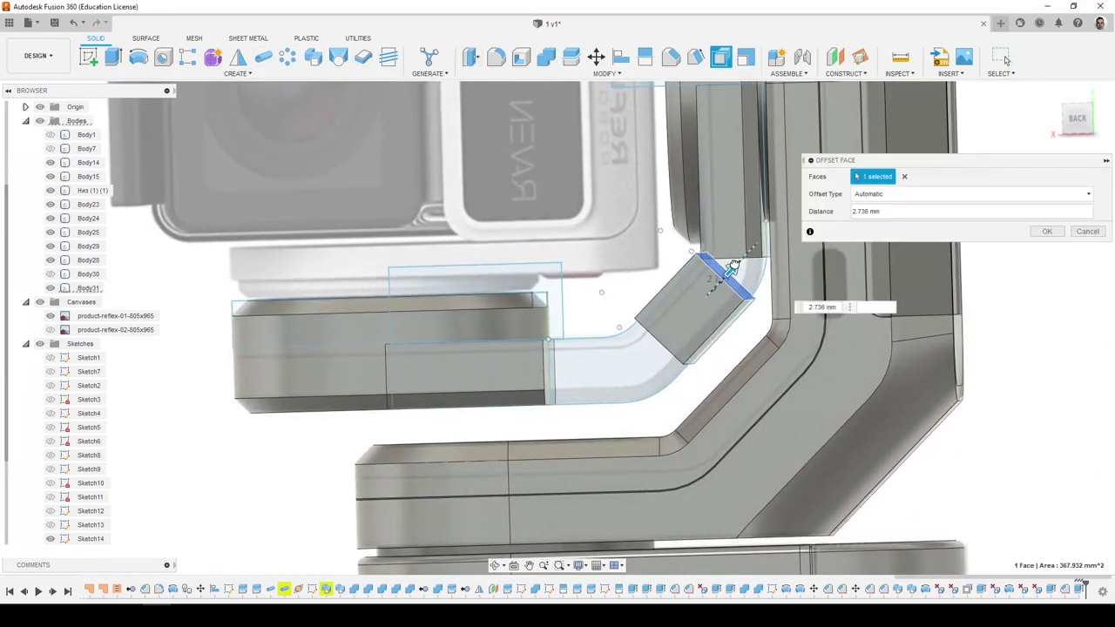
pyautogui.press('Return')
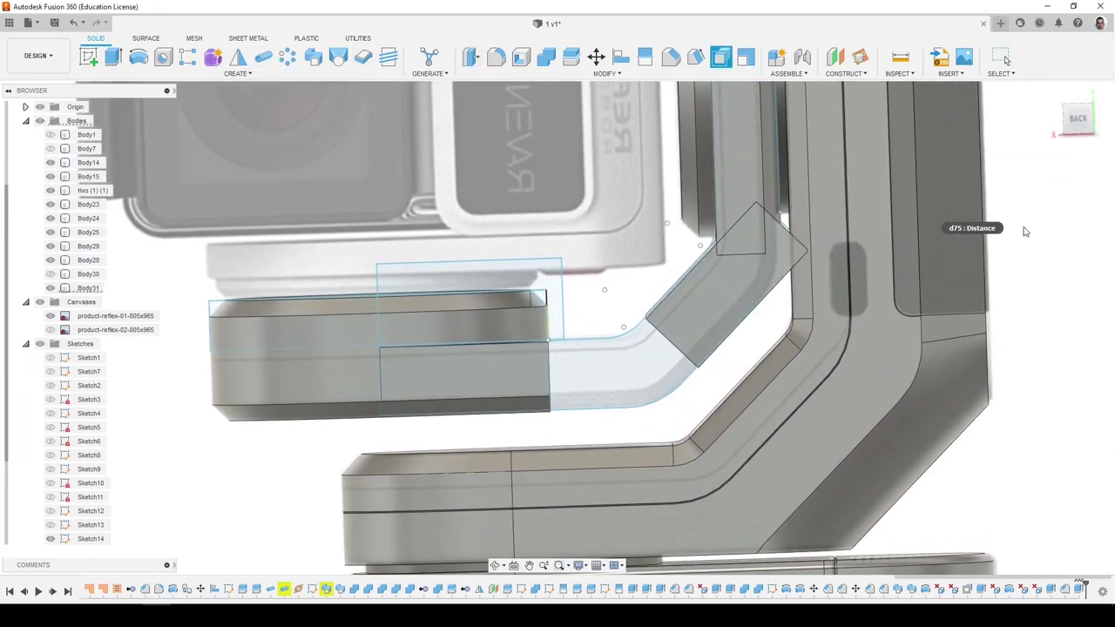
pyautogui.keyDown('shift'); pyautogui.moveTo(865, 226); pyautogui.dragTo(865, 227, button='middle'); pyautogui.keyUp('shift')
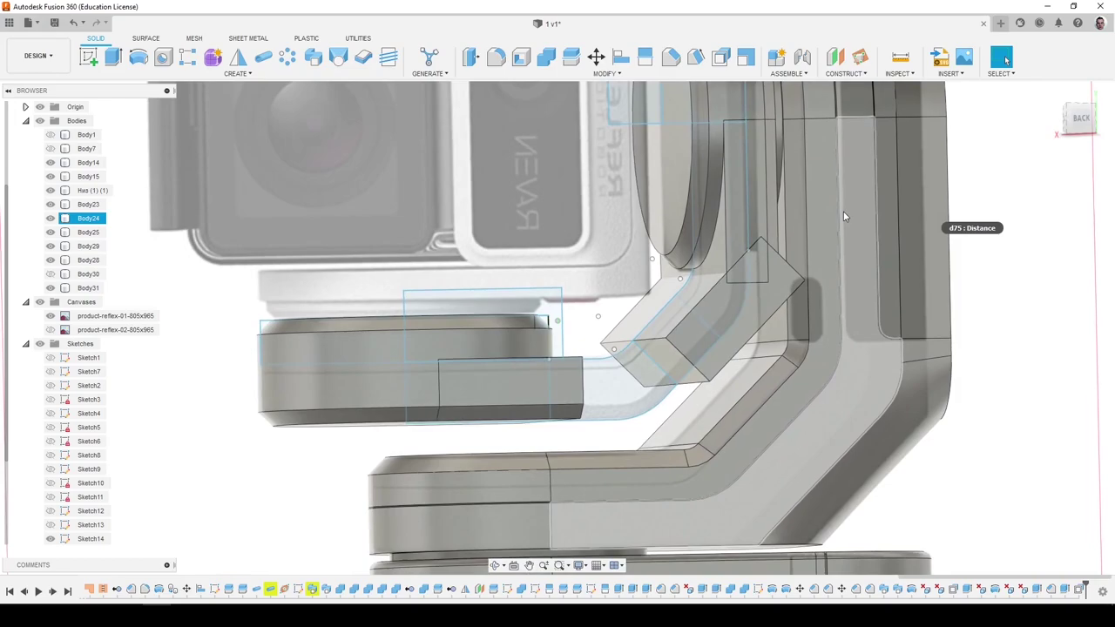
pyautogui.click(467, 57)
pyautogui.moveTo(622, 392); pyautogui.dragTo(614, 392)
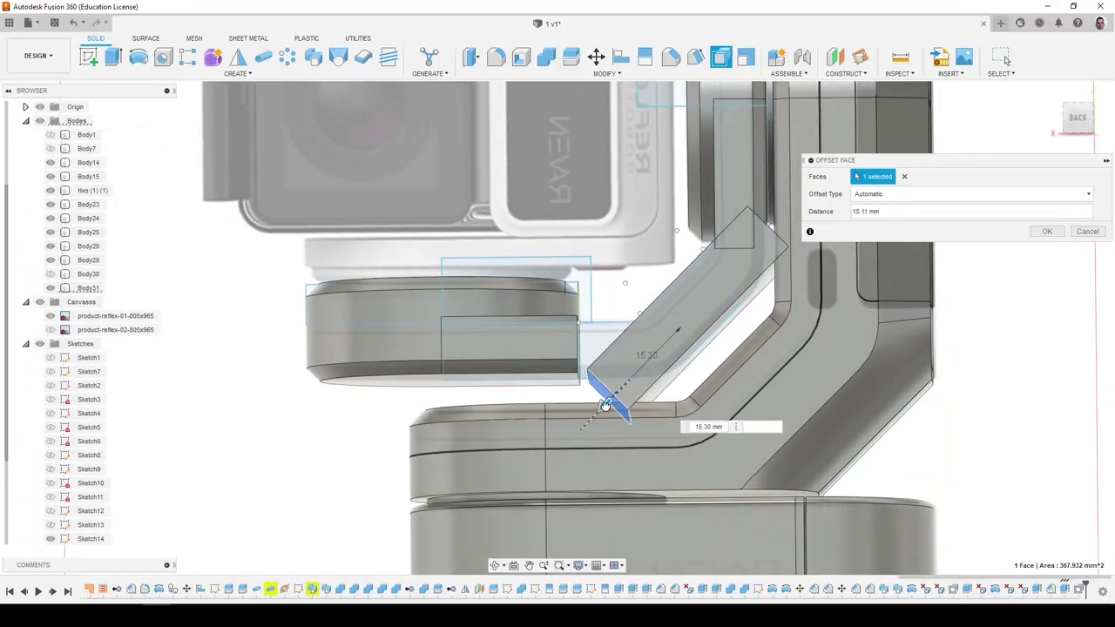
pyautogui.press('Return')
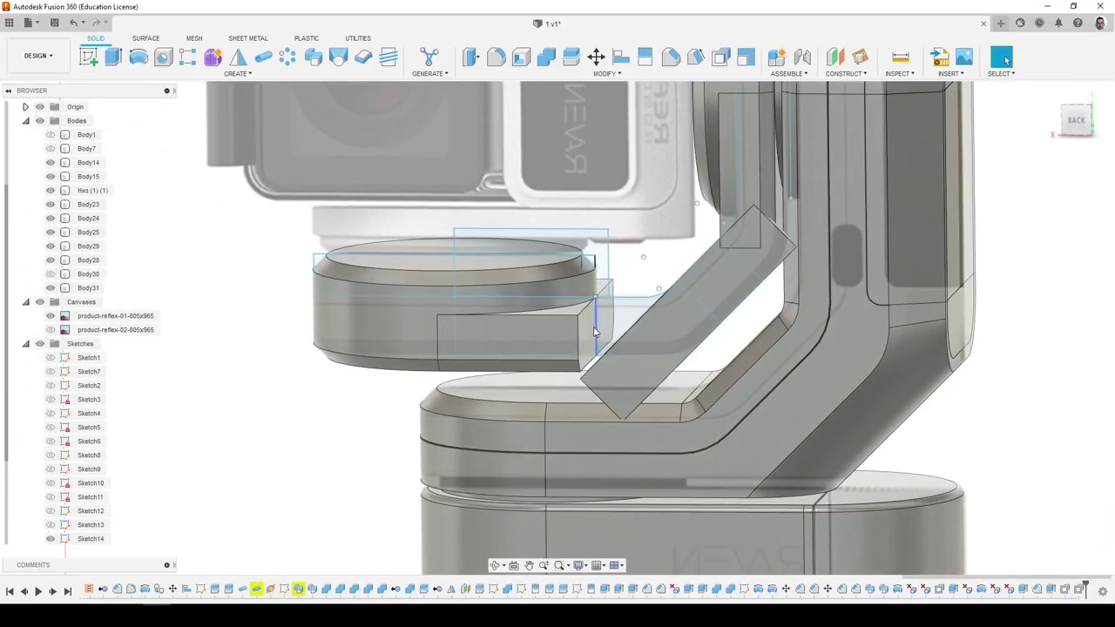
# Offset the end face of the lower housing's arm outward by about 16 mm into the diagonal block.
pyautogui.click(471, 59)
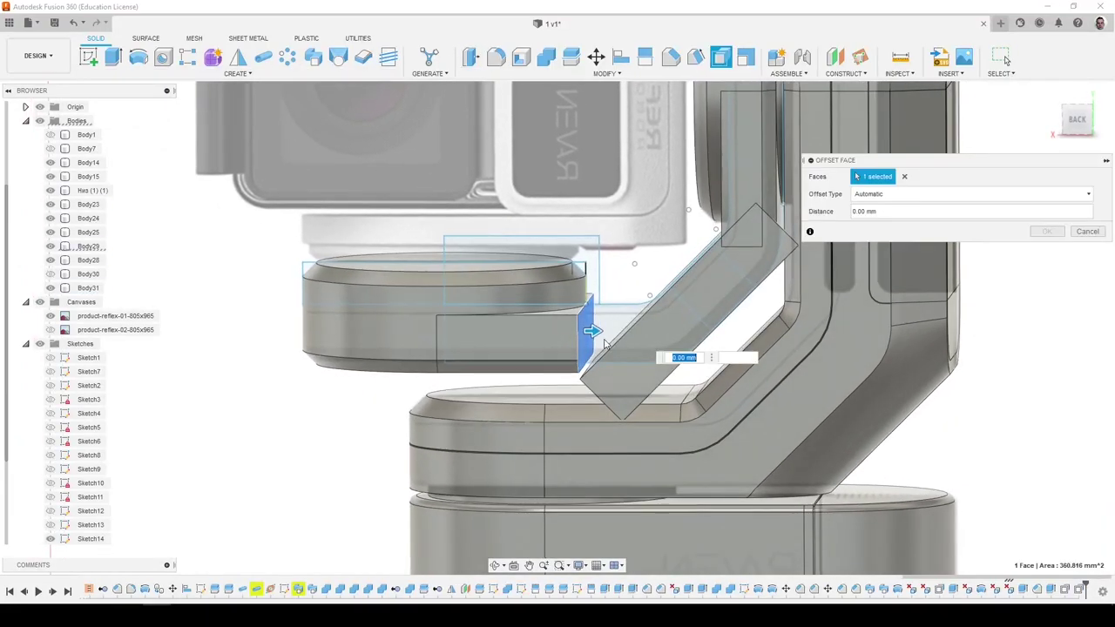
pyautogui.moveTo(700, 332); pyautogui.dragTo(702, 331)
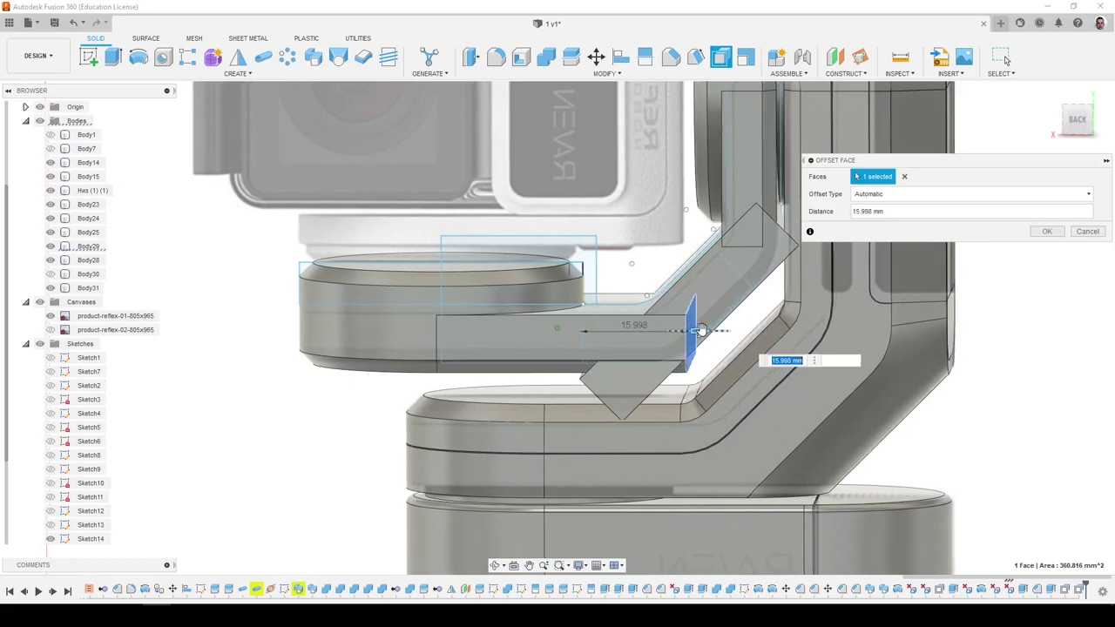
pyautogui.keyDown('shift'); pyautogui.moveTo(701, 329); pyautogui.dragTo(627, 283, button='middle'); pyautogui.keyUp('shift')
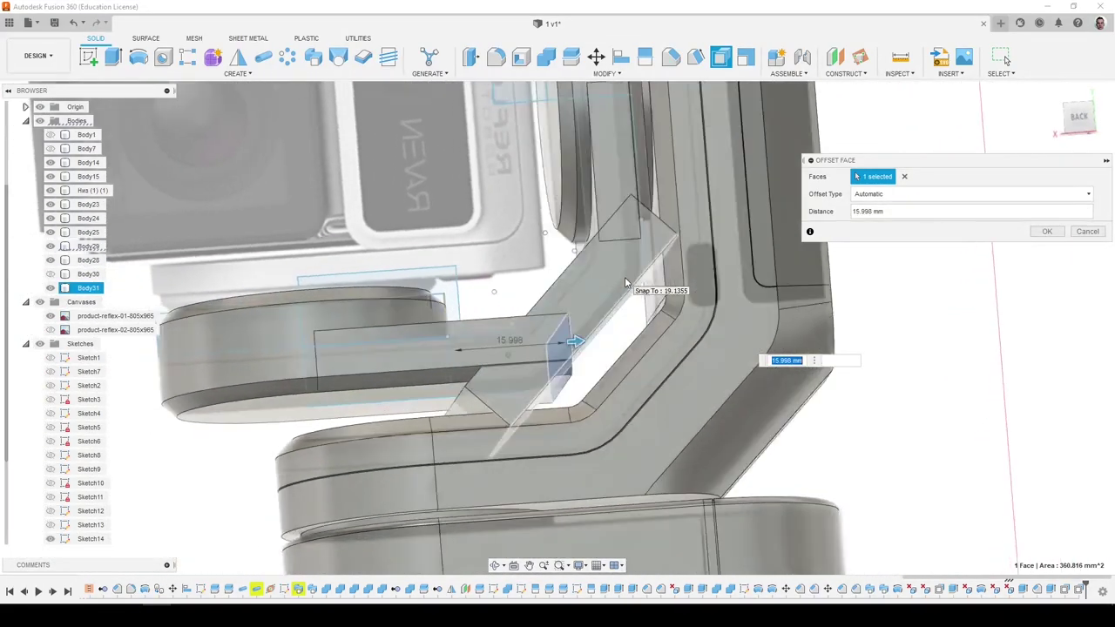
pyautogui.click(1048, 231)
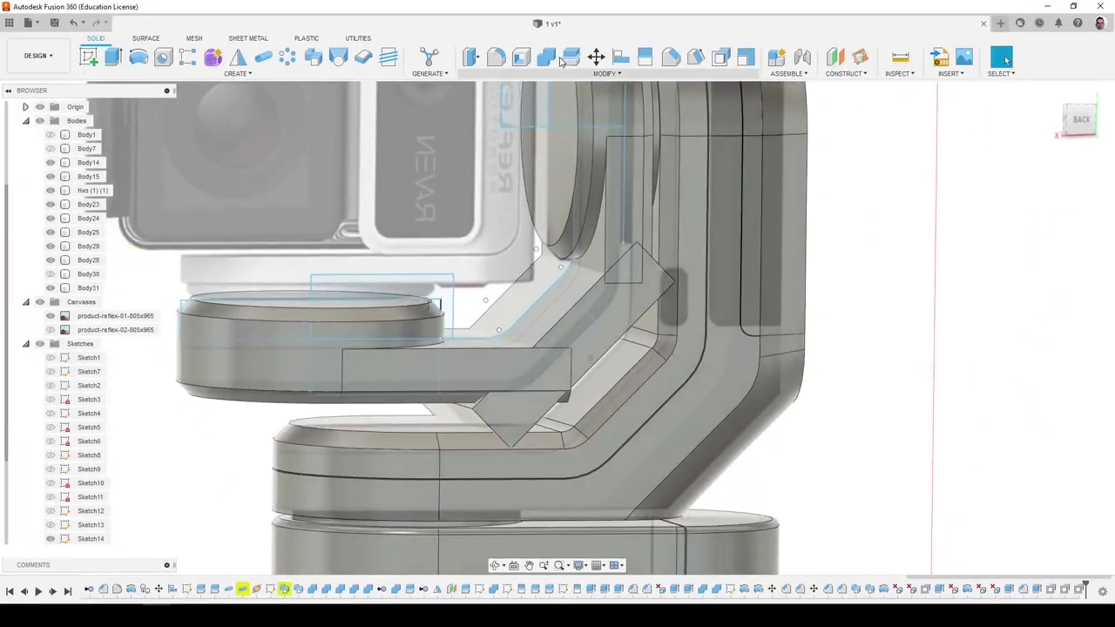
# Combine the lower housing, the diagonal block and the vertical housing into one body with the join operation.
pyautogui.click(547, 56)
pyautogui.click(287, 344)
pyautogui.click(540, 351)
pyautogui.click(638, 257)
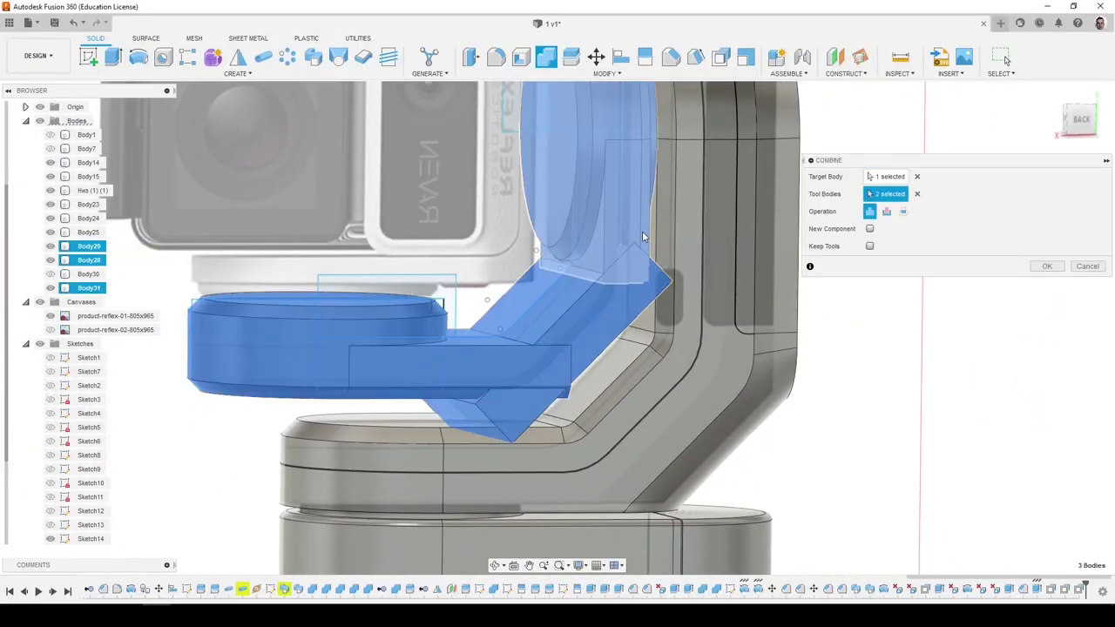
pyautogui.click(1038, 269)
# Delete the five faces of the diagonal block that protrude below the lower housing's arm.
pyautogui.keyDown('shift'); pyautogui.moveTo(483, 355); pyautogui.dragTo(586, 374, button='middle'); pyautogui.keyUp('shift')
pyautogui.scroll(2, 500, 391)
pyautogui.scroll(5, 490, 405)
pyautogui.click(492, 403)
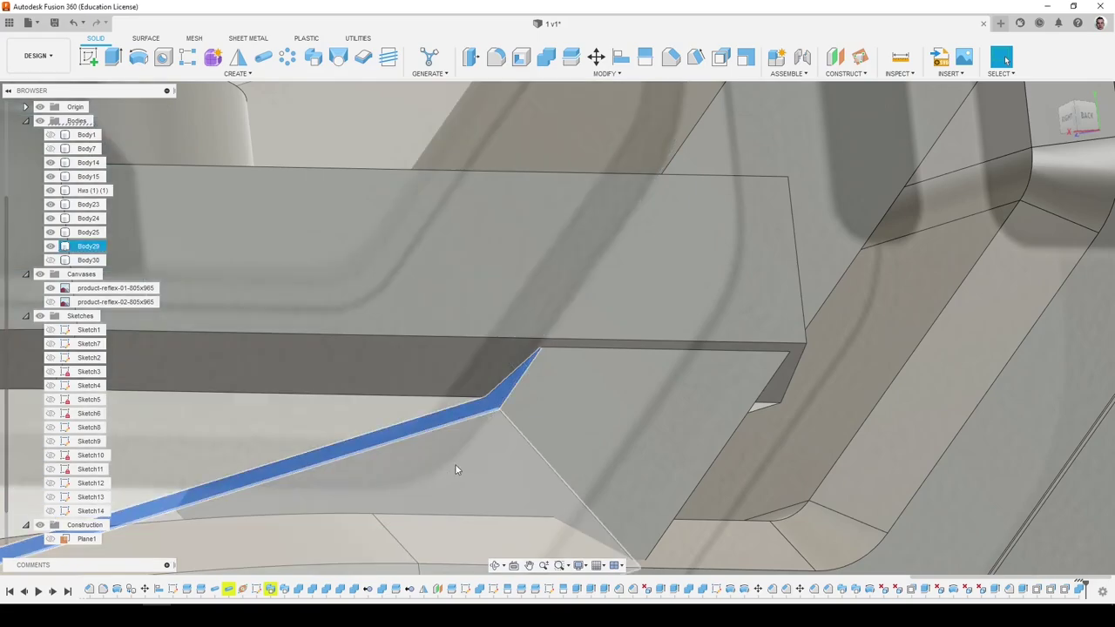
pyautogui.click(552, 408)
pyautogui.keyDown('shift'); pyautogui.click(493, 442); pyautogui.keyUp('shift')
pyautogui.keyDown('shift'); pyautogui.click(488, 448); pyautogui.keyUp('shift')
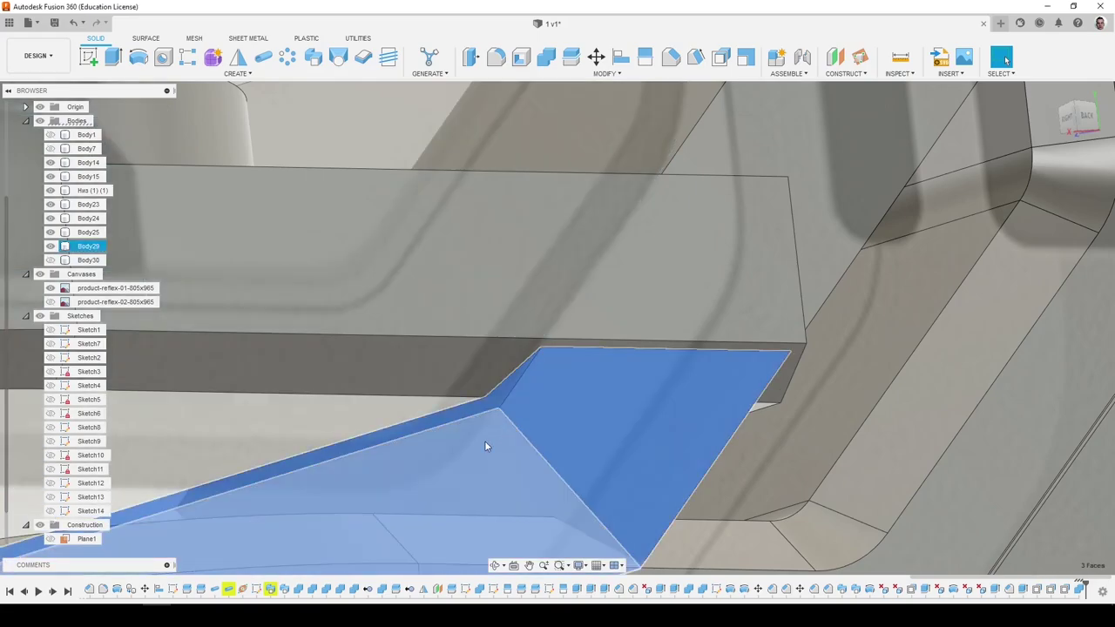
pyautogui.keyDown('shift'); pyautogui.moveTo(488, 448); pyautogui.dragTo(259, 429, button='middle'); pyautogui.keyUp('shift')
pyautogui.scroll(2, 539, 429)
pyautogui.keyDown('shift'); pyautogui.click(739, 520); pyautogui.keyUp('shift')
pyautogui.scroll(-4, 548, 421)
pyautogui.keyDown('shift'); pyautogui.click(260, 428); pyautogui.keyUp('shift')
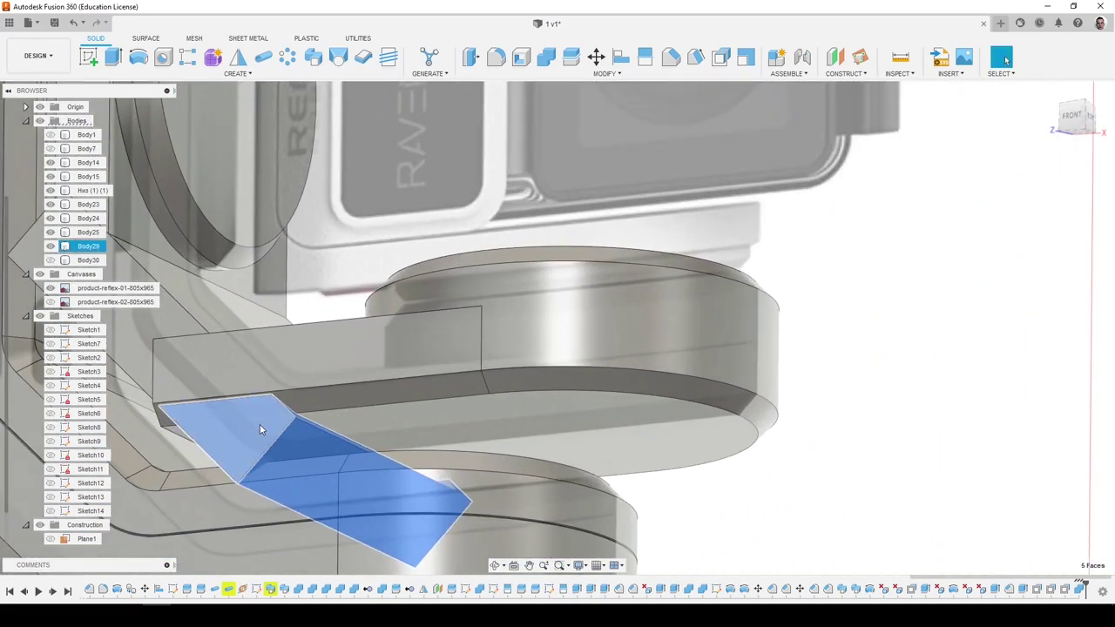
pyautogui.press('Delete')
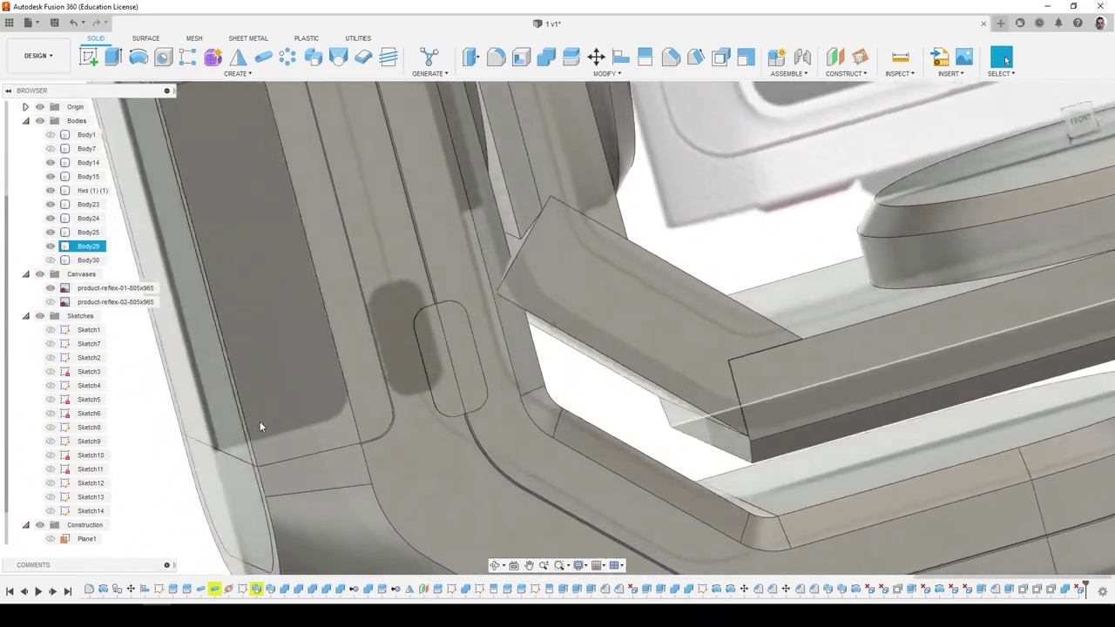
# Try to fillet the bottom corner edge where the diagonal block meets the lower housing's arm.
pyautogui.keyDown('shift'); pyautogui.moveTo(260, 420); pyautogui.dragTo(260, 420, button='middle'); pyautogui.keyUp('shift')
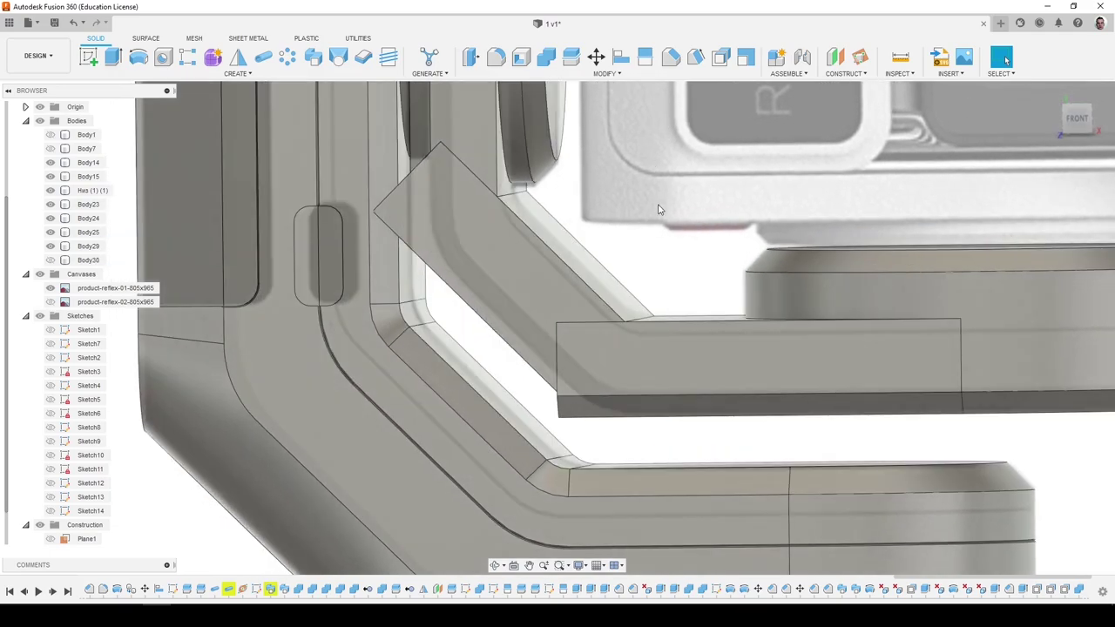
pyautogui.press('f')
pyautogui.click(557, 408)
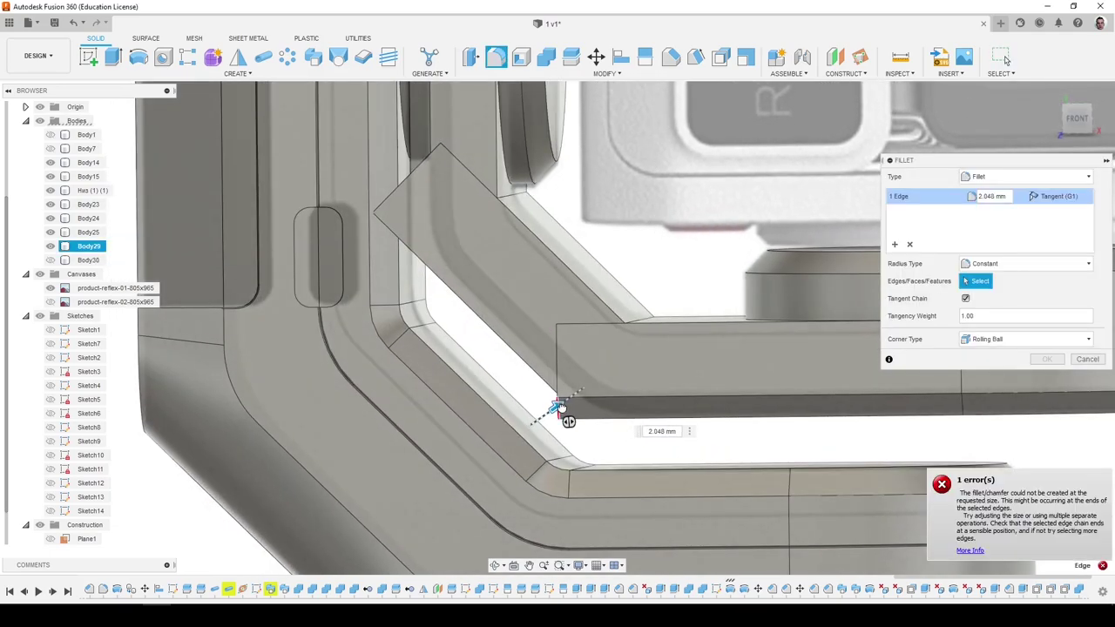
pyautogui.keyDown('shift'); pyautogui.moveTo(558, 413); pyautogui.dragTo(645, 389, button='middle'); pyautogui.keyUp('shift')
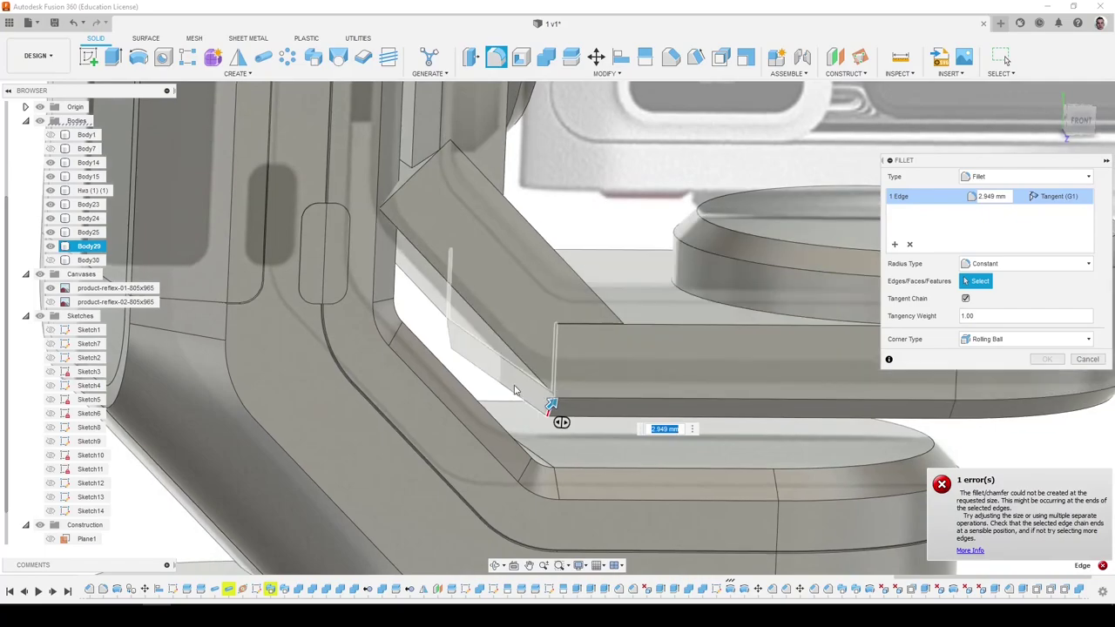
pyautogui.press('Escape')
pyautogui.press('f')
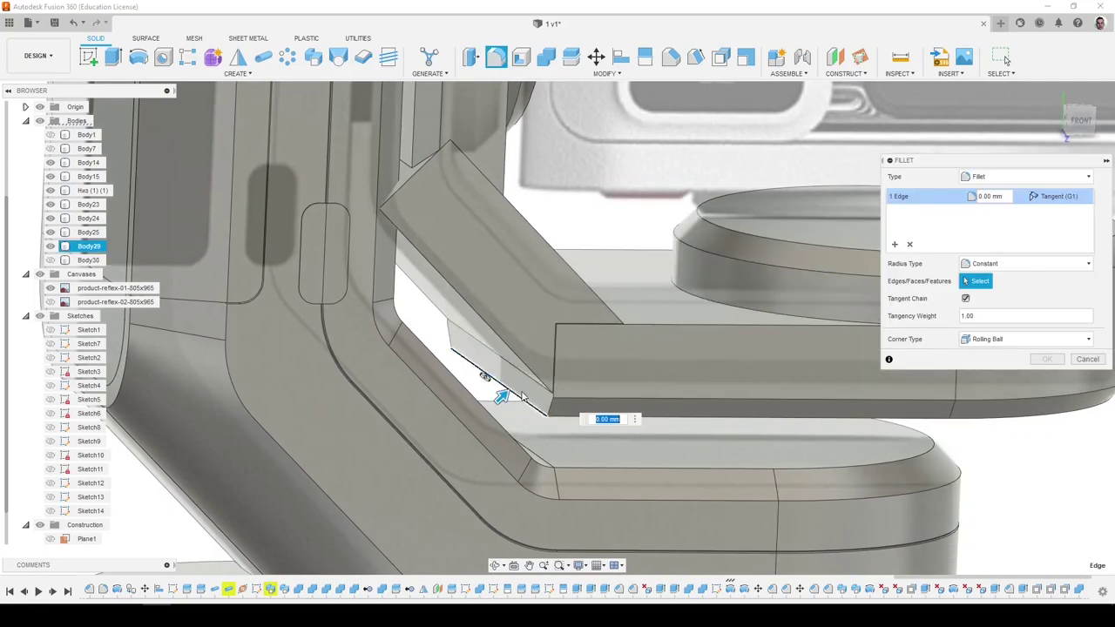
pyautogui.keyDown('shift'); pyautogui.moveTo(520, 396); pyautogui.dragTo(558, 411, button='middle'); pyautogui.keyUp('shift')
pyautogui.moveTo(558, 410); pyautogui.dragTo(572, 413)
pyautogui.keyDown('shift'); pyautogui.moveTo(572, 414); pyautogui.dragTo(559, 382, button='middle'); pyautogui.keyUp('shift')
pyautogui.scroll(2, 558, 376)
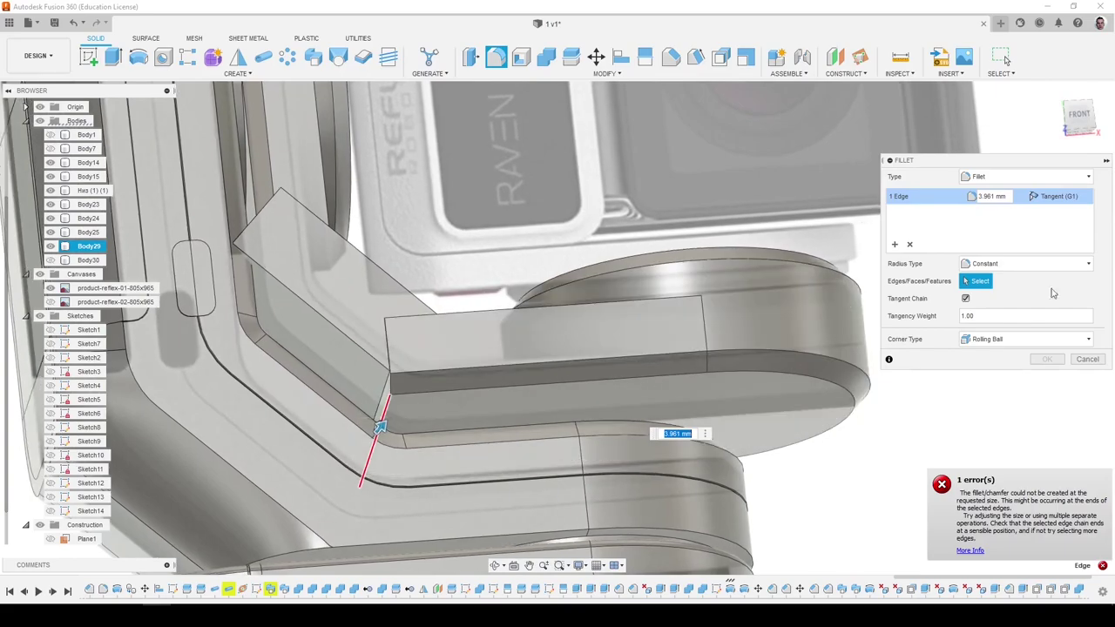
pyautogui.click(1087, 358)
# Delete the chamfer faces along the underside rim of the lower housing and its arm.
pyautogui.keyDown('shift'); pyautogui.moveTo(1076, 388); pyautogui.dragTo(923, 383, button='middle'); pyautogui.keyUp('shift')
pyautogui.keyDown('shift'); pyautogui.moveTo(728, 354); pyautogui.dragTo(831, 421, button='middle'); pyautogui.keyUp('shift')
pyautogui.keyDown('ctrl'); pyautogui.doubleClick(813, 399); pyautogui.keyUp('ctrl')
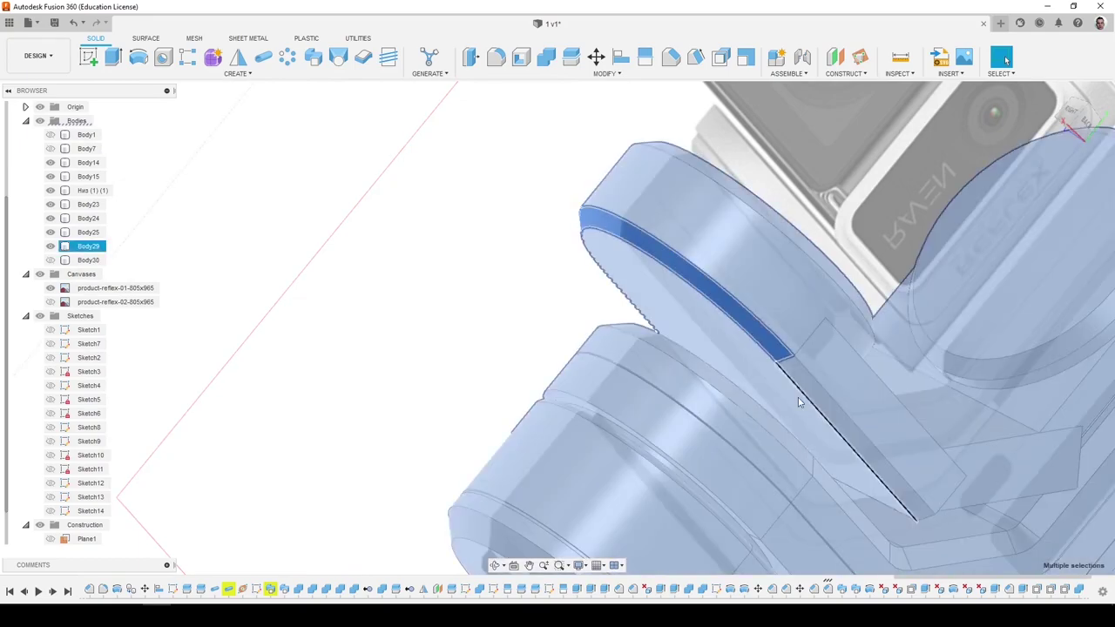
pyautogui.press('Escape')
pyautogui.click(790, 364)
pyautogui.keyDown('ctrl'); pyautogui.click(775, 346); pyautogui.keyUp('ctrl')
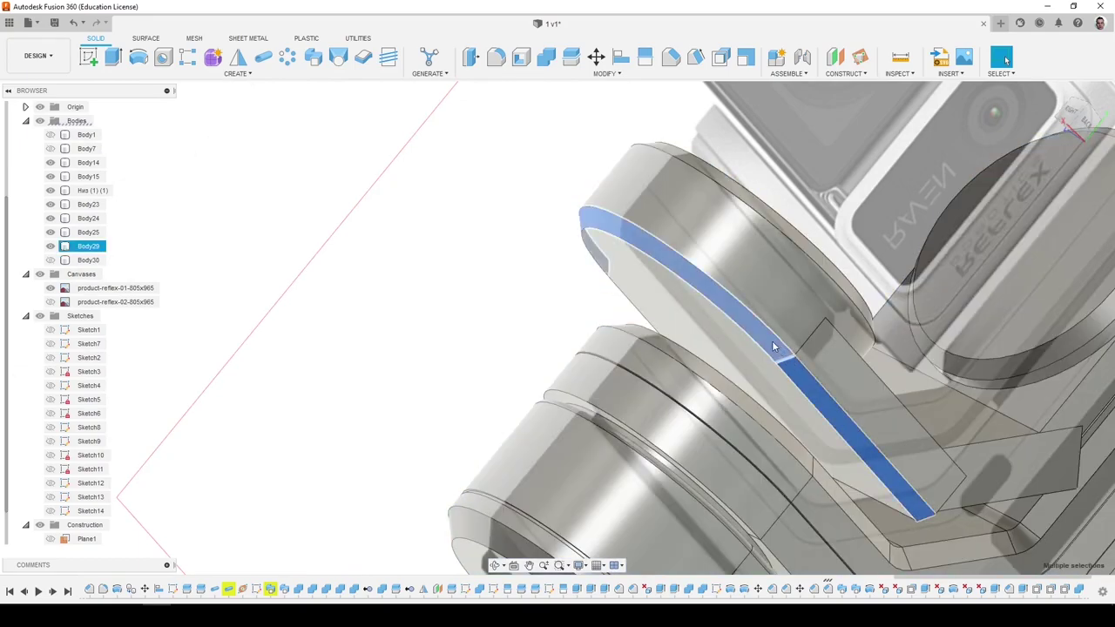
pyautogui.scroll(-3, 775, 346)
pyautogui.keyDown('shift'); pyautogui.moveTo(774, 346); pyautogui.dragTo(528, 289, button='middle'); pyautogui.keyUp('shift')
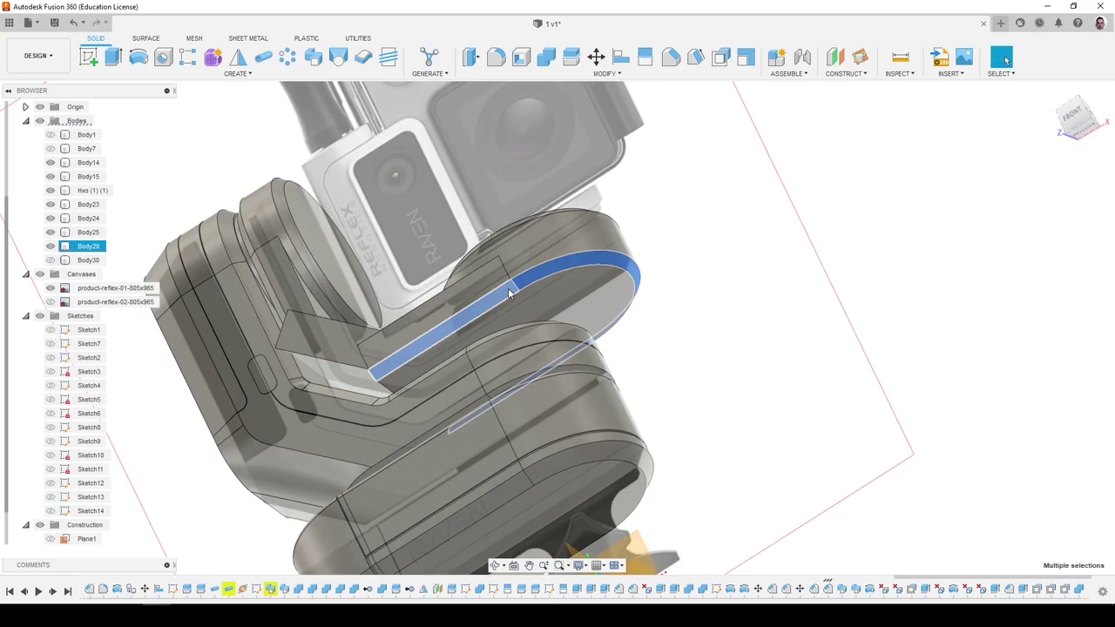
pyautogui.click(976, 276)
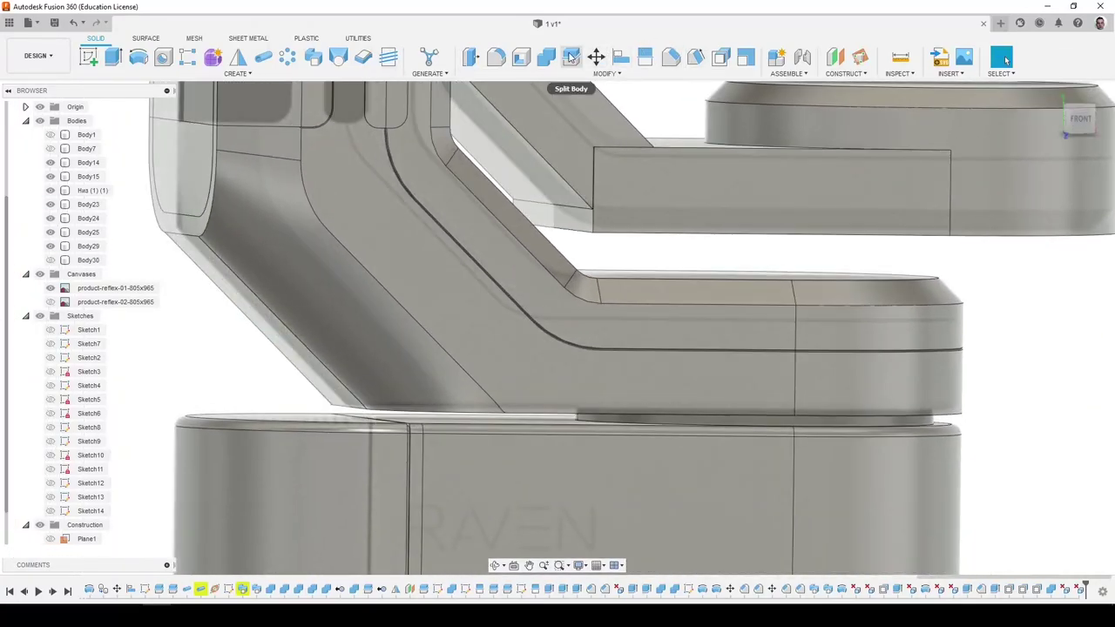
pyautogui.click(571, 56)
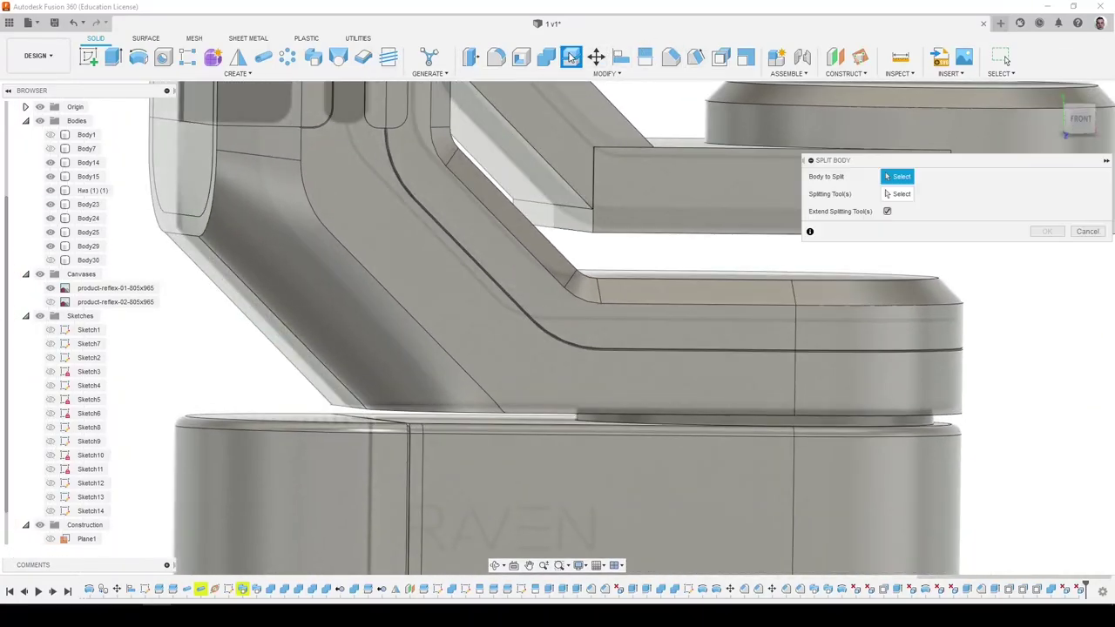
pyautogui.click(645, 57)
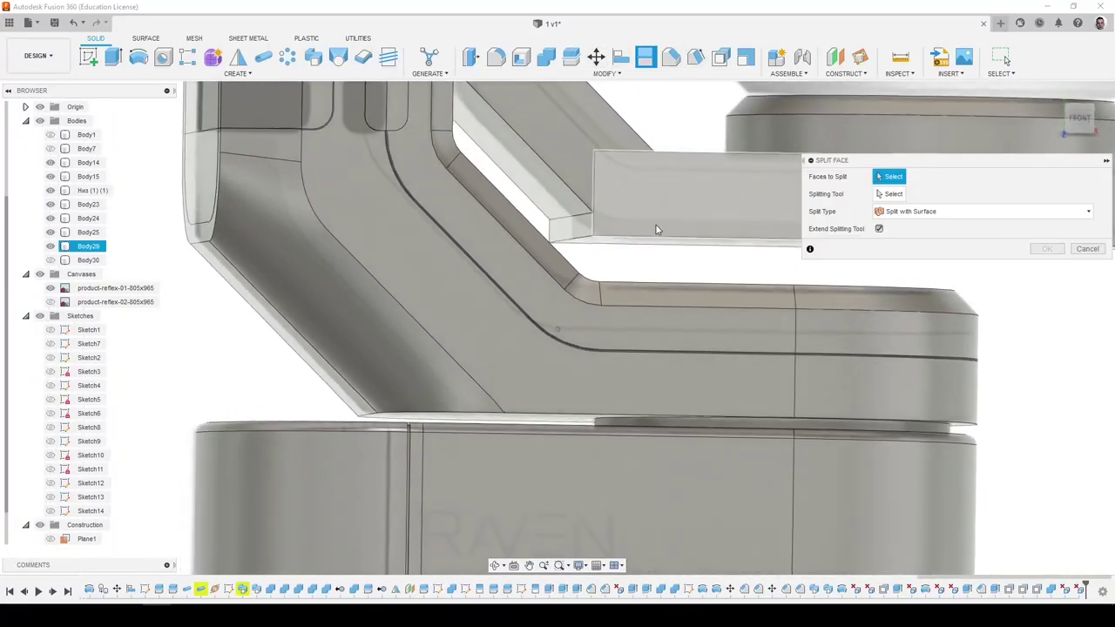
pyautogui.click(656, 220)
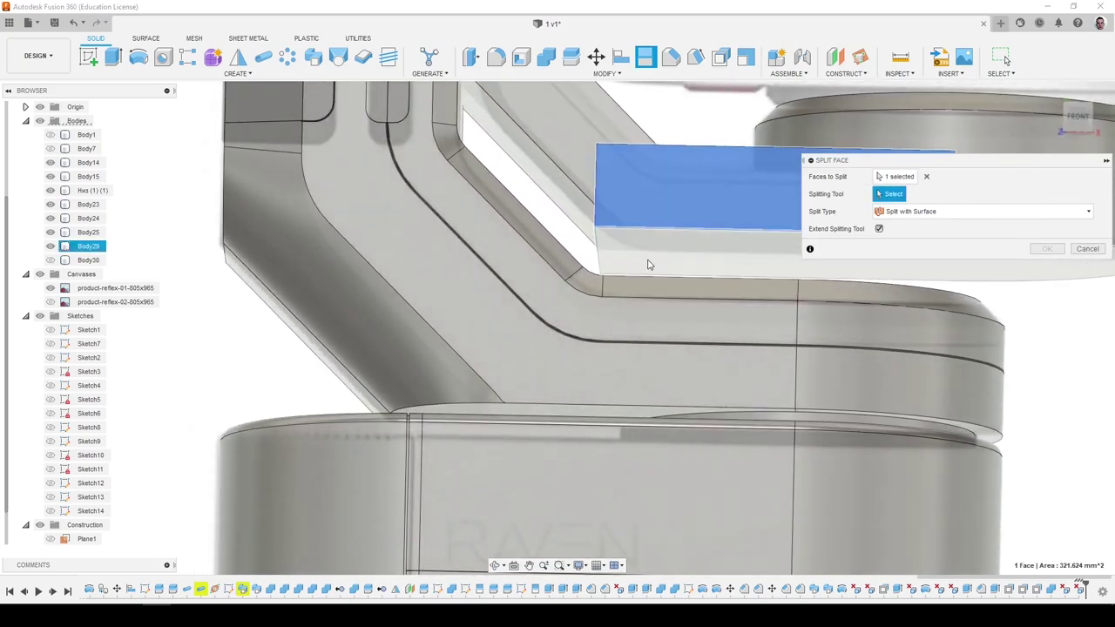
pyautogui.click(1087, 249)
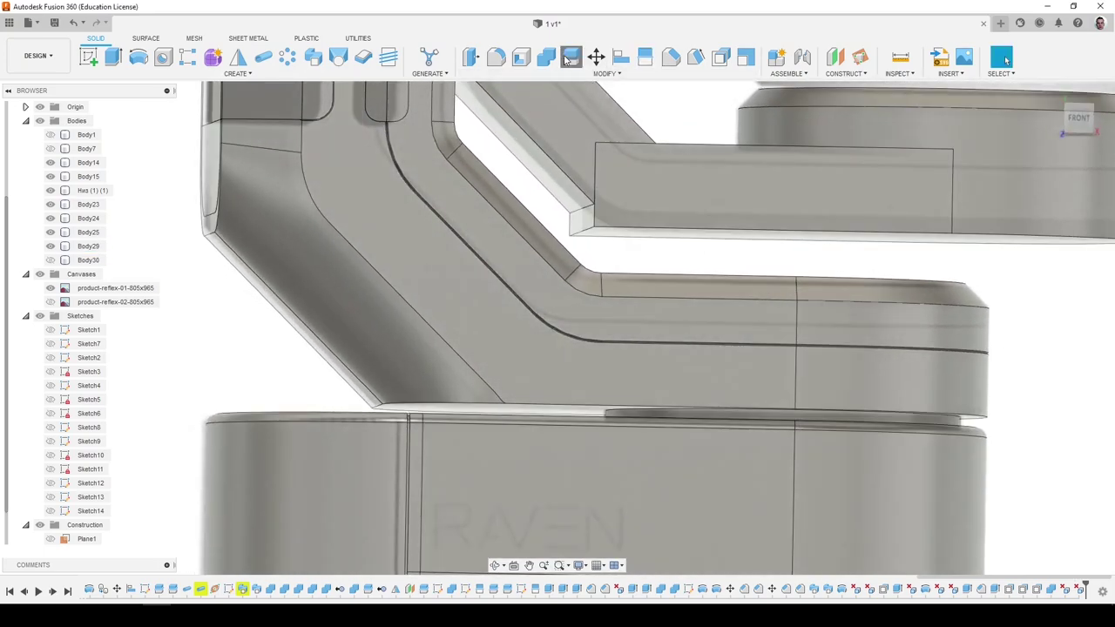
# Split the joined arm body along the diagonal block's lower outer face and remove the small piece cut off at the lower bend.
pyautogui.click(570, 58)
pyautogui.click(631, 211)
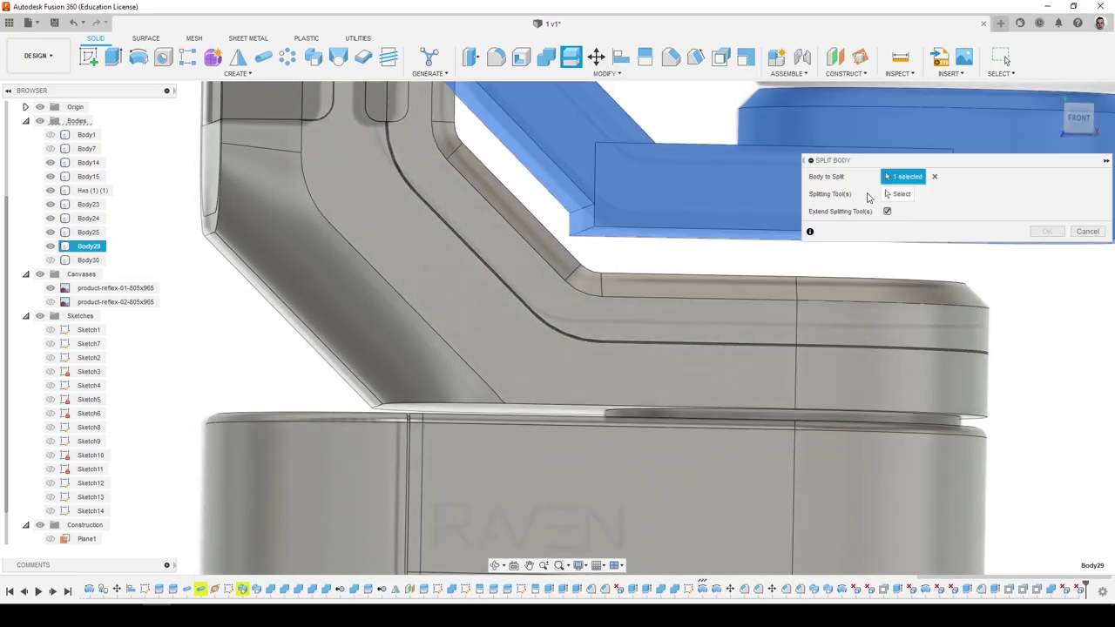
pyautogui.click(564, 190)
pyautogui.scroll(-5, 564, 186)
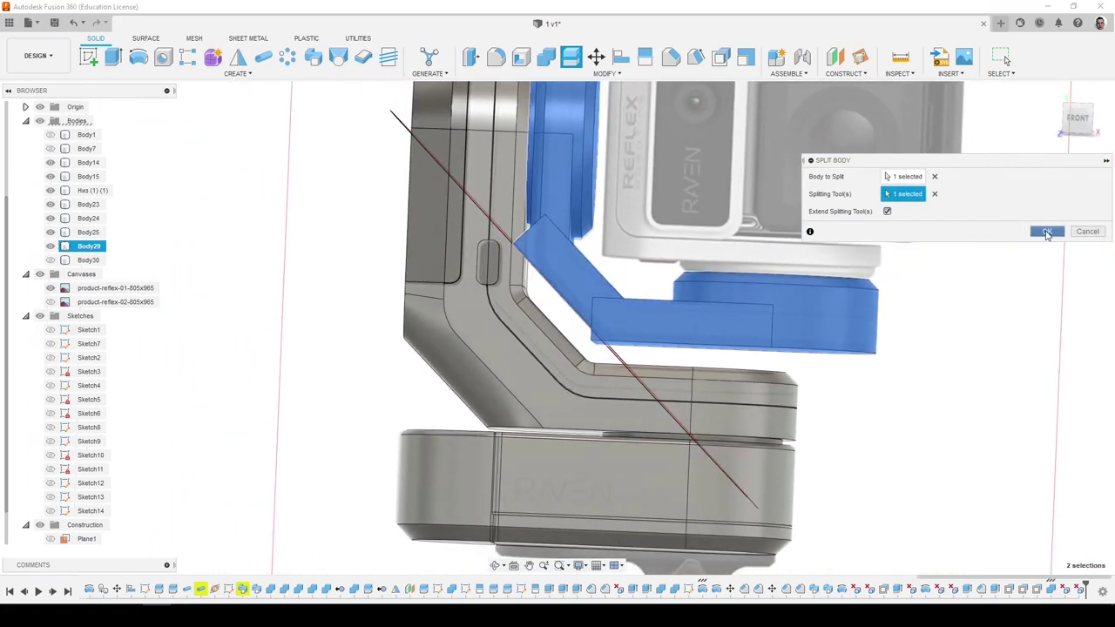
pyautogui.click(1047, 231)
pyautogui.scroll(2, 597, 338)
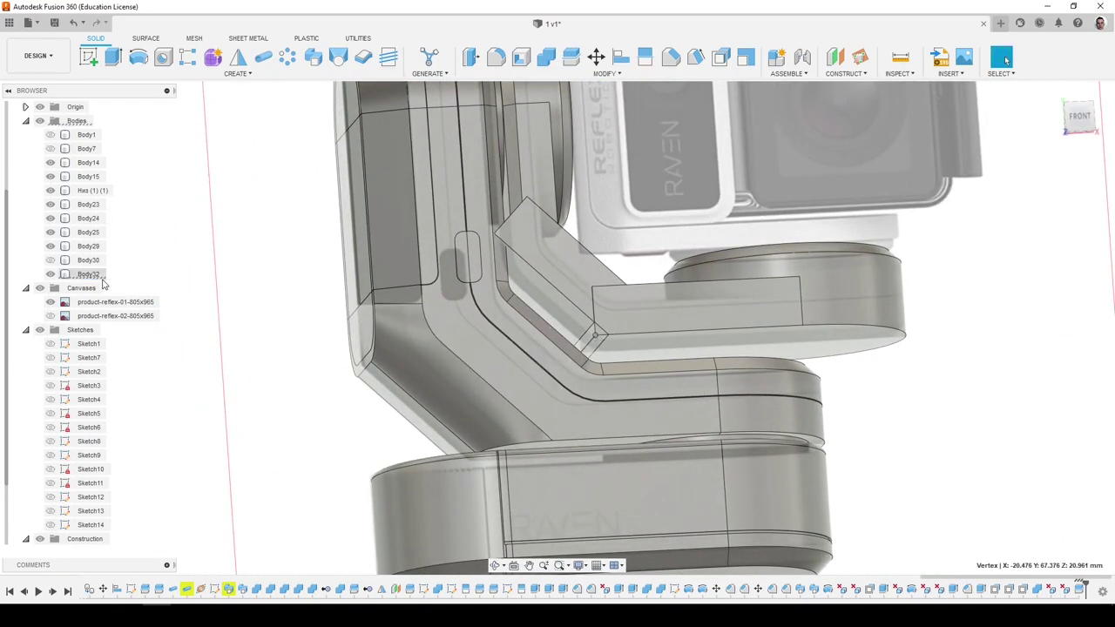
pyautogui.click(131, 436)
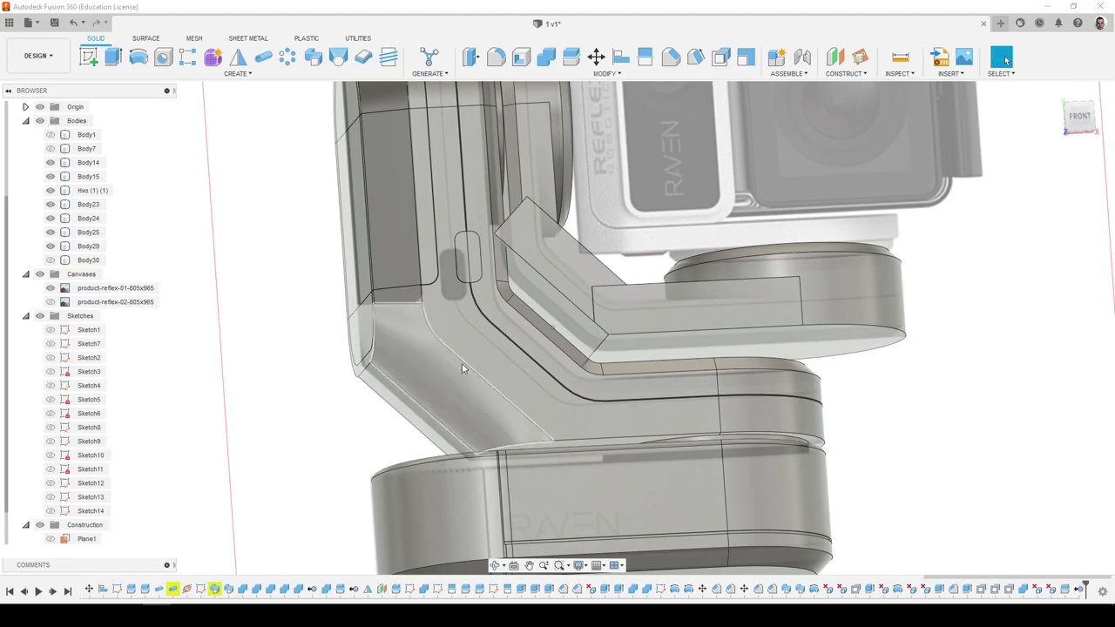
# Try to delete the front side face of the lower housing's arm.
pyautogui.scroll(4, 664, 305)
pyautogui.click(664, 300)
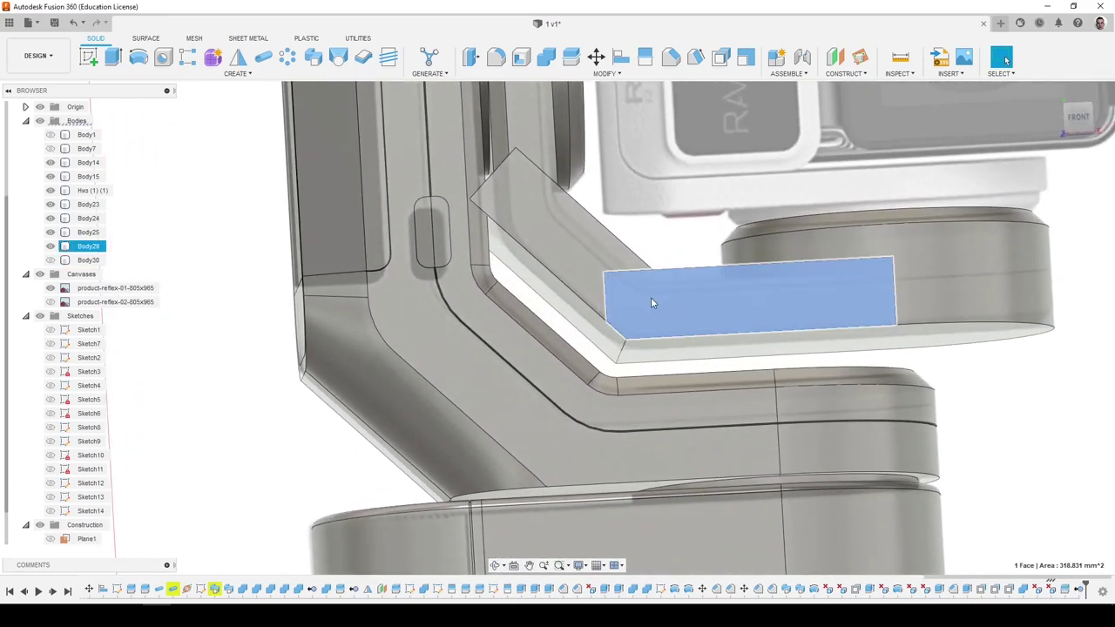
pyautogui.press('Delete')
pyautogui.hotkey('ctrl', 'z')
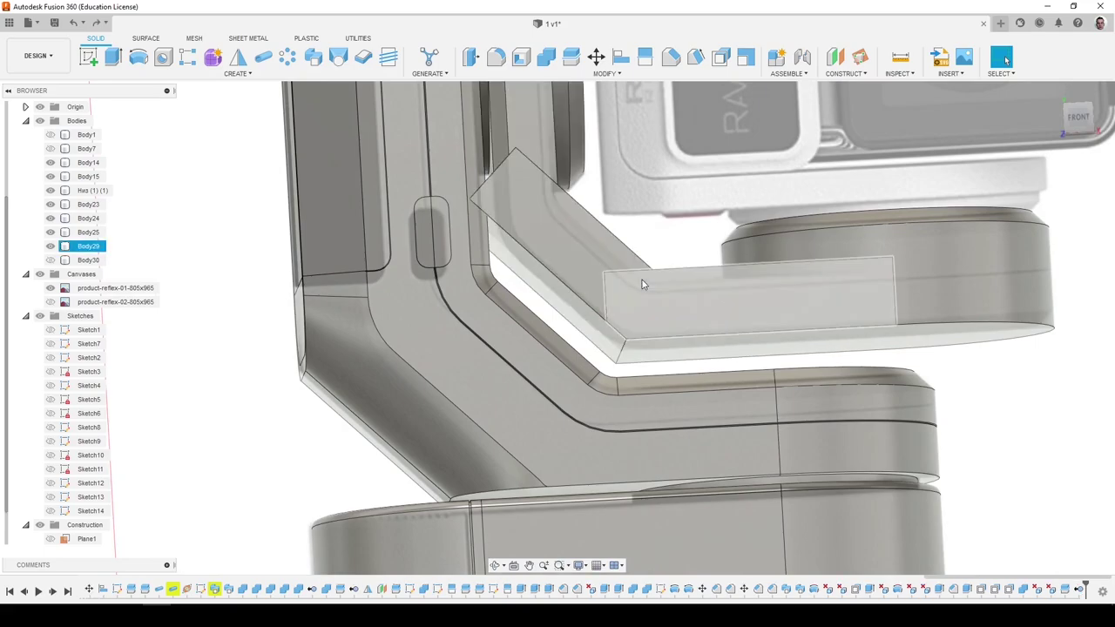
# Split the arm body along the vertical housing's outer face and remove the protruding corner piece at the upper bend.
pyautogui.keyDown('shift'); pyautogui.moveTo(590, 262); pyautogui.dragTo(580, 270, button='middle'); pyautogui.keyUp('shift')
pyautogui.scroll(4, 579, 267)
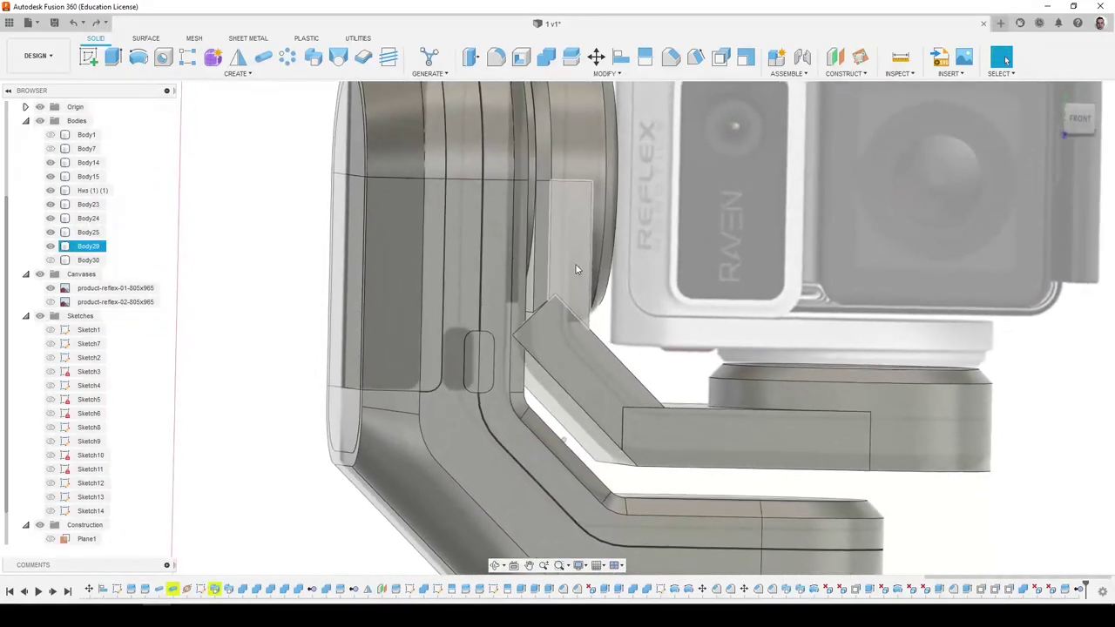
pyautogui.click(571, 58)
pyautogui.click(565, 348)
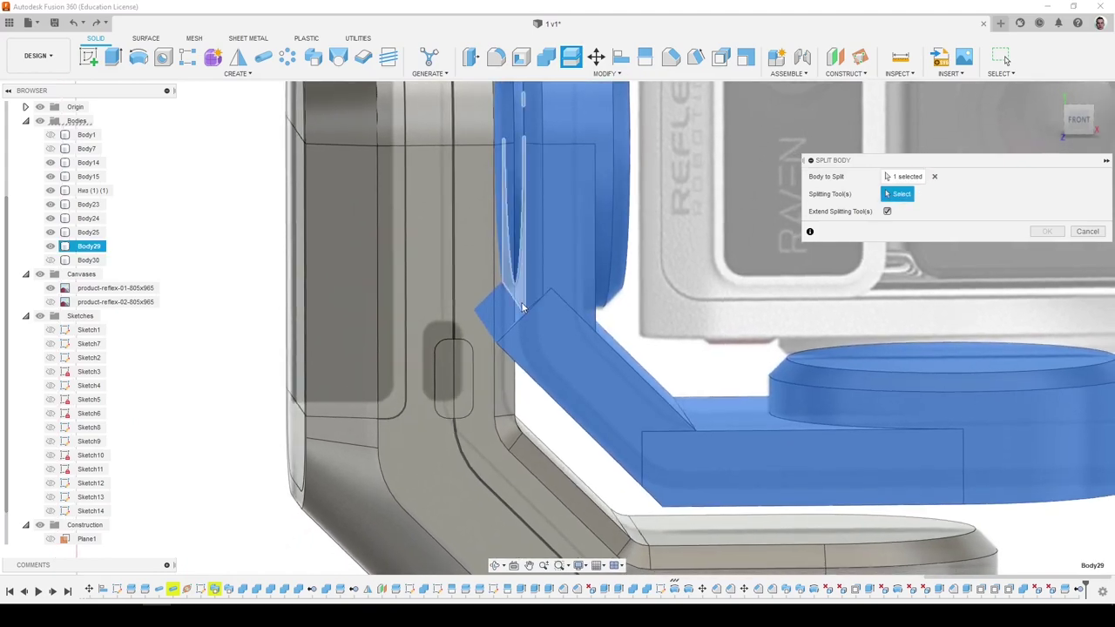
pyautogui.scroll(3, 522, 306)
pyautogui.click(523, 304)
pyautogui.click(1041, 234)
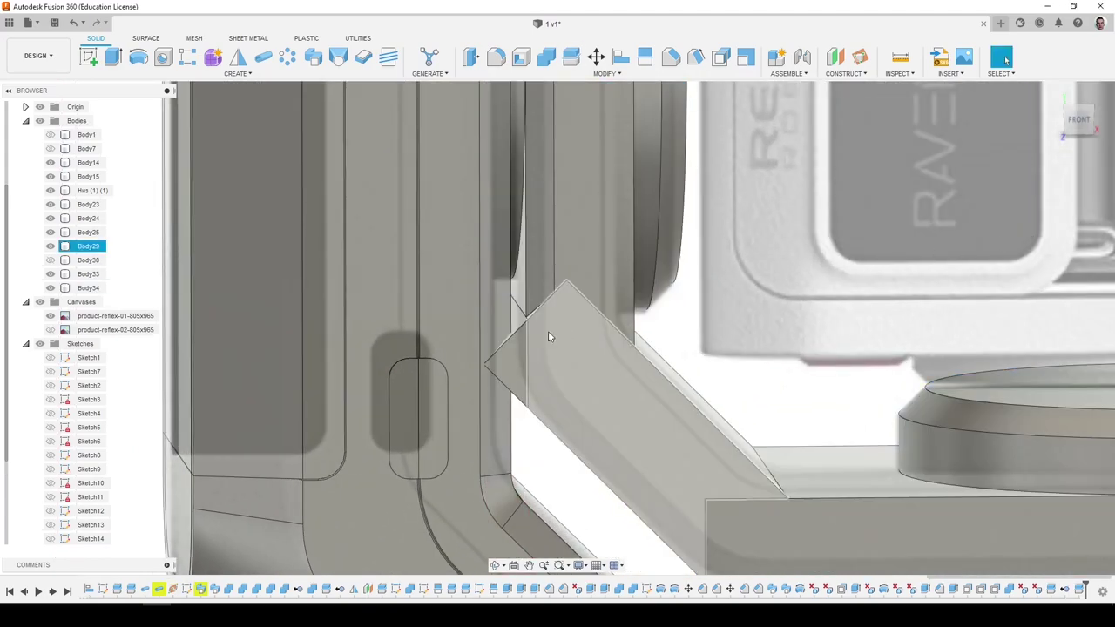
pyautogui.click(512, 362)
pyautogui.rightClick(98, 277)
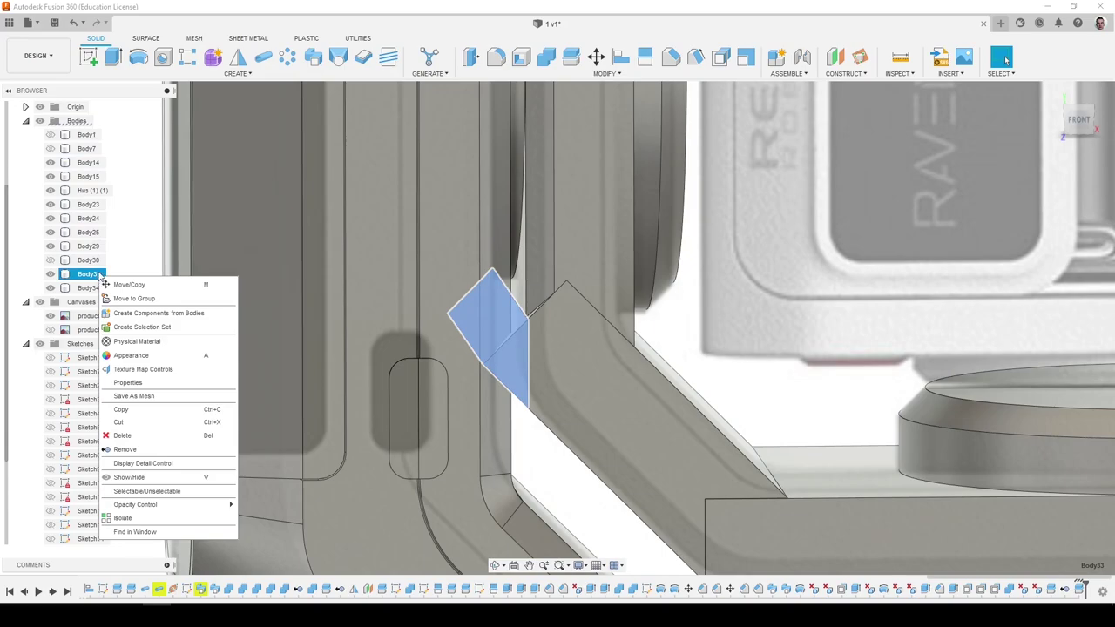
pyautogui.click(140, 435)
# Delete the chamfer faces around the outer rim of the vertical housing and its arm.
pyautogui.keyDown('shift'); pyautogui.moveTo(310, 428); pyautogui.dragTo(520, 469, button='middle'); pyautogui.keyUp('shift')
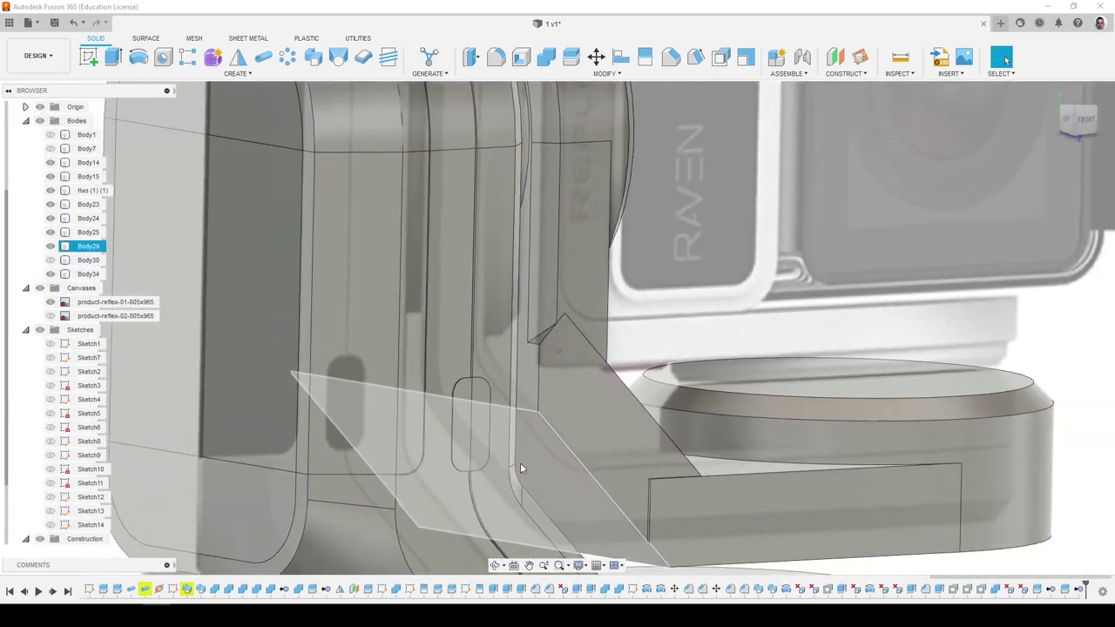
pyautogui.scroll(-5, 520, 468)
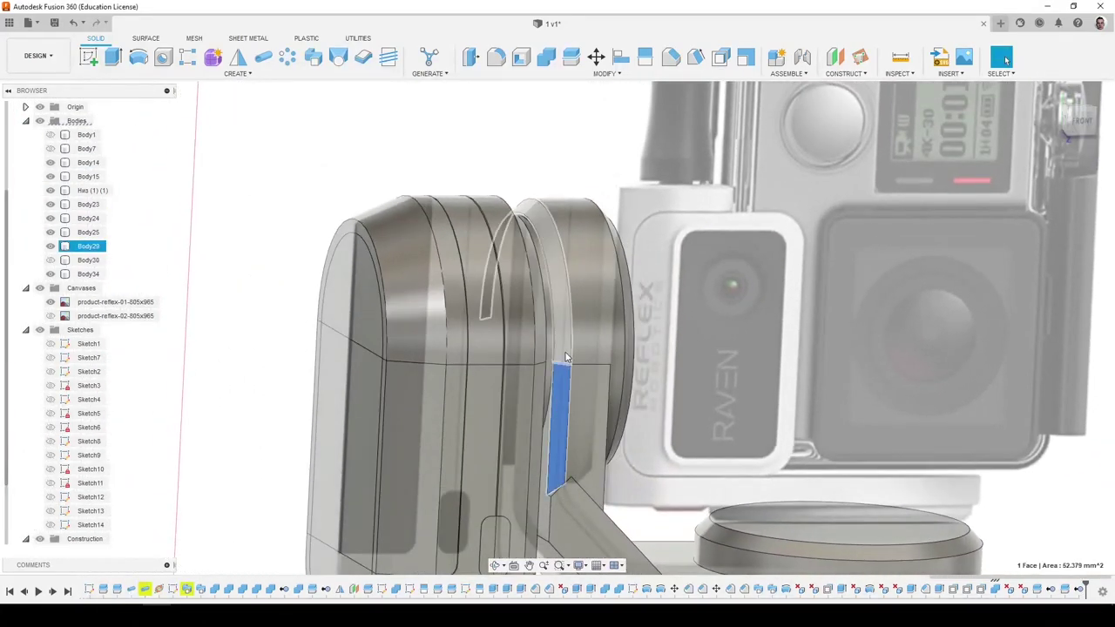
pyautogui.keyDown('shift'); pyautogui.click(566, 340); pyautogui.keyUp('shift')
pyautogui.keyDown('shift'); pyautogui.moveTo(357, 340); pyautogui.dragTo(549, 358, button='middle'); pyautogui.keyUp('shift')
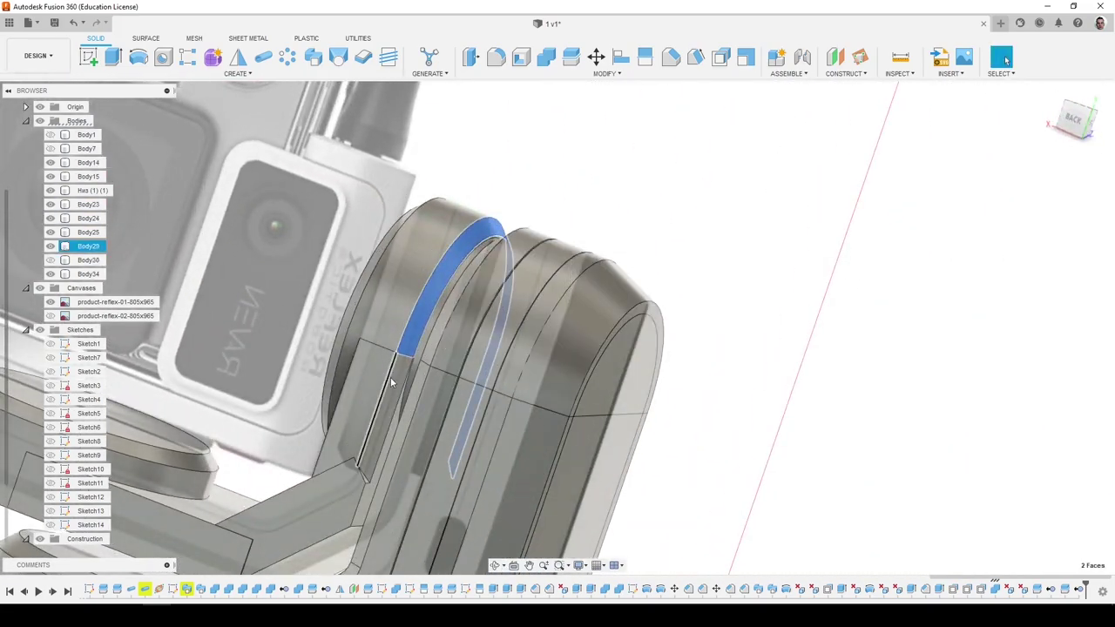
pyautogui.keyDown('shift'); pyautogui.moveTo(396, 381); pyautogui.dragTo(535, 412, button='middle'); pyautogui.keyUp('shift')
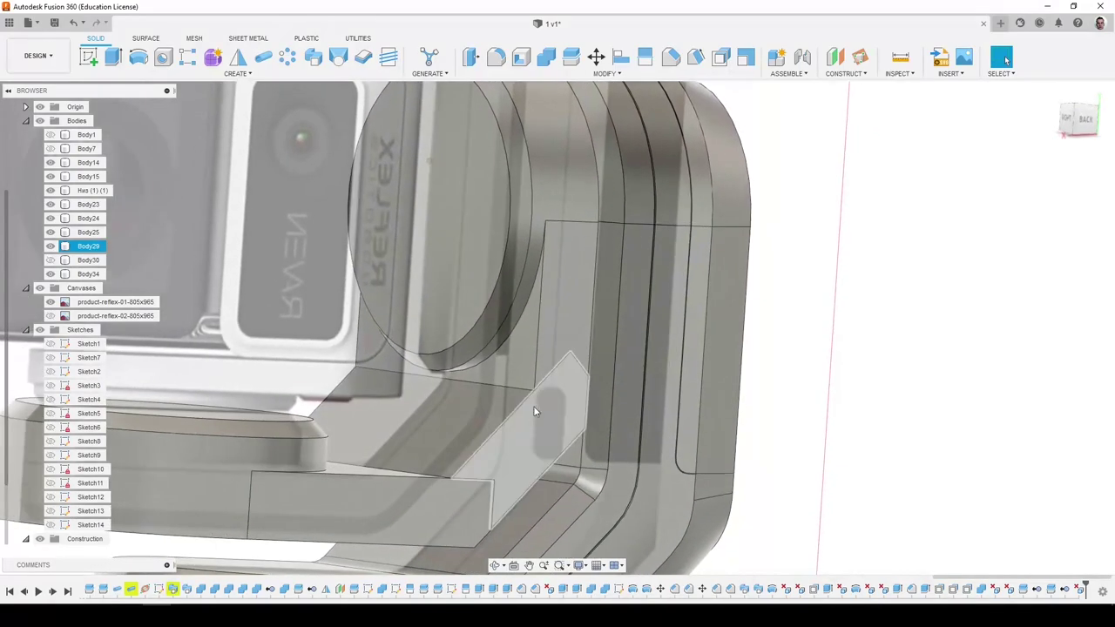
# Try to delete the diagonal block's back side face, and start combining the arm body with another body.
pyautogui.press('Delete')
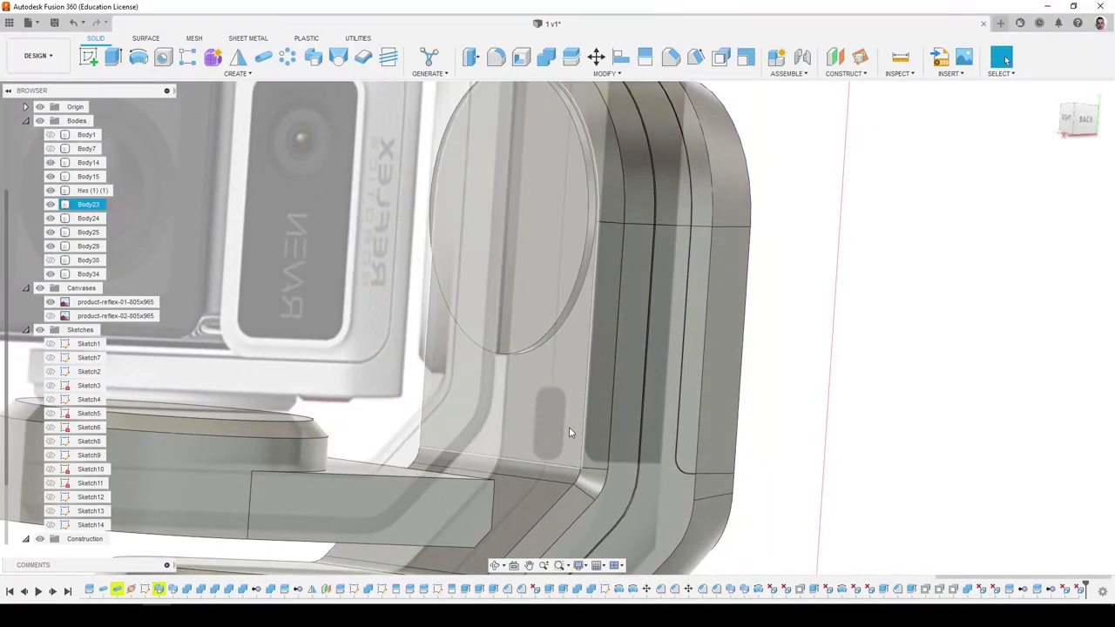
pyautogui.hotkey('ctrl', 'z')
pyautogui.click(547, 64)
pyautogui.keyDown('shift'); pyautogui.moveTo(504, 250); pyautogui.dragTo(581, 274, button='middle'); pyautogui.keyUp('shift')
pyautogui.click(581, 274)
pyautogui.keyDown('shift'); pyautogui.moveTo(657, 277); pyautogui.dragTo(707, 288, button='middle'); pyautogui.keyUp('shift')
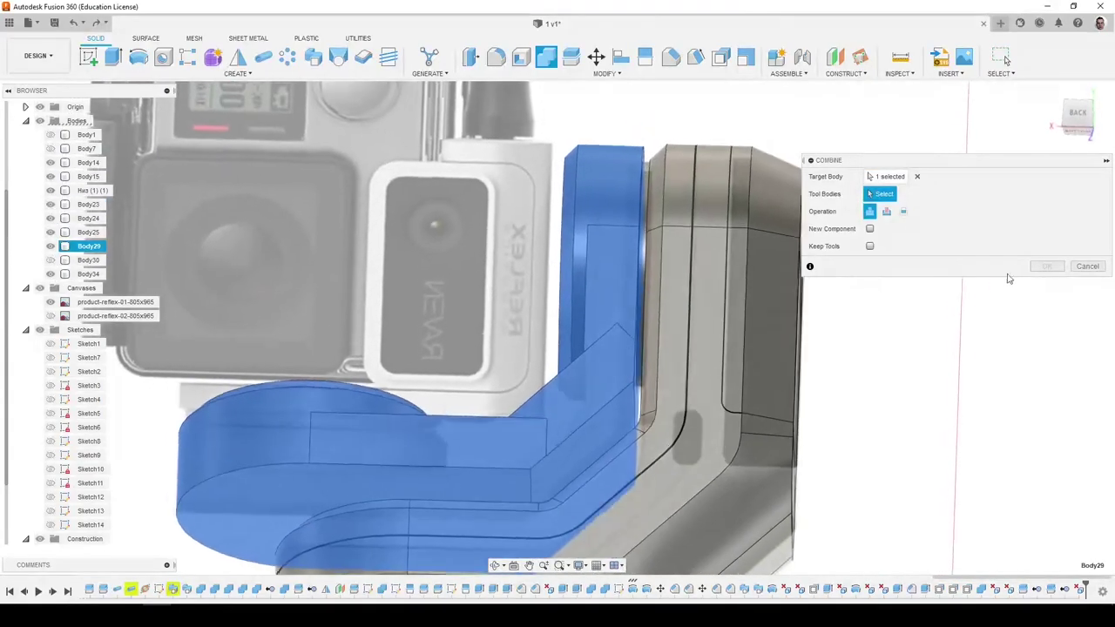
pyautogui.click(1088, 267)
# Offset the front side faces of the vertical housing arm and the diagonal block outward by about 0.287 mm.
pyautogui.keyDown('shift'); pyautogui.moveTo(837, 323); pyautogui.dragTo(837, 326, button='middle'); pyautogui.keyUp('shift')
pyautogui.scroll(10, 530, 469)
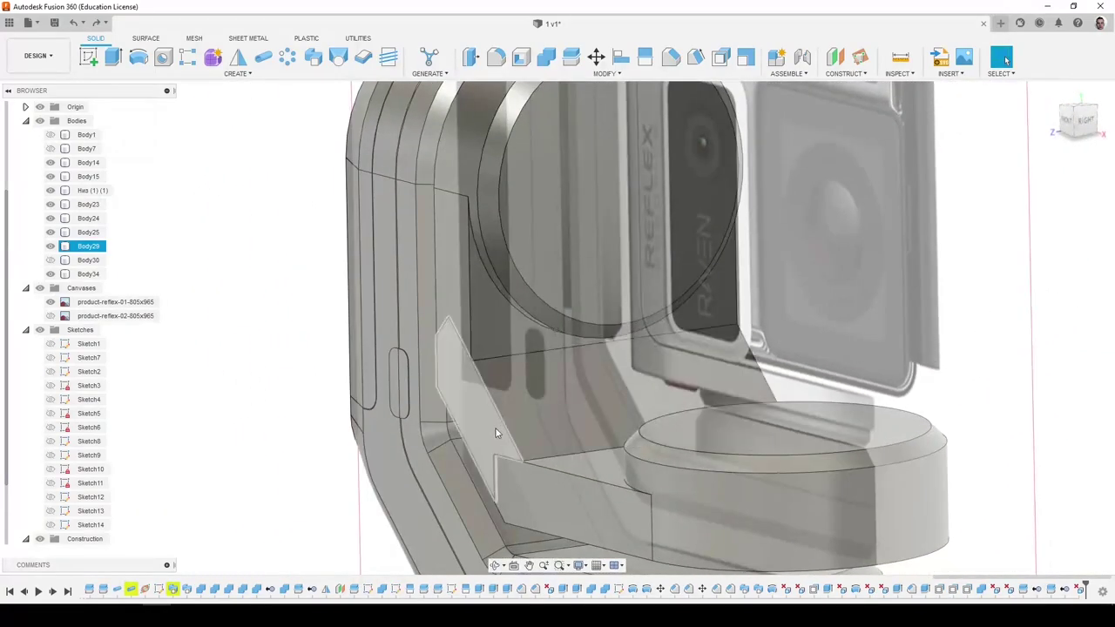
pyautogui.click(493, 431)
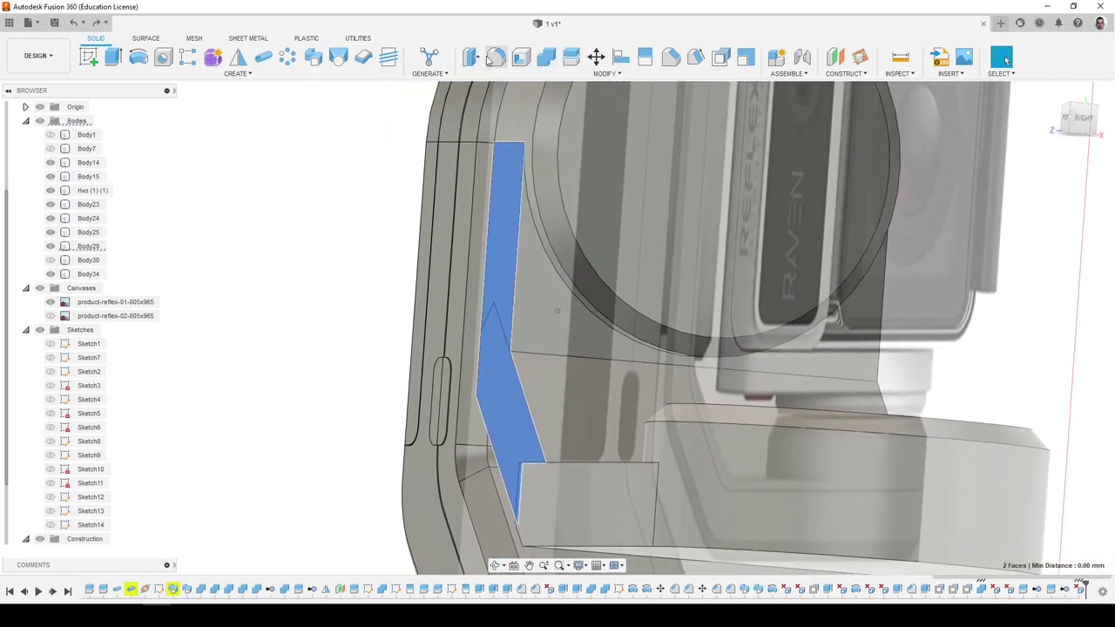
pyautogui.click(471, 58)
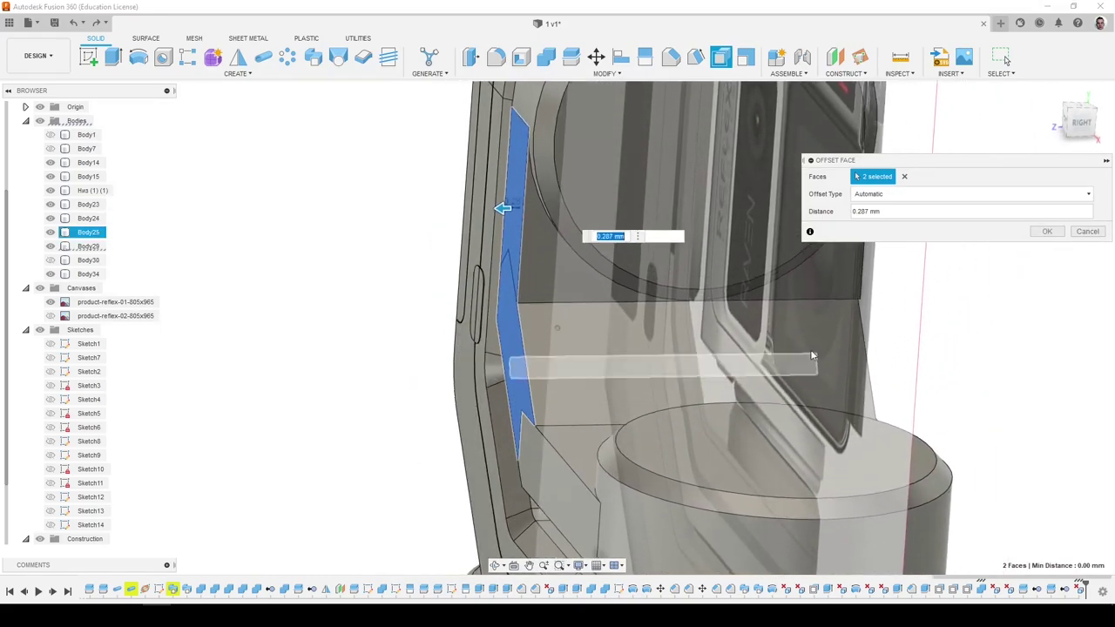
pyautogui.click(1047, 231)
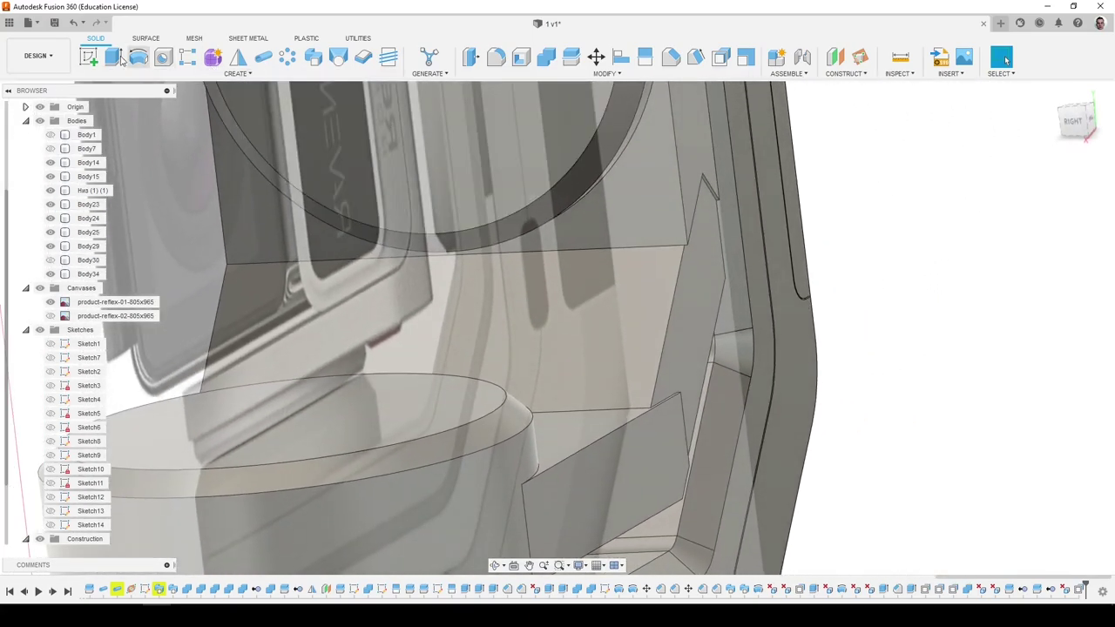
# Offset the diagonal block's front side face outward by 0.213 mm.
pyautogui.click(471, 58)
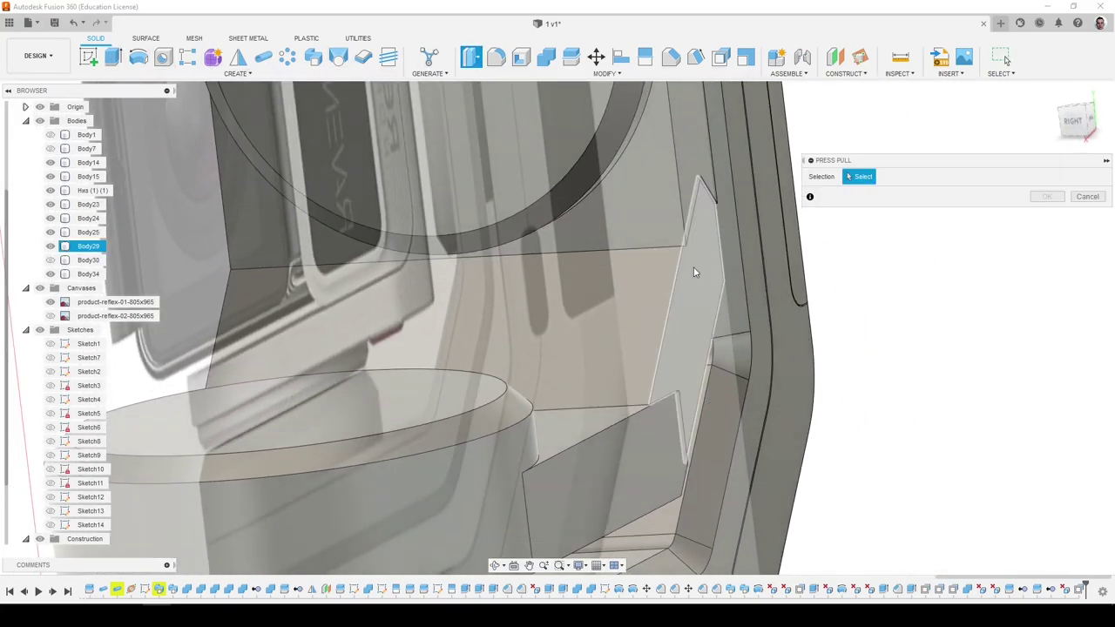
pyautogui.click(700, 285)
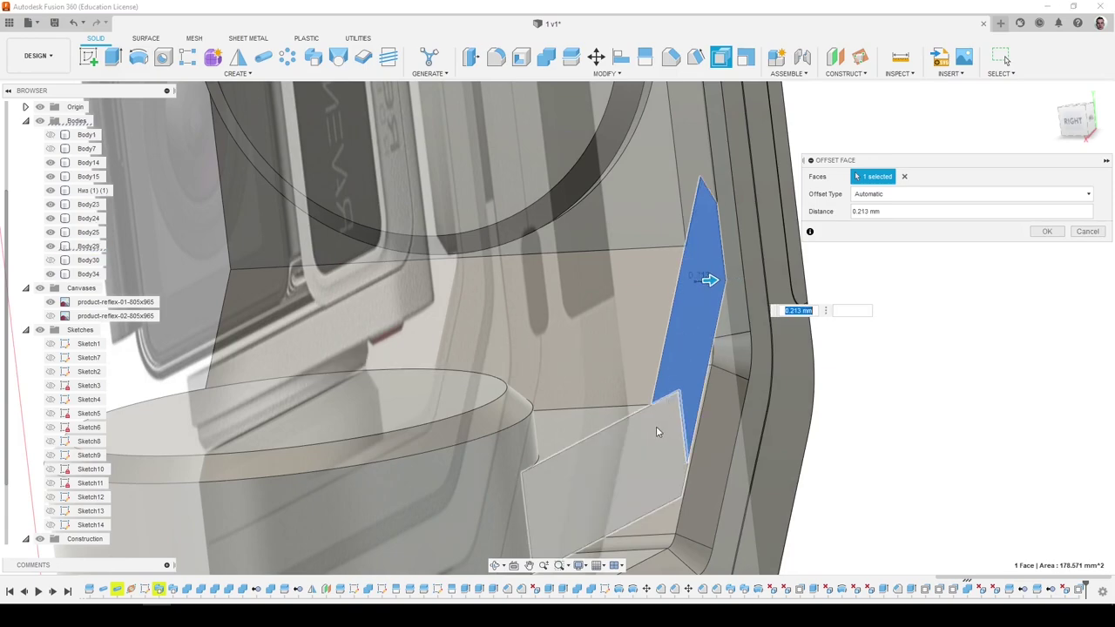
pyautogui.click(1051, 232)
# Try to delete the diagonal block's front side face, and undo the deletion.
pyautogui.click(699, 364)
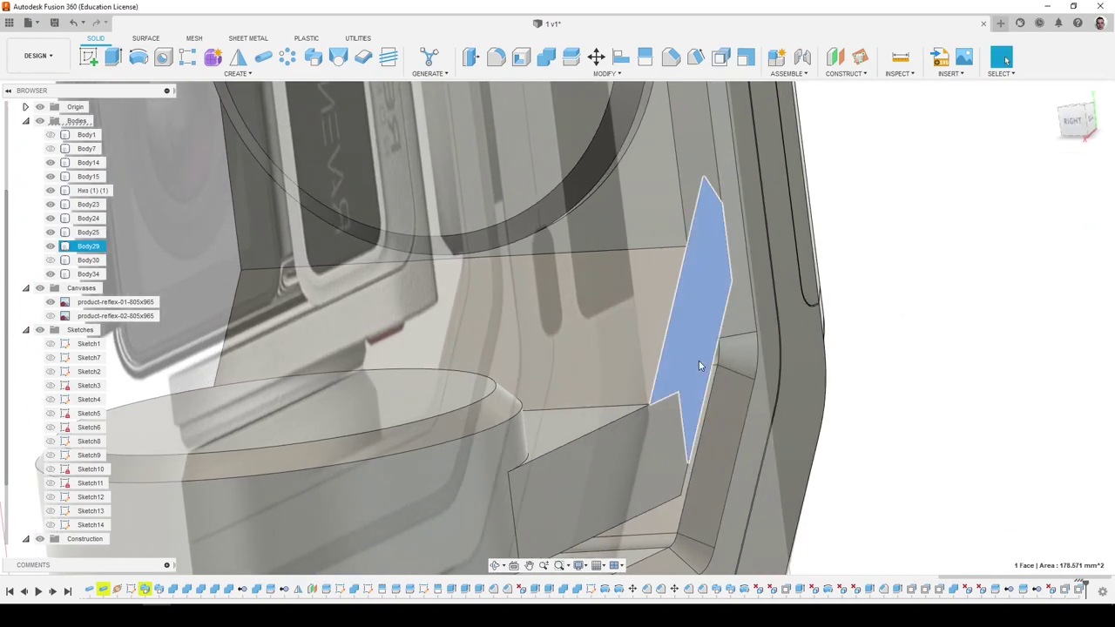
pyautogui.press('Delete')
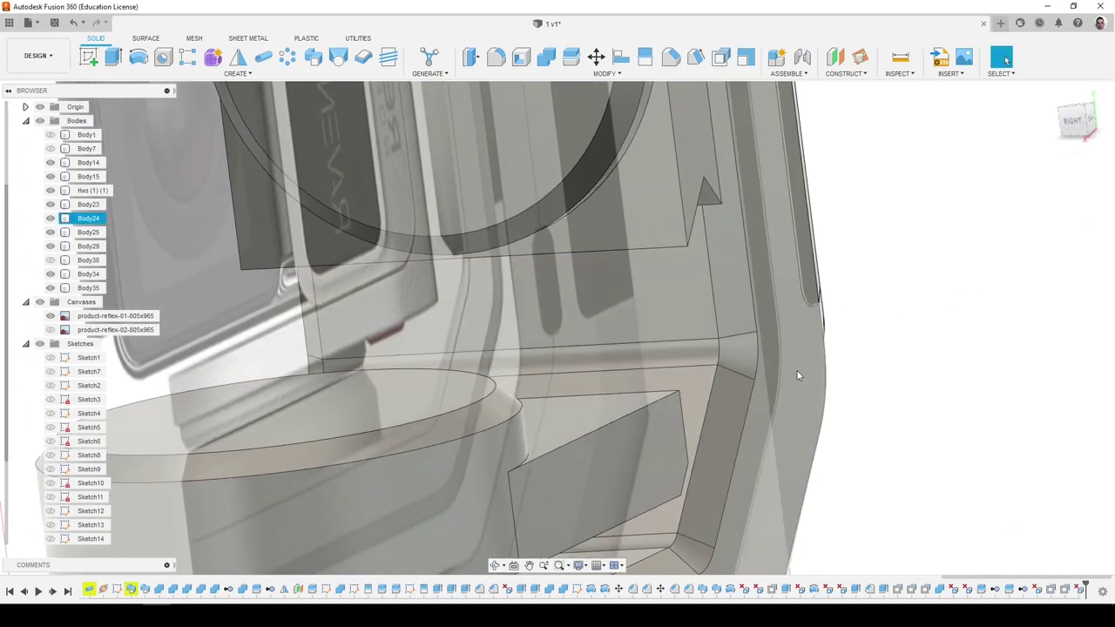
pyautogui.hotkey('ctrl', 'z')
pyautogui.keyDown('shift'); pyautogui.moveTo(730, 367); pyautogui.dragTo(846, 340, button='middle'); pyautogui.keyUp('shift')
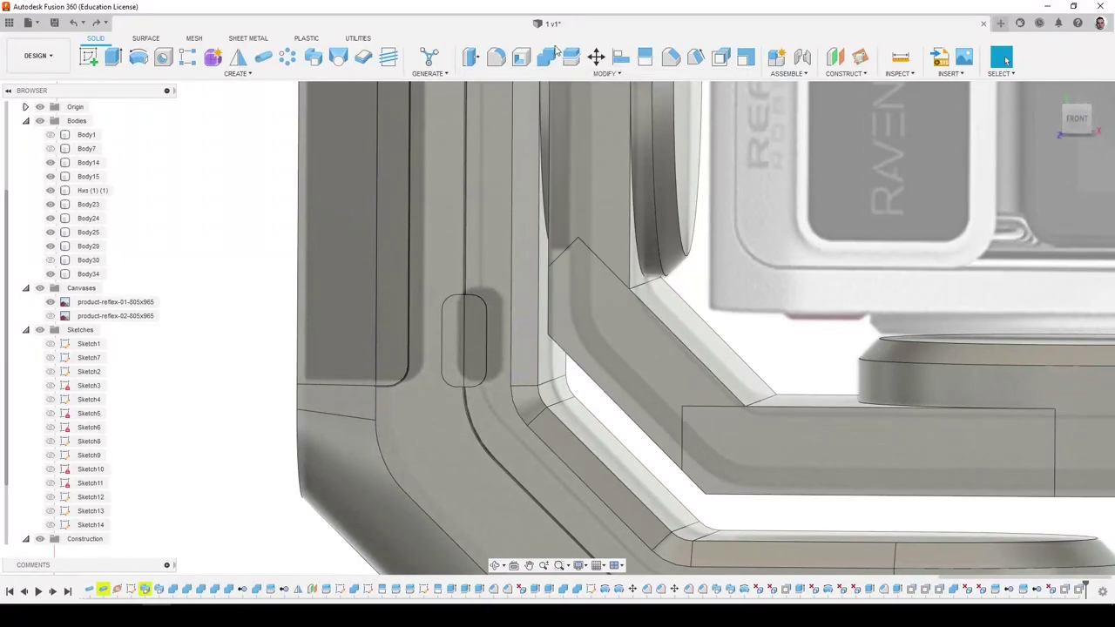
pyautogui.click(546, 57)
pyautogui.click(585, 176)
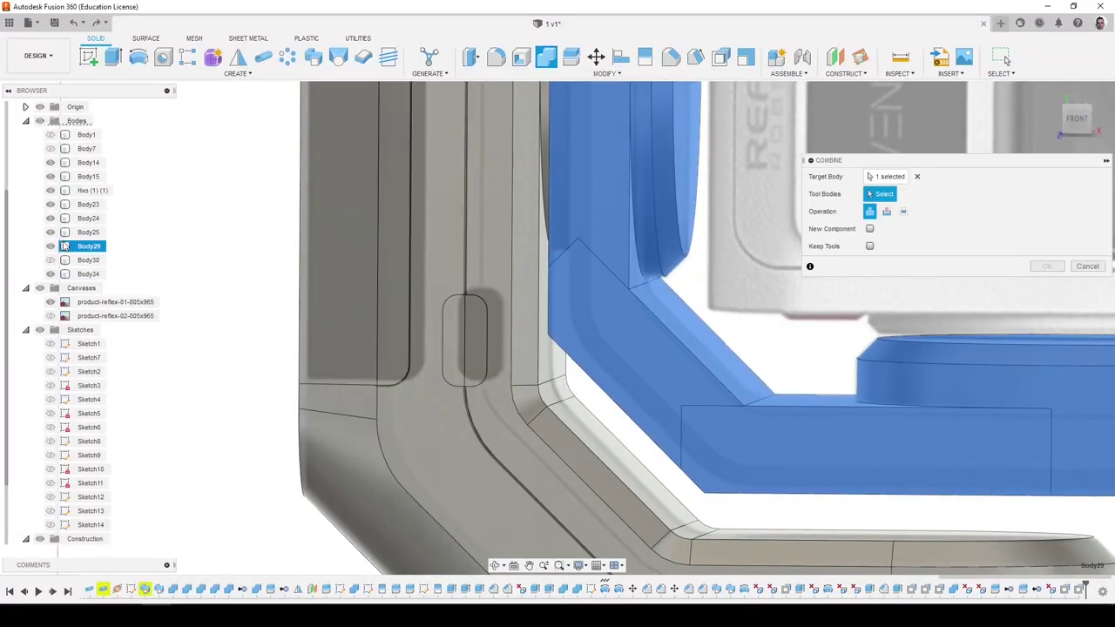
pyautogui.click(49, 247)
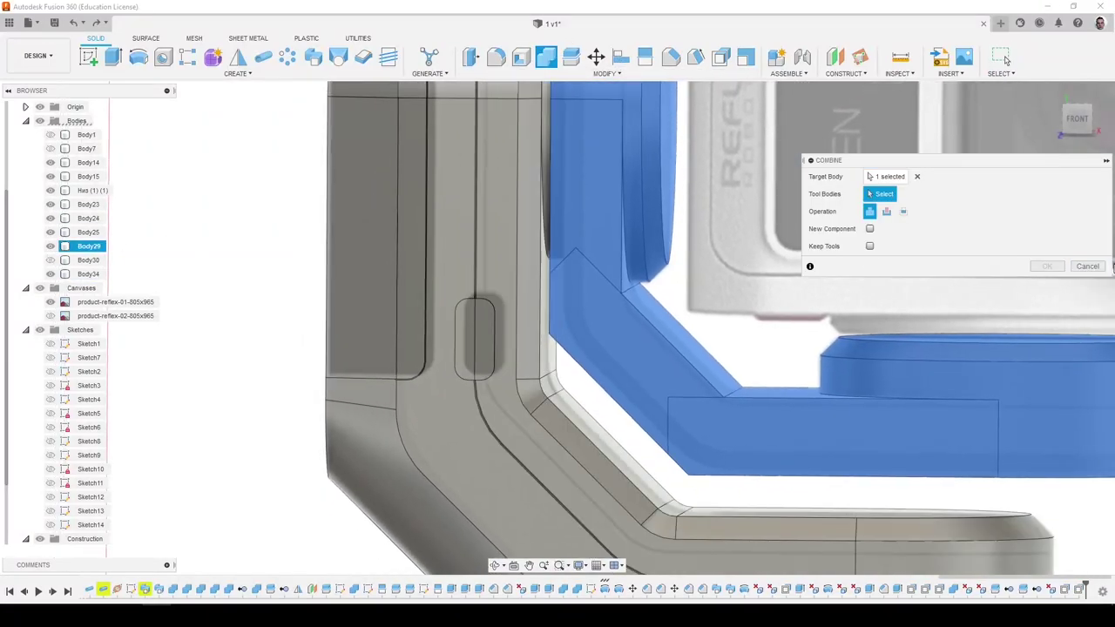
pyautogui.click(1087, 266)
# Fillet the two outer bend edges of the inner camera arm with an 8.676 mm radius.
pyautogui.press('f')
pyautogui.keyDown('shift'); pyautogui.moveTo(468, 373); pyautogui.dragTo(500, 362, button='middle'); pyautogui.keyUp('shift')
pyautogui.click(536, 336)
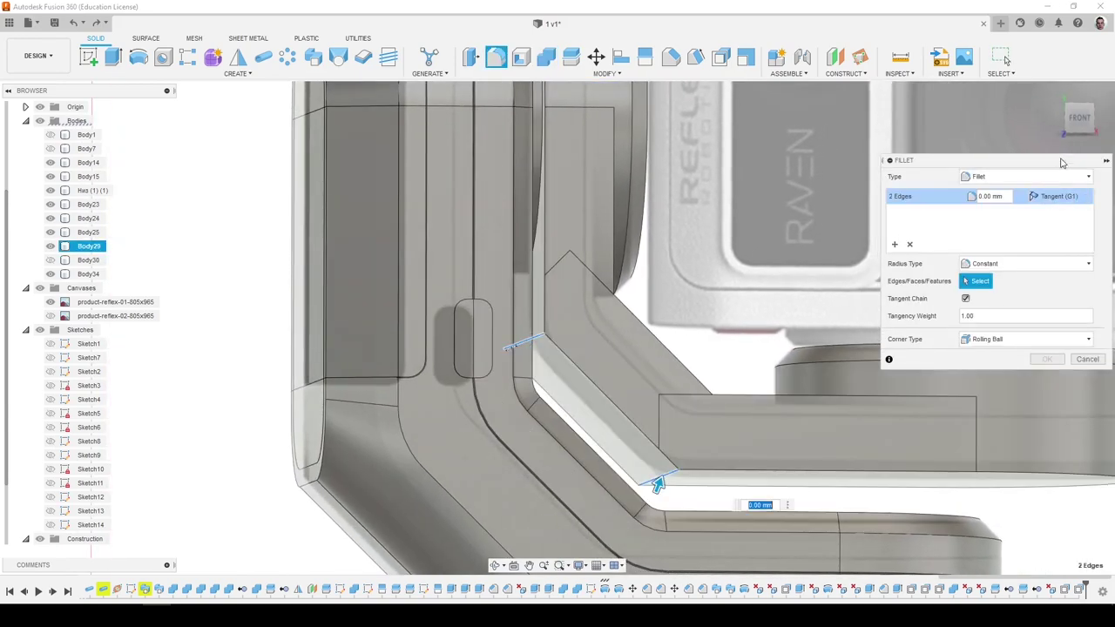
pyautogui.click(1078, 118)
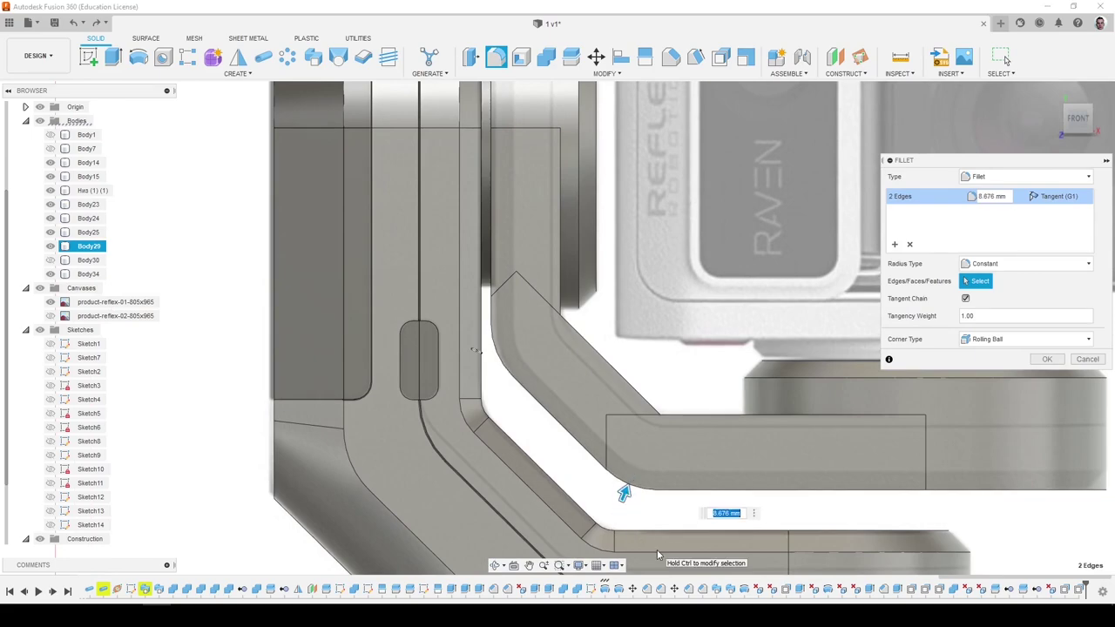
pyautogui.press('Return')
# Fillet the two inner bend edges where the diagonal block meets the vertical and horizontal arm sections.
pyautogui.keyDown('shift'); pyautogui.moveTo(657, 551); pyautogui.dragTo(653, 546, button='middle'); pyautogui.keyUp('shift')
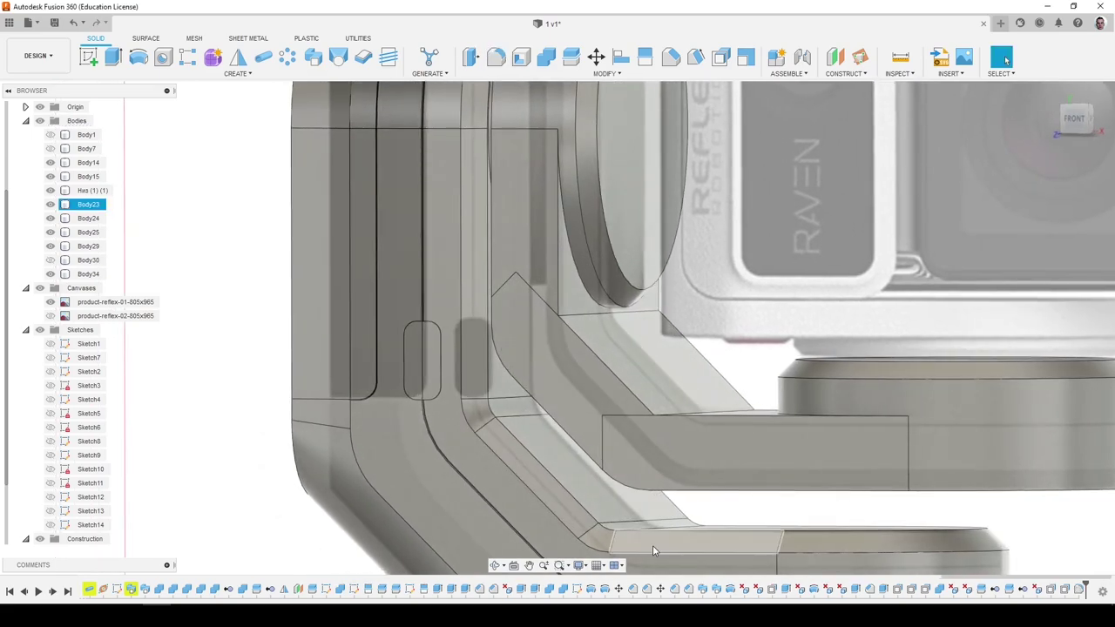
pyautogui.press('f')
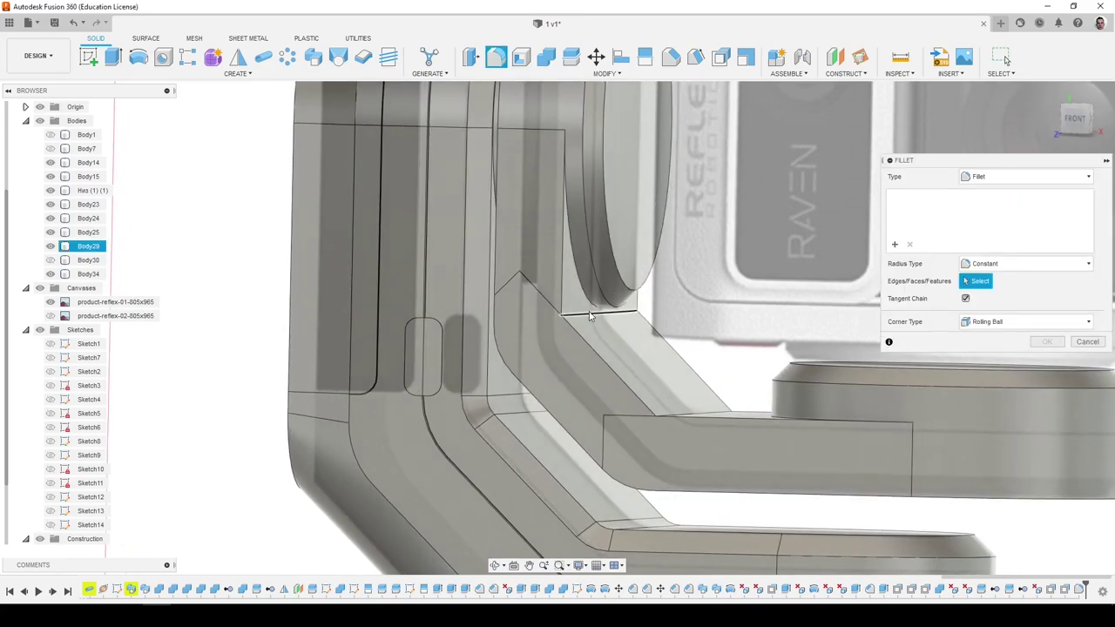
pyautogui.click(590, 314)
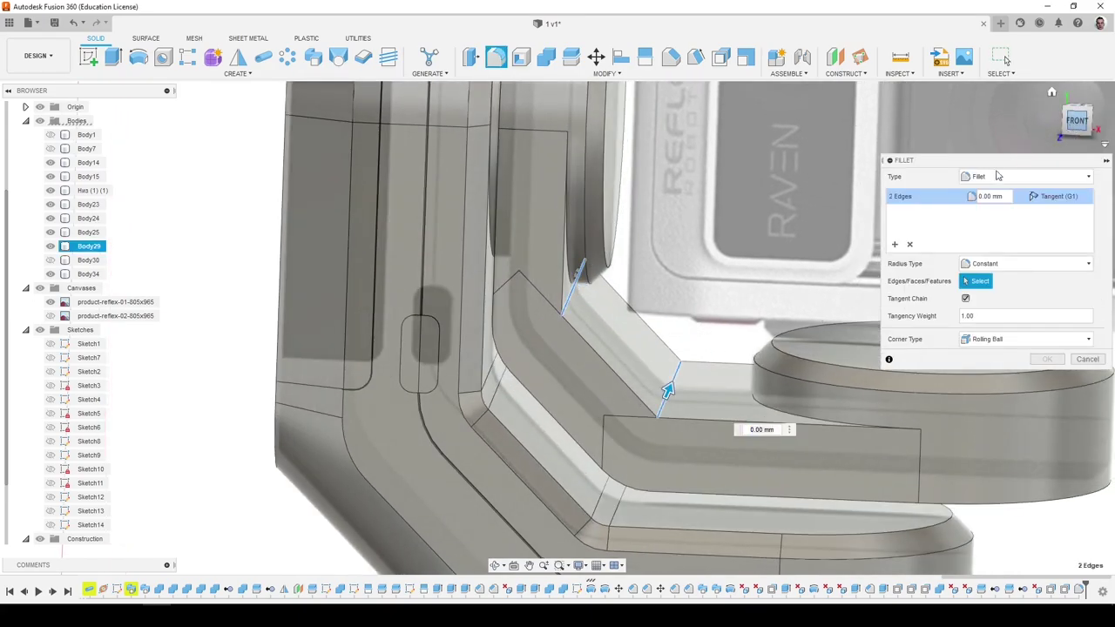
pyautogui.scroll(5, 691, 331)
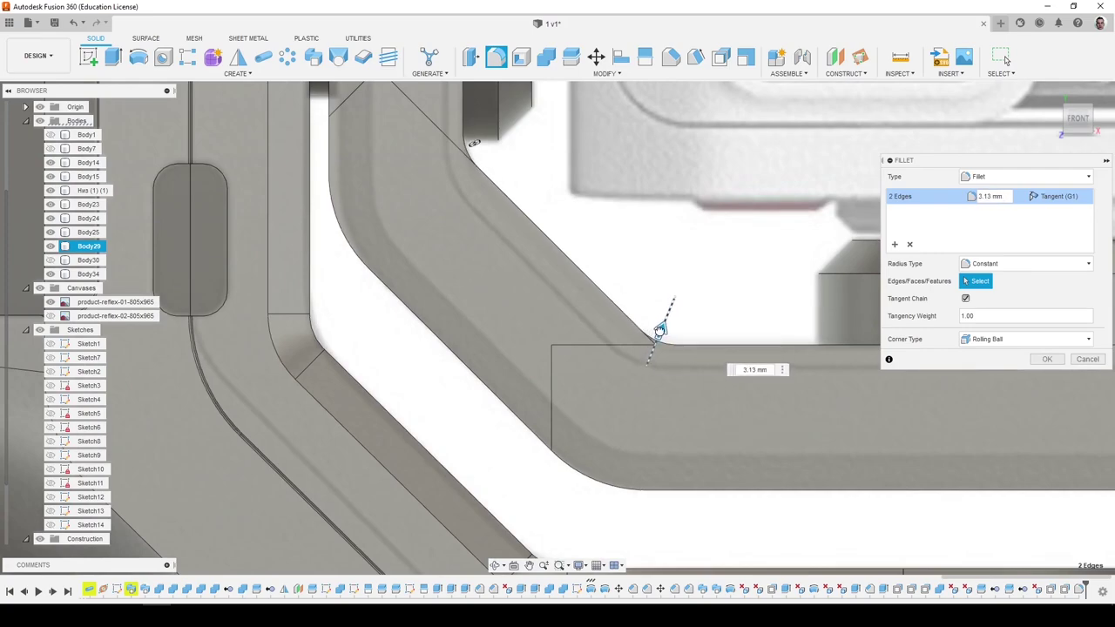
pyautogui.press('Return')
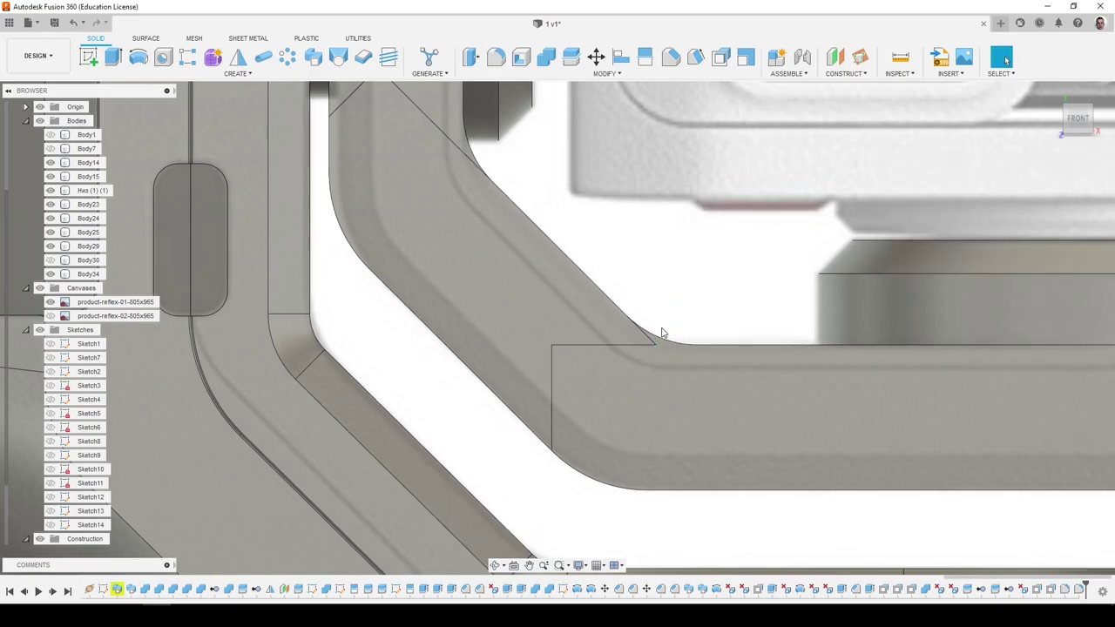
# Try to delete the filleted diagonal block's front side face from the solid arm body.
pyautogui.scroll(-8, 552, 316)
pyautogui.keyDown('shift'); pyautogui.moveTo(537, 314); pyautogui.dragTo(572, 310, button='middle'); pyautogui.keyUp('shift')
pyautogui.click(1078, 119)
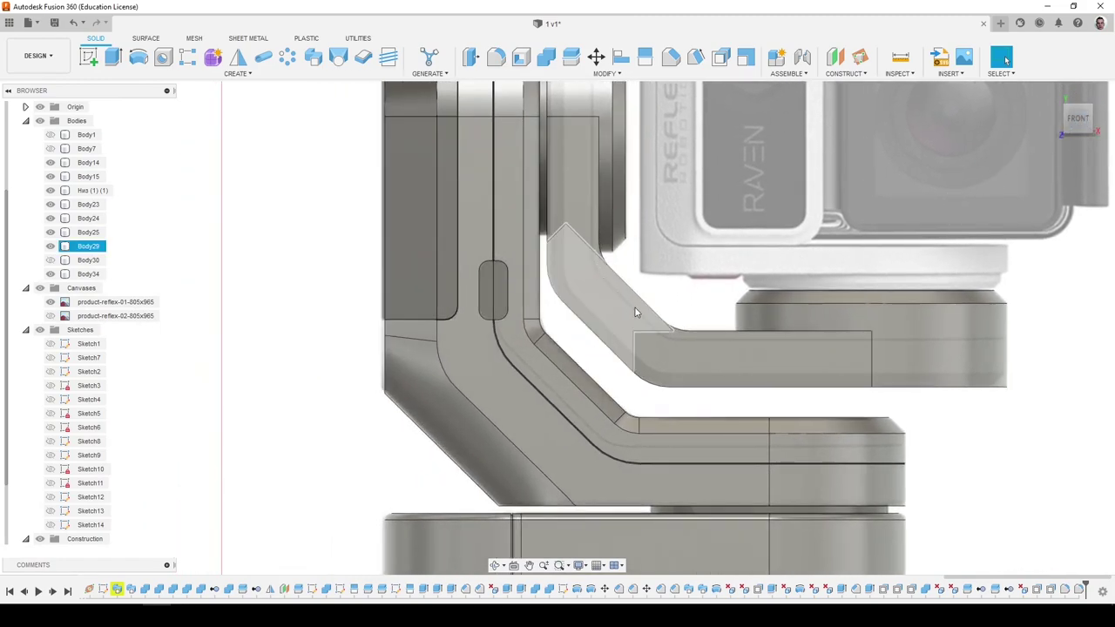
pyautogui.keyDown('shift'); pyautogui.moveTo(816, 346); pyautogui.dragTo(619, 328, button='middle'); pyautogui.keyUp('shift')
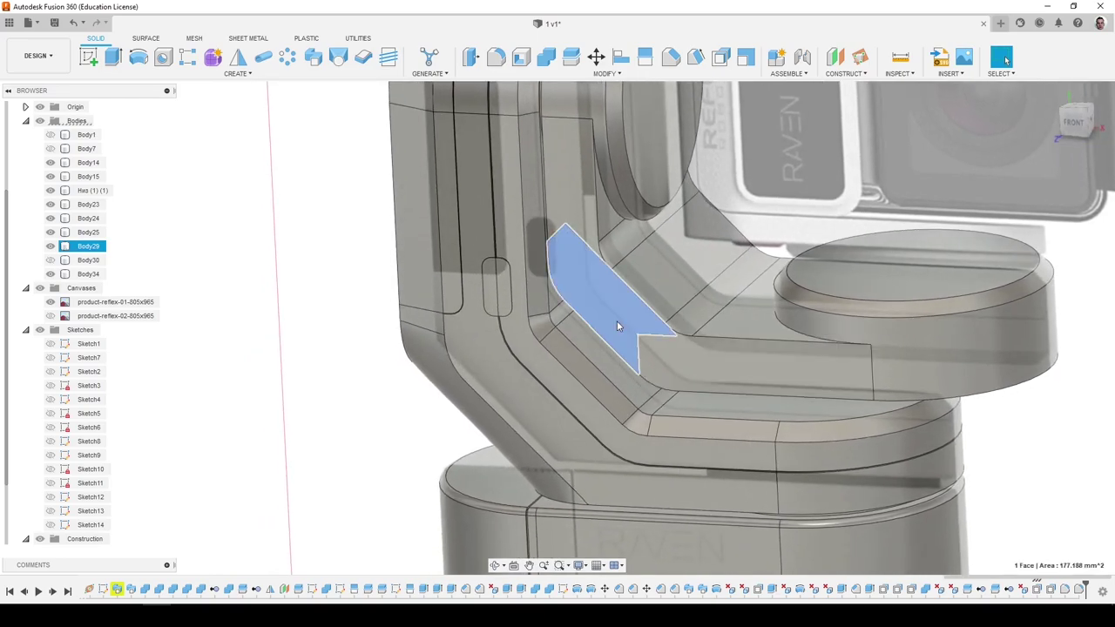
pyautogui.press('Delete')
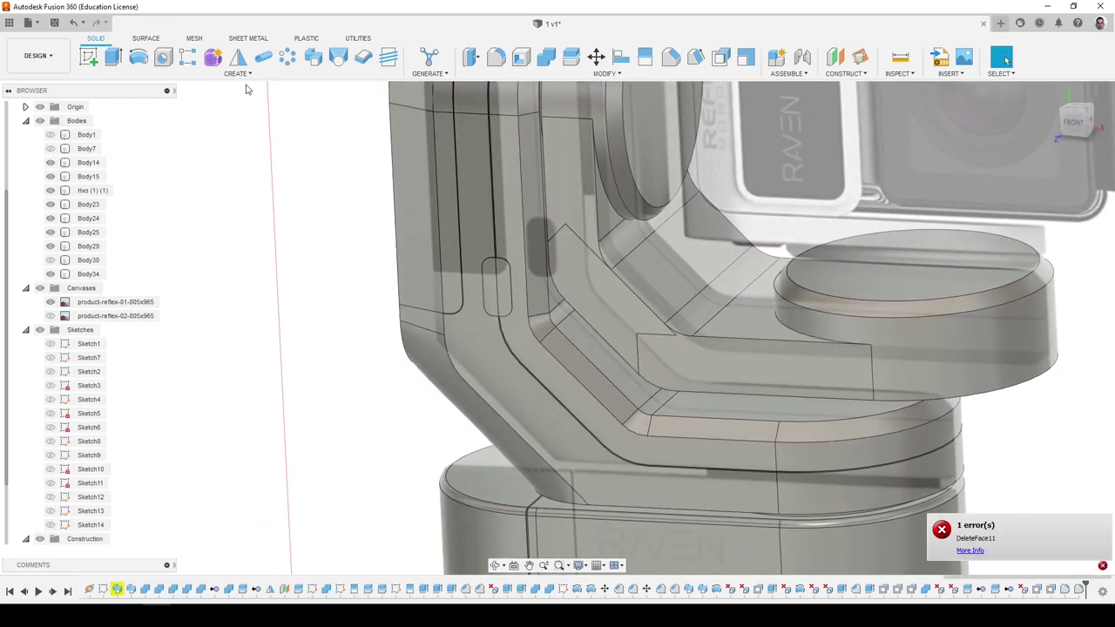
pyautogui.keyDown('shift'); pyautogui.moveTo(624, 265); pyautogui.dragTo(623, 231, button='middle'); pyautogui.keyUp('shift')
# Delete the front side faces of the diagonal block and adjoining arm section as surfaces, leaving the arm body open.
pyautogui.click(146, 38)
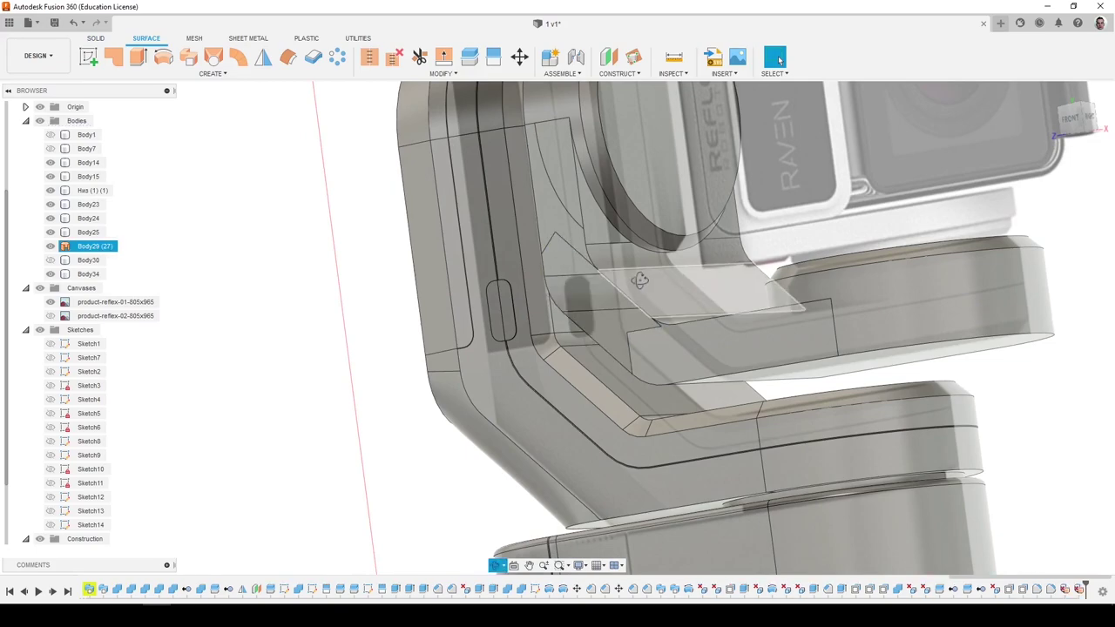
pyautogui.keyDown('shift'); pyautogui.moveTo(640, 280); pyautogui.dragTo(627, 348, button='middle'); pyautogui.keyUp('shift')
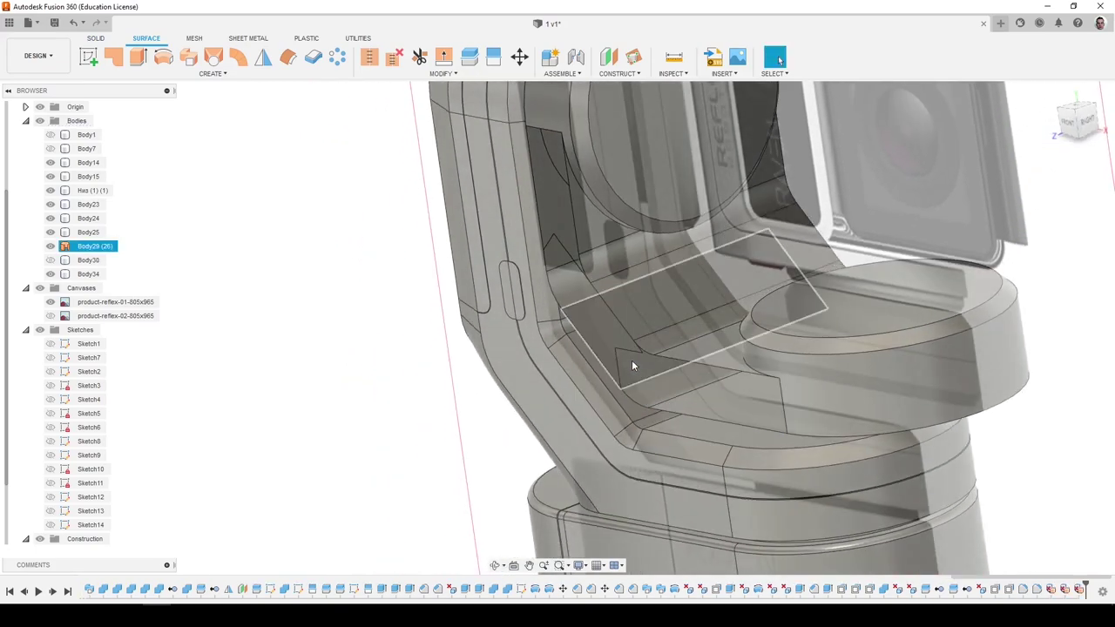
pyautogui.press('Delete')
pyautogui.click(571, 259)
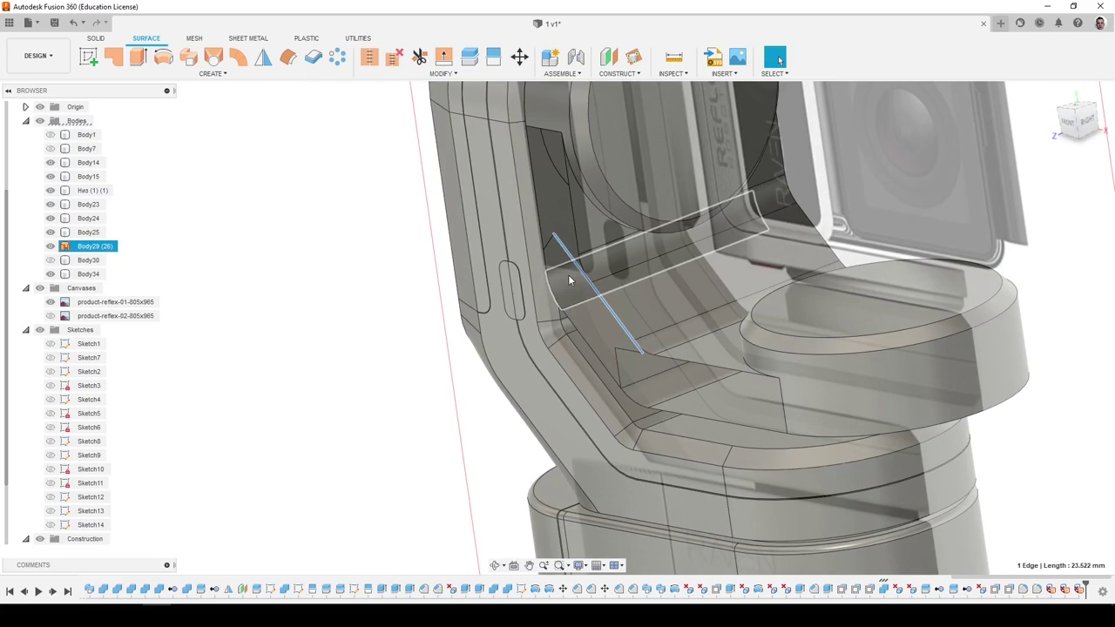
pyautogui.keyDown('shift'); pyautogui.moveTo(650, 301); pyautogui.dragTo(608, 285, button='middle'); pyautogui.keyUp('shift')
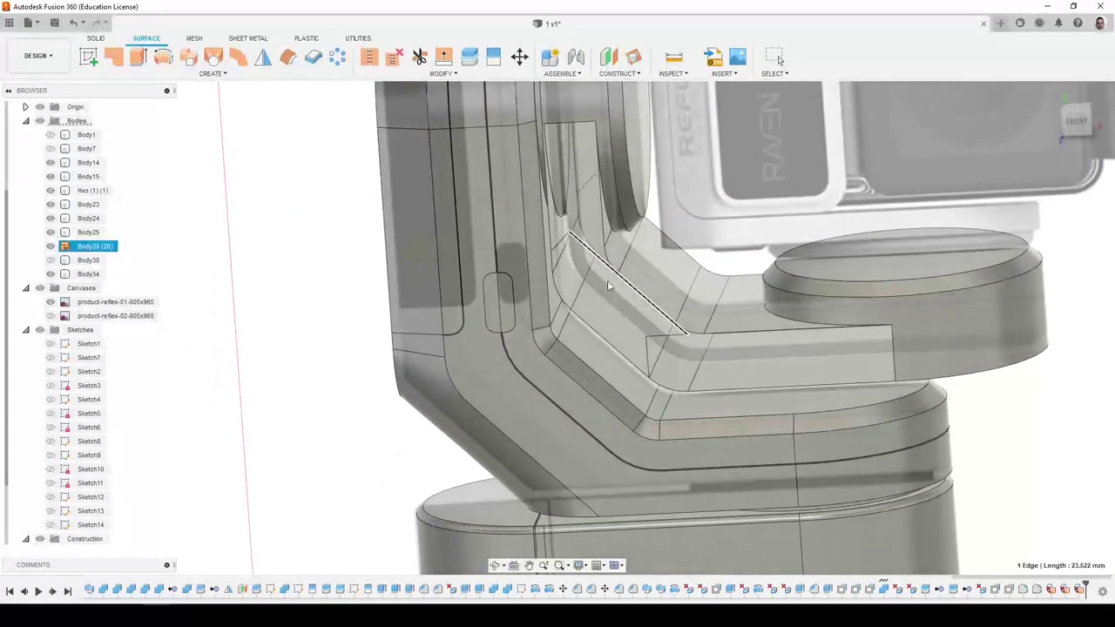
pyautogui.click(394, 58)
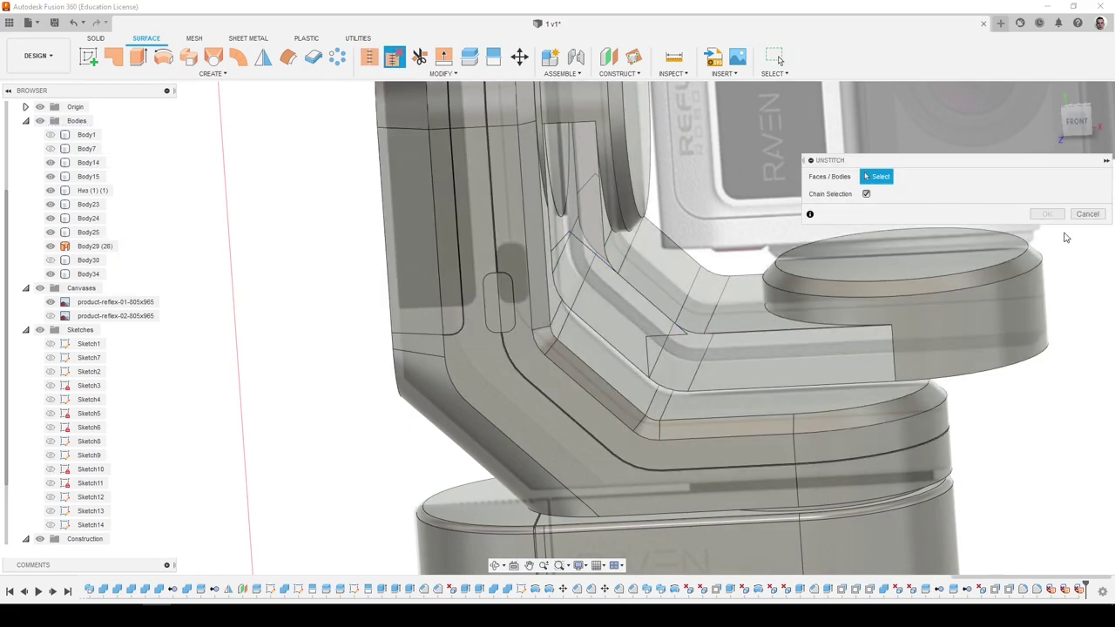
pyautogui.click(1100, 217)
# Hide the reference canvases and examine the opened arm body.
pyautogui.scroll(-5, 584, 244)
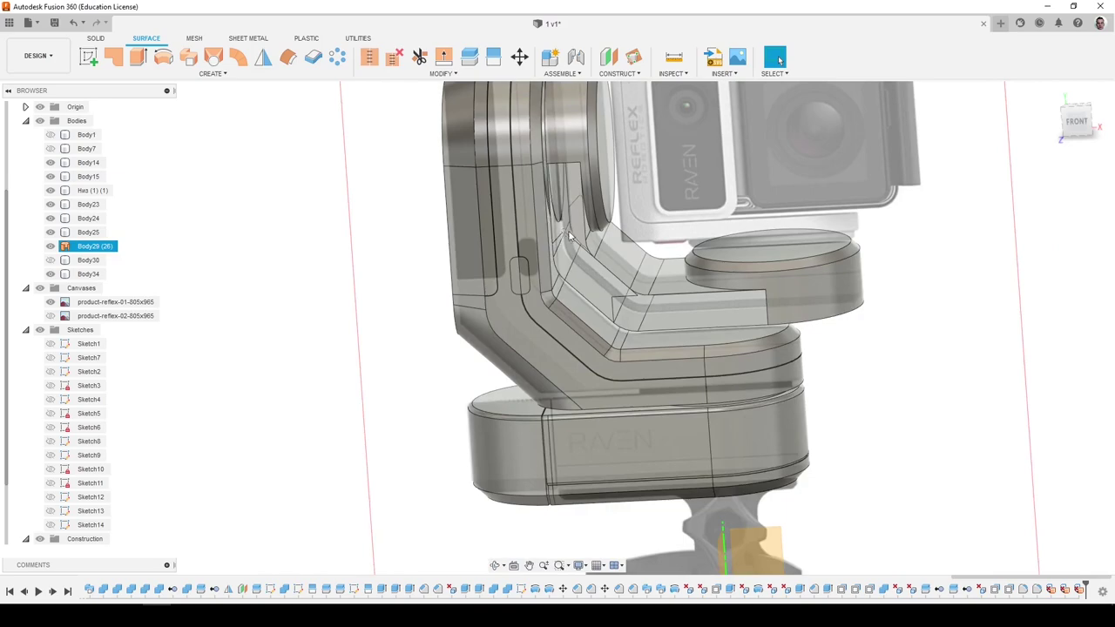
pyautogui.scroll(3, 496, 277)
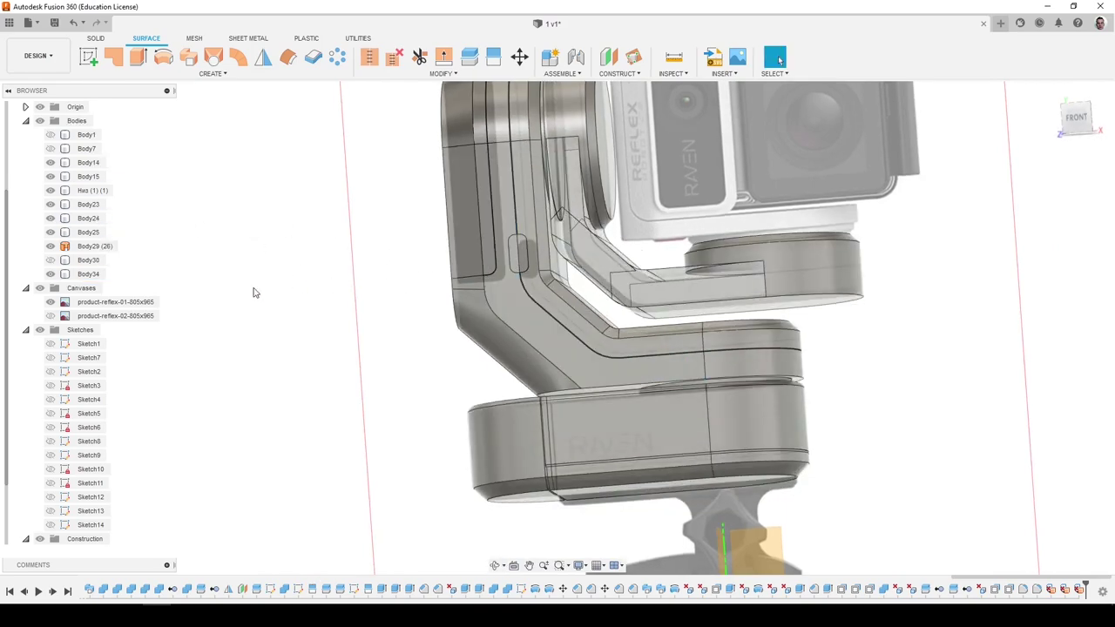
pyautogui.click(39, 290)
pyautogui.scroll(-3, 460, 286)
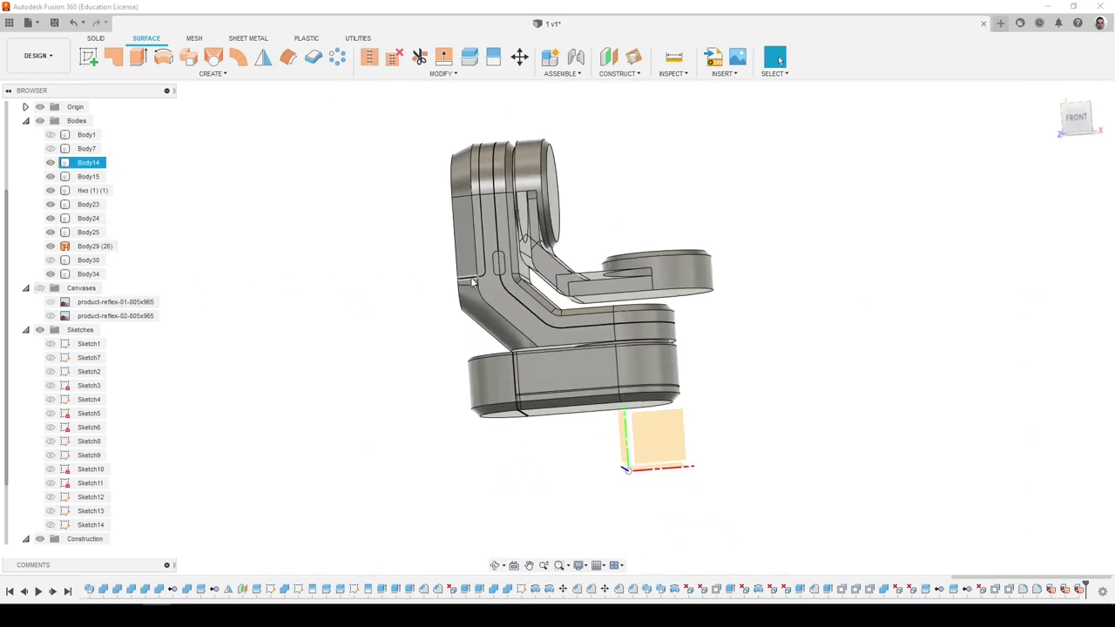
pyautogui.keyDown('shift'); pyautogui.moveTo(598, 242); pyautogui.dragTo(542, 248, button='middle'); pyautogui.keyUp('shift')
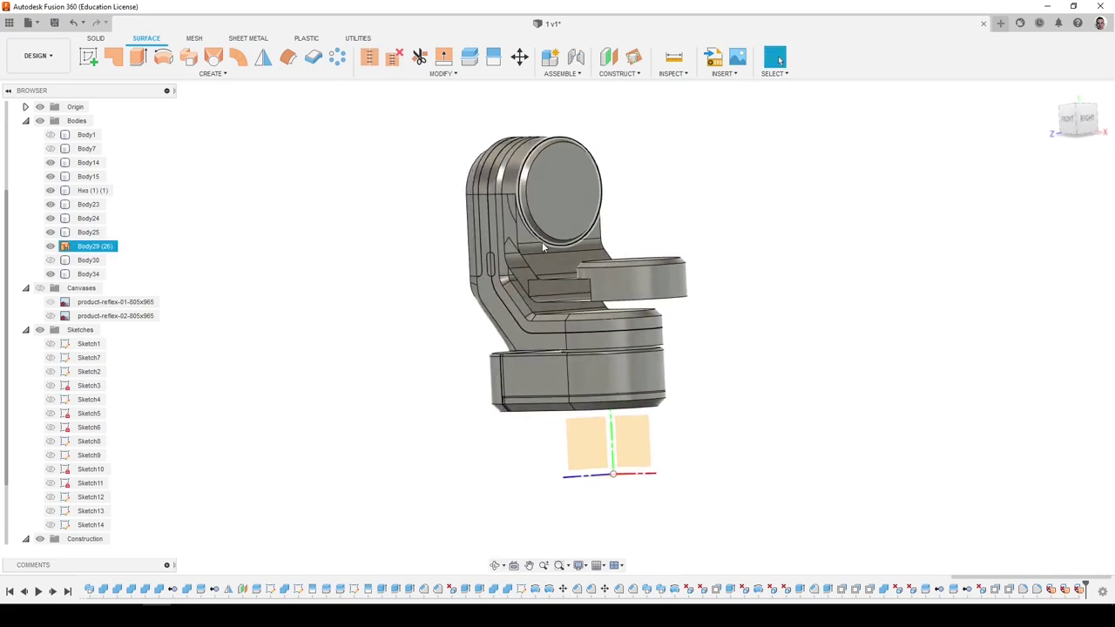
# Undo the canvas hiding, surface face deletions, both bend fillets and the last face offset on the diagonal block.
pyautogui.hotkey('ctrl', 'z')
pyautogui.hotkey('ctrl', 'z')
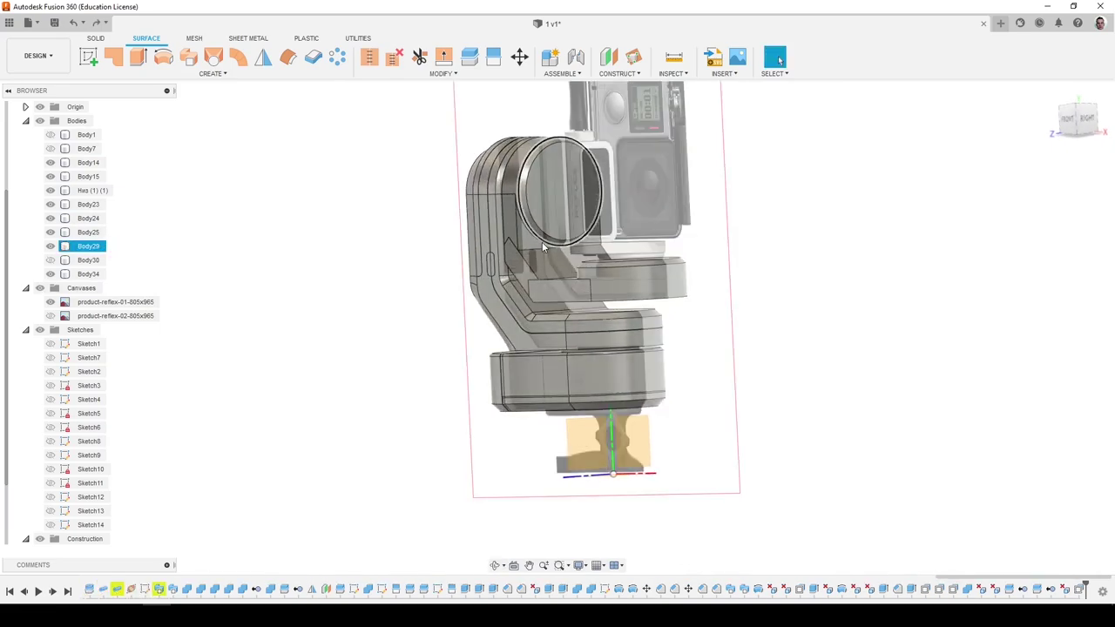
pyautogui.keyDown('shift'); pyautogui.moveTo(584, 231); pyautogui.dragTo(590, 221, button='middle'); pyautogui.keyUp('shift')
# Examine the inner arm's diagonal block, bends and housings from several angles against the reference image.
pyautogui.scroll(-2, 590, 222)
pyautogui.scroll(5, 591, 224)
pyautogui.scroll(-5, 591, 227)
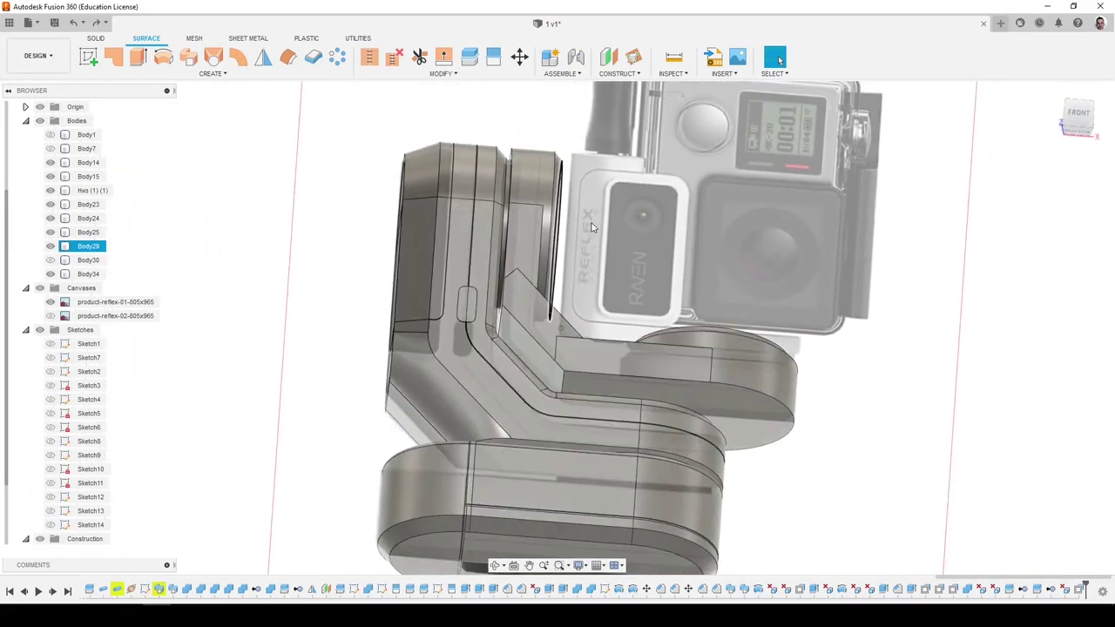
pyautogui.keyDown('shift'); pyautogui.moveTo(591, 228); pyautogui.dragTo(591, 331, button='middle'); pyautogui.keyUp('shift')
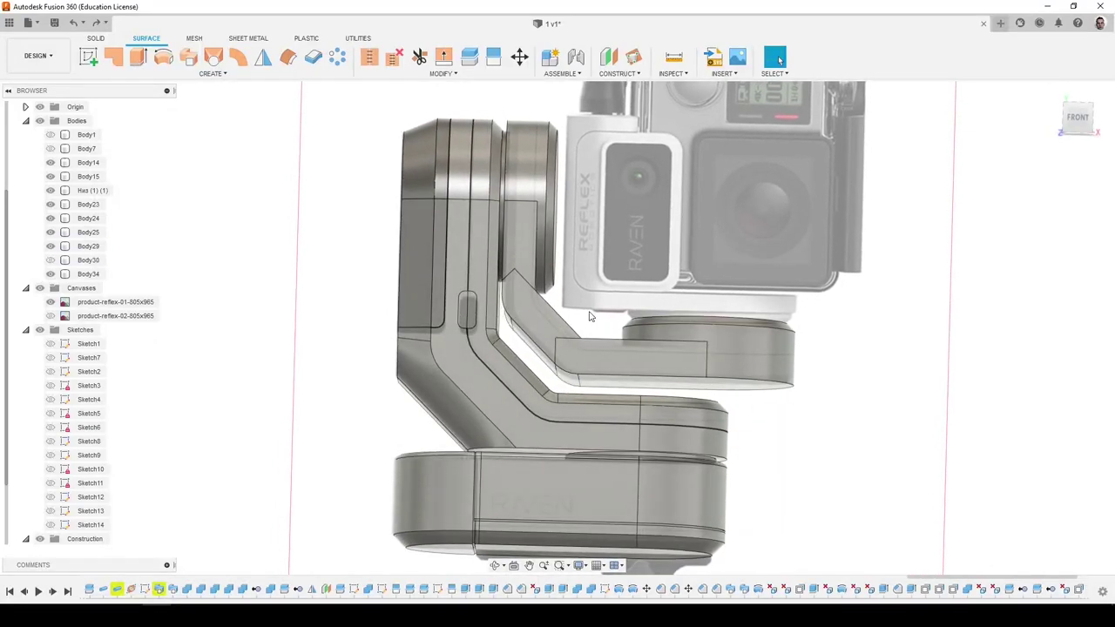
pyautogui.click(584, 312)
pyautogui.keyDown('shift'); pyautogui.moveTo(585, 312); pyautogui.dragTo(556, 310, button='middle'); pyautogui.keyUp('shift')
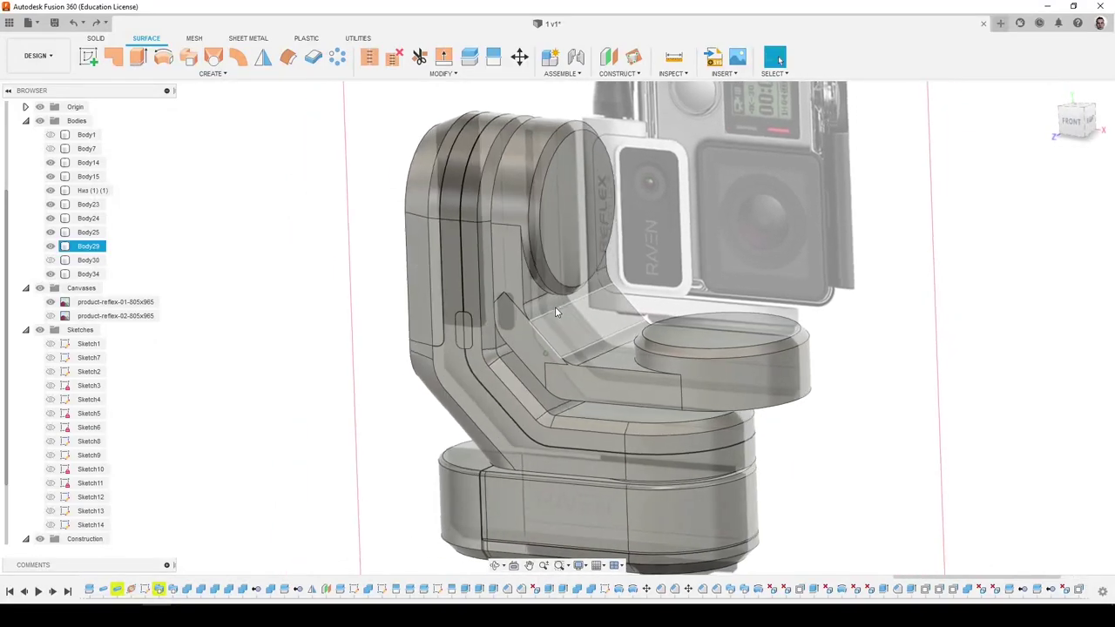
pyautogui.scroll(5, 556, 310)
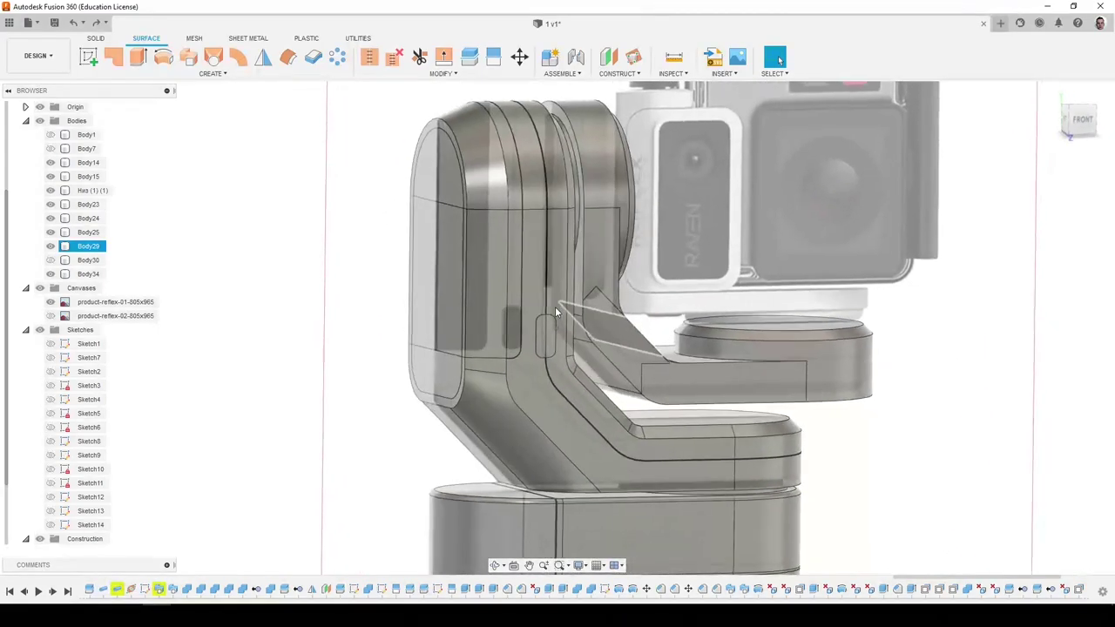
pyautogui.keyDown('shift'); pyautogui.moveTo(556, 310); pyautogui.dragTo(510, 275, button='middle'); pyautogui.keyUp('shift')
pyautogui.scroll(-4, 564, 316)
pyautogui.scroll(-5, 510, 275)
pyautogui.keyDown('shift'); pyautogui.moveTo(509, 276); pyautogui.dragTo(510, 275, button='middle'); pyautogui.keyUp('shift')
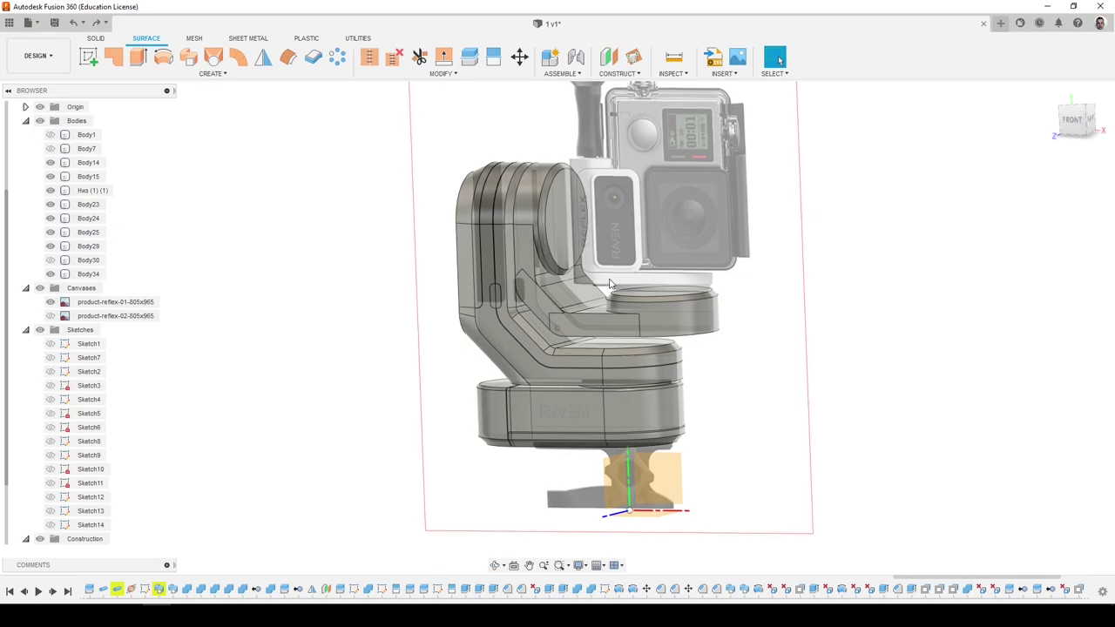
pyautogui.scroll(5, 567, 311)
pyautogui.keyDown('shift'); pyautogui.moveTo(610, 281); pyautogui.dragTo(853, 355, button='middle'); pyautogui.keyUp('shift')
pyautogui.scroll(-7, 566, 312)
pyautogui.scroll(1, 593, 303)
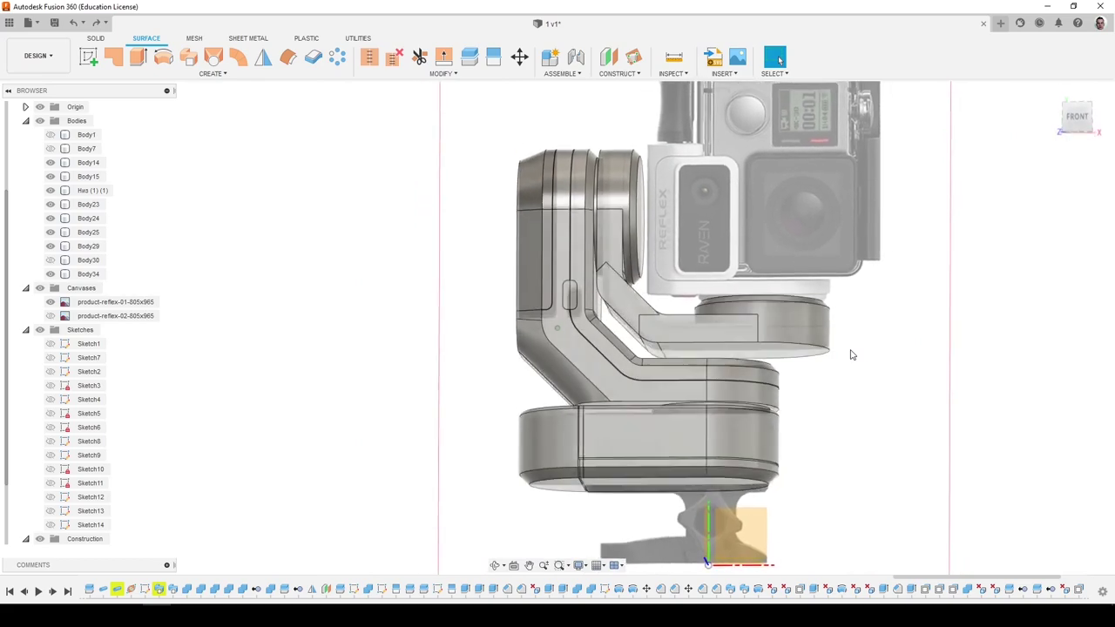
pyautogui.scroll(2, 852, 355)
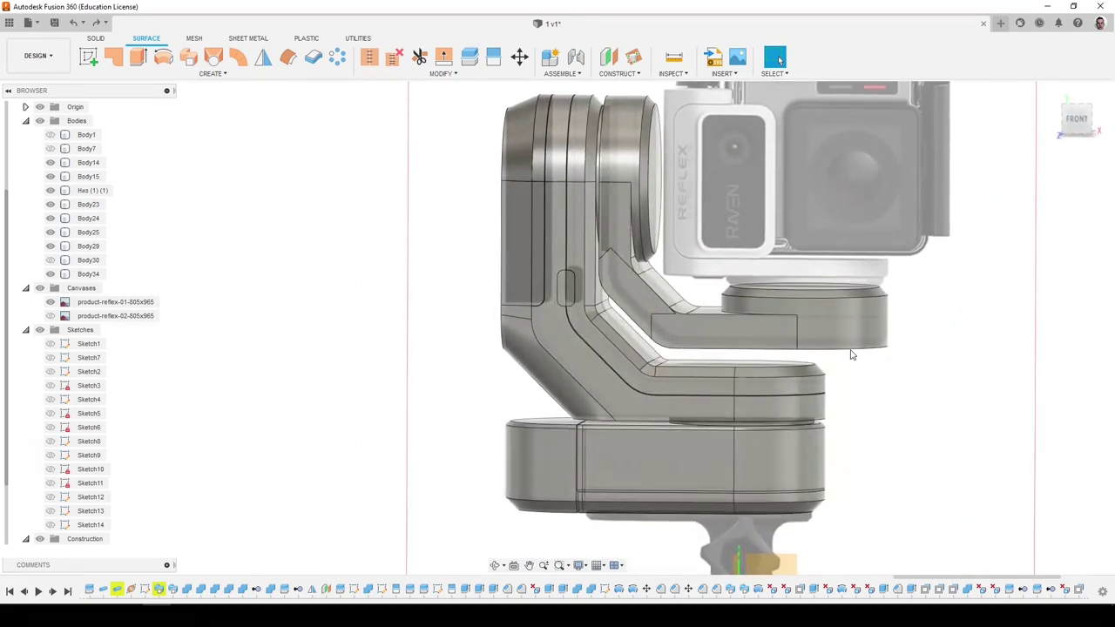
pyautogui.keyDown('shift'); pyautogui.moveTo(852, 355); pyautogui.dragTo(852, 355, button='middle'); pyautogui.keyUp('shift')
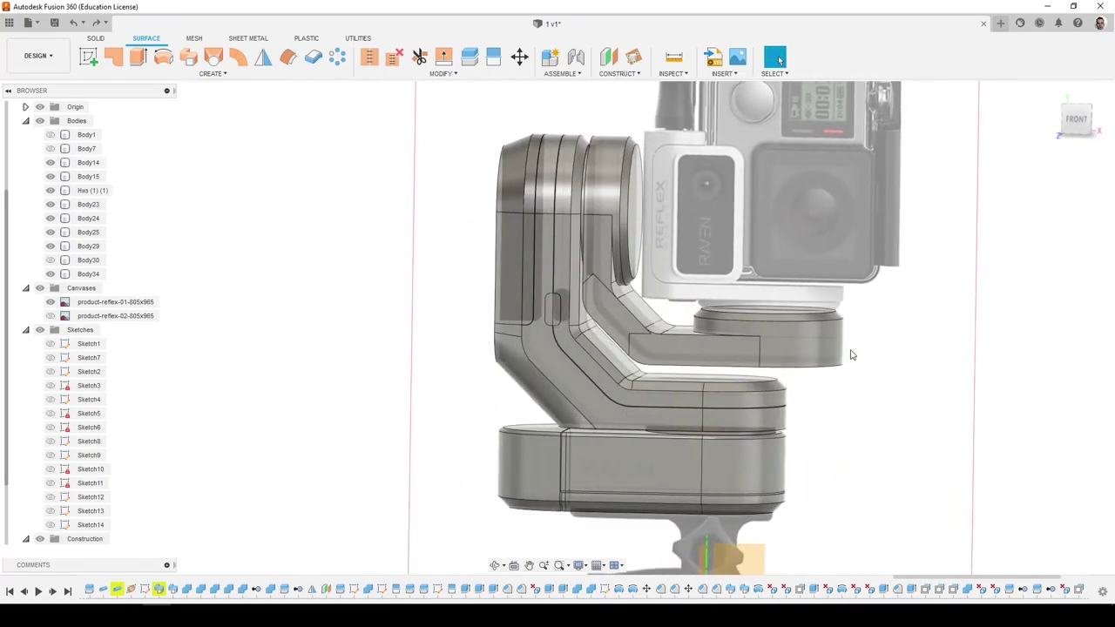
# Compare the complete gimbal assembly with the front reference image and the product photo.
pyautogui.scroll(-5, 784, 340)
pyautogui.scroll(6, 769, 294)
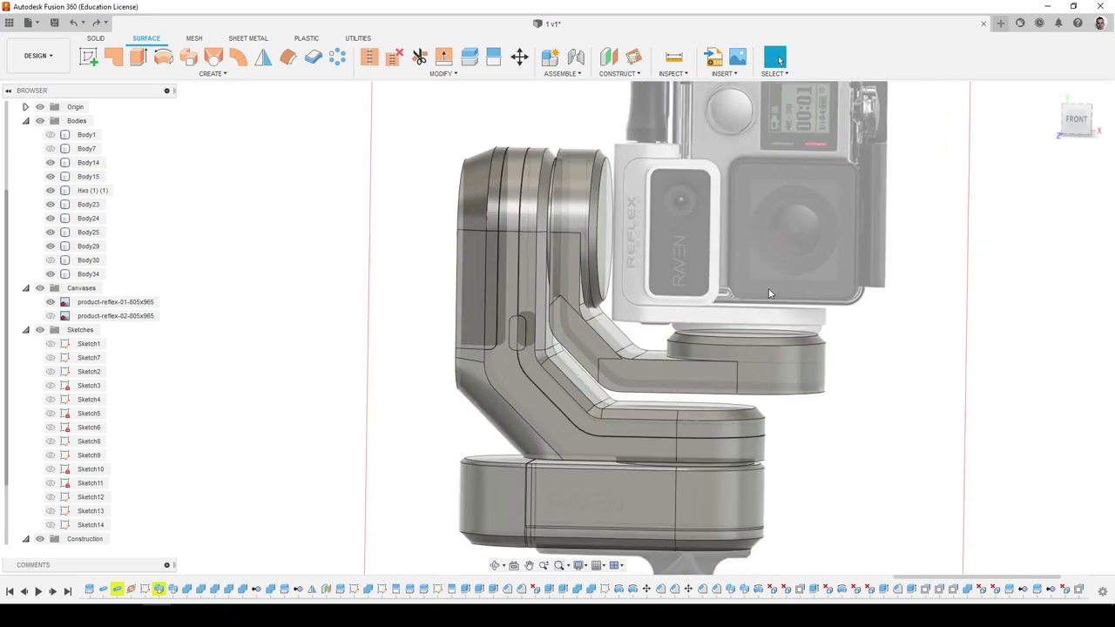
pyautogui.scroll(-3, 636, 292)
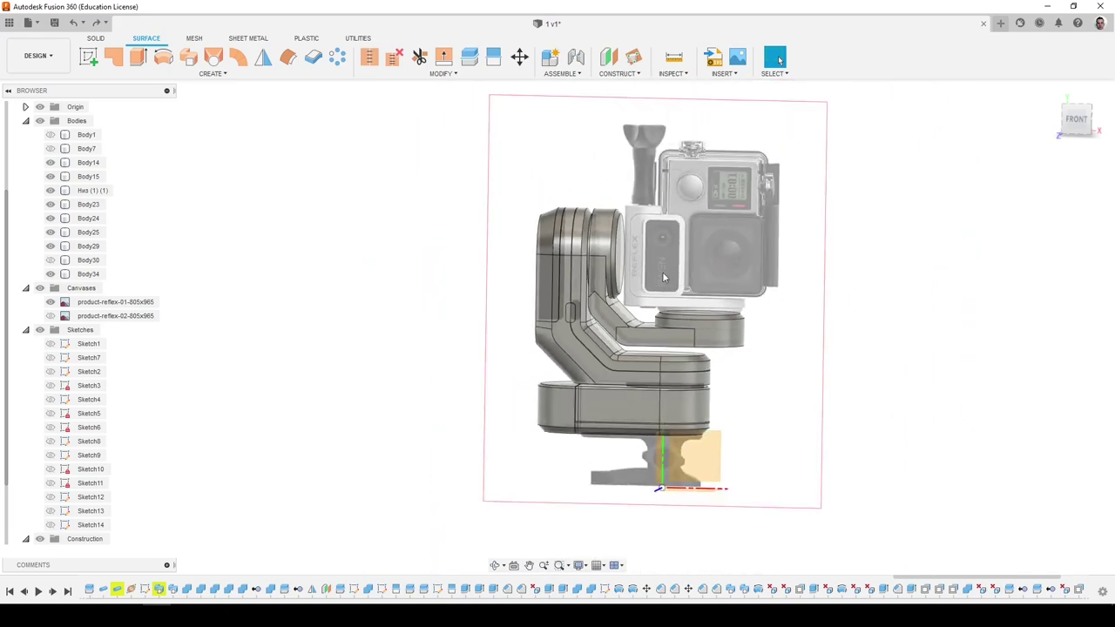
pyautogui.moveTo(663, 277)
pyautogui.keyDown('shift'); pyautogui.mouseDown(button='middle')
pyautogui.moveTo(684, 321)
pyautogui.moveTo(682, 280)
pyautogui.mouseUp(button='middle'); pyautogui.keyUp('shift')
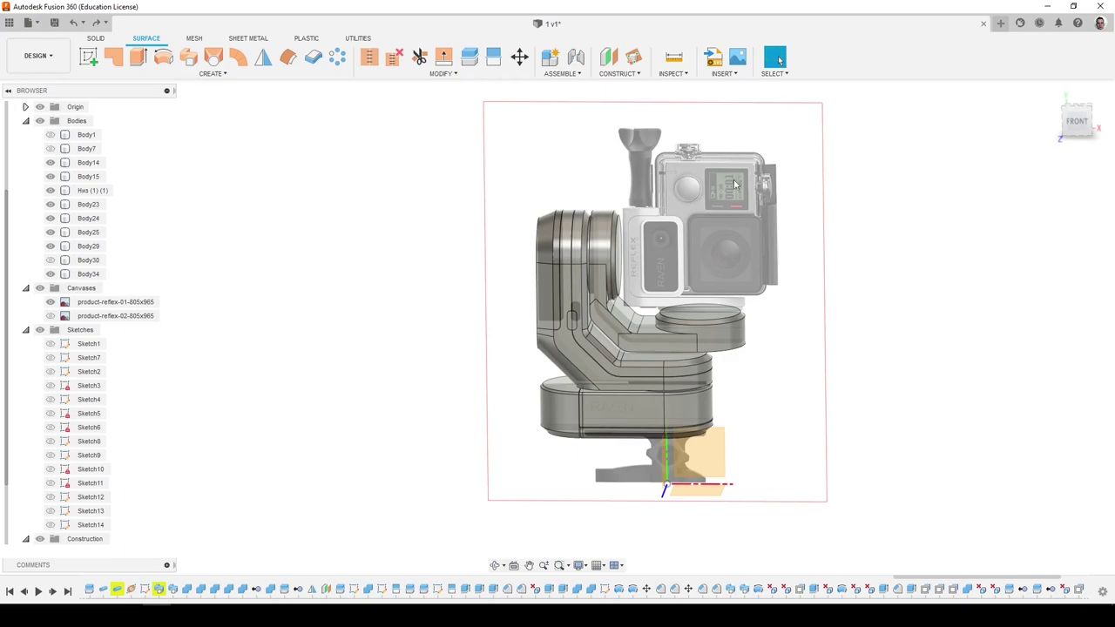
pyautogui.scroll(-1, 732, 331)
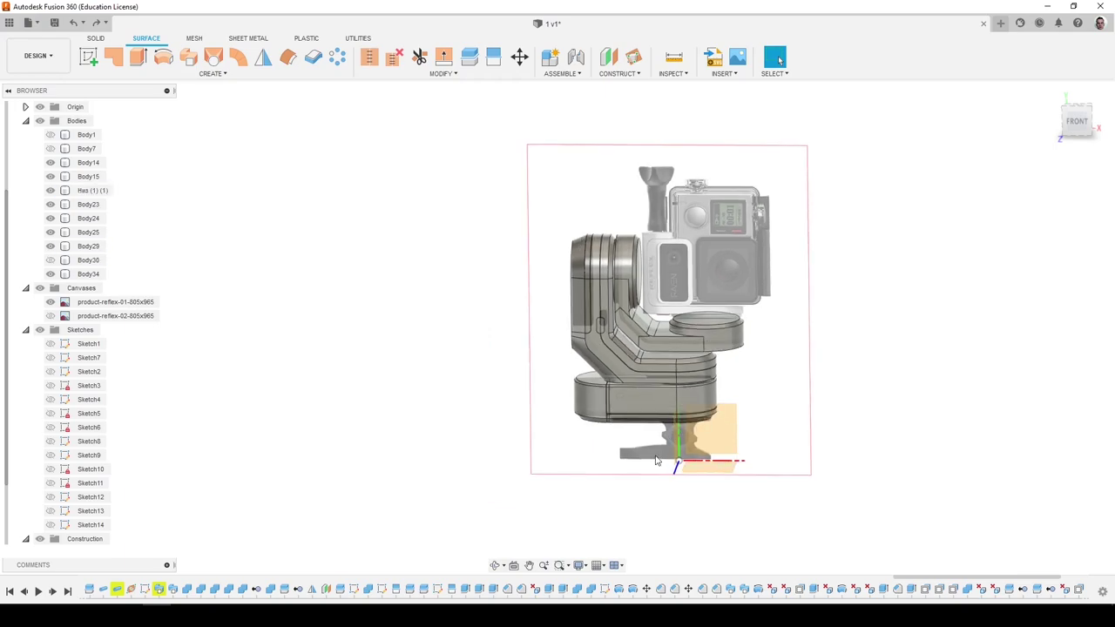
pyautogui.scroll(-2, 659, 460)
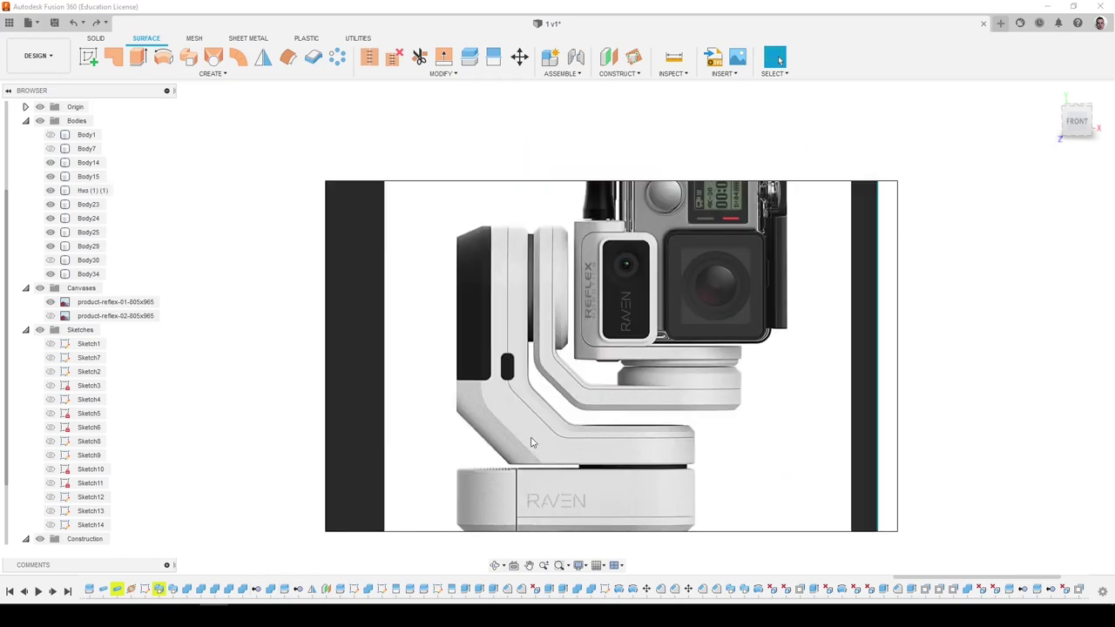
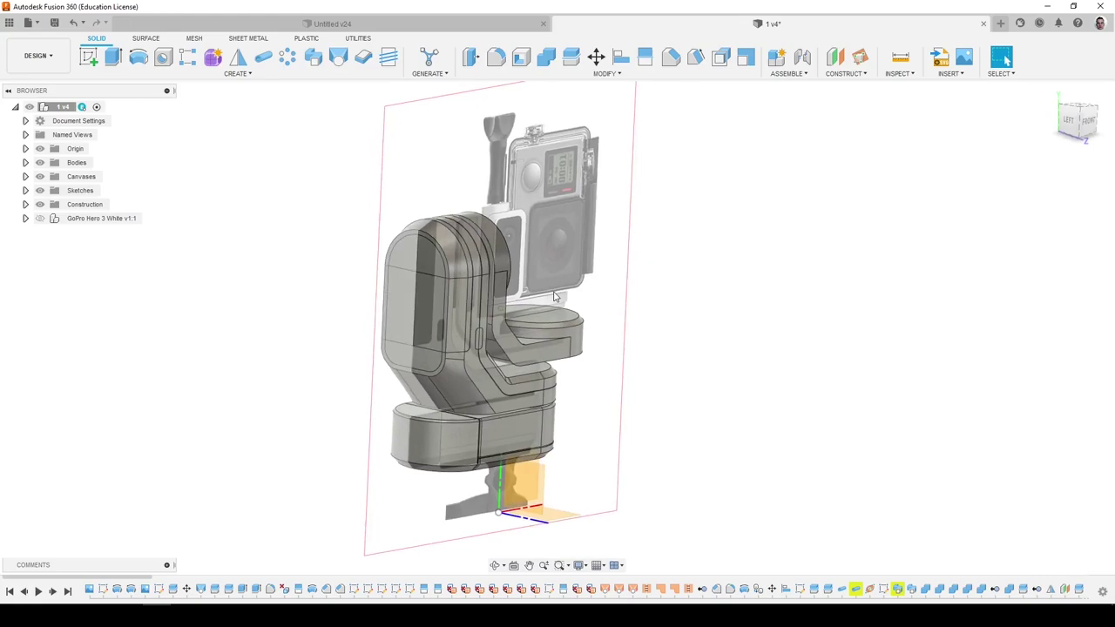
# Show the GoPro Hero 3 White component and compare its position with the camera on the front reference image.
pyautogui.keyDown('shift'); pyautogui.moveTo(554, 296); pyautogui.dragTo(507, 307, button='middle'); pyautogui.keyUp('shift')
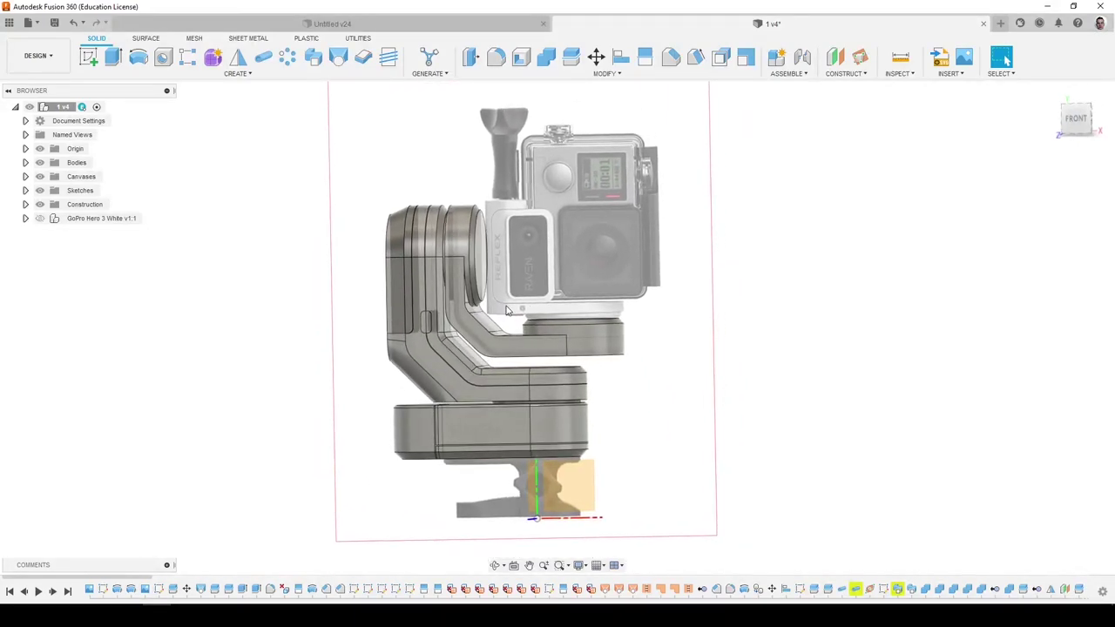
pyautogui.click(39, 218)
pyautogui.scroll(1, 452, 251)
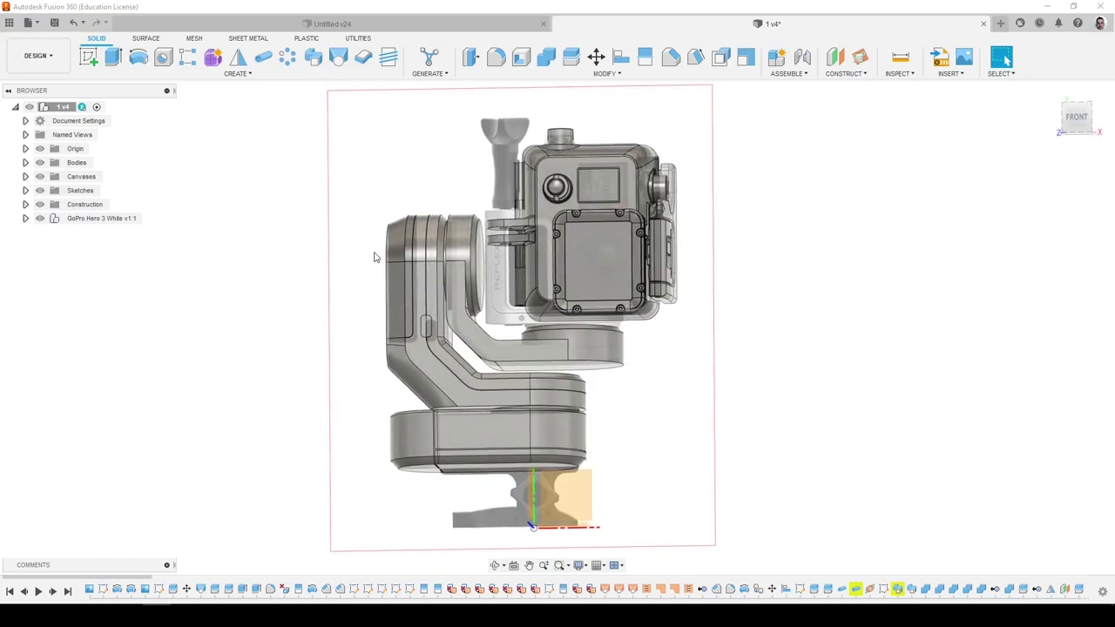
pyautogui.keyDown('shift'); pyautogui.moveTo(452, 251); pyautogui.dragTo(623, 174, button='middle'); pyautogui.keyUp('shift')
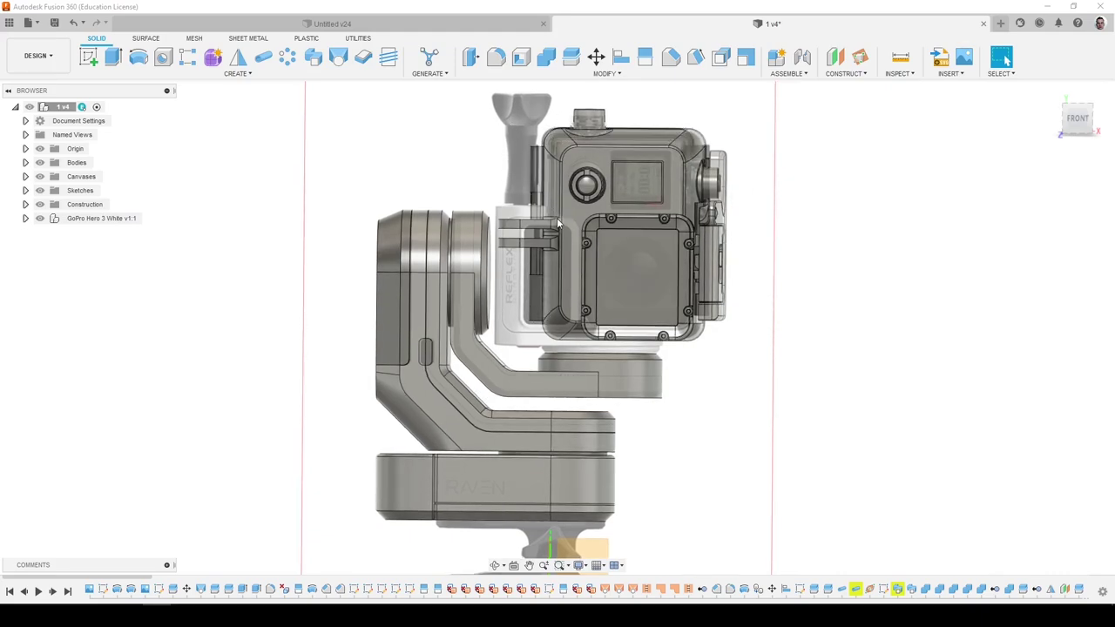
pyautogui.scroll(4, 576, 374)
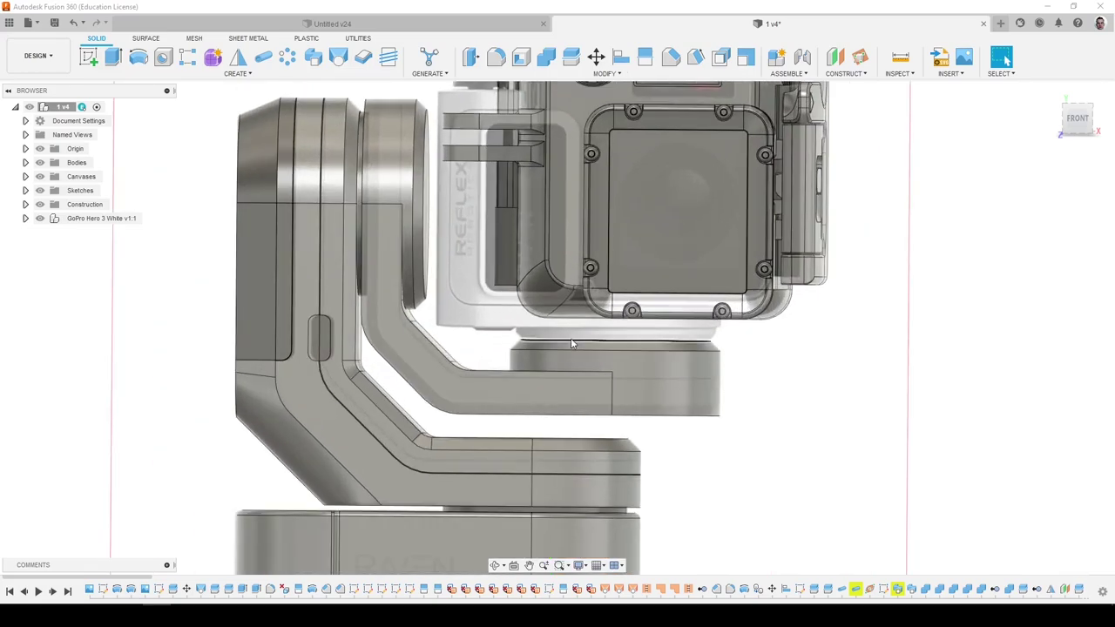
pyautogui.click(39, 218)
pyautogui.click(39, 218)
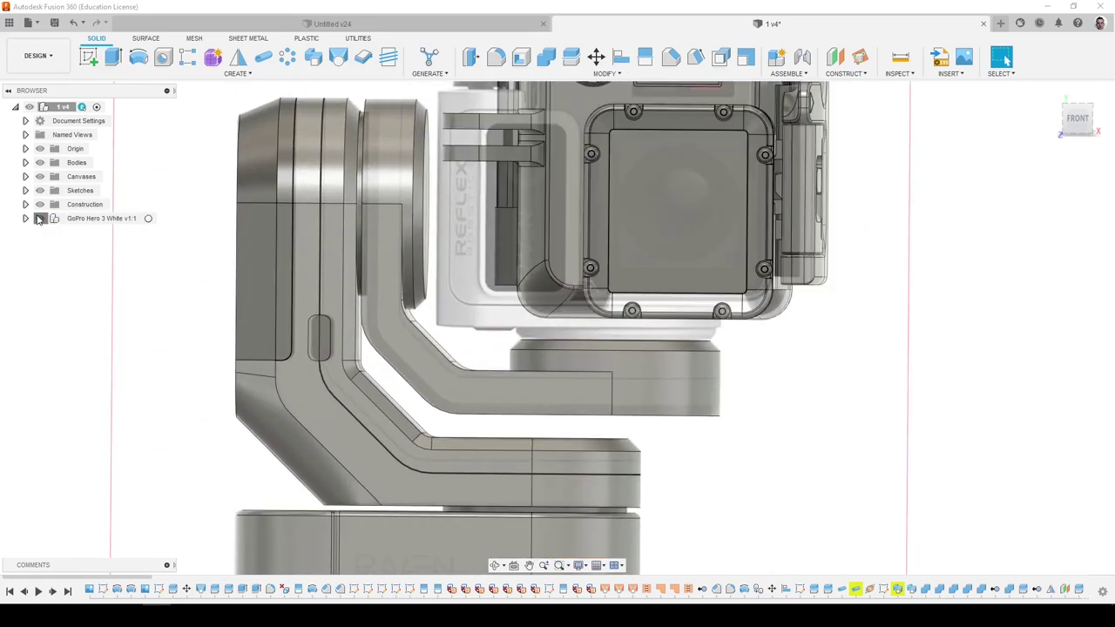
pyautogui.click(39, 218)
pyautogui.click(39, 219)
pyautogui.scroll(-3, 543, 370)
pyautogui.scroll(-3, 722, 329)
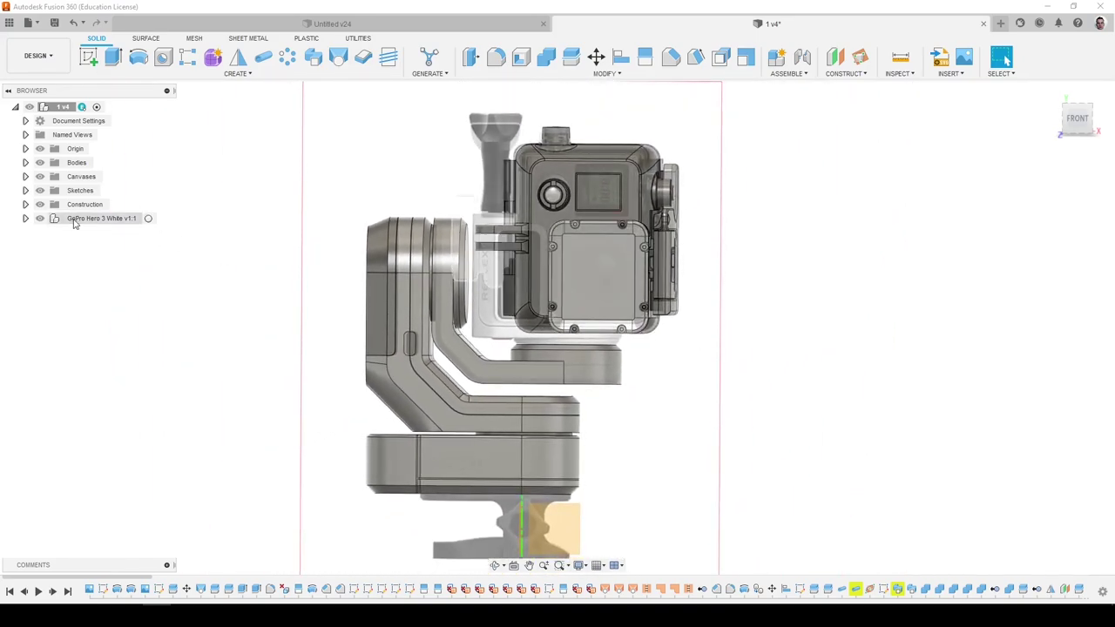
# Move the GoPro Hero 3 White component upward, at an X distance of -4.631 mm, to align it with the reference camera.
pyautogui.rightClick(79, 219)
pyautogui.click(103, 255)
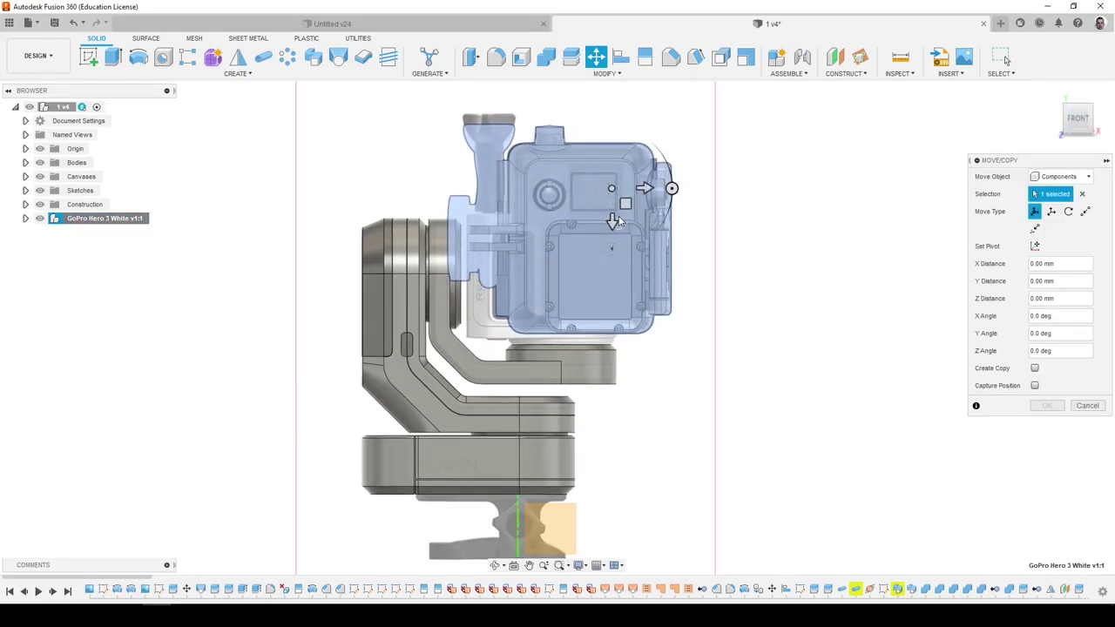
pyautogui.moveTo(617, 223)
pyautogui.mouseDown()
pyautogui.moveTo(610, 197)
pyautogui.moveTo(611, 212)
pyautogui.mouseUp()
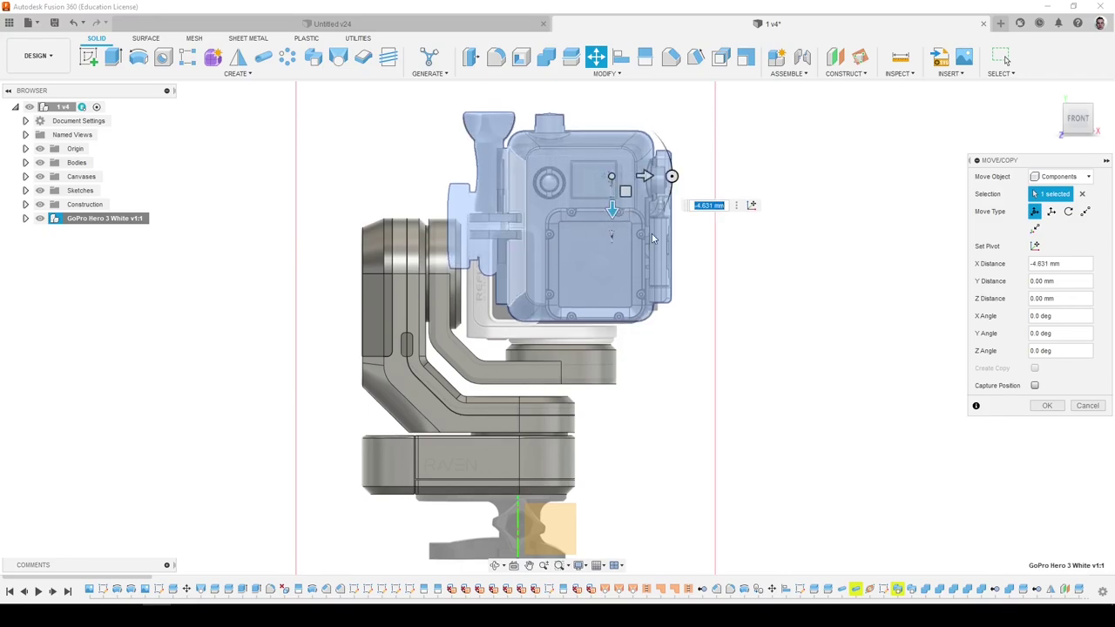
pyautogui.click(1048, 406)
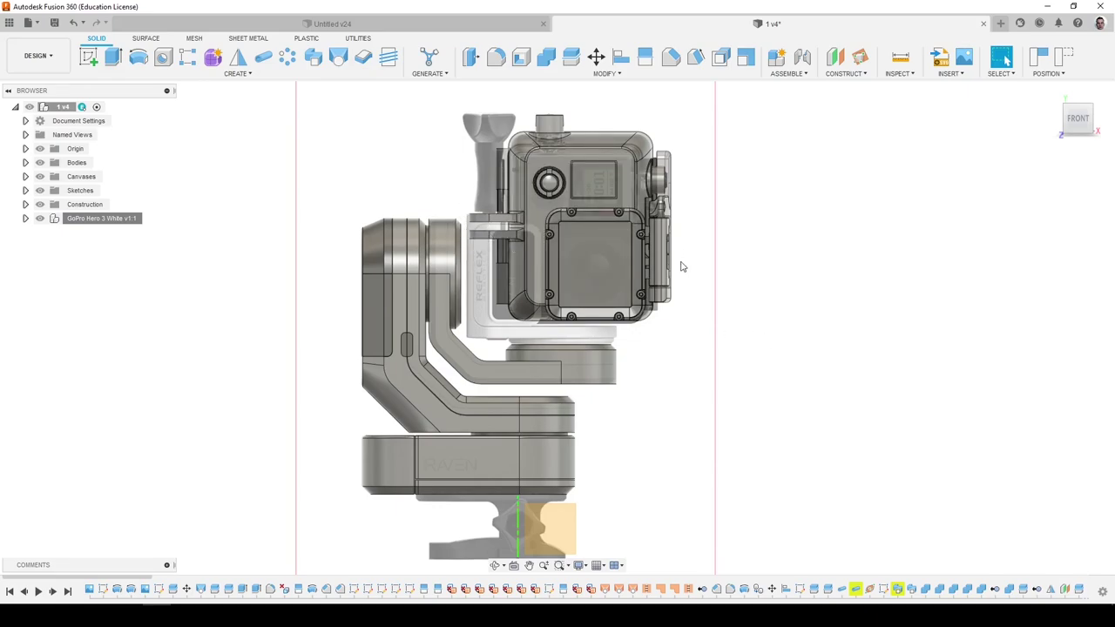
# Examine the camera's placement relative to the gimbal arm and housings from the front and from above.
pyautogui.moveTo(514, 183)
pyautogui.keyDown('shift'); pyautogui.mouseDown(button='middle')
pyautogui.moveTo(593, 190)
pyautogui.moveTo(519, 194)
pyautogui.mouseUp(button='middle'); pyautogui.keyUp('shift')
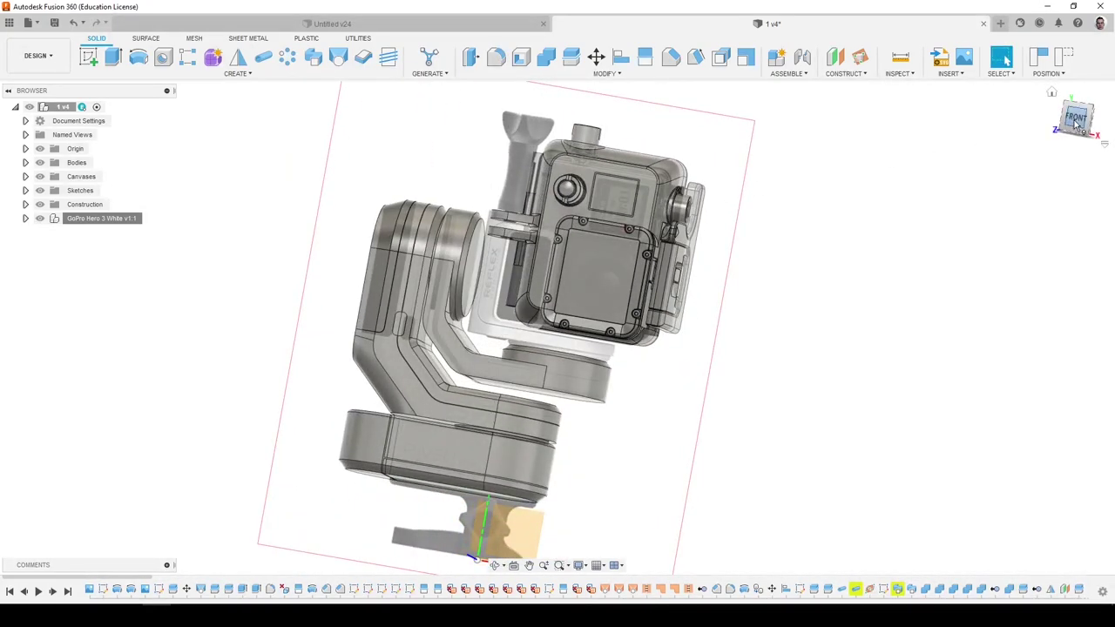
pyautogui.click(1078, 120)
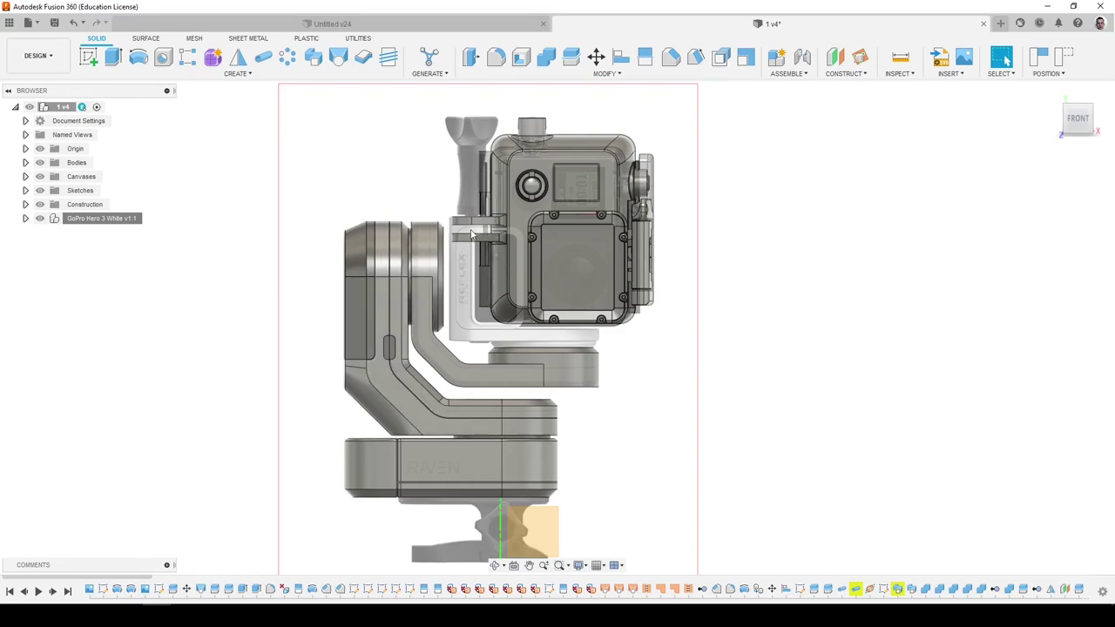
pyautogui.keyDown('shift'); pyautogui.moveTo(471, 234); pyautogui.dragTo(479, 265, button='middle'); pyautogui.keyUp('shift')
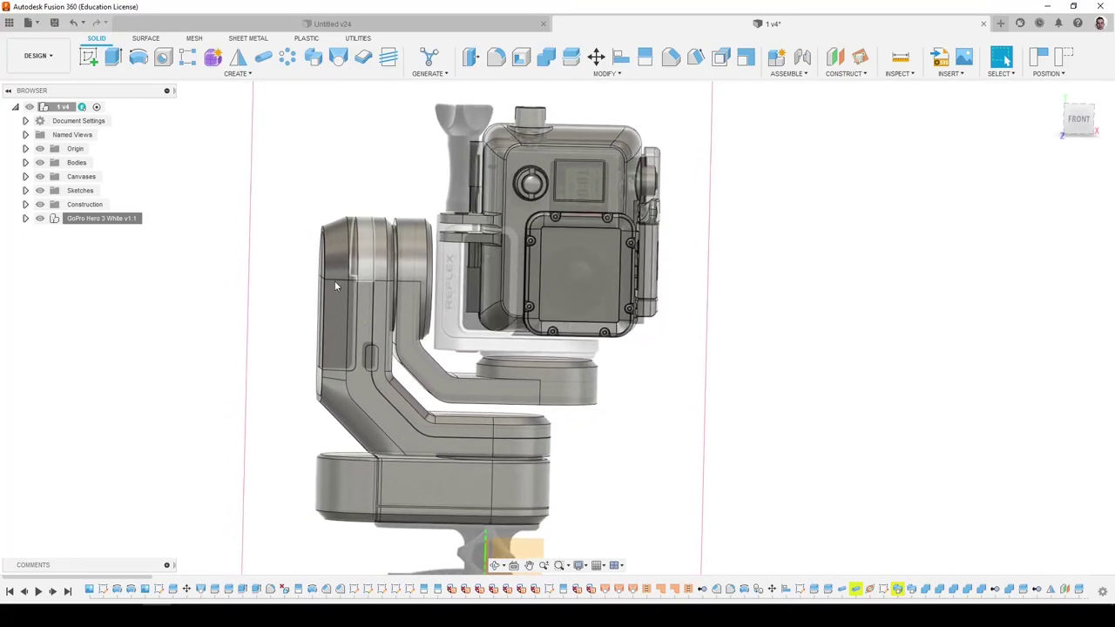
pyautogui.keyDown('shift'); pyautogui.moveTo(335, 286); pyautogui.dragTo(346, 283, button='middle'); pyautogui.keyUp('shift')
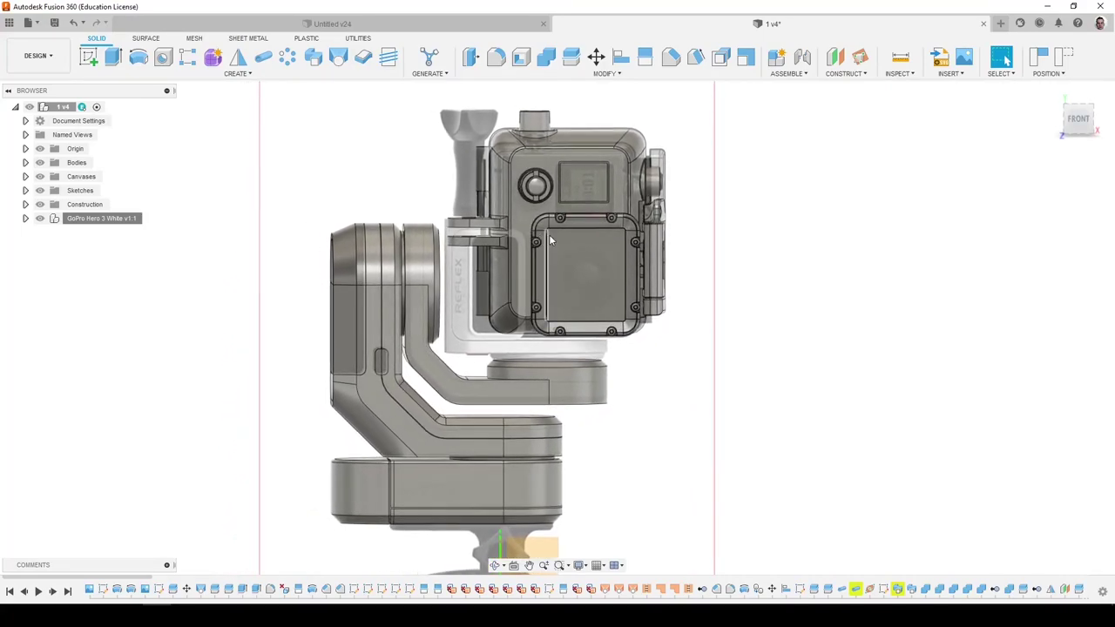
pyautogui.click(1080, 131)
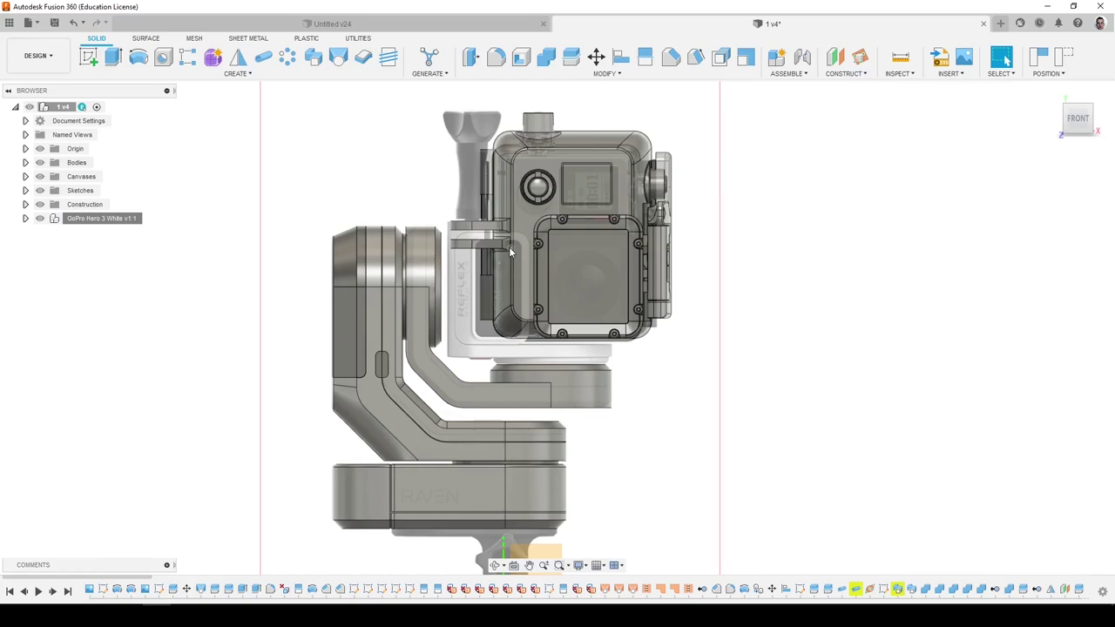
pyautogui.hotkey('ctrl', 'Up')
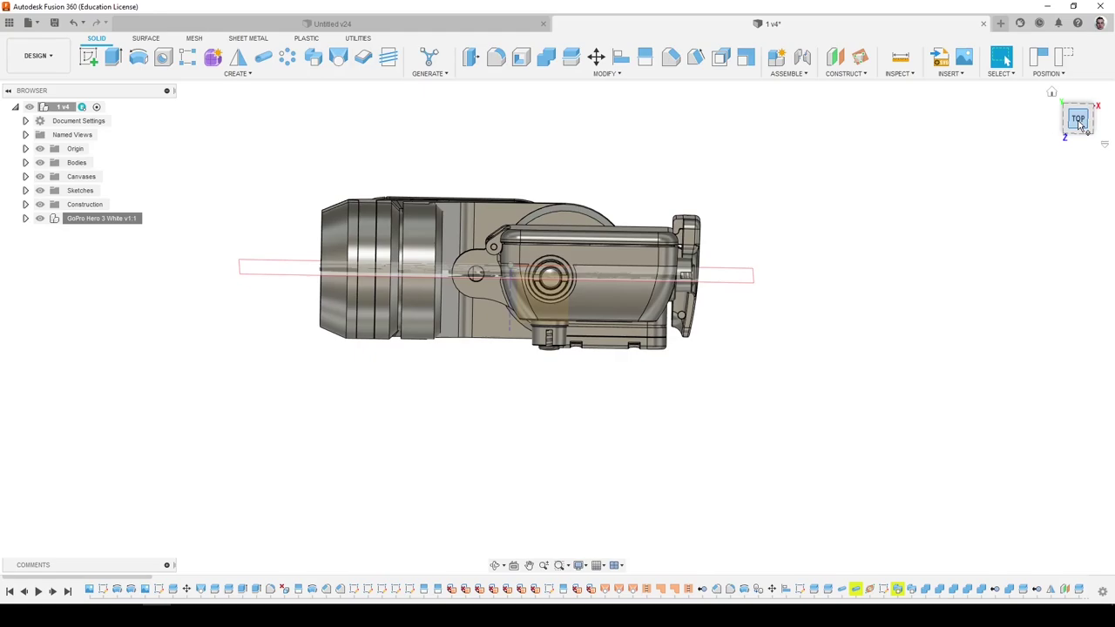
pyautogui.scroll(5, 487, 270)
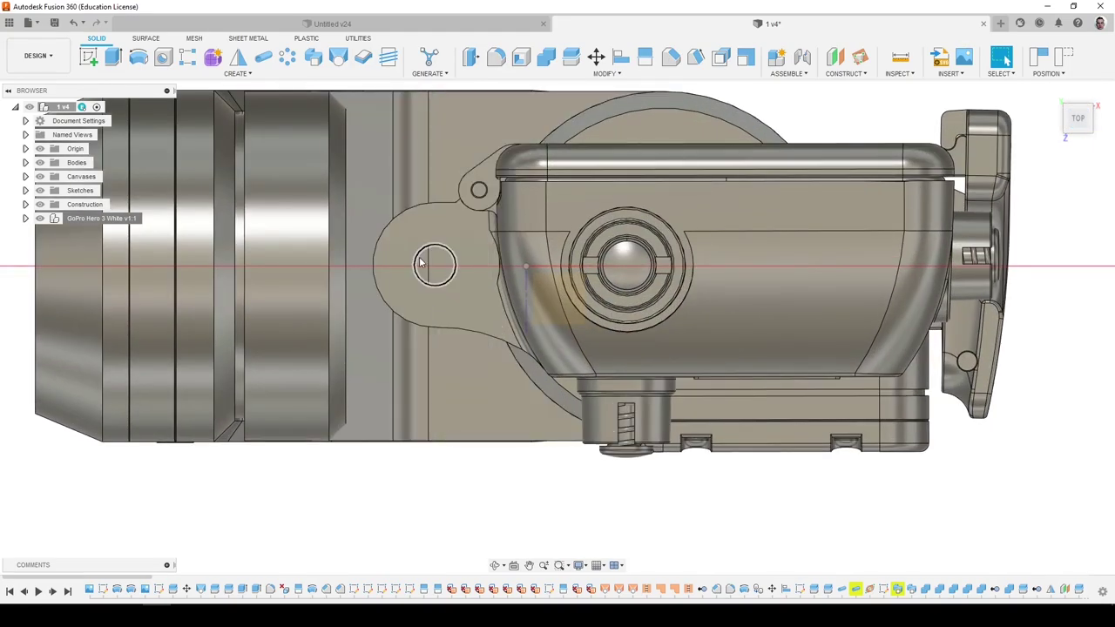
pyautogui.scroll(-2, 500, 253)
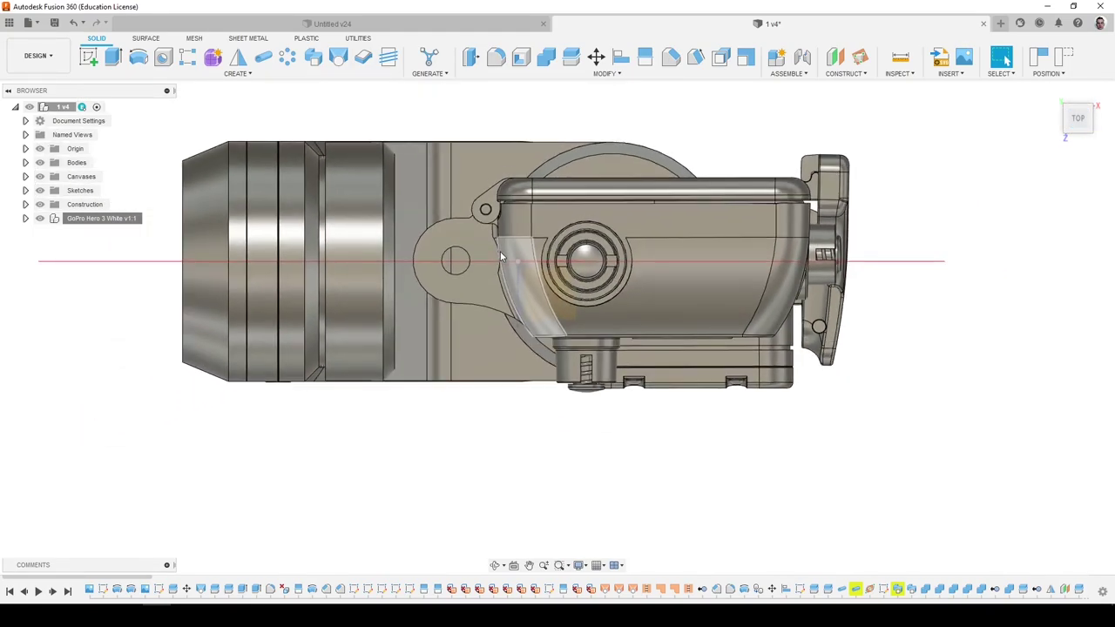
pyautogui.keyDown('shift'); pyautogui.moveTo(582, 248); pyautogui.dragTo(582, 282, button='middle'); pyautogui.keyUp('shift')
pyautogui.scroll(-2, 582, 282)
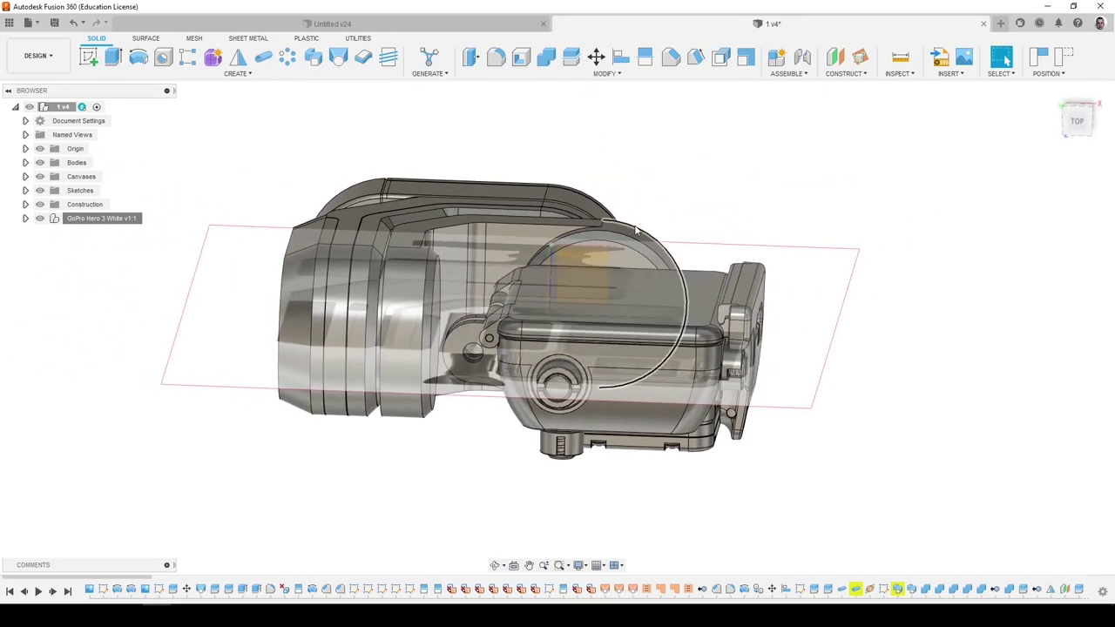
# Start a sketch on the XY plane, capturing the moved camera component's position.
pyautogui.click(1065, 131)
pyautogui.click(88, 60)
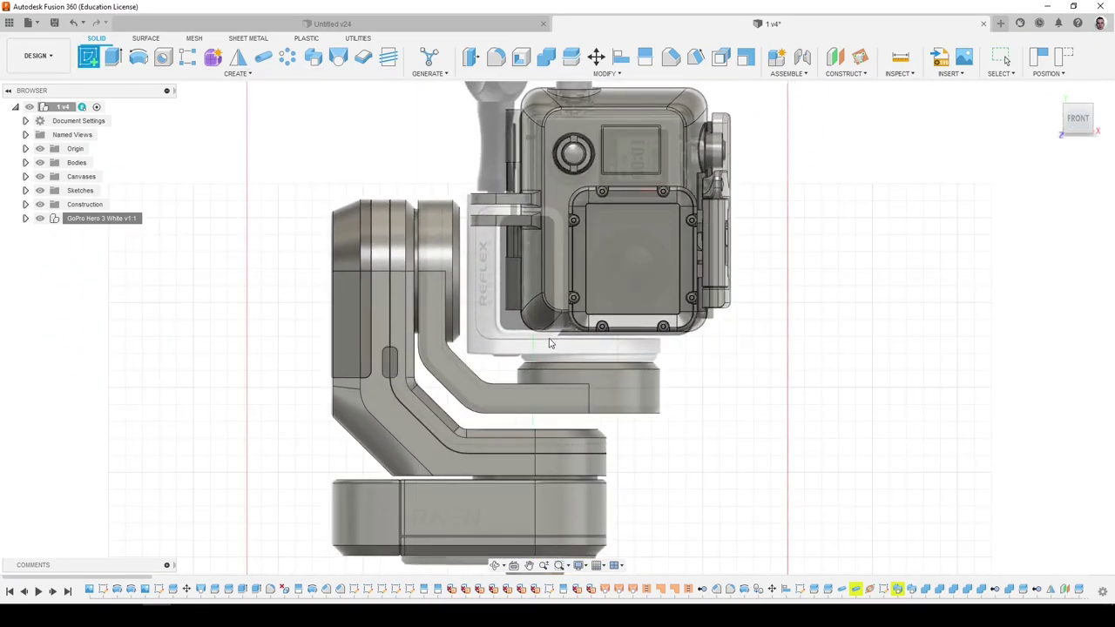
pyautogui.click(507, 436)
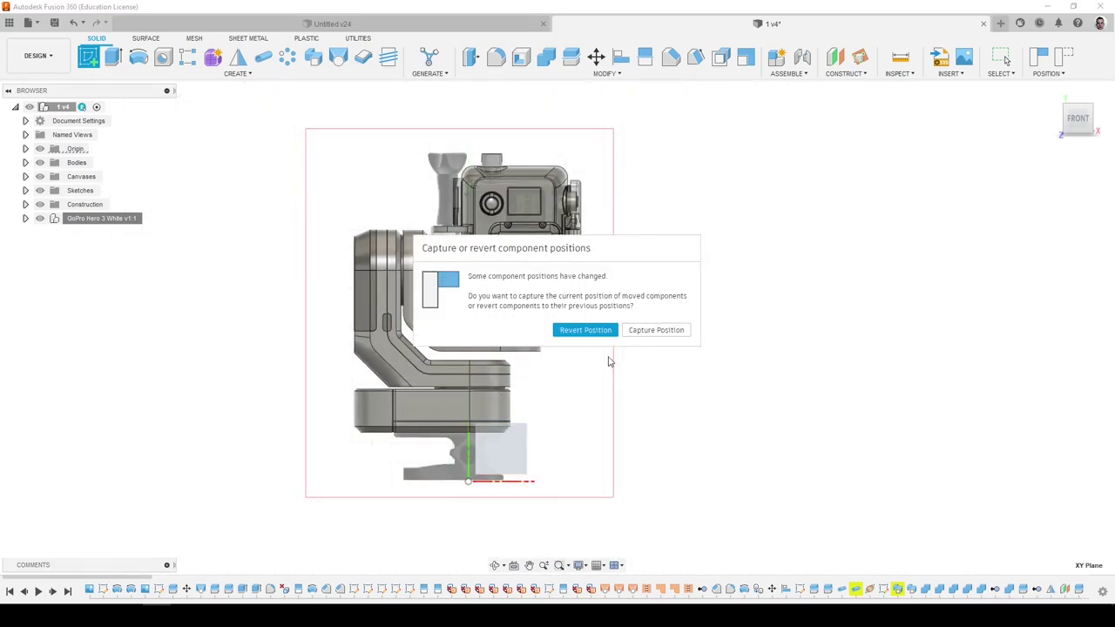
pyautogui.click(655, 331)
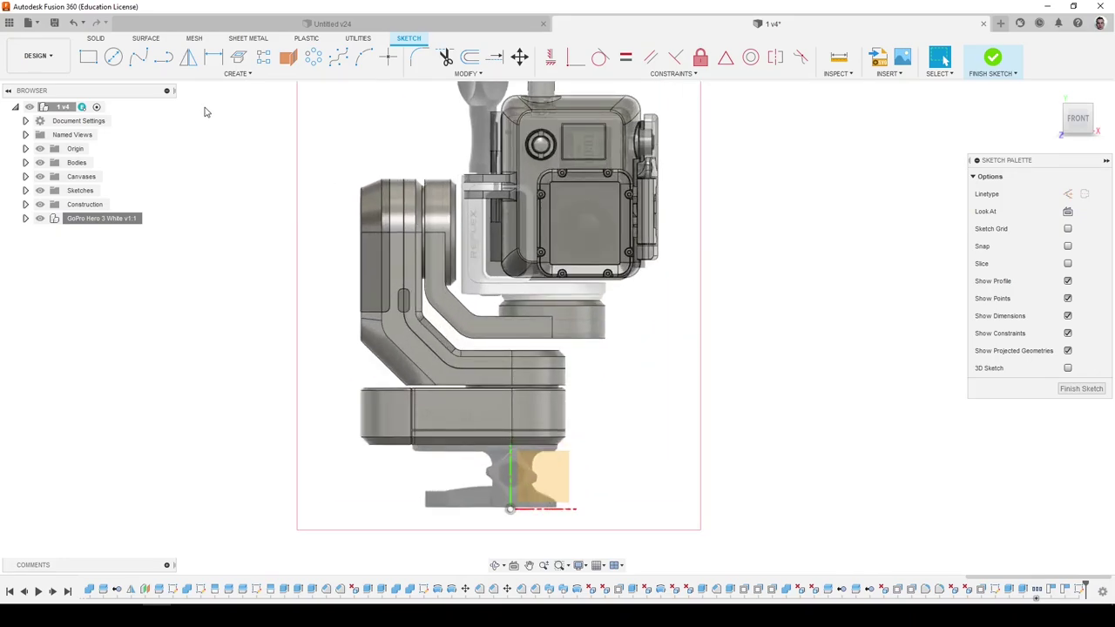
# Project the chamfer faces of the inner arm's lower and upper round housings into the sketch with the projection link on.
pyautogui.press('p')
pyautogui.scroll(3, 557, 312)
pyautogui.click(574, 318)
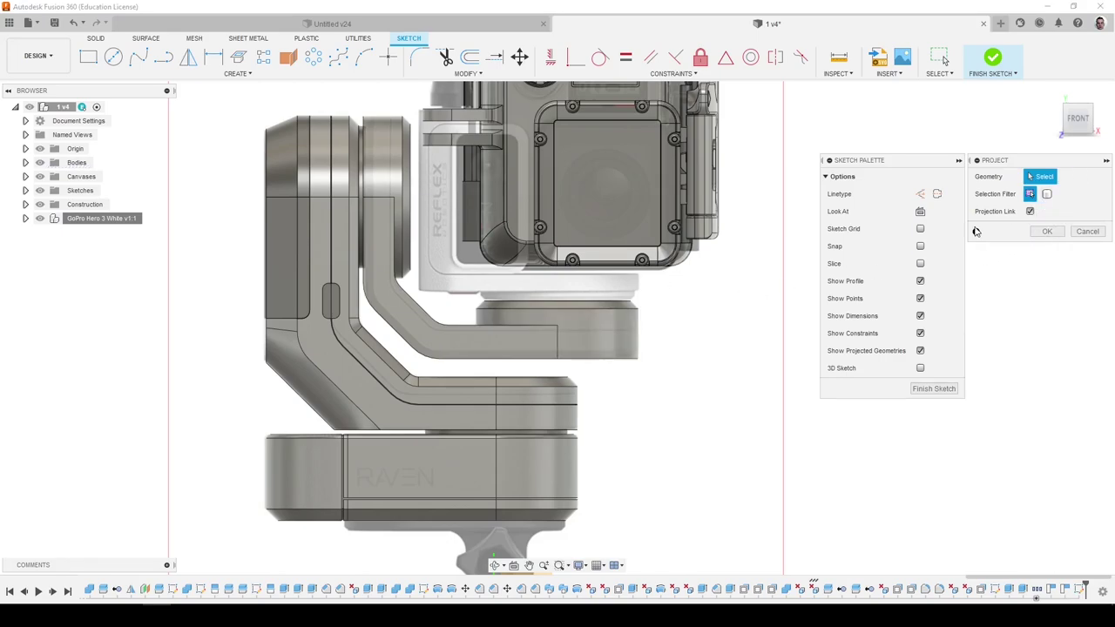
pyautogui.scroll(3, 574, 309)
pyautogui.scroll(-3, 357, 237)
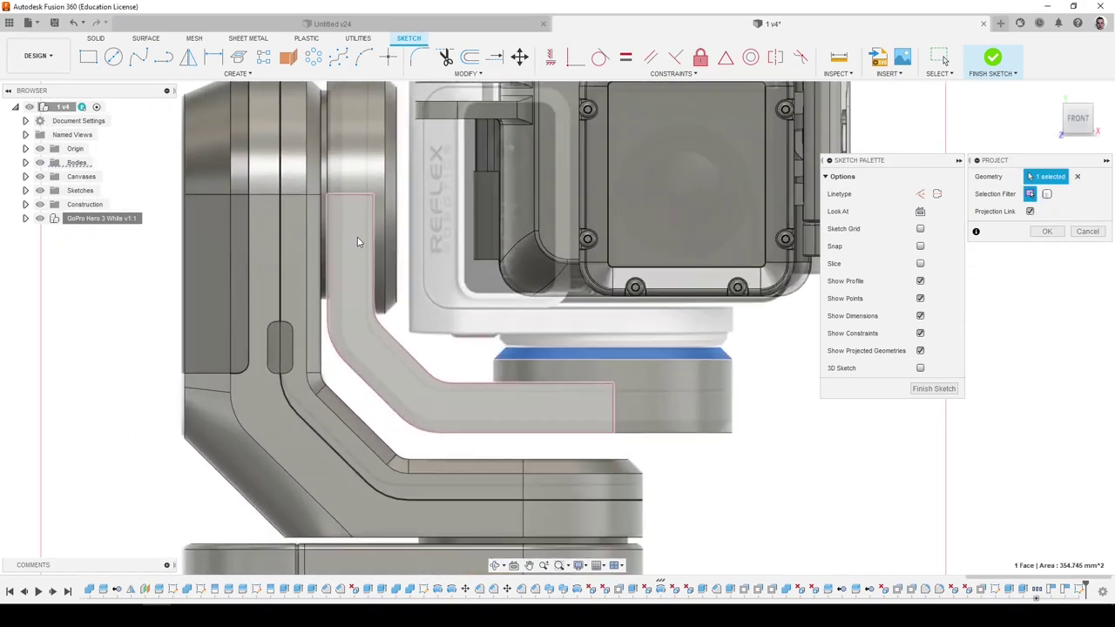
pyautogui.scroll(3, 392, 216)
pyautogui.click(392, 216)
pyautogui.click(1038, 230)
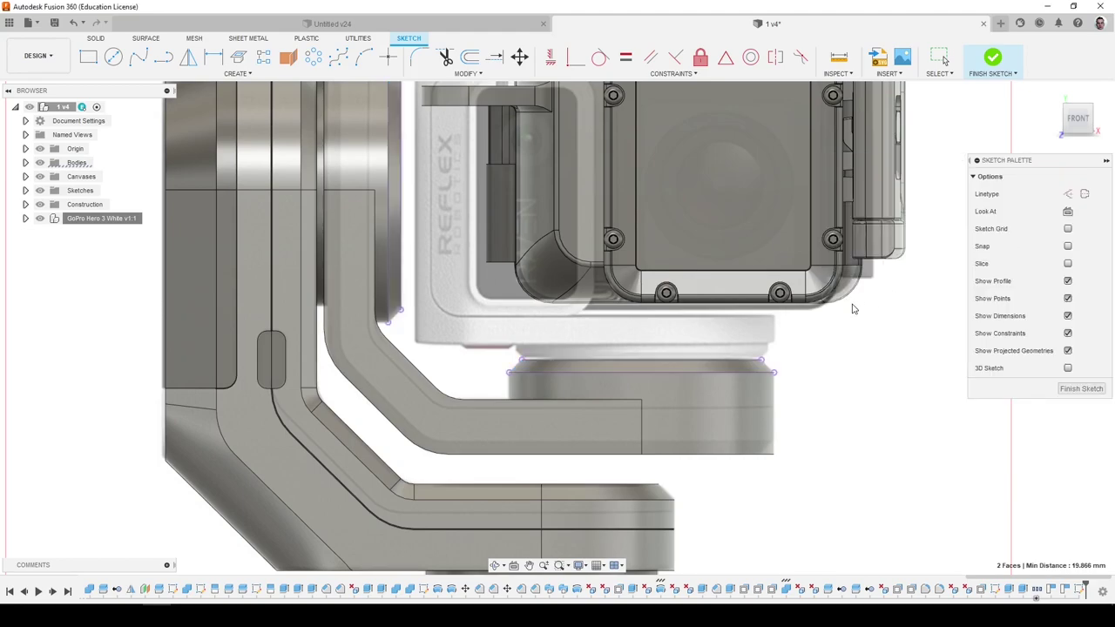
# Sketch a vertical line upward from the midpoint of the lower housing's projected top edge.
pyautogui.scroll(-3, 766, 392)
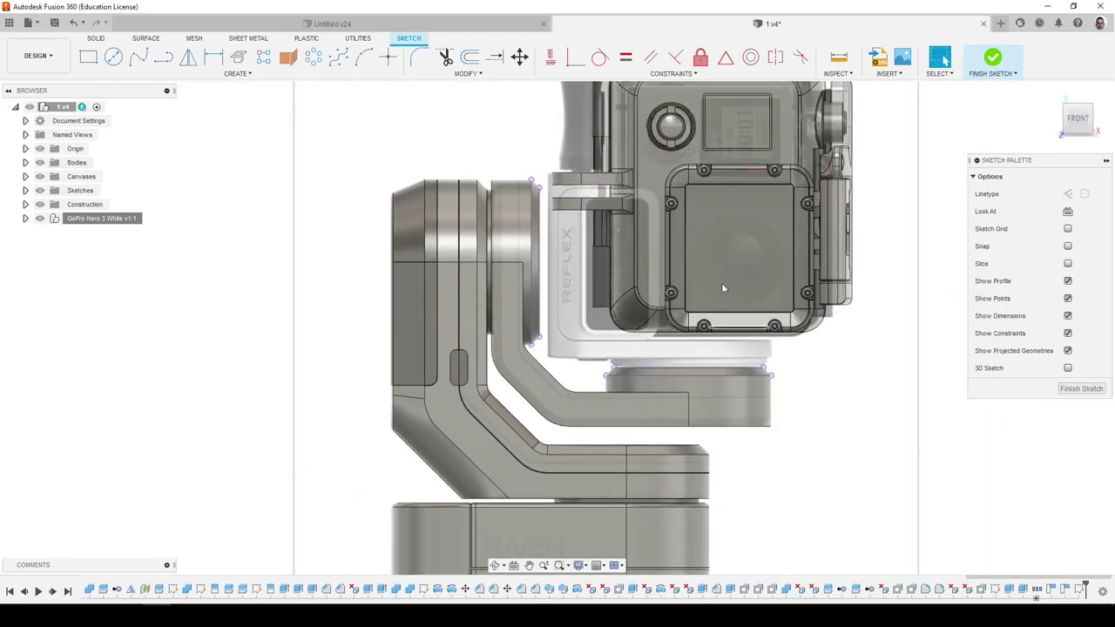
pyautogui.click(163, 57)
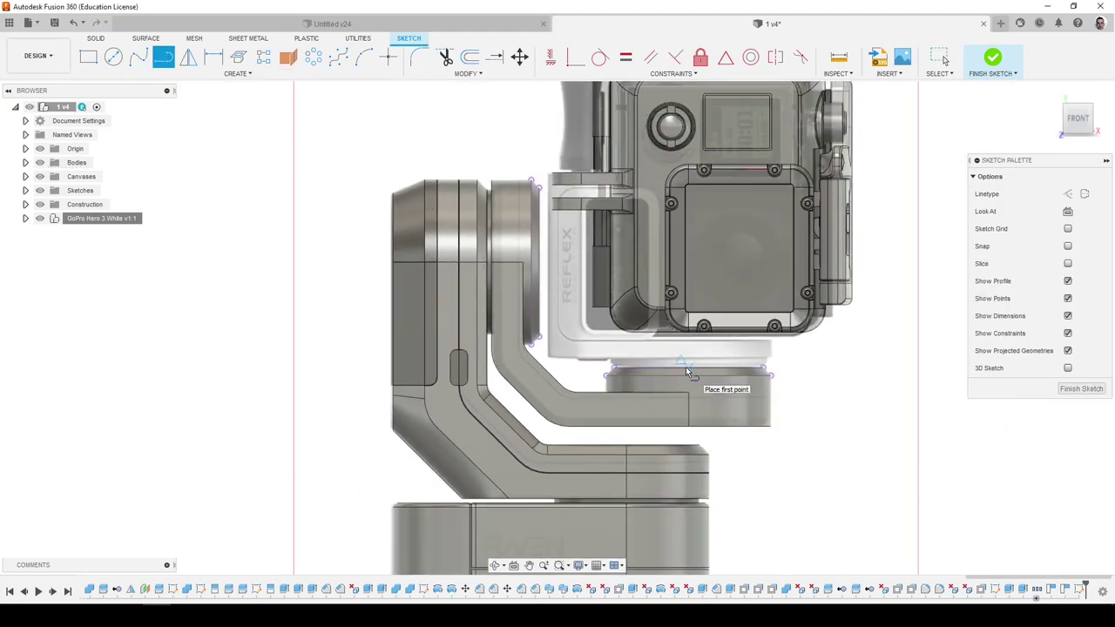
pyautogui.click(687, 367)
pyautogui.click(687, 170)
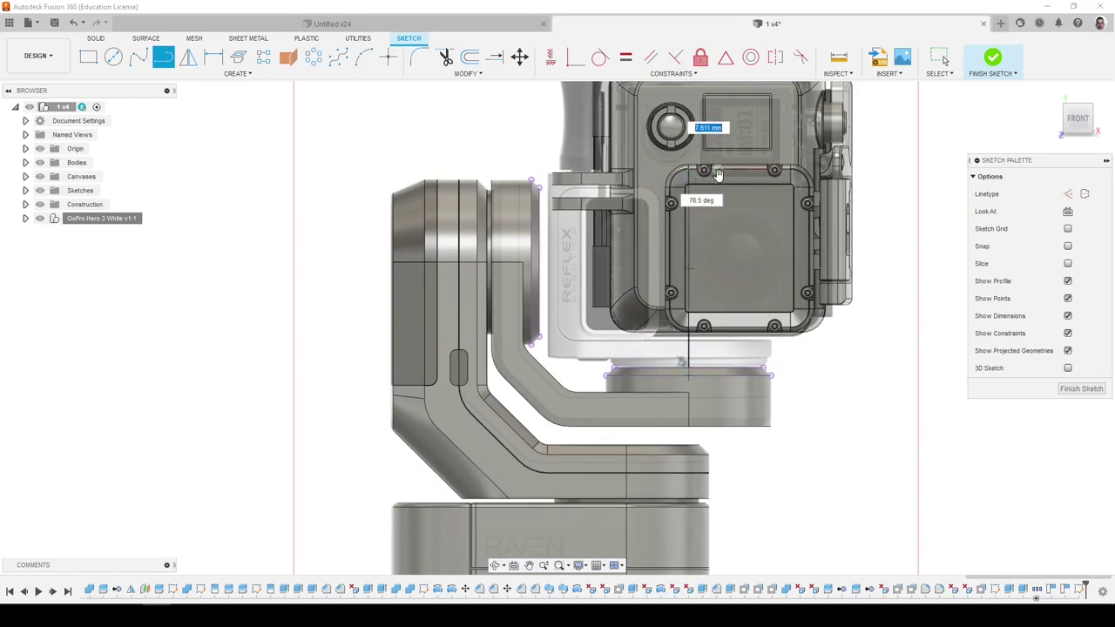
pyautogui.press('Escape')
pyautogui.press('Escape')
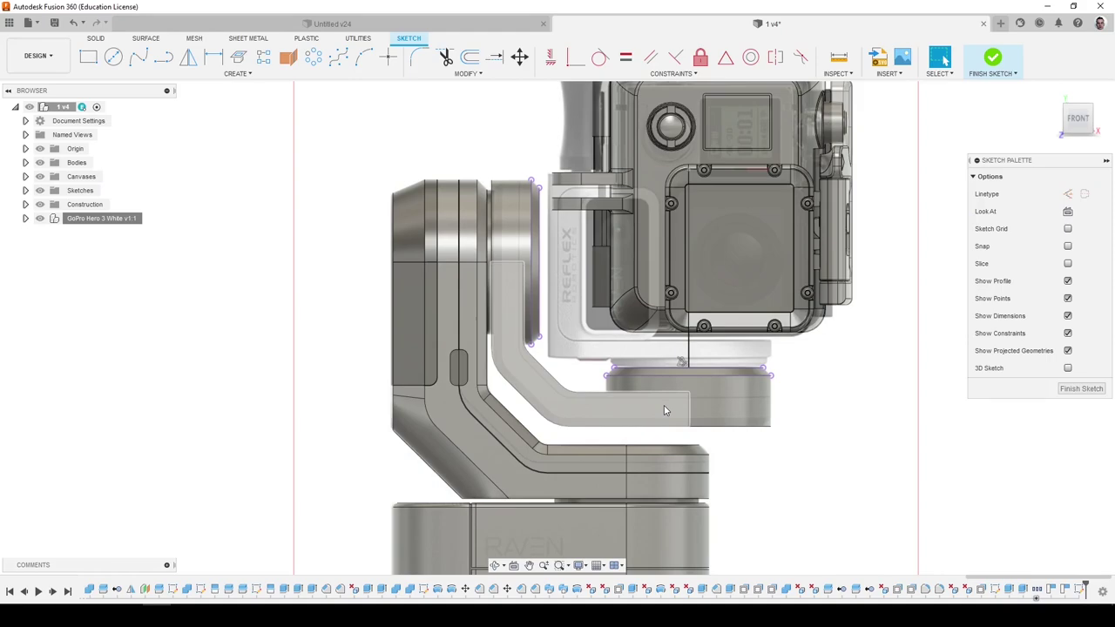
# Sketch a center rectangle about 38 mm by 4 mm, centered on the vertical line and resting on the lower housing's projected top edge.
pyautogui.click(88, 57)
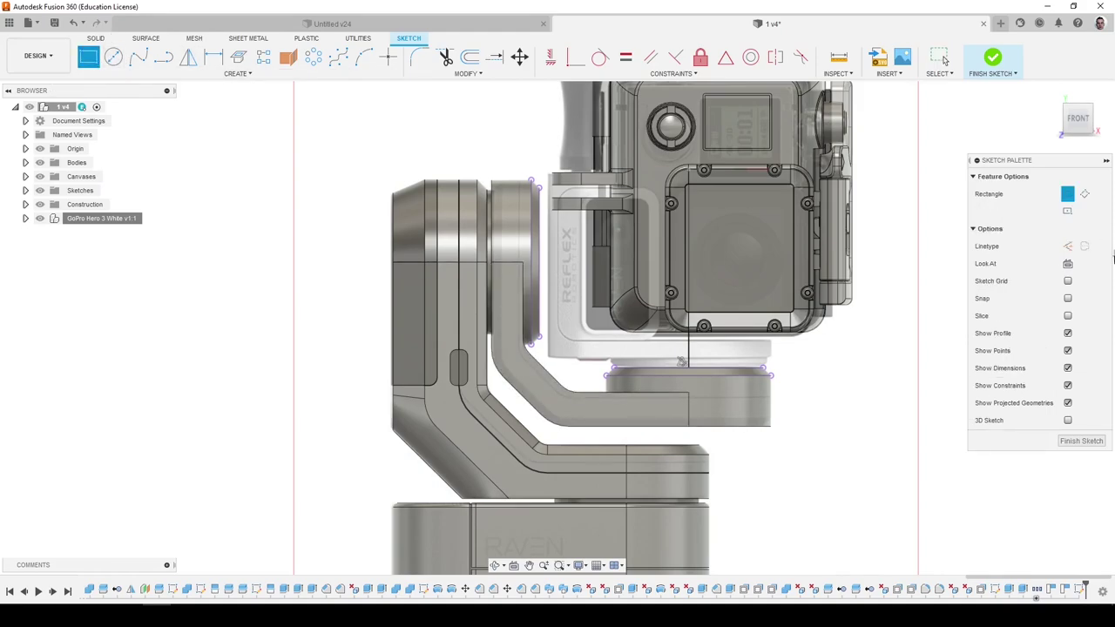
pyautogui.click(1067, 211)
pyautogui.scroll(5, 732, 364)
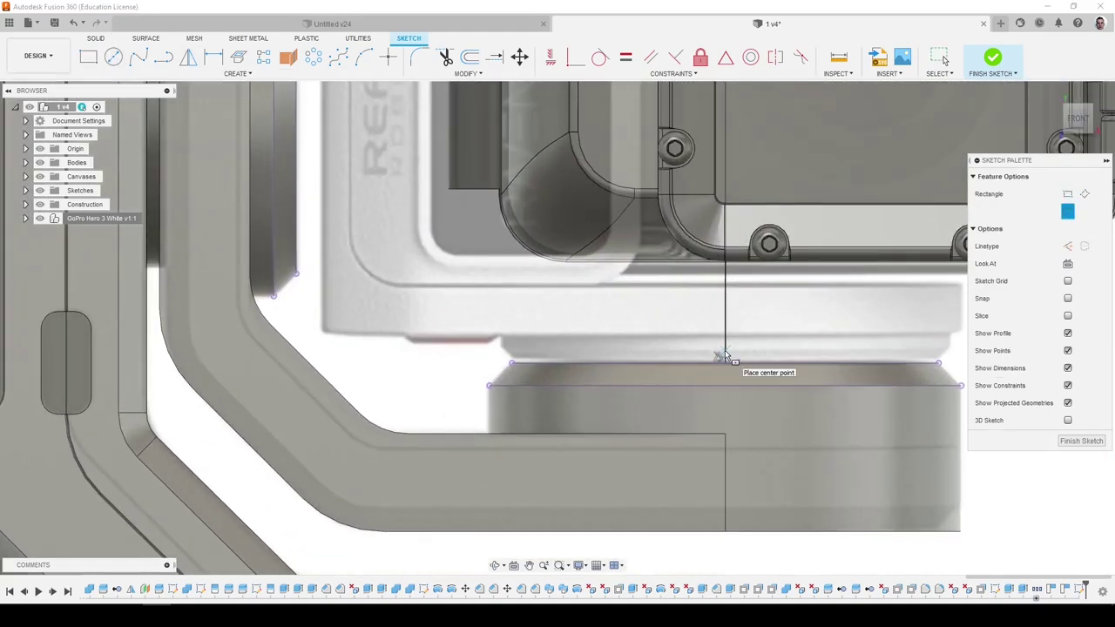
pyautogui.scroll(-3, 714, 354)
pyautogui.scroll(4, 702, 352)
pyautogui.scroll(-3, 705, 349)
pyautogui.click(704, 345)
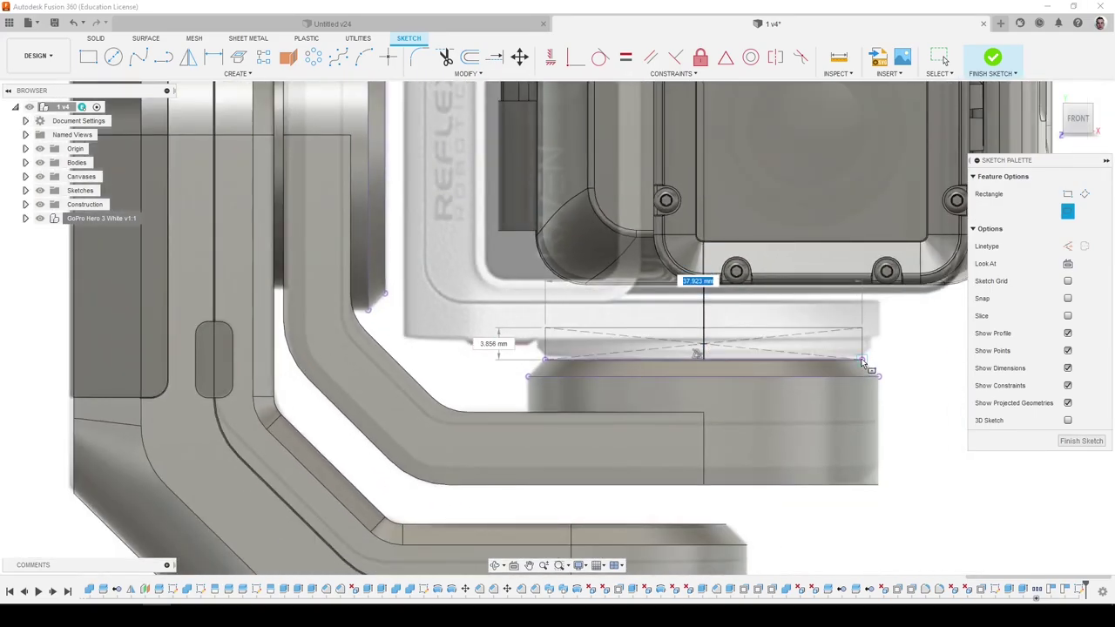
pyautogui.scroll(4, 861, 368)
pyautogui.click(854, 377)
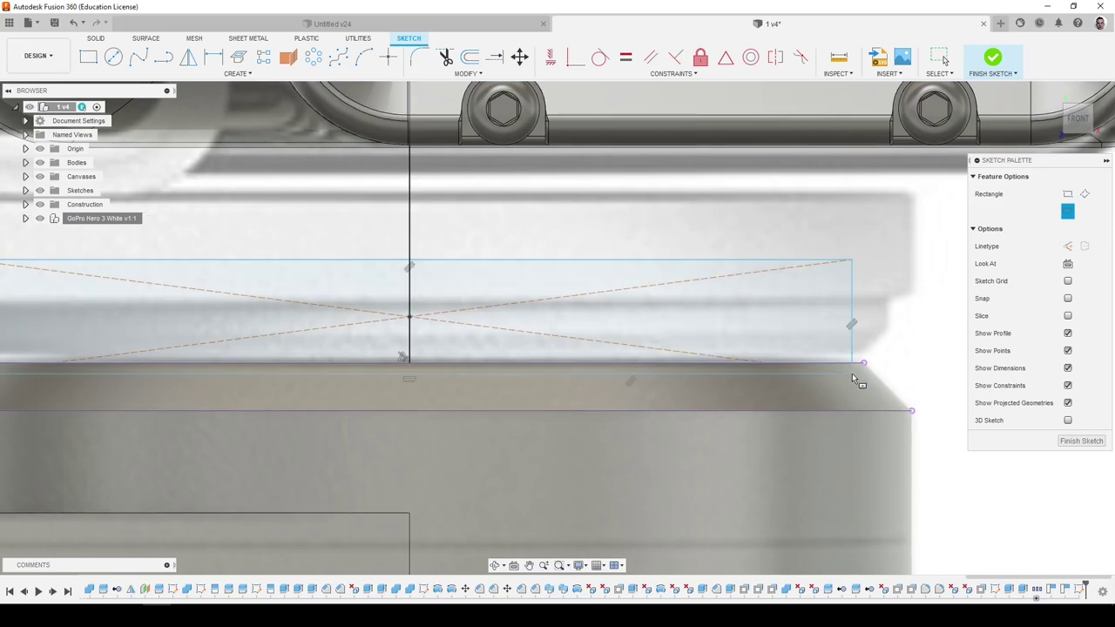
# Sketch a rectangle about 36 mm by 5 mm from the center rectangle's midpoint to the bracket base's outer left edge in the reference image.
pyautogui.click(173, 59)
pyautogui.scroll(-5, 412, 310)
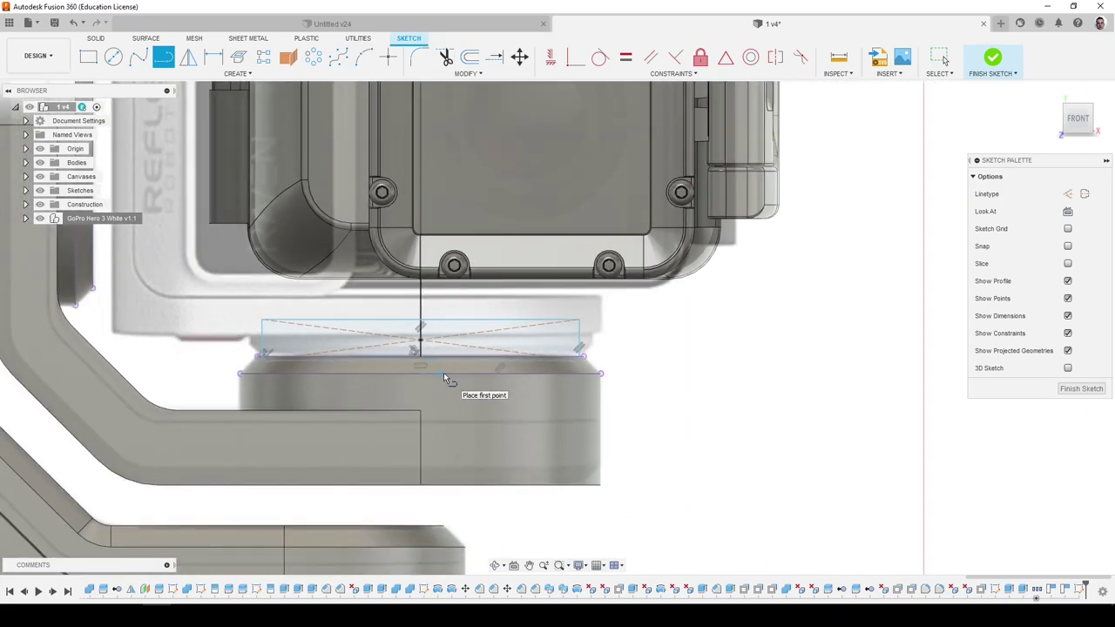
pyautogui.scroll(-3, 443, 368)
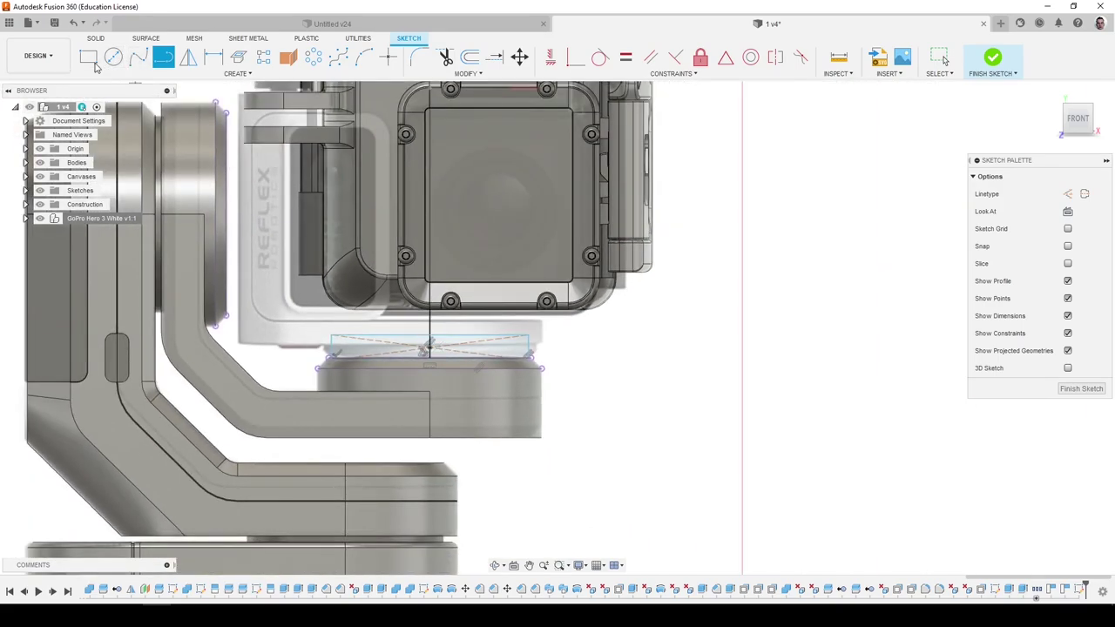
pyautogui.click(88, 58)
pyautogui.scroll(2, 433, 334)
pyautogui.click(464, 375)
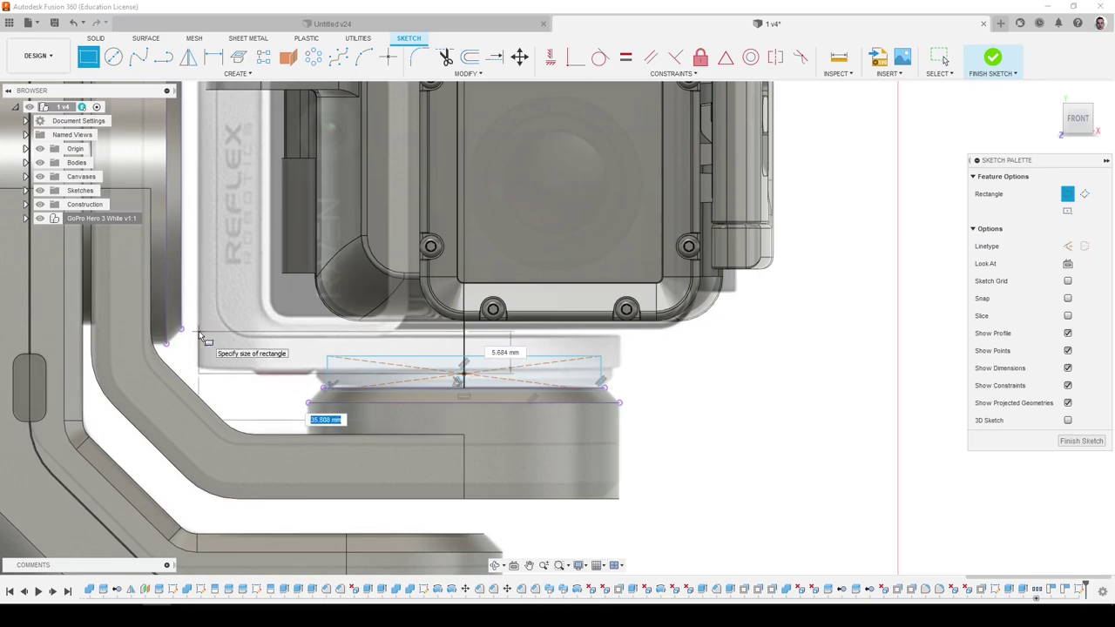
pyautogui.scroll(3, 202, 344)
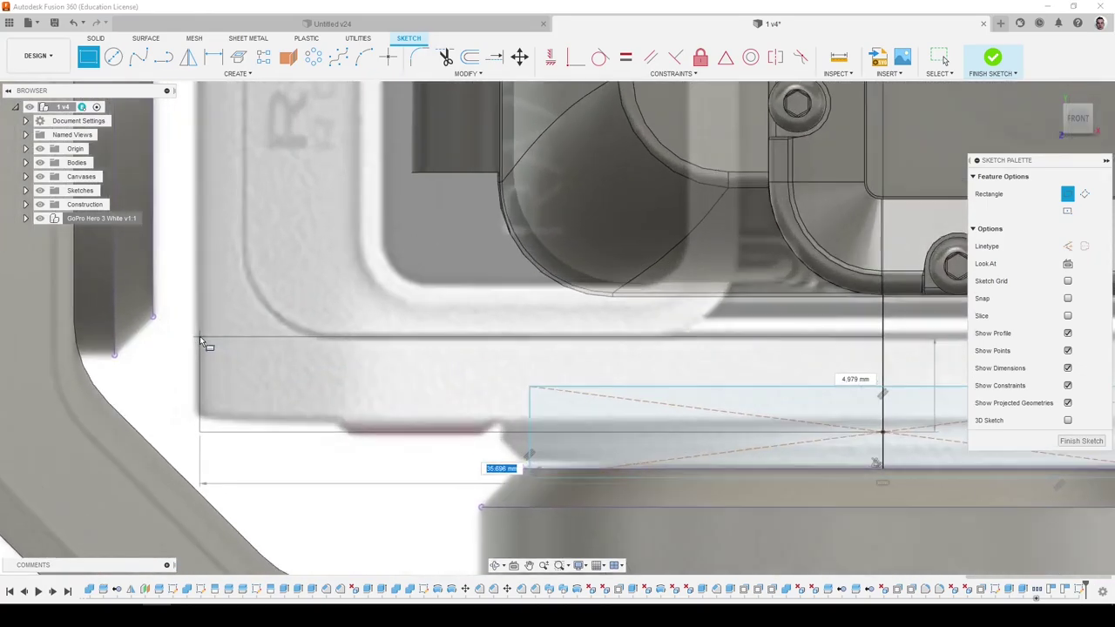
pyautogui.scroll(-5, 201, 337)
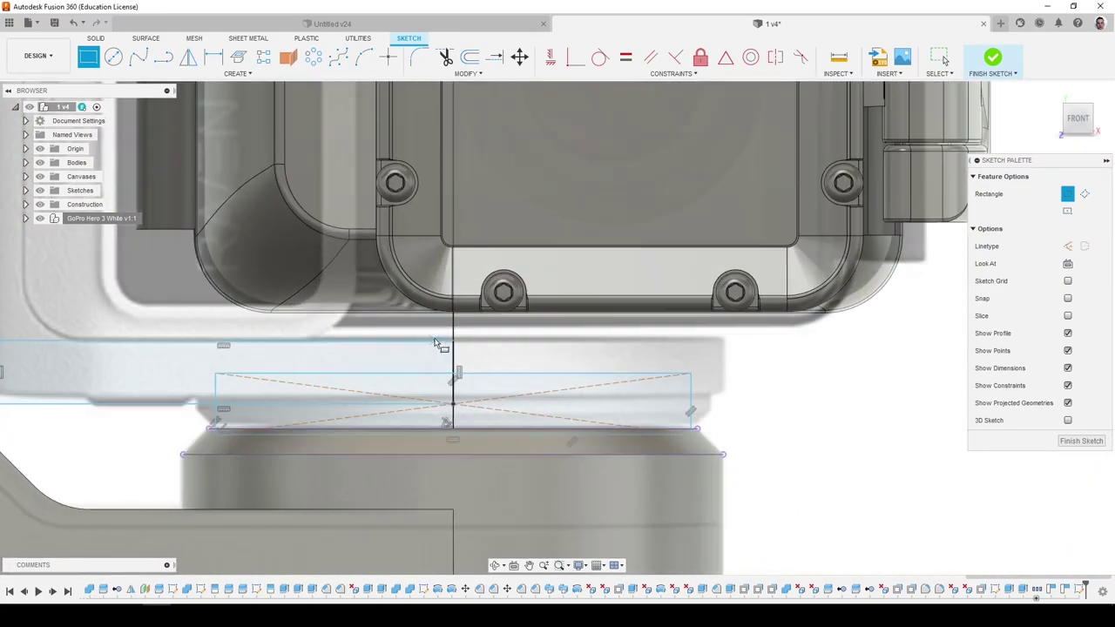
# Sketch a rectangle from the vertical line to the bracket base's right end and make its bottom edge collinear with the left rectangle's.
pyautogui.click(454, 345)
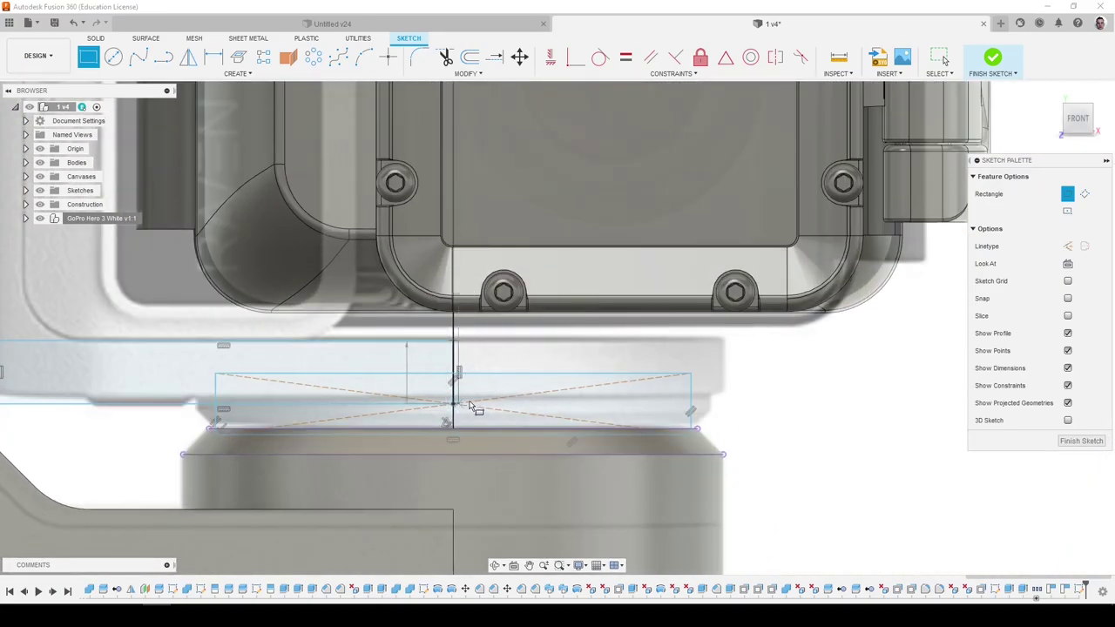
pyautogui.click(727, 403)
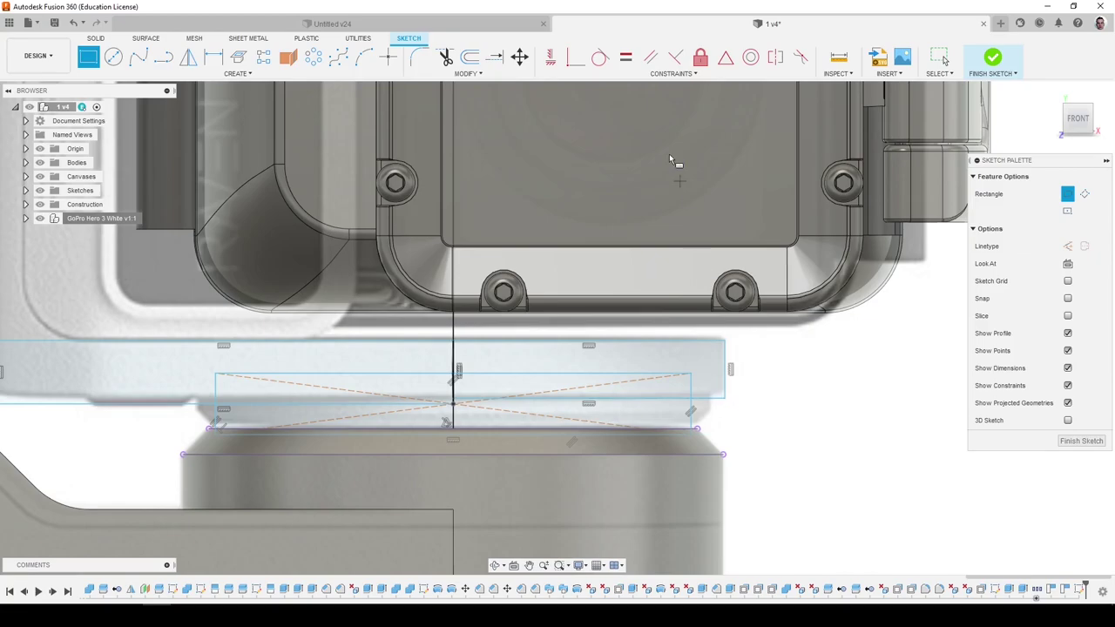
pyautogui.click(677, 58)
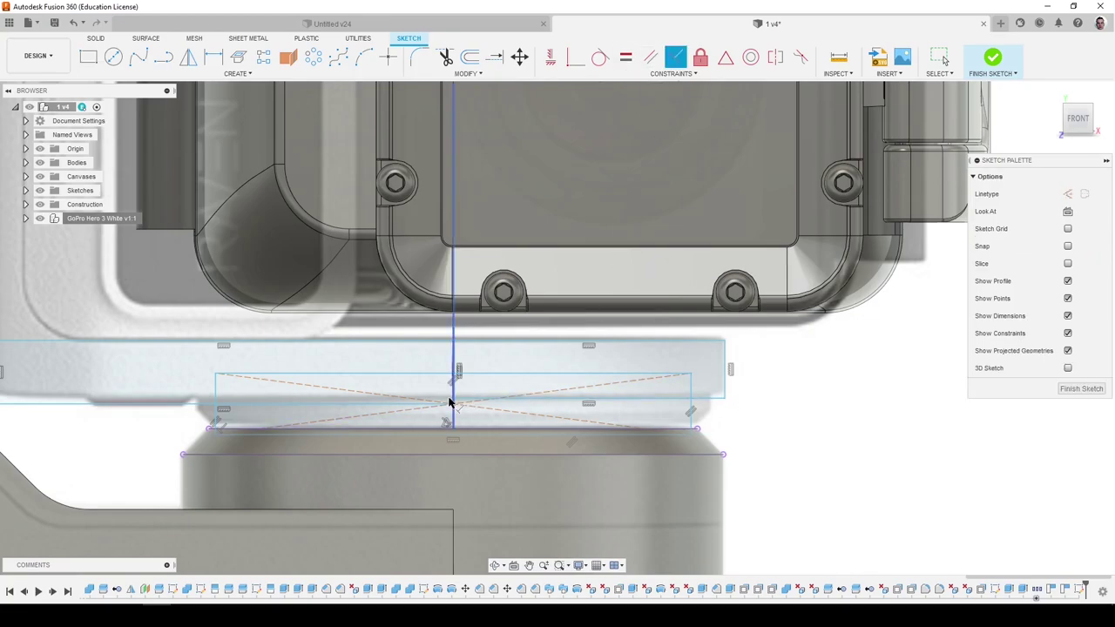
pyautogui.click(185, 406)
pyautogui.click(709, 399)
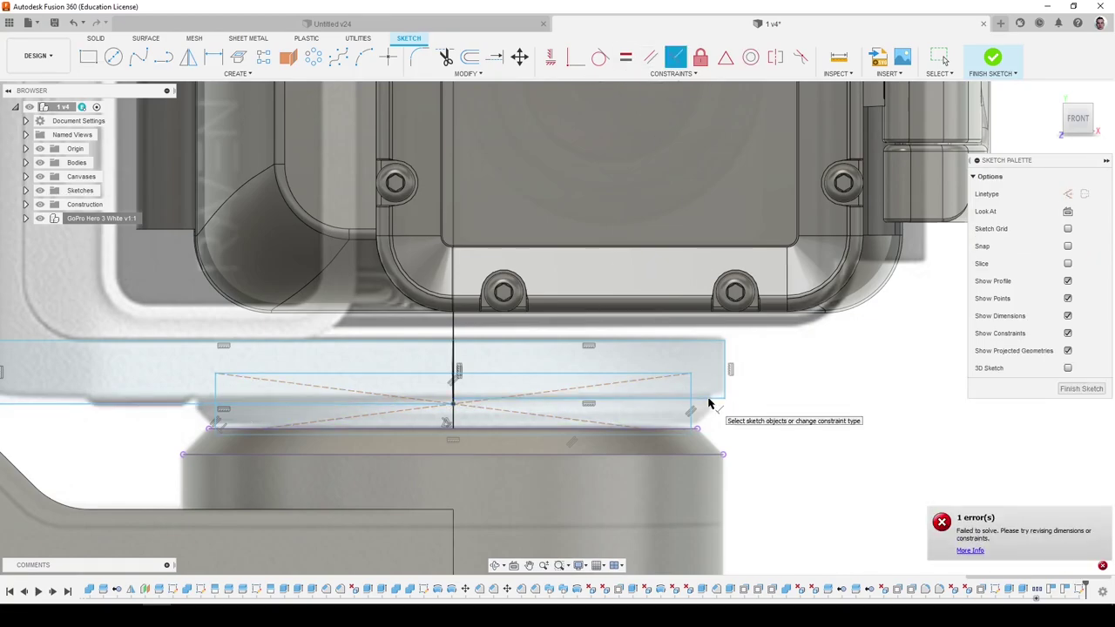
pyautogui.press('Escape')
pyautogui.scroll(1, 454, 404)
pyautogui.scroll(1, 455, 408)
pyautogui.scroll(-2, 418, 411)
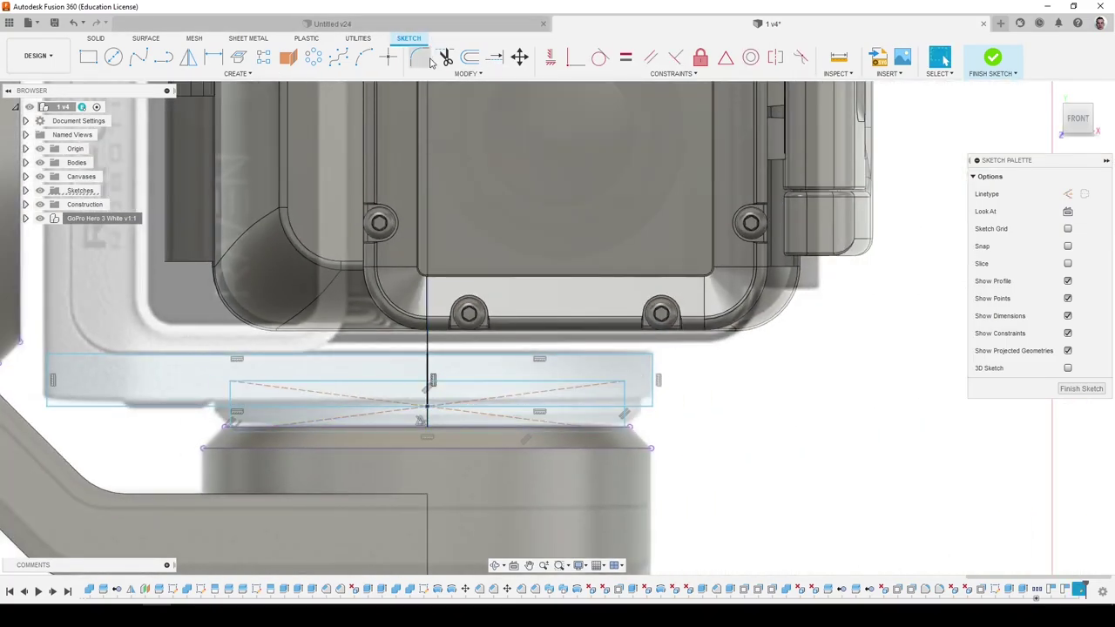
# Sketch an upright rectangle from the base's lower left corner up over the bracket's vertical arm, viewed straight from the front.
pyautogui.click(163, 57)
pyautogui.scroll(2, 626, 366)
pyautogui.scroll(-3, 450, 428)
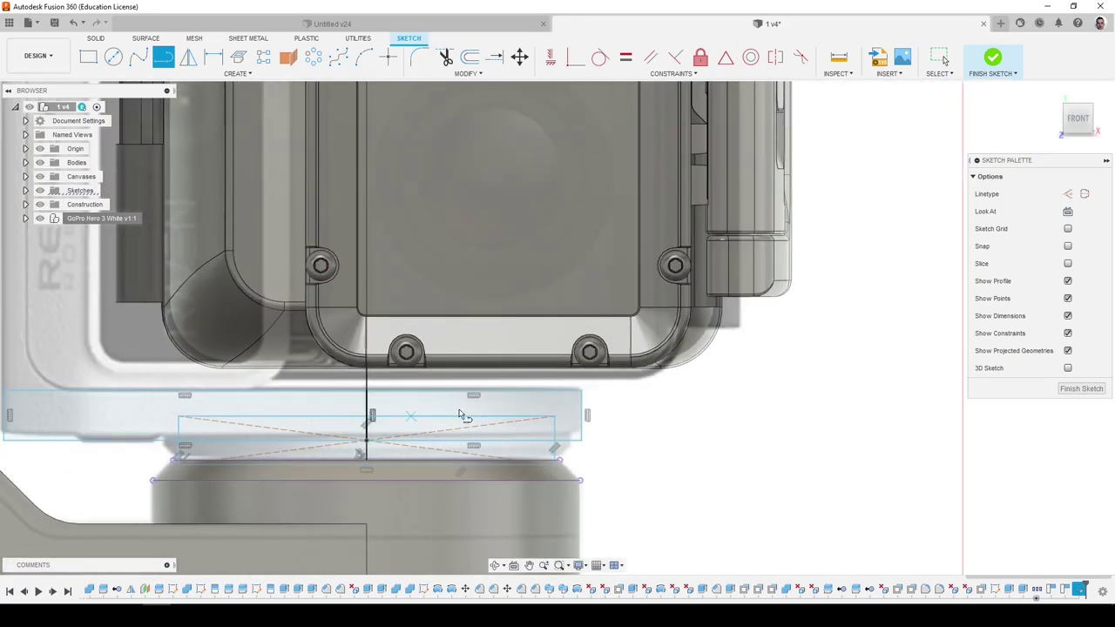
pyautogui.scroll(-5, 462, 415)
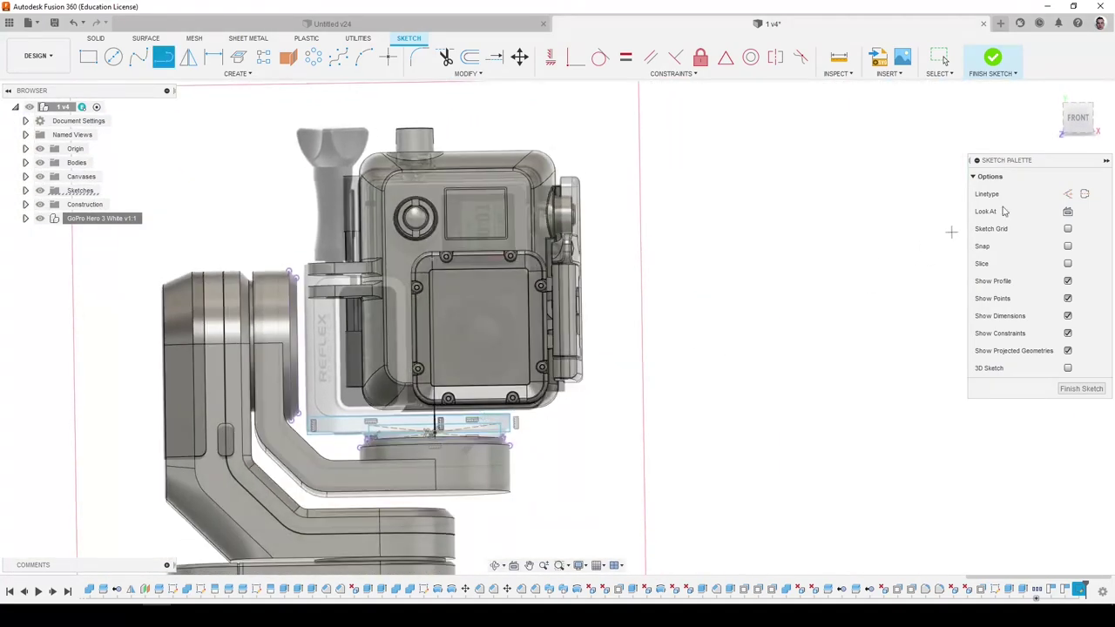
pyautogui.click(1079, 119)
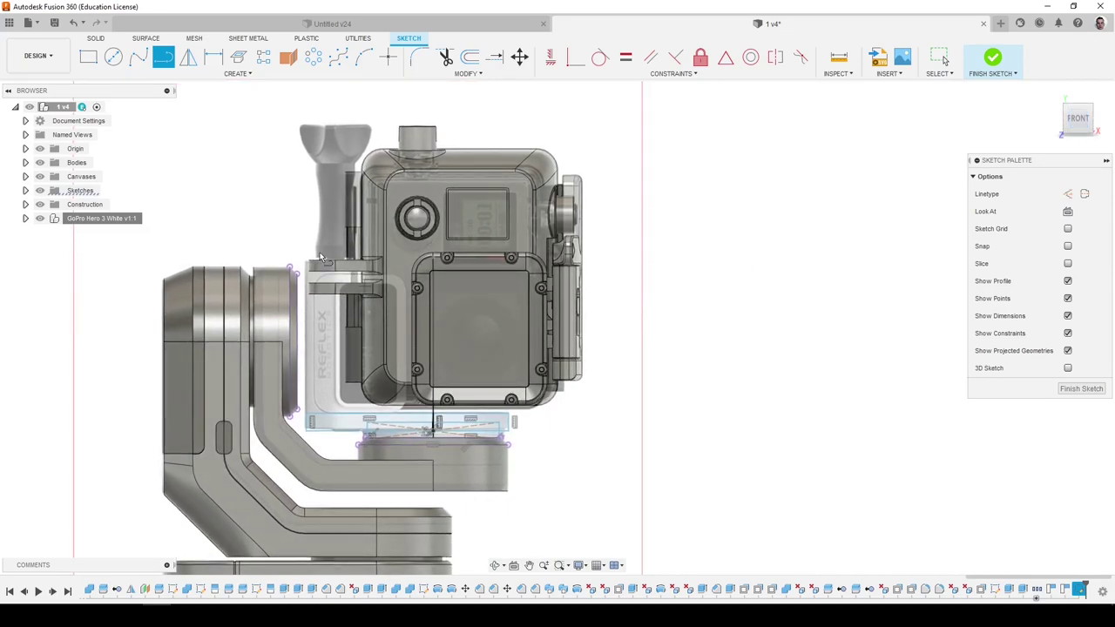
pyautogui.click(92, 57)
pyautogui.scroll(2, 311, 436)
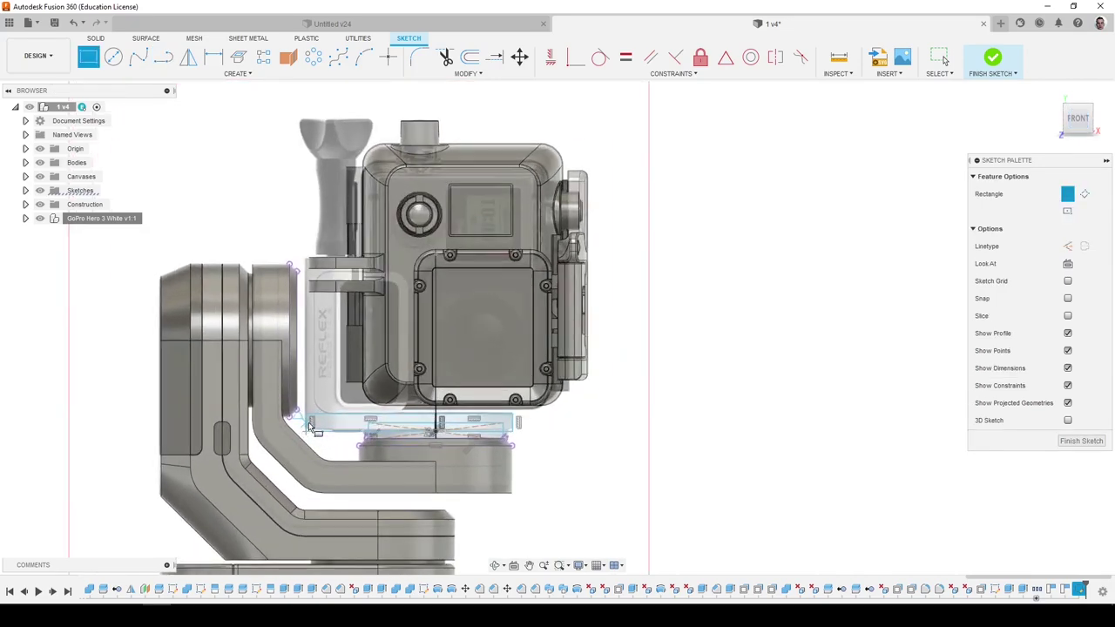
pyautogui.click(310, 433)
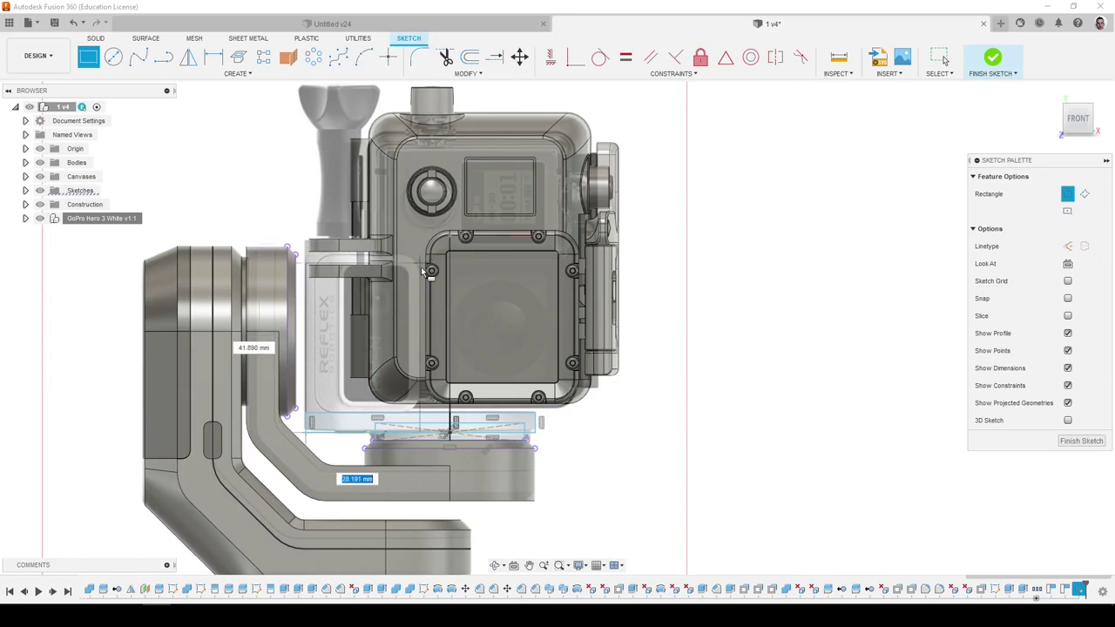
pyautogui.click(360, 254)
# Sketch a horizontal line about 10 mm long across the thumbscrew's neck and a vertical line down from its midpoint into the bracket arm.
pyautogui.click(168, 59)
pyautogui.scroll(3, 349, 148)
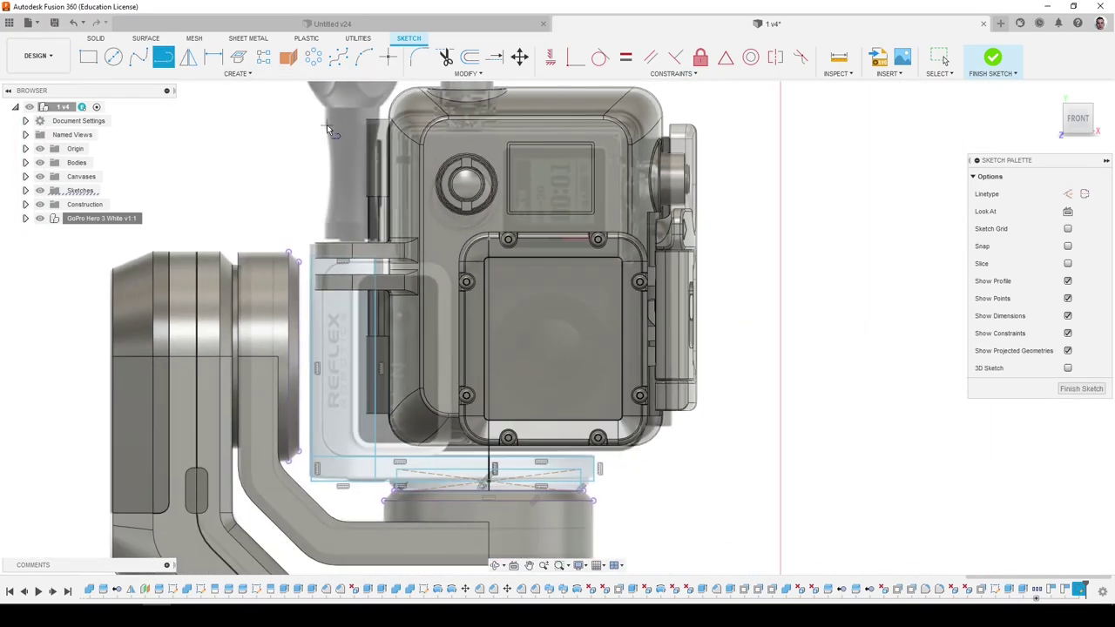
pyautogui.click(326, 110)
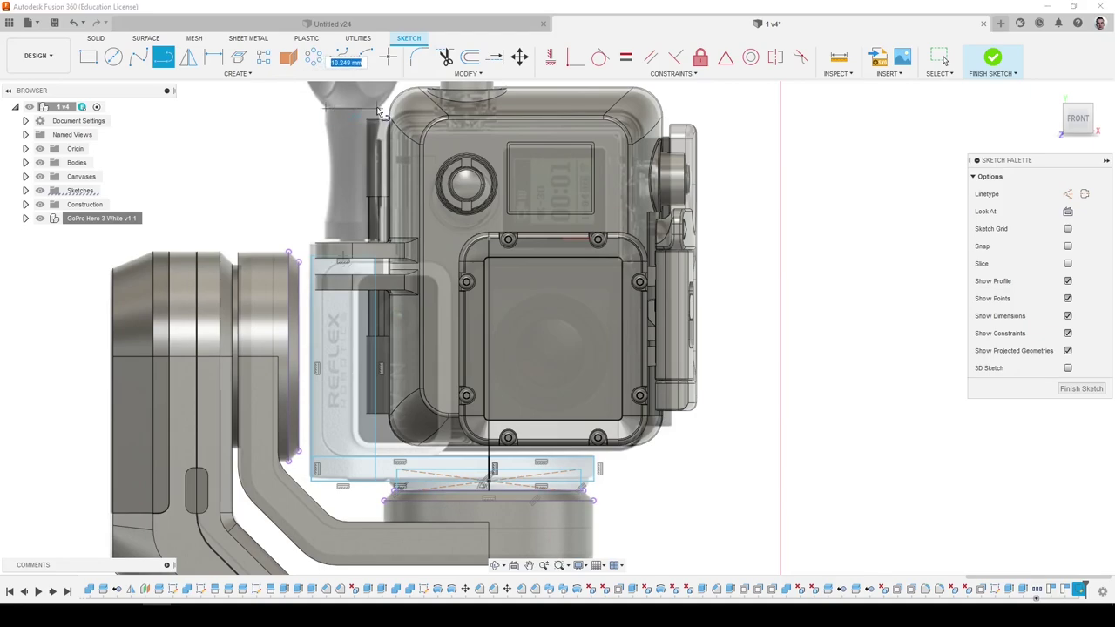
pyautogui.click(378, 110)
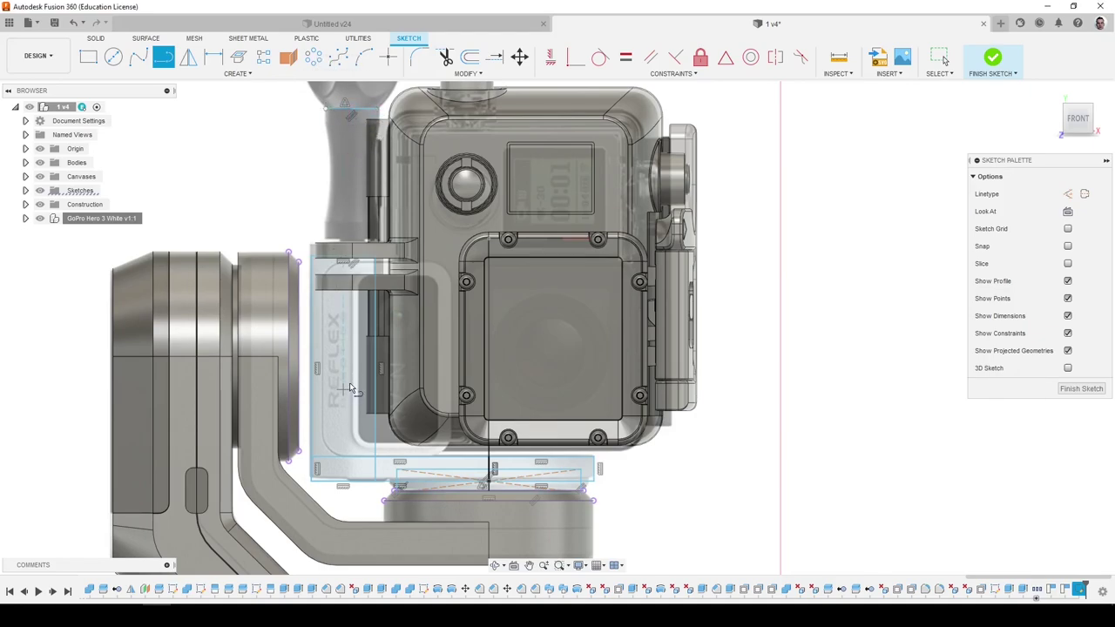
pyautogui.click(352, 110)
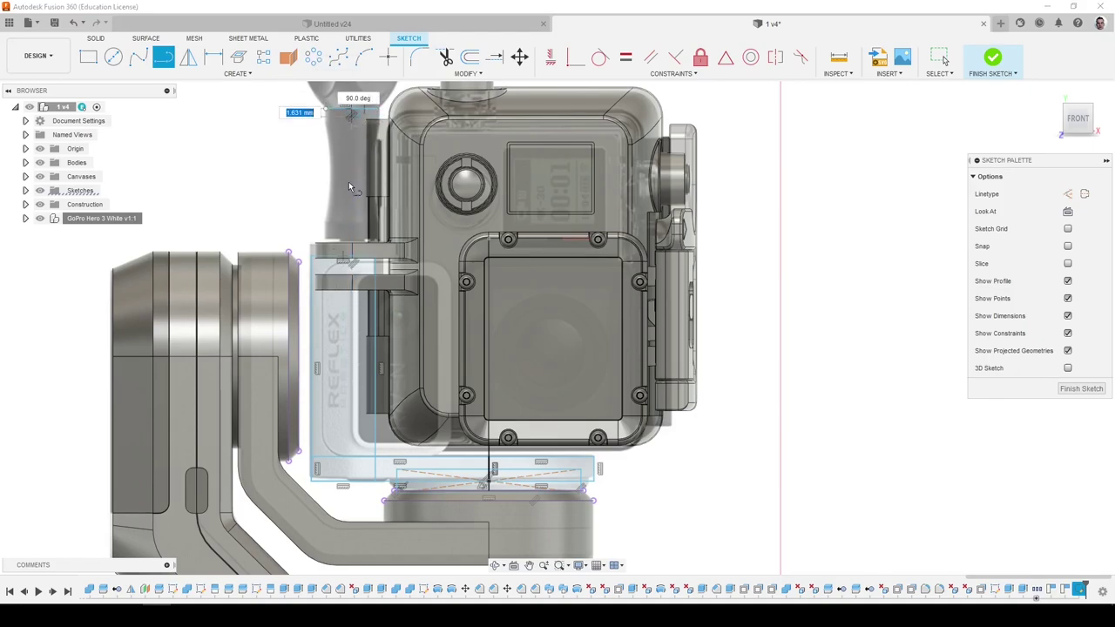
pyautogui.click(352, 354)
# Sketch a center rectangle about 5 mm by 1.7 mm on the thumbscrew's vertical line, just above the camera's upper mounting fork.
pyautogui.press('r')
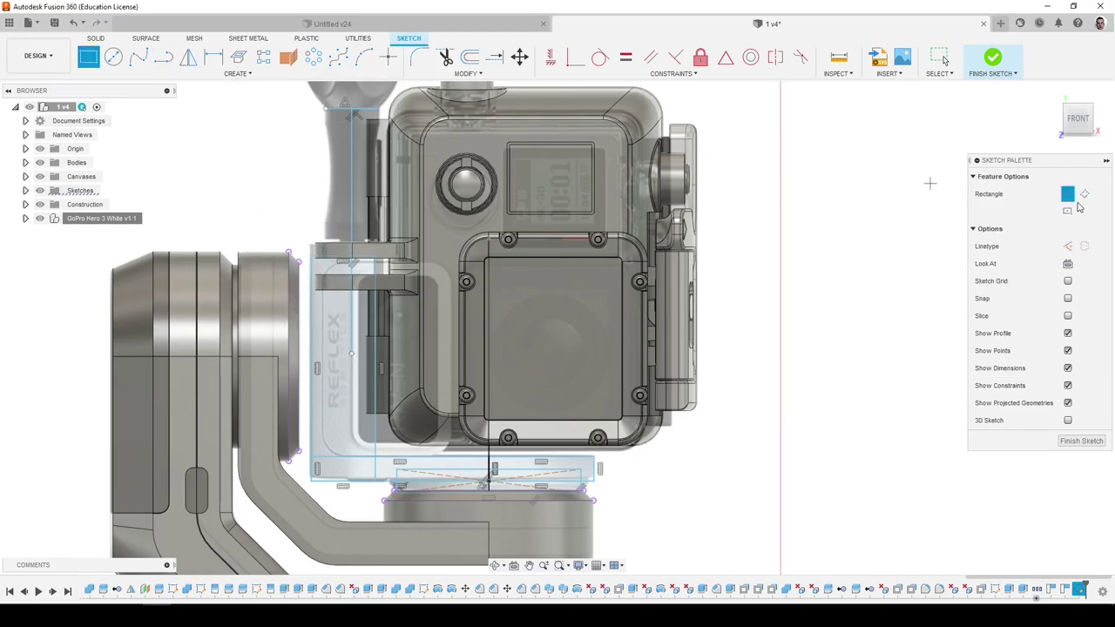
pyautogui.click(1068, 214)
pyautogui.scroll(10, 340, 277)
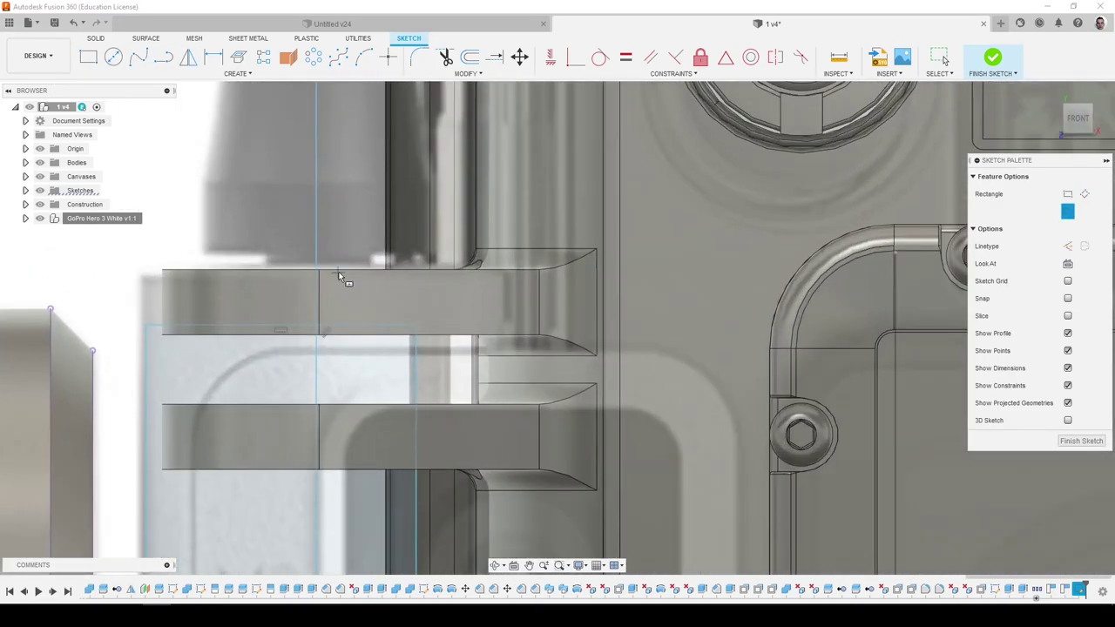
pyautogui.click(316, 256)
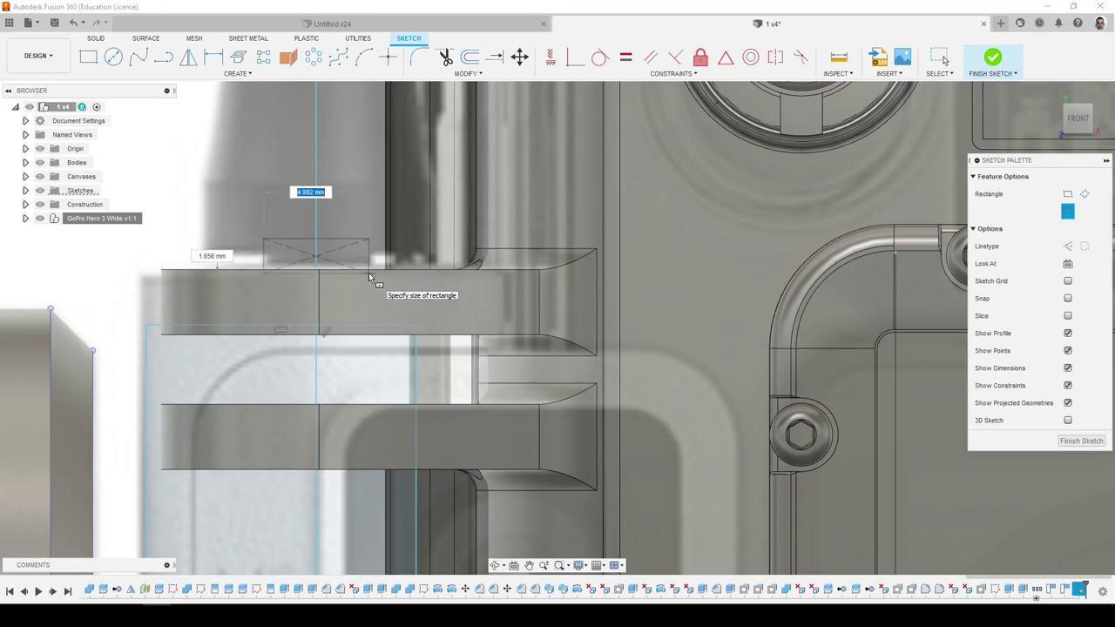
pyautogui.scroll(-3, 397, 345)
pyautogui.scroll(-3, 349, 321)
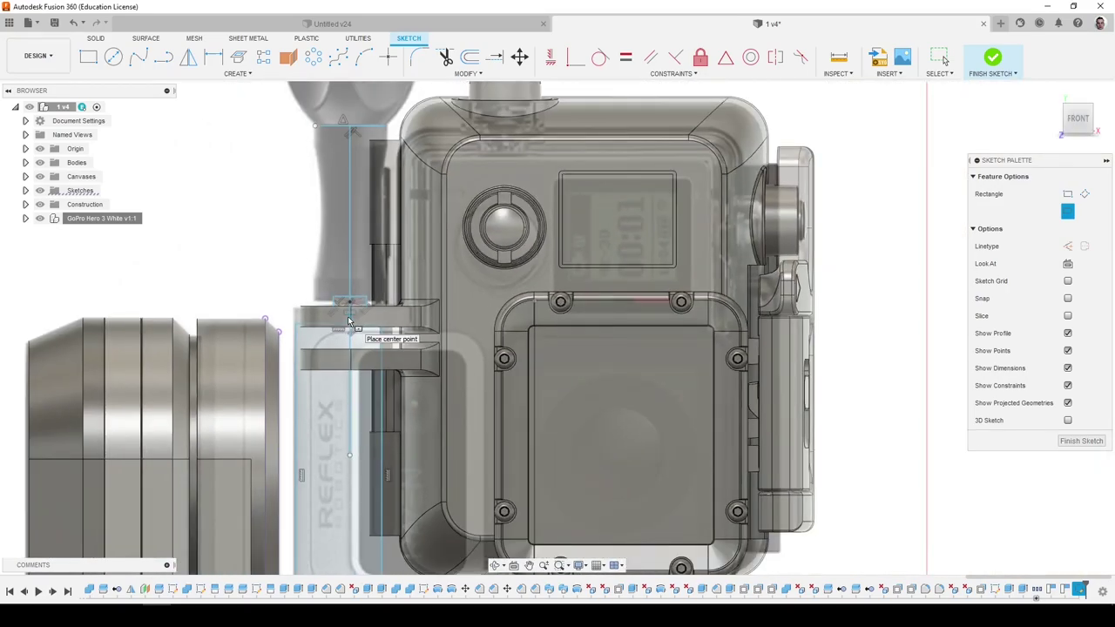
pyautogui.scroll(-2, 348, 320)
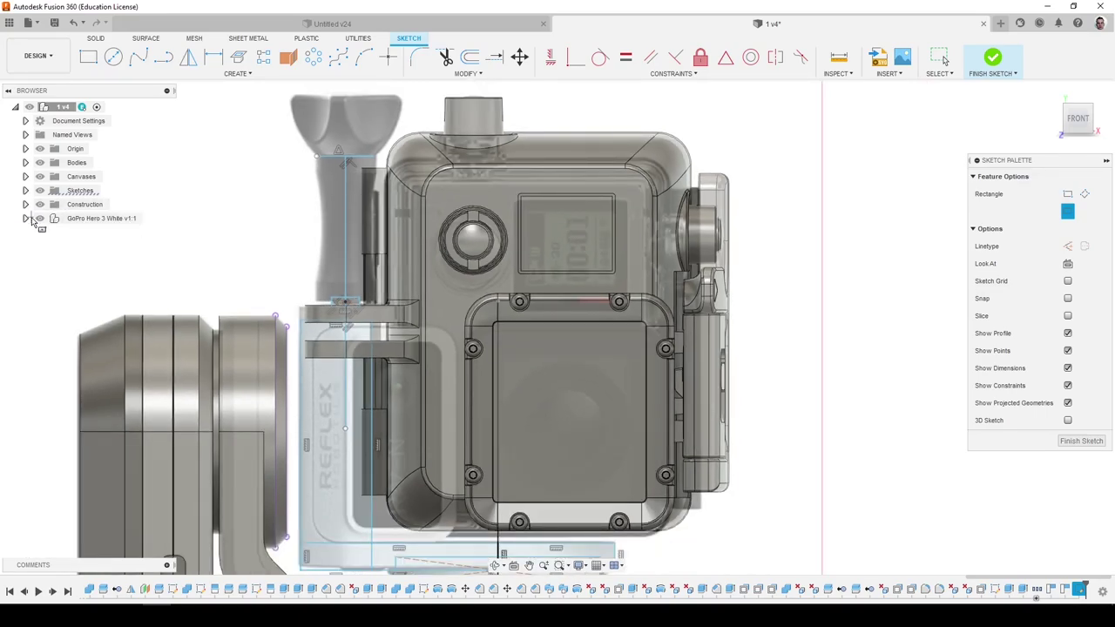
# Hide the GoPro component to expose the bracket sketch against the reference image.
pyautogui.click(40, 218)
pyautogui.scroll(-3, 189, 194)
pyautogui.scroll(2, 337, 424)
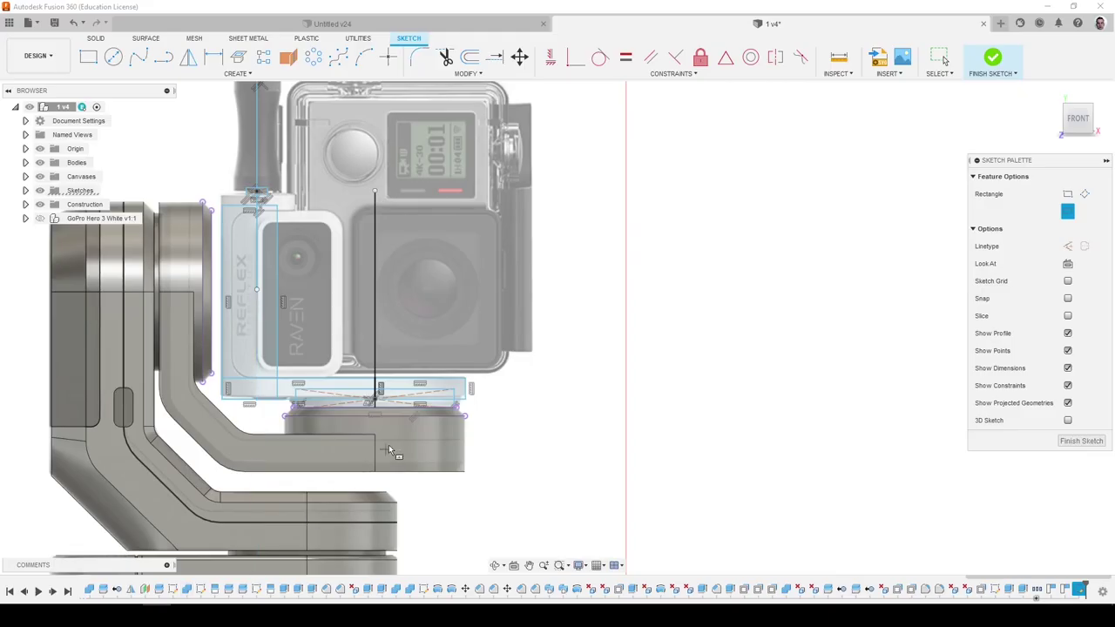
pyautogui.scroll(-4, 558, 269)
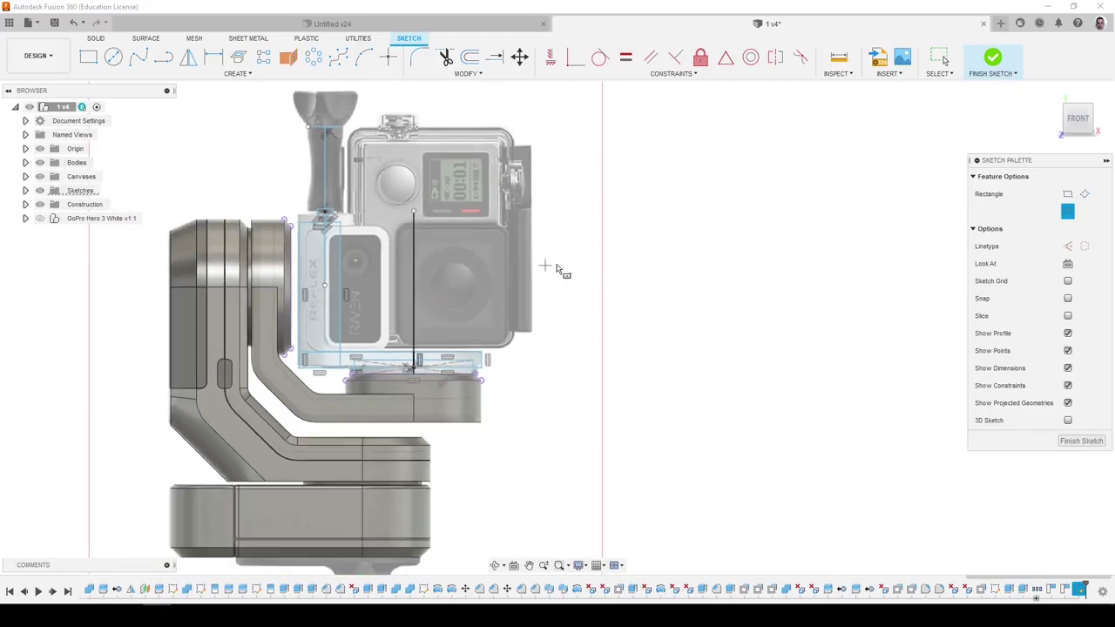
pyautogui.scroll(4, 437, 288)
pyautogui.scroll(1, 433, 302)
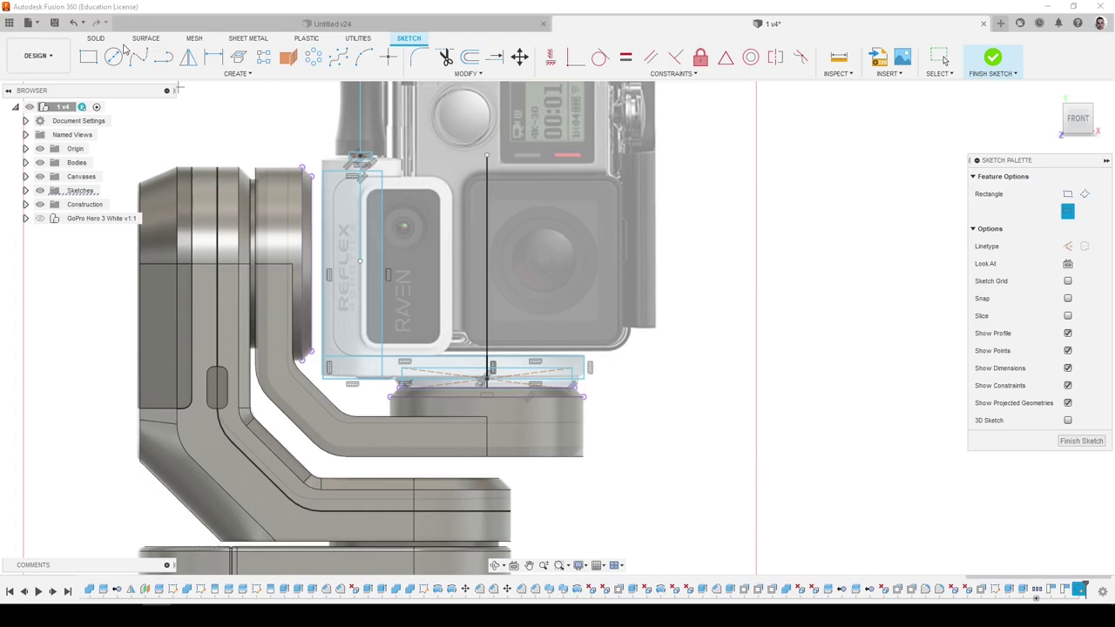
# Revolve the two profiles of the base rectangle right of the vertical line 360 degrees around that line as a new body.
pyautogui.click(96, 38)
pyautogui.click(138, 57)
pyautogui.scroll(3, 452, 266)
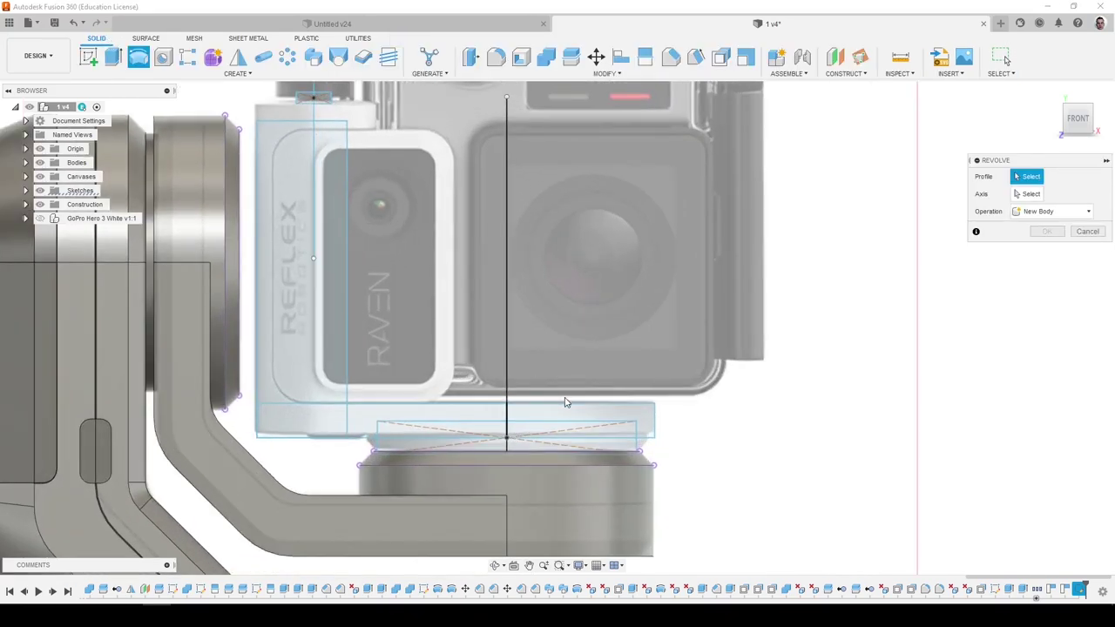
pyautogui.click(570, 431)
pyautogui.click(576, 411)
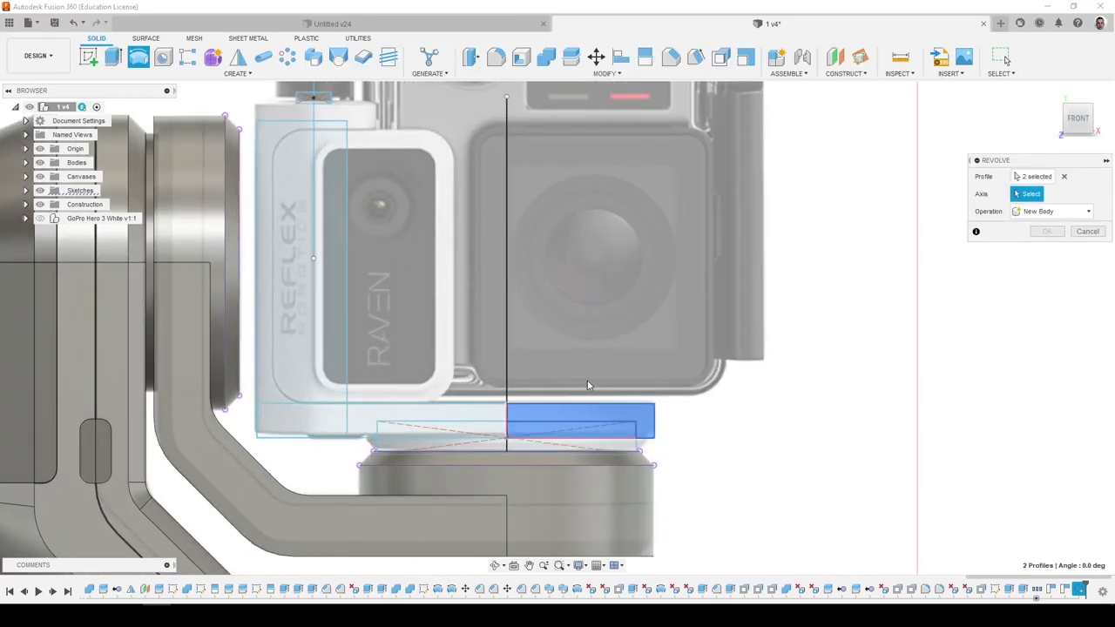
pyautogui.click(509, 423)
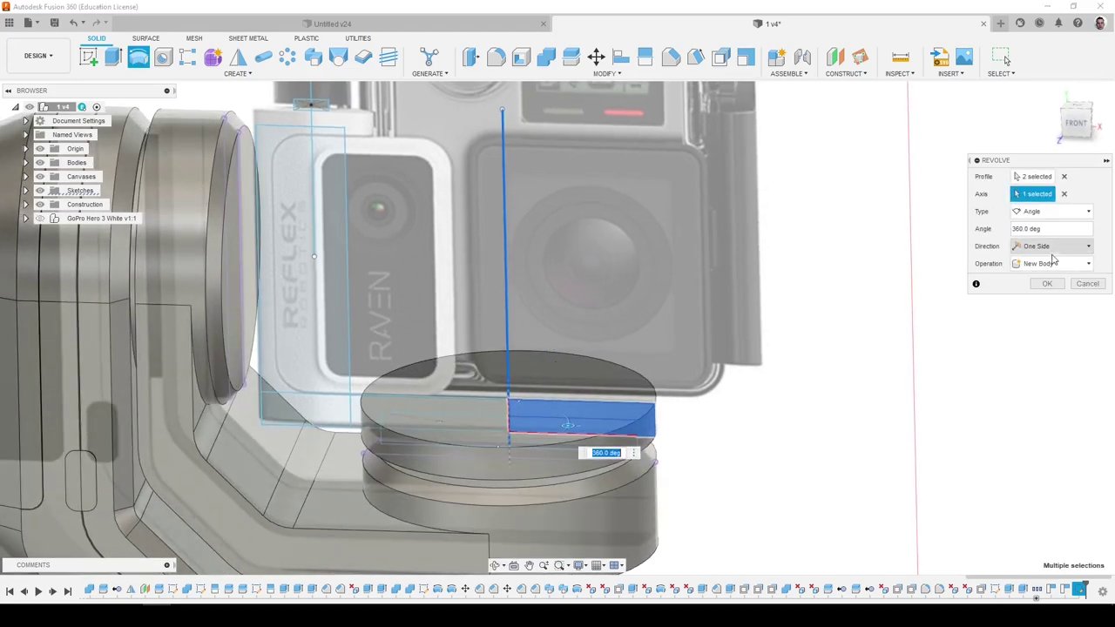
pyautogui.click(1046, 284)
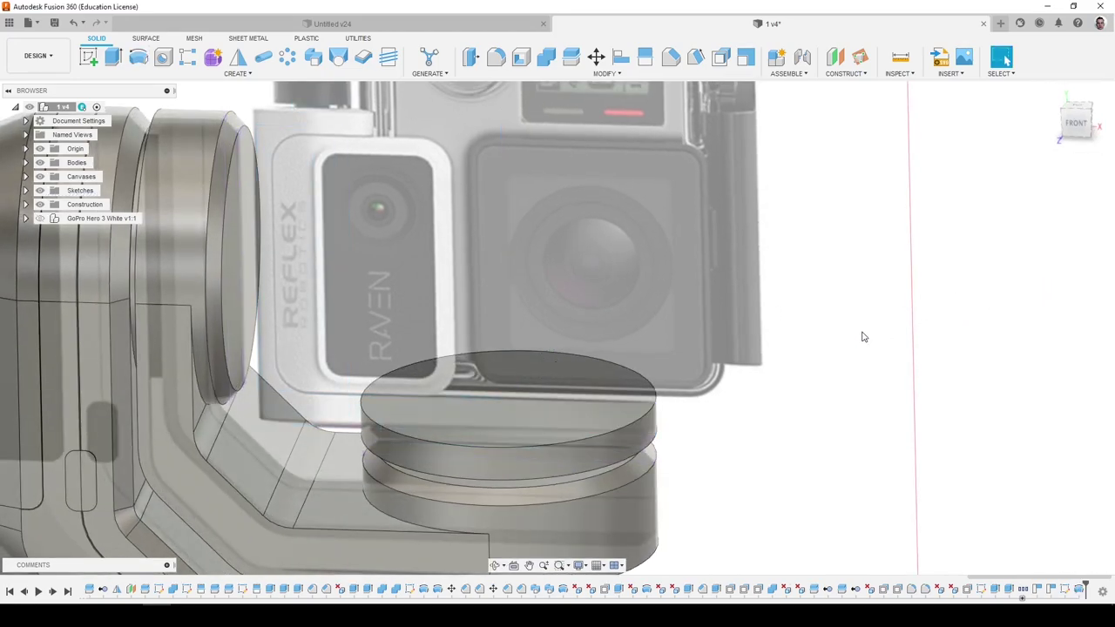
# Split the round disc body of the camera bracket's base along the sketch's vertical center line.
pyautogui.click(26, 190)
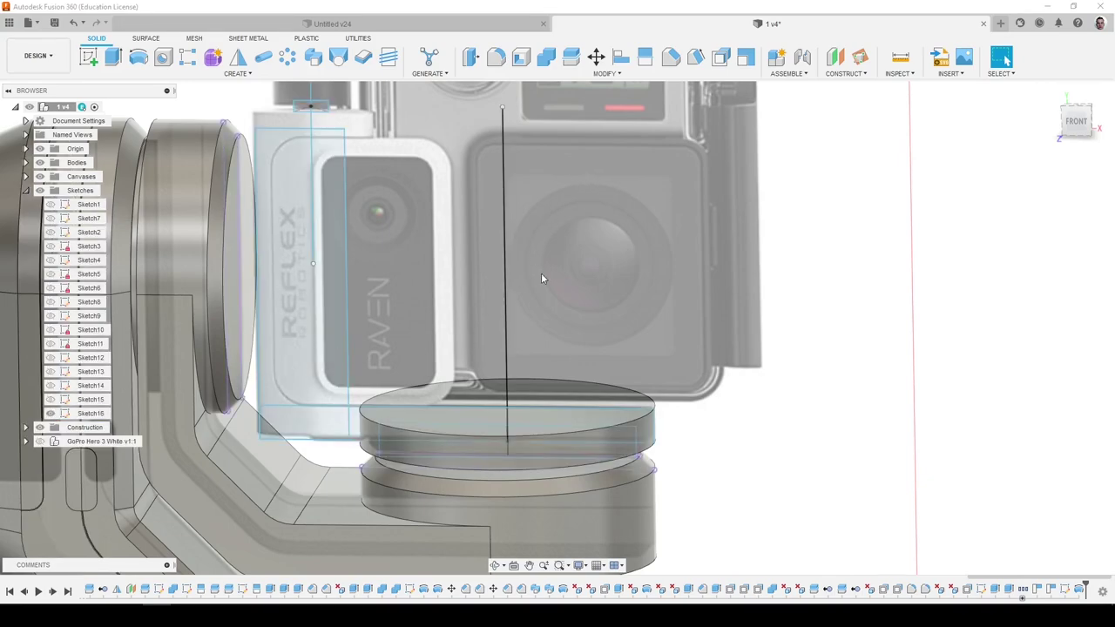
pyautogui.keyDown('shift'); pyautogui.moveTo(541, 274); pyautogui.dragTo(566, 275, button='middle'); pyautogui.keyUp('shift')
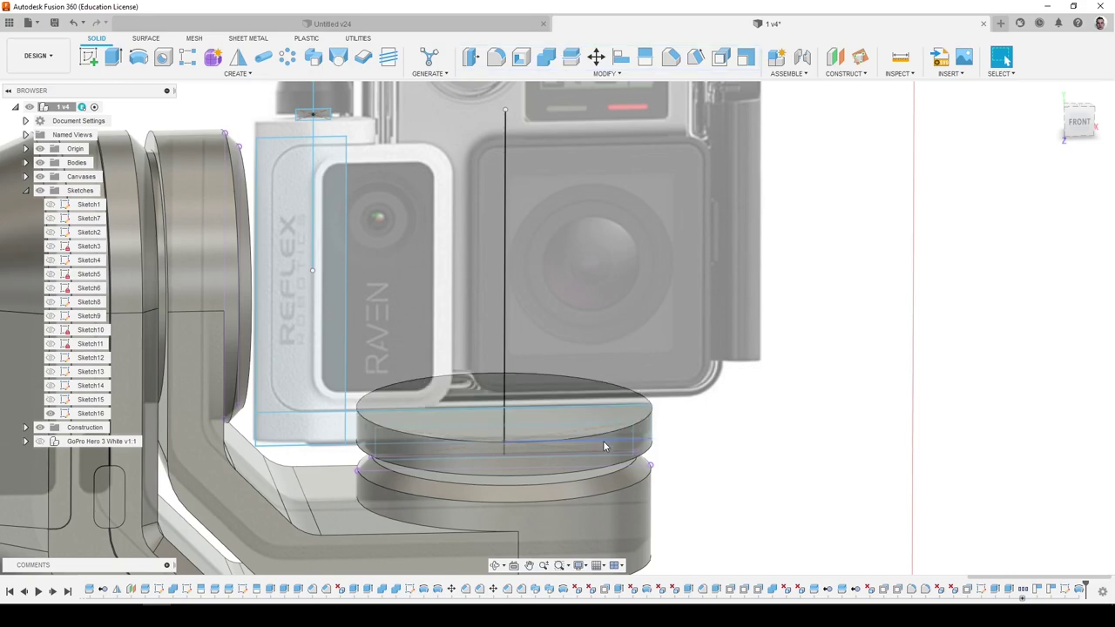
pyautogui.click(572, 57)
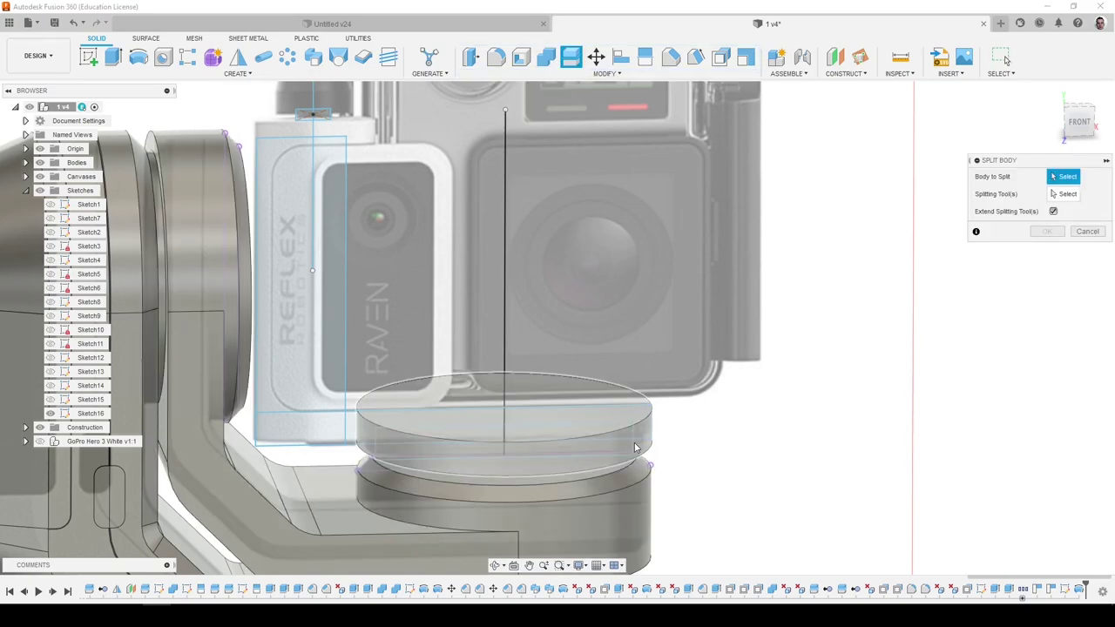
pyautogui.click(637, 448)
pyautogui.click(1024, 195)
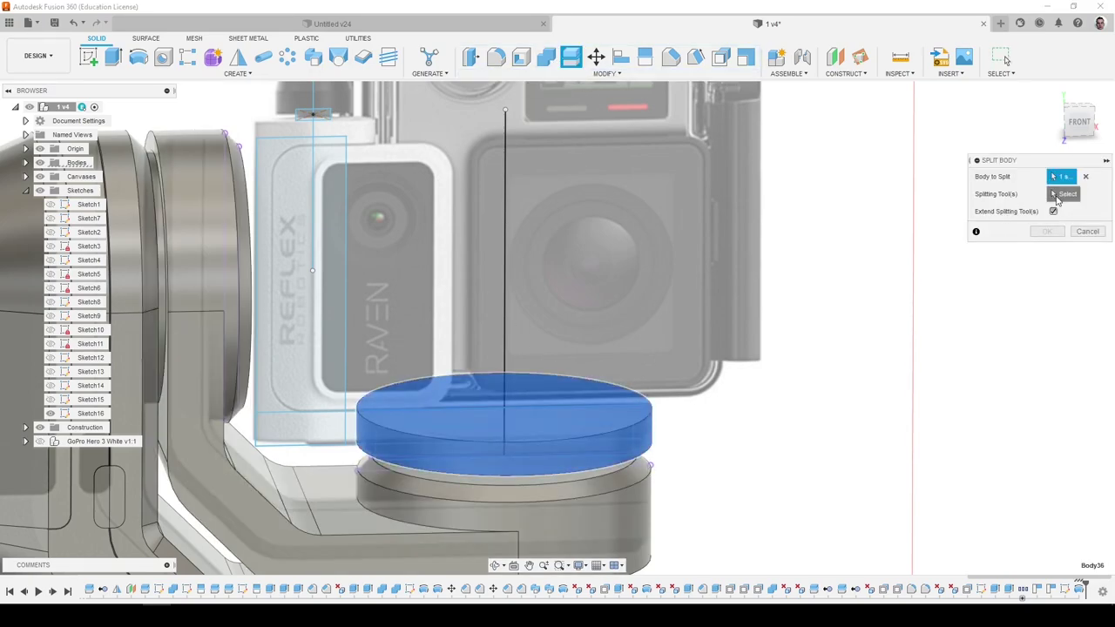
pyautogui.click(507, 367)
pyautogui.click(1048, 231)
# Hide the half of the split disc that lies on the RAVEN housing side of the center line.
pyautogui.click(478, 456)
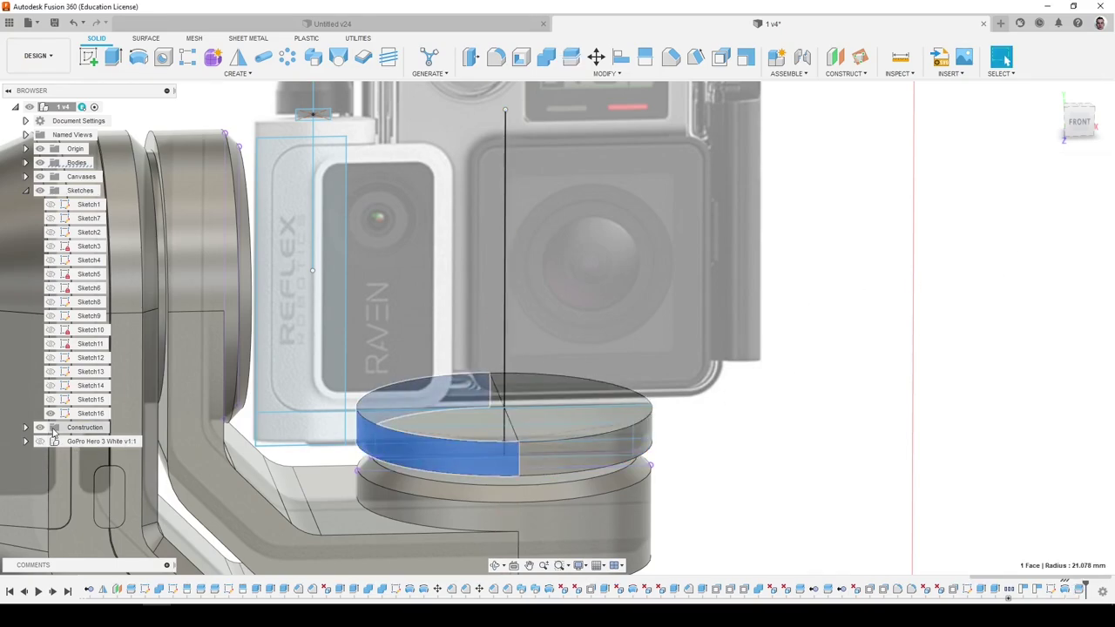
pyautogui.click(25, 162)
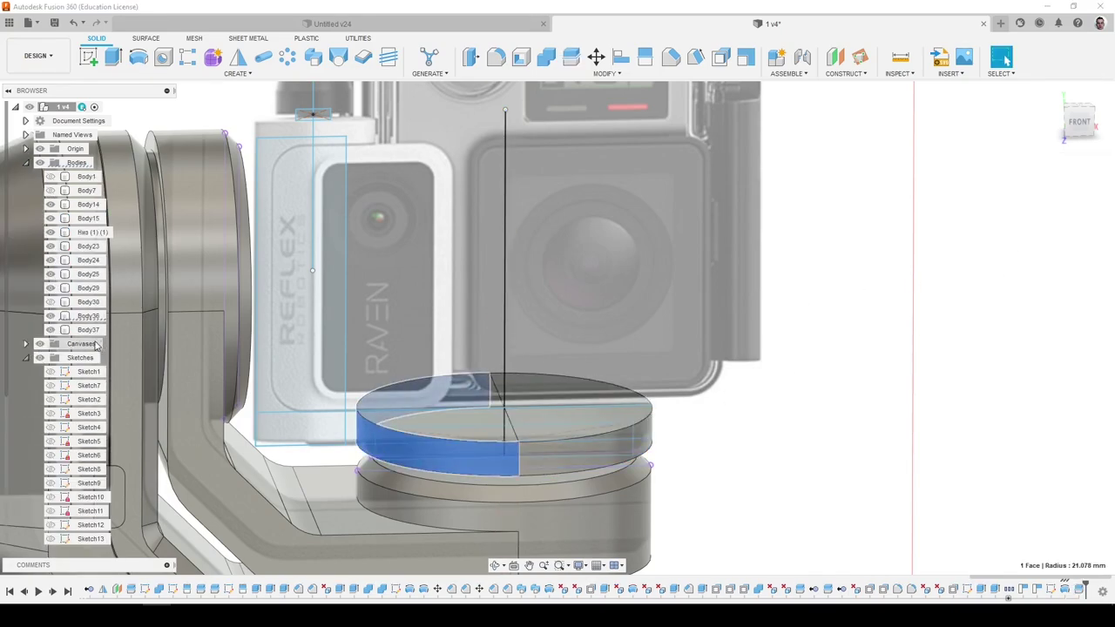
pyautogui.click(79, 319)
pyautogui.click(50, 317)
pyautogui.click(990, 439)
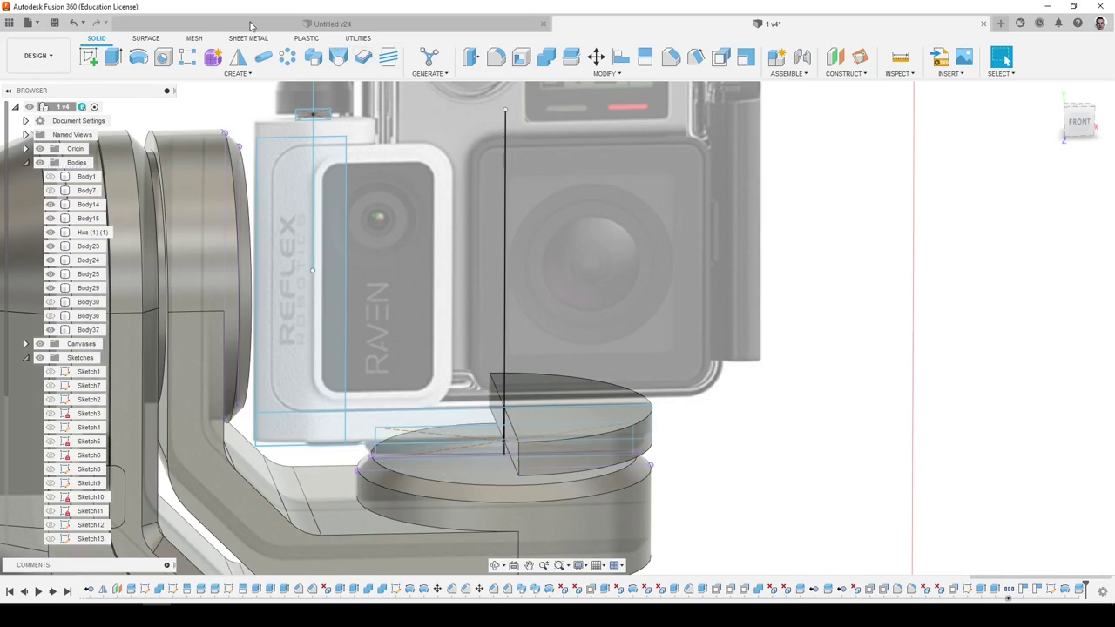
pyautogui.click(112, 57)
pyautogui.scroll(3, 575, 363)
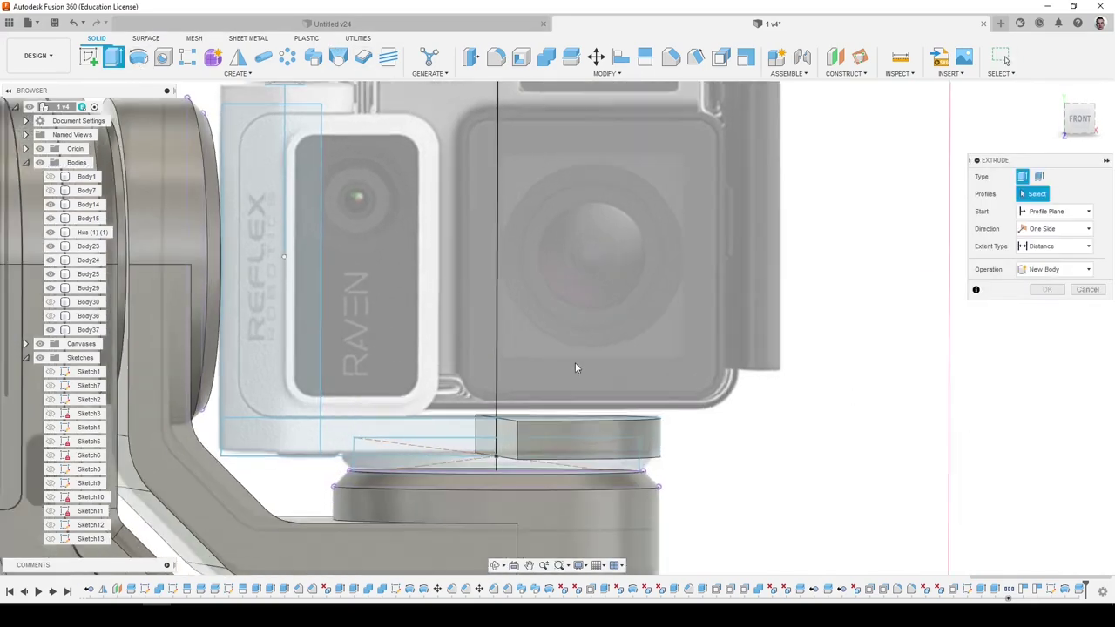
pyautogui.click(496, 448)
pyautogui.scroll(-2, 496, 448)
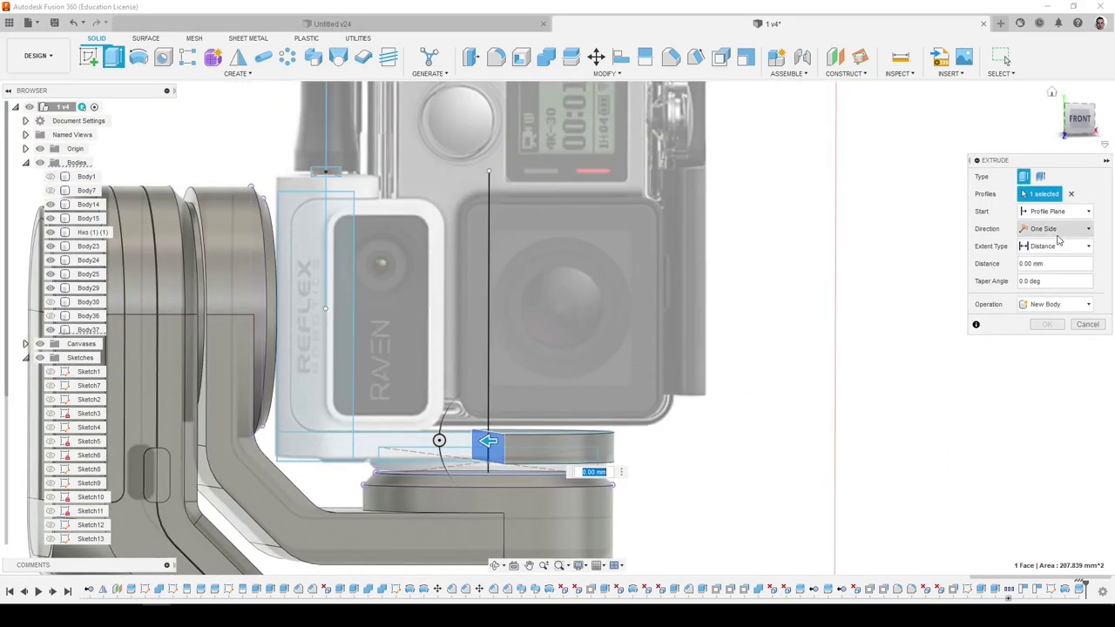
pyautogui.click(1086, 325)
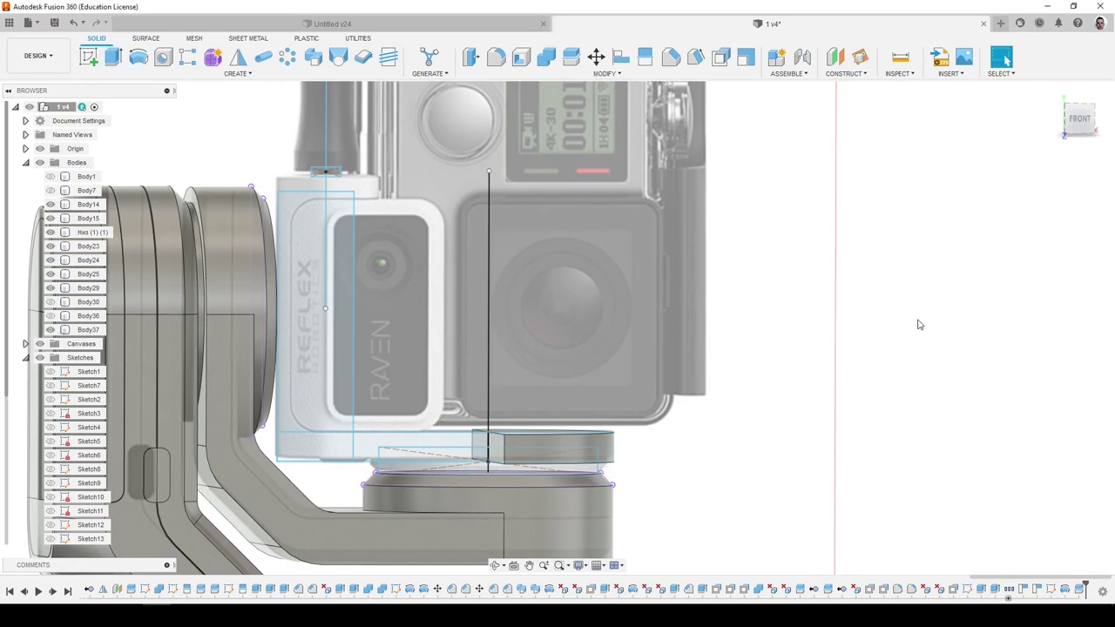
# Extrude the two base profiles beside the remaining half disc symmetrically by 21.078 mm, joining them to it.
pyautogui.keyDown('shift'); pyautogui.moveTo(757, 359); pyautogui.dragTo(703, 338, button='middle'); pyautogui.keyUp('shift')
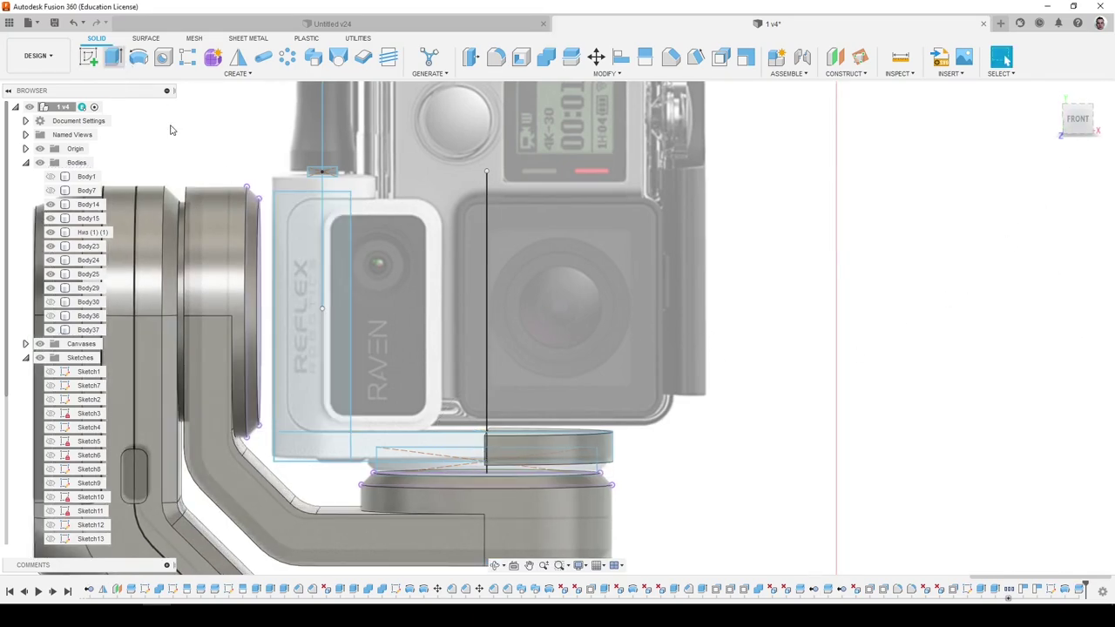
pyautogui.click(113, 57)
pyautogui.click(435, 448)
pyautogui.click(453, 457)
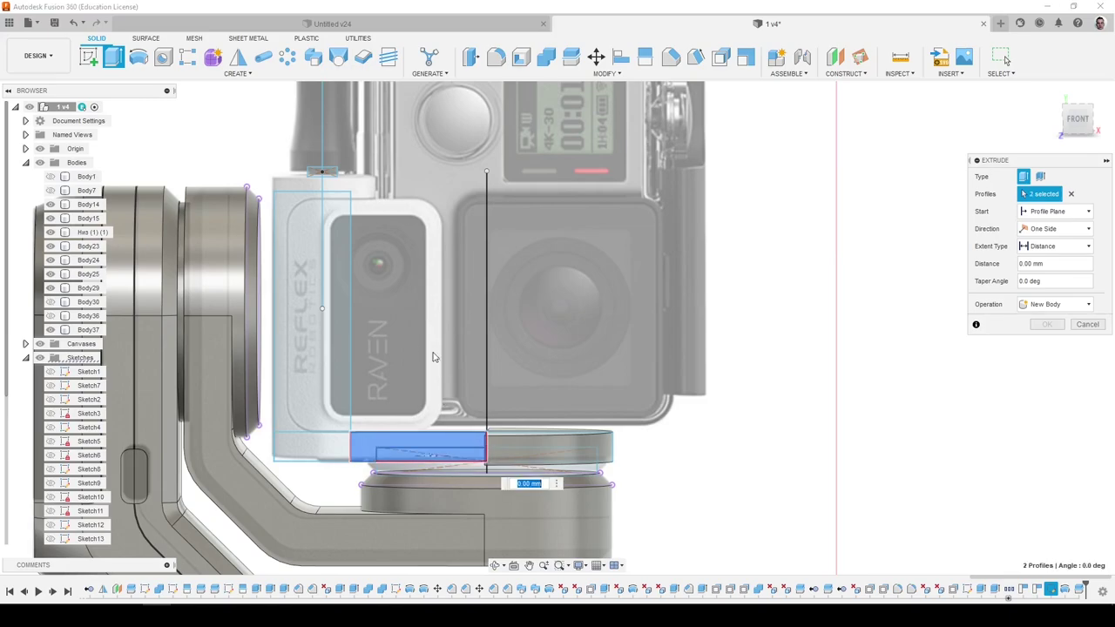
pyautogui.keyDown('shift'); pyautogui.moveTo(436, 358); pyautogui.dragTo(429, 436, button='middle'); pyautogui.keyUp('shift')
pyautogui.moveTo(428, 450); pyautogui.dragTo(520, 459)
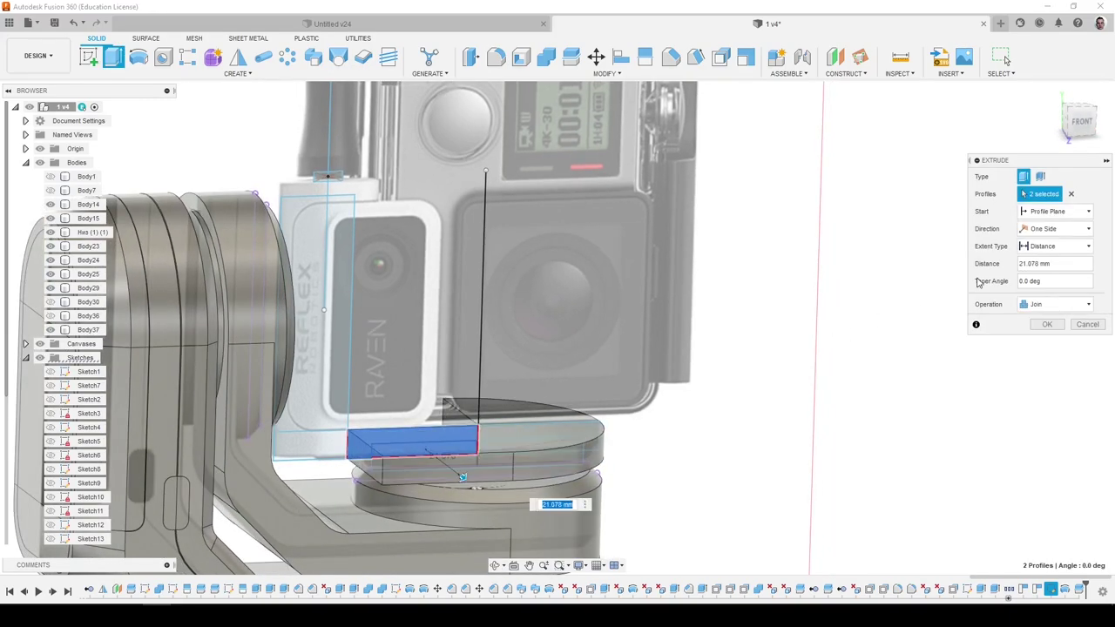
pyautogui.click(1058, 229)
pyautogui.click(1050, 270)
pyautogui.keyDown('shift'); pyautogui.moveTo(696, 340); pyautogui.dragTo(606, 331, button='middle'); pyautogui.keyUp('shift')
pyautogui.press('Return')
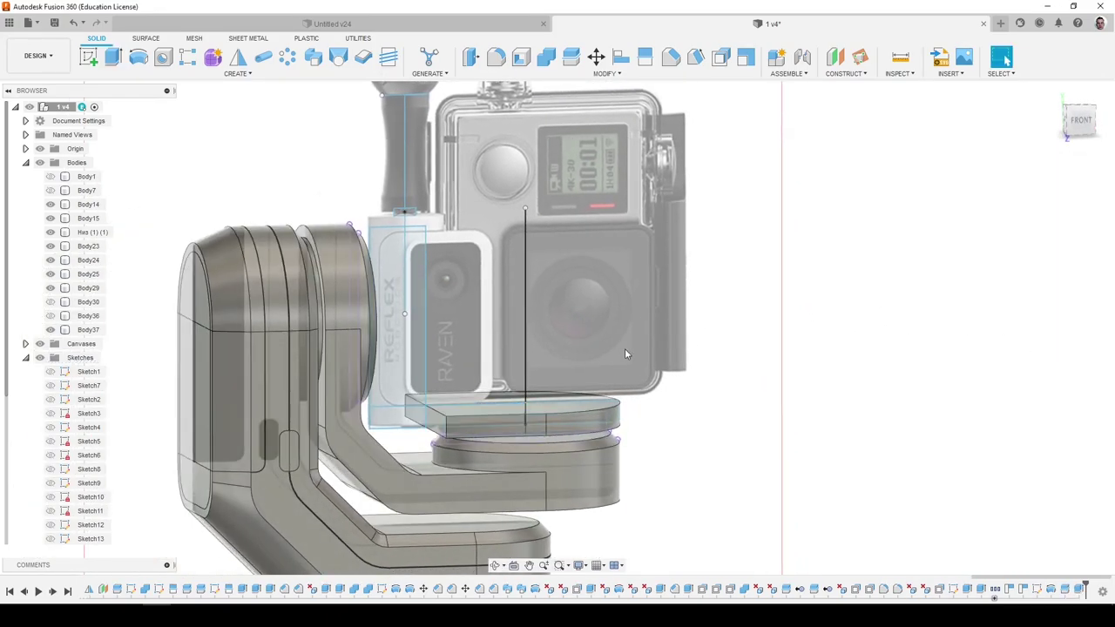
# Extrude the flat end face of the bracket base about 12.835 mm toward the inner arm, out to the sketch's outer edge, as a join.
pyautogui.press('e')
pyautogui.scroll(3, 409, 376)
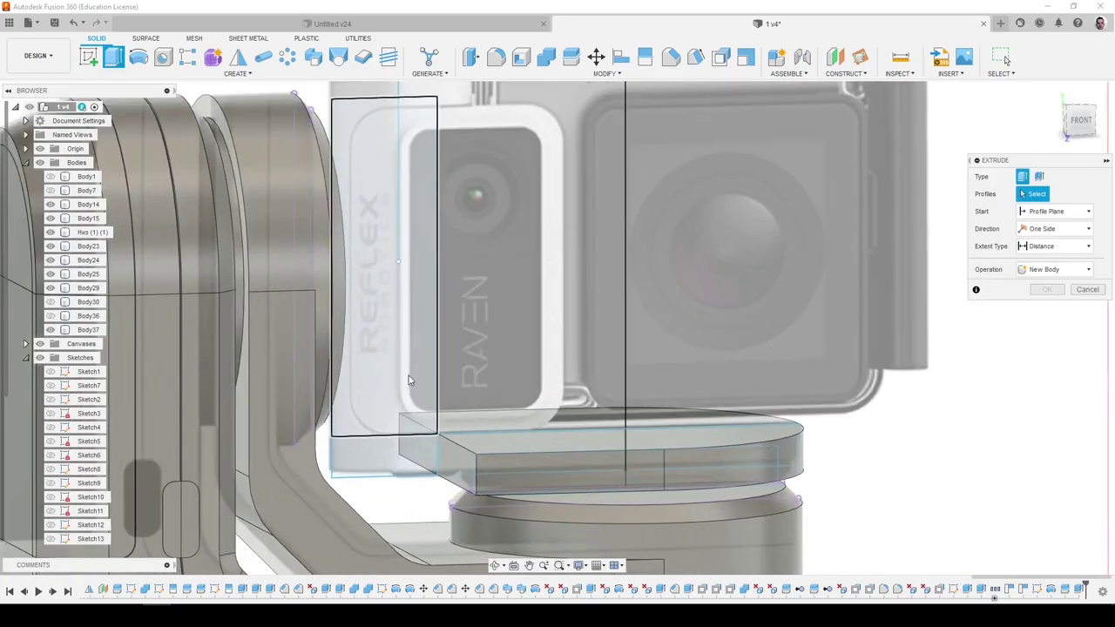
pyautogui.click(433, 459)
pyautogui.moveTo(431, 461); pyautogui.dragTo(343, 466)
pyautogui.scroll(3, 342, 460)
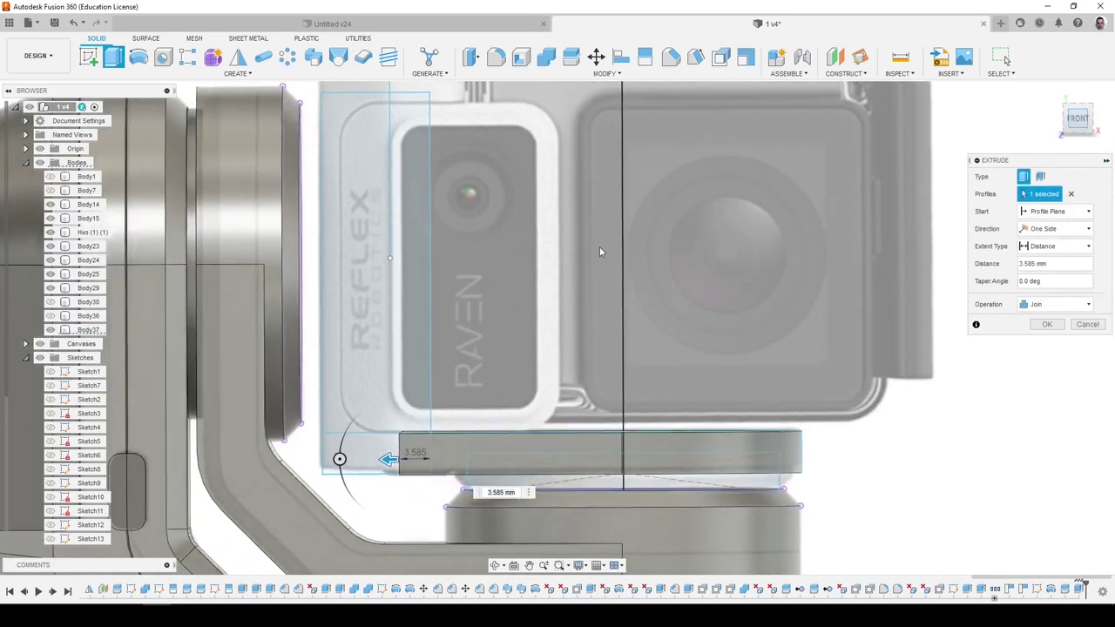
pyautogui.scroll(2, 452, 364)
pyautogui.moveTo(424, 466); pyautogui.dragTo(256, 466)
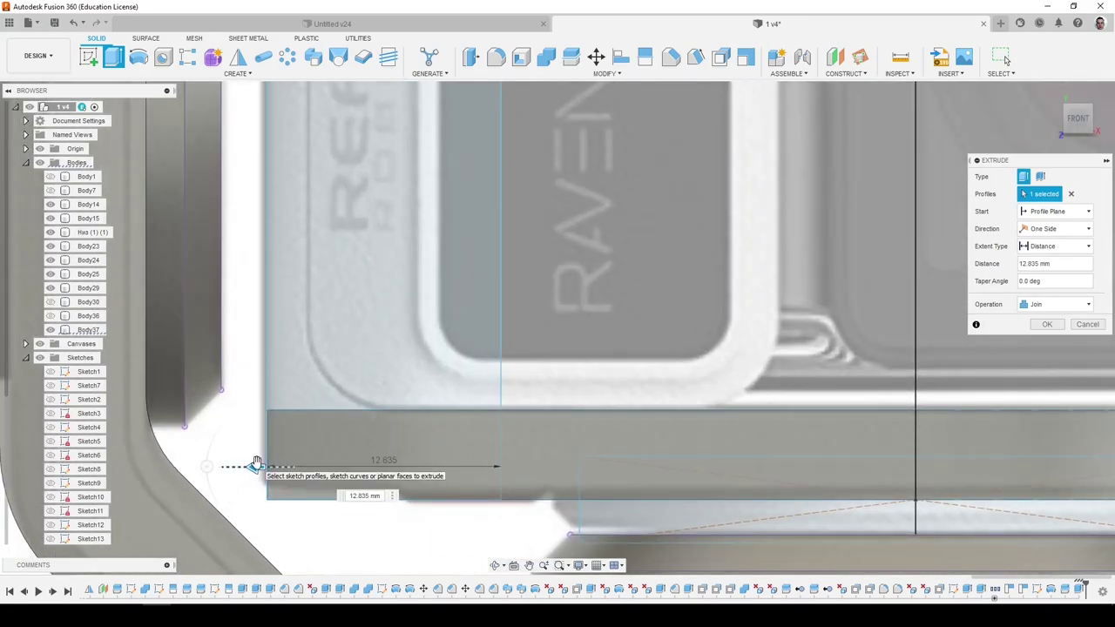
# Extrude the camera plate's outer end face 12.835 mm toward the reference block's edge, joining it to the plate.
pyautogui.scroll(-2, 383, 500)
pyautogui.click(1050, 326)
pyautogui.scroll(-3, 649, 427)
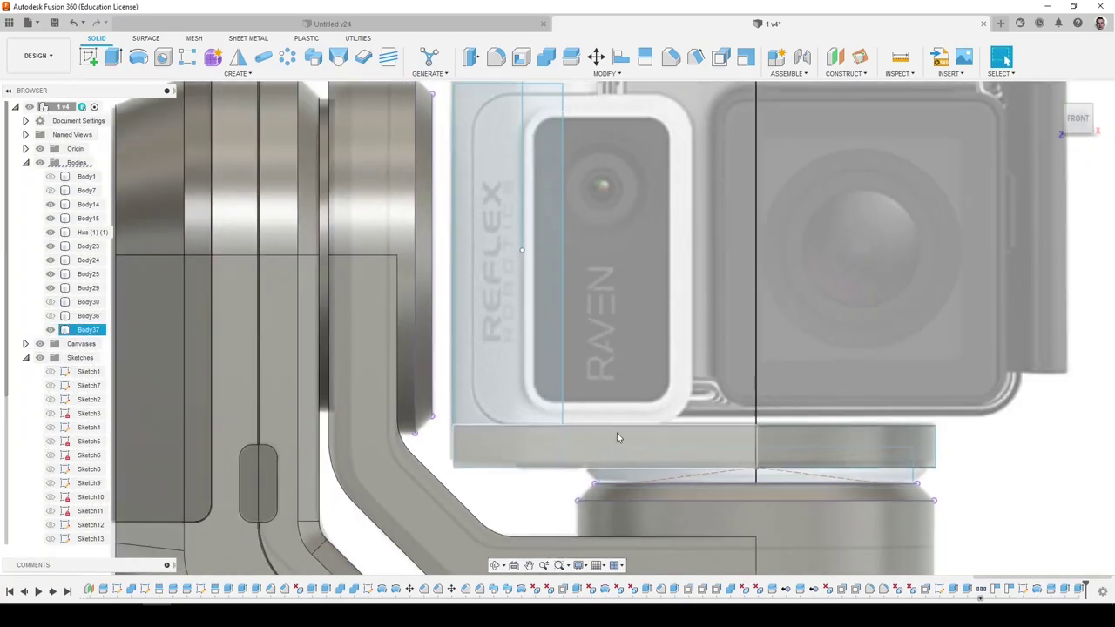
# Split the camera plate body along the vertical sketch line beside the REFLEX block.
pyautogui.scroll(-3, 418, 304)
pyautogui.keyDown('shift'); pyautogui.moveTo(512, 324); pyautogui.dragTo(516, 335, button='middle'); pyautogui.keyUp('shift')
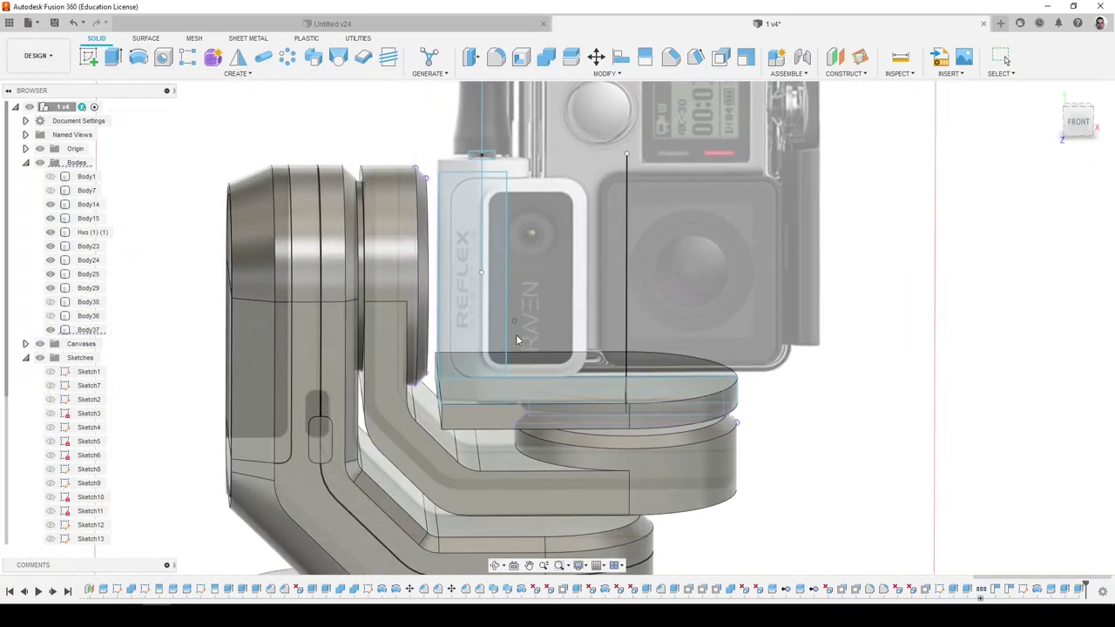
pyautogui.click(574, 57)
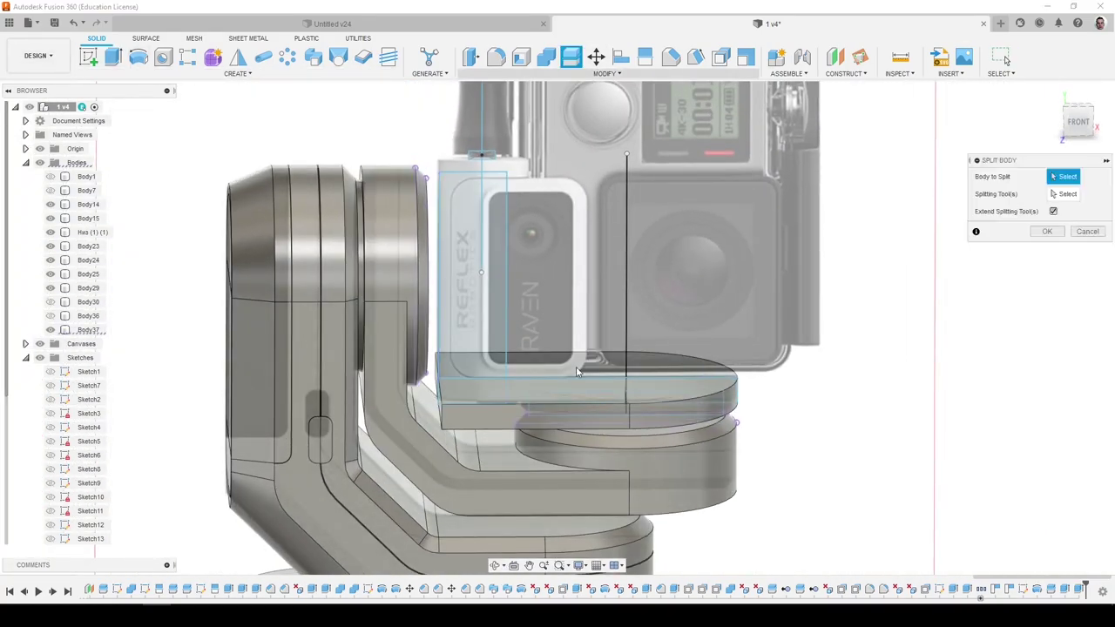
pyautogui.click(609, 388)
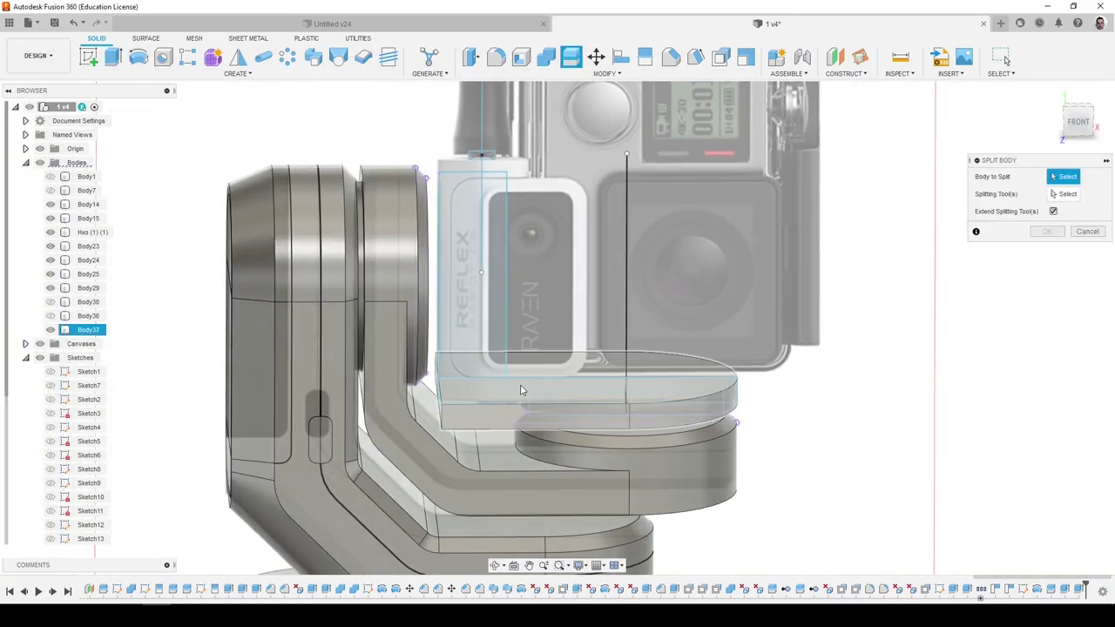
pyautogui.click(507, 301)
pyautogui.click(1047, 230)
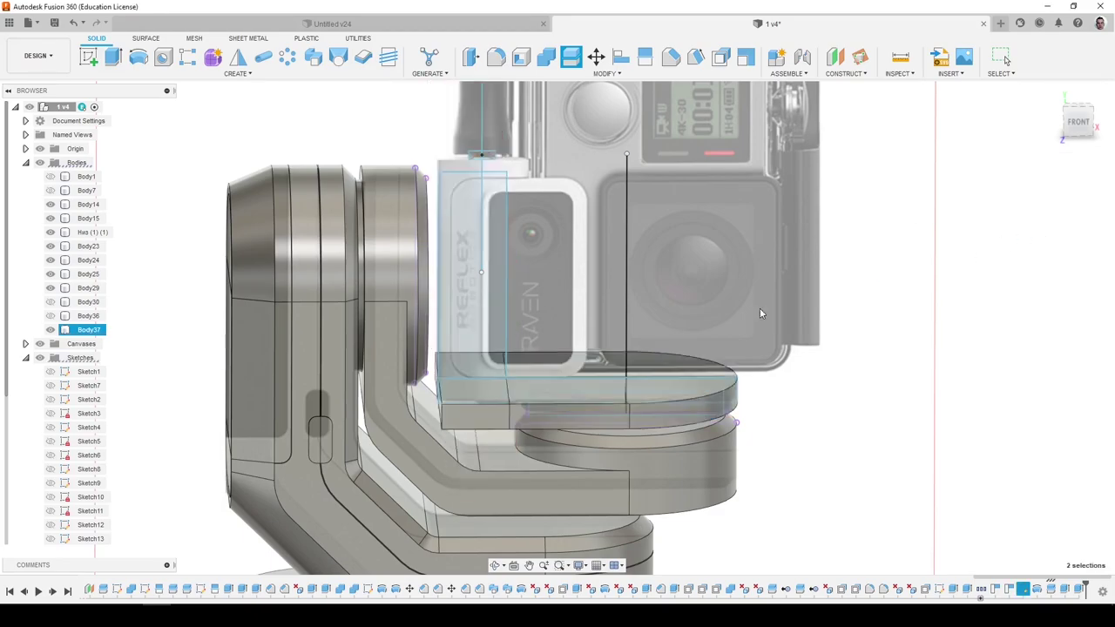
# Extrude the top face of the plate's split-off end upward 42.579 mm as a Join to form the upright block.
pyautogui.scroll(8, 461, 396)
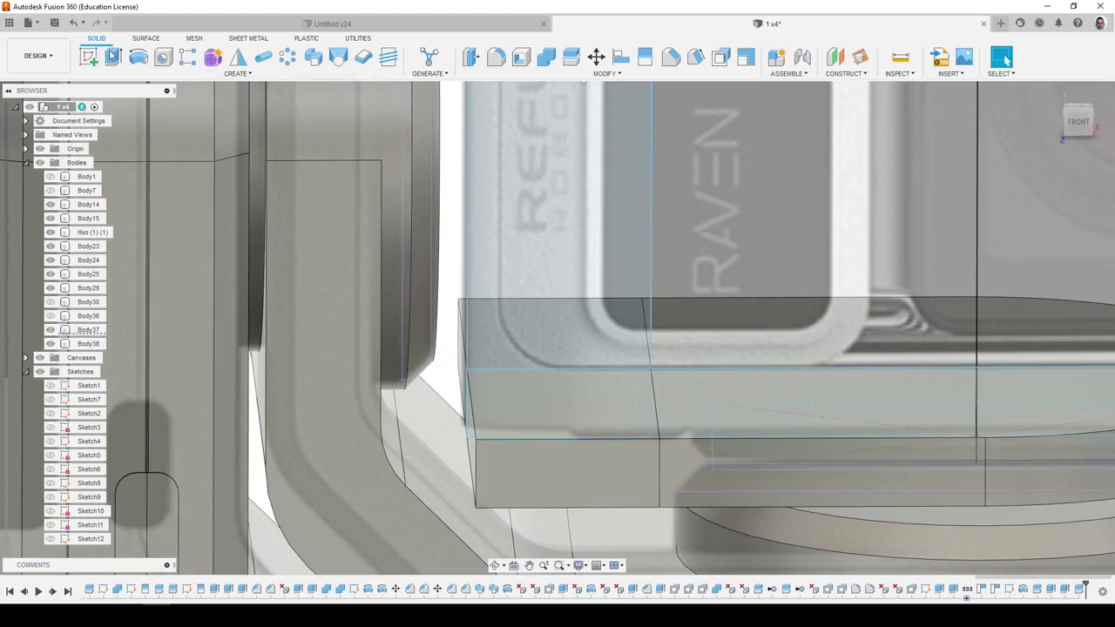
pyautogui.click(521, 394)
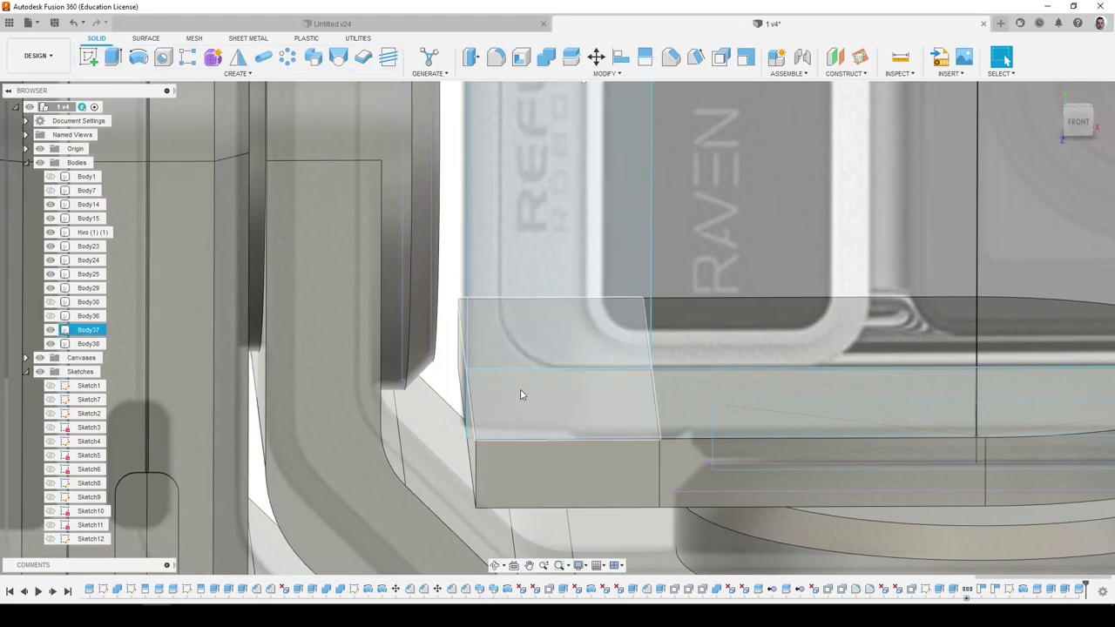
pyautogui.press('e')
pyautogui.click(1079, 122)
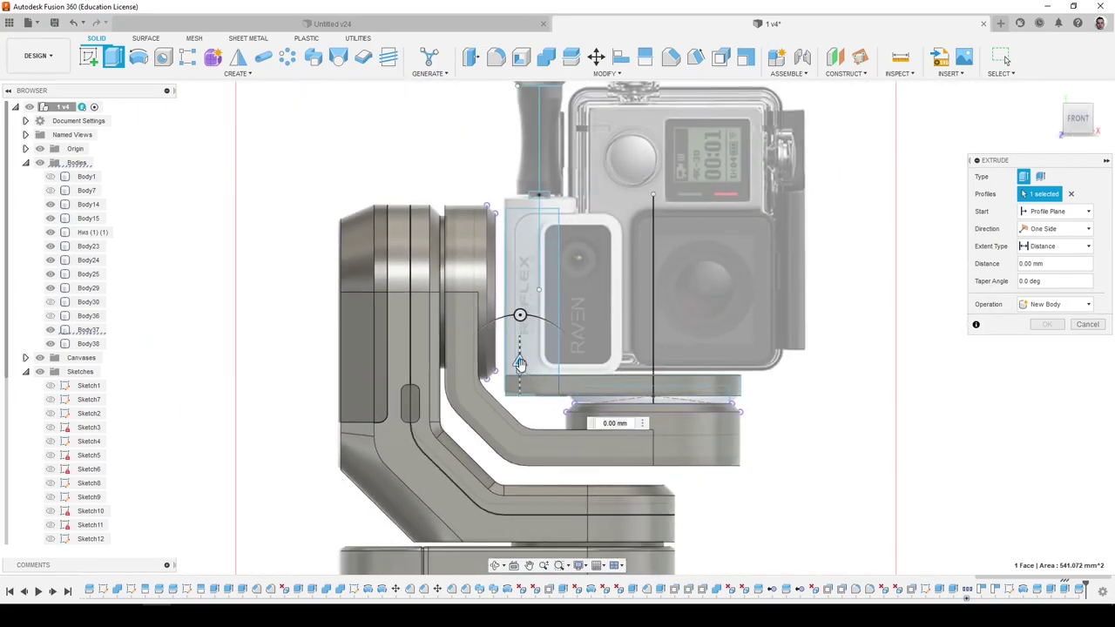
pyautogui.moveTo(520, 363); pyautogui.dragTo(519, 197)
pyautogui.scroll(-2, 566, 209)
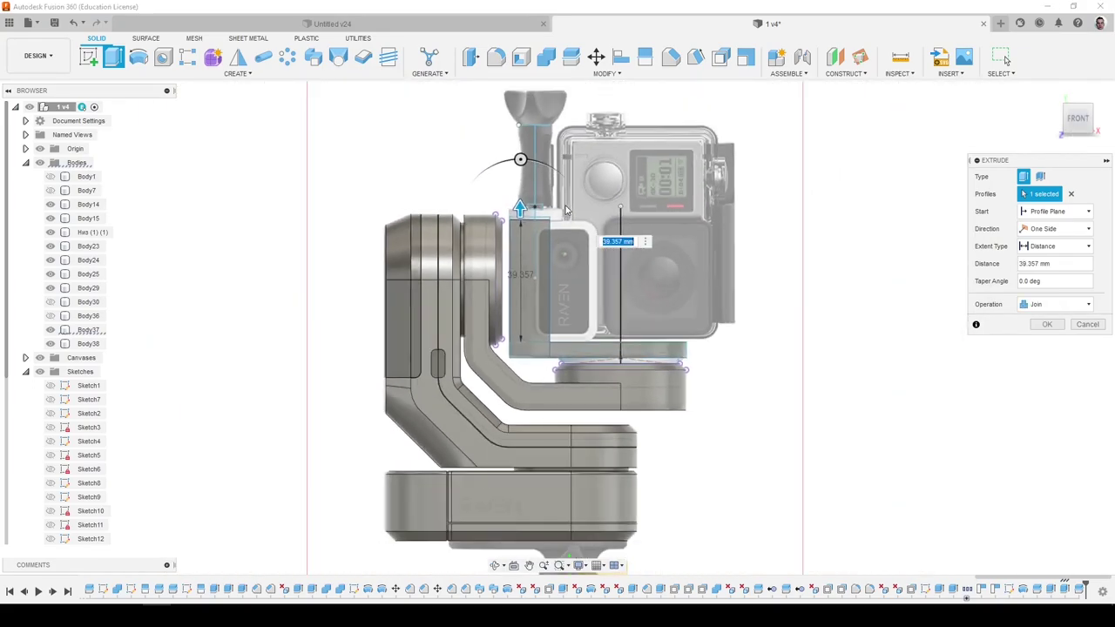
pyautogui.scroll(5, 566, 209)
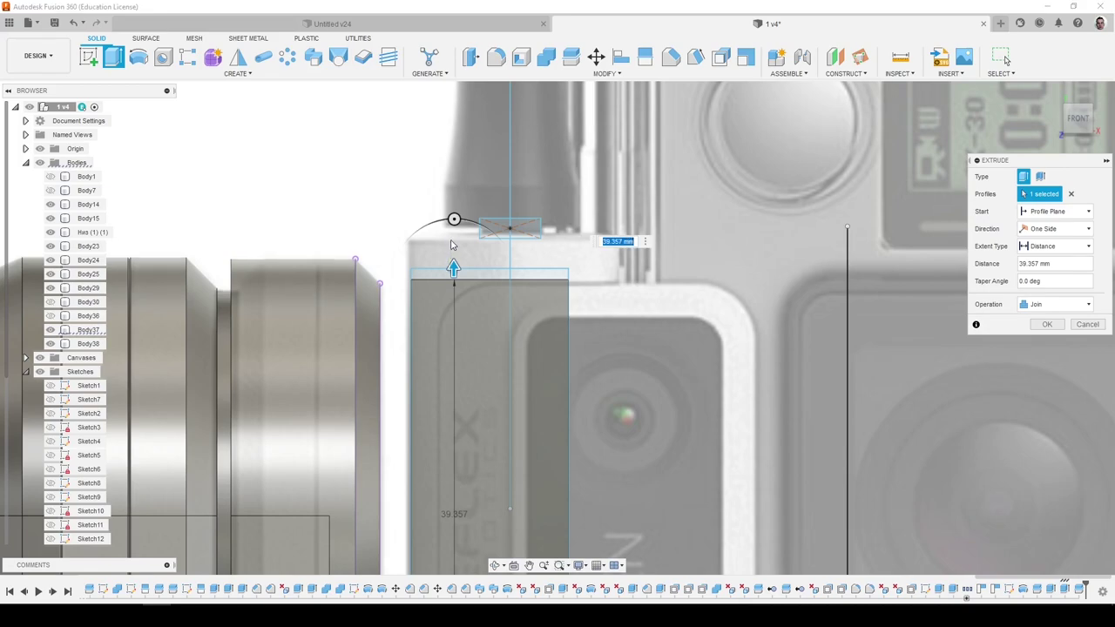
pyautogui.moveTo(453, 267); pyautogui.dragTo(605, 242)
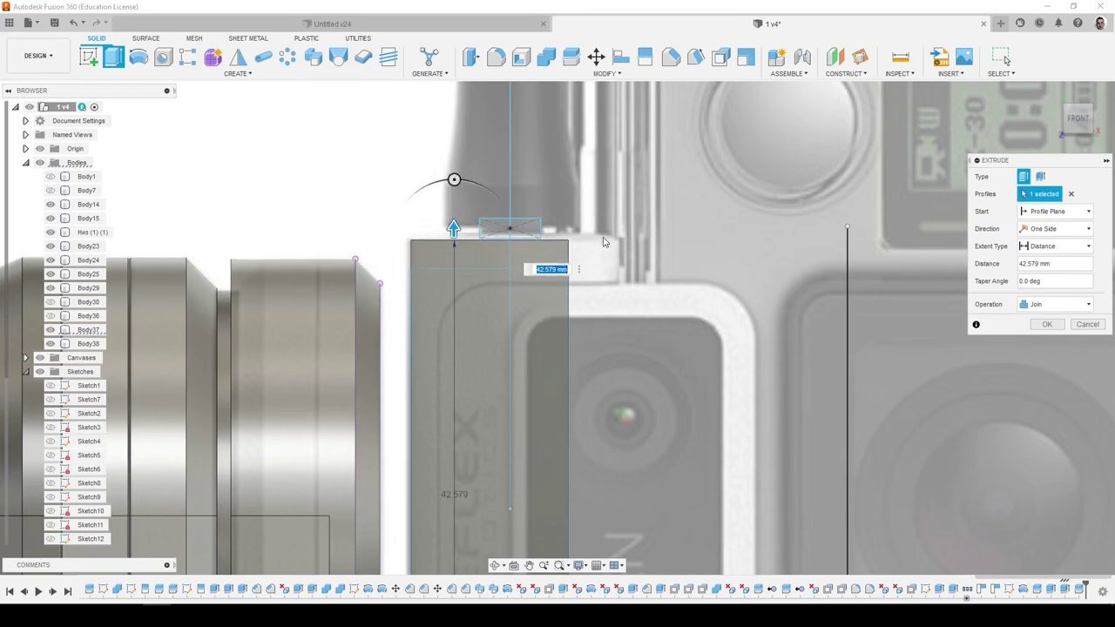
pyautogui.scroll(-3, 753, 192)
pyautogui.click(1047, 323)
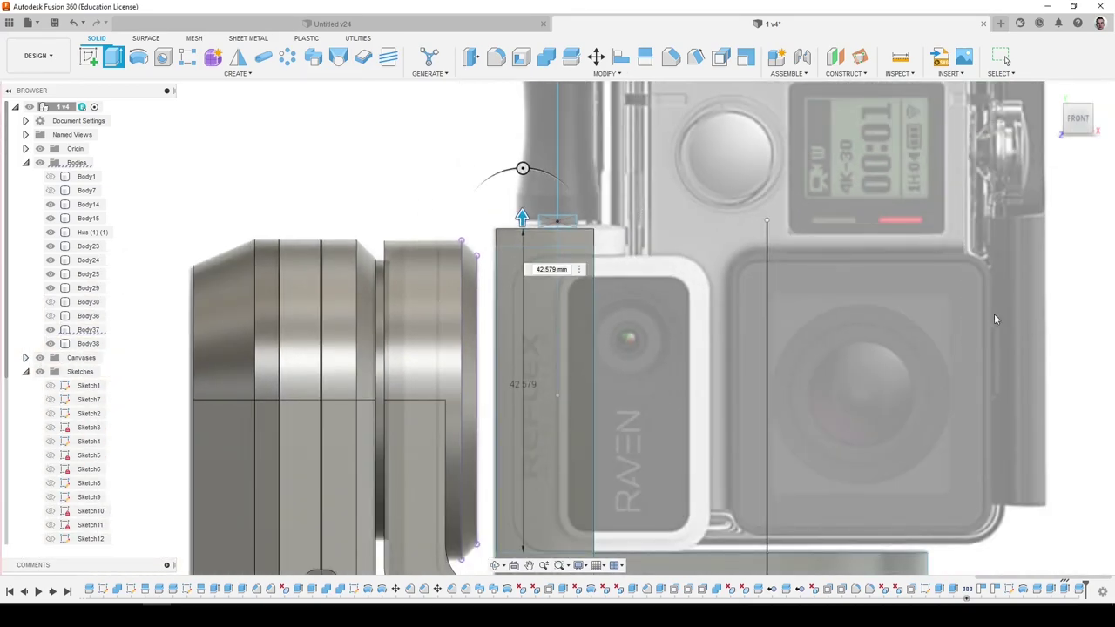
# Offset the upright block's camera-side face toward the camera to widen the block.
pyautogui.scroll(-3, 693, 270)
pyautogui.scroll(4, 652, 280)
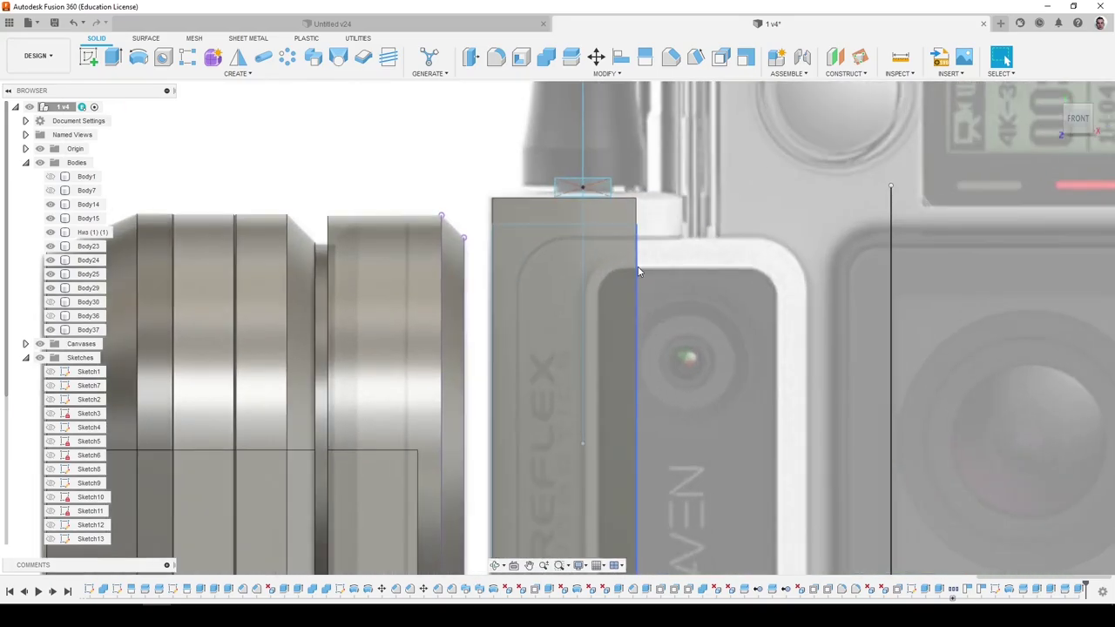
pyautogui.keyDown('shift'); pyautogui.moveTo(648, 251); pyautogui.dragTo(625, 209, button='middle'); pyautogui.keyUp('shift')
pyautogui.scroll(-3, 625, 210)
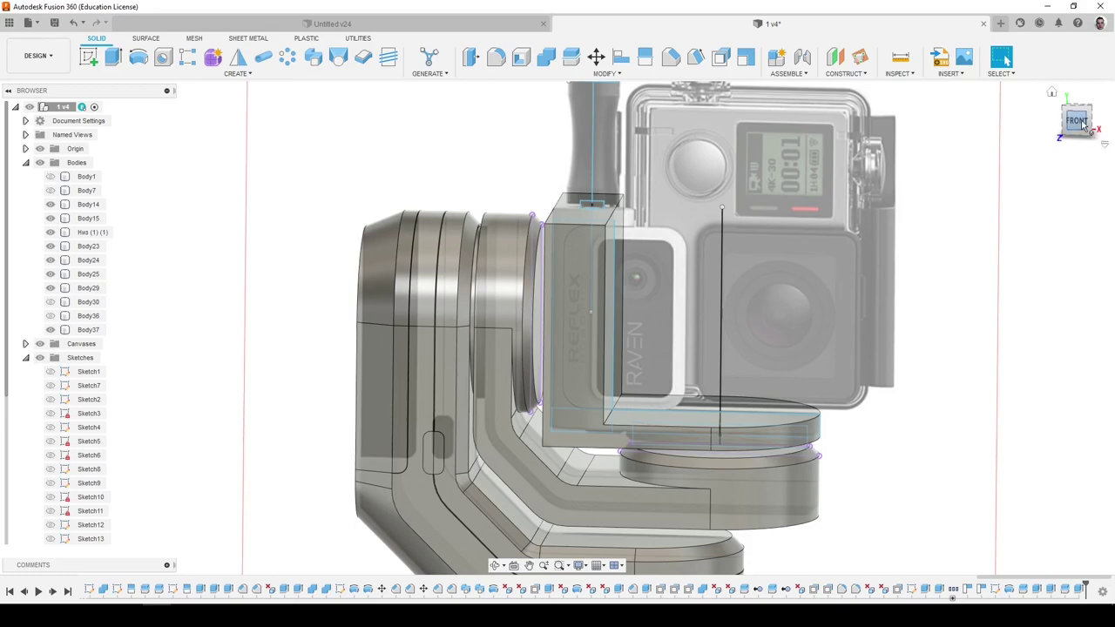
pyautogui.scroll(4, 621, 222)
pyautogui.keyDown('shift'); pyautogui.moveTo(620, 222); pyautogui.dragTo(605, 223, button='middle'); pyautogui.keyUp('shift')
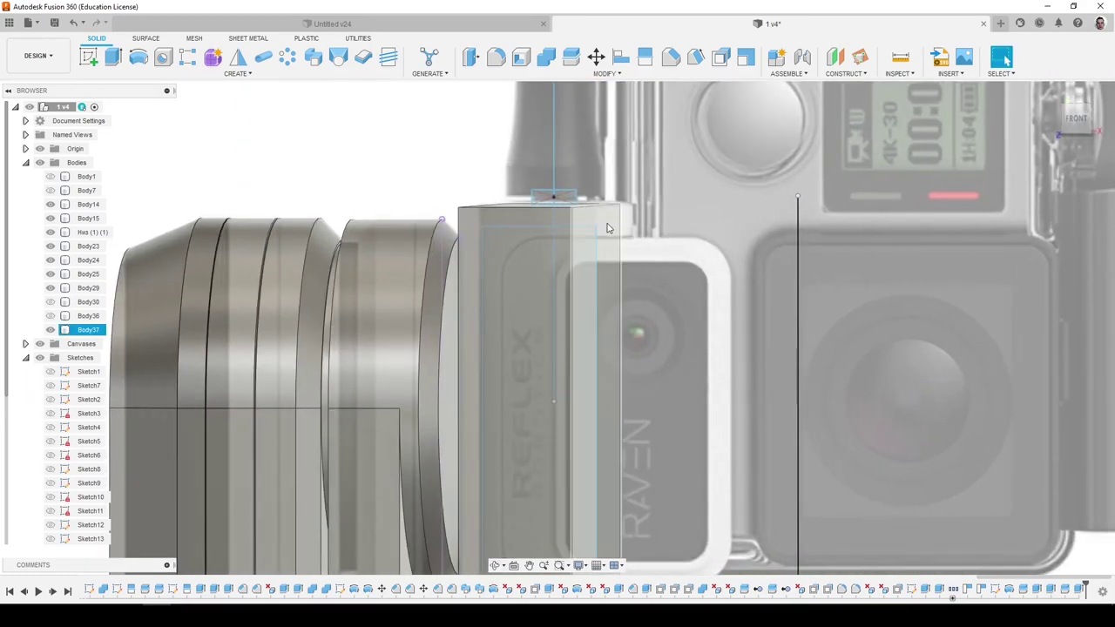
pyautogui.click(604, 223)
pyautogui.click(471, 57)
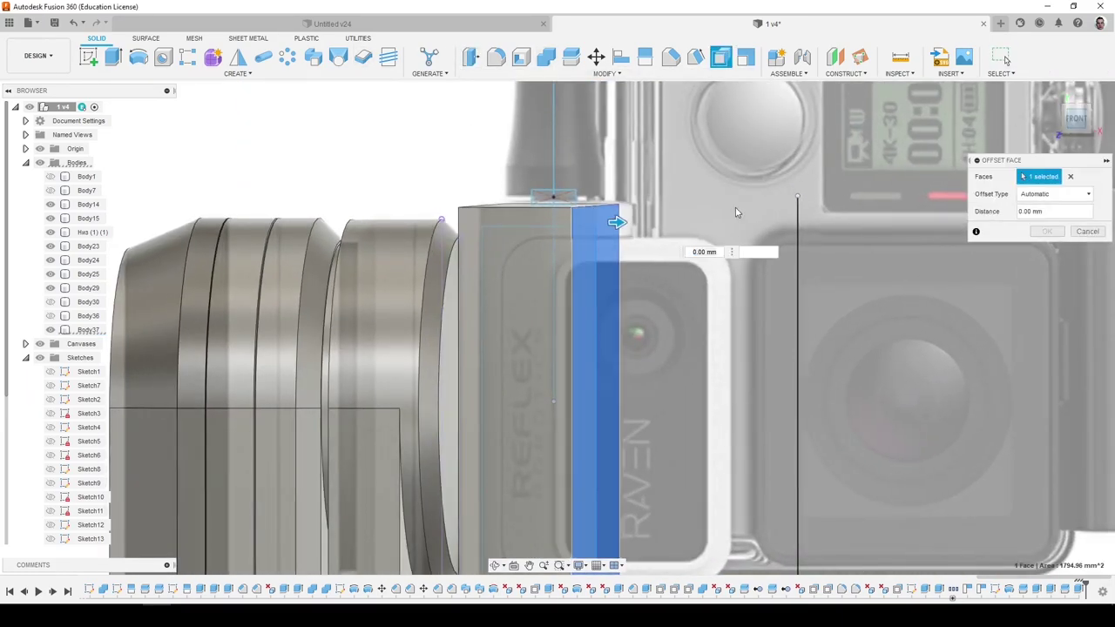
pyautogui.scroll(3, 592, 223)
pyautogui.moveTo(591, 227); pyautogui.dragTo(648, 227)
pyautogui.scroll(-3, 542, 214)
pyautogui.click(1047, 231)
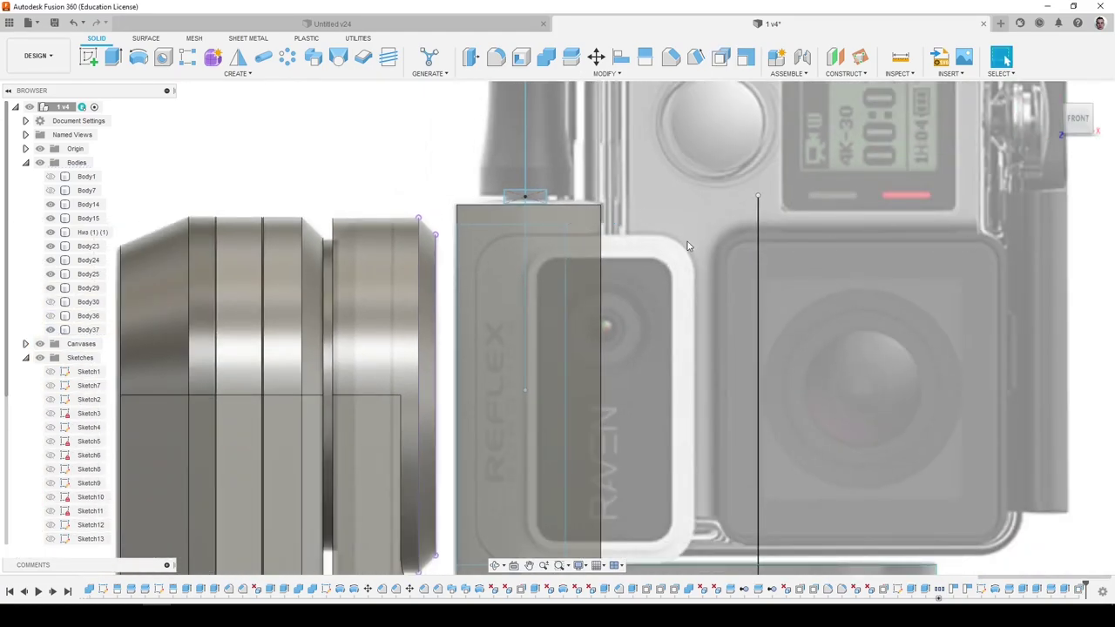
# Revolve half of the small rectangle above the block around the vertical sketch line as a new body.
pyautogui.click(137, 57)
pyautogui.scroll(2, 540, 177)
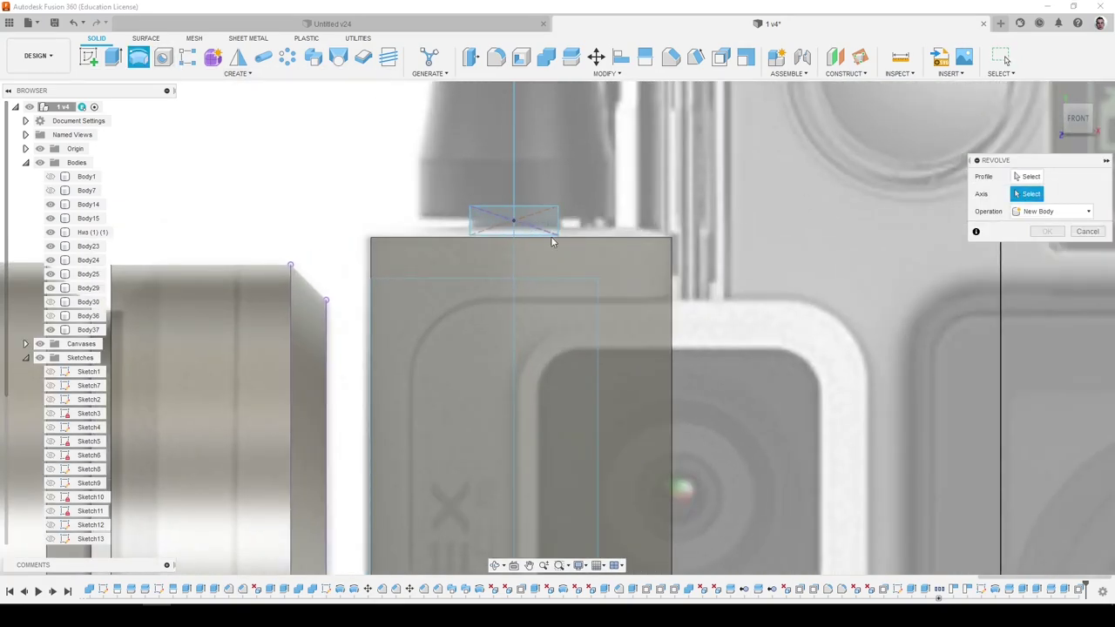
pyautogui.click(514, 261)
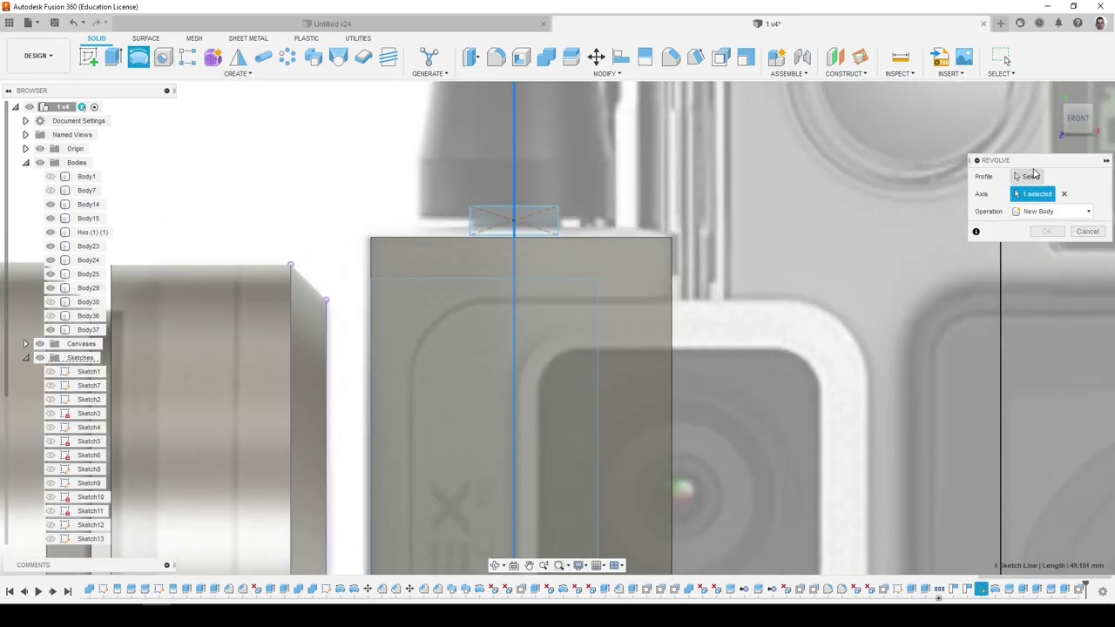
pyautogui.click(547, 221)
pyautogui.keyDown('shift'); pyautogui.moveTo(547, 222); pyautogui.dragTo(547, 181, button='middle'); pyautogui.keyUp('shift')
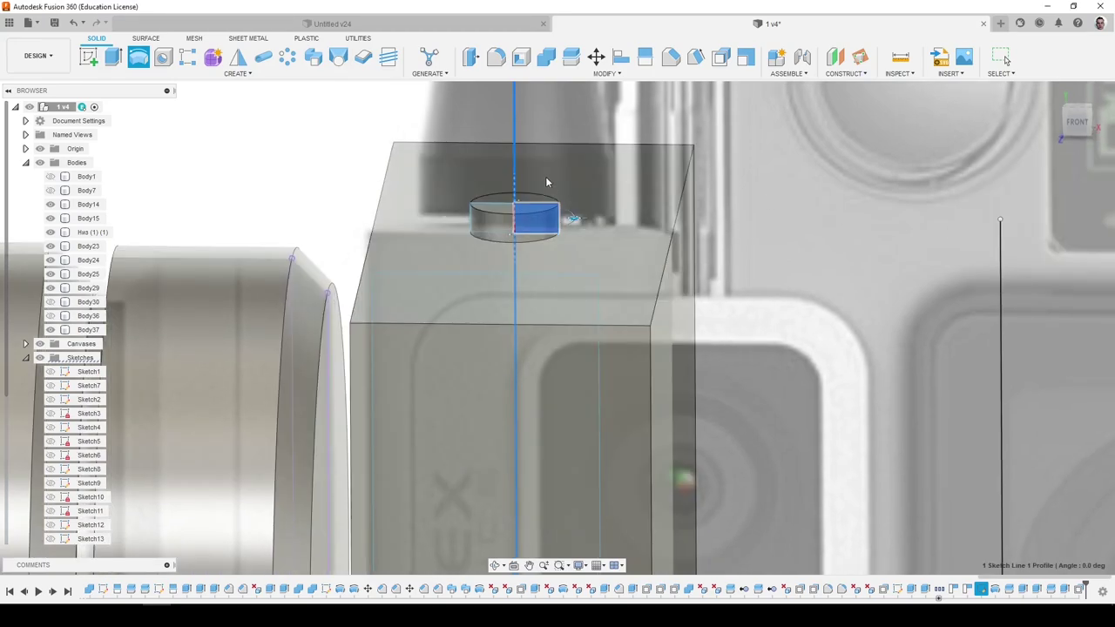
pyautogui.press('Return')
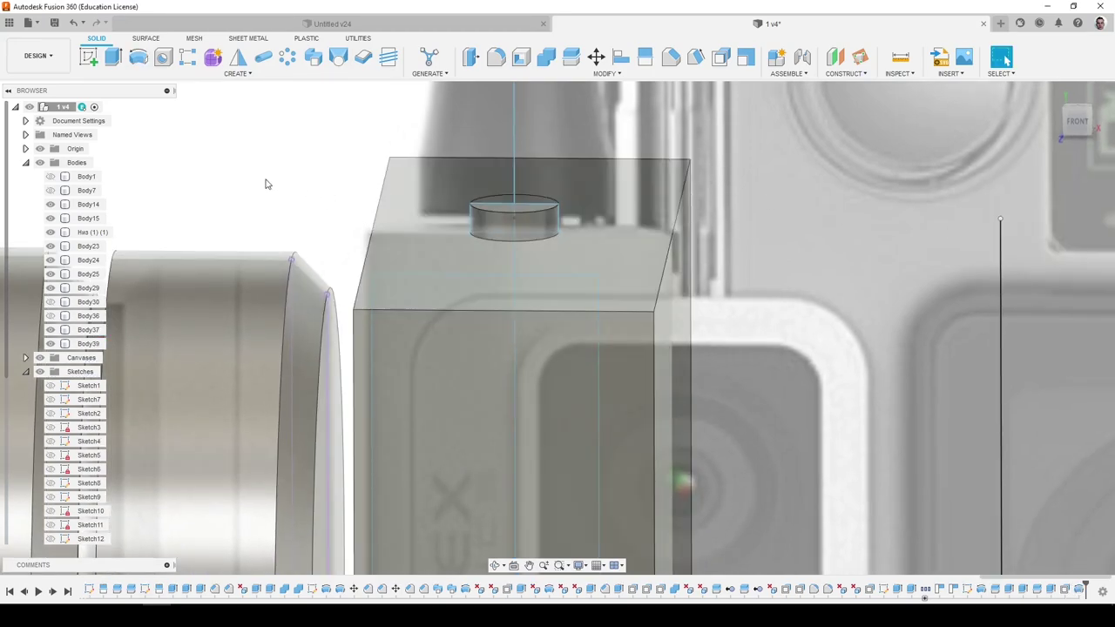
# Move the revolved cylinder body down so it rests on the upright block's top face.
pyautogui.rightClick(85, 343)
pyautogui.click(117, 352)
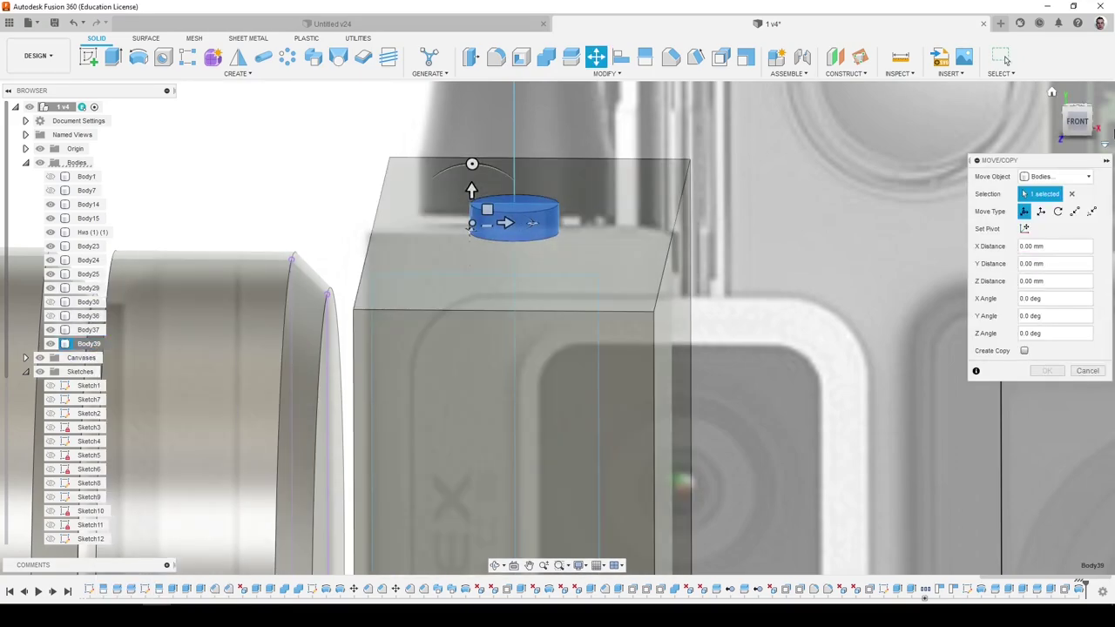
pyautogui.click(1076, 125)
pyautogui.moveTo(462, 290); pyautogui.dragTo(459, 285)
pyautogui.click(1043, 369)
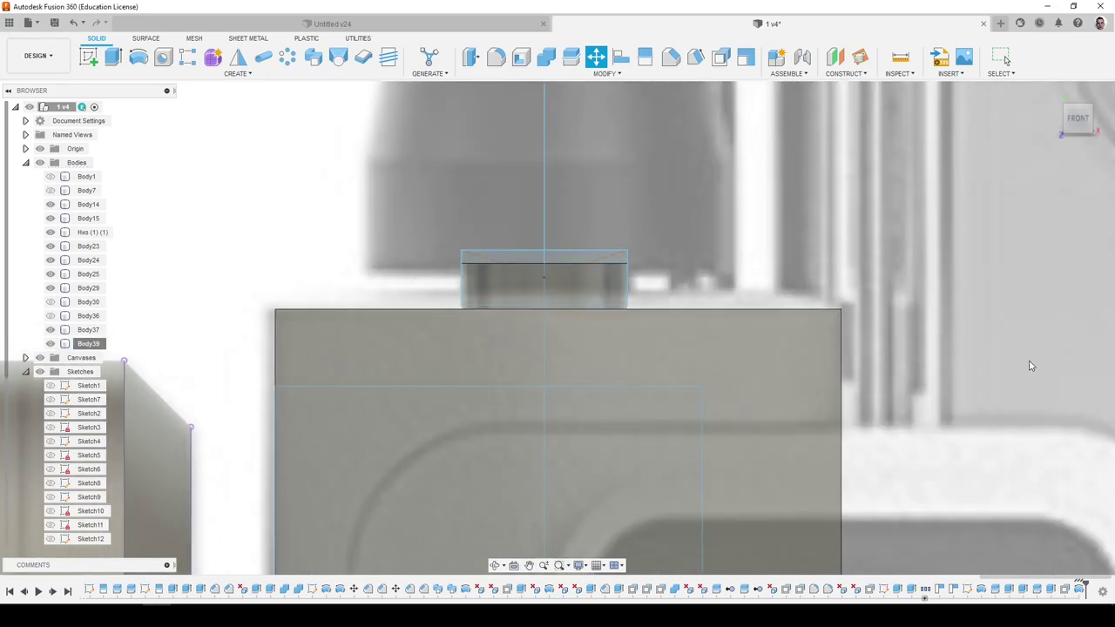
# Combine the small cylinder with the upright block using the Join operation.
pyautogui.click(547, 58)
pyautogui.click(638, 335)
pyautogui.click(619, 286)
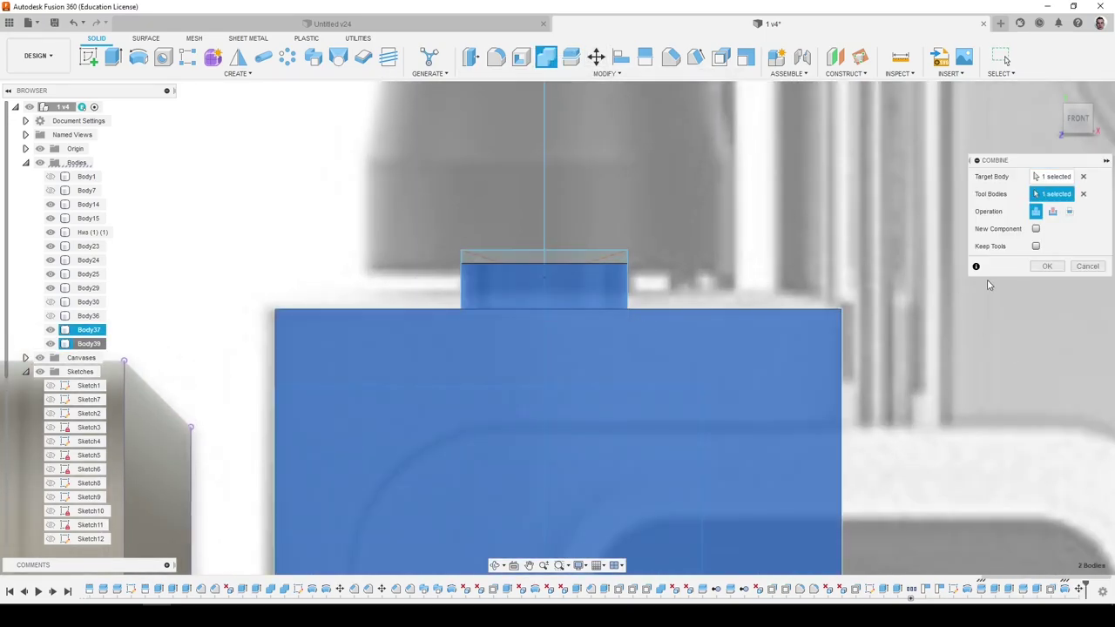
pyautogui.click(1046, 266)
pyautogui.scroll(-5, 641, 196)
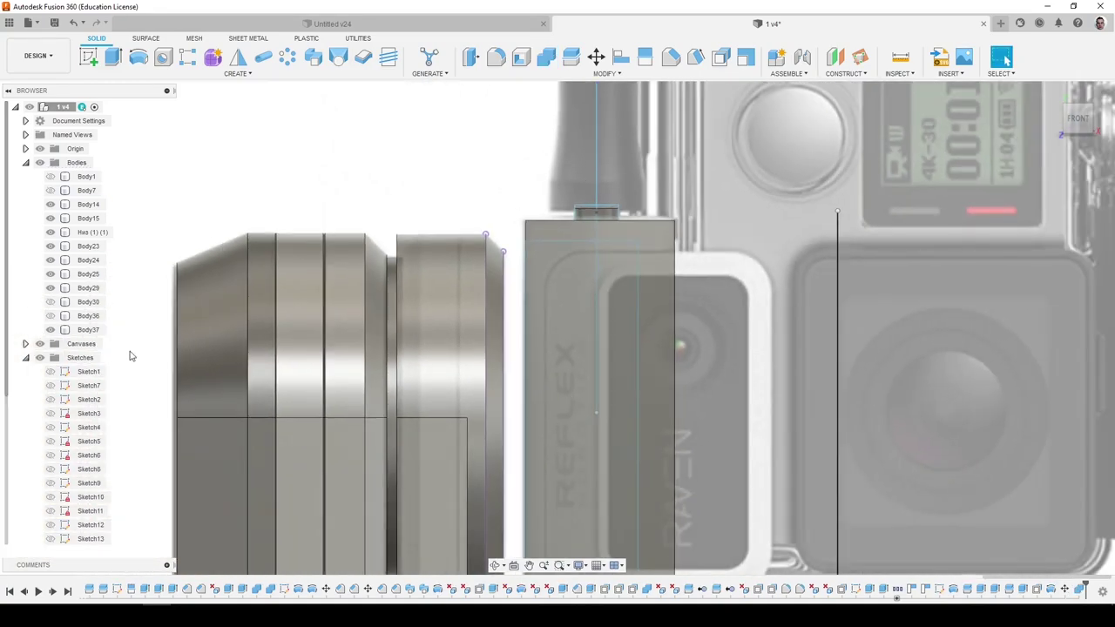
# Hide Sketch16 so that only the bodies and the reference canvas are displayed.
pyautogui.scroll(-3, 67, 485)
pyautogui.click(50, 511)
pyautogui.scroll(-4, 386, 286)
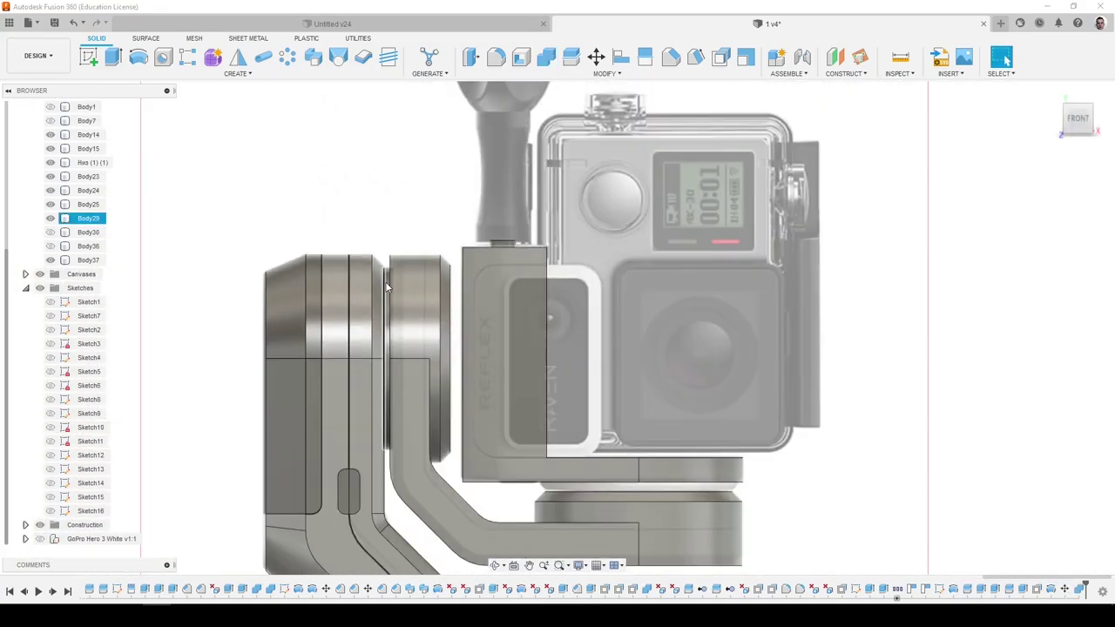
pyautogui.scroll(4, 508, 407)
pyautogui.scroll(-4, 453, 456)
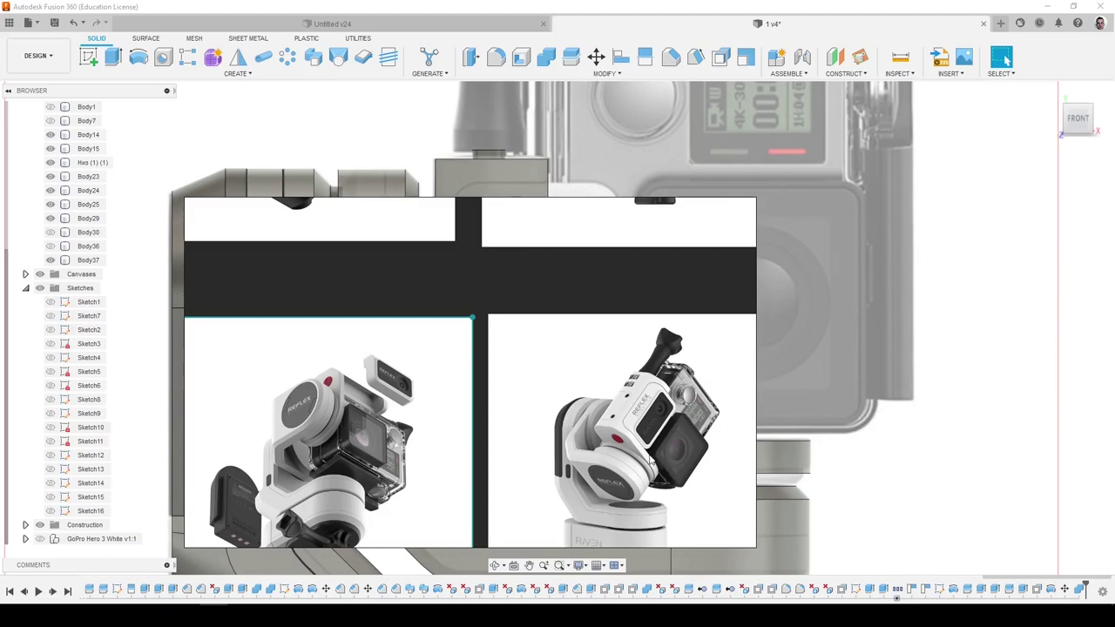
# Dismiss the PureRef reference images and show the GoPro Hero 3 White component beside the upright block.
pyautogui.moveTo(213, 615)
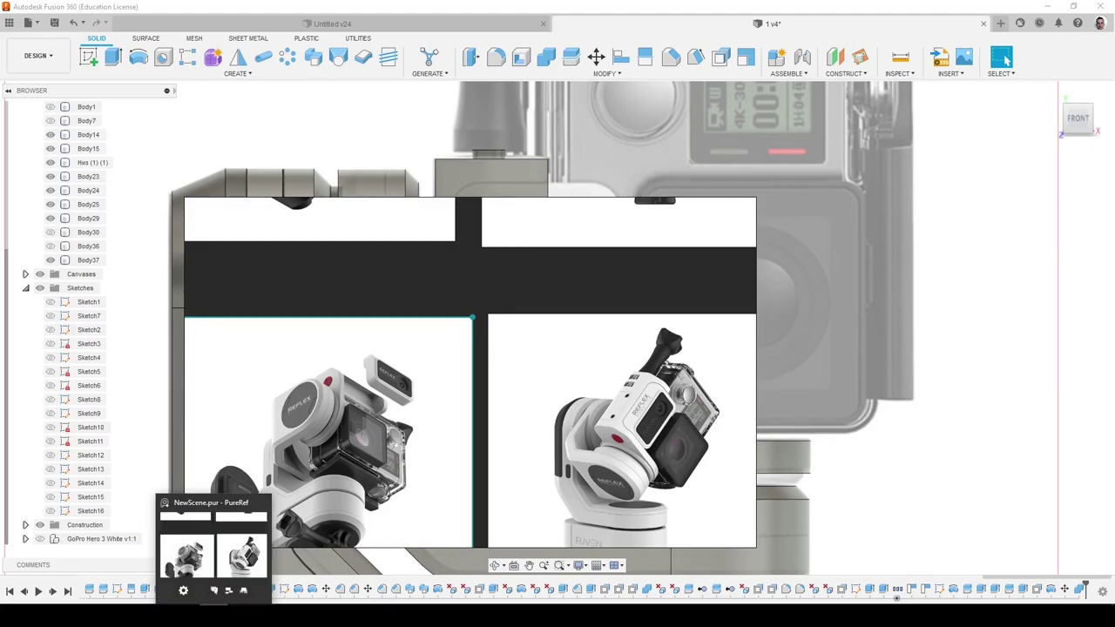
pyautogui.click(157, 615)
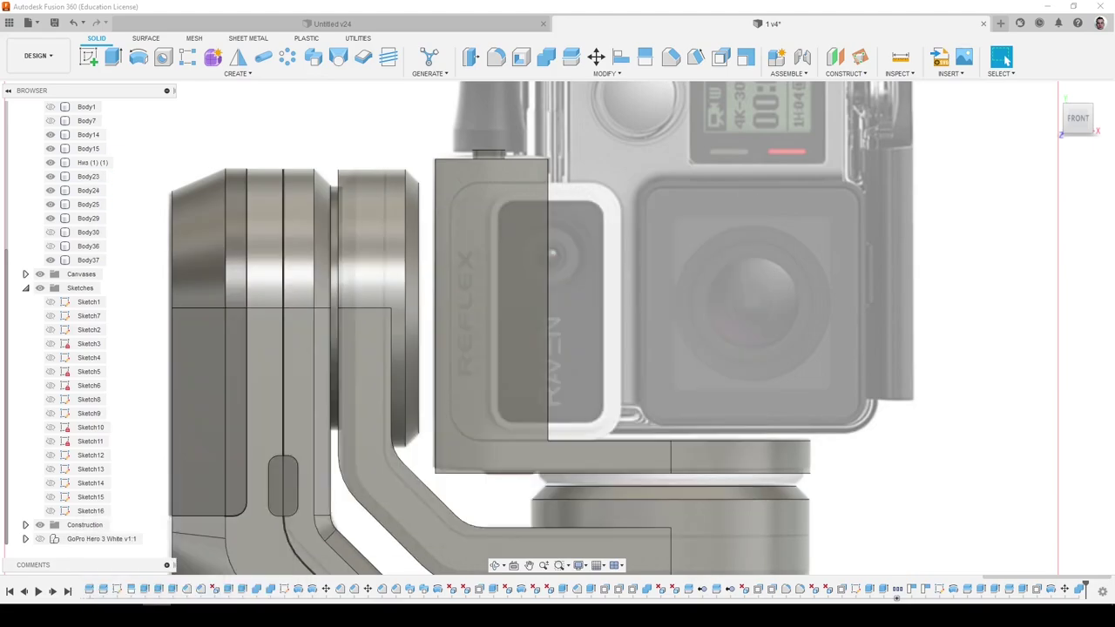
pyautogui.keyDown('shift'); pyautogui.moveTo(495, 441); pyautogui.dragTo(547, 406, button='middle'); pyautogui.keyUp('shift')
pyautogui.scroll(-4, 547, 405)
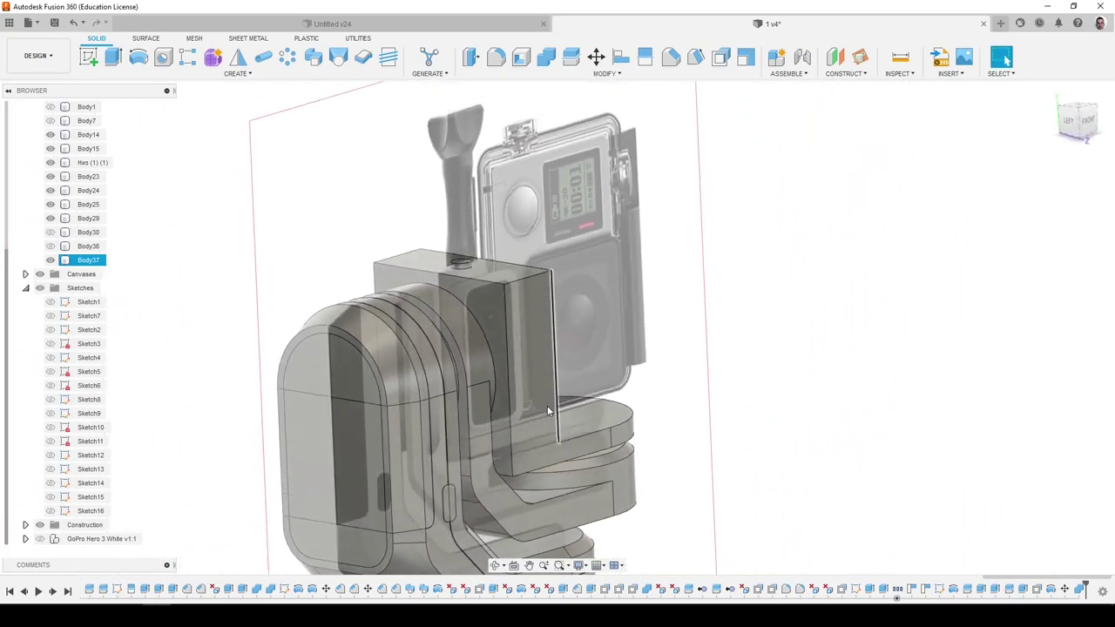
pyautogui.click(40, 540)
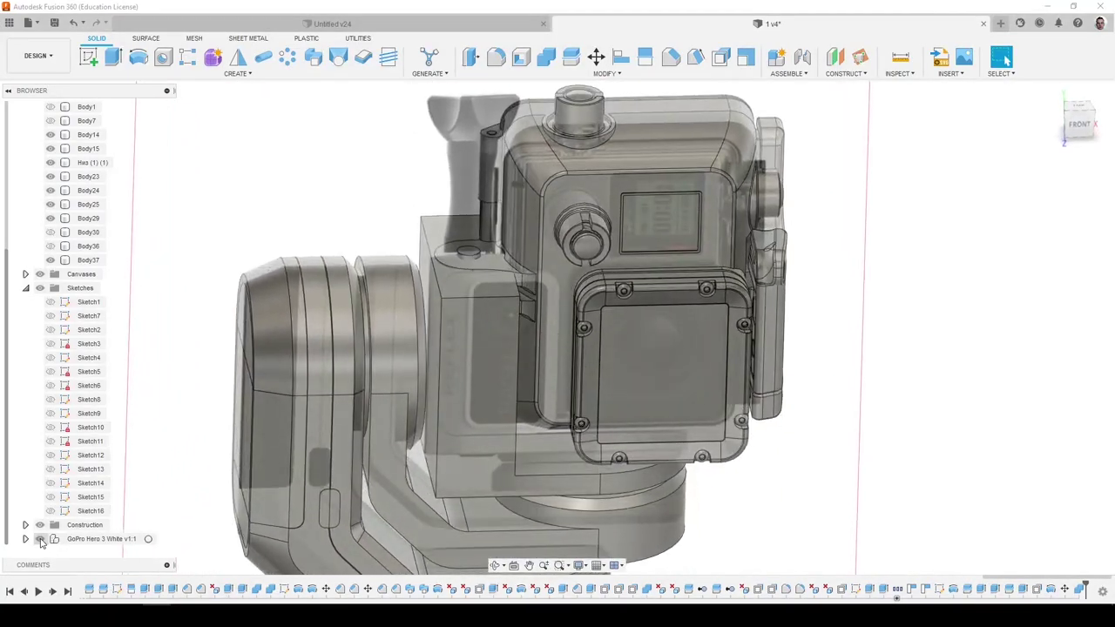
pyautogui.click(40, 539)
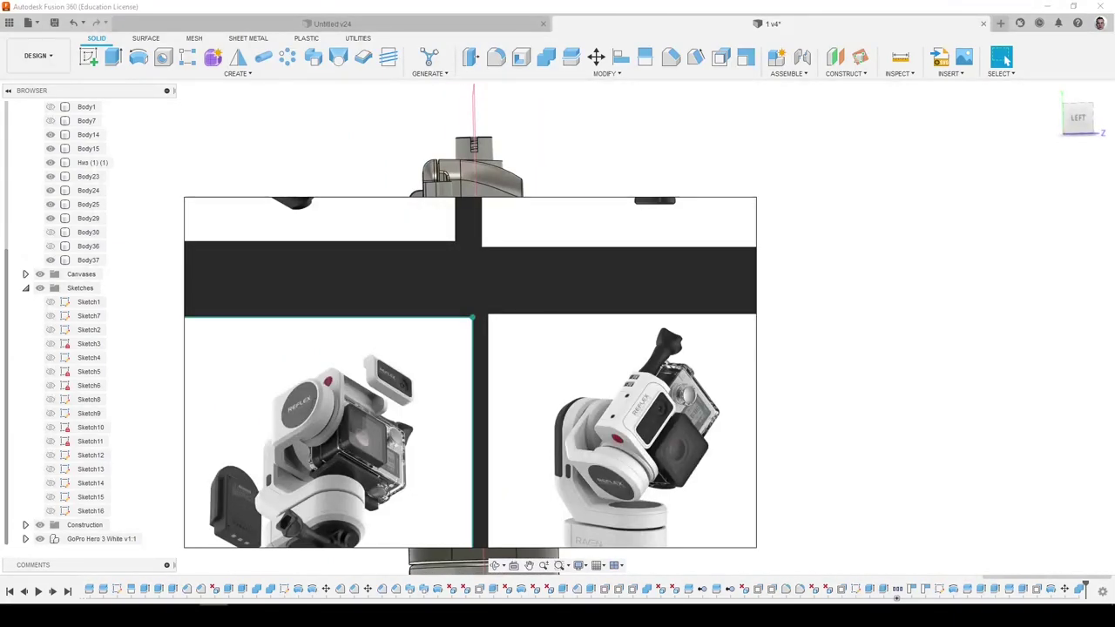
pyautogui.keyDown('shift'); pyautogui.moveTo(369, 524); pyautogui.dragTo(300, 549, button='middle'); pyautogui.keyUp('shift')
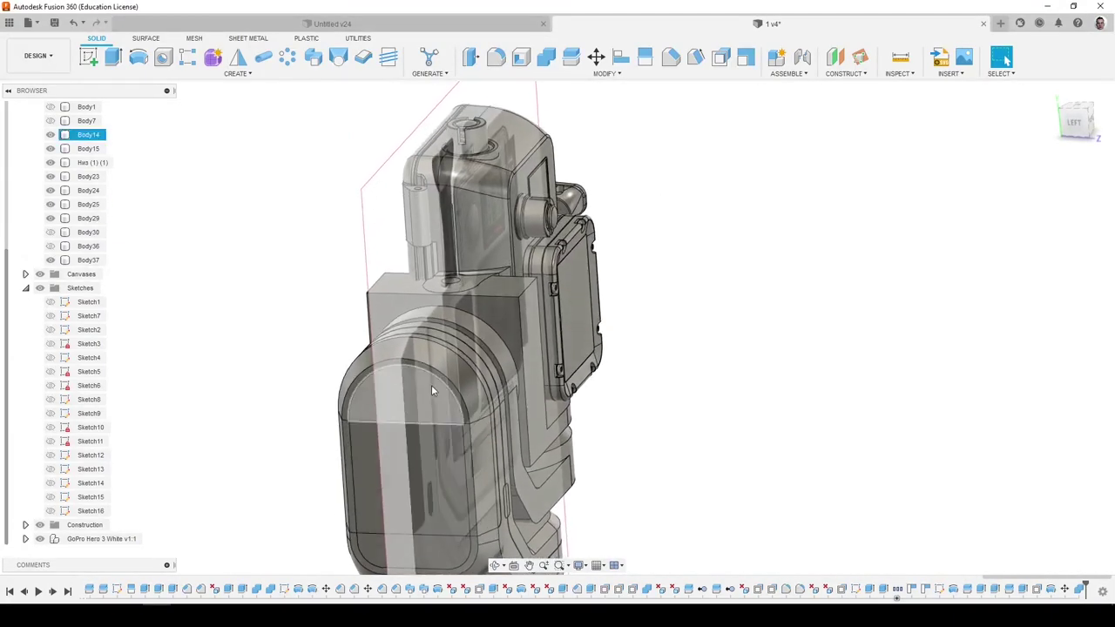
pyautogui.click(506, 319)
pyautogui.click(88, 57)
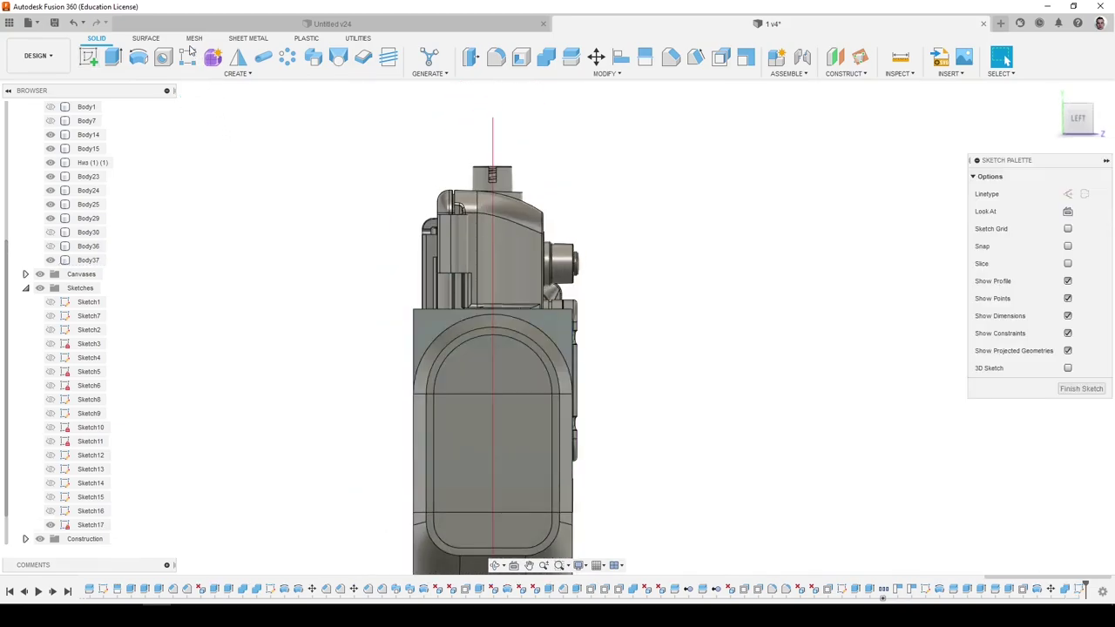
pyautogui.click(164, 57)
pyautogui.click(509, 274)
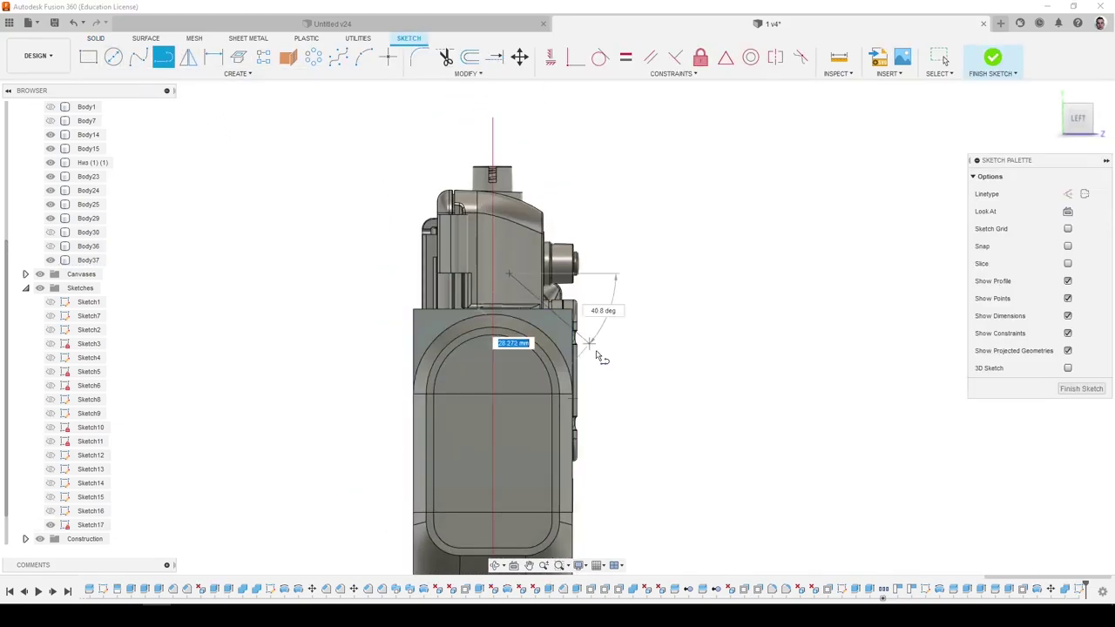
pyautogui.click(634, 390)
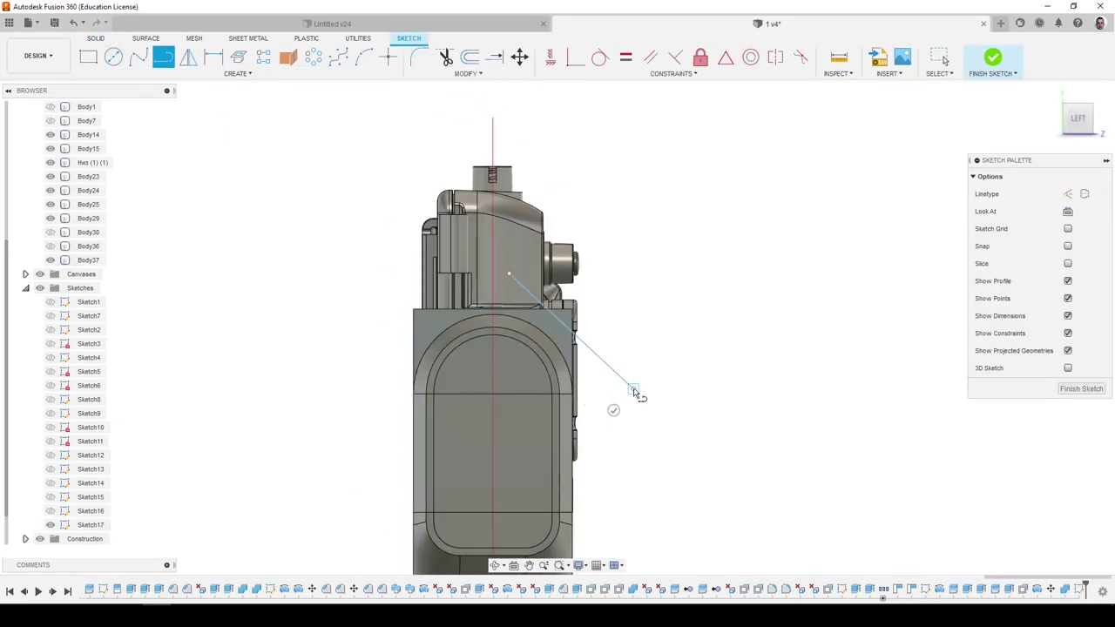
pyautogui.scroll(4, 634, 392)
pyautogui.press('Escape')
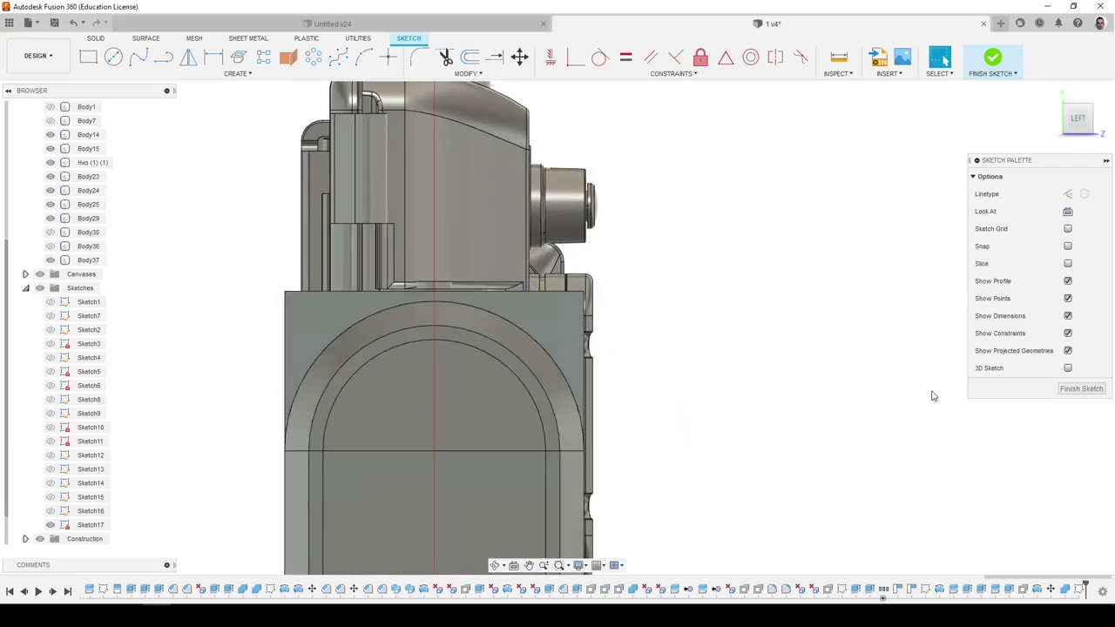
pyautogui.moveTo(551, 116); pyautogui.dragTo(547, 116, button='middle')
pyautogui.click(1080, 389)
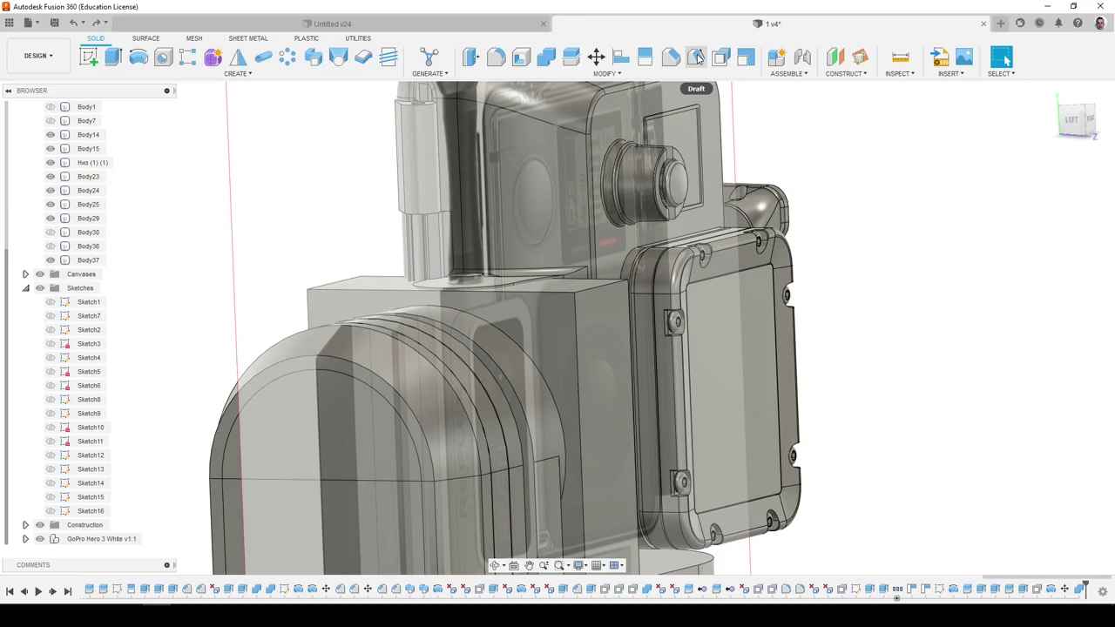
# Try an equal-distance chamfer of about 7 mm on the short top front edge of the upright block.
pyautogui.click(697, 58)
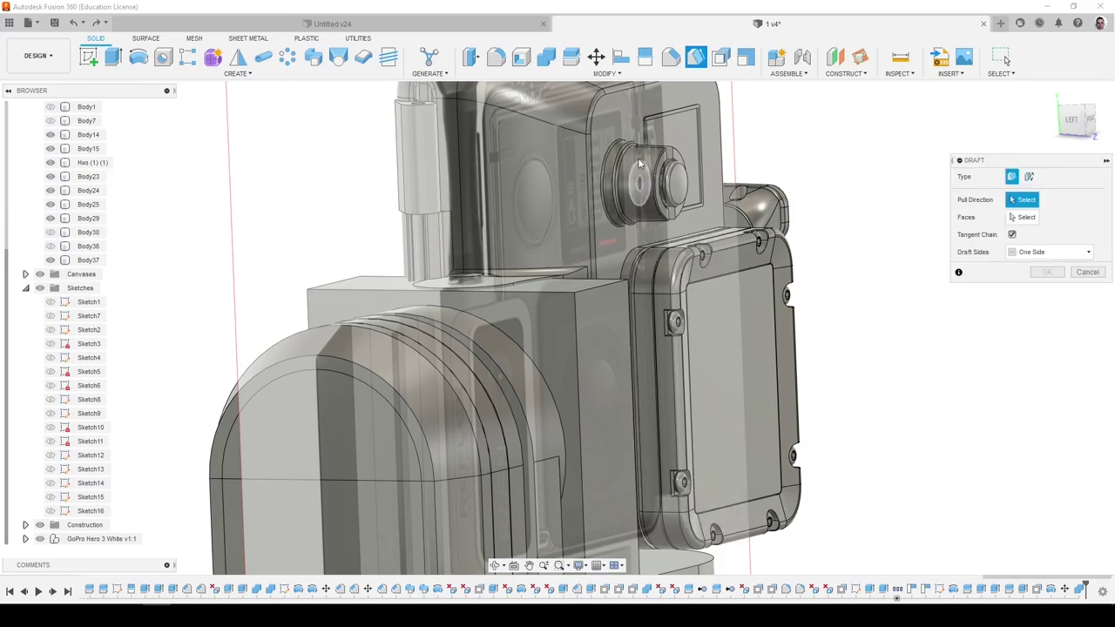
pyautogui.click(670, 57)
pyautogui.click(597, 295)
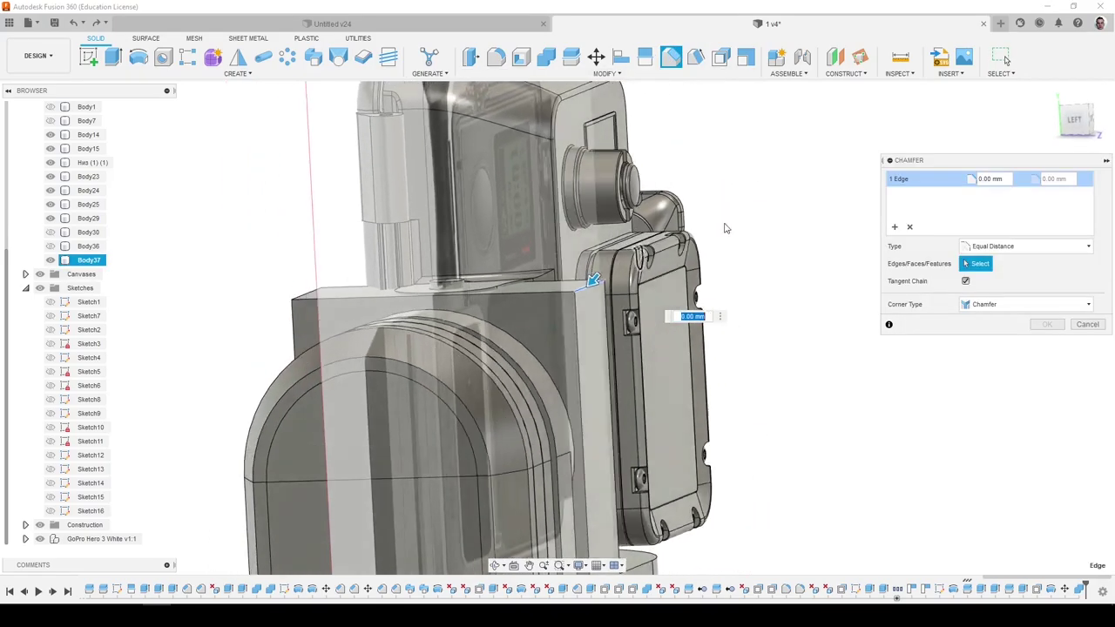
pyautogui.moveTo(581, 277); pyautogui.dragTo(541, 314)
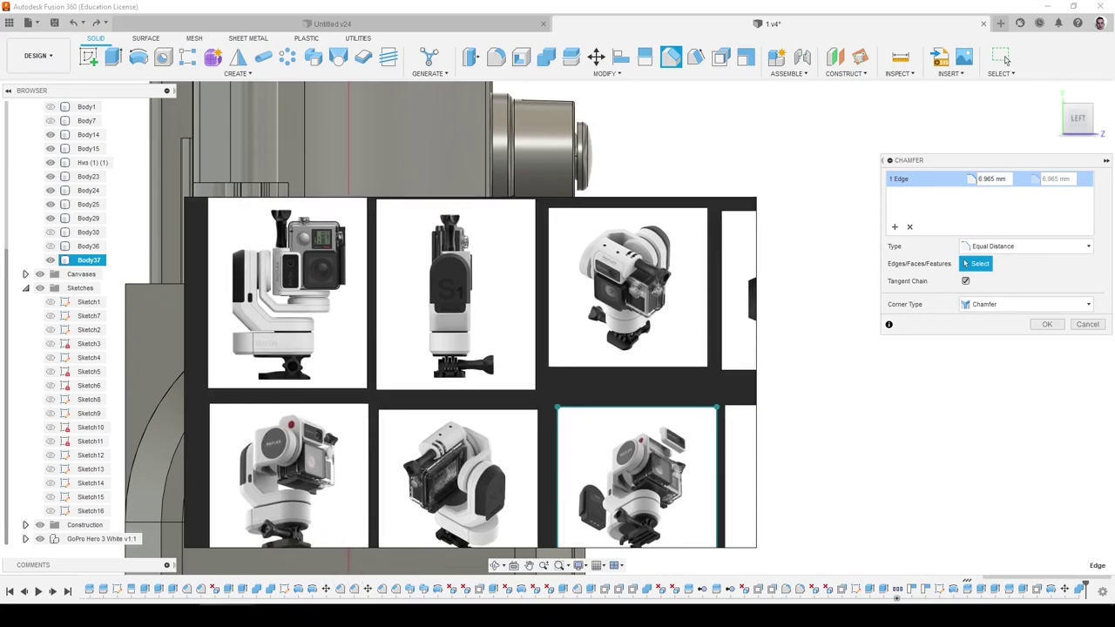
pyautogui.keyDown('shift'); pyautogui.moveTo(449, 397); pyautogui.dragTo(556, 335, button='middle'); pyautogui.keyUp('shift')
pyautogui.scroll(-6, 438, 311)
pyautogui.press('Escape')
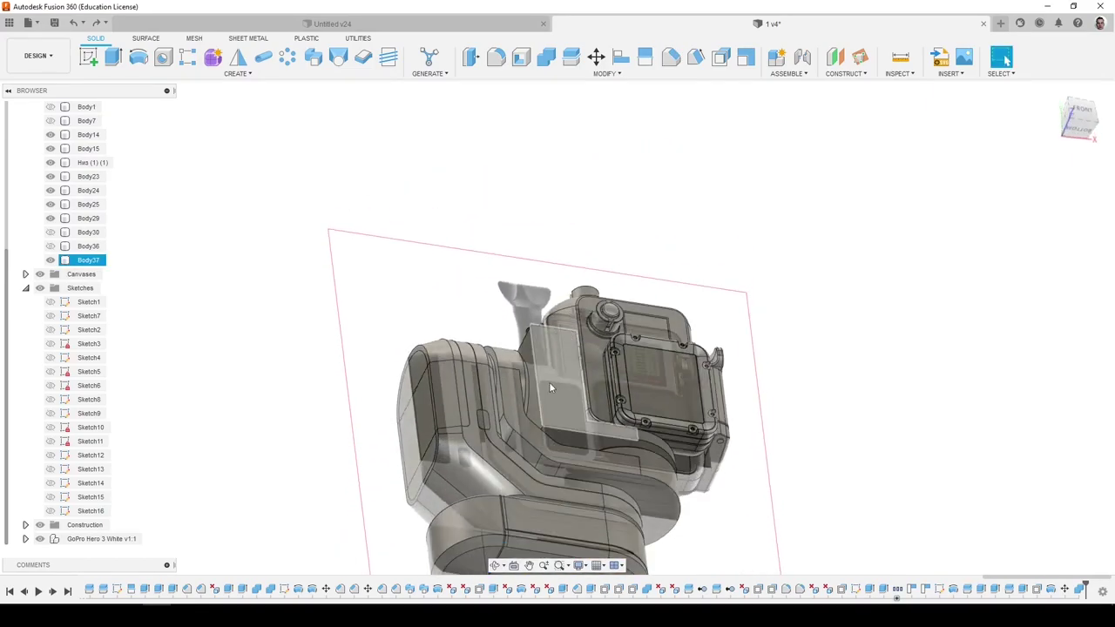
# Chamfer the upright block's outer vertical front edge with an equal distance of about 7.4 mm.
pyautogui.scroll(5, 557, 410)
pyautogui.keyDown('shift'); pyautogui.moveTo(558, 409); pyautogui.dragTo(559, 370, button='middle'); pyautogui.keyUp('shift')
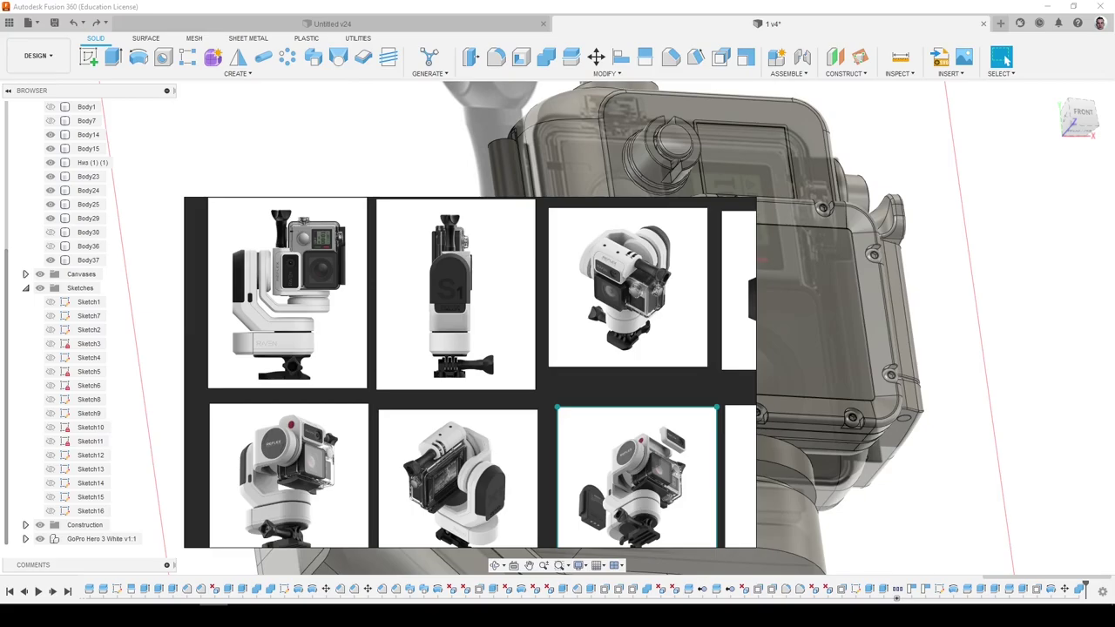
pyautogui.keyDown('shift'); pyautogui.moveTo(544, 487); pyautogui.dragTo(510, 527, button='middle'); pyautogui.keyUp('shift')
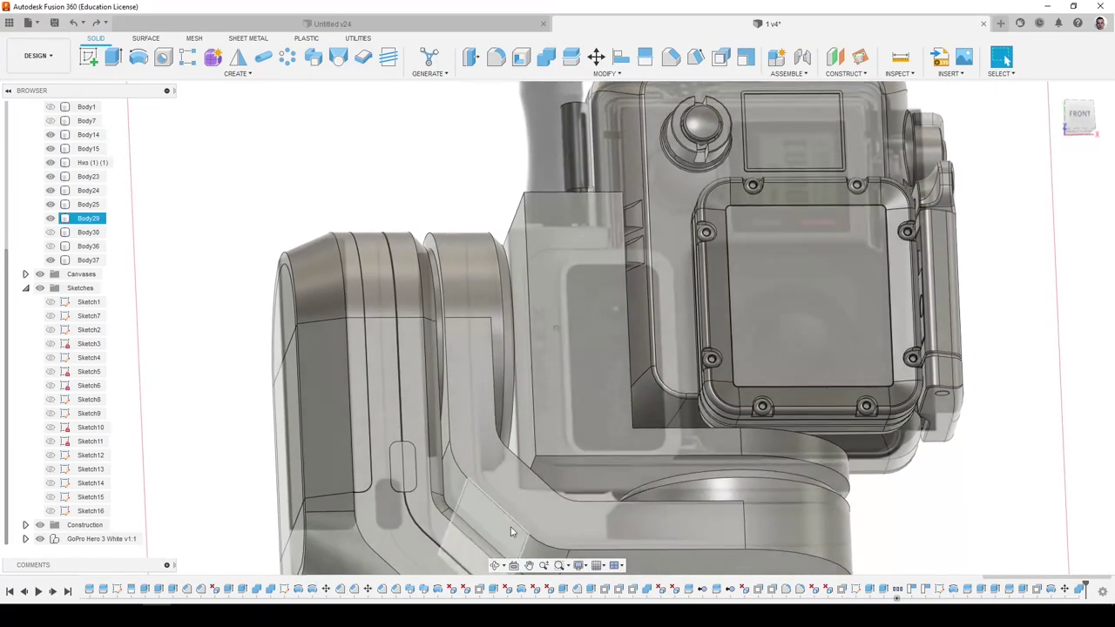
pyautogui.keyDown('shift'); pyautogui.moveTo(586, 485); pyautogui.dragTo(393, 210, button='middle'); pyautogui.keyUp('shift')
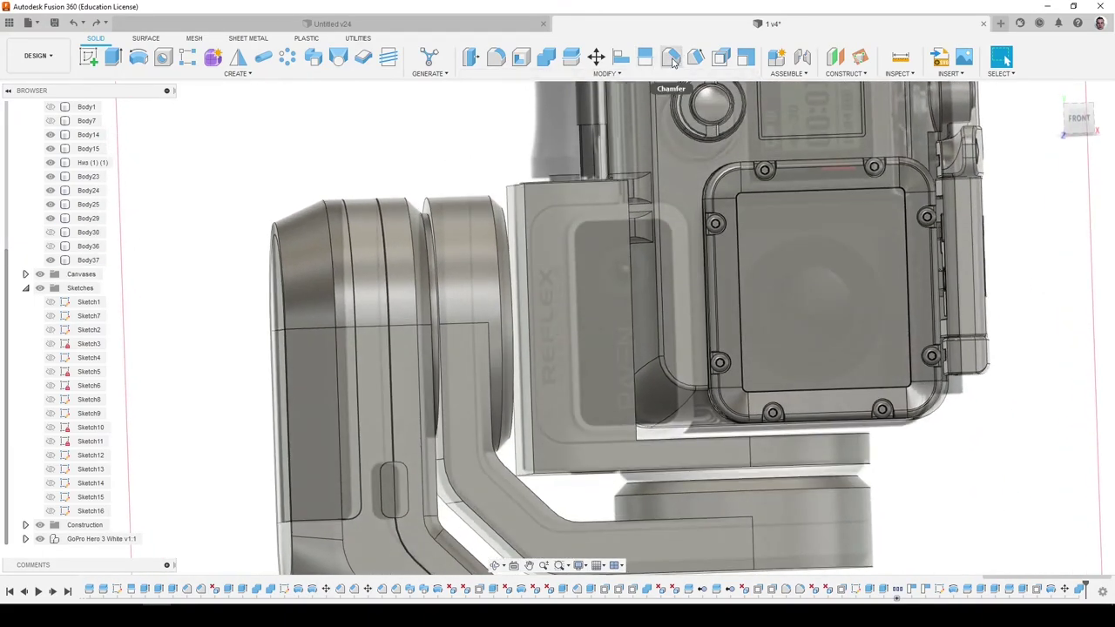
pyautogui.click(671, 57)
pyautogui.click(519, 383)
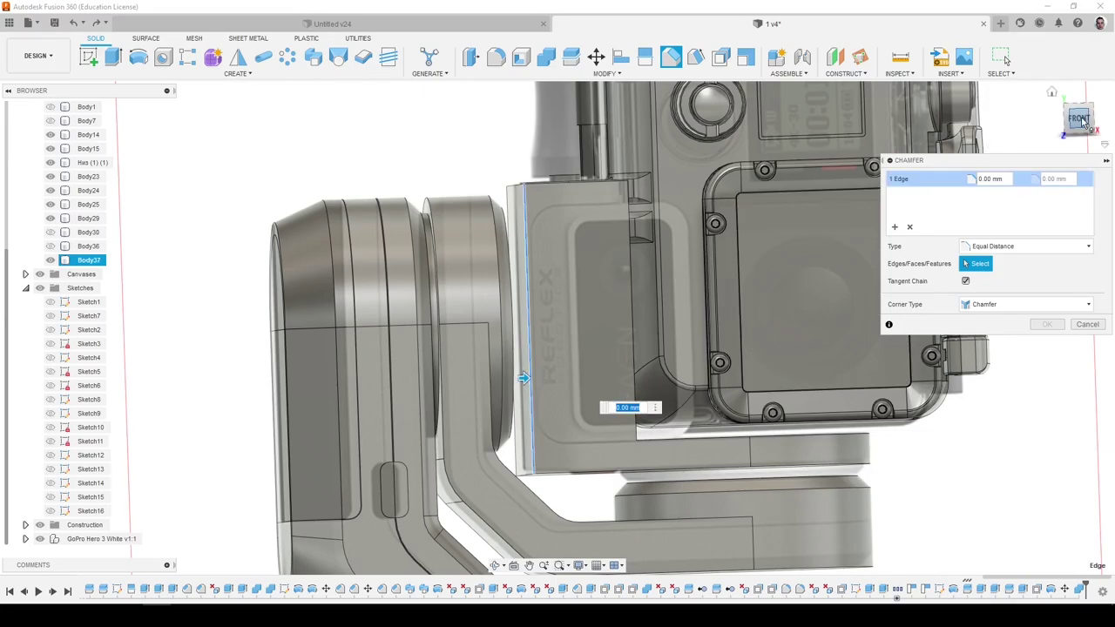
pyautogui.moveTo(499, 381); pyautogui.dragTo(519, 380)
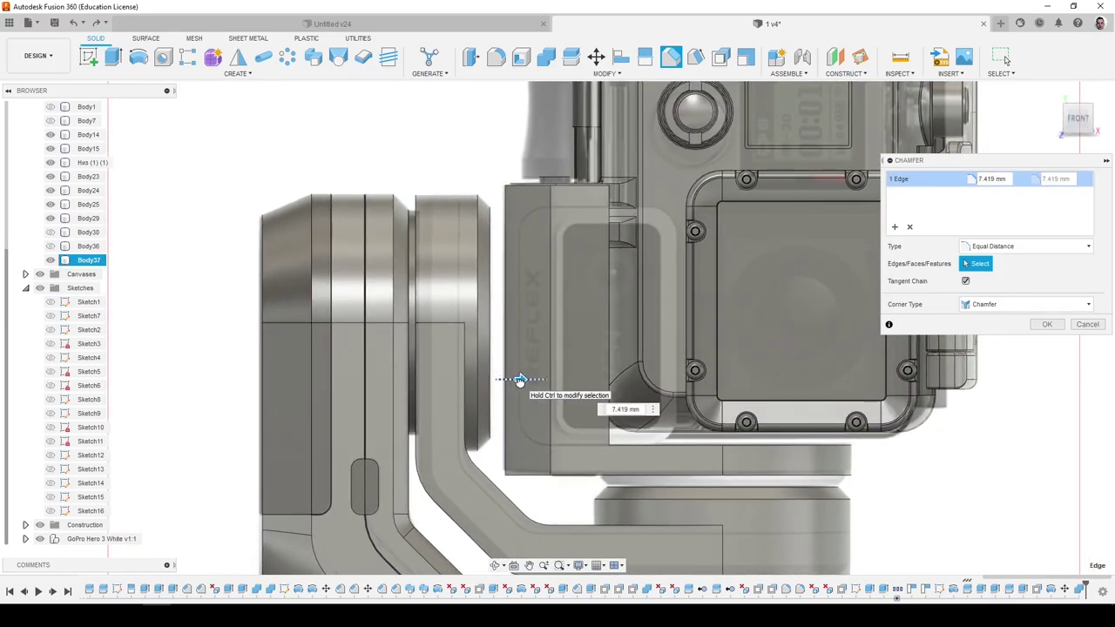
pyautogui.click(1054, 324)
# Fillet the vertical edge between the chamfer and the upright block's front face with a constant radius of about 6.9 mm.
pyautogui.keyDown('shift'); pyautogui.moveTo(996, 450); pyautogui.dragTo(699, 404, button='middle'); pyautogui.keyUp('shift')
pyautogui.scroll(-2, 802, 421)
pyautogui.scroll(-1, 803, 422)
pyautogui.scroll(1, 698, 401)
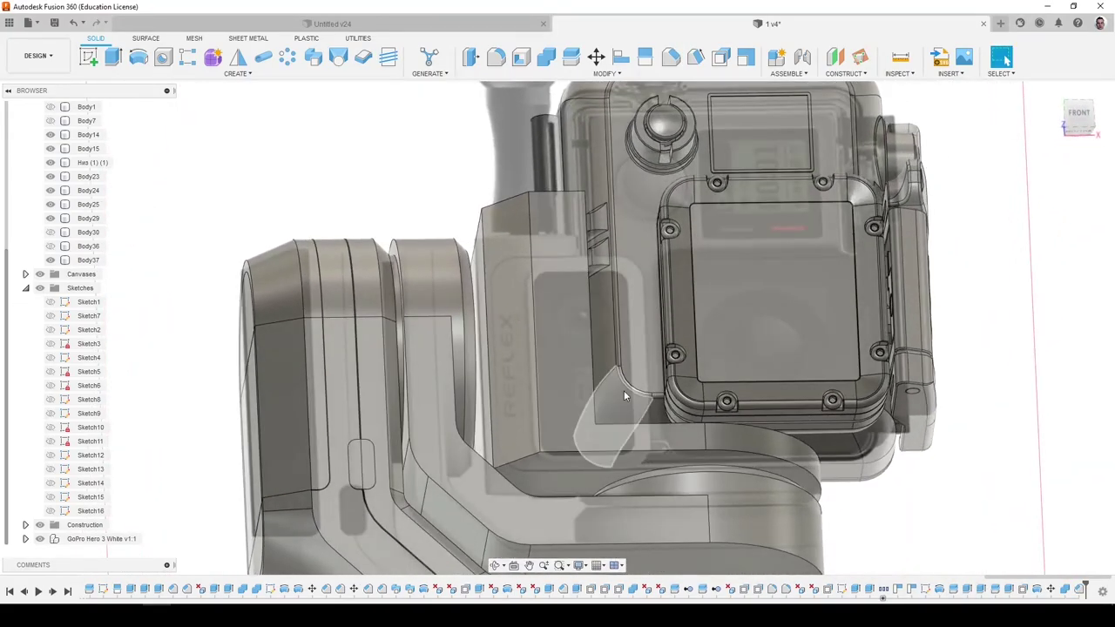
pyautogui.press('f')
pyautogui.scroll(3, 526, 373)
pyautogui.click(555, 375)
pyautogui.scroll(-2, 555, 376)
pyautogui.keyDown('shift'); pyautogui.moveTo(557, 389); pyautogui.dragTo(551, 340, button='middle'); pyautogui.keyUp('shift')
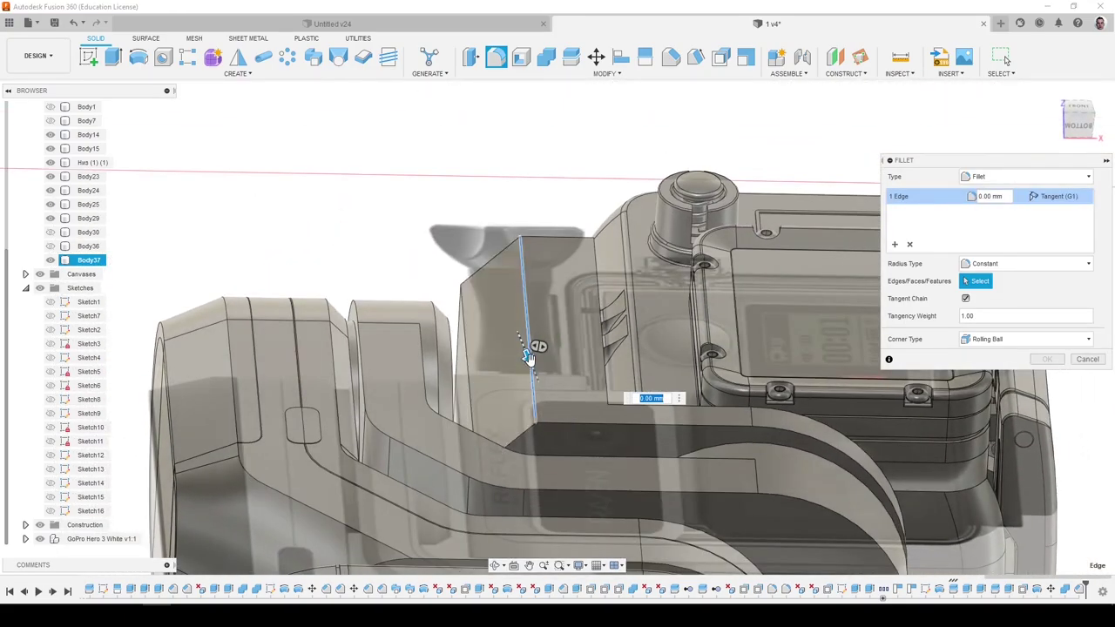
pyautogui.moveTo(527, 356); pyautogui.dragTo(531, 361)
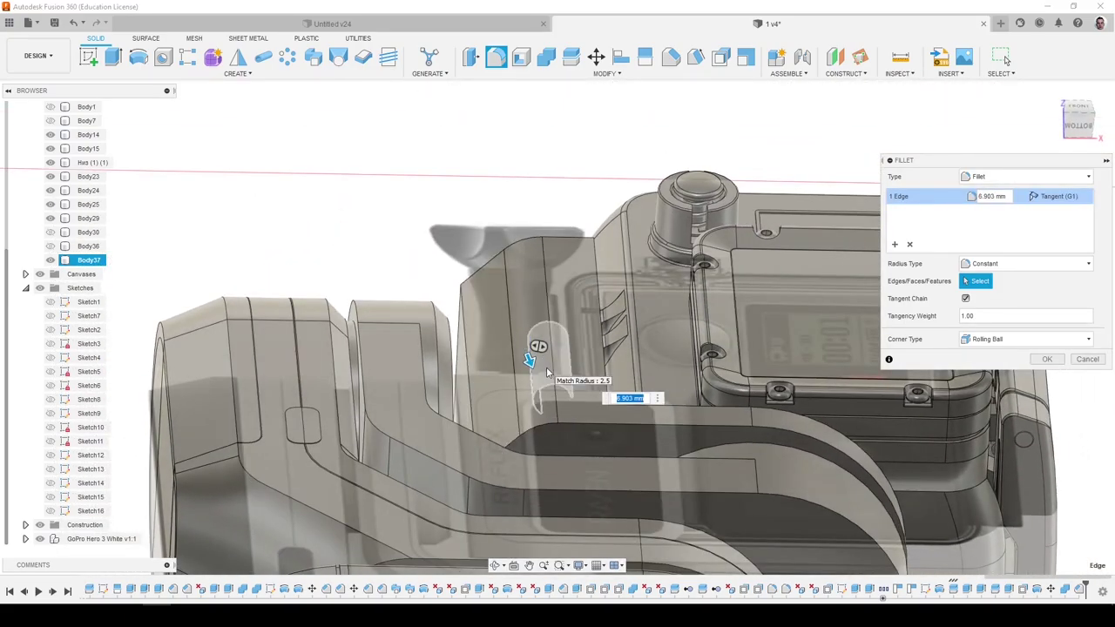
pyautogui.press('Return')
pyautogui.keyDown('shift'); pyautogui.moveTo(546, 373); pyautogui.dragTo(524, 390, button='middle'); pyautogui.keyUp('shift')
pyautogui.scroll(-2, 523, 385)
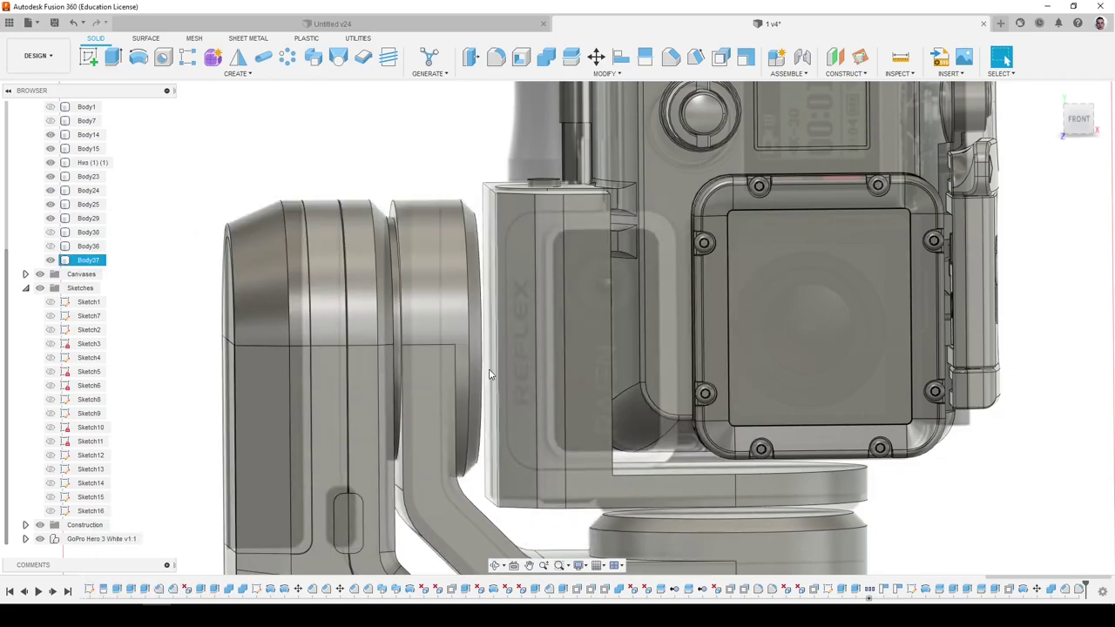
# Start a sketch on the camera mount's back face and project the L-shaped face outline into it.
pyautogui.keyDown('shift'); pyautogui.moveTo(384, 473); pyautogui.dragTo(594, 294, button='middle'); pyautogui.keyUp('shift')
pyautogui.scroll(-2, 594, 380)
pyautogui.scroll(2, 594, 384)
pyautogui.scroll(-1, 582, 299)
pyautogui.click(247, 118)
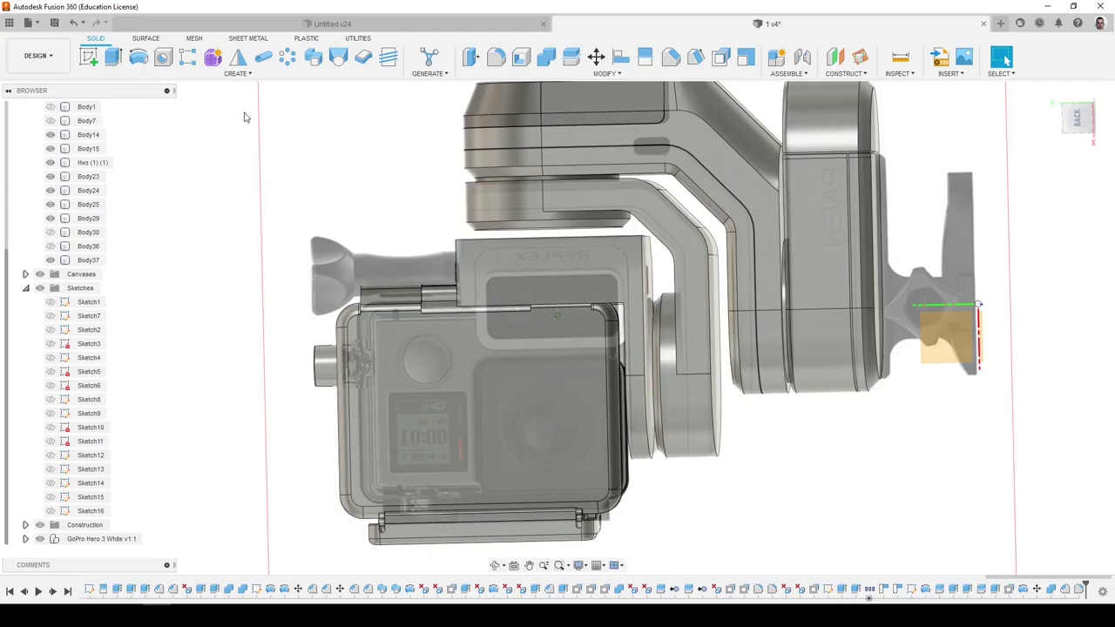
pyautogui.click(88, 57)
pyautogui.click(566, 279)
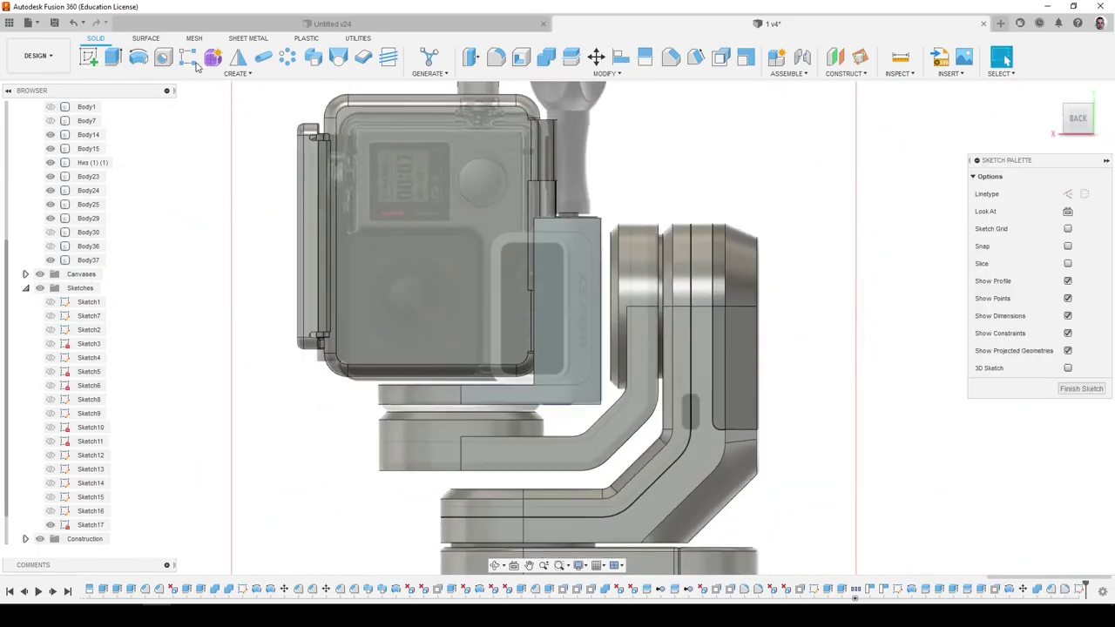
pyautogui.click(552, 378)
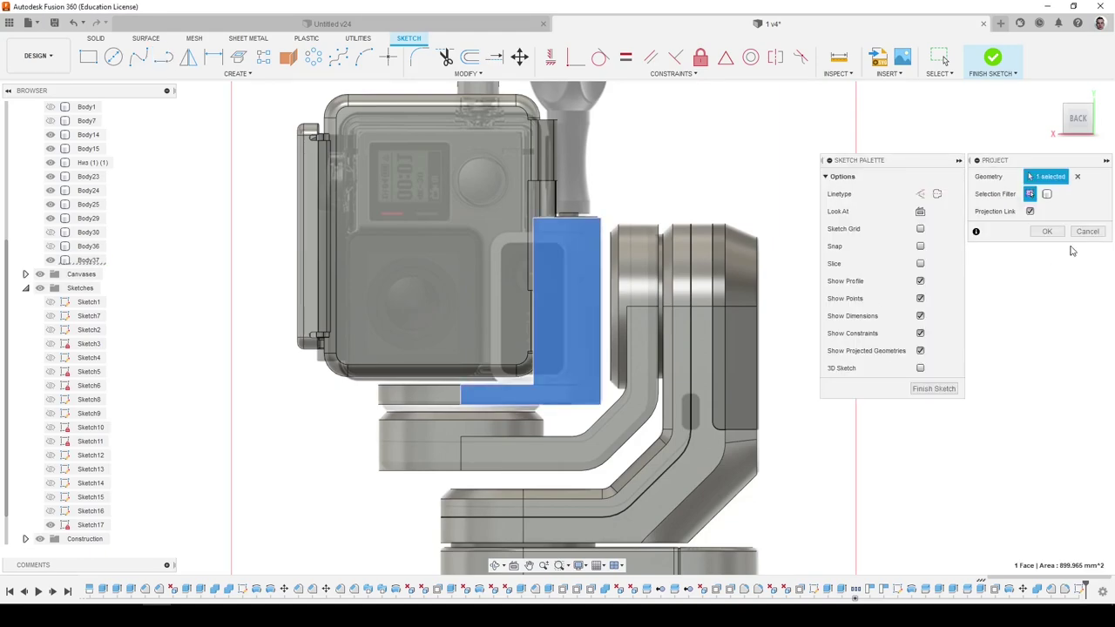
pyautogui.press('Return')
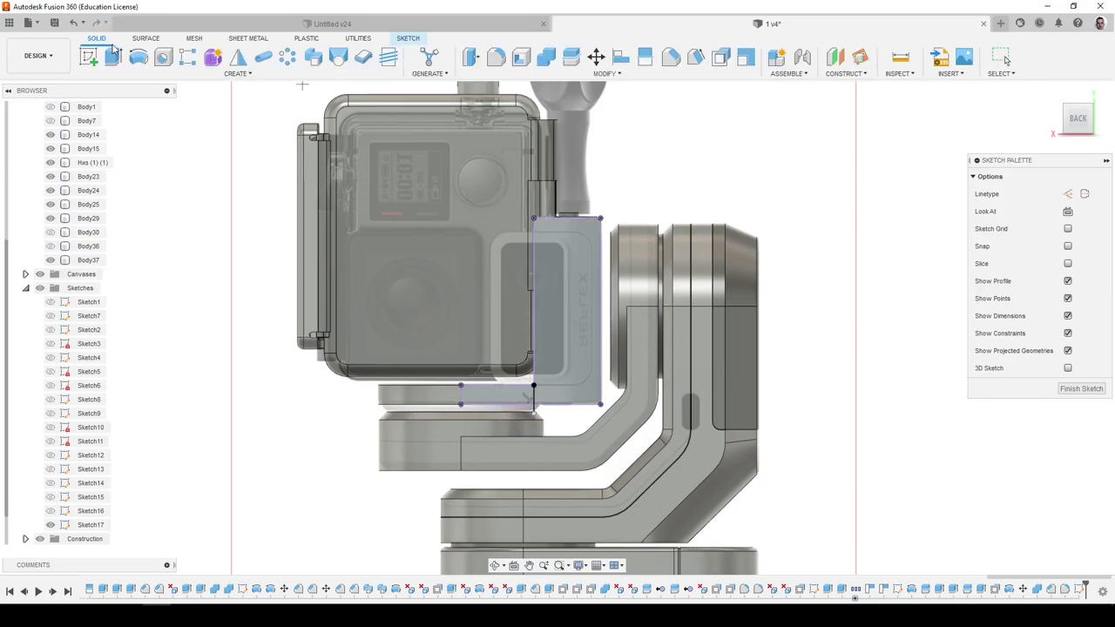
pyautogui.click(115, 56)
pyautogui.click(567, 282)
pyautogui.moveTo(567, 280)
pyautogui.keyDown('shift'); pyautogui.mouseDown(button='middle')
pyautogui.moveTo(673, 282)
pyautogui.moveTo(613, 349)
pyautogui.mouseUp(button='middle'); pyautogui.keyUp('shift')
pyautogui.scroll(3, 657, 283)
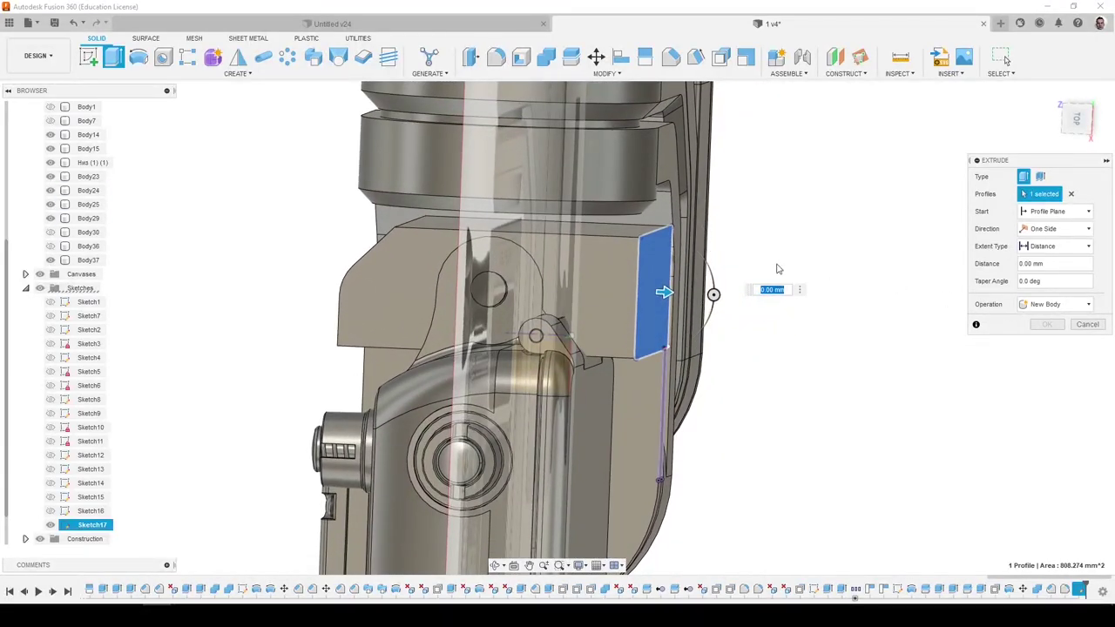
pyautogui.keyDown('shift'); pyautogui.moveTo(778, 269); pyautogui.dragTo(702, 293, button='middle'); pyautogui.keyUp('shift')
pyautogui.click(1090, 325)
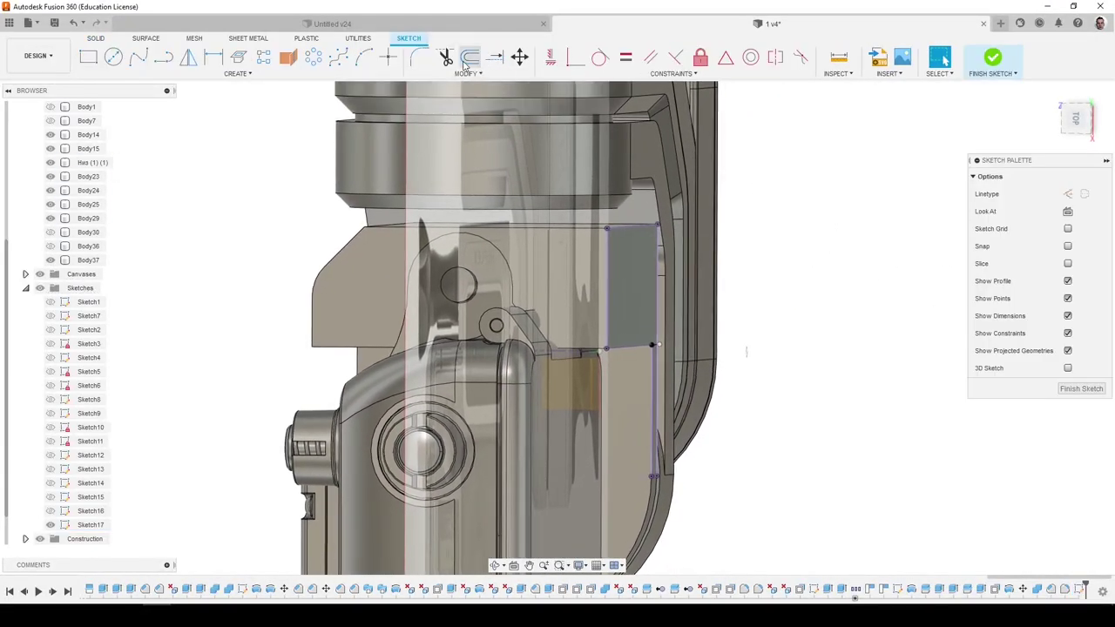
# Finish the sketch and set up an extrude cut of the upright profile about 10.97 mm deep into the block from its back face.
pyautogui.click(1081, 388)
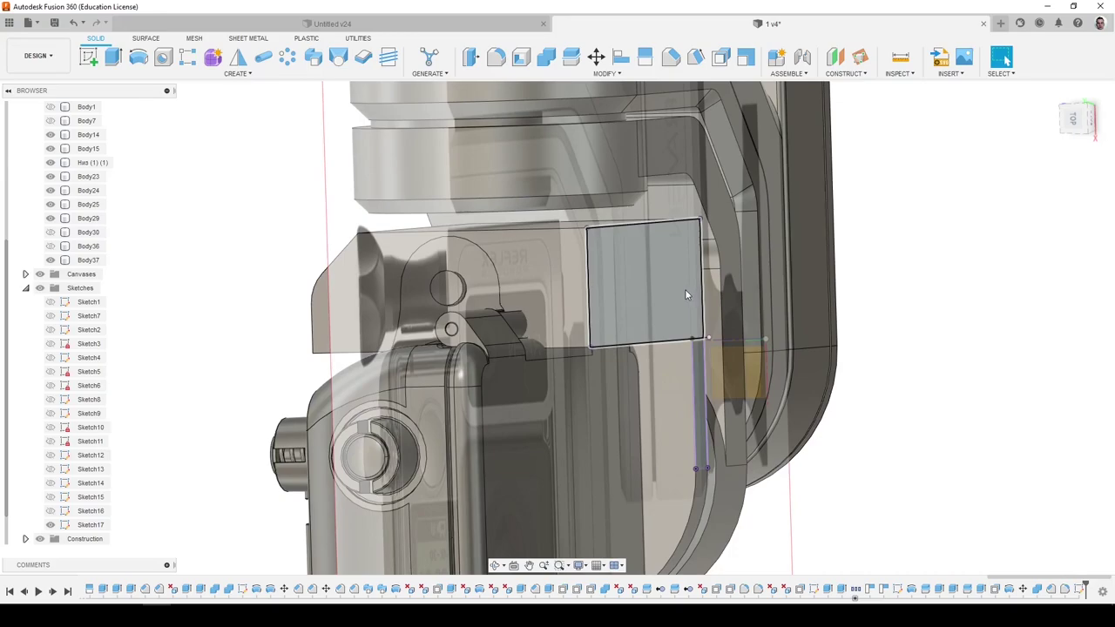
pyautogui.click(685, 294)
pyautogui.press('e')
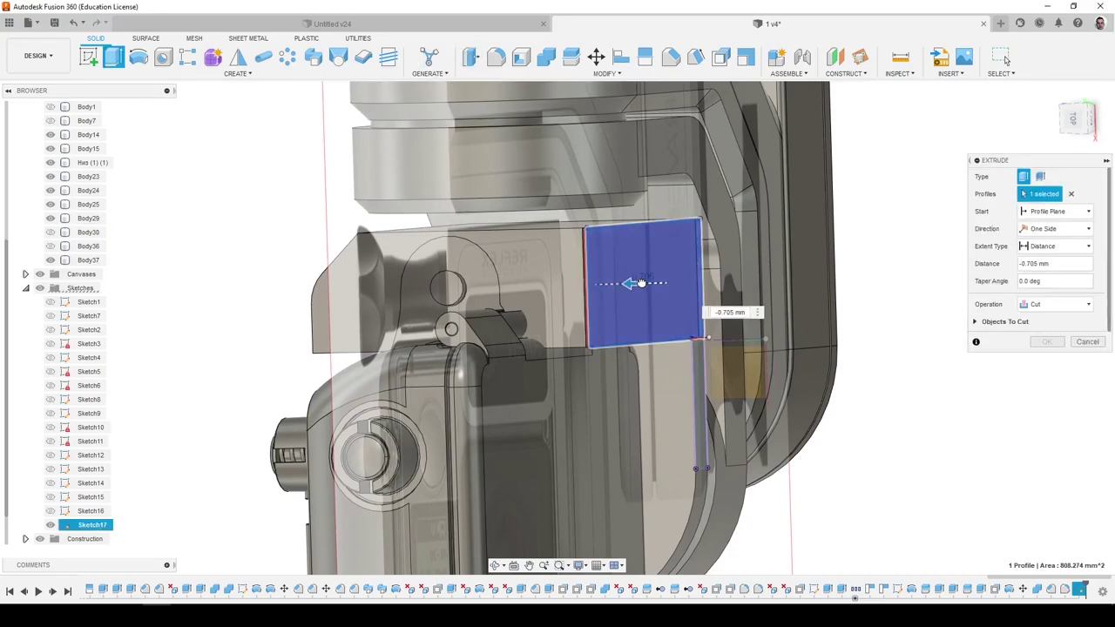
pyautogui.keyDown('shift'); pyautogui.moveTo(845, 238); pyautogui.dragTo(962, 218, button='middle'); pyautogui.keyUp('shift')
pyautogui.click(1076, 119)
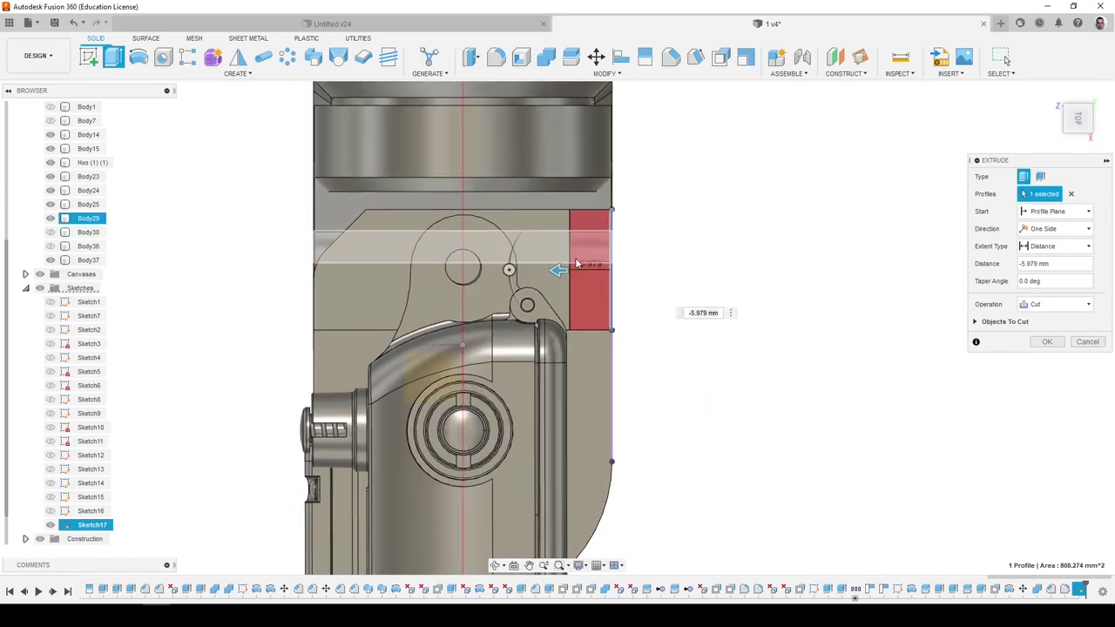
pyautogui.scroll(3, 563, 285)
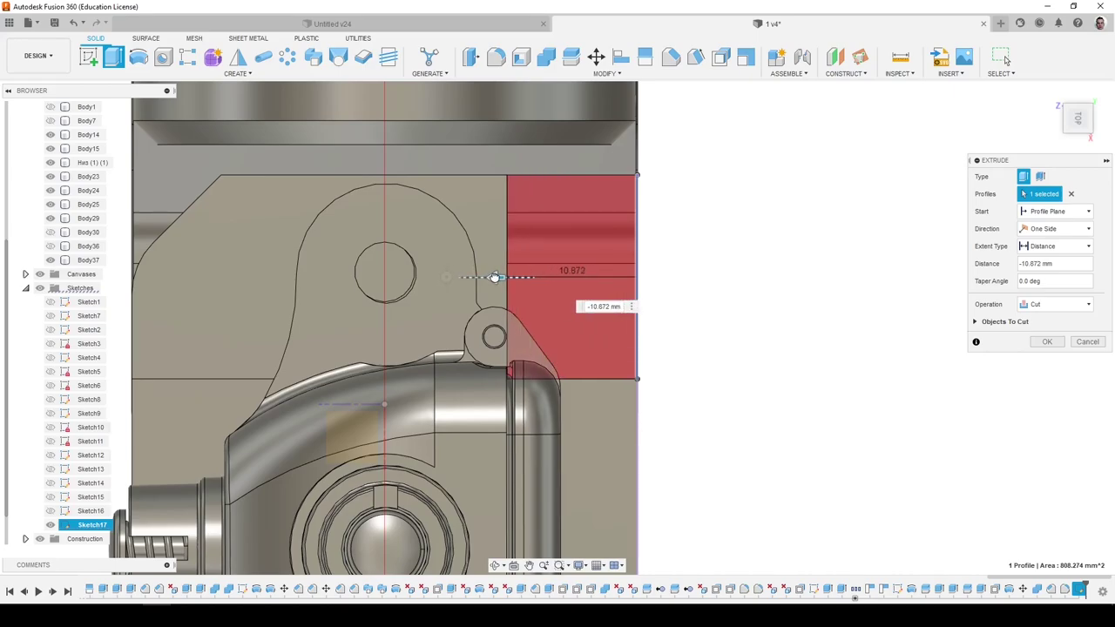
pyautogui.moveTo(495, 277); pyautogui.dragTo(494, 277)
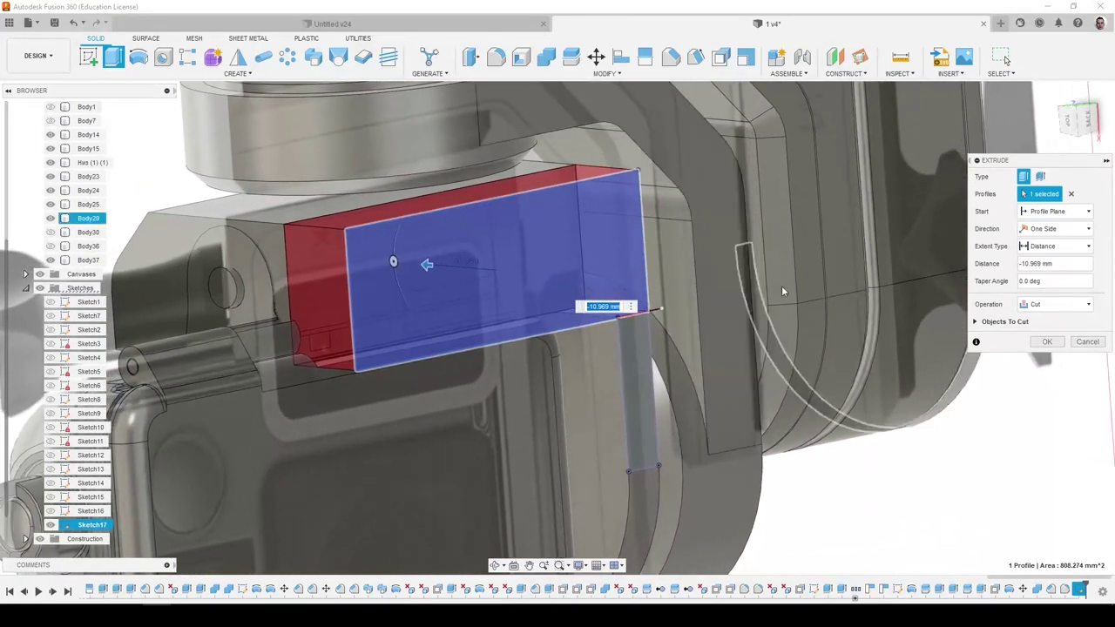
# Apply the cut to Body37 only, hiding the GoPro Hero 3 White component during the operation and showing it again.
pyautogui.keyDown('shift'); pyautogui.moveTo(782, 292); pyautogui.dragTo(988, 304, button='middle'); pyautogui.keyUp('shift')
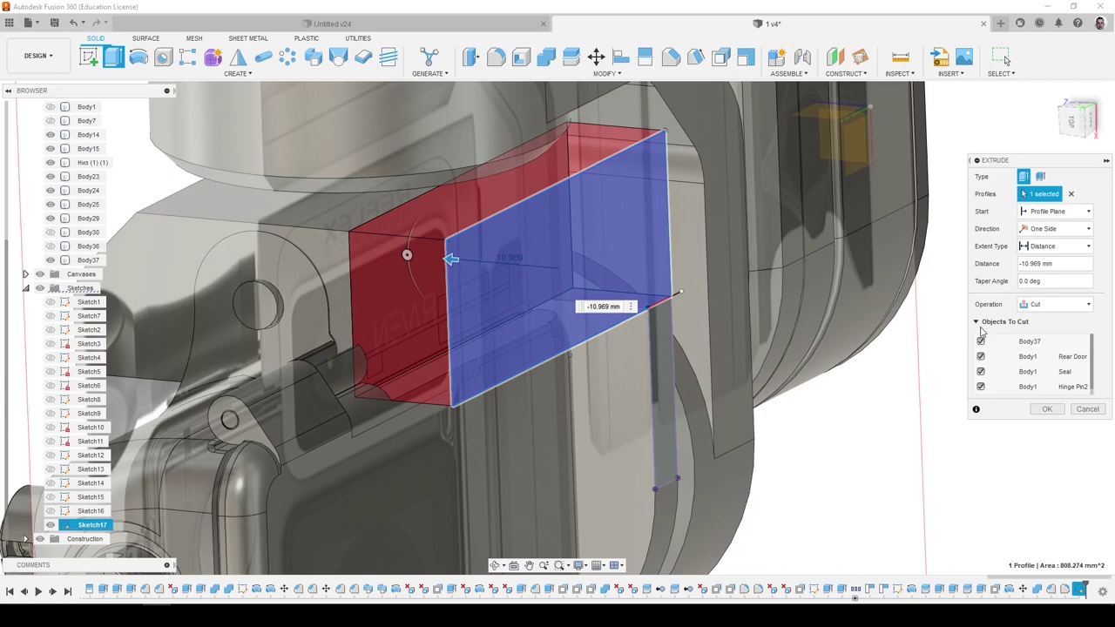
pyautogui.scroll(-5, 918, 375)
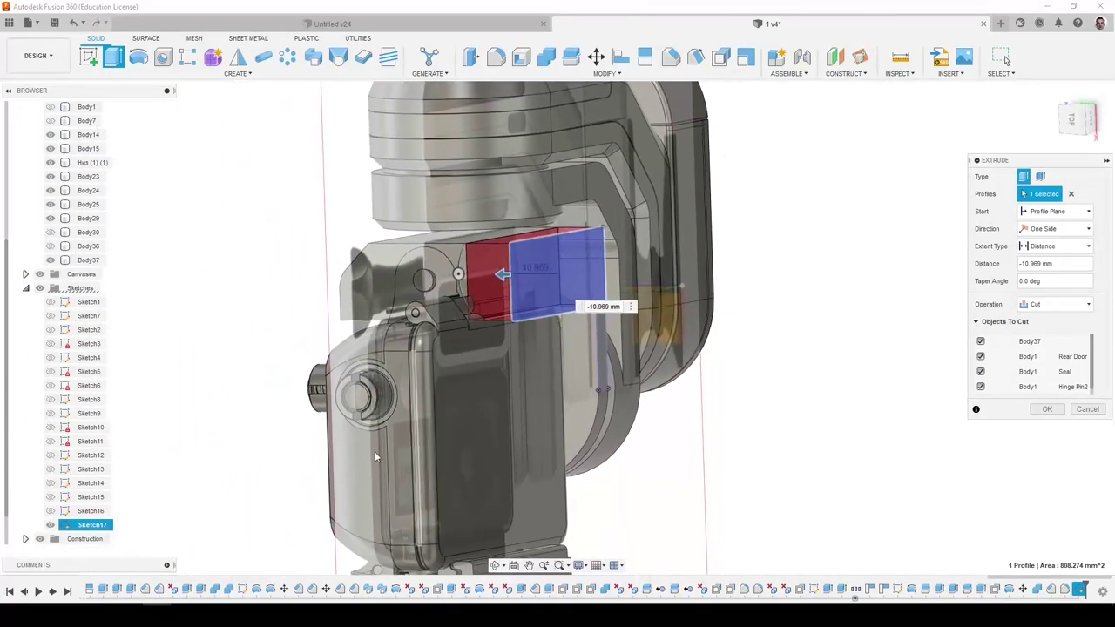
pyautogui.scroll(-1, 62, 520)
pyautogui.click(41, 539)
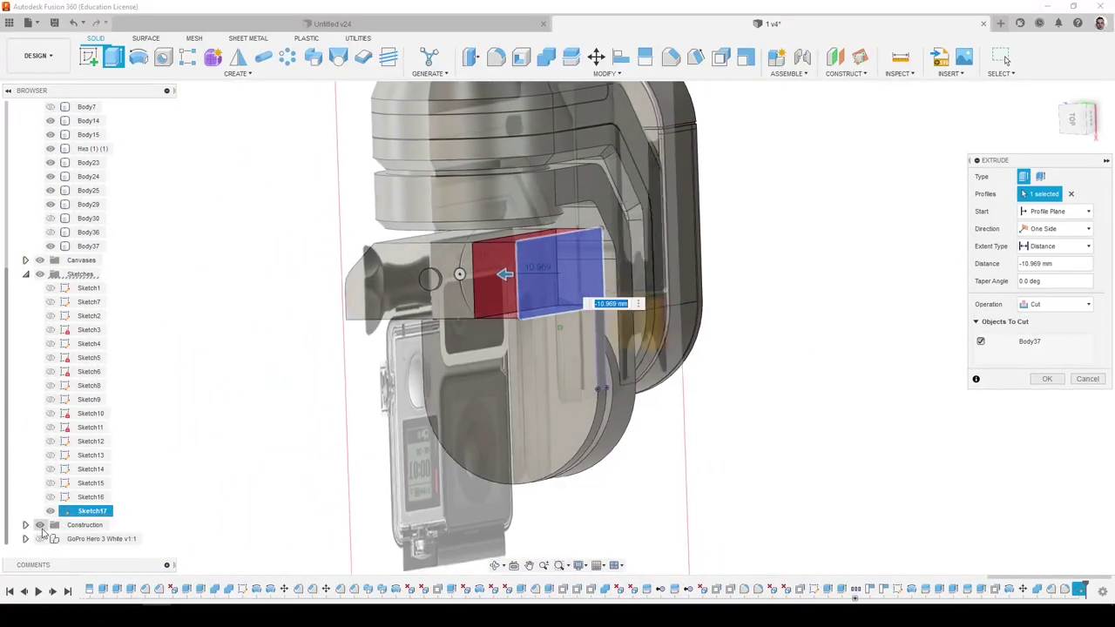
pyautogui.click(1048, 380)
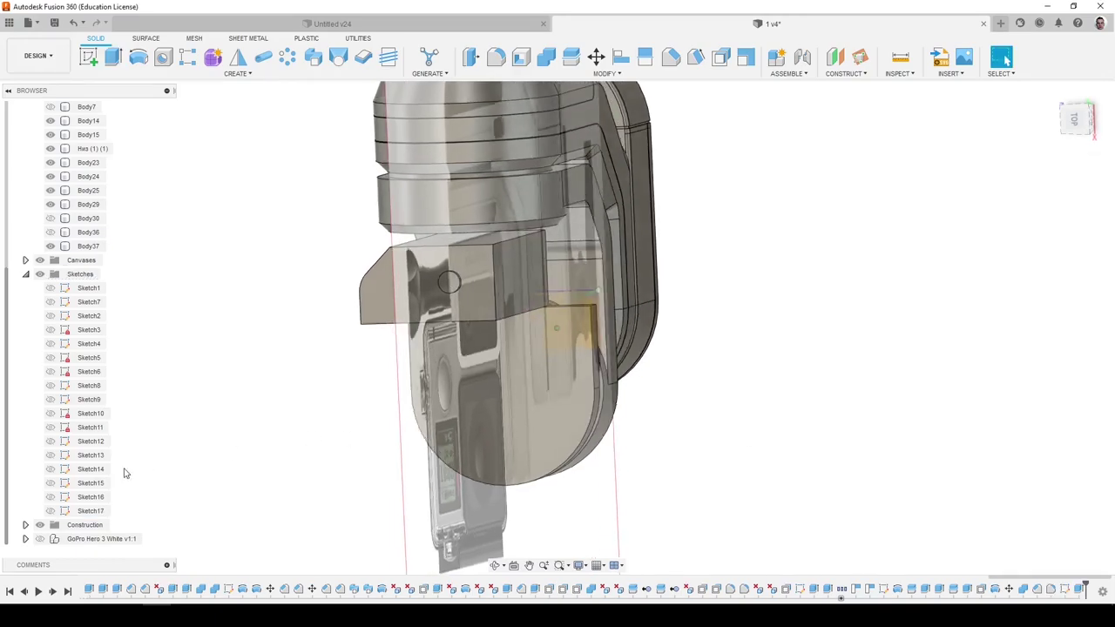
pyautogui.click(40, 539)
pyautogui.click(40, 540)
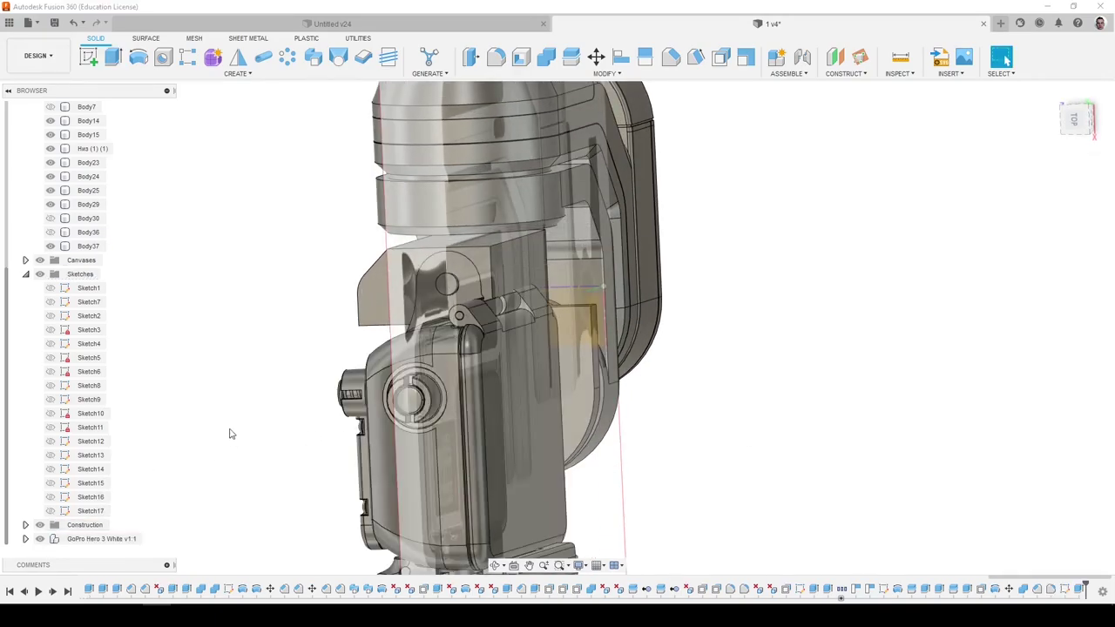
# Offset the back-cut face of the upright block inward to about -13.44 mm with the Automatic offset type.
pyautogui.moveTo(489, 322)
pyautogui.keyDown('shift'); pyautogui.mouseDown(button='middle')
pyautogui.moveTo(457, 317)
pyautogui.moveTo(488, 301)
pyautogui.mouseUp(button='middle'); pyautogui.keyUp('shift')
pyautogui.scroll(4, 488, 302)
pyautogui.scroll(10, 490, 296)
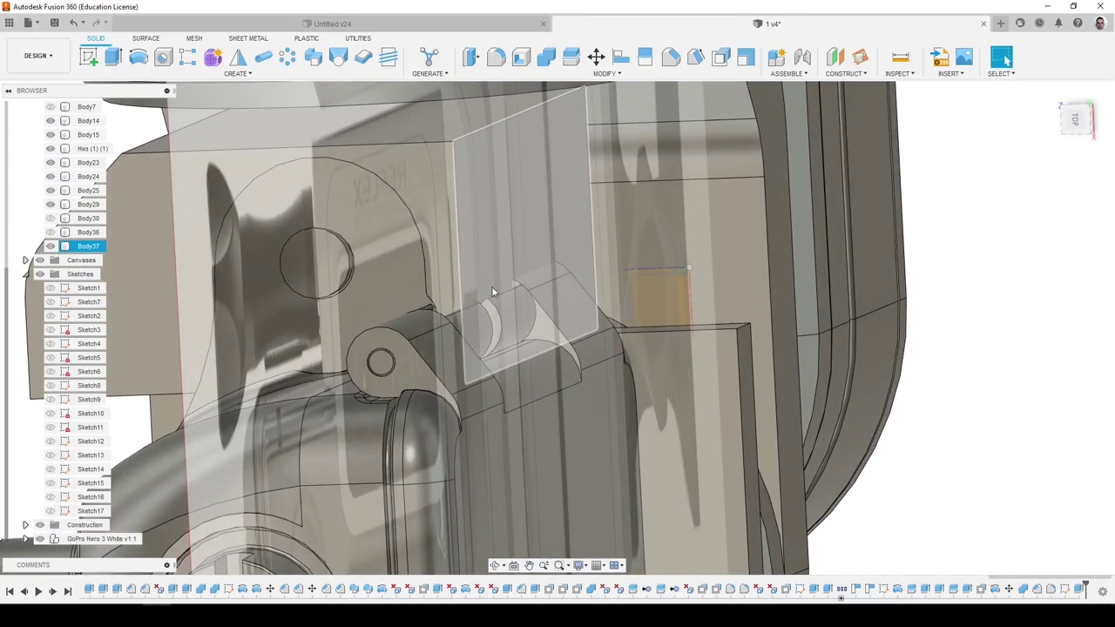
pyautogui.scroll(-10, 493, 292)
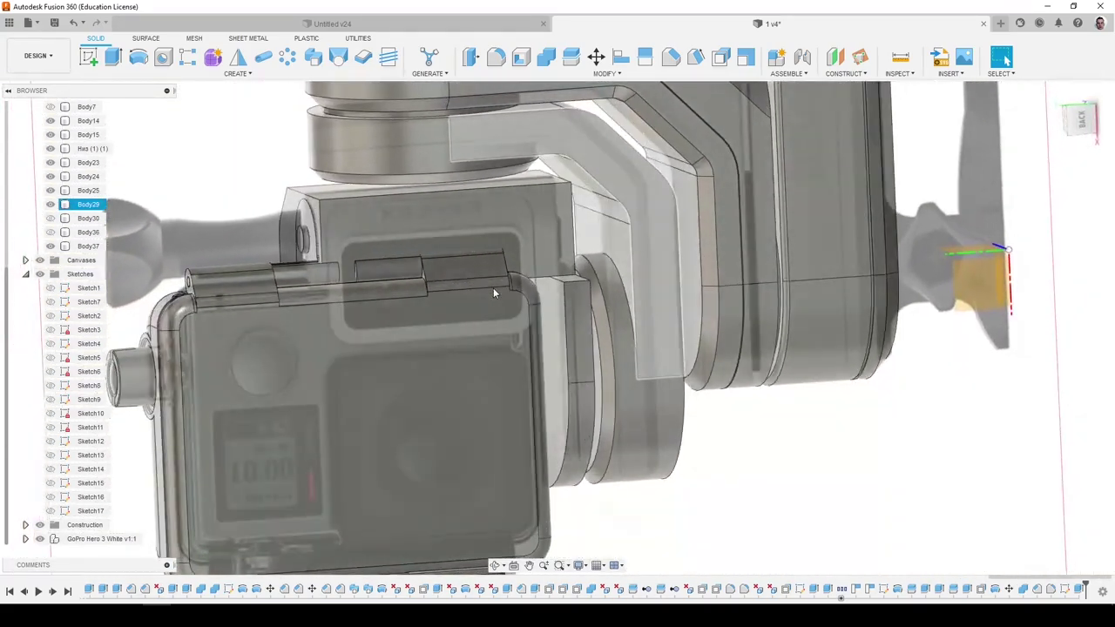
pyautogui.keyDown('shift'); pyautogui.moveTo(493, 291); pyautogui.dragTo(520, 230, button='middle'); pyautogui.keyUp('shift')
pyautogui.scroll(3, 493, 292)
pyautogui.scroll(-2, 501, 267)
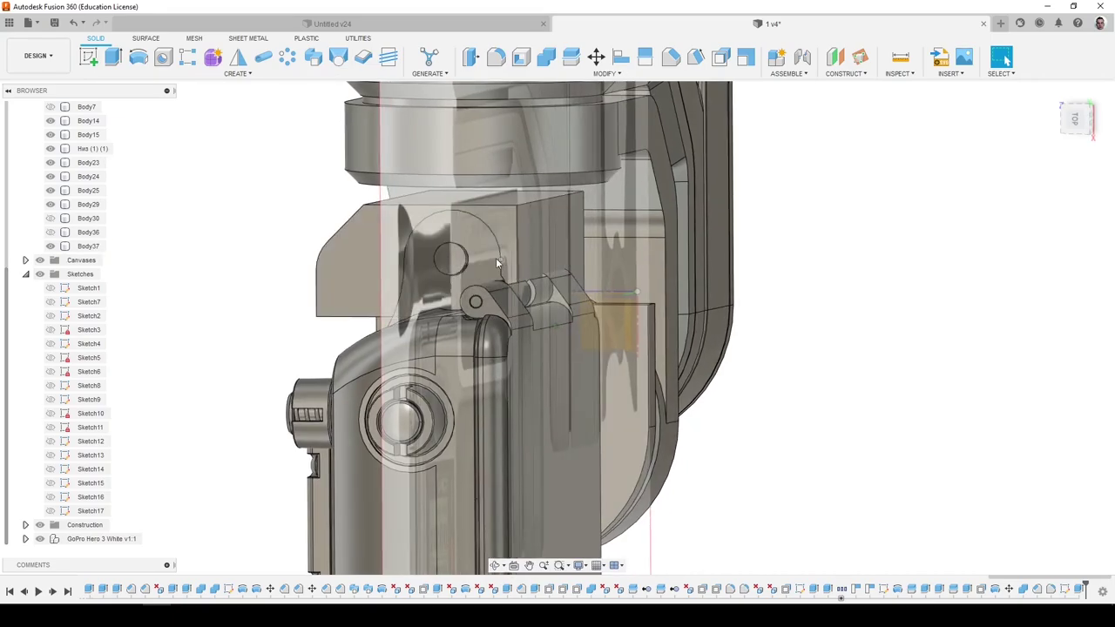
pyautogui.keyDown('shift'); pyautogui.moveTo(426, 260); pyautogui.dragTo(551, 215, button='middle'); pyautogui.keyUp('shift')
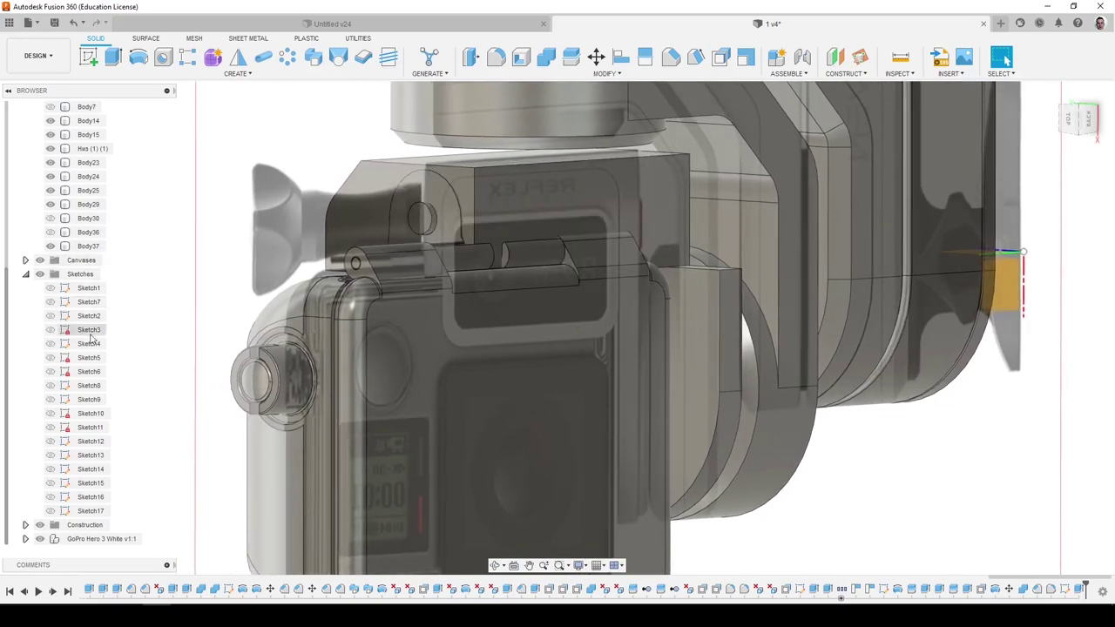
pyautogui.click(52, 247)
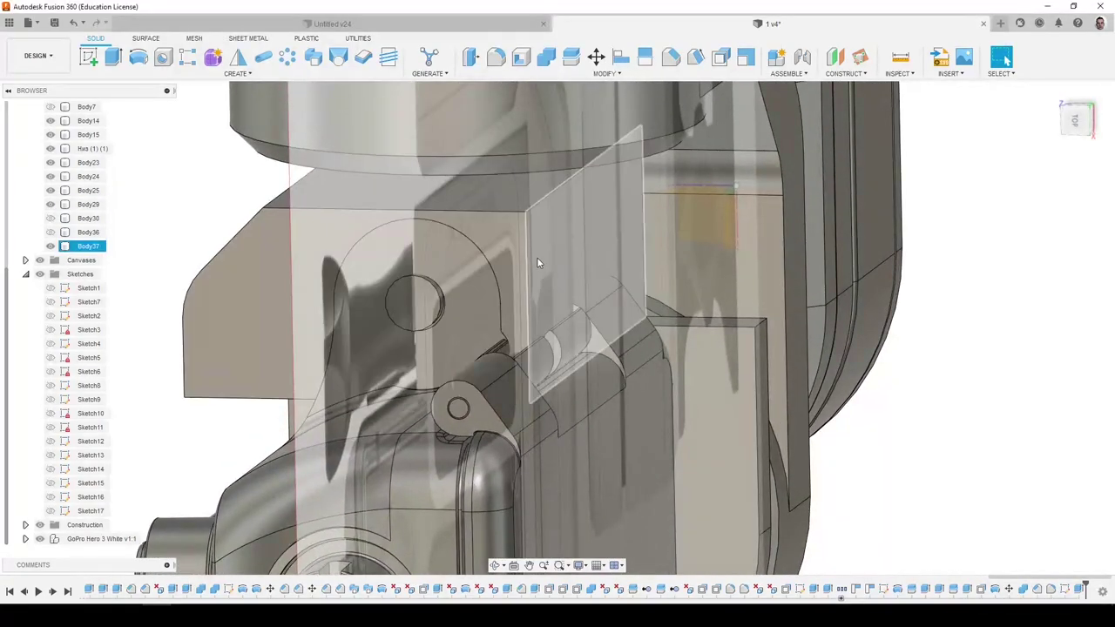
pyautogui.click(536, 257)
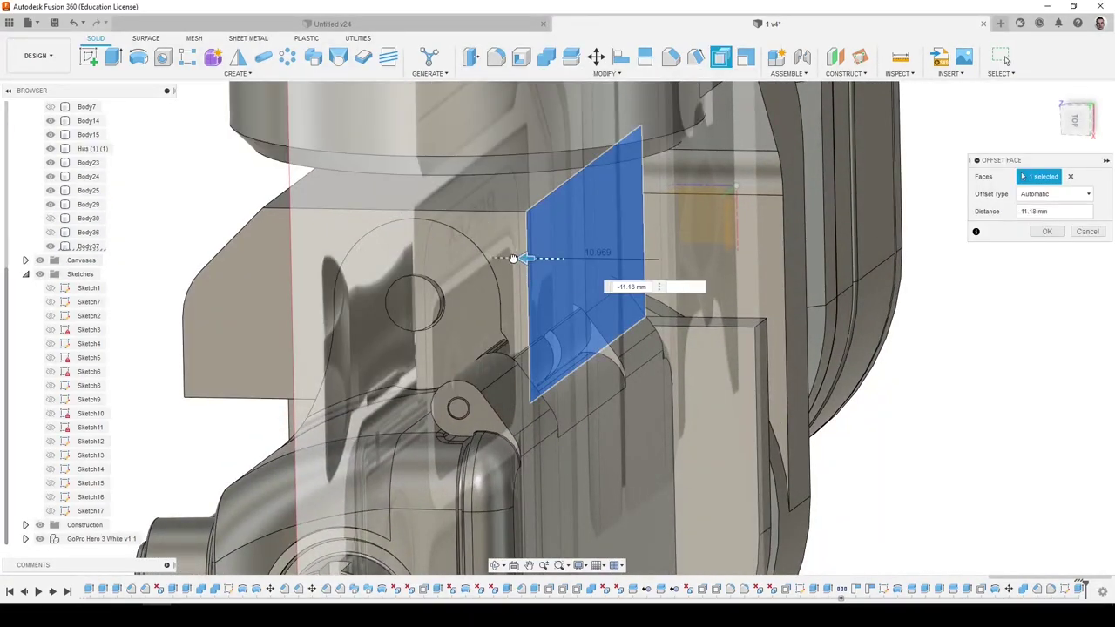
pyautogui.moveTo(514, 259); pyautogui.dragTo(453, 251)
pyautogui.scroll(5, 501, 302)
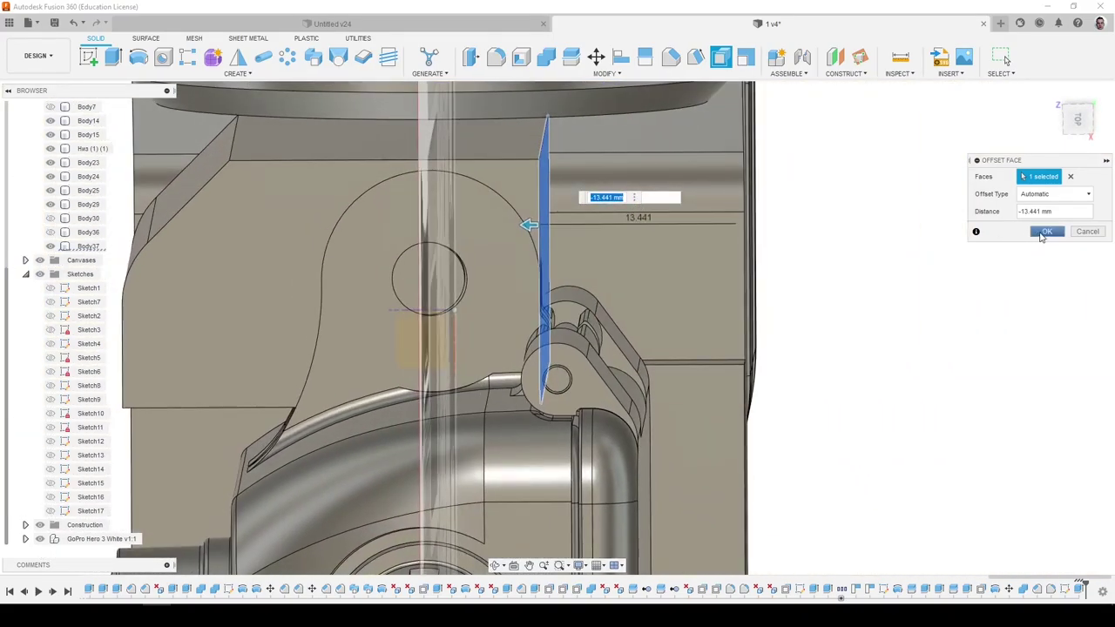
pyautogui.click(1047, 231)
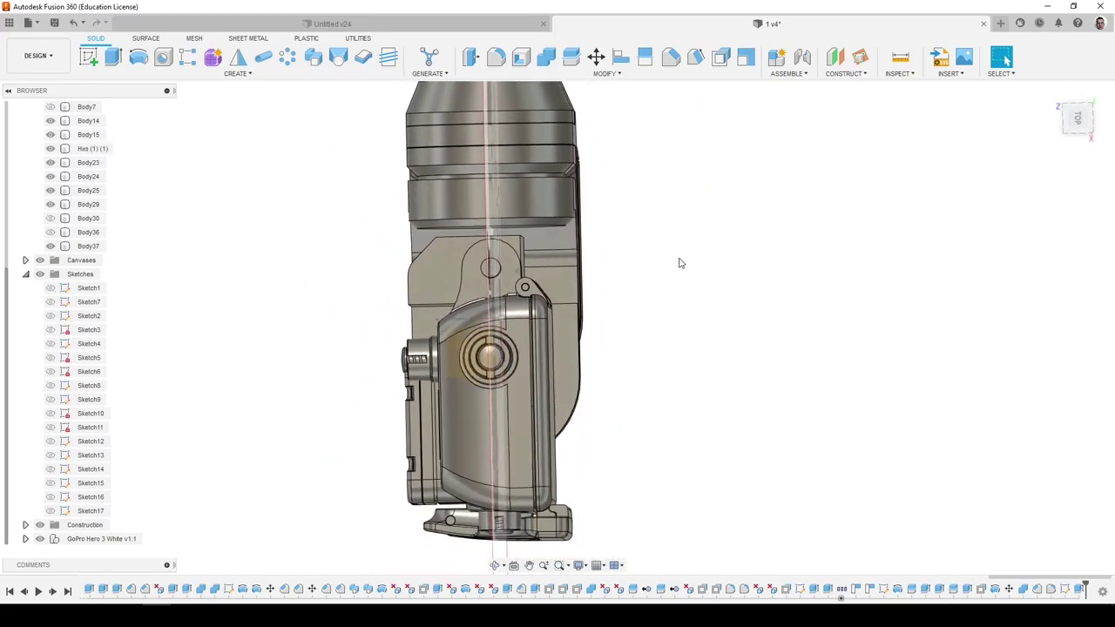
# Start a sketch on the upright block's top face and project the small circular outline at the camera's mounting lug into it.
pyautogui.click(92, 63)
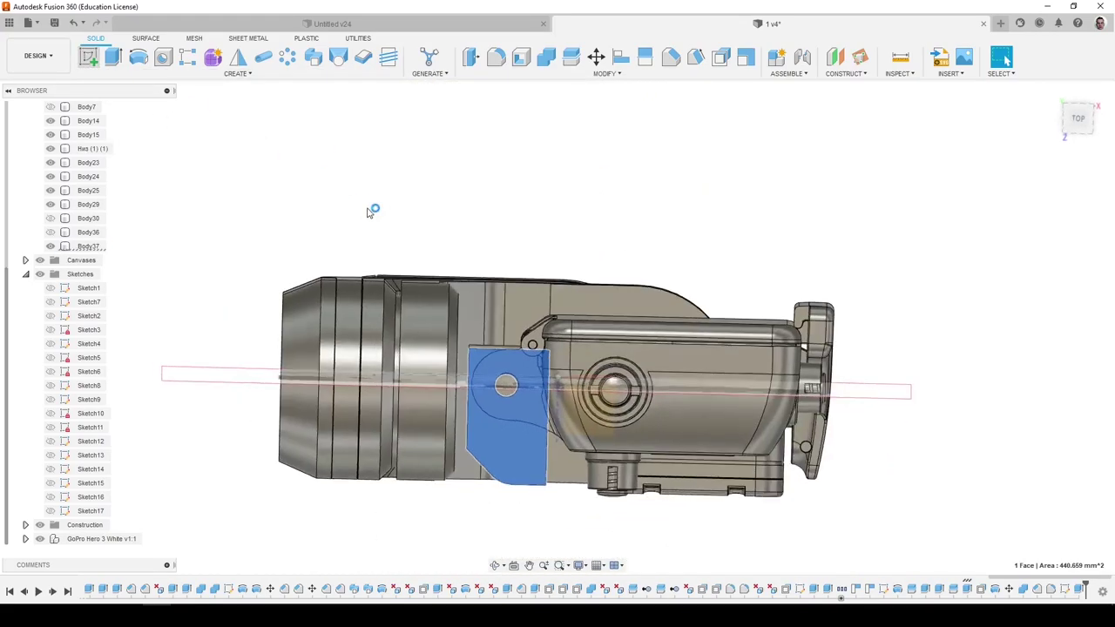
pyautogui.press('p')
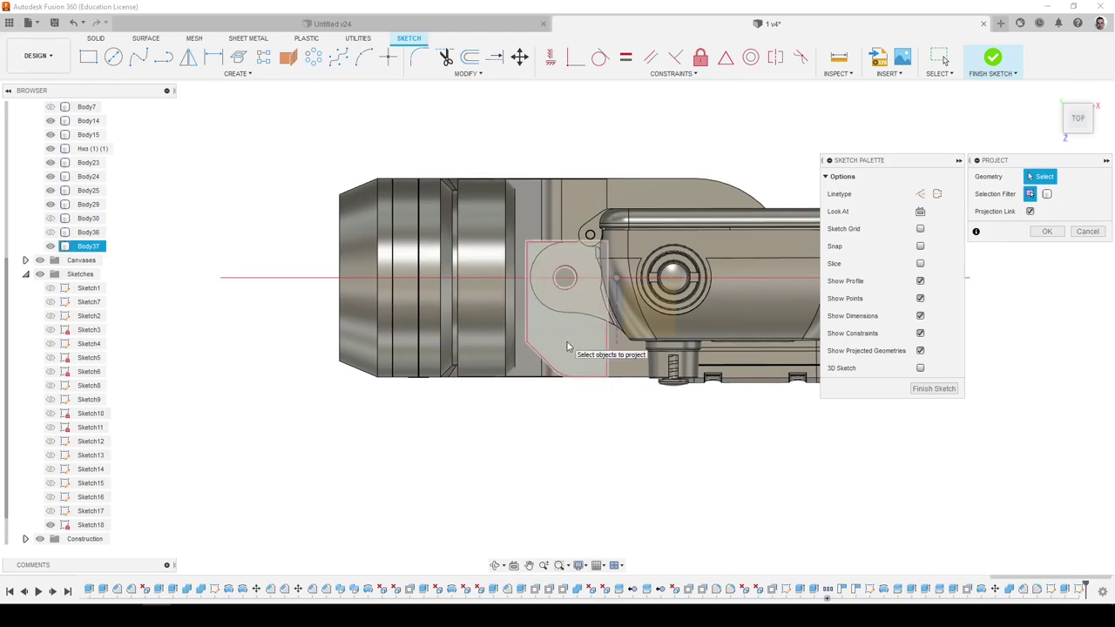
pyautogui.scroll(-3, 567, 347)
pyautogui.scroll(6, 592, 269)
pyautogui.scroll(4, 400, 261)
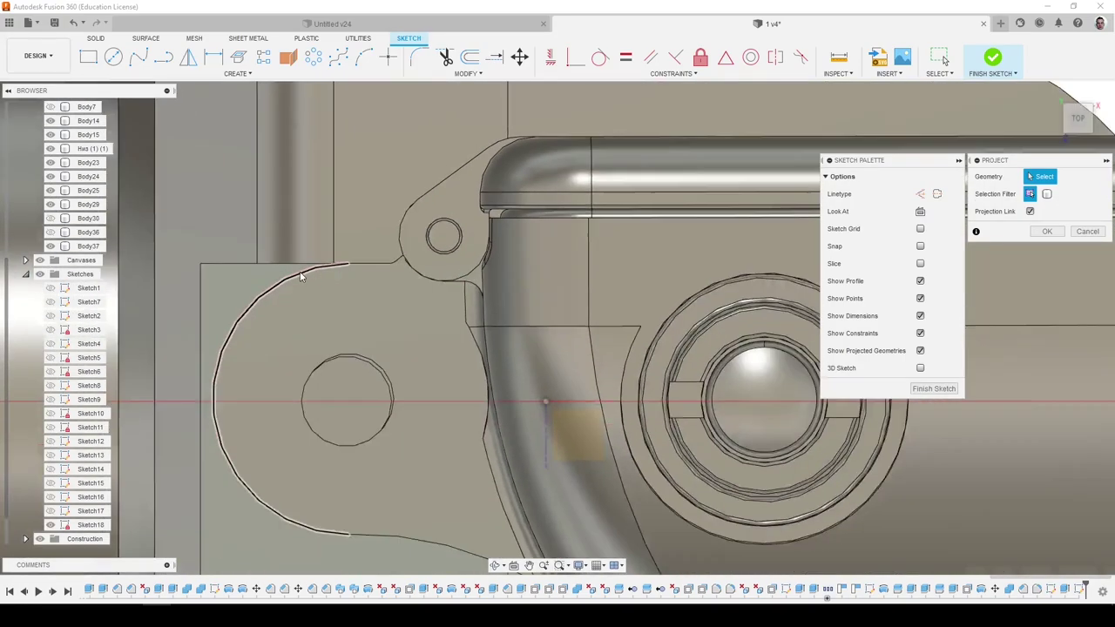
pyautogui.moveTo(300, 277)
pyautogui.keyDown('shift'); pyautogui.mouseDown(button='middle')
pyautogui.moveTo(326, 263)
pyautogui.moveTo(385, 319)
pyautogui.moveTo(437, 316)
pyautogui.moveTo(468, 359)
pyautogui.moveTo(468, 385)
pyautogui.moveTo(491, 386)
pyautogui.mouseUp(button='middle'); pyautogui.keyUp('shift')
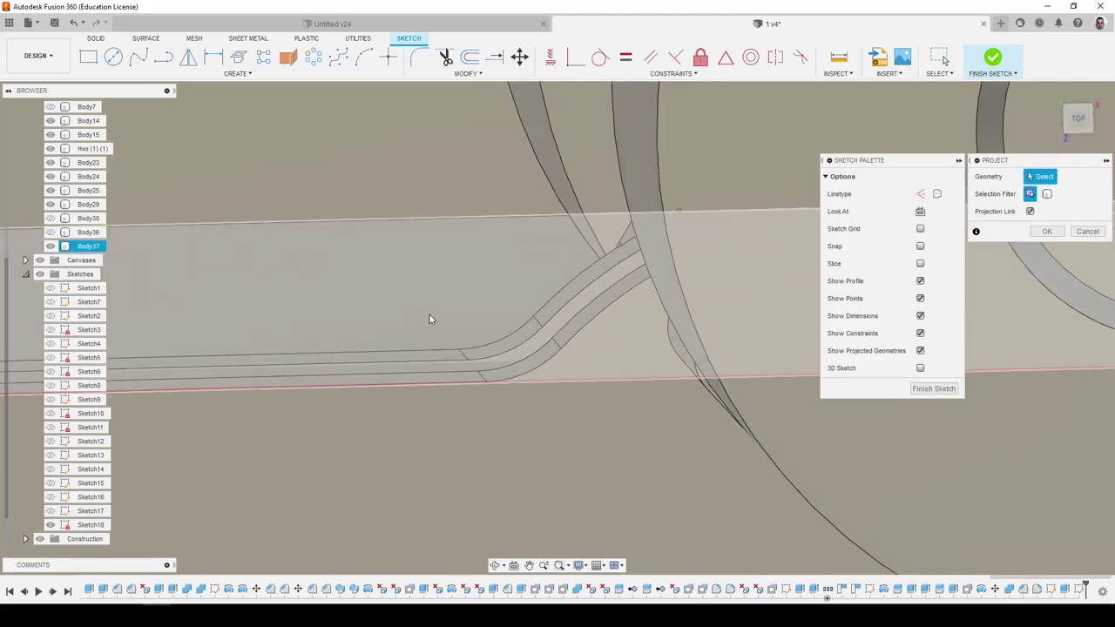
pyautogui.moveTo(429, 319)
pyautogui.keyDown('shift'); pyautogui.mouseDown(button='middle')
pyautogui.moveTo(392, 301)
pyautogui.moveTo(455, 297)
pyautogui.mouseUp(button='middle'); pyautogui.keyUp('shift')
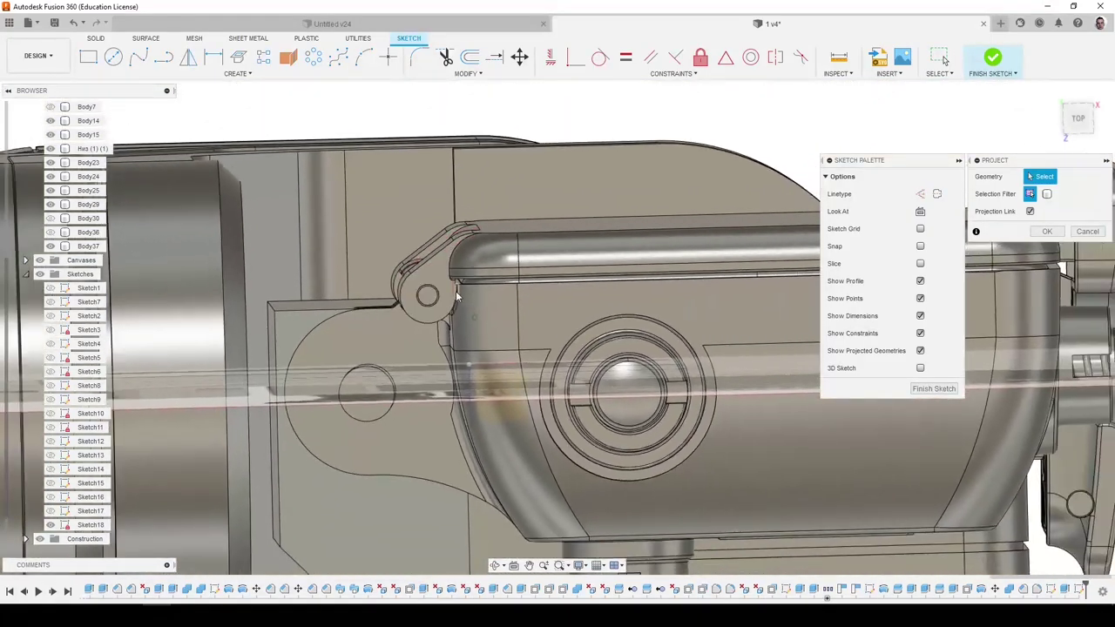
pyautogui.scroll(-5, 470, 303)
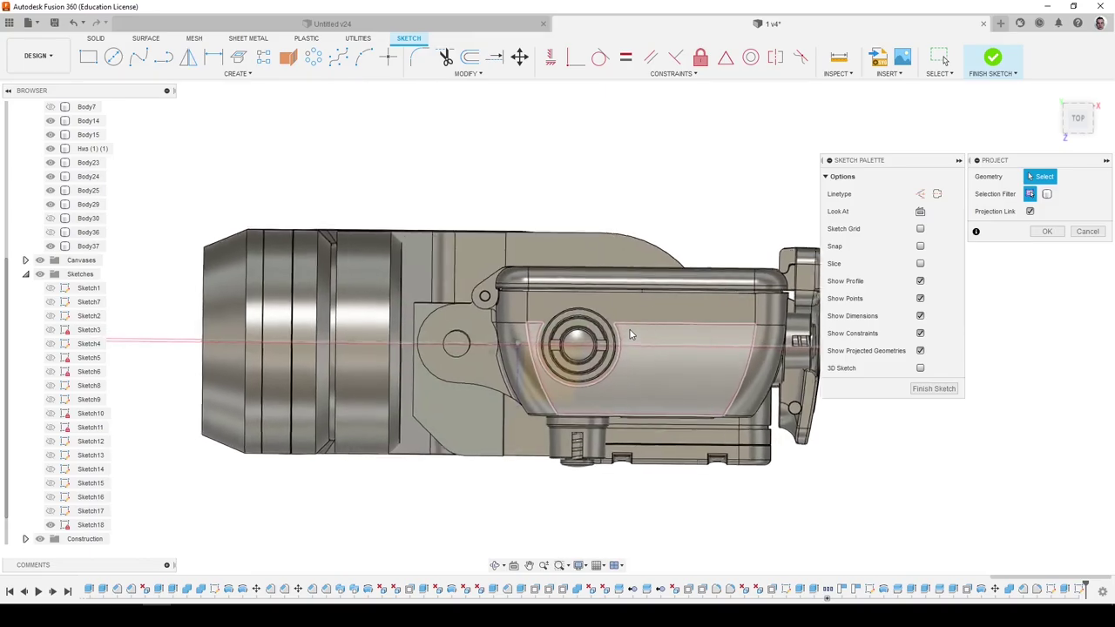
pyautogui.click(484, 343)
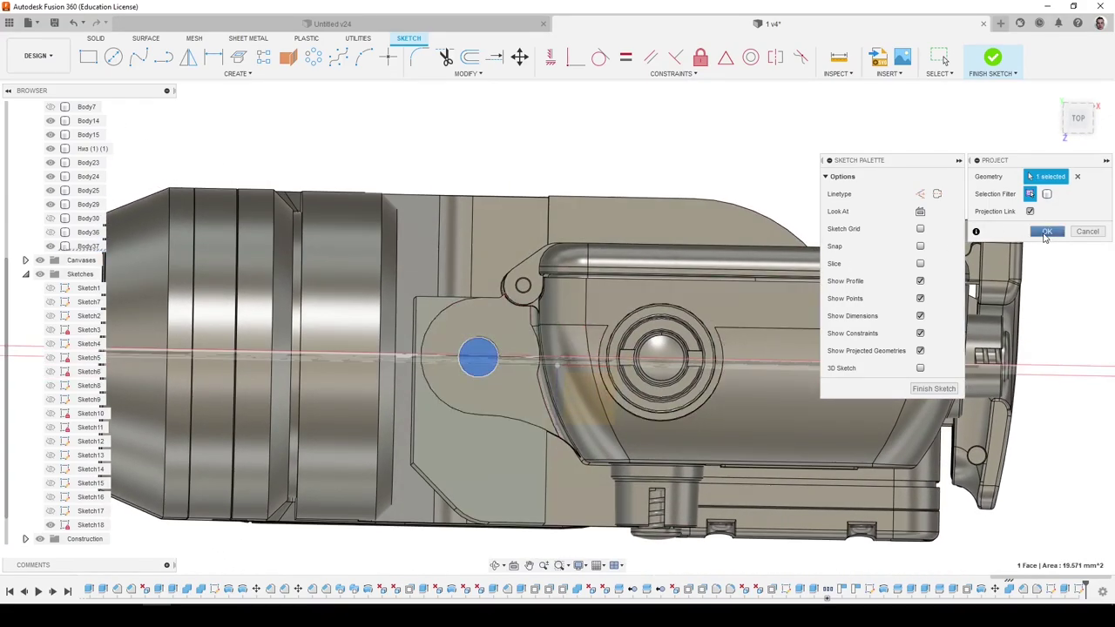
pyautogui.click(1045, 233)
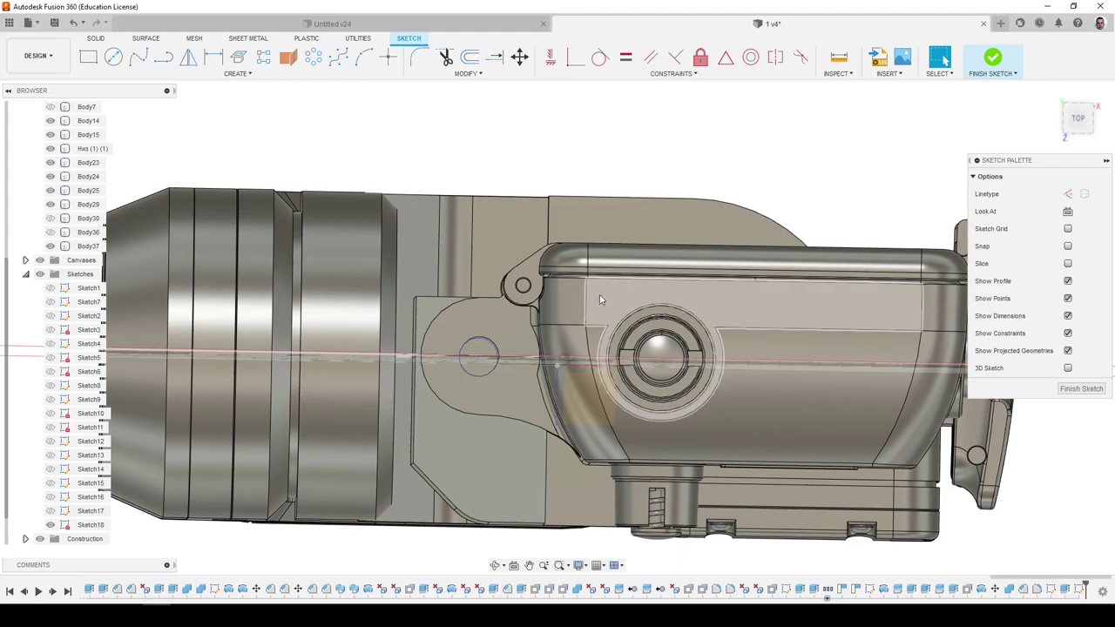
# Examine from above and from the front how the projected circle and the camera's mounting lug align with the upright block.
pyautogui.click(1079, 119)
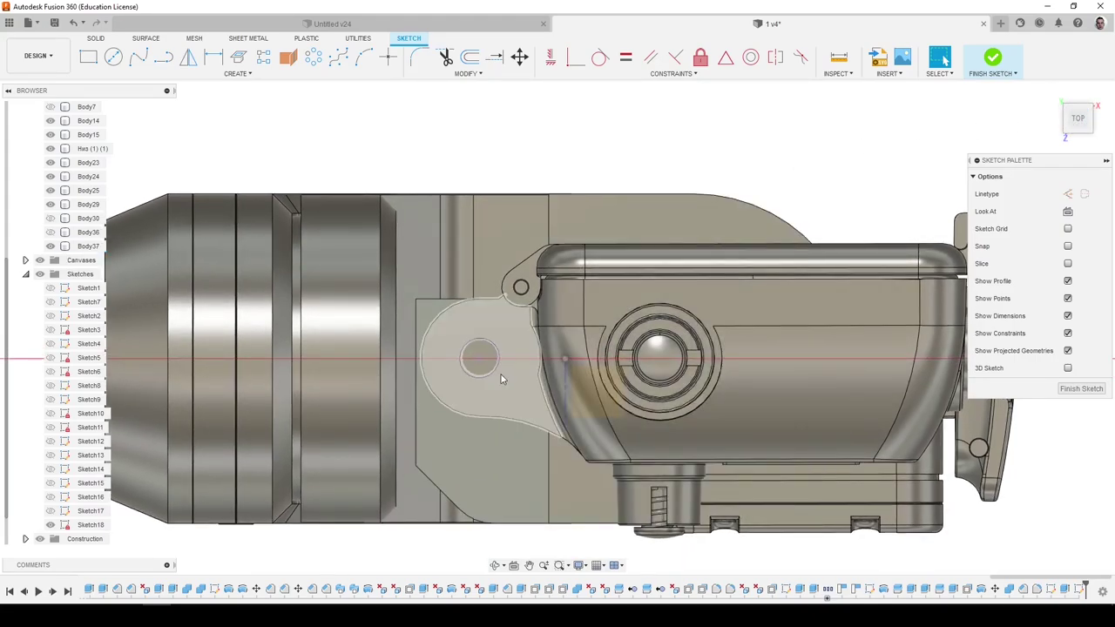
pyautogui.scroll(6, 481, 366)
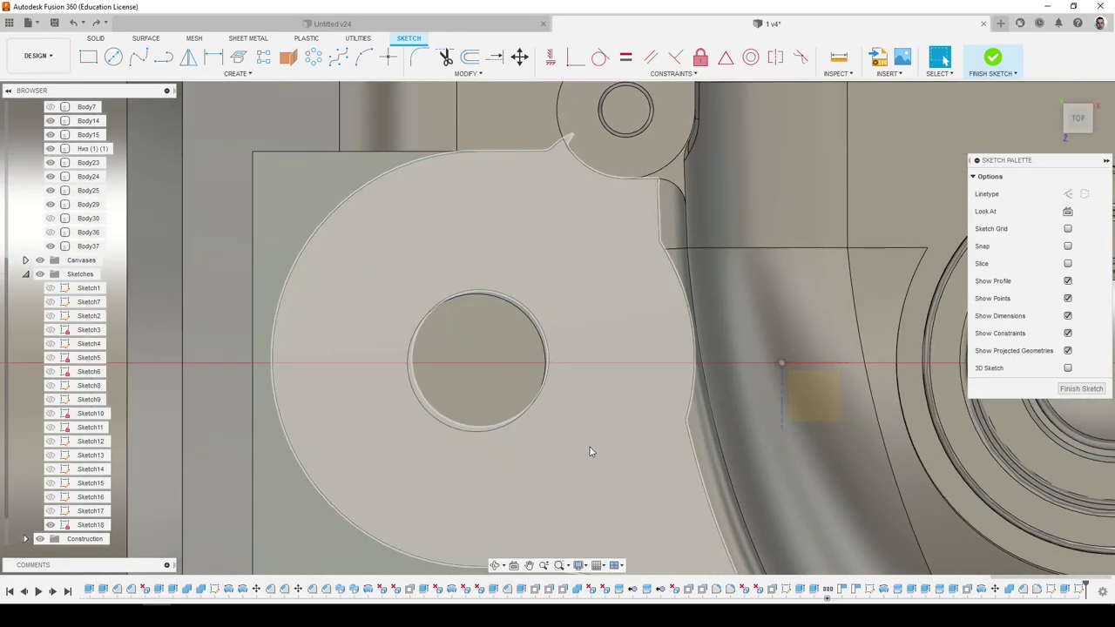
pyautogui.scroll(-4, 501, 475)
pyautogui.keyDown('shift'); pyautogui.moveTo(548, 456); pyautogui.dragTo(543, 353, button='middle'); pyautogui.keyUp('shift')
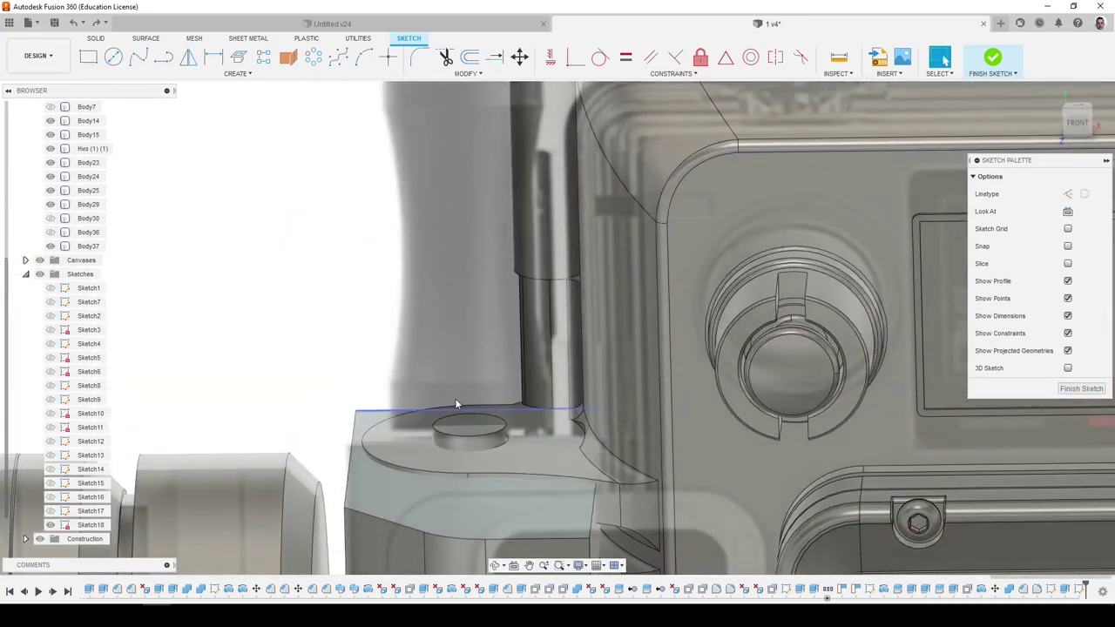
pyautogui.scroll(-2, 453, 401)
pyautogui.scroll(5, 471, 418)
pyautogui.keyDown('shift'); pyautogui.moveTo(454, 436); pyautogui.dragTo(523, 339, button='middle'); pyautogui.keyUp('shift')
pyautogui.scroll(-4, 477, 397)
pyautogui.scroll(-5, 480, 398)
pyautogui.scroll(3, 549, 289)
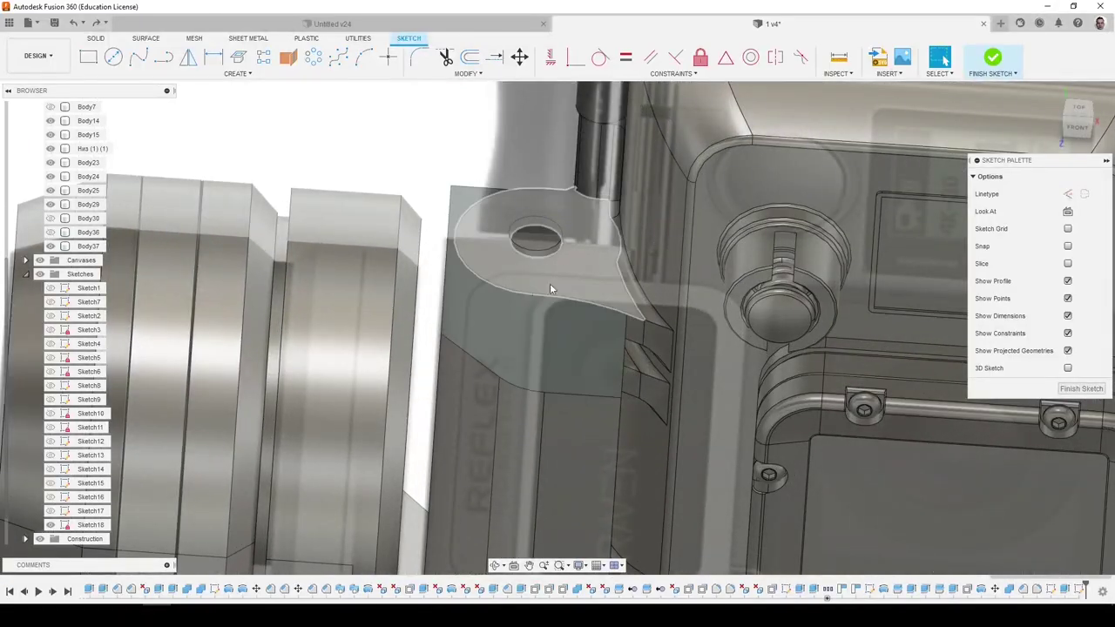
# Toggle the visibility of the GoPro Hero 3 White component to compare the mount and camera position with the front reference image.
pyautogui.click(91, 253)
pyautogui.scroll(-3, 532, 253)
pyautogui.scroll(-3, 477, 322)
pyautogui.moveTo(8, 486); pyautogui.dragTo(7, 506)
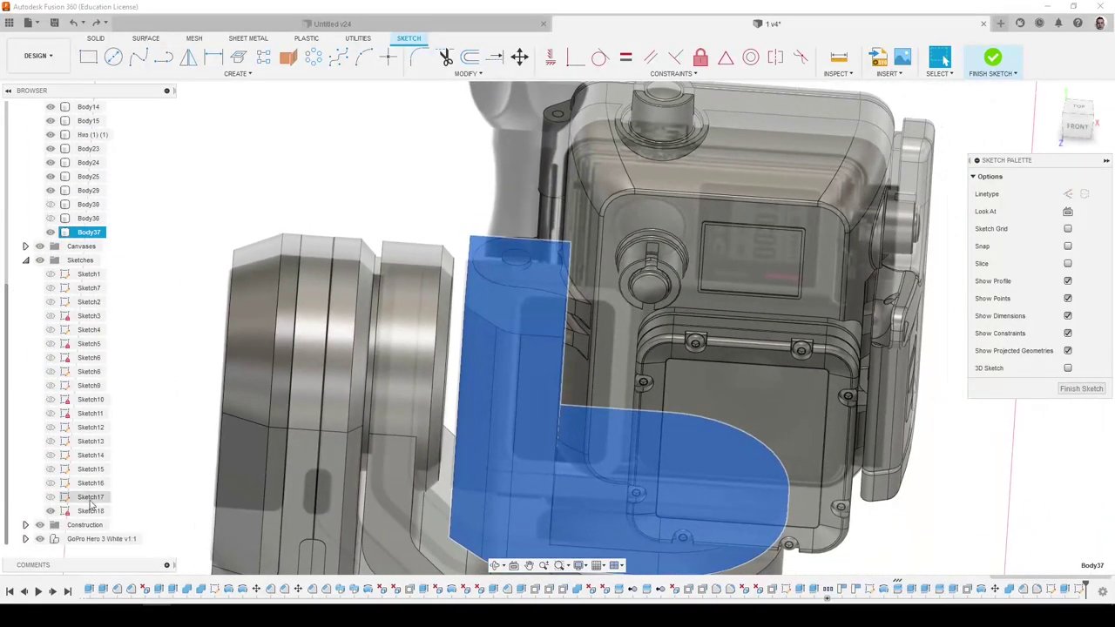
pyautogui.click(41, 539)
pyautogui.scroll(-2, 523, 449)
pyautogui.keyDown('shift'); pyautogui.moveTo(858, 510); pyautogui.dragTo(876, 473, button='middle'); pyautogui.keyUp('shift')
pyautogui.click(877, 473)
pyautogui.keyDown('shift'); pyautogui.moveTo(531, 370); pyautogui.dragTo(549, 297, button='middle'); pyautogui.keyUp('shift')
pyautogui.scroll(-2, 348, 408)
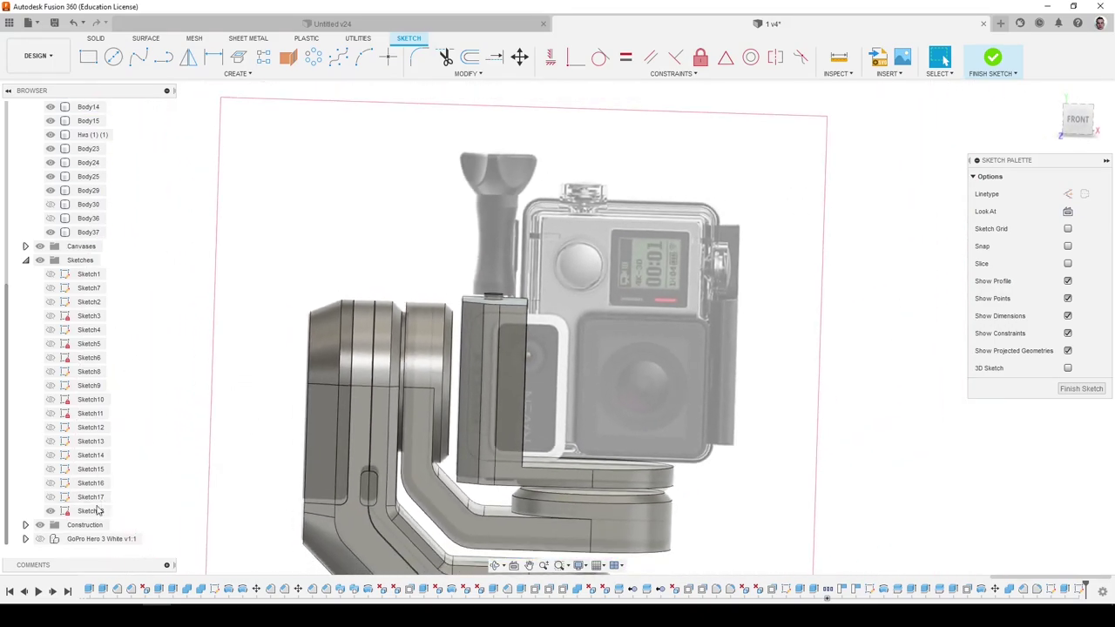
pyautogui.rightClick(88, 540)
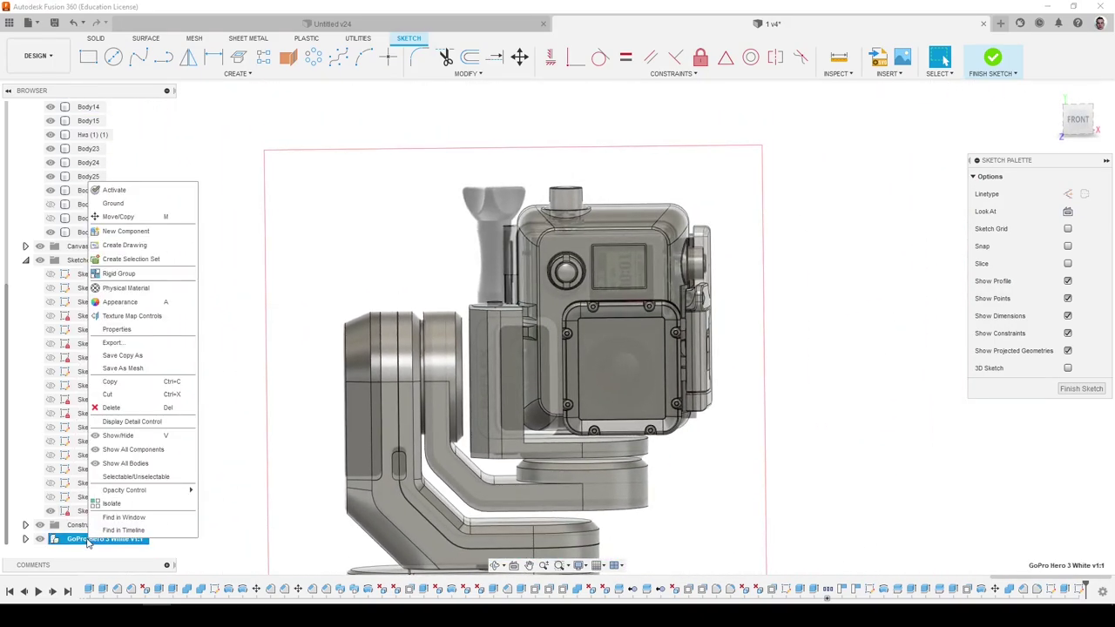
pyautogui.click(130, 219)
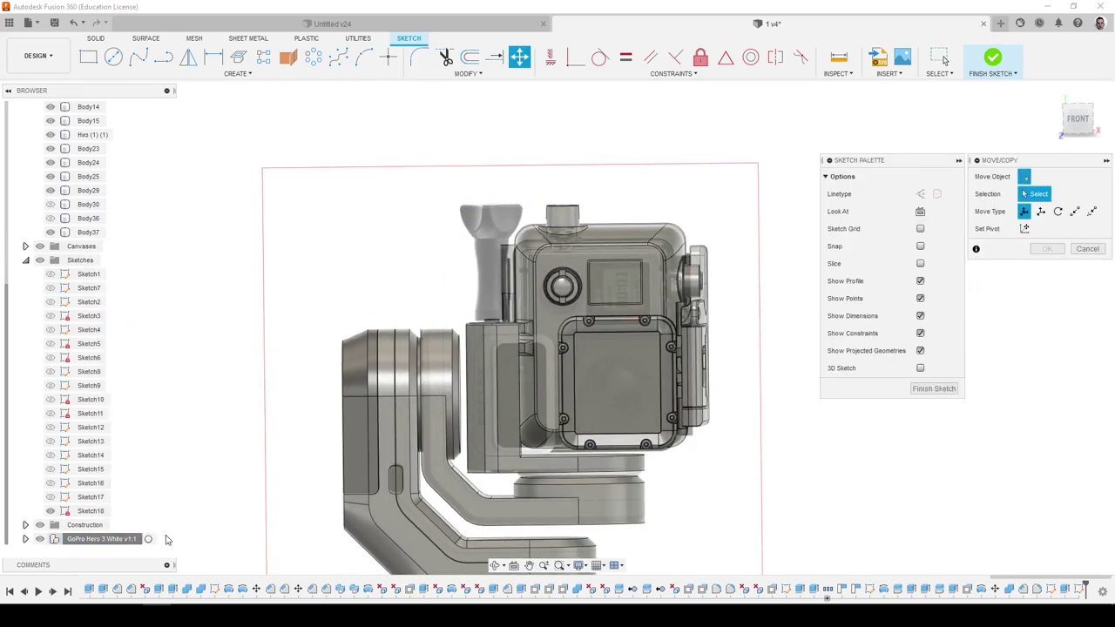
pyautogui.click(1088, 250)
pyautogui.rightClick(99, 540)
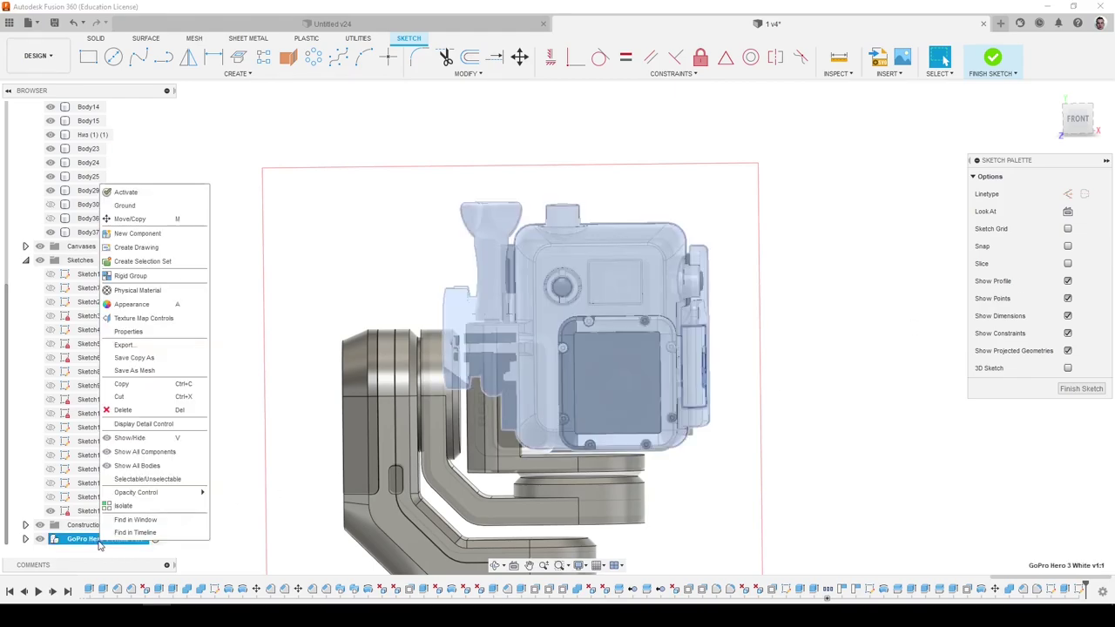
pyautogui.click(128, 220)
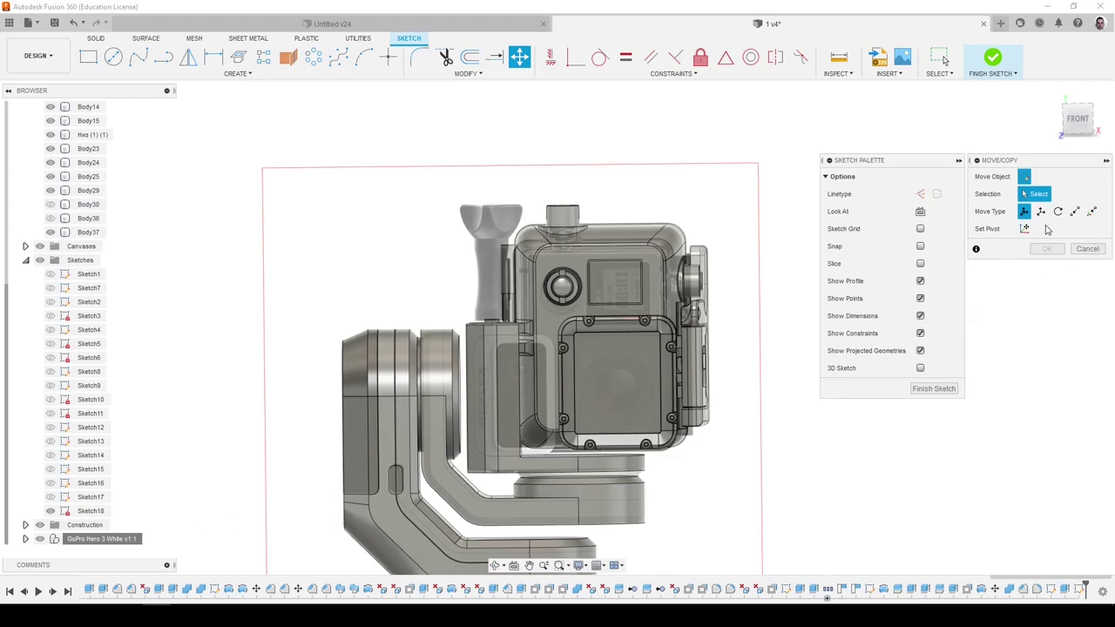
pyautogui.click(1088, 250)
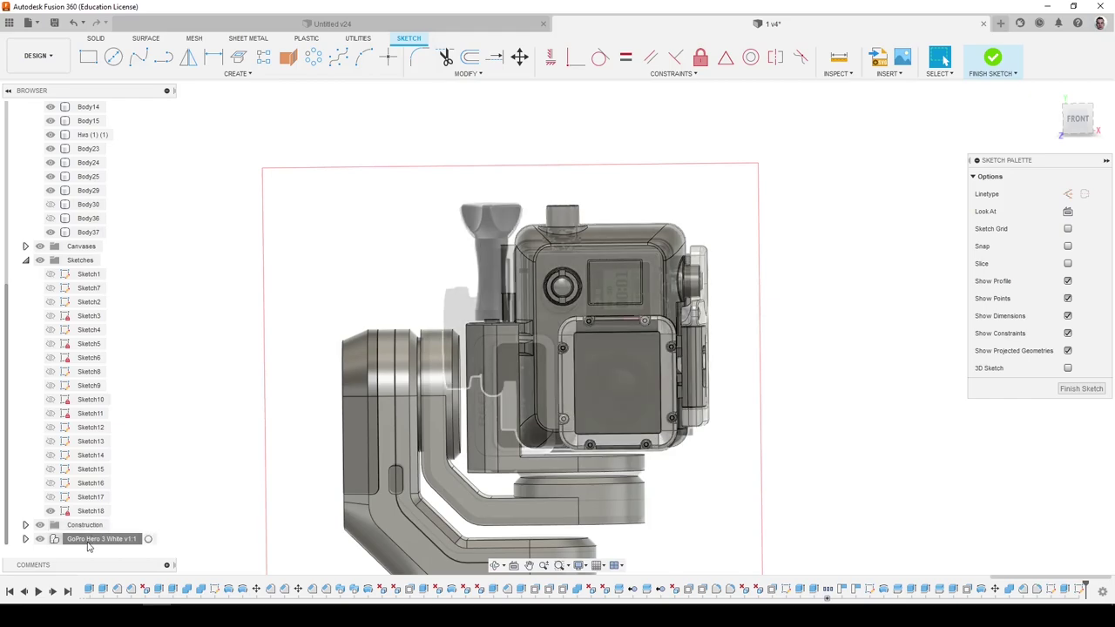
pyautogui.rightClick(78, 540)
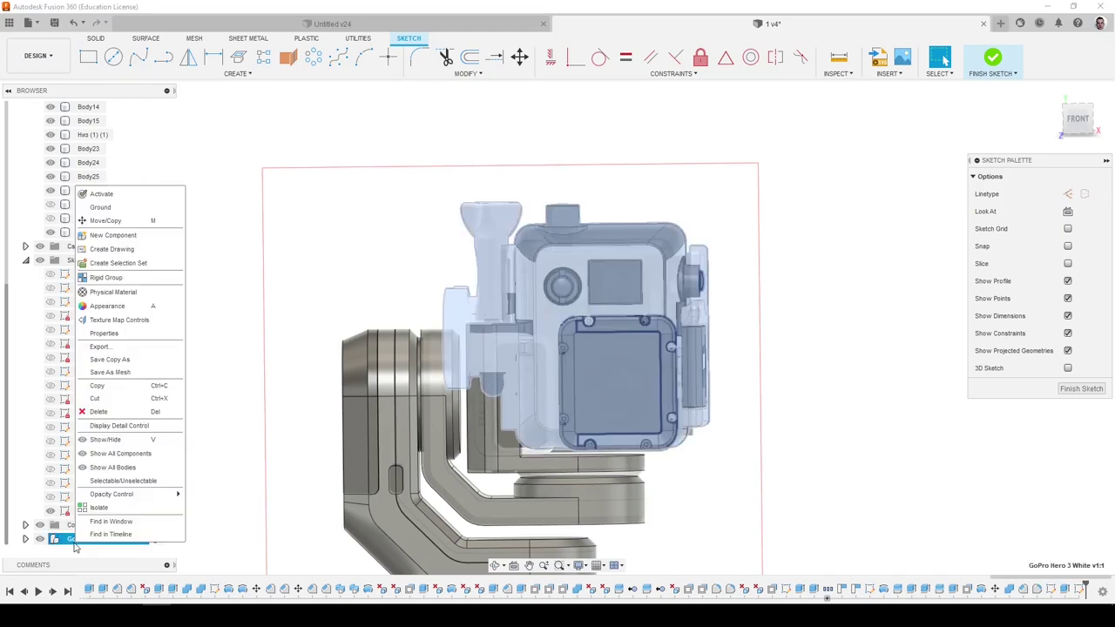
pyautogui.click(135, 220)
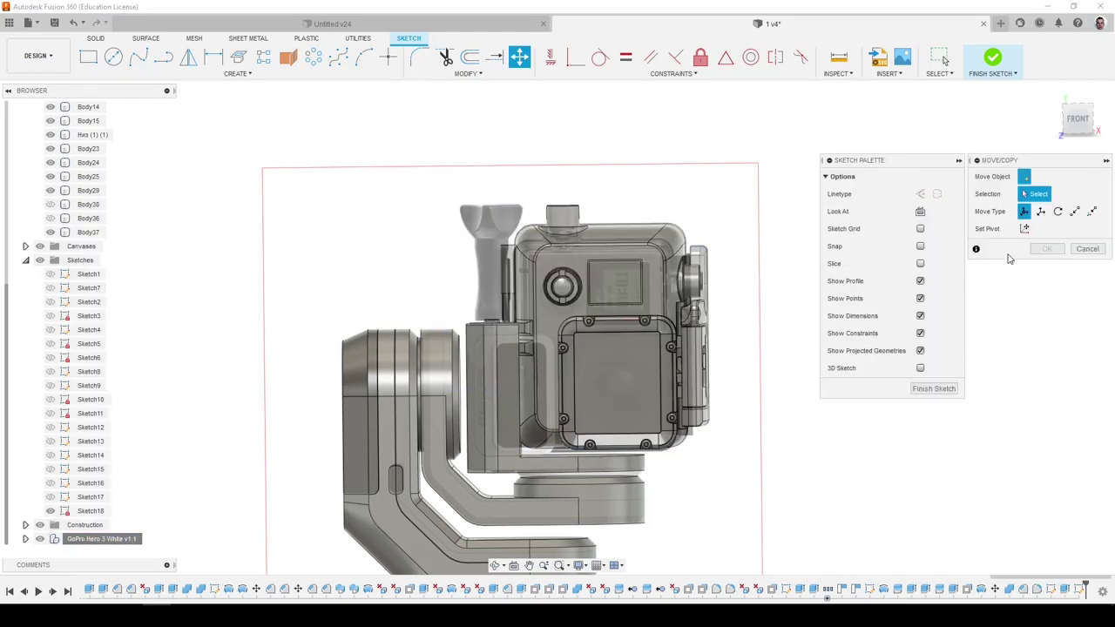
pyautogui.click(1087, 250)
# Finish the sketch and move the GoPro Hero 3 White component about -0.68 mm in X and 1.64 mm in Y.
pyautogui.click(1076, 388)
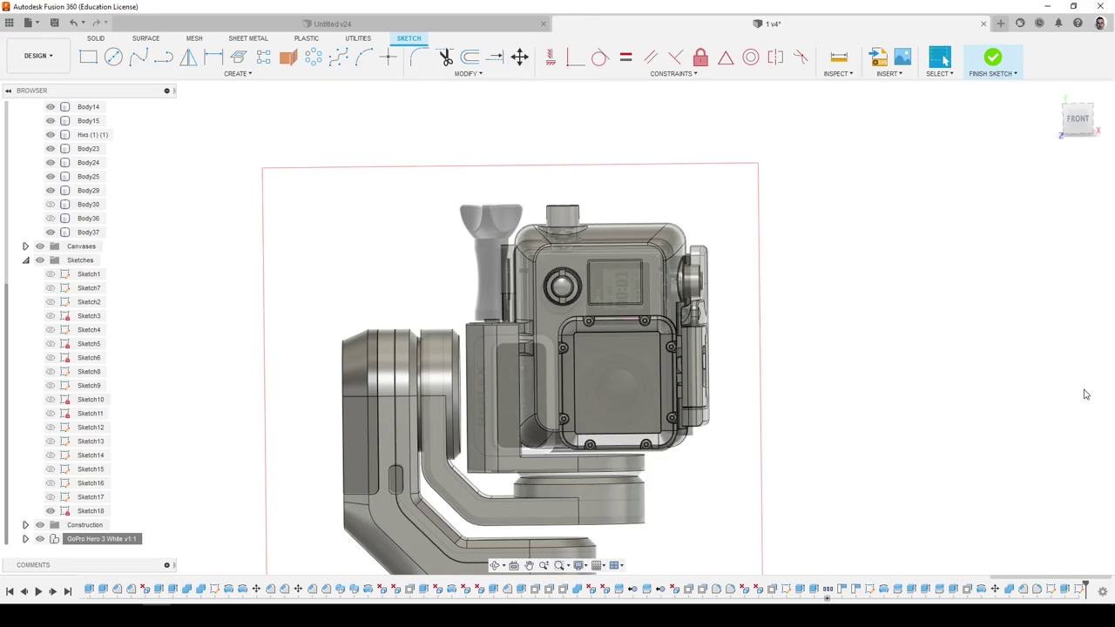
pyautogui.rightClick(104, 538)
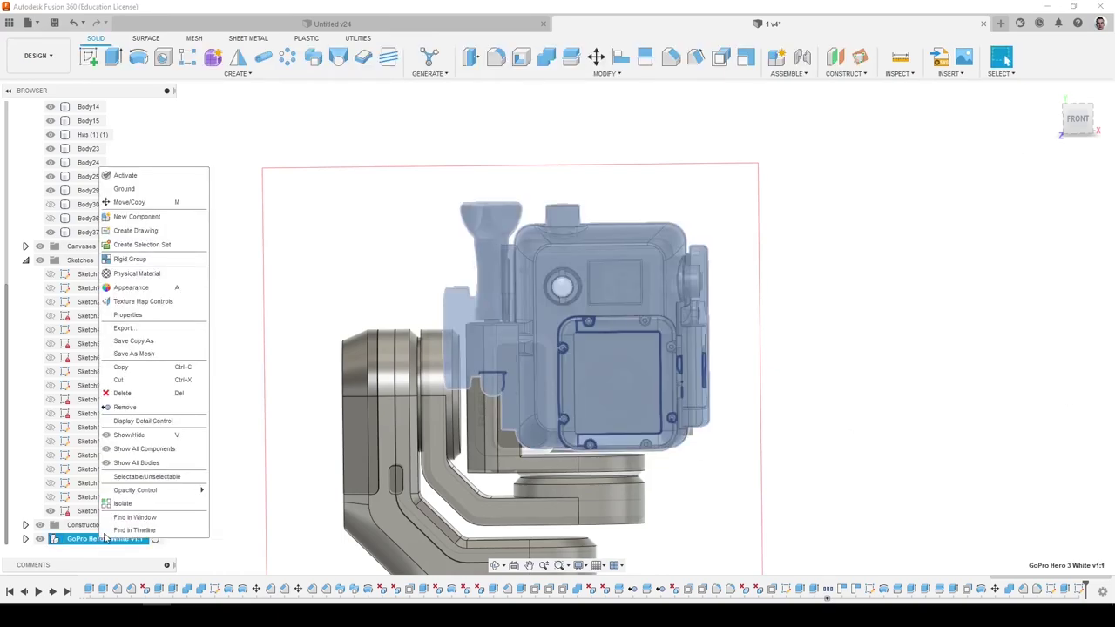
pyautogui.click(129, 202)
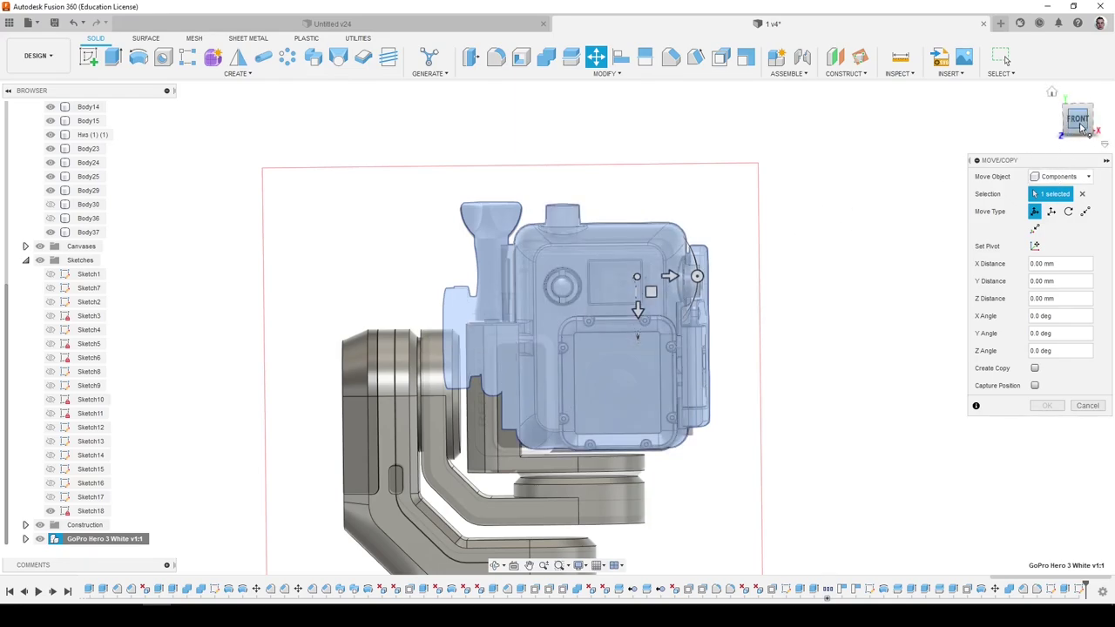
pyautogui.scroll(4, 655, 287)
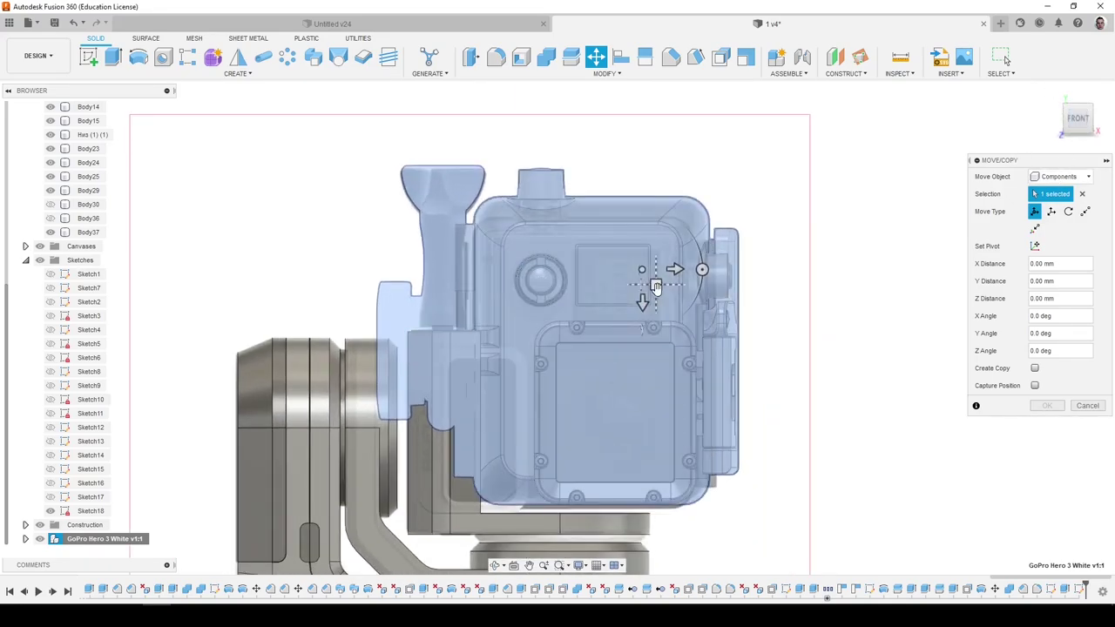
pyautogui.moveTo(655, 287); pyautogui.dragTo(663, 285)
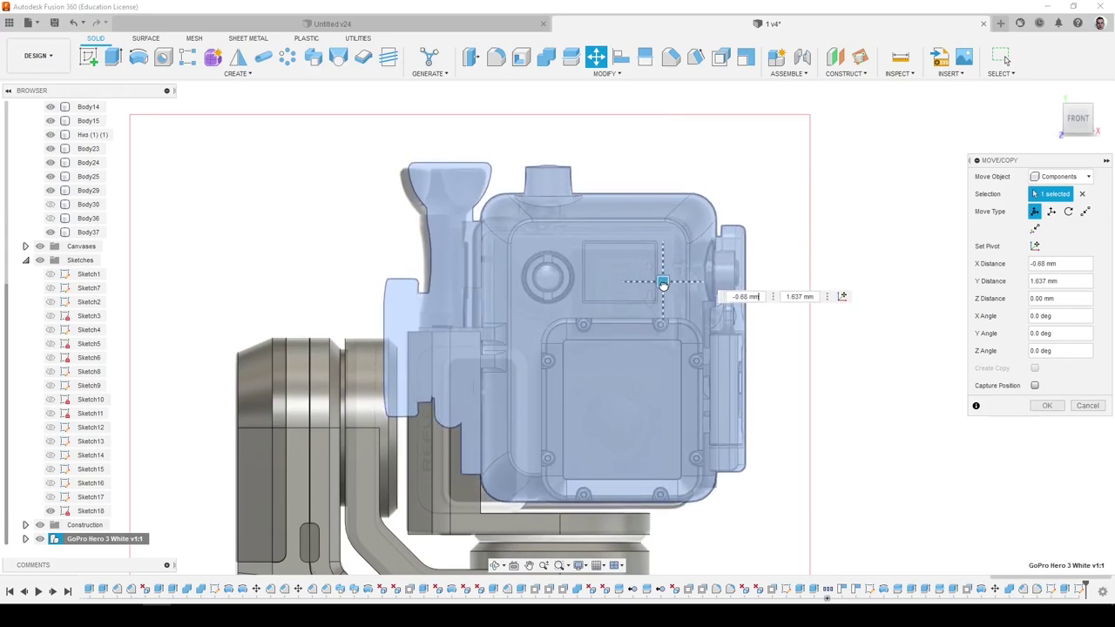
pyautogui.click(1045, 406)
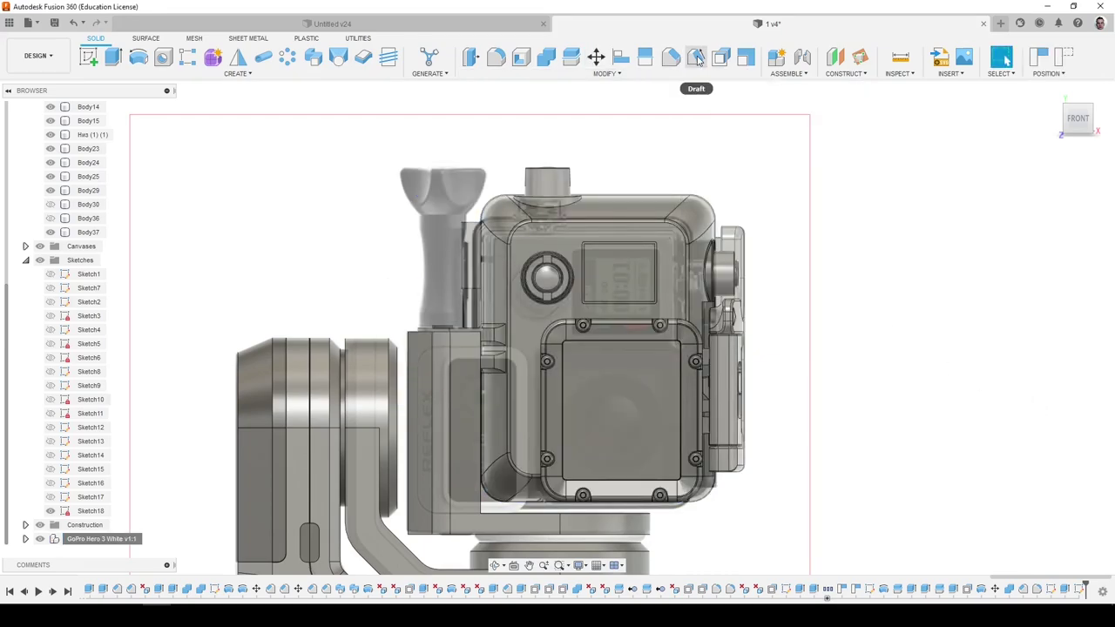
# Try to align the centre of the camera's lug hole with the circle on the upright block's top face.
pyautogui.keyDown('shift'); pyautogui.moveTo(387, 231); pyautogui.dragTo(430, 294, button='middle'); pyautogui.keyUp('shift')
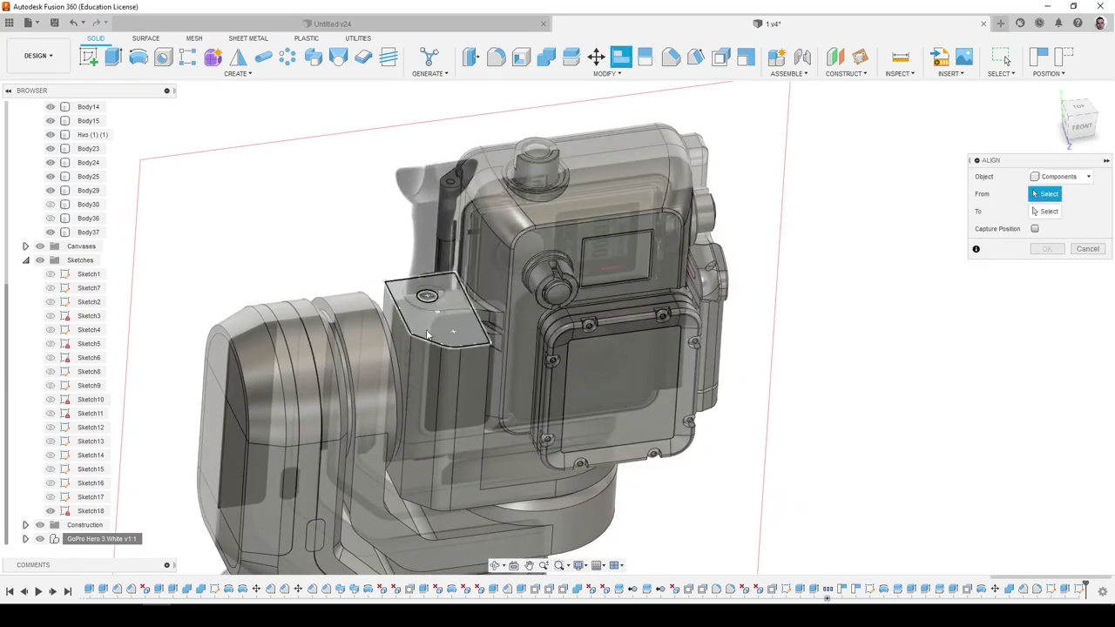
pyautogui.scroll(8, 430, 292)
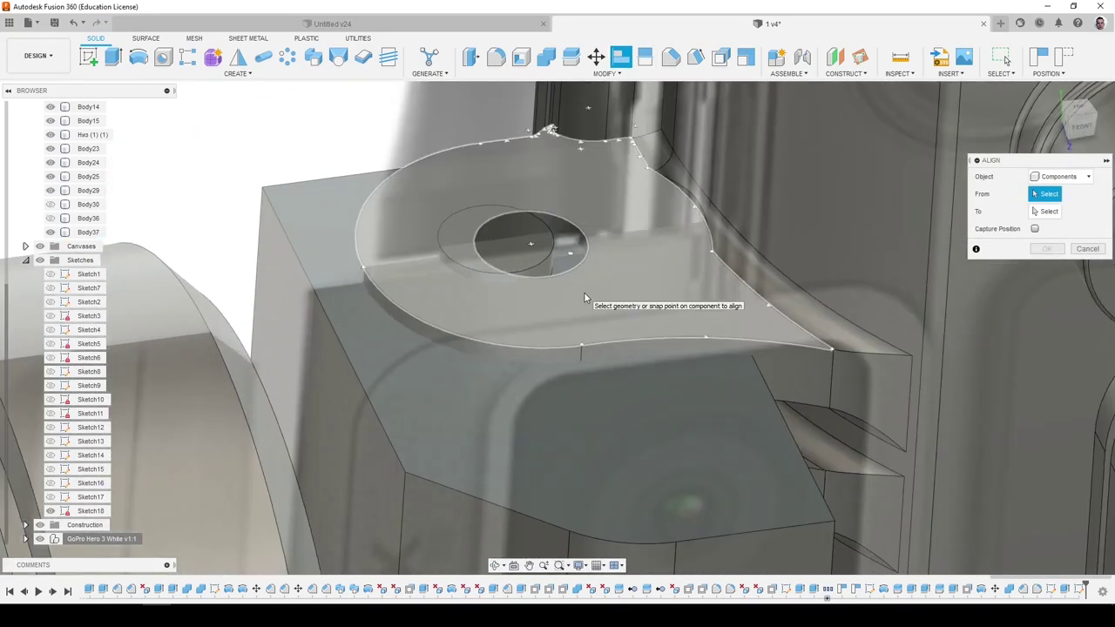
pyautogui.click(530, 247)
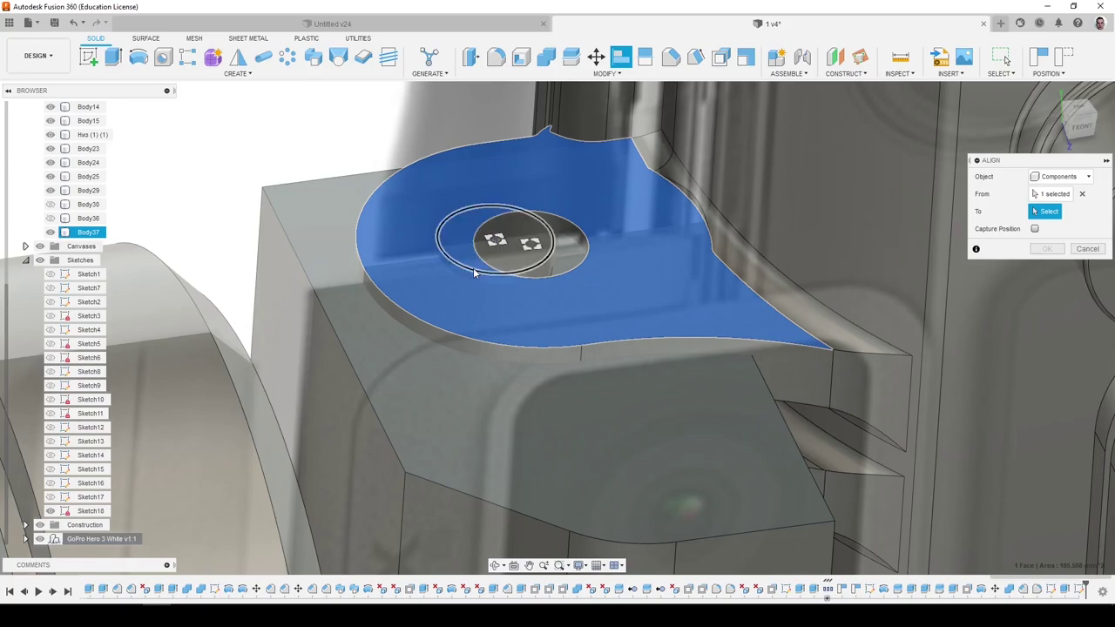
pyautogui.click(493, 240)
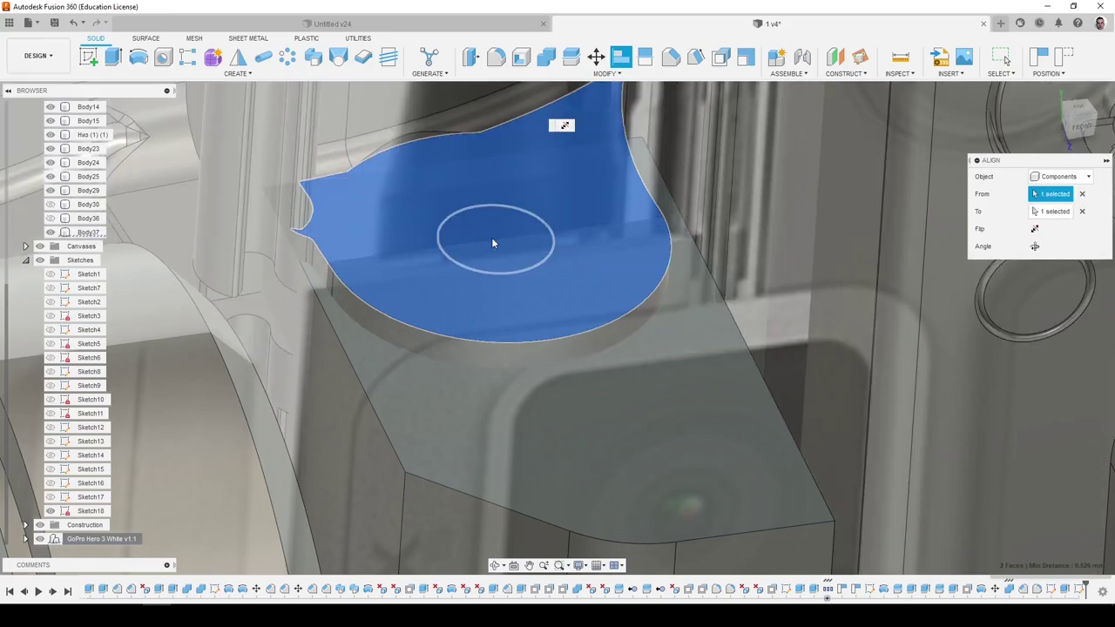
pyautogui.scroll(-8, 458, 305)
pyautogui.keyDown('shift'); pyautogui.moveTo(398, 388); pyautogui.dragTo(549, 366, button='middle'); pyautogui.keyUp('shift')
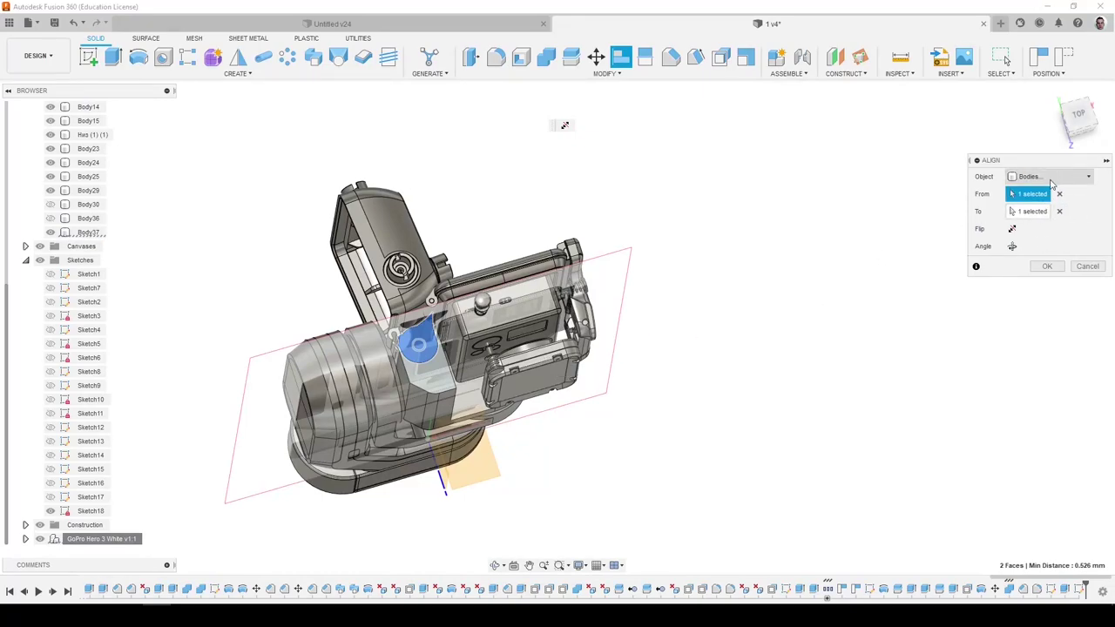
pyautogui.keyDown('shift'); pyautogui.moveTo(751, 216); pyautogui.dragTo(757, 254, button='middle'); pyautogui.keyUp('shift')
pyautogui.press('Escape')
pyautogui.keyDown('shift'); pyautogui.moveTo(593, 283); pyautogui.dragTo(471, 292, button='middle'); pyautogui.keyUp('shift')
pyautogui.scroll(5, 427, 301)
pyautogui.click(449, 332)
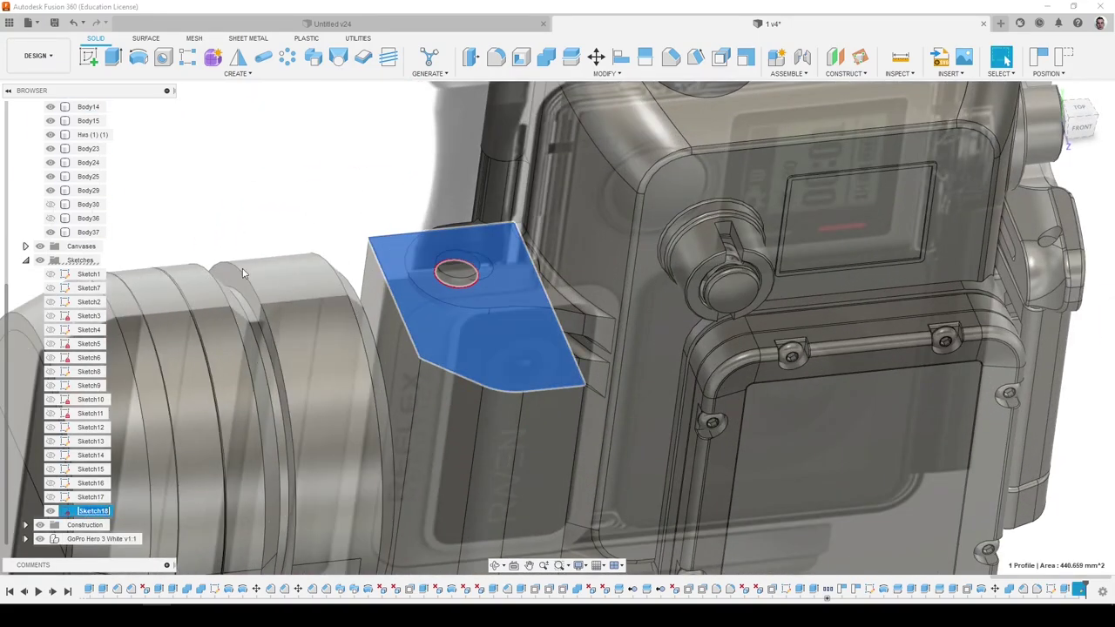
pyautogui.click(258, 188)
pyautogui.click(788, 73)
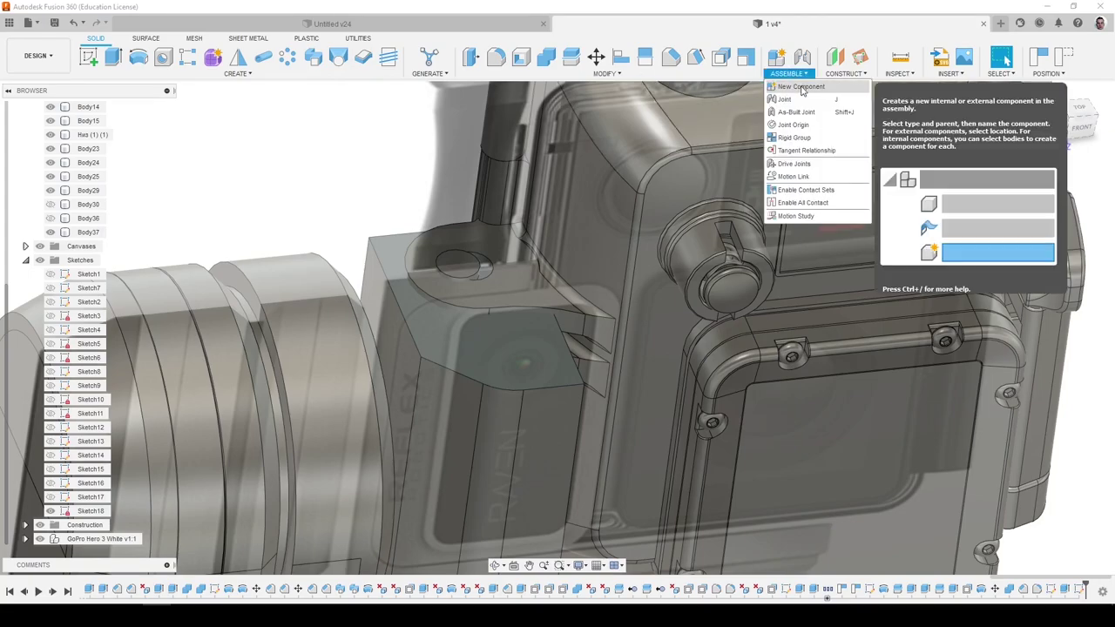
pyautogui.click(802, 84)
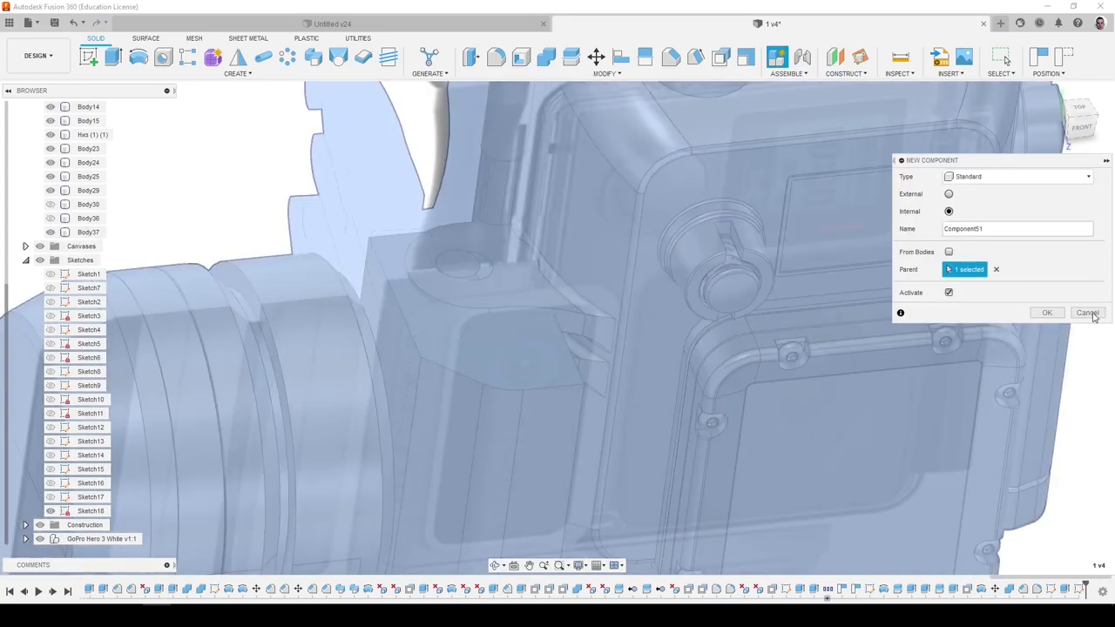
pyautogui.click(1094, 316)
# Hide the GoPro Hero 3 White component to leave the mount and the front reference image in view.
pyautogui.scroll(-3, 953, 374)
pyautogui.keyDown('shift'); pyautogui.moveTo(844, 252); pyautogui.dragTo(817, 249, button='middle'); pyautogui.keyUp('shift')
pyautogui.click(823, 205)
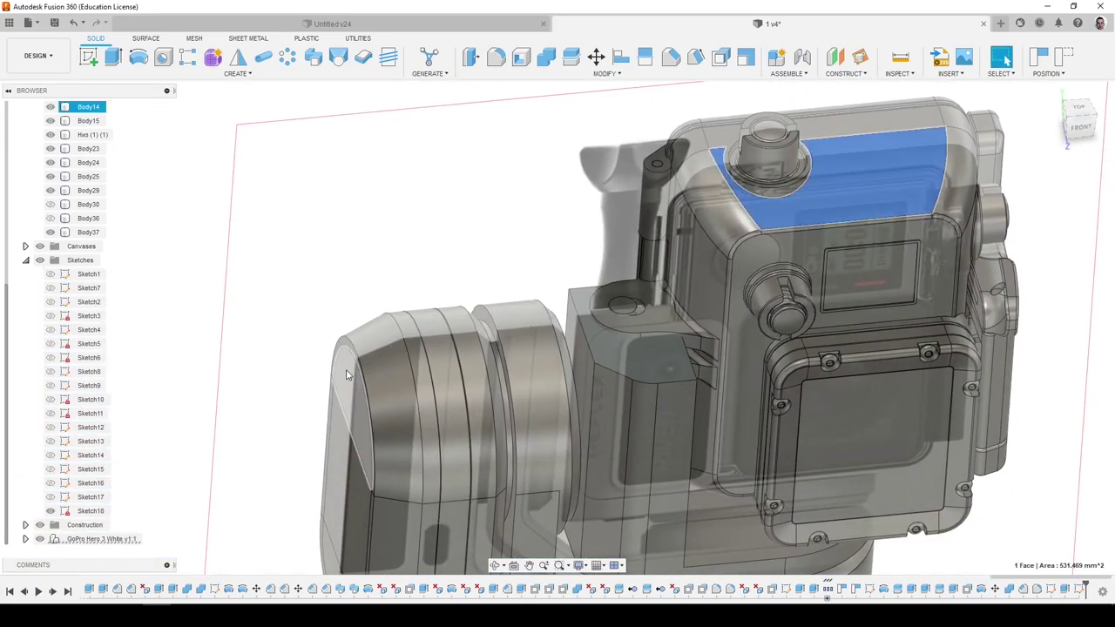
pyautogui.click(41, 539)
pyautogui.click(353, 274)
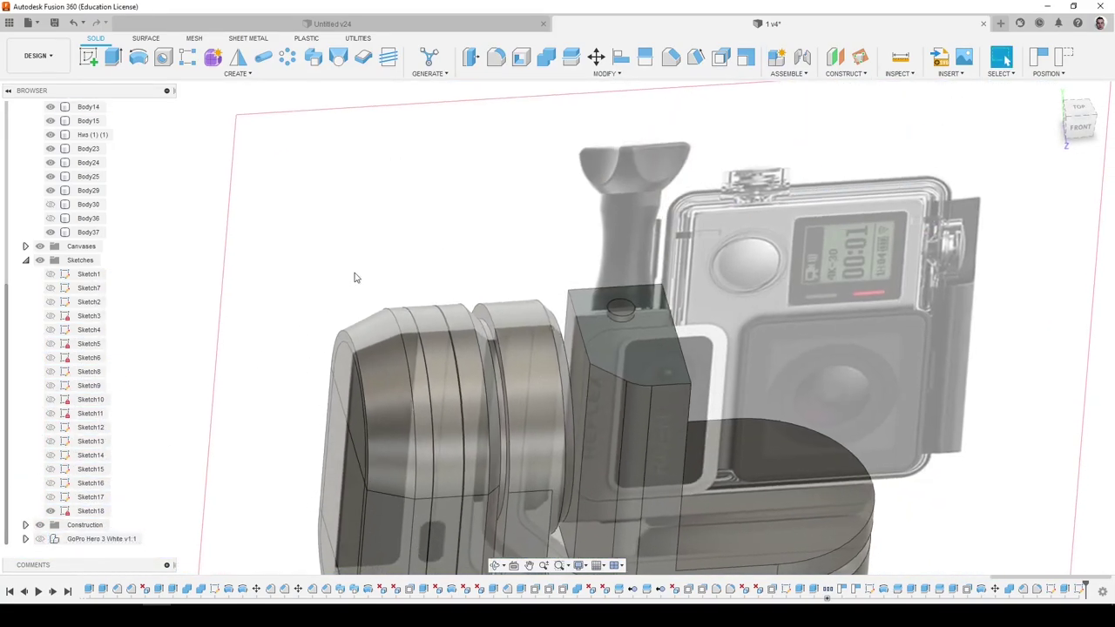
pyautogui.keyDown('shift'); pyautogui.moveTo(353, 275); pyautogui.dragTo(383, 228, button='middle'); pyautogui.keyUp('shift')
pyautogui.keyDown('shift'); pyautogui.moveTo(643, 338); pyautogui.dragTo(612, 324, button='middle'); pyautogui.keyUp('shift')
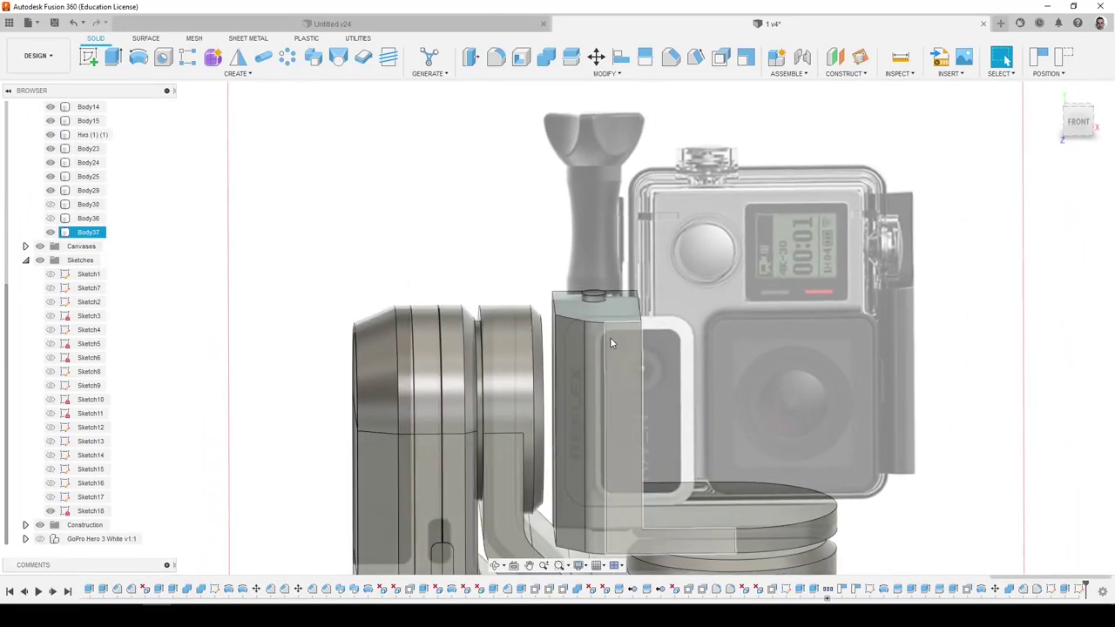
# Convert Body37, the camera mount, into a new internal standard component.
pyautogui.click(83, 233)
pyautogui.scroll(-2, 279, 175)
pyautogui.keyDown('shift'); pyautogui.moveTo(612, 102); pyautogui.dragTo(616, 84, button='middle'); pyautogui.keyUp('shift')
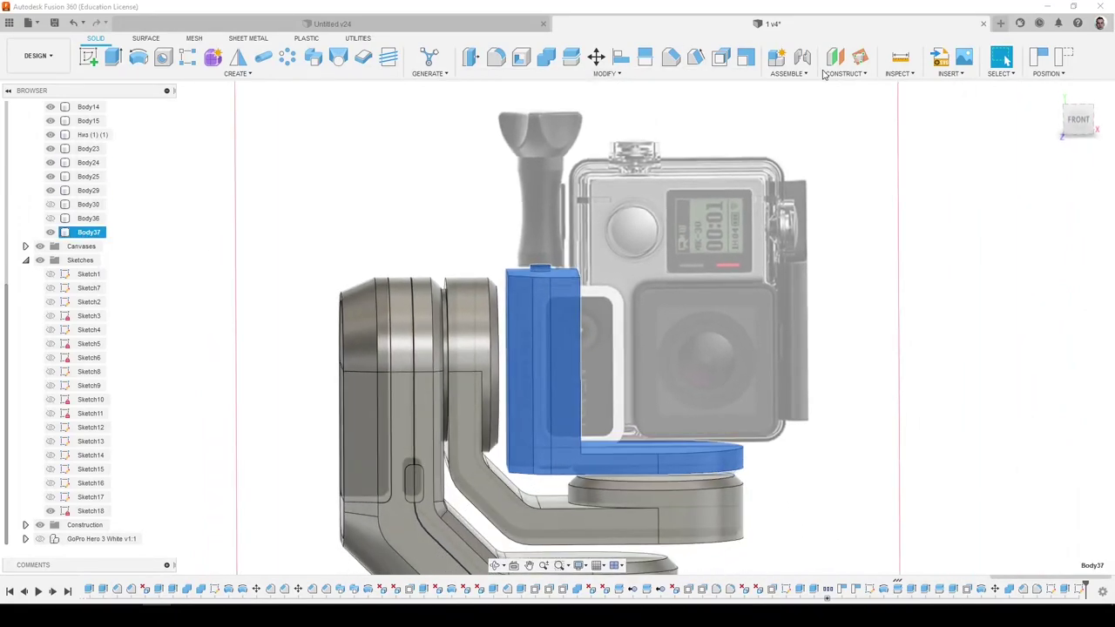
pyautogui.click(800, 75)
pyautogui.click(805, 89)
pyautogui.click(775, 57)
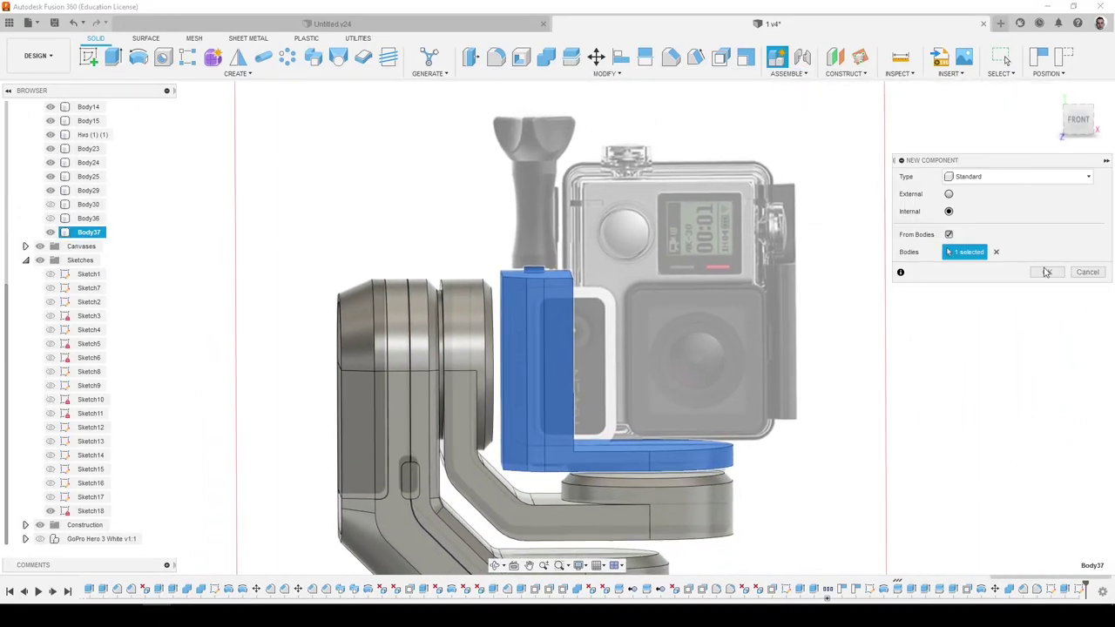
pyautogui.click(1039, 267)
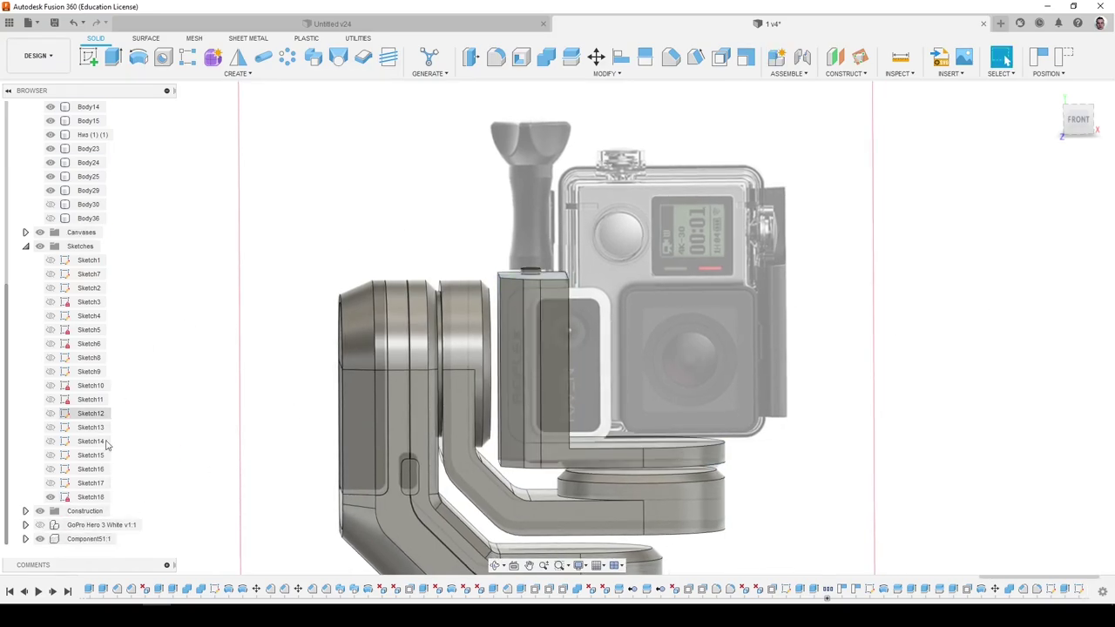
# Show the GoPro Hero 3 White component again.
pyautogui.click(40, 525)
pyautogui.keyDown('shift'); pyautogui.moveTo(747, 135); pyautogui.dragTo(754, 140, button='middle'); pyautogui.keyUp('shift')
pyautogui.scroll(1, 746, 135)
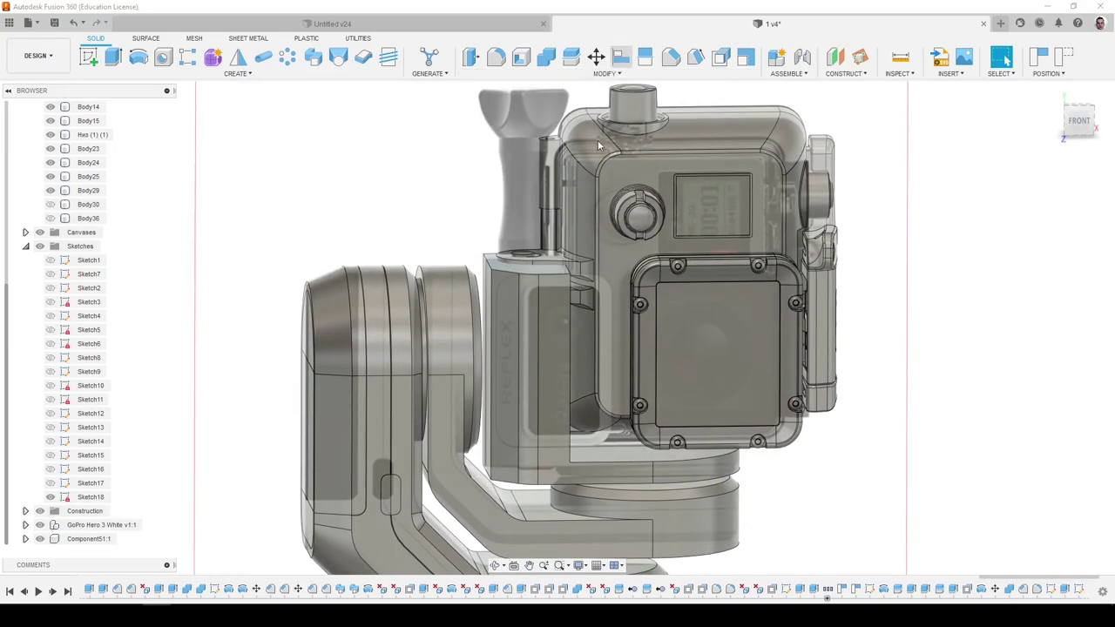
# Try to align the GoPro component's lug hole with the round pin on the new mount component's top face.
pyautogui.scroll(10, 543, 257)
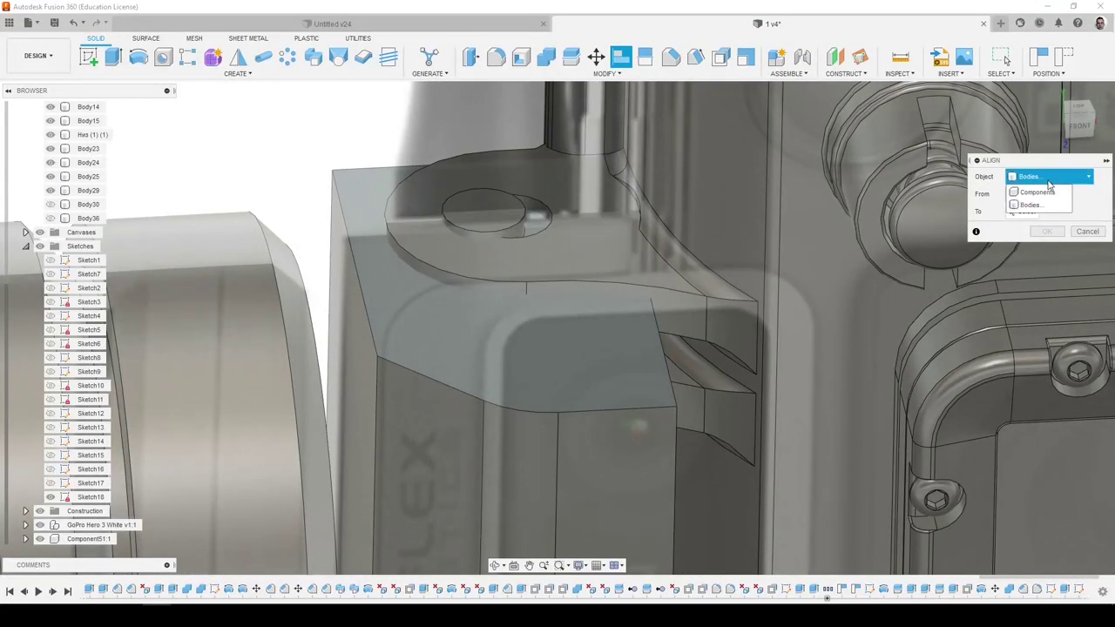
pyautogui.click(1049, 199)
pyautogui.click(512, 218)
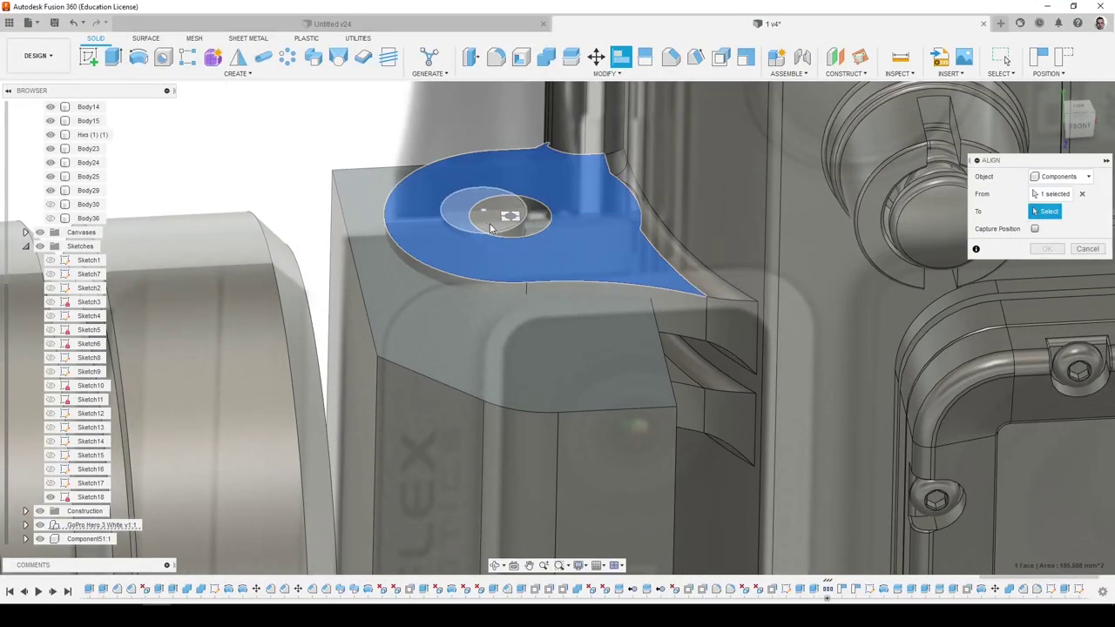
pyautogui.click(489, 221)
pyautogui.scroll(-8, 489, 217)
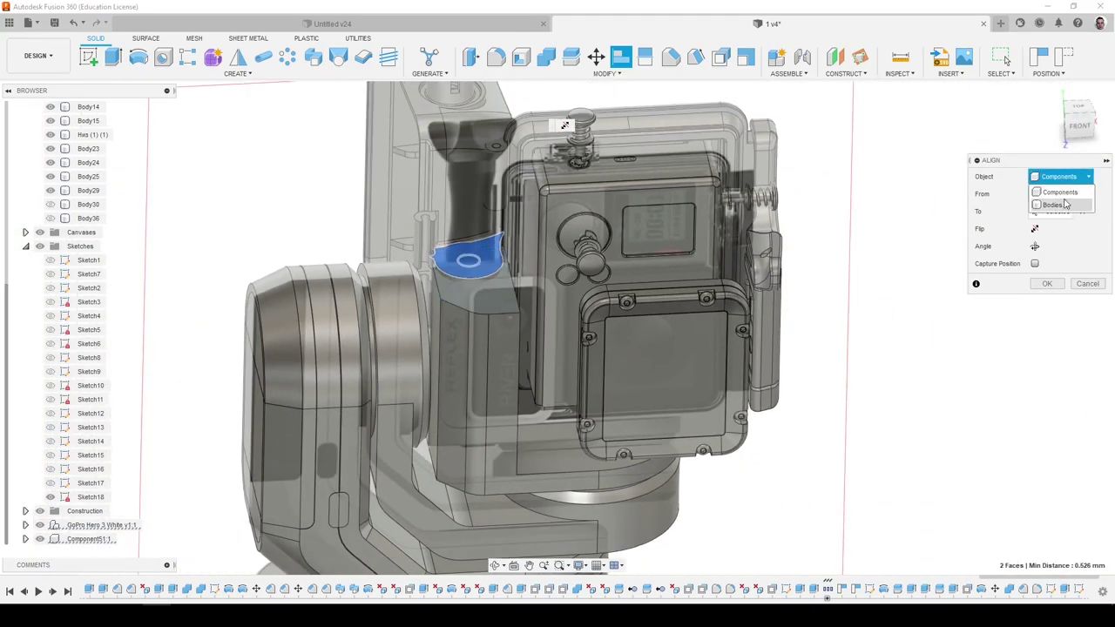
pyautogui.click(1053, 204)
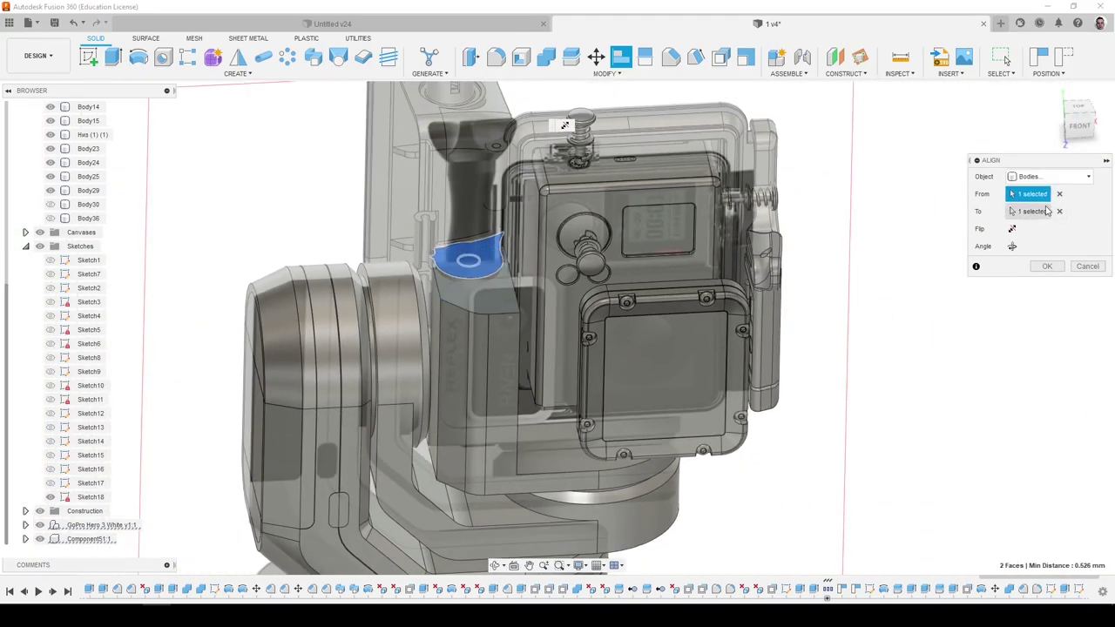
pyautogui.click(1101, 270)
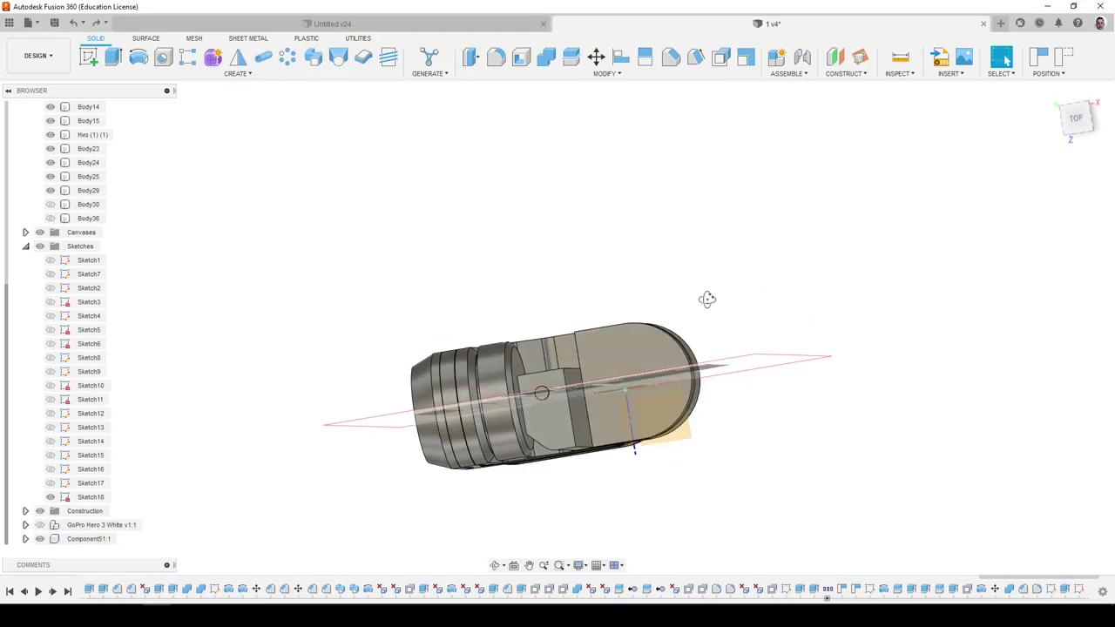
# Toggle the visibility of the GoPro Hero 3 White component to compare its position with the mount from above.
pyautogui.keyDown('shift'); pyautogui.moveTo(708, 300); pyautogui.dragTo(664, 321, button='middle'); pyautogui.keyUp('shift')
pyautogui.click(40, 526)
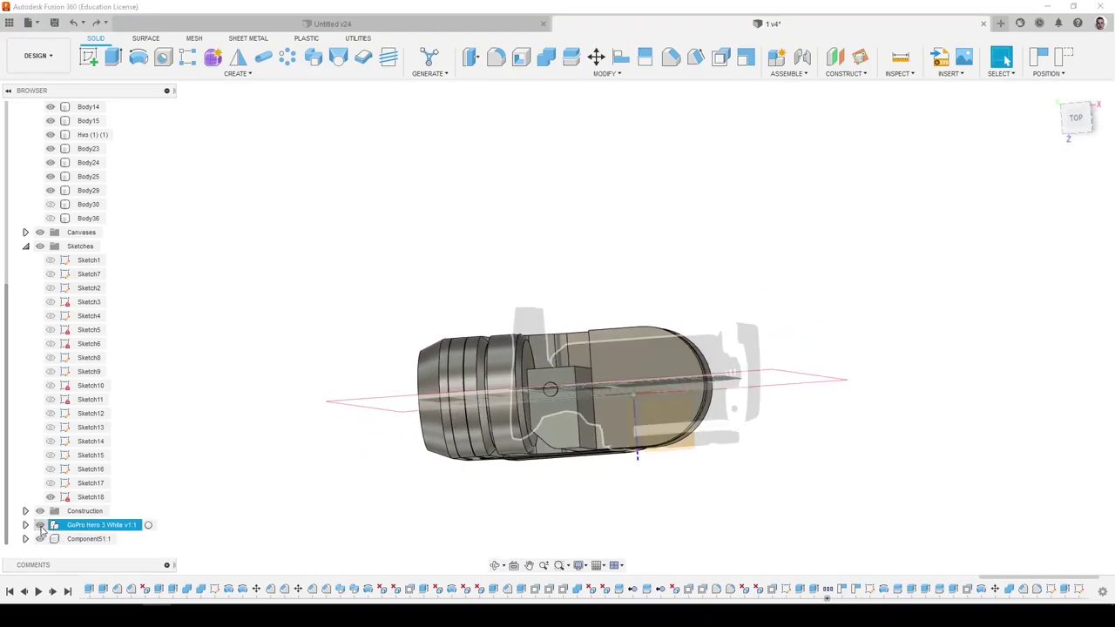
pyautogui.click(40, 526)
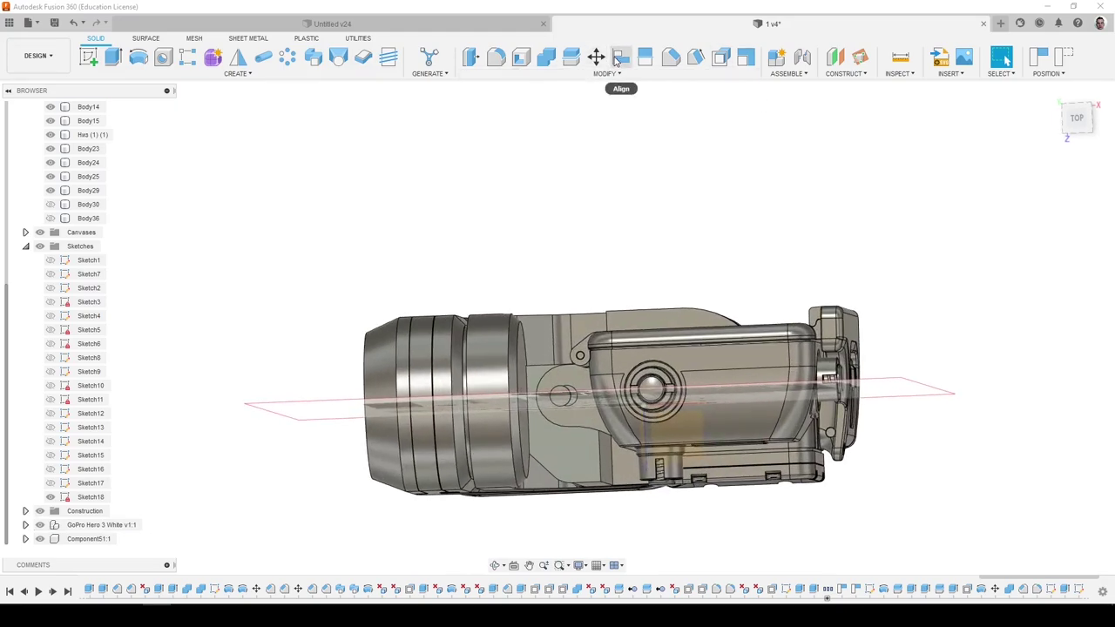
# Try to align the whole GoPro Hero 3 White component, picked as the source object, using its lug hole centre as the target.
pyautogui.click(618, 57)
pyautogui.click(1038, 192)
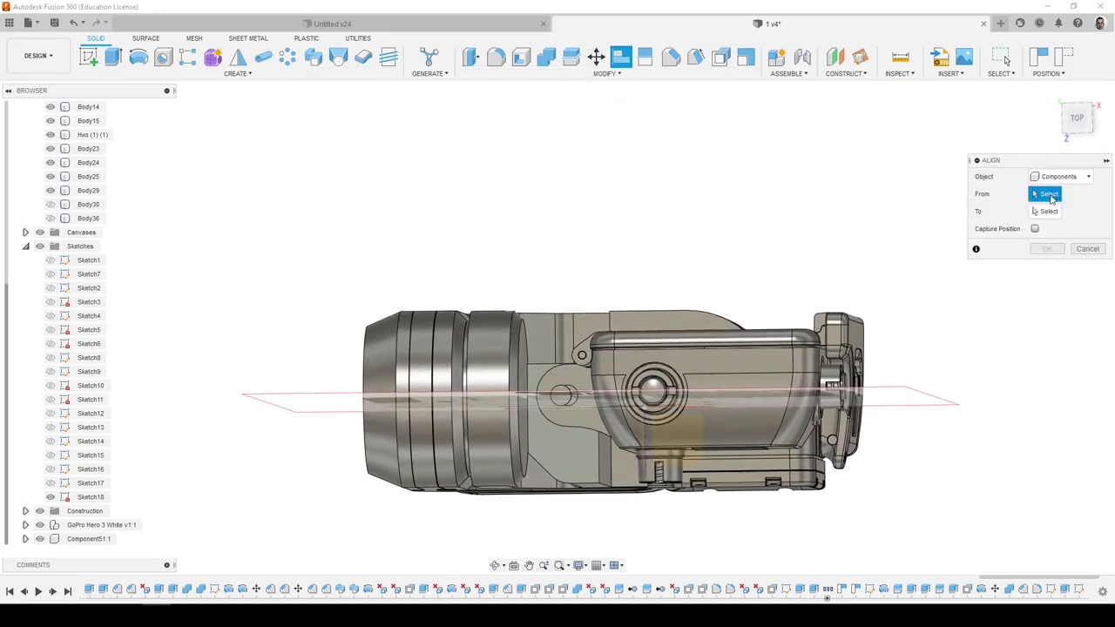
pyautogui.click(103, 525)
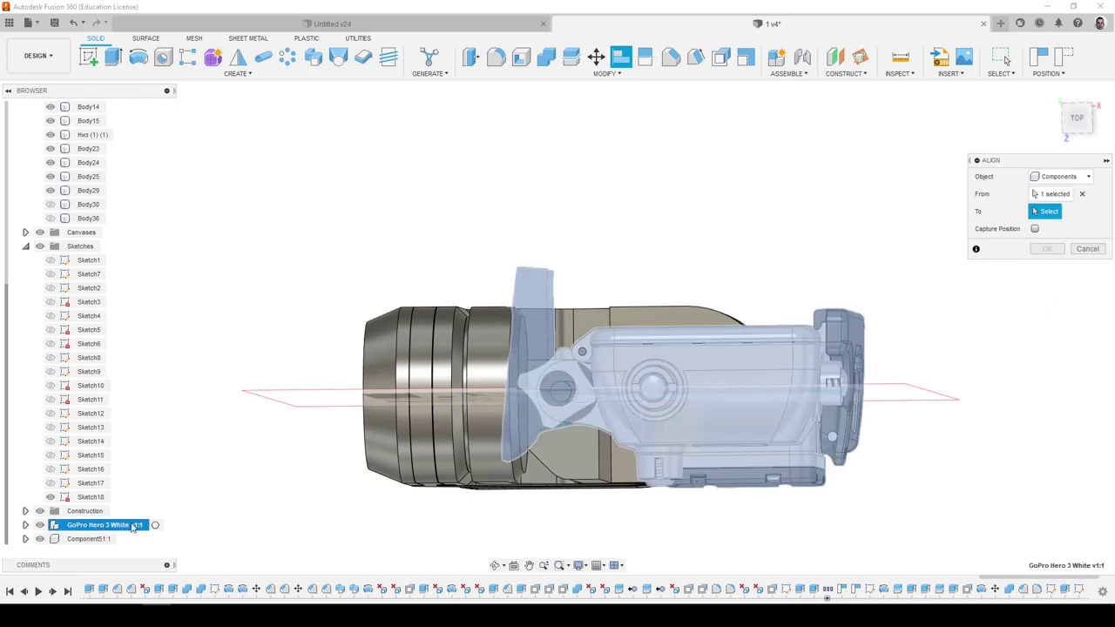
pyautogui.scroll(10, 577, 366)
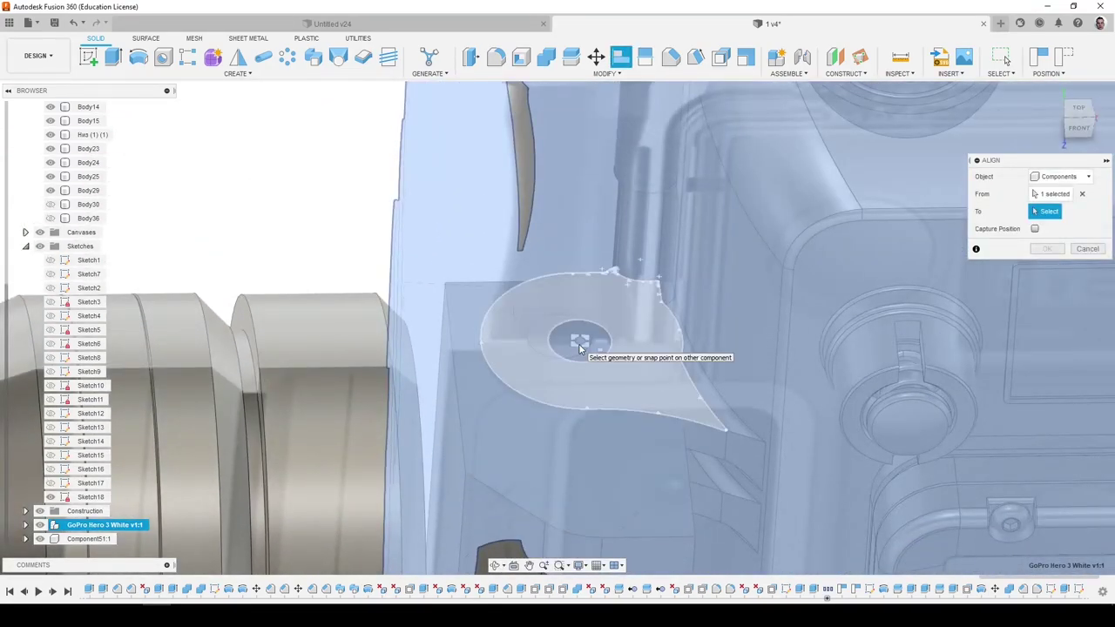
pyautogui.click(580, 344)
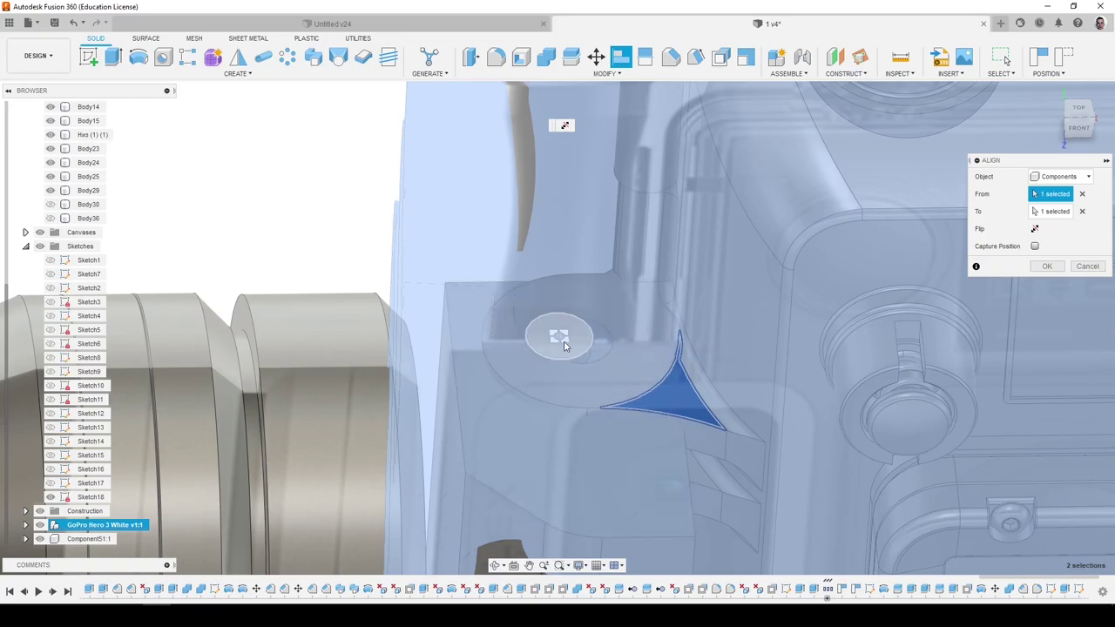
# Try to align the mount's round pin face with the projected circle in Sketch18, and clear both selections.
pyautogui.click(562, 340)
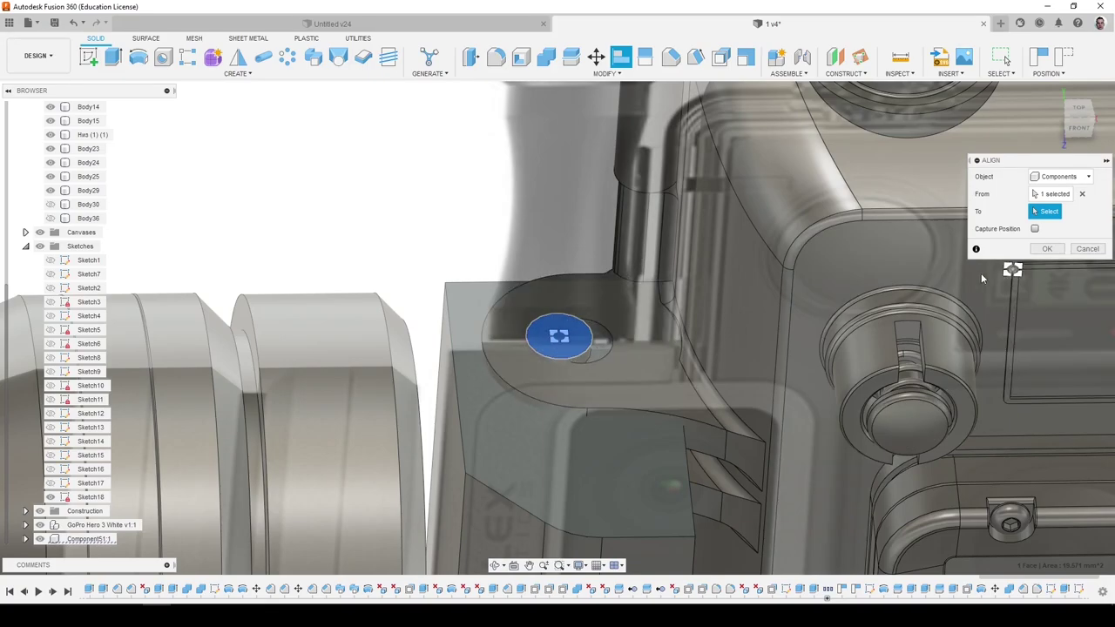
pyautogui.click(565, 343)
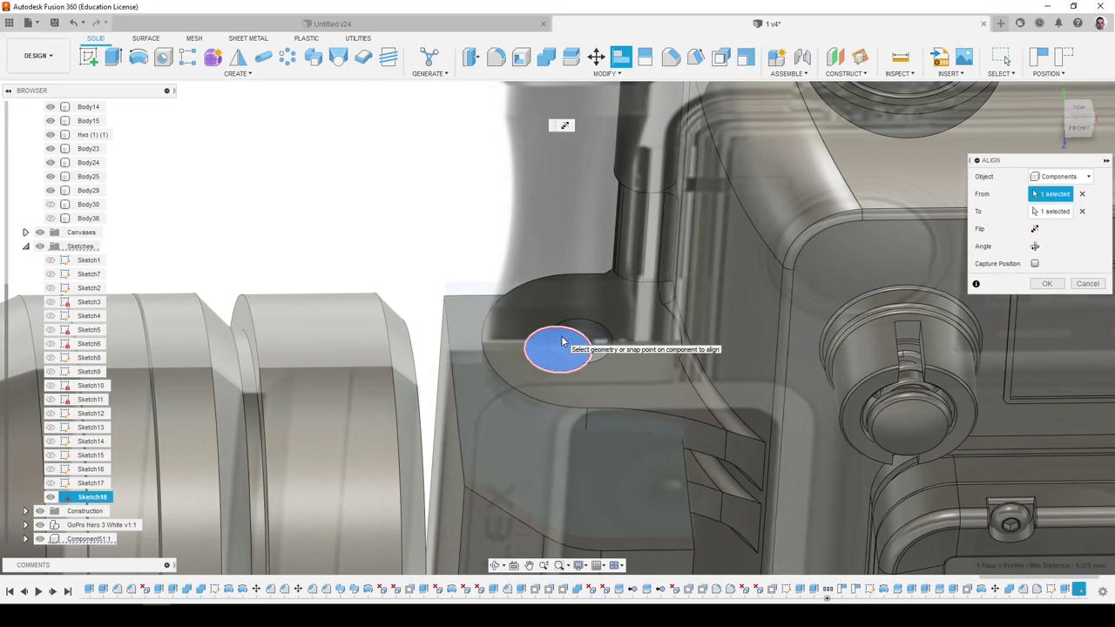
pyautogui.scroll(2, 551, 309)
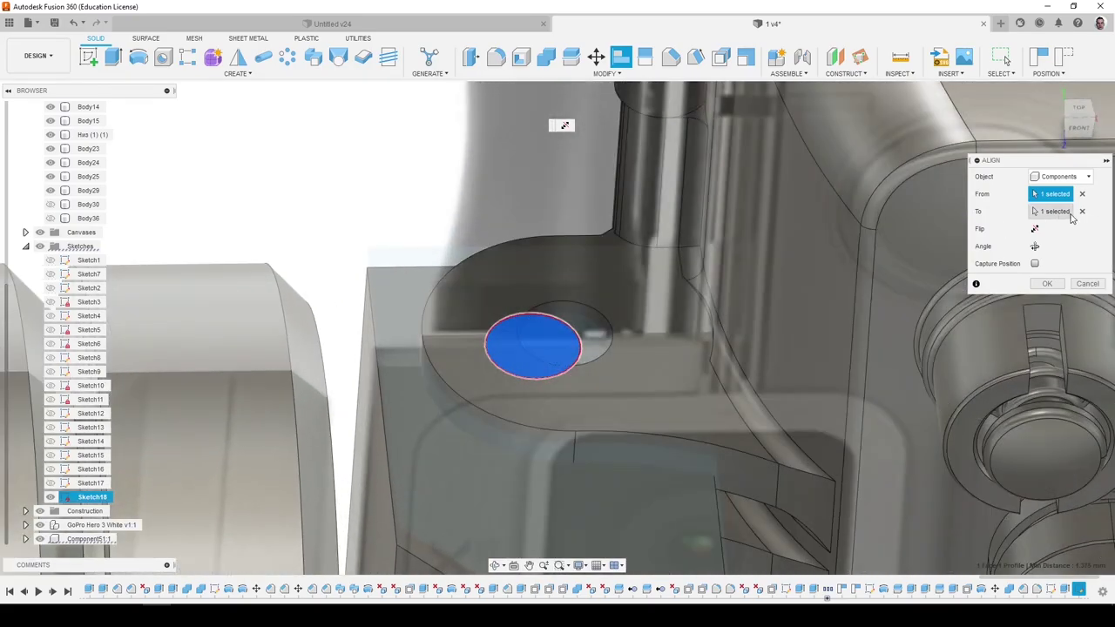
pyautogui.click(1083, 212)
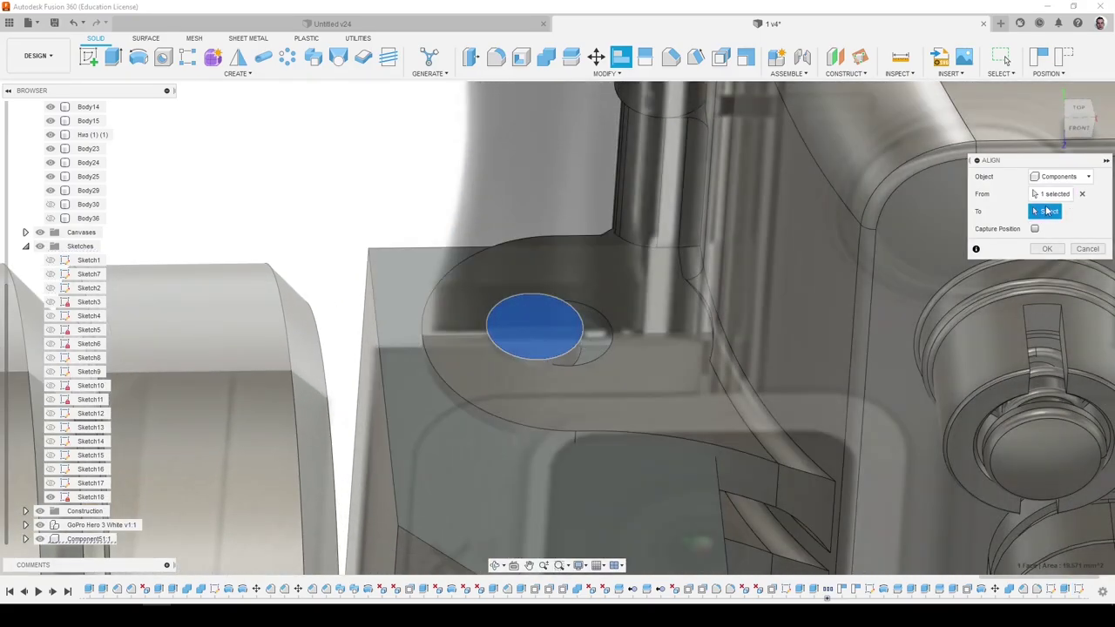
pyautogui.click(1082, 195)
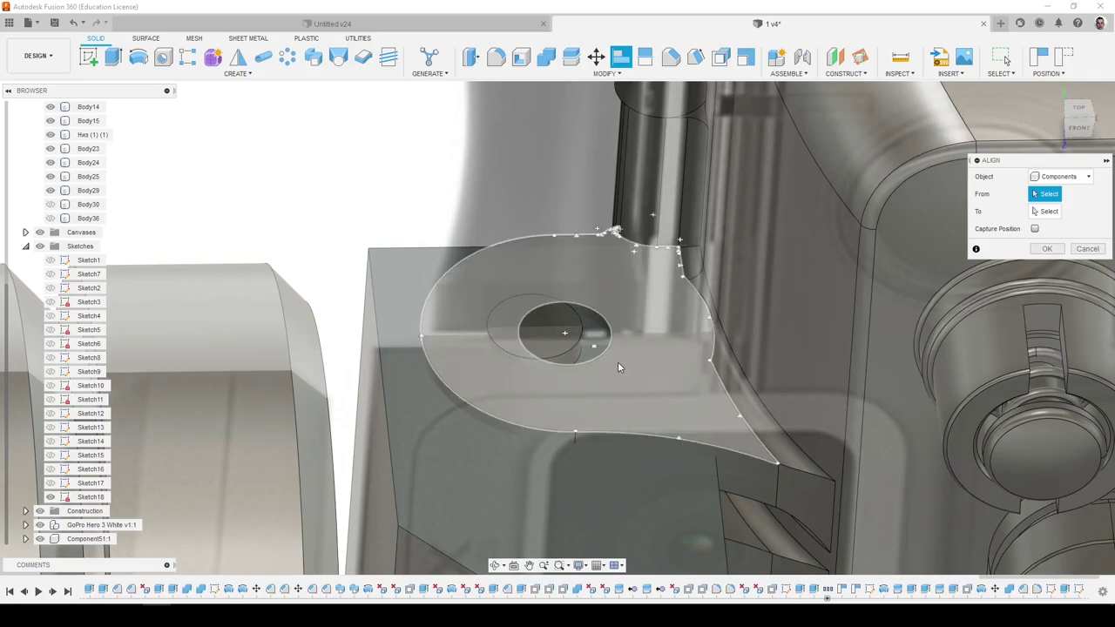
# Try once more to align the camera's lug hole centre with the centre of the mount's pin.
pyautogui.click(564, 332)
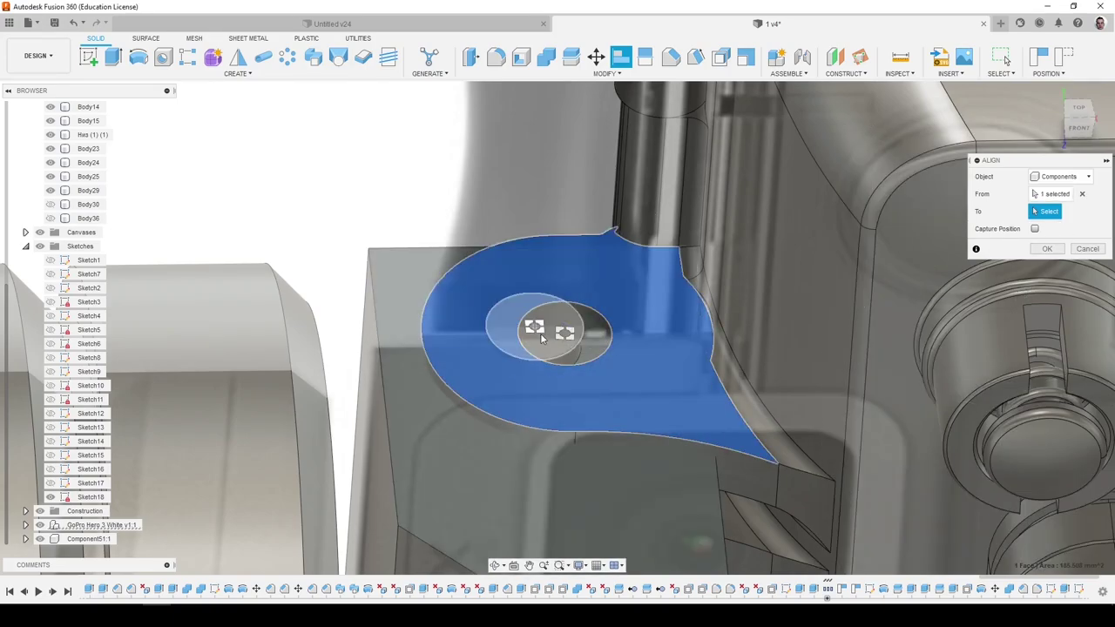
pyautogui.click(538, 332)
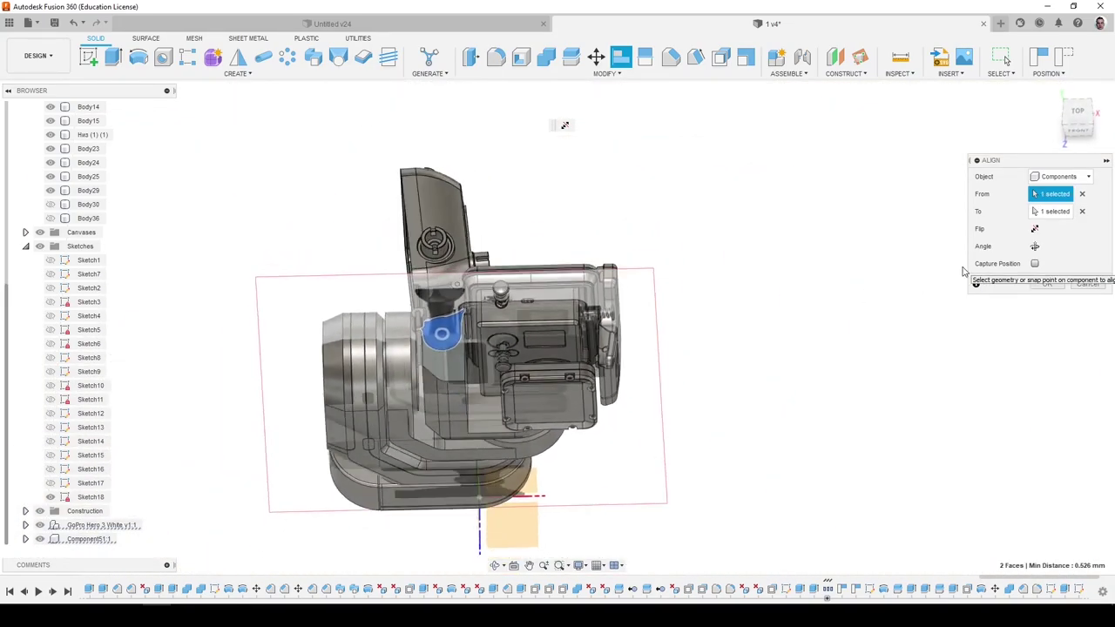
pyautogui.click(1086, 285)
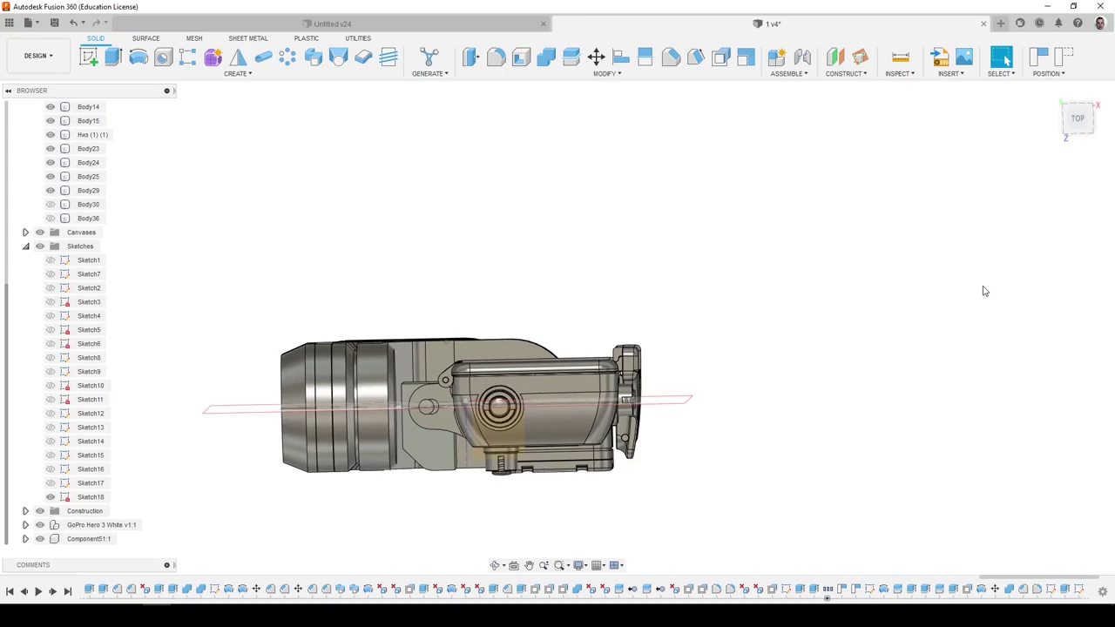
pyautogui.keyDown('shift'); pyautogui.moveTo(513, 363); pyautogui.dragTo(633, 154, button='middle'); pyautogui.keyUp('shift')
pyautogui.scroll(4, 531, 217)
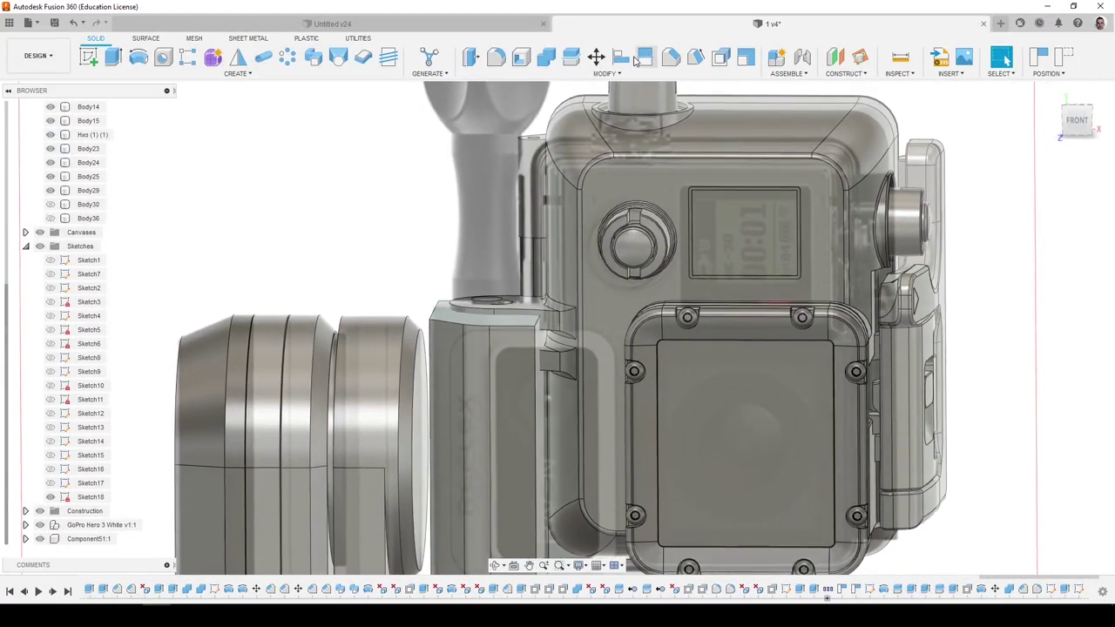
# Try to align the camera's mounting lug face with the Sketch18 profile on the upright block's end face.
pyautogui.click(620, 57)
pyautogui.scroll(3, 544, 281)
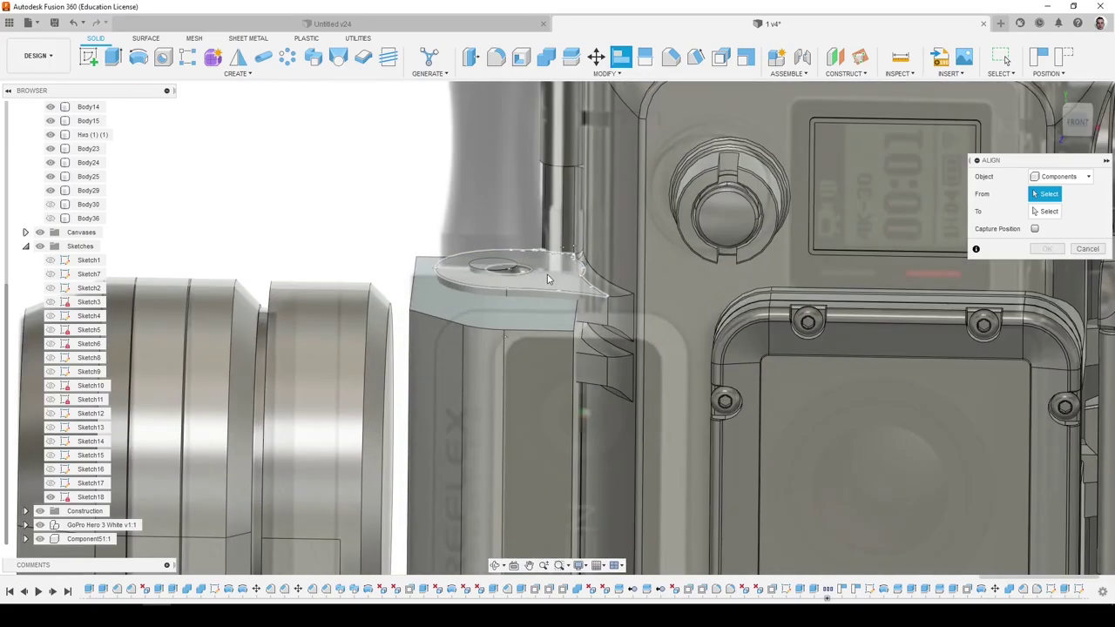
pyautogui.click(547, 278)
pyautogui.scroll(-3, 525, 318)
pyautogui.click(912, 294)
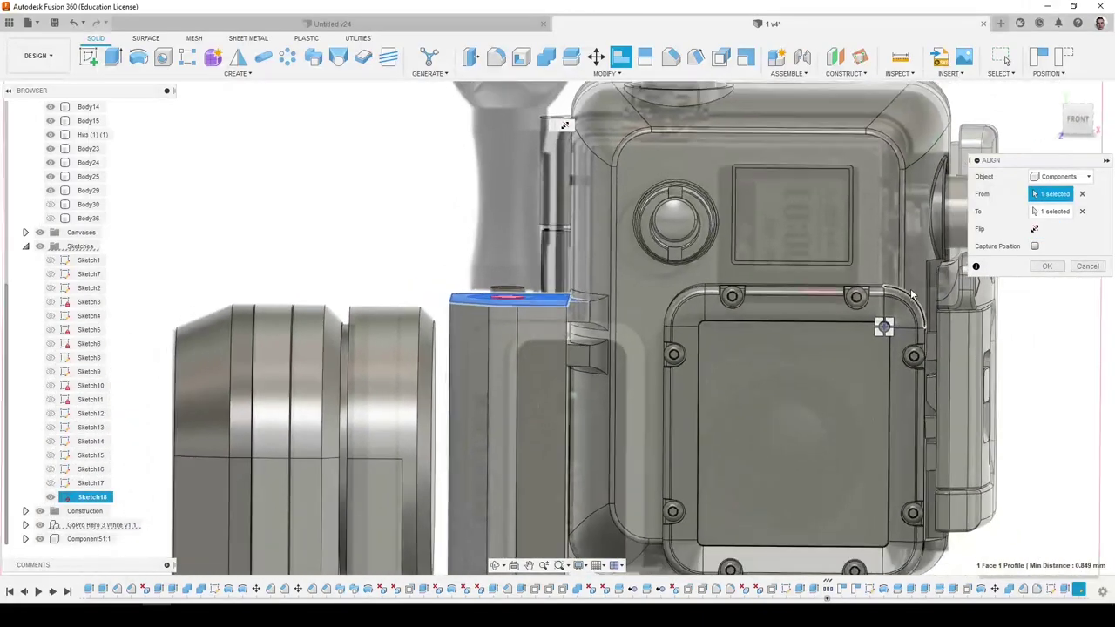
pyautogui.scroll(-4, 907, 294)
pyautogui.scroll(2, 904, 292)
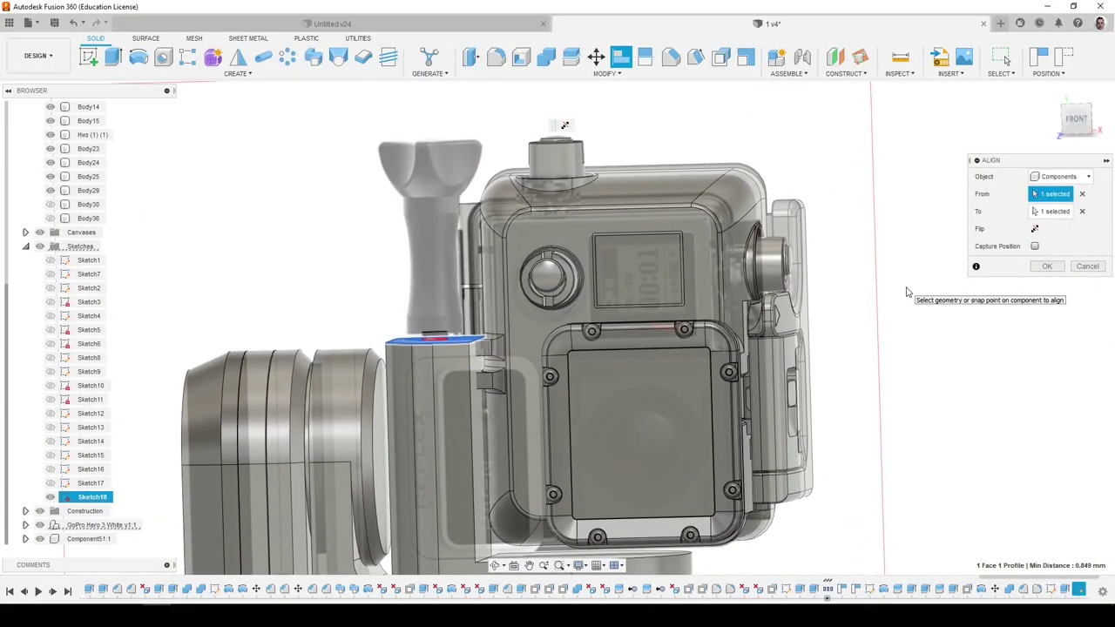
pyautogui.press('Return')
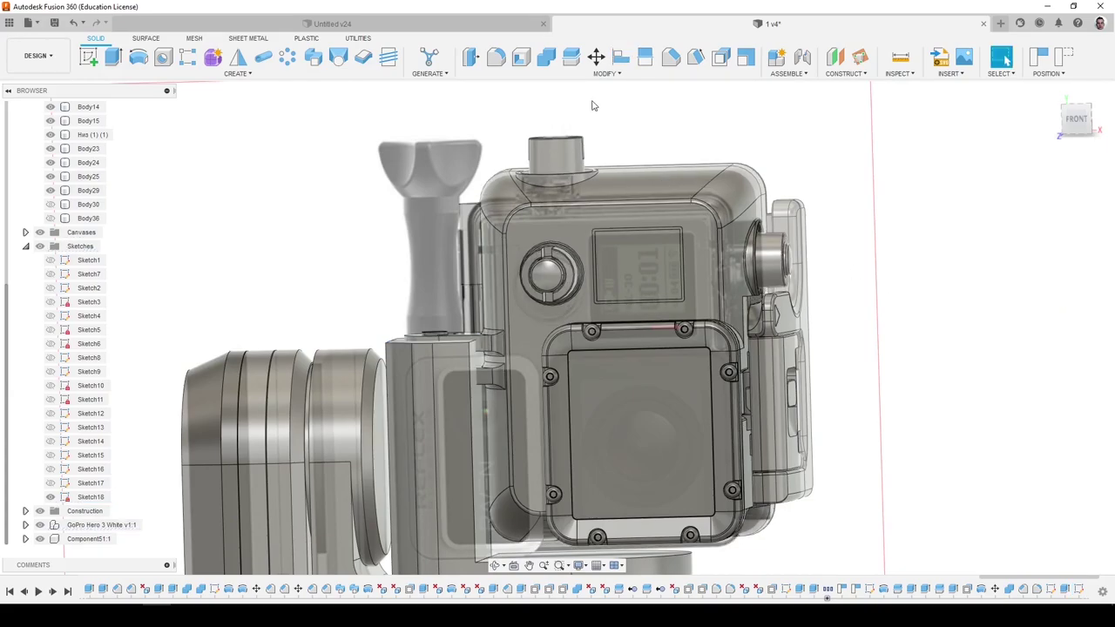
# Repeat the alignment of the camera's lug face to the Sketch18 profile on the block and apply it.
pyautogui.click(616, 57)
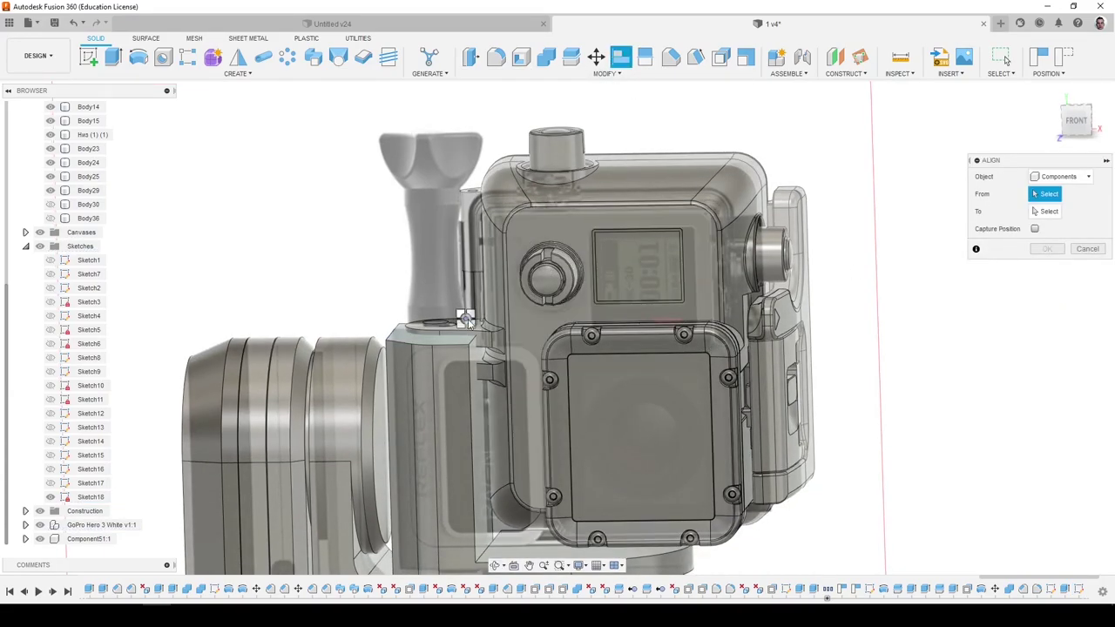
pyautogui.scroll(5, 469, 329)
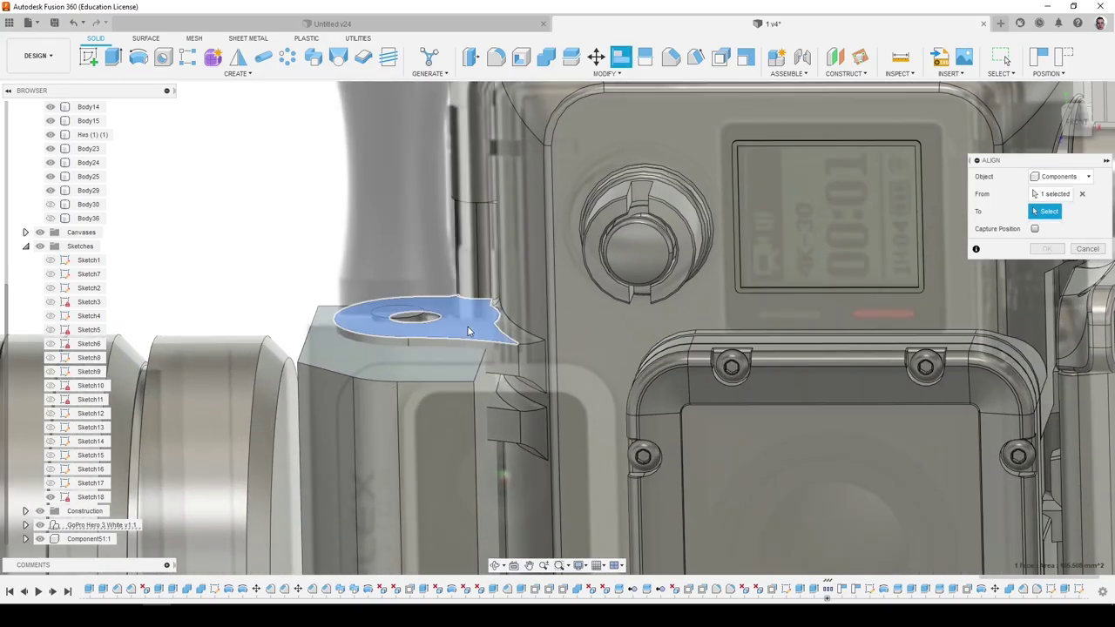
pyautogui.scroll(-2, 447, 376)
pyautogui.click(445, 372)
pyautogui.scroll(-4, 553, 273)
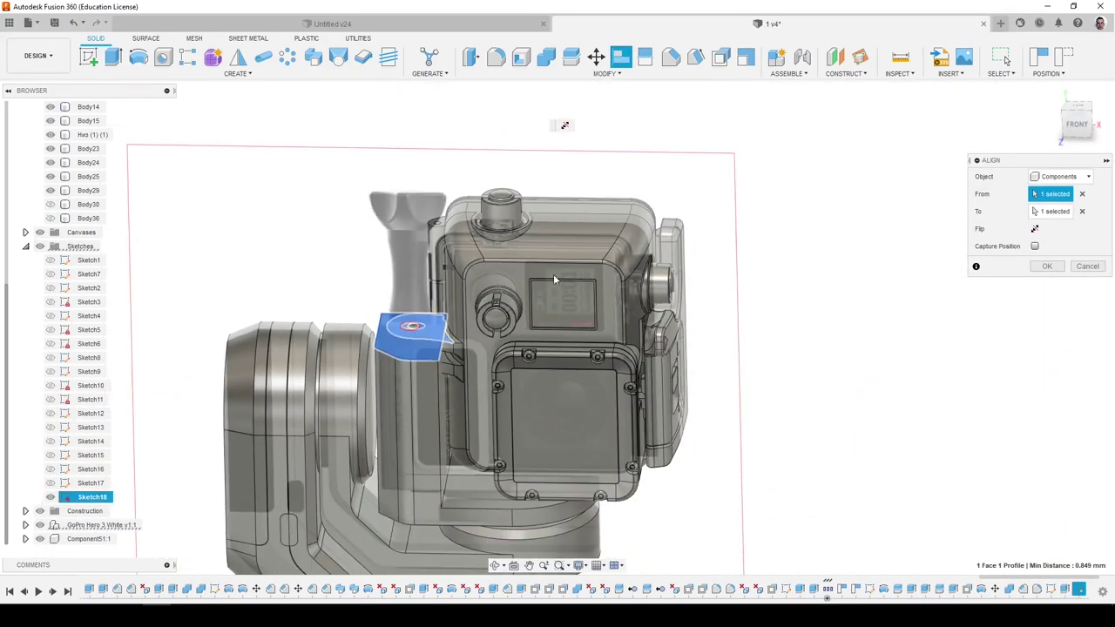
pyautogui.moveTo(553, 274)
pyautogui.keyDown('shift'); pyautogui.mouseDown(button='middle')
pyautogui.moveTo(491, 268)
pyautogui.moveTo(552, 258)
pyautogui.mouseUp(button='middle'); pyautogui.keyUp('shift')
pyautogui.scroll(5, 653, 203)
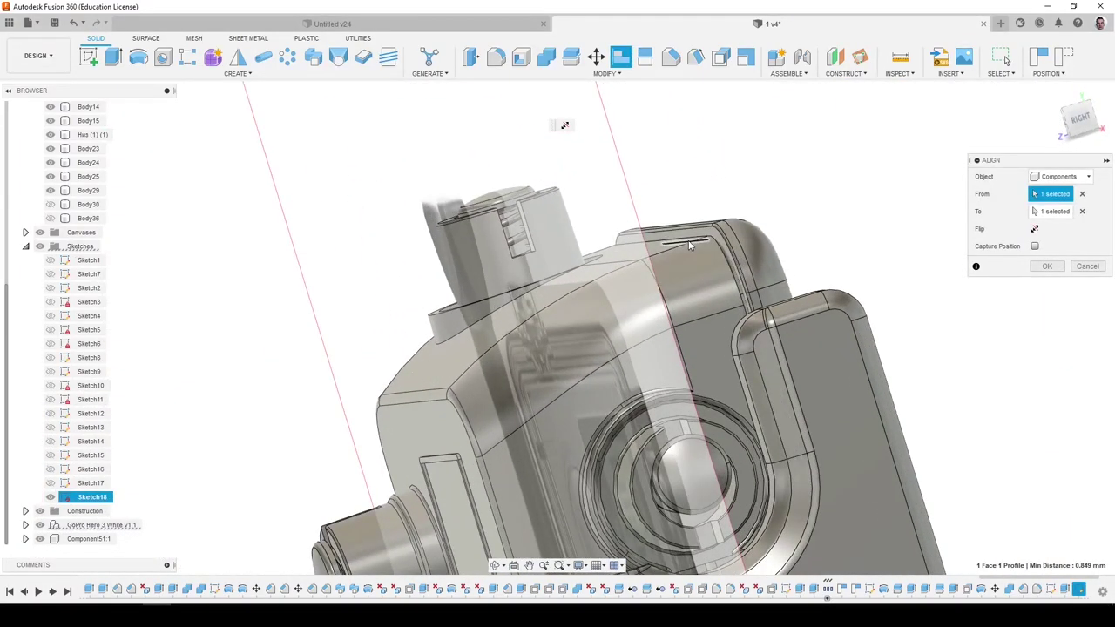
pyautogui.press('Return')
# Create a rigid group from the GoPro Hero 3 White component, capturing its current position.
pyautogui.scroll(-5, 705, 247)
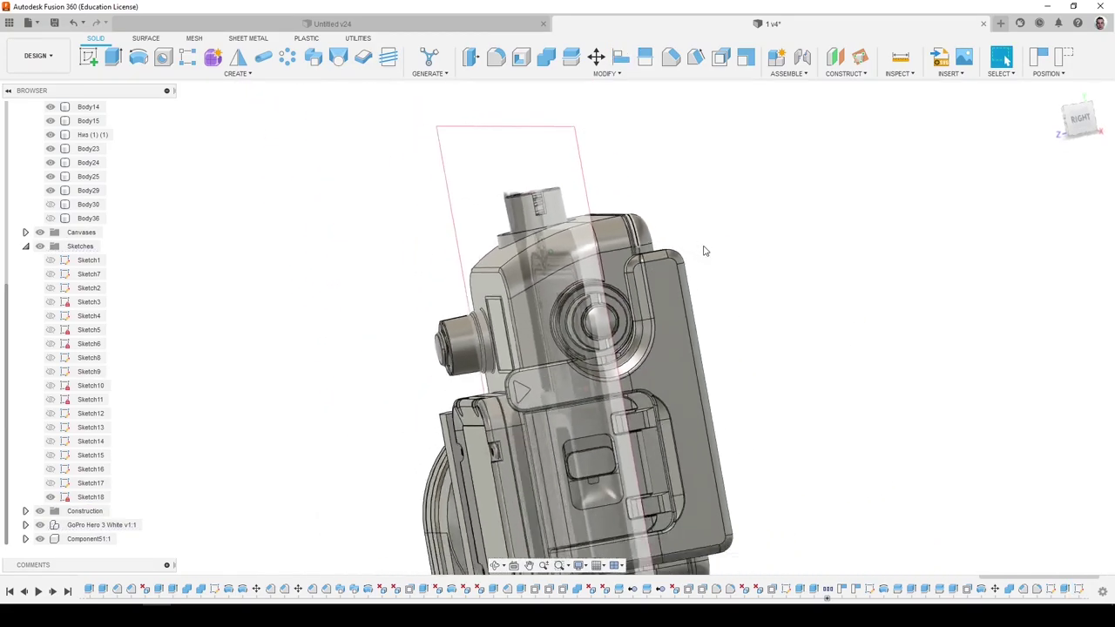
pyautogui.keyDown('shift'); pyautogui.moveTo(705, 250); pyautogui.dragTo(326, 384, button='middle'); pyautogui.keyUp('shift')
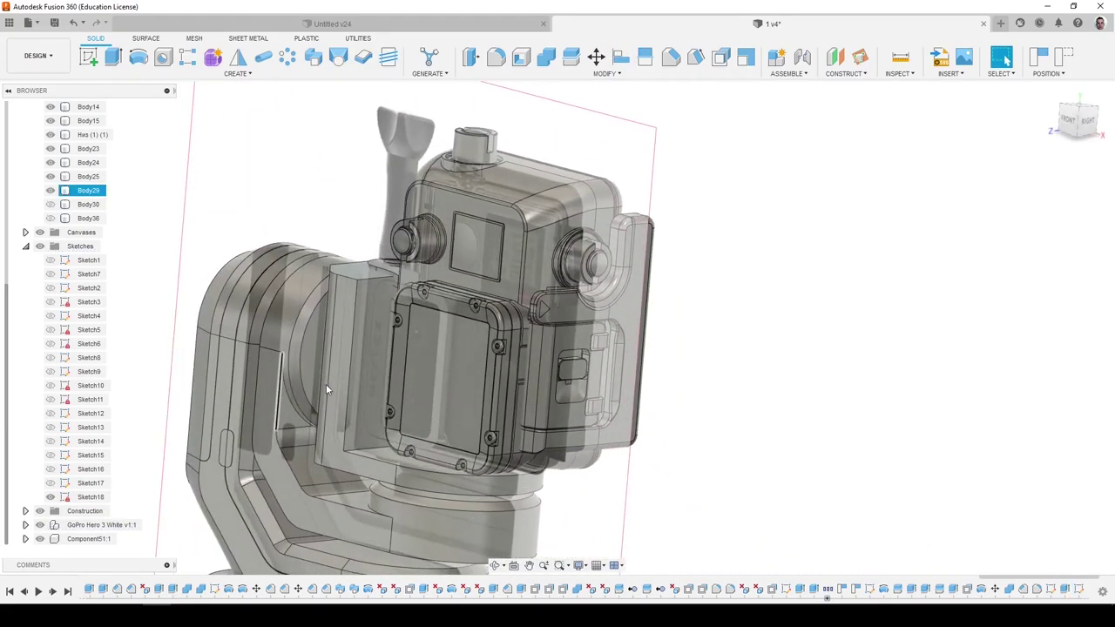
pyautogui.click(80, 525)
pyautogui.rightClick(80, 527)
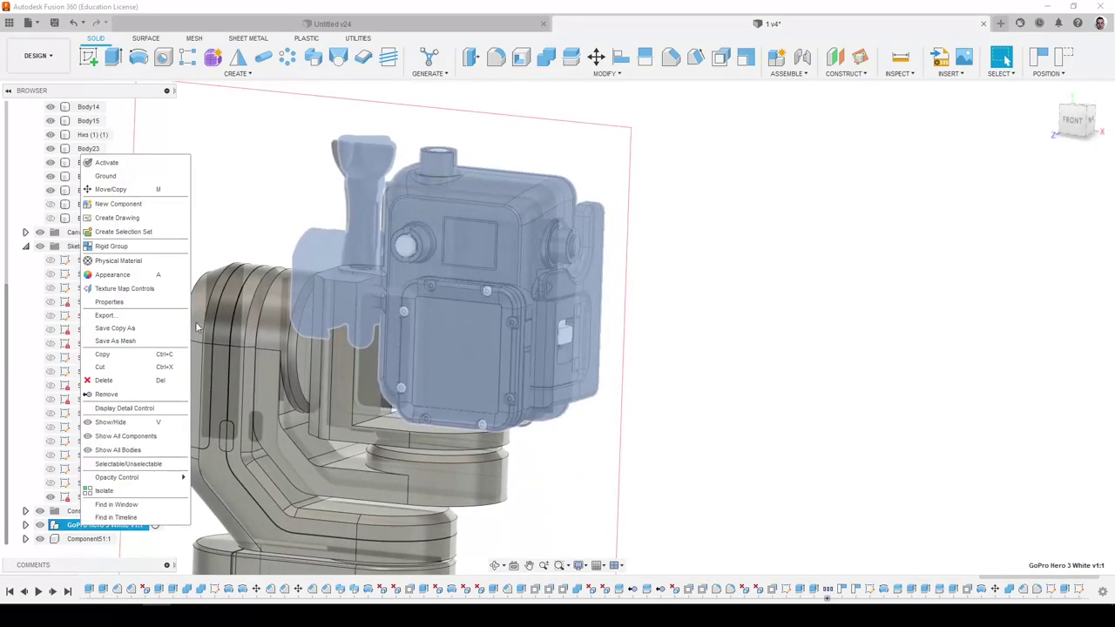
pyautogui.click(138, 247)
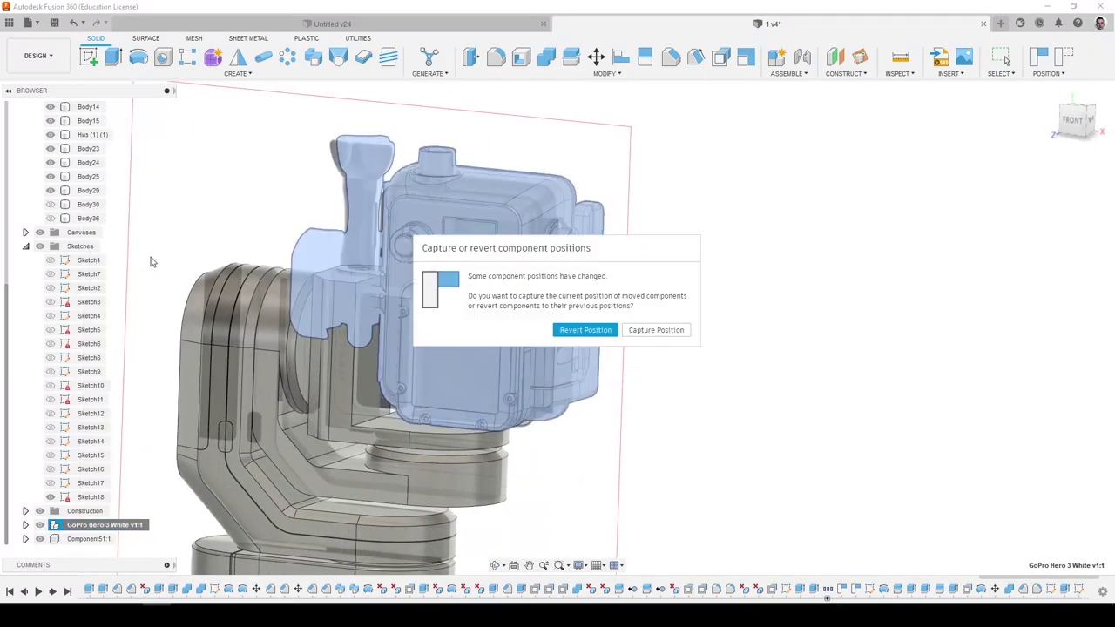
pyautogui.click(652, 330)
pyautogui.click(1048, 214)
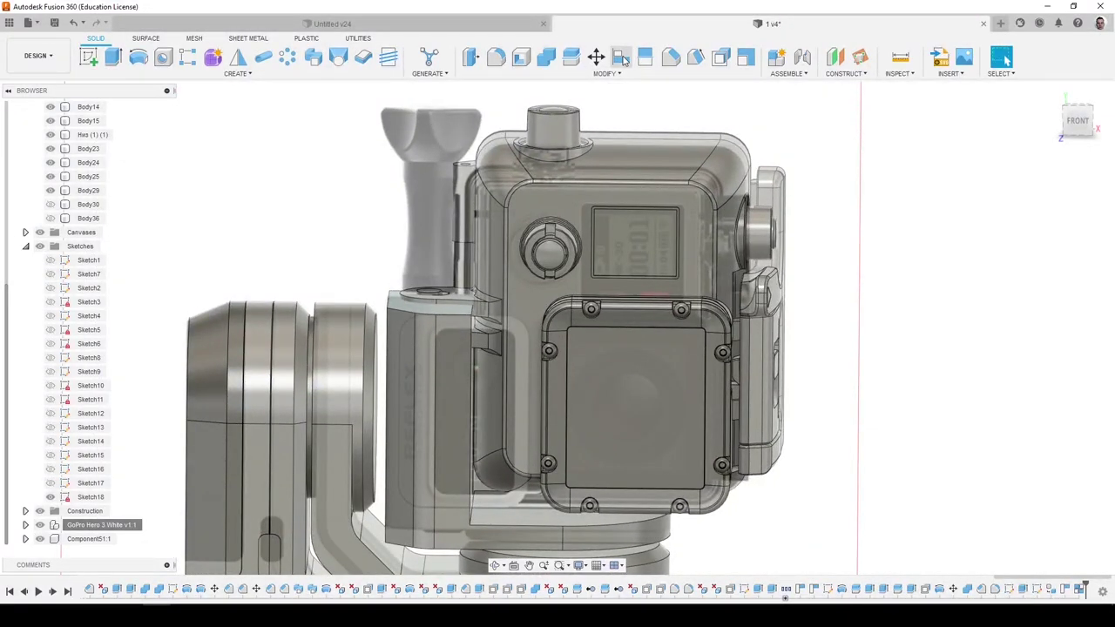
# Align the camera's lug hole centre with the centre of the mount's pin, rotating the camera to lie over the mount's base.
pyautogui.click(620, 57)
pyautogui.scroll(5, 422, 278)
pyautogui.click(440, 351)
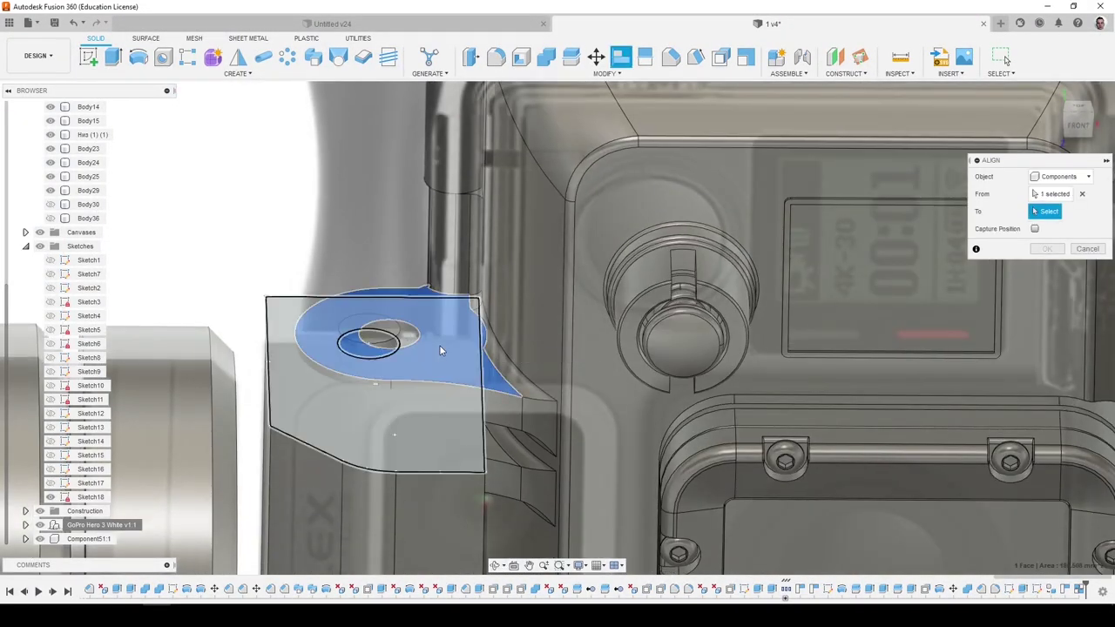
pyautogui.click(1082, 194)
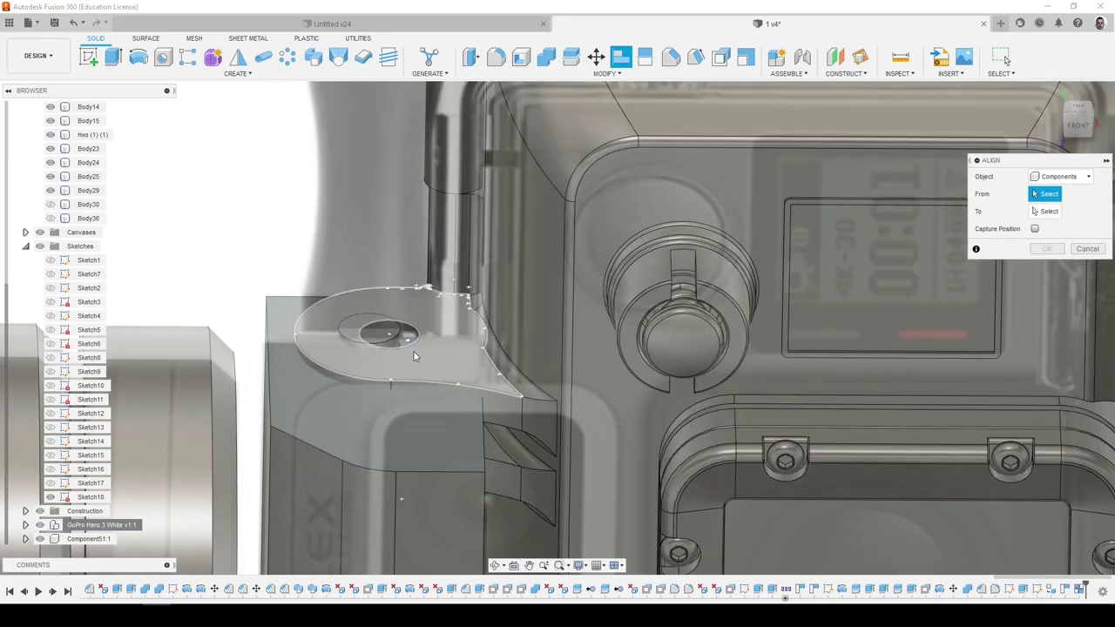
pyautogui.scroll(5, 436, 343)
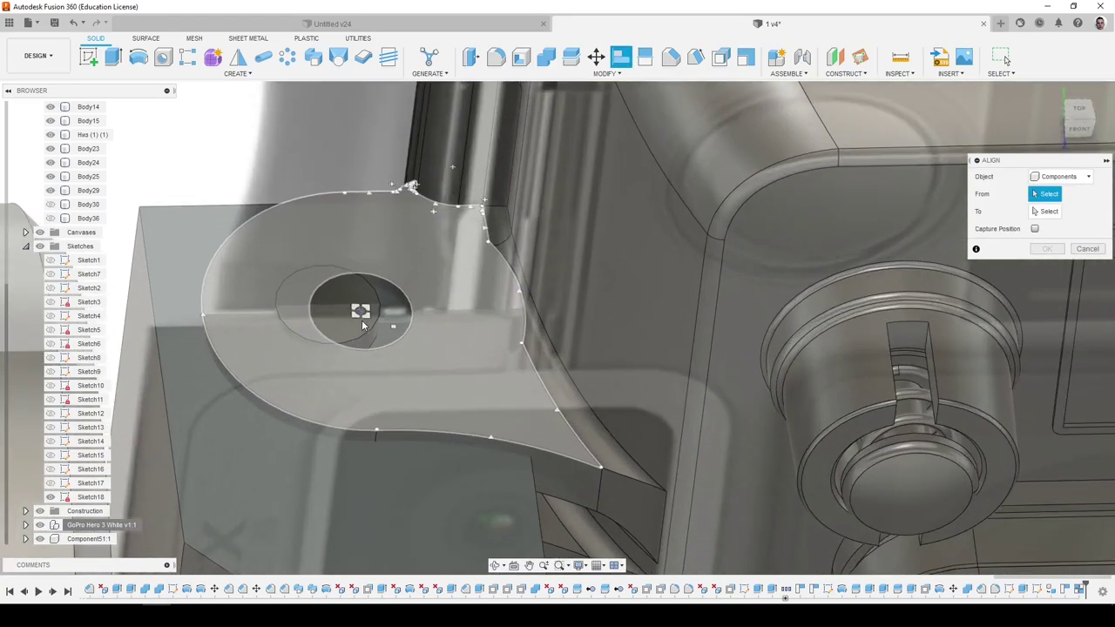
pyautogui.click(359, 317)
pyautogui.click(328, 306)
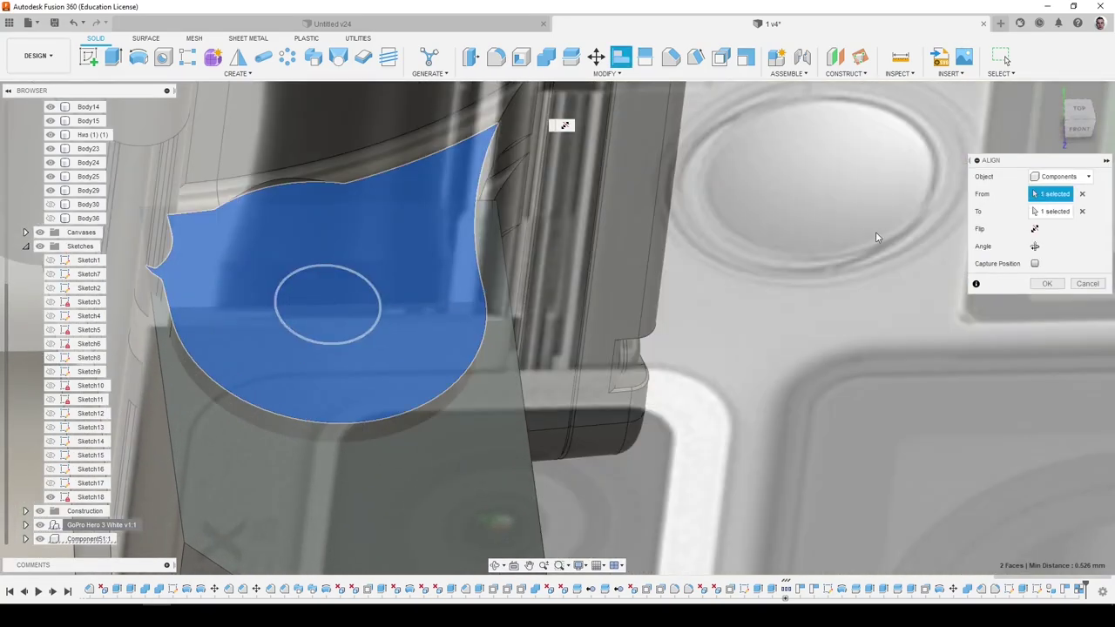
pyautogui.scroll(-10, 485, 296)
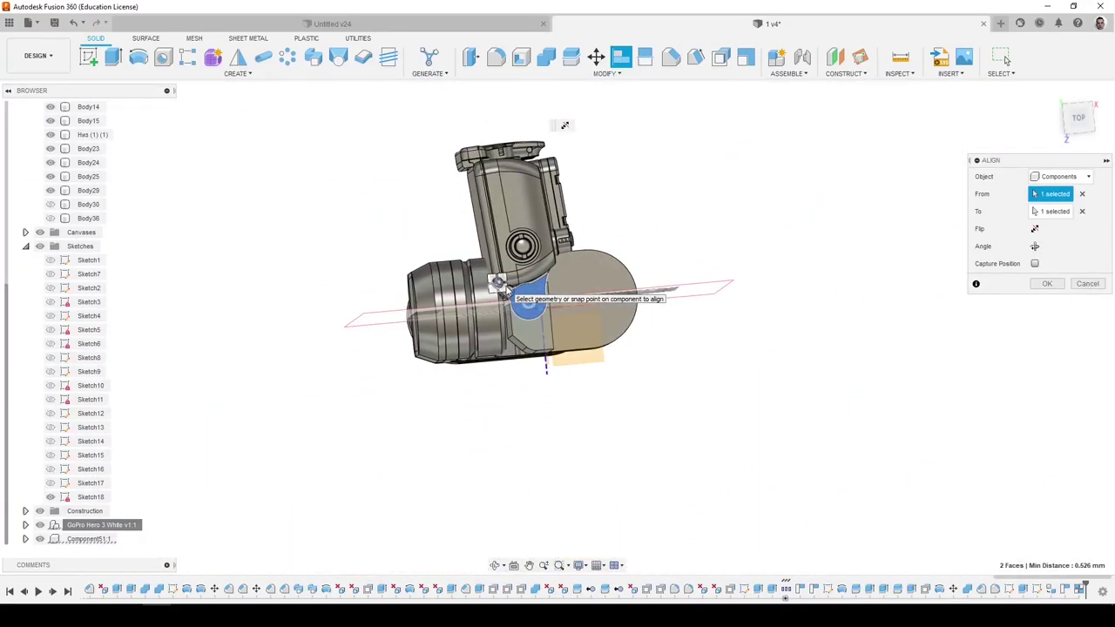
pyautogui.click(1035, 229)
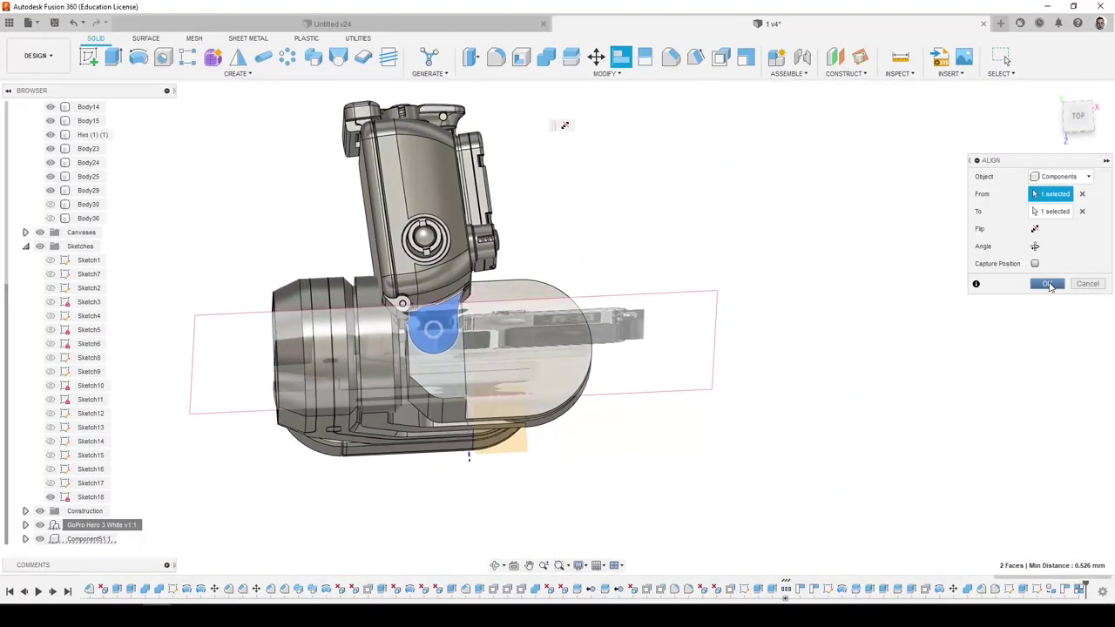
pyautogui.click(1034, 246)
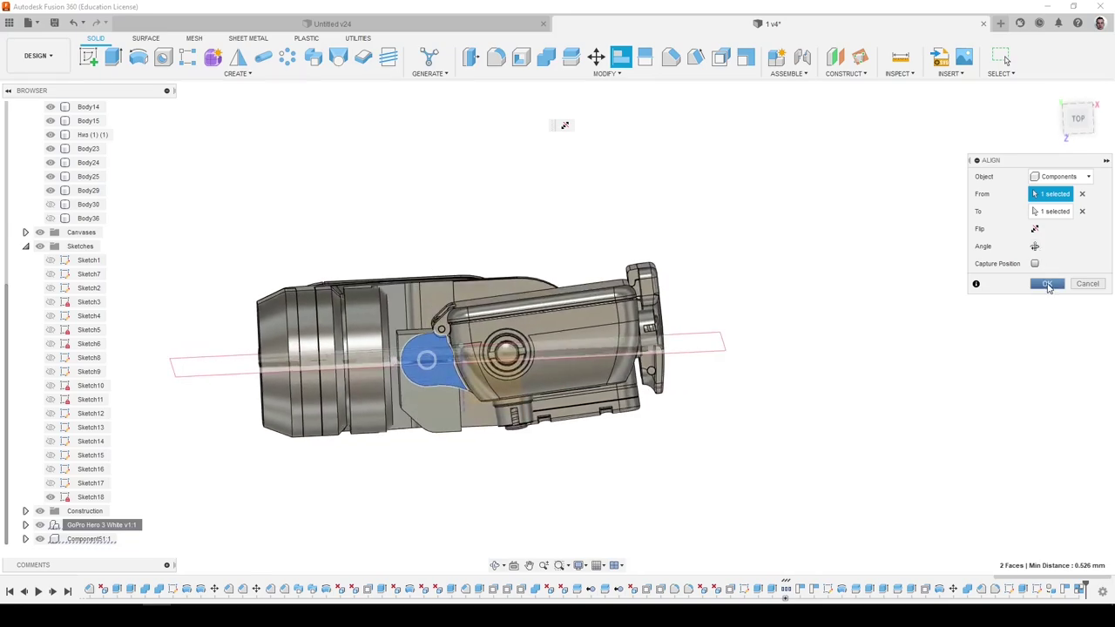
pyautogui.click(1047, 283)
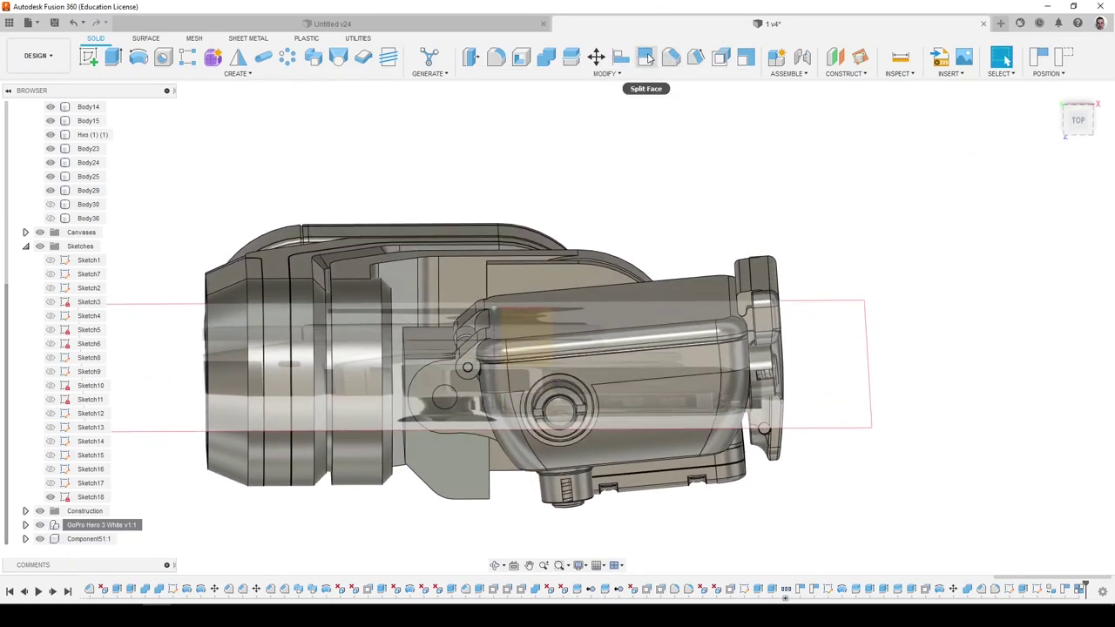
pyautogui.click(621, 58)
pyautogui.scroll(2, 580, 206)
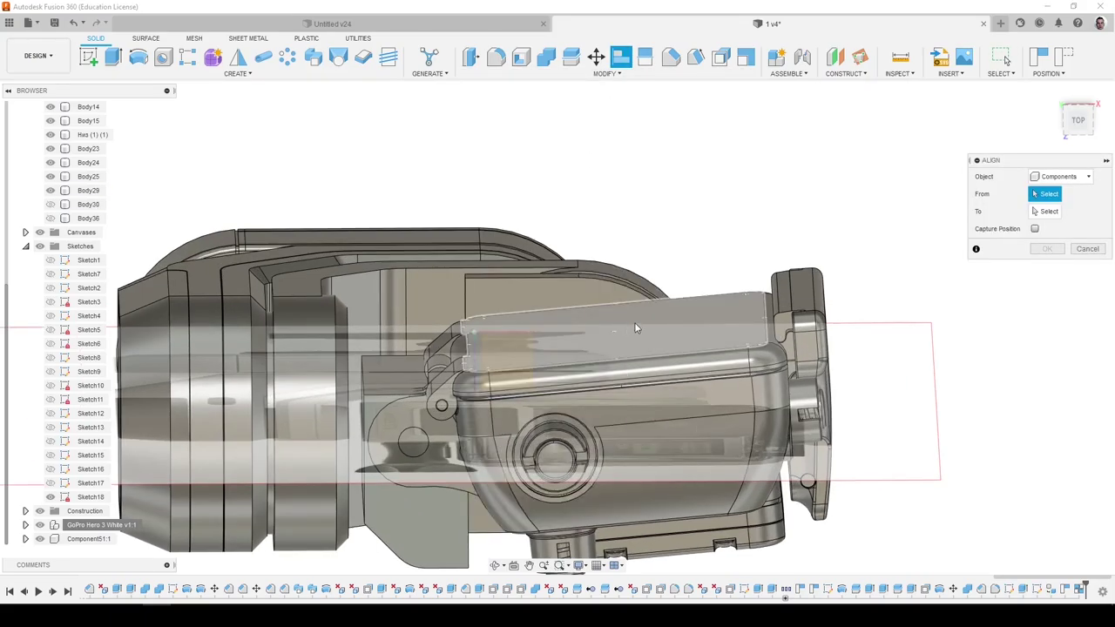
pyautogui.moveTo(685, 300)
pyautogui.keyDown('shift'); pyautogui.mouseDown(button='middle')
pyautogui.moveTo(662, 262)
pyautogui.moveTo(685, 288)
pyautogui.moveTo(672, 259)
pyautogui.moveTo(680, 223)
pyautogui.mouseUp(button='middle'); pyautogui.keyUp('shift')
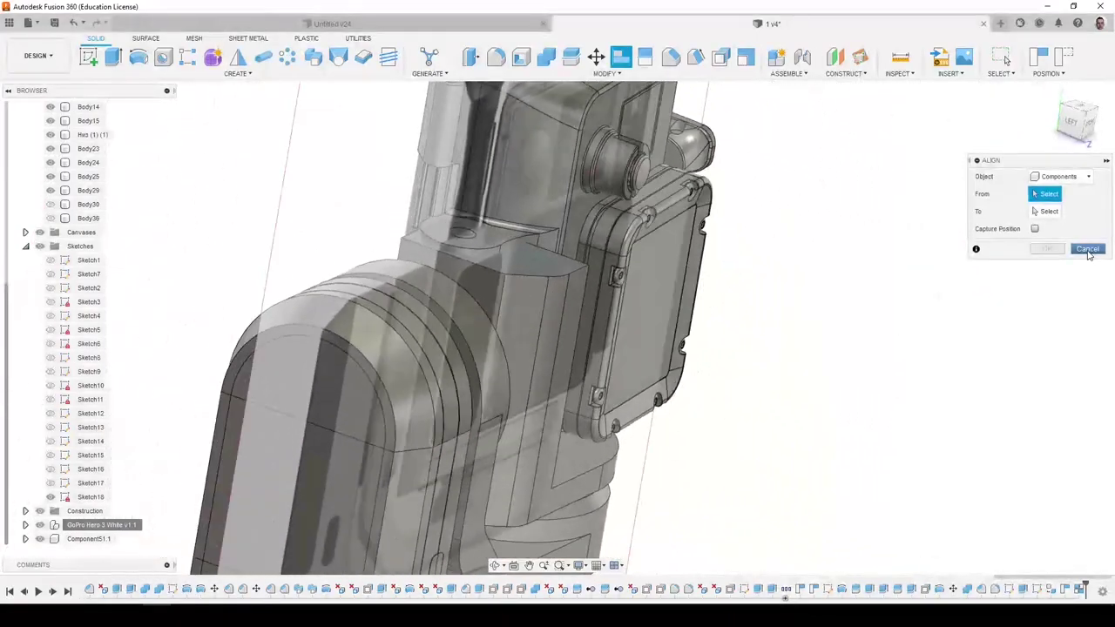
pyautogui.click(1087, 249)
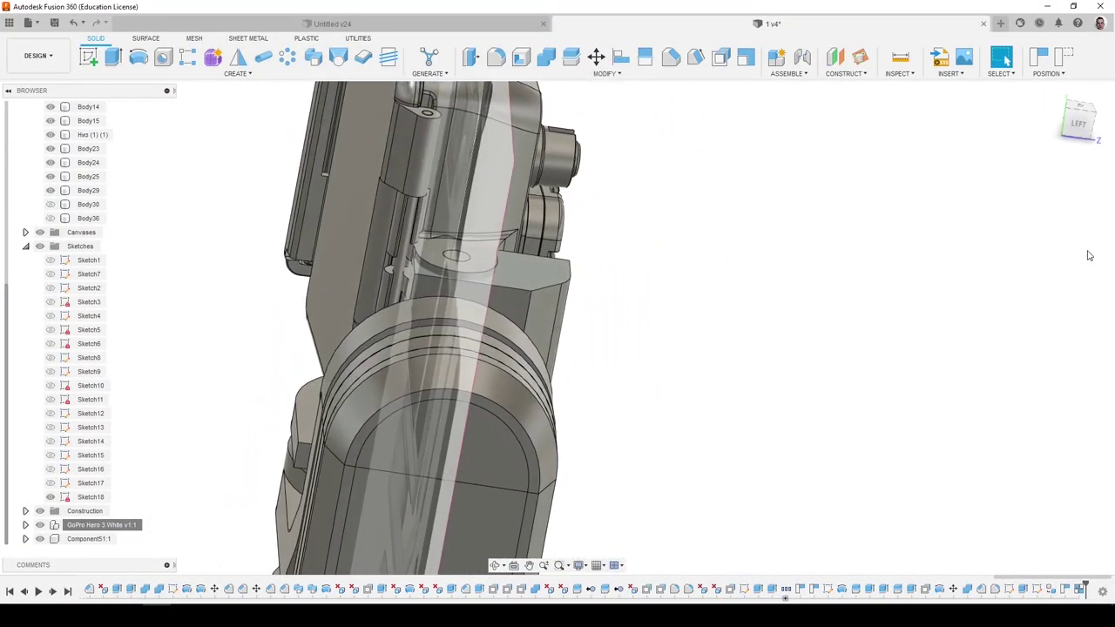
pyautogui.moveTo(686, 330)
pyautogui.keyDown('shift'); pyautogui.mouseDown(button='middle')
pyautogui.moveTo(527, 300)
pyautogui.moveTo(529, 278)
pyautogui.mouseUp(button='middle'); pyautogui.keyUp('shift')
pyautogui.rightClick(91, 498)
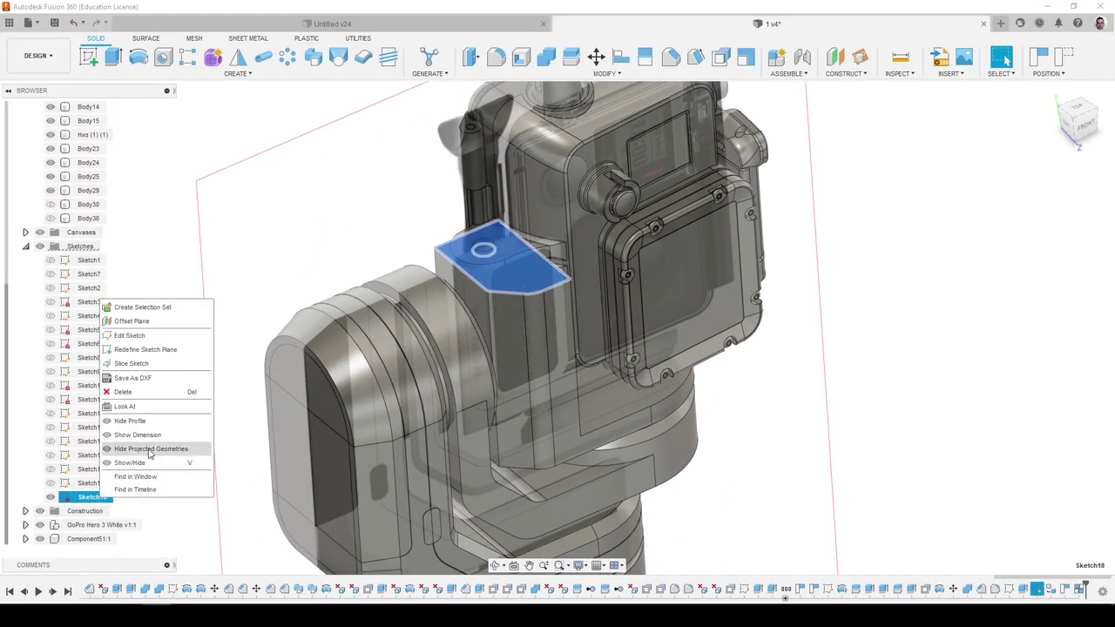
# Try to create a rigid group from Component51, capturing the moved component positions.
pyautogui.click(86, 540)
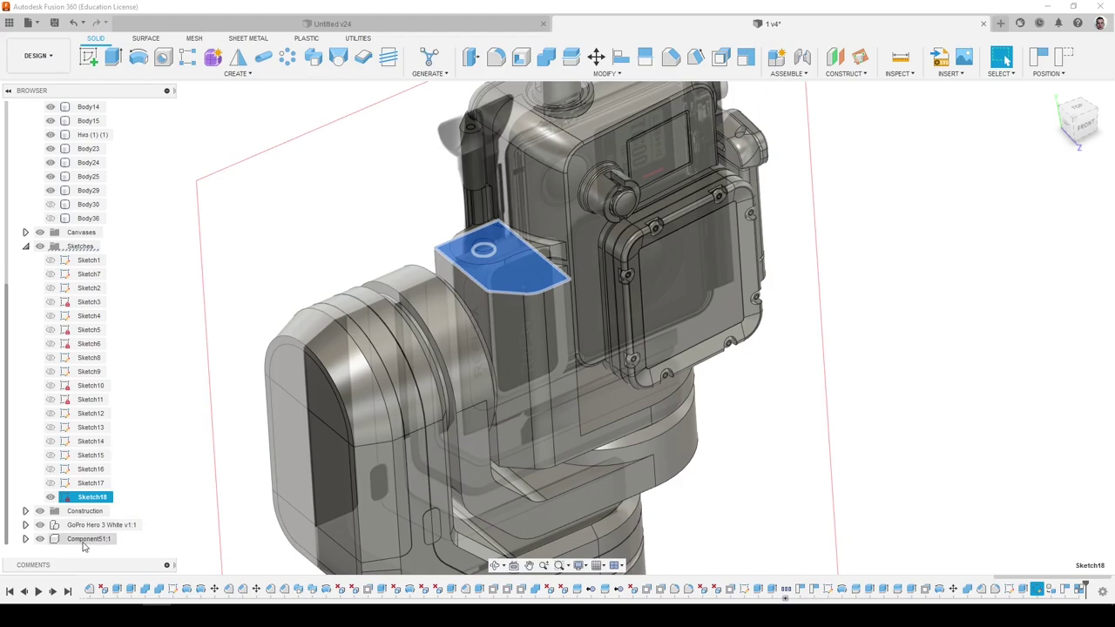
pyautogui.rightClick(86, 541)
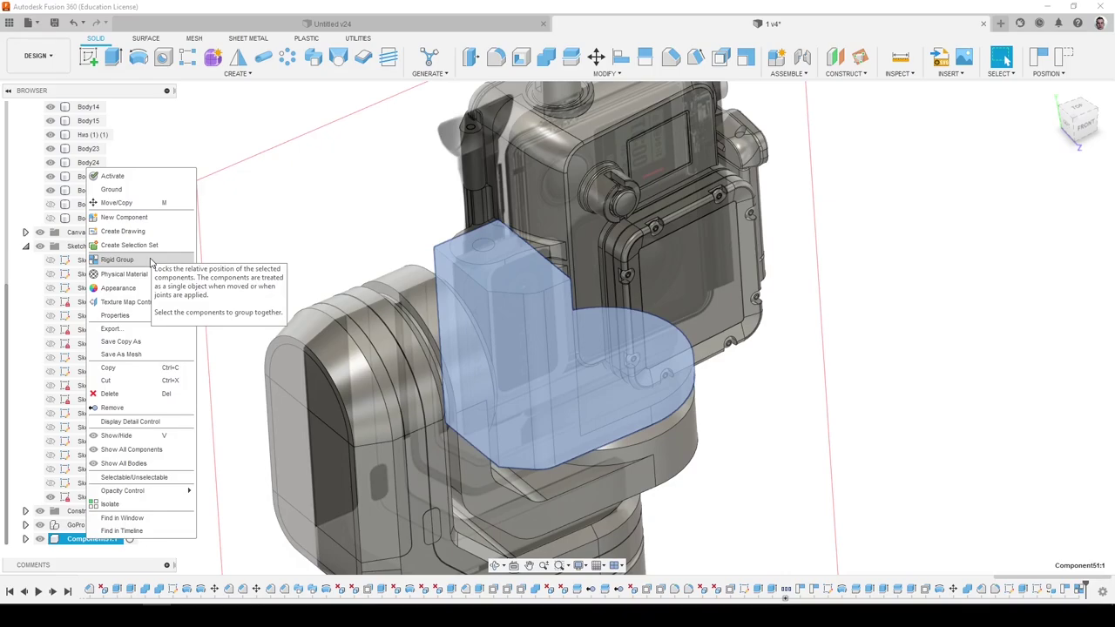
pyautogui.click(139, 273)
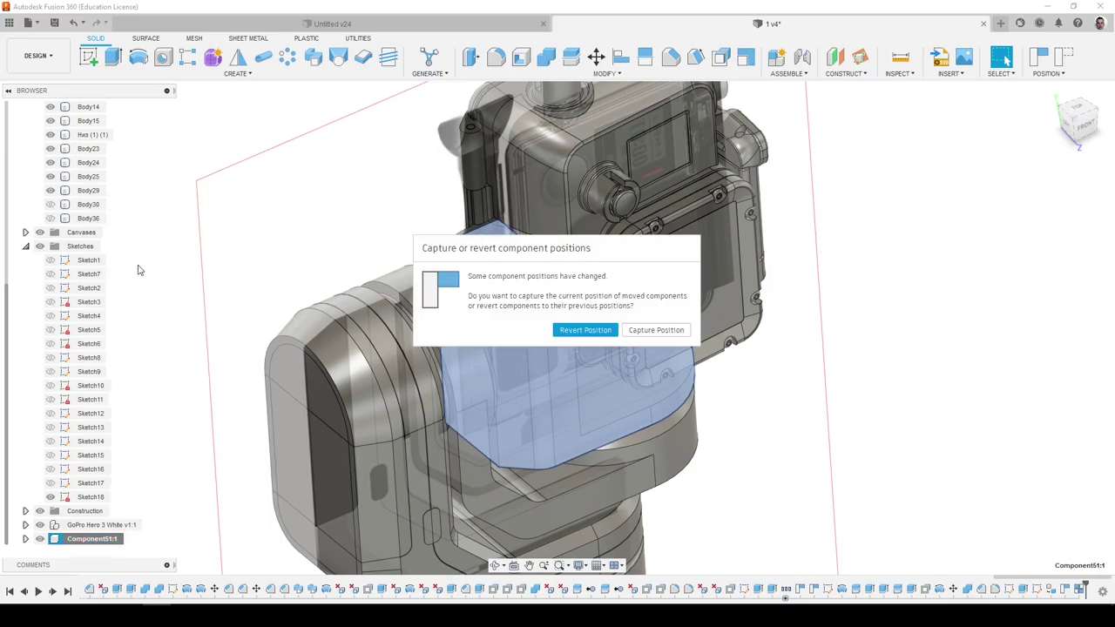
pyautogui.click(666, 330)
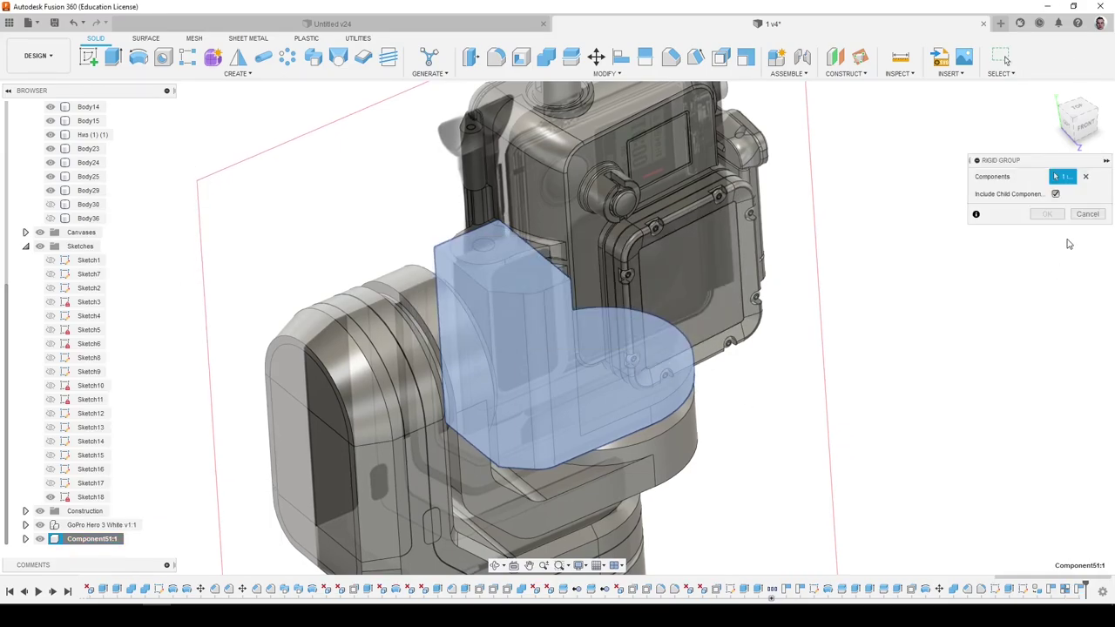
pyautogui.keyDown('shift'); pyautogui.moveTo(727, 409); pyautogui.dragTo(586, 336, button='middle'); pyautogui.keyUp('shift')
pyautogui.click(525, 346)
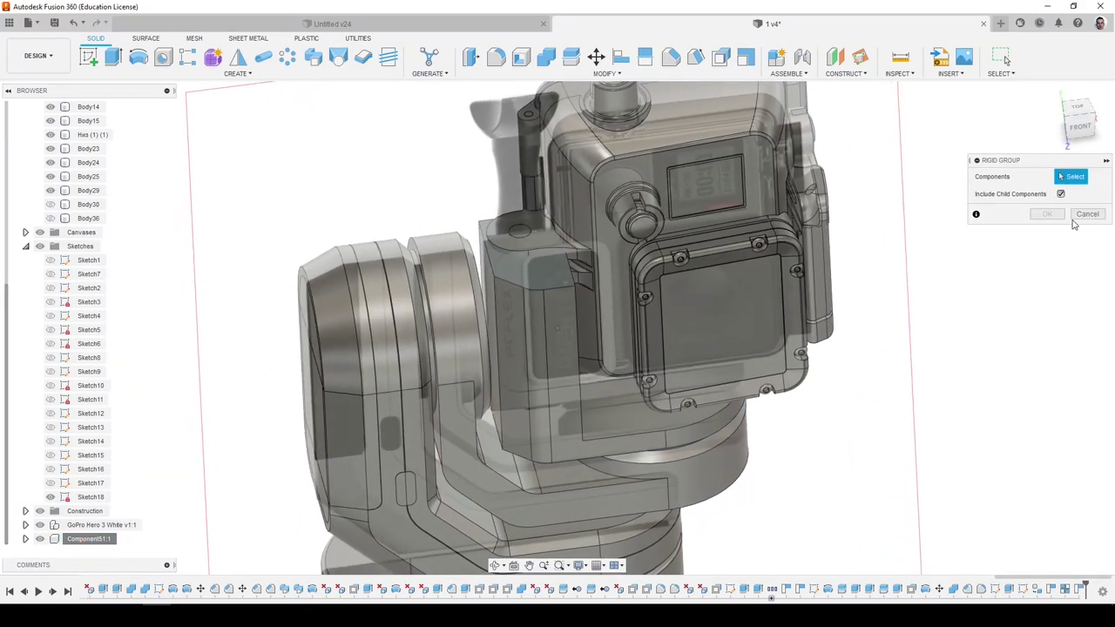
pyautogui.click(589, 312)
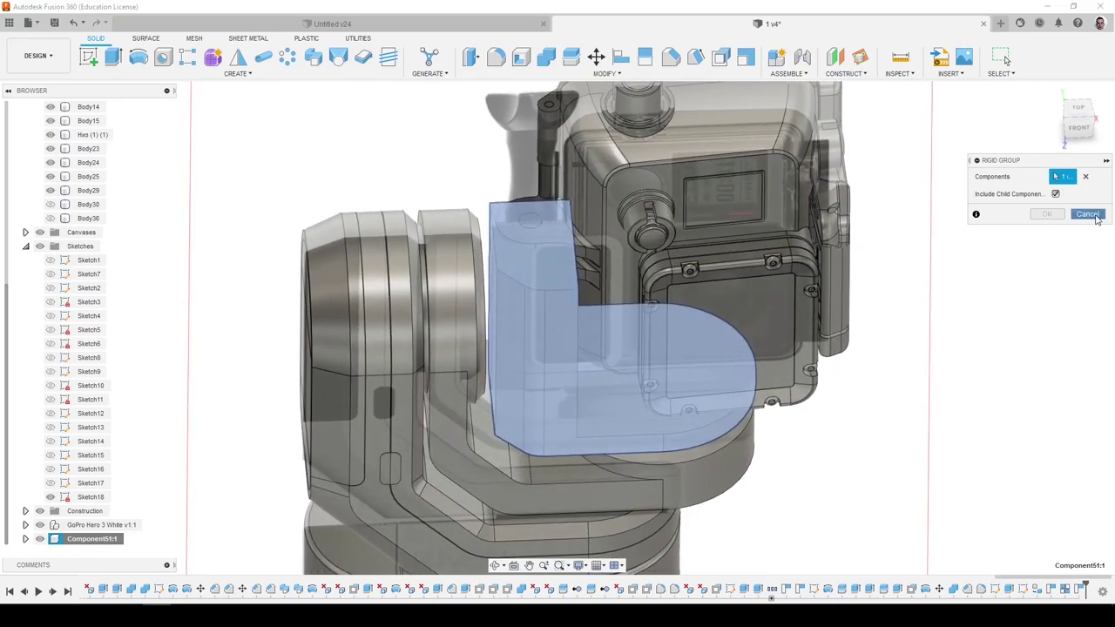
pyautogui.click(1087, 214)
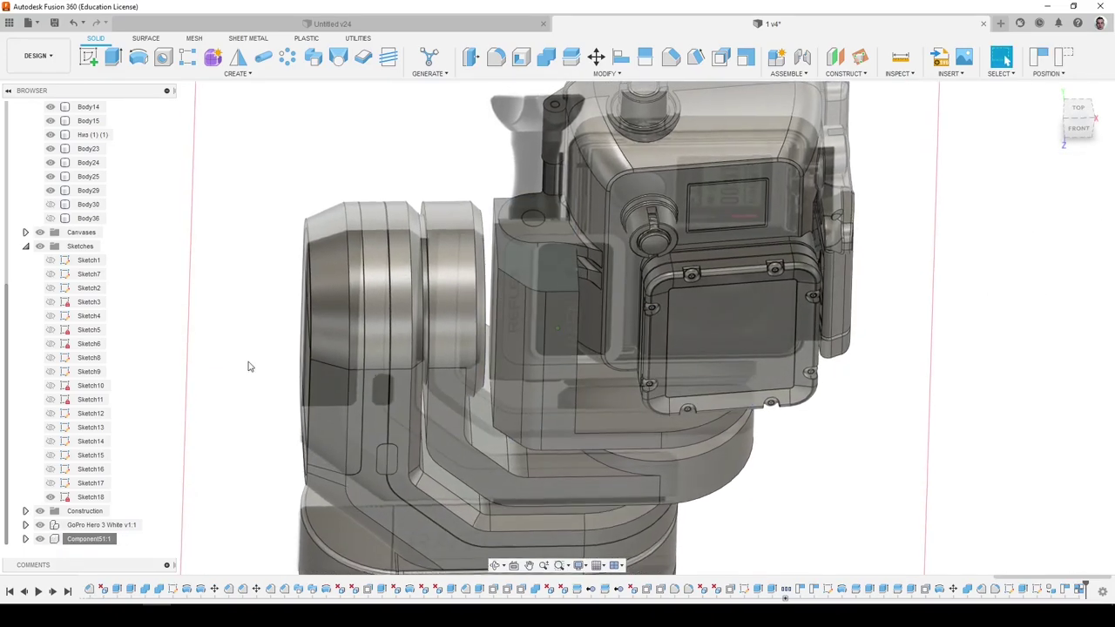
# Ground the mount component, Component51, and capture the moved camera's position.
pyautogui.click(81, 540)
pyautogui.rightClick(82, 541)
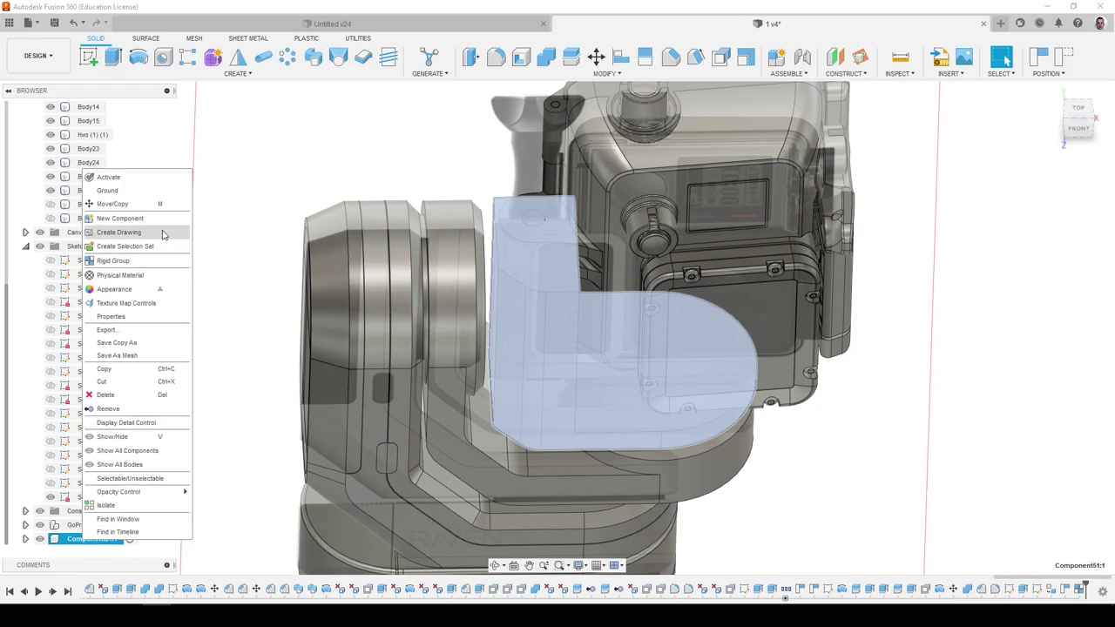
pyautogui.click(148, 193)
pyautogui.click(950, 391)
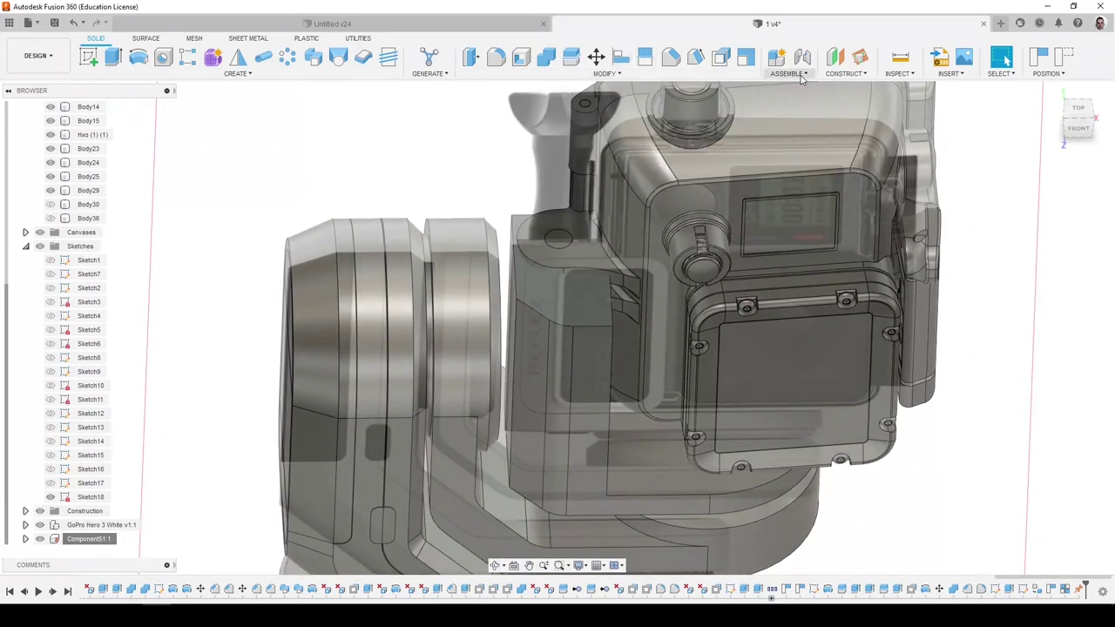
pyautogui.click(799, 75)
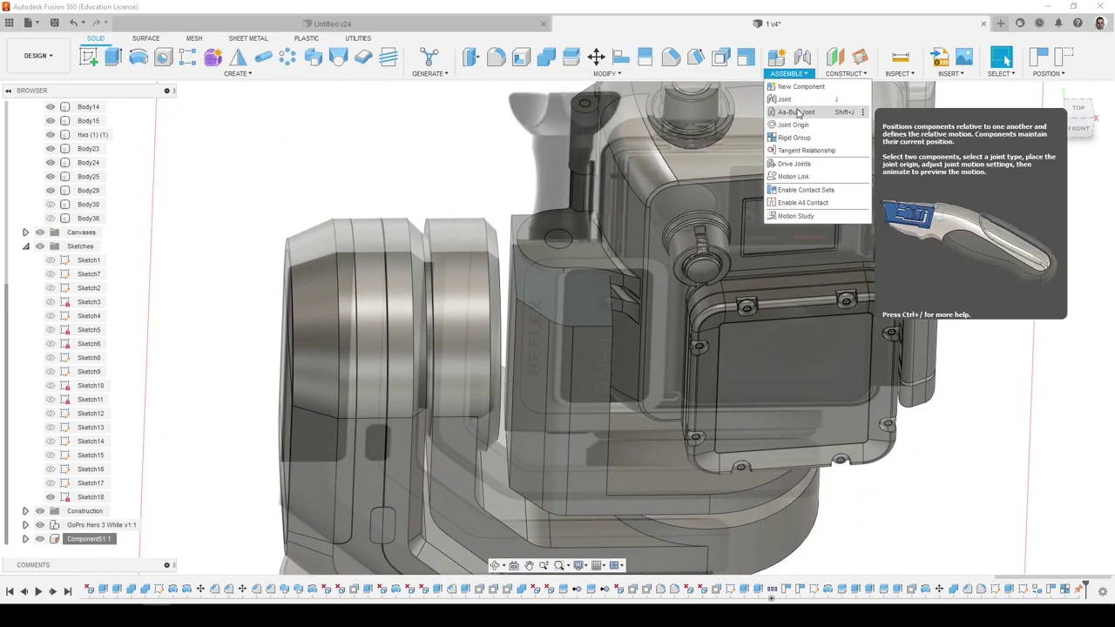
pyautogui.click(798, 113)
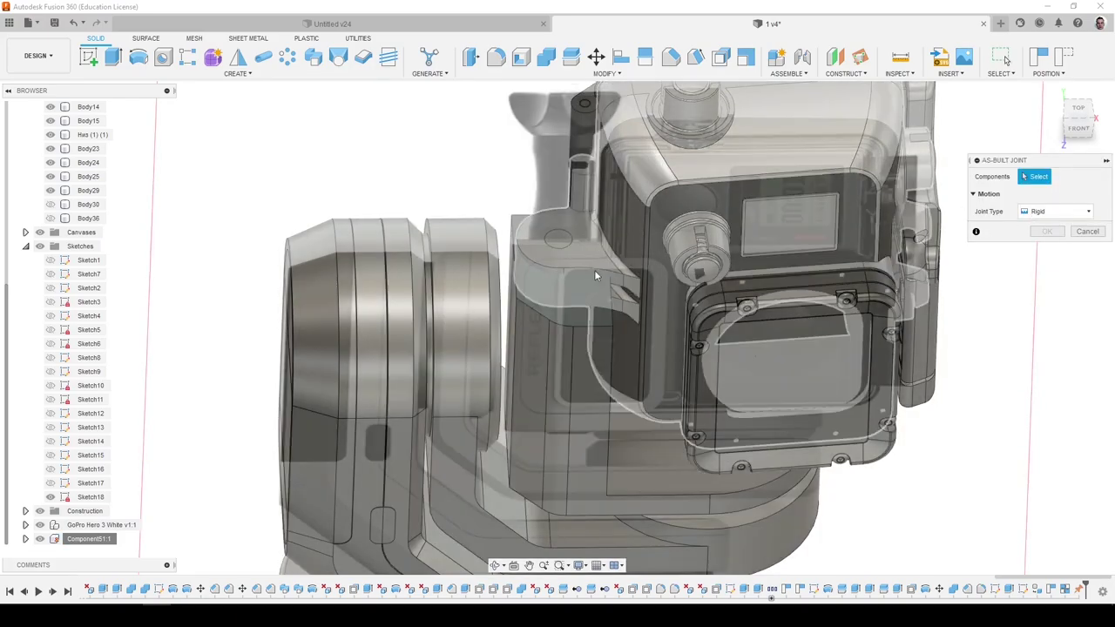
pyautogui.click(570, 303)
pyautogui.click(596, 241)
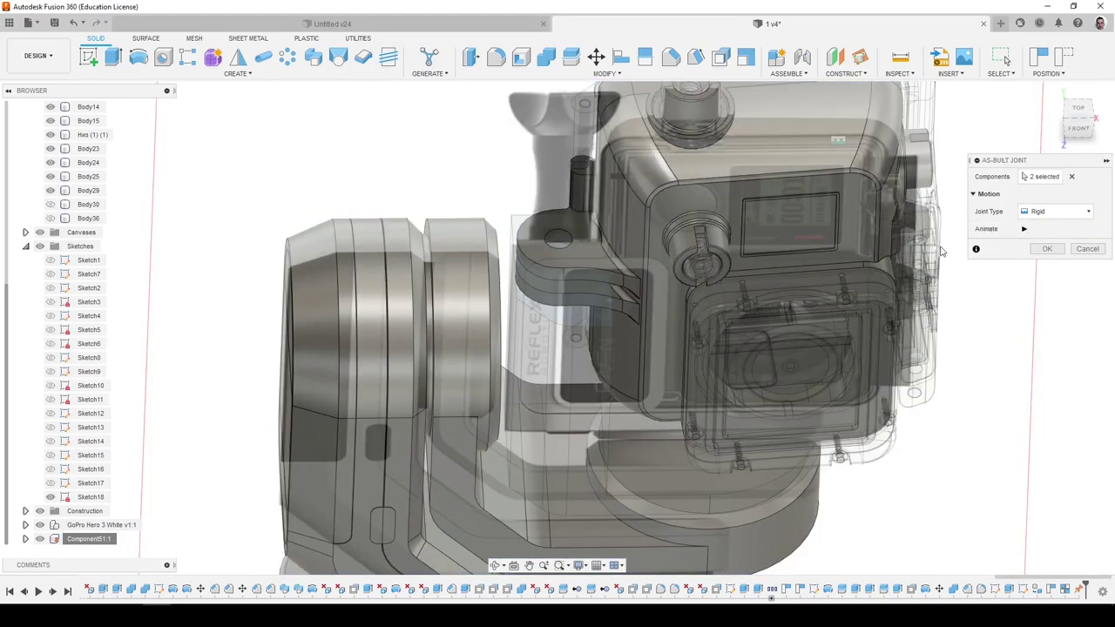
pyautogui.click(1090, 250)
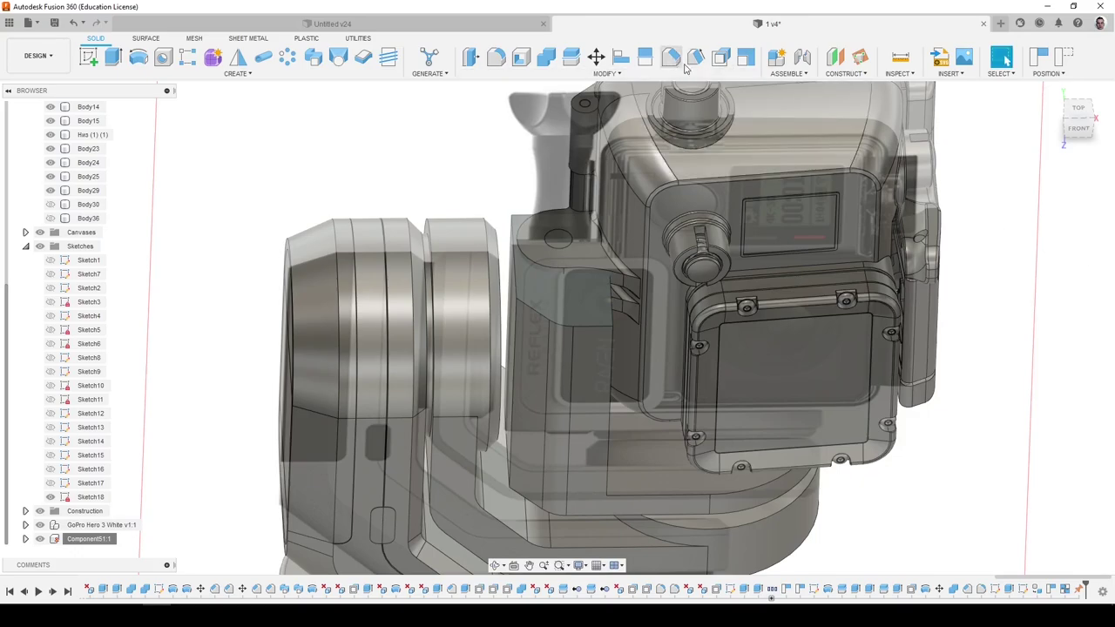
# Create a revolute joint between the centre of the camera casing's lug hole and the centre of the mount's pin.
pyautogui.click(788, 73)
pyautogui.click(800, 92)
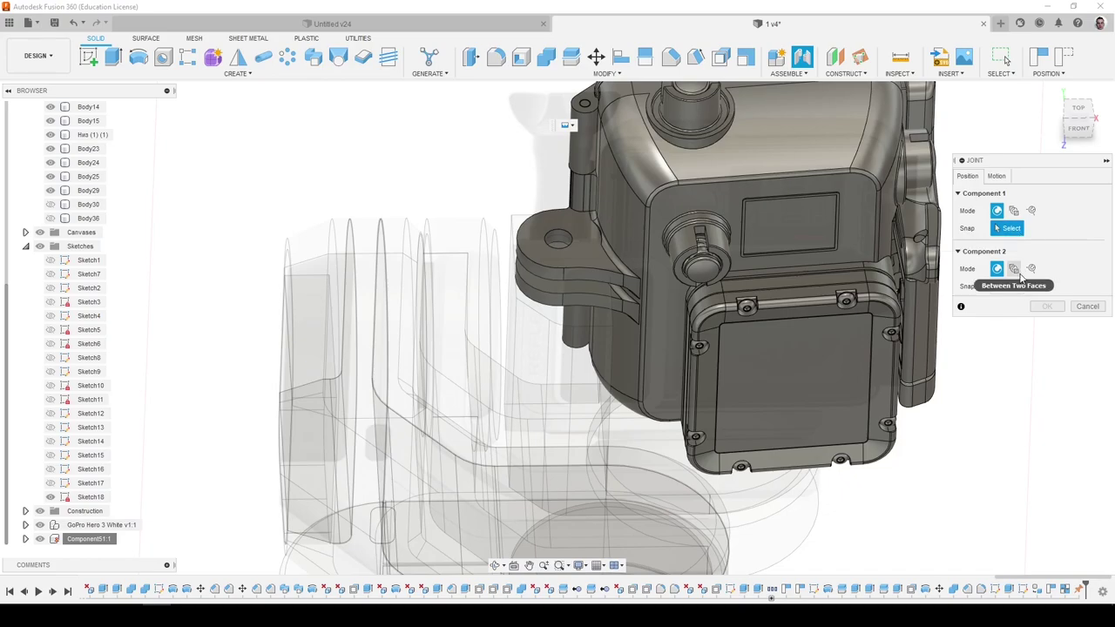
pyautogui.click(998, 177)
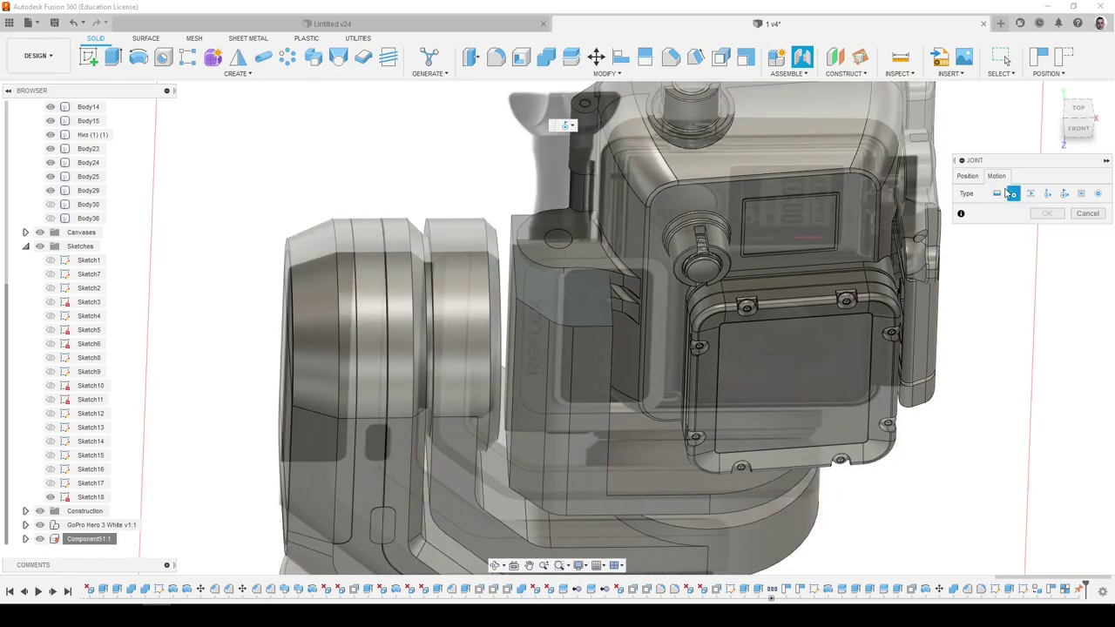
pyautogui.click(967, 176)
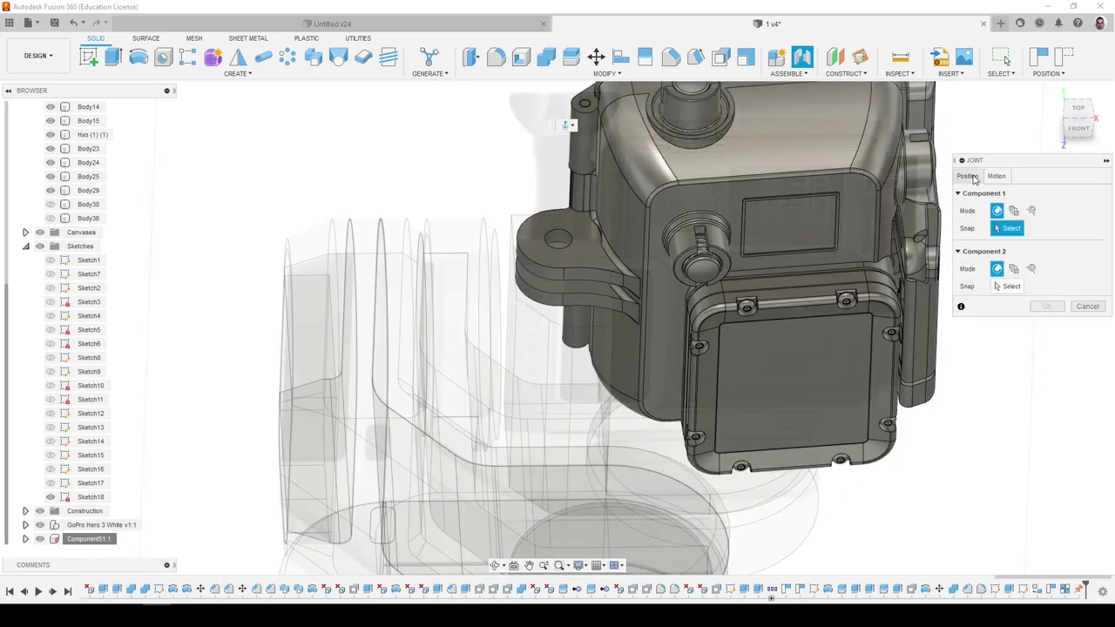
pyautogui.click(558, 242)
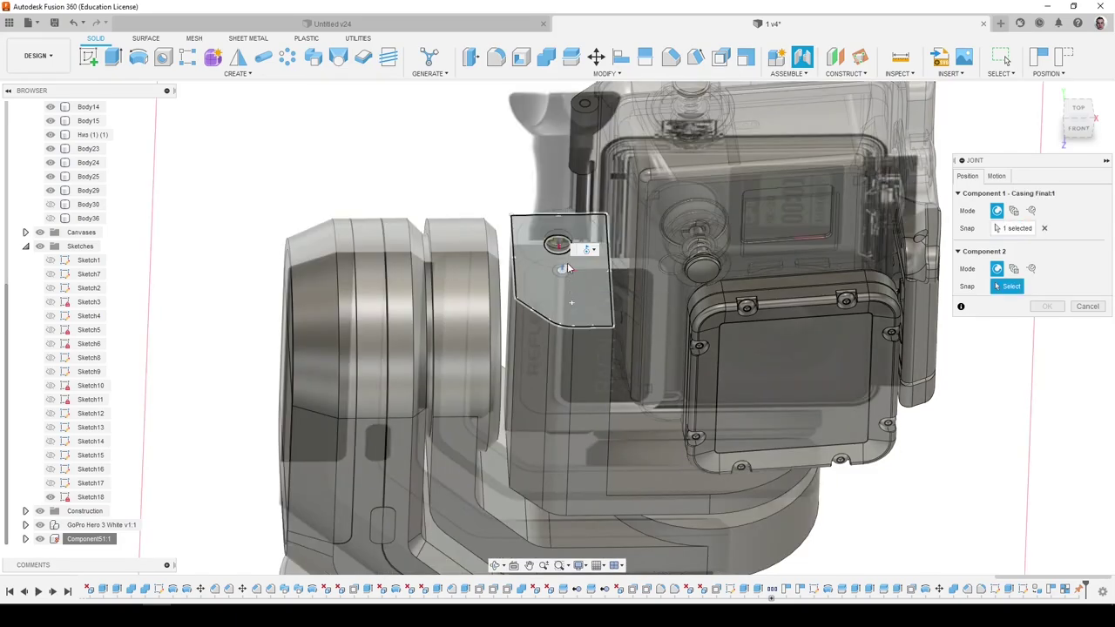
pyautogui.scroll(5, 567, 267)
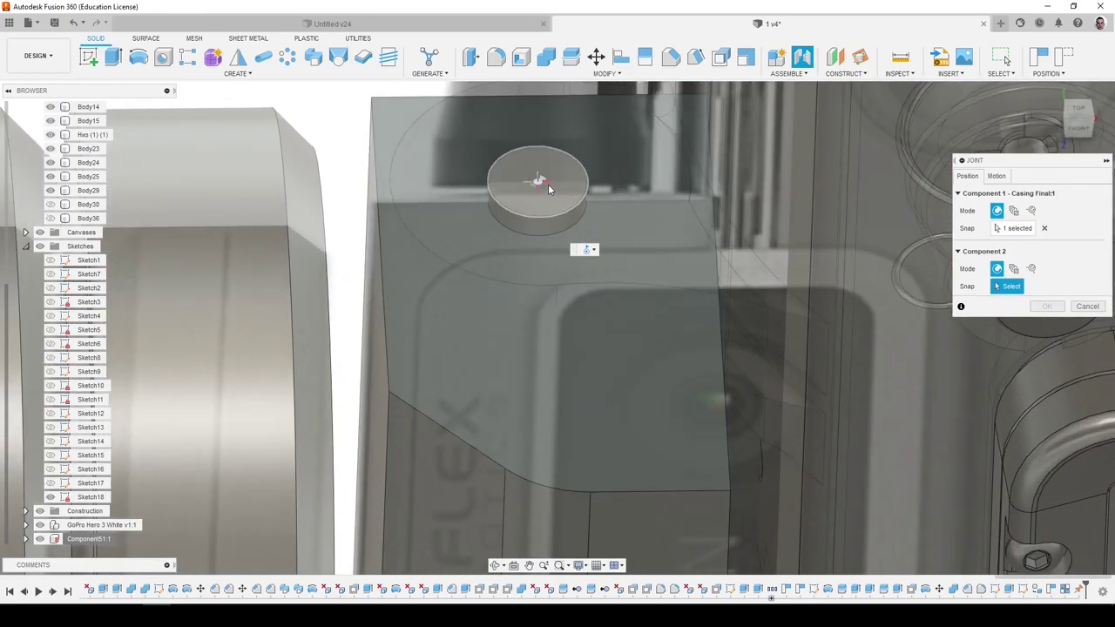
pyautogui.click(552, 185)
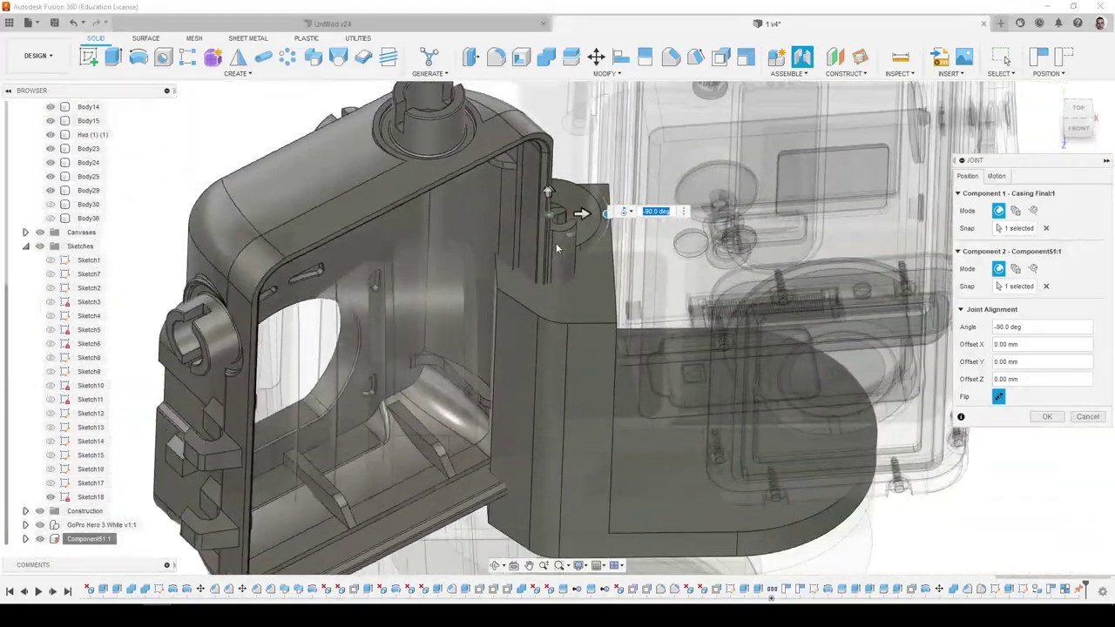
pyautogui.scroll(-4, 638, 247)
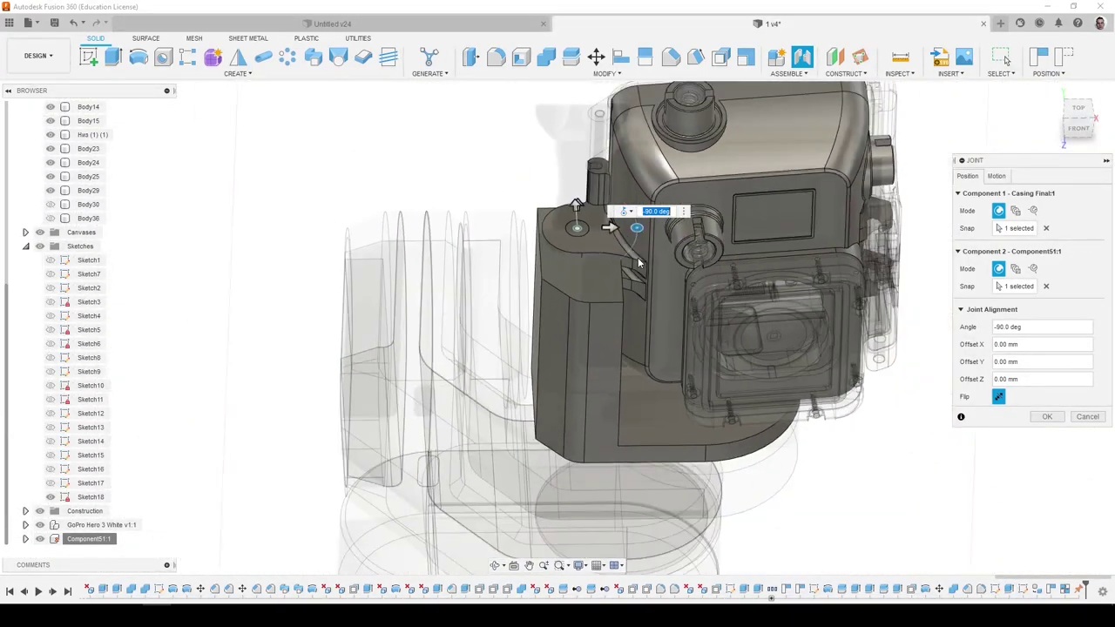
pyautogui.keyDown('shift'); pyautogui.moveTo(640, 246); pyautogui.dragTo(666, 253, button='middle'); pyautogui.keyUp('shift')
pyautogui.click(1045, 416)
# Align the large flat face of the camera housing with the flat upright side face of the mount beside the lug.
pyautogui.keyDown('shift'); pyautogui.moveTo(1037, 416); pyautogui.dragTo(910, 352, button='middle'); pyautogui.keyUp('shift')
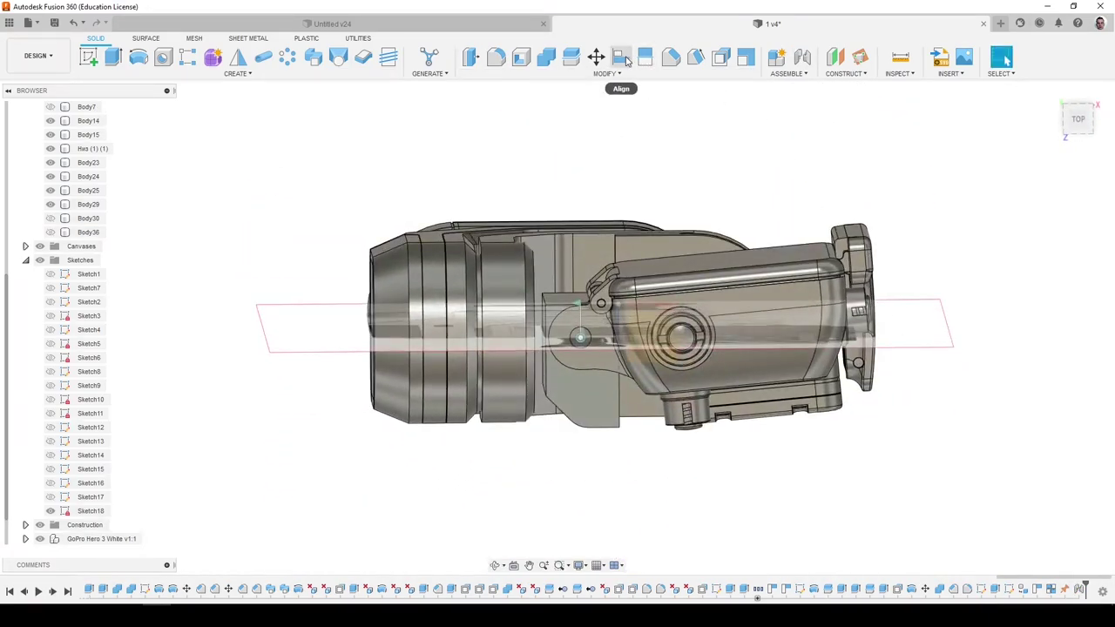
pyautogui.keyDown('shift'); pyautogui.moveTo(705, 165); pyautogui.dragTo(762, 283, button='middle'); pyautogui.keyUp('shift')
pyautogui.scroll(5, 697, 242)
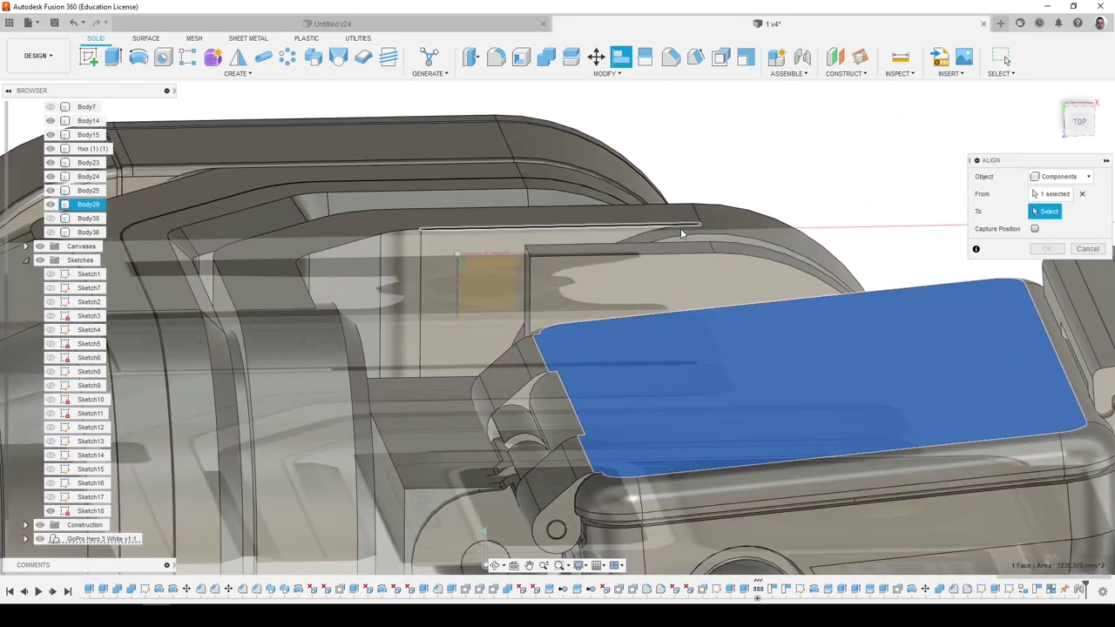
pyautogui.scroll(-3, 458, 418)
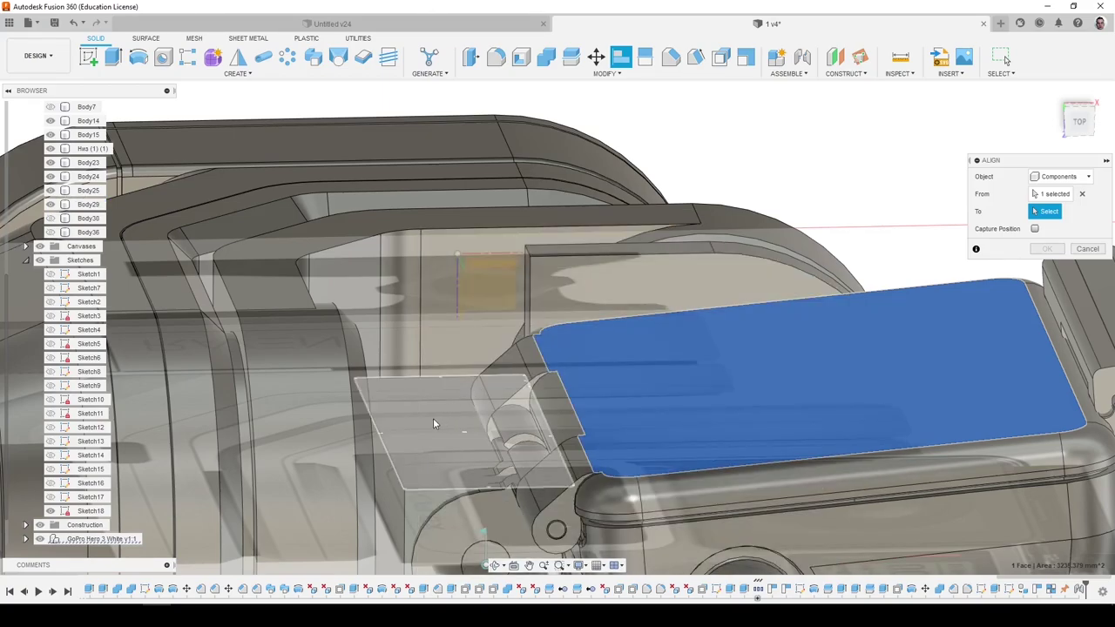
pyautogui.click(433, 418)
pyautogui.scroll(-2, 564, 124)
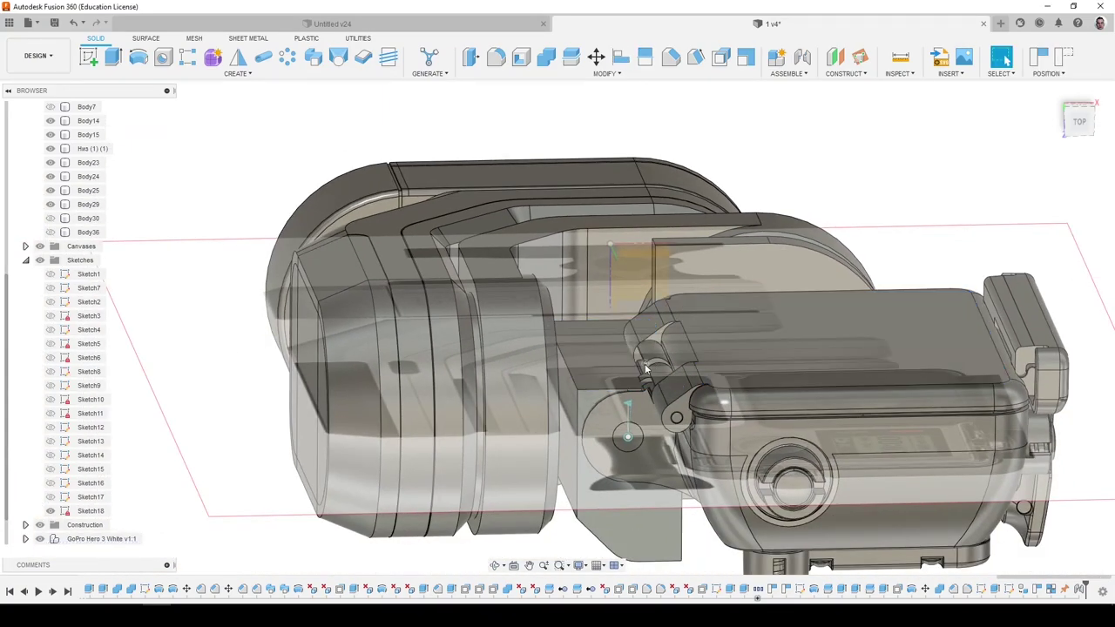
# Examine the aligned camera's fit on the mount from several angles, especially around the lug and pin.
pyautogui.keyDown('shift'); pyautogui.moveTo(658, 363); pyautogui.dragTo(318, 384, button='middle'); pyautogui.keyUp('shift')
pyautogui.scroll(3, 674, 348)
pyautogui.scroll(-3, 674, 348)
pyautogui.scroll(2, 674, 352)
pyautogui.scroll(4, 211, 423)
pyautogui.keyDown('shift'); pyautogui.moveTo(212, 423); pyautogui.dragTo(194, 415, button='middle'); pyautogui.keyUp('shift')
pyautogui.scroll(-4, 194, 415)
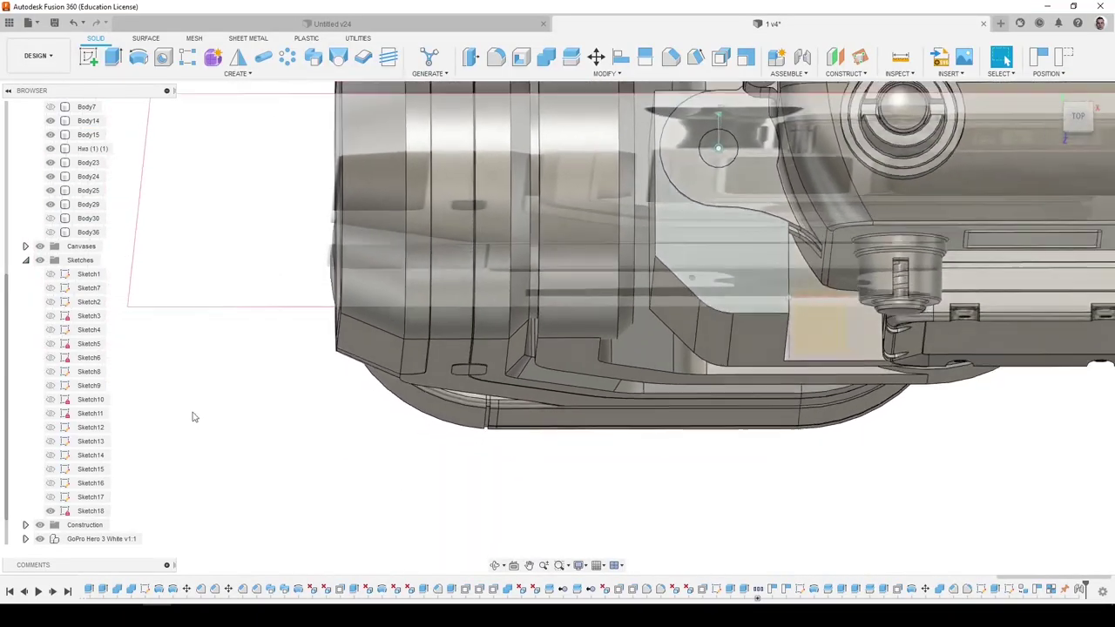
pyautogui.keyDown('shift'); pyautogui.moveTo(151, 371); pyautogui.dragTo(143, 335, button='middle'); pyautogui.keyUp('shift')
# Start a sketch on the mount's top face and orient it so the mount's length runs horizontally.
pyautogui.click(89, 57)
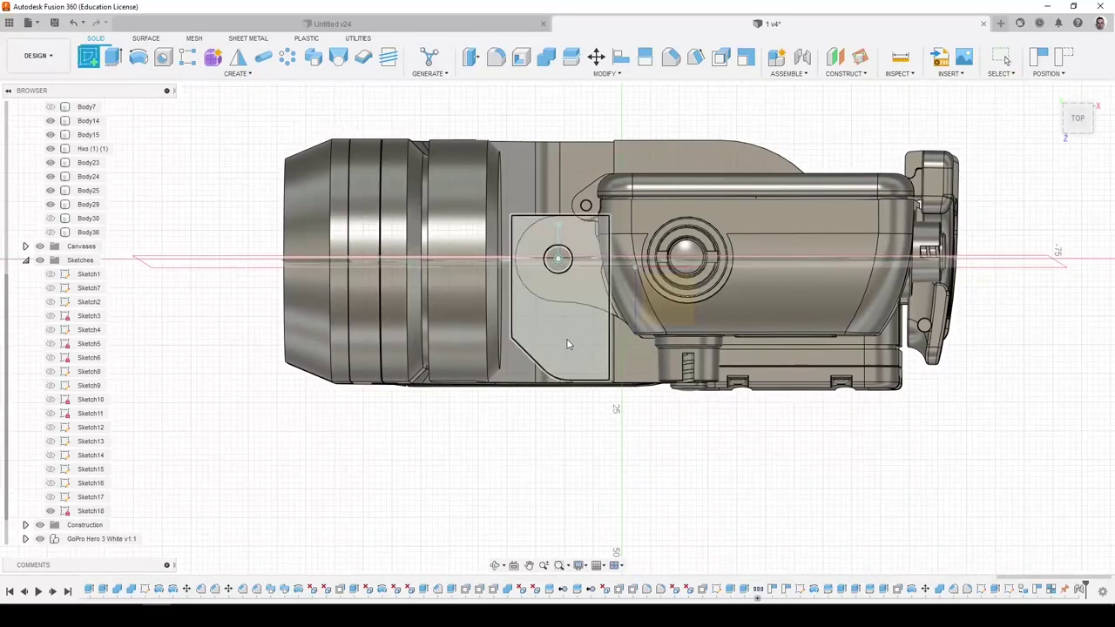
pyautogui.click(569, 343)
pyautogui.click(662, 331)
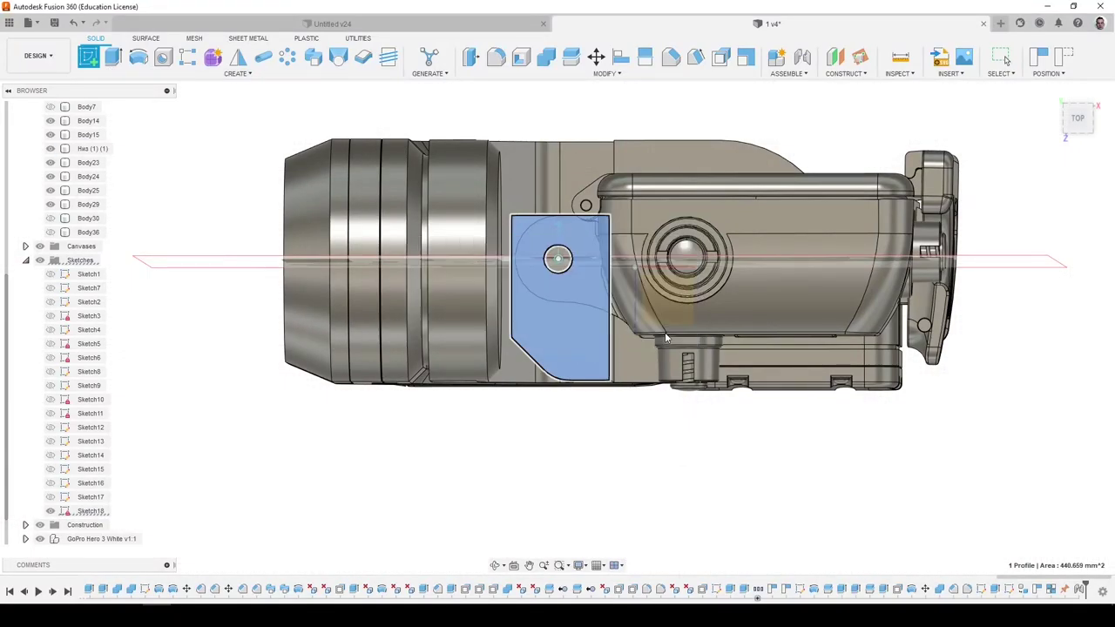
pyautogui.click(1106, 106)
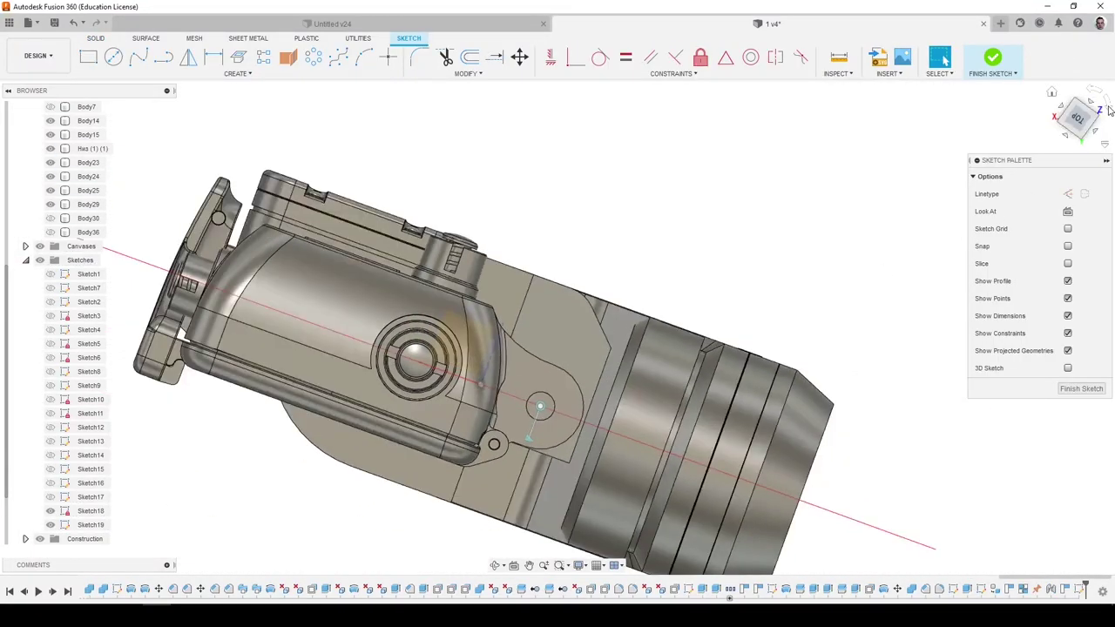
pyautogui.click(1098, 118)
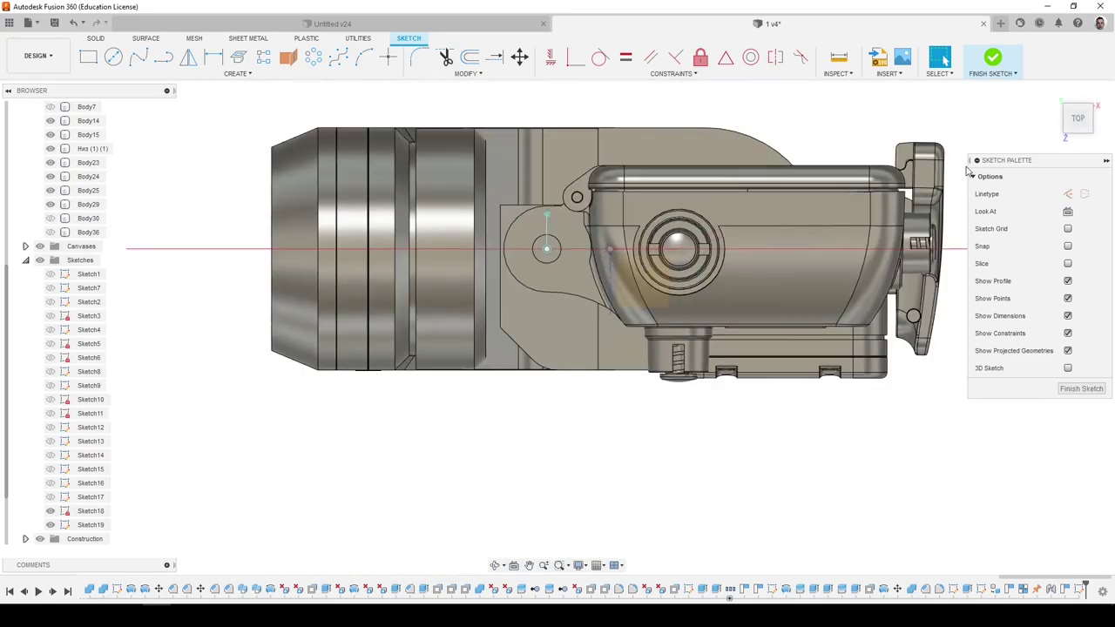
# Project the pin circle and the camera lug's face outline into the sketch, and draw a concentric circle matching the lug's rounded end.
pyautogui.press('p')
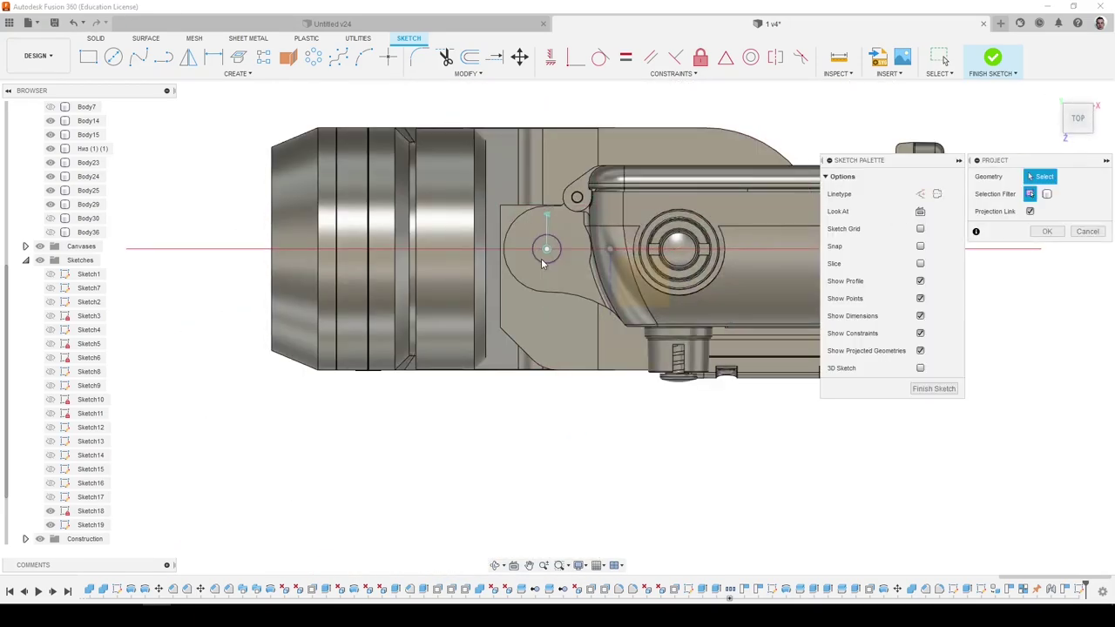
pyautogui.scroll(5, 541, 258)
pyautogui.click(1049, 233)
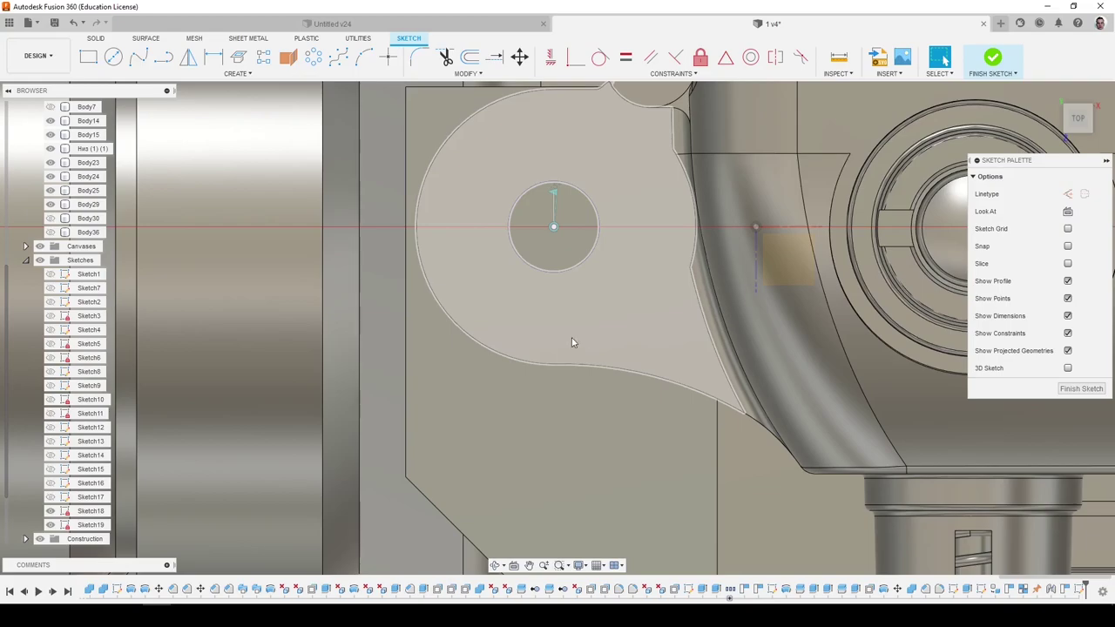
pyautogui.press('p')
pyautogui.click(595, 324)
pyautogui.click(1048, 231)
pyautogui.scroll(-3, 594, 394)
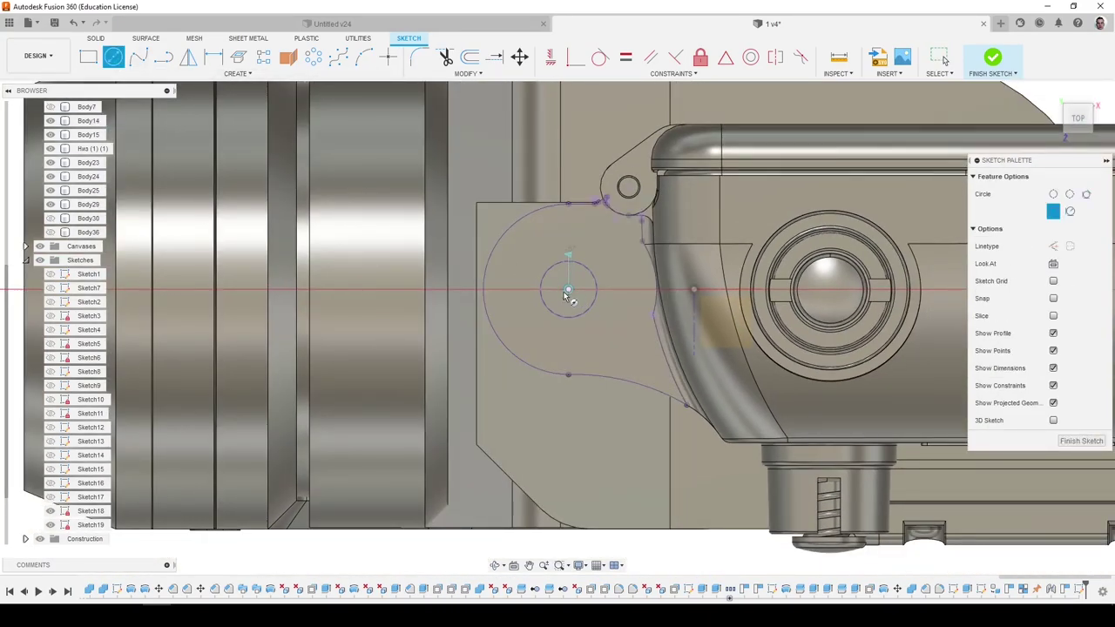
# Project the outline of the mount's top face into the sketch.
pyautogui.press('p')
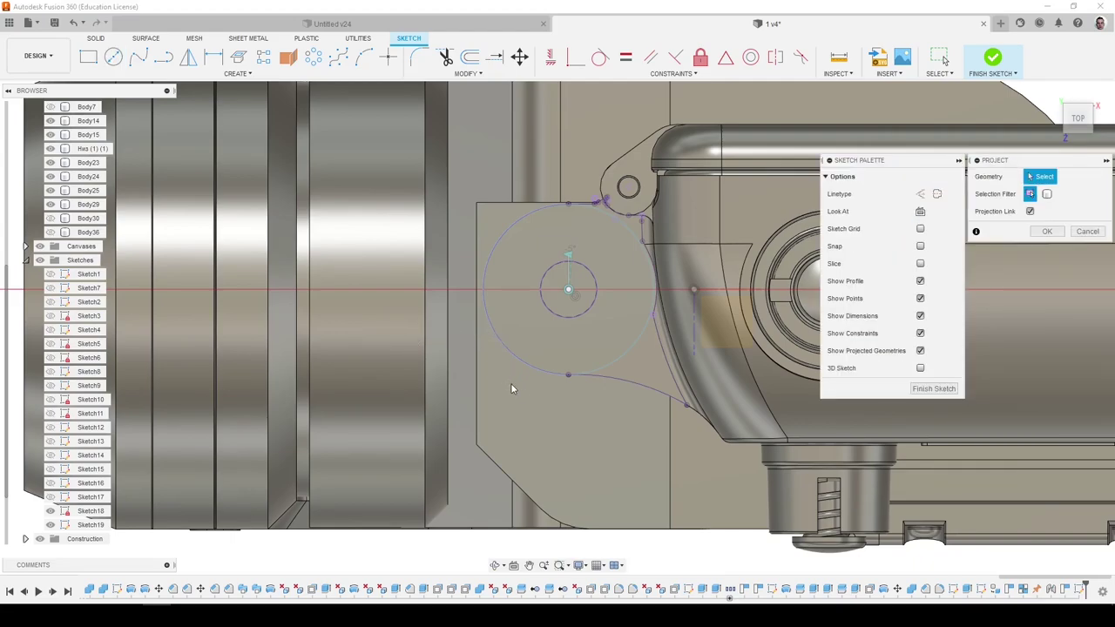
pyautogui.click(523, 383)
pyautogui.click(1047, 232)
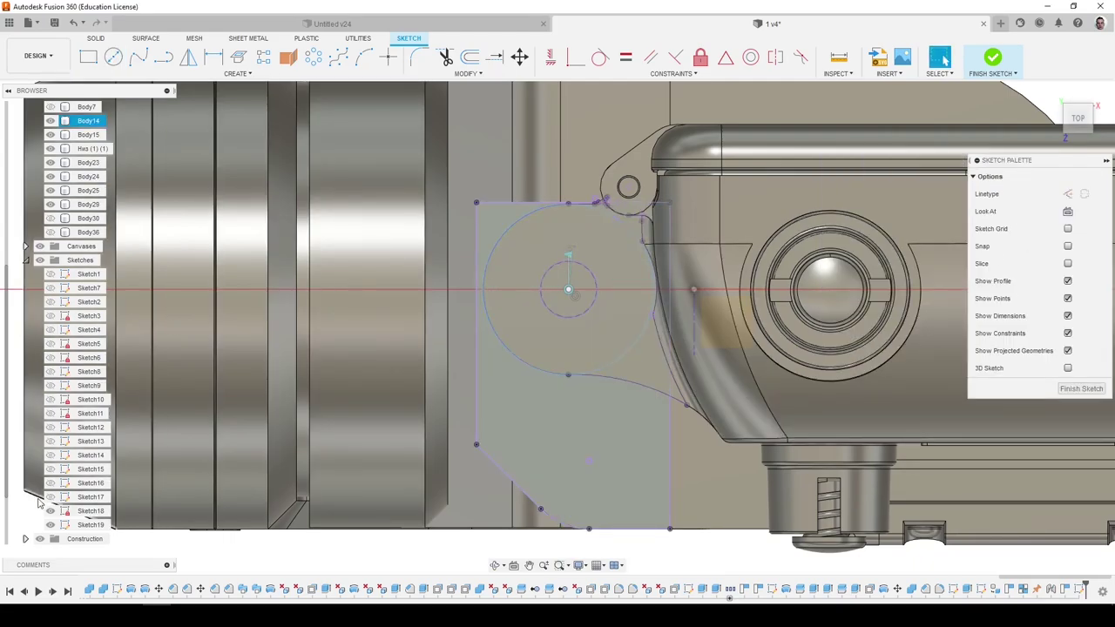
# Finish the sketch and make the GoPro Hero 3 White component visible again.
pyautogui.scroll(-3, 329, 375)
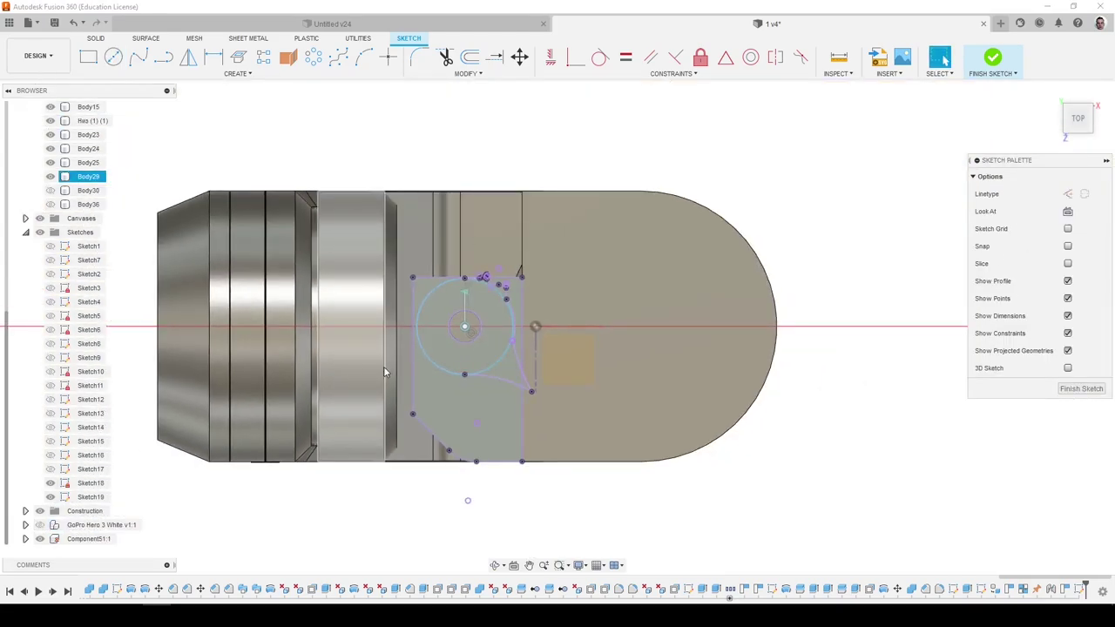
pyautogui.press('p')
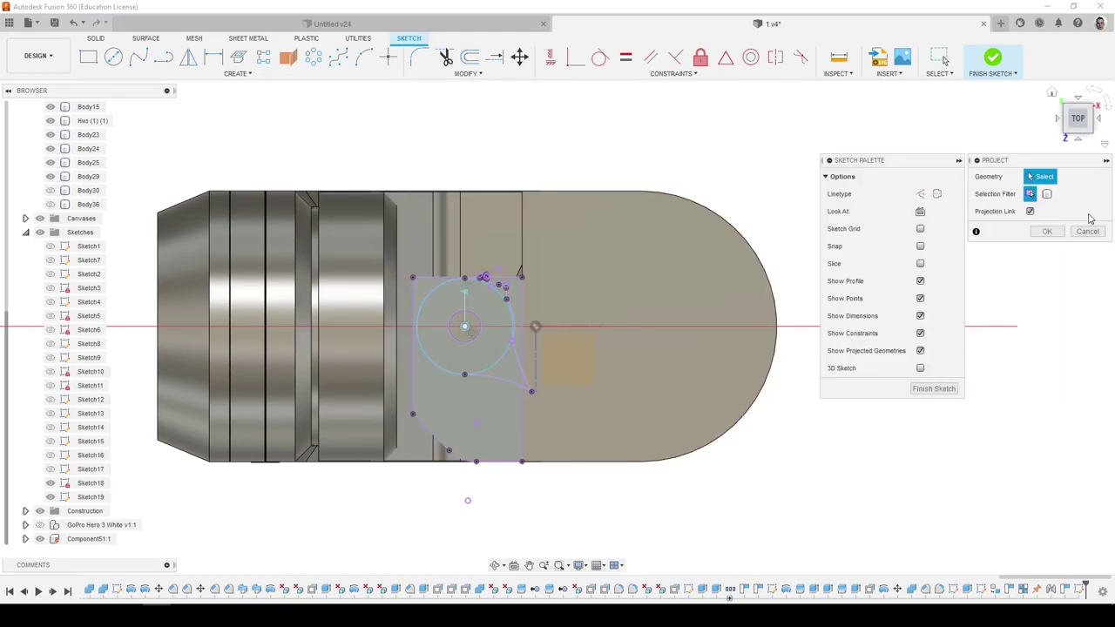
pyautogui.click(1086, 232)
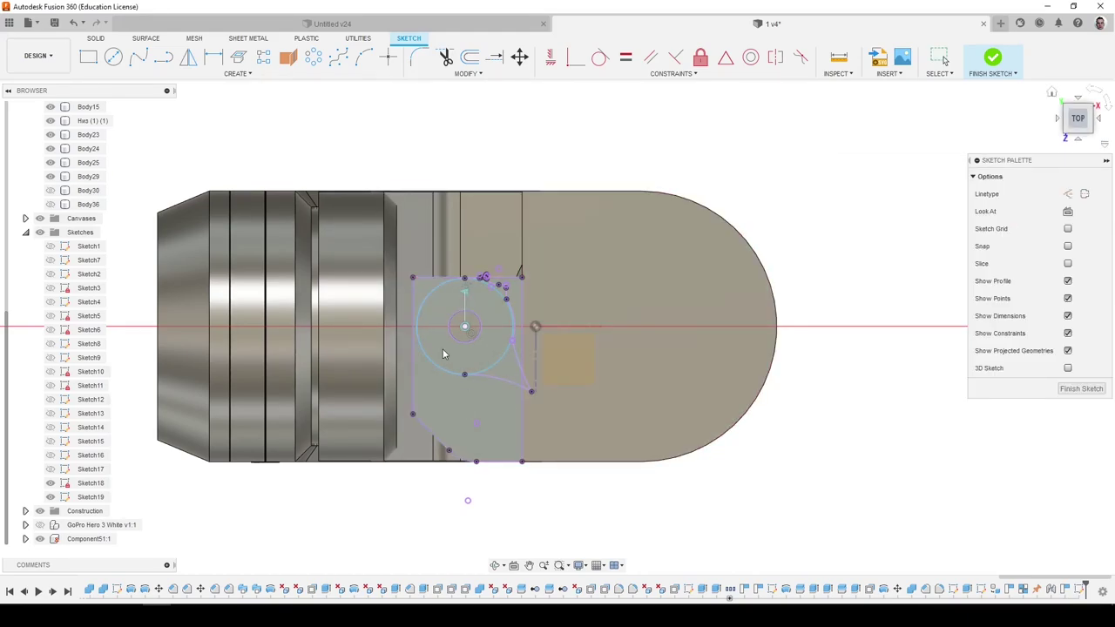
pyautogui.click(1062, 386)
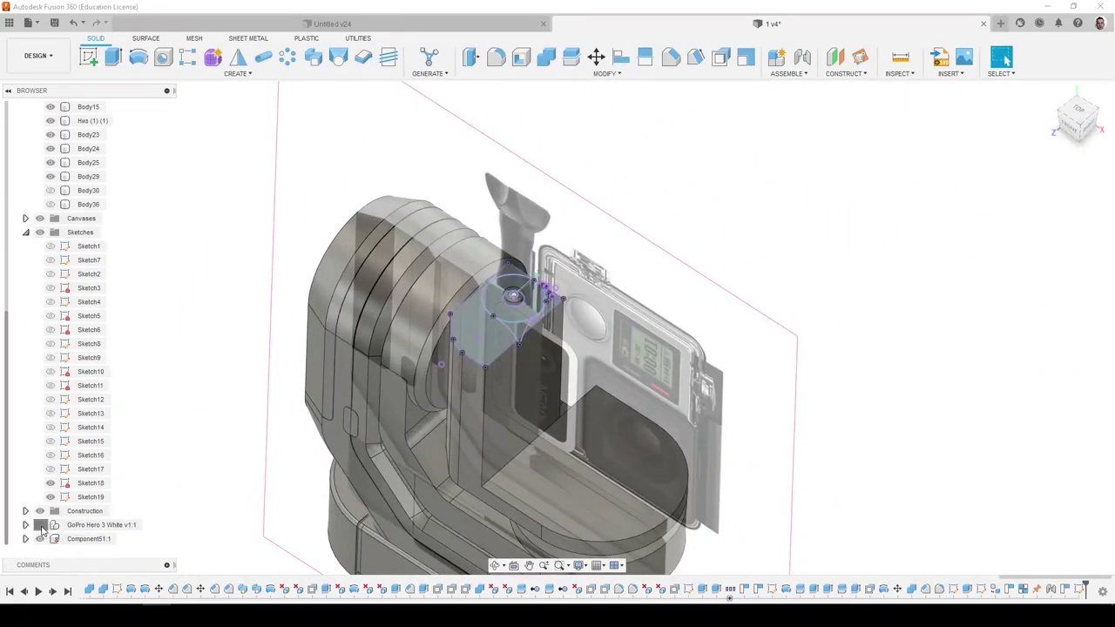
pyautogui.click(40, 526)
# Compare the assembly with the gimbal reference photos, return to Fusion 360 and examine the projected outlines around the camera's lug.
pyautogui.keyDown('shift'); pyautogui.moveTo(453, 366); pyautogui.dragTo(734, 362, button='middle'); pyautogui.keyUp('shift')
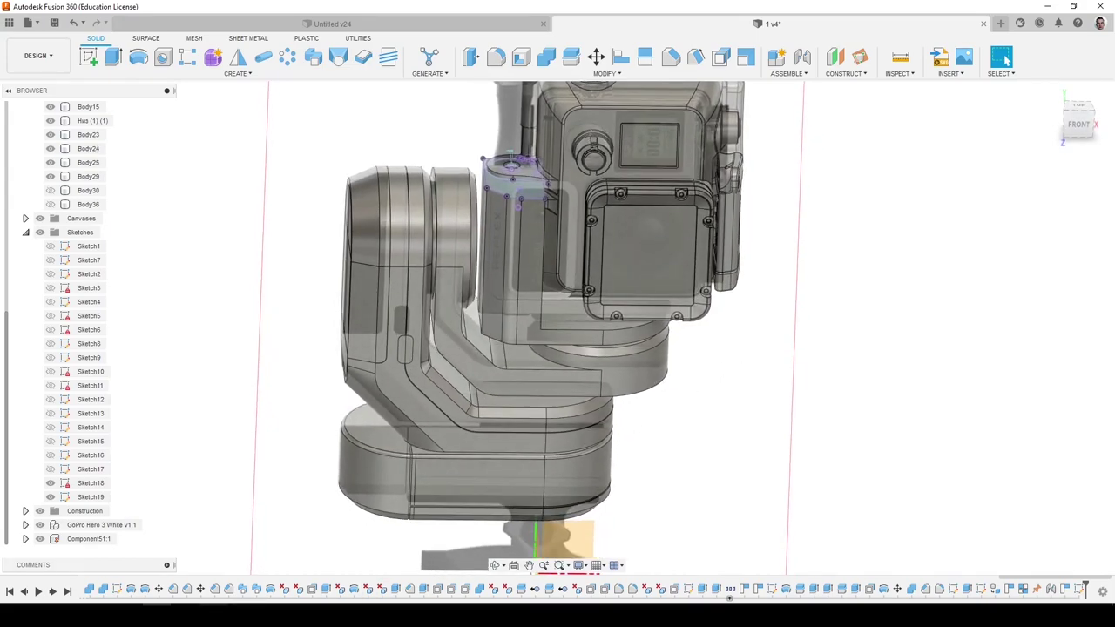
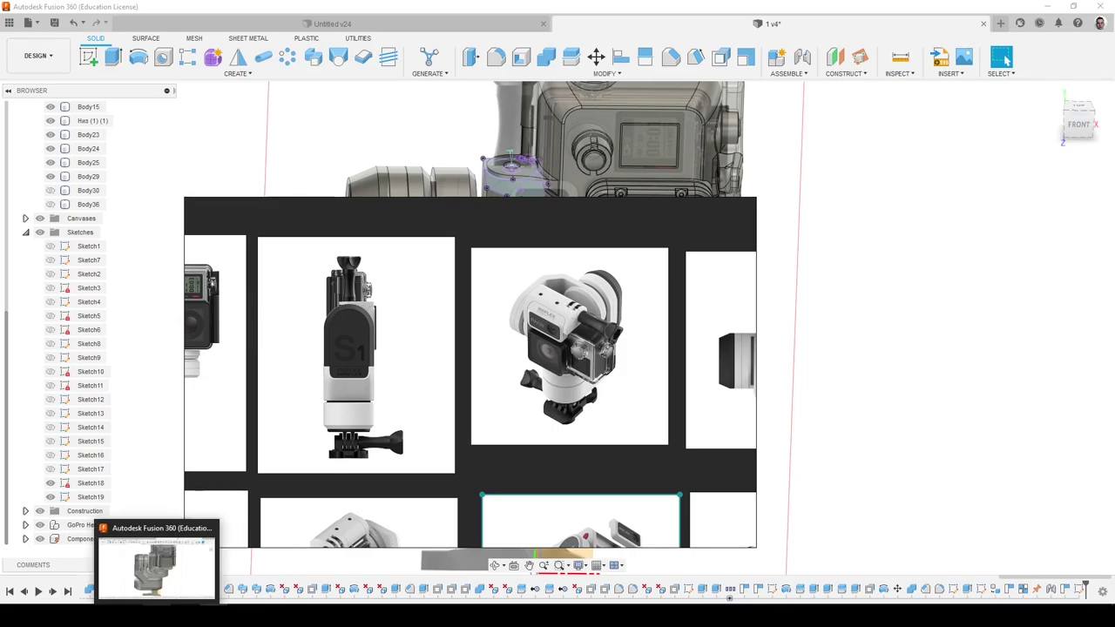
pyautogui.click(156, 565)
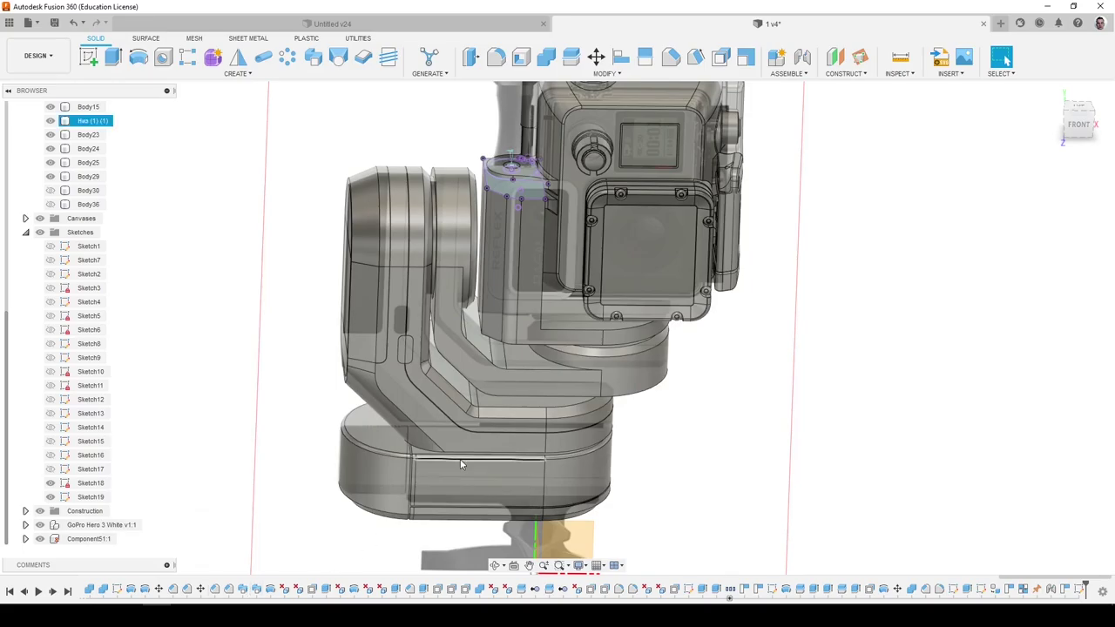
pyautogui.click(462, 465)
pyautogui.moveTo(462, 464)
pyautogui.keyDown('shift'); pyautogui.mouseDown(button='middle')
pyautogui.moveTo(455, 485)
pyautogui.moveTo(436, 485)
pyautogui.moveTo(397, 567)
pyautogui.moveTo(473, 546)
pyautogui.moveTo(430, 547)
pyautogui.moveTo(435, 518)
pyautogui.mouseUp(button='middle'); pyautogui.keyUp('shift')
pyautogui.click(435, 518)
pyautogui.scroll(4, 529, 295)
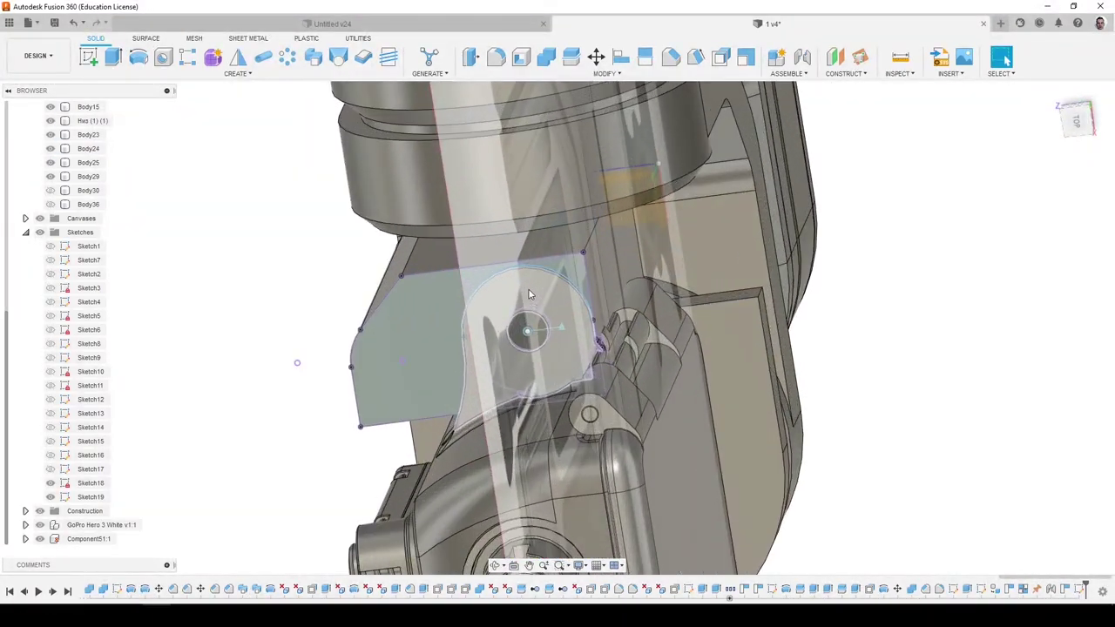
pyautogui.keyDown('shift'); pyautogui.moveTo(528, 294); pyautogui.dragTo(527, 265, button='middle'); pyautogui.keyUp('shift')
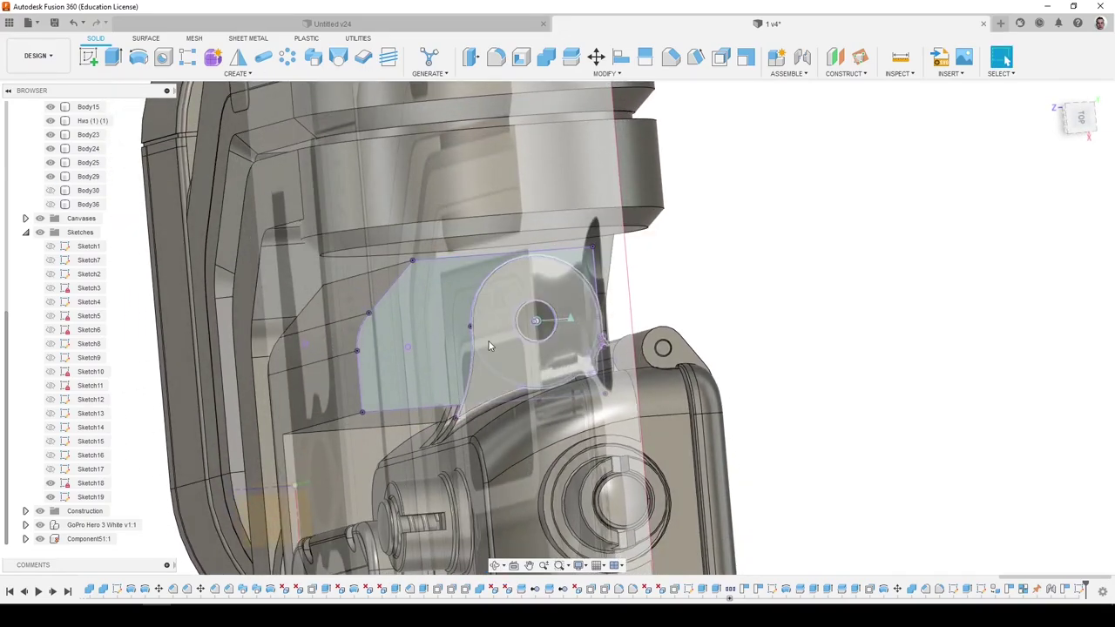
pyautogui.keyDown('shift'); pyautogui.moveTo(488, 346); pyautogui.dragTo(581, 273, button='middle'); pyautogui.keyUp('shift')
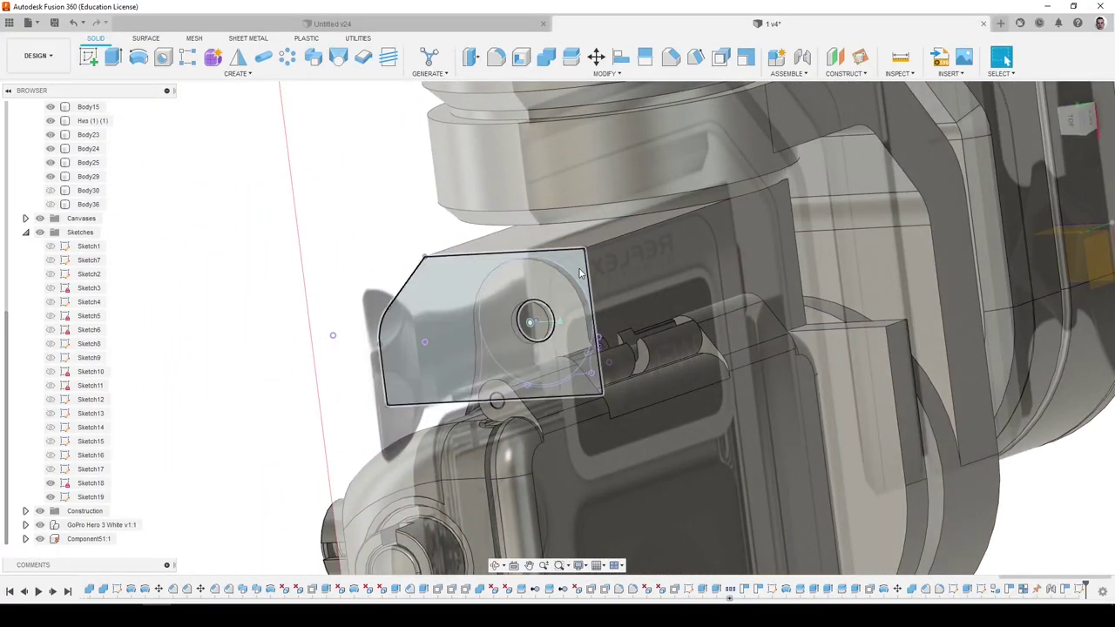
# Edit Sketch19 and draw a line about 11.3 mm long from the pin's centre out past the mount's edge, splitting the corner region.
pyautogui.moveTo(581, 272)
pyautogui.keyDown('shift'); pyautogui.mouseDown(button='middle')
pyautogui.moveTo(616, 272)
pyautogui.moveTo(622, 255)
pyautogui.moveTo(604, 269)
pyautogui.moveTo(575, 264)
pyautogui.mouseUp(button='middle'); pyautogui.keyUp('shift')
pyautogui.scroll(1, 510, 257)
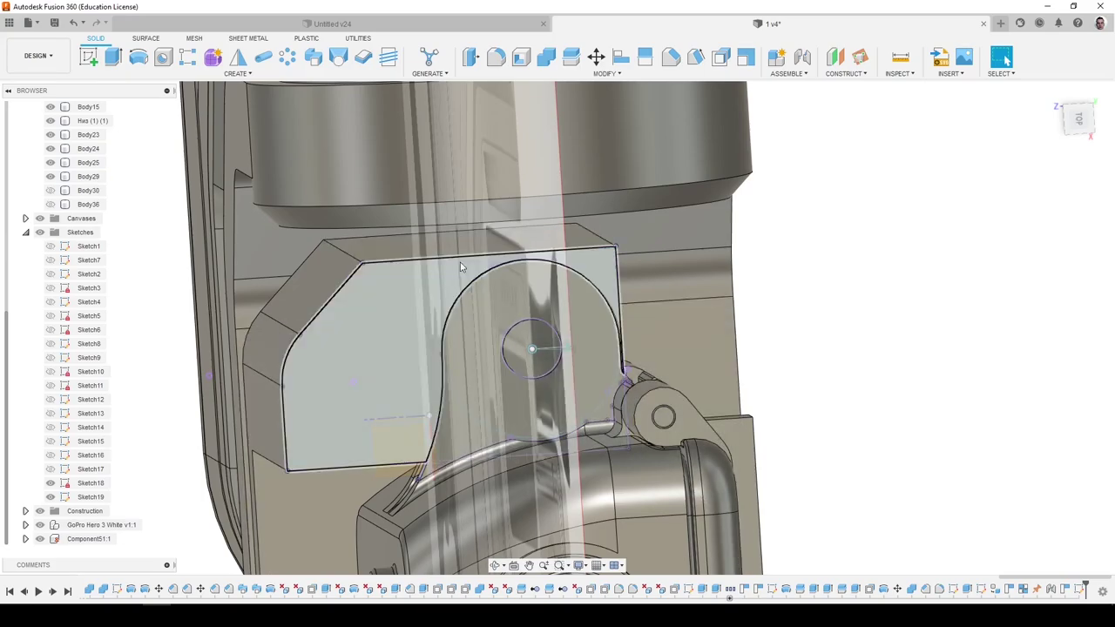
pyautogui.keyDown('shift'); pyautogui.moveTo(518, 290); pyautogui.dragTo(764, 212, button='middle'); pyautogui.keyUp('shift')
pyautogui.keyDown('shift'); pyautogui.moveTo(1037, 150); pyautogui.dragTo(733, 351, button='middle'); pyautogui.keyUp('shift')
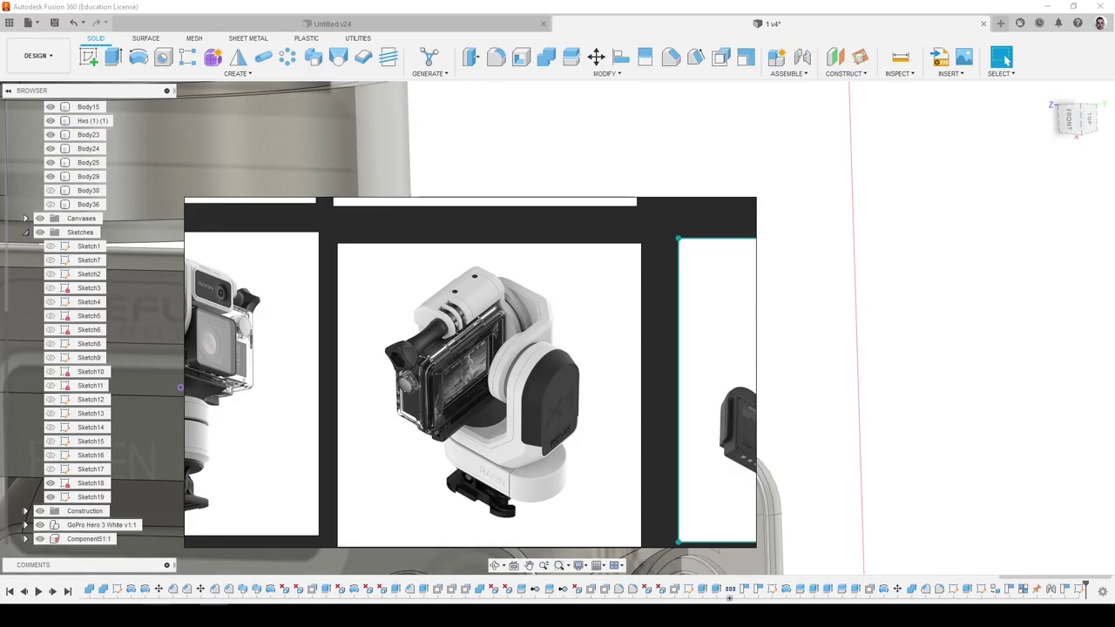
pyautogui.keyDown('shift'); pyautogui.moveTo(442, 406); pyautogui.dragTo(399, 416, button='middle'); pyautogui.keyUp('shift')
pyautogui.scroll(-3, 399, 416)
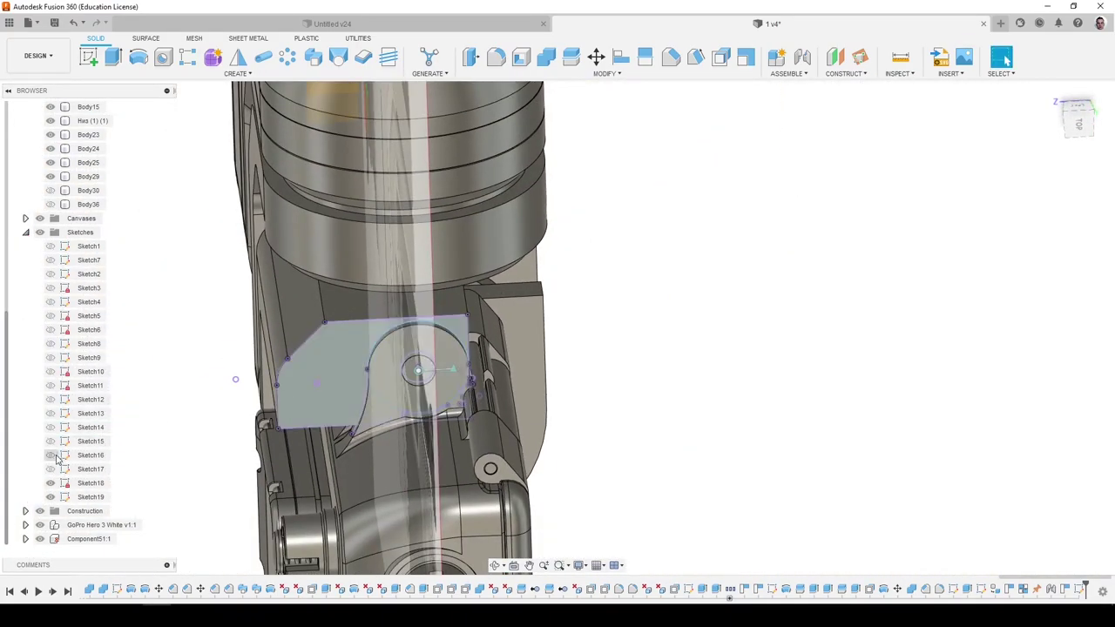
pyautogui.rightClick(91, 498)
pyautogui.click(150, 339)
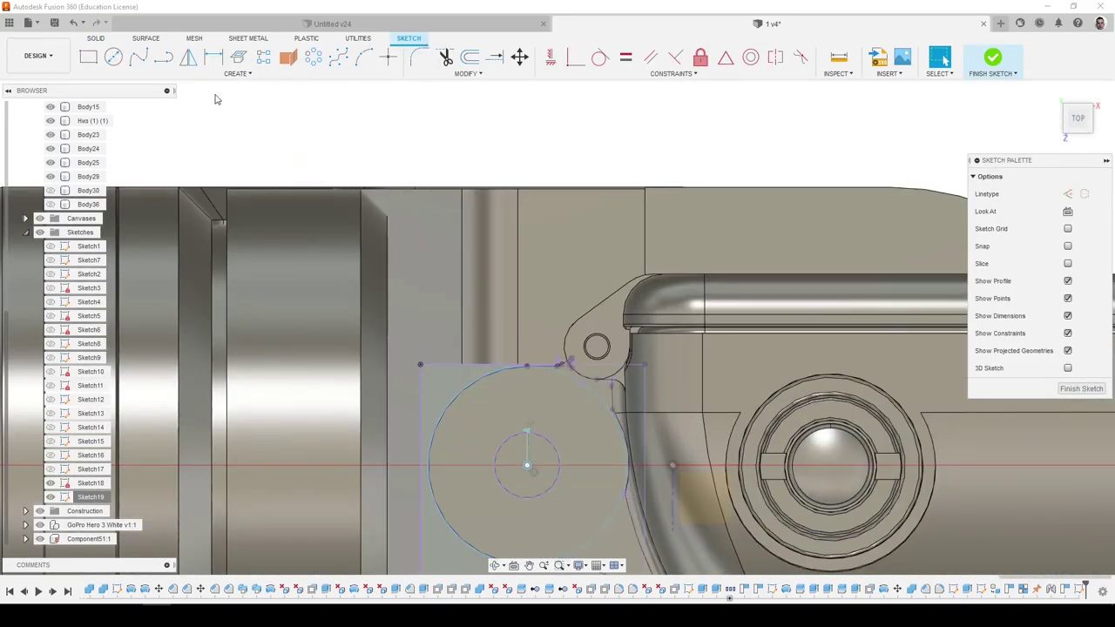
pyautogui.click(162, 59)
pyautogui.scroll(-2, 473, 410)
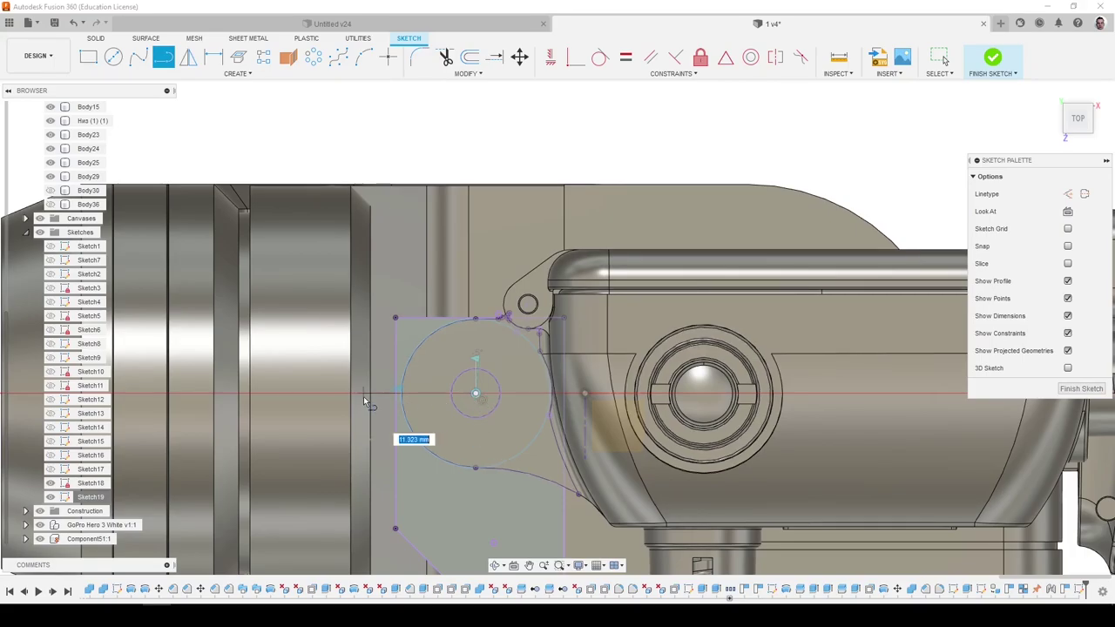
pyautogui.click(1080, 388)
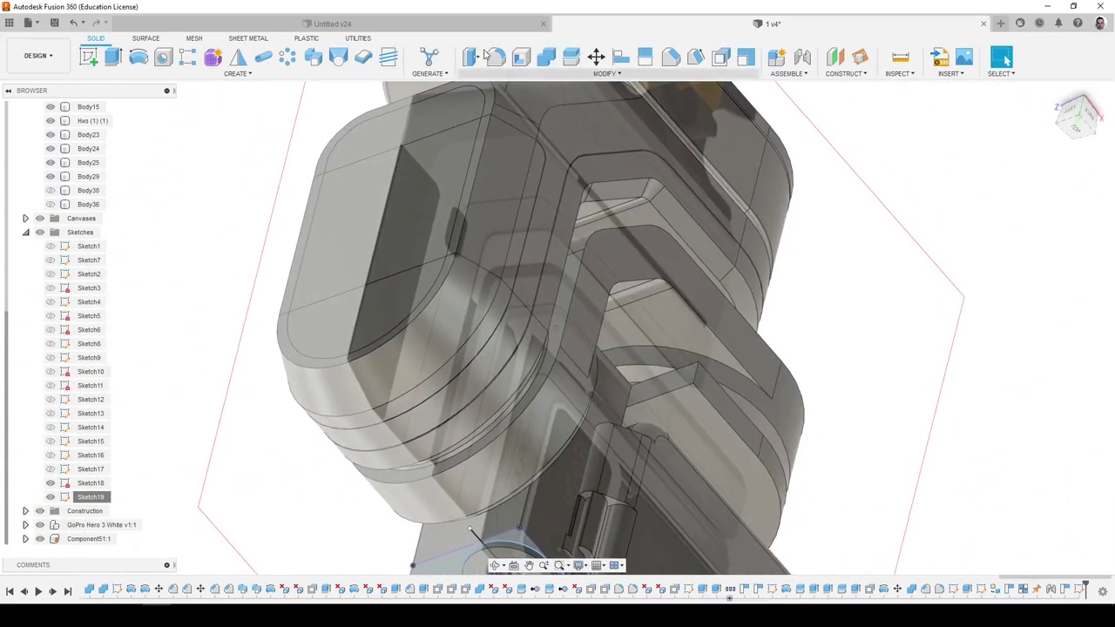
pyautogui.scroll(5, 470, 305)
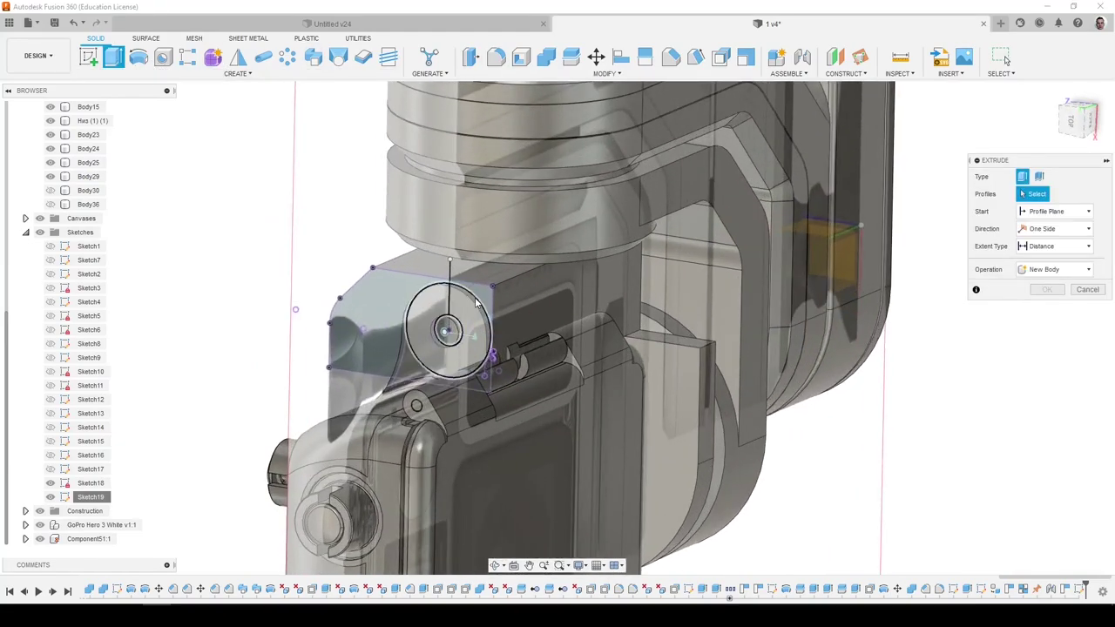
pyautogui.click(472, 302)
pyautogui.click(1087, 324)
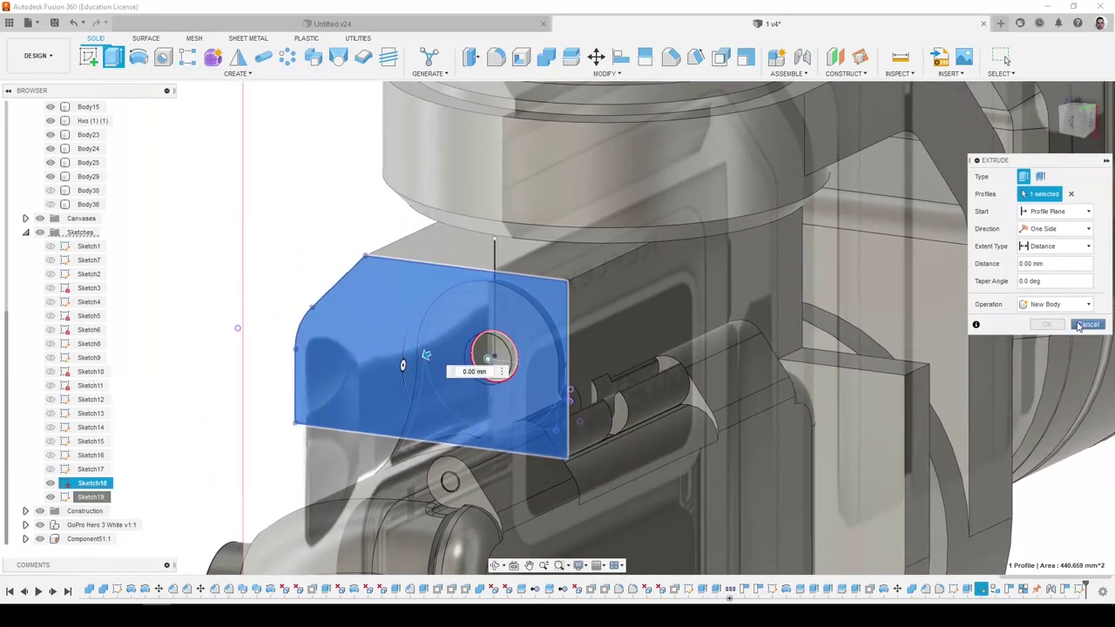
# Hide the GoPro component and cut the corner profile outside the rounded outline along the mount with a -47.509 mm extrusion.
pyautogui.click(560, 291)
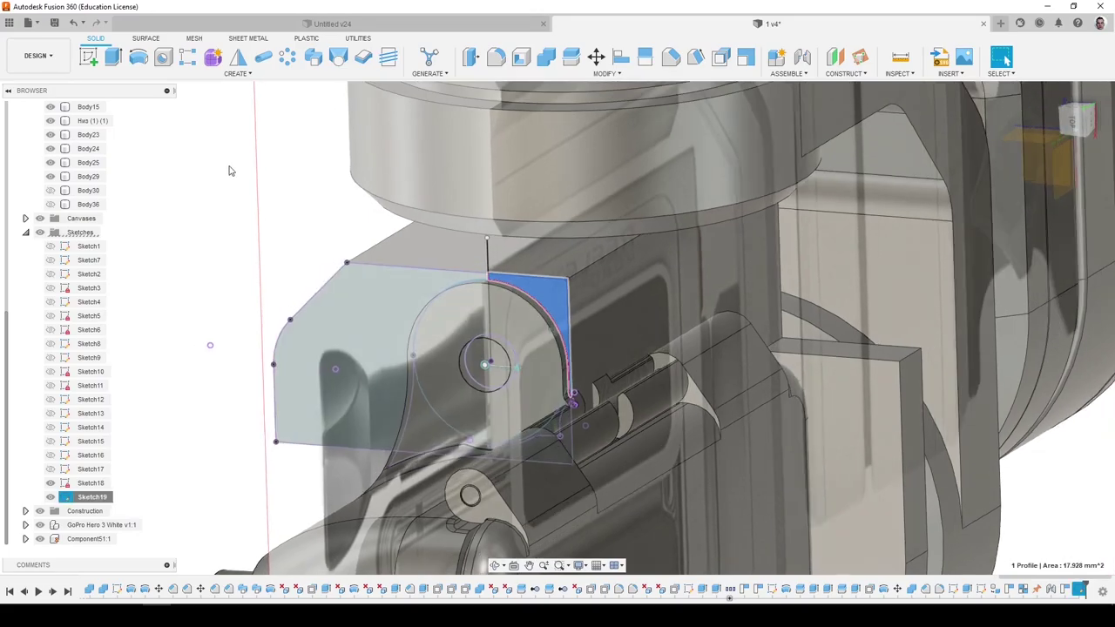
pyautogui.click(113, 58)
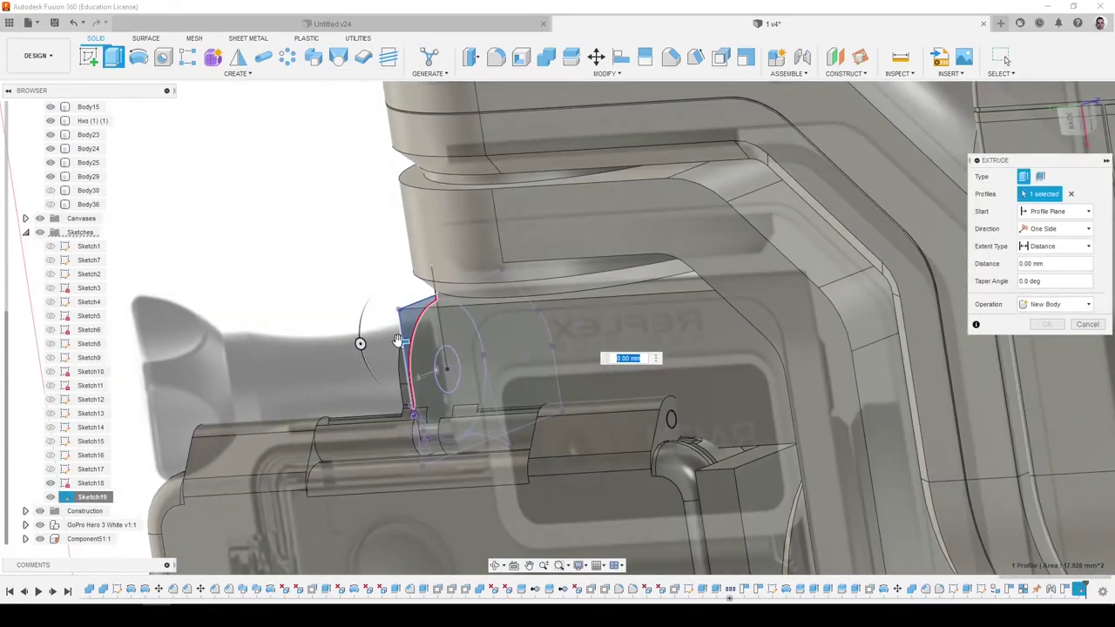
pyautogui.moveTo(488, 335); pyautogui.dragTo(498, 334)
pyautogui.keyDown('shift'); pyautogui.moveTo(557, 334); pyautogui.dragTo(615, 338, button='middle'); pyautogui.keyUp('shift')
pyautogui.keyDown('shift'); pyautogui.moveTo(196, 490); pyautogui.dragTo(233, 497, button='middle'); pyautogui.keyUp('shift')
pyautogui.click(41, 526)
pyautogui.keyDown('shift'); pyautogui.moveTo(41, 526); pyautogui.dragTo(61, 540, button='middle'); pyautogui.keyUp('shift')
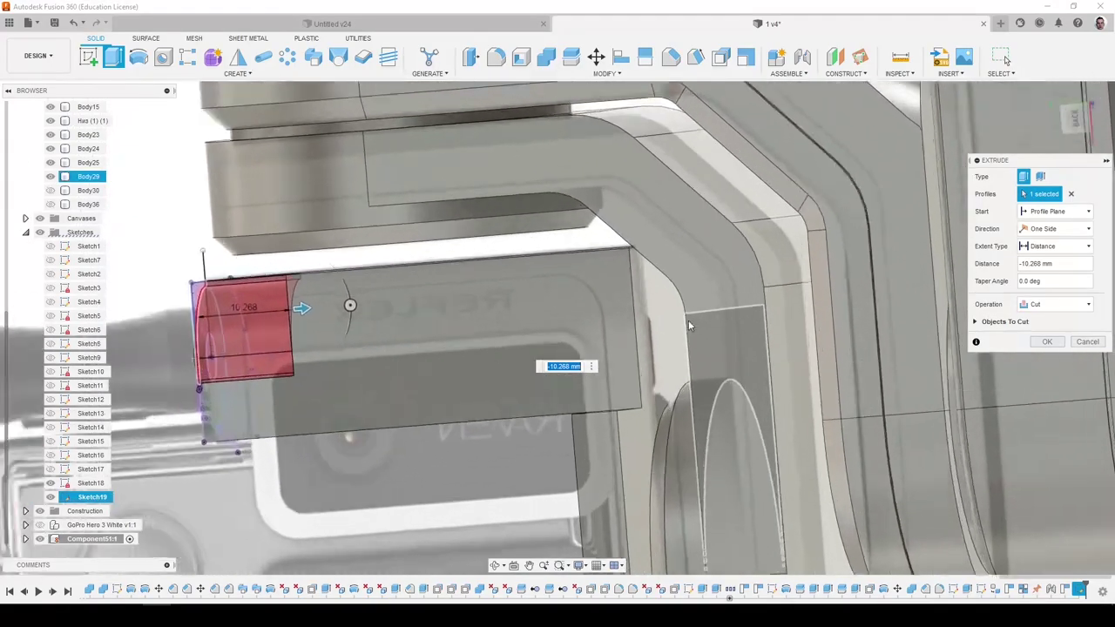
pyautogui.moveTo(156, 299); pyautogui.dragTo(639, 267)
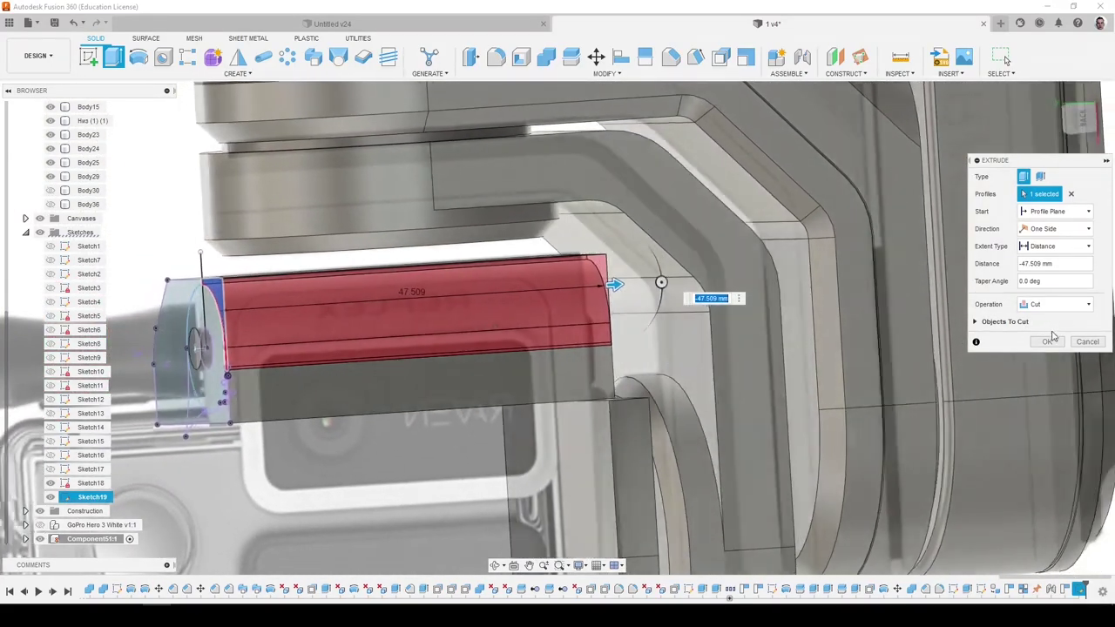
pyautogui.click(1046, 342)
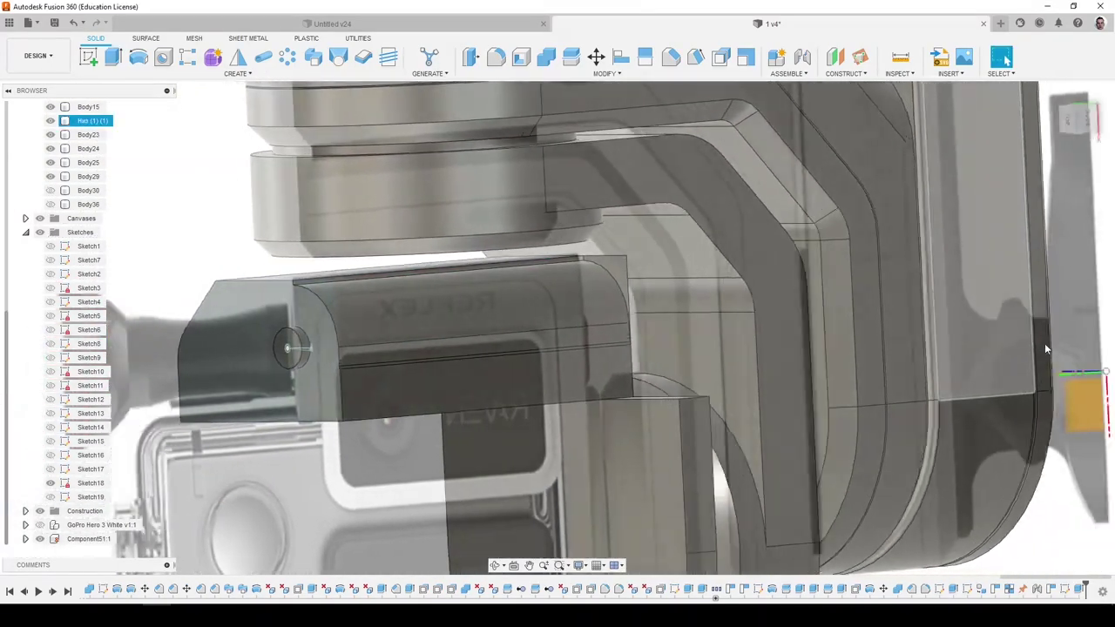
# Measure the radius of the mount's rounded corner face and examine the narrow ledge beside it.
pyautogui.scroll(5, 489, 273)
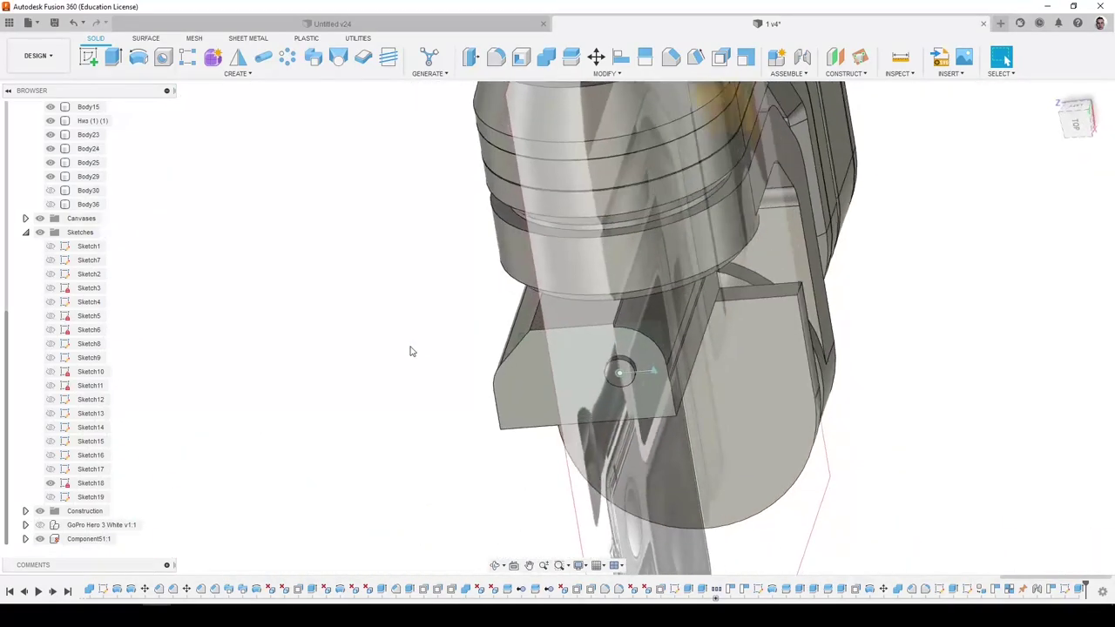
pyautogui.keyDown('shift'); pyautogui.moveTo(499, 337); pyautogui.dragTo(514, 334, button='middle'); pyautogui.keyUp('shift')
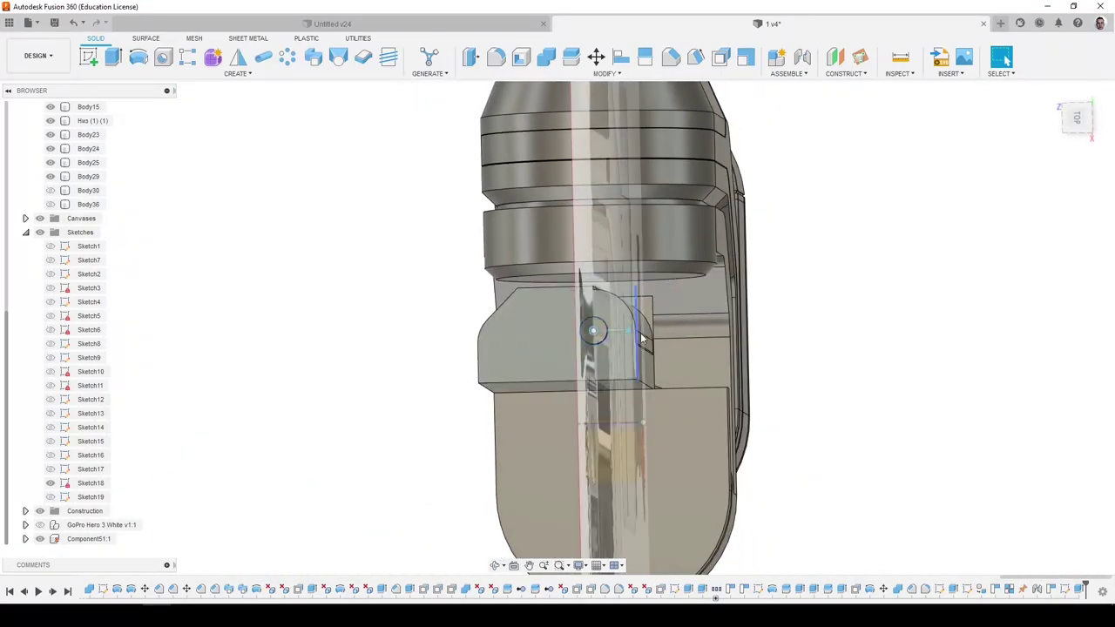
pyautogui.scroll(2, 643, 353)
pyautogui.scroll(3, 628, 344)
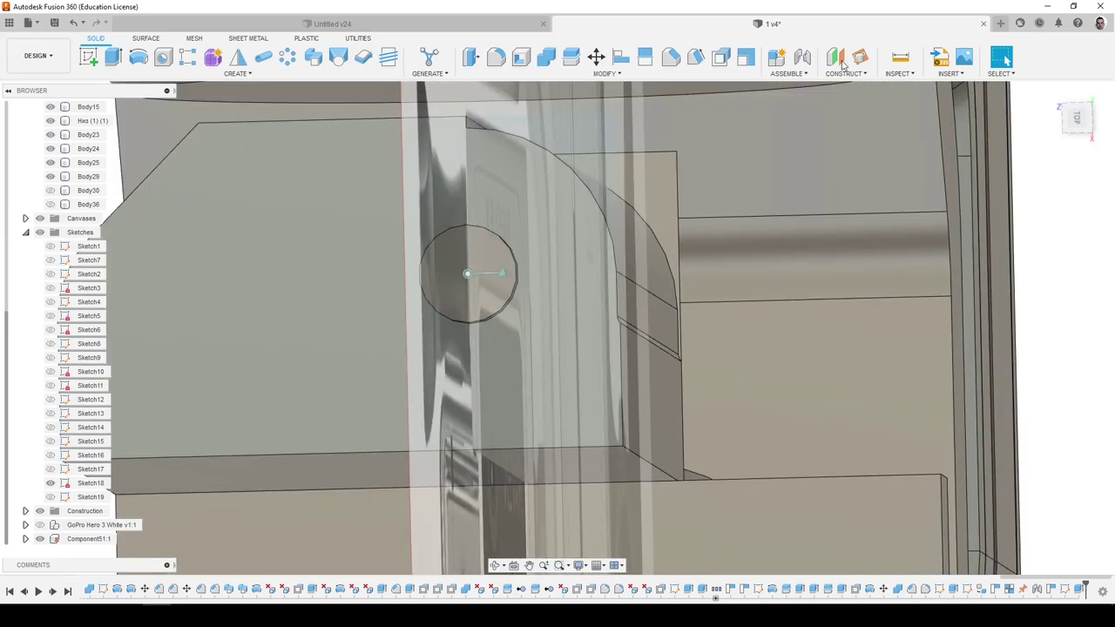
pyautogui.click(901, 59)
pyautogui.click(634, 255)
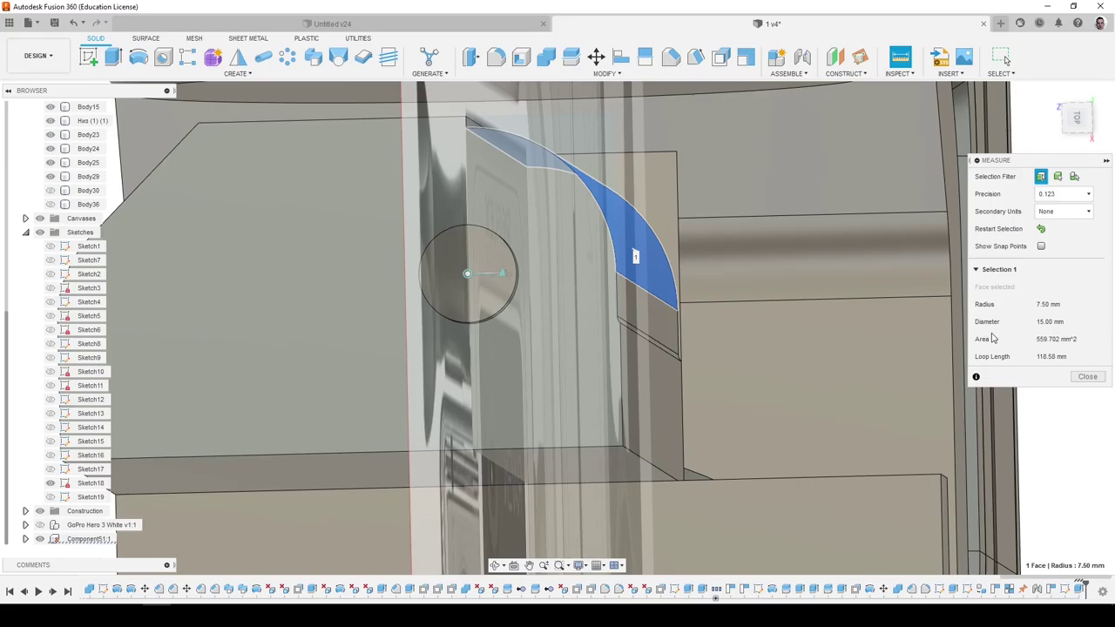
pyautogui.keyDown('shift'); pyautogui.moveTo(991, 338); pyautogui.dragTo(567, 214, button='middle'); pyautogui.keyUp('shift')
pyautogui.scroll(4, 571, 199)
pyautogui.scroll(-3, 566, 213)
pyautogui.scroll(-3, 567, 214)
pyautogui.scroll(4, 567, 288)
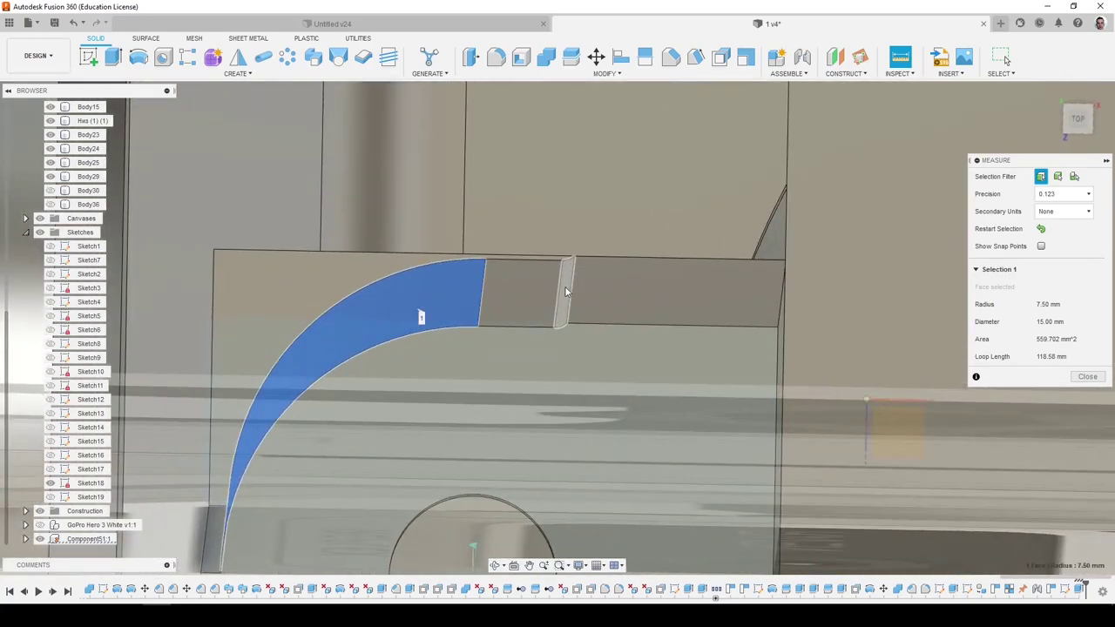
pyautogui.keyDown('shift'); pyautogui.moveTo(567, 288); pyautogui.dragTo(566, 290, button='middle'); pyautogui.keyUp('shift')
pyautogui.press('Escape')
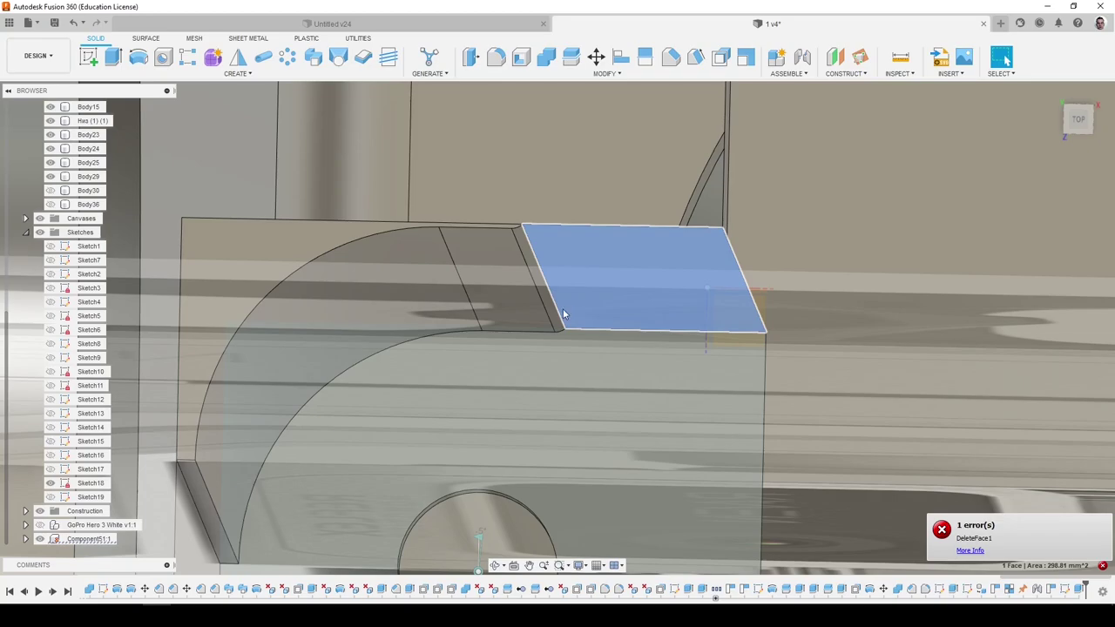
# Try to delete the narrow ledge face beside the mount's rounded corner, then inspect the stepped edge.
pyautogui.click(563, 314)
pyautogui.scroll(-2, 558, 311)
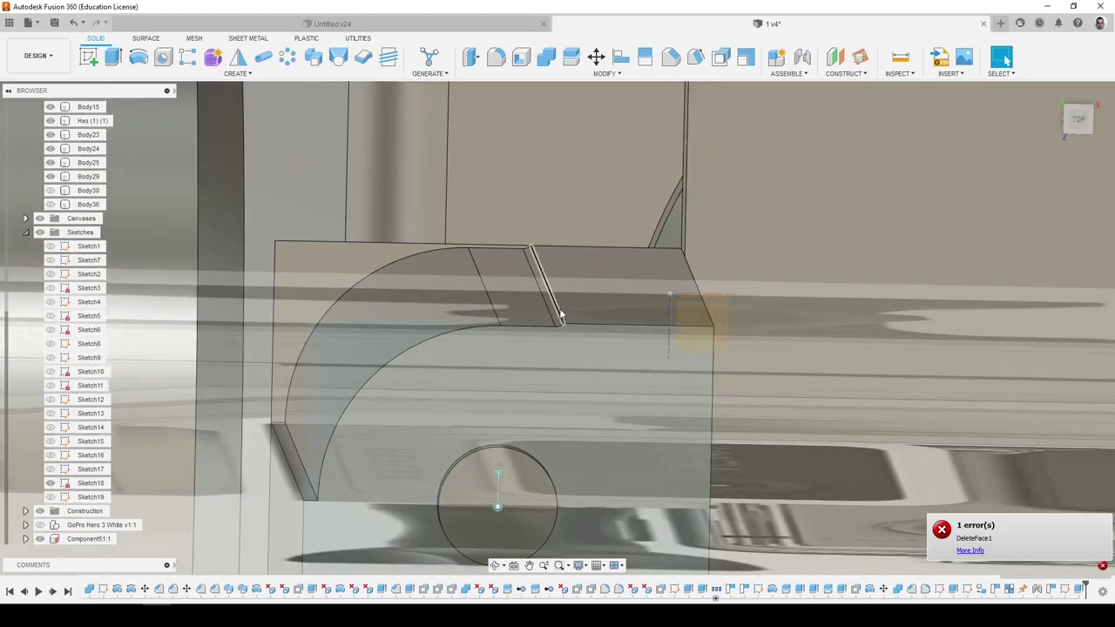
pyautogui.keyDown('shift'); pyautogui.moveTo(560, 311); pyautogui.dragTo(576, 315, button='middle'); pyautogui.keyUp('shift')
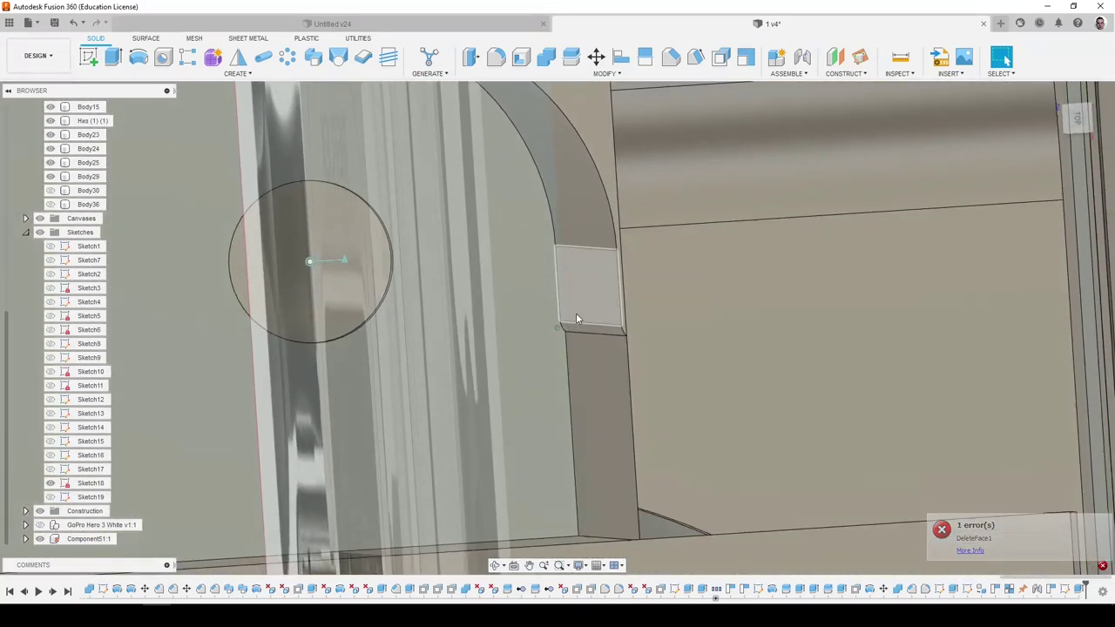
pyautogui.scroll(3, 576, 317)
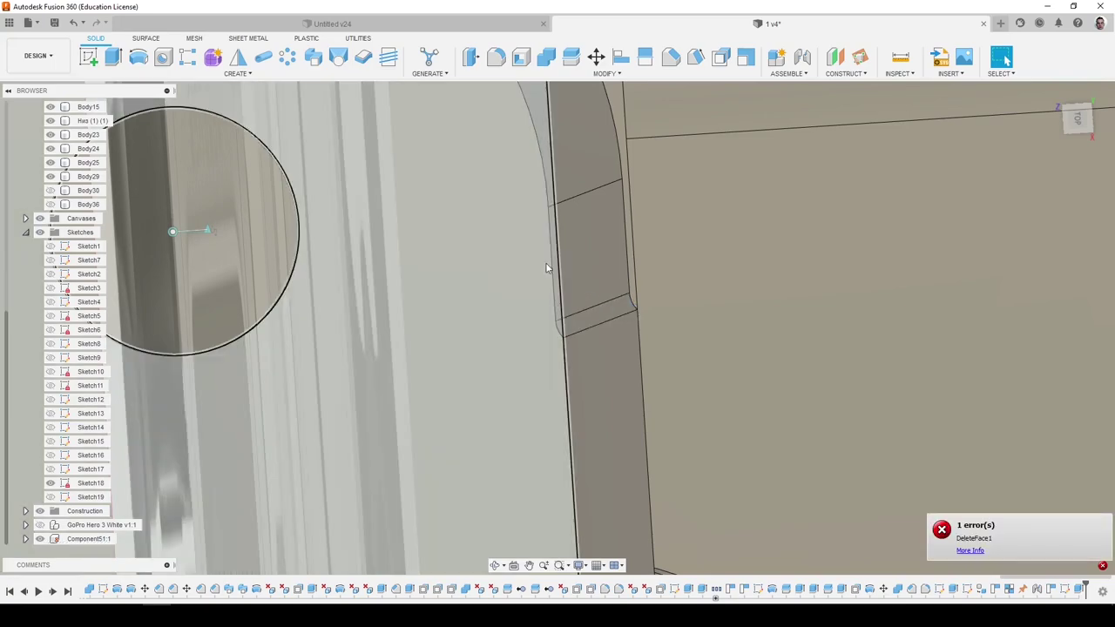
pyautogui.scroll(-5, 428, 181)
pyautogui.keyDown('shift'); pyautogui.moveTo(441, 189); pyautogui.dragTo(453, 190, button='middle'); pyautogui.keyUp('shift')
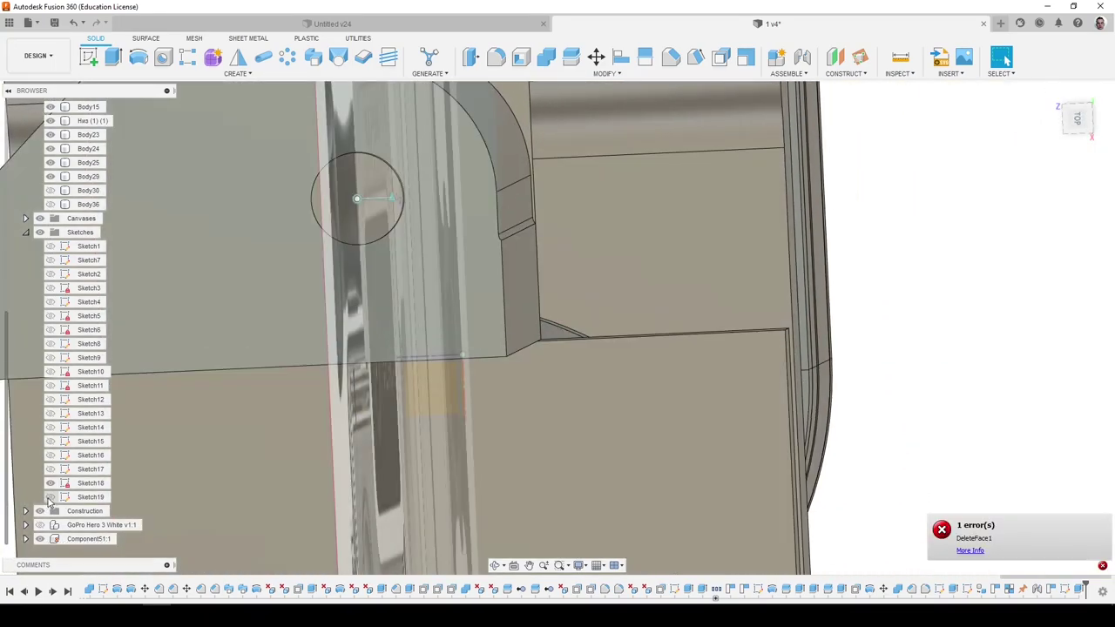
# Edit Sketch19 and draw a straight line from the circle's tangent point to the far side of the mount's outline.
pyautogui.rightClick(81, 497)
pyautogui.click(131, 334)
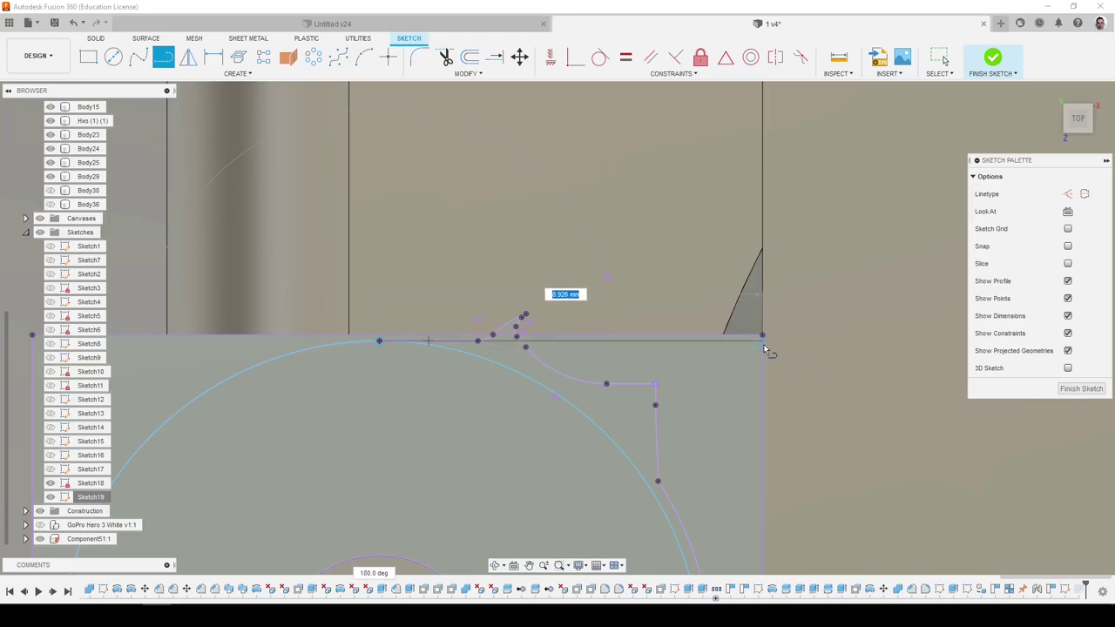
pyautogui.click(1072, 391)
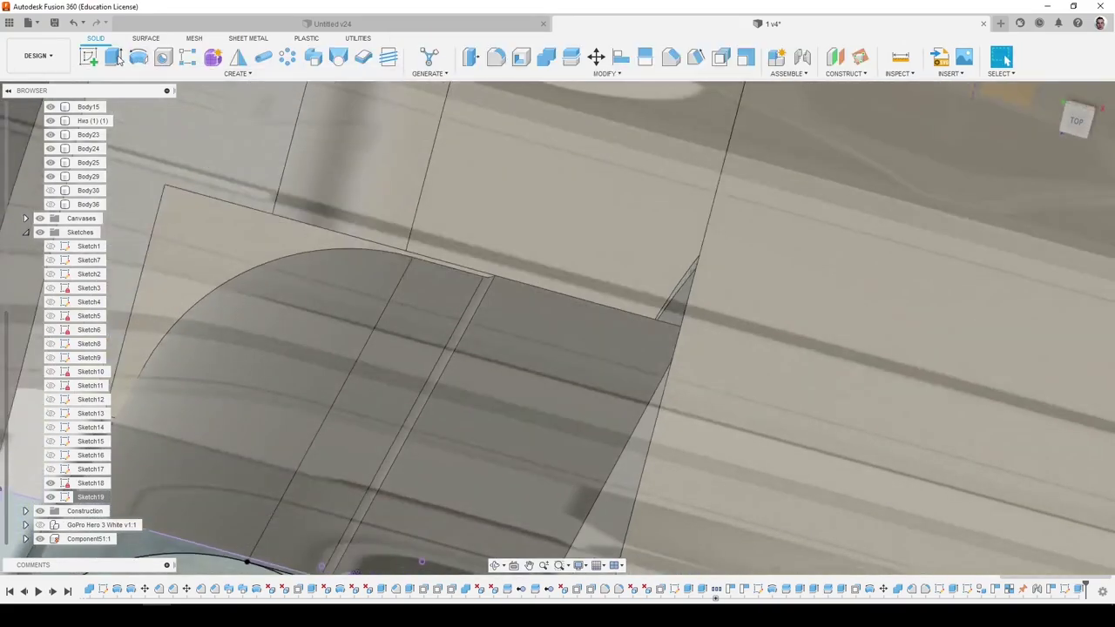
# Cut the two narrow edge profiles along the mount's side with a -47.509 mm extrusion to remove the ledge.
pyautogui.press('e')
pyautogui.scroll(10, 487, 237)
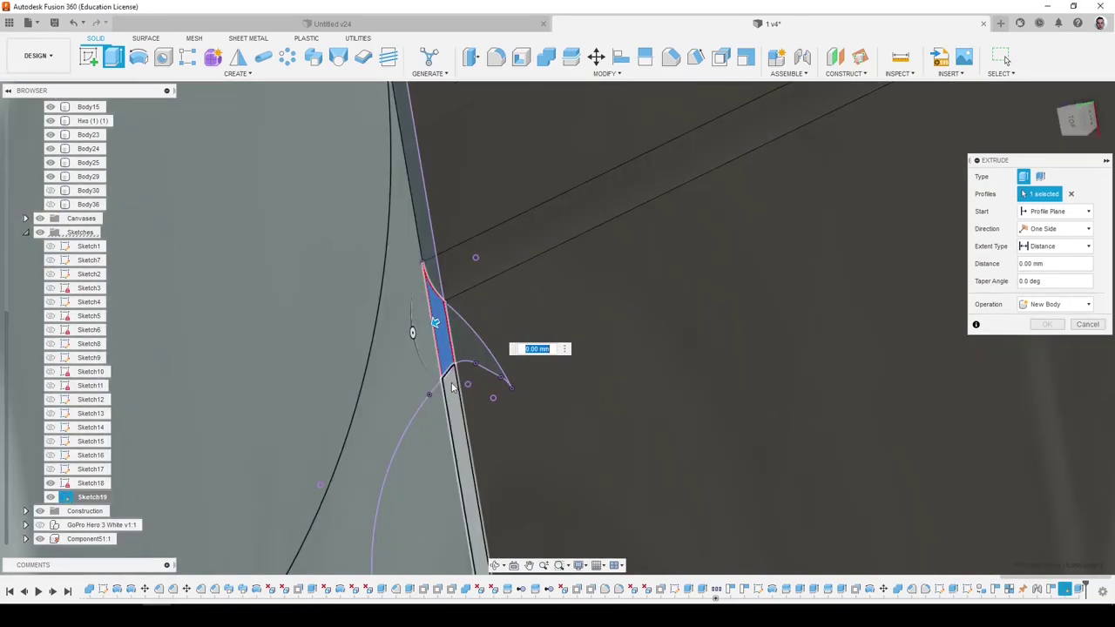
pyautogui.click(452, 387)
pyautogui.scroll(-5, 458, 352)
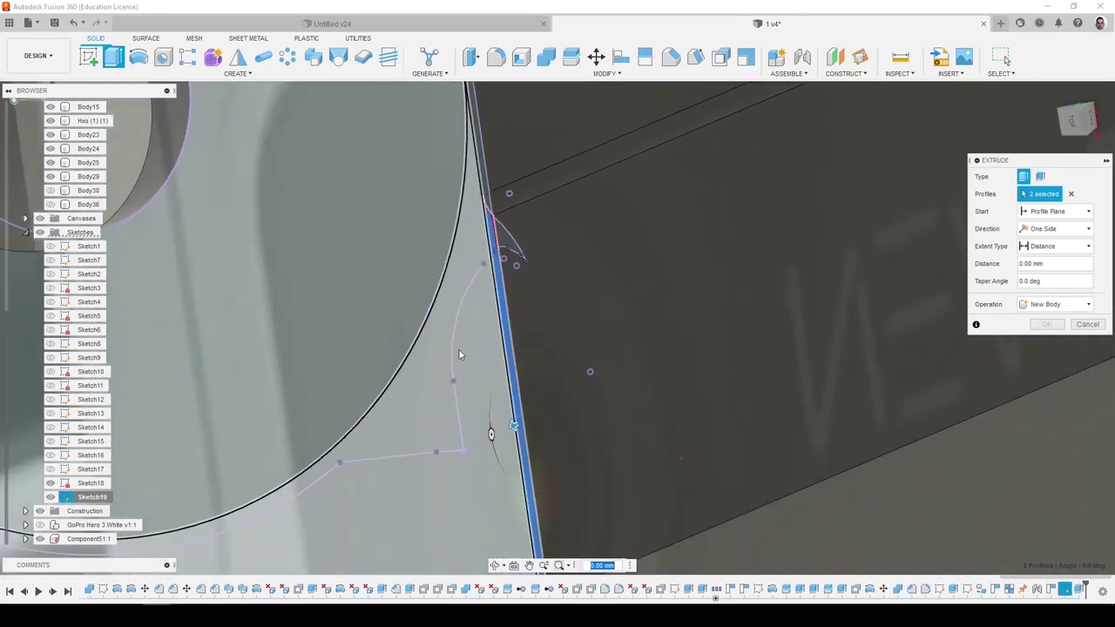
pyautogui.keyDown('shift'); pyautogui.moveTo(458, 352); pyautogui.dragTo(301, 421, button='middle'); pyautogui.keyUp('shift')
pyautogui.moveTo(270, 391); pyautogui.dragTo(645, 405)
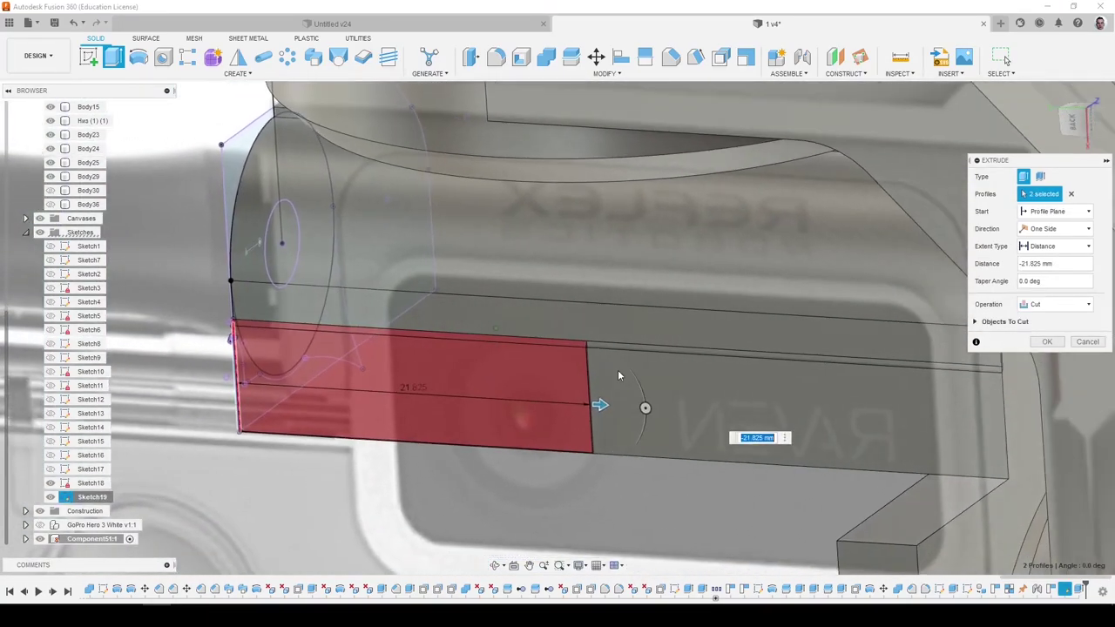
pyautogui.keyDown('shift'); pyautogui.moveTo(618, 371); pyautogui.dragTo(572, 391, button='middle'); pyautogui.keyUp('shift')
pyautogui.scroll(4, 562, 394)
pyautogui.scroll(5, 558, 395)
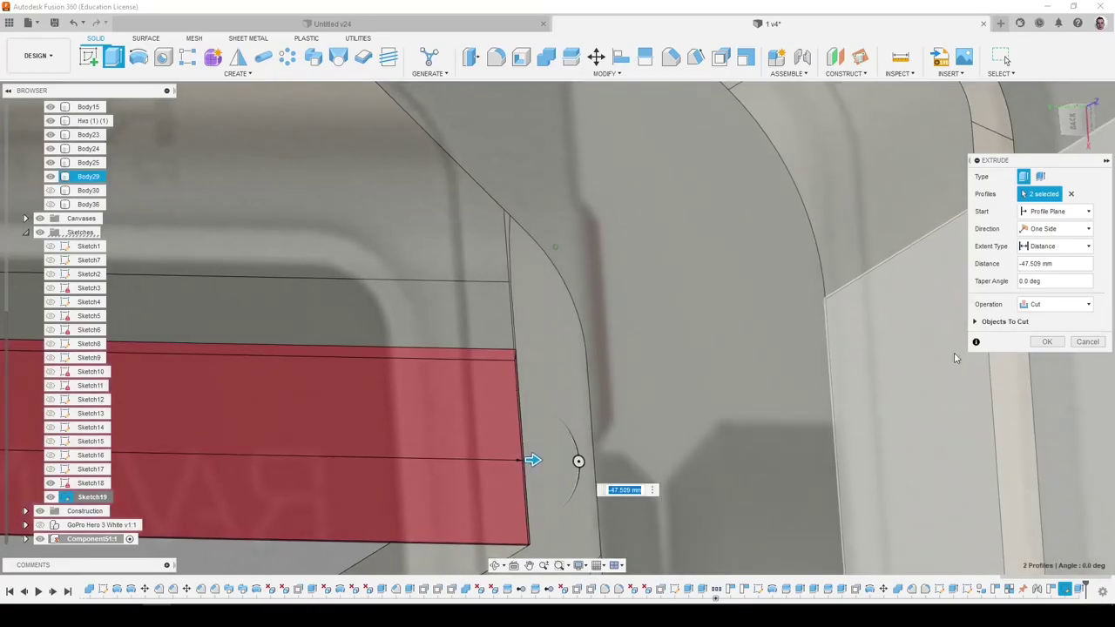
pyautogui.click(1045, 341)
# Toggle the GoPro component's visibility to check the trimmed mount, leave it hidden and hide Sketch19.
pyautogui.scroll(-5, 1040, 340)
pyautogui.keyDown('shift'); pyautogui.moveTo(1040, 340); pyautogui.dragTo(897, 329, button='middle'); pyautogui.keyUp('shift')
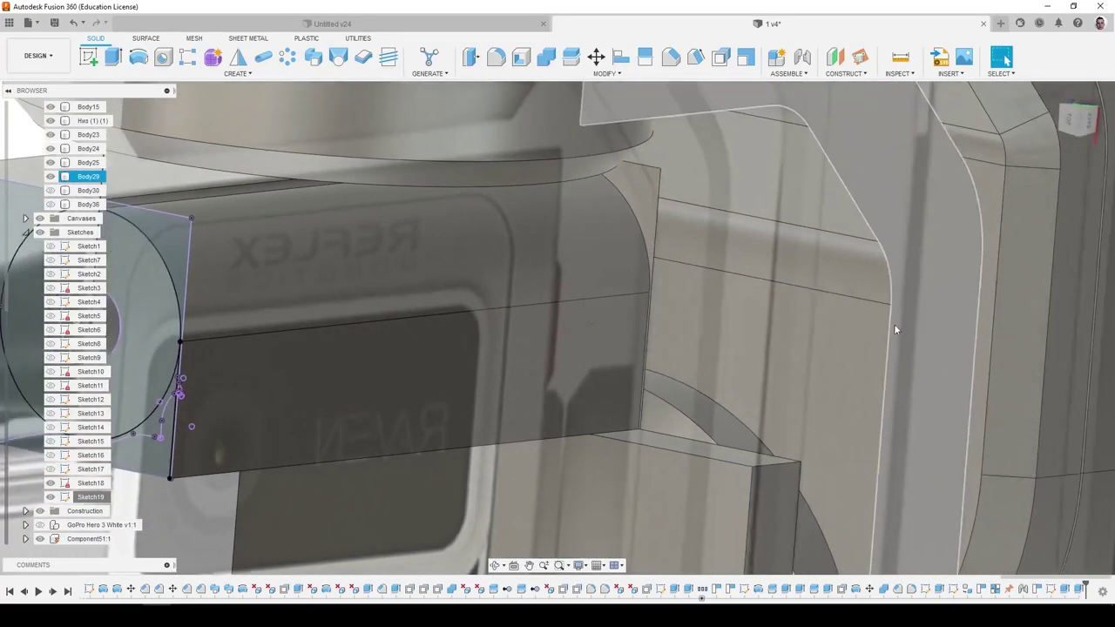
pyautogui.scroll(-4, 351, 334)
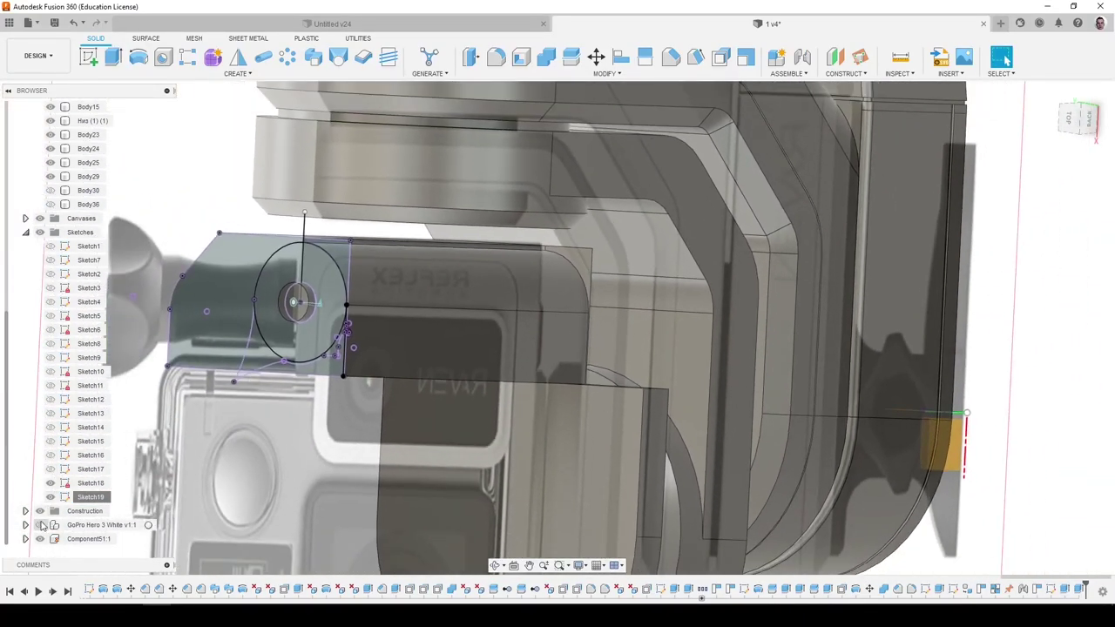
pyautogui.click(40, 526)
pyautogui.click(40, 525)
pyautogui.scroll(-1, 557, 305)
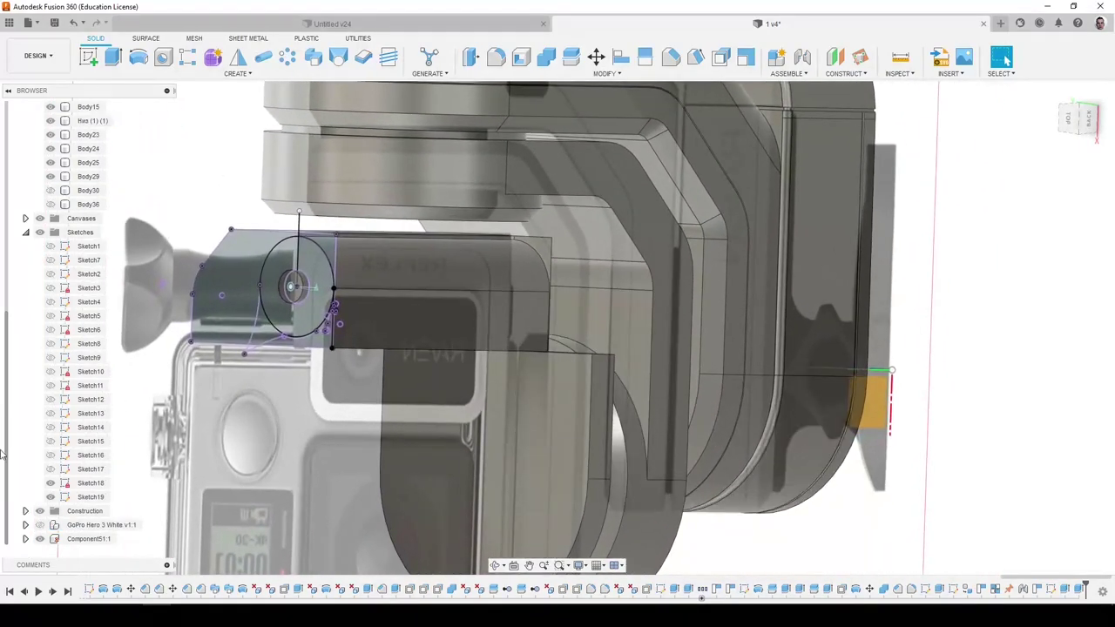
pyautogui.click(51, 498)
# Delete the curved face of the leftover corner sliver at the far end of the mount.
pyautogui.keyDown('shift'); pyautogui.moveTo(591, 510); pyautogui.dragTo(529, 482, button='middle'); pyautogui.keyUp('shift')
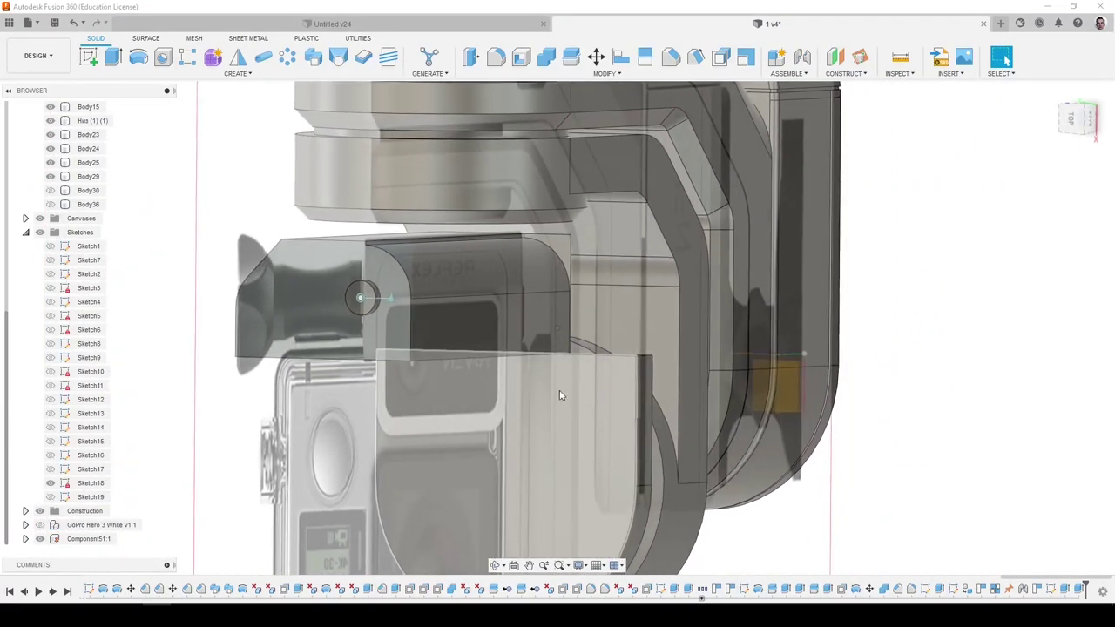
pyautogui.scroll(3, 565, 229)
pyautogui.click(564, 230)
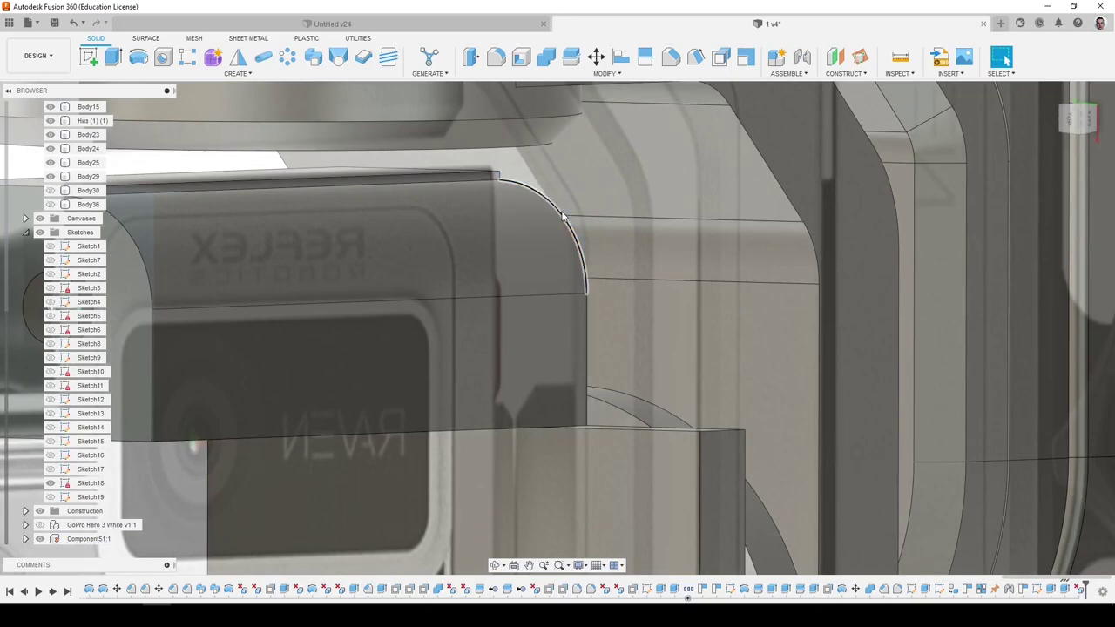
pyautogui.scroll(-1, 489, 261)
pyautogui.keyDown('shift'); pyautogui.moveTo(490, 262); pyautogui.dragTo(514, 266, button='middle'); pyautogui.keyUp('shift')
pyautogui.scroll(-5, 658, 299)
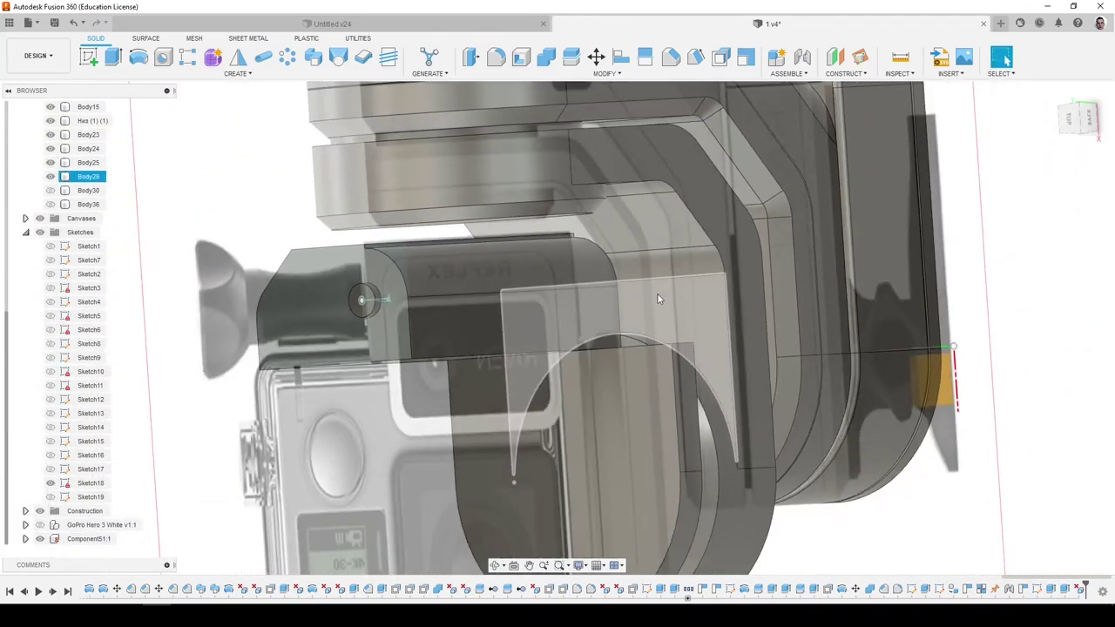
# Show the GoPro component to compare the mount's outline with its lug, and hide it again.
pyautogui.scroll(-2, 659, 299)
pyautogui.moveTo(567, 313)
pyautogui.keyDown('shift'); pyautogui.mouseDown(button='middle')
pyautogui.moveTo(579, 322)
pyautogui.moveTo(523, 323)
pyautogui.mouseUp(button='middle'); pyautogui.keyUp('shift')
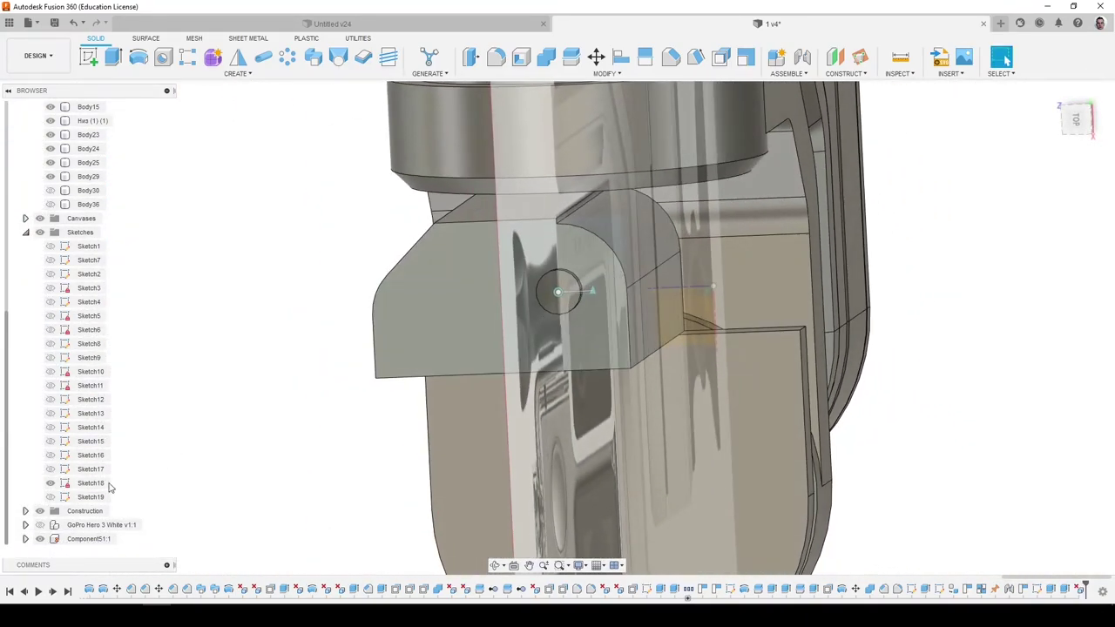
pyautogui.click(40, 527)
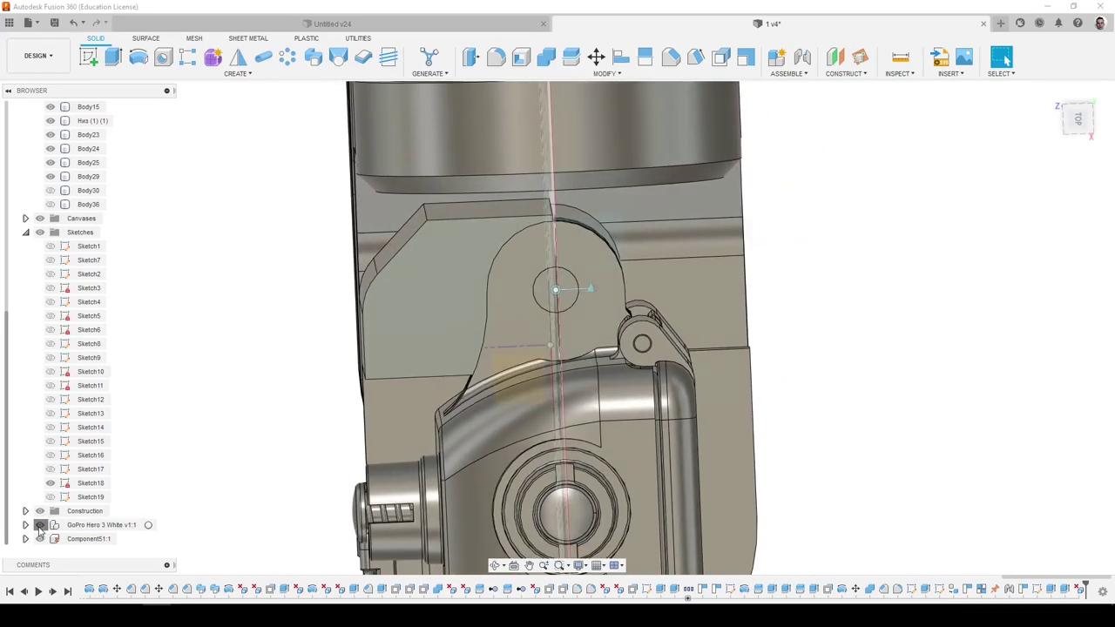
pyautogui.click(39, 527)
# Fillet the mount's long lower edge beneath the pin with a 7.5 mm radius.
pyautogui.keyDown('shift'); pyautogui.moveTo(435, 462); pyautogui.dragTo(452, 460, button='middle'); pyautogui.keyUp('shift')
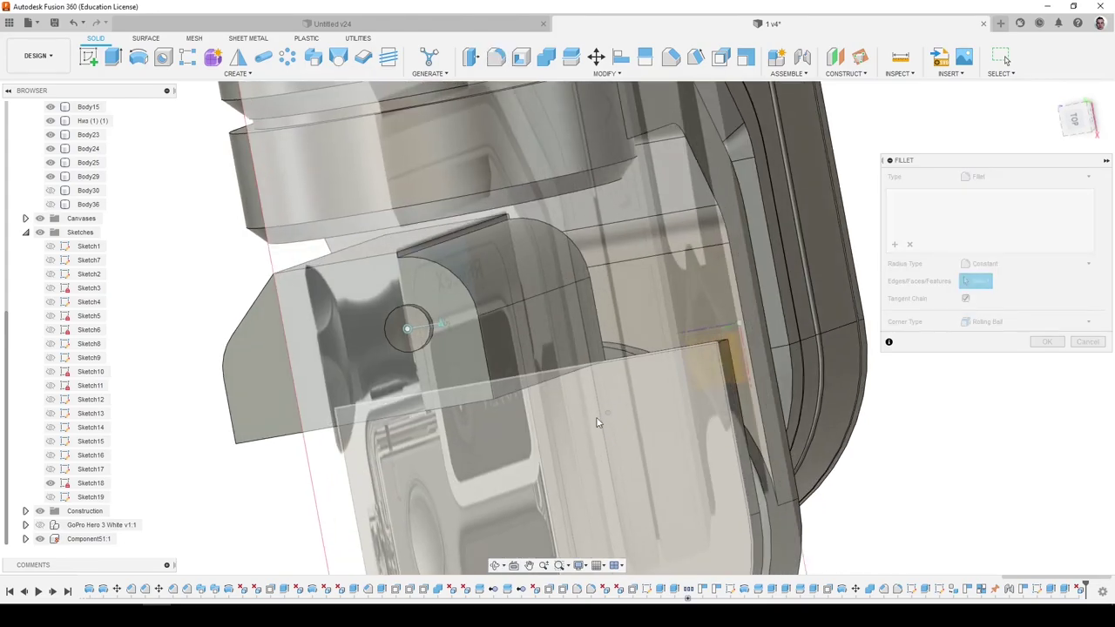
pyautogui.click(584, 373)
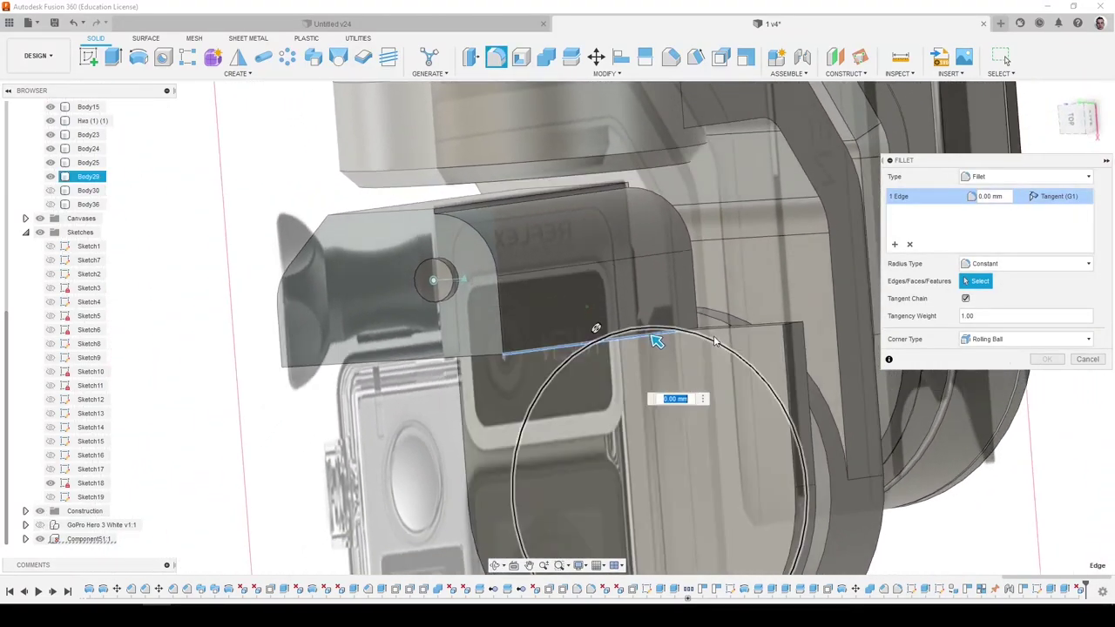
pyautogui.moveTo(714, 340)
pyautogui.keyDown('shift'); pyautogui.mouseDown(button='middle')
pyautogui.moveTo(831, 381)
pyautogui.moveTo(861, 412)
pyautogui.mouseUp(button='middle'); pyautogui.keyUp('shift')
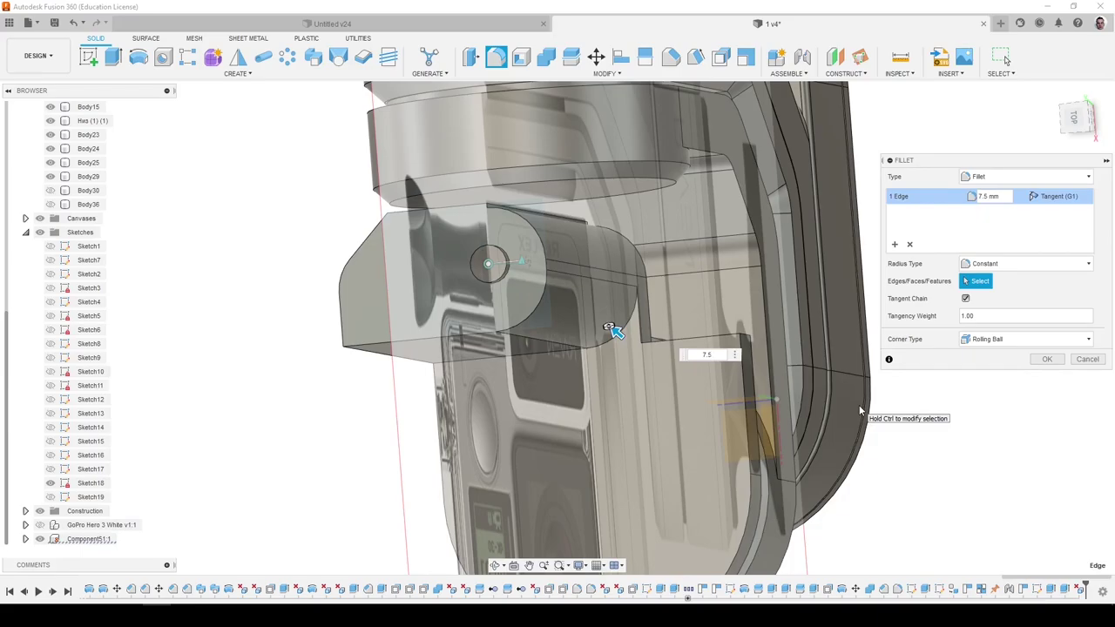
pyautogui.press('Return')
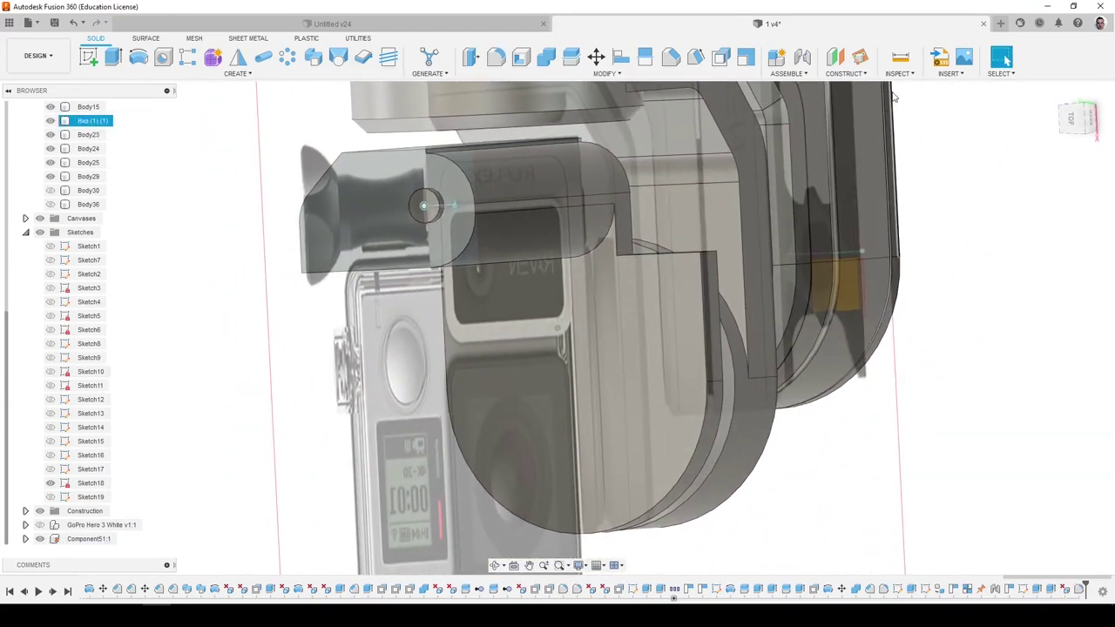
# Measure the radius of the curved face at the rounded end of the mount's arm.
pyautogui.keyDown('shift'); pyautogui.moveTo(893, 98); pyautogui.dragTo(905, 65, button='middle'); pyautogui.keyUp('shift')
pyautogui.click(727, 348)
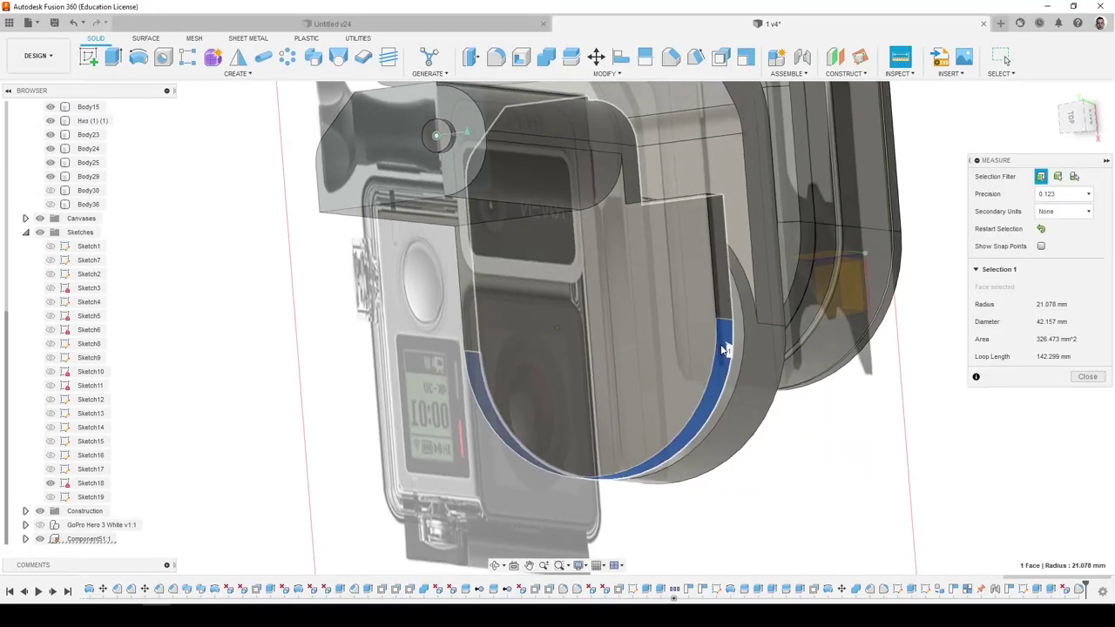
pyautogui.click(1088, 377)
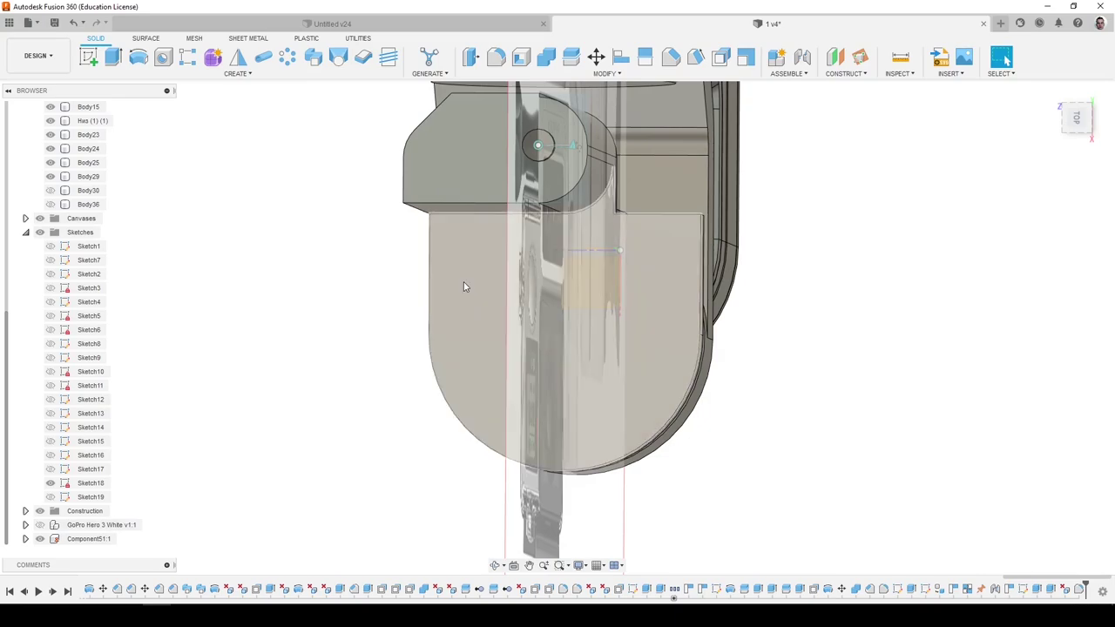
# Sketch a circle matching the arm's projected rounded end and cut the corner outside it with a -4.93 mm extrusion.
pyautogui.click(465, 286)
pyautogui.press('p')
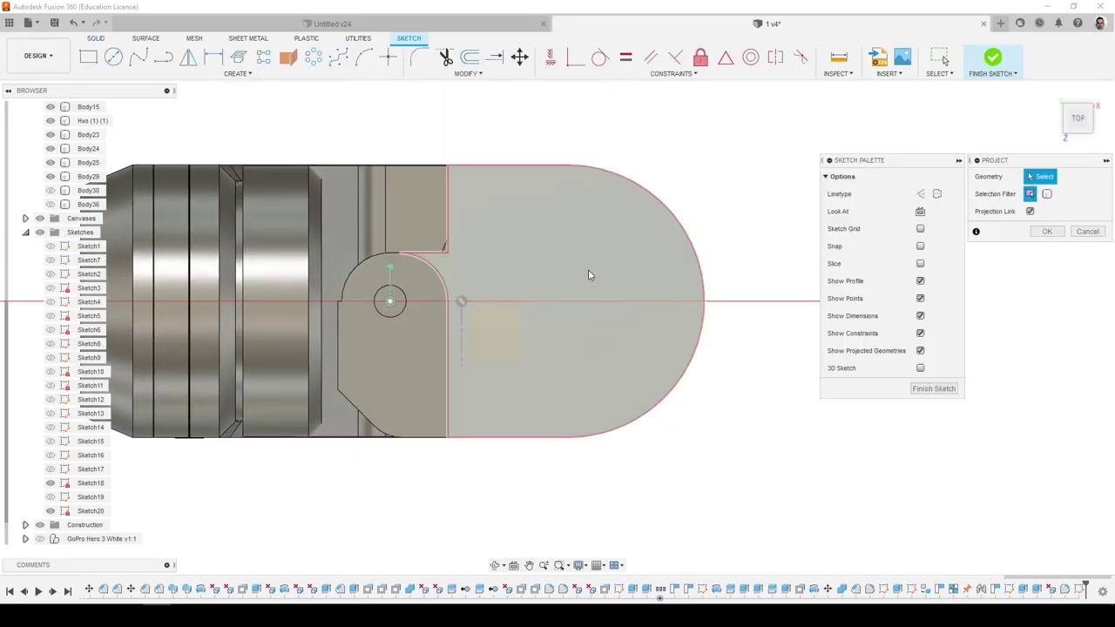
pyautogui.click(589, 272)
pyautogui.press('Return')
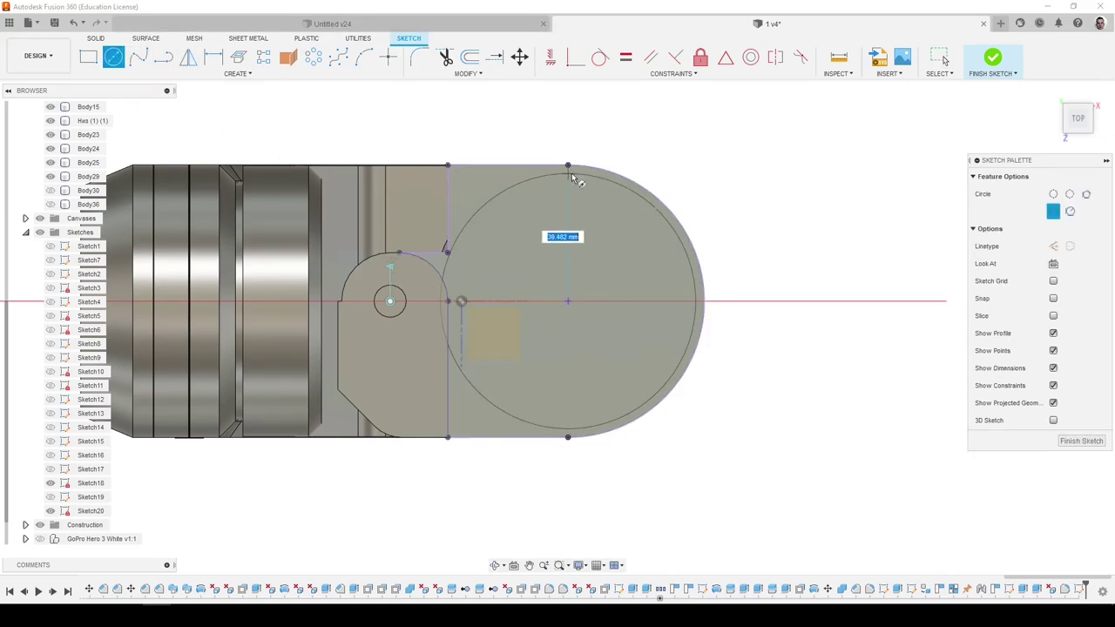
pyautogui.click(1072, 441)
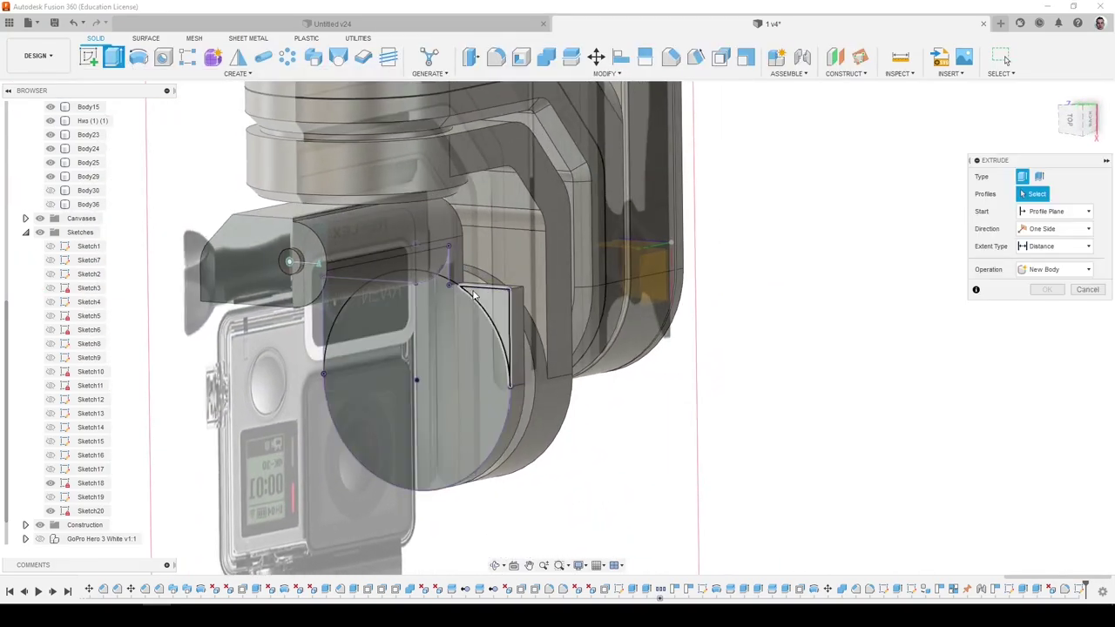
pyautogui.click(474, 296)
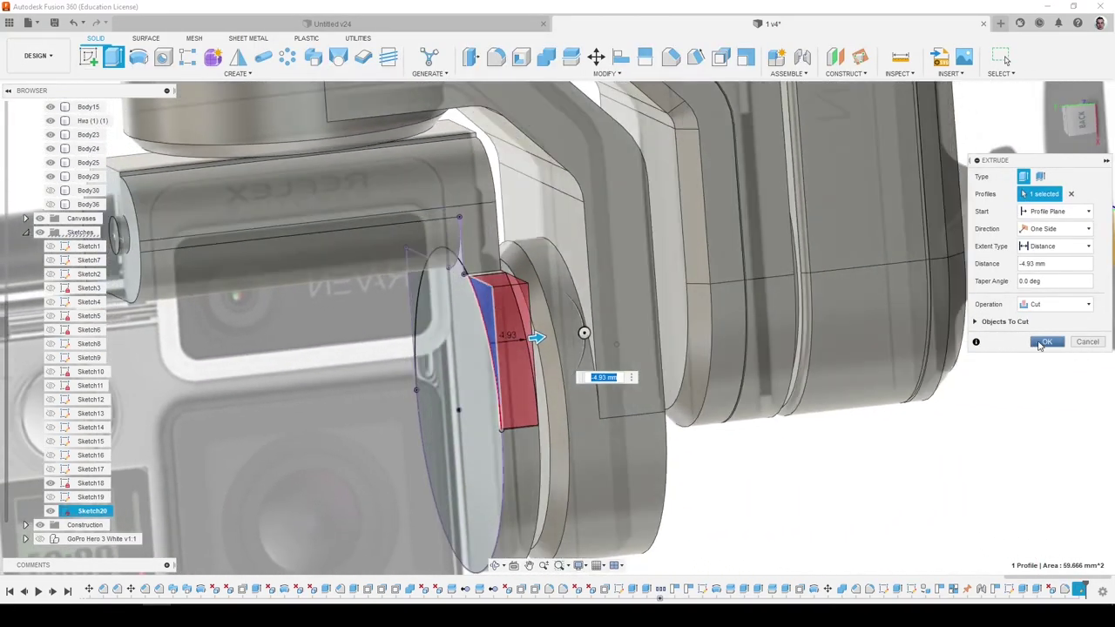
pyautogui.click(1043, 342)
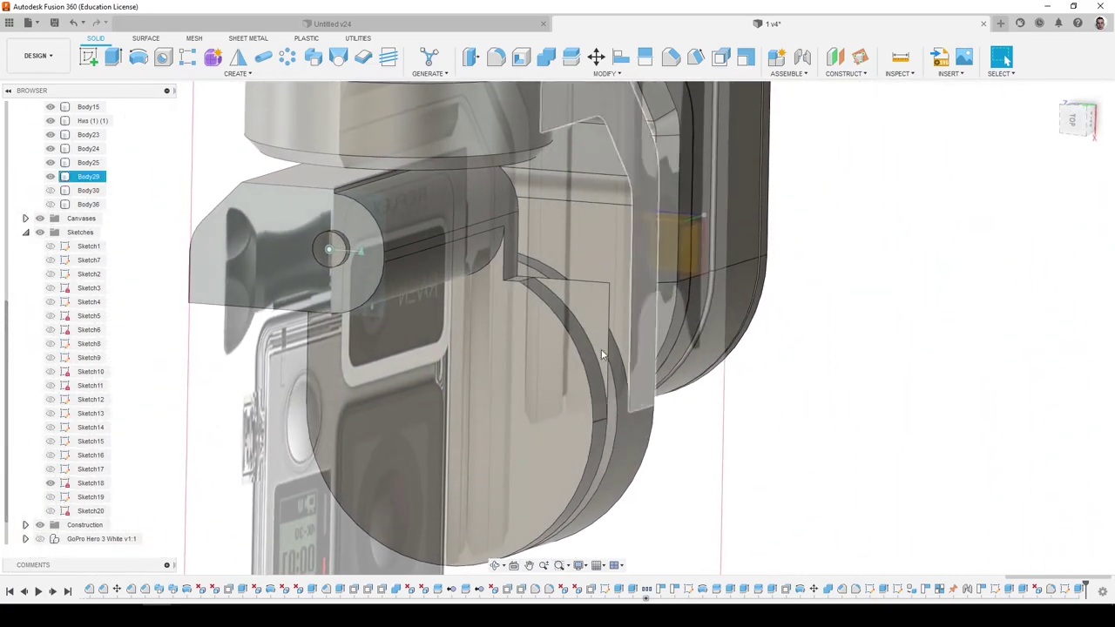
# Try to delete the narrow sliver face across the arm's rim where the cut meets the rounded end.
pyautogui.scroll(4, 532, 296)
pyautogui.scroll(-2, 540, 291)
pyautogui.scroll(5, 616, 434)
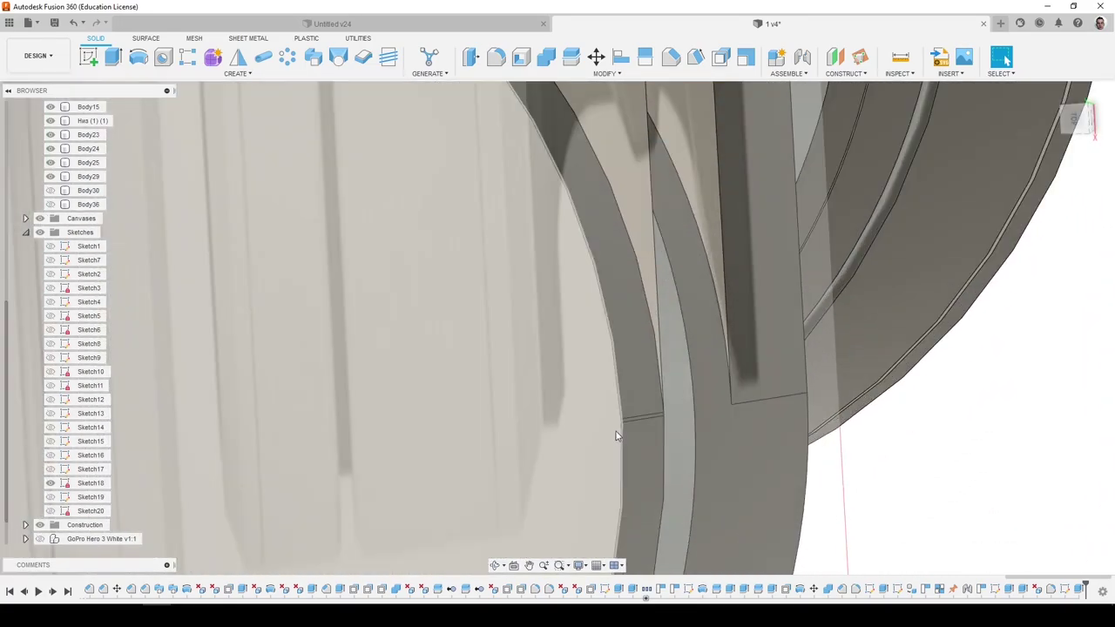
pyautogui.scroll(3, 616, 435)
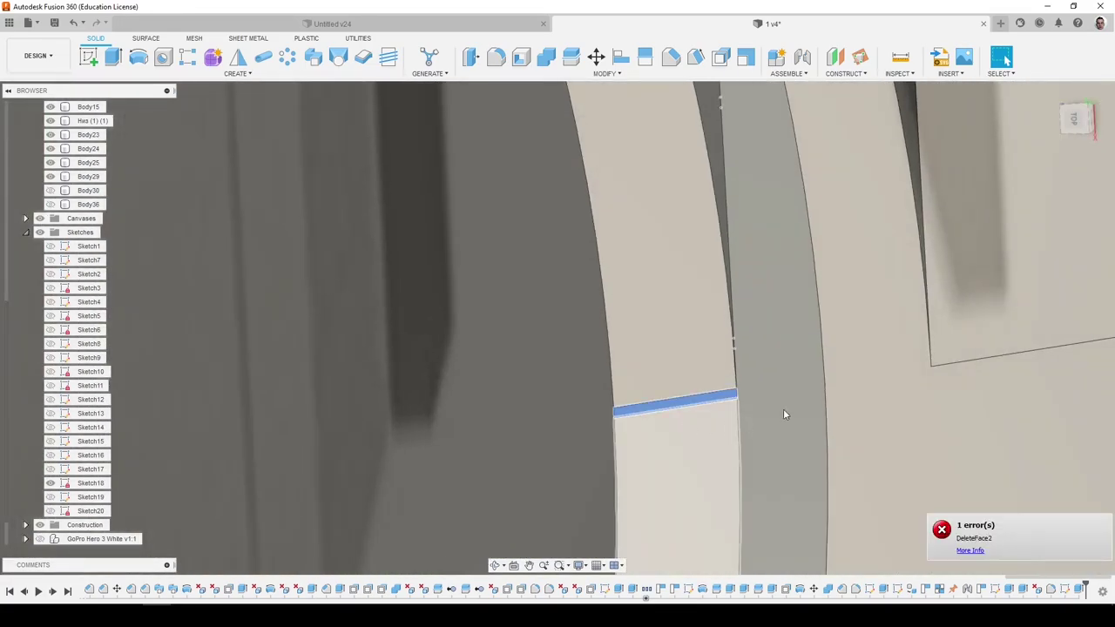
pyautogui.scroll(-4, 736, 365)
pyautogui.keyDown('shift'); pyautogui.moveTo(736, 361); pyautogui.dragTo(711, 448, button='middle'); pyautogui.keyUp('shift')
pyautogui.scroll(-3, 712, 448)
pyautogui.scroll(5, 607, 275)
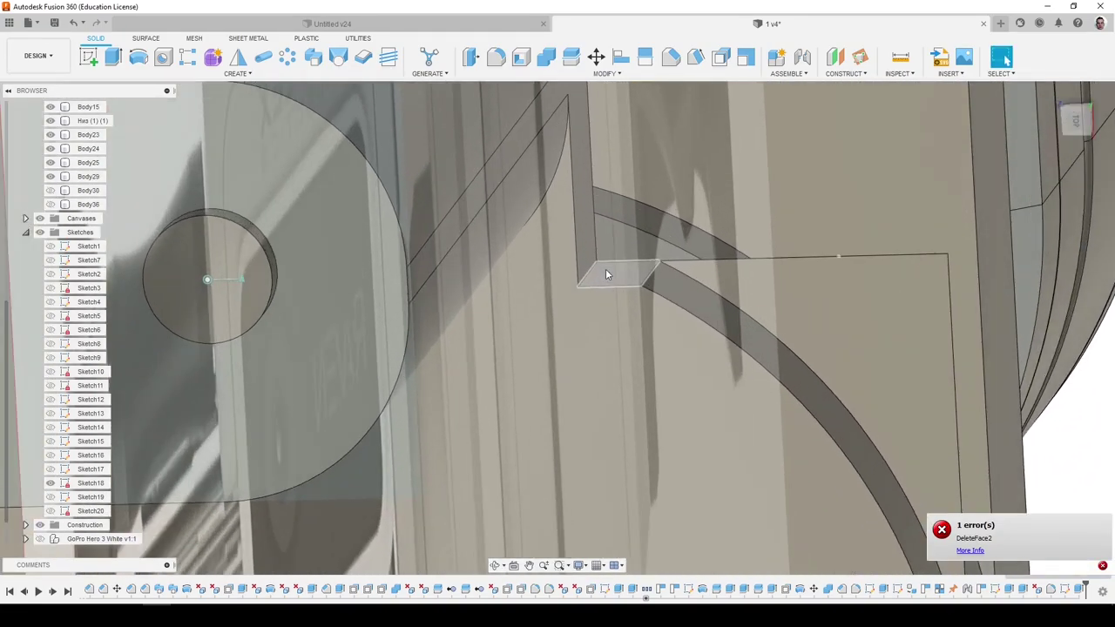
# Delete the triangular face left beside the arm's newly rounded corner.
pyautogui.keyDown('shift'); pyautogui.moveTo(614, 288); pyautogui.dragTo(299, 352, button='middle'); pyautogui.keyUp('shift')
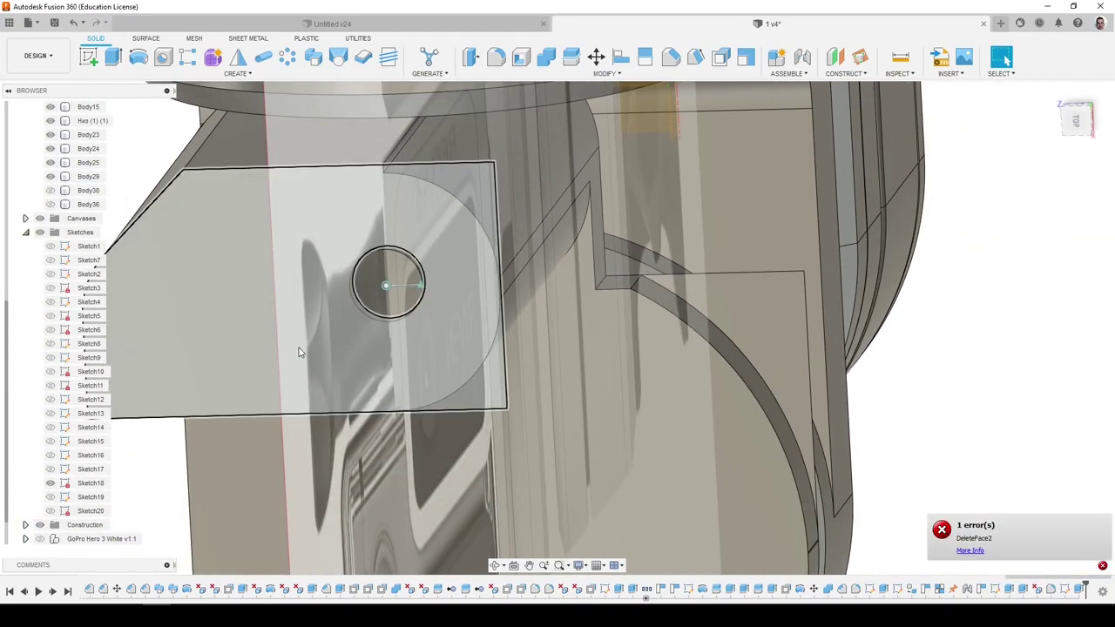
pyautogui.moveTo(355, 330)
pyautogui.keyDown('shift'); pyautogui.mouseDown(button='middle')
pyautogui.moveTo(565, 293)
pyautogui.moveTo(583, 265)
pyautogui.moveTo(374, 300)
pyautogui.mouseUp(button='middle'); pyautogui.keyUp('shift')
pyautogui.scroll(2, 625, 294)
pyautogui.scroll(-5, 573, 282)
pyautogui.scroll(3, 418, 418)
pyautogui.keyDown('shift'); pyautogui.moveTo(958, 300); pyautogui.dragTo(909, 304, button='middle'); pyautogui.keyUp('shift')
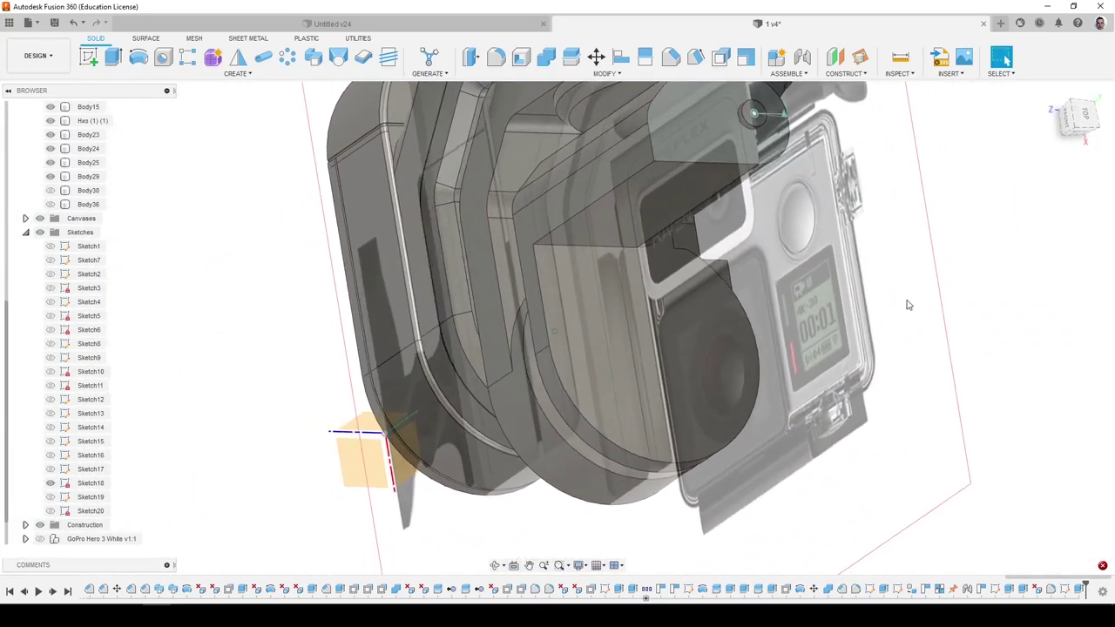
pyautogui.moveTo(680, 305)
pyautogui.keyDown('shift'); pyautogui.mouseDown(button='middle')
pyautogui.moveTo(907, 305)
pyautogui.moveTo(612, 311)
pyautogui.moveTo(671, 347)
pyautogui.mouseUp(button='middle'); pyautogui.keyUp('shift')
pyautogui.scroll(2, 613, 311)
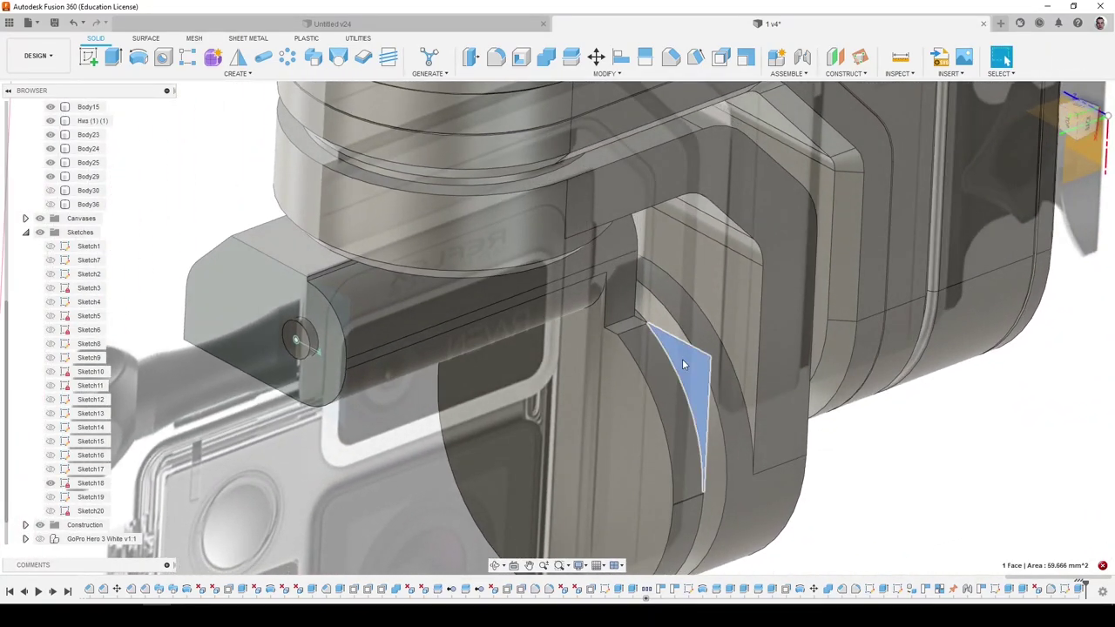
pyautogui.scroll(5, 681, 366)
pyautogui.scroll(-2, 601, 226)
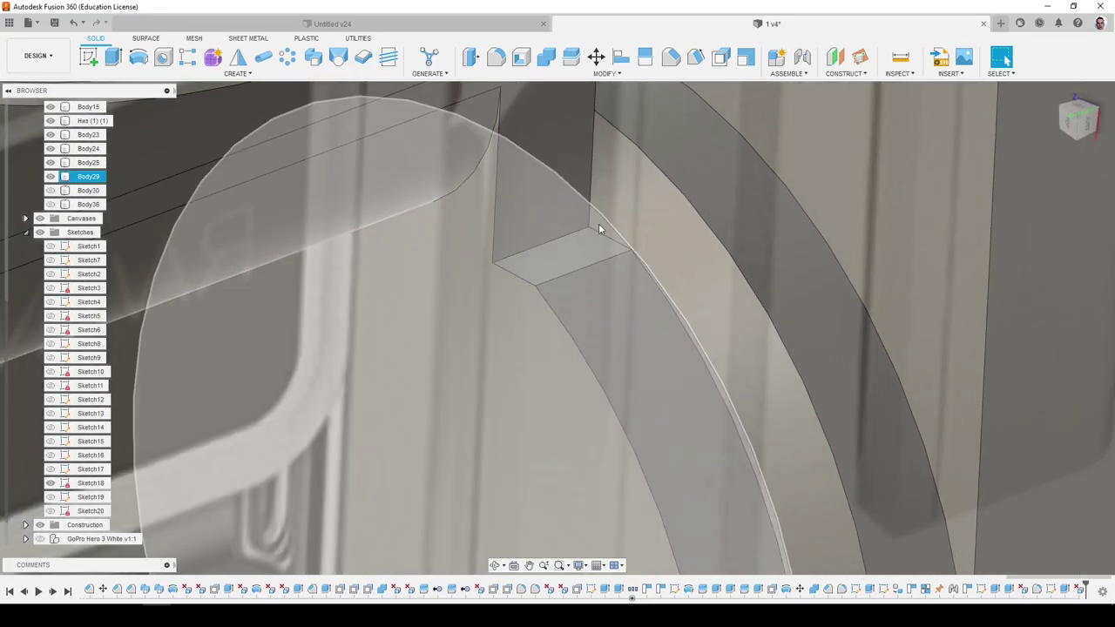
# Delete the small flat ledge face at the start of the rounded corner and the sliver face across the arm's rim.
pyautogui.click(606, 266)
pyautogui.scroll(-4, 601, 297)
pyautogui.keyDown('shift'); pyautogui.moveTo(597, 331); pyautogui.dragTo(553, 334, button='middle'); pyautogui.keyUp('shift')
pyautogui.scroll(3, 505, 212)
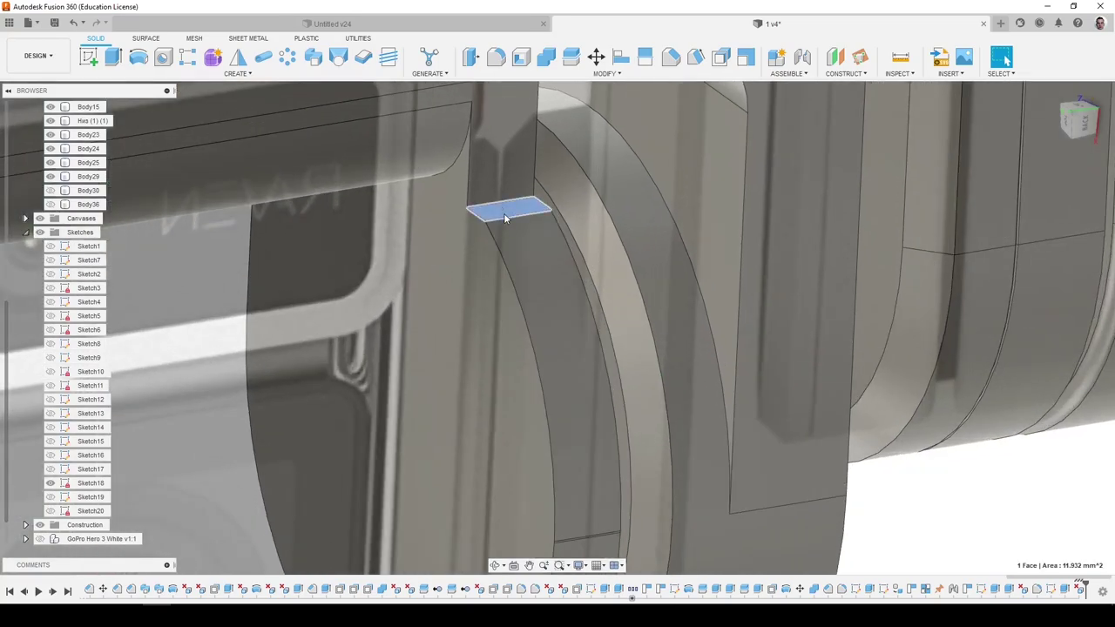
pyautogui.scroll(-4, 501, 233)
pyautogui.scroll(7, 518, 360)
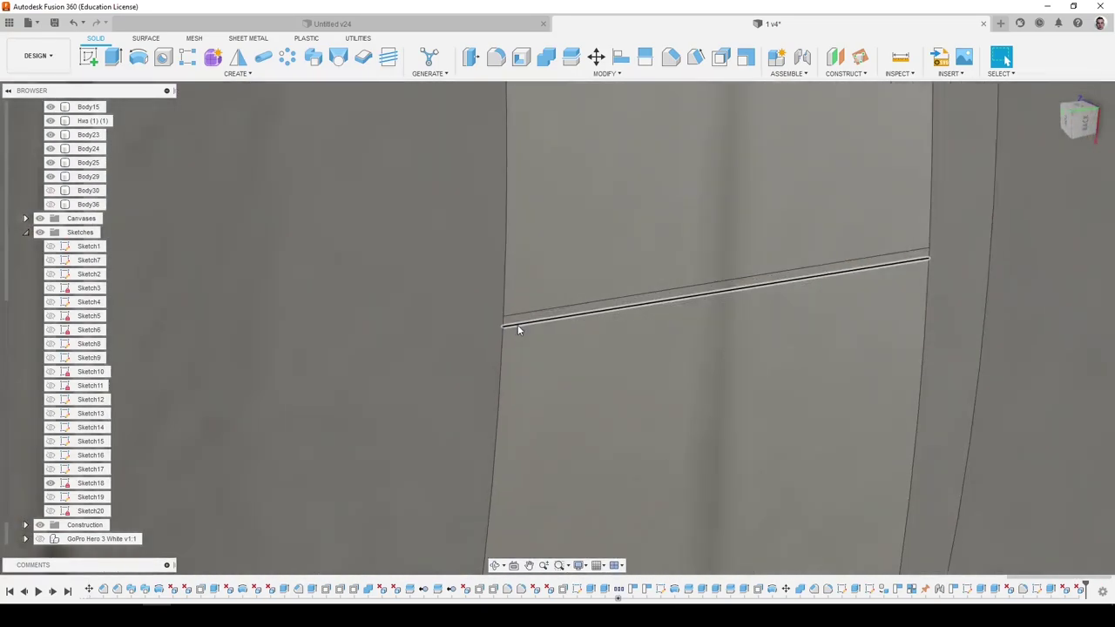
pyautogui.scroll(-8, 523, 304)
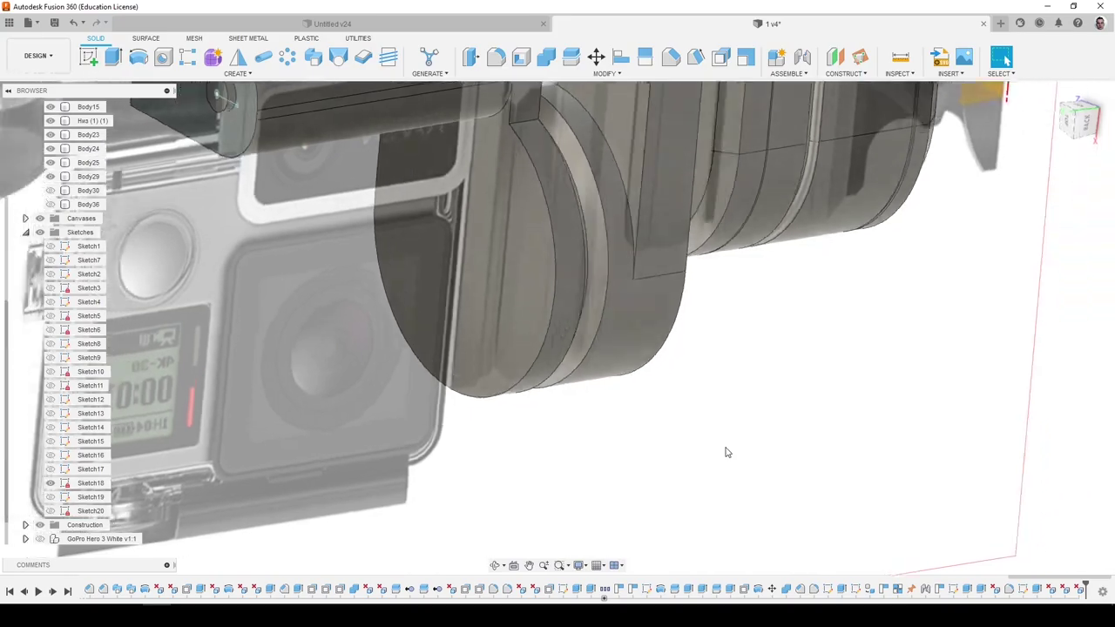
# Inspect the arm's rounded rim from both sides and against the GoPro, leaving the GoPro hidden.
pyautogui.keyDown('shift'); pyautogui.moveTo(726, 452); pyautogui.dragTo(514, 331, button='middle'); pyautogui.keyUp('shift')
pyautogui.scroll(5, 458, 204)
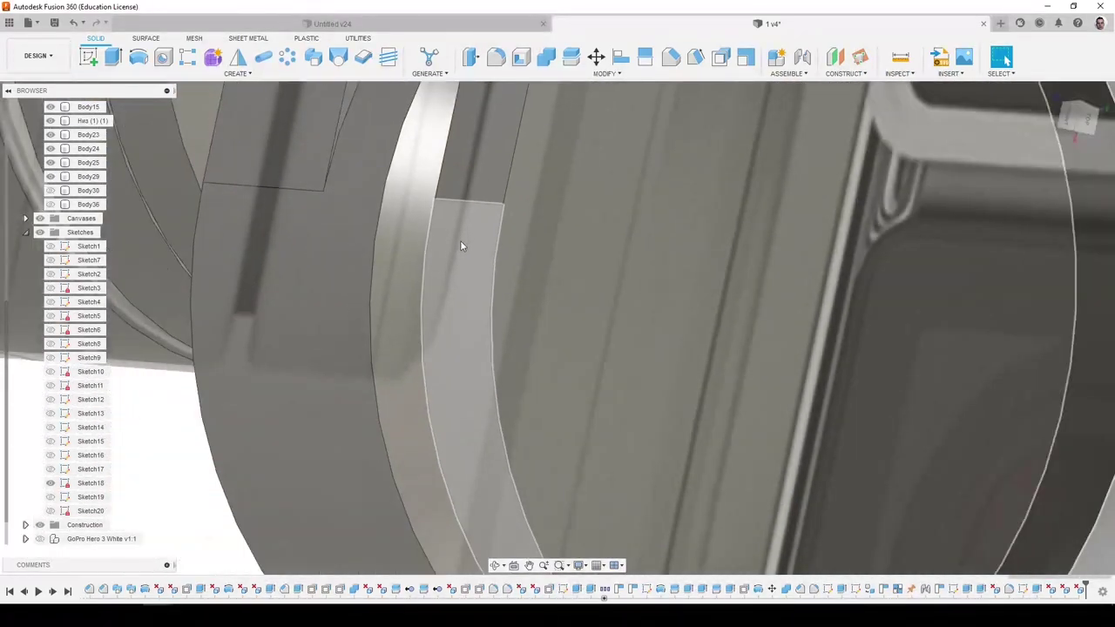
pyautogui.scroll(-5, 451, 240)
pyautogui.scroll(-7, 433, 237)
pyautogui.moveTo(431, 236)
pyautogui.keyDown('shift'); pyautogui.mouseDown(button='middle')
pyautogui.moveTo(602, 365)
pyautogui.moveTo(584, 421)
pyautogui.moveTo(233, 391)
pyautogui.mouseUp(button='middle'); pyautogui.keyUp('shift')
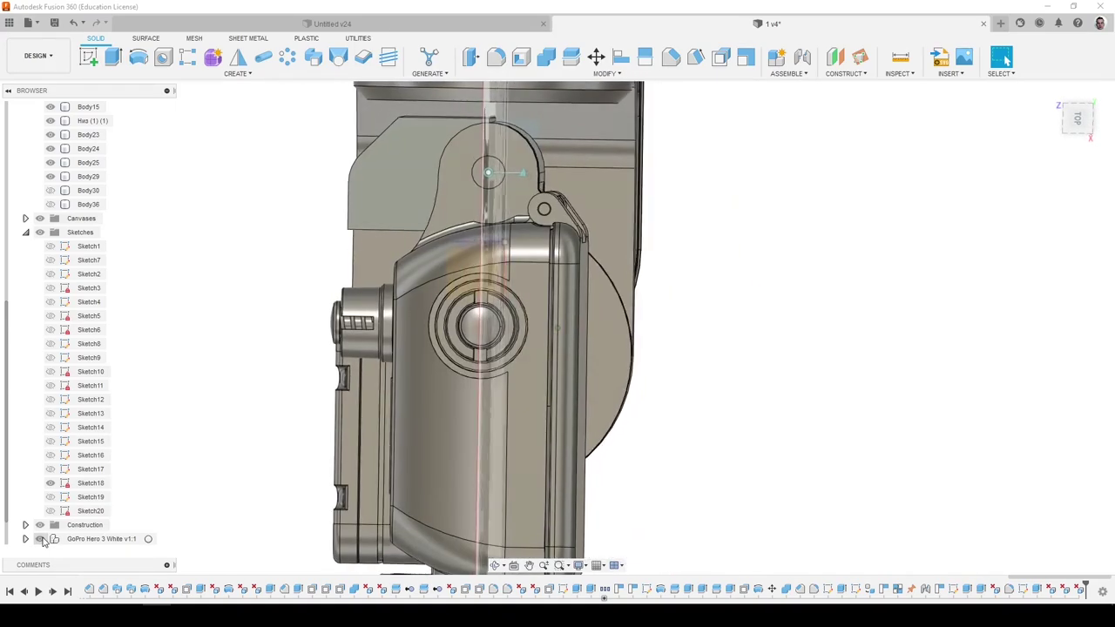
pyautogui.click(40, 540)
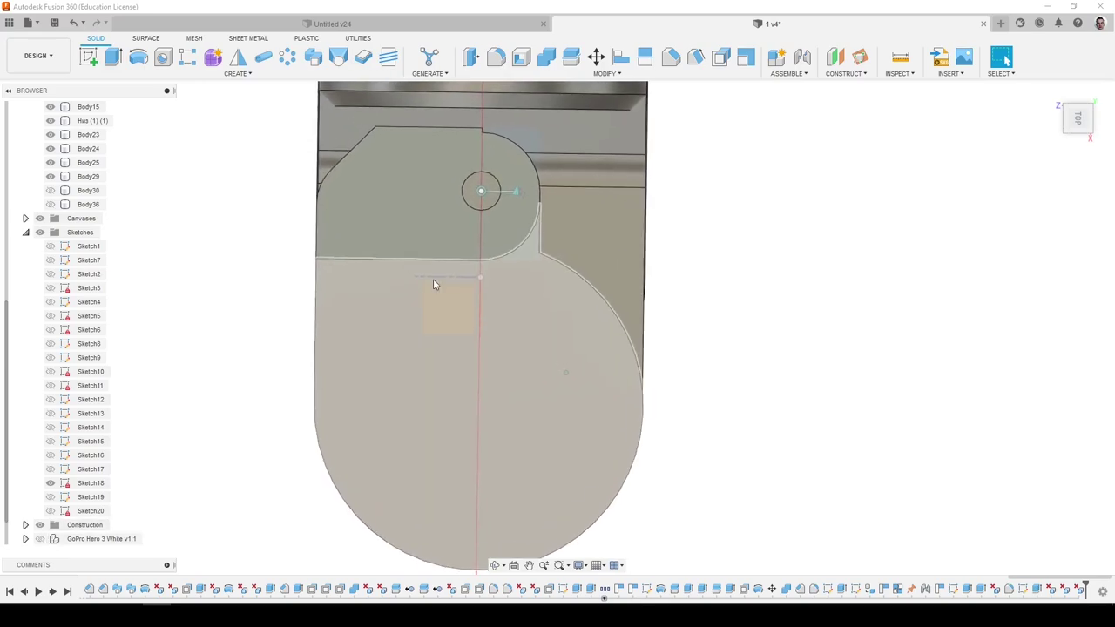
# Show Sketch19 and extrude its curved profile beneath the lug circle as a cut along the length of the camera-mount arm.
pyautogui.click(51, 512)
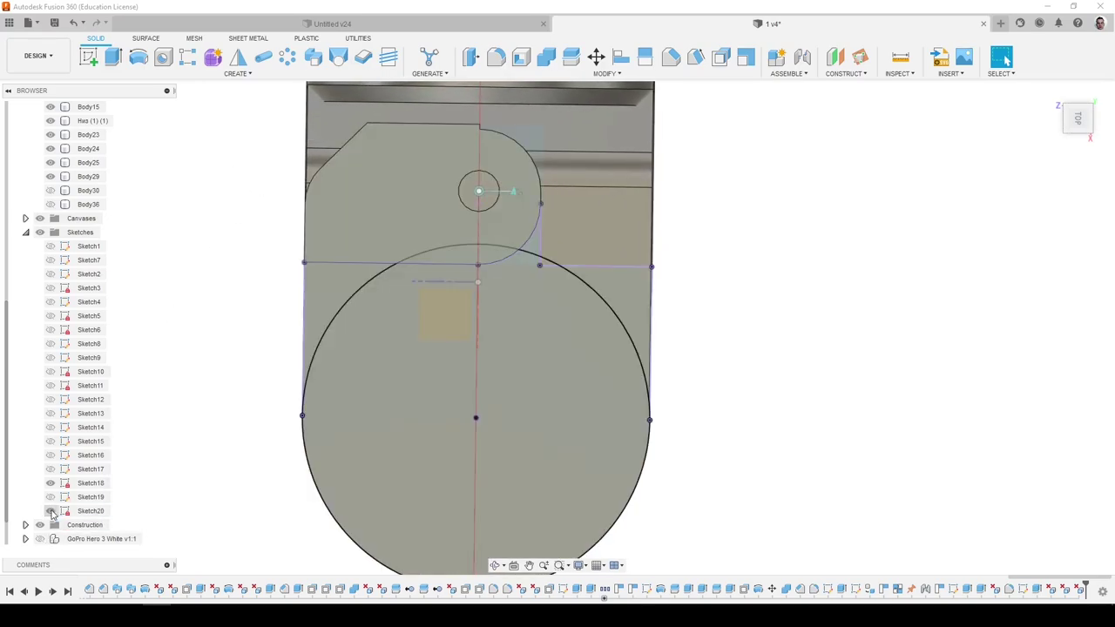
pyautogui.click(50, 497)
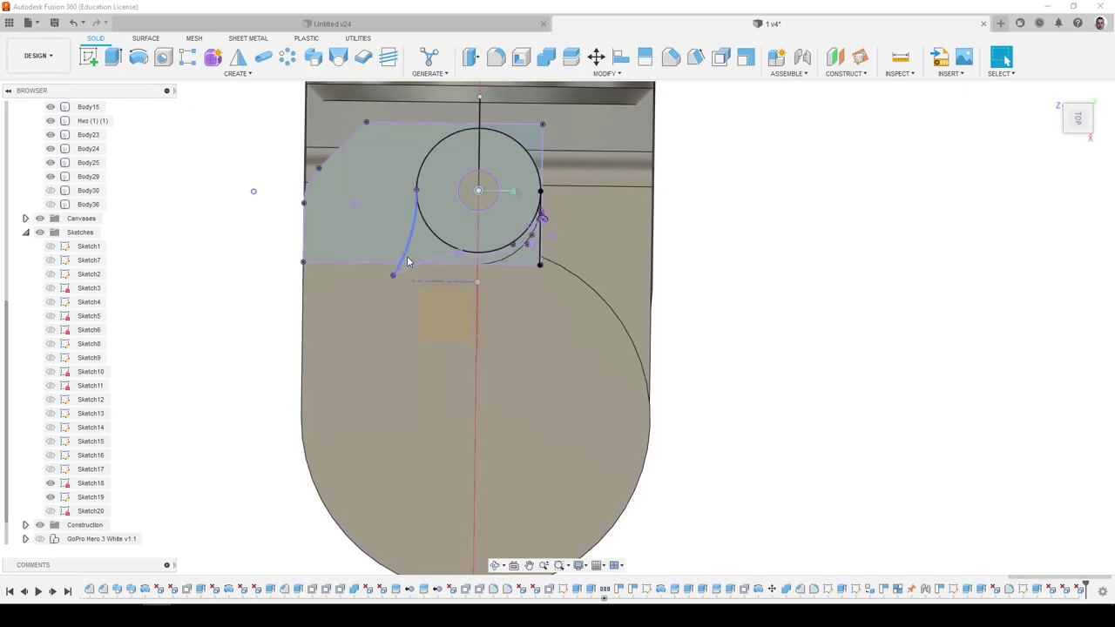
pyautogui.press('e')
pyautogui.scroll(2, 455, 241)
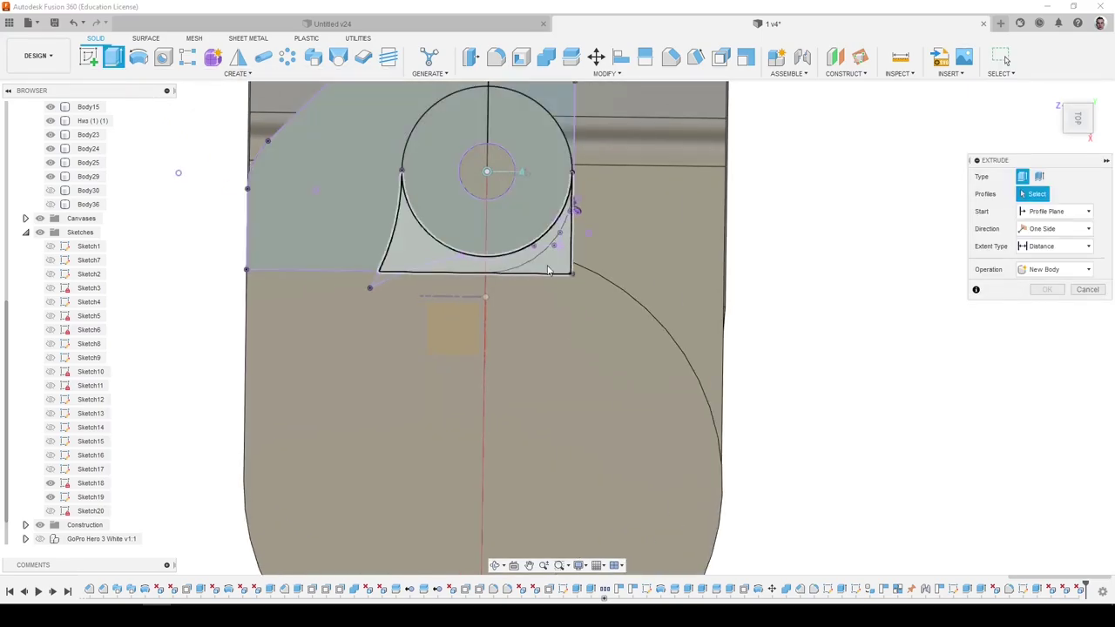
pyautogui.scroll(3, 457, 303)
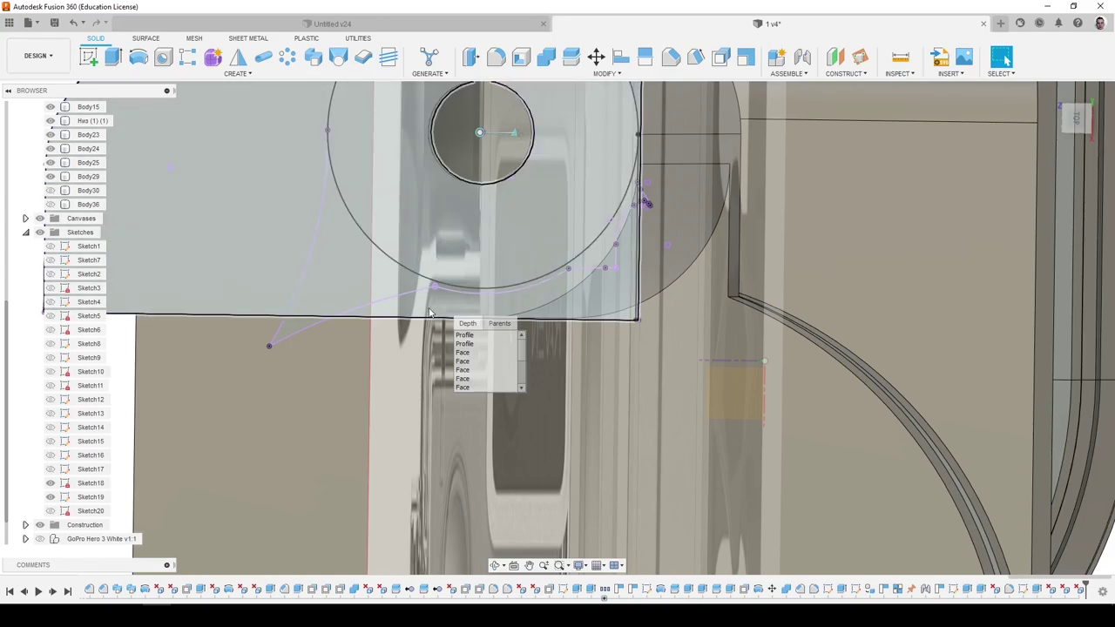
pyautogui.click(367, 279)
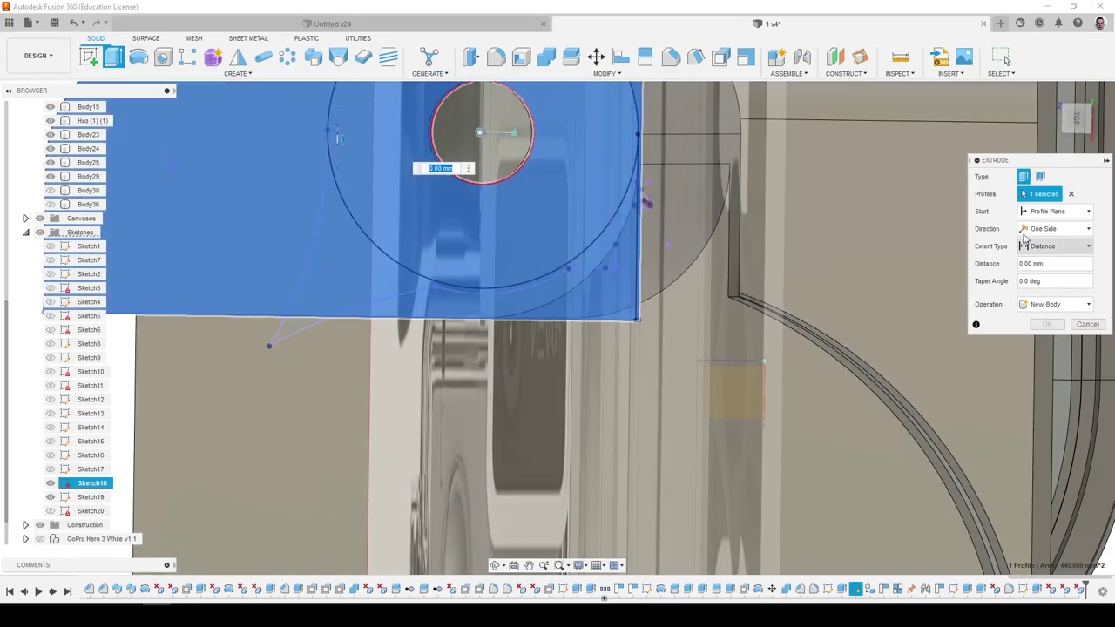
pyautogui.click(1072, 193)
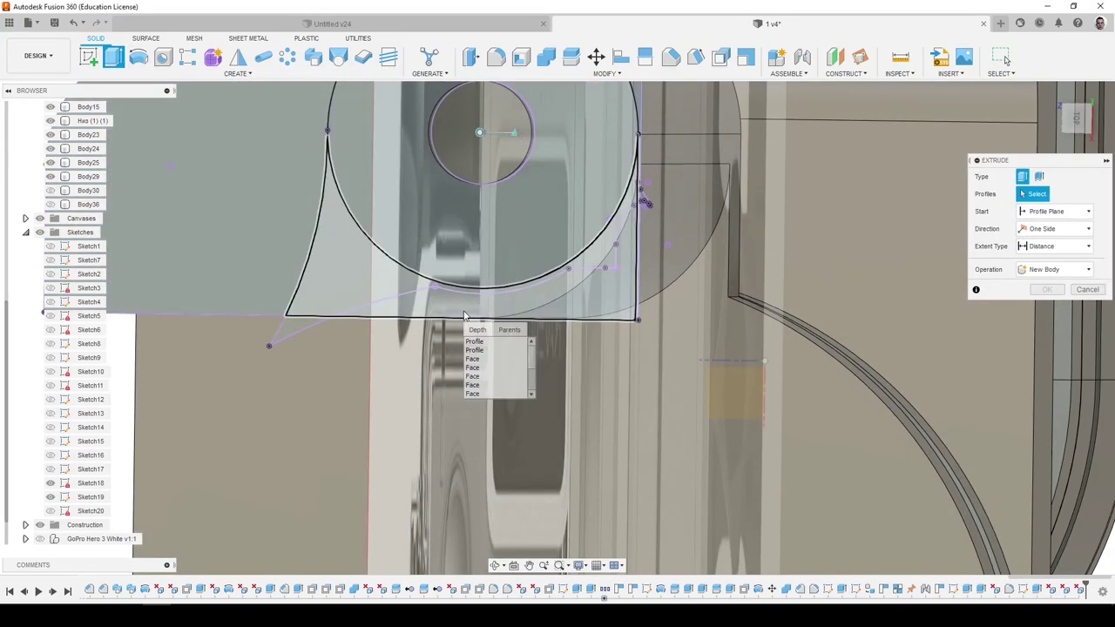
pyautogui.click(462, 310)
pyautogui.scroll(-3, 460, 309)
pyautogui.keyDown('shift'); pyautogui.moveTo(458, 309); pyautogui.dragTo(396, 313, button='middle'); pyautogui.keyUp('shift')
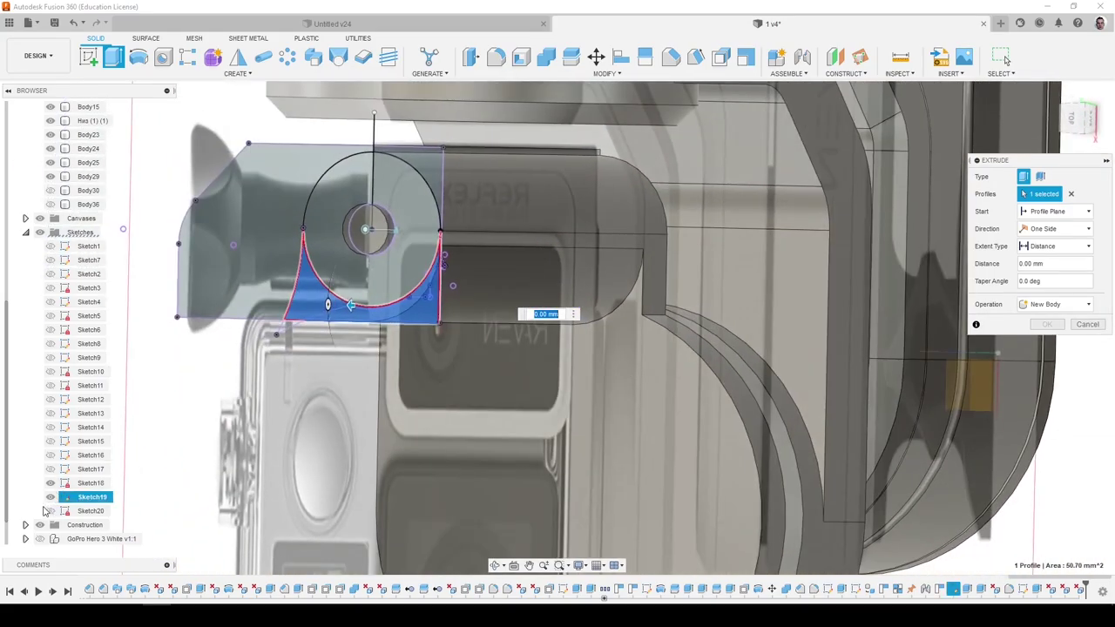
pyautogui.scroll(-1, 47, 539)
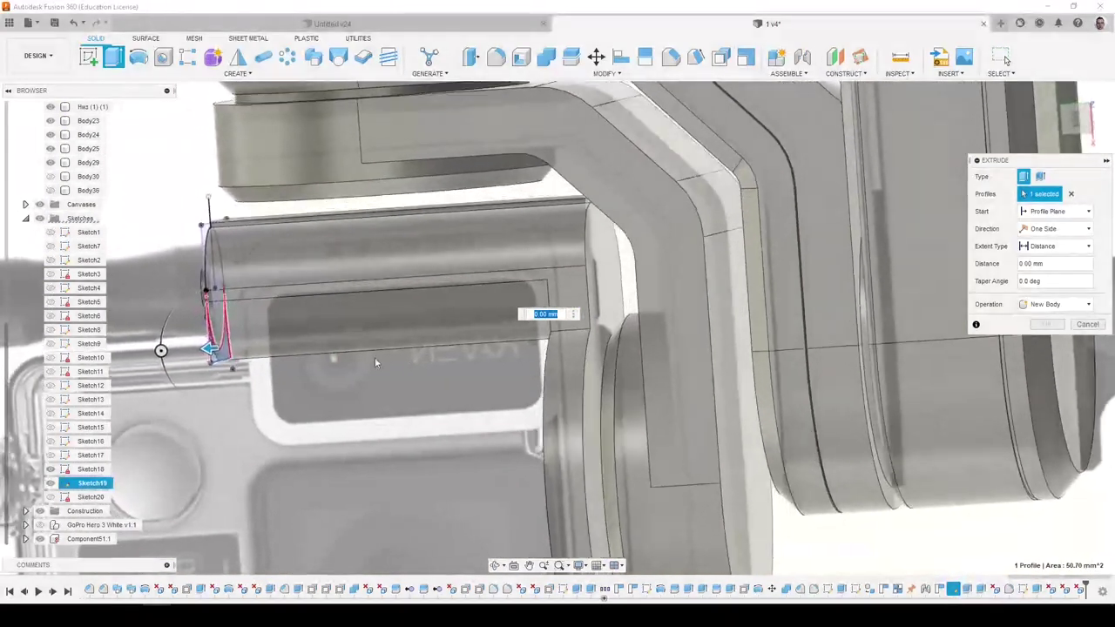
pyautogui.keyDown('shift'); pyautogui.moveTo(375, 362); pyautogui.dragTo(254, 342, button='middle'); pyautogui.keyUp('shift')
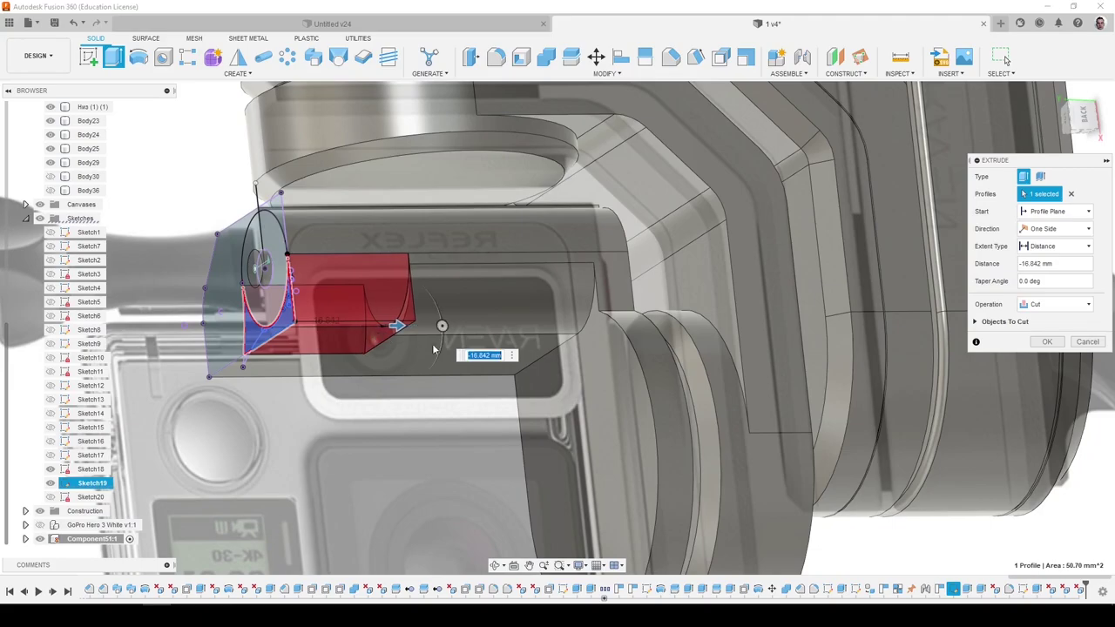
pyautogui.moveTo(586, 361); pyautogui.dragTo(586, 361)
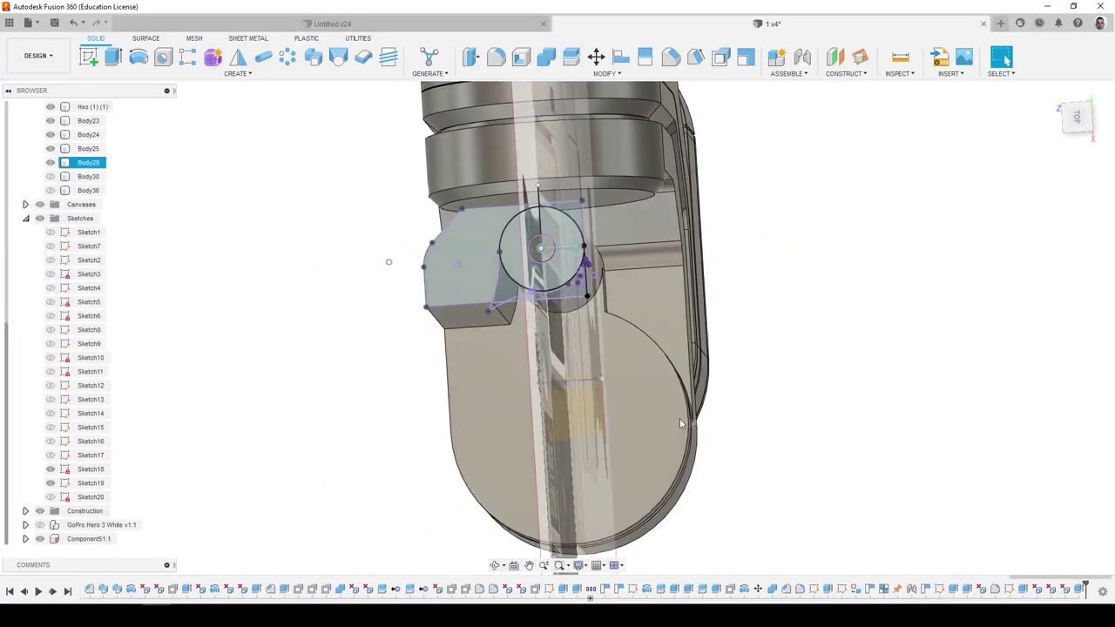
pyautogui.keyDown('shift'); pyautogui.moveTo(445, 414); pyautogui.dragTo(375, 446, button='middle'); pyautogui.keyUp('shift')
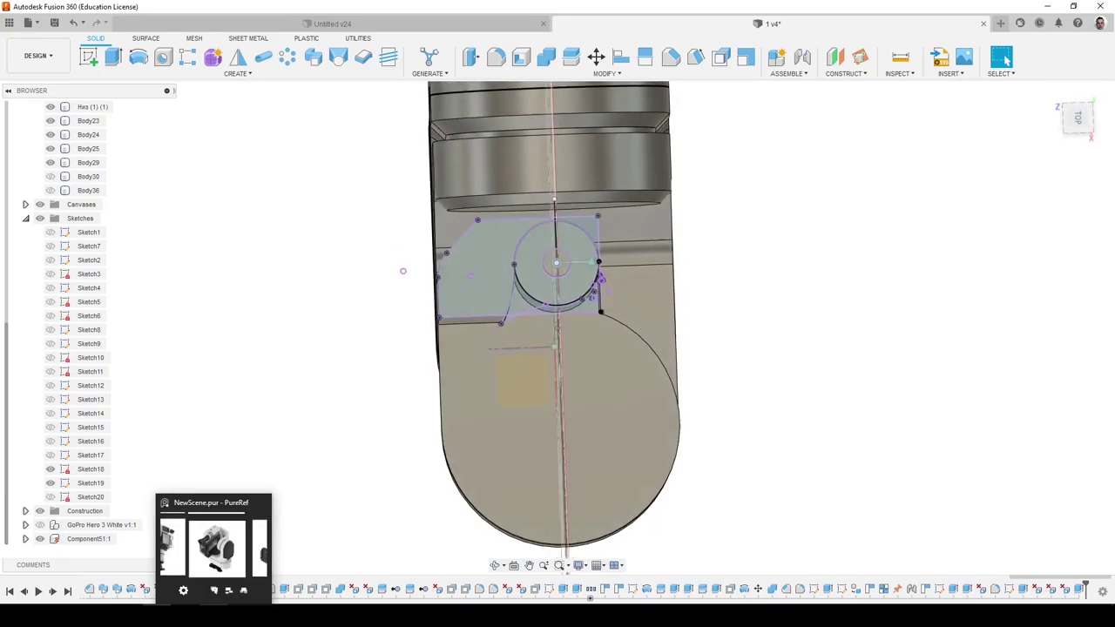
# Switch to PureRef and examine the gimbal photo that shows the GoPro attached to the mount's lug slots.
pyautogui.click(216, 547)
pyautogui.scroll(-3, 380, 488)
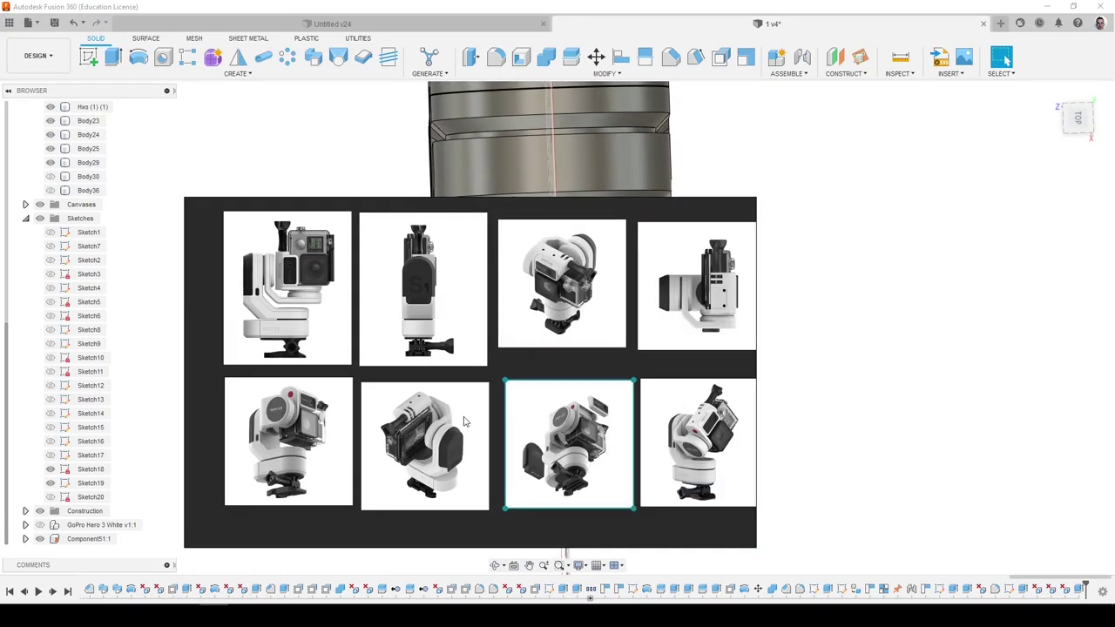
pyautogui.moveTo(617, 397); pyautogui.dragTo(540, 396, button='middle')
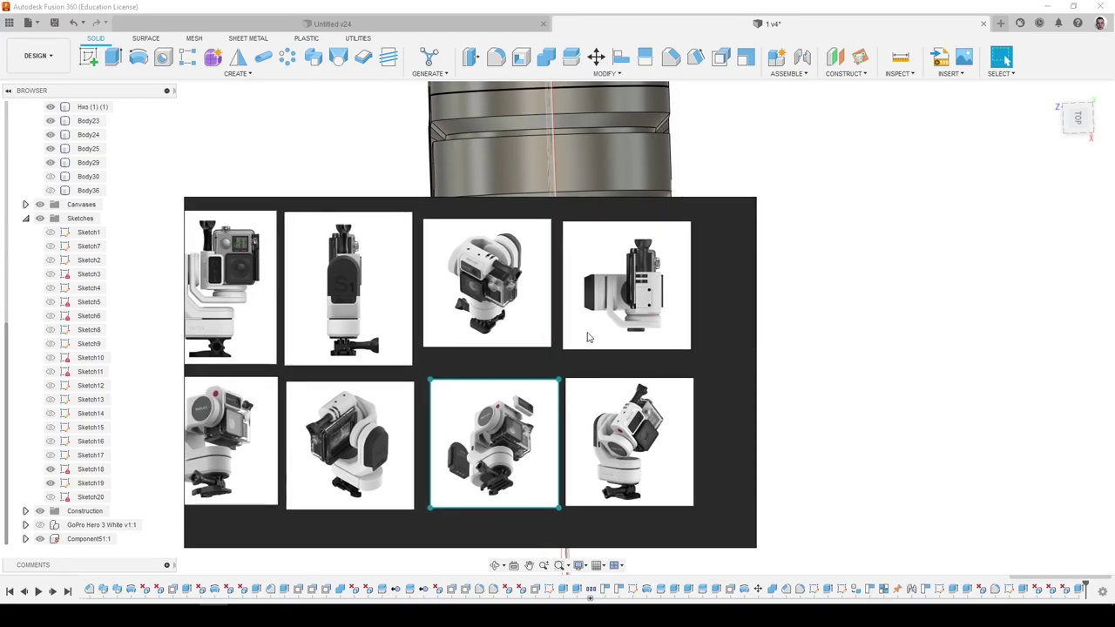
pyautogui.scroll(5, 588, 333)
pyautogui.scroll(-3, 596, 318)
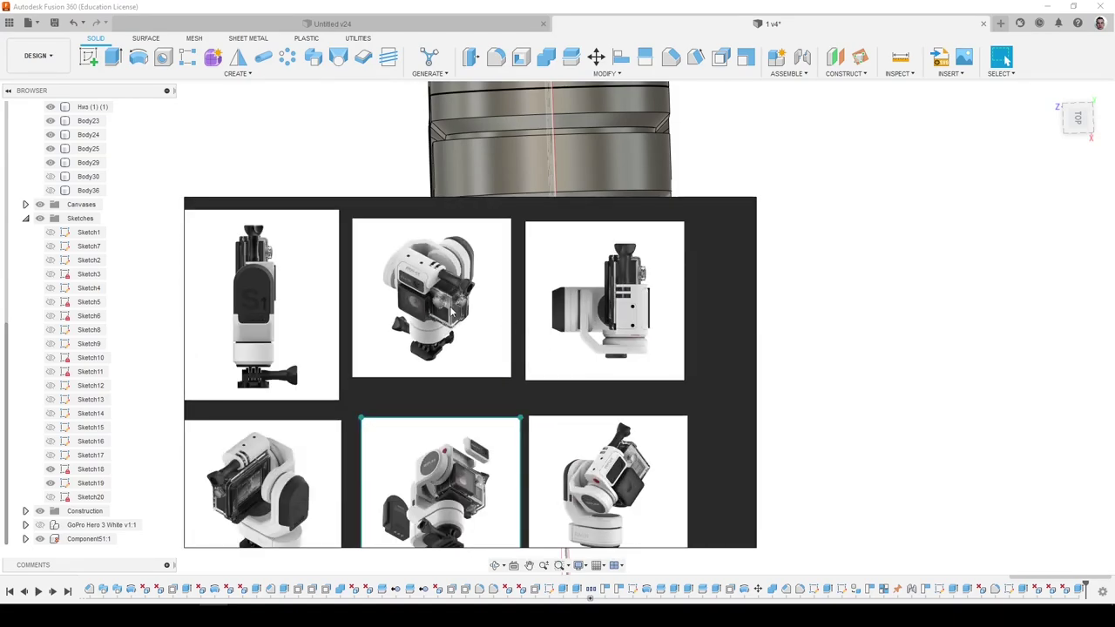
pyautogui.moveTo(451, 313); pyautogui.dragTo(542, 314, button='middle')
pyautogui.scroll(5, 547, 301)
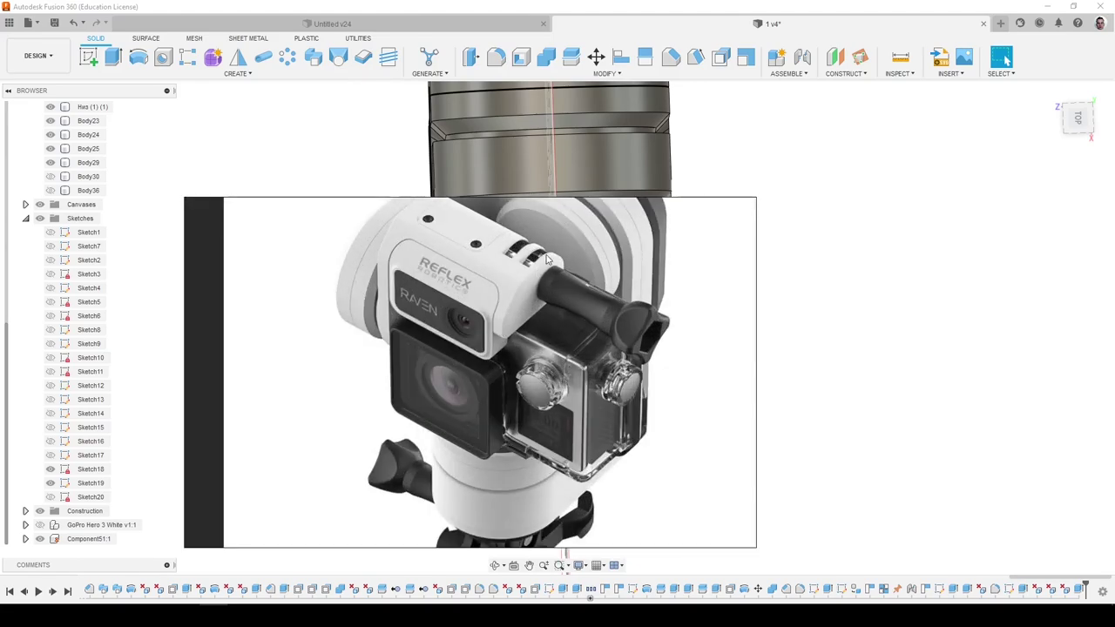
# Examine the remaining gimbal photos, including the exploded view, for the mount's shape near the GoPro, and return to Fusion 360.
pyautogui.scroll(-5, 505, 278)
pyautogui.moveTo(440, 411); pyautogui.dragTo(522, 301, button='middle')
pyautogui.moveTo(433, 380); pyautogui.dragTo(500, 341, button='middle')
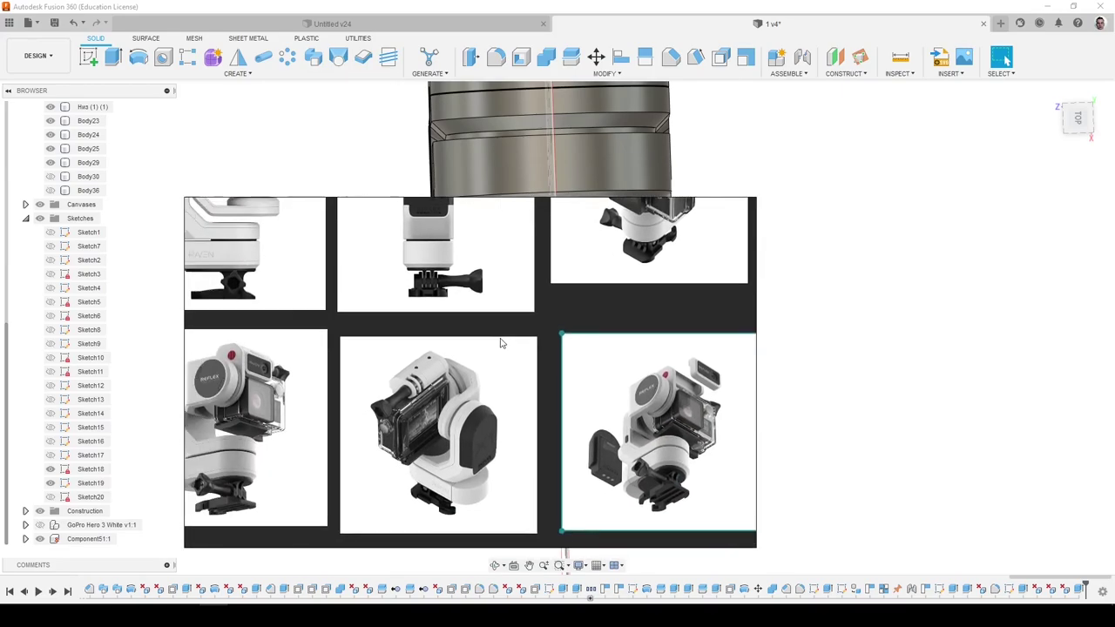
pyautogui.moveTo(378, 338); pyautogui.dragTo(486, 446, button='middle')
pyautogui.moveTo(547, 389); pyautogui.dragTo(303, 398, button='middle')
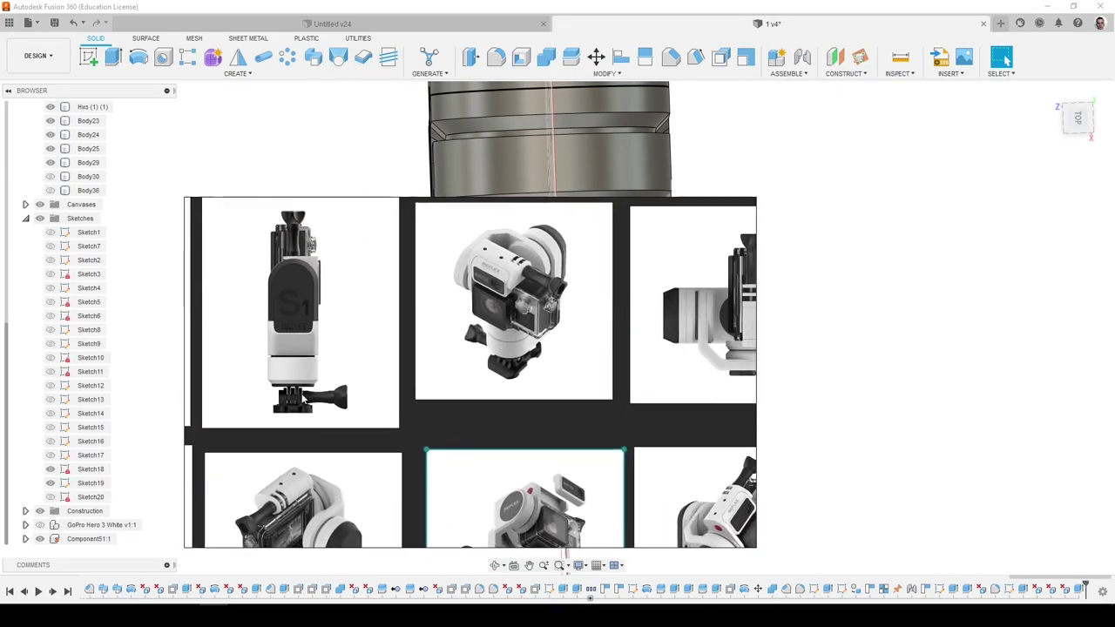
pyautogui.moveTo(424, 401); pyautogui.dragTo(422, 338, button='middle')
pyautogui.scroll(5, 473, 409)
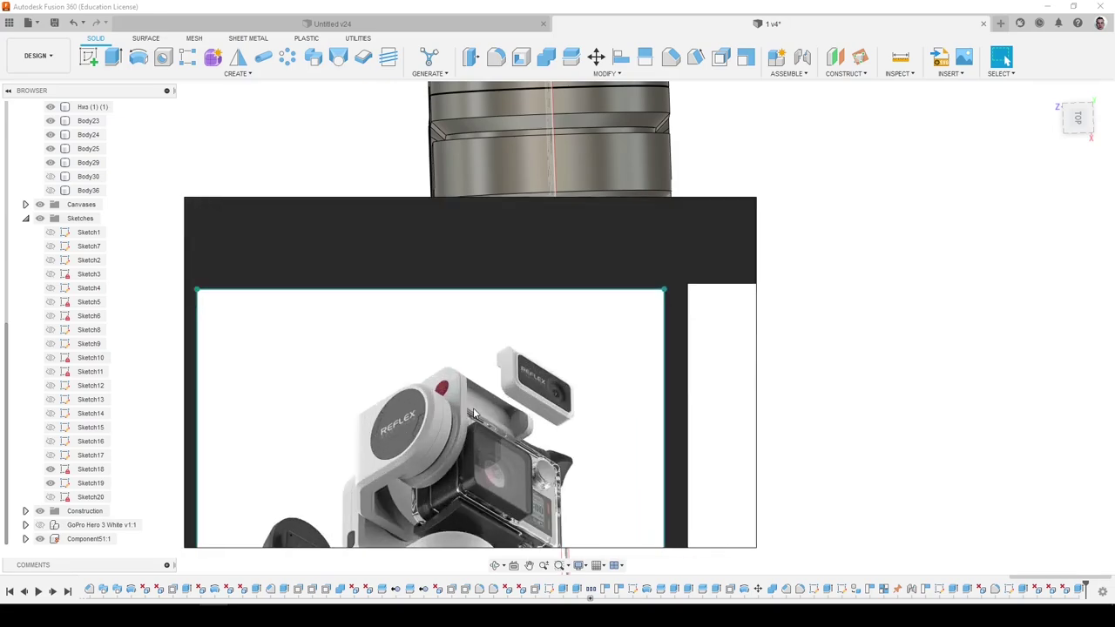
pyautogui.scroll(-5, 466, 395)
pyautogui.moveTo(463, 392); pyautogui.dragTo(382, 344, button='middle')
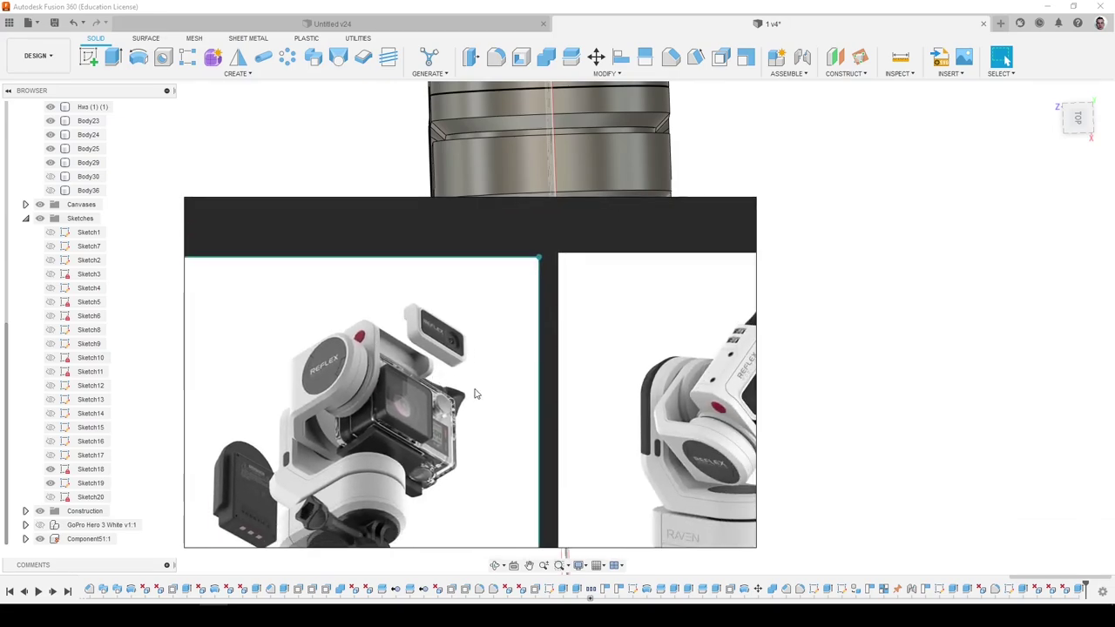
pyautogui.scroll(-2, 440, 387)
pyautogui.moveTo(568, 408); pyautogui.dragTo(509, 398, button='middle')
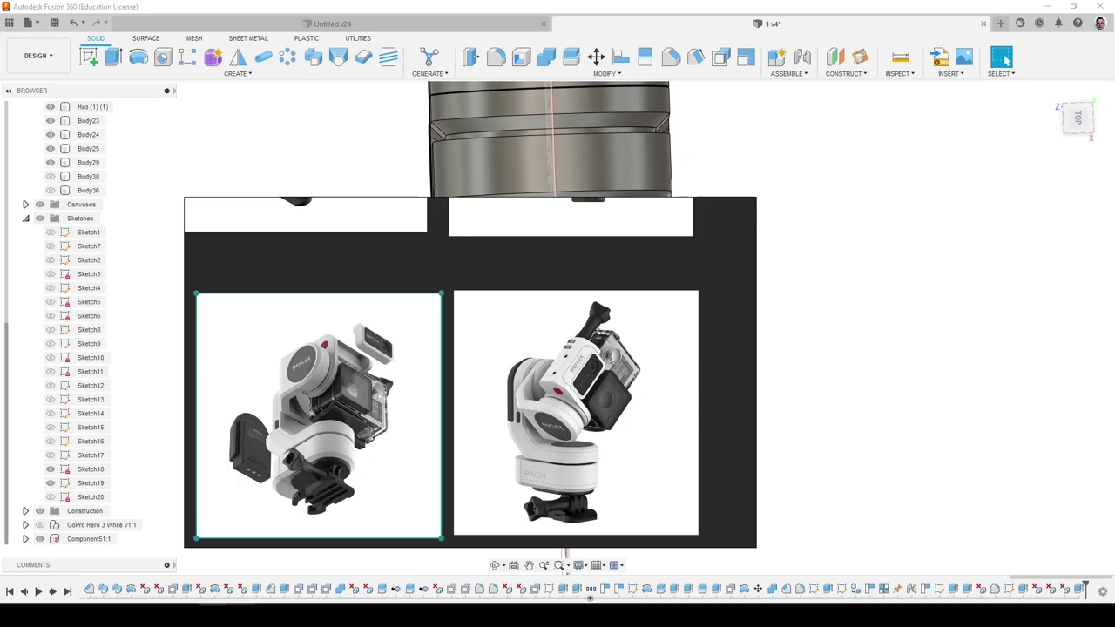
pyautogui.hotkey('alt', 'Tab')
# Check the arm area with the GoPro toggled on and off and look into Component51, leaving the GoPro hidden.
pyautogui.keyDown('shift'); pyautogui.moveTo(514, 411); pyautogui.dragTo(366, 479, button='middle'); pyautogui.keyUp('shift')
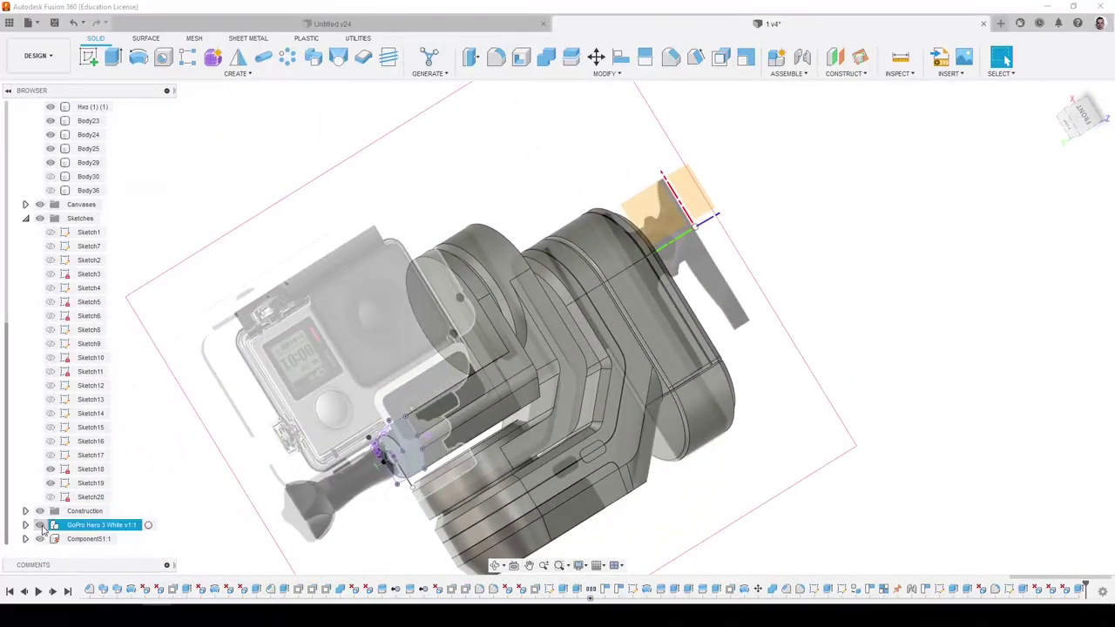
pyautogui.click(41, 527)
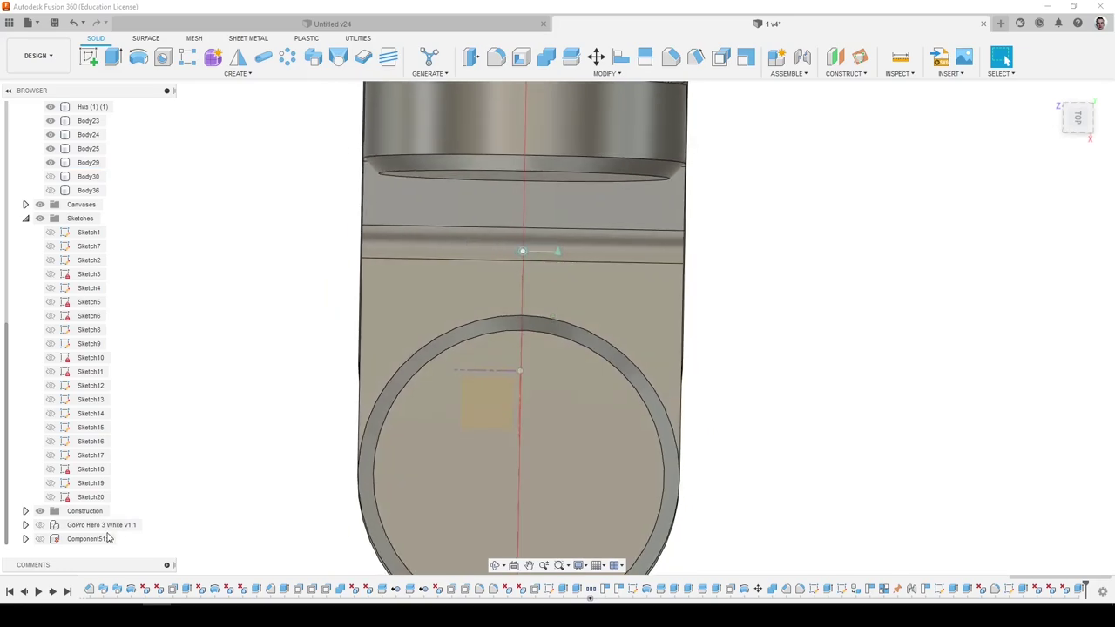
pyautogui.click(39, 526)
pyautogui.click(26, 540)
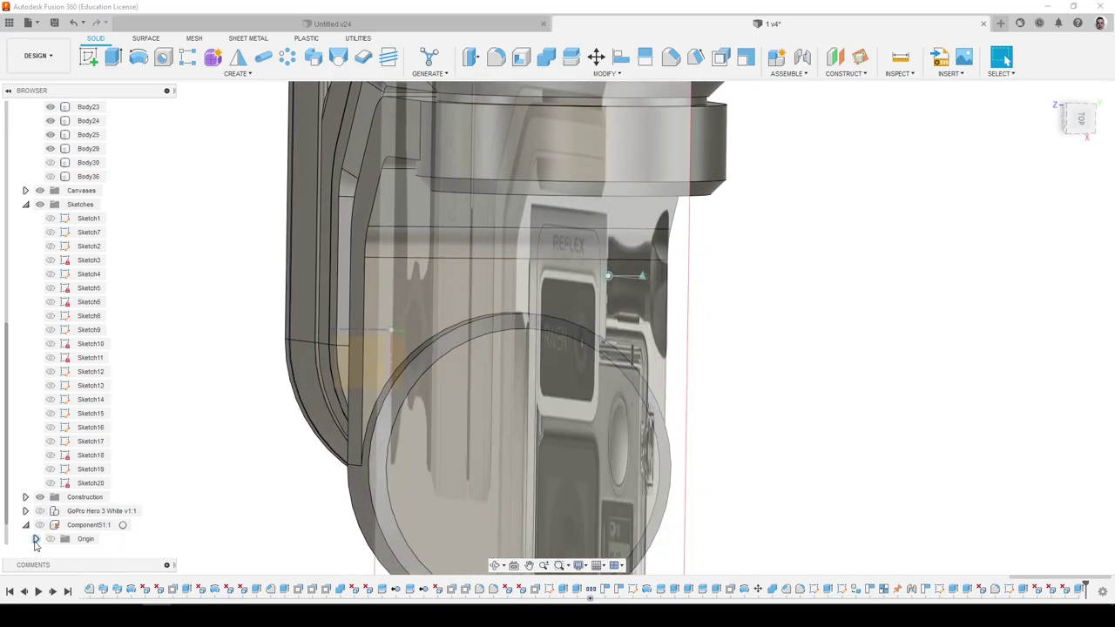
pyautogui.click(37, 540)
pyautogui.click(25, 511)
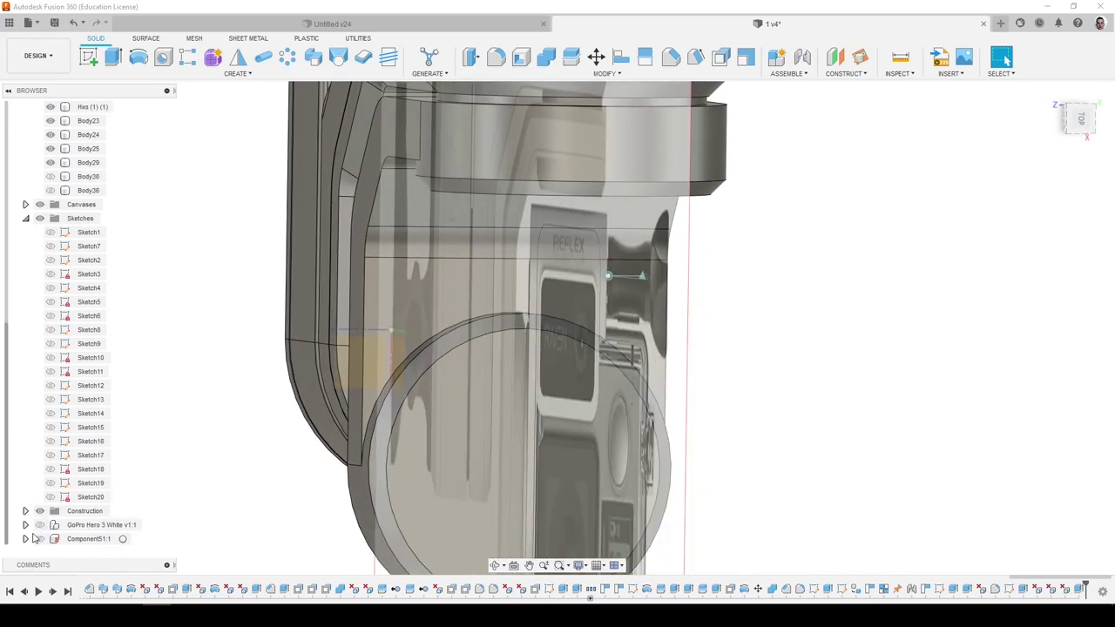
# Start a sketch on the arm's end face, project its outline, and draw a rectangle about 6.8 mm wide over the notch's sharp tip.
pyautogui.keyDown('shift'); pyautogui.moveTo(488, 471); pyautogui.dragTo(100, 62, button='middle'); pyautogui.keyUp('shift')
pyautogui.click(91, 58)
pyautogui.click(475, 304)
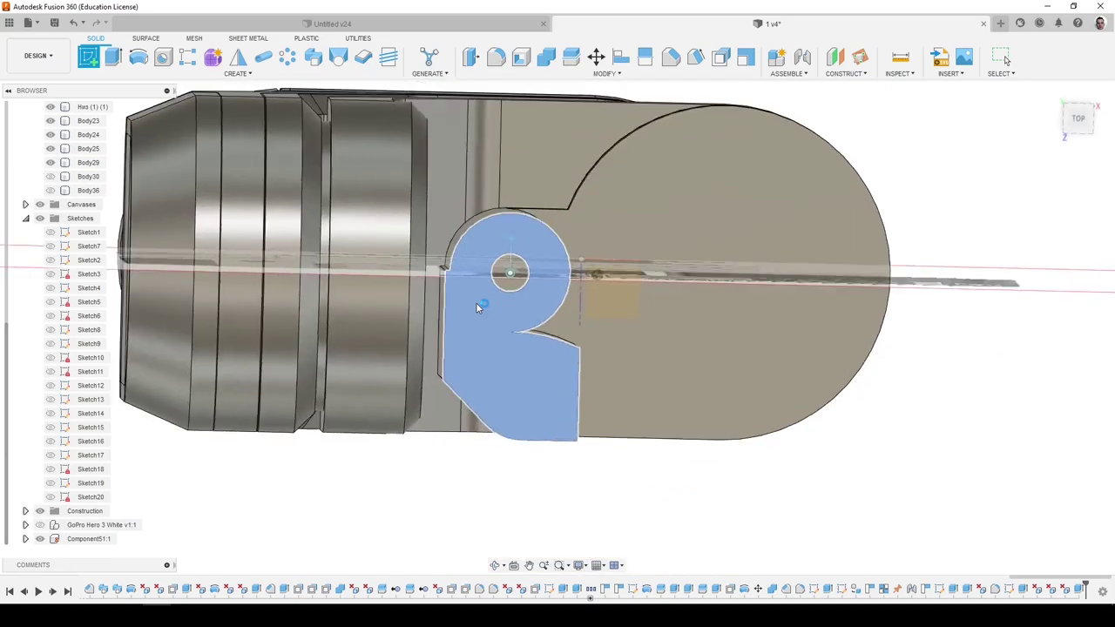
pyautogui.press('p')
pyautogui.click(544, 325)
pyautogui.press('Return')
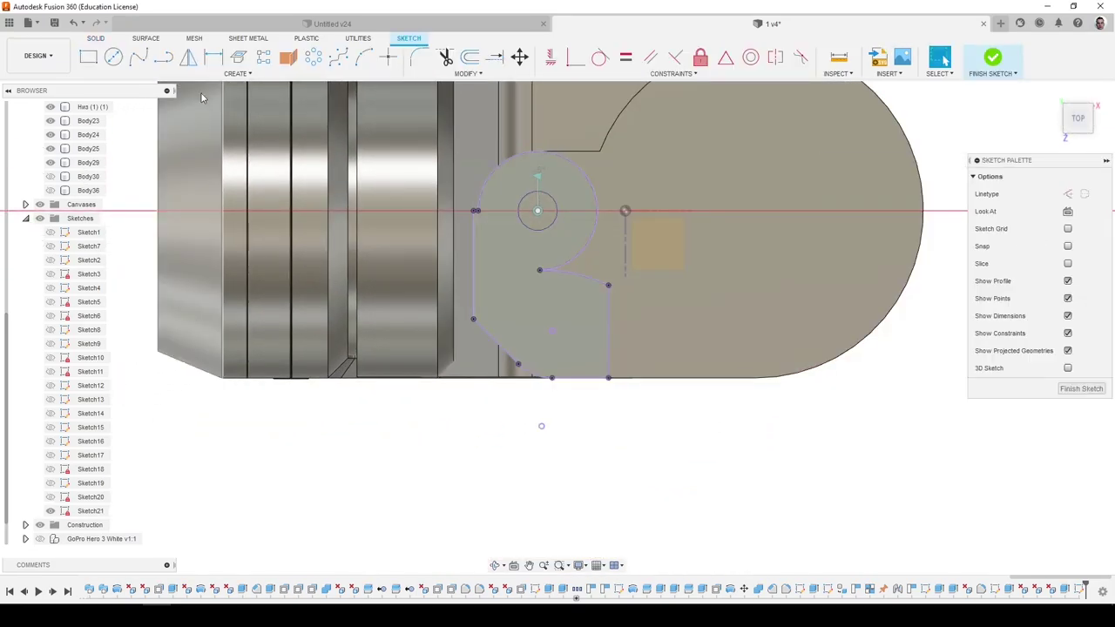
pyautogui.press('r')
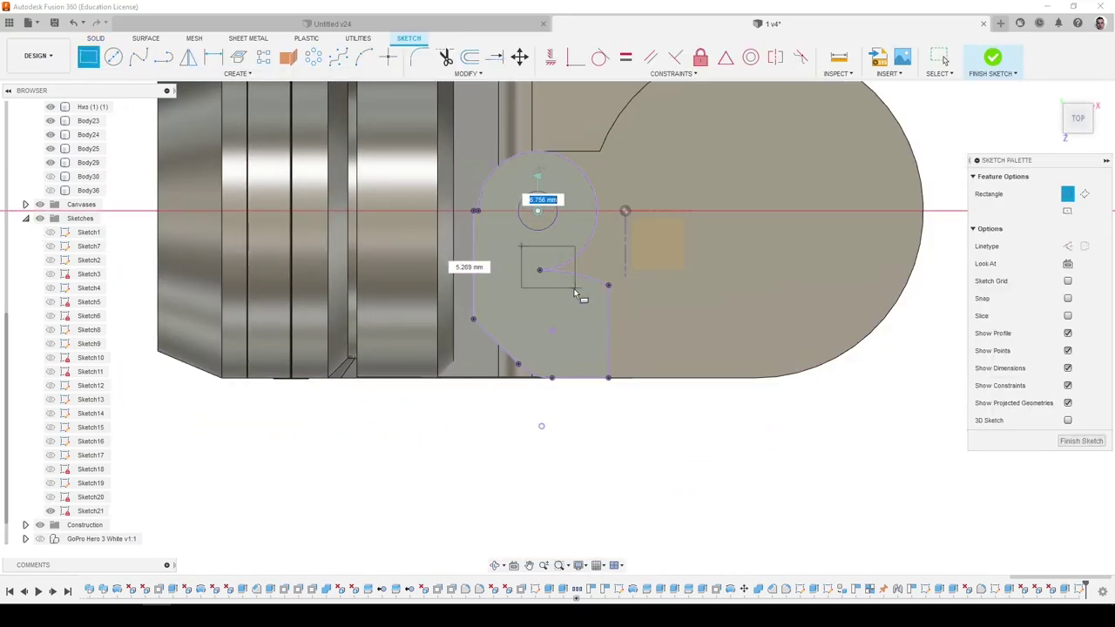
# Extrude the two small profiles filling the notch's sharp tip by -47.509 mm along the arm with the Join operation.
pyautogui.click(96, 39)
pyautogui.click(113, 58)
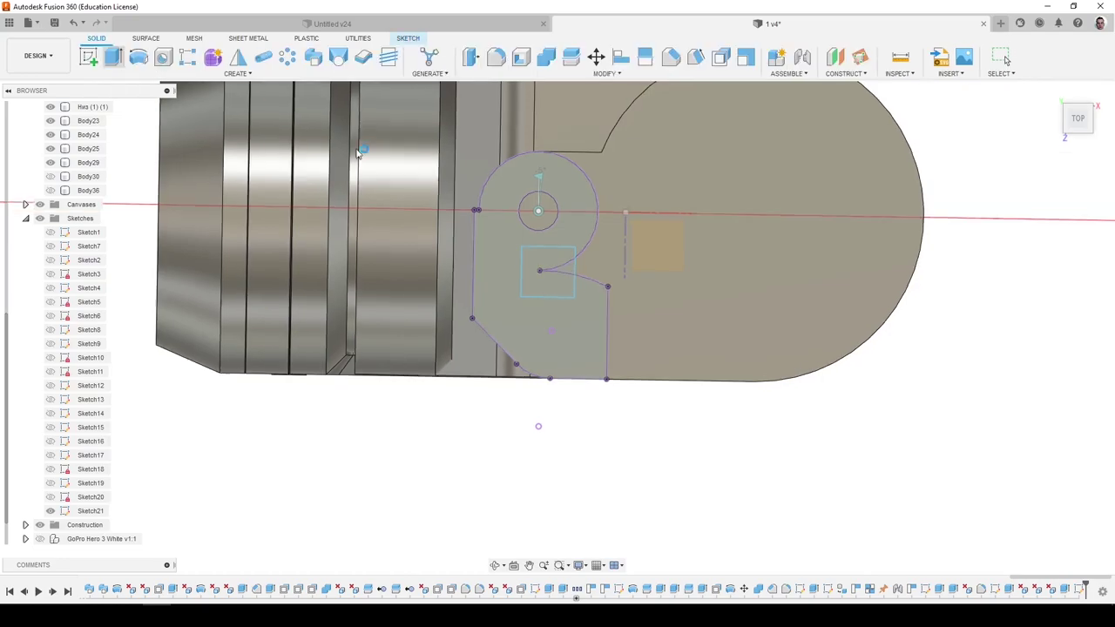
pyautogui.click(538, 315)
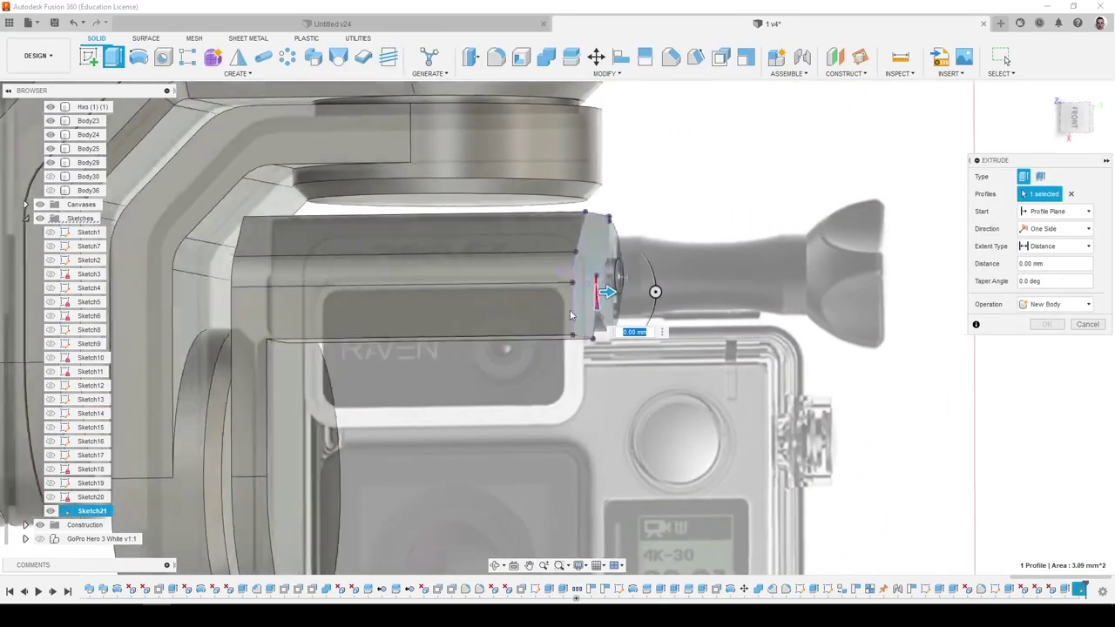
pyautogui.moveTo(614, 281); pyautogui.dragTo(251, 280)
pyautogui.click(1058, 305)
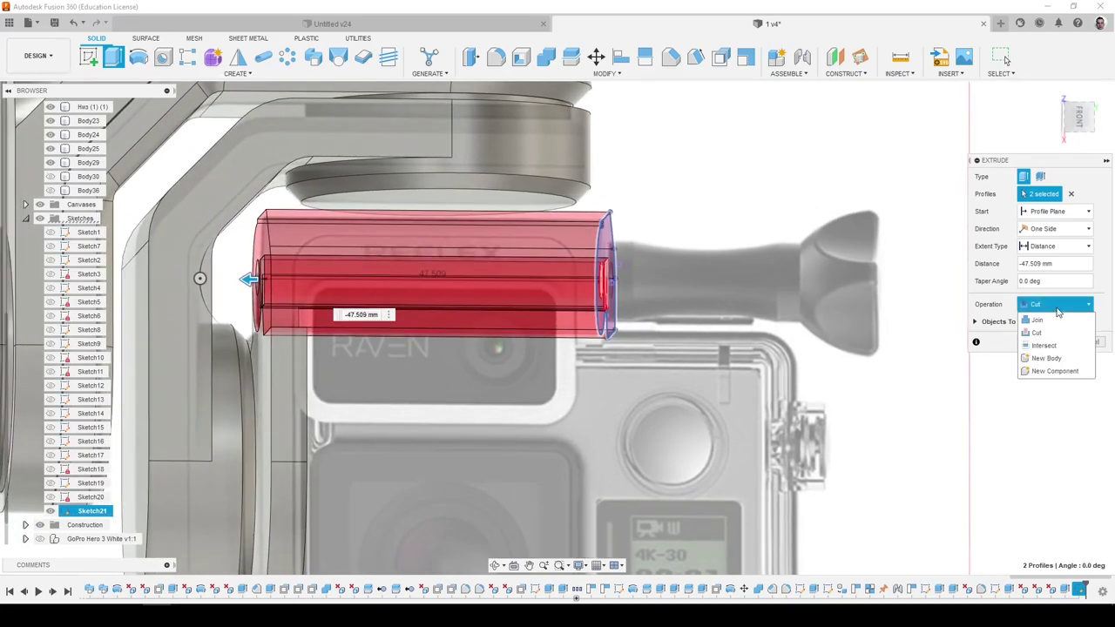
pyautogui.click(1037, 321)
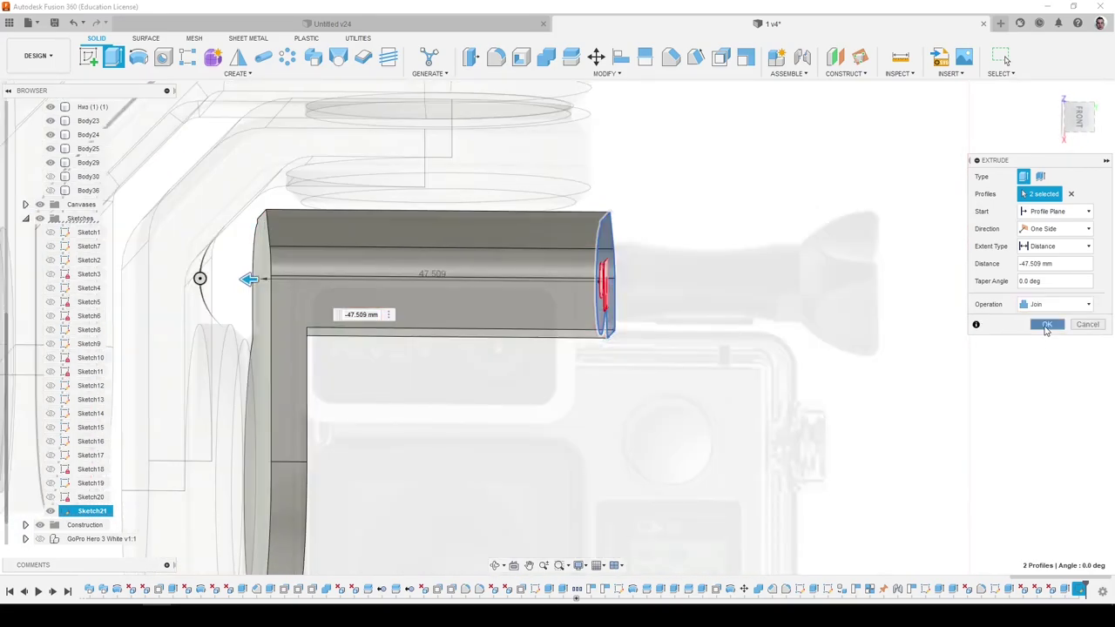
pyautogui.click(1046, 329)
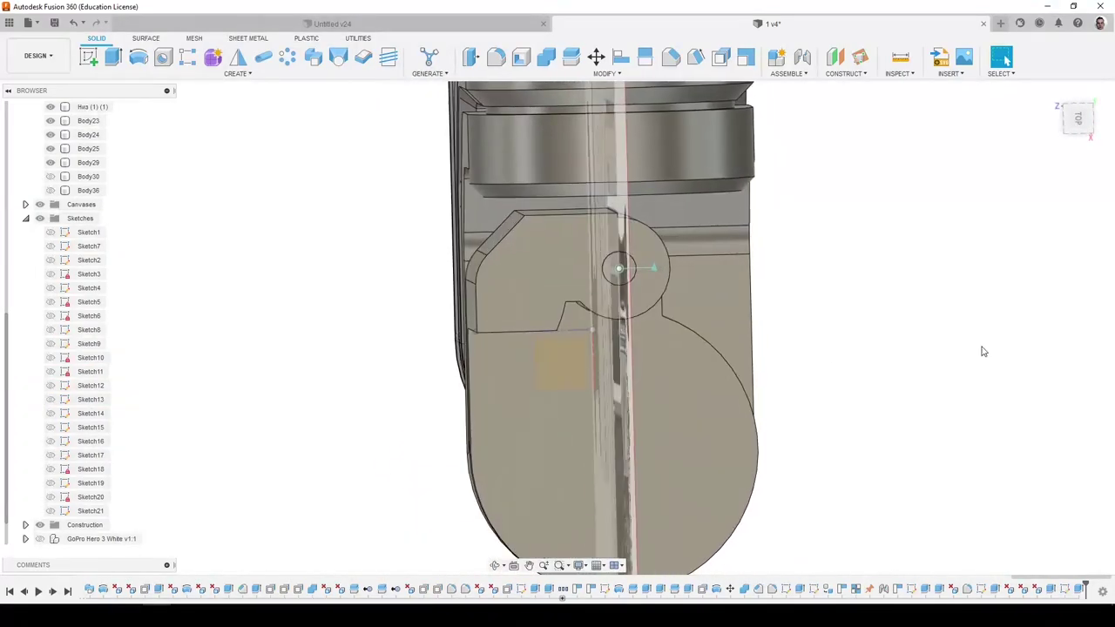
# Show the GoPro and compare its lug with the arm's filled notch, toggling Sketch21 on and off.
pyautogui.keyDown('shift'); pyautogui.moveTo(984, 352); pyautogui.dragTo(635, 338, button='middle'); pyautogui.keyUp('shift')
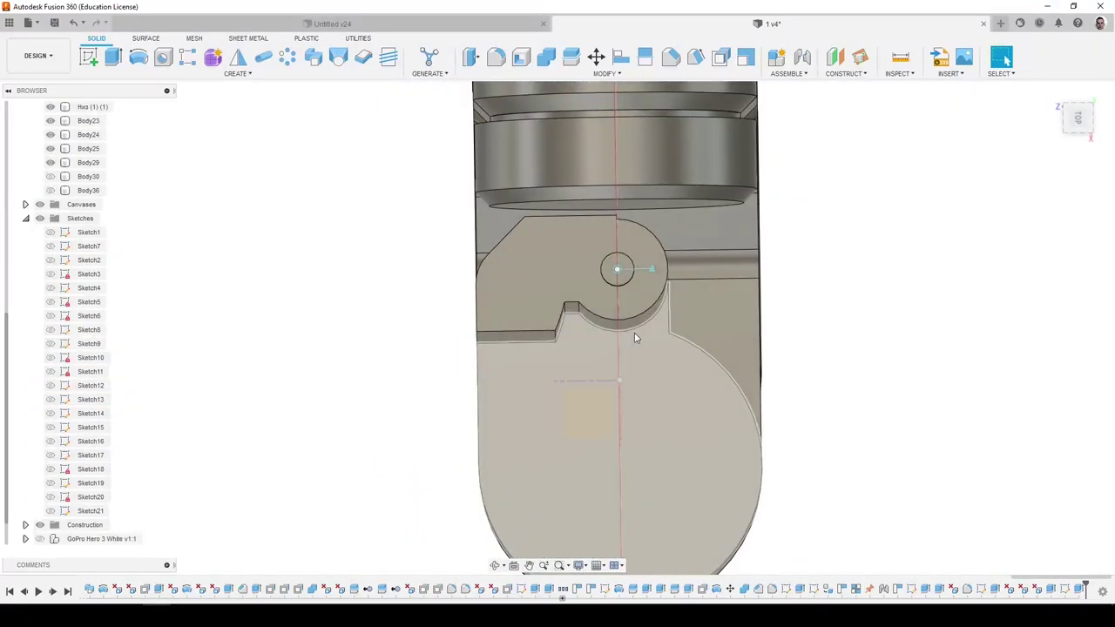
pyautogui.click(39, 539)
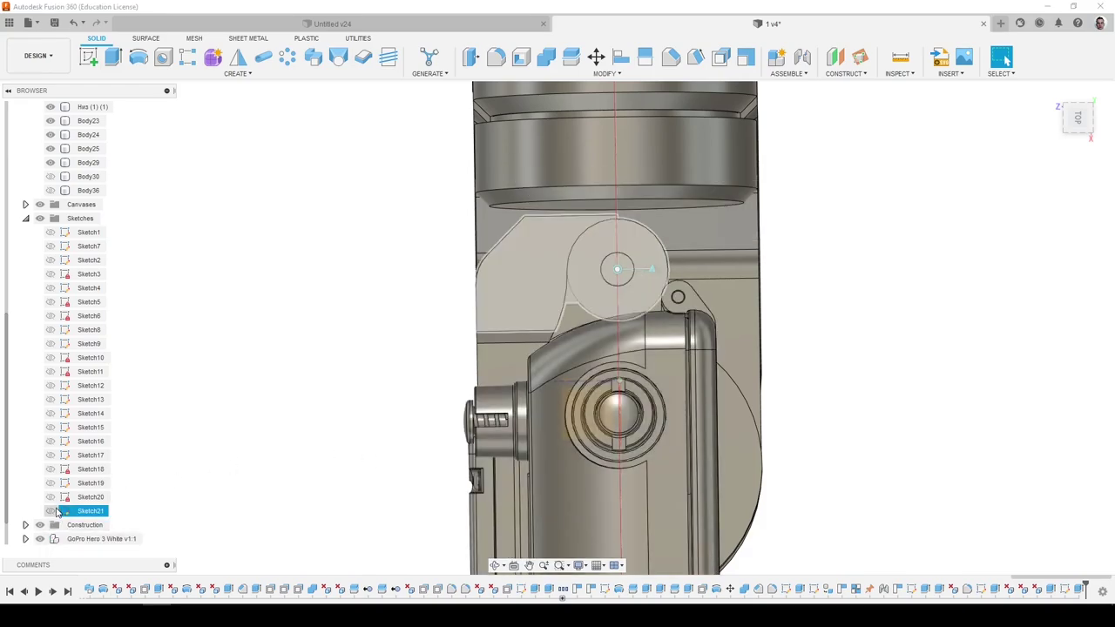
pyautogui.click(50, 511)
pyautogui.click(50, 511)
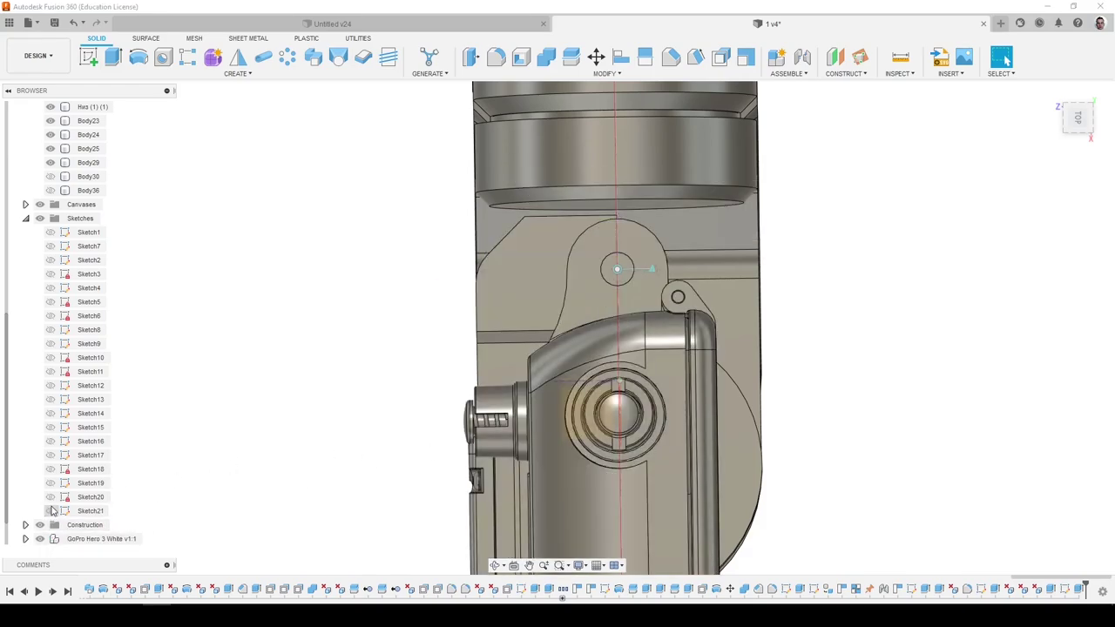
# Offset the notch's small inner end face by 3.172 mm, hiding the GoPro to select the face and showing it again for comparison.
pyautogui.click(39, 539)
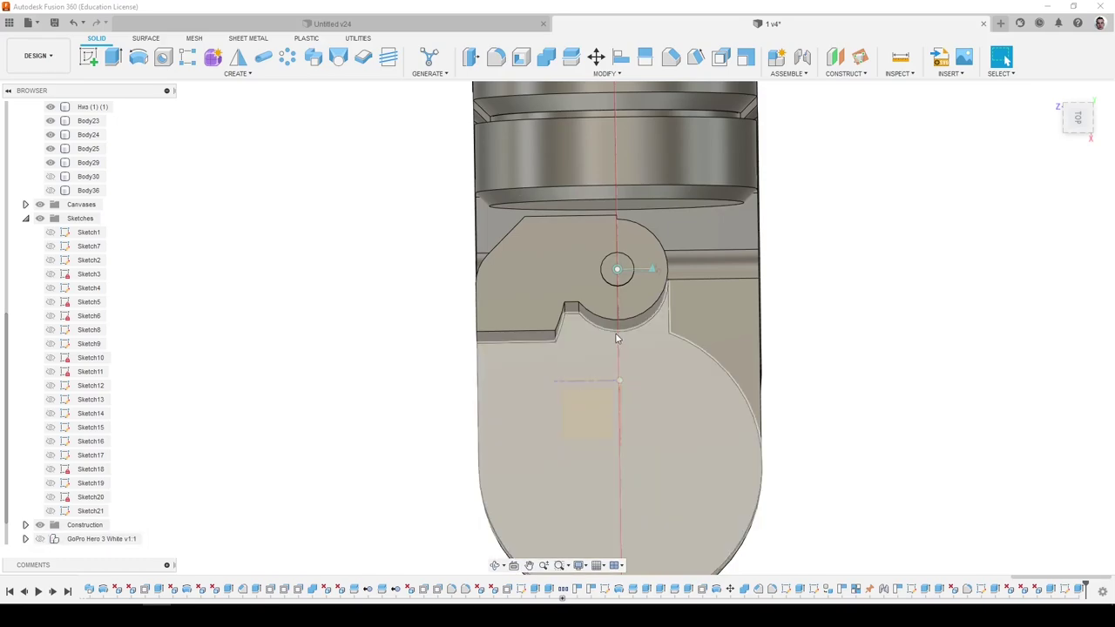
pyautogui.scroll(3, 548, 311)
pyautogui.click(546, 300)
pyautogui.press('q')
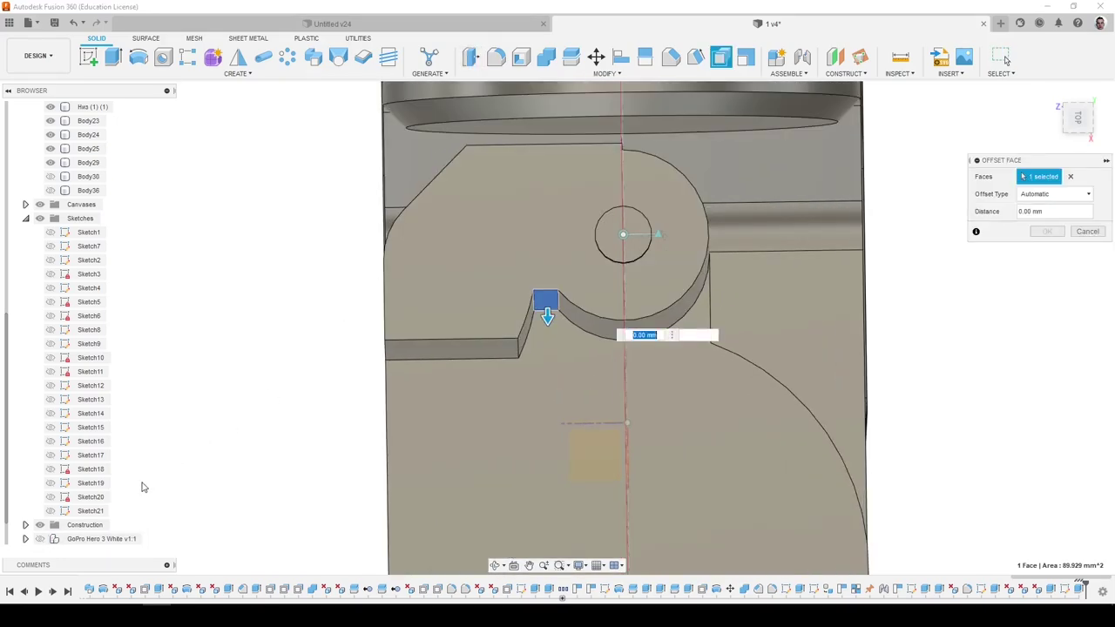
pyautogui.click(41, 527)
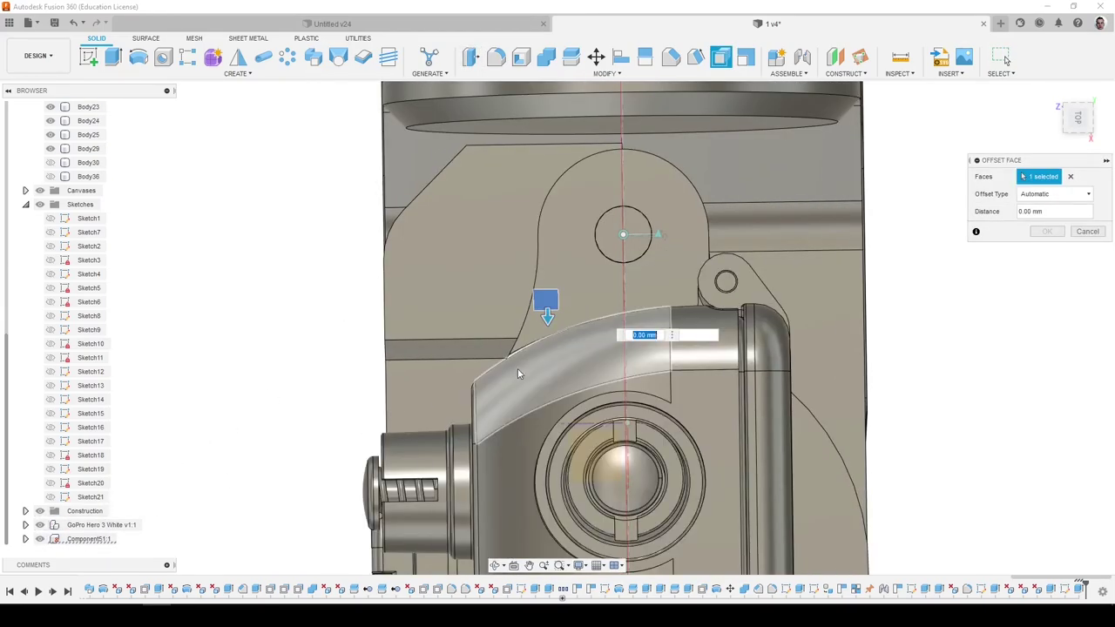
pyautogui.keyDown('shift'); pyautogui.moveTo(520, 373); pyautogui.dragTo(587, 328, button='middle'); pyautogui.keyUp('shift')
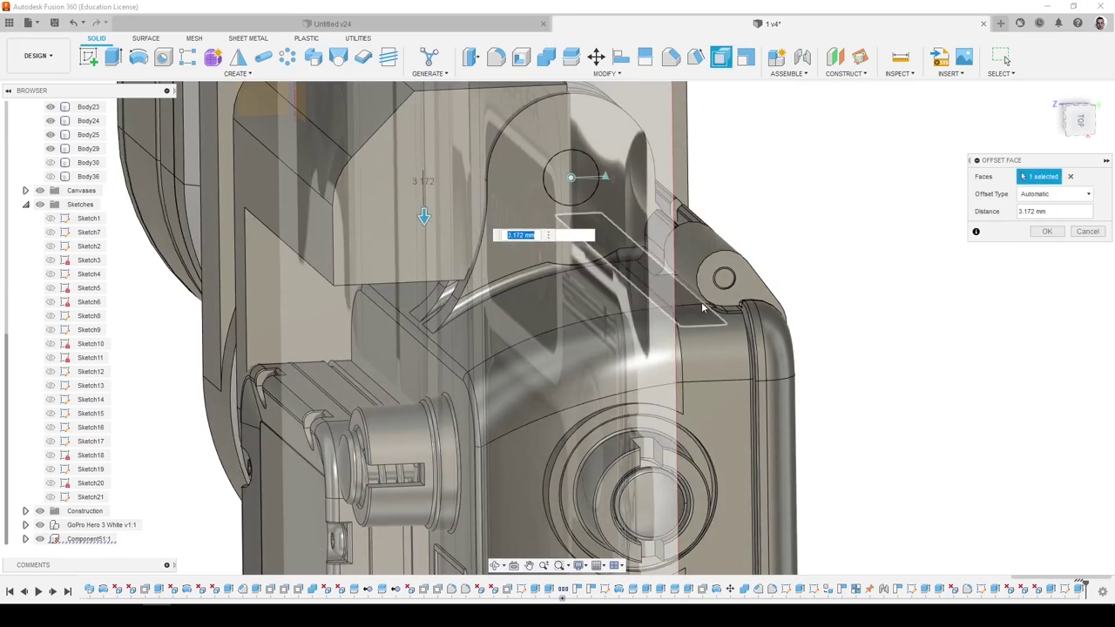
pyautogui.click(1037, 237)
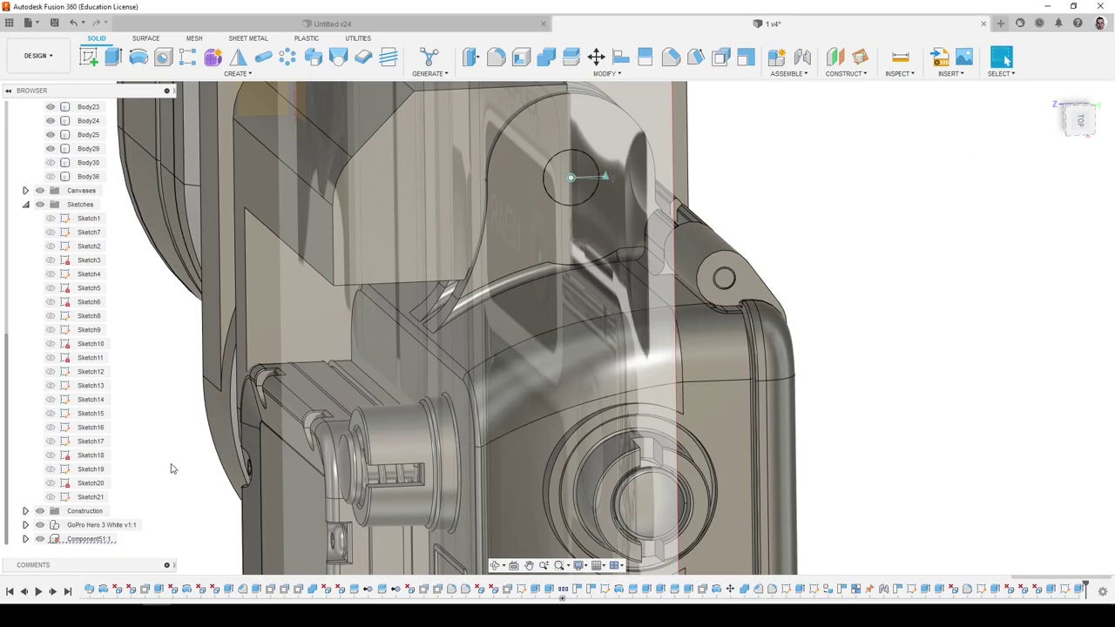
# Toggle Component51's visibility off and on, and hide the GoPro.
pyautogui.click(50, 528)
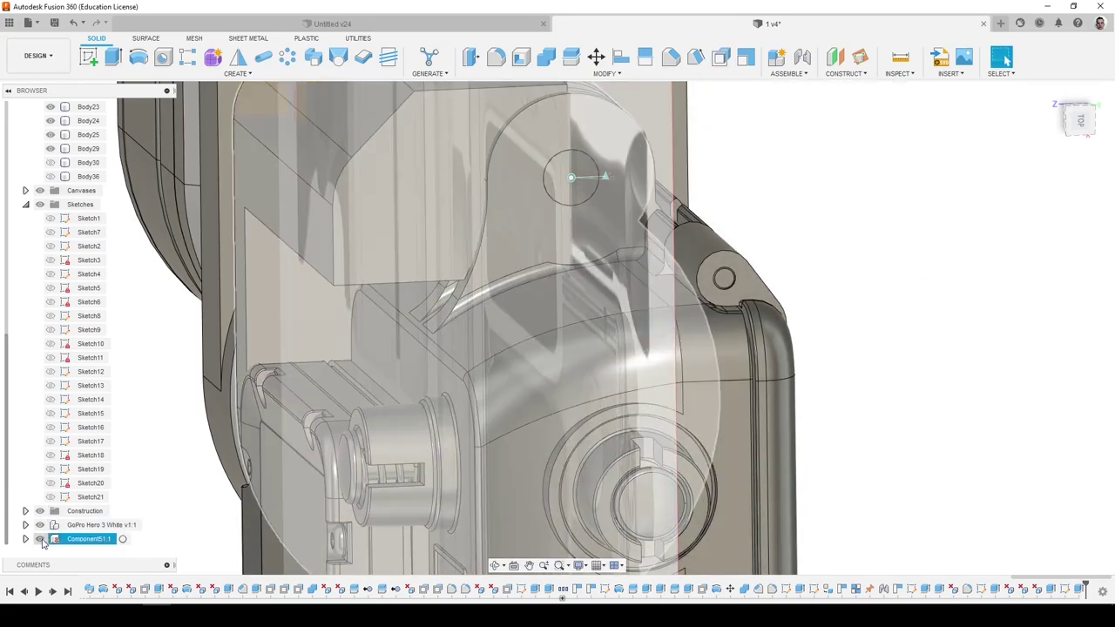
pyautogui.click(39, 538)
pyautogui.click(40, 525)
pyautogui.scroll(-2, 318, 430)
pyautogui.keyDown('shift'); pyautogui.moveTo(319, 430); pyautogui.dragTo(366, 374, button='middle'); pyautogui.keyUp('shift')
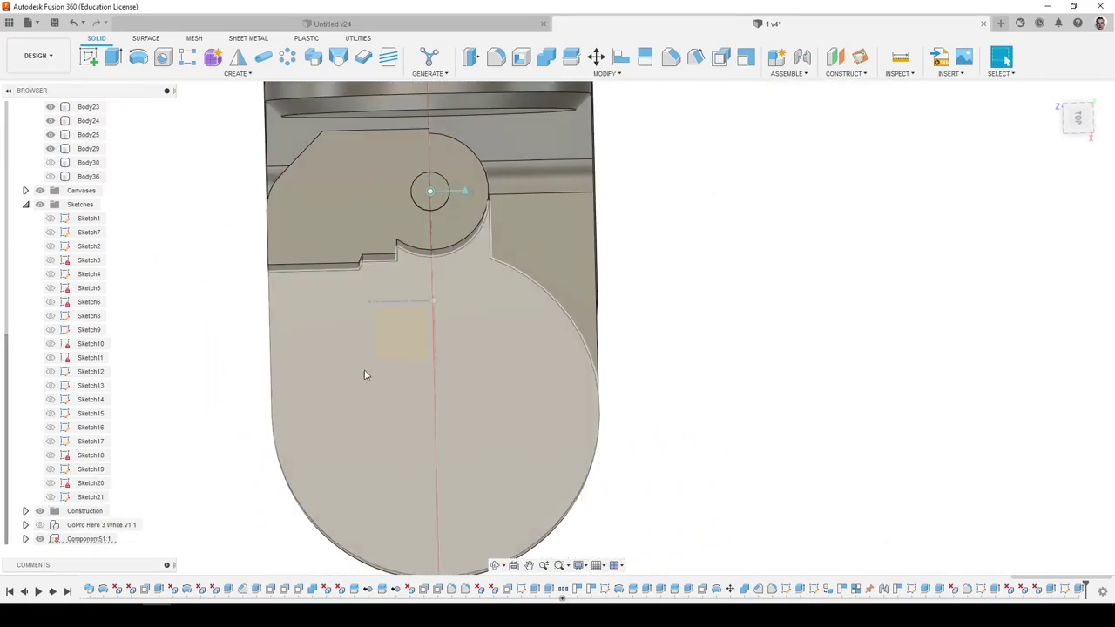
# Offset the notch's short side face next to the rounded end by about 1.54 mm toward the arc.
pyautogui.keyDown('shift'); pyautogui.moveTo(369, 278); pyautogui.dragTo(414, 265, button='middle'); pyautogui.keyUp('shift')
pyautogui.scroll(5, 417, 263)
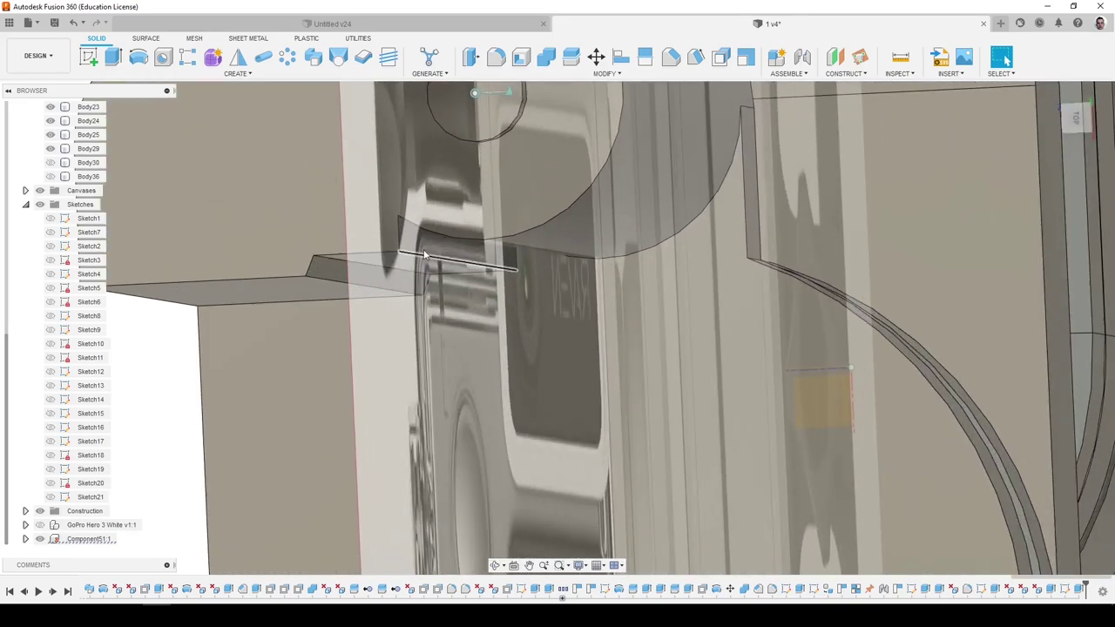
pyautogui.click(426, 249)
pyautogui.scroll(-4, 425, 249)
pyautogui.keyDown('shift'); pyautogui.moveTo(435, 209); pyautogui.dragTo(455, 131, button='middle'); pyautogui.keyUp('shift')
pyautogui.click(470, 57)
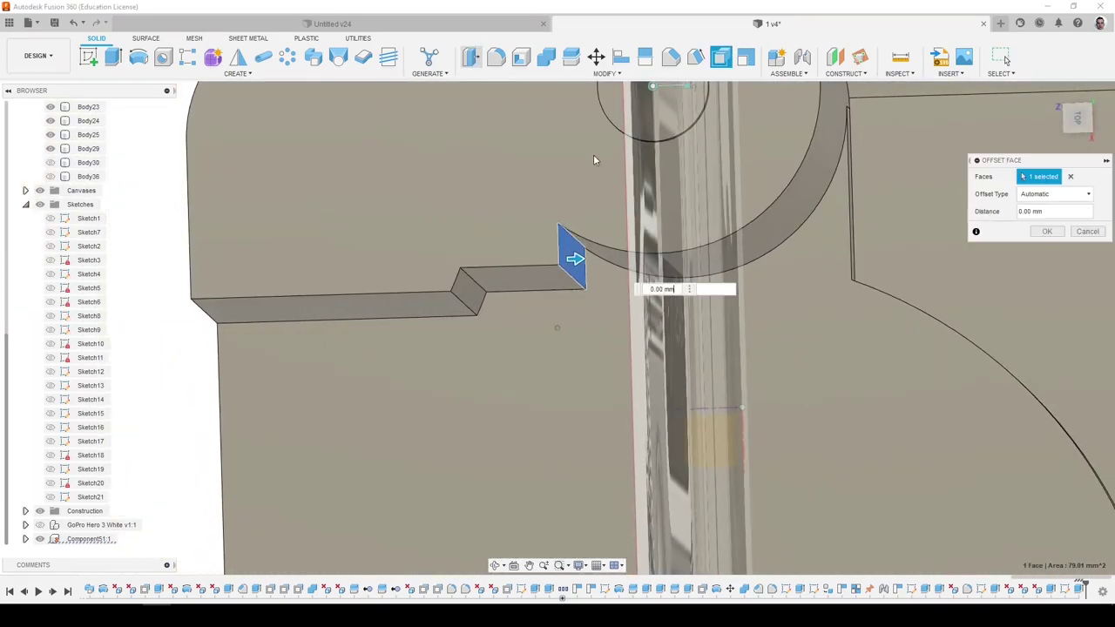
pyautogui.keyDown('shift'); pyautogui.moveTo(595, 162); pyautogui.dragTo(590, 174, button='middle'); pyautogui.keyUp('shift')
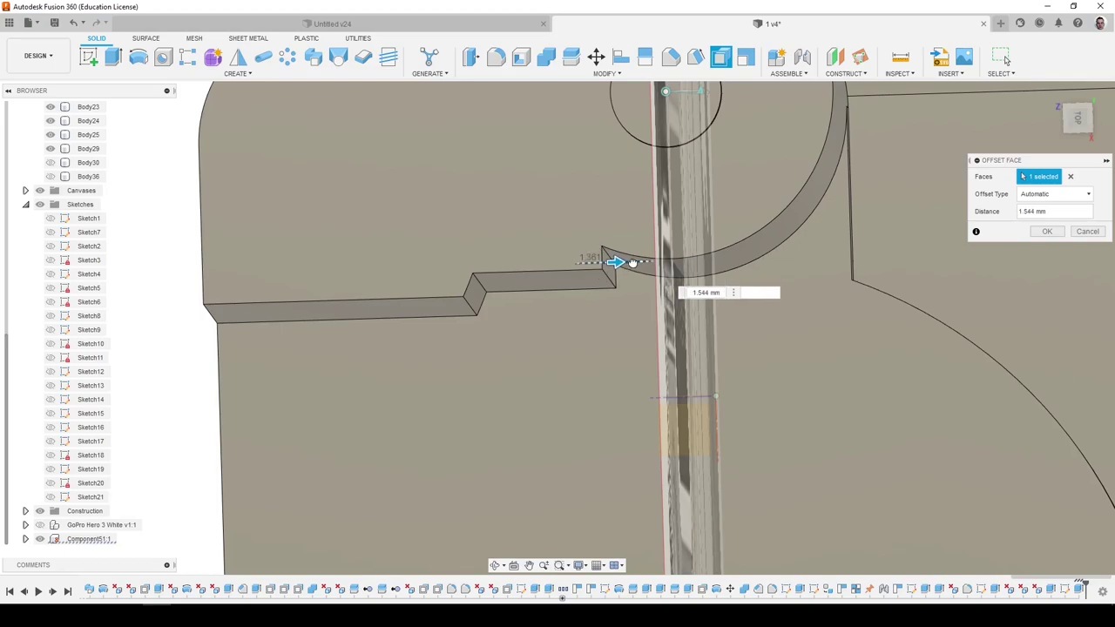
pyautogui.click(1047, 231)
# Offset the notch's flat face by about -0.08 mm.
pyautogui.keyDown('shift'); pyautogui.moveTo(784, 261); pyautogui.dragTo(612, 277, button='middle'); pyautogui.keyUp('shift')
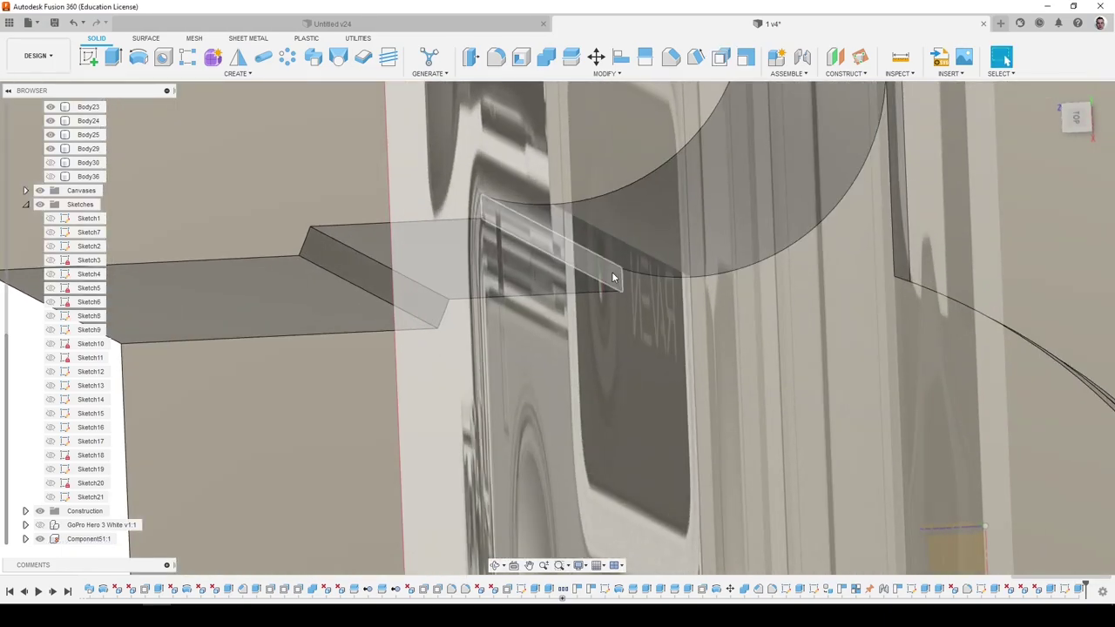
pyautogui.click(531, 272)
pyautogui.click(470, 57)
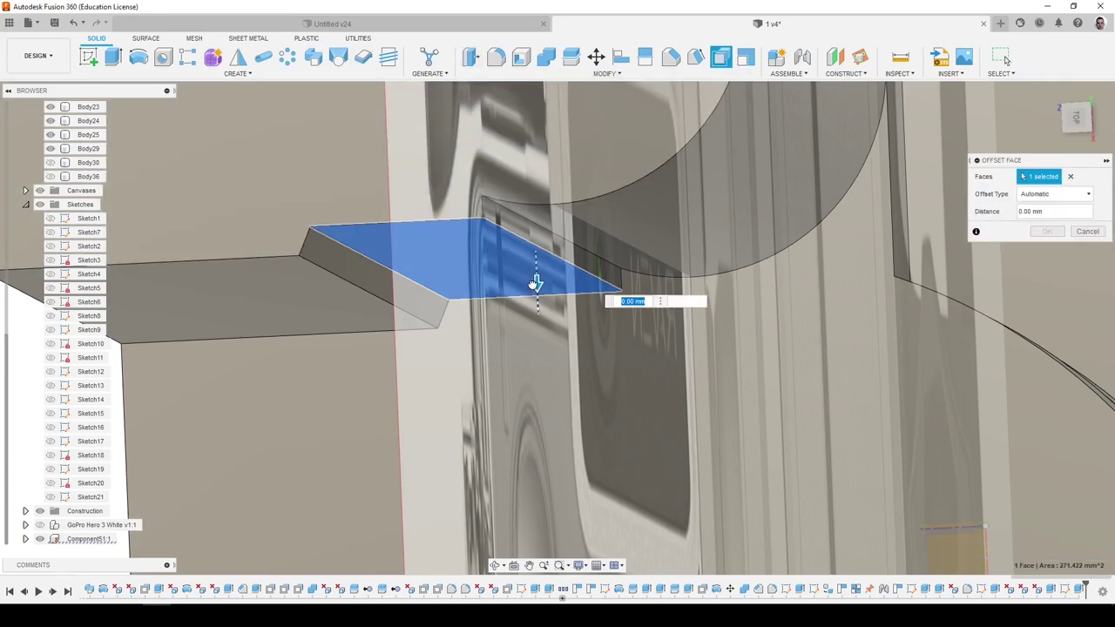
pyautogui.moveTo(535, 283); pyautogui.dragTo(534, 282)
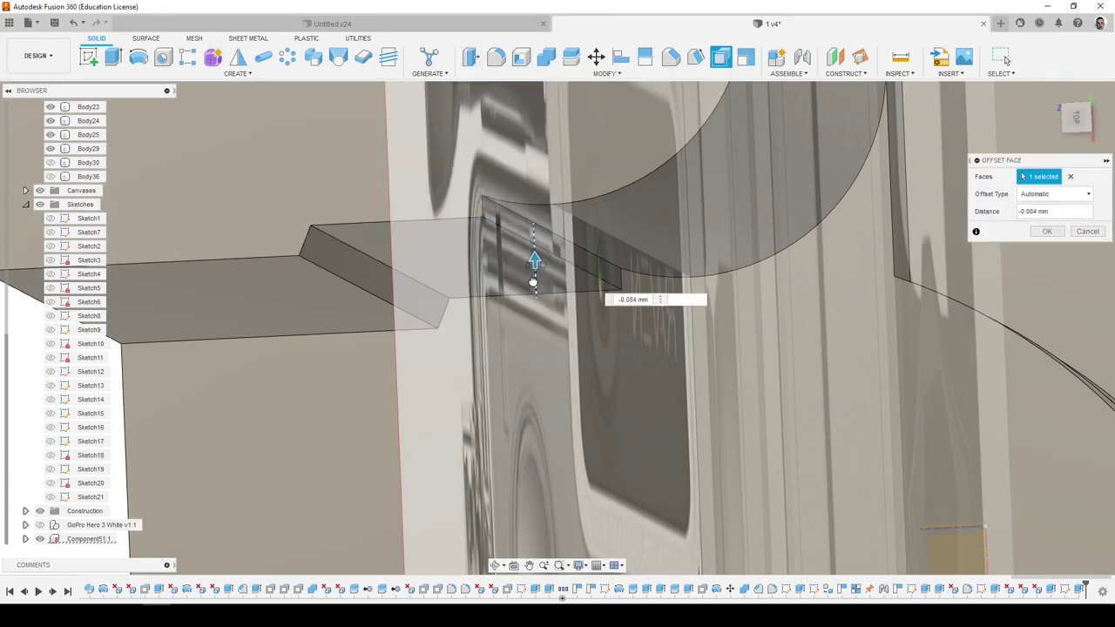
pyautogui.click(1041, 231)
# Try to delete the narrow step face between the notch's flat face and the rounded end.
pyautogui.scroll(3, 562, 225)
pyautogui.click(582, 250)
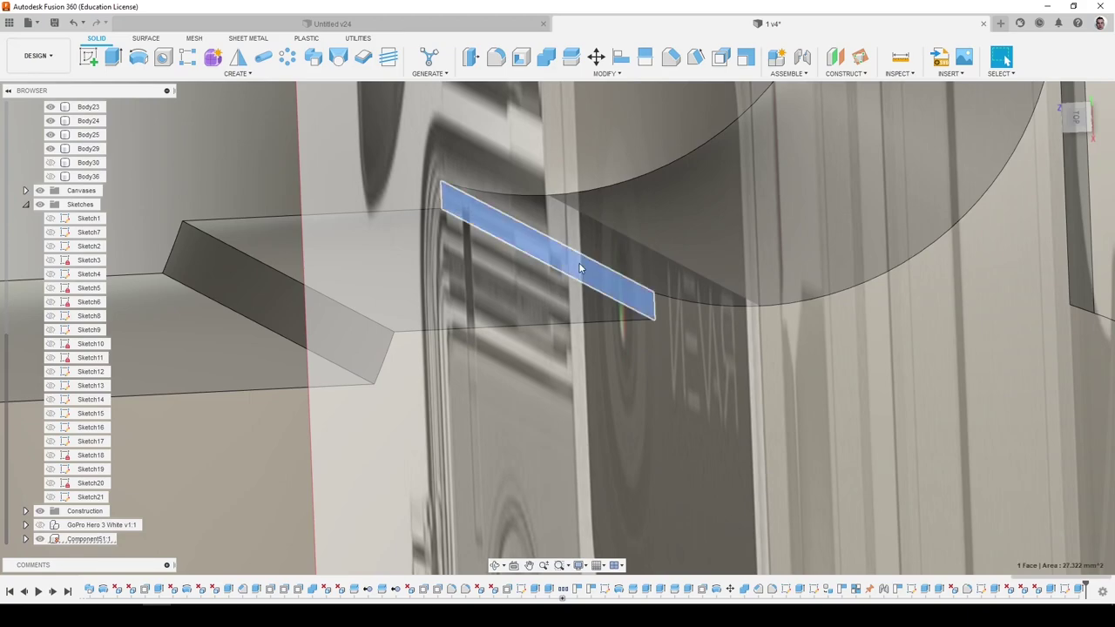
pyautogui.press('Delete')
pyautogui.click(505, 230)
pyautogui.press('e')
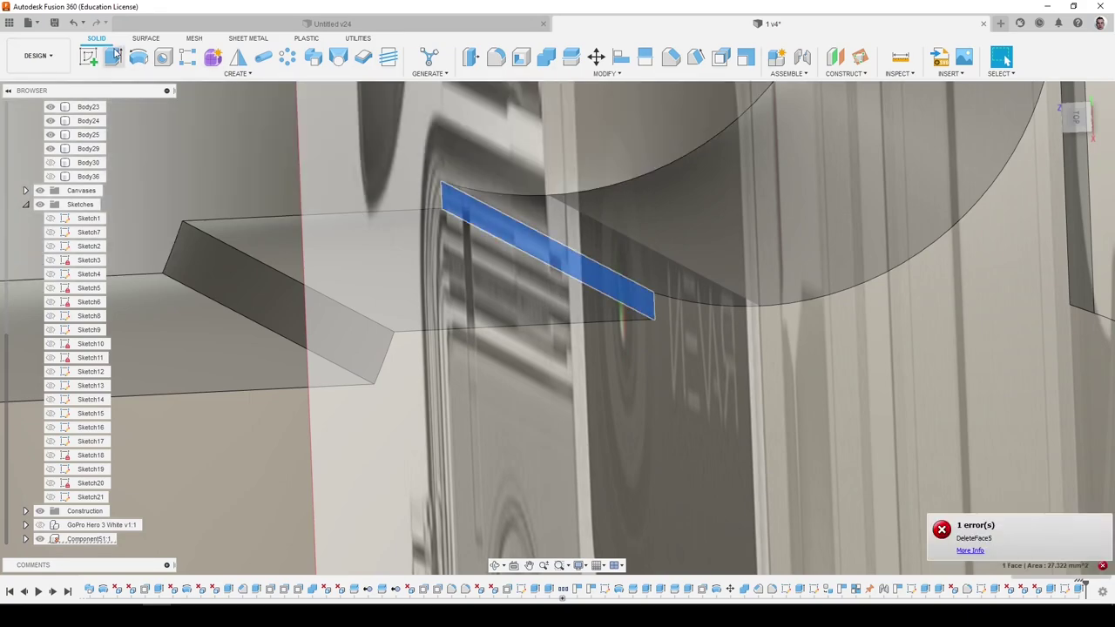
pyautogui.moveTo(402, 172)
pyautogui.keyDown('shift'); pyautogui.mouseDown(button='middle')
pyautogui.moveTo(436, 217)
pyautogui.moveTo(465, 201)
pyautogui.moveTo(505, 208)
pyautogui.moveTo(490, 226)
pyautogui.mouseUp(button='middle'); pyautogui.keyUp('shift')
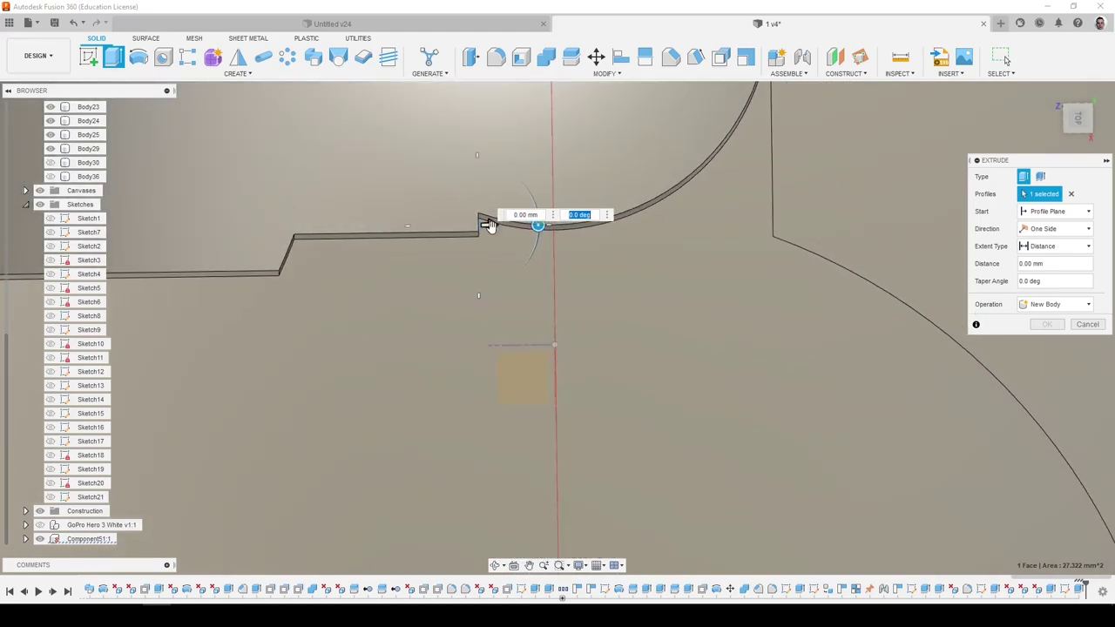
pyautogui.moveTo(490, 225); pyautogui.dragTo(516, 226)
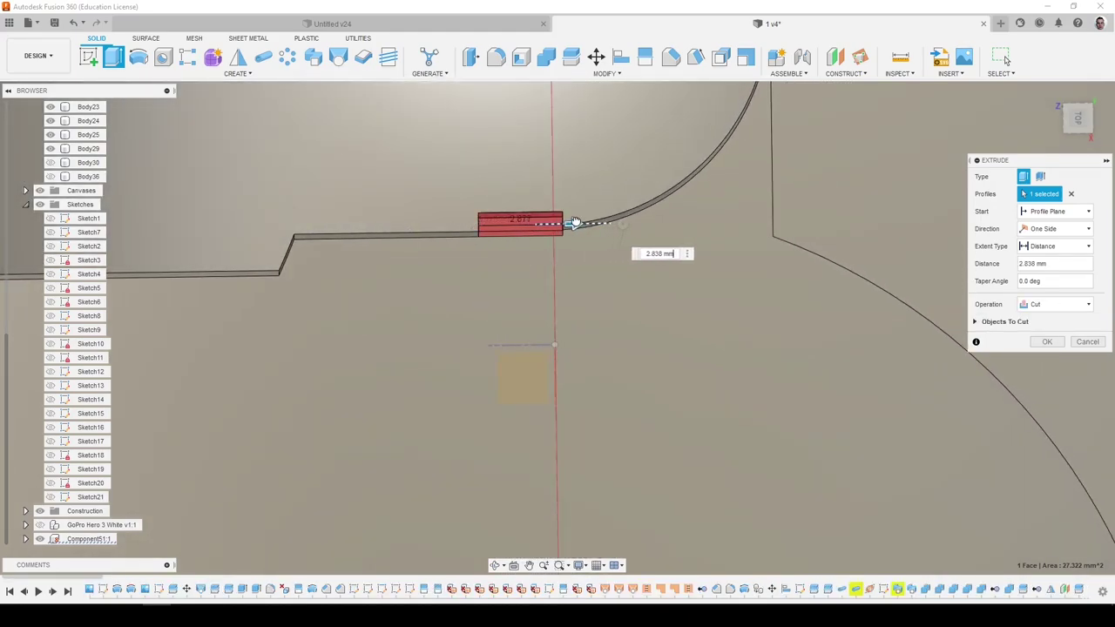
pyautogui.keyDown('shift'); pyautogui.moveTo(580, 220); pyautogui.dragTo(581, 212, button='middle'); pyautogui.keyUp('shift')
pyautogui.click(1079, 119)
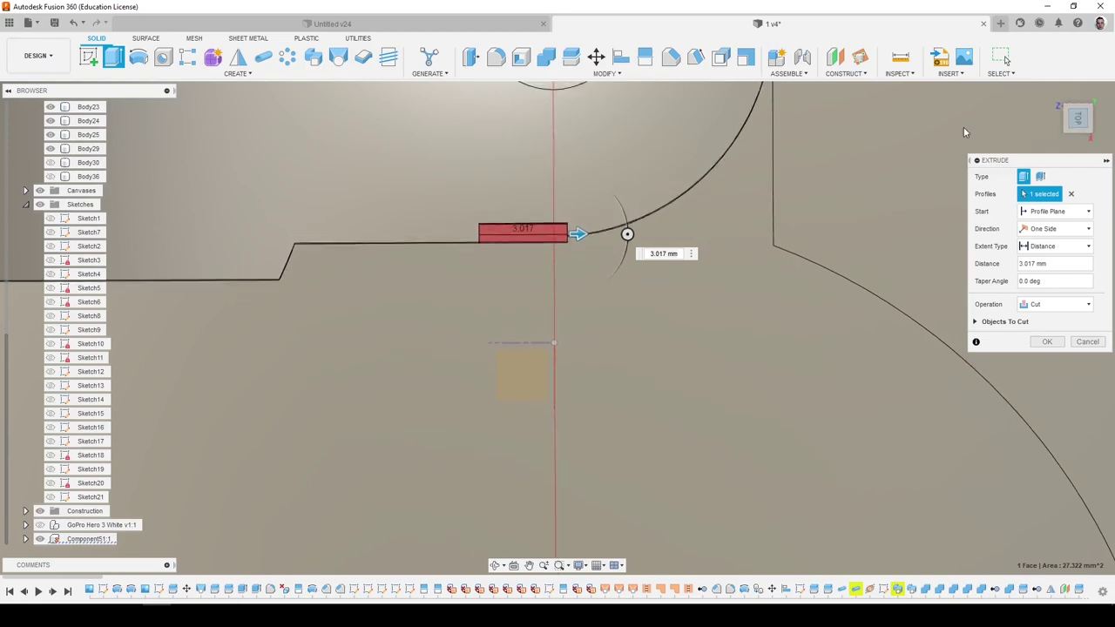
pyautogui.click(1087, 342)
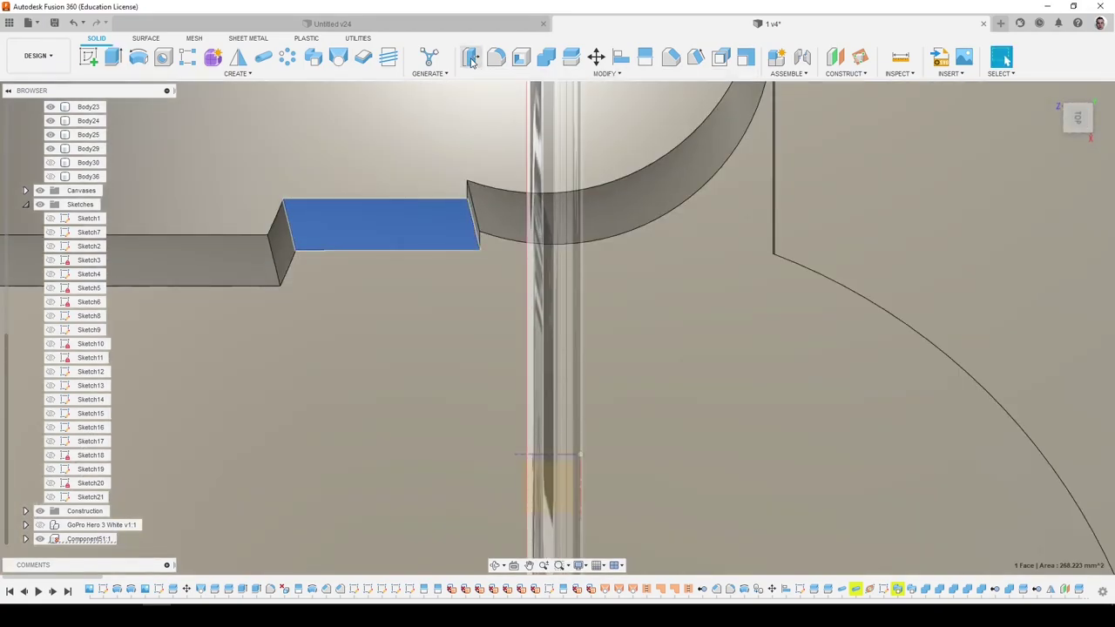
# Offset the notch's flat face by -0.398 mm.
pyautogui.click(470, 59)
pyautogui.moveTo(436, 239); pyautogui.dragTo(440, 240)
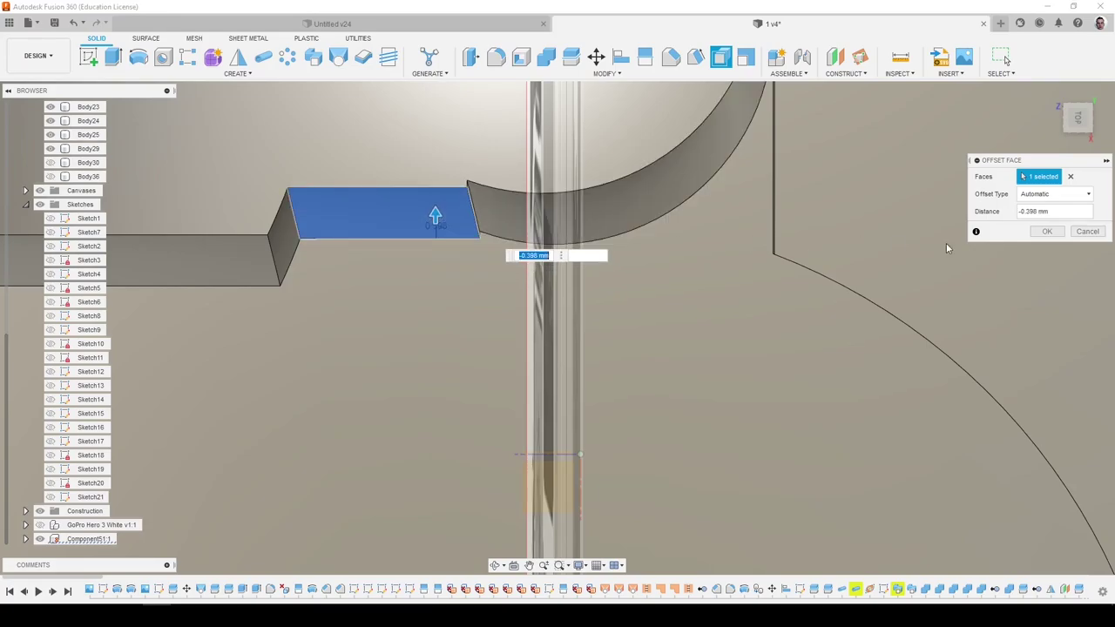
pyautogui.click(1048, 231)
# Delete the narrow step face between the notch's flat face and the arm's rounded end.
pyautogui.scroll(10, 440, 244)
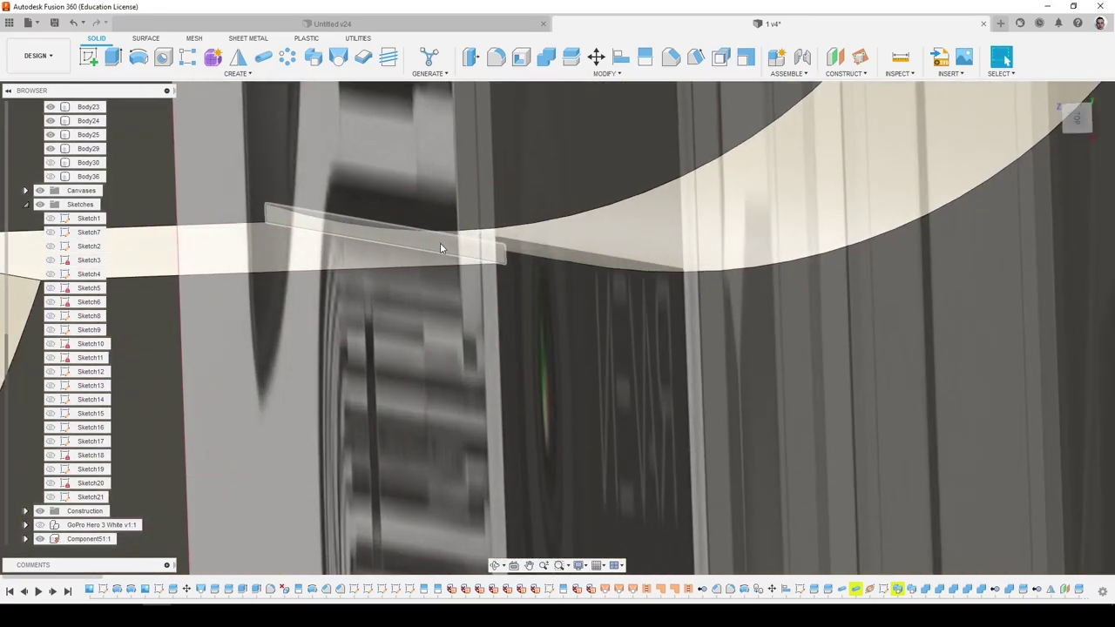
pyautogui.click(440, 244)
pyautogui.press('Delete')
pyautogui.scroll(-5, 448, 258)
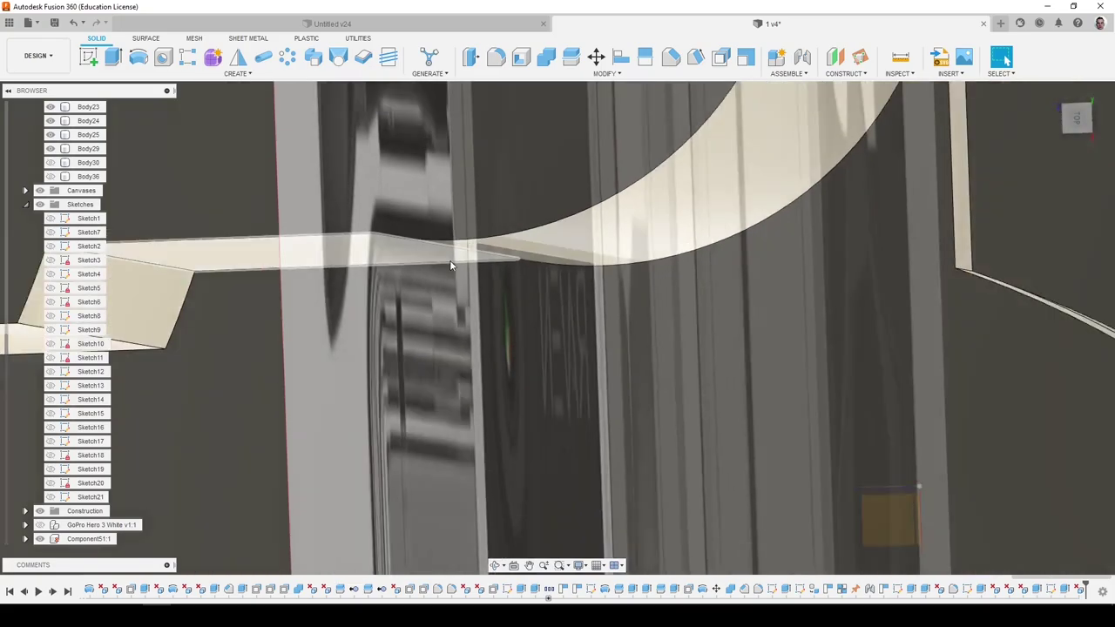
# Try deleting the notch's flat face and undo the deletion.
pyautogui.click(345, 263)
pyautogui.press('Delete')
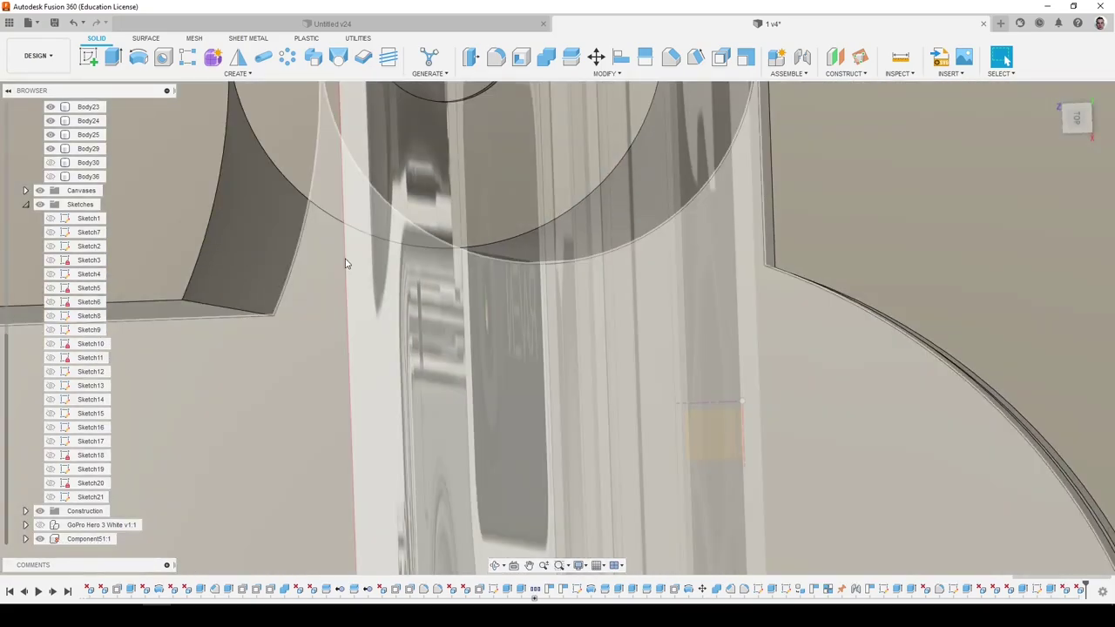
pyautogui.hotkey('ctrl', 'z')
# Start a sketch on the arm's end face and project the face's outline into it.
pyautogui.scroll(-4, 345, 262)
pyautogui.keyDown('shift'); pyautogui.moveTo(346, 262); pyautogui.dragTo(393, 253, button='middle'); pyautogui.keyUp('shift')
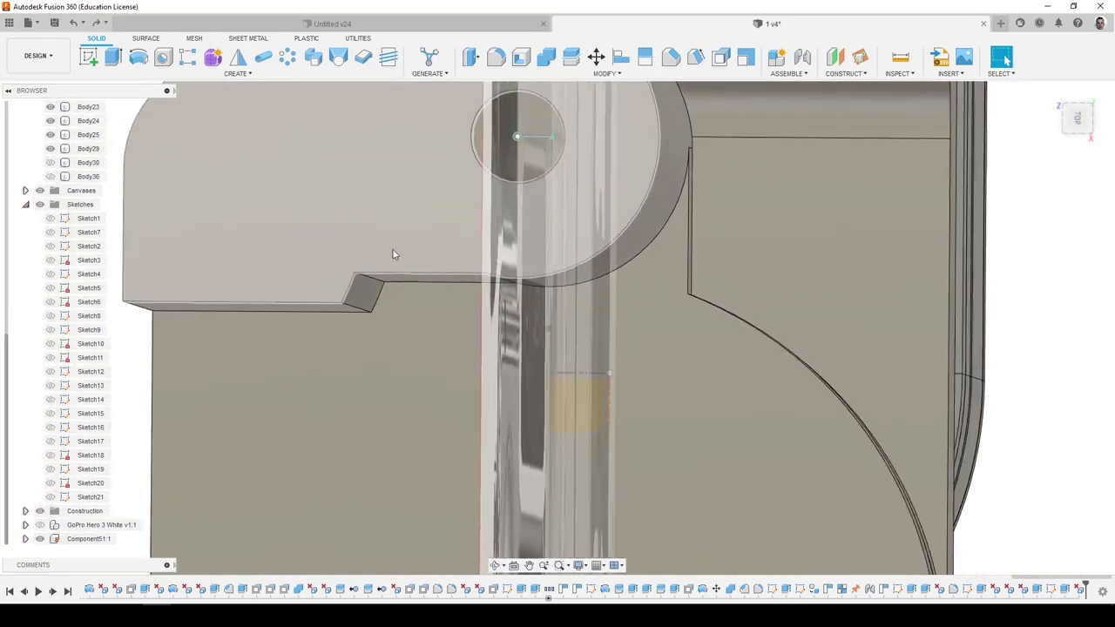
pyautogui.click(426, 232)
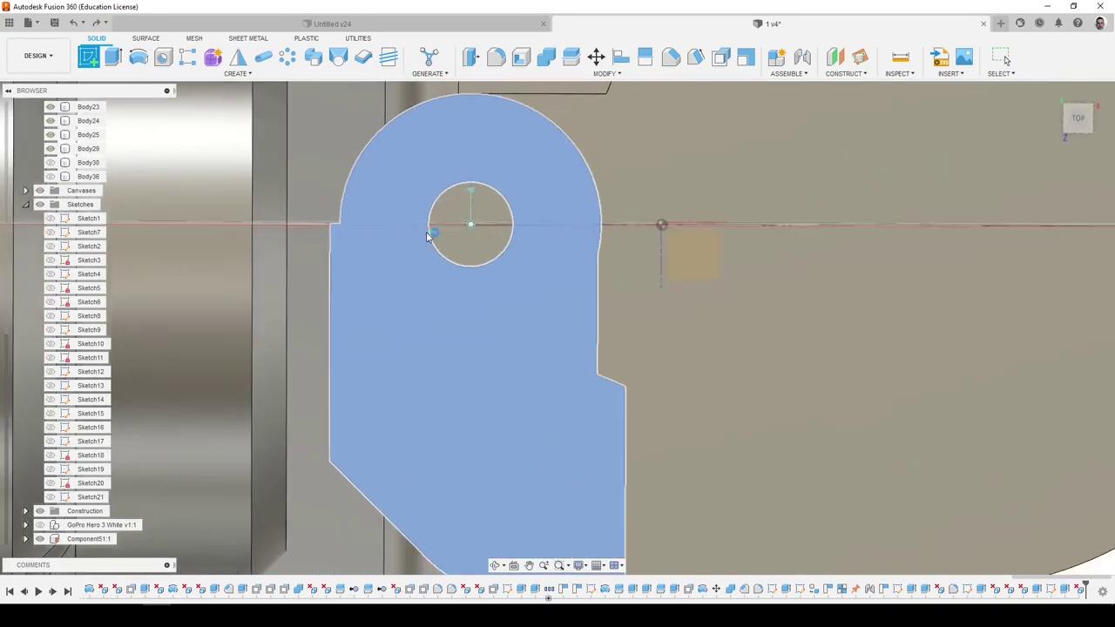
pyautogui.press('p')
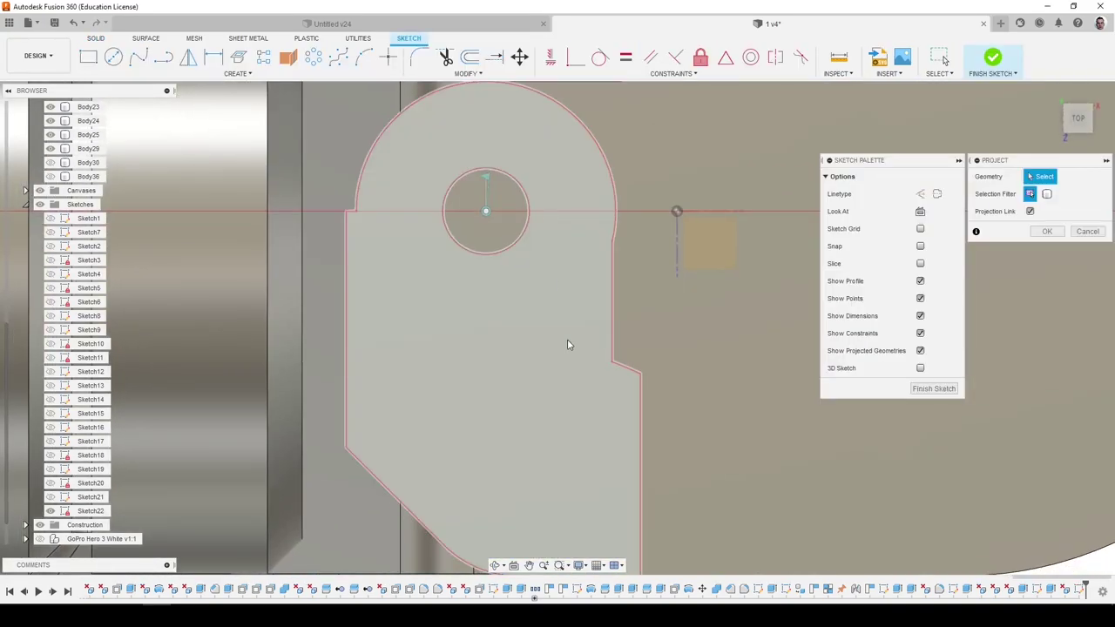
pyautogui.click(567, 338)
pyautogui.press('Return')
# Draw a rectangle over the notch's flat edge and make its long outer side tangent to the arm's rounded end.
pyautogui.click(89, 57)
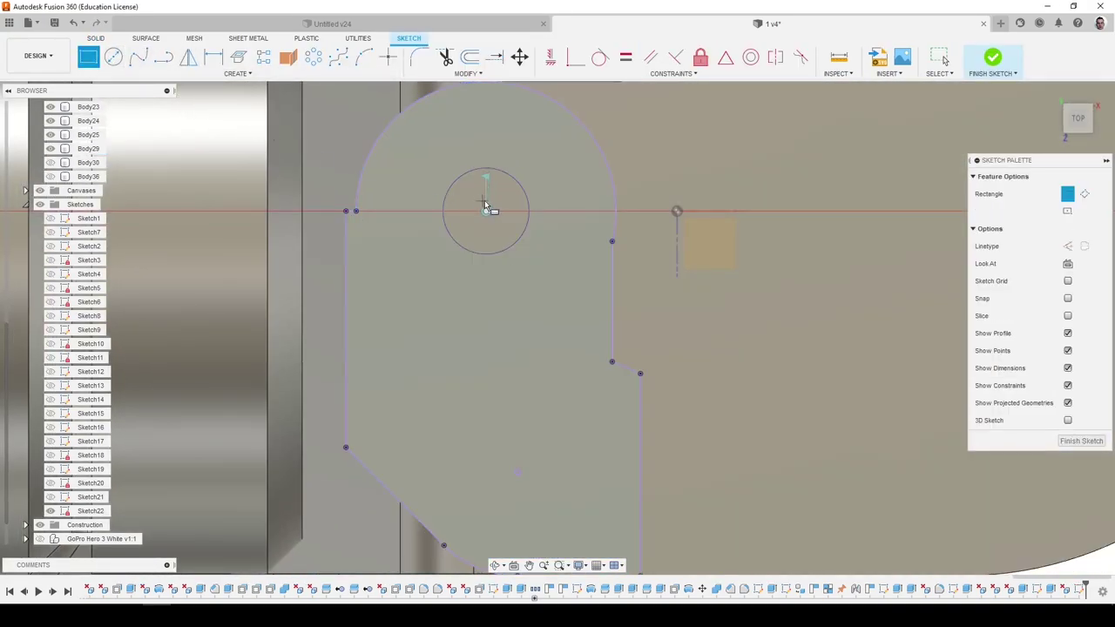
pyautogui.click(600, 57)
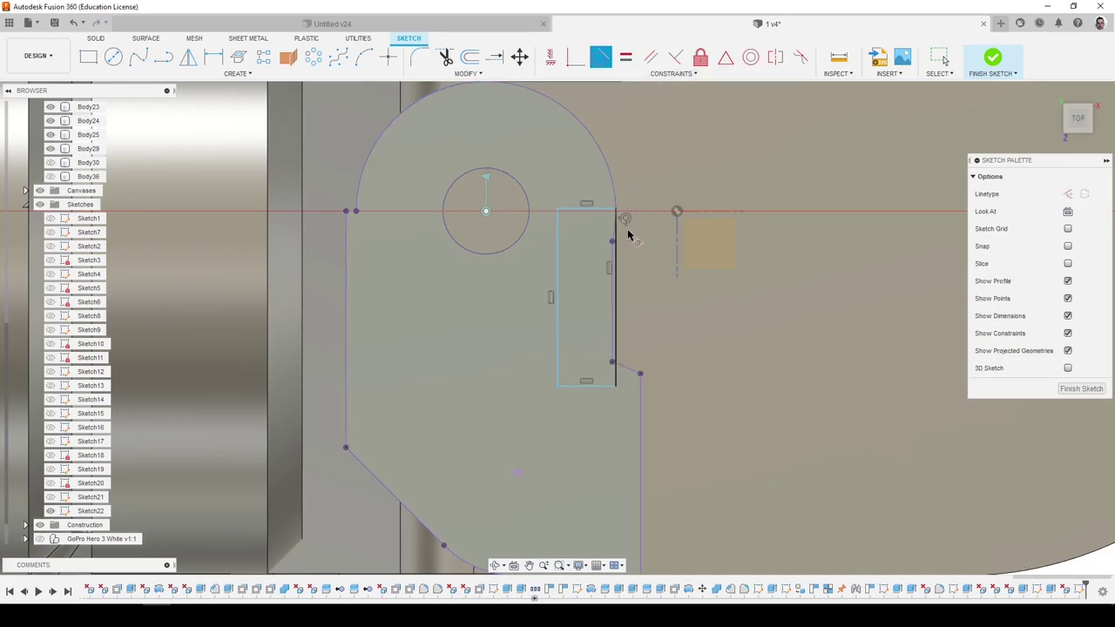
pyautogui.click(96, 39)
# Extrude the thin profile between the rectangle's tangent side and the notch edge by -42.579 mm along the arm with the Join operation.
pyautogui.click(113, 57)
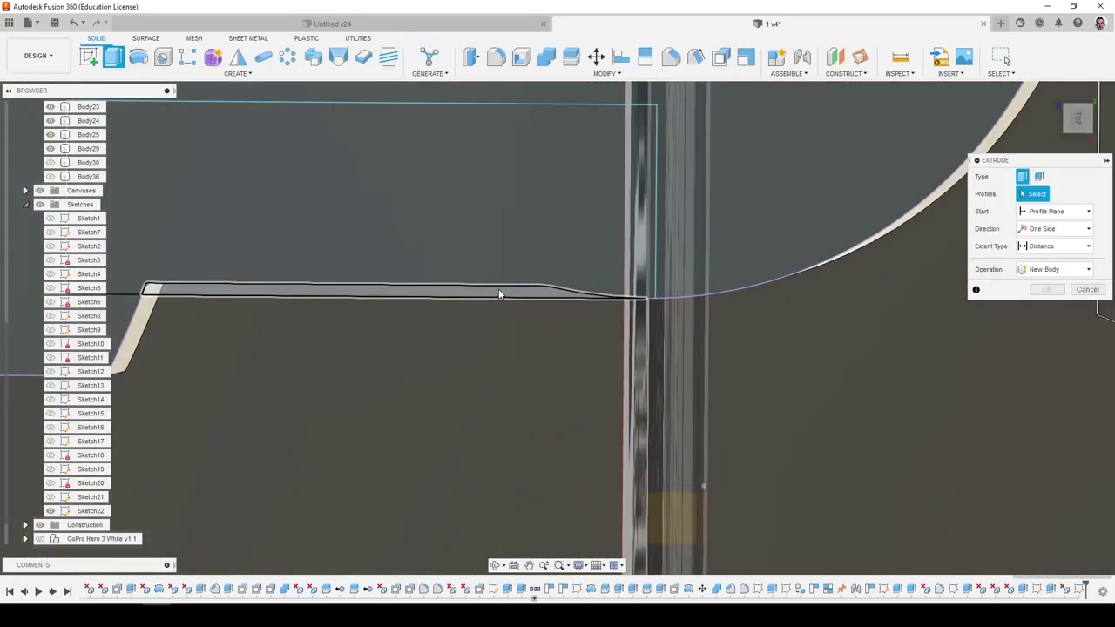
pyautogui.click(499, 293)
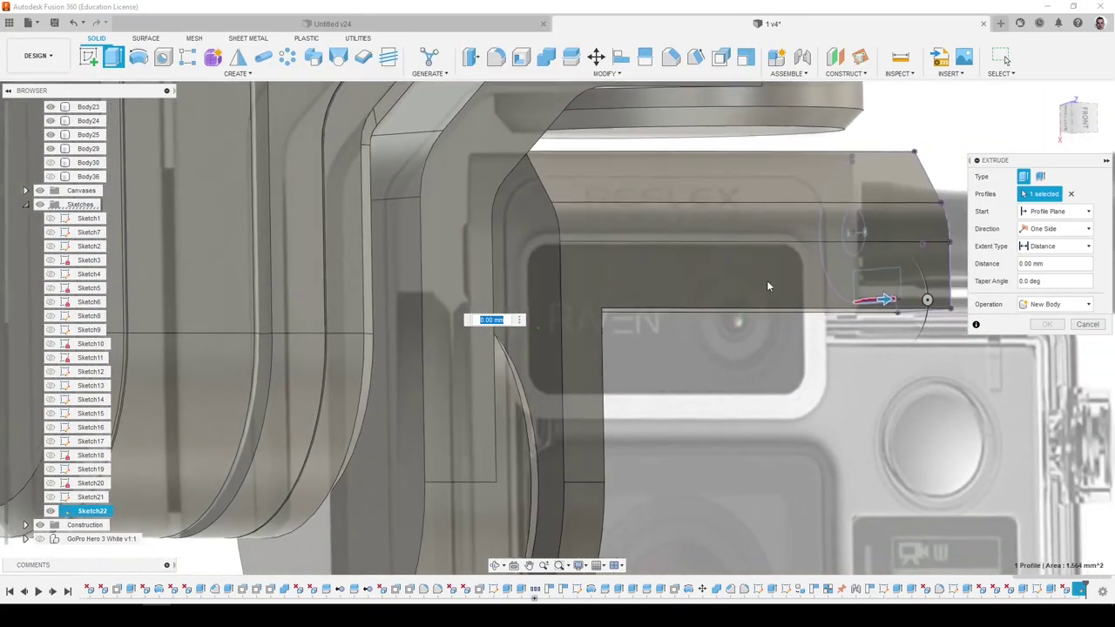
pyautogui.keyDown('shift'); pyautogui.moveTo(767, 286); pyautogui.dragTo(747, 289, button='middle'); pyautogui.keyUp('shift')
pyautogui.moveTo(808, 300); pyautogui.dragTo(765, 302)
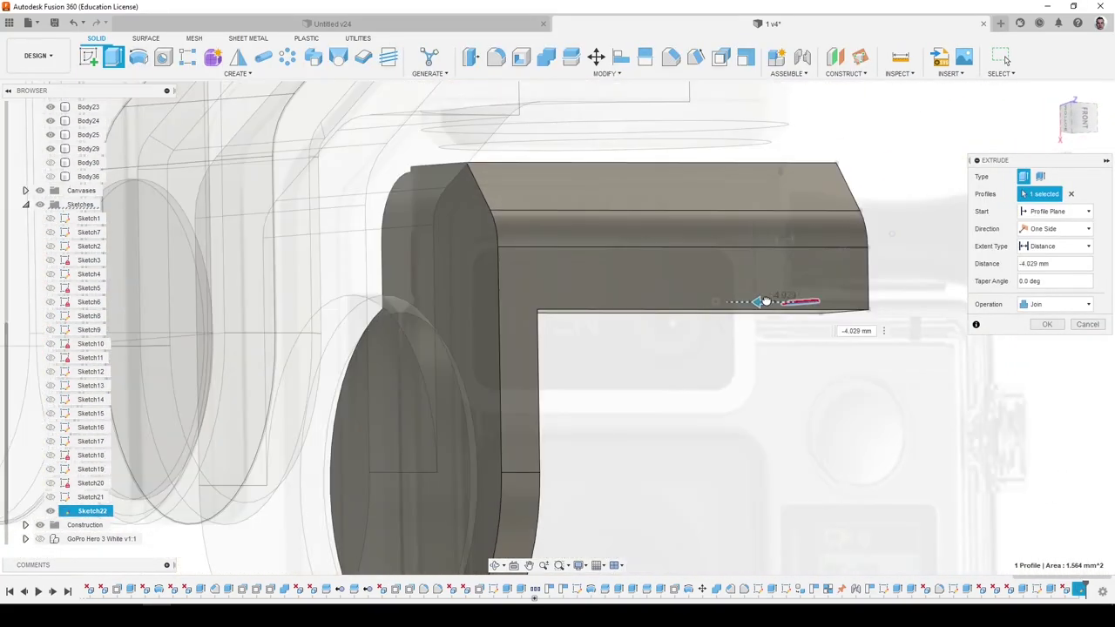
pyautogui.keyDown('shift'); pyautogui.moveTo(685, 331); pyautogui.dragTo(490, 352, button='middle'); pyautogui.keyUp('shift')
pyautogui.moveTo(490, 350); pyautogui.dragTo(445, 364)
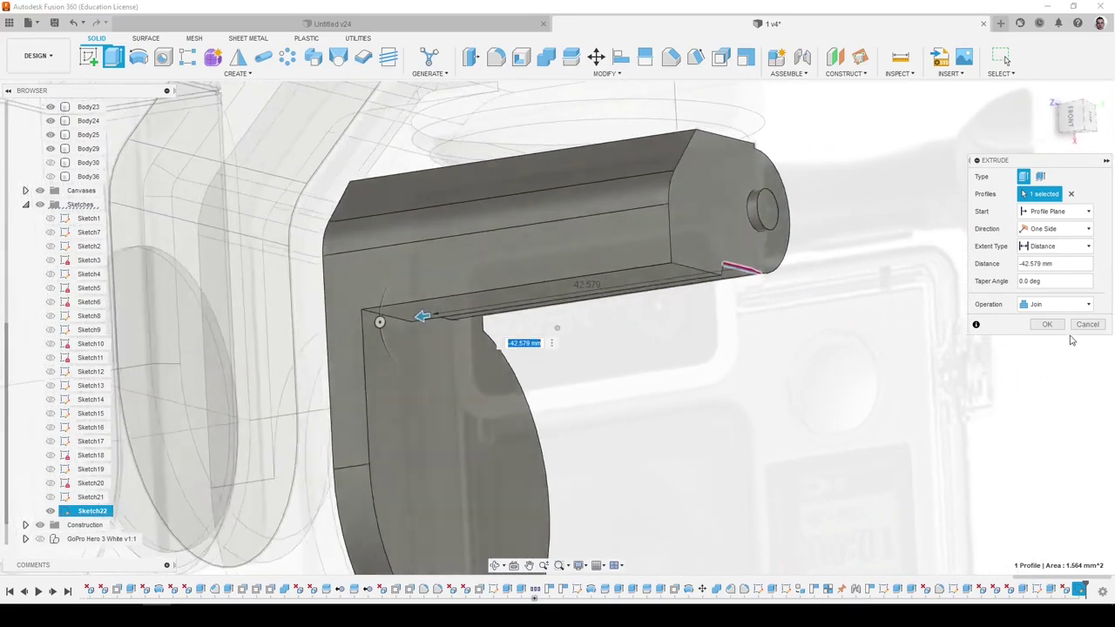
pyautogui.click(1050, 326)
# Examine the filled notch and its transition into the arm's rounded end from several angles.
pyautogui.keyDown('shift'); pyautogui.moveTo(1051, 330); pyautogui.dragTo(948, 322, button='middle'); pyautogui.keyUp('shift')
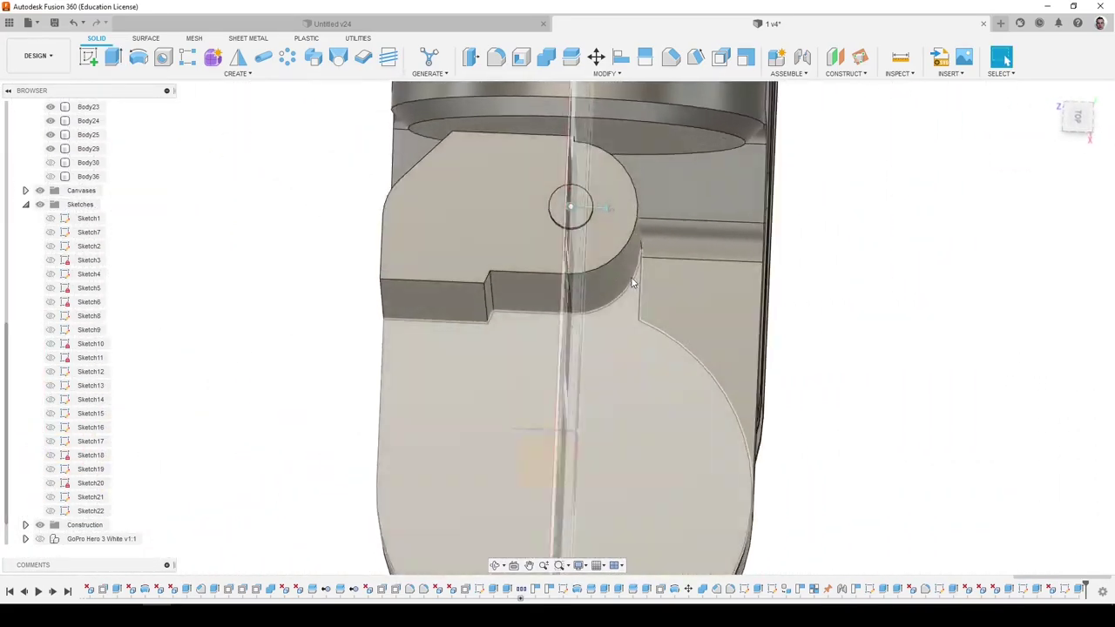
pyautogui.scroll(4, 590, 262)
pyautogui.scroll(-3, 590, 264)
pyautogui.scroll(-2, 590, 263)
pyautogui.scroll(-3, 386, 280)
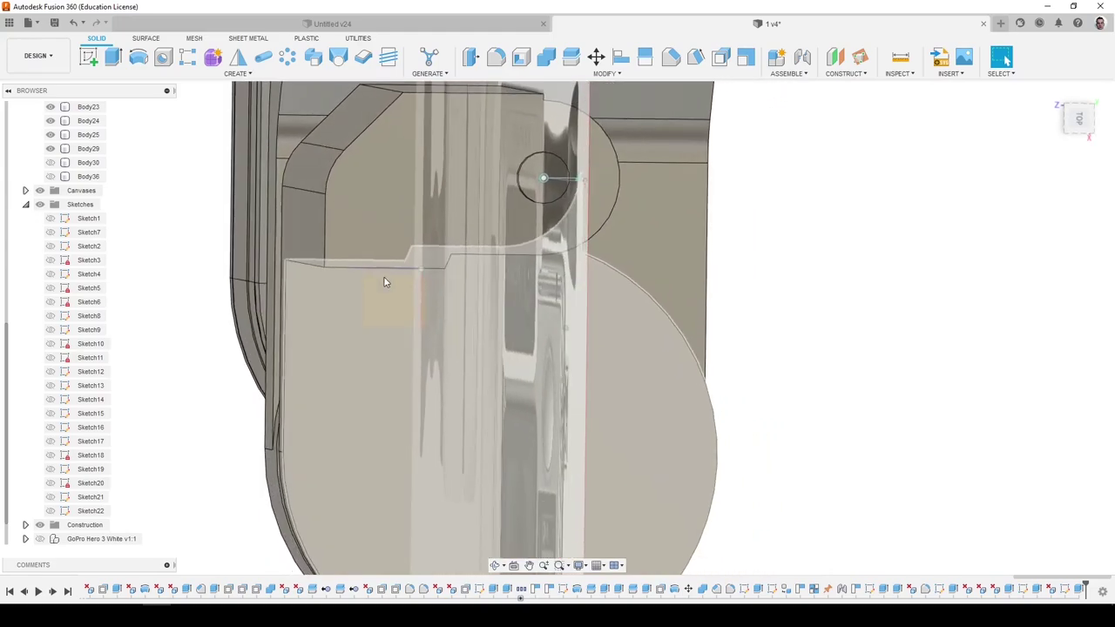
pyautogui.keyDown('shift'); pyautogui.moveTo(386, 280); pyautogui.dragTo(425, 281, button='middle'); pyautogui.keyUp('shift')
pyautogui.scroll(-1, 52, 528)
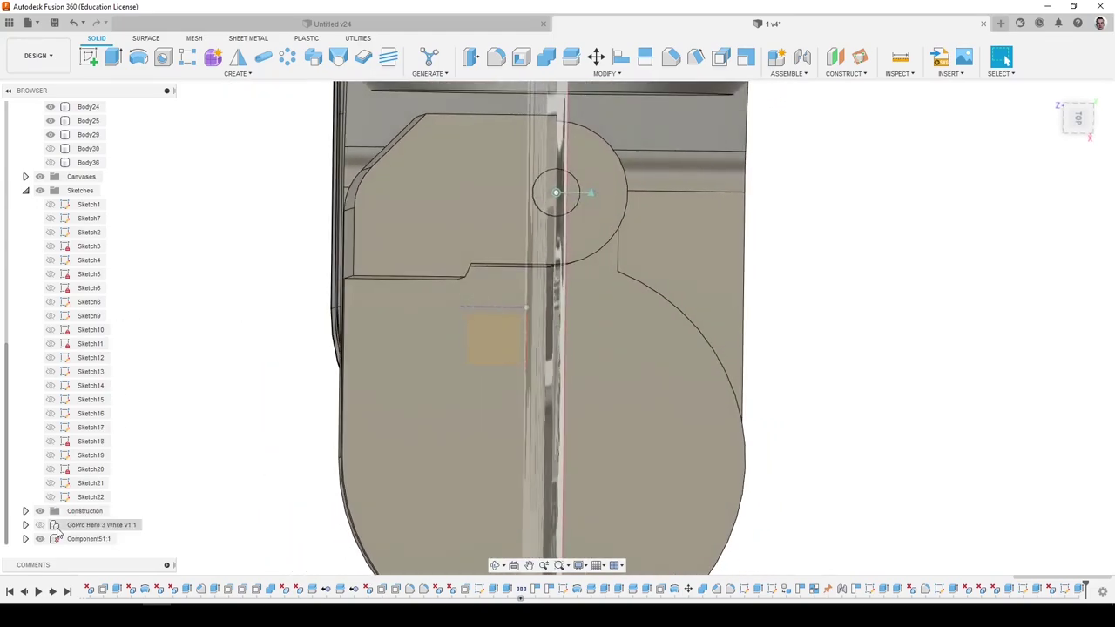
# Offset the small slanted face of the arm's notch by -0.874 mm, showing the GoPro model to match it to the lug's edge.
pyautogui.click(41, 525)
pyautogui.keyDown('shift'); pyautogui.moveTo(157, 453); pyautogui.dragTo(177, 449, button='middle'); pyautogui.keyUp('shift')
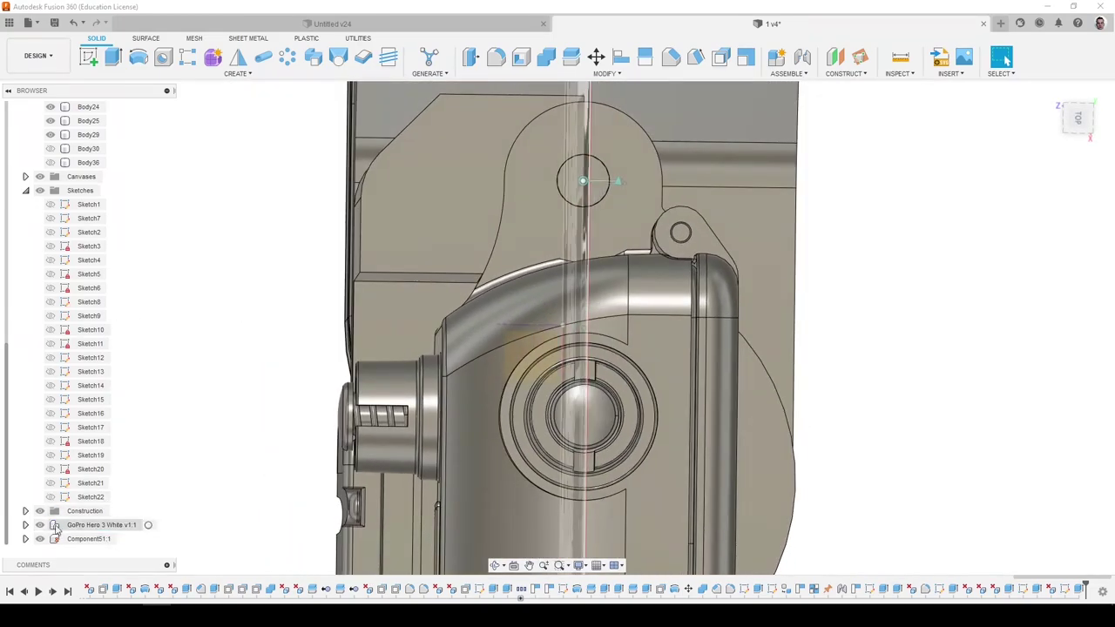
pyautogui.click(41, 526)
pyautogui.scroll(2, 514, 283)
pyautogui.click(523, 287)
pyautogui.keyDown('shift'); pyautogui.moveTo(523, 286); pyautogui.dragTo(540, 301, button='middle'); pyautogui.keyUp('shift')
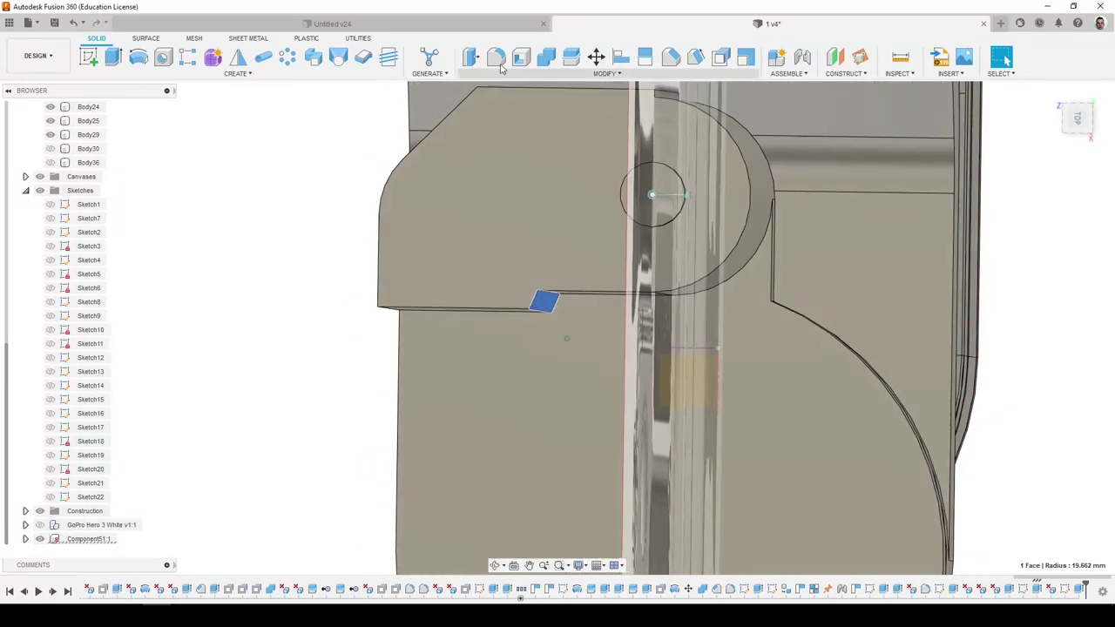
pyautogui.click(471, 58)
pyautogui.keyDown('shift'); pyautogui.moveTo(914, 98); pyautogui.dragTo(936, 101, button='middle'); pyautogui.keyUp('shift')
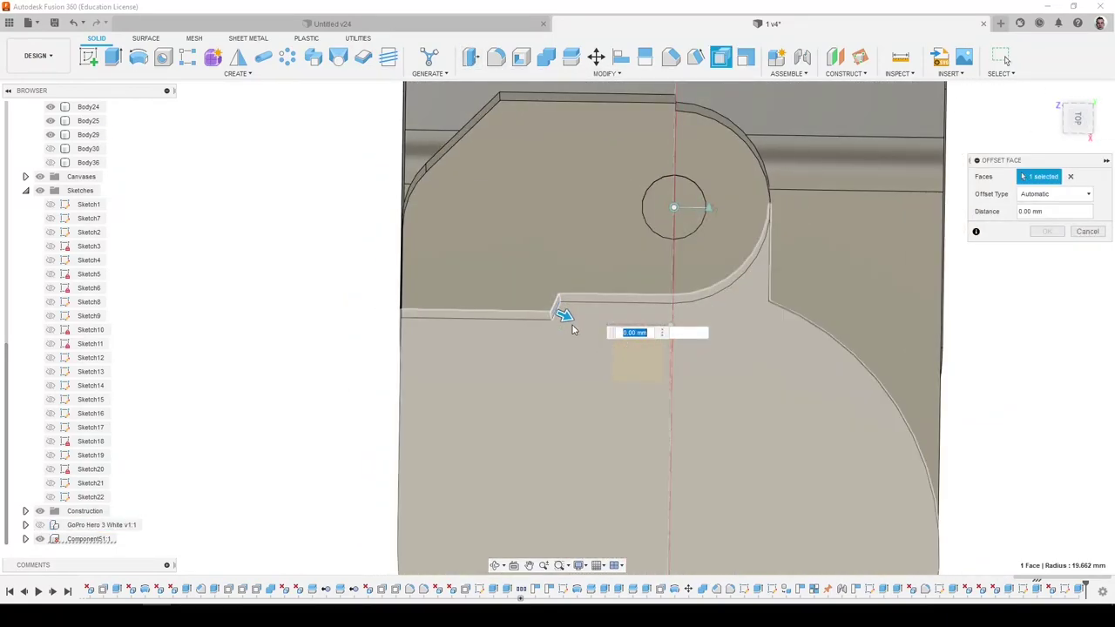
pyautogui.moveTo(567, 316); pyautogui.dragTo(545, 317)
pyautogui.click(40, 525)
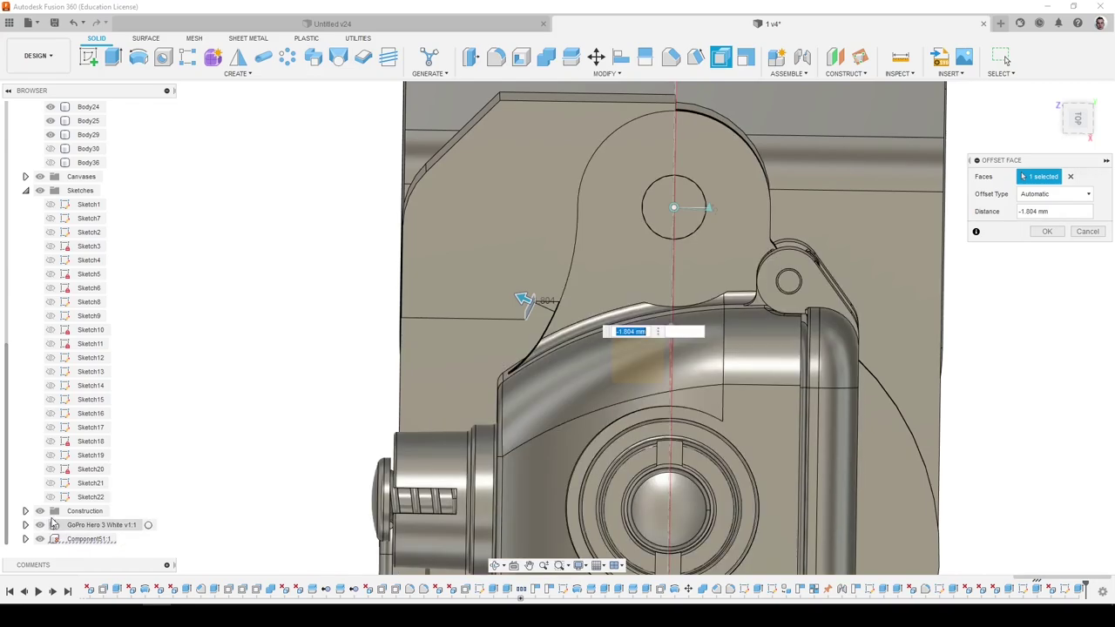
pyautogui.keyDown('shift'); pyautogui.moveTo(475, 331); pyautogui.dragTo(671, 266, button='middle'); pyautogui.keyUp('shift')
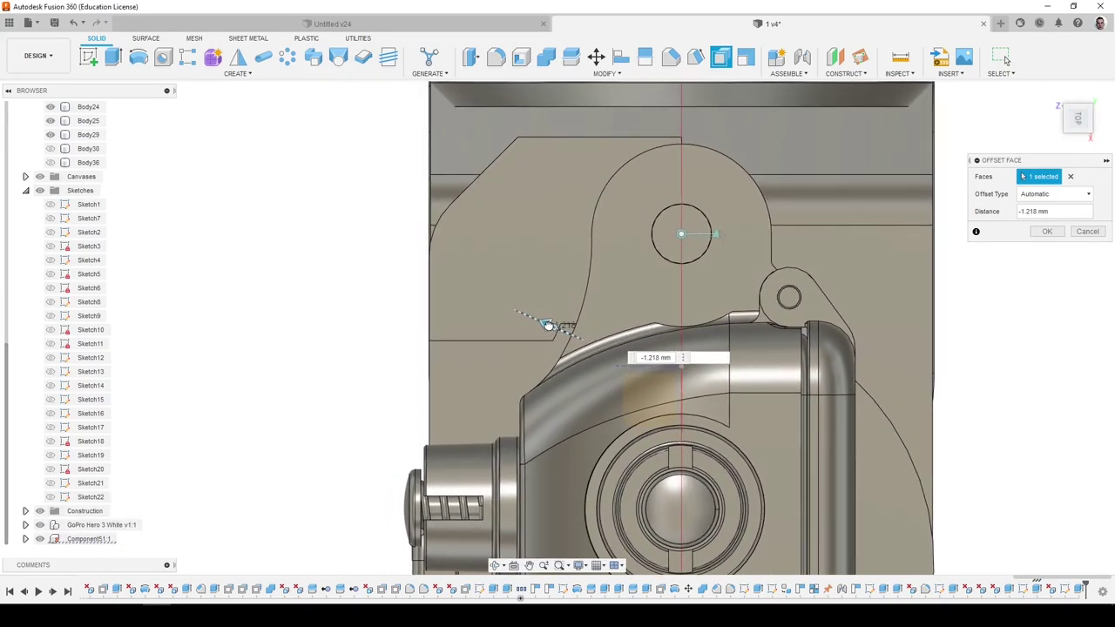
pyautogui.click(1045, 234)
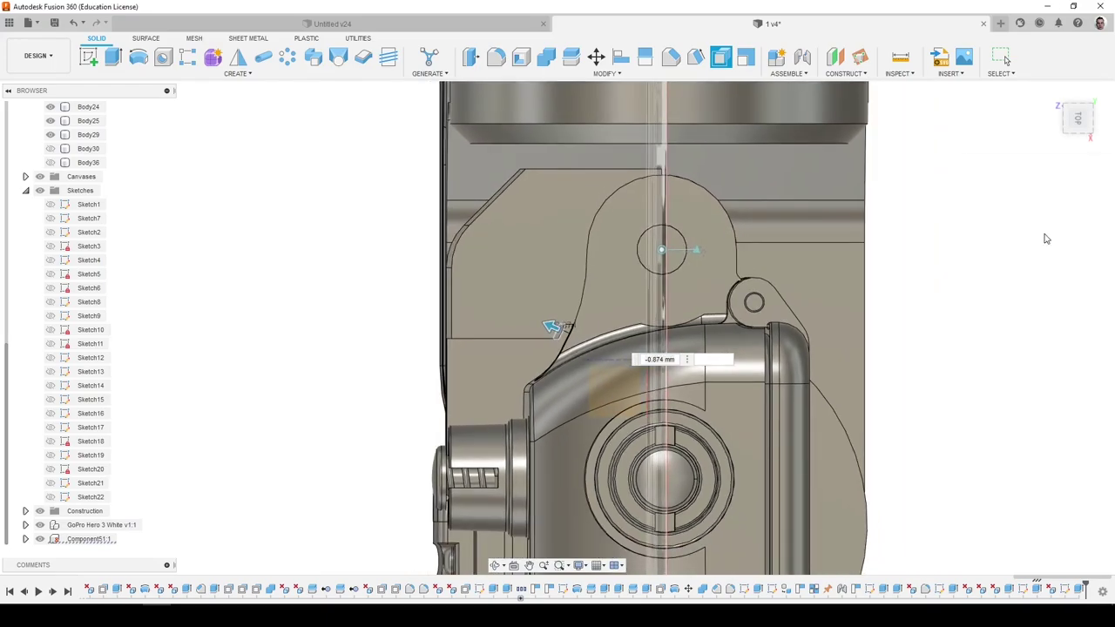
# Hide Component51 and try to delete the small sliver face beside the GoPro's mounting lug.
pyautogui.scroll(10, 705, 318)
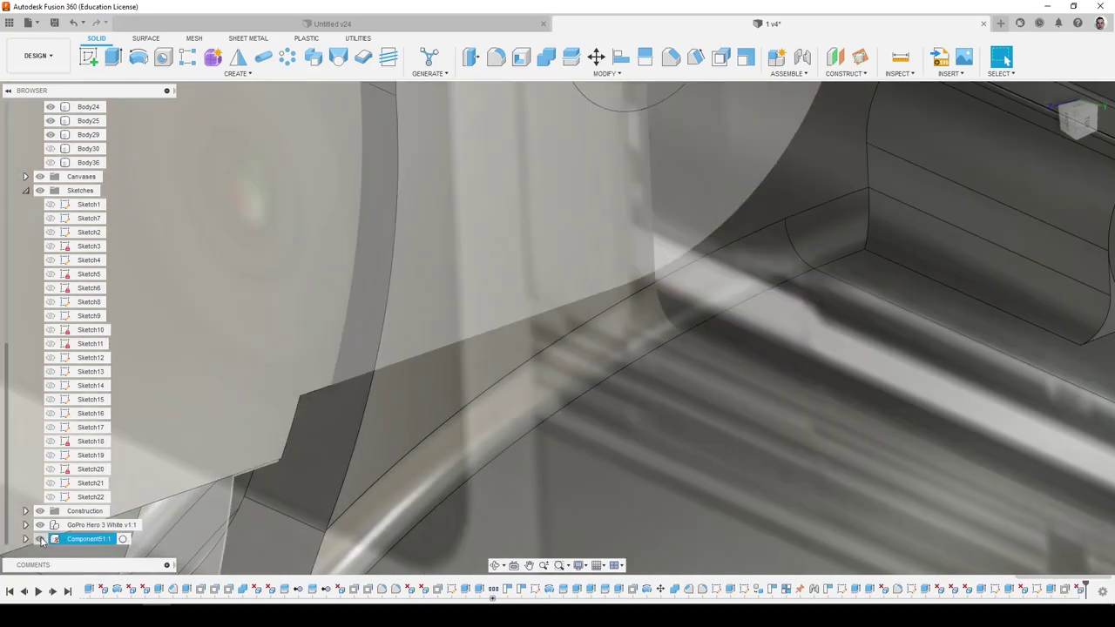
pyautogui.click(40, 540)
pyautogui.scroll(-5, 493, 473)
pyautogui.moveTo(493, 473)
pyautogui.keyDown('shift'); pyautogui.mouseDown(button='middle')
pyautogui.moveTo(555, 452)
pyautogui.moveTo(301, 369)
pyautogui.mouseUp(button='middle'); pyautogui.keyUp('shift')
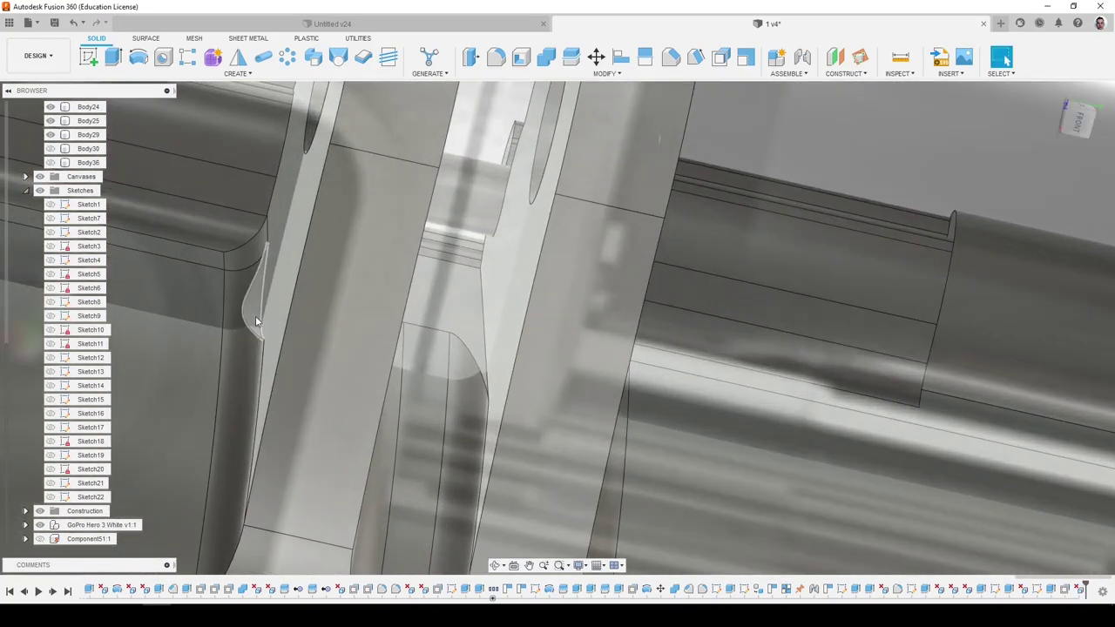
pyautogui.press('Delete')
pyautogui.keyDown('shift'); pyautogui.moveTo(392, 354); pyautogui.dragTo(365, 348, button='middle'); pyautogui.keyUp('shift')
pyautogui.scroll(-3, 364, 353)
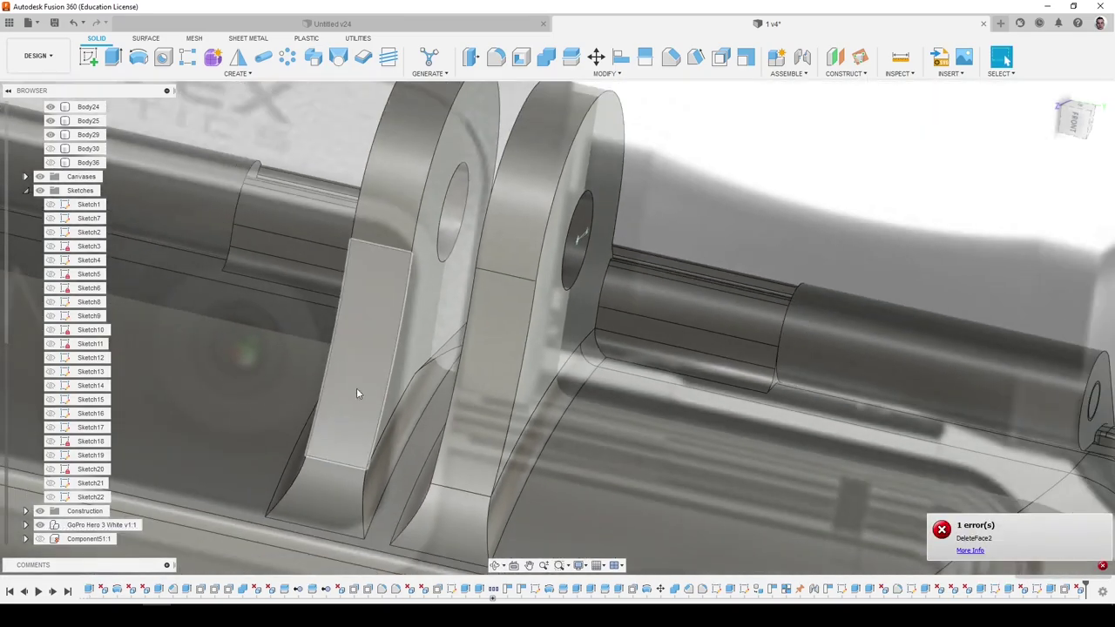
# Try again to delete the sliver face on the fillet beside the GoPro's lug, and show Component51 again.
pyautogui.keyDown('shift'); pyautogui.moveTo(345, 466); pyautogui.dragTo(345, 470, button='middle'); pyautogui.keyUp('shift')
pyautogui.scroll(5, 364, 325)
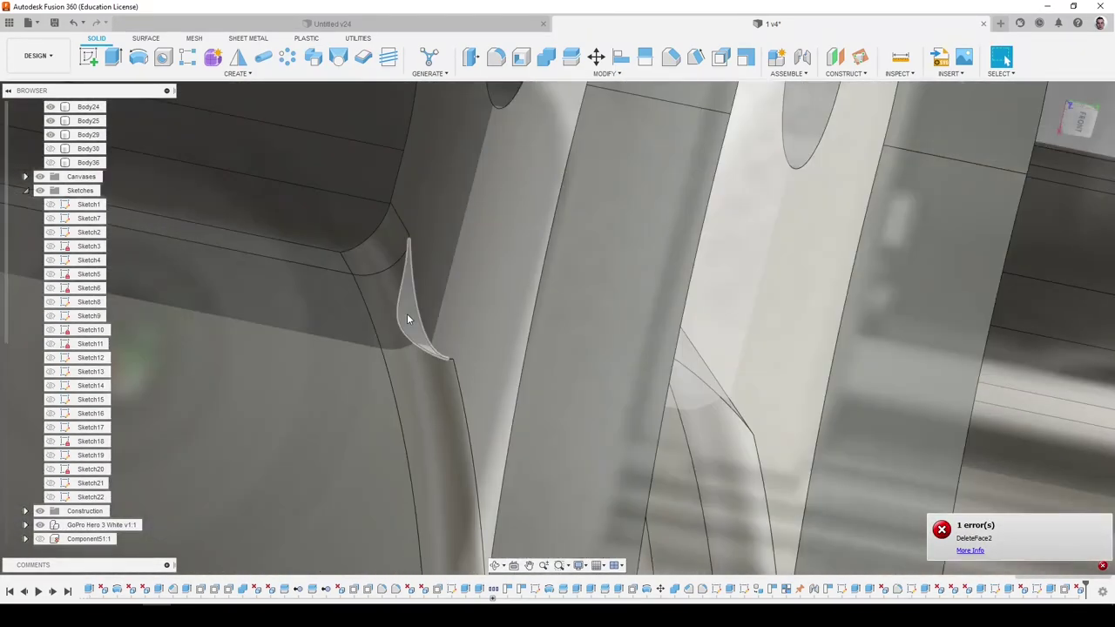
pyautogui.click(406, 325)
pyautogui.press('Delete')
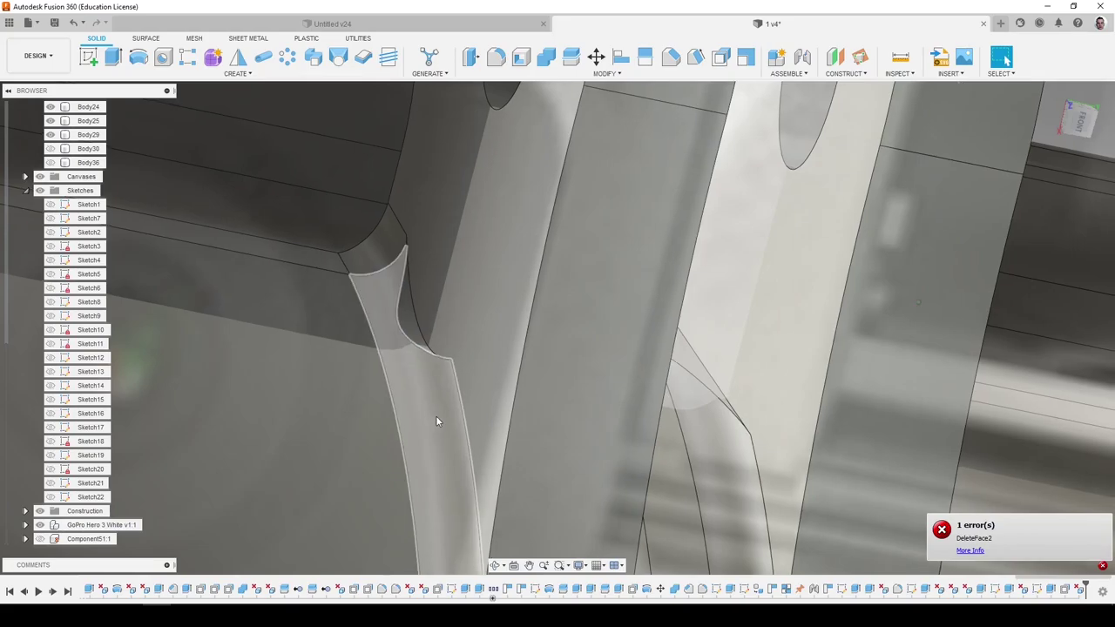
pyautogui.scroll(-5, 435, 415)
pyautogui.keyDown('shift'); pyautogui.moveTo(436, 416); pyautogui.dragTo(434, 416, button='middle'); pyautogui.keyUp('shift')
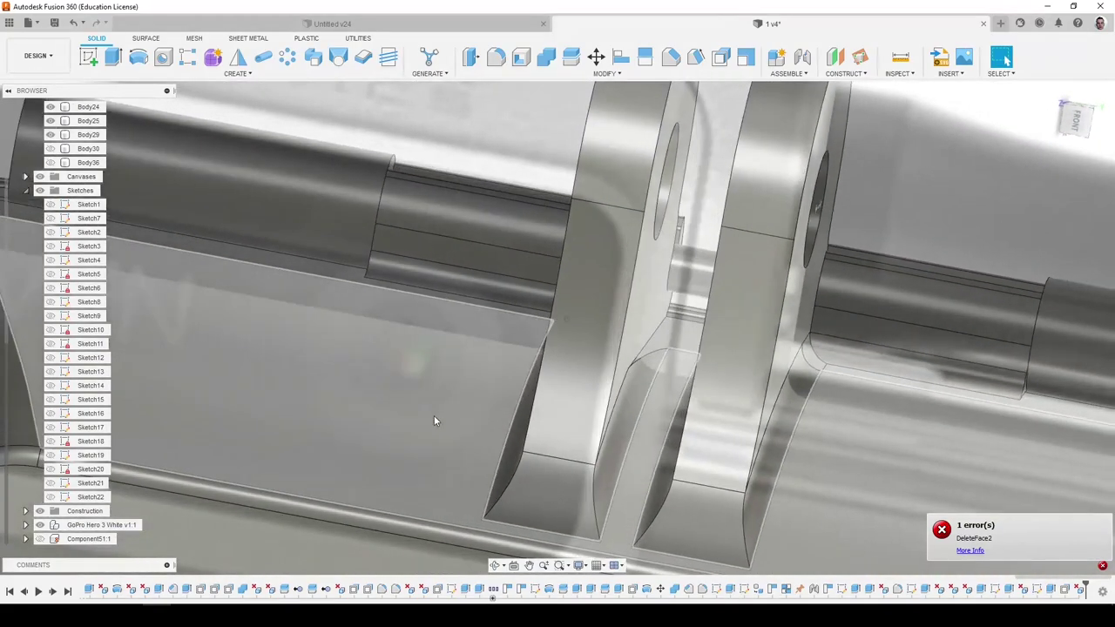
pyautogui.click(40, 540)
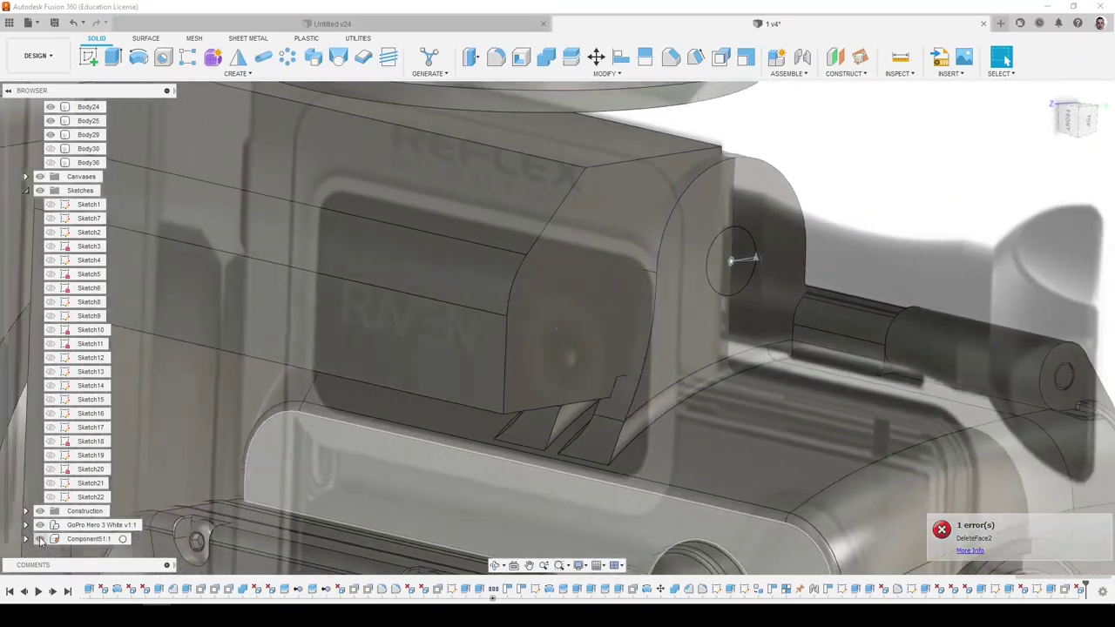
pyautogui.scroll(5, 1096, 214)
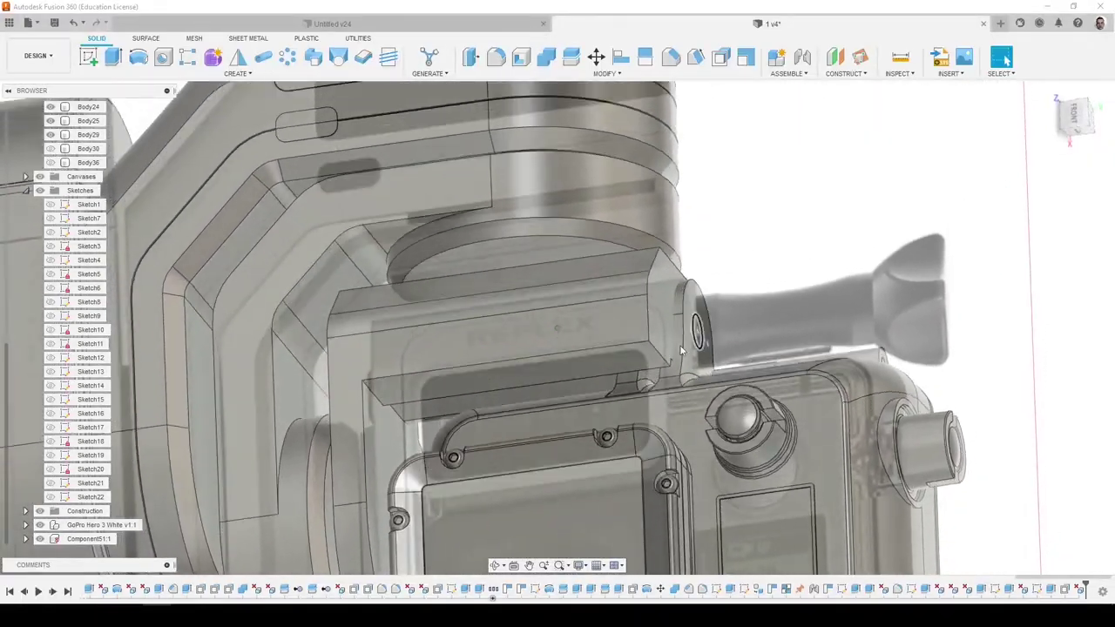
pyautogui.click(584, 348)
pyautogui.click(720, 58)
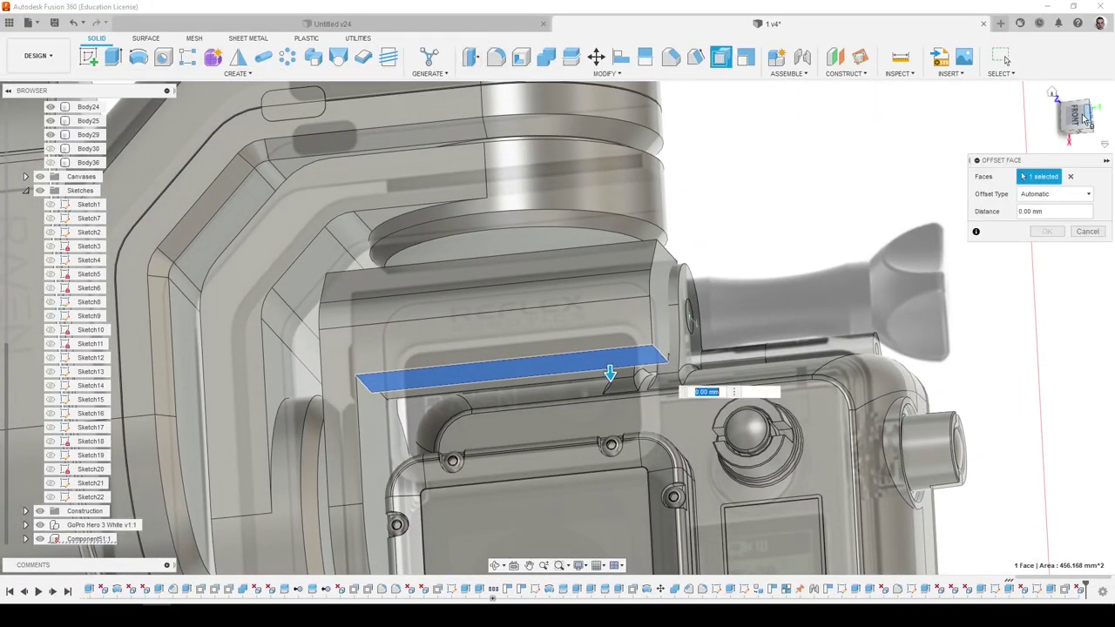
pyautogui.click(1077, 116)
pyautogui.scroll(-5, 600, 199)
pyautogui.scroll(8, 596, 374)
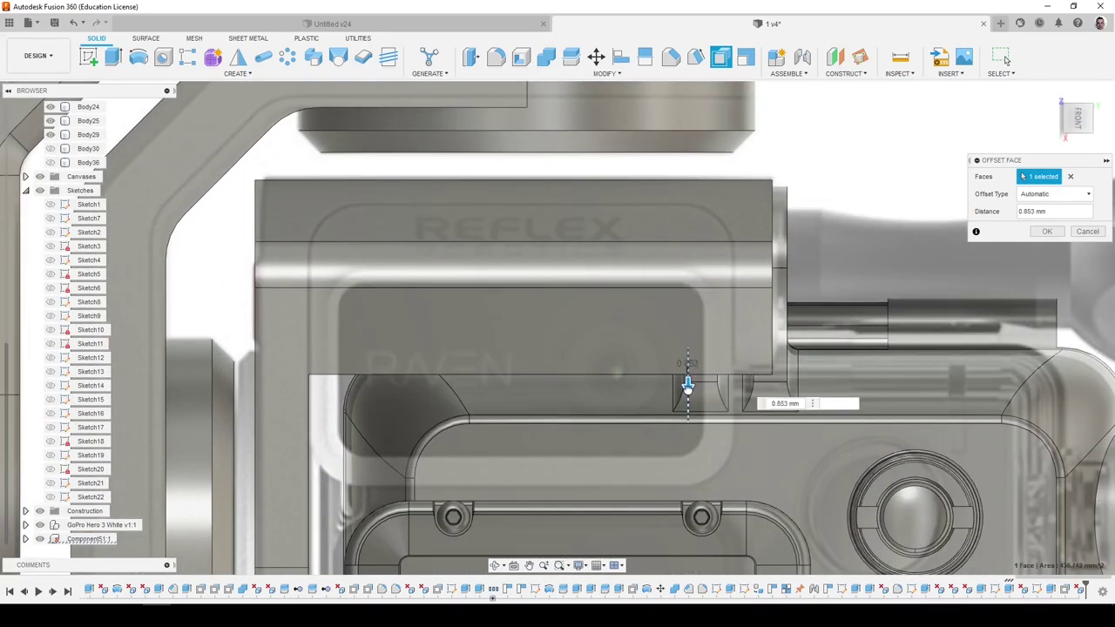
pyautogui.moveTo(687, 427); pyautogui.dragTo(696, 474)
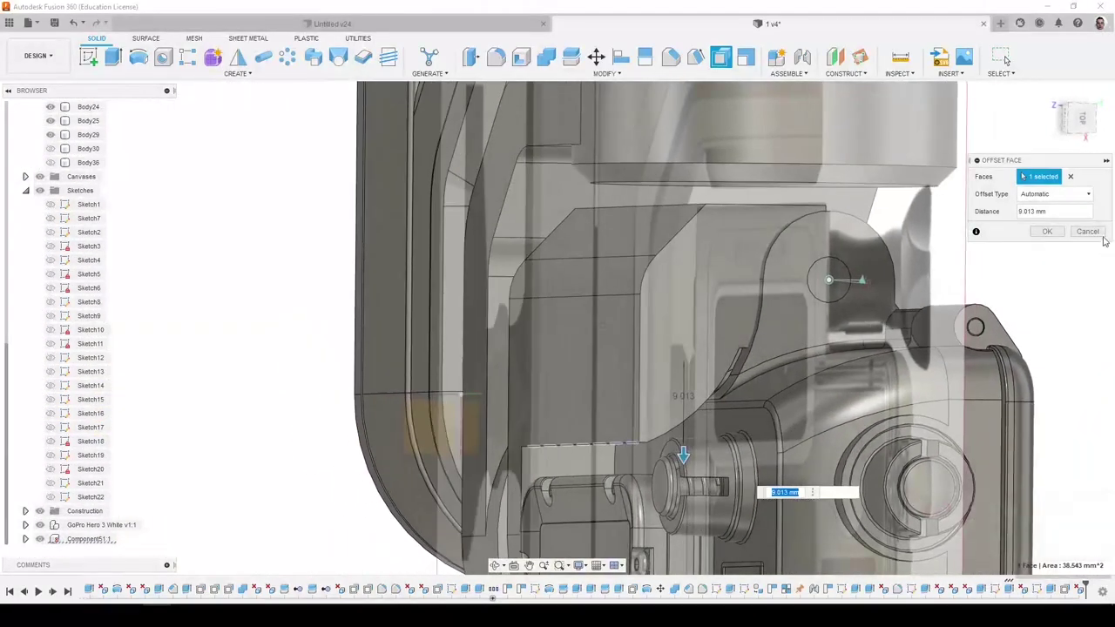
pyautogui.click(1096, 232)
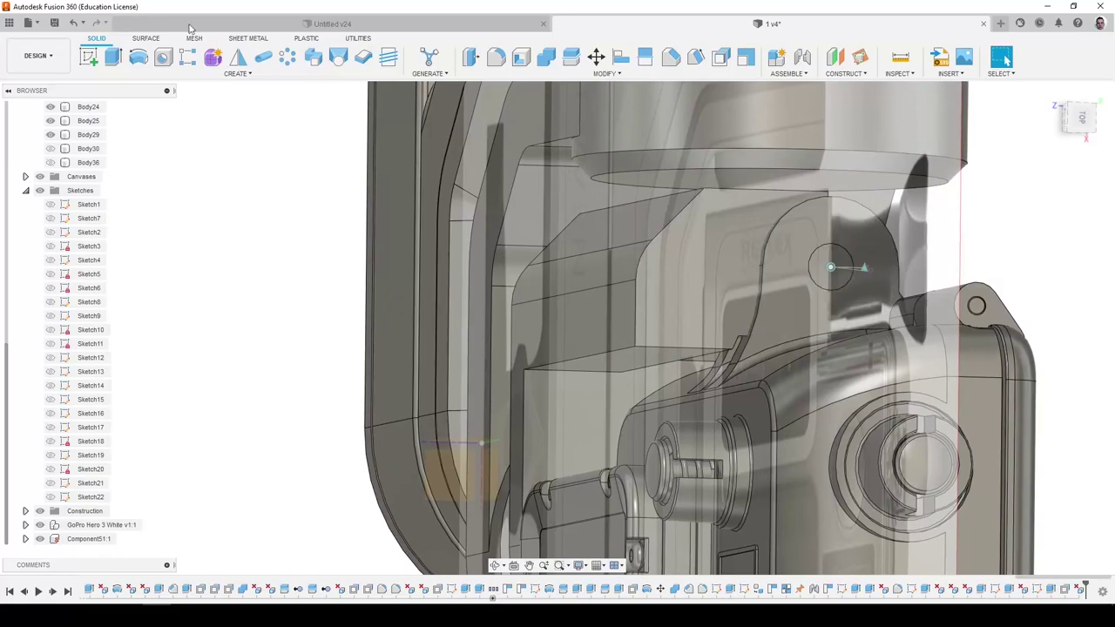
# Extrude the arm's flat underside face beside the notch 11.089 mm downward with the Join operation, and hide the GoPro model.
pyautogui.click(115, 62)
pyautogui.click(584, 371)
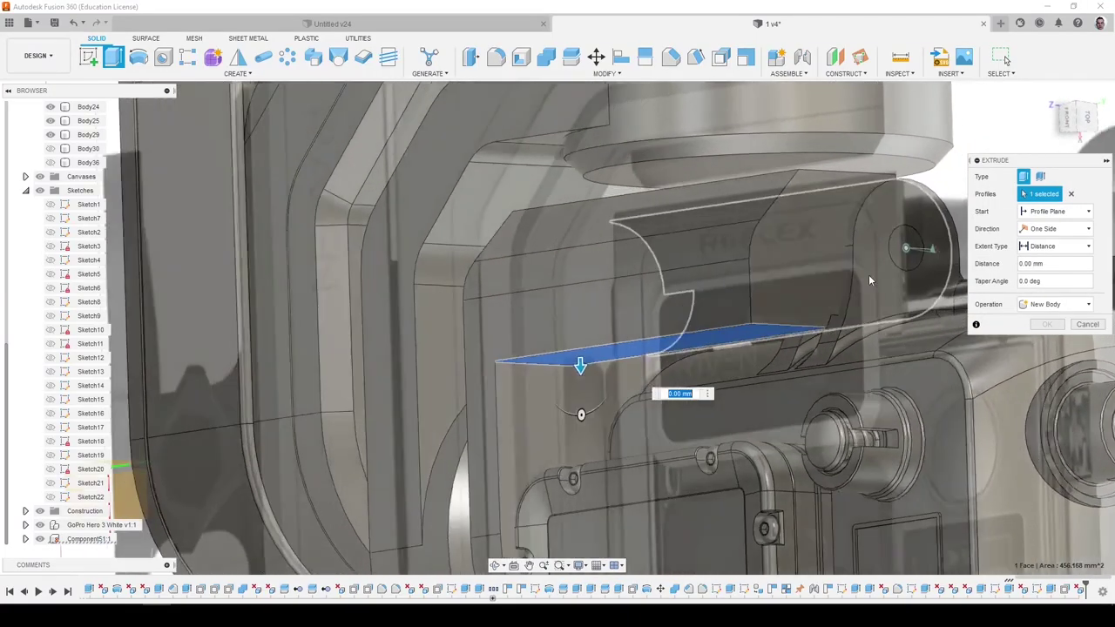
pyautogui.click(1075, 119)
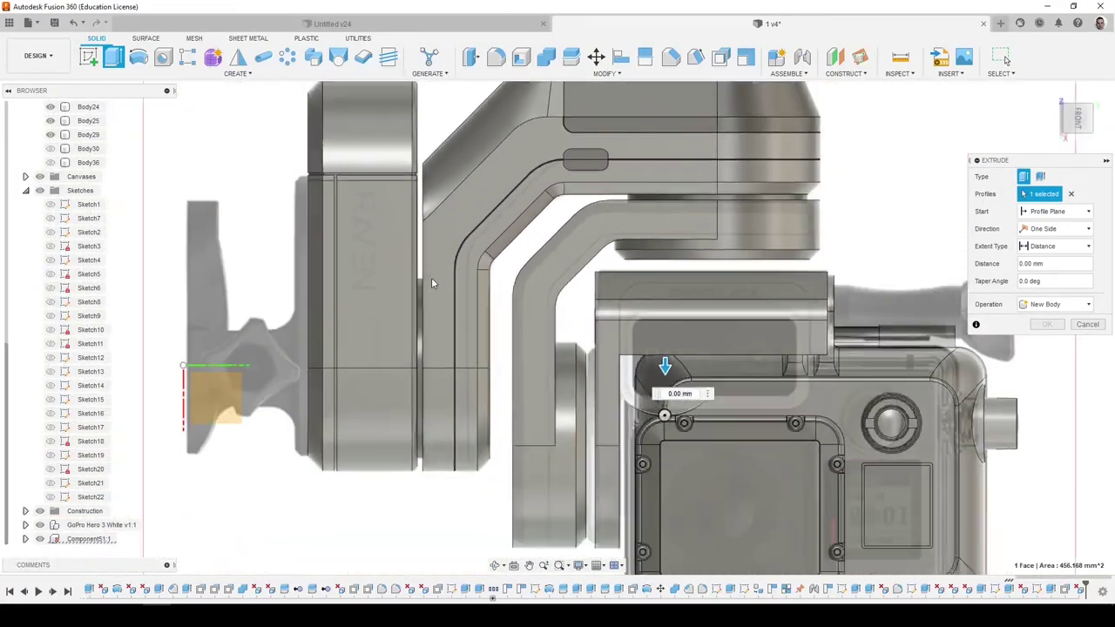
pyautogui.scroll(5, 632, 379)
pyautogui.moveTo(594, 319); pyautogui.dragTo(592, 419)
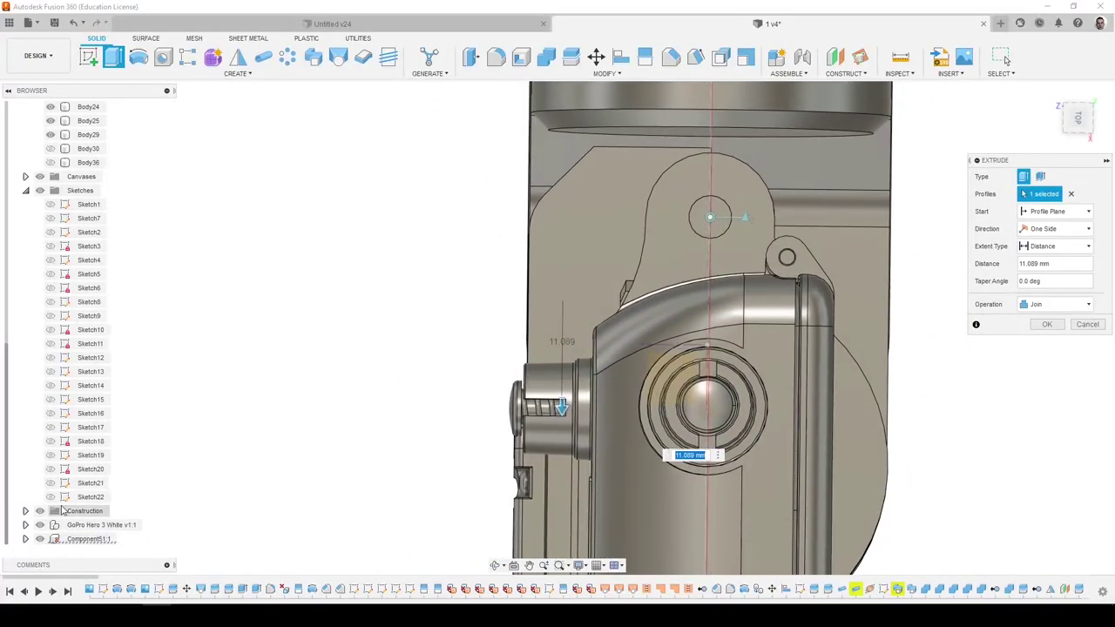
pyautogui.click(40, 525)
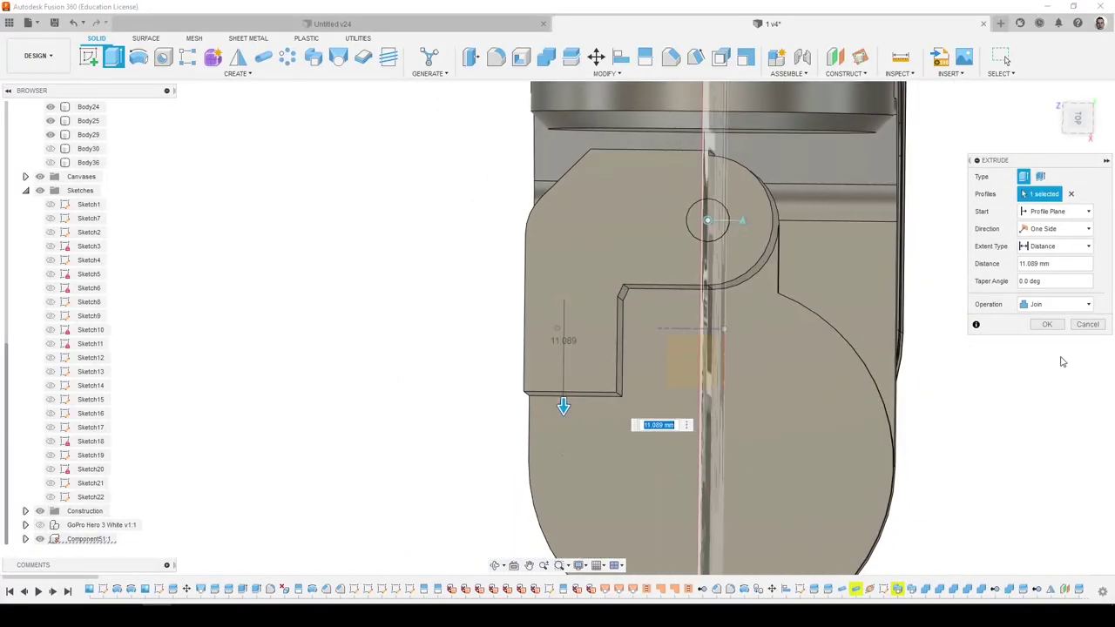
pyautogui.click(1056, 330)
# Delete the small slanted face at the notch's inner corner so the extended block meets the arm's underside squarely.
pyautogui.scroll(3, 641, 293)
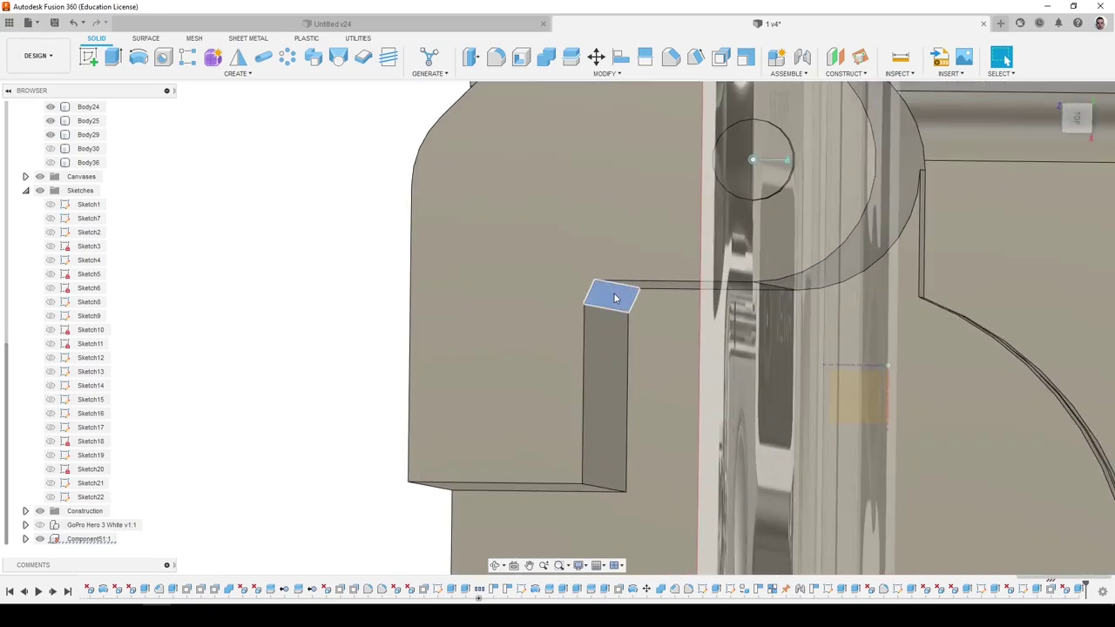
pyautogui.press('Delete')
pyautogui.scroll(-3, 621, 300)
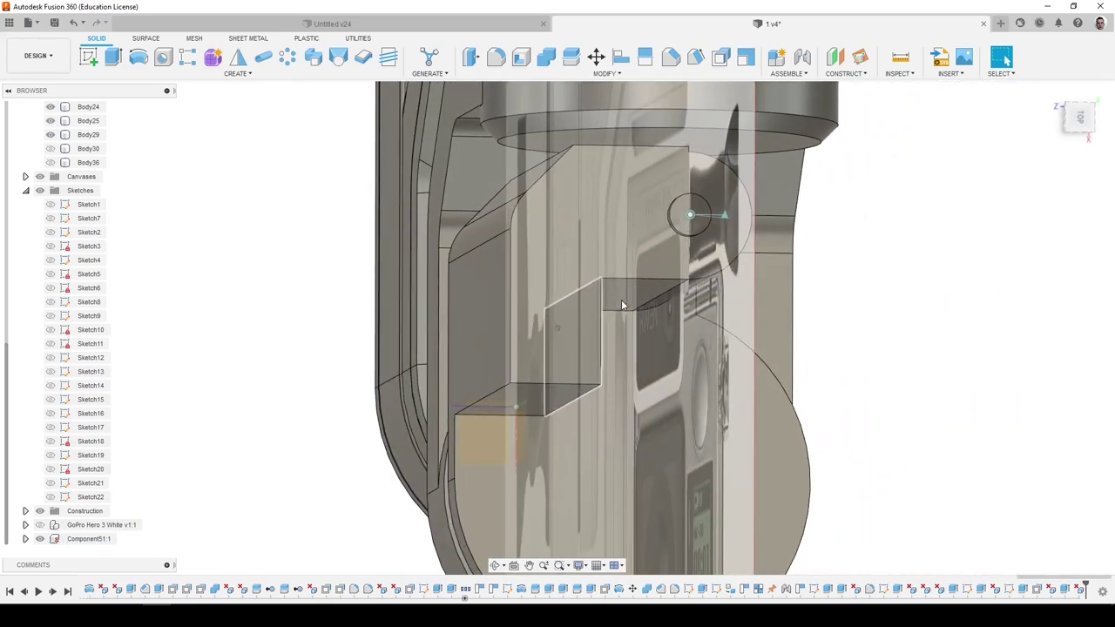
pyautogui.keyDown('shift'); pyautogui.moveTo(621, 305); pyautogui.dragTo(532, 312, button='middle'); pyautogui.keyUp('shift')
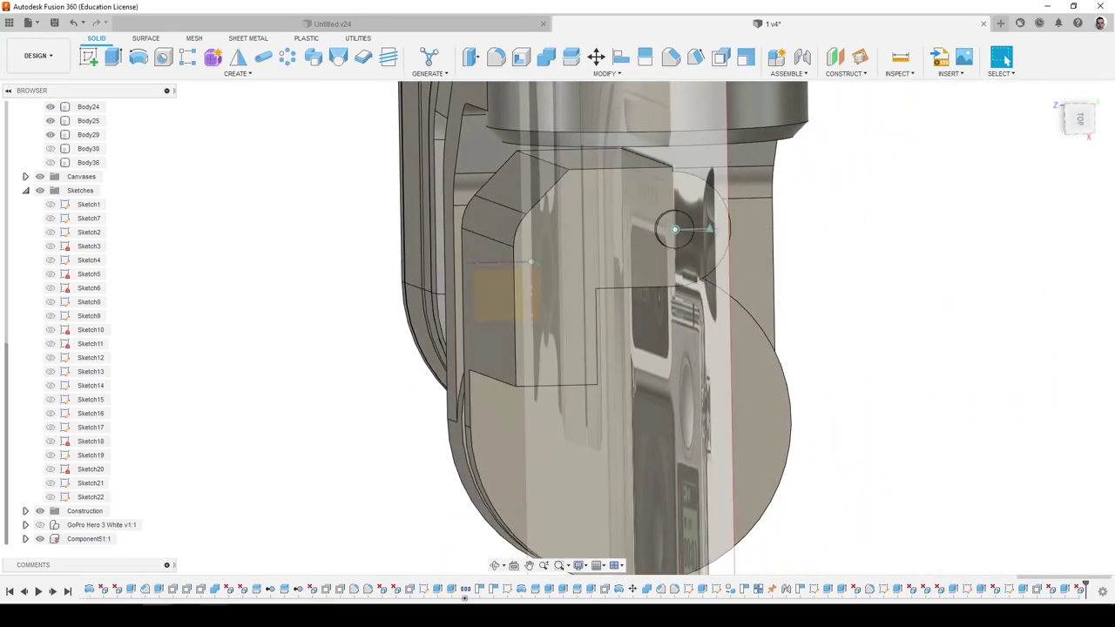
# Switch to the reference image viewer and examine the camera mount and its separate cover in the gimbal picture.
pyautogui.click(213, 615)
pyautogui.scroll(-3, 364, 463)
pyautogui.scroll(5, 364, 396)
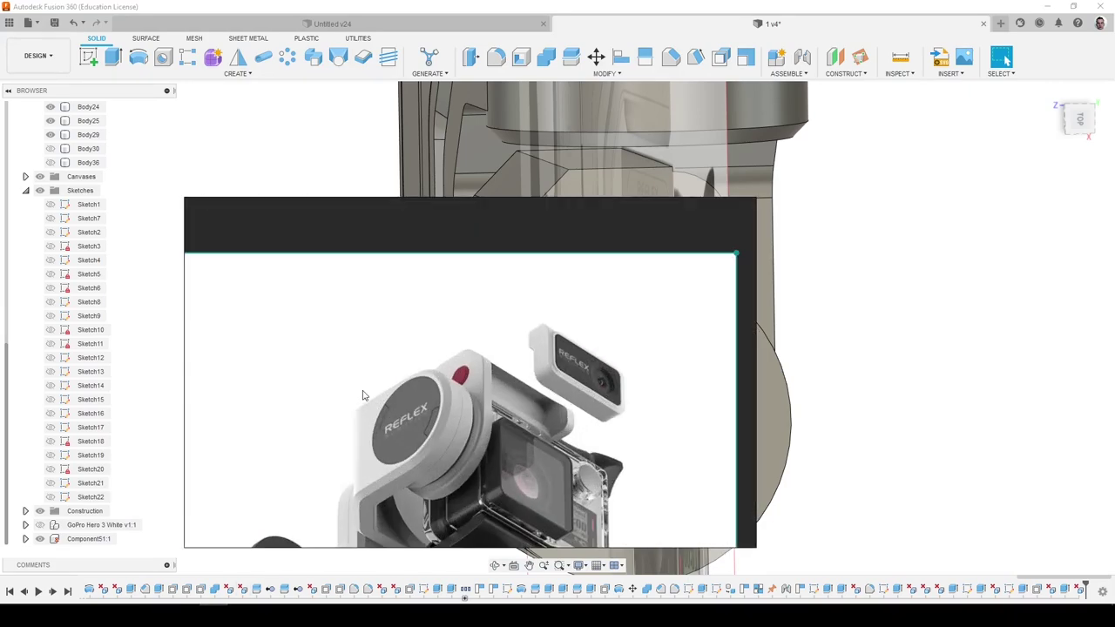
# Examine the gimbal reference photos, focusing on the camera housing with the RAVEN lens panel and its mounting details.
pyautogui.moveTo(514, 403); pyautogui.dragTo(453, 403)
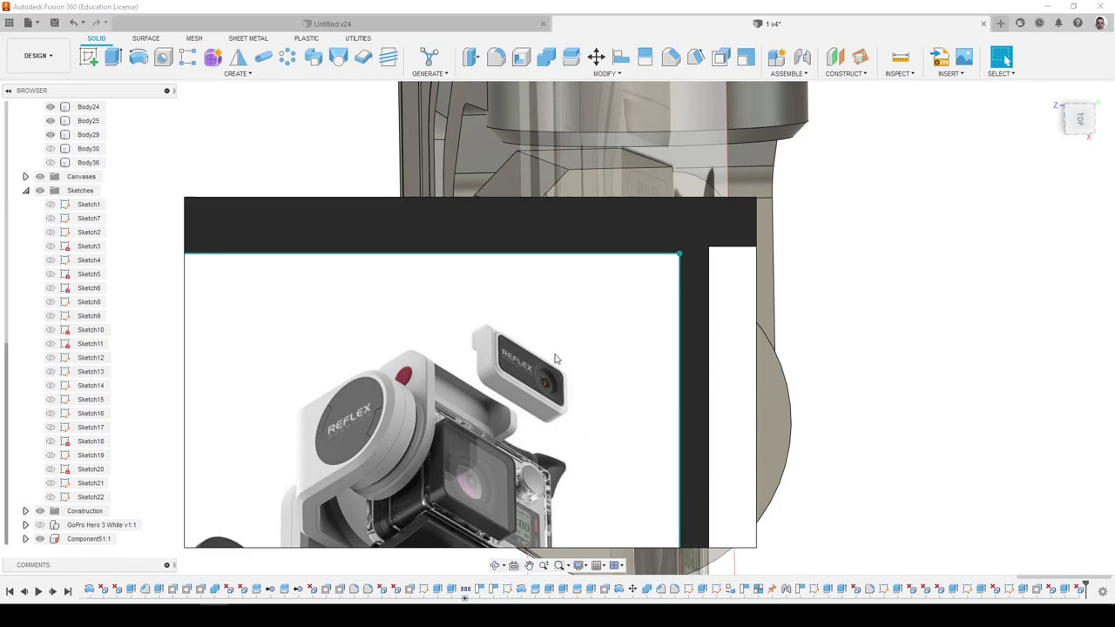
pyautogui.scroll(-4, 508, 445)
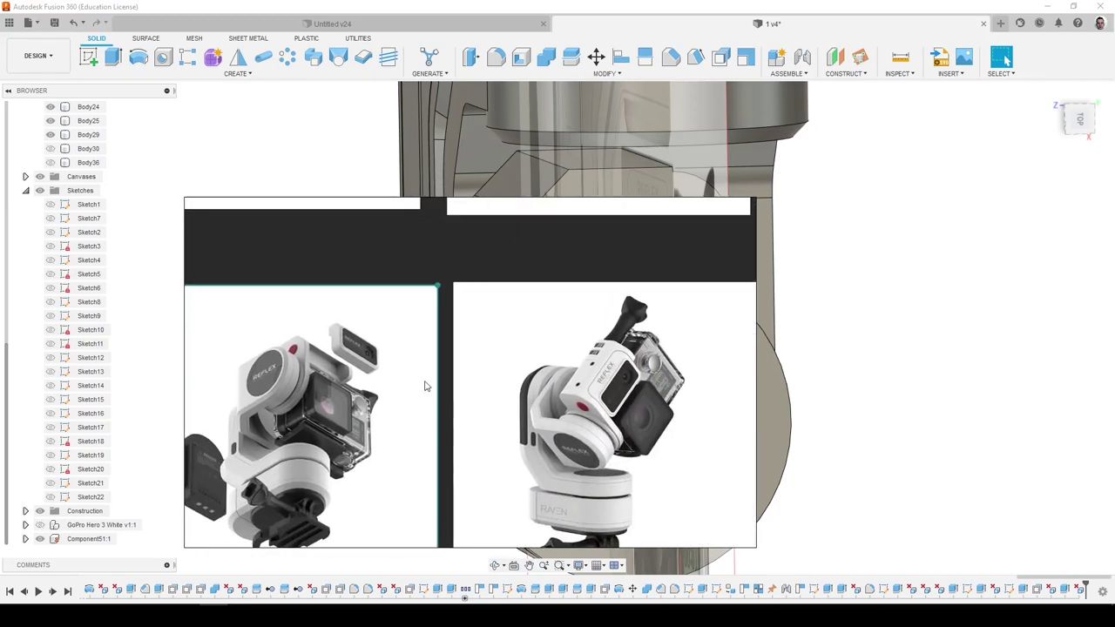
pyautogui.moveTo(397, 358); pyautogui.dragTo(759, 463, button='middle')
pyautogui.moveTo(470, 366); pyautogui.dragTo(457, 518, button='middle')
pyautogui.scroll(3, 437, 349)
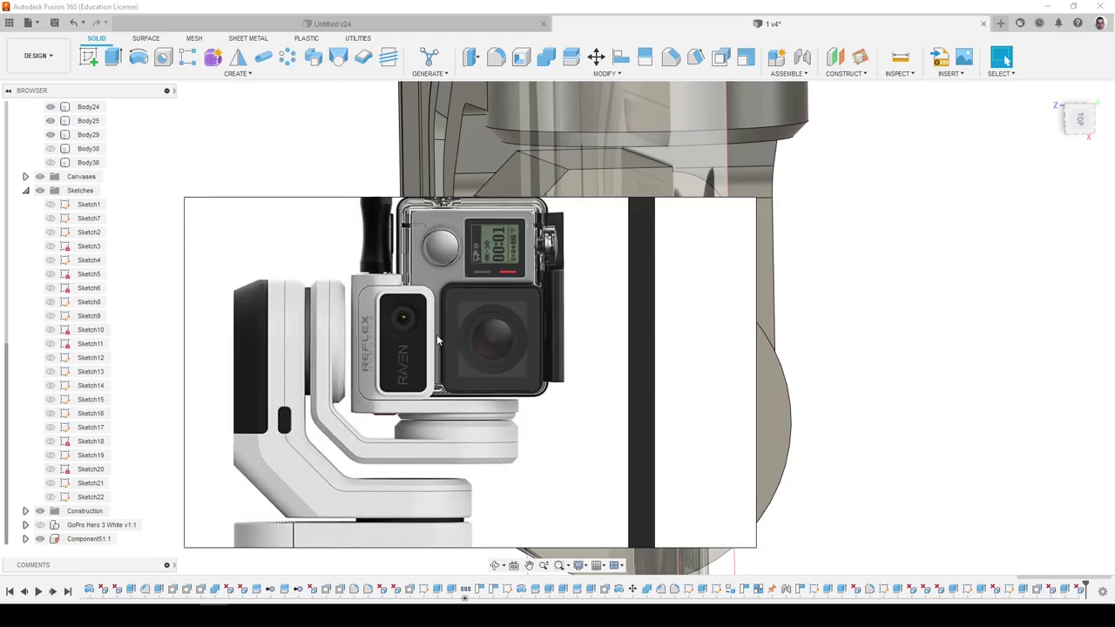
pyautogui.scroll(-3, 437, 334)
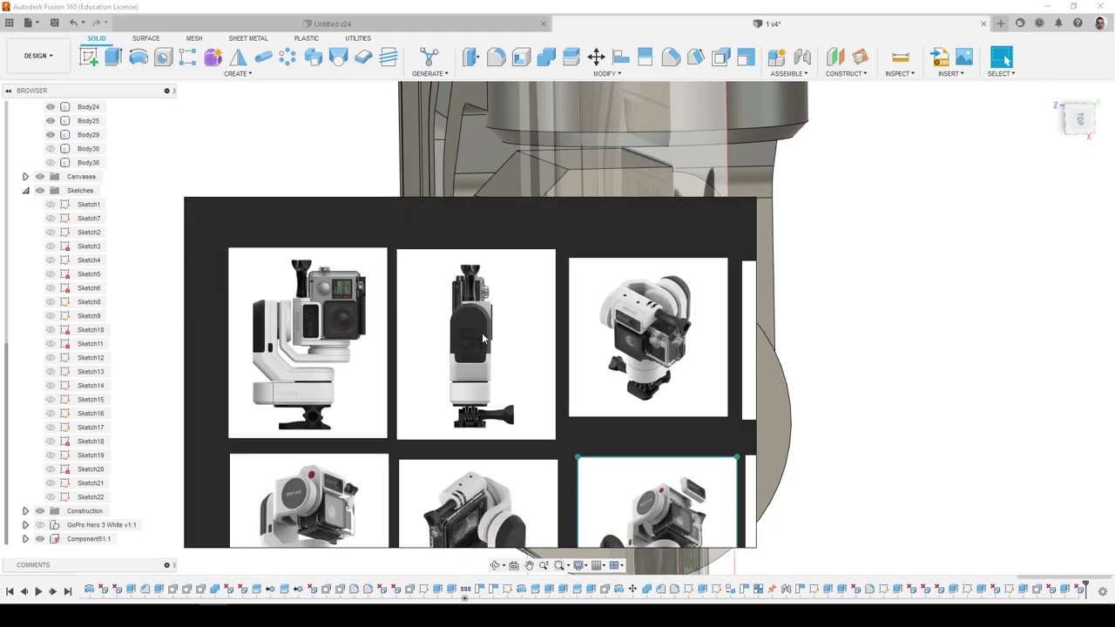
pyautogui.scroll(5, 482, 333)
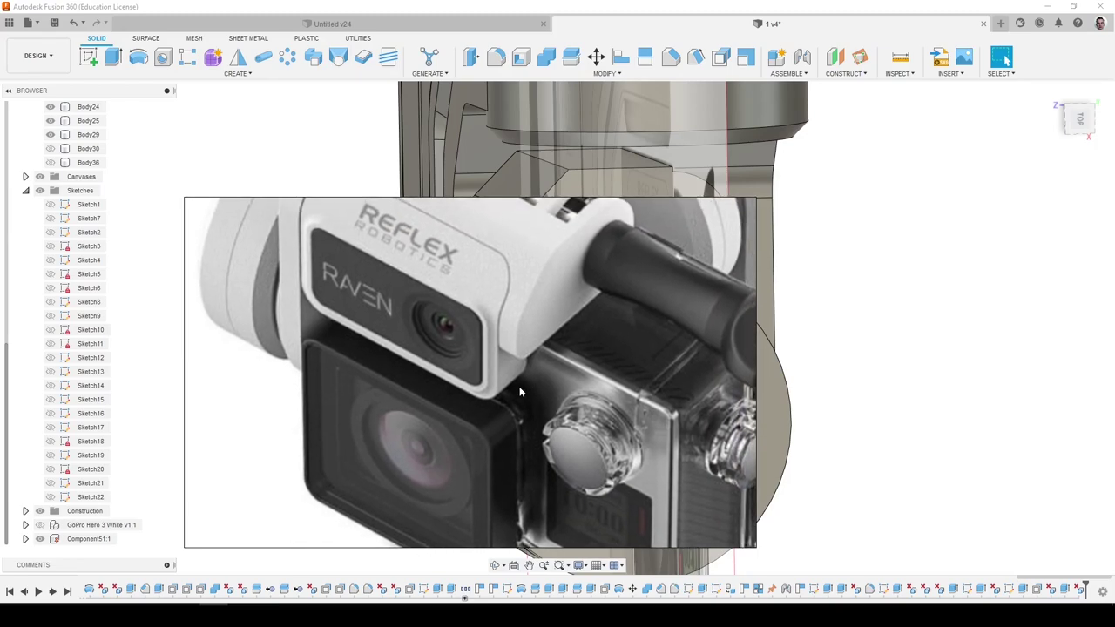
pyautogui.scroll(-3, 519, 392)
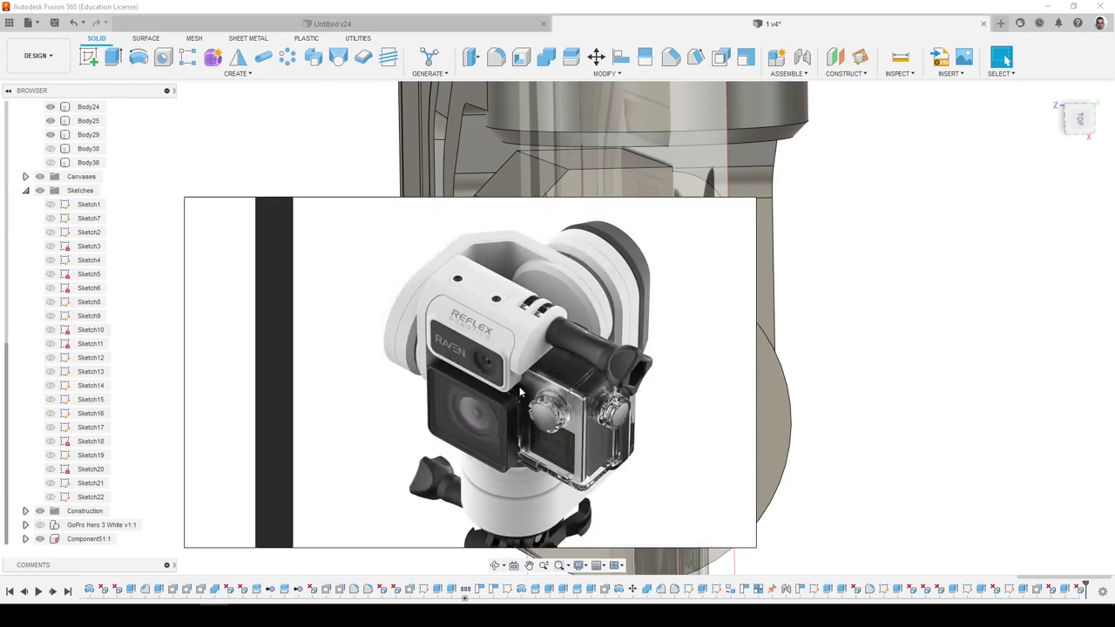
pyautogui.scroll(3, 499, 343)
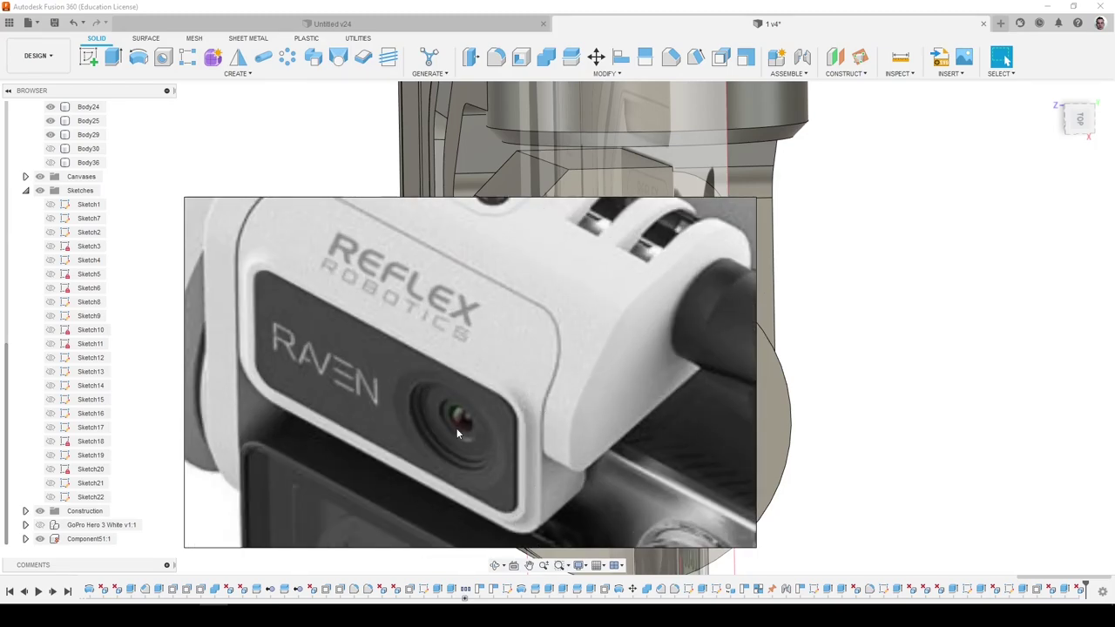
pyautogui.scroll(3, 457, 428)
pyautogui.scroll(-5, 467, 429)
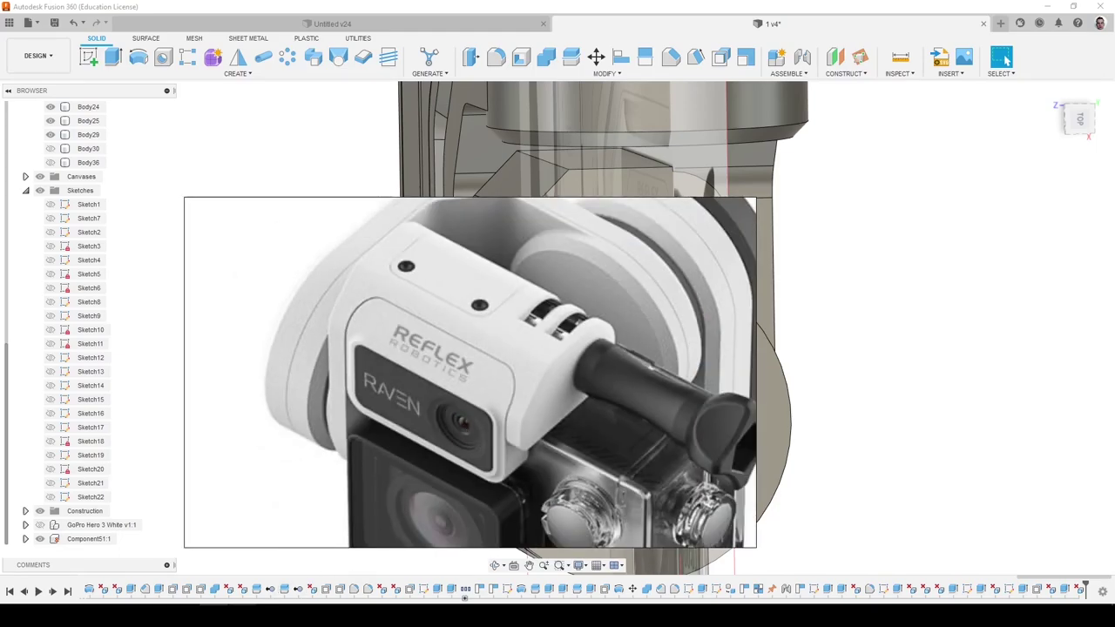
pyautogui.moveTo(242, 615)
pyautogui.click(157, 615)
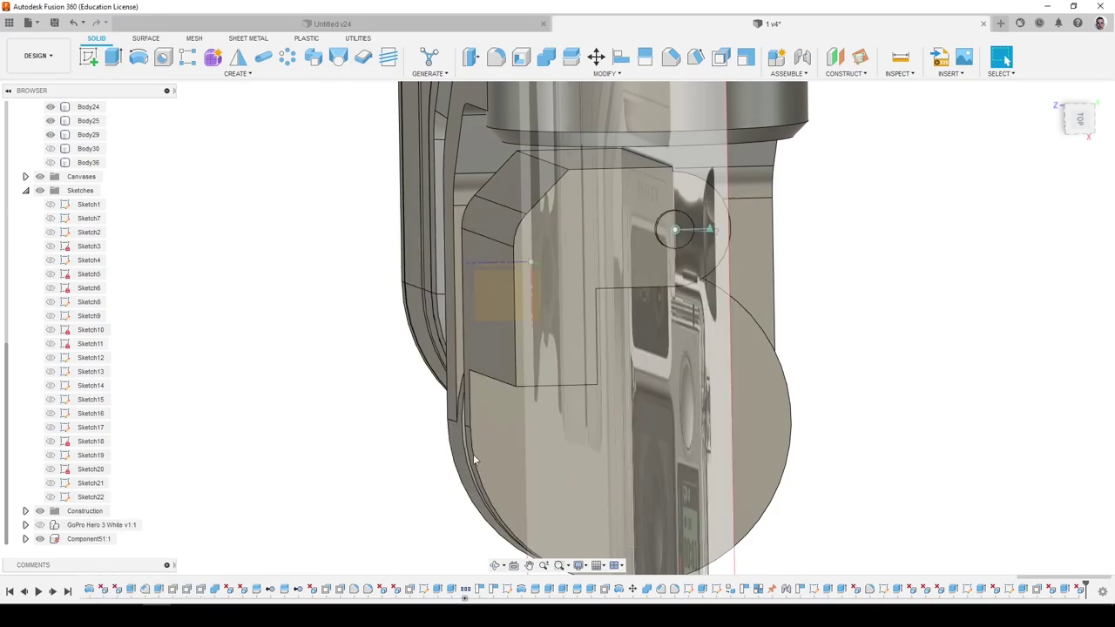
# Compare the modelled camera housing from the front and at an angle with the reference photo.
pyautogui.keyDown('shift'); pyautogui.moveTo(477, 357); pyautogui.dragTo(596, 323, button='middle'); pyautogui.keyUp('shift')
pyautogui.scroll(-2, 602, 321)
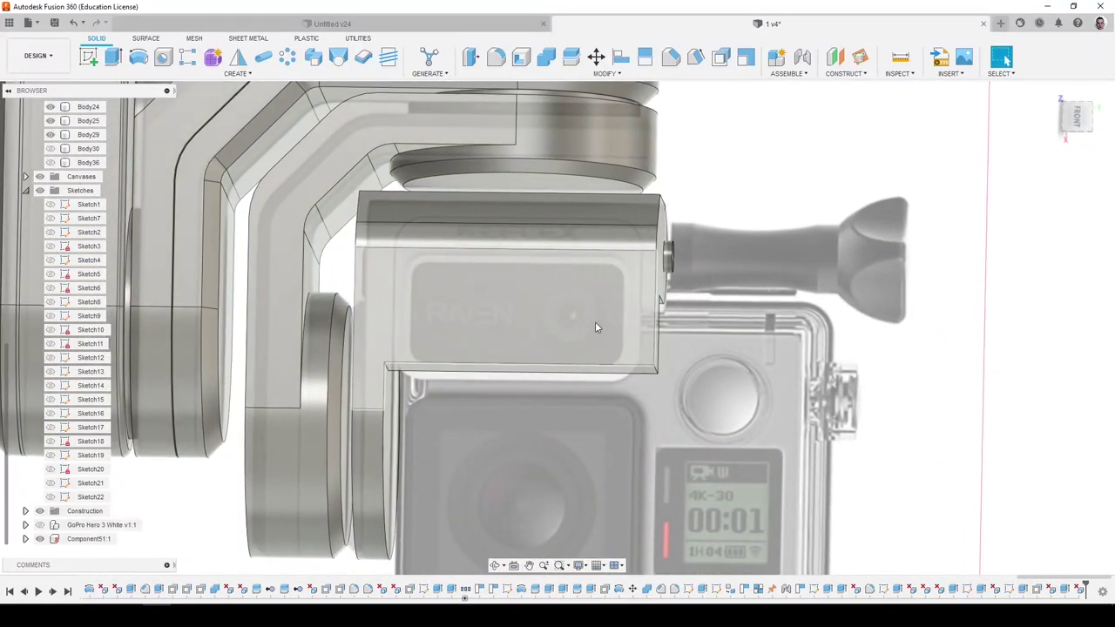
pyautogui.click(214, 615)
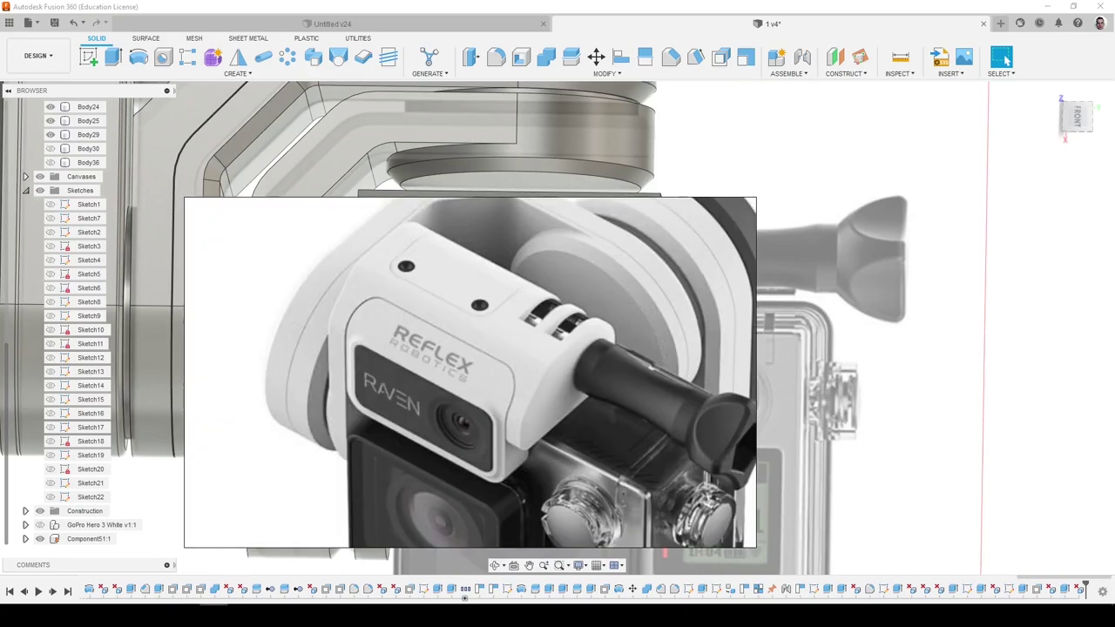
pyautogui.click(214, 615)
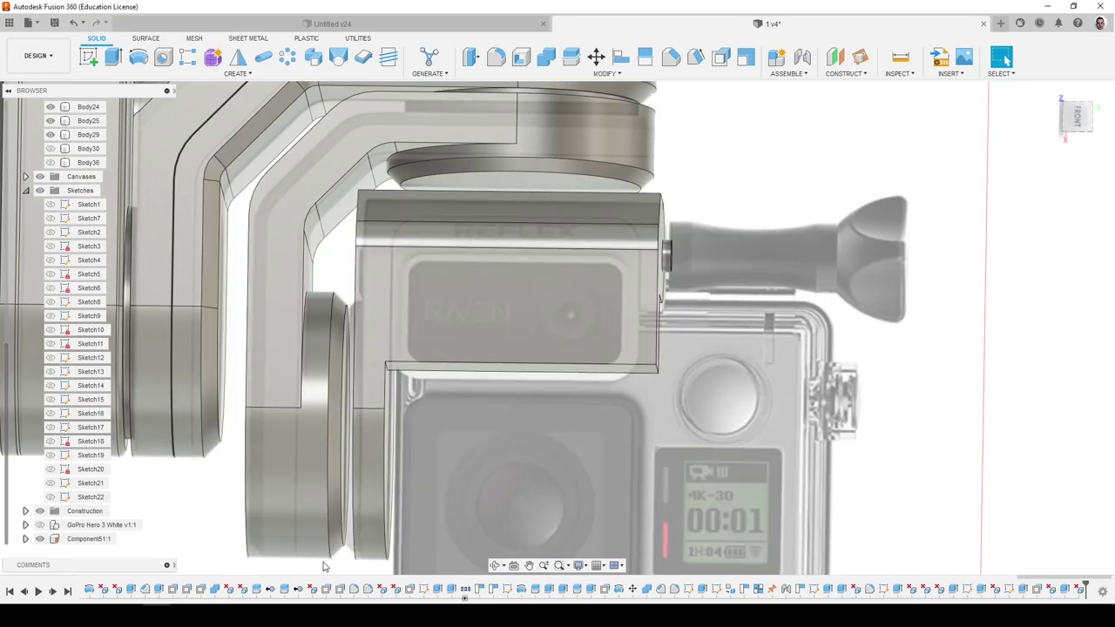
pyautogui.keyDown('shift'); pyautogui.moveTo(531, 391); pyautogui.dragTo(497, 372, button='middle'); pyautogui.keyUp('shift')
pyautogui.scroll(5, 923, 544)
pyautogui.scroll(-4, 1028, 572)
pyautogui.scroll(2, 1062, 590)
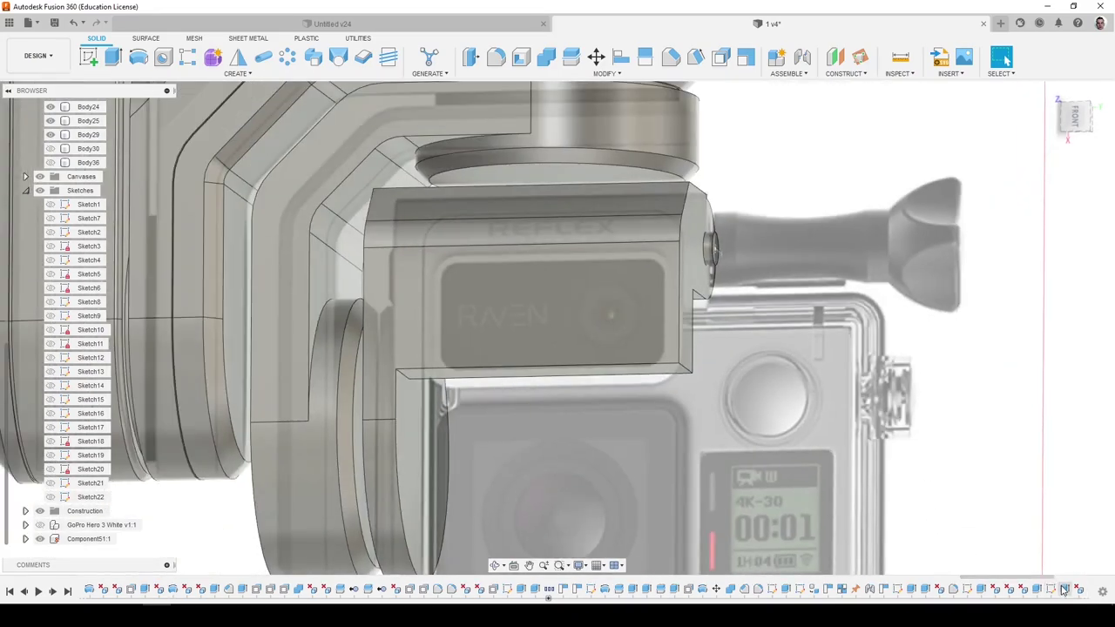
# Edit the last extrude feature of the camera housing so that its operation creates a new body.
pyautogui.moveTo(1053, 578); pyautogui.dragTo(1113, 571)
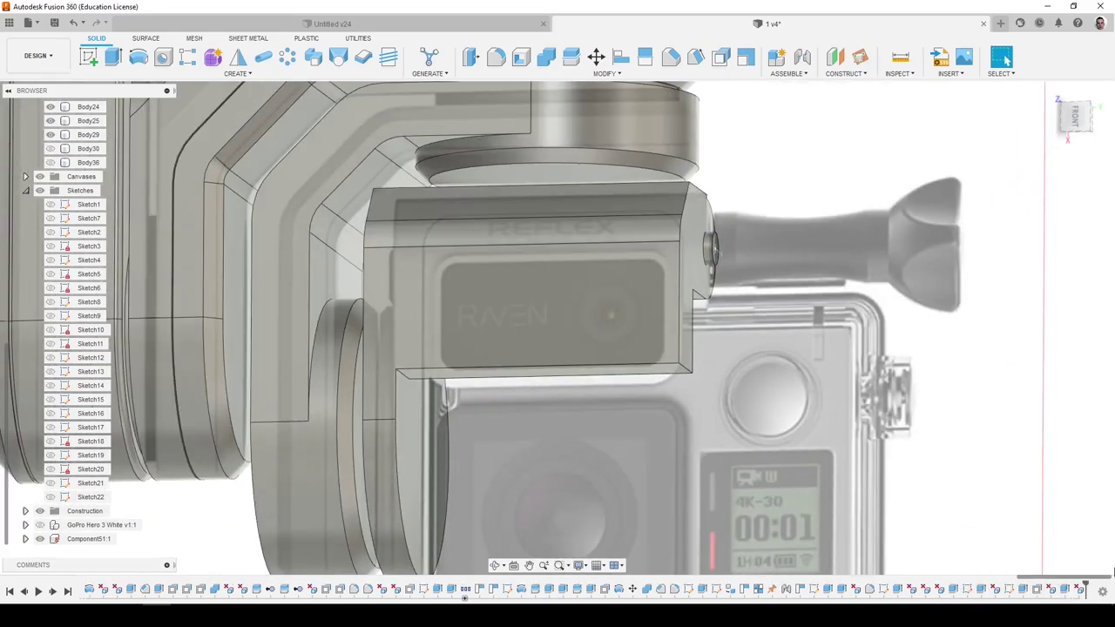
pyautogui.rightClick(1068, 591)
pyautogui.click(1036, 483)
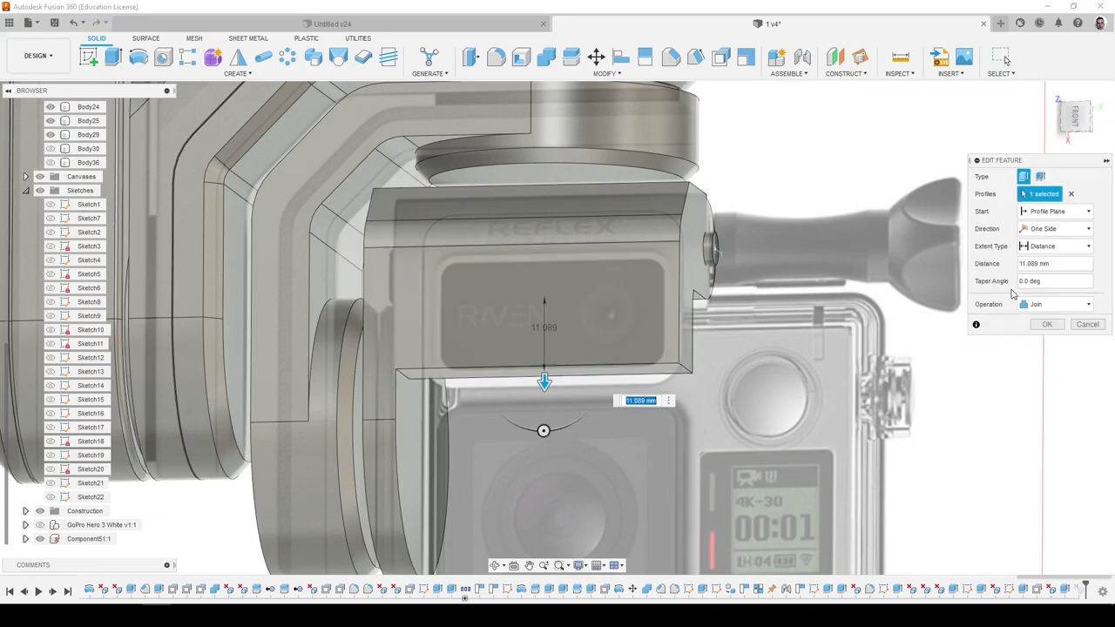
pyautogui.click(1067, 308)
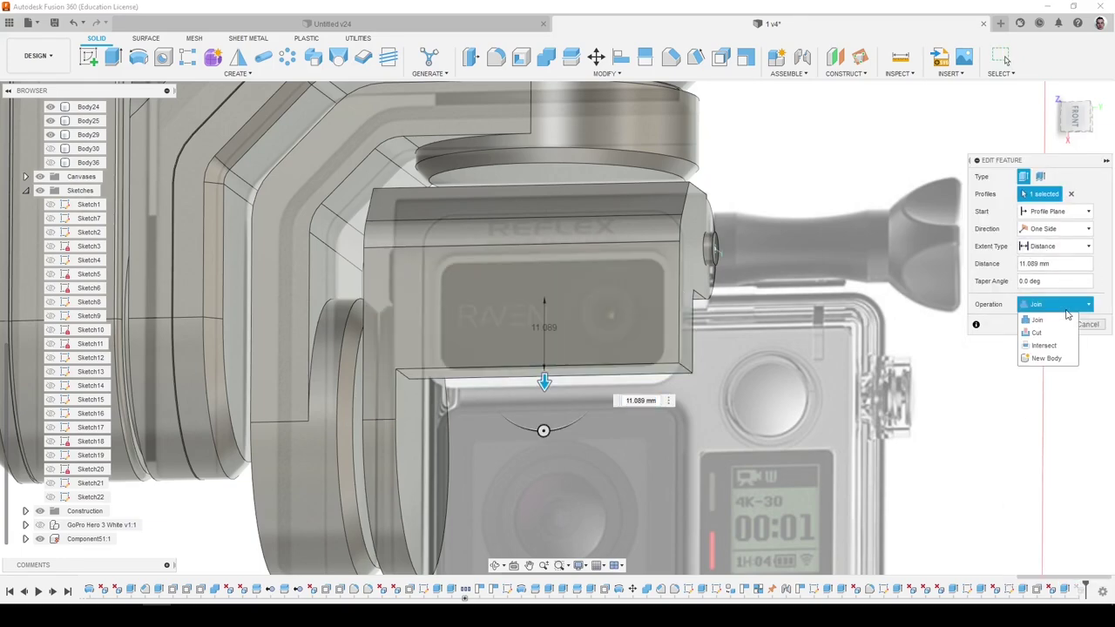
pyautogui.click(1046, 358)
pyautogui.click(1048, 324)
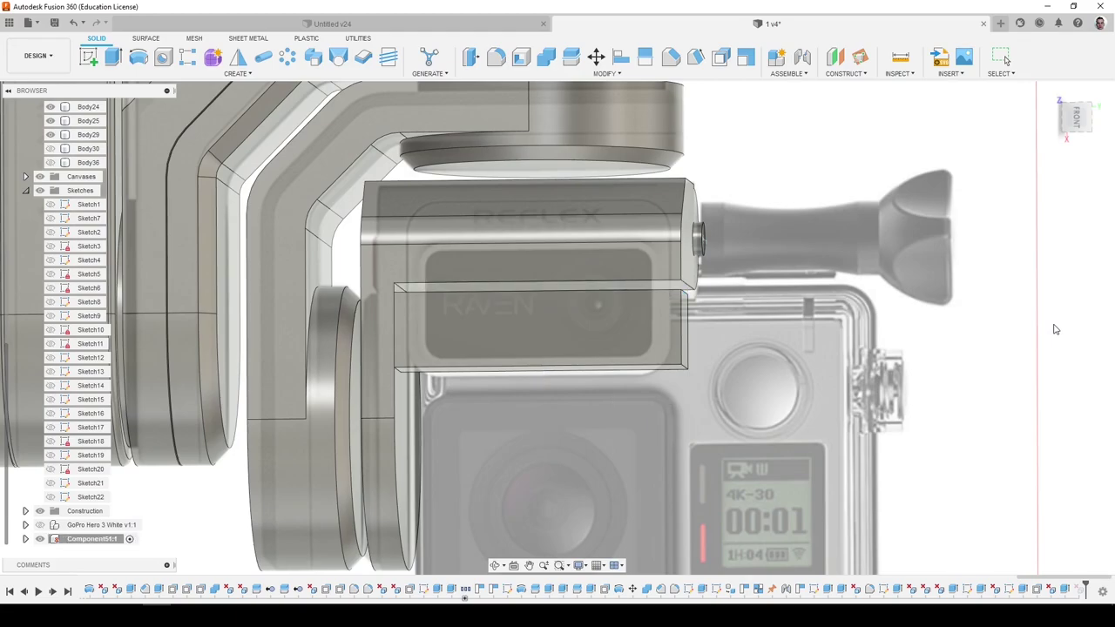
# Offset the upper face of the separate lower block slightly upward into the camera housing.
pyautogui.scroll(3, 764, 366)
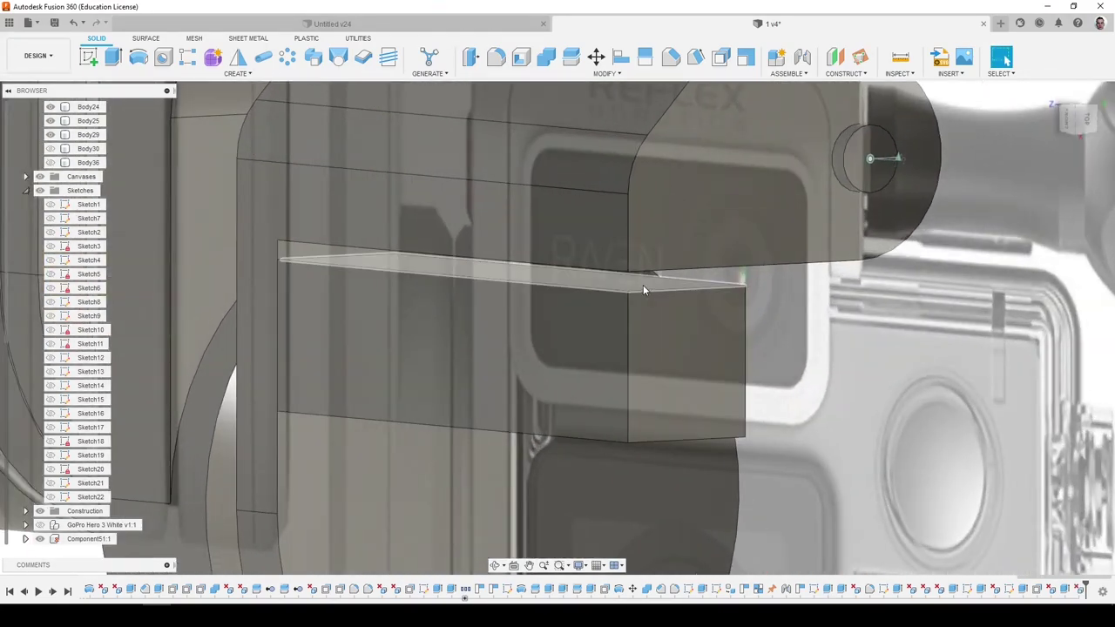
pyautogui.click(645, 286)
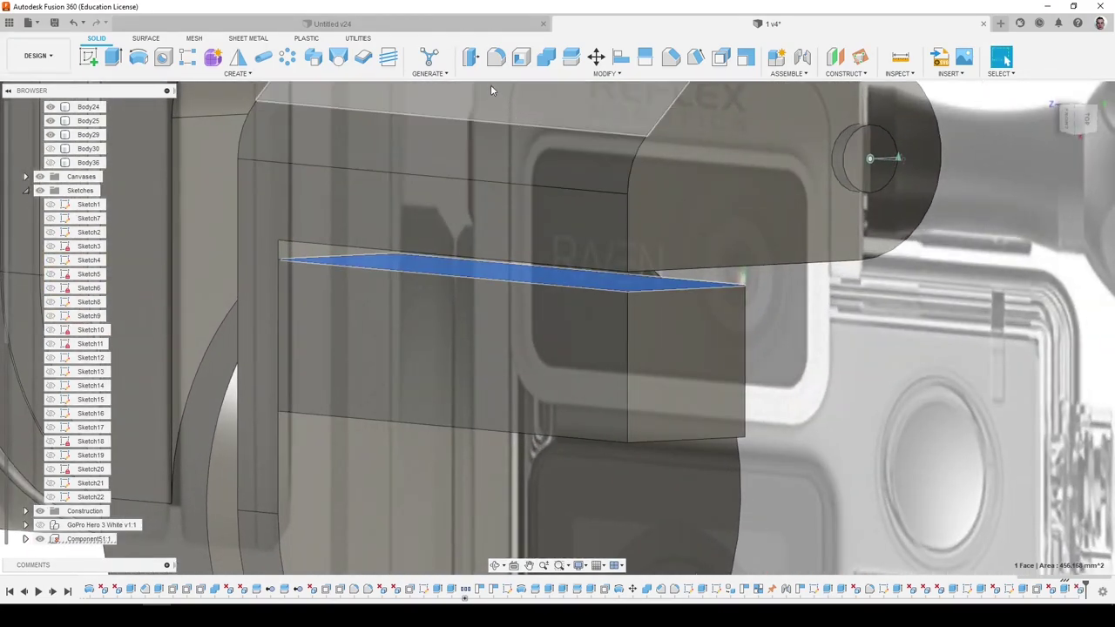
pyautogui.click(471, 57)
pyautogui.moveTo(643, 274)
pyautogui.mouseDown()
pyautogui.moveTo(717, 293)
pyautogui.moveTo(641, 257)
pyautogui.mouseUp()
pyautogui.click(1046, 232)
# Fillet the lower block's two bottom corner edges with a 4.151 mm radius to follow the reference panel outline.
pyautogui.keyDown('shift'); pyautogui.moveTo(1042, 239); pyautogui.dragTo(408, 384, button='middle'); pyautogui.keyUp('shift')
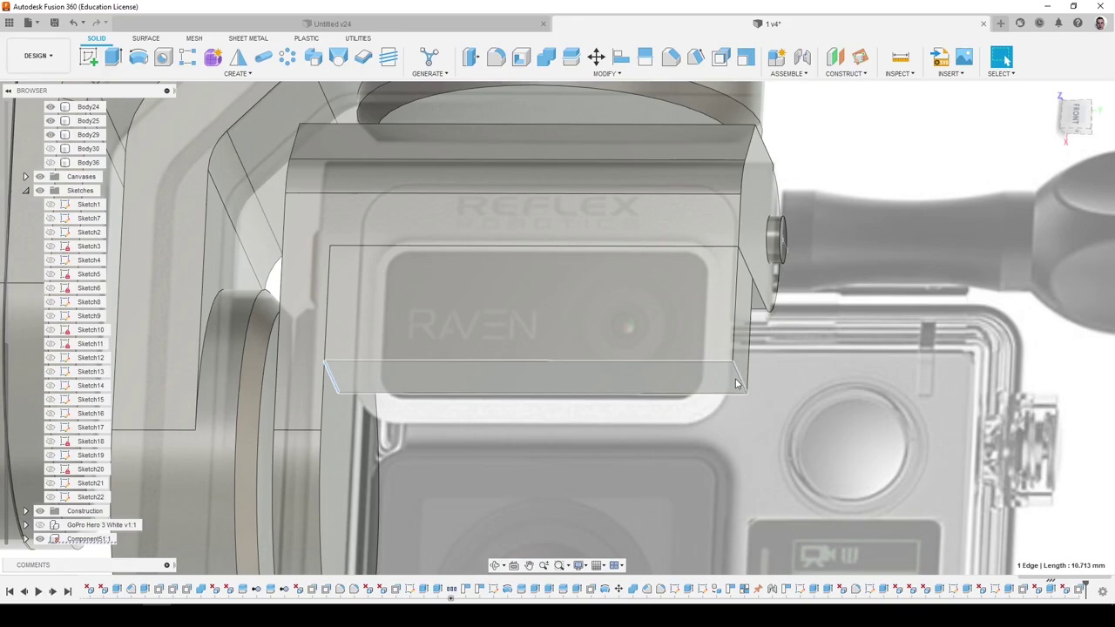
pyautogui.keyDown('ctrl'); pyautogui.click(739, 380); pyautogui.keyUp('ctrl')
pyautogui.press('f')
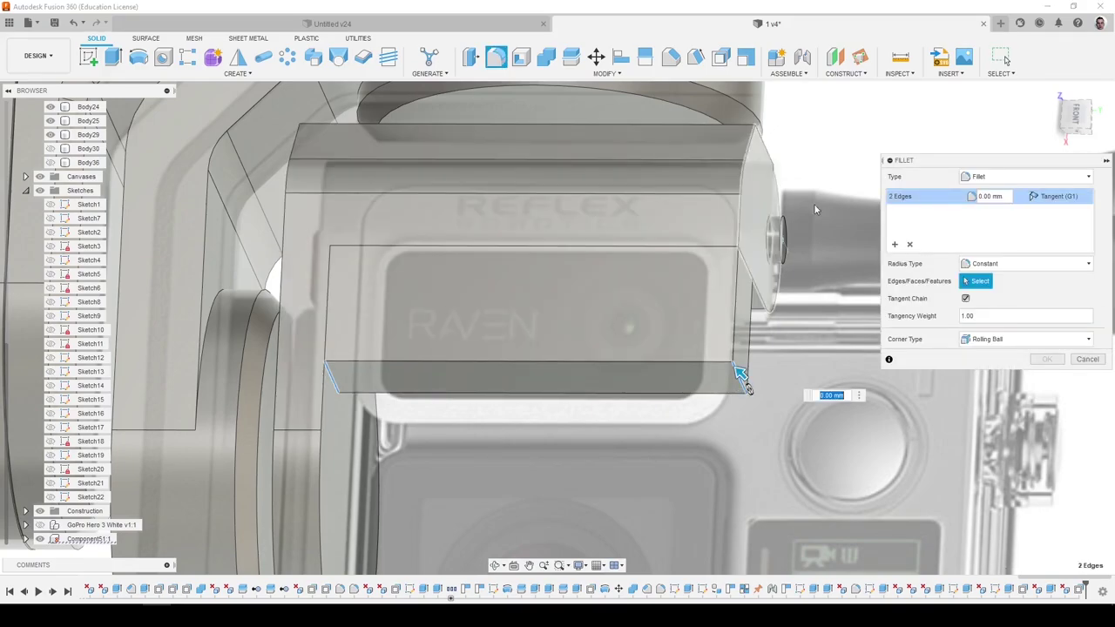
pyautogui.click(1080, 114)
pyautogui.scroll(-8, 448, 256)
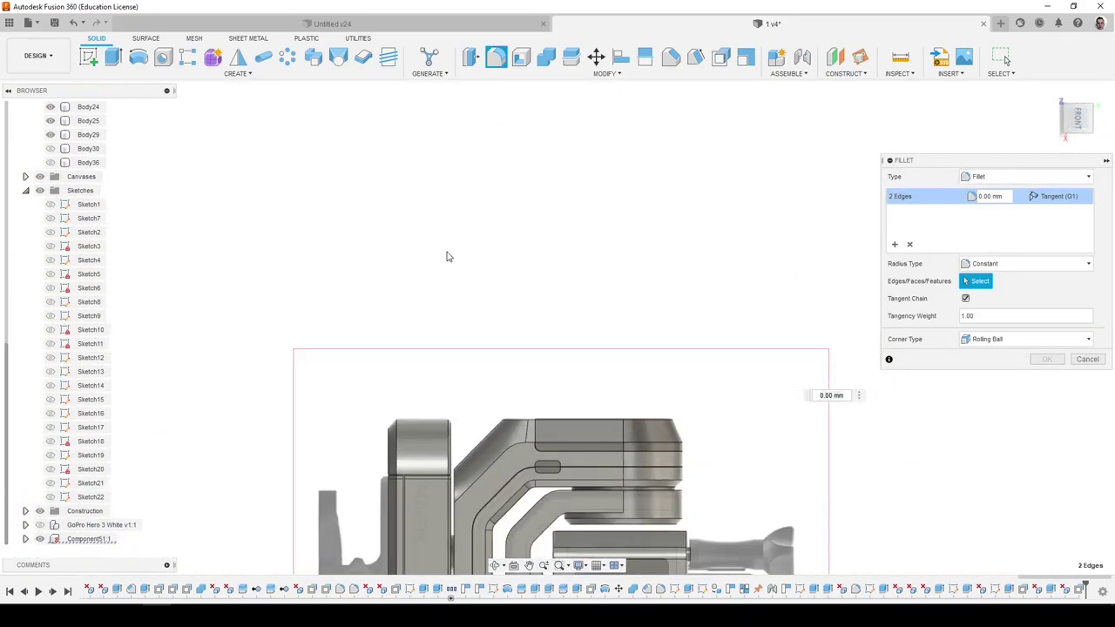
pyautogui.scroll(3, 590, 485)
pyautogui.scroll(-4, 626, 486)
pyautogui.scroll(5, 628, 485)
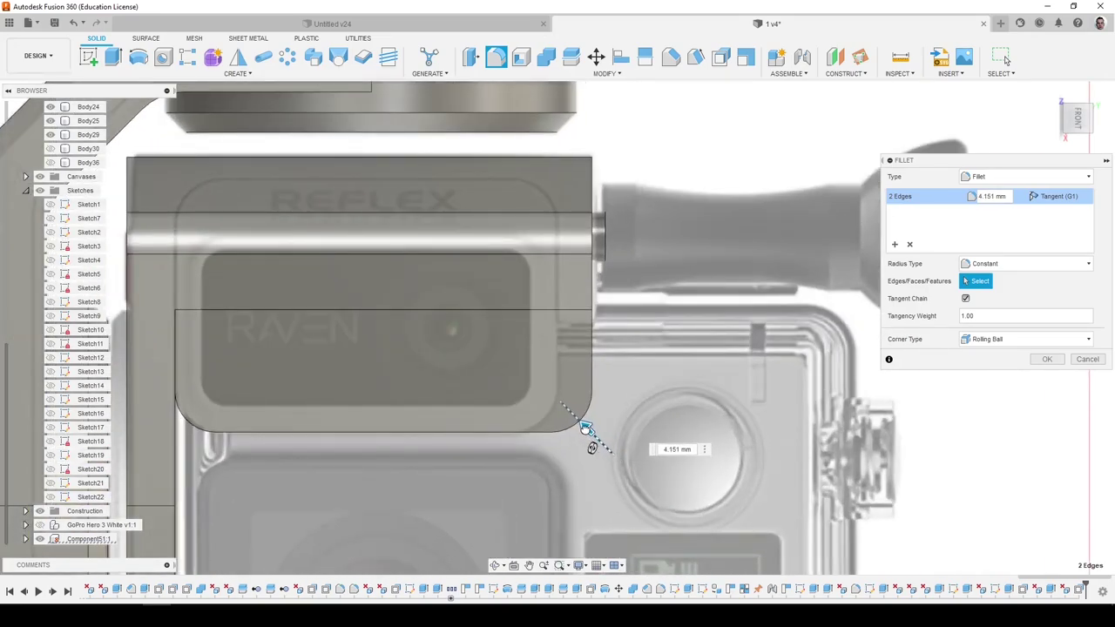
pyautogui.click(1047, 360)
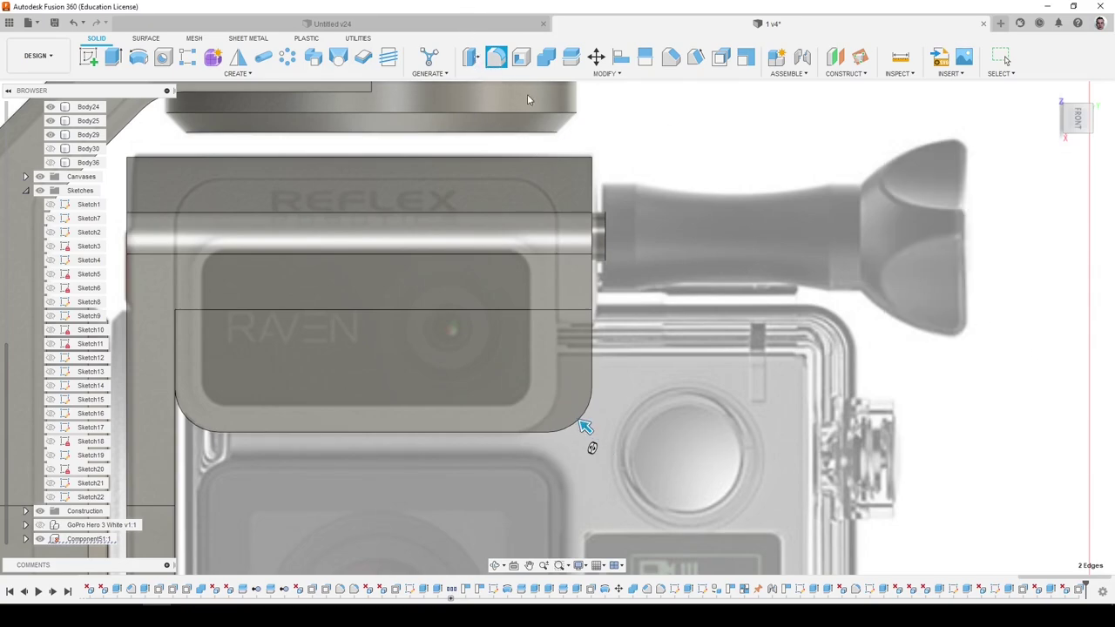
# Show the GoPro Hero 3 White component and offset the end faces of the housing and lower block inward, clear of the GoPro's mounting tab.
pyautogui.press('q')
pyautogui.keyDown('shift'); pyautogui.moveTo(554, 132); pyautogui.dragTo(535, 135, button='middle'); pyautogui.keyUp('shift')
pyautogui.click(580, 234)
pyautogui.click(576, 324)
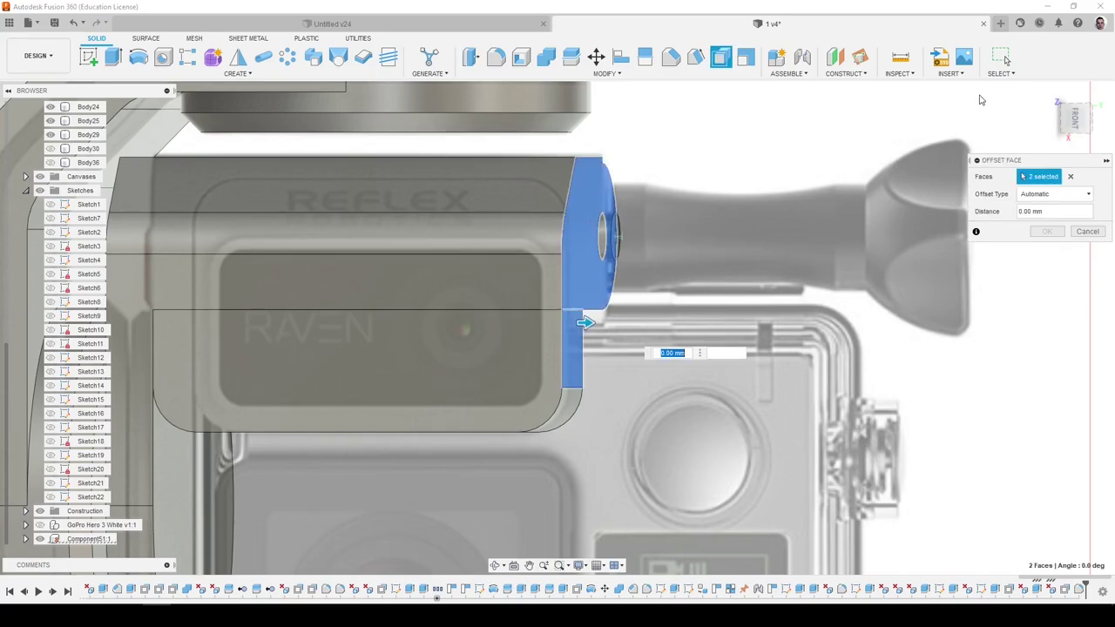
pyautogui.click(1074, 119)
pyautogui.scroll(-5, 597, 267)
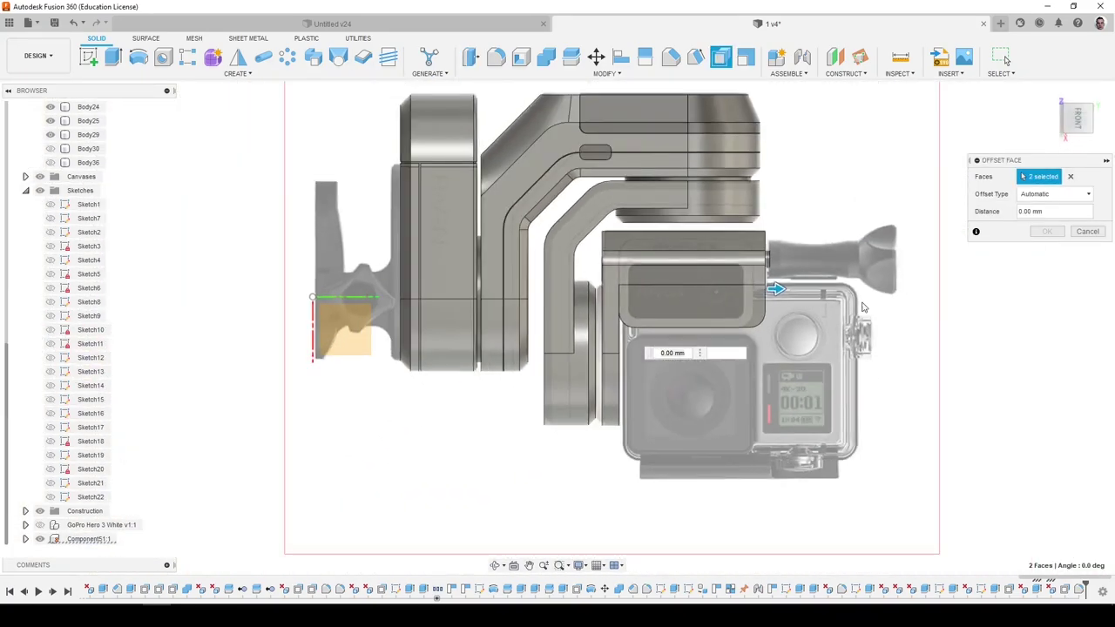
pyautogui.scroll(5, 855, 303)
pyautogui.moveTo(644, 272); pyautogui.dragTo(613, 273)
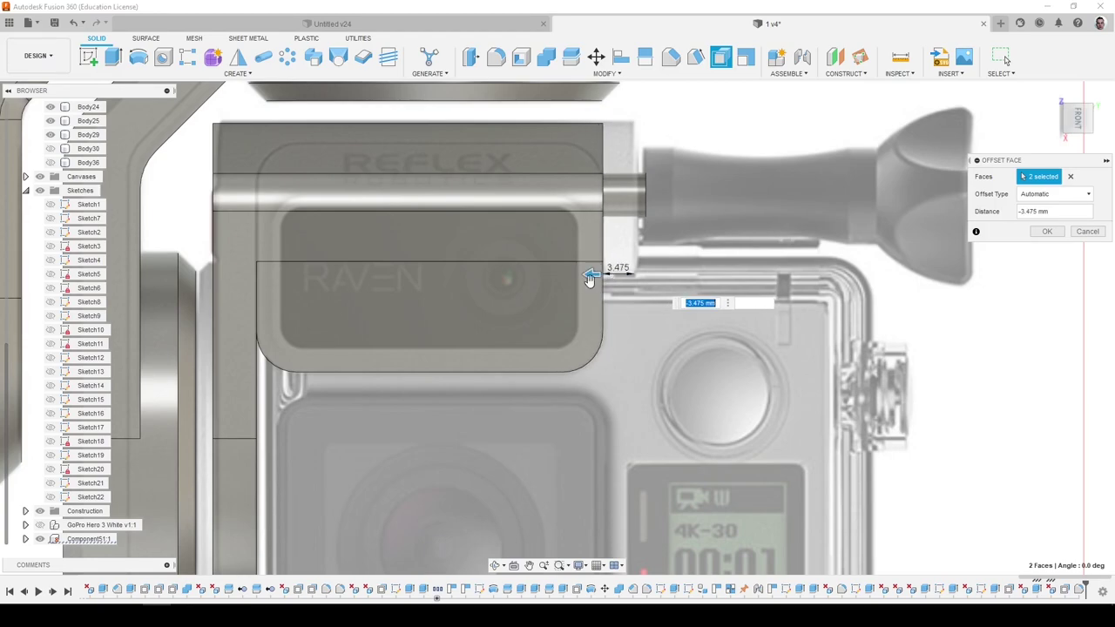
pyautogui.click(42, 528)
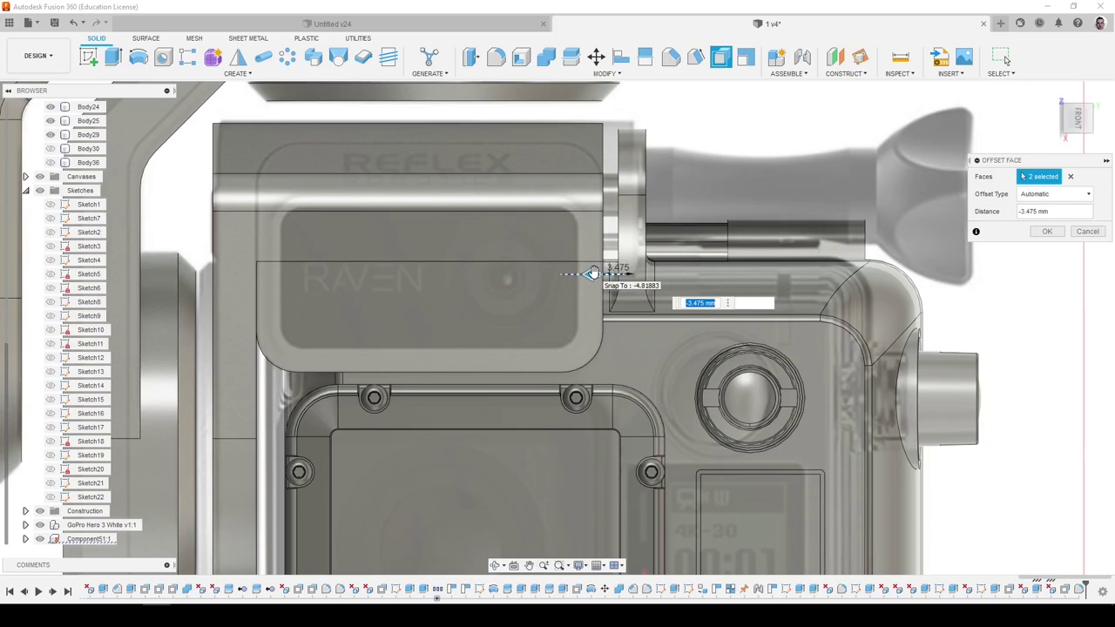
pyautogui.moveTo(591, 274); pyautogui.dragTo(601, 303)
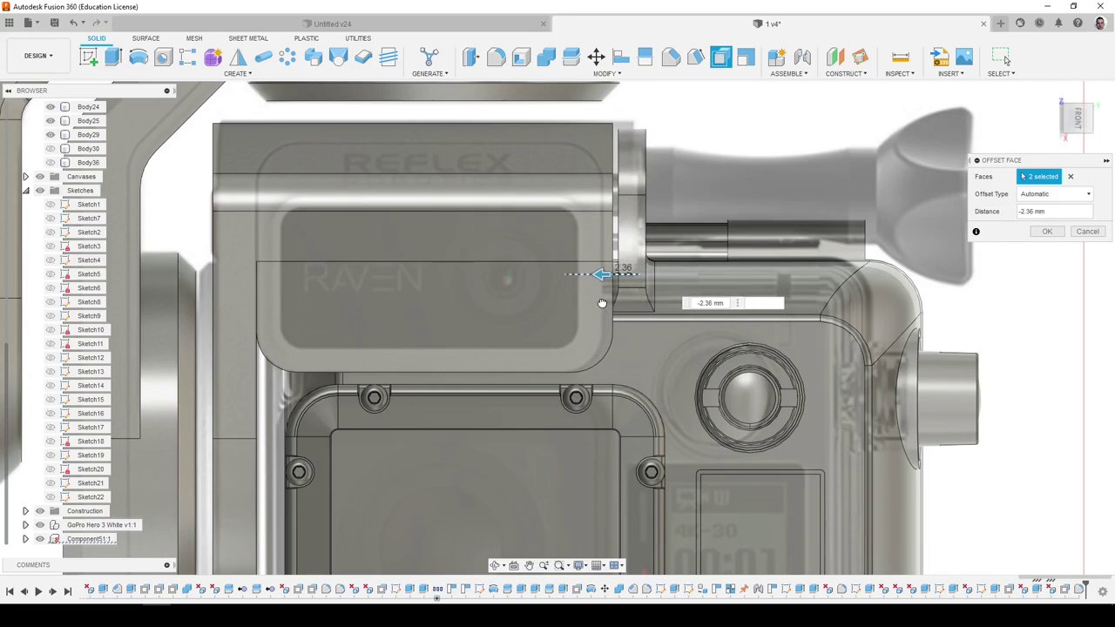
# Measure the mounting tab on the GoPro case beside the housing's end.
pyautogui.click(900, 58)
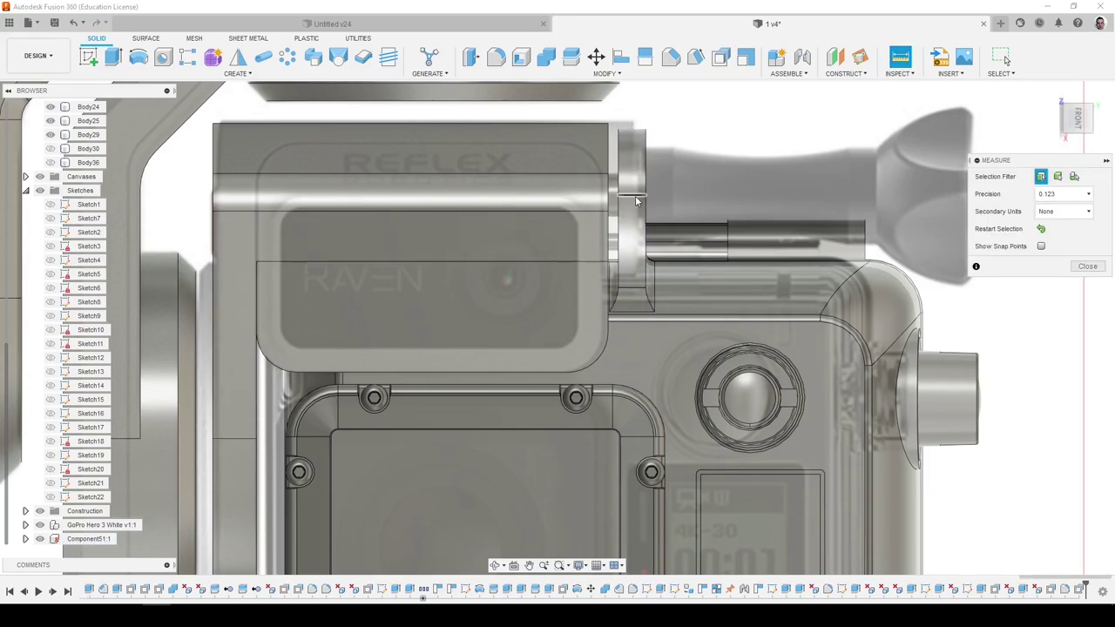
pyautogui.click(636, 202)
pyautogui.click(1087, 324)
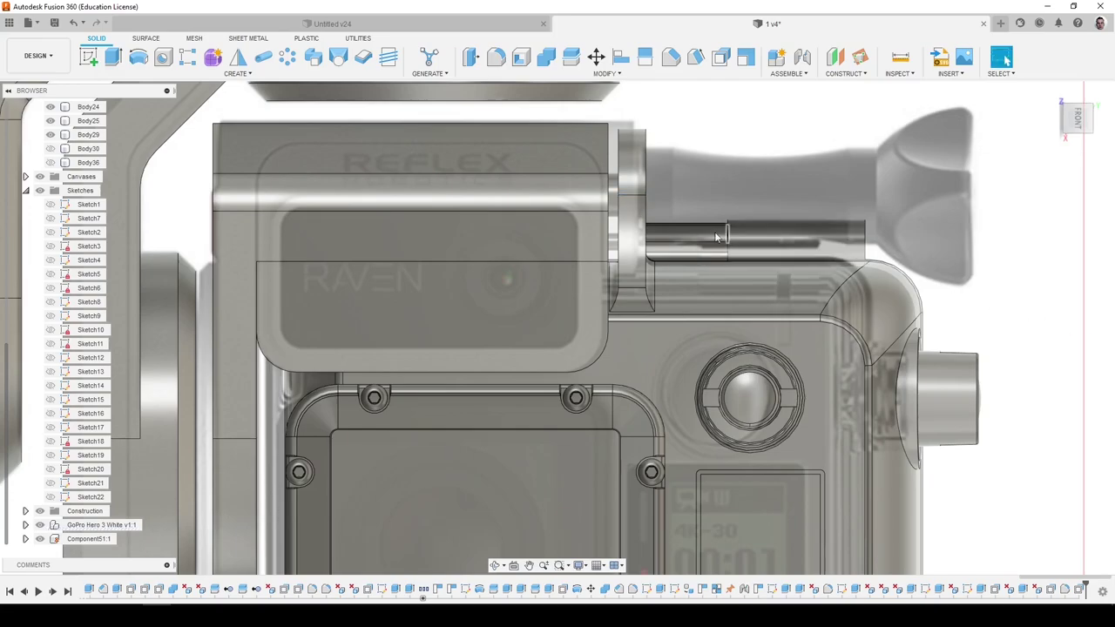
# Try to offset the housing's end face and its adjoining faces by -2.14 mm.
pyautogui.keyDown('shift'); pyautogui.moveTo(659, 129); pyautogui.dragTo(652, 127, button='middle'); pyautogui.keyUp('shift')
pyautogui.click(469, 67)
pyautogui.keyDown('shift'); pyautogui.moveTo(629, 170); pyautogui.dragTo(603, 177, button='middle'); pyautogui.keyUp('shift')
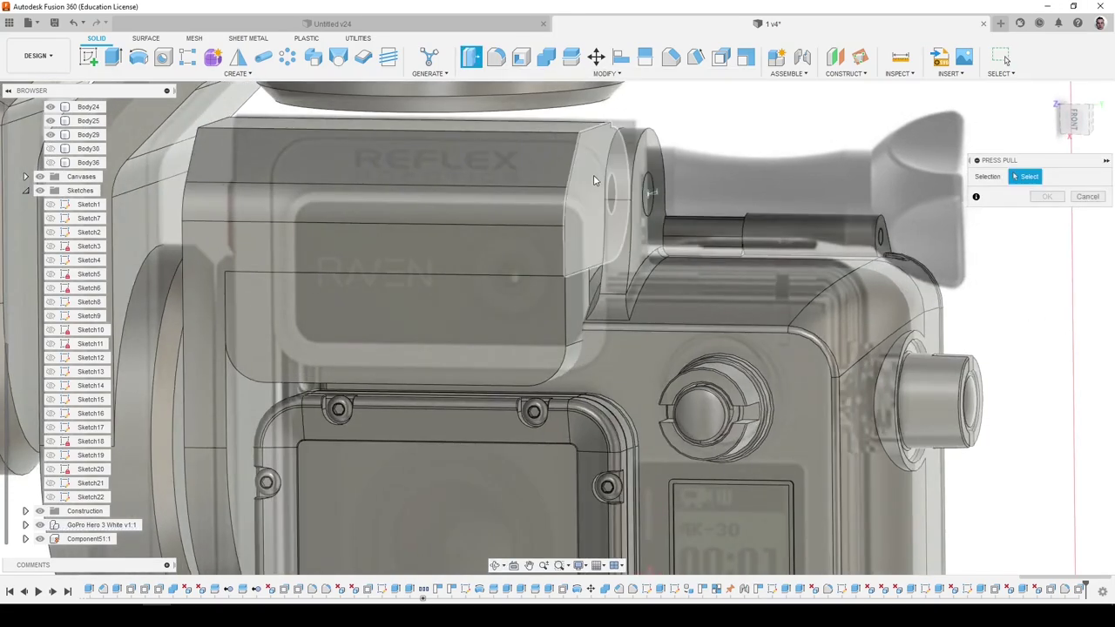
pyautogui.click(598, 179)
pyautogui.moveTo(603, 175); pyautogui.dragTo(564, 176)
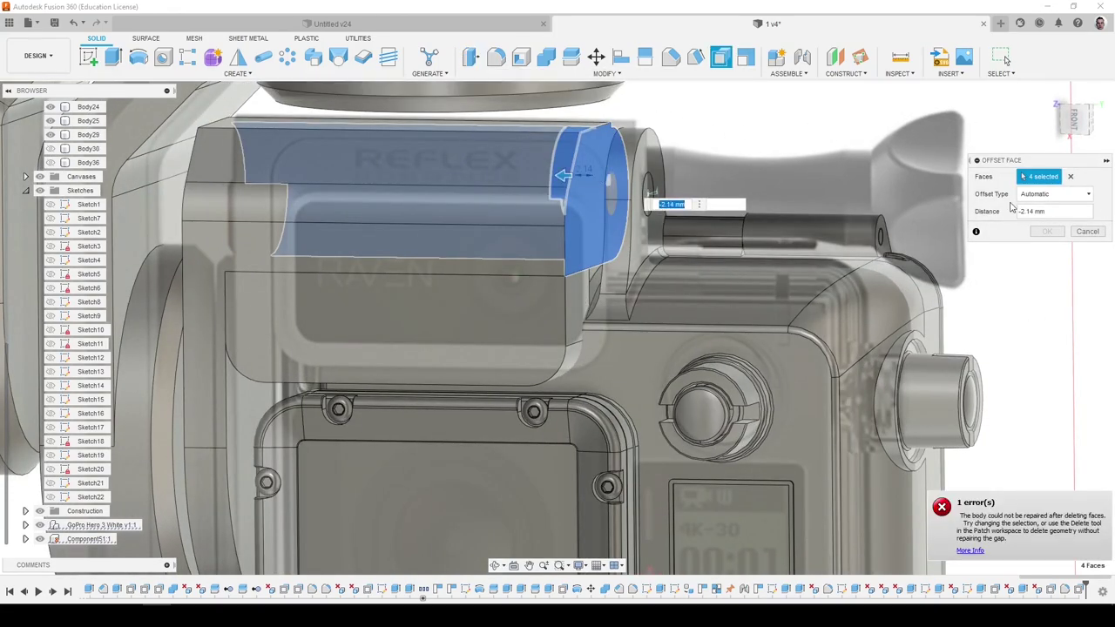
pyautogui.click(1087, 232)
pyautogui.click(475, 61)
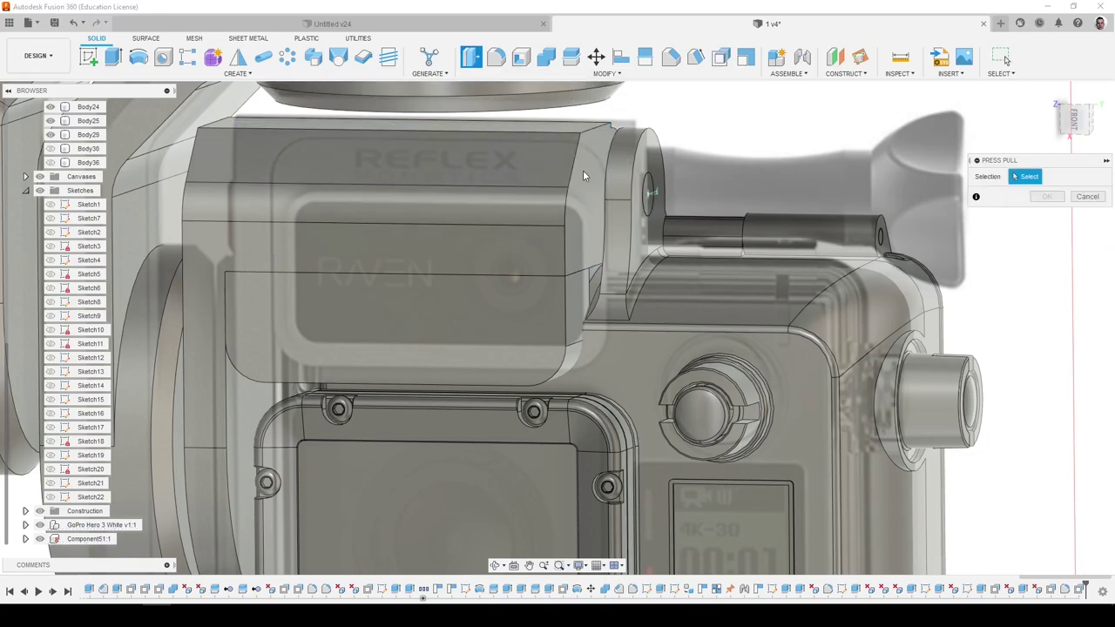
pyautogui.click(610, 243)
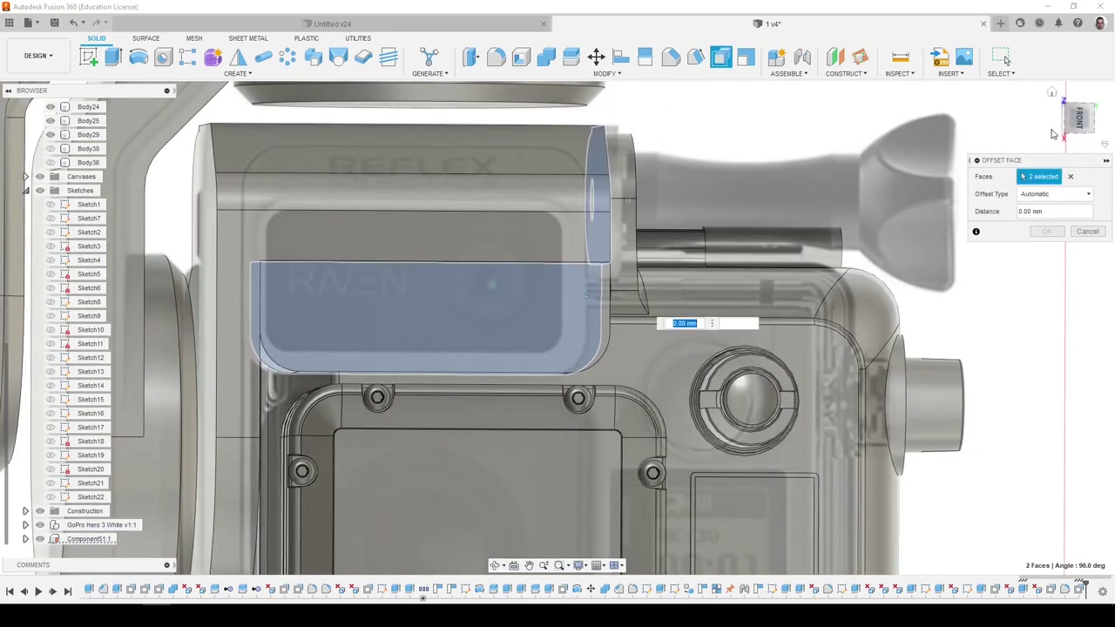
pyautogui.click(1068, 178)
pyautogui.keyDown('shift'); pyautogui.moveTo(805, 139); pyautogui.dragTo(680, 161, button='middle'); pyautogui.keyUp('shift')
pyautogui.click(588, 182)
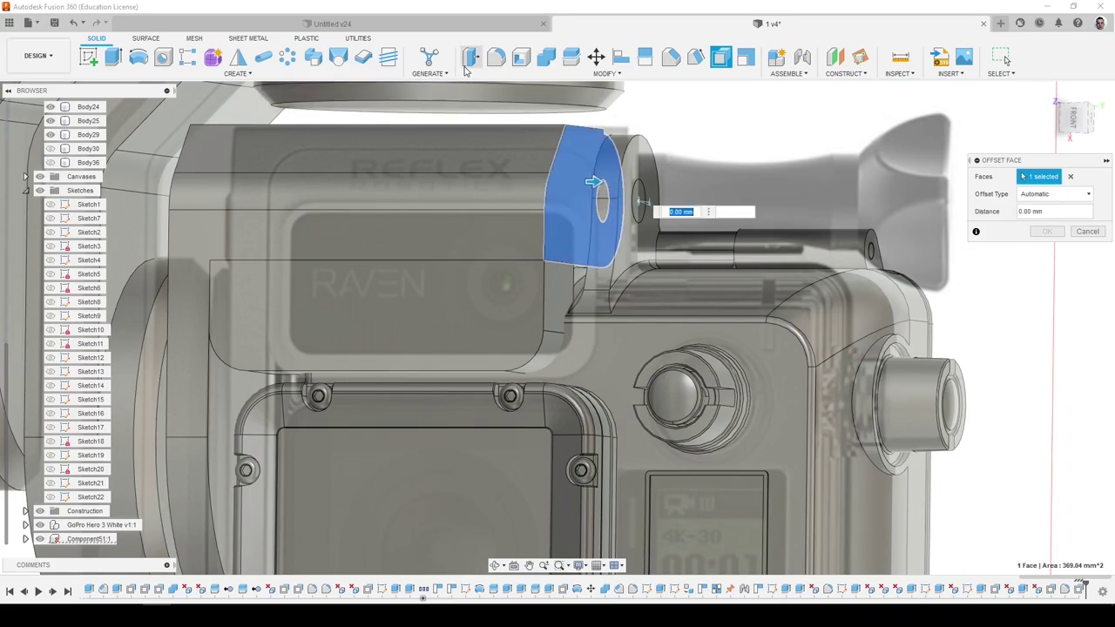
# Set the offset of the lower block's end face to 1.375+3 mm.
pyautogui.click(469, 63)
pyautogui.click(556, 270)
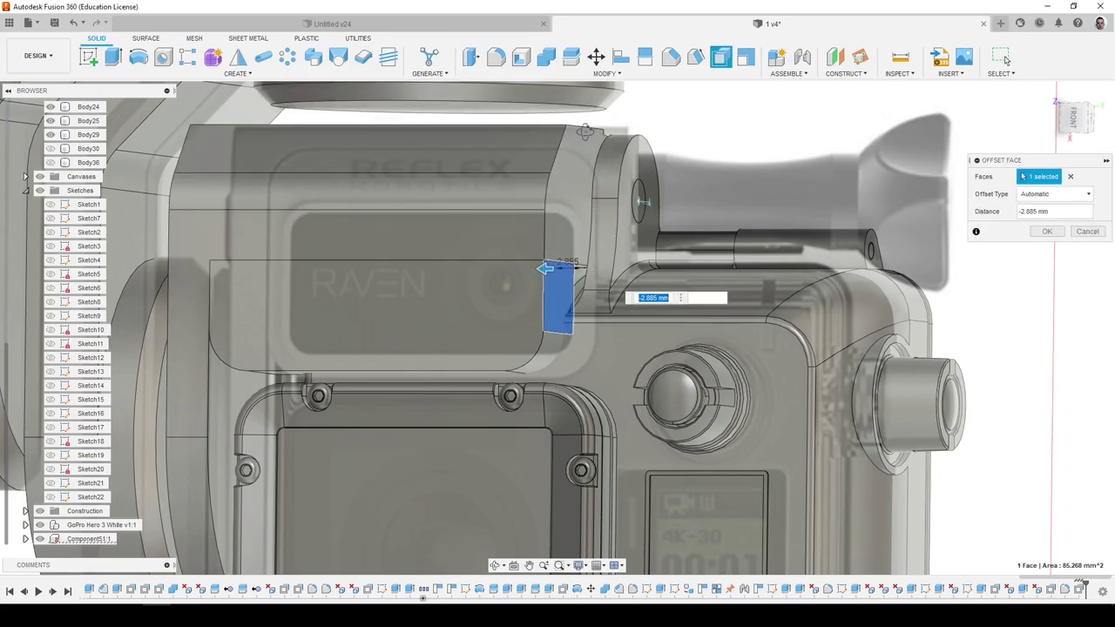
pyautogui.keyDown('shift'); pyautogui.moveTo(585, 130); pyautogui.dragTo(622, 140, button='middle'); pyautogui.keyUp('shift')
pyautogui.moveTo(564, 278); pyautogui.dragTo(631, 273)
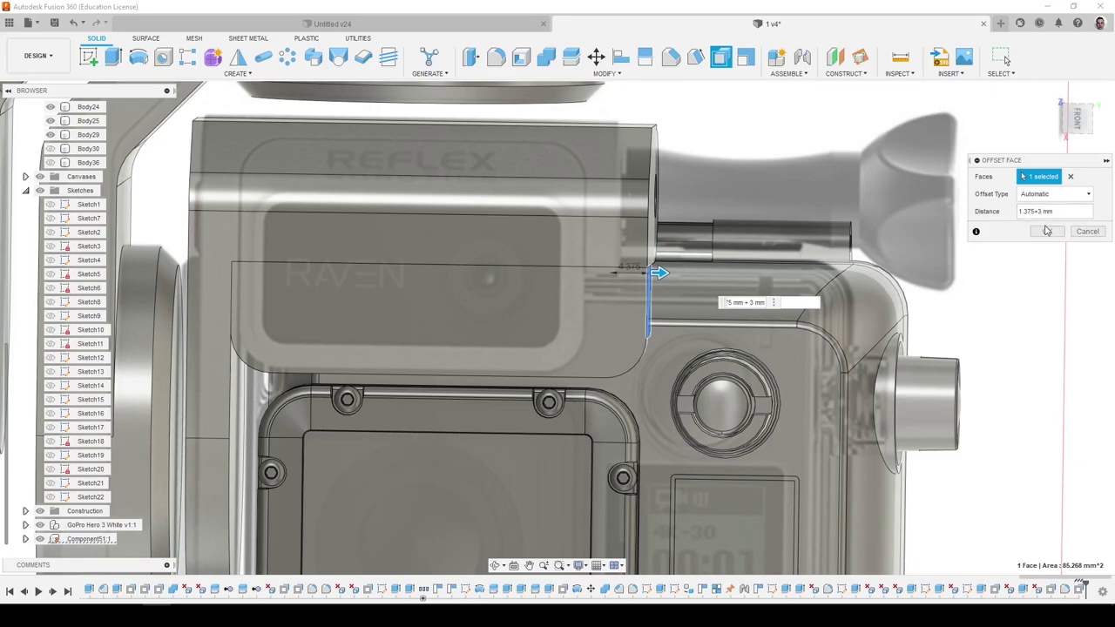
pyautogui.click(1047, 231)
pyautogui.scroll(-3, 1045, 235)
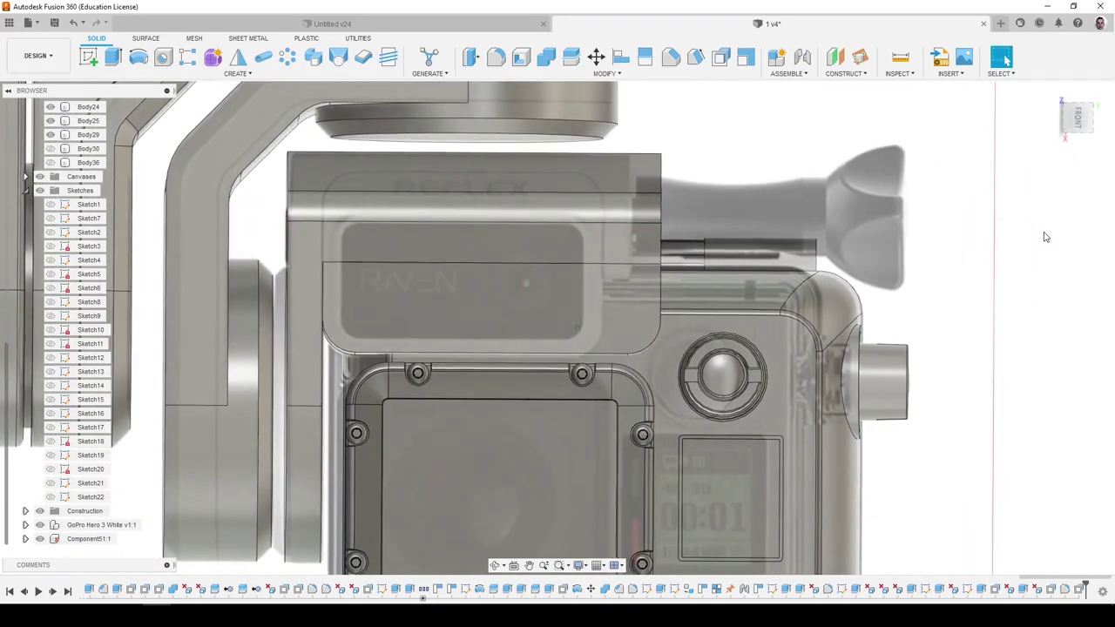
pyautogui.scroll(2, 1045, 237)
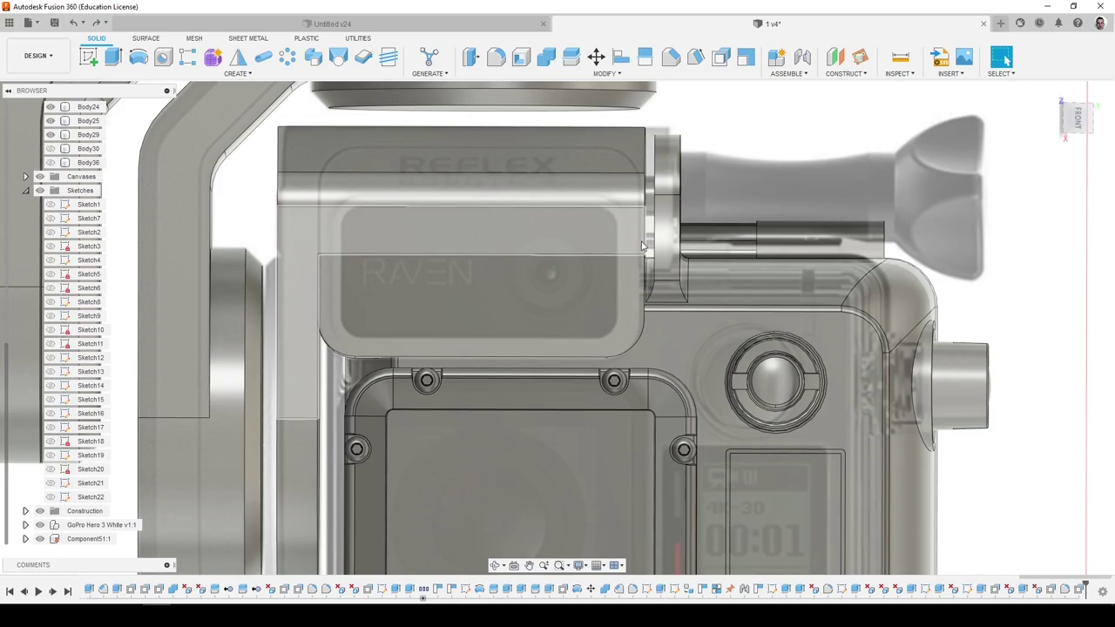
pyautogui.keyDown('shift'); pyautogui.moveTo(642, 243); pyautogui.dragTo(623, 228, button='middle'); pyautogui.keyUp('shift')
pyautogui.click(658, 204)
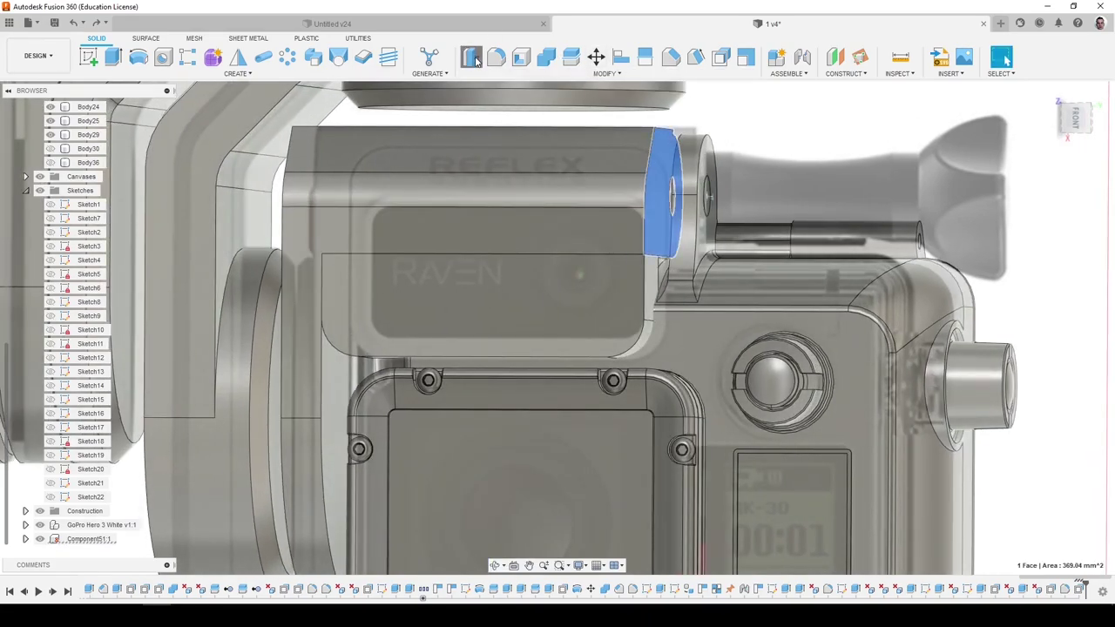
pyautogui.click(476, 60)
pyautogui.moveTo(669, 200); pyautogui.dragTo(707, 170)
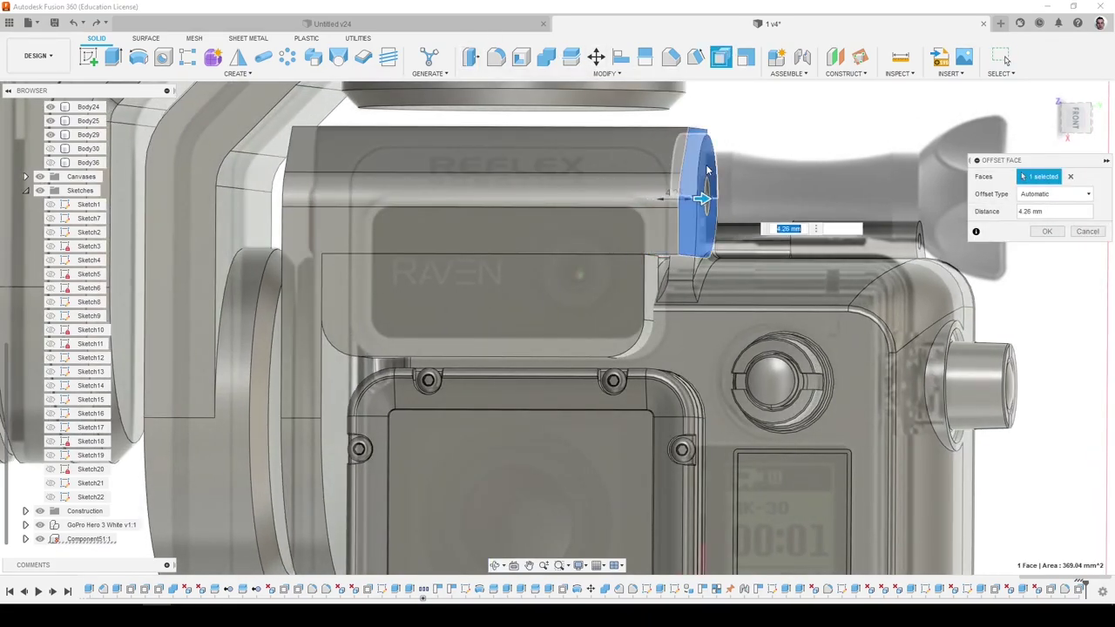
pyautogui.keyDown('shift'); pyautogui.moveTo(708, 170); pyautogui.dragTo(671, 167, button='middle'); pyautogui.keyUp('shift')
pyautogui.moveTo(706, 197); pyautogui.dragTo(636, 202)
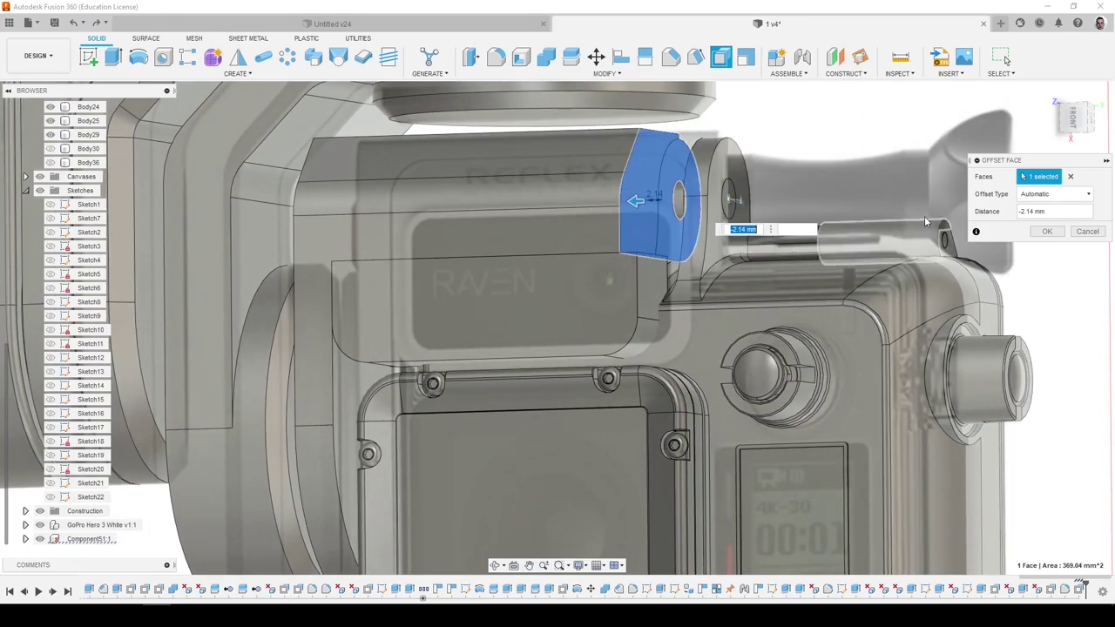
pyautogui.click(1071, 177)
pyautogui.scroll(3, 670, 263)
pyautogui.click(643, 270)
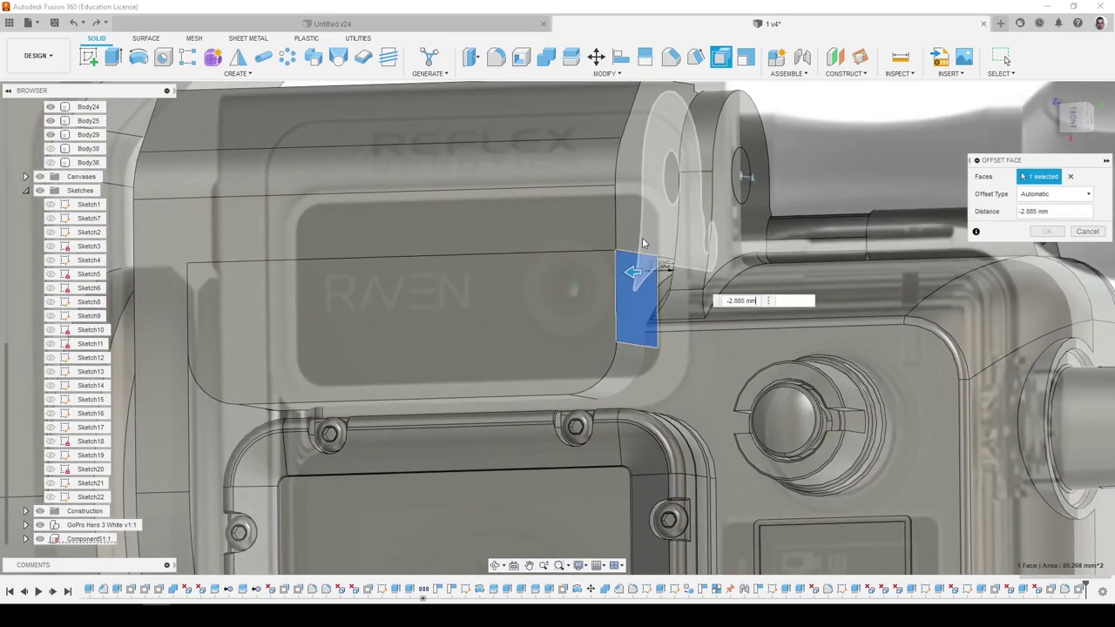
pyautogui.click(1087, 232)
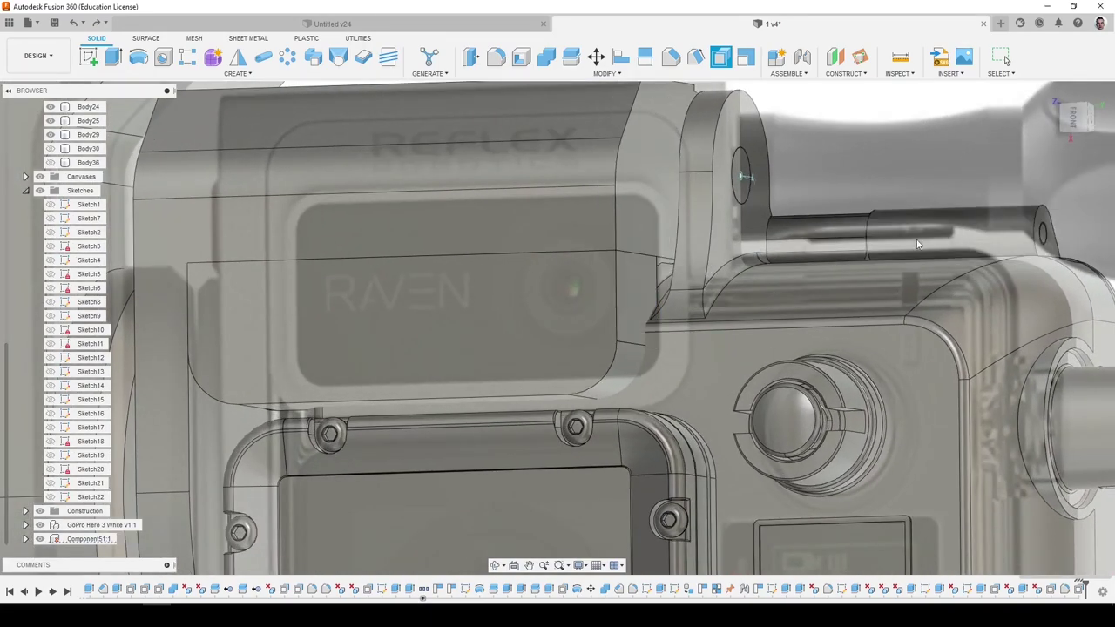
# Offset the end faces of the housing and the lower block together outward by 4.26 mm.
pyautogui.click(630, 218)
pyautogui.keyDown('shift'); pyautogui.click(632, 262); pyautogui.keyUp('shift')
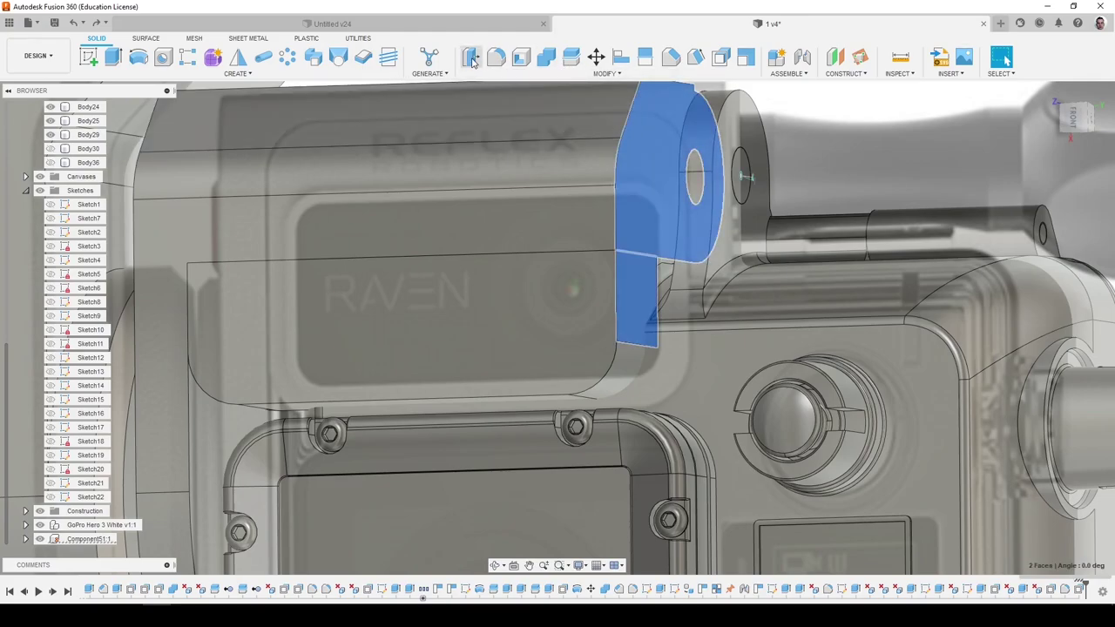
pyautogui.click(471, 57)
pyautogui.moveTo(642, 255); pyautogui.dragTo(605, 264)
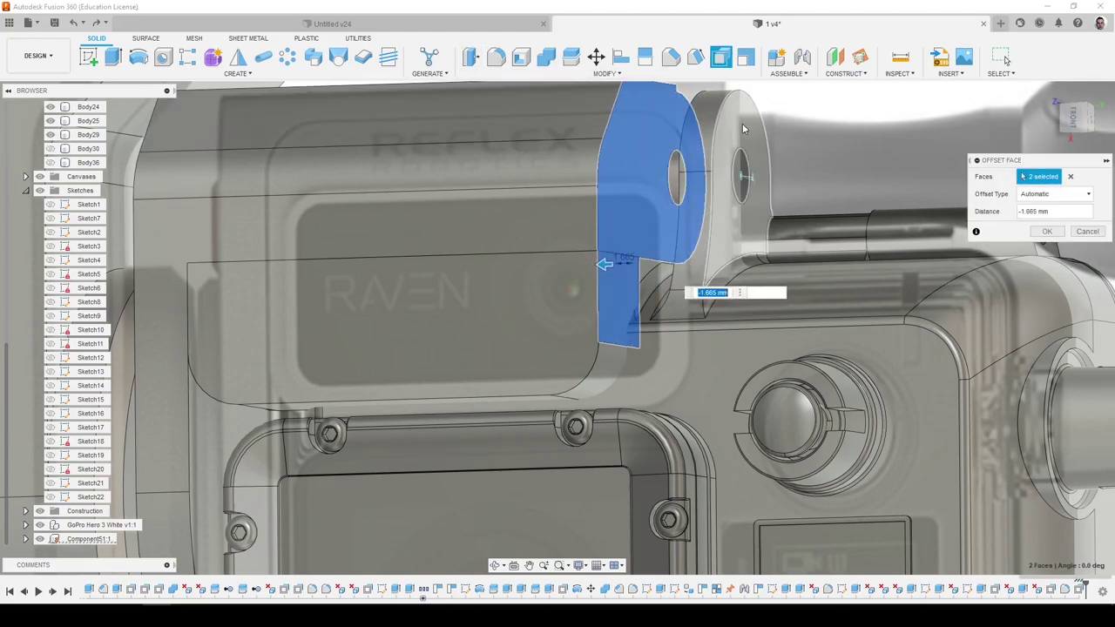
pyautogui.moveTo(743, 124); pyautogui.dragTo(743, 135)
pyautogui.keyDown('shift'); pyautogui.moveTo(743, 135); pyautogui.dragTo(764, 131, button='middle'); pyautogui.keyUp('shift')
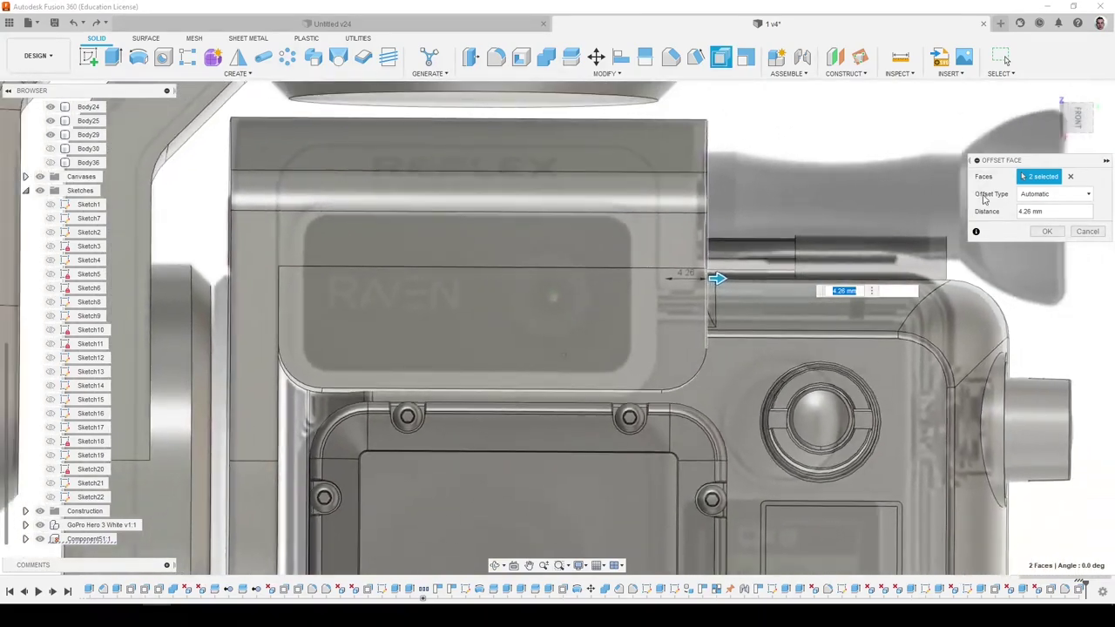
pyautogui.keyDown('shift'); pyautogui.moveTo(985, 199); pyautogui.dragTo(989, 204, button='middle'); pyautogui.keyUp('shift')
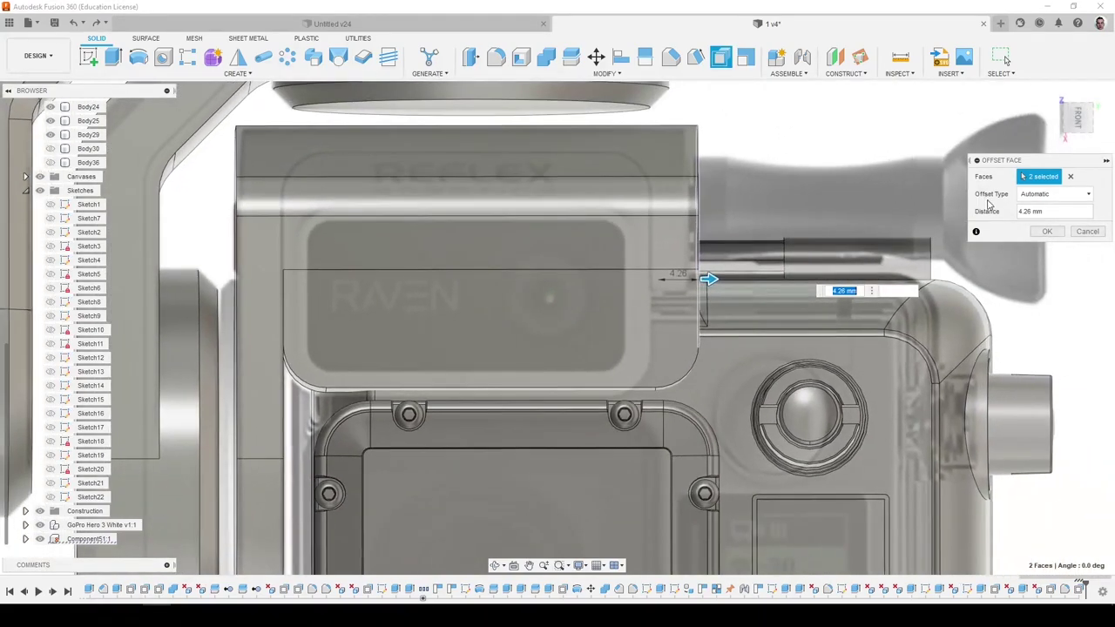
pyautogui.click(1048, 233)
# Offset only the housing's end face outward by 3 mm, beyond the lower block's end.
pyautogui.keyDown('shift'); pyautogui.moveTo(1048, 233); pyautogui.dragTo(966, 226, button='middle'); pyautogui.keyUp('shift')
pyautogui.click(710, 187)
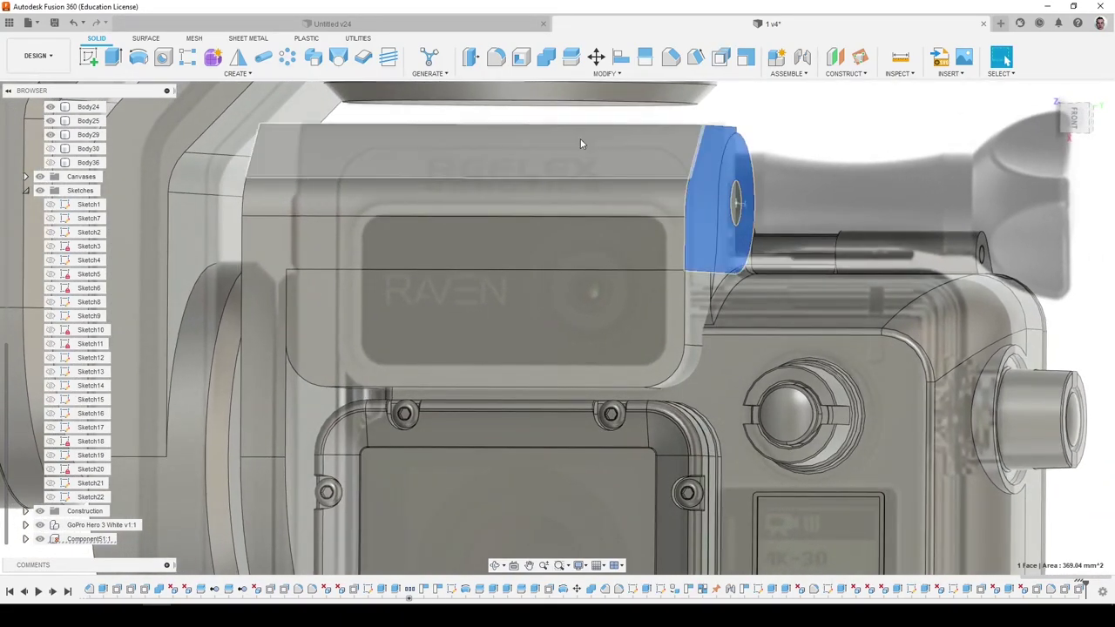
pyautogui.click(471, 57)
pyautogui.keyDown('shift'); pyautogui.moveTo(622, 205); pyautogui.dragTo(702, 228, button='middle'); pyautogui.keyUp('shift')
pyautogui.moveTo(707, 232); pyautogui.dragTo(722, 231)
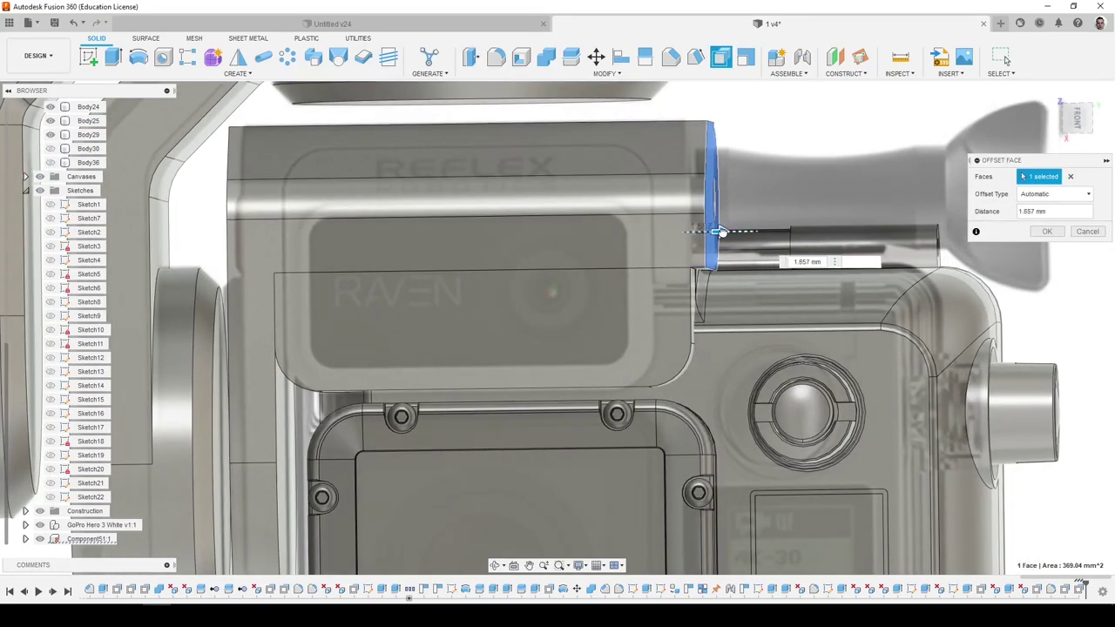
pyautogui.keyDown('shift'); pyautogui.moveTo(721, 232); pyautogui.dragTo(767, 215, button='middle'); pyautogui.keyUp('shift')
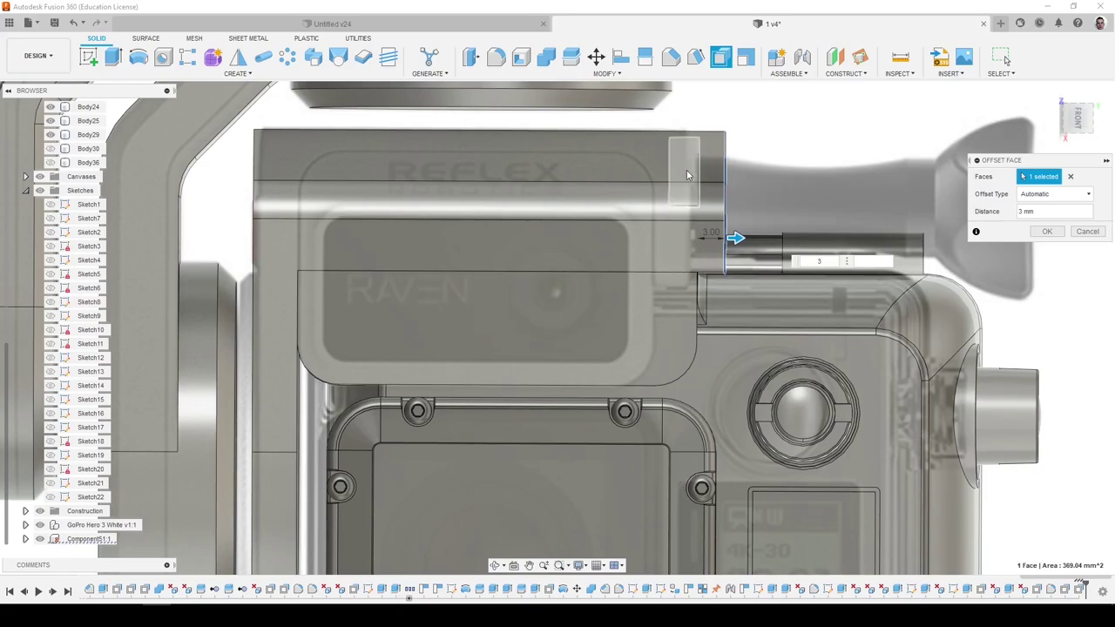
pyautogui.click(1048, 232)
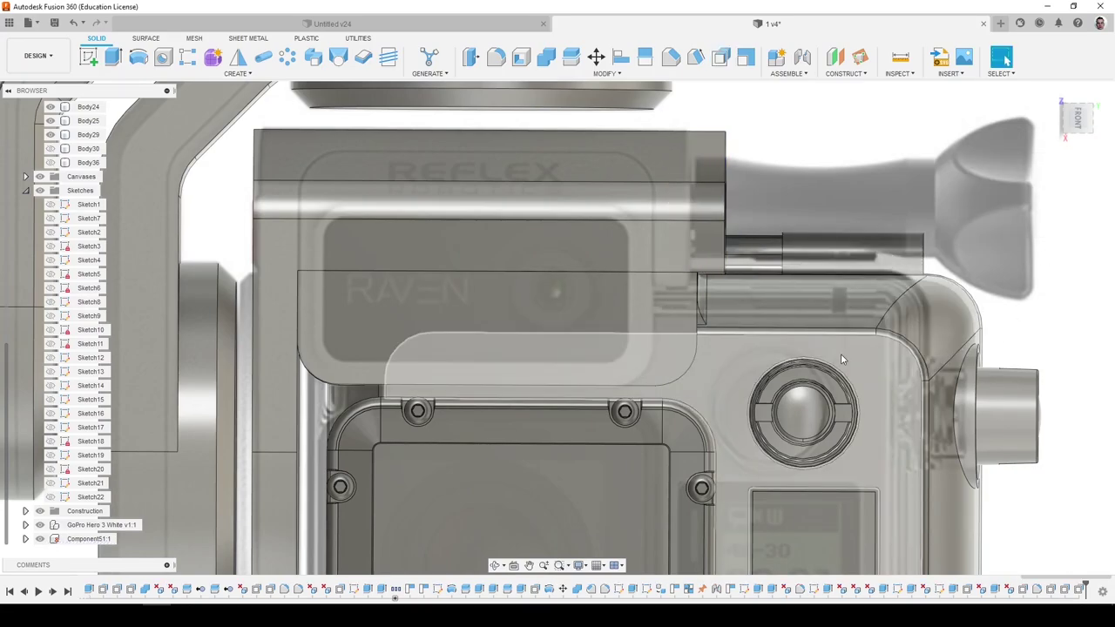
# Create a sketch on the lower block's front face and project that face's outline into it.
pyautogui.keyDown('shift'); pyautogui.moveTo(841, 354); pyautogui.dragTo(364, 300, button='middle'); pyautogui.keyUp('shift')
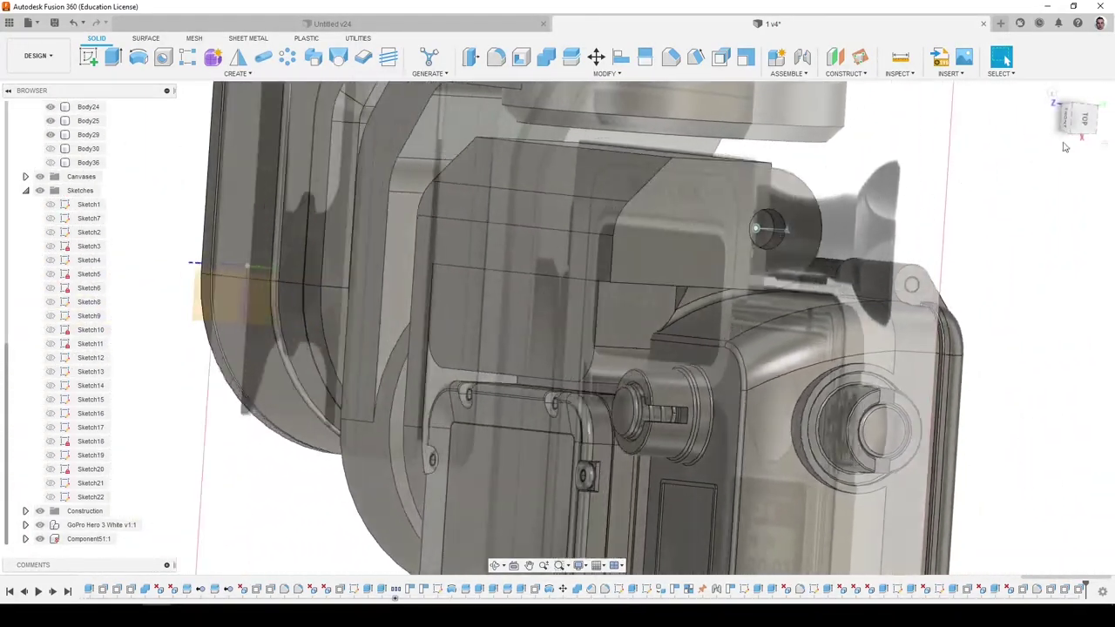
pyautogui.click(1081, 125)
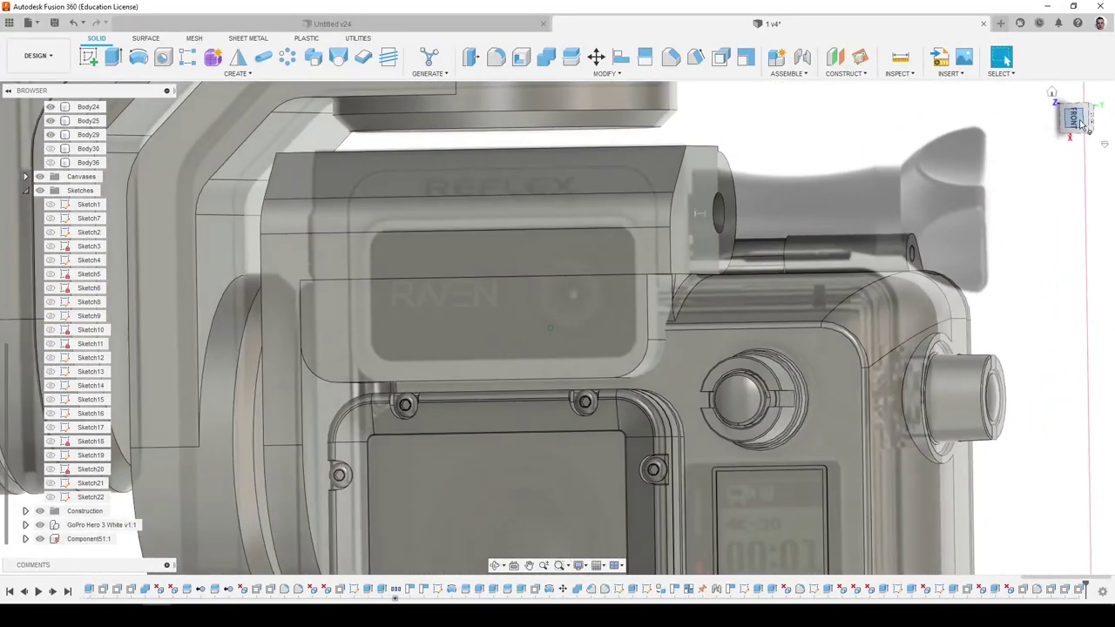
pyautogui.scroll(-6, 427, 261)
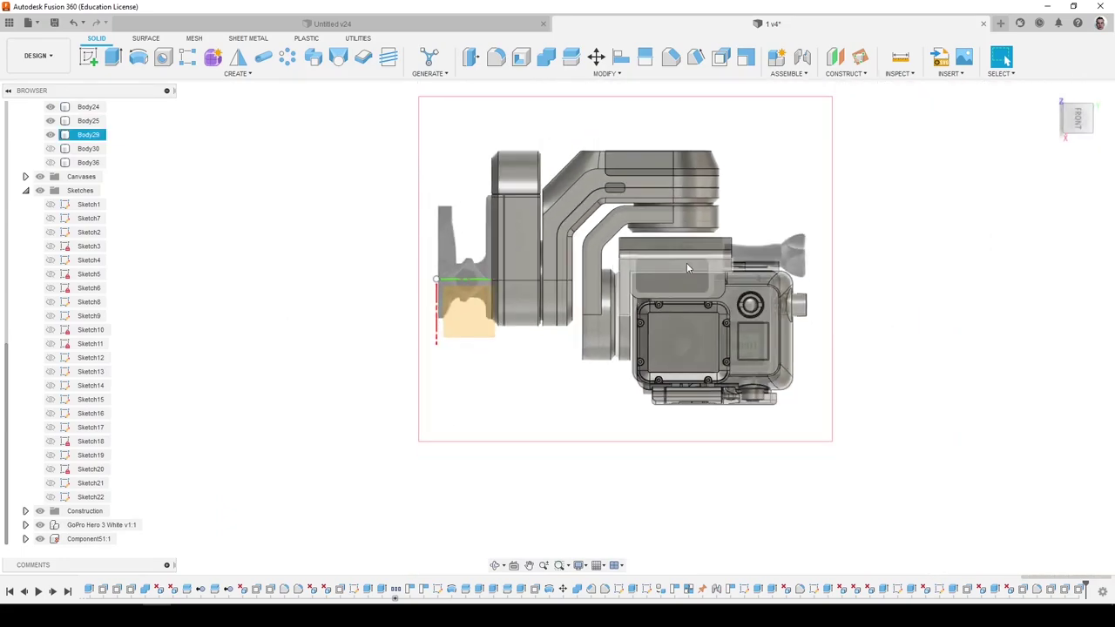
pyautogui.scroll(5, 680, 264)
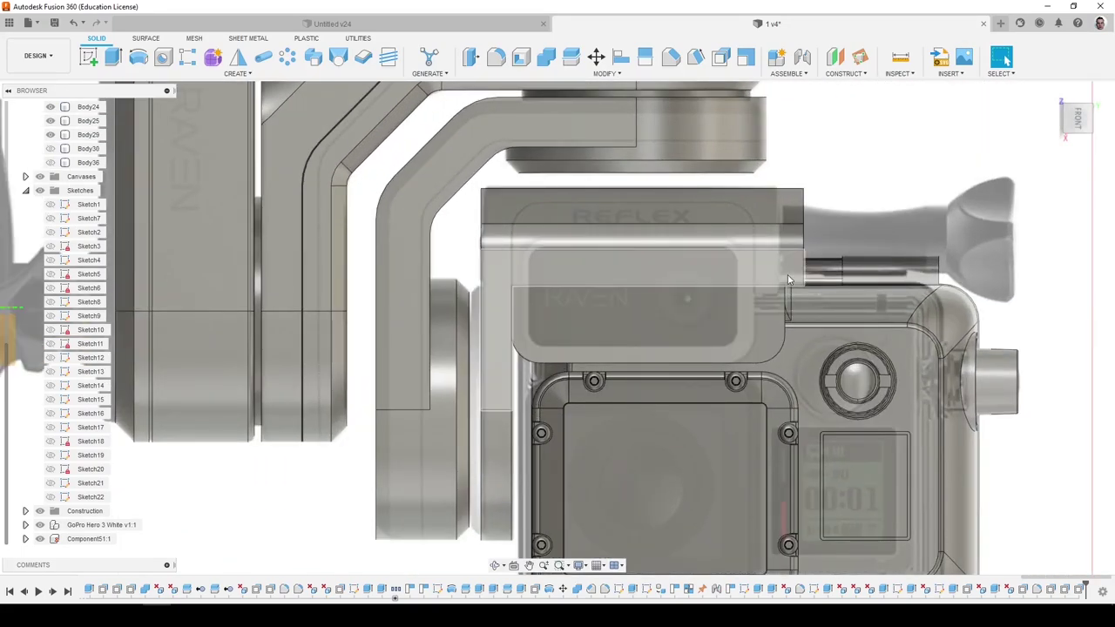
pyautogui.click(89, 56)
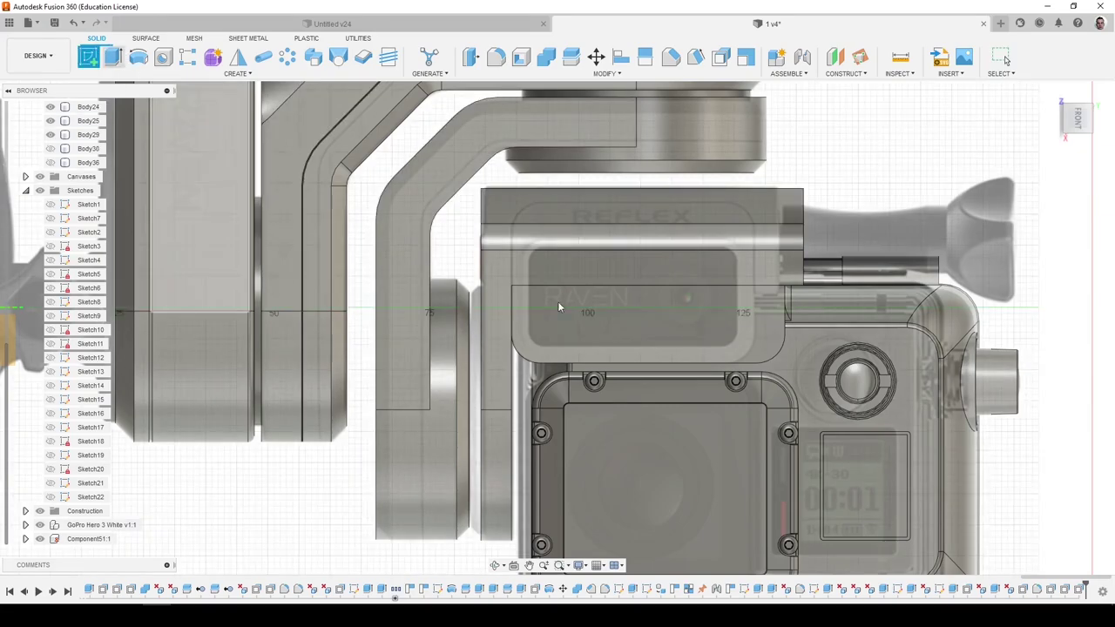
pyautogui.click(595, 324)
pyautogui.press('p')
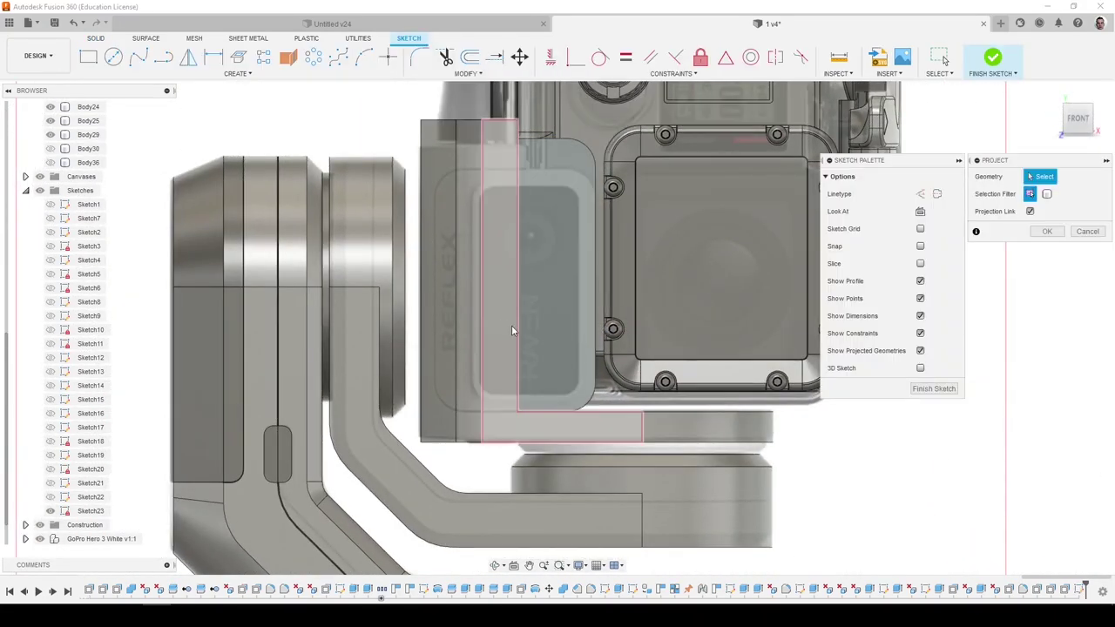
pyautogui.click(523, 325)
pyautogui.click(1046, 232)
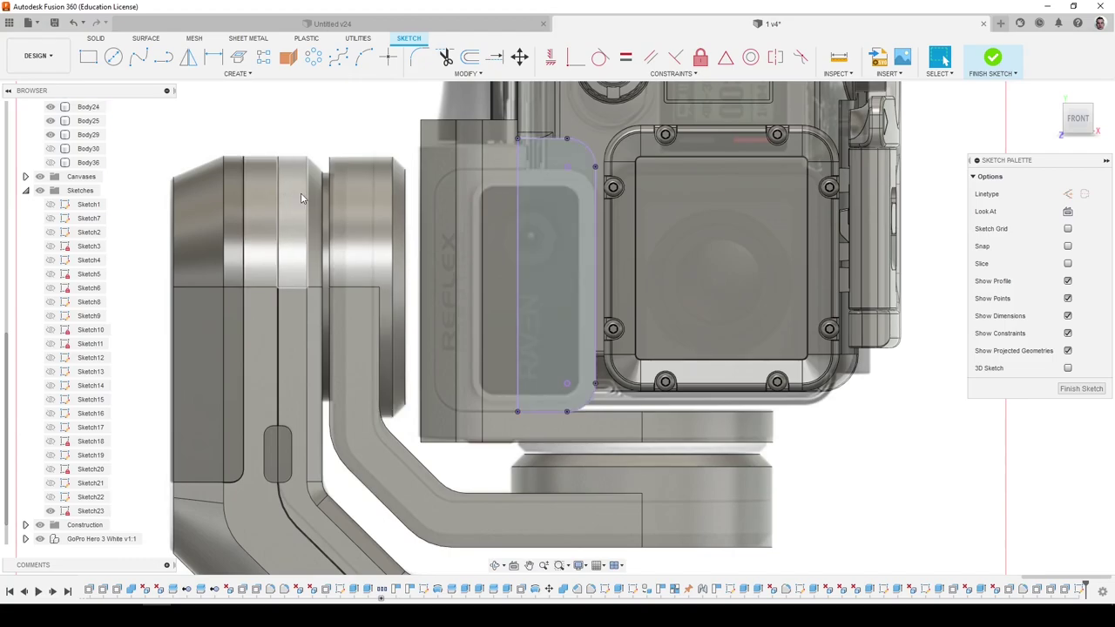
# Draw a rectangle about 44 mm long from the projected outline's straight edge across the housing to the reference panel's outer edge.
pyautogui.click(86, 58)
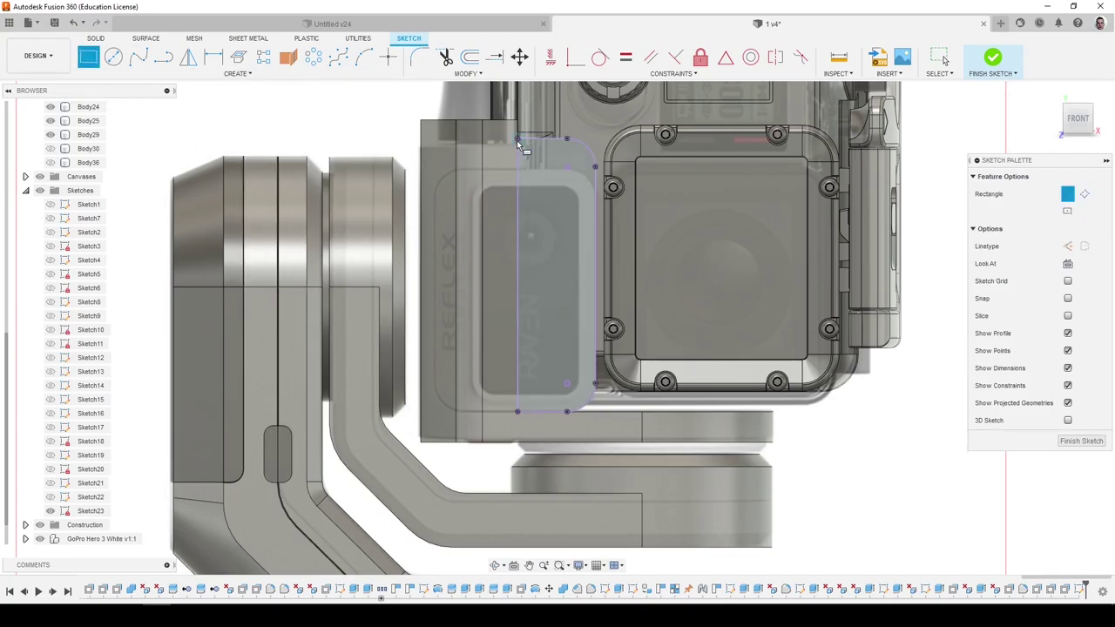
pyautogui.click(516, 140)
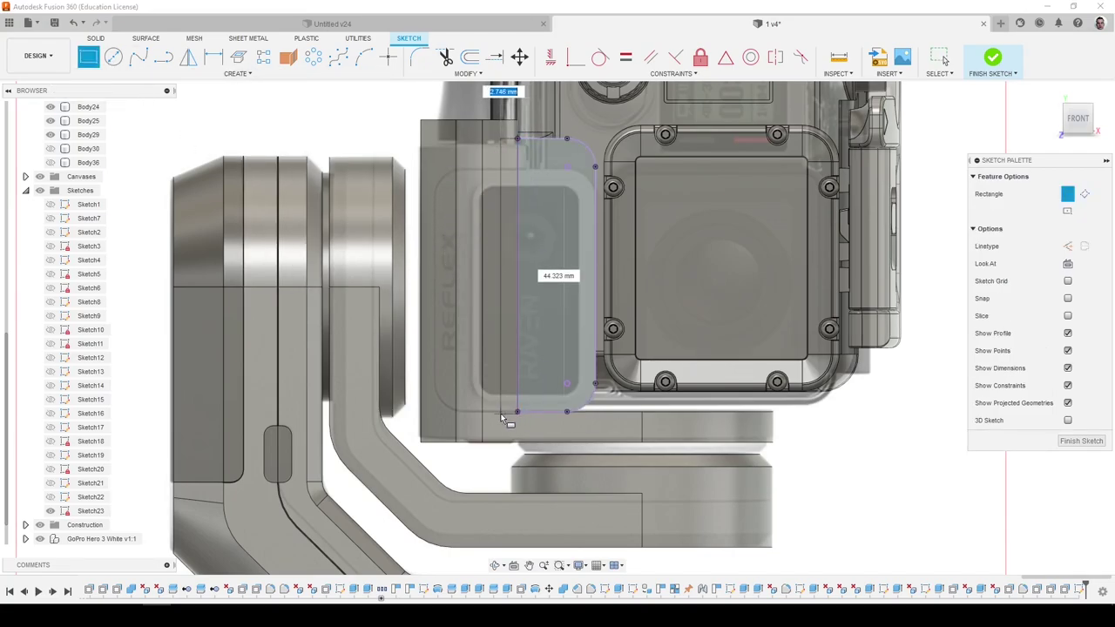
pyautogui.click(437, 409)
pyautogui.press('Escape')
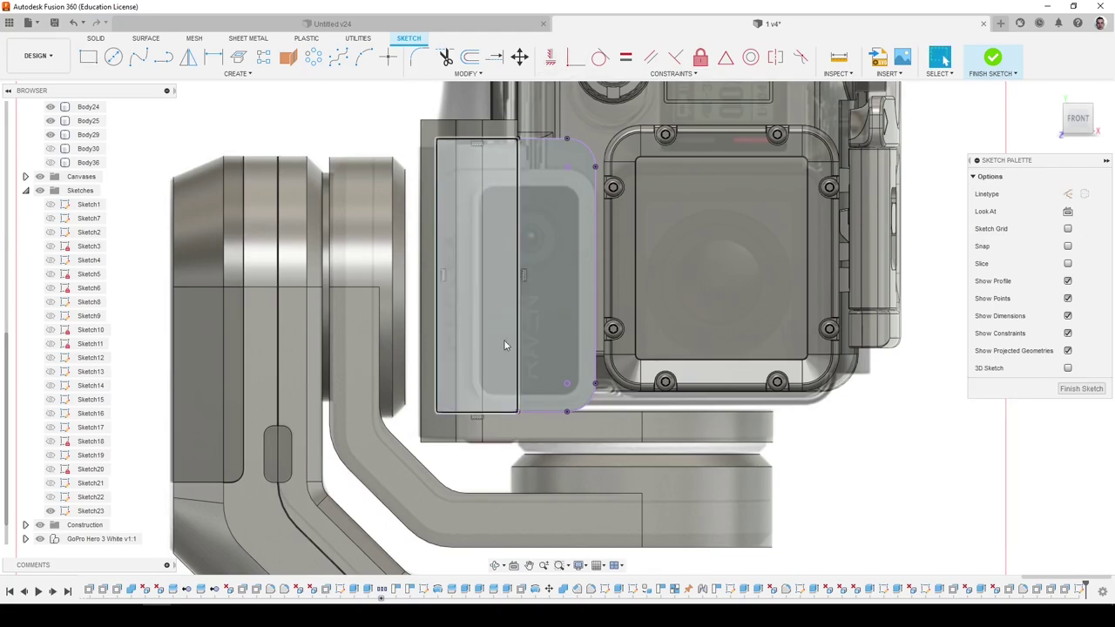
pyautogui.scroll(3, 504, 348)
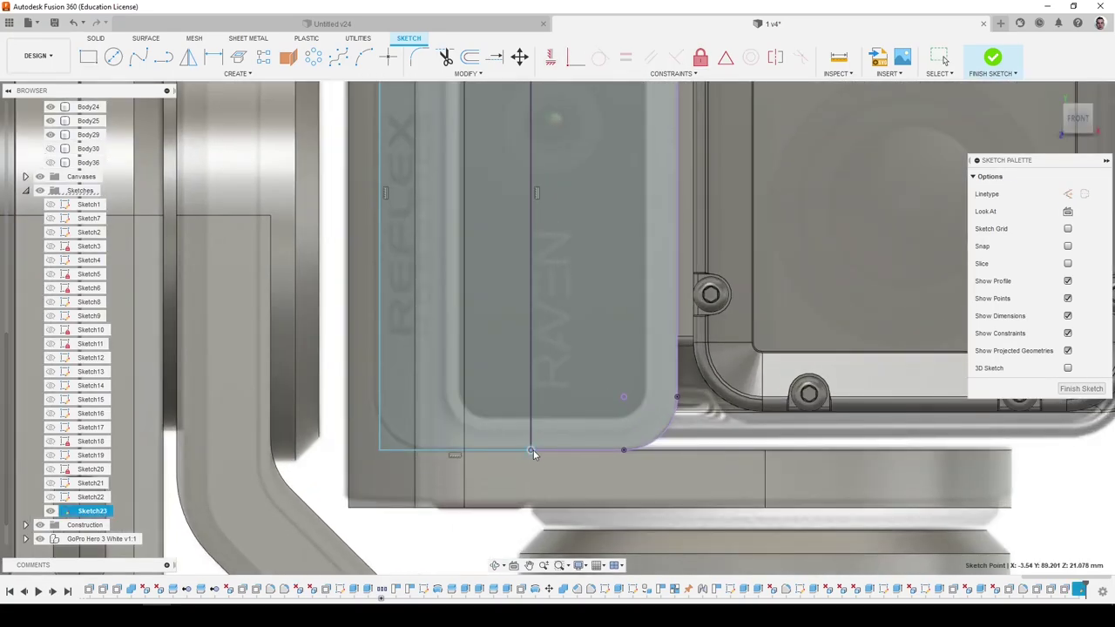
pyautogui.scroll(-2, 534, 449)
pyautogui.scroll(-2, 472, 449)
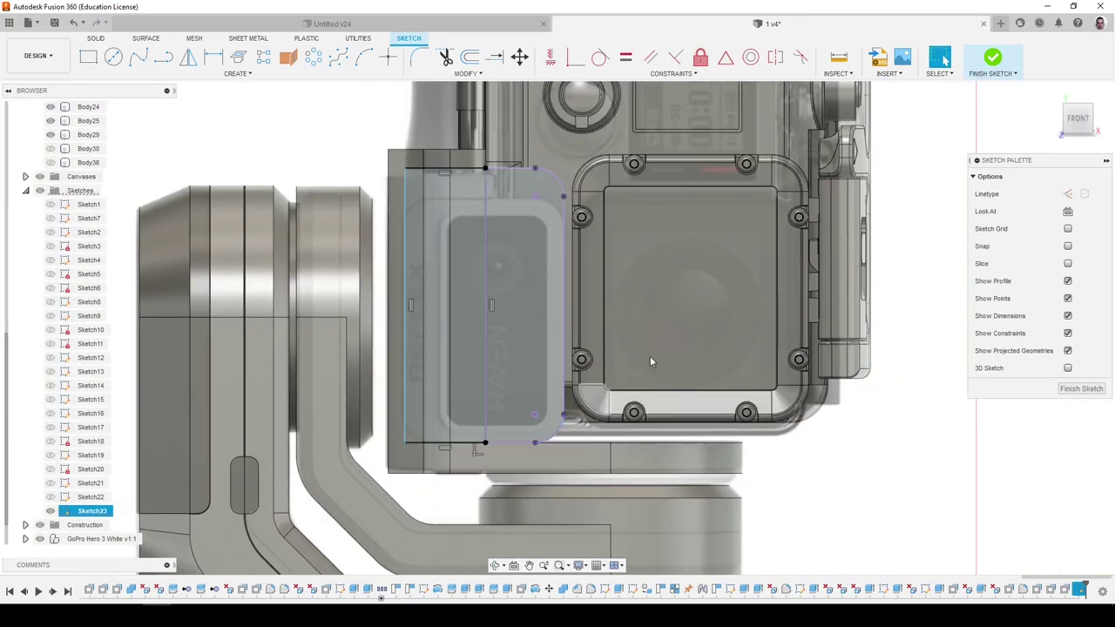
# Measure the radius of the projected outline's rounded corner arc.
pyautogui.click(839, 59)
pyautogui.click(563, 429)
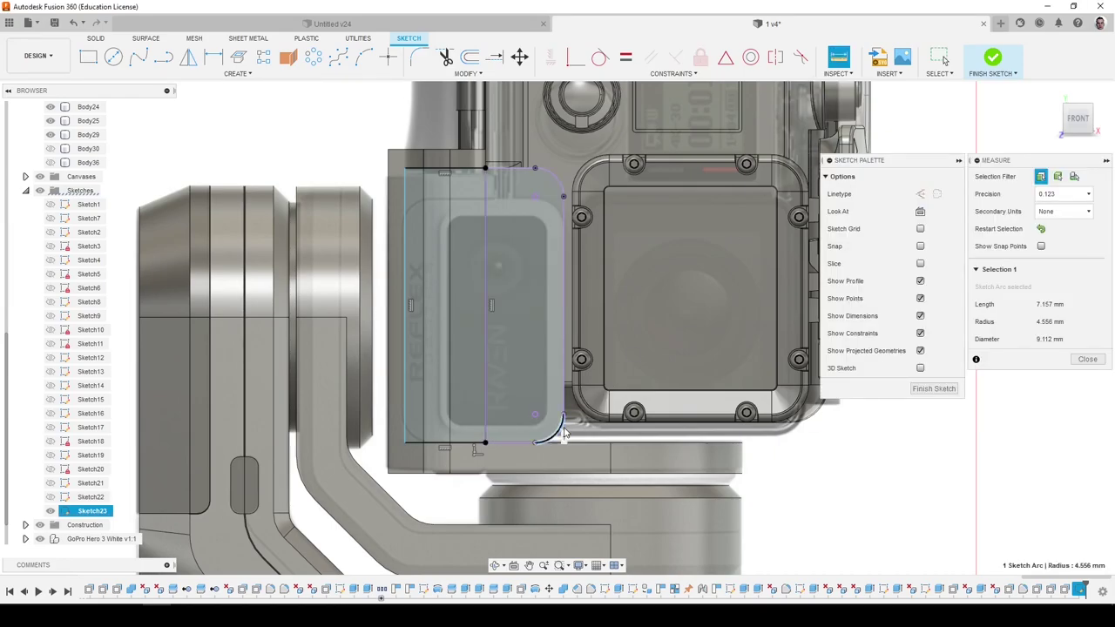
pyautogui.press('Escape')
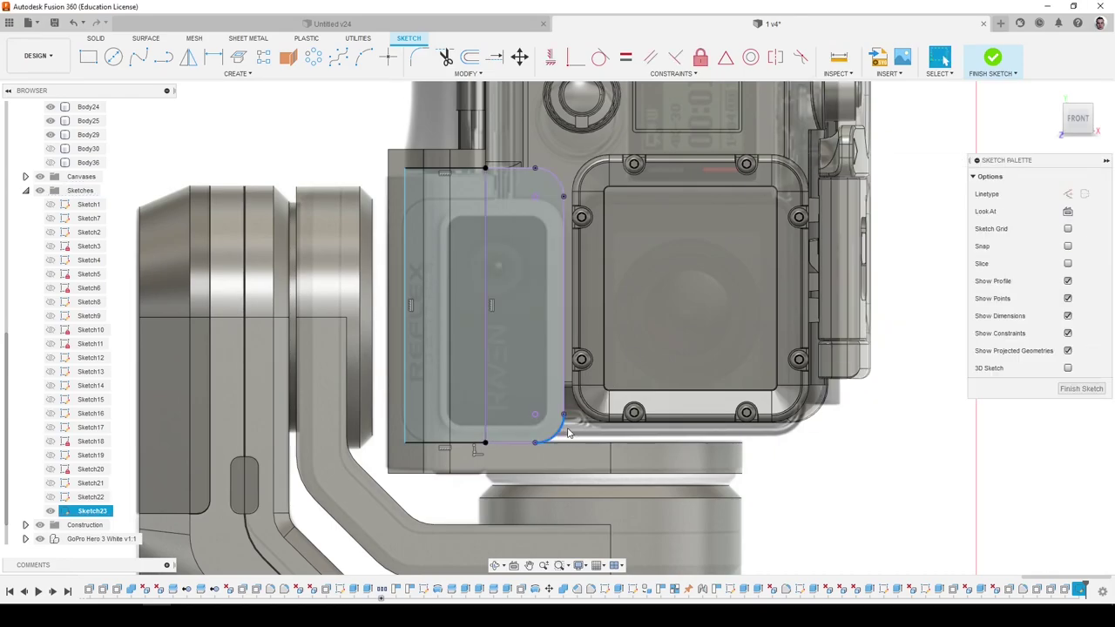
# Fillet the rectangle's two outer corners with a 4.5 mm radius and finish the sketch.
pyautogui.press('f')
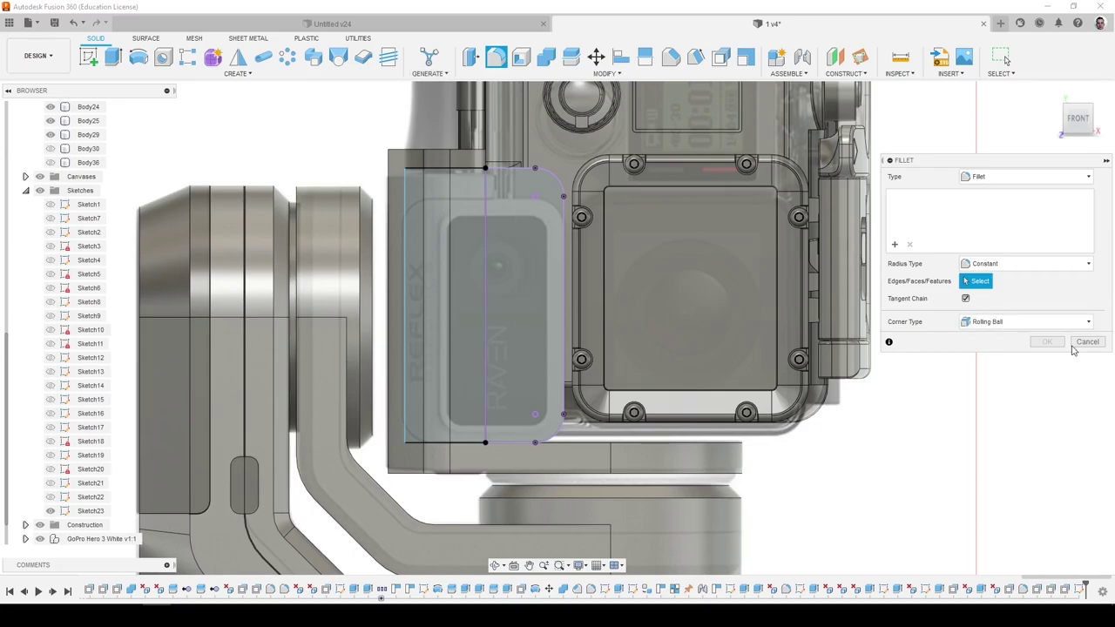
pyautogui.click(1087, 346)
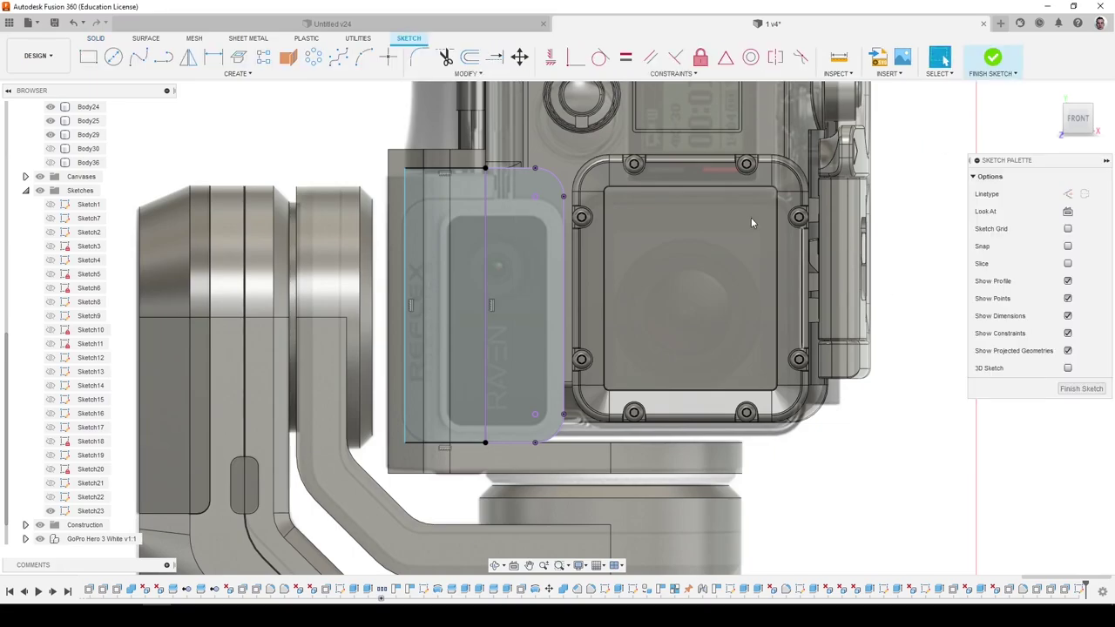
pyautogui.click(406, 168)
pyautogui.click(403, 442)
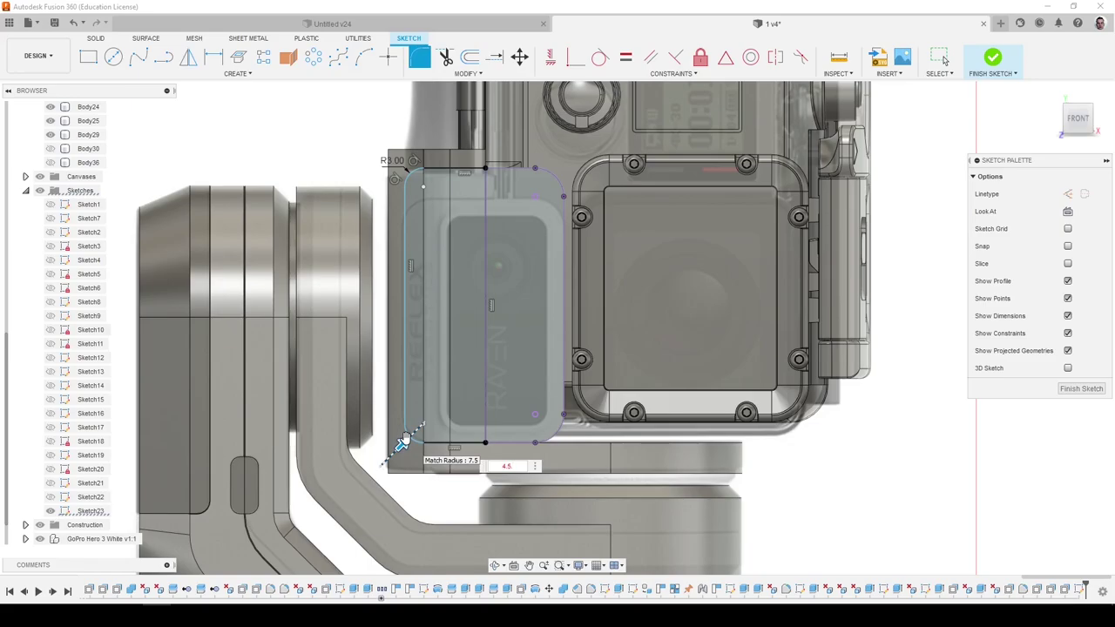
pyautogui.press('Return')
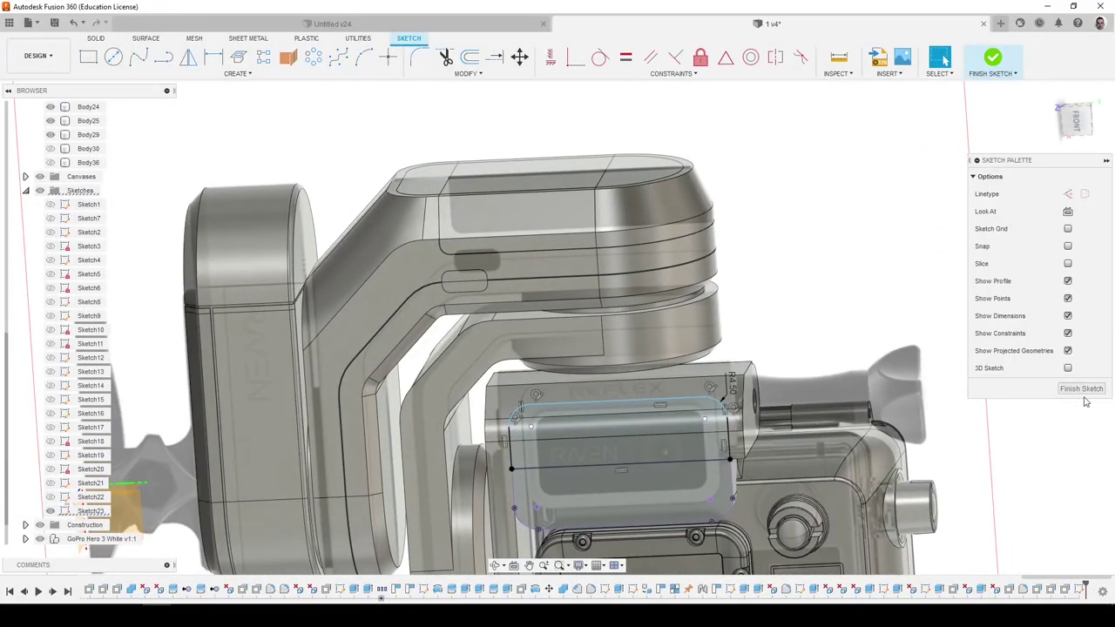
pyautogui.click(1083, 394)
pyautogui.click(992, 57)
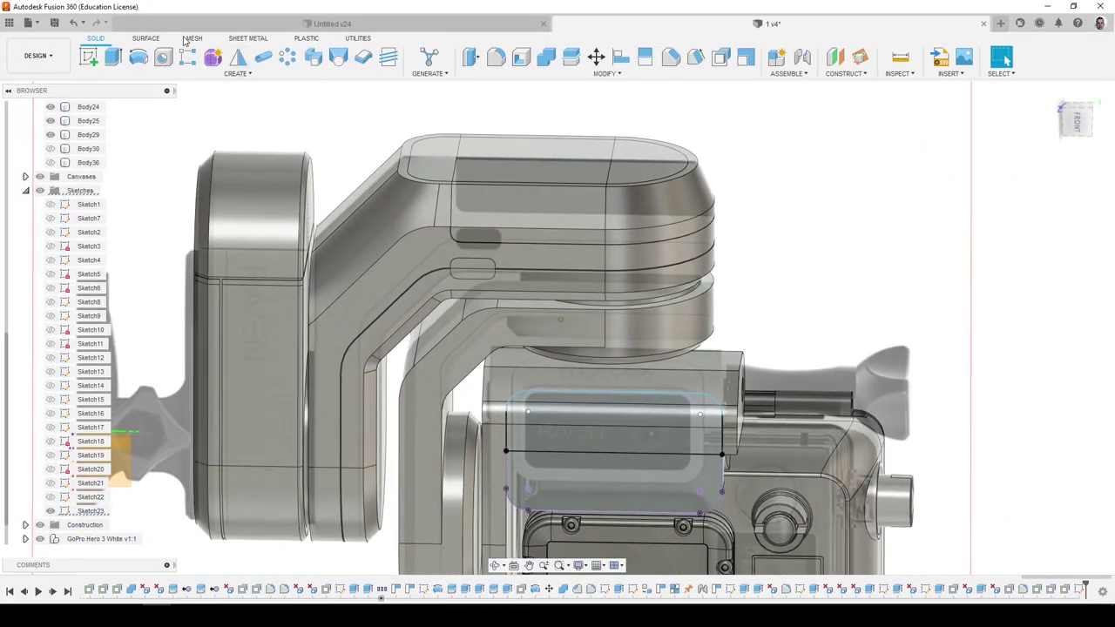
# Split the camera housing body using the rounded panel outline sketch as the splitting tool.
pyautogui.click(570, 58)
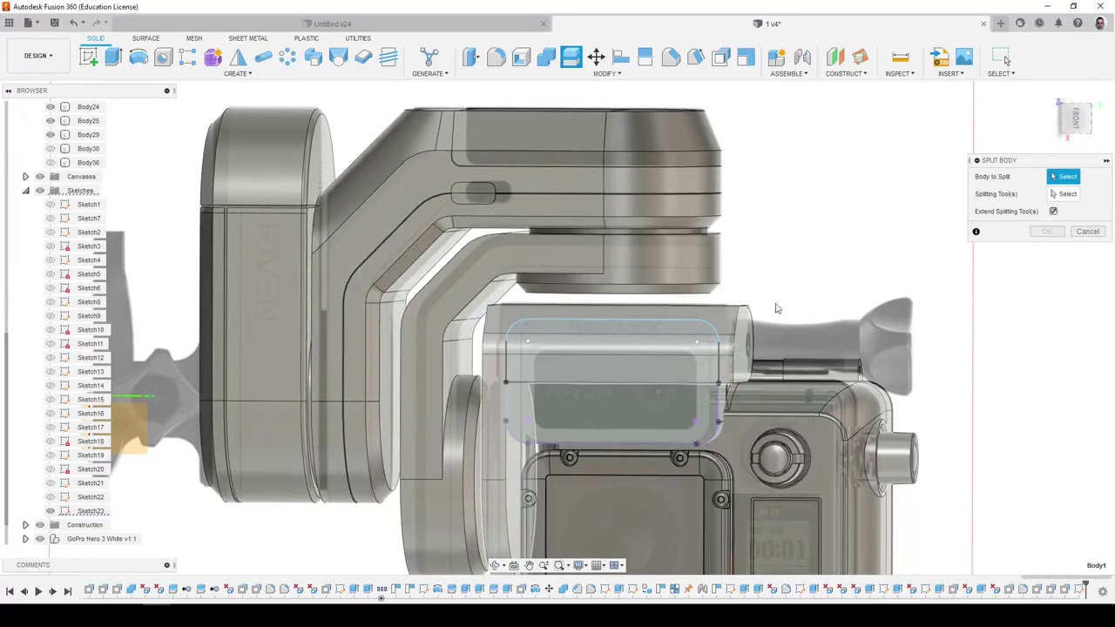
pyautogui.click(739, 315)
pyautogui.click(726, 320)
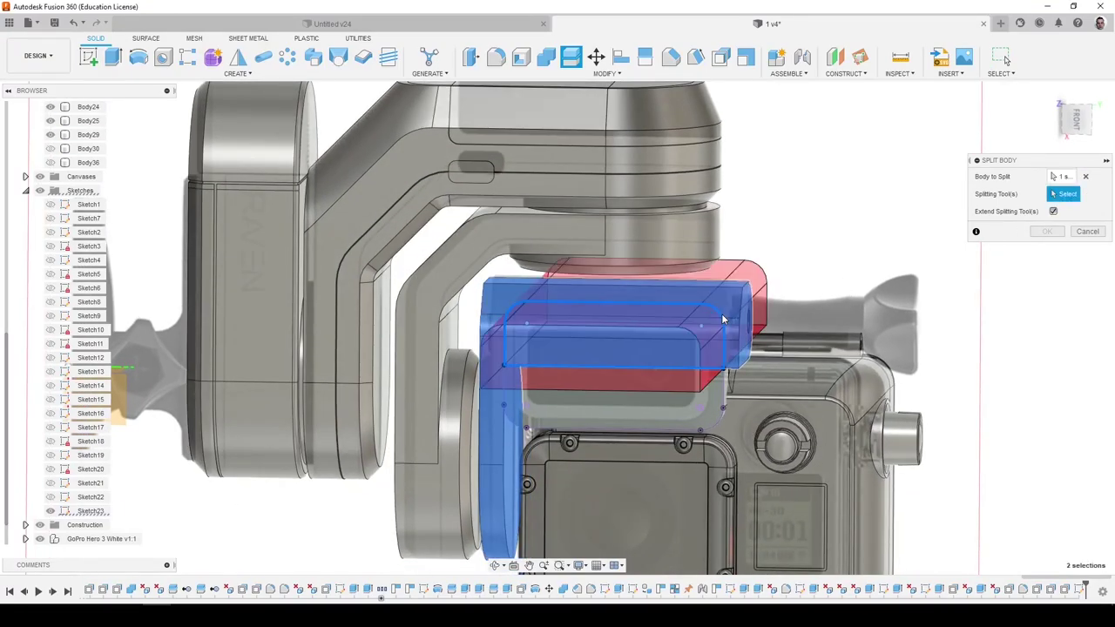
pyautogui.click(1047, 231)
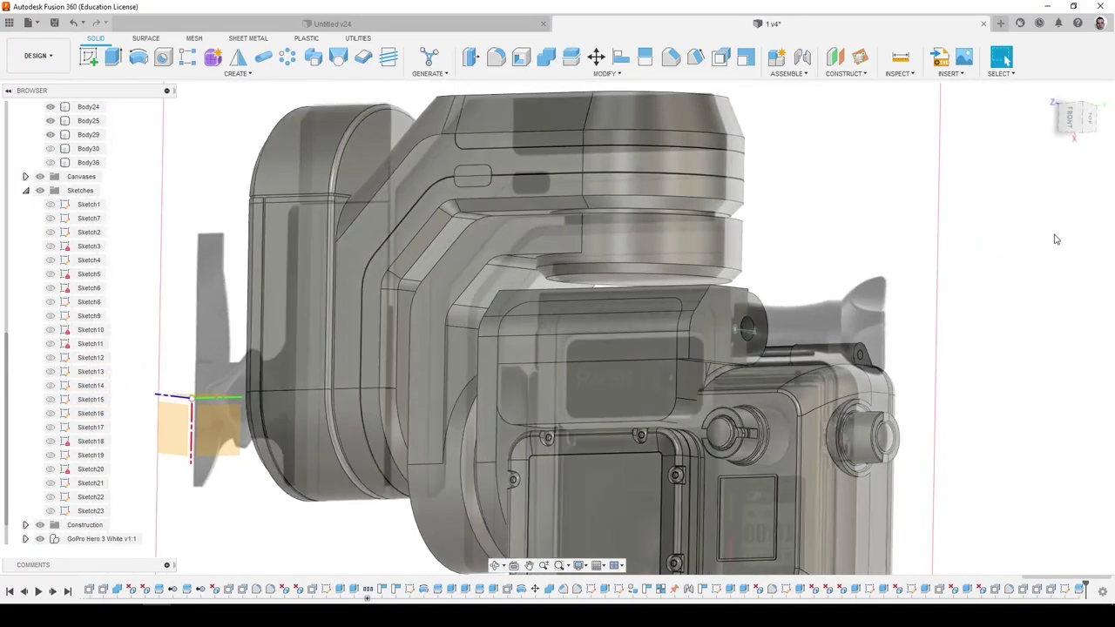
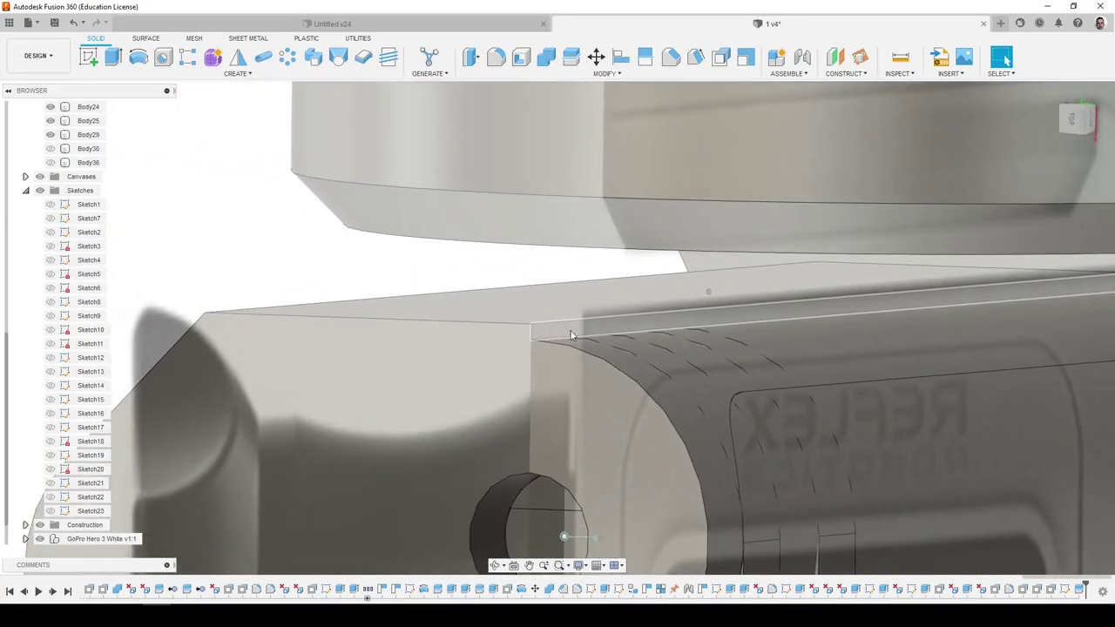
# Cut away the thin strip along the housing's edge by extruding its narrow face about 19.4 mm inward.
pyautogui.click(571, 336)
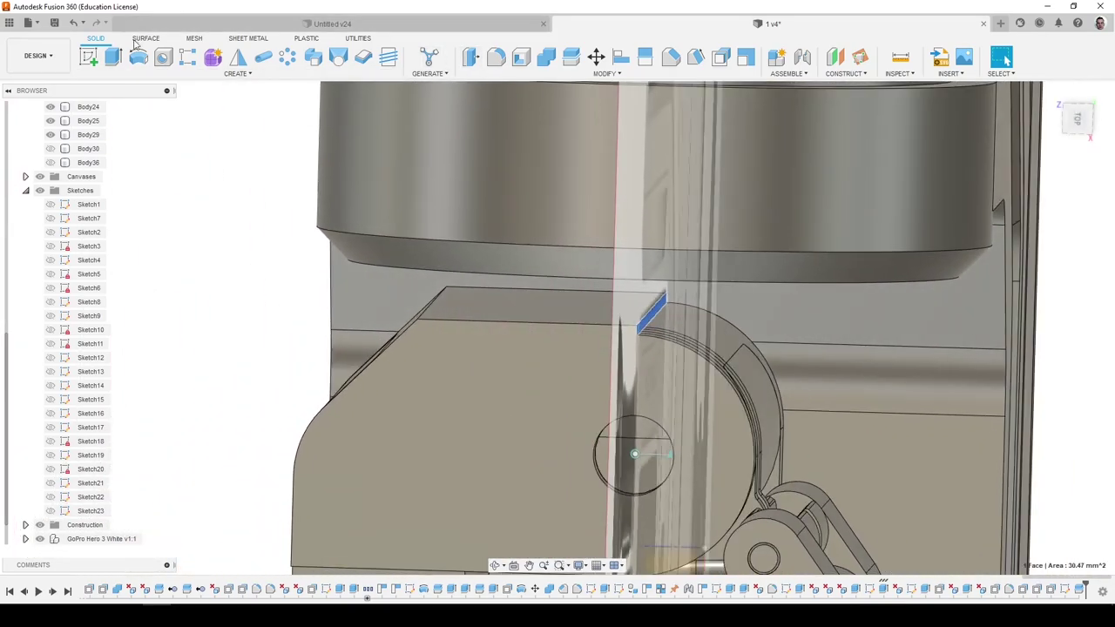
pyautogui.click(114, 58)
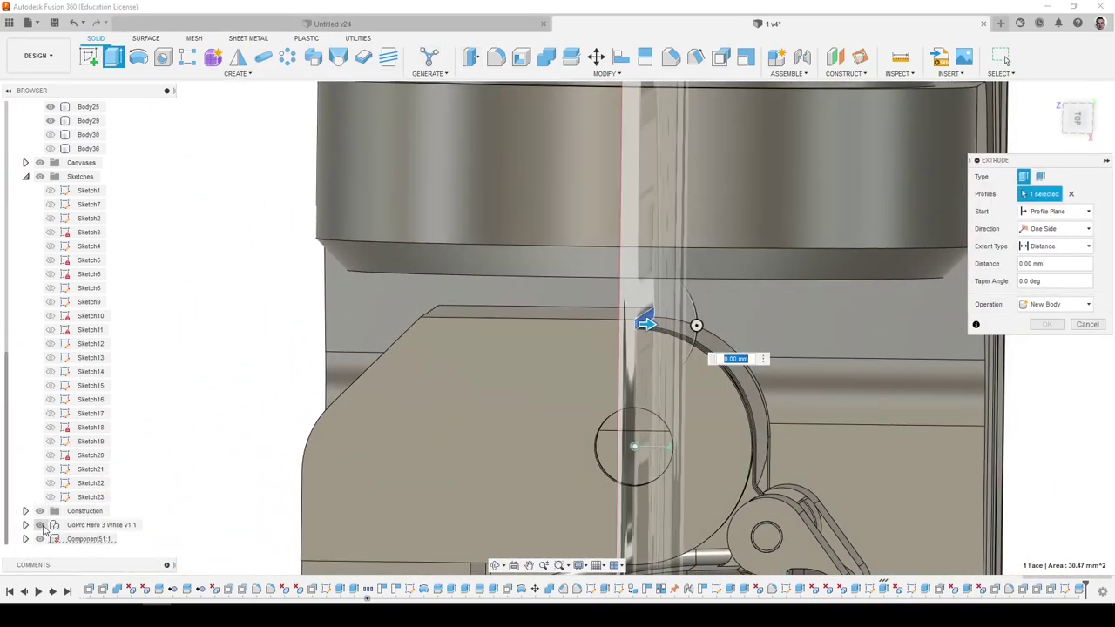
pyautogui.moveTo(649, 324); pyautogui.dragTo(322, 323)
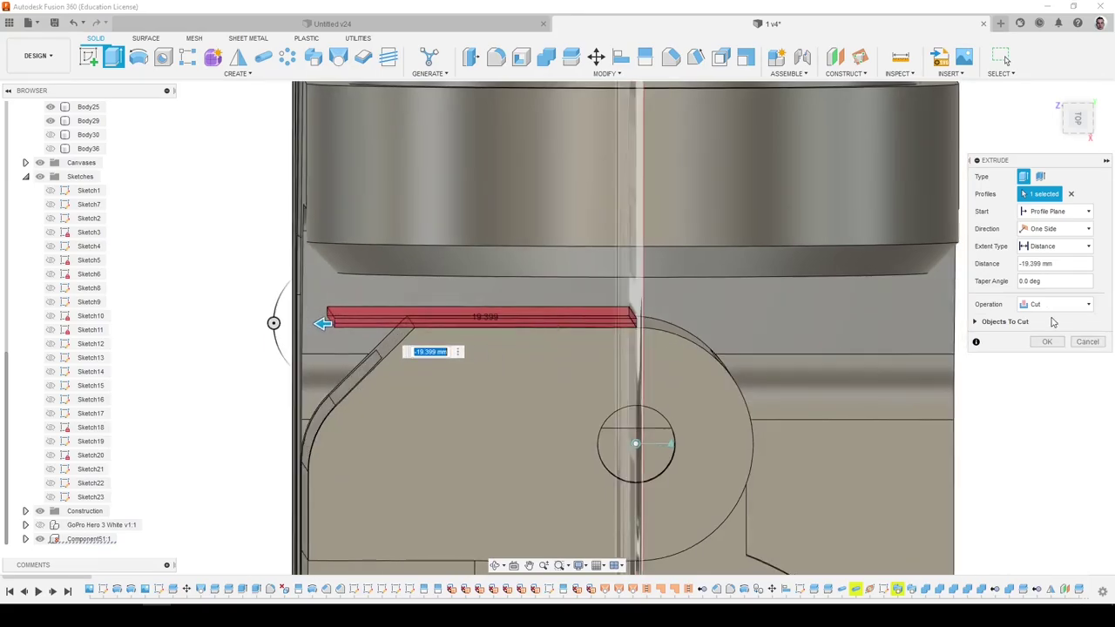
pyautogui.click(1048, 340)
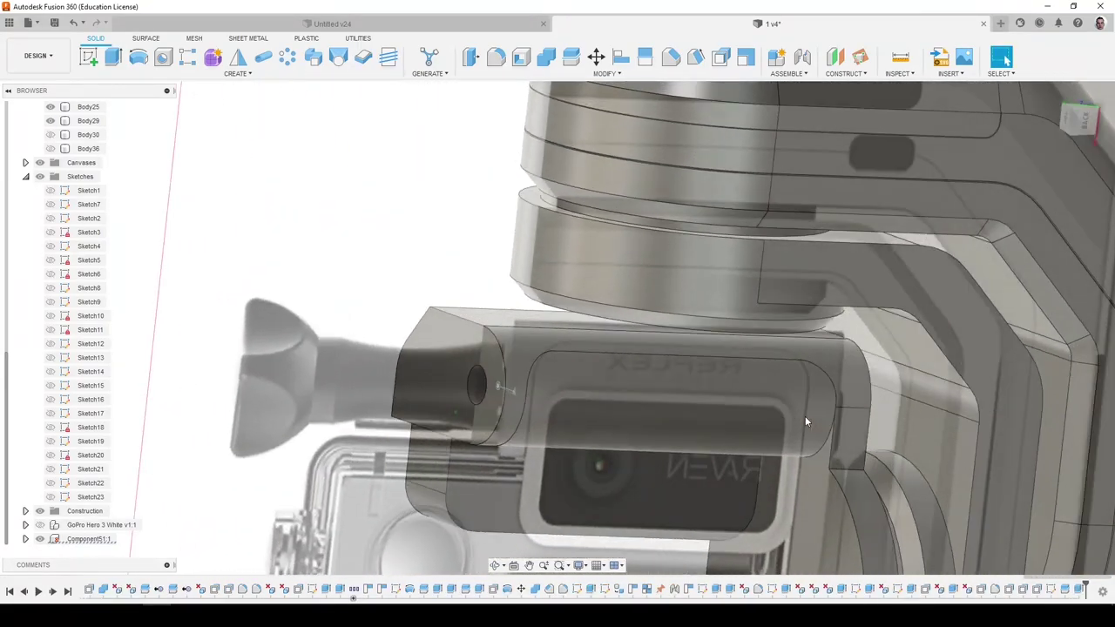
# Show the GoPro and split the housing body along the outer face of the GoPro's mounting prong.
pyautogui.click(42, 525)
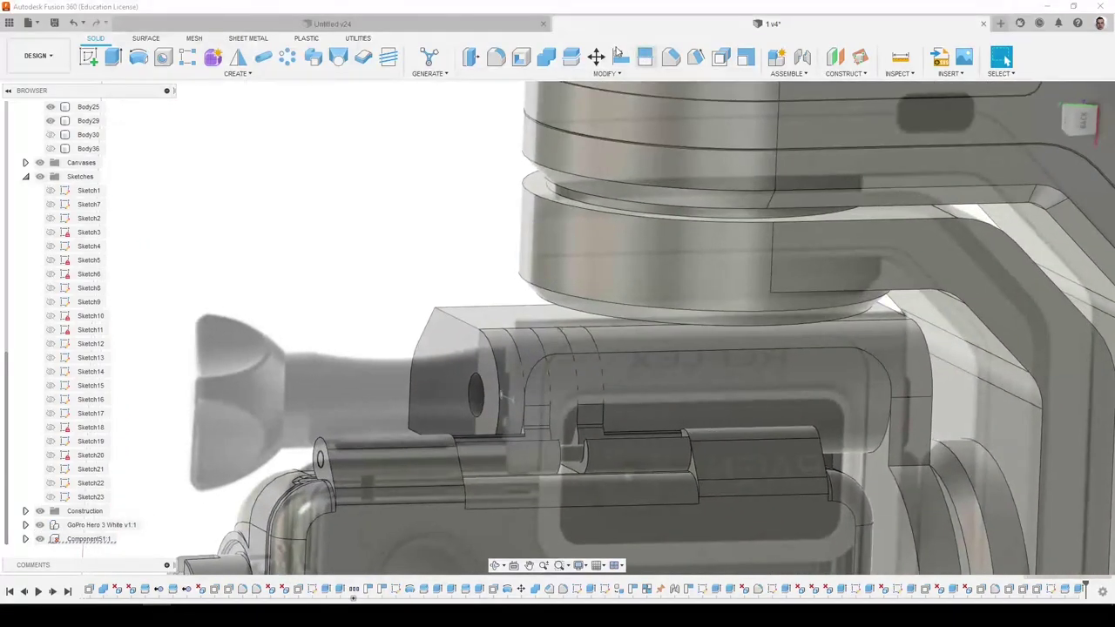
pyautogui.click(571, 58)
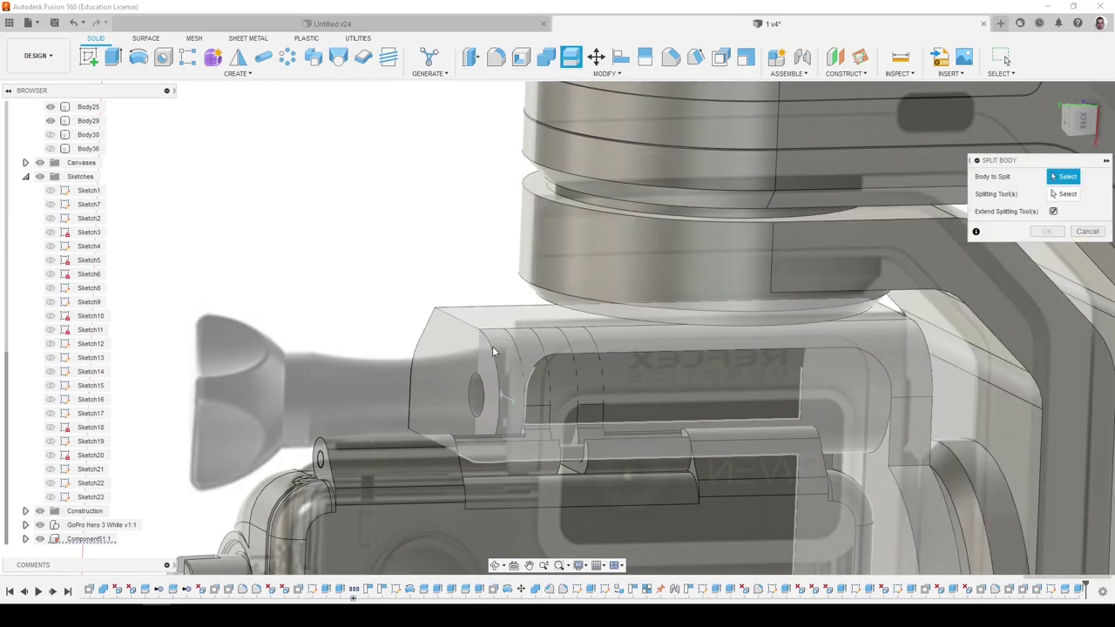
pyautogui.click(495, 353)
pyautogui.click(40, 538)
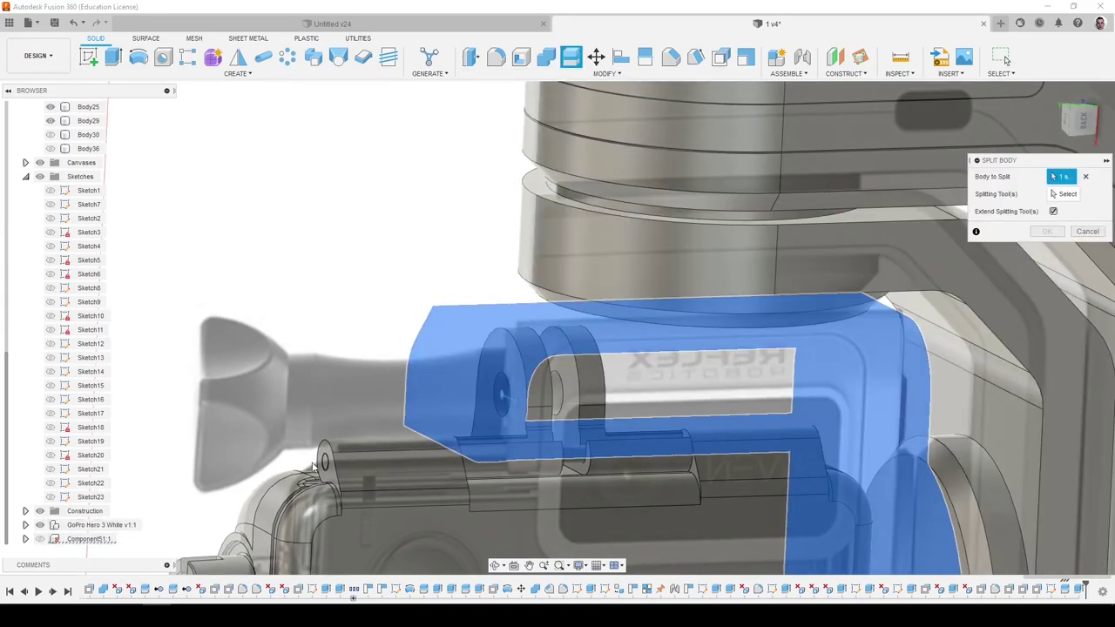
pyautogui.click(1057, 195)
pyautogui.click(523, 376)
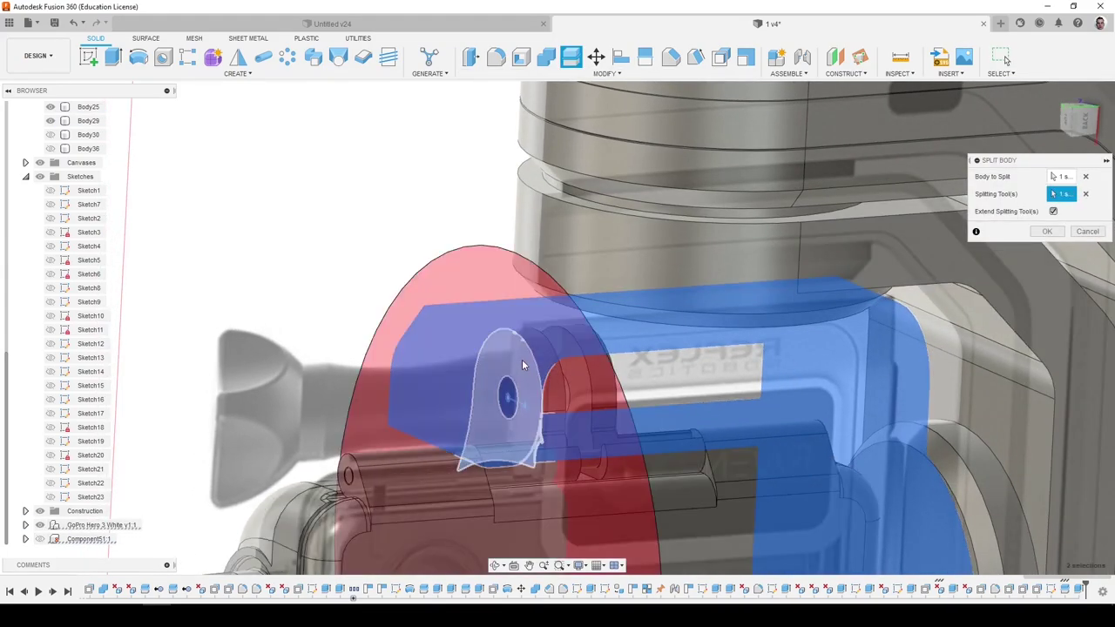
pyautogui.keyDown('shift'); pyautogui.moveTo(522, 376); pyautogui.dragTo(807, 259, button='middle'); pyautogui.keyUp('shift')
pyautogui.press('Return')
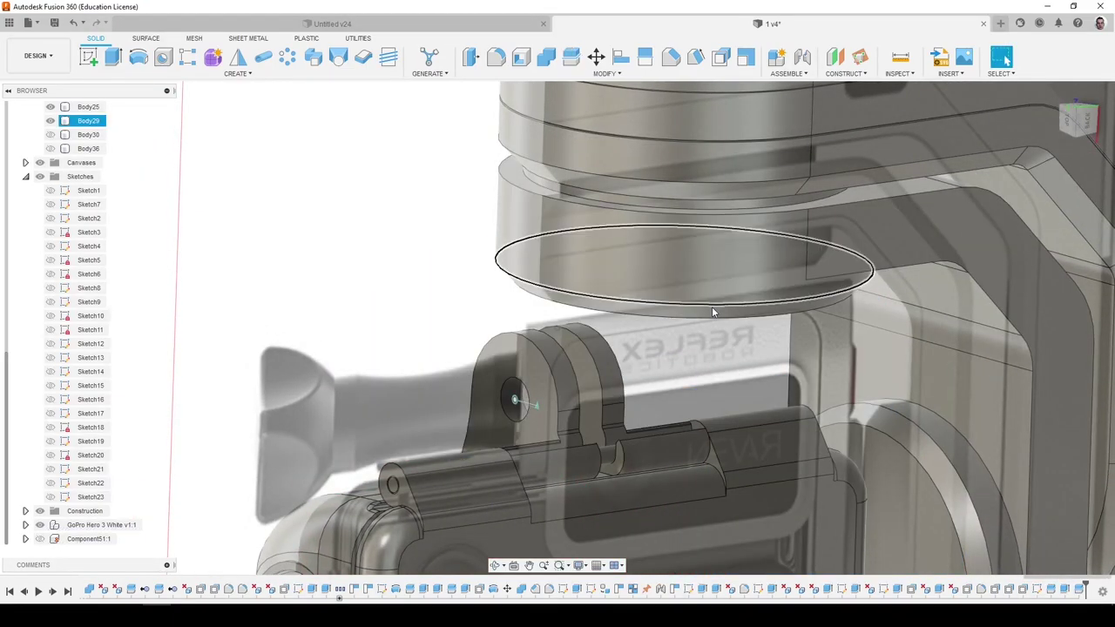
pyautogui.click(41, 539)
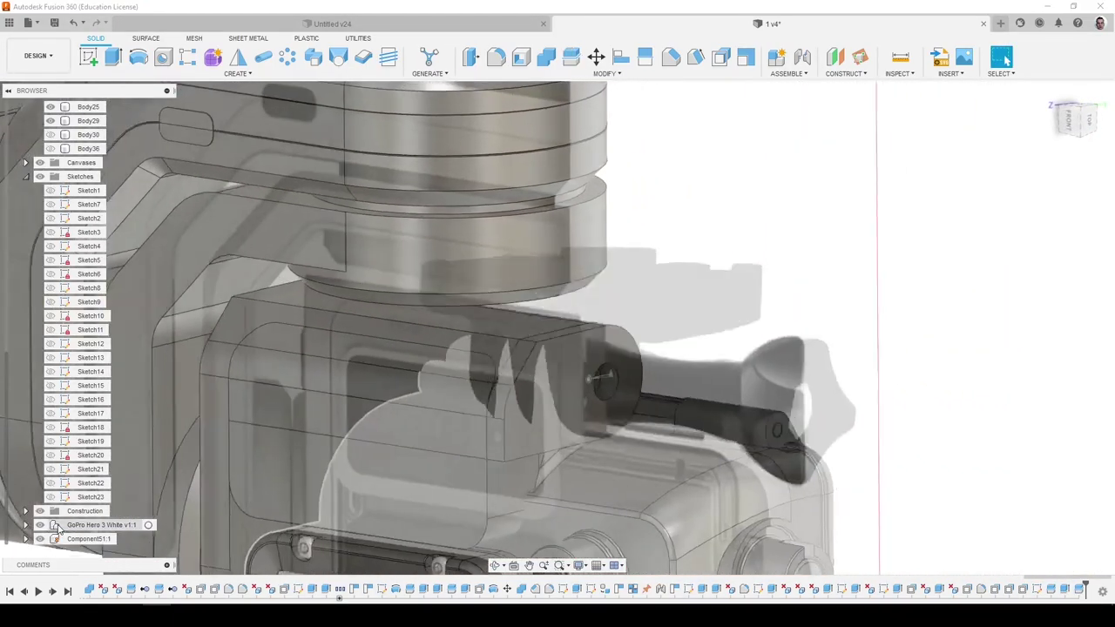
pyautogui.hotkey('ctrl', 'z')
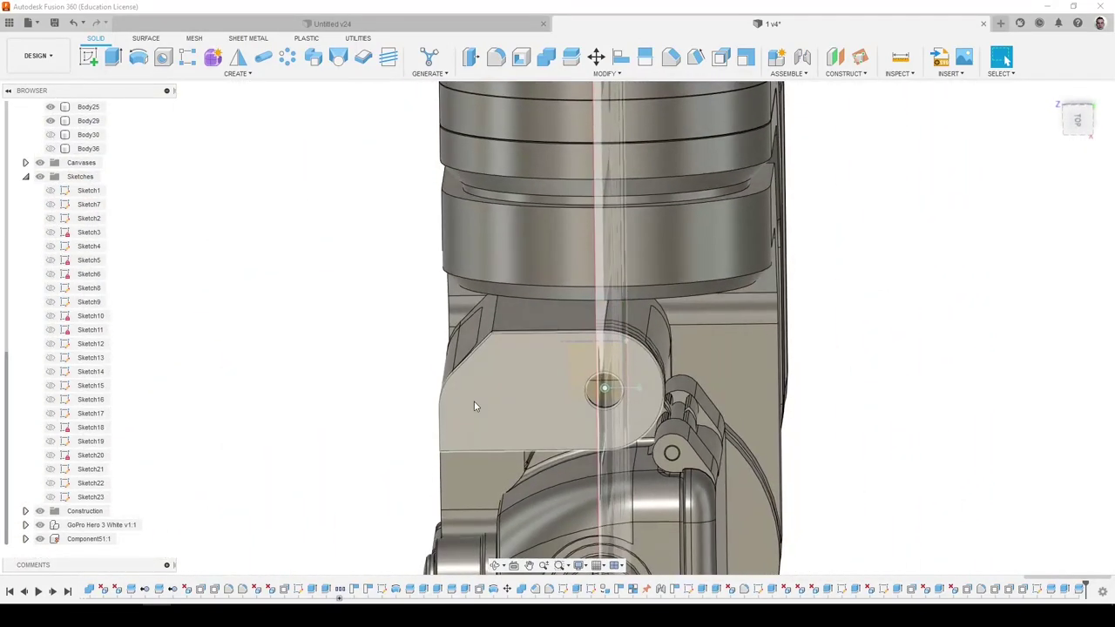
# Expand the bodies of Component51 and hide Body4, the split-off end piece of the housing.
pyautogui.click(473, 404)
pyautogui.click(25, 540)
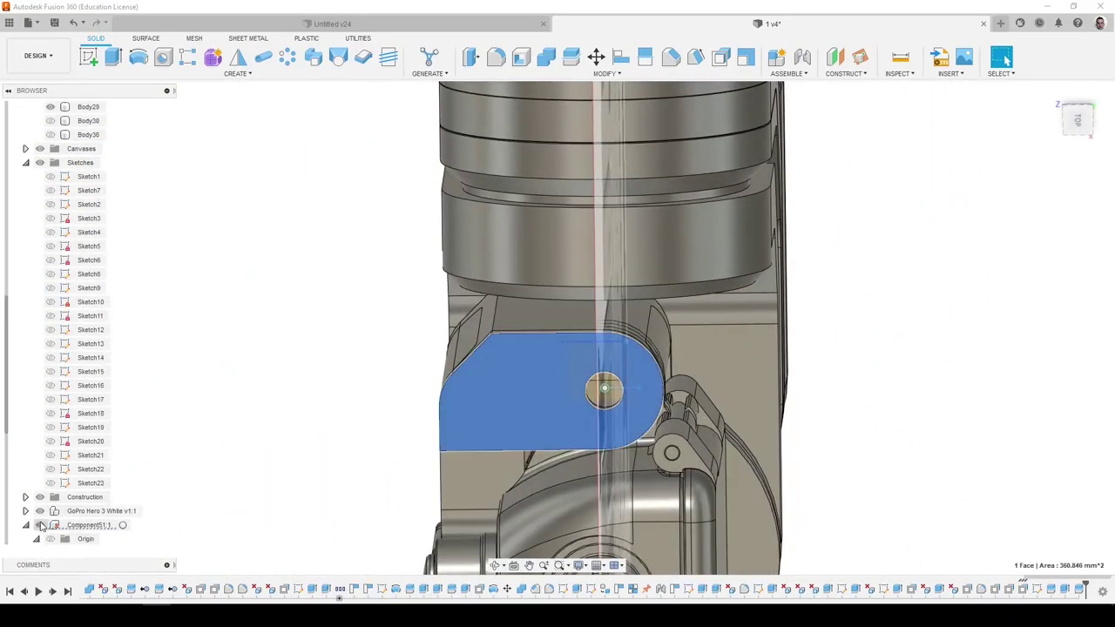
pyautogui.click(27, 415)
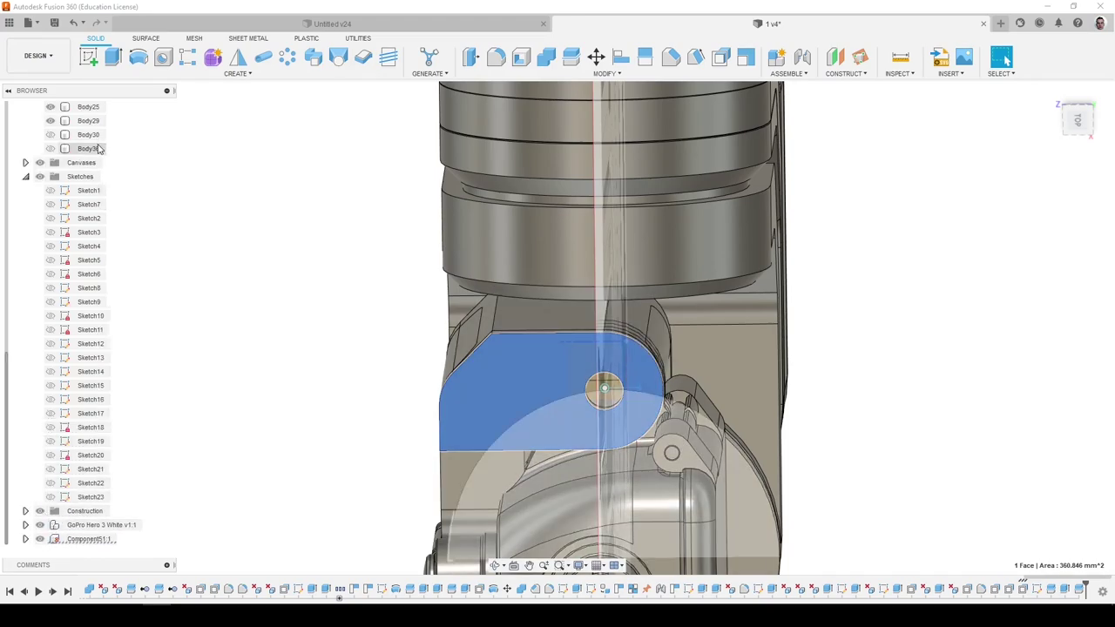
pyautogui.click(26, 539)
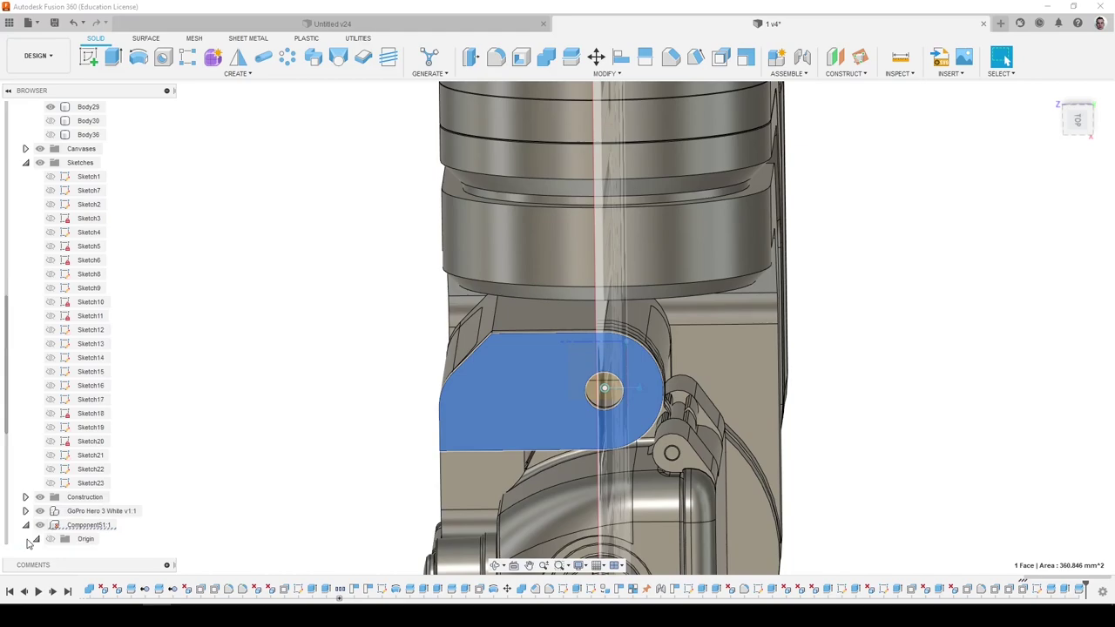
pyautogui.click(37, 539)
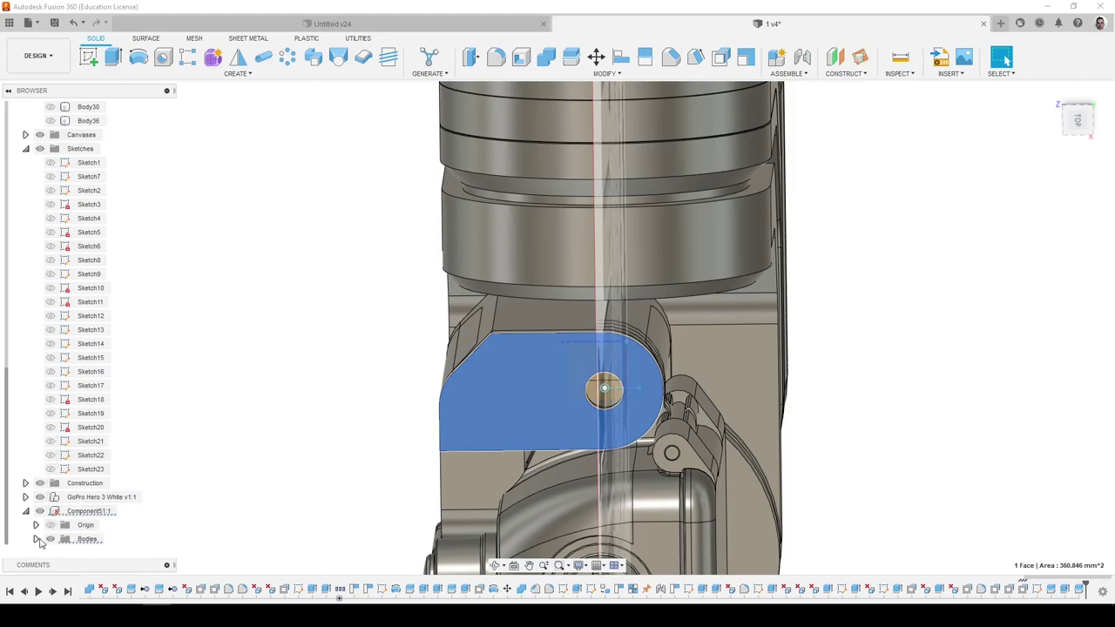
pyautogui.click(37, 539)
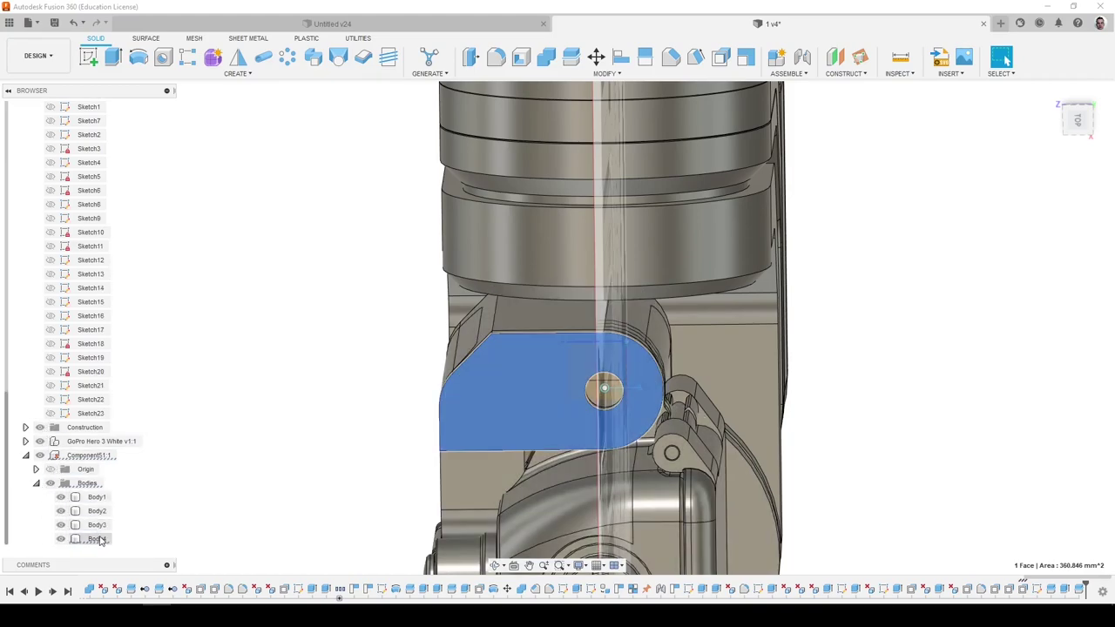
pyautogui.click(72, 542)
pyautogui.click(61, 539)
pyautogui.click(216, 484)
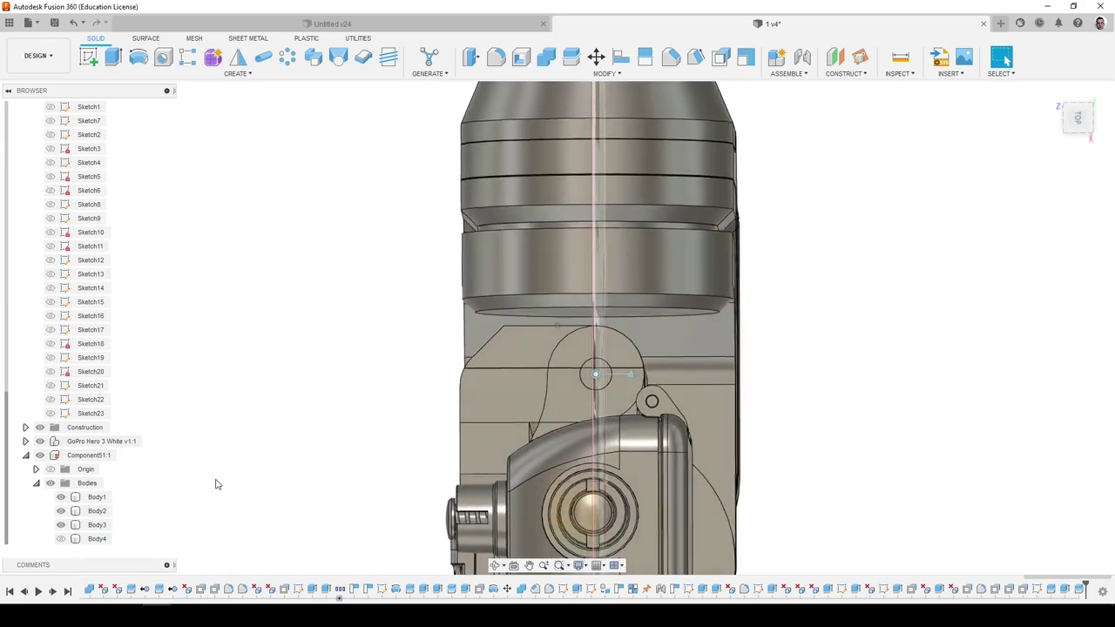
# Create a sketch on the housing's exposed split face and project the two adjoining end faces into it.
pyautogui.click(527, 358)
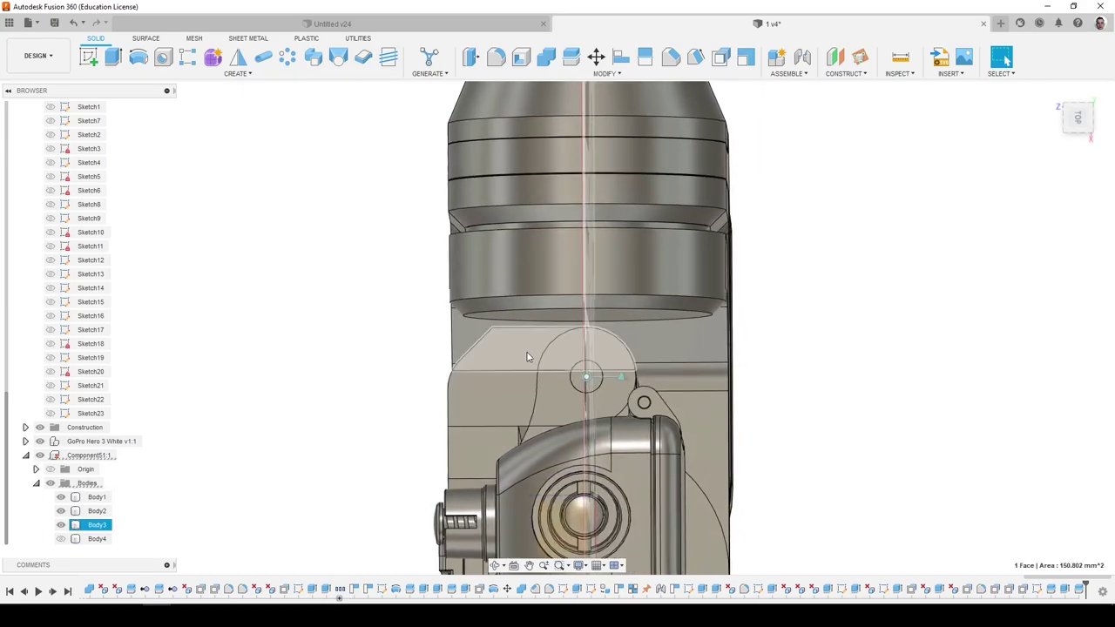
pyautogui.click(91, 58)
pyautogui.press('p')
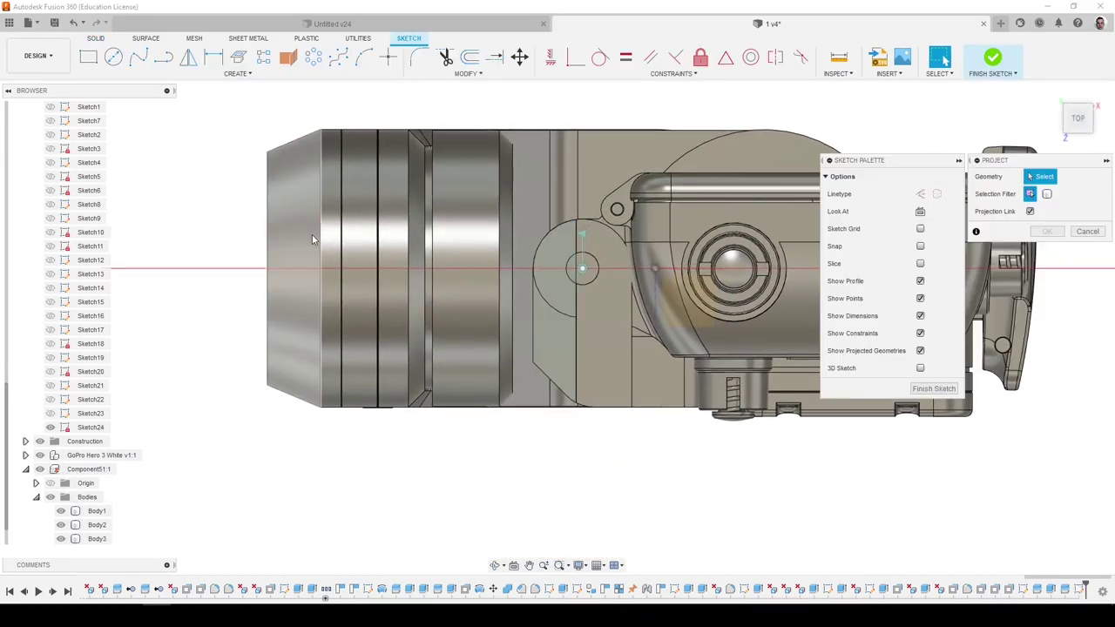
pyautogui.click(560, 349)
pyautogui.click(580, 336)
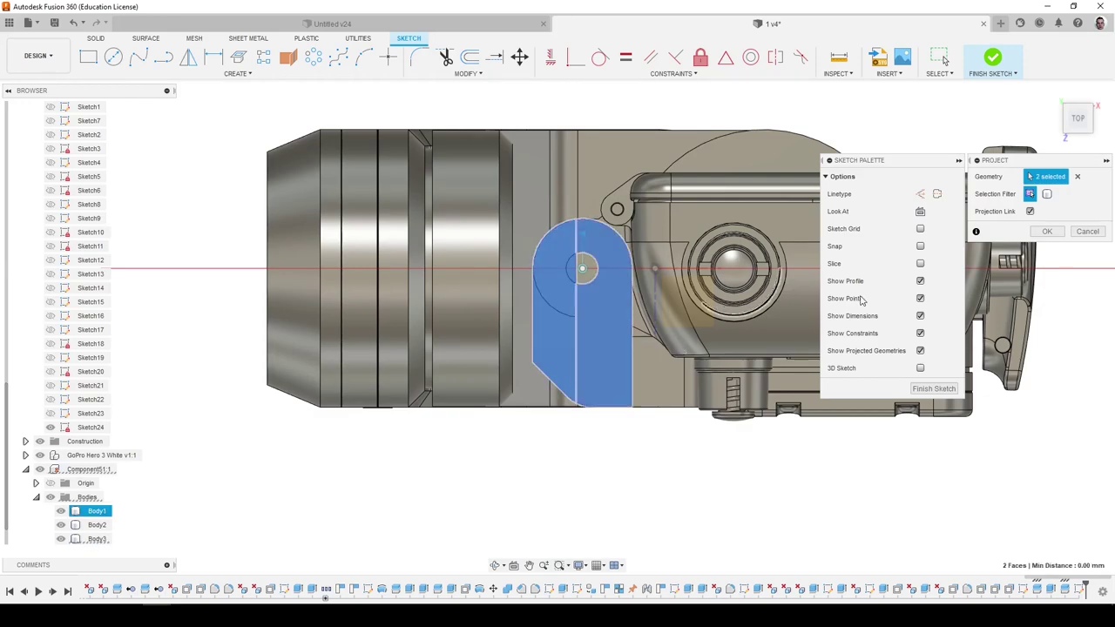
pyautogui.click(1044, 231)
pyautogui.press('p')
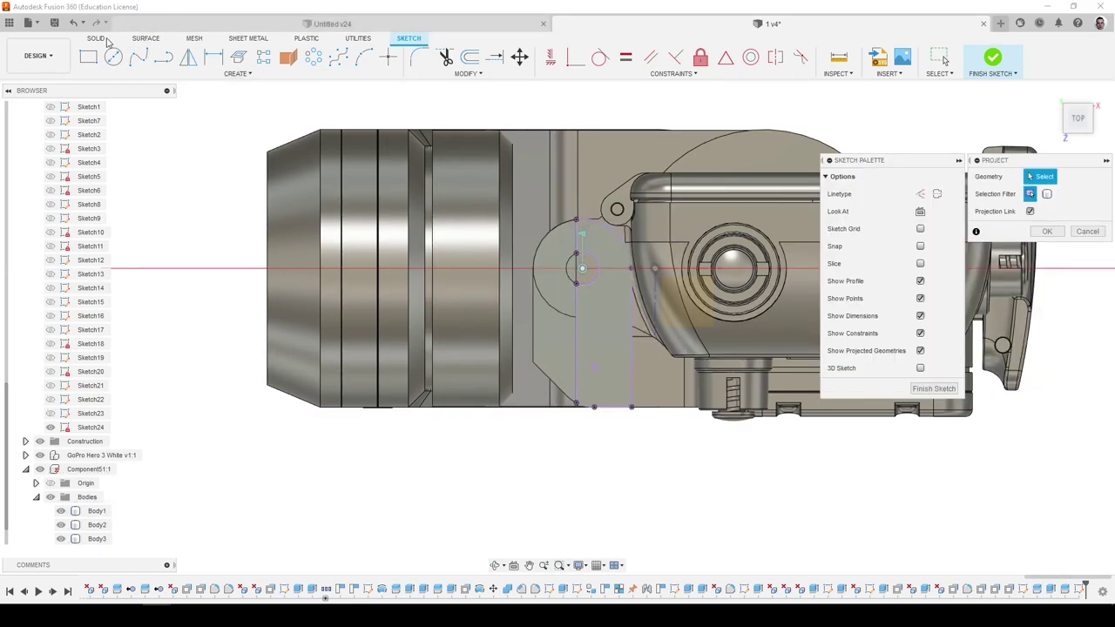
# Draw a center rectangle around the mounting hole's center, enclosing the rounded prong end, and finish the sketch.
pyautogui.click(114, 57)
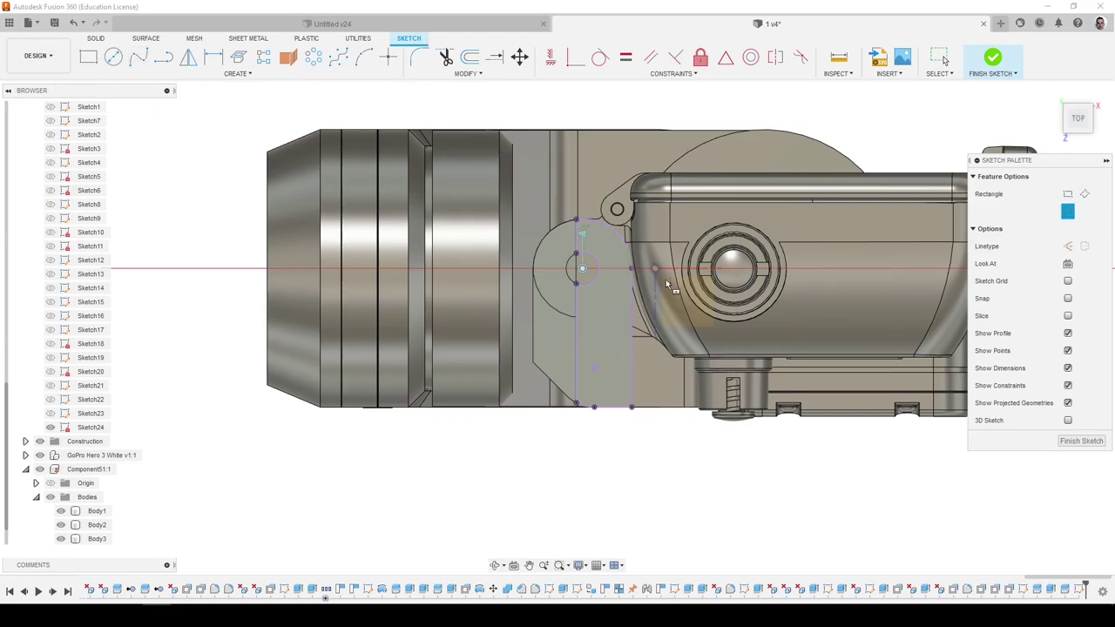
pyautogui.click(521, 325)
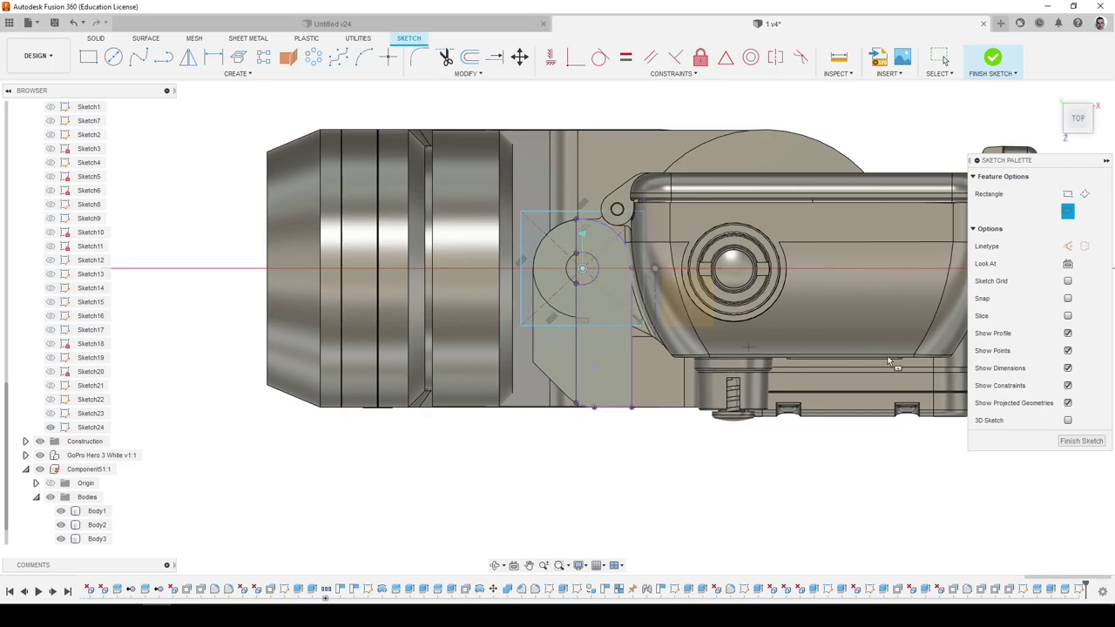
pyautogui.click(1084, 441)
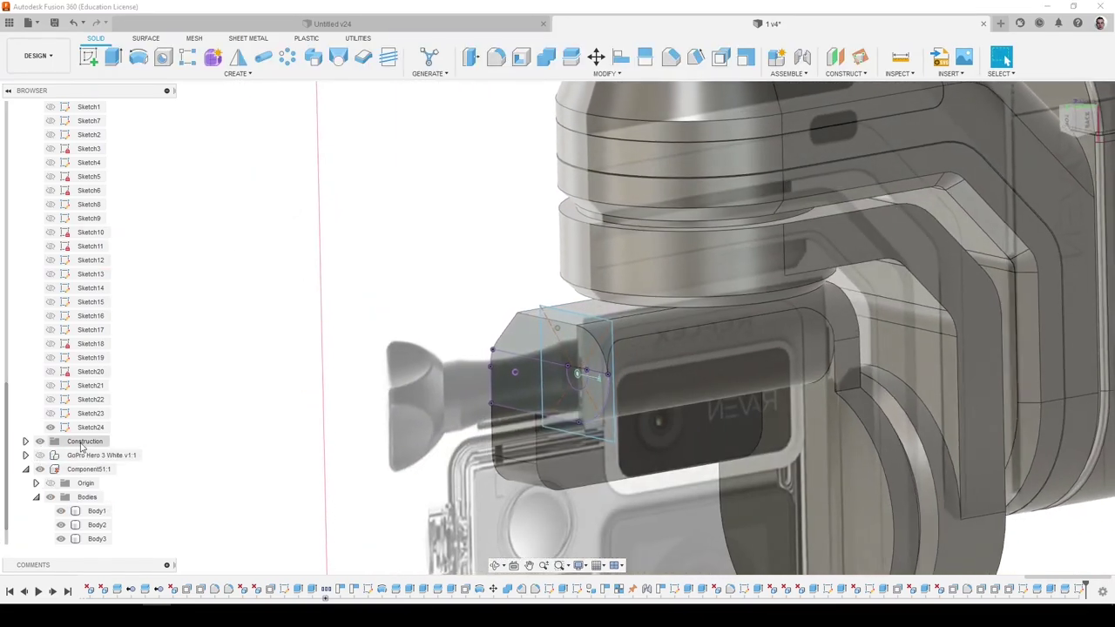
# Start an Extrude on the three profiles of Sketch24, with the GoPro shown and Component51 hidden for reference.
pyautogui.press('e')
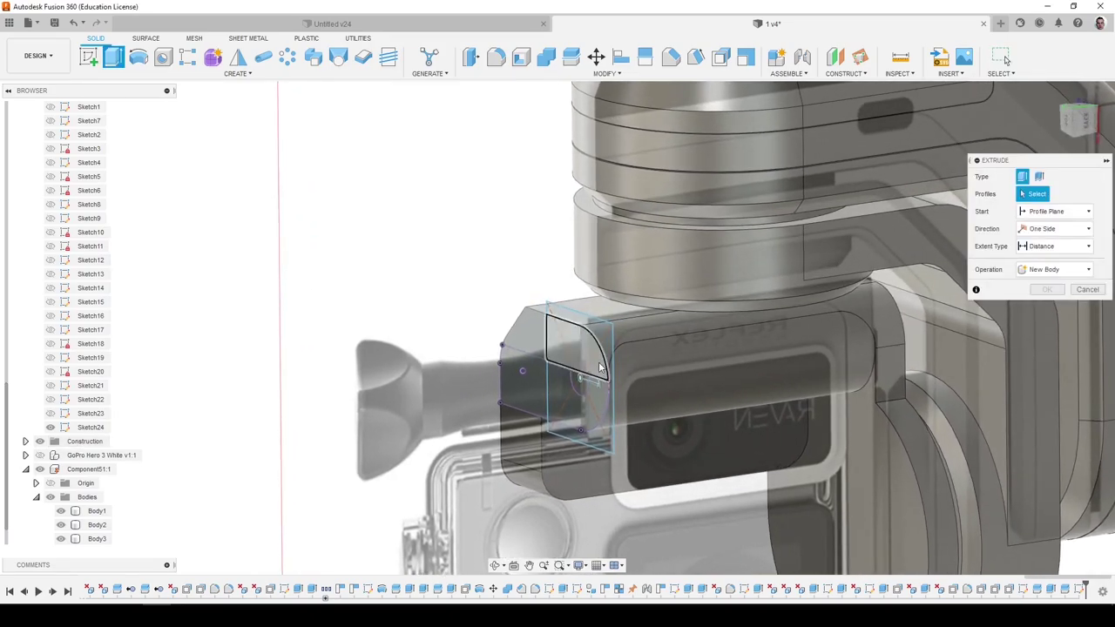
pyautogui.click(601, 369)
pyautogui.click(607, 411)
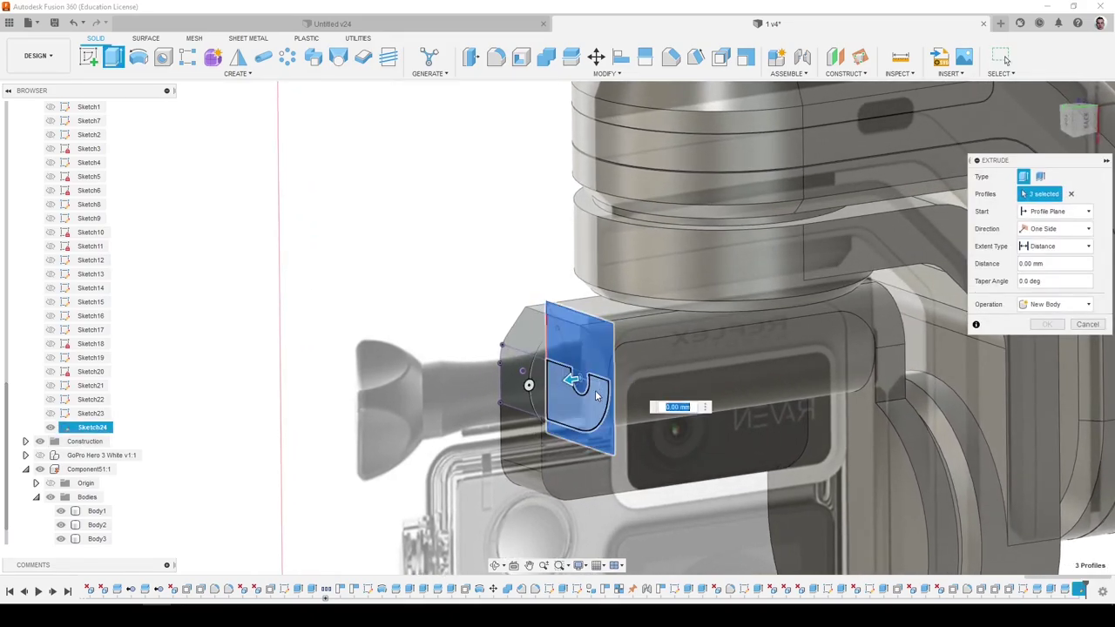
pyautogui.keyDown('shift'); pyautogui.moveTo(598, 389); pyautogui.dragTo(568, 382, button='middle'); pyautogui.keyUp('shift')
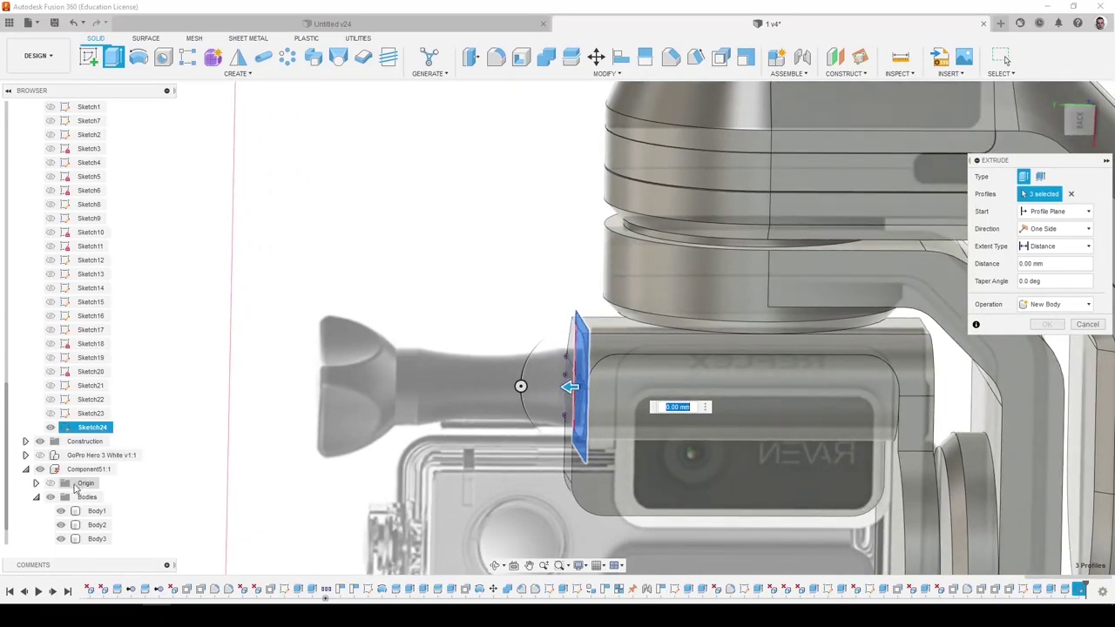
pyautogui.click(40, 457)
pyautogui.scroll(2, 560, 327)
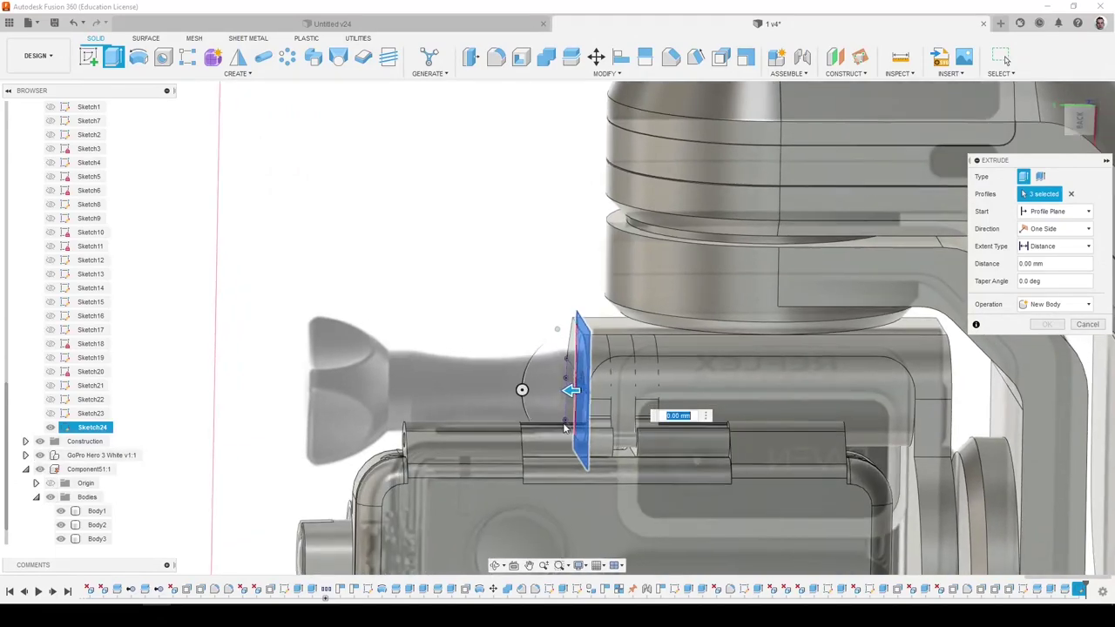
pyautogui.keyDown('shift'); pyautogui.moveTo(577, 401); pyautogui.dragTo(585, 404, button='middle'); pyautogui.keyUp('shift')
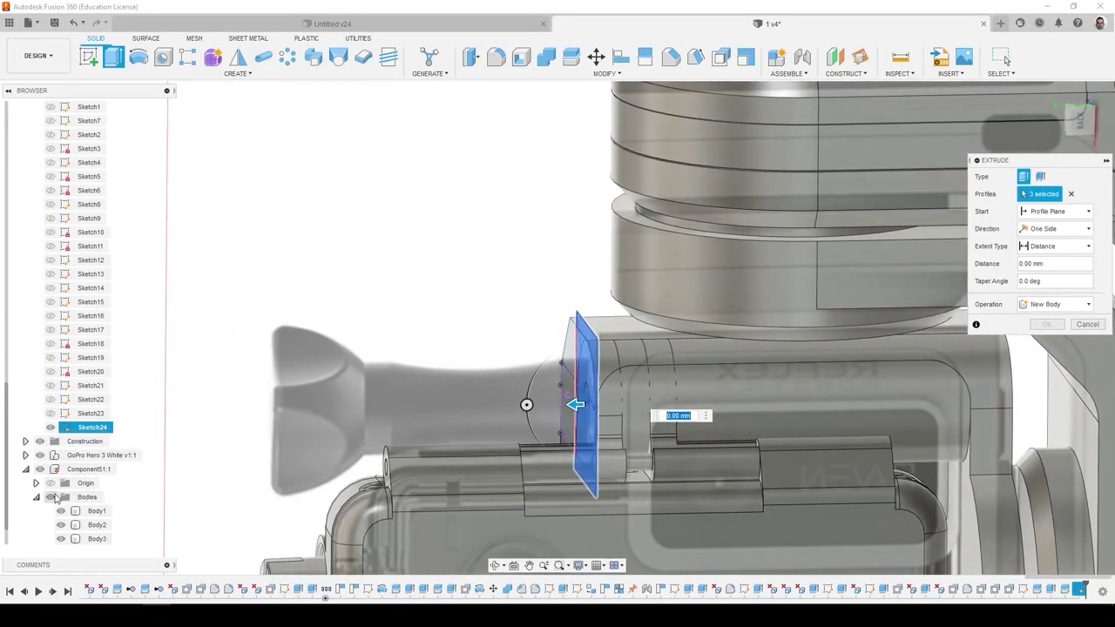
pyautogui.click(41, 470)
pyautogui.scroll(2, 589, 424)
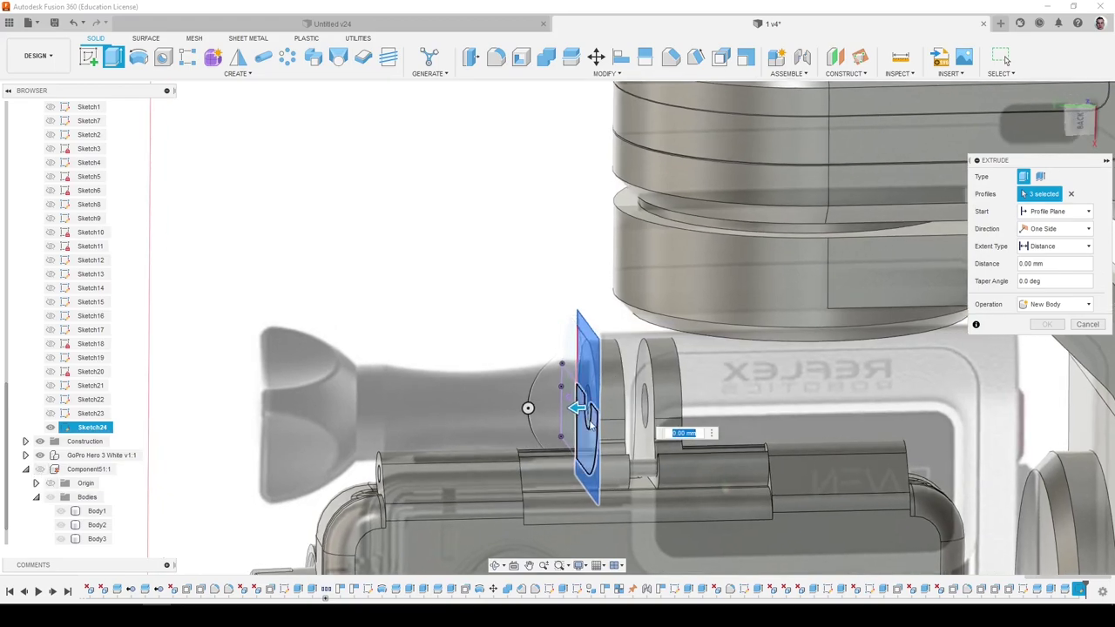
# Extrude the profiles -3.10 mm as a cut into the housing, with the GoPro hidden and Component51 shown again.
pyautogui.moveTo(578, 407); pyautogui.dragTo(598, 407)
pyautogui.keyDown('shift'); pyautogui.moveTo(598, 406); pyautogui.dragTo(613, 394, button='middle'); pyautogui.keyUp('shift')
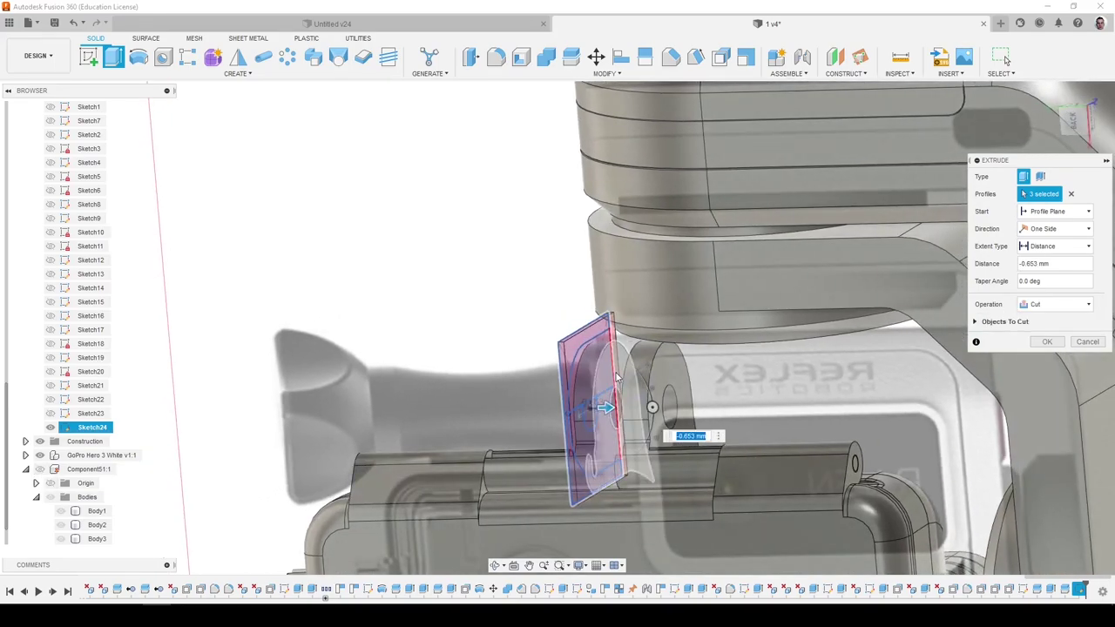
pyautogui.moveTo(607, 408); pyautogui.dragTo(627, 406)
pyautogui.keyDown('shift'); pyautogui.moveTo(577, 334); pyautogui.dragTo(542, 324, button='middle'); pyautogui.keyUp('shift')
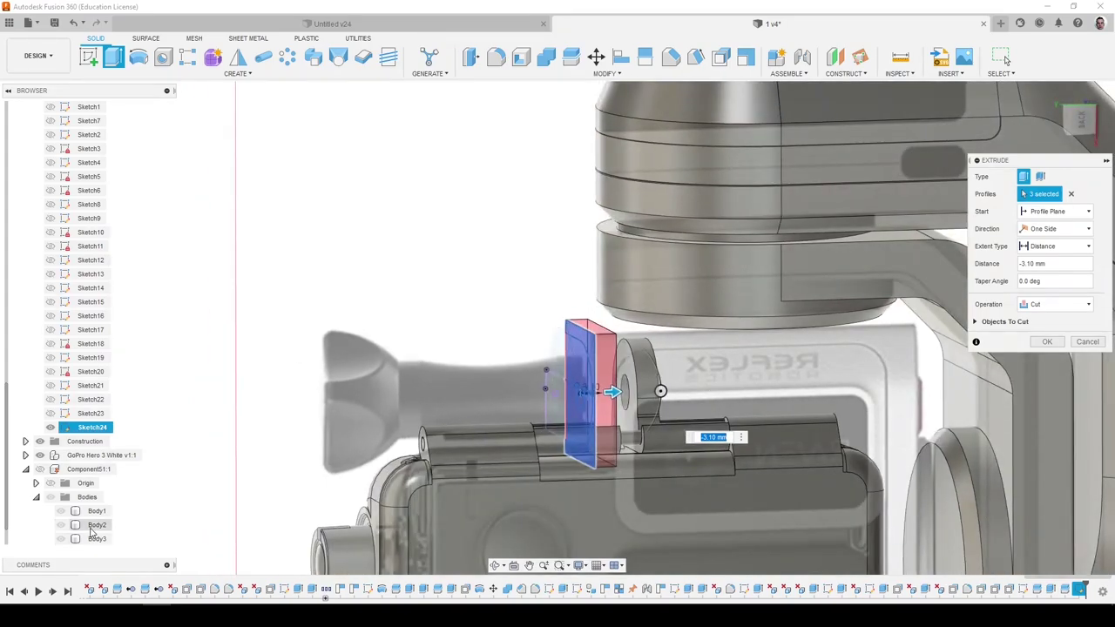
pyautogui.click(41, 455)
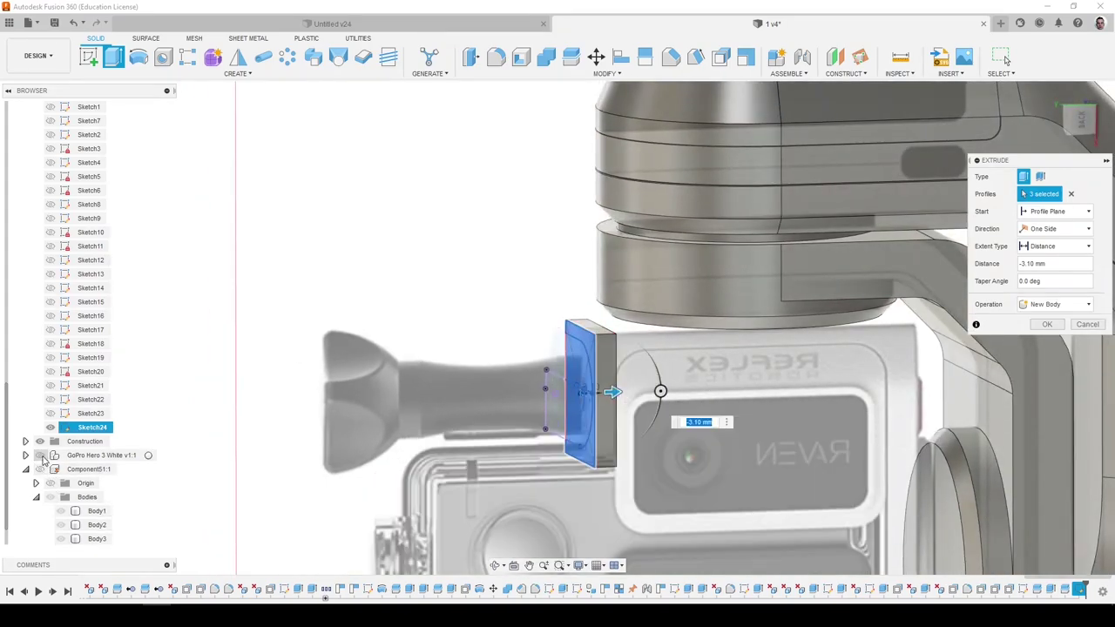
pyautogui.click(40, 469)
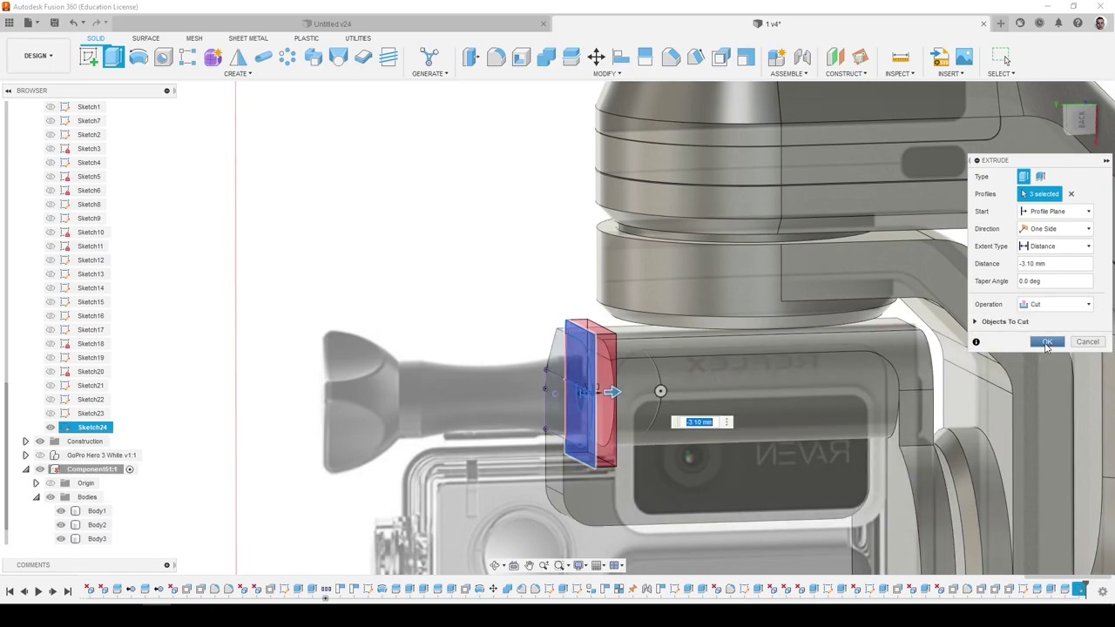
pyautogui.click(1046, 346)
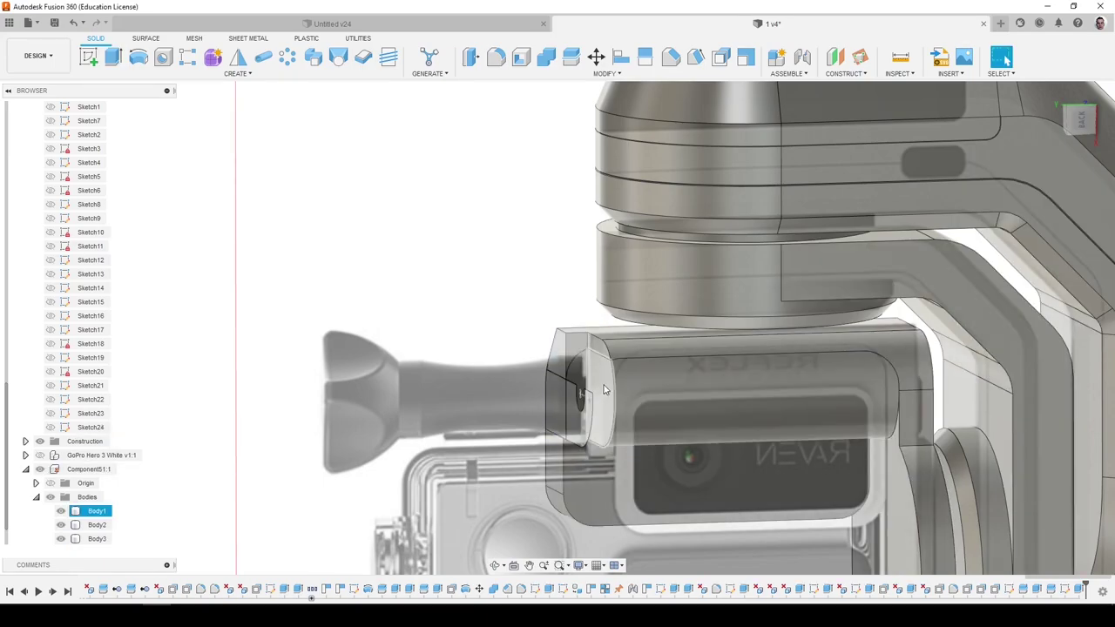
# Try to delete the front face and narrow edge face of the thin leftover piece around the prong slot.
pyautogui.keyDown('shift'); pyautogui.moveTo(602, 389); pyautogui.dragTo(598, 395, button='middle'); pyautogui.keyUp('shift')
pyautogui.scroll(5, 597, 396)
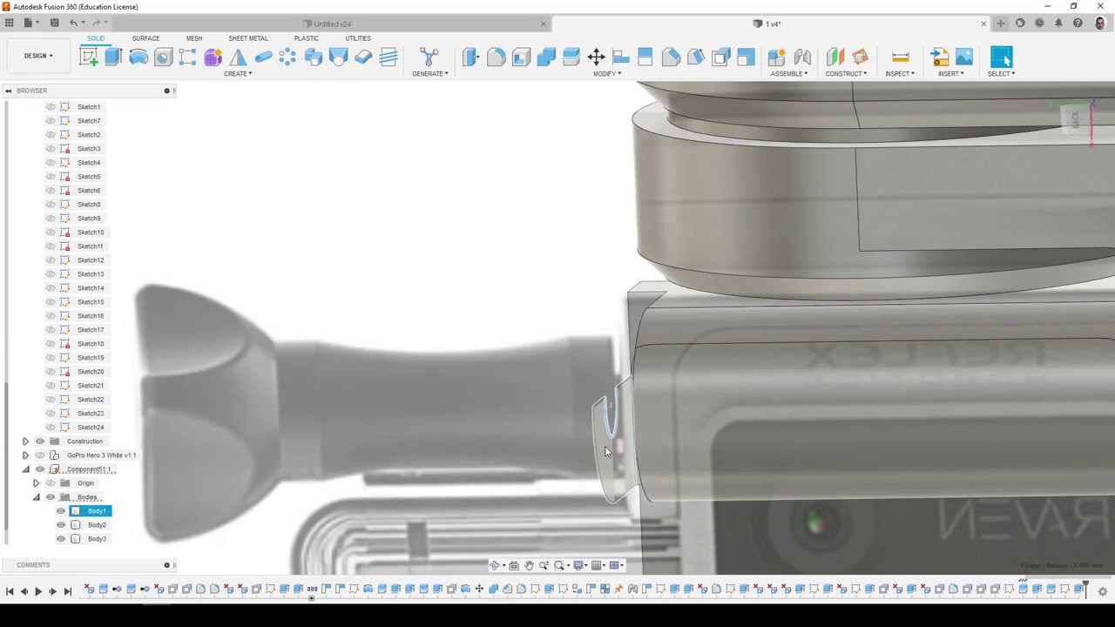
pyautogui.click(606, 456)
pyautogui.keyDown('shift'); pyautogui.moveTo(604, 452); pyautogui.dragTo(637, 442, button='middle'); pyautogui.keyUp('shift')
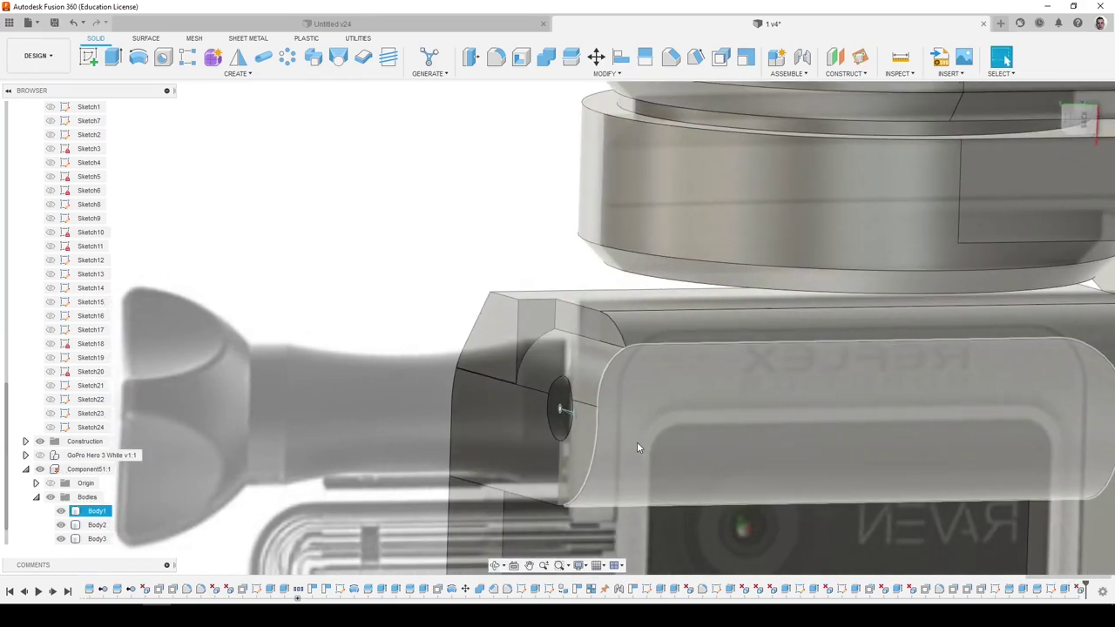
pyautogui.scroll(10, 626, 440)
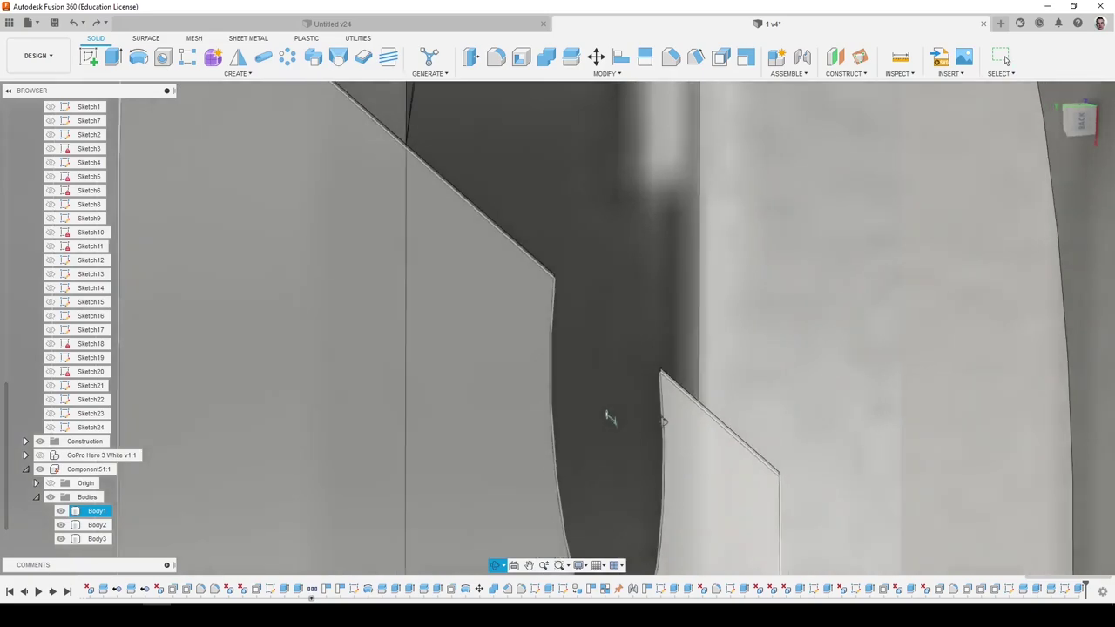
pyautogui.keyDown('shift'); pyautogui.moveTo(664, 421); pyautogui.dragTo(675, 421, button='middle'); pyautogui.keyUp('shift')
pyautogui.scroll(5, 675, 421)
pyautogui.click(671, 369)
pyautogui.scroll(3, 656, 320)
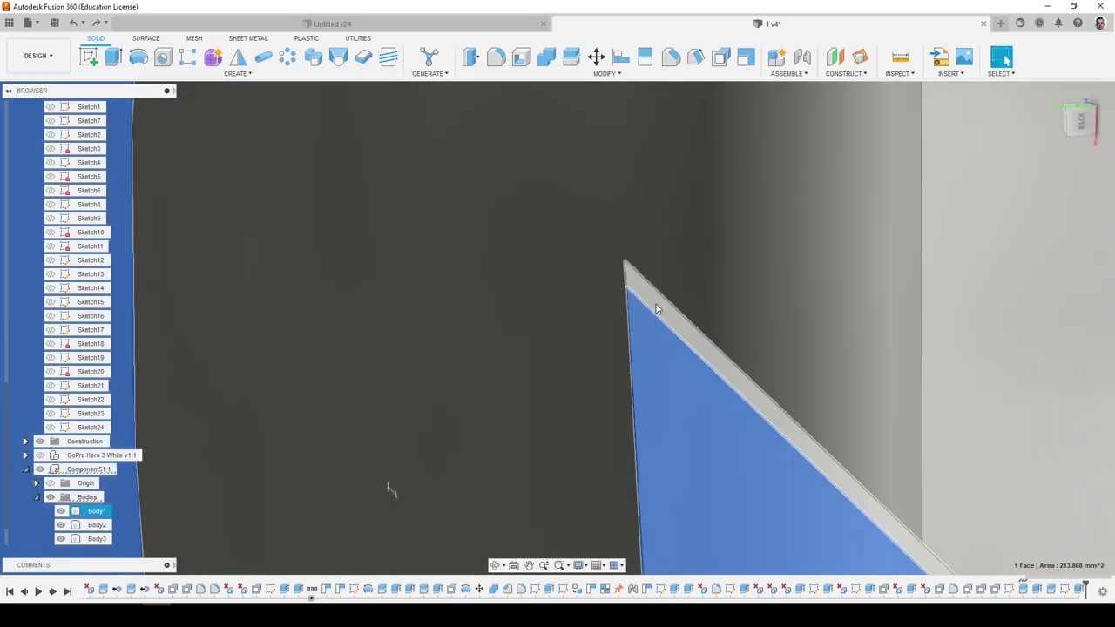
pyautogui.keyDown('ctrl'); pyautogui.click(658, 310); pyautogui.keyUp('ctrl')
pyautogui.scroll(-2, 632, 400)
pyautogui.scroll(-5, 601, 416)
pyautogui.press('Delete')
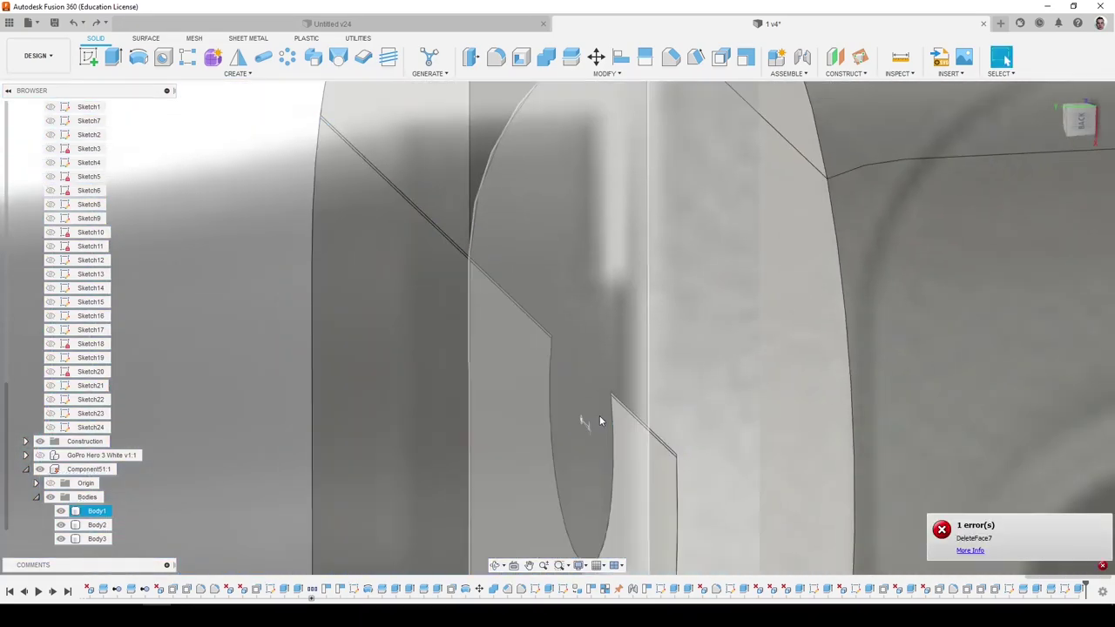
# Undo the face deletion on the thin leftover piece.
pyautogui.scroll(-3, 581, 376)
pyautogui.scroll(8, 581, 376)
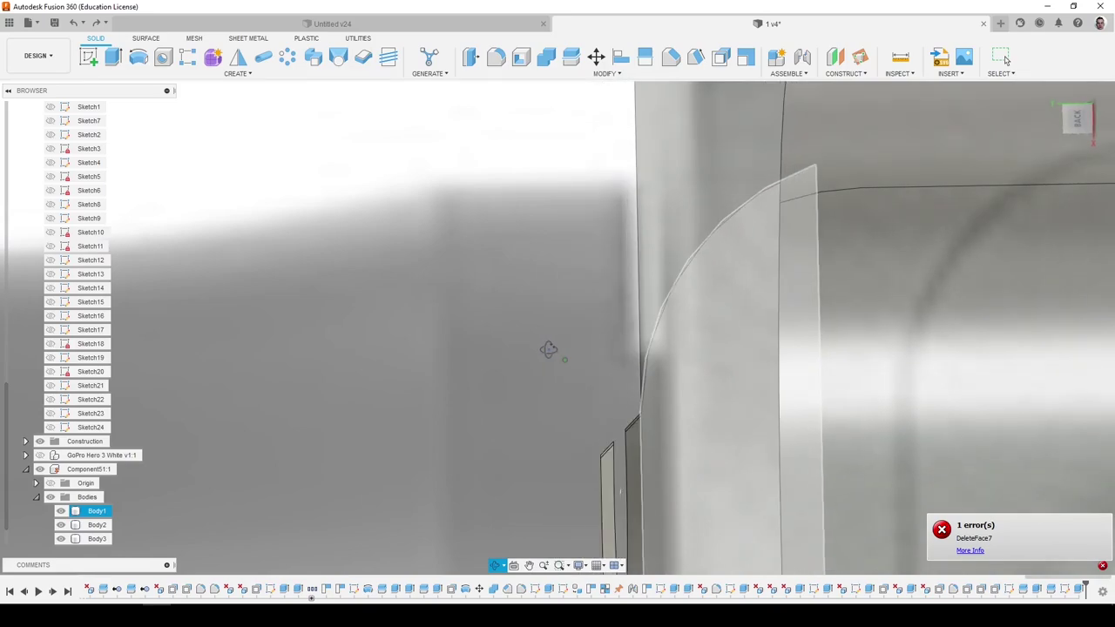
pyautogui.scroll(3, 610, 470)
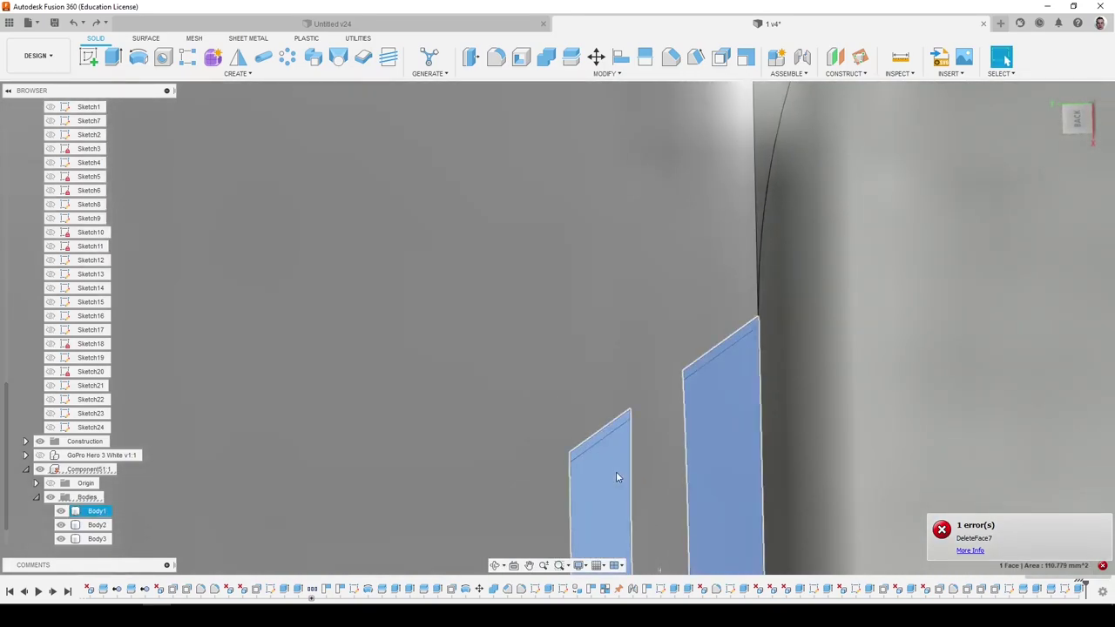
pyautogui.scroll(3, 616, 475)
pyautogui.keyDown('shift'); pyautogui.moveTo(616, 476); pyautogui.dragTo(589, 297, button='middle'); pyautogui.keyUp('shift')
pyautogui.hotkey('ctrl', 'z')
pyautogui.scroll(-2, 562, 358)
pyautogui.scroll(-3, 562, 358)
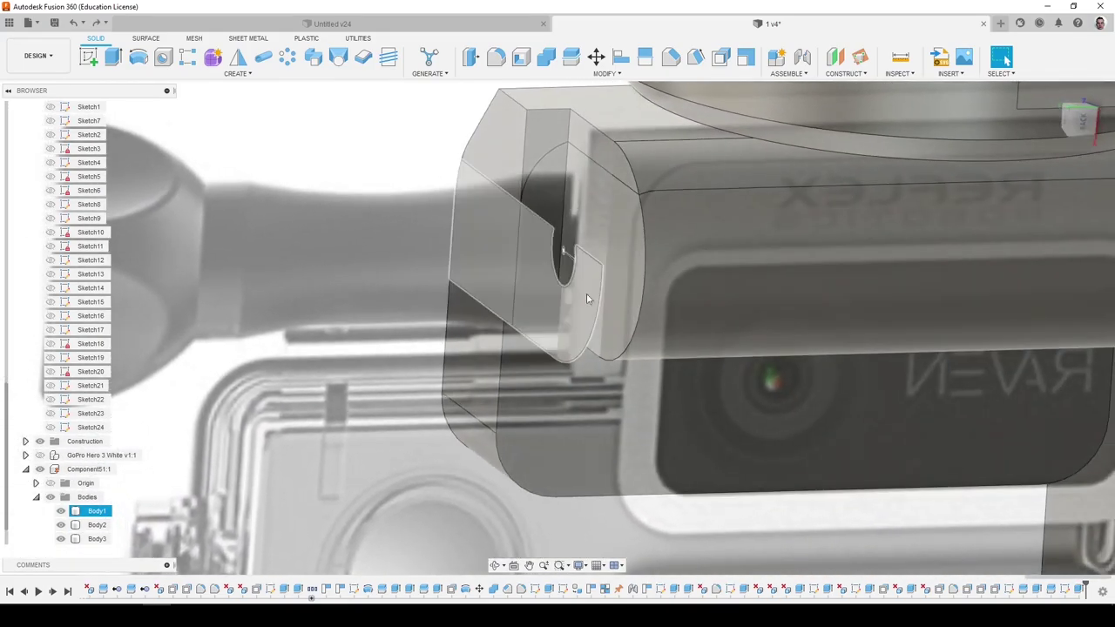
# Extrude the recess's flat end face outward through the thin leftover piece to cut it away.
pyautogui.click(609, 241)
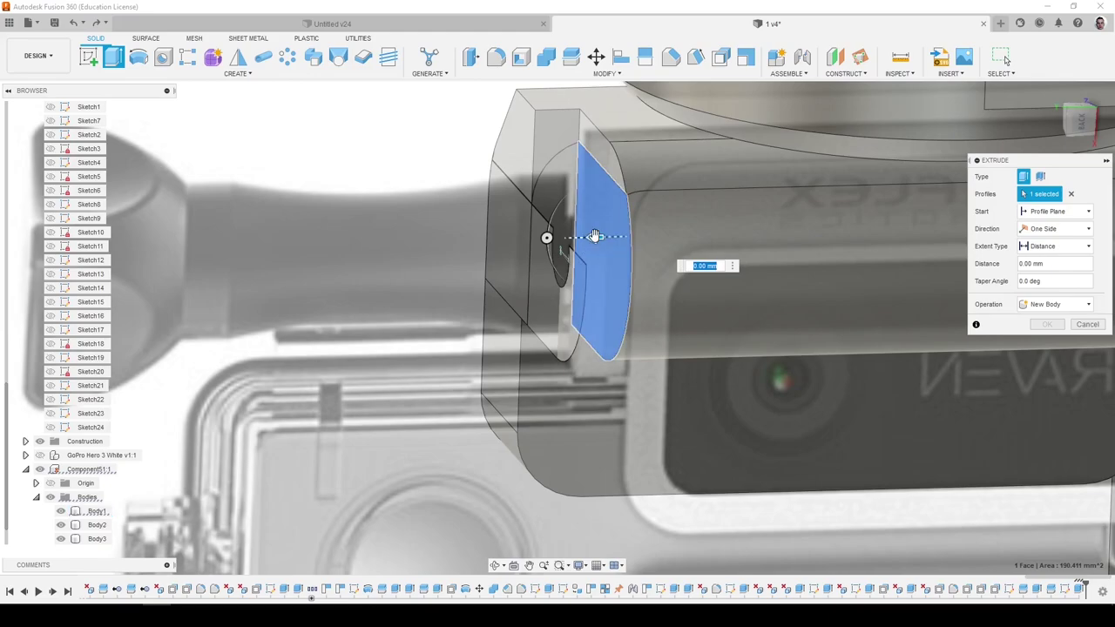
pyautogui.moveTo(575, 238); pyautogui.dragTo(473, 236)
pyautogui.press('Return')
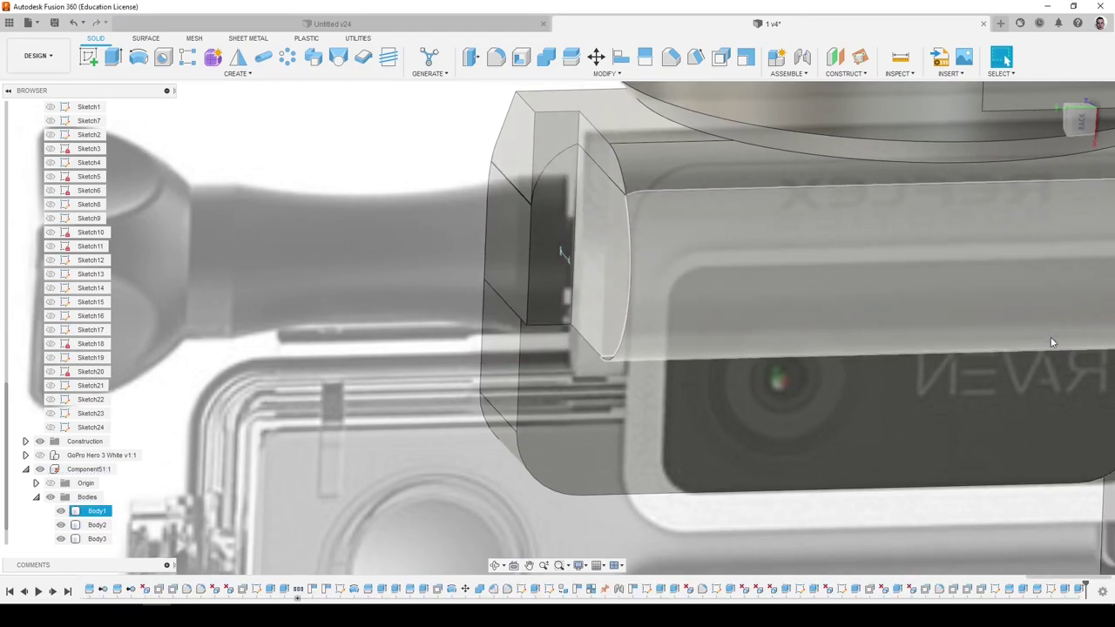
pyautogui.scroll(6, 837, 320)
pyautogui.scroll(-8, 544, 258)
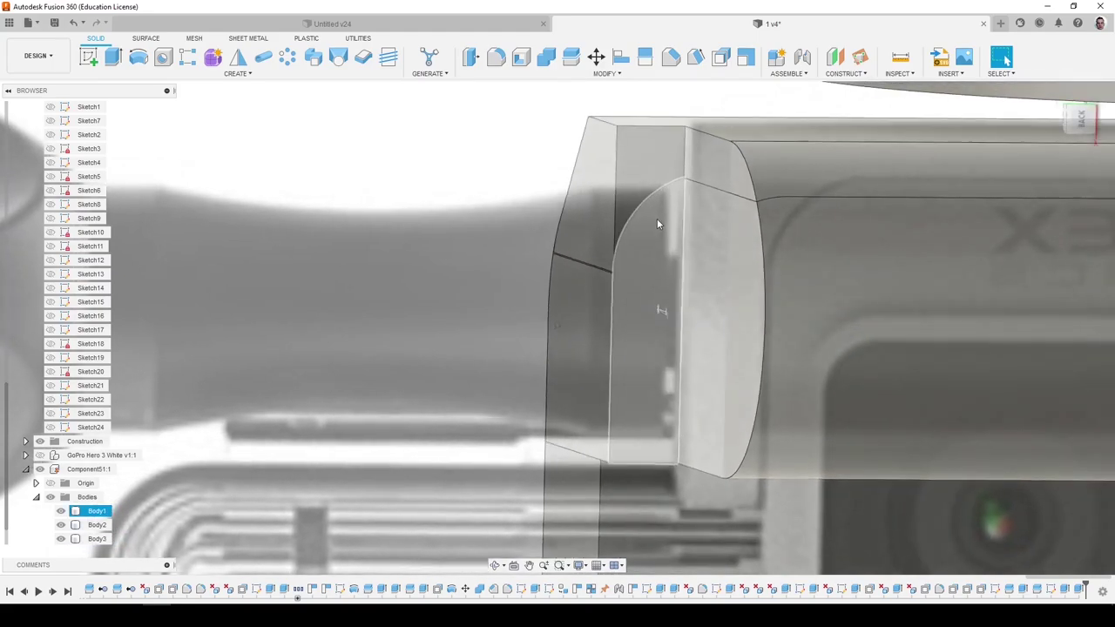
# Show the GoPro and hide Component51 to expose the mounting prongs.
pyautogui.moveTo(657, 224)
pyautogui.keyDown('shift'); pyautogui.mouseDown(button='middle')
pyautogui.moveTo(632, 295)
pyautogui.moveTo(645, 313)
pyautogui.moveTo(584, 323)
pyautogui.moveTo(548, 267)
pyautogui.moveTo(563, 131)
pyautogui.mouseUp(button='middle'); pyautogui.keyUp('shift')
pyautogui.keyDown('shift'); pyautogui.moveTo(489, 215); pyautogui.dragTo(105, 440, button='middle'); pyautogui.keyUp('shift')
pyautogui.scroll(3, 597, 231)
pyautogui.keyDown('shift'); pyautogui.moveTo(598, 225); pyautogui.dragTo(385, 344, button='middle'); pyautogui.keyUp('shift')
pyautogui.scroll(-1, 54, 490)
pyautogui.click(62, 539)
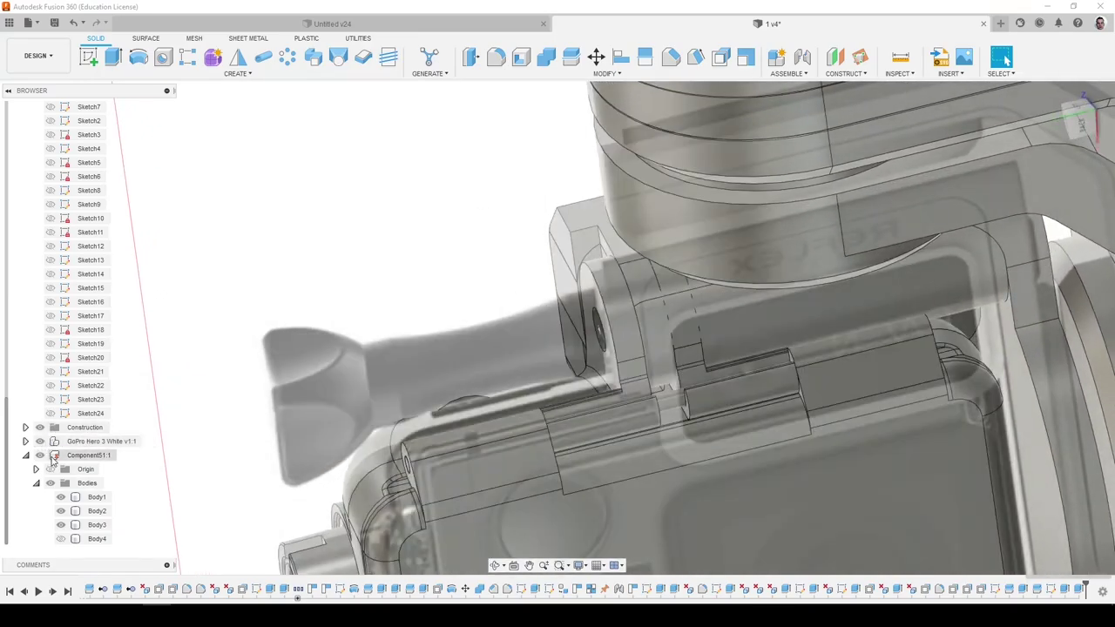
pyautogui.click(43, 456)
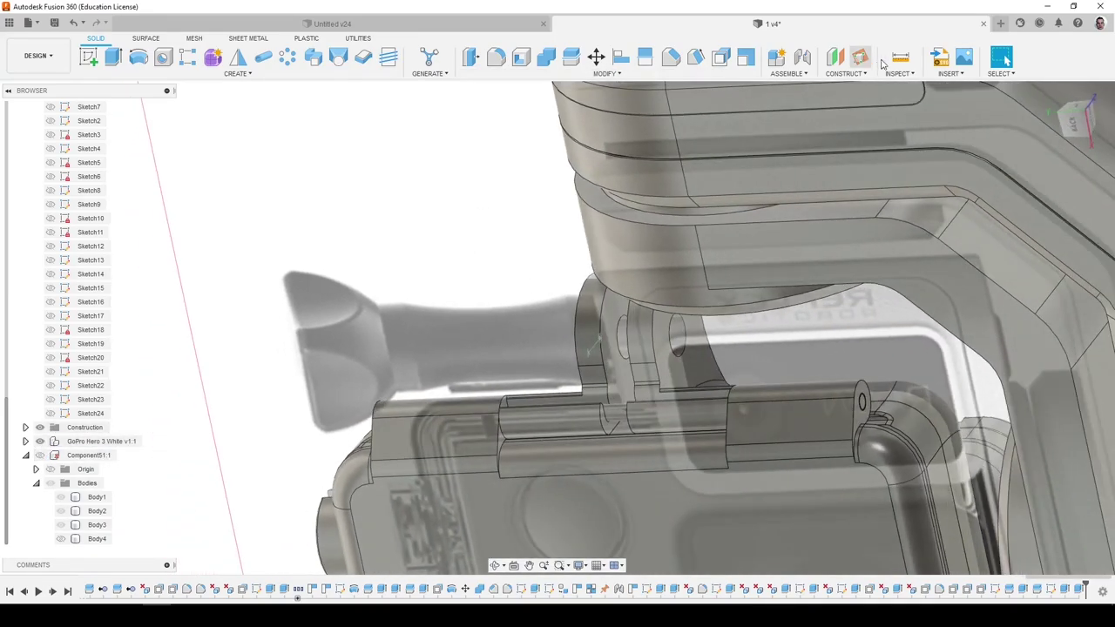
# Measure the gap between two GoPro prongs and one prong's thickness, and restore the housing view with the GoPro hidden.
pyautogui.press('i')
pyautogui.click(591, 332)
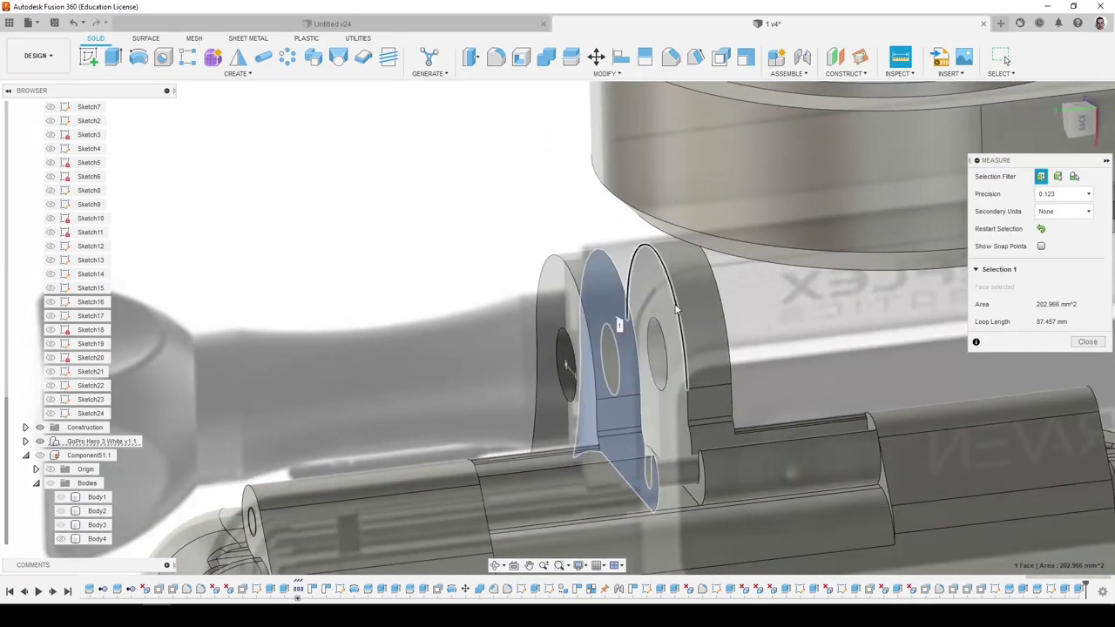
pyautogui.click(669, 308)
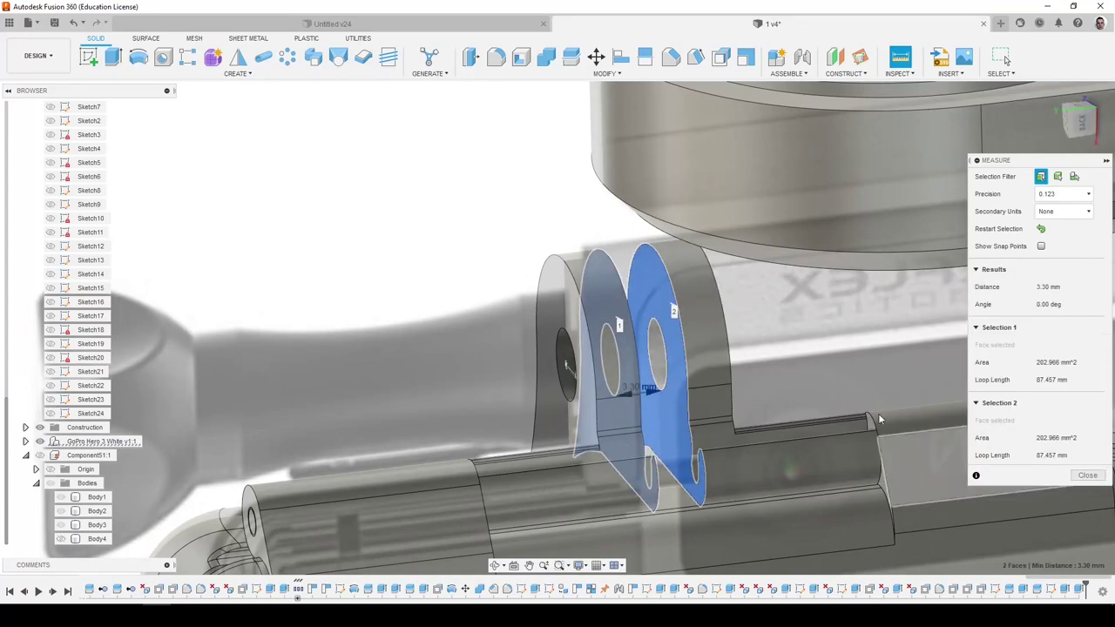
pyautogui.click(451, 247)
pyautogui.click(667, 289)
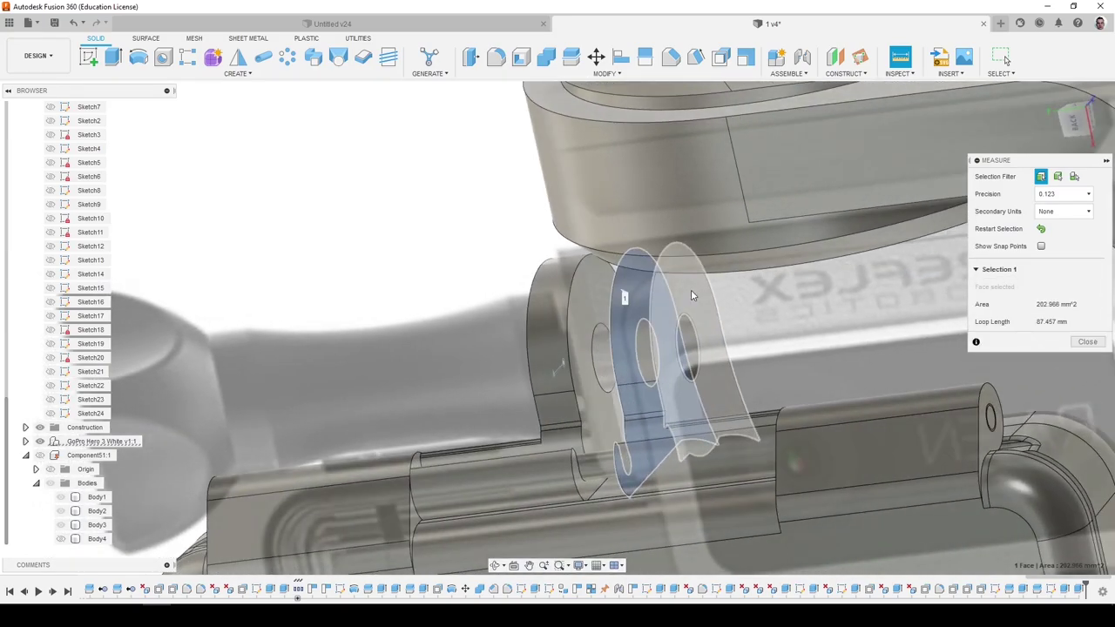
pyautogui.click(690, 296)
pyautogui.keyDown('shift'); pyautogui.moveTo(690, 296); pyautogui.dragTo(329, 375, button='middle'); pyautogui.keyUp('shift')
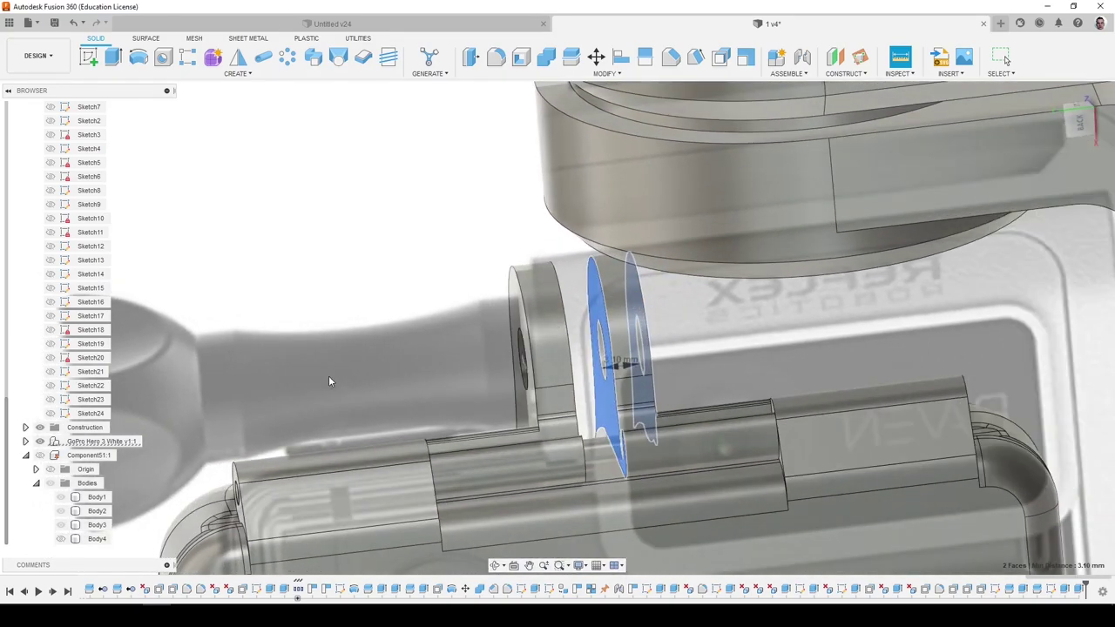
pyautogui.click(40, 442)
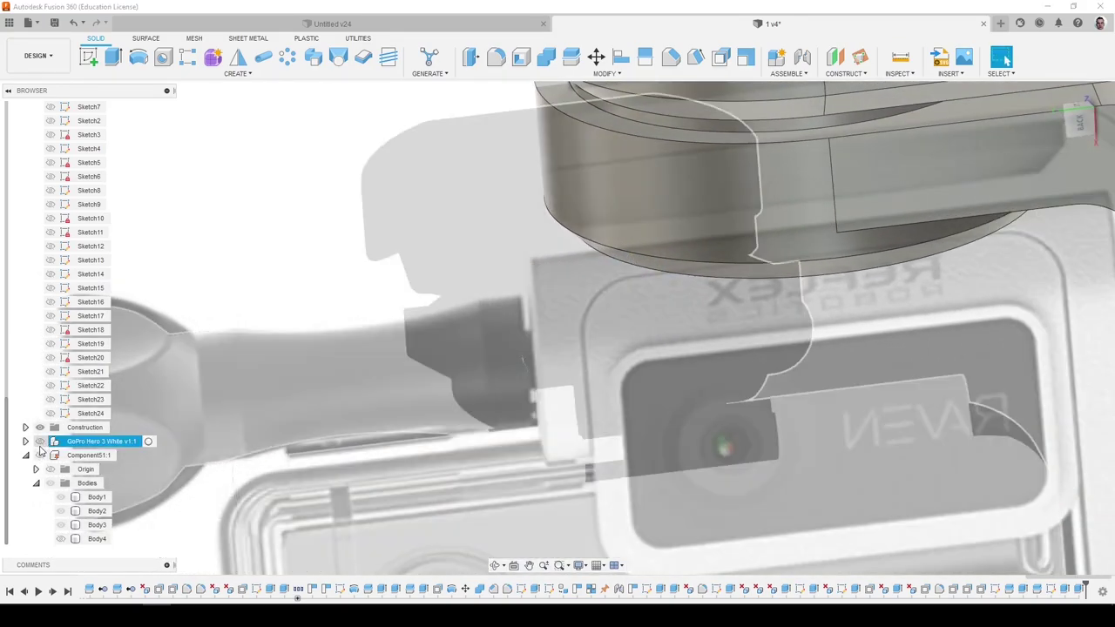
pyautogui.click(40, 456)
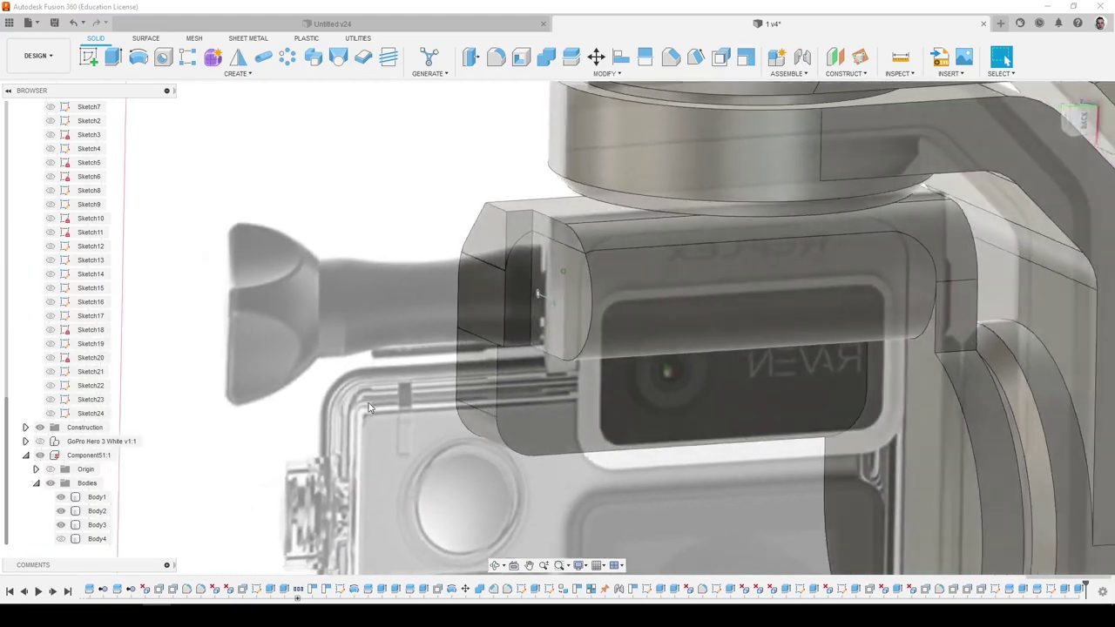
# Show Sketch24 and extrude its three profiles -3.3 mm into the housing as a new body.
pyautogui.keyDown('shift'); pyautogui.moveTo(369, 408); pyautogui.dragTo(330, 464, button='middle'); pyautogui.keyUp('shift')
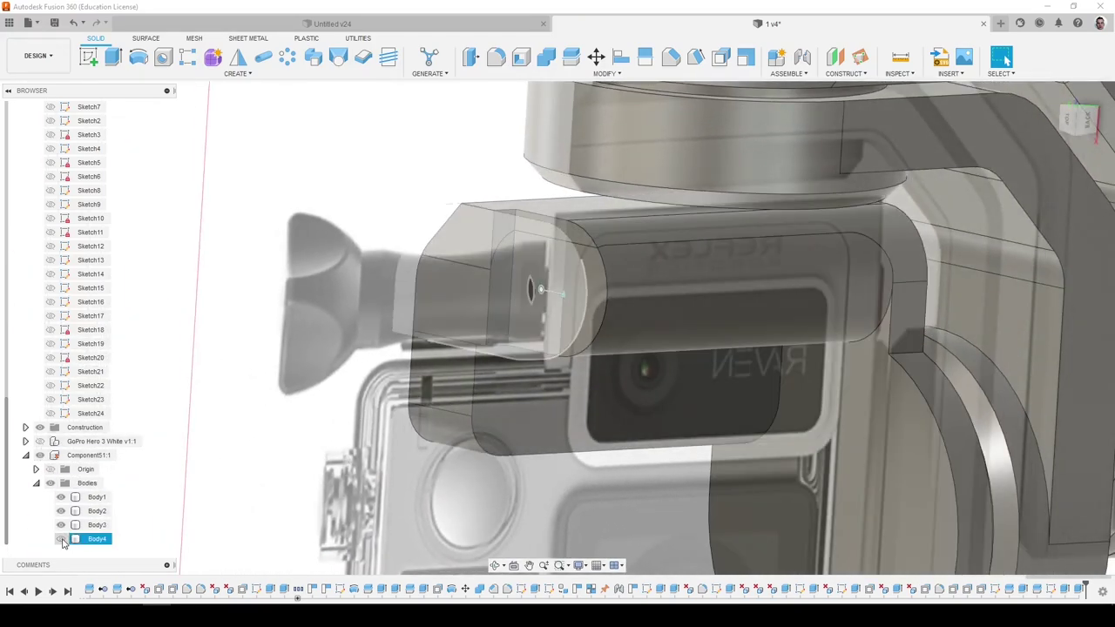
pyautogui.click(50, 413)
pyautogui.moveTo(307, 226)
pyautogui.keyDown('shift'); pyautogui.mouseDown(button='middle')
pyautogui.moveTo(348, 182)
pyautogui.moveTo(533, 257)
pyautogui.mouseUp(button='middle'); pyautogui.keyUp('shift')
pyautogui.press('e')
pyautogui.click(533, 257)
pyautogui.click(554, 320)
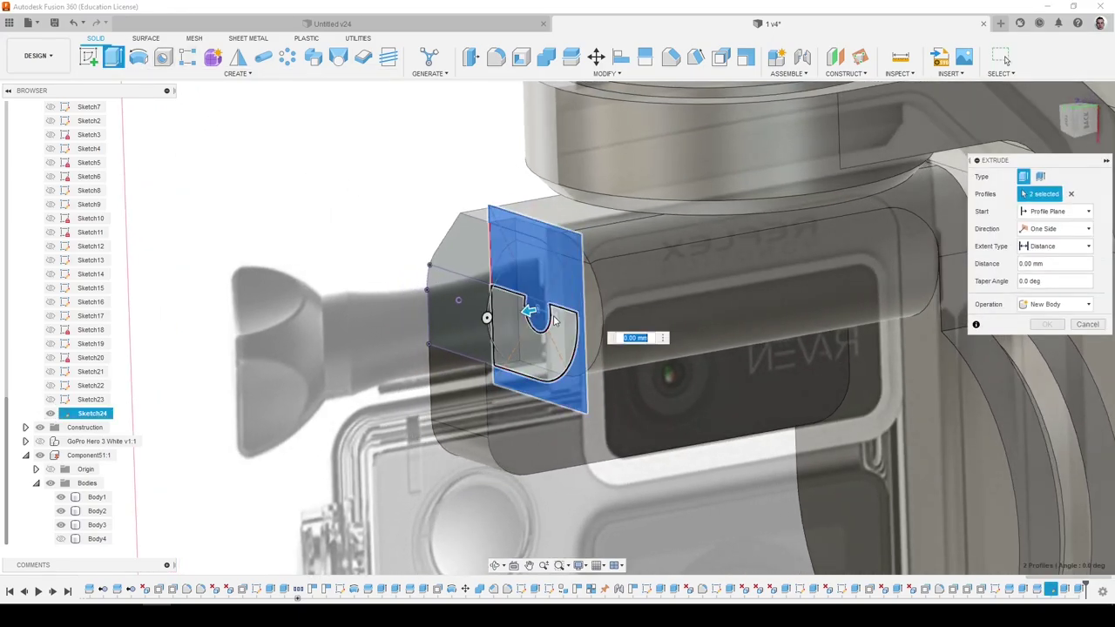
pyautogui.moveTo(519, 404)
pyautogui.keyDown('shift'); pyautogui.mouseDown(button='middle')
pyautogui.moveTo(517, 383)
pyautogui.moveTo(559, 344)
pyautogui.mouseUp(button='middle'); pyautogui.keyUp('shift')
pyautogui.click(546, 368)
pyautogui.moveTo(526, 342); pyautogui.dragTo(534, 339)
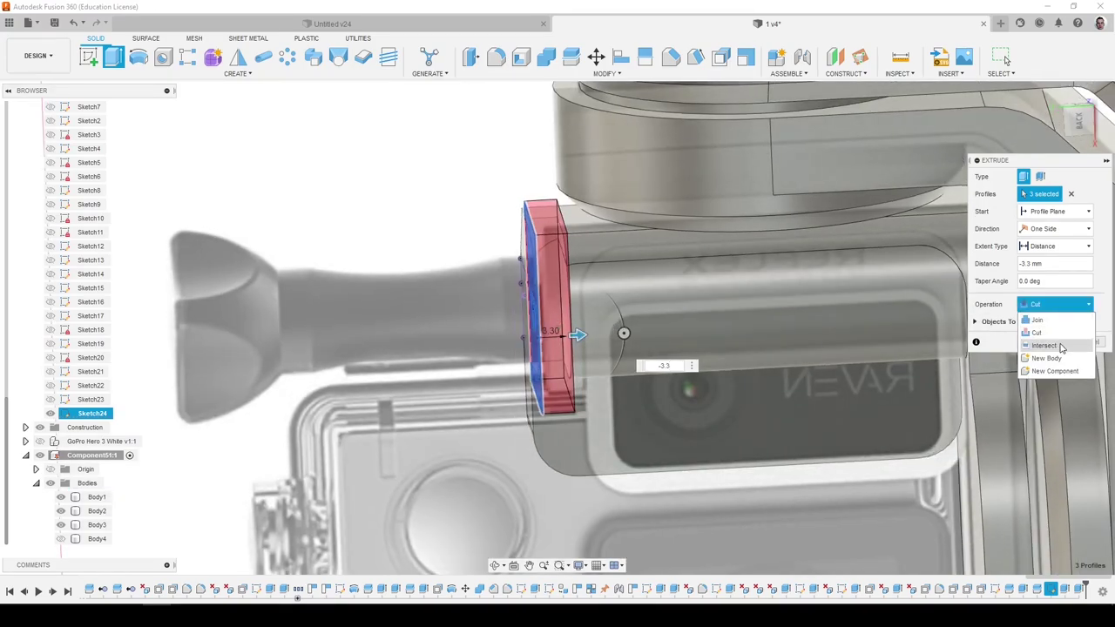
pyautogui.click(1054, 361)
pyautogui.click(1085, 342)
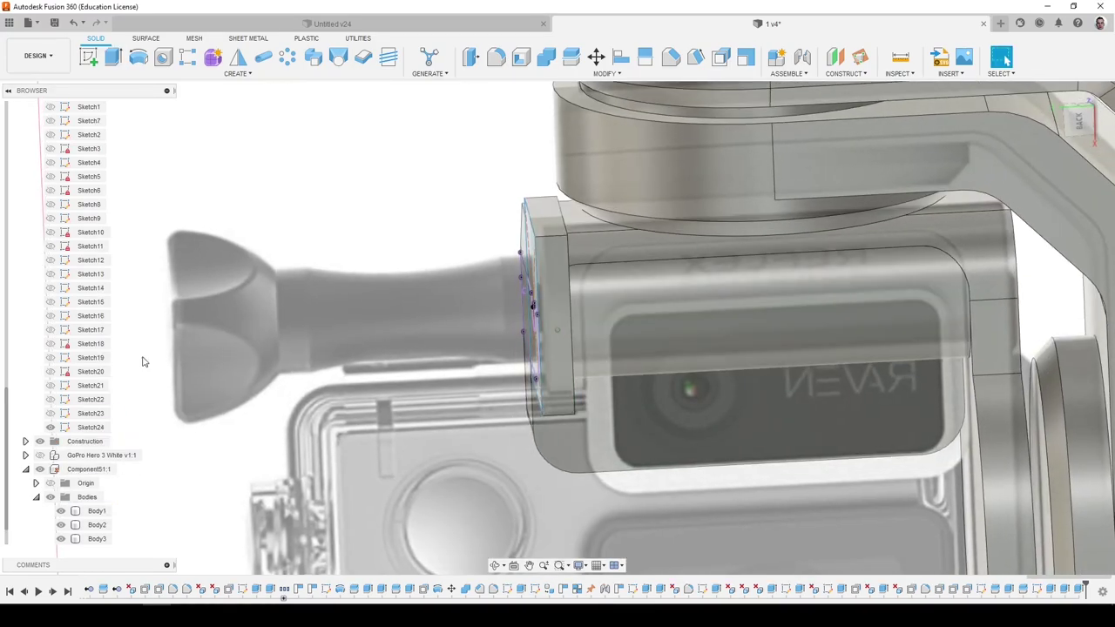
# Move the extruded slot block (Body40) -3.1 mm along Y into the housing.
pyautogui.rightClick(88, 221)
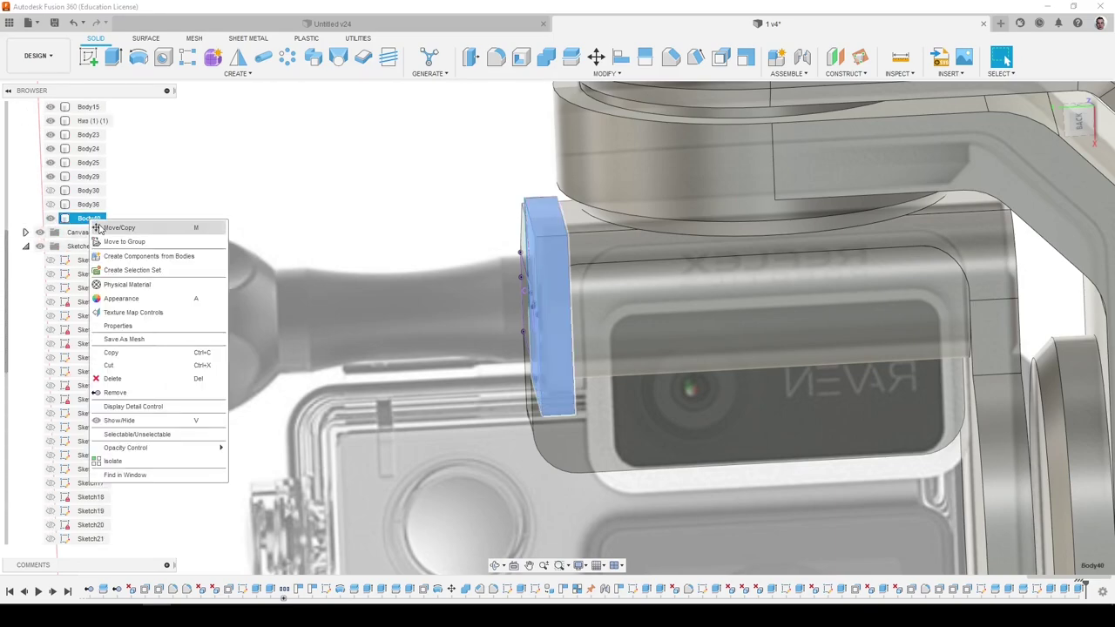
pyautogui.click(109, 229)
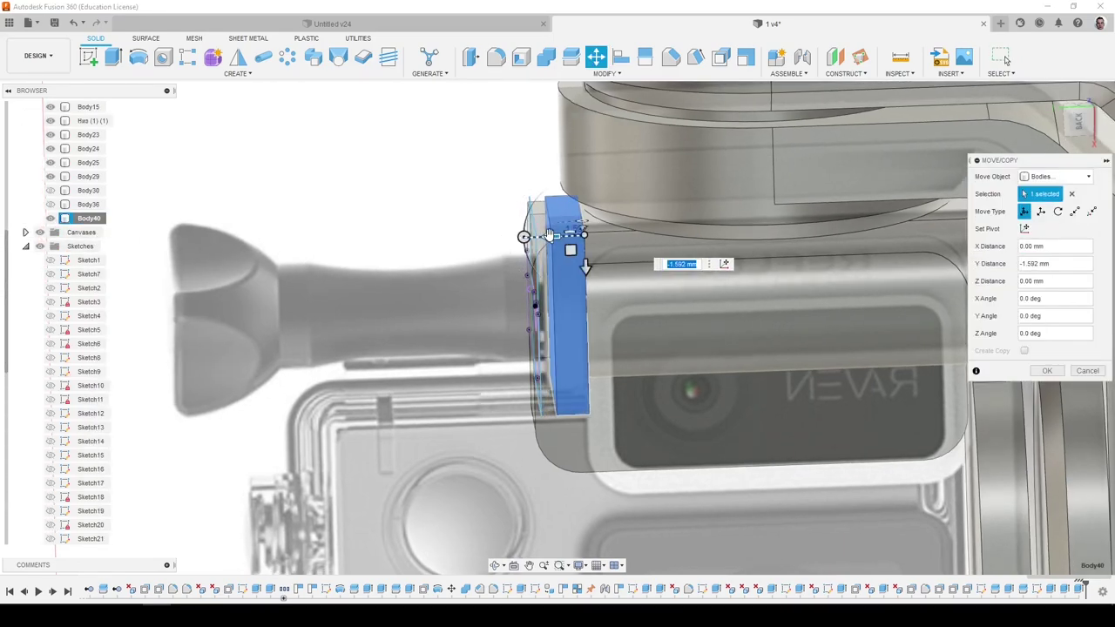
pyautogui.write('.1')
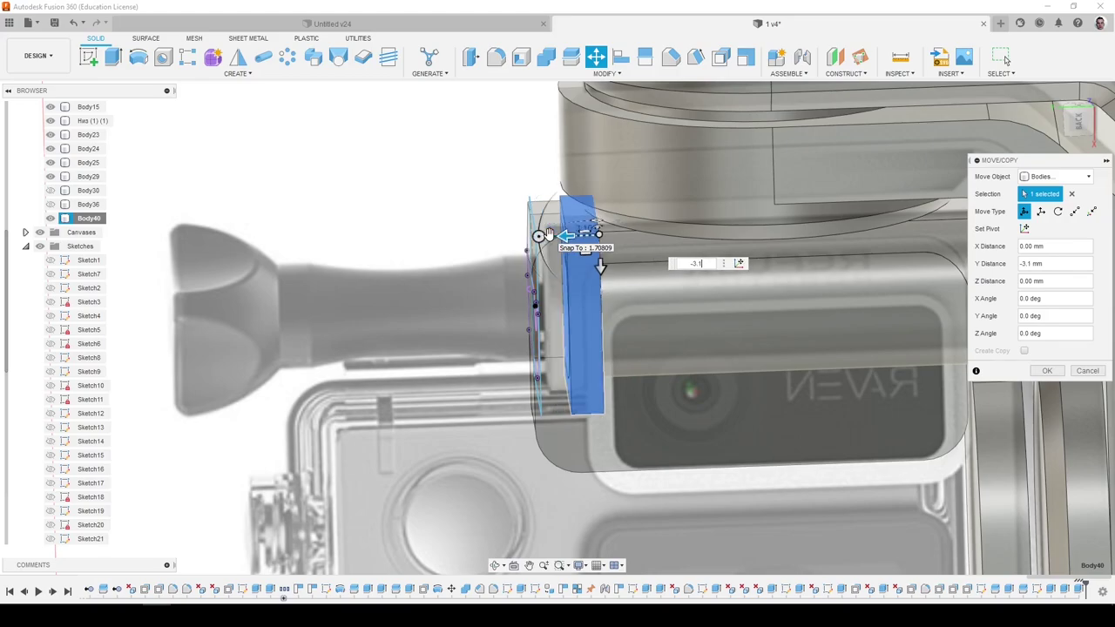
pyautogui.scroll(2, 572, 261)
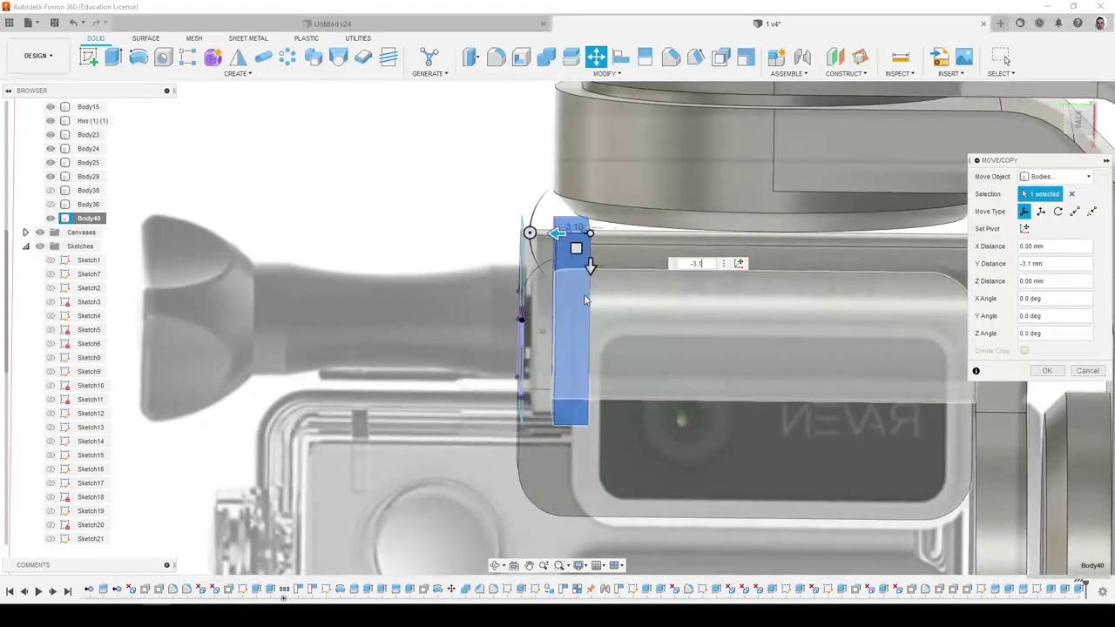
pyautogui.scroll(3, 571, 280)
pyautogui.click(1047, 370)
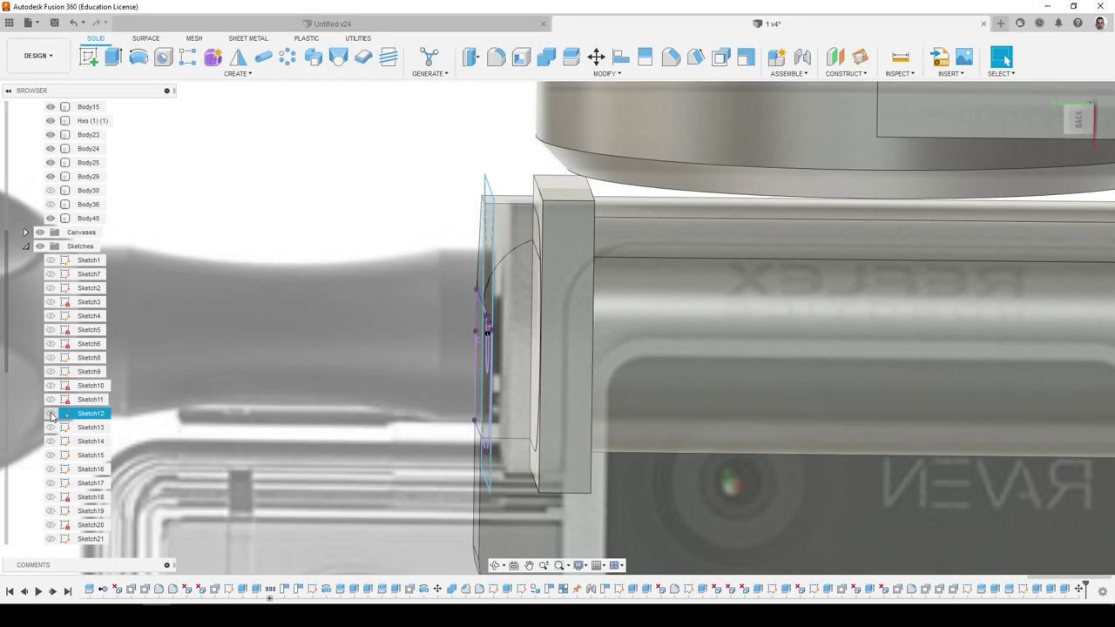
# Move Body40 a further -3.1 mm along Y to the second slot position.
pyautogui.rightClick(84, 216)
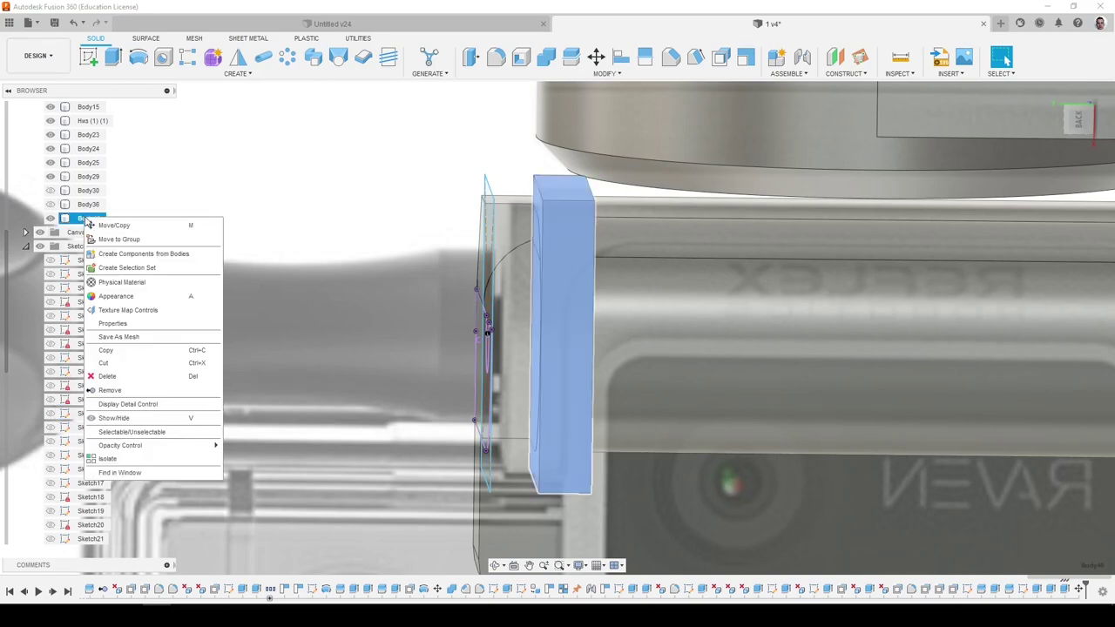
pyautogui.click(95, 227)
pyautogui.moveTo(562, 201); pyautogui.dragTo(579, 201)
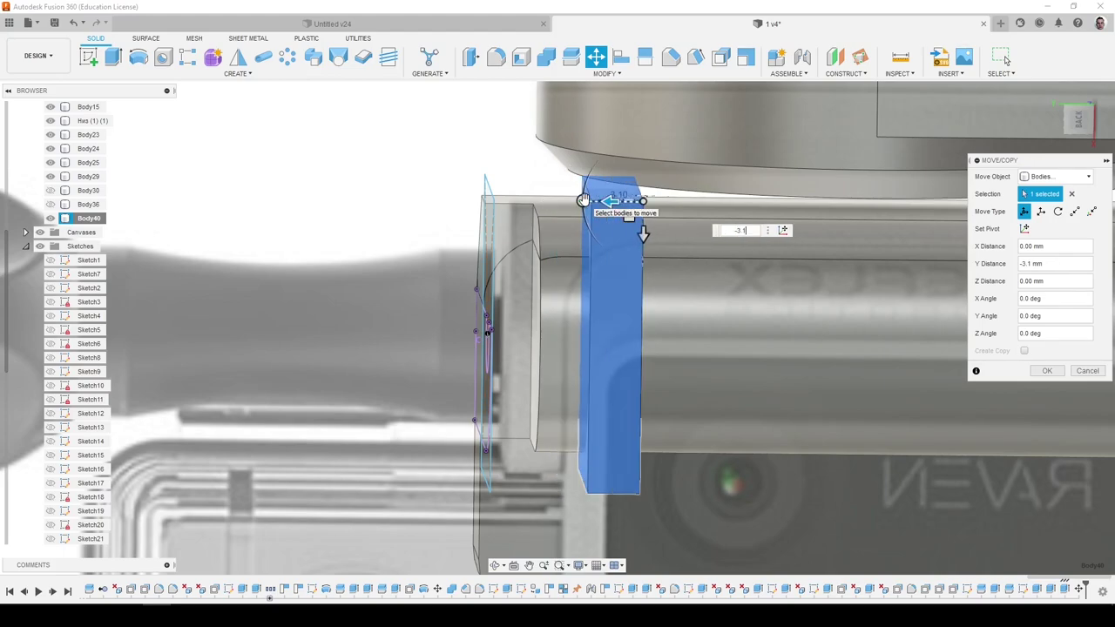
pyautogui.press('Return')
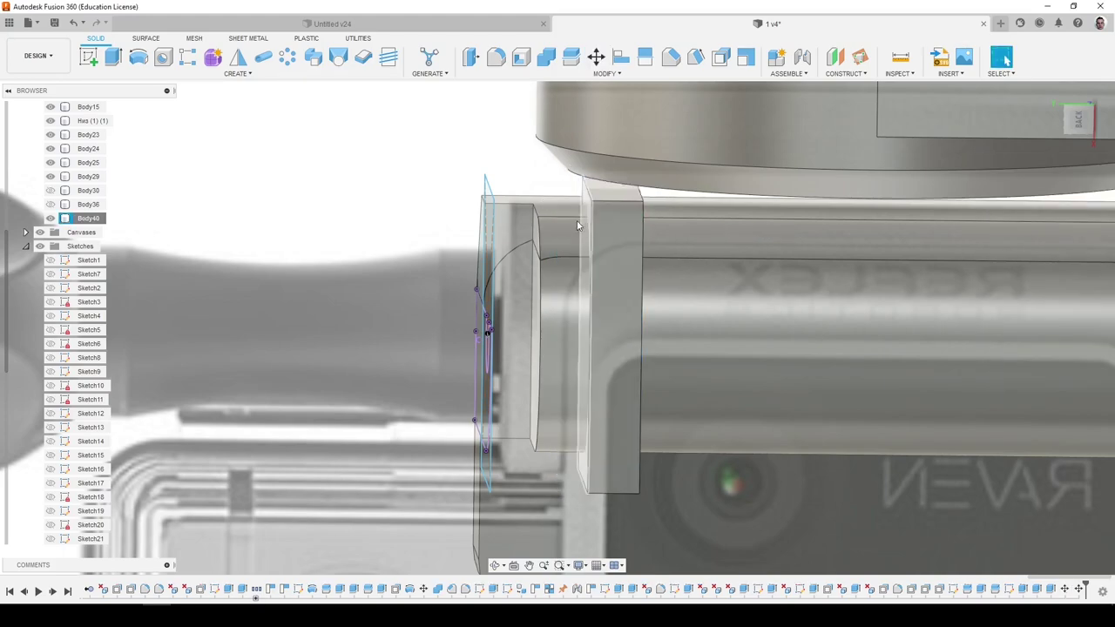
# Compare the block's position with the GoPro's prongs, show Body4 of Component51, and leave the GoPro hidden.
pyautogui.click(40, 441)
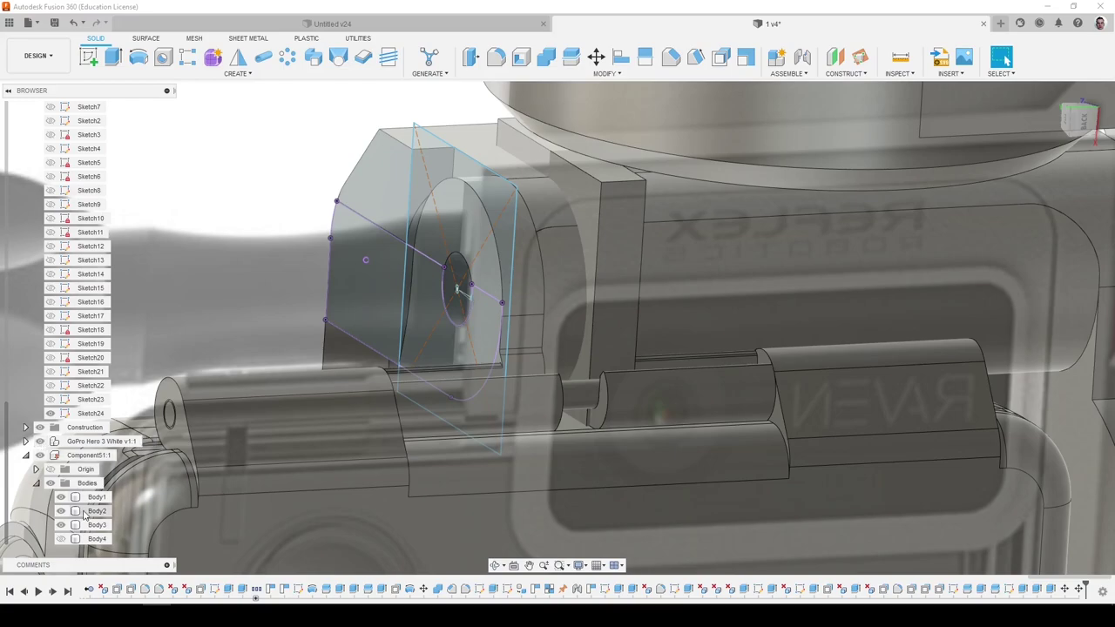
pyautogui.click(63, 540)
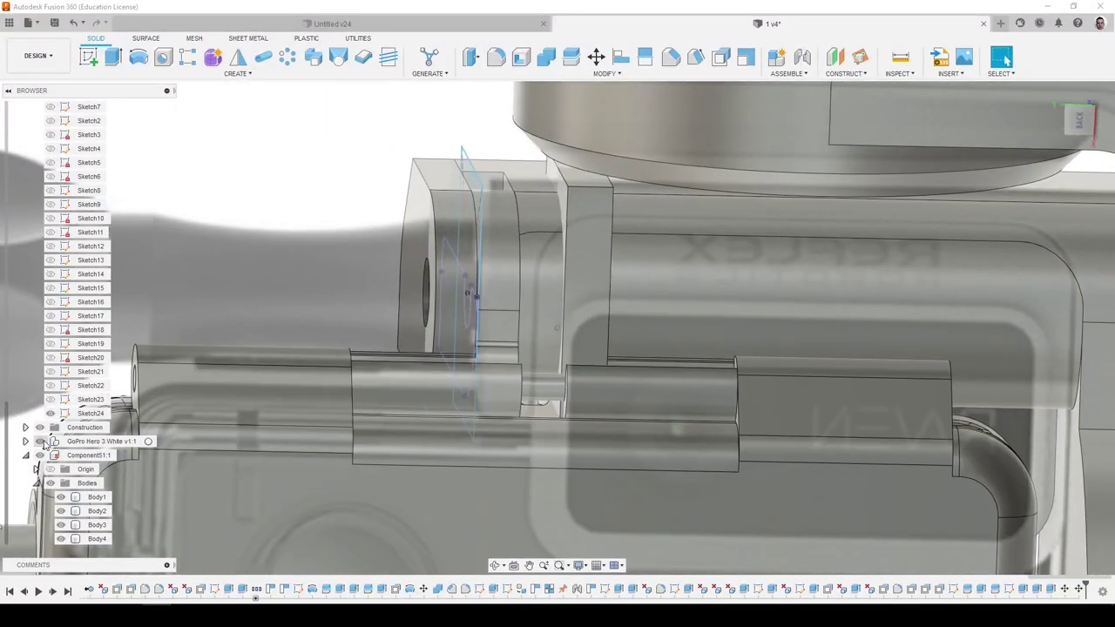
pyautogui.click(44, 443)
pyautogui.click(43, 442)
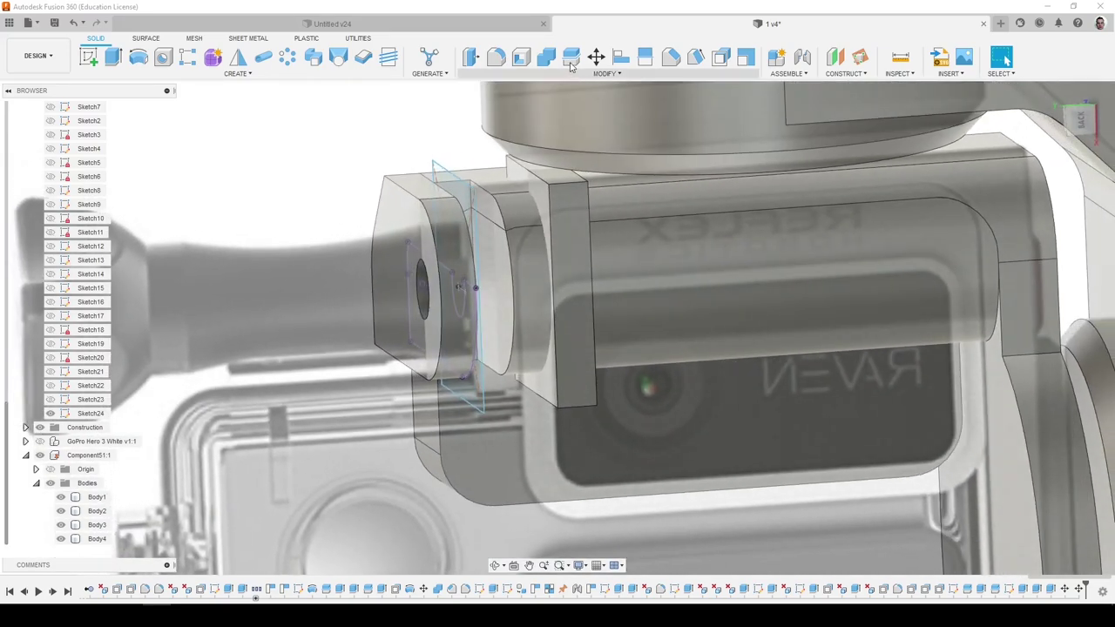
# Cut the slot block out of the inner housing cylinder (Body1) with Combine, keeping the tool body.
pyautogui.click(595, 219)
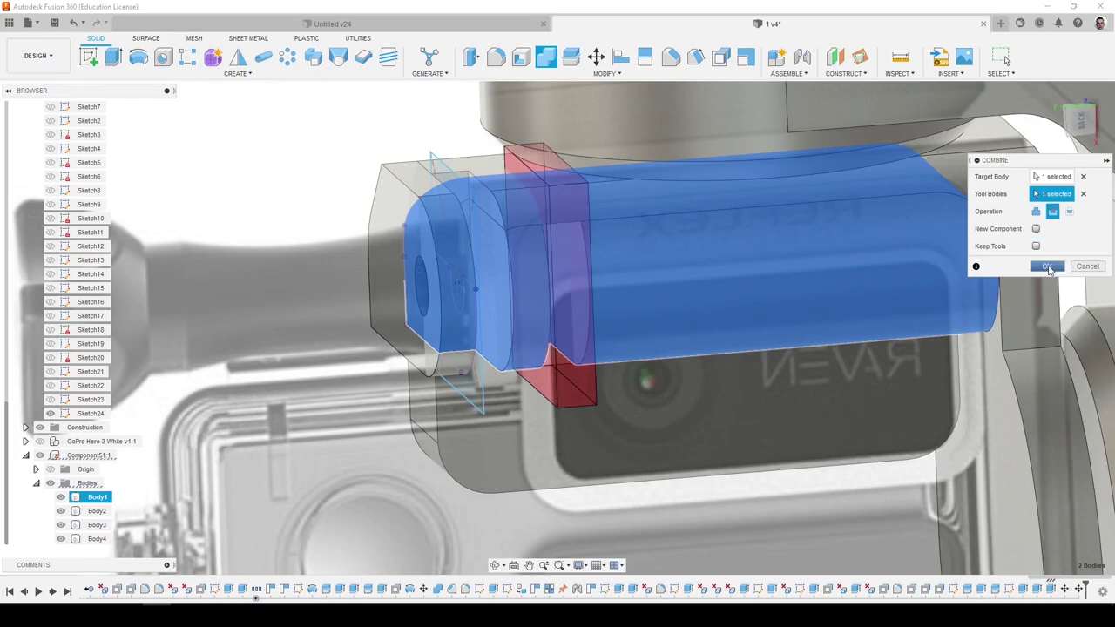
pyautogui.click(1045, 267)
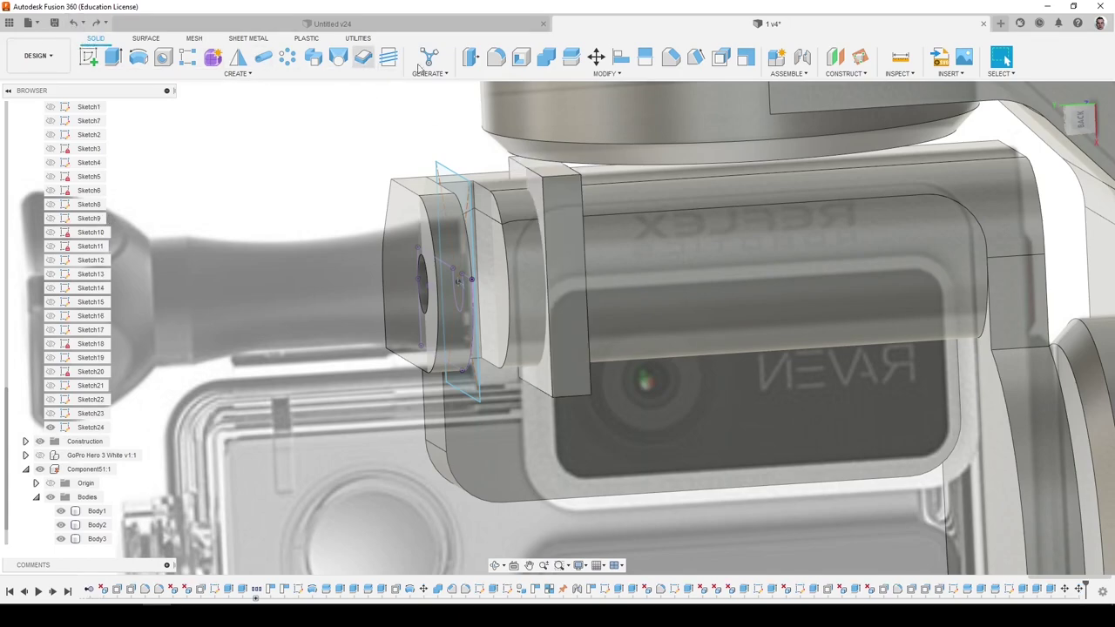
pyautogui.click(546, 57)
pyautogui.click(653, 274)
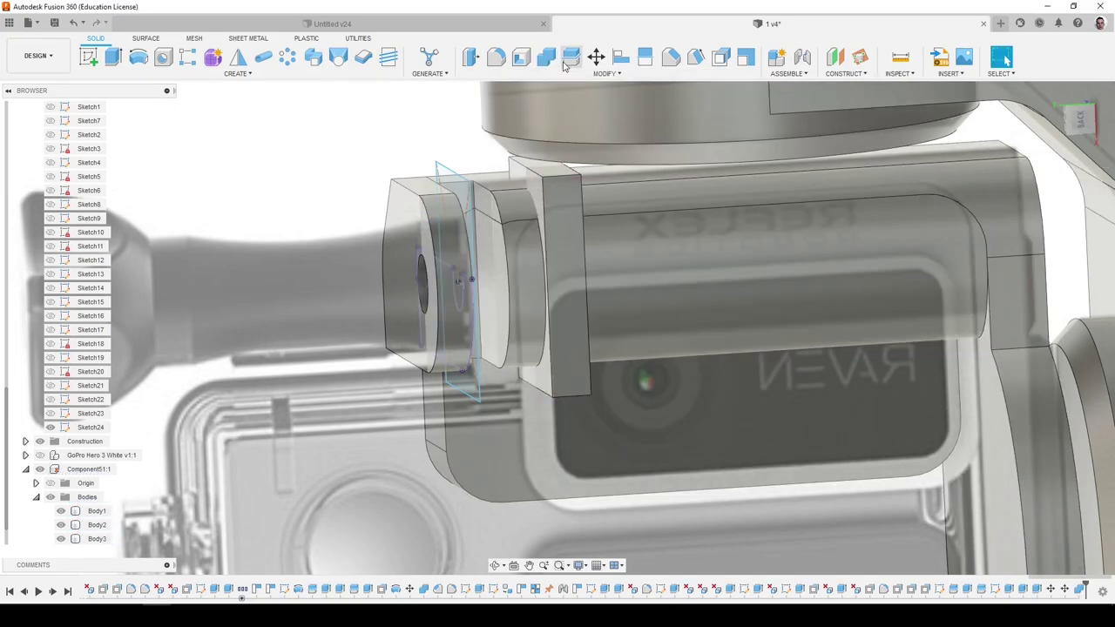
# Cut the same slot block out of the outer housing body (Body3) with Combine, without keeping the tool body.
pyautogui.click(545, 58)
pyautogui.click(592, 205)
pyautogui.click(569, 214)
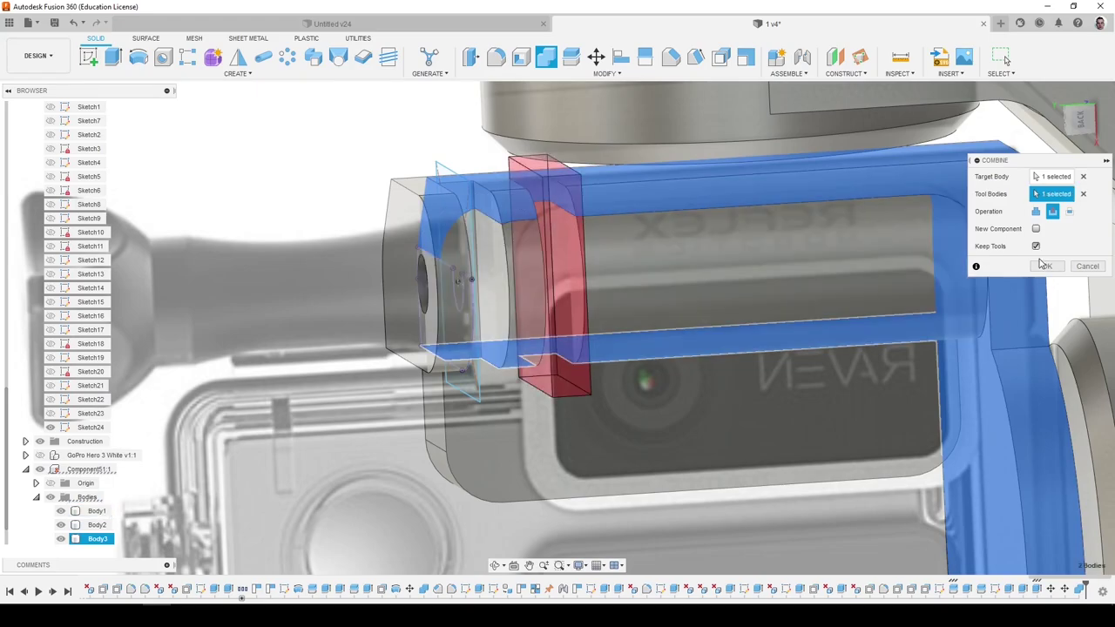
pyautogui.click(1044, 267)
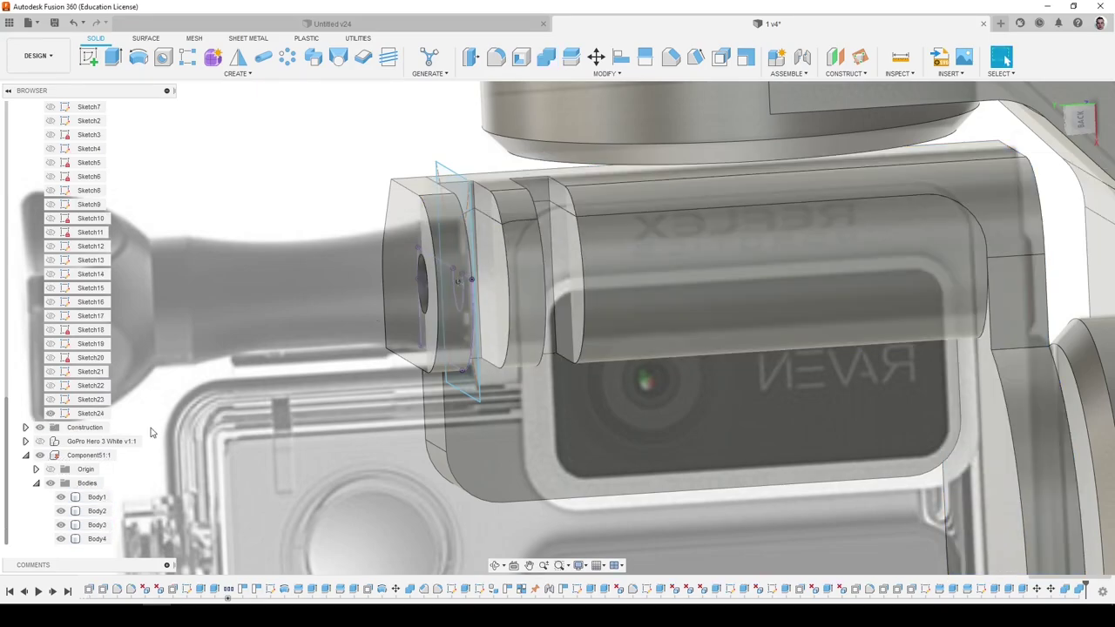
# Show the GoPro, toggle Component51's visibility to check how the prongs fit the slots, and hide Sketch24.
pyautogui.click(39, 443)
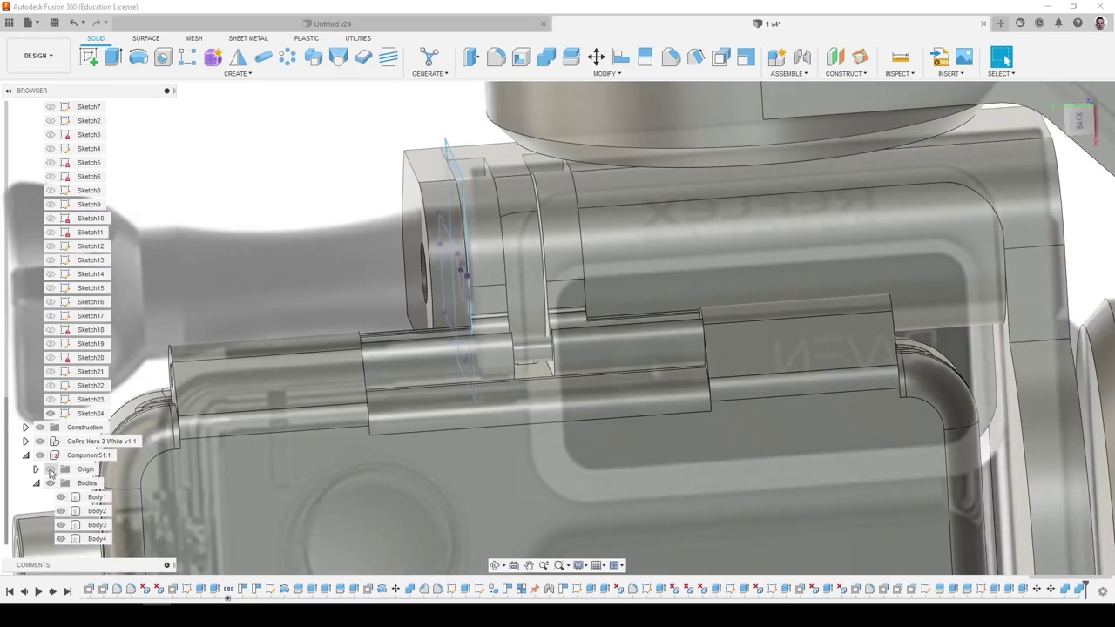
pyautogui.click(41, 457)
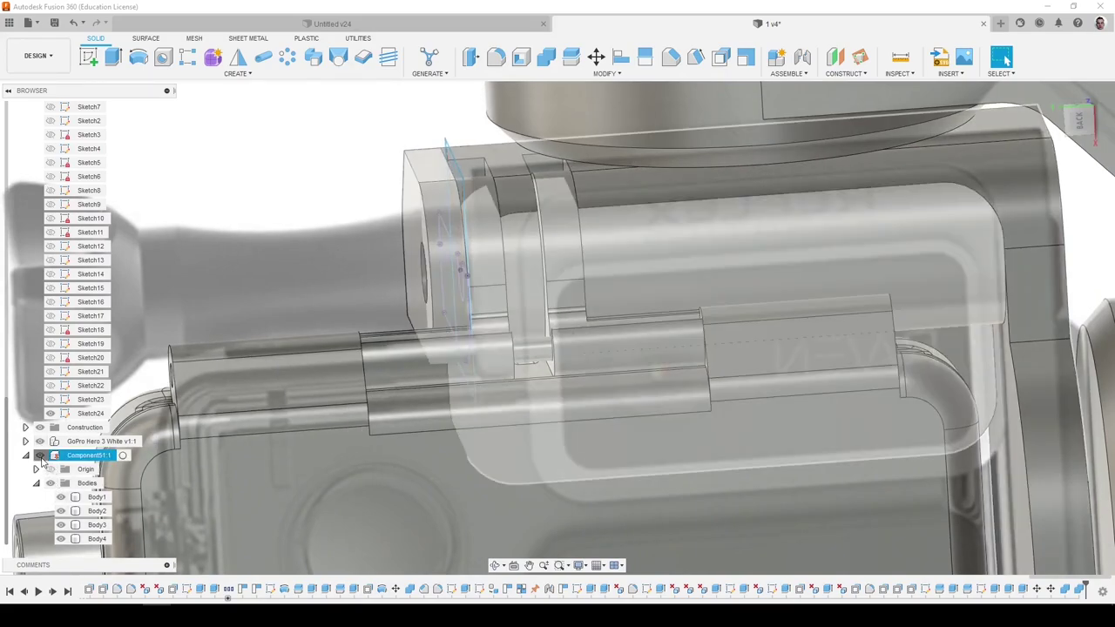
pyautogui.click(40, 458)
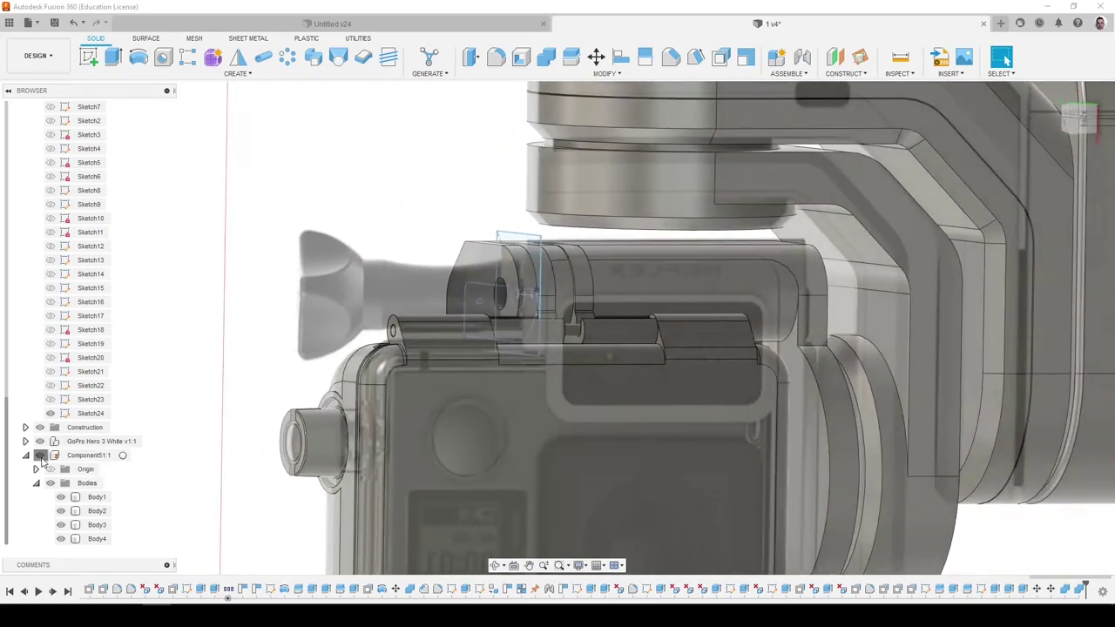
pyautogui.click(41, 457)
pyautogui.click(40, 457)
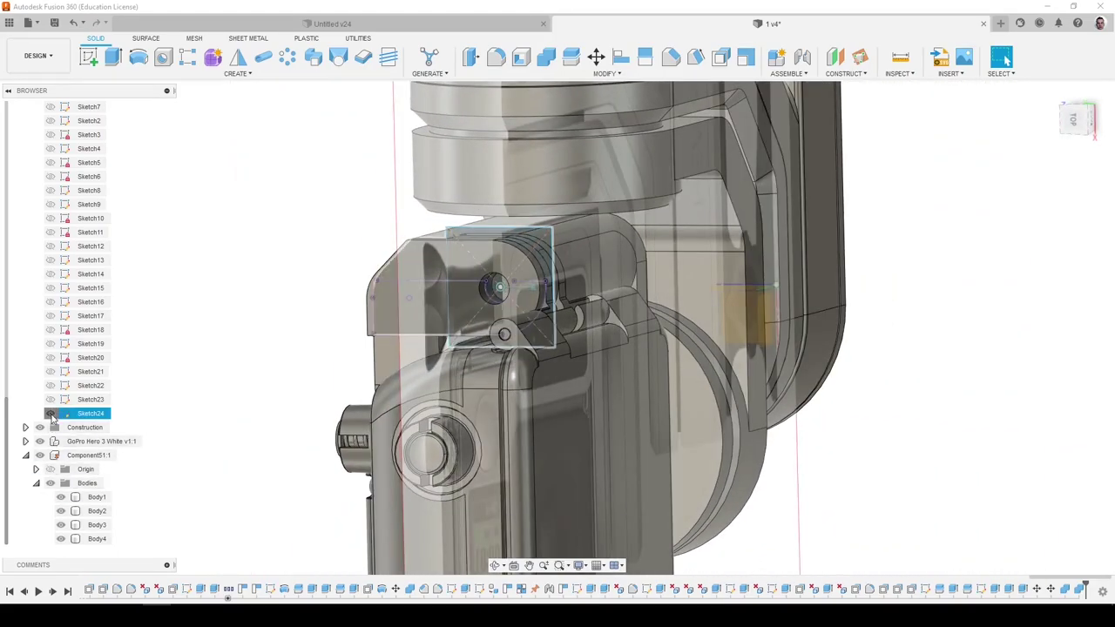
pyautogui.click(51, 414)
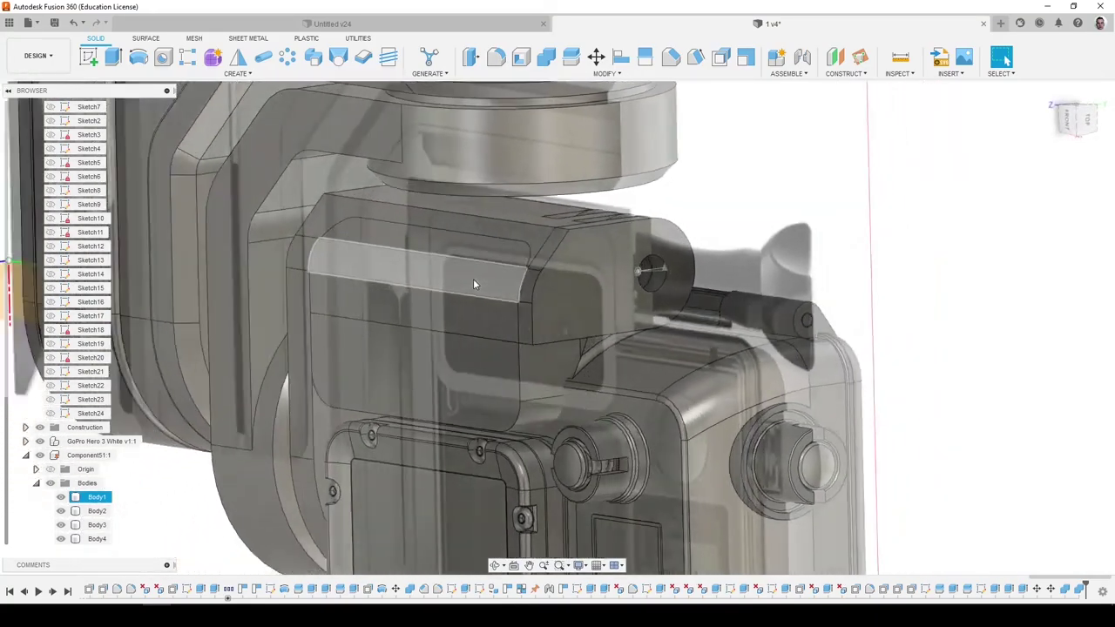
# Draft the end face of the lower housing body (Body2) by 30 degrees, using the adjoining flat underside as pull direction.
pyautogui.click(493, 282)
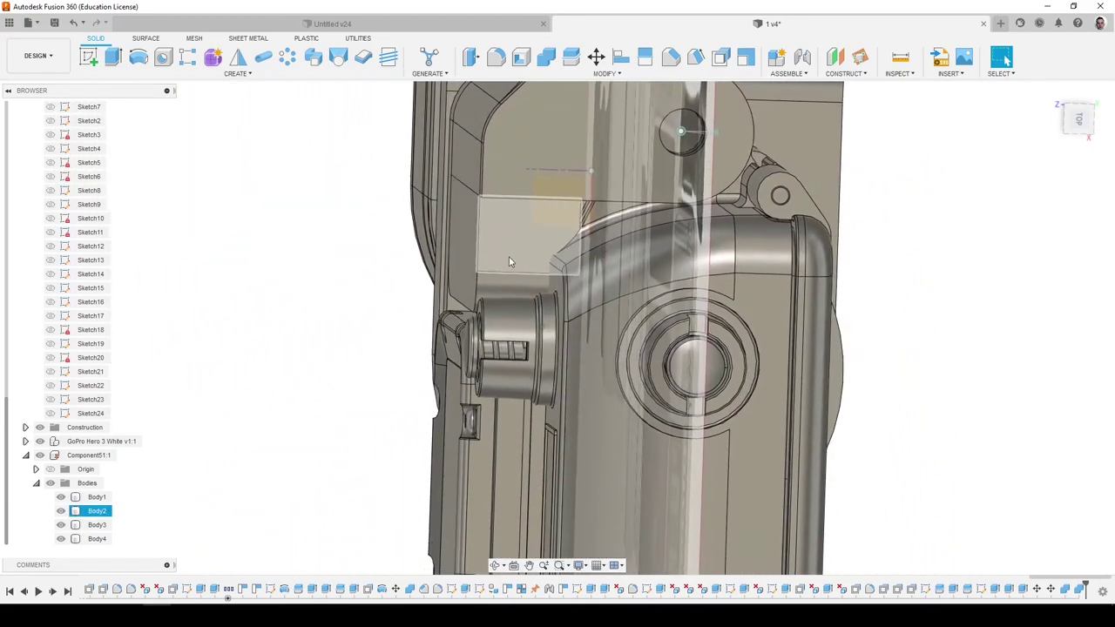
pyautogui.click(513, 245)
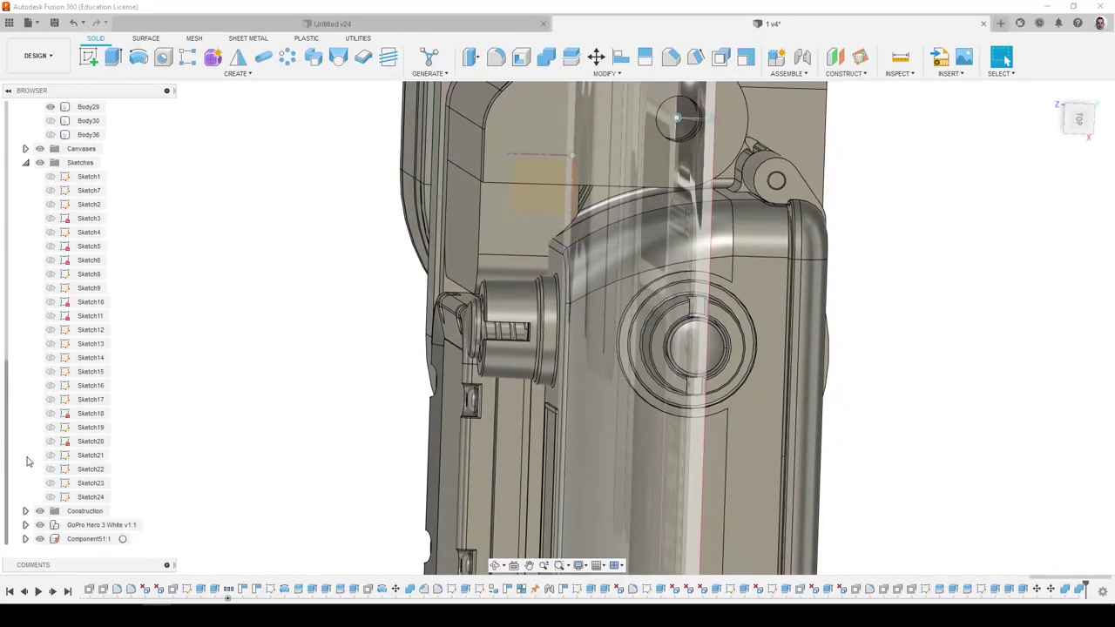
pyautogui.click(39, 528)
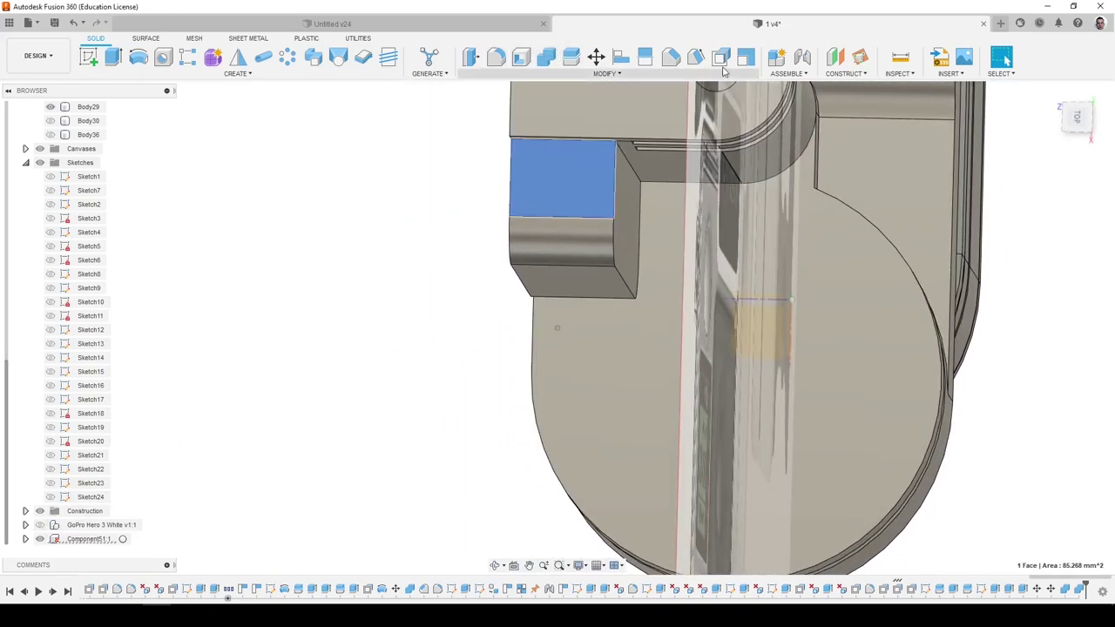
pyautogui.click(696, 57)
pyautogui.click(624, 198)
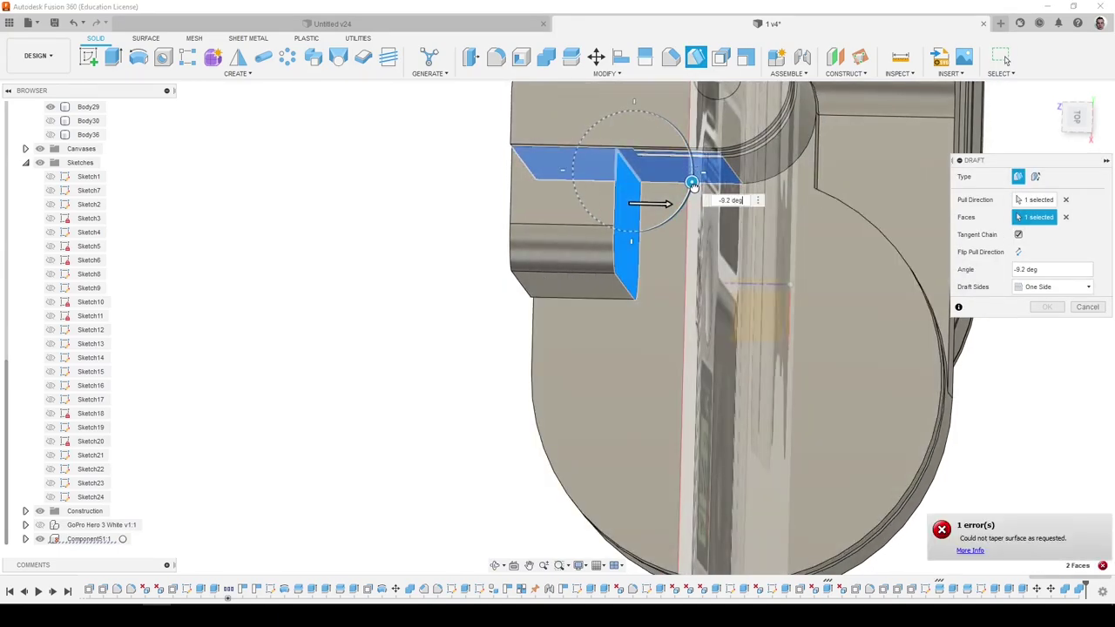
pyautogui.moveTo(694, 185); pyautogui.dragTo(695, 188)
pyautogui.click(1066, 199)
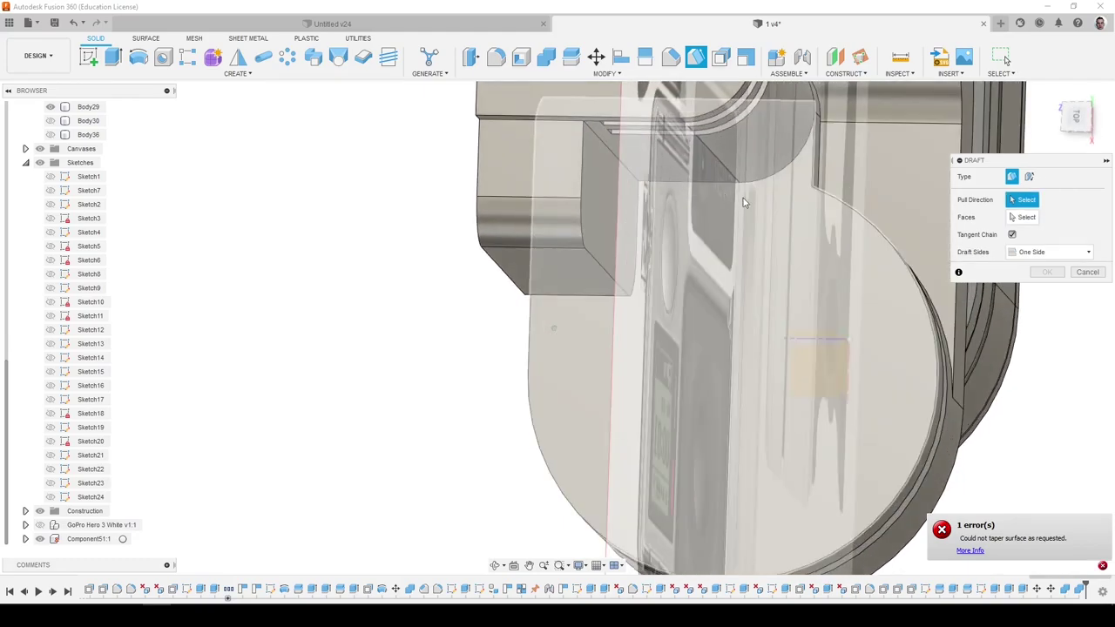
pyautogui.click(635, 152)
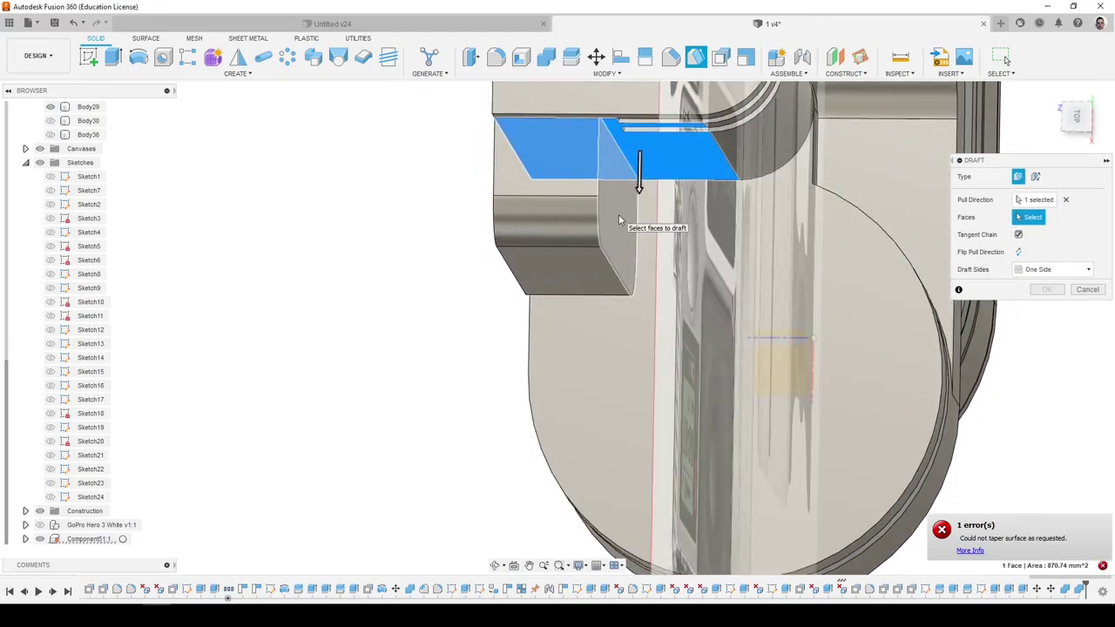
pyautogui.click(620, 218)
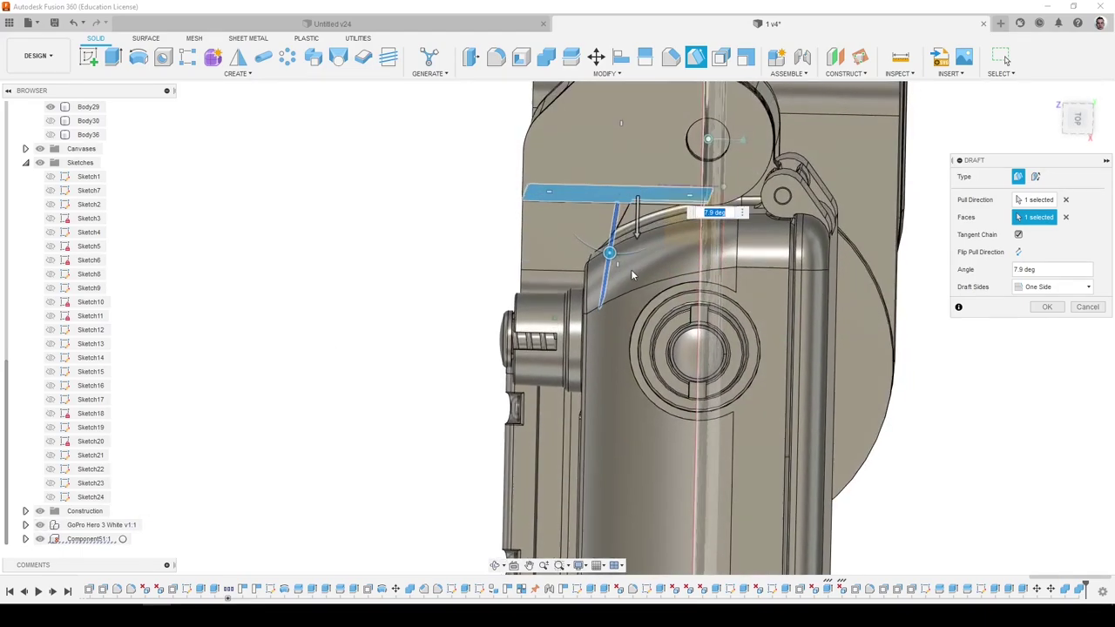
pyautogui.moveTo(595, 251); pyautogui.dragTo(592, 254)
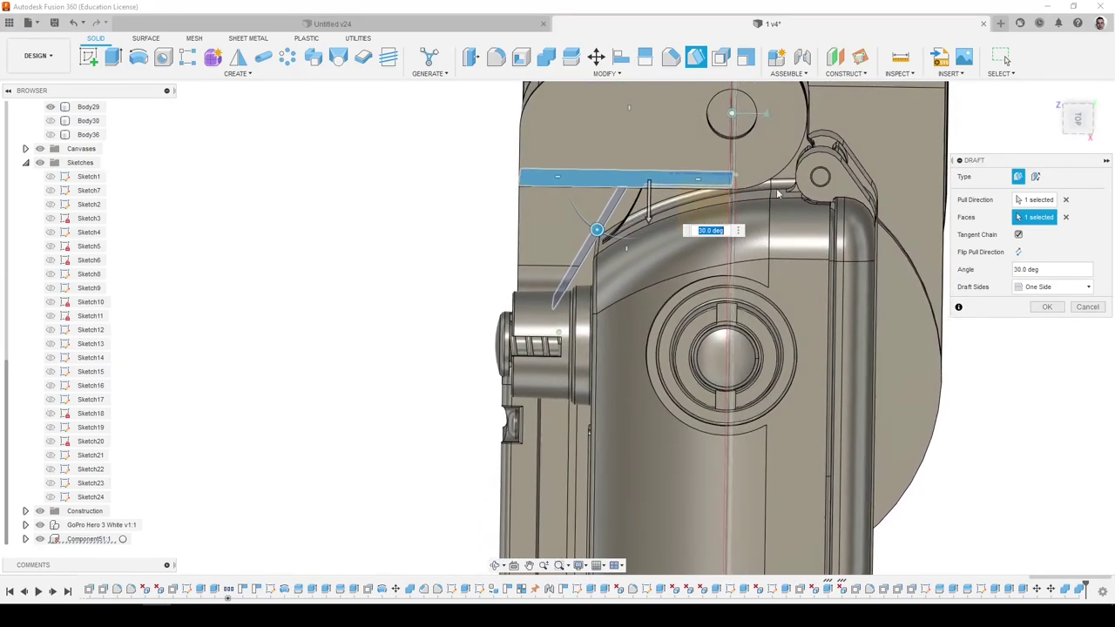
pyautogui.scroll(4, 587, 230)
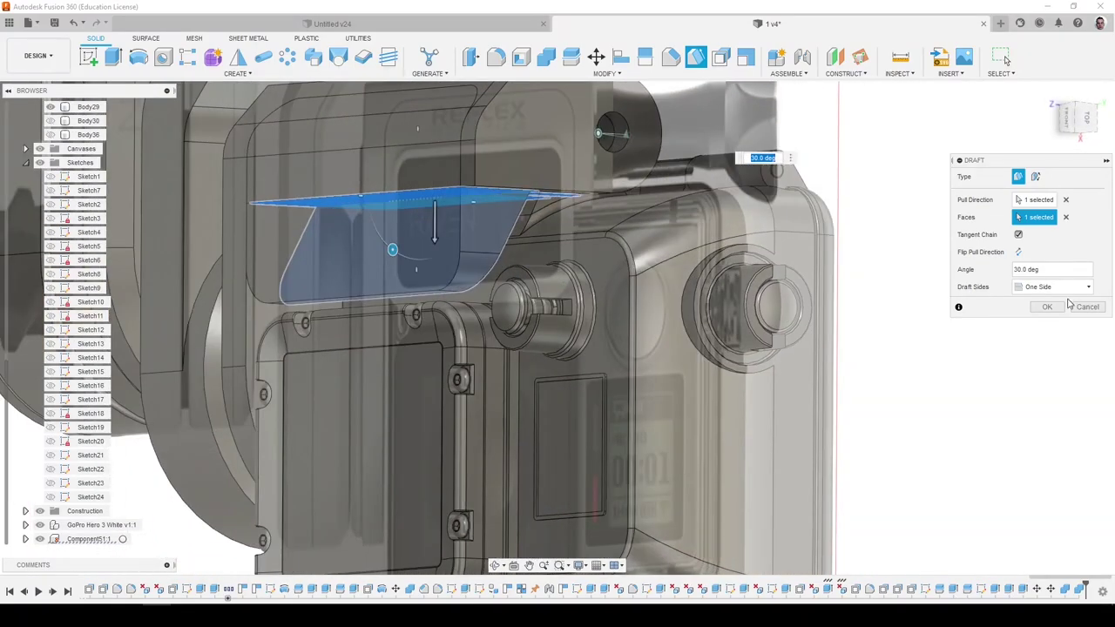
pyautogui.click(1050, 307)
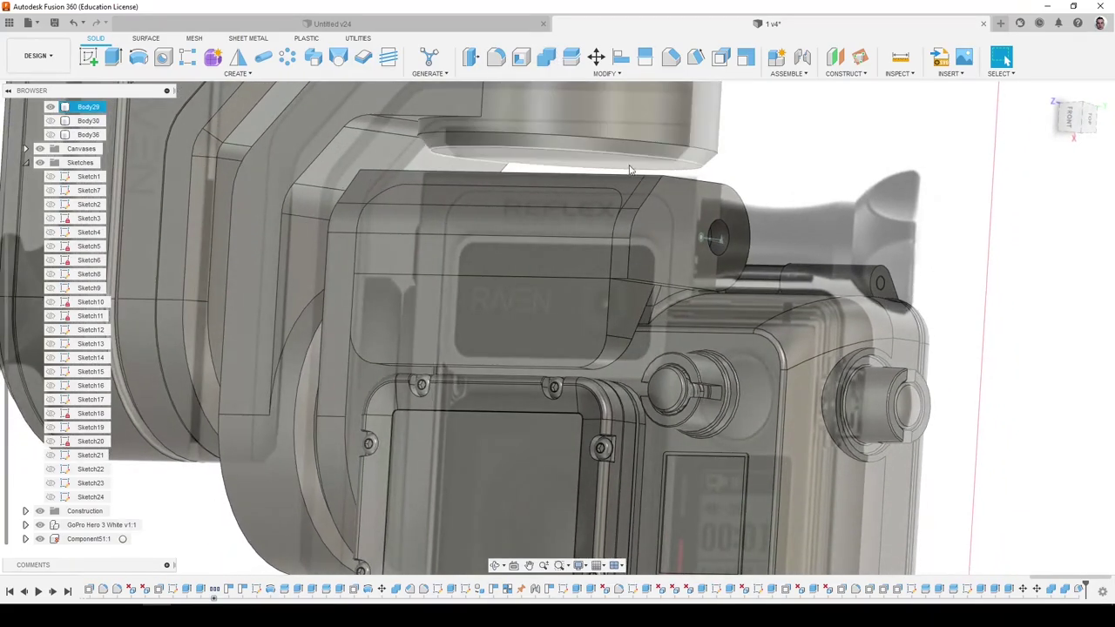
# Join the perforated end piece (Body4) to the main outer housing body with Combine.
pyautogui.click(654, 204)
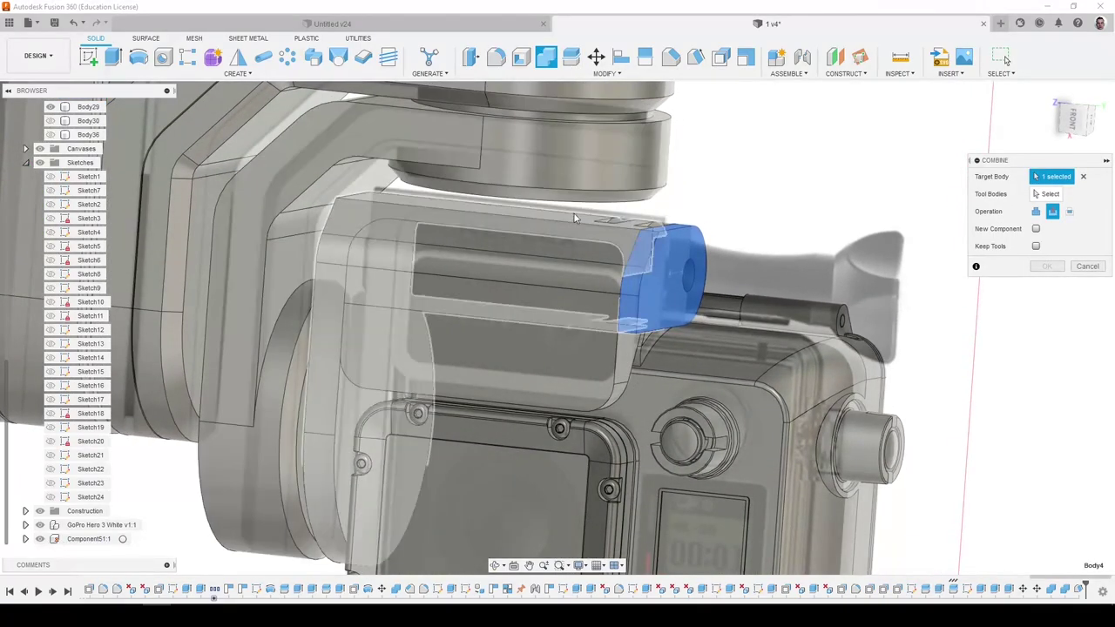
pyautogui.click(574, 215)
pyautogui.click(681, 243)
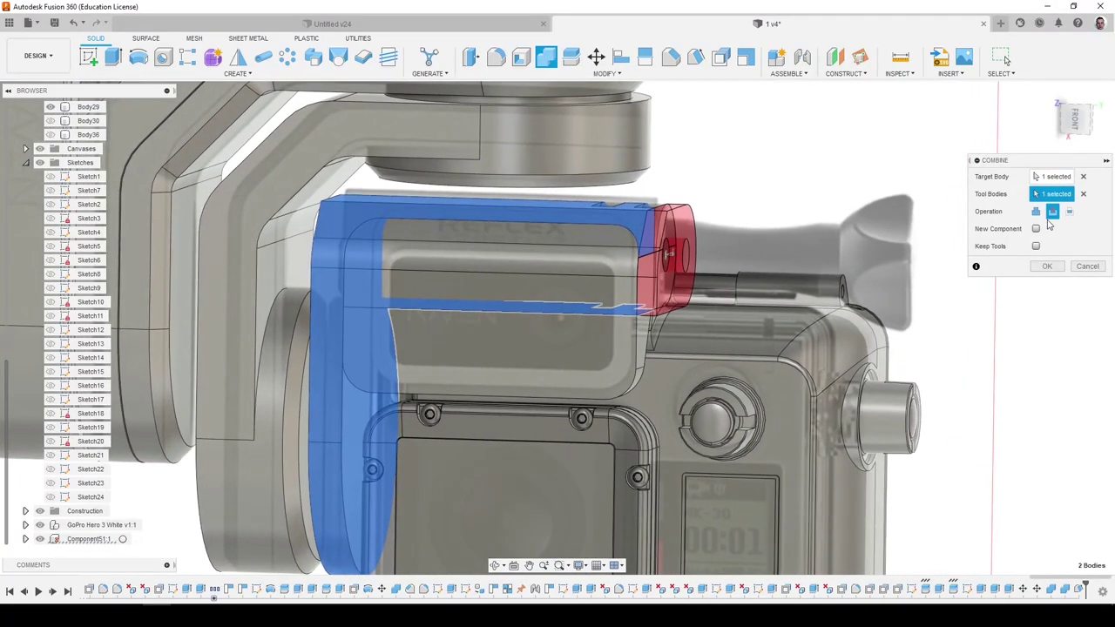
pyautogui.click(1049, 268)
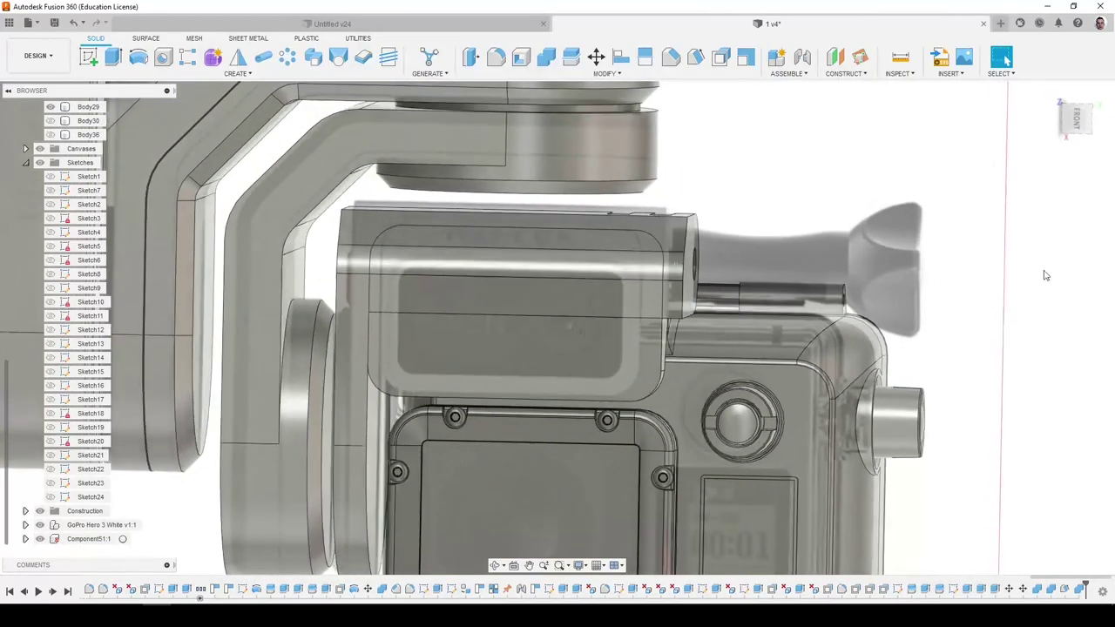
# Join the lower housing body (Body2) with the rounded housing block directly above it using Combine.
pyautogui.click(597, 320)
pyautogui.click(546, 57)
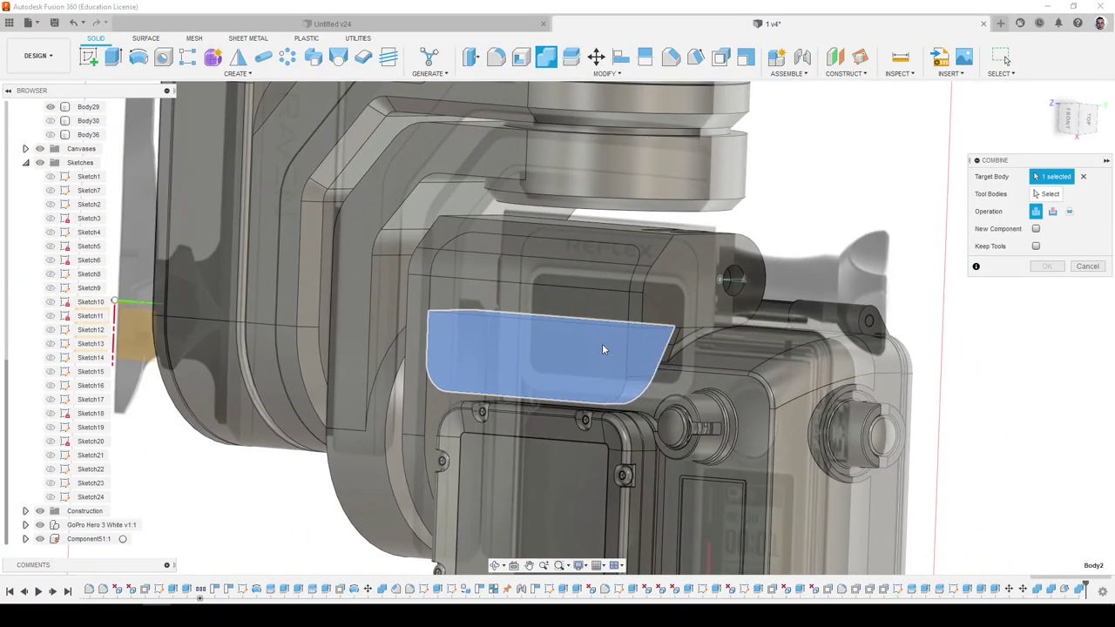
pyautogui.keyDown('shift'); pyautogui.moveTo(595, 311); pyautogui.dragTo(749, 305, button='middle'); pyautogui.keyUp('shift')
pyautogui.click(585, 307)
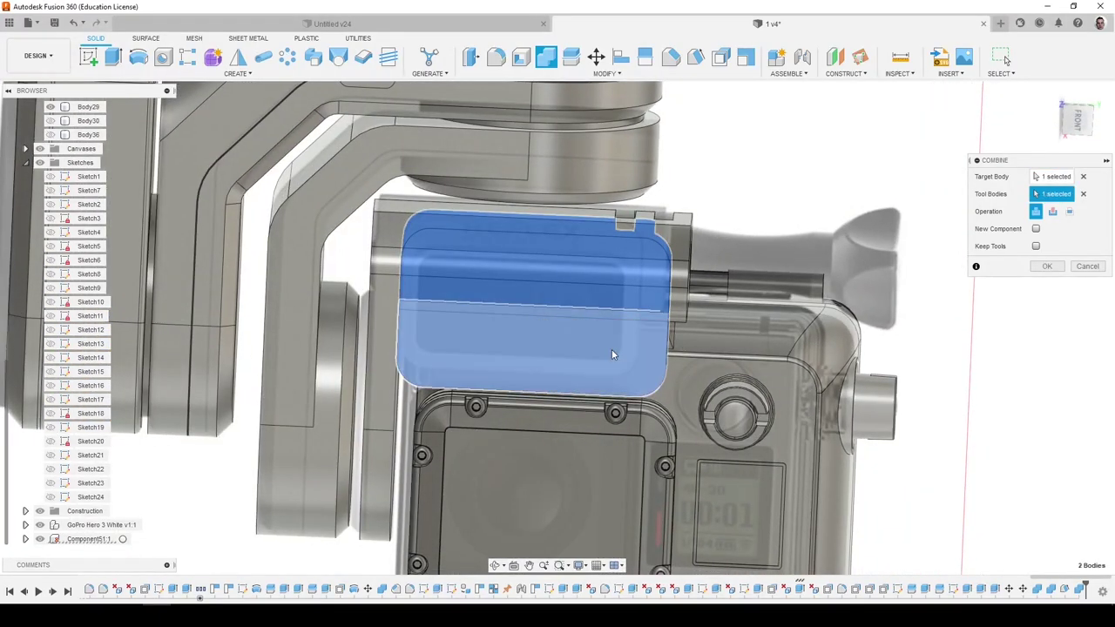
pyautogui.keyDown('shift'); pyautogui.moveTo(613, 349); pyautogui.dragTo(584, 366, button='middle'); pyautogui.keyUp('shift')
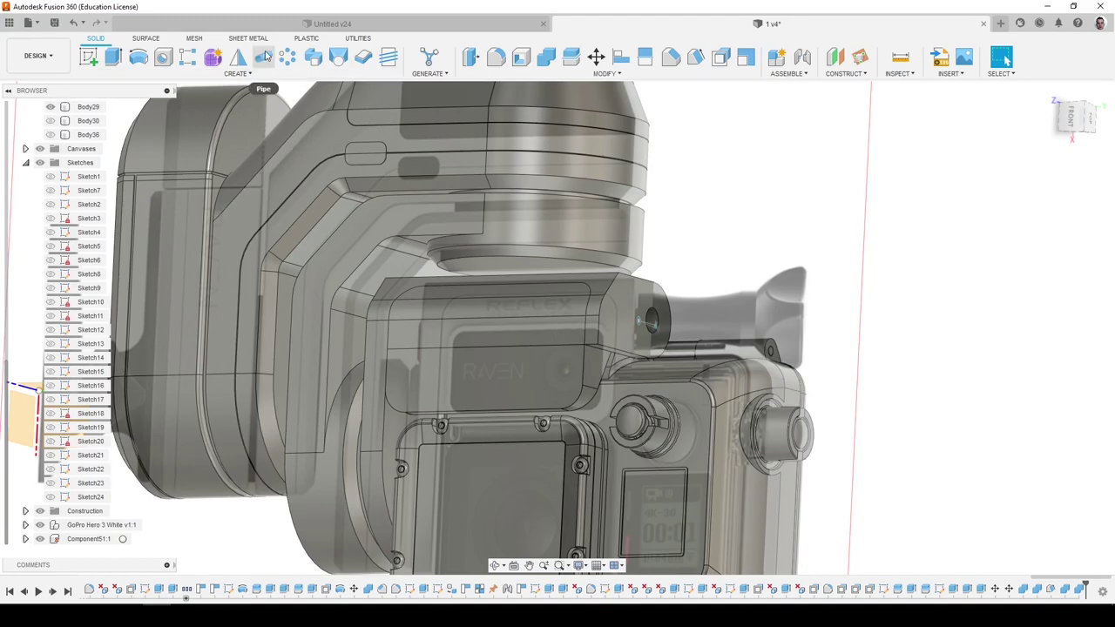
# Cut a groove along the rounded housing block's outline using a square-section Pipe with a 0.6 mm section size.
pyautogui.keyDown('shift'); pyautogui.moveTo(653, 322); pyautogui.dragTo(610, 368, button='middle'); pyautogui.keyUp('shift')
pyautogui.scroll(1, 611, 368)
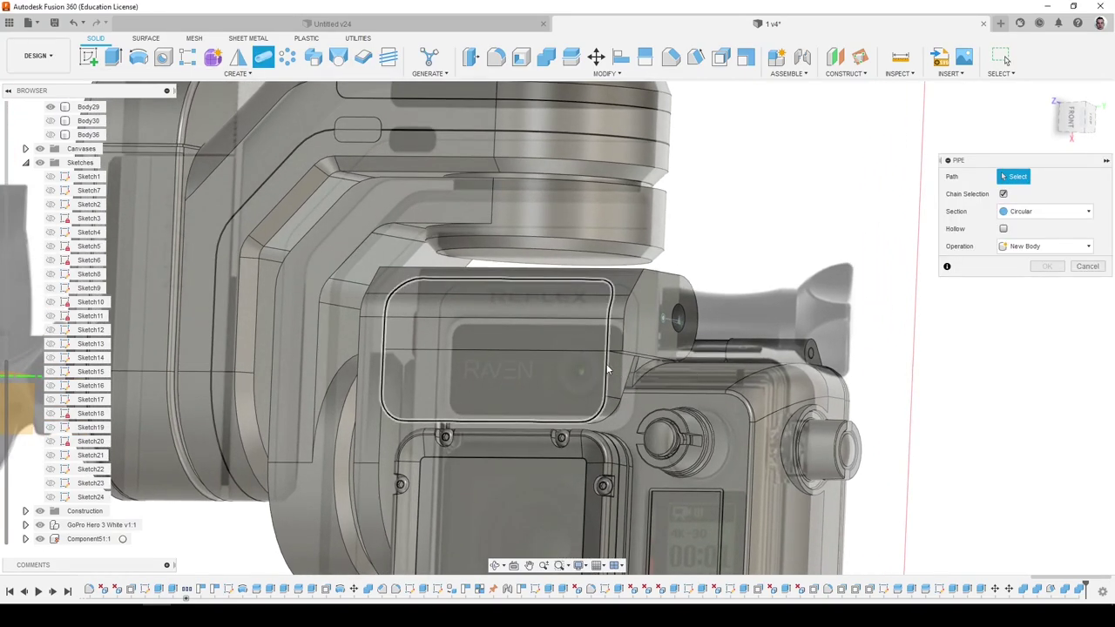
pyautogui.click(608, 370)
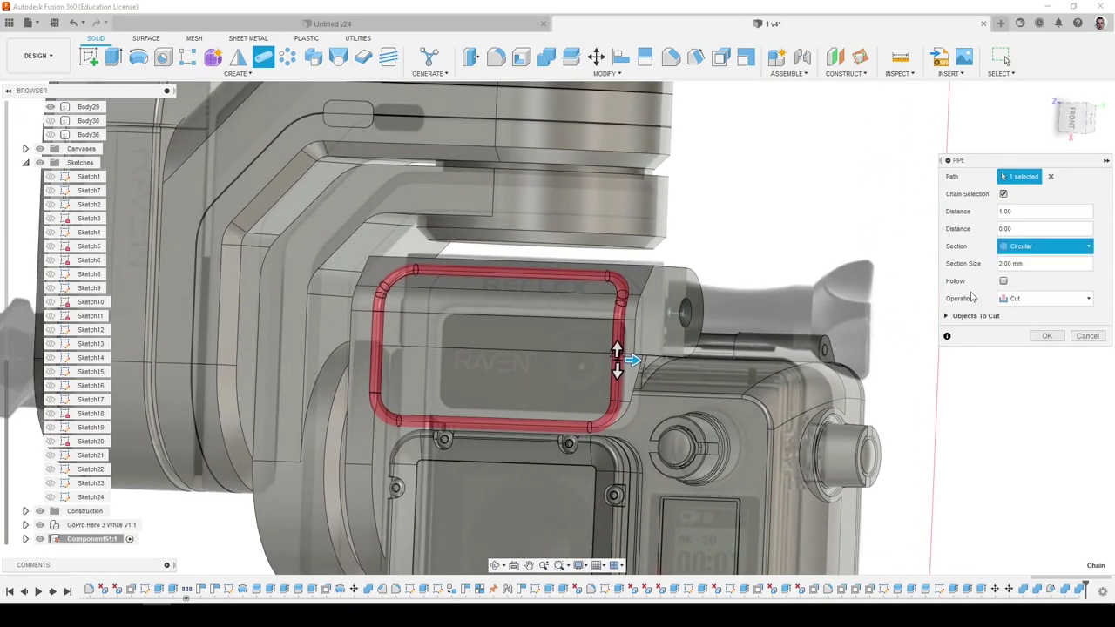
pyautogui.scroll(1, 947, 302)
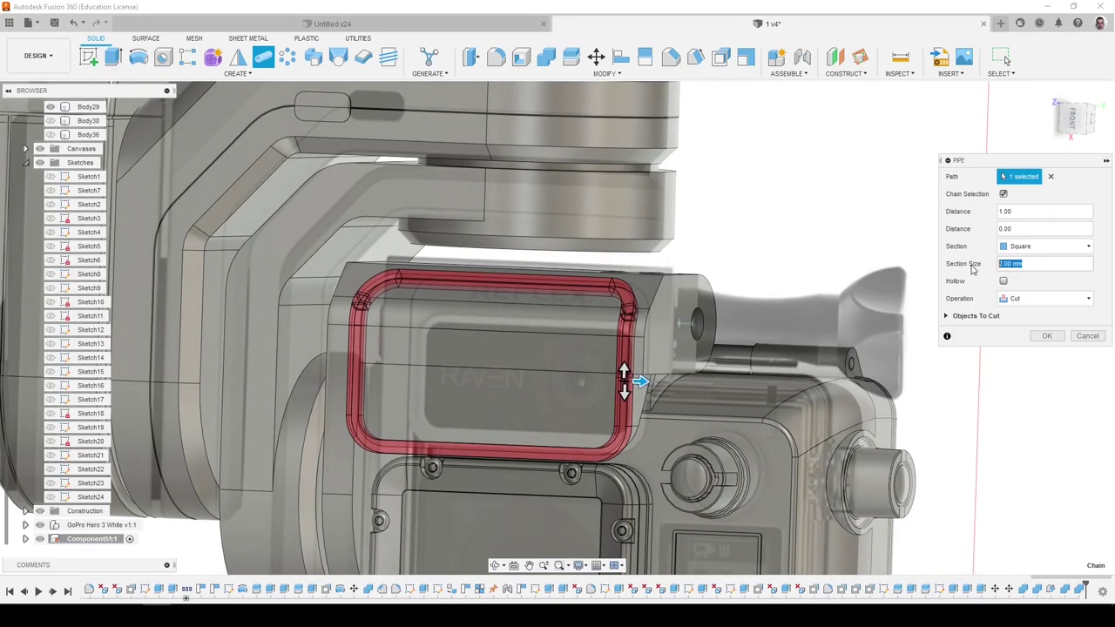
pyautogui.press('BackSpace')
pyautogui.write('6')
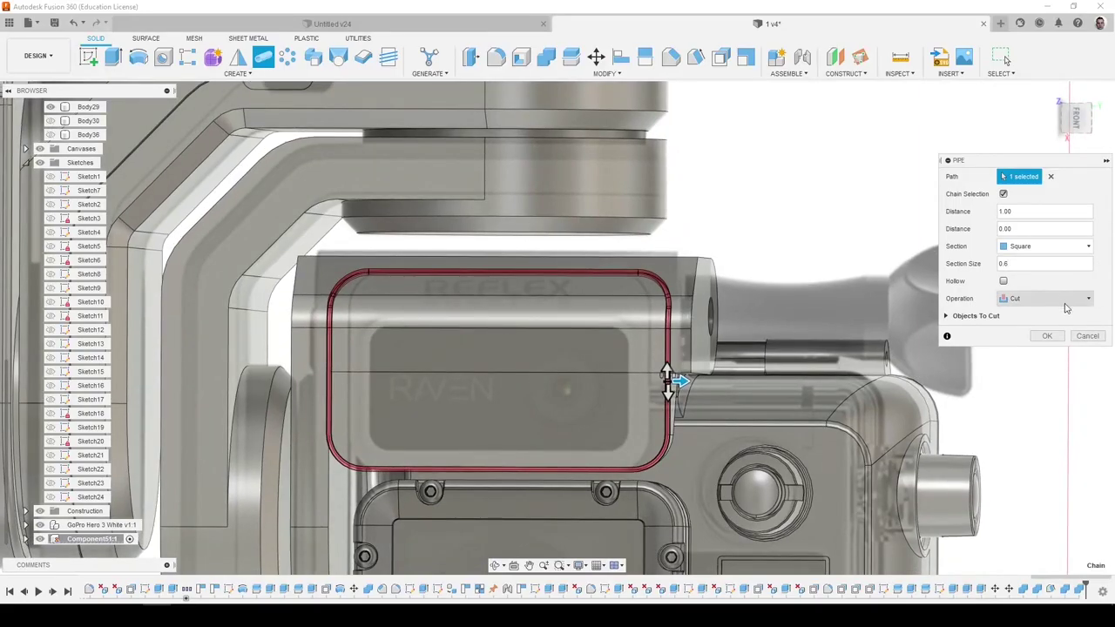
pyautogui.click(1048, 337)
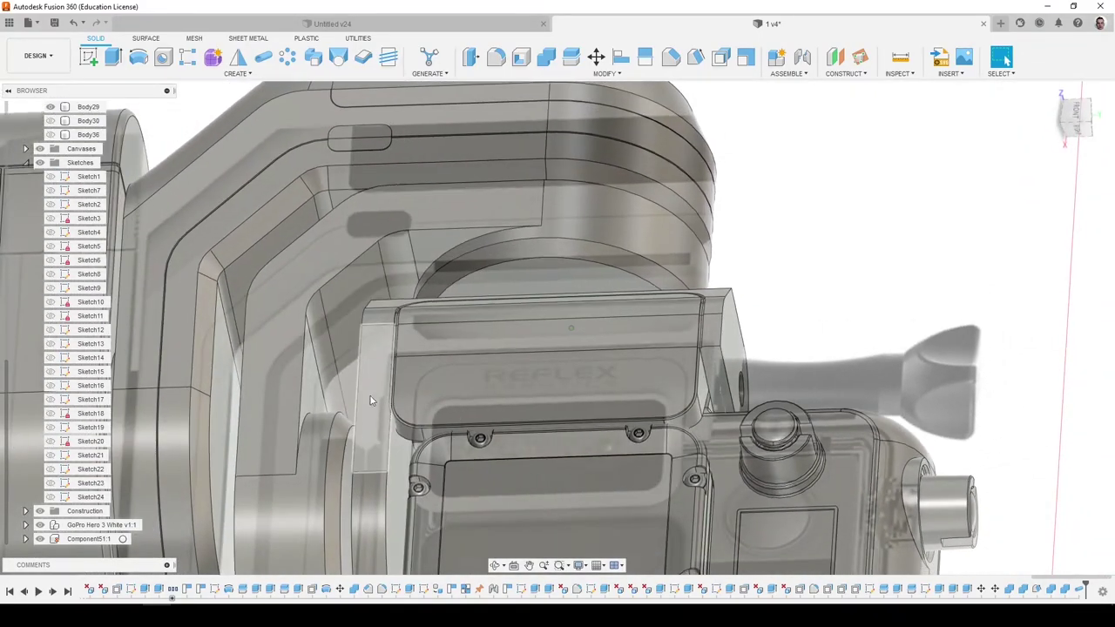
pyautogui.scroll(5, 399, 416)
pyautogui.scroll(2, 399, 415)
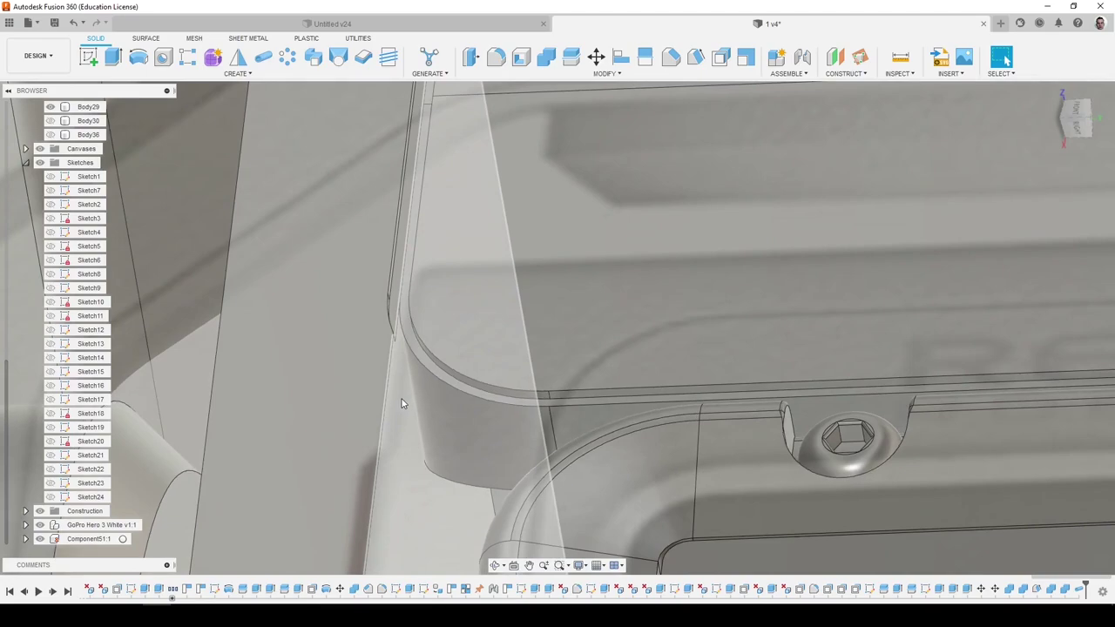
pyautogui.scroll(-4, 401, 399)
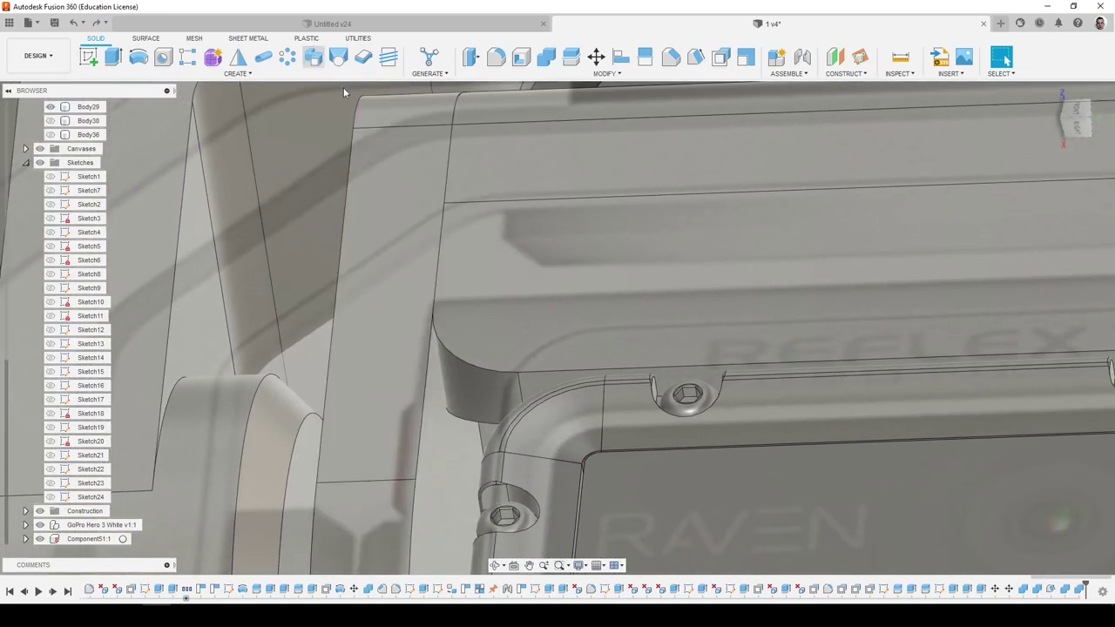
# Create a square Pipe with a 0.8 mm section size along the rounded block's outline as a new body.
pyautogui.click(314, 57)
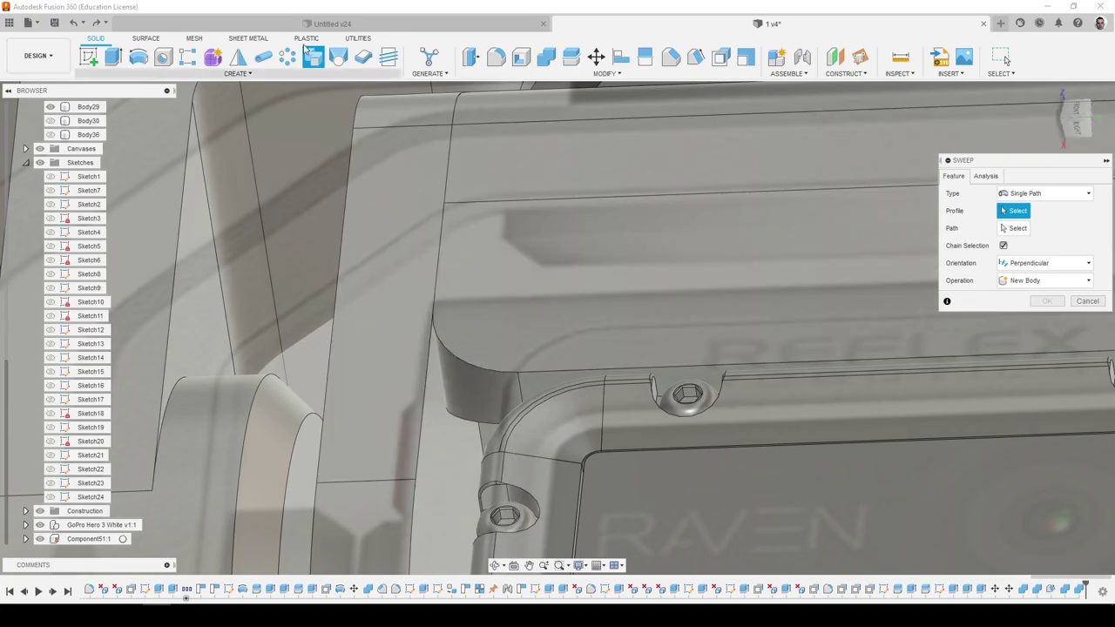
pyautogui.click(446, 349)
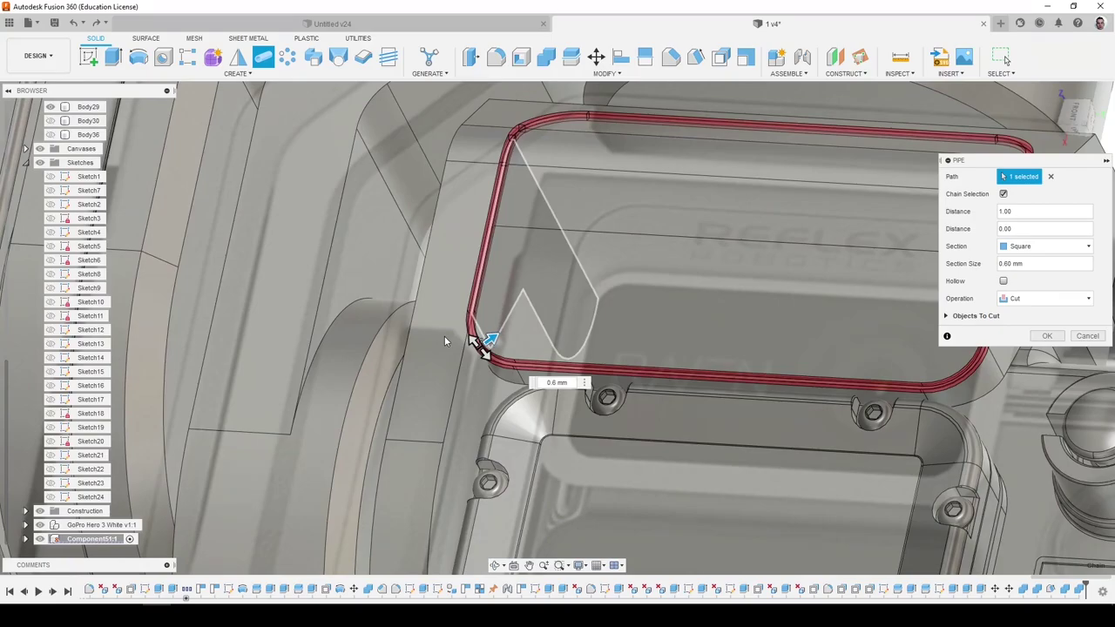
pyautogui.keyDown('shift'); pyautogui.moveTo(444, 340); pyautogui.dragTo(471, 335, button='middle'); pyautogui.keyUp('shift')
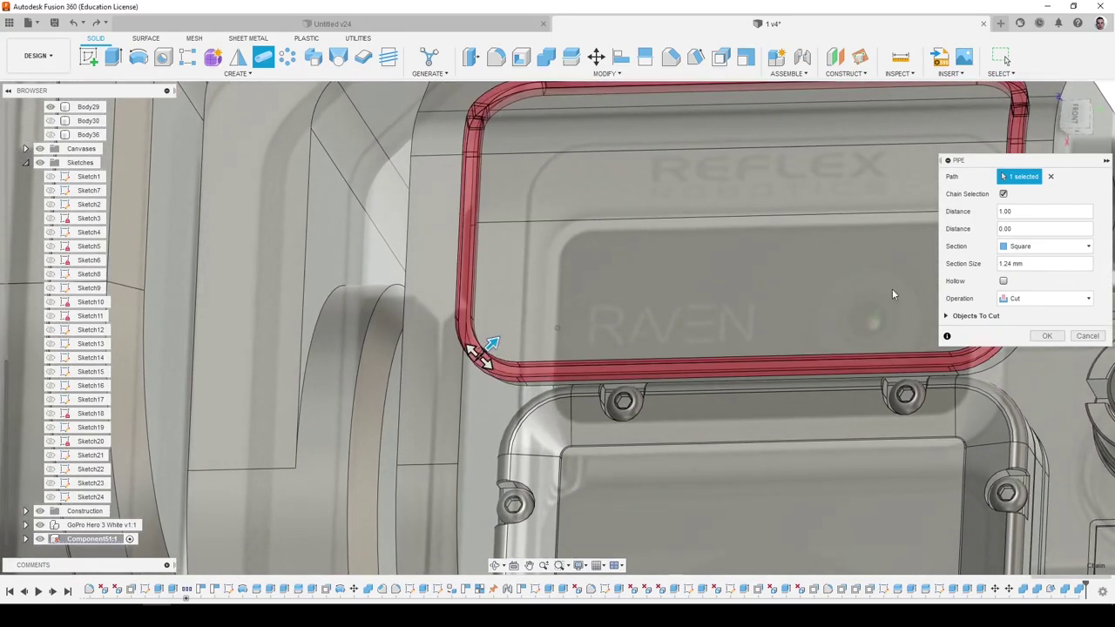
pyautogui.keyDown('shift'); pyautogui.moveTo(892, 294); pyautogui.dragTo(844, 307, button='middle'); pyautogui.keyUp('shift')
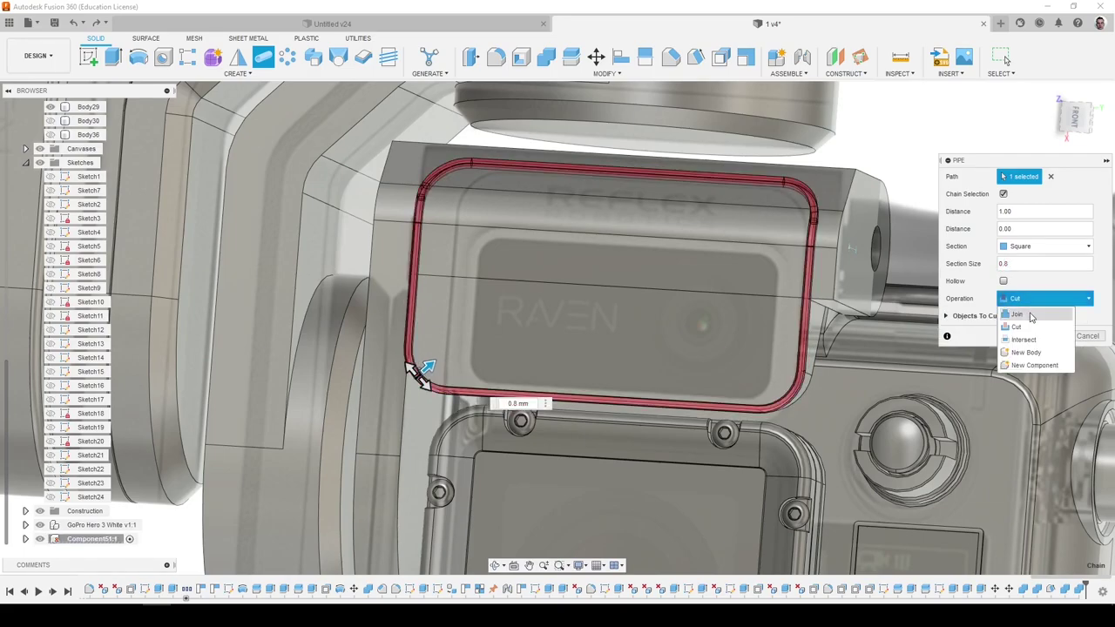
pyautogui.click(1046, 336)
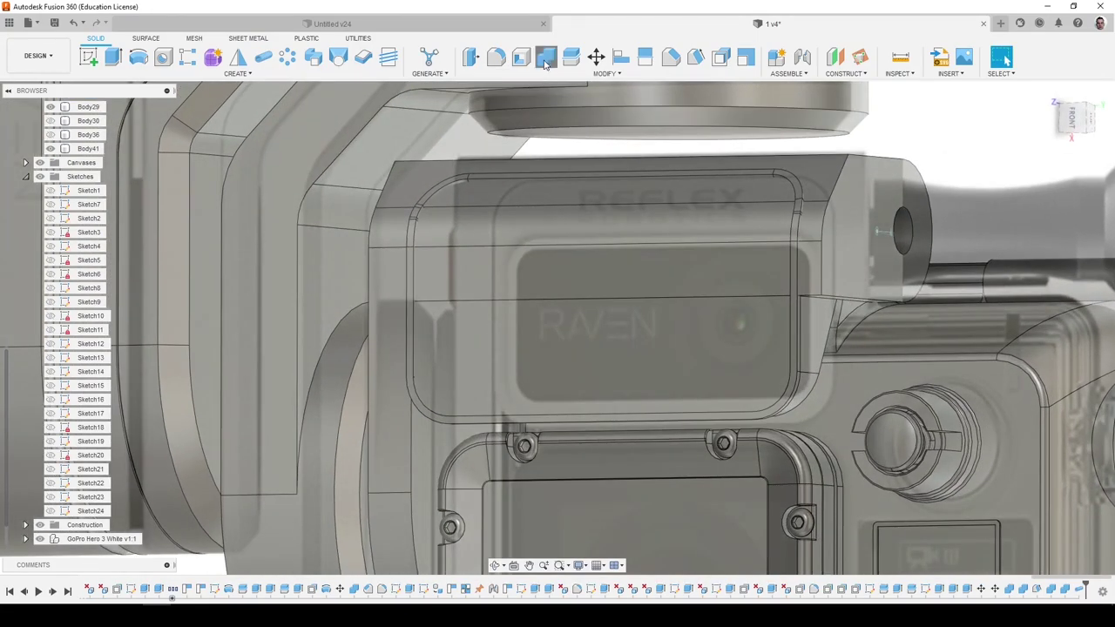
# Try cutting the pipe body out of the rounded housing block with Combine, and undo the operation.
pyautogui.click(546, 57)
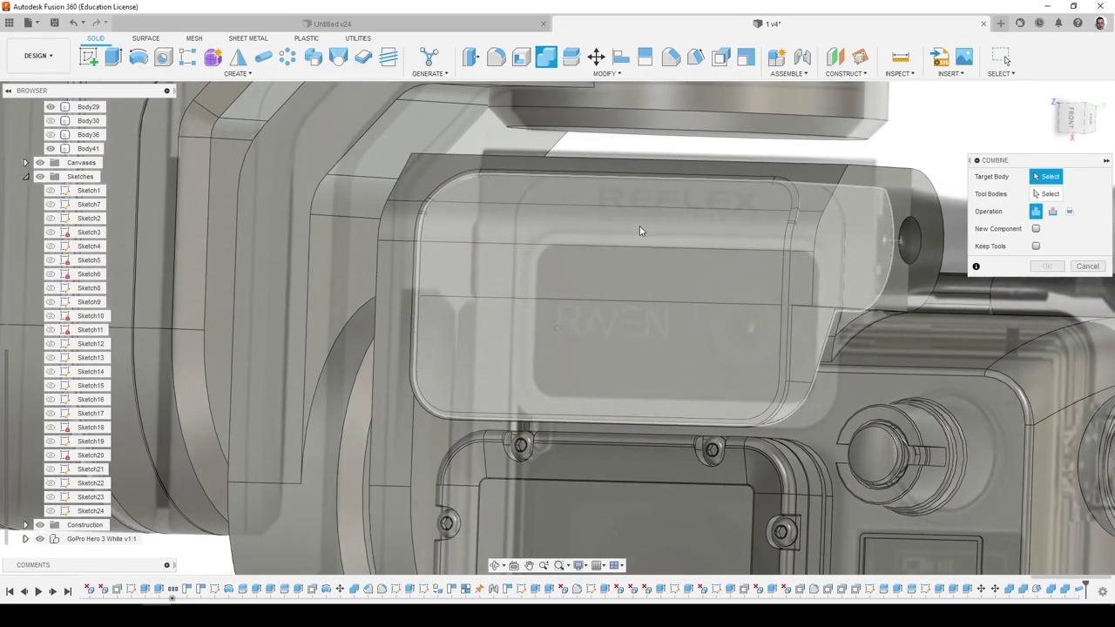
pyautogui.click(787, 200)
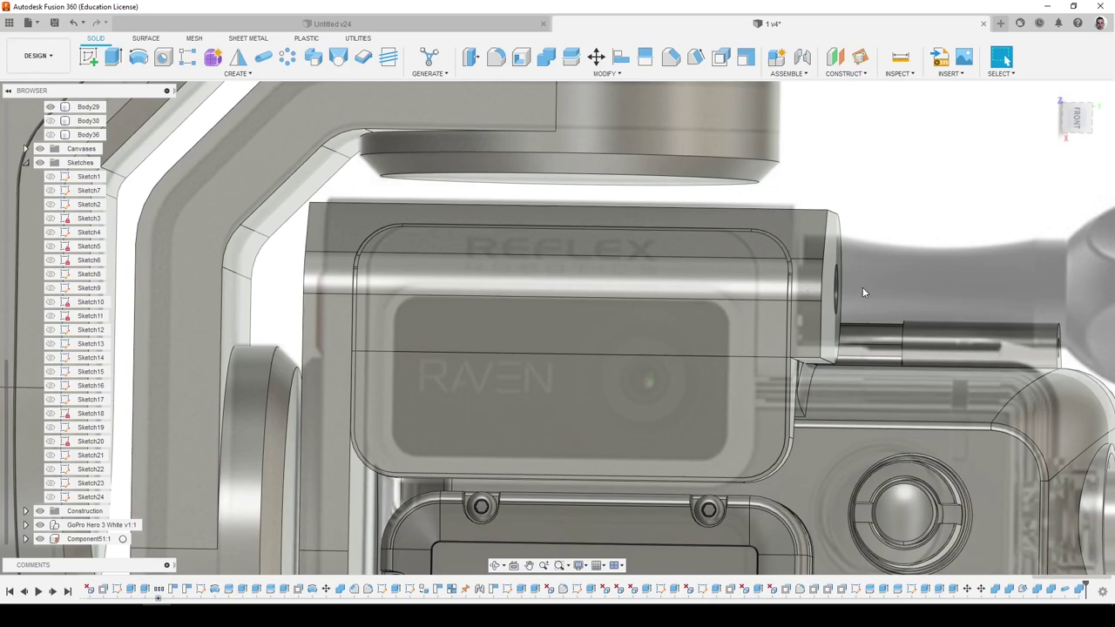
pyautogui.hotkey('ctrl', 'z')
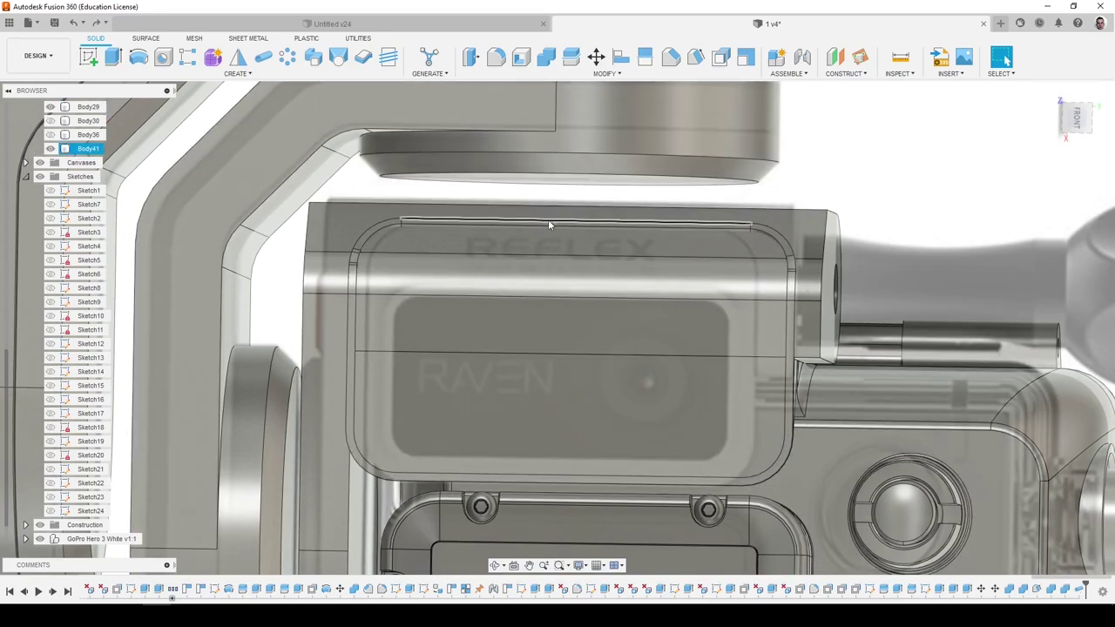
# Cut the pipe body out of the outer housing body (Body3) with Combine, without keeping the tool body.
pyautogui.keyDown('shift'); pyautogui.moveTo(549, 225); pyautogui.dragTo(580, 120, button='middle'); pyautogui.keyUp('shift')
pyautogui.click(545, 58)
pyautogui.click(790, 255)
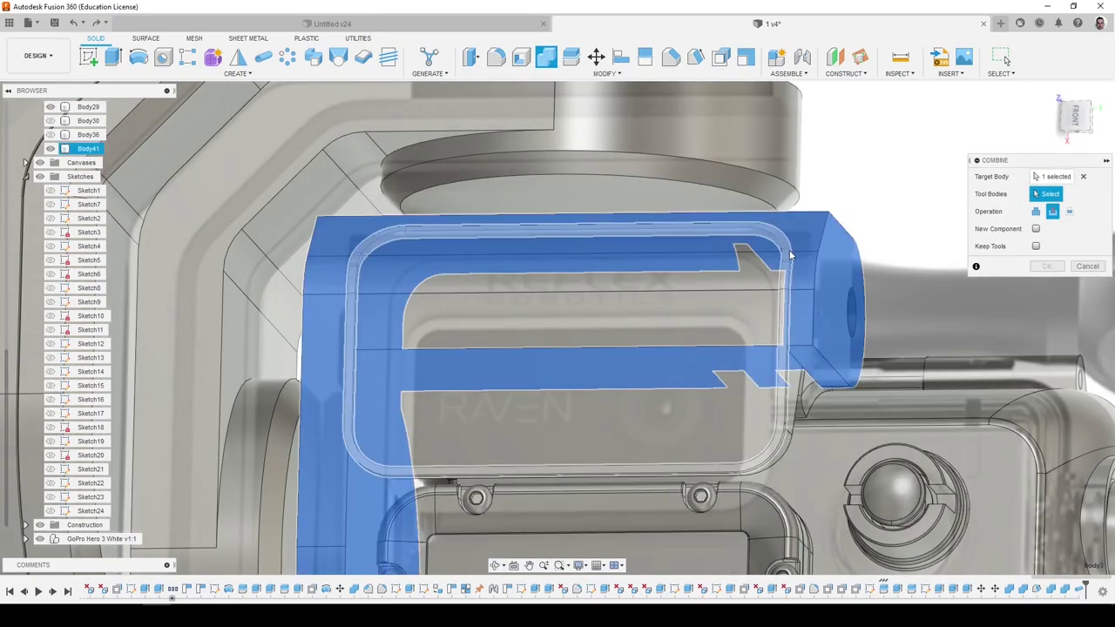
pyautogui.click(1046, 267)
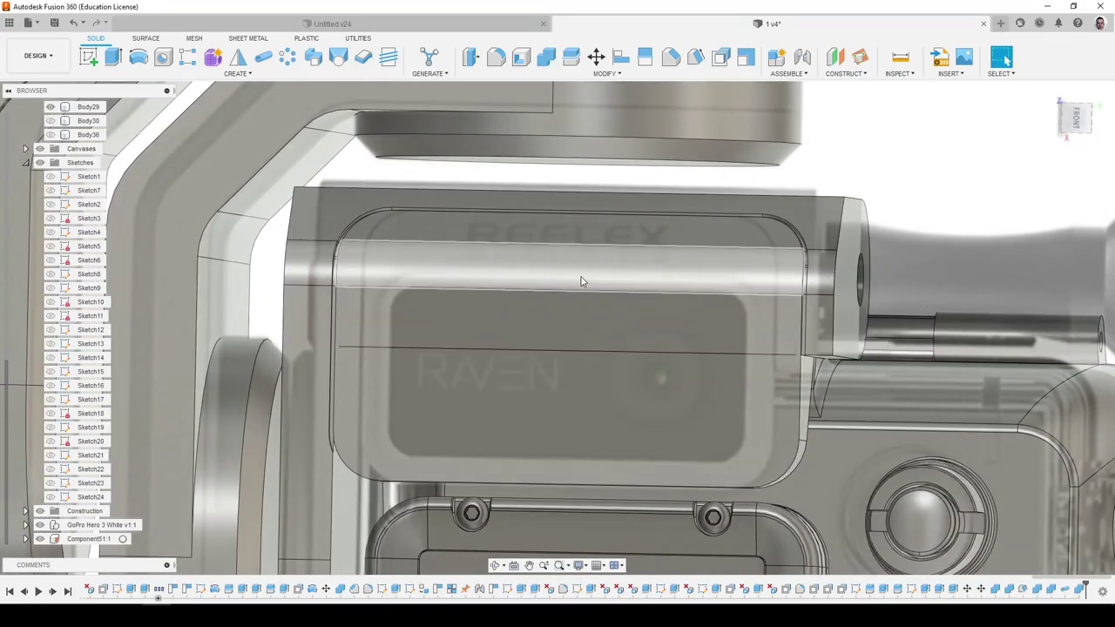
pyautogui.moveTo(581, 281)
pyautogui.keyDown('shift'); pyautogui.mouseDown(button='middle')
pyautogui.moveTo(584, 251)
pyautogui.moveTo(548, 286)
pyautogui.mouseUp(button='middle'); pyautogui.keyUp('shift')
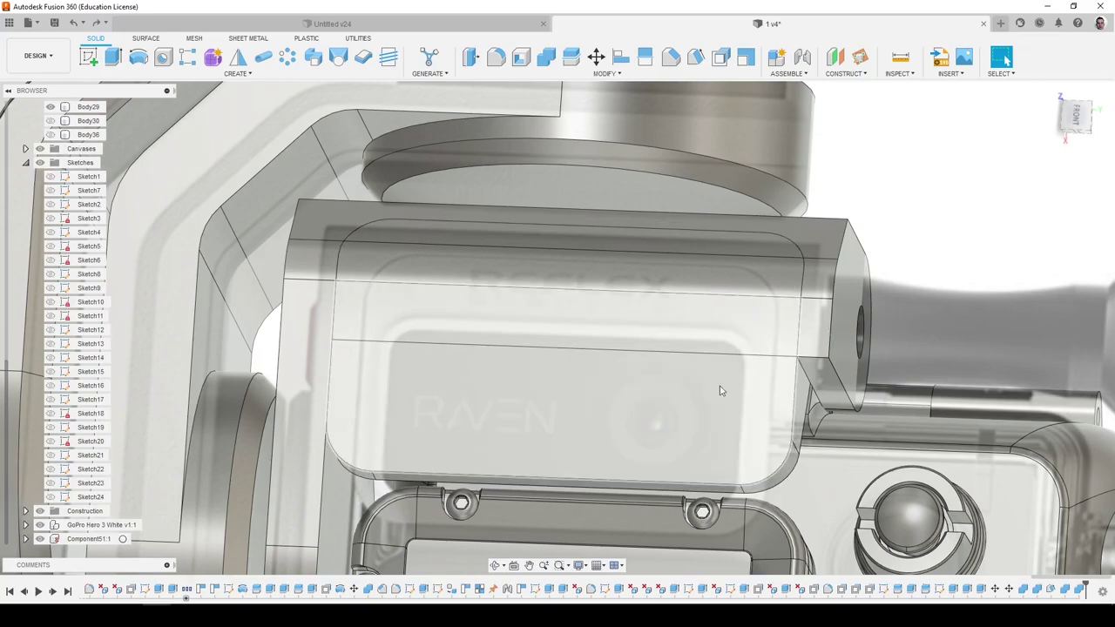
# Select the front face of the rounded housing block and toggle Component51's visibility to compare it with the reference photo.
pyautogui.click(465, 398)
pyautogui.scroll(2, 63, 228)
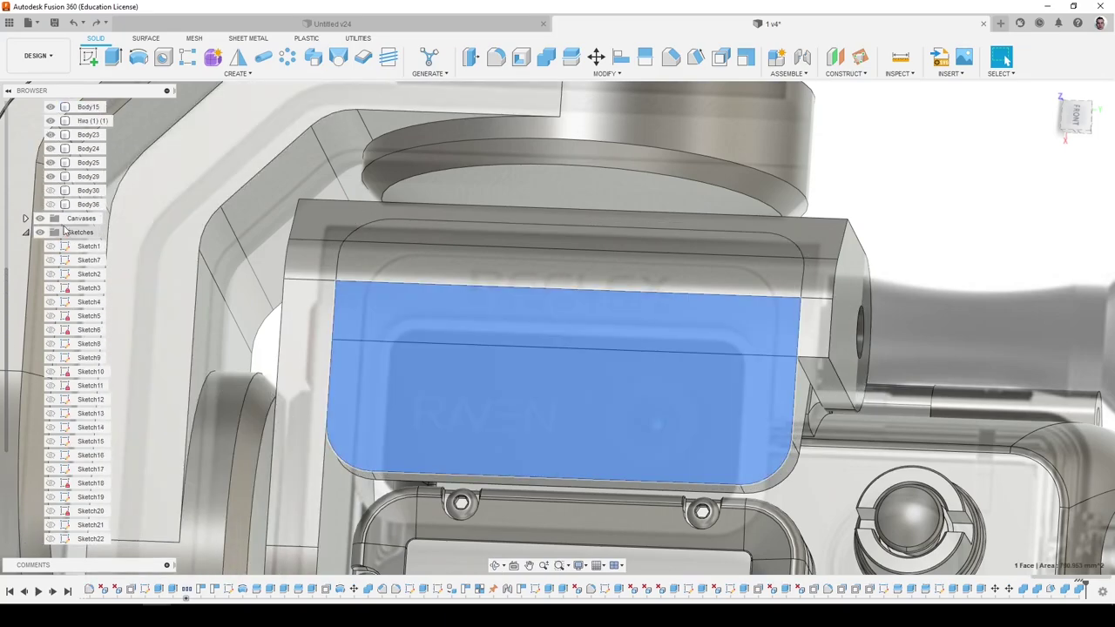
pyautogui.scroll(-2, 100, 519)
pyautogui.click(41, 539)
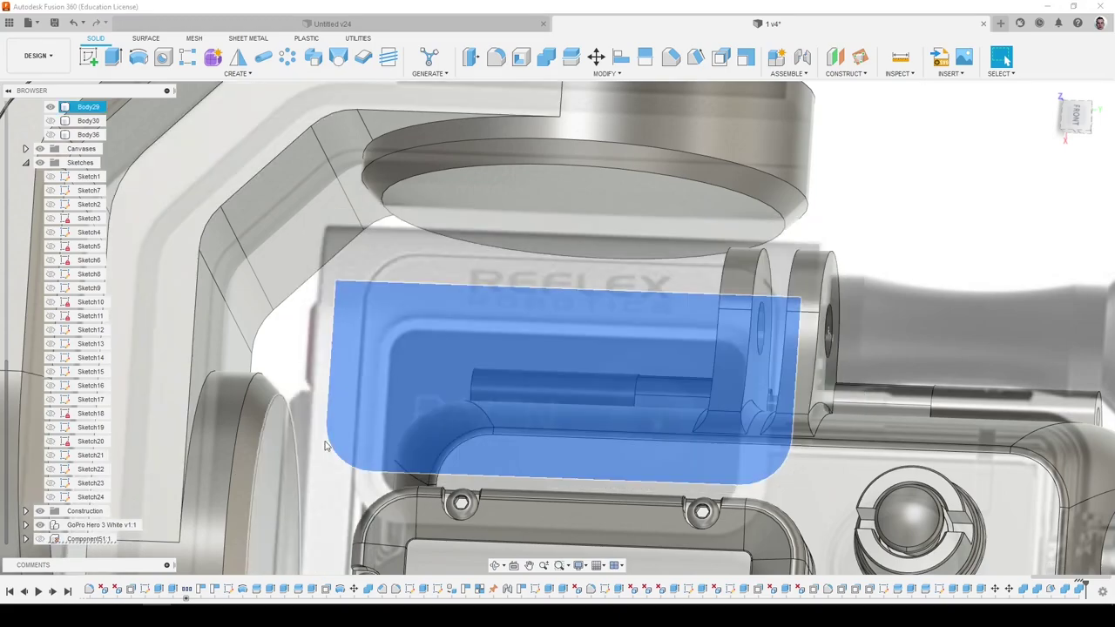
pyautogui.click(41, 540)
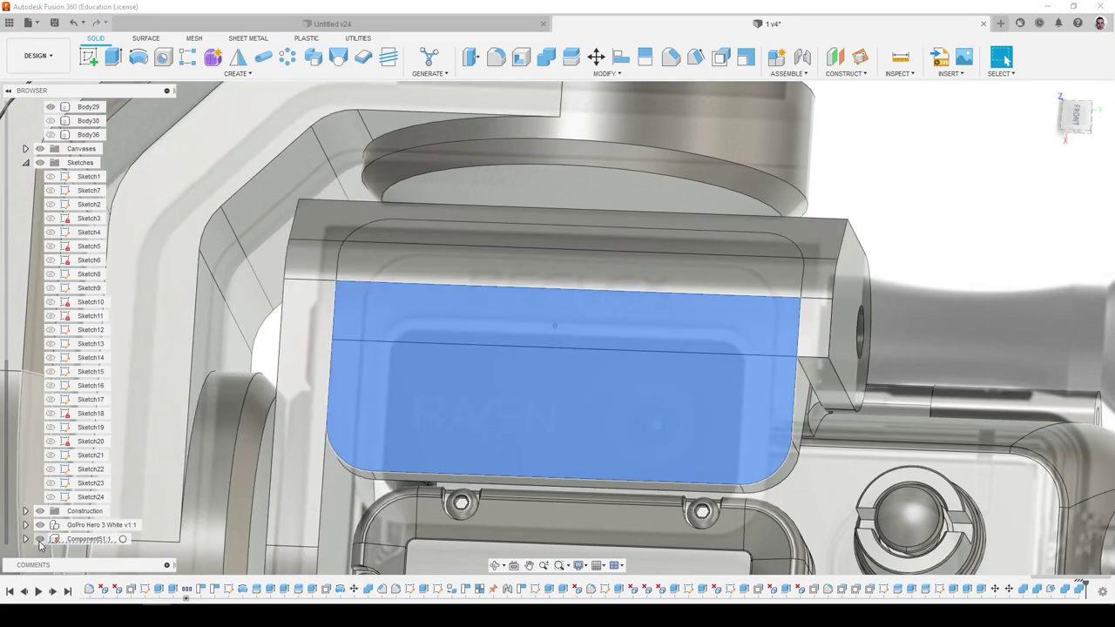
# Expand Component51's bodies in the browser, identify its two bodies, and hide Body1.
pyautogui.scroll(-5, 555, 323)
pyautogui.click(1045, 349)
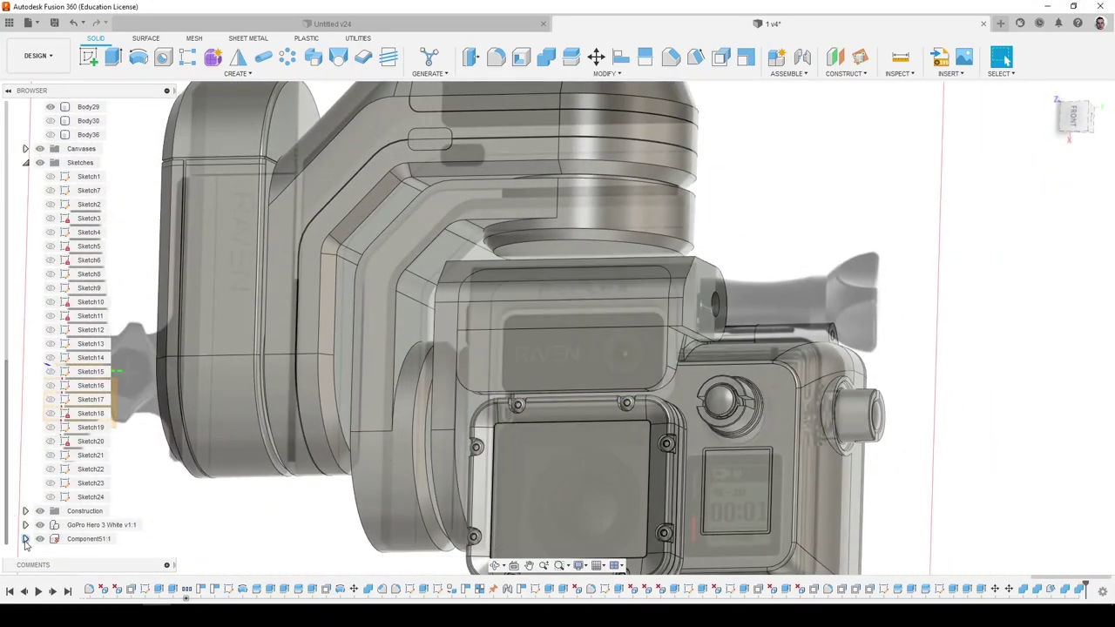
pyautogui.click(25, 539)
pyautogui.click(485, 378)
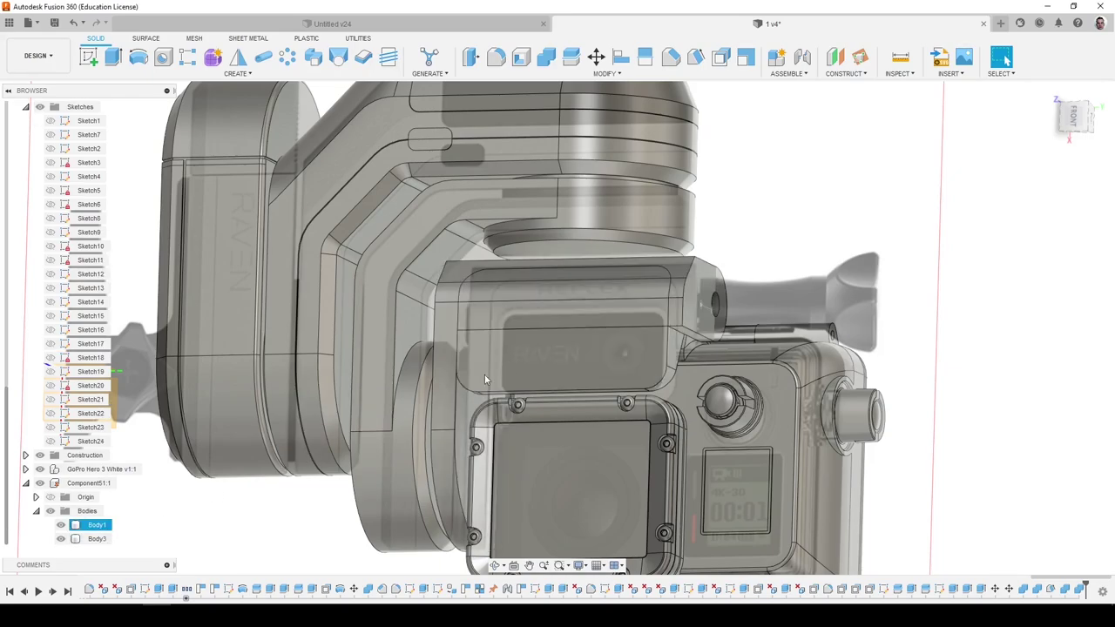
pyautogui.click(85, 538)
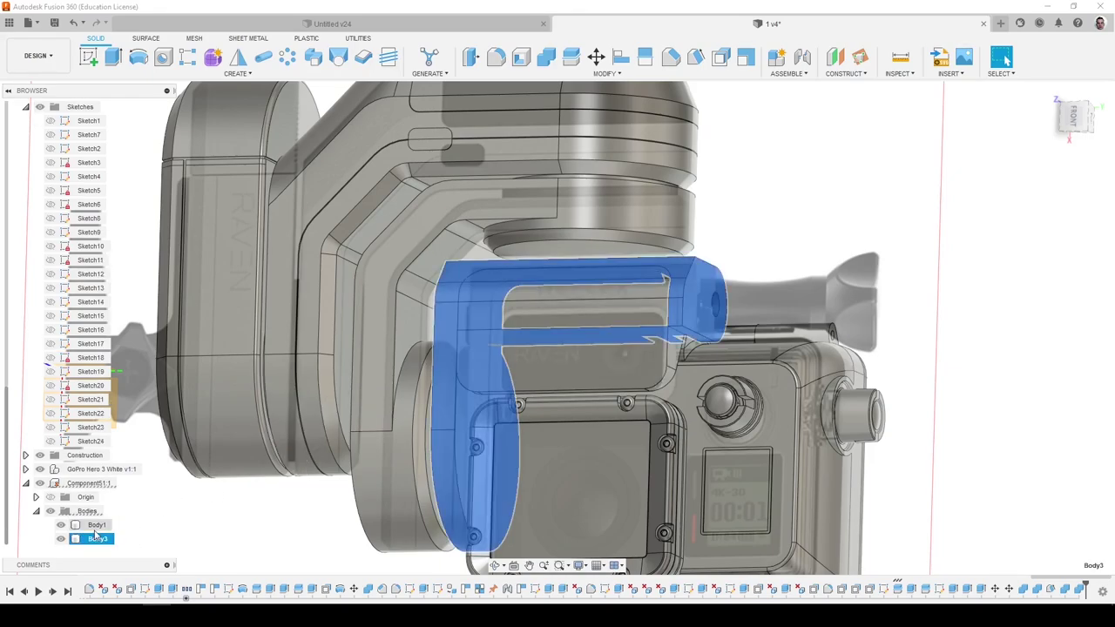
pyautogui.click(81, 526)
pyautogui.click(61, 525)
# Try to offset five inner faces of the outer housing body (Body3) by -0.3 mm.
pyautogui.keyDown('shift'); pyautogui.moveTo(557, 479); pyautogui.dragTo(680, 367, button='middle'); pyautogui.keyUp('shift')
pyautogui.scroll(3, 609, 318)
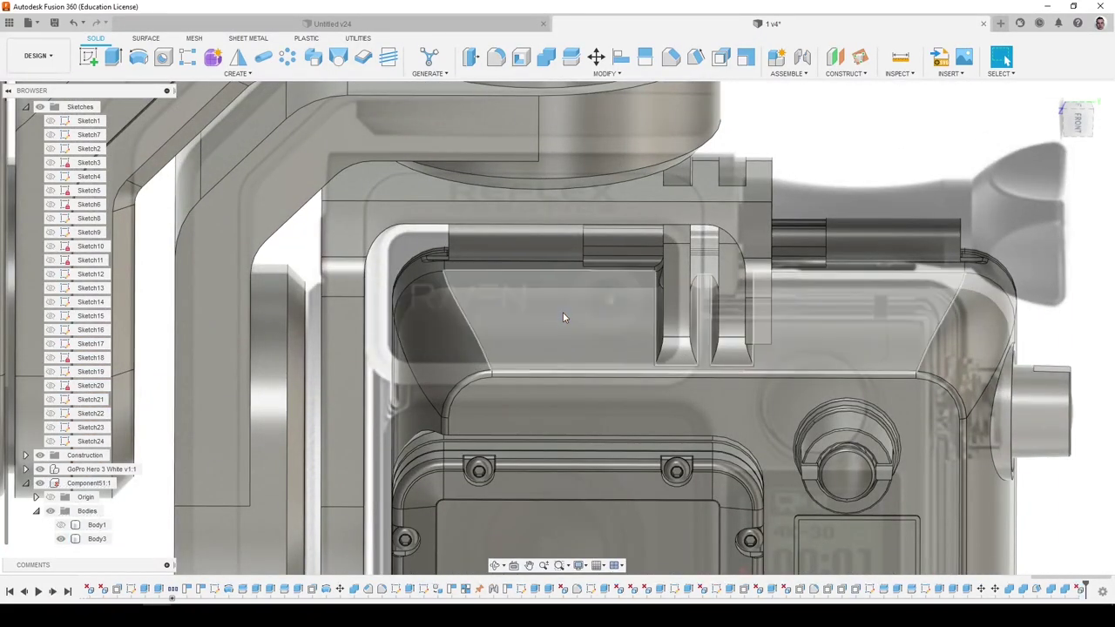
pyautogui.keyDown('shift'); pyautogui.moveTo(563, 311); pyautogui.dragTo(594, 294, button='middle'); pyautogui.keyUp('shift')
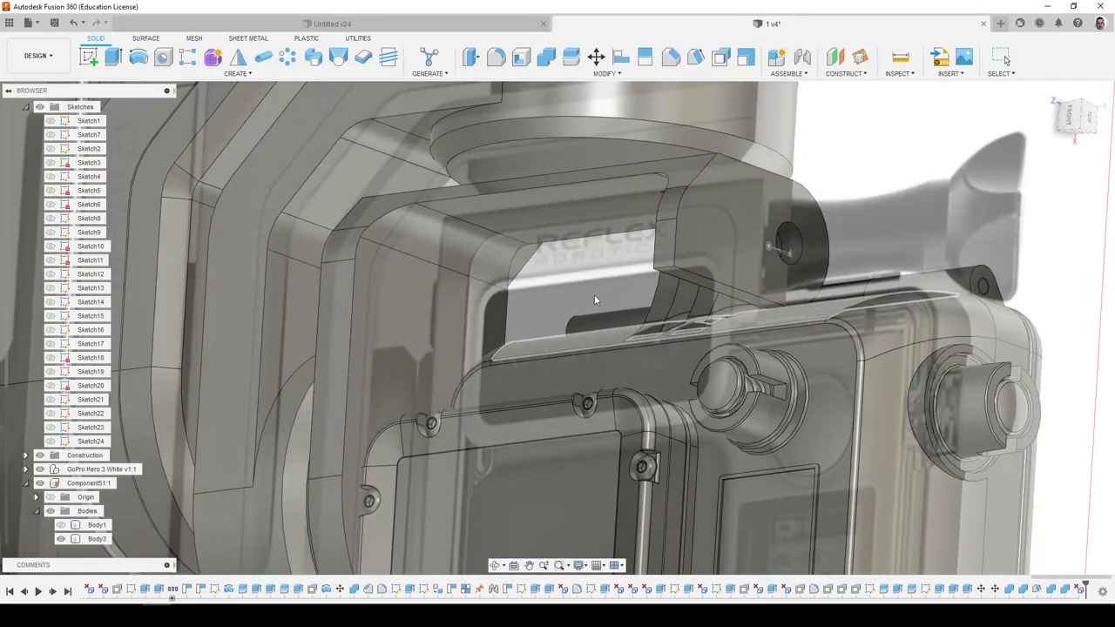
pyautogui.click(471, 60)
pyautogui.keyDown('shift'); pyautogui.moveTo(554, 206); pyautogui.dragTo(632, 192, button='middle'); pyautogui.keyUp('shift')
pyautogui.moveTo(745, 242)
pyautogui.keyDown('shift'); pyautogui.mouseDown(button='middle')
pyautogui.moveTo(716, 252)
pyautogui.moveTo(744, 242)
pyautogui.mouseUp(button='middle'); pyautogui.keyUp('shift')
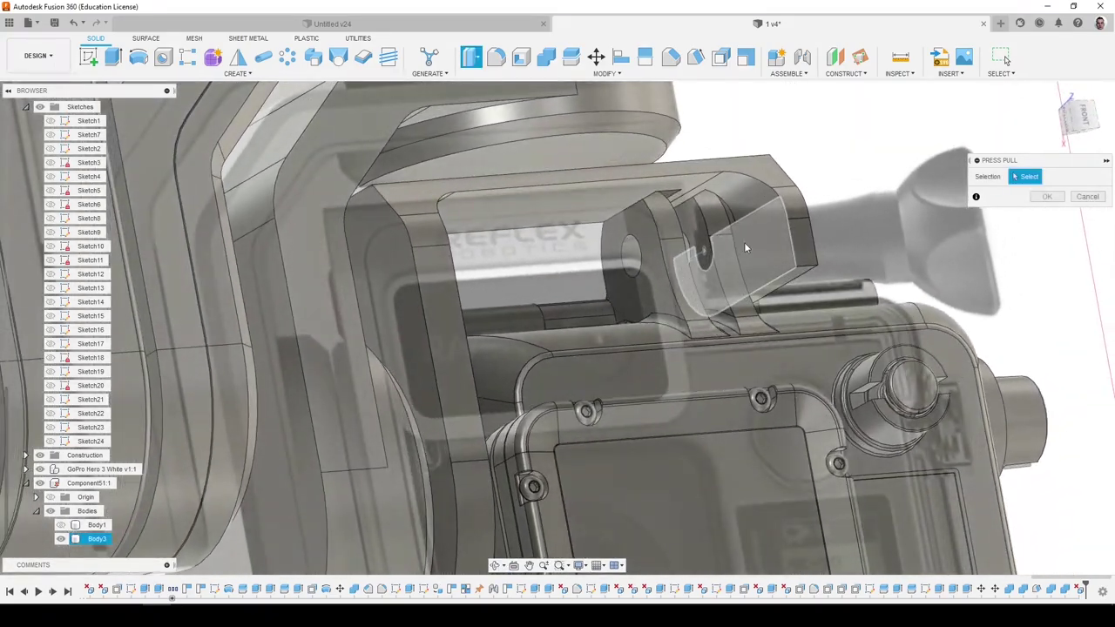
pyautogui.click(745, 242)
pyautogui.click(737, 200)
pyautogui.click(683, 186)
pyautogui.keyDown('shift'); pyautogui.moveTo(601, 192); pyautogui.dragTo(349, 220, button='middle'); pyautogui.keyUp('shift')
pyautogui.click(375, 233)
pyautogui.click(363, 266)
pyautogui.scroll(-3, 334, 221)
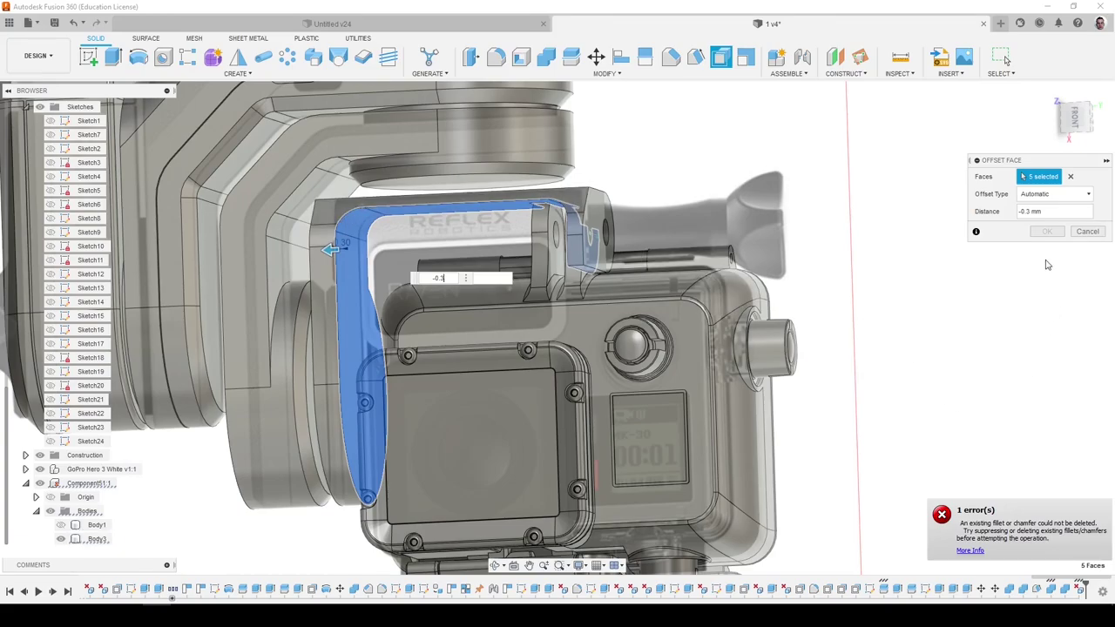
pyautogui.click(1085, 235)
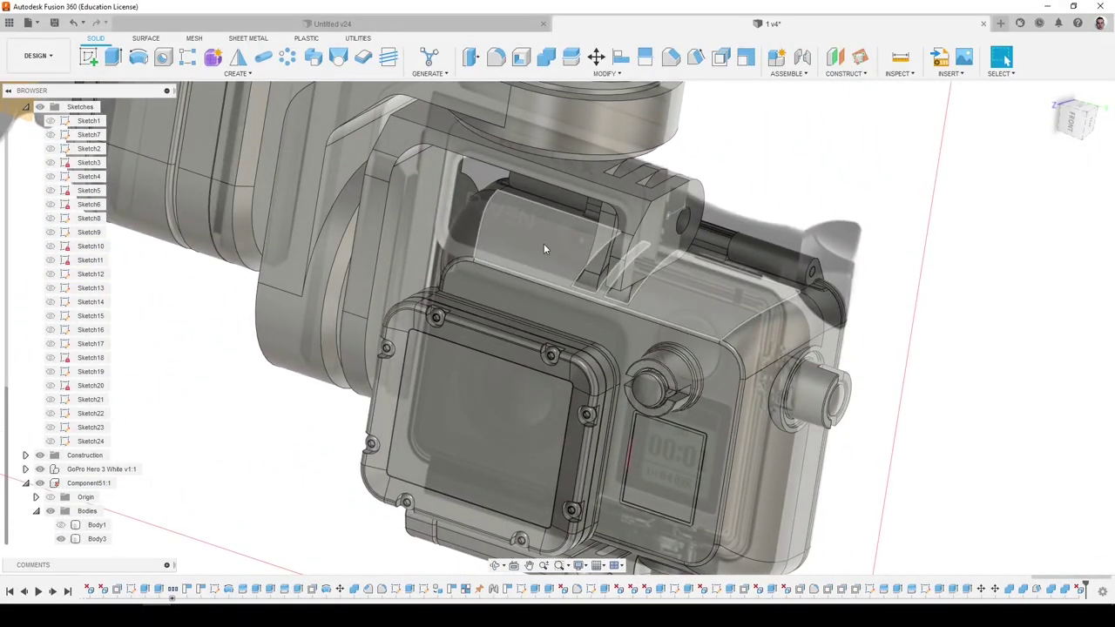
# Hide the GoPro Hero 3 White component and inspect the housing from the front and the back.
pyautogui.click(543, 243)
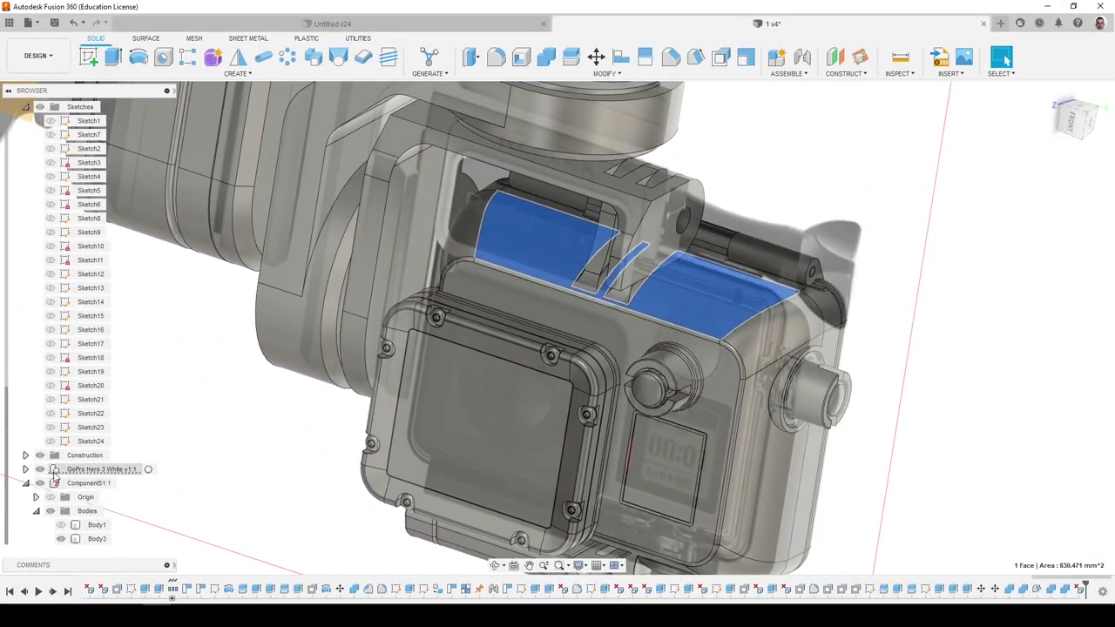
pyautogui.click(40, 469)
pyautogui.click(204, 453)
pyautogui.keyDown('shift'); pyautogui.moveTo(204, 453); pyautogui.dragTo(292, 422, button='middle'); pyautogui.keyUp('shift')
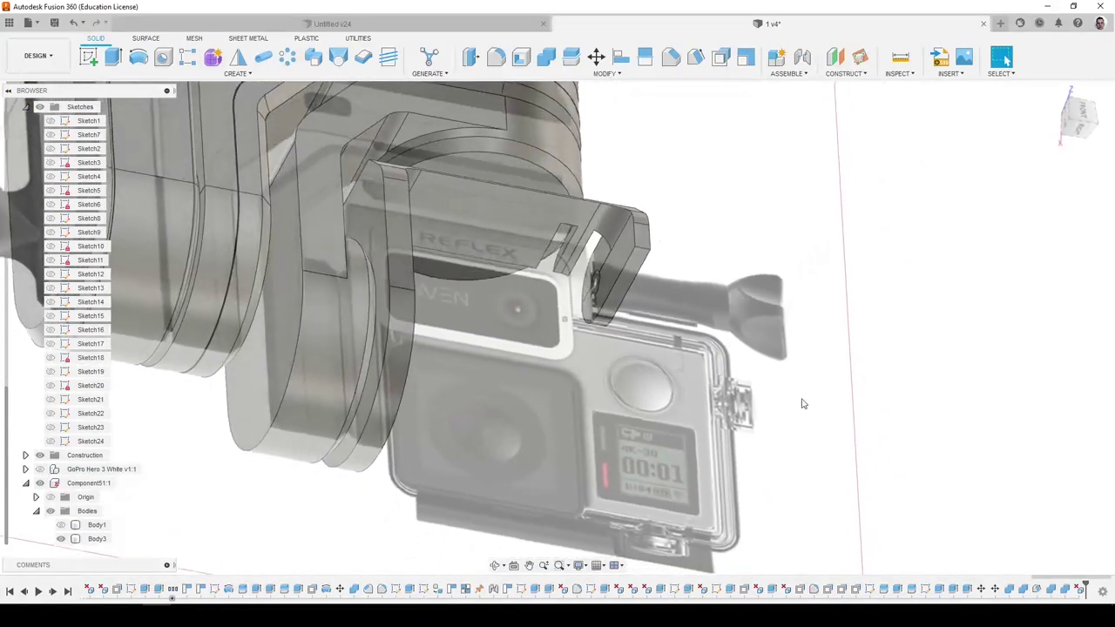
pyautogui.keyDown('shift'); pyautogui.moveTo(804, 403); pyautogui.dragTo(866, 407, button='middle'); pyautogui.keyUp('shift')
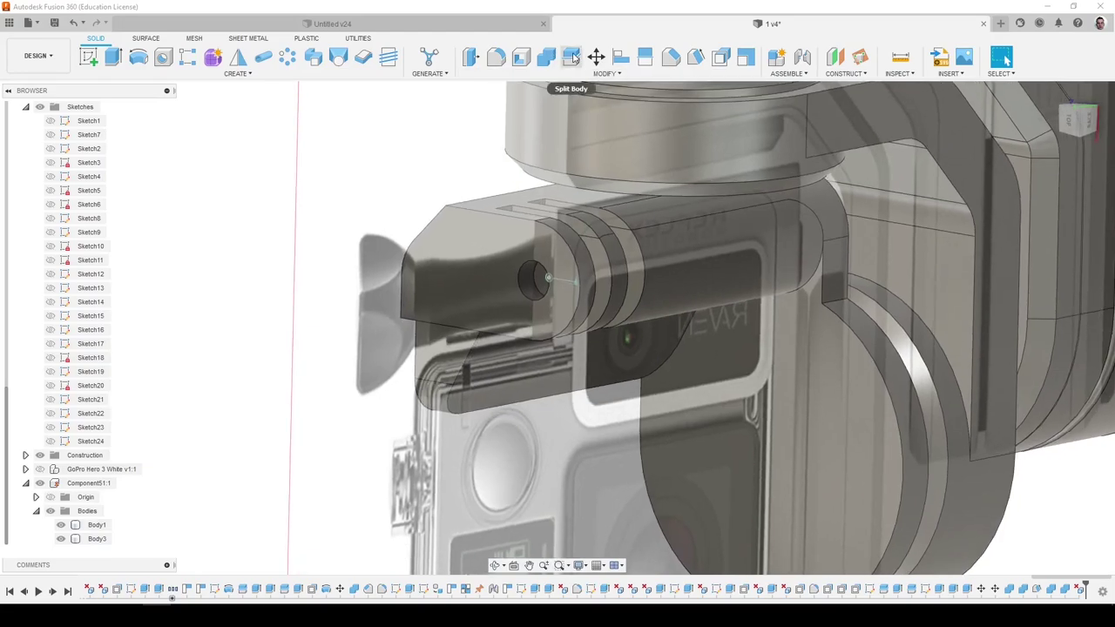
# Split the housing's Body1 along a face near the mounting prongs and hide Body1.
pyautogui.click(571, 57)
pyautogui.click(765, 319)
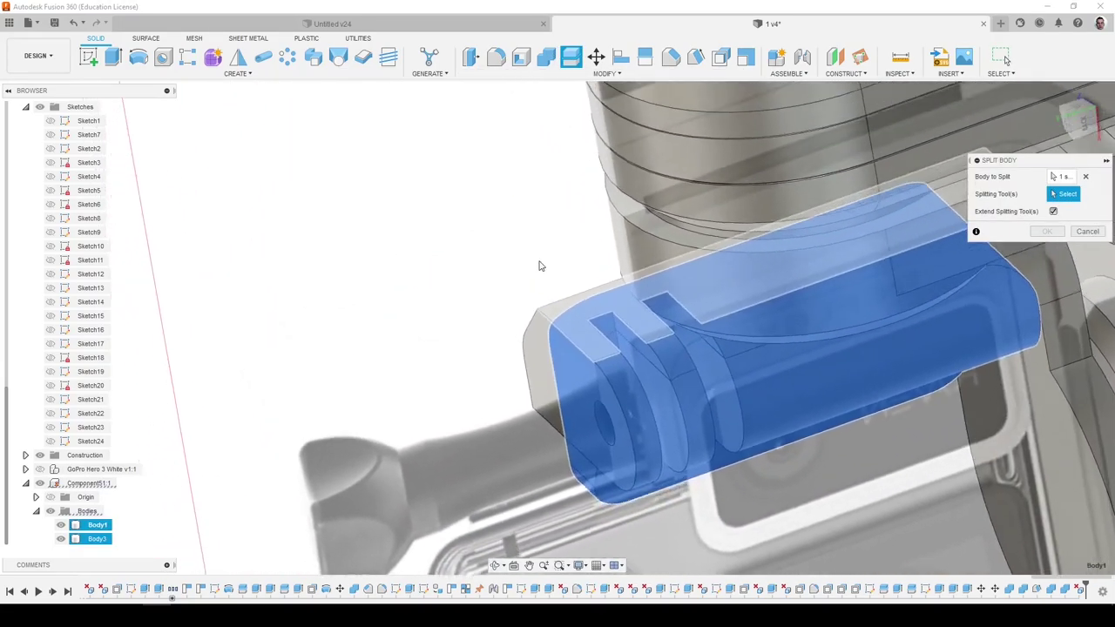
pyautogui.click(621, 344)
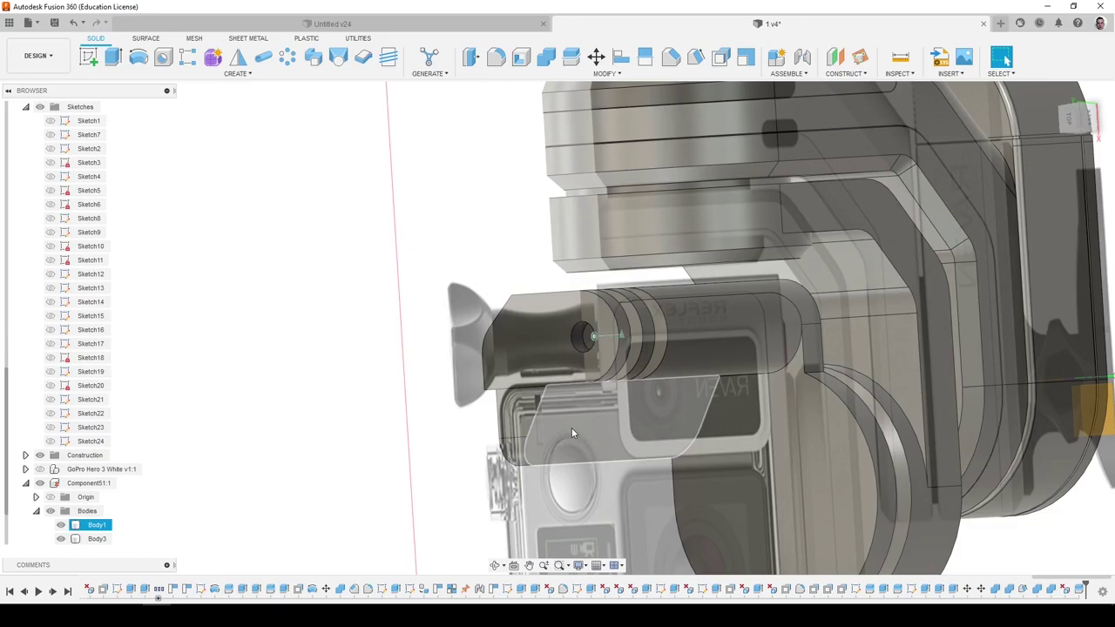
pyautogui.click(572, 432)
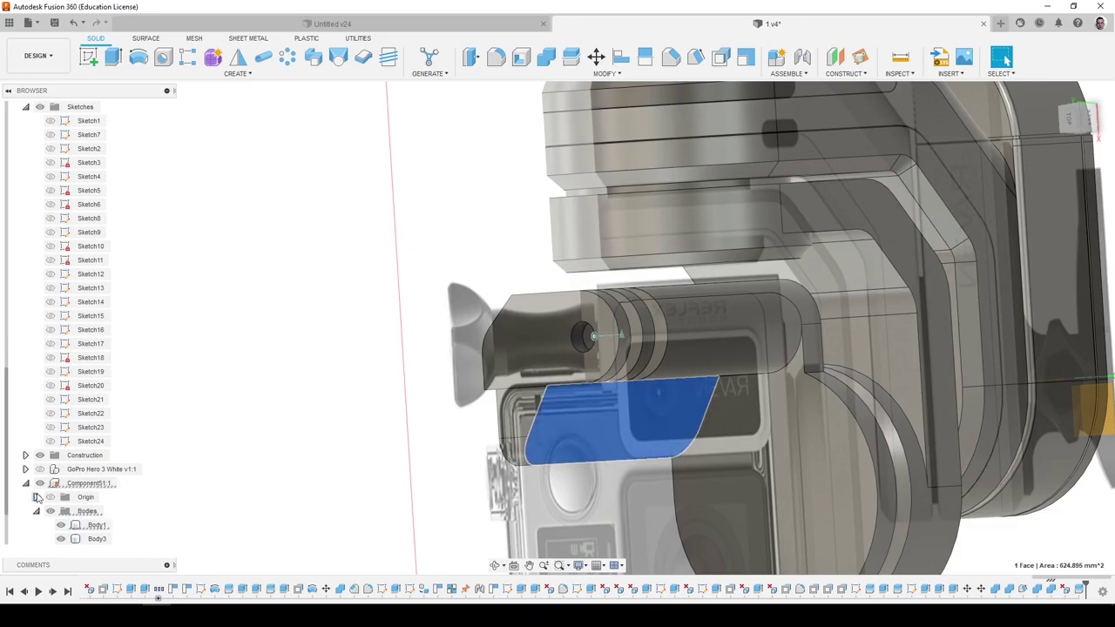
pyautogui.click(60, 525)
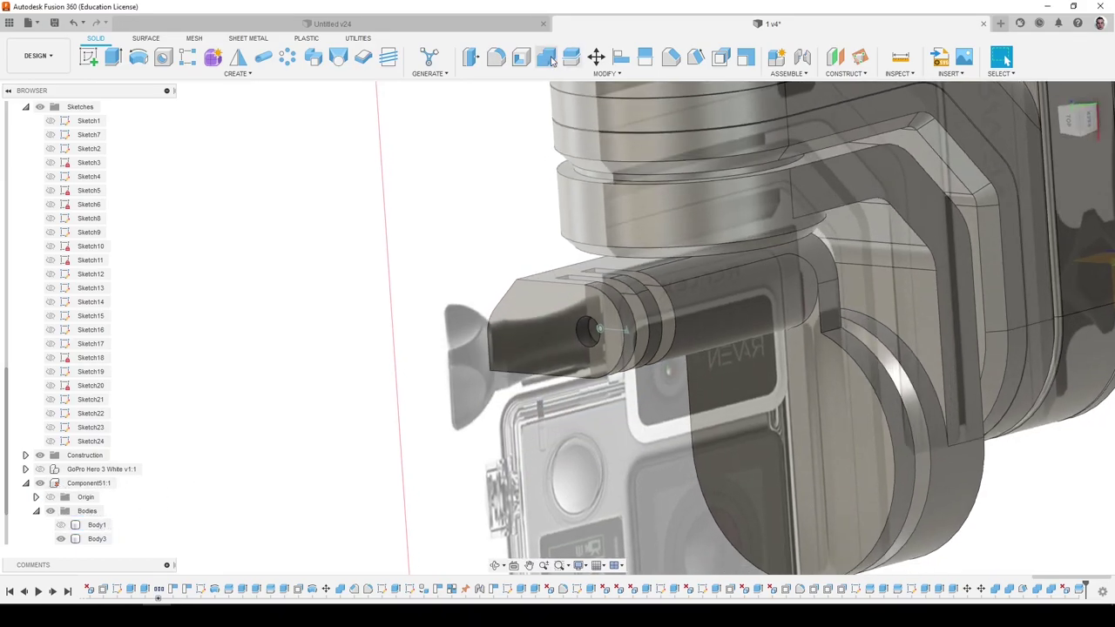
# Join the housing's Body3 and the two adjoining bodies around the mounting prongs into one body with Combine.
pyautogui.click(546, 57)
pyautogui.click(547, 298)
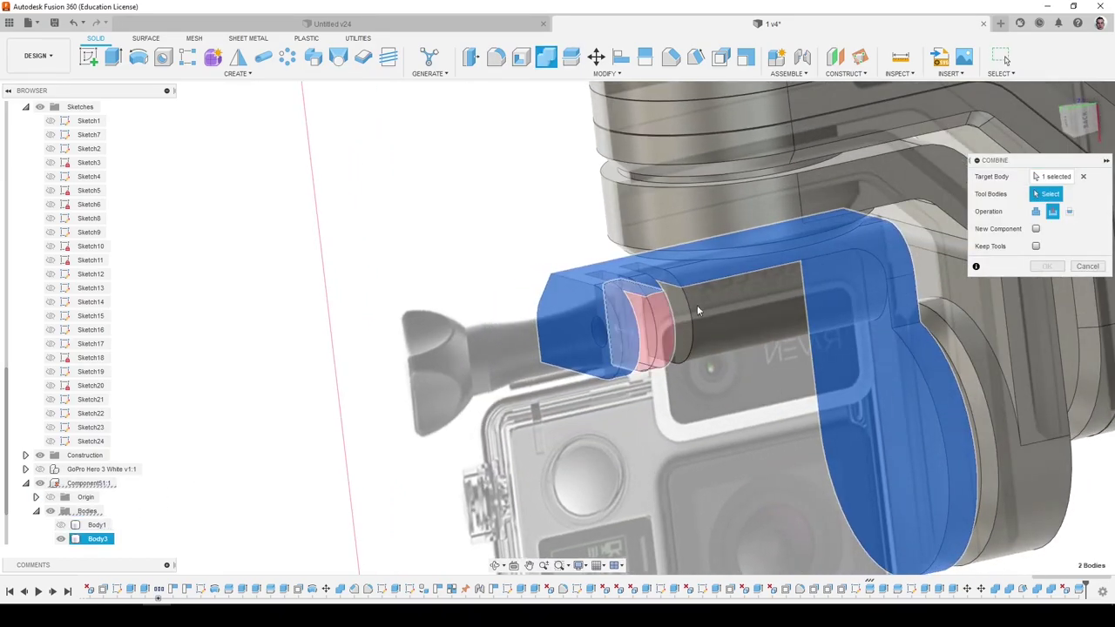
pyautogui.click(698, 310)
pyautogui.click(1037, 212)
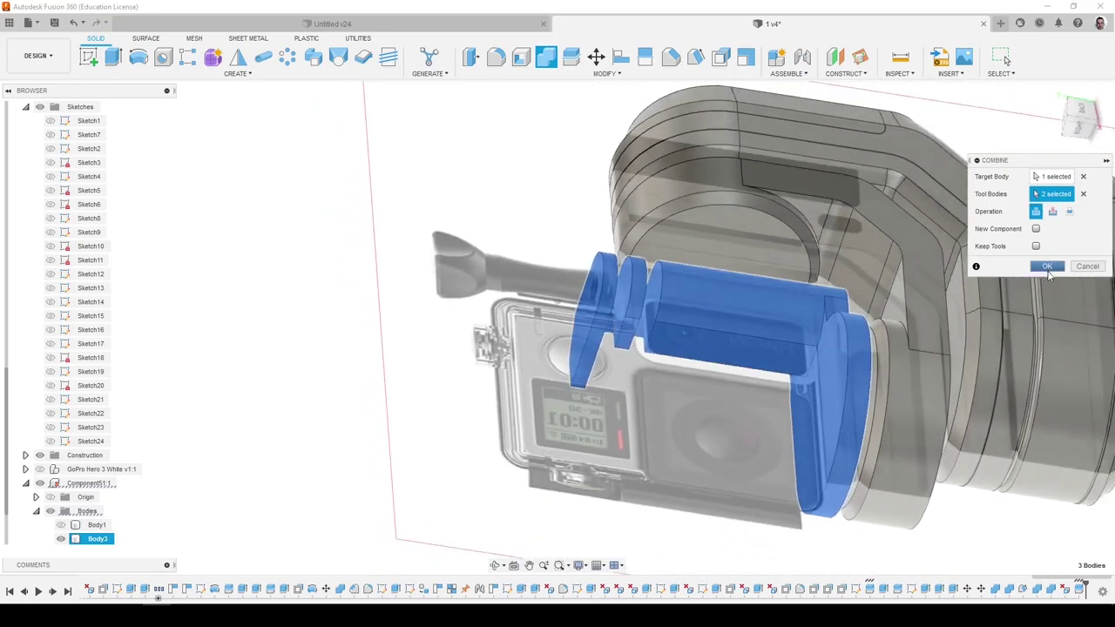
pyautogui.click(1049, 267)
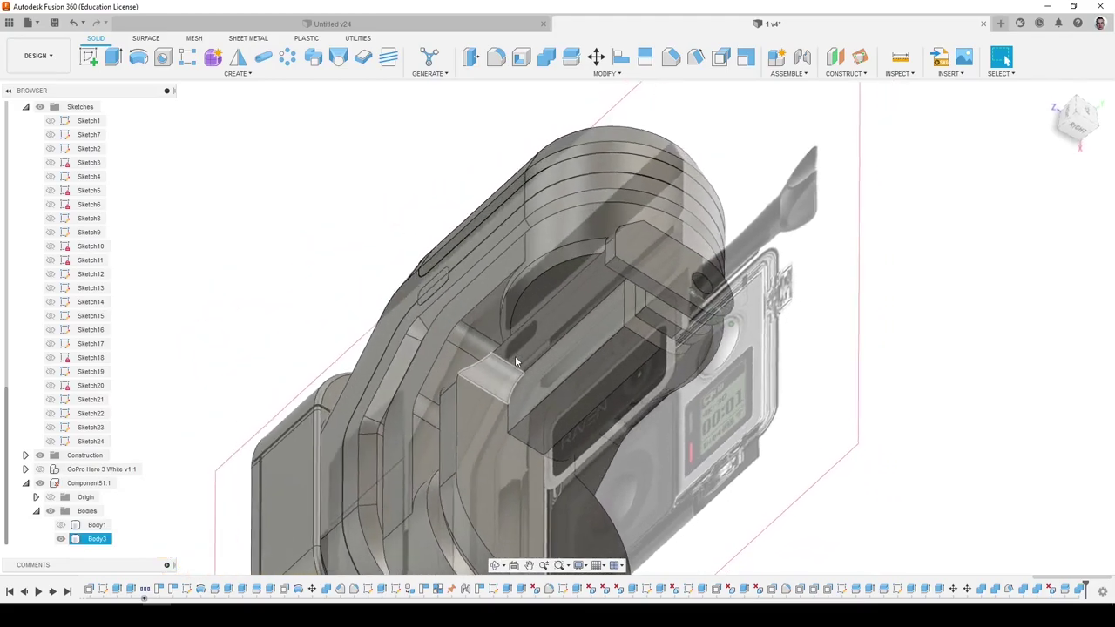
# Fillet the edge between the mounting prongs with a 7 mm radius.
pyautogui.keyDown('shift'); pyautogui.moveTo(515, 361); pyautogui.dragTo(570, 366, button='middle'); pyautogui.keyUp('shift')
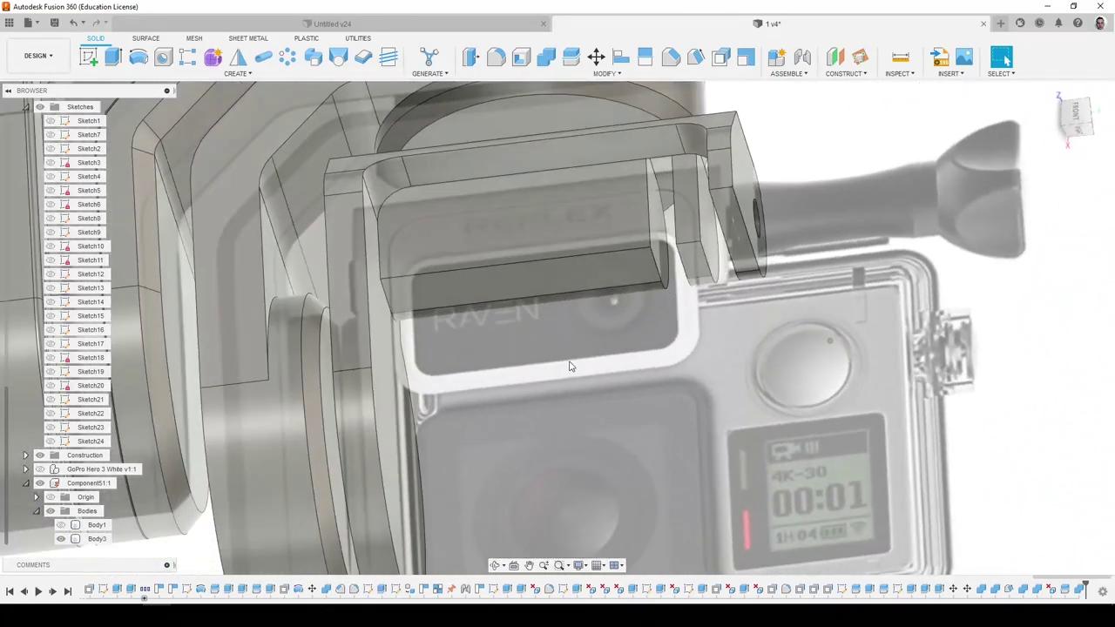
pyautogui.press('f')
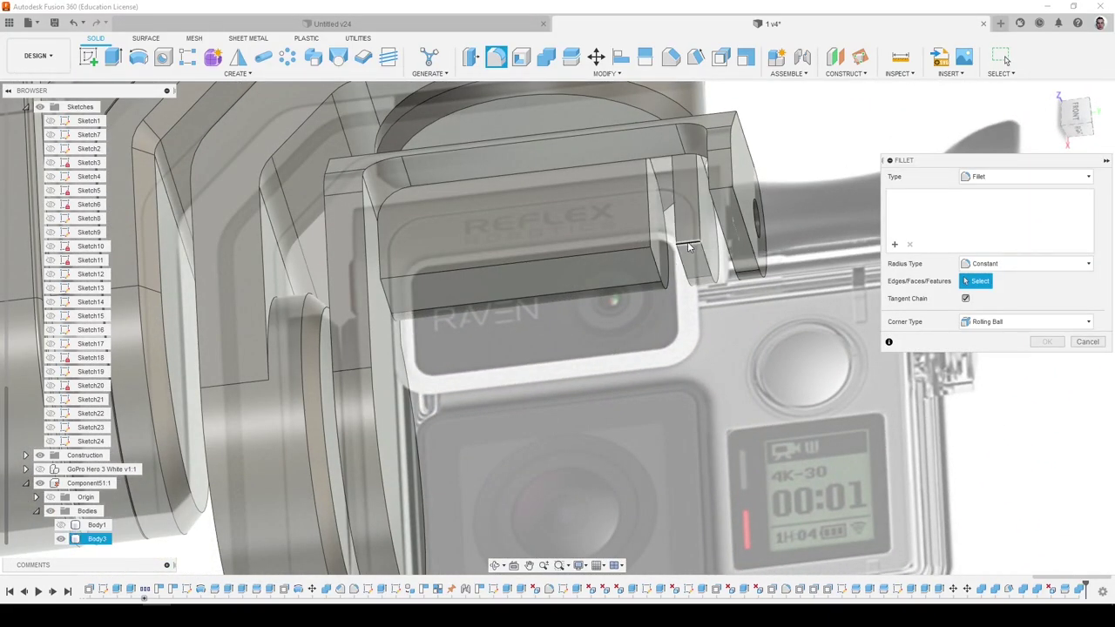
pyautogui.click(687, 239)
pyautogui.keyDown('shift'); pyautogui.moveTo(703, 223); pyautogui.dragTo(700, 279, button='middle'); pyautogui.keyUp('shift')
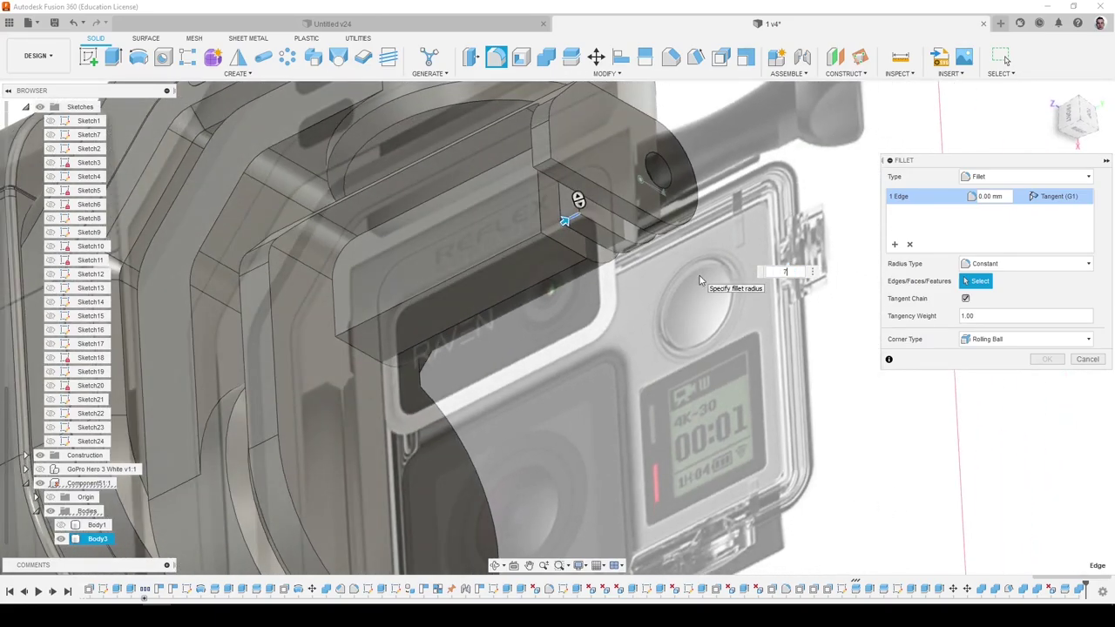
pyautogui.press('Return')
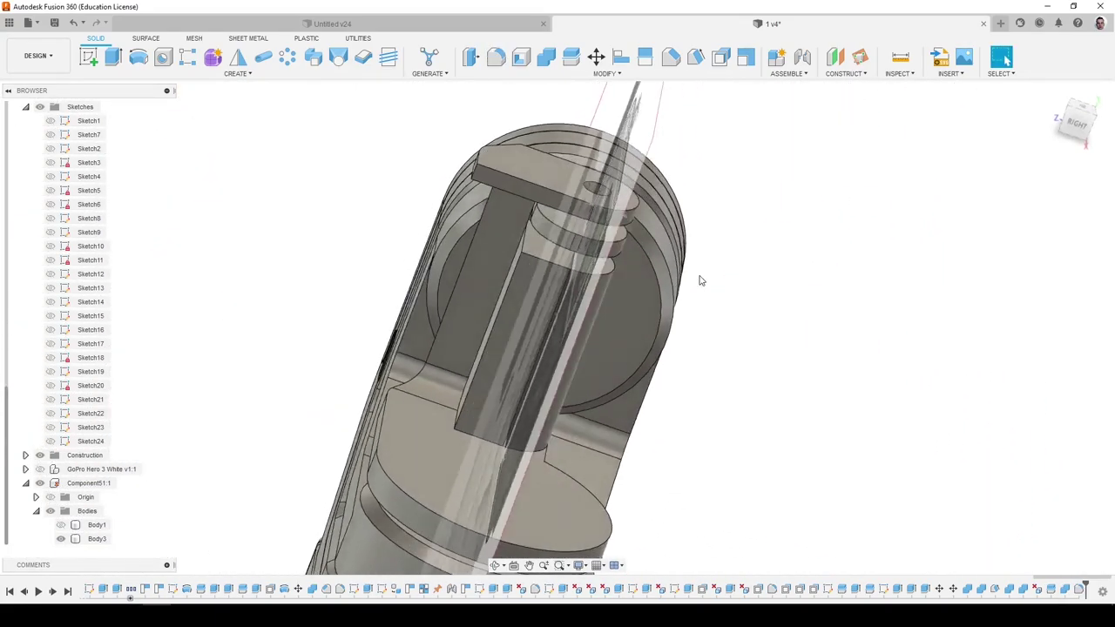
# Show Body1 again, start a sketch on its front face, and orient the view to match the reference photo.
pyautogui.click(61, 525)
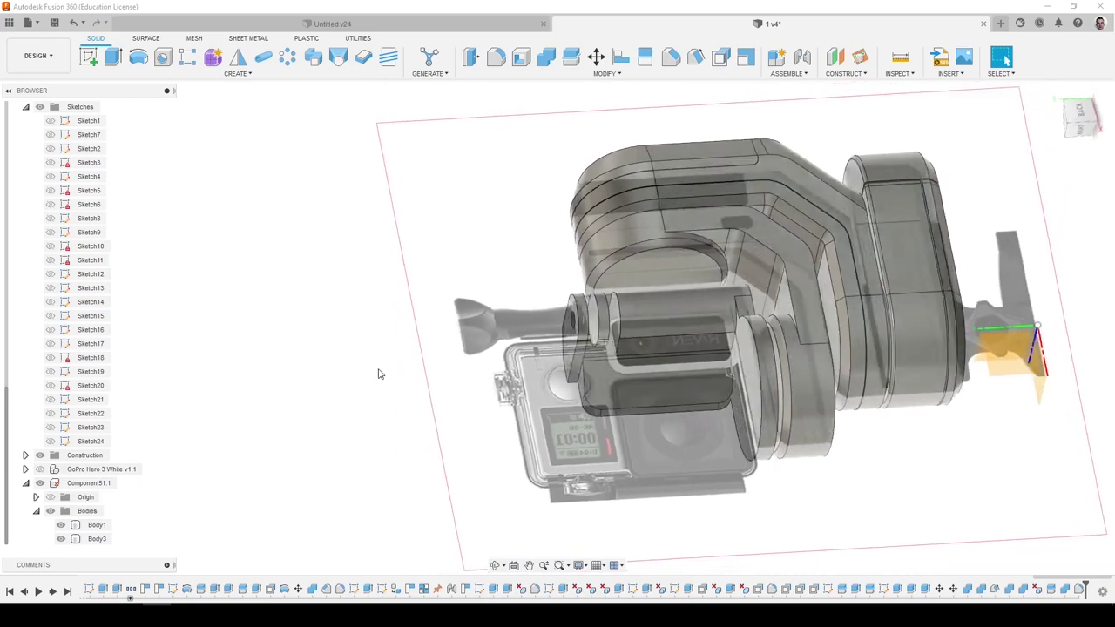
pyautogui.scroll(6, 56, 435)
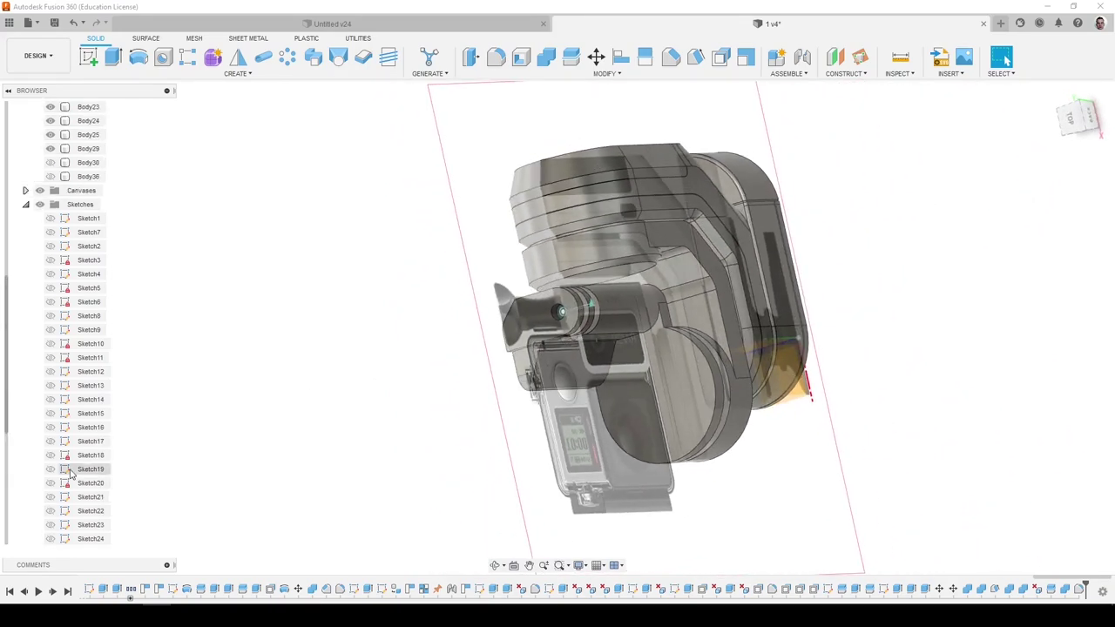
pyautogui.scroll(-6, 68, 357)
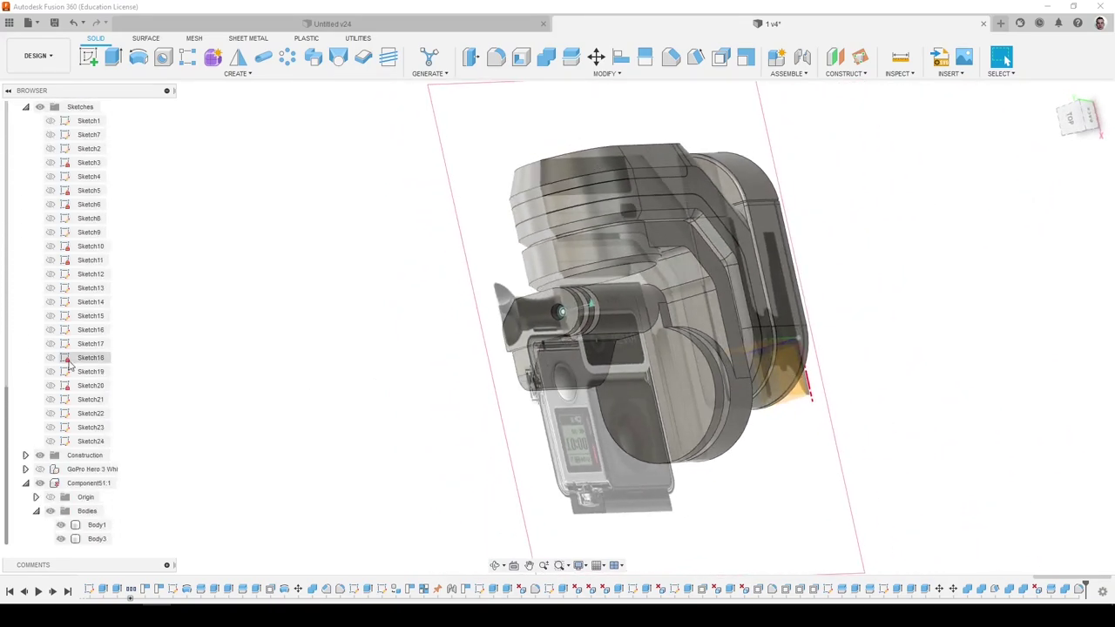
pyautogui.click(41, 456)
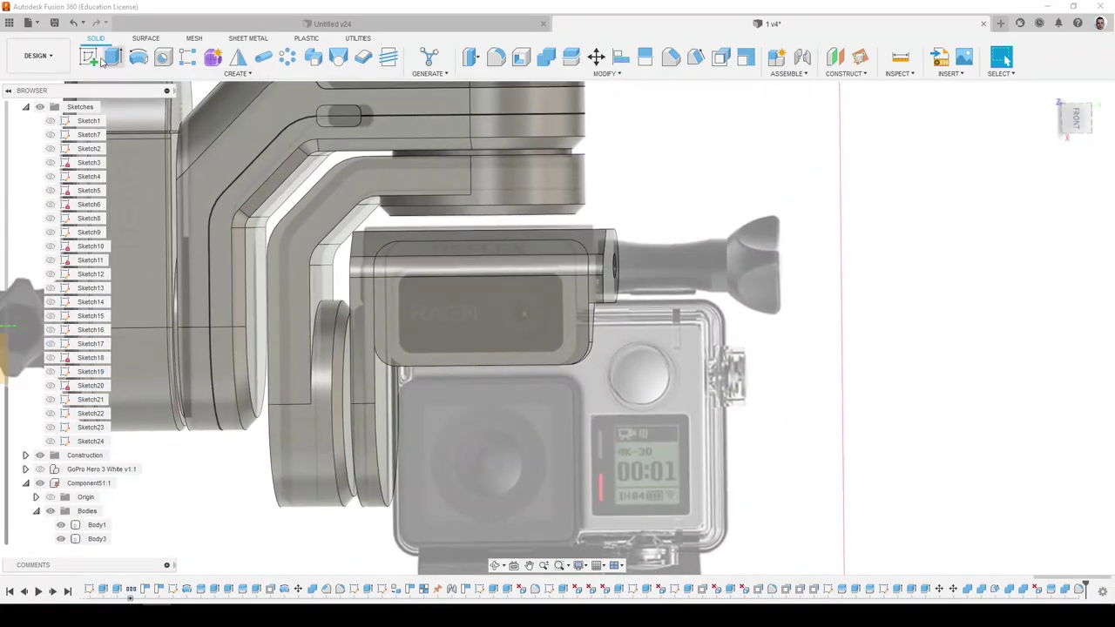
pyautogui.click(483, 322)
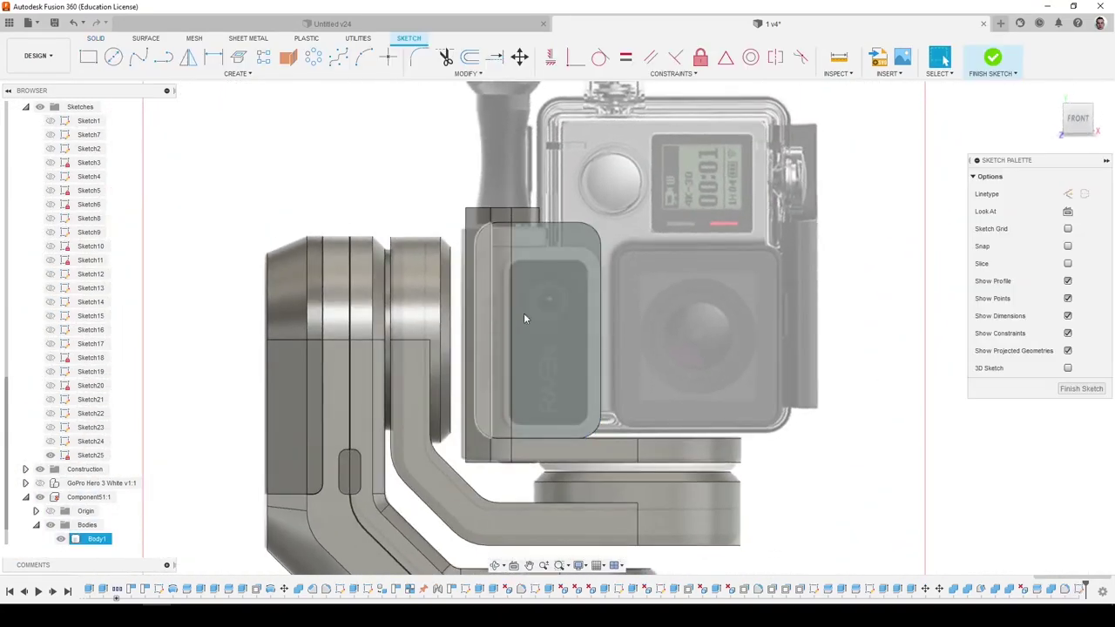
pyautogui.click(1109, 105)
# Project the outline of Body1 into the sketch using the body selection filter.
pyautogui.press('p')
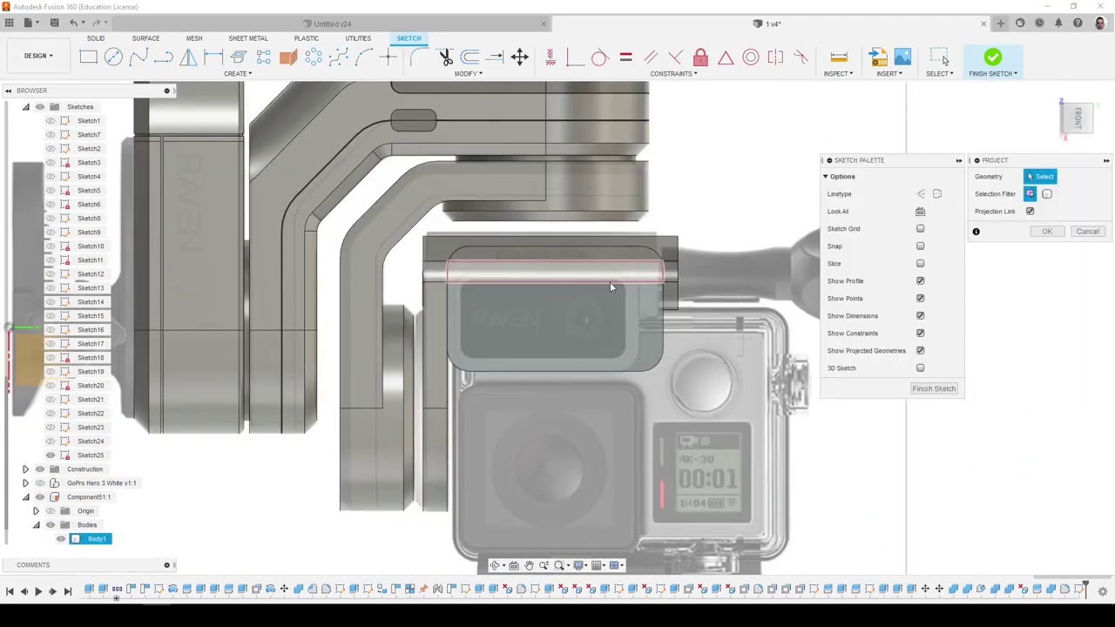
pyautogui.click(1048, 195)
pyautogui.click(596, 347)
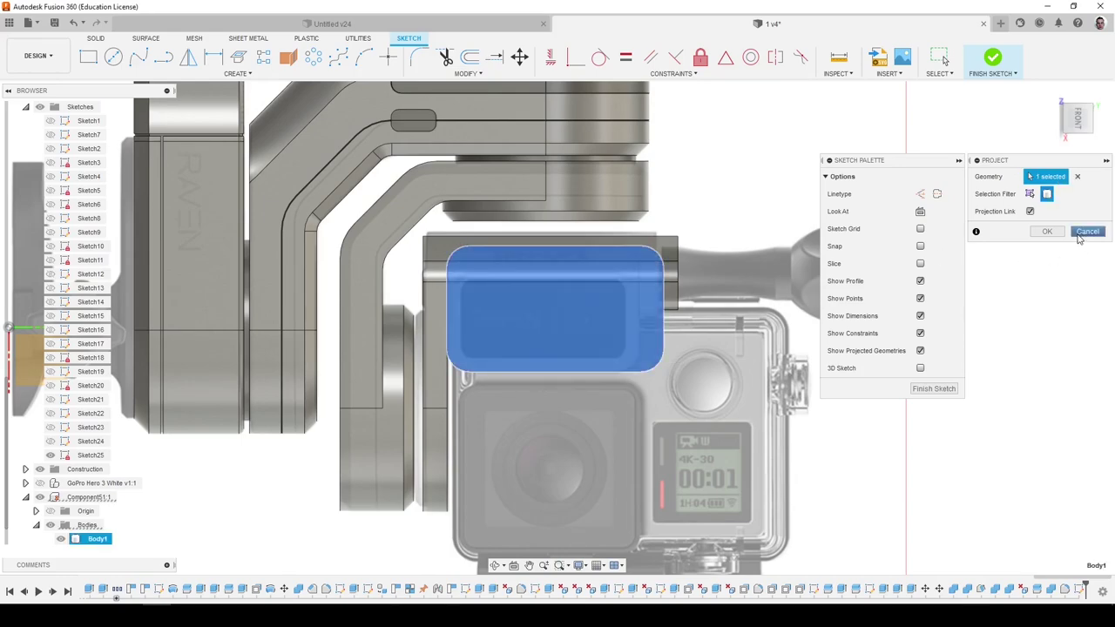
pyautogui.click(1049, 231)
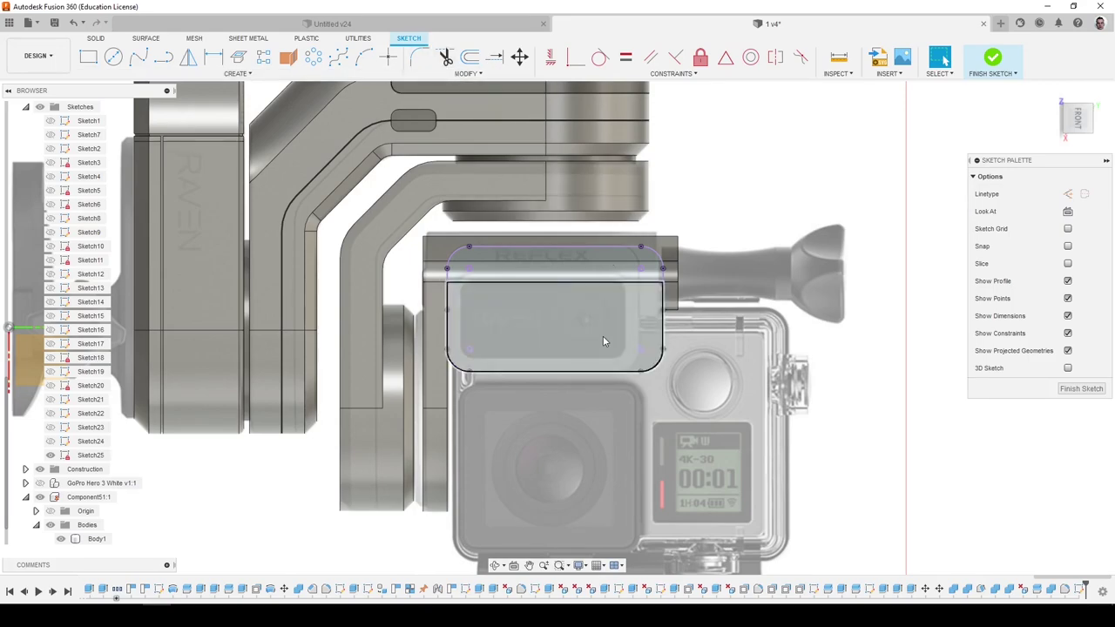
# Sketch a rectangle about 34.8 mm wide inside the projected outline and delete its upper and side lines.
pyautogui.click(87, 57)
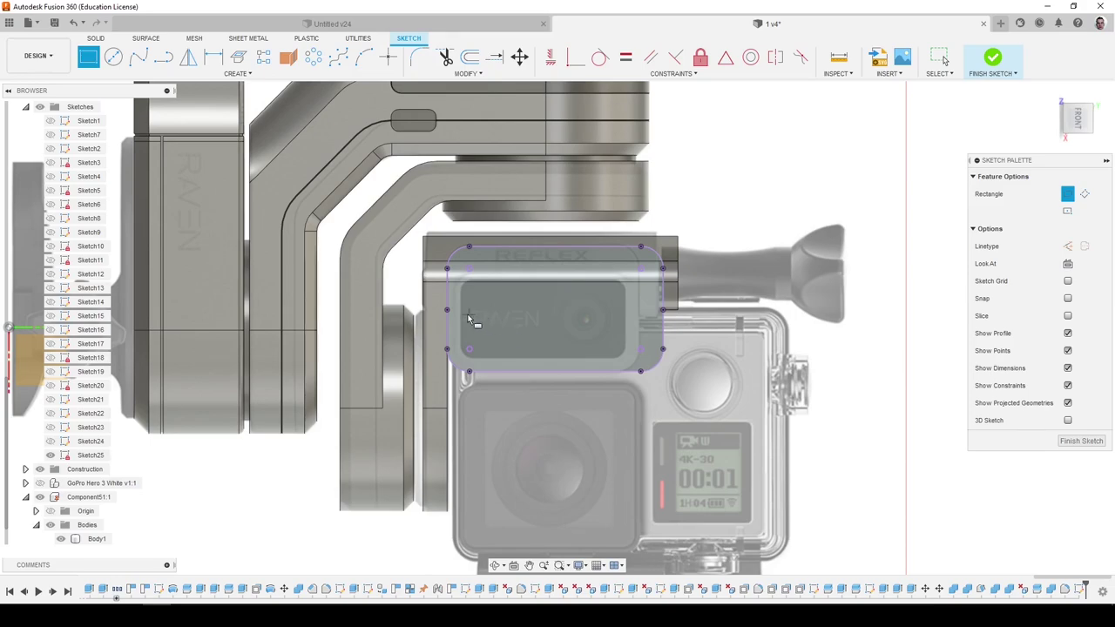
pyautogui.click(642, 351)
pyautogui.scroll(3, 522, 357)
pyautogui.press('Escape')
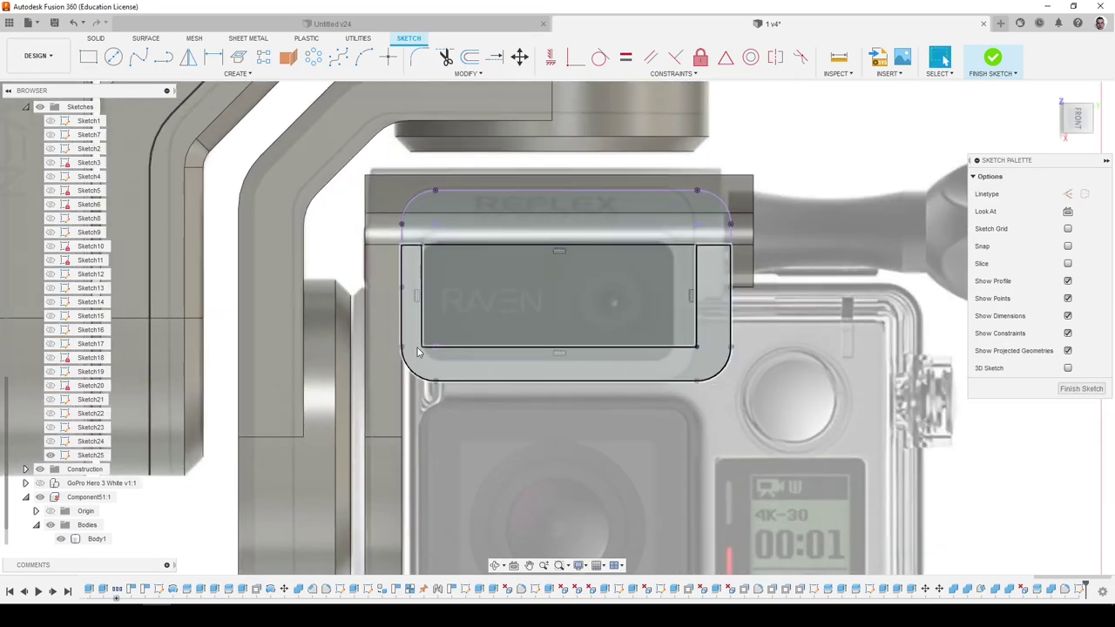
pyautogui.click(588, 246)
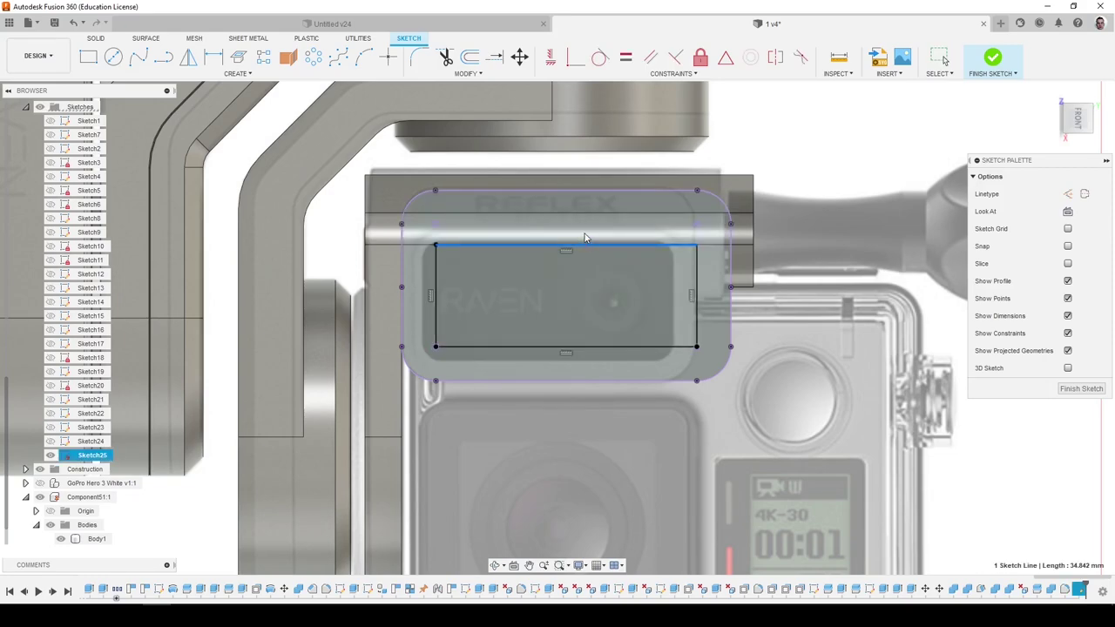
pyautogui.click(463, 247)
pyautogui.press('Delete')
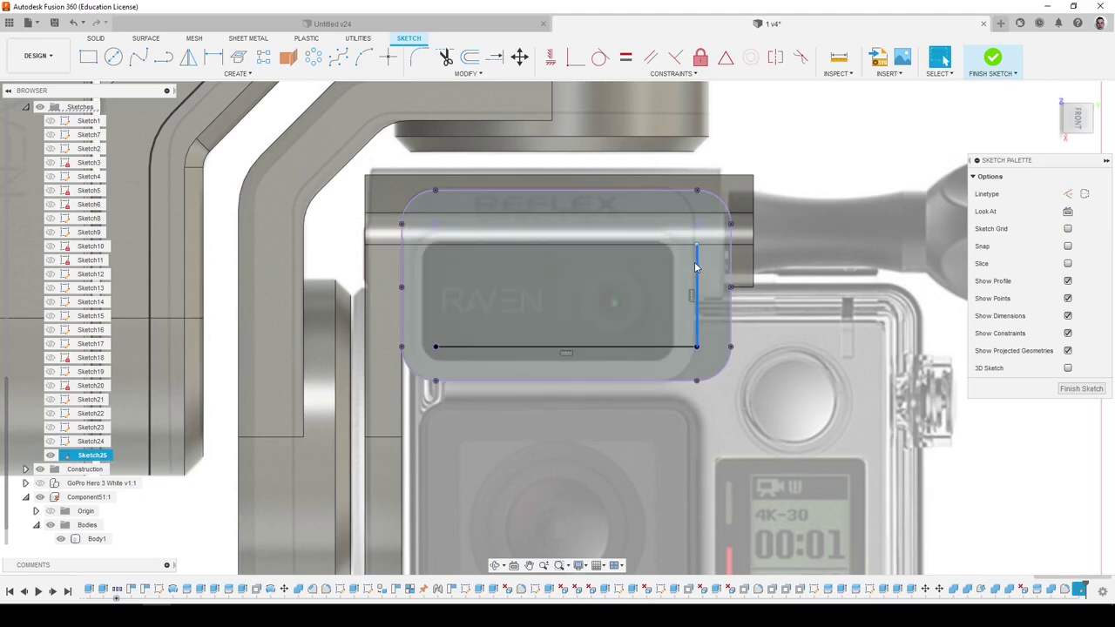
# Sketch a rectangle about 35.5 by 15.1 mm inside the projected outline, starting at the lower corner arc's centre.
pyautogui.click(91, 60)
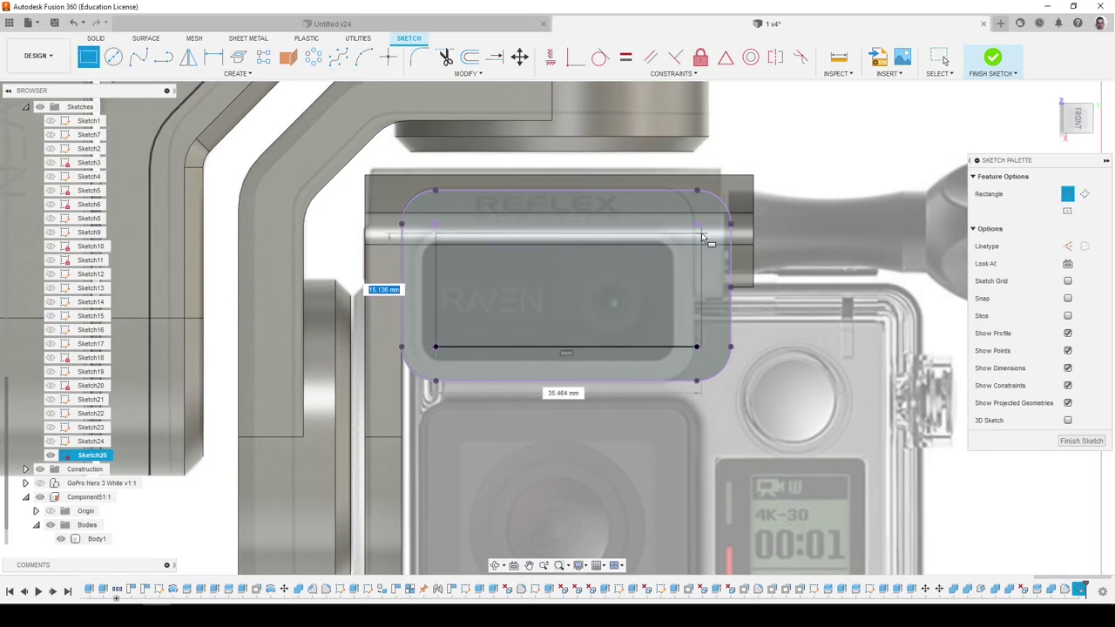
pyautogui.press('Escape')
pyautogui.click(437, 348)
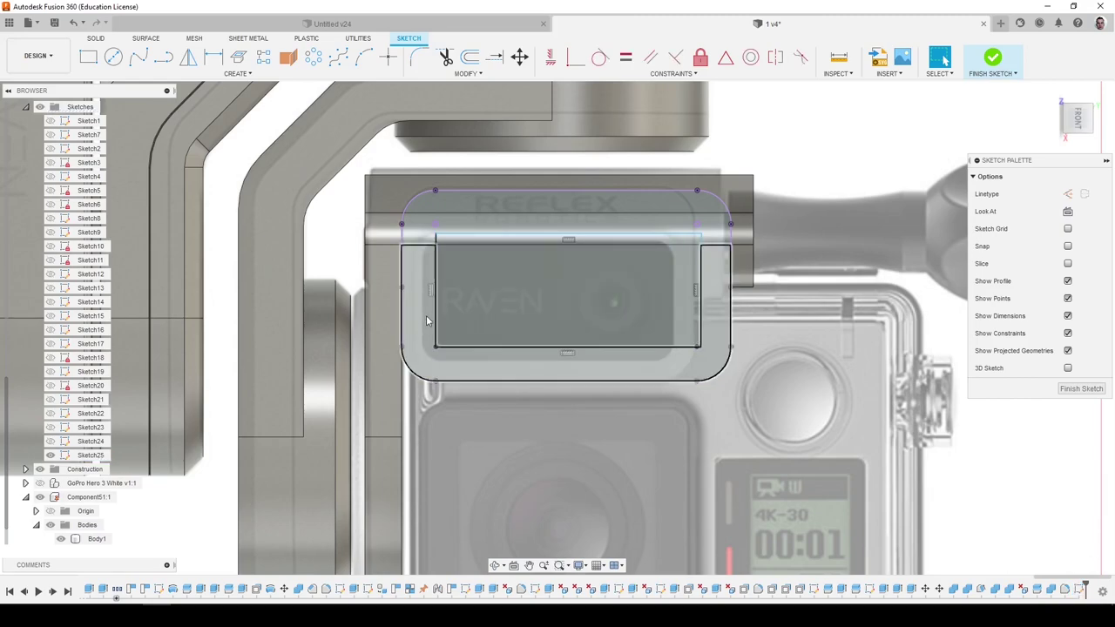
# Move the rectangle's left side outward and dimension it 3 mm from the projected outline's left edge.
pyautogui.moveTo(426, 334); pyautogui.dragTo(422, 331)
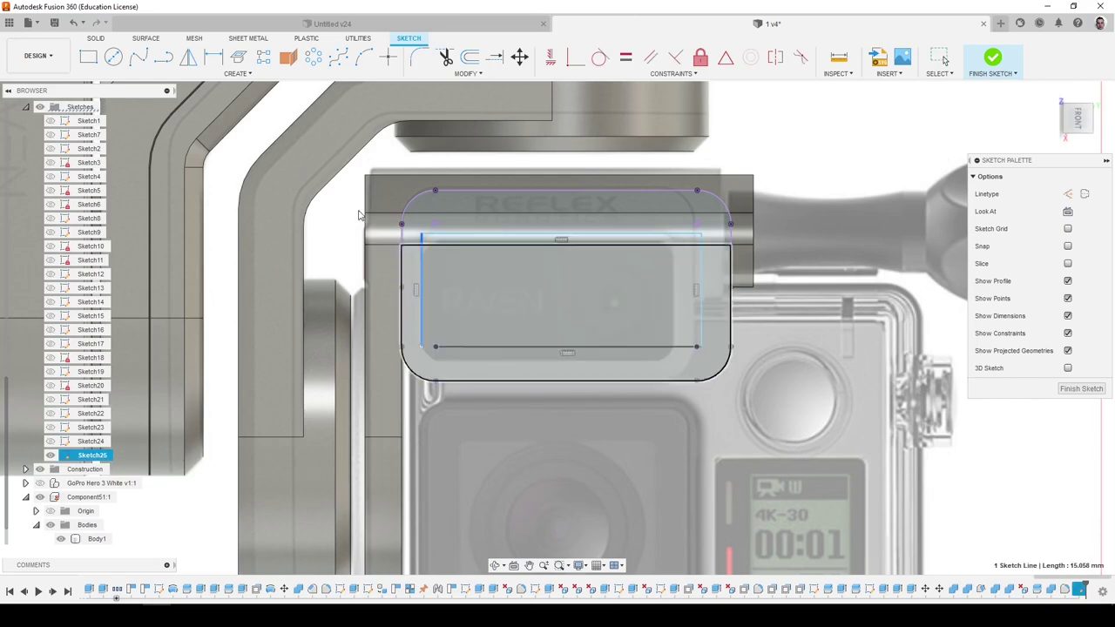
pyautogui.click(164, 57)
pyautogui.scroll(1, 403, 333)
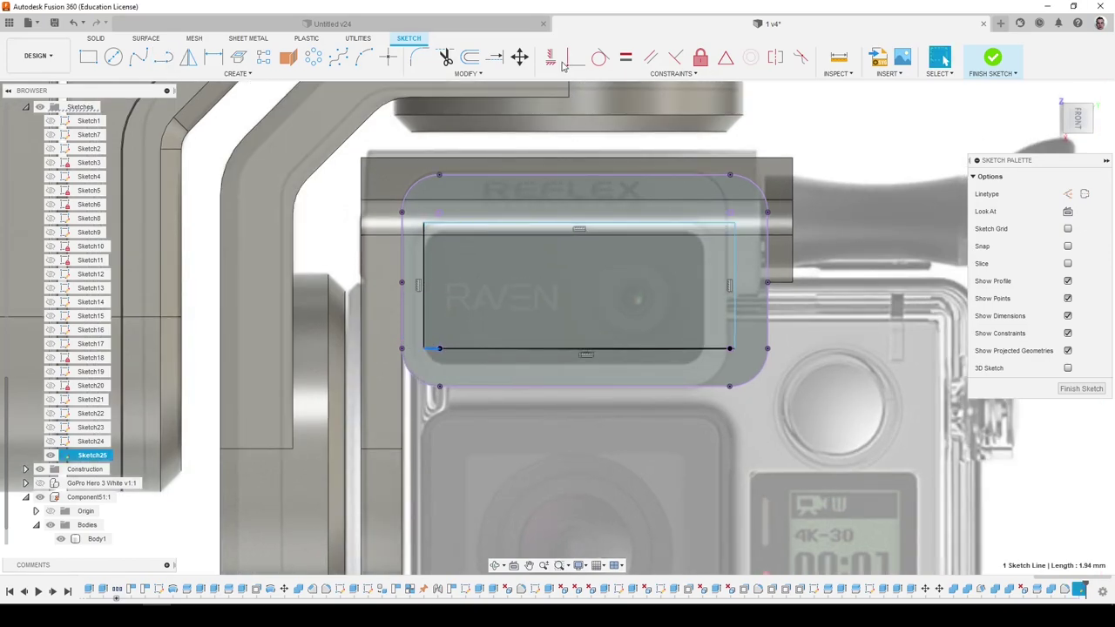
pyautogui.scroll(1, 416, 345)
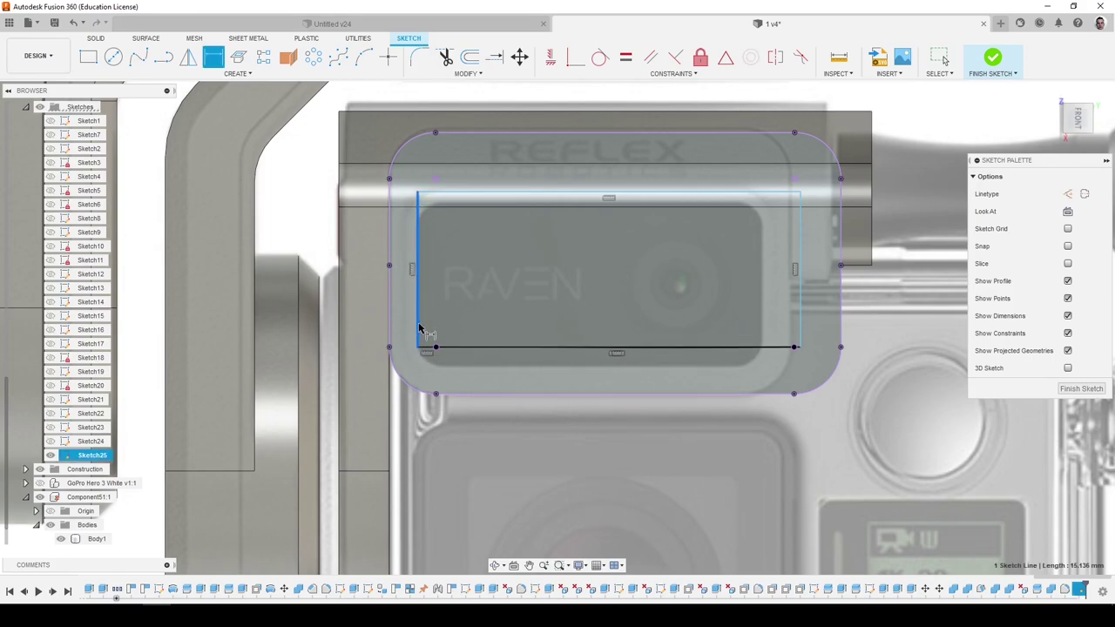
pyautogui.click(460, 319)
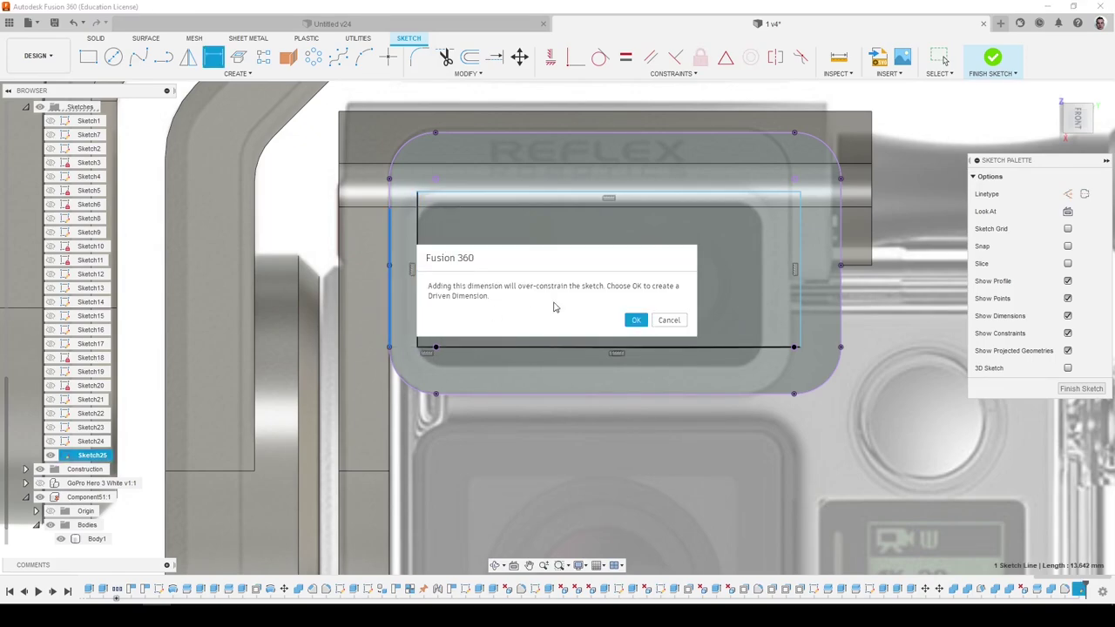
pyautogui.click(666, 321)
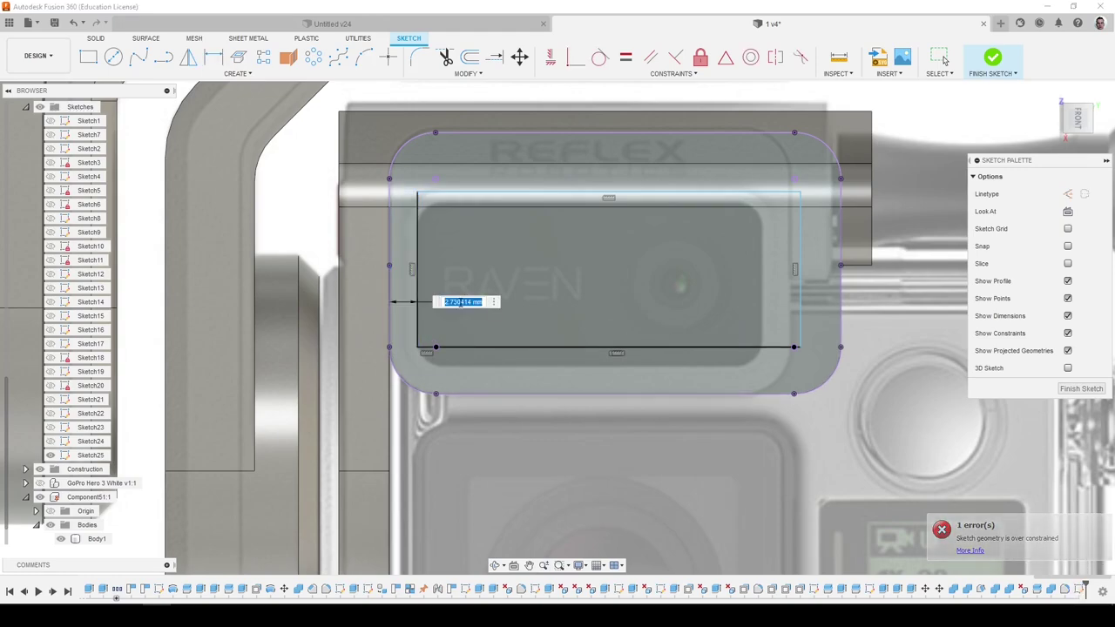
pyautogui.write('2')
pyautogui.press('Return')
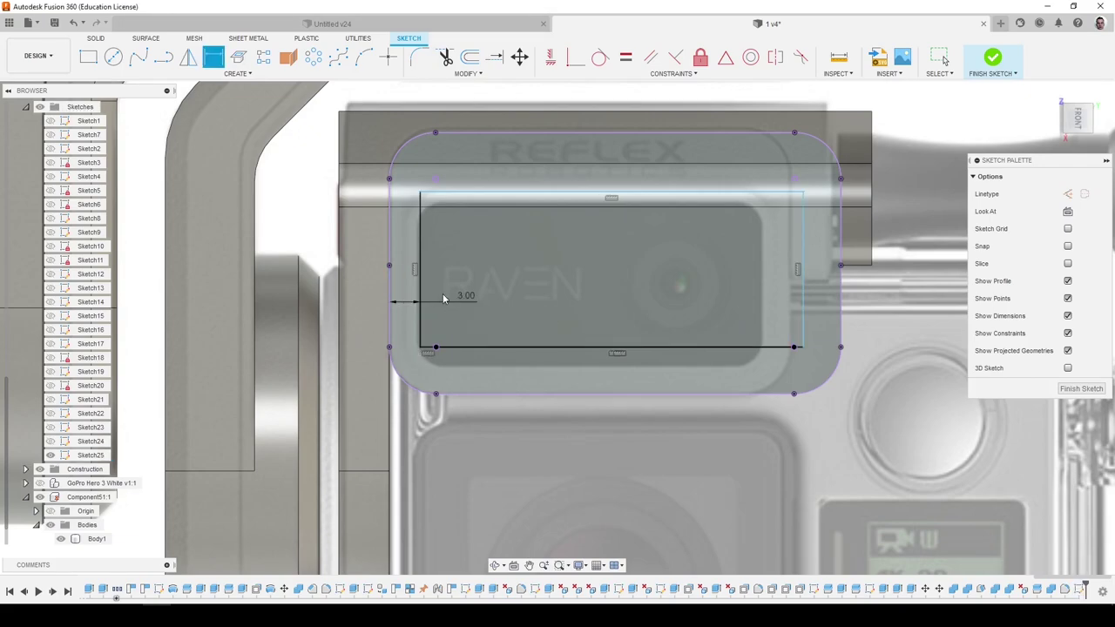
pyautogui.press('Escape')
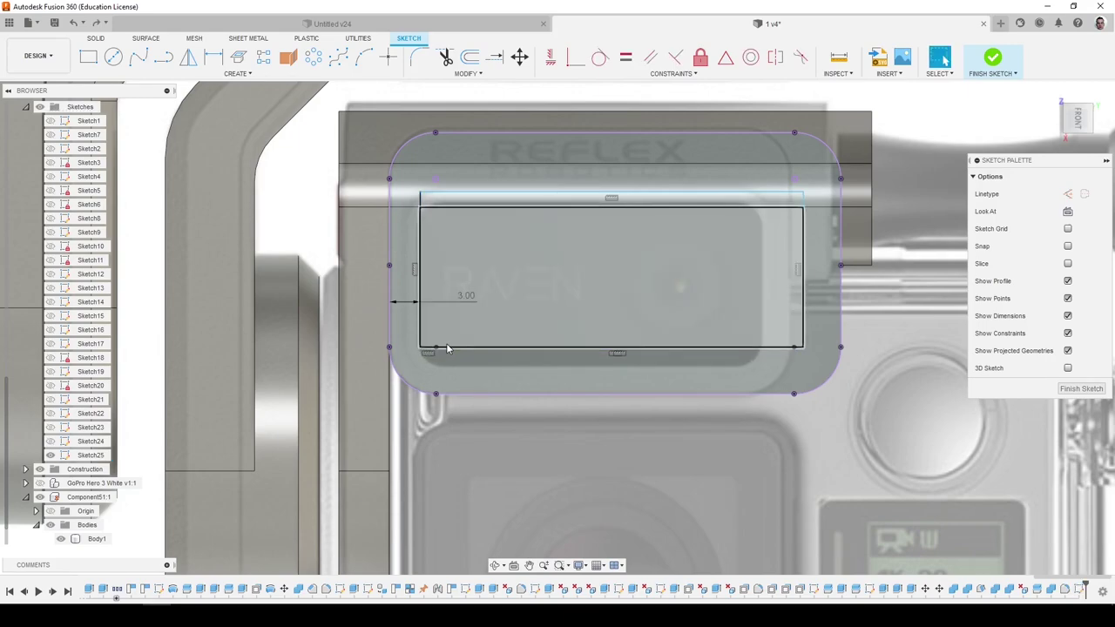
# Move the rectangle's lower corners onto the centres of the projected outline's lower corner arcs.
pyautogui.moveTo(468, 347); pyautogui.dragTo(436, 348)
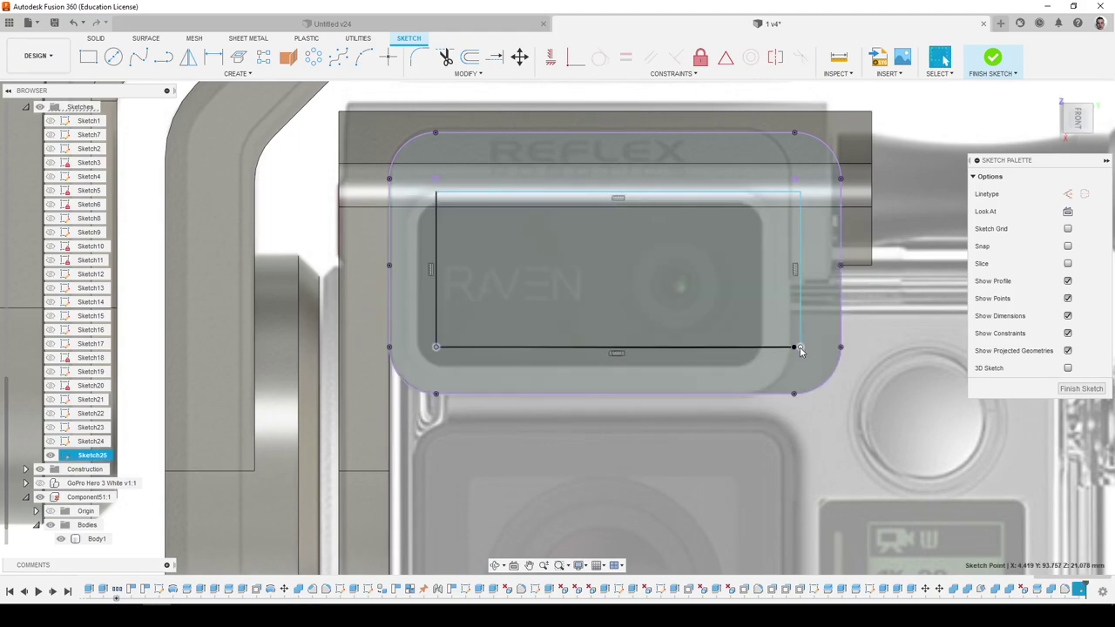
pyautogui.click(789, 347)
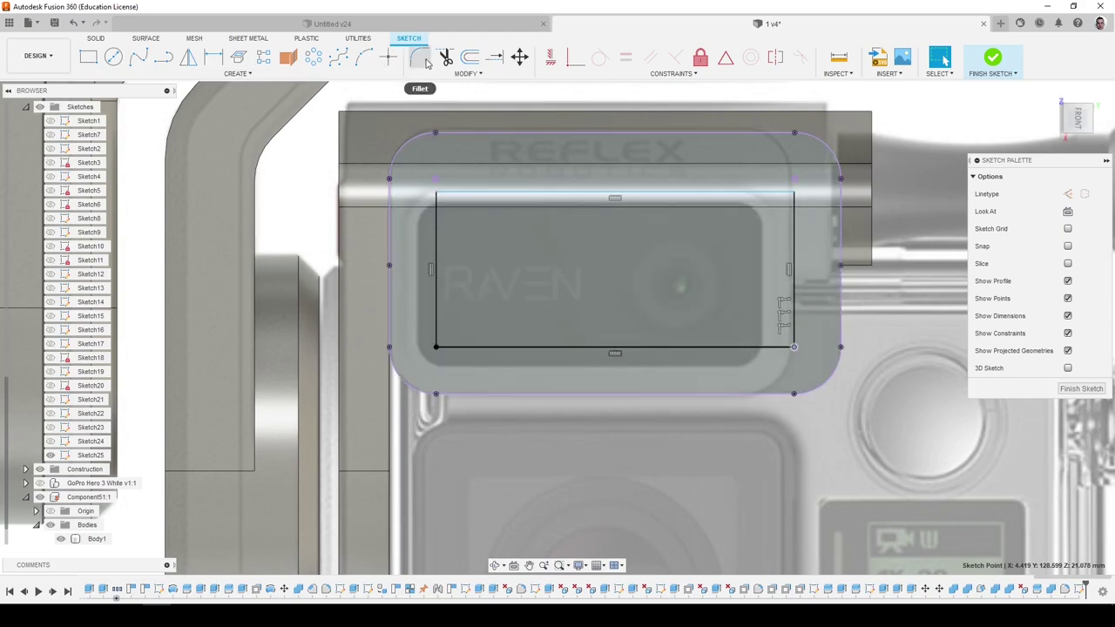
# Fillet all four corners of the inner rectangle at 3.5 mm and trim the leftover bottom line outside the lower-left rounding.
pyautogui.click(420, 57)
pyautogui.click(789, 345)
pyautogui.click(787, 198)
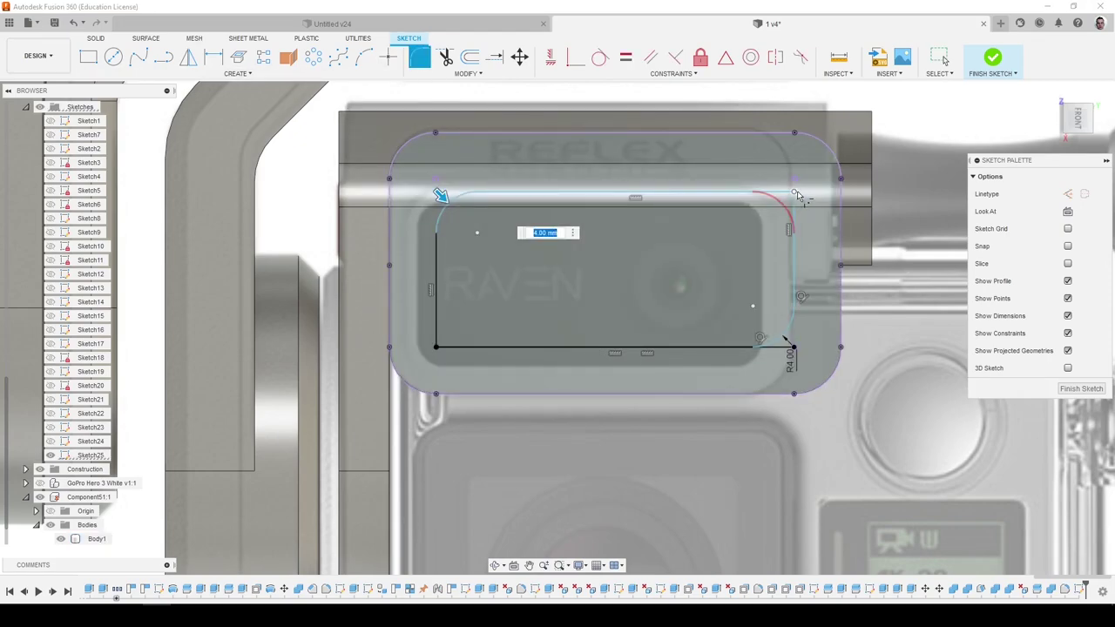
pyautogui.click(440, 348)
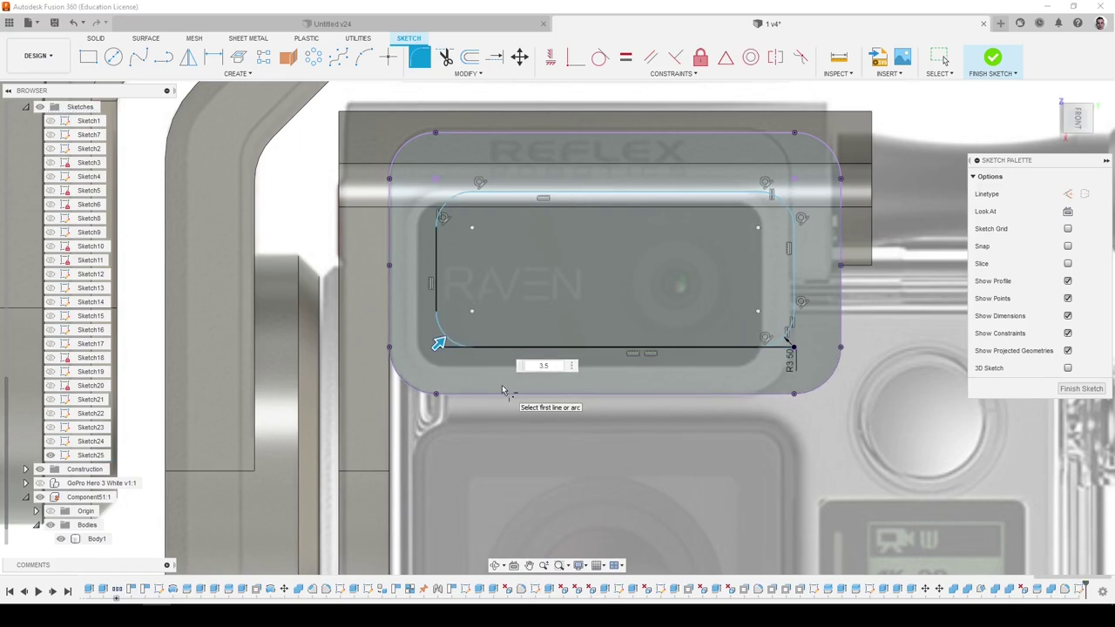
pyautogui.write('3.5')
pyautogui.press('Return')
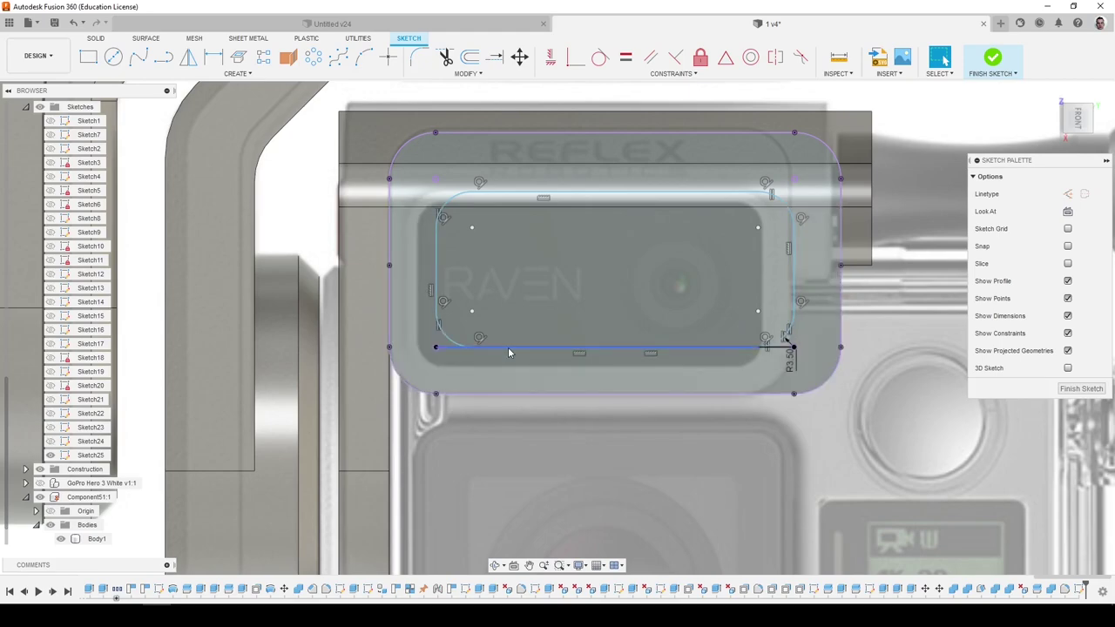
pyautogui.click(445, 348)
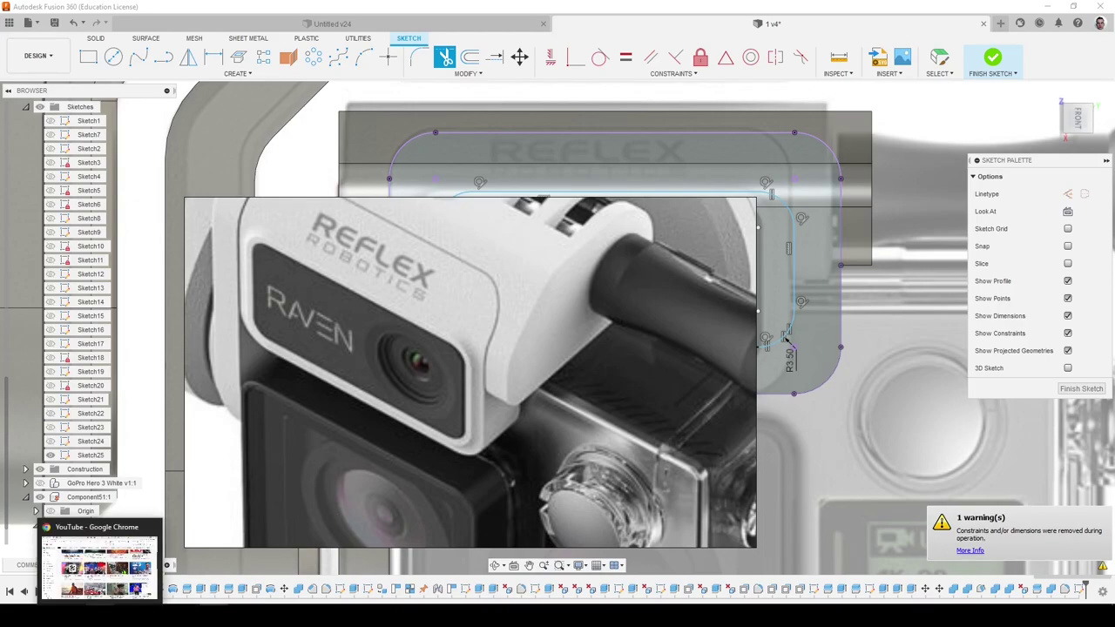
pyautogui.click(156, 616)
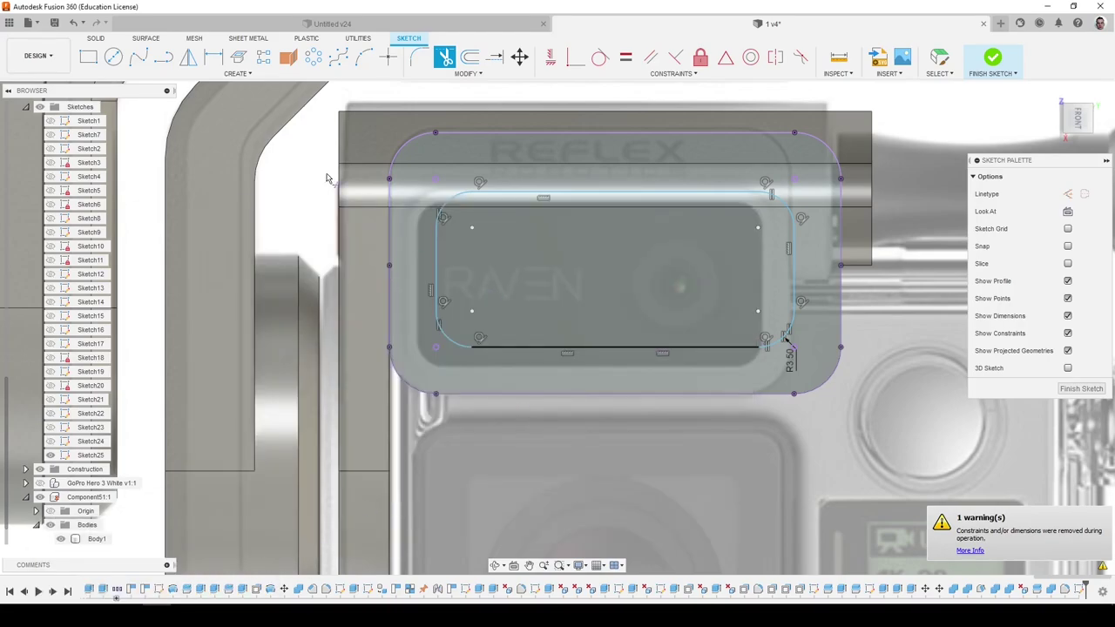
# Extrude both profiles of the rounded rectangle symmetrically by 1.134 mm, joining them to the camera housing.
pyautogui.click(96, 39)
pyautogui.click(114, 56)
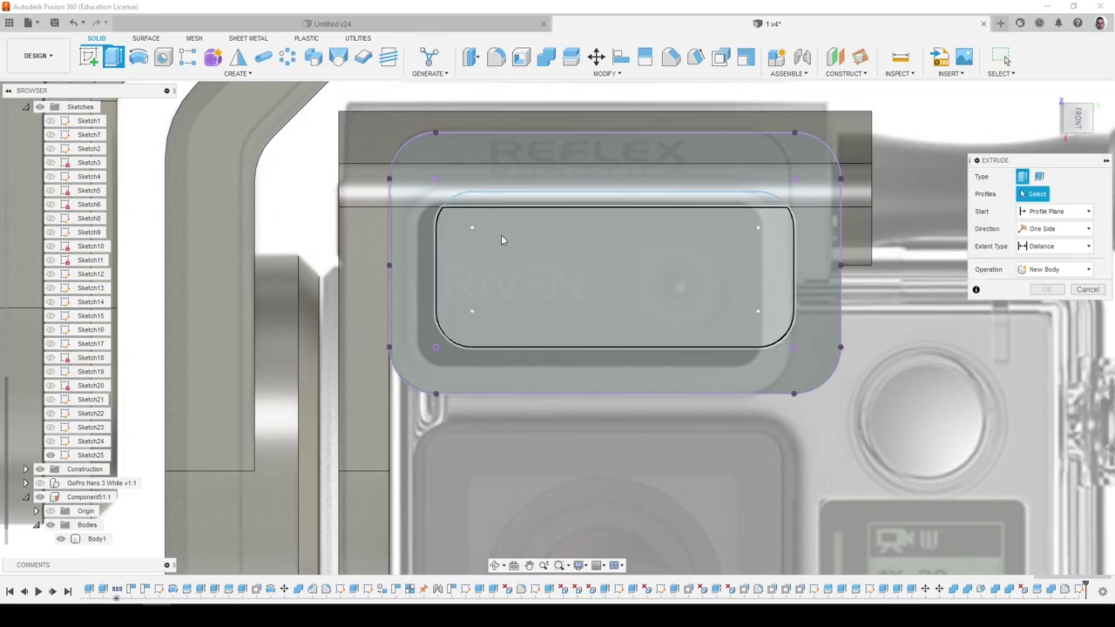
pyautogui.click(539, 208)
pyautogui.click(537, 204)
pyautogui.keyDown('shift'); pyautogui.moveTo(533, 202); pyautogui.dragTo(601, 252, button='middle'); pyautogui.keyUp('shift')
pyautogui.moveTo(602, 251); pyautogui.dragTo(596, 251)
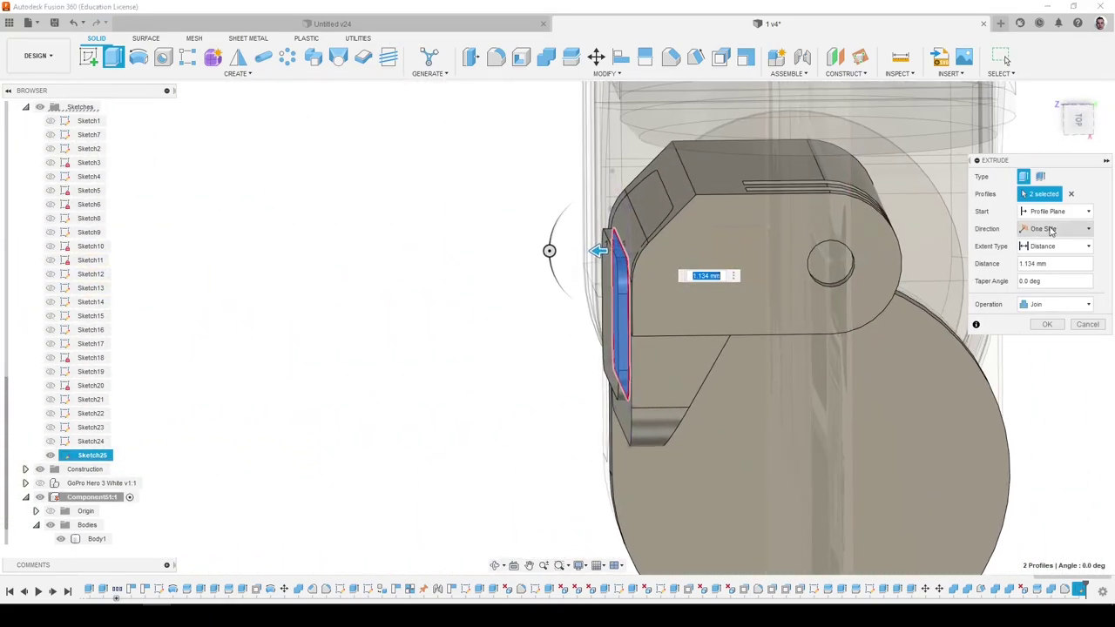
pyautogui.click(1048, 269)
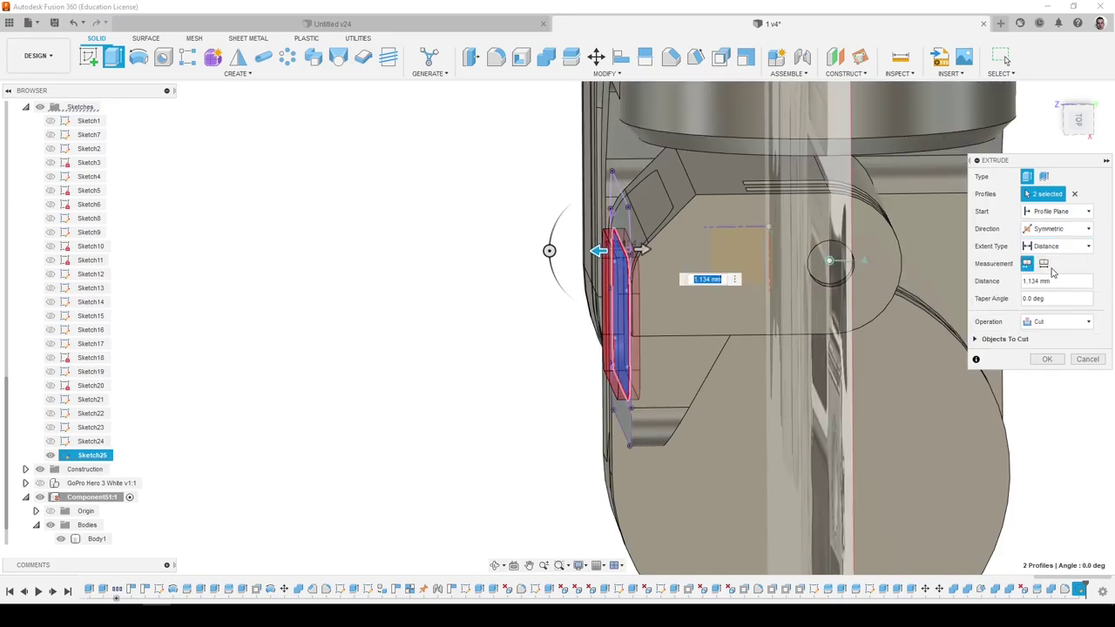
pyautogui.click(1040, 320)
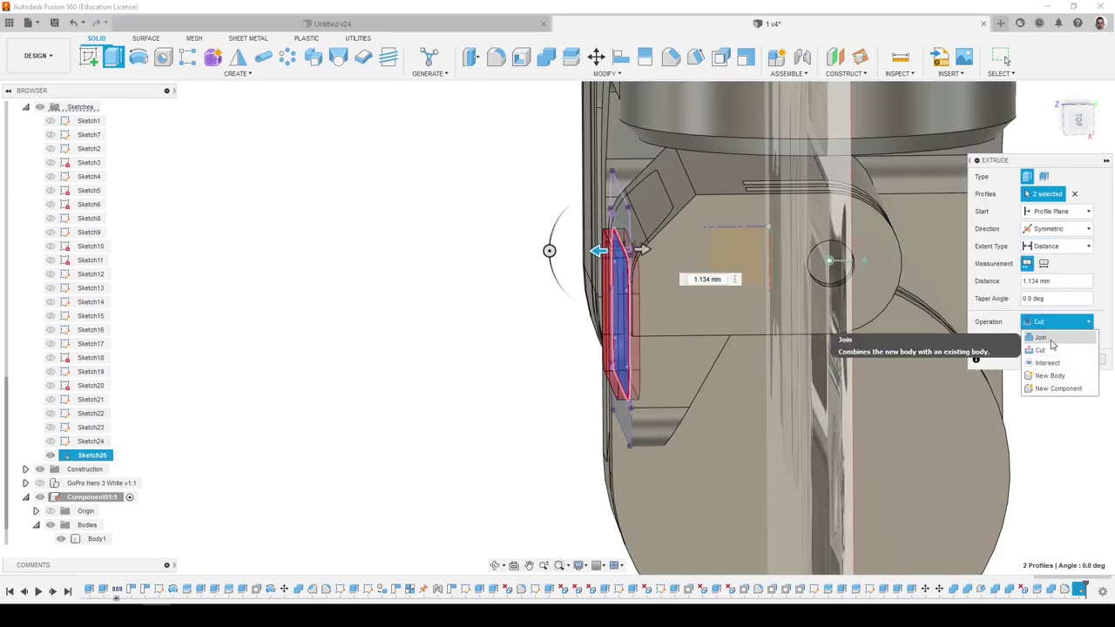
pyautogui.click(1042, 337)
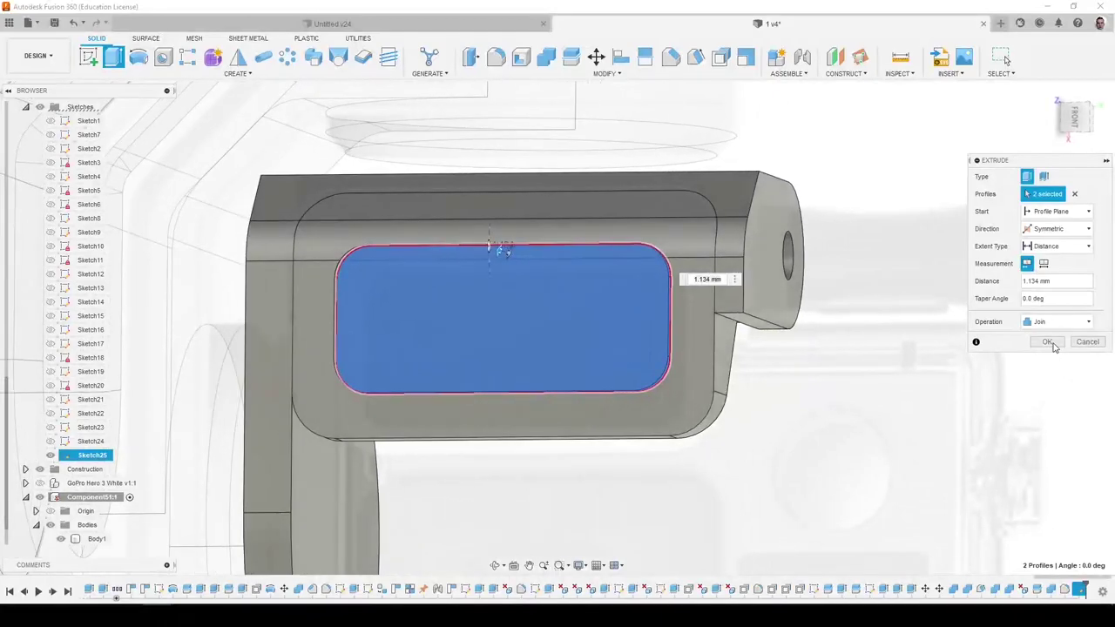
pyautogui.click(1048, 341)
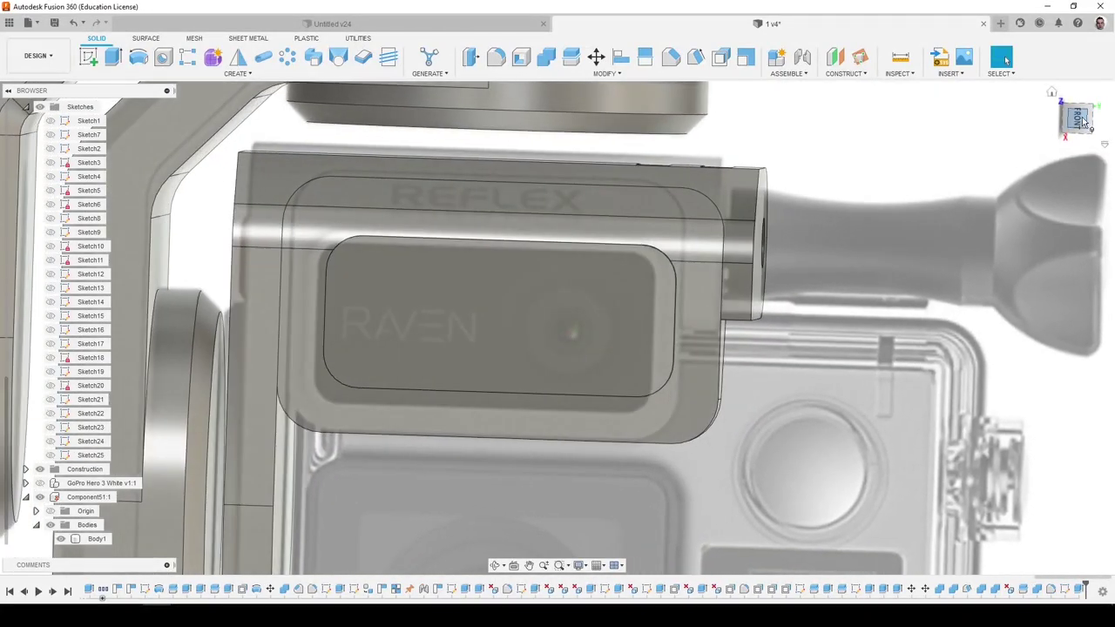
# Offset the four straight side faces of the raised front panel outward by 1.973 mm.
pyautogui.click(1081, 121)
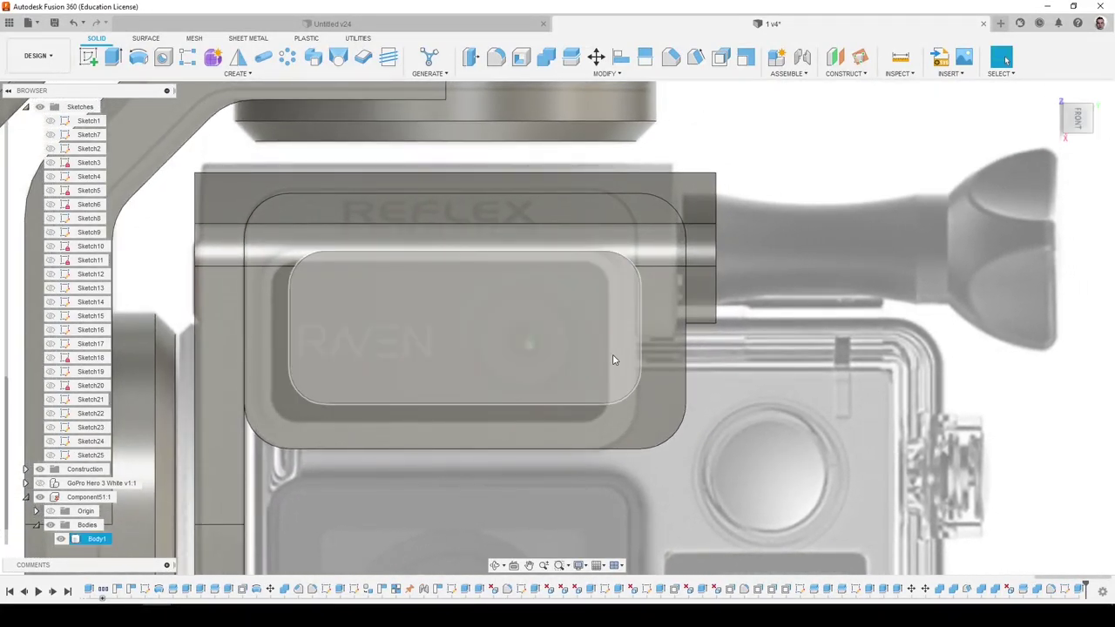
pyautogui.keyDown('shift'); pyautogui.moveTo(615, 359); pyautogui.dragTo(470, 56, button='middle'); pyautogui.keyUp('shift')
pyautogui.click(471, 57)
pyautogui.scroll(3, 578, 360)
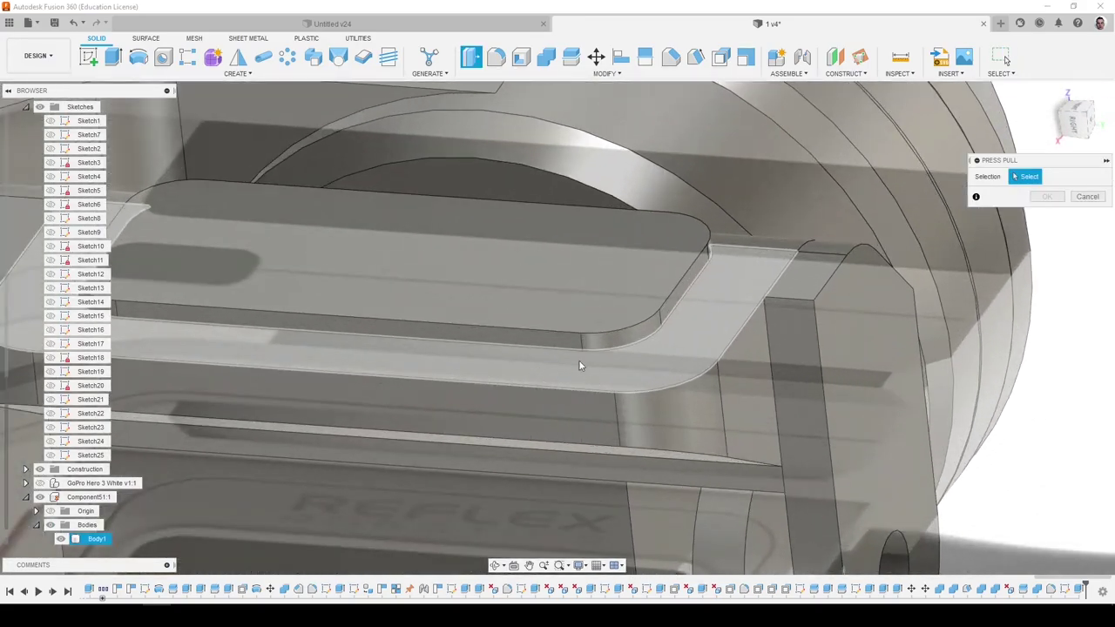
pyautogui.click(563, 345)
pyautogui.keyDown('shift'); pyautogui.moveTo(563, 345); pyautogui.dragTo(1074, 134, button='middle'); pyautogui.keyUp('shift')
pyautogui.click(671, 298)
pyautogui.click(635, 293)
pyautogui.click(433, 348)
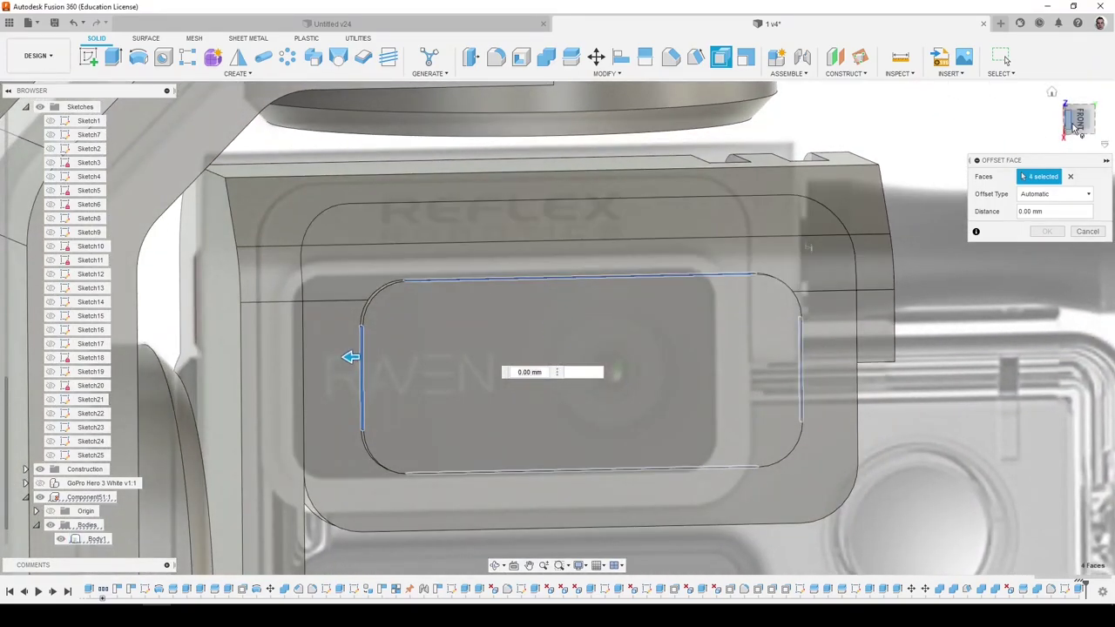
pyautogui.click(1082, 124)
pyautogui.scroll(-4, 407, 228)
pyautogui.scroll(5, 448, 355)
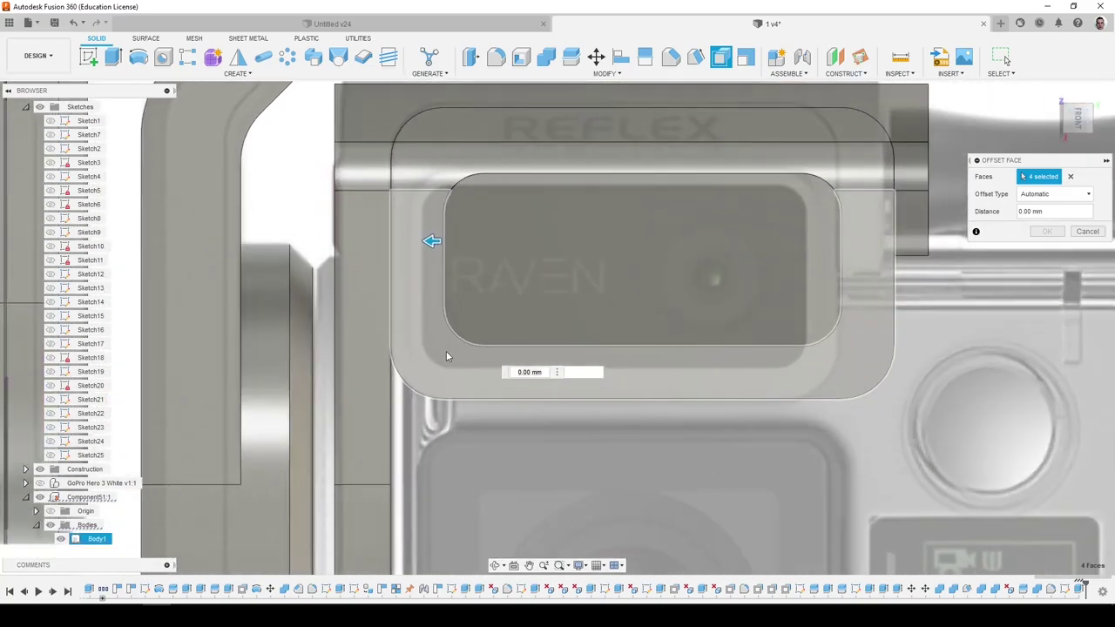
pyautogui.moveTo(430, 216); pyautogui.dragTo(400, 215)
pyautogui.scroll(-3, 301, 301)
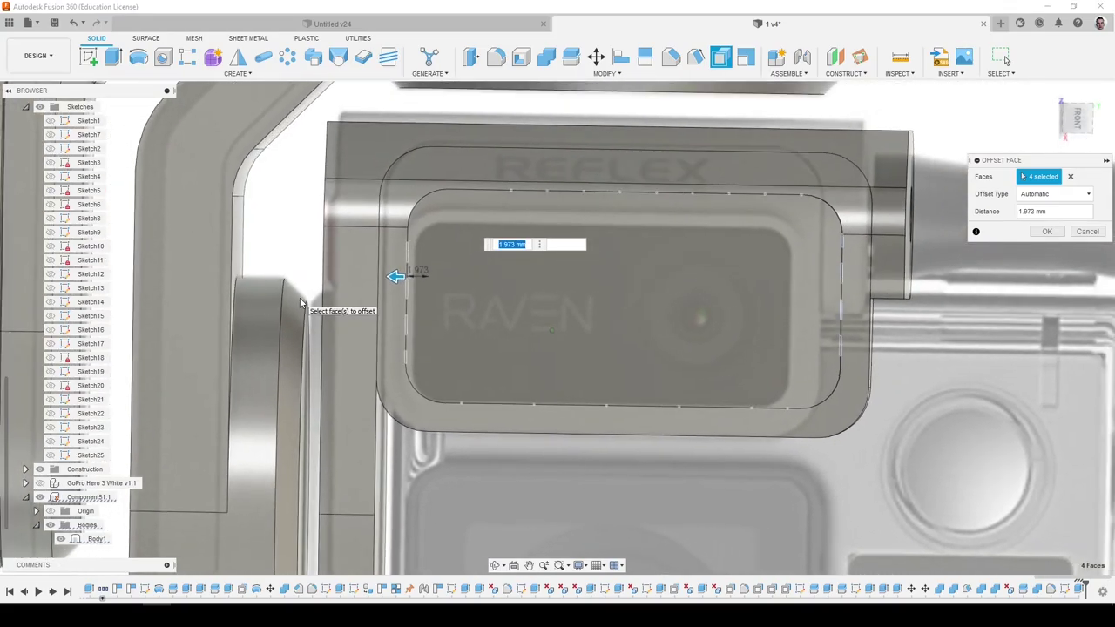
pyautogui.click(1050, 231)
# Fillet the tangent edge chain around the raised front panel's base with a radius of about 1.745 mm.
pyautogui.keyDown('shift'); pyautogui.moveTo(1058, 231); pyautogui.dragTo(878, 264, button='middle'); pyautogui.keyUp('shift')
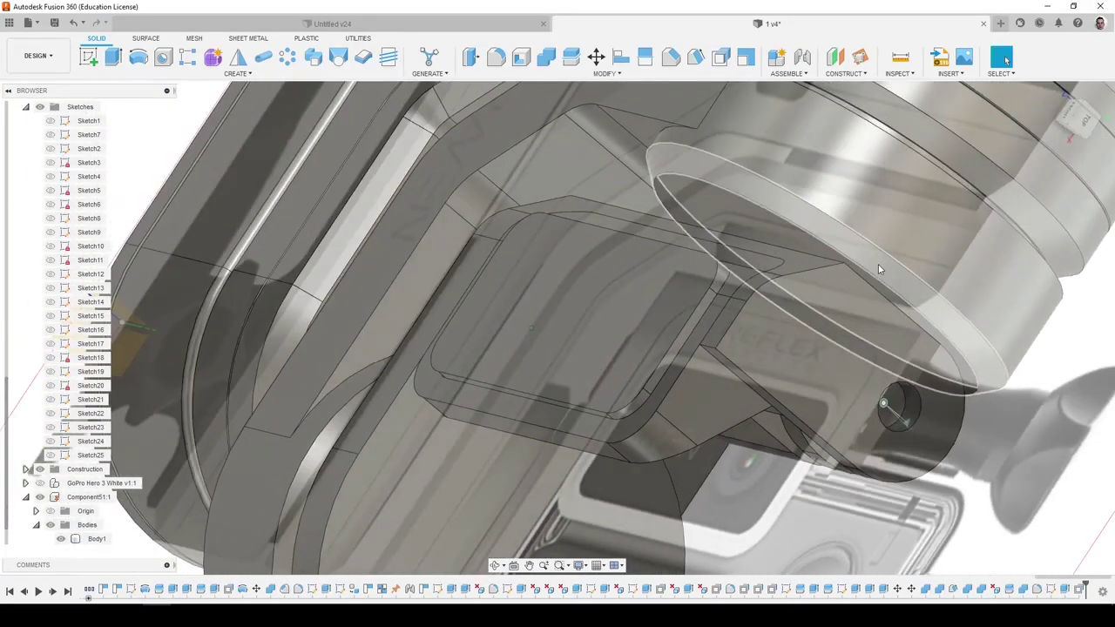
pyautogui.press('f')
pyautogui.click(709, 311)
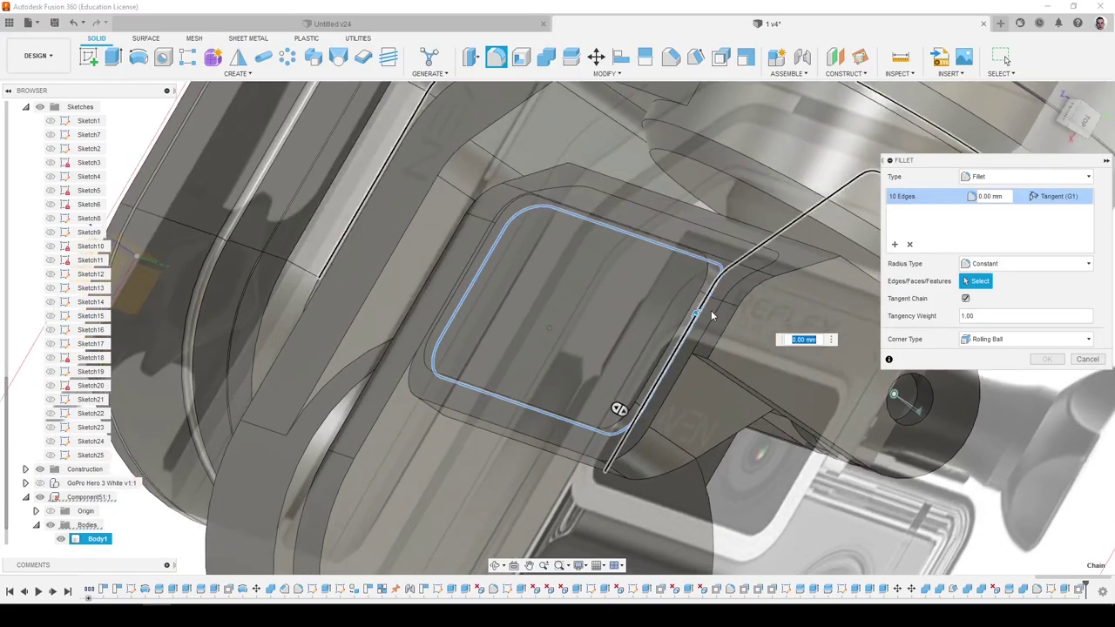
pyautogui.moveTo(710, 310)
pyautogui.keyDown('shift'); pyautogui.mouseDown(button='middle')
pyautogui.moveTo(669, 323)
pyautogui.moveTo(727, 303)
pyautogui.mouseUp(button='middle'); pyautogui.keyUp('shift')
pyautogui.moveTo(727, 304); pyautogui.dragTo(735, 291)
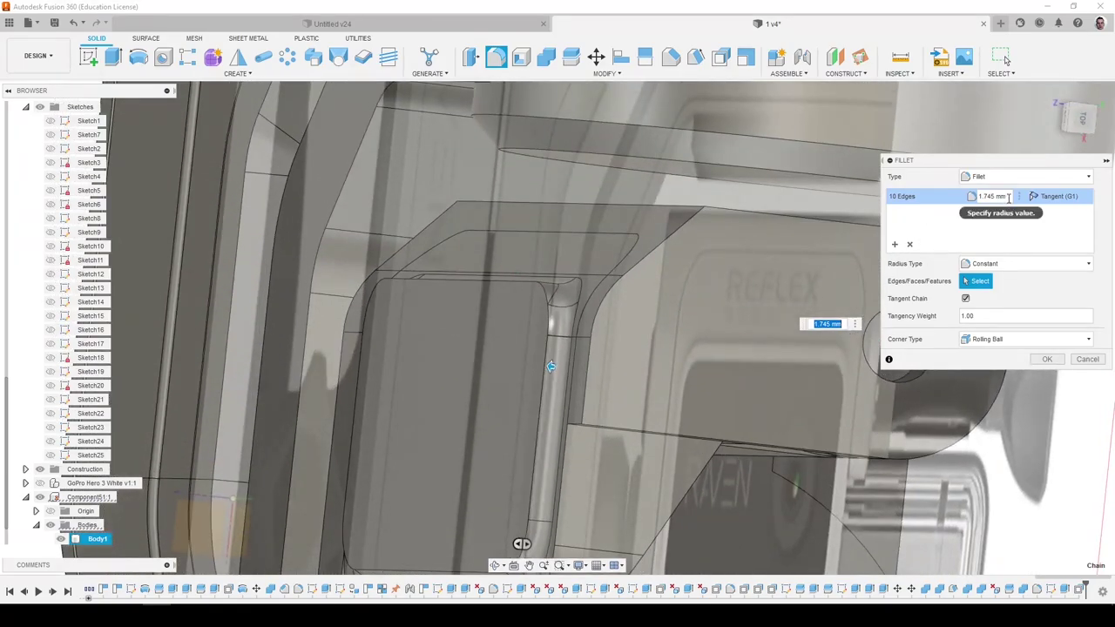
pyautogui.press('Return')
pyautogui.keyDown('shift'); pyautogui.moveTo(902, 198); pyautogui.dragTo(903, 203, button='middle'); pyautogui.keyUp('shift')
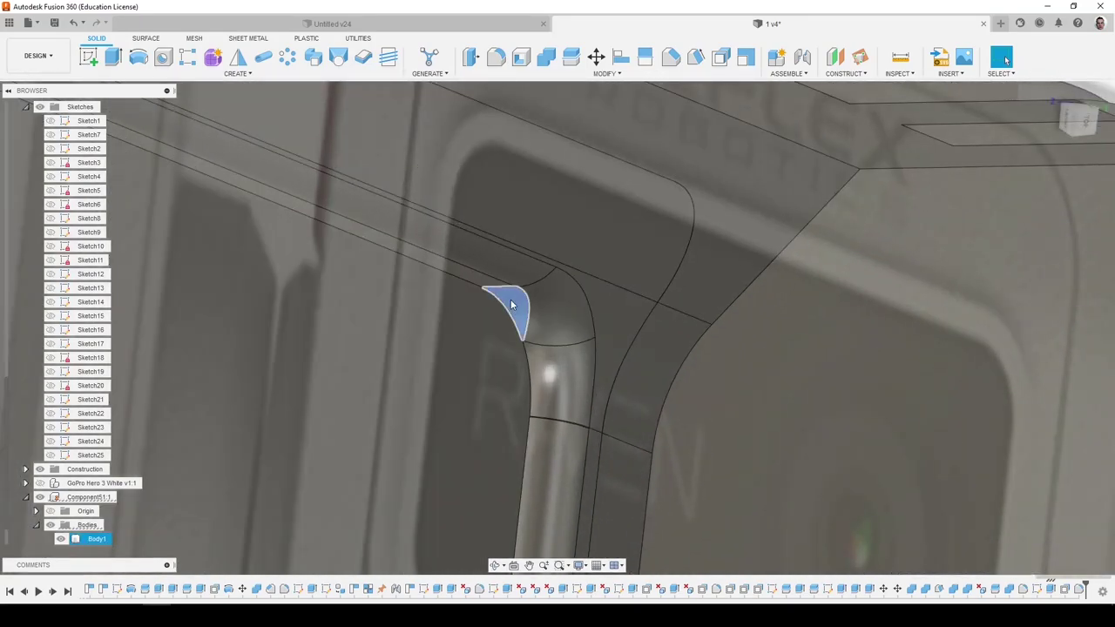
pyautogui.scroll(-4, 510, 298)
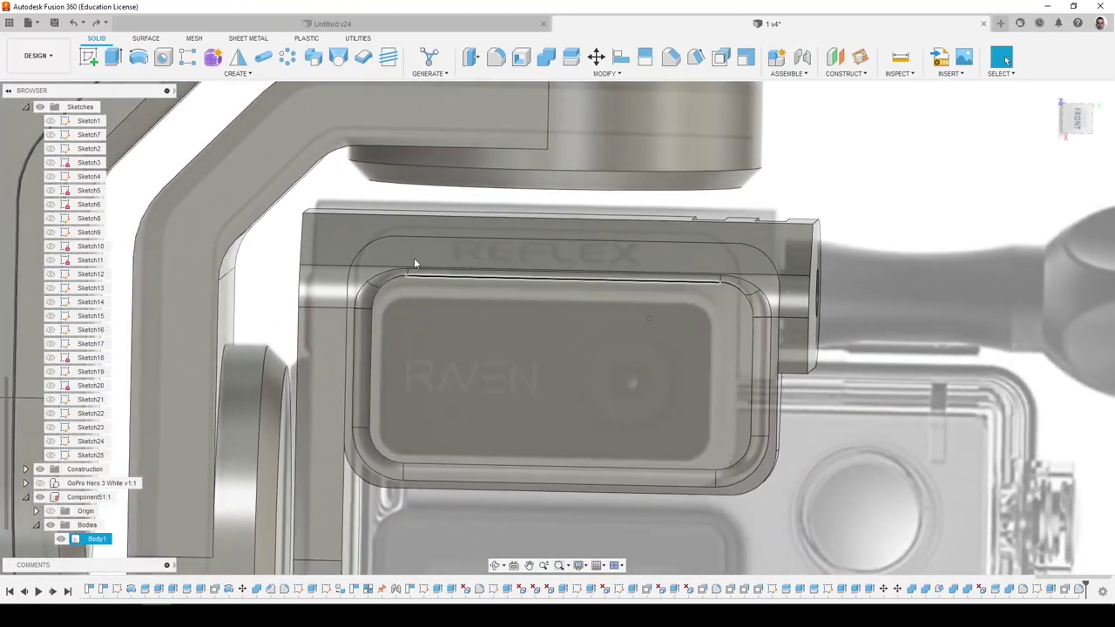
# Create a sketch on the raised panel's front face and project the face's outline into it.
pyautogui.click(88, 56)
pyautogui.click(461, 331)
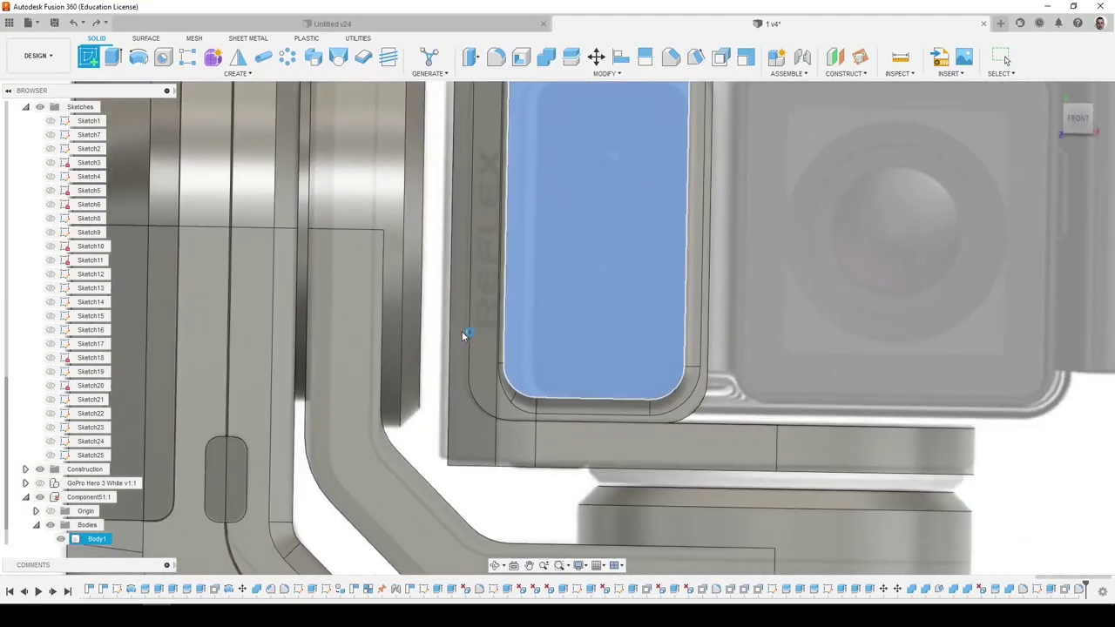
pyautogui.press('p')
pyautogui.click(565, 360)
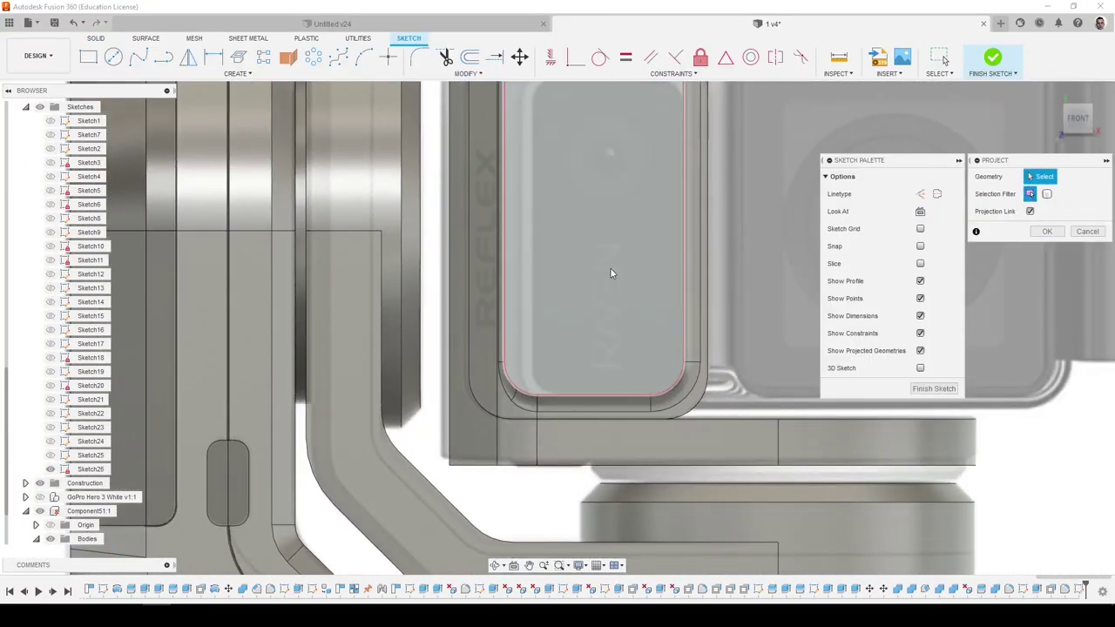
pyautogui.click(1047, 231)
pyautogui.scroll(-3, 832, 298)
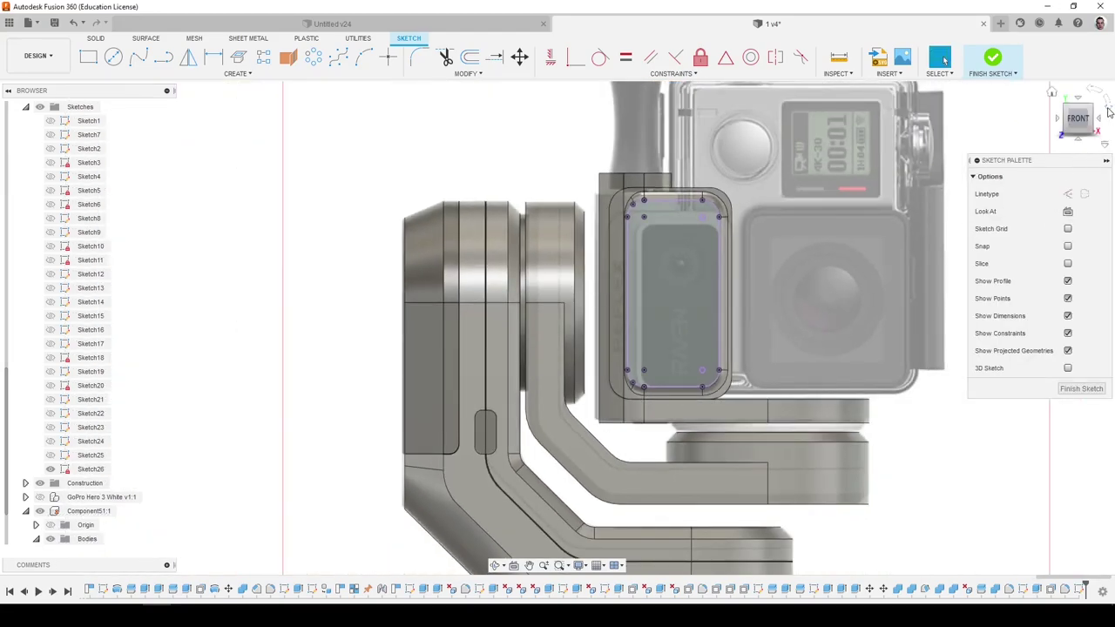
# Offset the projected panel outline inward by 1.016 mm.
pyautogui.click(1107, 100)
pyautogui.click(471, 57)
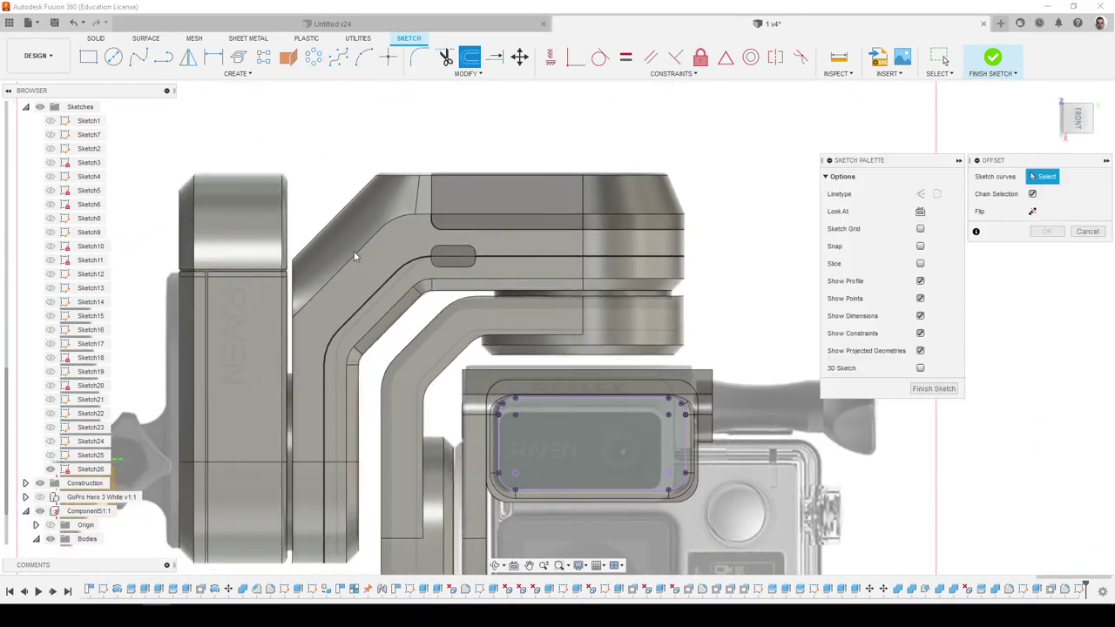
pyautogui.scroll(2, 535, 346)
pyautogui.click(535, 351)
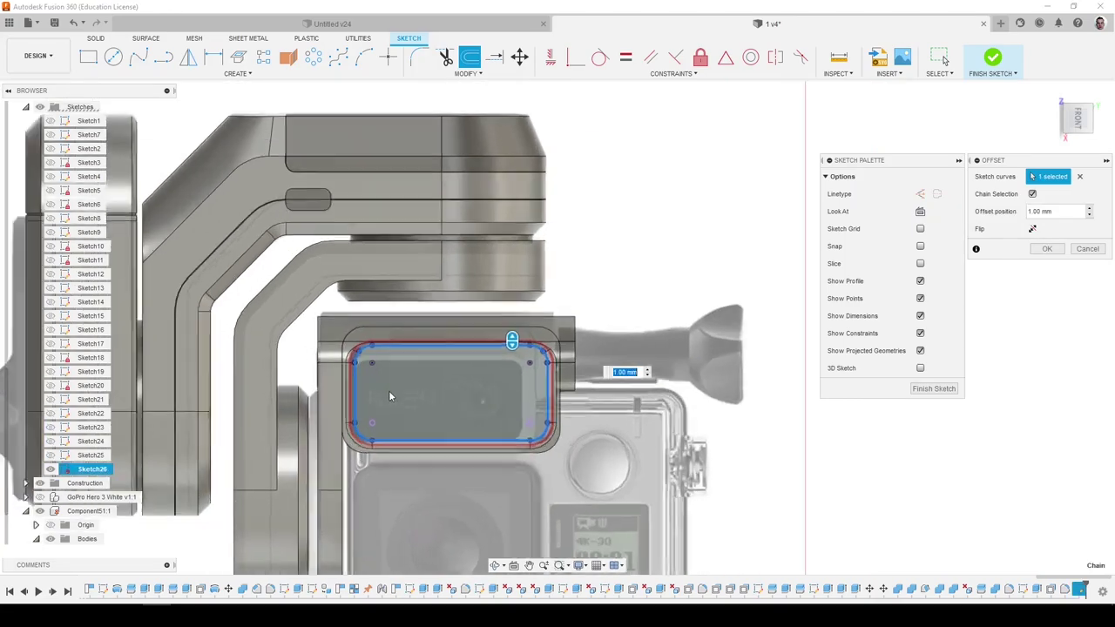
pyautogui.scroll(3, 414, 424)
pyautogui.moveTo(652, 272); pyautogui.dragTo(641, 297)
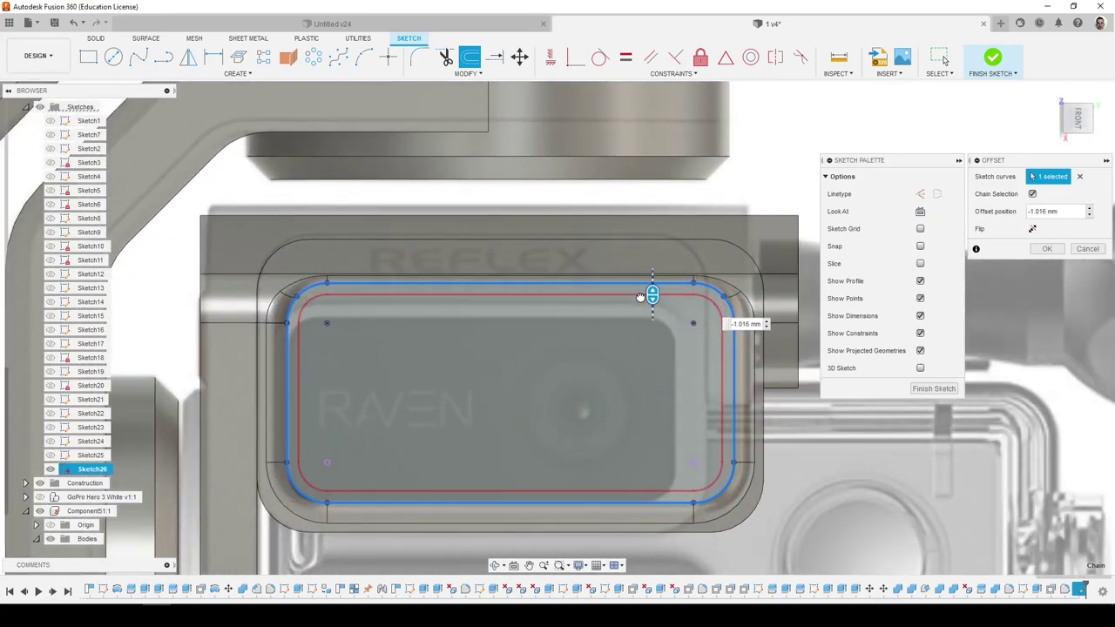
# Sketch a horizontal line inward from the offset outline's right side, add two concentric lens circles at its end, and finish the sketch.
pyautogui.click(112, 58)
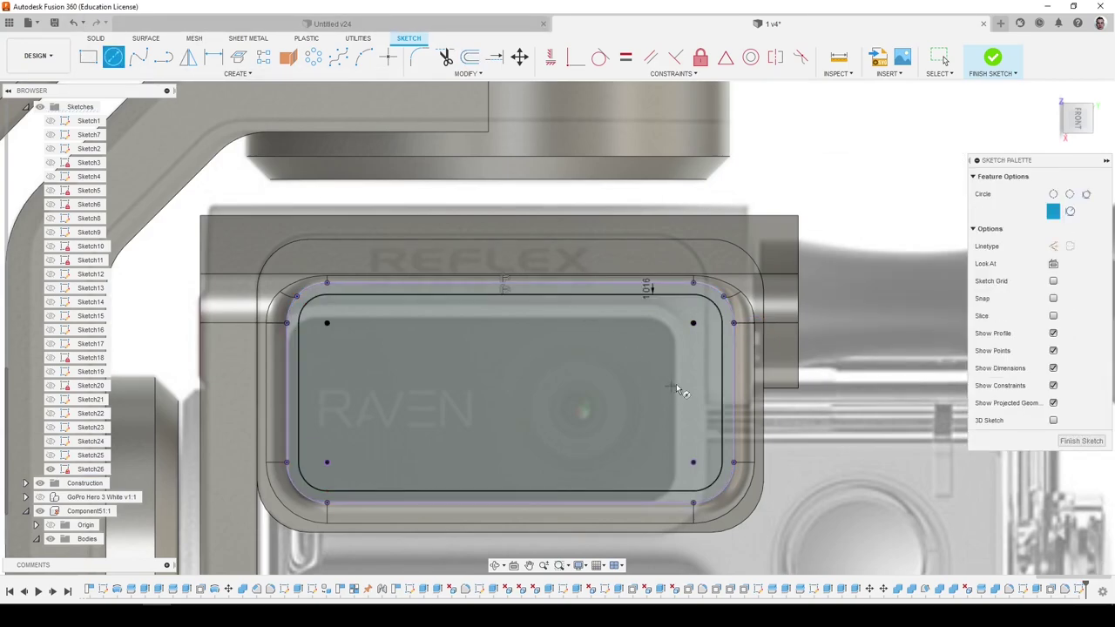
pyautogui.click(163, 58)
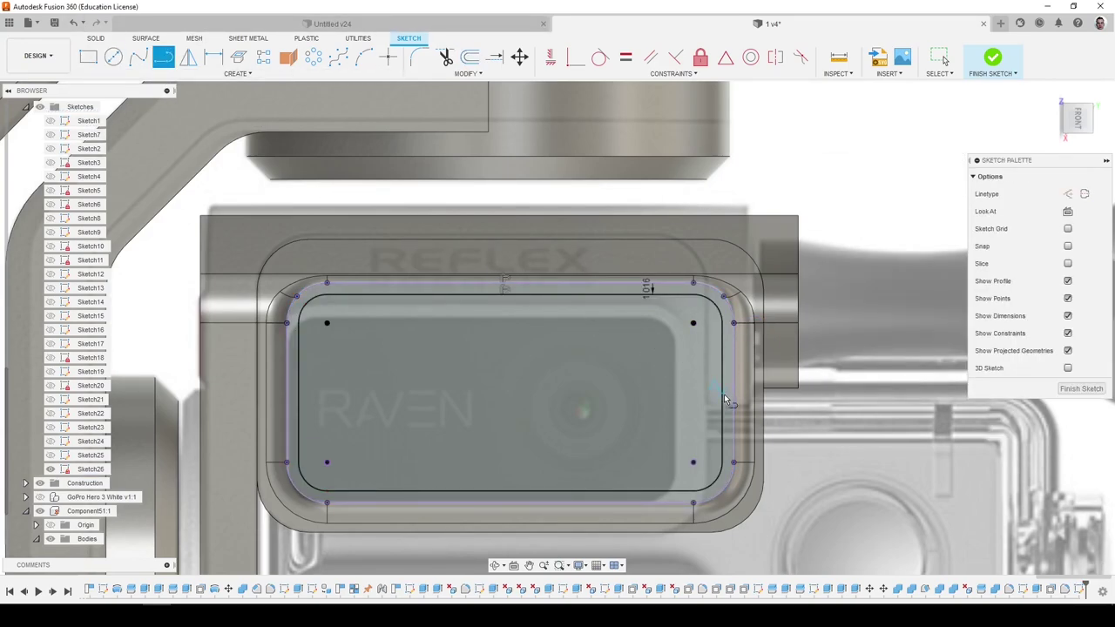
pyautogui.click(595, 392)
pyautogui.click(112, 58)
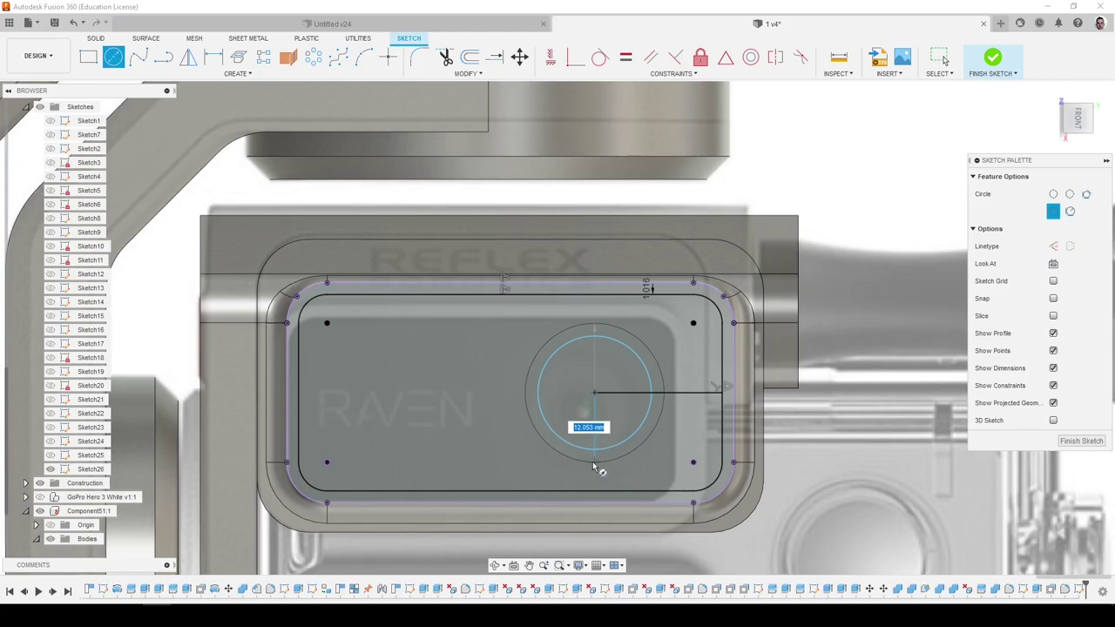
pyautogui.click(1067, 447)
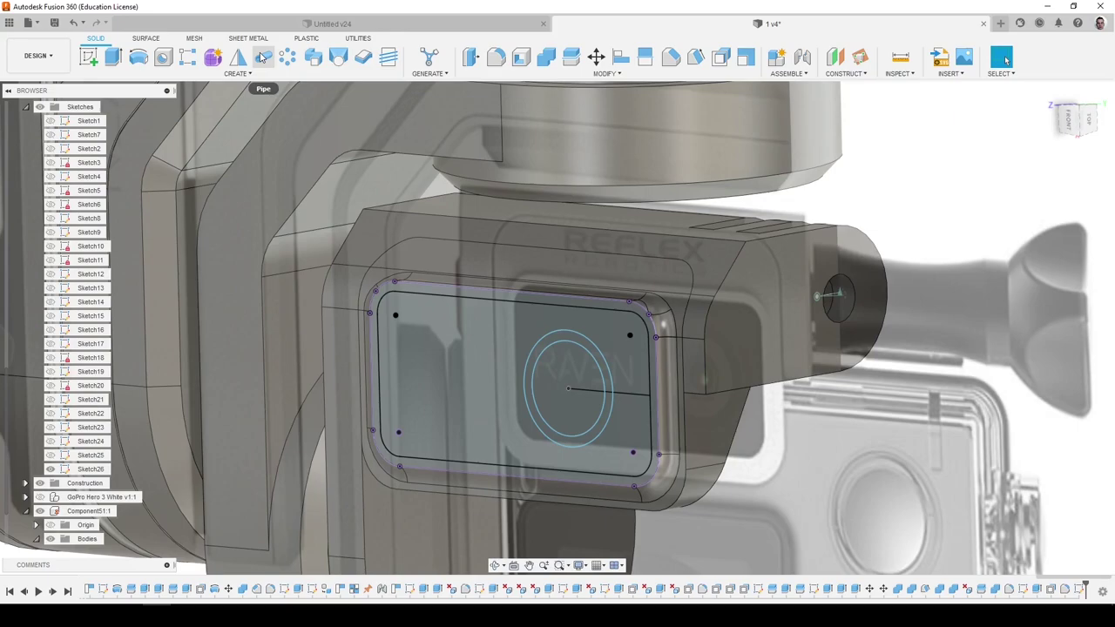
# Cut a groove along the offset panel outline with a square pipe section of 0.4 mm.
pyautogui.click(262, 58)
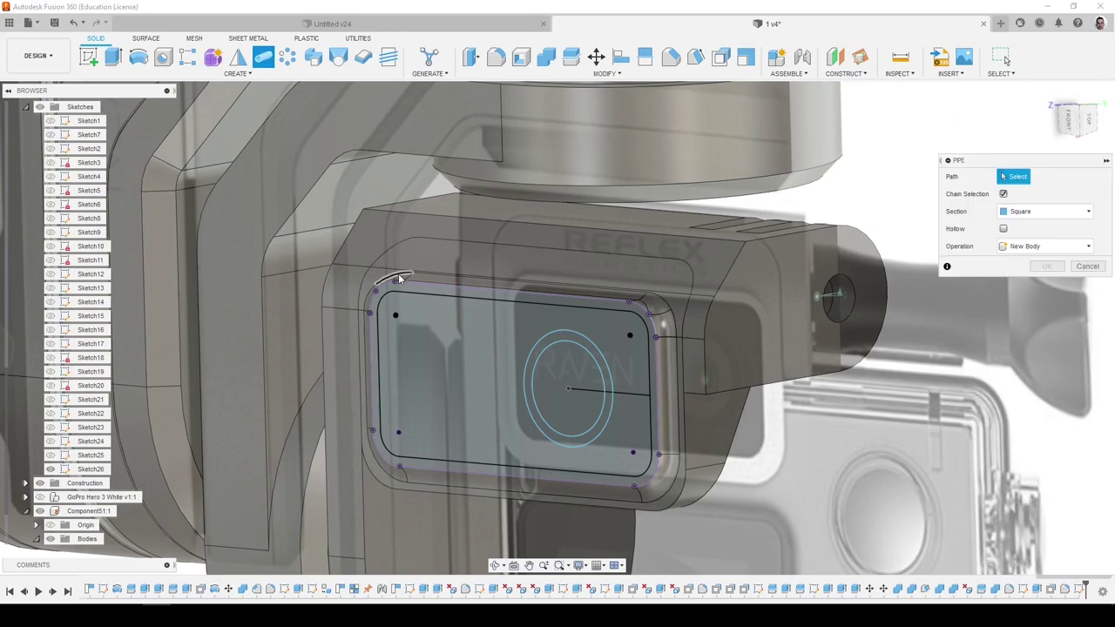
pyautogui.click(432, 297)
pyautogui.keyDown('shift'); pyautogui.moveTo(827, 356); pyautogui.dragTo(923, 340, button='middle'); pyautogui.keyUp('shift')
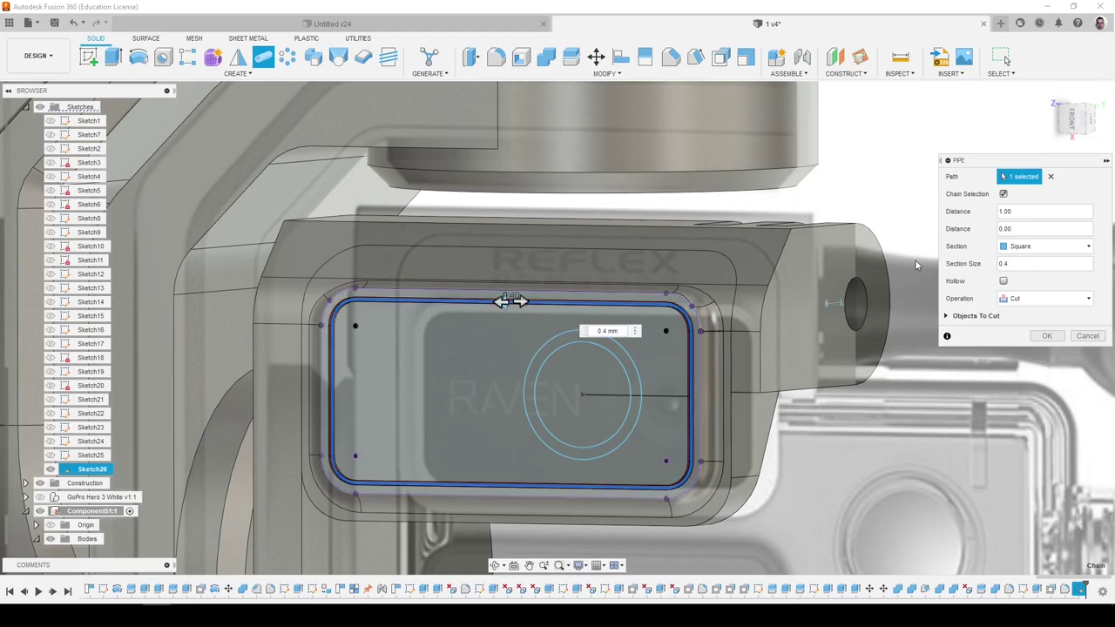
pyautogui.press('Return')
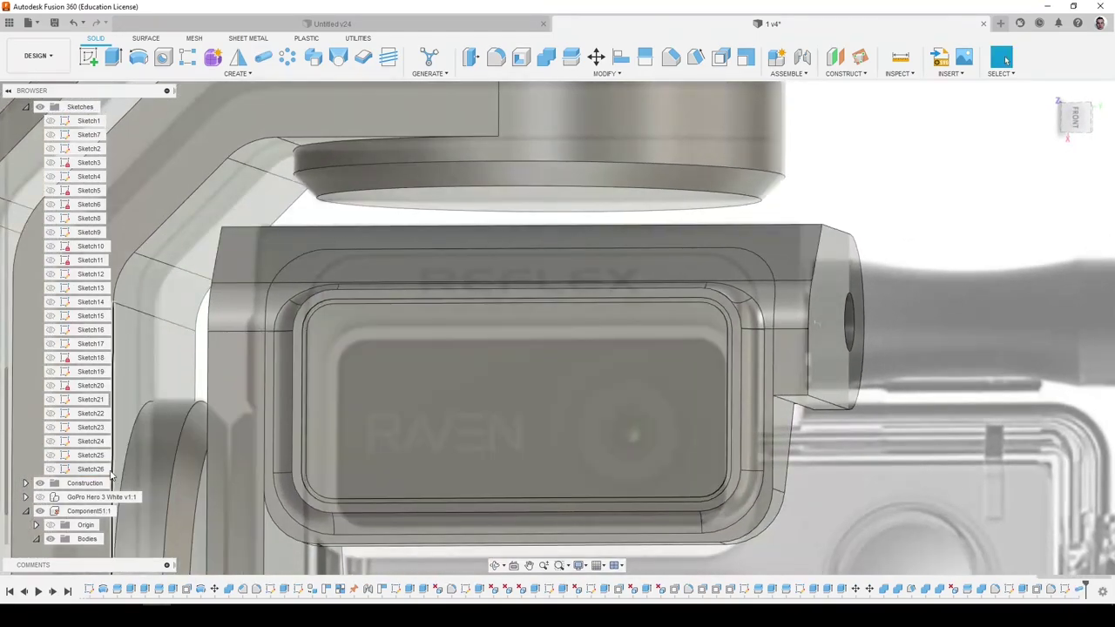
# Extrude-cut the ring between the two lens circles slightly into the raised panel, showing the sketch for selection and hiding it after the cut.
pyautogui.click(50, 469)
pyautogui.click(116, 57)
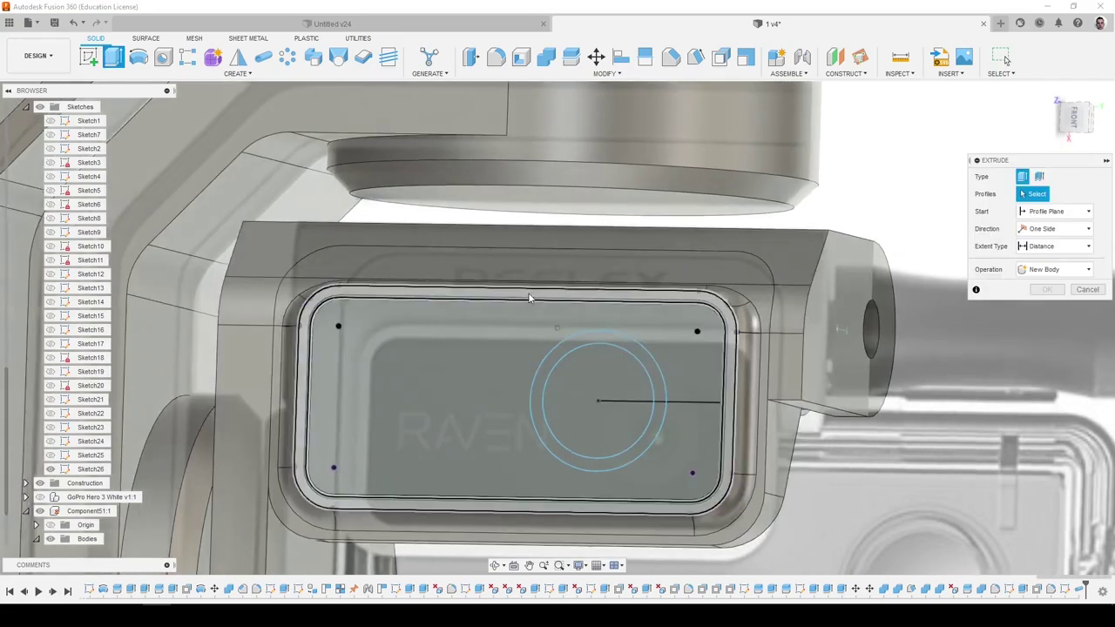
pyautogui.click(642, 399)
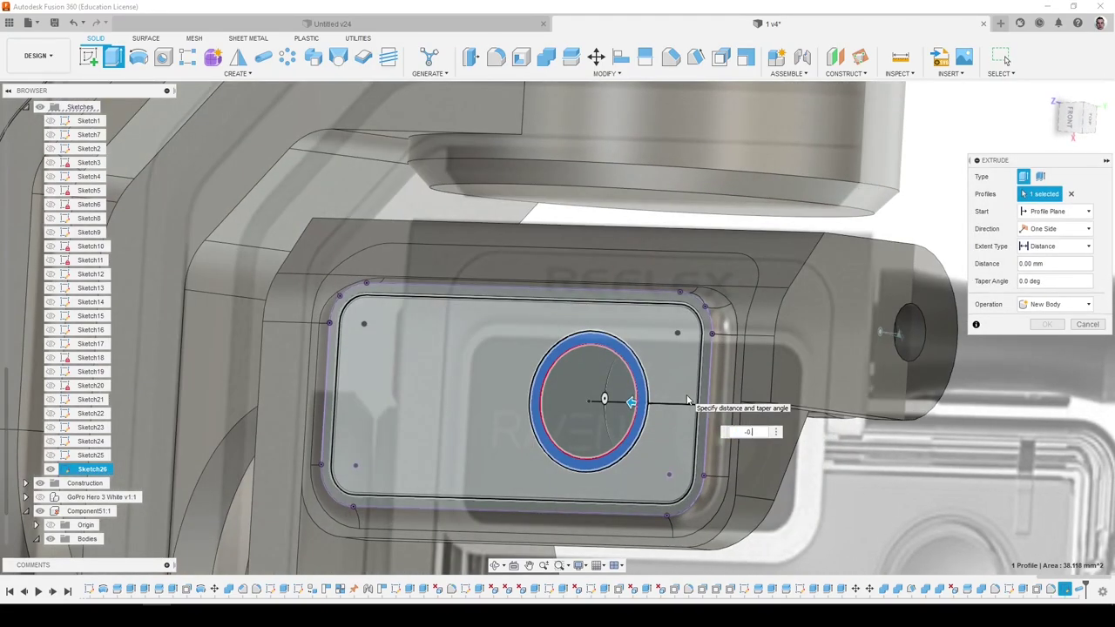
pyautogui.press('Return')
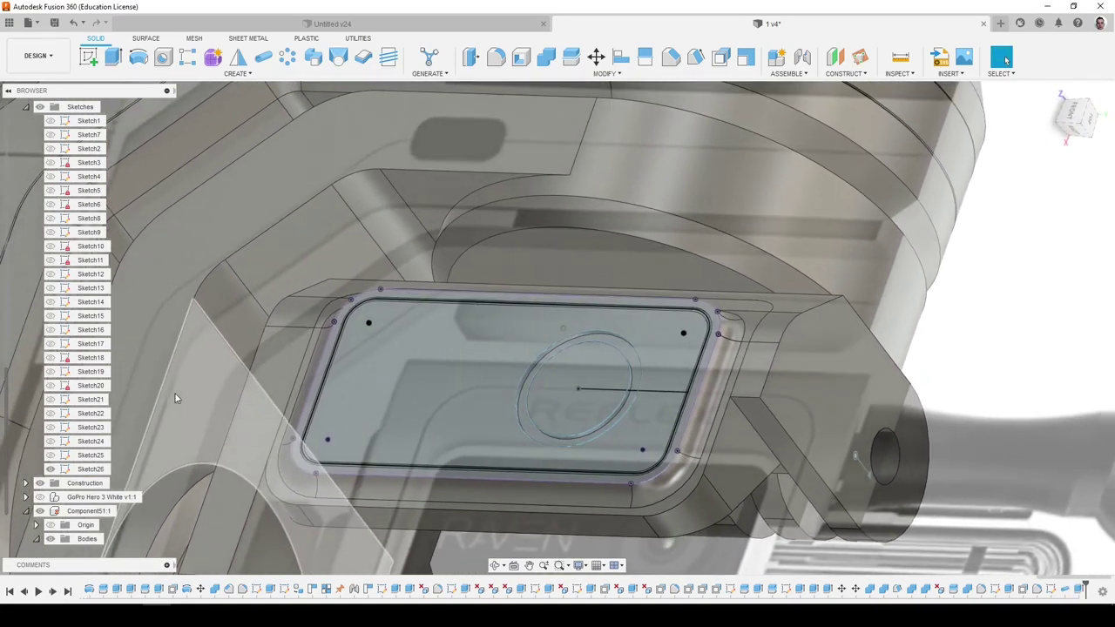
pyautogui.click(50, 469)
pyautogui.keyDown('shift'); pyautogui.moveTo(227, 444); pyautogui.dragTo(366, 396, button='middle'); pyautogui.keyUp('shift')
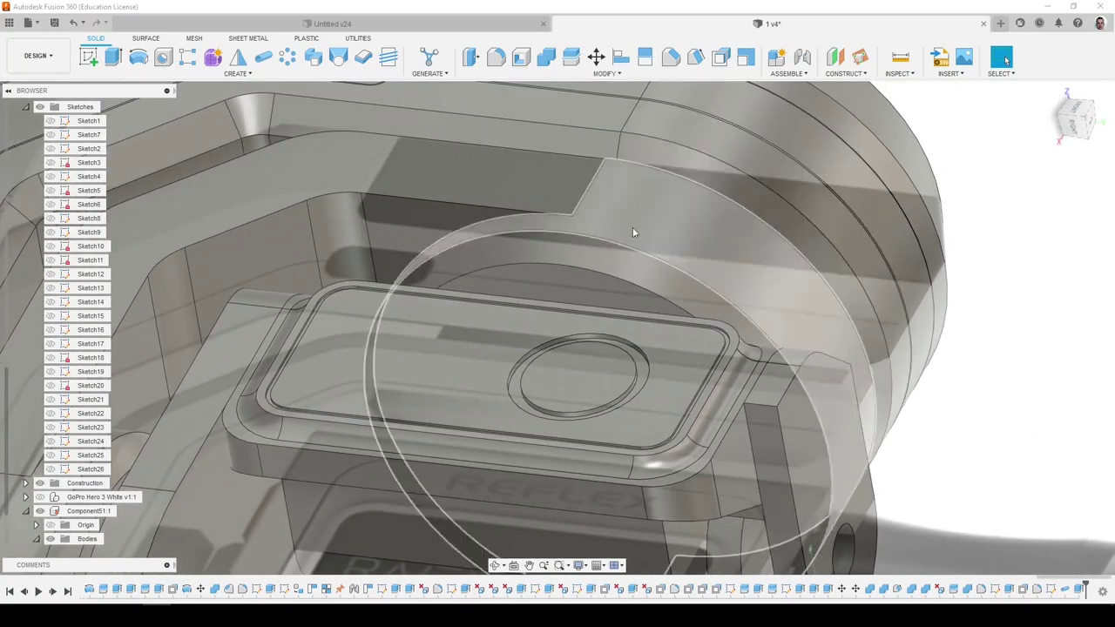
# Fillet the lens recess's inner circular edge by about 3 mm and delete the flat face at the lens centre.
pyautogui.press('f')
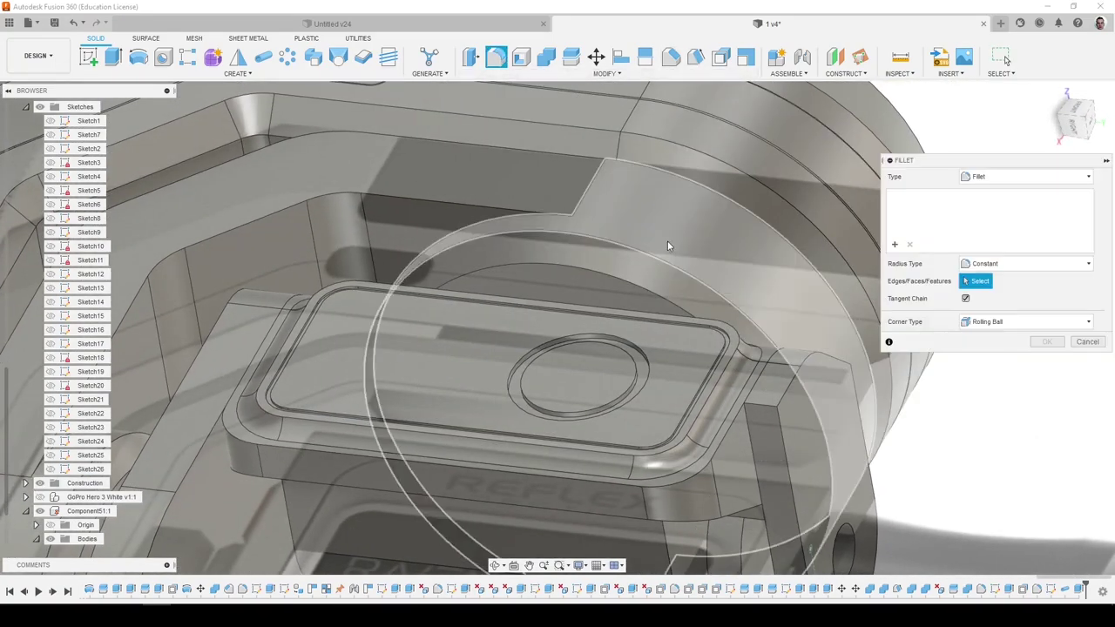
pyautogui.click(634, 399)
pyautogui.scroll(5, 633, 388)
pyautogui.moveTo(633, 383); pyautogui.dragTo(610, 384)
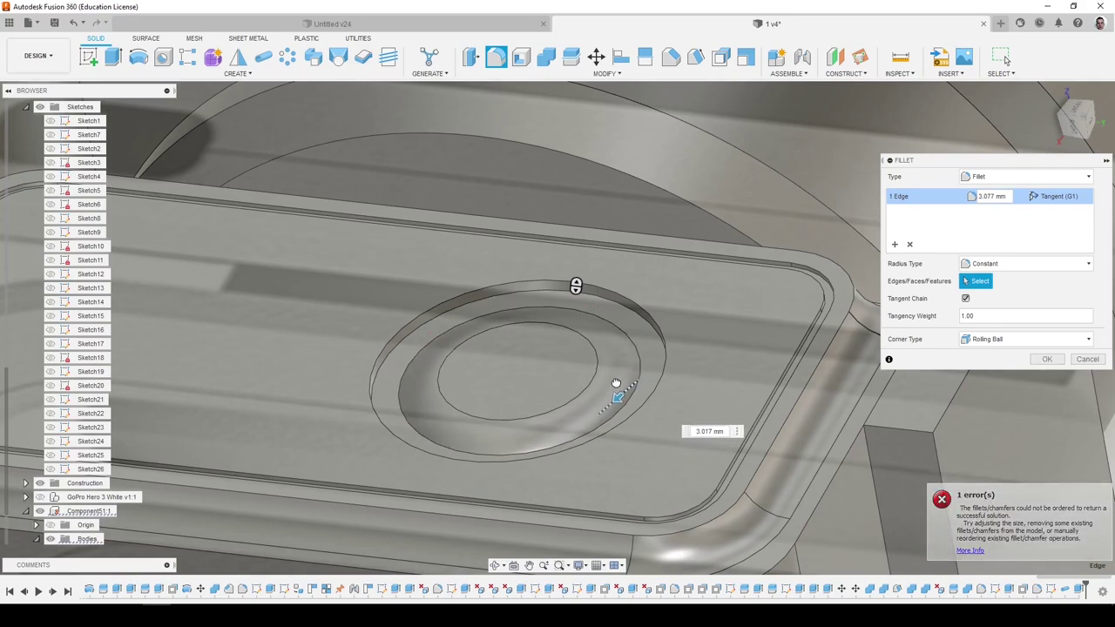
pyautogui.press('Escape')
pyautogui.click(577, 380)
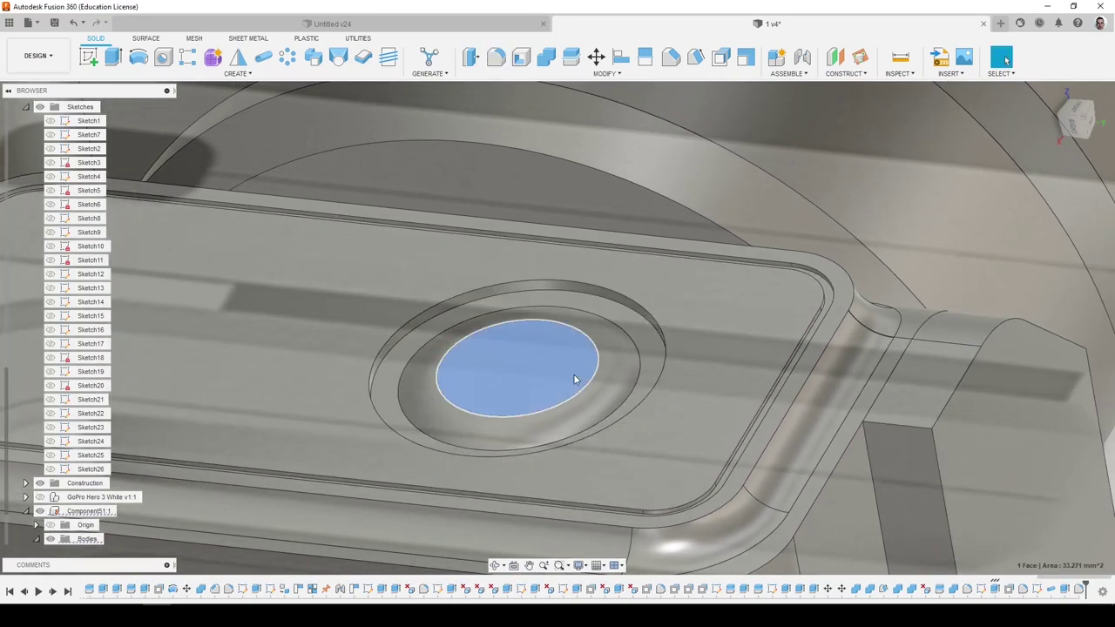
pyautogui.press('Delete')
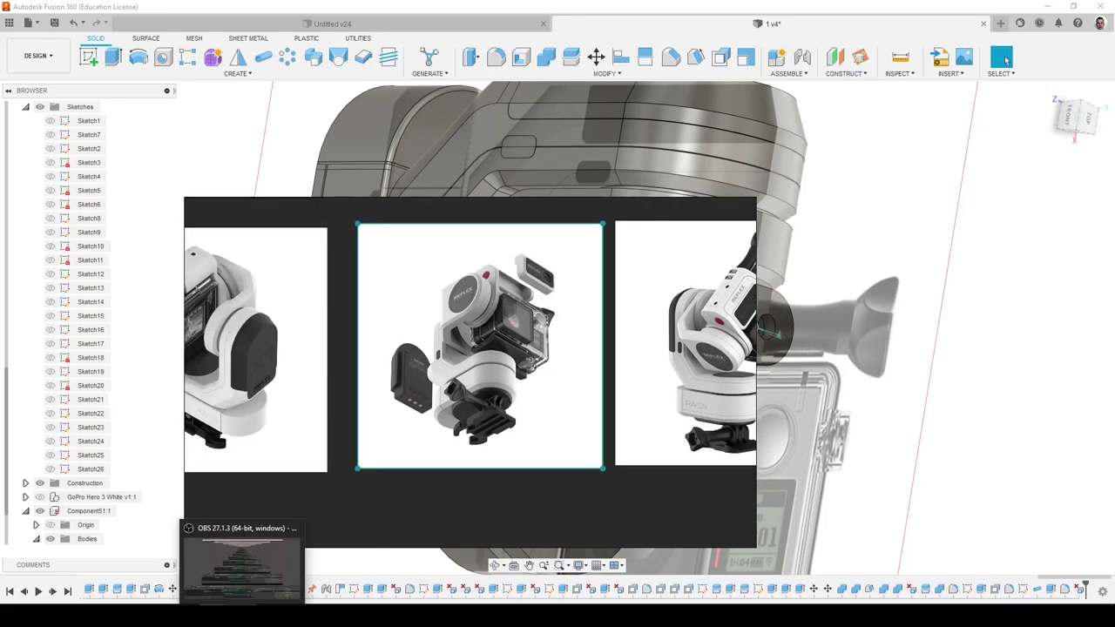
# Return from the reference photos to the model and hide the mount arm body, leaving the raised-panel housing body shown.
pyautogui.click(174, 601)
pyautogui.keyDown('shift'); pyautogui.moveTo(386, 518); pyautogui.dragTo(722, 319, button='middle'); pyautogui.keyUp('shift')
pyautogui.scroll(1, 721, 320)
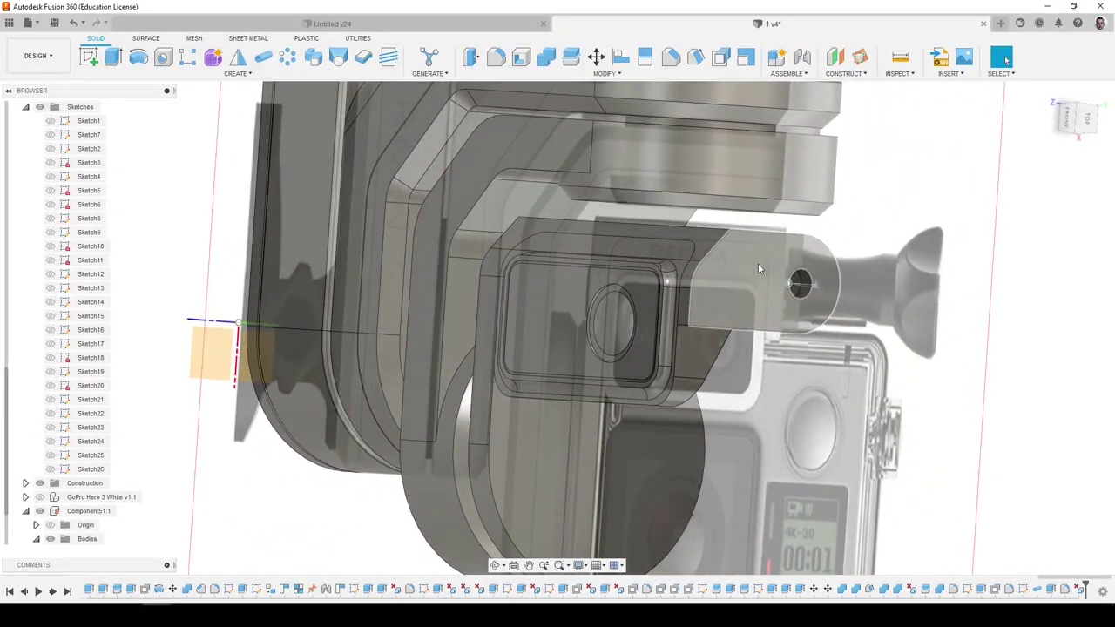
pyautogui.click(758, 263)
pyautogui.click(62, 540)
pyautogui.keyDown('shift'); pyautogui.moveTo(165, 528); pyautogui.dragTo(193, 524, button='middle'); pyautogui.keyUp('shift')
# Fillet the tangent edge chain around the housing's outer front outline with a radius of 1 mm.
pyautogui.press('f')
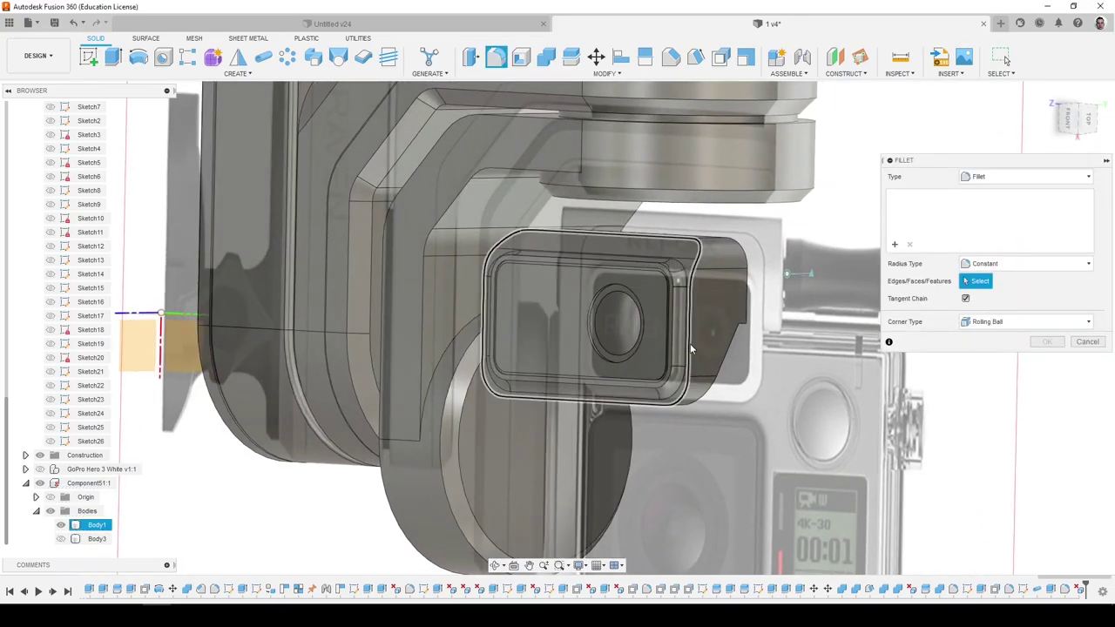
pyautogui.click(690, 343)
pyautogui.moveTo(689, 343)
pyautogui.keyDown('shift'); pyautogui.mouseDown(button='middle')
pyautogui.moveTo(677, 366)
pyautogui.moveTo(681, 326)
pyautogui.moveTo(674, 338)
pyautogui.mouseUp(button='middle'); pyautogui.keyUp('shift')
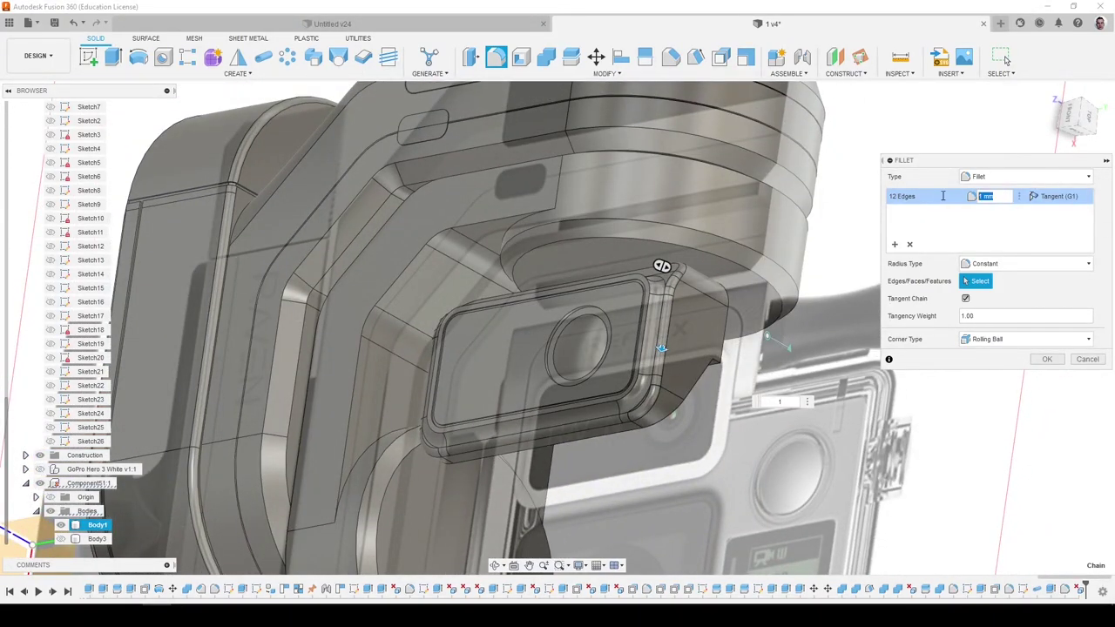
pyautogui.press('Return')
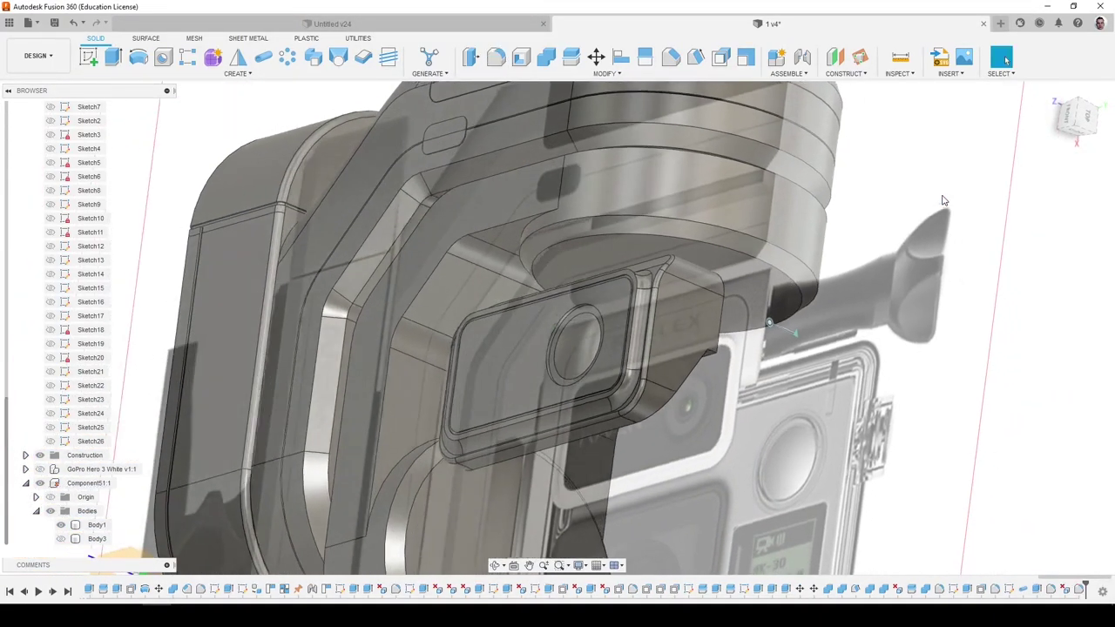
# Fillet the corner edge where the housing's slanted face meets its short rear face with a radius of 1 mm.
pyautogui.press('f')
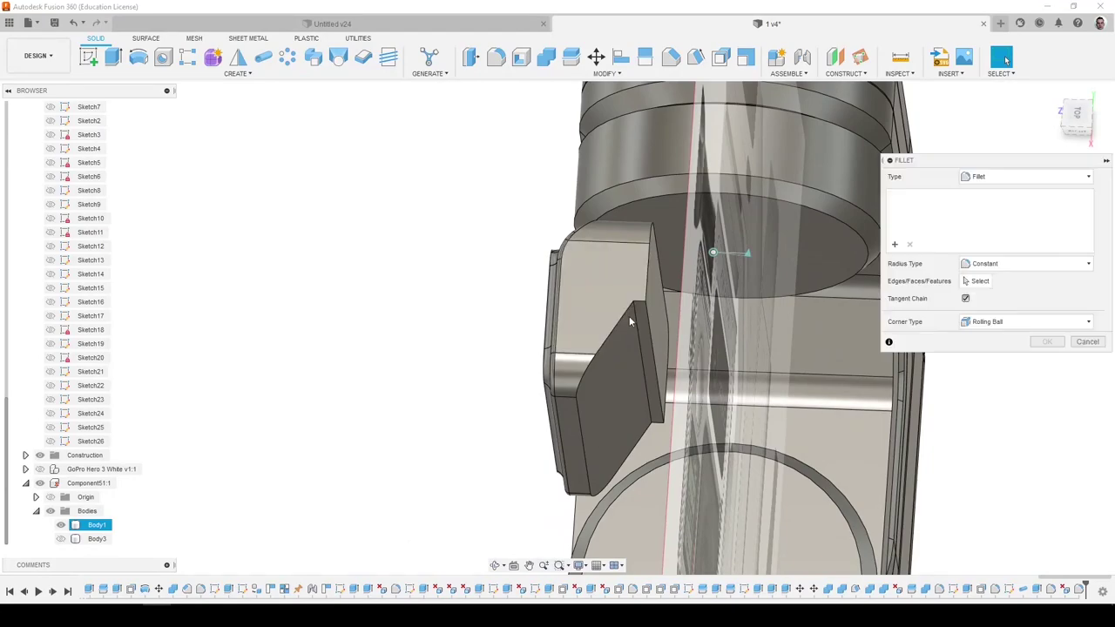
pyautogui.click(640, 332)
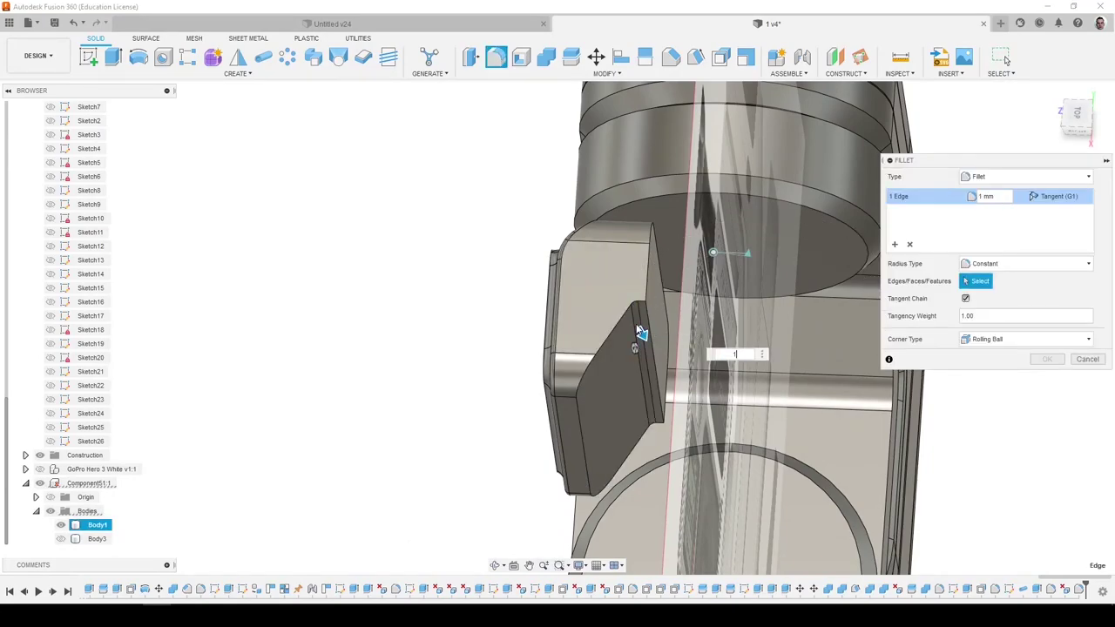
pyautogui.press('Return')
pyautogui.press('f')
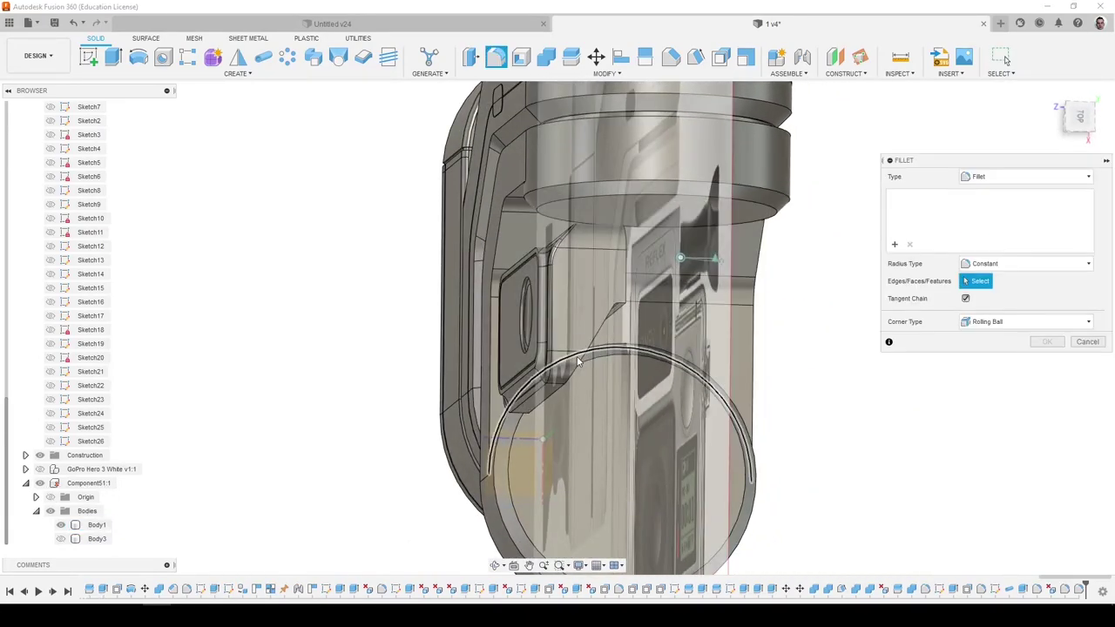
pyautogui.click(577, 364)
pyautogui.click(1085, 359)
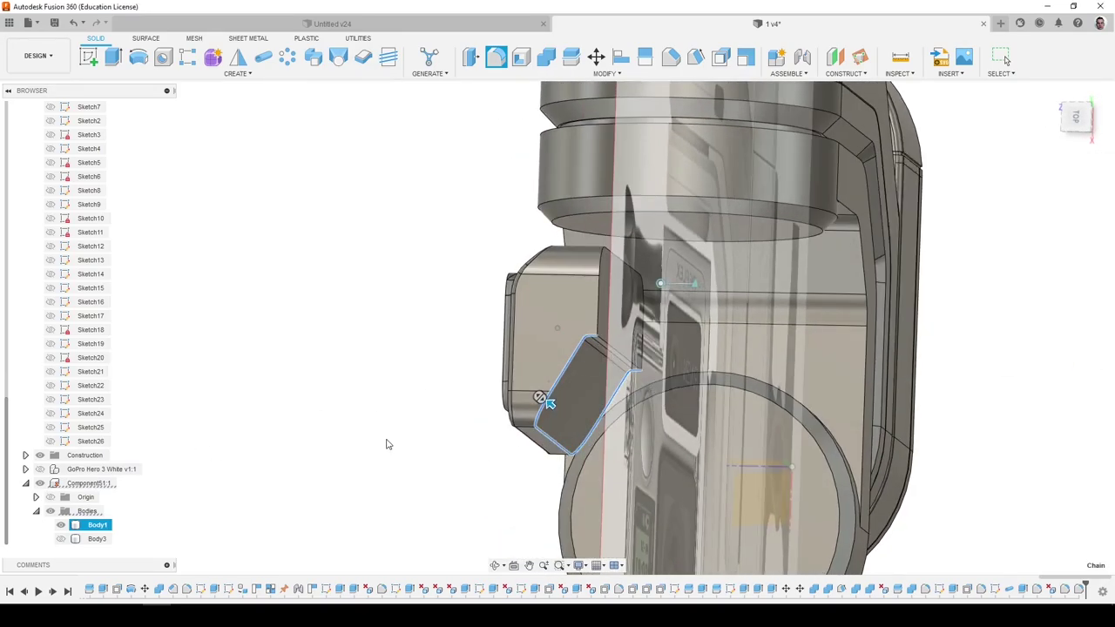
# Fillet the nine-edge chain bordering the housing's slanted face with a radius of 0.6 mm.
pyautogui.press('f')
pyautogui.scroll(3, 596, 343)
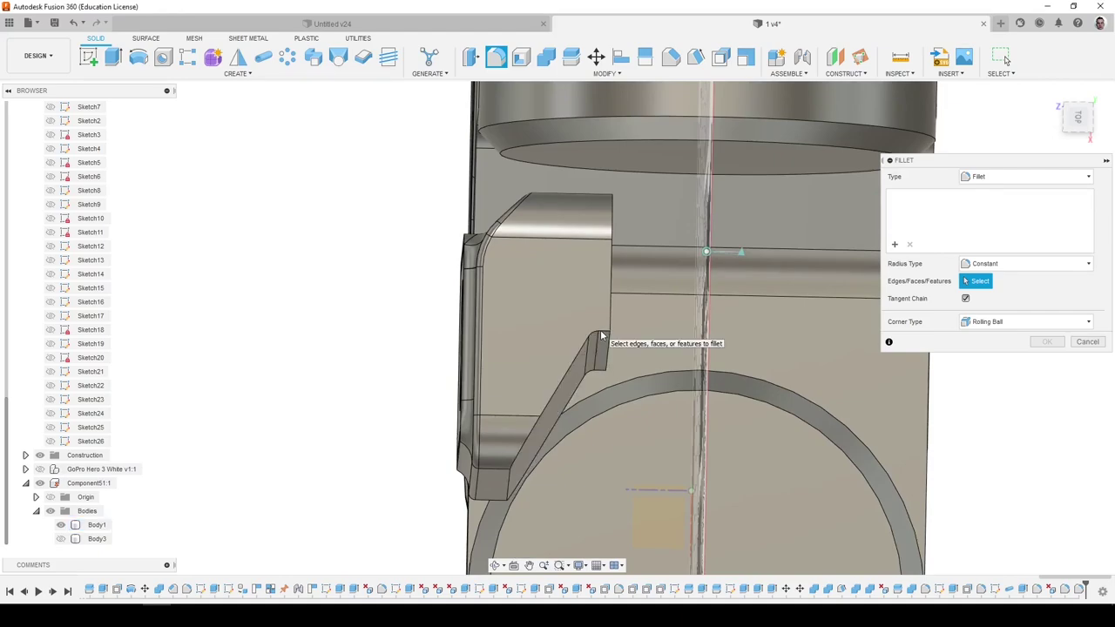
pyautogui.click(596, 339)
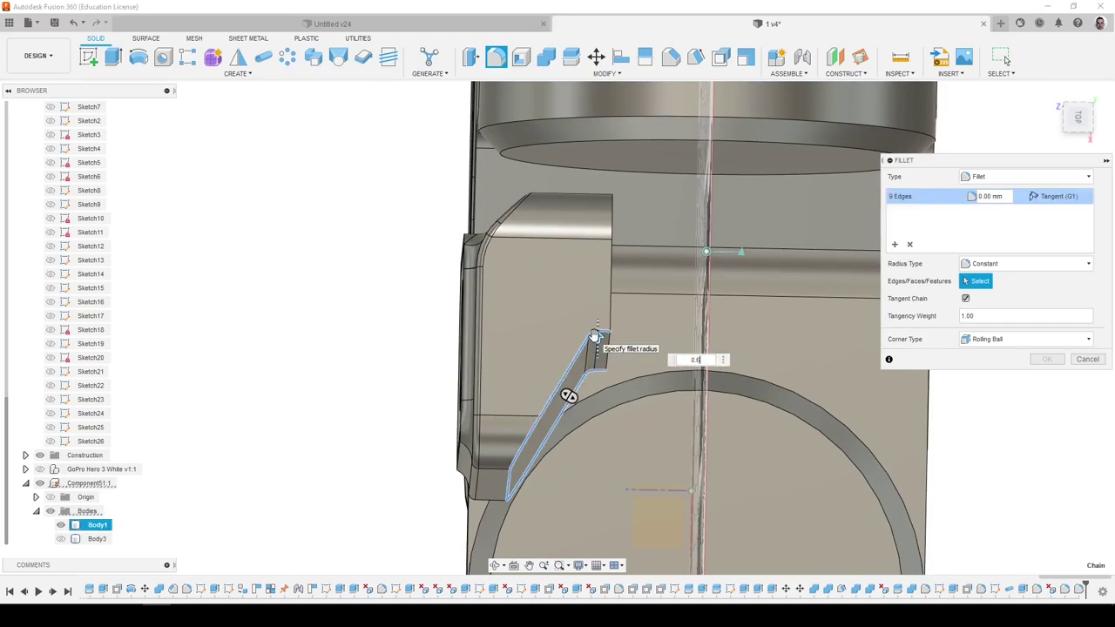
pyautogui.press('Escape')
pyautogui.press('f')
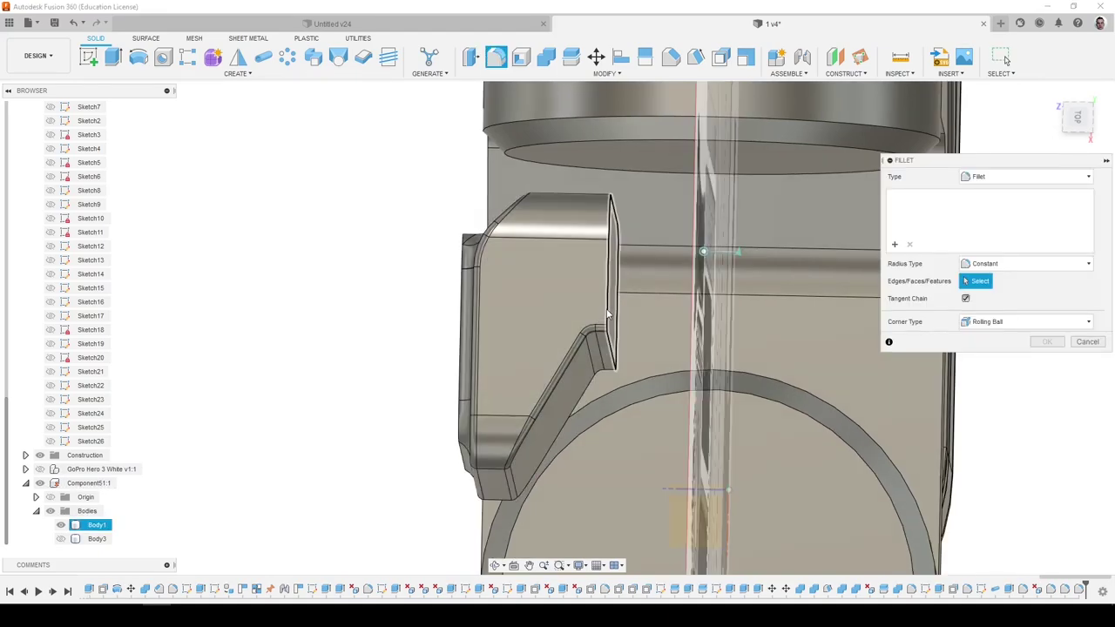
pyautogui.click(611, 311)
pyautogui.press('Return')
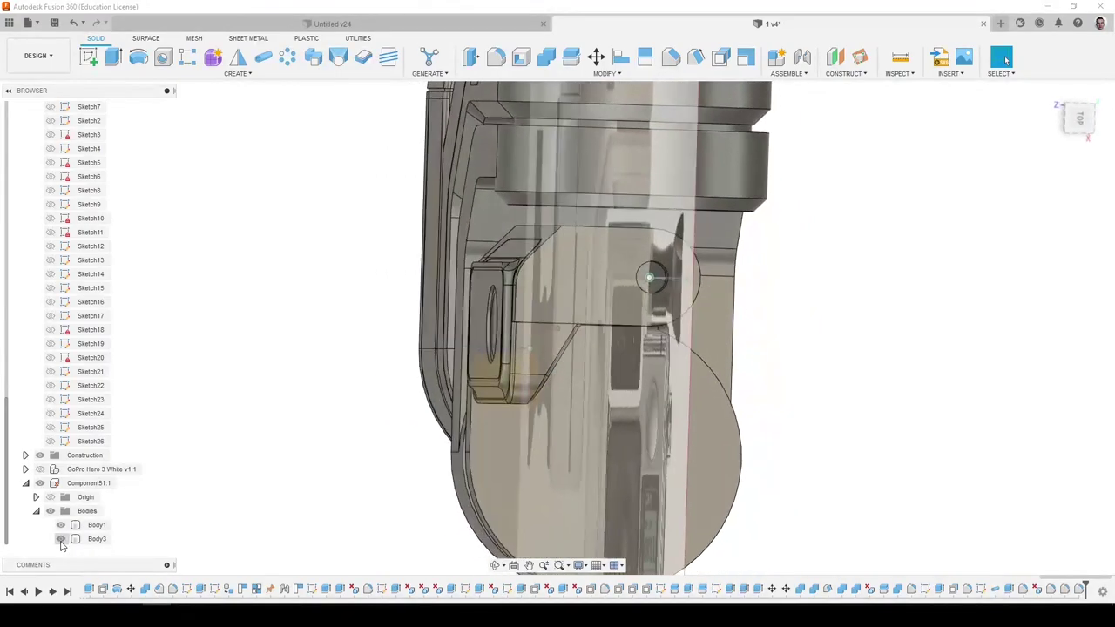
# Show the mount arm body and run Combine with it as the target and the raised-panel housing as the tool body.
pyautogui.click(61, 538)
pyautogui.click(547, 57)
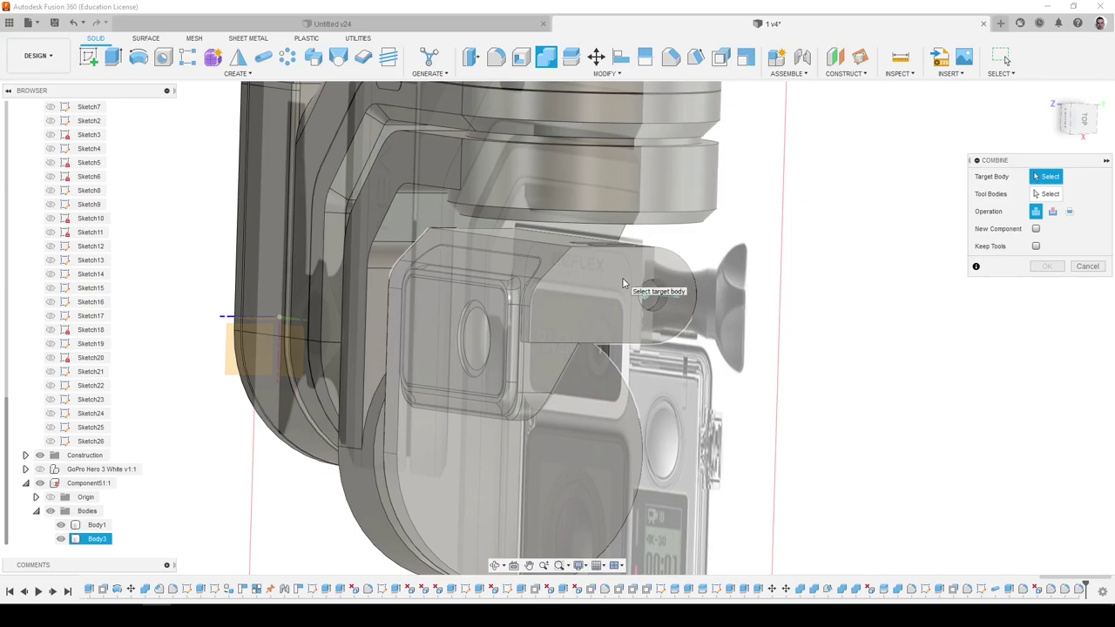
pyautogui.click(623, 283)
pyautogui.click(533, 363)
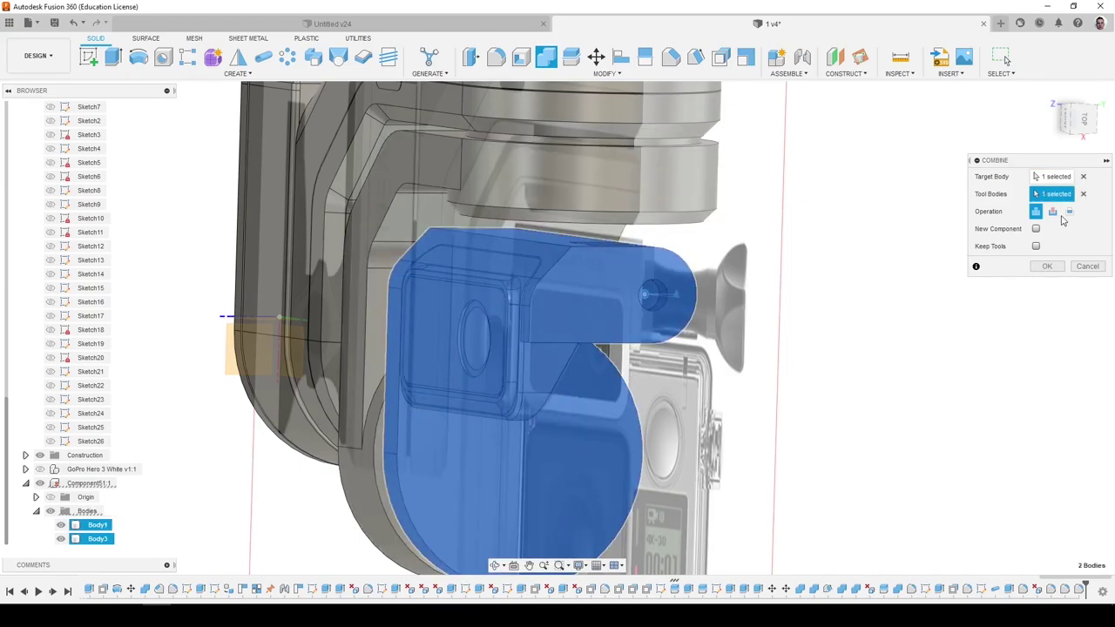
pyautogui.click(1045, 266)
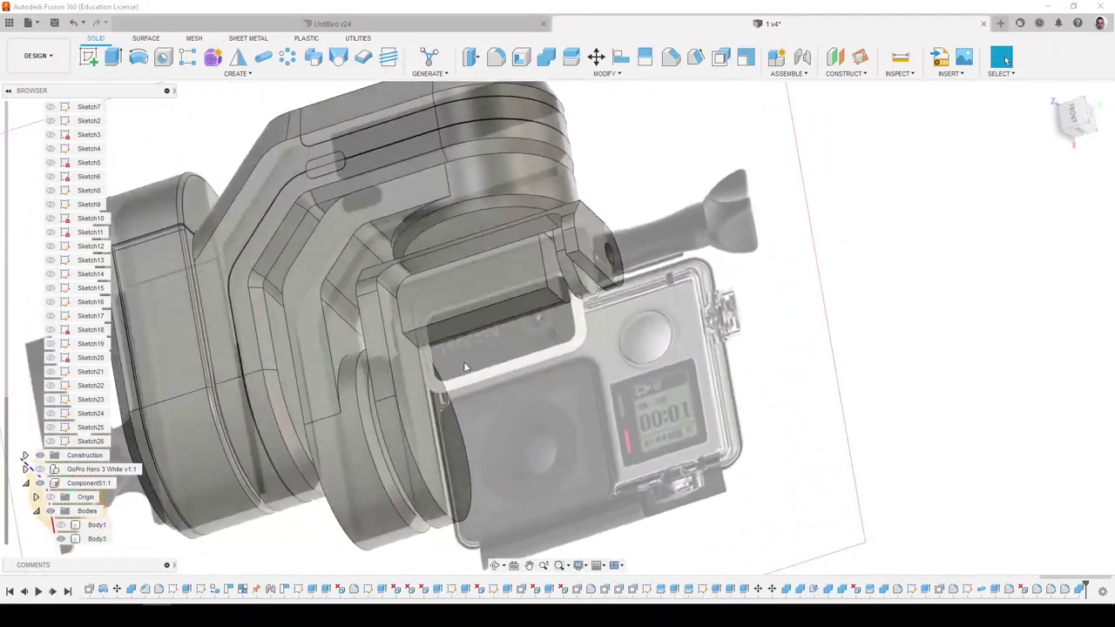
# Delete the last Combine feature between the mount arm body and the housing body.
pyautogui.click(439, 289)
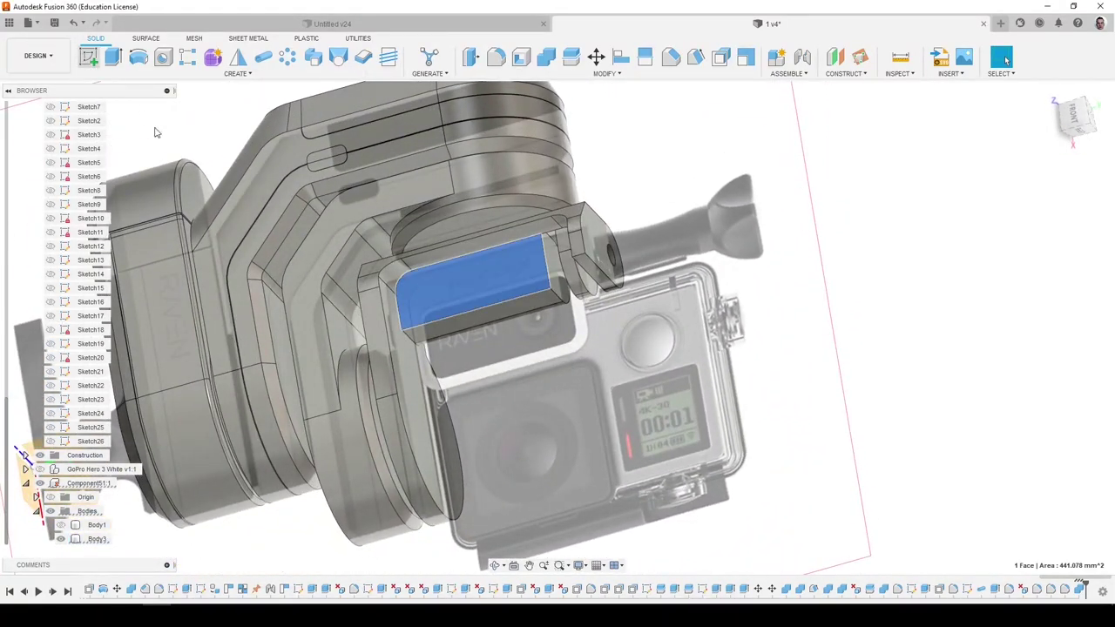
pyautogui.hotkey('ctrl', 'z')
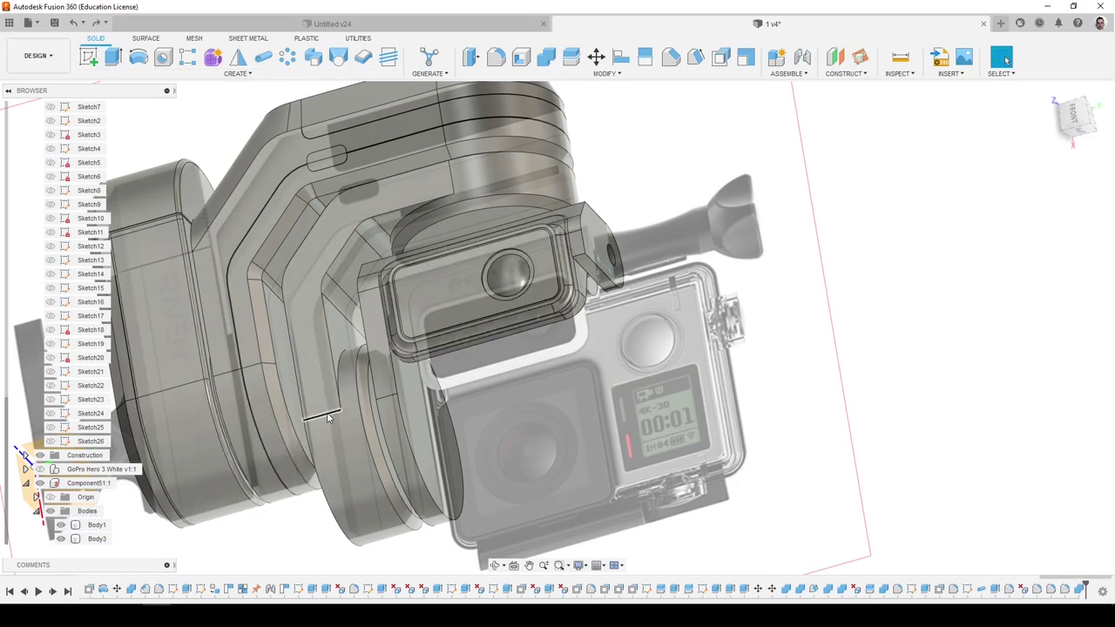
pyautogui.click(1064, 580)
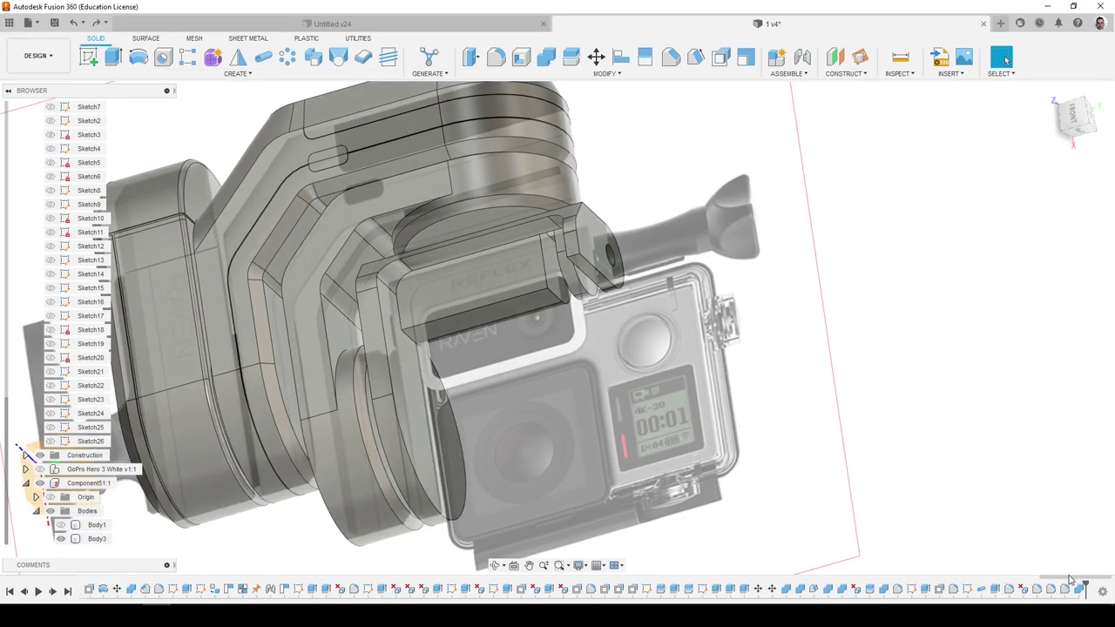
pyautogui.click(1079, 589)
pyautogui.click(915, 500)
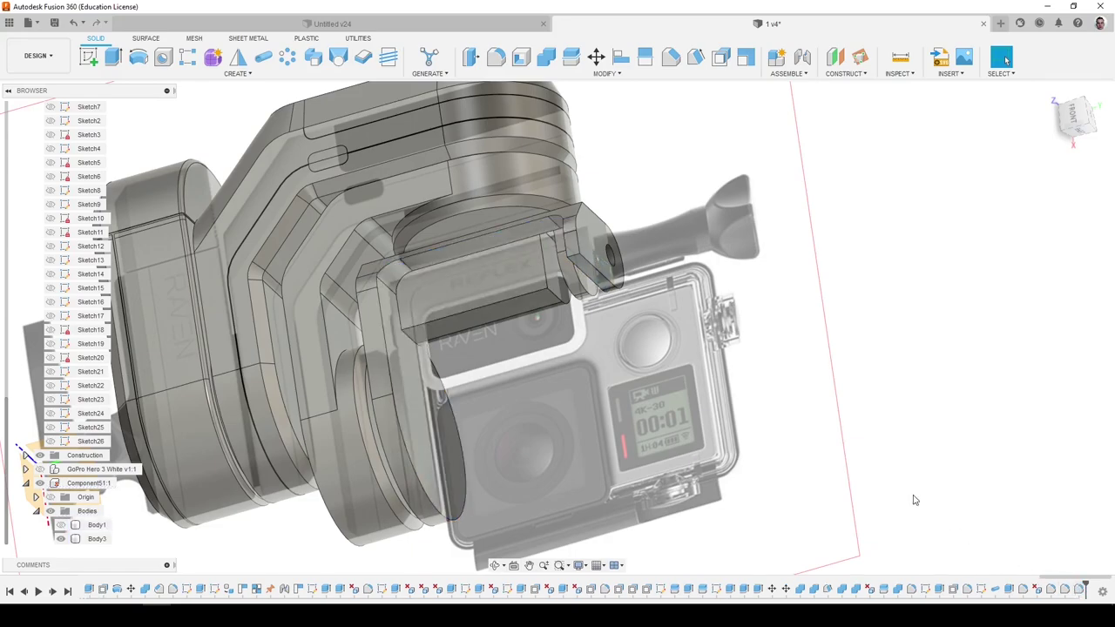
# Show the raised-panel housing body alone to check it, and bring the mount arm body back beside it.
pyautogui.keyDown('shift'); pyautogui.moveTo(698, 449); pyautogui.dragTo(623, 426, button='middle'); pyautogui.keyUp('shift')
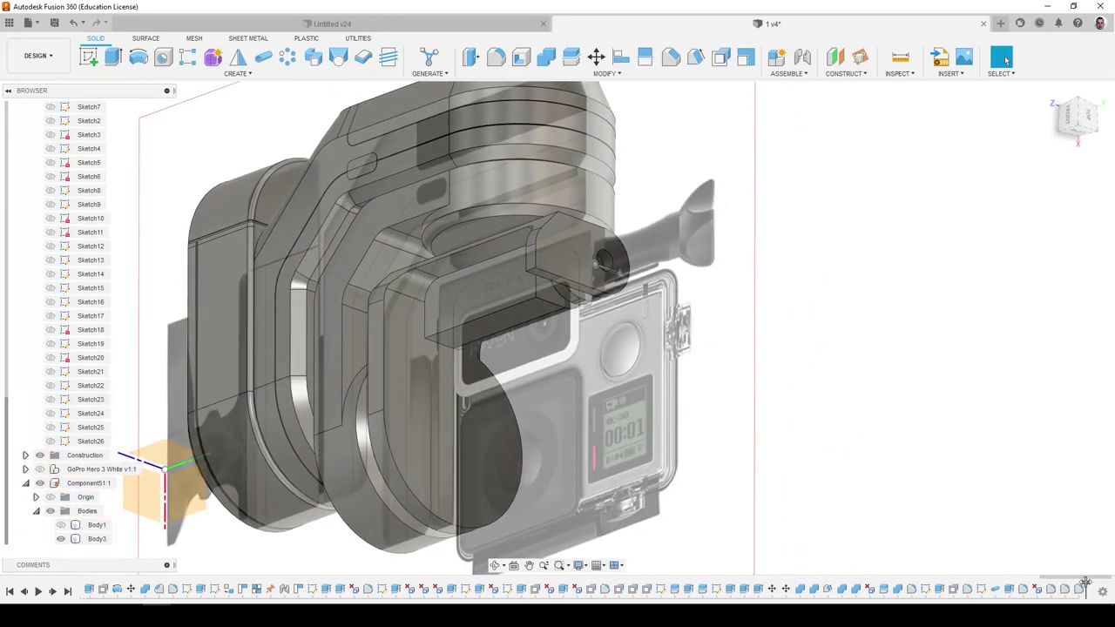
pyautogui.keyDown('shift'); pyautogui.moveTo(852, 471); pyautogui.dragTo(810, 462, button='middle'); pyautogui.keyUp('shift')
pyautogui.click(464, 406)
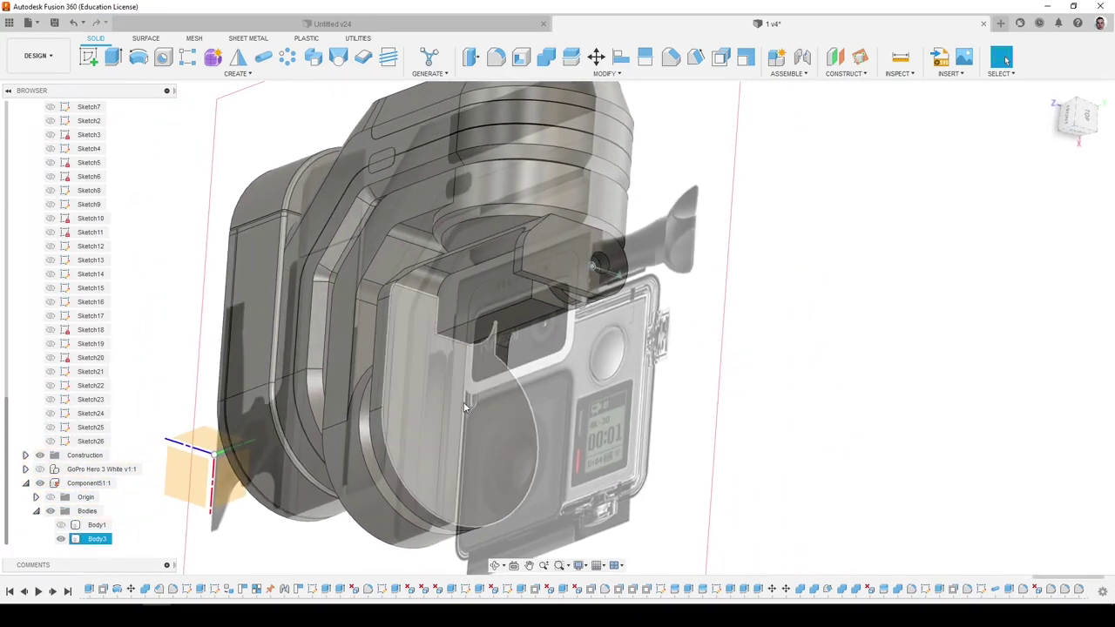
pyautogui.press('Escape')
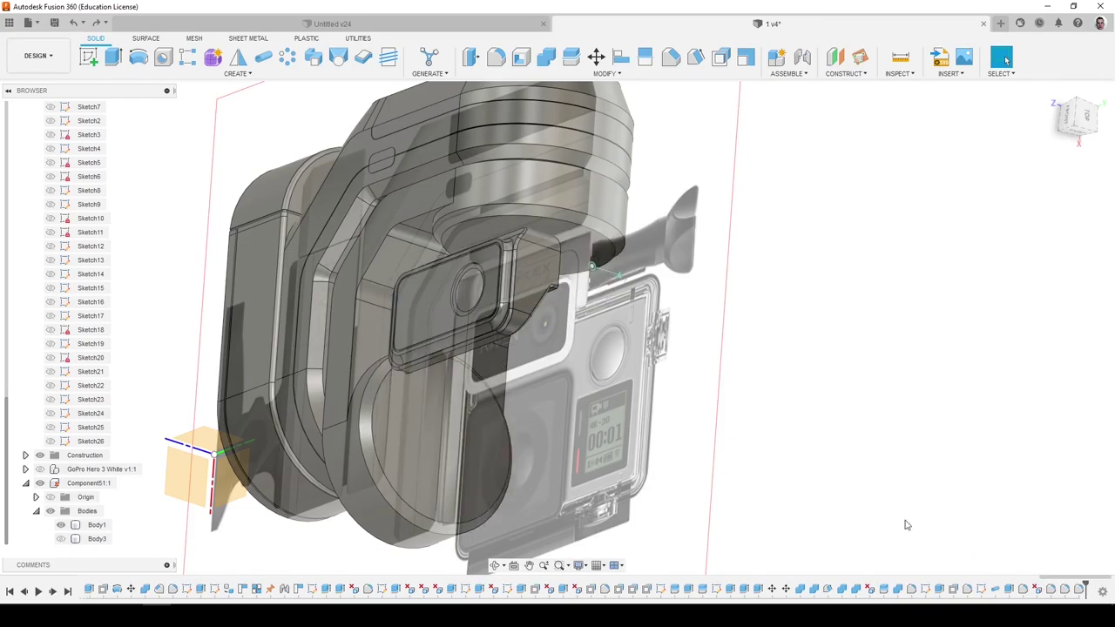
pyautogui.keyDown('shift'); pyautogui.moveTo(903, 523); pyautogui.dragTo(59, 500, button='middle'); pyautogui.keyUp('shift')
pyautogui.click(96, 538)
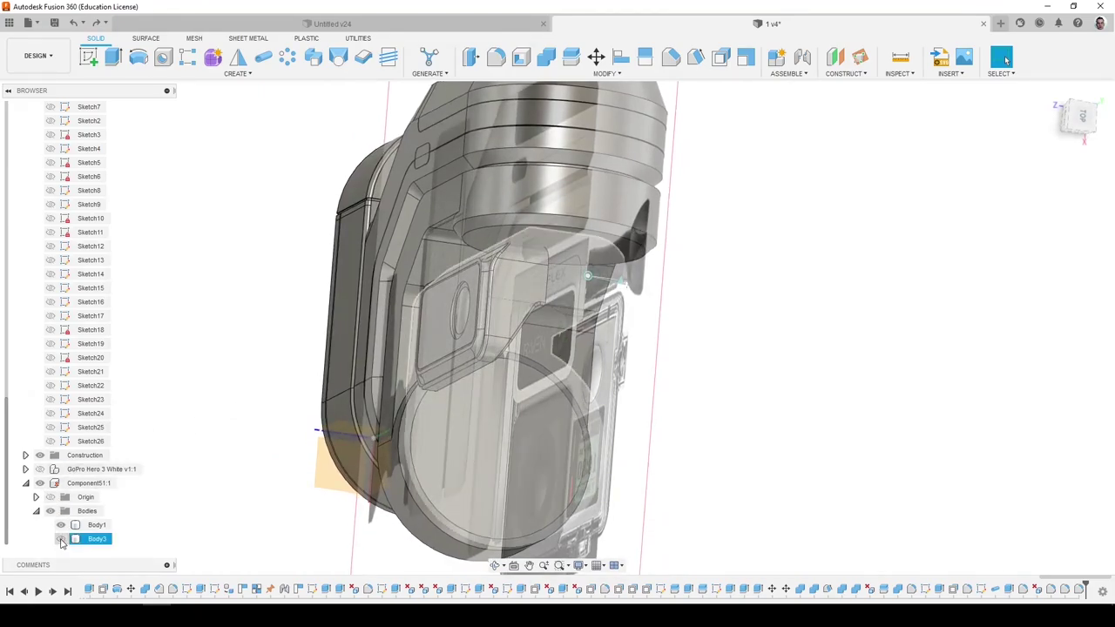
pyautogui.keyDown('shift'); pyautogui.moveTo(209, 453); pyautogui.dragTo(515, 297, button='middle'); pyautogui.keyUp('shift')
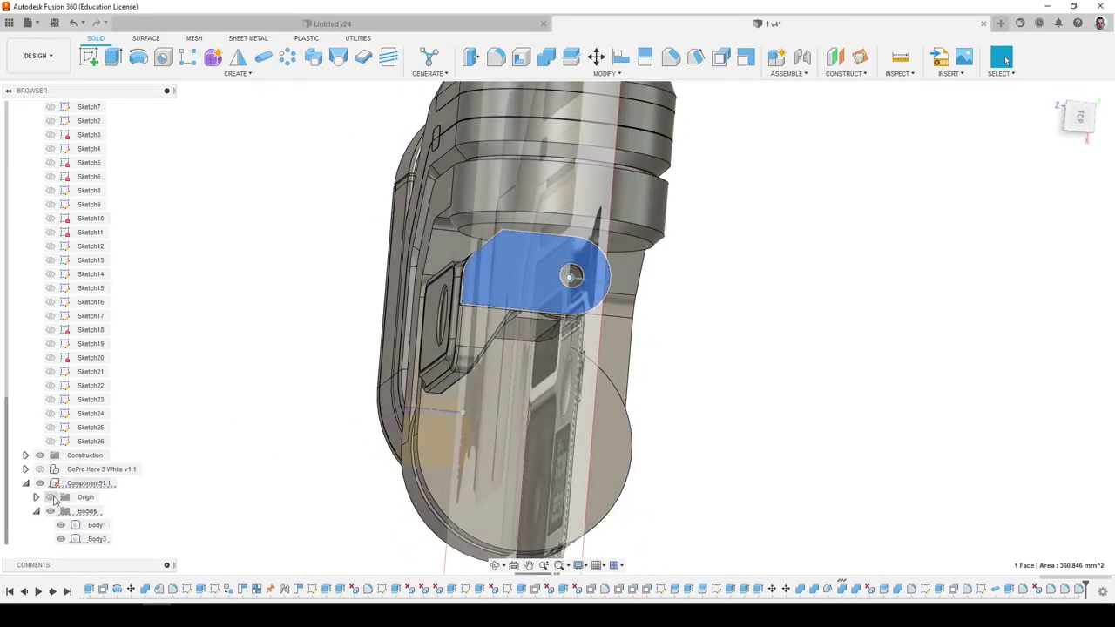
# Hide the mount arm body and examine the inner side face of the camera housing.
pyautogui.click(62, 540)
pyautogui.keyDown('shift'); pyautogui.moveTo(754, 406); pyautogui.dragTo(826, 373, button='middle'); pyautogui.keyUp('shift')
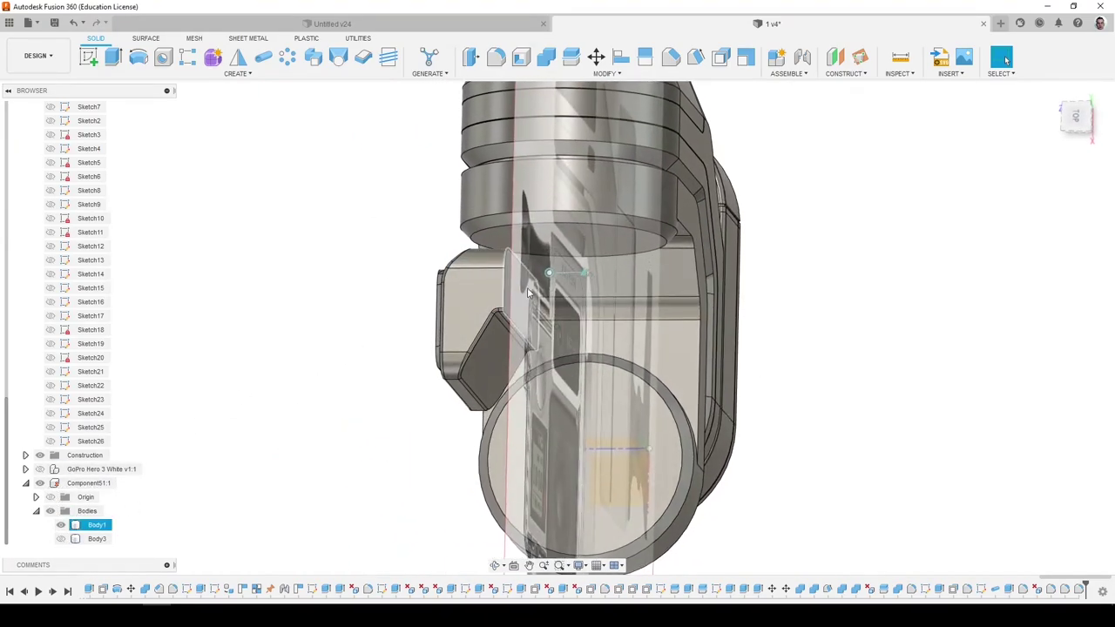
pyautogui.click(517, 293)
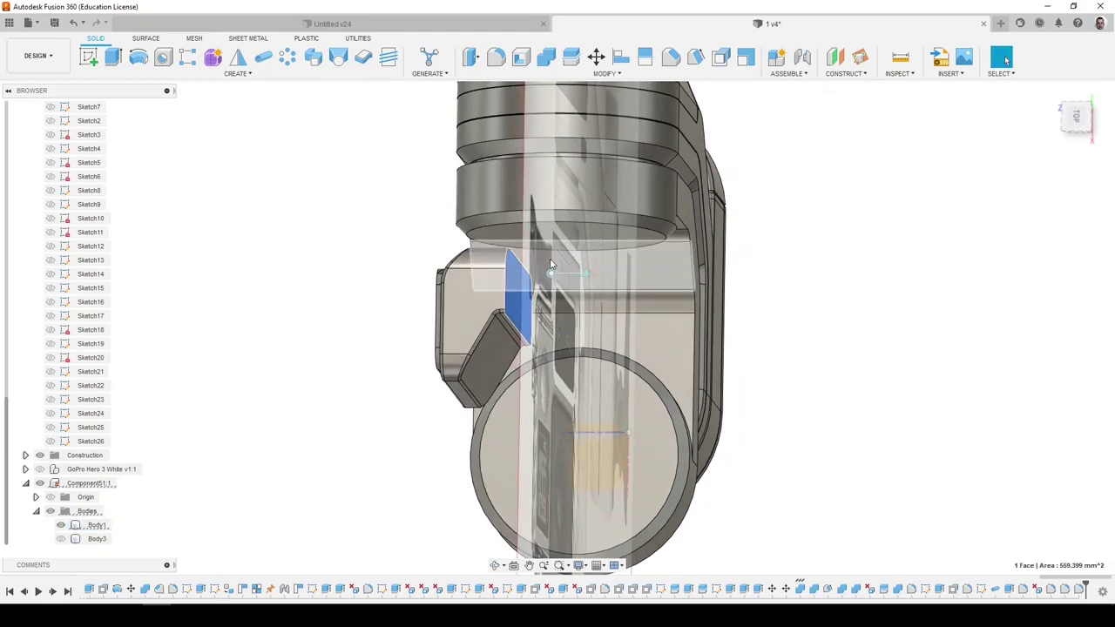
pyautogui.keyDown('shift'); pyautogui.moveTo(551, 264); pyautogui.dragTo(506, 311, button='middle'); pyautogui.keyUp('shift')
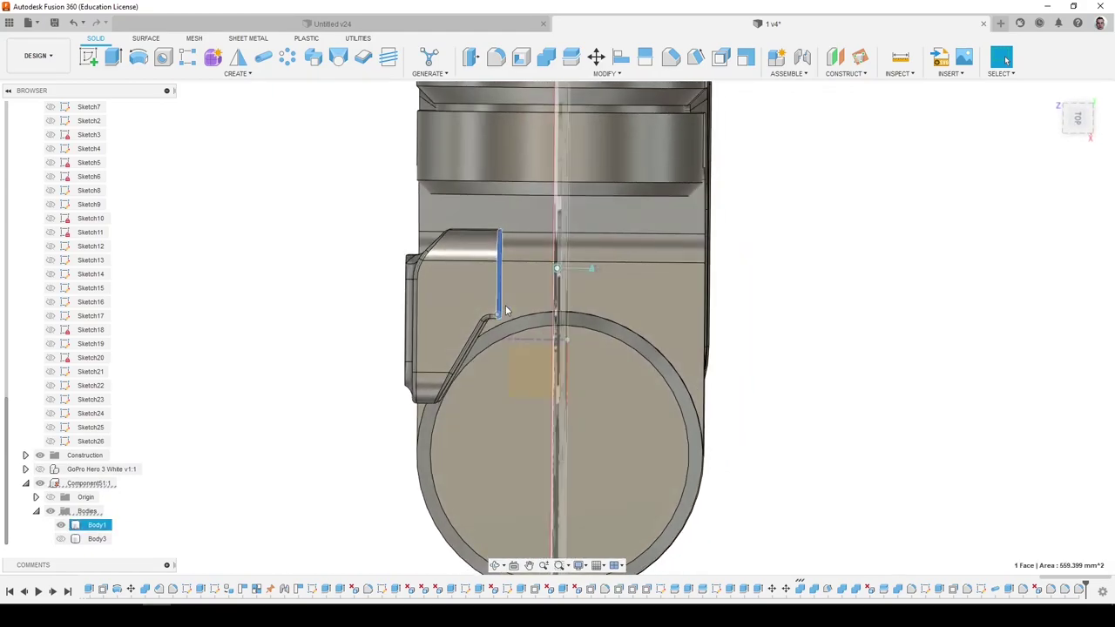
# Undo the last fillet around the housing's slanted face and delete the small rounded face at that face's inner end.
pyautogui.hotkey('ctrl', 'z')
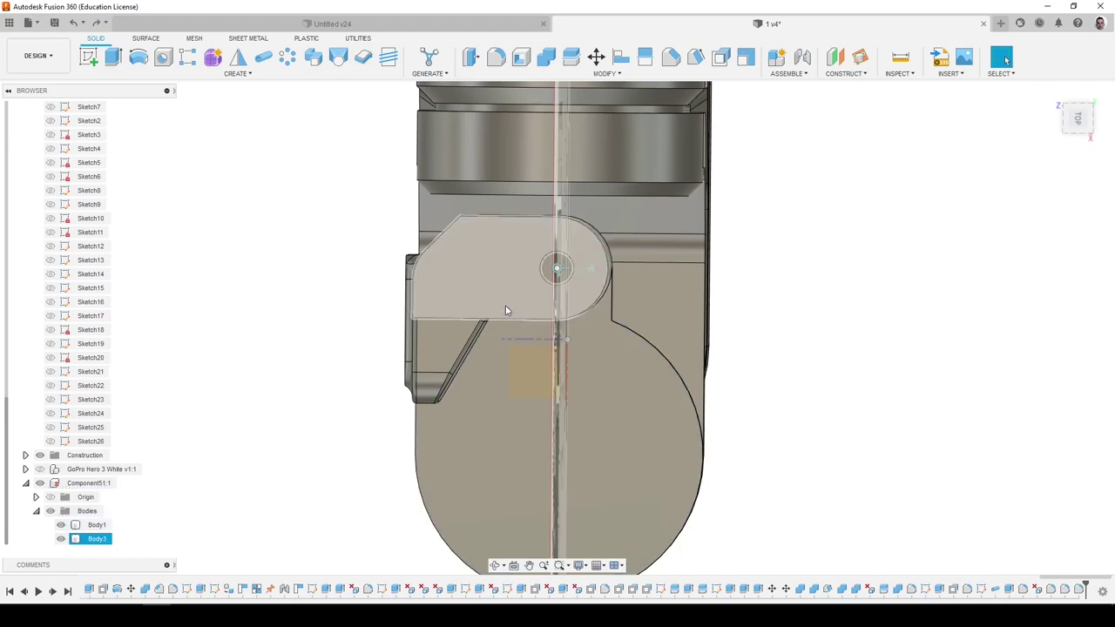
pyautogui.keyDown('shift'); pyautogui.moveTo(505, 306); pyautogui.dragTo(487, 283, button='middle'); pyautogui.keyUp('shift')
pyautogui.hotkey('ctrl', 'y')
pyautogui.hotkey('ctrl', 'z')
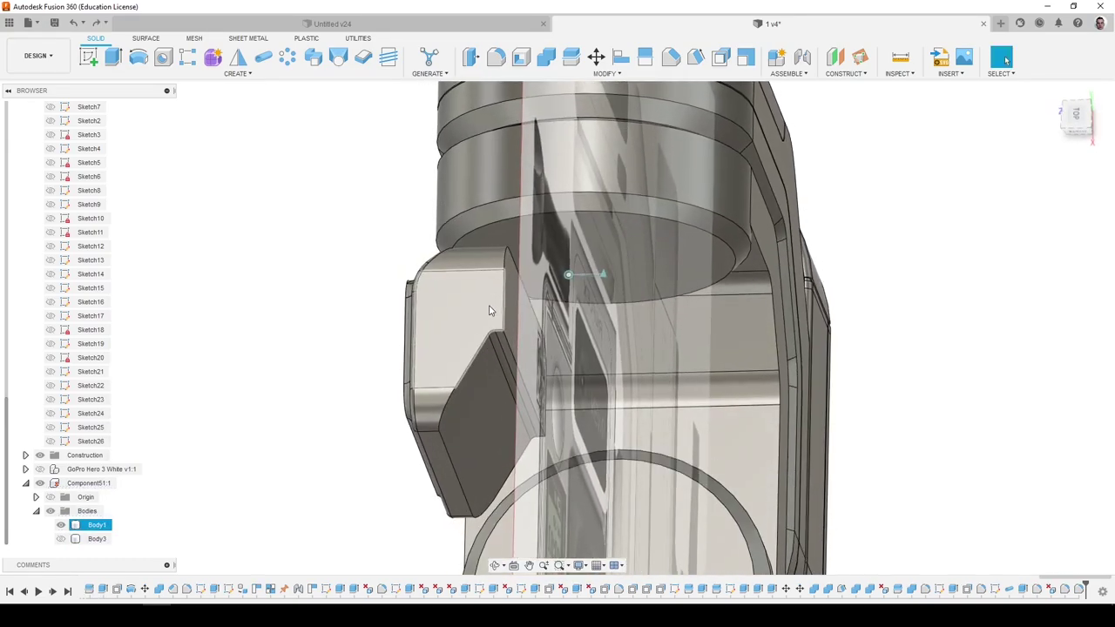
pyautogui.scroll(2, 466, 315)
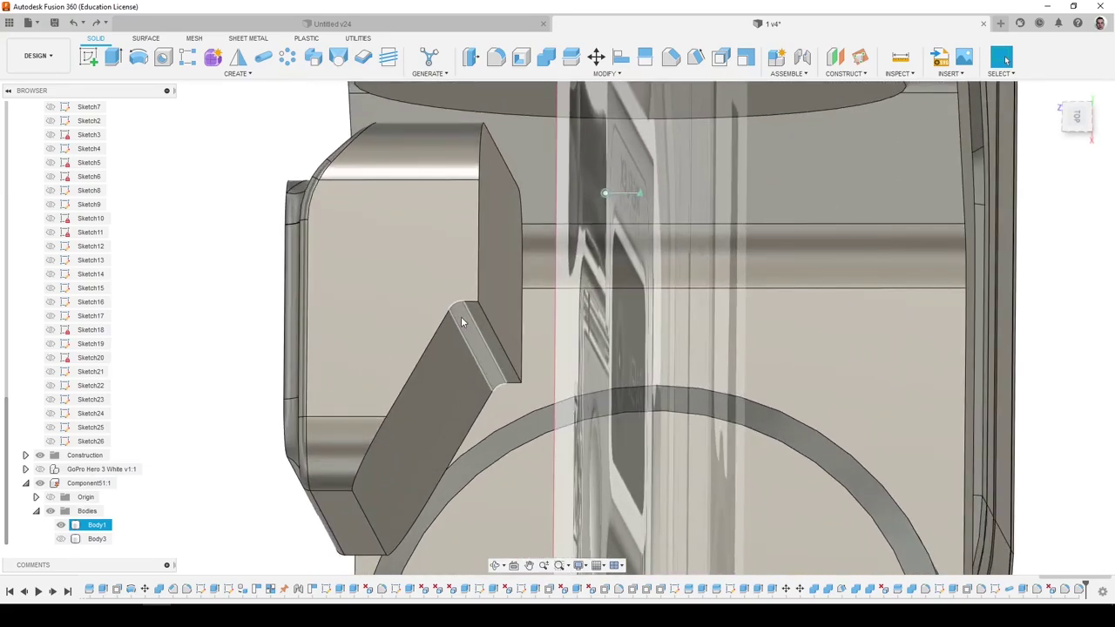
pyautogui.click(462, 321)
# Using the GoPro model as reference, rotate the housing's slanted face 12 degrees about X and shift it 0.067 mm in Y and -0.219 mm in Z.
pyautogui.click(471, 58)
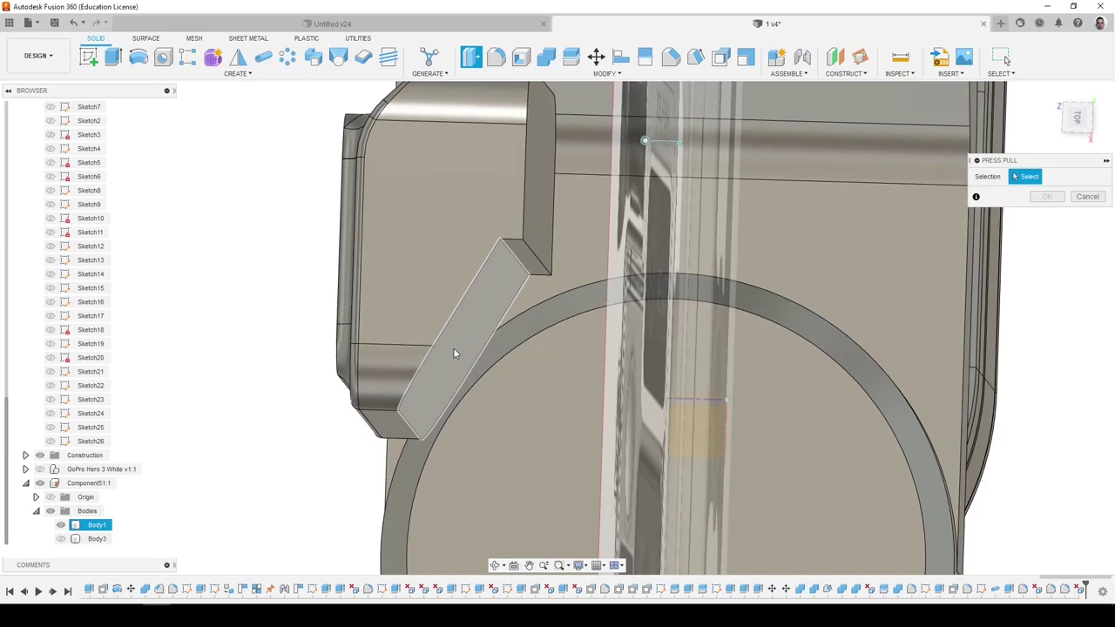
pyautogui.click(453, 348)
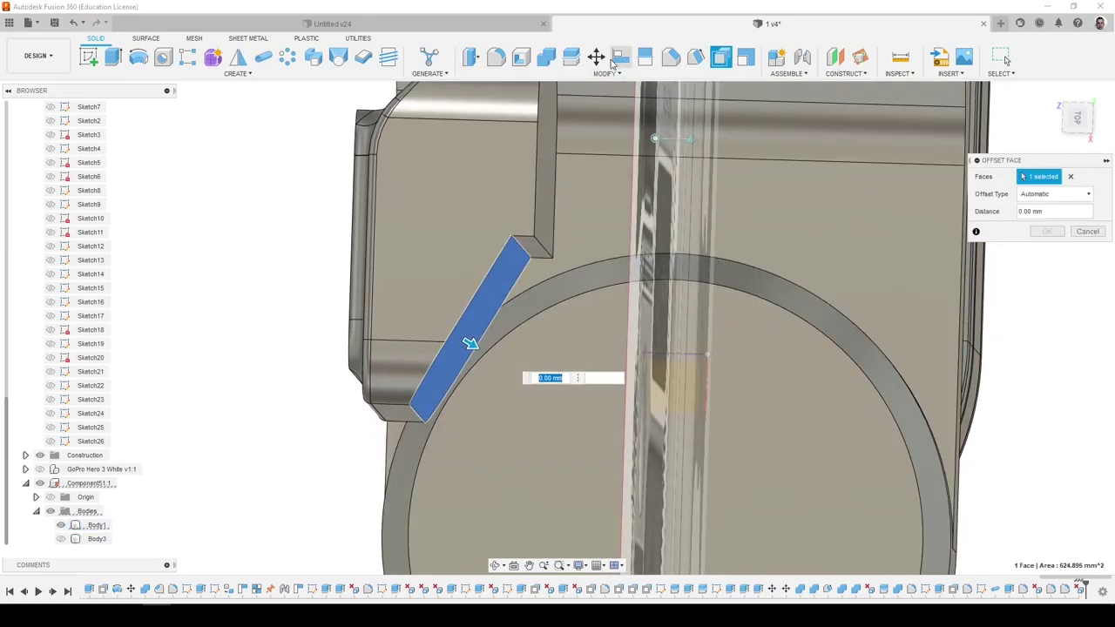
pyautogui.click(596, 57)
pyautogui.click(468, 336)
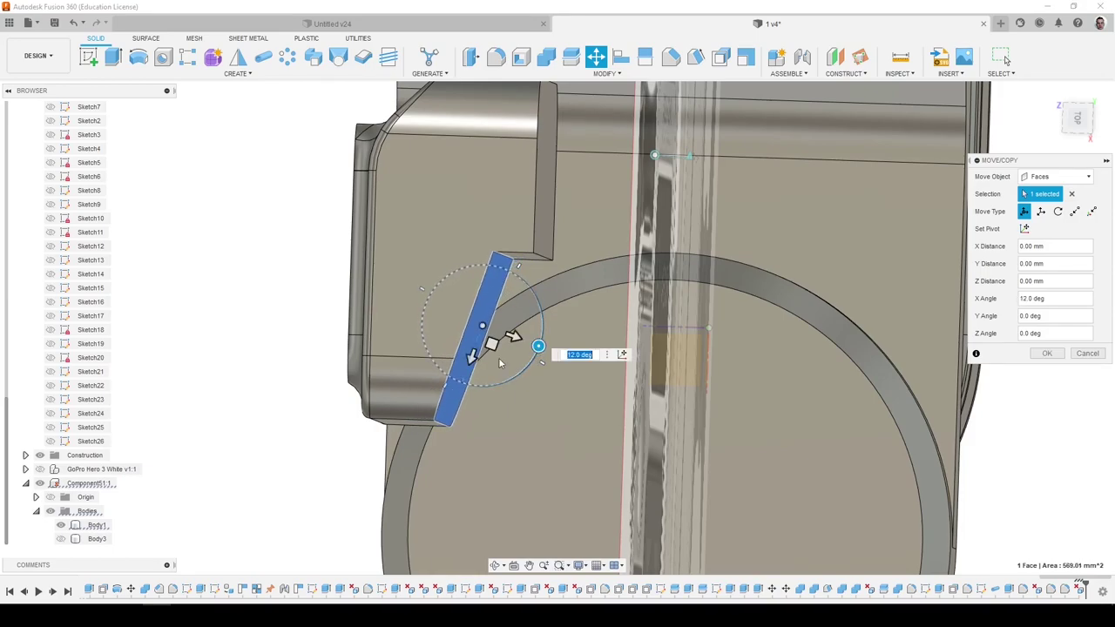
pyautogui.click(39, 470)
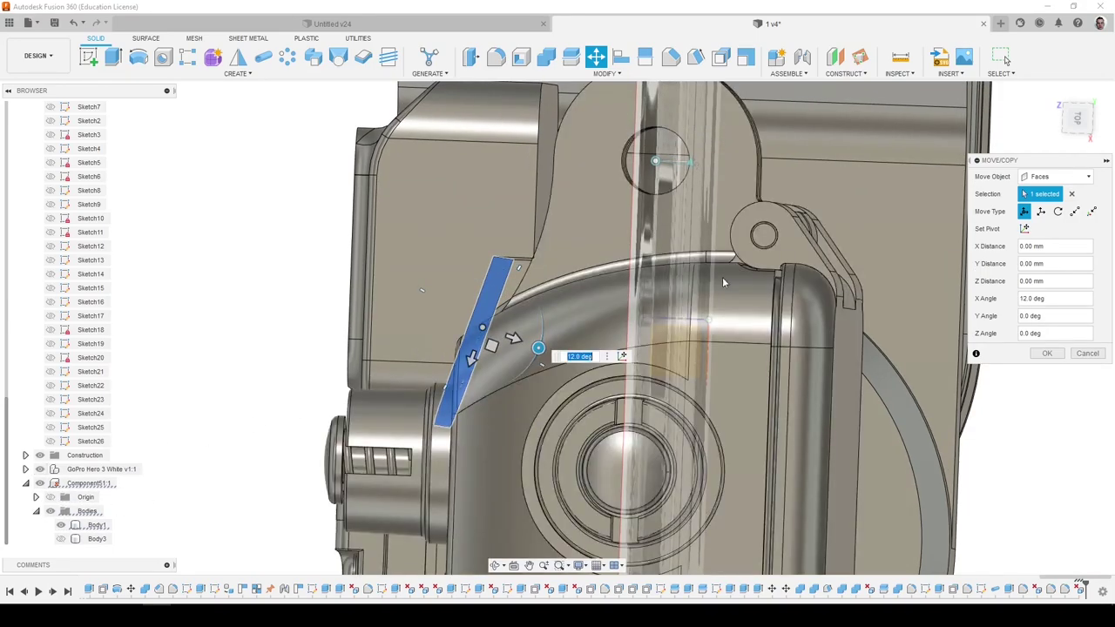
pyautogui.click(1086, 125)
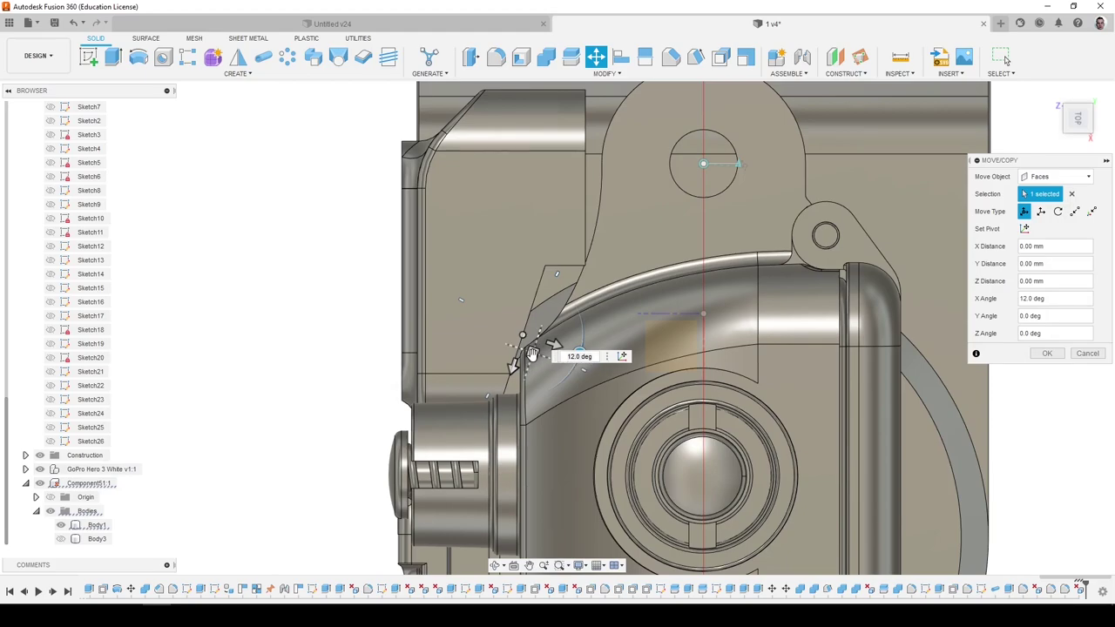
pyautogui.scroll(3, 532, 354)
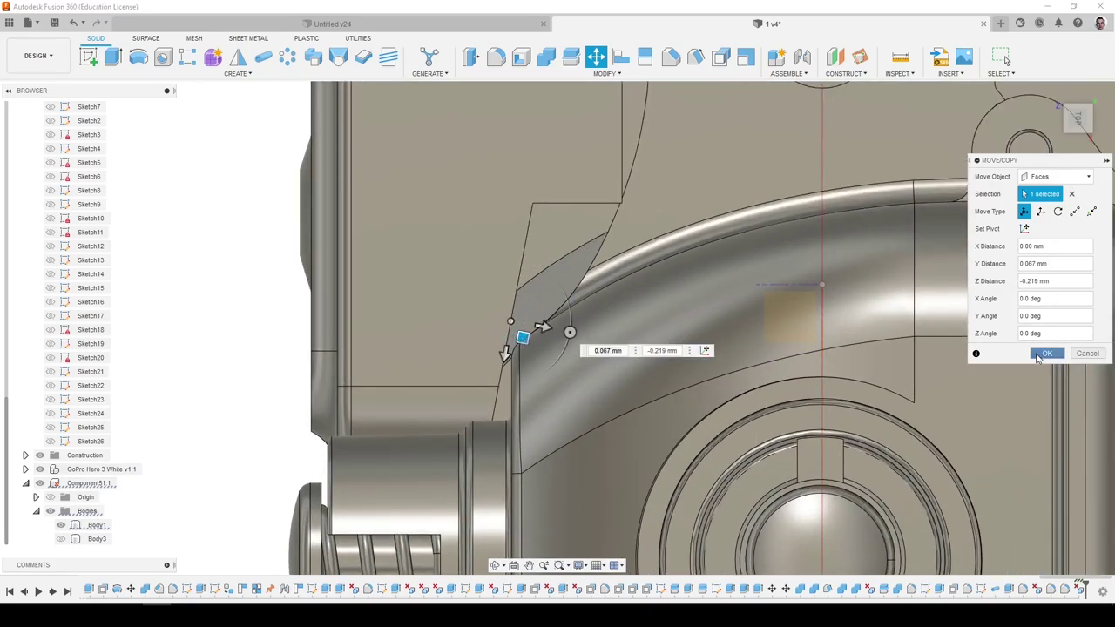
pyautogui.click(1036, 358)
pyautogui.scroll(-5, 1037, 358)
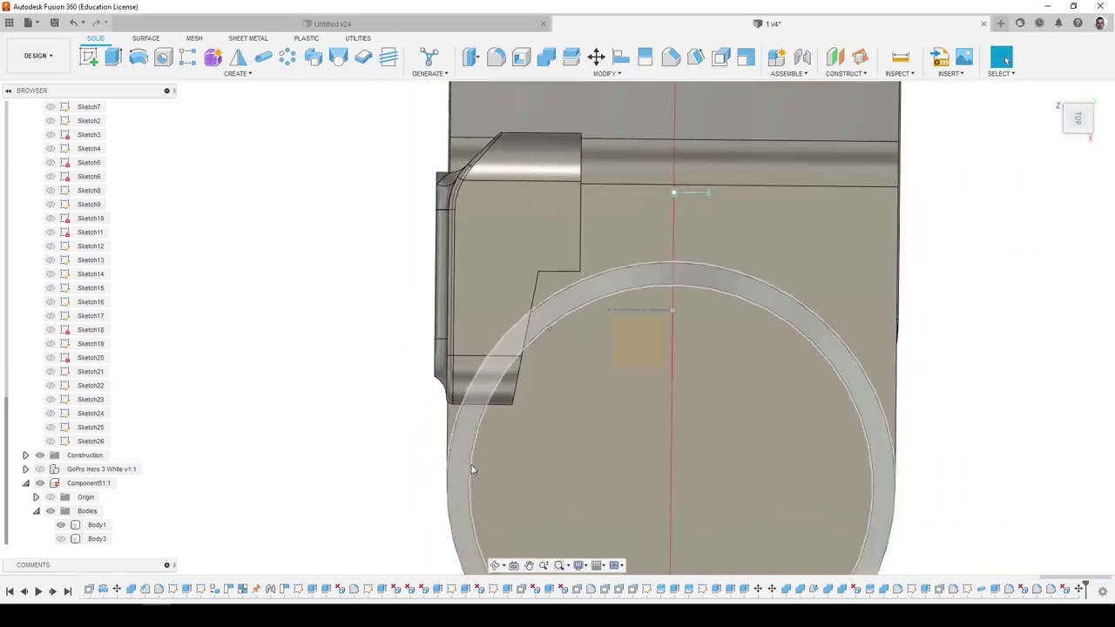
# Offset the housing's flat inner side face by -1.5 mm.
pyautogui.keyDown('shift'); pyautogui.moveTo(473, 467); pyautogui.dragTo(427, 166, button='middle'); pyautogui.keyUp('shift')
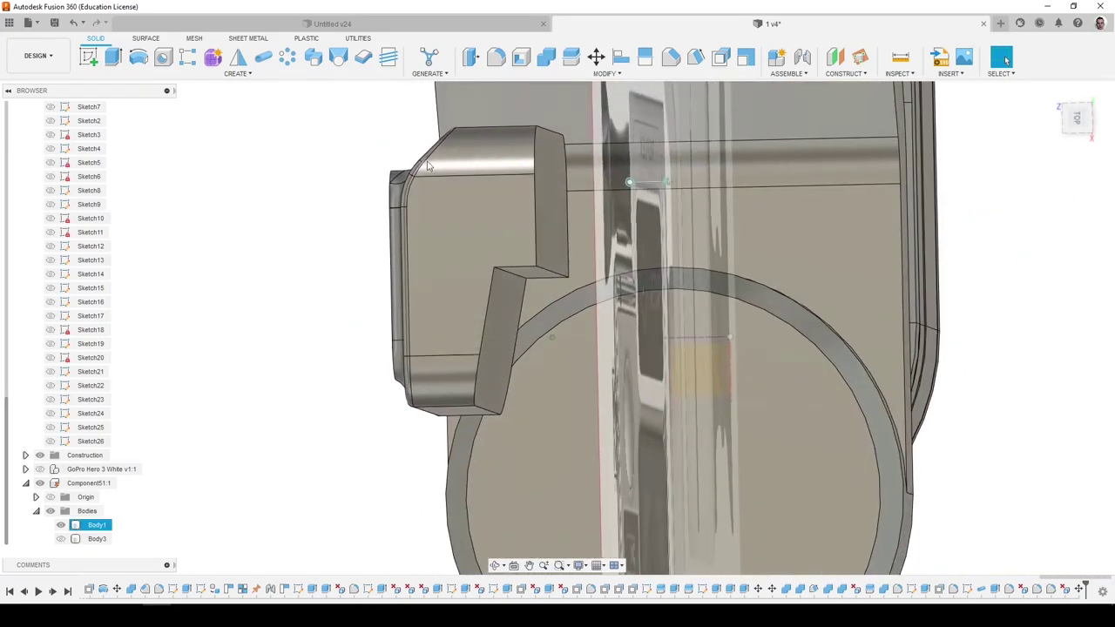
pyautogui.click(471, 59)
pyautogui.click(557, 218)
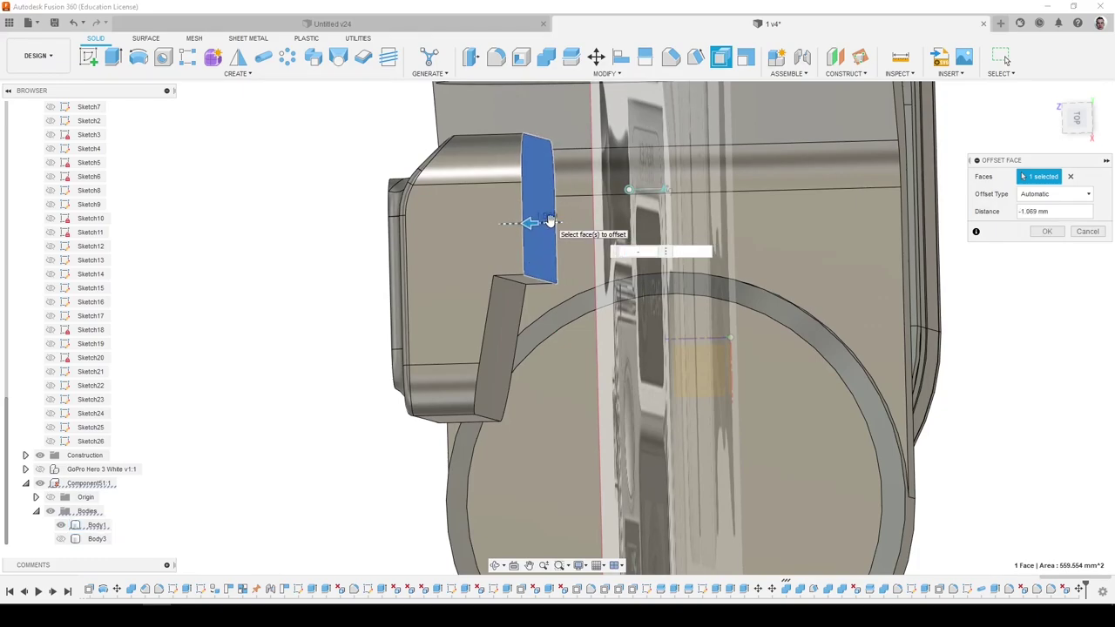
pyautogui.press('Return')
pyautogui.keyDown('shift'); pyautogui.moveTo(552, 226); pyautogui.dragTo(517, 238, button='middle'); pyautogui.keyUp('shift')
# Show the mount arm body, cut the housing from it with the tool body kept, and hide the housing to inspect the cut.
pyautogui.click(61, 539)
pyautogui.keyDown('shift'); pyautogui.moveTo(245, 455); pyautogui.dragTo(566, 96, button='middle'); pyautogui.keyUp('shift')
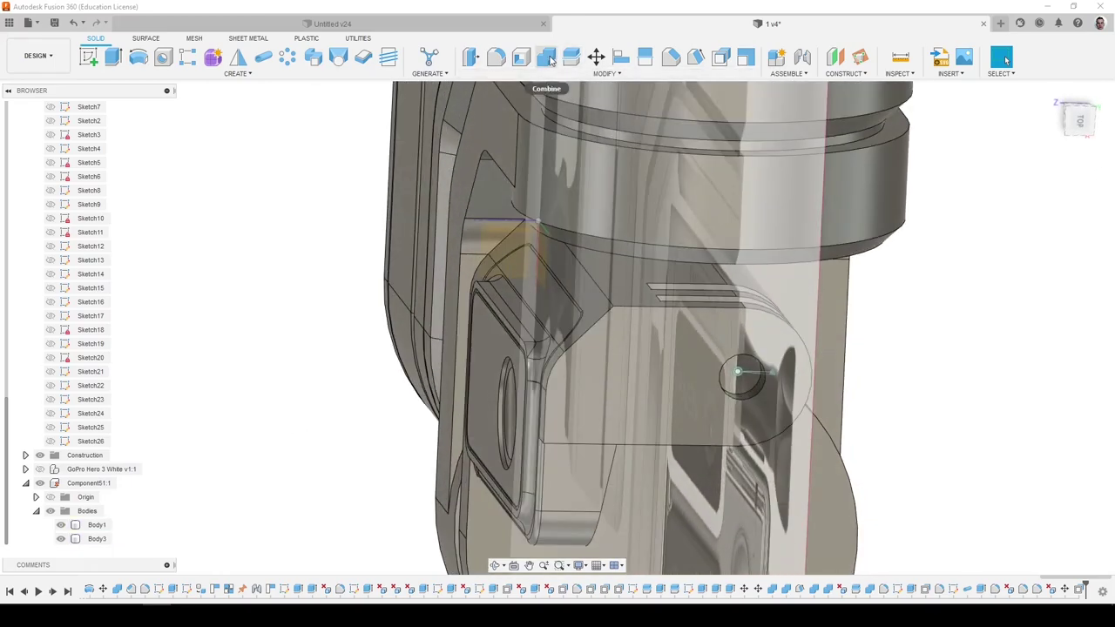
pyautogui.click(547, 57)
pyautogui.click(647, 331)
pyautogui.click(574, 441)
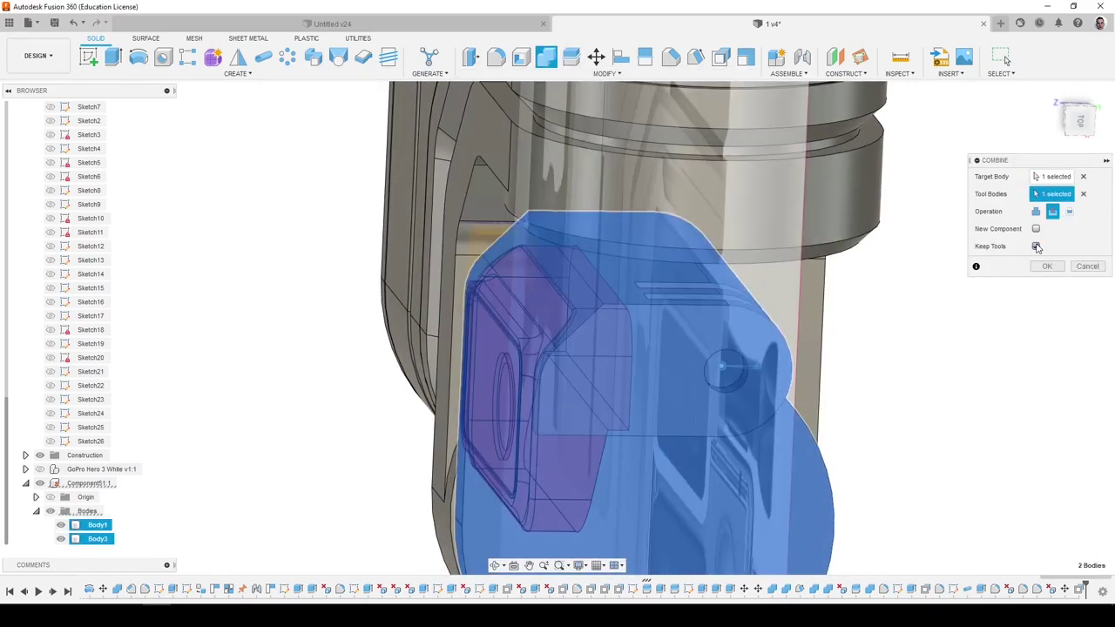
pyautogui.click(1044, 267)
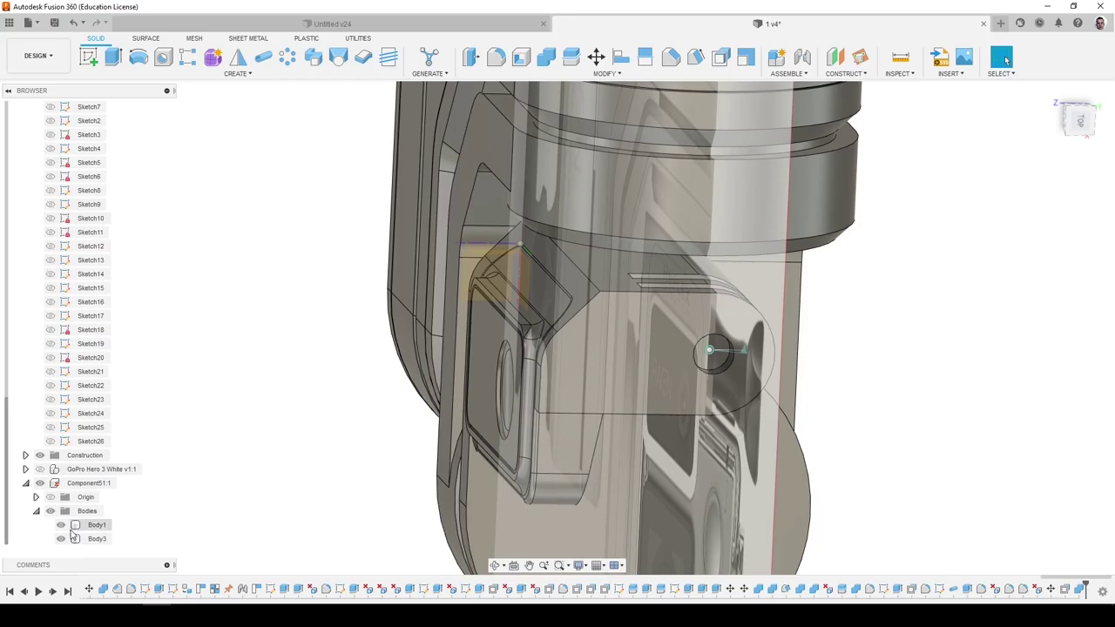
pyautogui.click(61, 526)
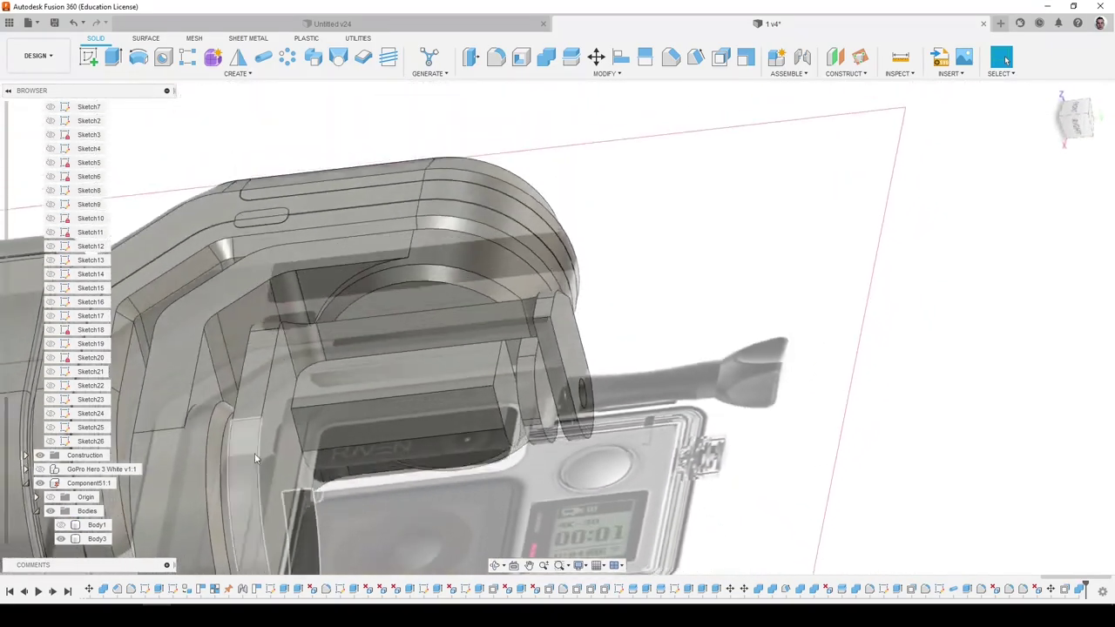
pyautogui.keyDown('shift'); pyautogui.moveTo(254, 453); pyautogui.dragTo(283, 488, button='middle'); pyautogui.keyUp('shift')
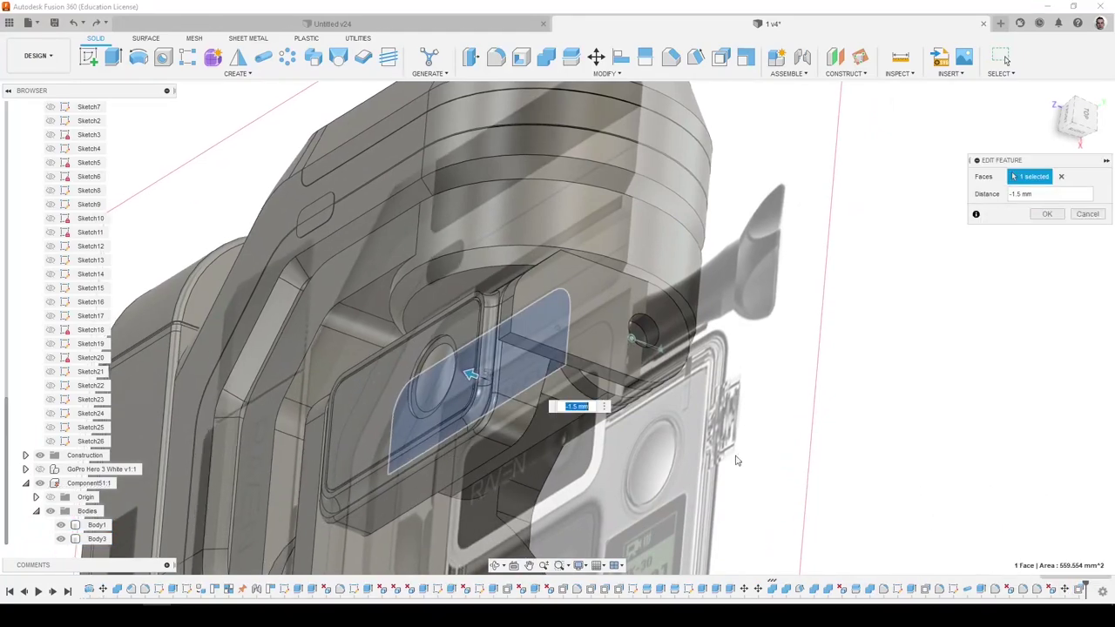
# Open the inner face's offset feature for editing and check the housing's inner side with the mount arm body hidden.
pyautogui.keyDown('shift'); pyautogui.moveTo(679, 436); pyautogui.dragTo(627, 356, button='middle'); pyautogui.keyUp('shift')
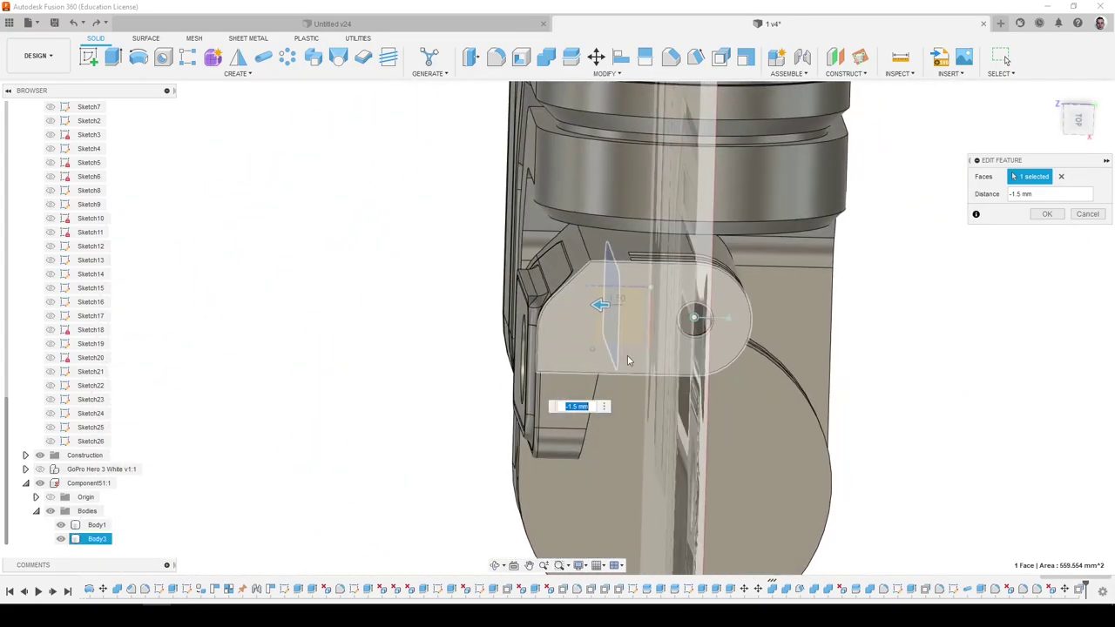
pyautogui.click(63, 540)
pyautogui.keyDown('shift'); pyautogui.moveTo(147, 517); pyautogui.dragTo(622, 338, button='middle'); pyautogui.keyUp('shift')
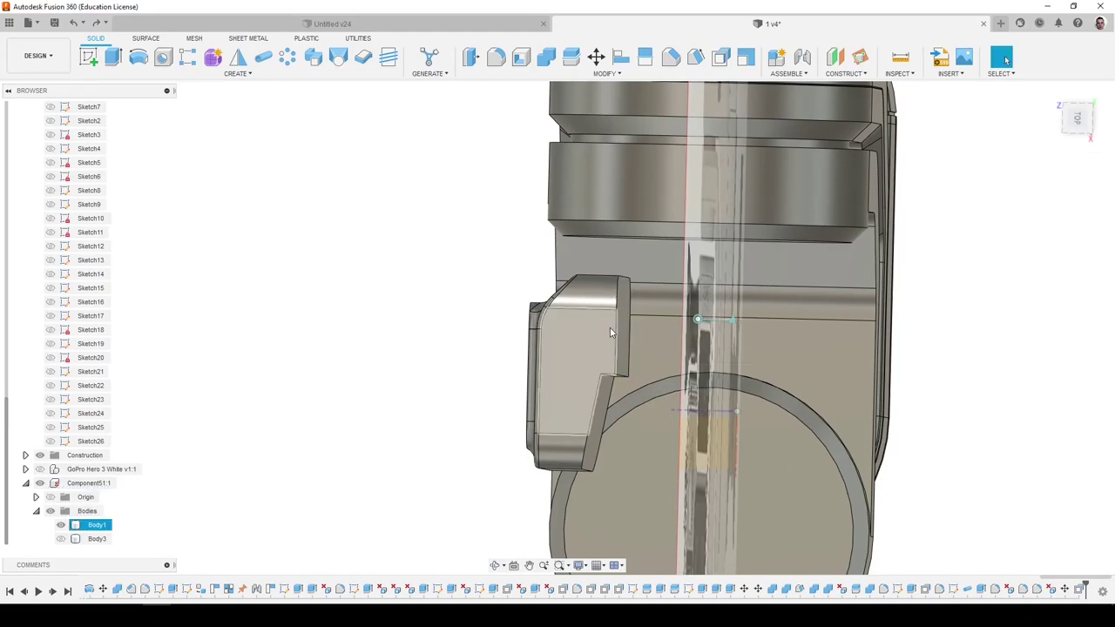
pyautogui.keyDown('shift'); pyautogui.moveTo(610, 331); pyautogui.dragTo(621, 317, button='middle'); pyautogui.keyUp('shift')
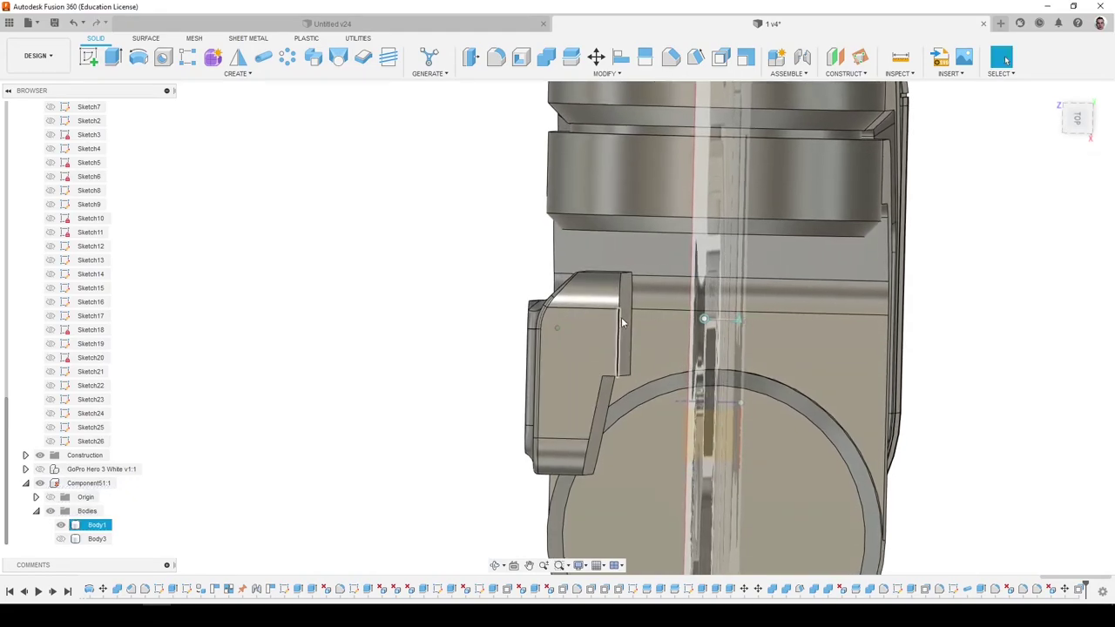
# Show the mount arm body again and combine it as target with the housing as tool, using Cut and Keep Tools.
pyautogui.click(62, 541)
pyautogui.keyDown('shift'); pyautogui.moveTo(418, 284); pyautogui.dragTo(516, 262, button='middle'); pyautogui.keyUp('shift')
pyautogui.click(550, 61)
pyautogui.click(599, 231)
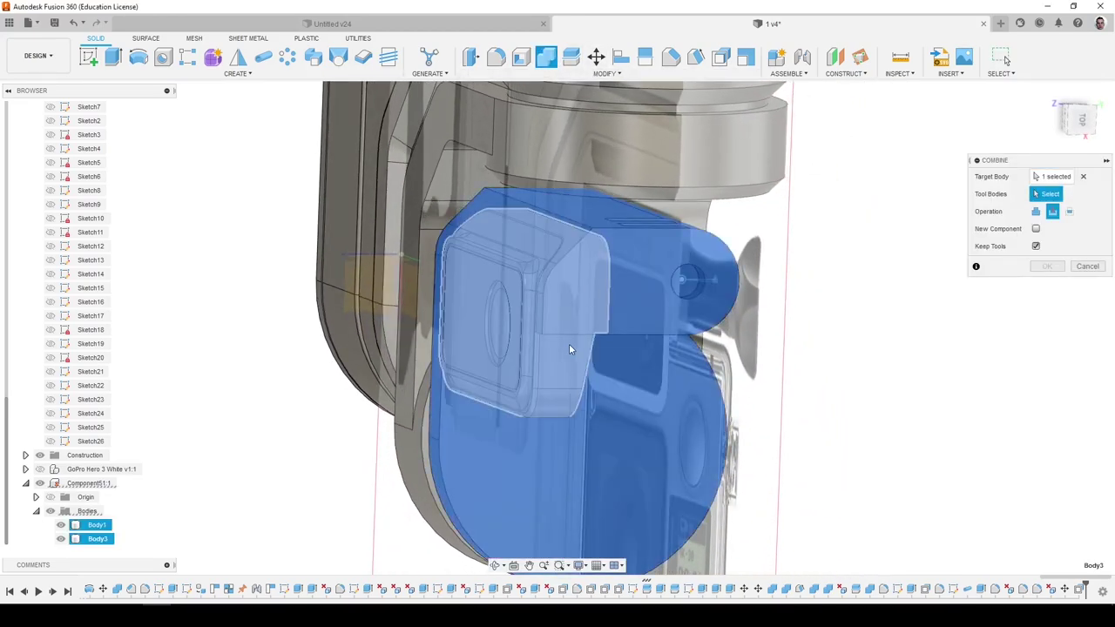
pyautogui.click(570, 349)
pyautogui.click(1051, 266)
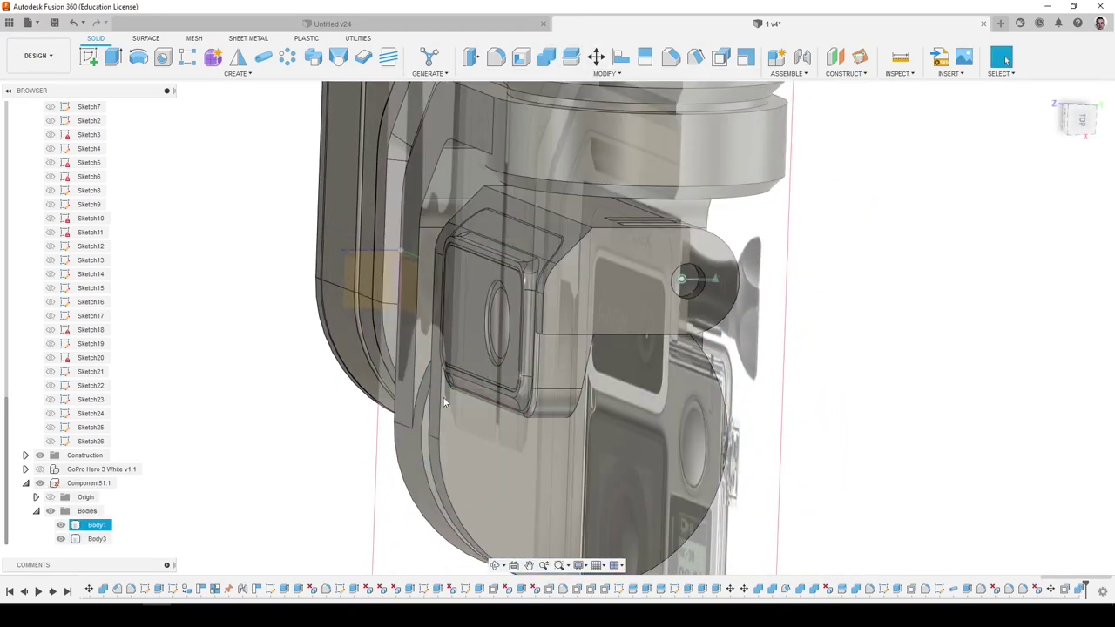
# Inspect the pocket cut into the mount arm with the housing hidden and shown, highlighting the Combine feature's faces.
pyautogui.click(62, 525)
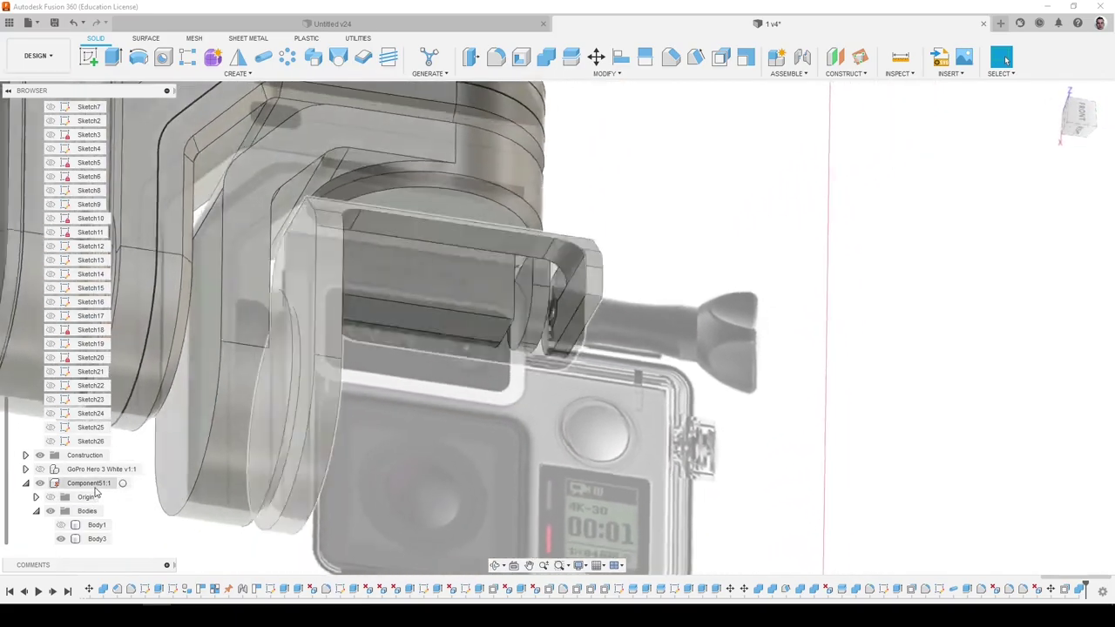
pyautogui.keyDown('shift'); pyautogui.moveTo(96, 493); pyautogui.dragTo(61, 528, button='middle'); pyautogui.keyUp('shift')
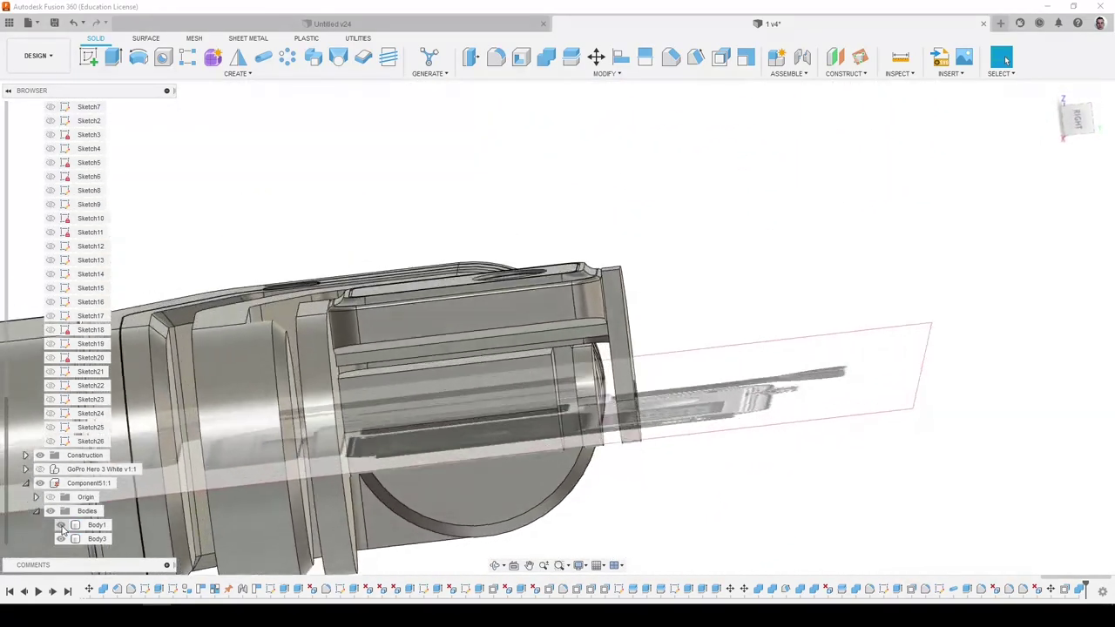
pyautogui.click(1081, 590)
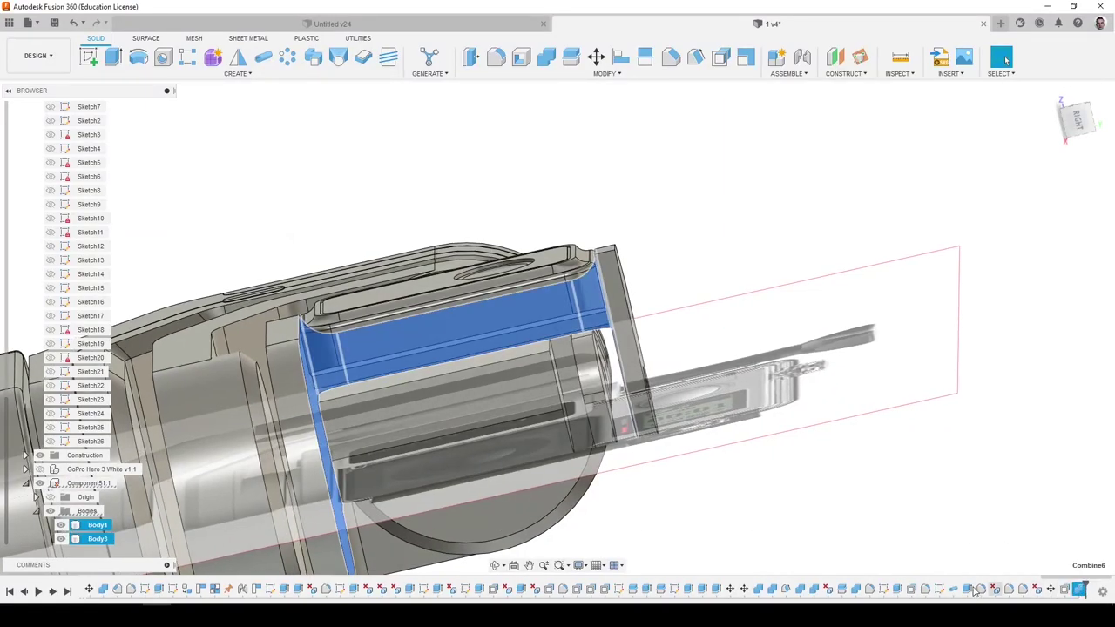
pyautogui.keyDown('shift'); pyautogui.moveTo(949, 592); pyautogui.dragTo(863, 519, button='middle'); pyautogui.keyUp('shift')
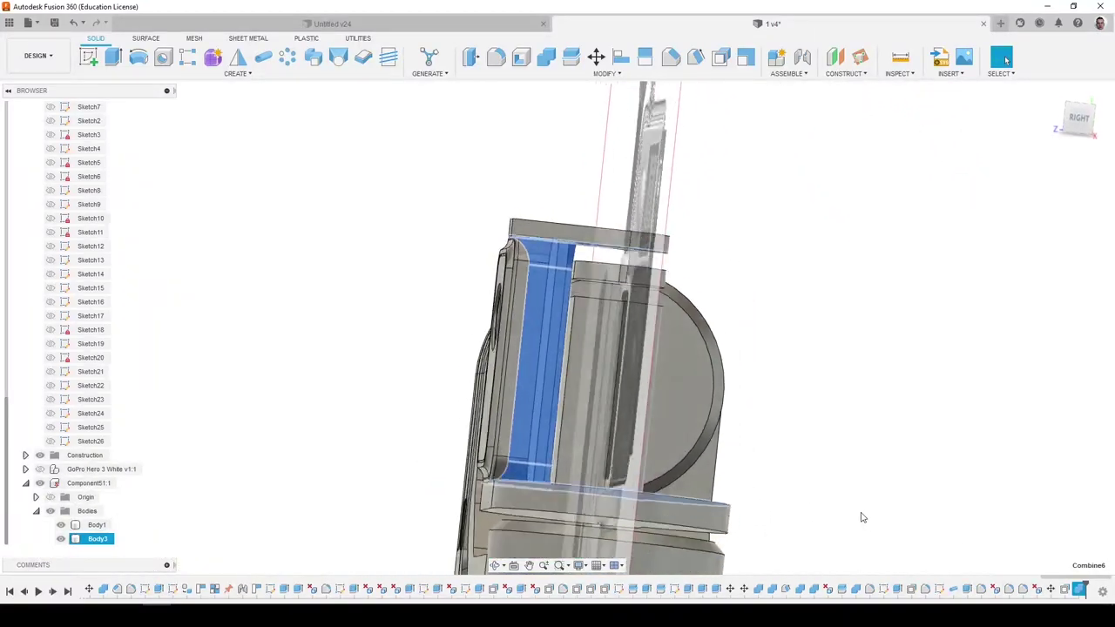
pyautogui.scroll(5, 672, 405)
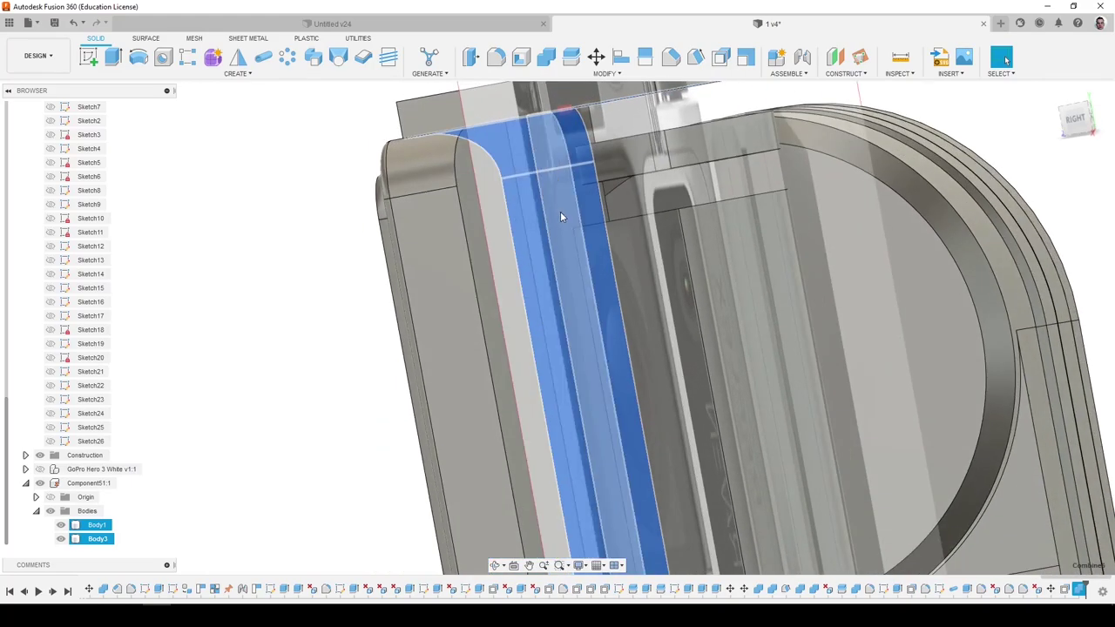
# Extrude the housing's long inner face 2 mm toward the mount arm as a new body.
pyautogui.click(560, 211)
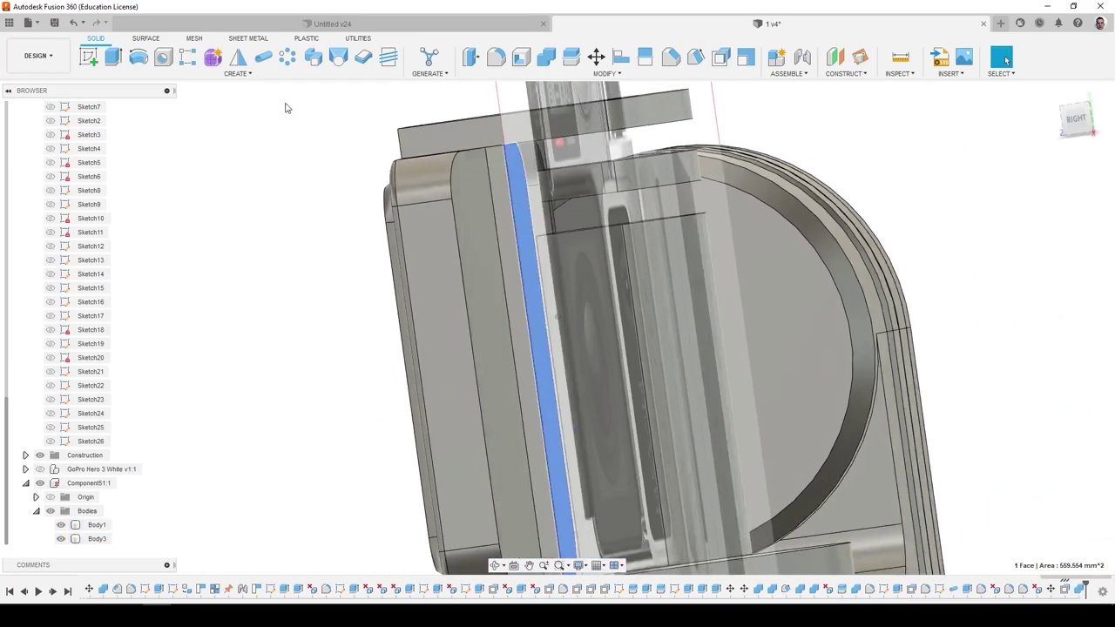
pyautogui.click(113, 57)
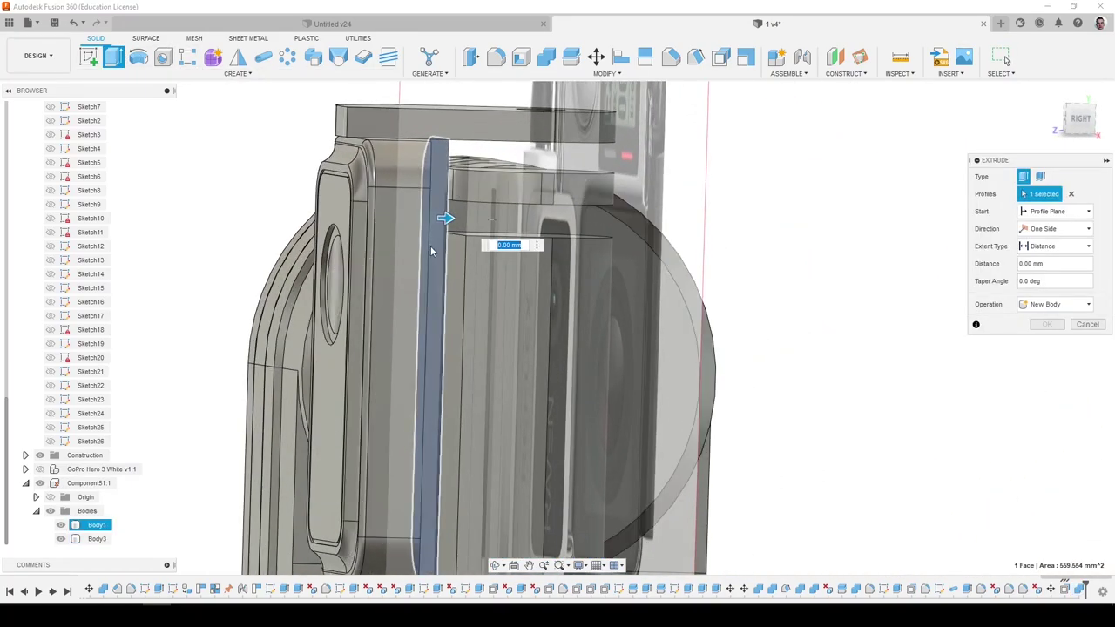
pyautogui.write('2')
pyautogui.press('Tab')
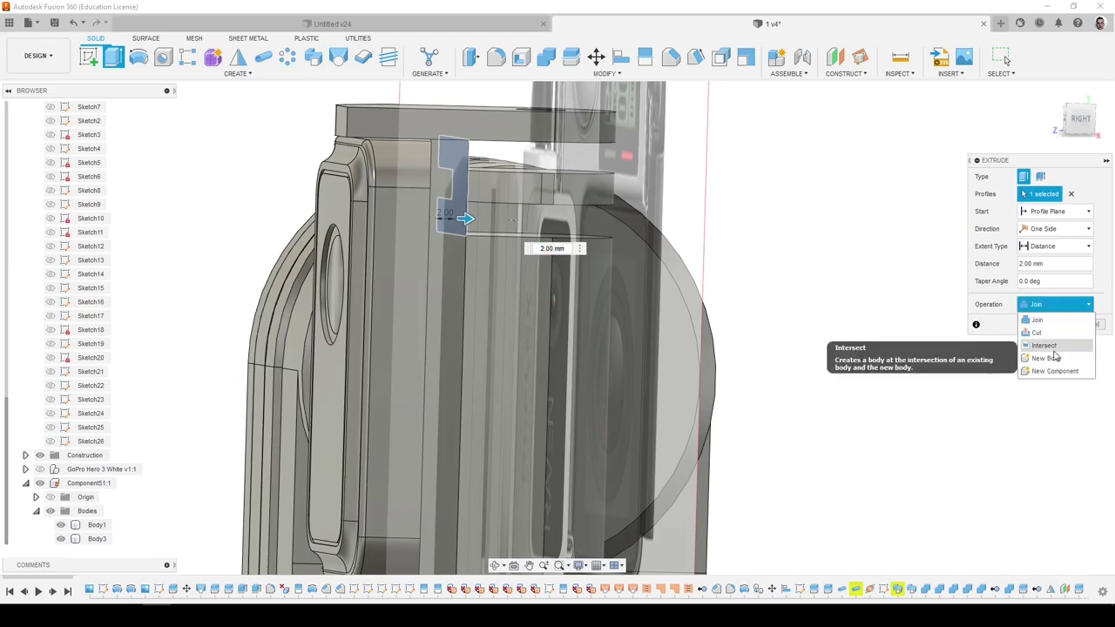
pyautogui.click(1047, 324)
# Combine the newly extruded body with the mount arm body using the Join operation.
pyautogui.click(546, 57)
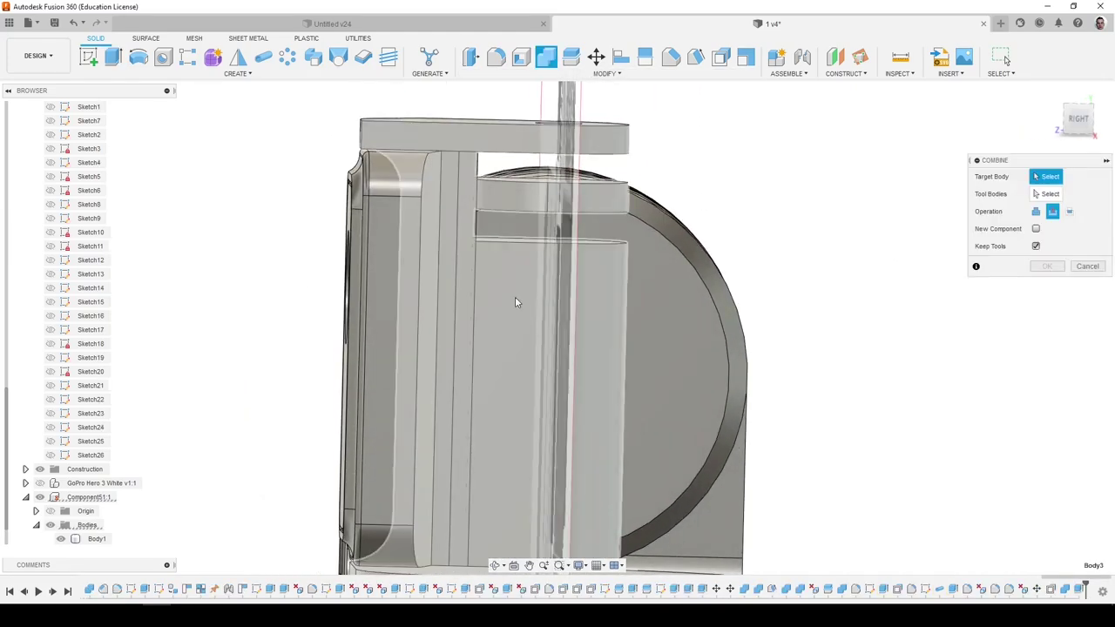
pyautogui.click(556, 288)
pyautogui.keyDown('shift'); pyautogui.moveTo(555, 288); pyautogui.dragTo(523, 290, button='middle'); pyautogui.keyUp('shift')
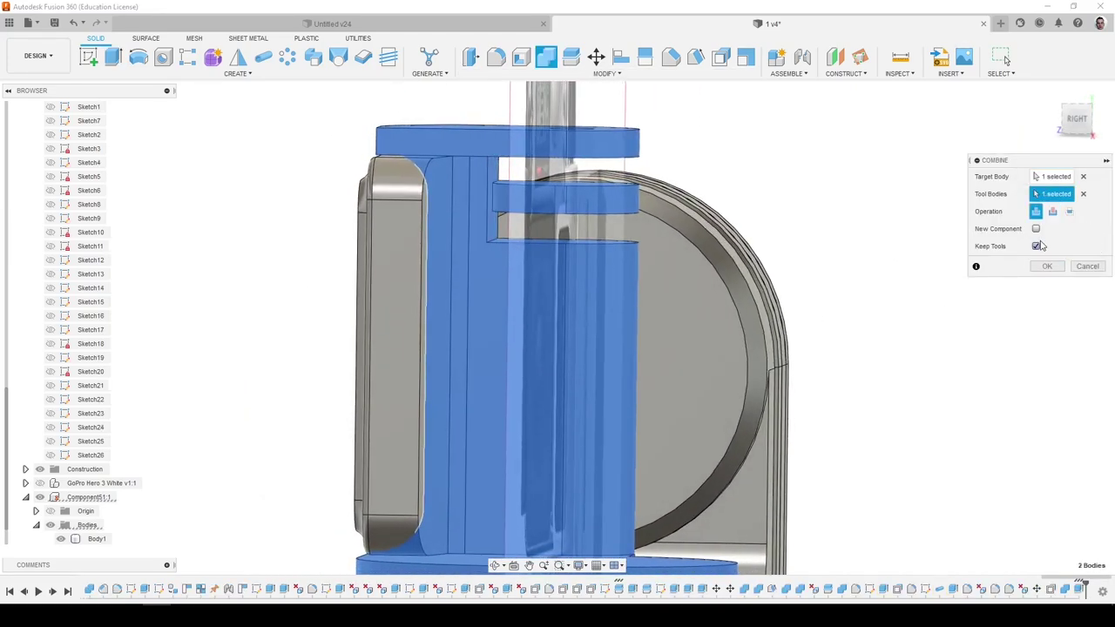
pyautogui.click(1046, 268)
pyautogui.scroll(-3, 860, 355)
pyautogui.keyDown('shift'); pyautogui.moveTo(861, 354); pyautogui.dragTo(845, 370, button='middle'); pyautogui.keyUp('shift')
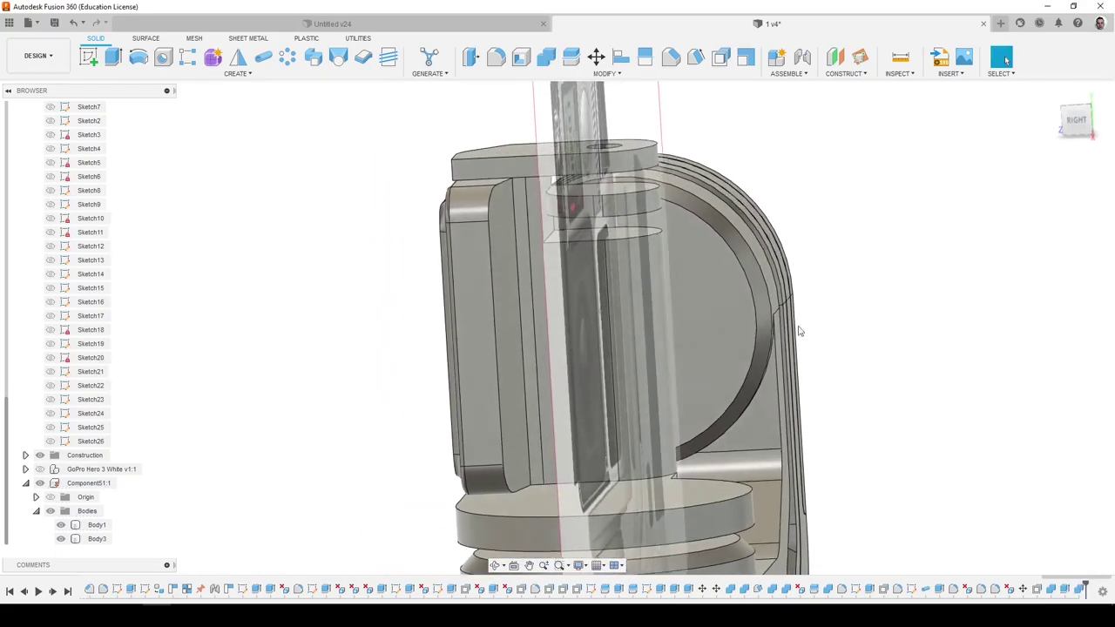
# Delete the small curved face left in the slot between the mount arm's upper prongs.
pyautogui.scroll(3, 555, 208)
pyautogui.keyDown('shift'); pyautogui.moveTo(554, 209); pyautogui.dragTo(474, 291, button='middle'); pyautogui.keyUp('shift')
pyautogui.click(446, 339)
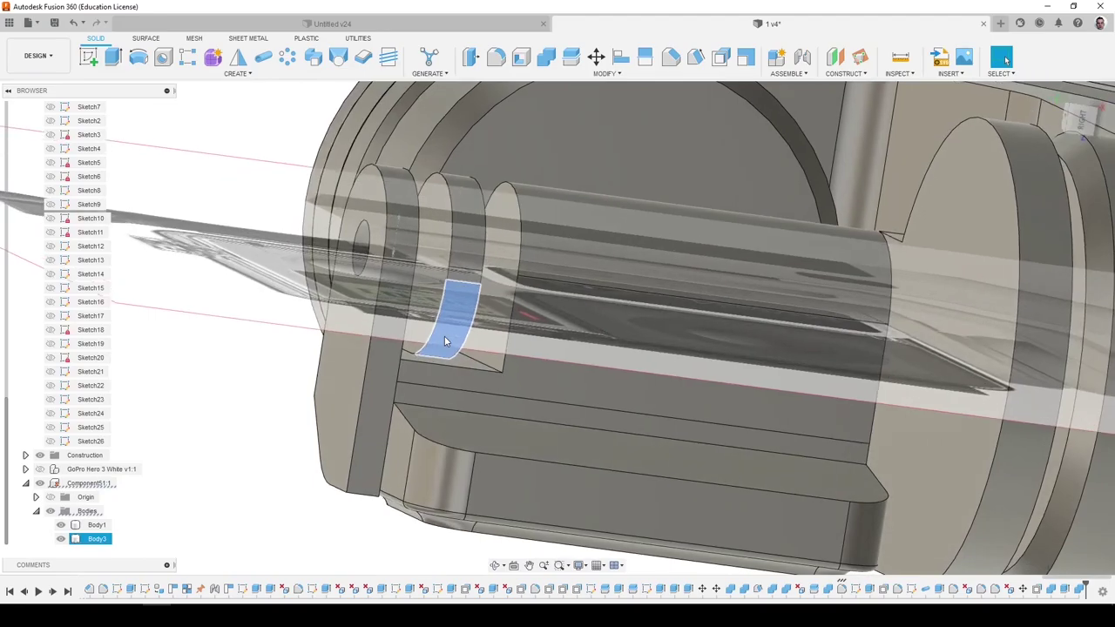
pyautogui.press('Delete')
pyautogui.scroll(-3, 444, 336)
pyautogui.keyDown('shift'); pyautogui.moveTo(444, 337); pyautogui.dragTo(475, 353, button='middle'); pyautogui.keyUp('shift')
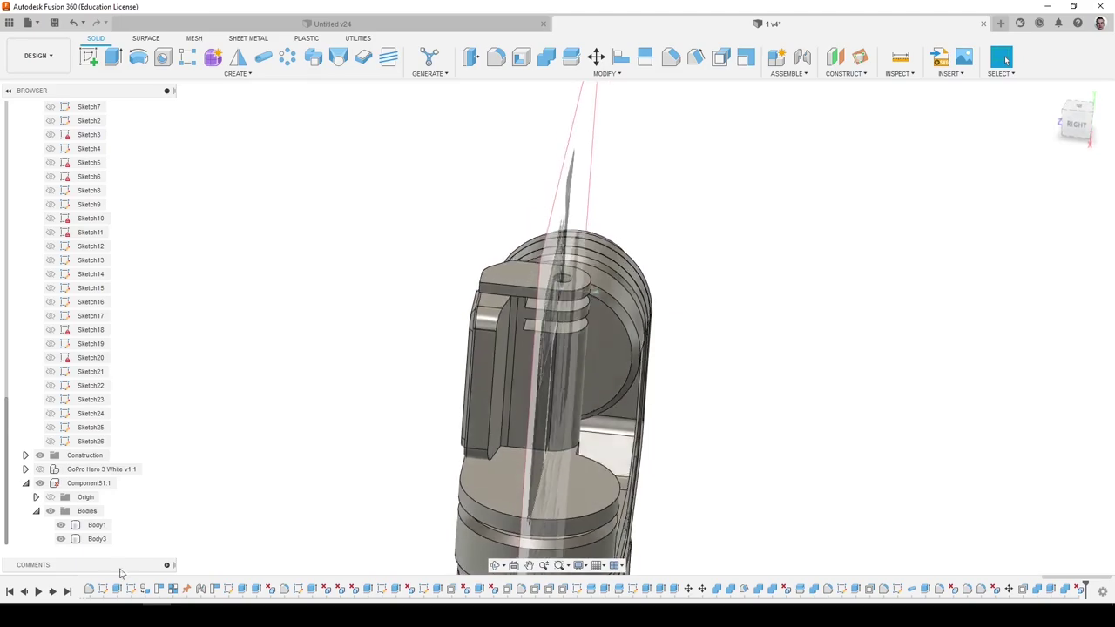
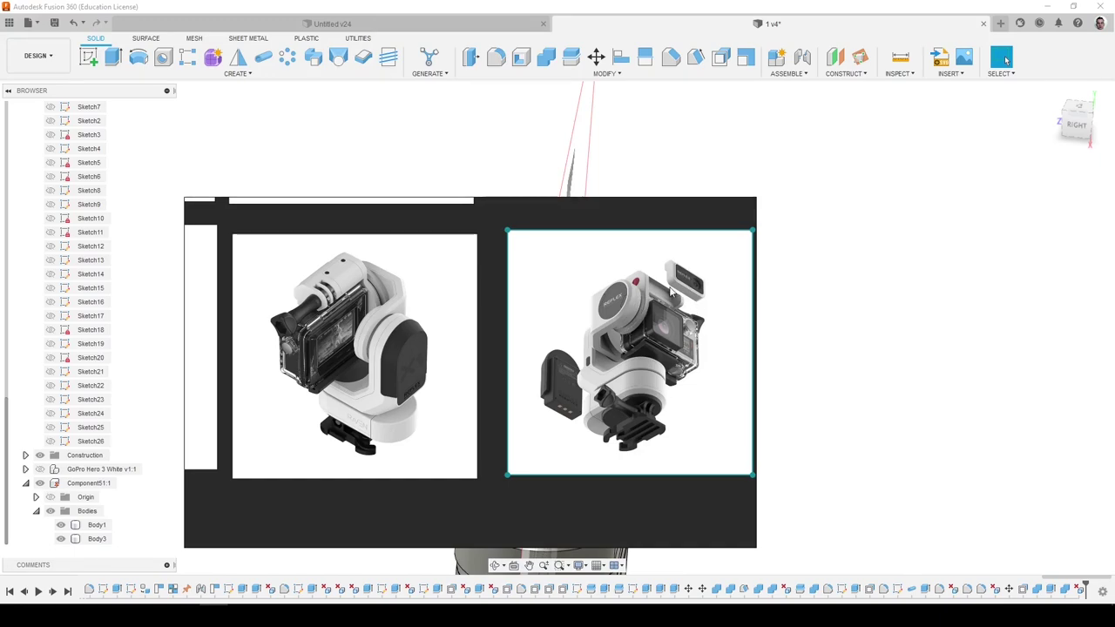
# Check the gimbal reference images and hide the mount arm body to expose the housing's inner side.
pyautogui.click(157, 615)
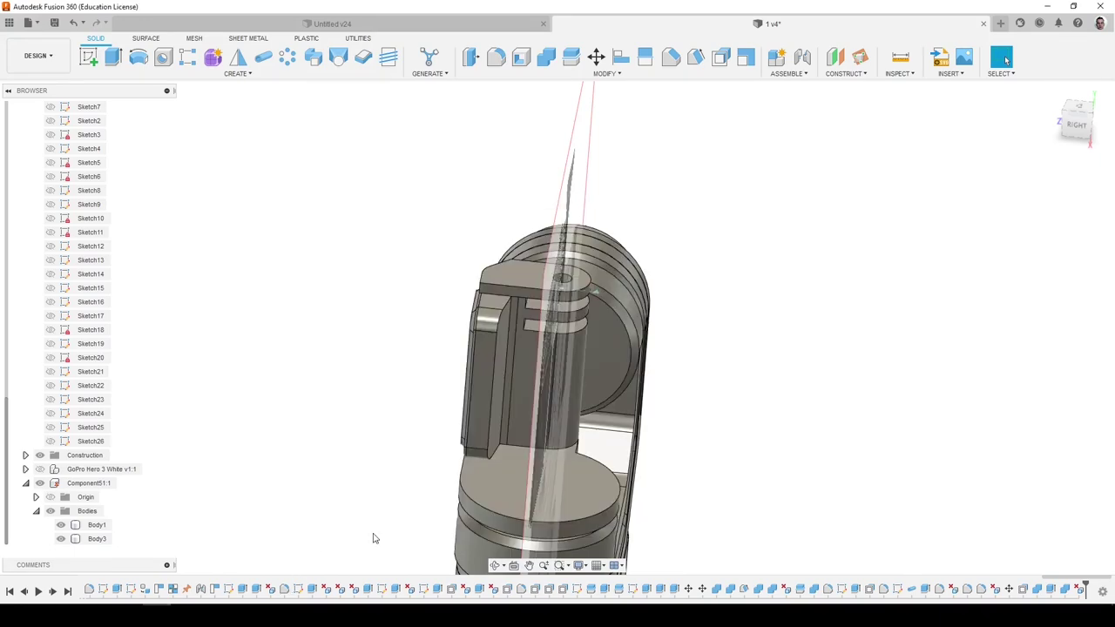
pyautogui.keyDown('shift'); pyautogui.moveTo(528, 301); pyautogui.dragTo(506, 360, button='middle'); pyautogui.keyUp('shift')
pyautogui.click(493, 299)
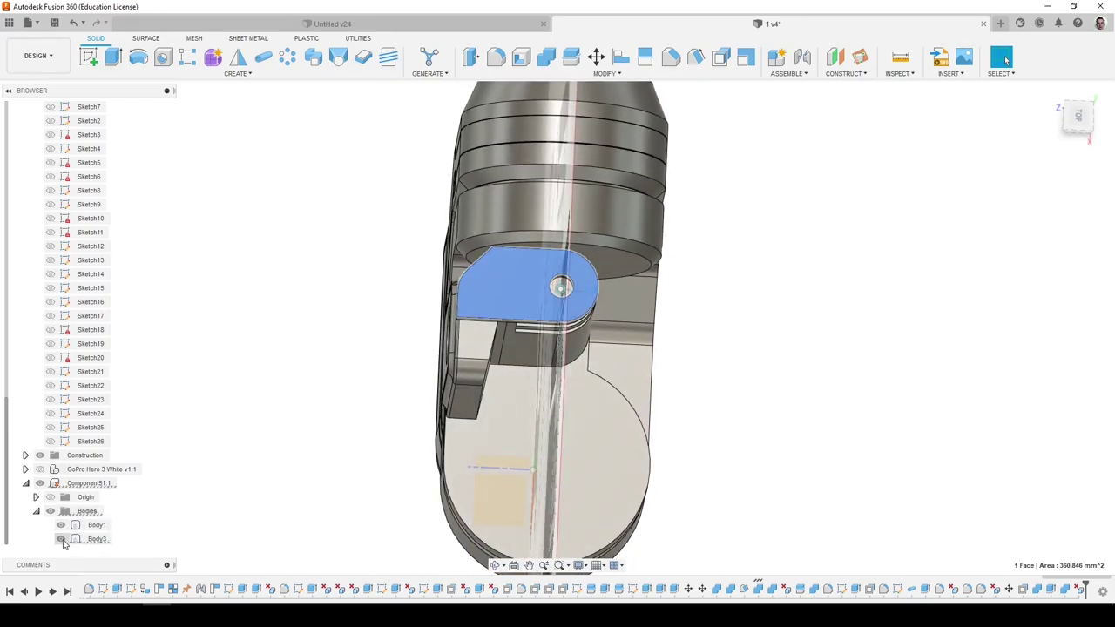
pyautogui.click(63, 540)
pyautogui.click(236, 433)
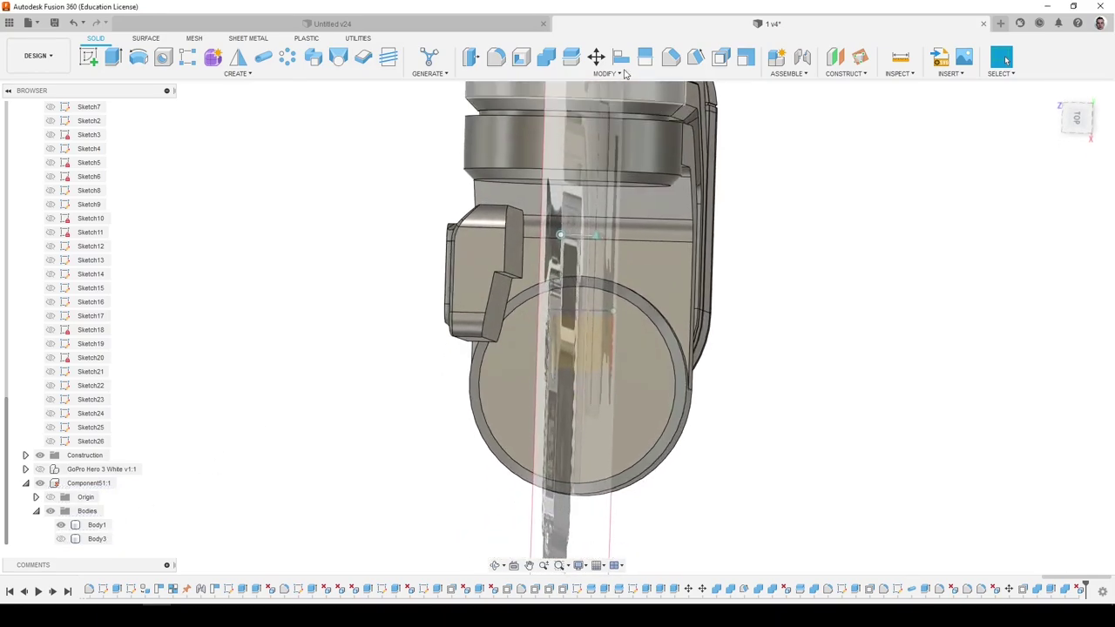
# Rotate the housing's slanted inner face 10.5 degrees about X with Move/Copy set to Faces.
pyautogui.click(489, 287)
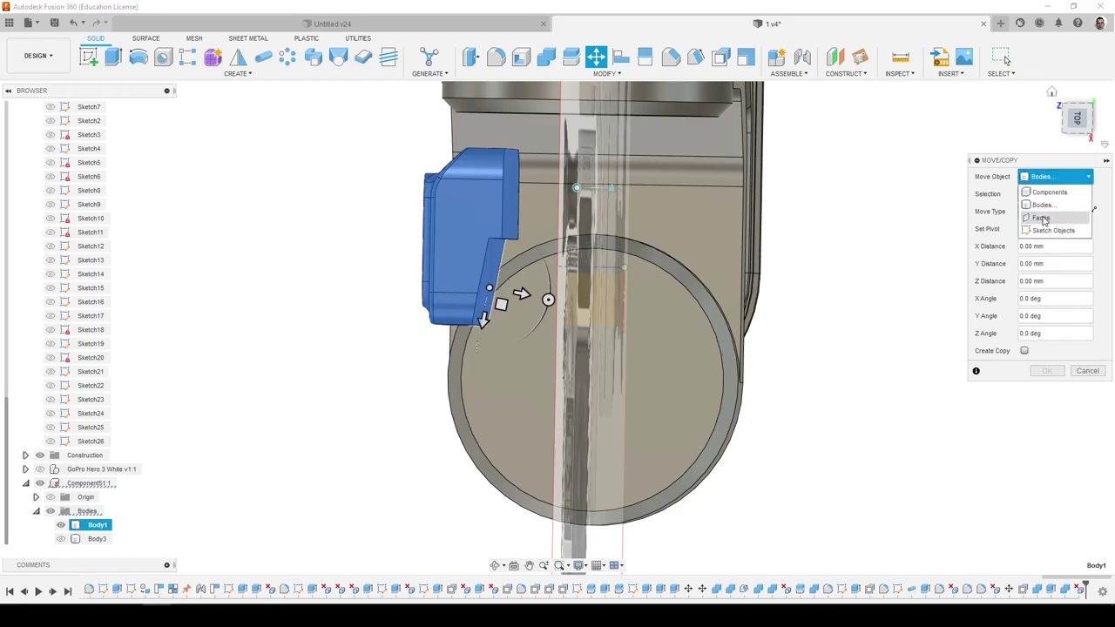
pyautogui.click(1041, 218)
pyautogui.click(547, 302)
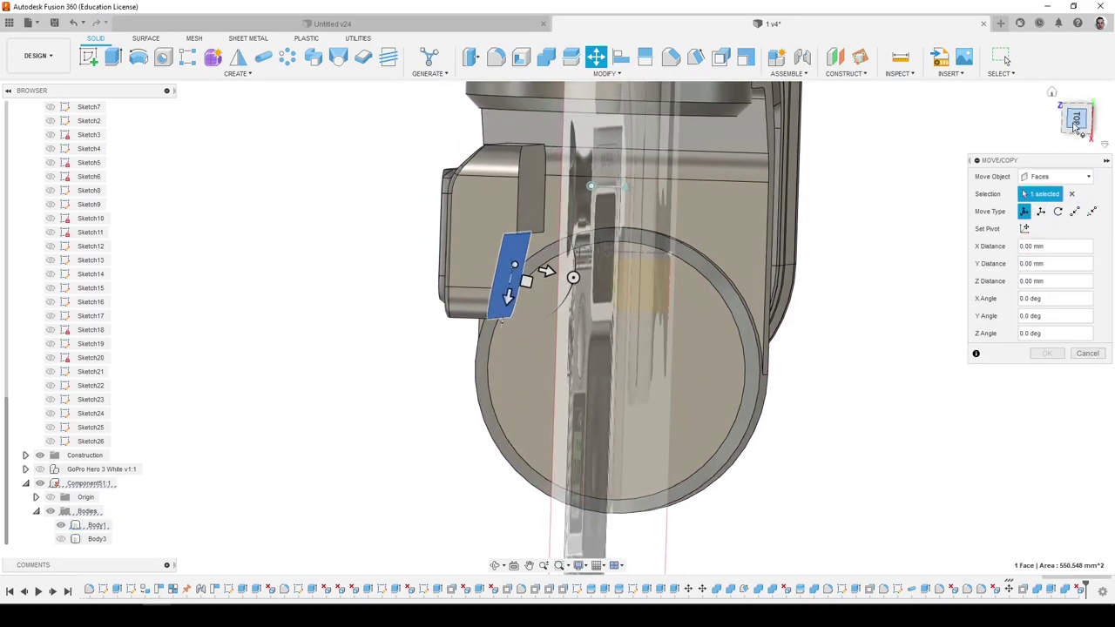
pyautogui.scroll(3, 578, 273)
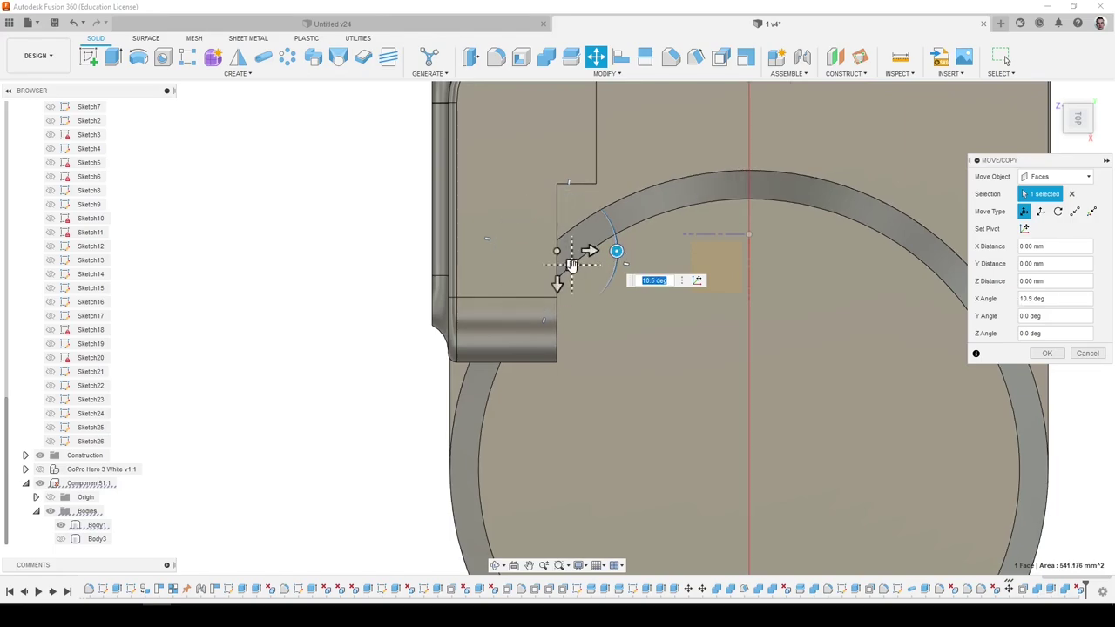
pyautogui.click(1047, 353)
pyautogui.click(822, 326)
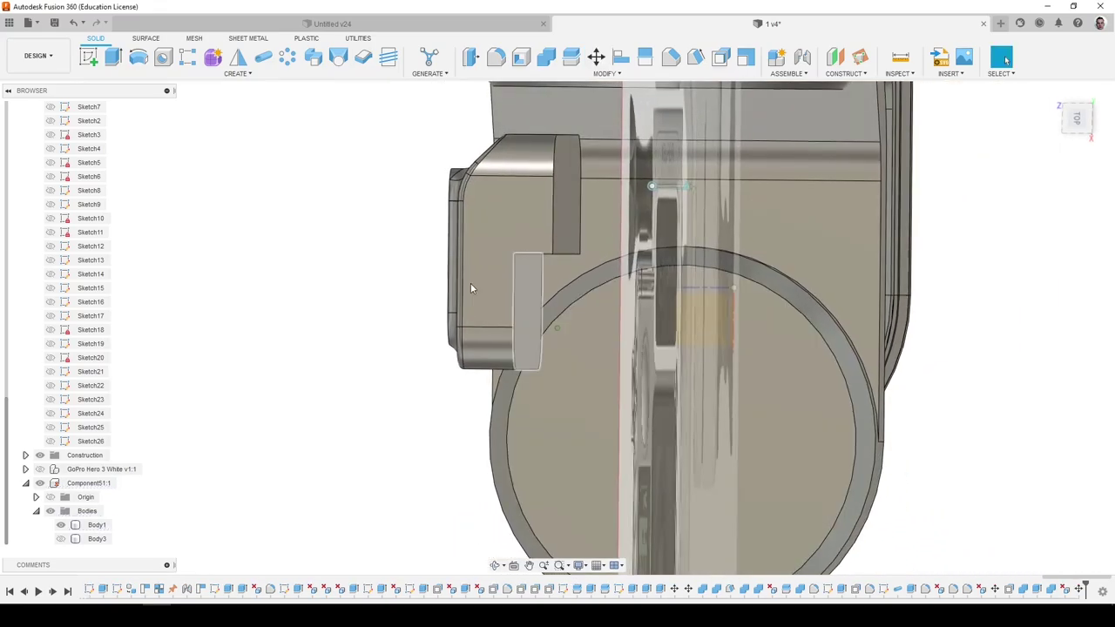
# Offset the housing's projecting inner face by -1.608 mm.
pyautogui.click(470, 57)
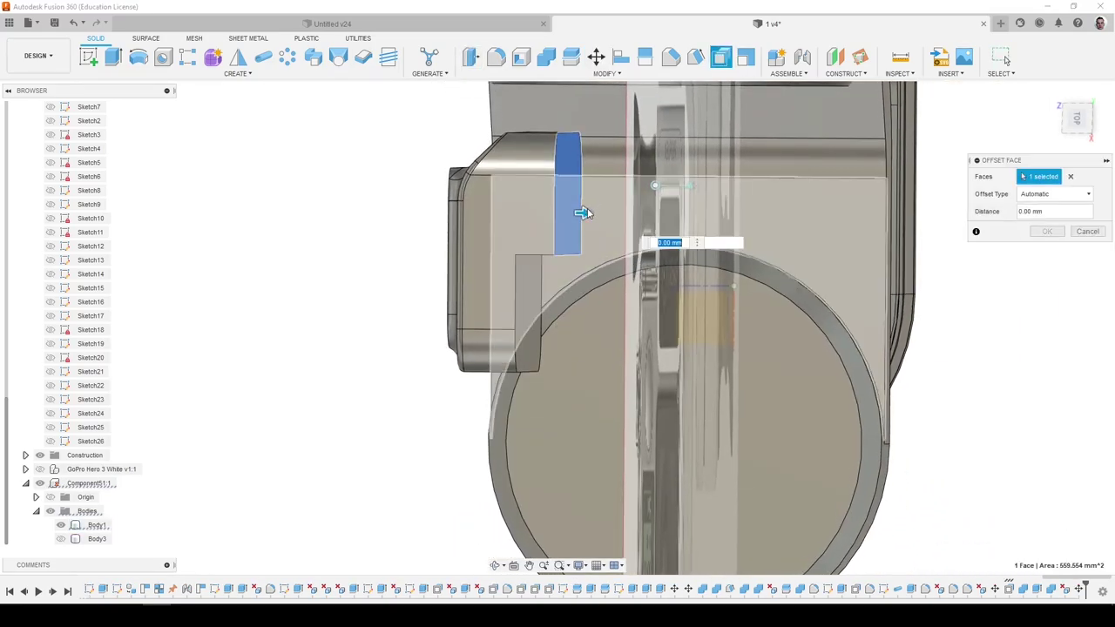
pyautogui.click(1047, 231)
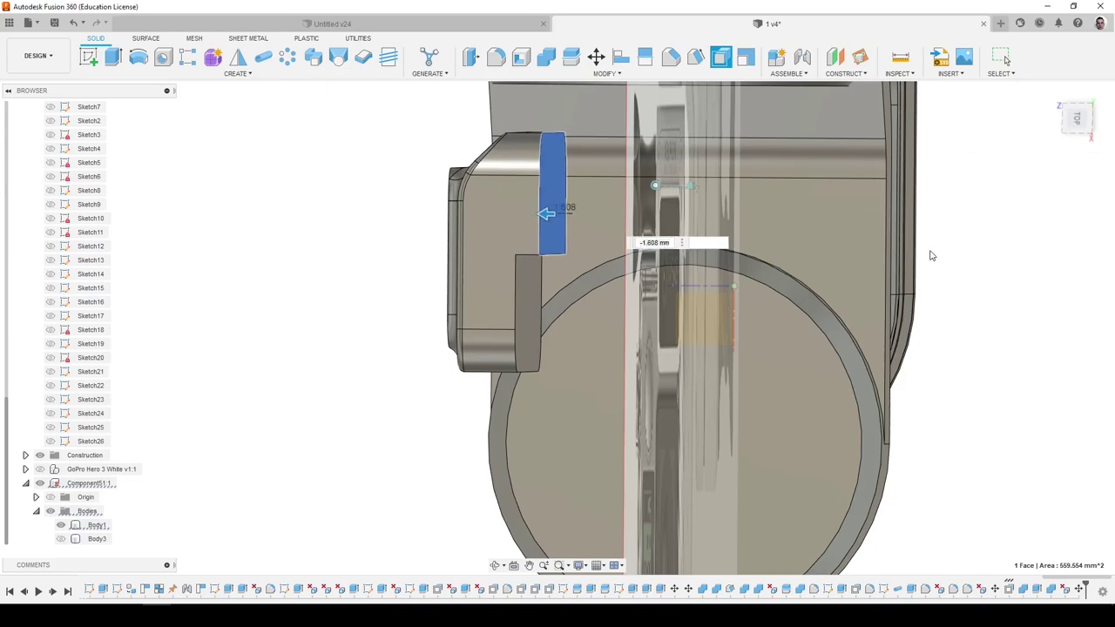
pyautogui.scroll(-3, 931, 250)
pyautogui.click(87, 539)
pyautogui.click(348, 481)
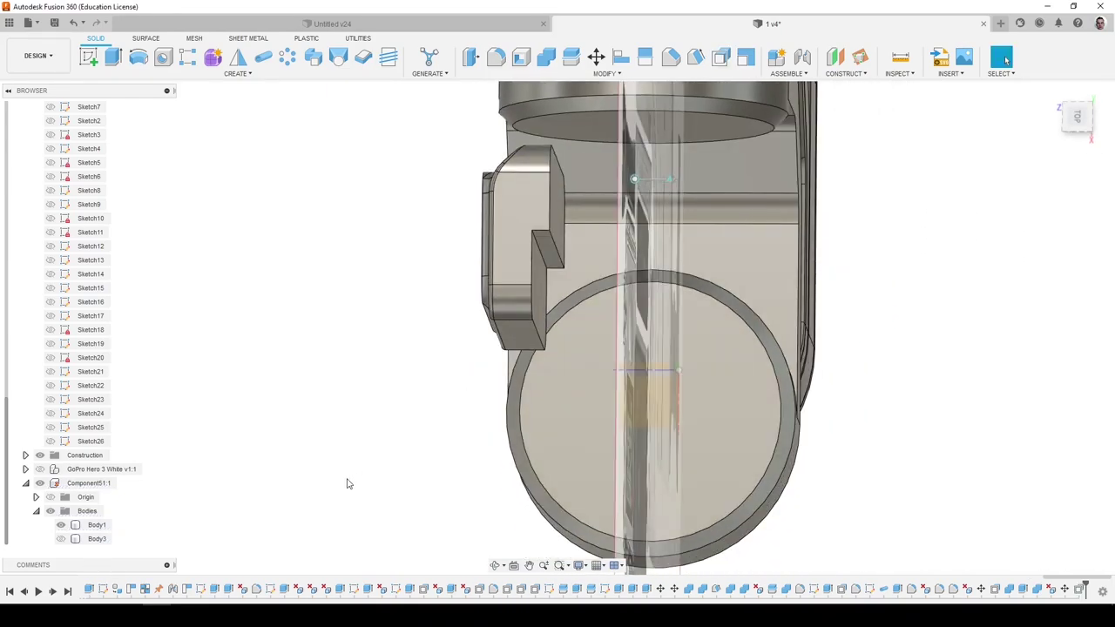
# Fillet the inside corner edge of the step on the housing's inner side with a 3 mm radius.
pyautogui.press('f')
pyautogui.scroll(3, 517, 228)
pyautogui.click(522, 226)
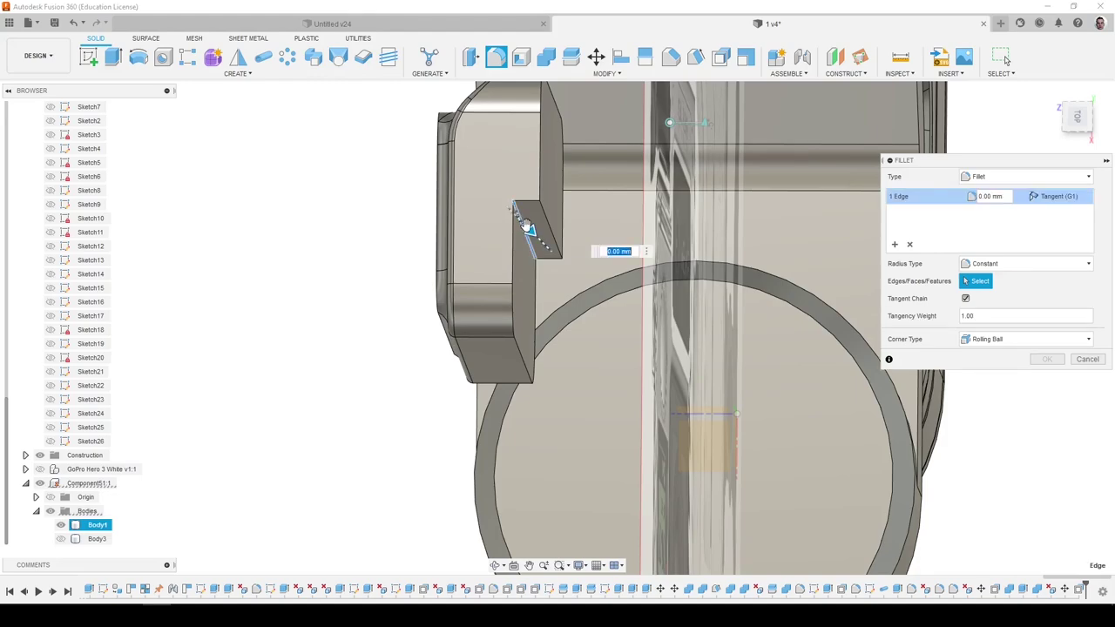
pyautogui.write('3')
pyautogui.press('Return')
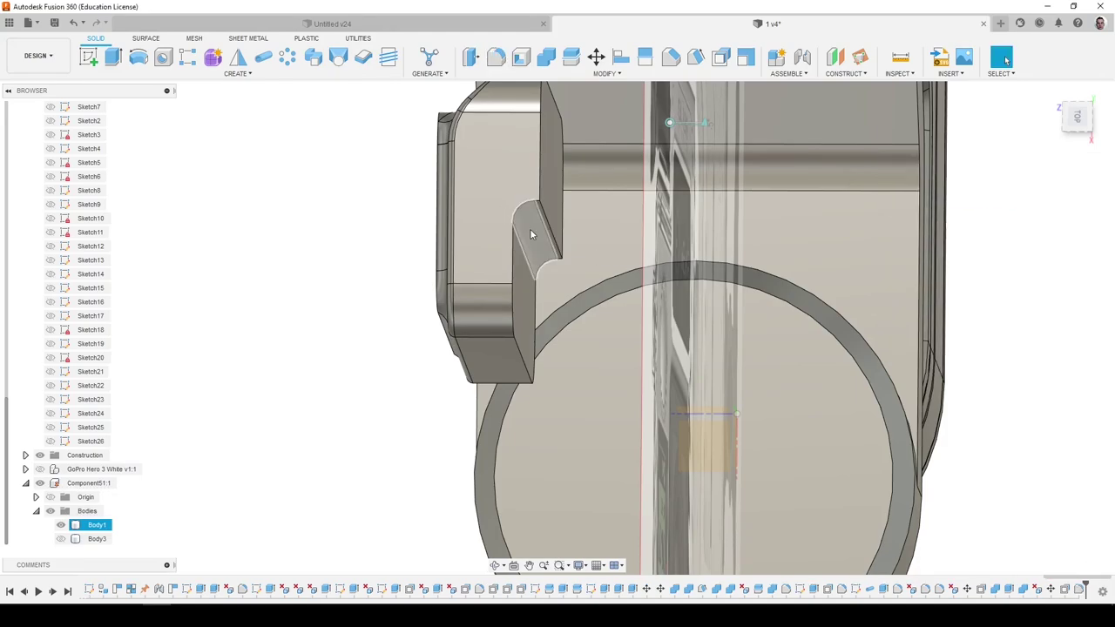
pyautogui.press('f')
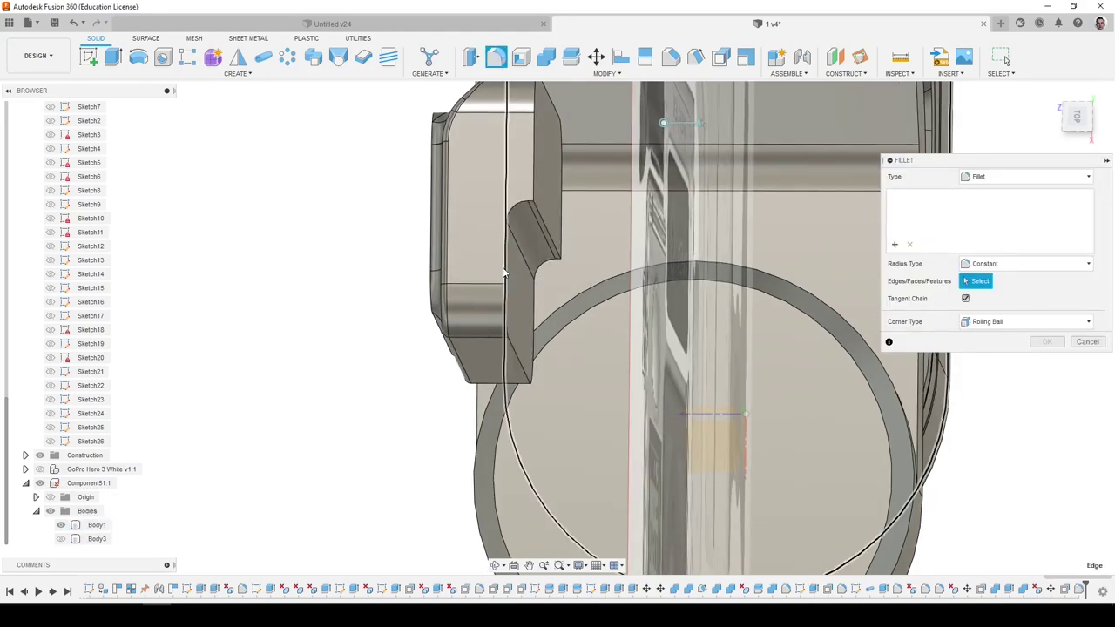
pyautogui.click(505, 273)
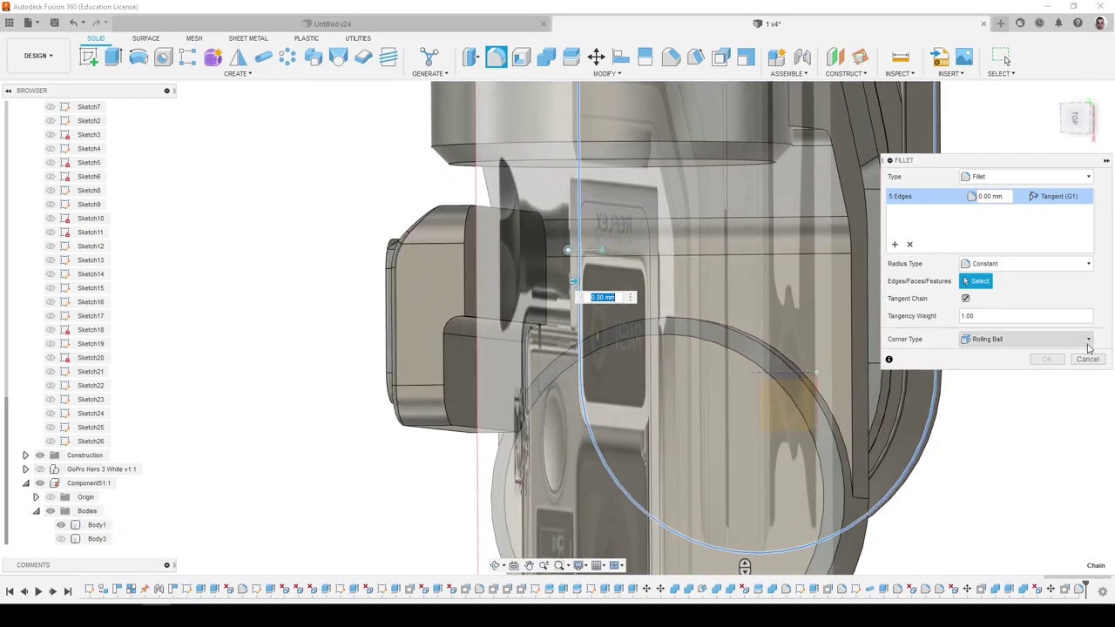
pyautogui.click(1088, 358)
# Apply 1 mm fillets to the edge loops around the housing's recessed and projecting inner faces.
pyautogui.press('f')
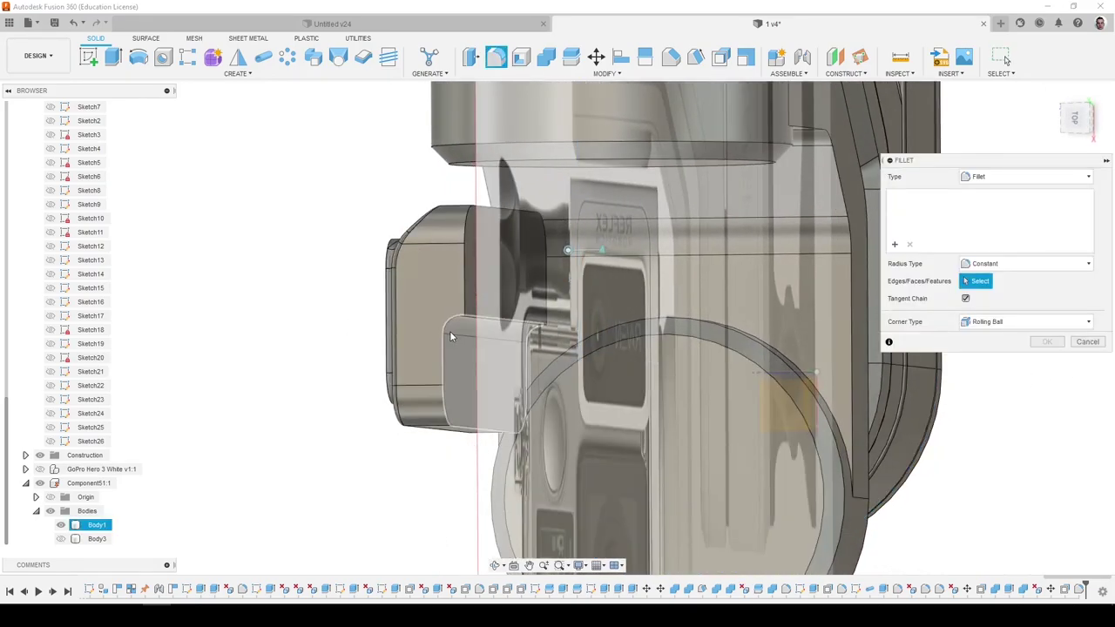
pyautogui.click(447, 330)
pyautogui.press('Escape')
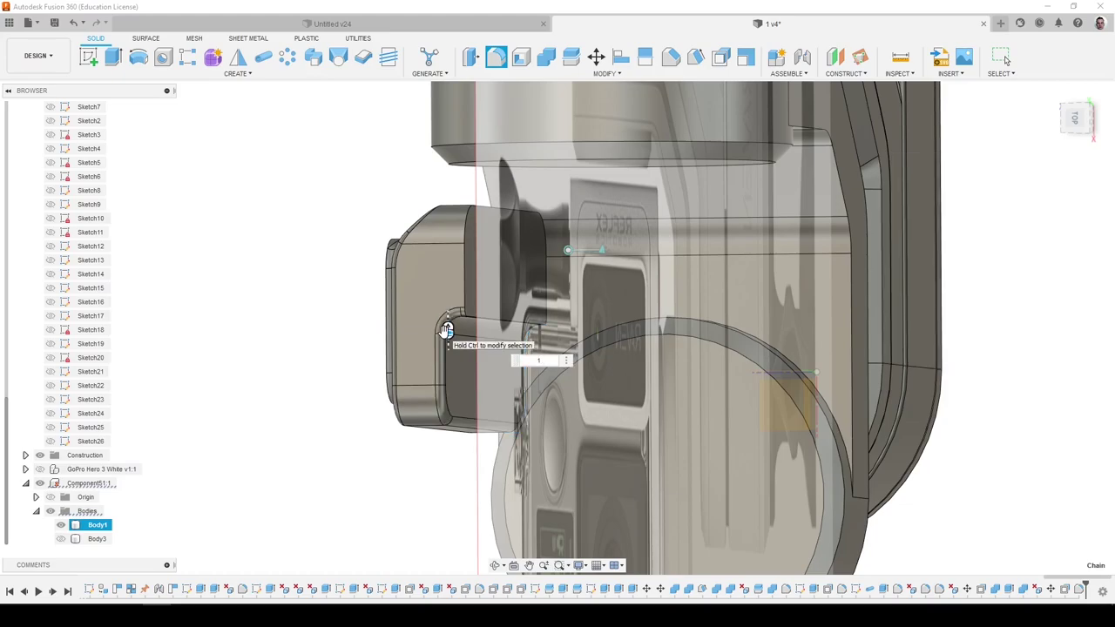
pyautogui.press('f')
pyautogui.click(465, 296)
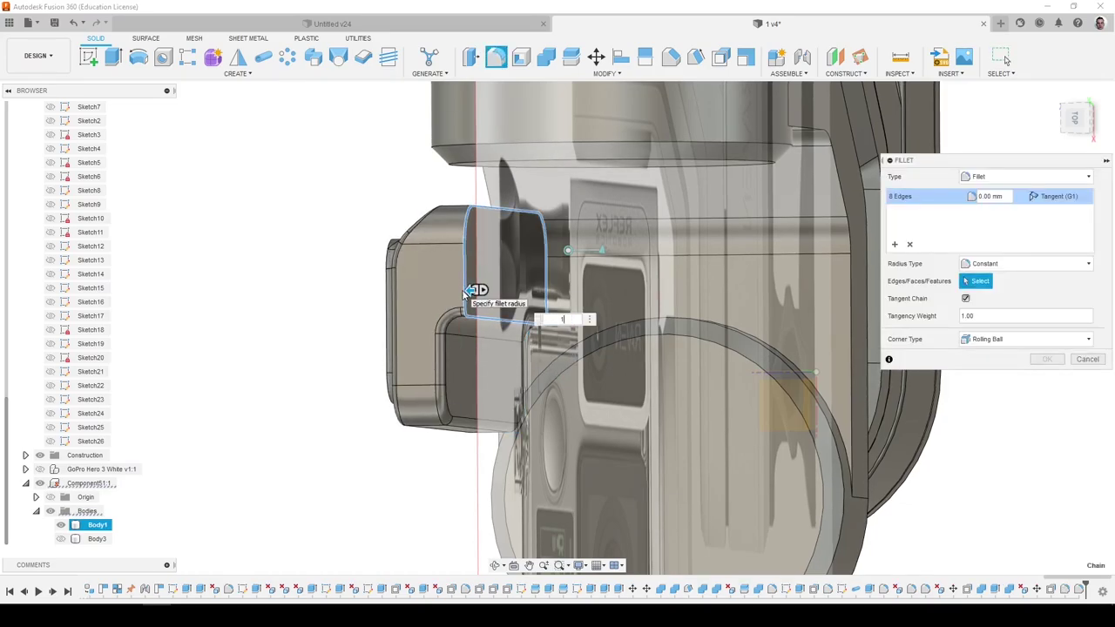
pyautogui.press('Return')
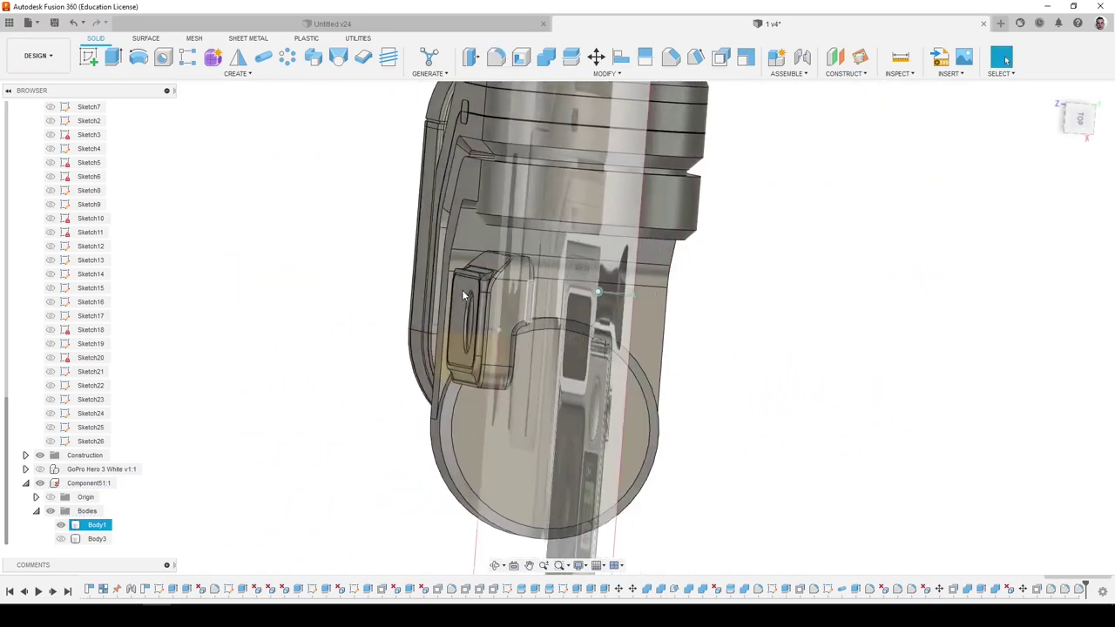
# Show the mount arm body again and select its long side face toward the housing for Press Pull.
pyautogui.click(61, 539)
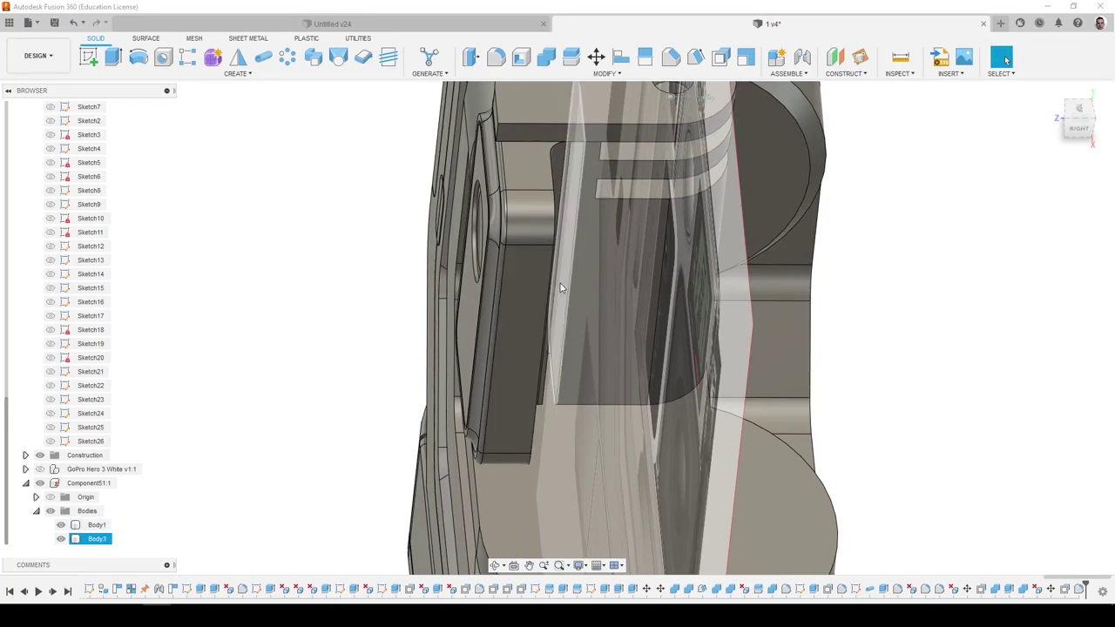
pyautogui.click(561, 285)
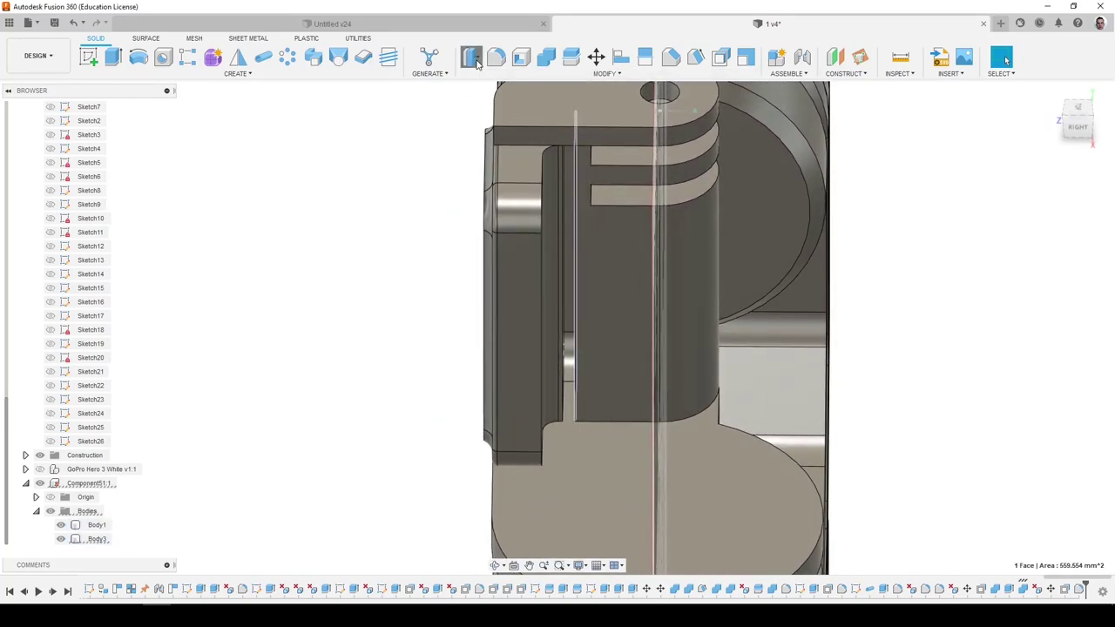
# Offset the mount's narrow side face facing the clamp outward by about 1.6 mm.
pyautogui.click(470, 58)
pyautogui.scroll(5, 577, 304)
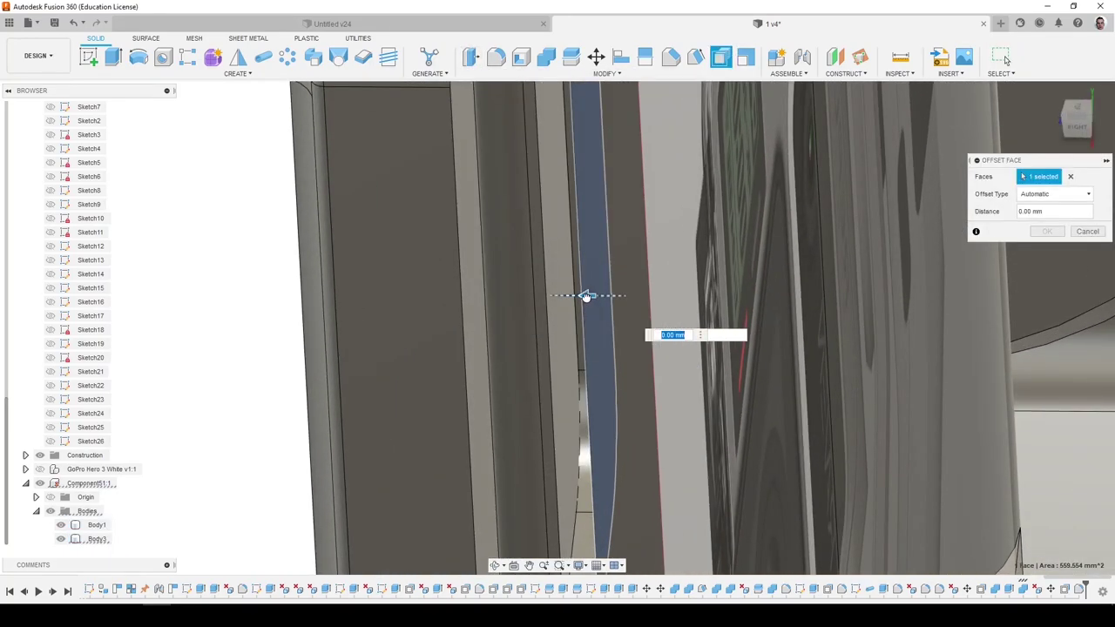
pyautogui.moveTo(587, 296); pyautogui.dragTo(552, 319)
pyautogui.scroll(-10, 564, 312)
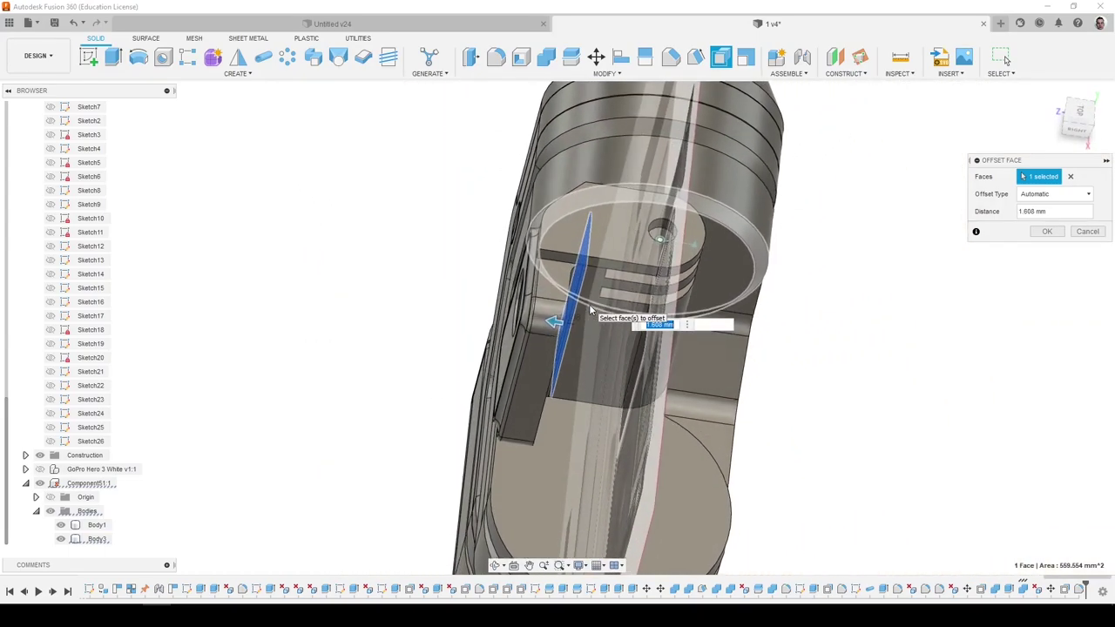
pyautogui.click(1043, 232)
pyautogui.keyDown('shift'); pyautogui.moveTo(1040, 236); pyautogui.dragTo(623, 303, button='middle'); pyautogui.keyUp('shift')
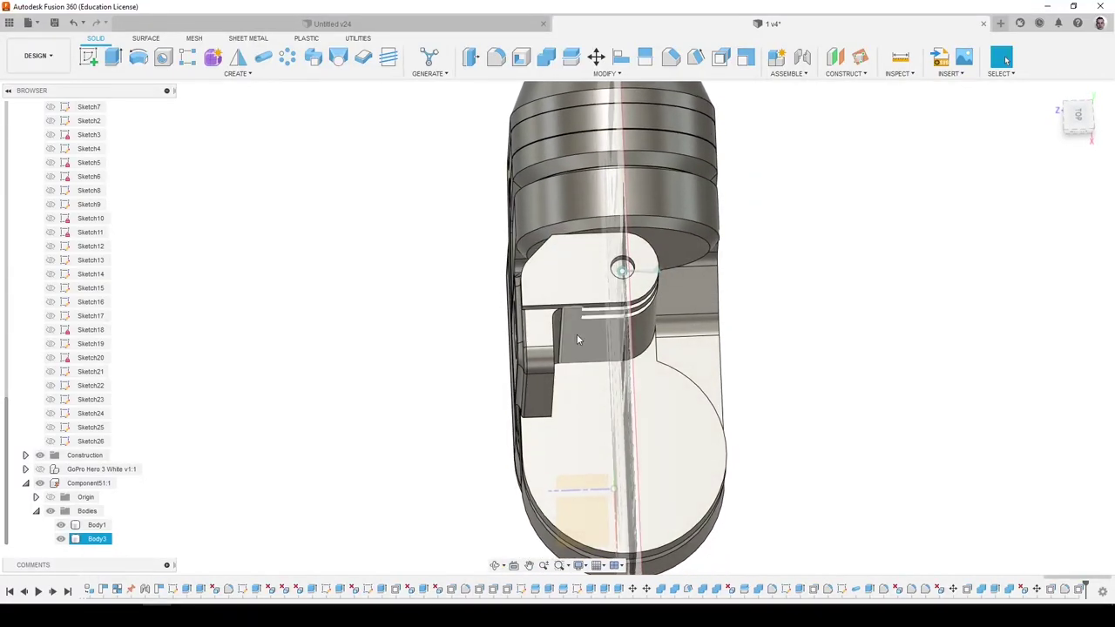
# Create a sketch on the mount's flat side face and project the adjoining narrow strip into it.
pyautogui.keyDown('shift'); pyautogui.moveTo(577, 340); pyautogui.dragTo(565, 302, button='middle'); pyautogui.keyUp('shift')
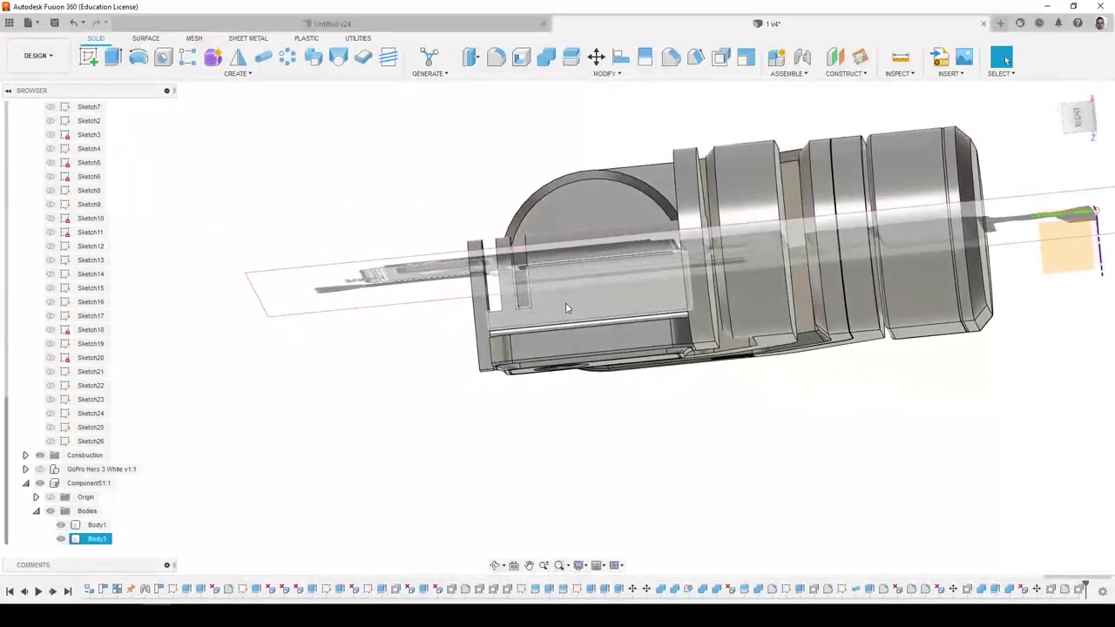
pyautogui.click(565, 302)
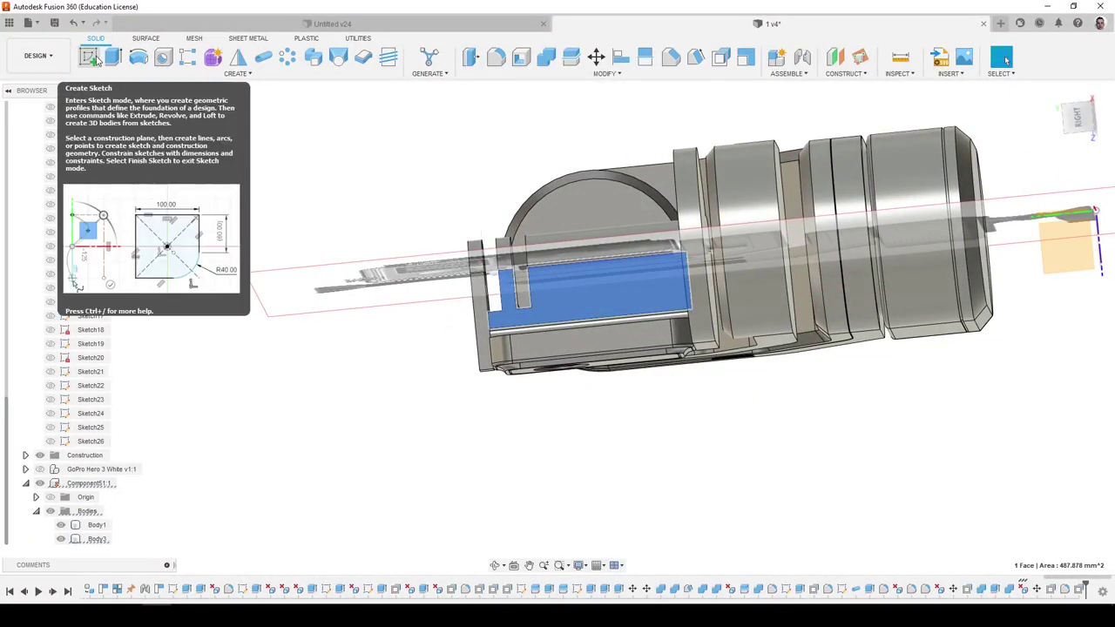
pyautogui.click(97, 59)
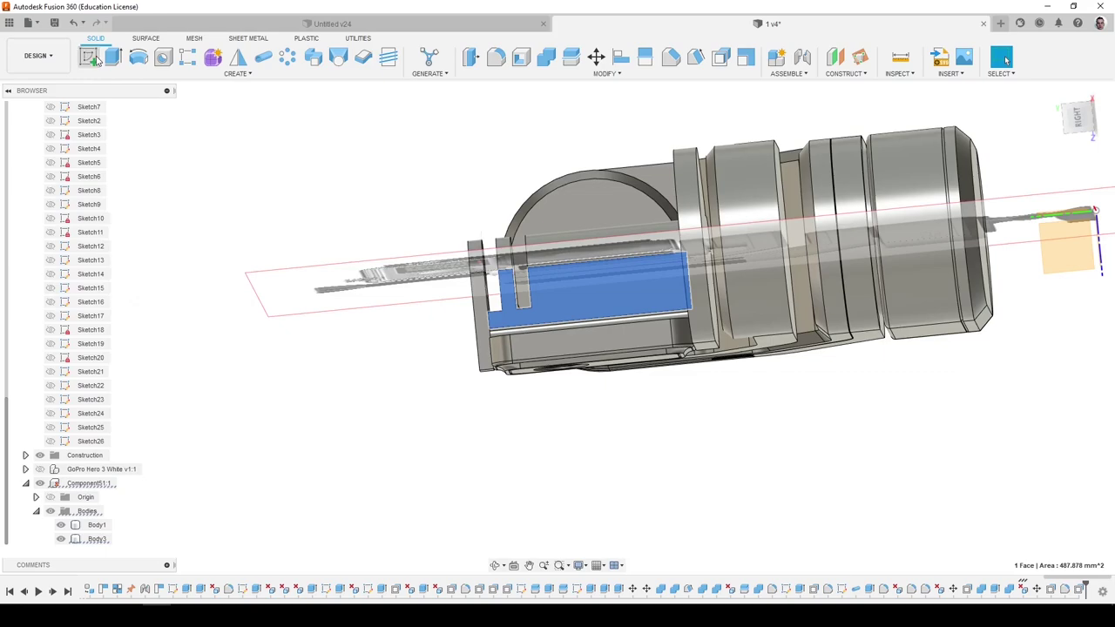
pyautogui.press('p')
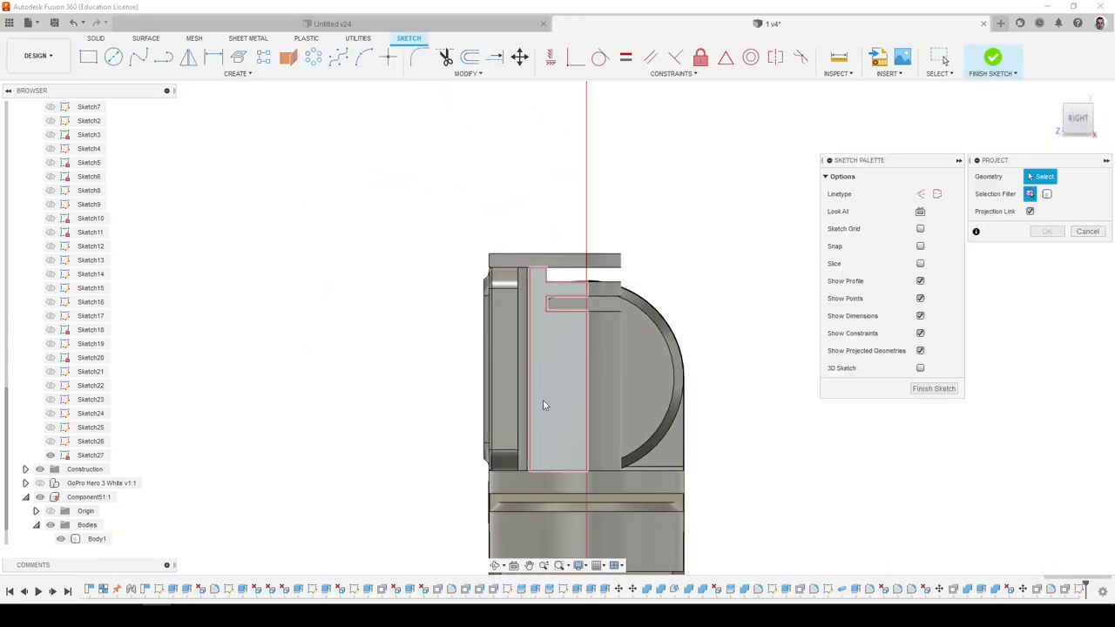
pyautogui.click(550, 397)
pyautogui.scroll(5, 551, 397)
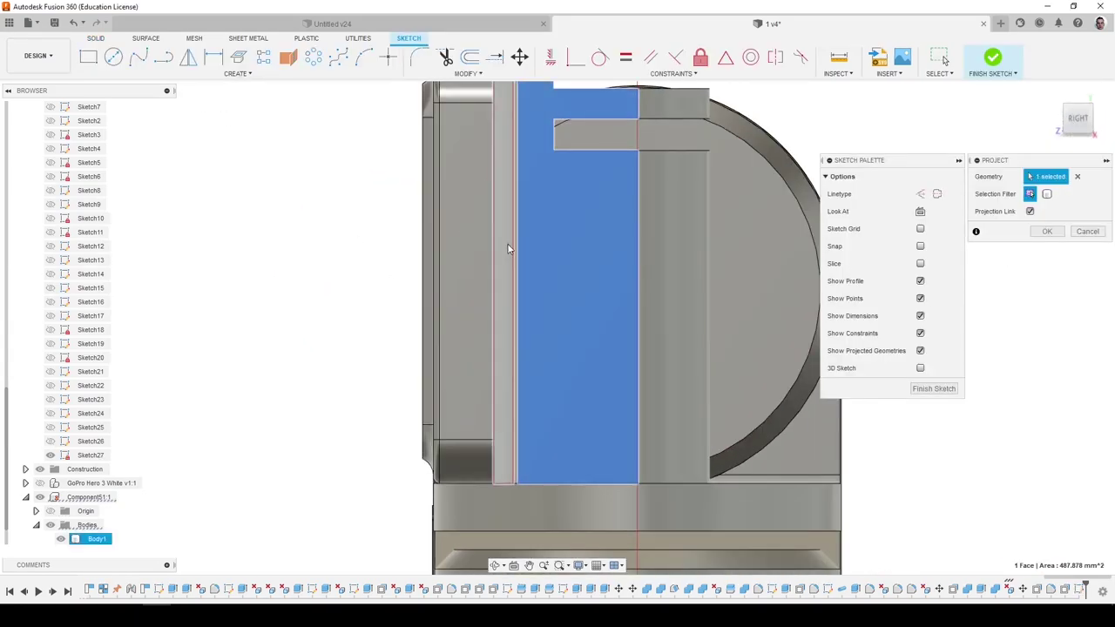
pyautogui.click(1047, 231)
pyautogui.scroll(-3, 659, 334)
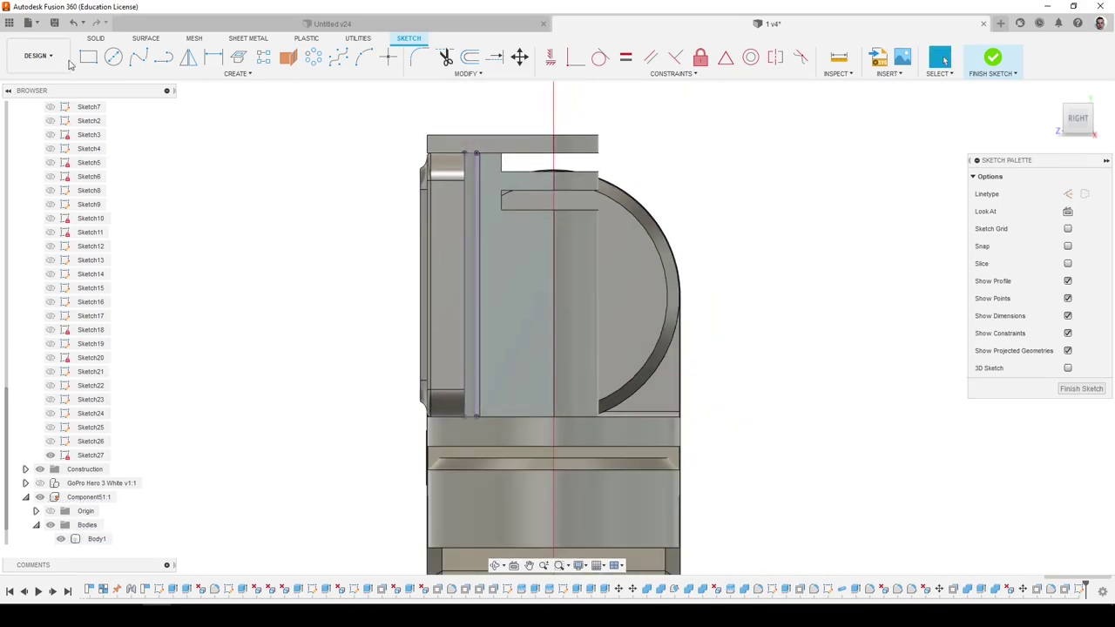
# Sketch a rectangle about 6 mm wide over the full height beside the clamp, and hide Body1.
pyautogui.press('r')
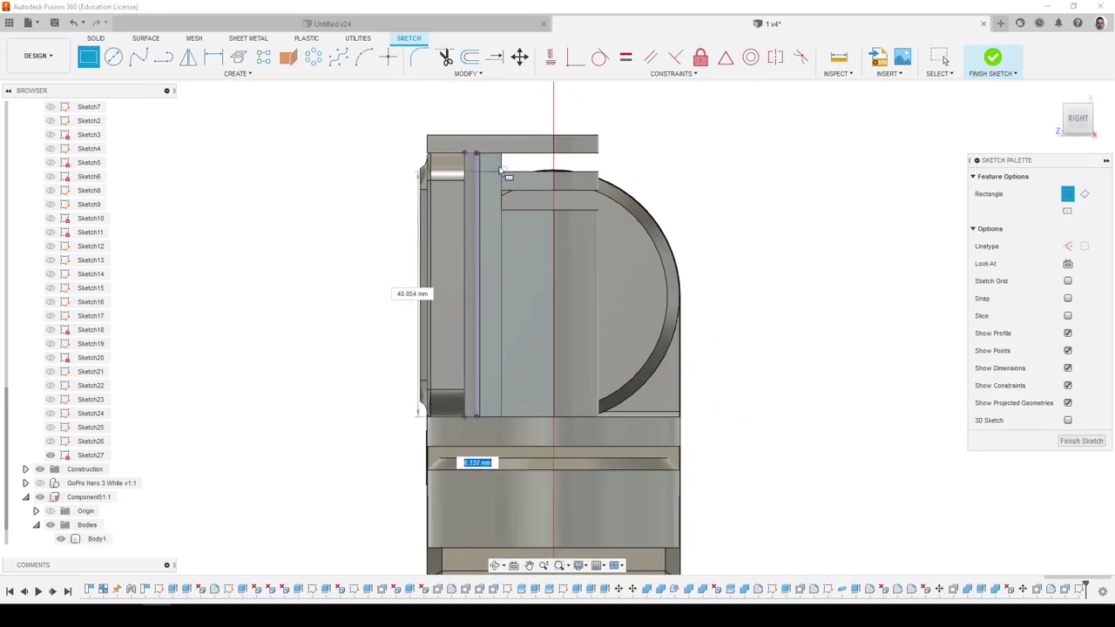
pyautogui.keyDown('shift'); pyautogui.moveTo(503, 160); pyautogui.dragTo(277, 267, button='middle'); pyautogui.keyUp('shift')
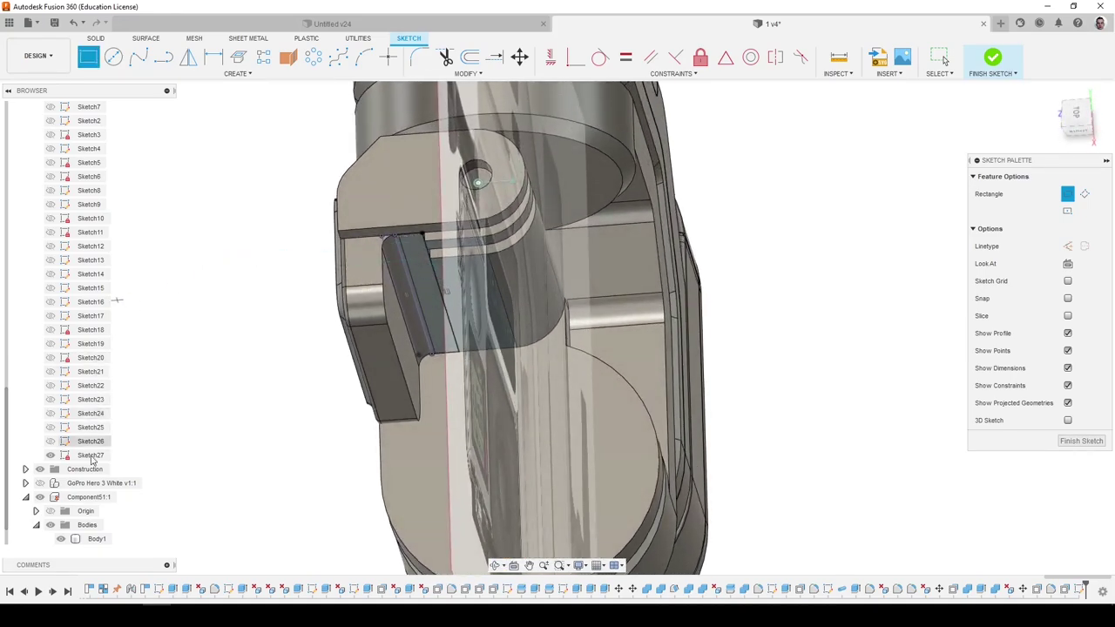
pyautogui.scroll(-1, 62, 536)
pyautogui.click(61, 525)
# Extrude the three profiles of the rectangle sketch 2 mm as a new body, with the GoPro model shown for reference.
pyautogui.keyDown('shift'); pyautogui.moveTo(132, 226); pyautogui.dragTo(108, 83, button='middle'); pyautogui.keyUp('shift')
pyautogui.click(96, 39)
pyautogui.click(113, 56)
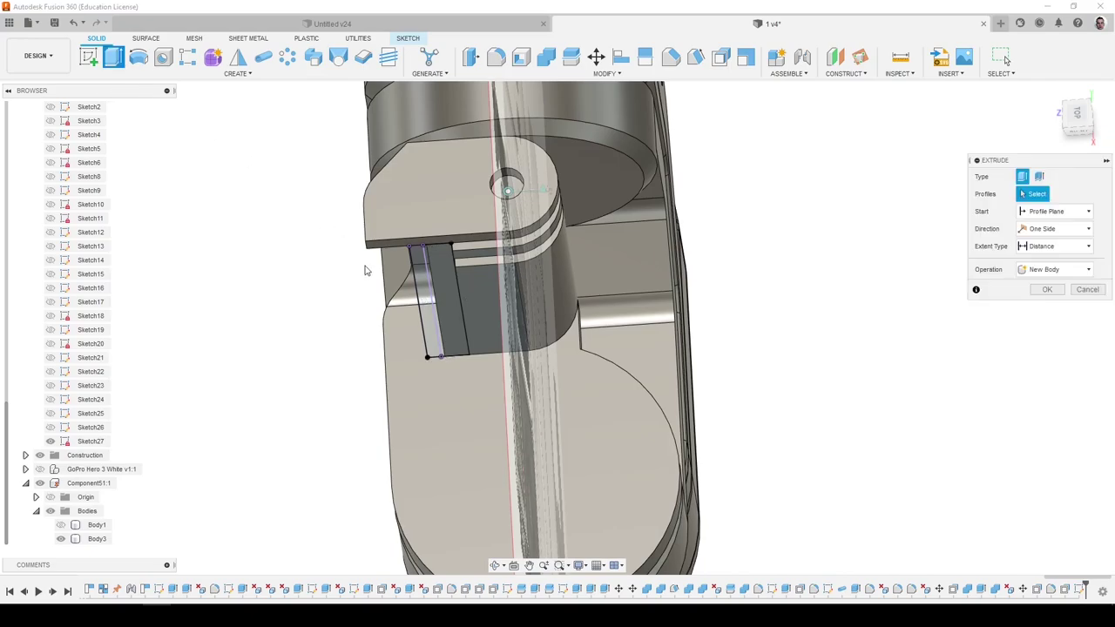
pyautogui.click(423, 276)
pyautogui.scroll(2, 431, 277)
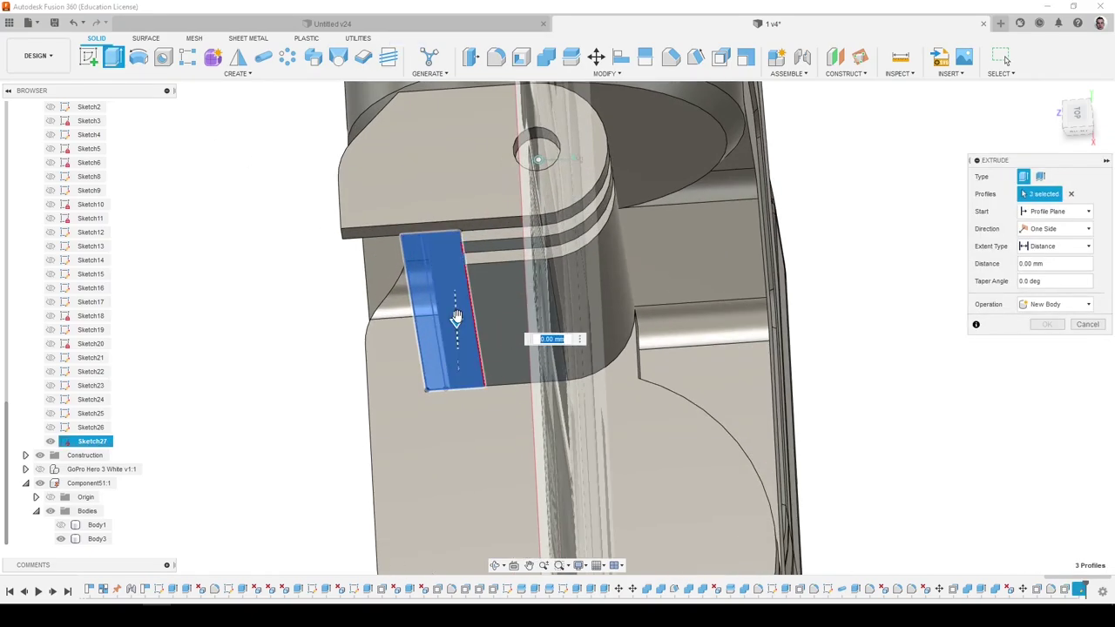
pyautogui.moveTo(456, 319); pyautogui.dragTo(457, 329)
pyautogui.moveTo(457, 336)
pyautogui.keyDown('shift'); pyautogui.mouseDown(button='middle')
pyautogui.moveTo(589, 450)
pyautogui.moveTo(597, 428)
pyautogui.moveTo(684, 356)
pyautogui.moveTo(566, 356)
pyautogui.moveTo(348, 418)
pyautogui.mouseUp(button='middle'); pyautogui.keyUp('shift')
pyautogui.click(41, 470)
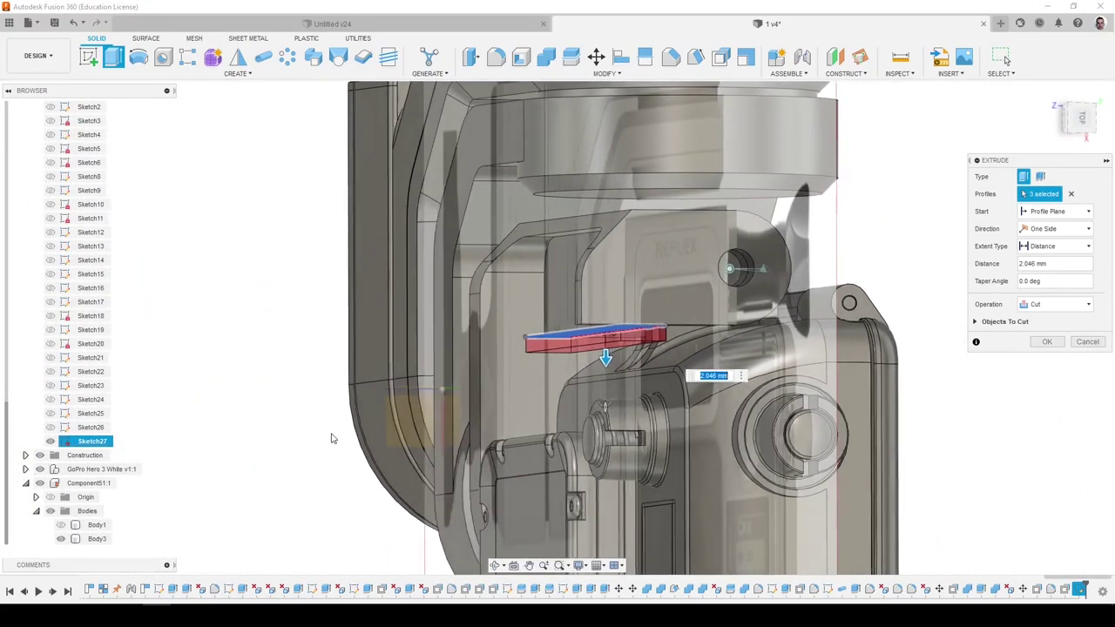
pyautogui.click(1042, 307)
pyautogui.click(1042, 348)
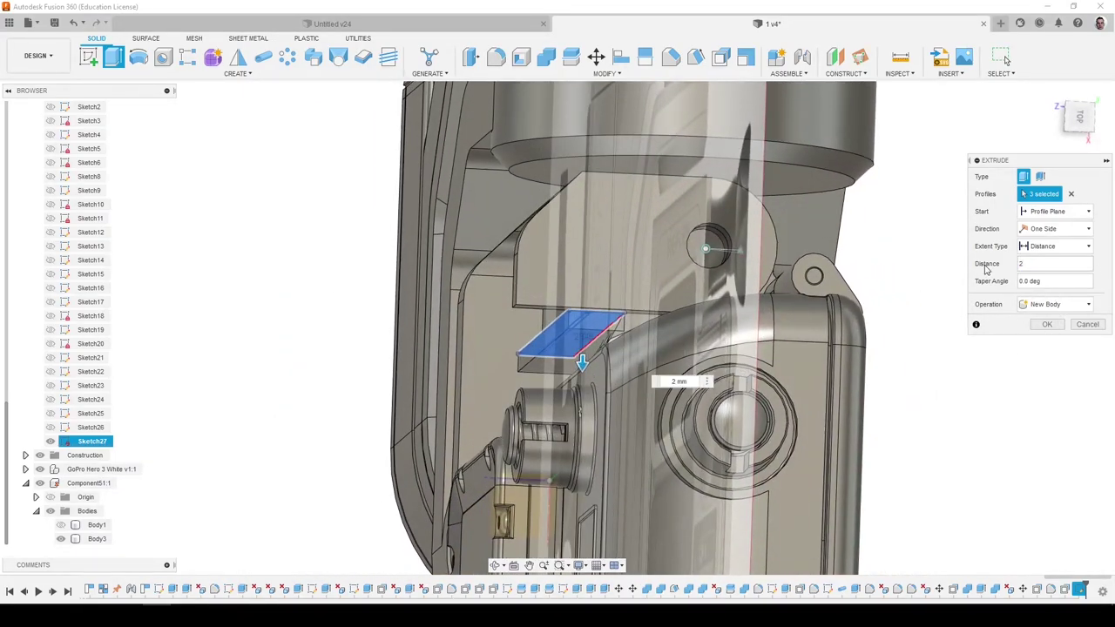
pyautogui.press('Return')
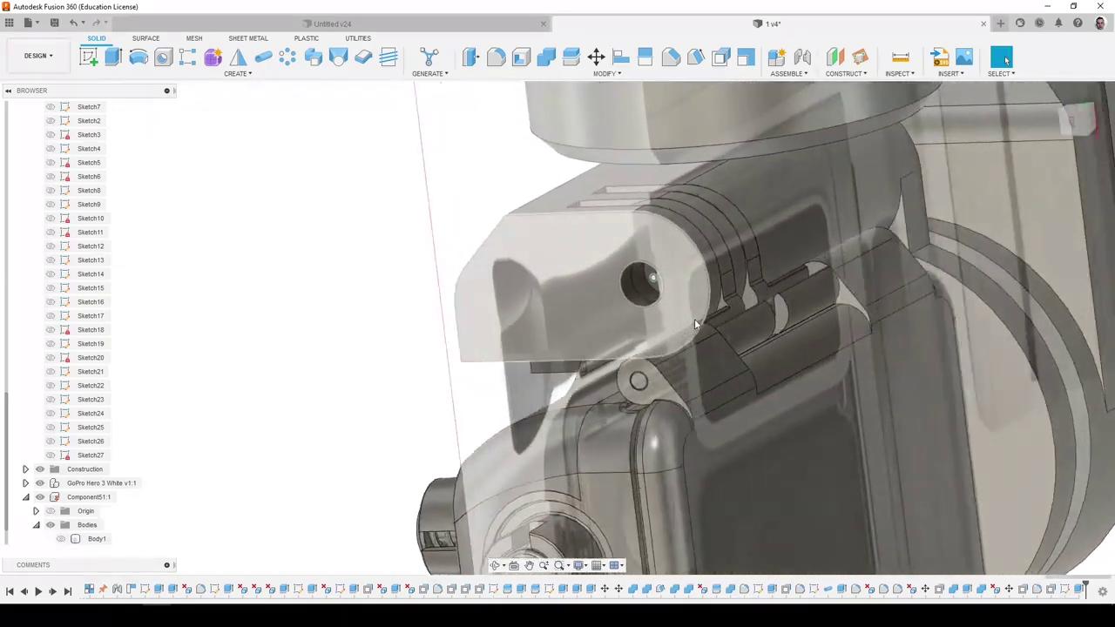
# Offset the new bar's camera-side face by -1.5 mm, using the GoPro model as clearance reference.
pyautogui.click(40, 483)
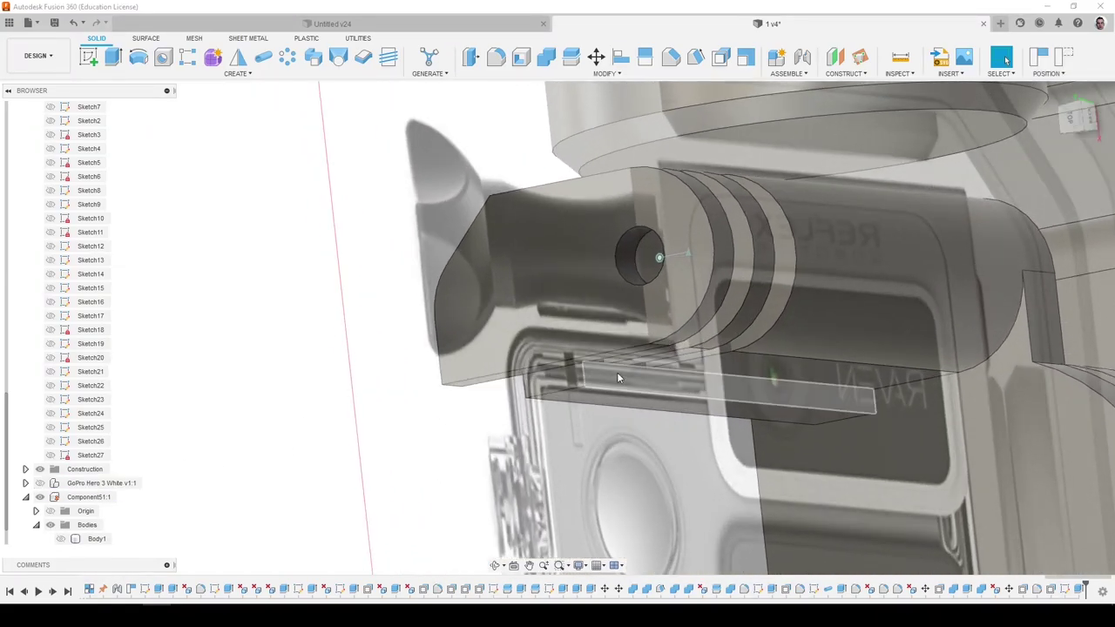
pyautogui.click(617, 373)
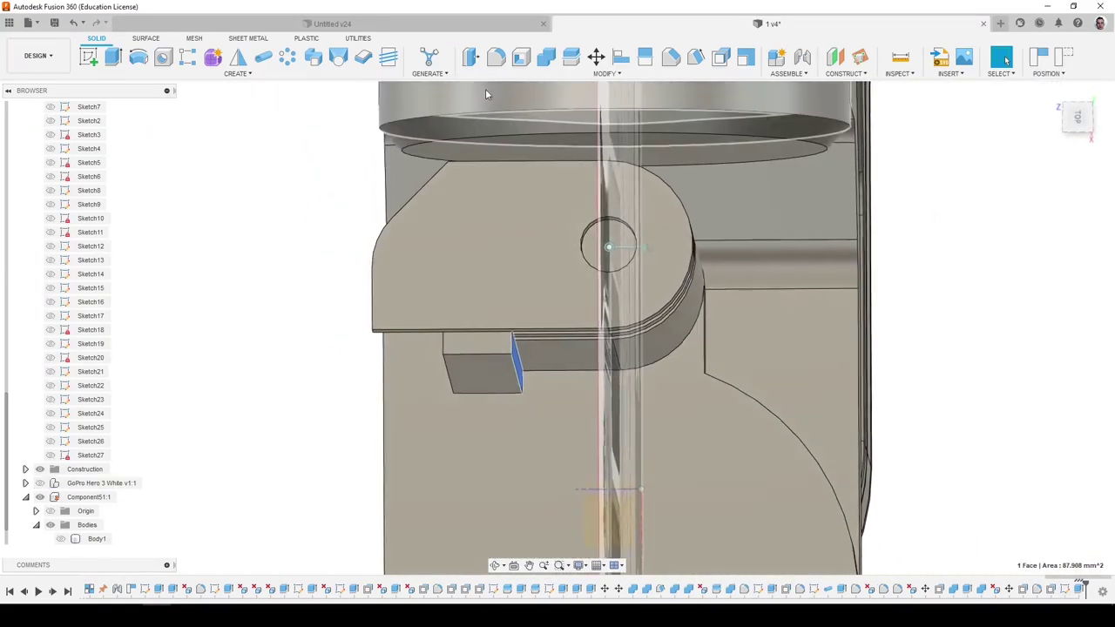
pyautogui.click(471, 57)
pyautogui.click(40, 483)
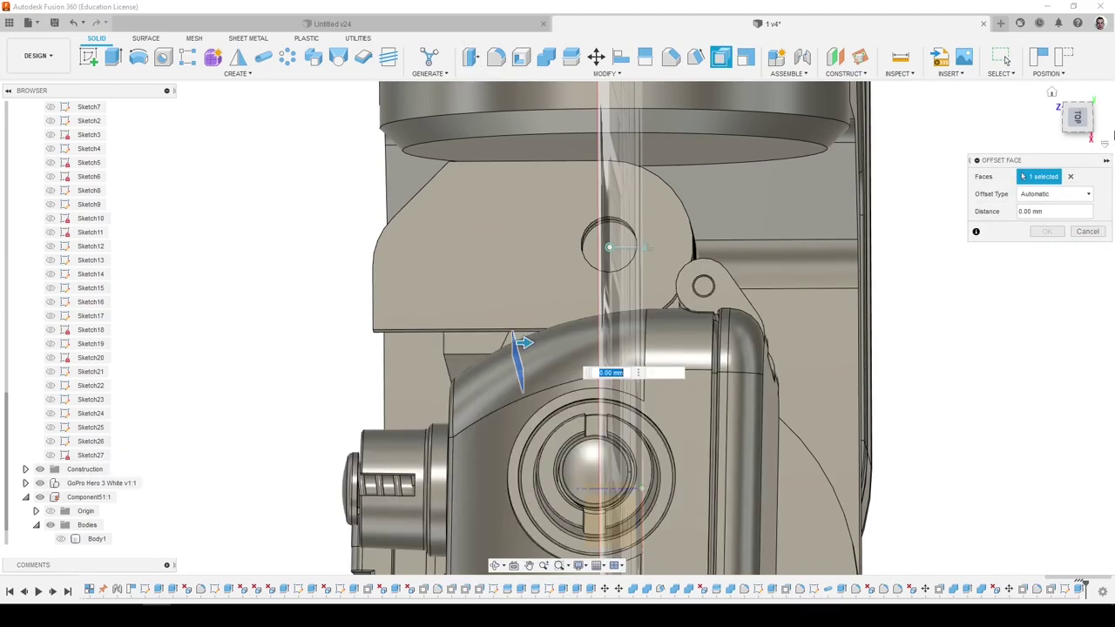
pyautogui.click(1081, 120)
pyautogui.scroll(5, 533, 376)
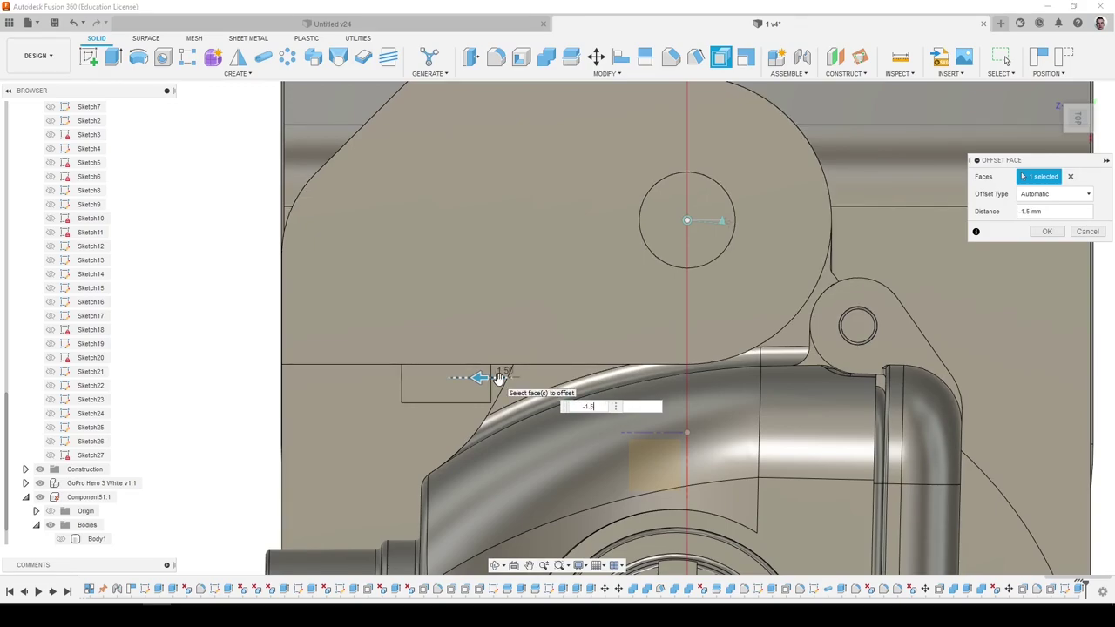
pyautogui.press('Return')
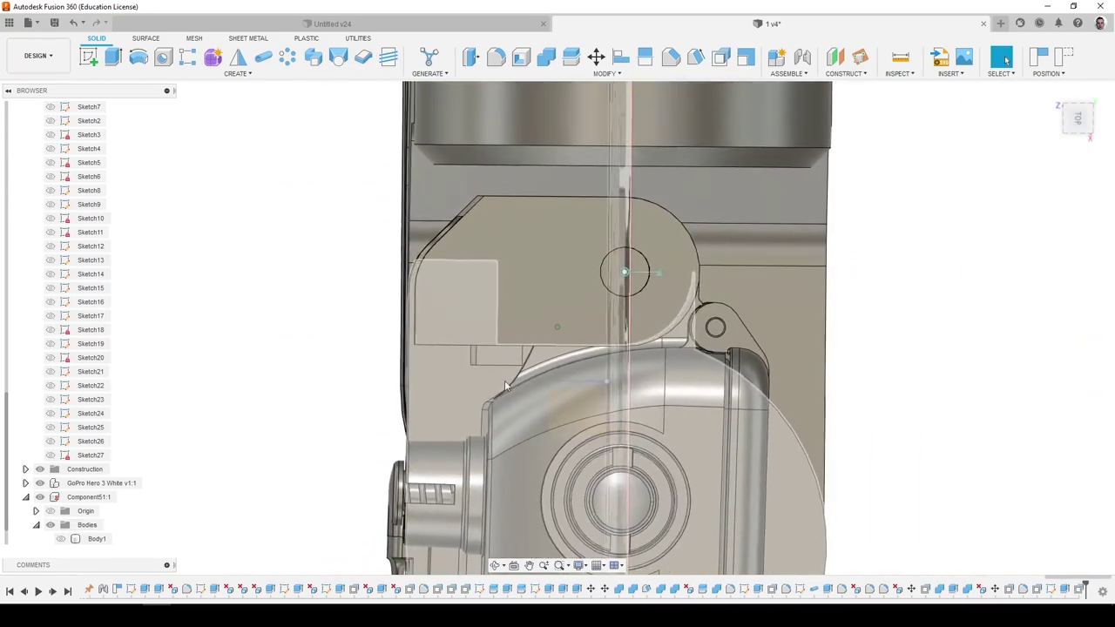
# Hide the GoPro model and show the clamp body (Body1) again.
pyautogui.click(562, 402)
pyautogui.click(41, 483)
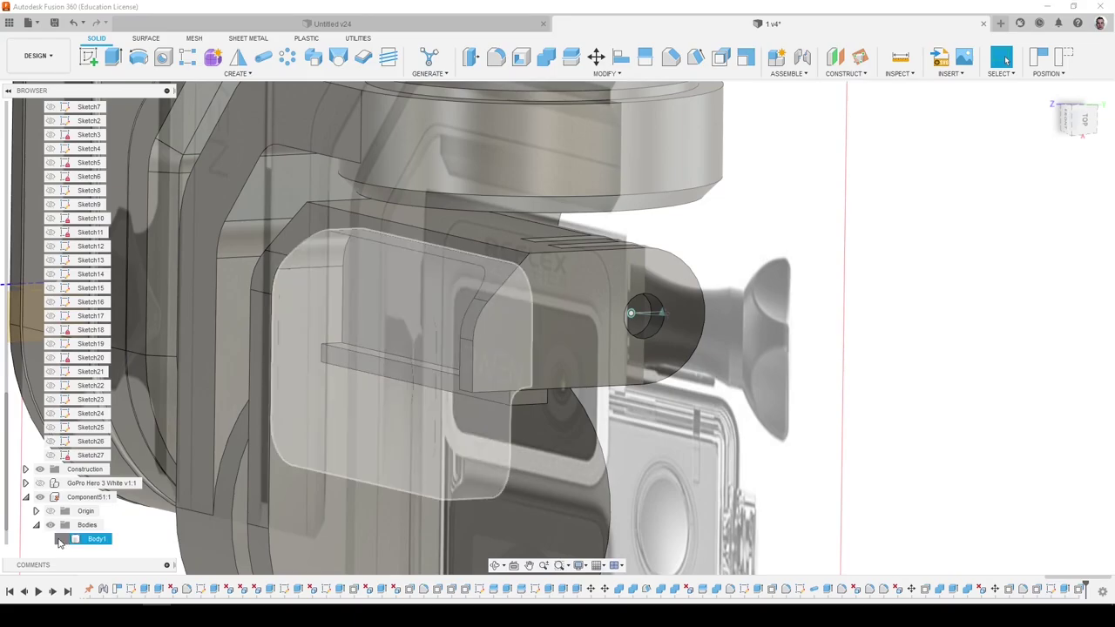
pyautogui.click(59, 540)
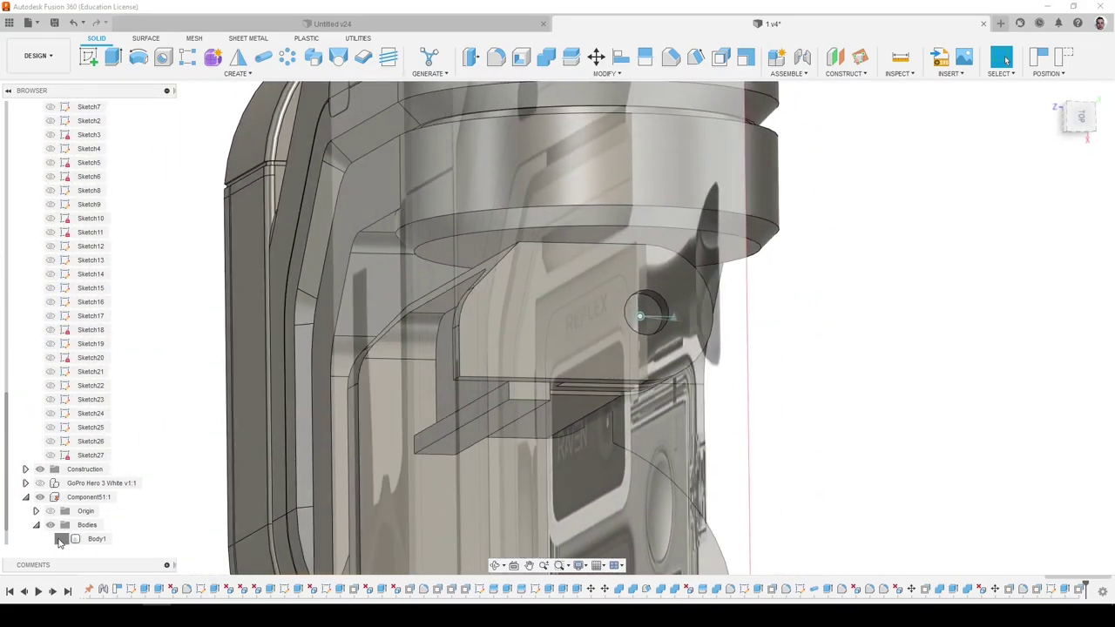
pyautogui.click(60, 541)
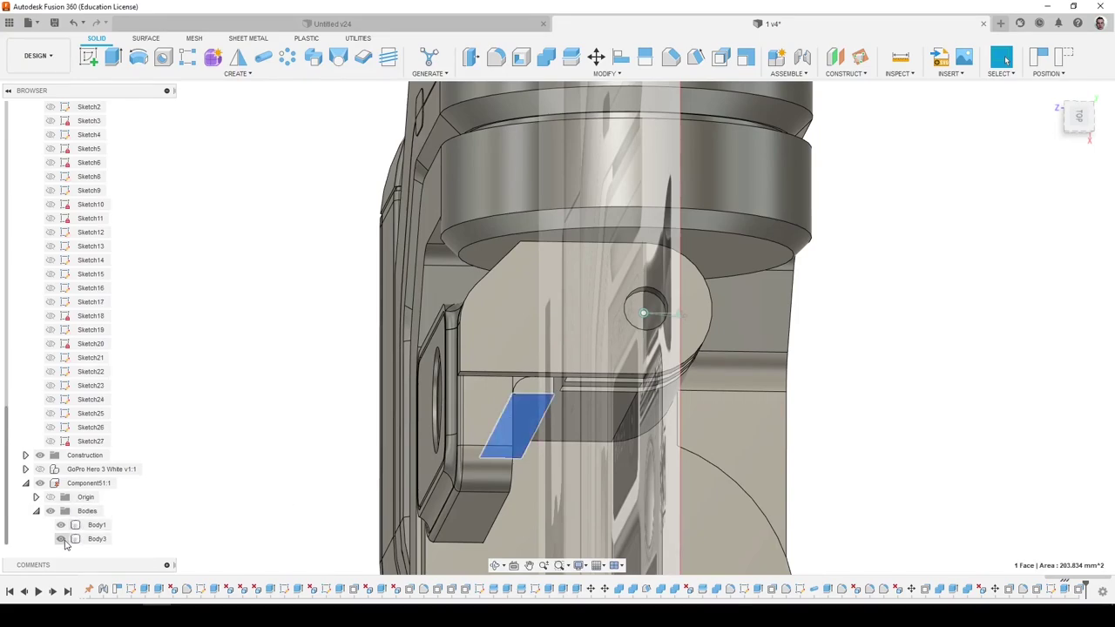
# Hide the bar body (Body42) and delete the rounded face along the clamp's inner edge.
pyautogui.moveTo(64, 542); pyautogui.dragTo(70, 241)
pyautogui.keyDown('shift'); pyautogui.moveTo(235, 292); pyautogui.dragTo(421, 344, button='middle'); pyautogui.keyUp('shift')
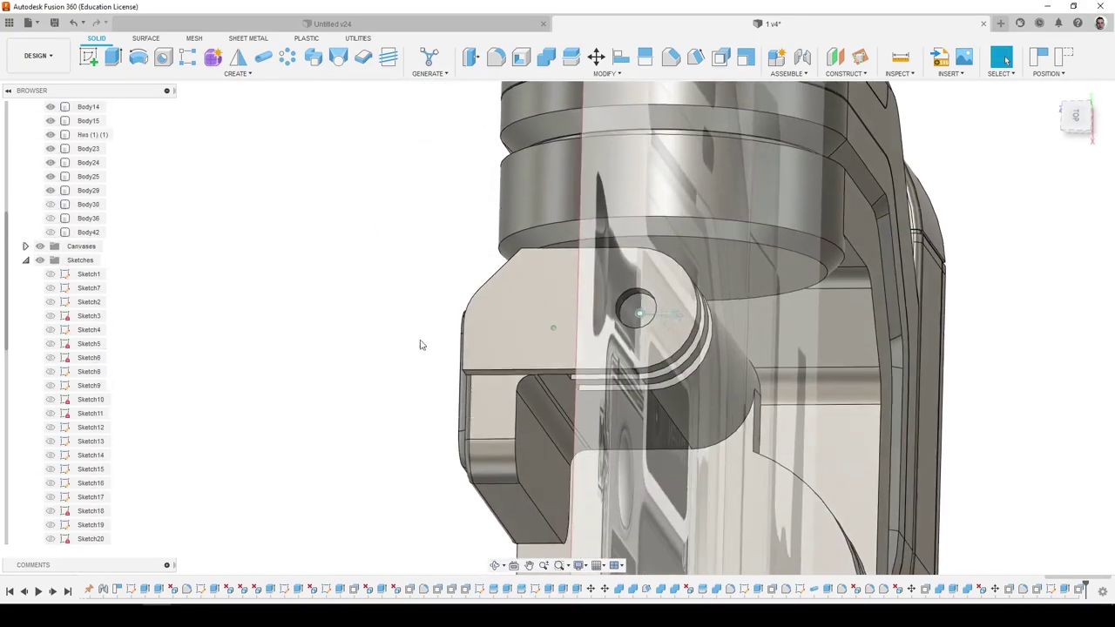
pyautogui.press('Delete')
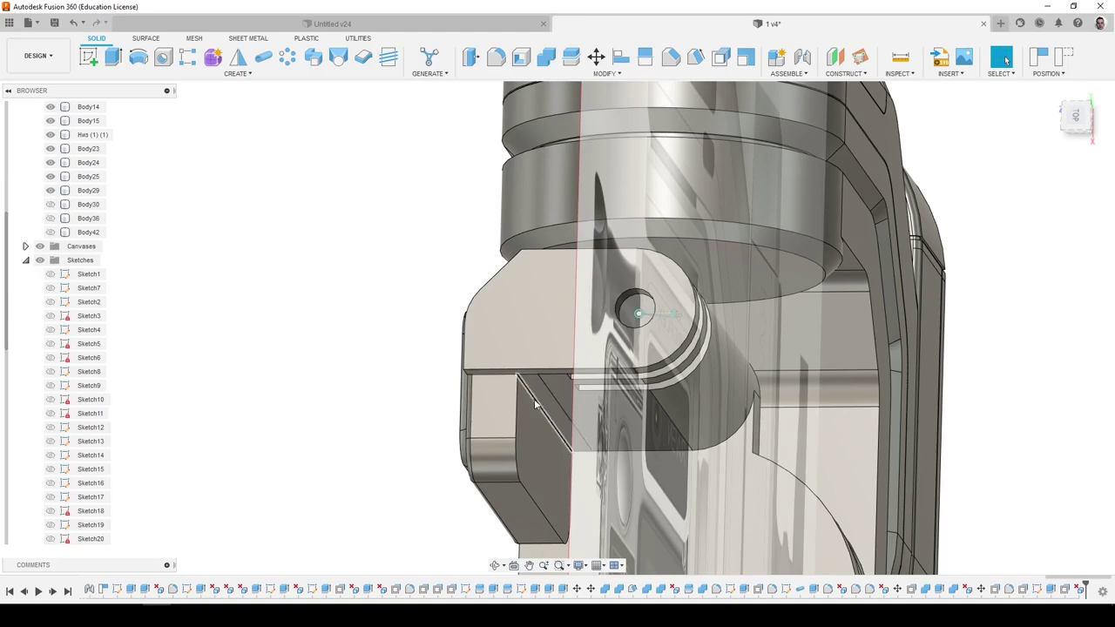
# Fillet the clamp's sharp inner edge with a 1 mm radius.
pyautogui.press('f')
pyautogui.click(534, 402)
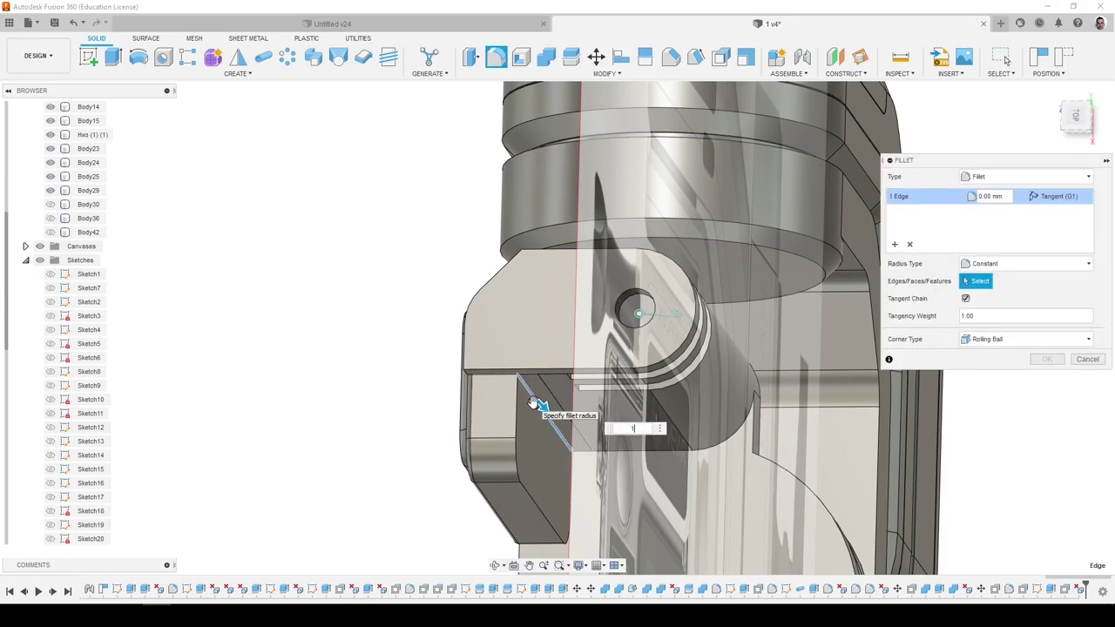
pyautogui.press('Return')
pyautogui.keyDown('shift'); pyautogui.moveTo(534, 406); pyautogui.dragTo(488, 392, button='middle'); pyautogui.keyUp('shift')
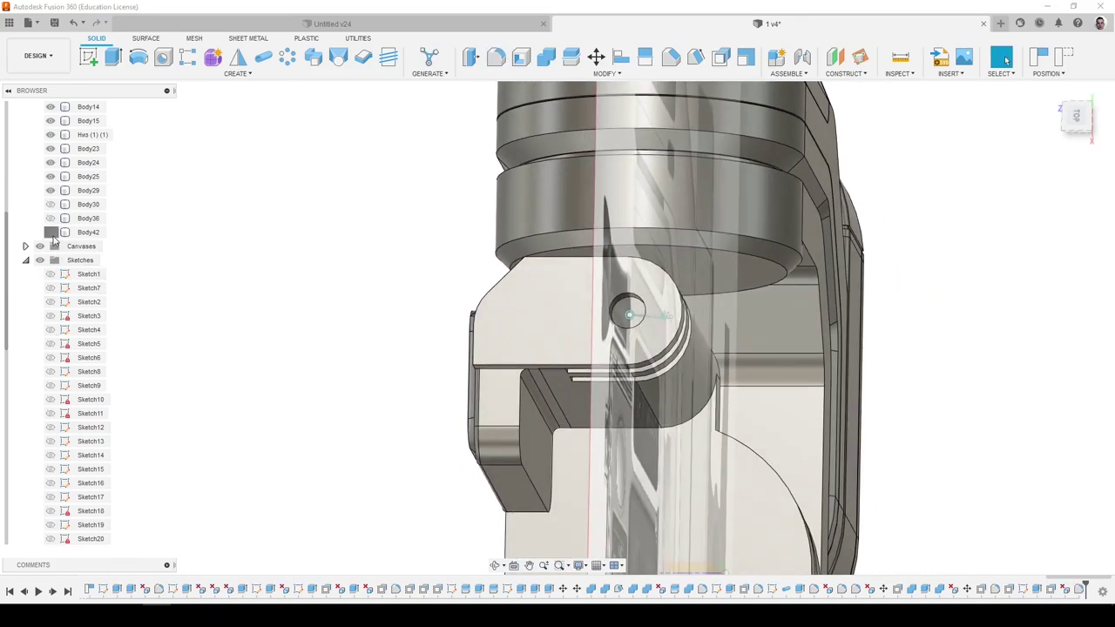
# Show Body42, capture the component positions, and join the bar to the mount body (Body3) with Combine.
pyautogui.click(50, 232)
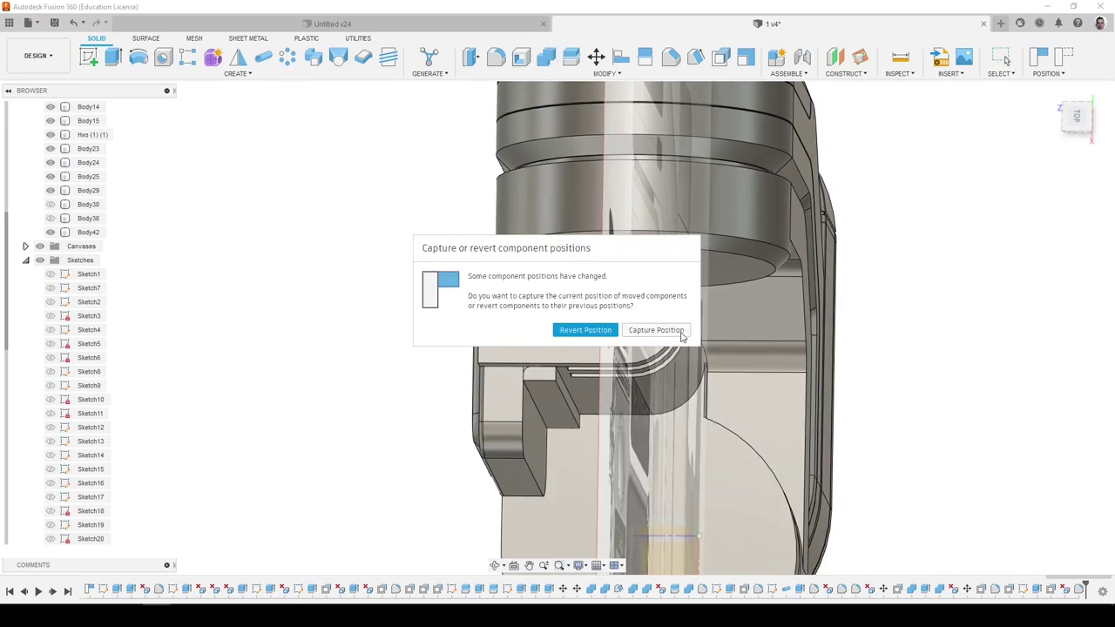
pyautogui.click(676, 332)
pyautogui.click(573, 307)
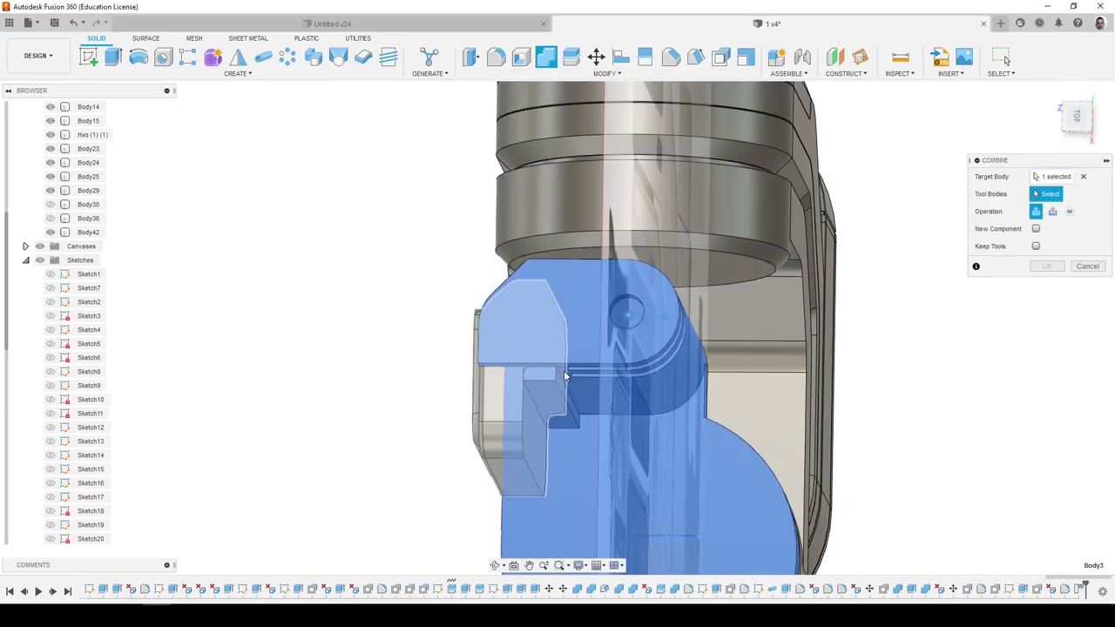
pyautogui.click(565, 376)
pyautogui.click(1056, 266)
# Cut the clamp body out of the mount body with Combine, keeping the clamp body.
pyautogui.keyDown('shift'); pyautogui.moveTo(640, 359); pyautogui.dragTo(618, 341, button='middle'); pyautogui.keyUp('shift')
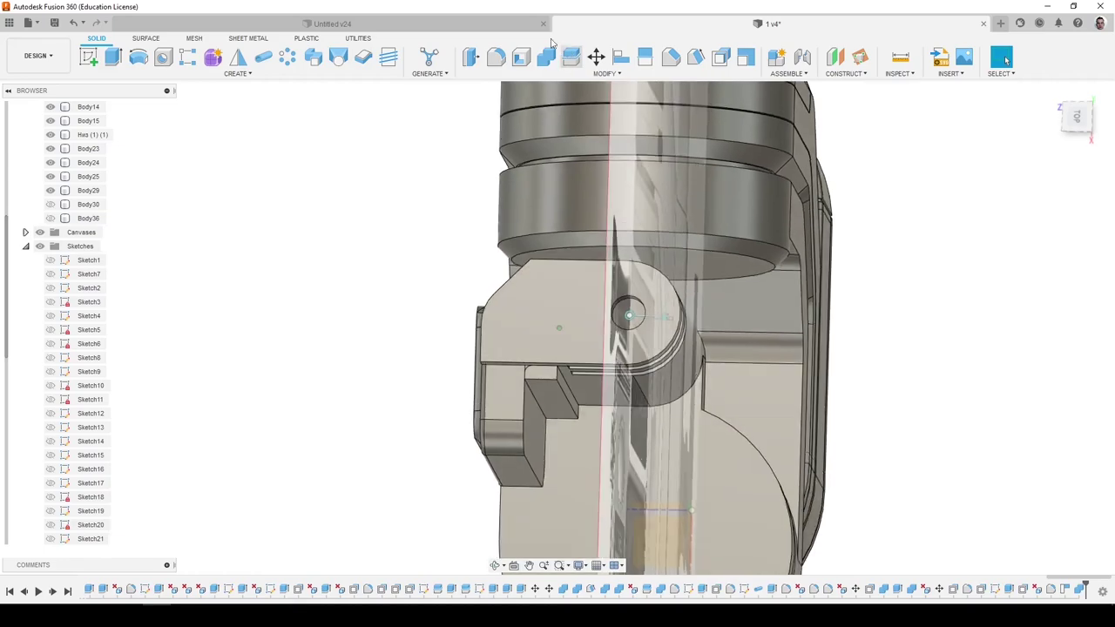
pyautogui.click(546, 58)
pyautogui.click(561, 317)
pyautogui.click(521, 386)
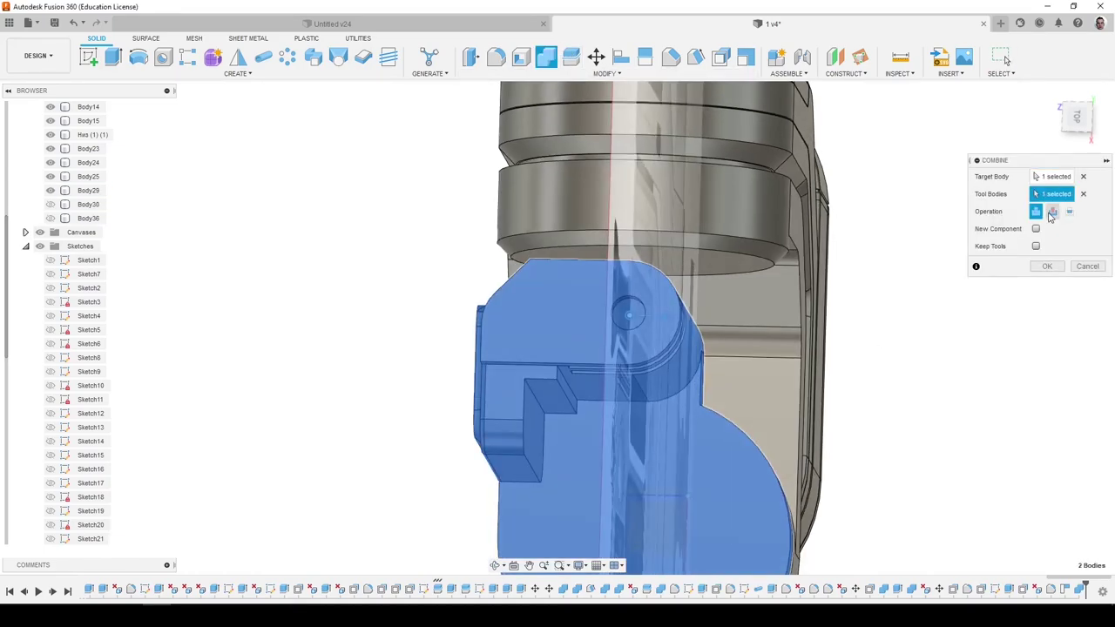
pyautogui.click(1052, 211)
pyautogui.click(1046, 266)
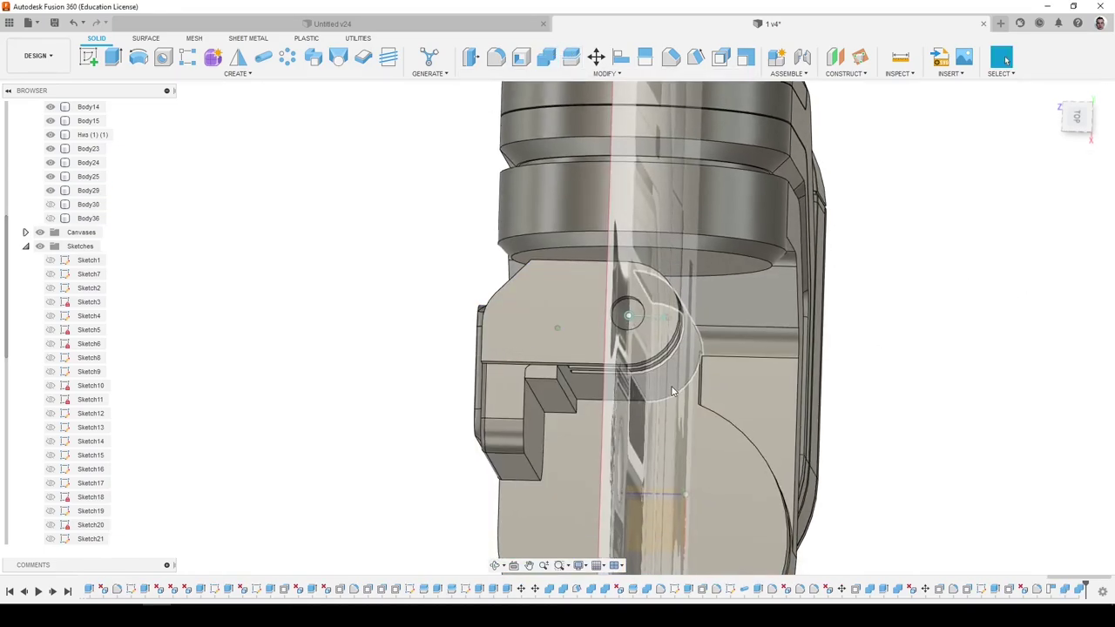
# Hide the clamp body (Body1) to inspect the cut in the mount.
pyautogui.keyDown('shift'); pyautogui.moveTo(610, 366); pyautogui.dragTo(525, 372, button='middle'); pyautogui.keyUp('shift')
pyautogui.scroll(-5, 57, 392)
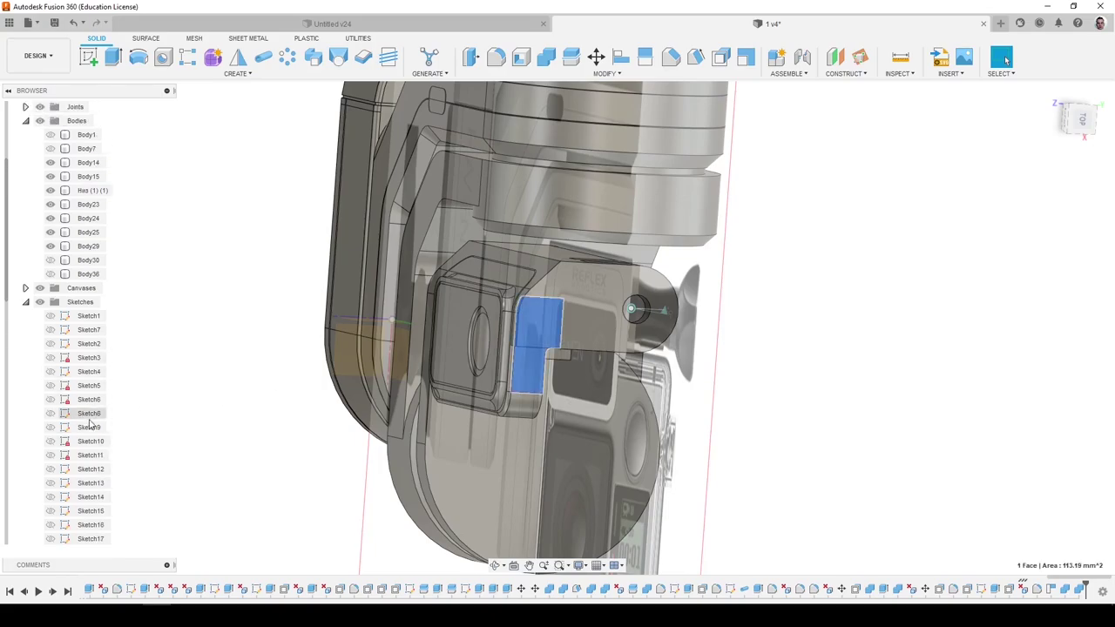
pyautogui.click(61, 526)
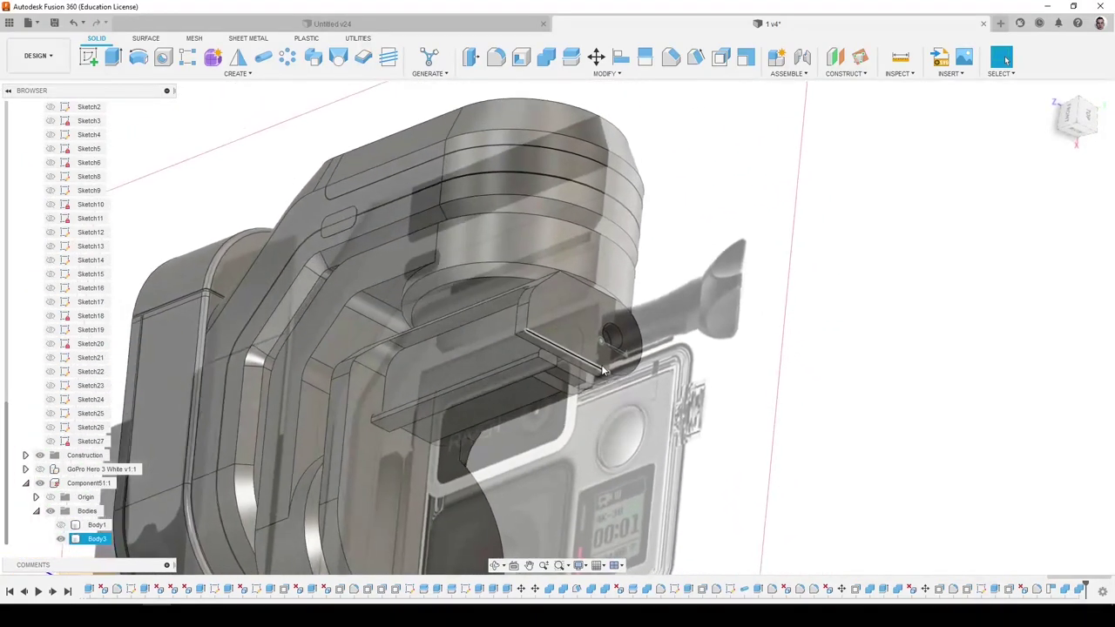
# Fillet the lower inner corner edge of the mount body beside the support bar.
pyautogui.keyDown('shift'); pyautogui.moveTo(603, 370); pyautogui.dragTo(431, 410, button='middle'); pyautogui.keyUp('shift')
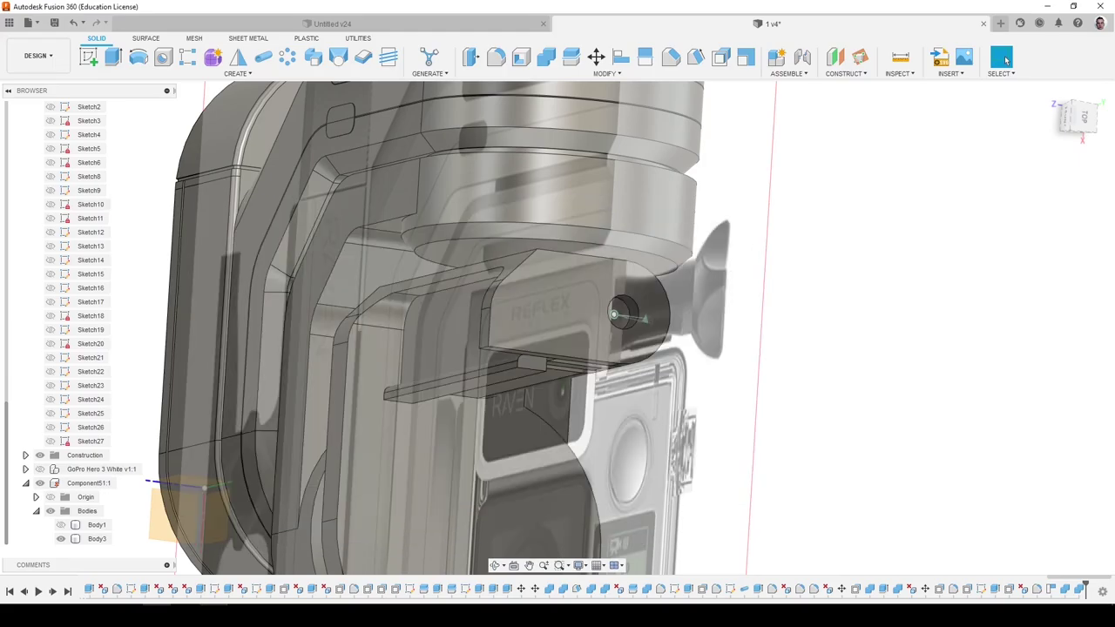
pyautogui.press('f')
pyautogui.scroll(6, 558, 296)
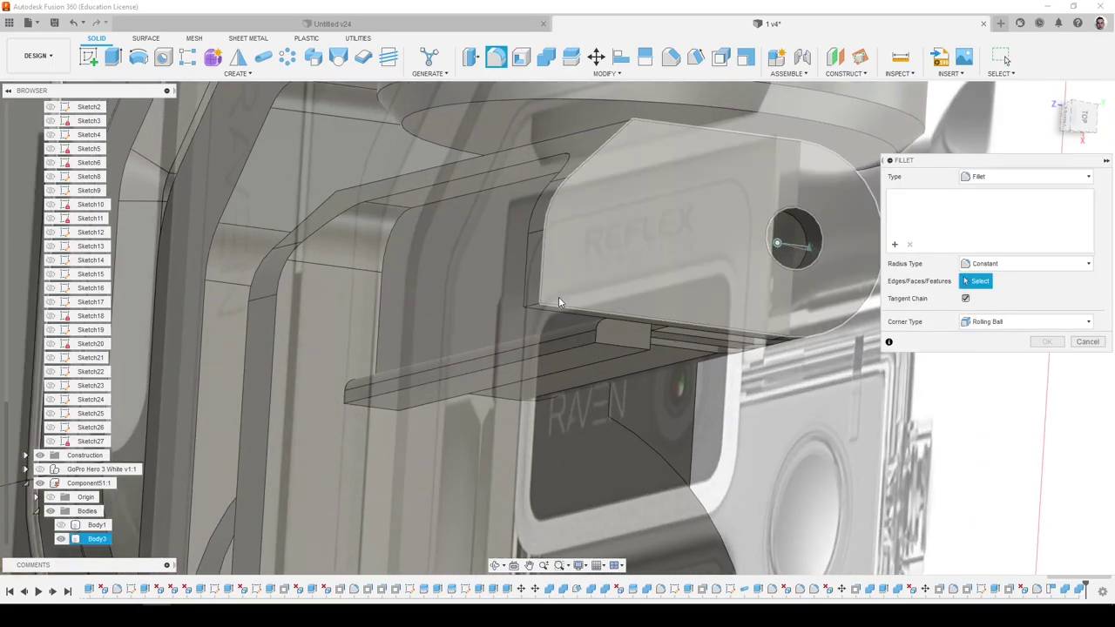
pyautogui.click(523, 309)
pyautogui.keyDown('shift'); pyautogui.moveTo(524, 316); pyautogui.dragTo(519, 317, button='middle'); pyautogui.keyUp('shift')
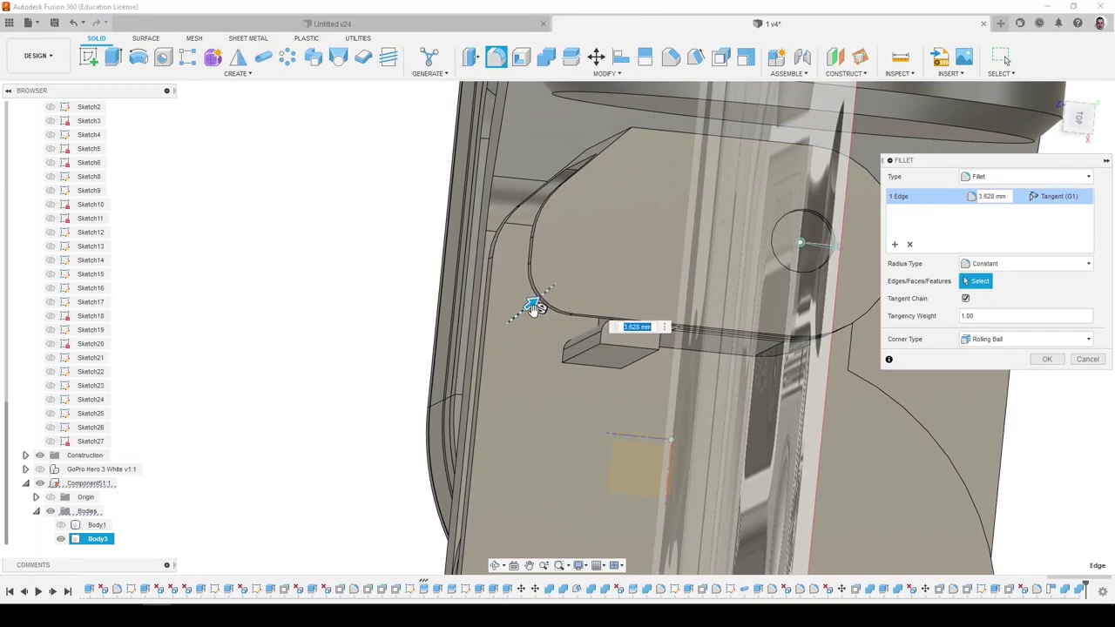
pyautogui.write('23')
pyautogui.press('Return')
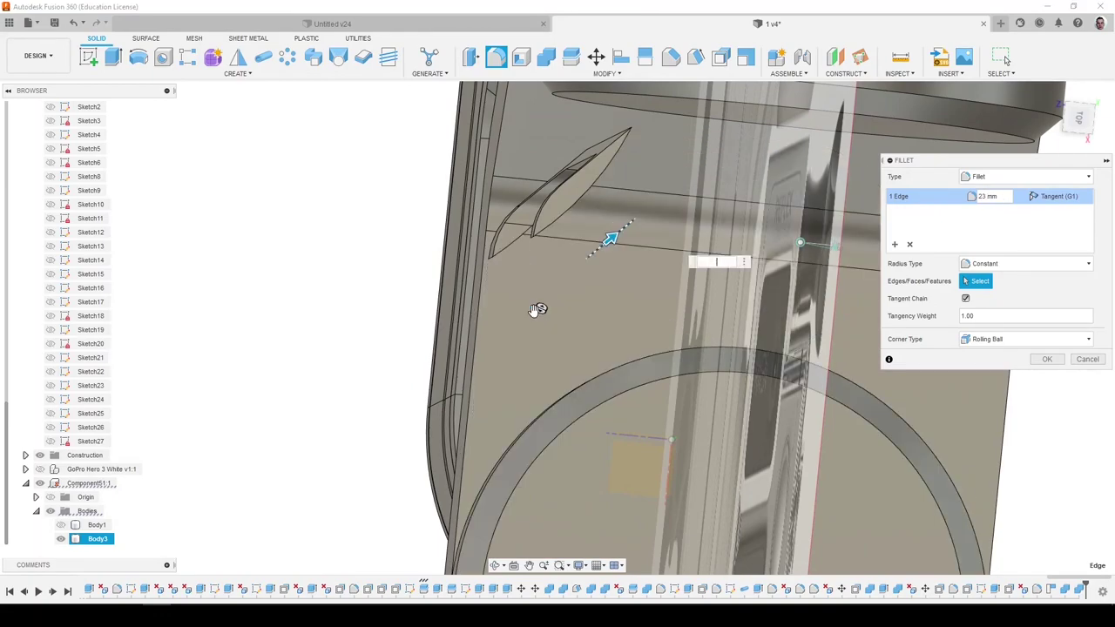
pyautogui.press('Return')
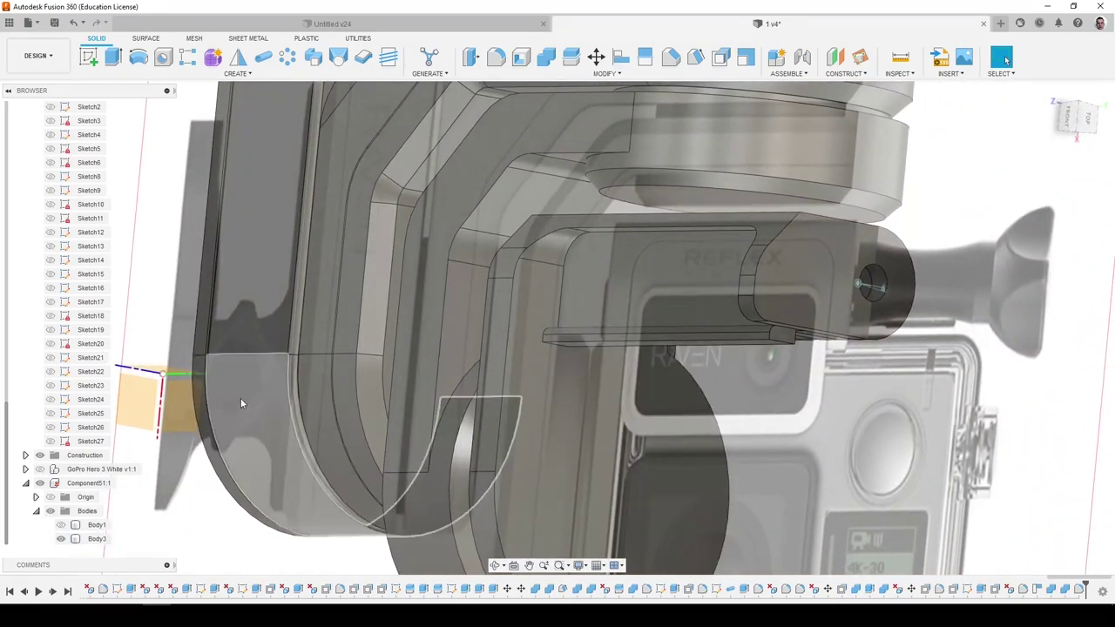
# Show the clamp body and the GoPro model, and compare the assembly with the reference pictures.
pyautogui.click(61, 525)
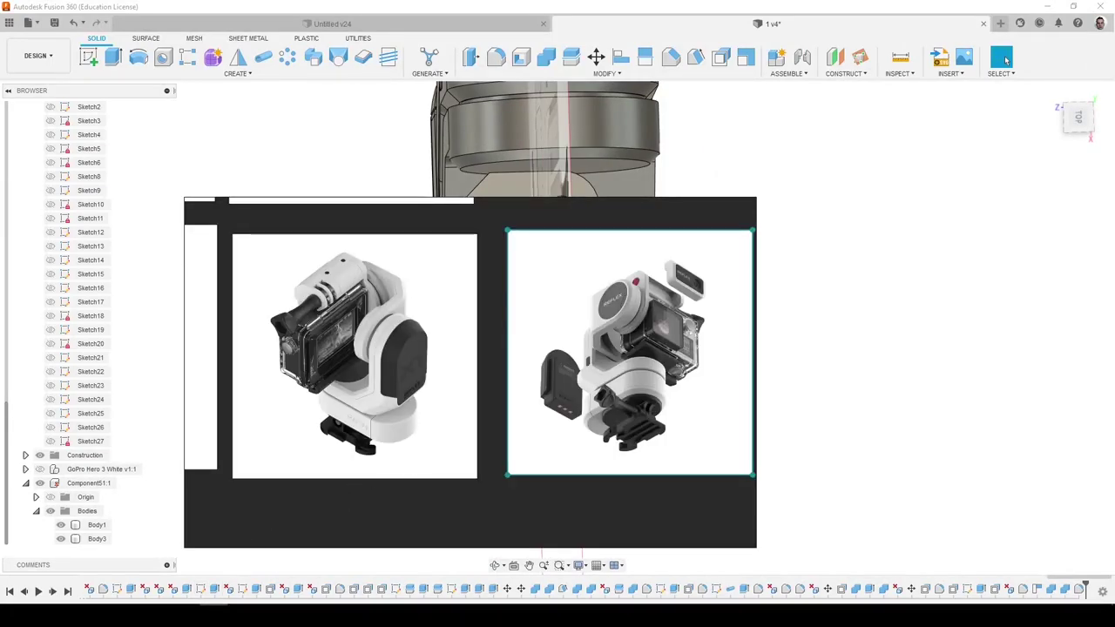
pyautogui.hotkey('alt', 'Tab')
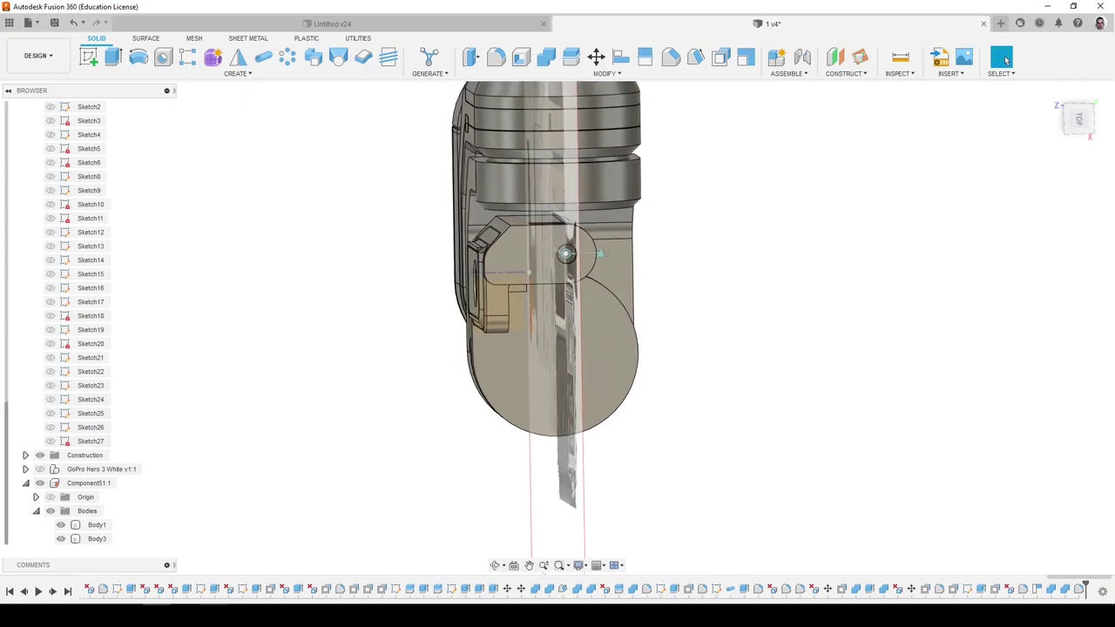
pyautogui.click(40, 469)
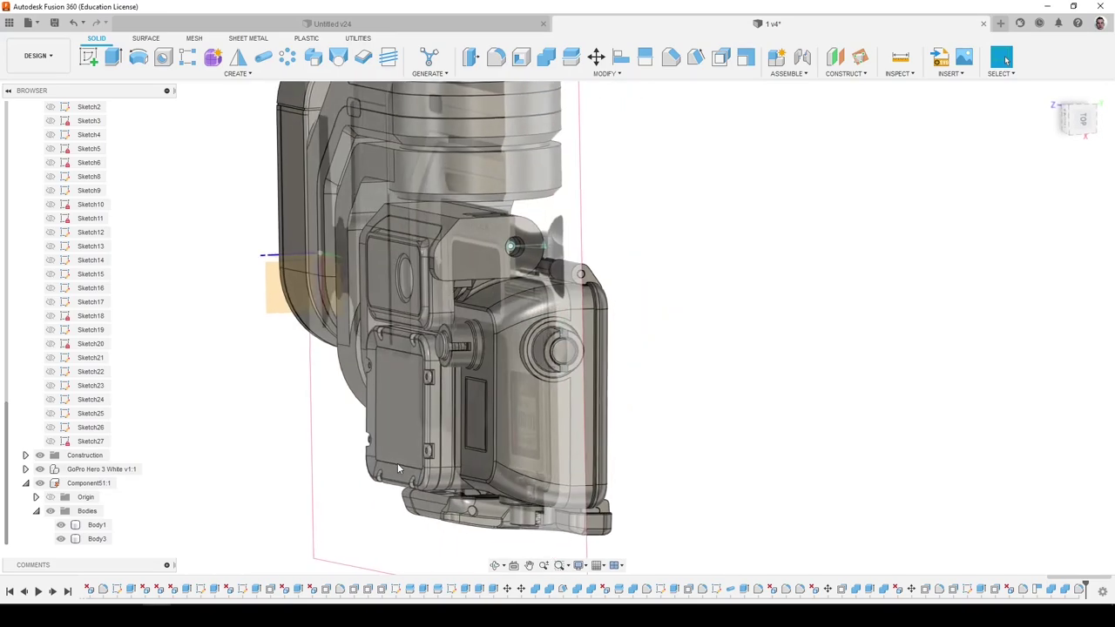
# Hide the GoPro model and undo the mount's corner fillet, the clamp cut, the support bar join and the position capture.
pyautogui.hotkey('ctrl', 'z')
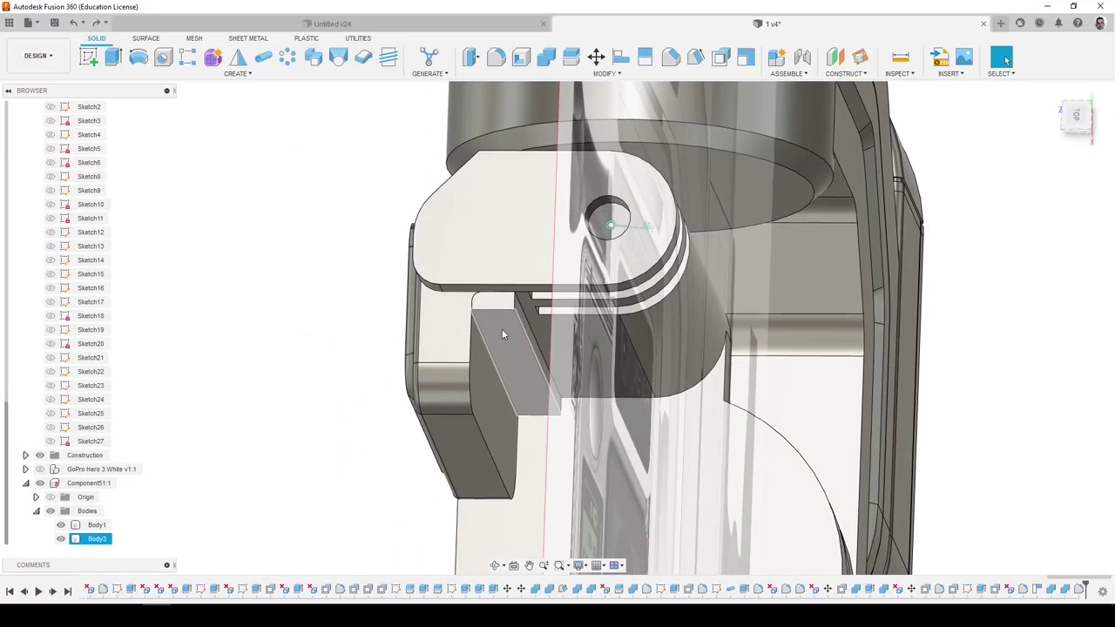
pyautogui.press('v')
pyautogui.hotkey('ctrl', 'z')
pyautogui.hotkey('ctrl', 'z')
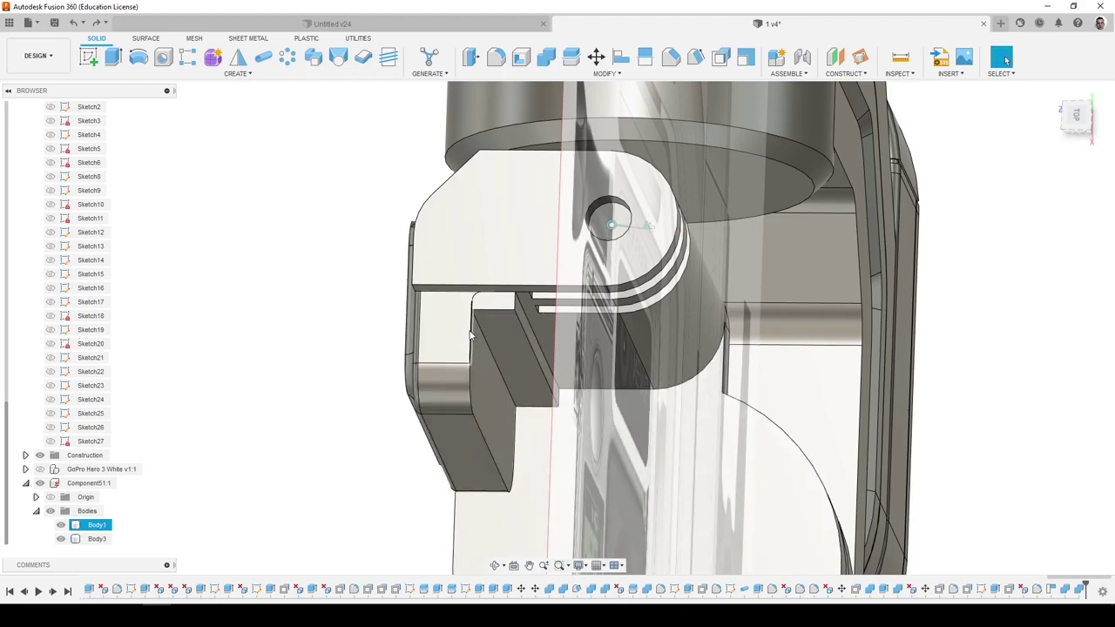
pyautogui.hotkey('ctrl', 'z')
pyautogui.hotkey('ctrl', 'z')
pyautogui.hotkey('ctrl', 'z')
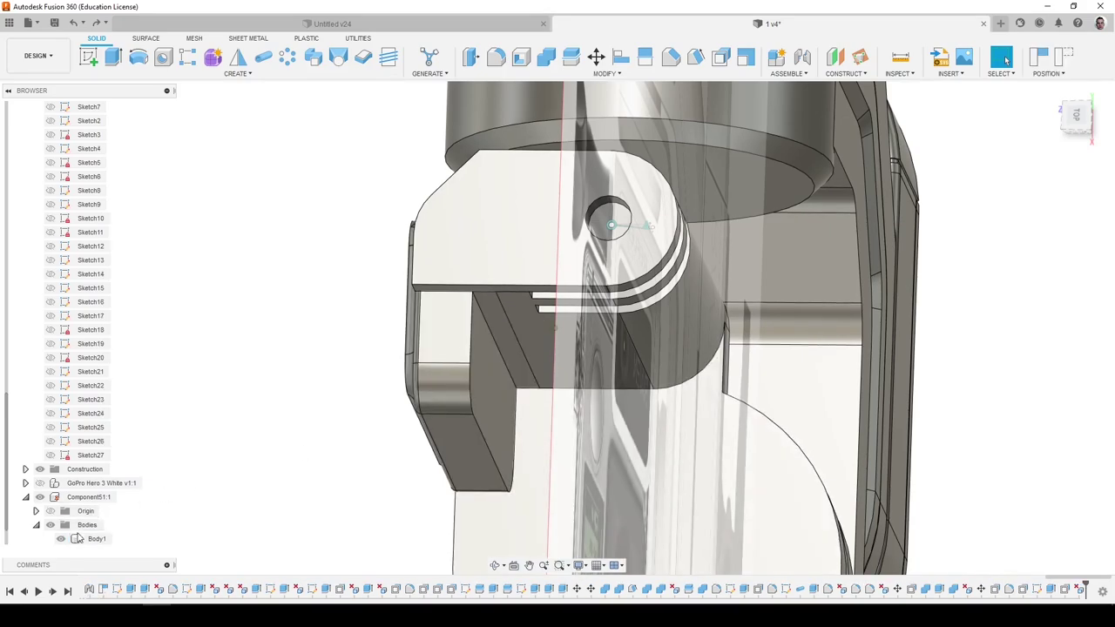
# Show the support bar (Body42) and delete it.
pyautogui.scroll(3, 66, 430)
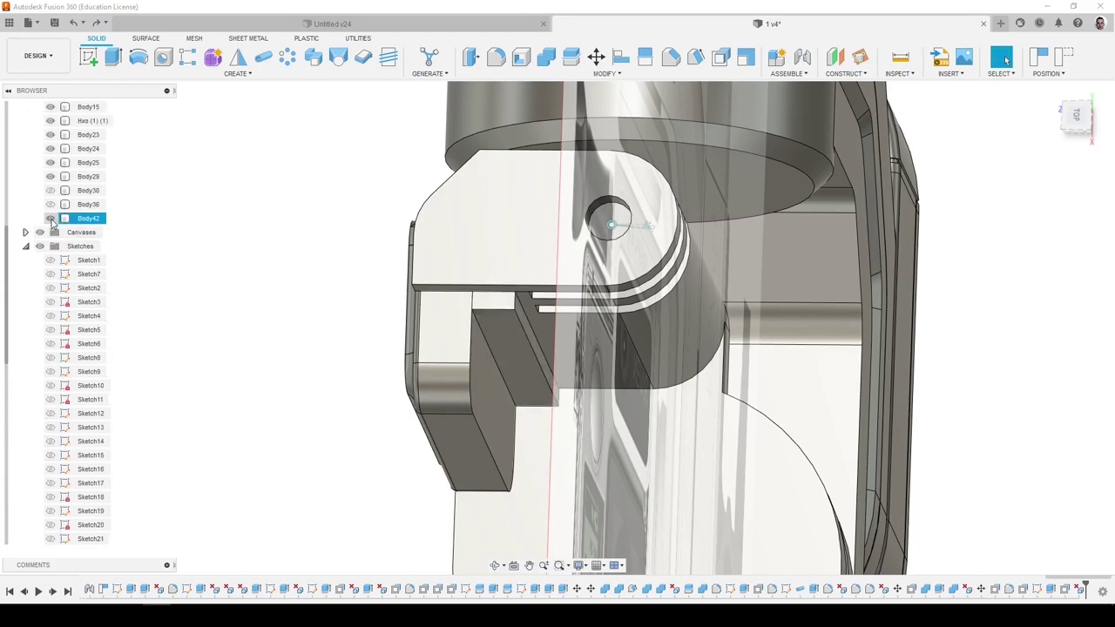
pyautogui.scroll(-2, 148, 192)
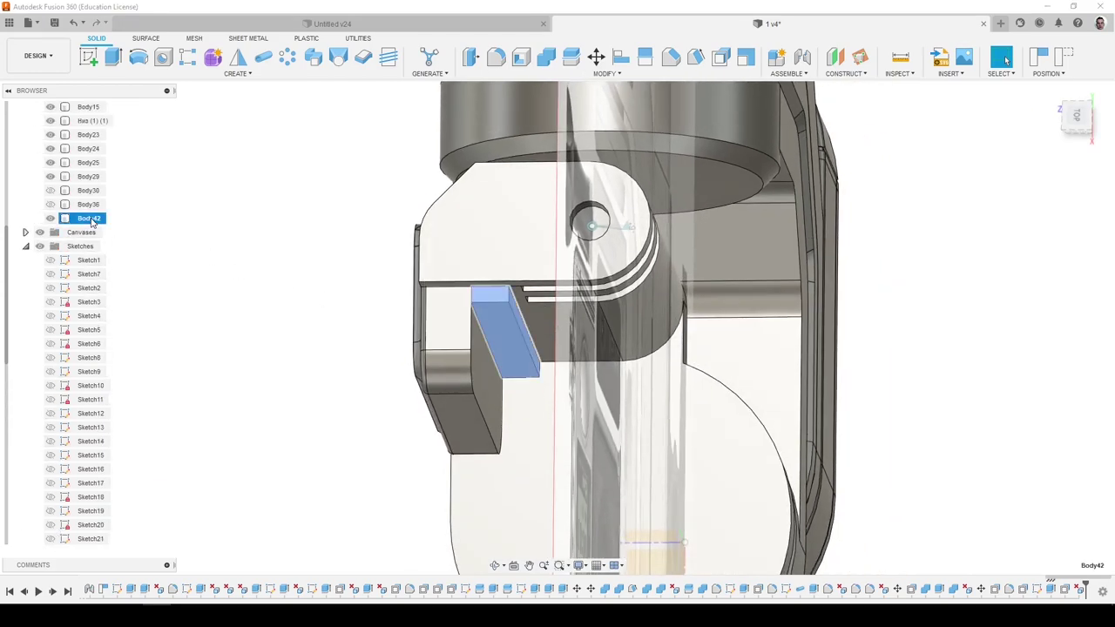
pyautogui.press('Delete')
pyautogui.click(518, 328)
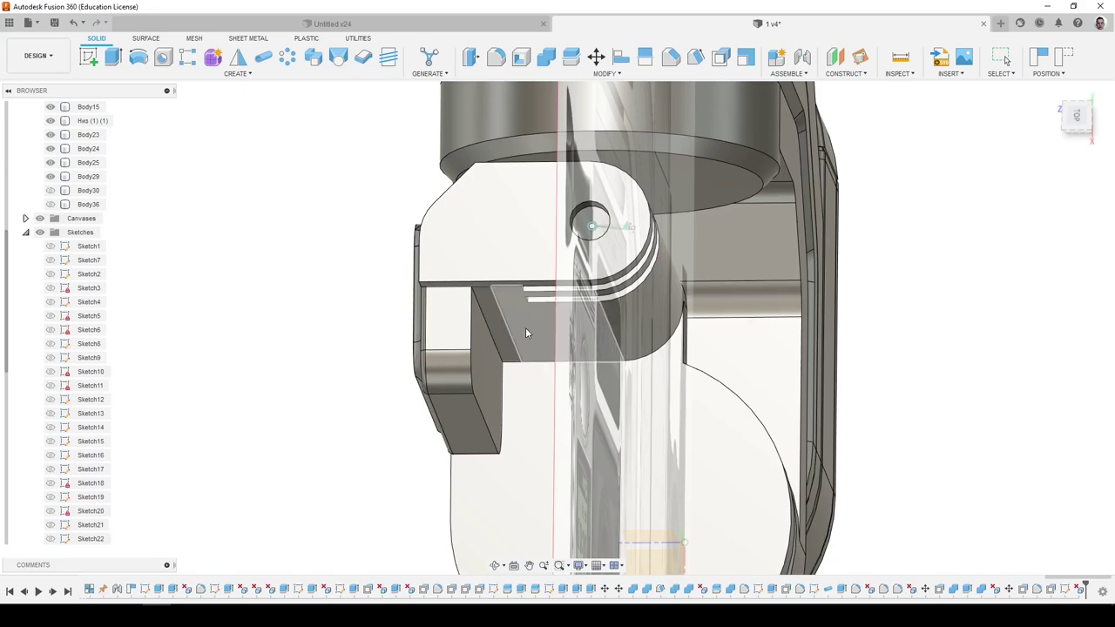
# Hide the mount body (Body3) and offset the downward-facing ledge face of the clamp by about -1.86 mm.
pyautogui.keyDown('shift'); pyautogui.moveTo(499, 253); pyautogui.dragTo(502, 224, button='middle'); pyautogui.keyUp('shift')
pyautogui.click(502, 224)
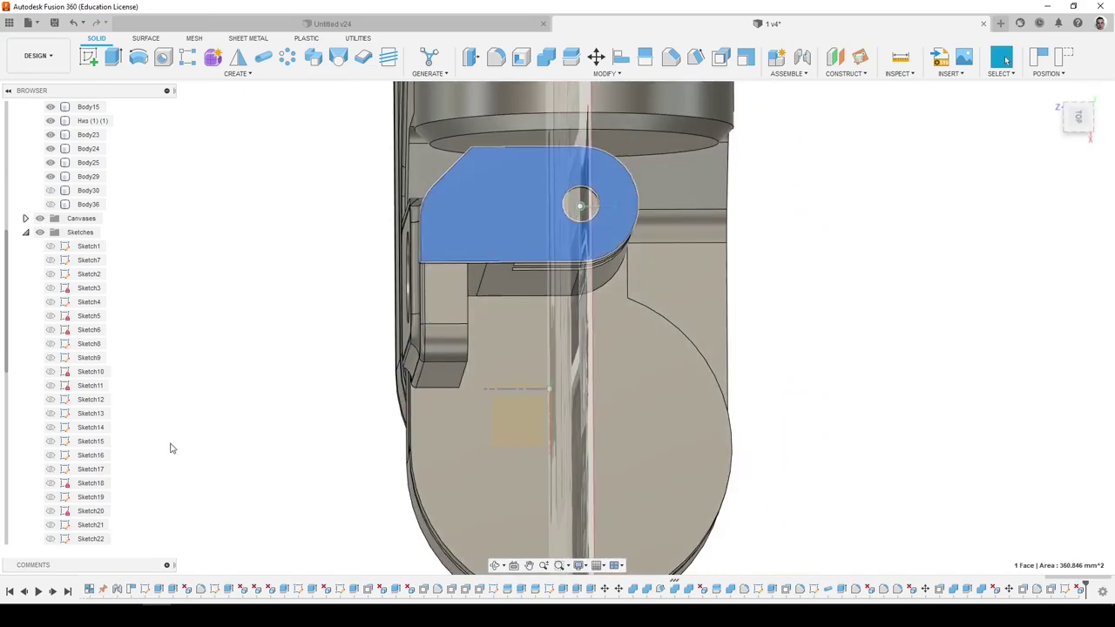
pyautogui.scroll(-4, 92, 479)
pyautogui.click(62, 540)
pyautogui.keyDown('shift'); pyautogui.moveTo(223, 405); pyautogui.dragTo(420, 377, button='middle'); pyautogui.keyUp('shift')
pyautogui.click(441, 284)
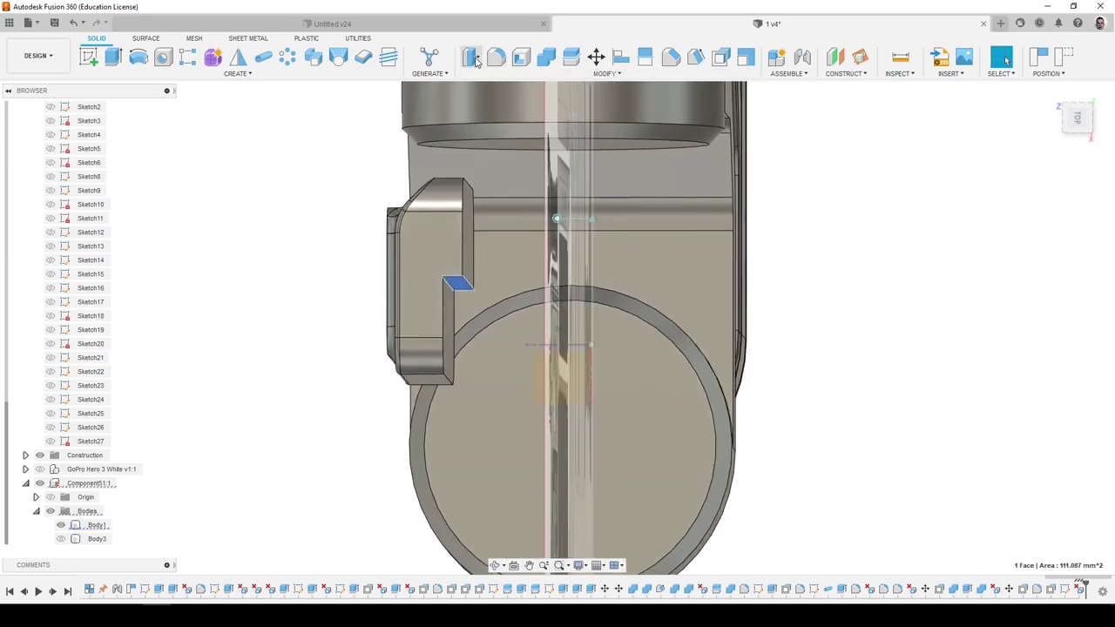
pyautogui.click(471, 58)
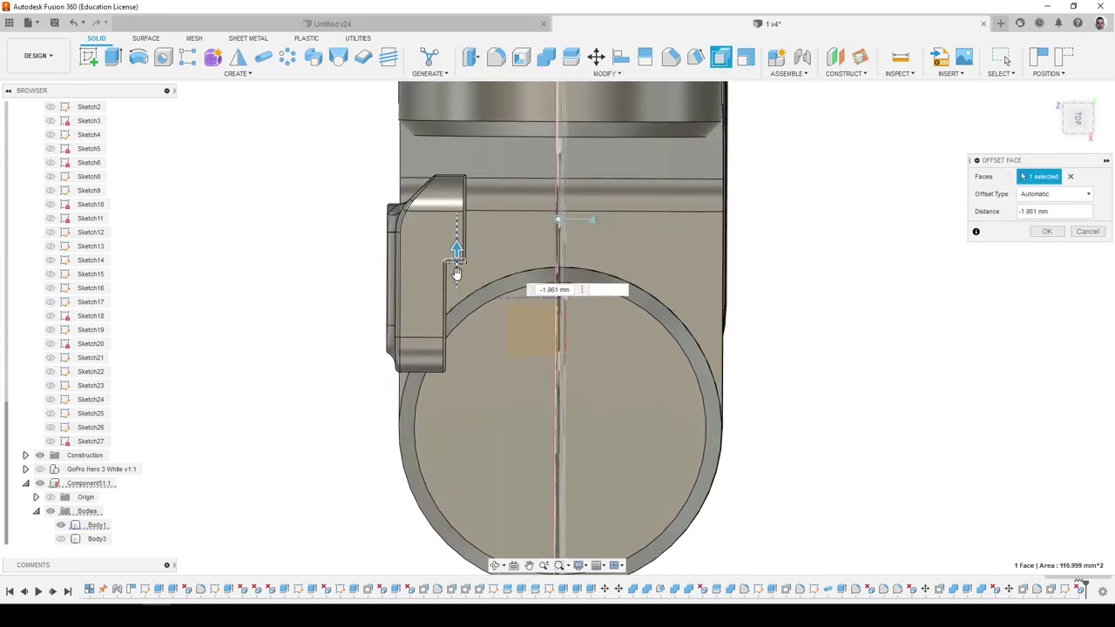
pyautogui.press('Return')
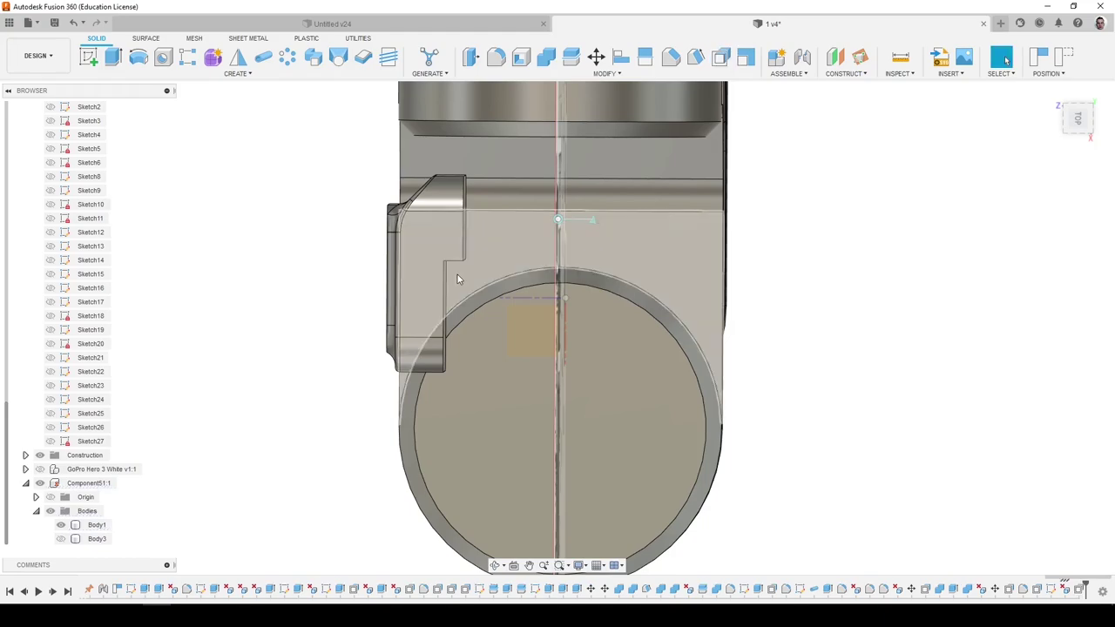
# Offset the mount's inner face about 4.13 mm toward the clamp, leaving both the clamp and mount bodies shown.
pyautogui.click(64, 539)
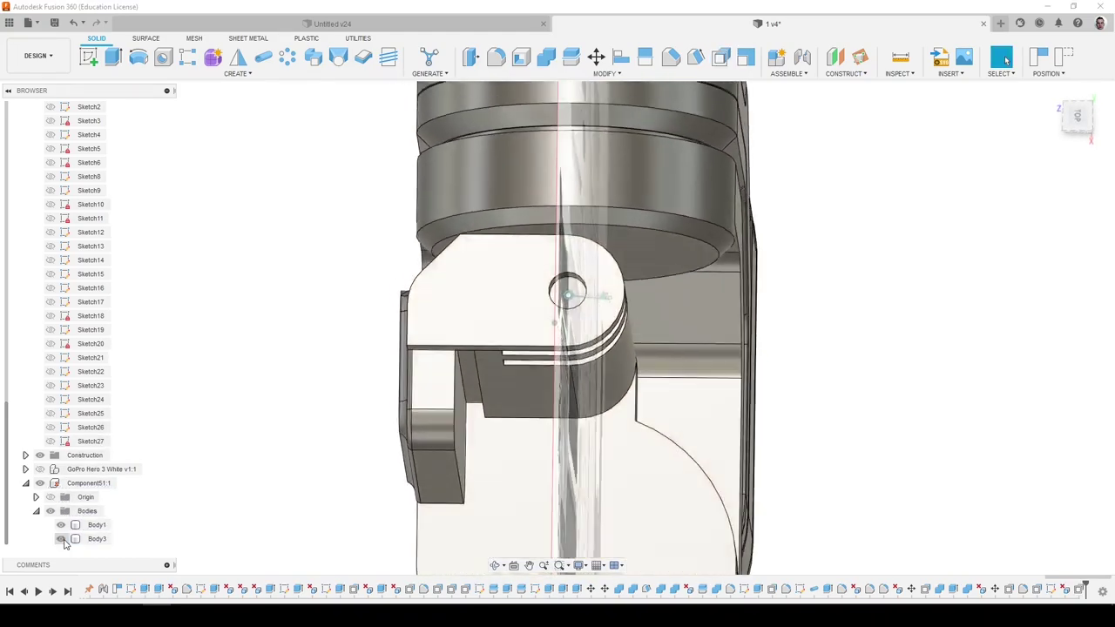
pyautogui.keyDown('shift'); pyautogui.moveTo(327, 406); pyautogui.dragTo(492, 347, button='middle'); pyautogui.keyUp('shift')
pyautogui.click(64, 528)
pyautogui.click(420, 358)
pyautogui.click(470, 59)
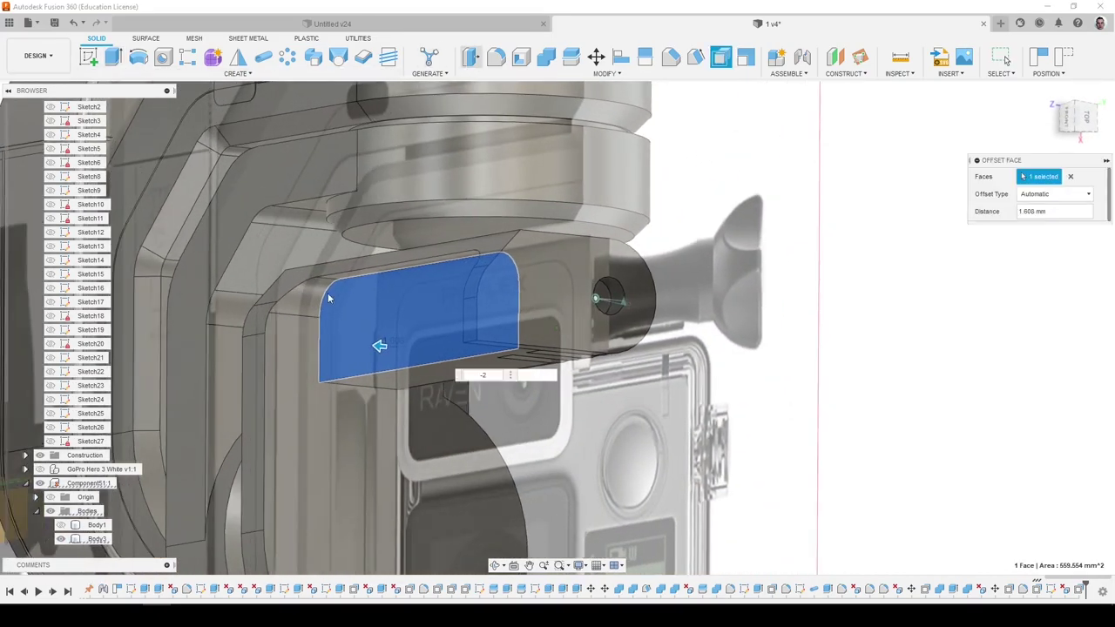
pyautogui.keyDown('shift'); pyautogui.moveTo(326, 296); pyautogui.dragTo(522, 348, button='middle'); pyautogui.keyUp('shift')
pyautogui.moveTo(532, 358); pyautogui.dragTo(505, 358)
pyautogui.click(62, 526)
pyautogui.scroll(4, 526, 358)
pyautogui.keyDown('shift'); pyautogui.moveTo(933, 326); pyautogui.dragTo(889, 301, button='middle'); pyautogui.keyUp('shift')
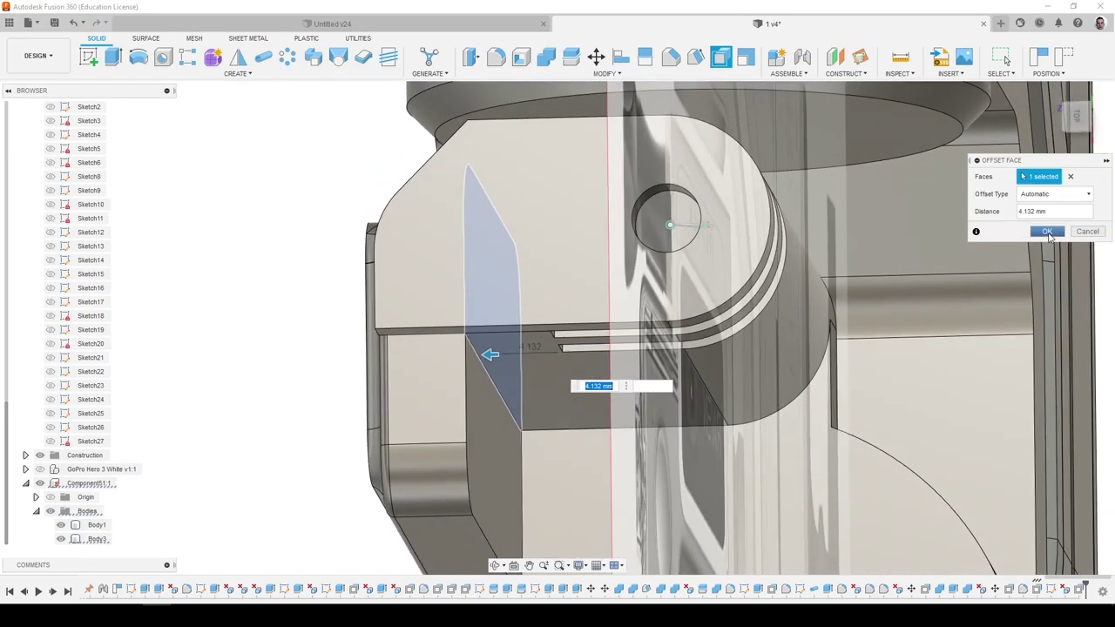
pyautogui.click(1047, 231)
# Capture the component positions and cut the clamp body out of the mount body with Combine, keeping the clamp body.
pyautogui.keyDown('shift'); pyautogui.moveTo(601, 148); pyautogui.dragTo(593, 174, button='middle'); pyautogui.keyUp('shift')
pyautogui.scroll(-2, 557, 157)
pyautogui.click(545, 57)
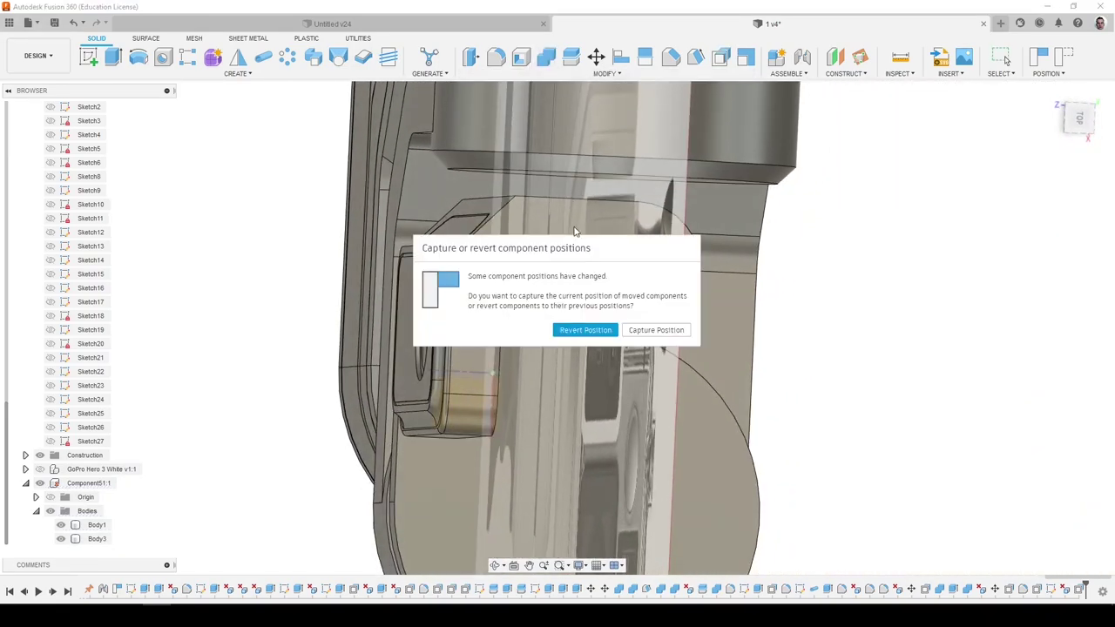
pyautogui.click(660, 331)
pyautogui.keyDown('shift'); pyautogui.moveTo(658, 328); pyautogui.dragTo(535, 255, button='middle'); pyautogui.keyUp('shift')
pyautogui.click(535, 256)
pyautogui.click(491, 358)
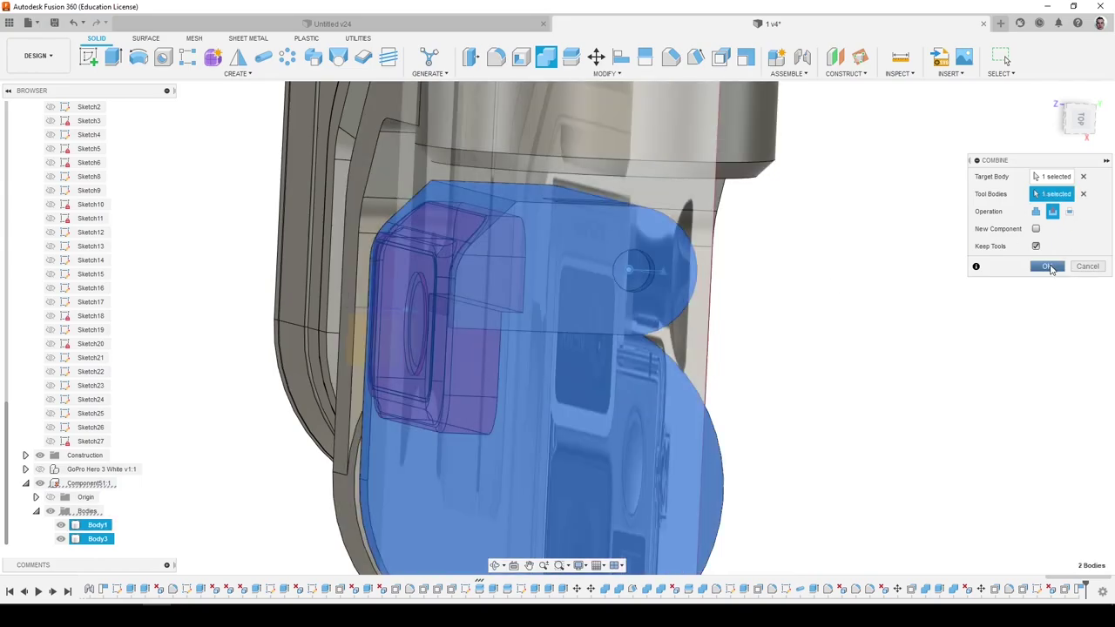
pyautogui.click(1050, 269)
# Fillet the clamp's rear outer edge chain and the mount's lower inner corner edge with a 3 mm radius.
pyautogui.keyDown('shift'); pyautogui.moveTo(461, 335); pyautogui.dragTo(512, 364, button='middle'); pyautogui.keyUp('shift')
pyautogui.click(531, 368)
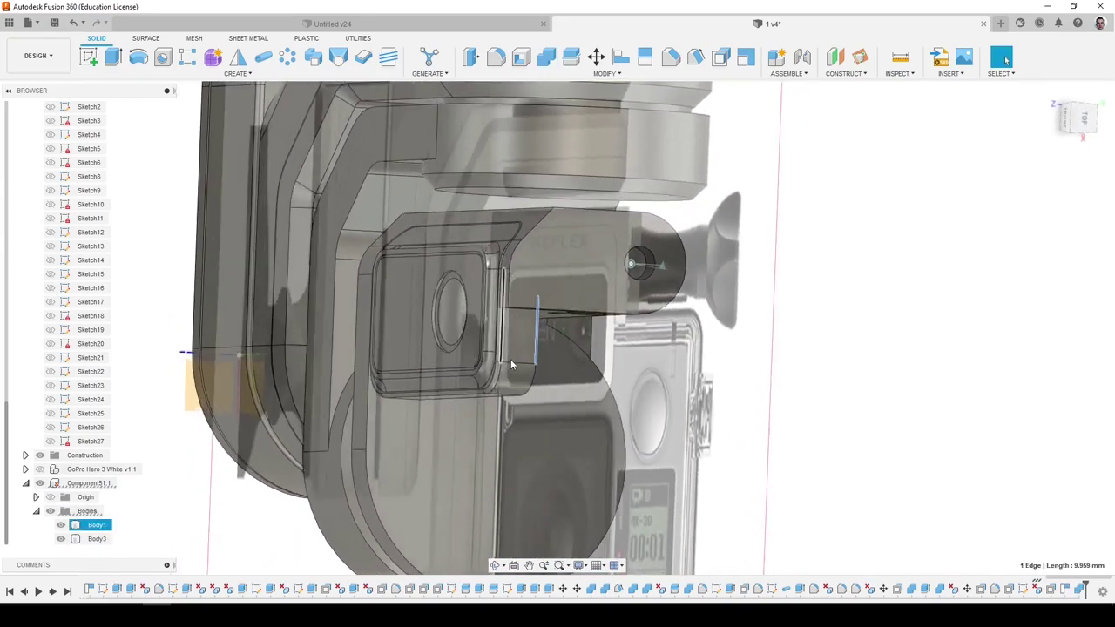
pyautogui.scroll(3, 512, 366)
pyautogui.press('f')
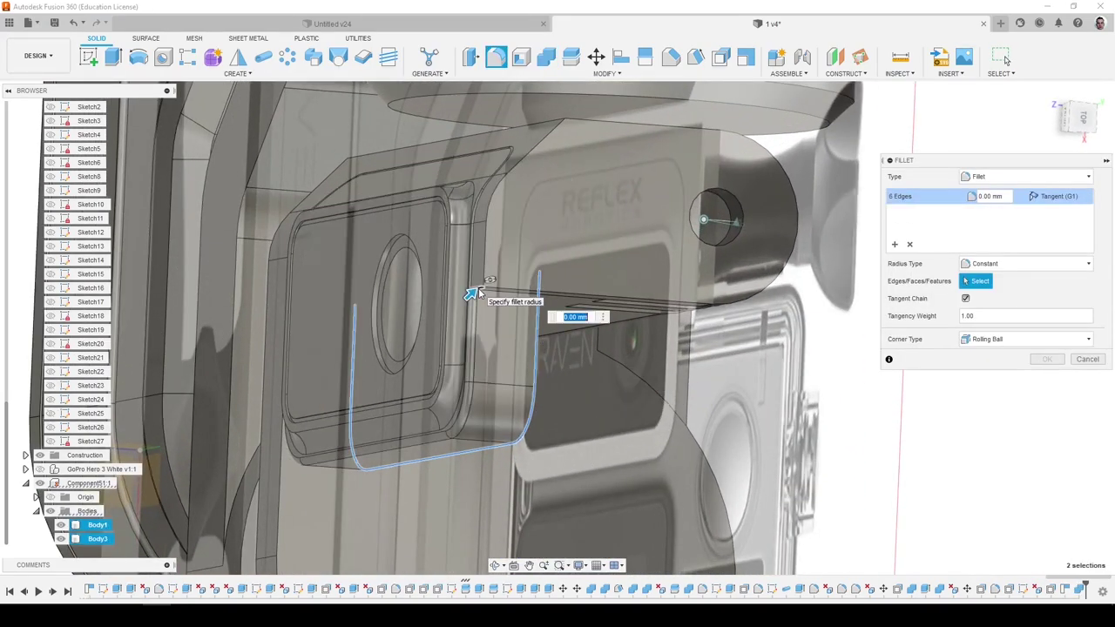
pyautogui.press('Escape')
pyautogui.keyDown('shift'); pyautogui.moveTo(478, 287); pyautogui.dragTo(357, 367, button='middle'); pyautogui.keyUp('shift')
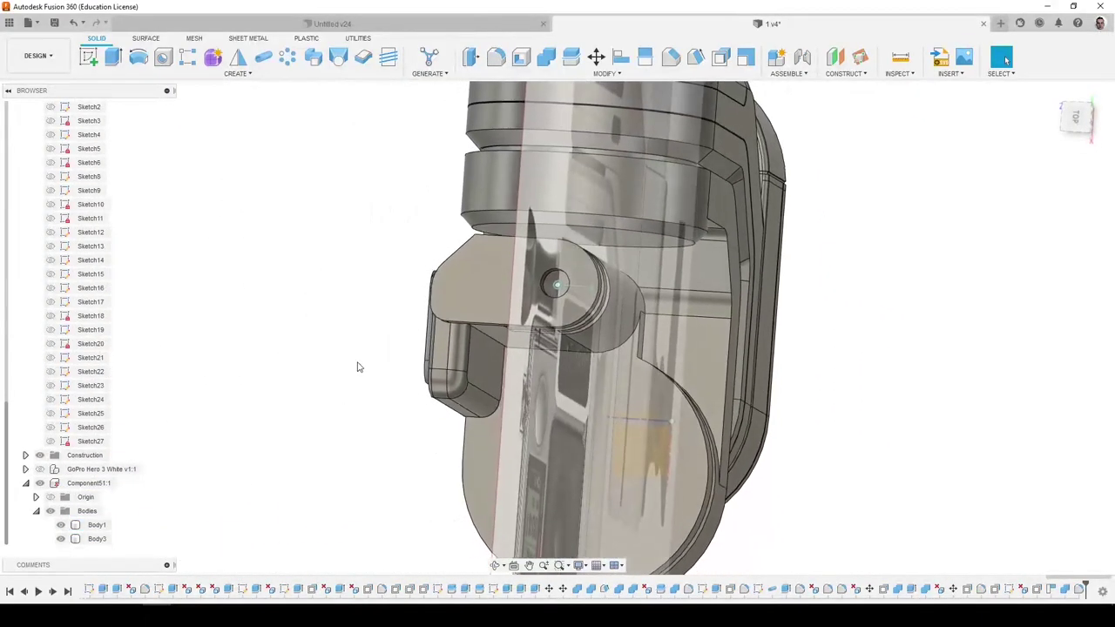
# Show the GoPro model and compare the assembly with the reference images in PureRef.
pyautogui.click(40, 469)
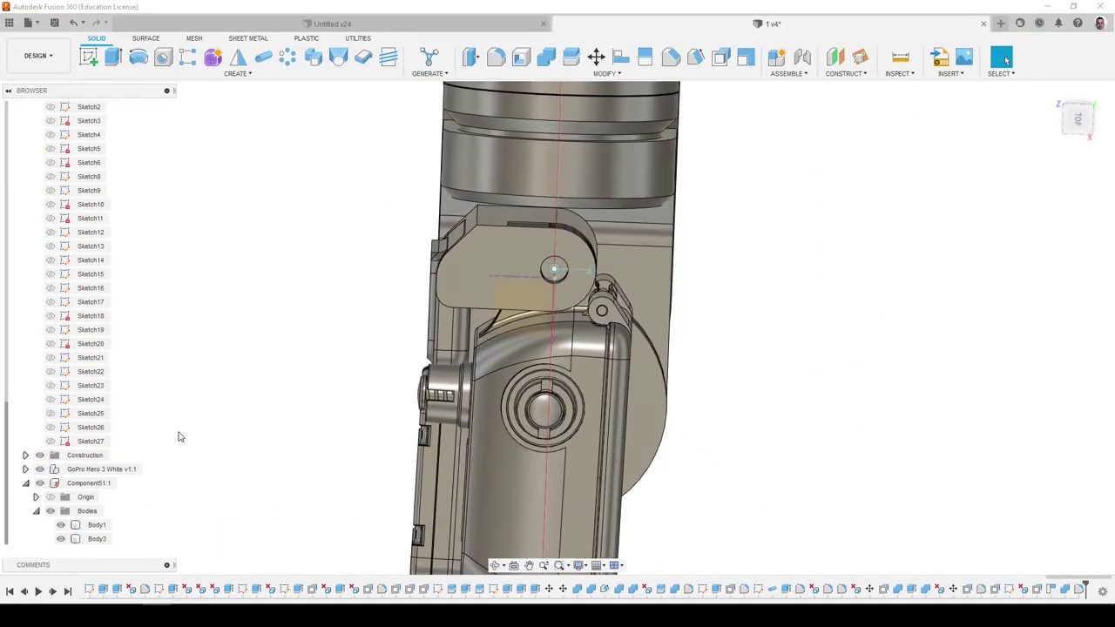
pyautogui.keyDown('shift'); pyautogui.moveTo(180, 436); pyautogui.dragTo(228, 574, button='middle'); pyautogui.keyUp('shift')
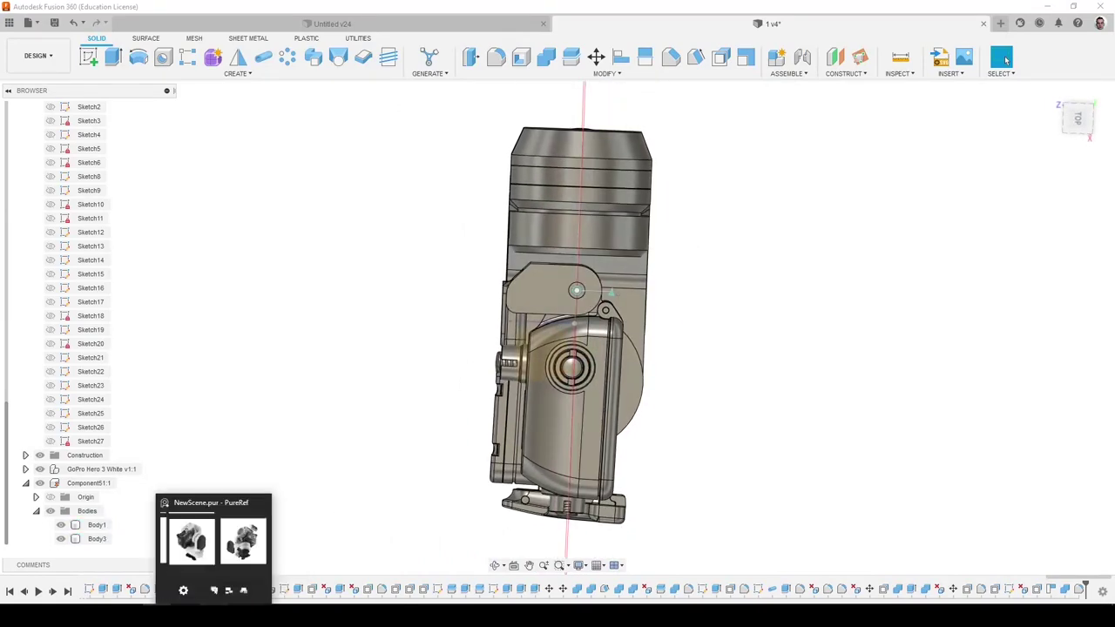
pyautogui.click(215, 615)
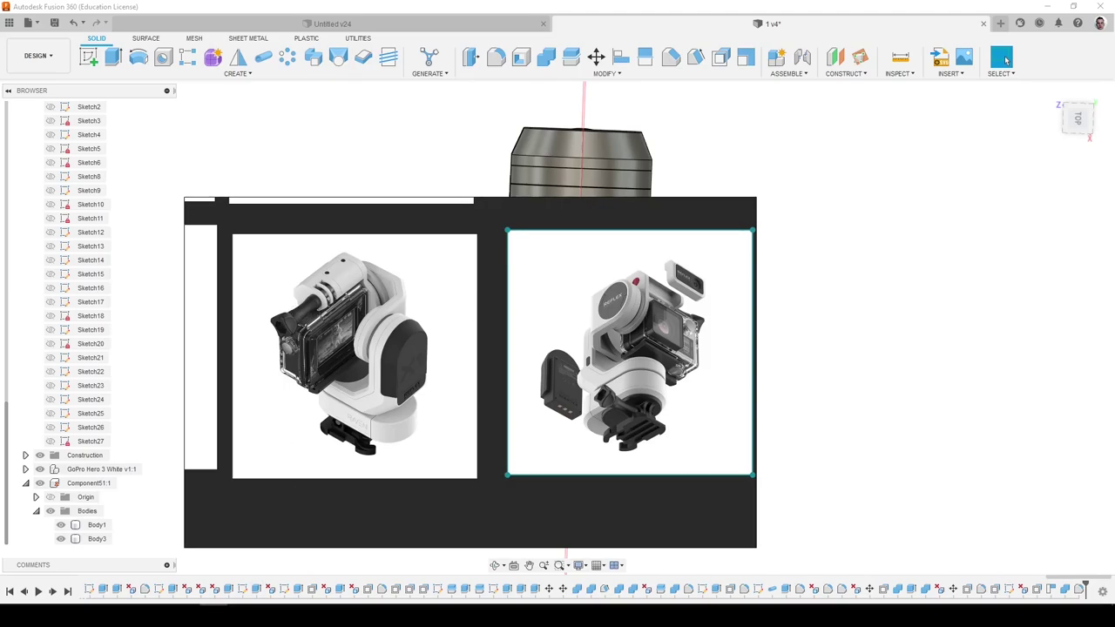
pyautogui.click(214, 615)
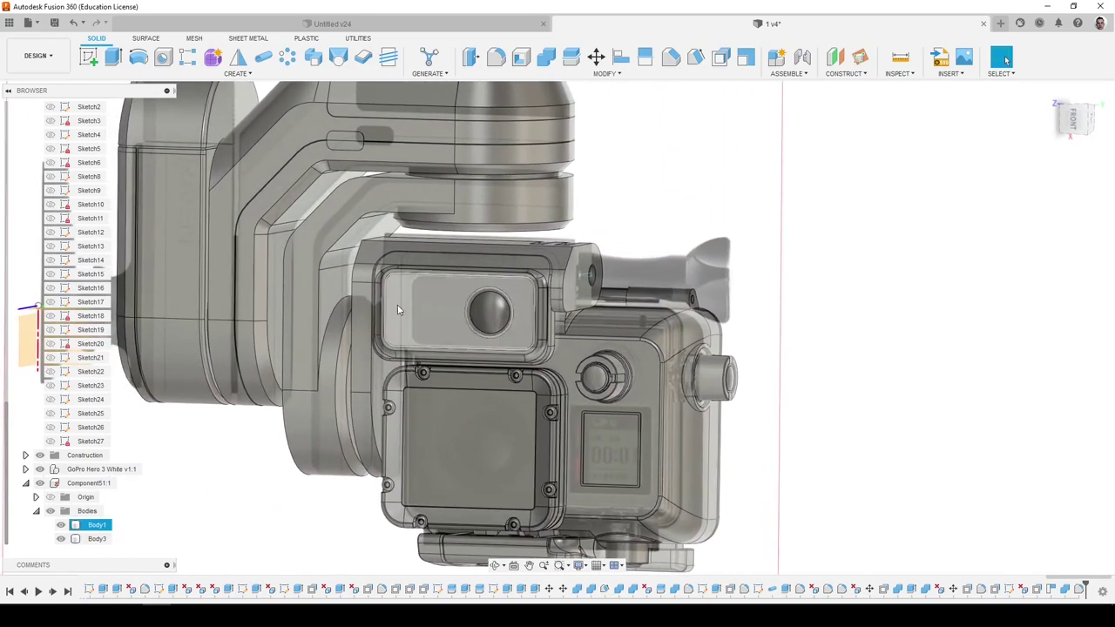
# Hide and reshow the clamp body, and hide the mount body, to examine the fit around the camera.
pyautogui.click(397, 310)
pyautogui.click(62, 525)
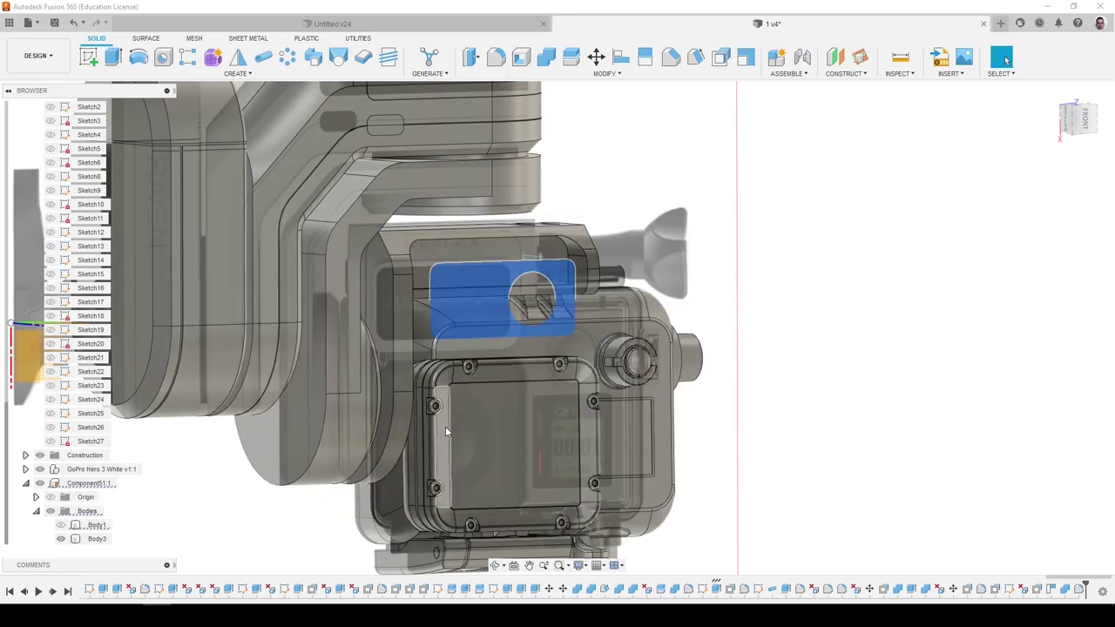
pyautogui.keyDown('shift'); pyautogui.moveTo(445, 426); pyautogui.dragTo(123, 506, button='middle'); pyautogui.keyUp('shift')
pyautogui.click(60, 526)
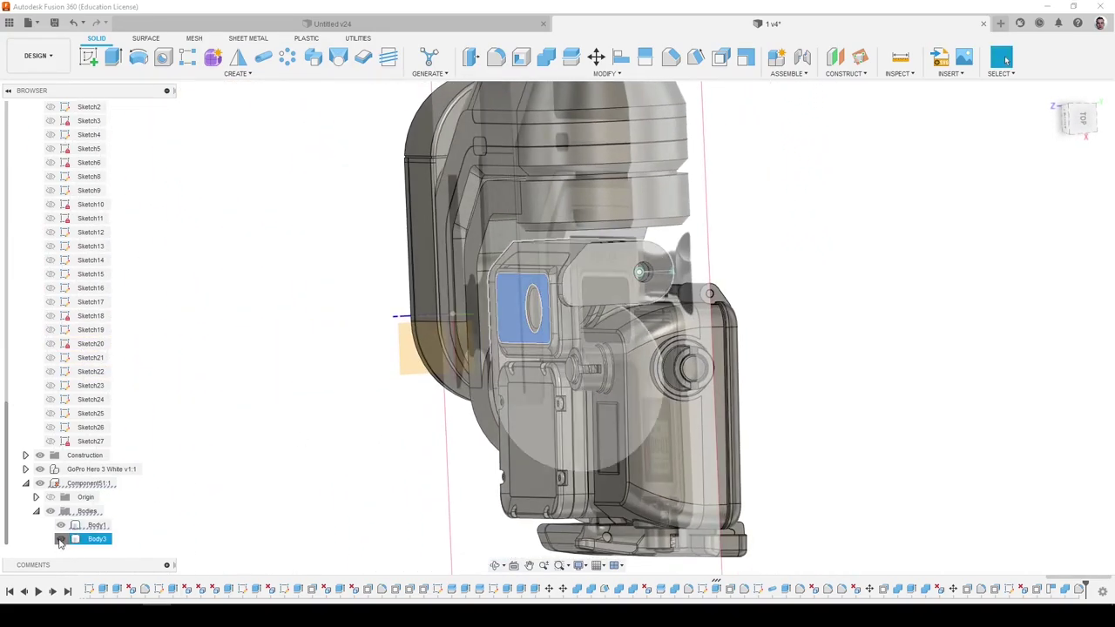
pyautogui.click(60, 539)
pyautogui.keyDown('shift'); pyautogui.moveTo(192, 492); pyautogui.dragTo(519, 358, button='middle'); pyautogui.keyUp('shift')
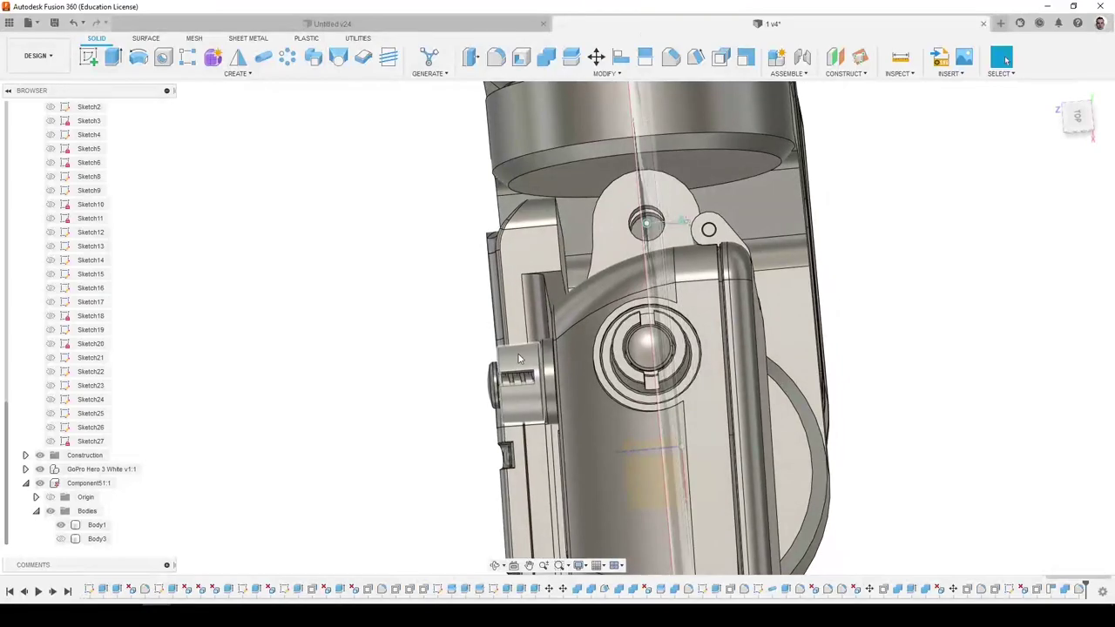
# Check the edge selection of the 3 mm fillet shared by the clamp and the mount.
pyautogui.click(544, 303)
pyautogui.keyDown('shift'); pyautogui.moveTo(543, 303); pyautogui.dragTo(580, 308, button='middle'); pyautogui.keyUp('shift')
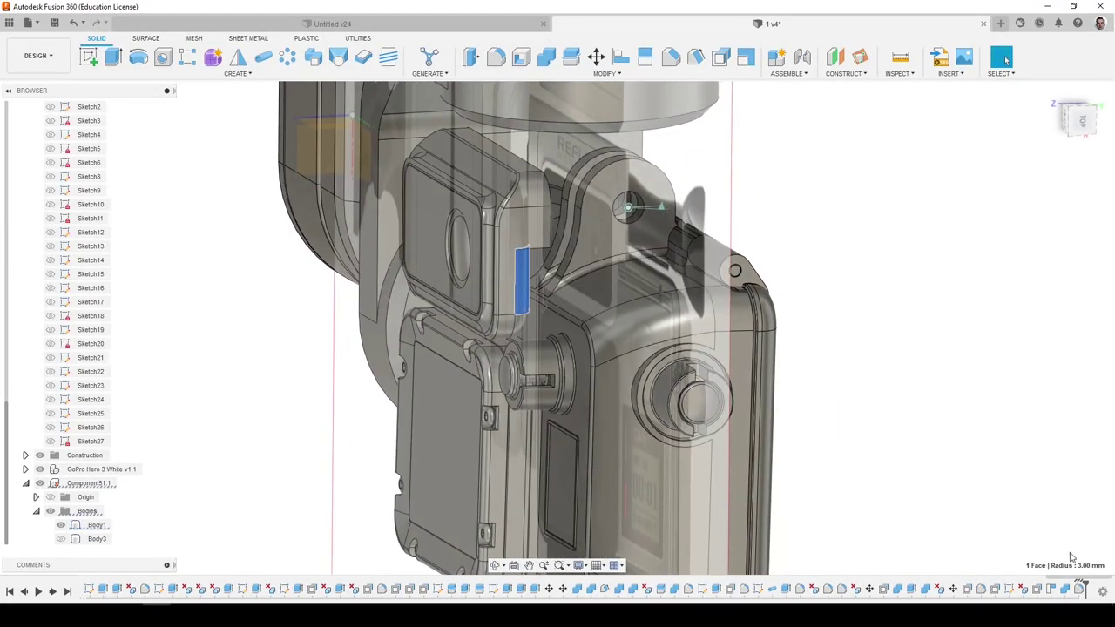
pyautogui.rightClick(1079, 588)
pyautogui.click(1041, 484)
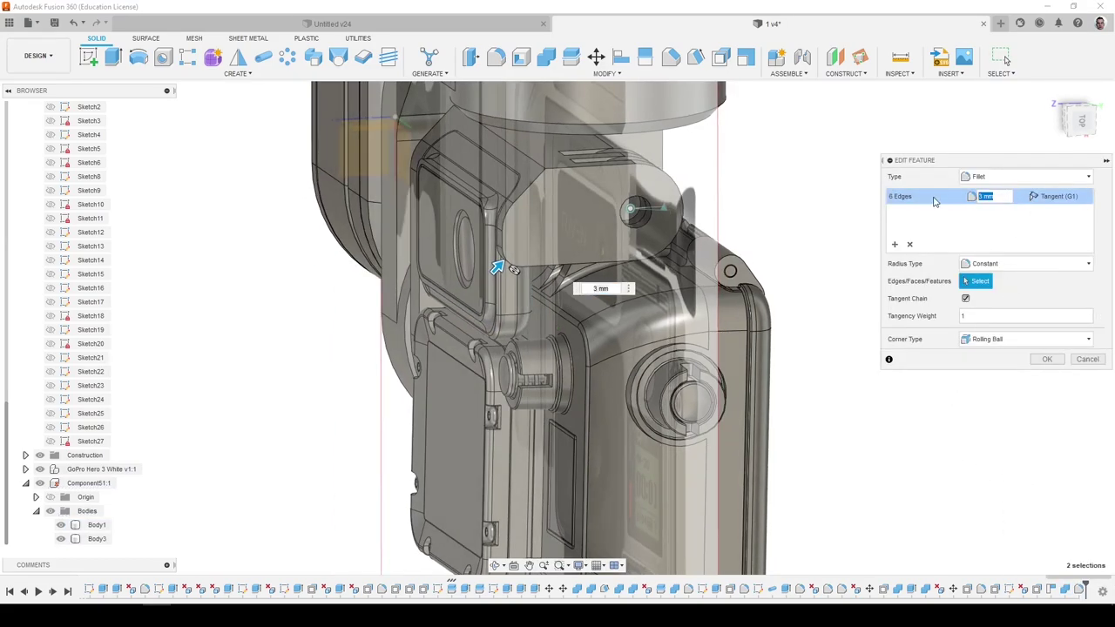
pyautogui.press('Return')
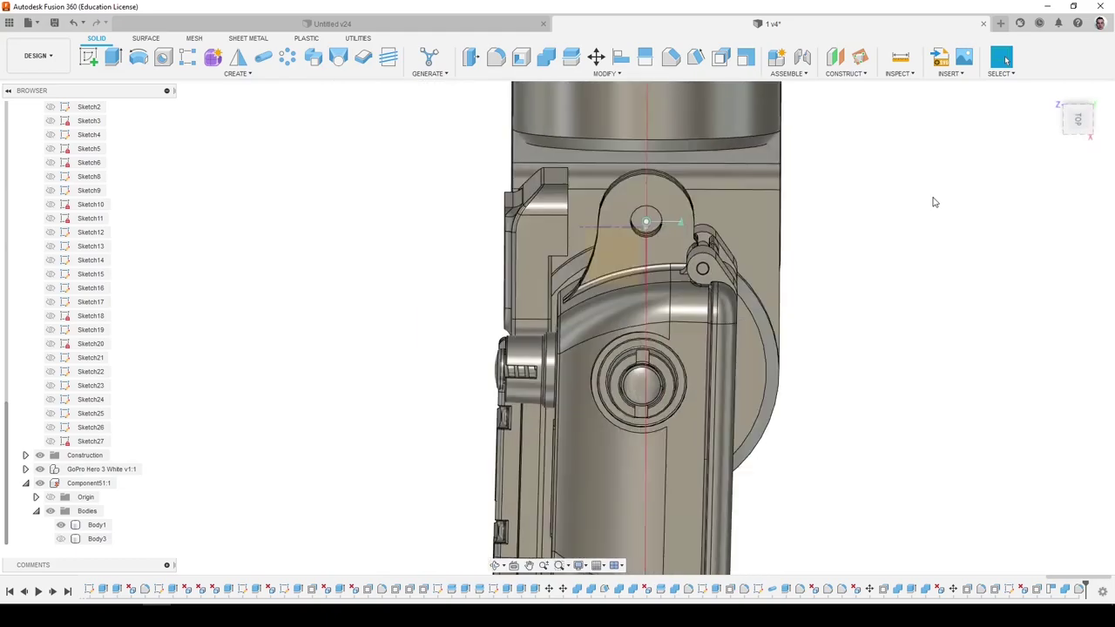
# Try a fillet on the corner edge chain at the step in the clamp's rear side.
pyautogui.press('f')
pyautogui.scroll(3, 595, 266)
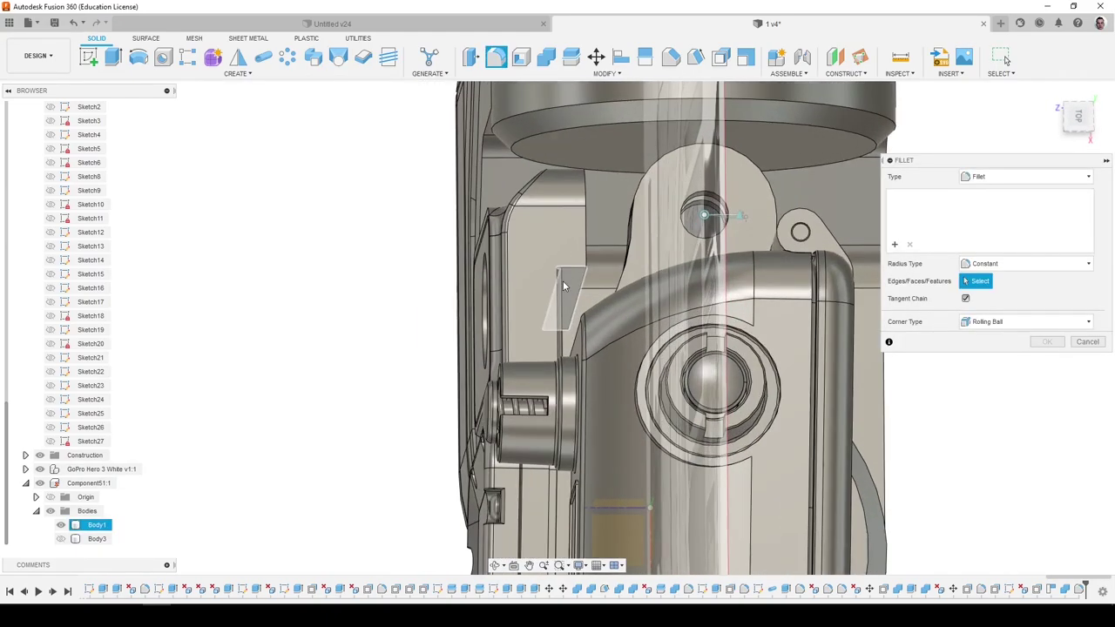
pyautogui.click(599, 282)
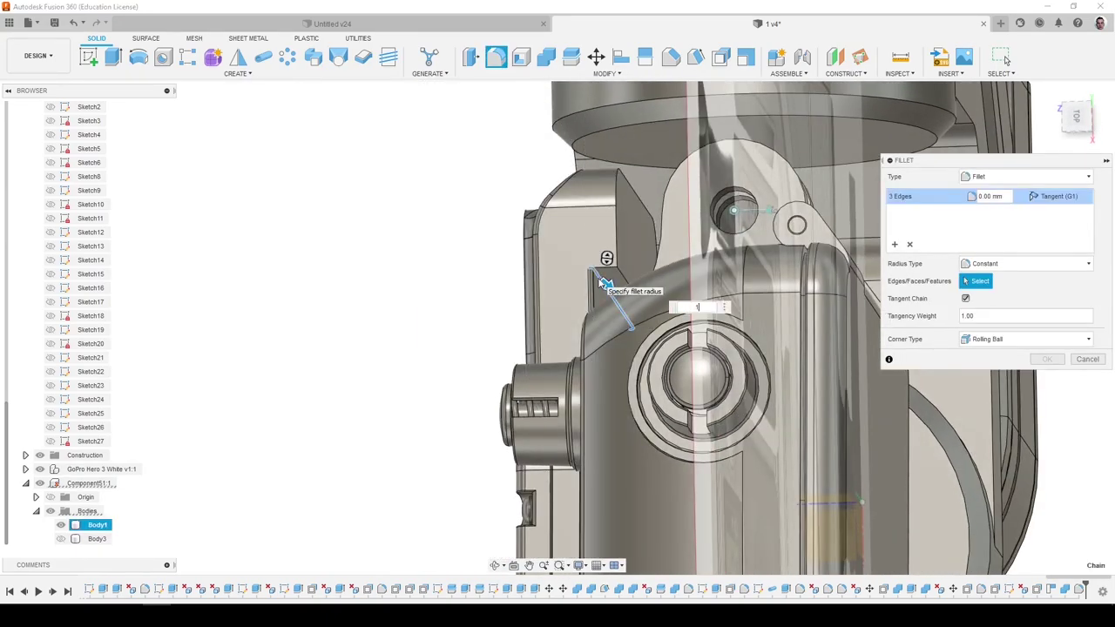
pyautogui.press('Escape')
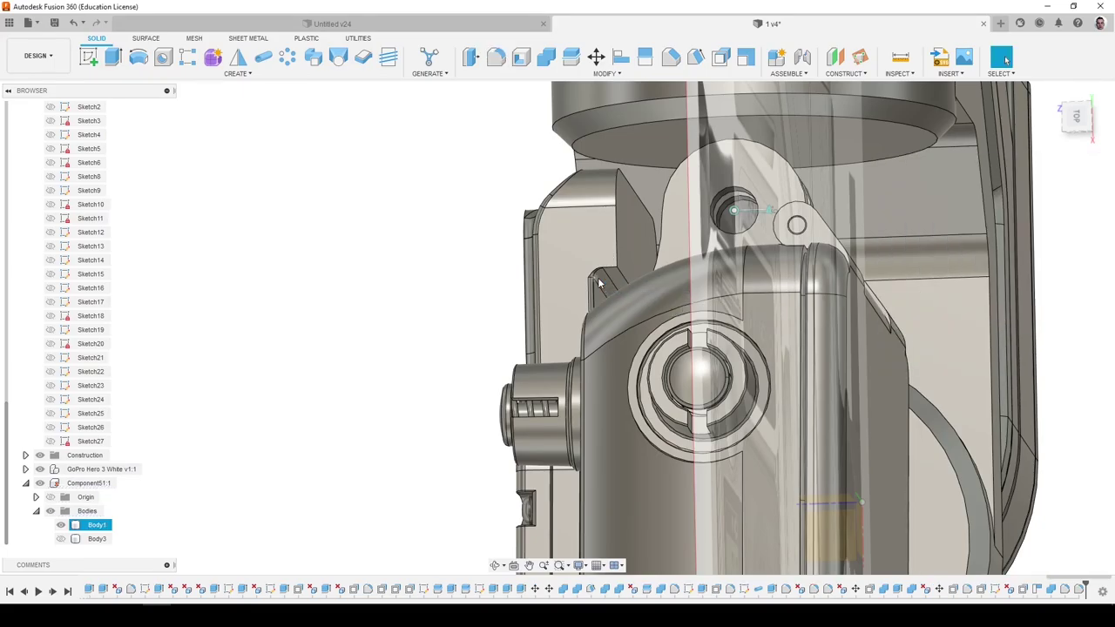
# Try to fillet the clamp's edge chains around the rear step with a 0.5 mm radius.
pyautogui.press('f')
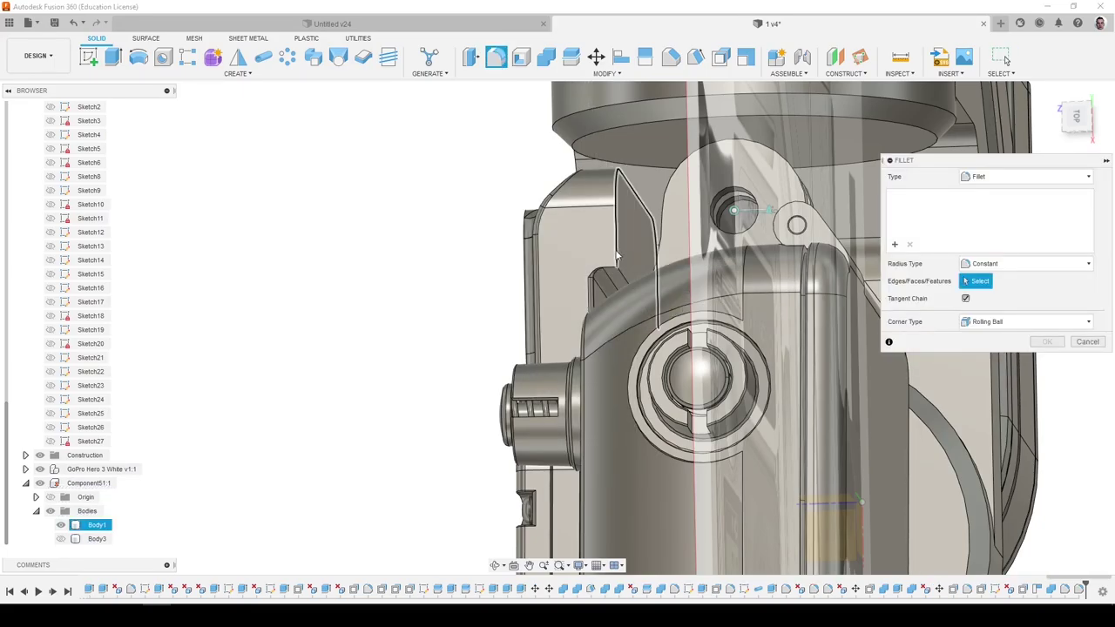
pyautogui.click(607, 272)
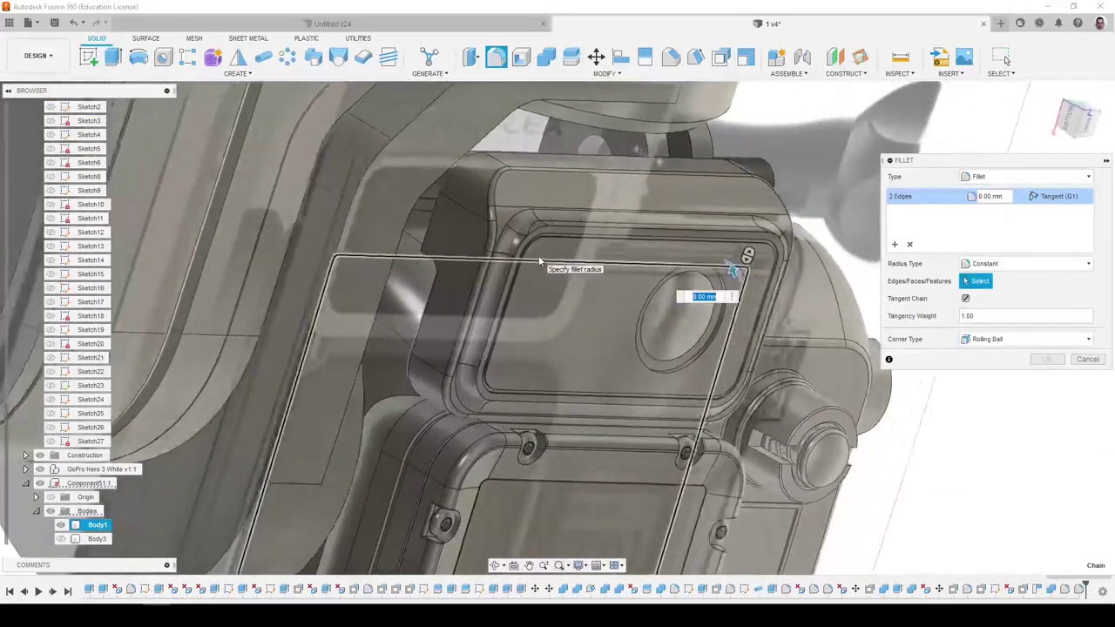
pyautogui.keyDown('shift'); pyautogui.moveTo(538, 261); pyautogui.dragTo(429, 265, button='middle'); pyautogui.keyUp('shift')
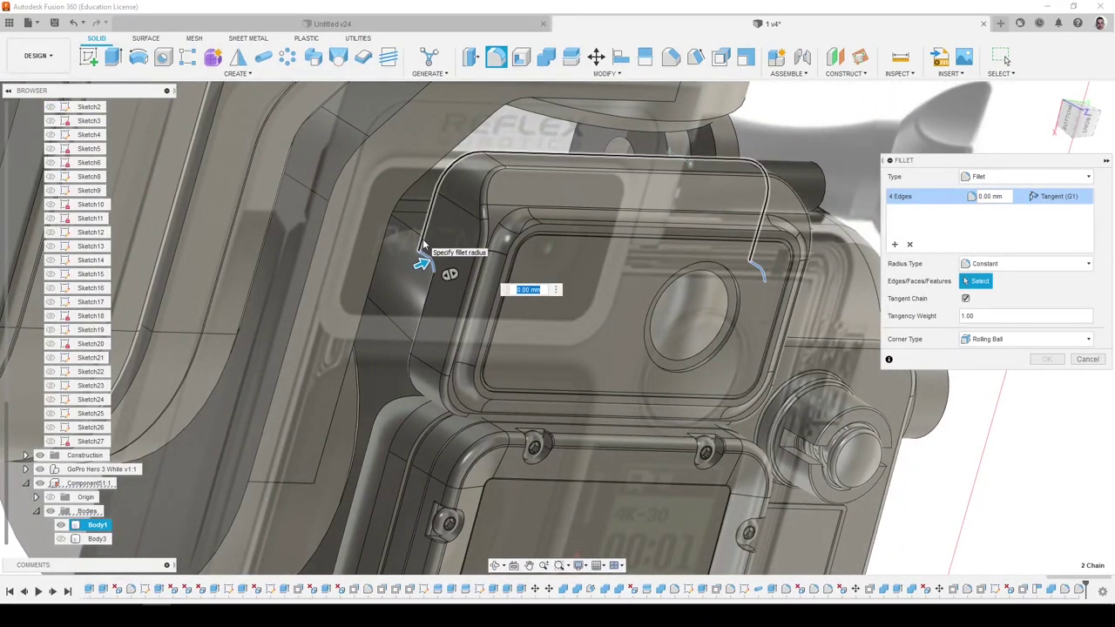
pyautogui.click(422, 246)
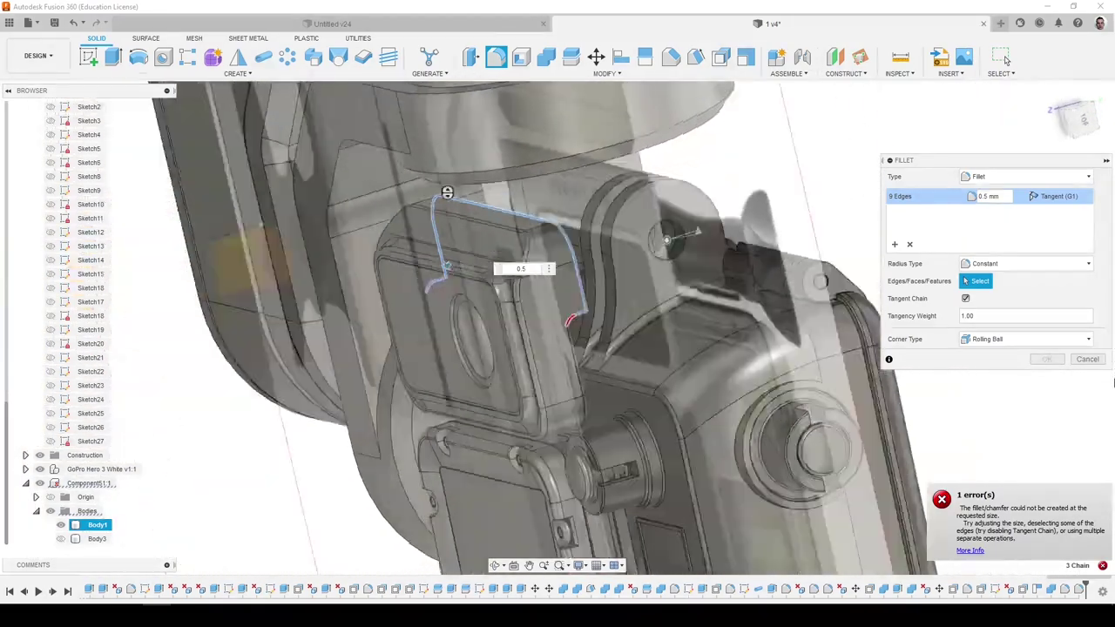
pyautogui.keyDown('shift'); pyautogui.moveTo(1114, 383); pyautogui.dragTo(1092, 369, button='middle'); pyautogui.keyUp('shift')
pyautogui.click(1088, 360)
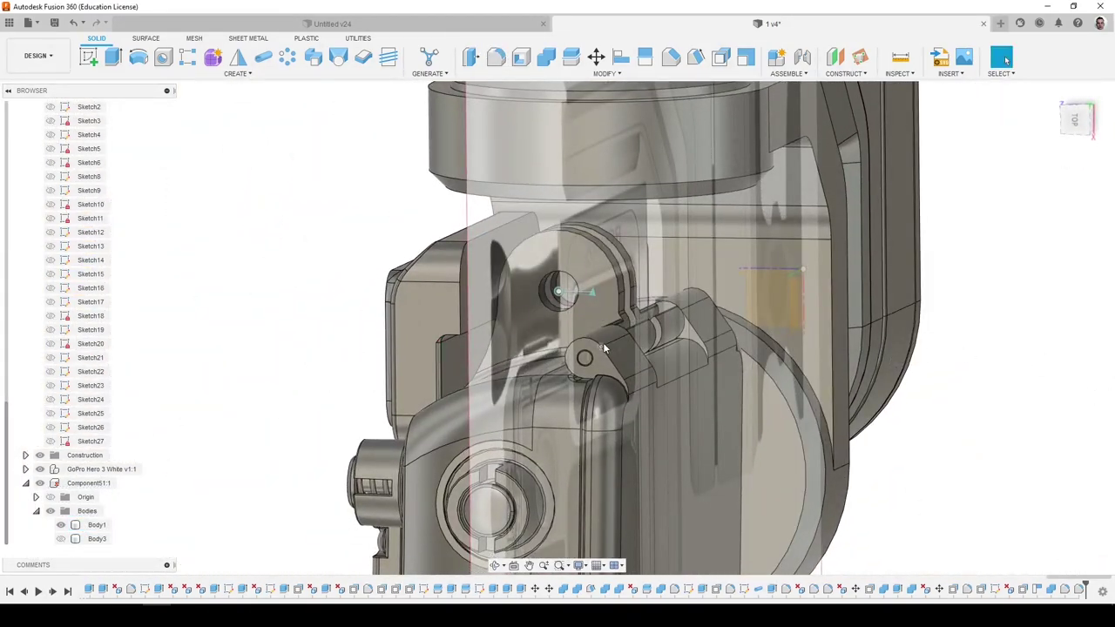
# Undo the last rear-step fillet and delete the 3 mm fillet shared by the clamp and the mount.
pyautogui.moveTo(503, 333)
pyautogui.keyDown('shift'); pyautogui.mouseDown(button='middle')
pyautogui.moveTo(510, 314)
pyautogui.moveTo(505, 330)
pyautogui.mouseUp(button='middle'); pyautogui.keyUp('shift')
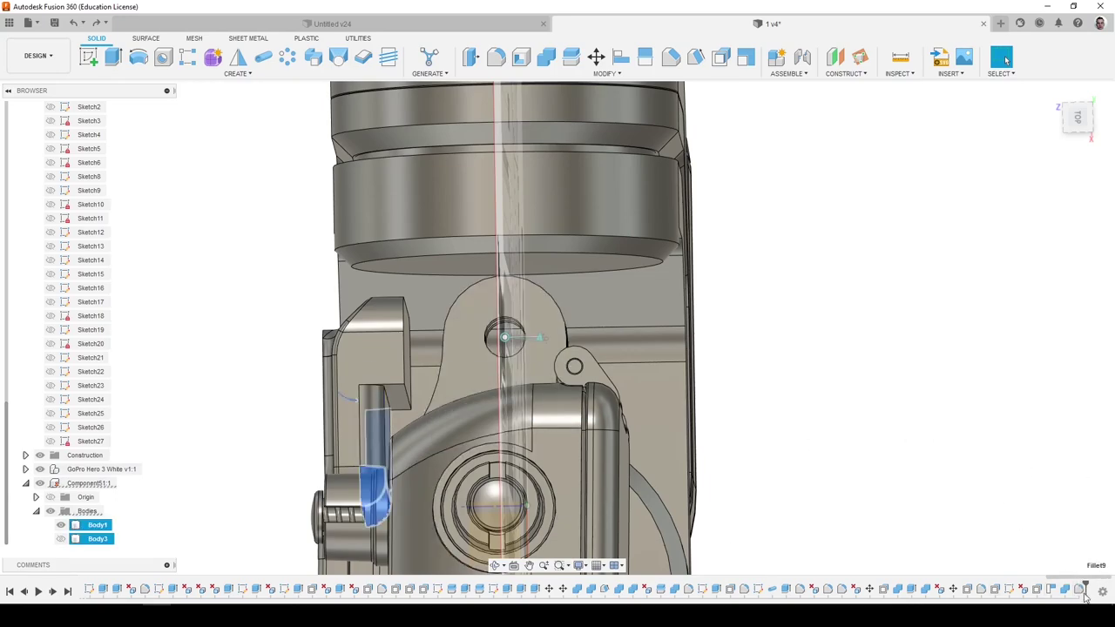
pyautogui.press('Delete')
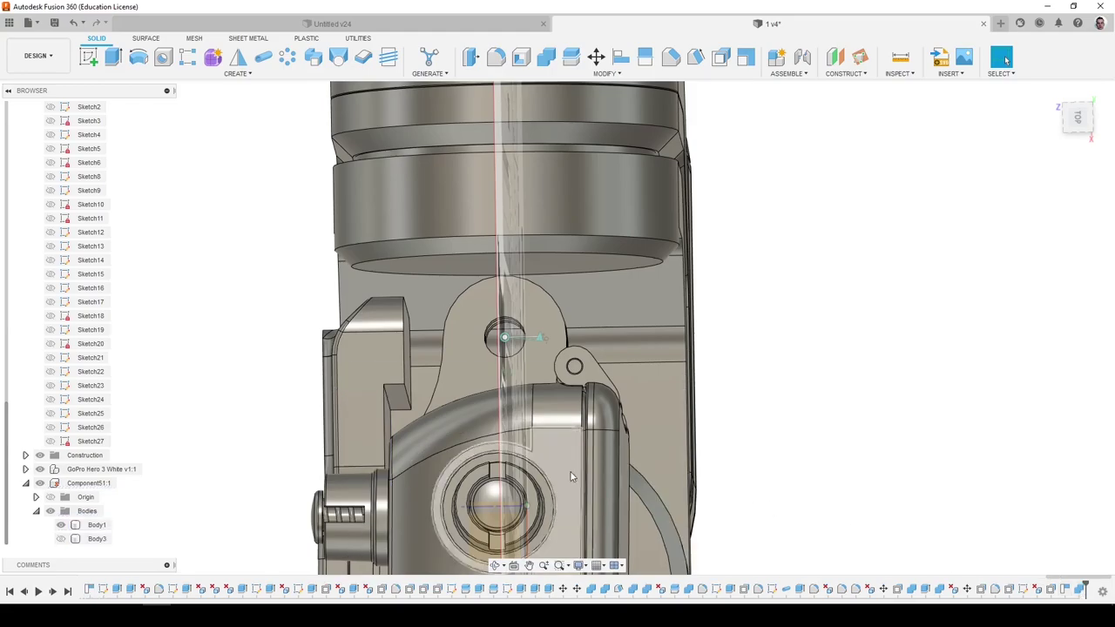
pyautogui.keyDown('shift'); pyautogui.moveTo(601, 400); pyautogui.dragTo(533, 447, button='middle'); pyautogui.keyUp('shift')
# Fillet the single corner edge at the step in the clamp's rear side.
pyautogui.press('f')
pyautogui.keyDown('shift'); pyautogui.moveTo(440, 428); pyautogui.dragTo(458, 394, button='middle'); pyautogui.keyUp('shift')
pyautogui.click(458, 391)
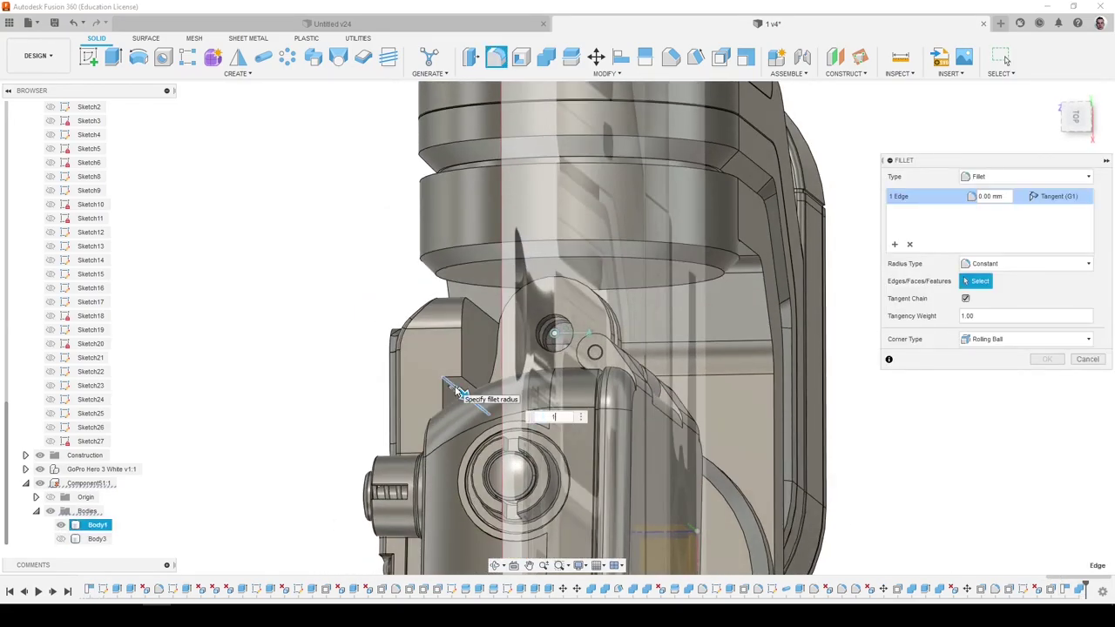
pyautogui.press('Escape')
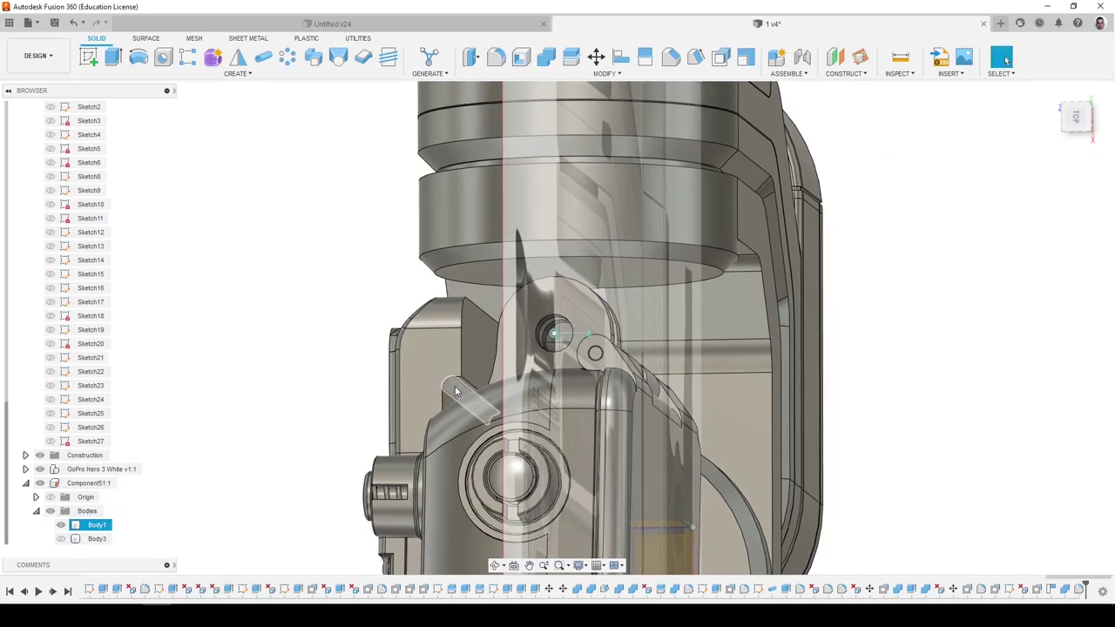
# Round the edge chains around the clamp's rear step and adjoining back face with two 0.5 mm fillets.
pyautogui.press('f')
pyautogui.click(446, 386)
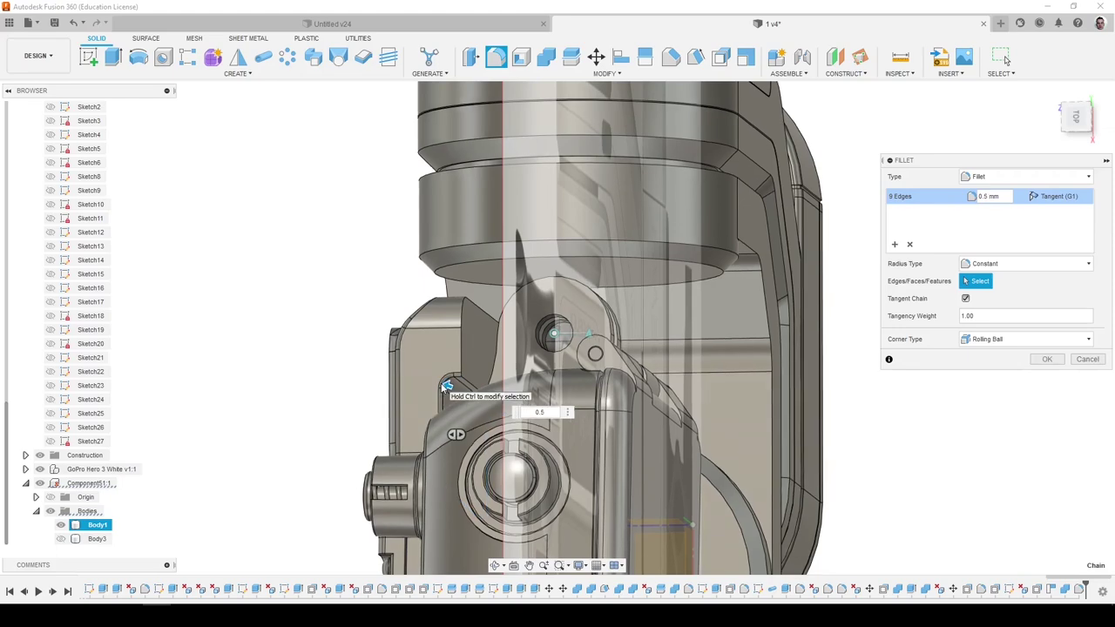
pyautogui.press('Return')
pyautogui.press('f')
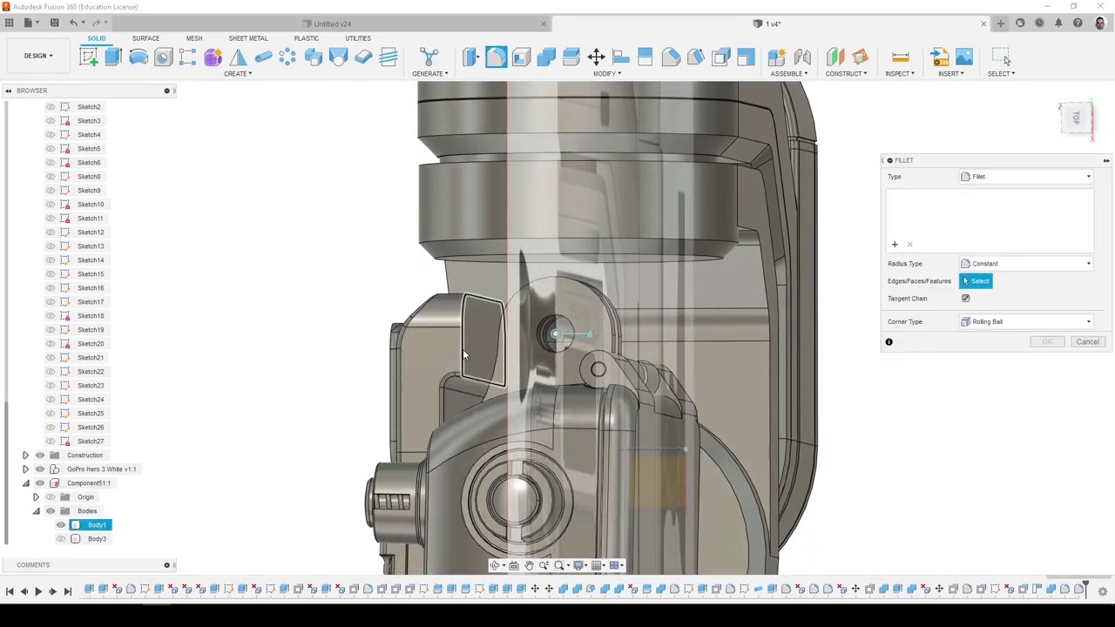
pyautogui.click(468, 350)
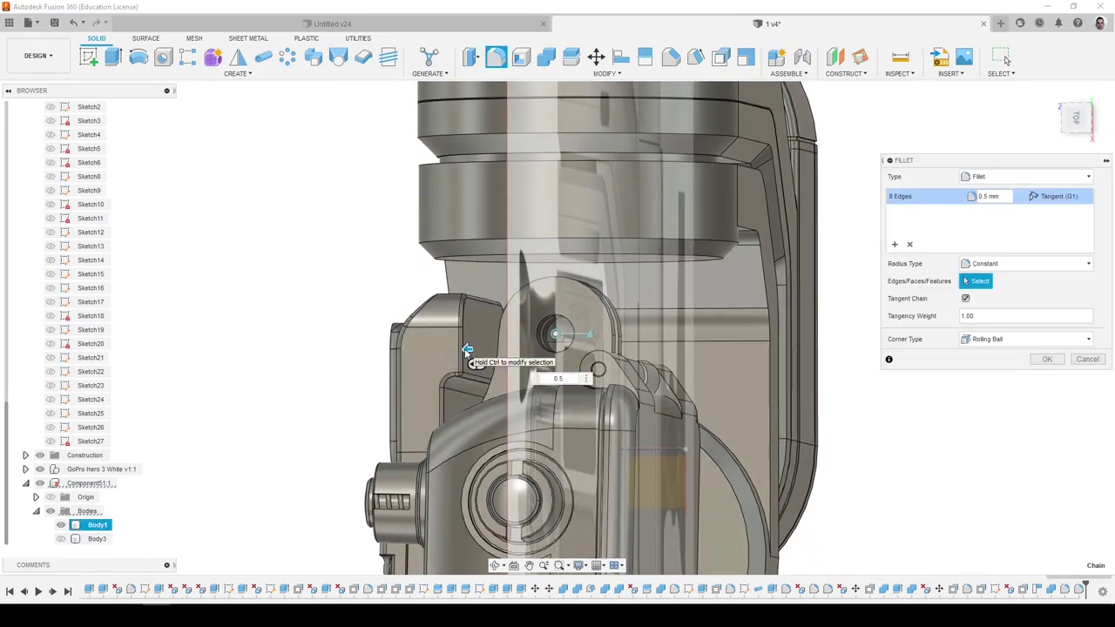
pyautogui.press('Return')
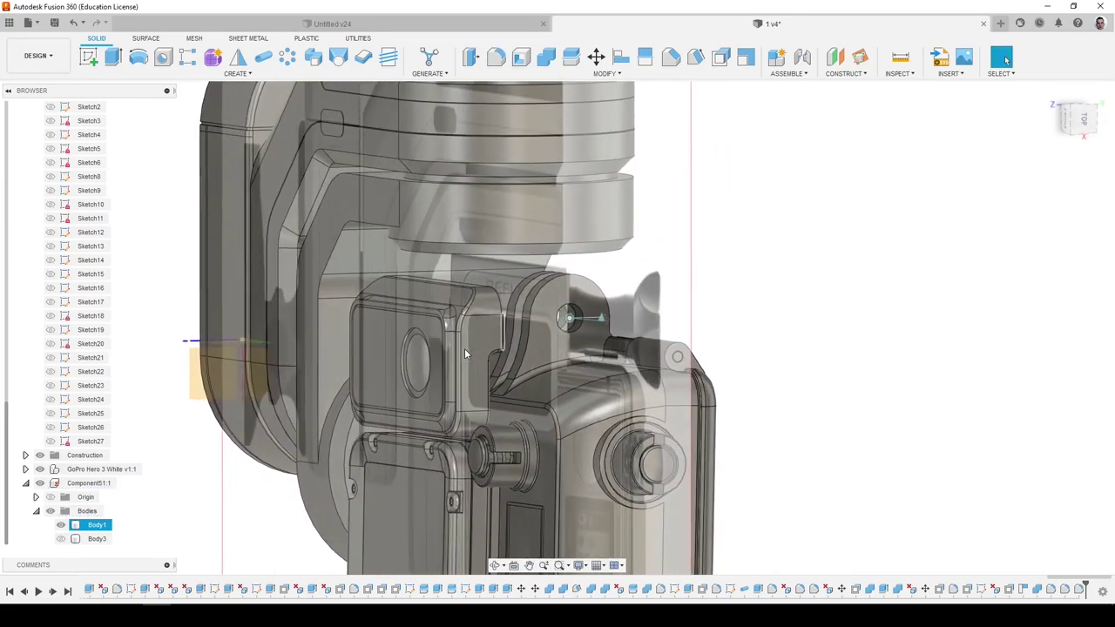
# Show the mount body Body3 and fillet the clamp's edge chain beside the lens window.
pyautogui.click(59, 541)
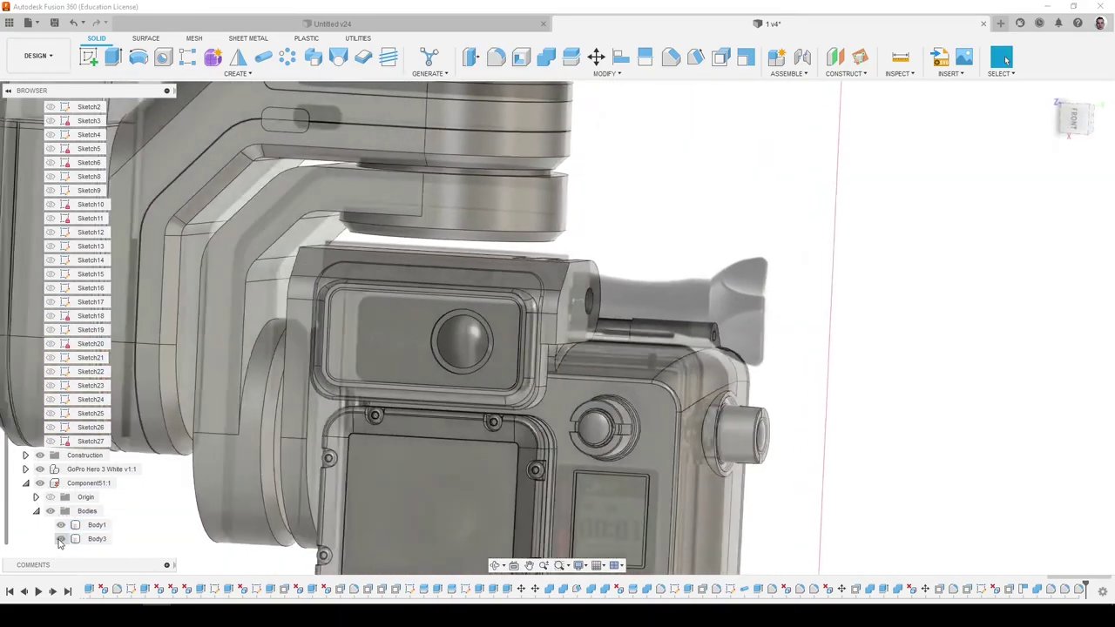
pyautogui.scroll(8, 402, 384)
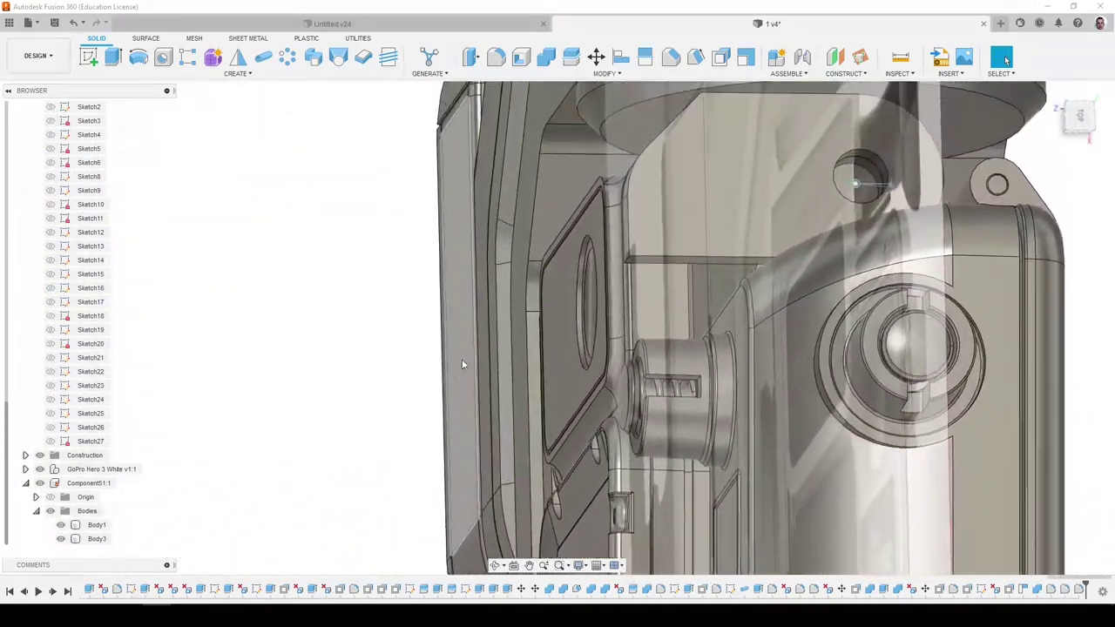
pyautogui.press('f')
pyautogui.click(627, 311)
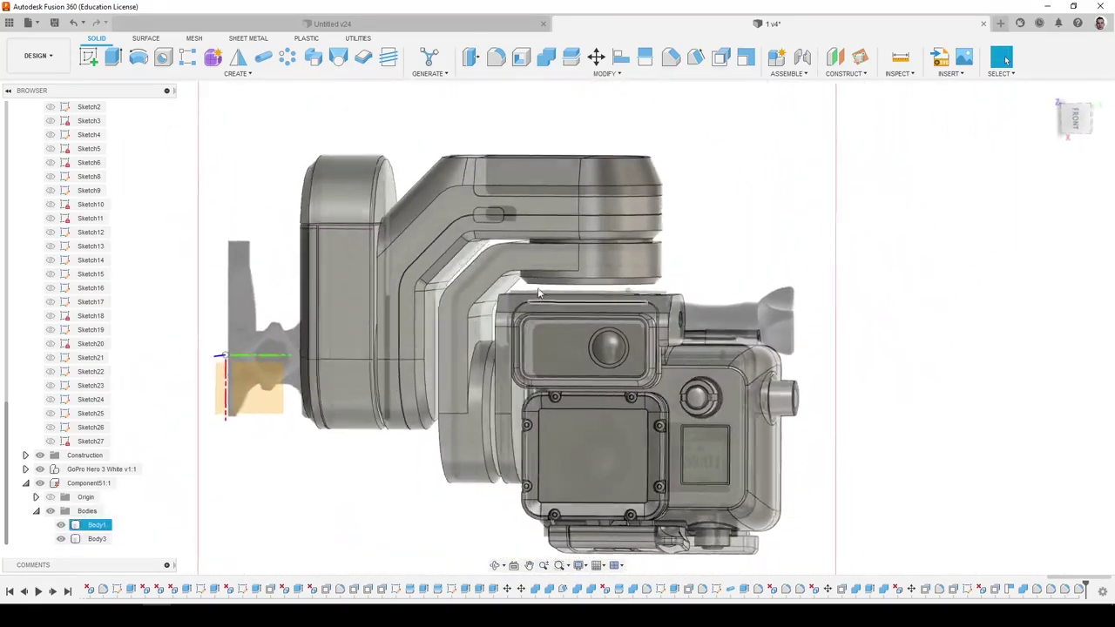
# Select the inner gimbal arm and toggle the visibility of Body29 to identify it among the bodies.
pyautogui.click(543, 260)
pyautogui.scroll(3, 95, 261)
pyautogui.scroll(3, 87, 260)
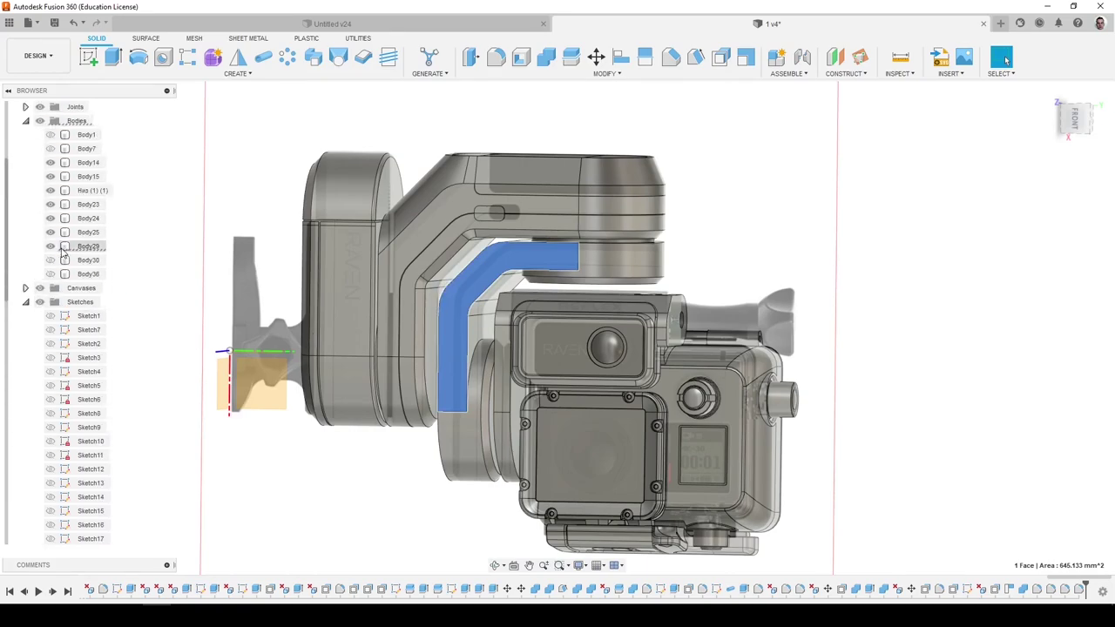
pyautogui.click(63, 249)
pyautogui.click(51, 248)
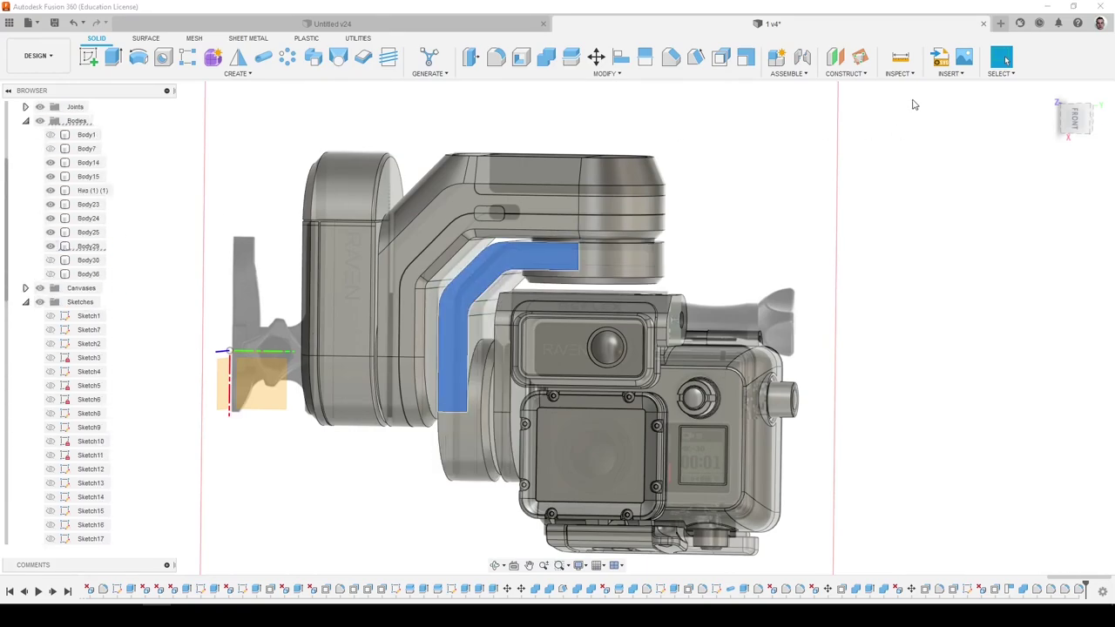
# Create a new internal Standard component named "Крепежи" under the root assembly.
pyautogui.click(789, 73)
pyautogui.click(804, 88)
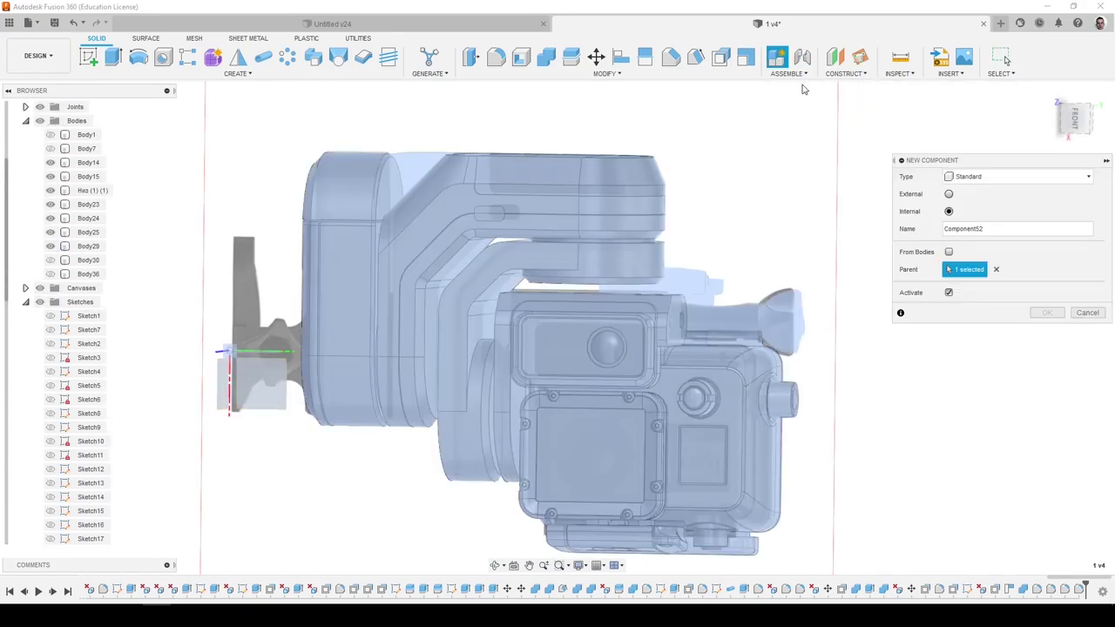
pyautogui.click(1002, 177)
pyautogui.click(1001, 192)
pyautogui.write('Крепеж')
pyautogui.press('Return')
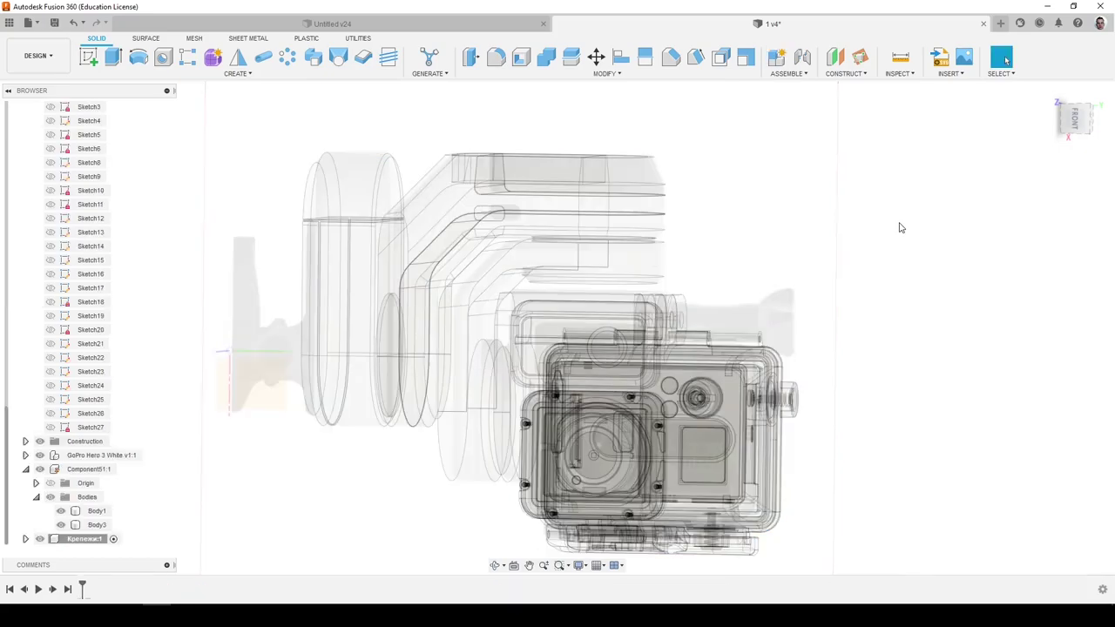
# Collapse the list of sketches and make the root assembly active again.
pyautogui.scroll(4, 61, 183)
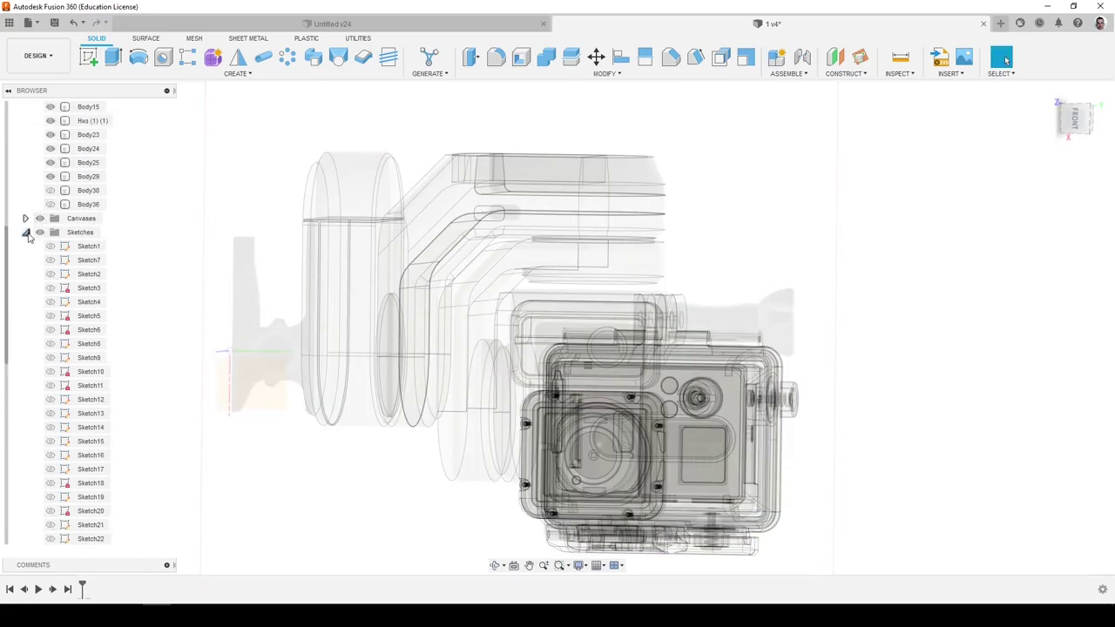
pyautogui.click(26, 232)
pyautogui.click(95, 106)
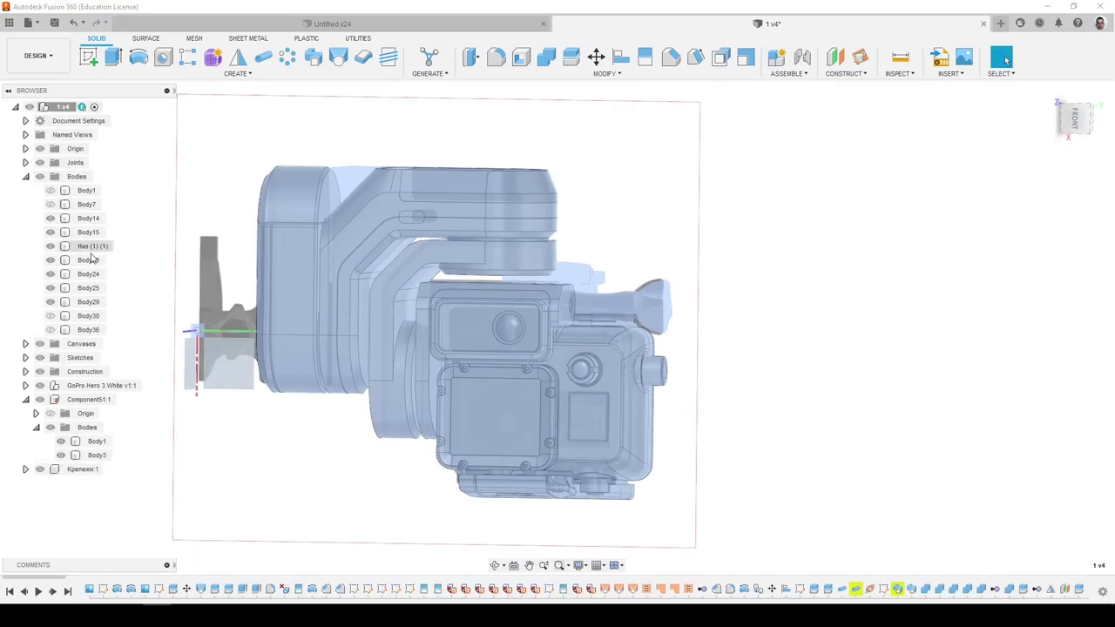
# Move the gimbal bodies Body14, Body15, Низ (1) (1), Body23, Body24, Body25 and Body29 into the Крепежи component.
pyautogui.click(87, 288)
pyautogui.click(87, 301)
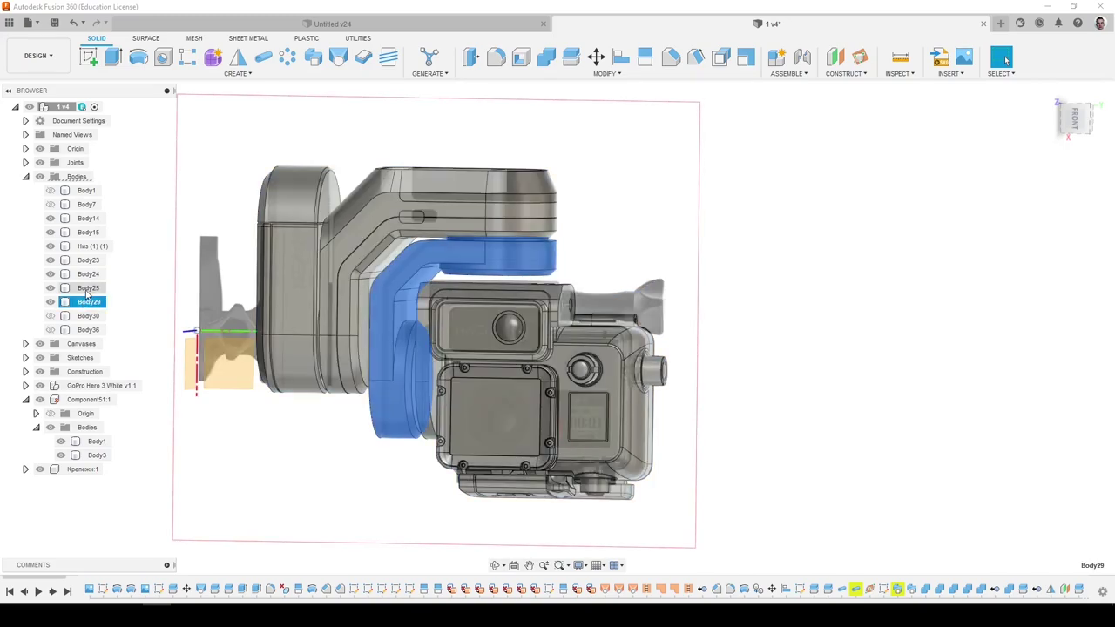
pyautogui.keyDown('ctrl'); pyautogui.click(88, 289); pyautogui.keyUp('ctrl')
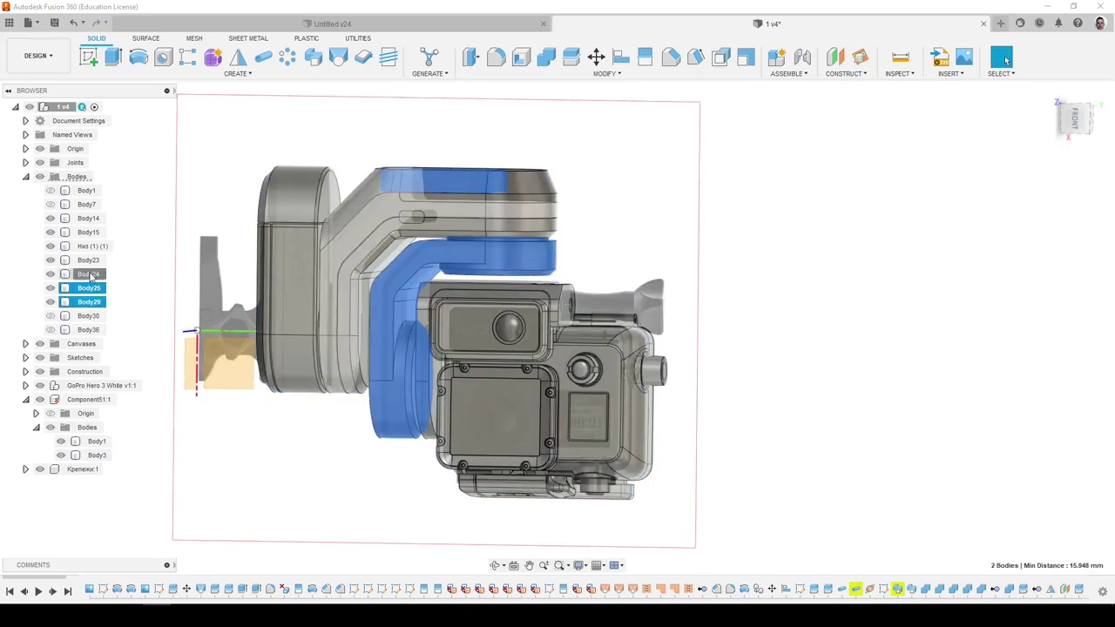
pyautogui.keyDown('ctrl'); pyautogui.click(88, 274); pyautogui.keyUp('ctrl')
pyautogui.keyDown('ctrl'); pyautogui.click(88, 259); pyautogui.keyUp('ctrl')
pyautogui.keyDown('ctrl'); pyautogui.click(92, 247); pyautogui.keyUp('ctrl')
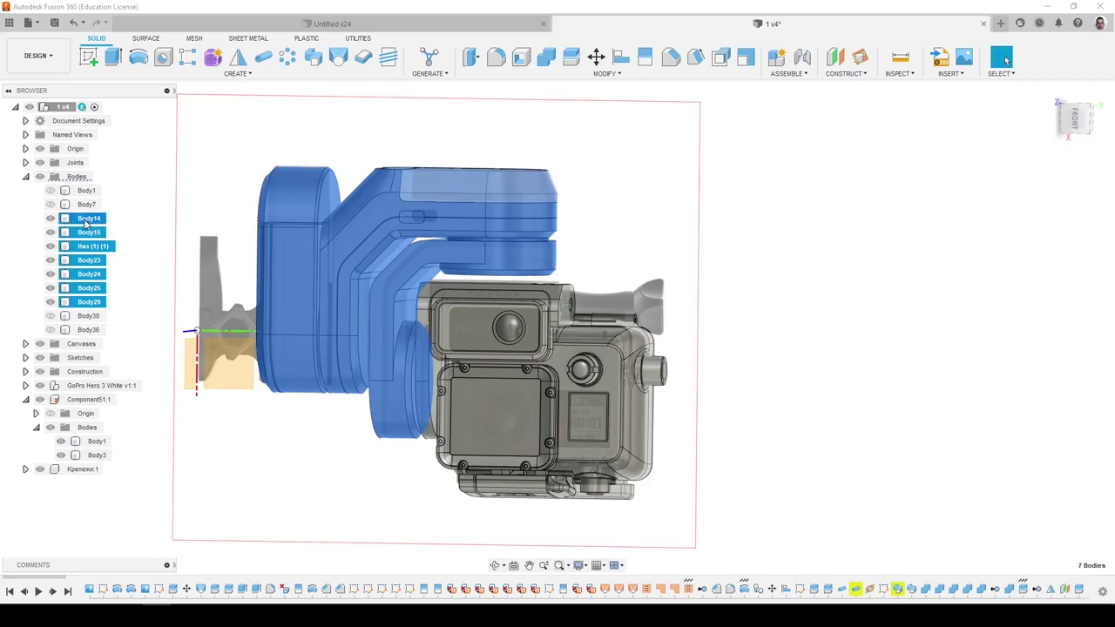
pyautogui.rightClick(86, 224)
pyautogui.click(73, 470)
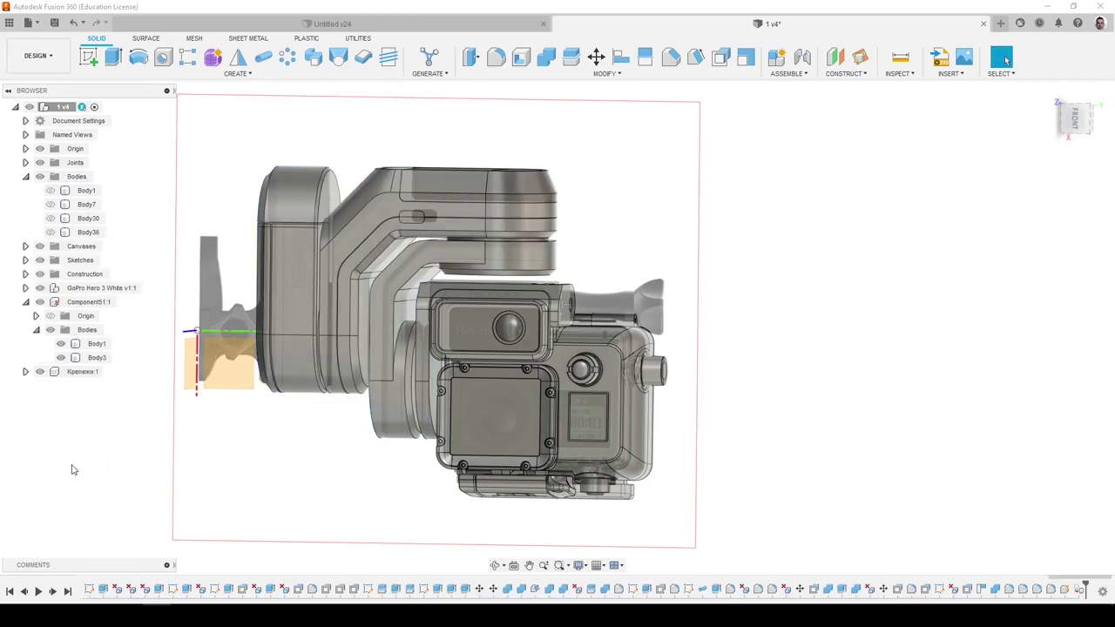
# Hide the Крепежи component and compare the clamp and mount with the reference image in PureRef.
pyautogui.click(40, 373)
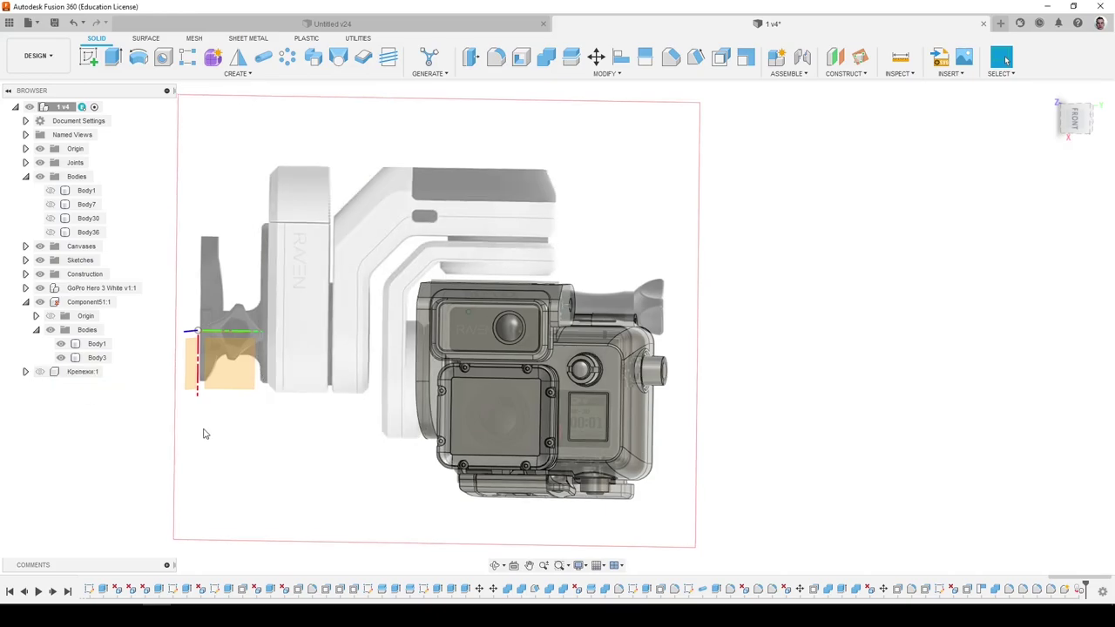
pyautogui.keyDown('shift'); pyautogui.moveTo(203, 433); pyautogui.dragTo(277, 384, button='middle'); pyautogui.keyUp('shift')
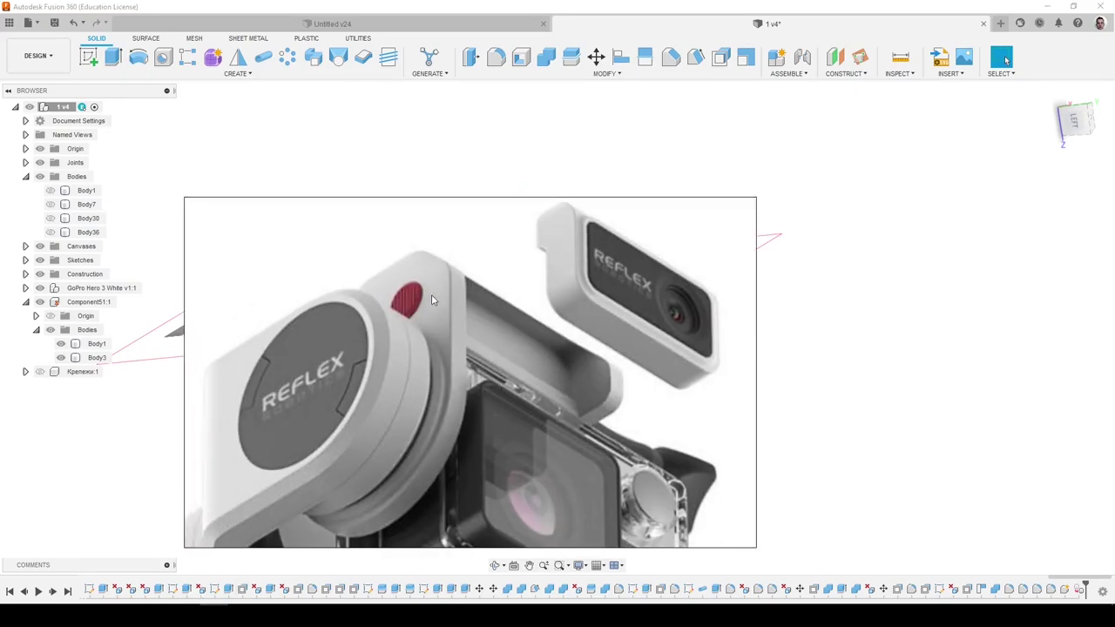
pyautogui.click(213, 614)
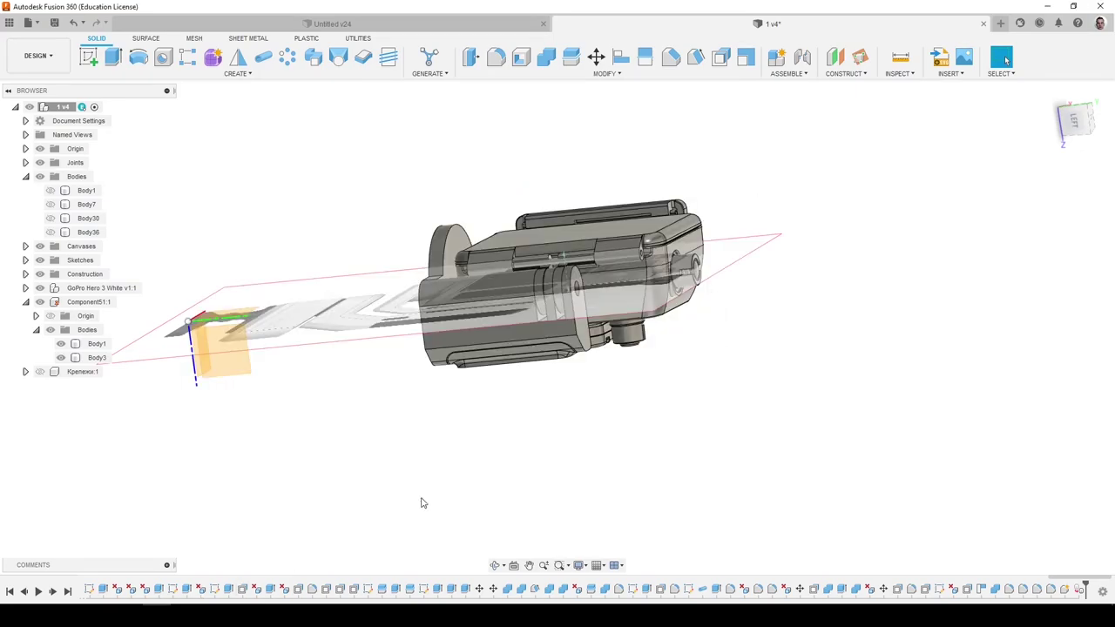
# Compare the inner corner of the GoPro mount beside the camera with the reference image in PureRef.
pyautogui.keyDown('shift'); pyautogui.moveTo(424, 502); pyautogui.dragTo(277, 598, button='middle'); pyautogui.keyUp('shift')
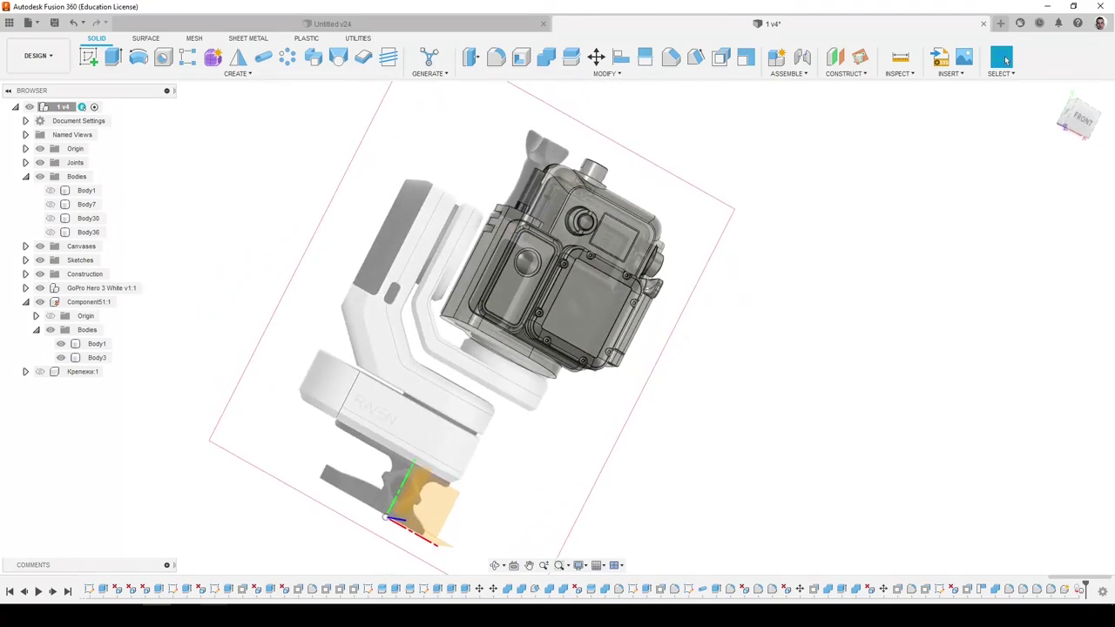
pyautogui.click(213, 614)
pyautogui.click(213, 614)
pyautogui.keyDown('shift'); pyautogui.moveTo(261, 532); pyautogui.dragTo(562, 277, button='middle'); pyautogui.keyUp('shift')
pyautogui.scroll(8, 461, 286)
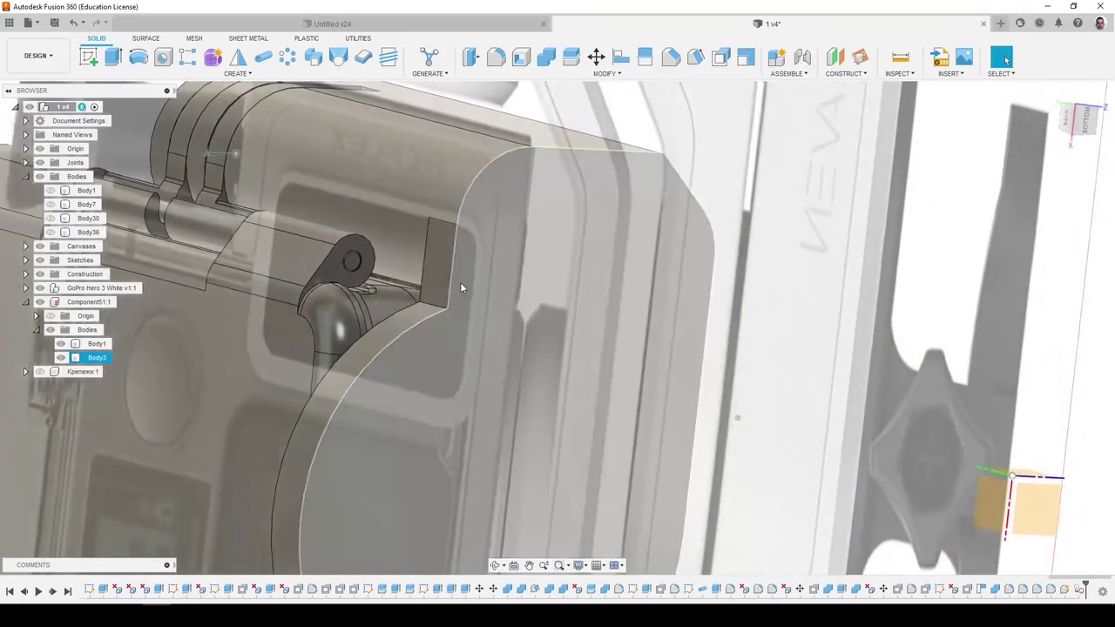
pyautogui.keyDown('shift'); pyautogui.moveTo(459, 282); pyautogui.dragTo(375, 367, button='middle'); pyautogui.keyUp('shift')
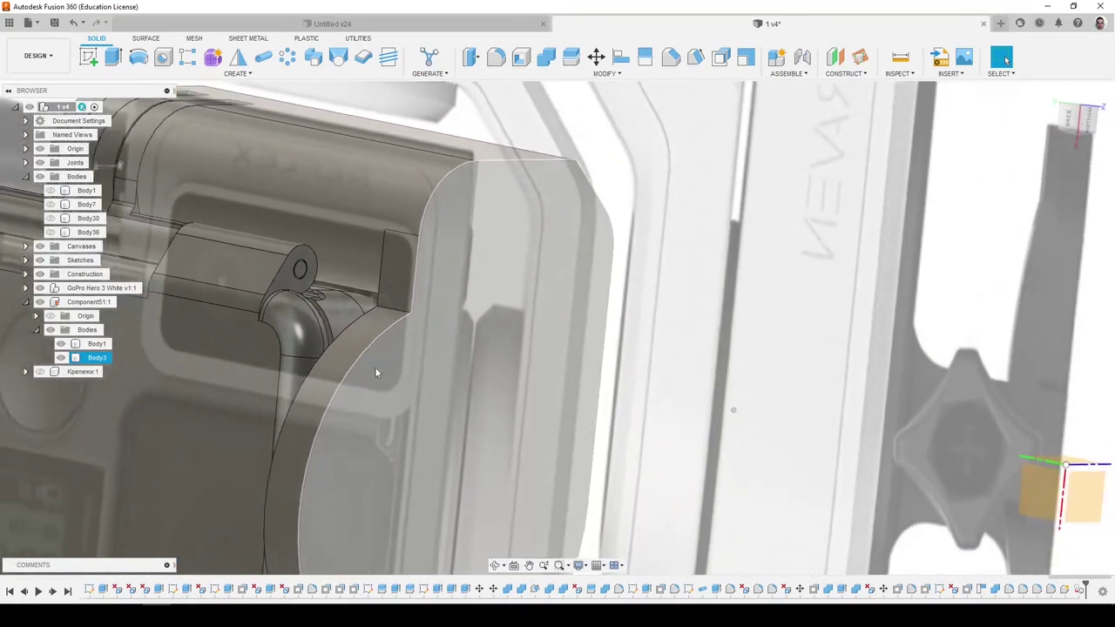
pyautogui.scroll(-5, 375, 367)
pyautogui.click(213, 614)
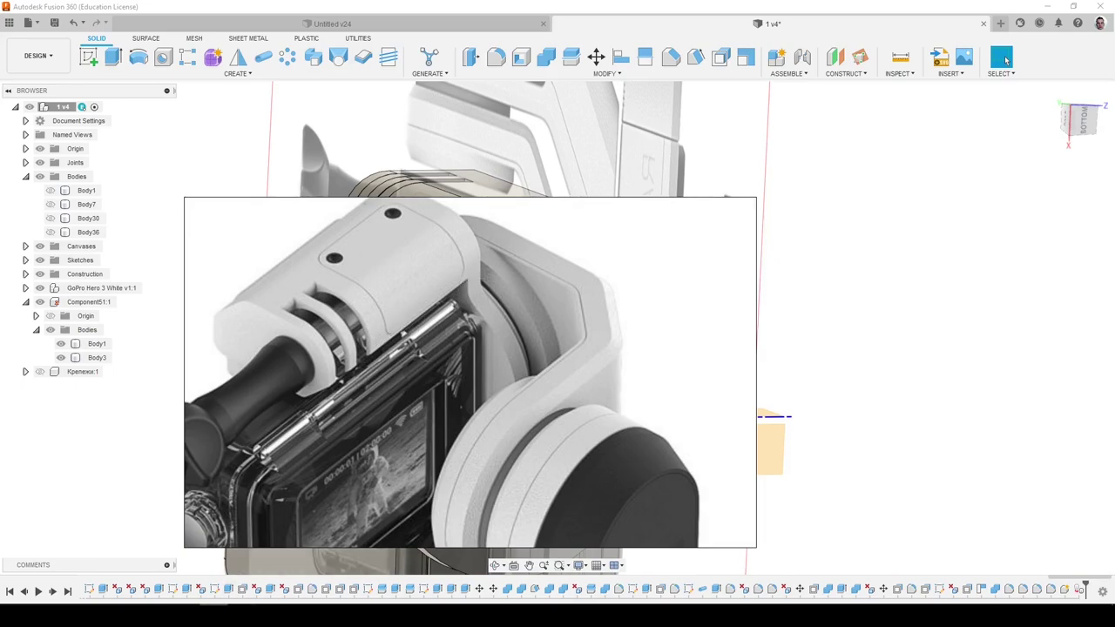
pyautogui.click(212, 615)
# Hide the canvases and fillet the short inner corner edge between Body3's step and its round end with a 1 mm radius.
pyautogui.keyDown('shift'); pyautogui.moveTo(537, 314); pyautogui.dragTo(548, 353, button='middle'); pyautogui.keyUp('shift')
pyautogui.keyDown('shift'); pyautogui.moveTo(30, 255); pyautogui.dragTo(137, 296, button='middle'); pyautogui.keyUp('shift')
pyautogui.scroll(3, 471, 369)
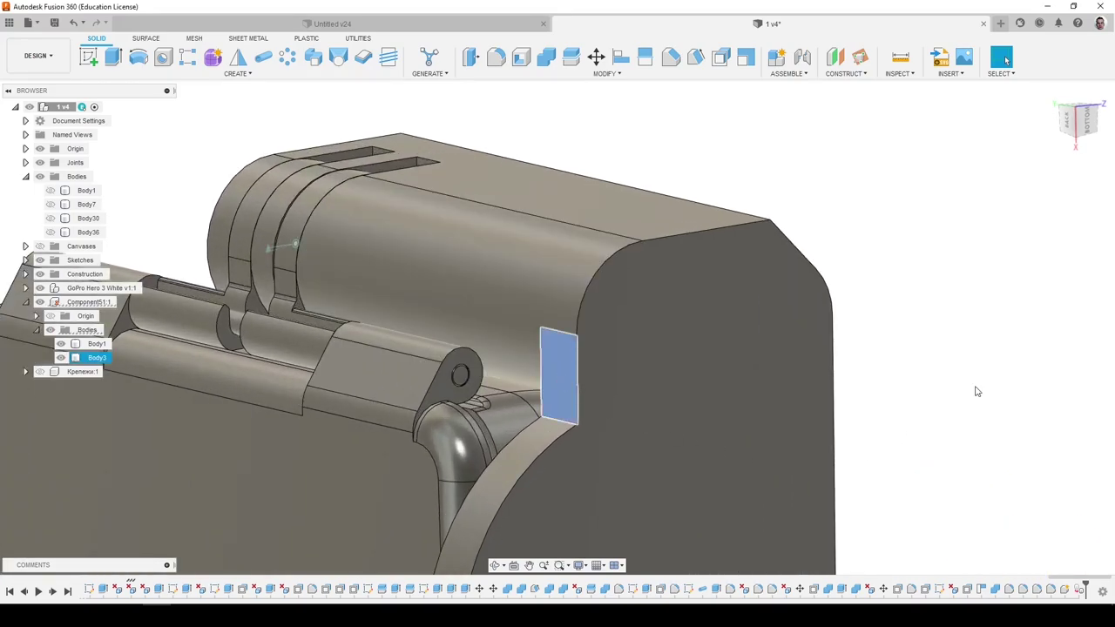
pyautogui.keyDown('shift'); pyautogui.moveTo(976, 391); pyautogui.dragTo(706, 406, button='middle'); pyautogui.keyUp('shift')
pyautogui.hotkey('ctrl', 'z')
pyautogui.scroll(2, 541, 432)
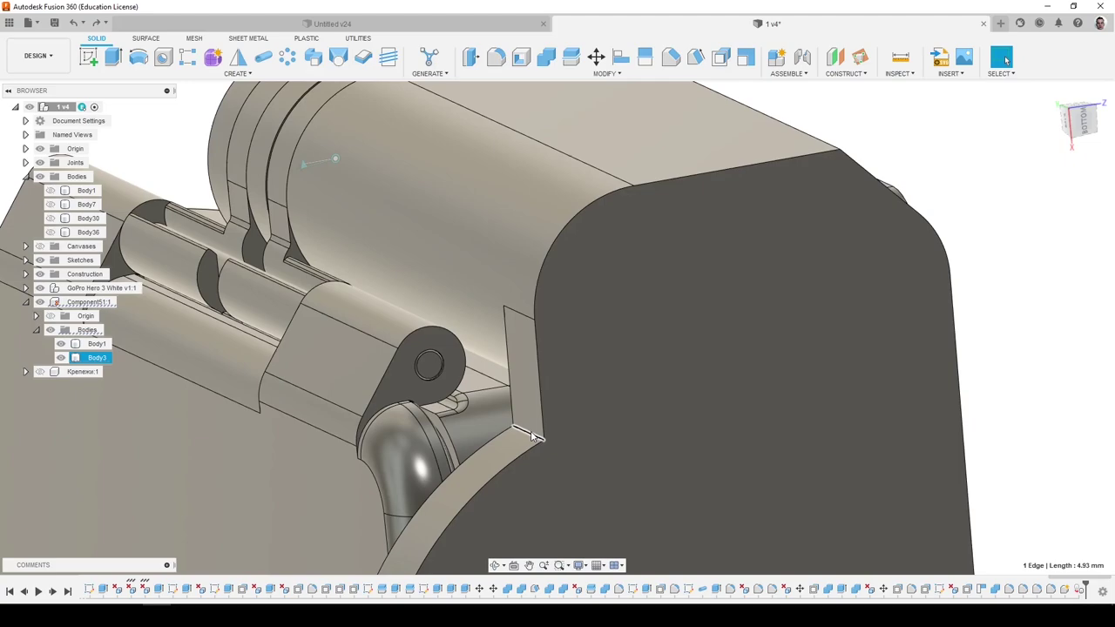
pyautogui.press('f')
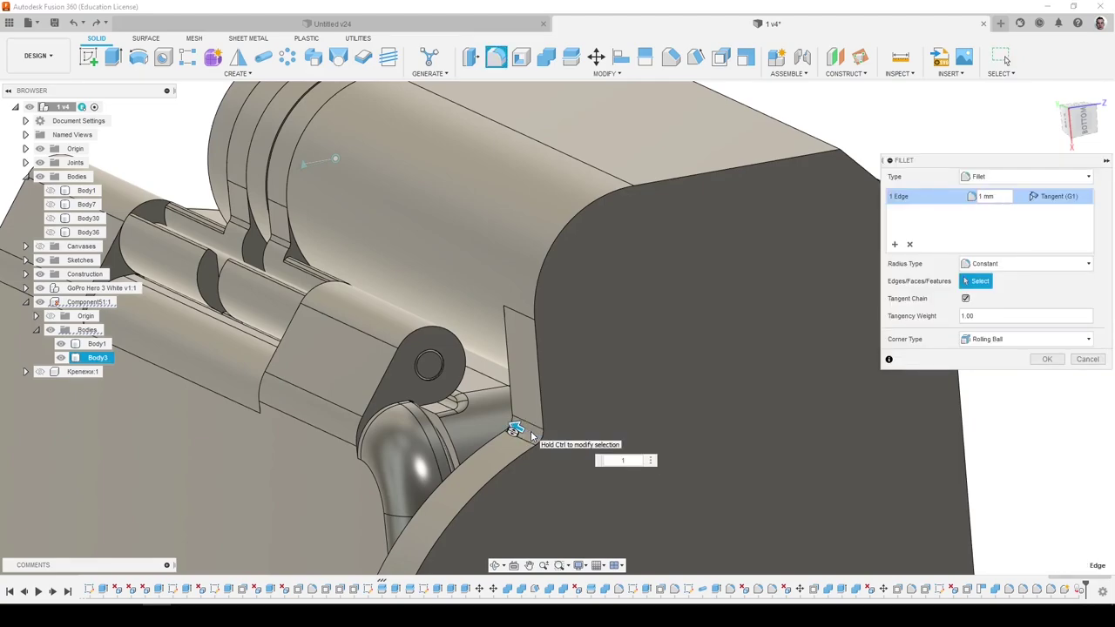
pyautogui.scroll(-4, 531, 437)
pyautogui.press('Return')
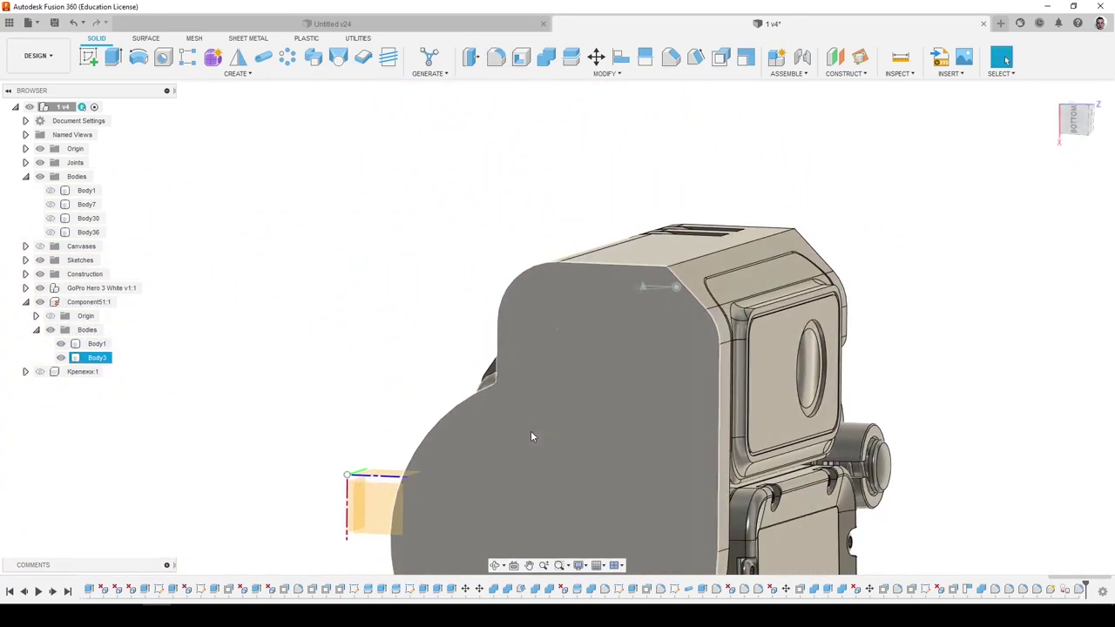
# Fillet the edge where Body3's flat top meets its slanted side with a 3 mm radius.
pyautogui.press('f')
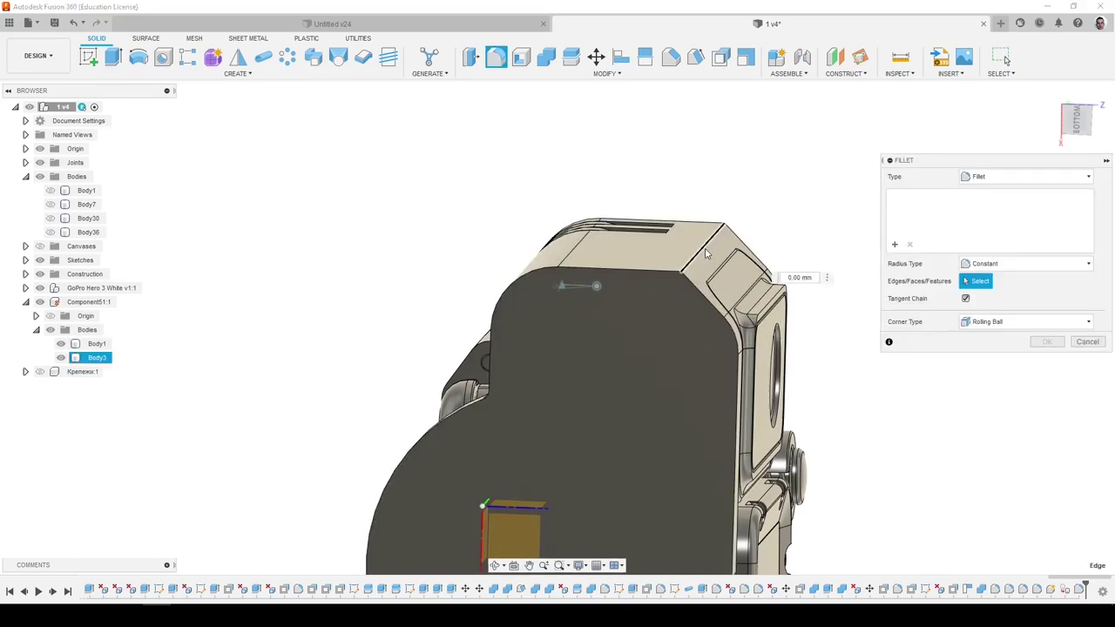
pyautogui.click(705, 253)
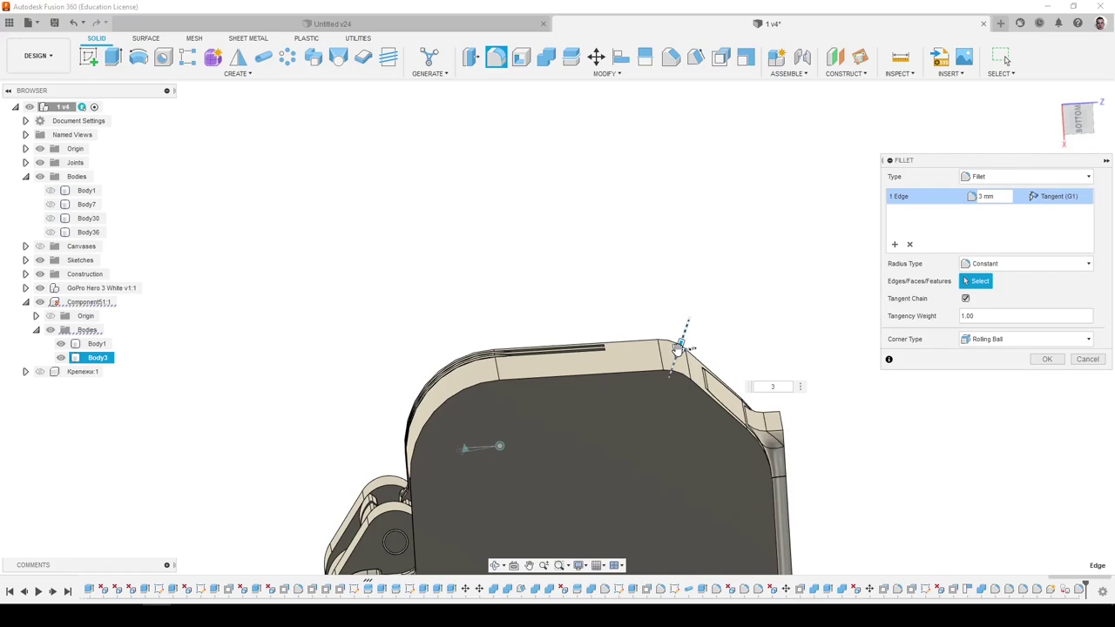
pyautogui.press('Escape')
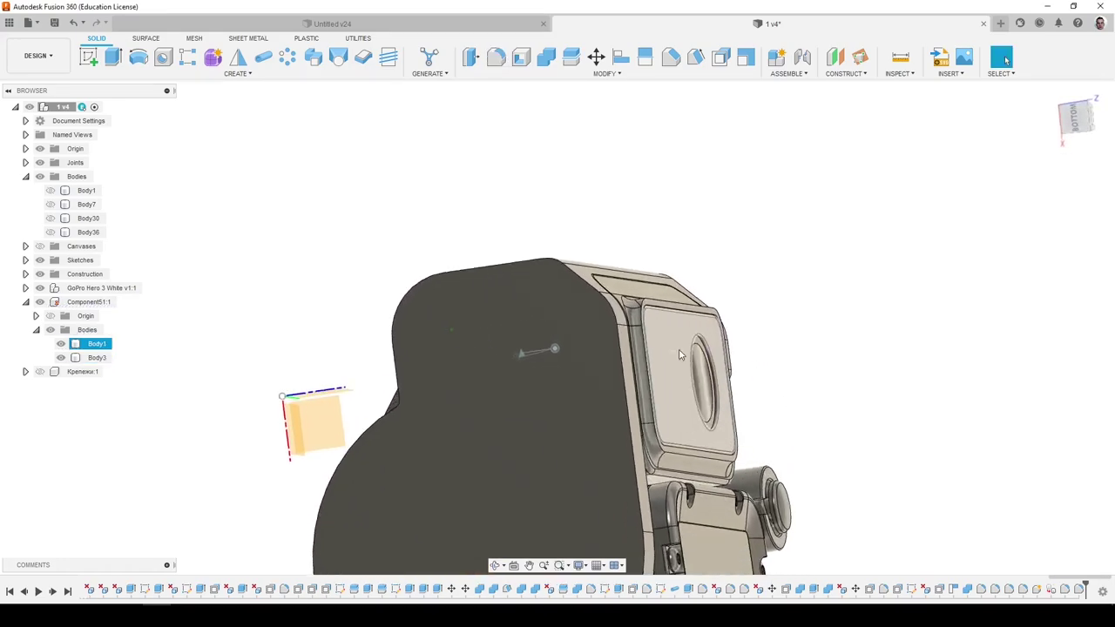
# Fillet the outer edge loop of the raised rounded frame around the round button on Body1 with a 0.2 mm radius.
pyautogui.press('f')
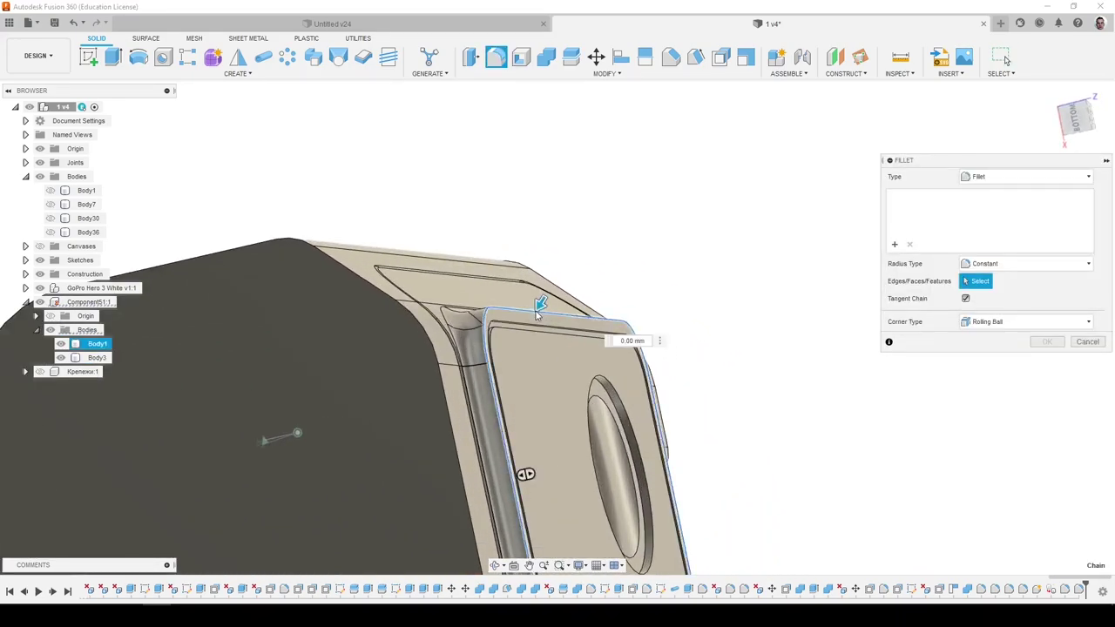
pyautogui.click(537, 314)
pyautogui.write('0.5')
pyautogui.press('Return')
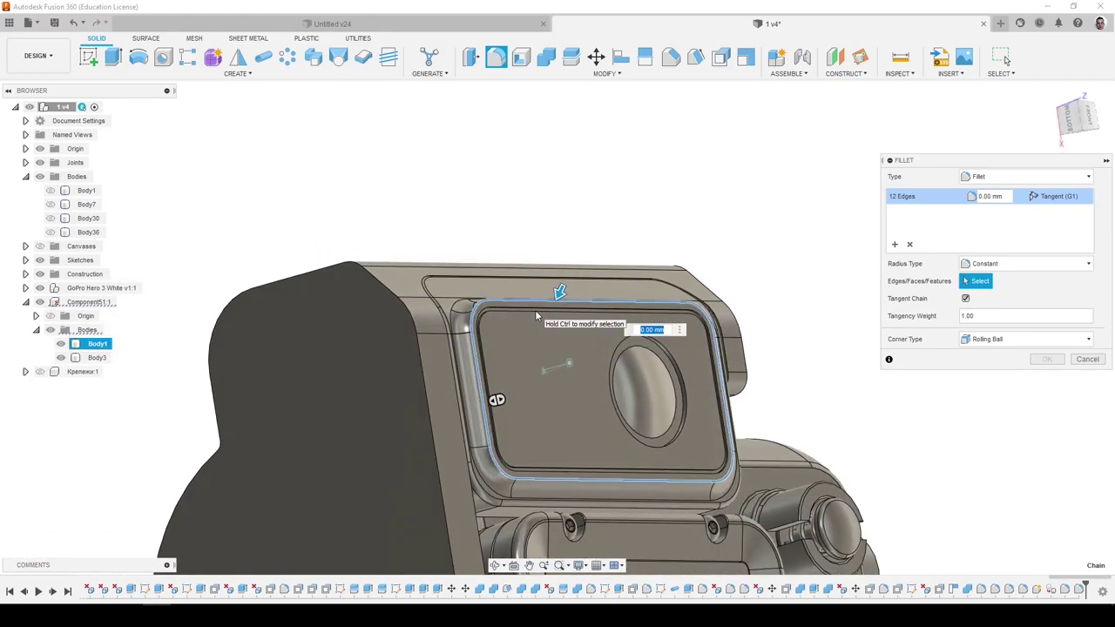
pyautogui.write('0.2')
pyautogui.press('Return')
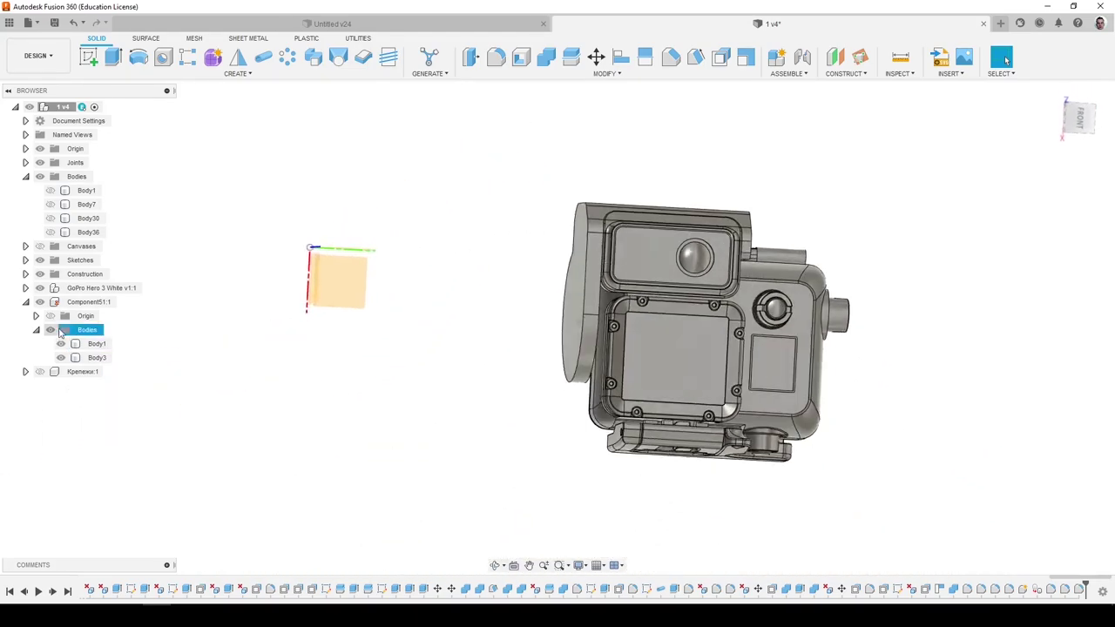
# Show the canvases and the Крепежи component, and start a sketch on the front origin plane.
pyautogui.click(40, 247)
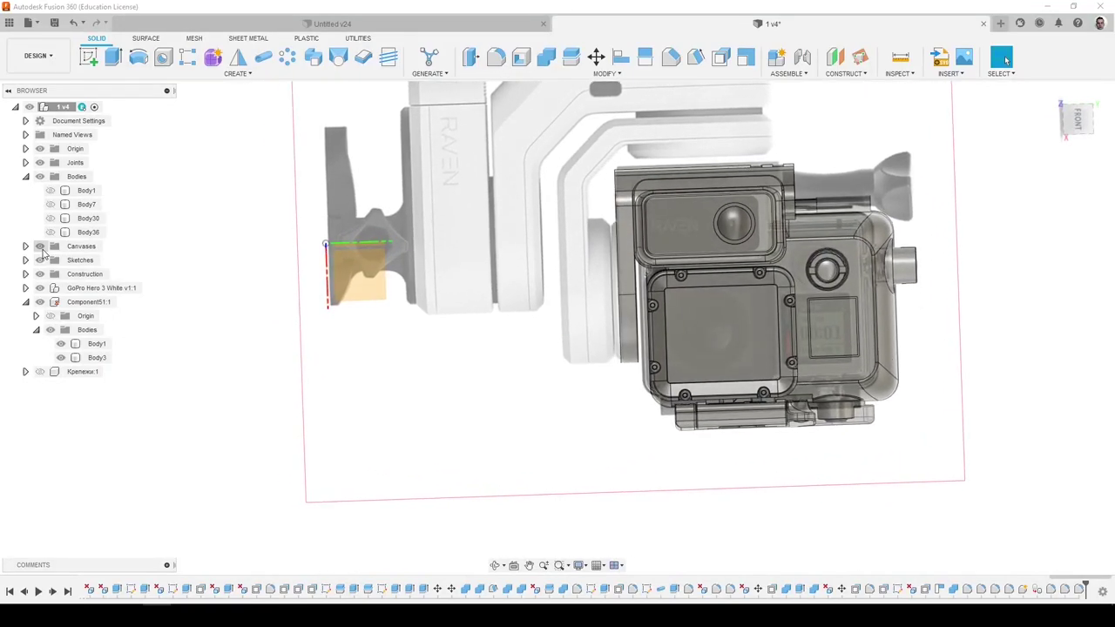
pyautogui.click(49, 372)
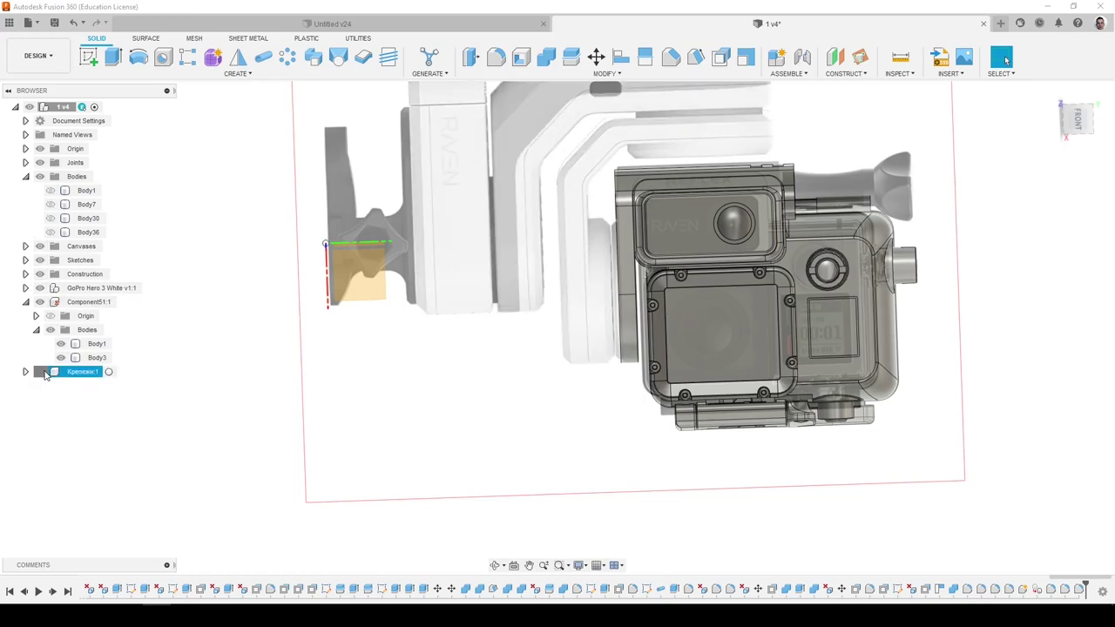
pyautogui.click(88, 56)
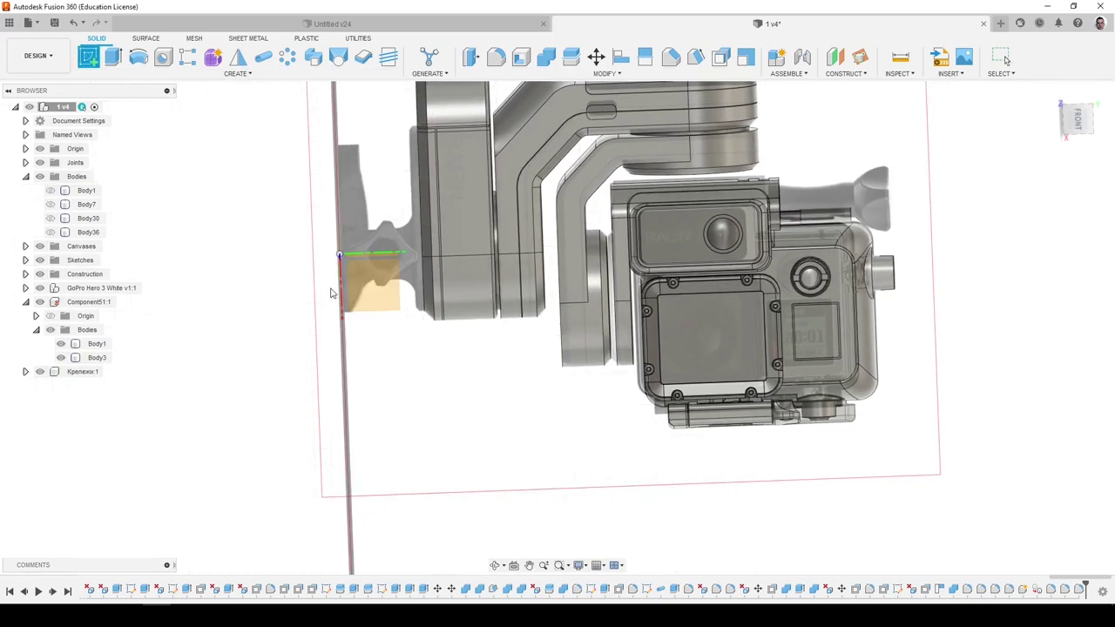
pyautogui.click(365, 292)
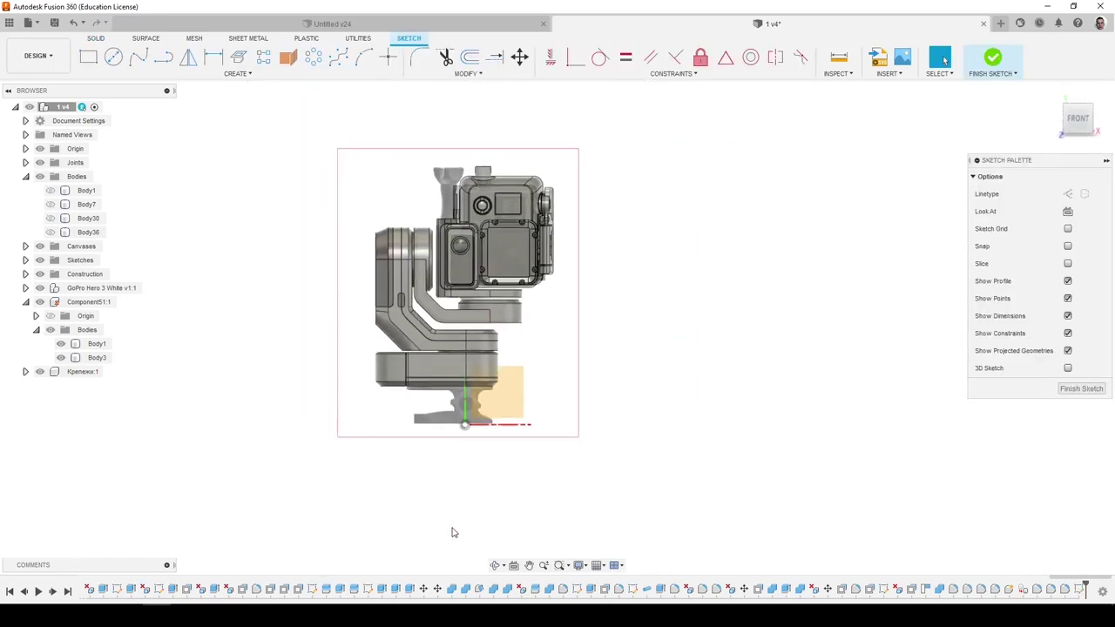
# Project the chamfered rim of the gimbal arm's round end below the camera mount into the sketch.
pyautogui.scroll(5, 489, 370)
pyautogui.press('p')
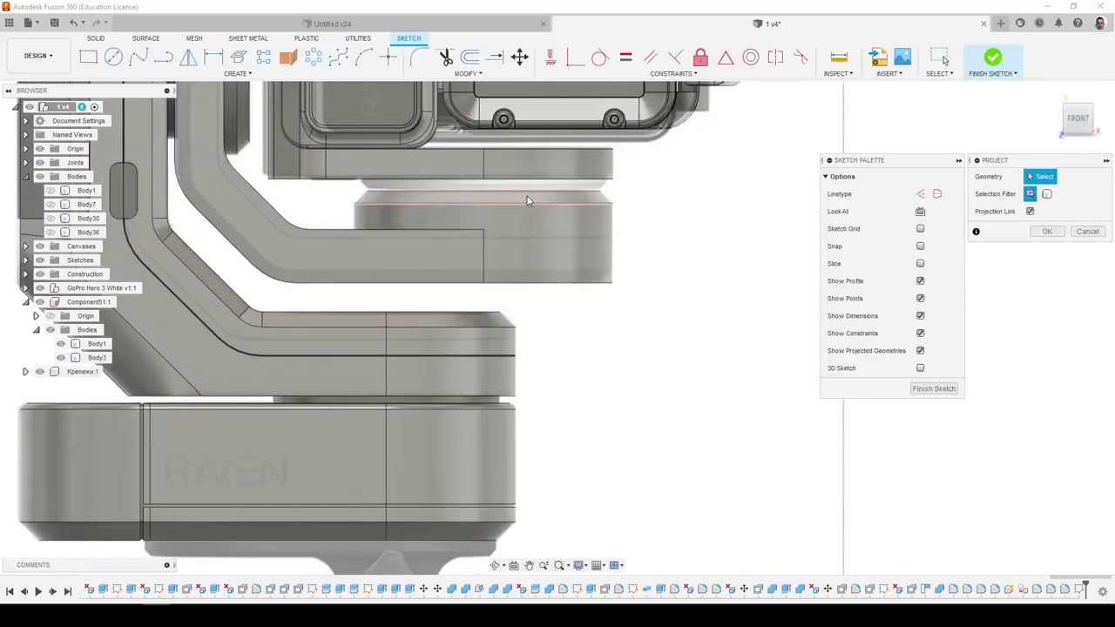
pyautogui.click(527, 201)
pyautogui.click(1047, 231)
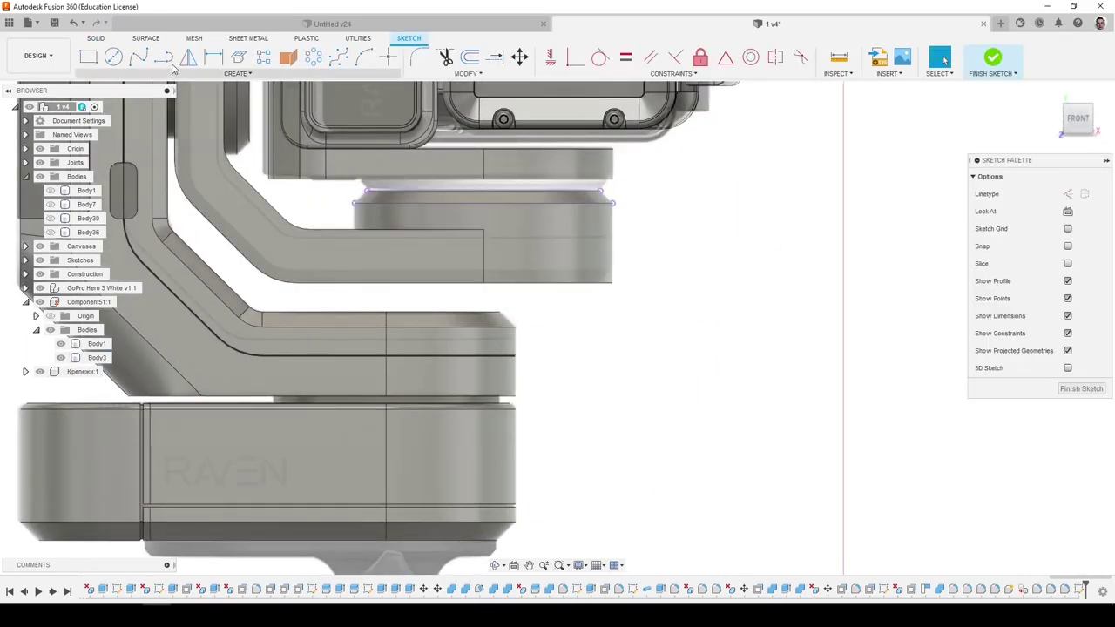
# Sketch a vertical centre line and a slanted outer line across the gap between the arm's round end and the mount, following the canvas.
pyautogui.press('l')
pyautogui.scroll(2, 499, 200)
pyautogui.click(499, 197)
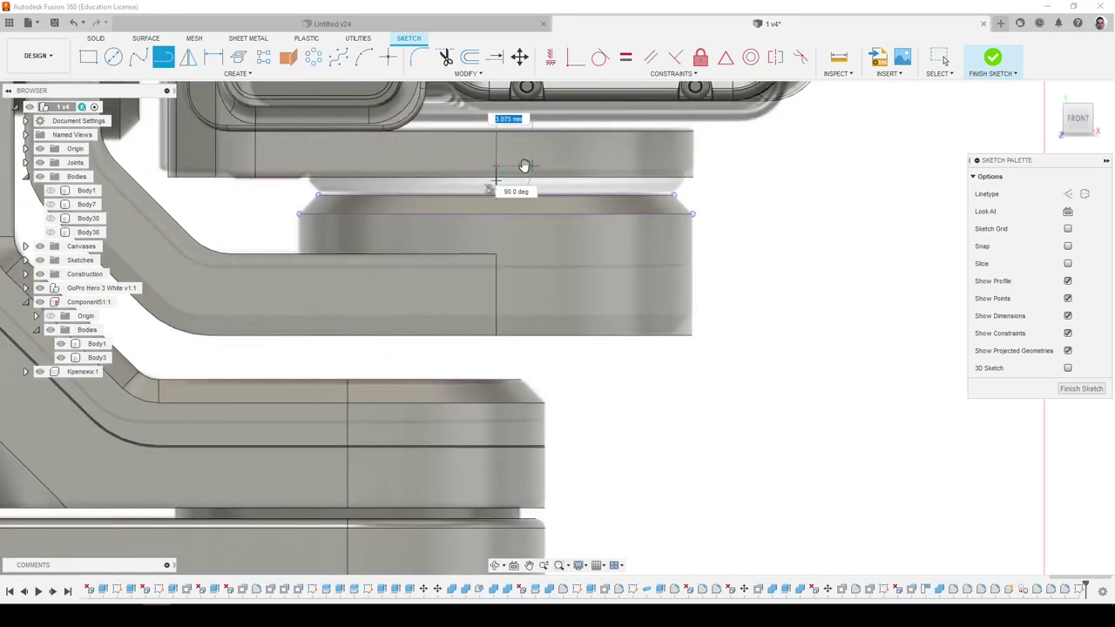
pyautogui.scroll(1, 351, 181)
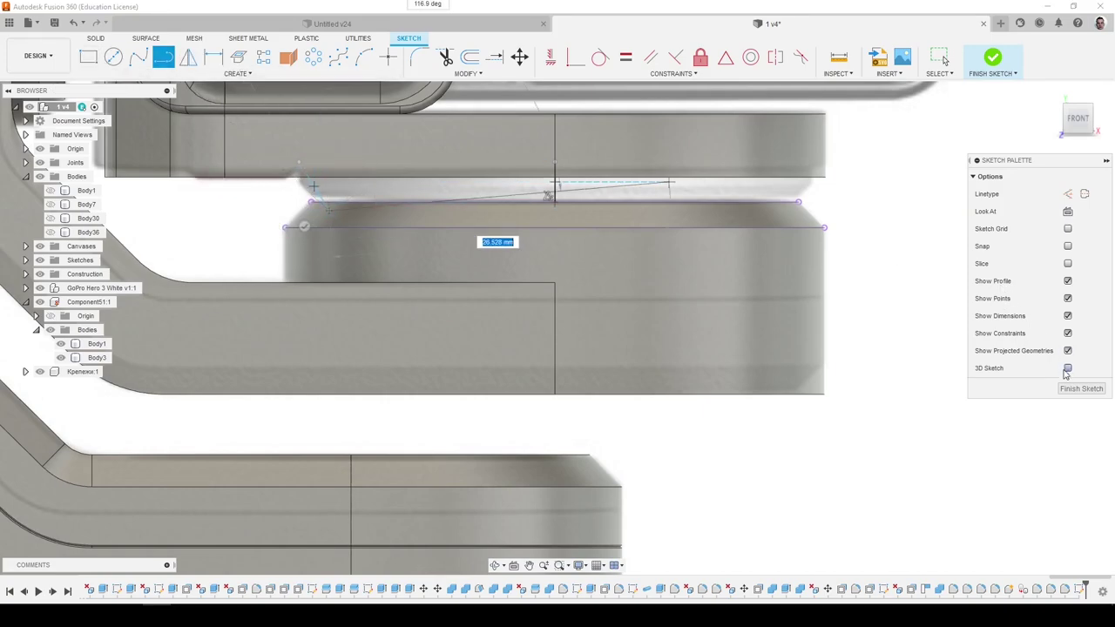
pyautogui.click(1071, 389)
pyautogui.click(137, 57)
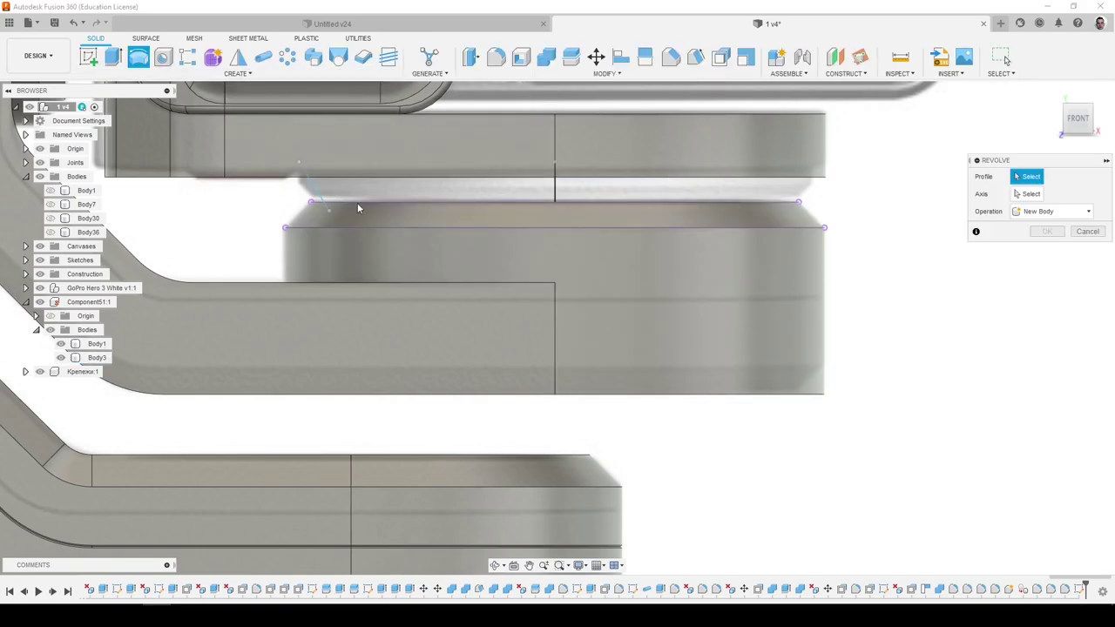
pyautogui.click(1087, 232)
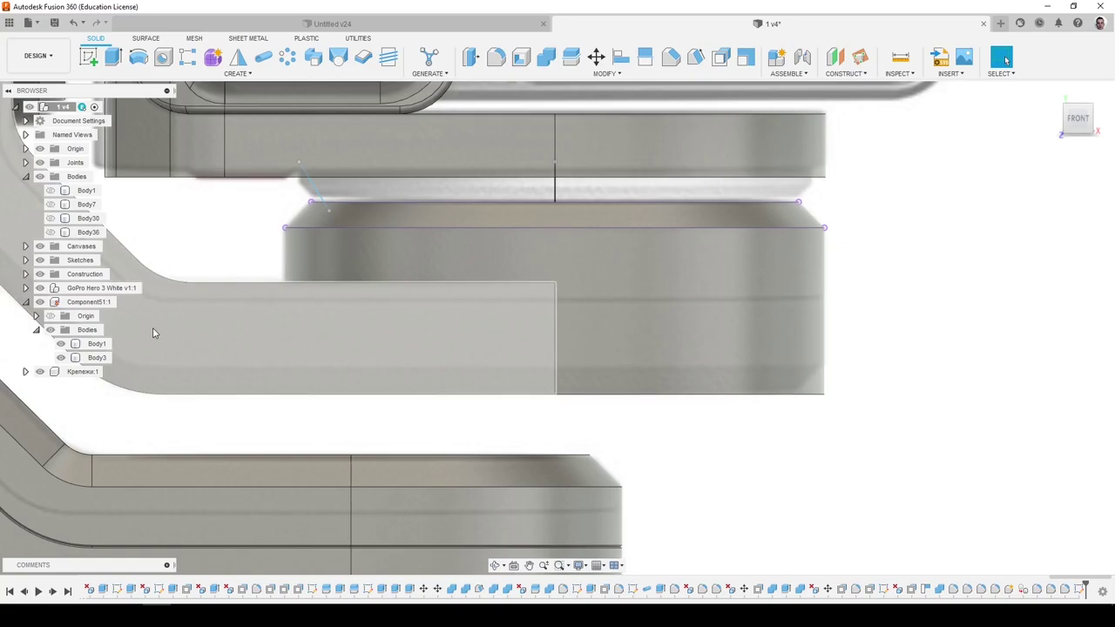
pyautogui.hotkey('ctrl', 'z')
# Project the front face of the camera mount's base into the sketch to close the profile in the gap.
pyautogui.scroll(-5, 297, 419)
pyautogui.scroll(-2, 349, 250)
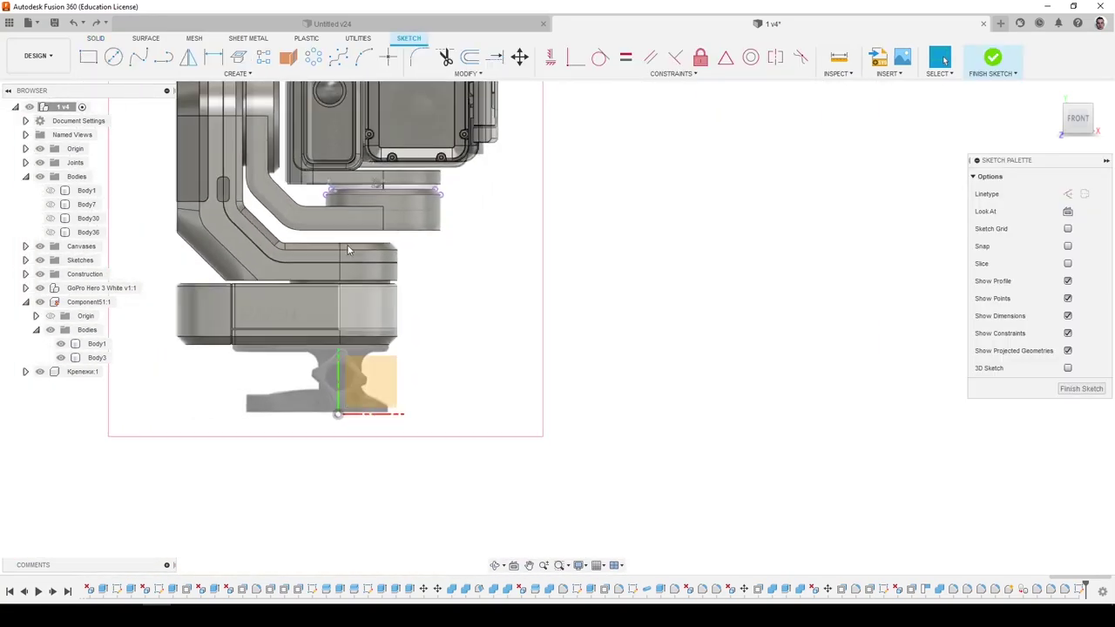
pyautogui.scroll(5, 366, 201)
pyautogui.press('p')
pyautogui.scroll(-2, 392, 227)
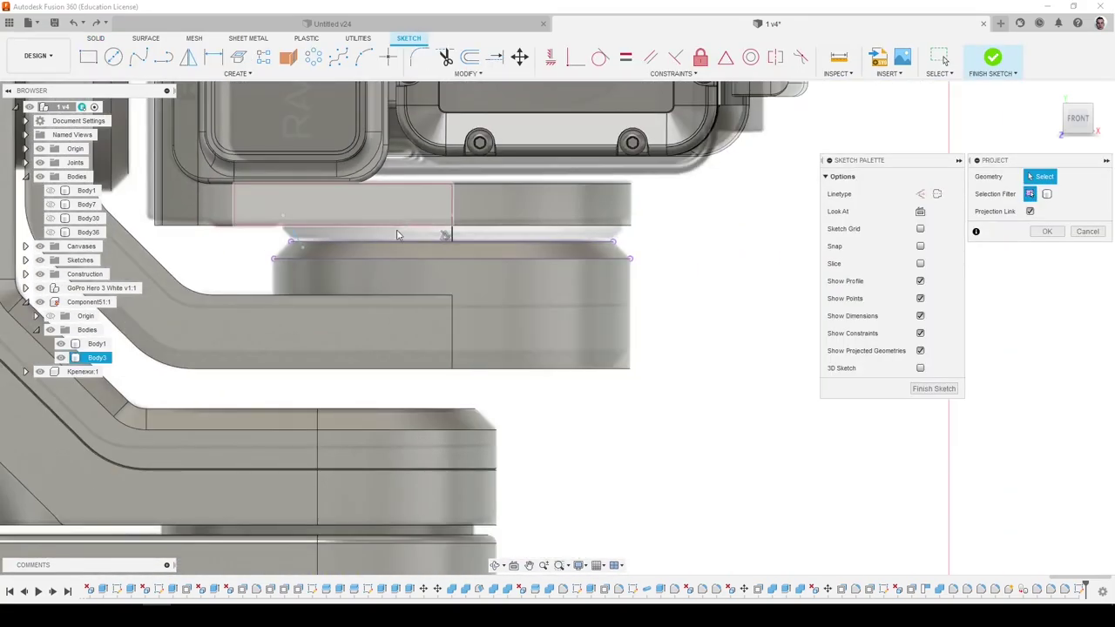
pyautogui.scroll(4, 345, 218)
pyautogui.click(370, 215)
pyautogui.click(1046, 232)
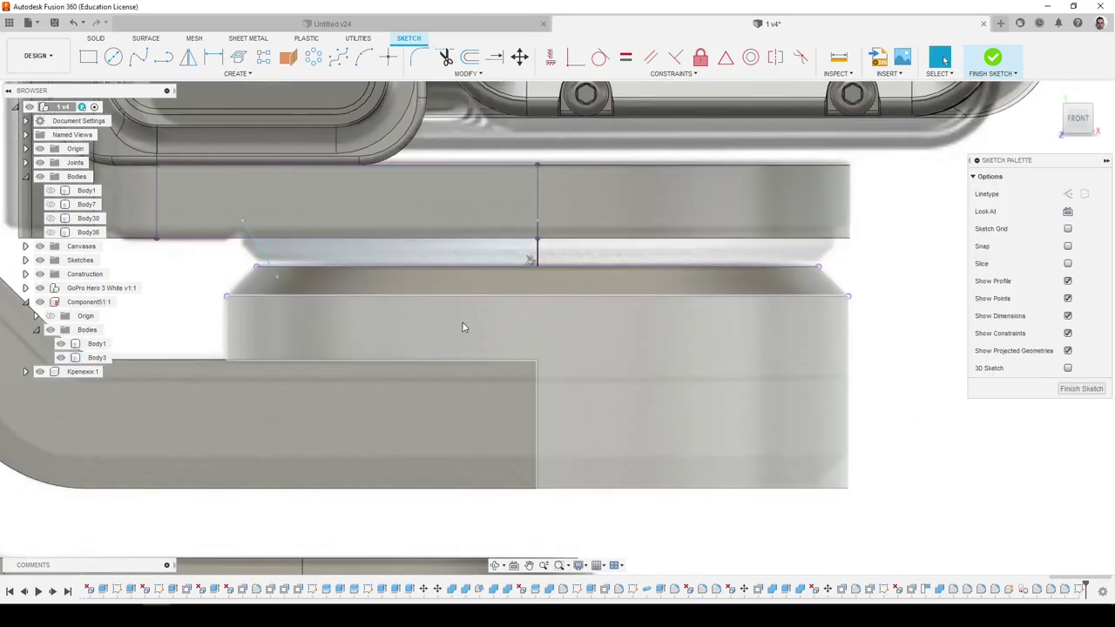
# Revolve the gap profile 360° around the vertical centre line with the Join operation to add a tapered disc under the mount.
pyautogui.click(96, 38)
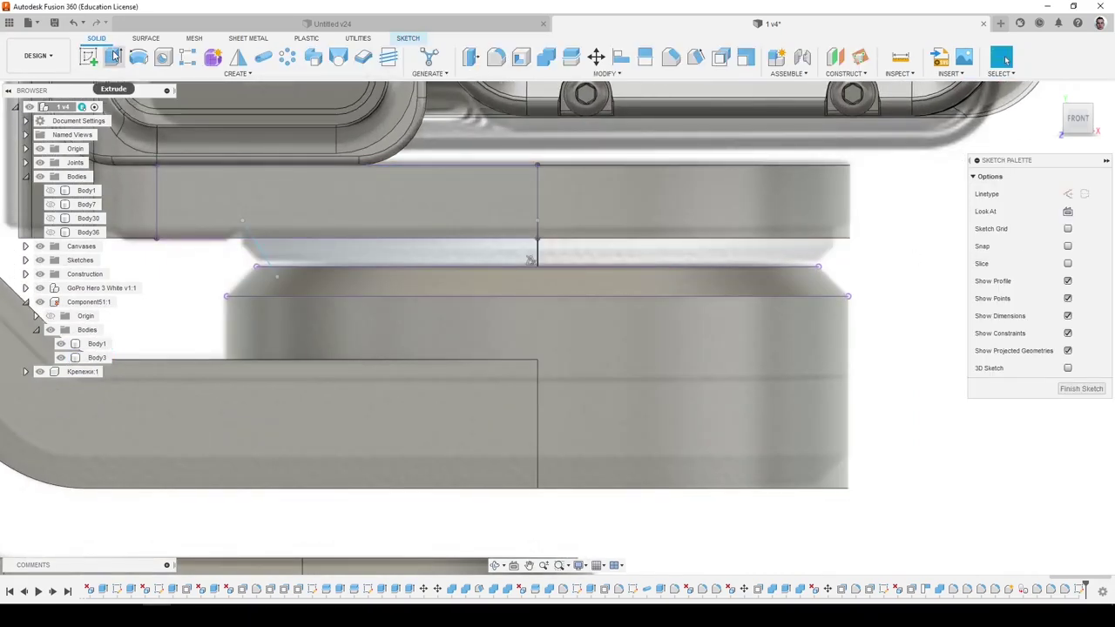
pyautogui.click(138, 57)
pyautogui.click(357, 262)
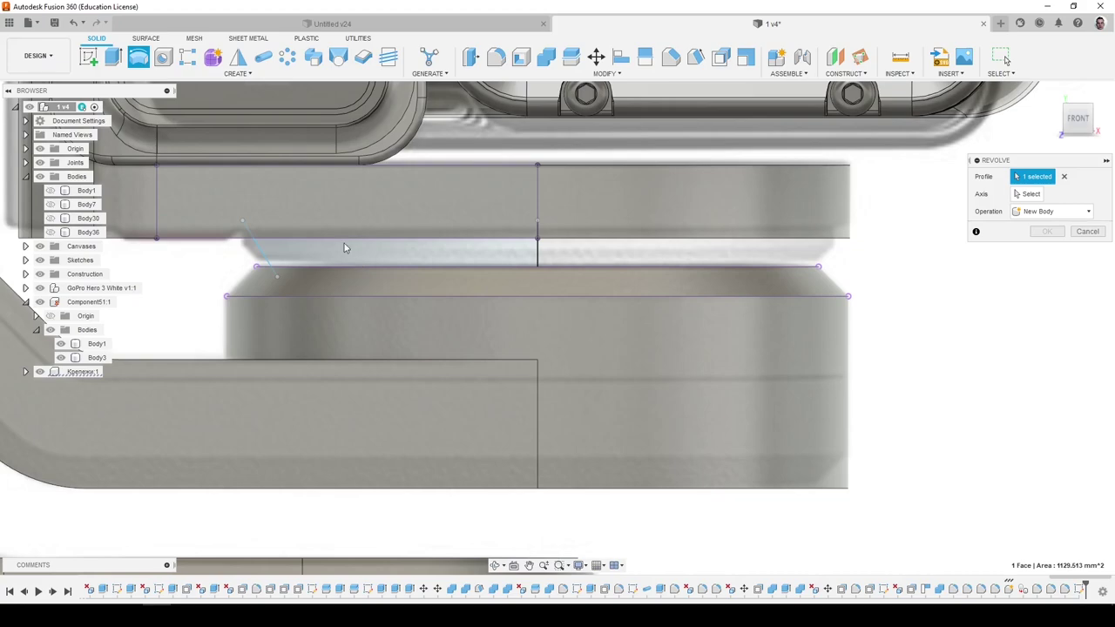
pyautogui.scroll(-1, 1035, 186)
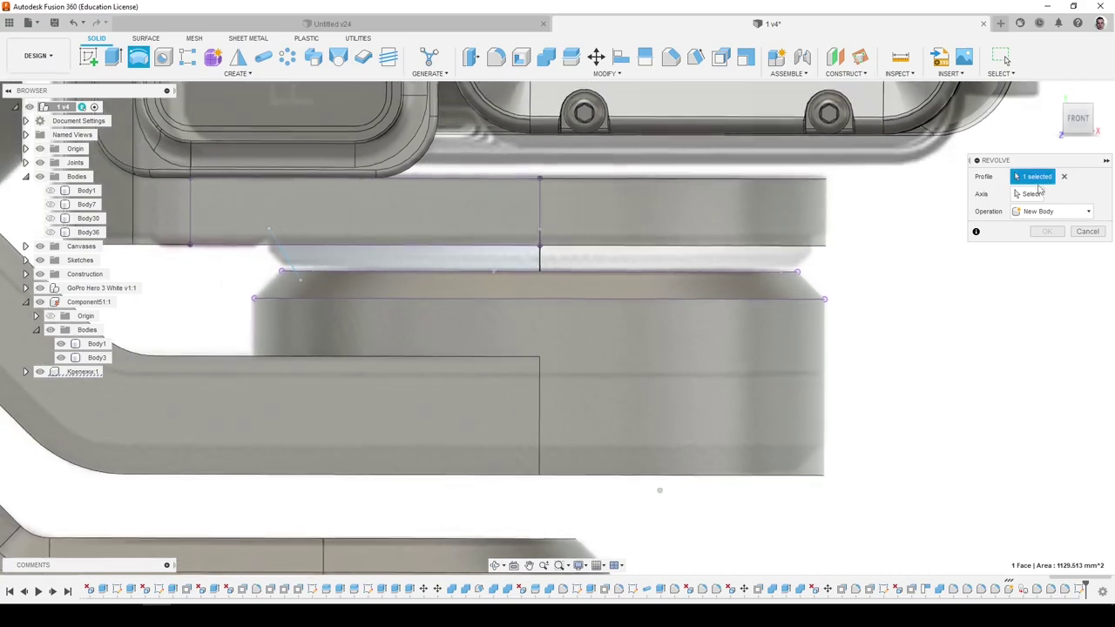
pyautogui.click(511, 259)
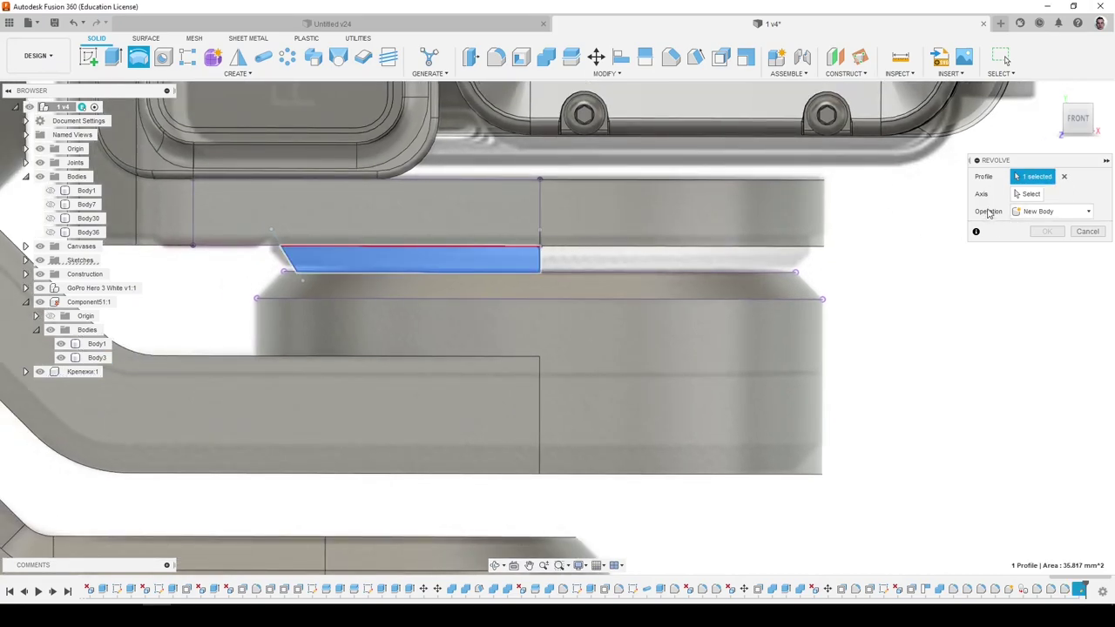
pyautogui.click(541, 263)
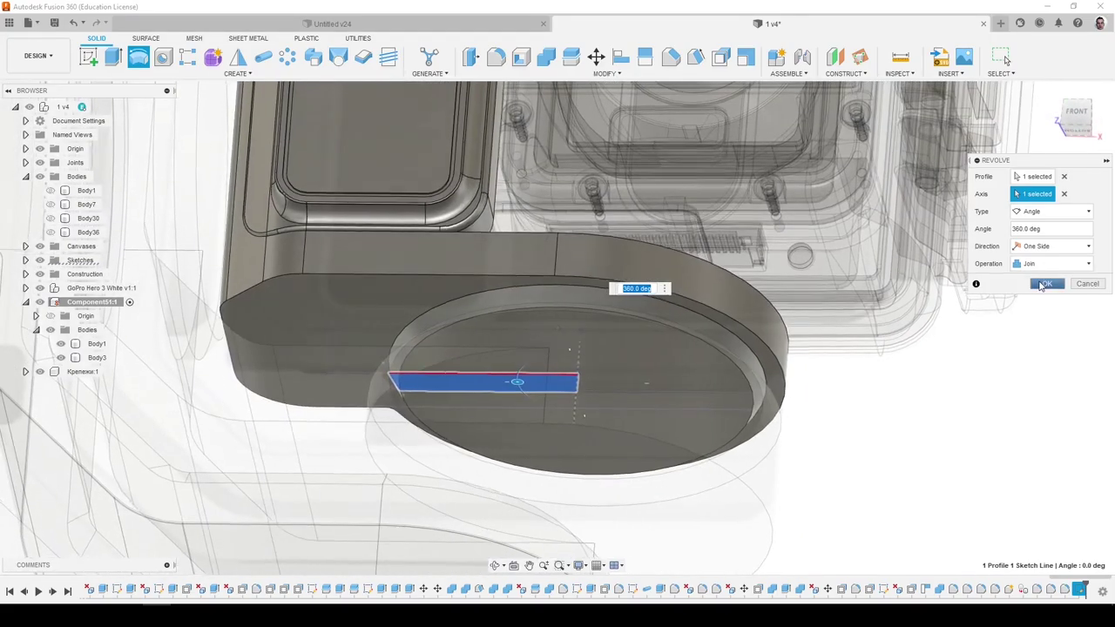
pyautogui.click(1041, 286)
pyautogui.doubleClick(1041, 286)
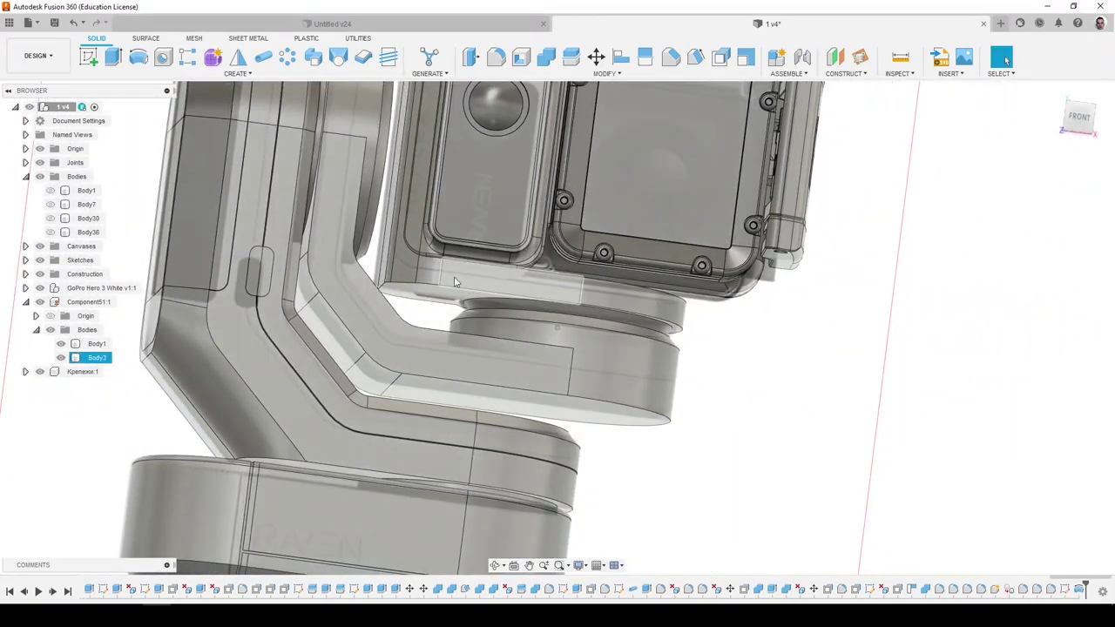
# Select the front face of the mount's base, toggle Body3's visibility off and on, and hide the Крепежи component.
pyautogui.click(454, 282)
pyautogui.click(61, 360)
pyautogui.click(61, 359)
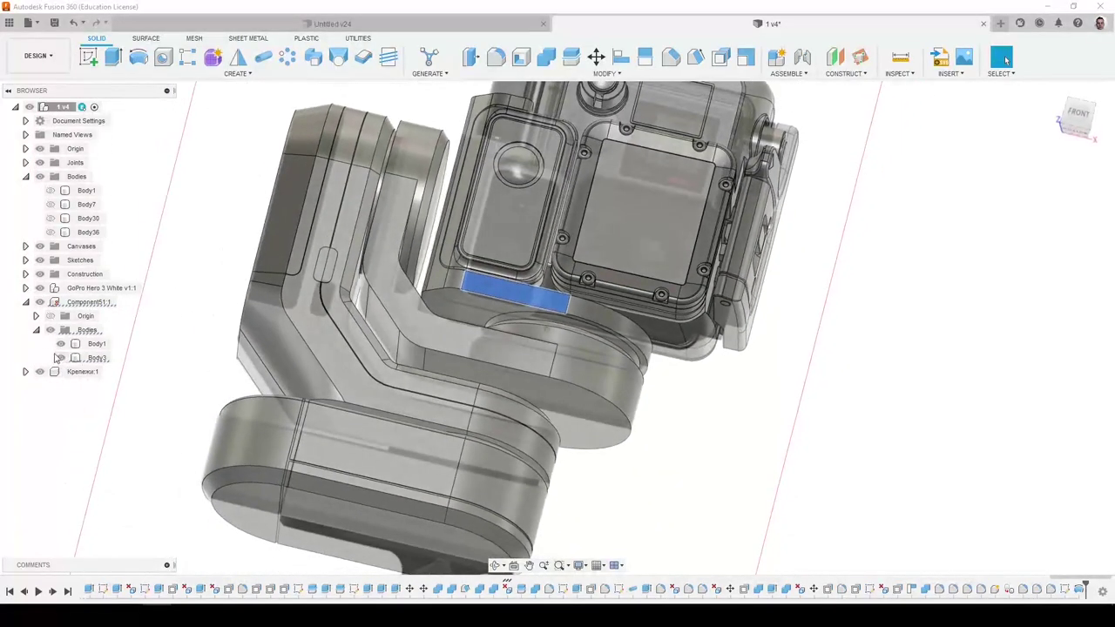
pyautogui.click(40, 372)
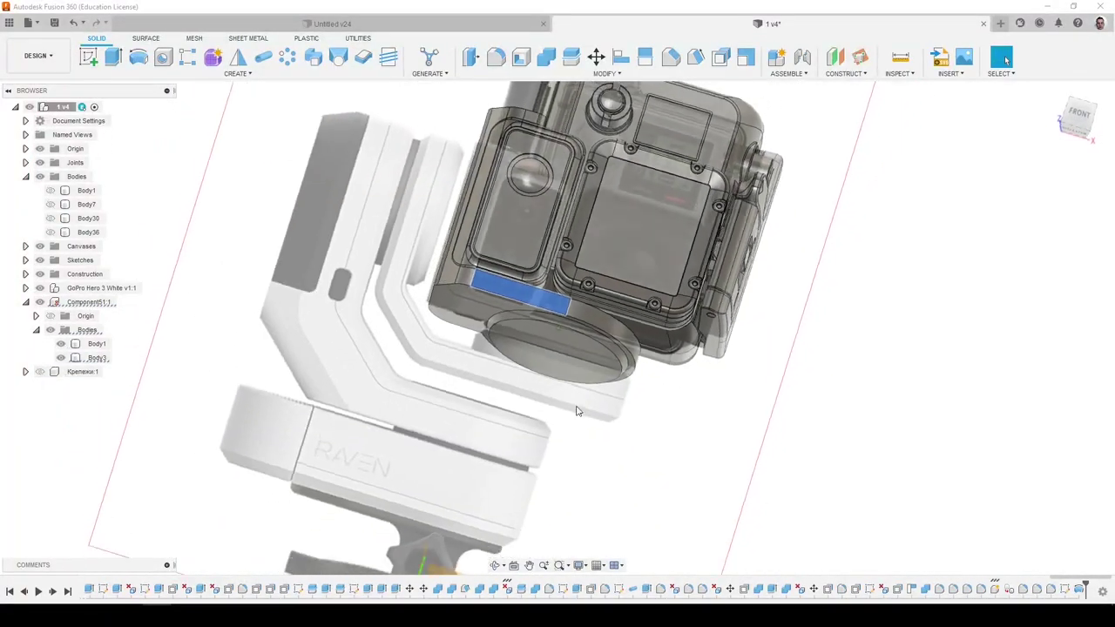
# Check the gimbal reference image and draw a box base about 25 by 27 mm on the flat side face of the mount.
pyautogui.click(724, 415)
pyautogui.keyDown('shift'); pyautogui.moveTo(727, 416); pyautogui.dragTo(650, 397, button='middle'); pyautogui.keyUp('shift')
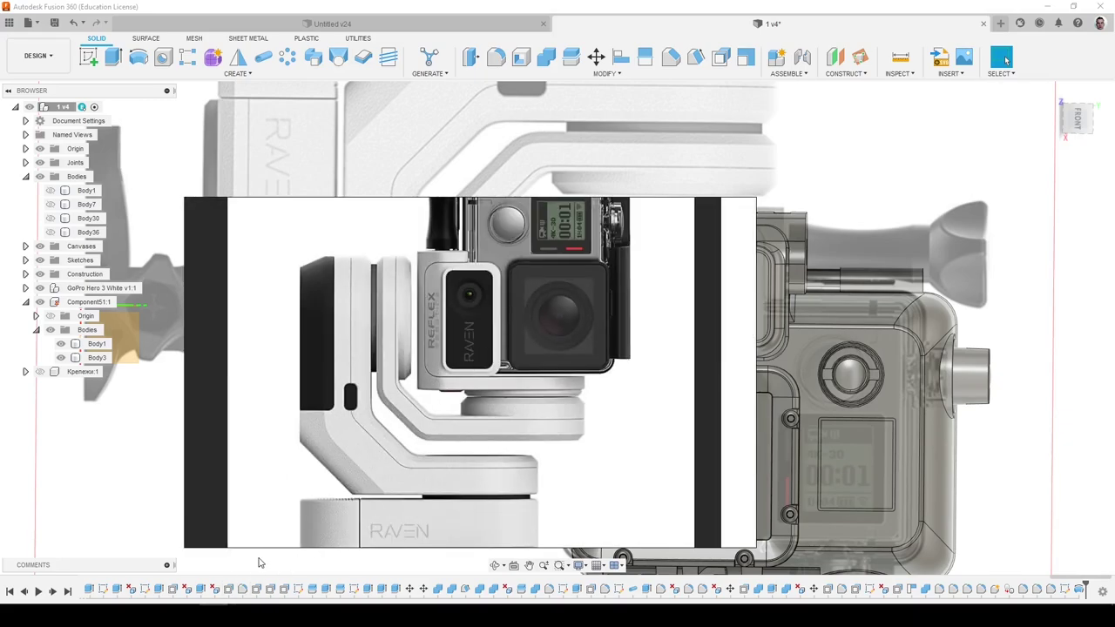
pyautogui.hotkey('alt', 'Tab')
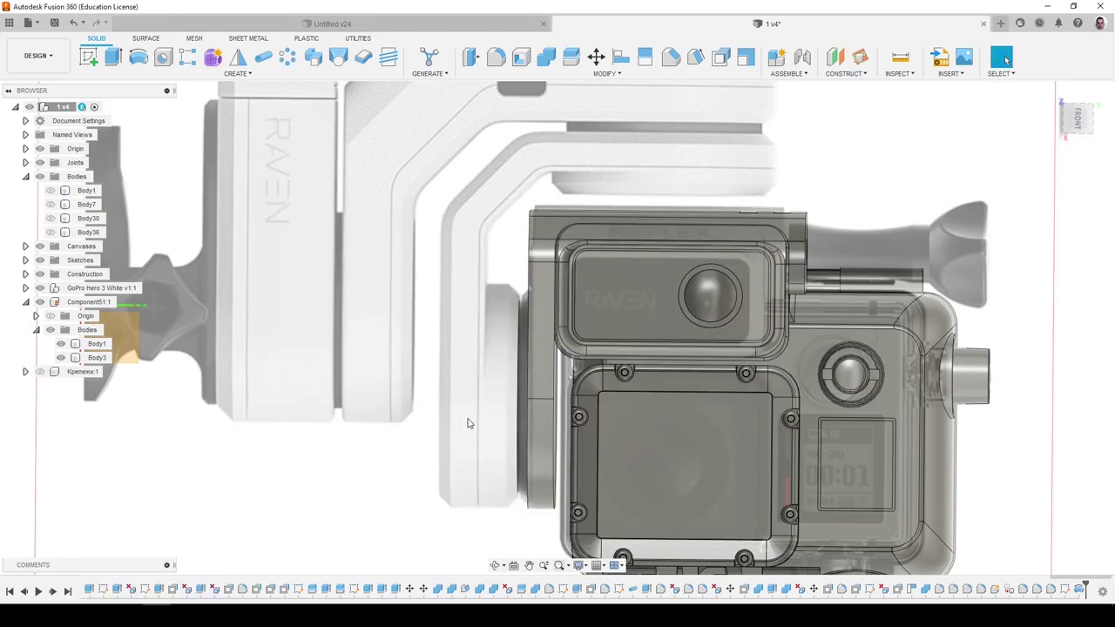
pyautogui.scroll(-3, 468, 423)
pyautogui.moveTo(469, 423)
pyautogui.keyDown('shift'); pyautogui.mouseDown(button='middle')
pyautogui.moveTo(452, 427)
pyautogui.moveTo(491, 406)
pyautogui.moveTo(498, 382)
pyautogui.mouseUp(button='middle'); pyautogui.keyUp('shift')
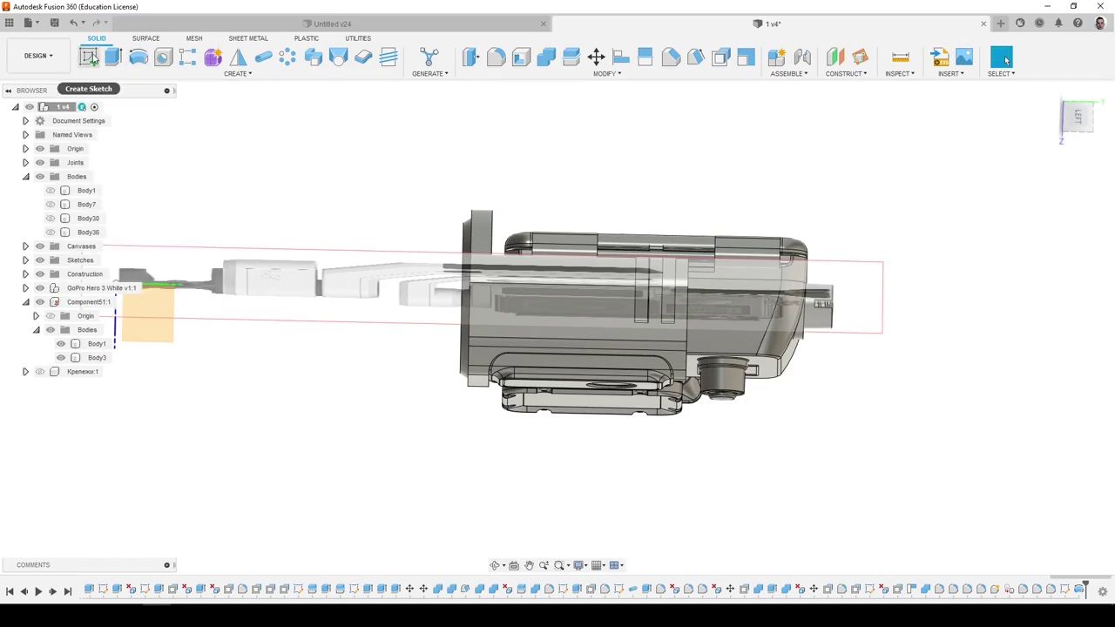
pyautogui.click(146, 40)
pyautogui.click(98, 40)
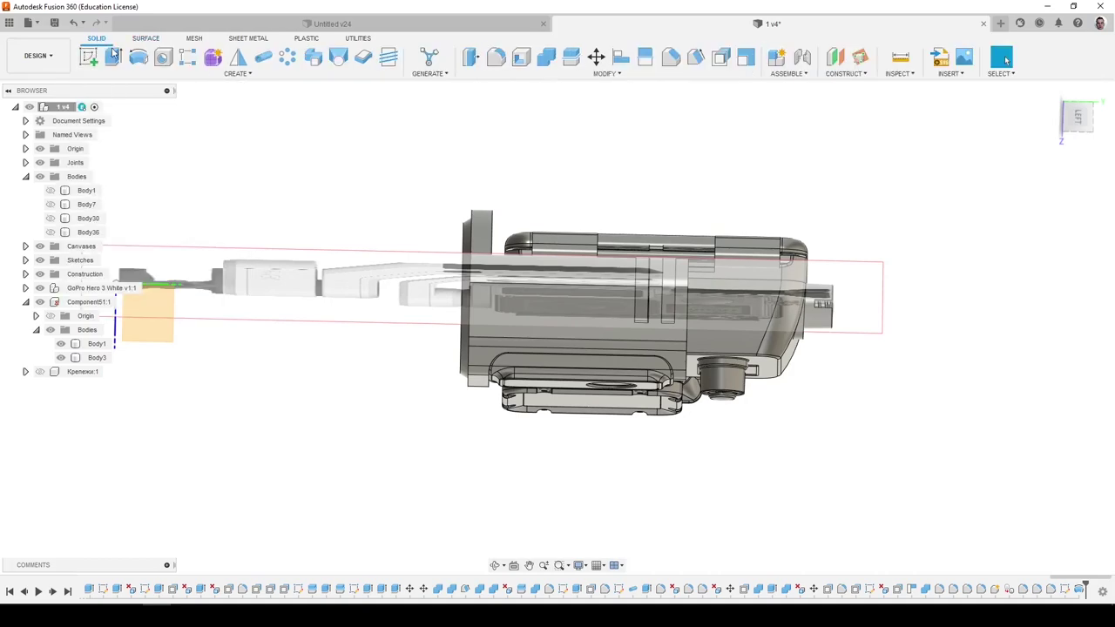
pyautogui.click(221, 75)
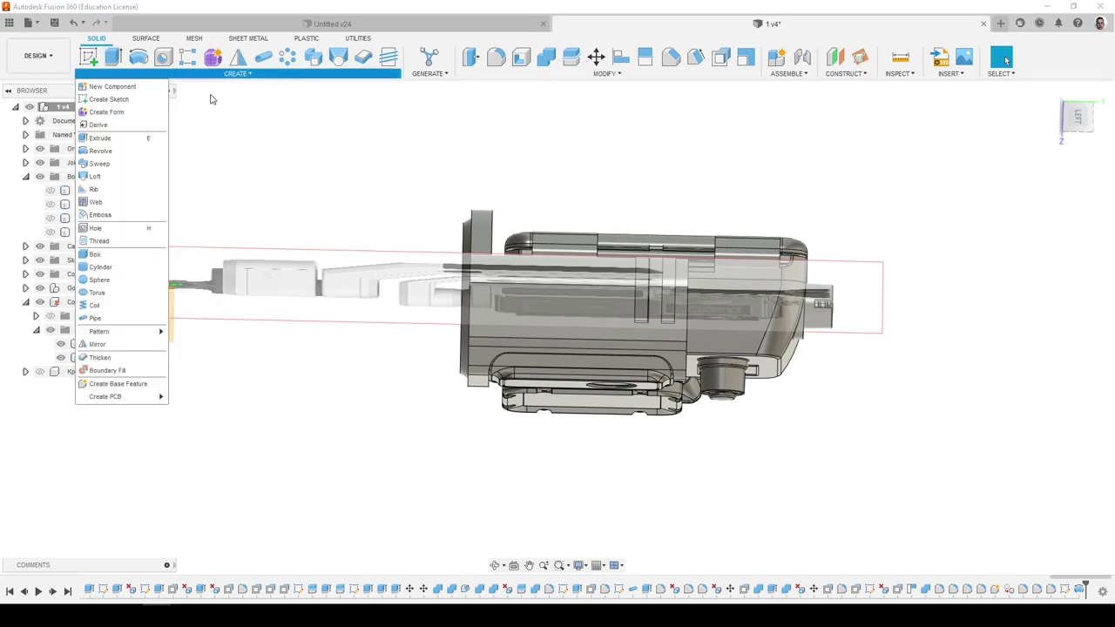
pyautogui.click(113, 269)
pyautogui.click(502, 271)
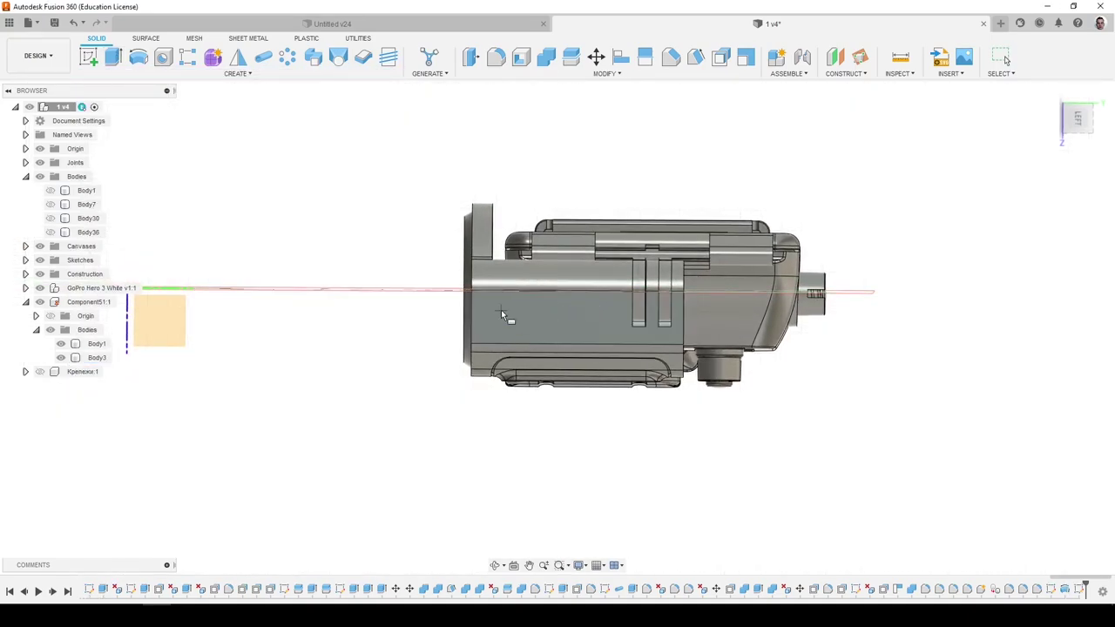
pyautogui.click(502, 309)
pyautogui.click(613, 212)
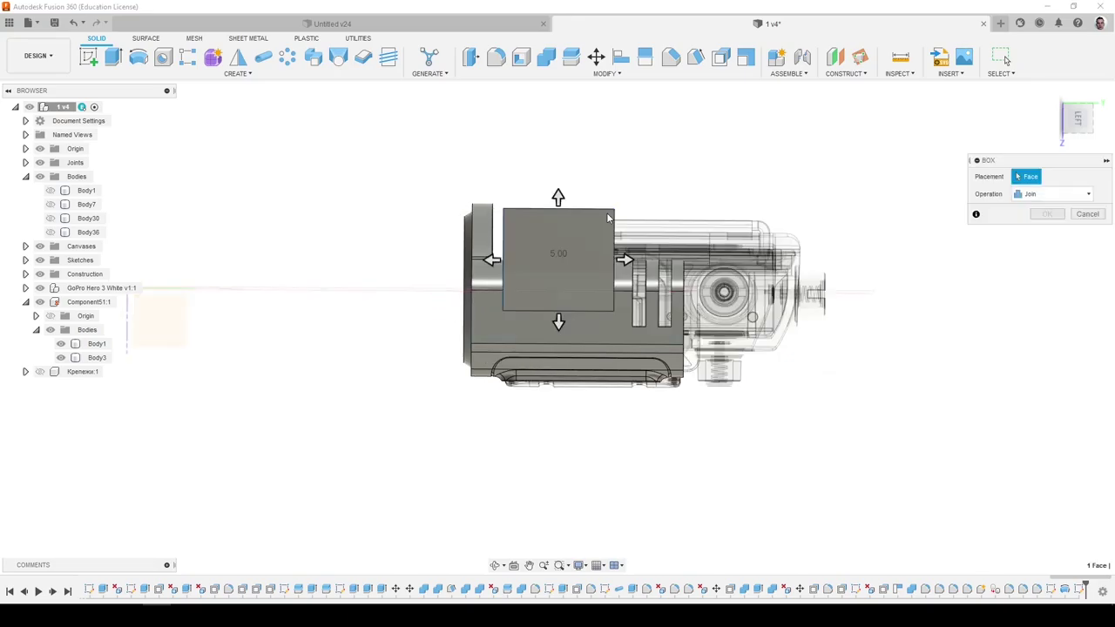
# Set the box's height to about 9.6 mm and create it as a new body.
pyautogui.keyDown('shift'); pyautogui.moveTo(674, 229); pyautogui.dragTo(575, 228, button='middle'); pyautogui.keyUp('shift')
pyautogui.scroll(3, 527, 235)
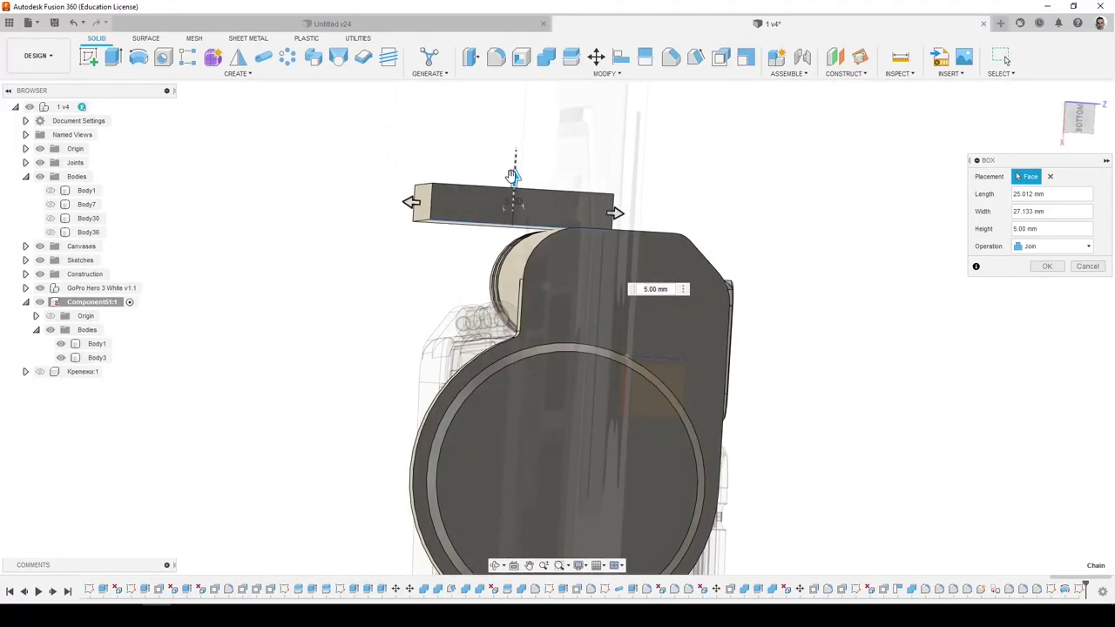
pyautogui.moveTo(515, 178); pyautogui.dragTo(516, 143)
pyautogui.click(1054, 246)
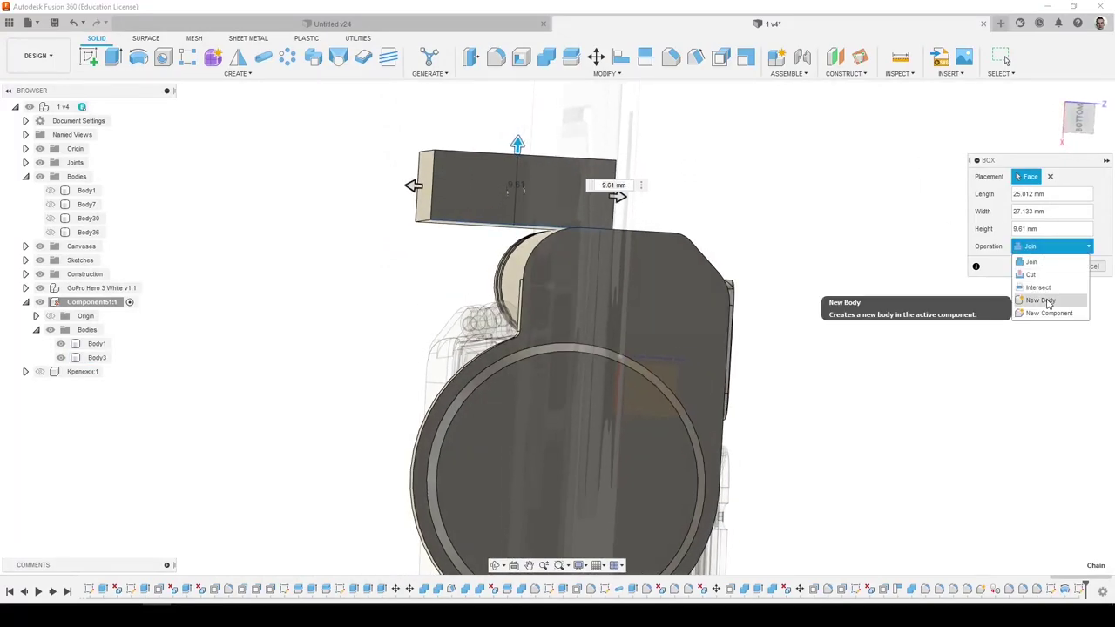
pyautogui.click(1046, 299)
pyautogui.click(1050, 269)
pyautogui.keyDown('shift'); pyautogui.moveTo(588, 150); pyautogui.dragTo(563, 193, button='middle'); pyautogui.keyUp('shift')
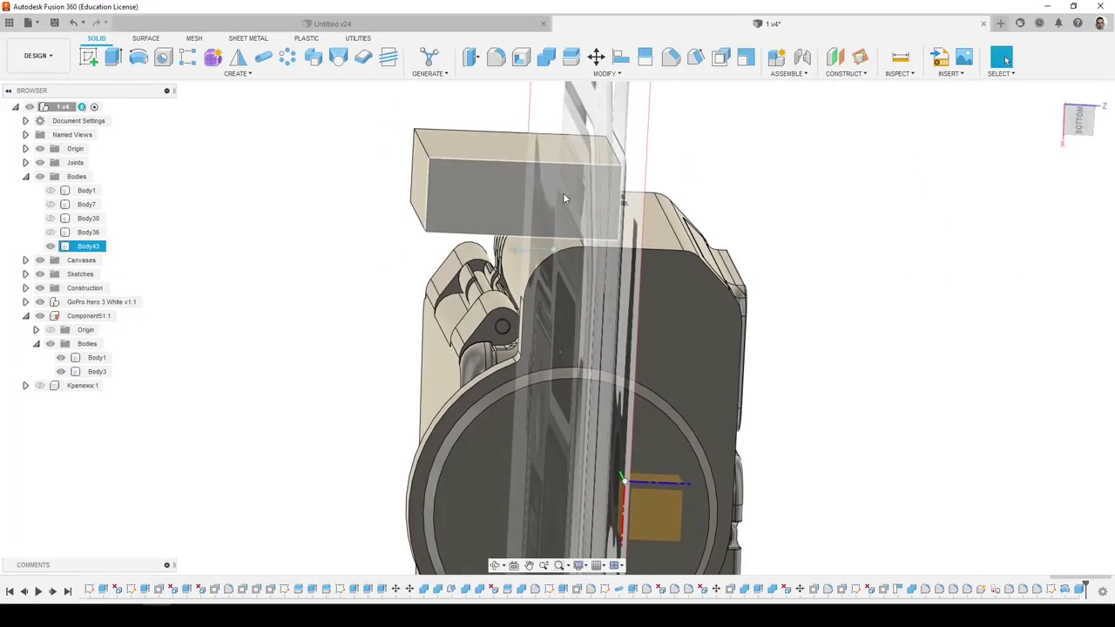
# Delete the box's outer face and move the open surface body 8.125 mm along X into the mount.
pyautogui.click(146, 38)
pyautogui.click(91, 246)
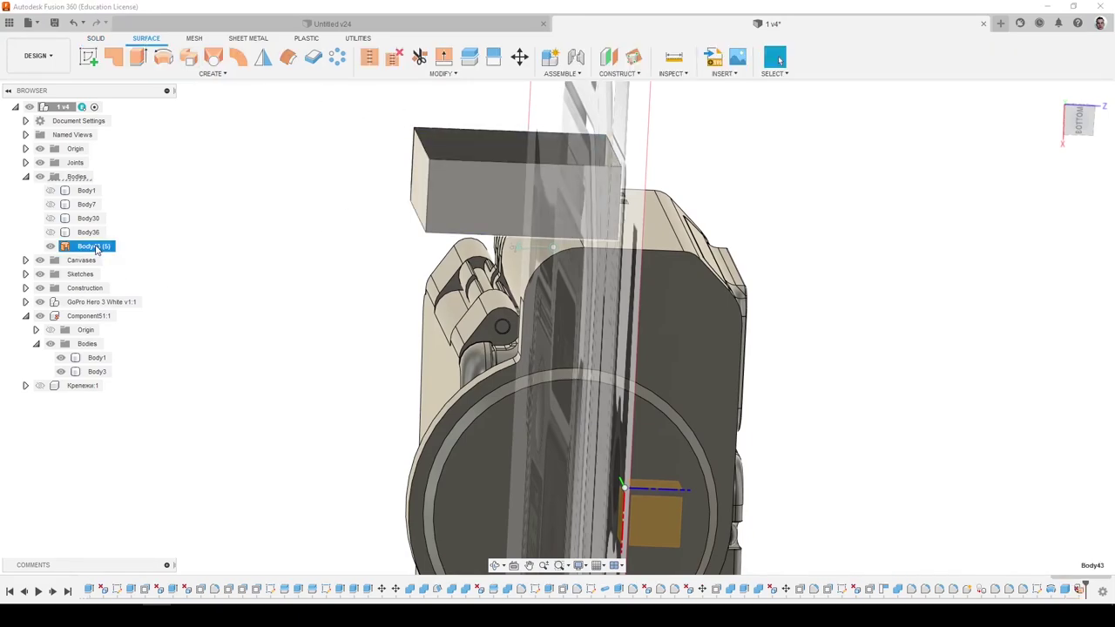
pyautogui.rightClick(96, 246)
pyautogui.click(130, 253)
pyautogui.click(1079, 122)
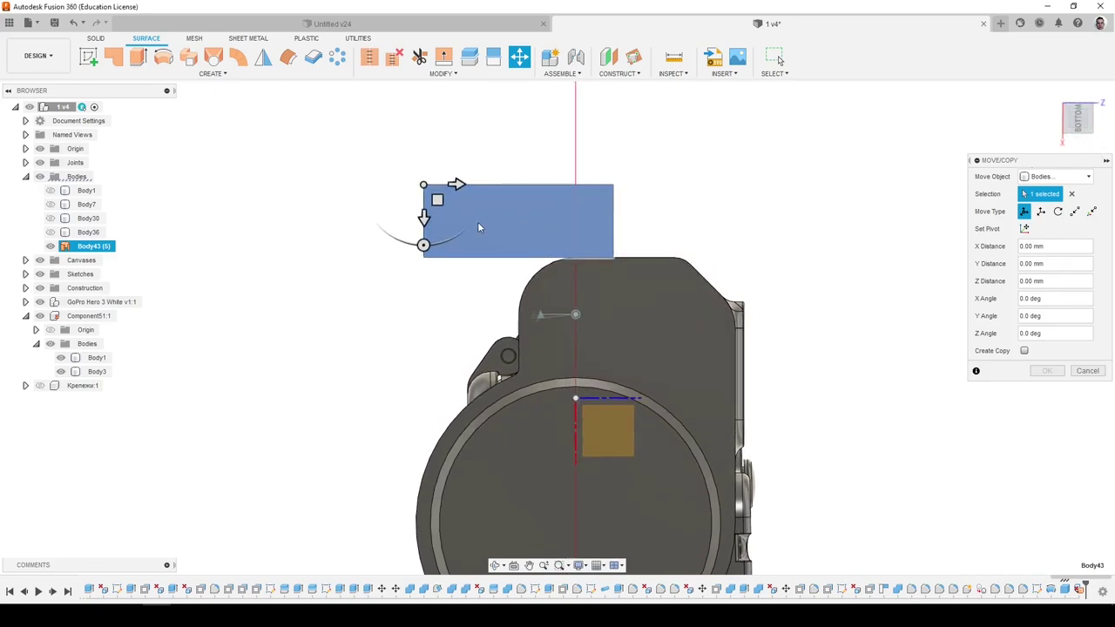
pyautogui.moveTo(422, 213); pyautogui.dragTo(420, 270)
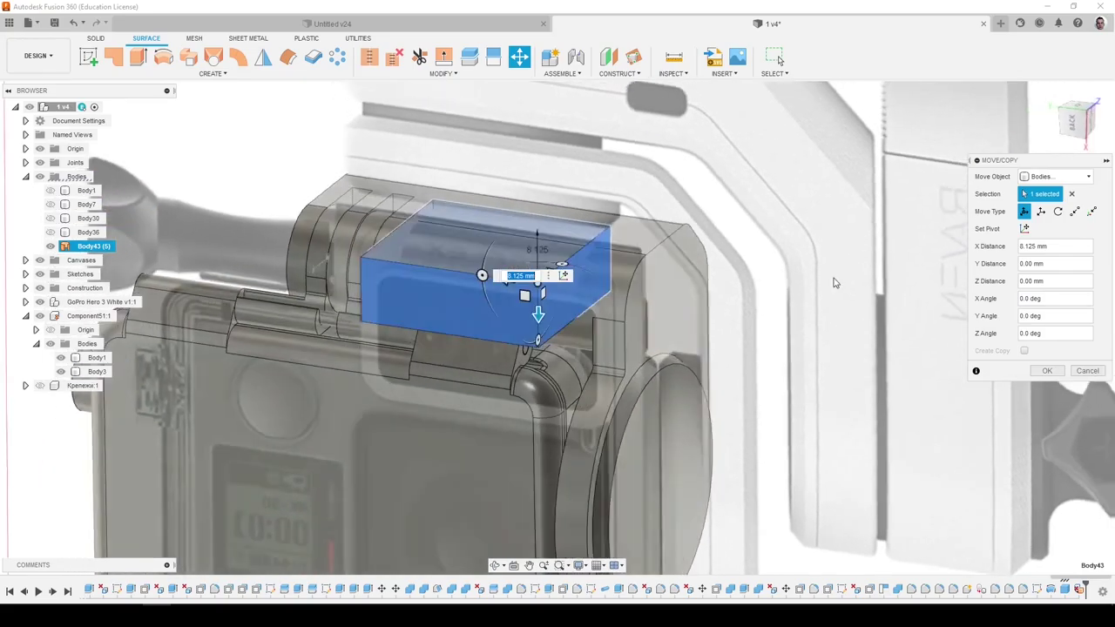
pyautogui.click(1048, 371)
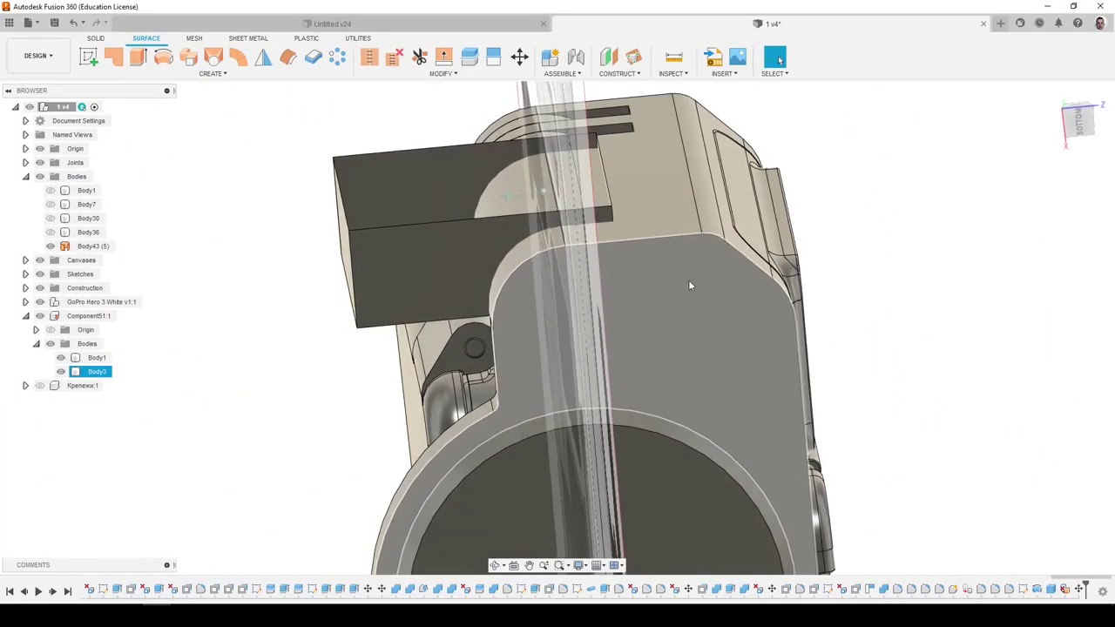
# Extend the open rim edges of the box surface outward past the mount's side face.
pyautogui.keyDown('shift'); pyautogui.moveTo(688, 286); pyautogui.dragTo(610, 287, button='middle'); pyautogui.keyUp('shift')
pyautogui.click(444, 56)
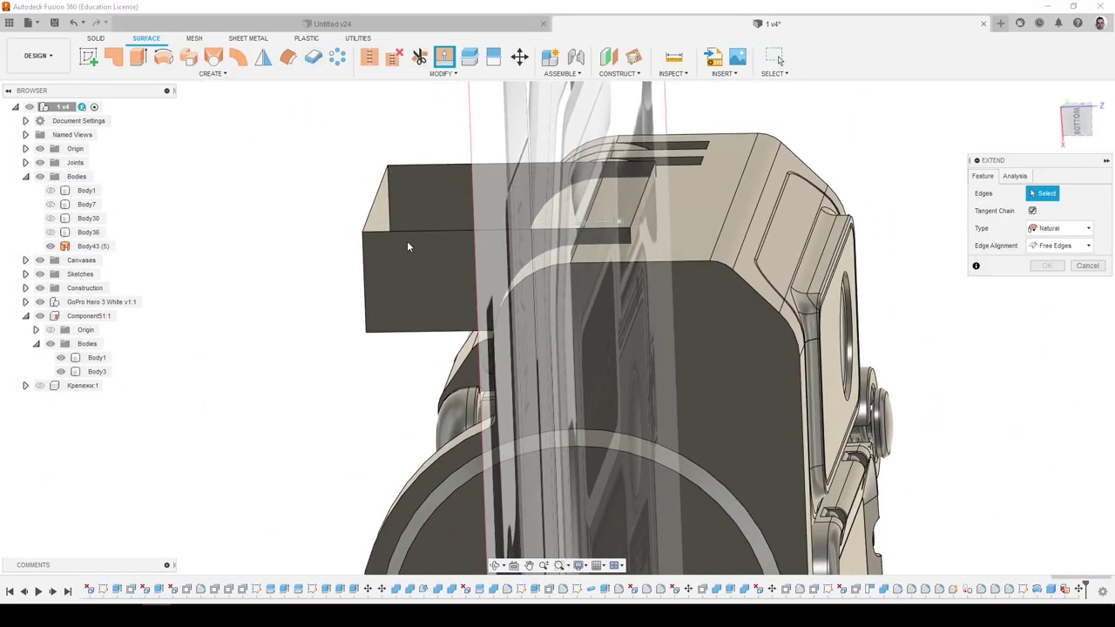
pyautogui.click(409, 235)
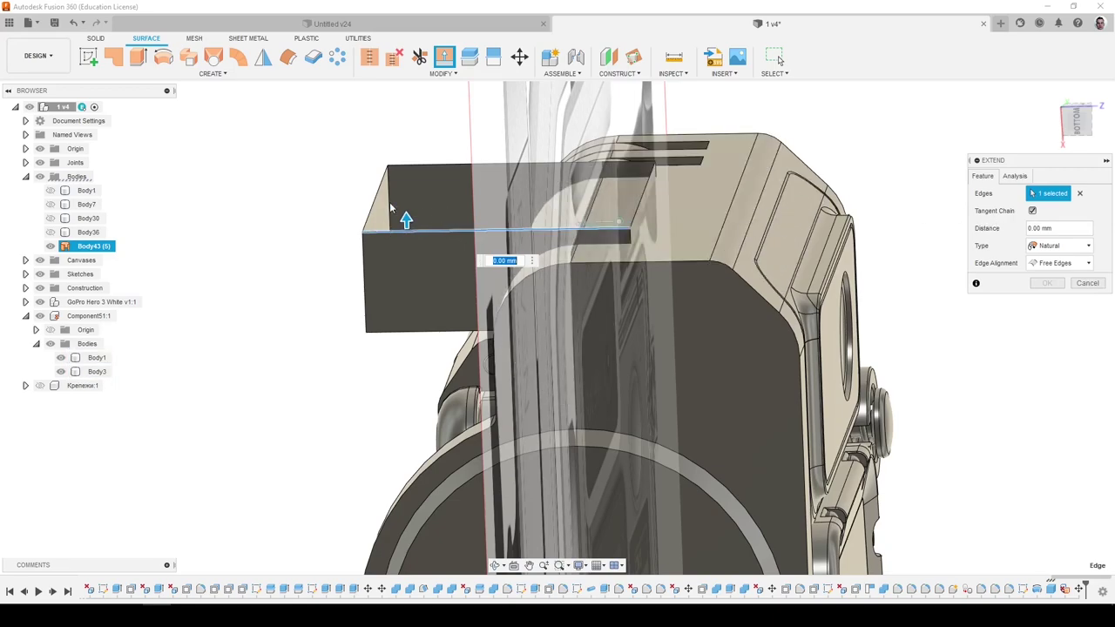
pyautogui.click(415, 165)
pyautogui.click(643, 193)
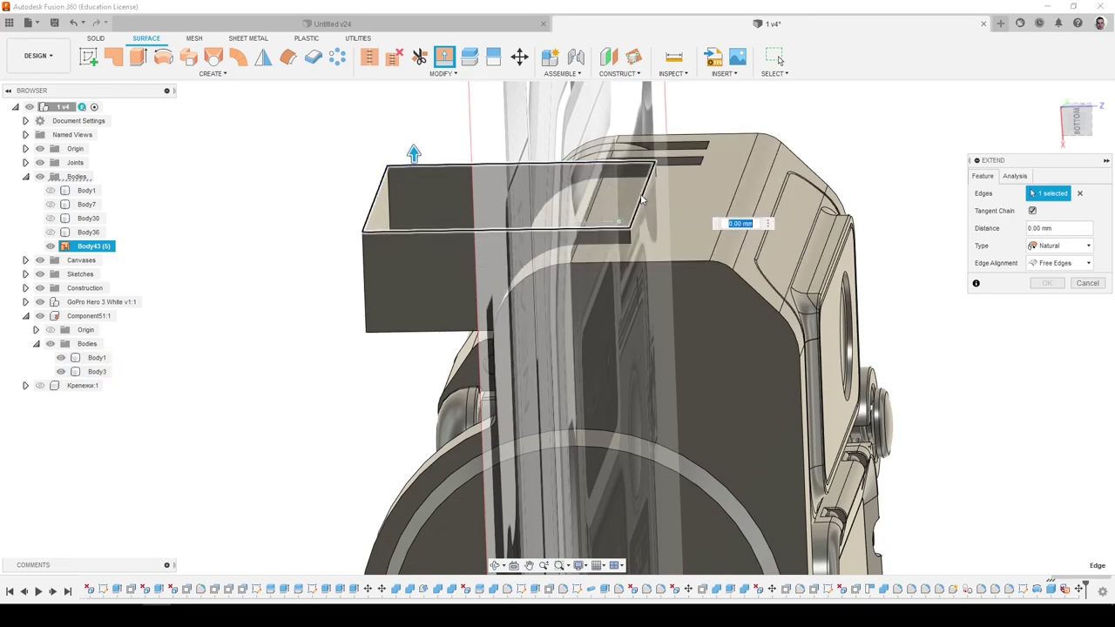
pyautogui.moveTo(641, 183); pyautogui.dragTo(641, 144)
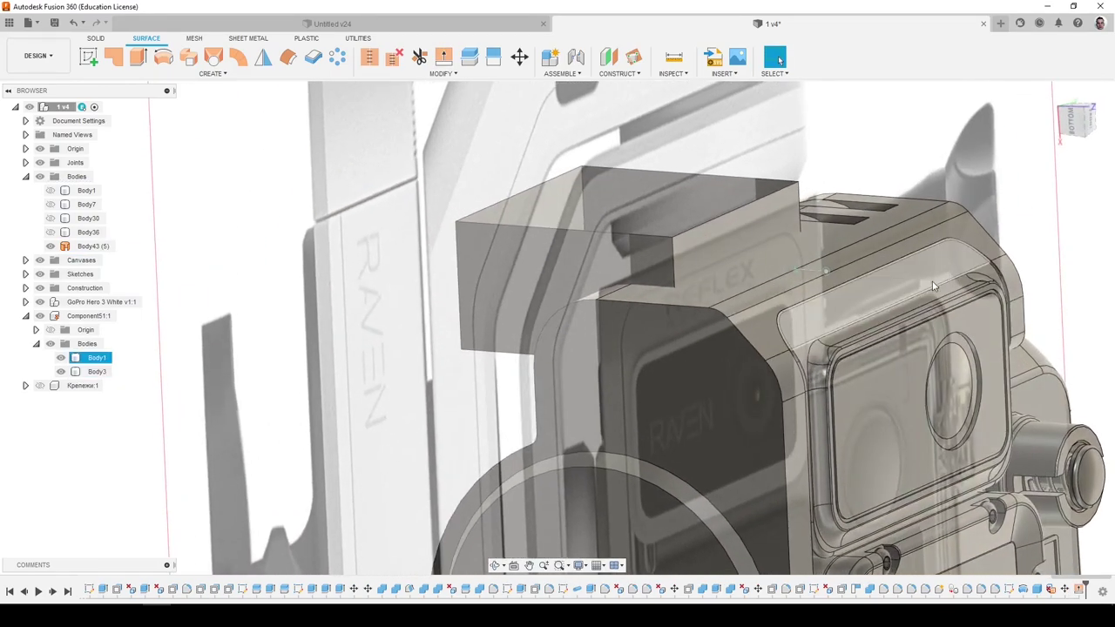
# Fillet four edges of the open box surface, two on the front side and two along the inner floor, with a radius of about 2.5 mm.
pyautogui.press('f')
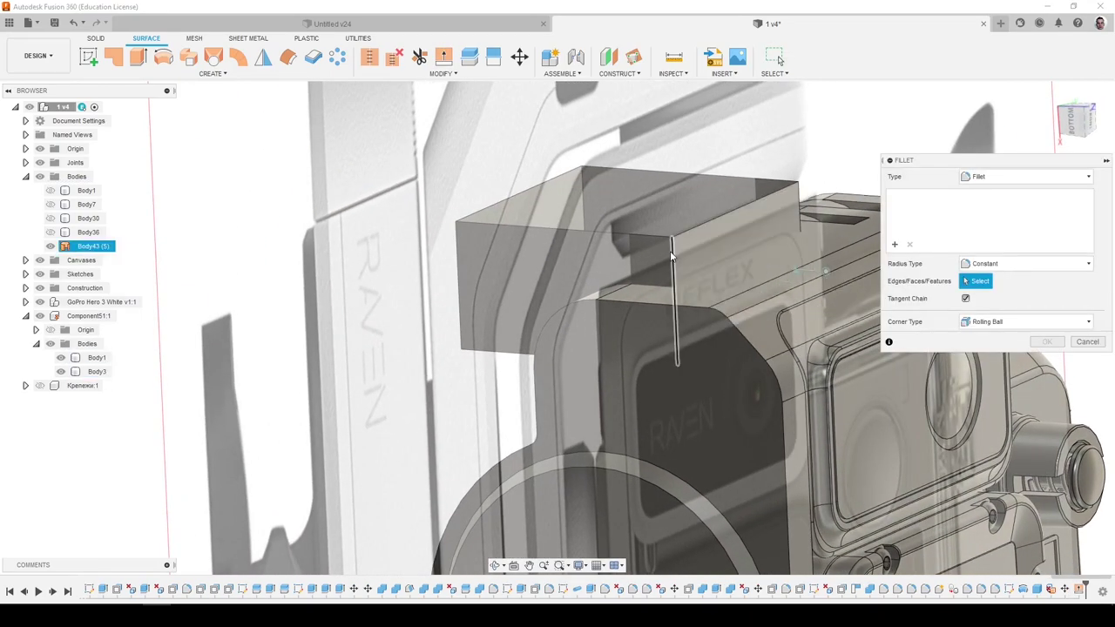
pyautogui.click(671, 256)
pyautogui.keyDown('shift'); pyautogui.moveTo(660, 286); pyautogui.dragTo(599, 296, button='middle'); pyautogui.keyUp('shift')
pyautogui.click(482, 328)
pyautogui.click(387, 291)
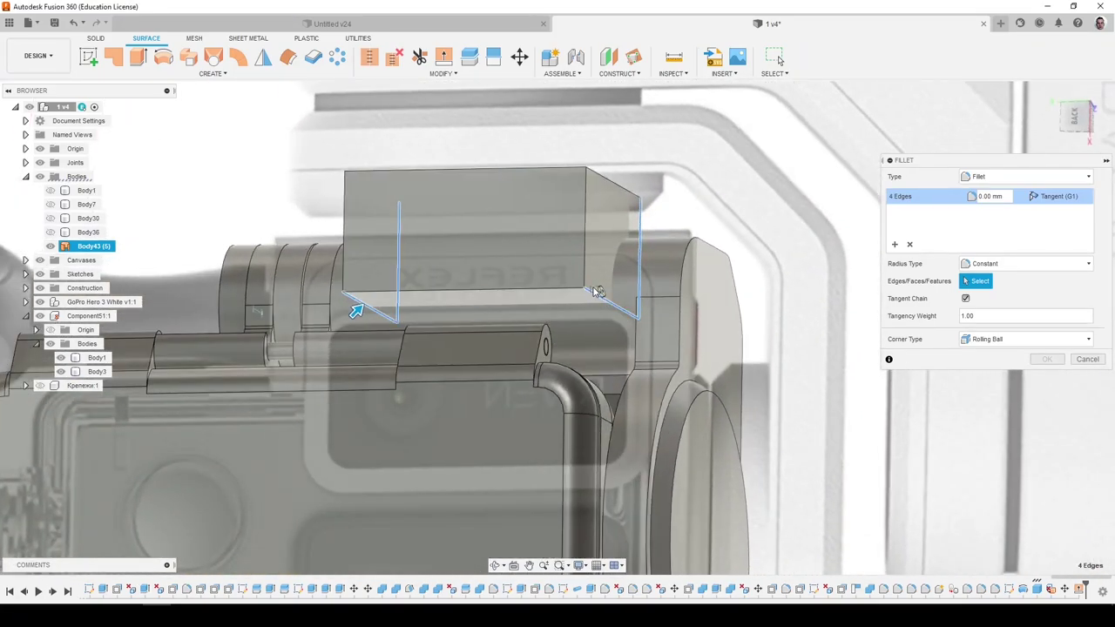
pyautogui.moveTo(598, 292); pyautogui.dragTo(364, 311)
pyautogui.scroll(-1, 320, 172)
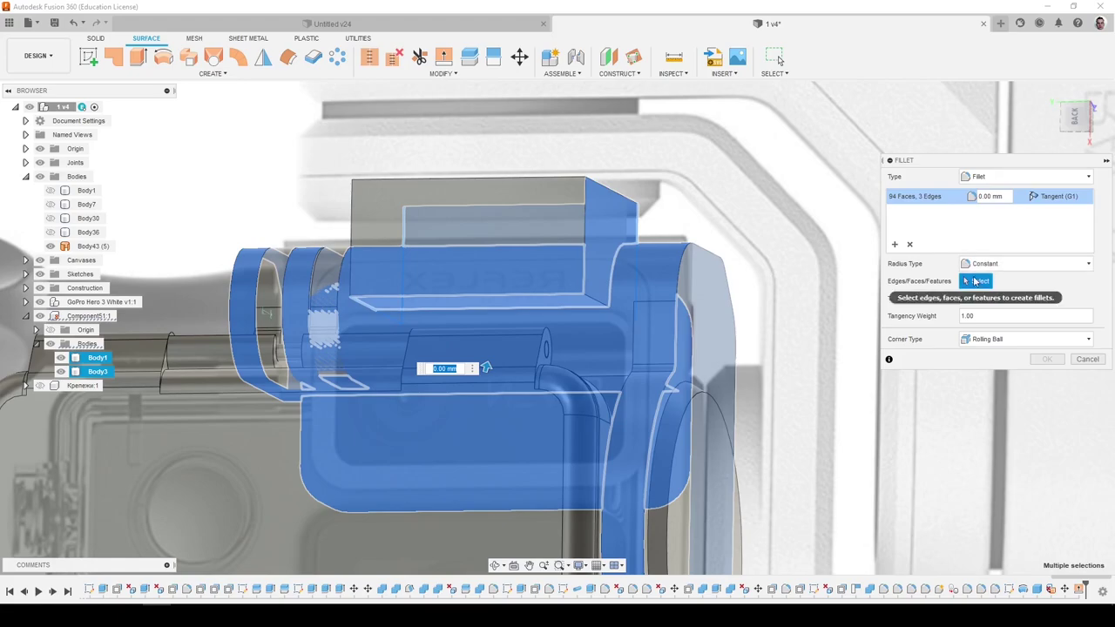
pyautogui.click(912, 244)
pyautogui.click(638, 229)
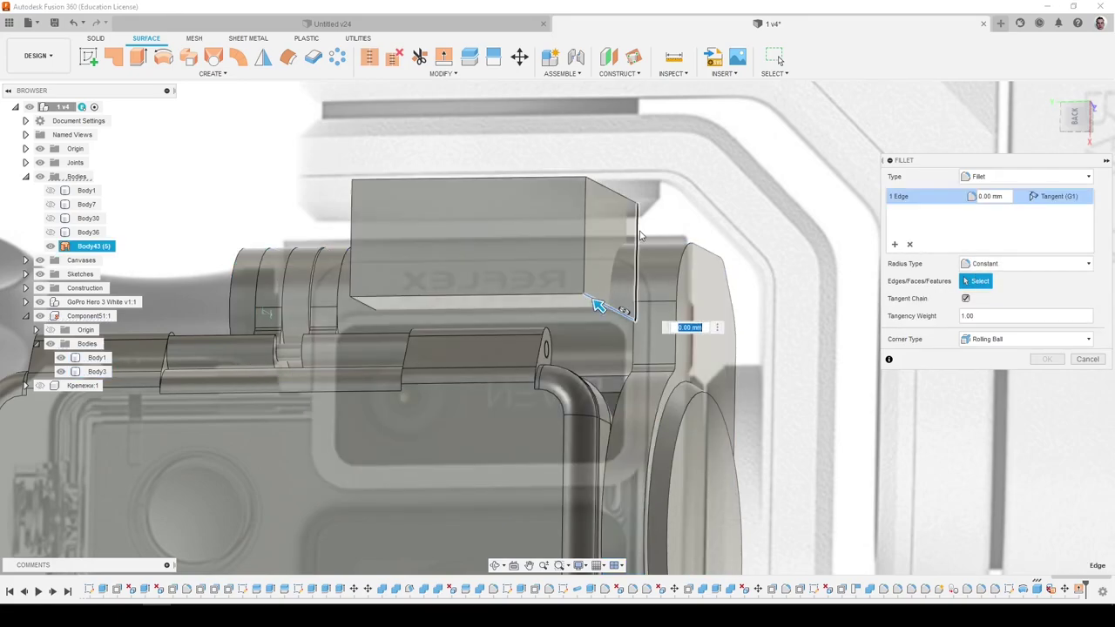
pyautogui.keyDown('shift'); pyautogui.moveTo(639, 229); pyautogui.dragTo(618, 291, button='middle'); pyautogui.keyUp('shift')
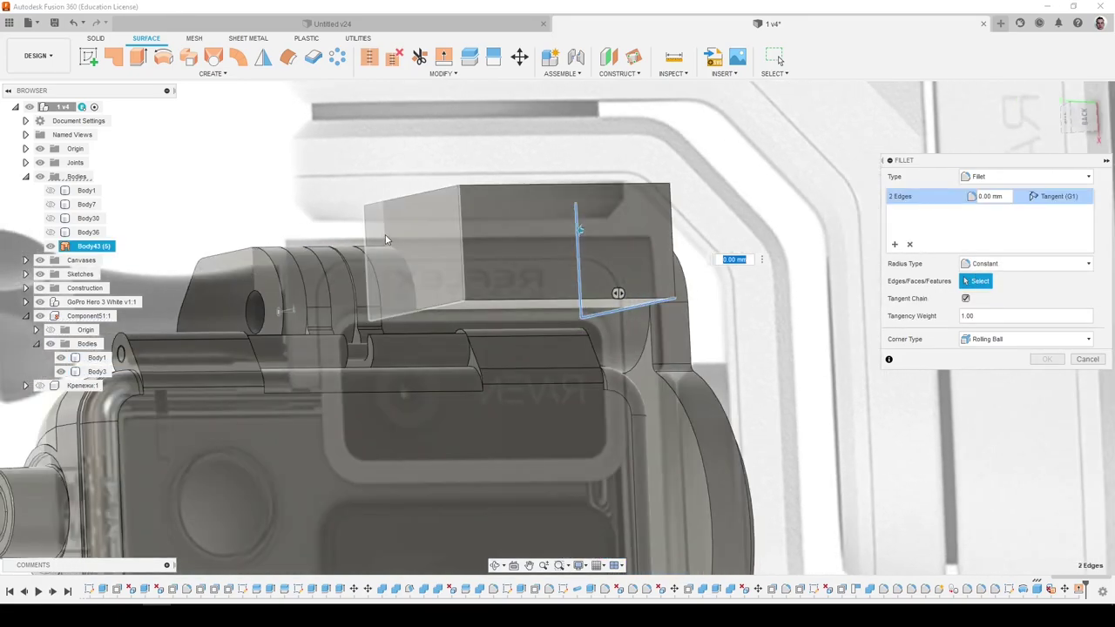
pyautogui.click(449, 308)
pyautogui.keyDown('shift'); pyautogui.moveTo(448, 308); pyautogui.dragTo(435, 310, button='middle'); pyautogui.keyUp('shift')
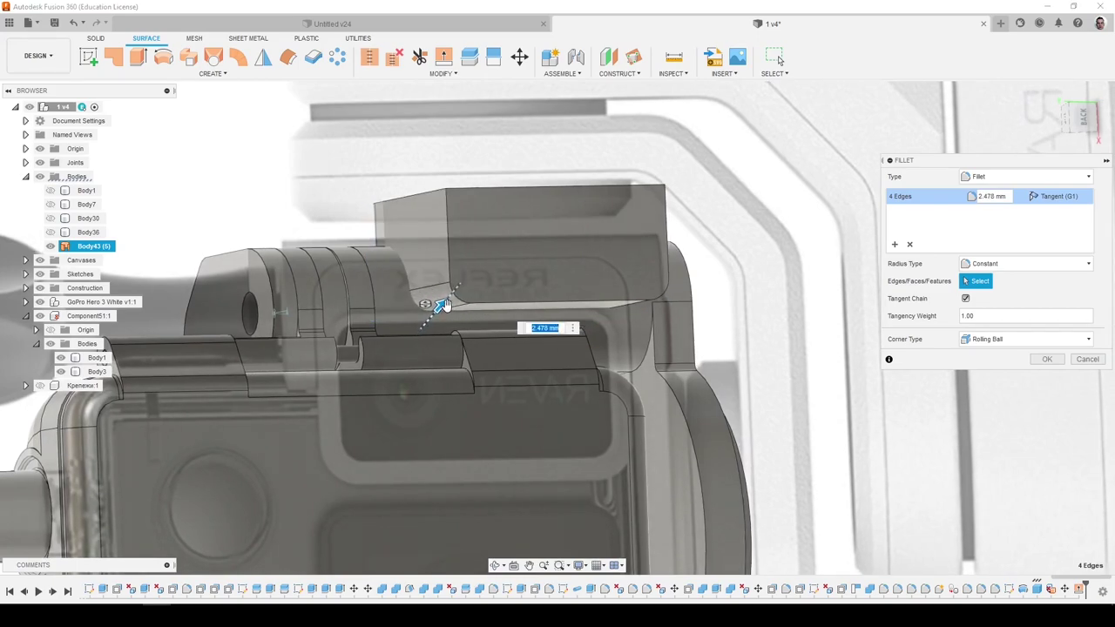
pyautogui.press('Return')
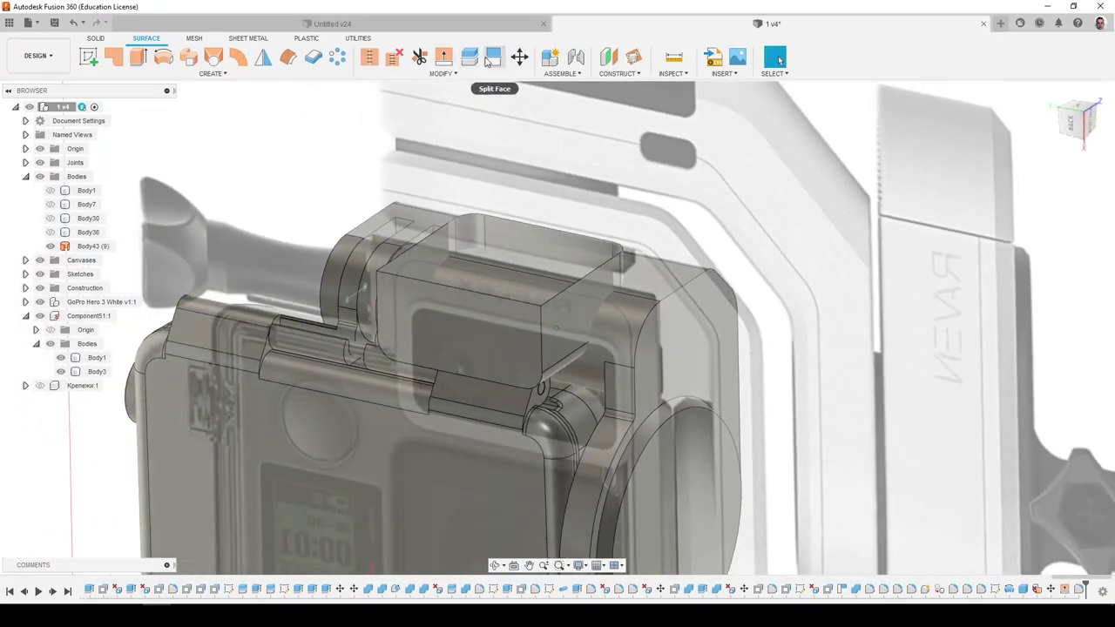
# Split Body3 with the box surface Body43 without extending the splitting tool, and hide the surface body.
pyautogui.click(469, 56)
pyautogui.click(658, 277)
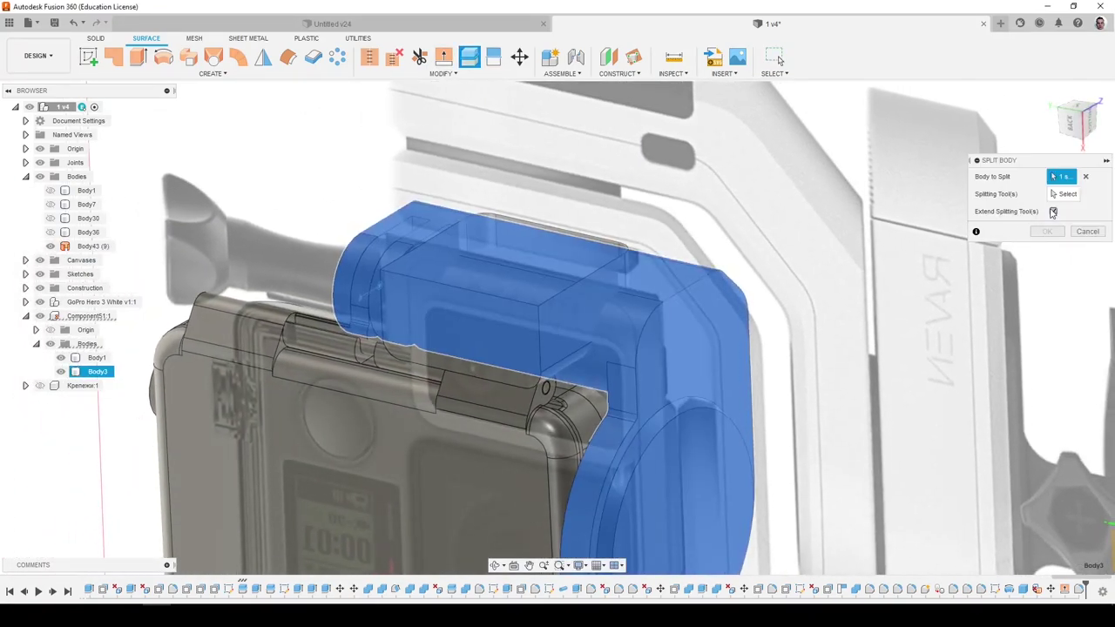
pyautogui.click(93, 245)
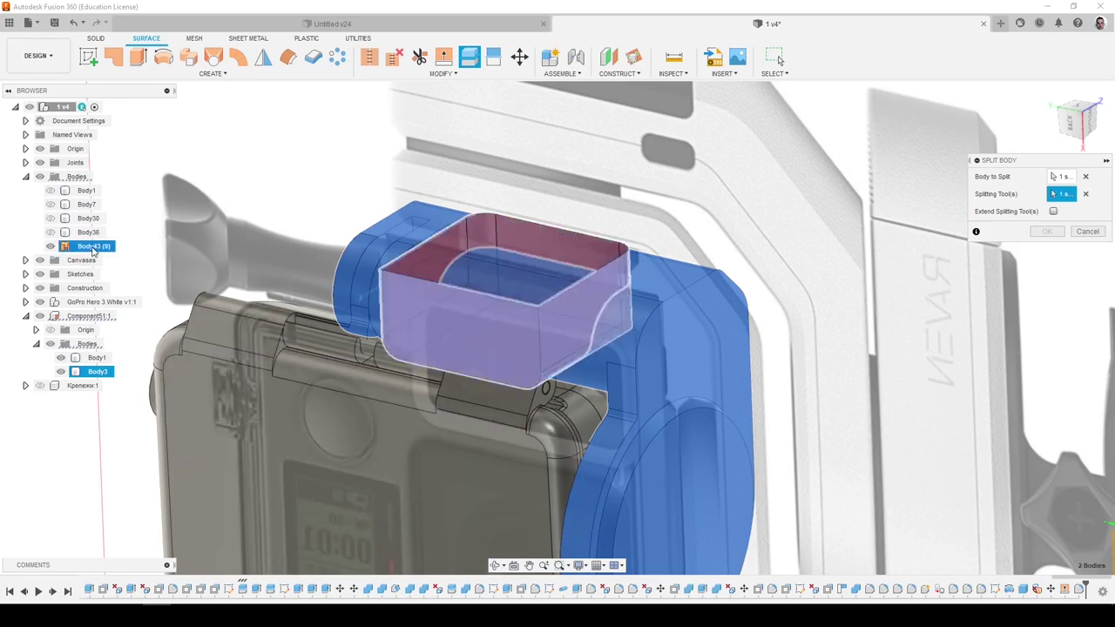
pyautogui.click(1046, 230)
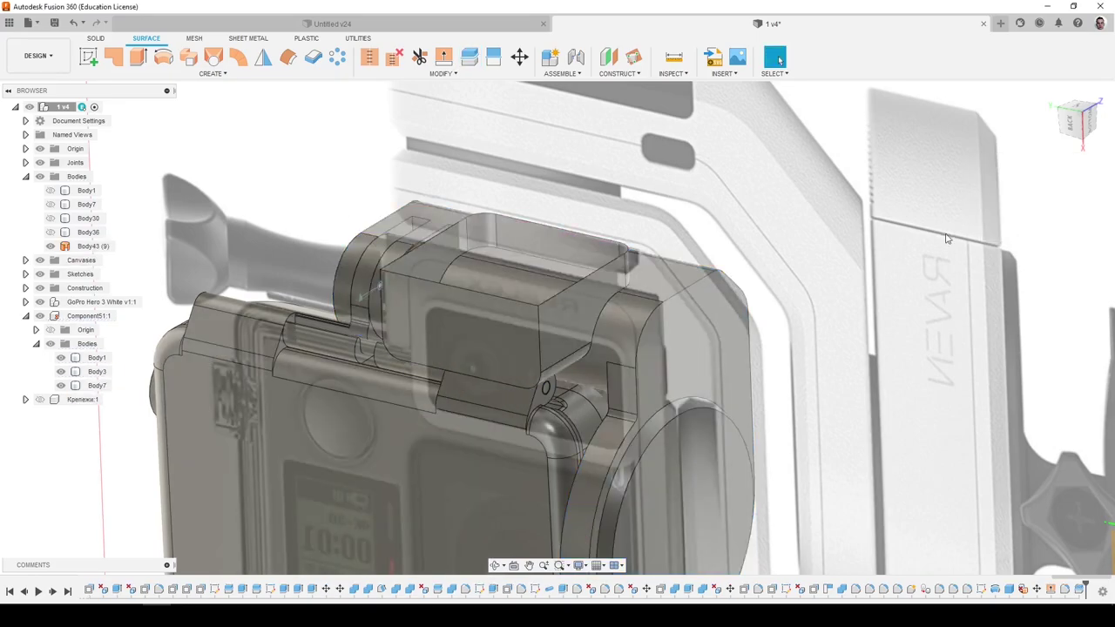
pyautogui.click(50, 247)
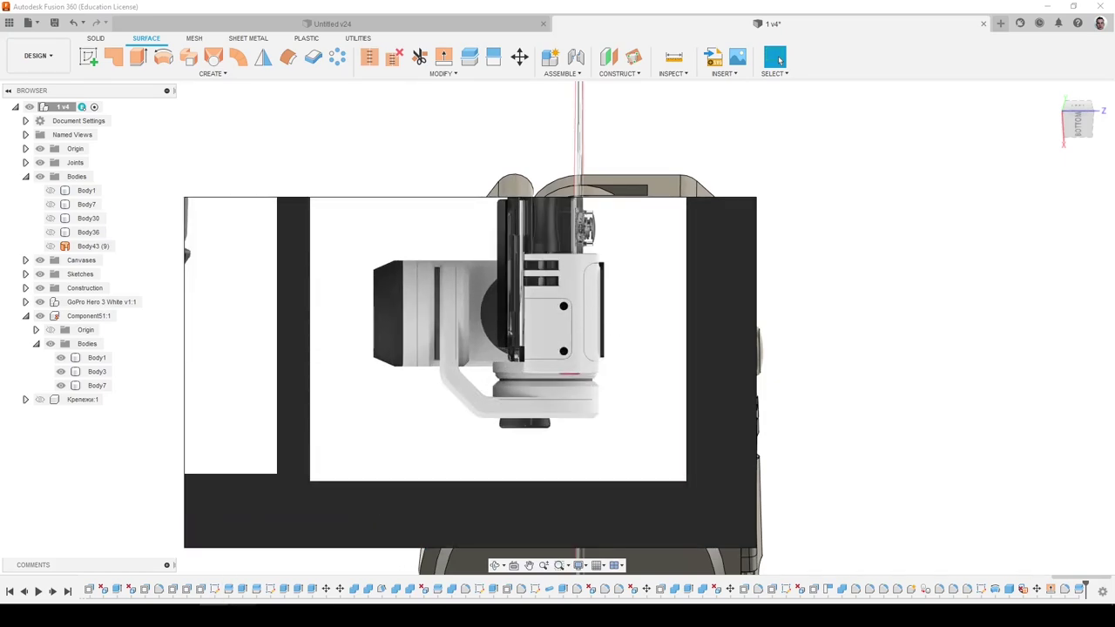
# Check the reference image and edit the box primitive, lengthening it toward the mount's front to about 30.2 mm.
pyautogui.click(215, 613)
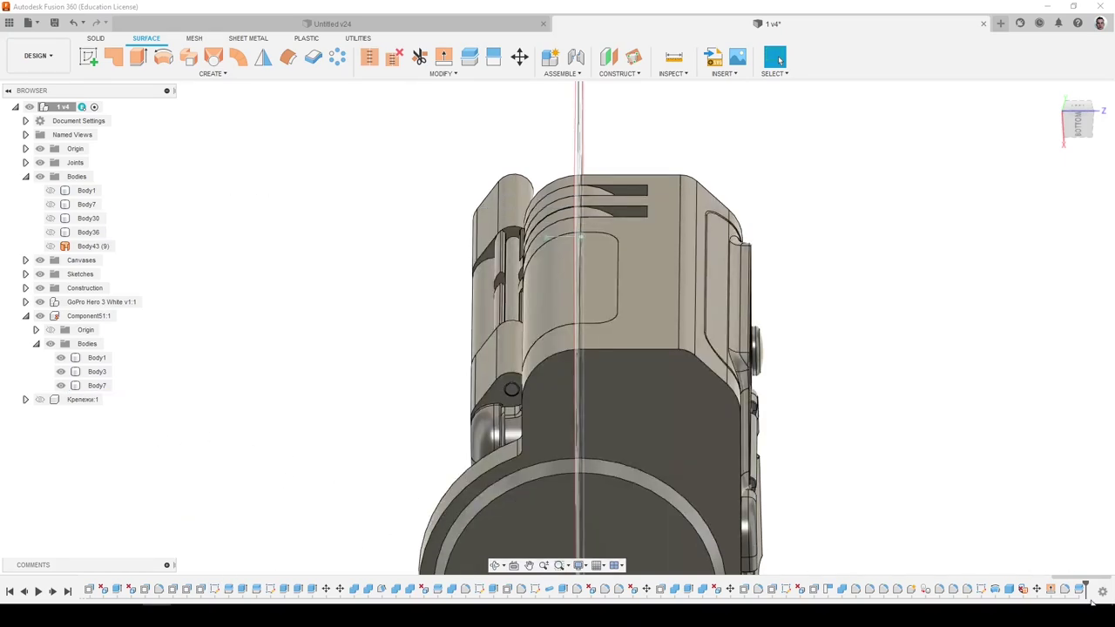
pyautogui.click(1012, 590)
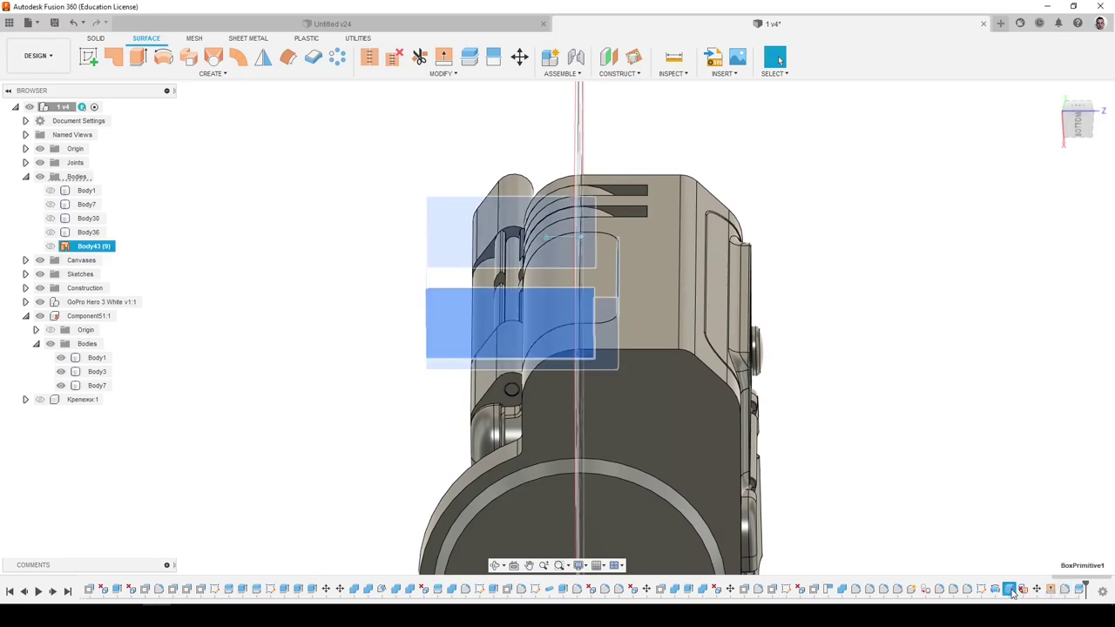
pyautogui.rightClick(1012, 590)
pyautogui.click(1026, 486)
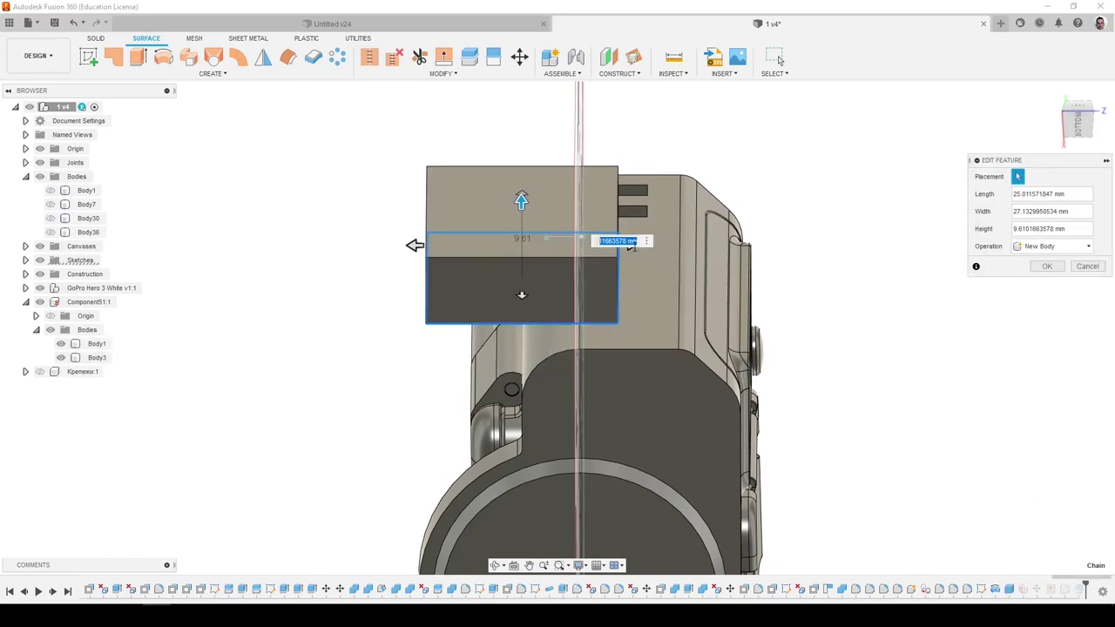
pyautogui.keyDown('shift'); pyautogui.moveTo(631, 244); pyautogui.dragTo(601, 217, button='middle'); pyautogui.keyUp('shift')
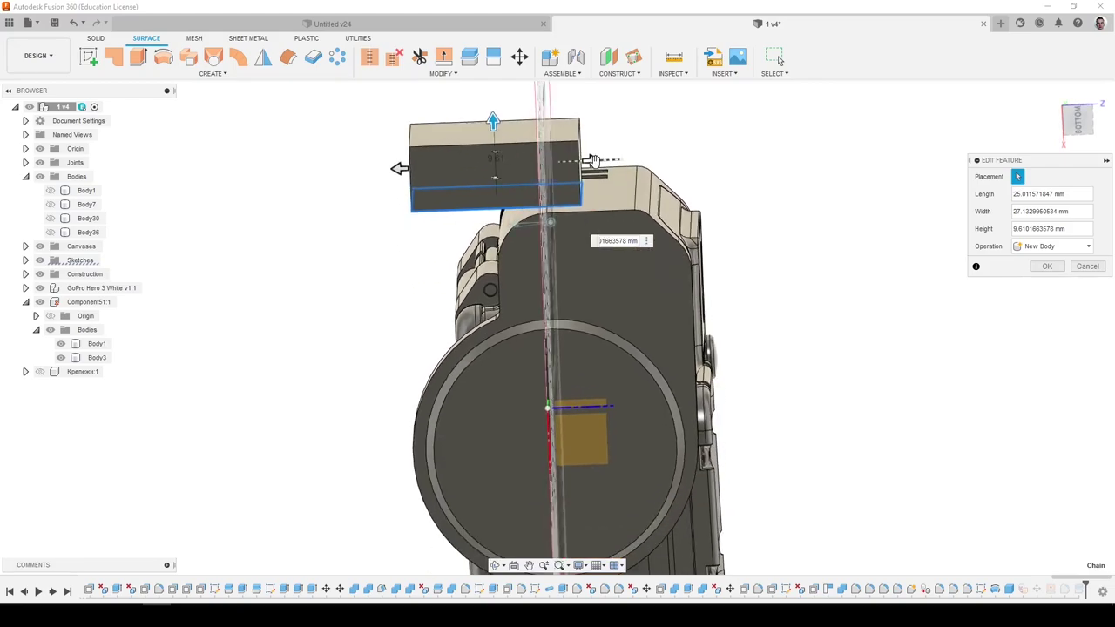
pyautogui.moveTo(596, 160); pyautogui.dragTo(627, 158)
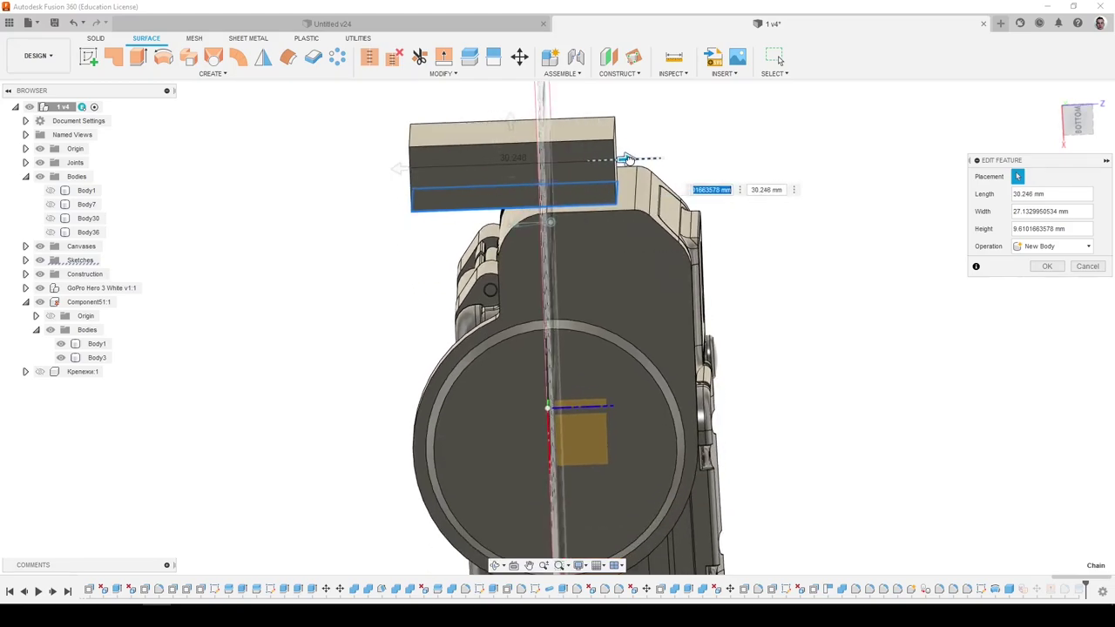
pyautogui.click(1042, 269)
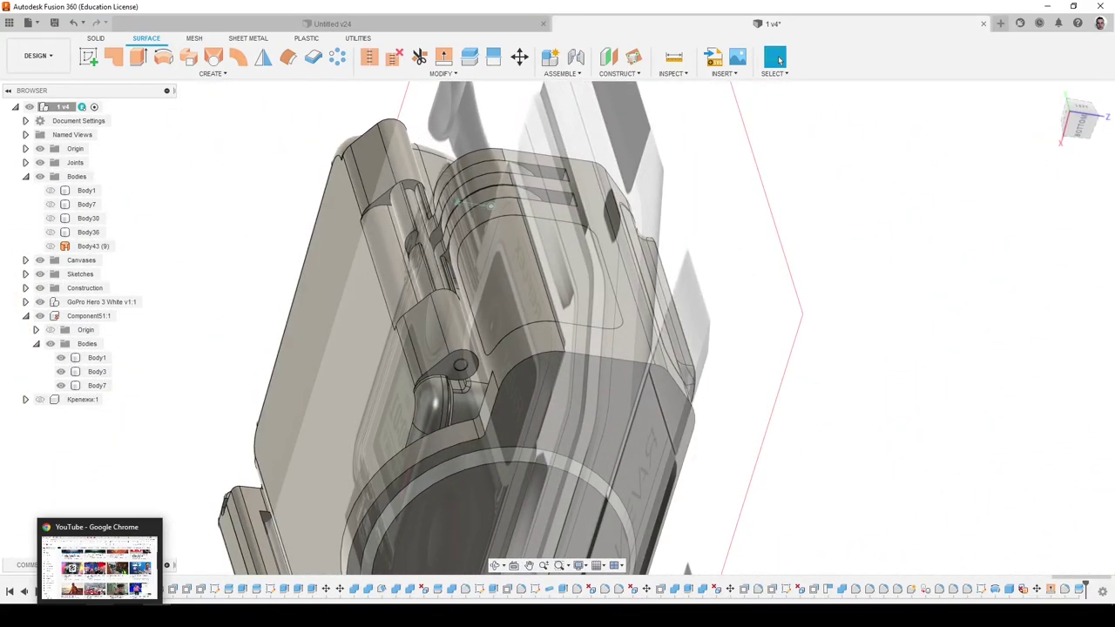
# Examine the reference images of the gimbal from several sides for the details on the mount's side panel.
pyautogui.click(214, 616)
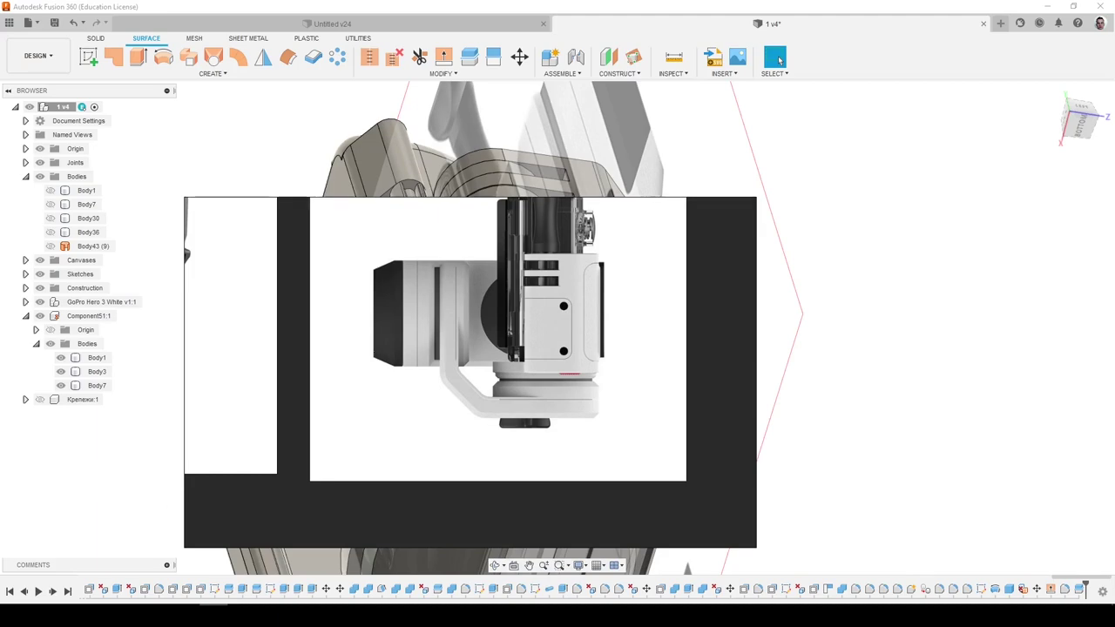
pyautogui.scroll(-3, 521, 406)
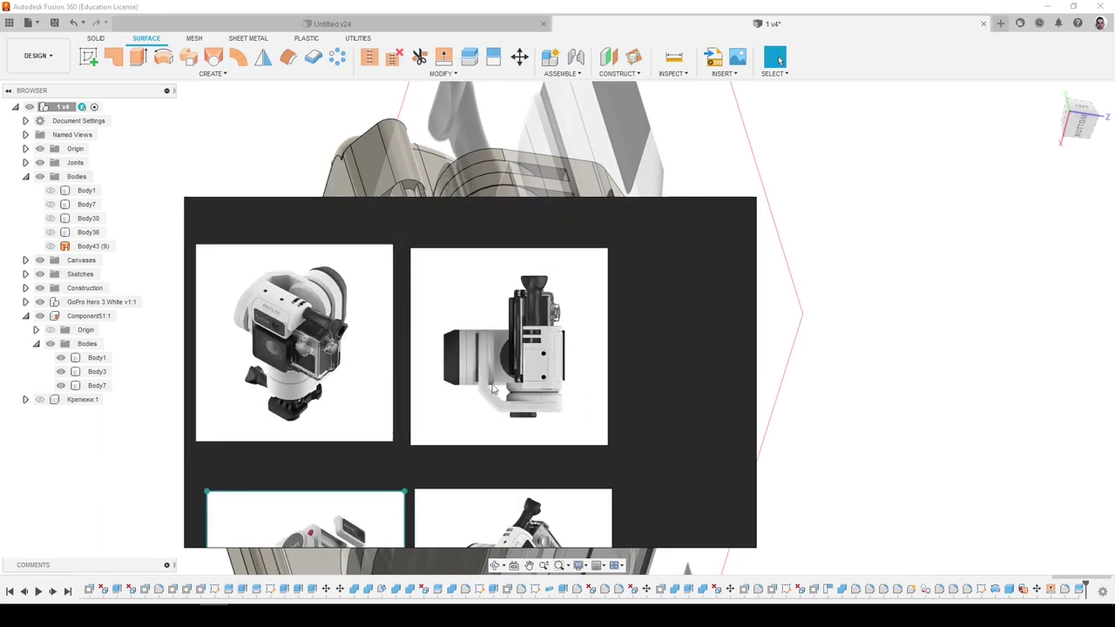
pyautogui.scroll(-3, 492, 389)
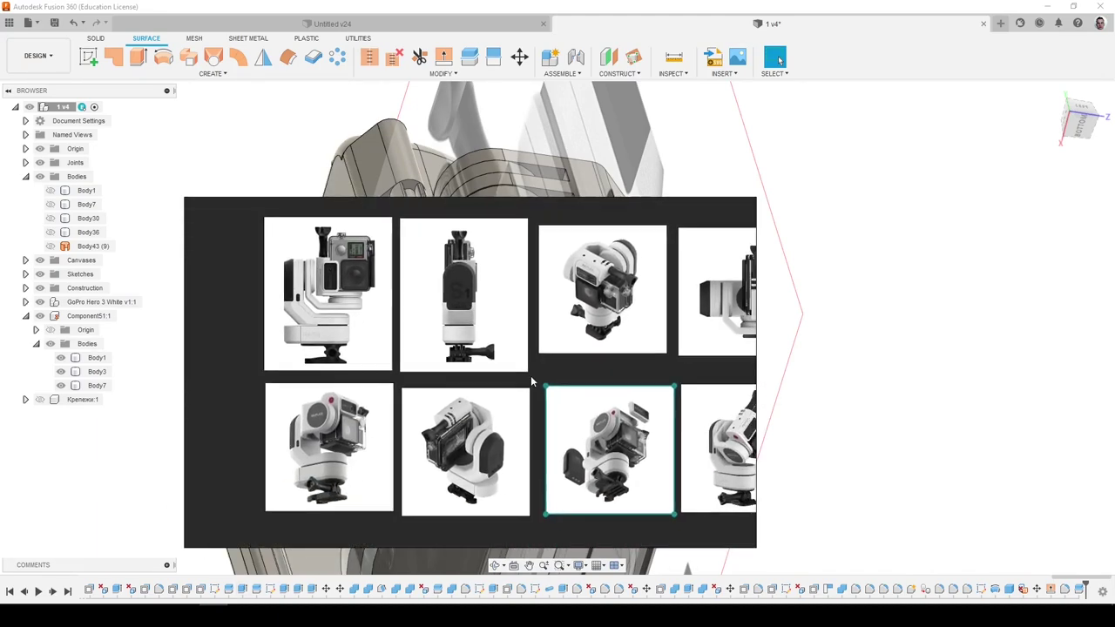
pyautogui.moveTo(532, 378); pyautogui.dragTo(524, 368, button='middle')
pyautogui.moveTo(555, 430); pyautogui.dragTo(512, 424, button='middle')
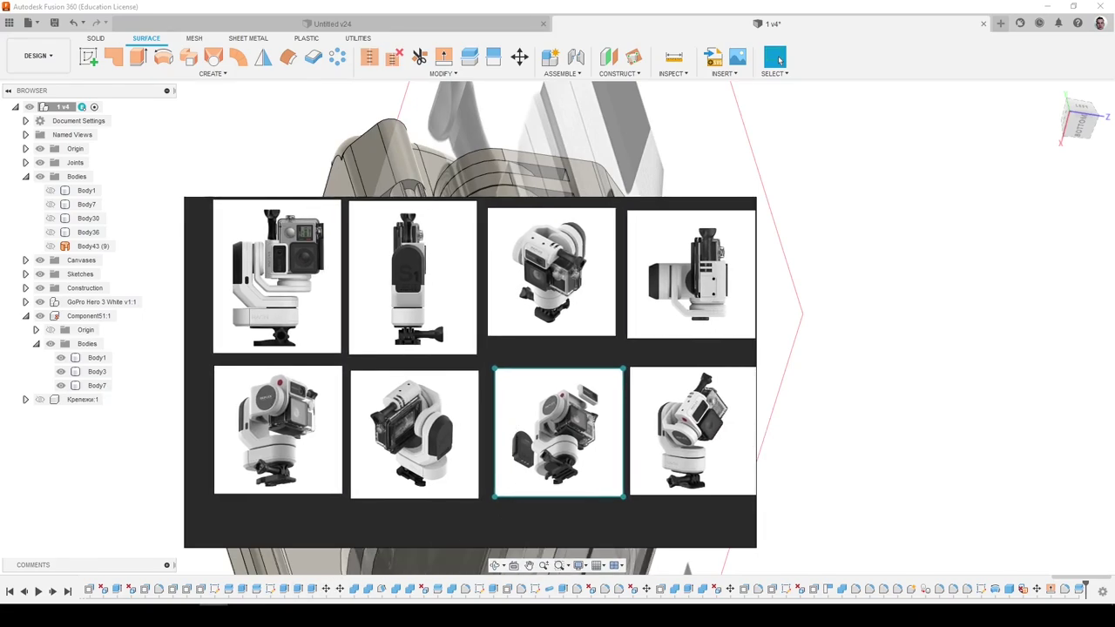
pyautogui.moveTo(100, 616)
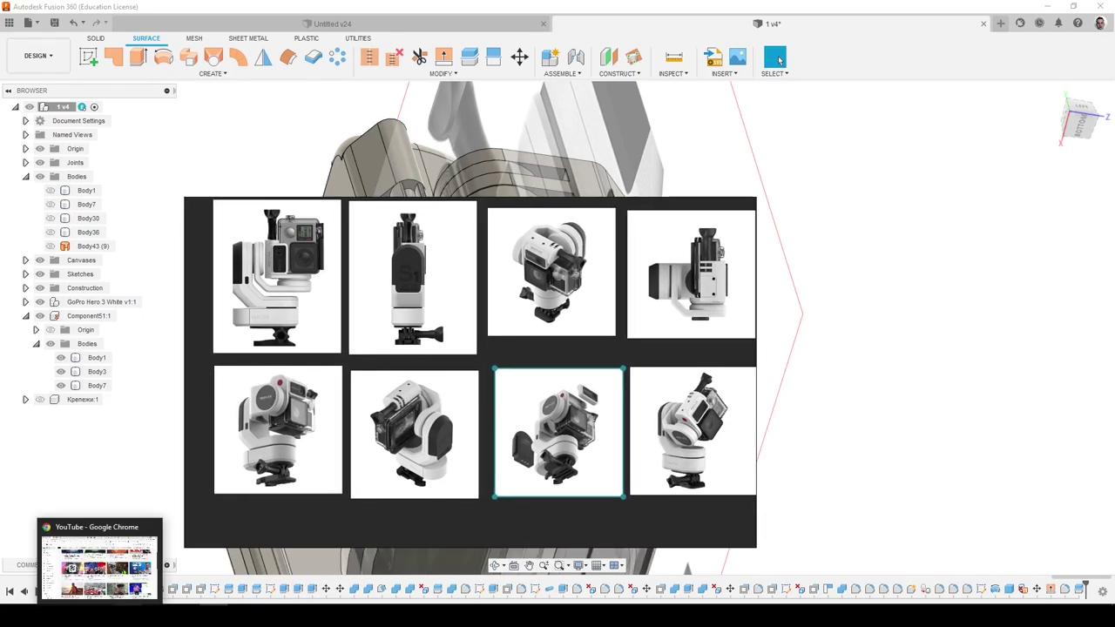
pyautogui.click(214, 616)
# With Body7 hidden, cut a 0.4 mm square-section pipe along the side panel outline of Body3, and restore Body7's visibility.
pyautogui.click(635, 352)
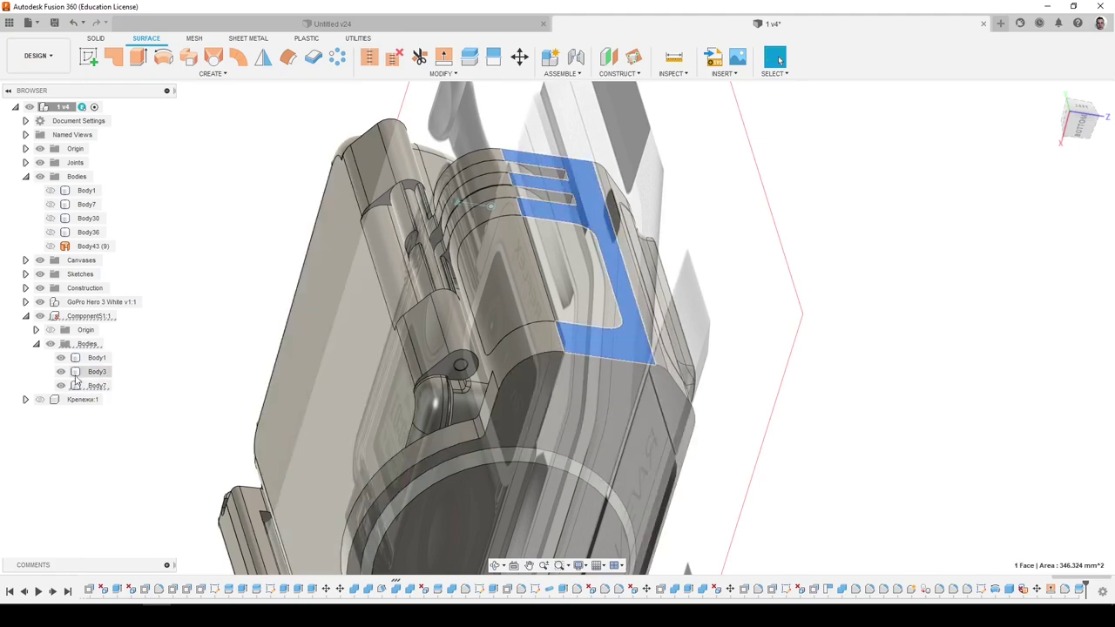
pyautogui.click(60, 385)
pyautogui.click(197, 375)
pyautogui.keyDown('shift'); pyautogui.moveTo(357, 270); pyautogui.dragTo(475, 166, button='middle'); pyautogui.keyUp('shift')
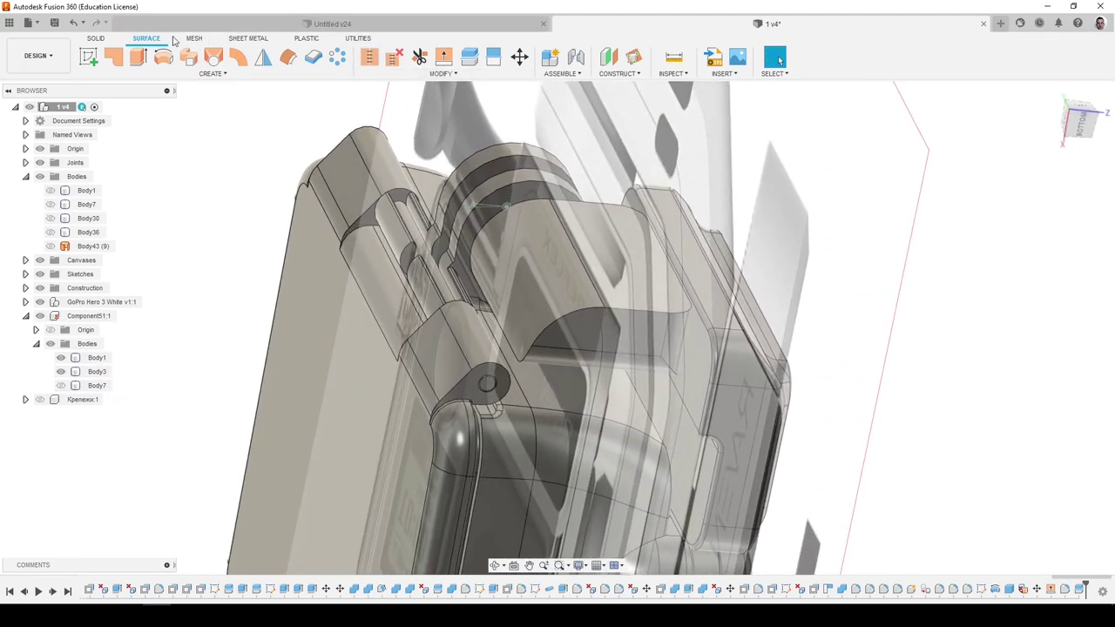
pyautogui.click(96, 39)
pyautogui.click(313, 57)
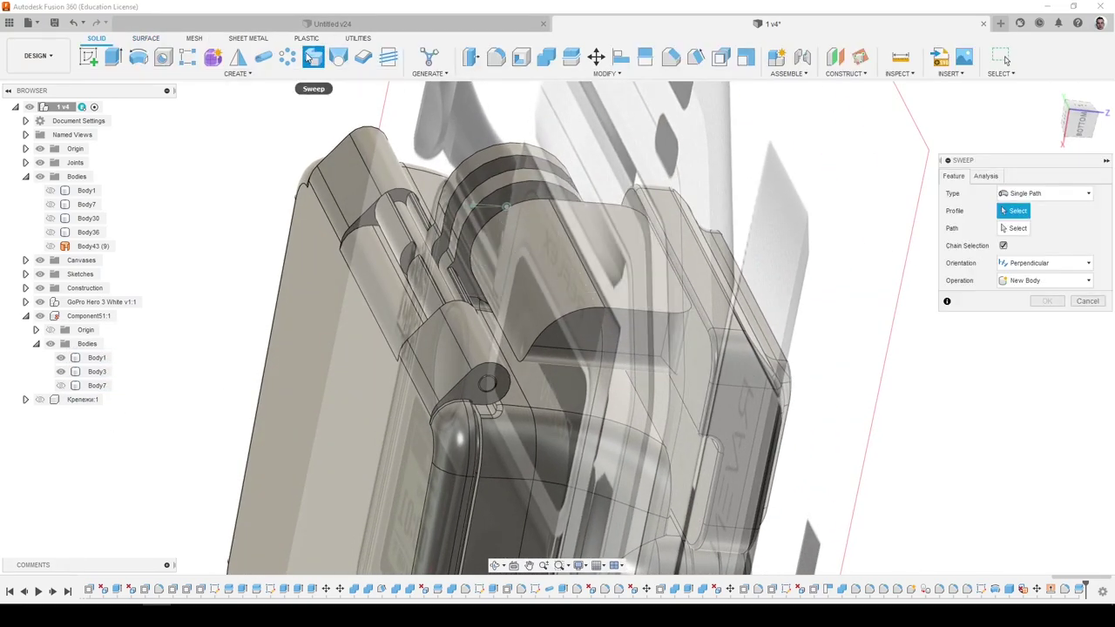
pyautogui.click(263, 56)
pyautogui.click(519, 293)
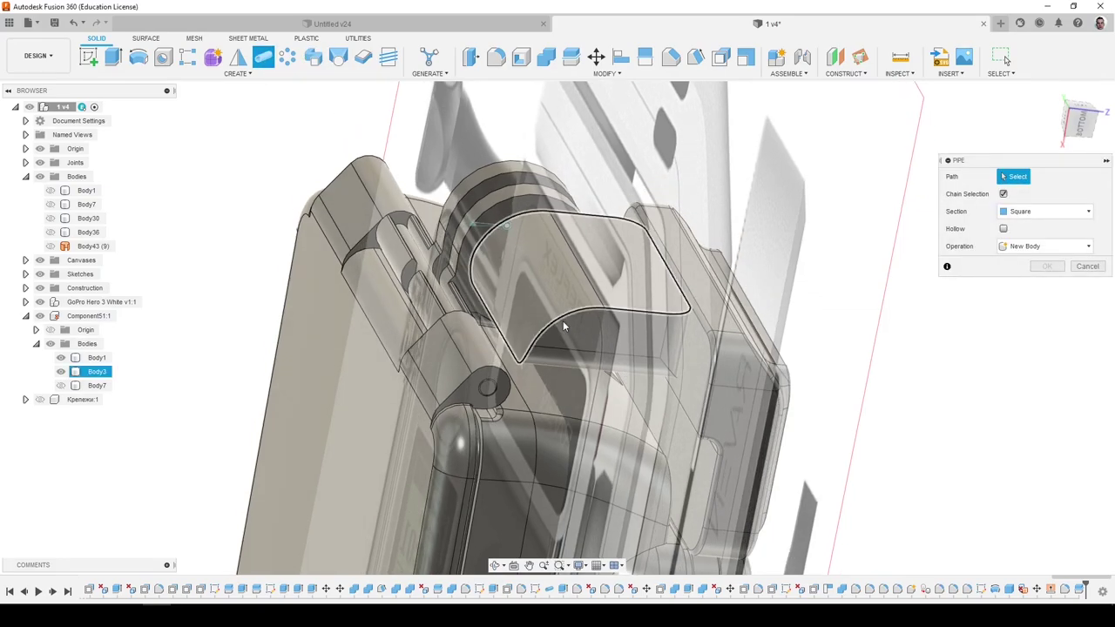
pyautogui.scroll(5, 646, 373)
pyautogui.click(1046, 336)
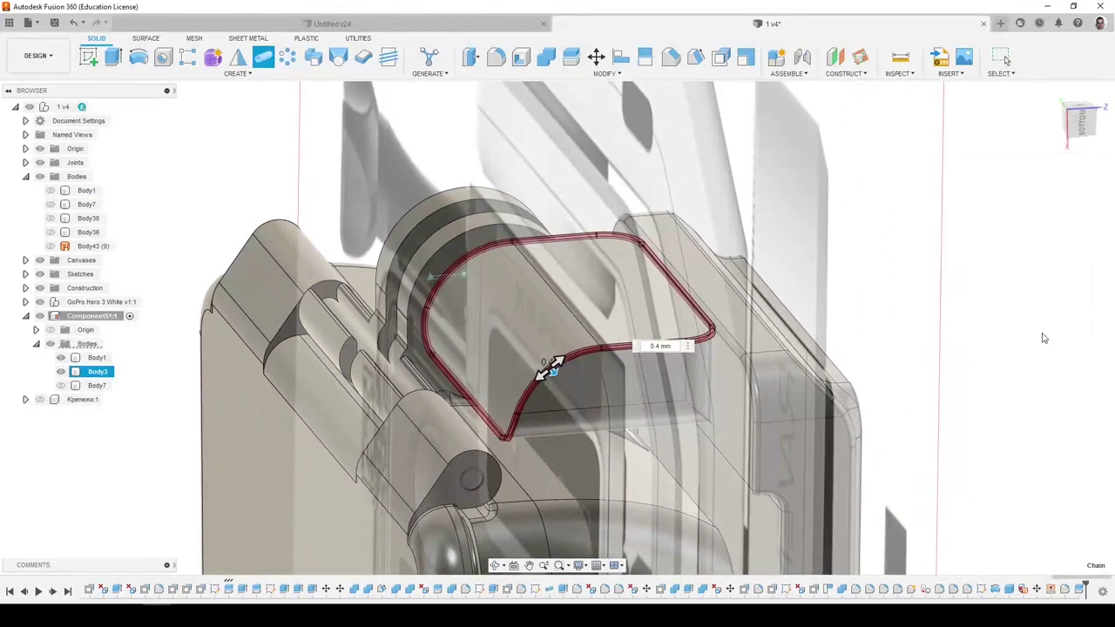
pyautogui.keyDown('shift'); pyautogui.moveTo(646, 324); pyautogui.dragTo(610, 445, button='middle'); pyautogui.keyUp('shift')
pyautogui.click(61, 385)
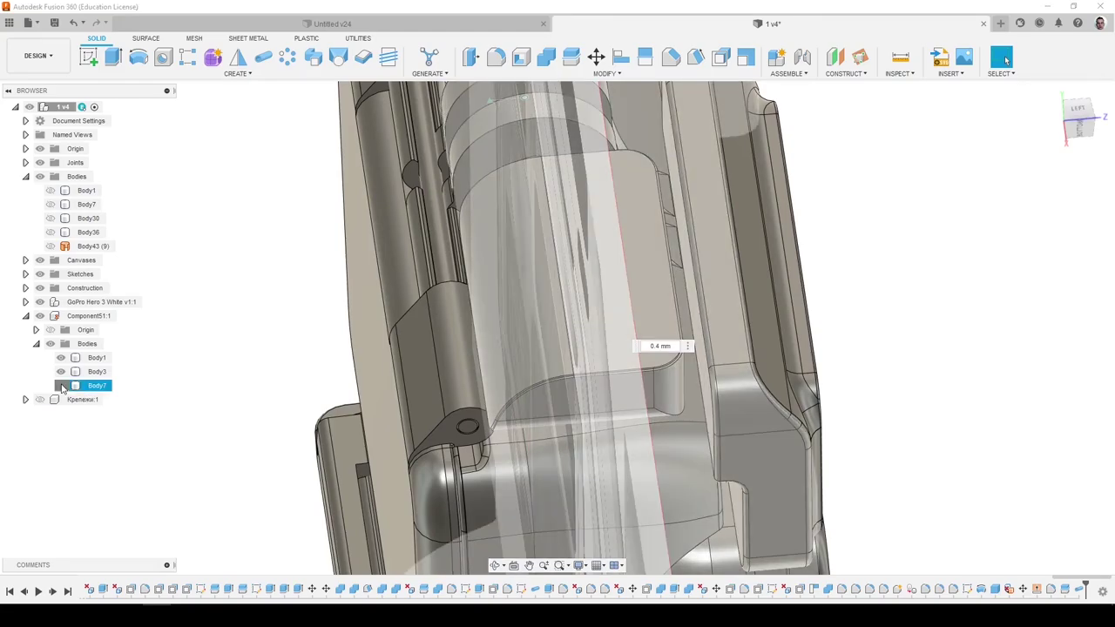
# Start a sketch on the flat face of the side panel, project the face outline, and check the screw positions in the reference image.
pyautogui.keyDown('shift'); pyautogui.moveTo(488, 331); pyautogui.dragTo(475, 405, button='middle'); pyautogui.keyUp('shift')
pyautogui.click(91, 60)
pyautogui.click(626, 234)
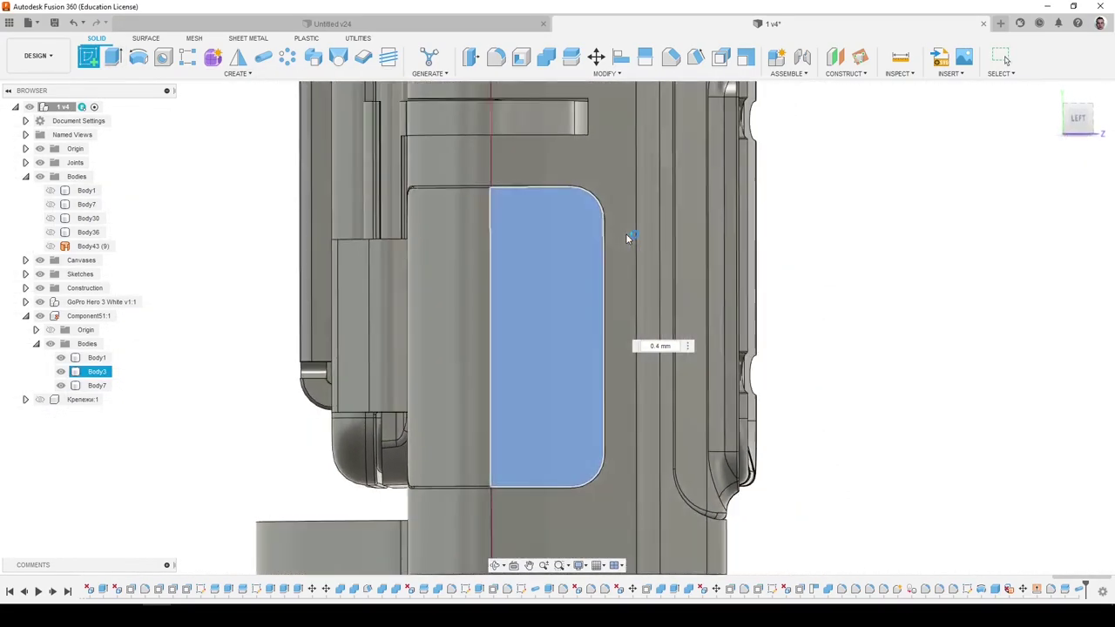
pyautogui.press('p')
pyautogui.click(561, 256)
pyautogui.press('Return')
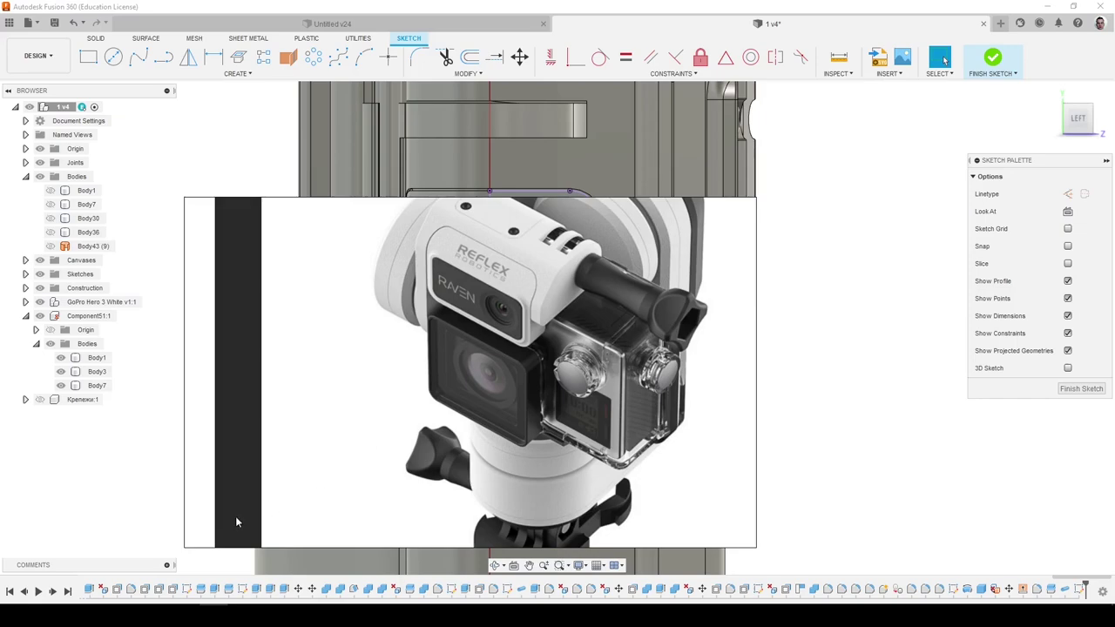
pyautogui.click(213, 615)
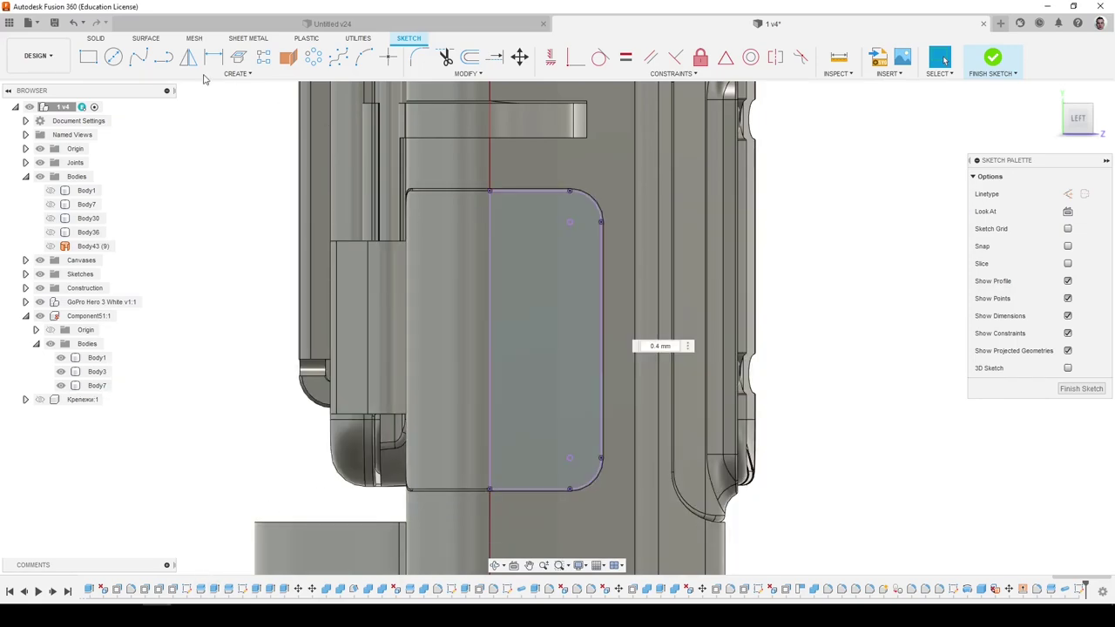
# Sketch two concentric circles at each of the panel's two rounded-corner centres, with diameters from about 2.5 to 3.8 mm.
pyautogui.click(113, 56)
pyautogui.click(568, 223)
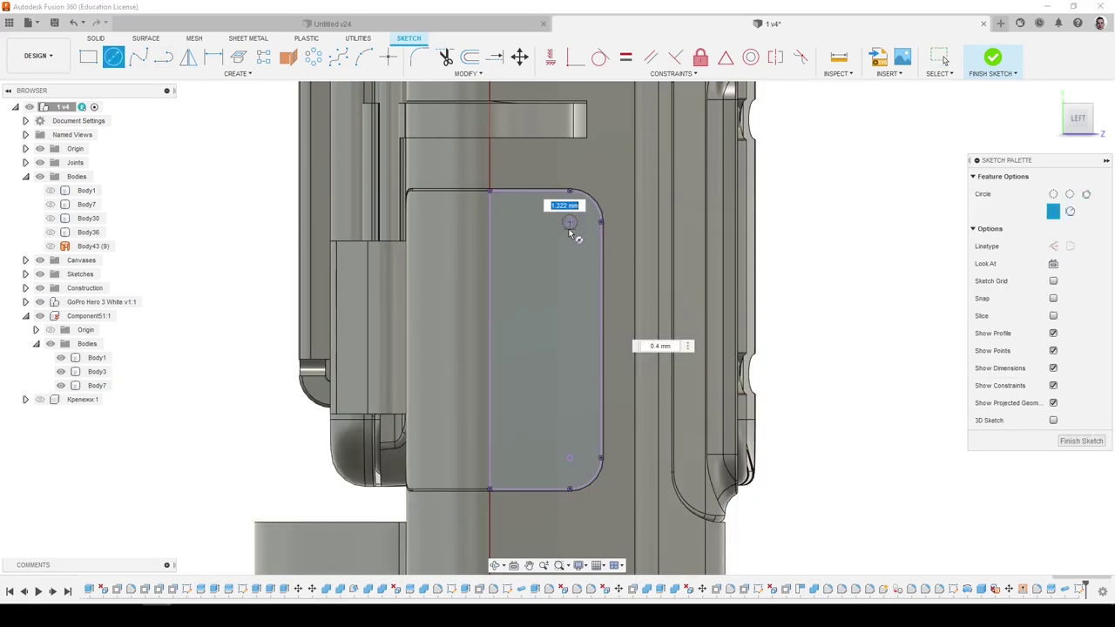
pyautogui.click(570, 236)
pyautogui.click(570, 457)
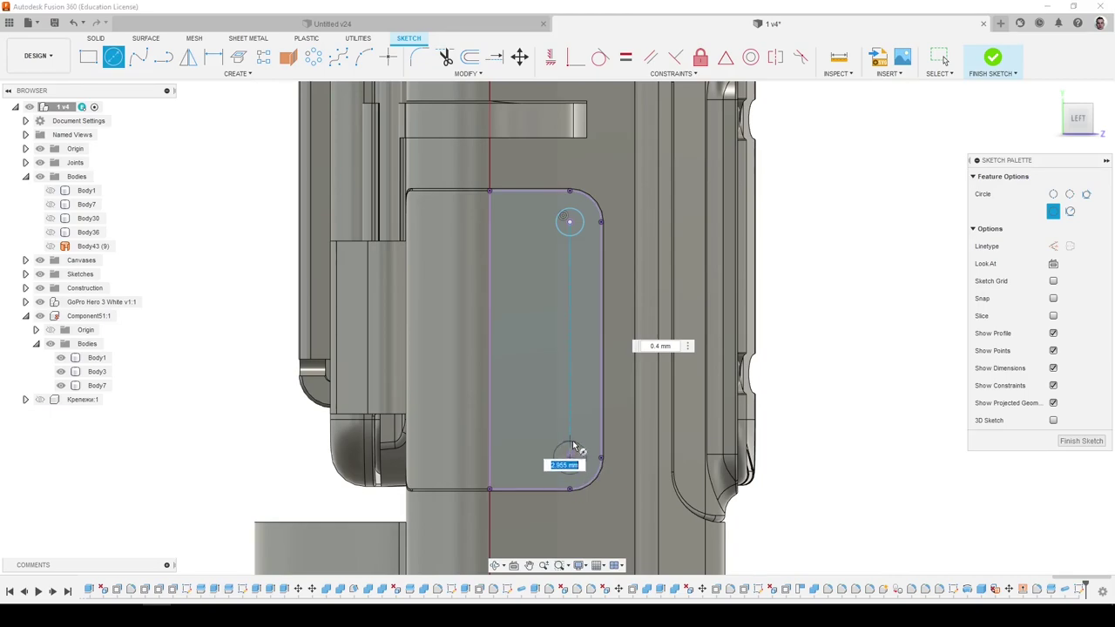
pyautogui.click(570, 473)
pyautogui.click(570, 222)
pyautogui.click(572, 242)
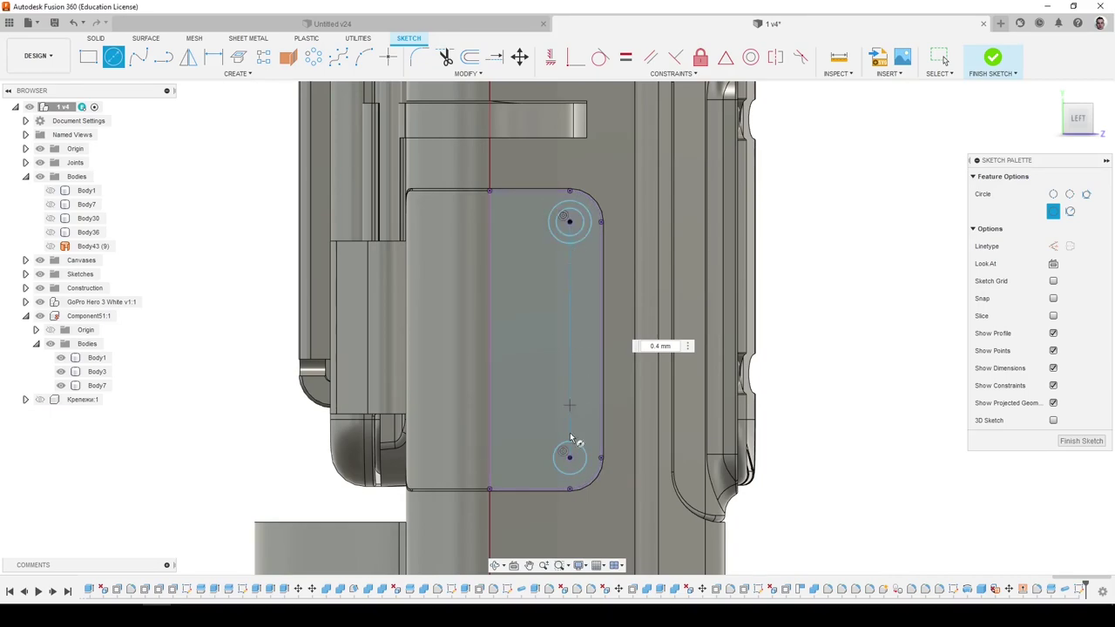
pyautogui.click(567, 442)
# Dimension the upper pair of concentric circles with diameters of 2 mm for the inner and 2.5 mm for the outer.
pyautogui.press('d')
pyautogui.click(543, 267)
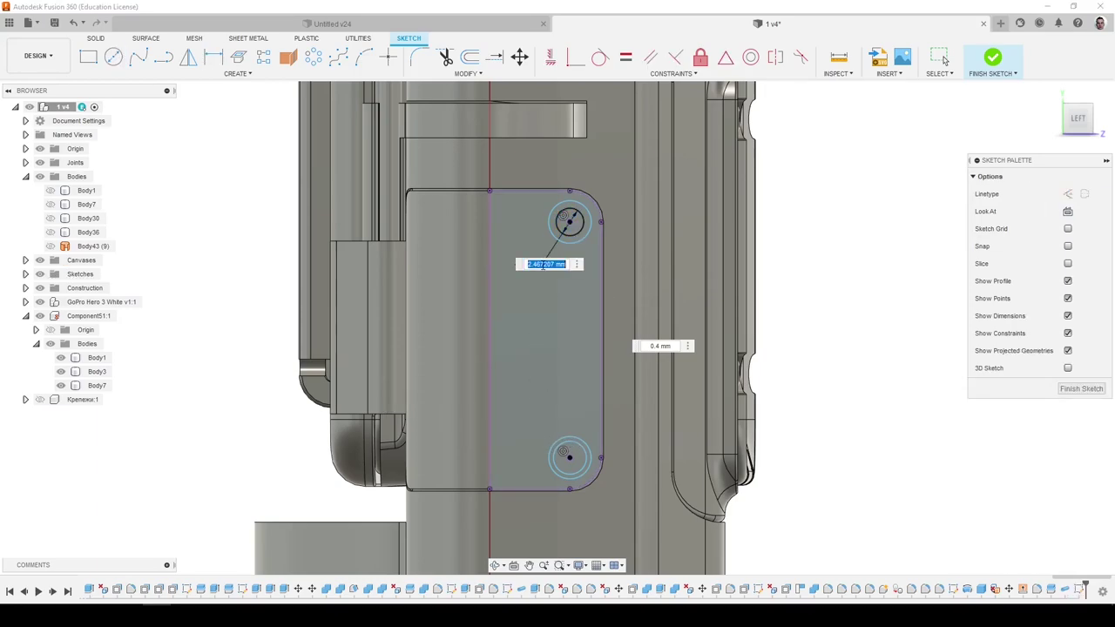
pyautogui.write('2')
pyautogui.press('Return')
pyautogui.click(563, 249)
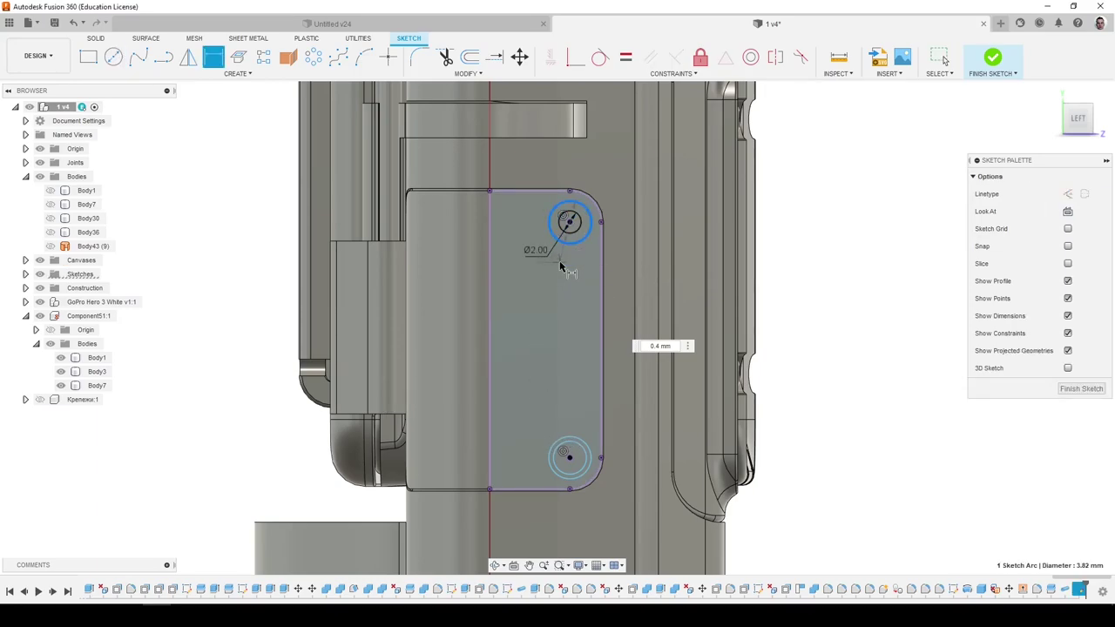
pyautogui.click(561, 257)
pyautogui.write('2.5')
pyautogui.press('Return')
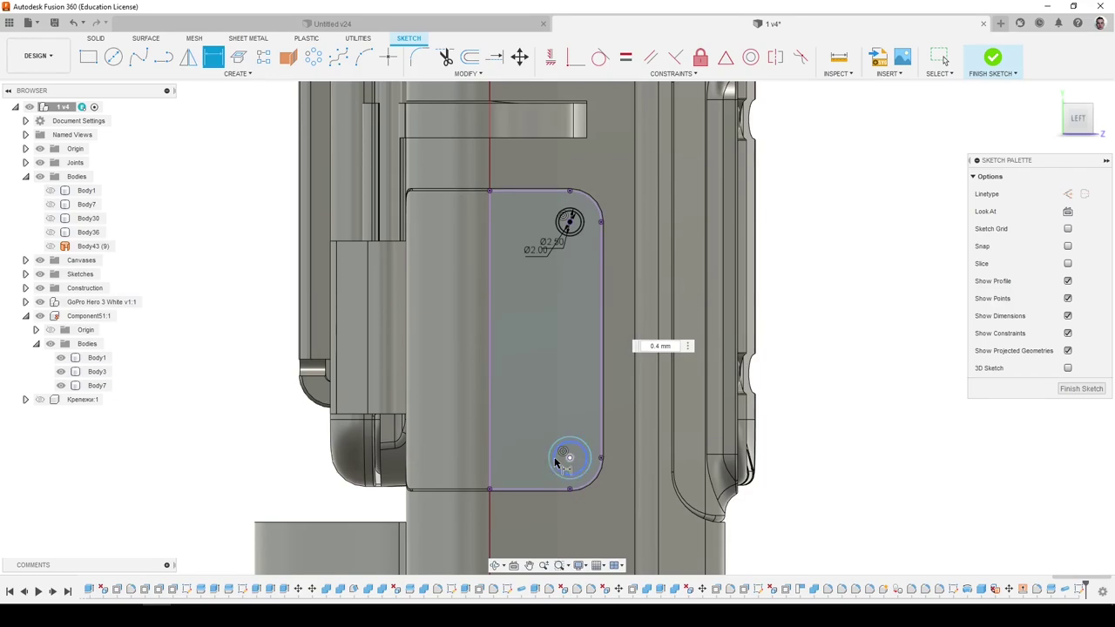
# Dimension the lower pair of concentric circles with diameters of 2 mm for the inner and 2.5 mm for the outer.
pyautogui.click(562, 455)
pyautogui.click(523, 416)
pyautogui.write('2.5')
pyautogui.press('Return')
pyautogui.click(550, 456)
pyautogui.click(525, 449)
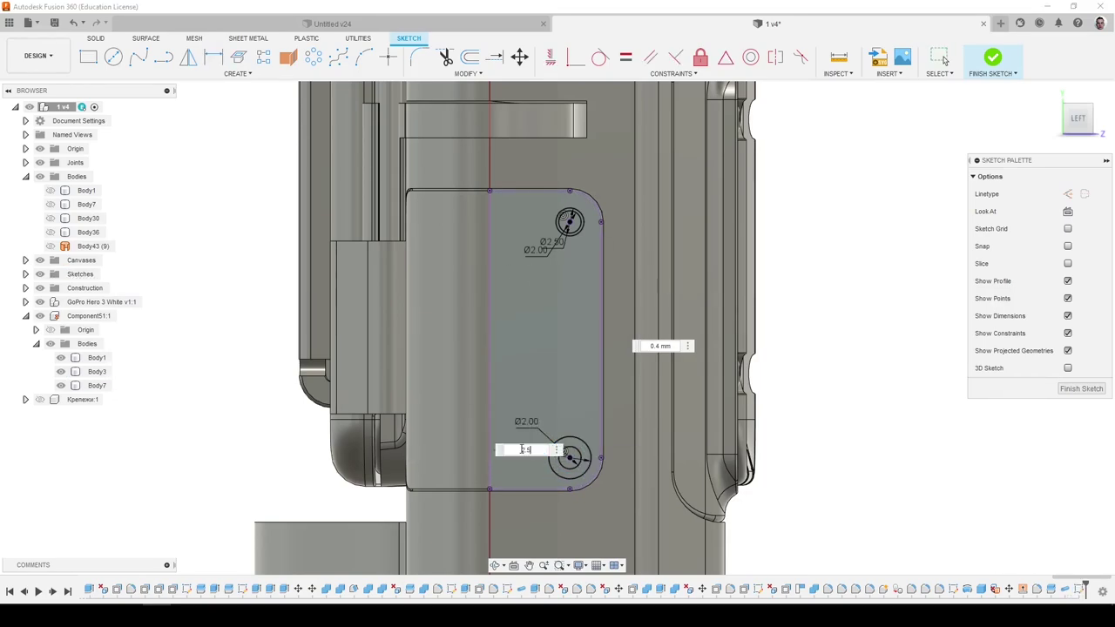
pyautogui.write('2.5')
pyautogui.press('Return')
# Extrude the two narrow ring profiles 1.5 mm into the side panel as a cut.
pyautogui.click(97, 39)
pyautogui.click(114, 58)
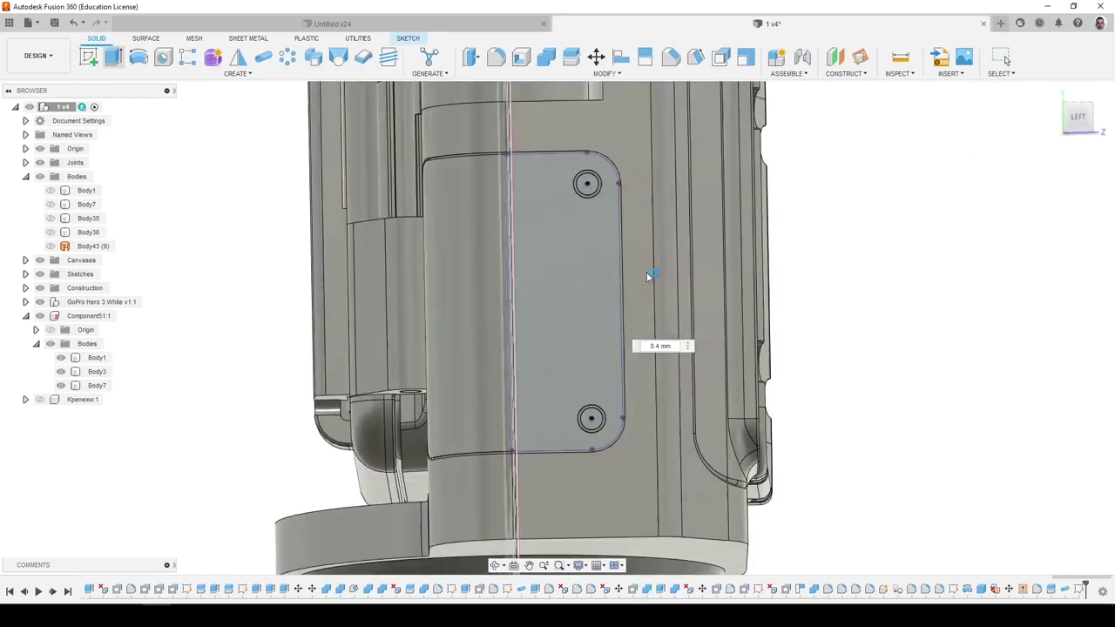
pyautogui.press('e')
pyautogui.click(585, 427)
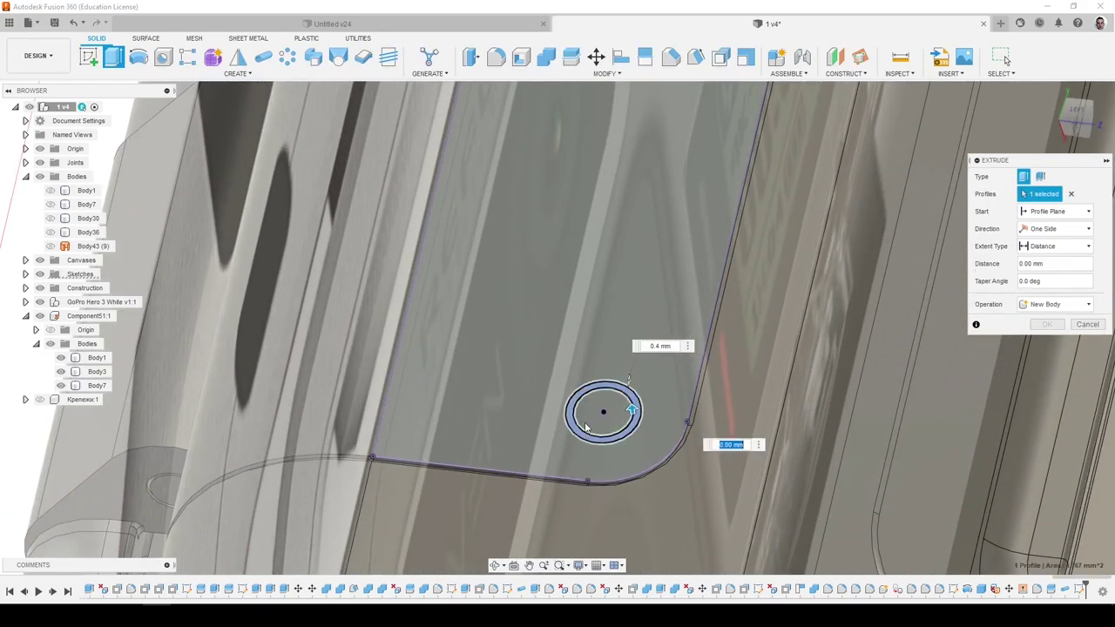
pyautogui.scroll(-5, 586, 426)
pyautogui.scroll(5, 664, 257)
pyautogui.click(646, 131)
pyautogui.keyDown('shift'); pyautogui.moveTo(646, 132); pyautogui.dragTo(661, 225, button='middle'); pyautogui.keyUp('shift')
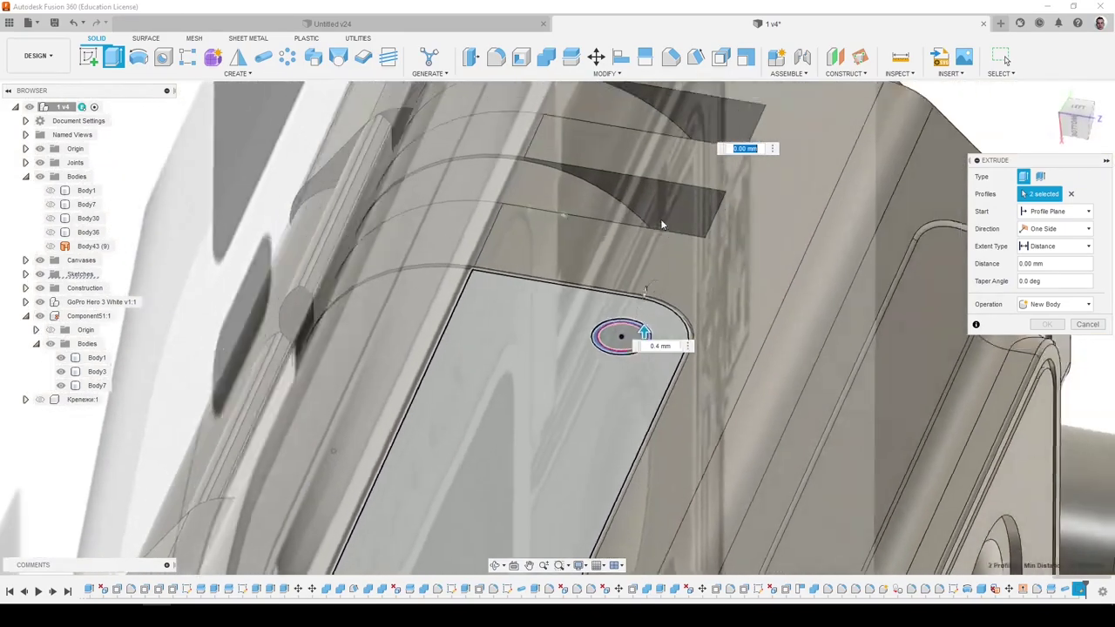
pyautogui.write('-1.5')
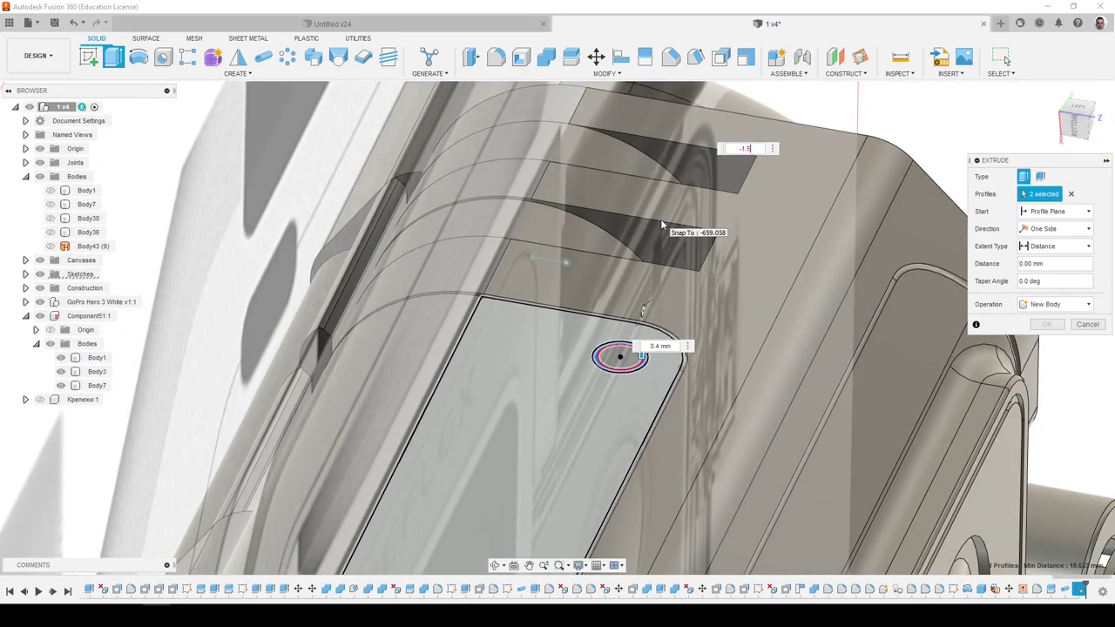
pyautogui.write('-1.5')
pyautogui.press('Return')
# Edit the ring groove extrusion and set its distance to -0.8 mm.
pyautogui.keyDown('shift'); pyautogui.moveTo(660, 224); pyautogui.dragTo(557, 292, button='middle'); pyautogui.keyUp('shift')
pyautogui.rightClick(1080, 591)
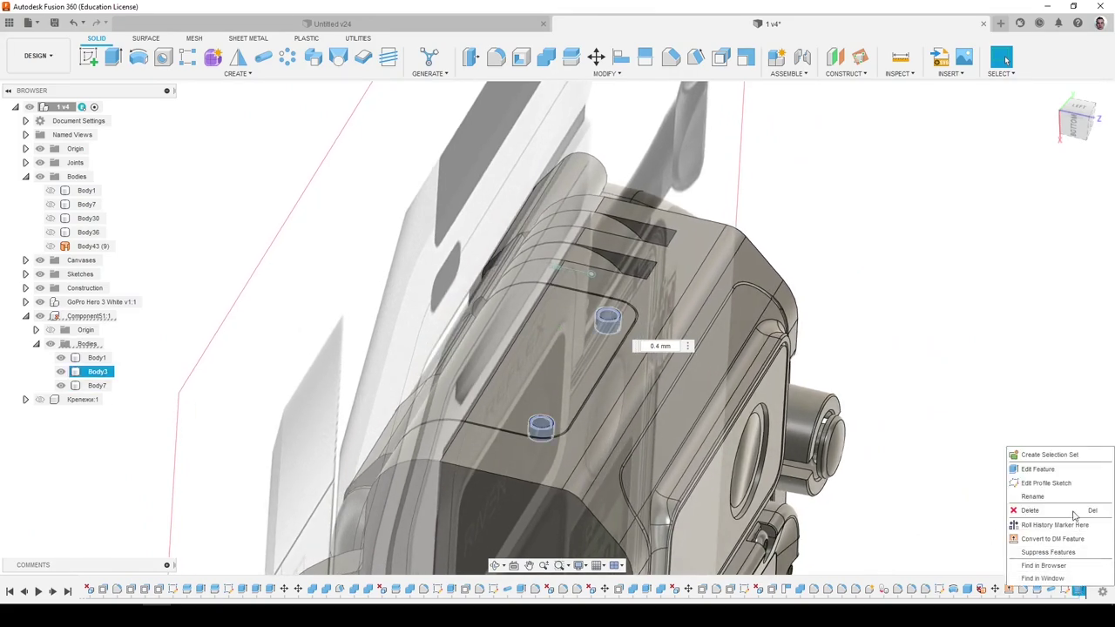
pyautogui.click(1045, 472)
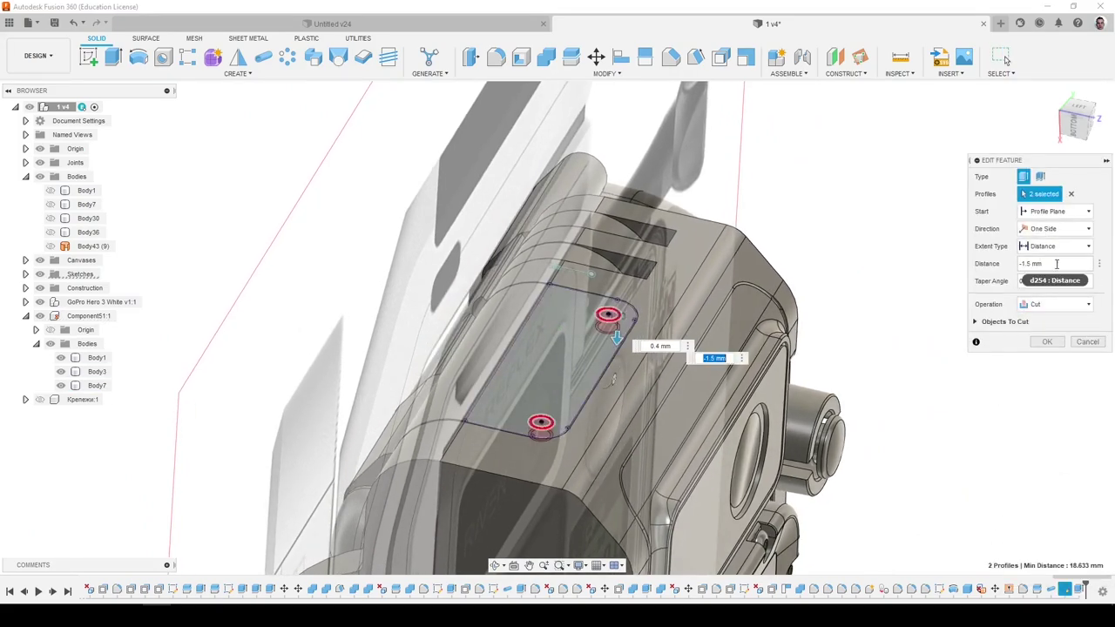
pyautogui.click(1057, 263)
pyautogui.write('-0.8')
pyautogui.press('Return')
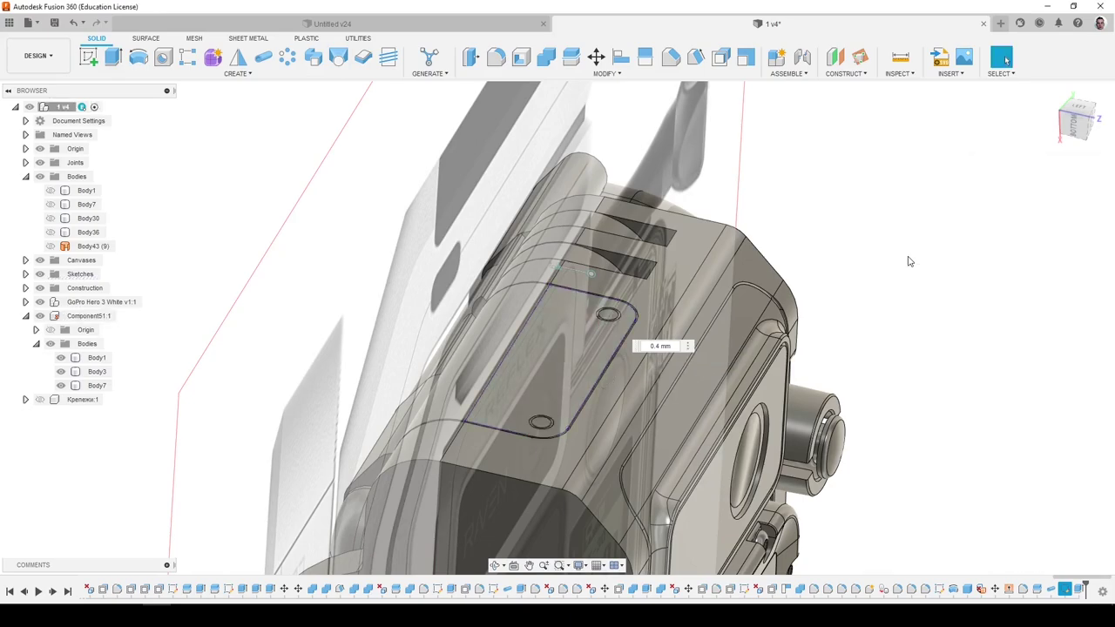
# Chamfer one circular edge on each of the two screw details by an equal distance of 0.3 mm.
pyautogui.keyDown('shift'); pyautogui.moveTo(909, 260); pyautogui.dragTo(892, 249, button='middle'); pyautogui.keyUp('shift')
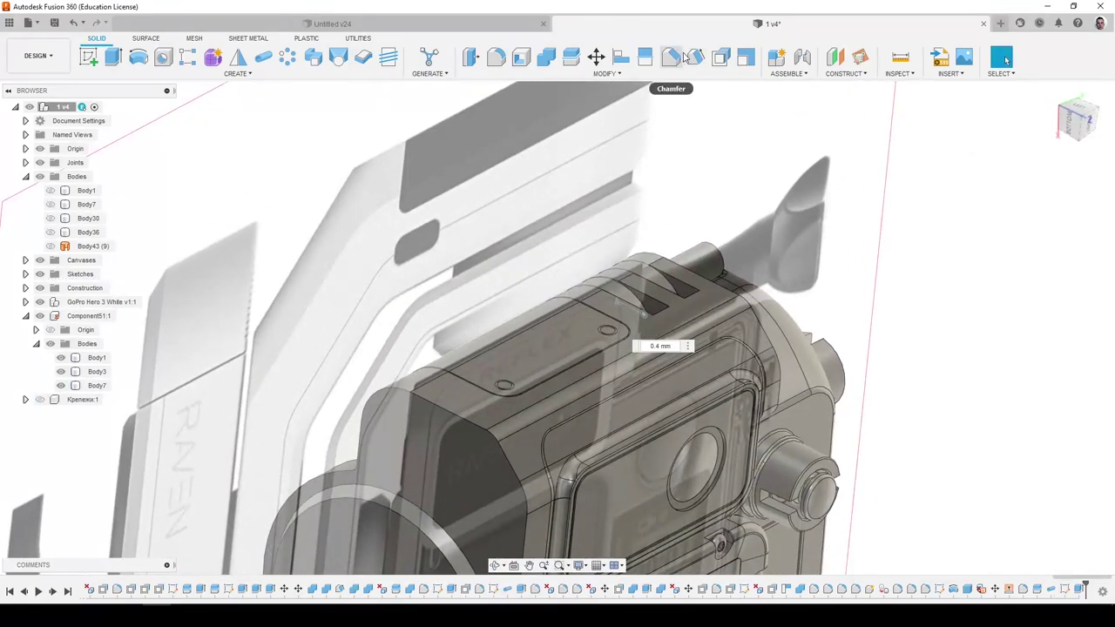
pyautogui.click(671, 56)
pyautogui.scroll(3, 500, 392)
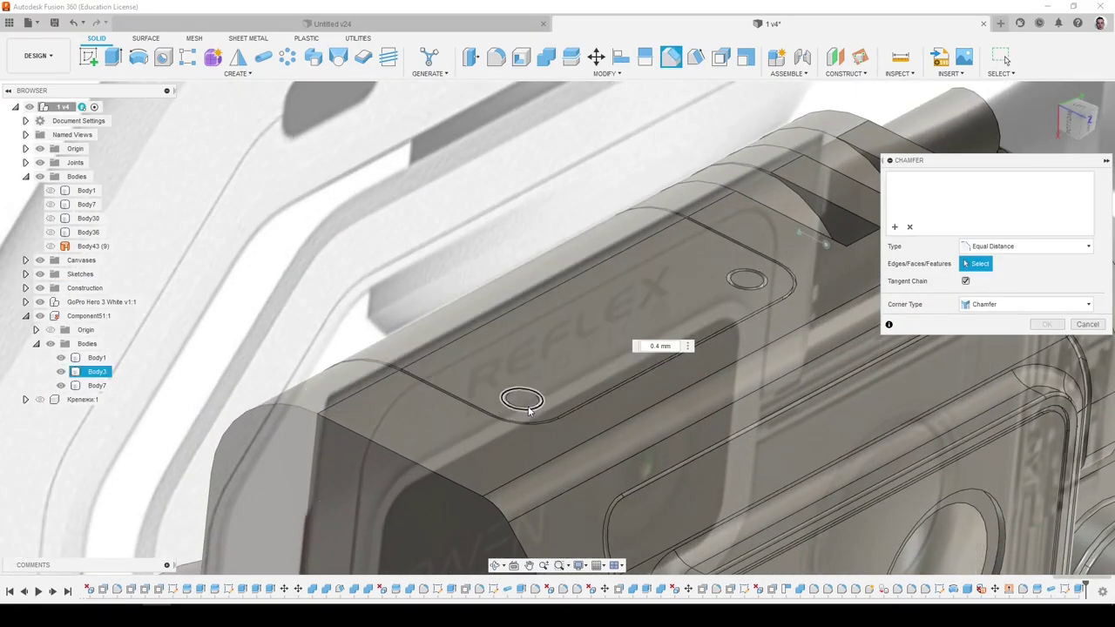
pyautogui.click(529, 408)
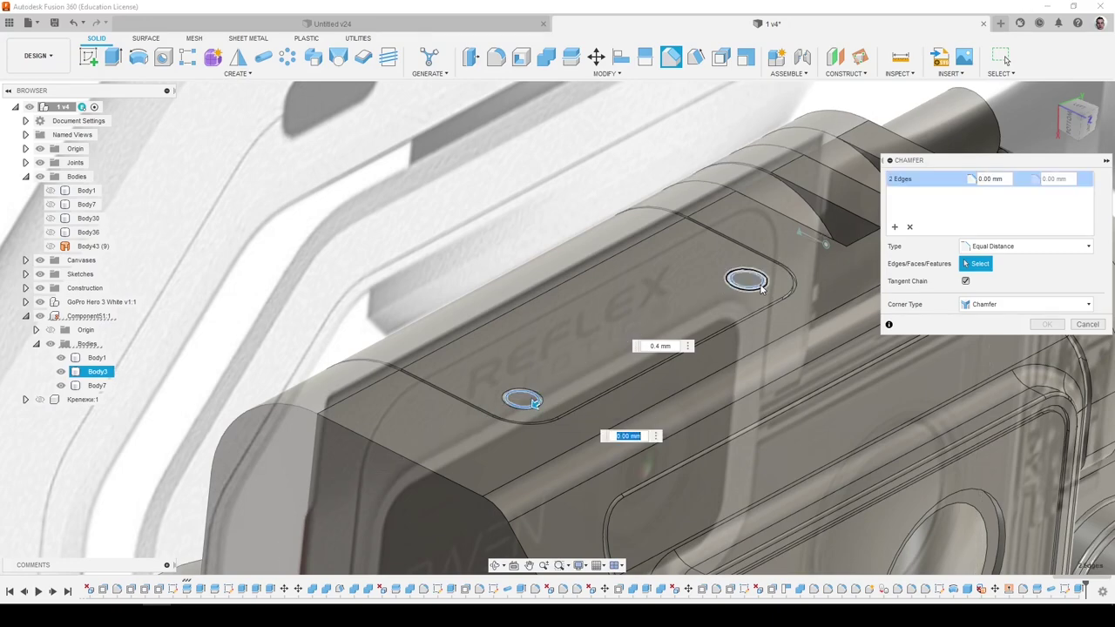
pyautogui.press('Return')
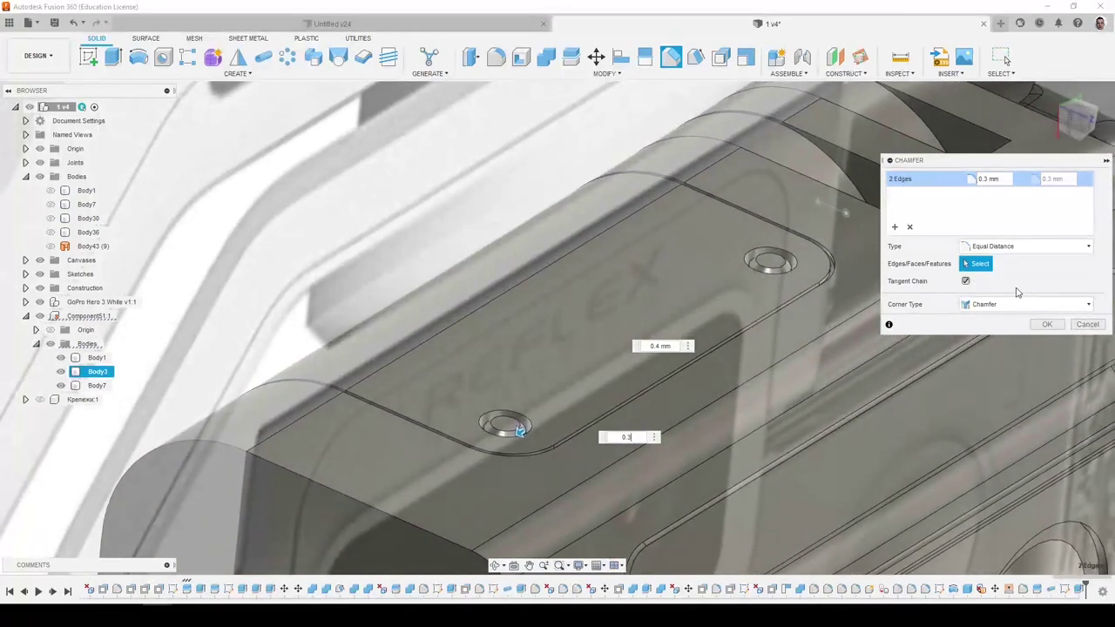
pyautogui.click(898, 173)
pyautogui.press('Return')
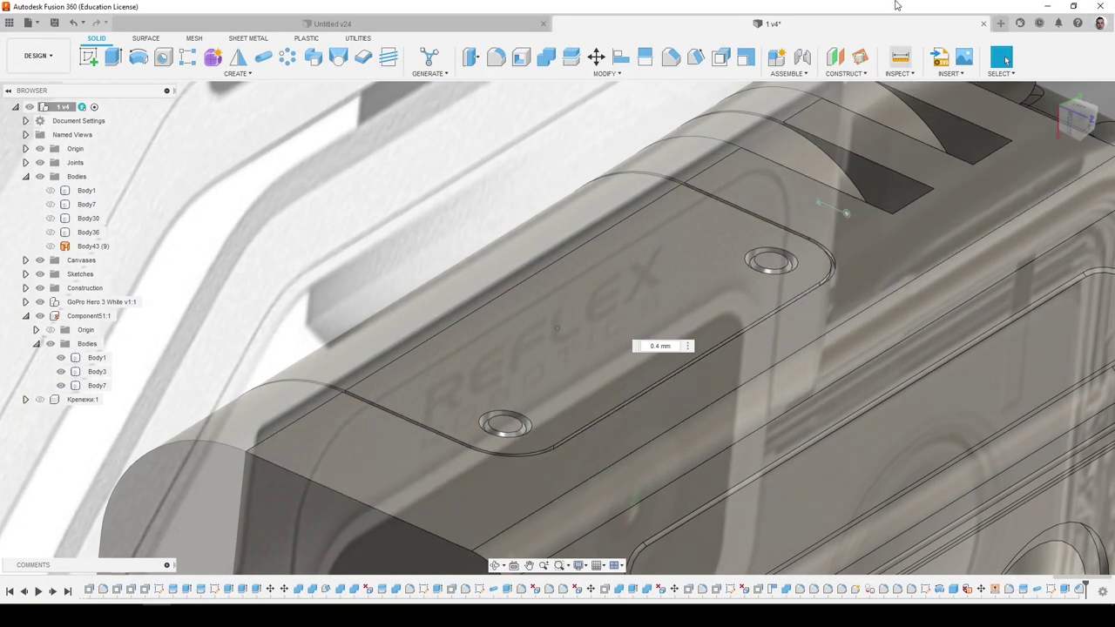
# Chamfer the outer circular edge of both screw details on the side panel by an equal distance of 0.1 mm.
pyautogui.click(678, 57)
pyautogui.click(772, 254)
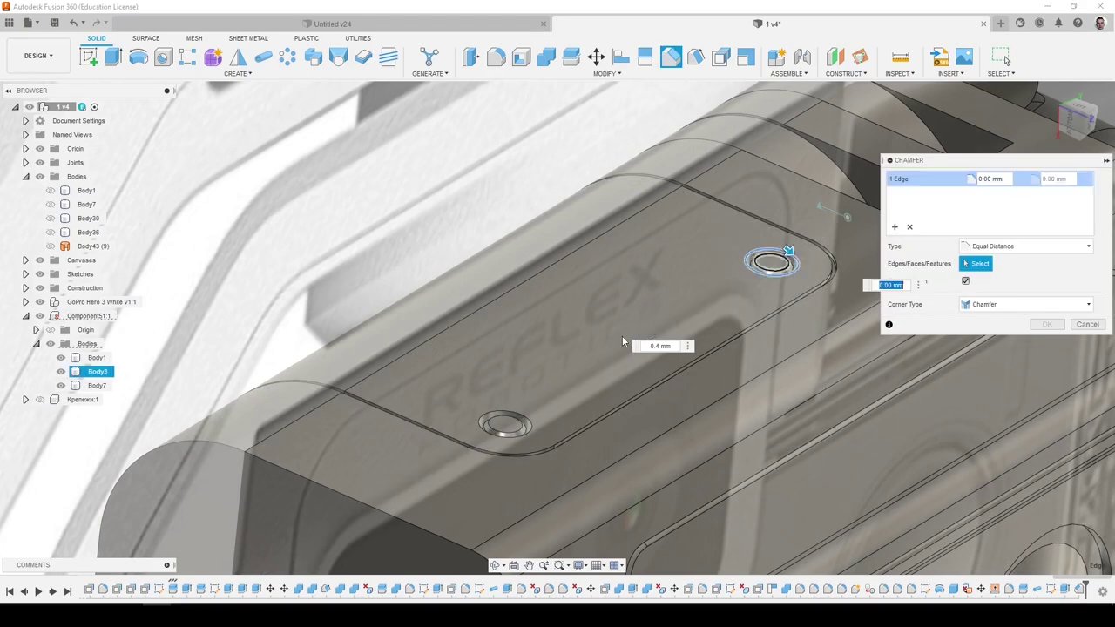
pyautogui.click(528, 424)
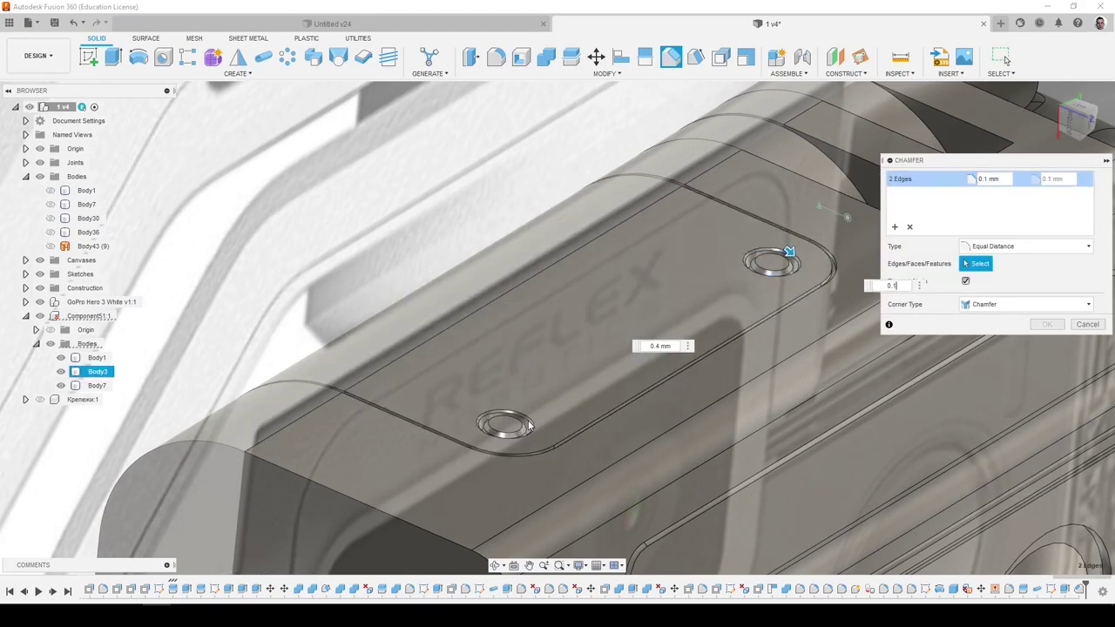
pyautogui.press('Escape')
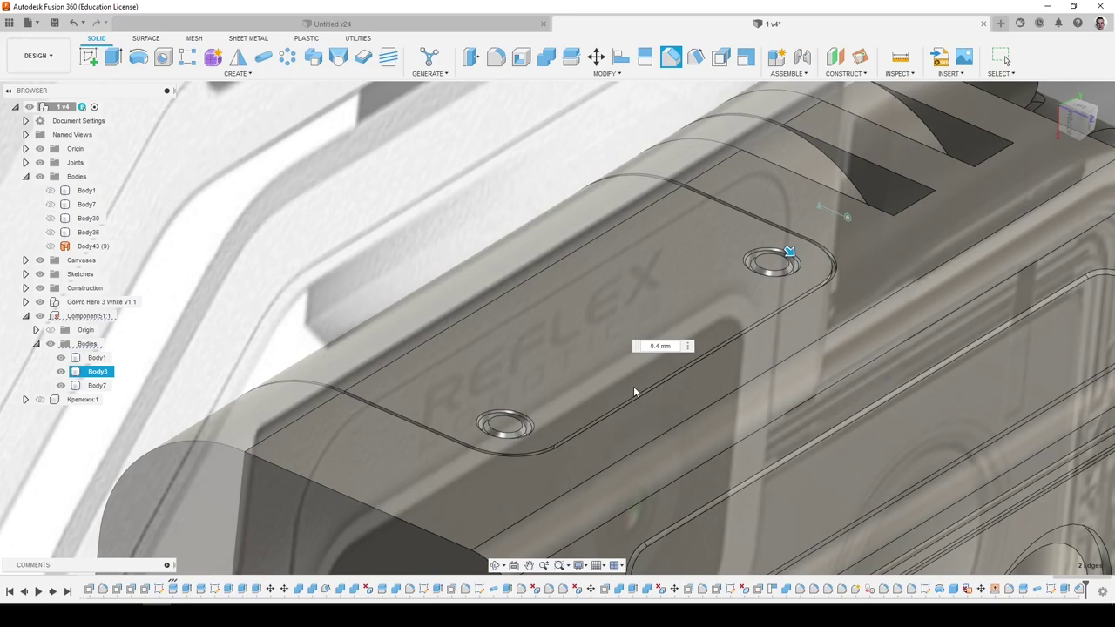
pyautogui.scroll(-5, 633, 388)
pyautogui.keyDown('shift'); pyautogui.moveTo(629, 387); pyautogui.dragTo(582, 392, button='middle'); pyautogui.keyUp('shift')
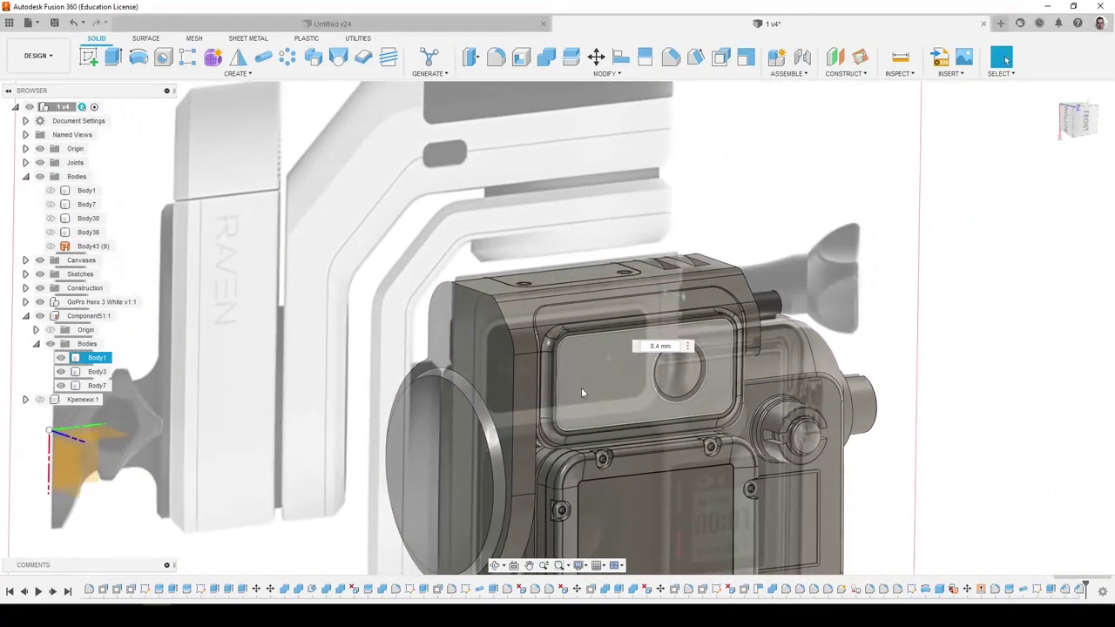
# Try to fillet the outline edge chain around the mount's side face with a 0.1 mm radius.
pyautogui.press('f')
pyautogui.click(513, 427)
pyautogui.write('0')
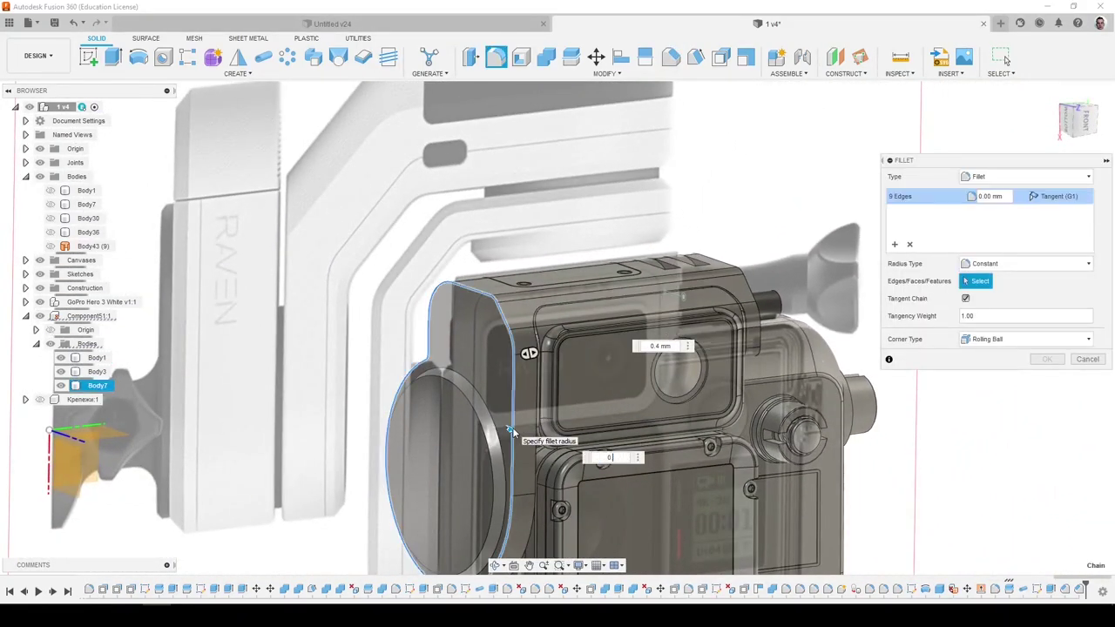
pyautogui.write('.3')
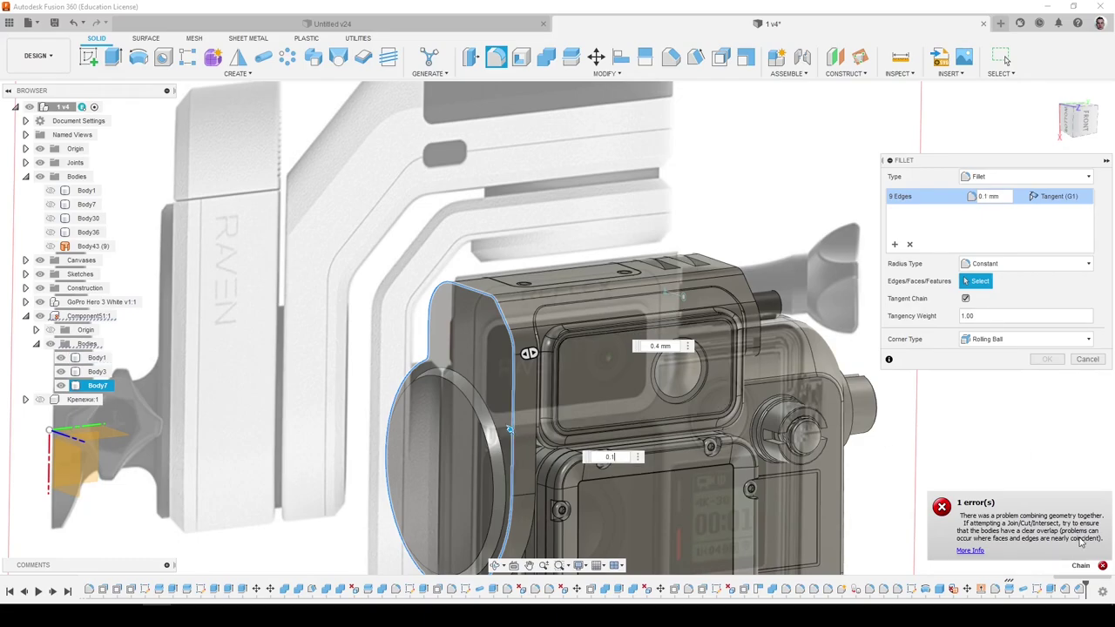
pyautogui.click(1088, 359)
# Show the Крепежи component, and hide the reference canvases briefly before showing them again.
pyautogui.keyDown('shift'); pyautogui.moveTo(487, 412); pyautogui.dragTo(575, 340, button='middle'); pyautogui.keyUp('shift')
pyautogui.scroll(3, 558, 380)
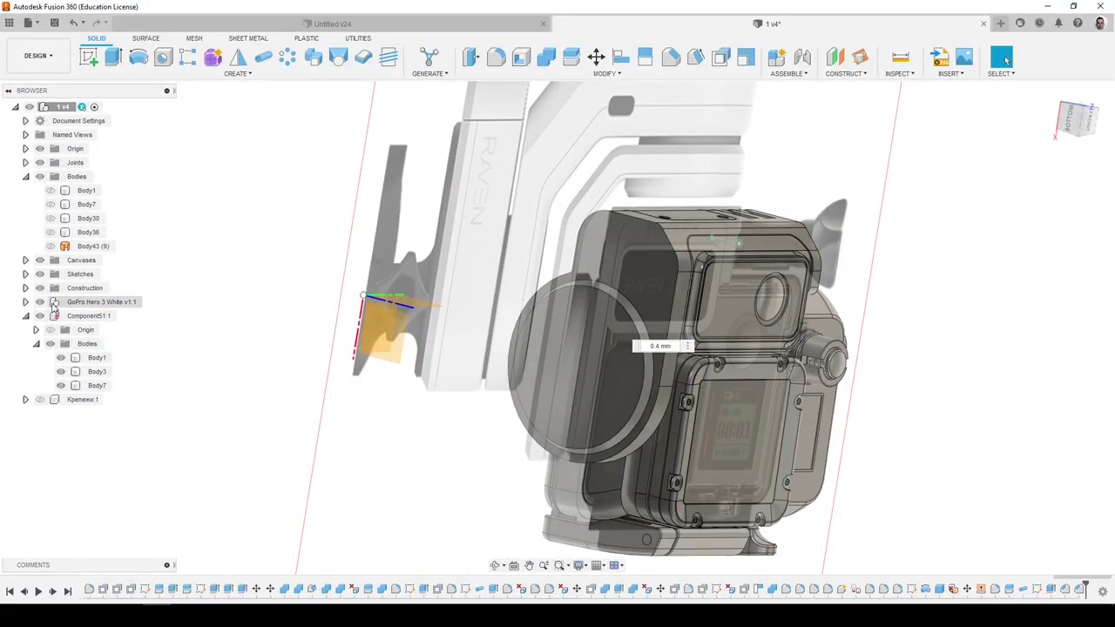
pyautogui.click(44, 293)
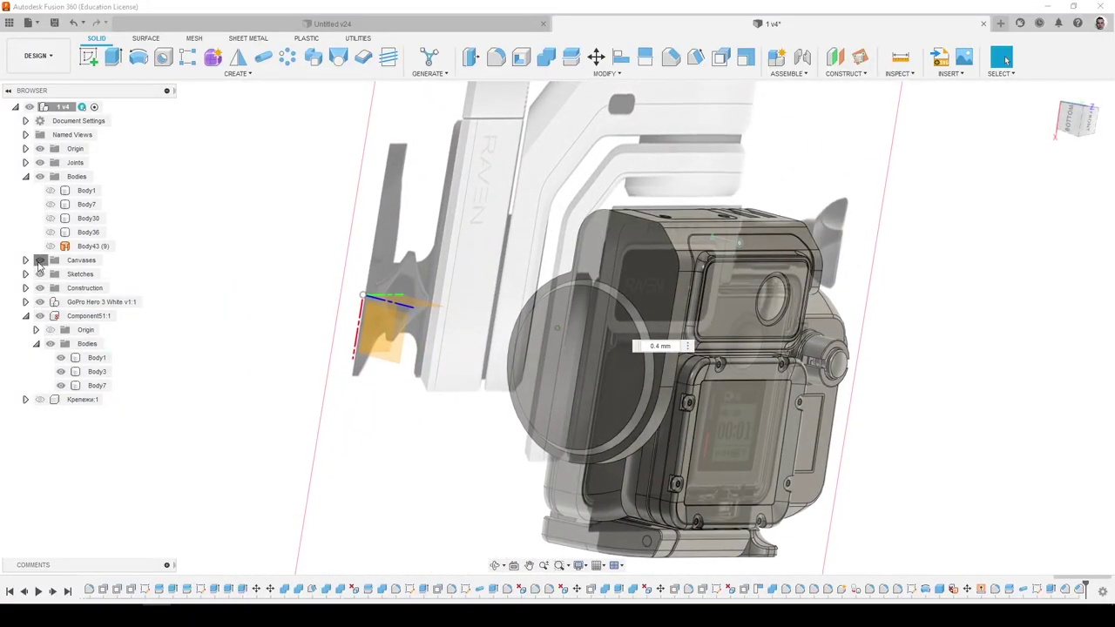
pyautogui.click(40, 261)
pyautogui.keyDown('shift'); pyautogui.moveTo(205, 362); pyautogui.dragTo(206, 362, button='middle'); pyautogui.keyUp('shift')
pyautogui.click(39, 399)
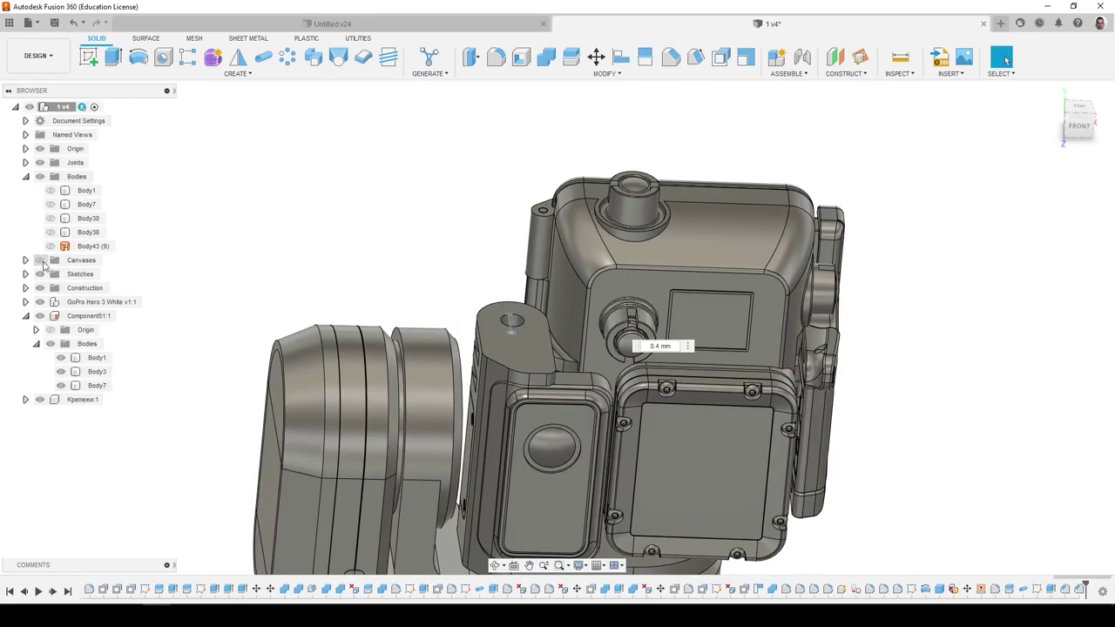
pyautogui.click(40, 261)
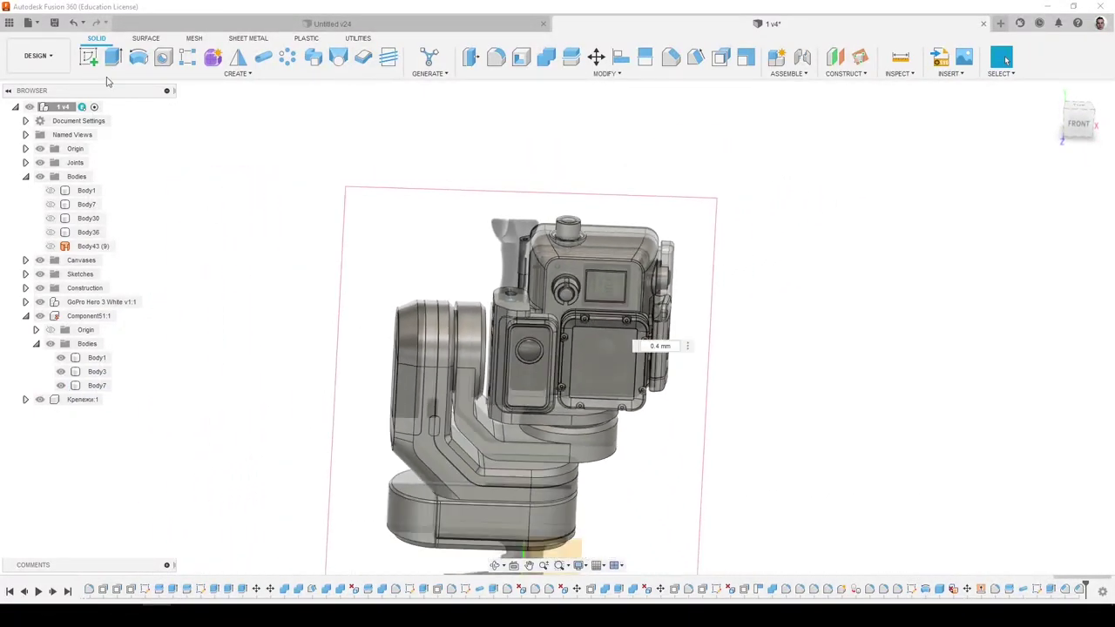
# Start a sketch on the front plane and project the circular hole edge at the end of the clamp.
pyautogui.click(89, 58)
pyautogui.click(574, 459)
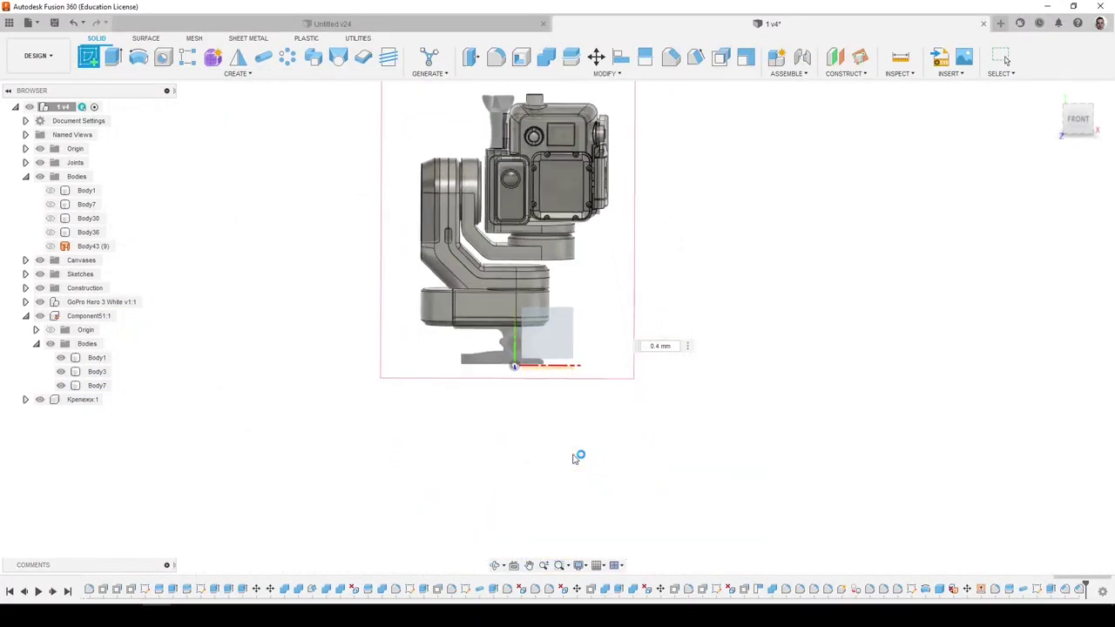
pyautogui.scroll(5, 488, 218)
pyautogui.scroll(2, 488, 224)
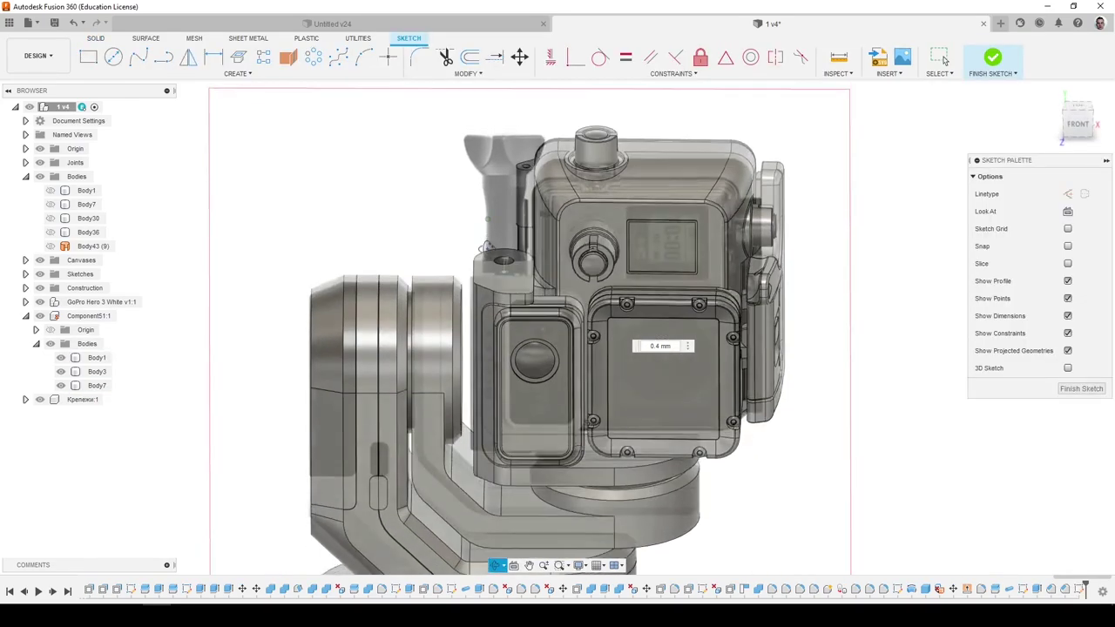
pyautogui.press('p')
pyautogui.scroll(3, 503, 248)
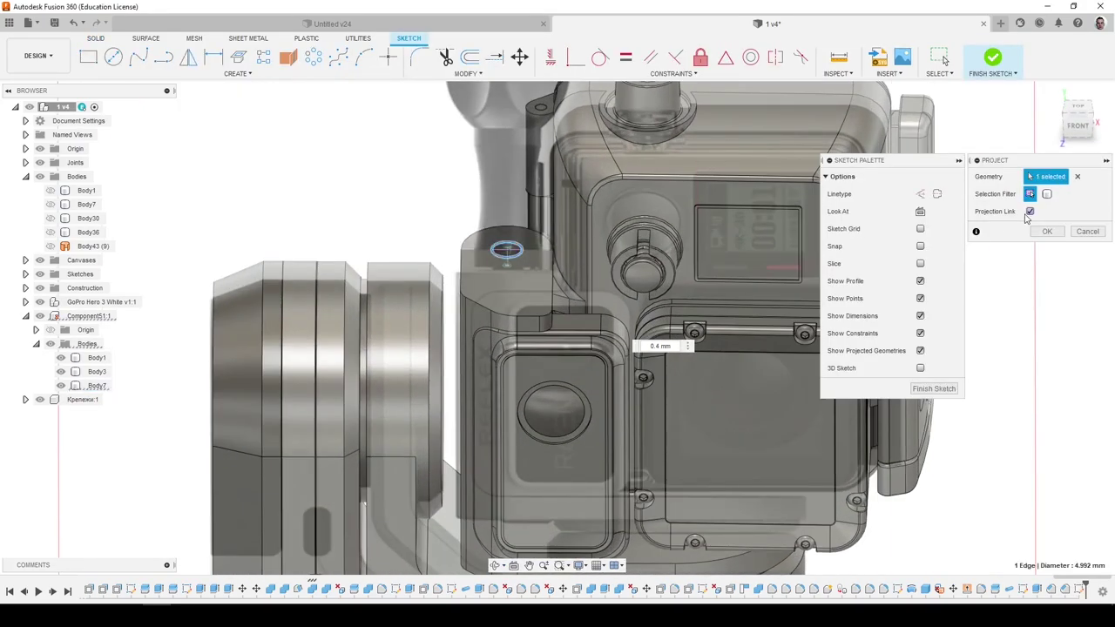
pyautogui.click(1047, 231)
pyautogui.click(1075, 122)
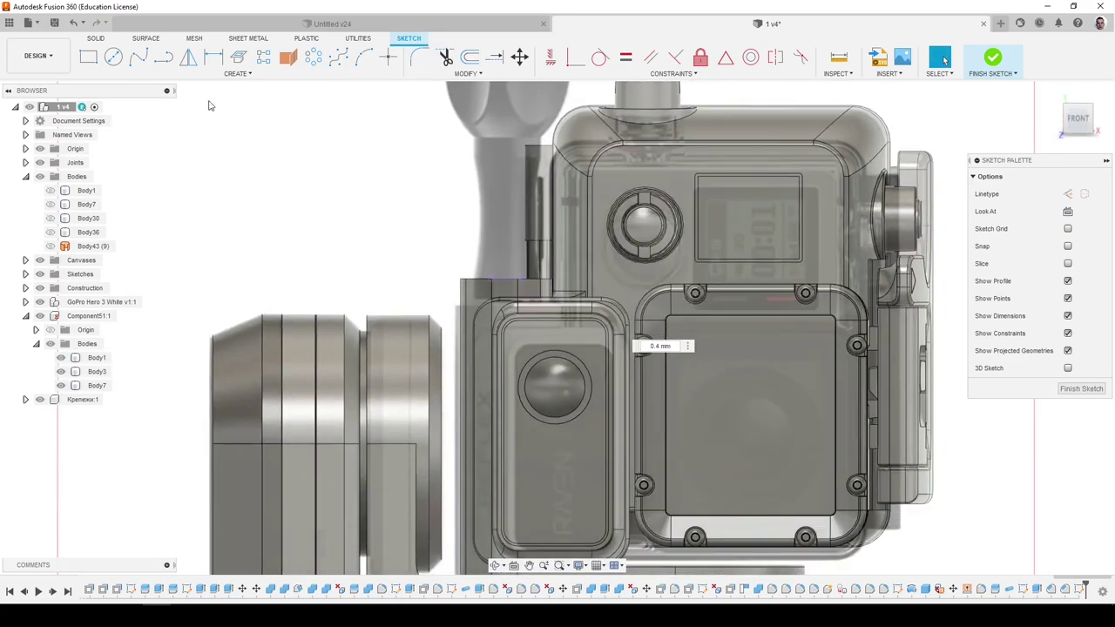
# Draw a vertical center line from the middle of the projected hole up through the reference thumbscrew.
pyautogui.click(506, 279)
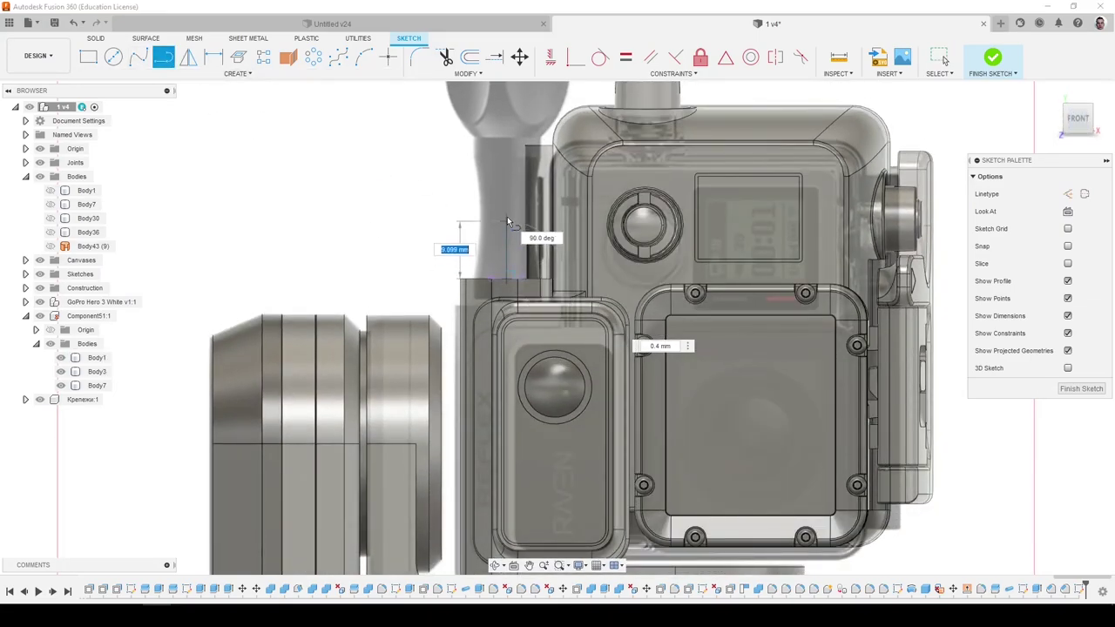
pyautogui.click(504, 108)
pyautogui.scroll(-2, 501, 199)
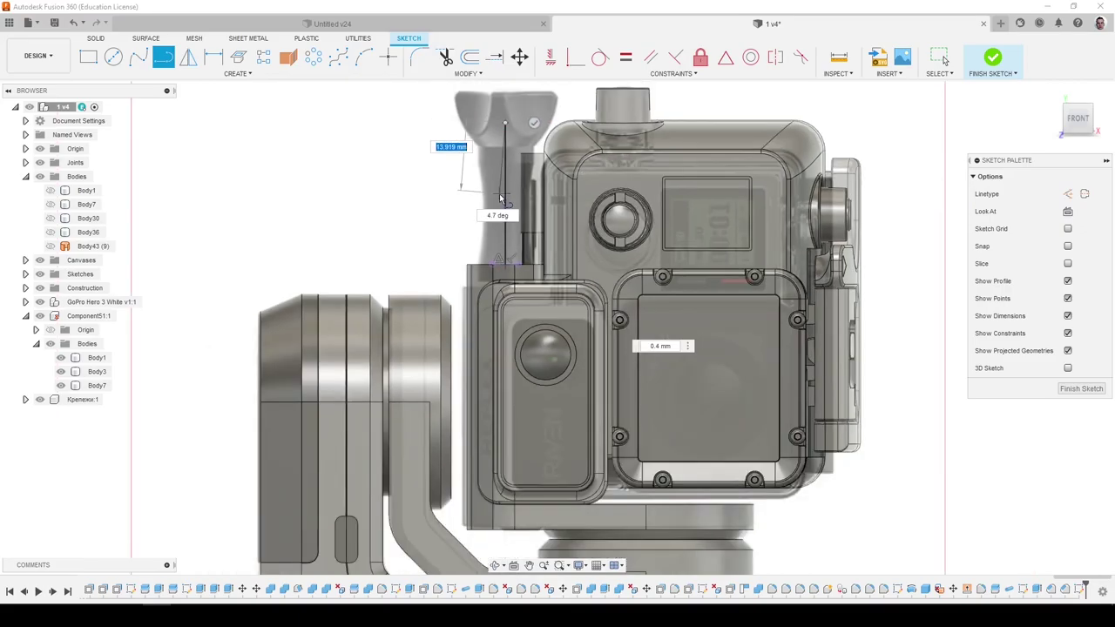
pyautogui.moveTo(511, 180)
pyautogui.keyDown('shift'); pyautogui.mouseDown(button='middle')
pyautogui.moveTo(529, 198)
pyautogui.moveTo(519, 198)
pyautogui.mouseUp(button='middle'); pyautogui.keyUp('shift')
pyautogui.click(1076, 126)
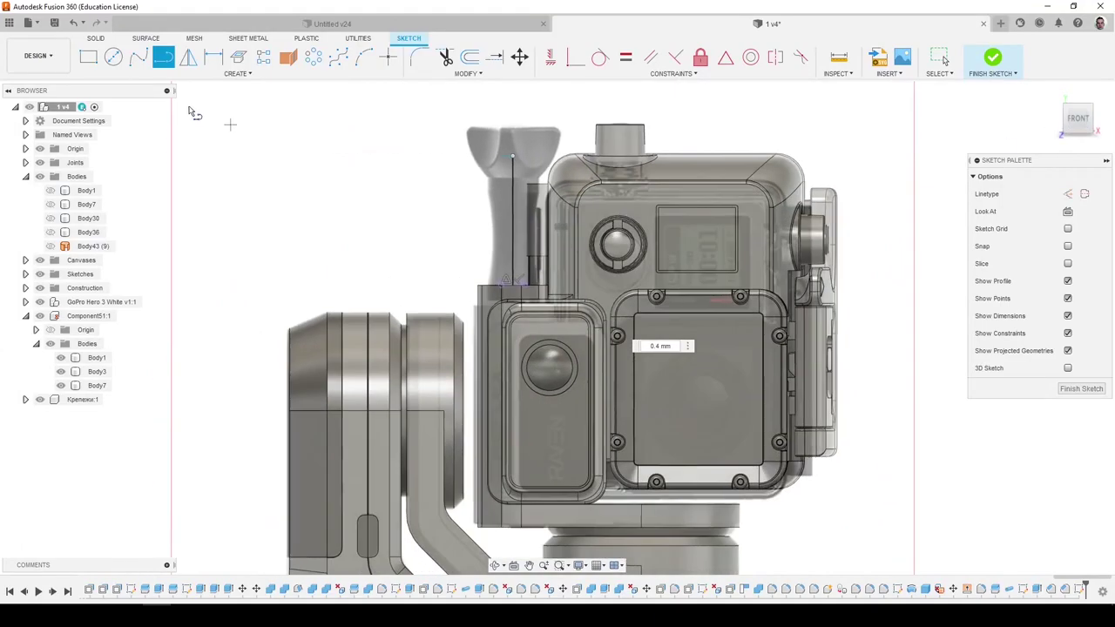
# Trace the concave left side of the thumbscrew's shaft with a fit-point spline through three points.
pyautogui.click(138, 59)
pyautogui.scroll(2, 504, 194)
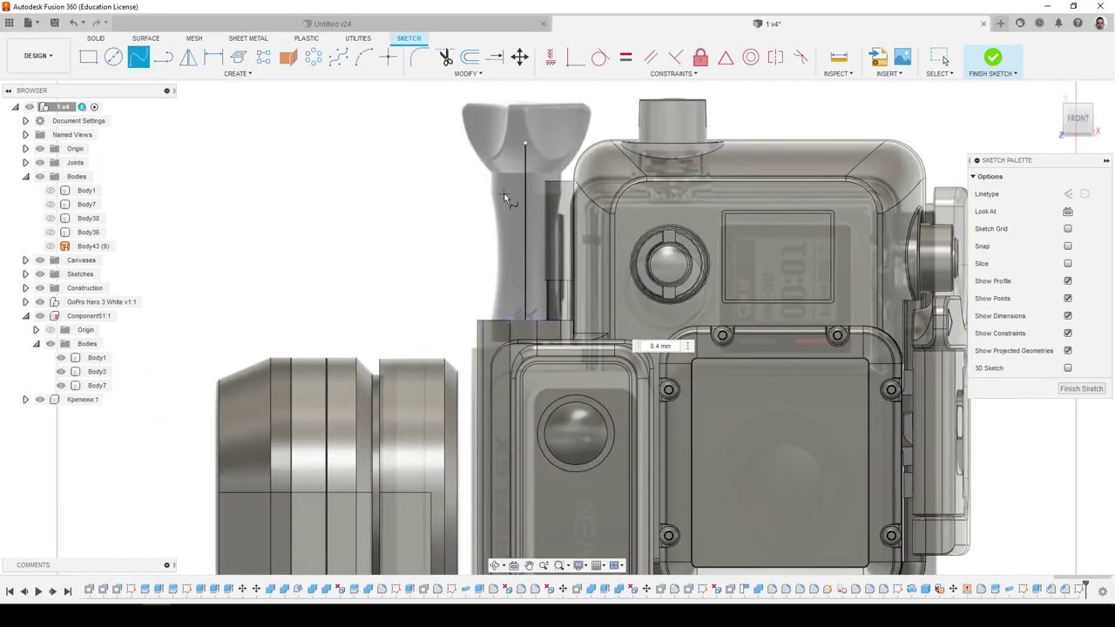
pyautogui.click(493, 193)
pyautogui.click(503, 257)
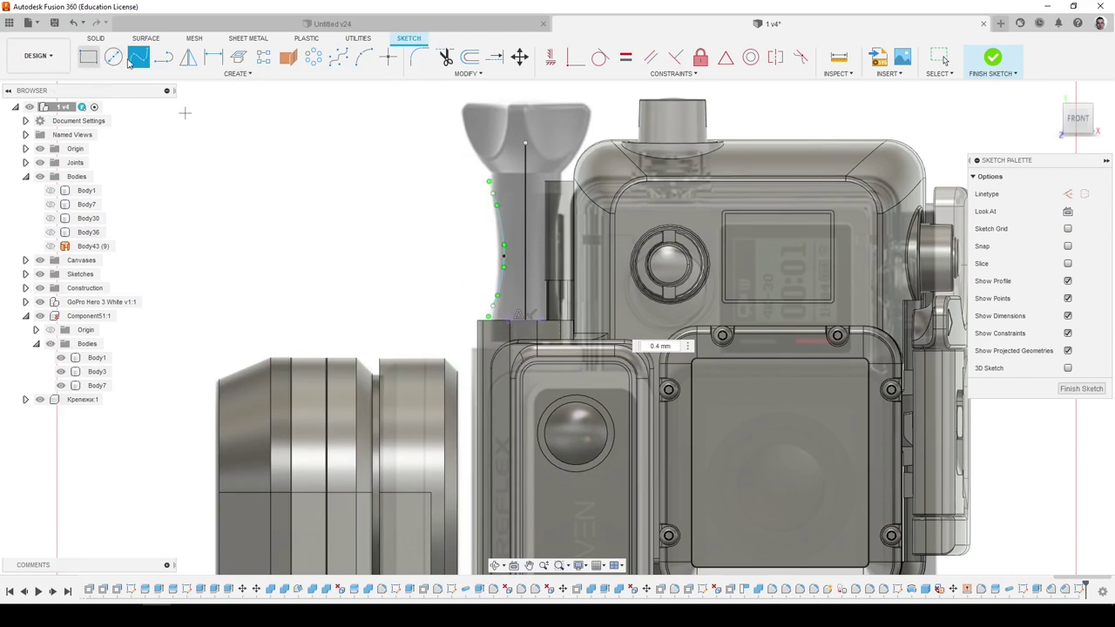
# Close the shaft's half profile with lines joining both spline ends to the vertical center line at the shaft's base and top.
pyautogui.click(162, 59)
pyautogui.scroll(2, 487, 301)
pyautogui.click(505, 328)
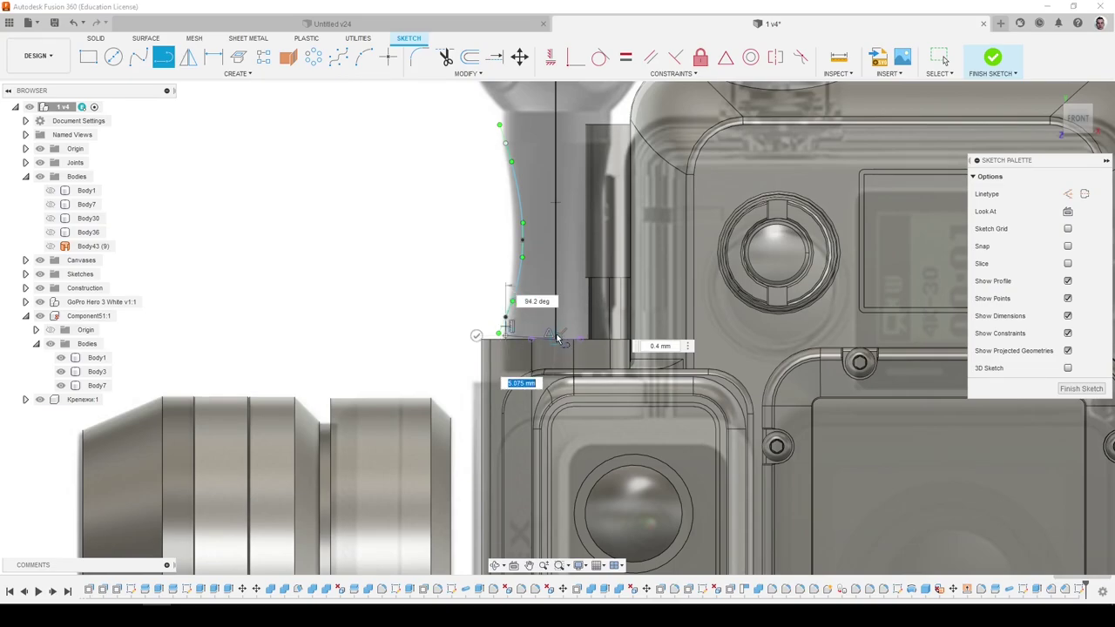
pyautogui.click(558, 335)
pyautogui.scroll(-3, 558, 336)
pyautogui.scroll(4, 528, 209)
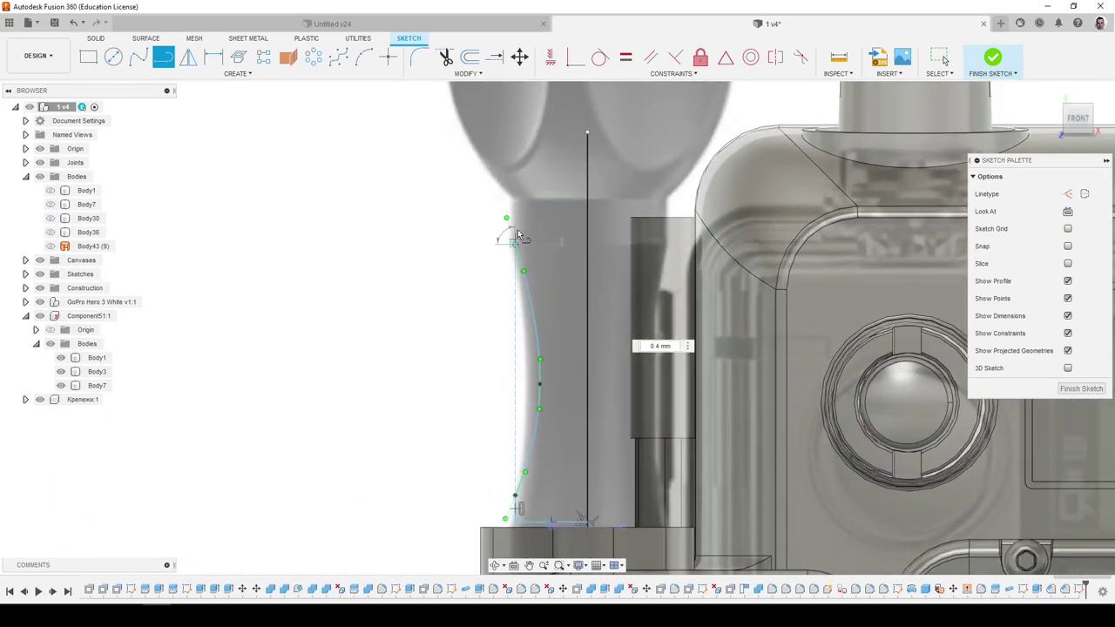
pyautogui.click(516, 238)
pyautogui.click(587, 202)
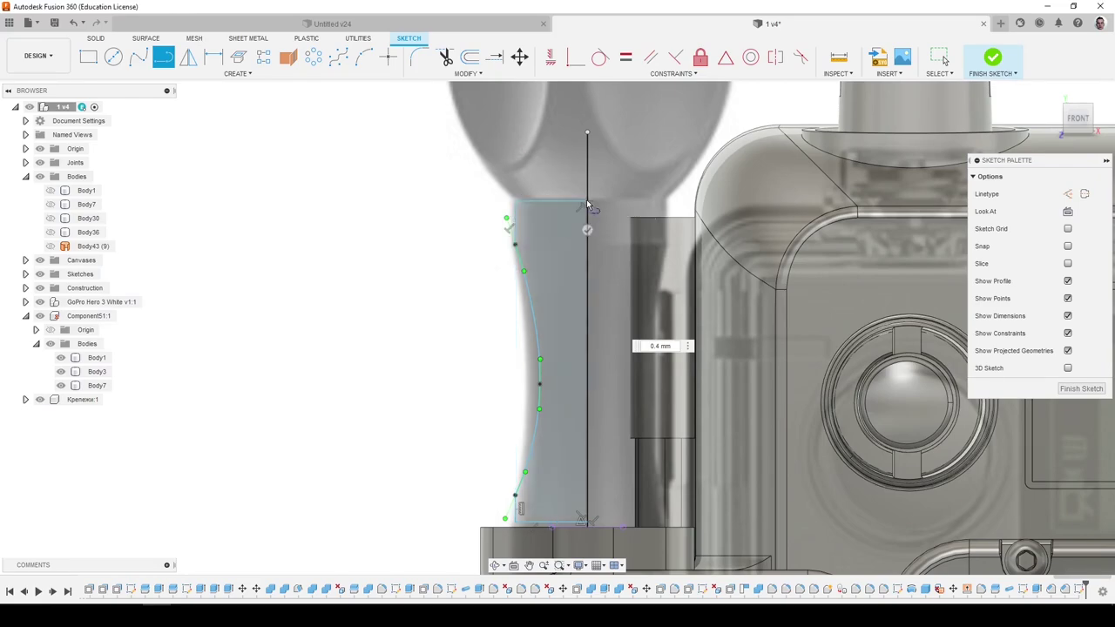
pyautogui.scroll(-3, 586, 199)
pyautogui.click(138, 56)
pyautogui.scroll(3, 523, 240)
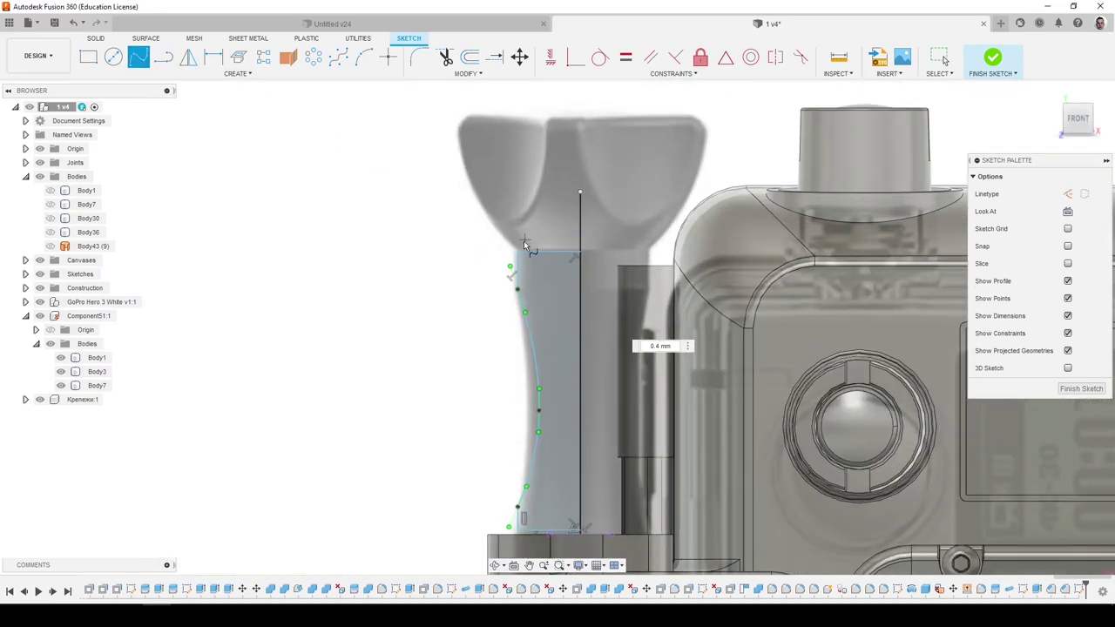
pyautogui.click(518, 252)
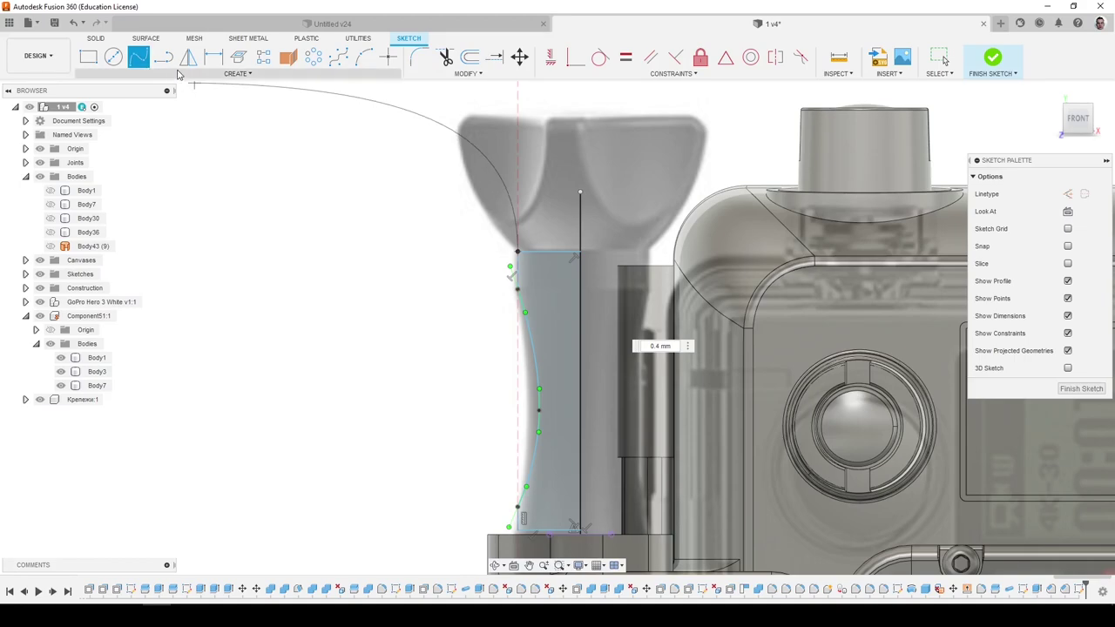
# Draw a three-point arc from the shaft's upper left corner along the knob's flared left outline.
pyautogui.click(367, 60)
pyautogui.click(518, 252)
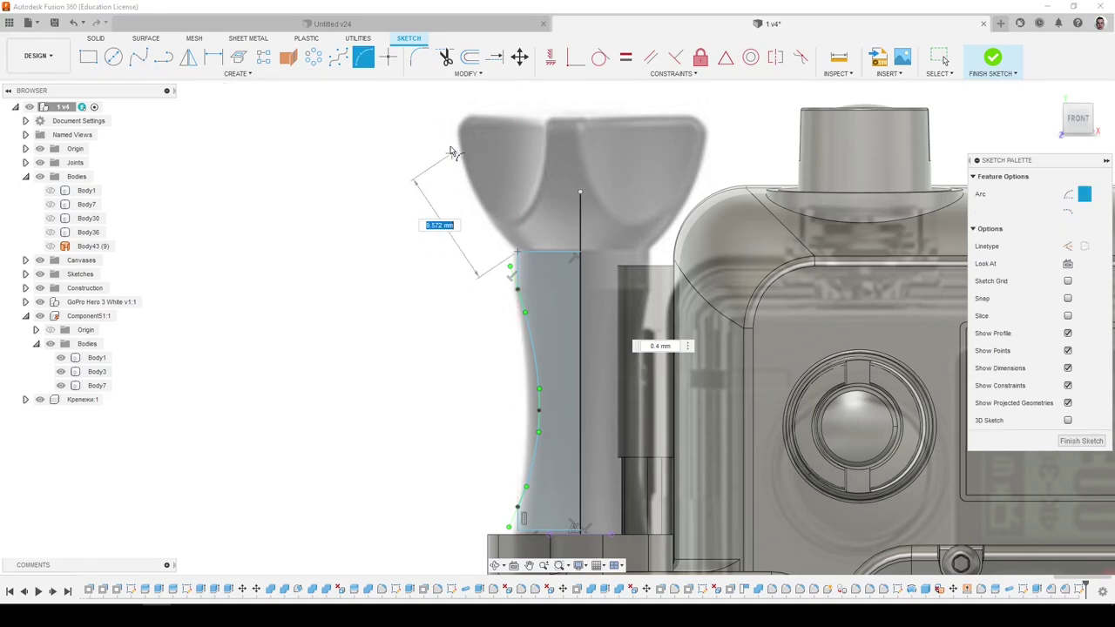
pyautogui.click(452, 107)
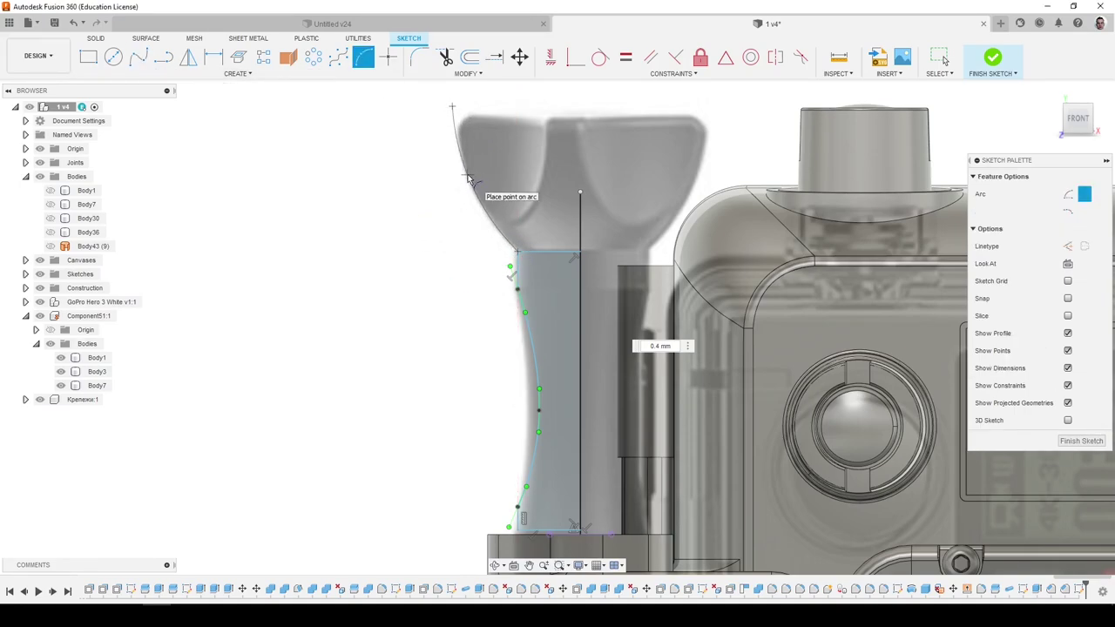
pyautogui.press('Escape')
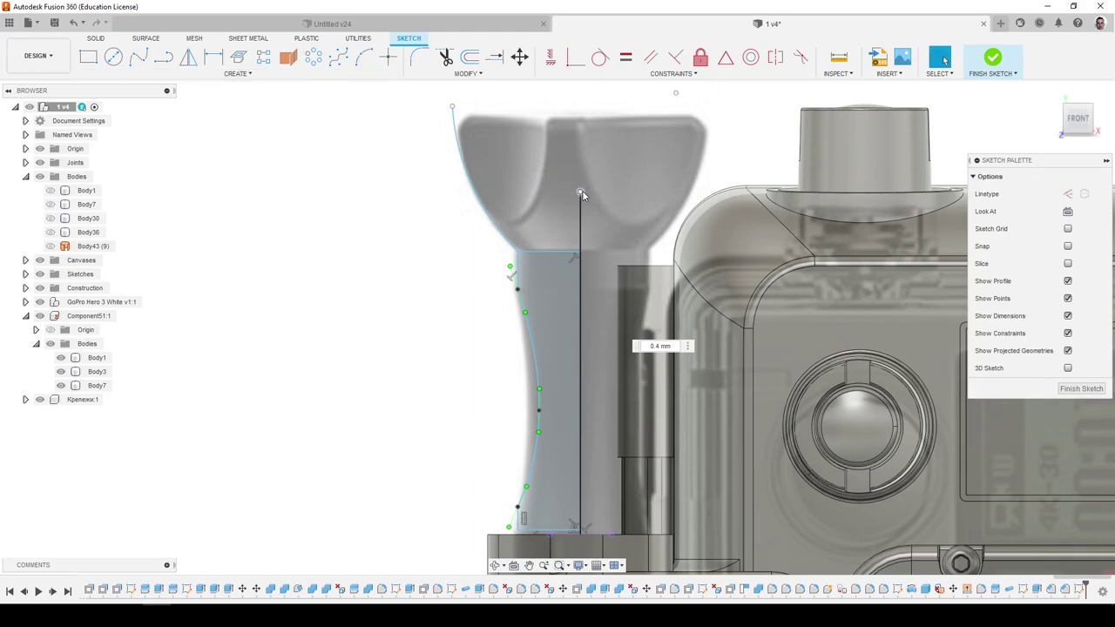
# Extend the center line above the knob and draw a shallow three-point arc along the knob's top edge, ending on that line.
pyautogui.moveTo(581, 190); pyautogui.dragTo(582, 121)
pyautogui.click(164, 58)
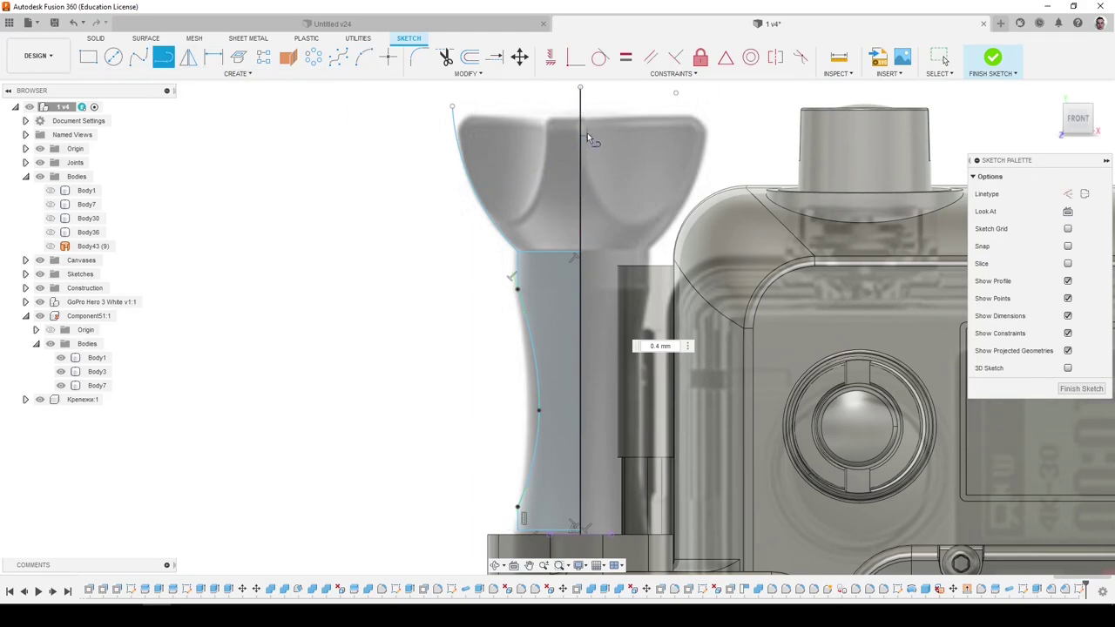
pyautogui.click(364, 57)
pyautogui.scroll(-2, 438, 268)
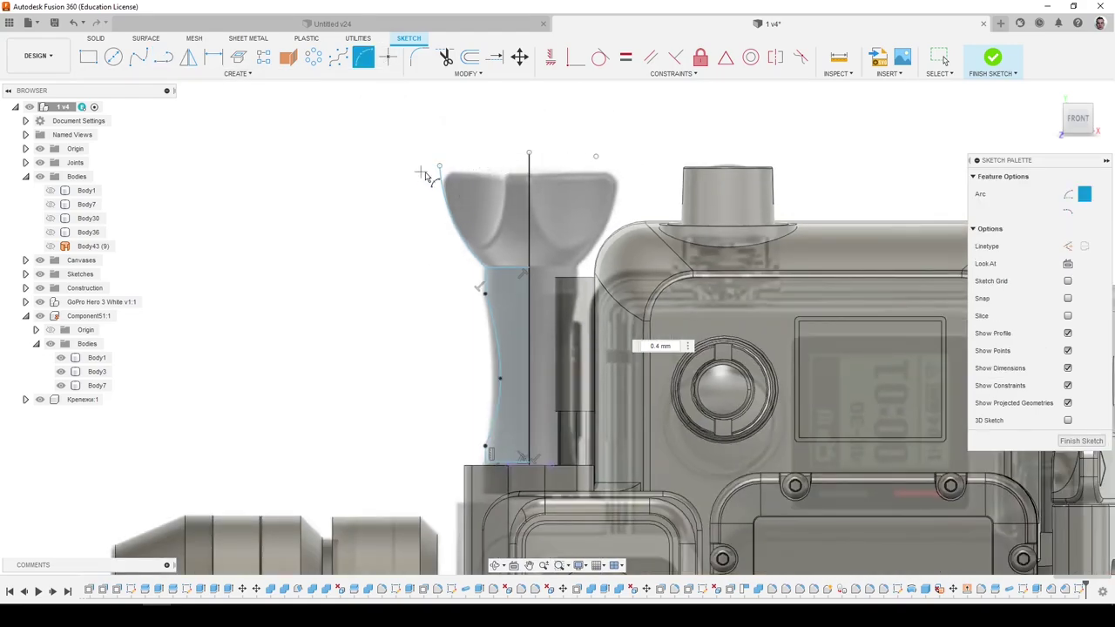
pyautogui.click(408, 166)
pyautogui.click(575, 175)
pyautogui.click(483, 179)
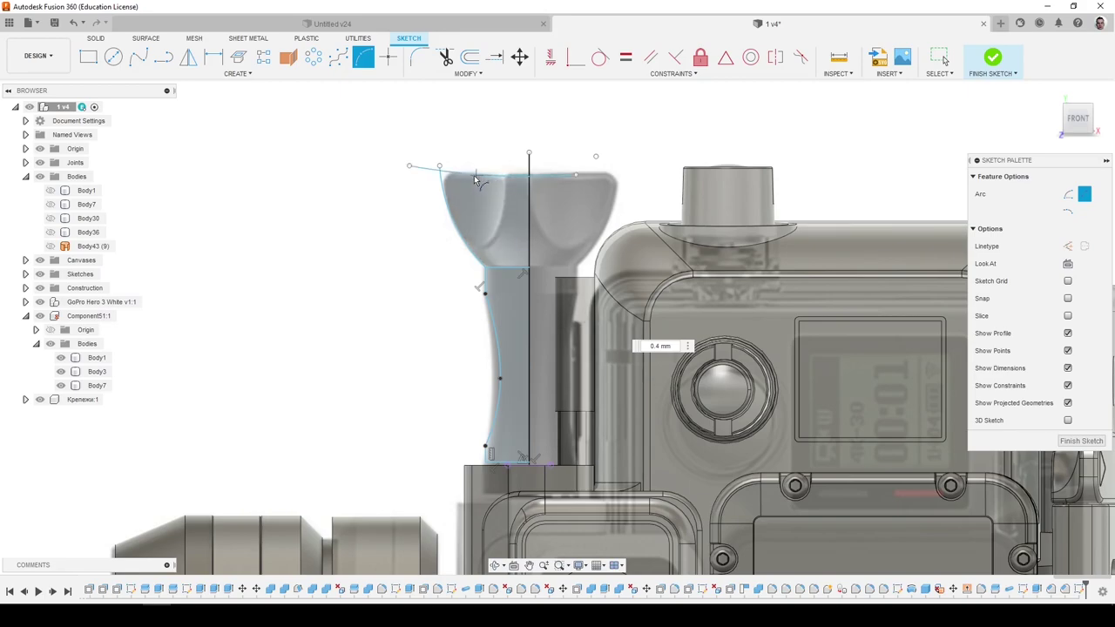
pyautogui.press('Escape')
pyautogui.click(409, 166)
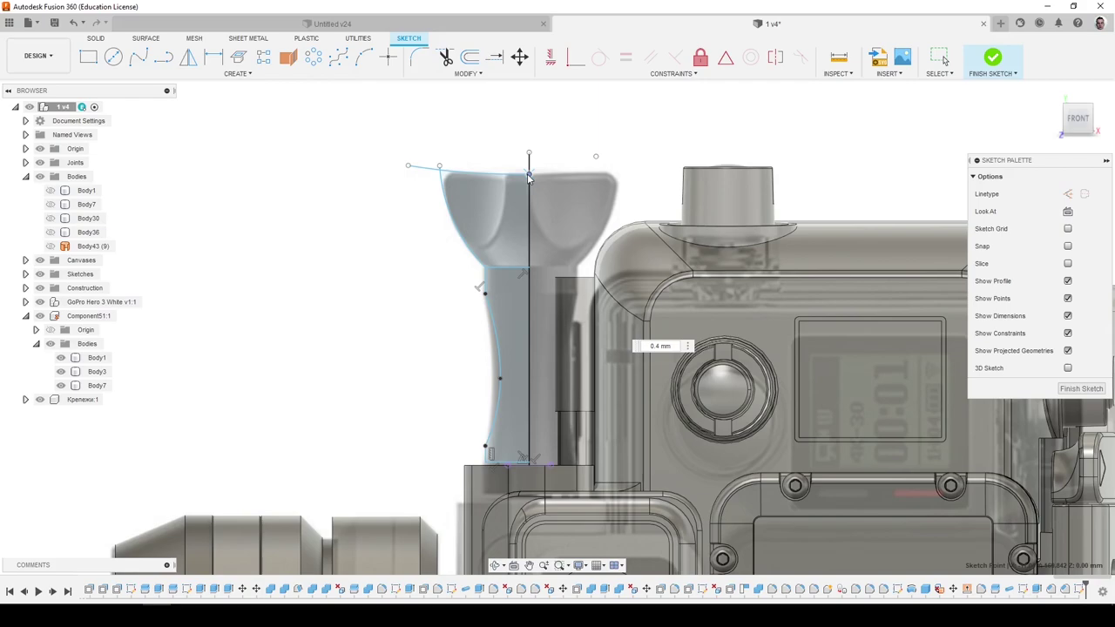
# Trim the overhanging ends of the two arcs at the knob's upper left corner.
pyautogui.click(443, 58)
pyautogui.scroll(2, 433, 172)
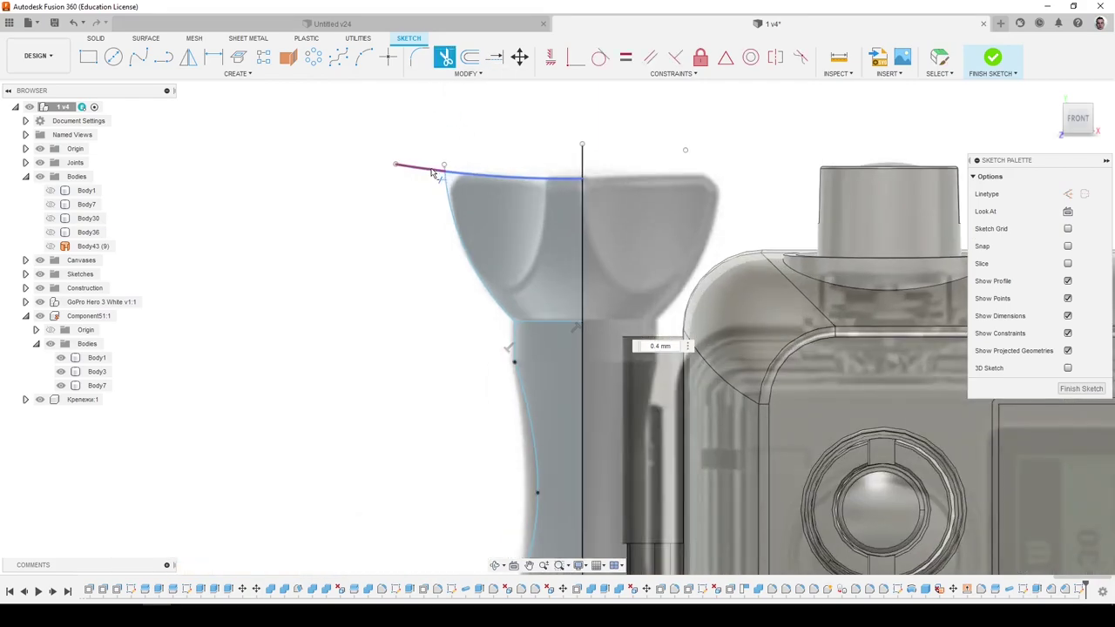
pyautogui.click(439, 175)
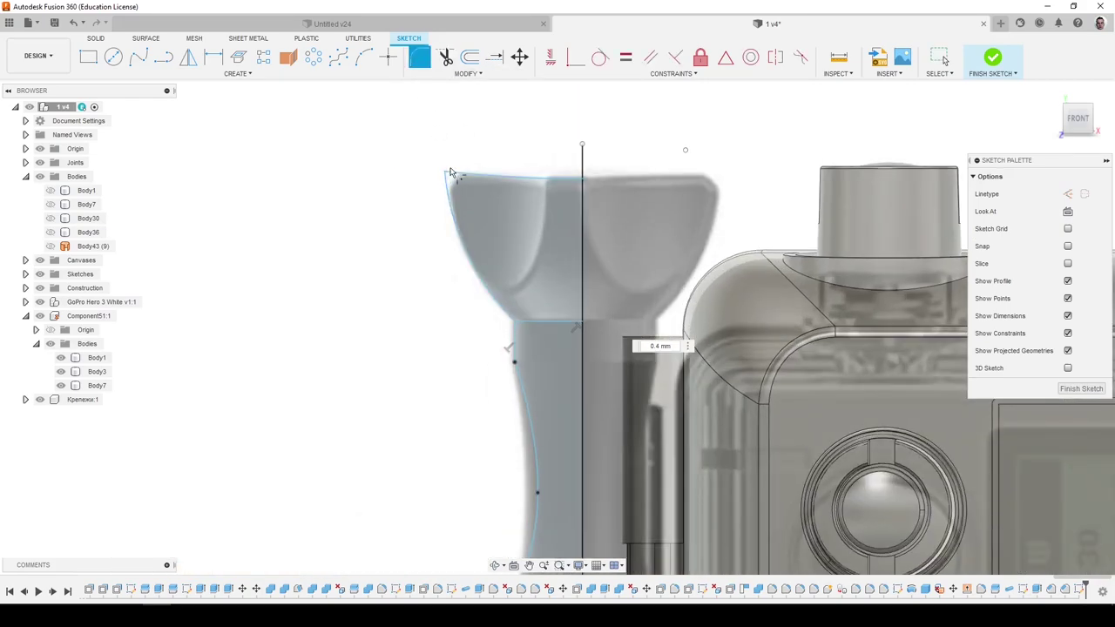
# Fillet the knob profile's upper left corner with a radius of about 1.5 mm.
pyautogui.scroll(2, 453, 178)
pyautogui.click(454, 178)
pyautogui.click(444, 188)
pyautogui.moveTo(490, 231); pyautogui.dragTo(446, 181)
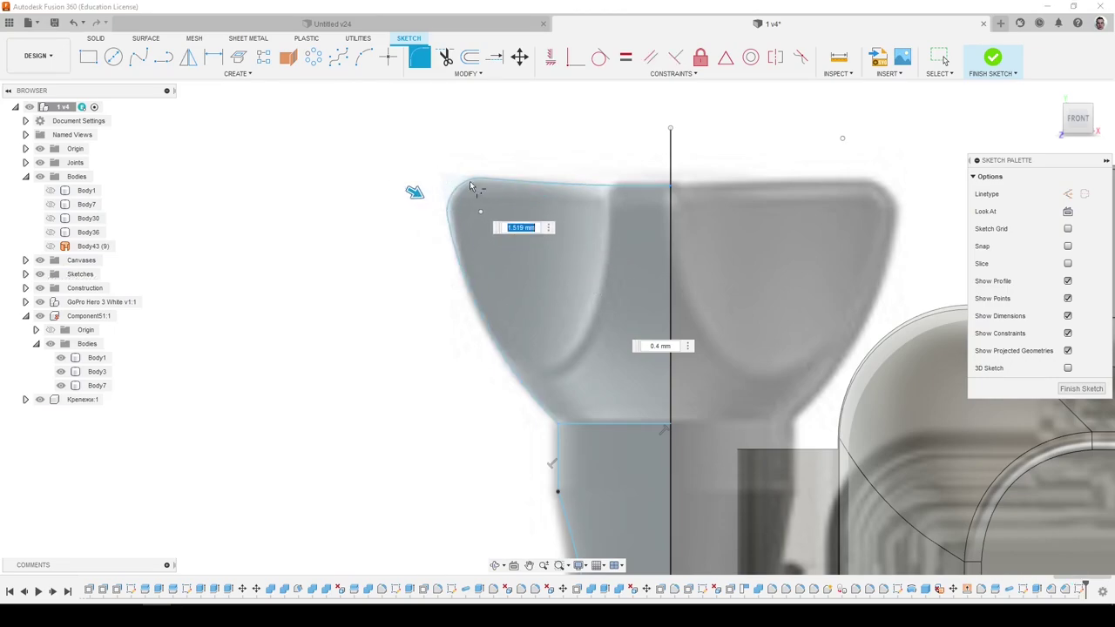
pyautogui.scroll(-3, 457, 261)
pyautogui.scroll(-2, 453, 240)
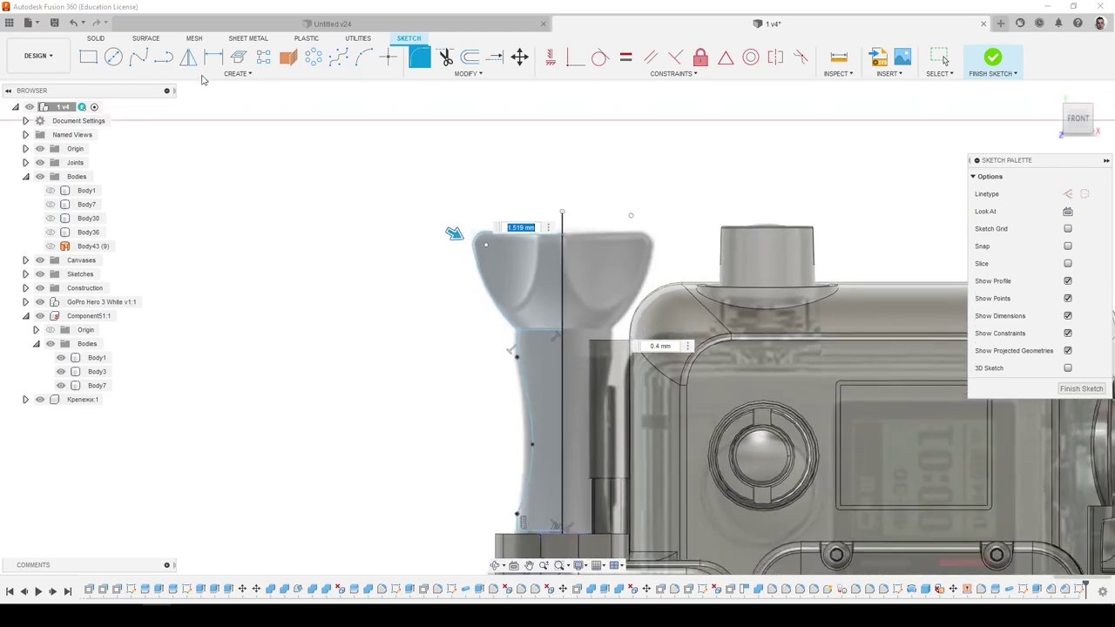
# Revolve the knob and shaft profiles 360 degrees around the center line as a new body.
pyautogui.click(98, 39)
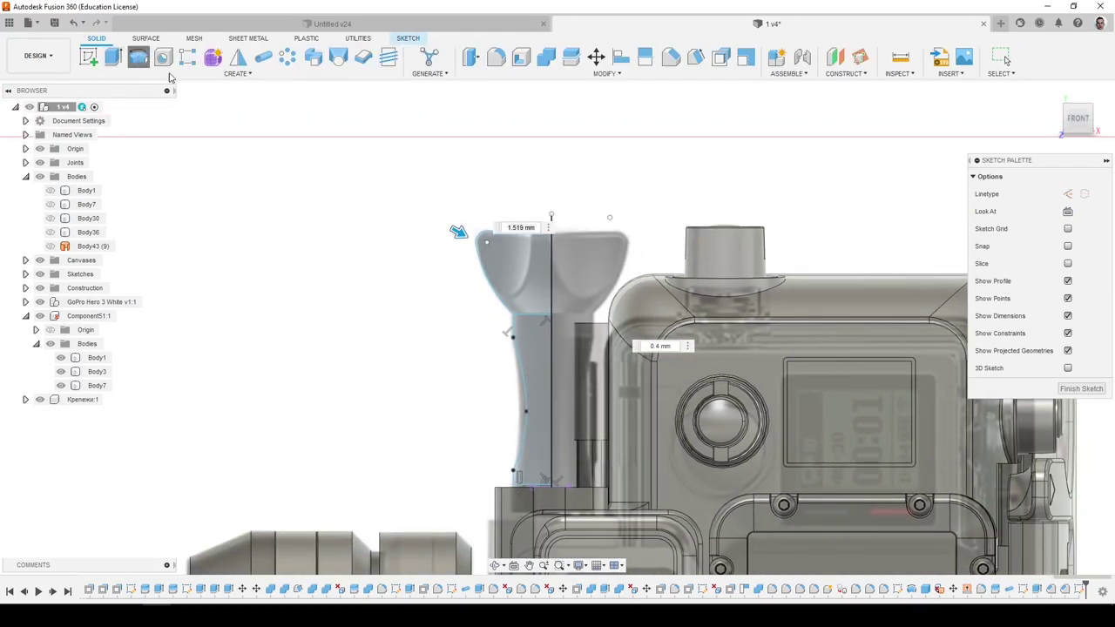
pyautogui.click(138, 57)
pyautogui.click(539, 256)
pyautogui.click(539, 338)
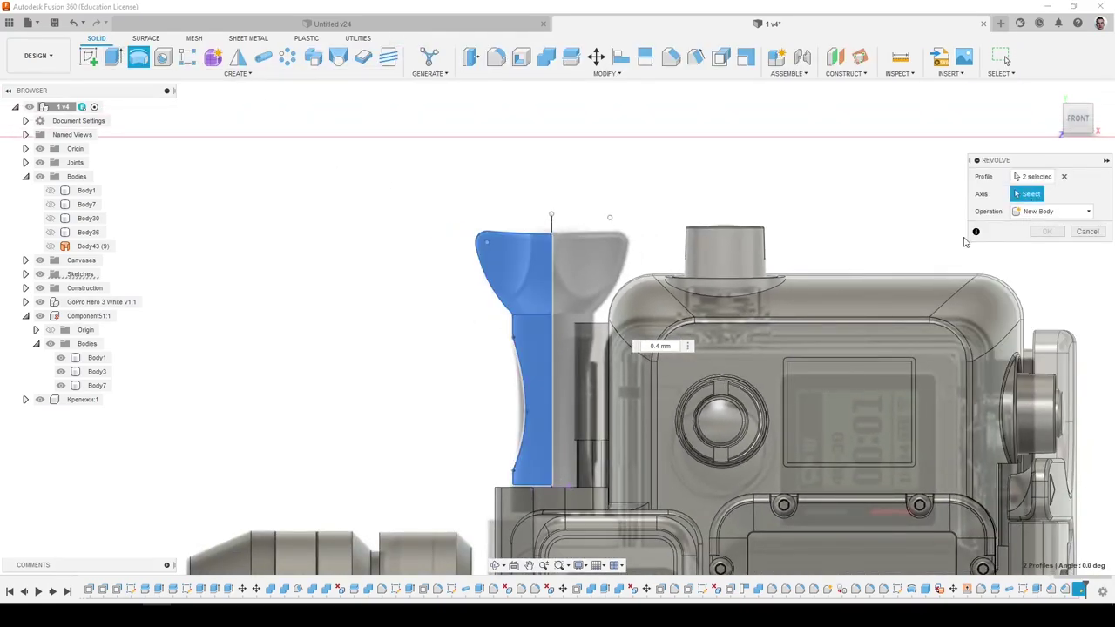
pyautogui.click(553, 352)
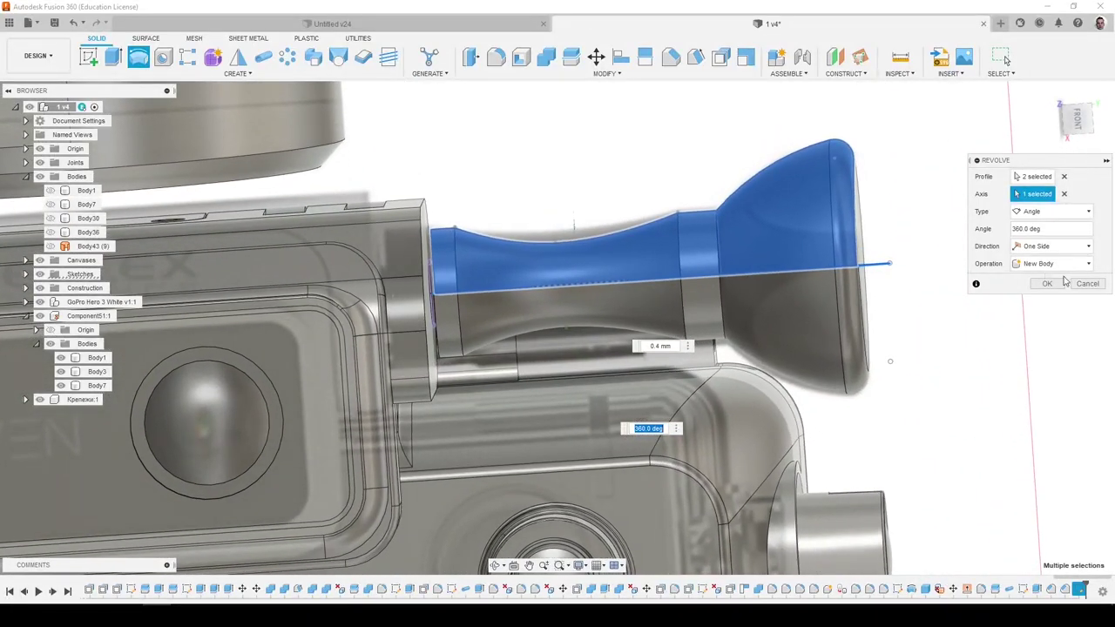
pyautogui.click(1045, 286)
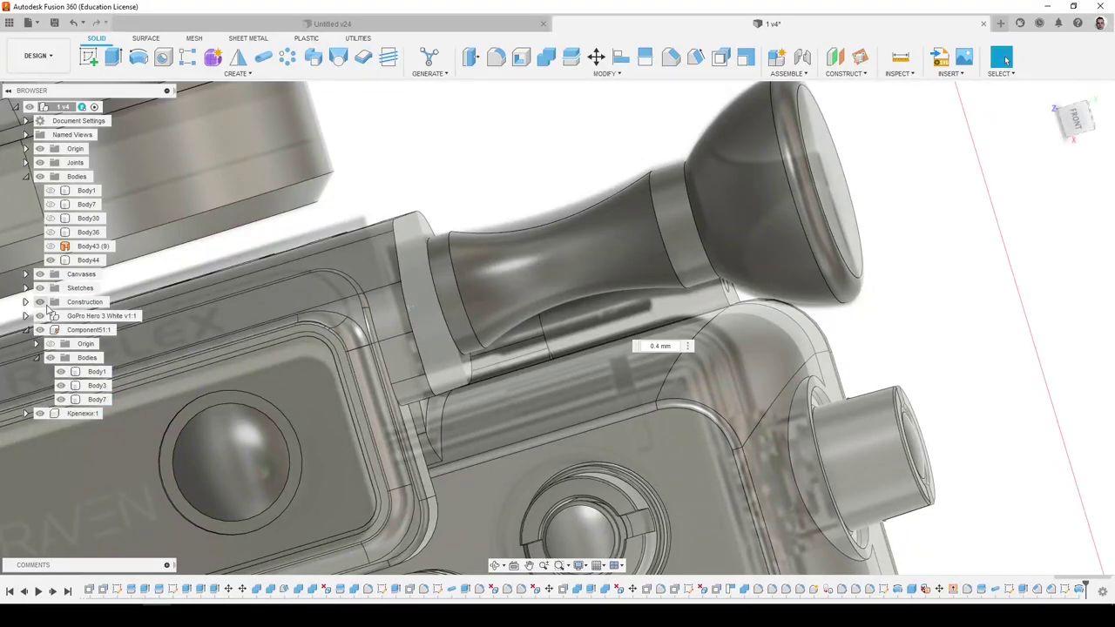
pyautogui.click(27, 288)
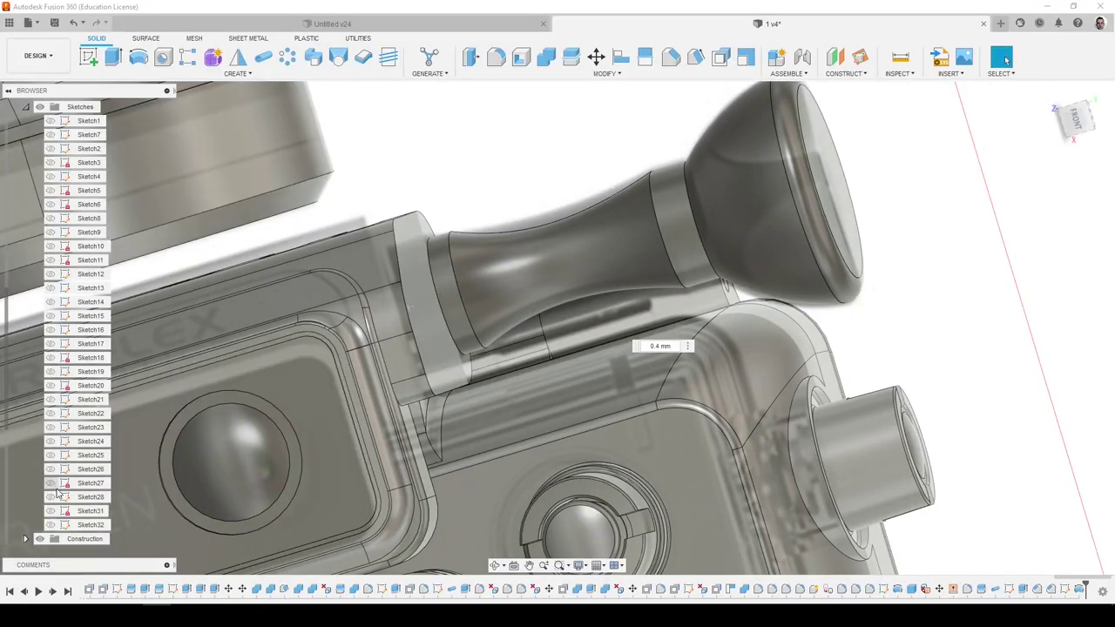
pyautogui.click(54, 526)
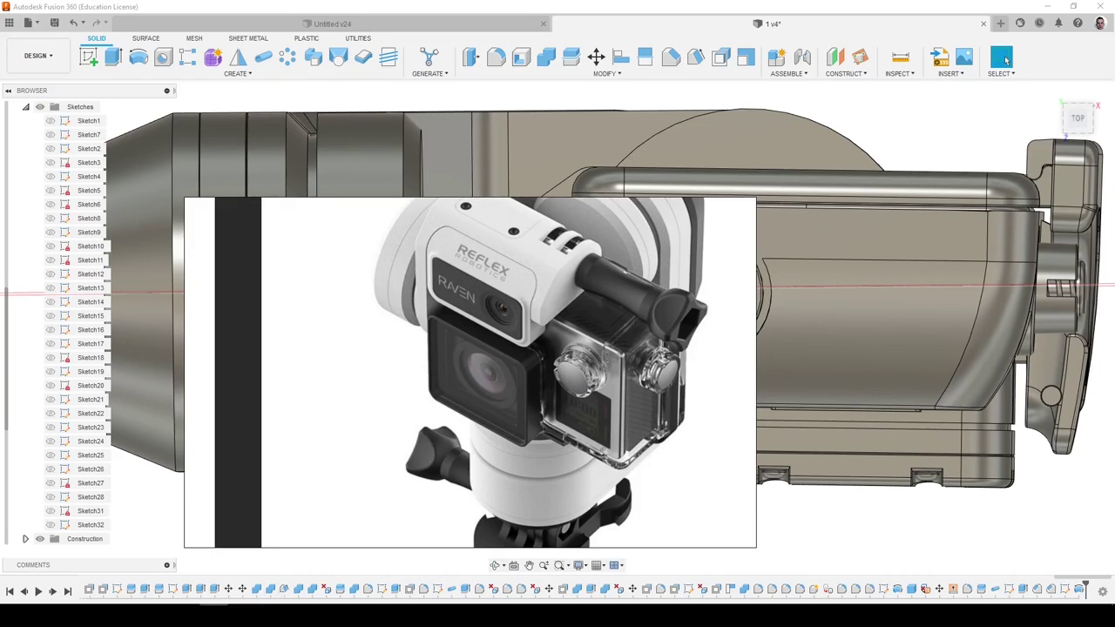
pyautogui.moveTo(214, 615)
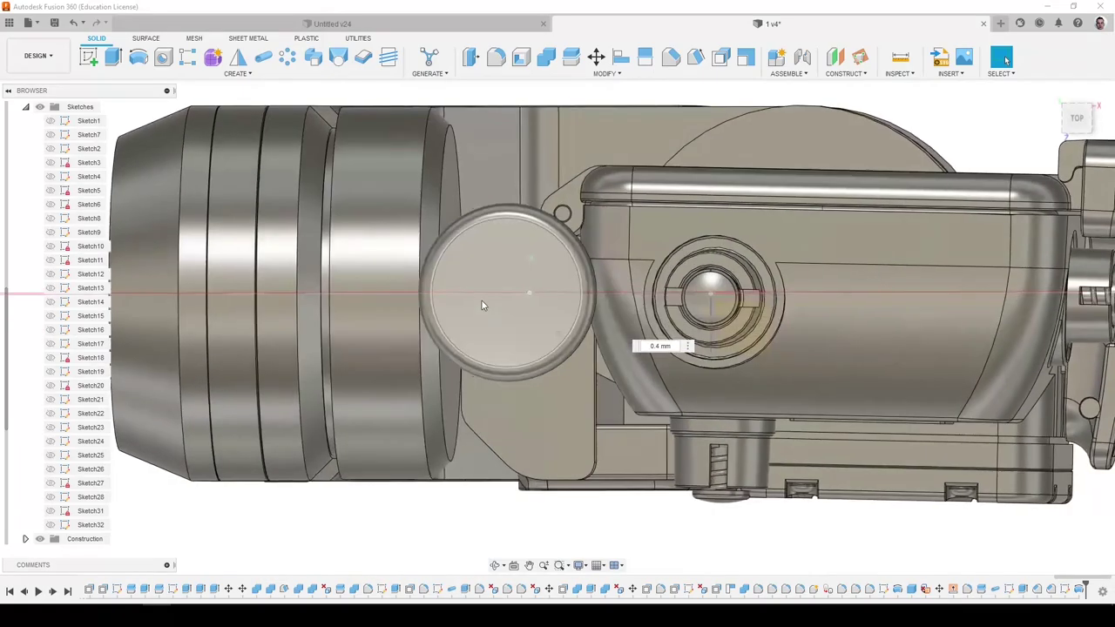
pyautogui.click(500, 292)
pyautogui.click(89, 57)
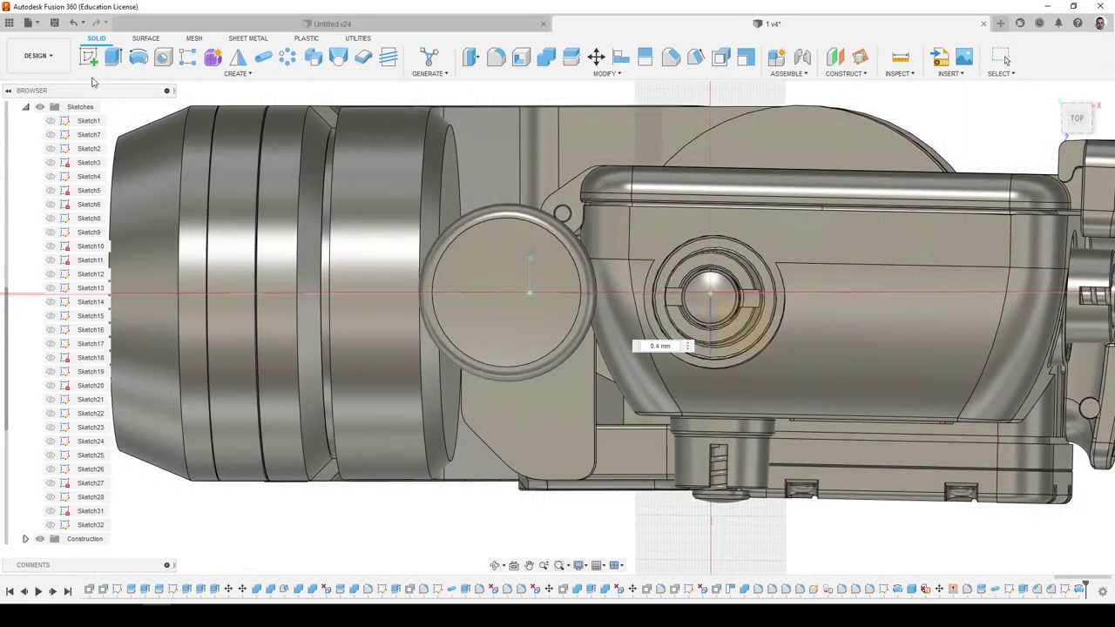
pyautogui.click(96, 64)
pyautogui.click(96, 64)
pyautogui.keyDown('shift'); pyautogui.moveTo(516, 270); pyautogui.dragTo(541, 194, button='middle'); pyautogui.keyUp('shift')
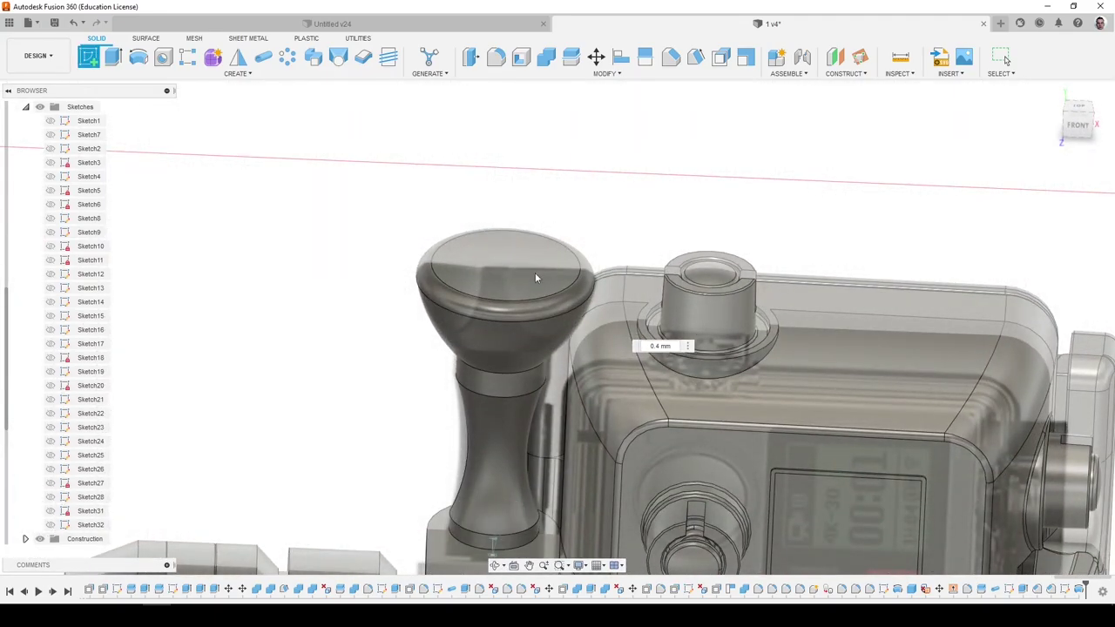
pyautogui.scroll(-4, 501, 240)
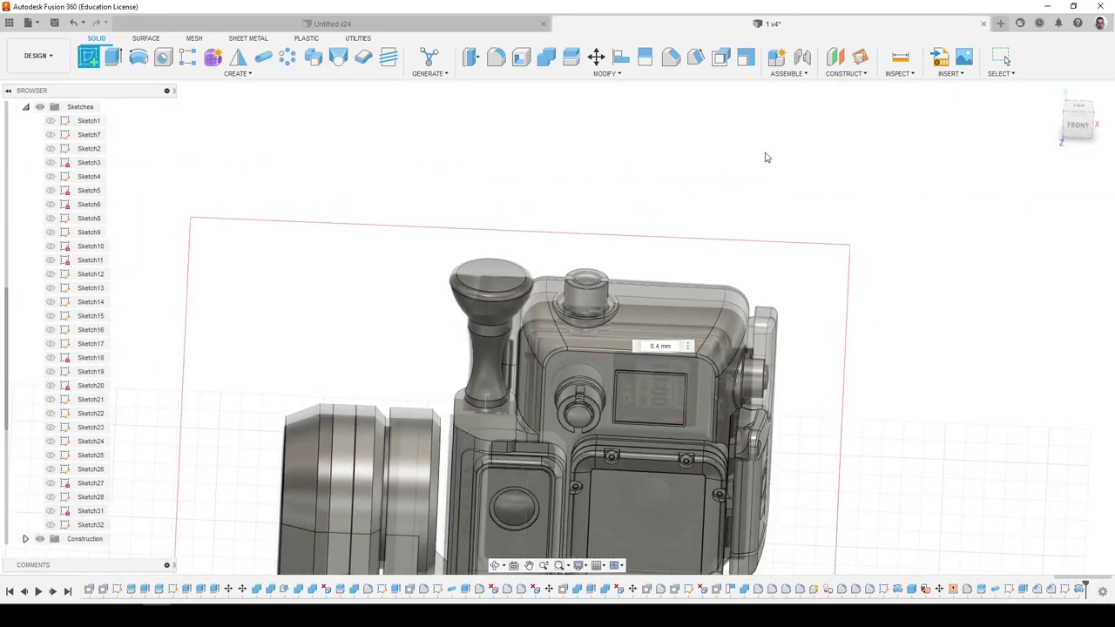
# Create a construction plane offset about 54 mm upward from the narrow top face of the housing's front panel.
pyautogui.click(837, 58)
pyautogui.keyDown('shift'); pyautogui.moveTo(698, 116); pyautogui.dragTo(614, 370, button='middle'); pyautogui.keyUp('shift')
pyautogui.scroll(3, 620, 376)
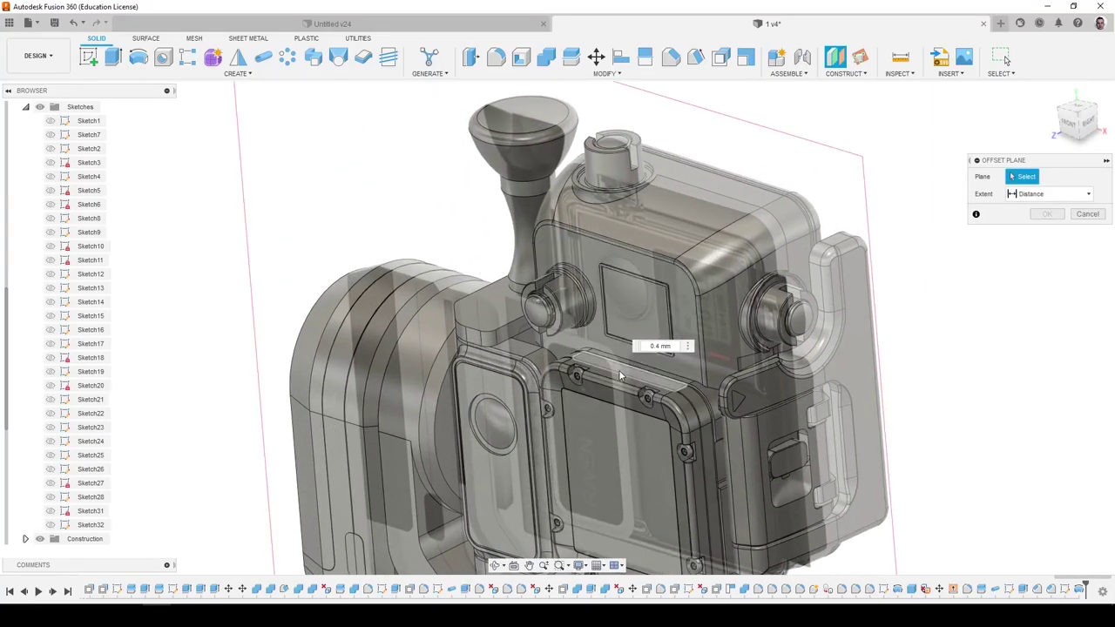
pyautogui.click(624, 381)
pyautogui.moveTo(617, 367); pyautogui.dragTo(566, 85)
pyautogui.keyDown('shift'); pyautogui.moveTo(1002, 148); pyautogui.dragTo(947, 180, button='middle'); pyautogui.keyUp('shift')
pyautogui.click(1080, 117)
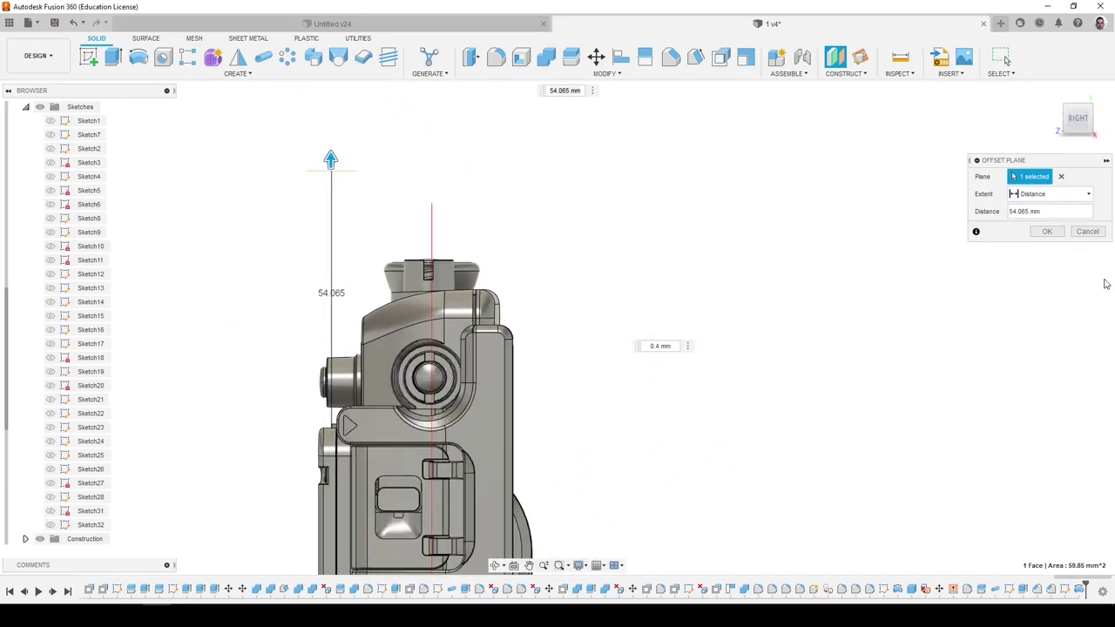
pyautogui.click(1047, 232)
# Start a sketch on the offset plane above the thumbscrew and project the knob body's outline into it.
pyautogui.click(95, 59)
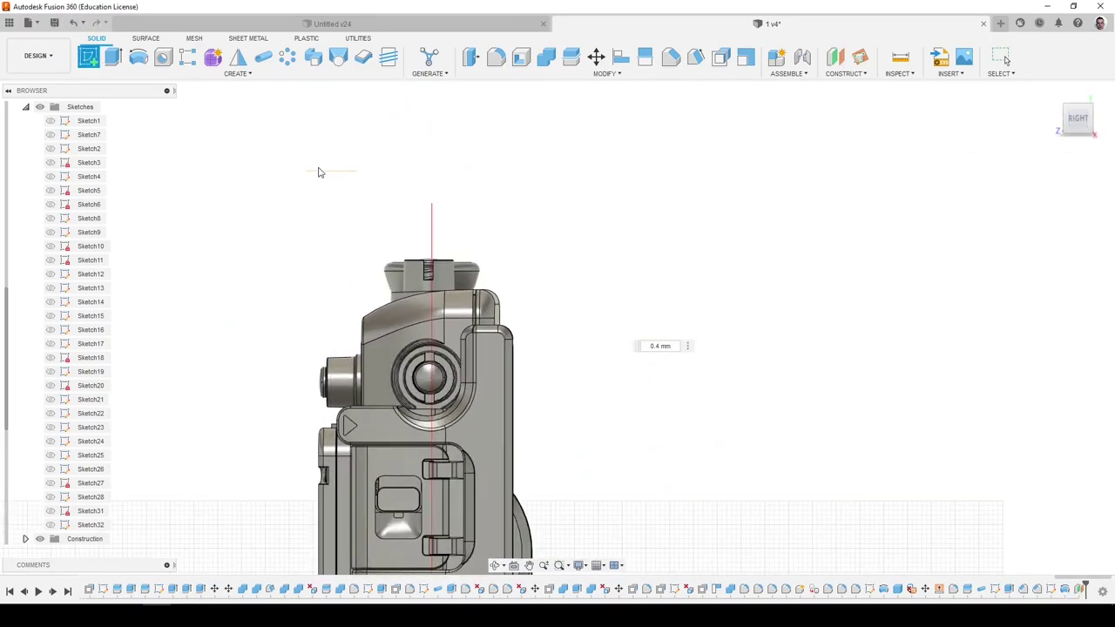
pyautogui.click(320, 171)
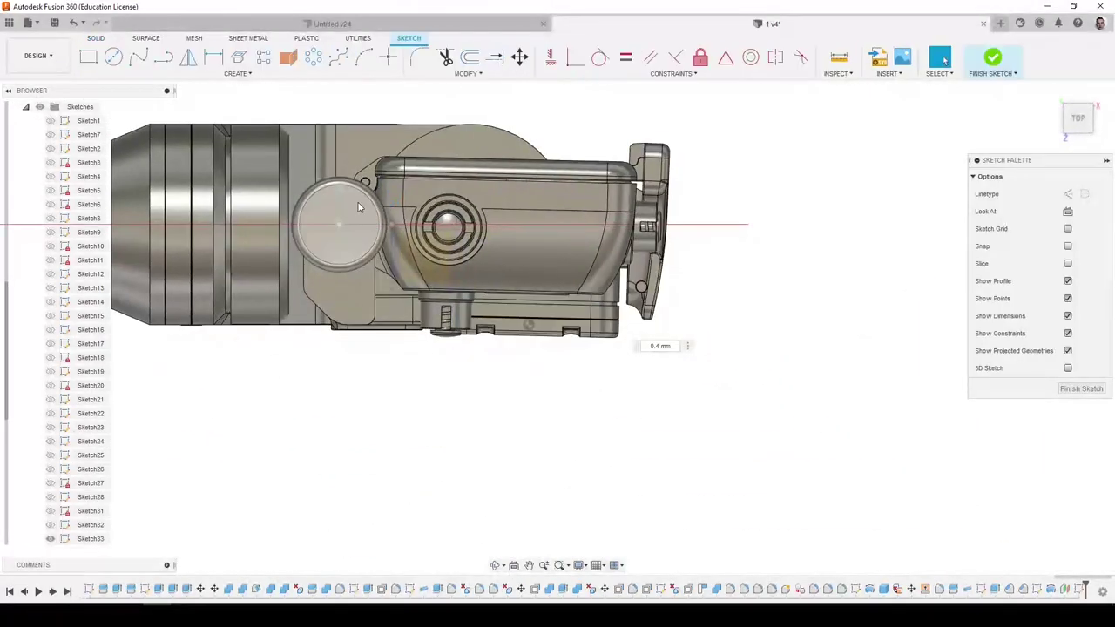
pyautogui.press('p')
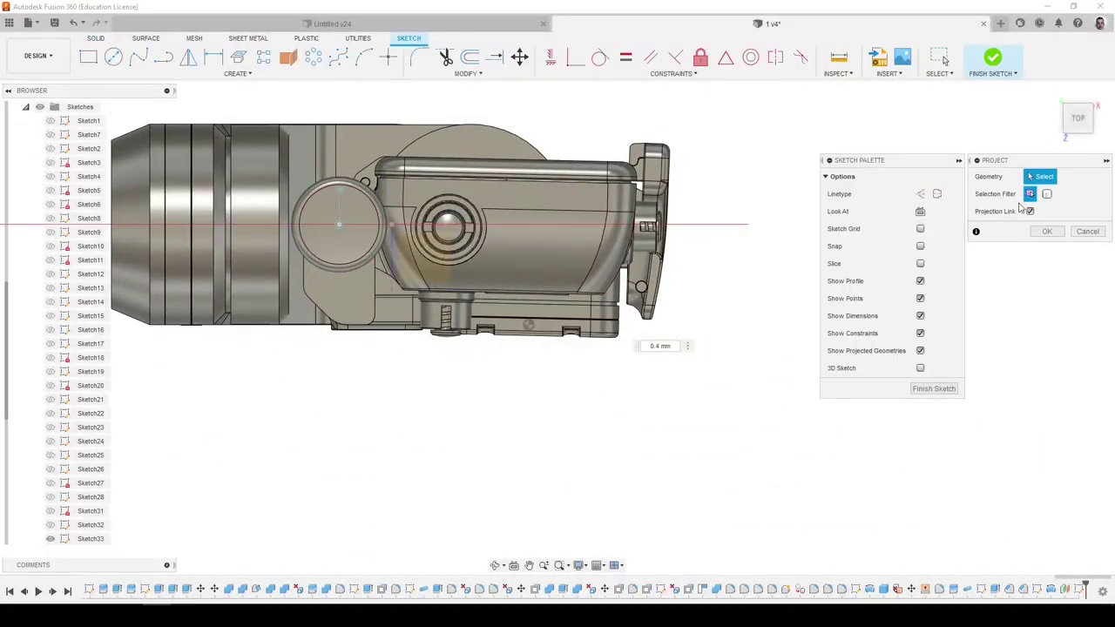
pyautogui.click(340, 215)
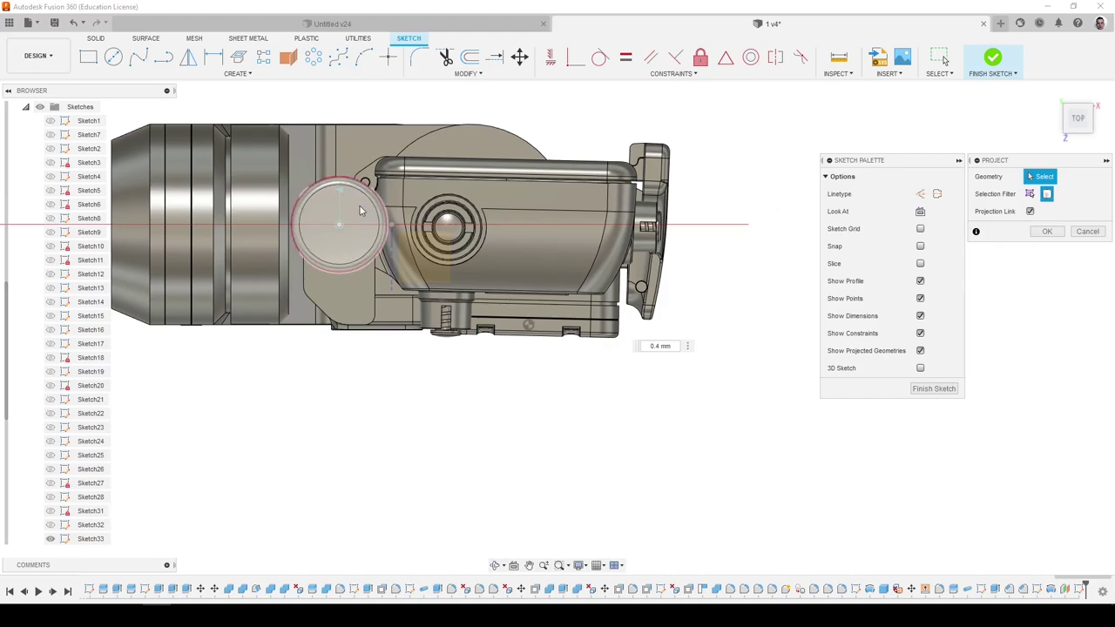
pyautogui.click(1049, 233)
# Draw a six-sided circumscribed polygon centered on the projected knob outline, with two sides parallel to the horizontal axis.
pyautogui.click(215, 78)
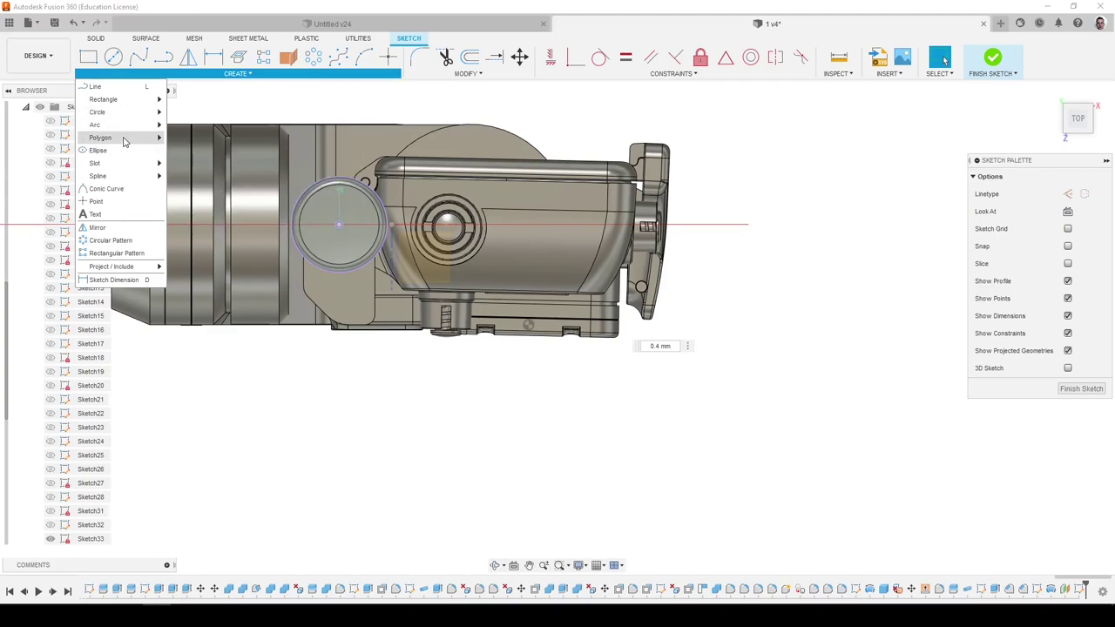
pyautogui.moveTo(131, 138)
pyautogui.click(209, 139)
pyautogui.click(339, 224)
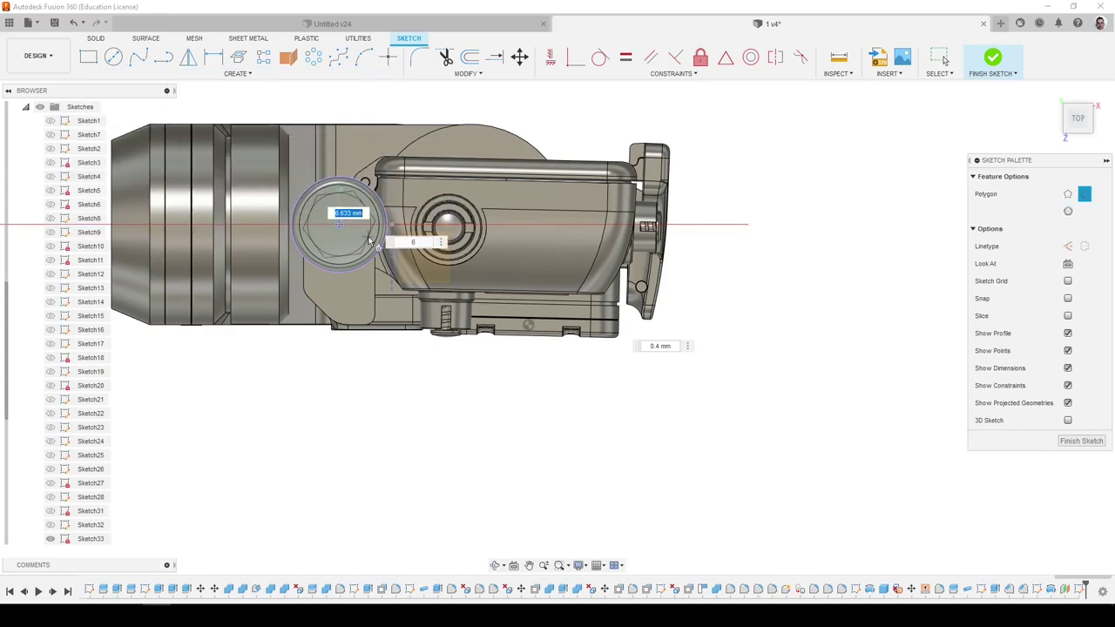
pyautogui.scroll(3, 340, 239)
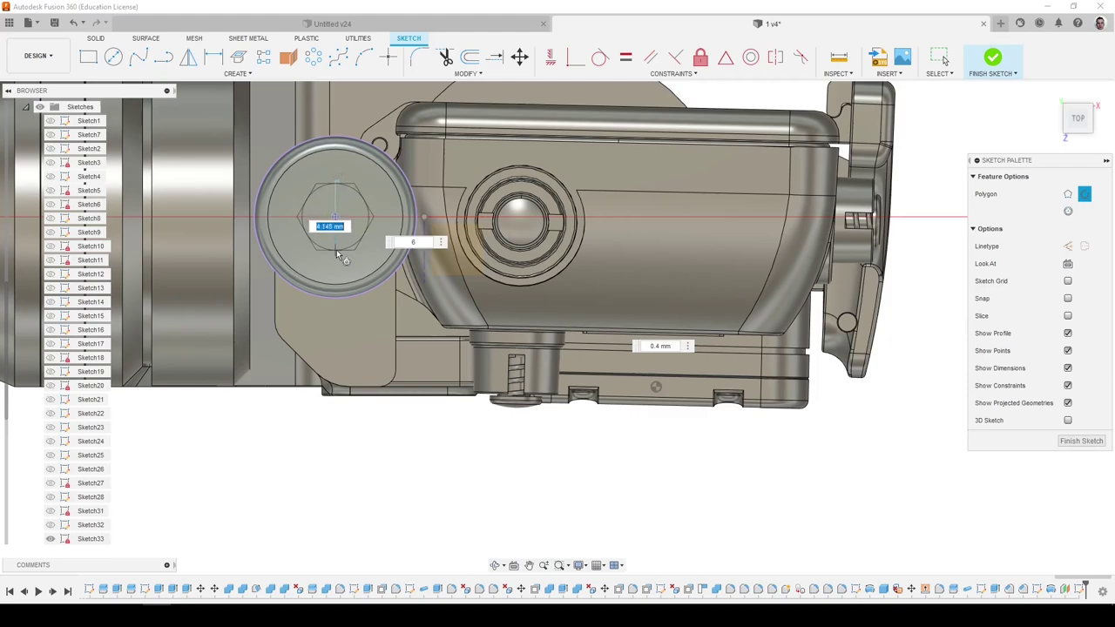
pyautogui.click(338, 256)
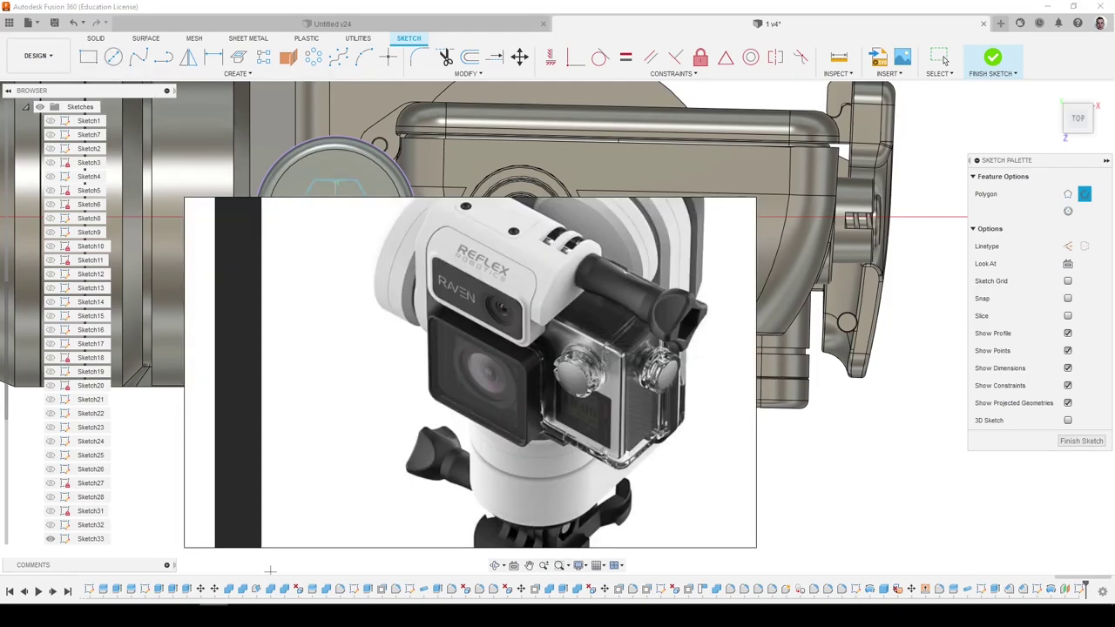
# Draw a line about 37 mm long from the knob's center, perpendicular to the horizontal axis and away from the front panel.
pyautogui.click(118, 61)
pyautogui.scroll(-2, 261, 175)
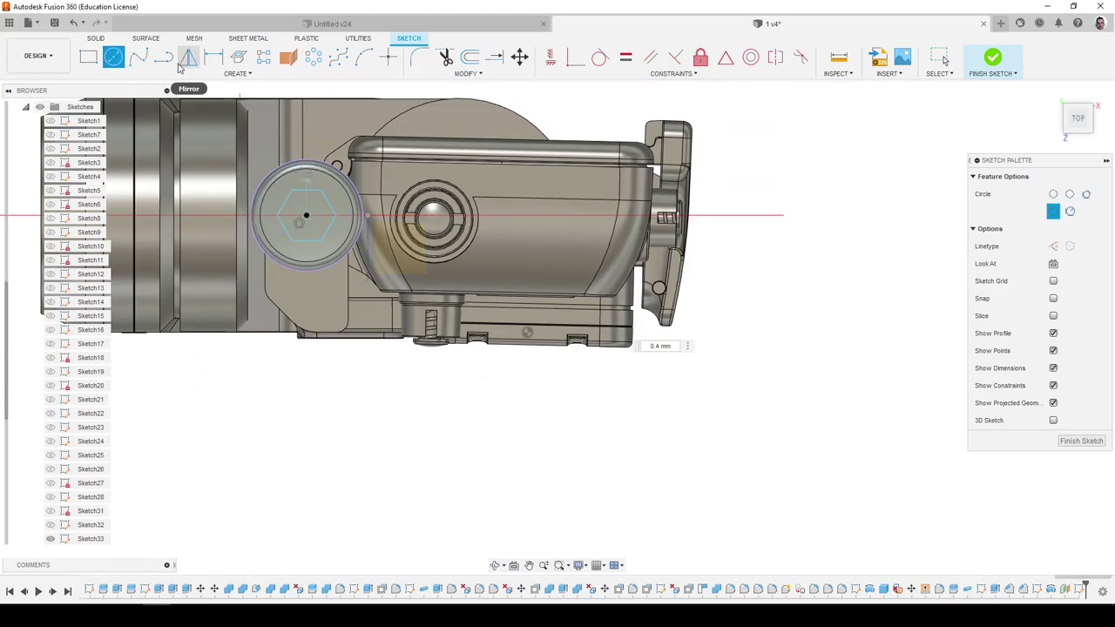
pyautogui.click(162, 56)
pyautogui.scroll(-2, 287, 230)
pyautogui.click(288, 233)
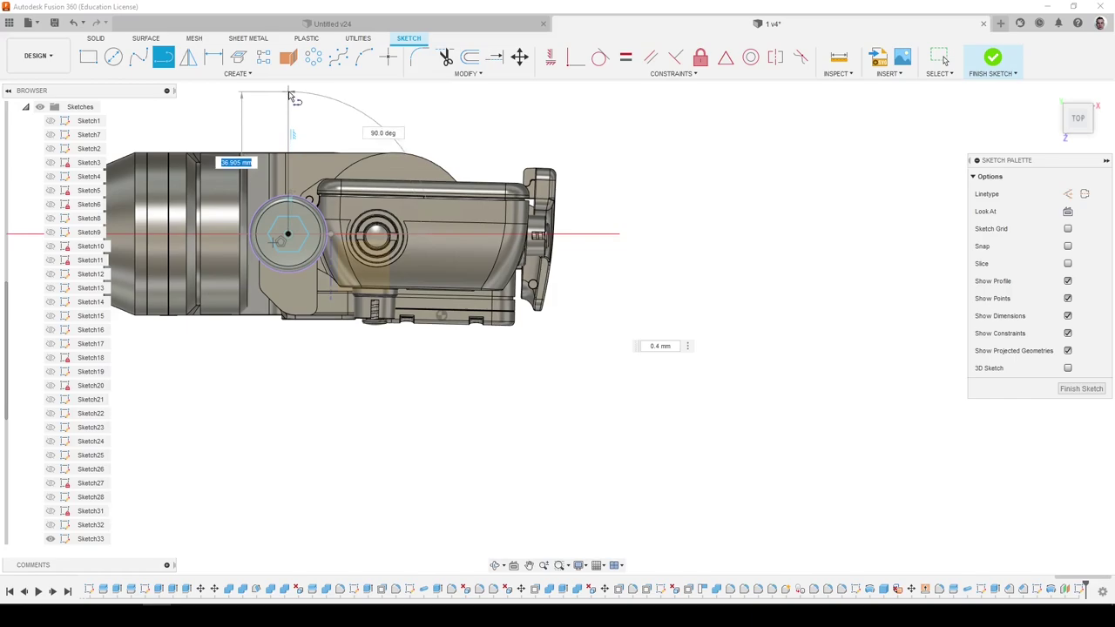
pyautogui.click(289, 91)
# Draw a circle of about 12 mm radius centered on the line, shift it to slightly overlap the knob outline, and finish the sketch.
pyautogui.click(115, 58)
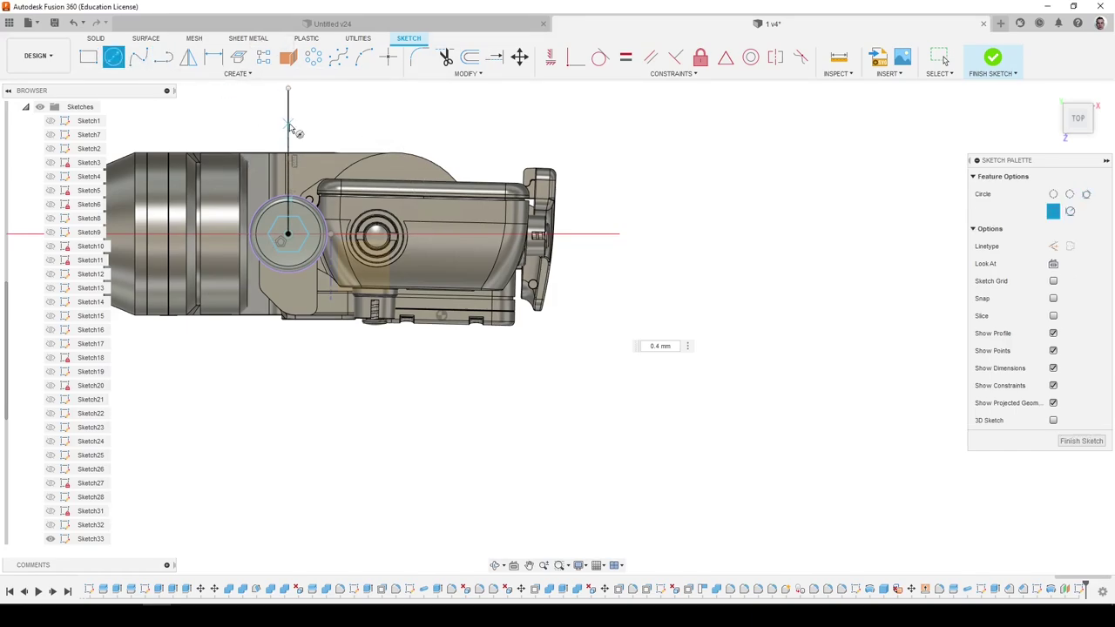
pyautogui.click(287, 170)
pyautogui.press('Escape')
pyautogui.scroll(3, 286, 175)
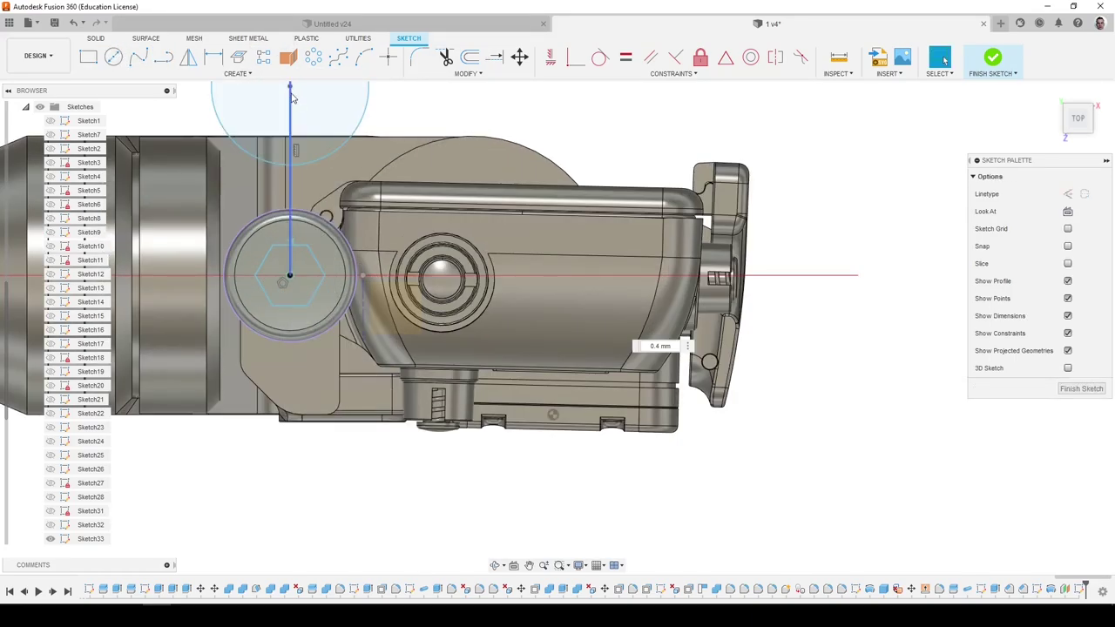
pyautogui.click(290, 145)
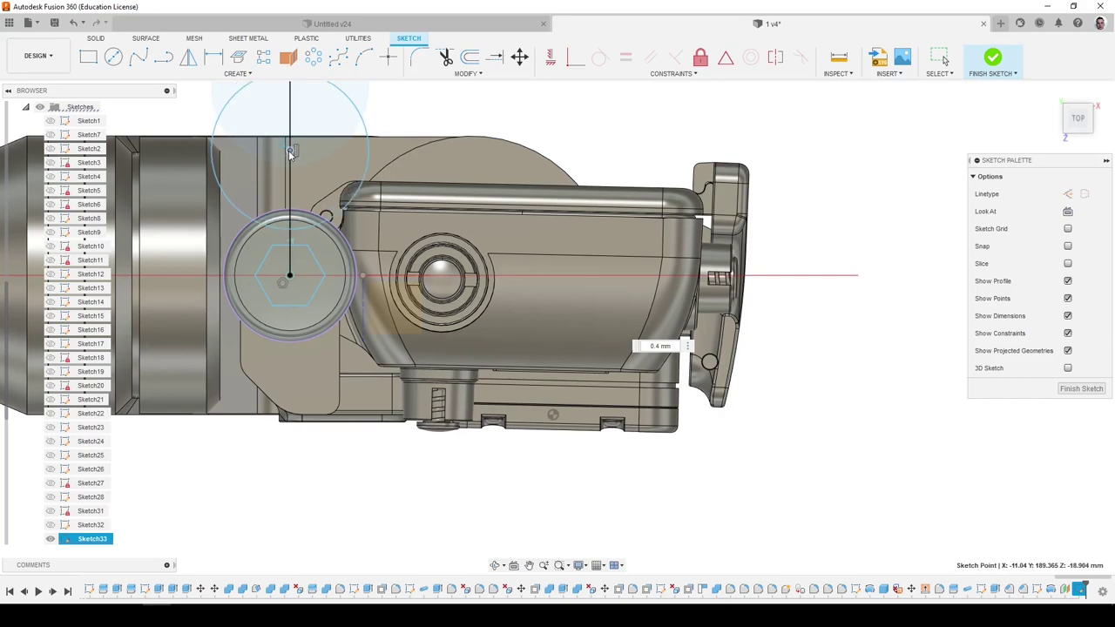
pyautogui.moveTo(290, 152); pyautogui.dragTo(290, 160)
pyautogui.click(1081, 389)
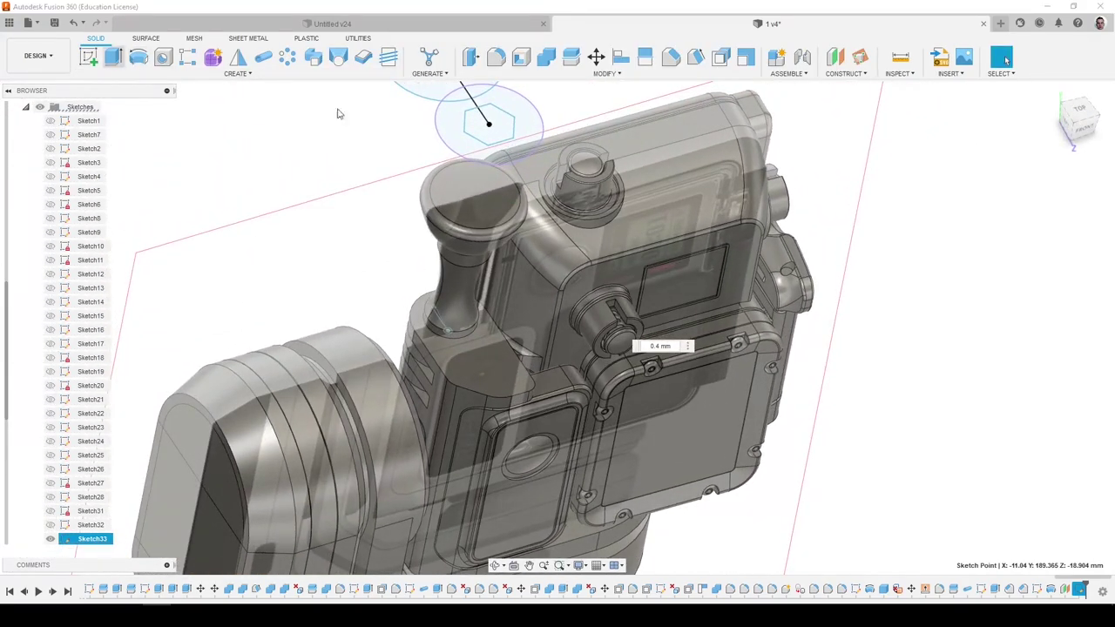
# Extrude the hexagon and the complete overlapping circle about 28 mm downward as a cut into the thumbscrew's knob.
pyautogui.press('e')
pyautogui.click(558, 265)
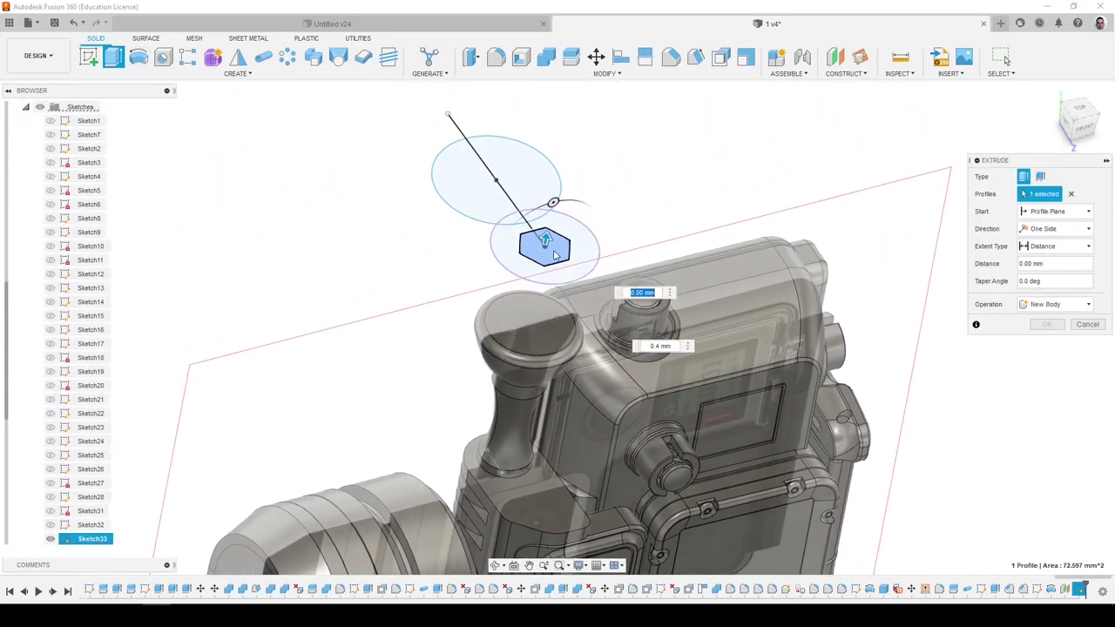
pyautogui.click(527, 202)
pyautogui.click(534, 207)
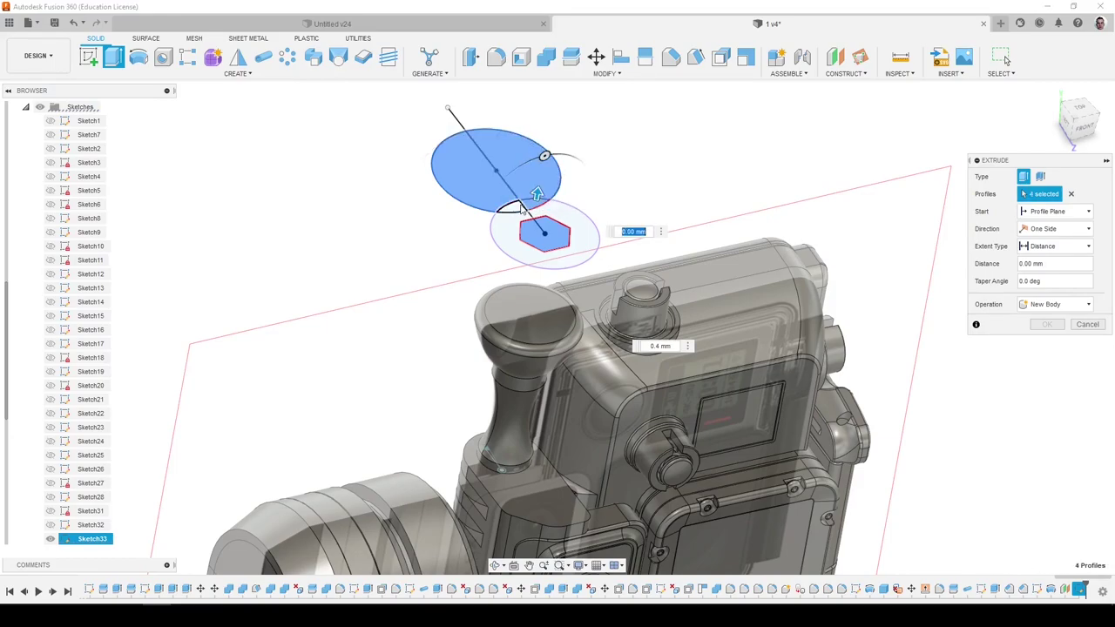
pyautogui.click(518, 207)
pyautogui.keyDown('shift'); pyautogui.moveTo(517, 208); pyautogui.dragTo(514, 200, button='middle'); pyautogui.keyUp('shift')
pyautogui.moveTo(508, 198); pyautogui.dragTo(493, 305)
pyautogui.keyDown('shift'); pyautogui.moveTo(494, 305); pyautogui.dragTo(467, 287, button='middle'); pyautogui.keyUp('shift')
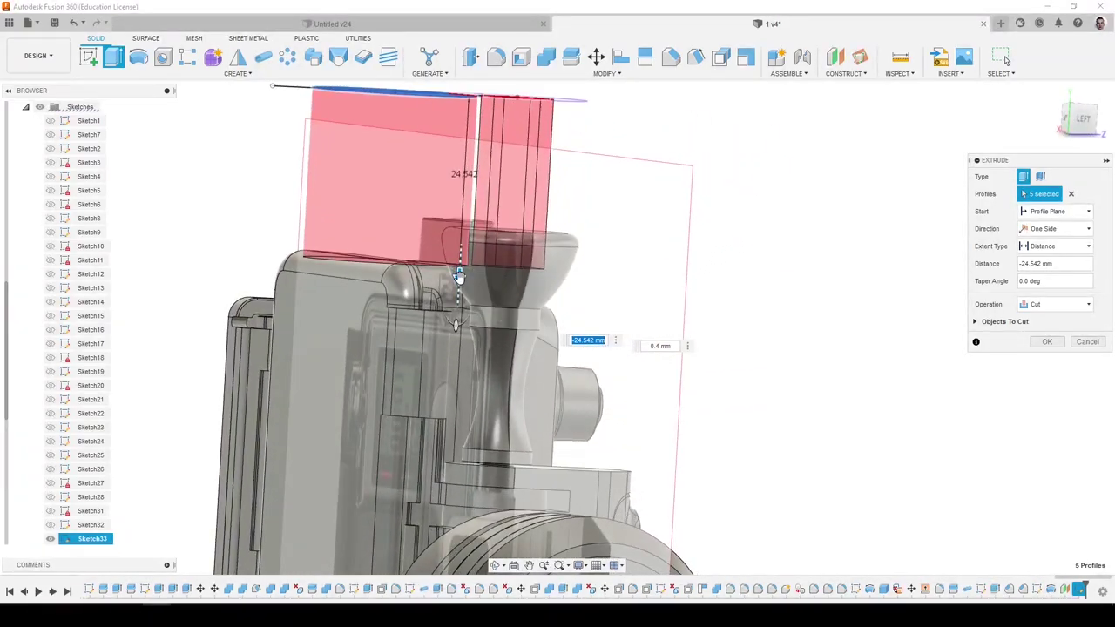
pyautogui.moveTo(458, 277); pyautogui.dragTo(457, 299)
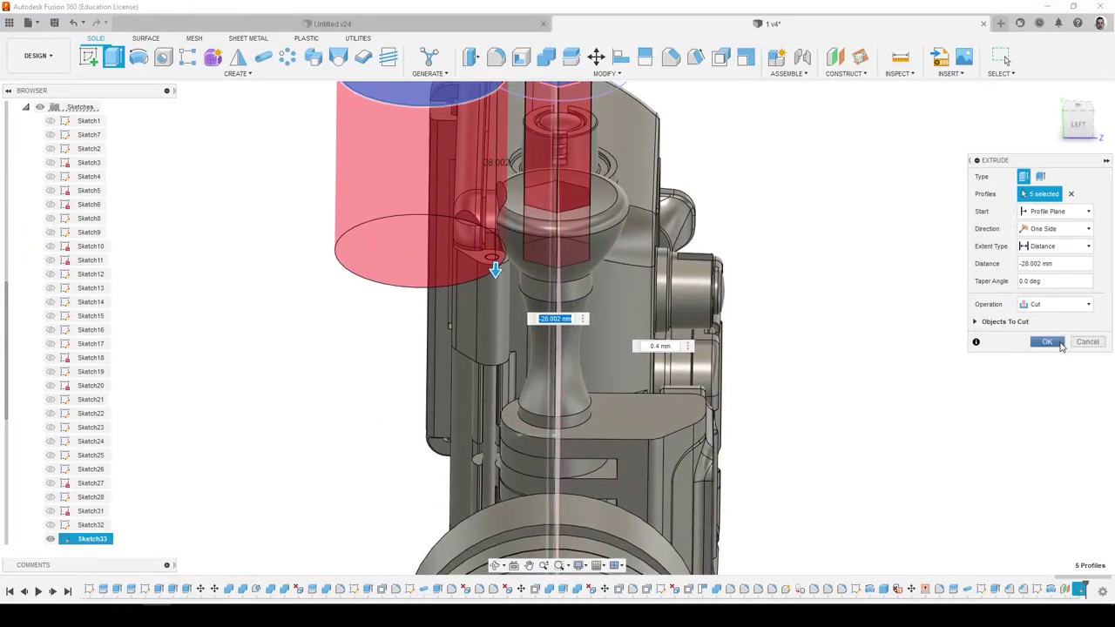
pyautogui.click(1059, 345)
# Circular-pattern the knob's curved side-cut face around the shaft axis with full angular spacing and four instances.
pyautogui.click(287, 58)
pyautogui.keyDown('shift'); pyautogui.moveTo(478, 180); pyautogui.dragTo(438, 258, button='middle'); pyautogui.keyUp('shift')
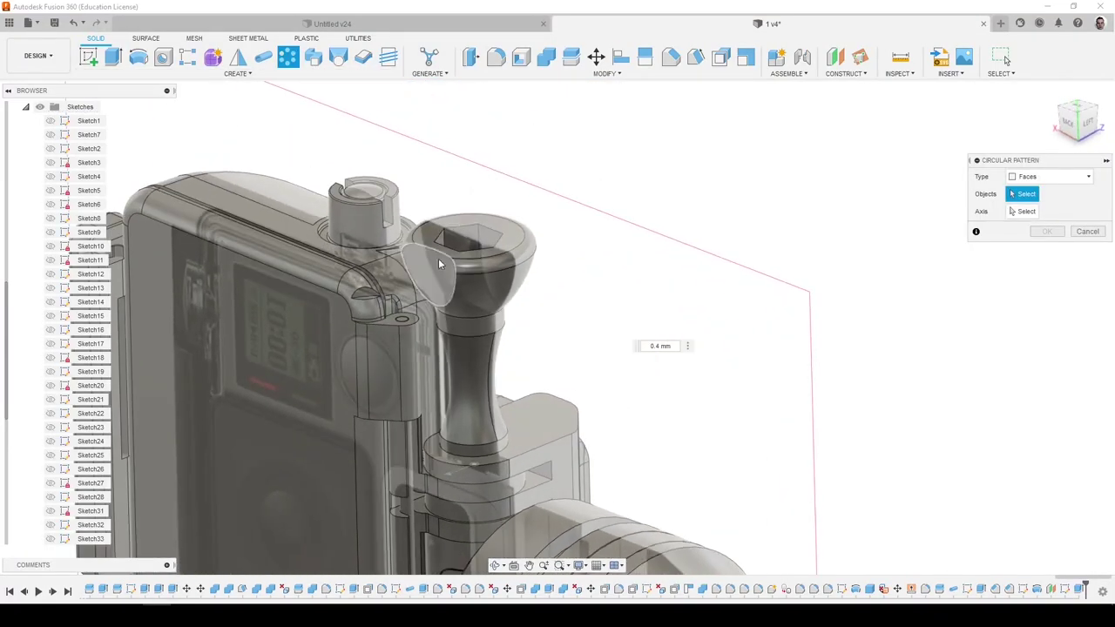
pyautogui.click(438, 254)
pyautogui.keyDown('shift'); pyautogui.moveTo(552, 326); pyautogui.dragTo(600, 229, button='middle'); pyautogui.keyUp('shift')
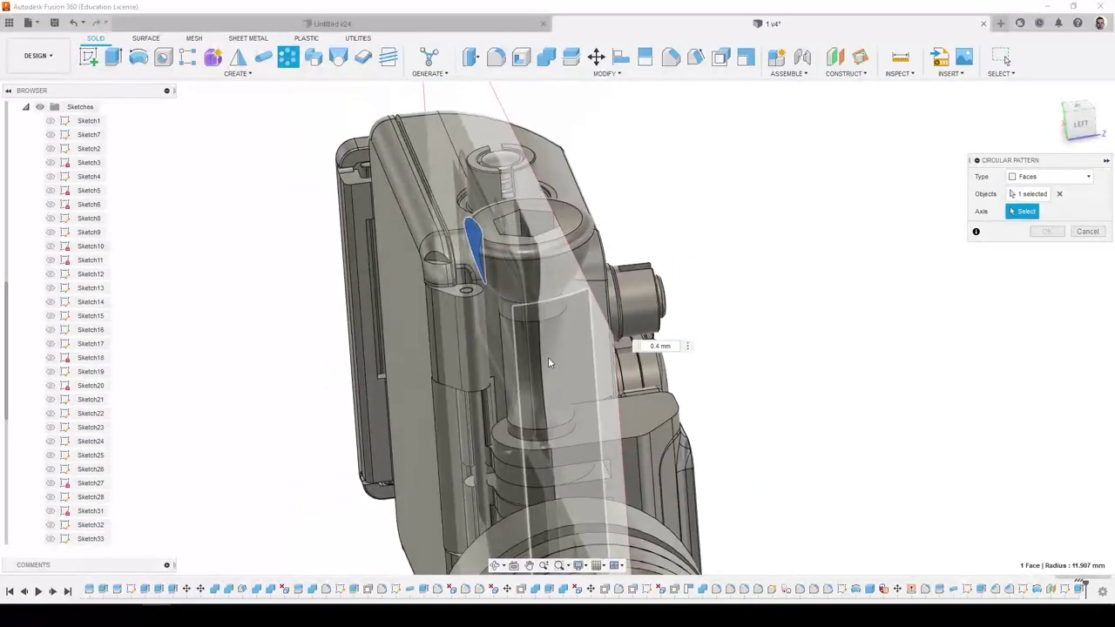
pyautogui.click(558, 317)
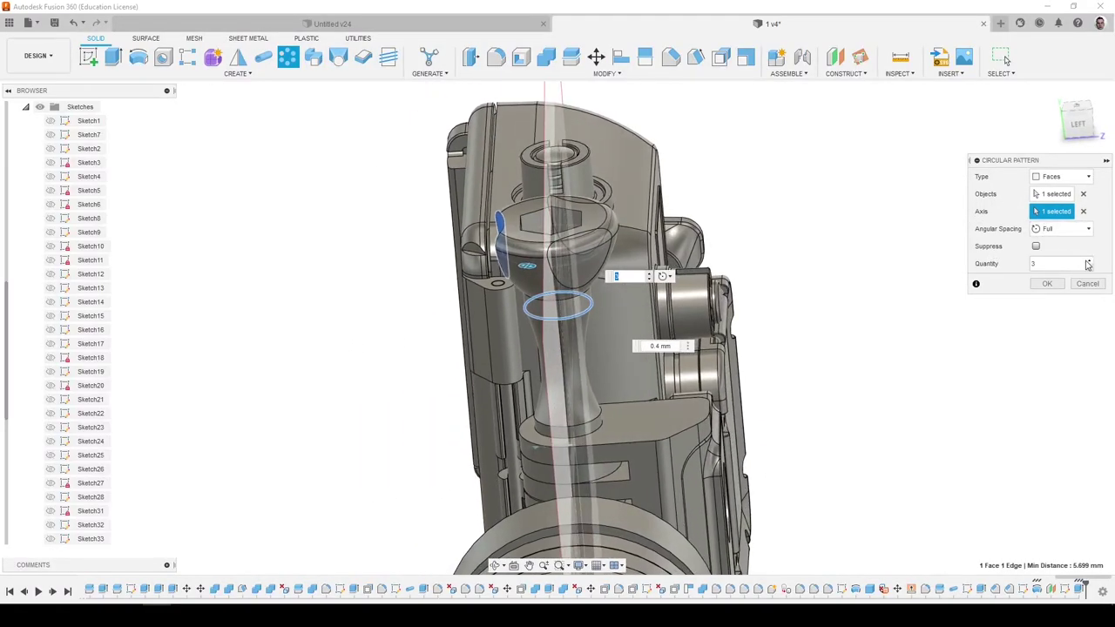
pyautogui.click(1088, 262)
pyautogui.keyDown('shift'); pyautogui.moveTo(1087, 264); pyautogui.dragTo(664, 305, button='middle'); pyautogui.keyUp('shift')
pyautogui.click(1055, 283)
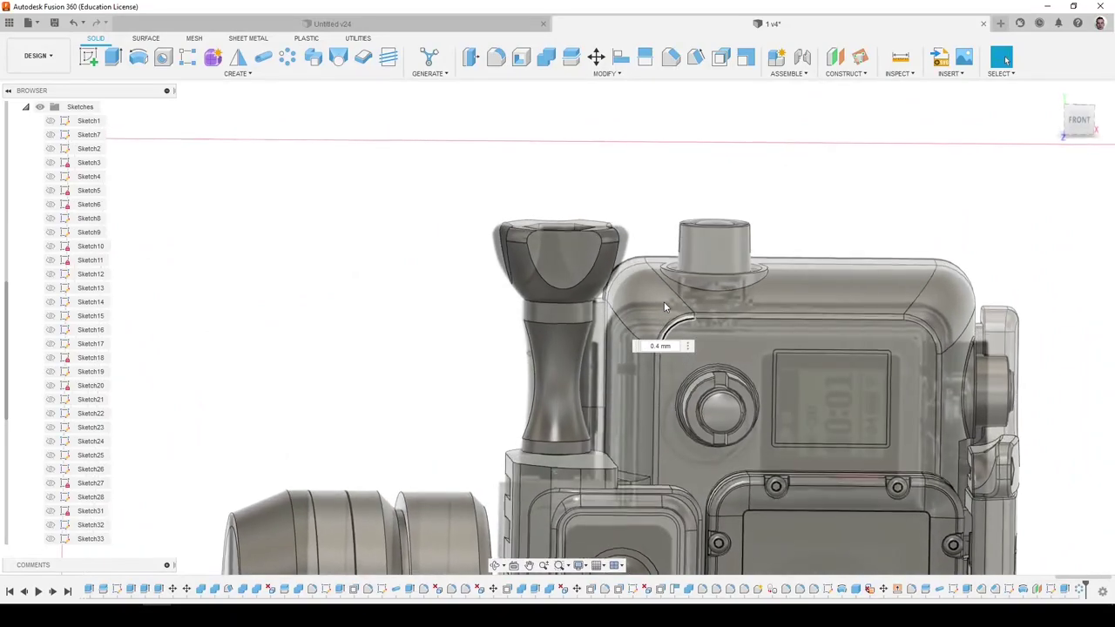
# Start a 1 mm fillet on the edge outlines of the knob's front and adjacent scalloped cuts.
pyautogui.press('f')
pyautogui.click(573, 290)
pyautogui.scroll(3, 574, 295)
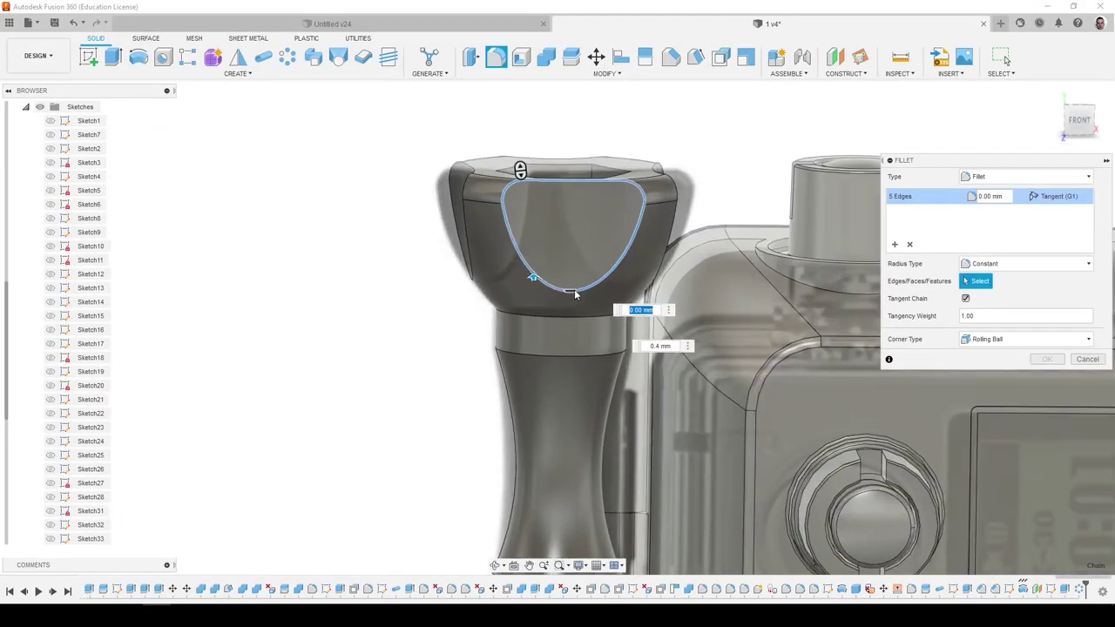
pyautogui.scroll(3, 572, 292)
pyautogui.click(569, 293)
pyautogui.keyDown('shift'); pyautogui.moveTo(568, 294); pyautogui.dragTo(529, 336, button='middle'); pyautogui.keyUp('shift')
pyautogui.scroll(-3, 541, 314)
pyautogui.keyDown('shift'); pyautogui.moveTo(664, 346); pyautogui.dragTo(642, 362, button='middle'); pyautogui.keyUp('shift')
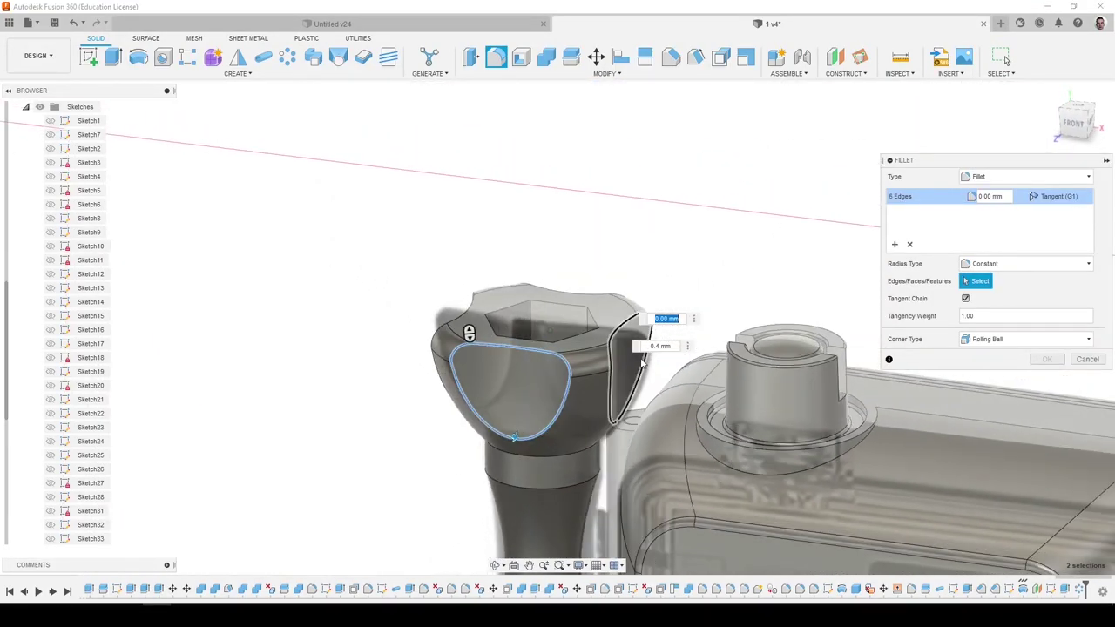
pyautogui.click(626, 412)
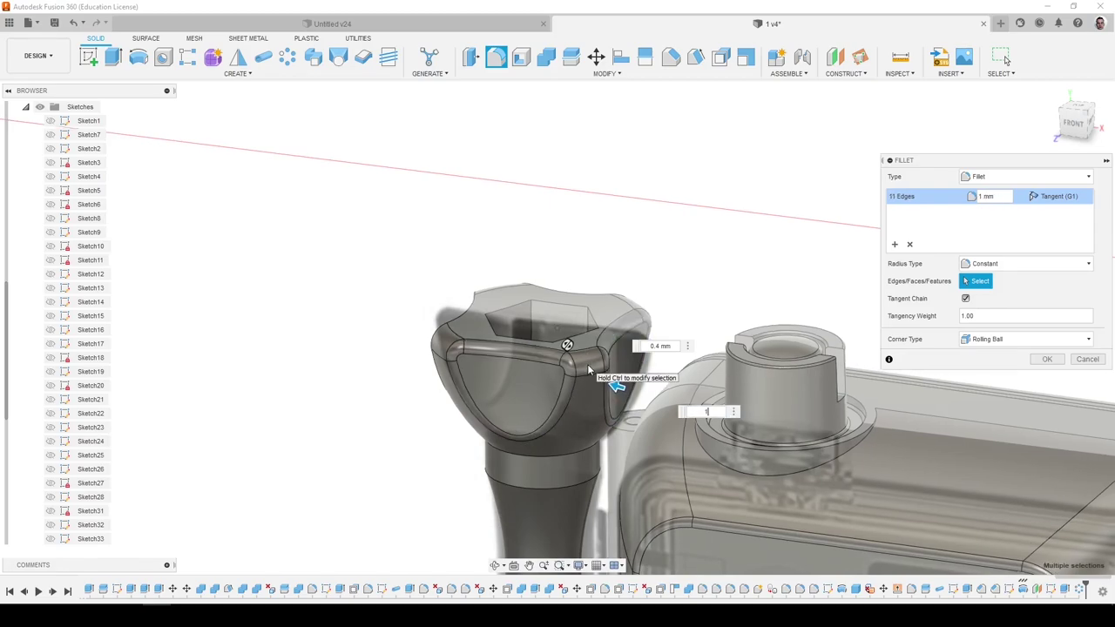
# Set the fillet radius on the two scalloped cuts to 1.3 mm and apply the fillet.
pyautogui.keyDown('shift'); pyautogui.moveTo(587, 364); pyautogui.dragTo(550, 394, button='middle'); pyautogui.keyUp('shift')
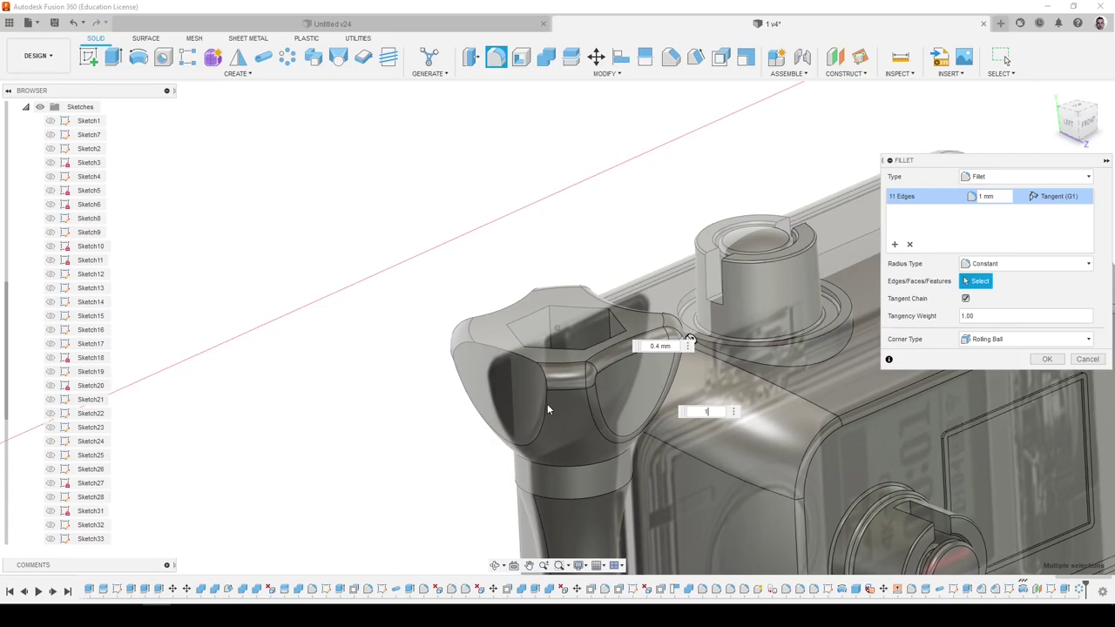
pyautogui.click(1009, 196)
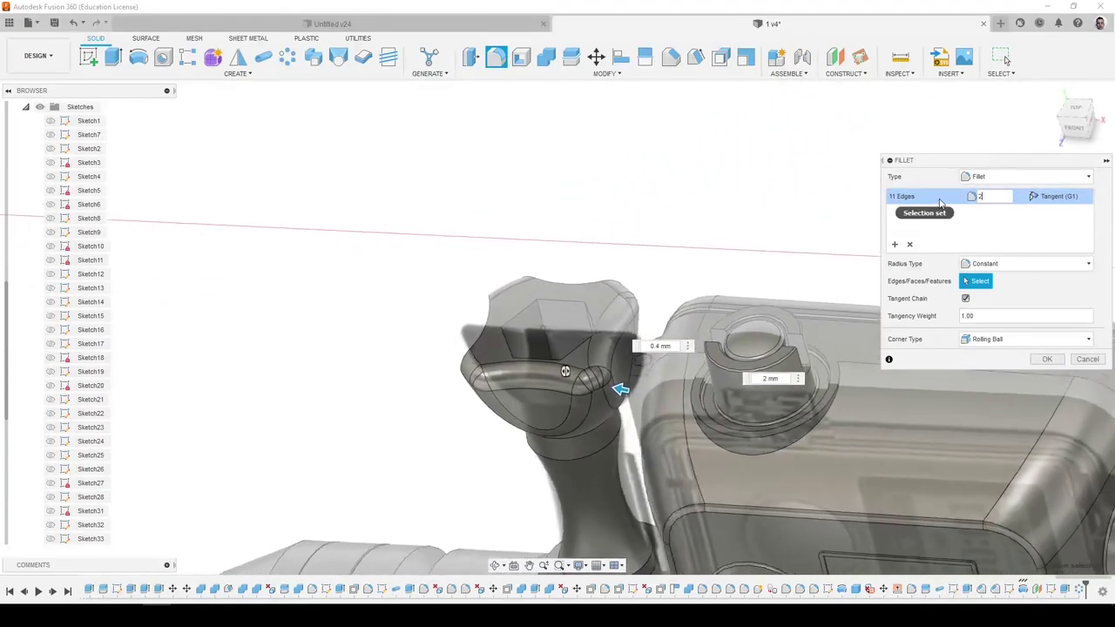
pyautogui.moveTo(999, 196); pyautogui.dragTo(952, 192)
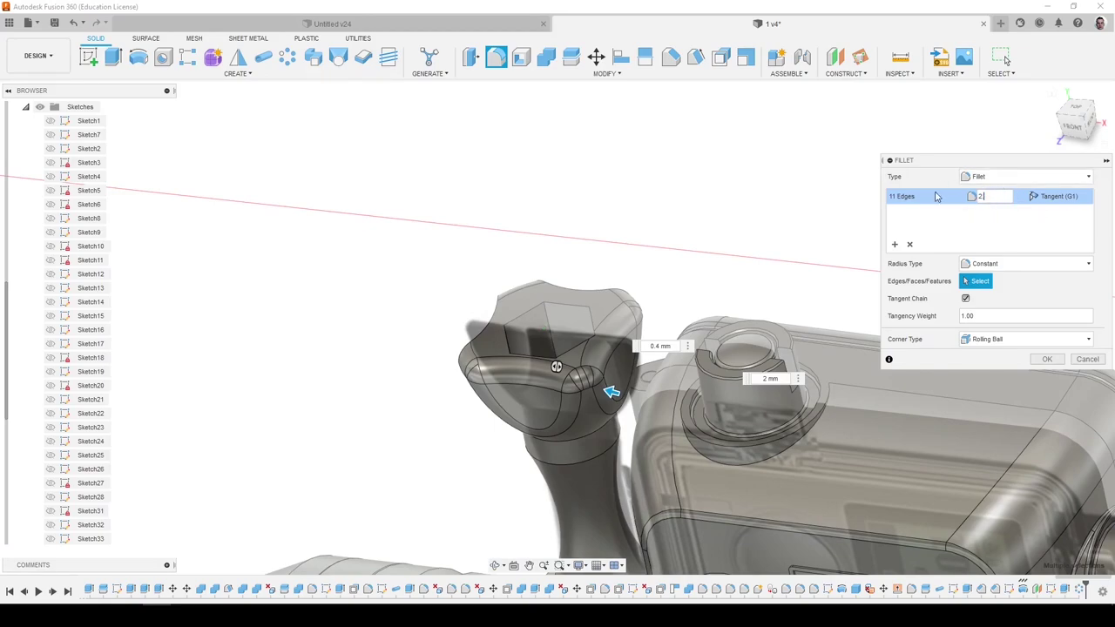
pyautogui.write('2.3')
pyautogui.press('Return')
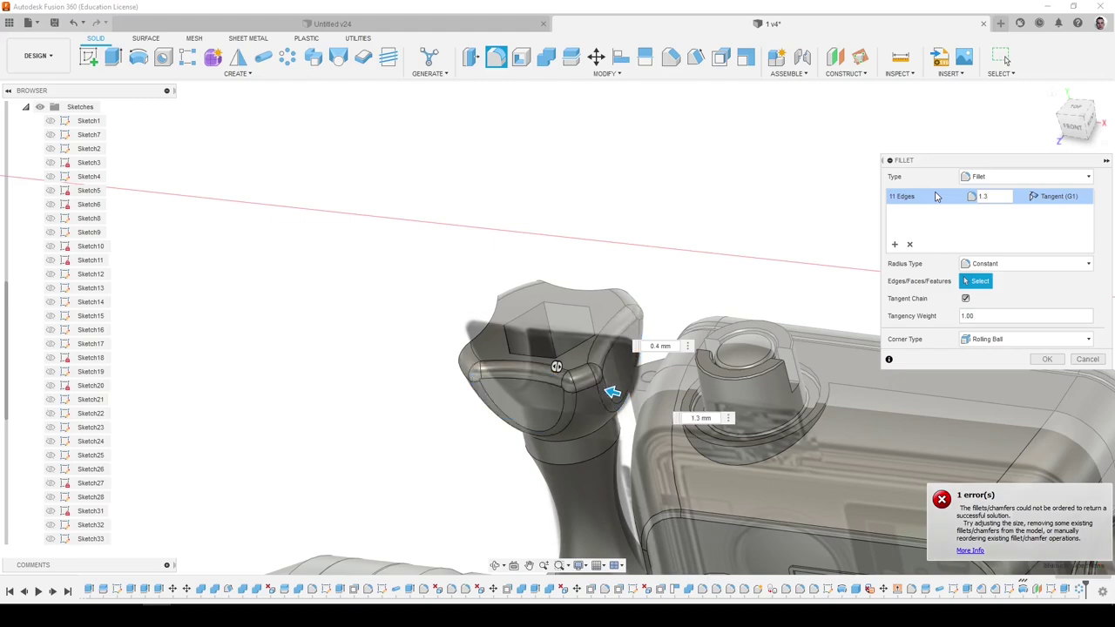
pyautogui.press('Return')
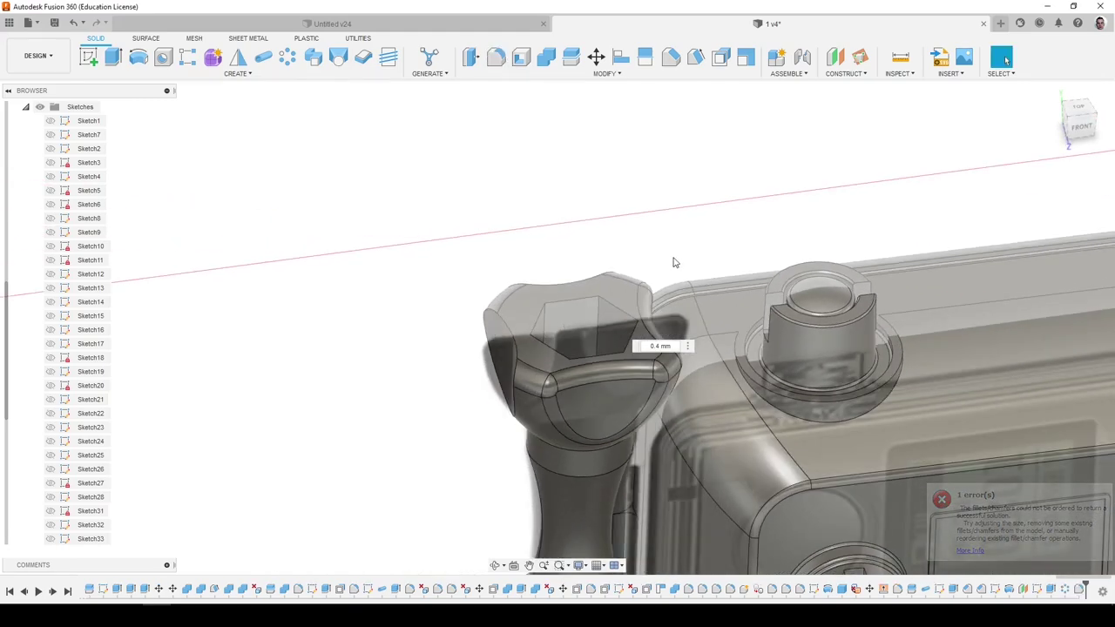
# Fillet the edge outlines of the knob's two remaining scalloped cuts.
pyautogui.press('f')
pyautogui.click(513, 342)
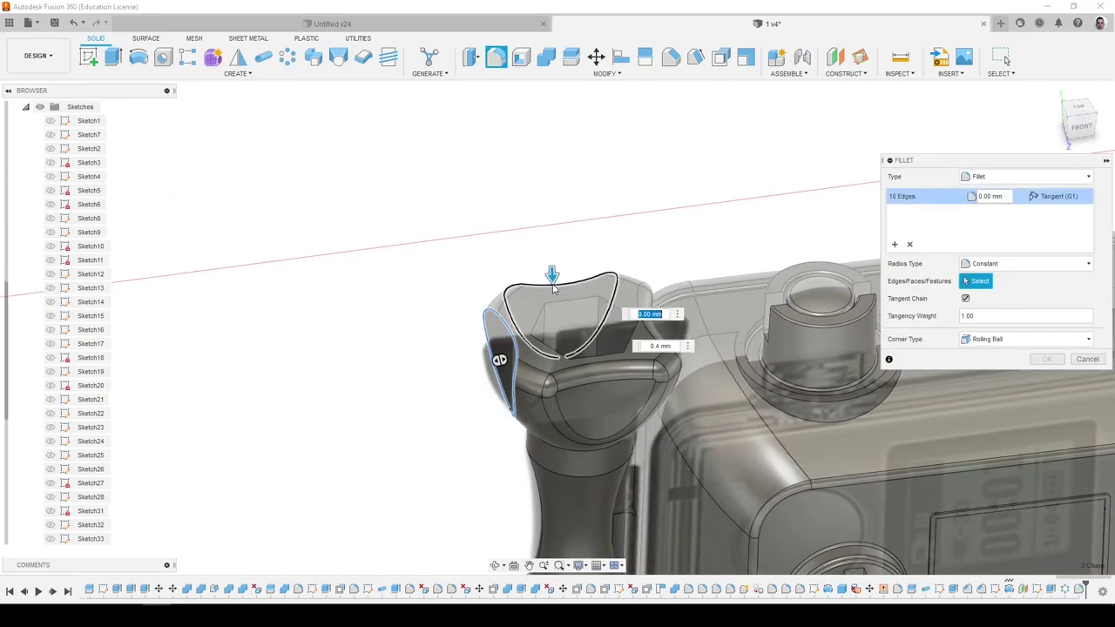
pyautogui.press('Return')
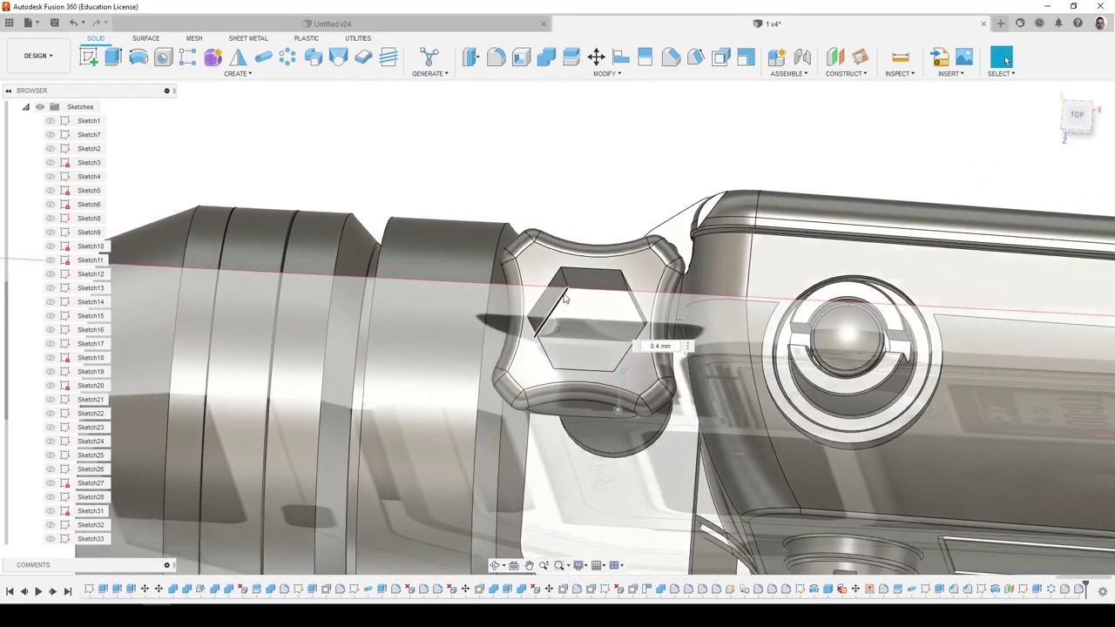
# Edit the knob's cut sketch, shrink the hexagon to sides of about 4.3 mm, and finish the sketch.
pyautogui.keyDown('shift'); pyautogui.moveTo(565, 298); pyautogui.dragTo(604, 324, button='middle'); pyautogui.keyUp('shift')
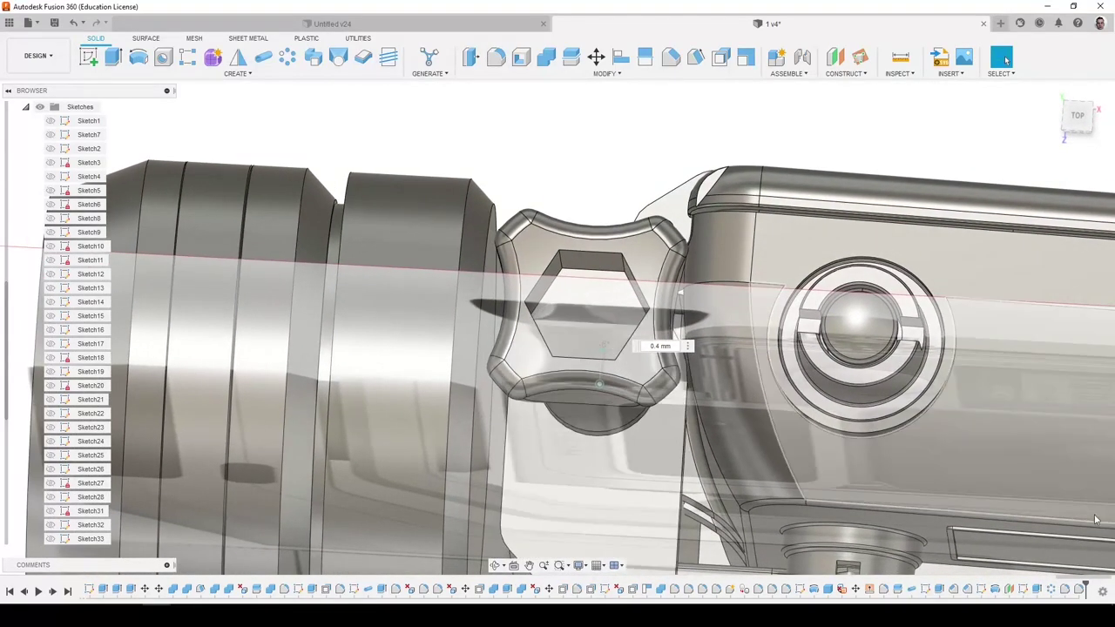
pyautogui.click(1024, 592)
pyautogui.rightClick(1027, 592)
pyautogui.click(1032, 510)
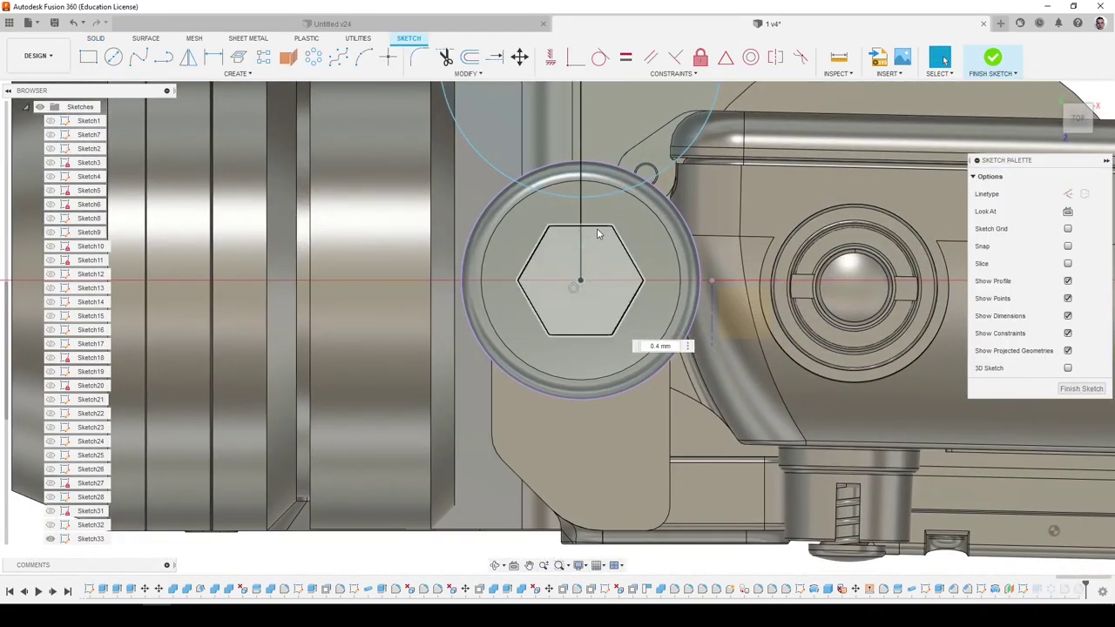
pyautogui.click(598, 238)
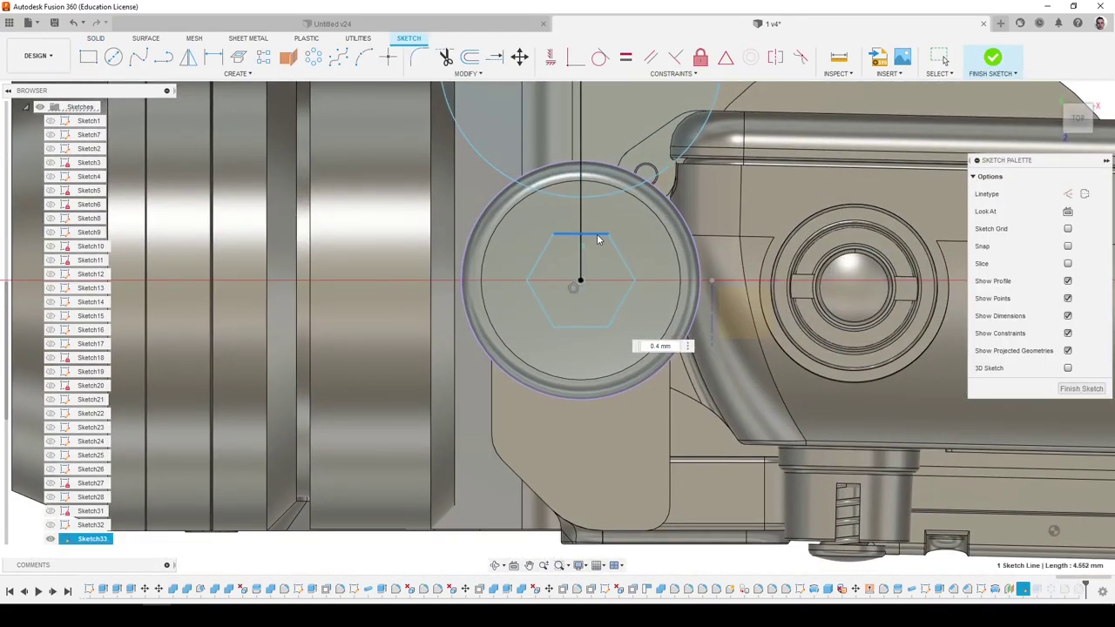
pyautogui.click(1103, 389)
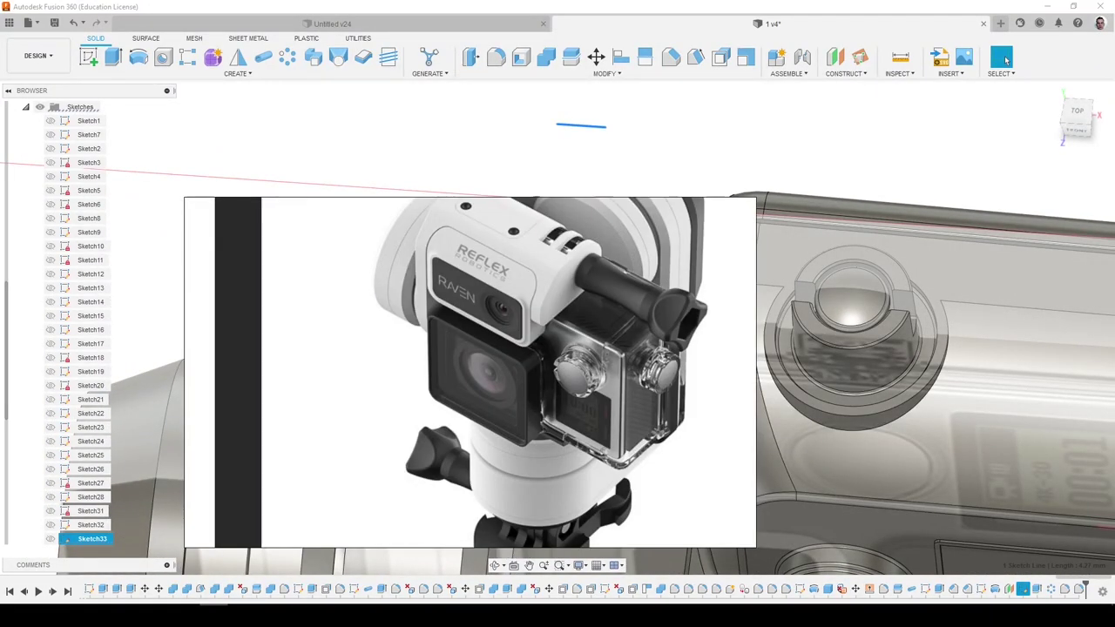
# Fillet all six upper edges of the knob's hexagonal socket.
pyautogui.press('f')
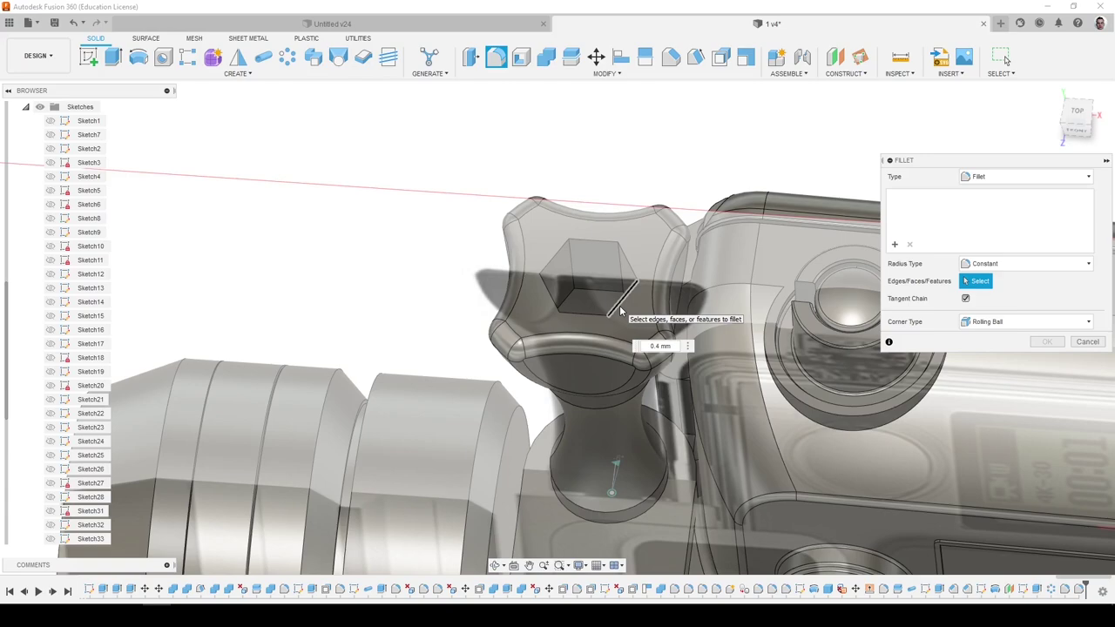
pyautogui.click(621, 310)
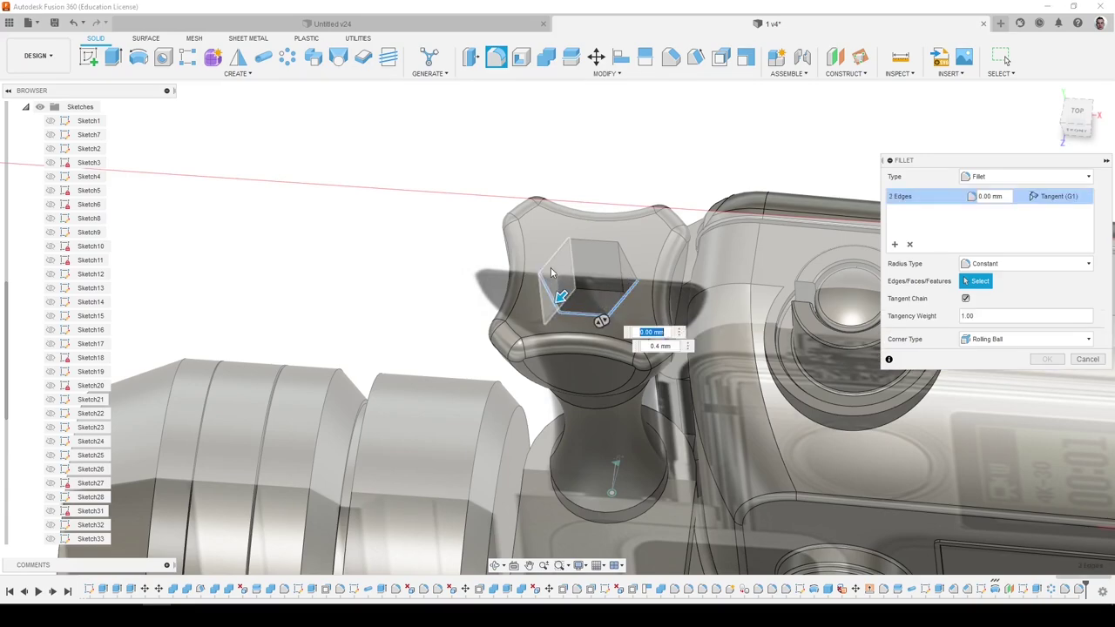
pyautogui.click(582, 243)
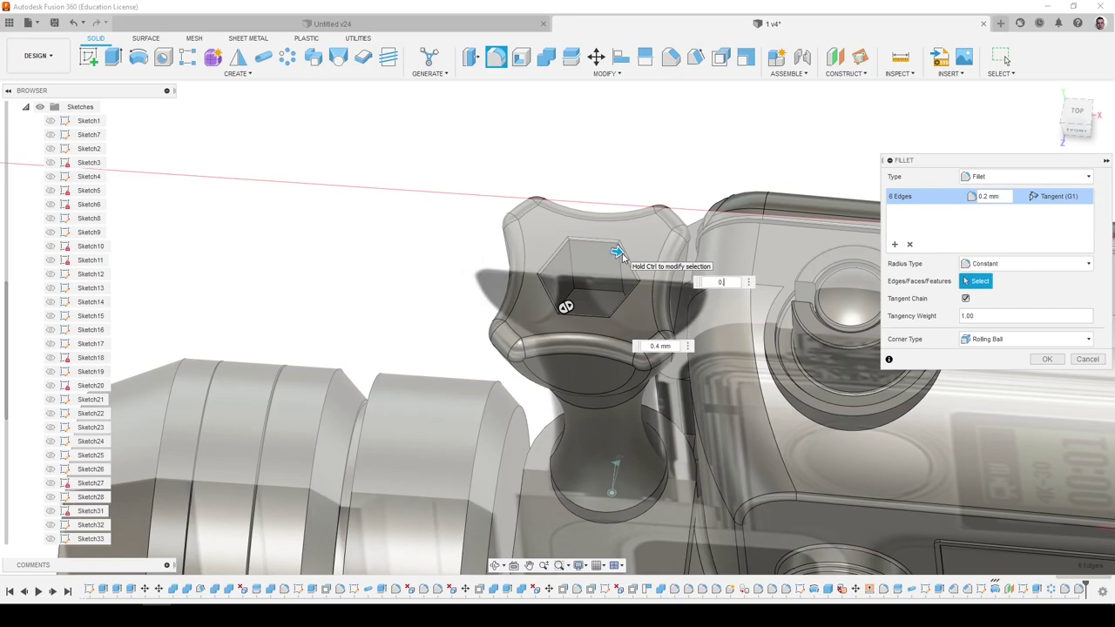
pyautogui.press('Return')
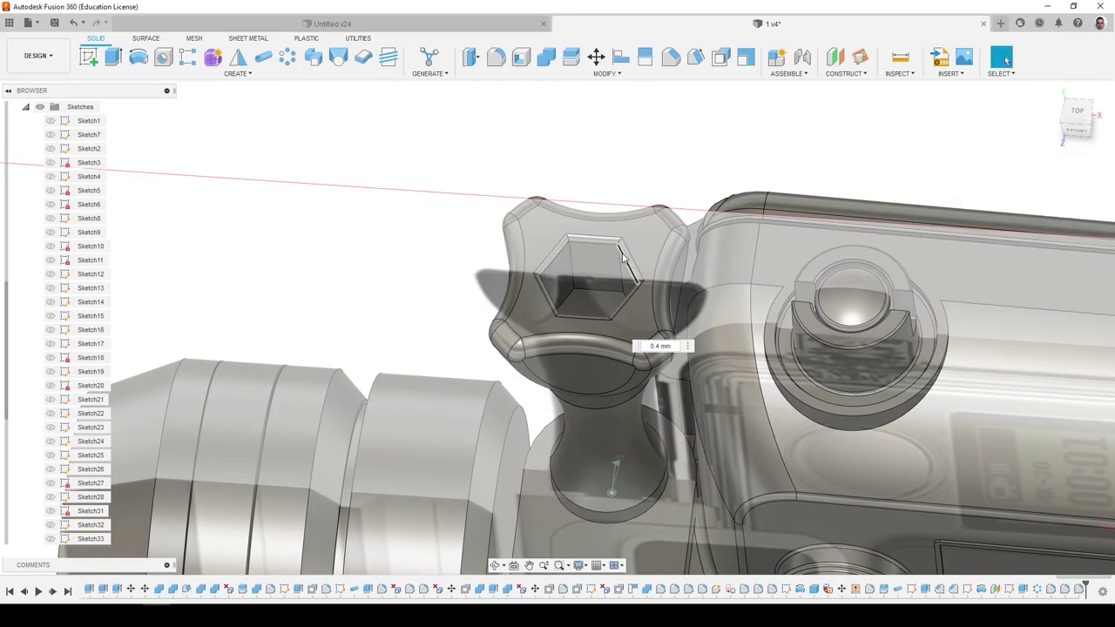
# Compare the gimbal's vertical arm with the reference image showing its side and battery cover.
pyautogui.scroll(-5, 626, 262)
pyautogui.keyDown('shift'); pyautogui.moveTo(626, 281); pyautogui.dragTo(517, 355, button='middle'); pyautogui.keyUp('shift')
pyautogui.scroll(3, 518, 354)
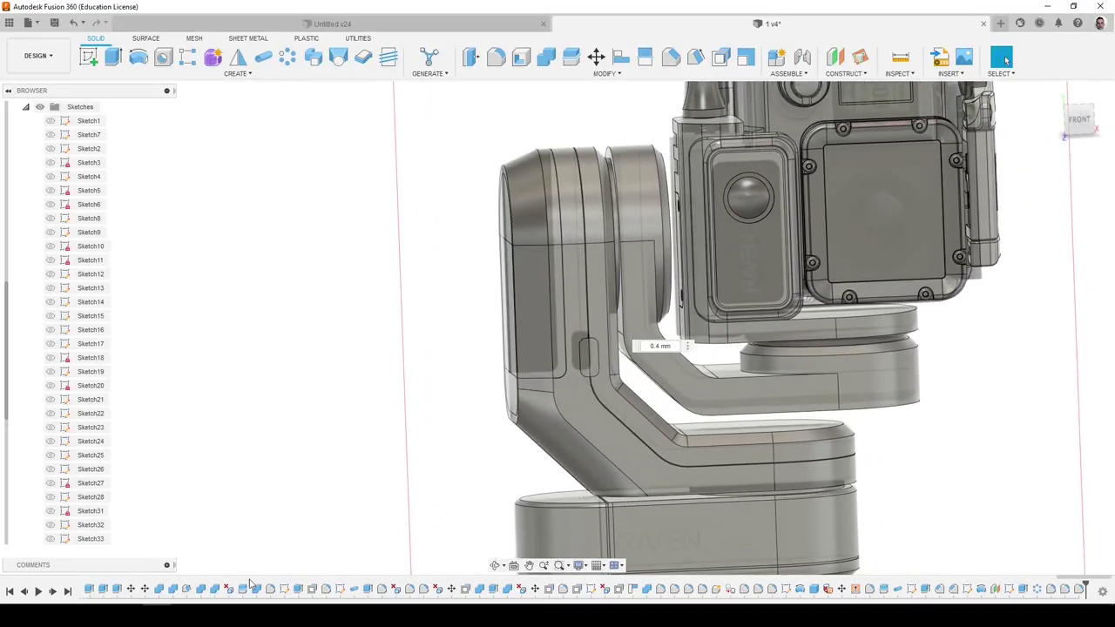
pyautogui.click(215, 614)
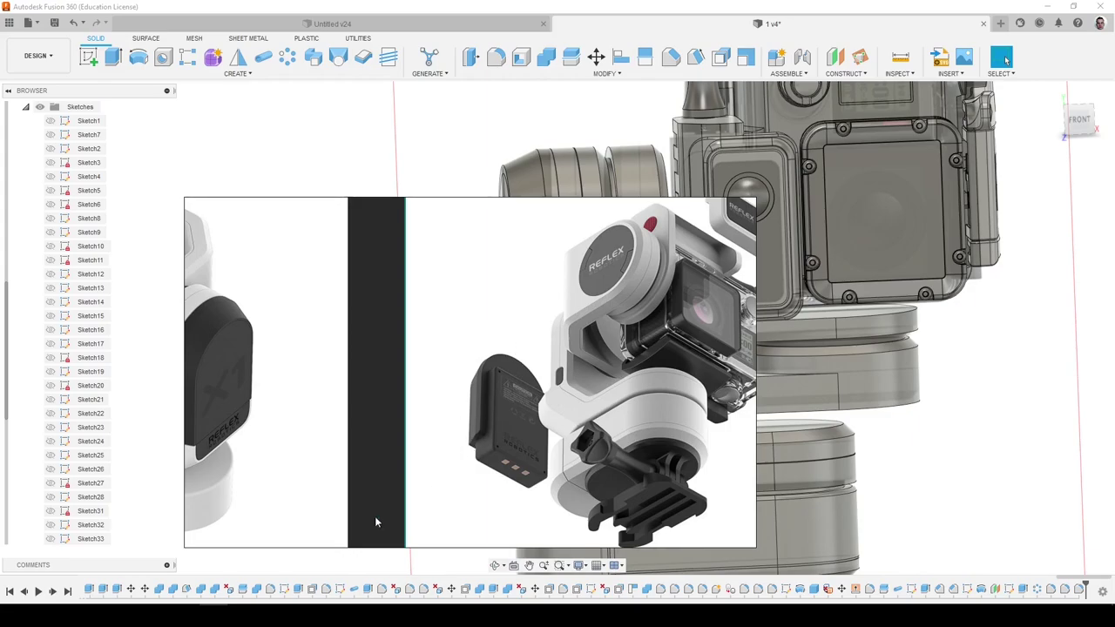
pyautogui.click(215, 615)
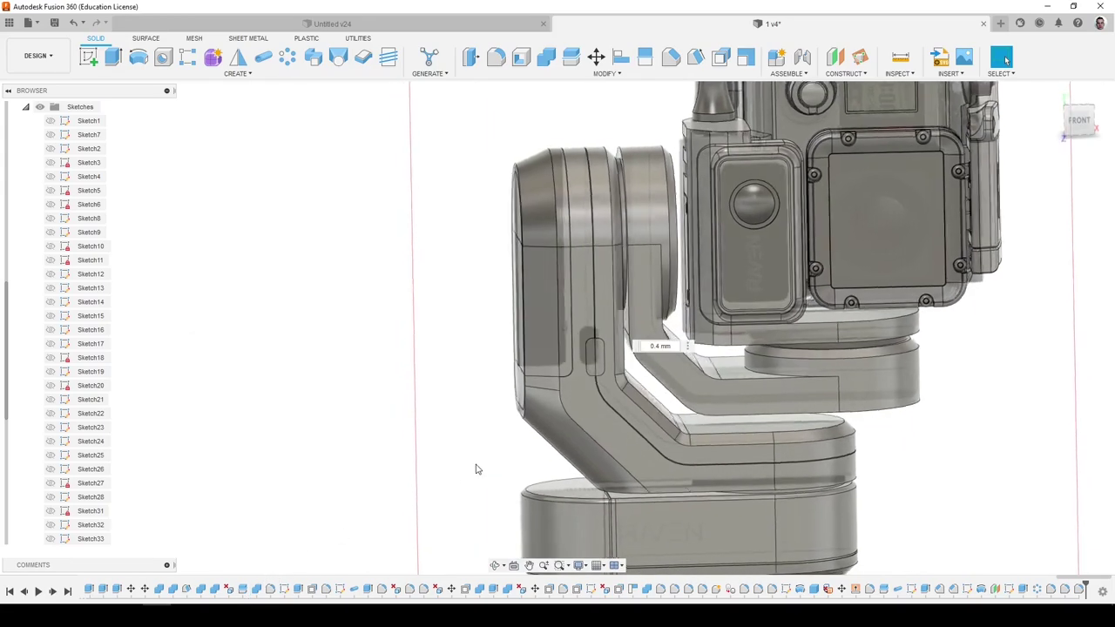
# Locate the body that owns the arm's outer cover face in the browser and highlight it.
pyautogui.click(541, 318)
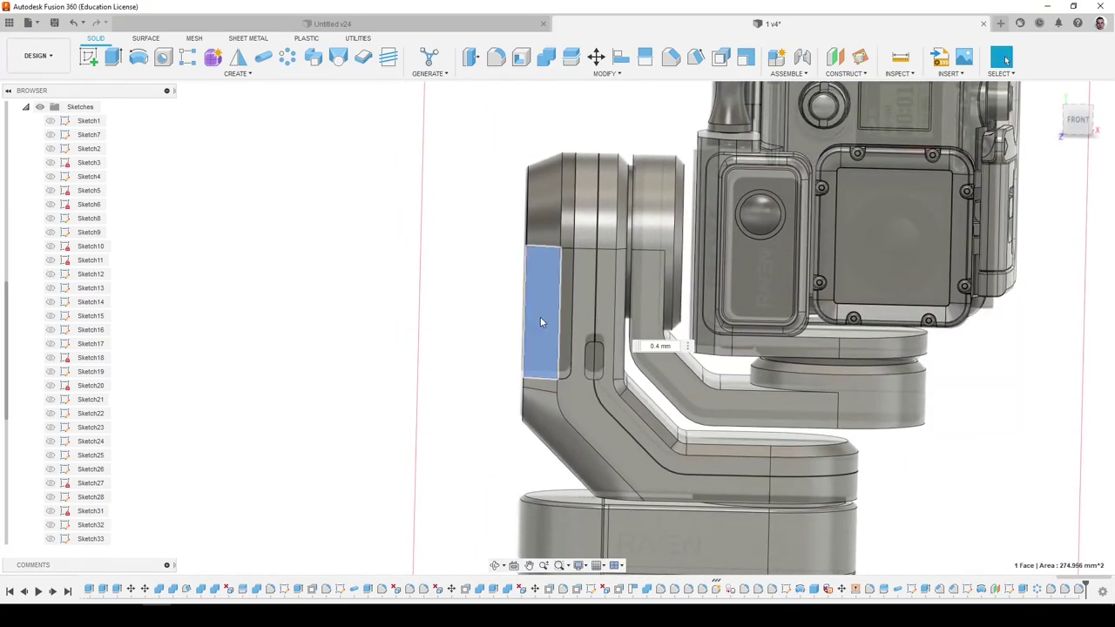
pyautogui.rightClick(541, 318)
pyautogui.click(551, 500)
pyautogui.rightClick(540, 335)
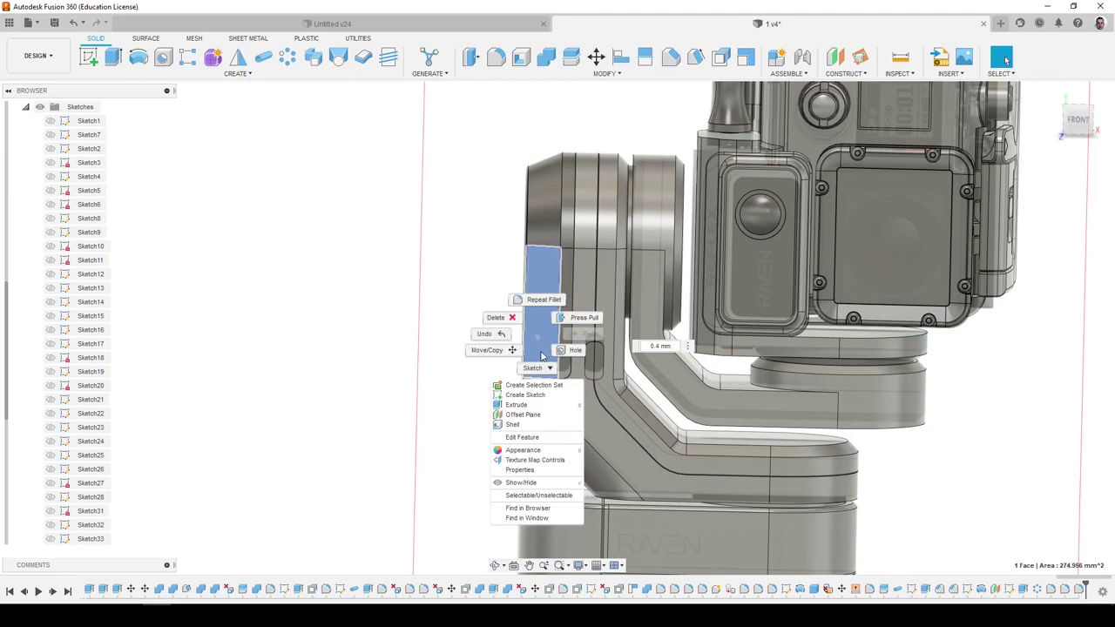
pyautogui.click(535, 507)
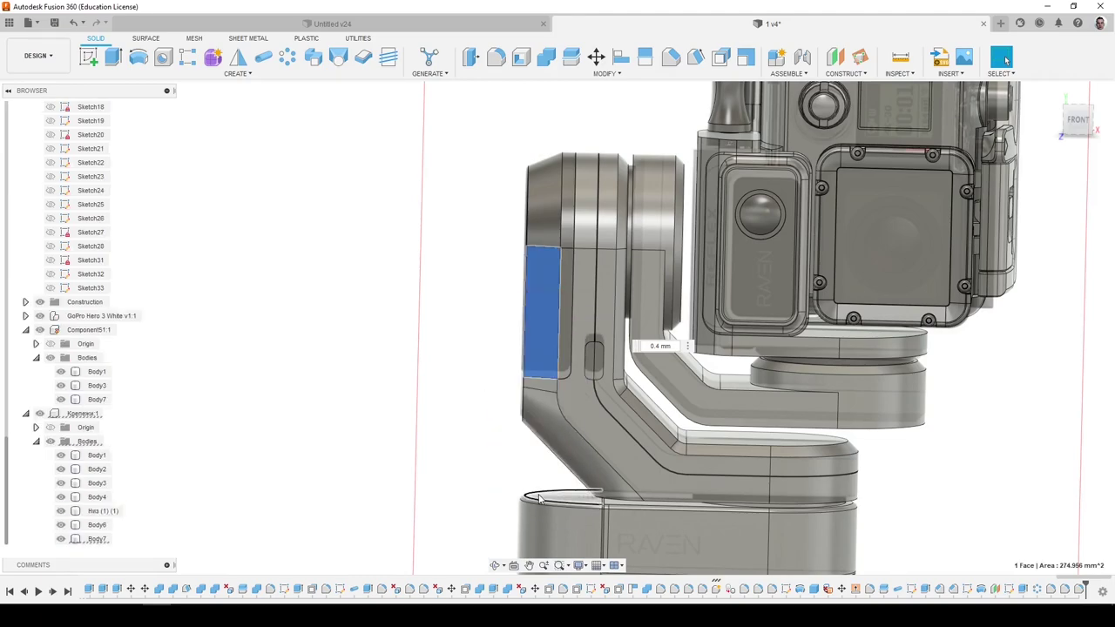
pyautogui.click(96, 539)
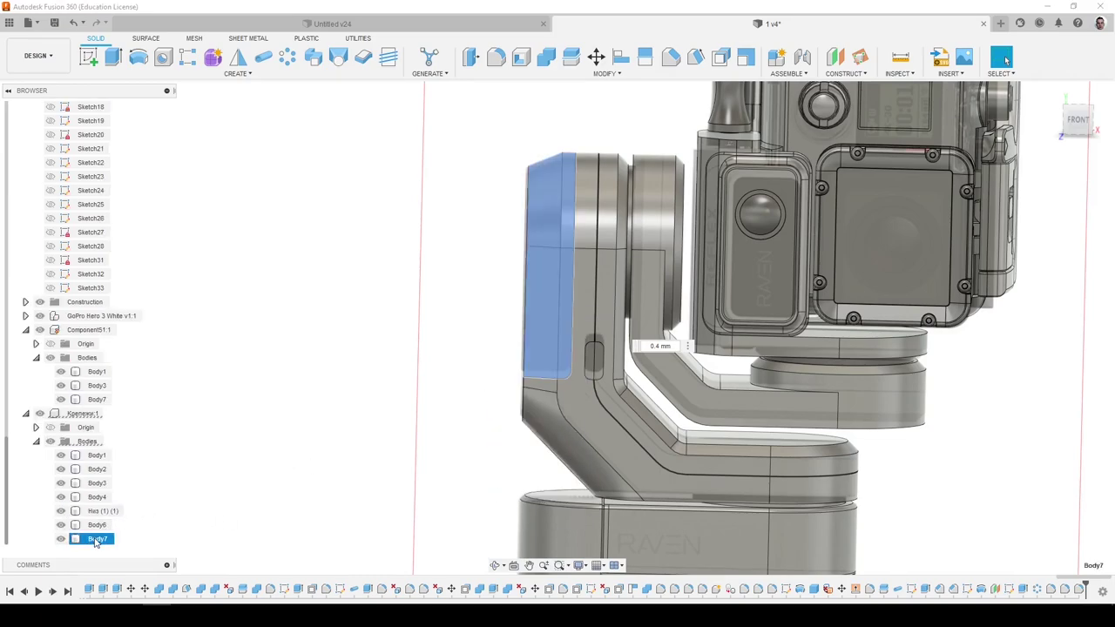
pyautogui.click(240, 504)
# Identify Body3 in the Крепежи component and hide it.
pyautogui.keyDown('shift'); pyautogui.moveTo(434, 428); pyautogui.dragTo(481, 422, button='middle'); pyautogui.keyUp('shift')
pyautogui.keyDown('shift'); pyautogui.moveTo(486, 456); pyautogui.dragTo(483, 446, button='middle'); pyautogui.keyUp('shift')
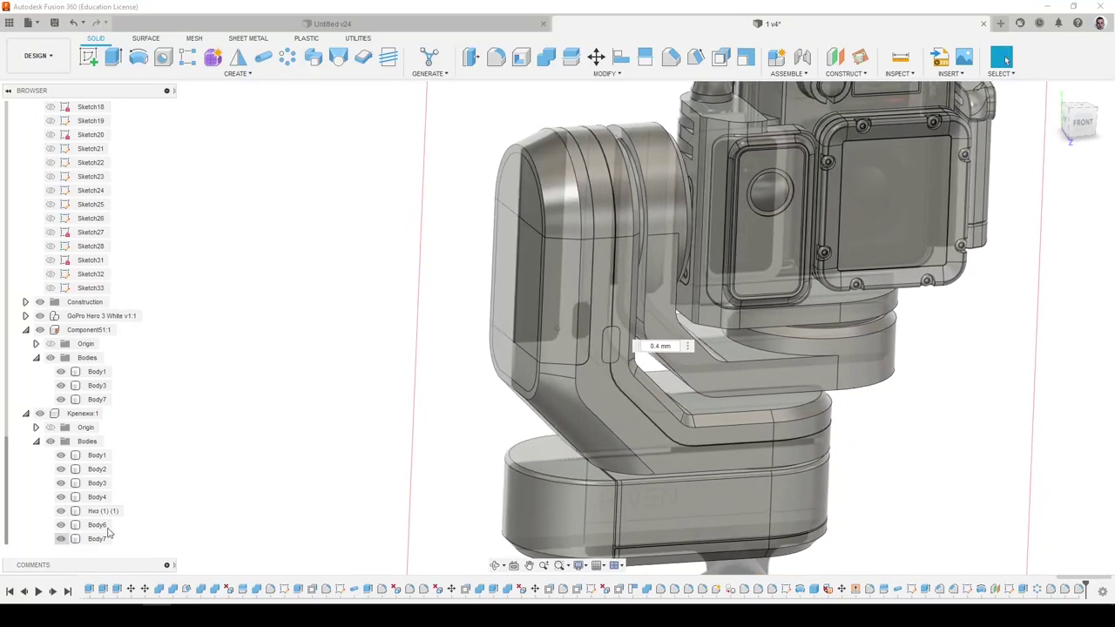
pyautogui.click(96, 482)
pyautogui.click(601, 392)
pyautogui.click(61, 484)
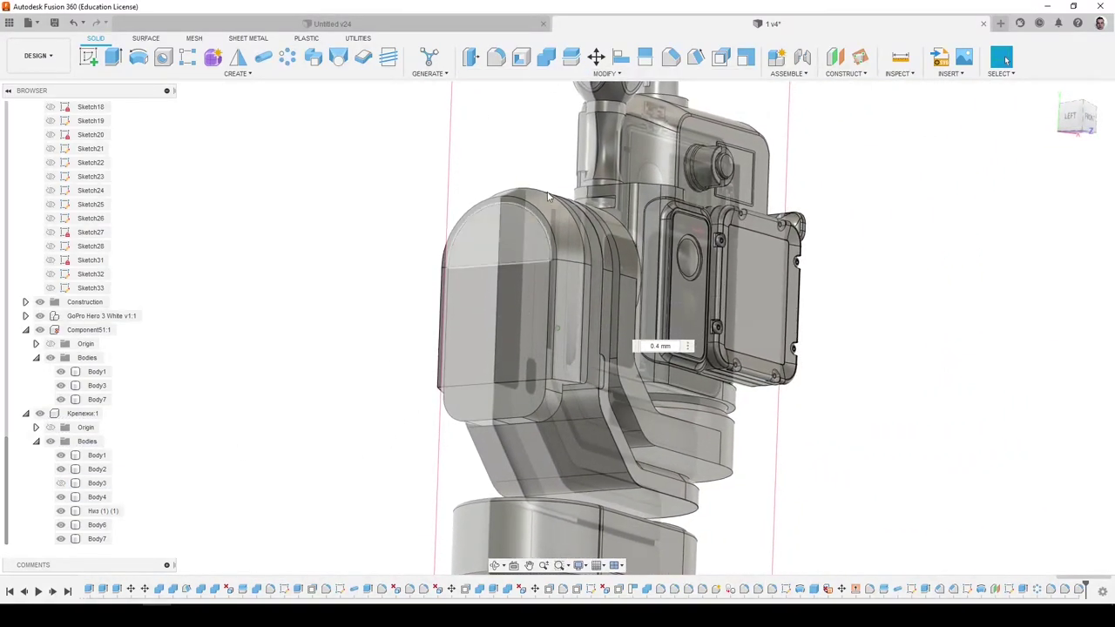
# Compare the arm's battery cover with the reference image and check the extents of Body2 and Body7, temporarily hiding Body7.
pyautogui.click(498, 403)
pyautogui.click(498, 398)
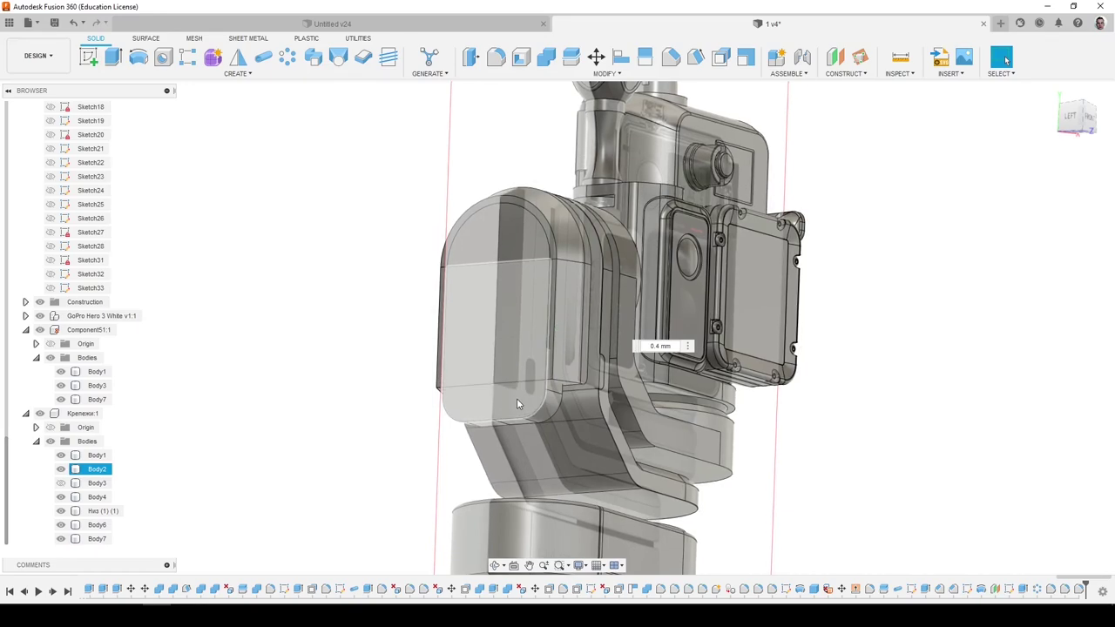
pyautogui.click(325, 497)
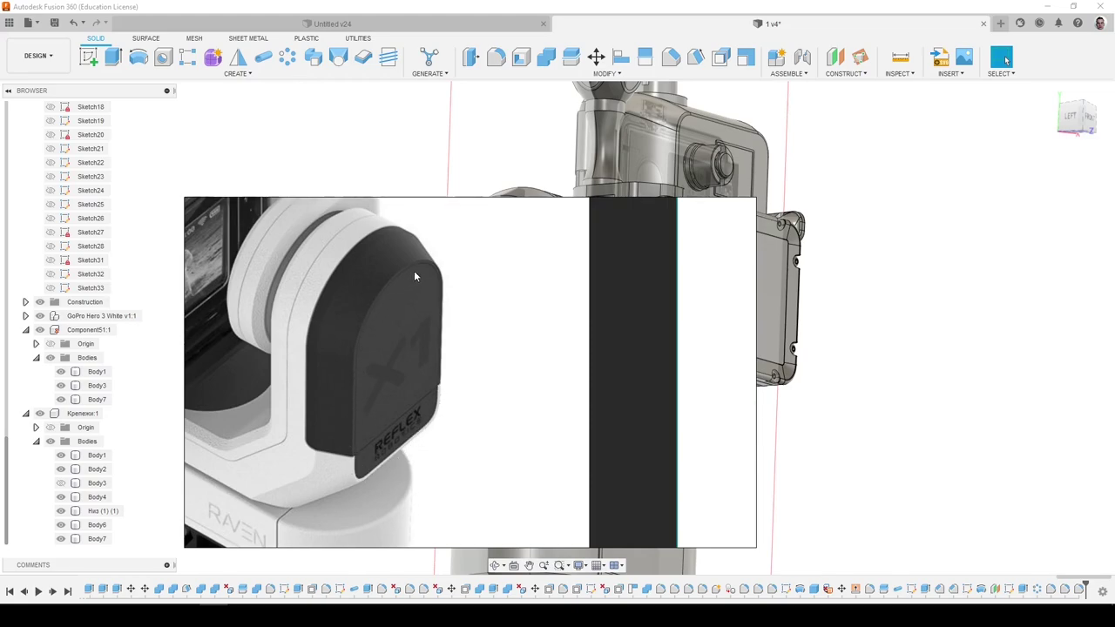
pyautogui.moveTo(157, 616)
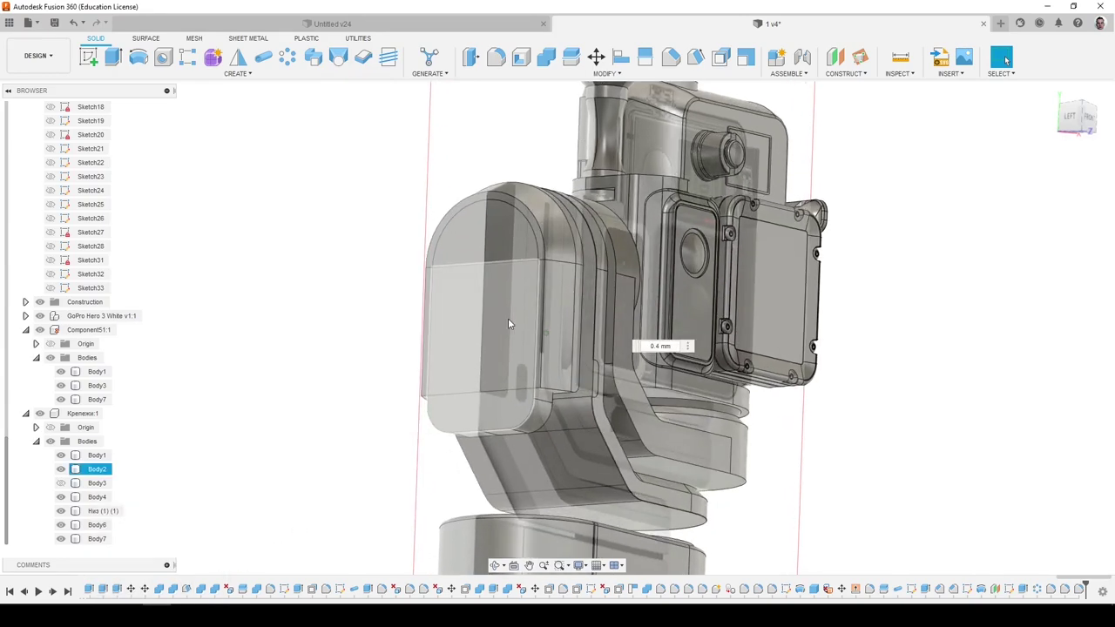
pyautogui.click(558, 322)
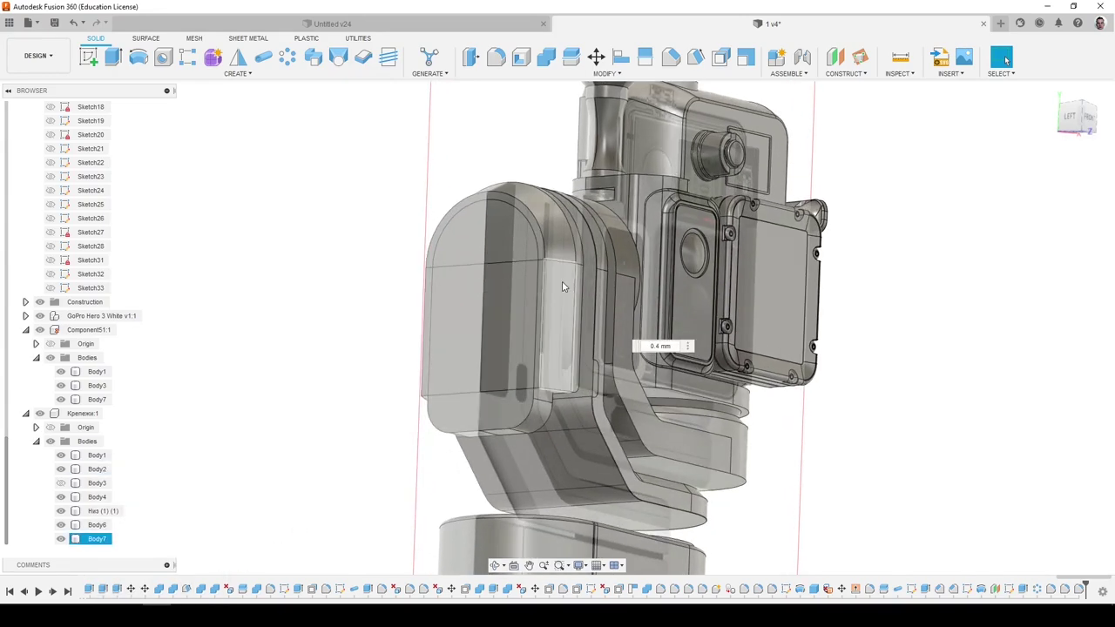
pyautogui.click(66, 540)
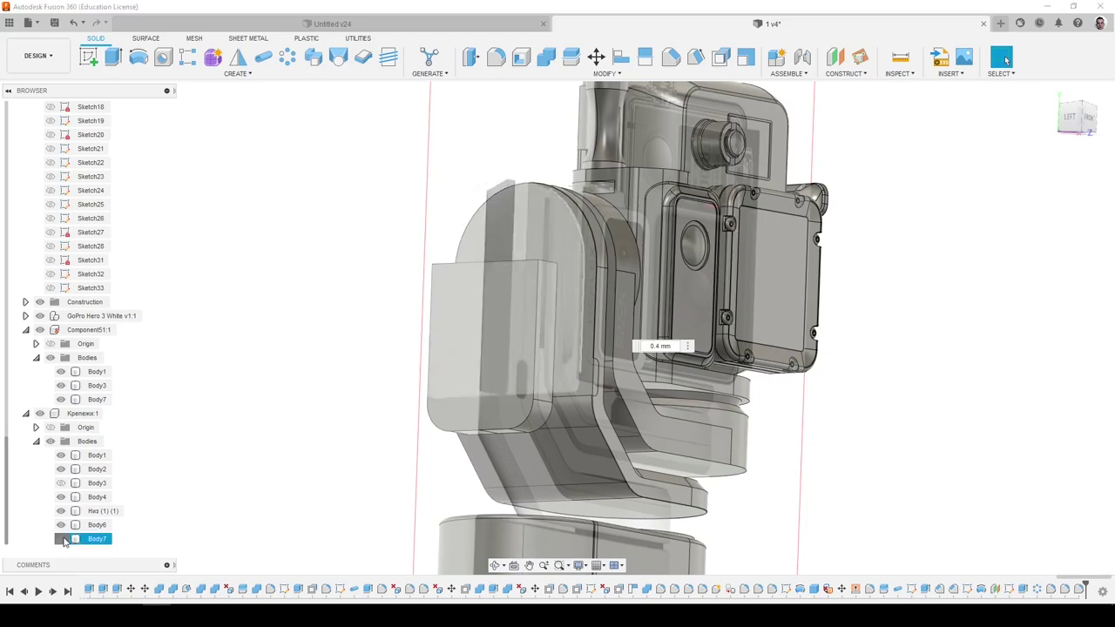
pyautogui.click(63, 540)
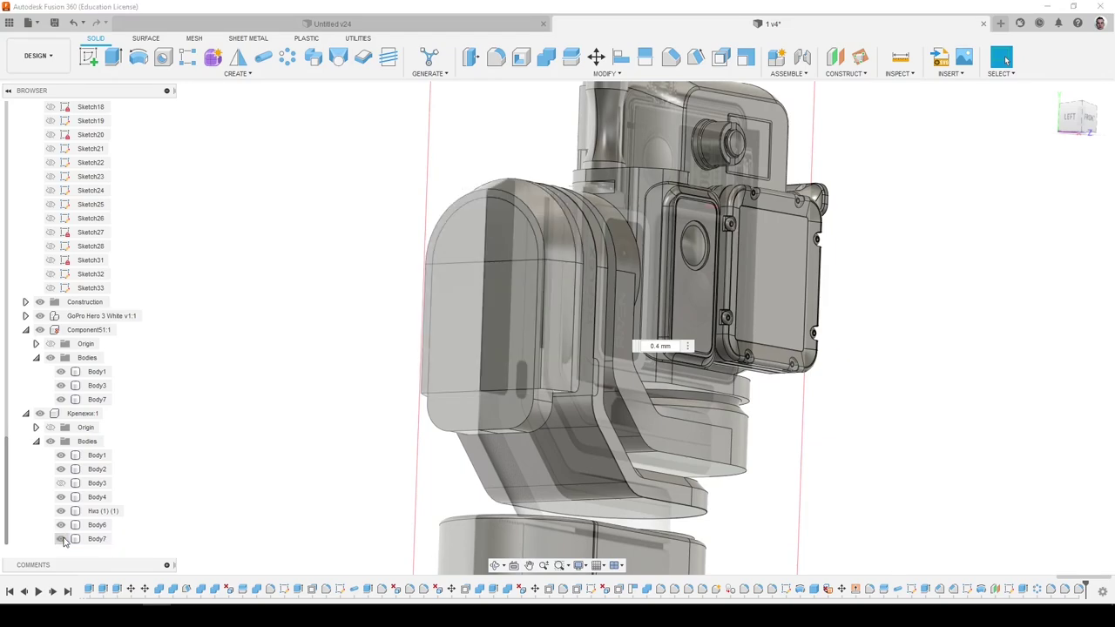
pyautogui.click(261, 59)
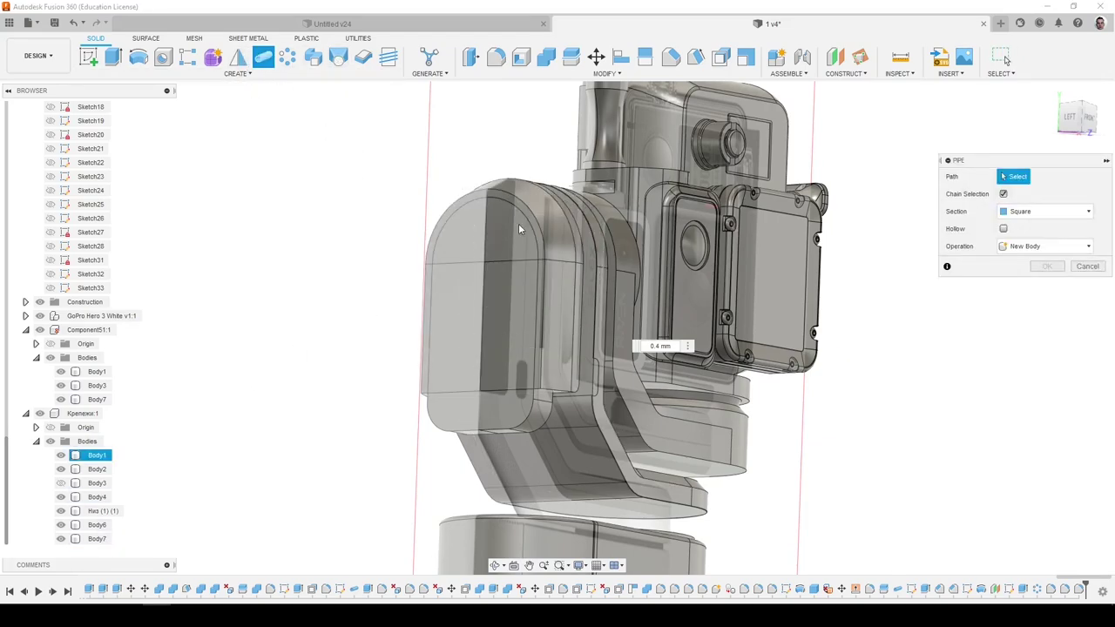
pyautogui.click(533, 228)
pyautogui.click(1003, 194)
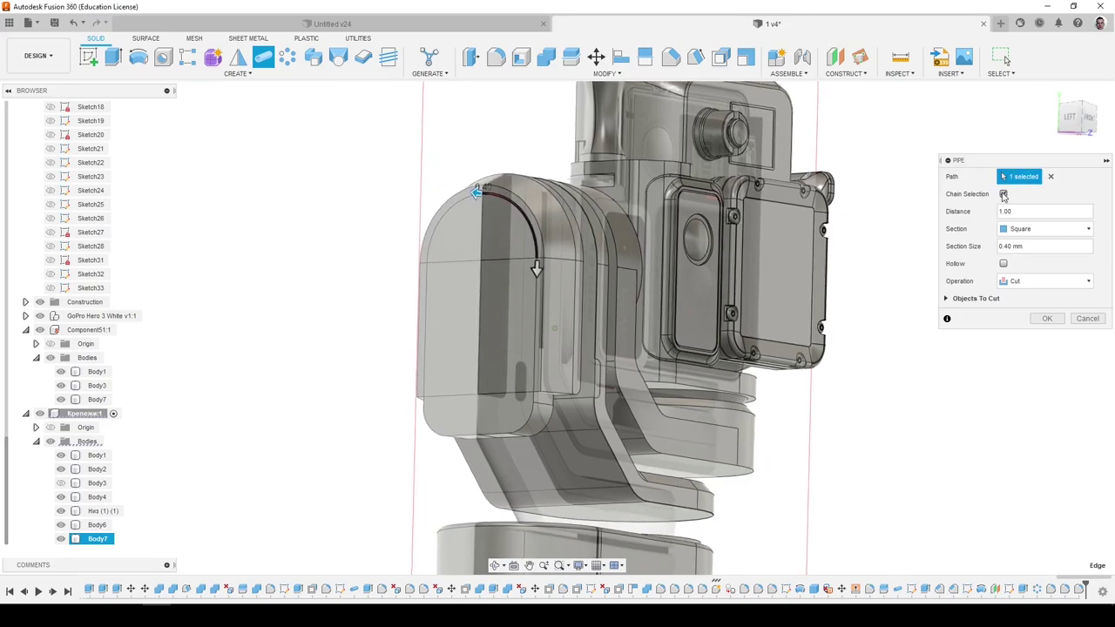
pyautogui.click(1052, 178)
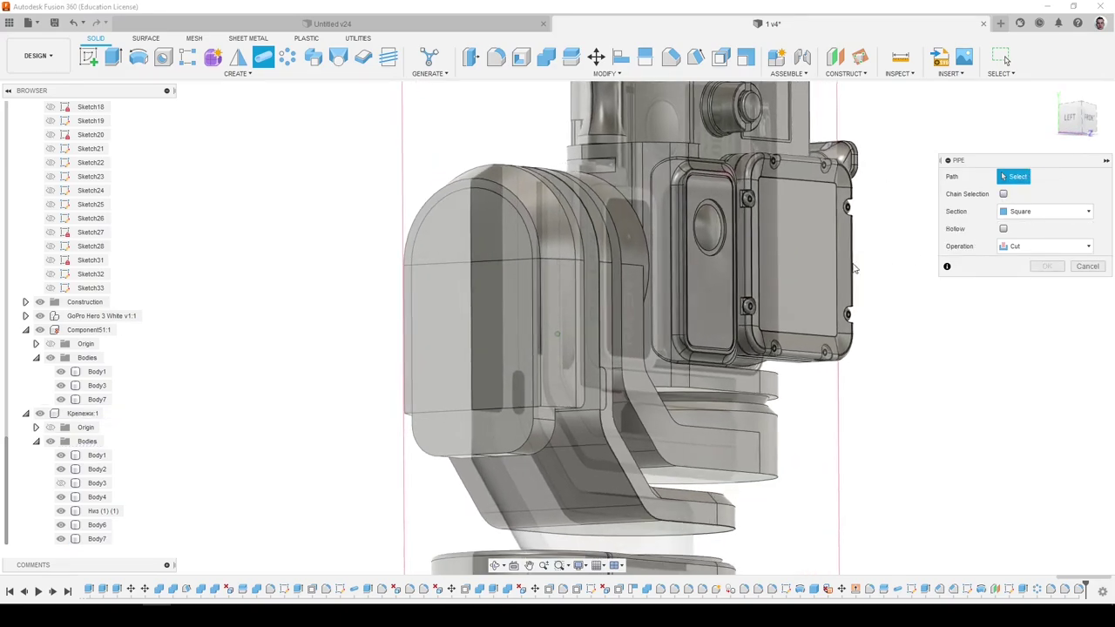
pyautogui.click(534, 261)
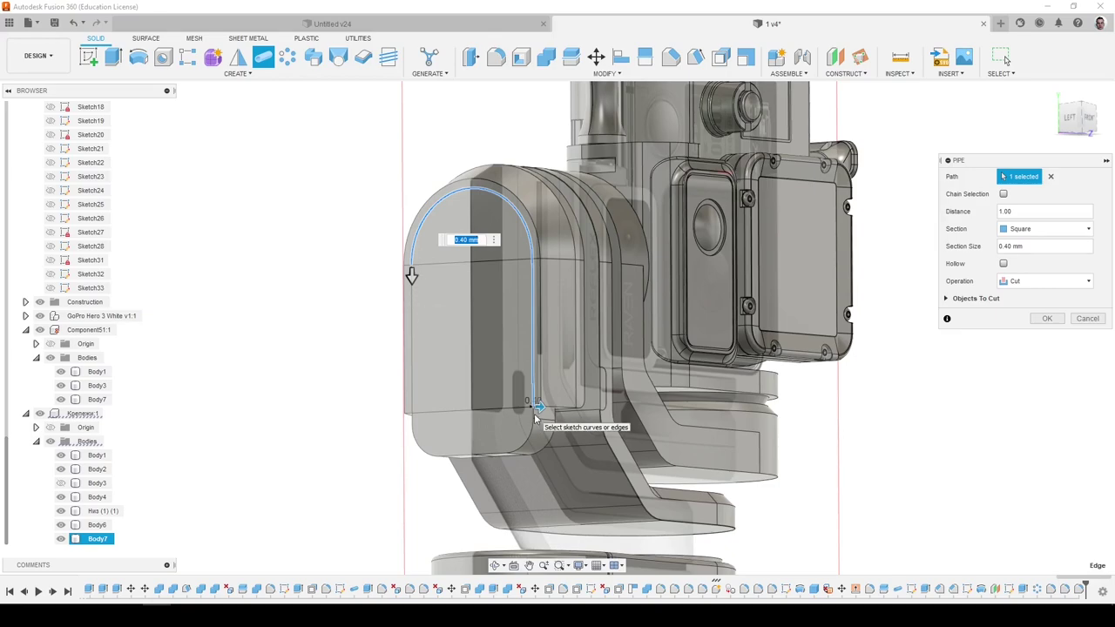
pyautogui.scroll(5, 579, 418)
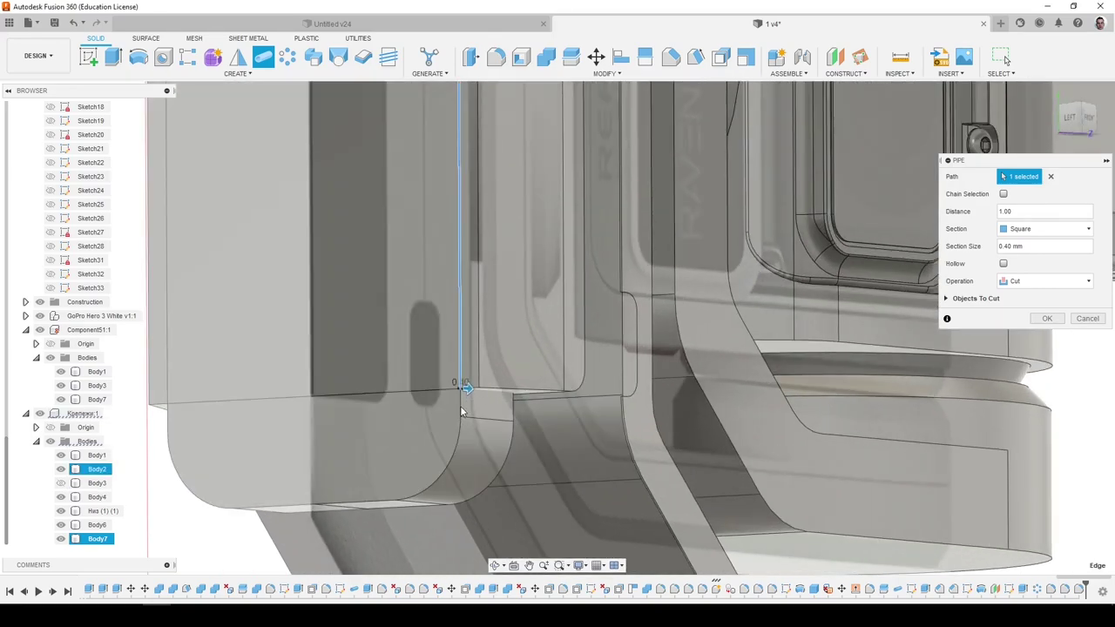
pyautogui.click(1100, 318)
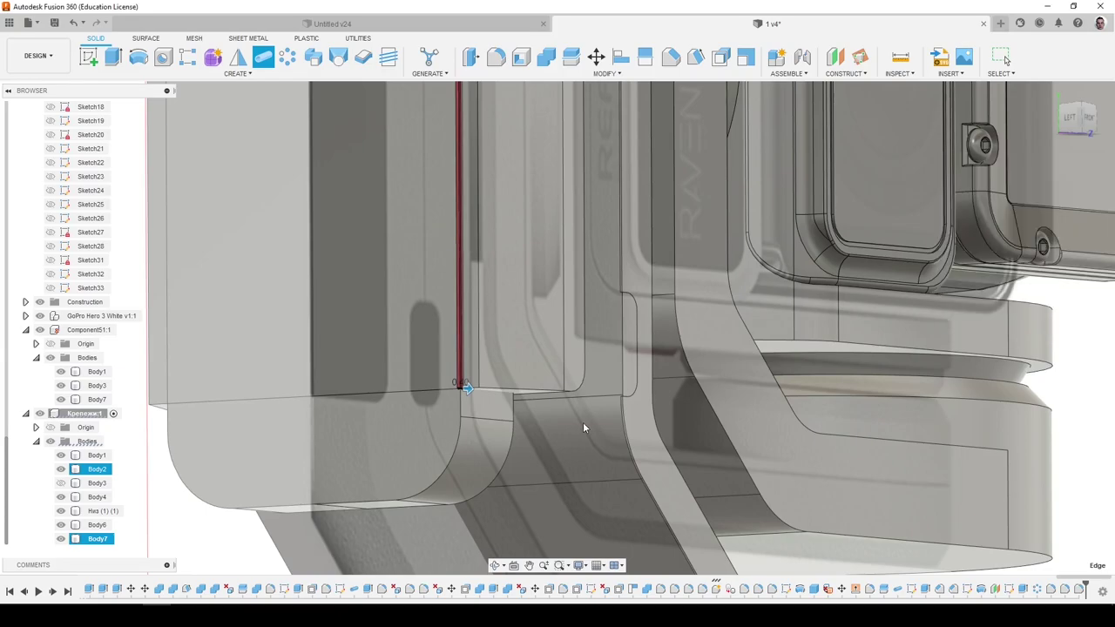
# Examine the extents of Body7 and Body2 in the battery cover by toggling Body7's visibility and hiding Body2.
pyautogui.scroll(-5, 444, 376)
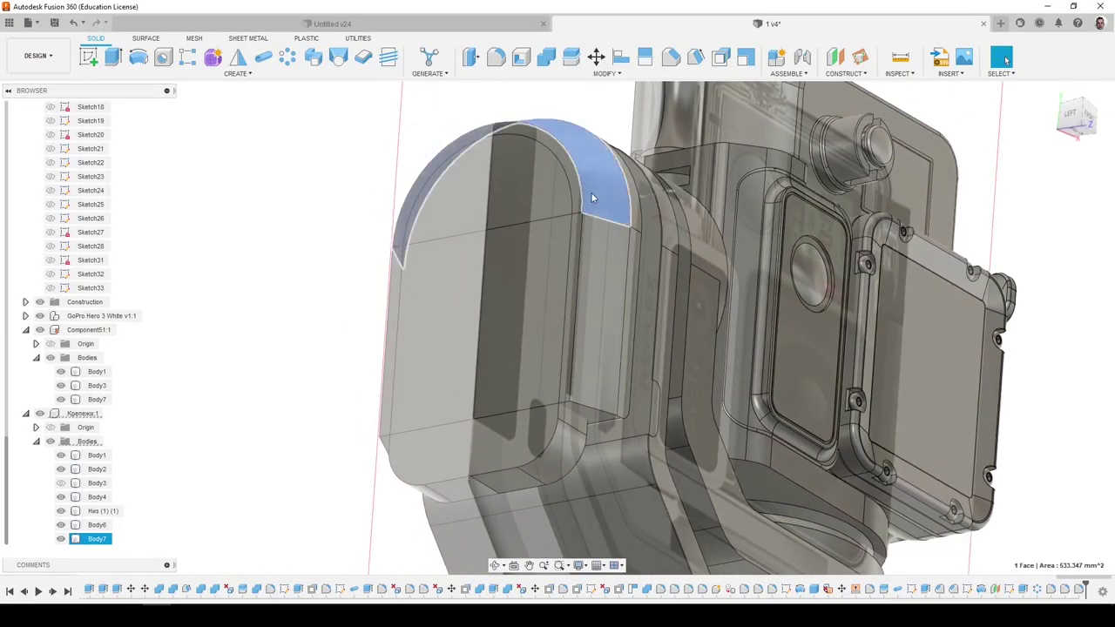
pyautogui.click(592, 196)
pyautogui.click(61, 539)
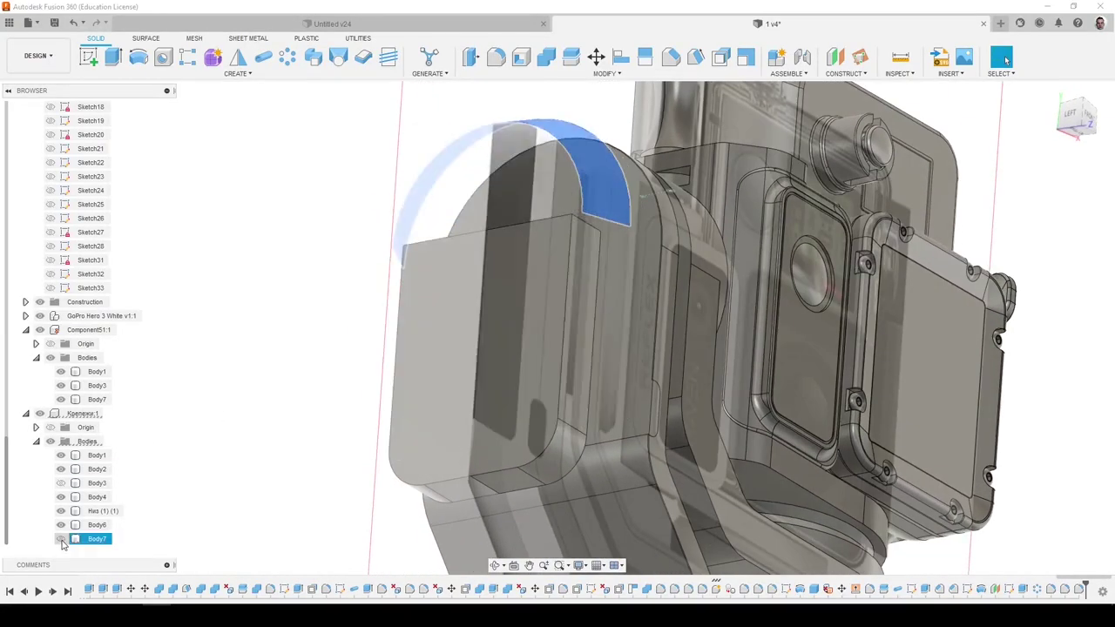
pyautogui.click(61, 540)
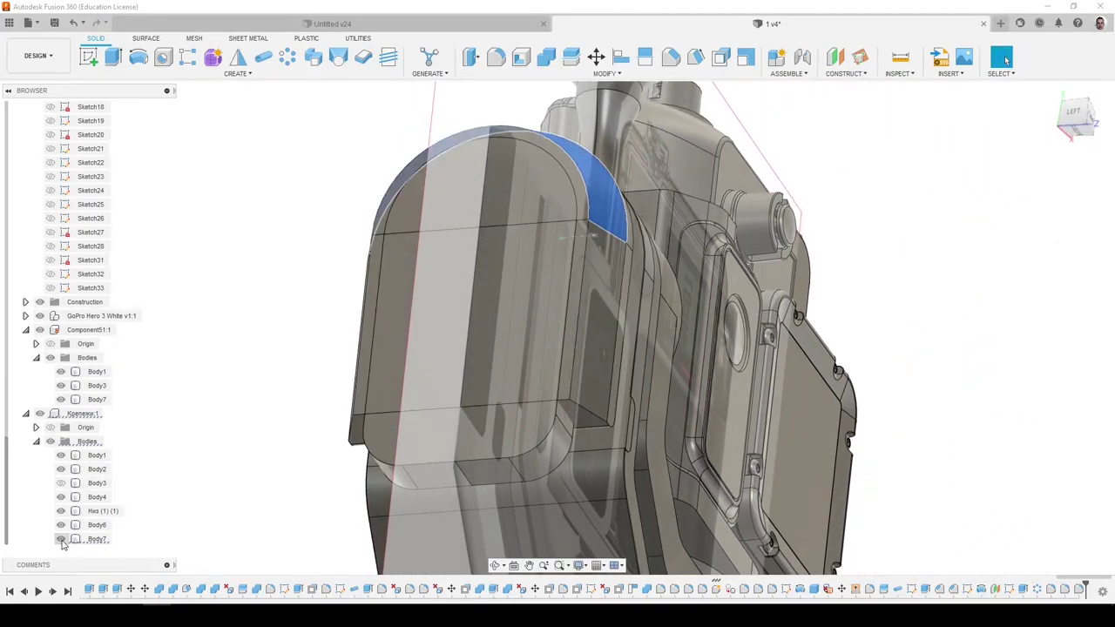
pyautogui.click(440, 381)
pyautogui.click(66, 540)
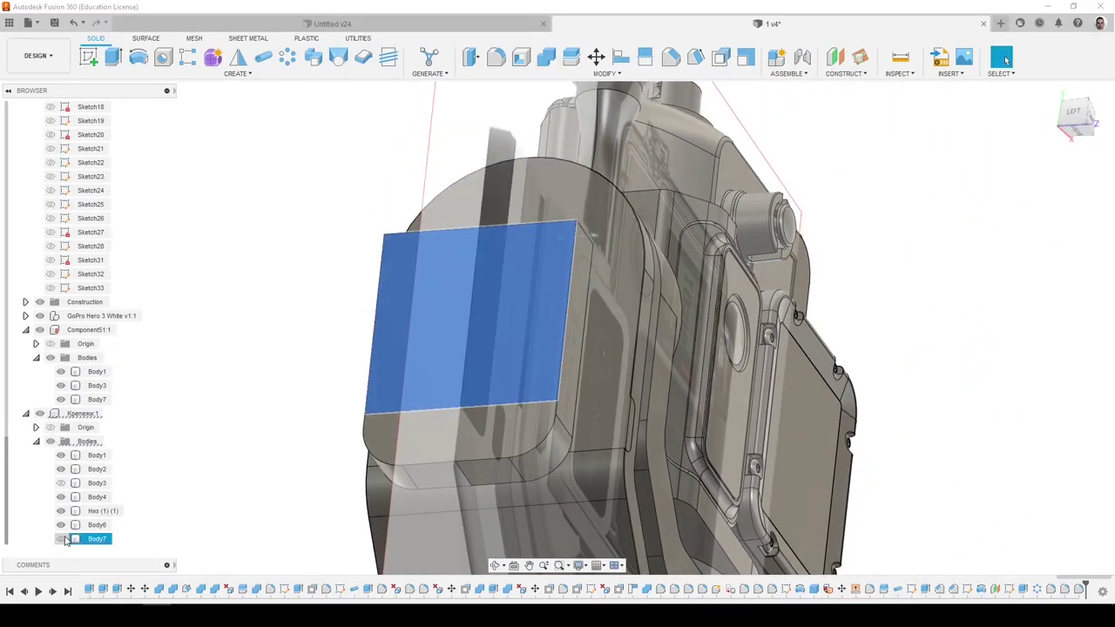
pyautogui.click(378, 424)
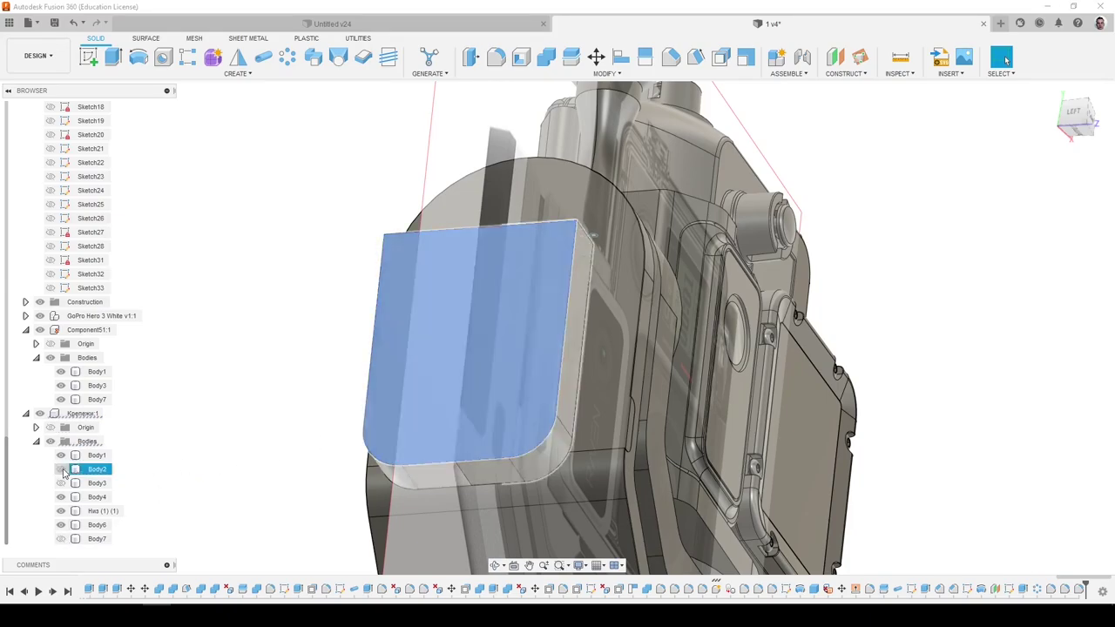
pyautogui.click(63, 471)
pyautogui.click(61, 541)
pyautogui.click(163, 488)
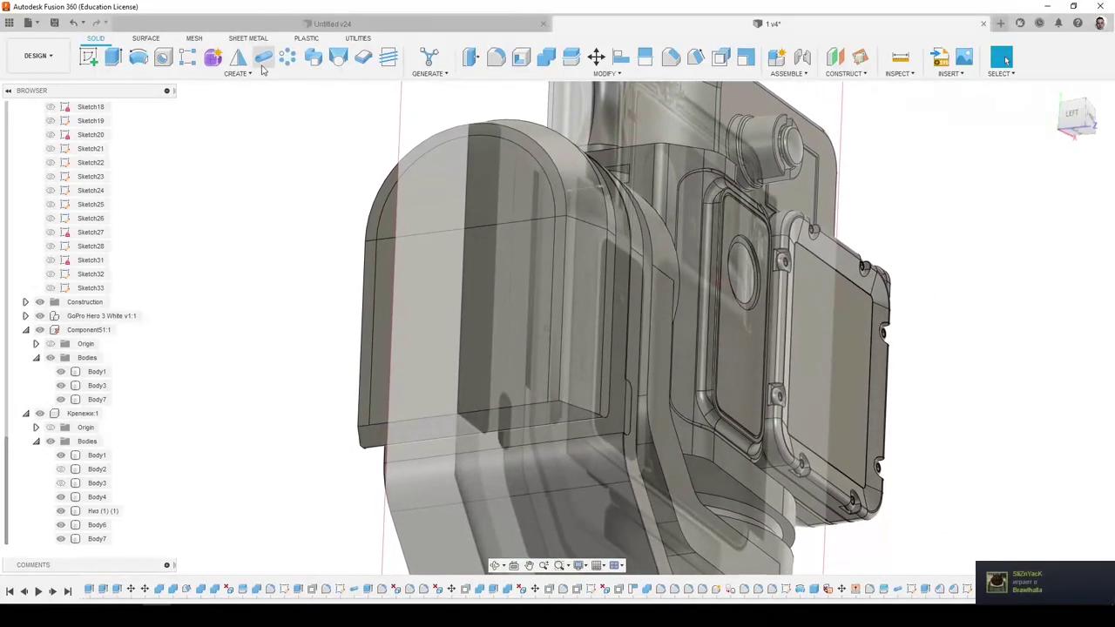
pyautogui.click(375, 336)
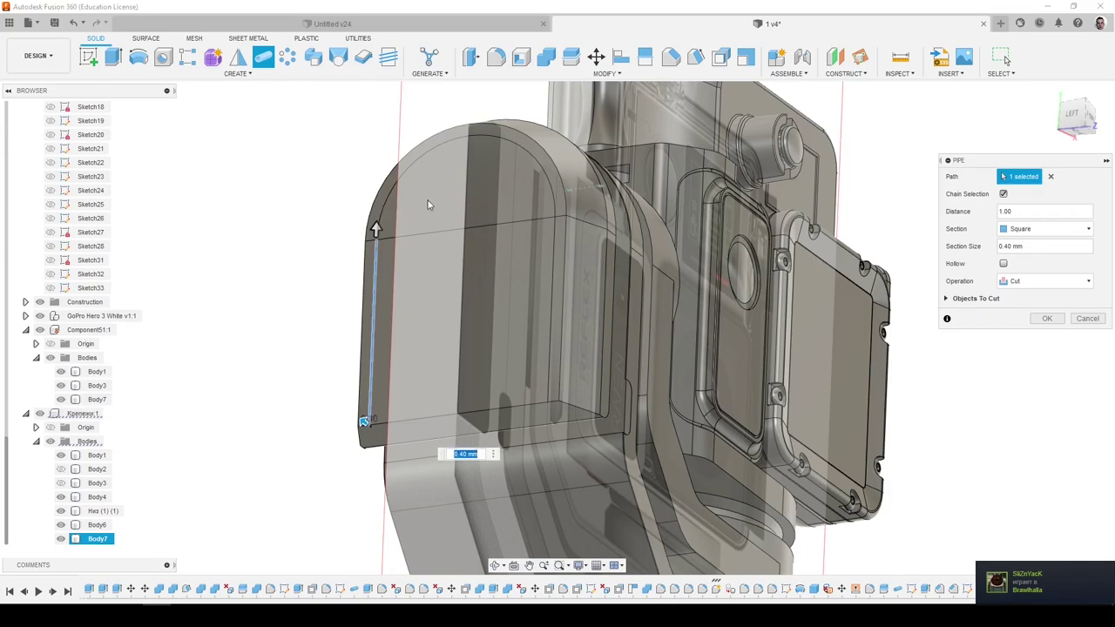
pyautogui.click(1003, 195)
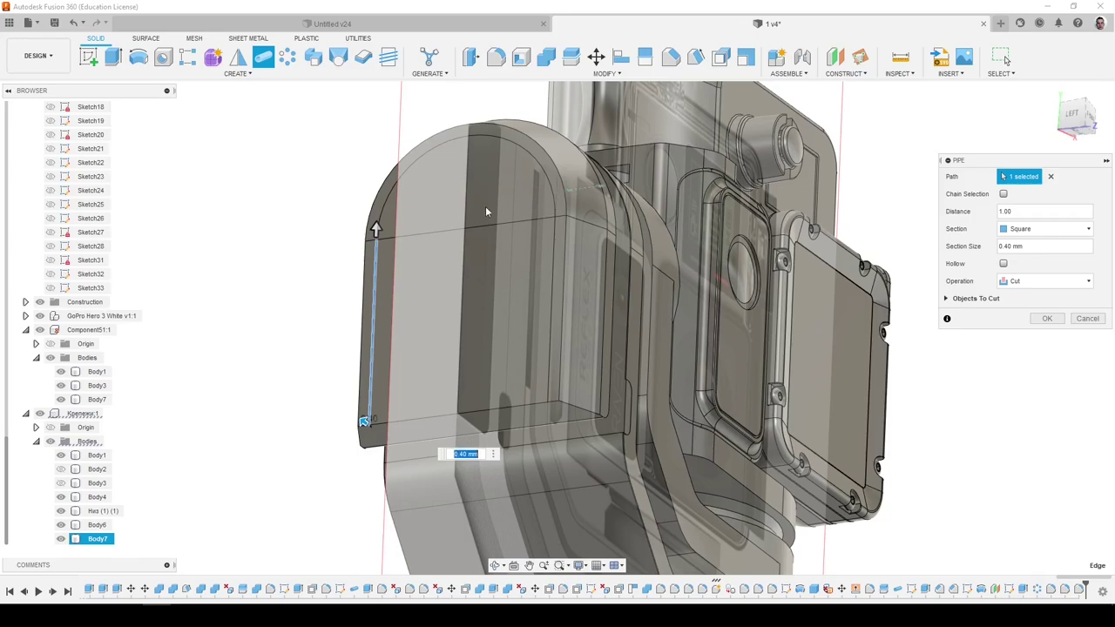
pyautogui.click(1080, 318)
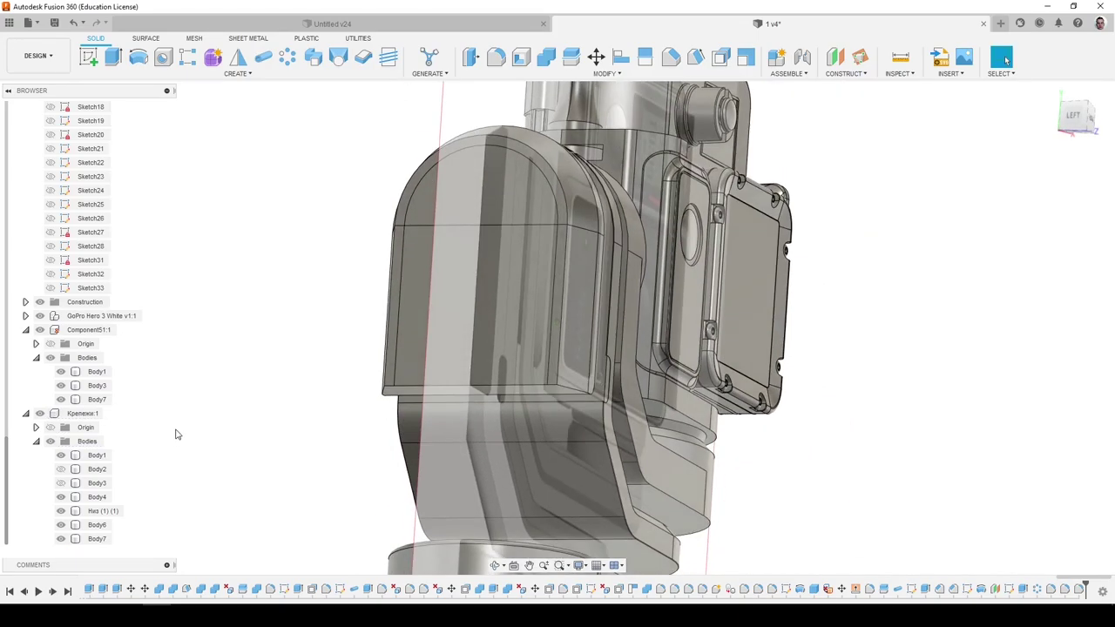
# Check how Body3 fits around the cover by briefly showing it, and make Body2 visible again.
pyautogui.click(66, 486)
pyautogui.click(62, 484)
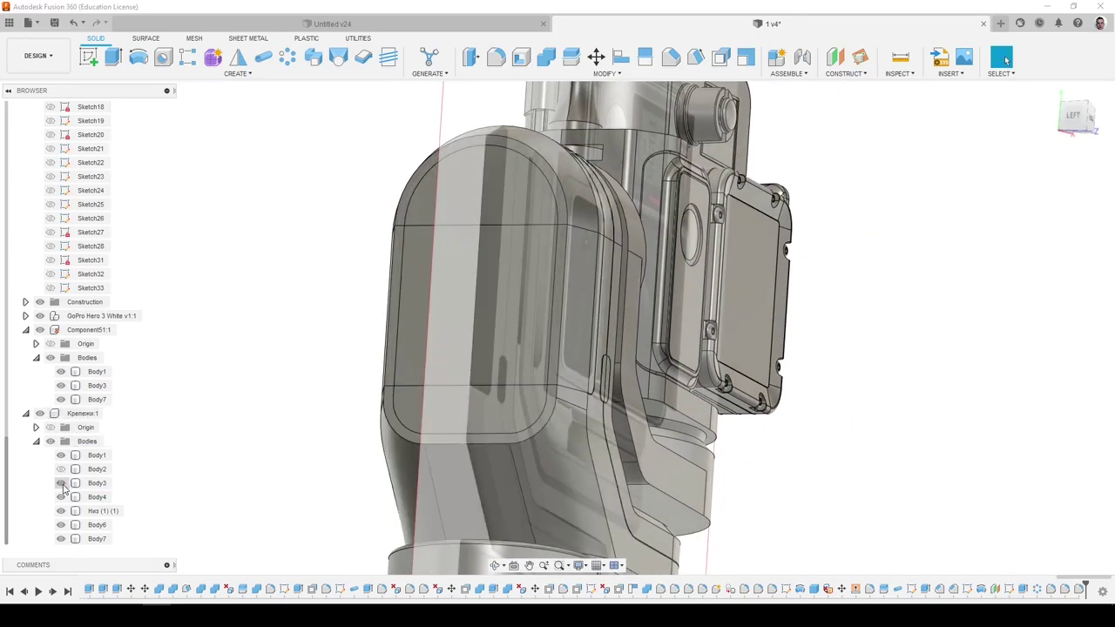
pyautogui.click(61, 484)
pyautogui.click(62, 473)
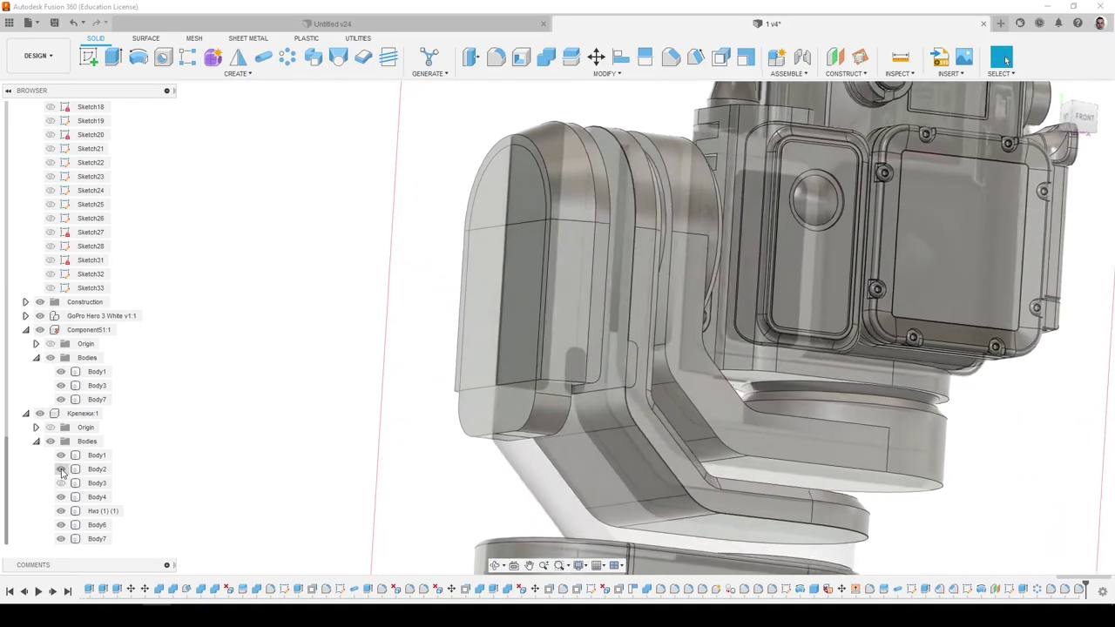
pyautogui.click(547, 57)
pyautogui.click(532, 215)
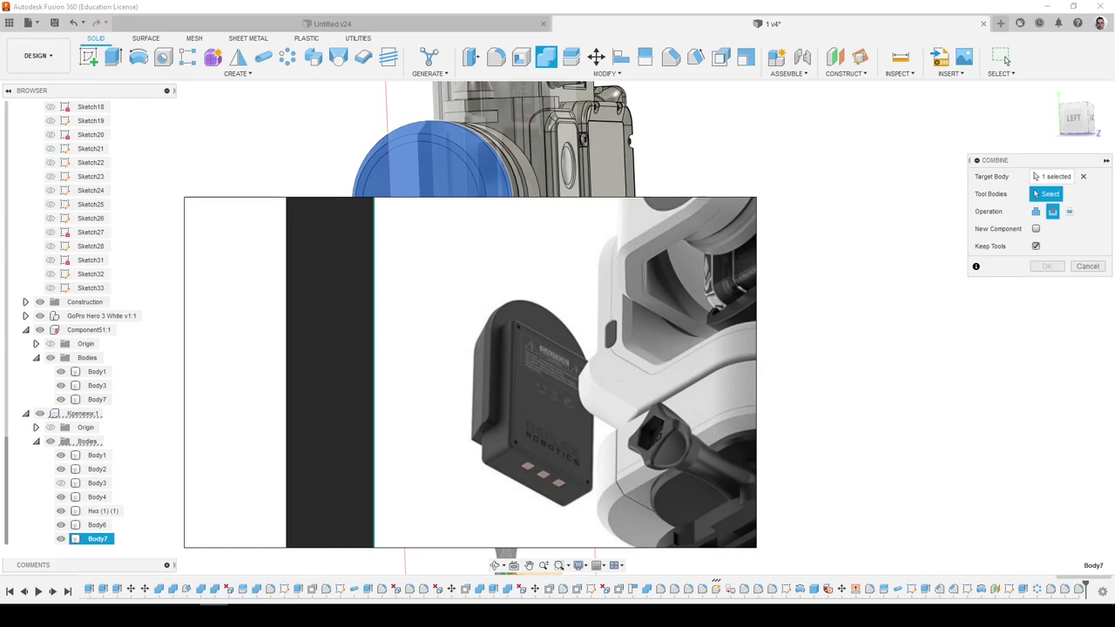
pyautogui.keyDown('shift'); pyautogui.moveTo(562, 350); pyautogui.dragTo(464, 359, button='middle'); pyautogui.keyUp('shift')
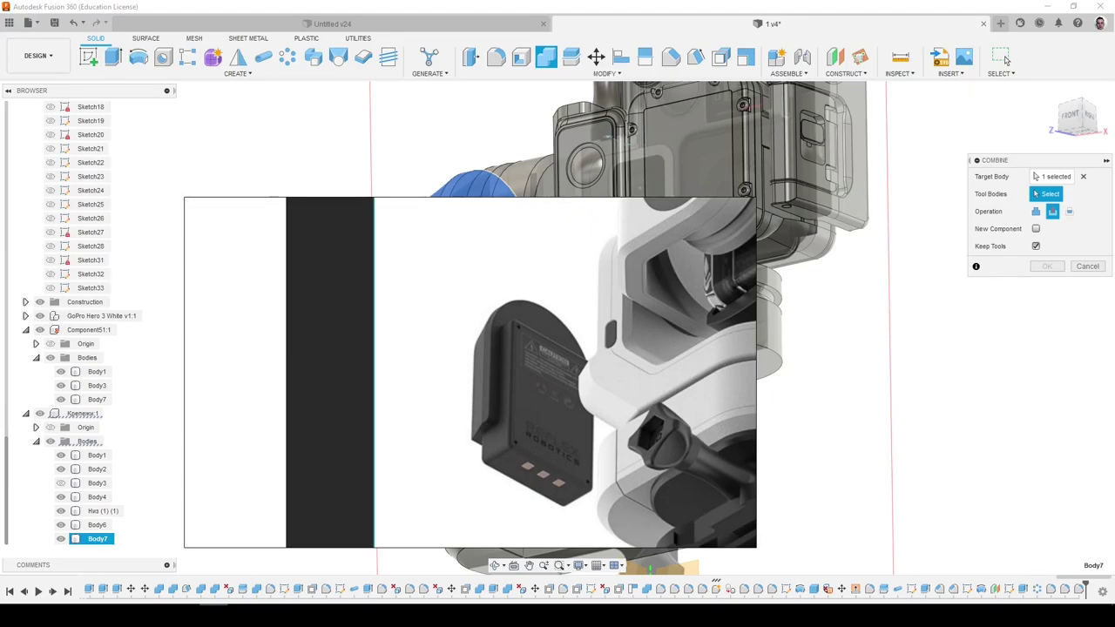
pyautogui.keyDown('shift'); pyautogui.moveTo(395, 367); pyautogui.dragTo(461, 365, button='middle'); pyautogui.keyUp('shift')
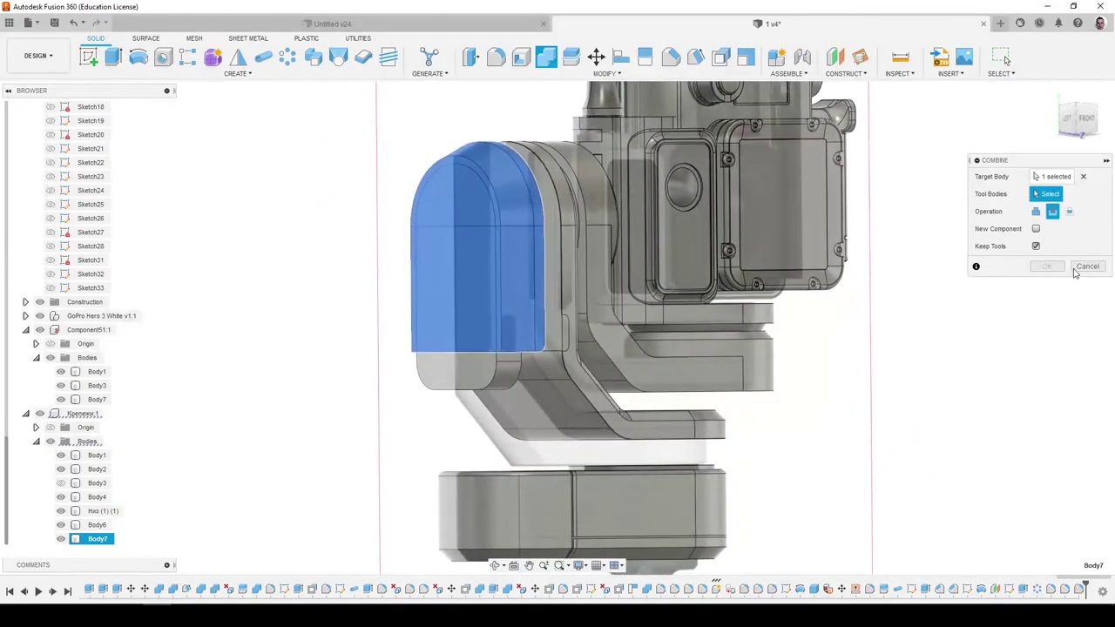
pyautogui.click(1077, 266)
# Split Body2 of the battery cover along the lower boundary of Body7, with the splitting tool extended.
pyautogui.click(457, 349)
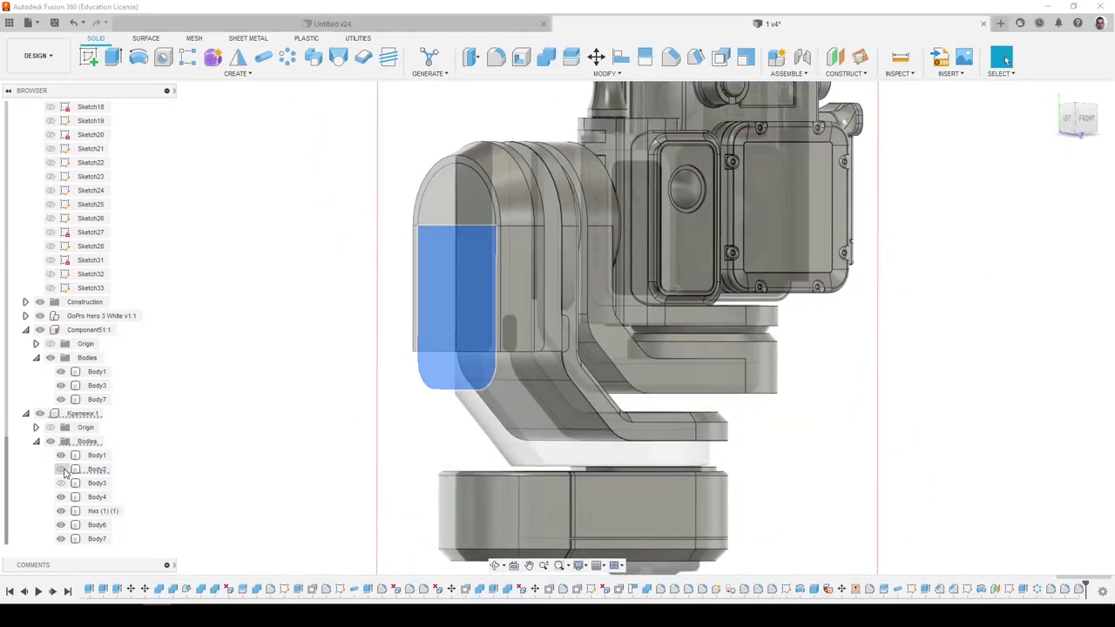
pyautogui.keyDown('shift'); pyautogui.moveTo(279, 449); pyautogui.dragTo(334, 426, button='middle'); pyautogui.keyUp('shift')
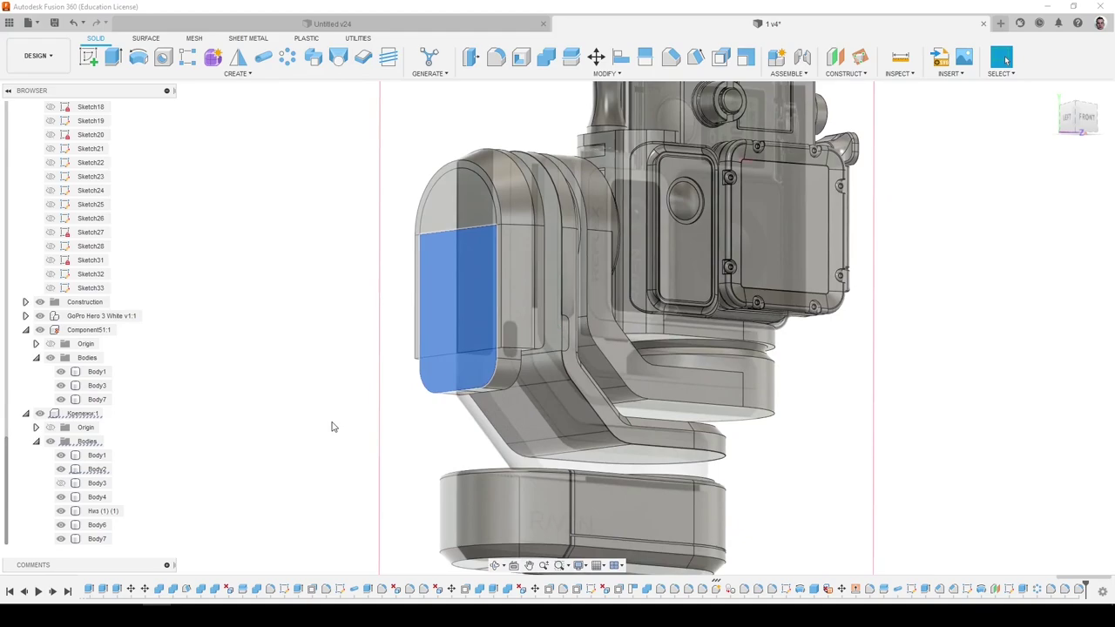
pyautogui.click(572, 56)
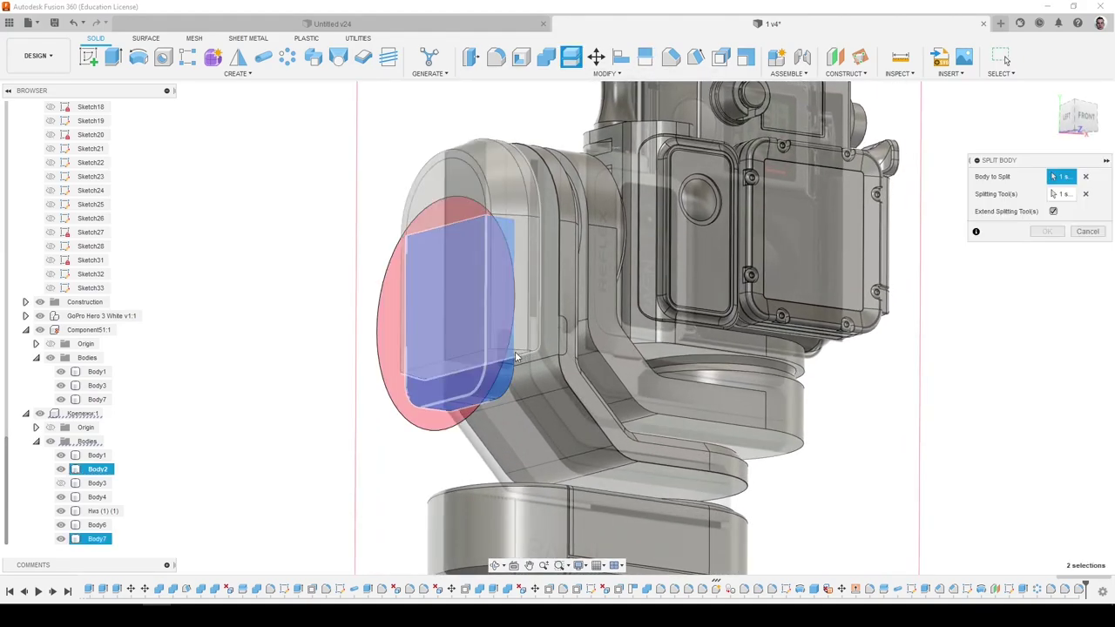
pyautogui.click(1087, 178)
pyautogui.click(1089, 194)
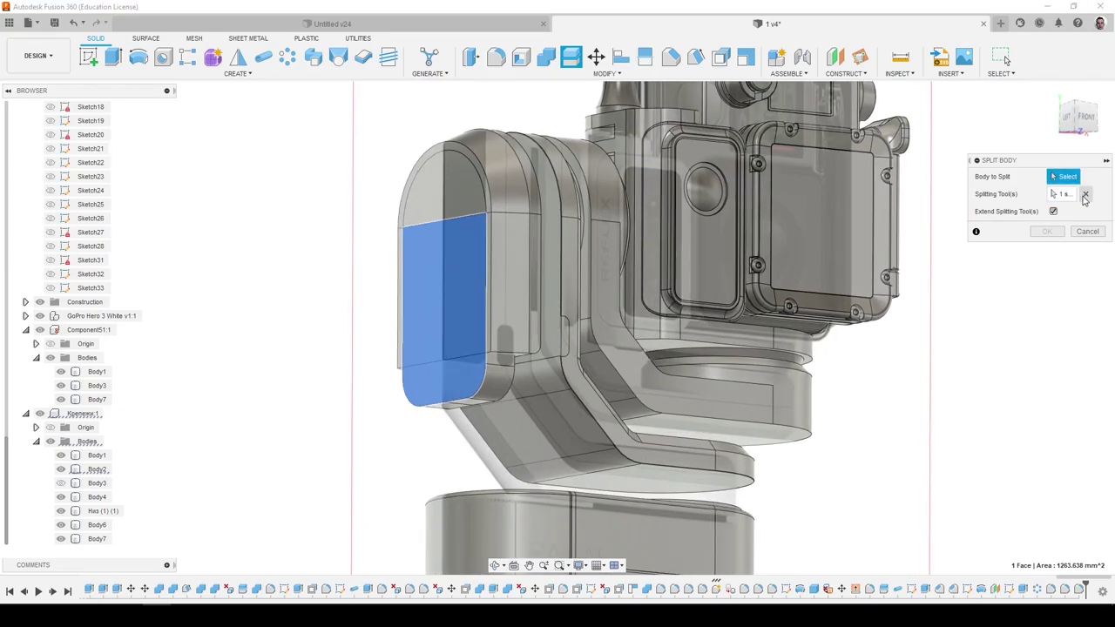
pyautogui.click(1085, 196)
pyautogui.click(1071, 179)
pyautogui.click(474, 389)
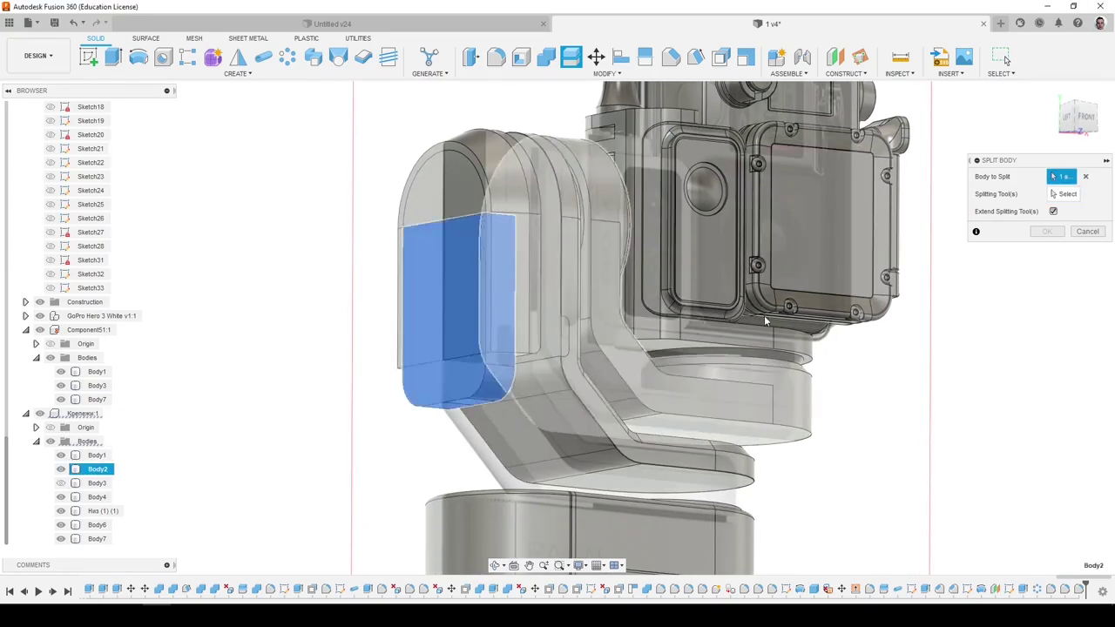
pyautogui.click(1066, 193)
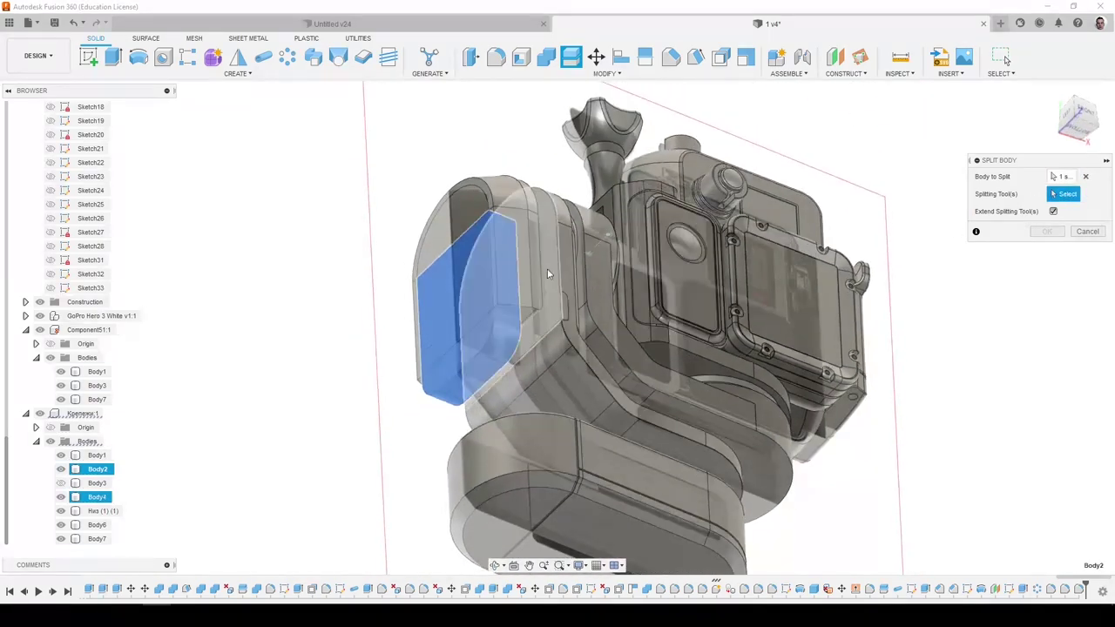
pyautogui.click(506, 313)
pyautogui.click(1046, 232)
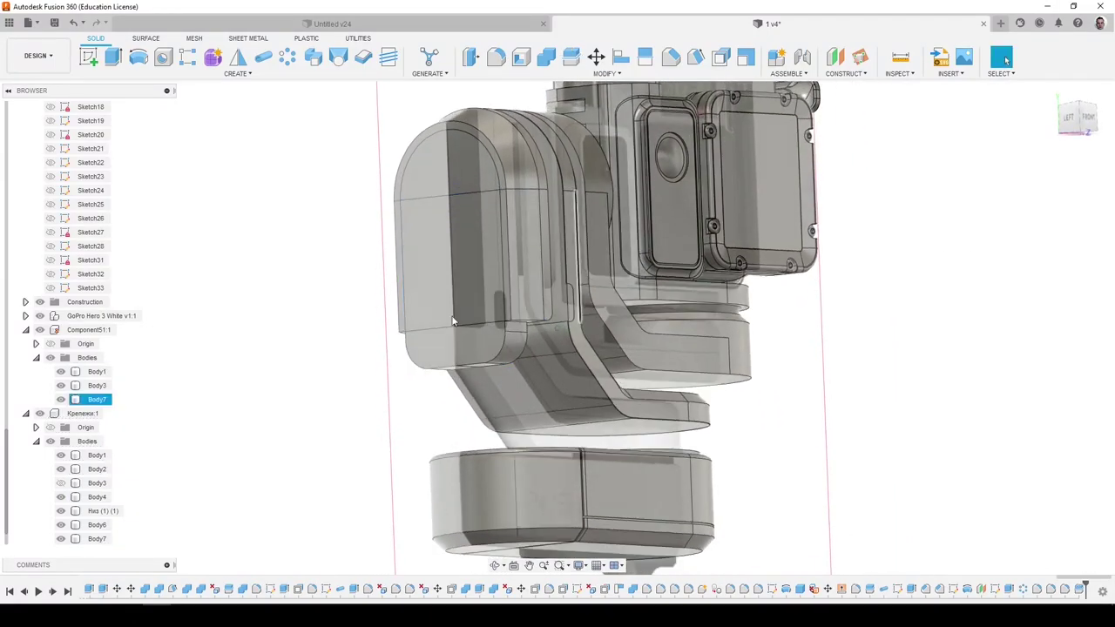
# Compare the split cover with Body3 shown, and hide both the lower piece split off Body2 and Body3.
pyautogui.click(61, 484)
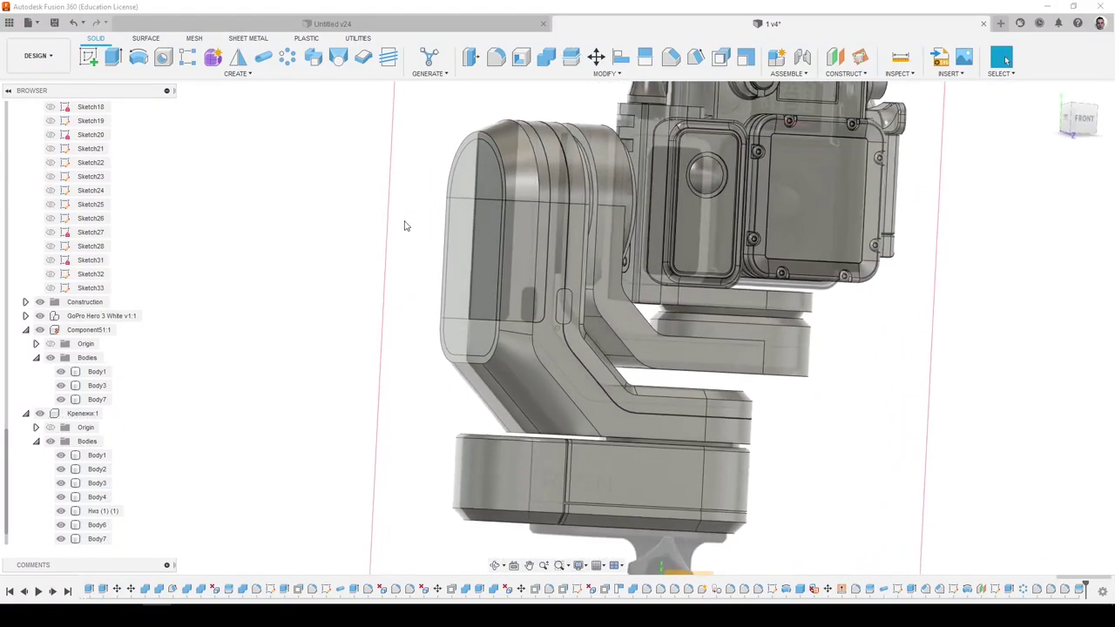
pyautogui.keyDown('shift'); pyautogui.moveTo(411, 187); pyautogui.dragTo(466, 330, button='middle'); pyautogui.keyUp('shift')
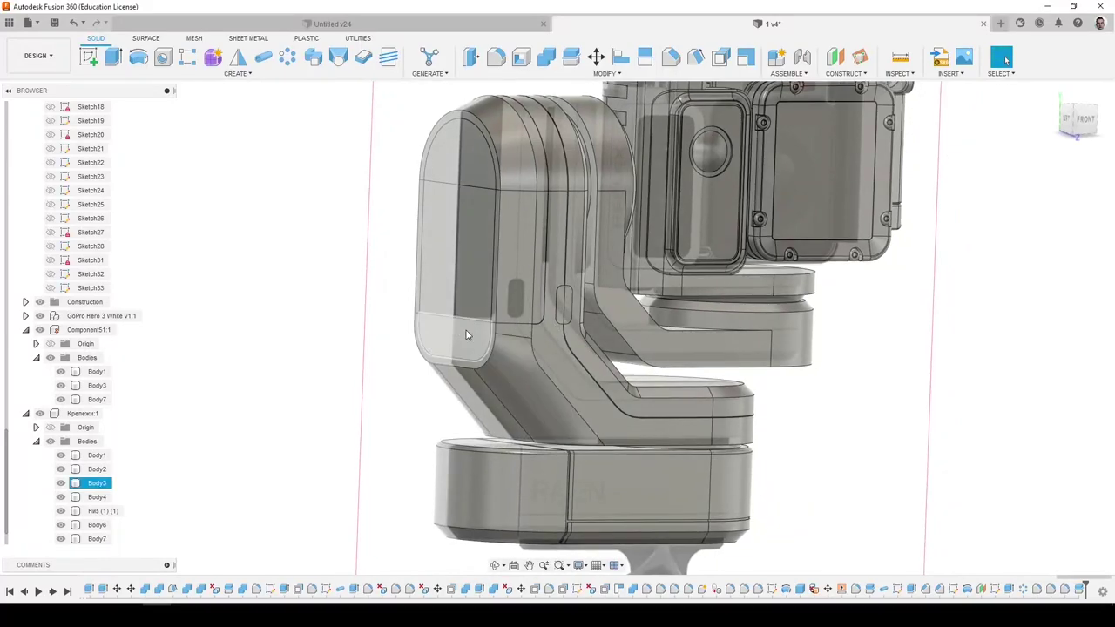
pyautogui.click(466, 330)
pyautogui.keyDown('shift'); pyautogui.moveTo(516, 364); pyautogui.dragTo(469, 352, button='middle'); pyautogui.keyUp('shift')
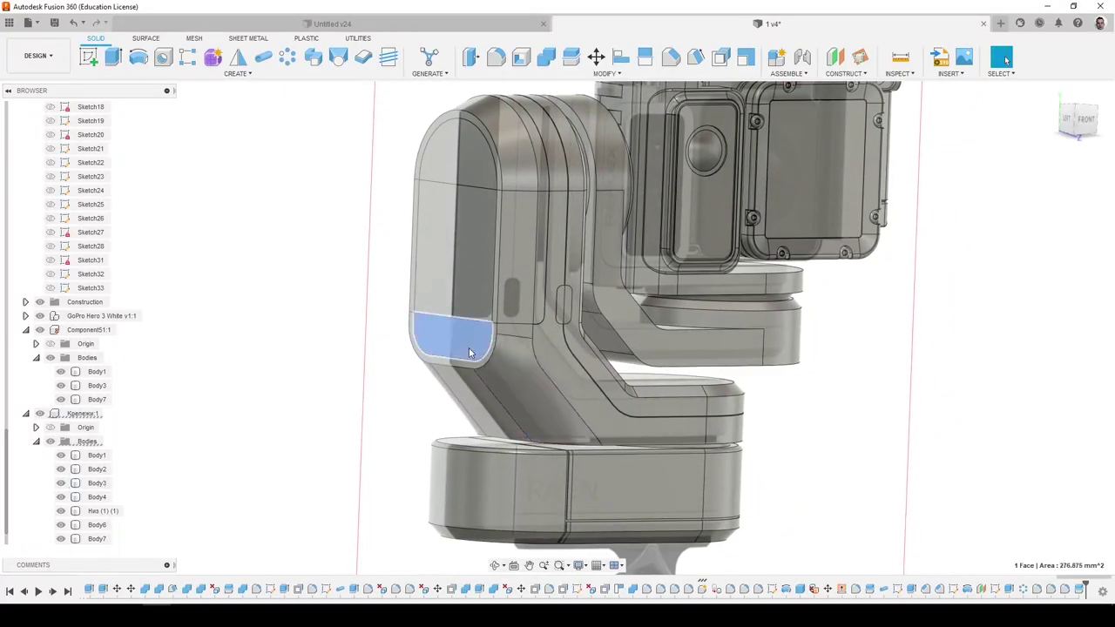
pyautogui.scroll(-1, 102, 497)
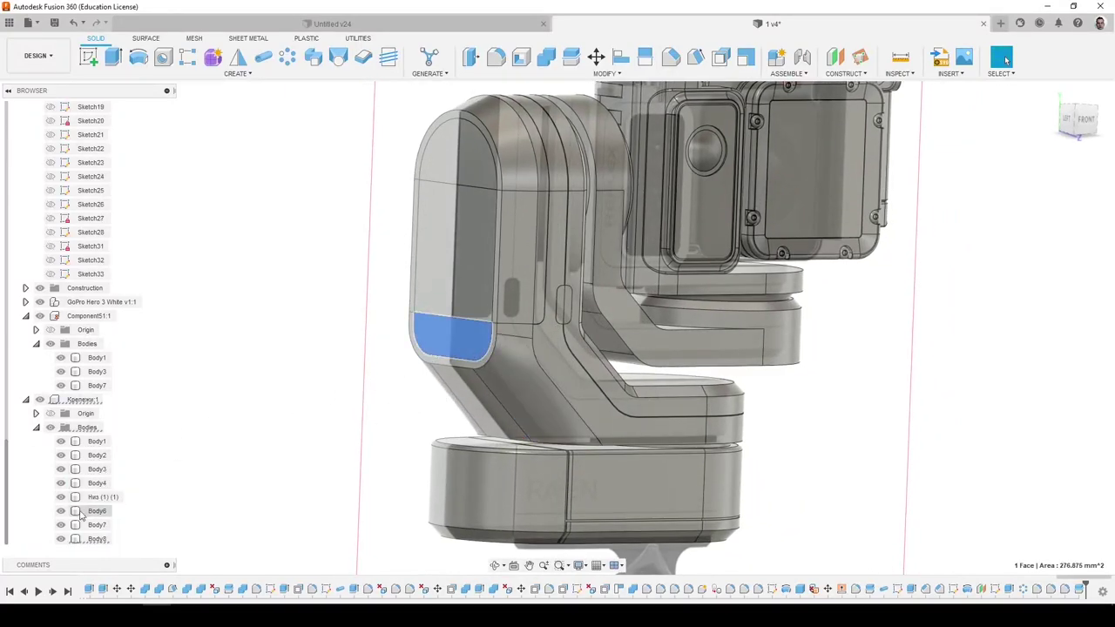
pyautogui.click(522, 398)
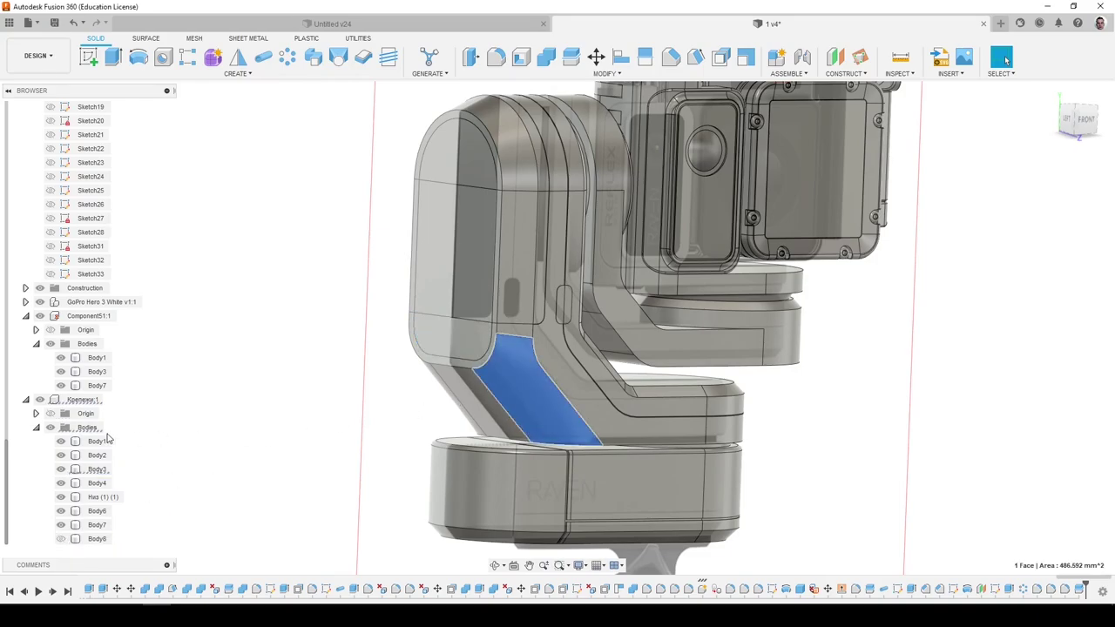
pyautogui.click(61, 469)
pyautogui.click(247, 445)
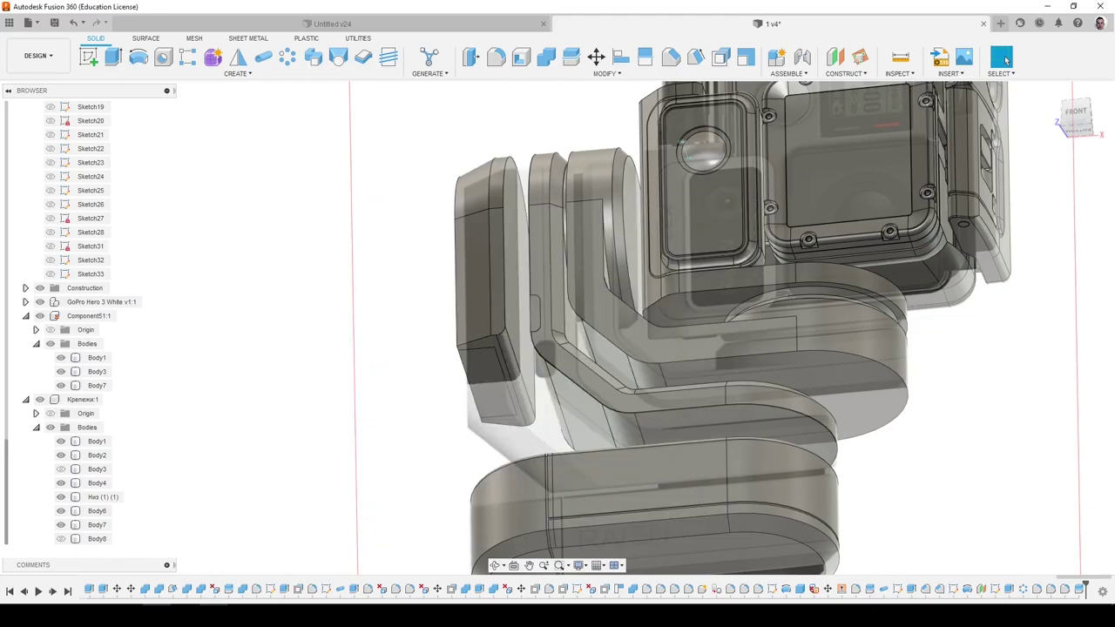
# Start a box on the flat inner face of the battery cover, drawing its base rectangle about 14.6 mm long.
pyautogui.keyDown('shift'); pyautogui.moveTo(451, 494); pyautogui.dragTo(524, 406, button='middle'); pyautogui.keyUp('shift')
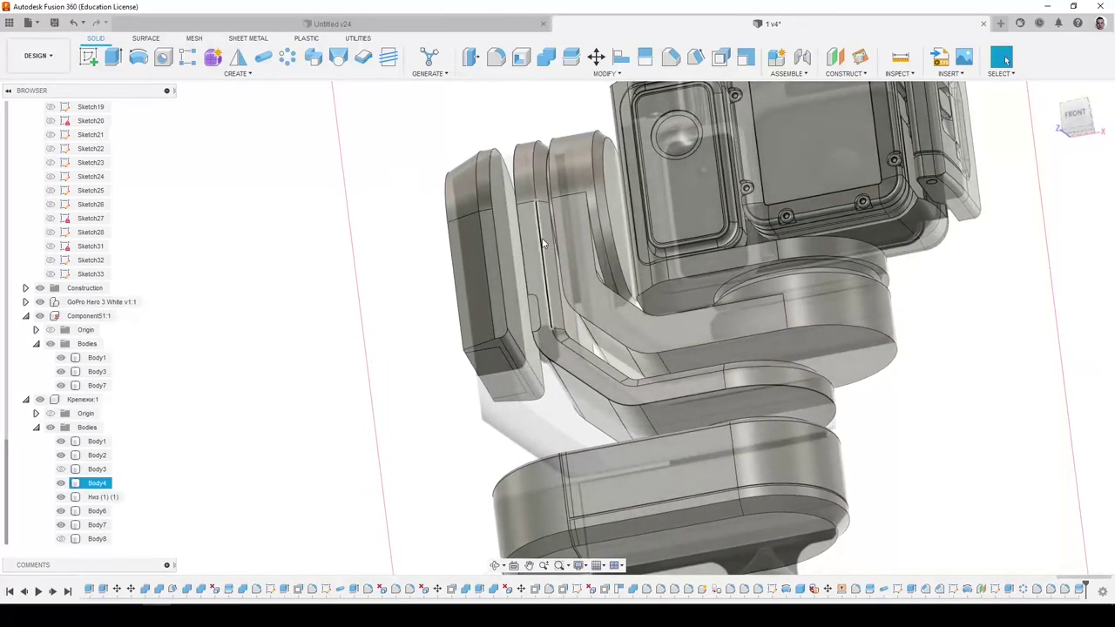
pyautogui.click(541, 243)
pyautogui.keyDown('shift'); pyautogui.moveTo(540, 243); pyautogui.dragTo(566, 333, button='middle'); pyautogui.keyUp('shift')
pyautogui.click(237, 75)
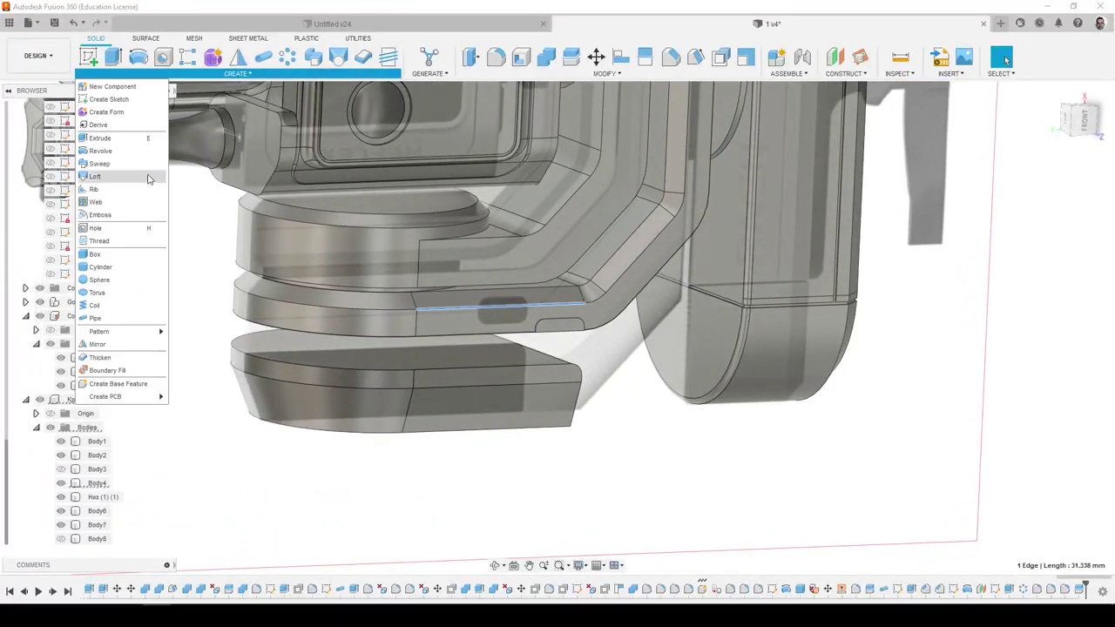
pyautogui.press('Escape')
pyautogui.moveTo(460, 350)
pyautogui.keyDown('shift'); pyautogui.mouseDown(button='middle')
pyautogui.moveTo(518, 313)
pyautogui.moveTo(473, 318)
pyautogui.moveTo(546, 318)
pyautogui.mouseUp(button='middle'); pyautogui.keyUp('shift')
pyautogui.click(503, 331)
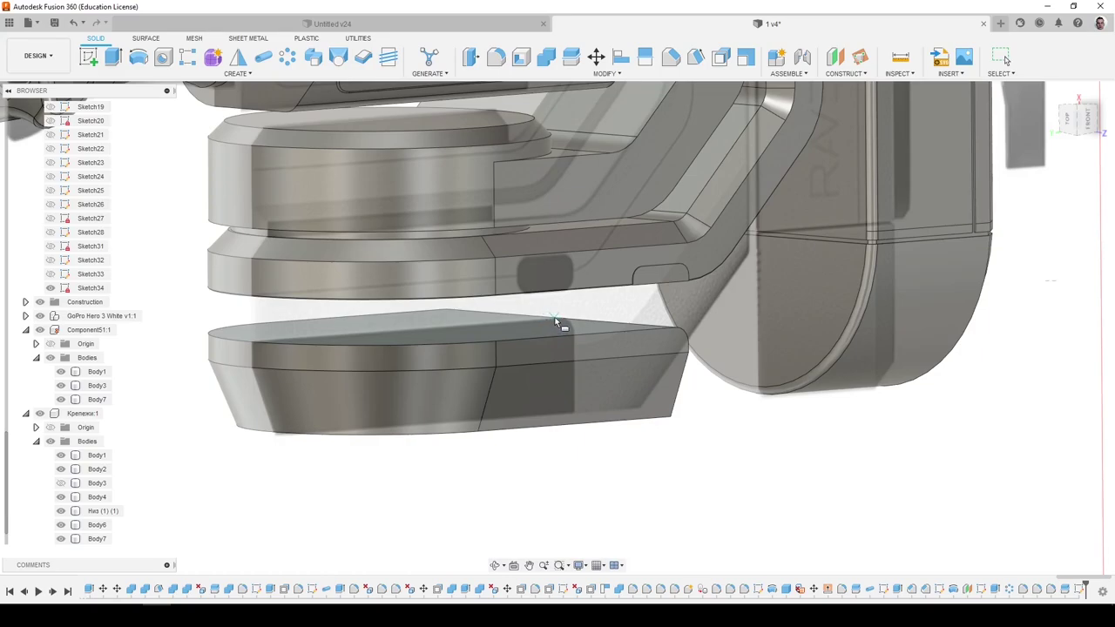
pyautogui.keyDown('shift'); pyautogui.moveTo(553, 320); pyautogui.dragTo(594, 324, button='middle'); pyautogui.keyUp('shift')
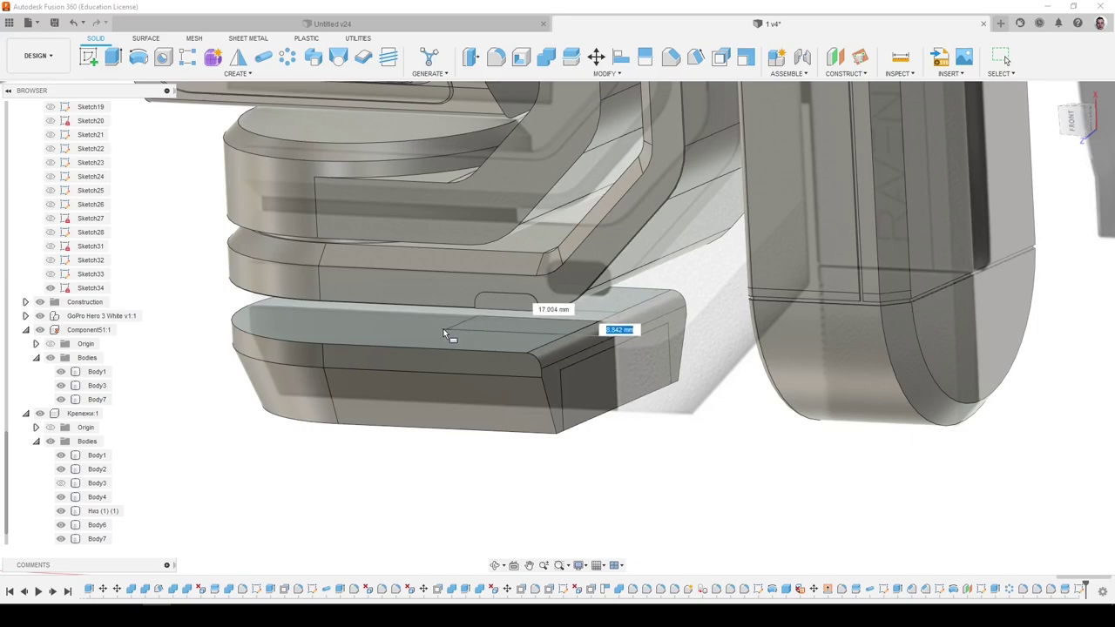
pyautogui.keyDown('shift'); pyautogui.moveTo(401, 338); pyautogui.dragTo(490, 357, button='middle'); pyautogui.keyUp('shift')
pyautogui.click(466, 352)
# Extend the box's width to about 41.6 mm and create it as a new body 1 mm high.
pyautogui.moveTo(491, 357); pyautogui.dragTo(566, 369)
pyautogui.keyDown('shift'); pyautogui.moveTo(567, 368); pyautogui.dragTo(619, 379, button='middle'); pyautogui.keyUp('shift')
pyautogui.click(1033, 247)
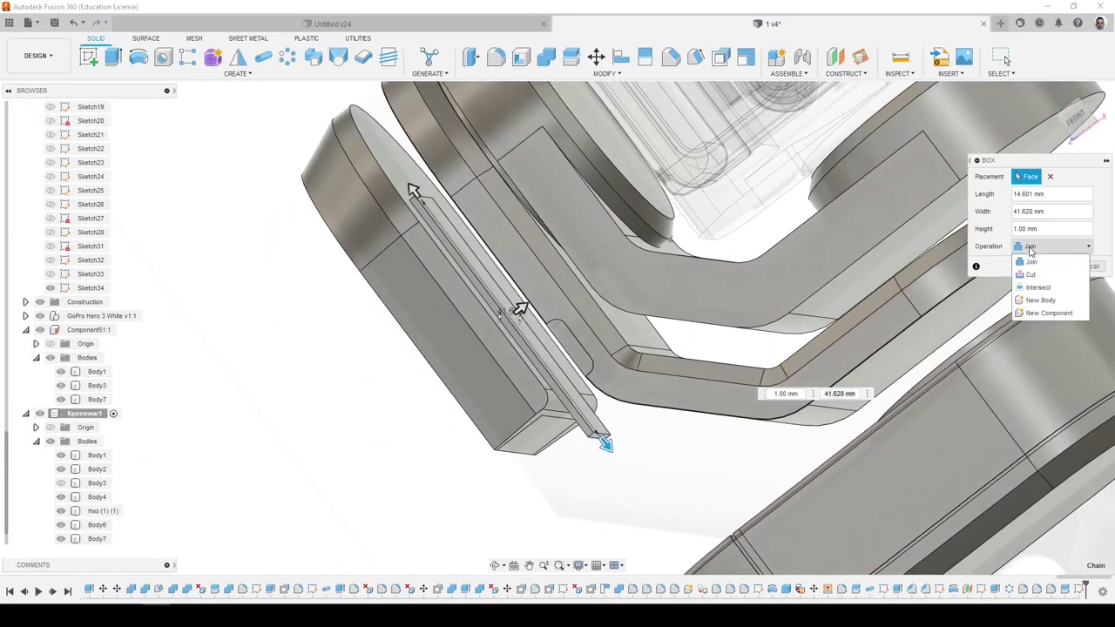
pyautogui.click(1037, 300)
pyautogui.click(1049, 269)
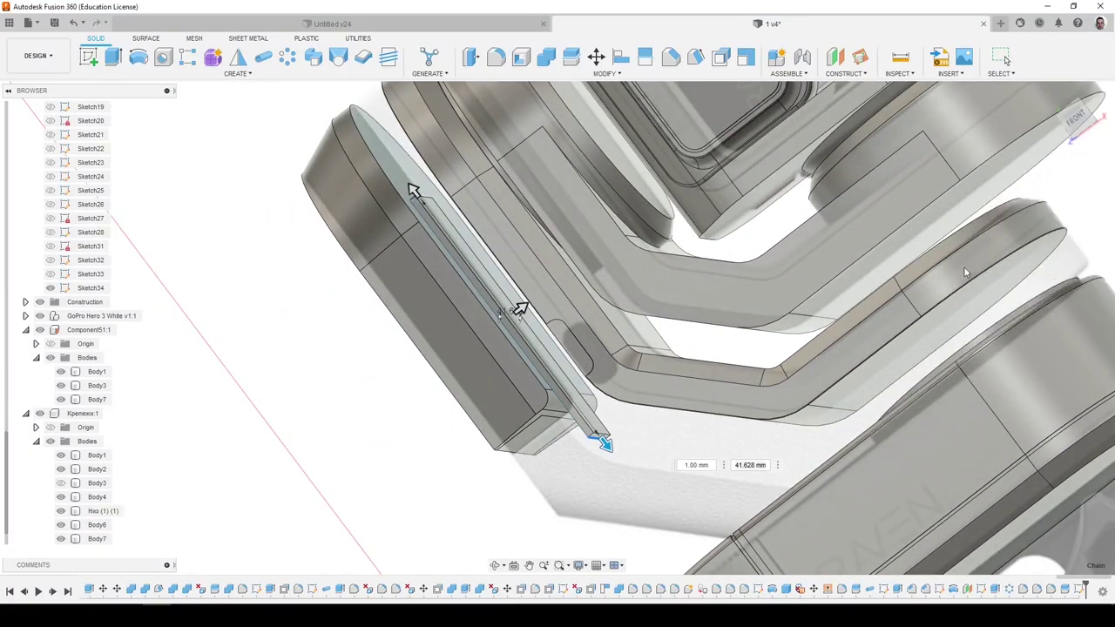
# Thicken the thin box by offsetting its large face outward into the battery cover.
pyautogui.keyDown('shift'); pyautogui.moveTo(805, 271); pyautogui.dragTo(697, 262, button='middle'); pyautogui.keyUp('shift')
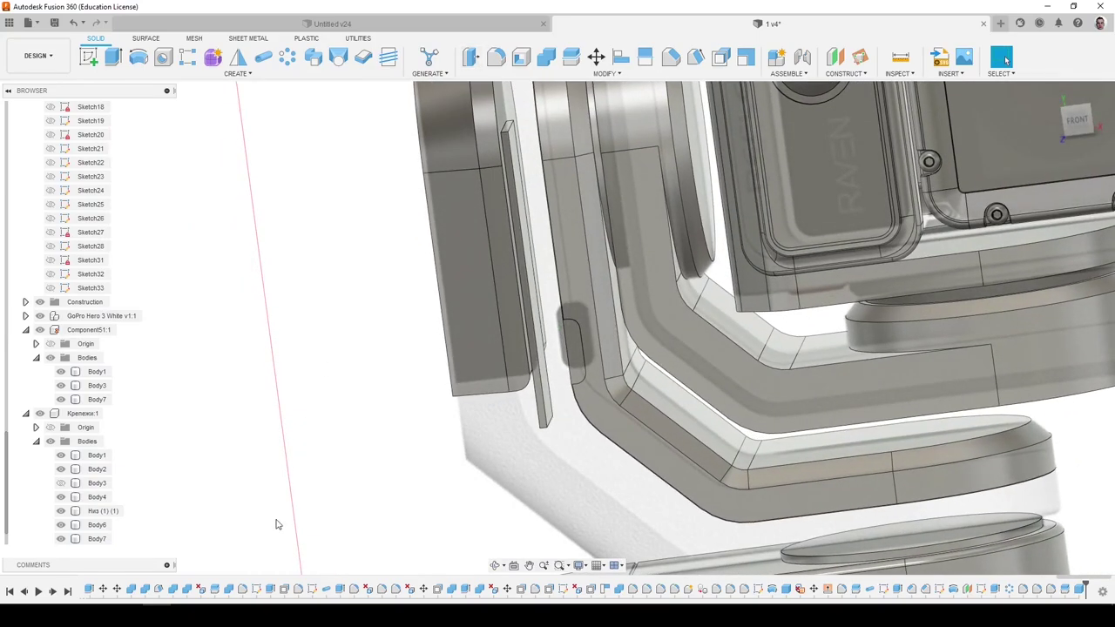
pyautogui.keyDown('shift'); pyautogui.moveTo(523, 444); pyautogui.dragTo(592, 462, button='middle'); pyautogui.keyUp('shift')
pyautogui.press('q')
pyautogui.click(563, 424)
pyautogui.keyDown('shift'); pyautogui.moveTo(563, 424); pyautogui.dragTo(556, 429, button='middle'); pyautogui.keyUp('shift')
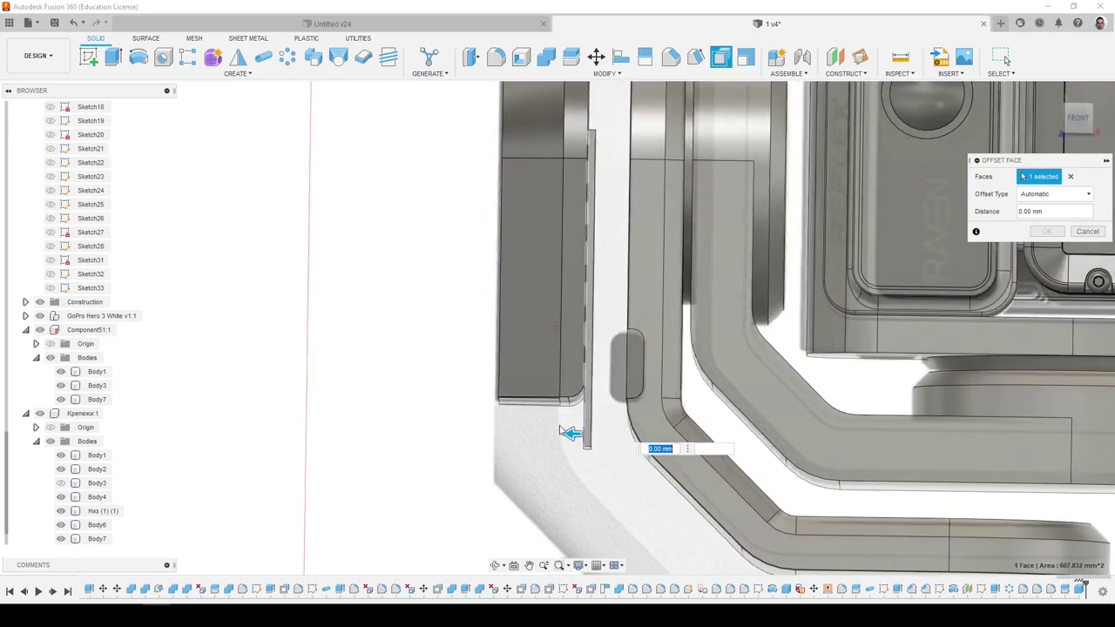
pyautogui.moveTo(572, 432); pyautogui.dragTo(535, 430)
pyautogui.keyDown('shift'); pyautogui.moveTo(535, 431); pyautogui.dragTo(566, 417, button='middle'); pyautogui.keyUp('shift')
pyautogui.click(1055, 233)
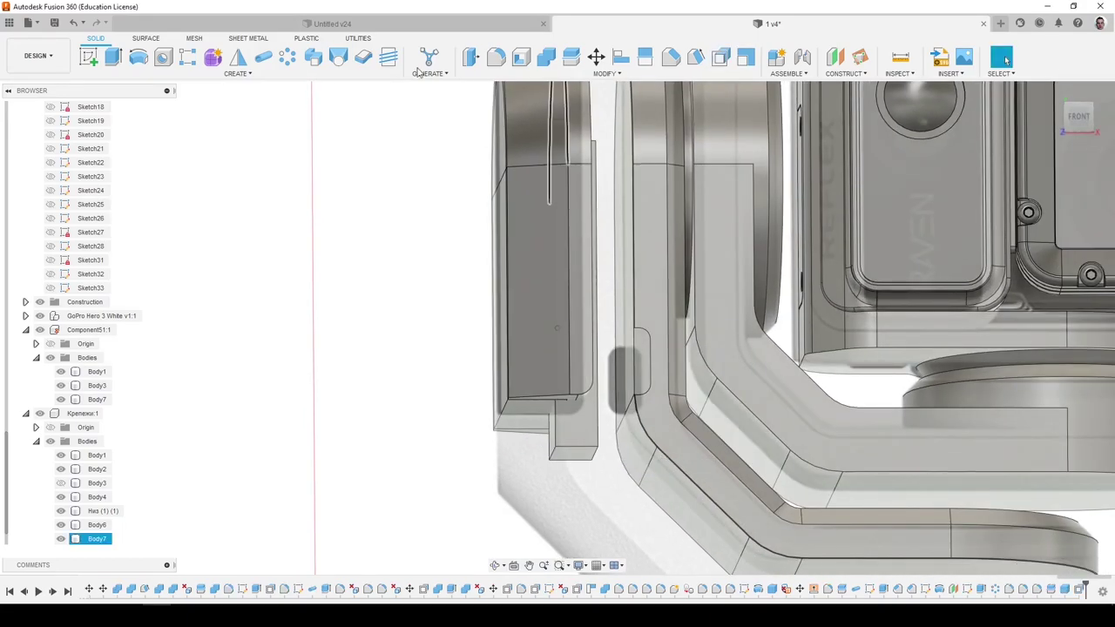
# Mirror the box body across the cover's middle plane to the other half of the battery cover.
pyautogui.click(237, 58)
pyautogui.keyDown('shift'); pyautogui.moveTo(453, 212); pyautogui.dragTo(662, 261, button='middle'); pyautogui.keyUp('shift')
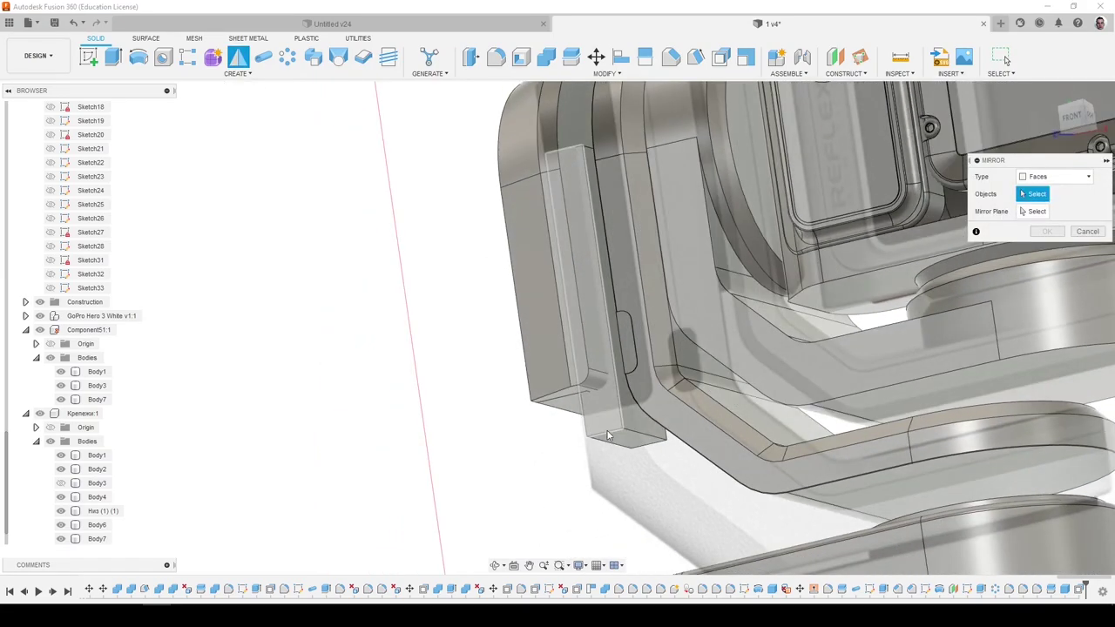
pyautogui.click(1054, 176)
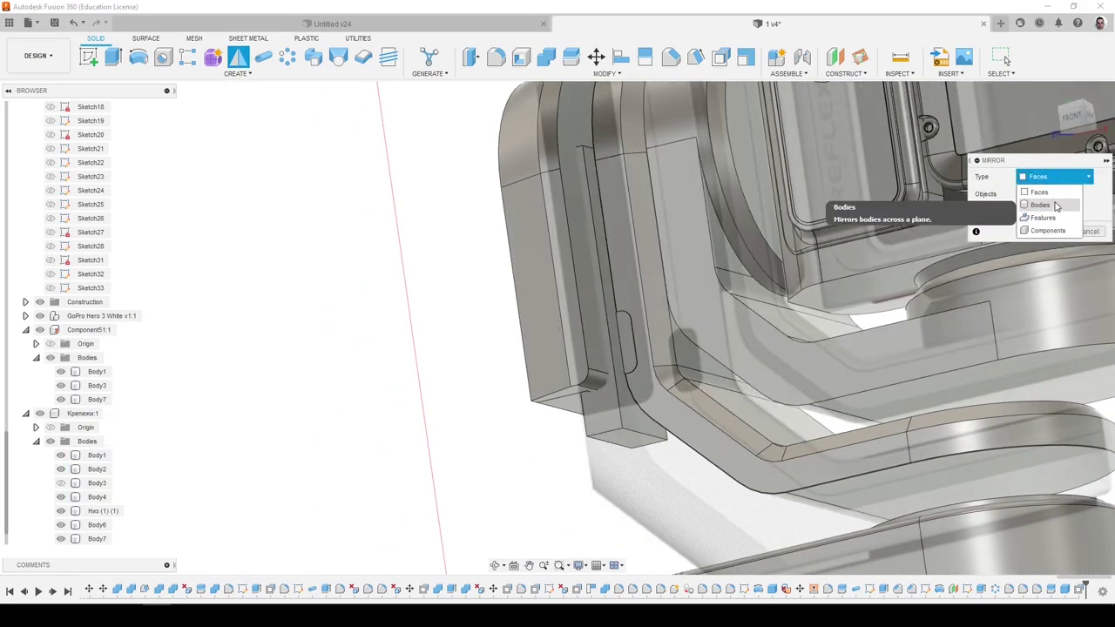
pyautogui.click(1037, 203)
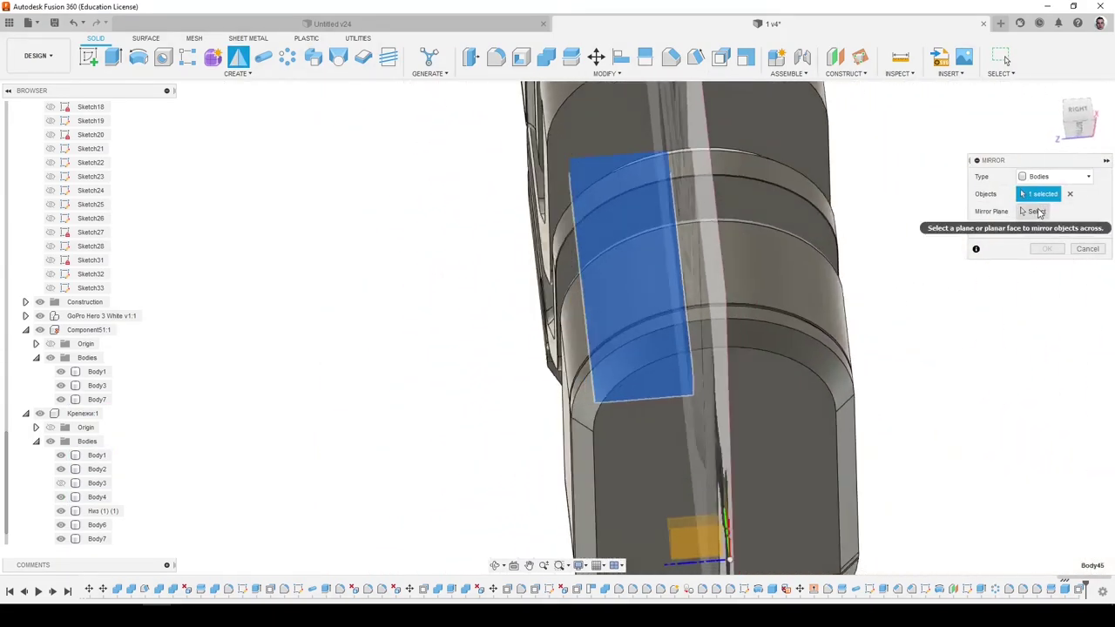
pyautogui.click(1037, 212)
pyautogui.click(553, 309)
pyautogui.keyDown('shift'); pyautogui.moveTo(552, 310); pyautogui.dragTo(810, 281, button='middle'); pyautogui.keyUp('shift')
pyautogui.click(1046, 250)
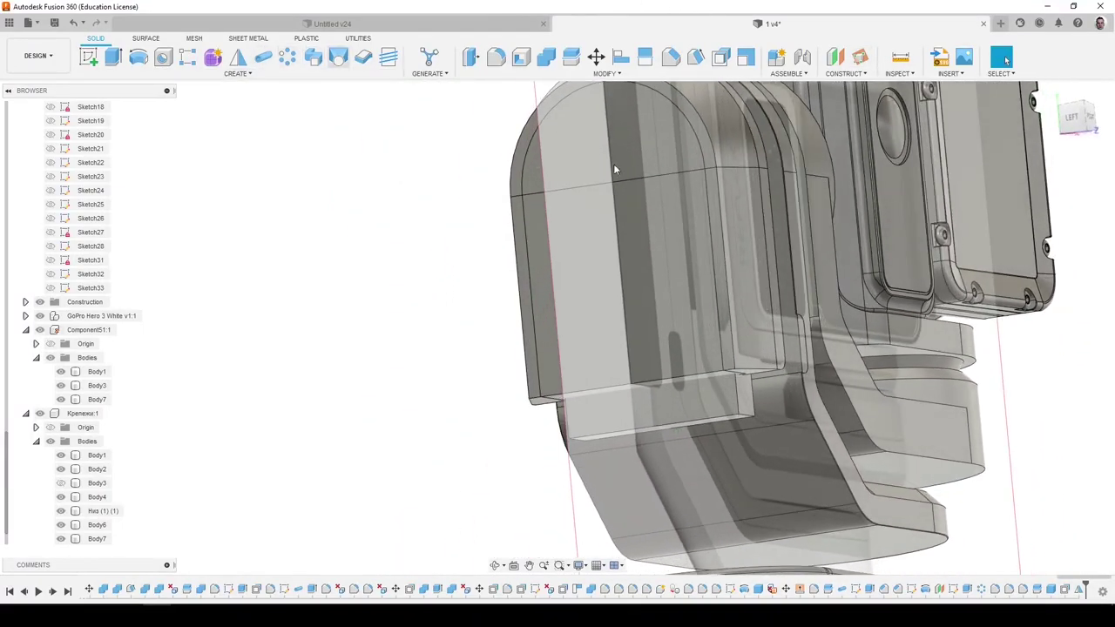
# Cut a square 0.40 mm pipe groove along the arched edge chain on the outer face of Body2.
pyautogui.keyDown('ctrl'); pyautogui.click(557, 110); pyautogui.keyUp('ctrl')
pyautogui.scroll(-3, 598, 285)
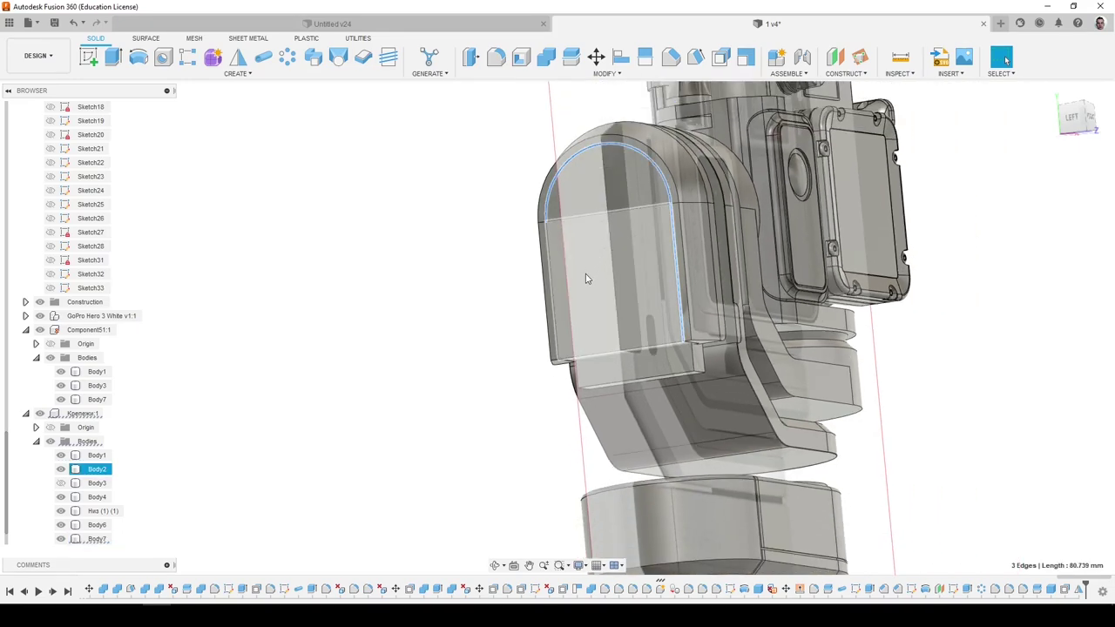
pyautogui.click(264, 58)
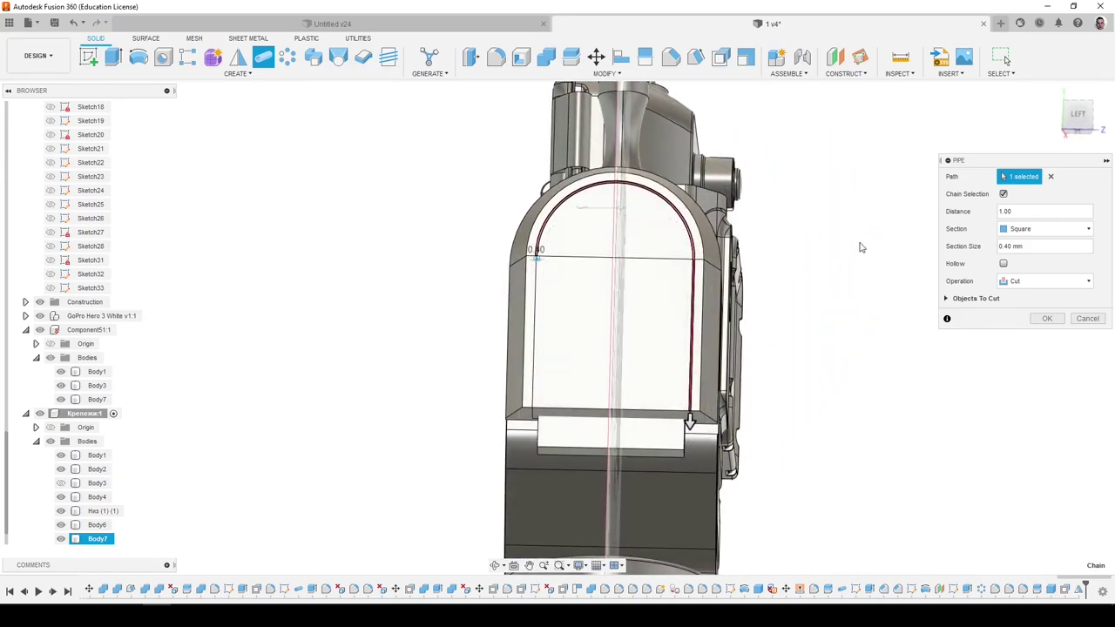
pyautogui.click(1047, 318)
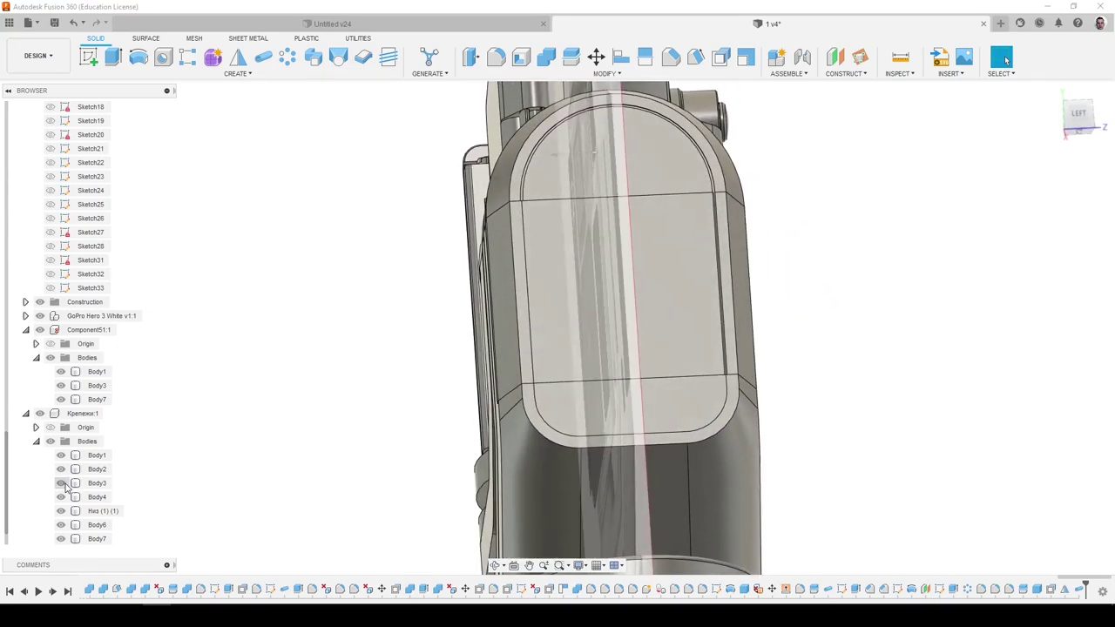
# Continue the seam on Body3 with square 0.40 mm pipe cuts along its straight side edge and rounded corner edge.
pyautogui.click(264, 59)
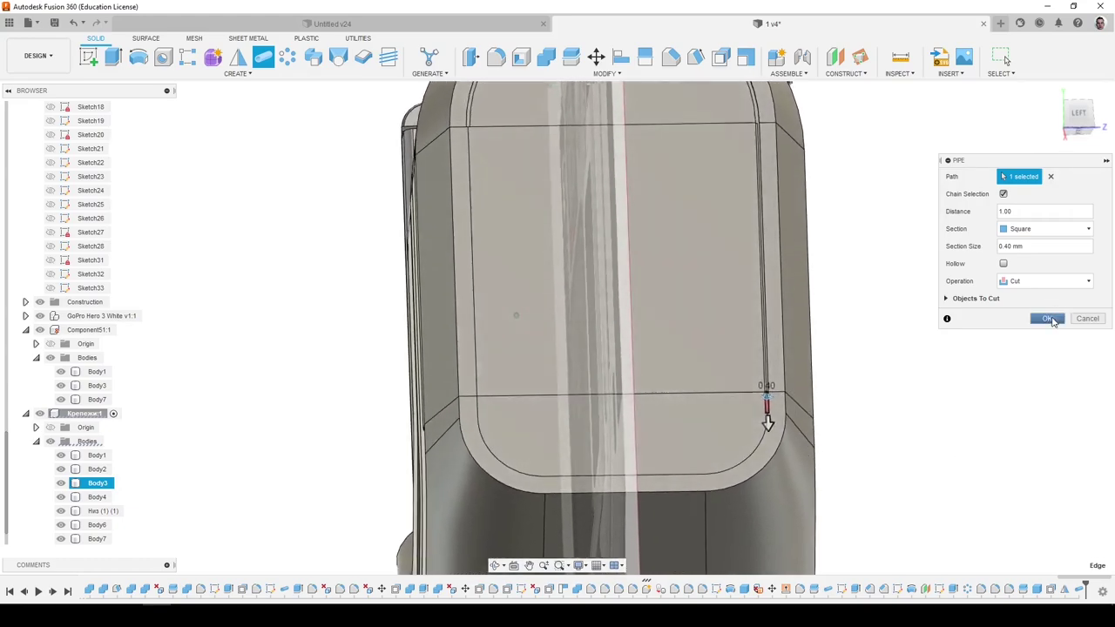
pyautogui.click(1047, 318)
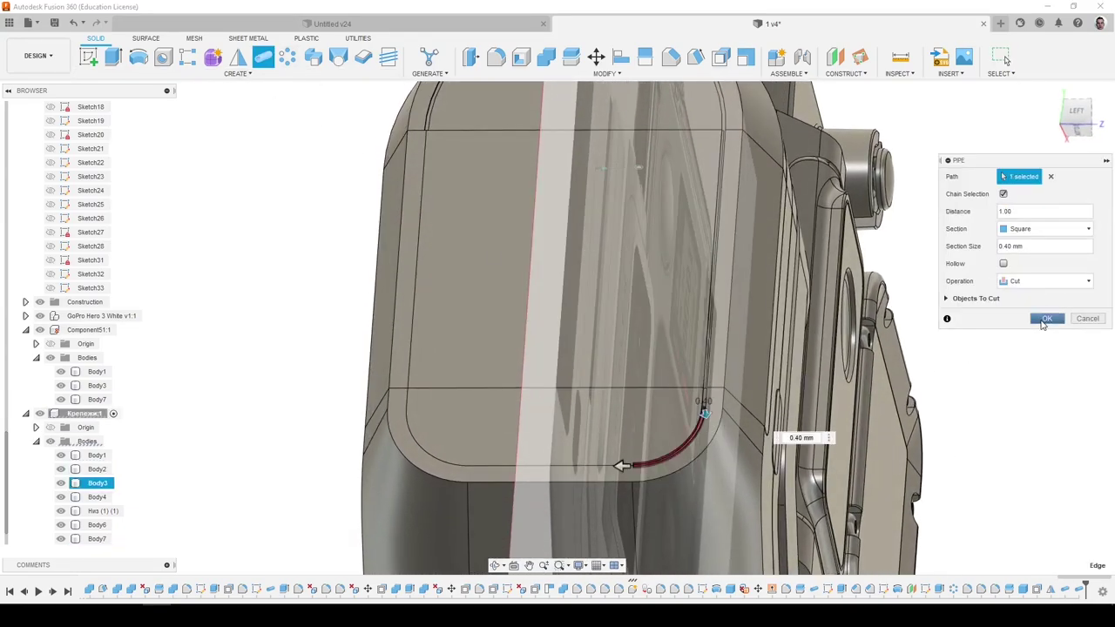
pyautogui.click(1045, 319)
# Examine the small end face where the straight and curved seam cuts meet on Body3.
pyautogui.scroll(10, 749, 392)
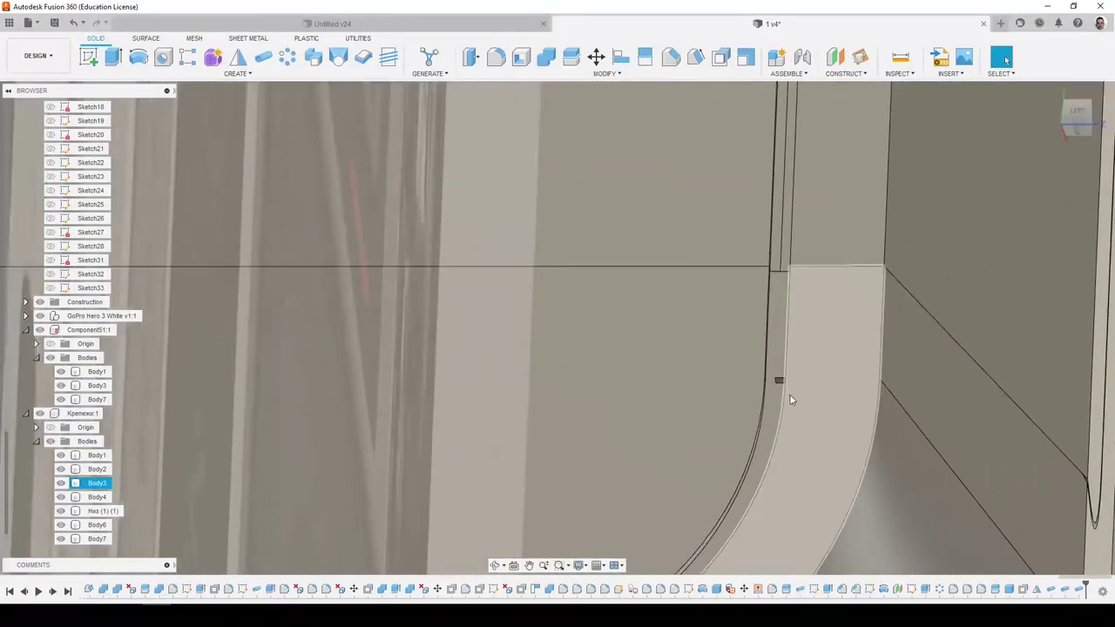
pyautogui.scroll(8, 779, 383)
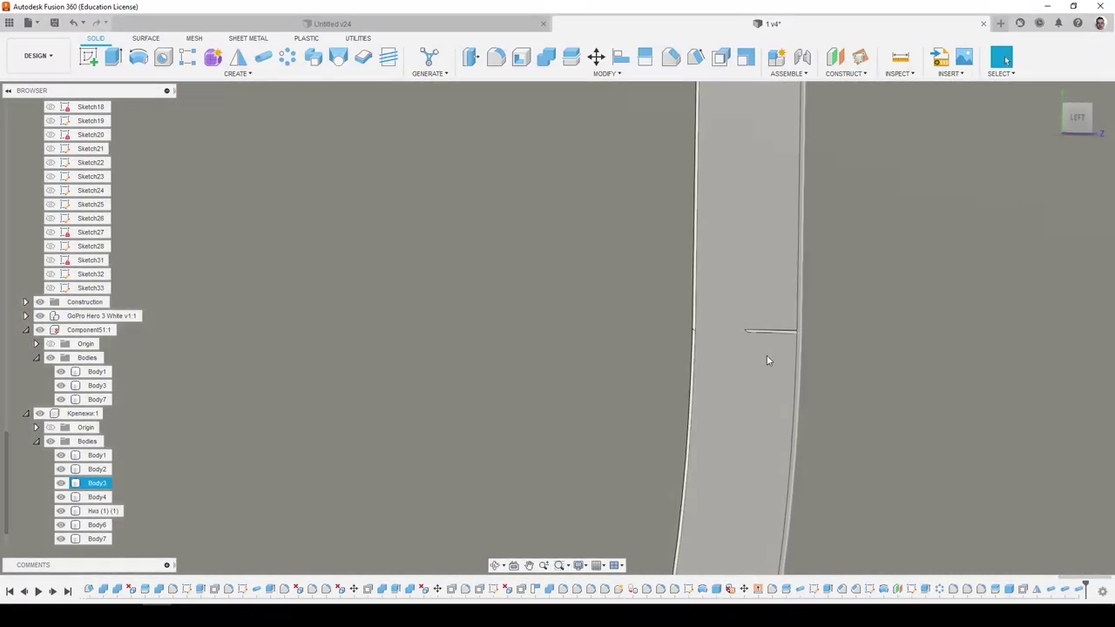
pyautogui.keyDown('shift'); pyautogui.moveTo(769, 359); pyautogui.dragTo(777, 296, button='middle'); pyautogui.keyUp('shift')
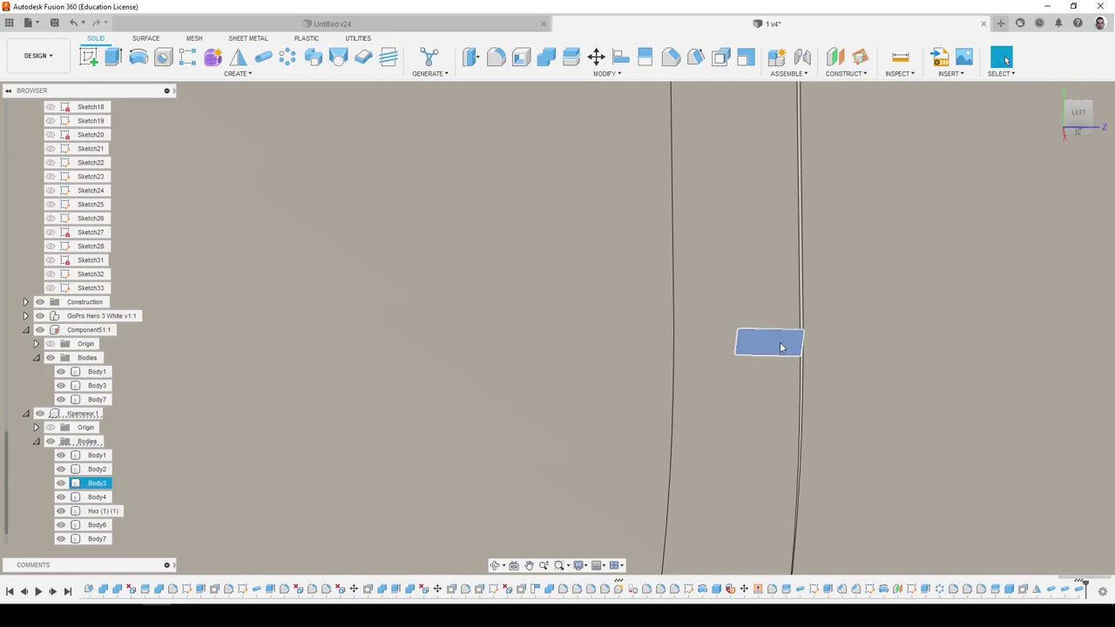
# Try to cut a 0.40 mm square Pipe along the lower straight edge of the side panel face.
pyautogui.scroll(-10, 497, 281)
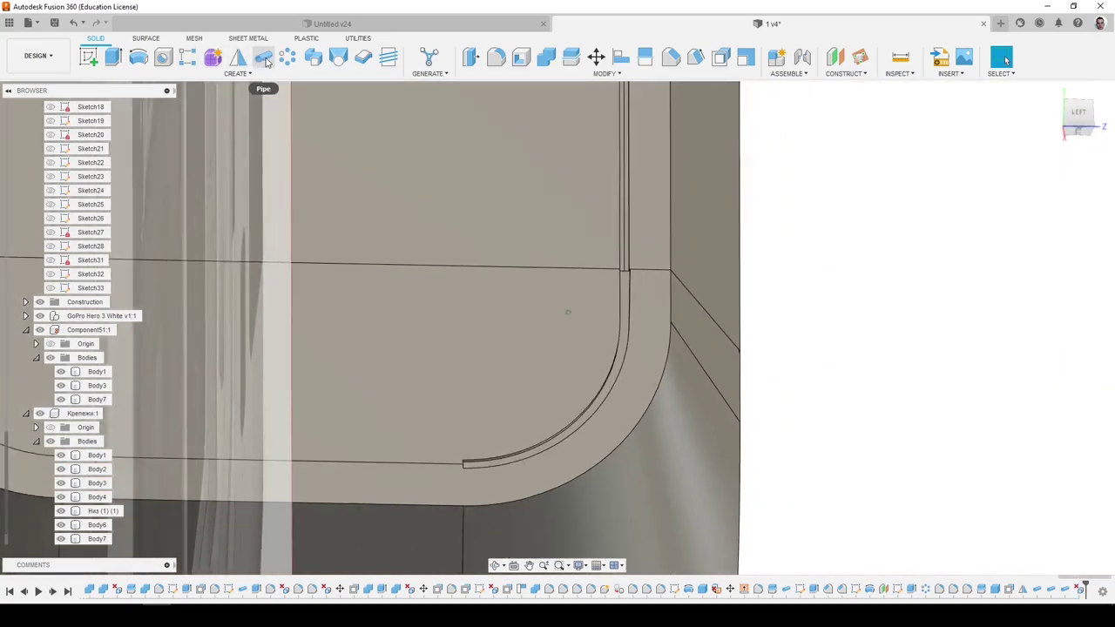
pyautogui.click(264, 58)
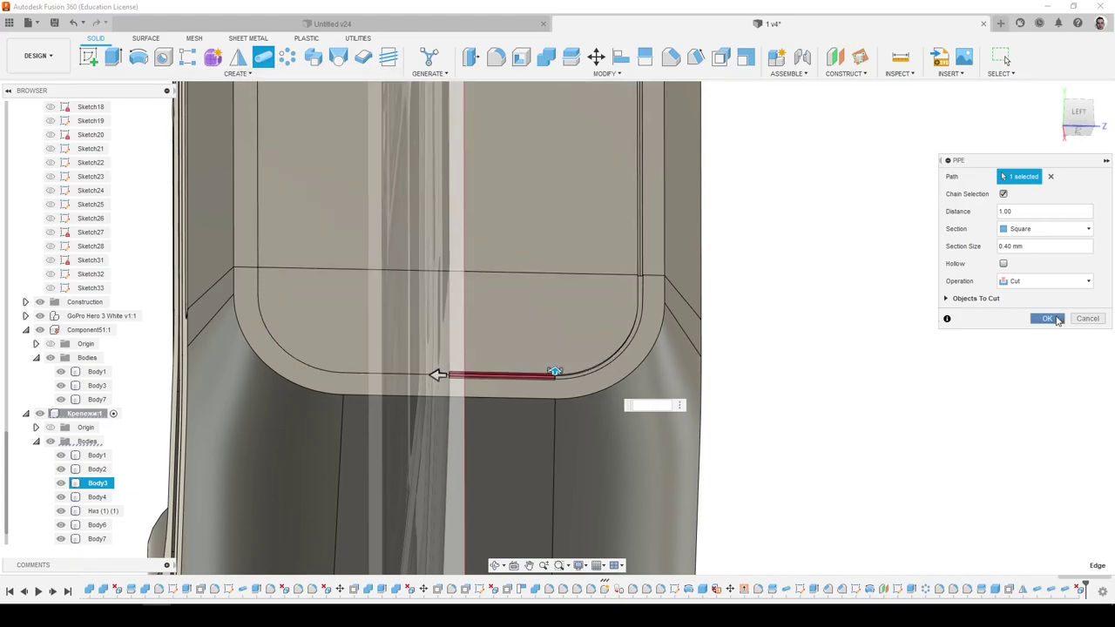
pyautogui.click(1056, 320)
pyautogui.click(1087, 320)
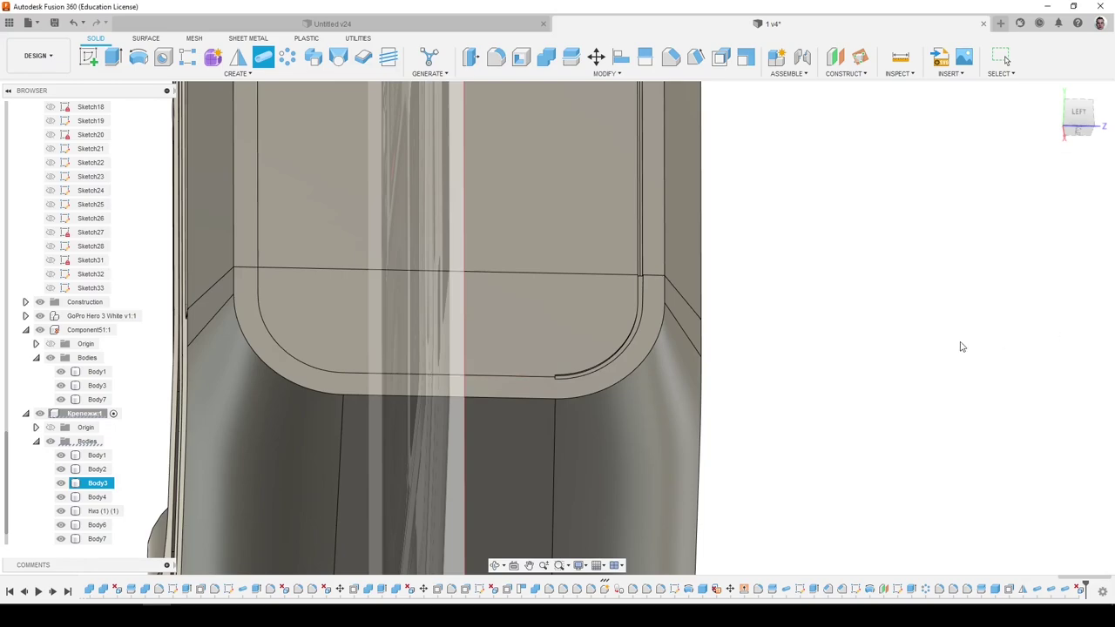
# Cut a square Pipe groove along the panel face's lower-left corner and bottom edges, connecting it to the existing groove.
pyautogui.scroll(-3, 659, 372)
pyautogui.scroll(3, 540, 354)
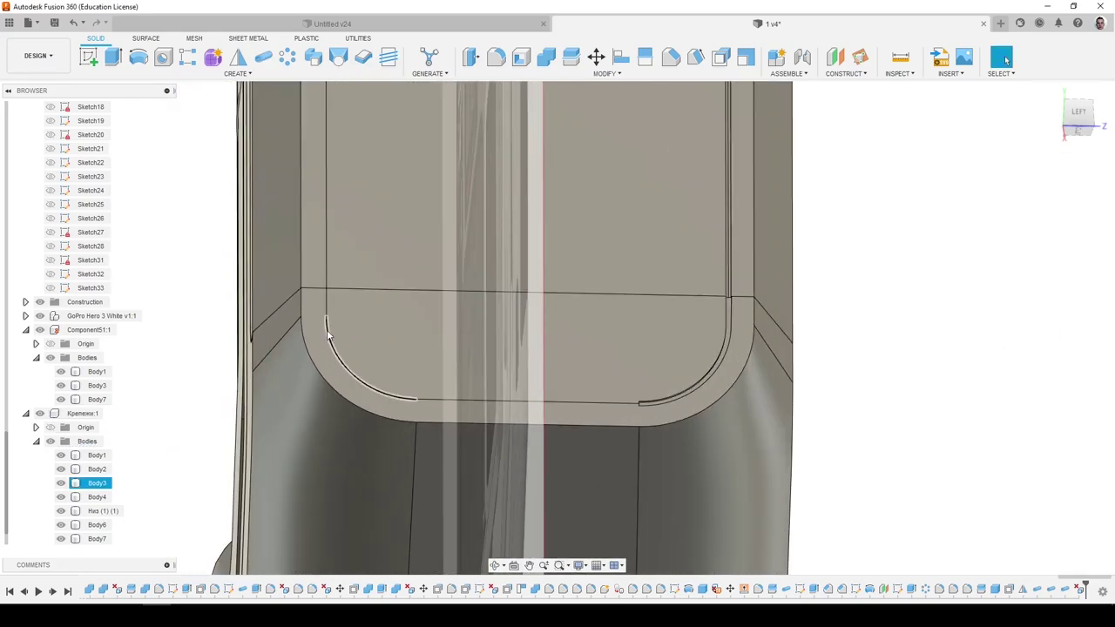
pyautogui.keyDown('shift'); pyautogui.click(446, 401); pyautogui.keyUp('shift')
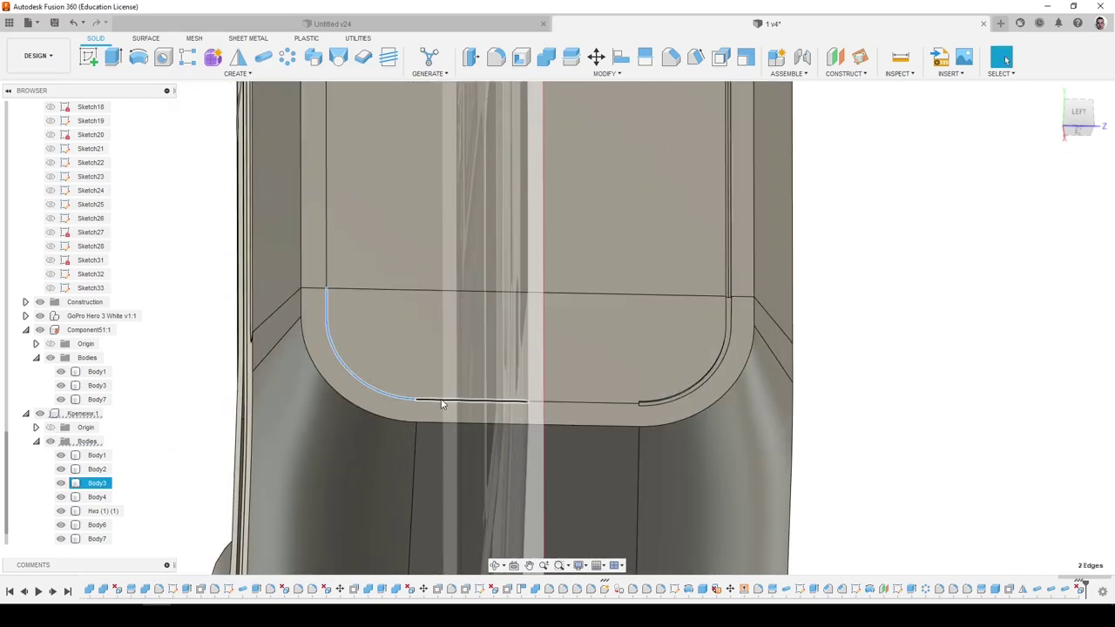
pyautogui.click(263, 58)
pyautogui.click(1047, 319)
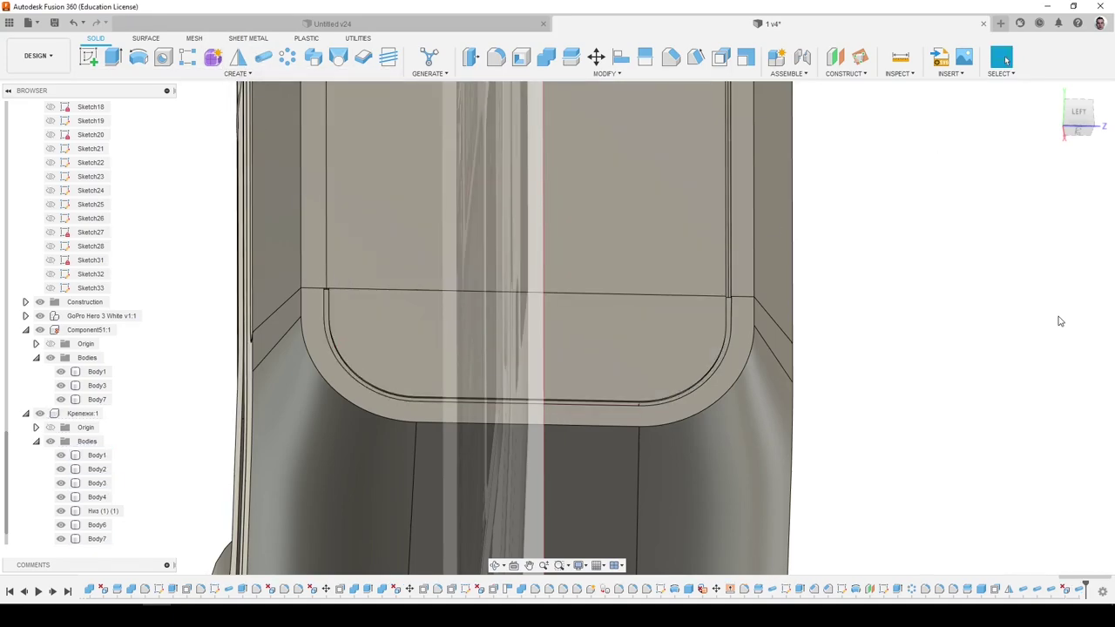
# Delete the small leftover face inside the groove where the bottom edge meets the rounded corner.
pyautogui.scroll(6, 667, 423)
pyautogui.keyDown('shift'); pyautogui.moveTo(679, 405); pyautogui.dragTo(723, 373, button='middle'); pyautogui.keyUp('shift')
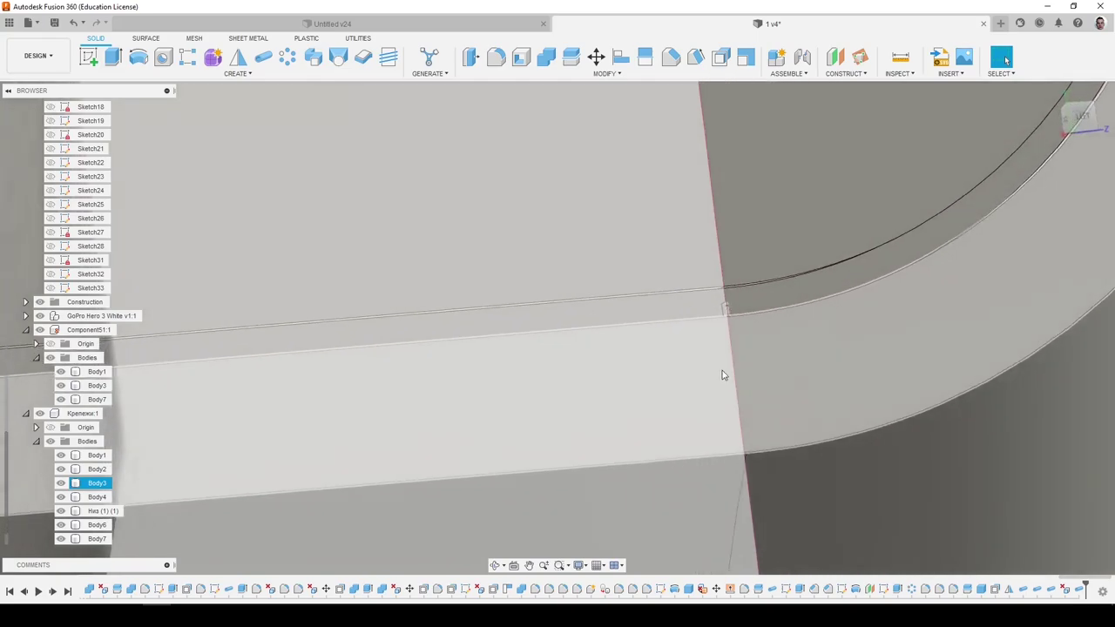
pyautogui.scroll(4, 753, 300)
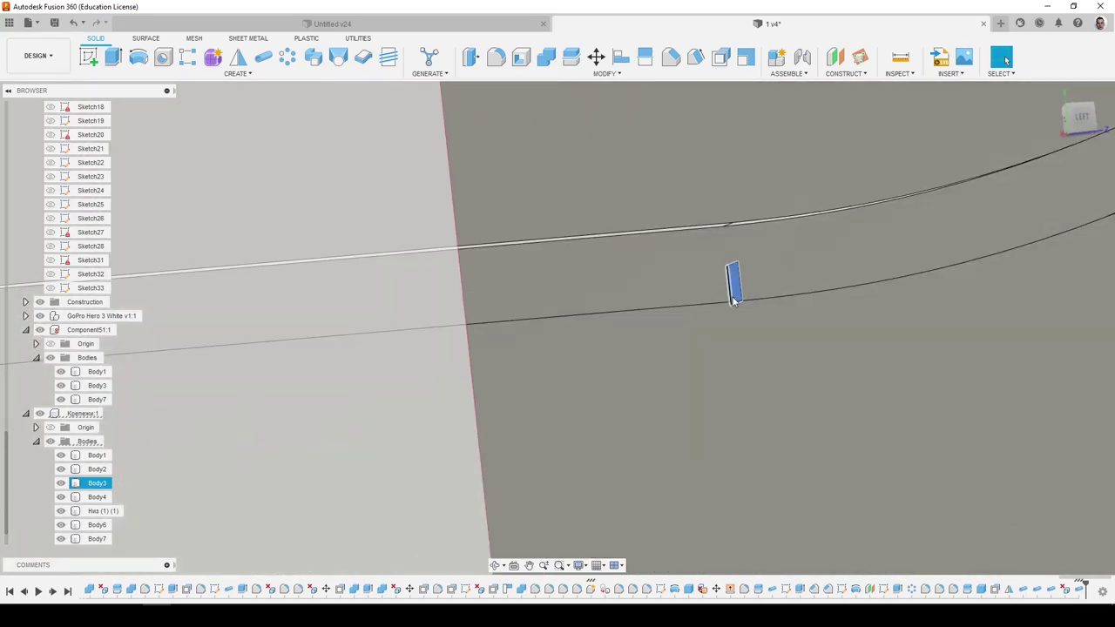
pyautogui.press('Delete')
pyautogui.keyDown('shift'); pyautogui.moveTo(755, 315); pyautogui.dragTo(739, 334, button='middle'); pyautogui.keyUp('shift')
pyautogui.click(735, 342)
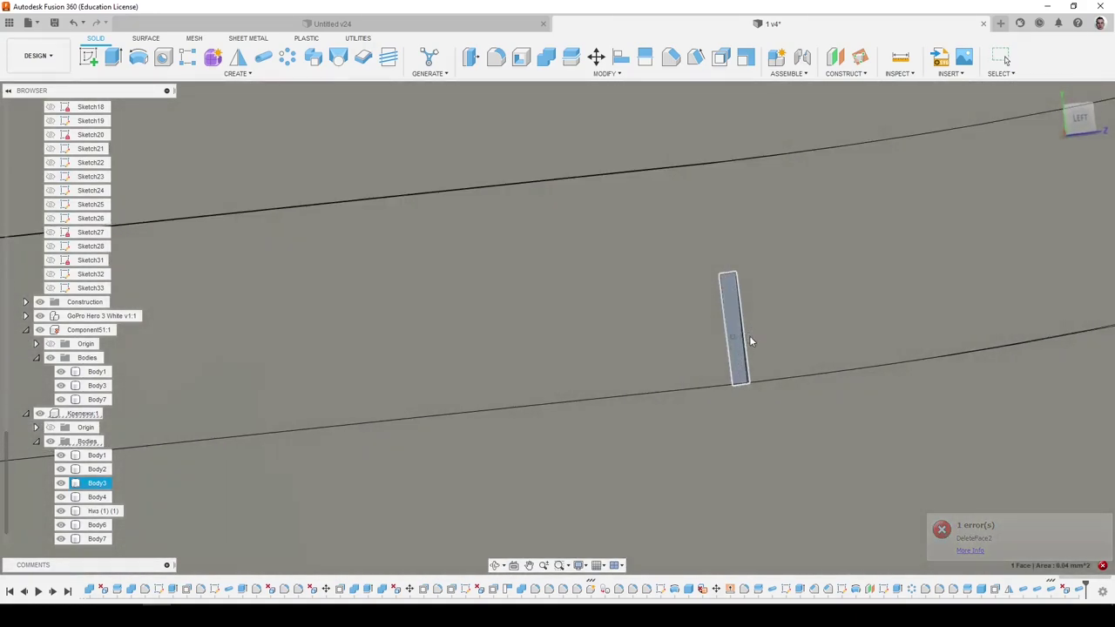
pyautogui.scroll(-14, 713, 348)
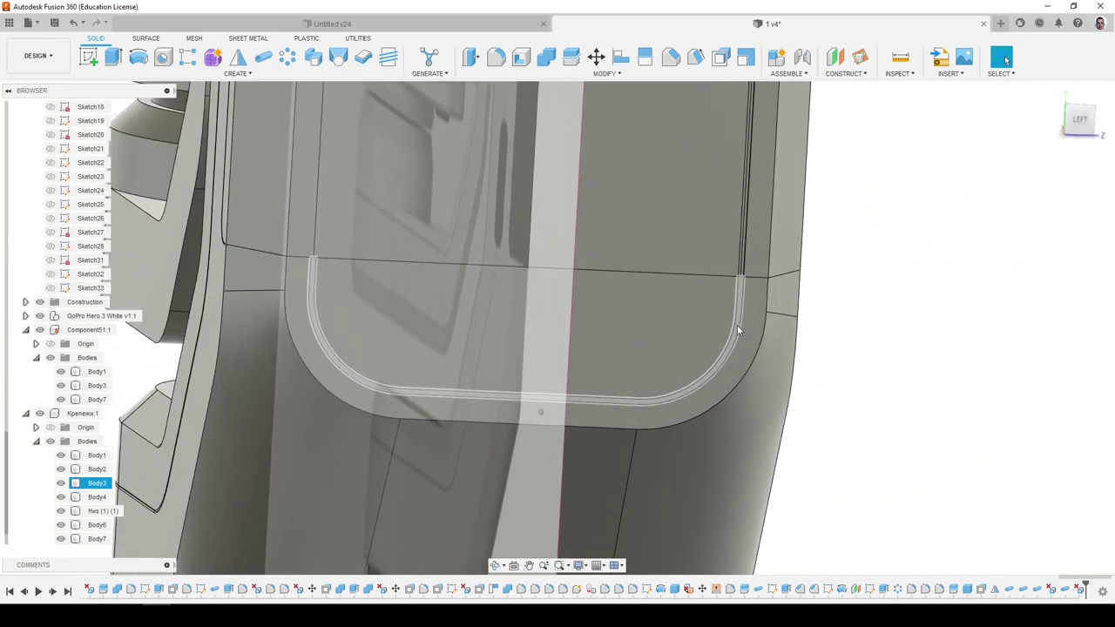
# Cut a matching Pipe groove along the remaining straight long edge of the side panel face.
pyautogui.keyDown('shift'); pyautogui.moveTo(737, 325); pyautogui.dragTo(879, 313, button='middle'); pyautogui.keyUp('shift')
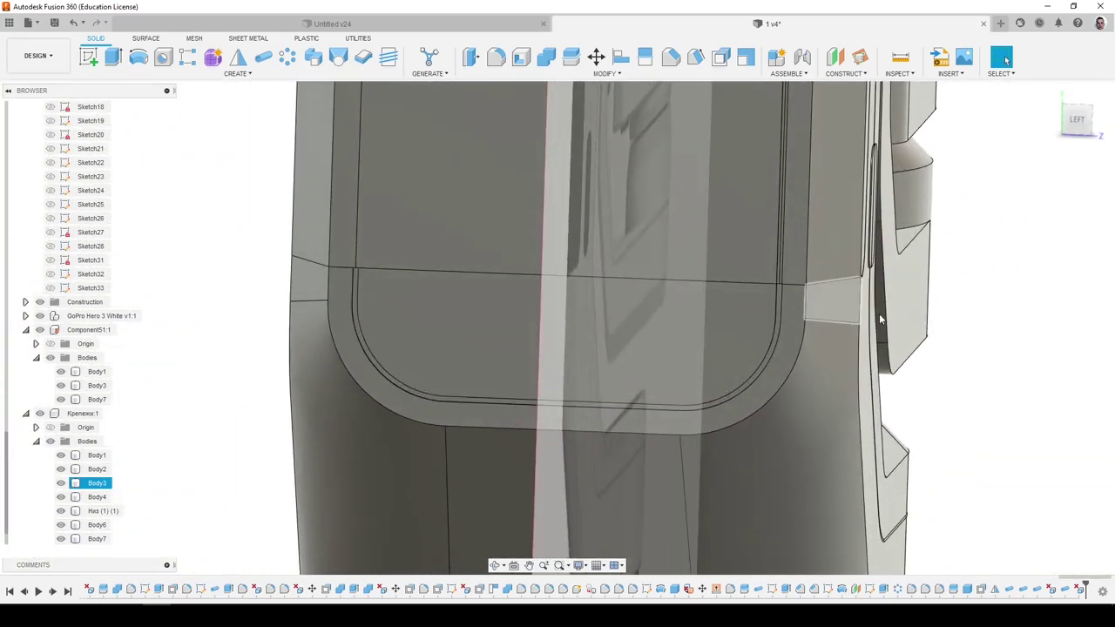
pyautogui.keyDown('shift'); pyautogui.moveTo(955, 403); pyautogui.dragTo(871, 375, button='middle'); pyautogui.keyUp('shift')
pyautogui.scroll(5, 789, 304)
pyautogui.keyDown('shift'); pyautogui.moveTo(497, 338); pyautogui.dragTo(413, 343, button='middle'); pyautogui.keyUp('shift')
pyautogui.scroll(-5, 413, 348)
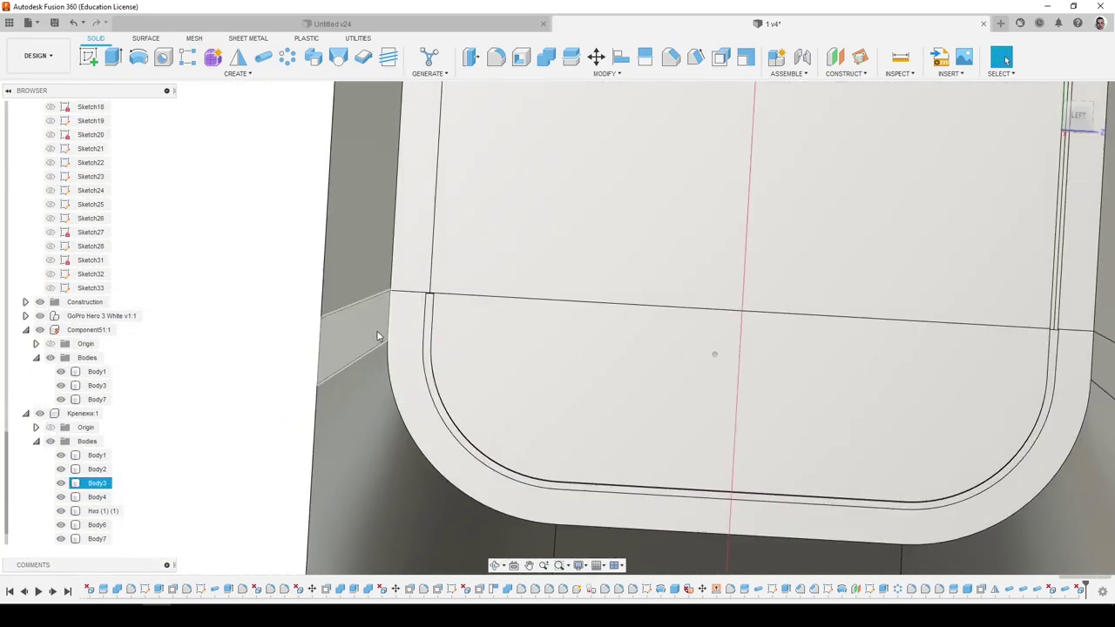
pyautogui.keyDown('shift'); pyautogui.moveTo(413, 304); pyautogui.dragTo(557, 244, button='middle'); pyautogui.keyUp('shift')
pyautogui.scroll(-4, 557, 244)
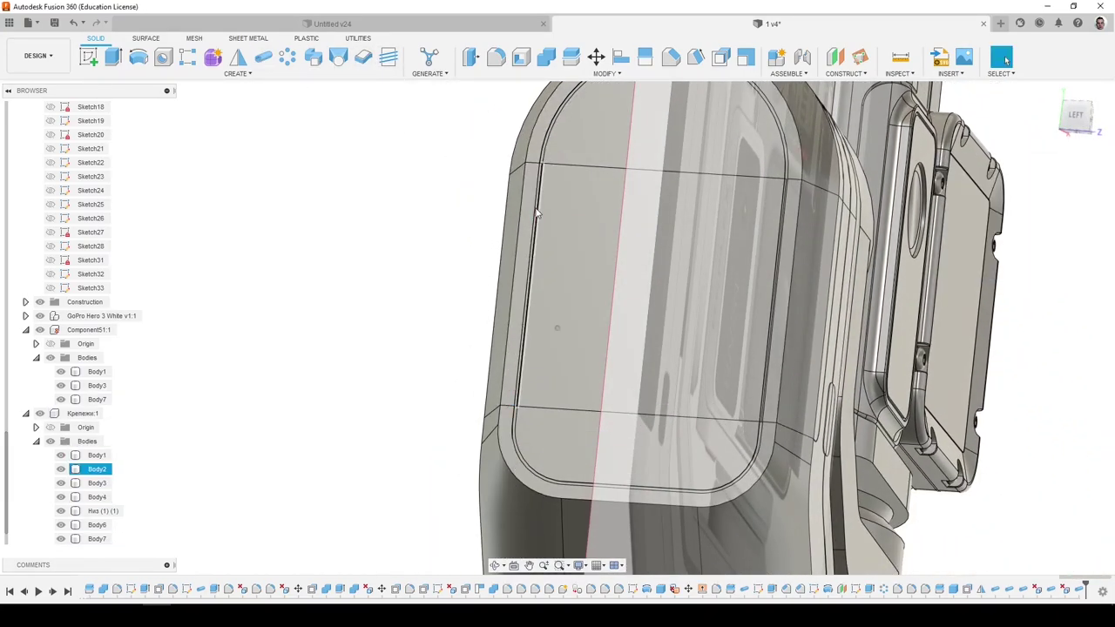
# Delete the two leftover end faces inside the groove where the straight edge meets the upper arc.
pyautogui.scroll(10, 538, 213)
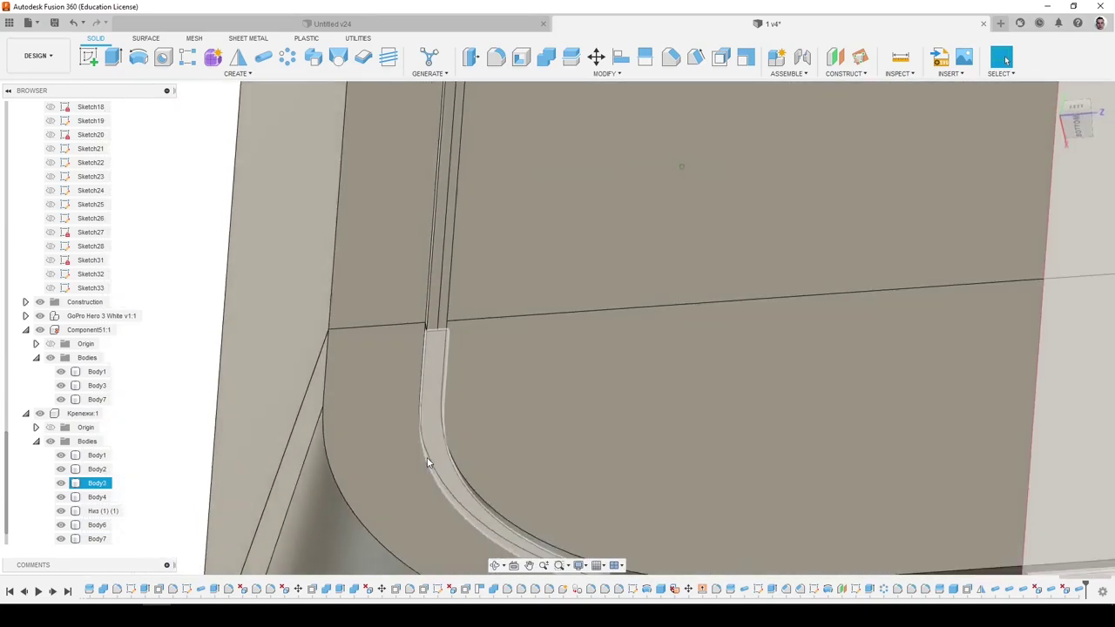
pyautogui.scroll(-3, 430, 446)
pyautogui.scroll(8, 432, 444)
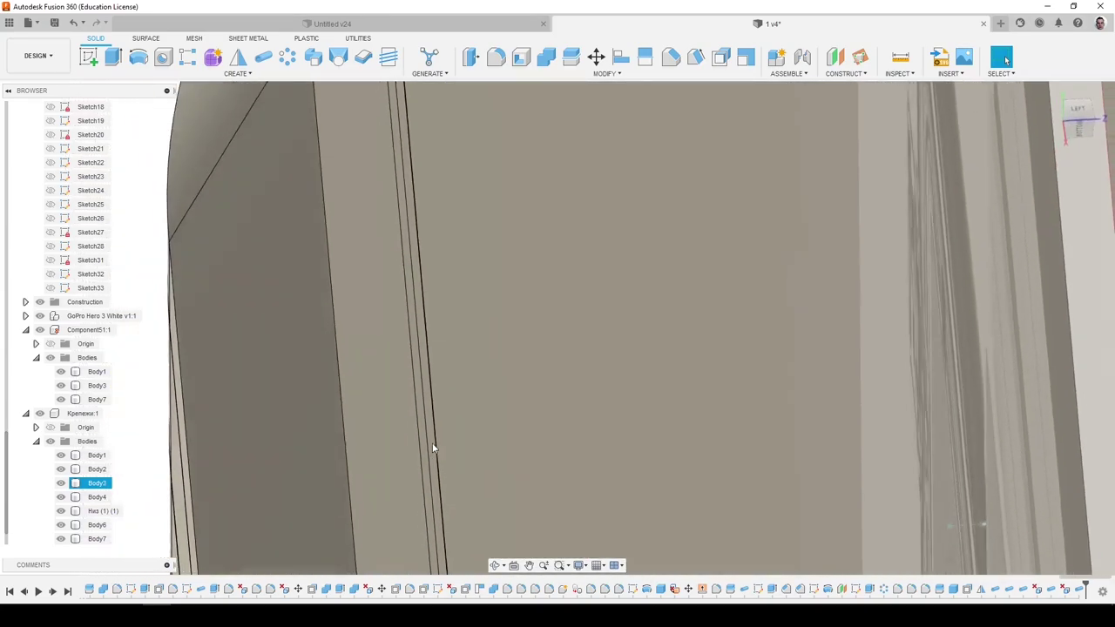
pyautogui.scroll(-3, 432, 448)
pyautogui.scroll(8, 502, 322)
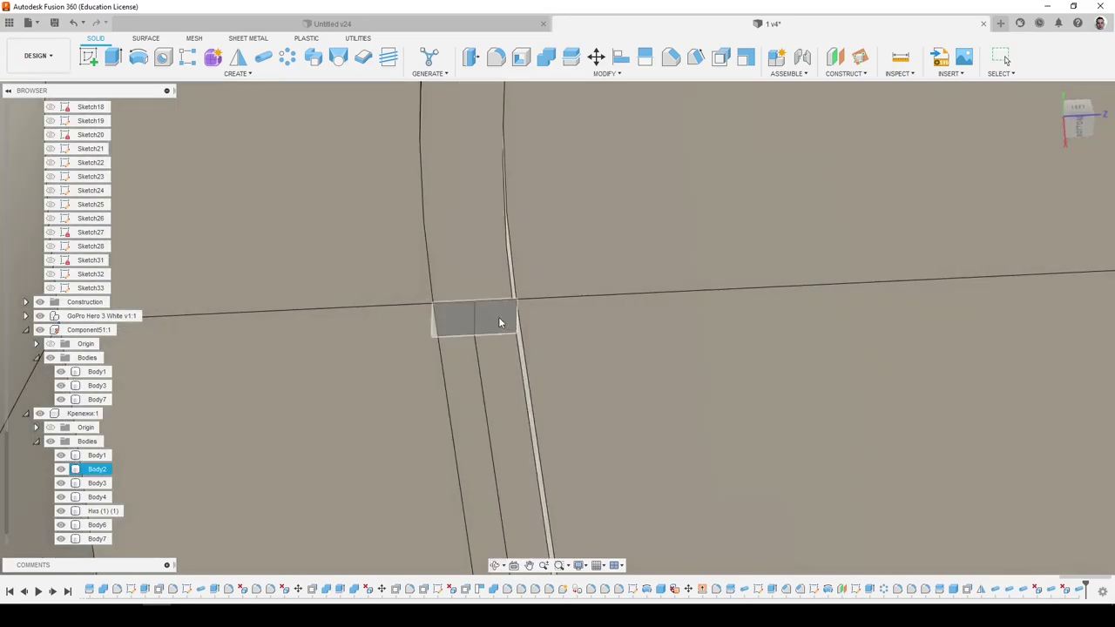
pyautogui.click(497, 319)
pyautogui.keyDown('ctrl'); pyautogui.click(467, 320); pyautogui.keyUp('ctrl')
pyautogui.keyDown('shift'); pyautogui.moveTo(467, 320); pyautogui.dragTo(492, 393, button='middle'); pyautogui.keyUp('shift')
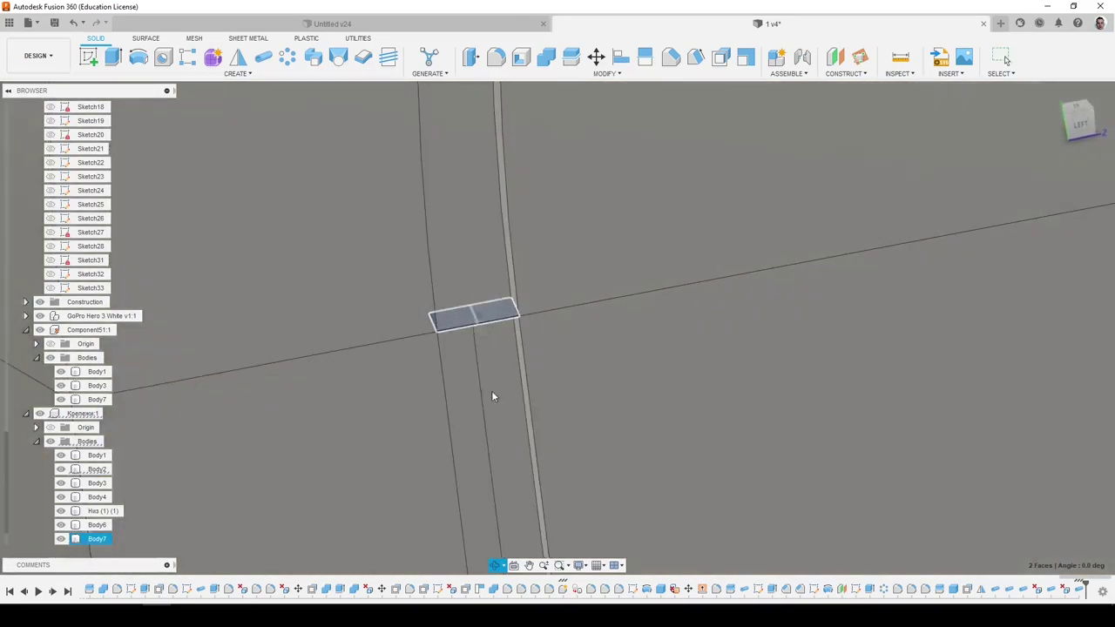
pyautogui.scroll(10, 482, 320)
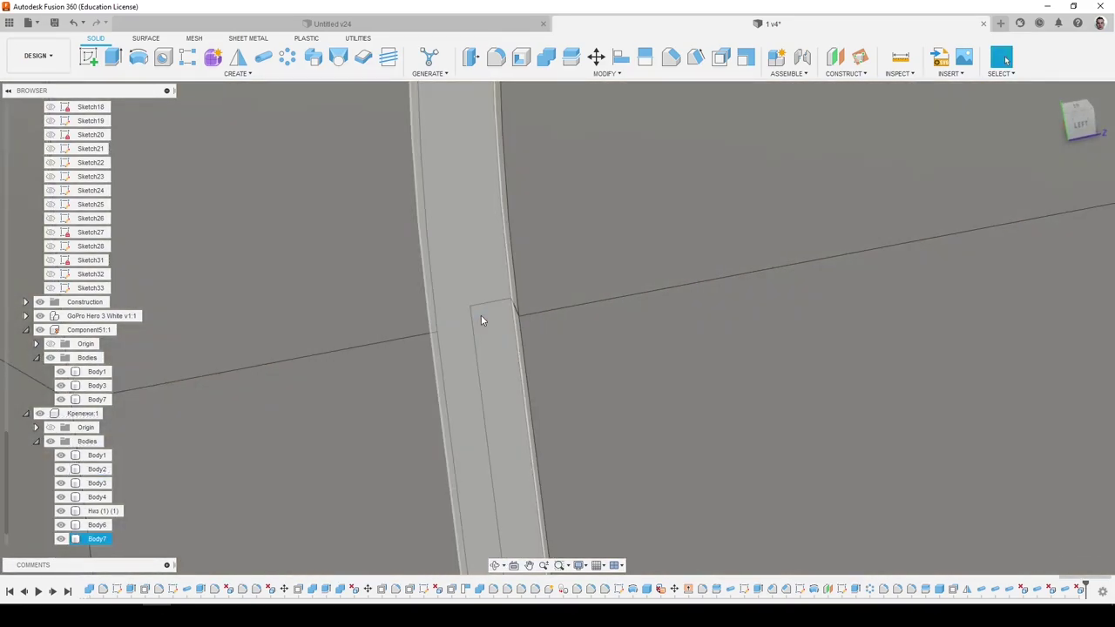
pyautogui.scroll(-3, 422, 331)
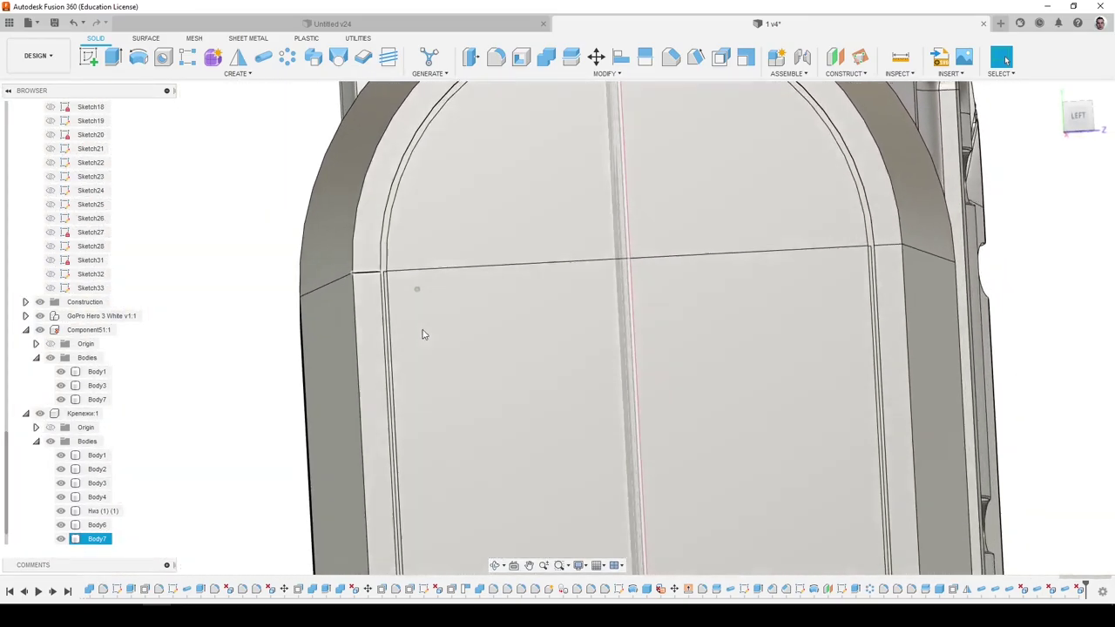
pyautogui.keyDown('shift'); pyautogui.moveTo(423, 333); pyautogui.dragTo(462, 328, button='middle'); pyautogui.keyUp('shift')
pyautogui.scroll(5, 828, 237)
pyautogui.scroll(-2, 845, 242)
pyautogui.scroll(-10, 423, 281)
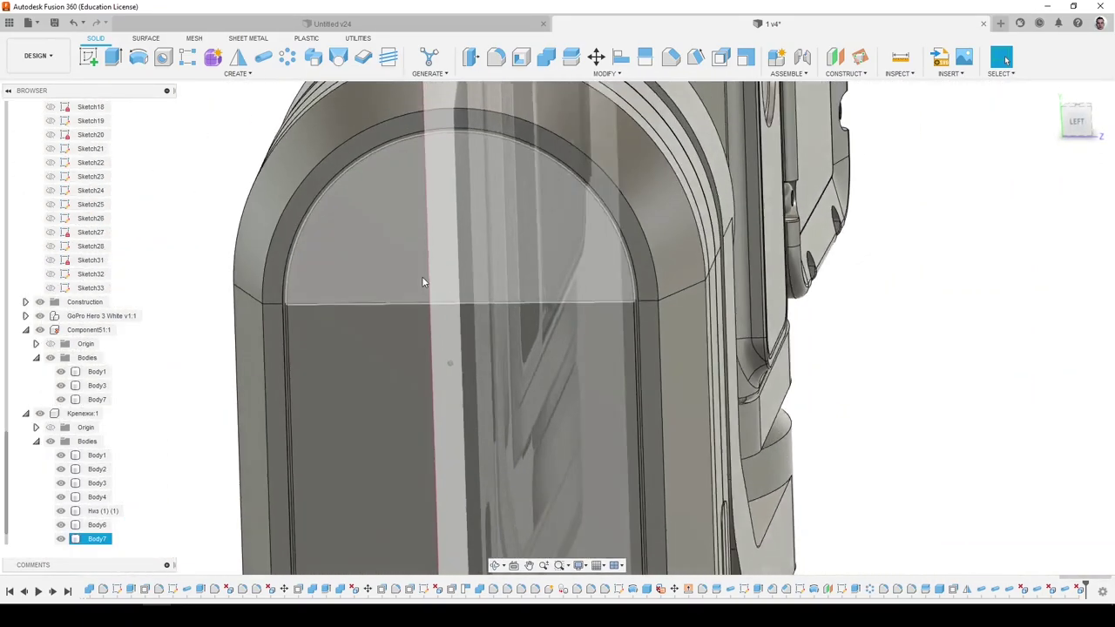
# Try rotating Body7 by about 15 degrees around the Z axis with Move/Copy, tilting the cover away from the arm.
pyautogui.keyDown('shift'); pyautogui.moveTo(562, 397); pyautogui.dragTo(521, 362, button='middle'); pyautogui.keyUp('shift')
pyautogui.click(93, 540)
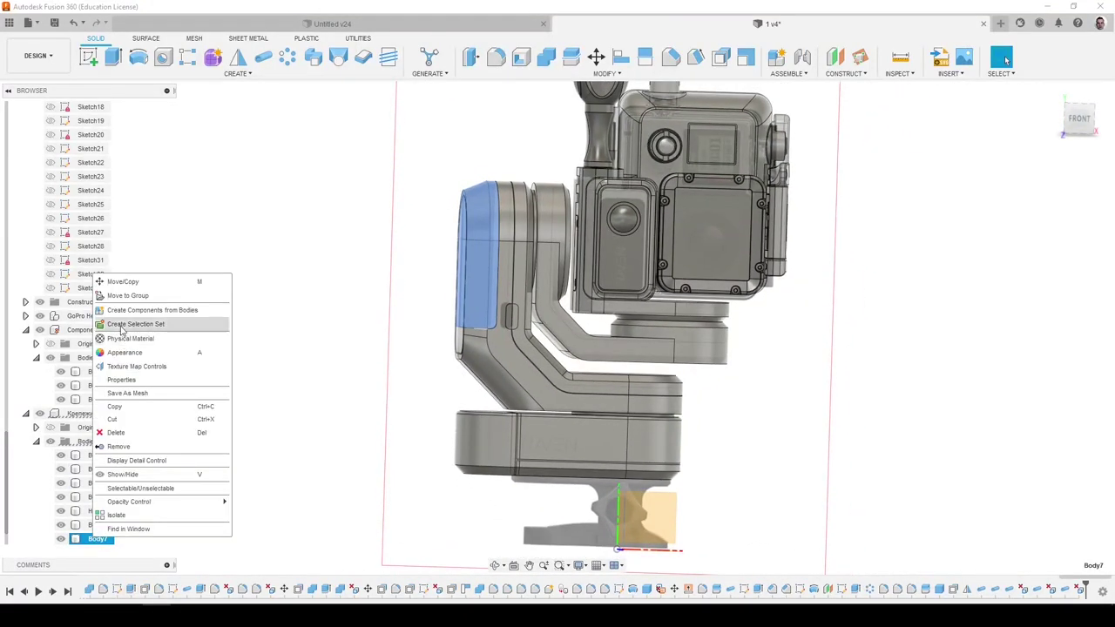
pyautogui.click(122, 283)
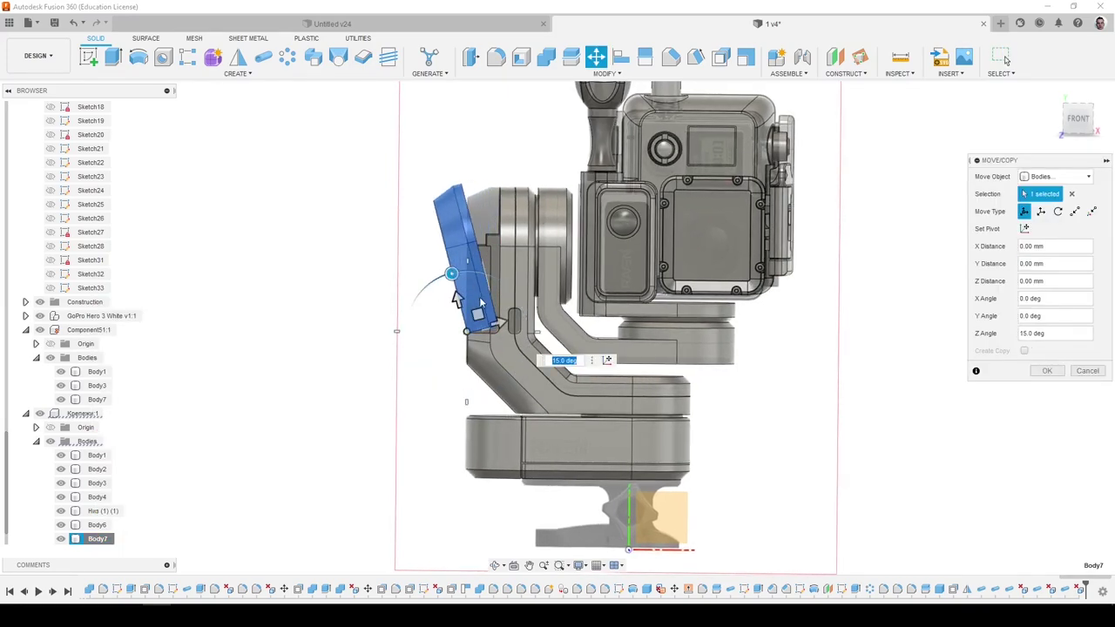
pyautogui.keyDown('shift'); pyautogui.moveTo(431, 254); pyautogui.dragTo(501, 286, button='middle'); pyautogui.keyUp('shift')
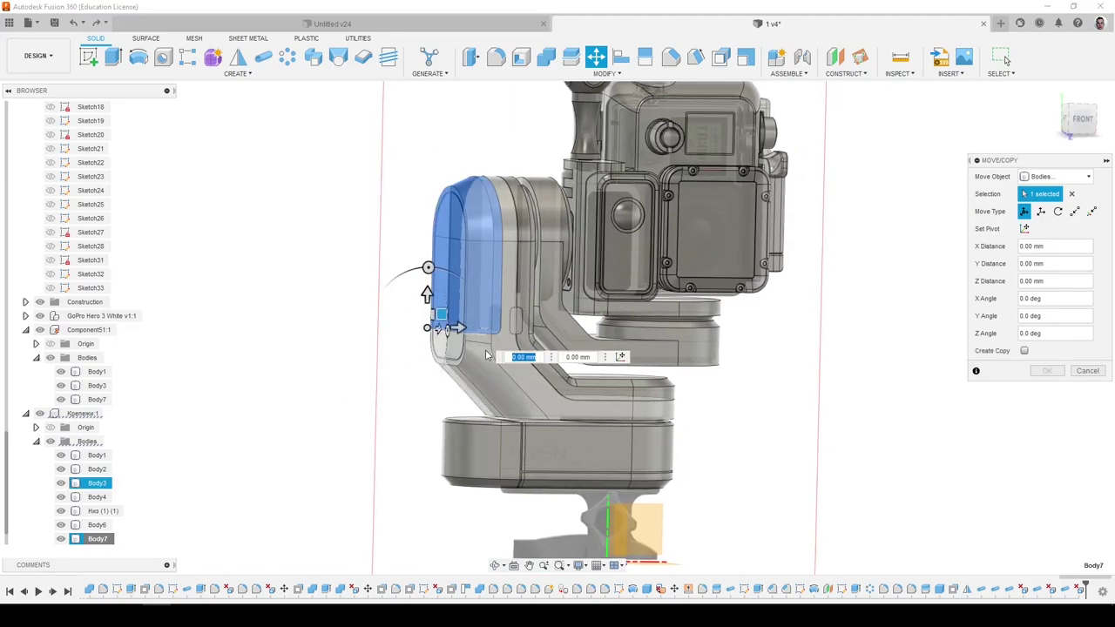
pyautogui.click(1087, 371)
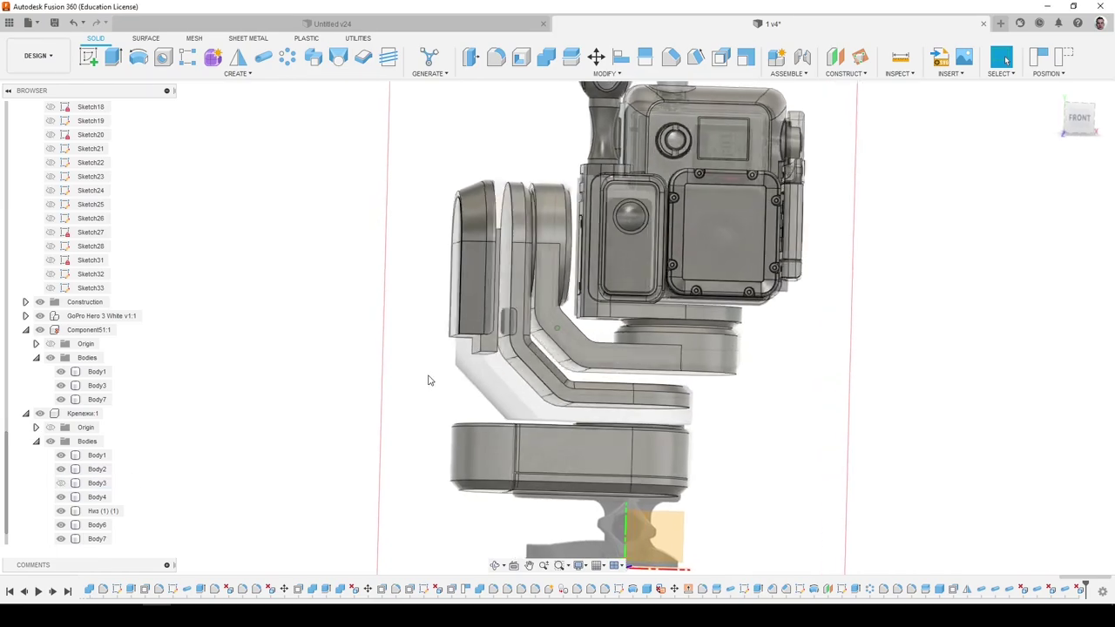
# Capture the changed component positions and combine the cover body with its adjoining inner body.
pyautogui.click(546, 58)
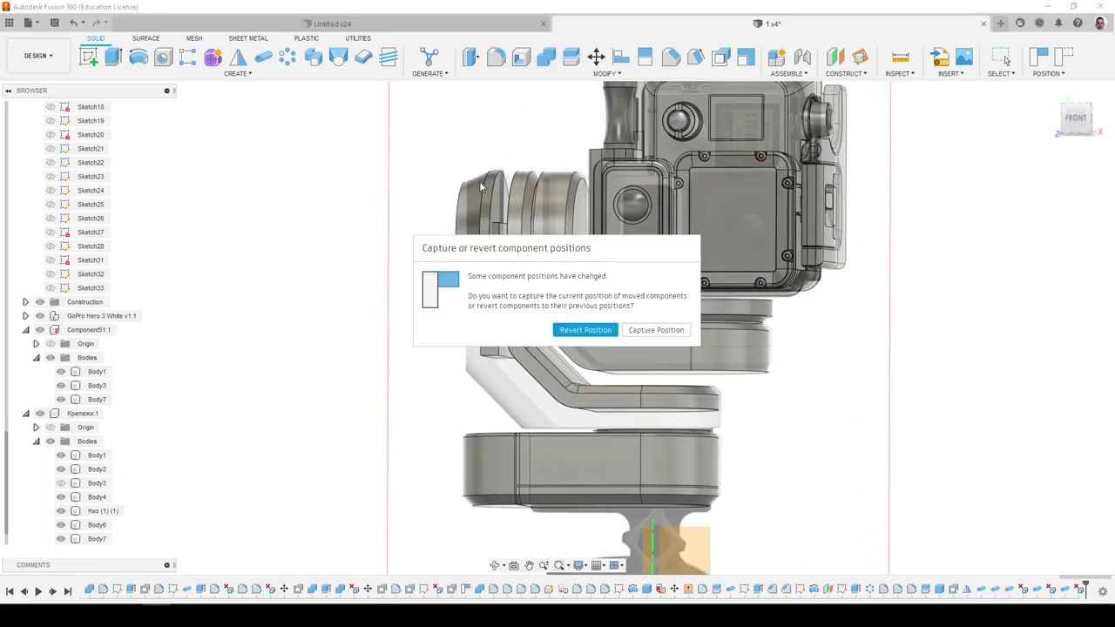
pyautogui.click(666, 329)
pyautogui.keyDown('shift'); pyautogui.moveTo(501, 306); pyautogui.dragTo(519, 277, button='middle'); pyautogui.keyUp('shift')
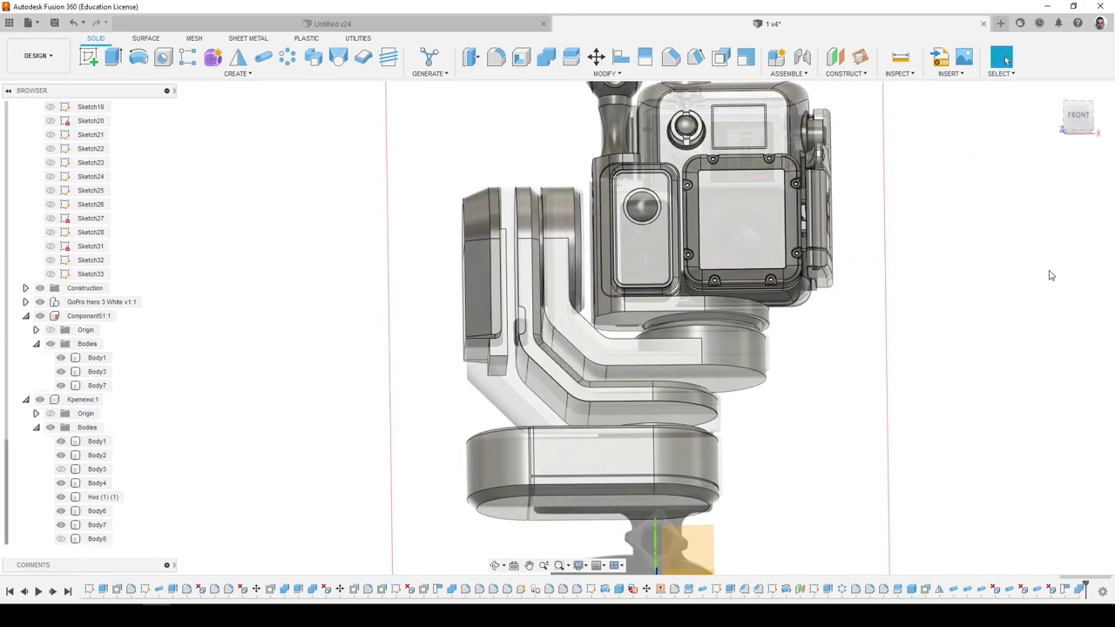
pyautogui.keyDown('shift'); pyautogui.moveTo(552, 258); pyautogui.dragTo(514, 292, button='middle'); pyautogui.keyUp('shift')
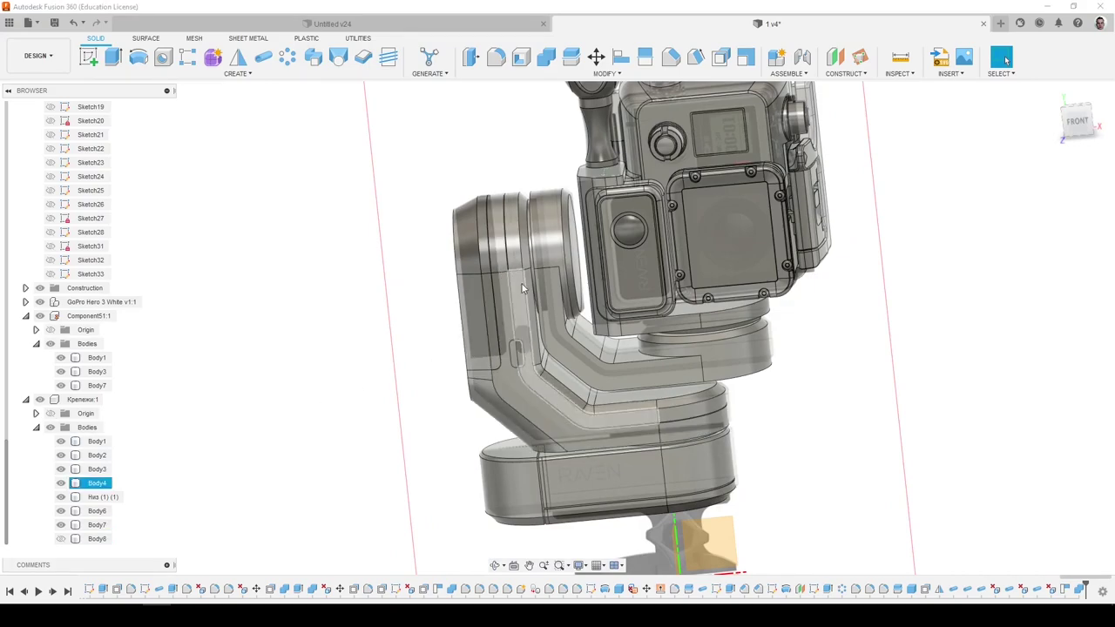
# Try tilting Body7 about 10.5 degrees around the Y axis and moving it away from the arm with Move/Copy.
pyautogui.click(1082, 124)
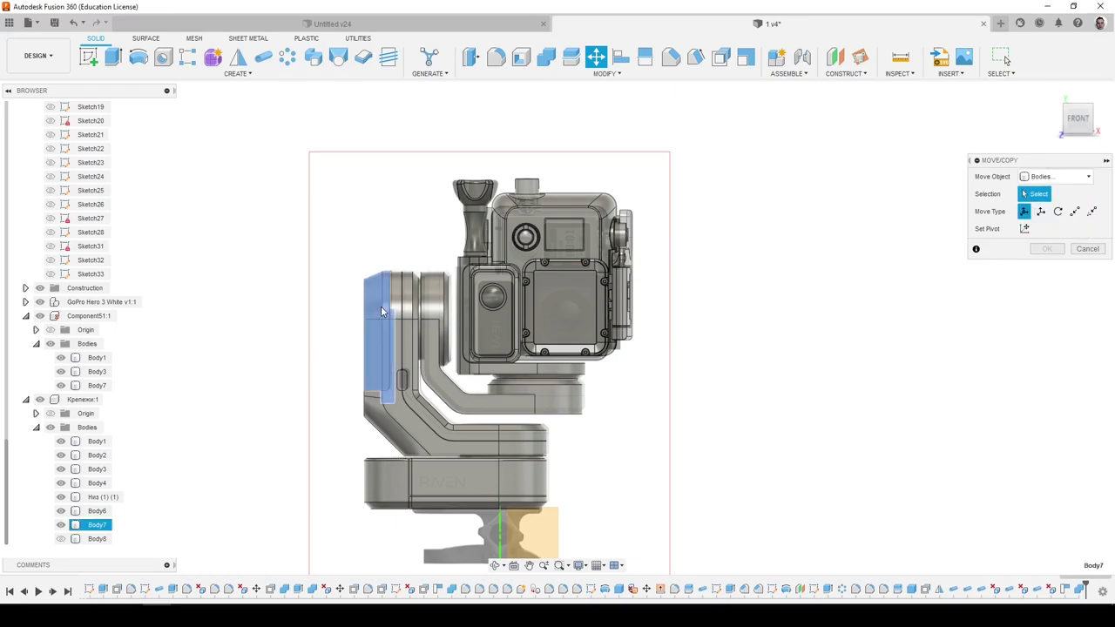
pyautogui.click(380, 312)
pyautogui.scroll(2, 365, 371)
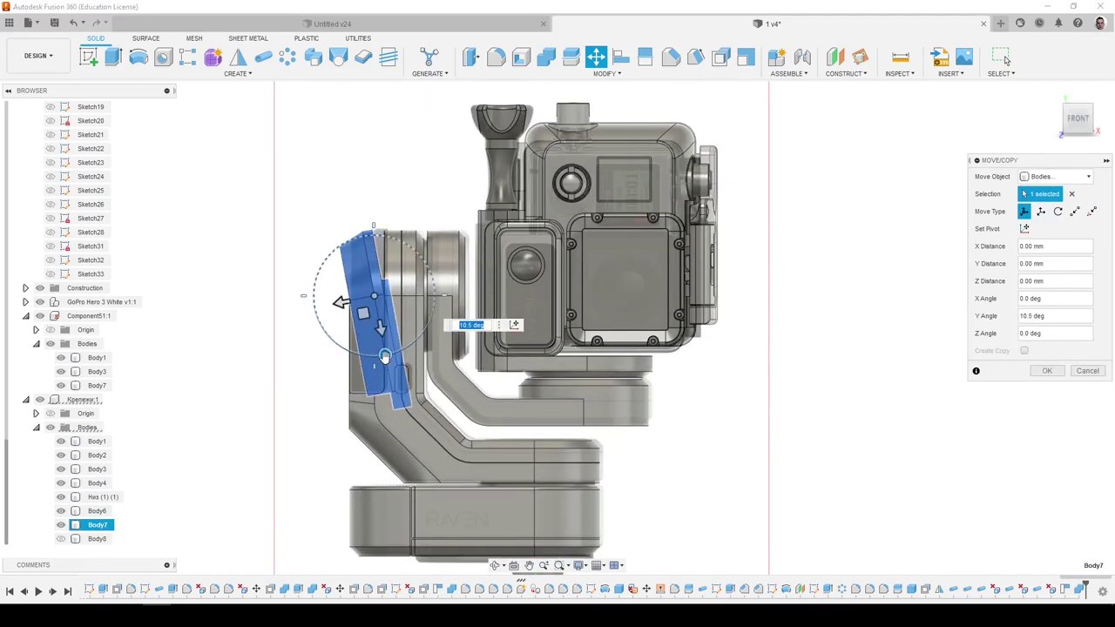
pyautogui.keyDown('shift'); pyautogui.moveTo(252, 265); pyautogui.dragTo(320, 282, button='middle'); pyautogui.keyUp('shift')
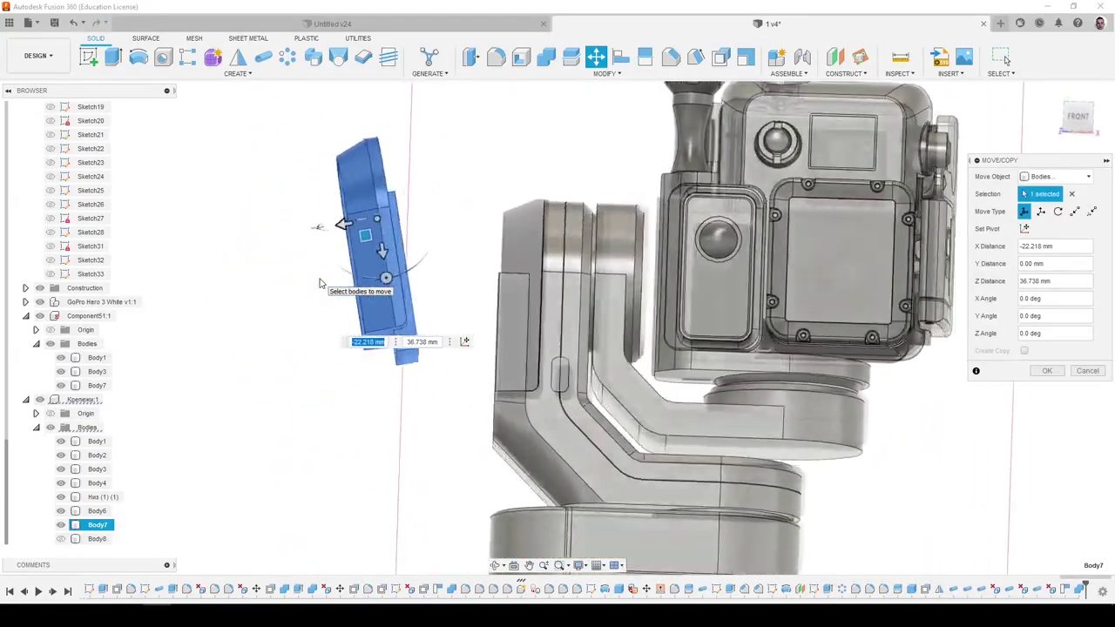
pyautogui.keyDown('shift'); pyautogui.moveTo(808, 320); pyautogui.dragTo(965, 397, button='middle'); pyautogui.keyUp('shift')
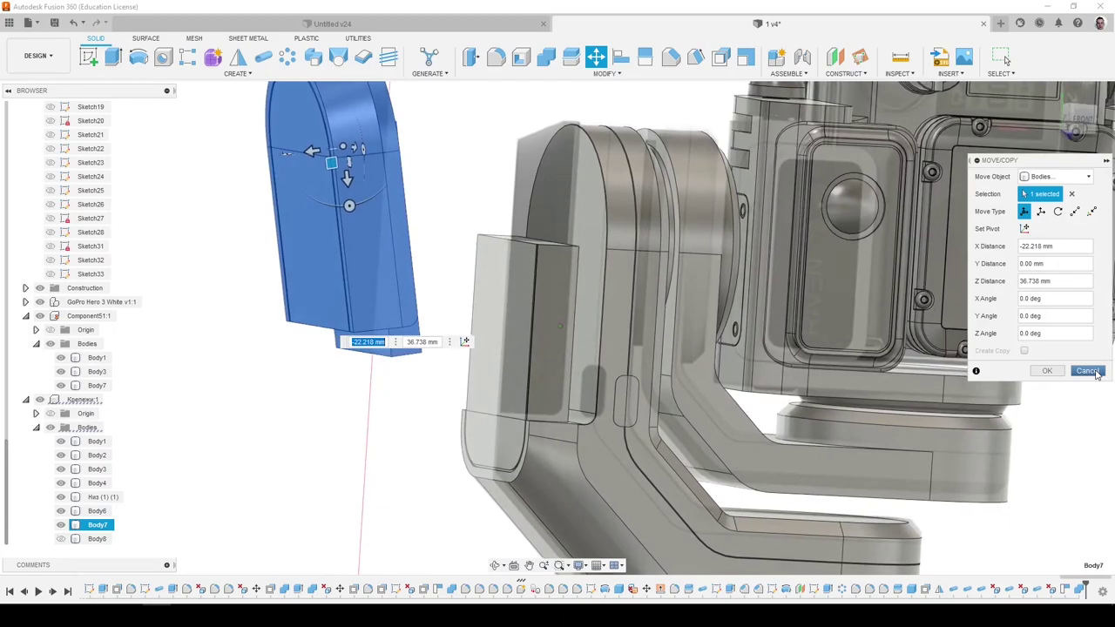
pyautogui.click(1089, 371)
# Hide Body7 to expose the block beneath the cover.
pyautogui.click(524, 373)
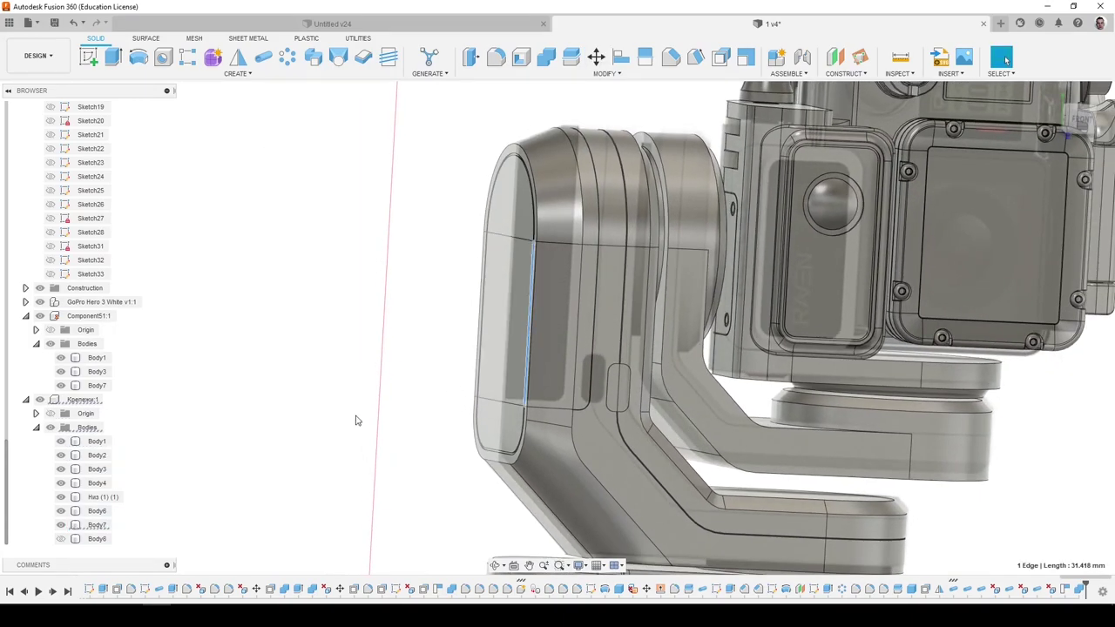
pyautogui.click(63, 527)
pyautogui.click(237, 472)
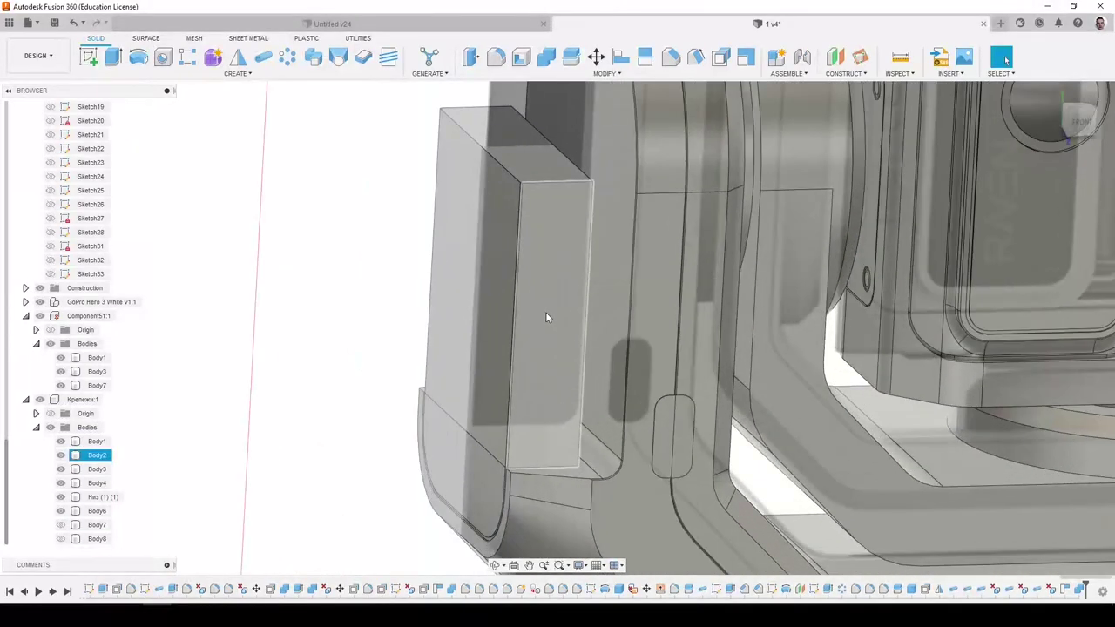
# Try to delete the outer faces and narrow gap faces of the raised block beneath the cover.
pyautogui.click(545, 314)
pyautogui.keyDown('ctrl'); pyautogui.click(499, 319); pyautogui.keyUp('ctrl')
pyautogui.keyDown('ctrl'); pyautogui.click(526, 167); pyautogui.keyUp('ctrl')
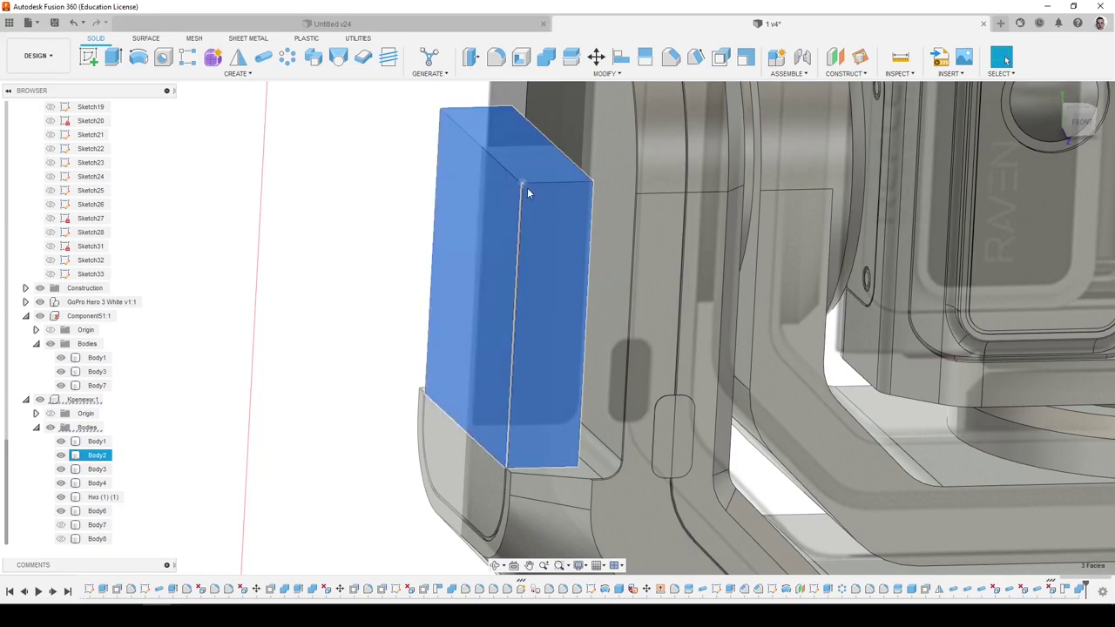
pyautogui.keyDown('shift'); pyautogui.moveTo(527, 186); pyautogui.dragTo(485, 182, button='middle'); pyautogui.keyUp('shift')
pyautogui.keyDown('ctrl'); pyautogui.click(605, 221); pyautogui.keyUp('ctrl')
pyautogui.scroll(-3, 519, 390)
pyautogui.keyDown('shift'); pyautogui.moveTo(463, 375); pyautogui.dragTo(619, 373, button='middle'); pyautogui.keyUp('shift')
pyautogui.click(340, 380)
pyautogui.scroll(5, 346, 365)
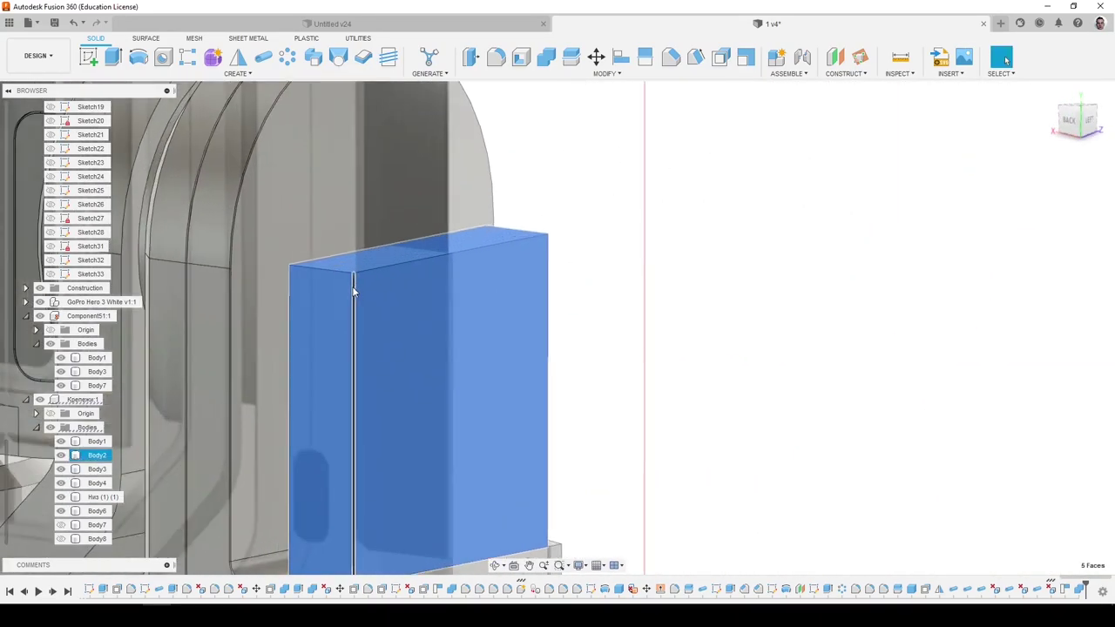
pyautogui.scroll(5, 357, 265)
pyautogui.keyDown('ctrl'); pyautogui.click(352, 255); pyautogui.keyUp('ctrl')
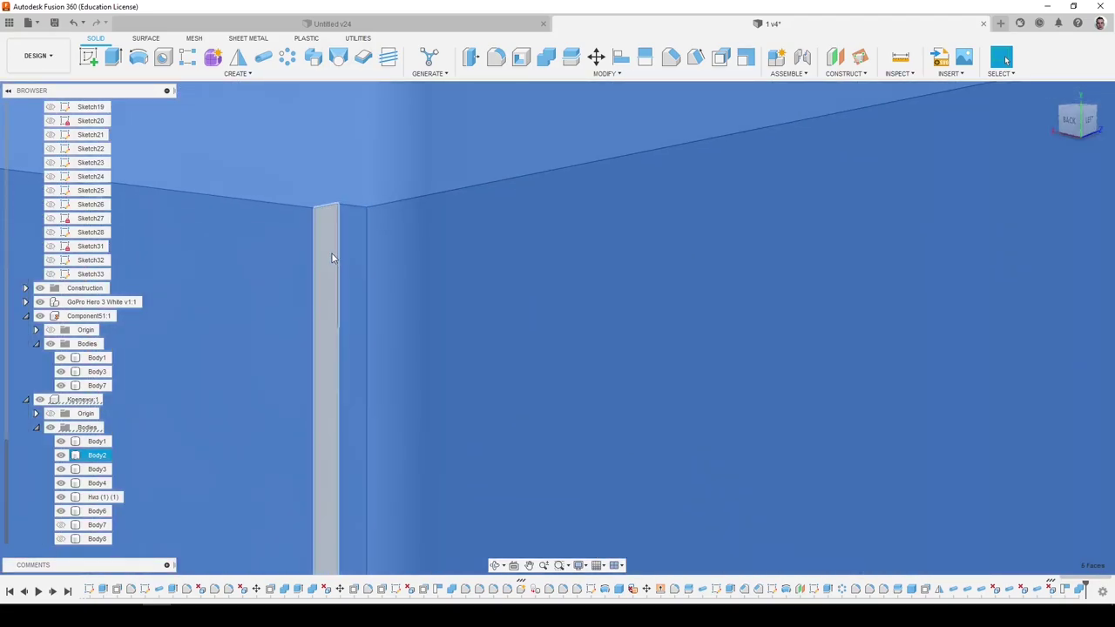
pyautogui.keyDown('ctrl'); pyautogui.click(330, 254); pyautogui.keyUp('ctrl')
pyautogui.scroll(-2, 255, 312)
pyautogui.scroll(-5, 209, 315)
pyautogui.keyDown('shift'); pyautogui.moveTo(179, 315); pyautogui.dragTo(695, 328, button='middle'); pyautogui.keyUp('shift')
pyautogui.scroll(-2, 445, 395)
pyautogui.scroll(8, 695, 327)
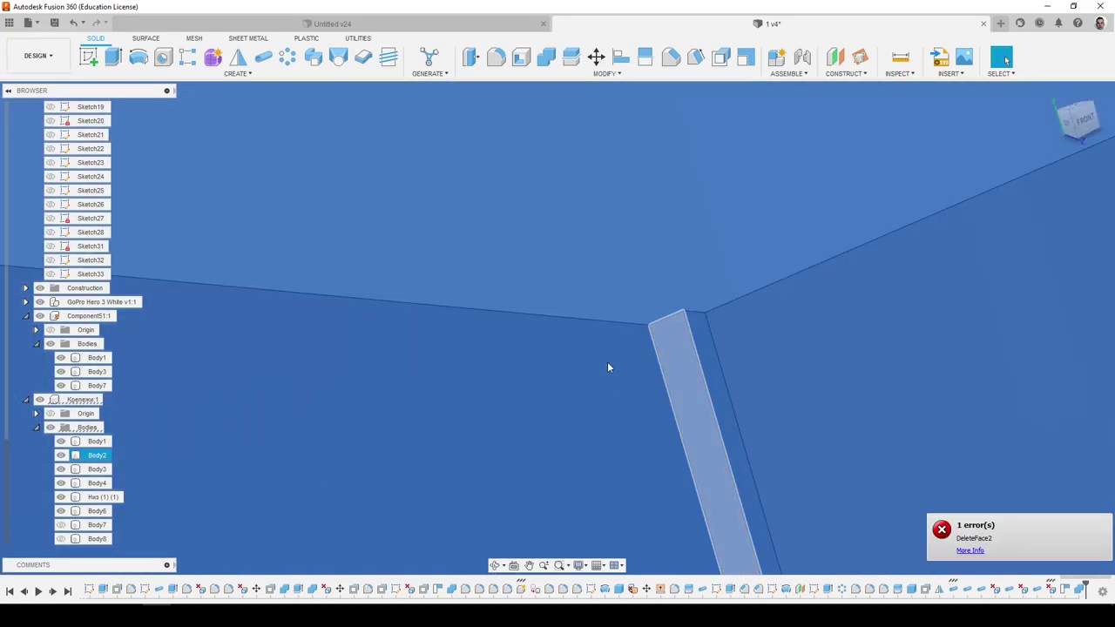
pyautogui.scroll(-10, 608, 349)
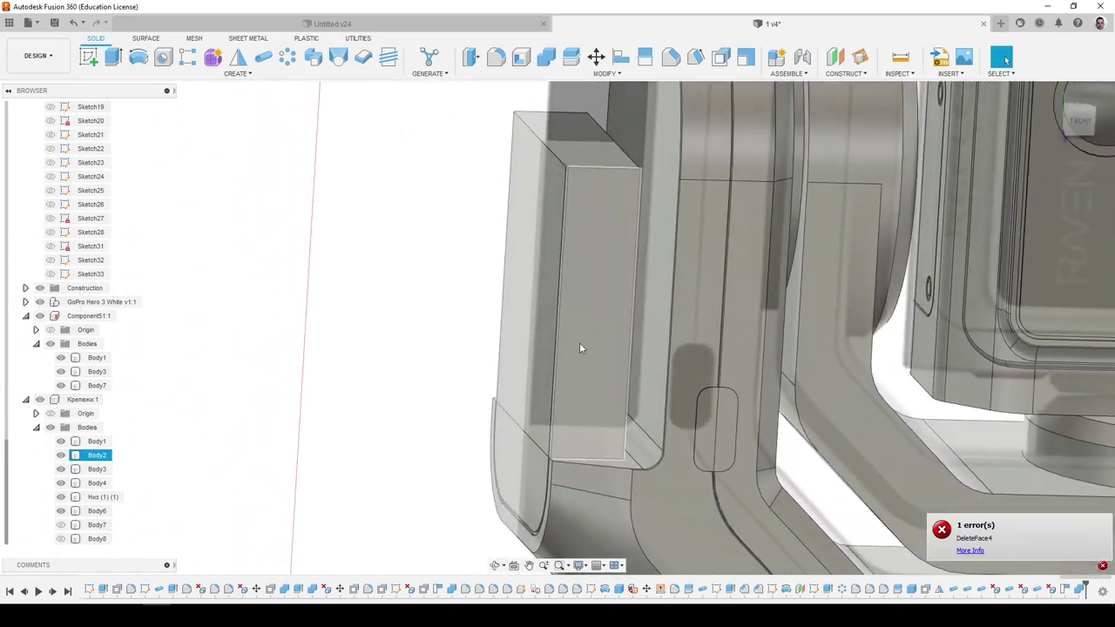
# Cut away the raised block by extruding its narrow side face about 44.6 mm back through the block.
pyautogui.keyDown('shift'); pyautogui.moveTo(580, 344); pyautogui.dragTo(575, 351, button='middle'); pyautogui.keyUp('shift')
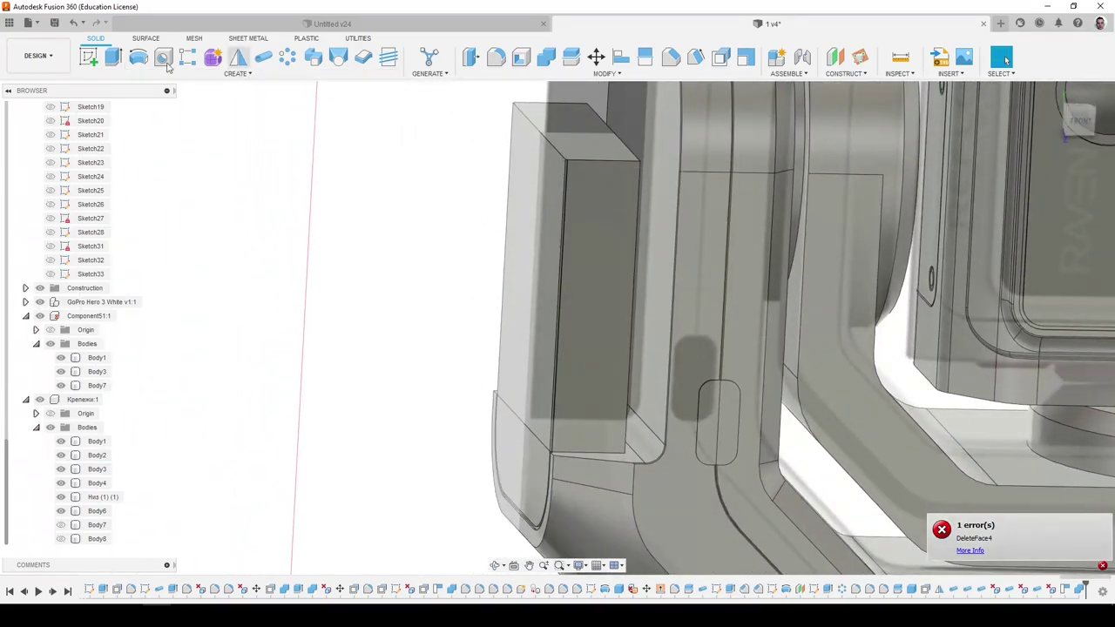
pyautogui.click(113, 58)
pyautogui.click(568, 359)
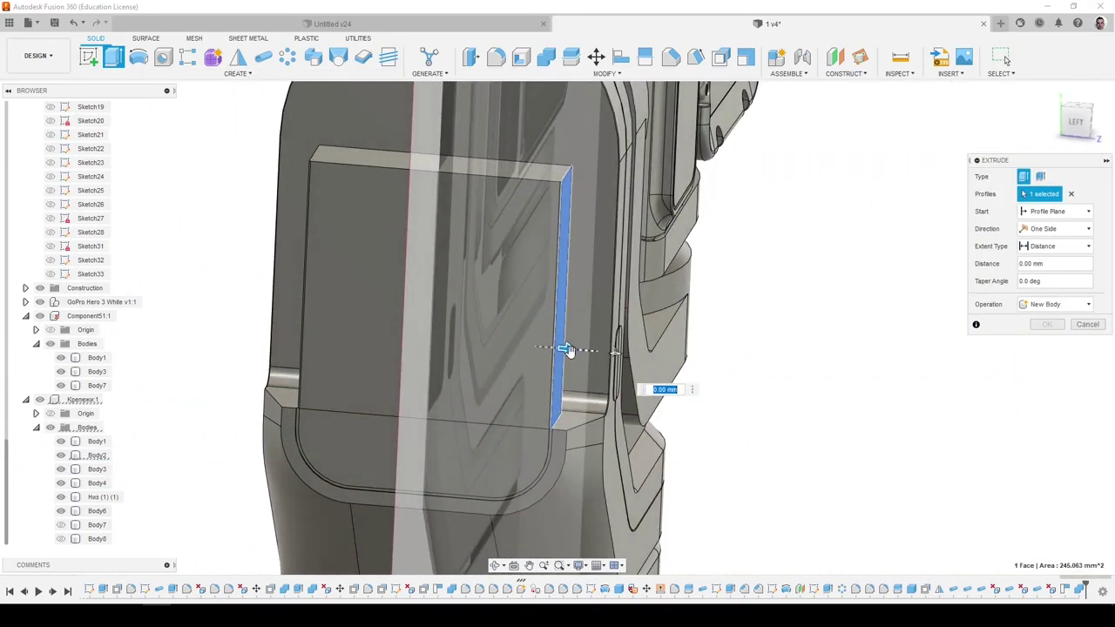
pyautogui.moveTo(566, 349); pyautogui.dragTo(183, 316)
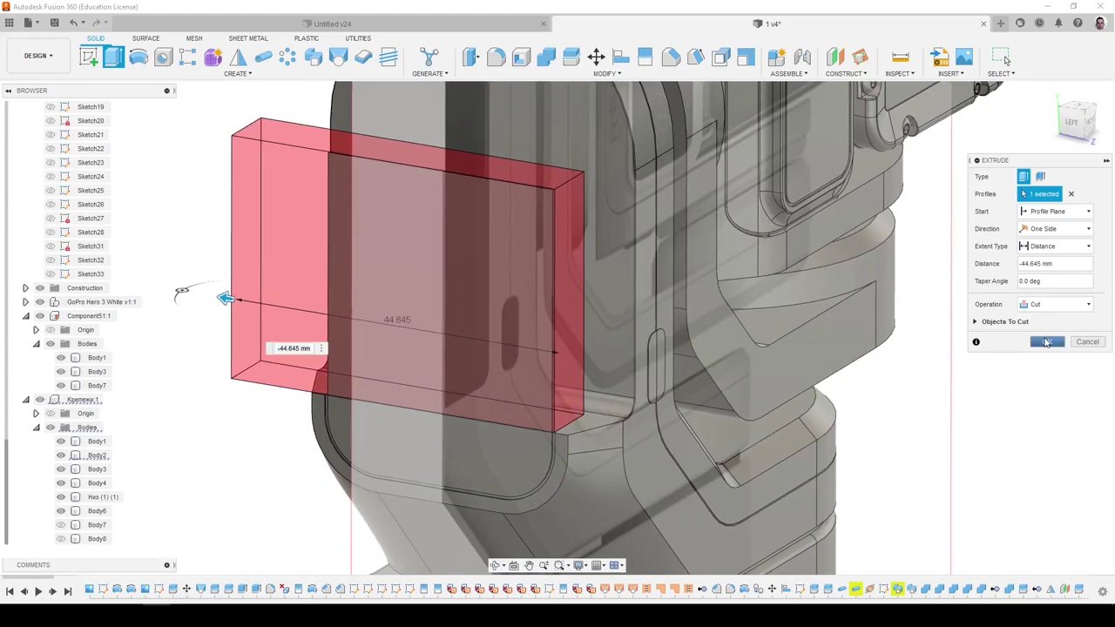
pyautogui.click(1047, 343)
# Capture the changed component positions and cut away the block's remaining thin strip by extruding its face outward.
pyautogui.keyDown('shift'); pyautogui.moveTo(880, 361); pyautogui.dragTo(549, 379, button='middle'); pyautogui.keyUp('shift')
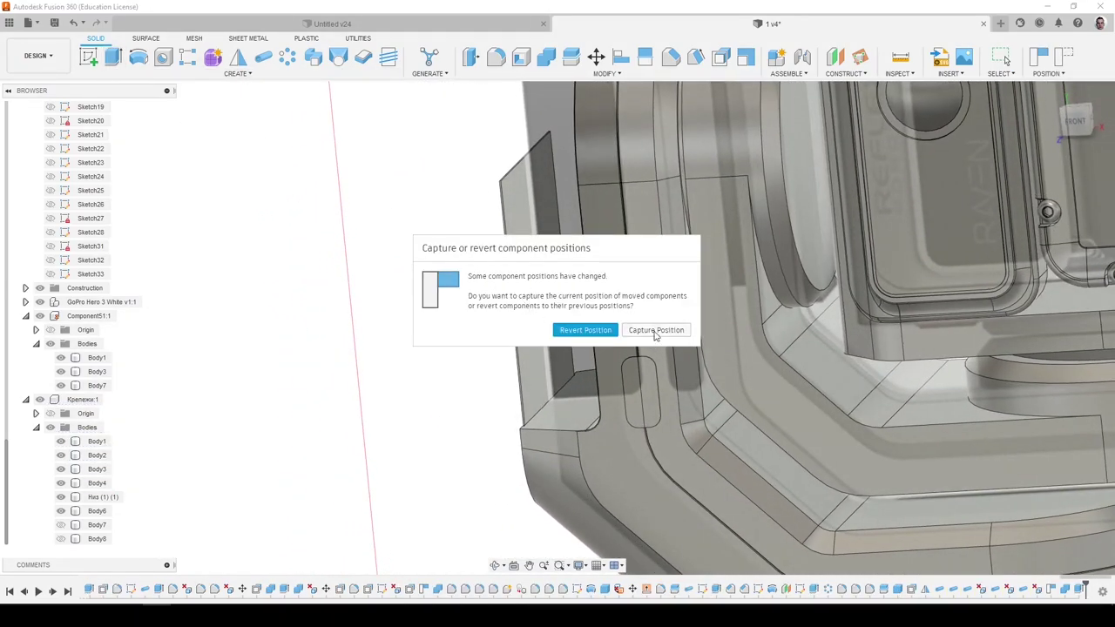
pyautogui.click(656, 331)
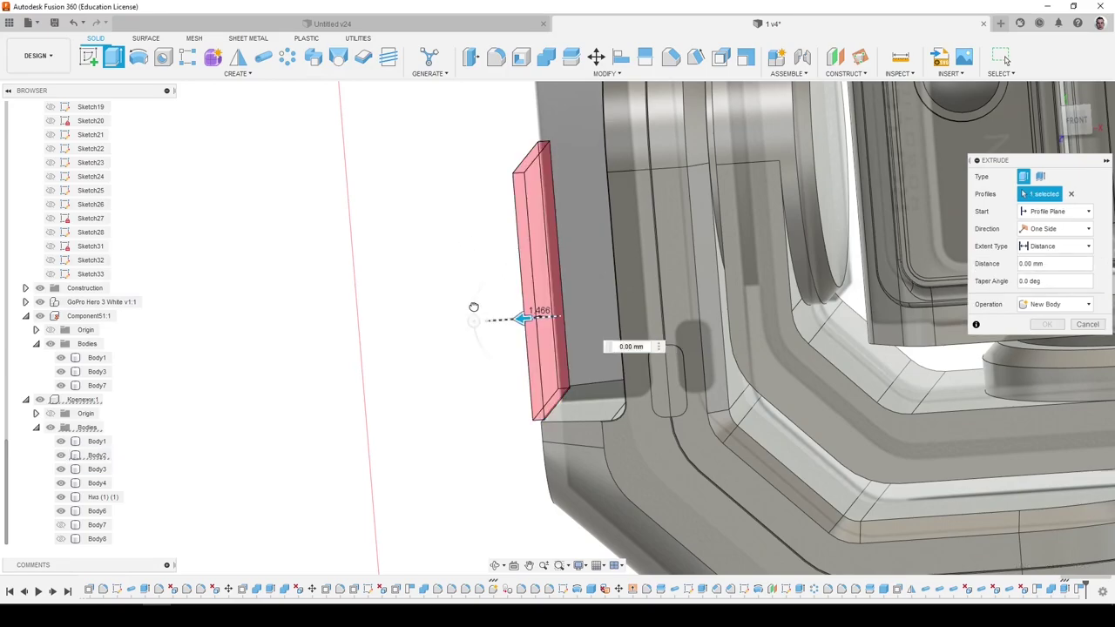
pyautogui.moveTo(474, 307); pyautogui.dragTo(453, 308)
pyautogui.click(1048, 342)
# Toggle the visibility of Body7 and Body8 to examine the ledge left beneath the cover.
pyautogui.keyDown('shift'); pyautogui.moveTo(544, 348); pyautogui.dragTo(607, 412, button='middle'); pyautogui.keyUp('shift')
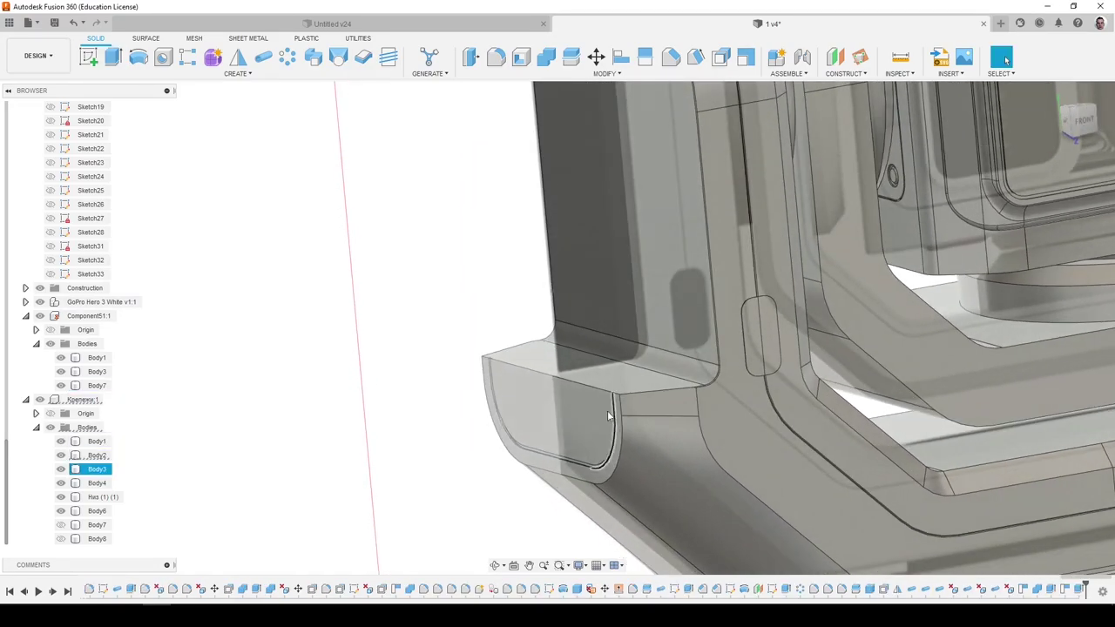
pyautogui.scroll(8, 609, 412)
pyautogui.scroll(-7, 625, 381)
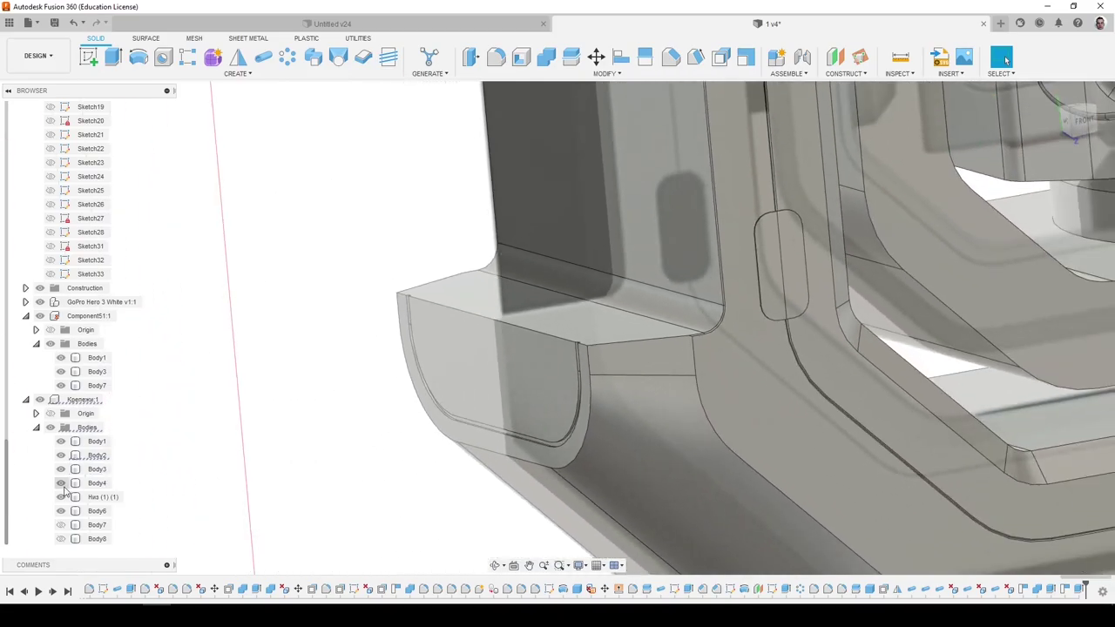
pyautogui.click(64, 527)
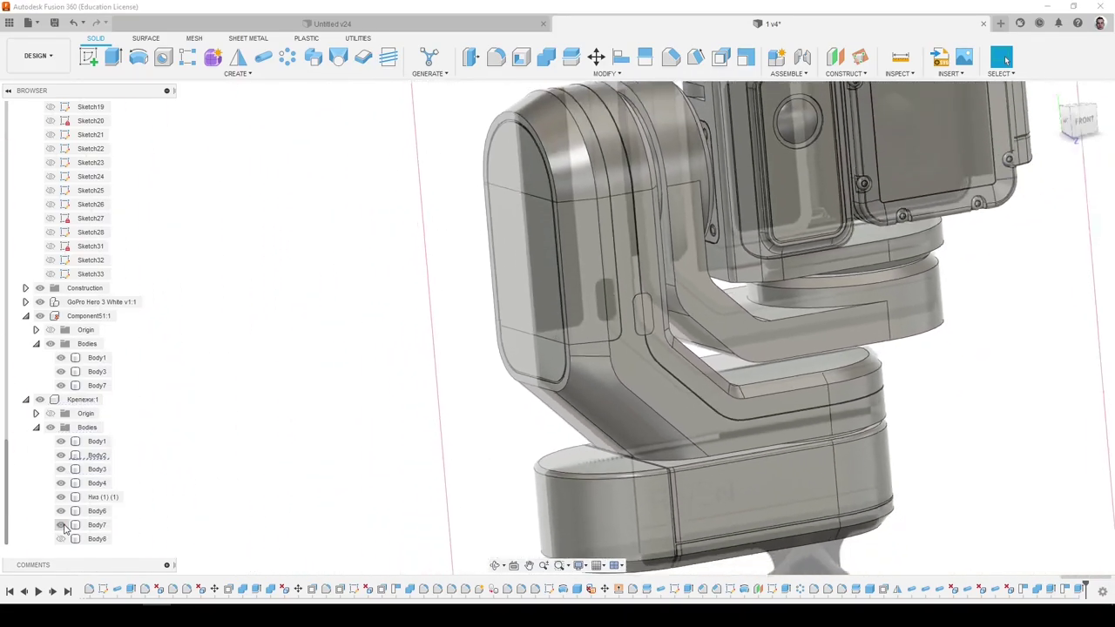
pyautogui.click(65, 528)
pyautogui.click(64, 528)
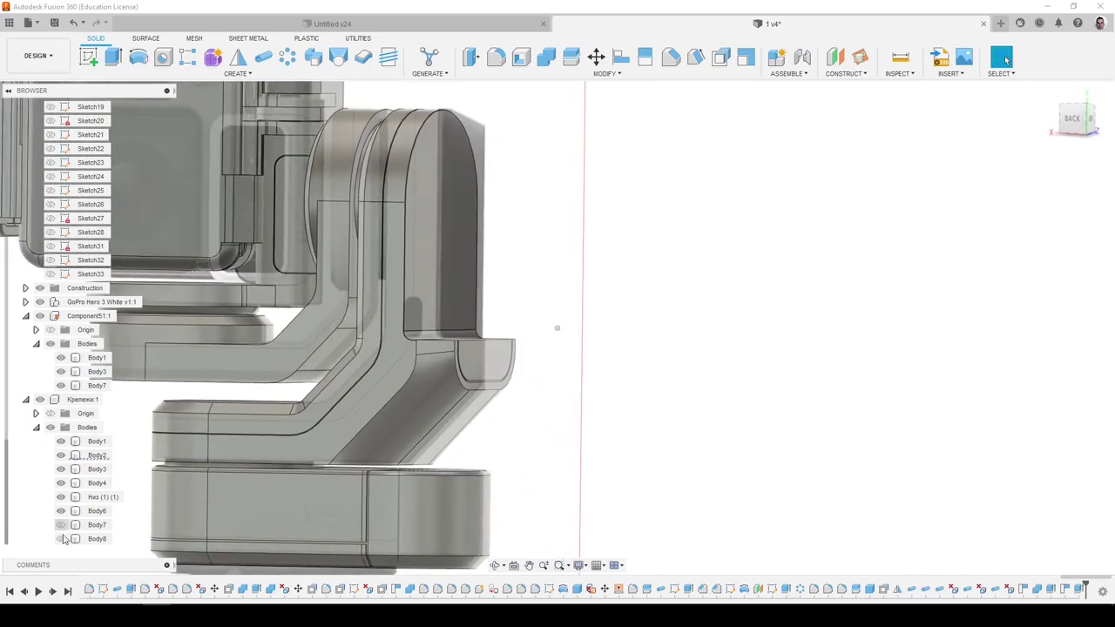
pyautogui.click(65, 540)
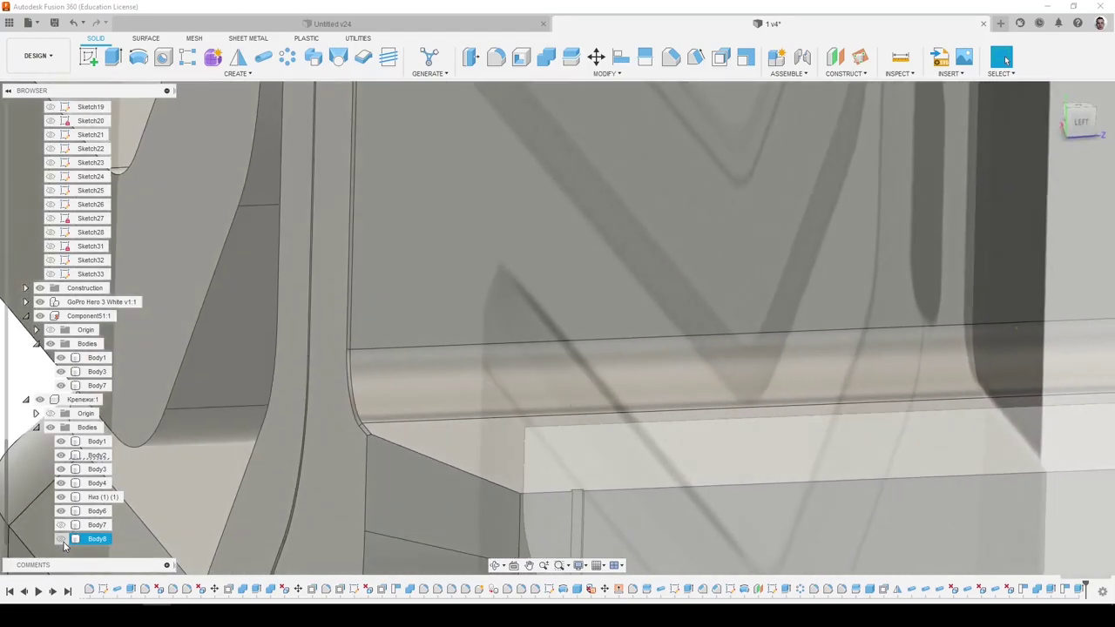
pyautogui.click(372, 409)
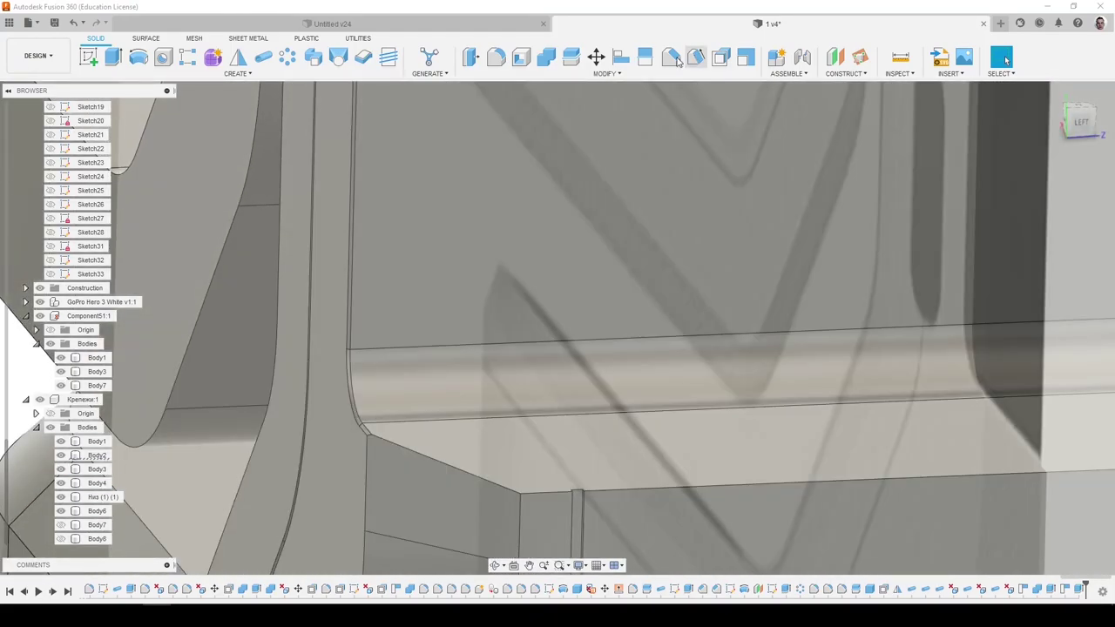
pyautogui.click(675, 59)
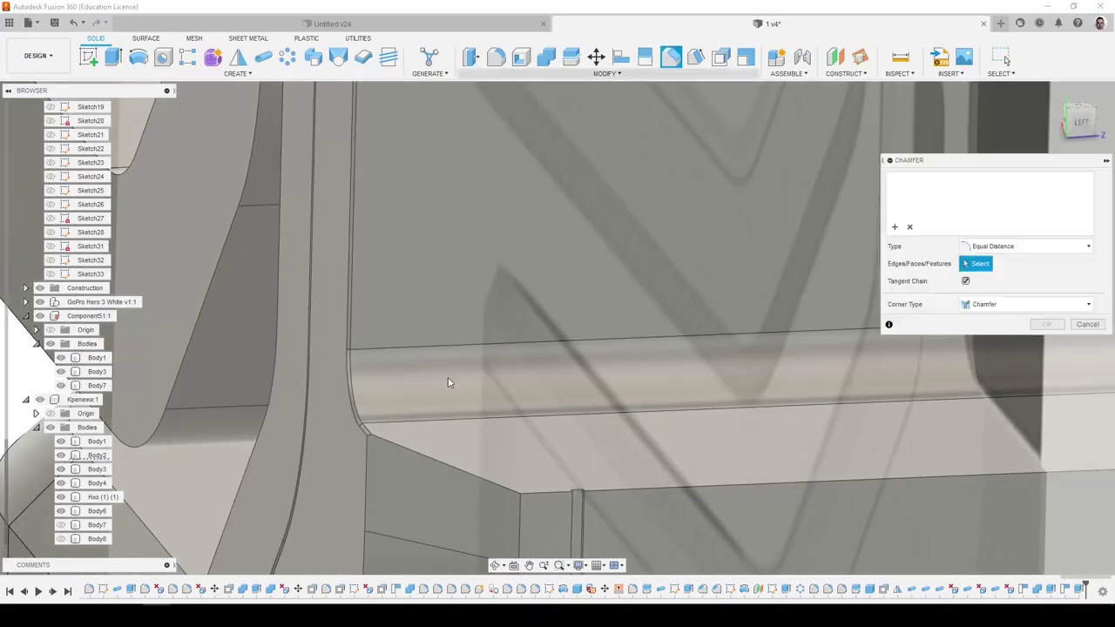
pyautogui.click(390, 445)
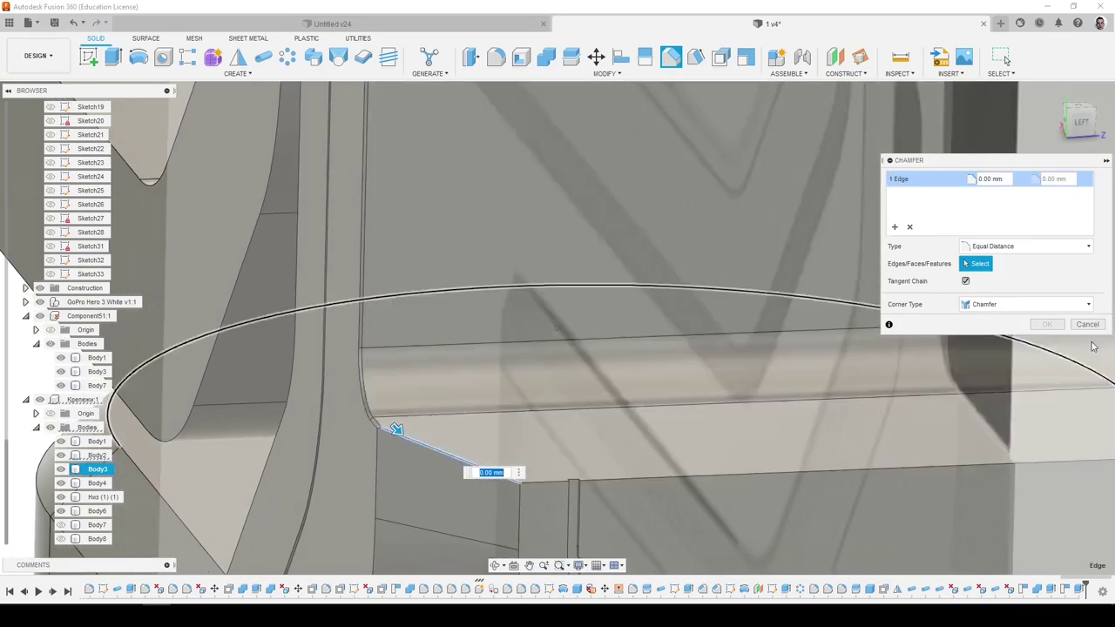
pyautogui.click(1087, 324)
# Look up the feature behind the small bevel face at the ledge corner with Find in Window and Find in Browser.
pyautogui.scroll(5, 342, 427)
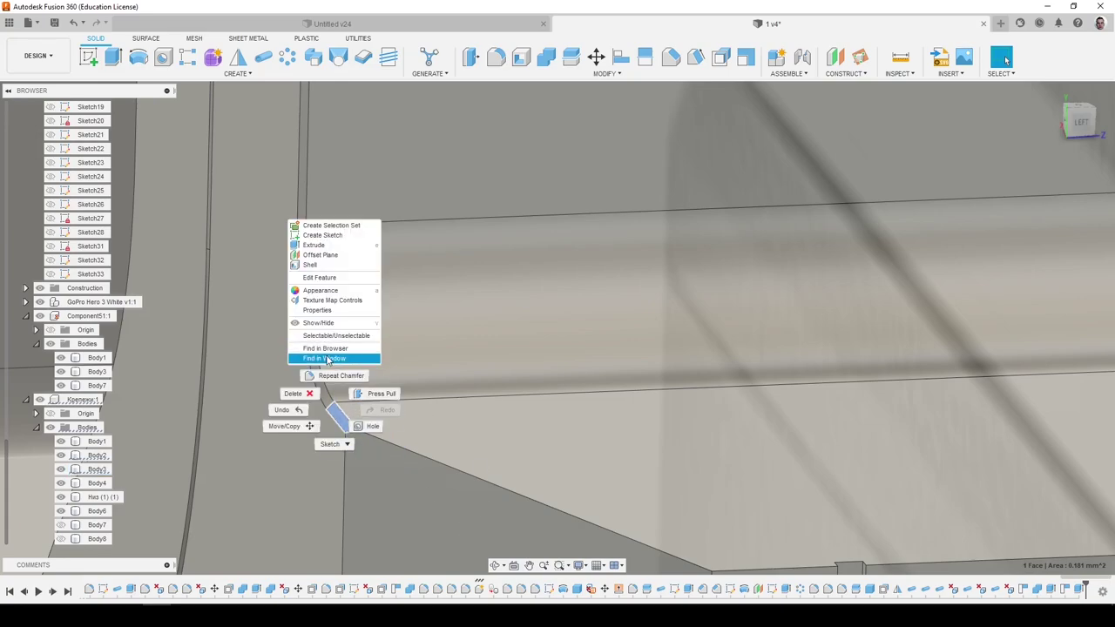
pyautogui.click(324, 358)
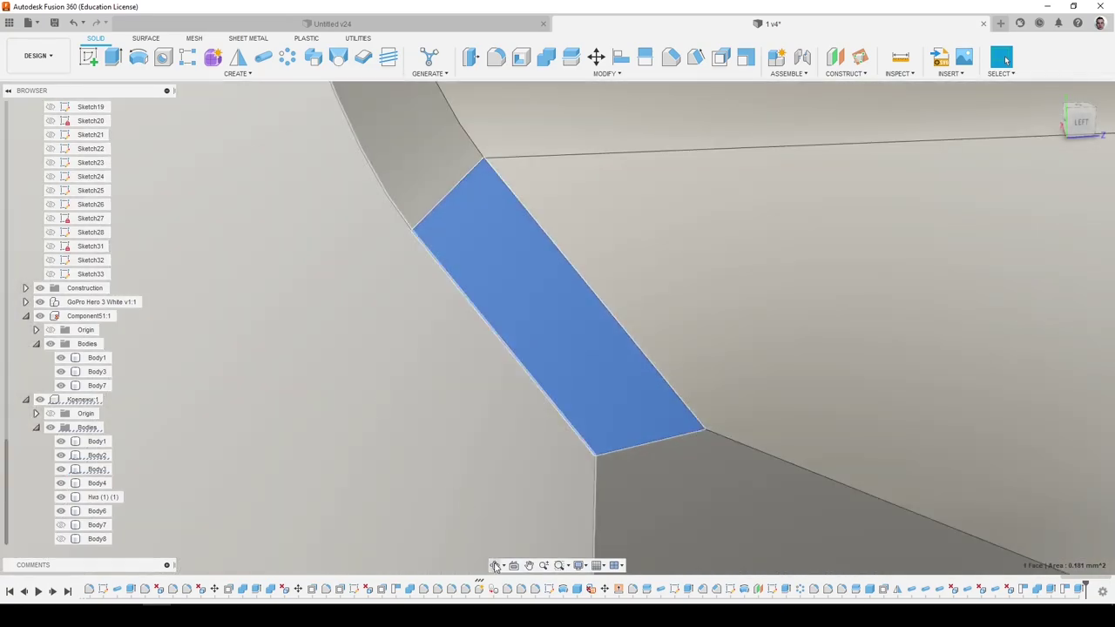
pyautogui.click(481, 589)
pyautogui.scroll(-5, 496, 350)
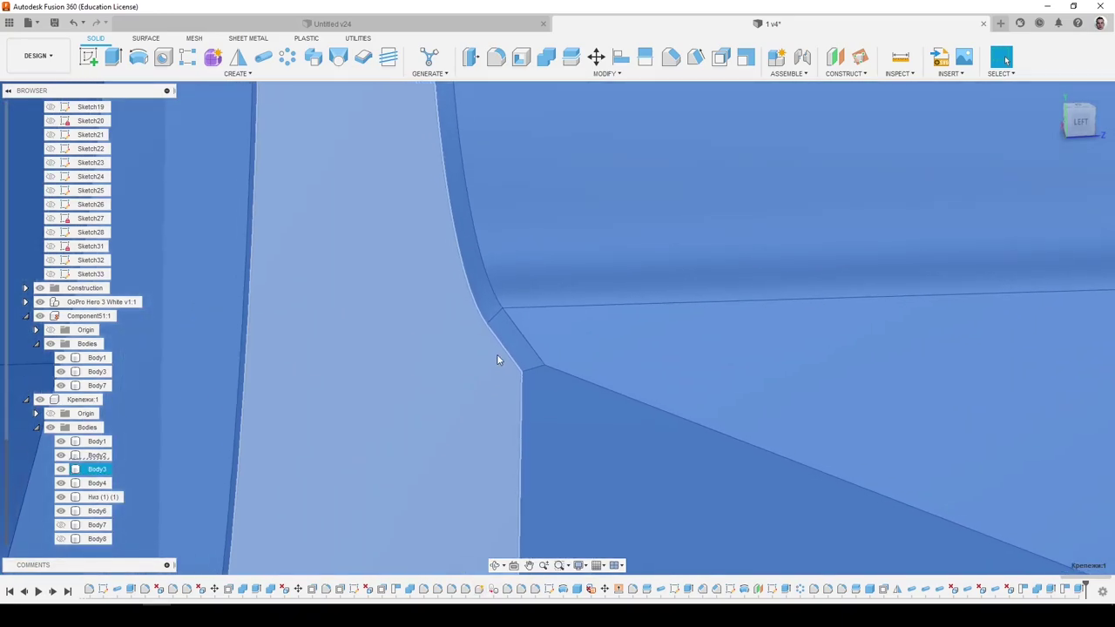
pyautogui.click(513, 340)
pyautogui.rightClick(514, 340)
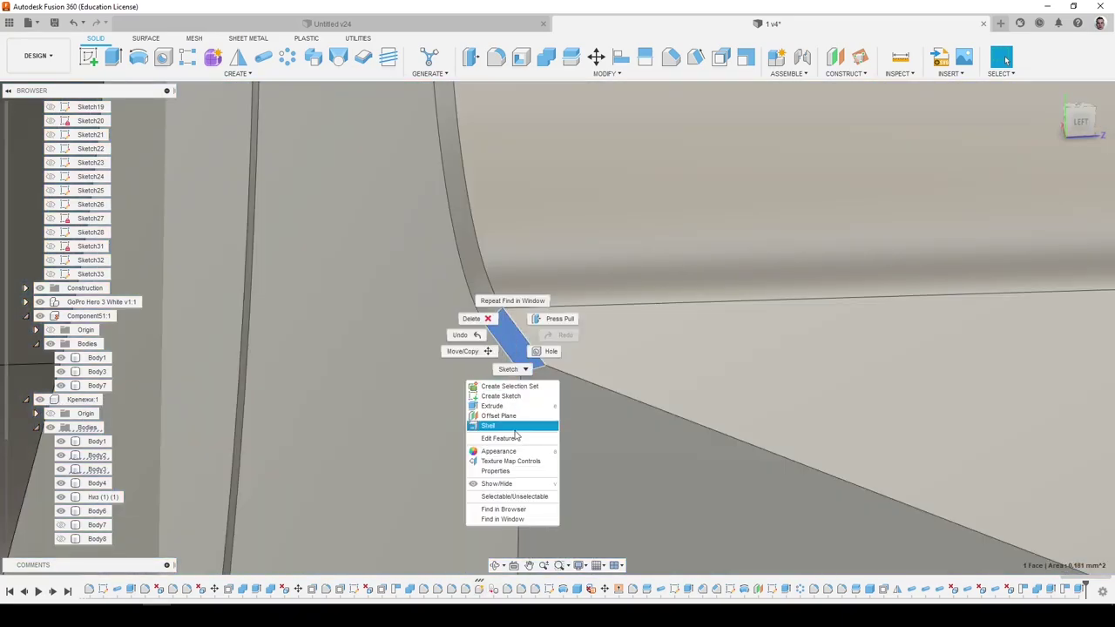
pyautogui.click(496, 511)
pyautogui.scroll(-3, 531, 489)
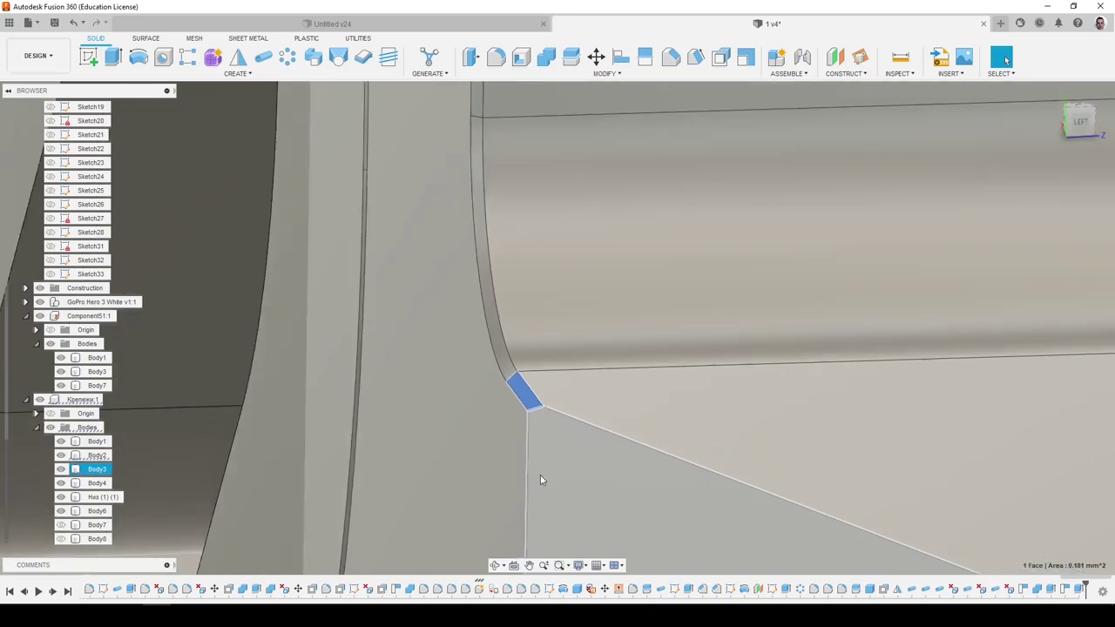
pyautogui.scroll(-4, 537, 482)
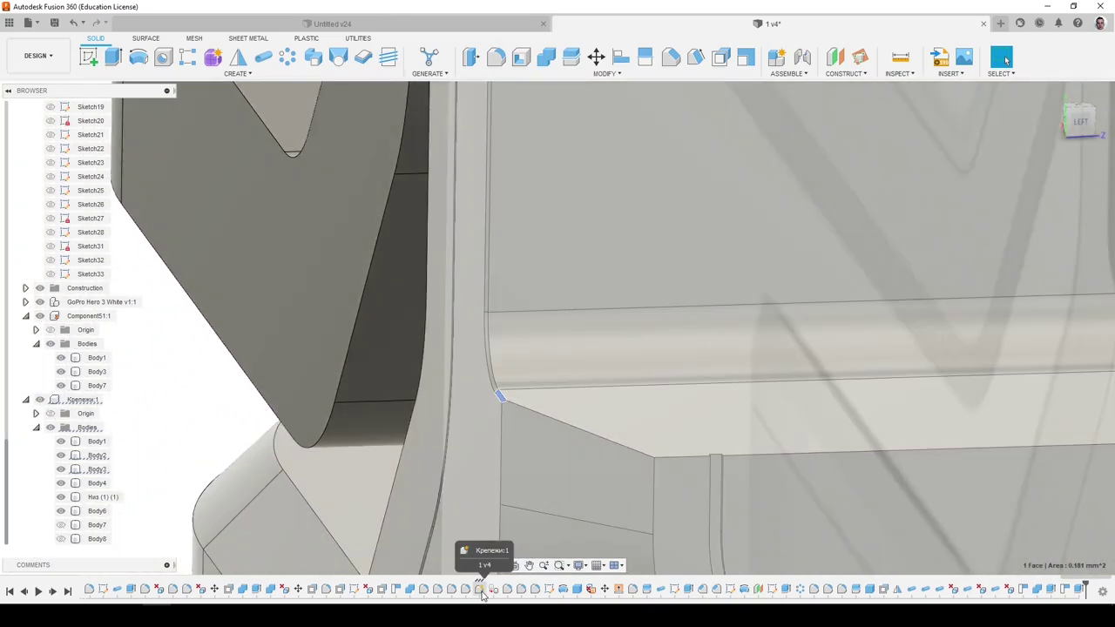
pyautogui.click(481, 594)
pyautogui.scroll(-4, 514, 464)
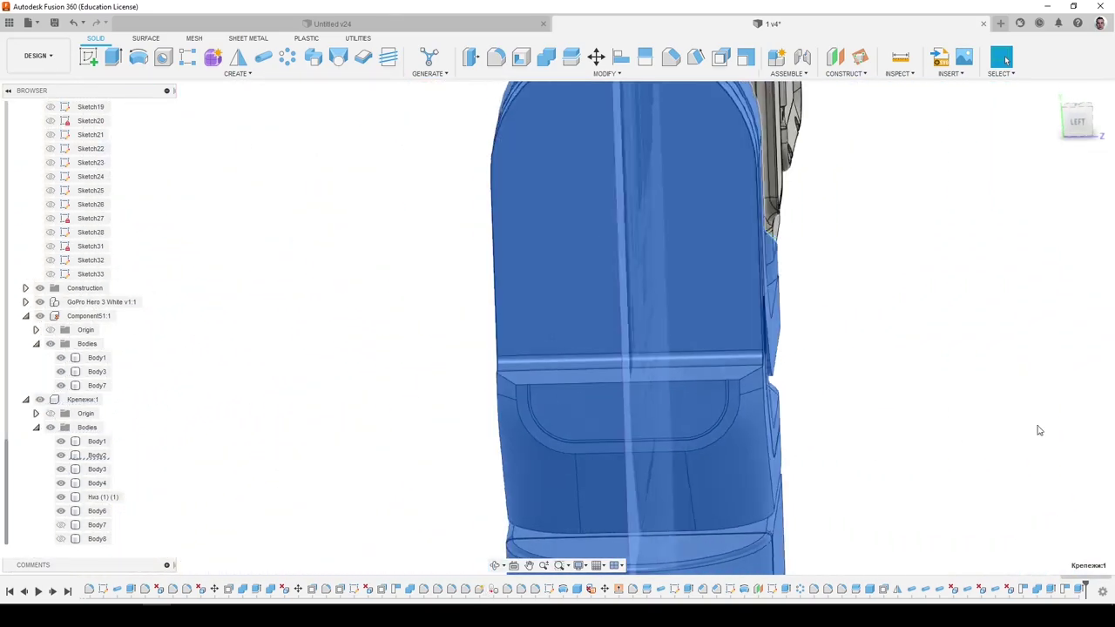
pyautogui.click(1038, 430)
# Chamfer the two slanted edges at both ends of Body3's ledge by 0.1 mm.
pyautogui.scroll(6, 731, 364)
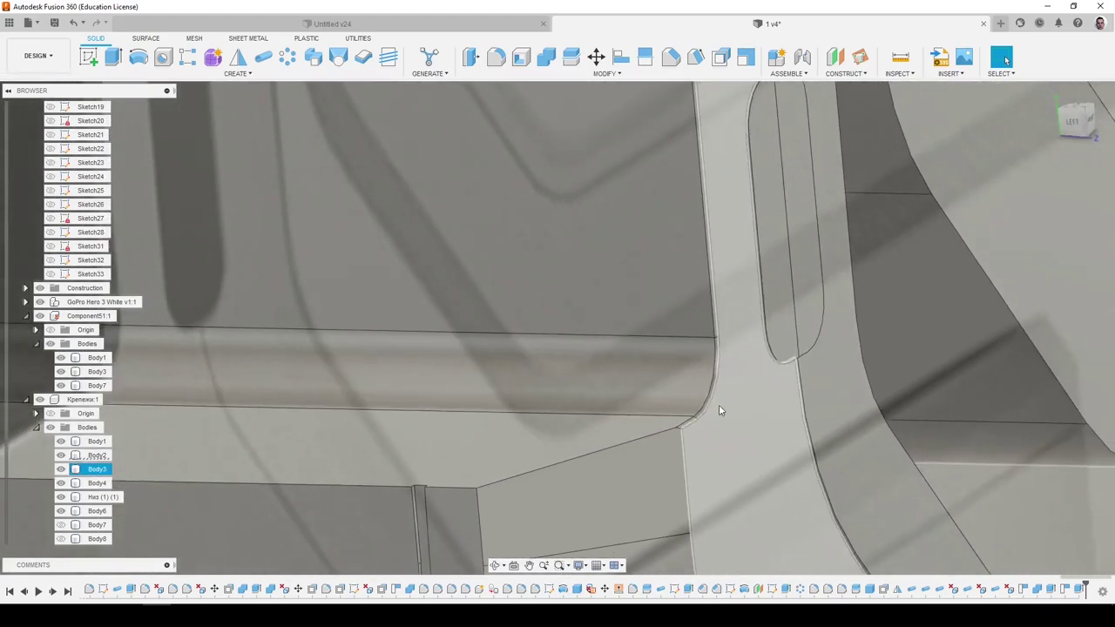
pyautogui.scroll(-3, 719, 404)
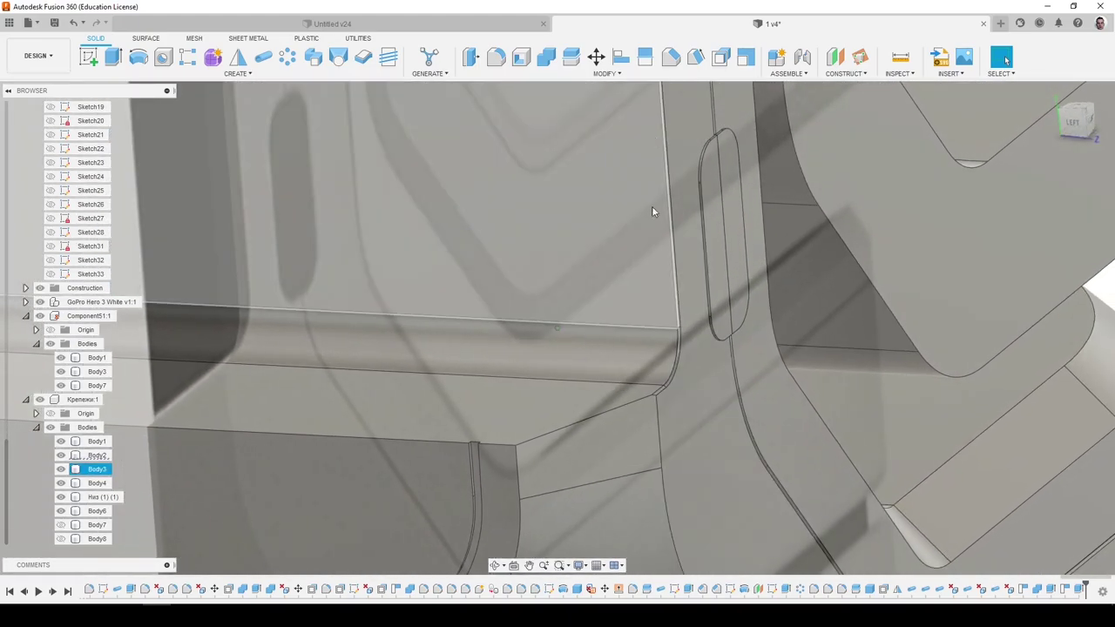
pyautogui.click(671, 57)
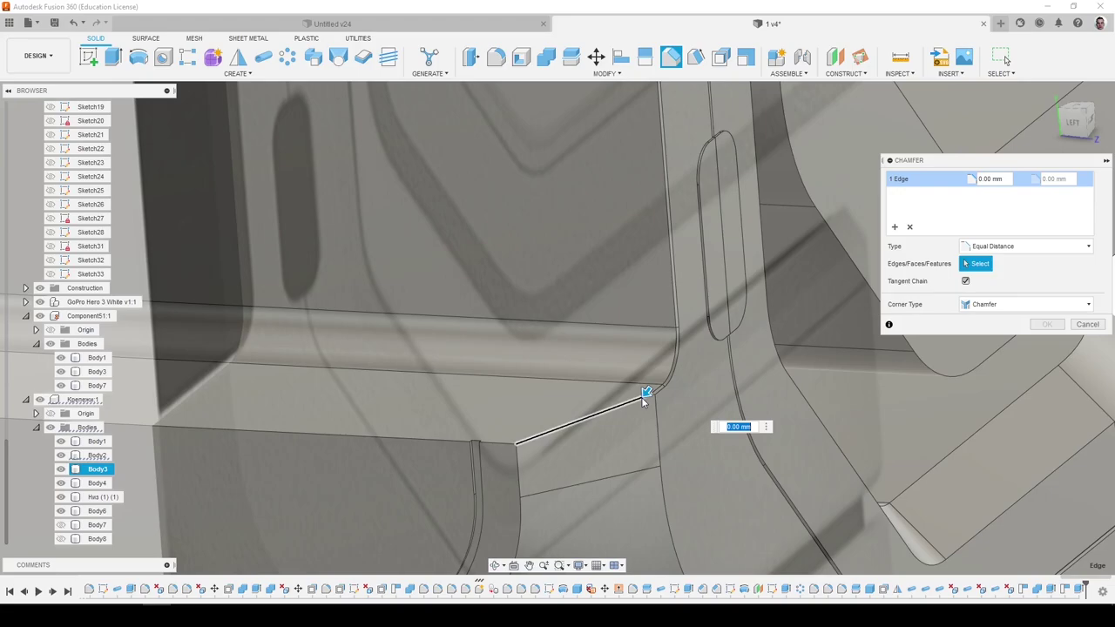
pyautogui.scroll(3, 645, 398)
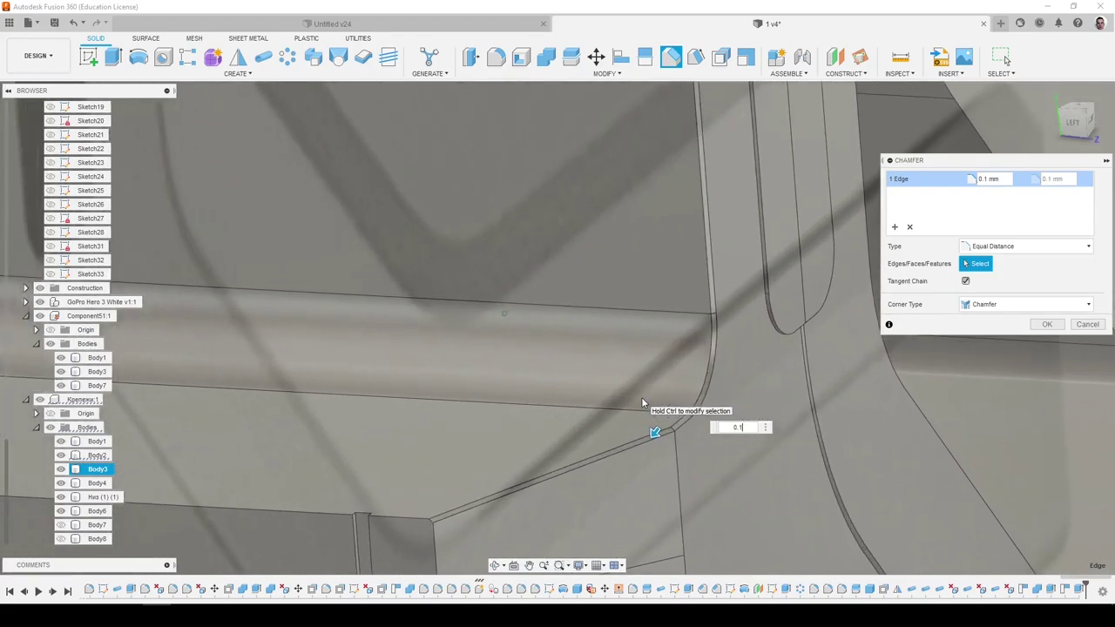
pyautogui.scroll(-4, 705, 468)
pyautogui.keyDown('shift'); pyautogui.moveTo(654, 422); pyautogui.dragTo(901, 256, button='middle'); pyautogui.keyUp('shift')
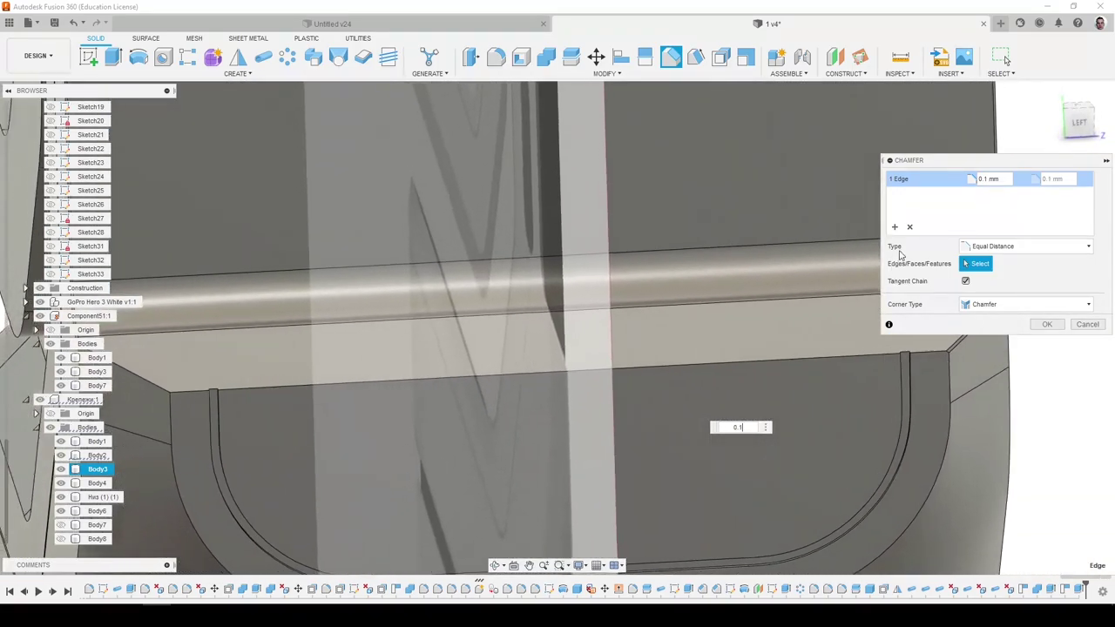
pyautogui.click(895, 227)
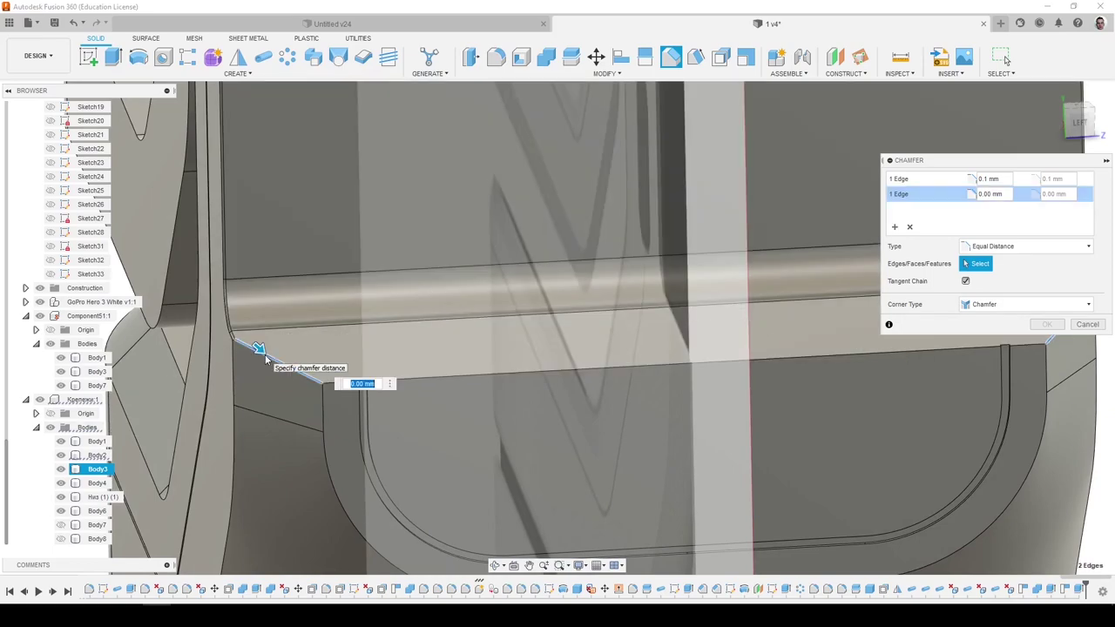
pyautogui.write('0.1')
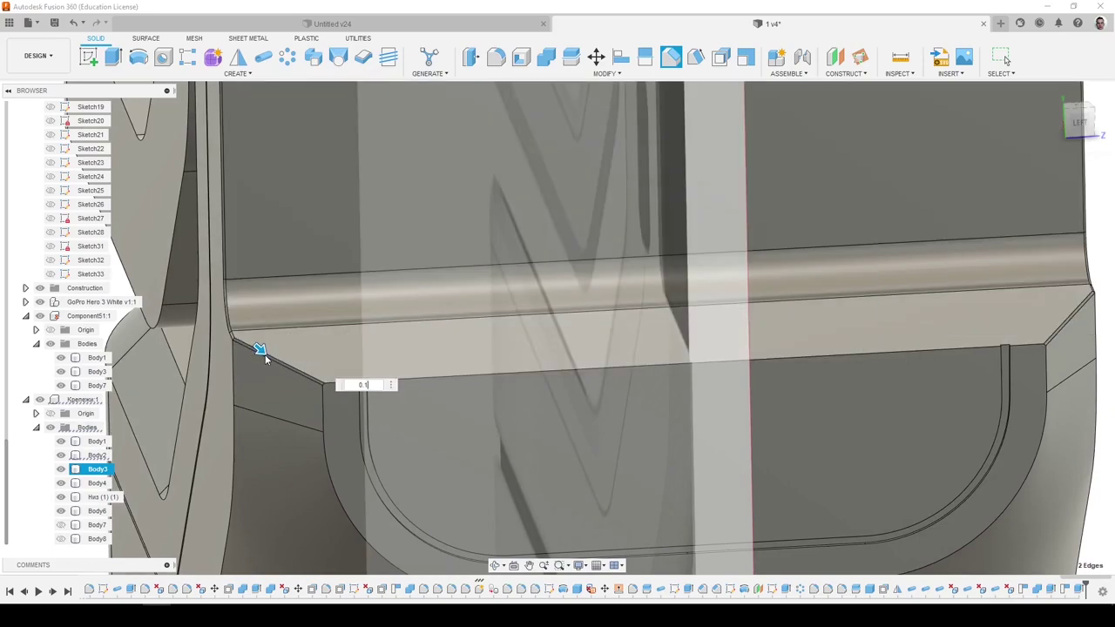
pyautogui.press('Return')
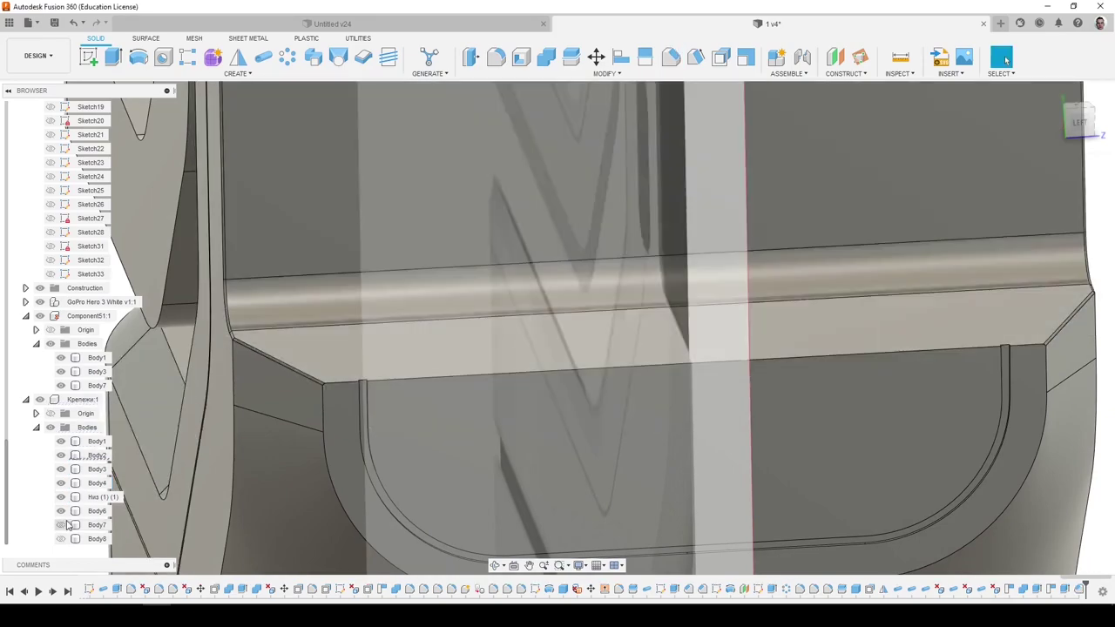
# Show the cover Body7 and check how it meets the chamfered ledge of the arm.
pyautogui.click(61, 524)
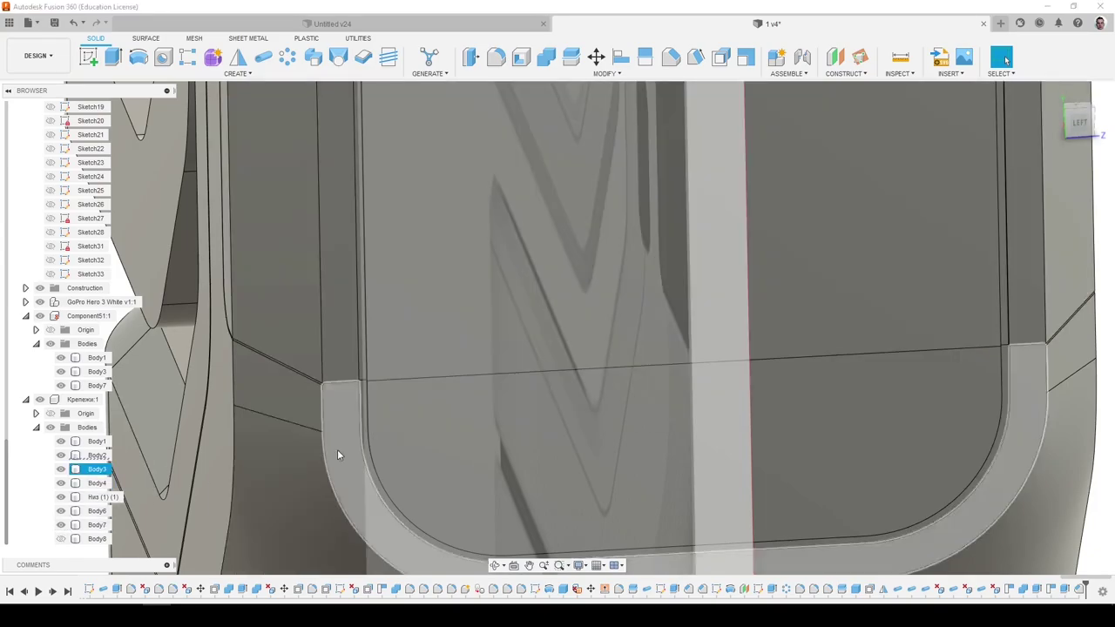
pyautogui.keyDown('shift'); pyautogui.moveTo(338, 452); pyautogui.dragTo(414, 389, button='middle'); pyautogui.keyUp('shift')
pyautogui.scroll(-4, 414, 393)
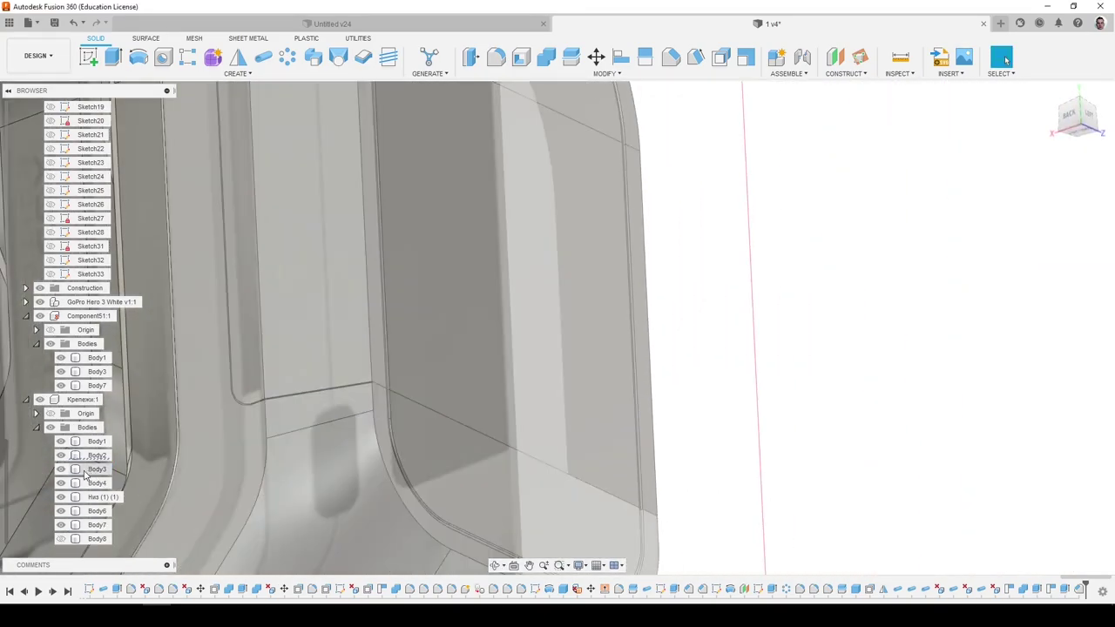
# Hide Body3 and chamfer the lower edges of the cover Body7 together with its connected rim edge chain.
pyautogui.click(257, 456)
pyautogui.click(256, 453)
pyautogui.press('v')
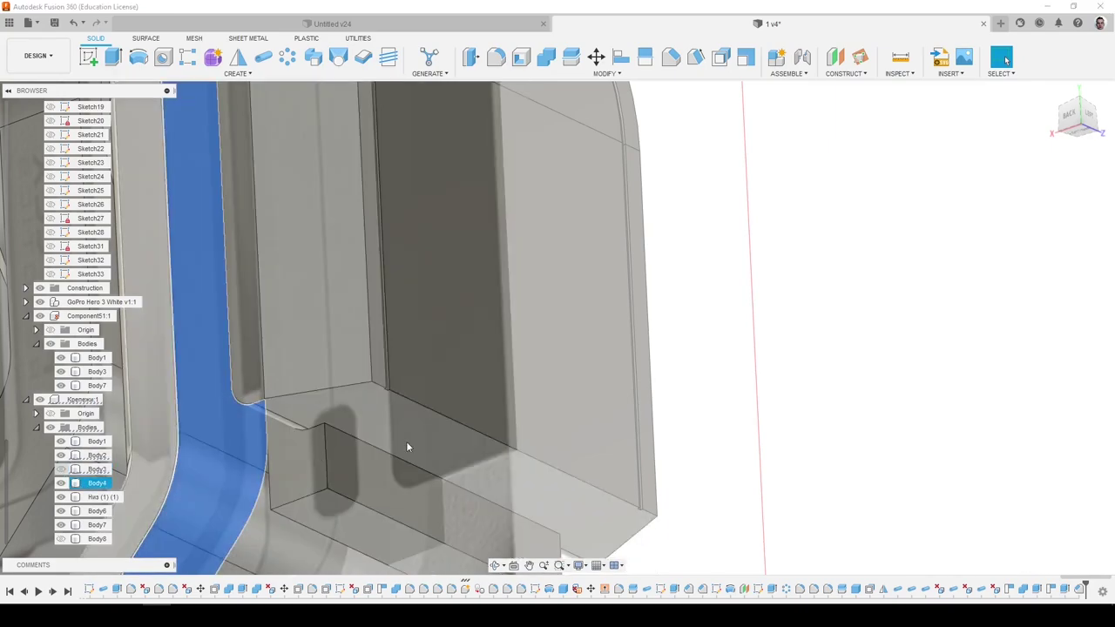
pyautogui.click(761, 366)
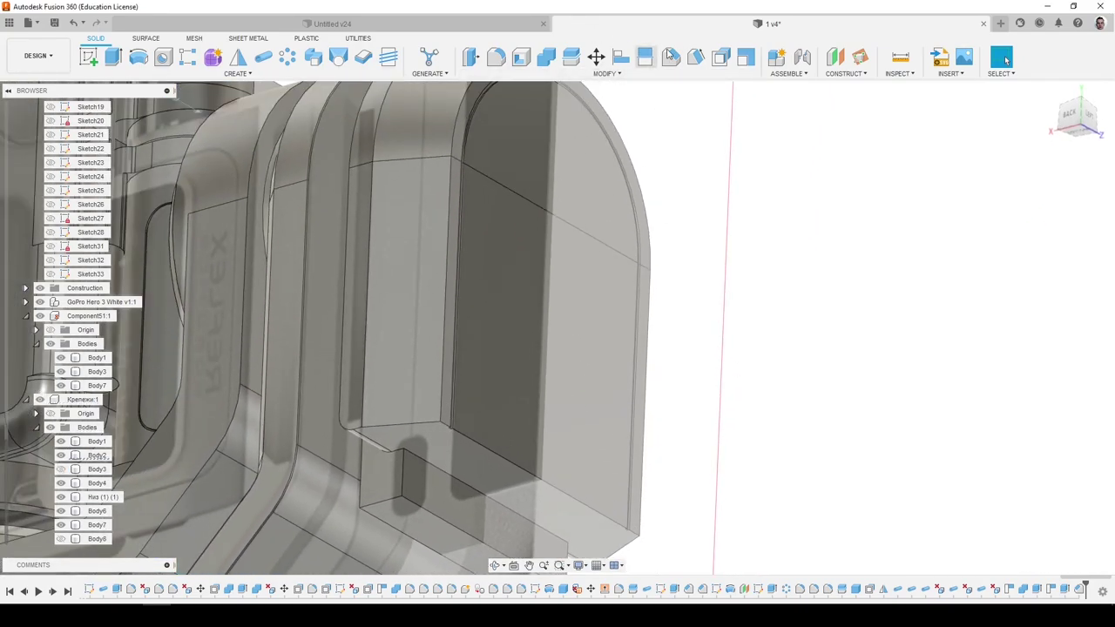
pyautogui.click(670, 57)
pyautogui.click(415, 424)
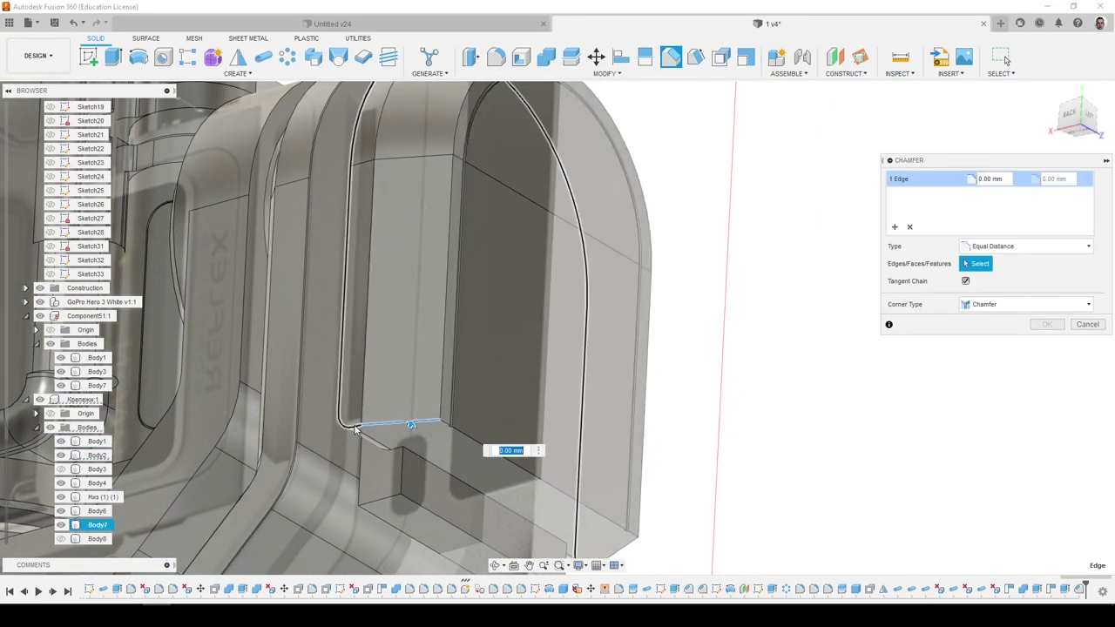
pyautogui.keyDown('shift'); pyautogui.moveTo(415, 424); pyautogui.dragTo(638, 420, button='middle'); pyautogui.keyUp('shift')
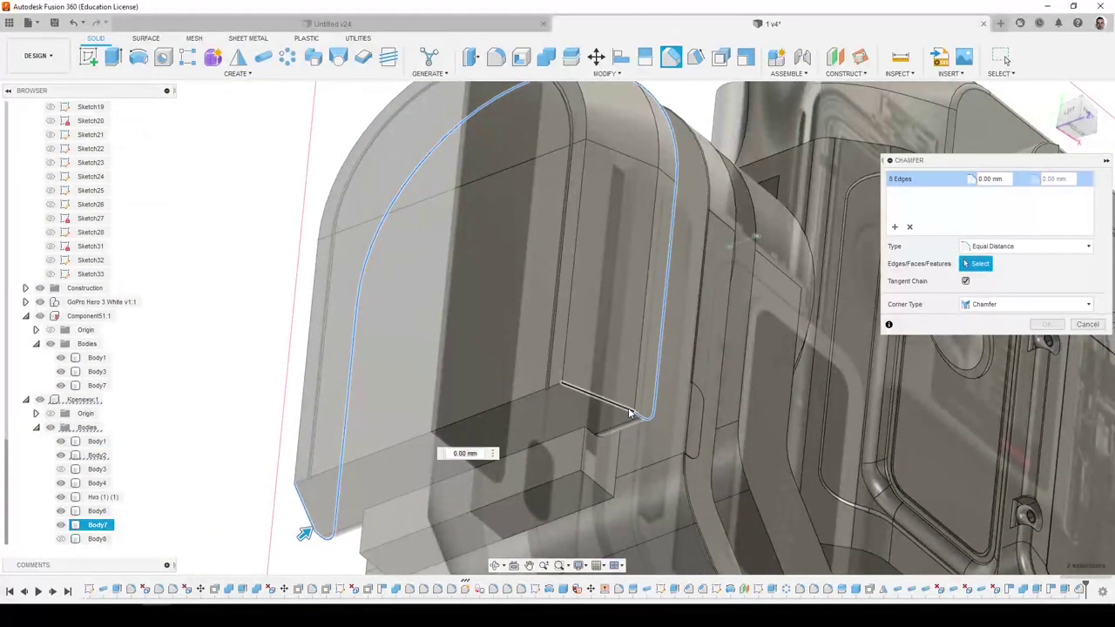
pyautogui.press('Return')
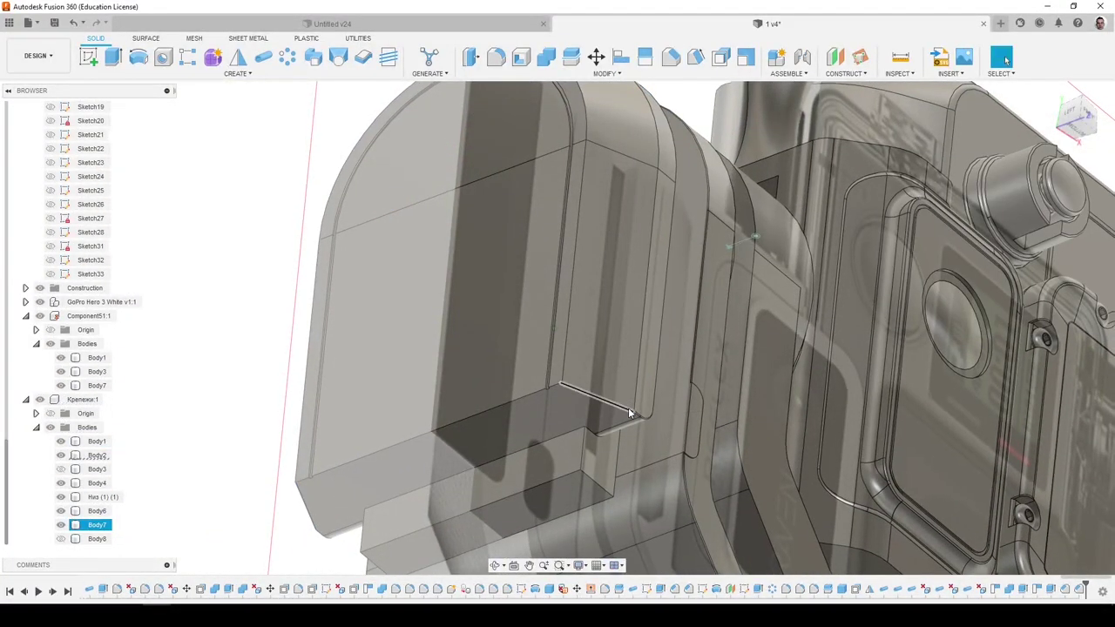
# Show Body8 to check it beneath the cover and remove that body from the design.
pyautogui.keyDown('shift'); pyautogui.moveTo(631, 414); pyautogui.dragTo(557, 427, button='middle'); pyautogui.keyUp('shift')
pyautogui.click(65, 541)
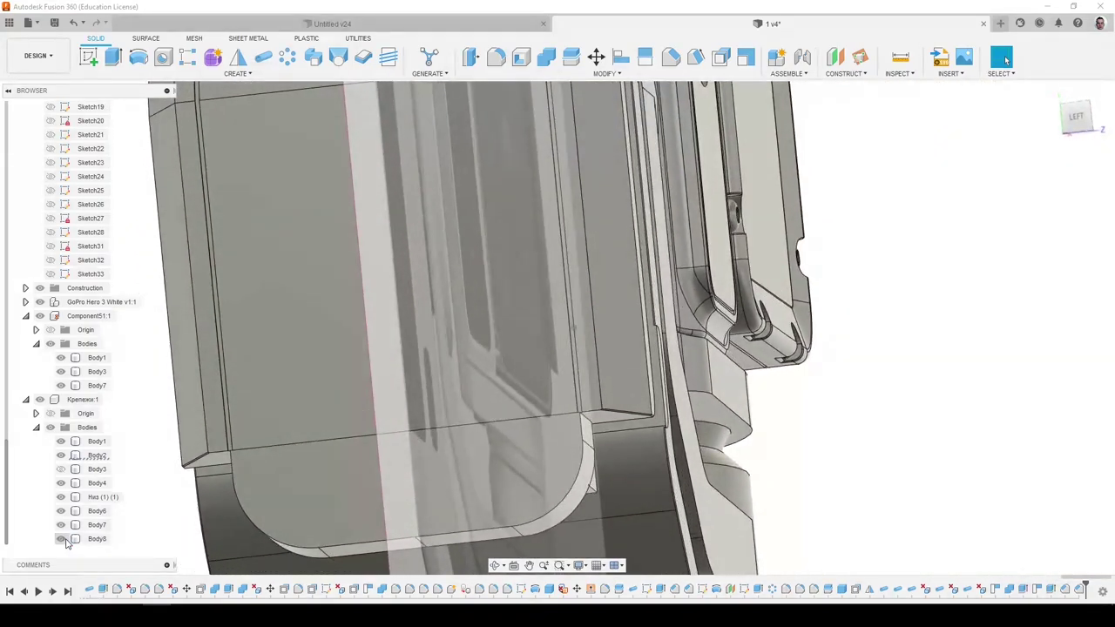
pyautogui.click(64, 541)
pyautogui.click(64, 541)
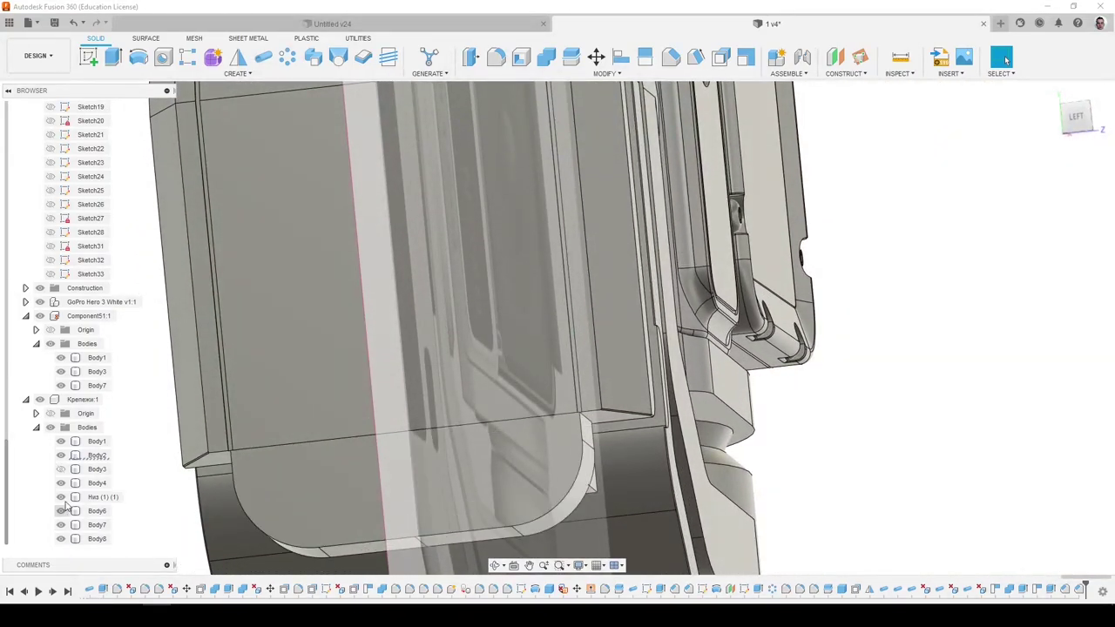
pyautogui.click(65, 541)
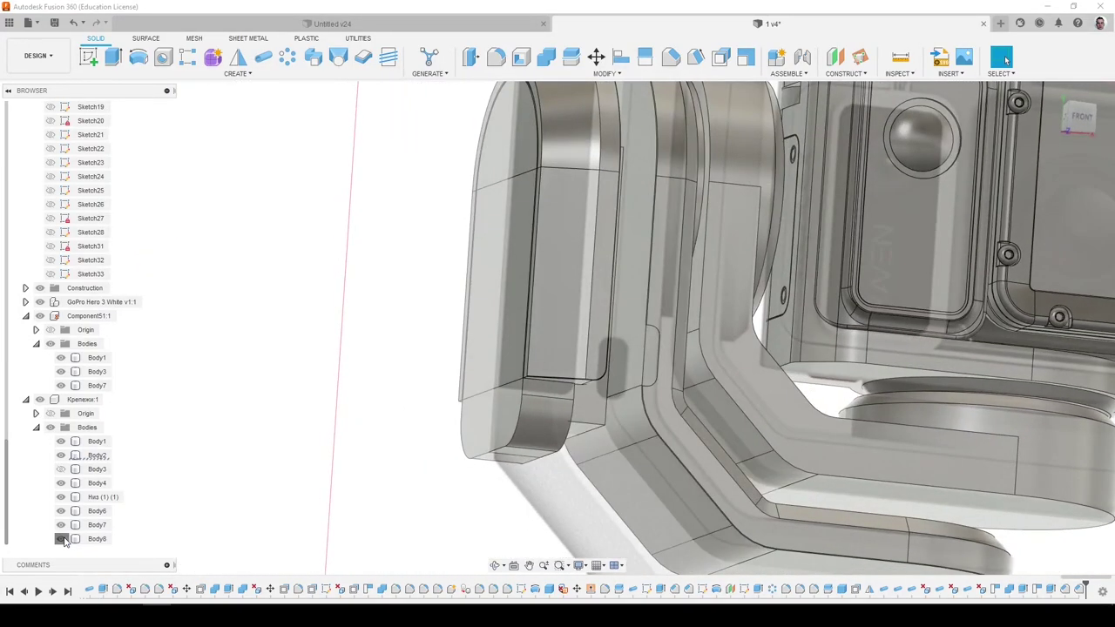
pyautogui.click(94, 541)
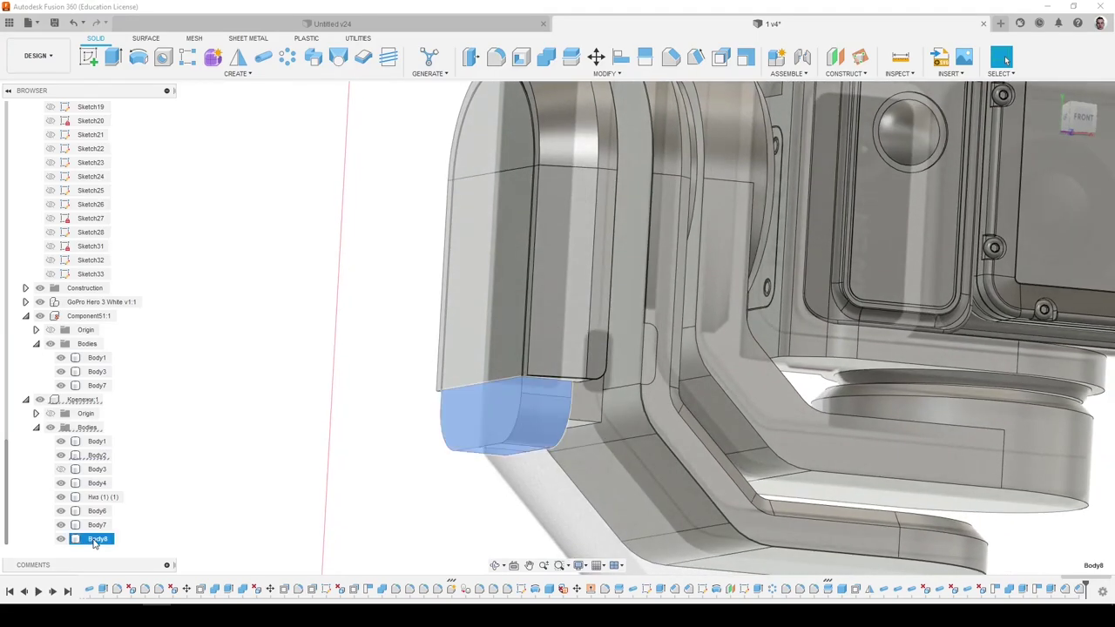
pyautogui.rightClick(94, 541)
pyautogui.click(122, 448)
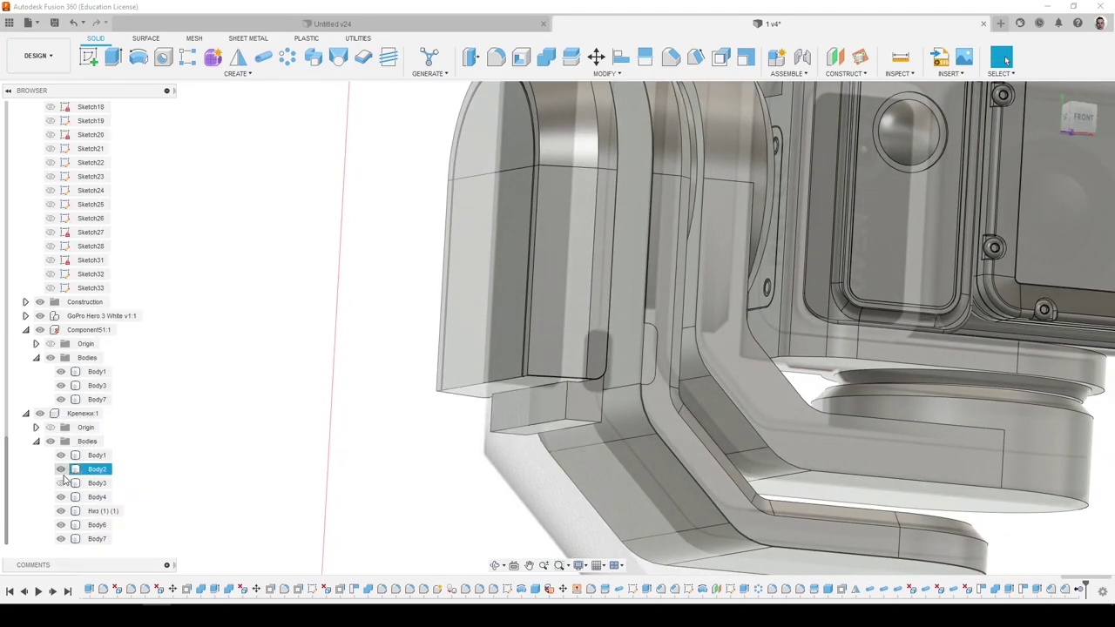
# Show Body3 to check its seam with the cover, and hide the cover Body7 to expose the ledge.
pyautogui.click(61, 469)
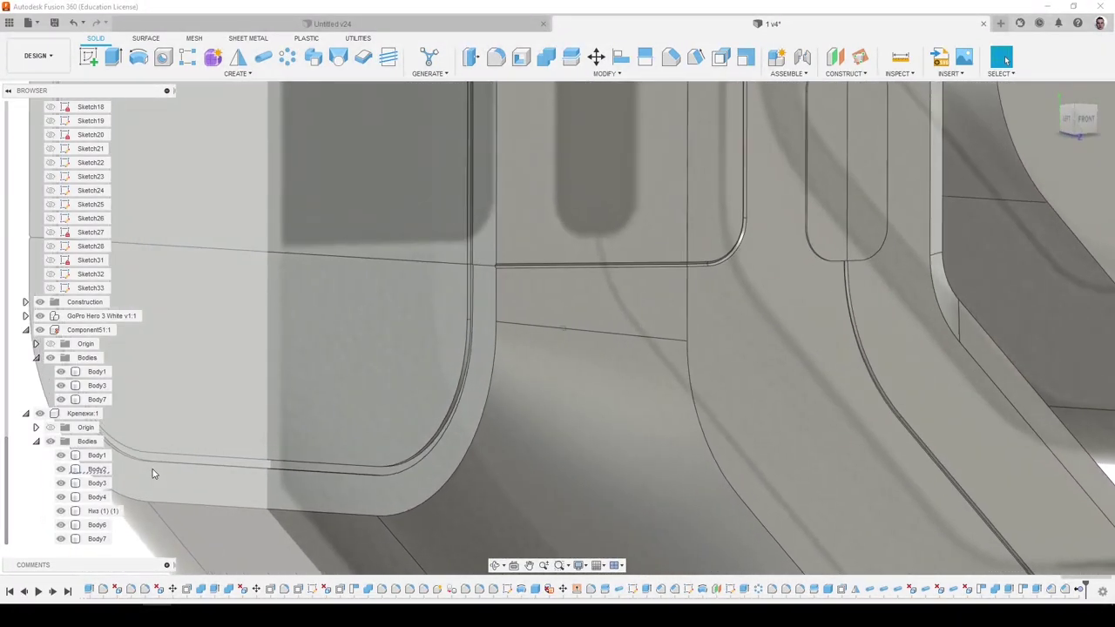
pyautogui.click(155, 482)
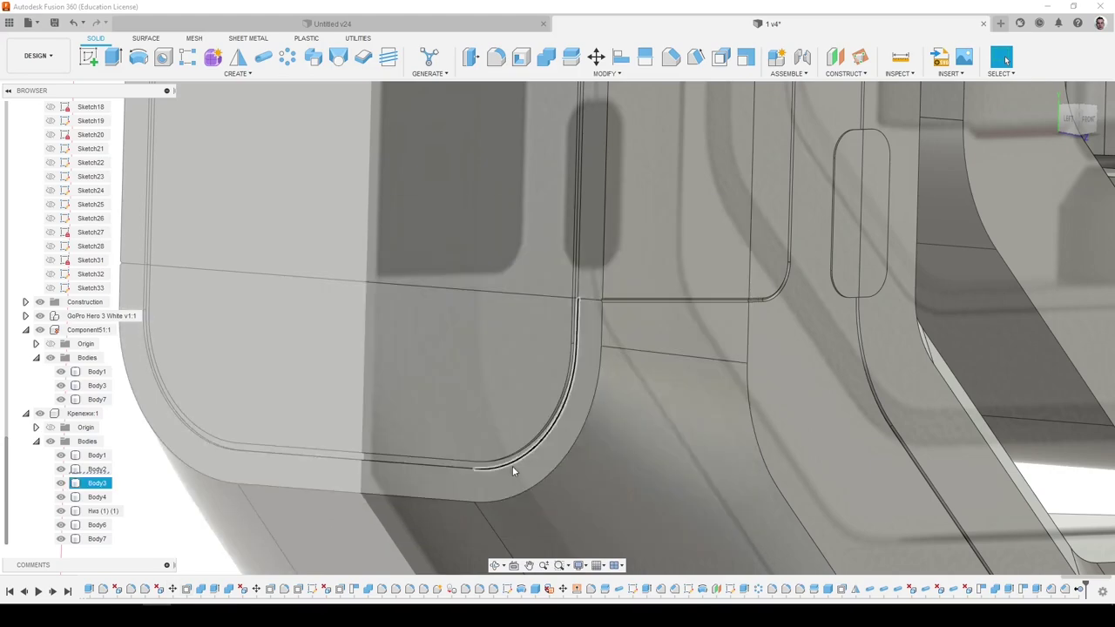
pyautogui.scroll(3, 622, 431)
pyautogui.keyDown('shift'); pyautogui.moveTo(622, 428); pyautogui.dragTo(710, 310, button='middle'); pyautogui.keyUp('shift')
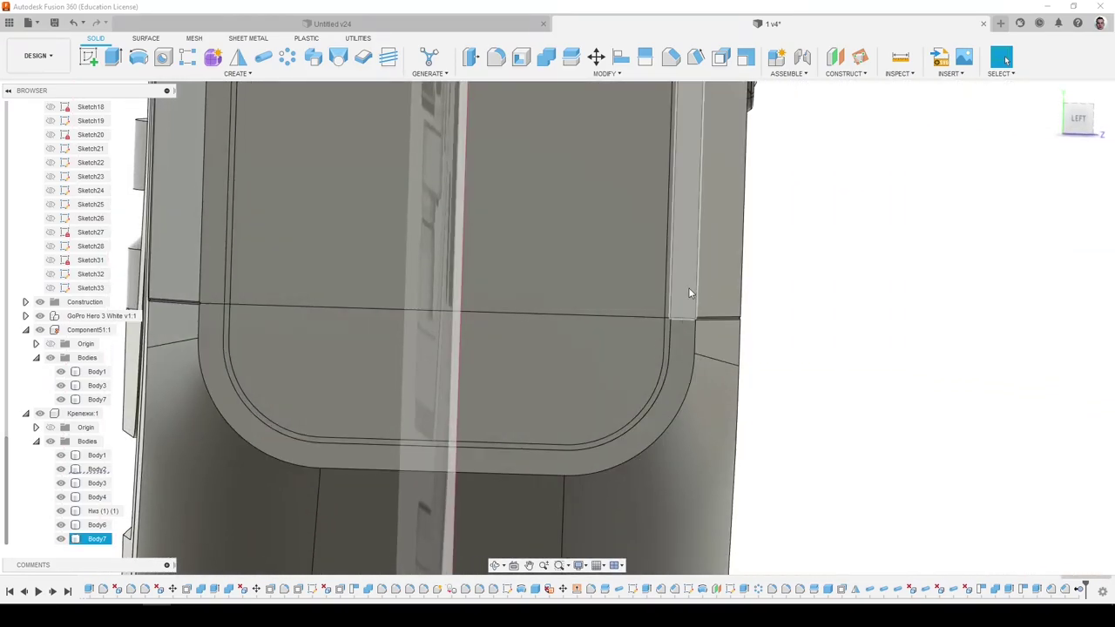
pyautogui.click(689, 295)
pyautogui.click(61, 540)
# Start a chamfer on Body3's ledge with both short rim edges, one groove's top edges and the long edge between the grooves.
pyautogui.keyDown('shift'); pyautogui.moveTo(845, 428); pyautogui.dragTo(742, 180, button='middle'); pyautogui.keyUp('shift')
pyautogui.click(672, 58)
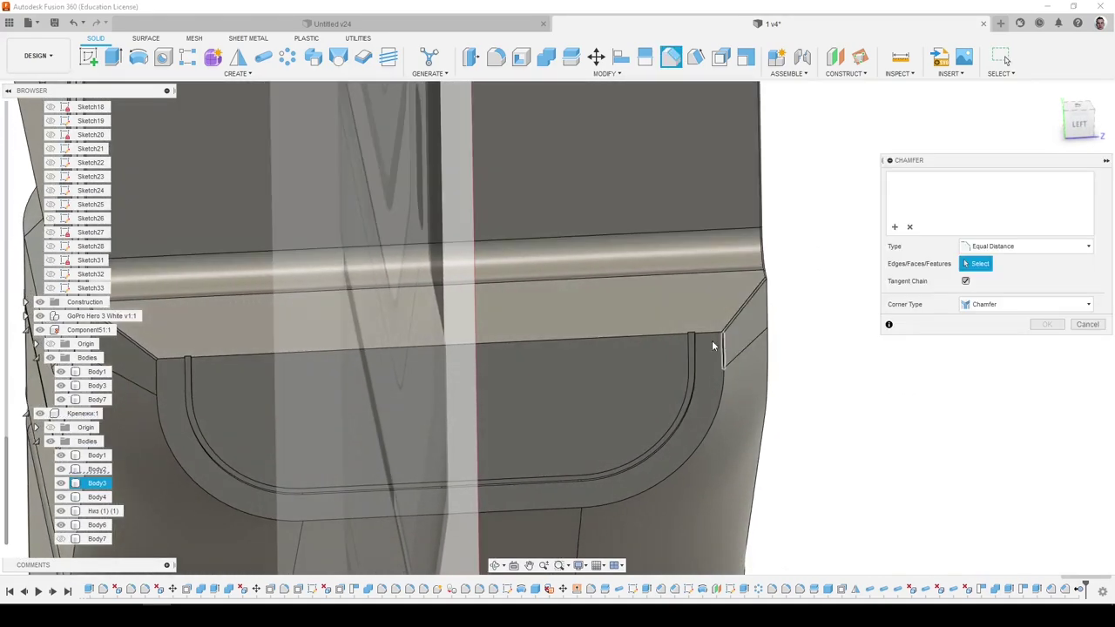
pyautogui.click(707, 341)
pyautogui.scroll(5, 713, 349)
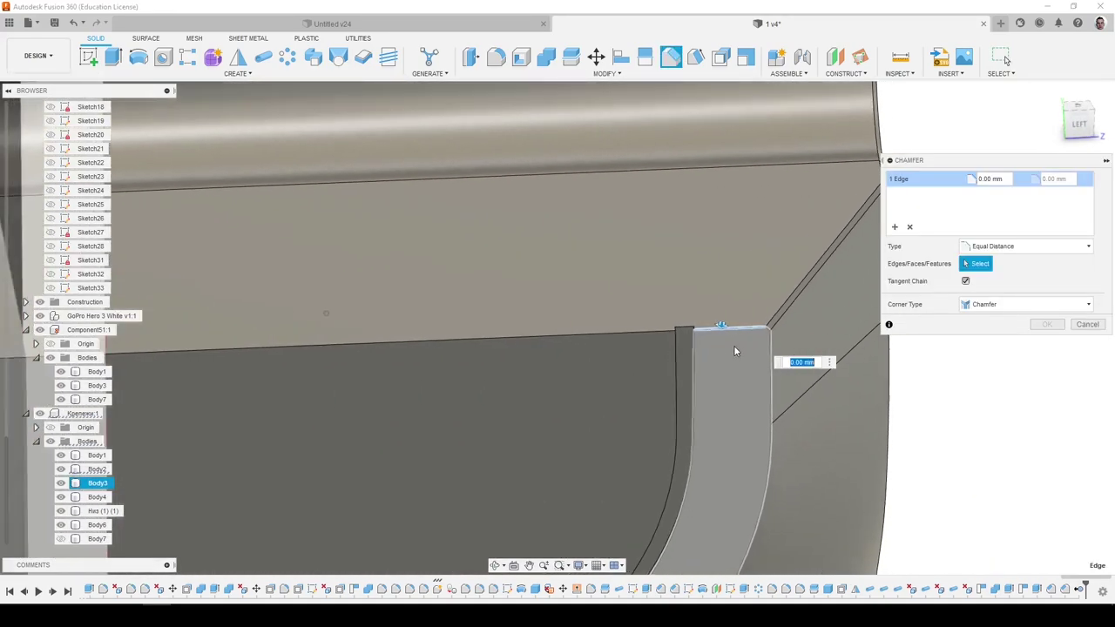
pyautogui.scroll(-4, 719, 361)
pyautogui.scroll(5, 264, 366)
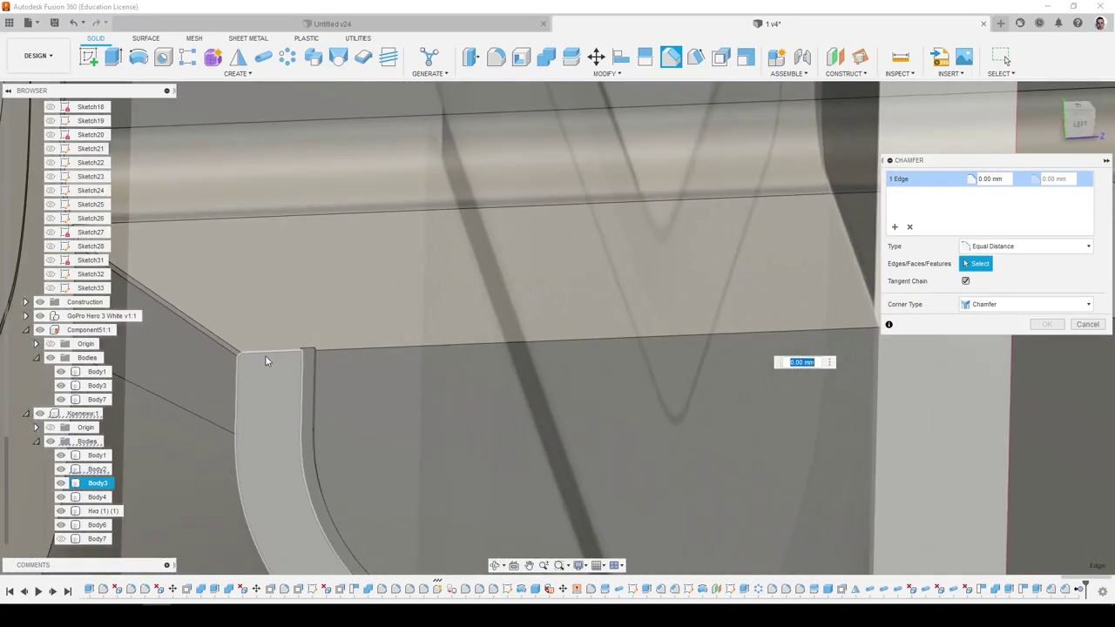
pyautogui.click(278, 354)
pyautogui.scroll(6, 284, 357)
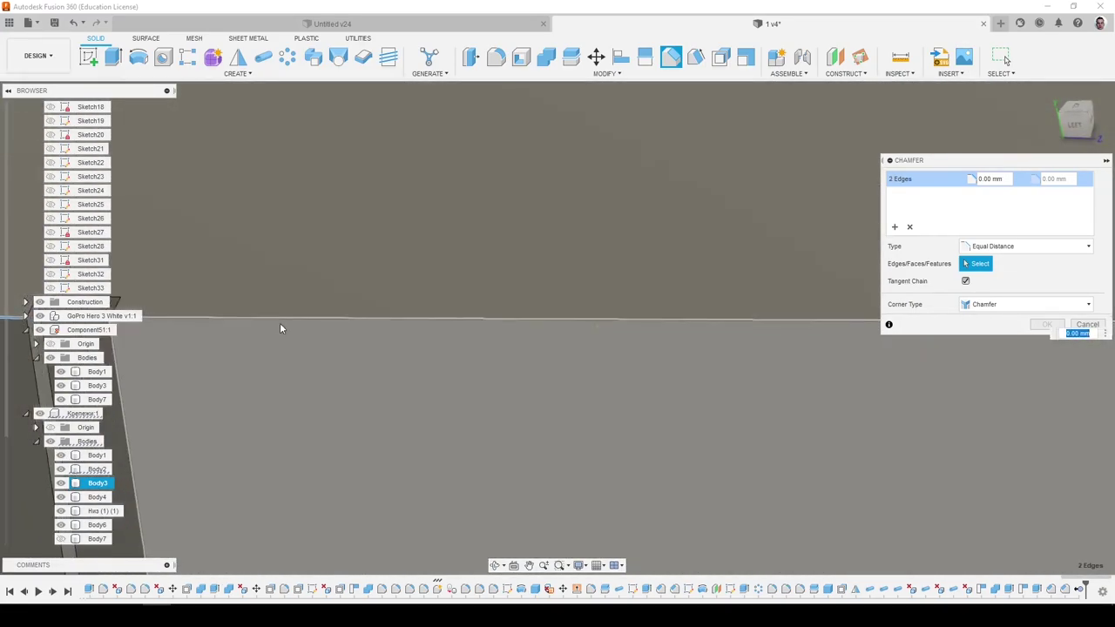
pyautogui.keyDown('shift'); pyautogui.moveTo(280, 323); pyautogui.dragTo(292, 325, button='middle'); pyautogui.keyUp('shift')
pyautogui.click(347, 349)
pyautogui.click(384, 341)
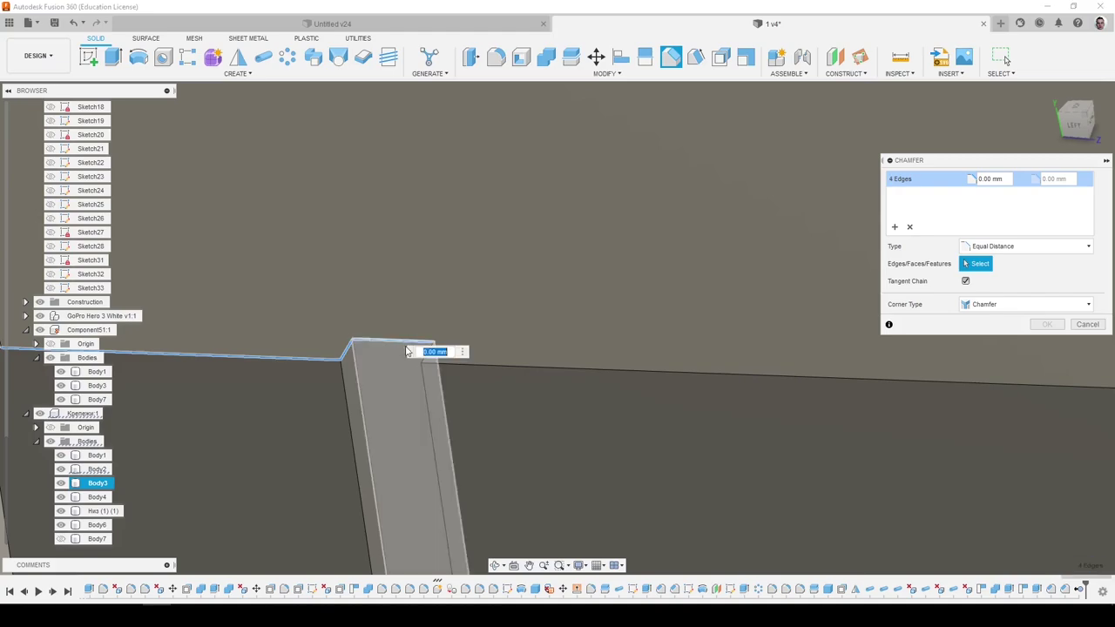
pyautogui.moveTo(443, 367)
pyautogui.keyDown('shift'); pyautogui.mouseDown(button='middle')
pyautogui.moveTo(484, 360)
pyautogui.moveTo(461, 363)
pyautogui.mouseUp(button='middle'); pyautogui.keyUp('shift')
pyautogui.click(510, 360)
pyautogui.click(453, 360)
pyautogui.scroll(-5, 301, 412)
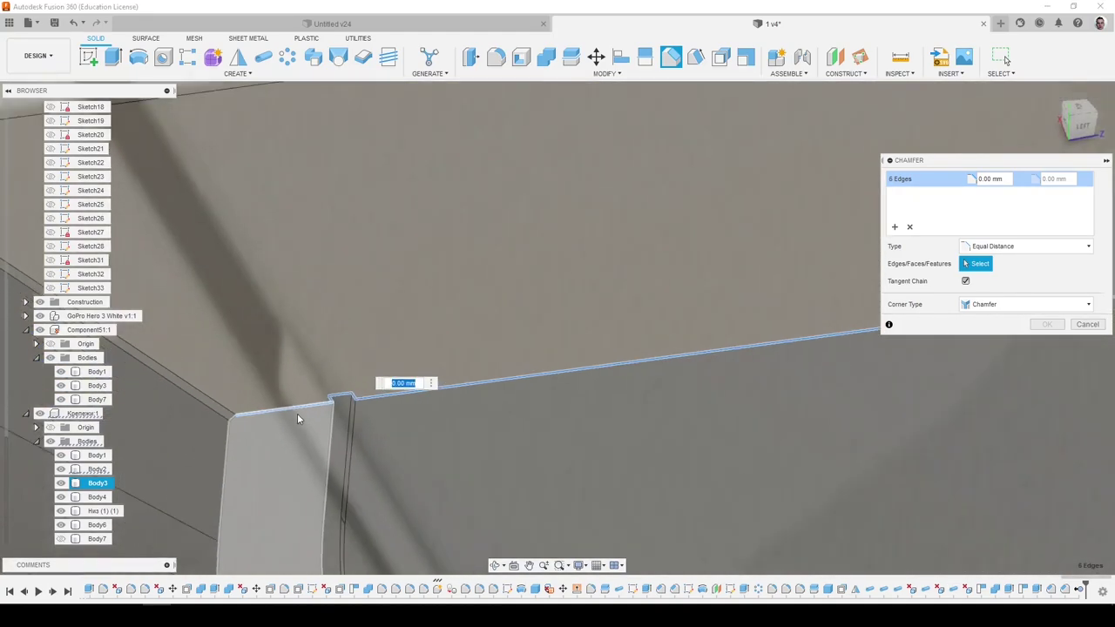
# Add the top edges of the groove at the opposite end of Body3's ledge to the chamfer.
pyautogui.scroll(5, 712, 342)
pyautogui.moveTo(803, 278); pyautogui.dragTo(554, 321, button='middle')
pyautogui.scroll(-4, 552, 322)
pyautogui.moveTo(671, 289); pyautogui.dragTo(383, 343, button='middle')
pyautogui.scroll(5, 611, 312)
pyautogui.keyDown('shift'); pyautogui.moveTo(687, 342); pyautogui.dragTo(709, 350, button='middle'); pyautogui.keyUp('shift')
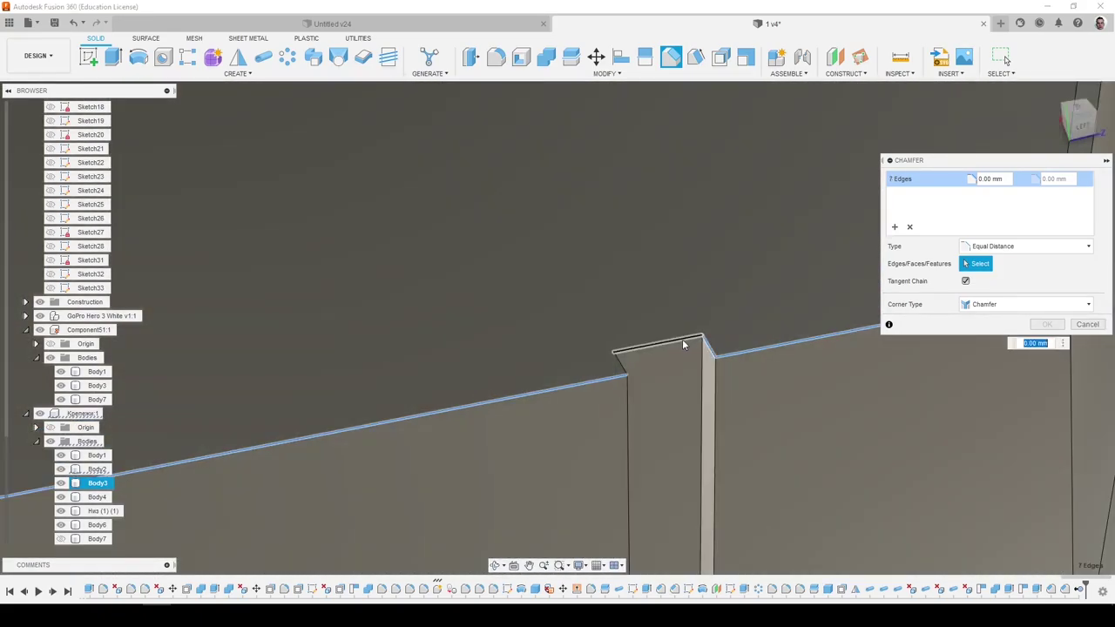
pyautogui.click(683, 344)
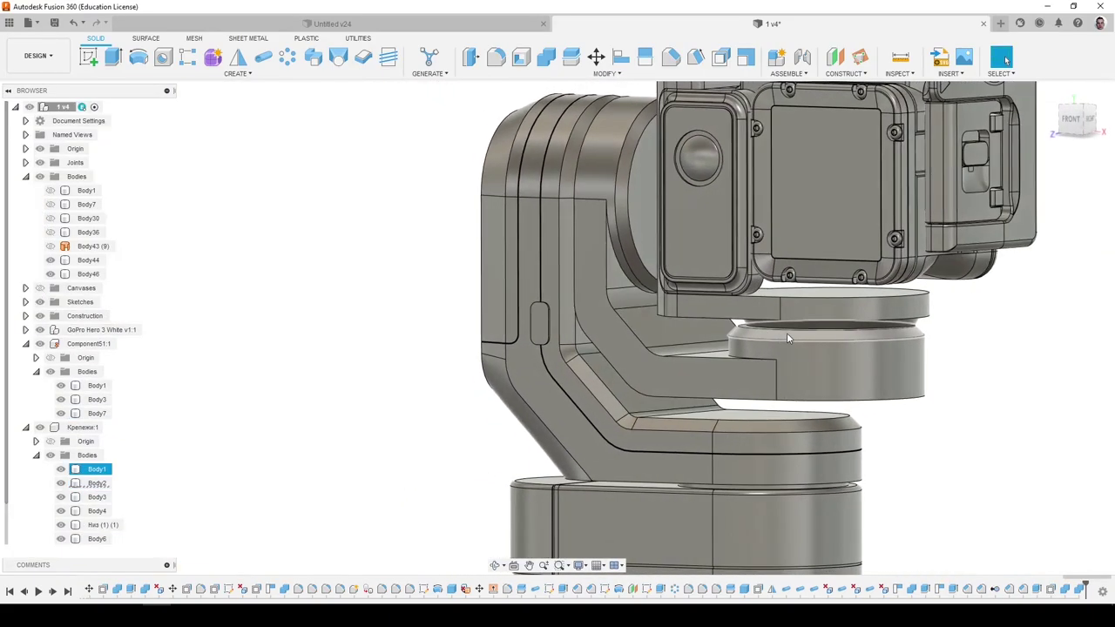
# Show the reference canvases and compare the whole gimbal with them from the front and from below.
pyautogui.click(940, 360)
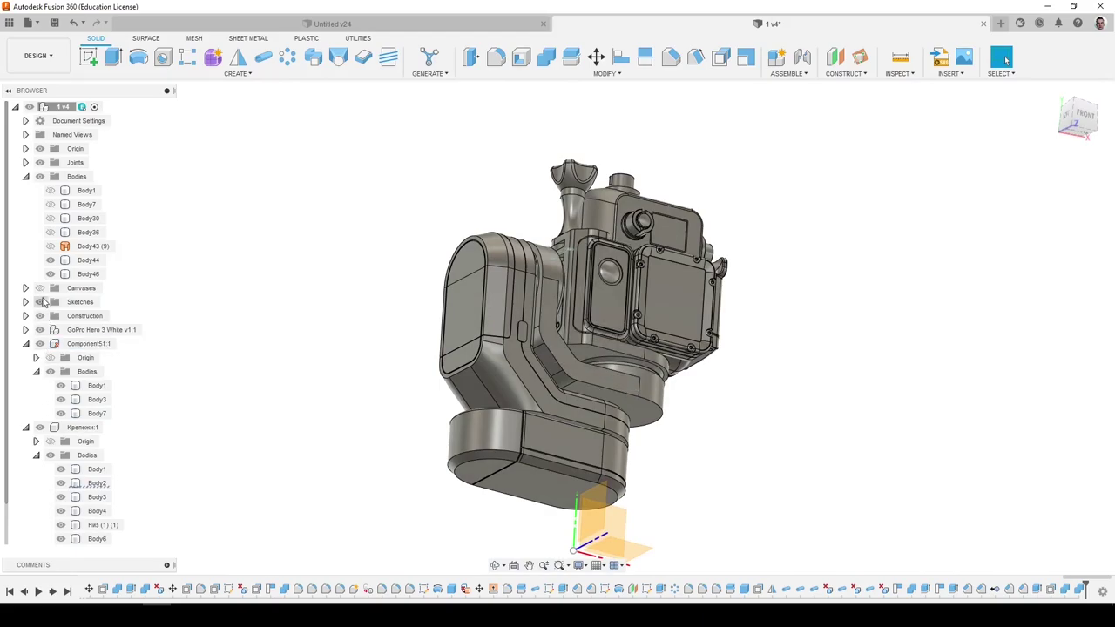
pyautogui.click(39, 288)
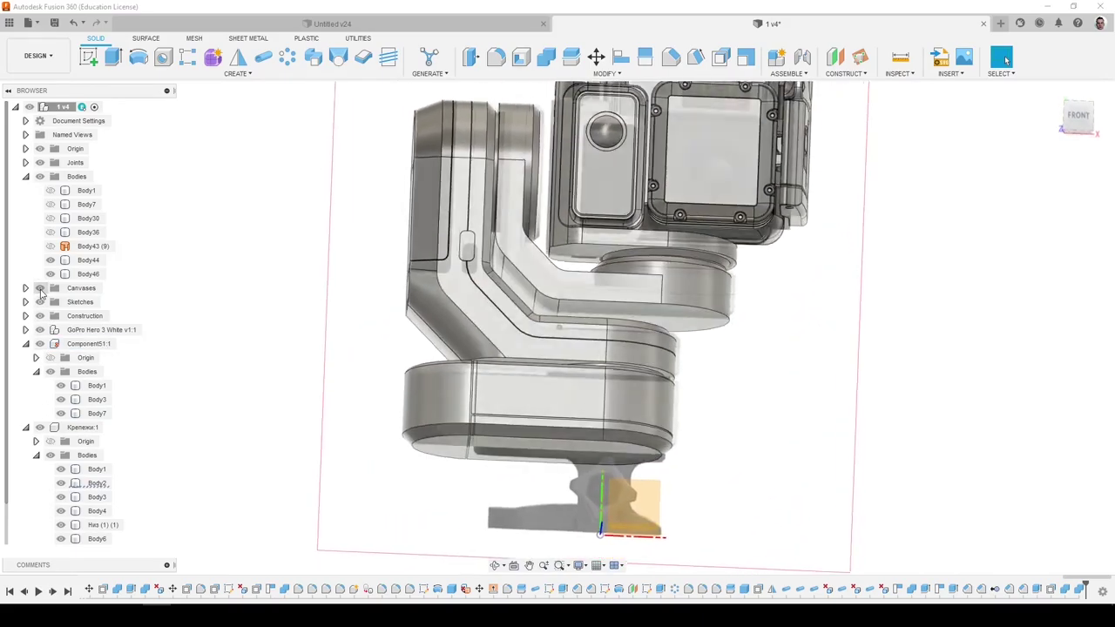
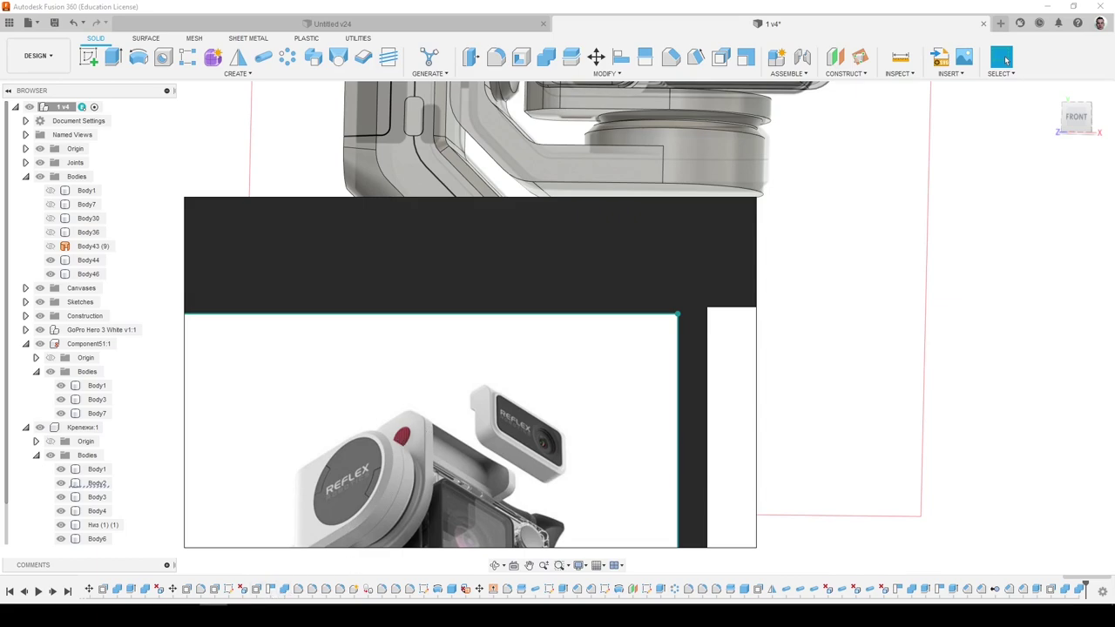
pyautogui.scroll(-5, 547, 391)
pyautogui.keyDown('shift'); pyautogui.moveTo(552, 385); pyautogui.dragTo(242, 482, button='middle'); pyautogui.keyUp('shift')
pyautogui.scroll(3, 241, 481)
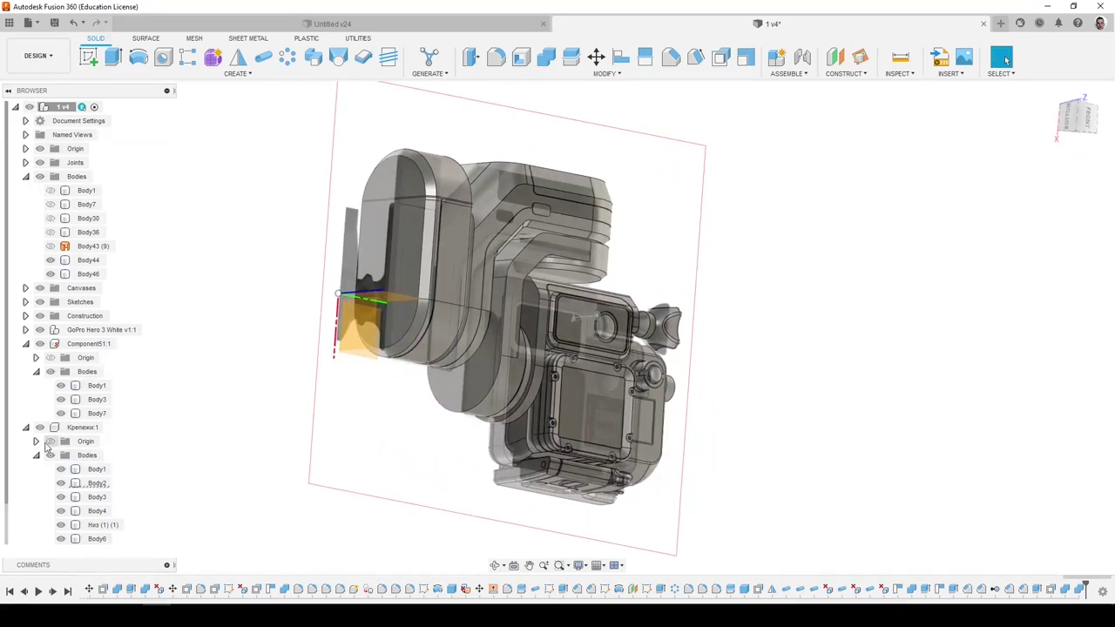
# Hide the Крепежи:1 component and start a sketch on the flat bottom face of Component51's Body7 around the round disc.
pyautogui.click(40, 428)
pyautogui.keyDown('shift'); pyautogui.moveTo(229, 402); pyautogui.dragTo(392, 384, button='middle'); pyautogui.keyUp('shift')
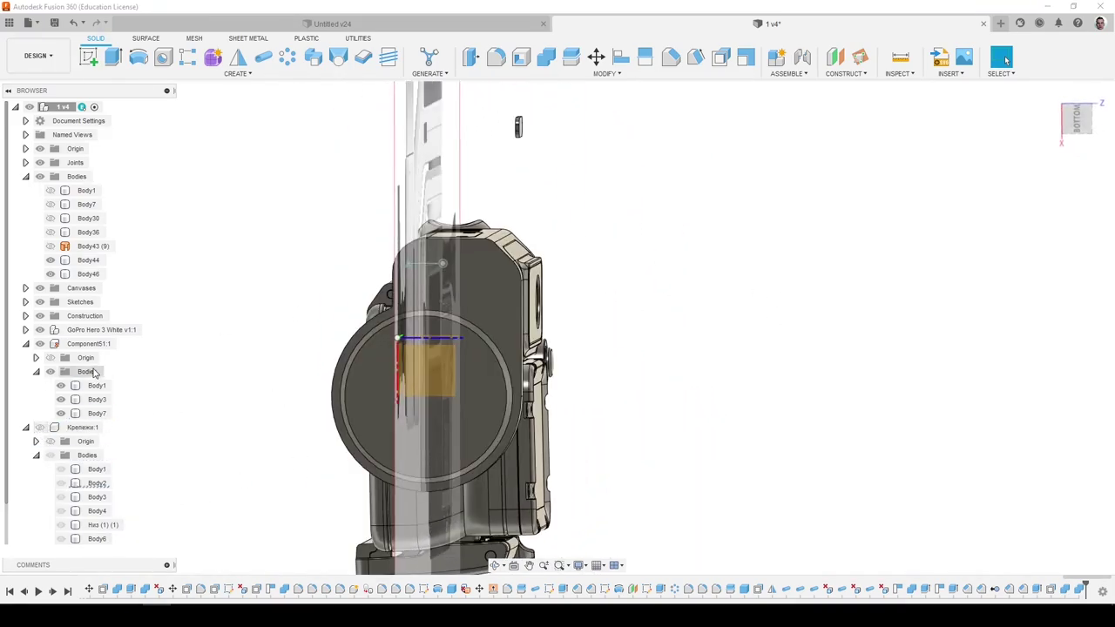
pyautogui.click(478, 266)
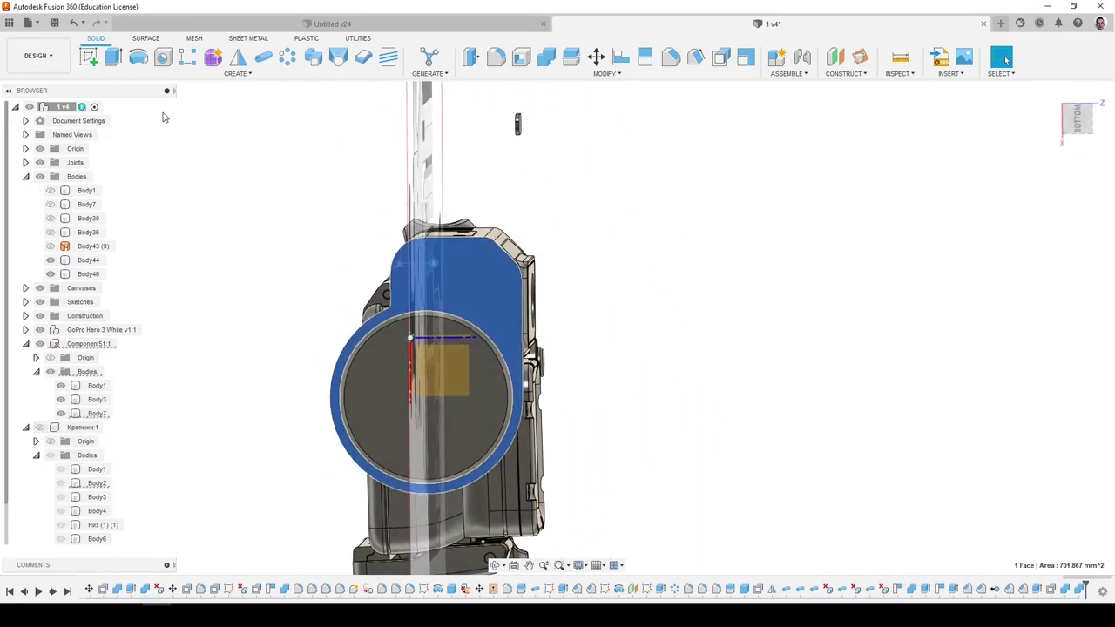
pyautogui.click(88, 57)
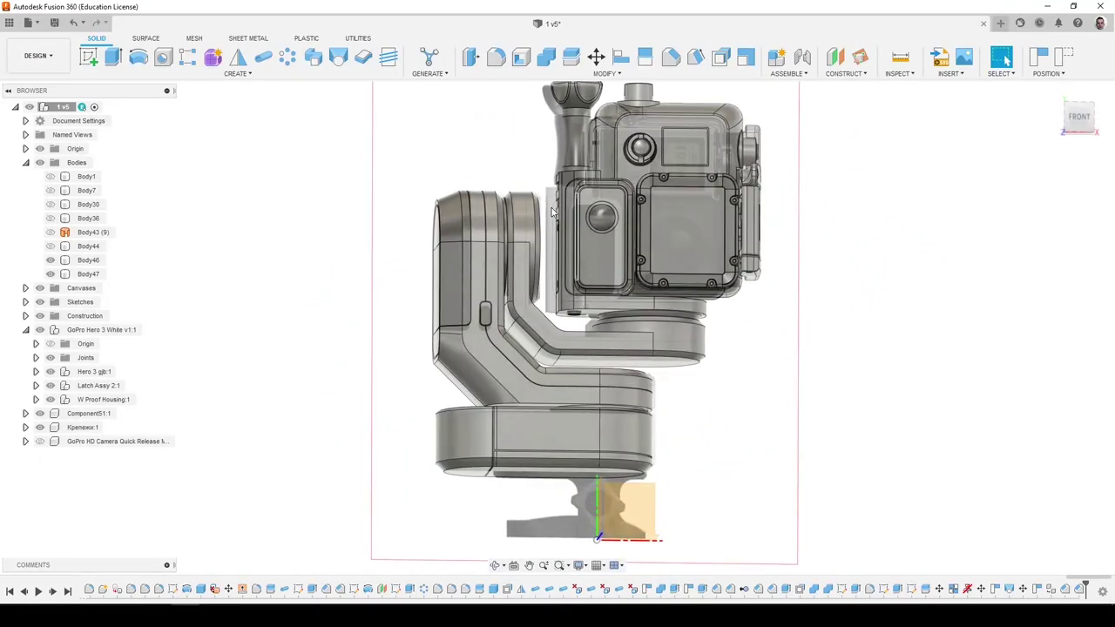
# Compare the gimbal and camera assembly with the reference renders from the front and from below.
pyautogui.keyDown('shift'); pyautogui.moveTo(551, 212); pyautogui.dragTo(523, 305, button='middle'); pyautogui.keyUp('shift')
pyautogui.scroll(4, 553, 211)
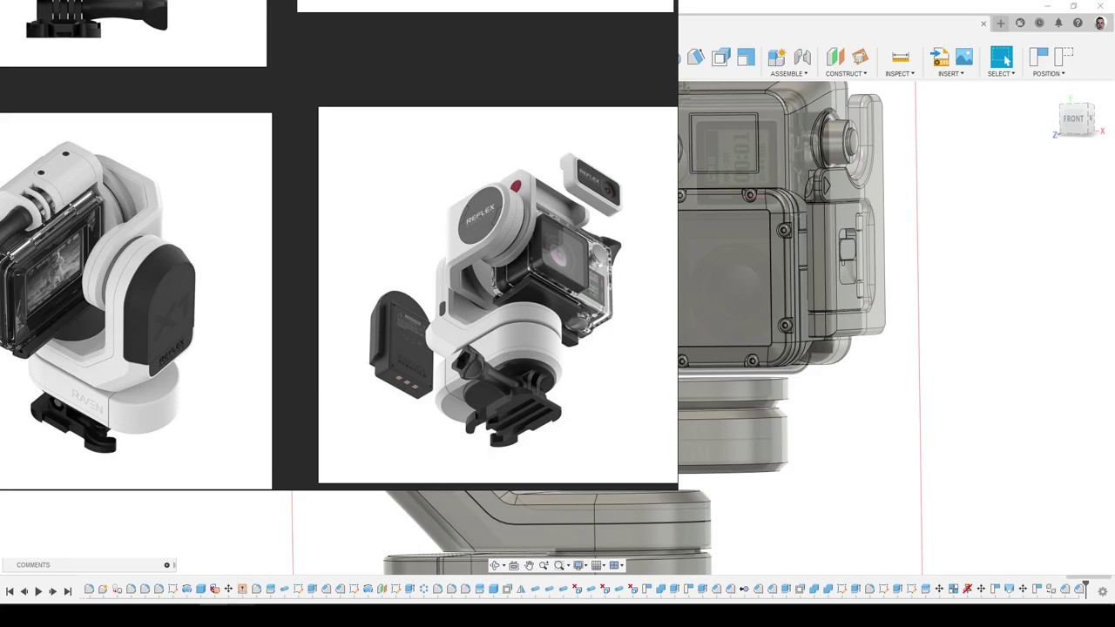
pyautogui.click(185, 616)
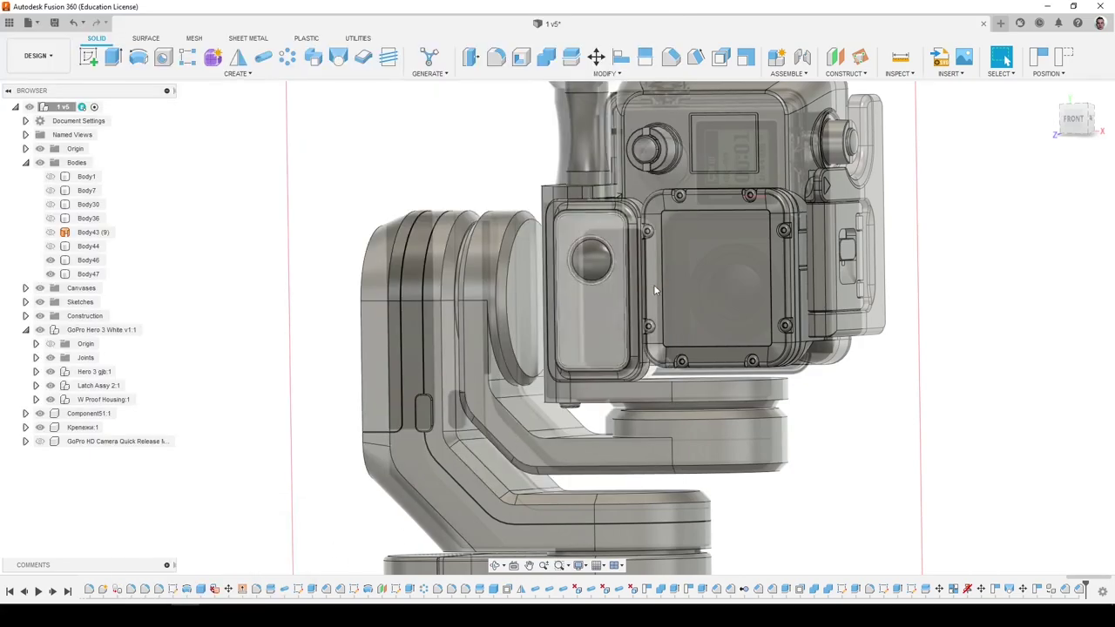
pyautogui.scroll(-3, 655, 290)
pyautogui.keyDown('shift'); pyautogui.moveTo(655, 290); pyautogui.dragTo(682, 387, button='middle'); pyautogui.keyUp('shift')
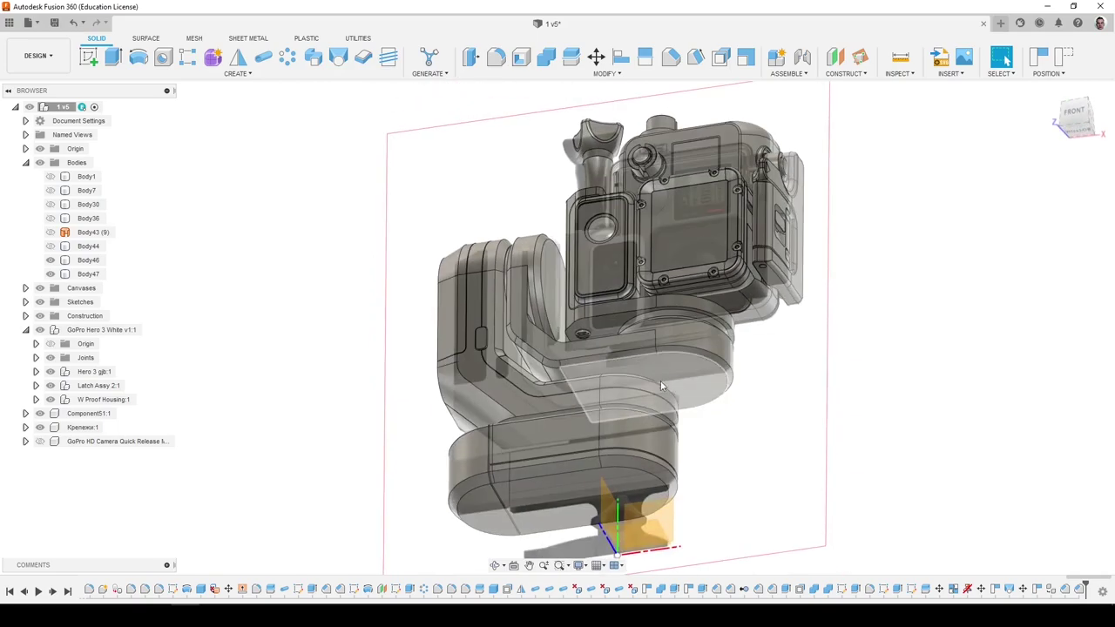
pyautogui.keyDown('shift'); pyautogui.moveTo(673, 381); pyautogui.dragTo(696, 482, button='middle'); pyautogui.keyUp('shift')
pyautogui.keyDown('shift'); pyautogui.moveTo(601, 333); pyautogui.dragTo(594, 358, button='middle'); pyautogui.keyUp('shift')
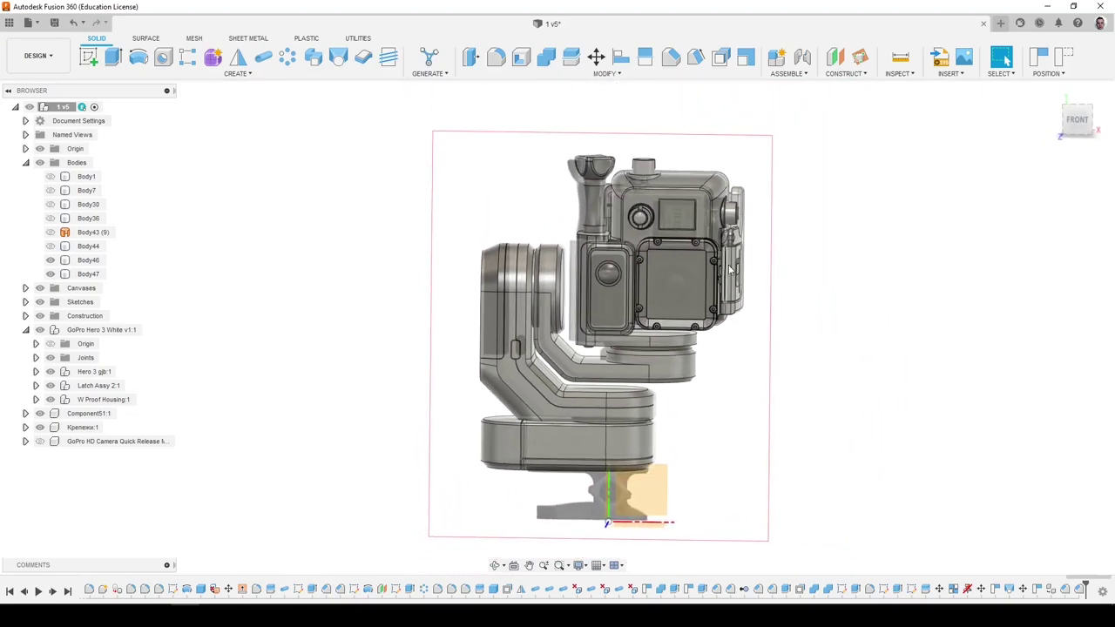
pyautogui.scroll(2, 678, 275)
pyautogui.scroll(3, 683, 266)
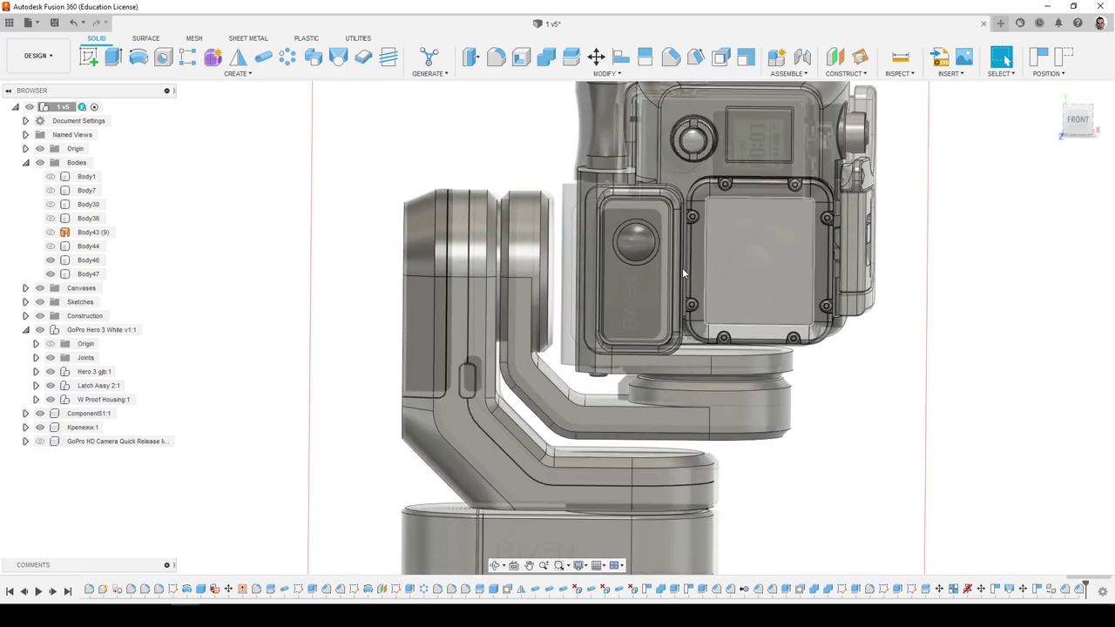
# Show the GoPro HD Camera Quick Release mount component beneath the gimbal base.
pyautogui.click(723, 261)
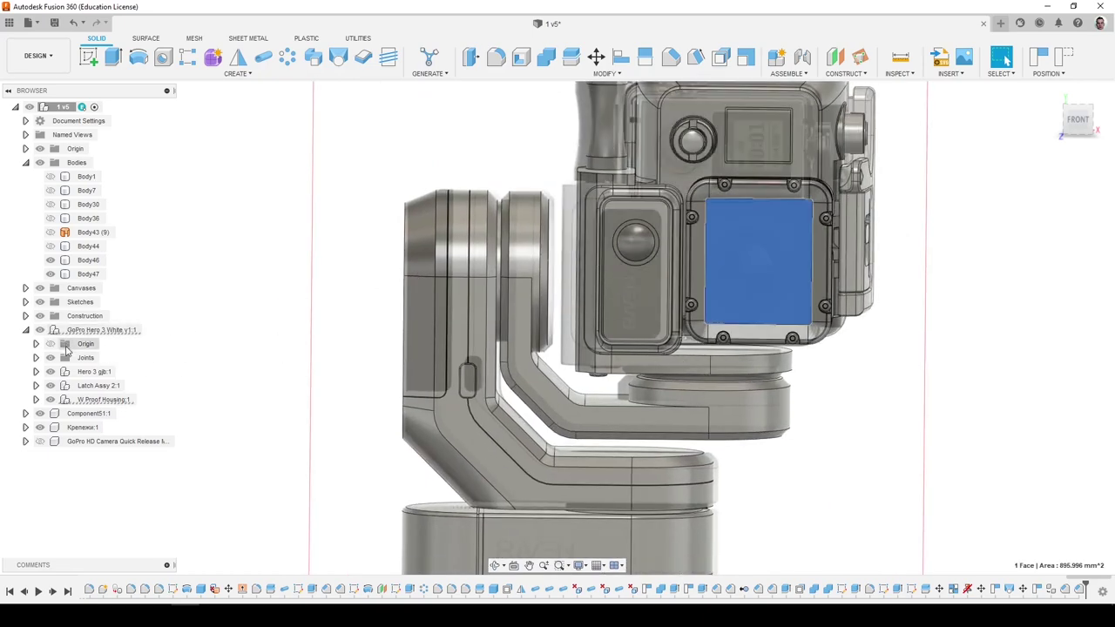
pyautogui.click(35, 399)
pyautogui.scroll(-4, 40, 403)
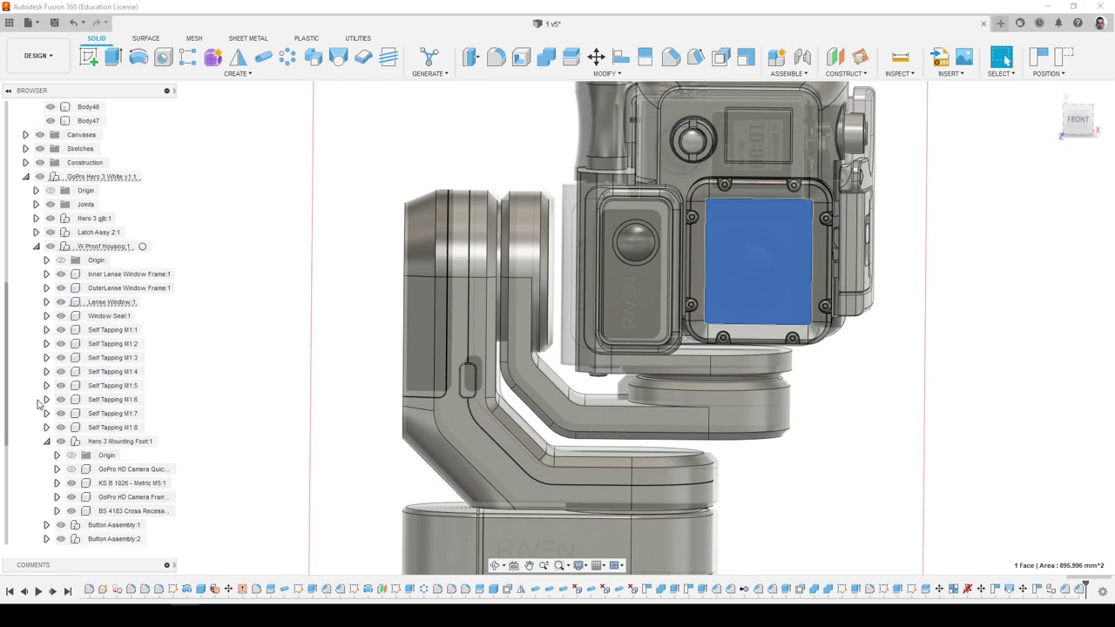
pyautogui.click(36, 247)
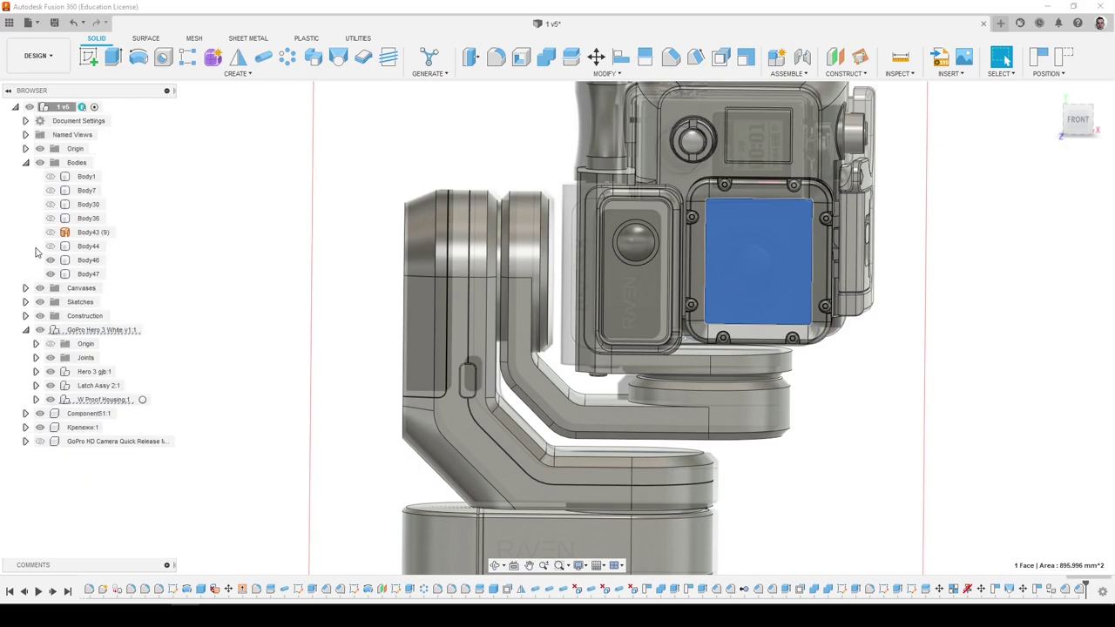
pyautogui.click(40, 443)
pyautogui.scroll(-4, 420, 368)
pyautogui.scroll(6, 501, 516)
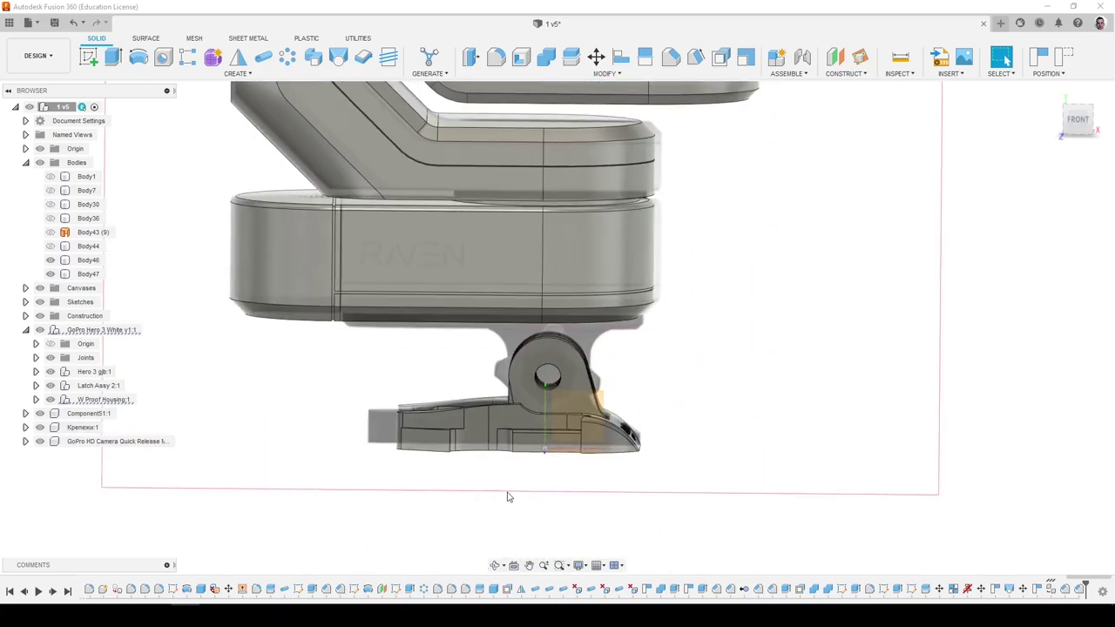
# Fillet the camera housing's front window face and the outer edges of the camera plate's thumbscrew end with a 0.5 mm radius.
pyautogui.keyDown('shift'); pyautogui.moveTo(508, 497); pyautogui.dragTo(697, 200, button='middle'); pyautogui.keyUp('shift')
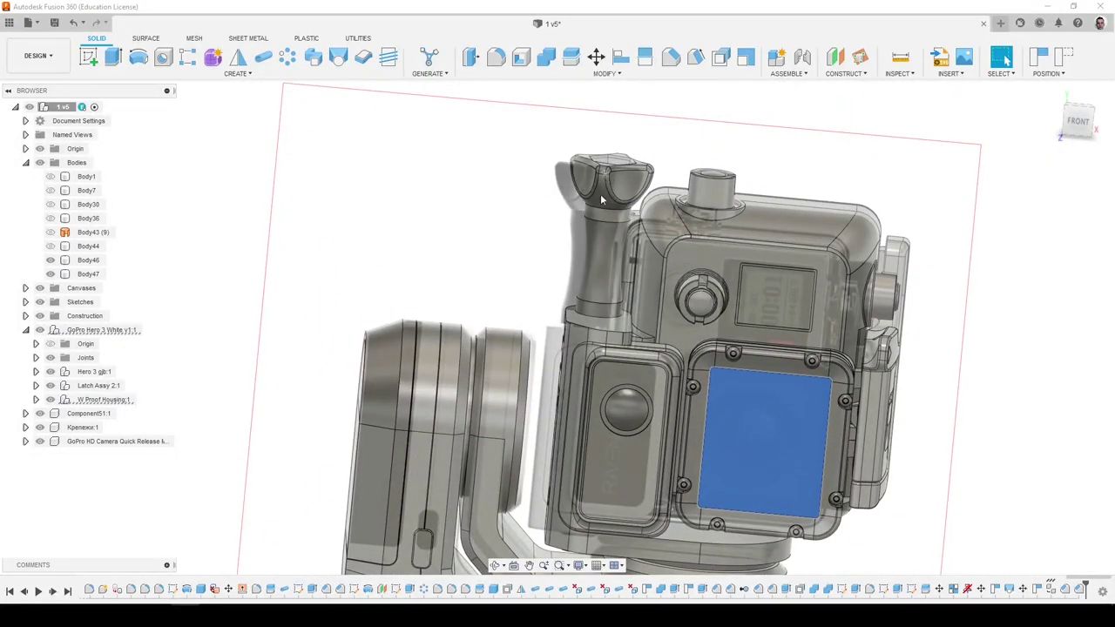
pyautogui.scroll(-2, 585, 225)
pyautogui.keyDown('shift'); pyautogui.moveTo(585, 225); pyautogui.dragTo(601, 229, button='middle'); pyautogui.keyUp('shift')
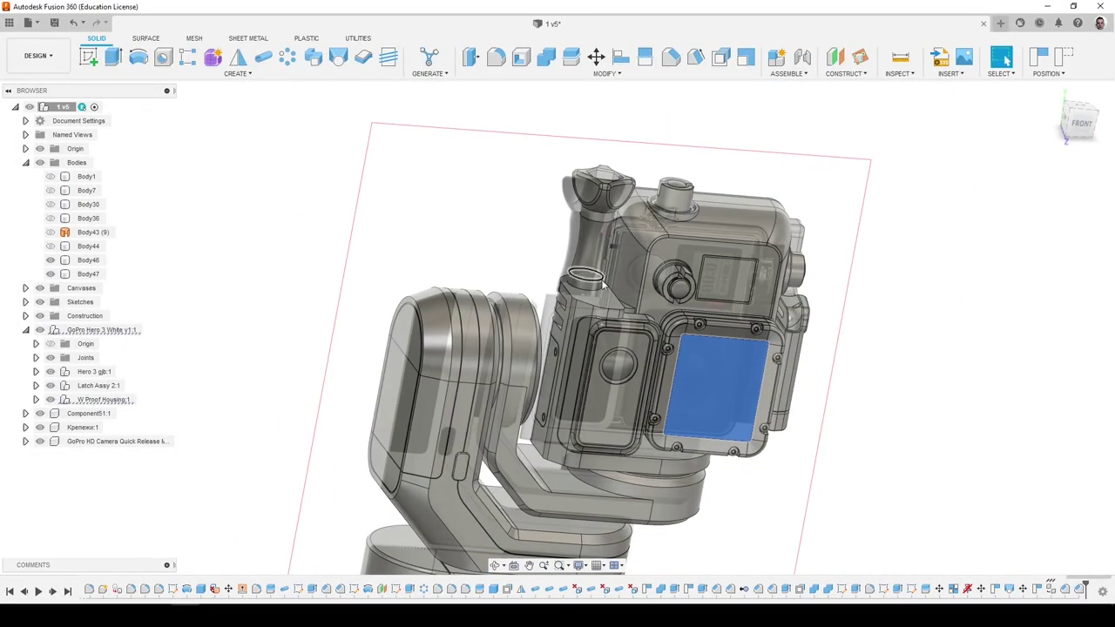
pyautogui.scroll(5, 589, 293)
pyautogui.moveTo(590, 295)
pyautogui.keyDown('shift'); pyautogui.mouseDown(button='middle')
pyautogui.moveTo(559, 292)
pyautogui.moveTo(576, 297)
pyautogui.mouseUp(button='middle'); pyautogui.keyUp('shift')
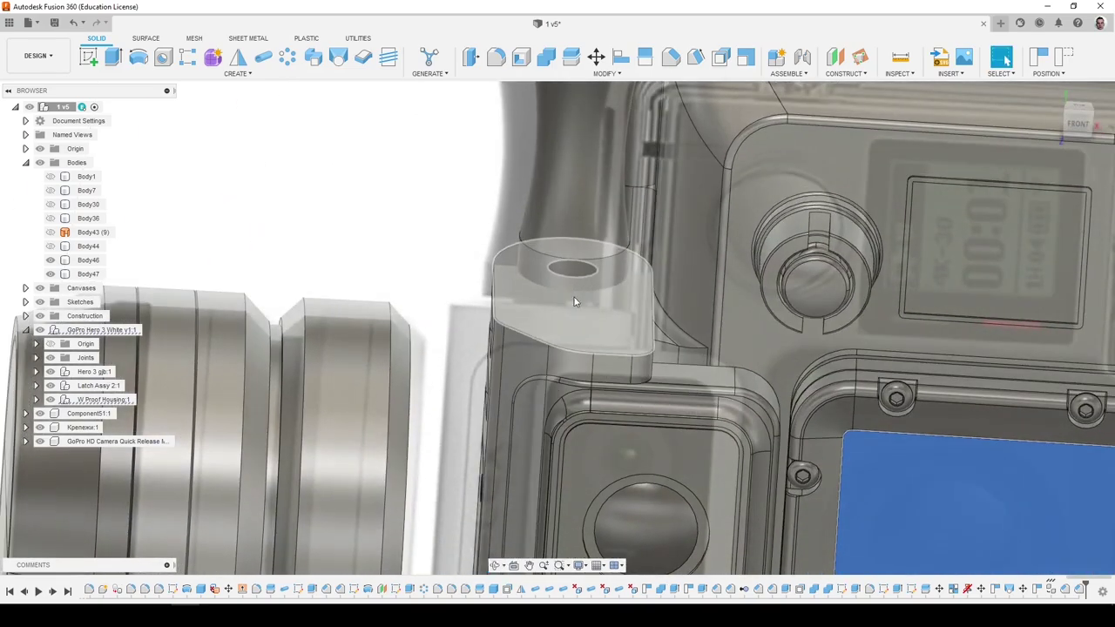
pyautogui.press('f')
pyautogui.click(612, 348)
pyautogui.click(611, 351)
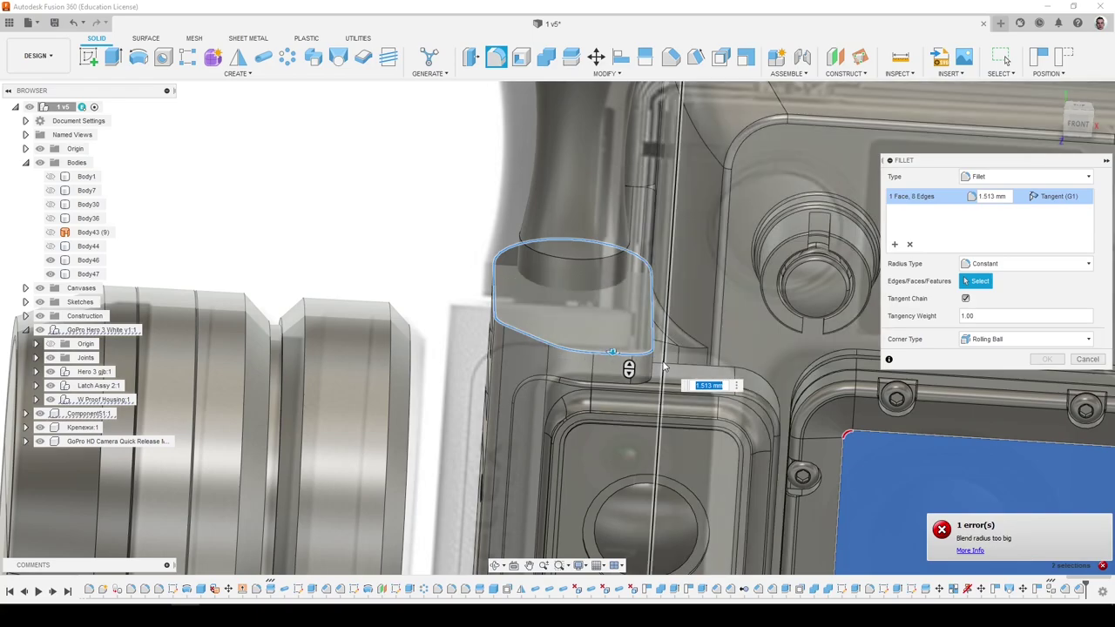
pyautogui.write('1')
pyautogui.press('Return')
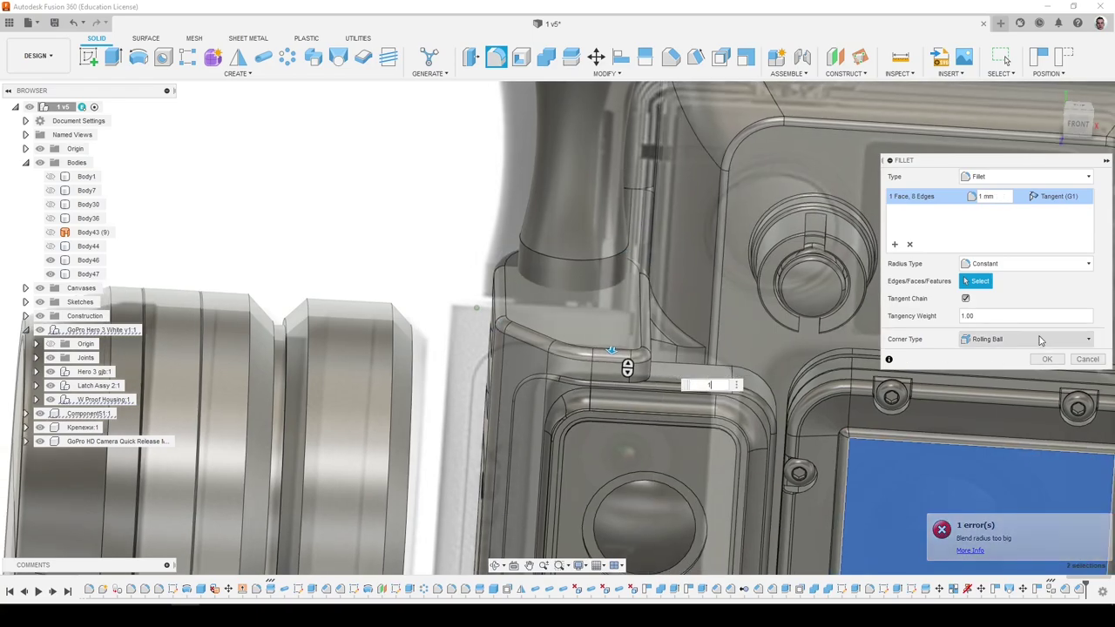
pyautogui.write('0.5')
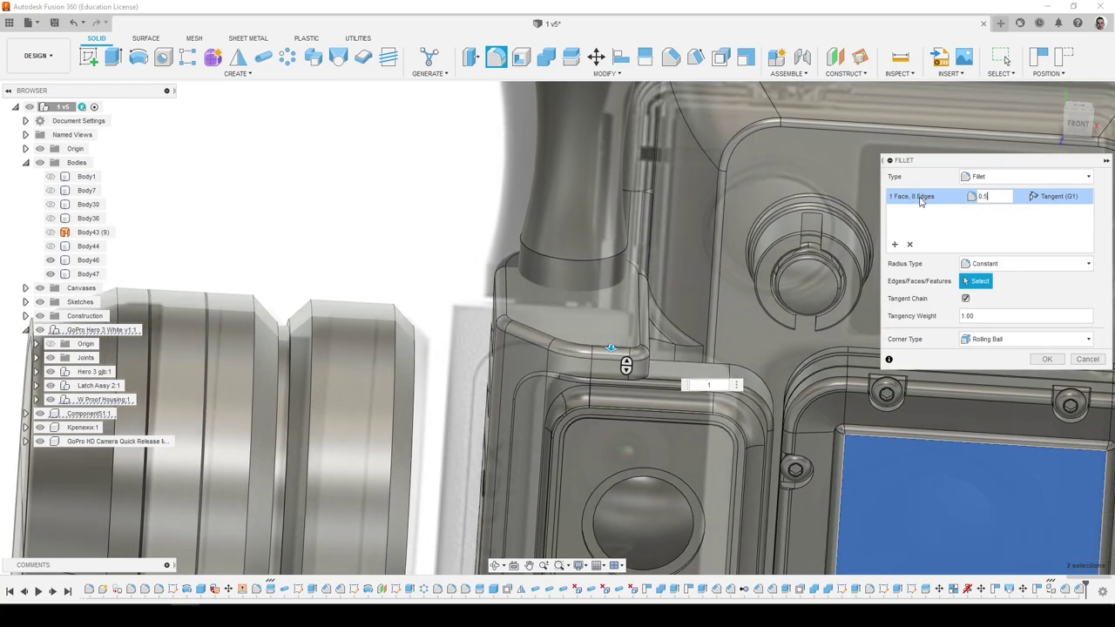
pyautogui.press('Return')
# Try to fillet the outer edge chain of the camera plate's disc-side face with radii of 0.5 mm and 0.2 mm.
pyautogui.scroll(-4, 919, 200)
pyautogui.keyDown('shift'); pyautogui.moveTo(919, 200); pyautogui.dragTo(627, 243, button='middle'); pyautogui.keyUp('shift')
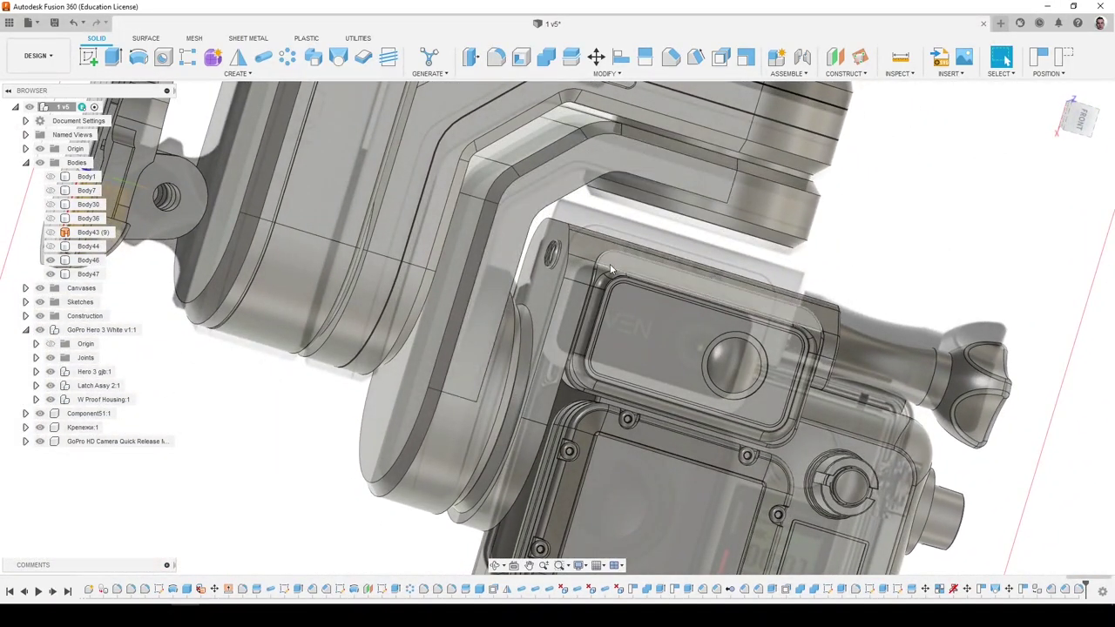
pyautogui.press('f')
pyautogui.click(558, 285)
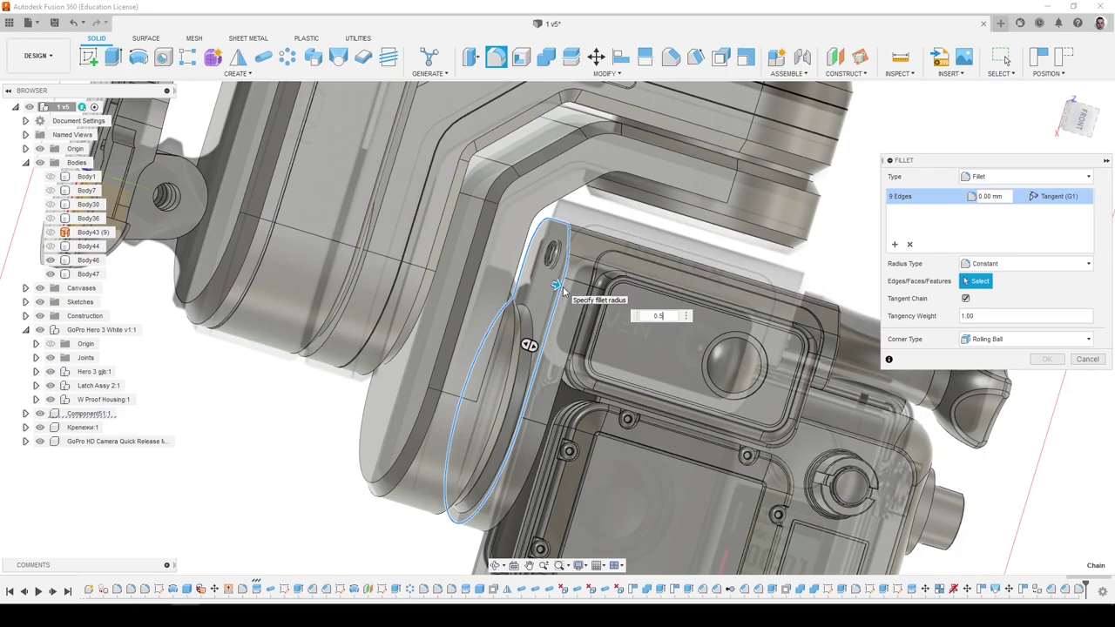
pyautogui.write('0.5')
pyautogui.keyDown('shift'); pyautogui.moveTo(563, 290); pyautogui.dragTo(801, 248, button='middle'); pyautogui.keyUp('shift')
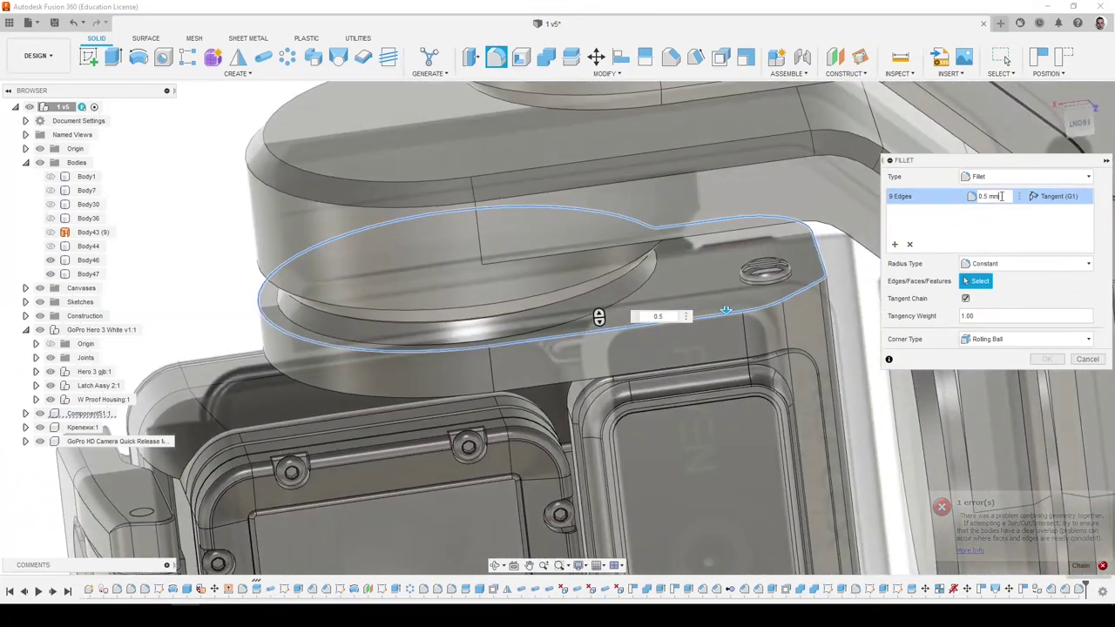
pyautogui.moveTo(1002, 197); pyautogui.dragTo(950, 199)
pyautogui.write('0.2')
pyautogui.press('Return')
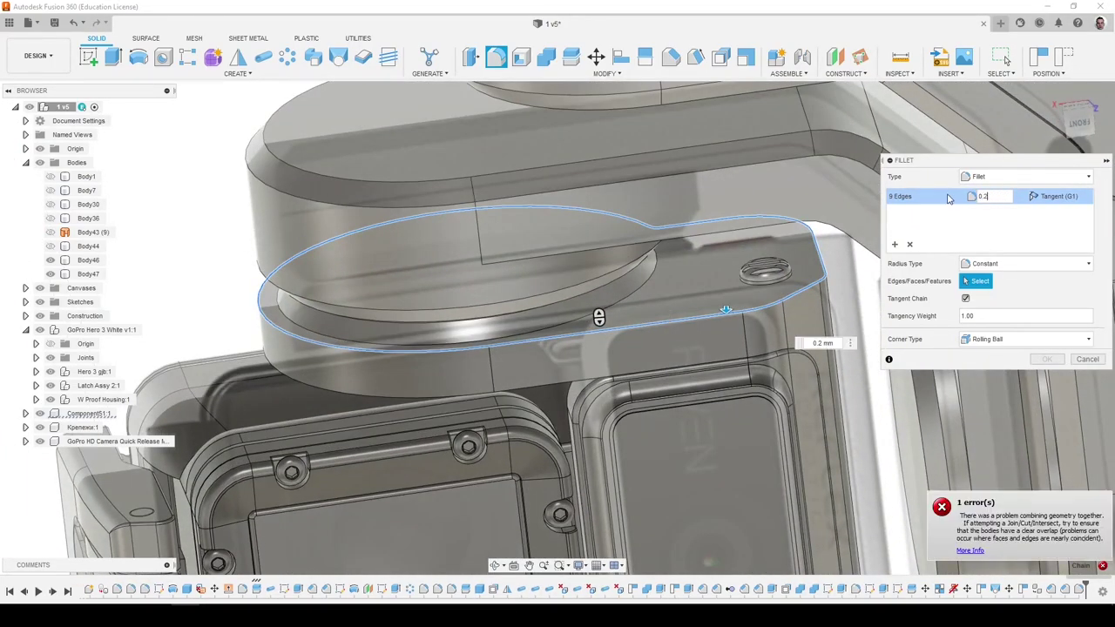
pyautogui.click(1089, 360)
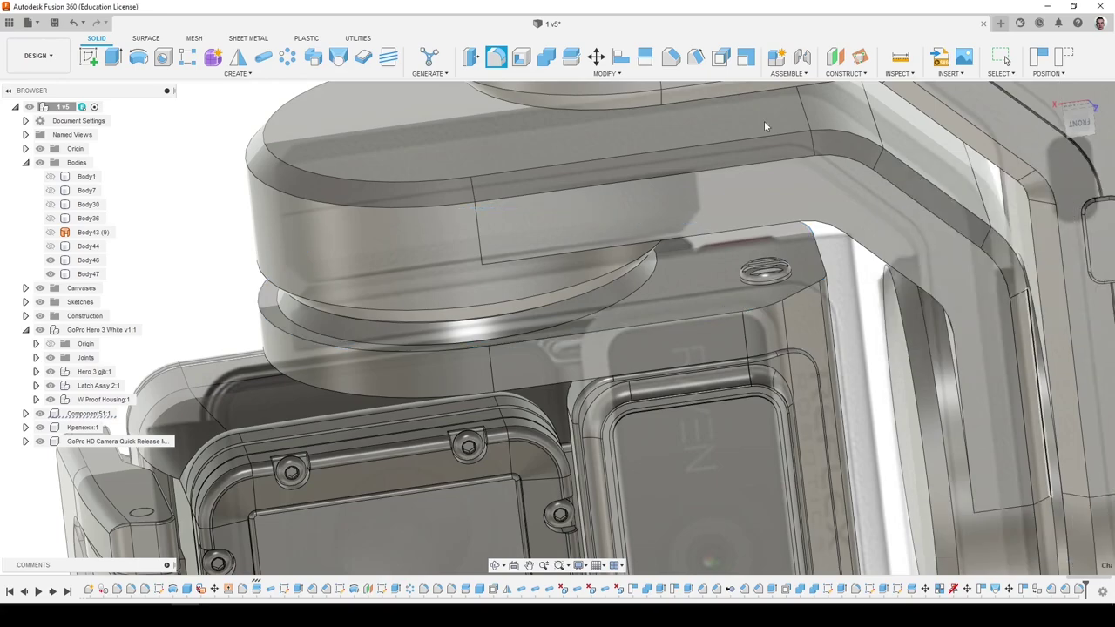
# Try to chamfer the outer edge chain of the camera plate's disc-side face by 0.5 mm and 0.1 mm.
pyautogui.click(670, 56)
pyautogui.click(767, 310)
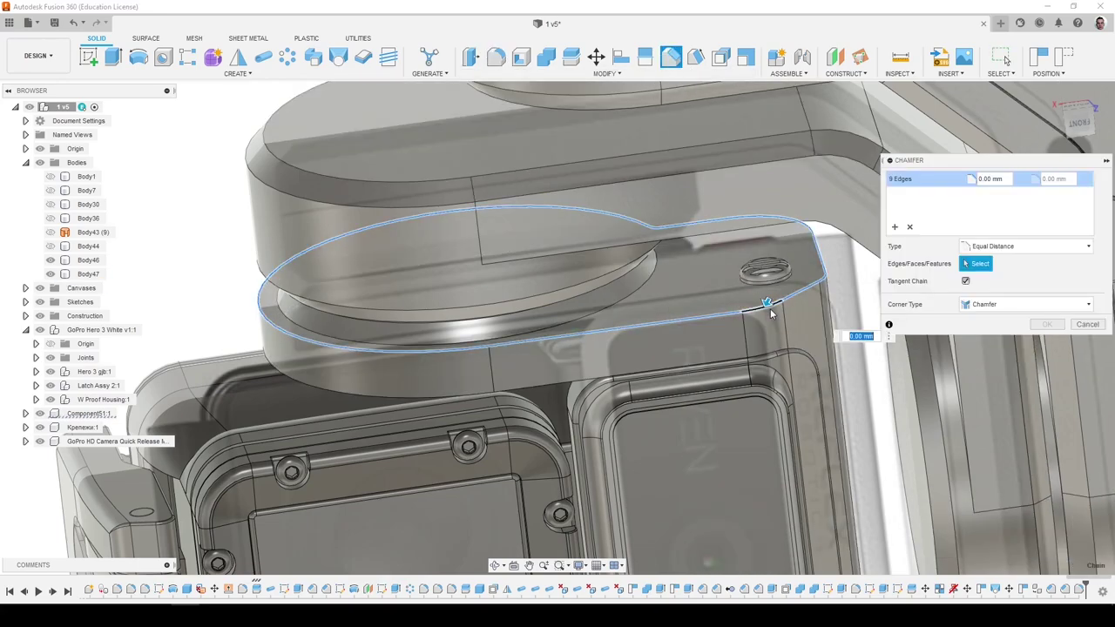
pyautogui.press('Return')
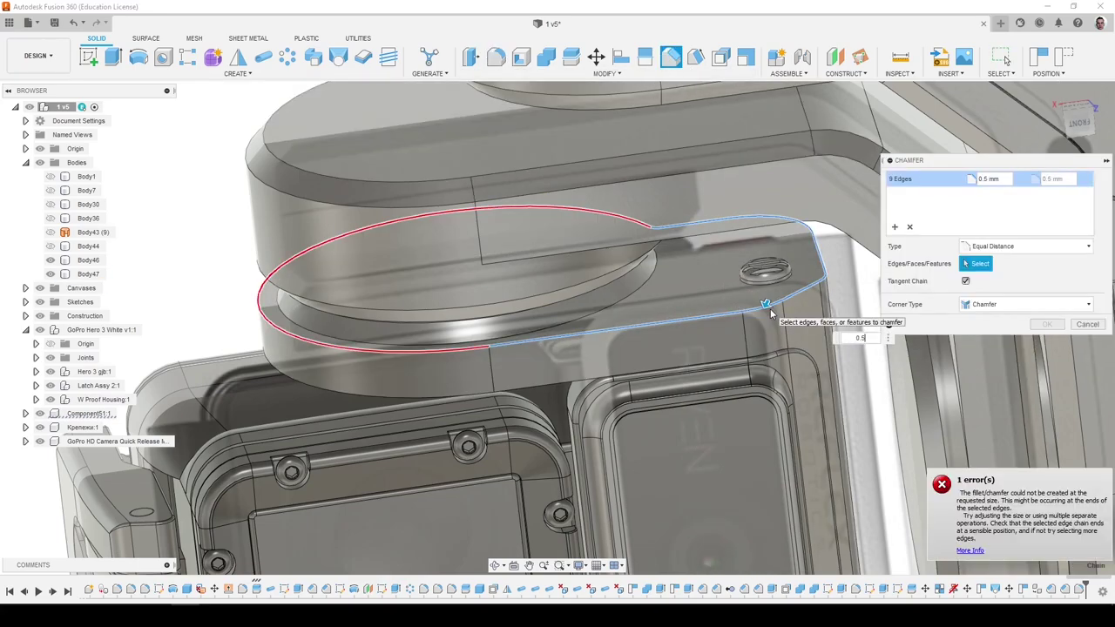
pyautogui.click(1006, 178)
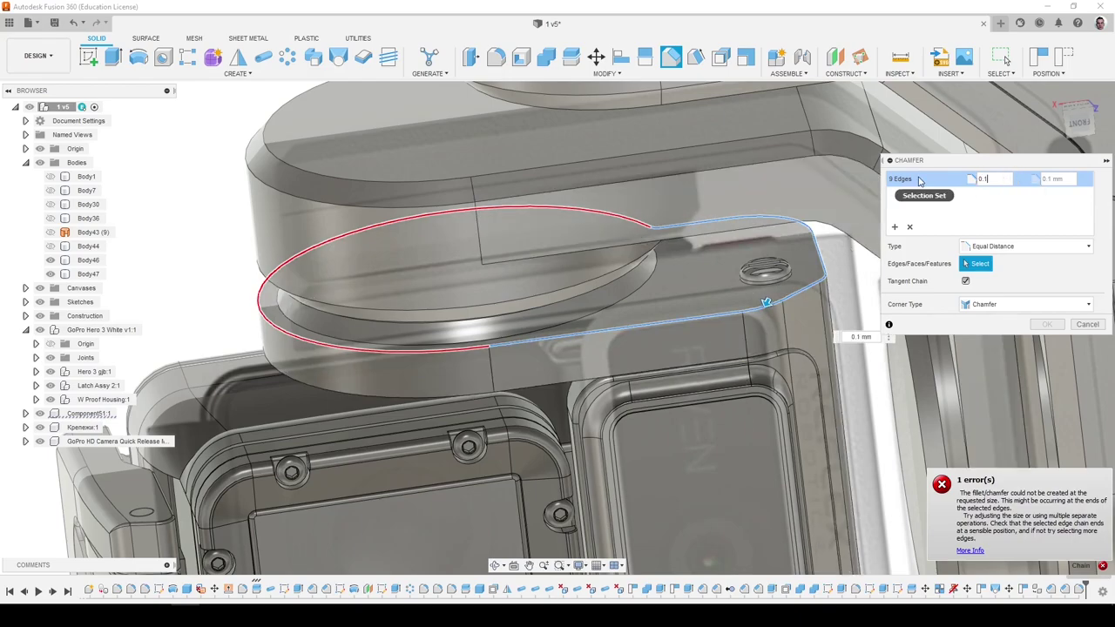
pyautogui.click(1080, 325)
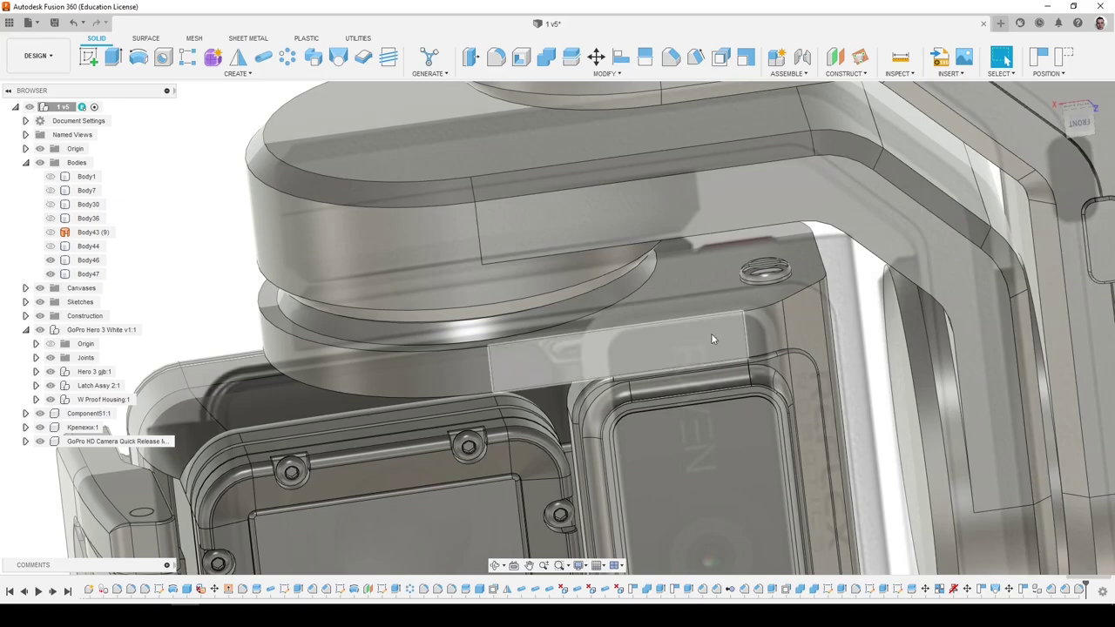
# Examine the gimbal and camera from several sides and compare the quick-release mount with the reference render from the front.
pyautogui.keyDown('shift'); pyautogui.moveTo(711, 333); pyautogui.dragTo(501, 335, button='middle'); pyautogui.keyUp('shift')
pyautogui.scroll(-2, 501, 334)
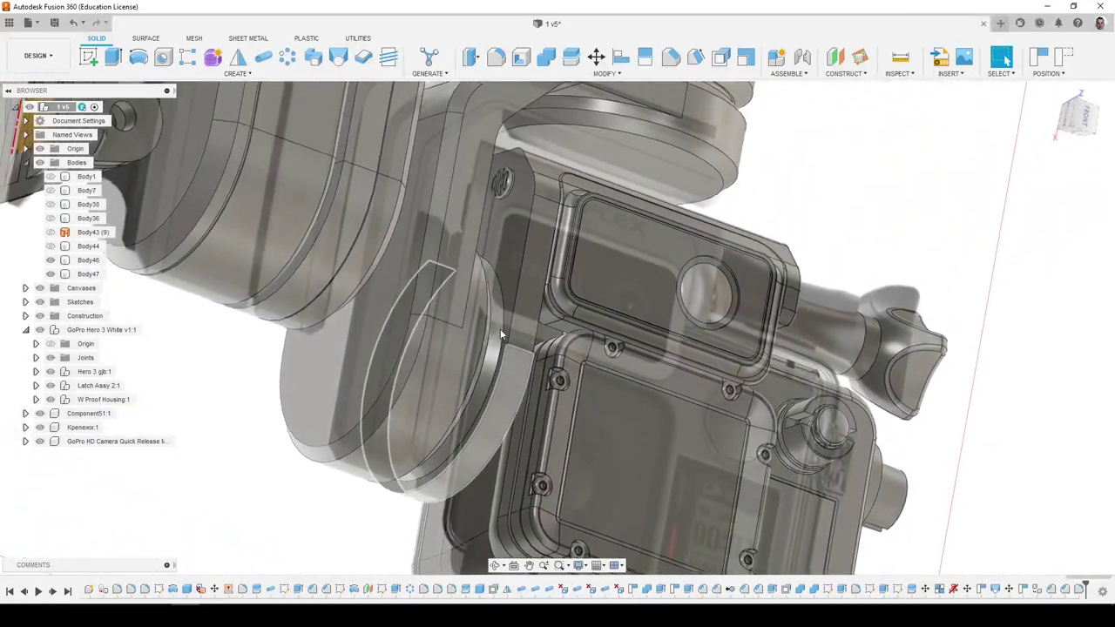
pyautogui.scroll(-3, 614, 370)
pyautogui.keyDown('shift'); pyautogui.moveTo(614, 370); pyautogui.dragTo(423, 355, button='middle'); pyautogui.keyUp('shift')
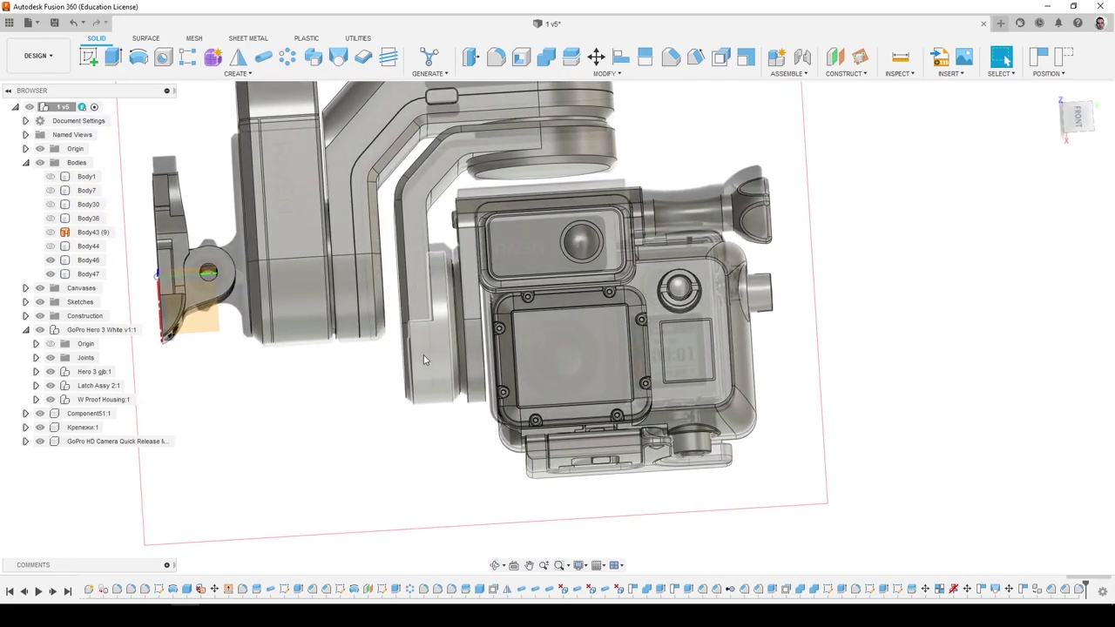
pyautogui.keyDown('shift'); pyautogui.moveTo(423, 355); pyautogui.dragTo(531, 364, button='middle'); pyautogui.keyUp('shift')
pyautogui.scroll(5, 531, 364)
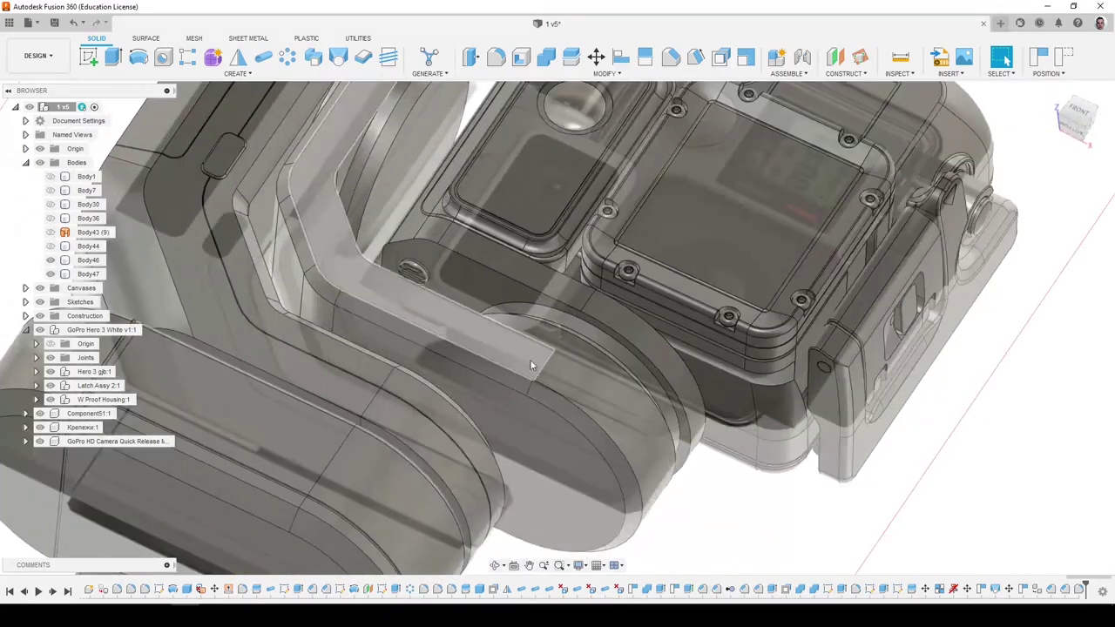
pyautogui.scroll(-10, 550, 365)
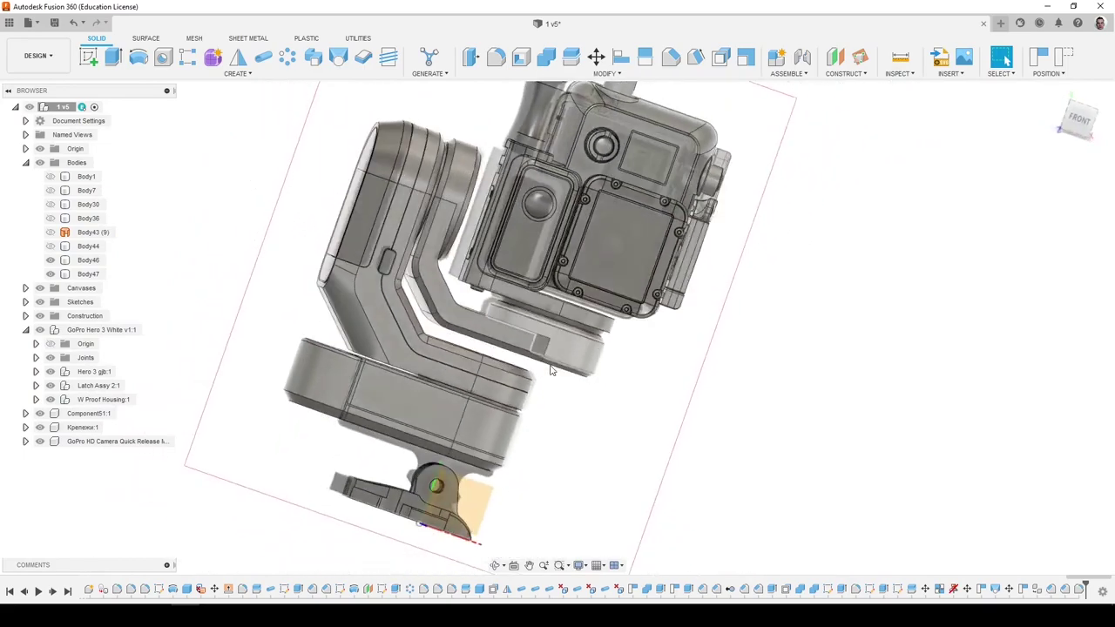
pyautogui.keyDown('shift'); pyautogui.moveTo(549, 365); pyautogui.dragTo(524, 172, button='middle'); pyautogui.keyUp('shift')
pyautogui.scroll(-3, 528, 244)
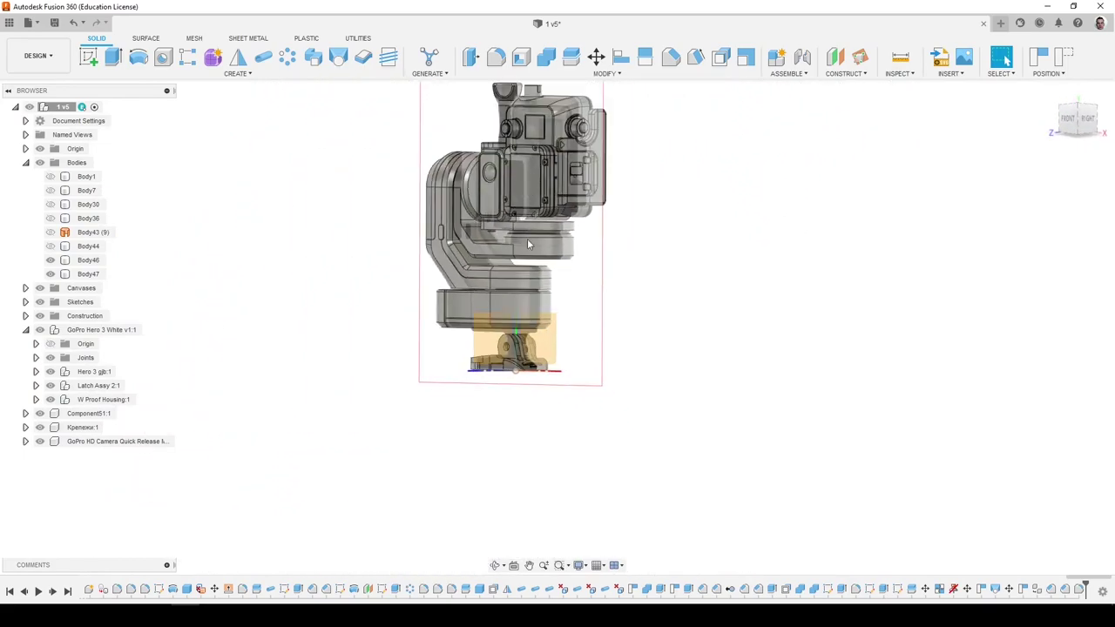
pyautogui.scroll(5, 526, 374)
pyautogui.keyDown('shift'); pyautogui.moveTo(510, 363); pyautogui.dragTo(533, 397, button='middle'); pyautogui.keyUp('shift')
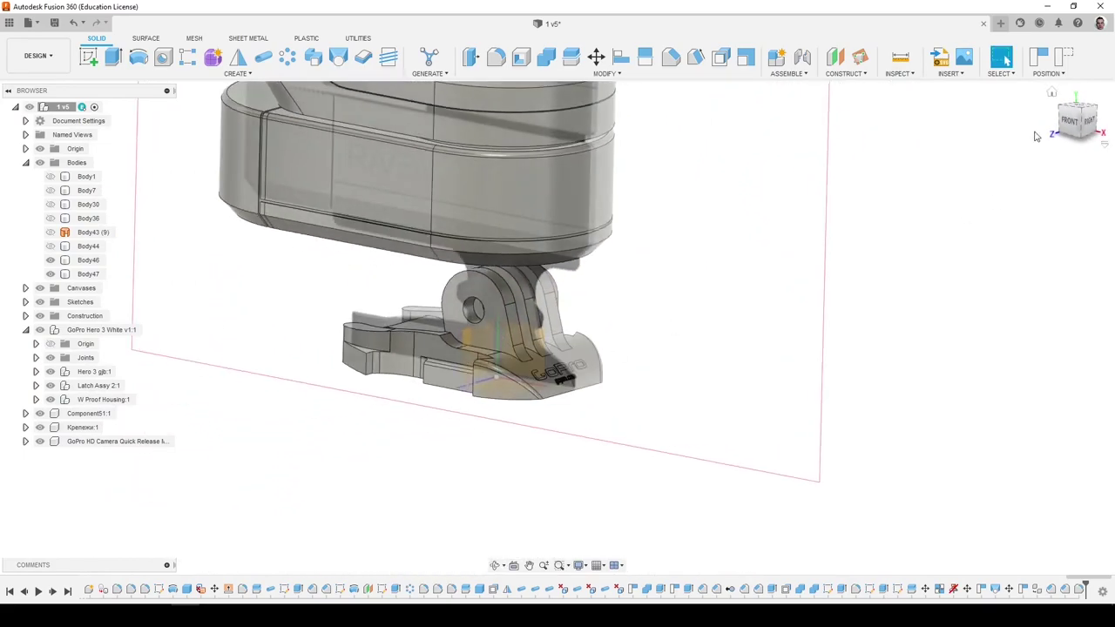
pyautogui.click(1071, 124)
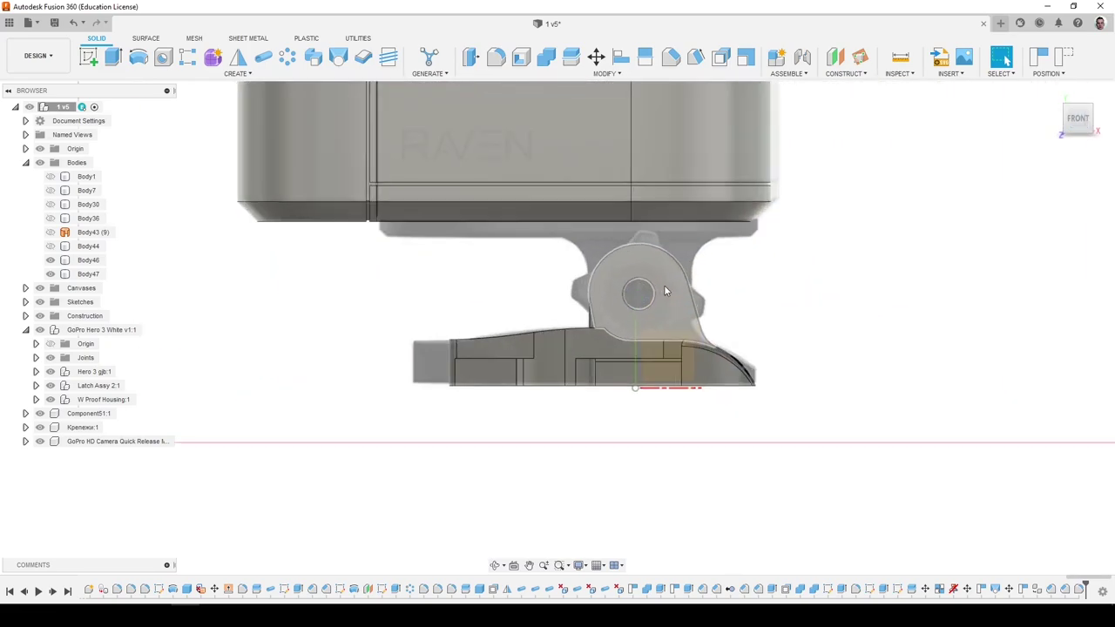
pyautogui.keyDown('shift'); pyautogui.moveTo(610, 342); pyautogui.dragTo(611, 345, button='middle'); pyautogui.keyUp('shift')
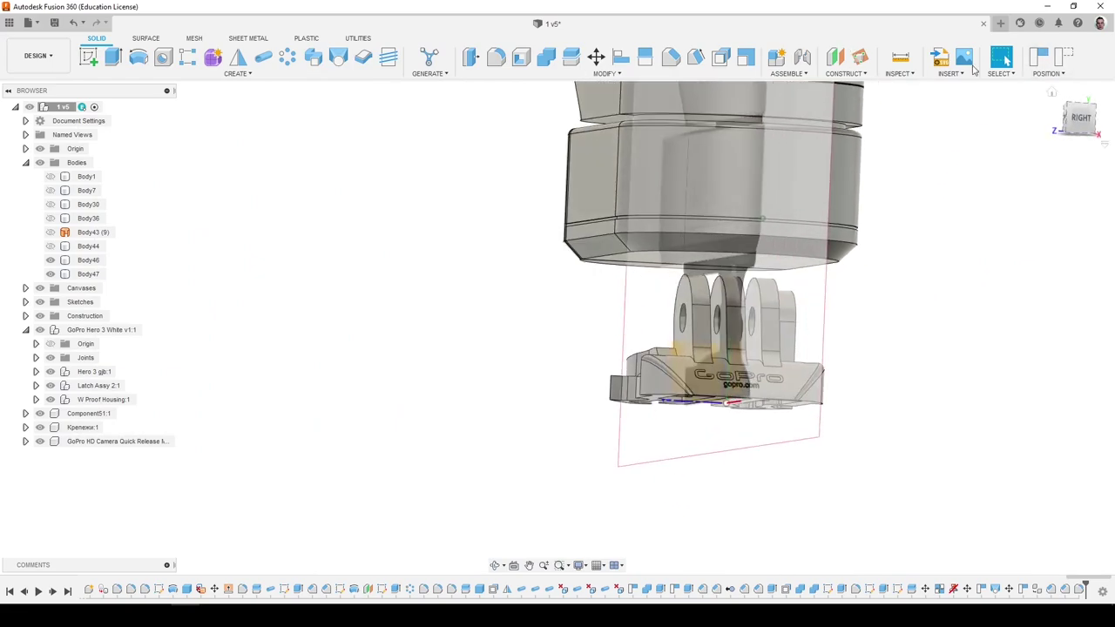
# Capture the moved component positions and create a midplane between the two opposite flat side faces of the gimbal's base block.
pyautogui.click(900, 73)
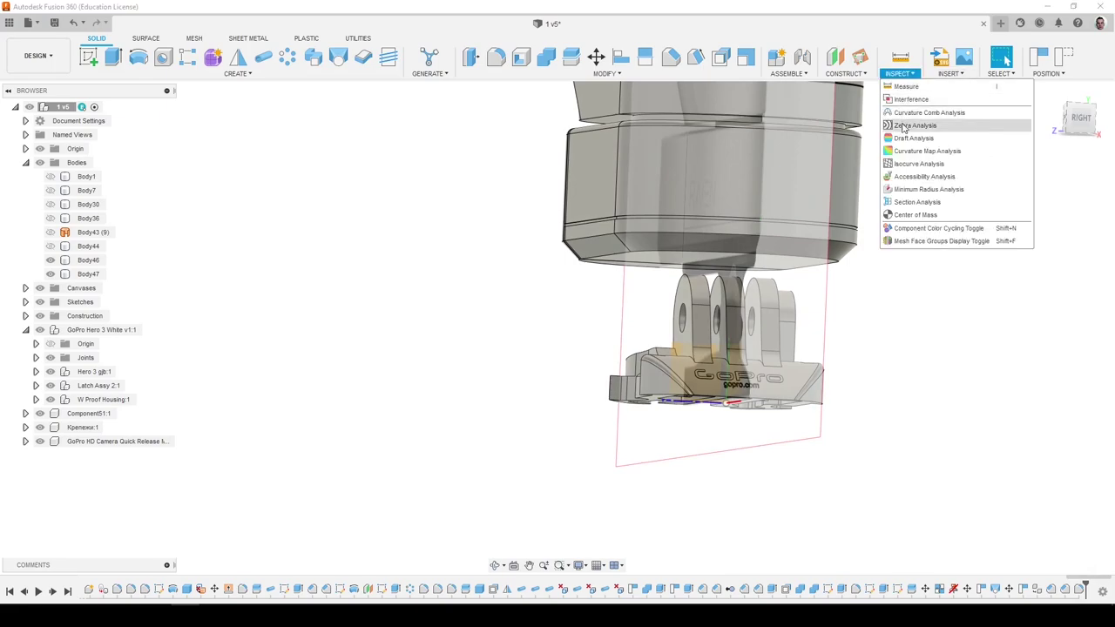
pyautogui.click(855, 75)
pyautogui.click(846, 124)
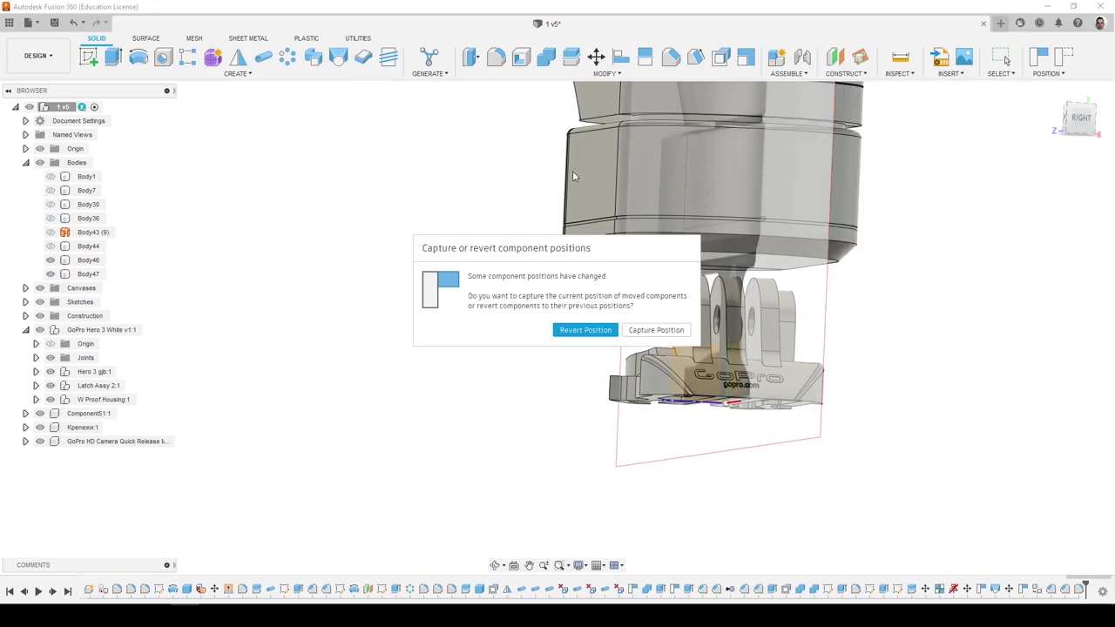
pyautogui.click(671, 337)
pyautogui.click(595, 189)
pyautogui.keyDown('shift'); pyautogui.moveTo(595, 189); pyautogui.dragTo(973, 224, button='middle'); pyautogui.keyUp('shift')
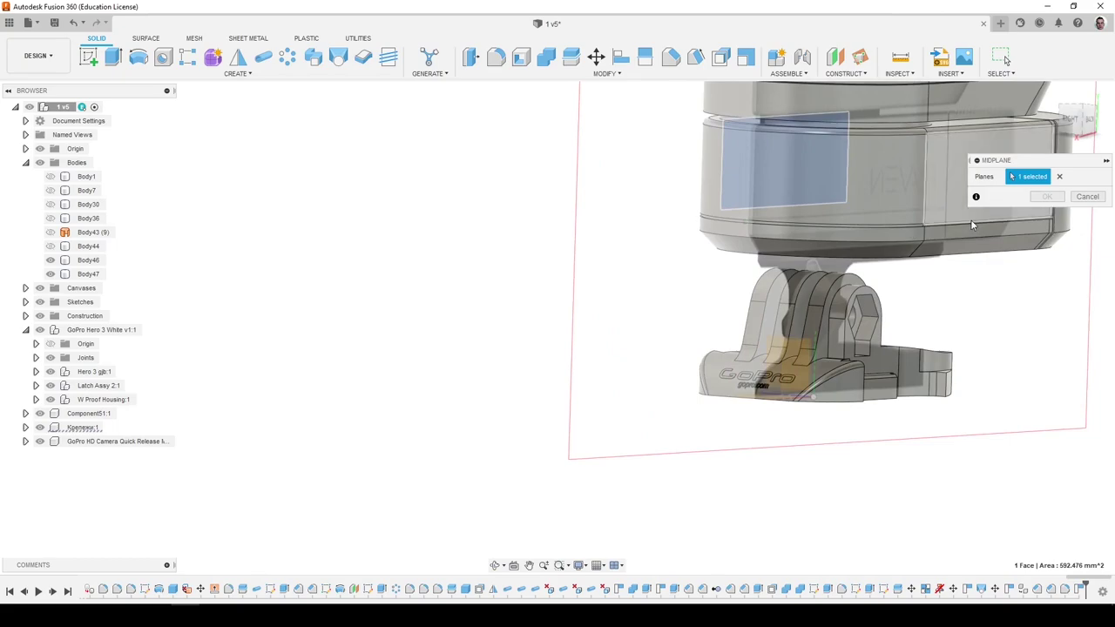
pyautogui.click(1015, 218)
pyautogui.click(1042, 197)
# Align the quick-release mount as a body, matching the middle prong's side face to the midplane Plane4.
pyautogui.keyDown('shift'); pyautogui.moveTo(1042, 197); pyautogui.dragTo(896, 299, button='middle'); pyautogui.keyUp('shift')
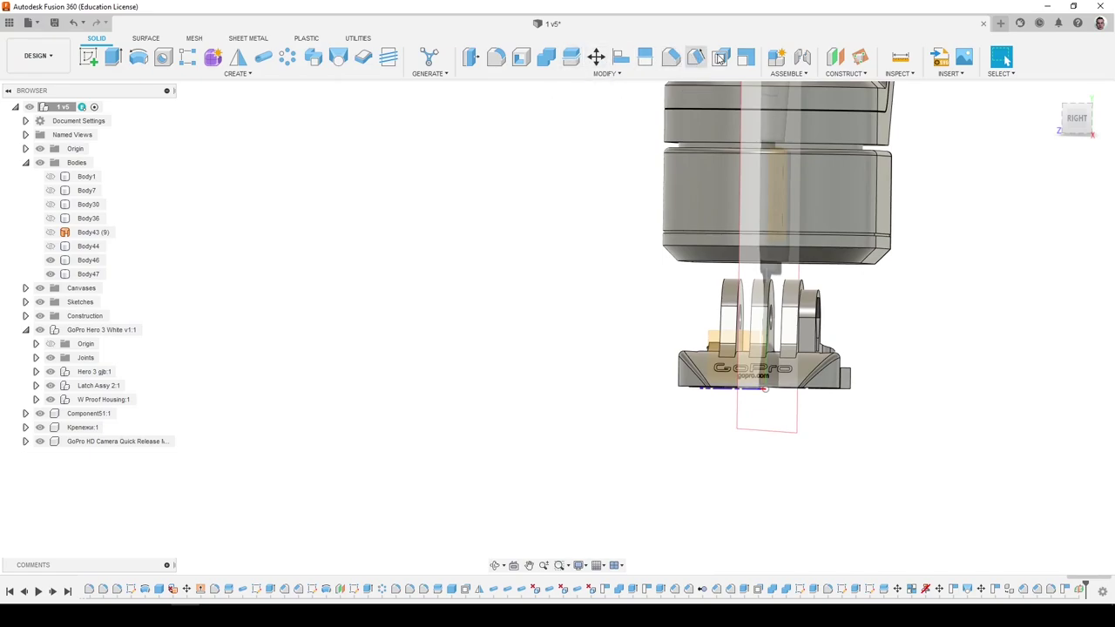
pyautogui.click(621, 57)
pyautogui.scroll(3, 783, 287)
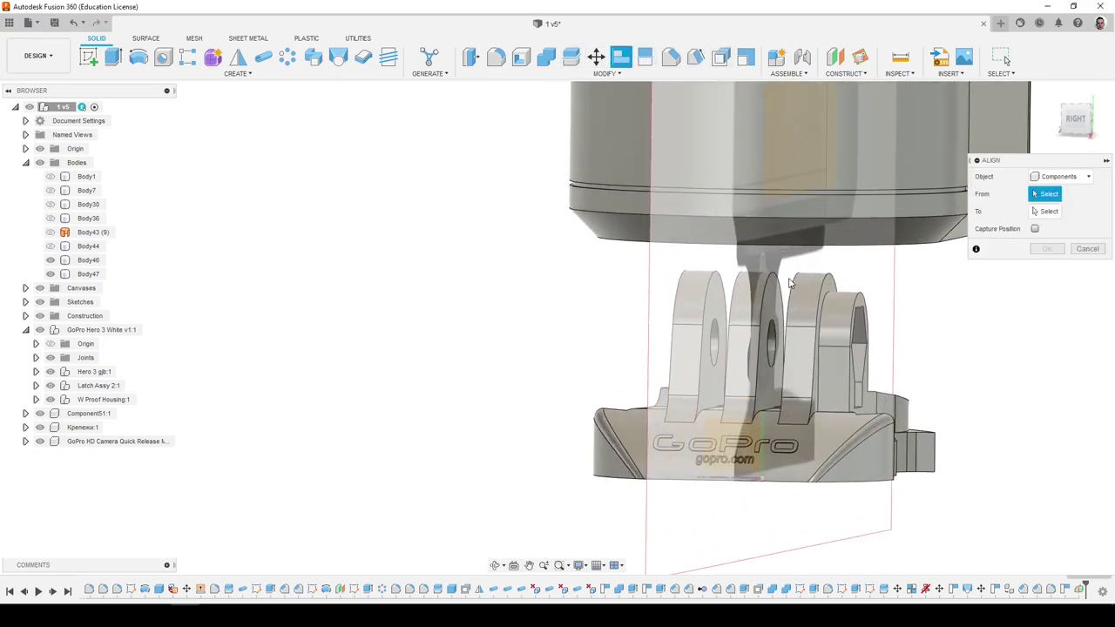
pyautogui.click(785, 290)
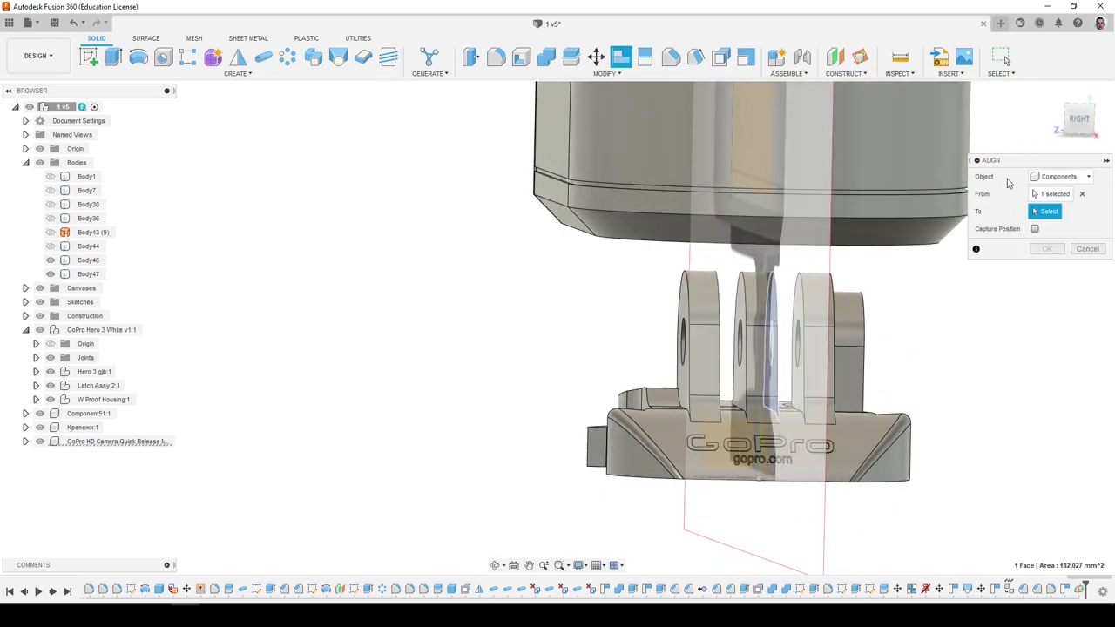
pyautogui.click(1062, 209)
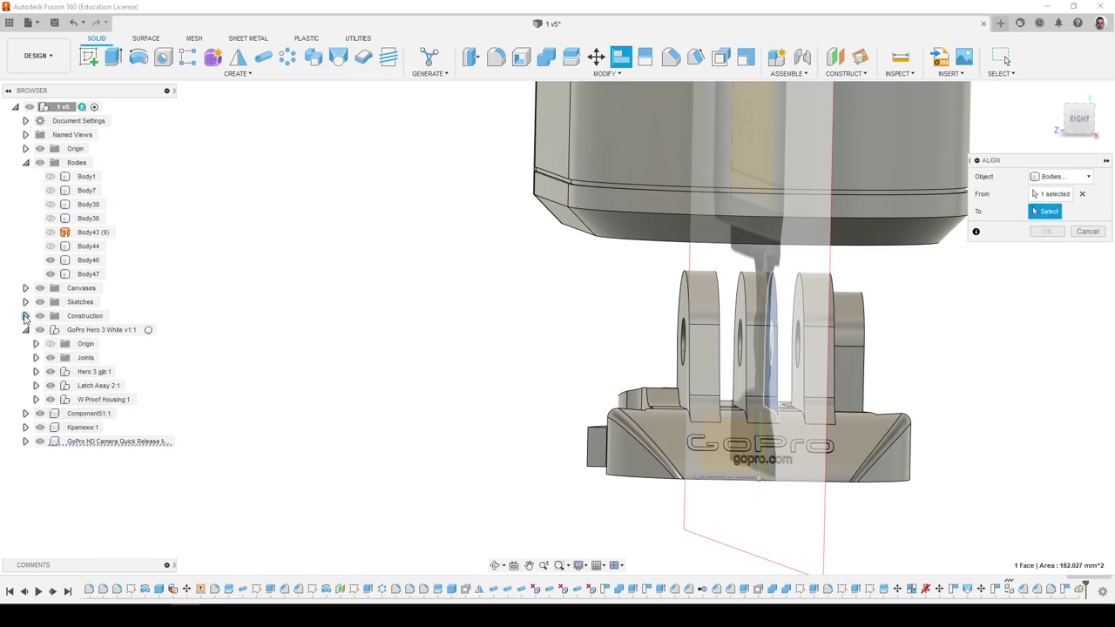
pyautogui.click(26, 316)
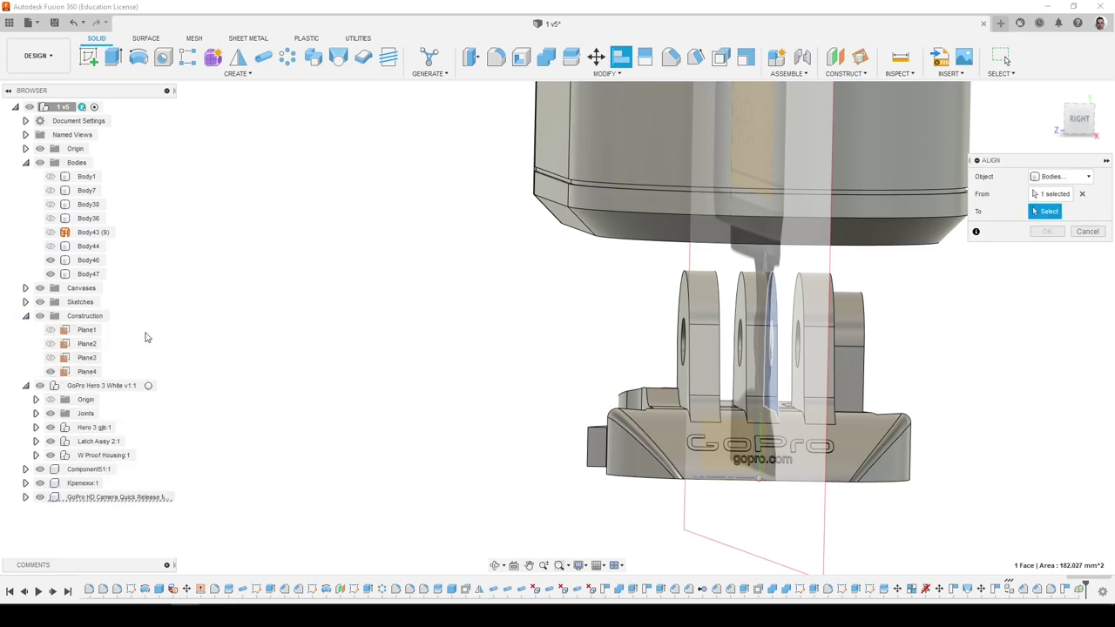
pyautogui.click(92, 371)
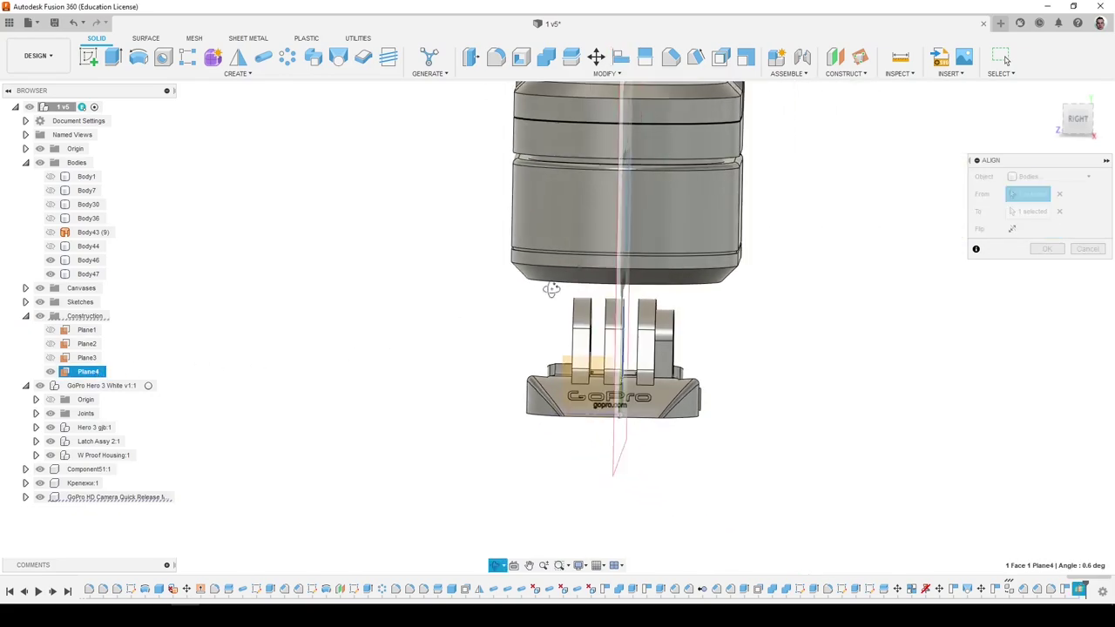
pyautogui.click(1077, 120)
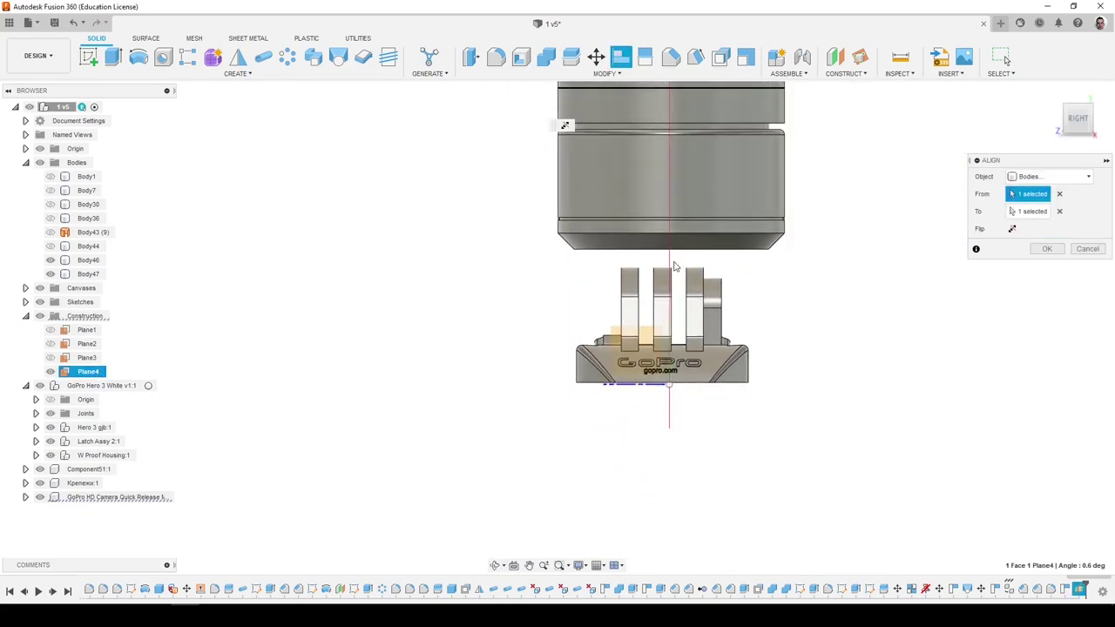
pyautogui.scroll(5, 671, 292)
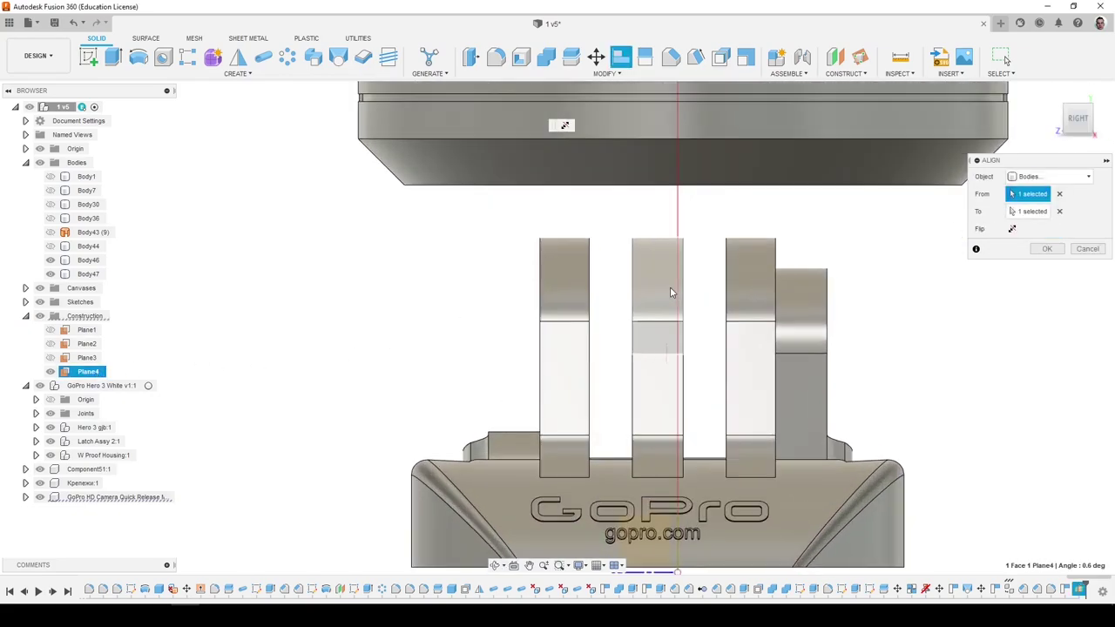
pyautogui.click(1048, 250)
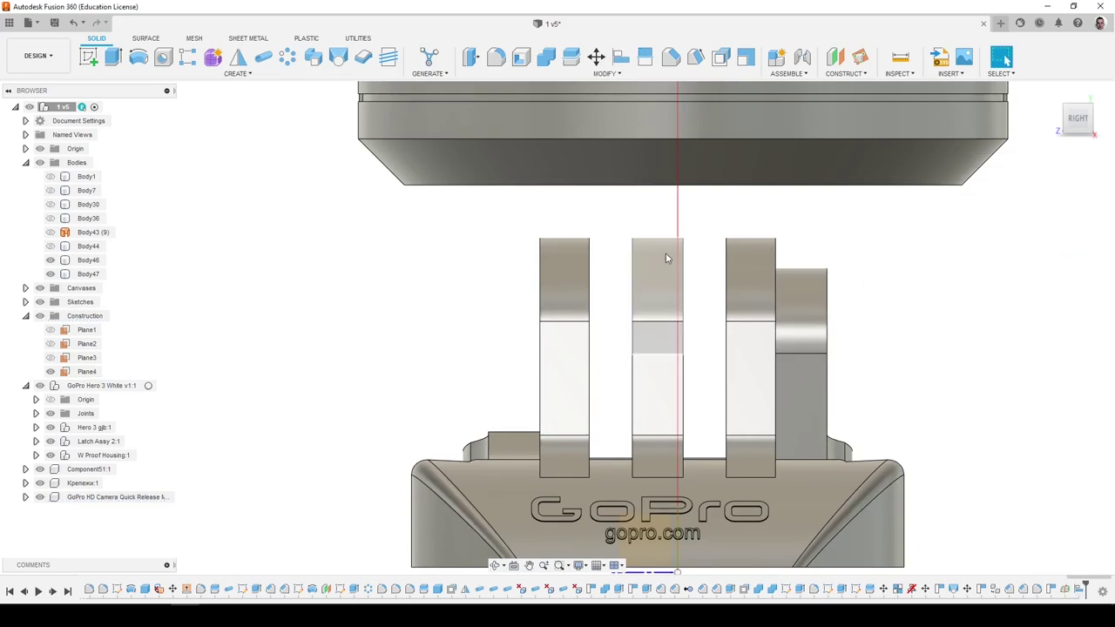
# Examine how the aligned mount's prongs sit relative to the midplane and the gimbal base in the side view.
pyautogui.scroll(-5, 667, 256)
pyautogui.scroll(-8, 647, 267)
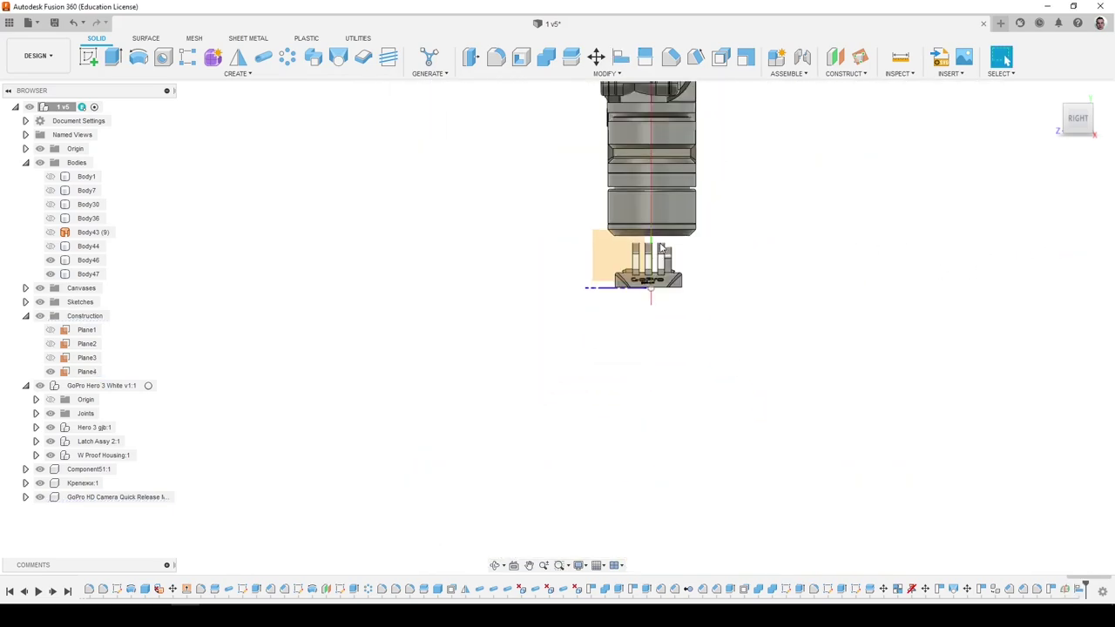
pyautogui.scroll(3, 659, 313)
pyautogui.scroll(-3, 658, 313)
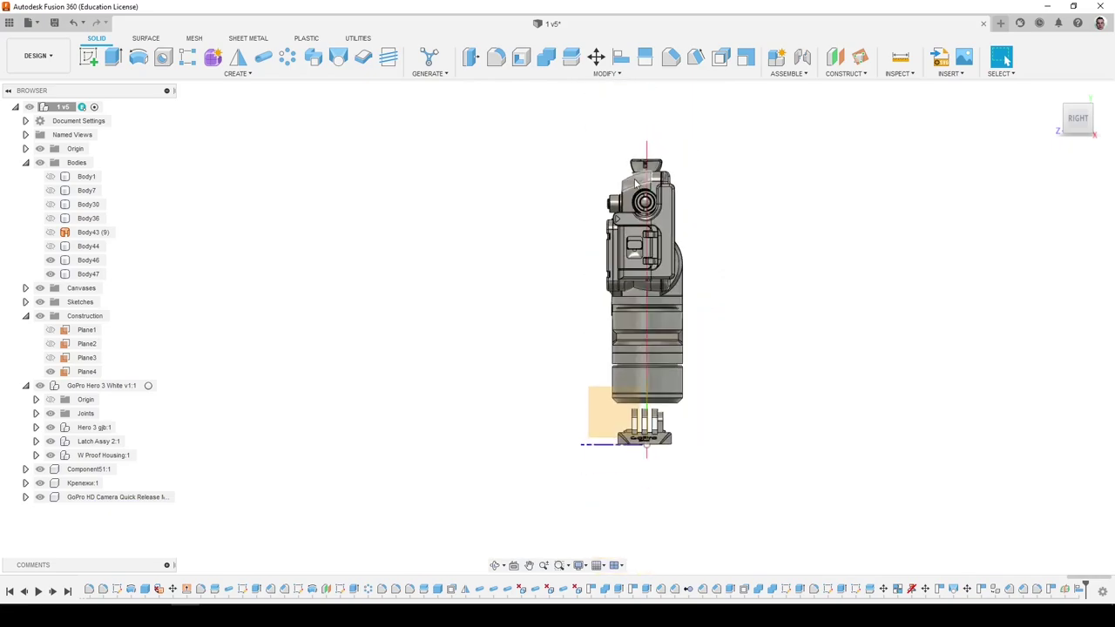
pyautogui.scroll(7, 662, 377)
pyautogui.scroll(5, 662, 377)
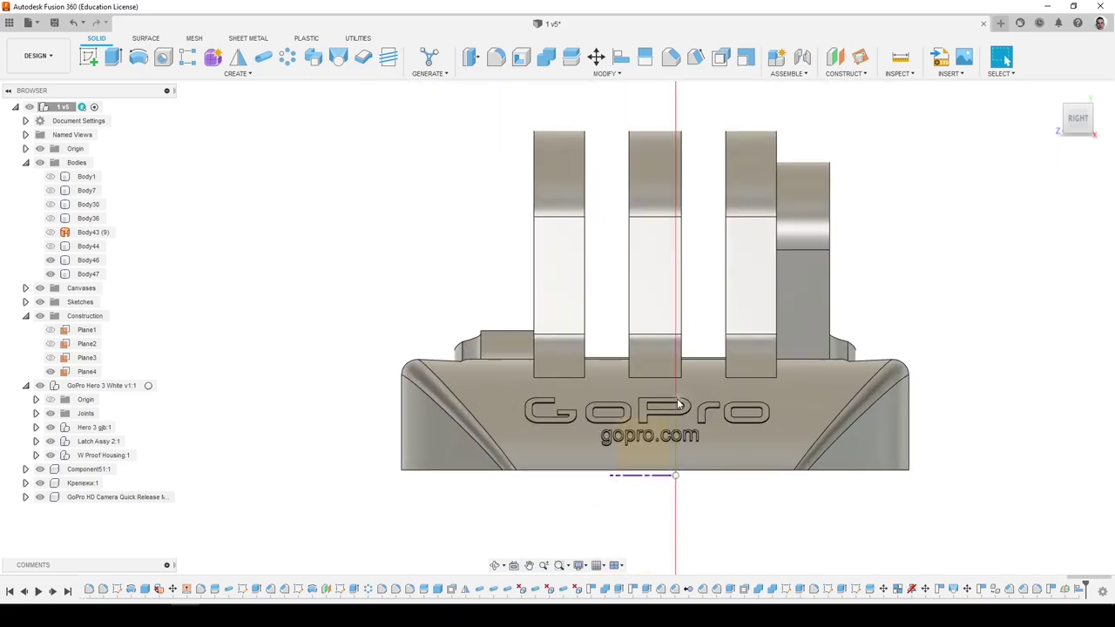
pyautogui.scroll(-2, 672, 474)
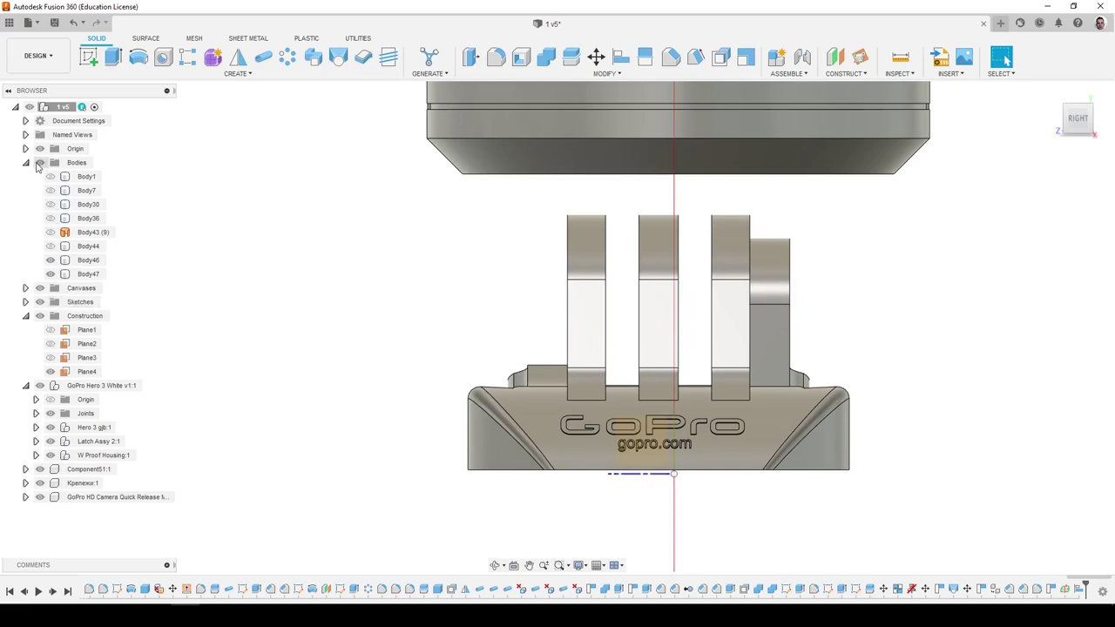
# List the origin planes, select the XY plane to compare it with the new midplane, and hide Plane4.
pyautogui.click(25, 148)
pyautogui.keyDown('shift'); pyautogui.moveTo(261, 314); pyautogui.dragTo(340, 272, button='middle'); pyautogui.keyUp('shift')
pyautogui.scroll(-2, 557, 283)
pyautogui.keyDown('shift'); pyautogui.moveTo(672, 224); pyautogui.dragTo(688, 337, button='middle'); pyautogui.keyUp('shift')
pyautogui.scroll(-3, 654, 352)
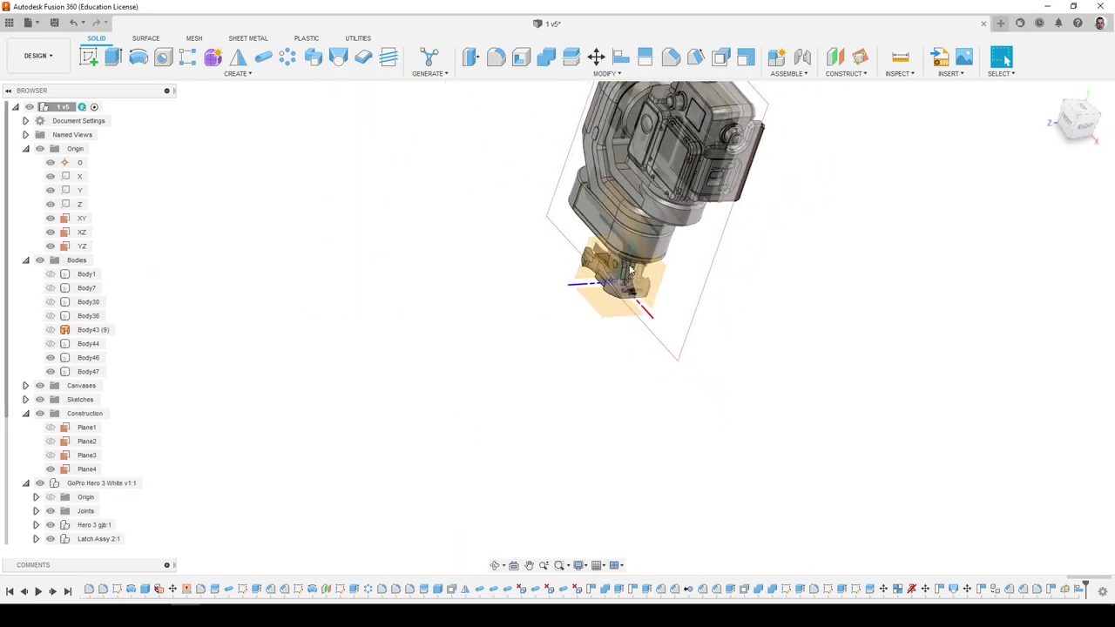
pyautogui.scroll(3, 638, 225)
pyautogui.keyDown('shift'); pyautogui.moveTo(640, 223); pyautogui.dragTo(627, 234, button='middle'); pyautogui.keyUp('shift')
pyautogui.keyDown('shift'); pyautogui.moveTo(565, 261); pyautogui.dragTo(261, 284, button='middle'); pyautogui.keyUp('shift')
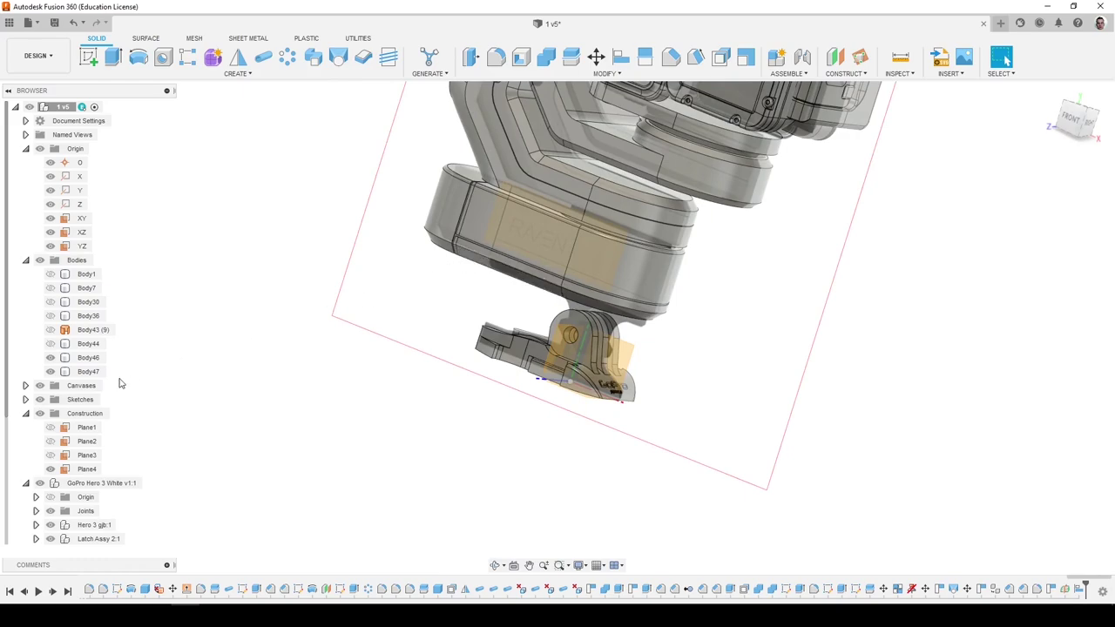
pyautogui.keyDown('shift'); pyautogui.moveTo(406, 349); pyautogui.dragTo(481, 312, button='middle'); pyautogui.keyUp('shift')
pyautogui.click(601, 355)
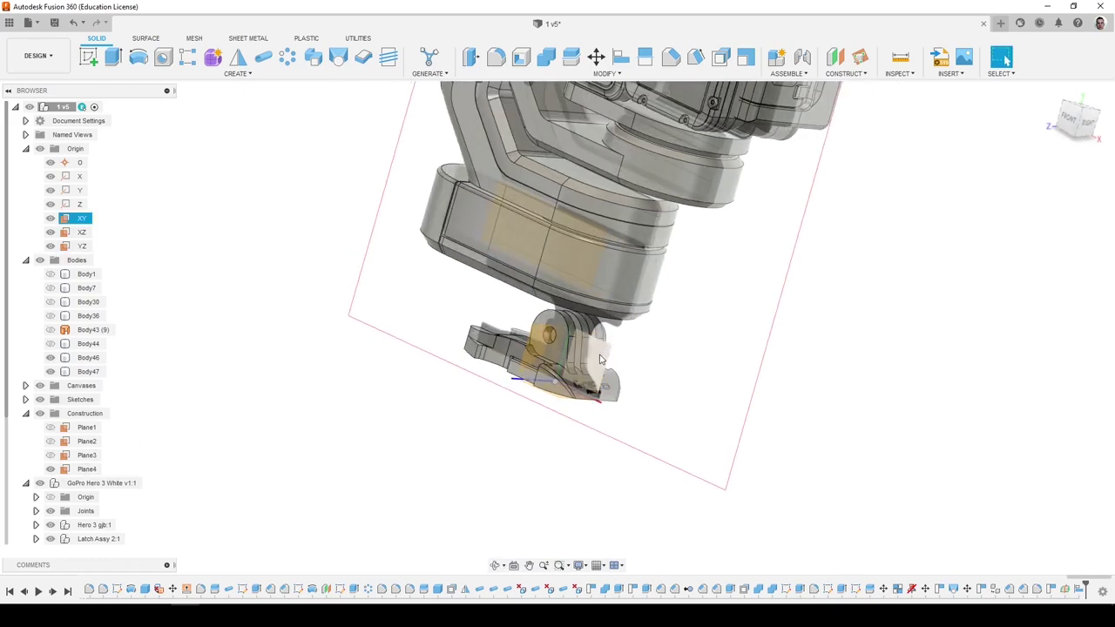
pyautogui.keyDown('shift'); pyautogui.moveTo(601, 355); pyautogui.dragTo(524, 306, button='middle'); pyautogui.keyUp('shift')
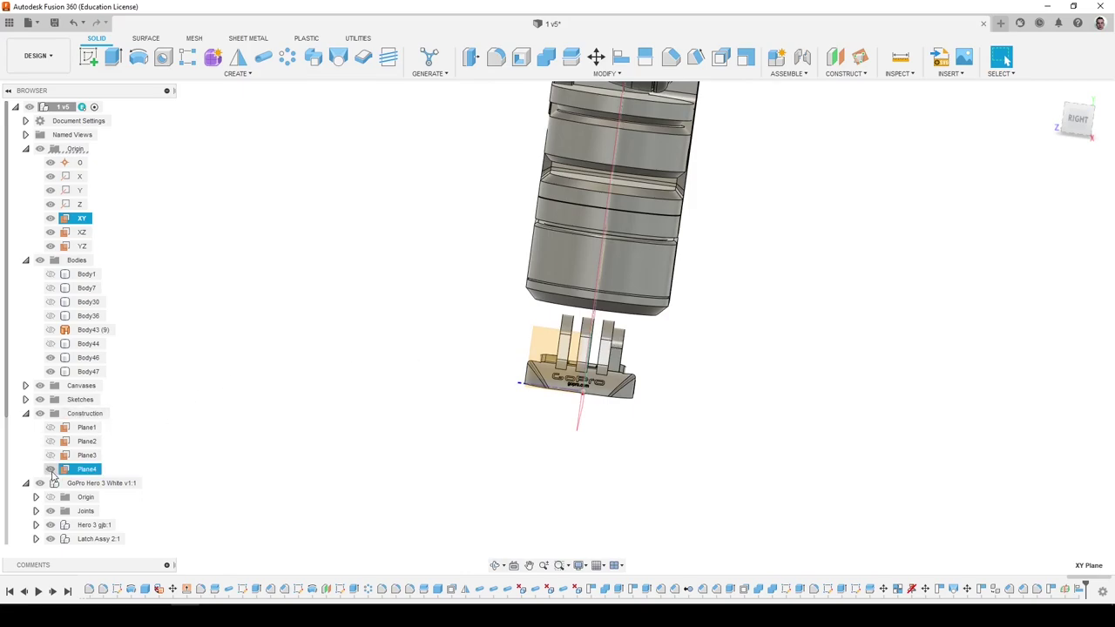
pyautogui.scroll(5, 601, 390)
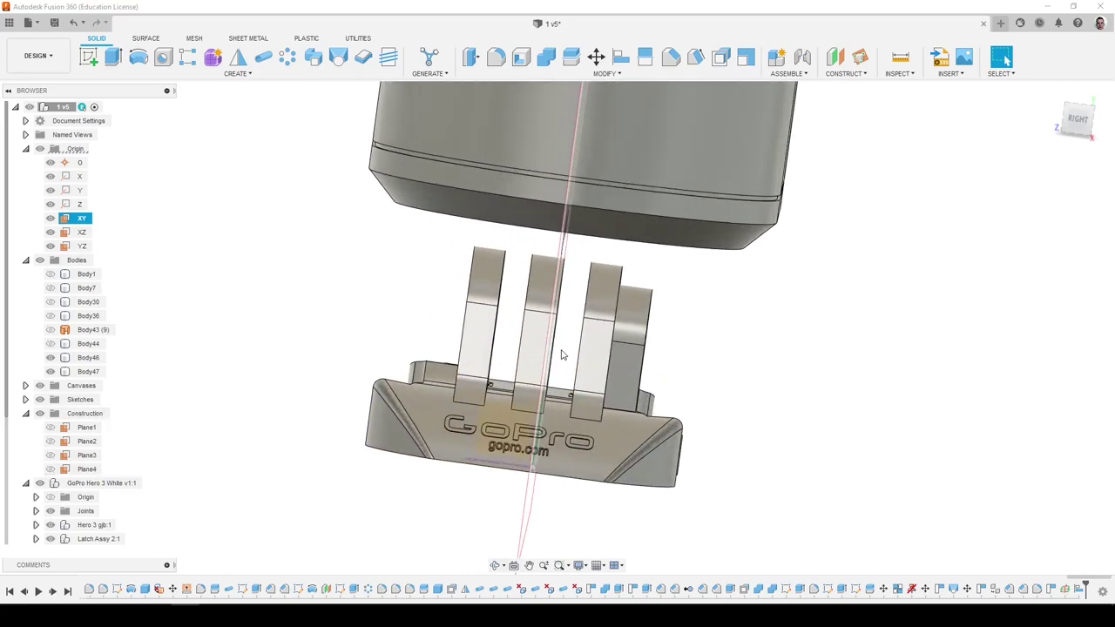
# Check the mount's middle prong against the XY origin plane from the side and from angled views.
pyautogui.click(1073, 131)
pyautogui.scroll(5, 547, 244)
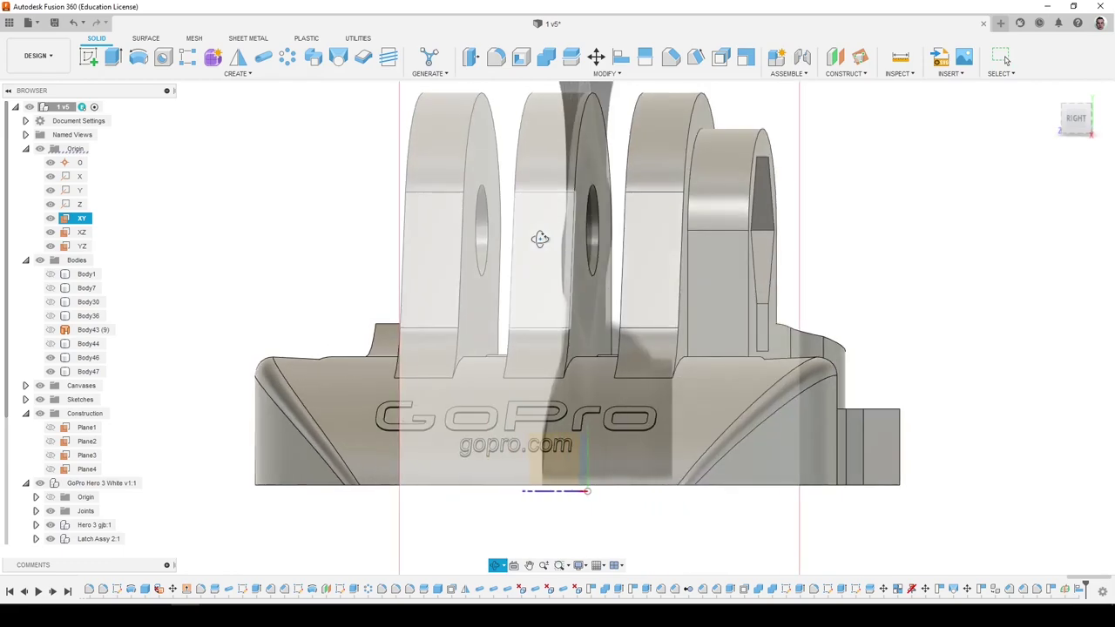
pyautogui.press('Escape')
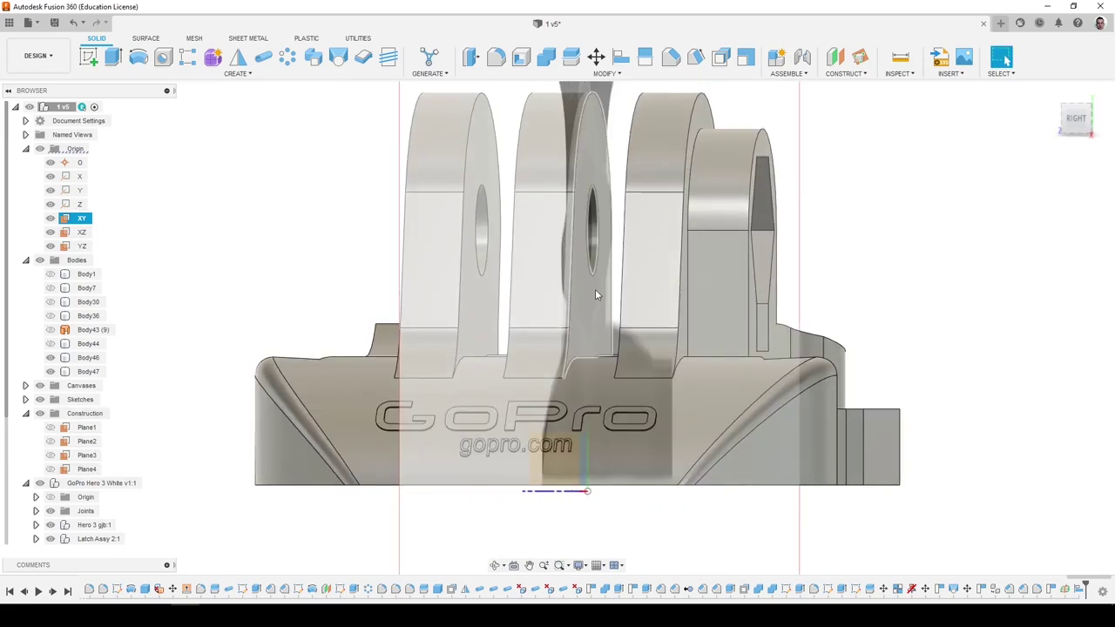
pyautogui.click(595, 289)
pyautogui.scroll(-5, 573, 355)
pyautogui.keyDown('shift'); pyautogui.moveTo(567, 383); pyautogui.dragTo(605, 364, button='middle'); pyautogui.keyUp('shift')
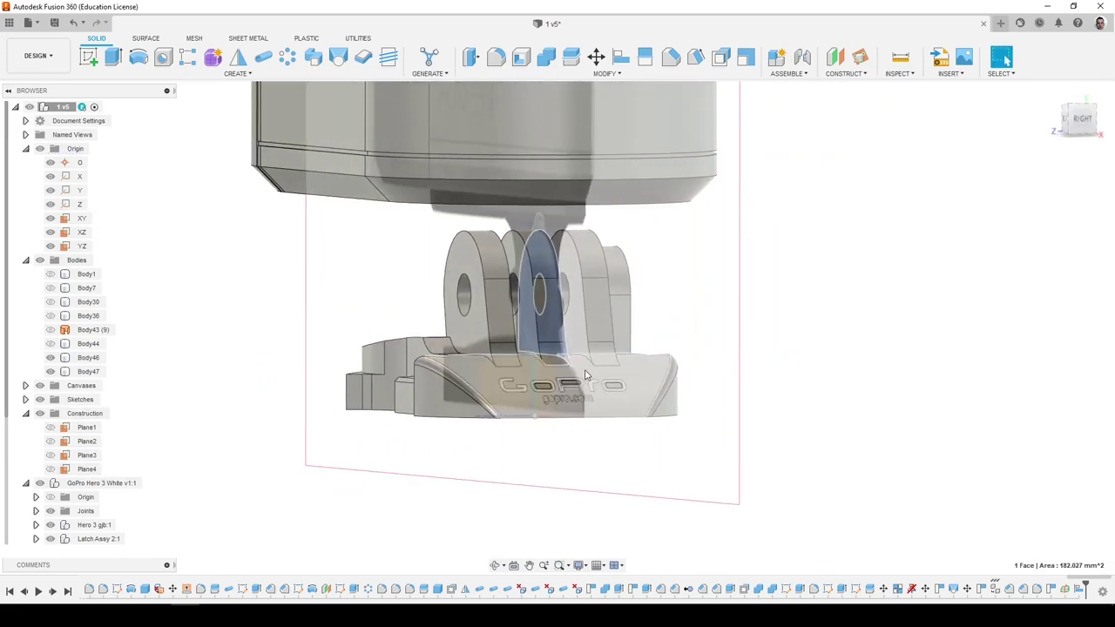
pyautogui.scroll(5, 549, 367)
pyautogui.scroll(-3, 547, 366)
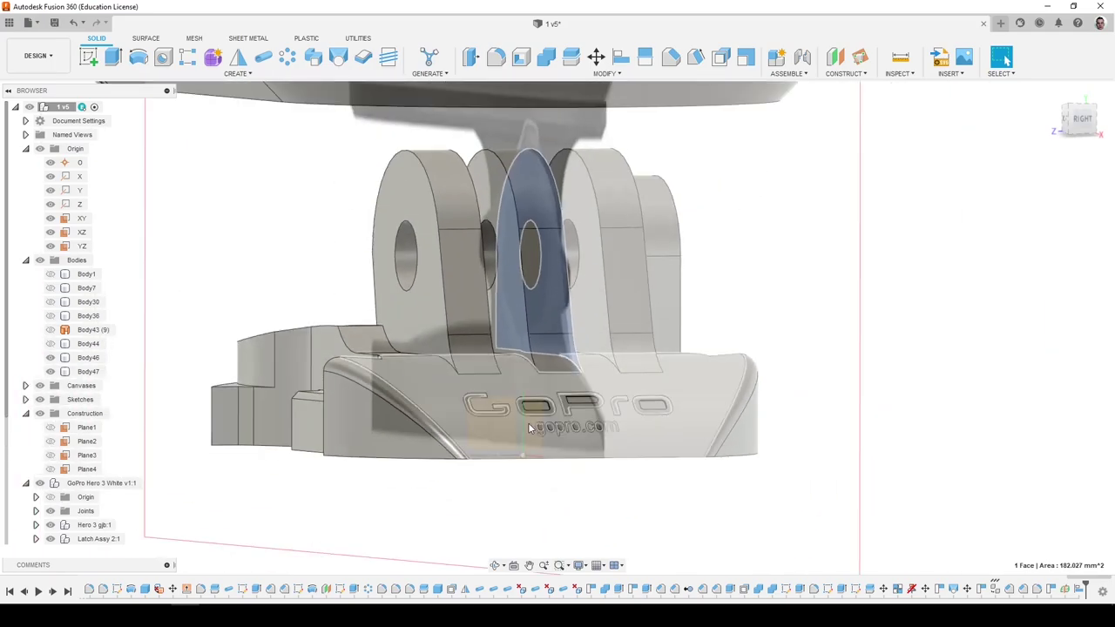
pyautogui.click(529, 428)
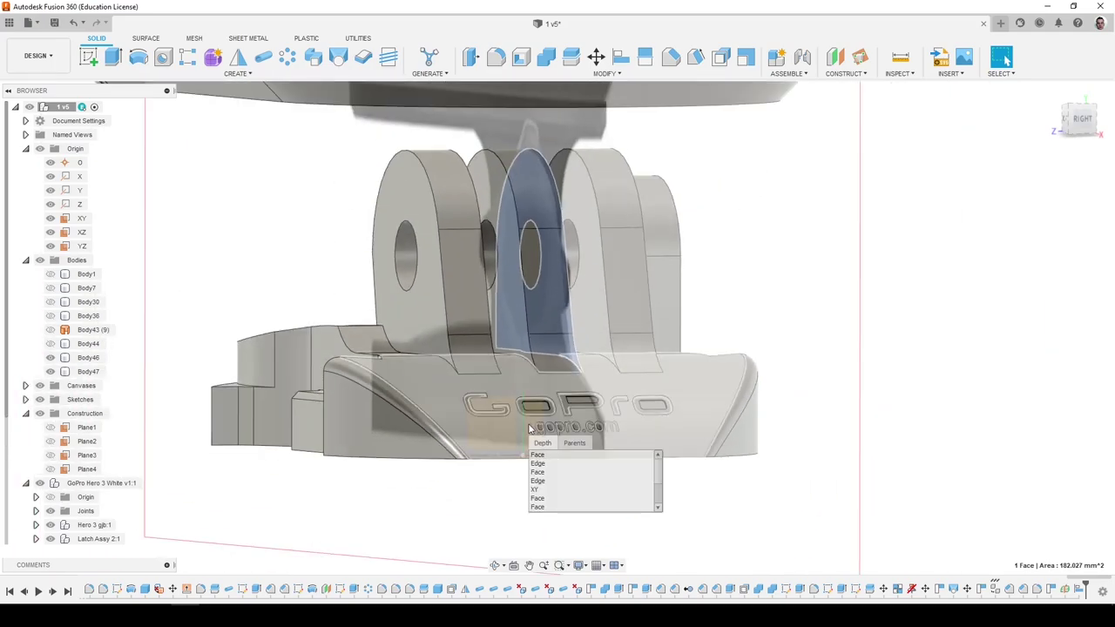
pyautogui.click(542, 493)
pyautogui.click(1078, 120)
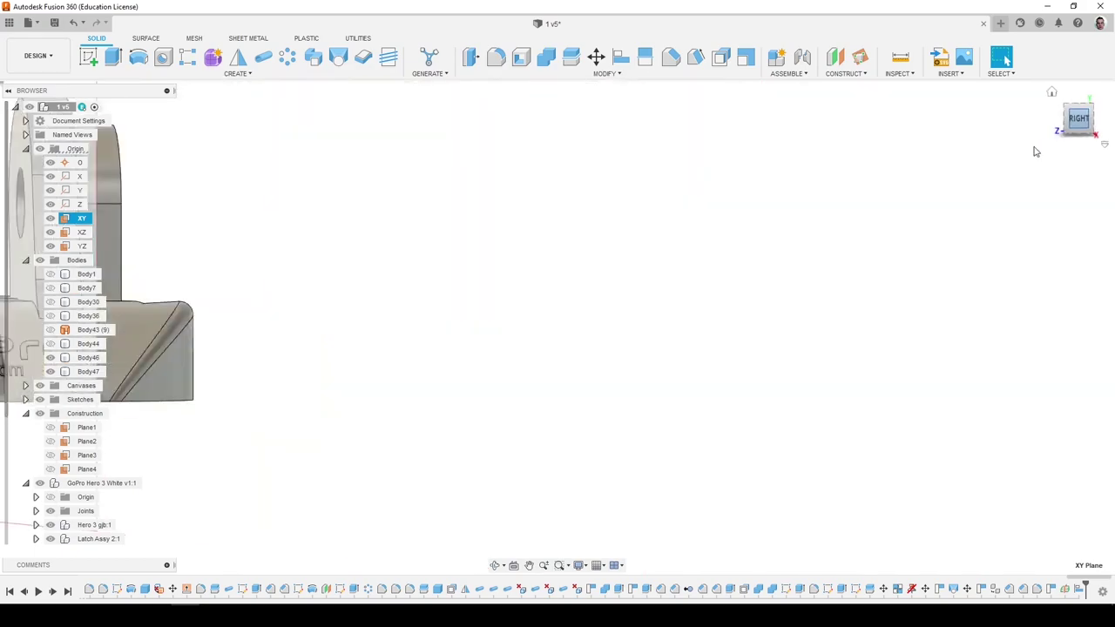
pyautogui.keyDown('shift'); pyautogui.moveTo(993, 262); pyautogui.dragTo(921, 403, button='middle'); pyautogui.keyUp('shift')
pyautogui.scroll(-5, 643, 404)
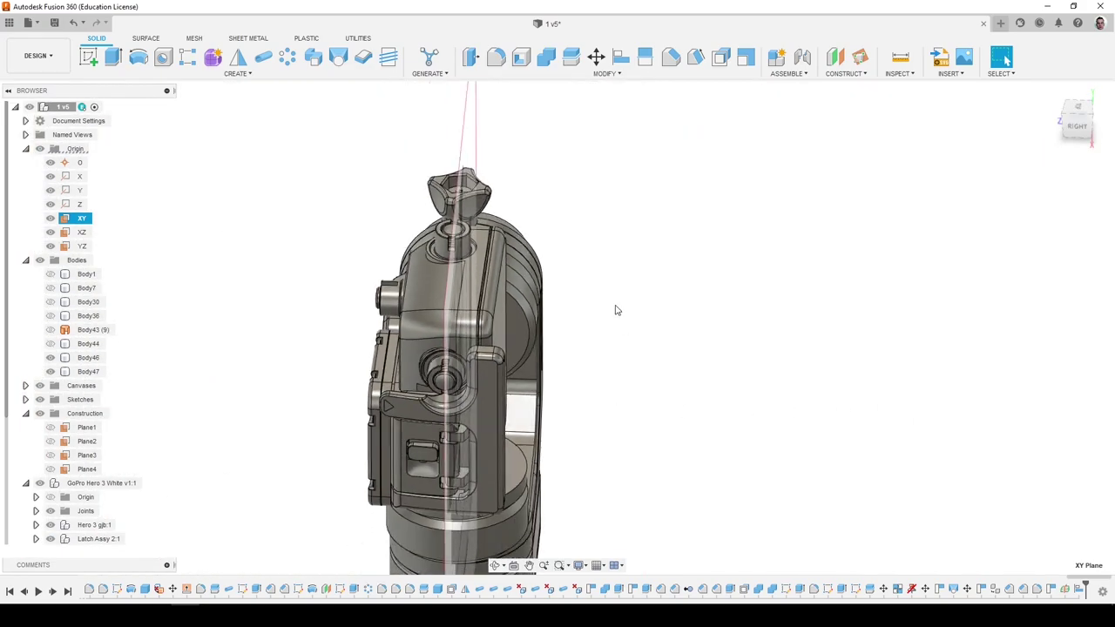
pyautogui.click(1077, 127)
pyautogui.scroll(6, 475, 333)
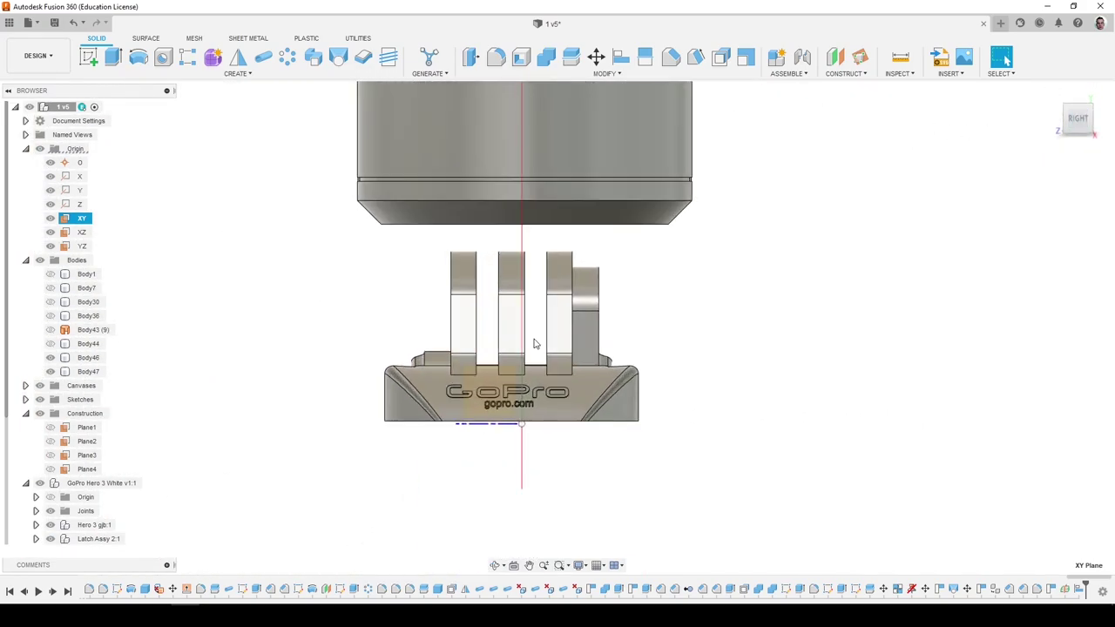
pyautogui.scroll(2, 526, 357)
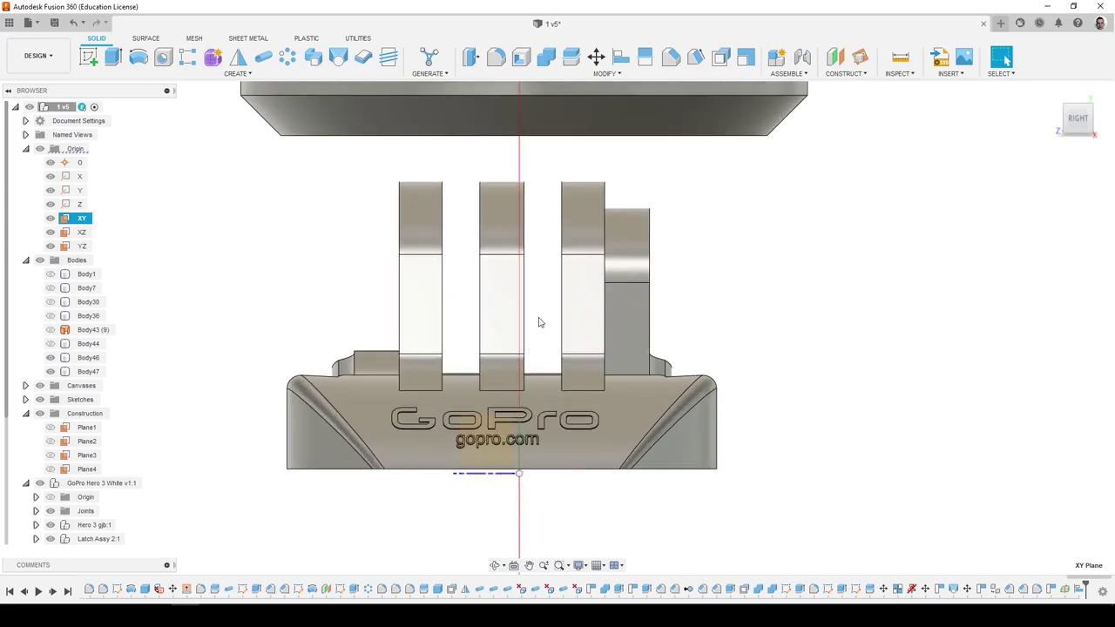
# Measure the thickness of the mount's middle prong between its two side faces.
pyautogui.click(900, 63)
pyautogui.keyDown('shift'); pyautogui.moveTo(416, 261); pyautogui.dragTo(490, 255, button='middle'); pyautogui.keyUp('shift')
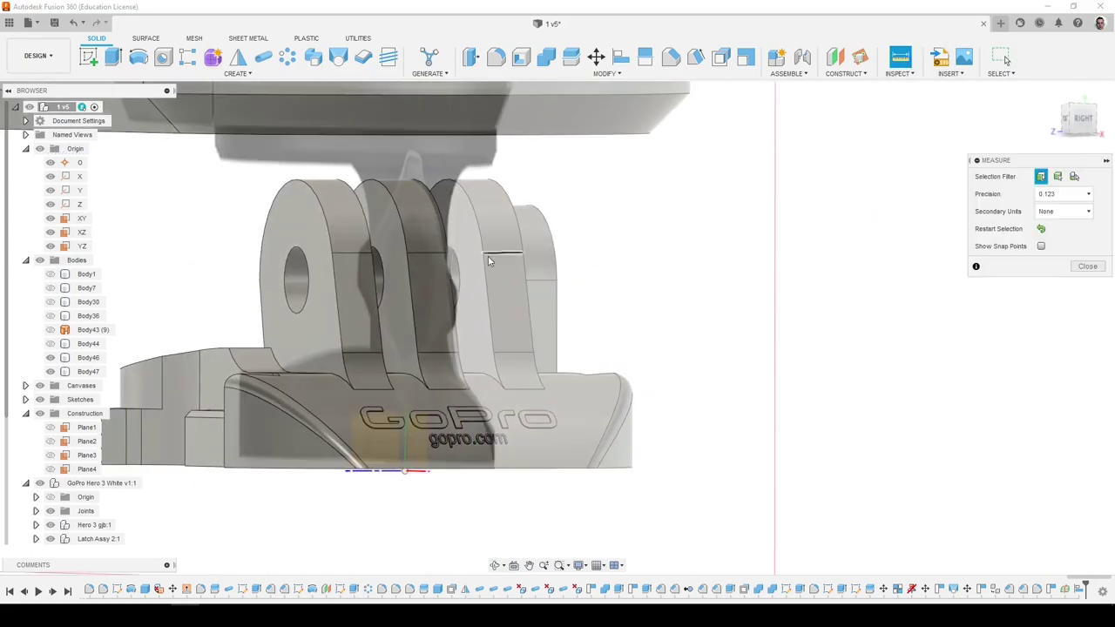
pyautogui.click(413, 298)
pyautogui.keyDown('shift'); pyautogui.moveTo(833, 273); pyautogui.dragTo(697, 272, button='middle'); pyautogui.keyUp('shift')
pyautogui.click(689, 270)
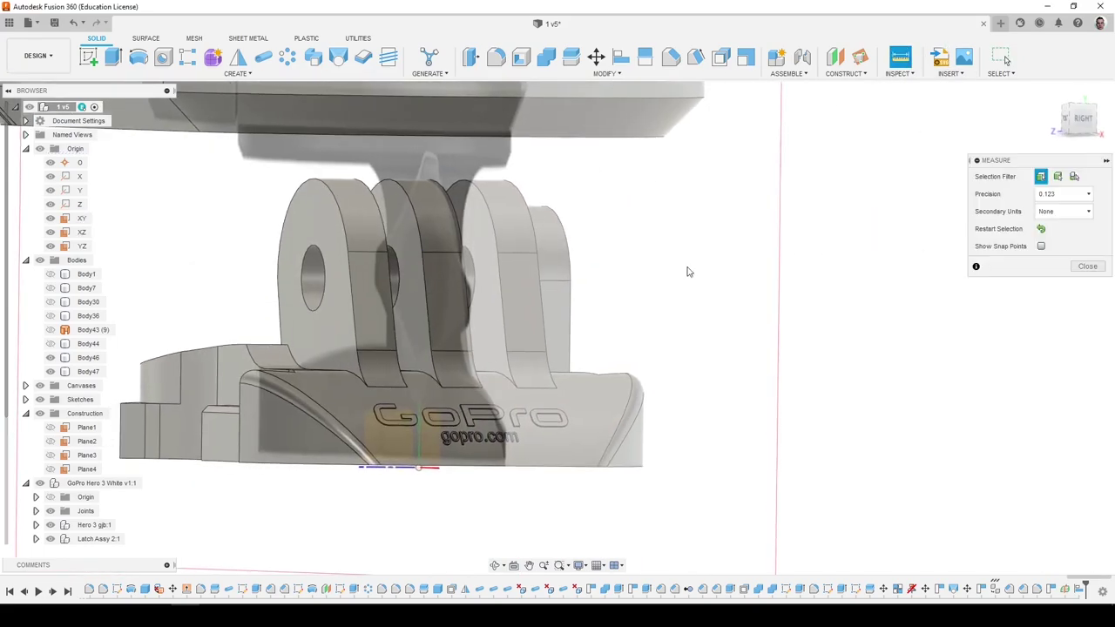
pyautogui.click(419, 294)
pyautogui.keyDown('shift'); pyautogui.moveTo(419, 294); pyautogui.dragTo(589, 250, button='middle'); pyautogui.keyUp('shift')
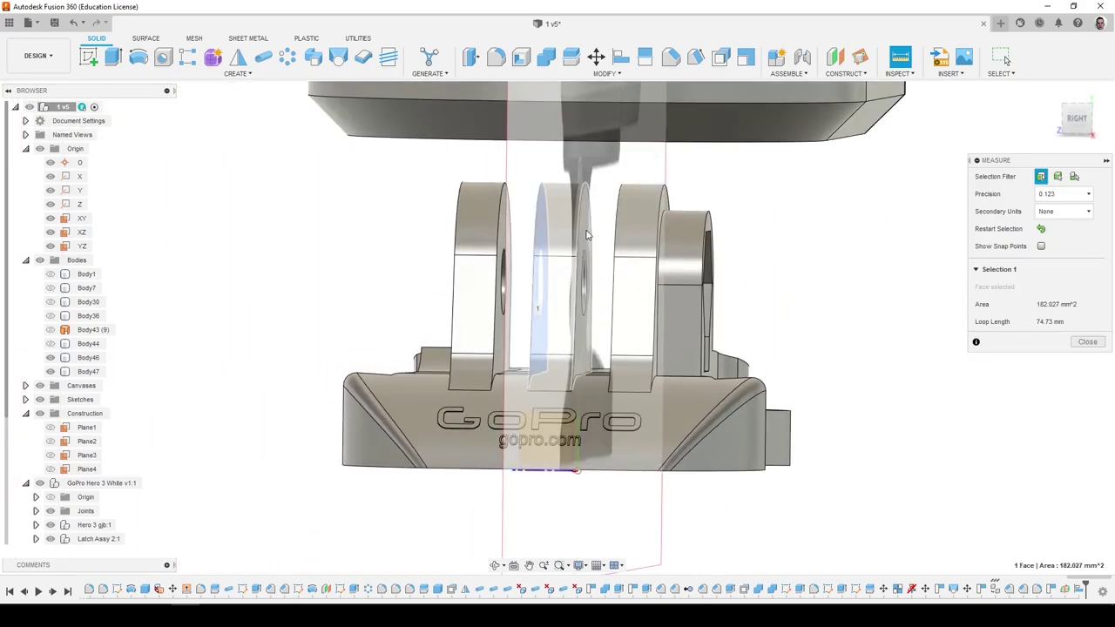
pyautogui.click(587, 236)
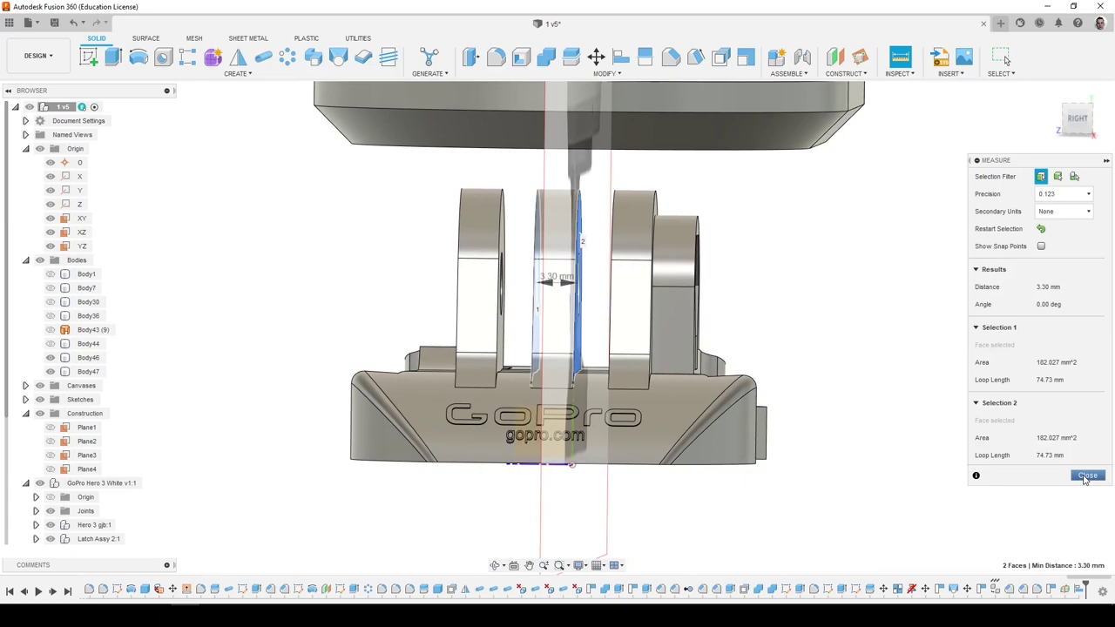
pyautogui.click(1087, 476)
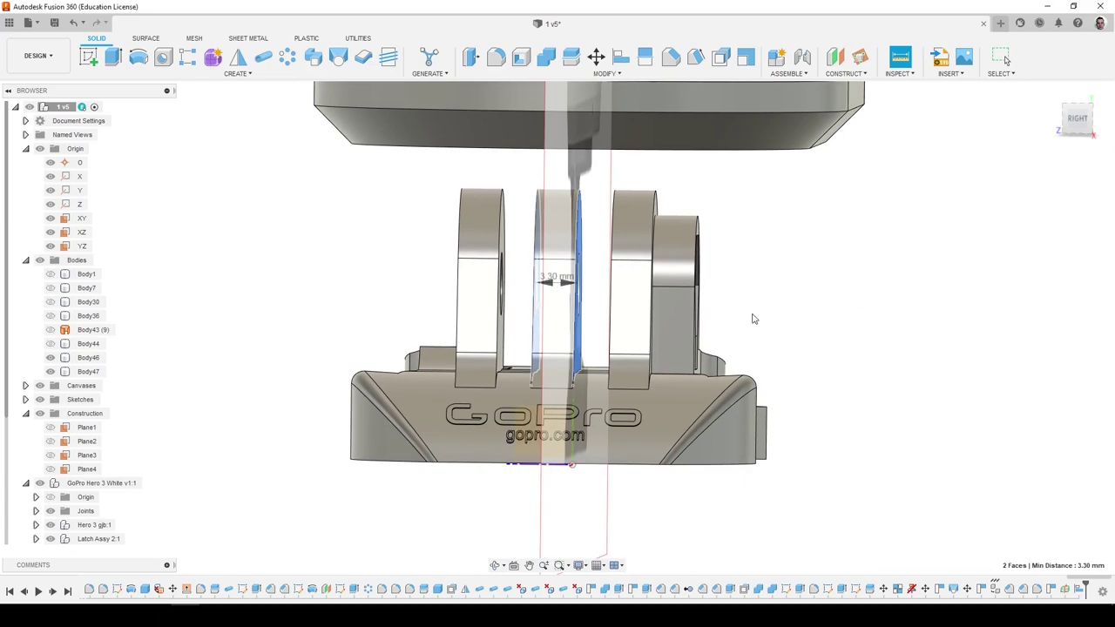
# Move the quick-release mount body 0.689 mm along the Z direction towards the centre plane.
pyautogui.click(595, 56)
pyautogui.click(653, 435)
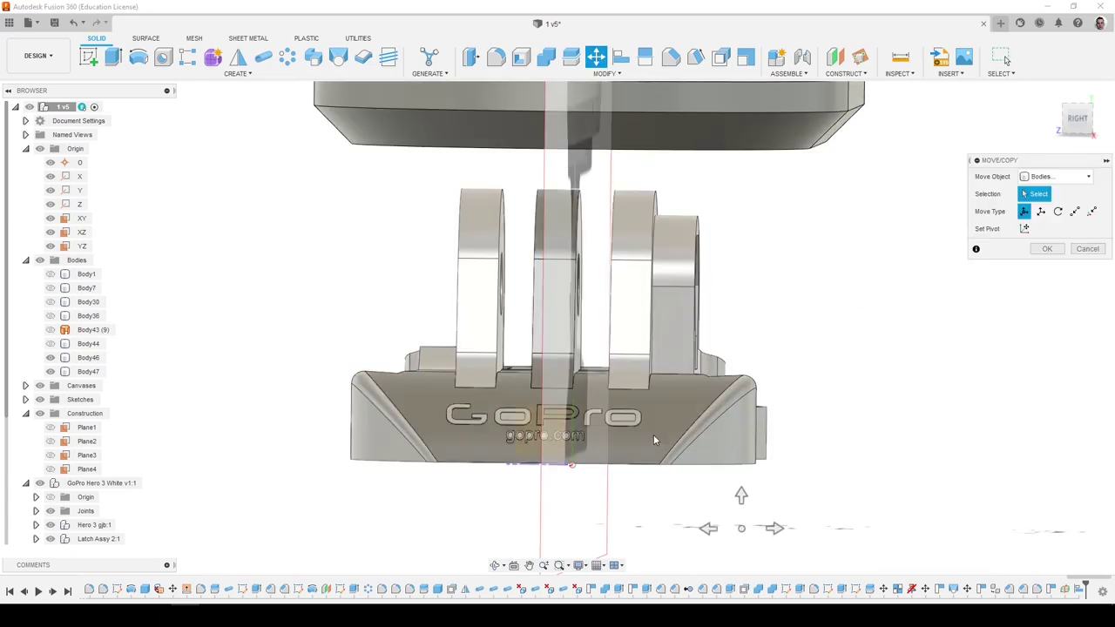
pyautogui.moveTo(774, 528); pyautogui.dragTo(784, 528)
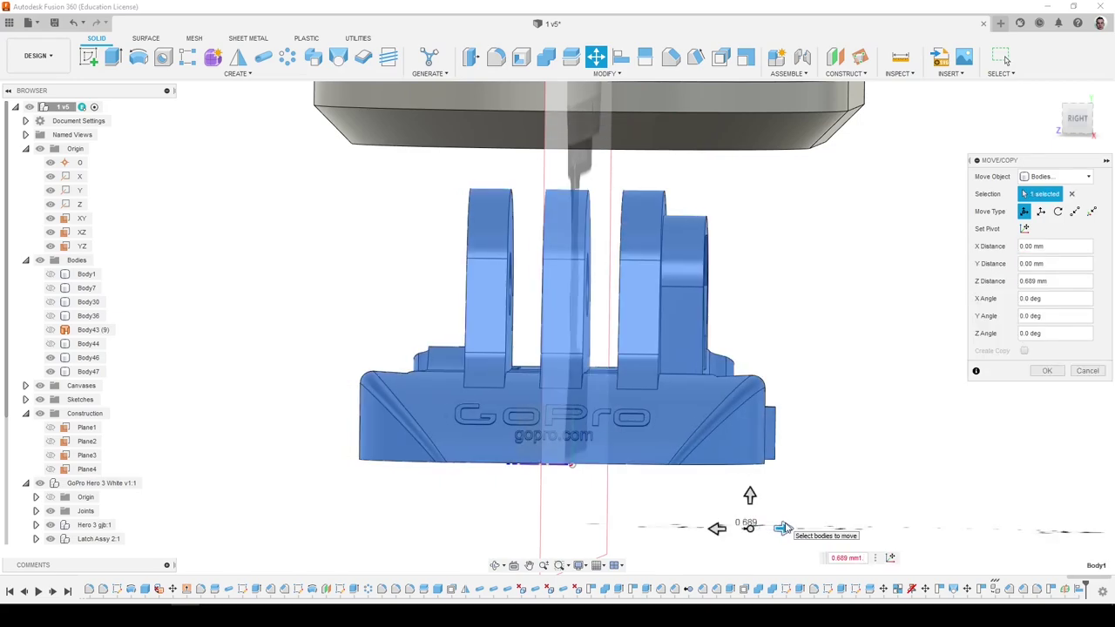
pyautogui.press('Return')
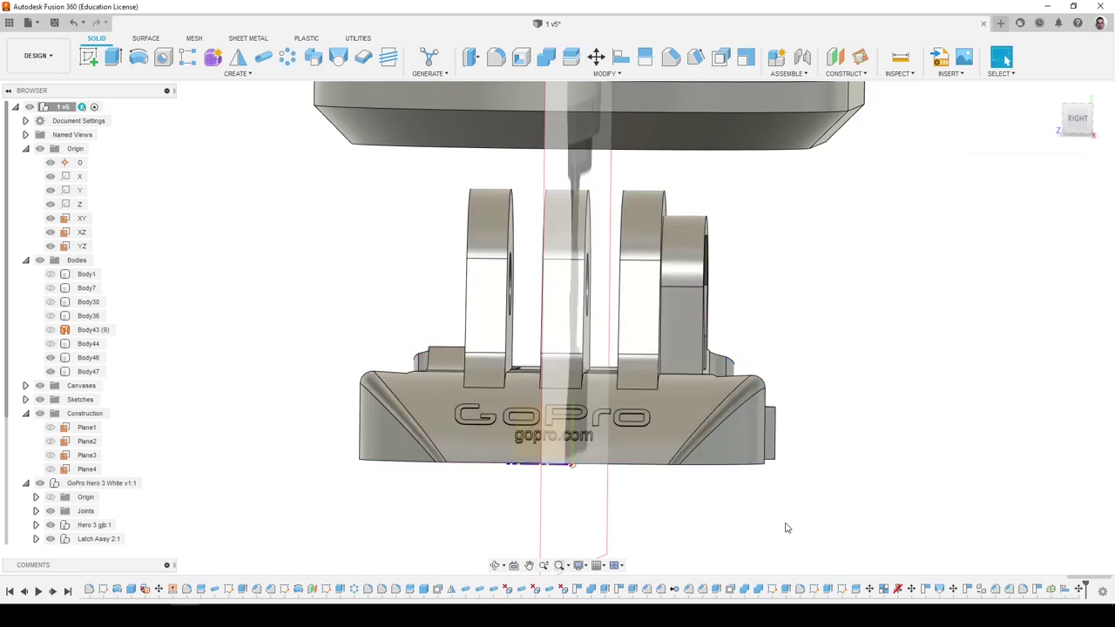
# Check the quick-release mount's centring from the side and from an angled view, and hide the reference canvases.
pyautogui.click(1078, 131)
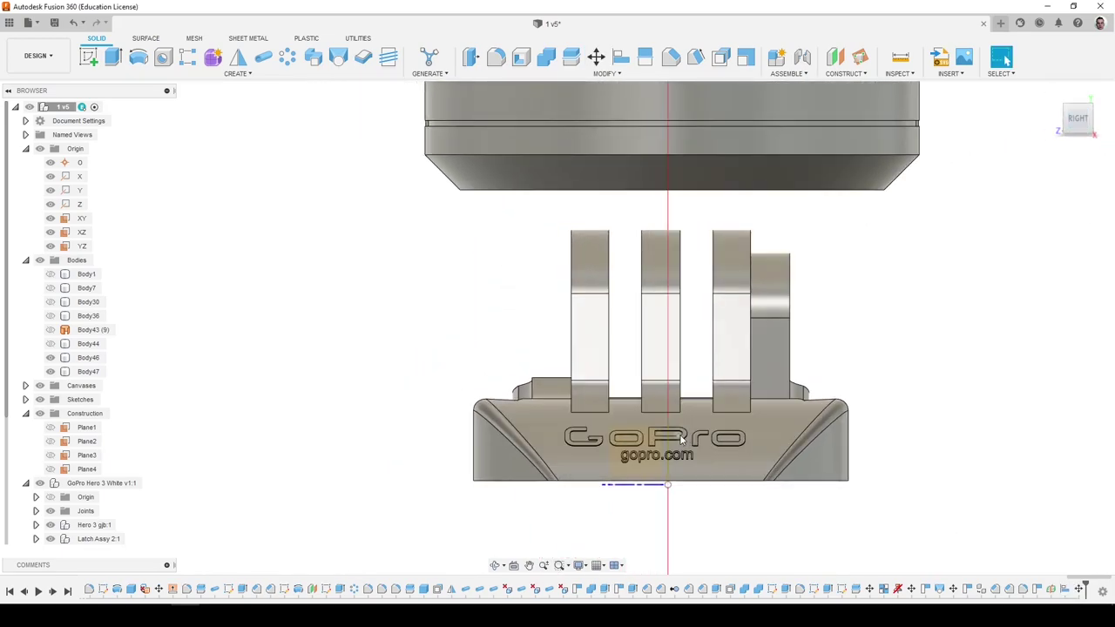
pyautogui.scroll(-3, 681, 431)
pyautogui.scroll(3, 558, 395)
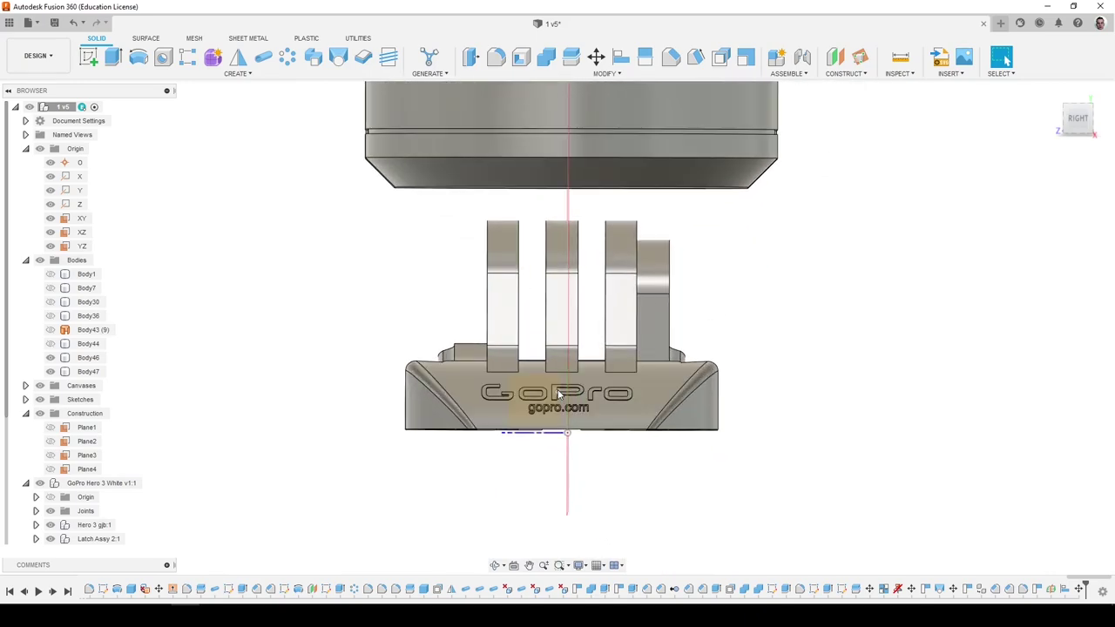
pyautogui.keyDown('shift'); pyautogui.moveTo(558, 394); pyautogui.dragTo(518, 411, button='middle'); pyautogui.keyUp('shift')
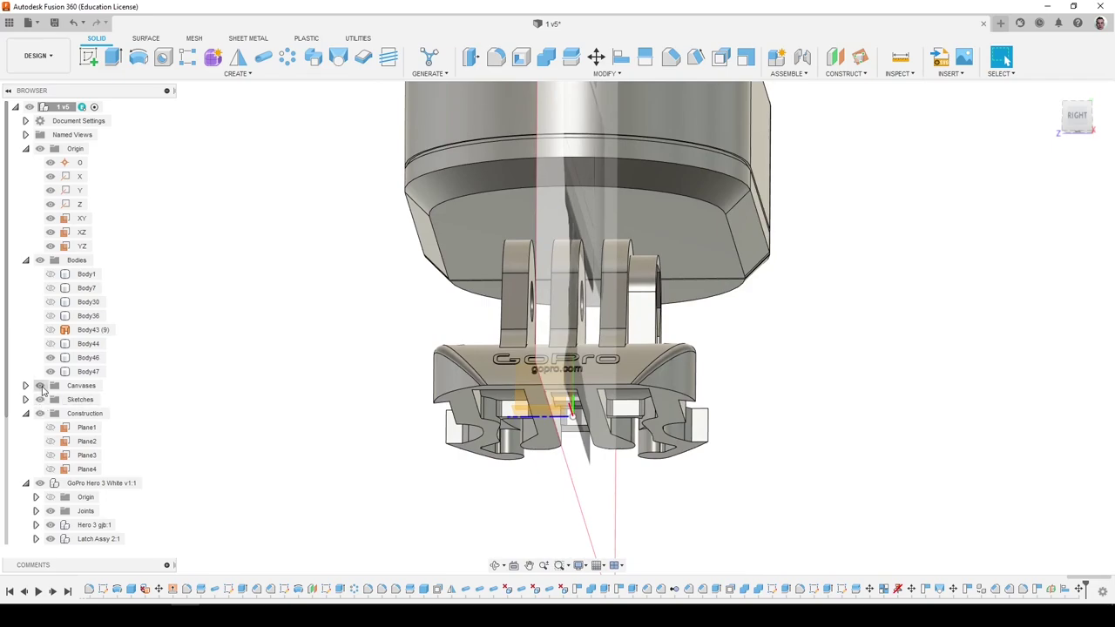
pyautogui.click(41, 386)
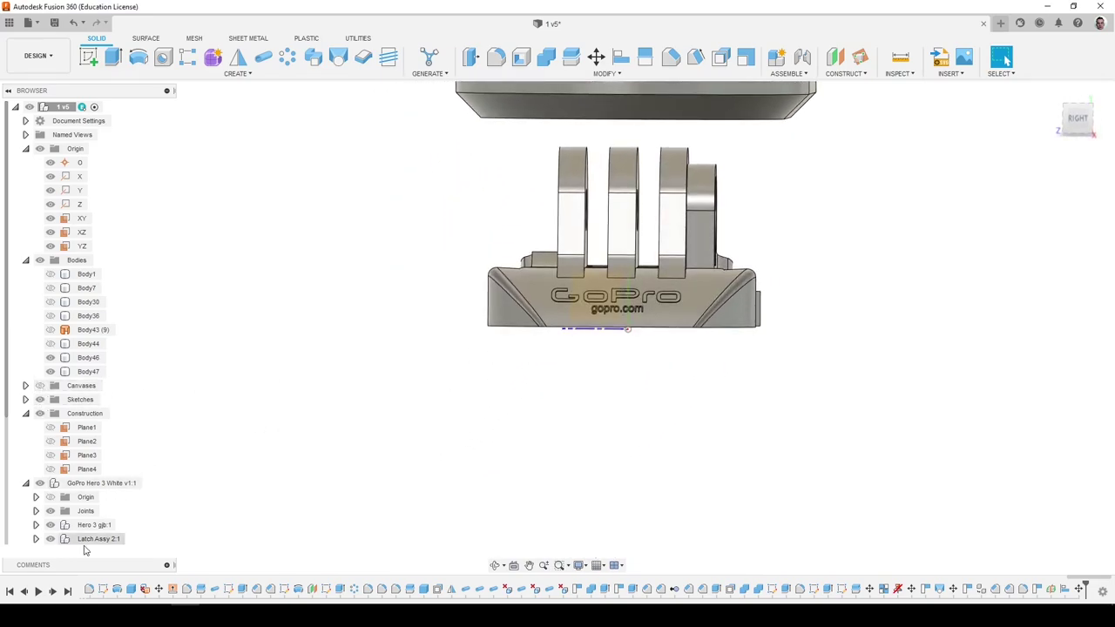
# Move the quick-release mount body 2.499 mm along X, away from the origin XY plane.
pyautogui.rightClick(88, 485)
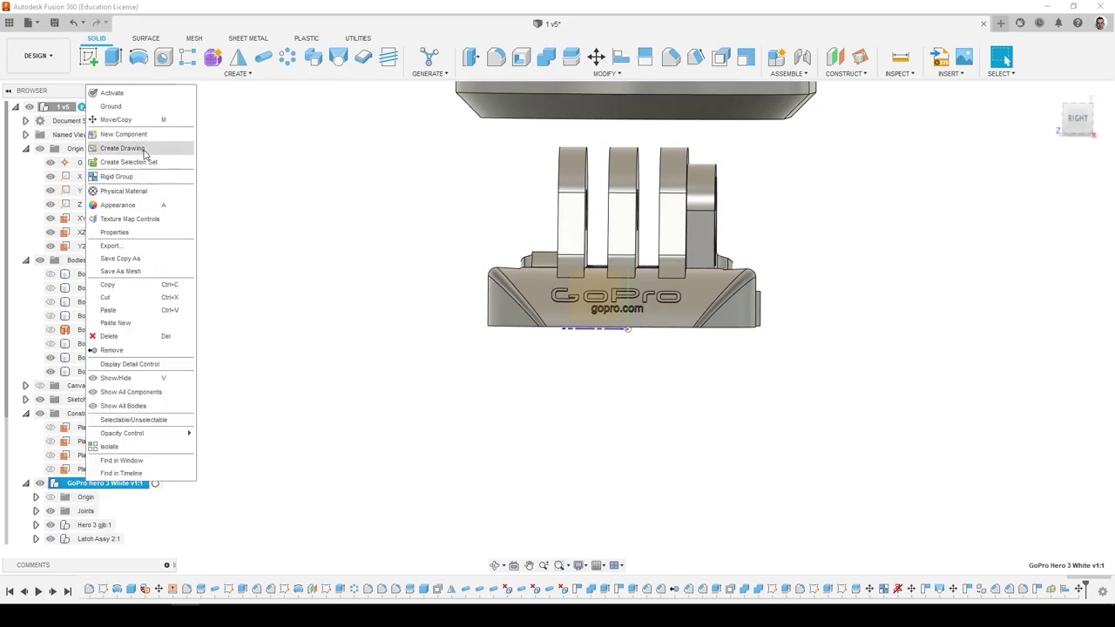
pyautogui.click(116, 119)
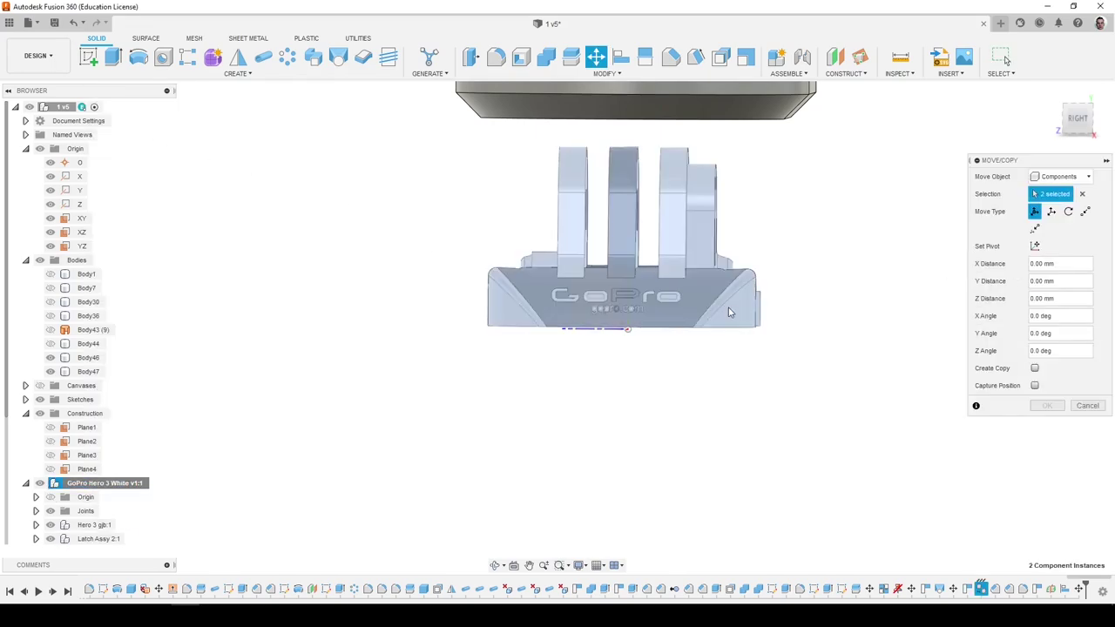
pyautogui.click(1060, 177)
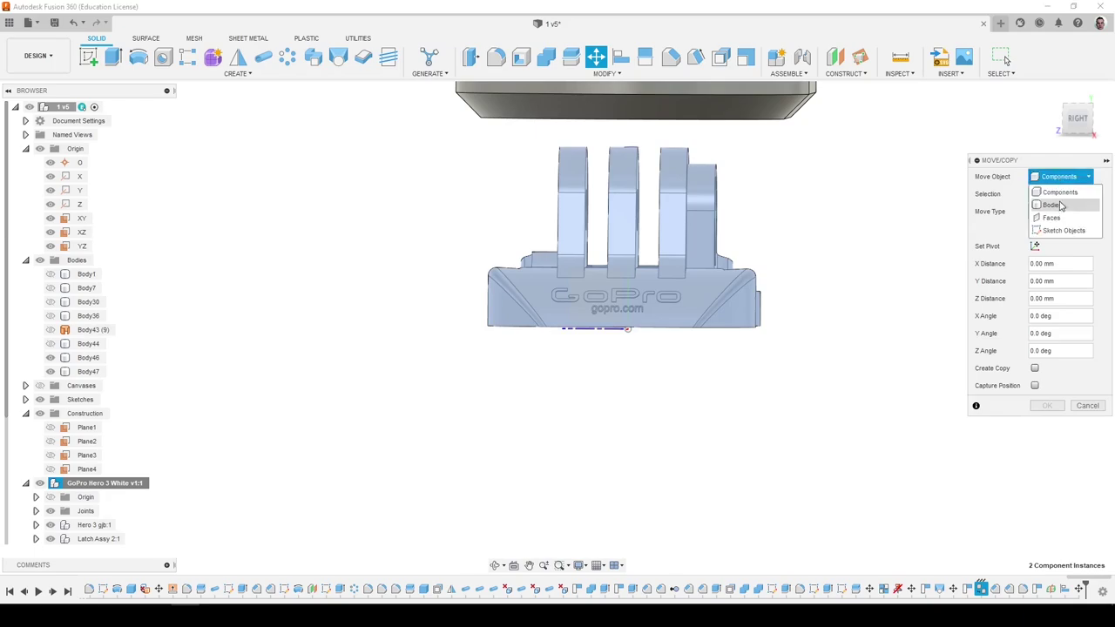
pyautogui.click(1037, 205)
pyautogui.click(689, 299)
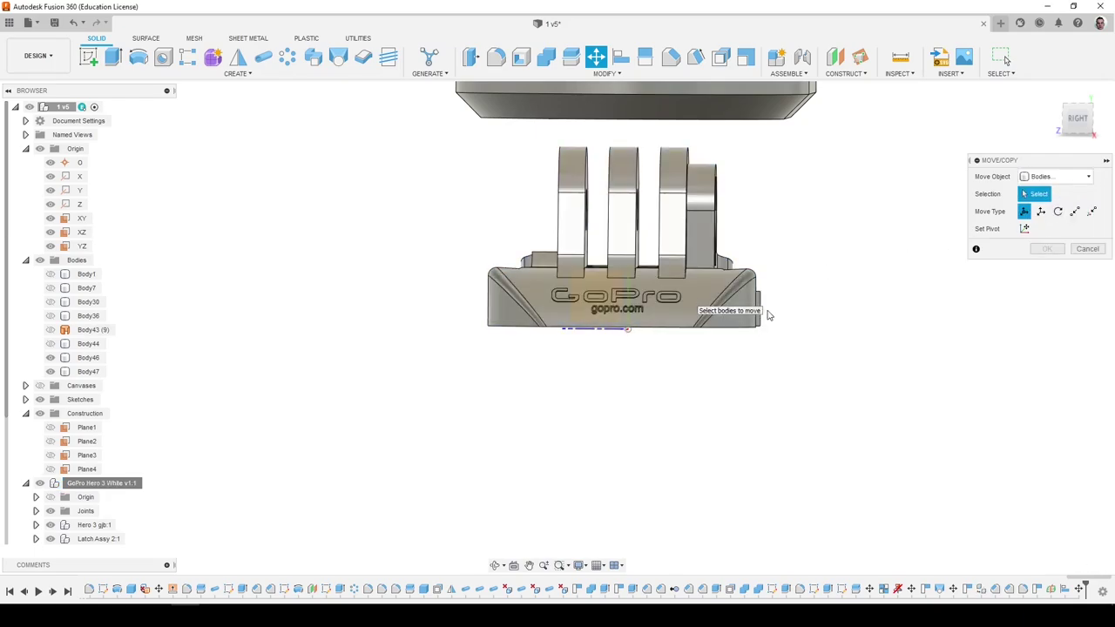
pyautogui.click(691, 306)
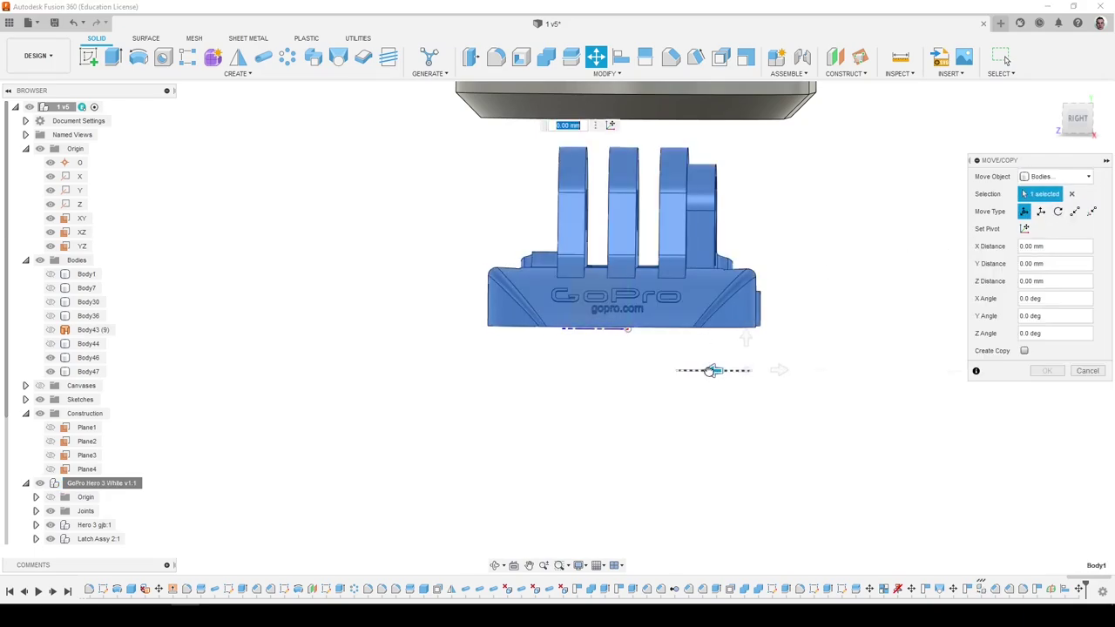
pyautogui.moveTo(713, 370); pyautogui.dragTo(691, 370)
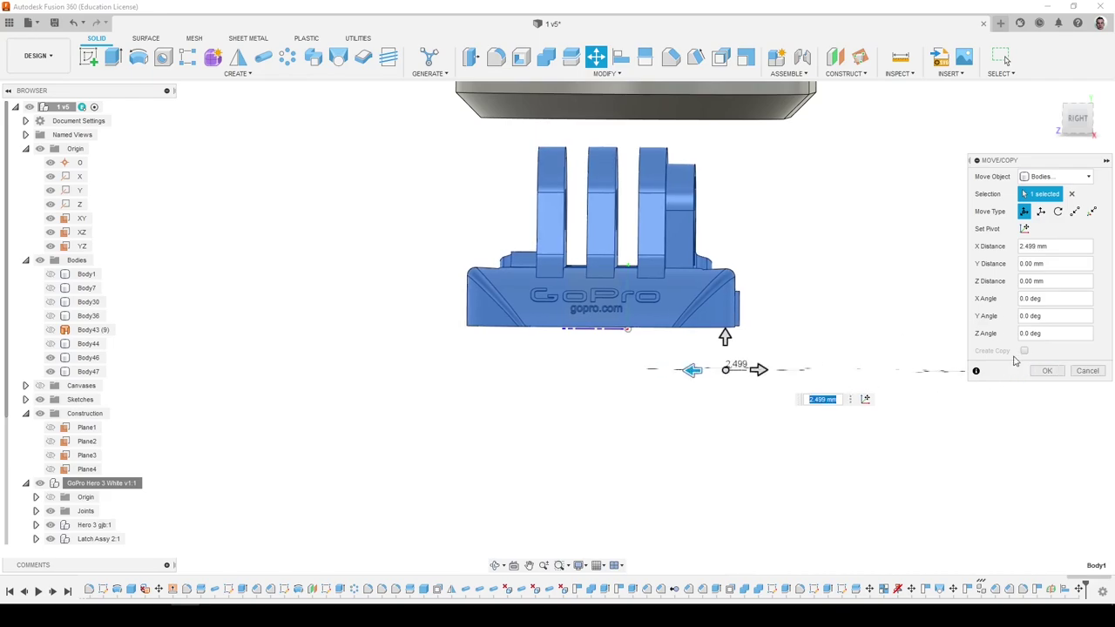
pyautogui.click(1047, 371)
# Align the side face of the mount's middle prong with the origin XY plane.
pyautogui.click(620, 57)
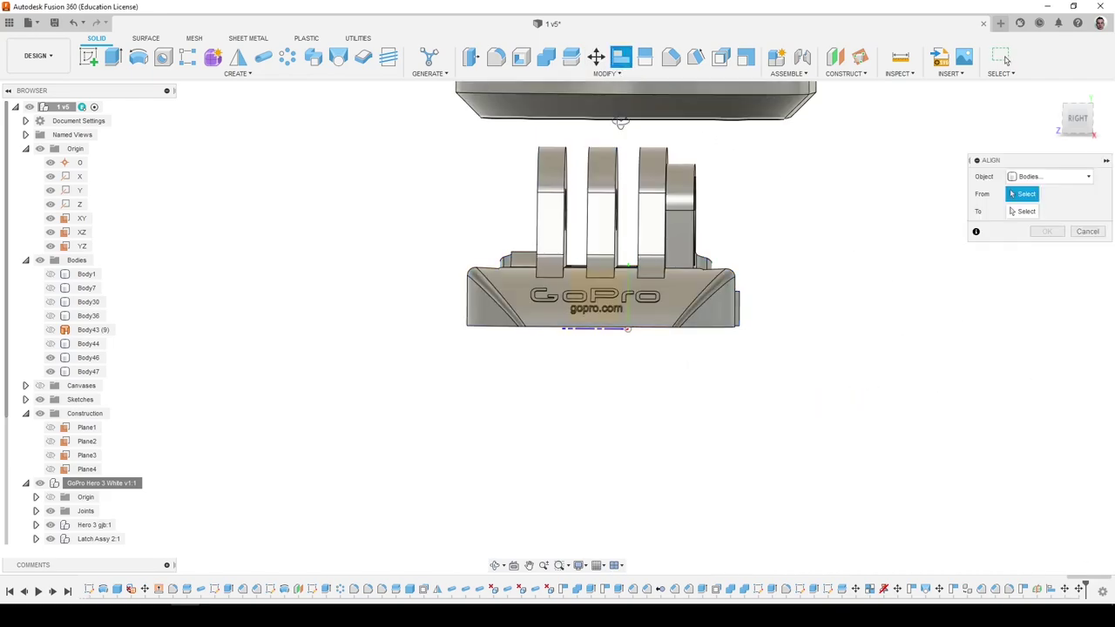
pyautogui.keyDown('shift'); pyautogui.moveTo(621, 122); pyautogui.dragTo(635, 210, button='middle'); pyautogui.keyUp('shift')
pyautogui.click(636, 209)
pyautogui.scroll(3, 648, 321)
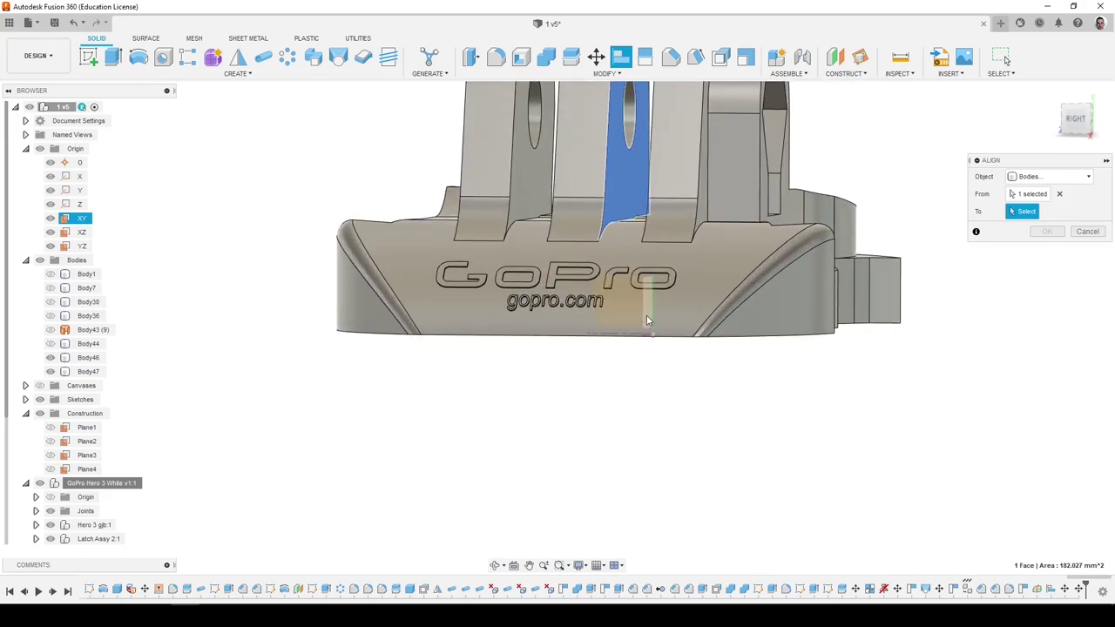
pyautogui.click(647, 315)
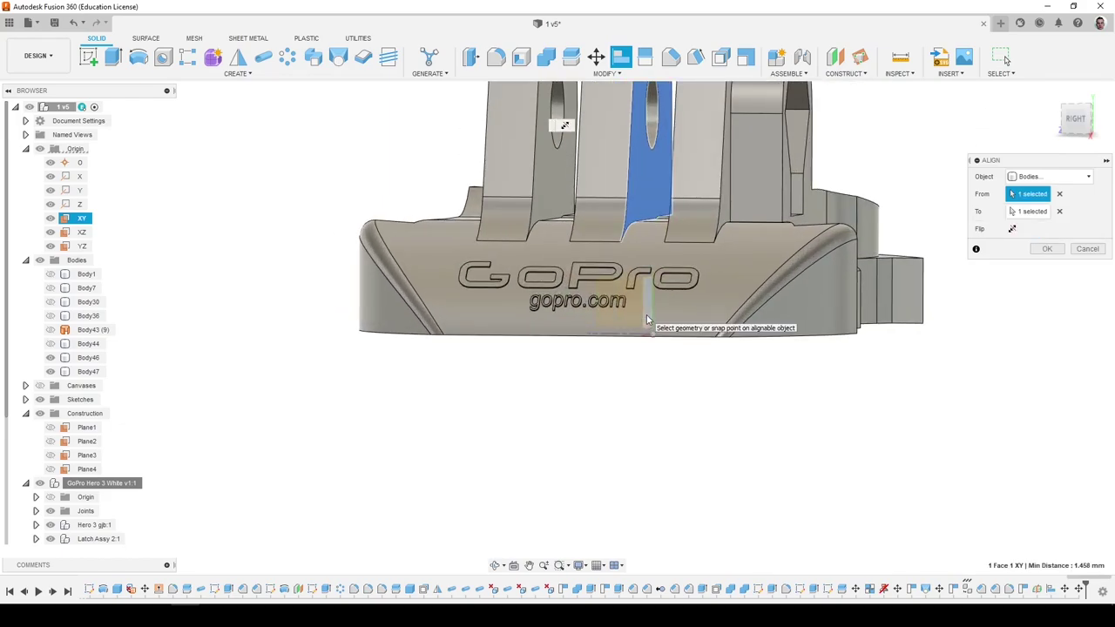
pyautogui.click(1047, 248)
pyautogui.scroll(-3, 1008, 182)
pyautogui.scroll(-3, 756, 240)
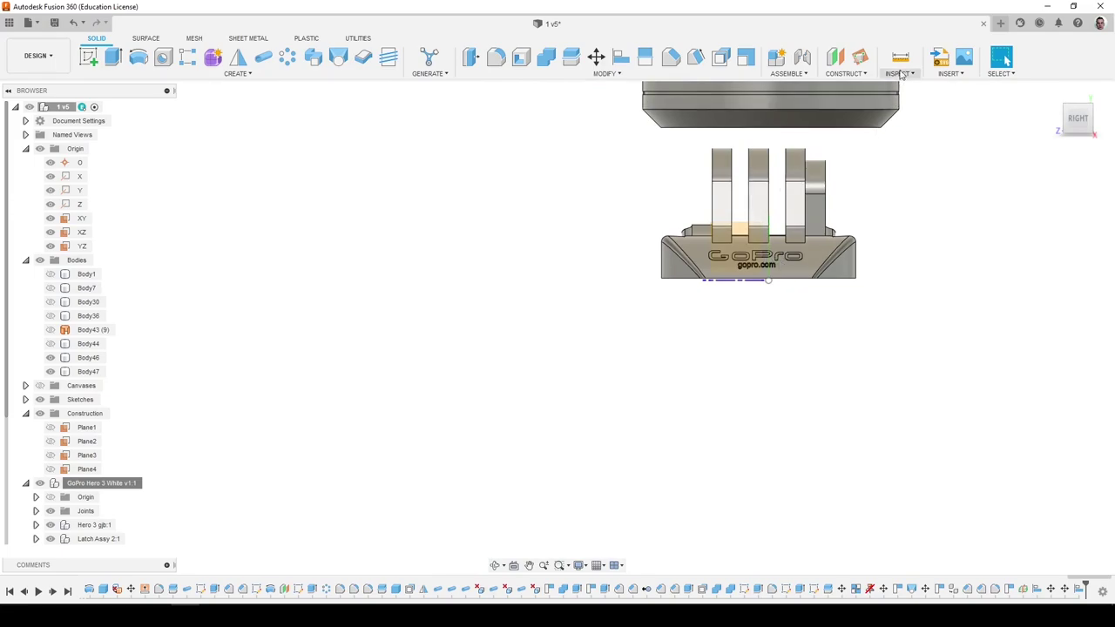
# Move the quick-release mount body -1.65 mm along X so its middle prong straddles the XY plane.
pyautogui.click(598, 57)
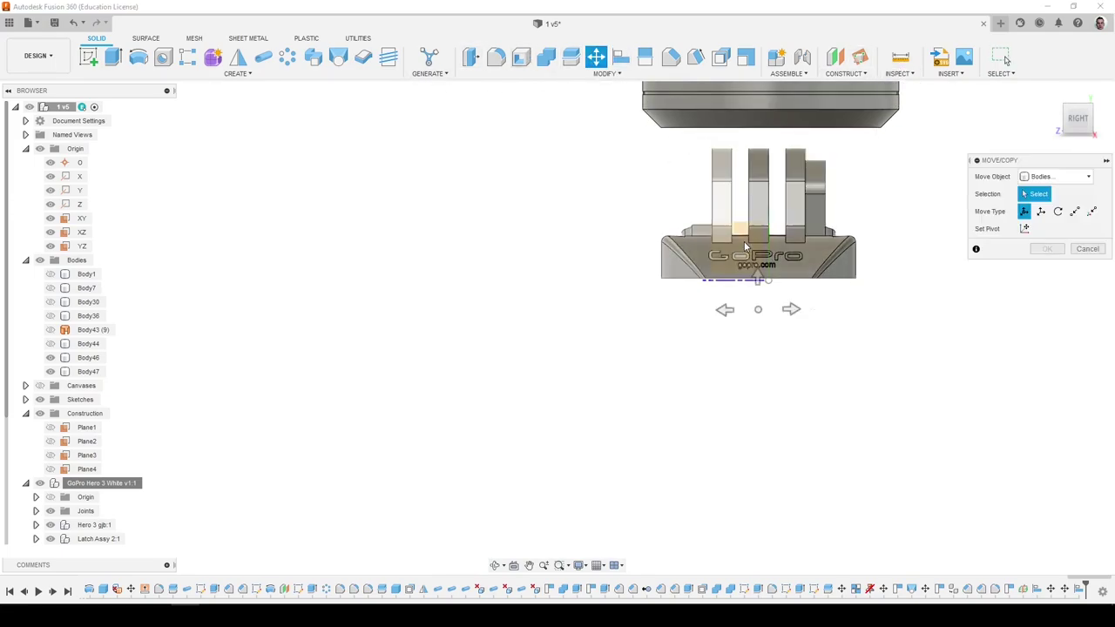
pyautogui.click(732, 269)
pyautogui.moveTo(724, 309); pyautogui.dragTo(733, 309)
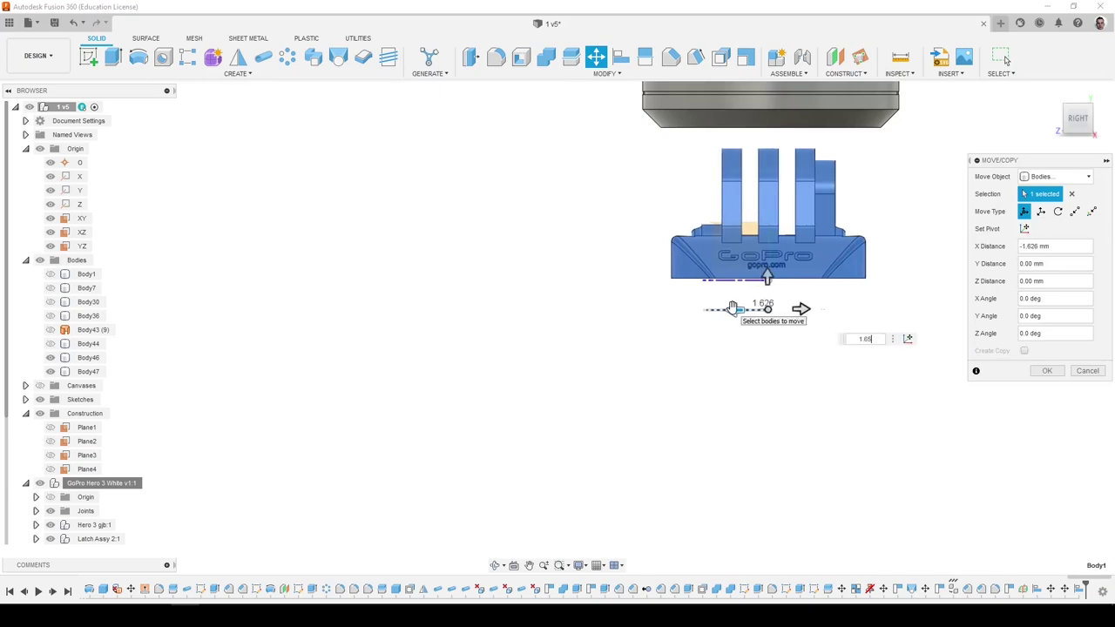
pyautogui.press('Return')
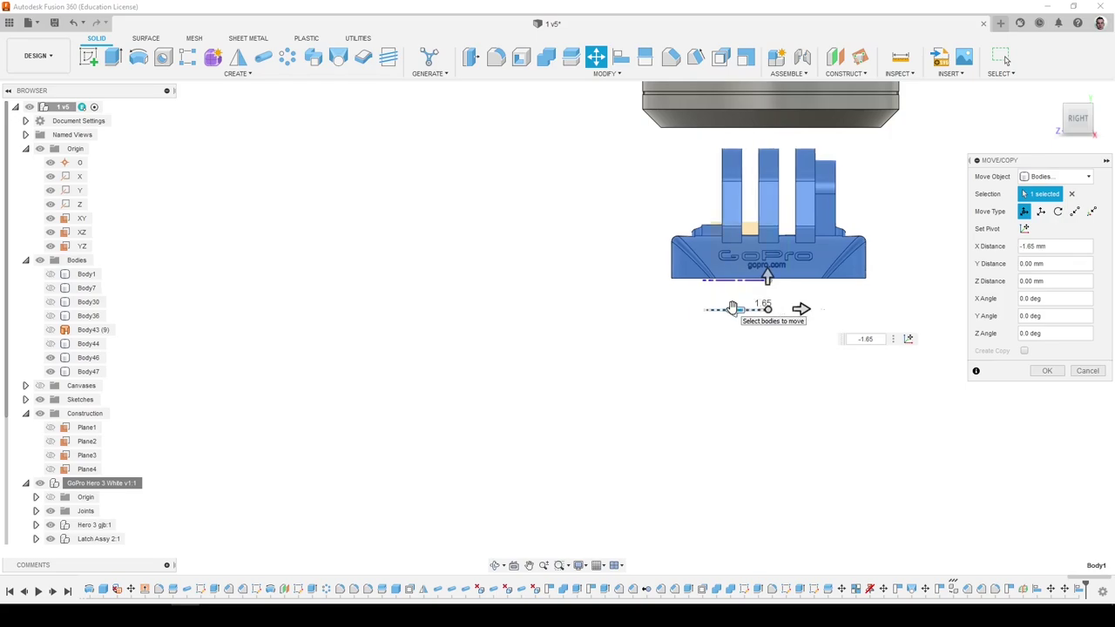
pyautogui.scroll(3, 733, 308)
pyautogui.keyDown('shift'); pyautogui.moveTo(732, 307); pyautogui.dragTo(750, 161, button='middle'); pyautogui.keyUp('shift')
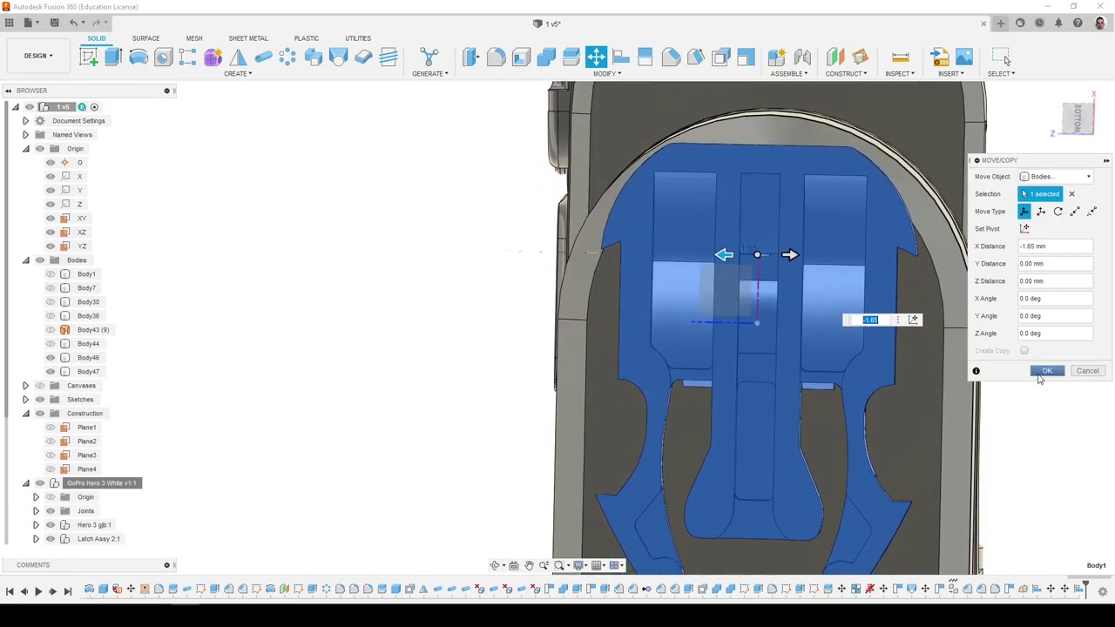
pyautogui.click(1048, 372)
# Try to align the mount's flat underside with the bottom face of the gimbal base.
pyautogui.moveTo(1076, 102); pyautogui.dragTo(1081, 120)
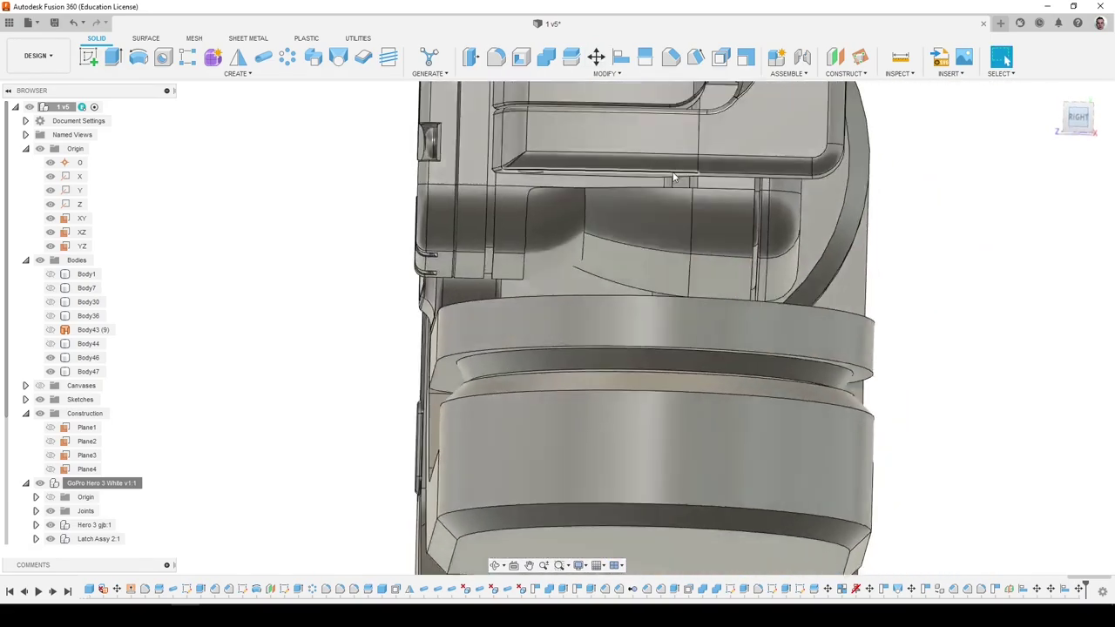
pyautogui.scroll(4, 602, 422)
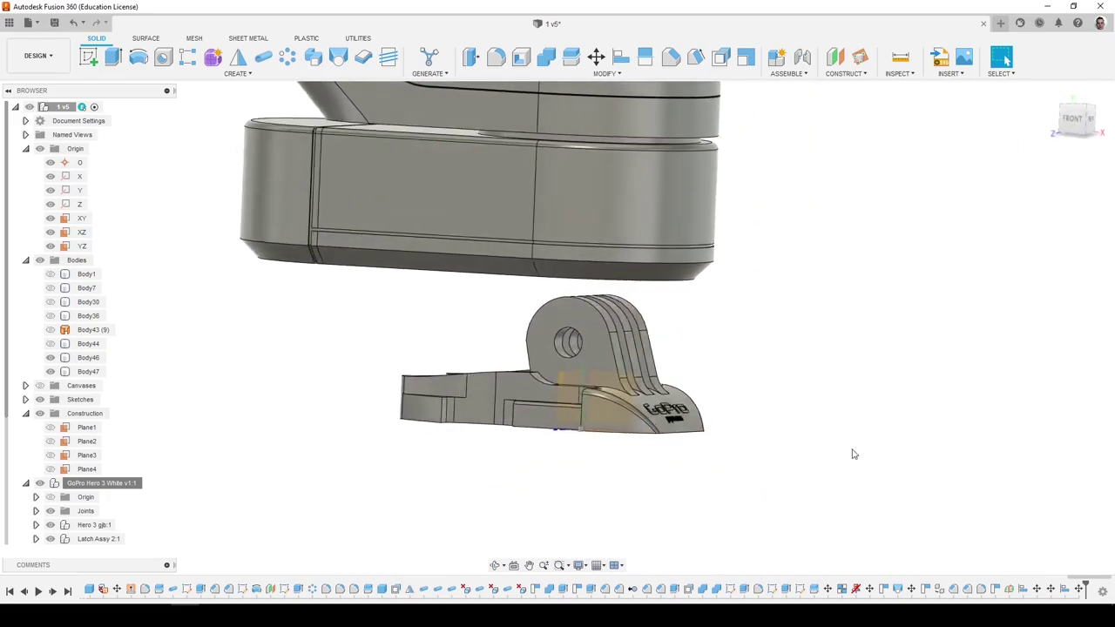
pyautogui.click(1079, 124)
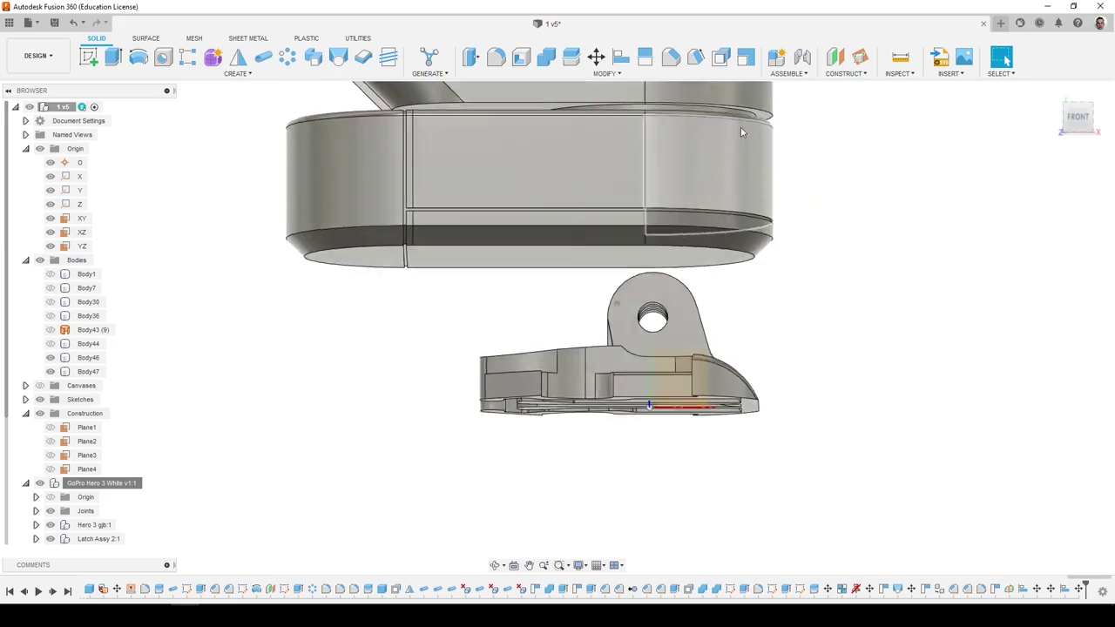
pyautogui.click(620, 57)
pyautogui.scroll(3, 737, 384)
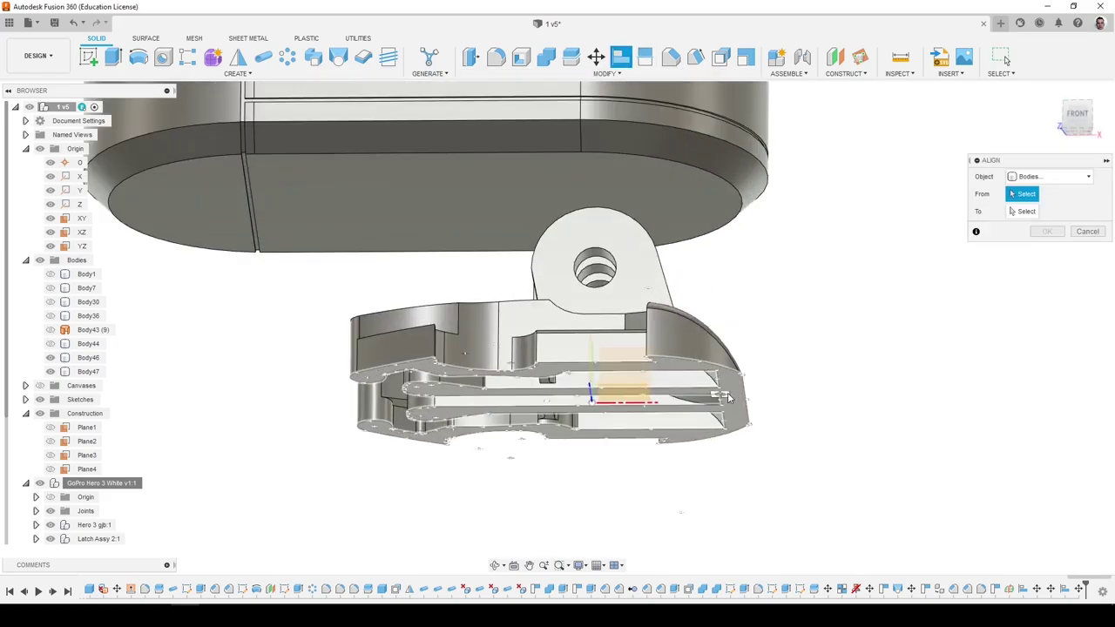
pyautogui.click(733, 399)
pyautogui.click(682, 211)
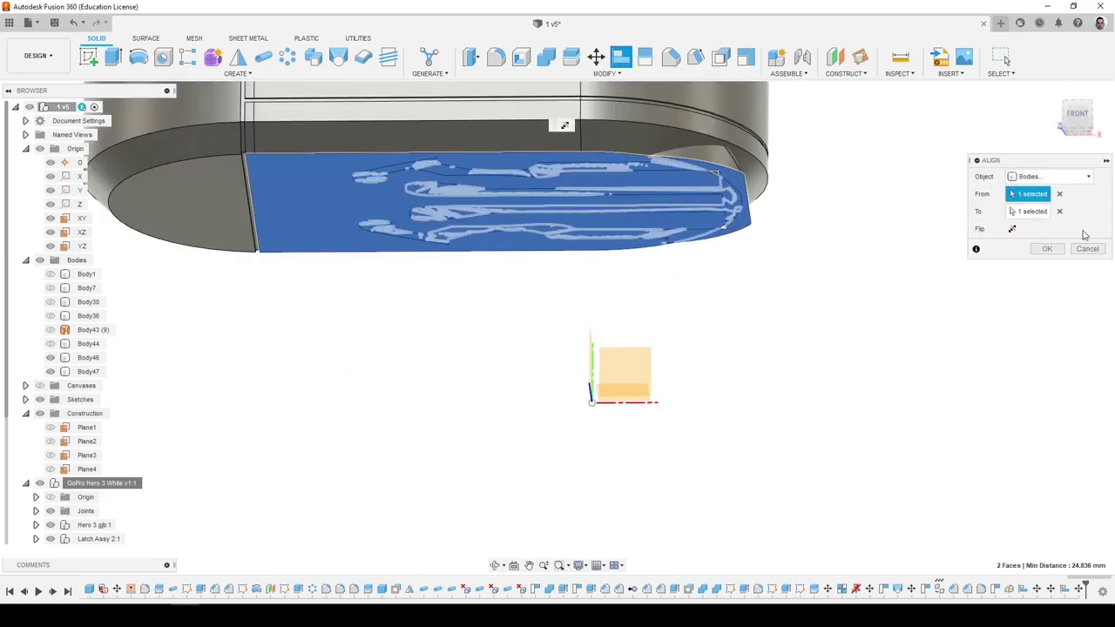
pyautogui.click(1047, 251)
pyautogui.scroll(-2, 104, 453)
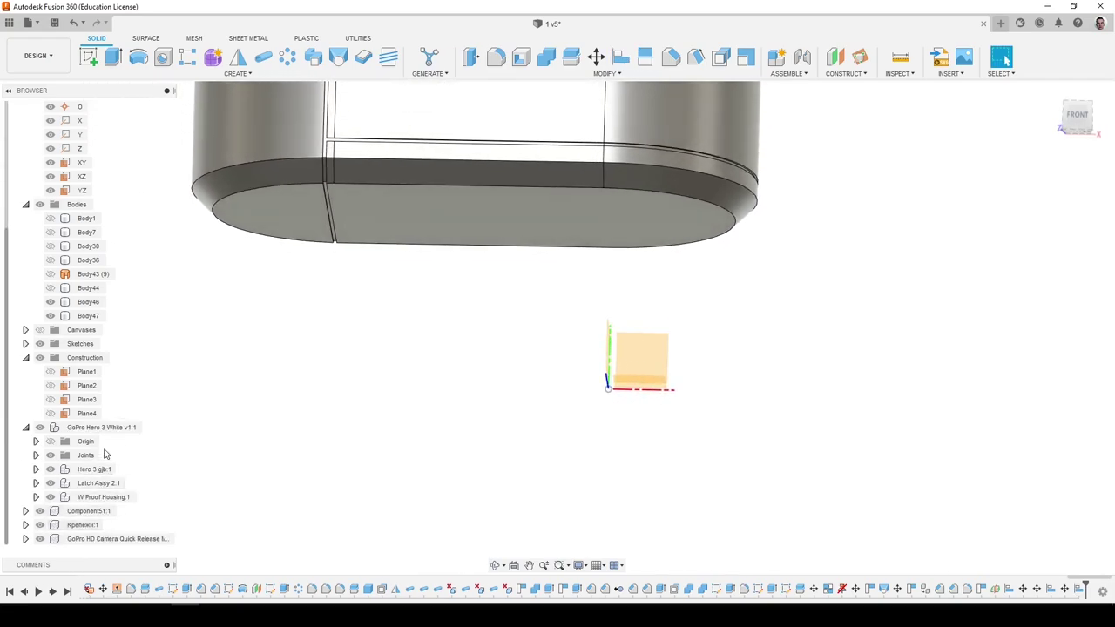
# Locate the GoPro HD Camera Quick Release Mount component in the model and undo its last alignment.
pyautogui.rightClick(131, 538)
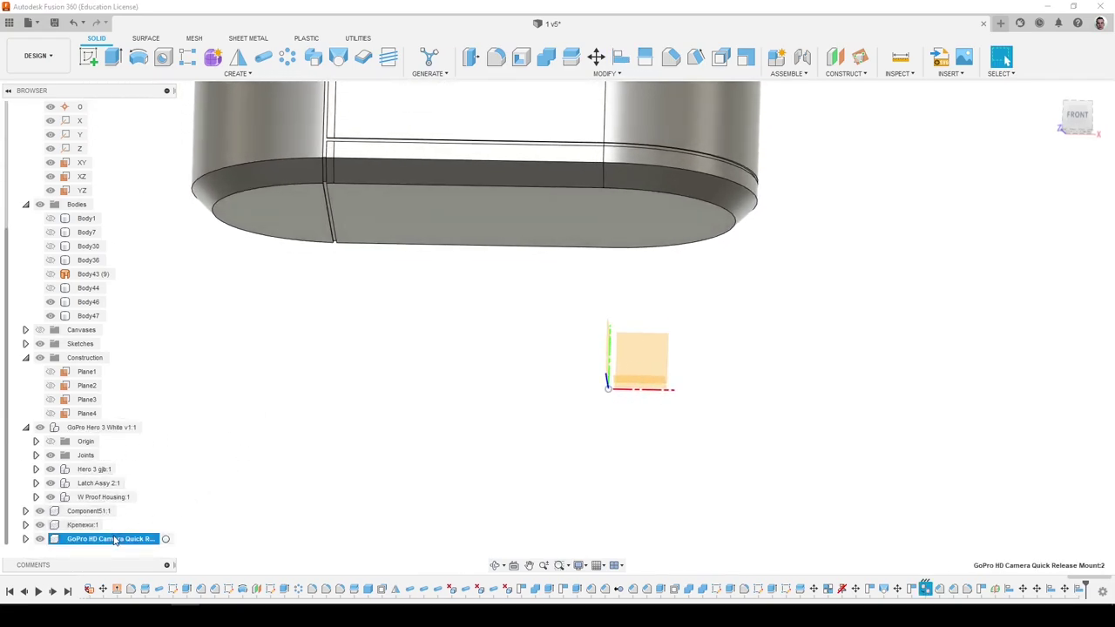
pyautogui.scroll(-8, 730, 297)
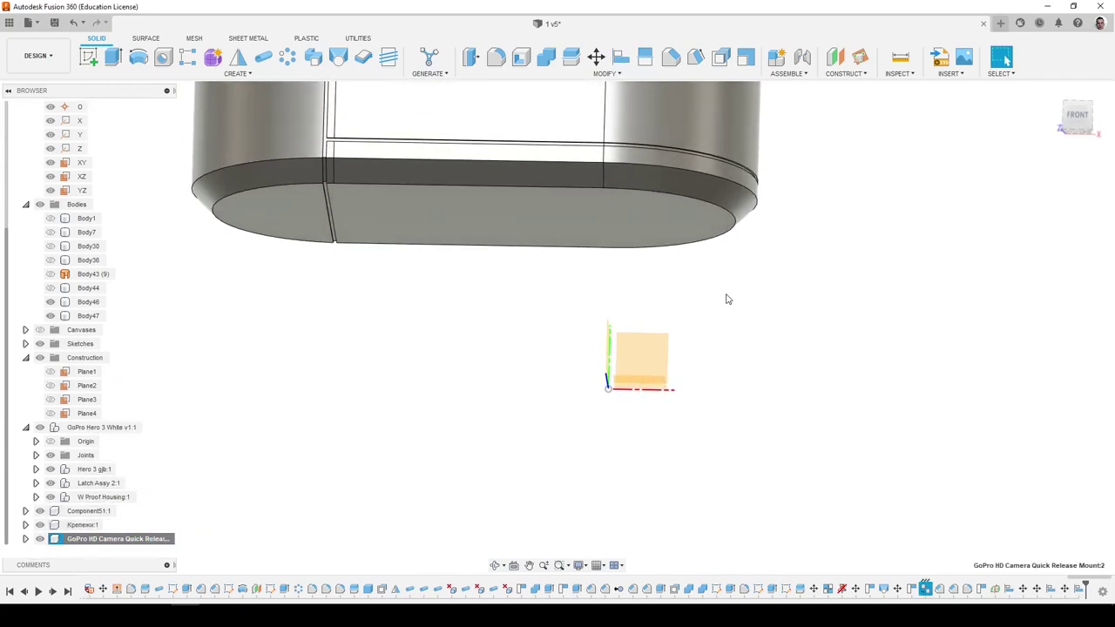
pyautogui.keyDown('shift'); pyautogui.moveTo(619, 220); pyautogui.dragTo(613, 233, button='middle'); pyautogui.keyUp('shift')
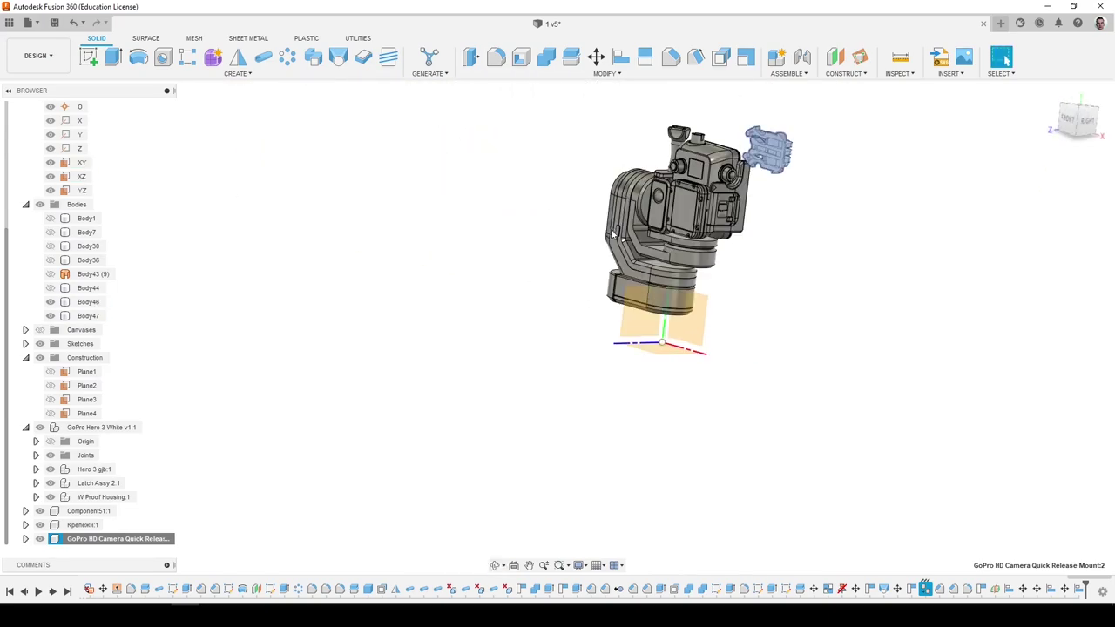
pyautogui.hotkey('ctrl', 'z')
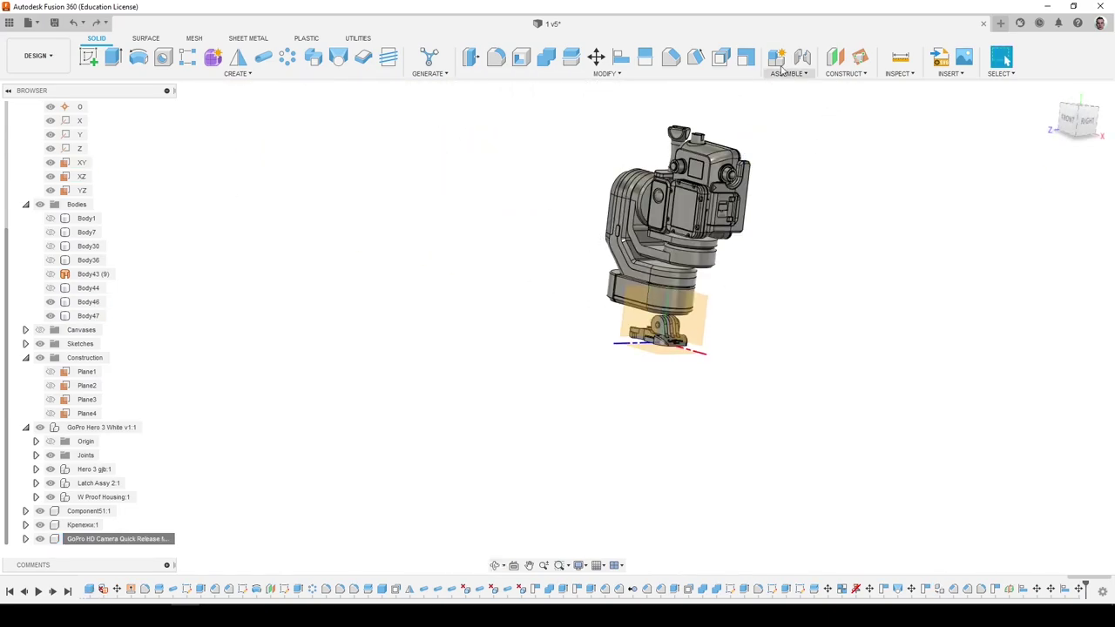
# Align the quick-release mount's underside face flush with the bottom face of the gimbal base.
pyautogui.click(620, 57)
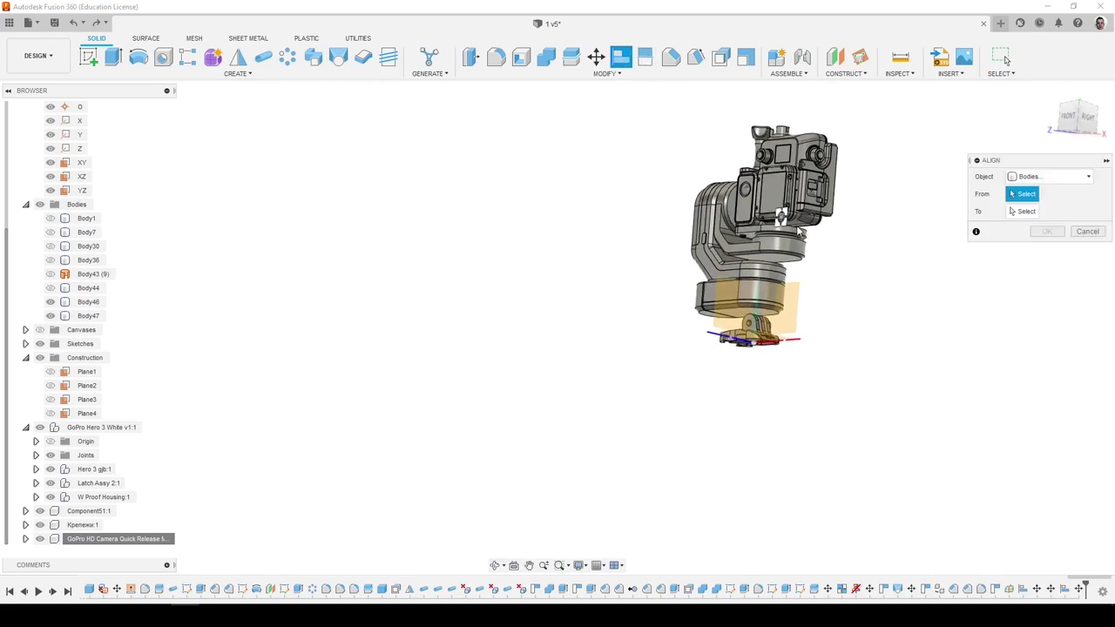
pyautogui.scroll(10, 766, 331)
pyautogui.scroll(5, 705, 406)
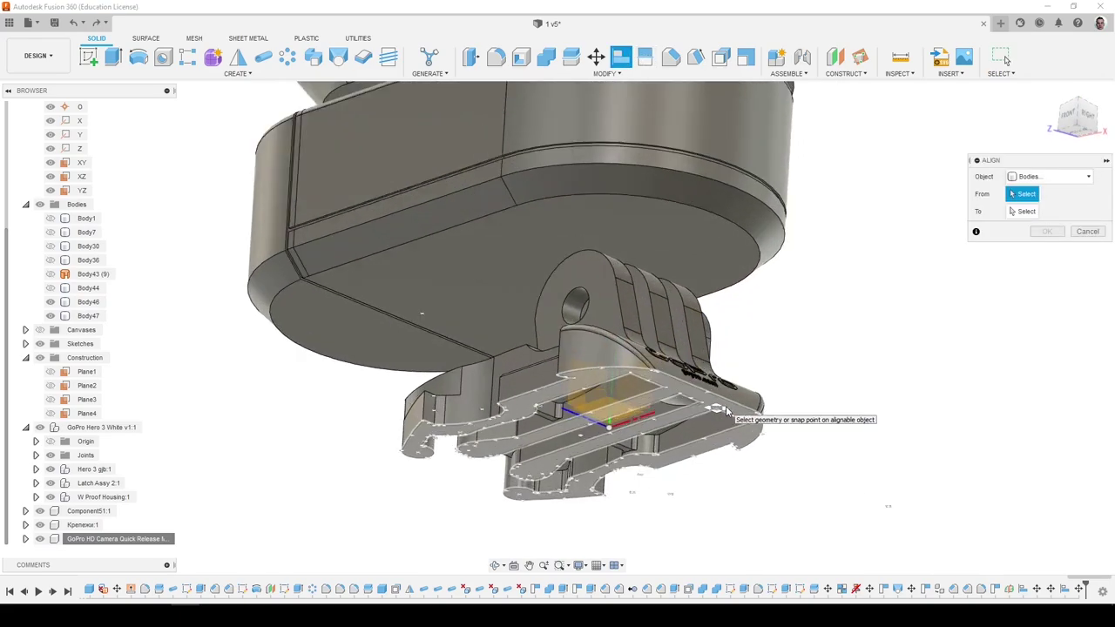
pyautogui.click(705, 406)
pyautogui.keyDown('shift'); pyautogui.moveTo(789, 232); pyautogui.dragTo(782, 248, button='middle'); pyautogui.keyUp('shift')
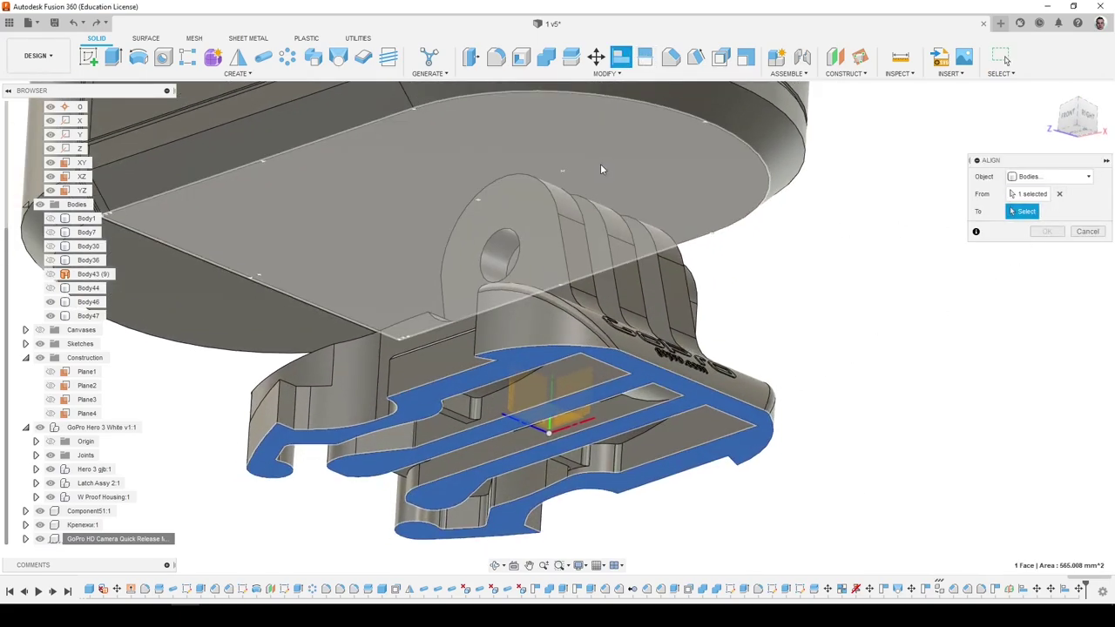
pyautogui.click(603, 168)
pyautogui.scroll(-5, 684, 393)
pyautogui.click(1075, 250)
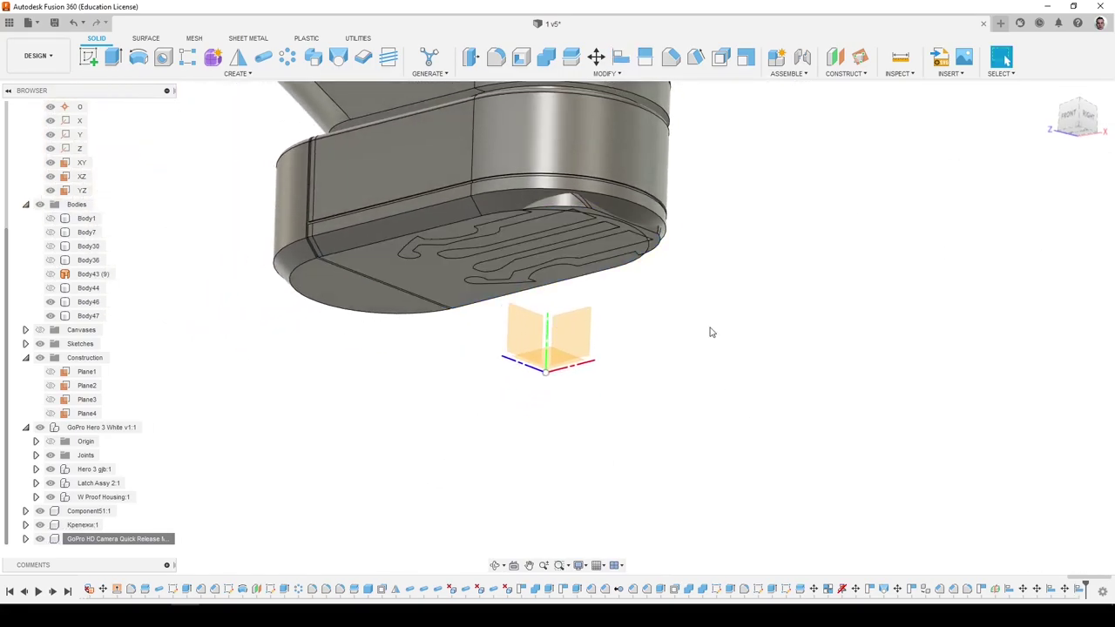
# Move the GoPro quick-release mount component -25.765 mm along its Z distance so it sits below the base over the reference render.
pyautogui.rightClick(132, 542)
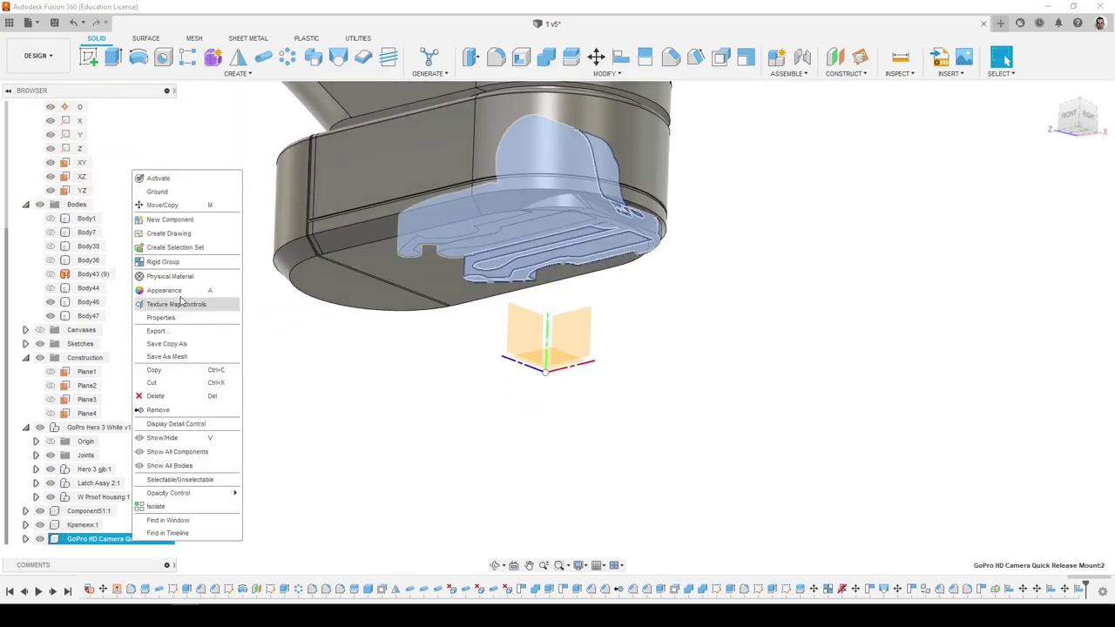
pyautogui.click(168, 206)
pyautogui.click(1069, 117)
pyautogui.click(1075, 119)
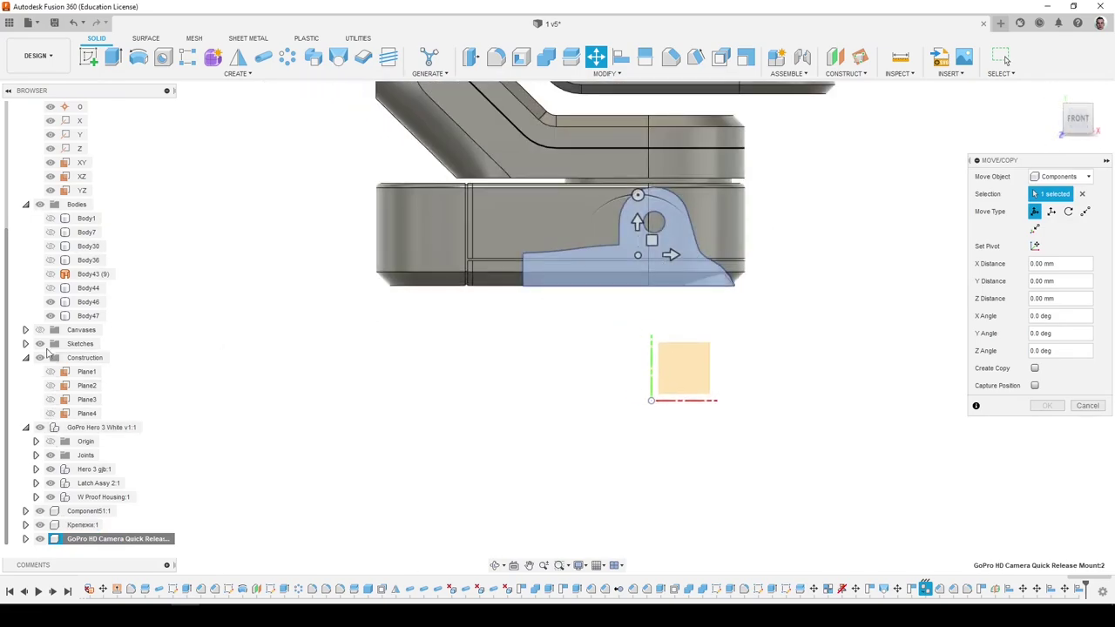
pyautogui.moveTo(651, 241); pyautogui.dragTo(649, 359)
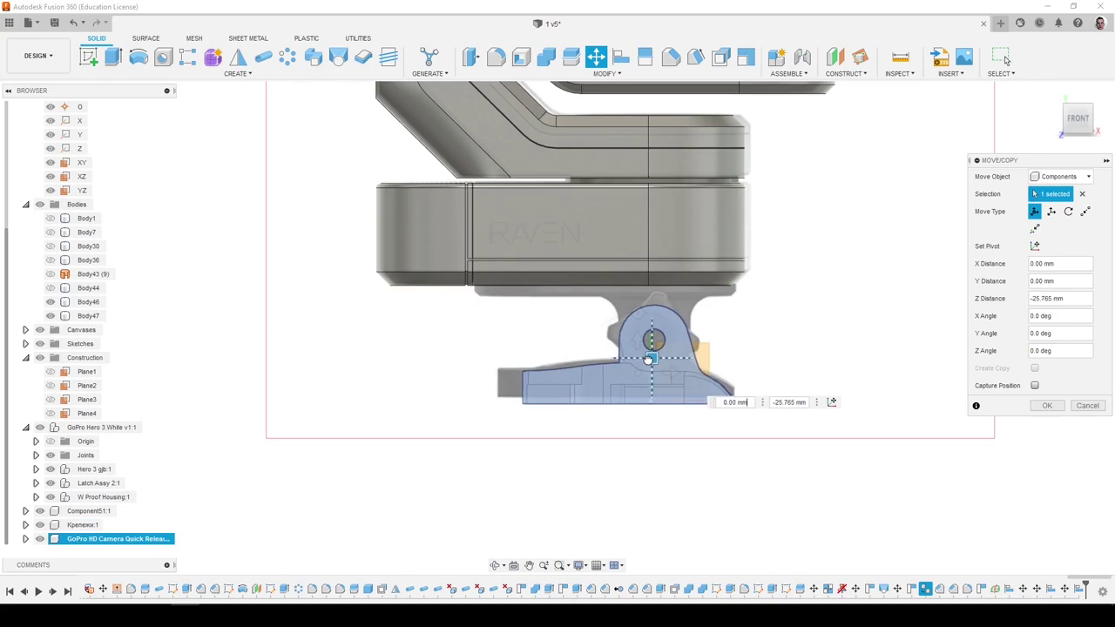
pyautogui.click(1047, 405)
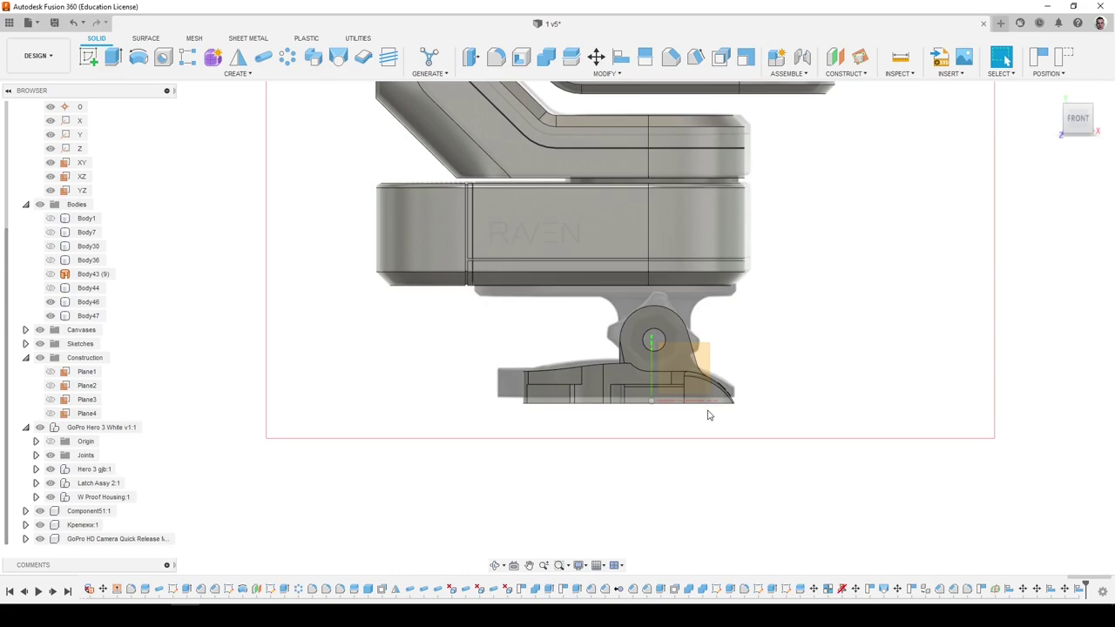
# Start a sketch on the side face of the mount's middle prong and turn on Slice.
pyautogui.keyDown('shift'); pyautogui.moveTo(708, 415); pyautogui.dragTo(622, 398, button='middle'); pyautogui.keyUp('shift')
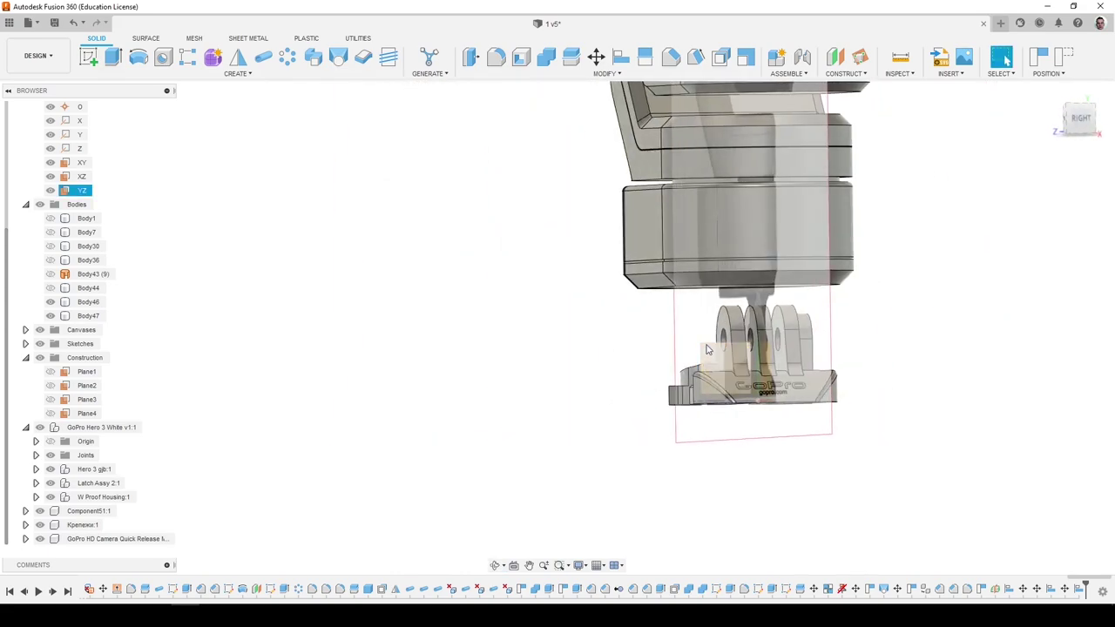
pyautogui.scroll(5, 791, 299)
pyautogui.click(791, 299)
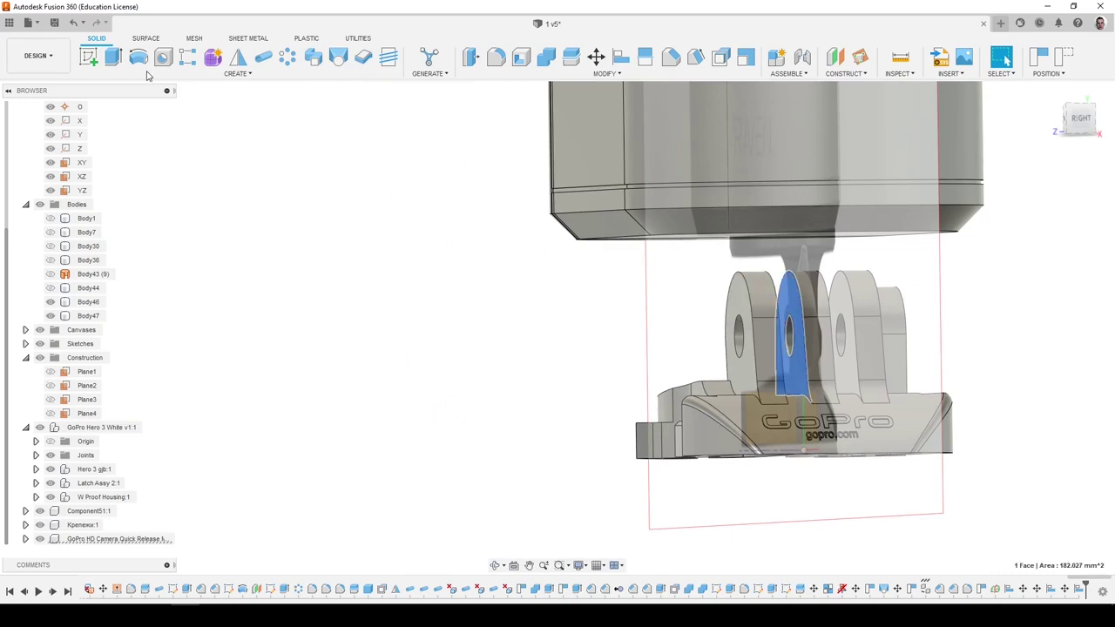
pyautogui.click(87, 57)
pyautogui.click(612, 329)
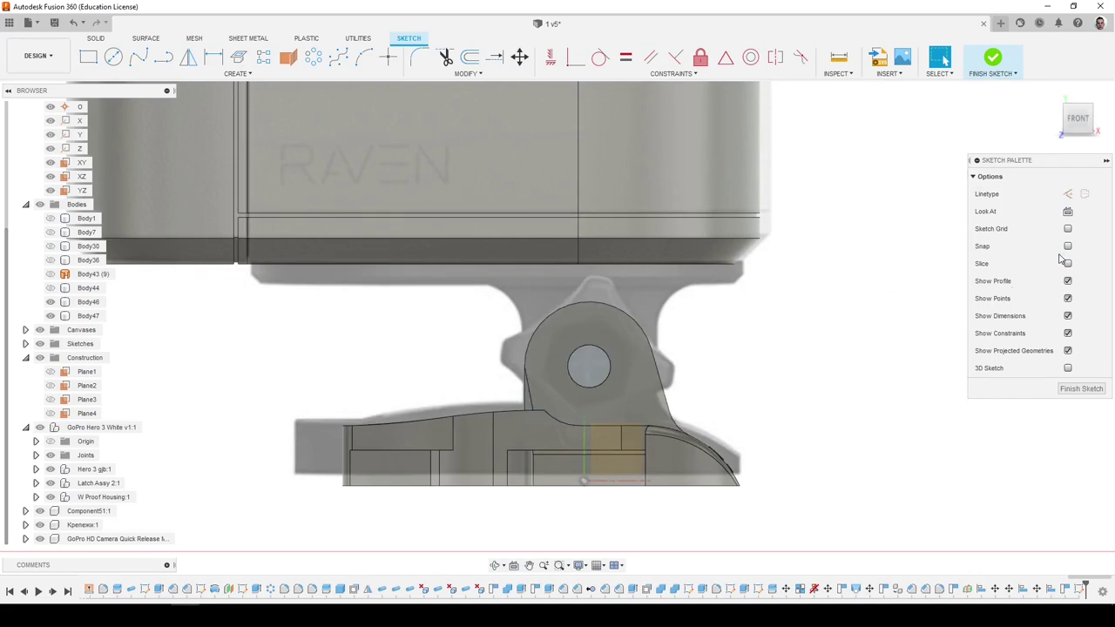
pyautogui.click(1068, 263)
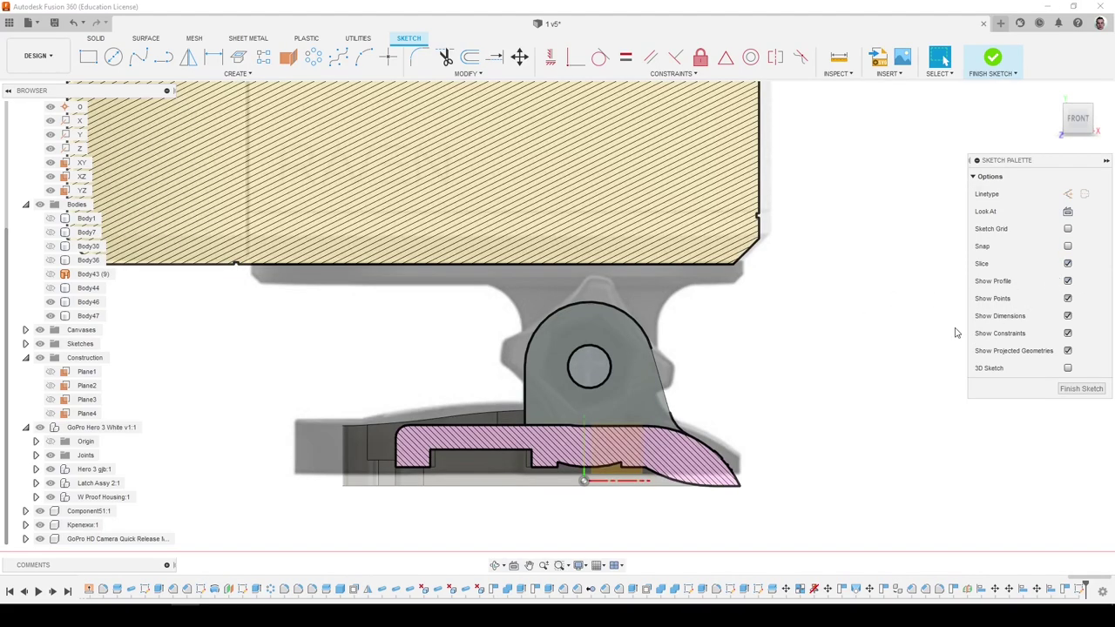
# Project the middle prong's side face, including its pin hole, into the sketch.
pyautogui.press('p')
pyautogui.click(617, 345)
pyautogui.click(1039, 236)
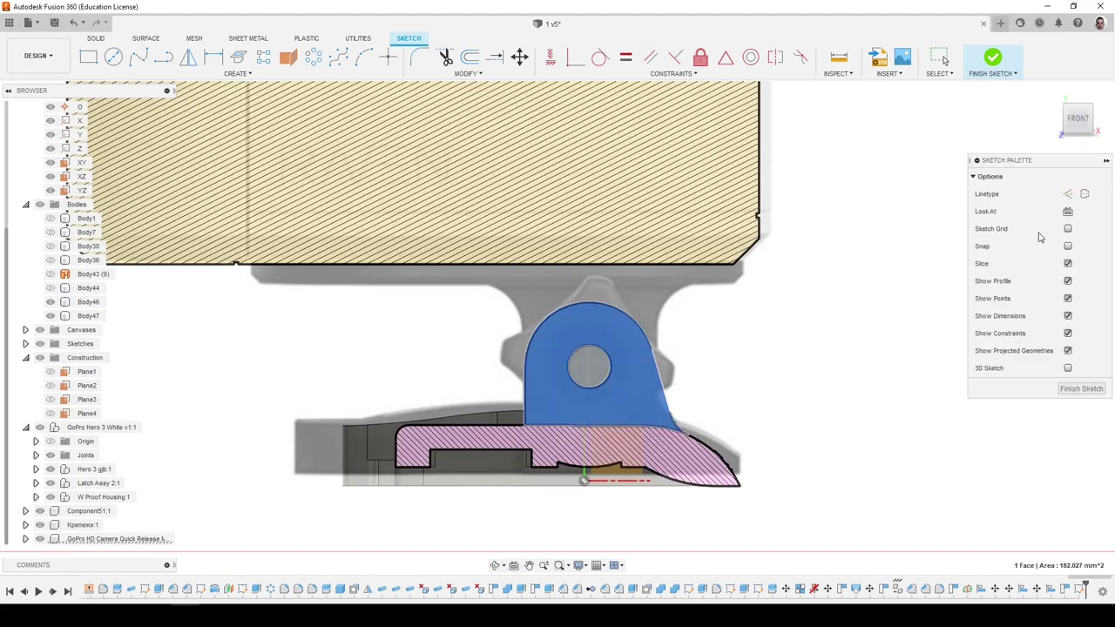
# Draw two circles centred on the pin hole, one along the prong's rounded outline and one slightly smaller.
pyautogui.press('c')
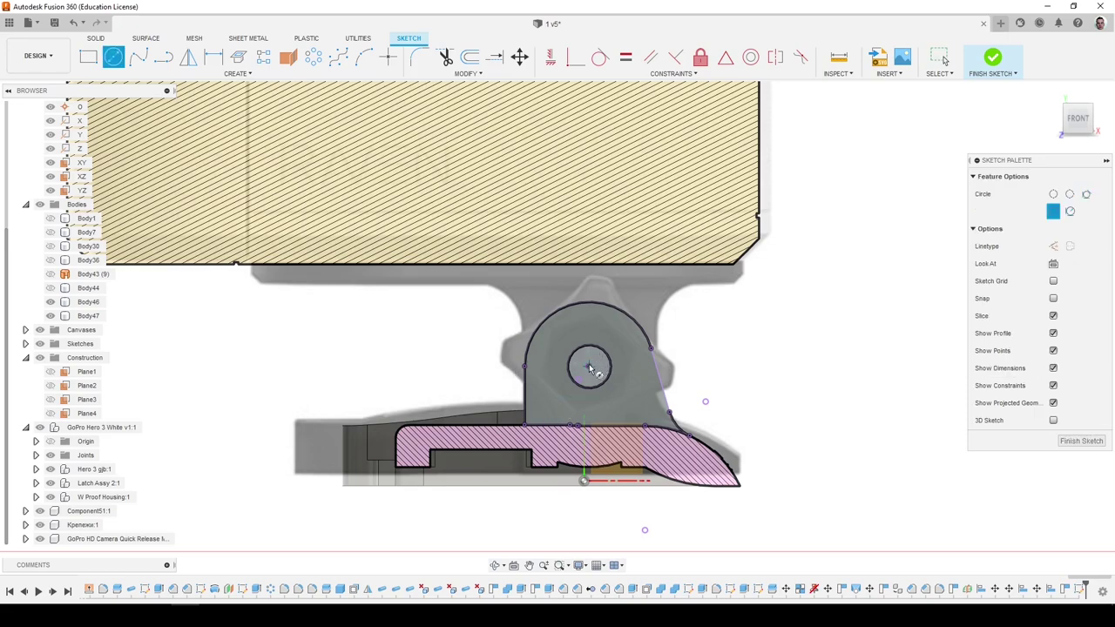
pyautogui.click(588, 366)
pyautogui.click(528, 352)
pyautogui.click(587, 367)
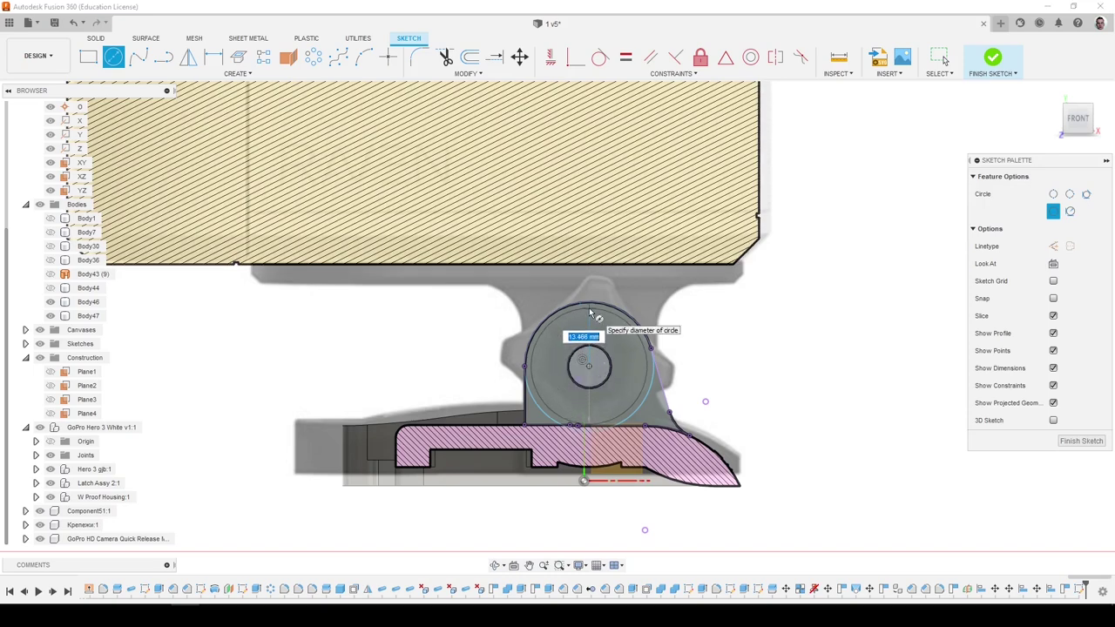
pyautogui.click(591, 421)
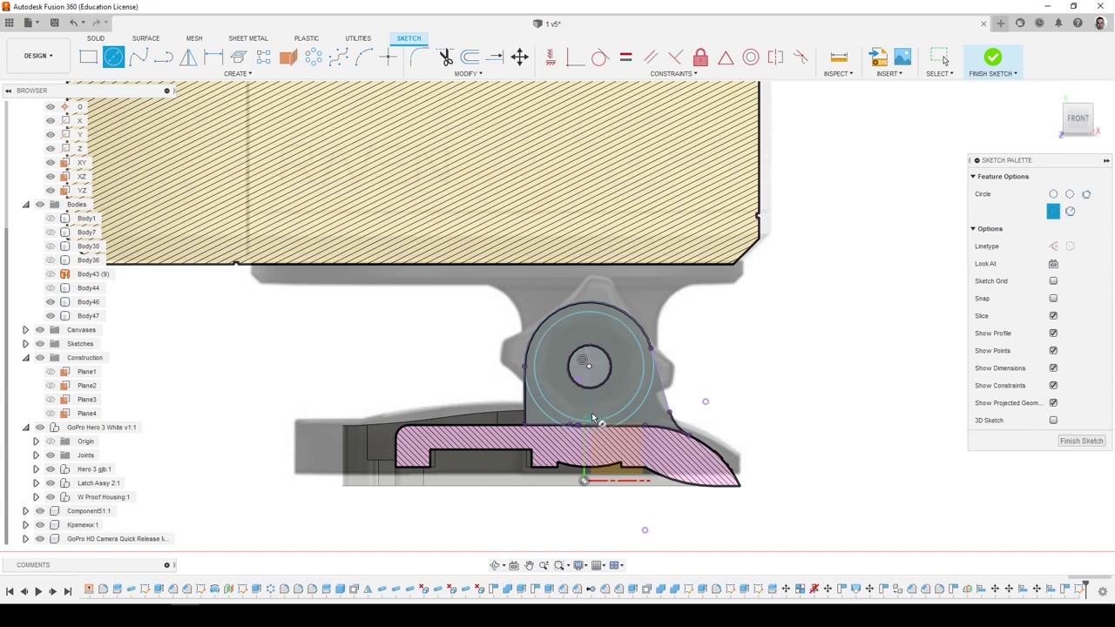
pyautogui.click(99, 41)
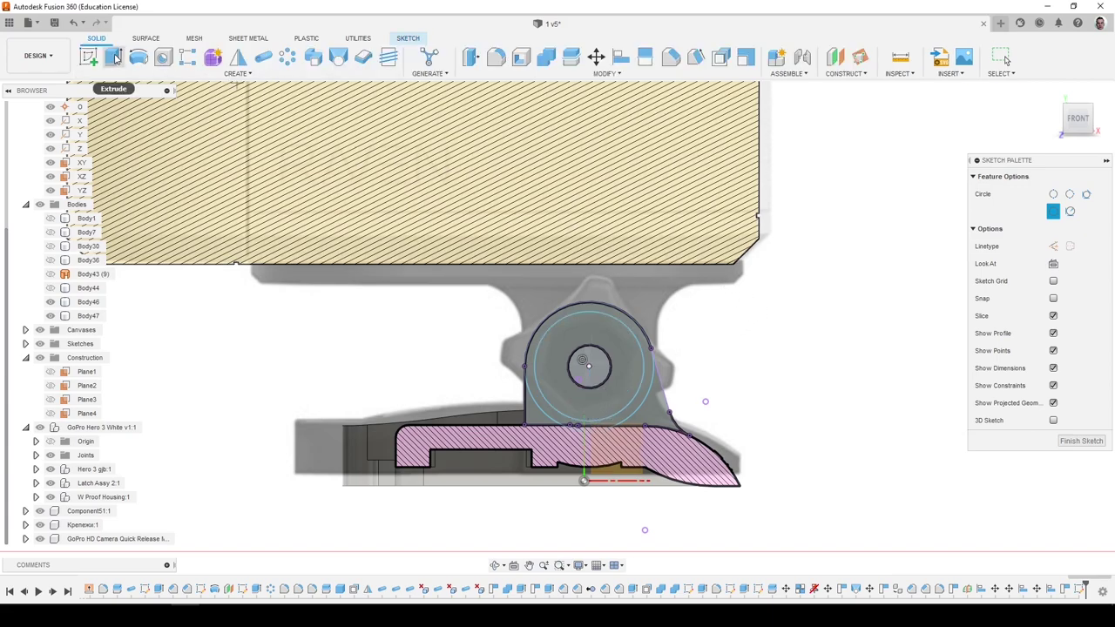
pyautogui.click(114, 58)
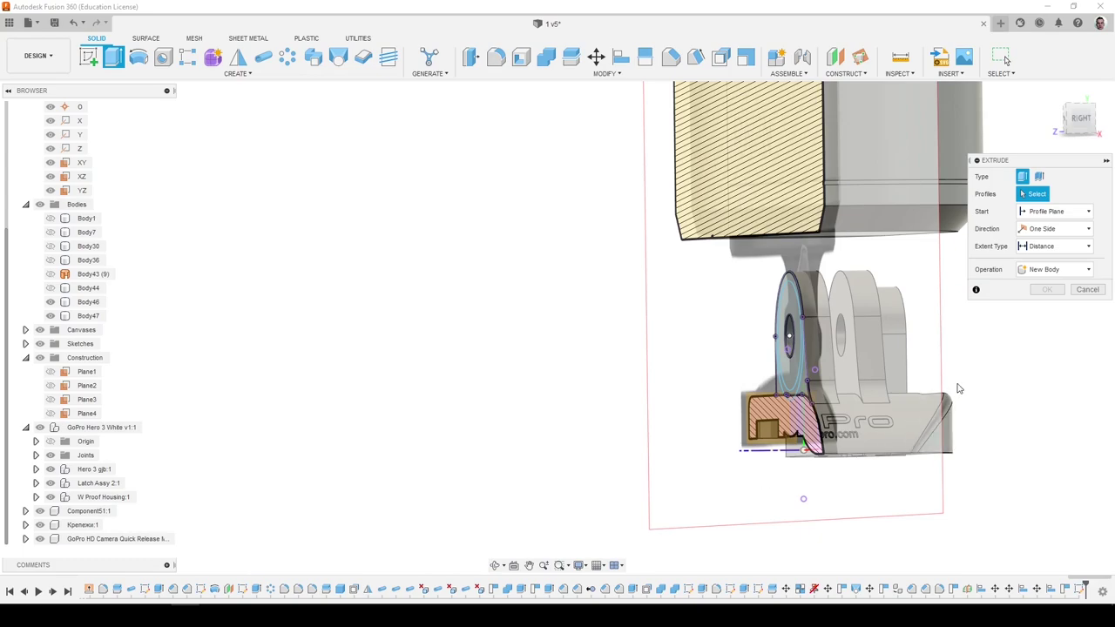
pyautogui.click(1087, 289)
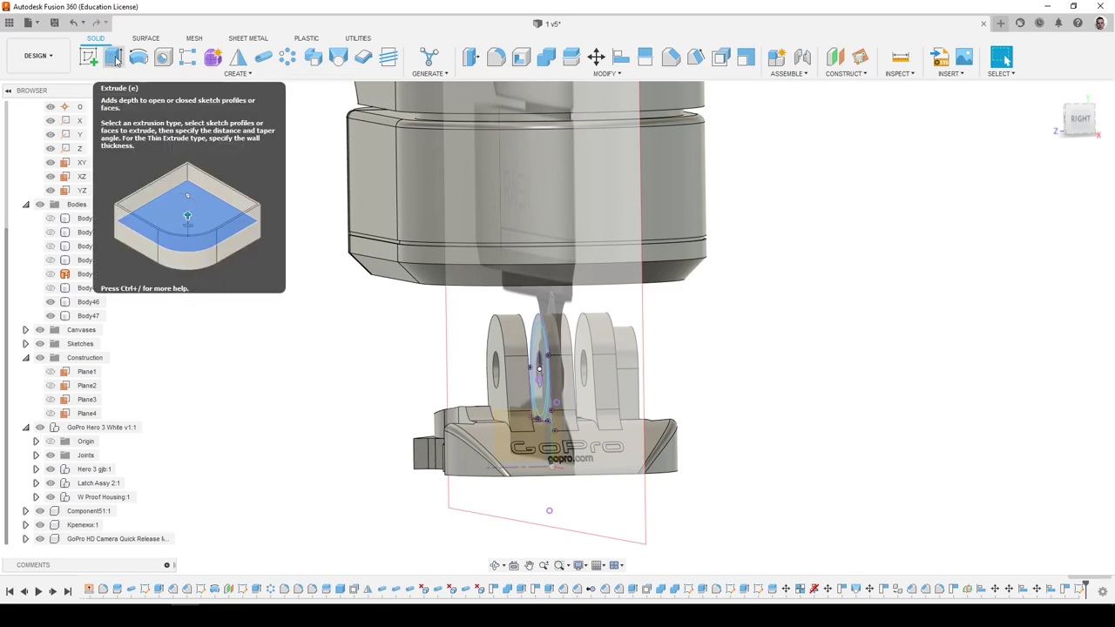
# Extrude the ring around the pin hole 2.80 mm to the neighbouring prong as a new body.
pyautogui.click(118, 59)
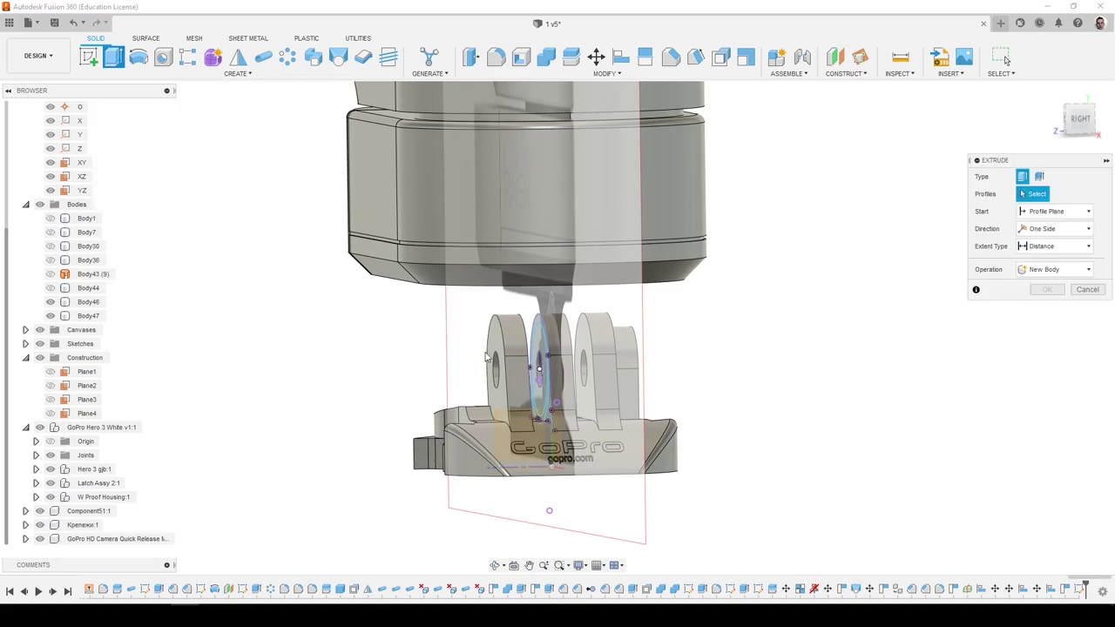
pyautogui.scroll(5, 527, 357)
pyautogui.click(575, 326)
pyautogui.keyDown('shift'); pyautogui.moveTo(575, 326); pyautogui.dragTo(529, 334, button='middle'); pyautogui.keyUp('shift')
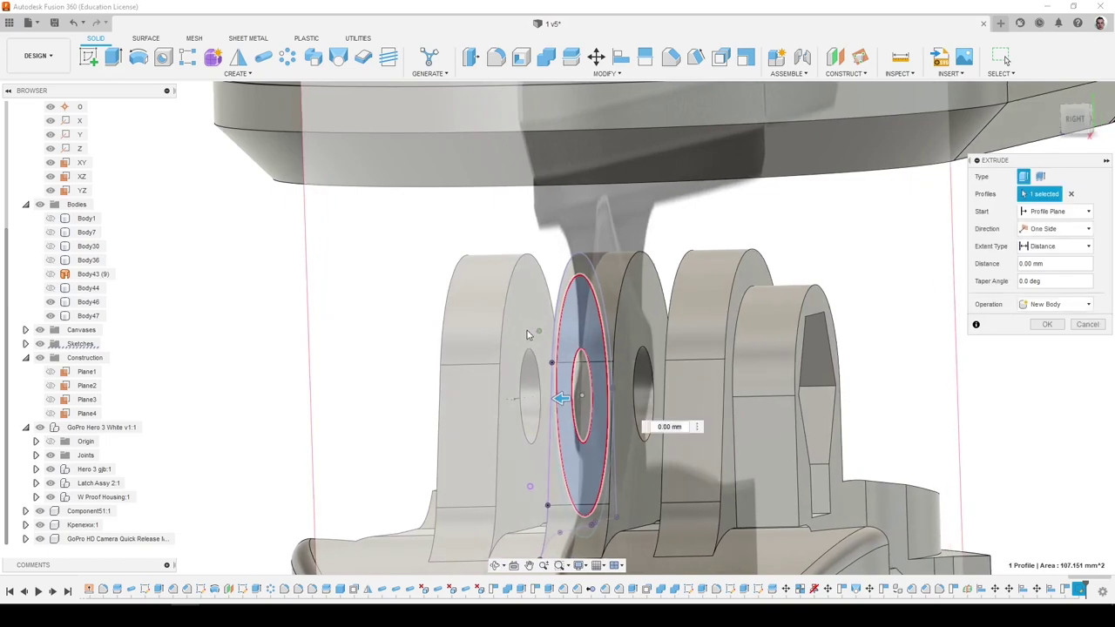
pyautogui.click(523, 322)
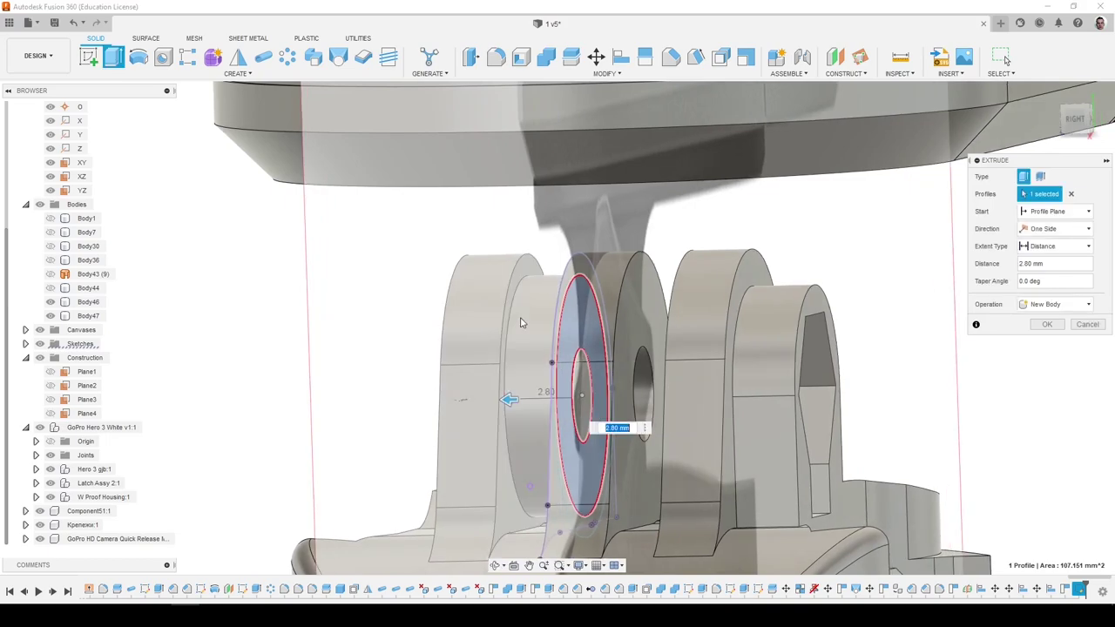
pyautogui.click(1047, 324)
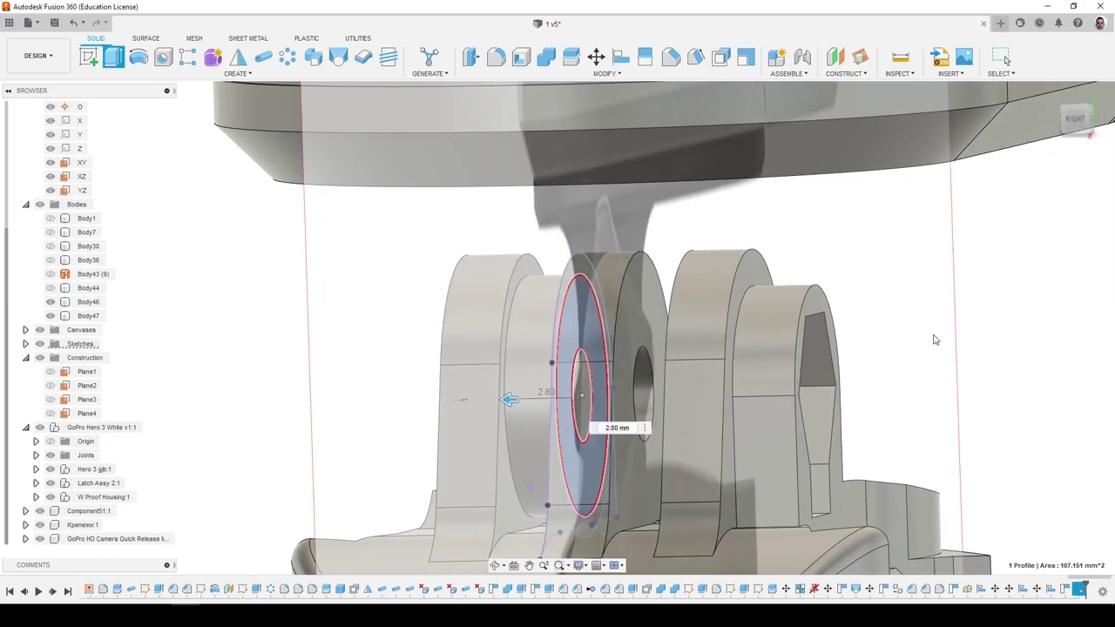
# Undo the ring extrusion and return to editing the prong sketch.
pyautogui.scroll(2, 94, 342)
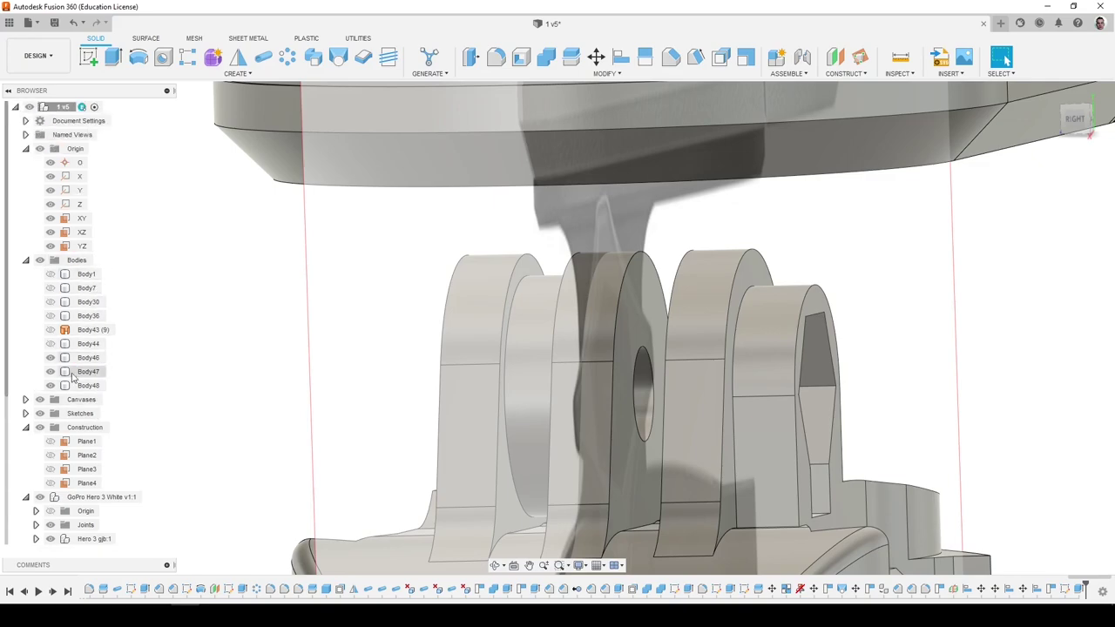
pyautogui.rightClick(88, 385)
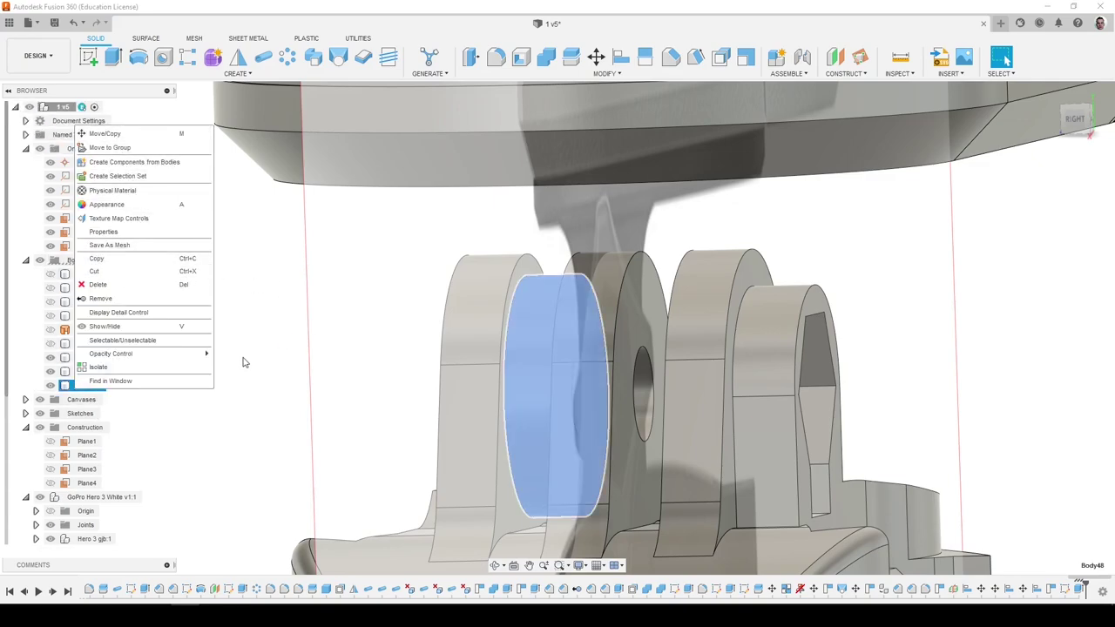
pyautogui.scroll(-5, 456, 294)
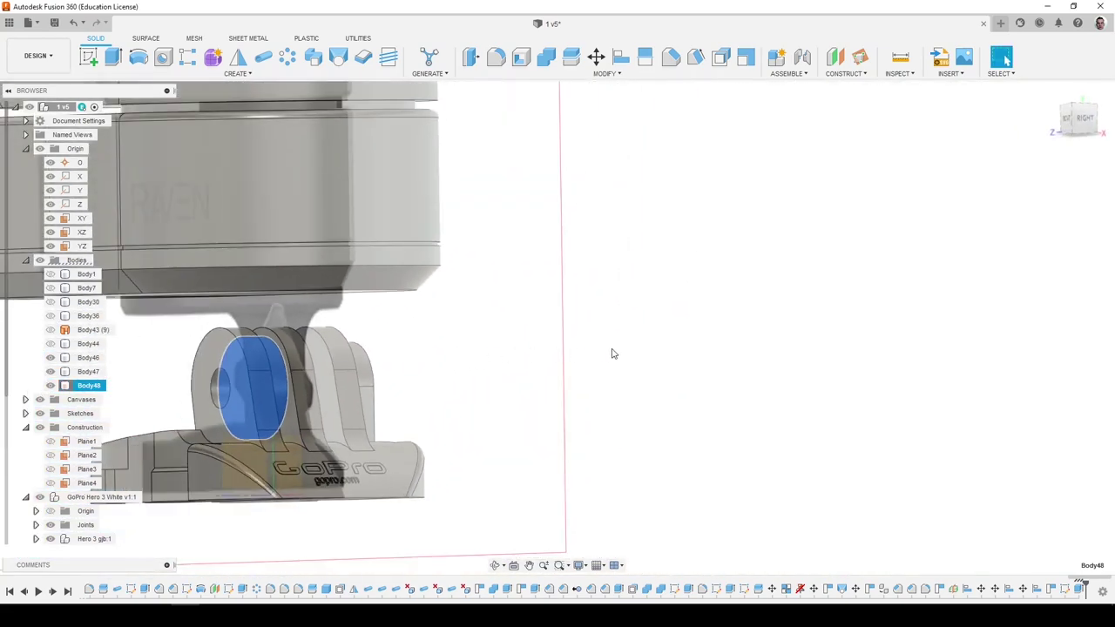
pyautogui.hotkey('ctrl', 'z')
pyautogui.hotkey('ctrl', 'z')
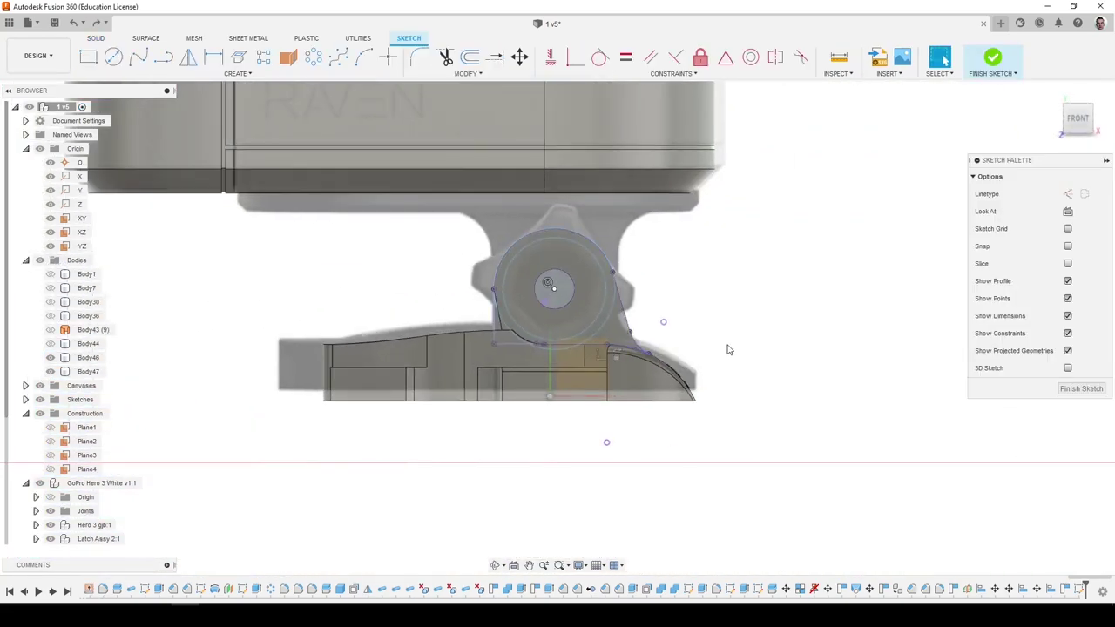
# Draw two slanted lines converging downward from inside the gimbal base, one along each side of the prong circles.
pyautogui.click(167, 63)
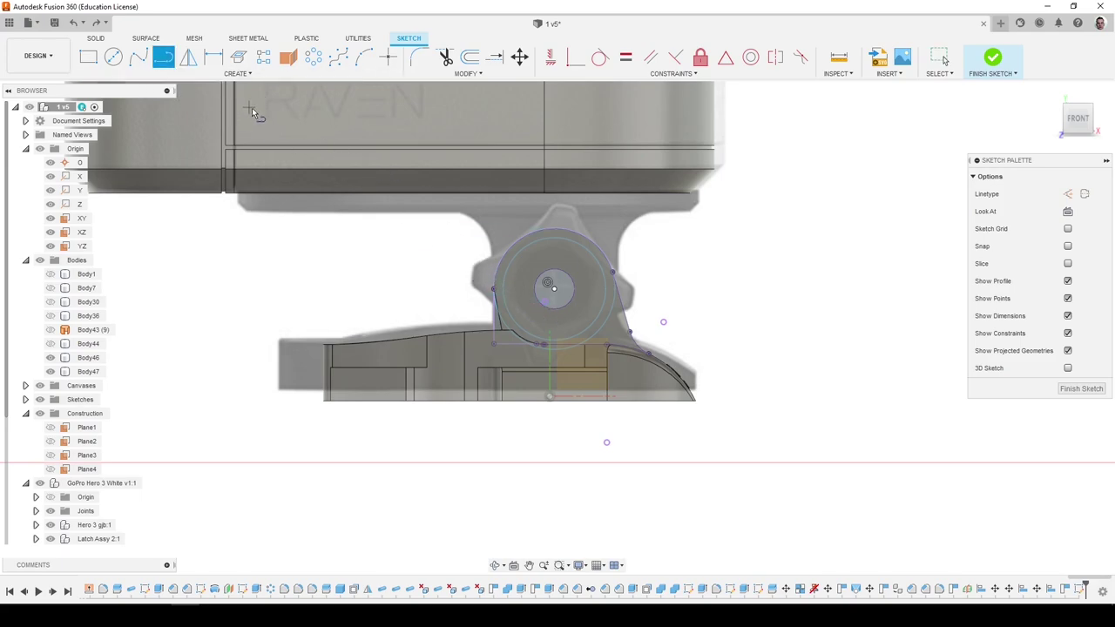
pyautogui.click(461, 141)
pyautogui.click(495, 371)
pyautogui.click(647, 140)
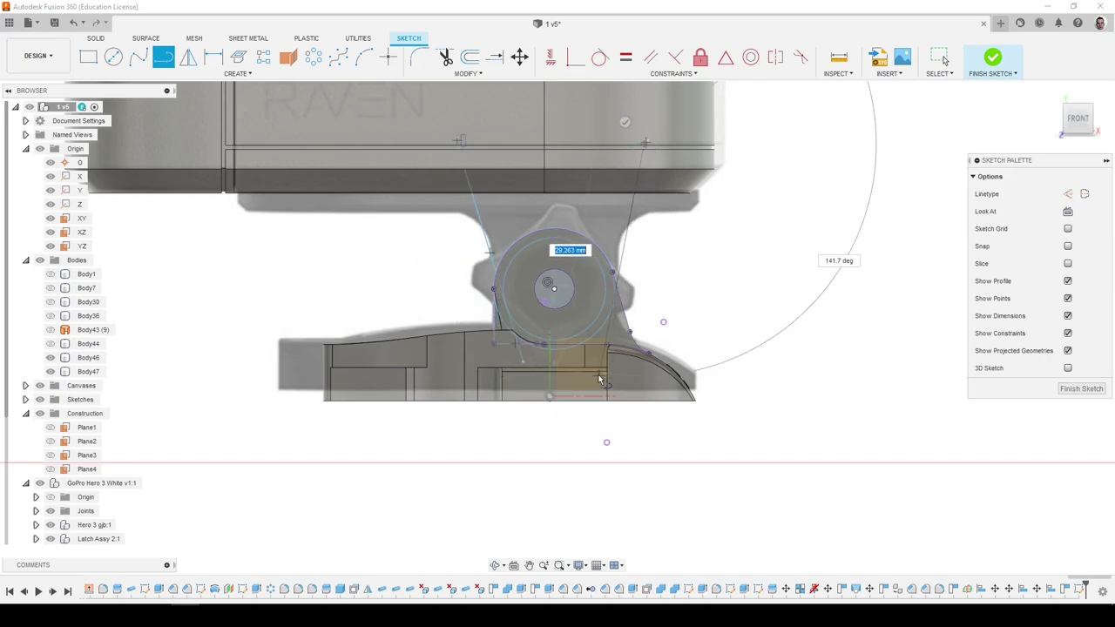
pyautogui.click(592, 367)
pyautogui.click(566, 365)
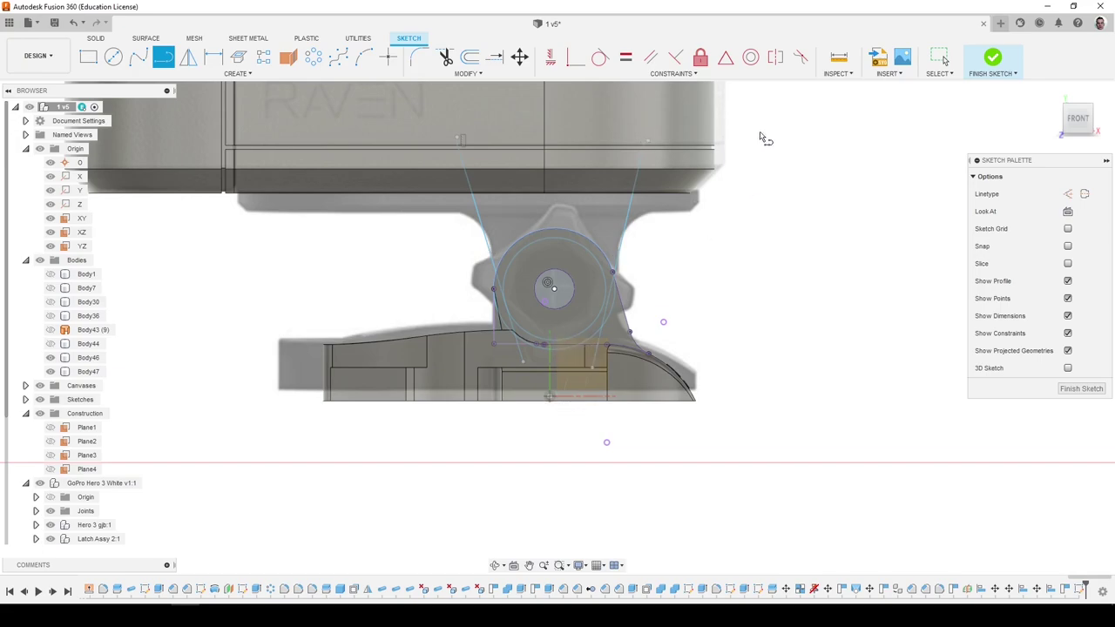
# Apply tangent constraints between the slanted lines and the smaller circle.
pyautogui.click(601, 57)
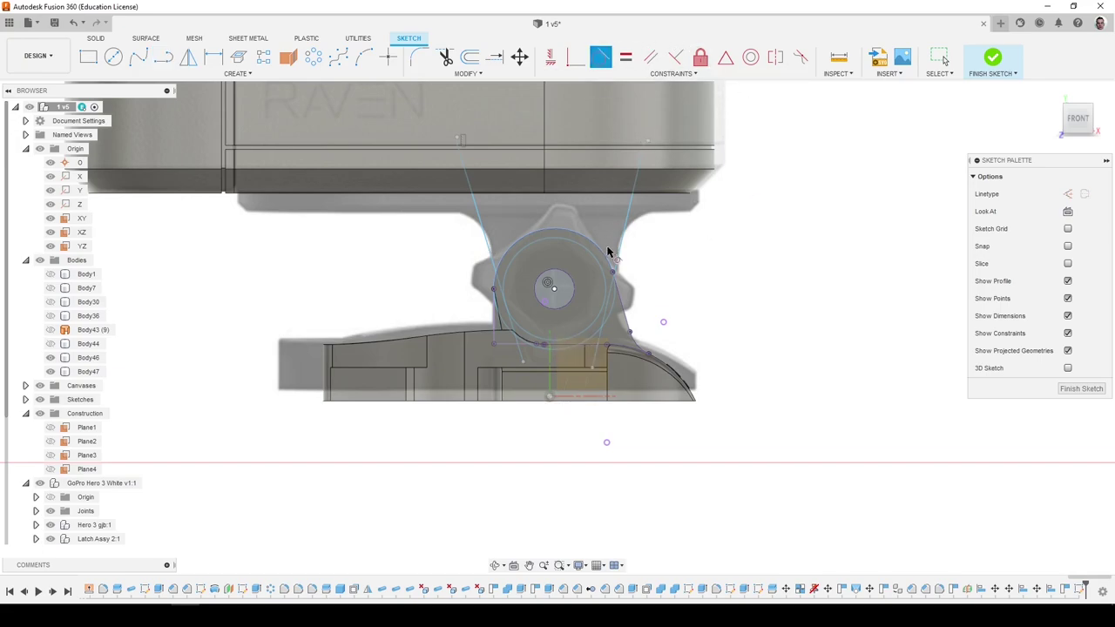
pyautogui.click(519, 342)
pyautogui.click(523, 331)
# Trim off the slanted lines' lower ends beyond the smaller circle.
pyautogui.click(445, 57)
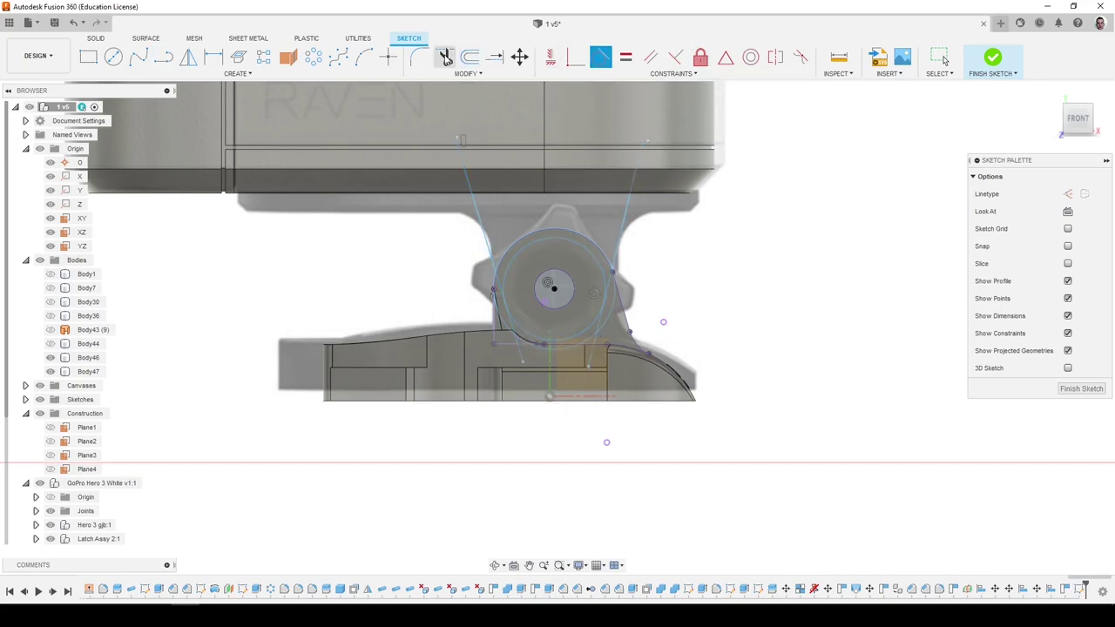
pyautogui.scroll(2, 524, 310)
pyautogui.click(510, 349)
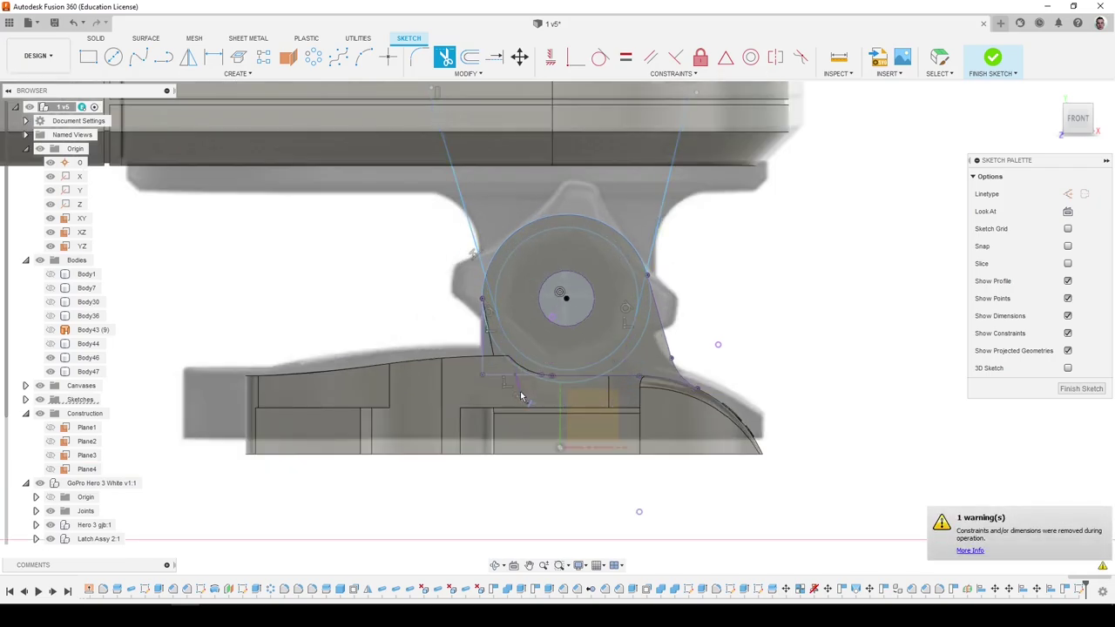
pyautogui.scroll(-1, 520, 398)
pyautogui.press('Escape')
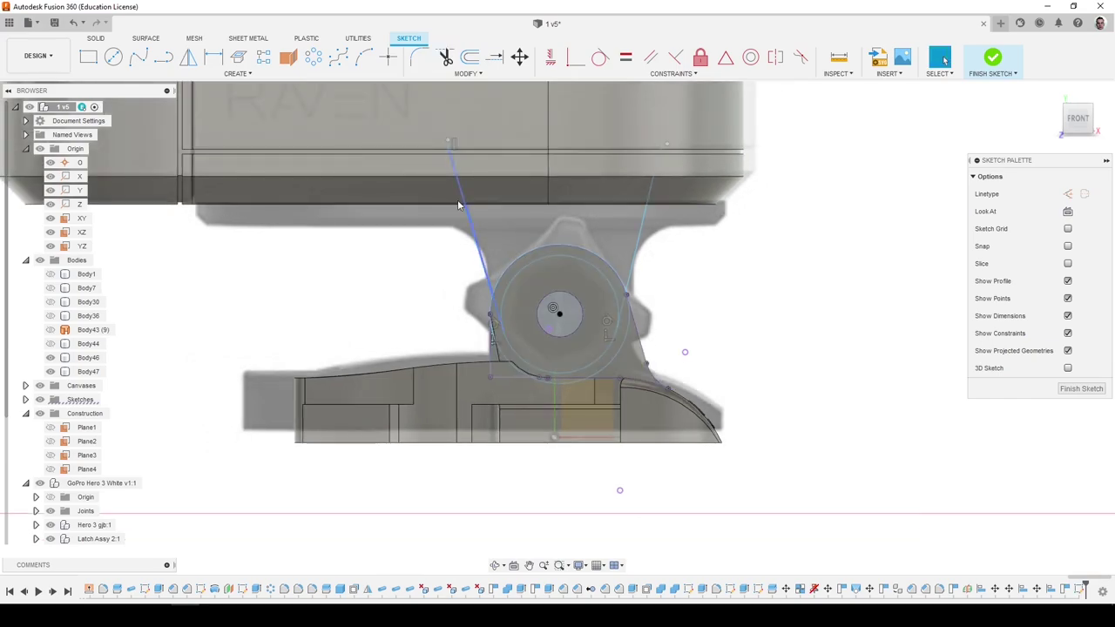
# Adjust the slanted lines' upper ends, join the lines with a horizontal line just inside the base's underside, and finish the sketch.
pyautogui.click(453, 150)
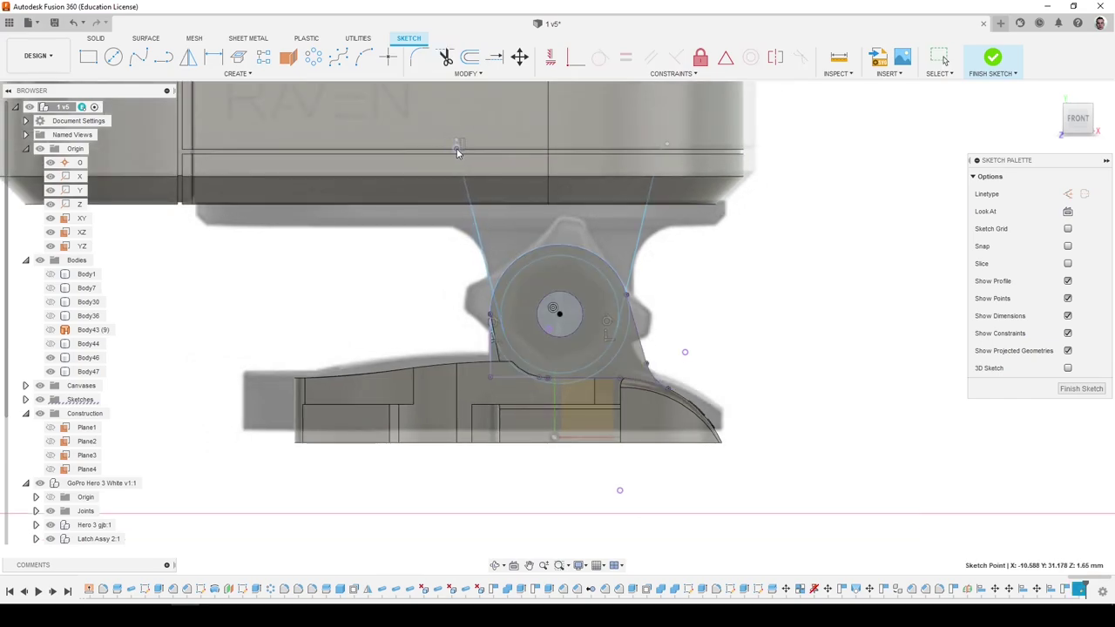
pyautogui.click(668, 146)
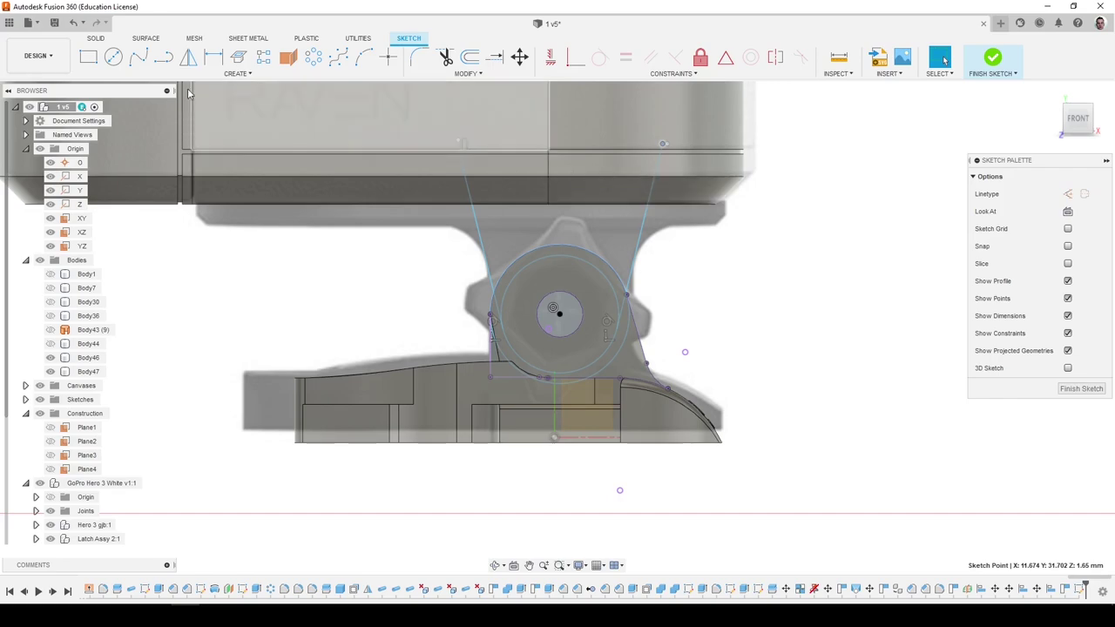
pyautogui.press('l')
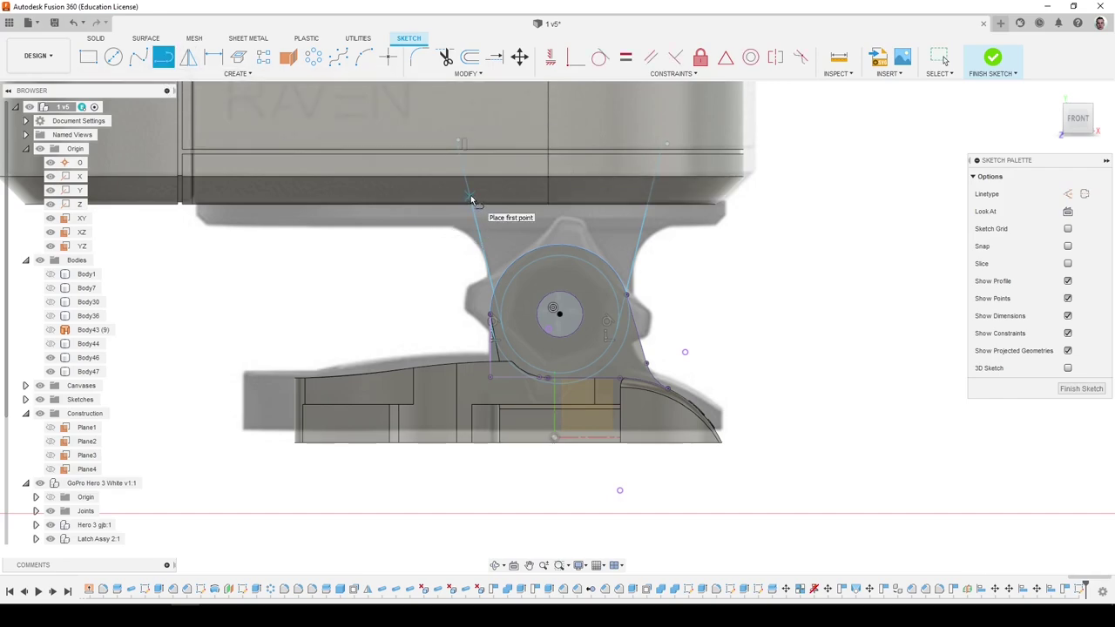
pyautogui.click(470, 200)
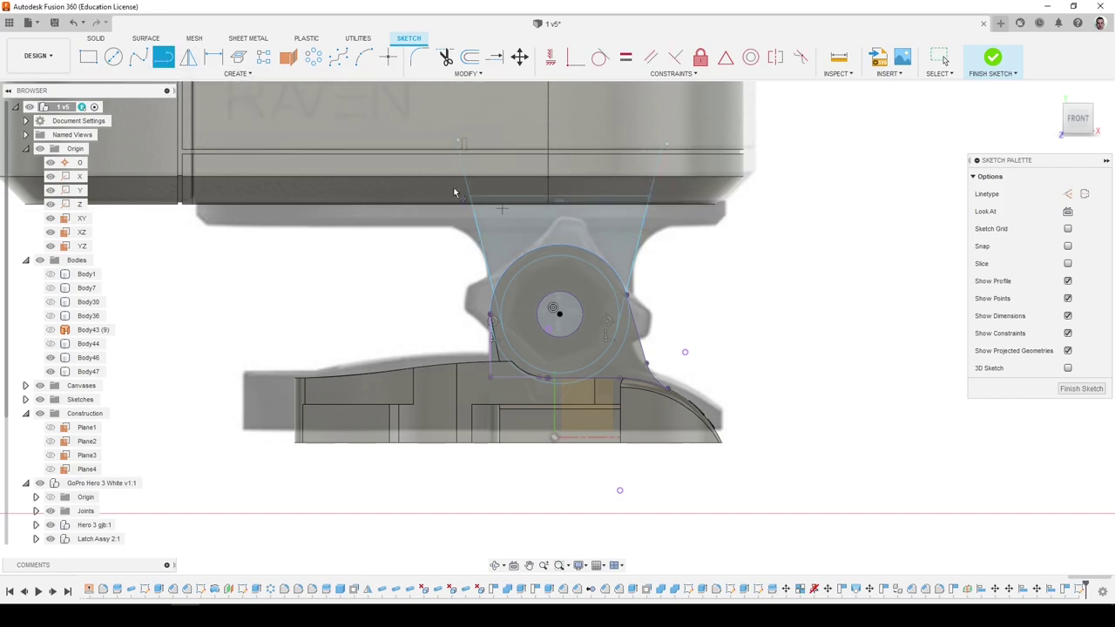
pyautogui.click(1084, 392)
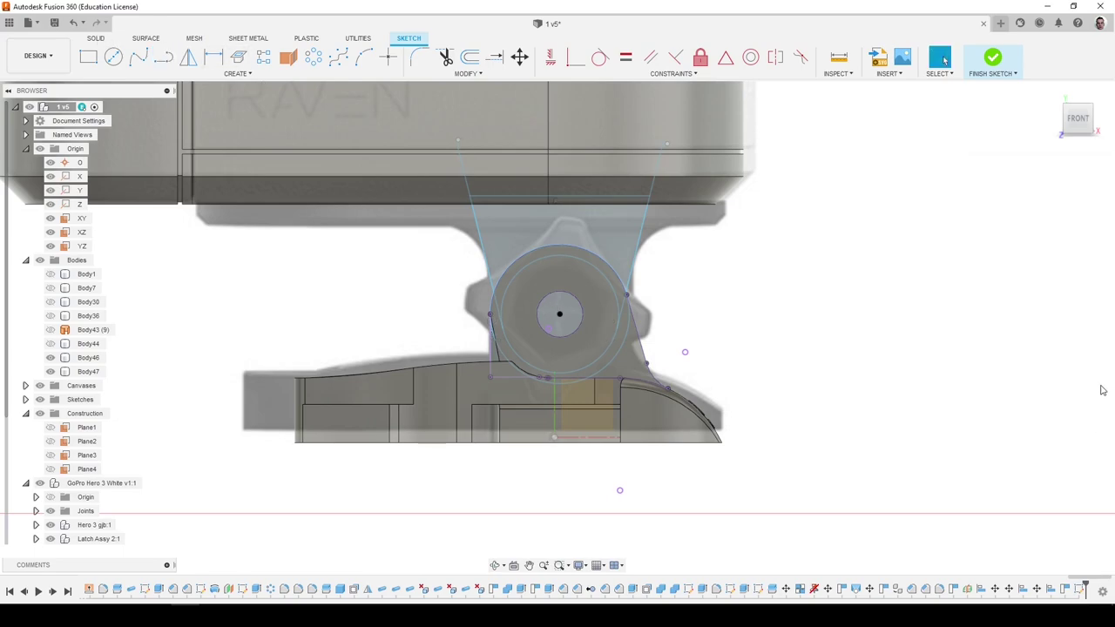
# Extrude the tapered profile and the ring around the pin hole 2.80 mm as a new body, filling the gap between the mount's prongs.
pyautogui.moveTo(940, 366)
pyautogui.keyDown('shift'); pyautogui.mouseDown(button='middle')
pyautogui.moveTo(828, 356)
pyautogui.moveTo(877, 358)
pyautogui.mouseUp(button='middle'); pyautogui.keyUp('shift')
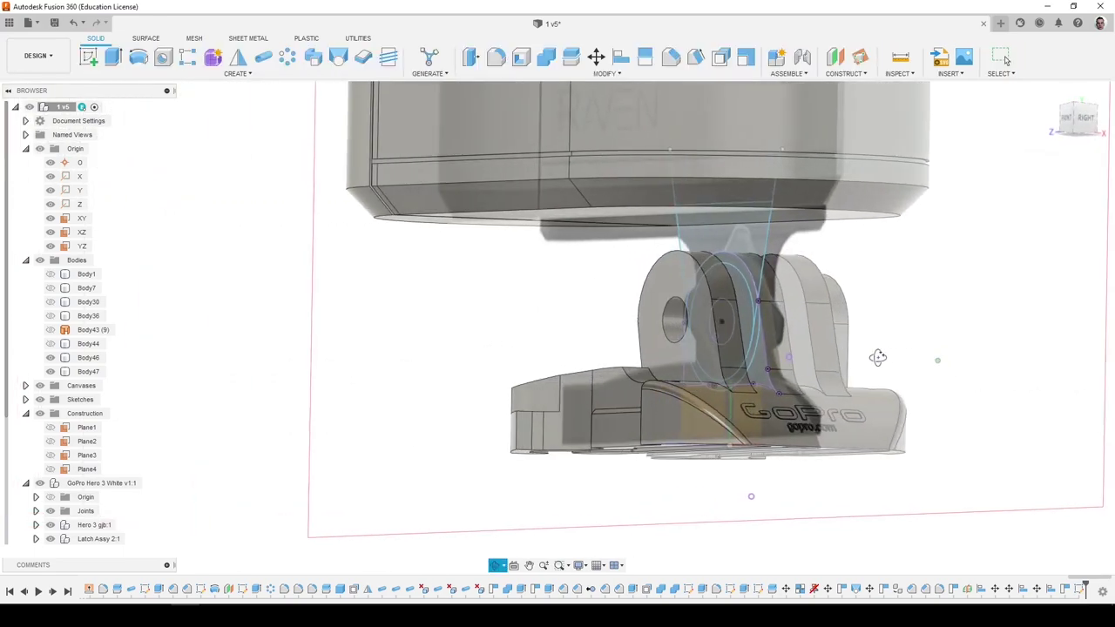
pyautogui.click(112, 56)
pyautogui.click(723, 236)
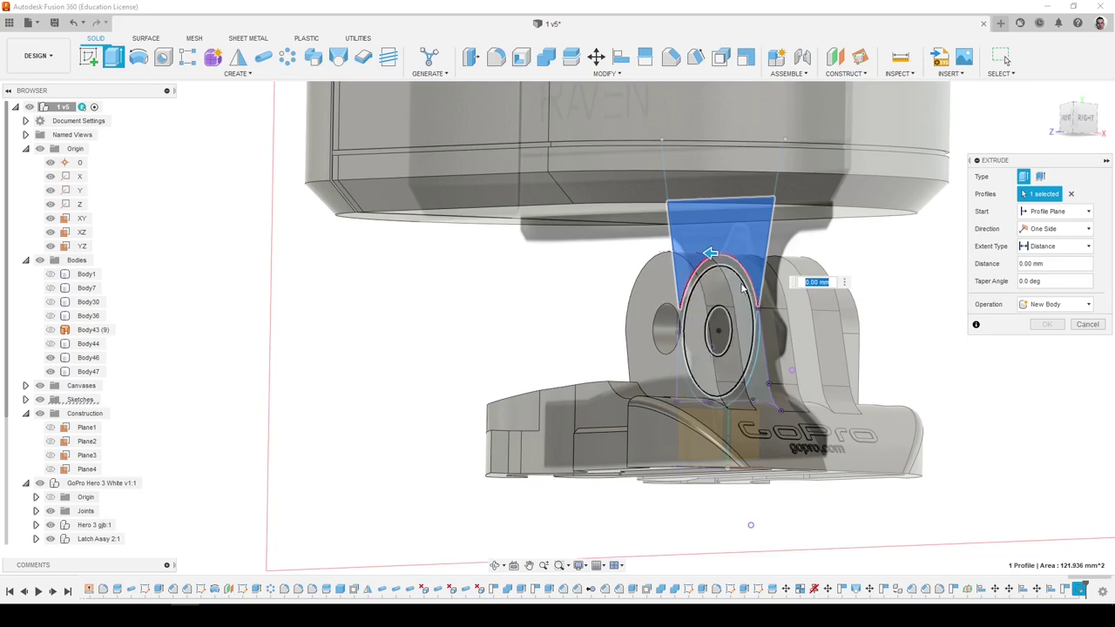
pyautogui.click(746, 284)
pyautogui.click(747, 299)
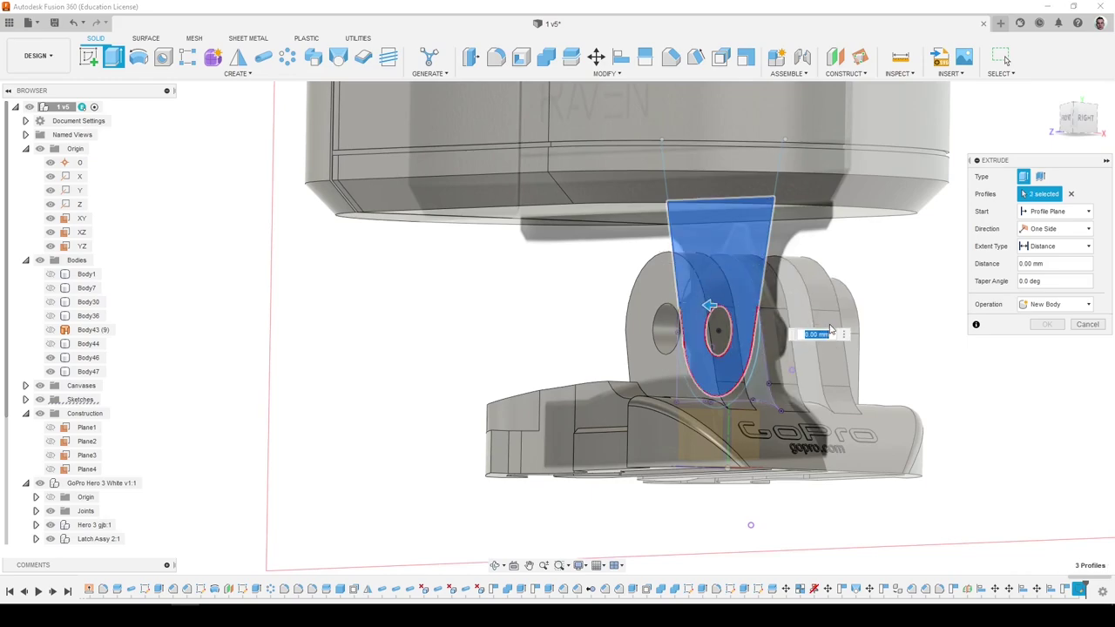
pyautogui.keyDown('shift'); pyautogui.moveTo(801, 294); pyautogui.dragTo(649, 302, button='middle'); pyautogui.keyUp('shift')
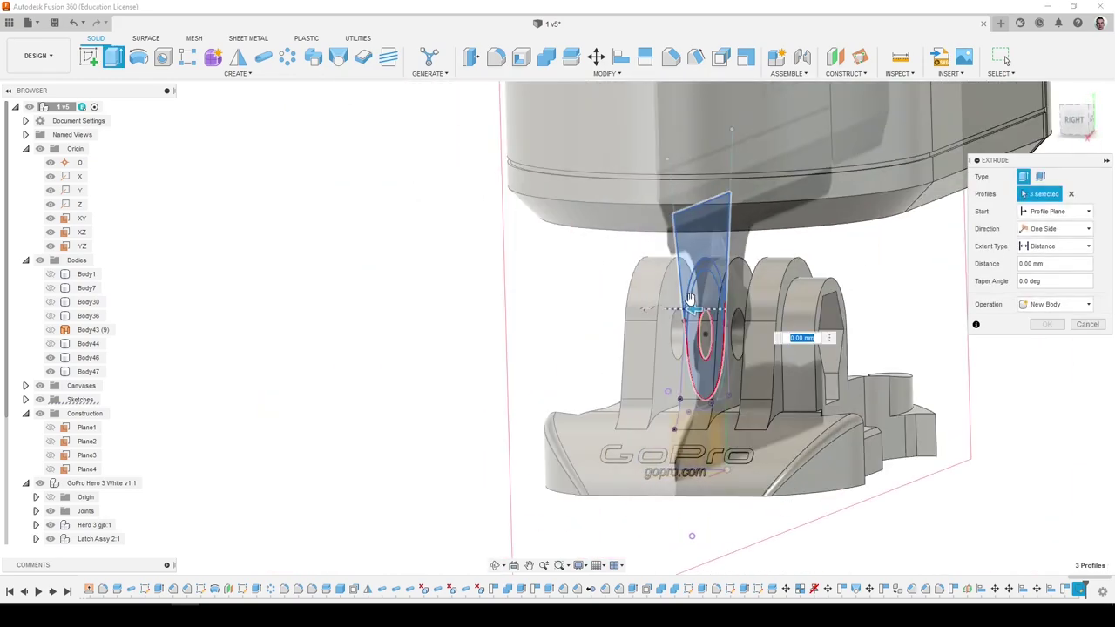
pyautogui.moveTo(694, 308); pyautogui.dragTo(667, 309)
pyautogui.click(1056, 304)
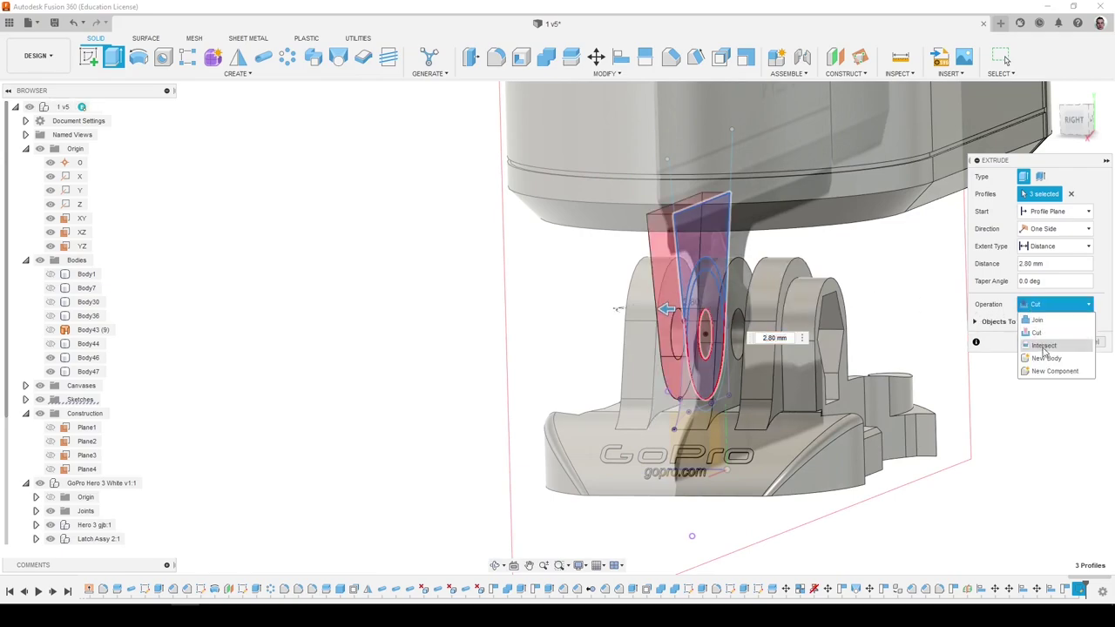
pyautogui.click(1015, 347)
pyautogui.keyDown('shift'); pyautogui.moveTo(828, 318); pyautogui.dragTo(843, 308, button='middle'); pyautogui.keyUp('shift')
pyautogui.click(1046, 324)
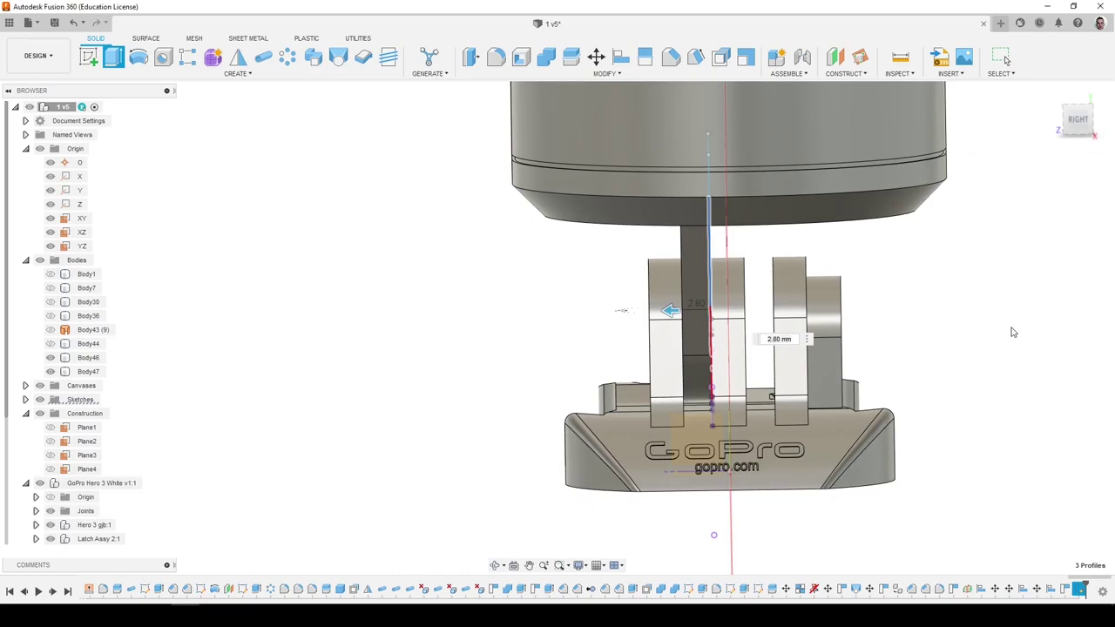
# Copy the extruded prong body and move the copy -3.3*2 mm along Z into the mount's second gap.
pyautogui.scroll(3, 697, 381)
pyautogui.keyDown('shift'); pyautogui.moveTo(696, 380); pyautogui.dragTo(776, 386, button='middle'); pyautogui.keyUp('shift')
pyautogui.scroll(-3, 720, 405)
pyautogui.keyDown('shift'); pyautogui.moveTo(662, 335); pyautogui.dragTo(557, 270, button='middle'); pyautogui.keyUp('shift')
pyautogui.scroll(-4, 634, 228)
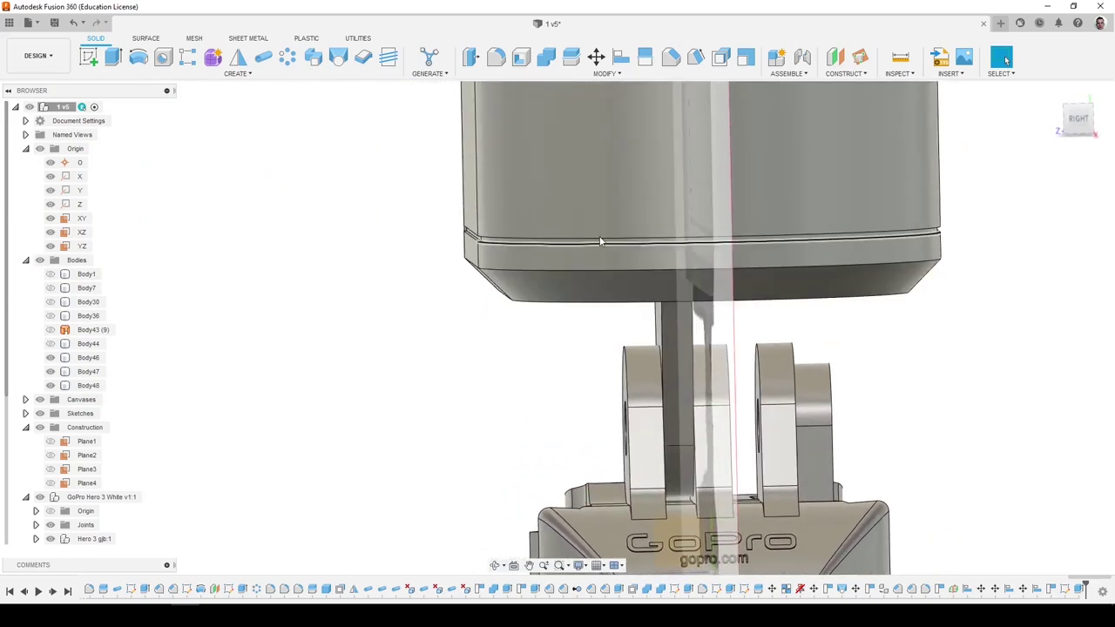
pyautogui.click(98, 386)
pyautogui.rightClick(97, 386)
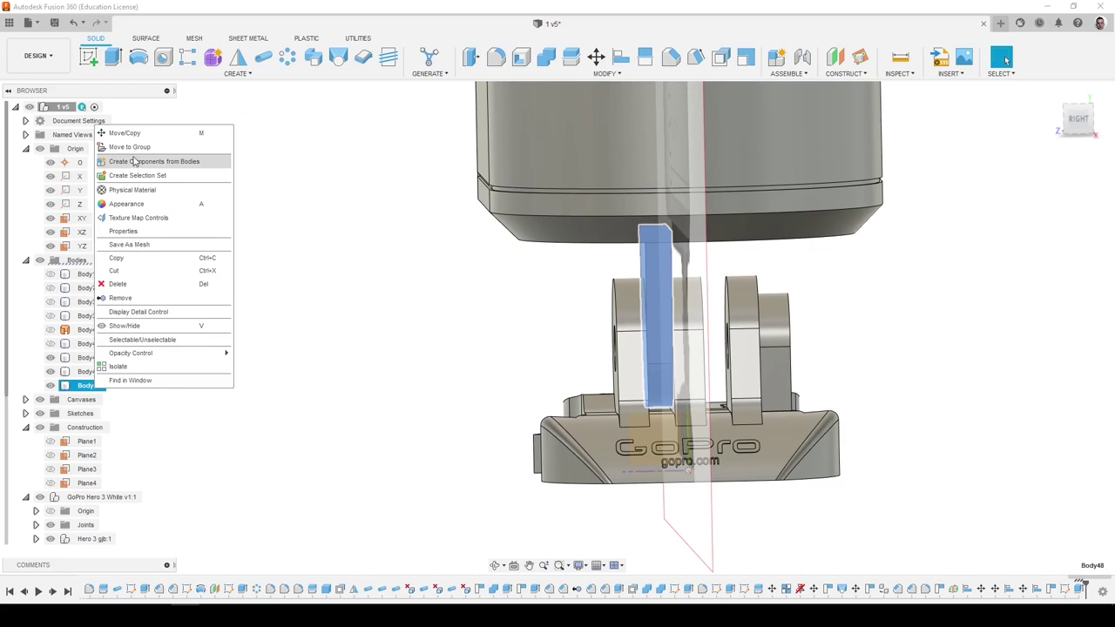
pyautogui.click(131, 134)
pyautogui.click(1024, 351)
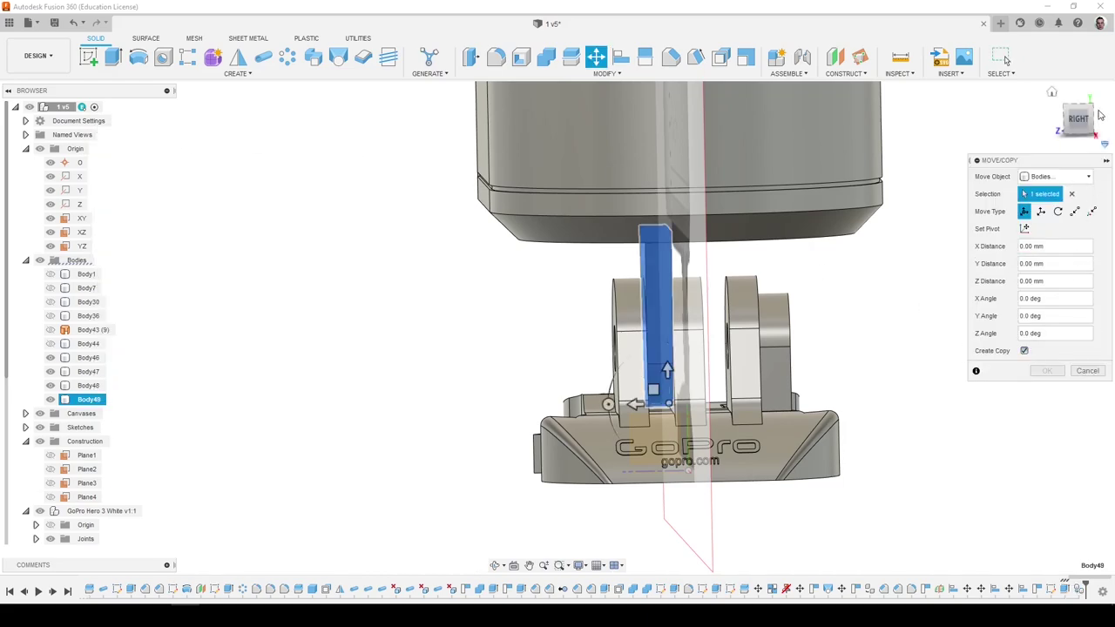
pyautogui.moveTo(658, 436); pyautogui.dragTo(714, 433)
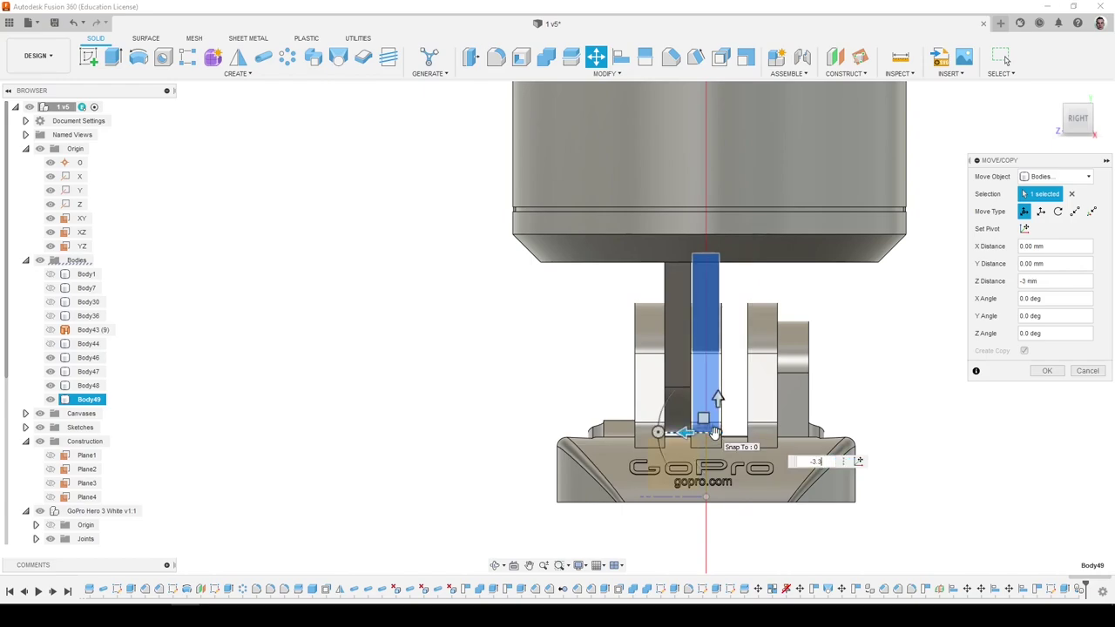
pyautogui.write('.3*2')
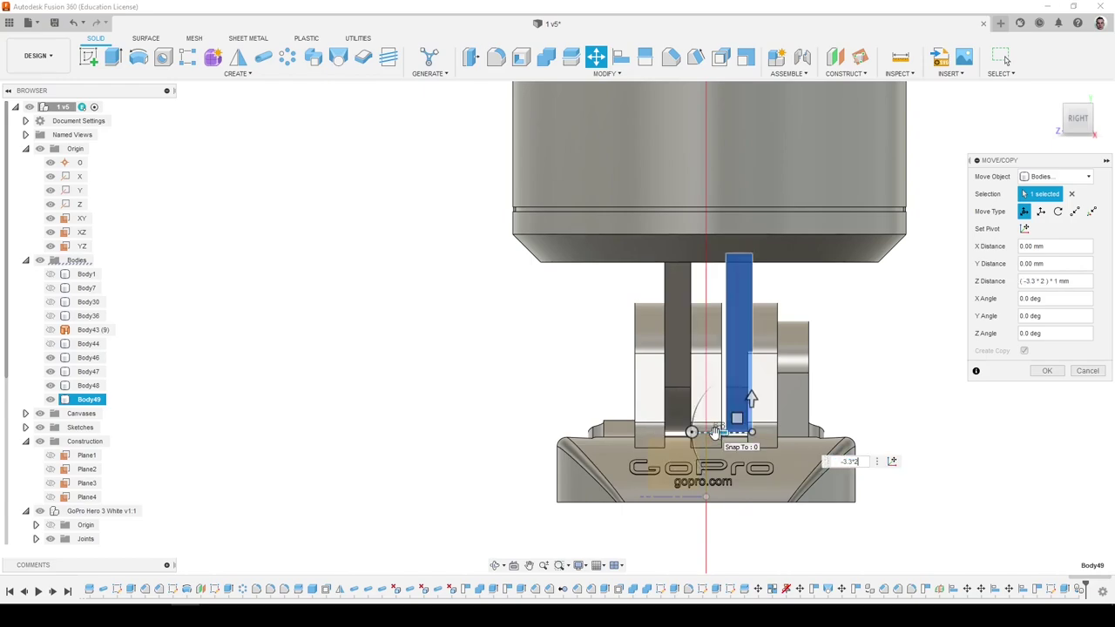
pyautogui.click(1098, 371)
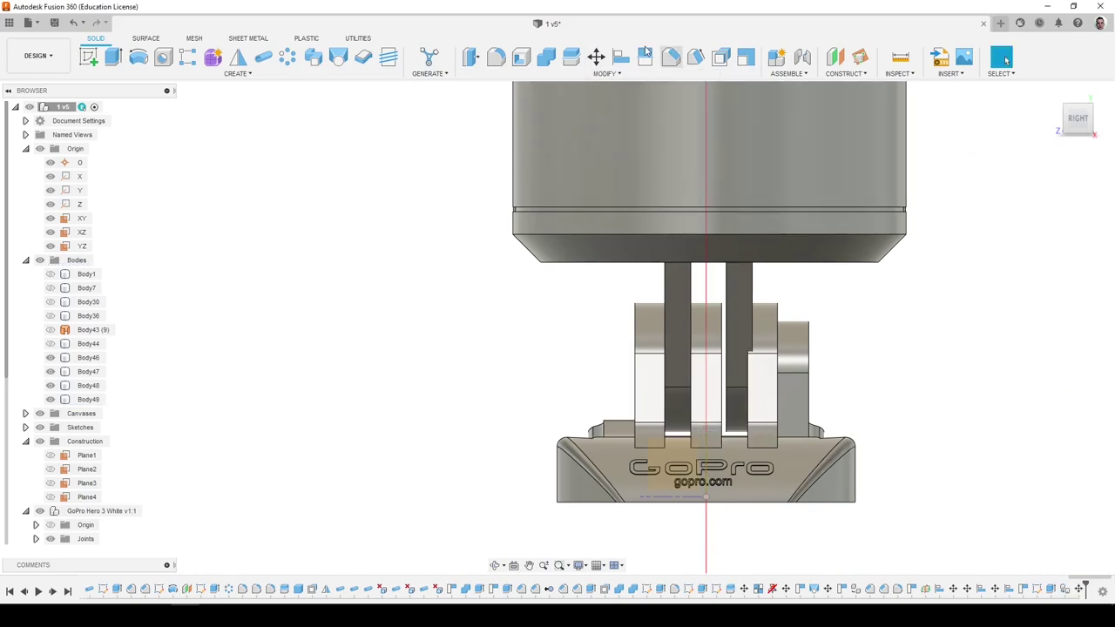
# Align the copied prong's side face with the side face of the GoPro mount's middle prong.
pyautogui.click(624, 62)
pyautogui.keyDown('shift'); pyautogui.moveTo(737, 286); pyautogui.dragTo(548, 391, button='middle'); pyautogui.keyUp('shift')
pyautogui.scroll(4, 746, 294)
pyautogui.click(736, 287)
pyautogui.scroll(3, 546, 408)
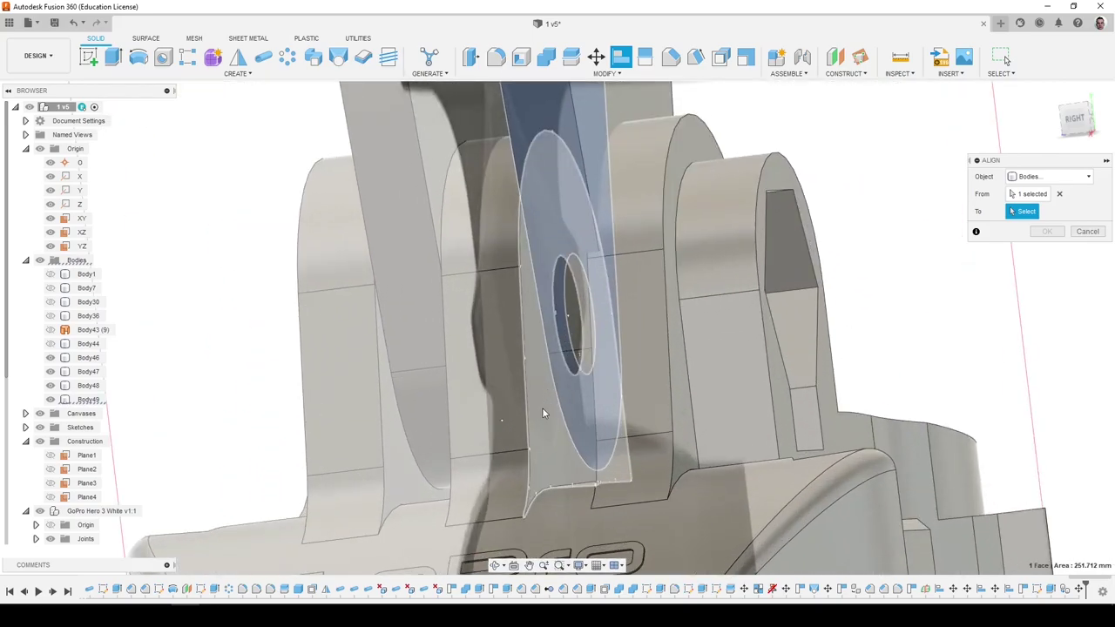
pyautogui.click(544, 413)
pyautogui.scroll(-3, 548, 409)
pyautogui.keyDown('shift'); pyautogui.moveTo(741, 331); pyautogui.dragTo(1034, 248, button='middle'); pyautogui.keyUp('shift')
pyautogui.click(1036, 248)
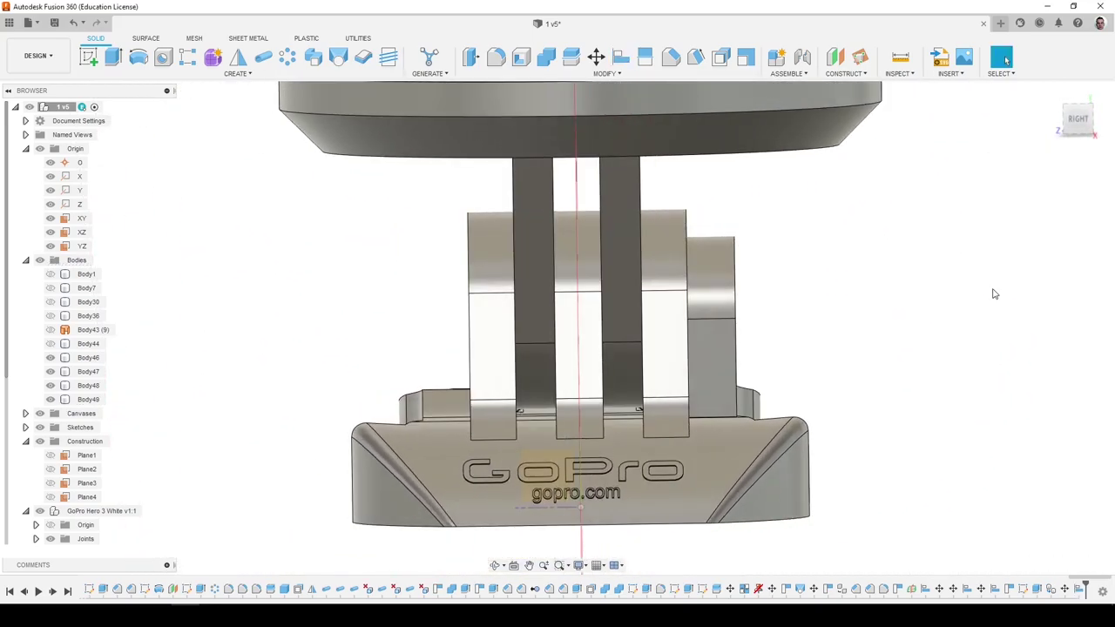
# Start a sketch on the gimbal base's flat underside and project both underside faces into it.
pyautogui.press('F6')
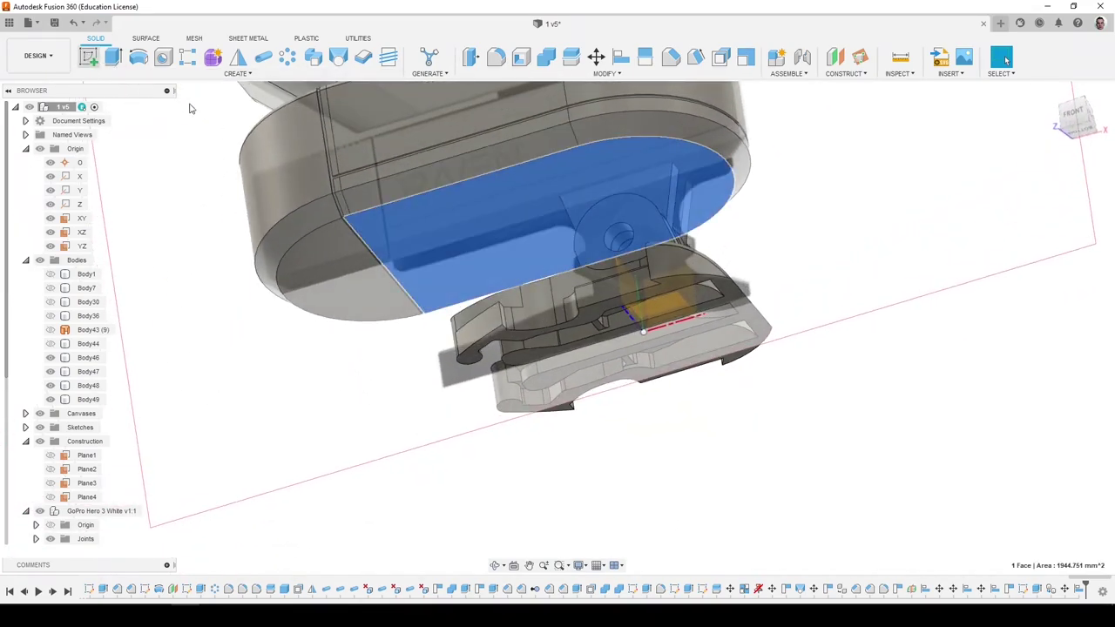
pyautogui.click(88, 57)
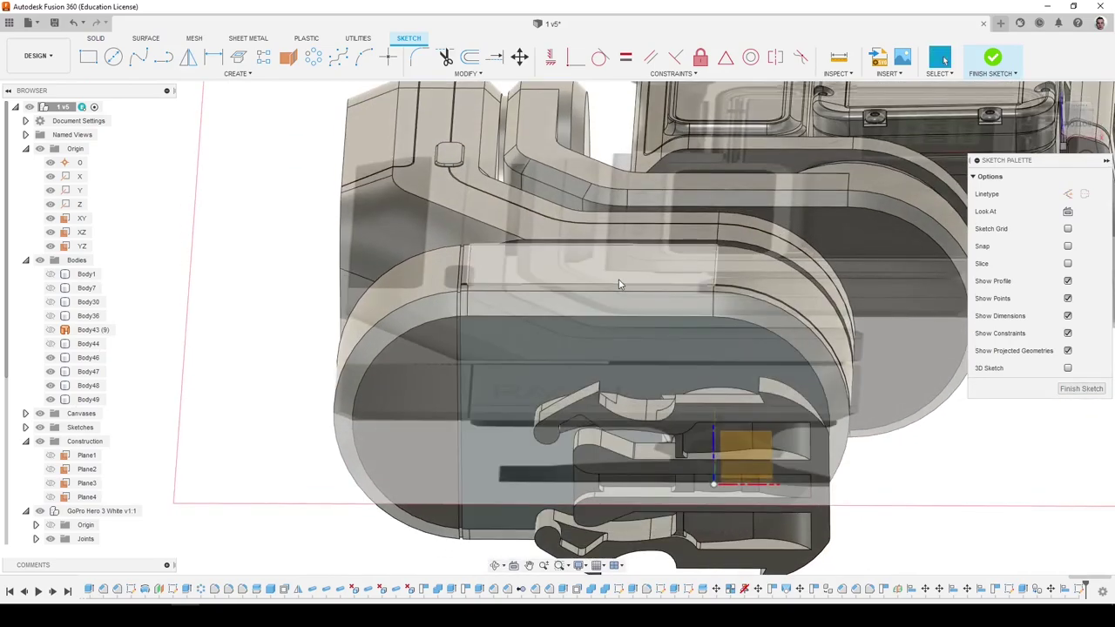
pyautogui.press('p')
pyautogui.click(749, 324)
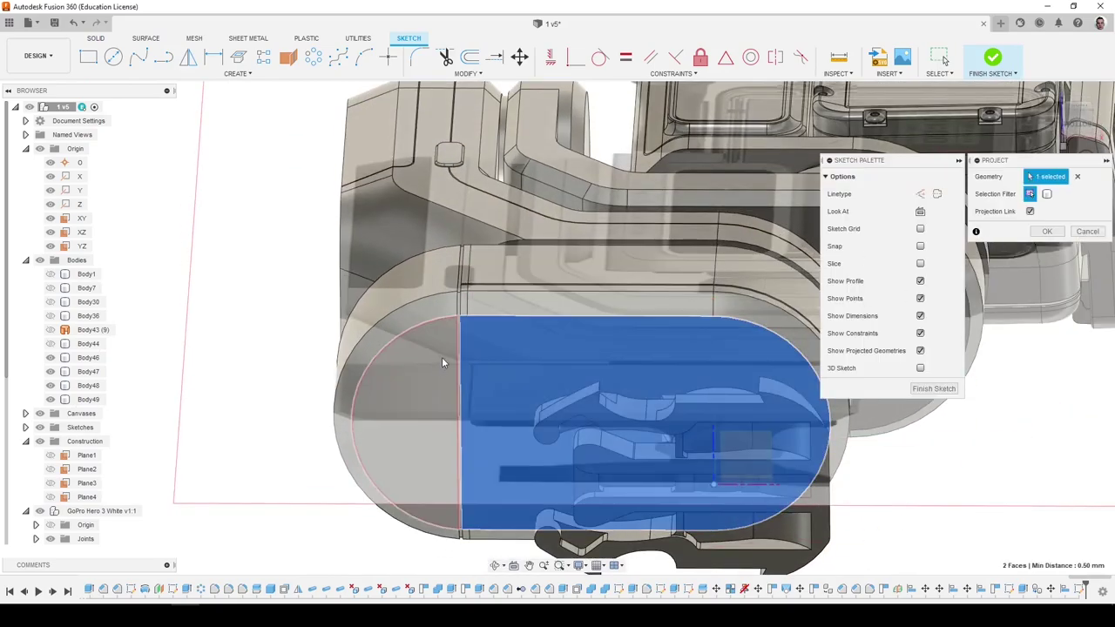
pyautogui.click(442, 362)
pyautogui.click(1048, 231)
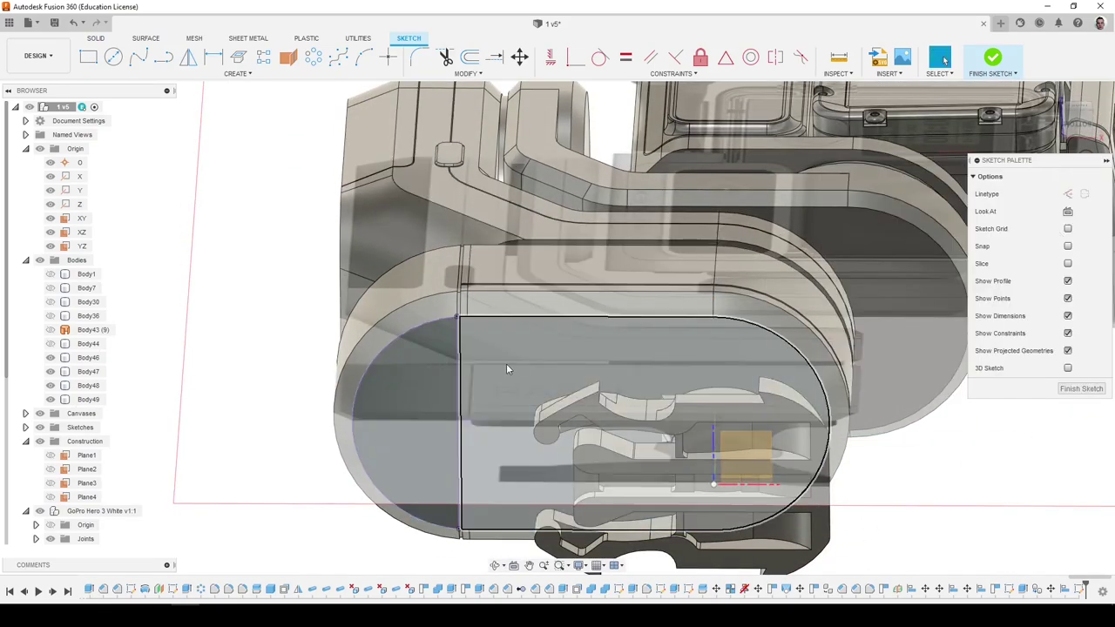
# Compare the base's underside with the front reference canvas and check how the bracket plate looks in the reference renders.
pyautogui.scroll(-5, 514, 366)
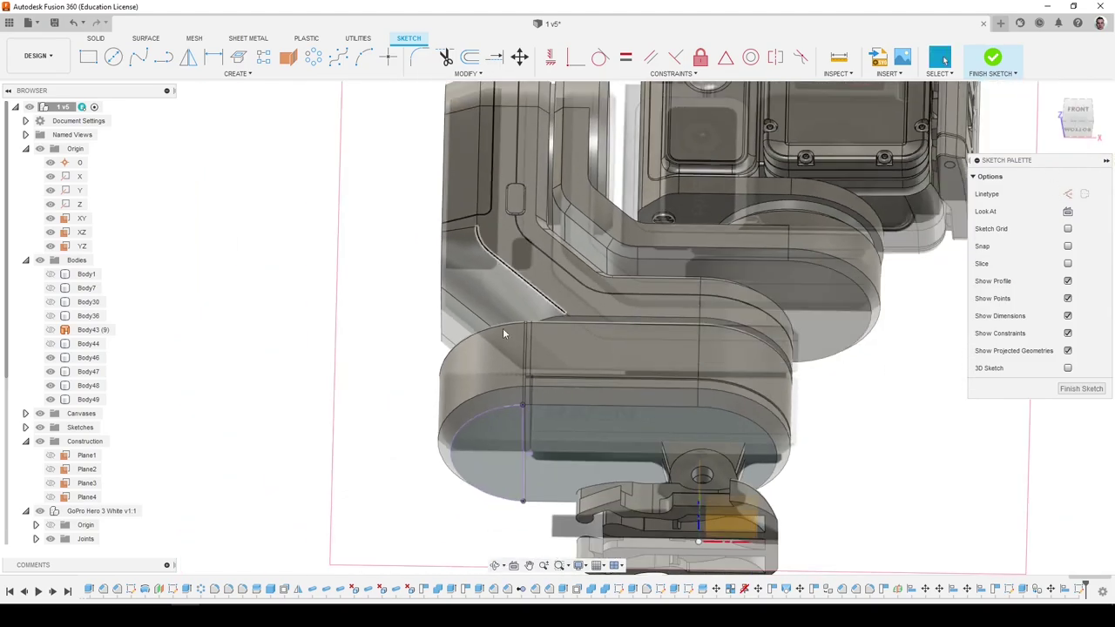
pyautogui.click(1085, 116)
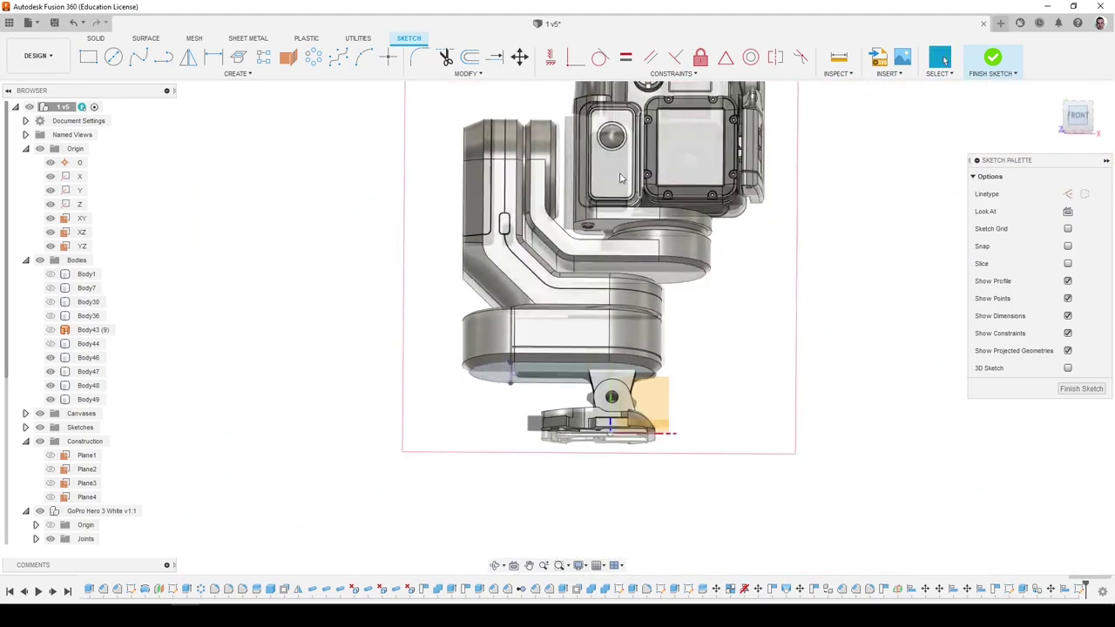
pyautogui.scroll(6, 512, 338)
pyautogui.scroll(2, 510, 340)
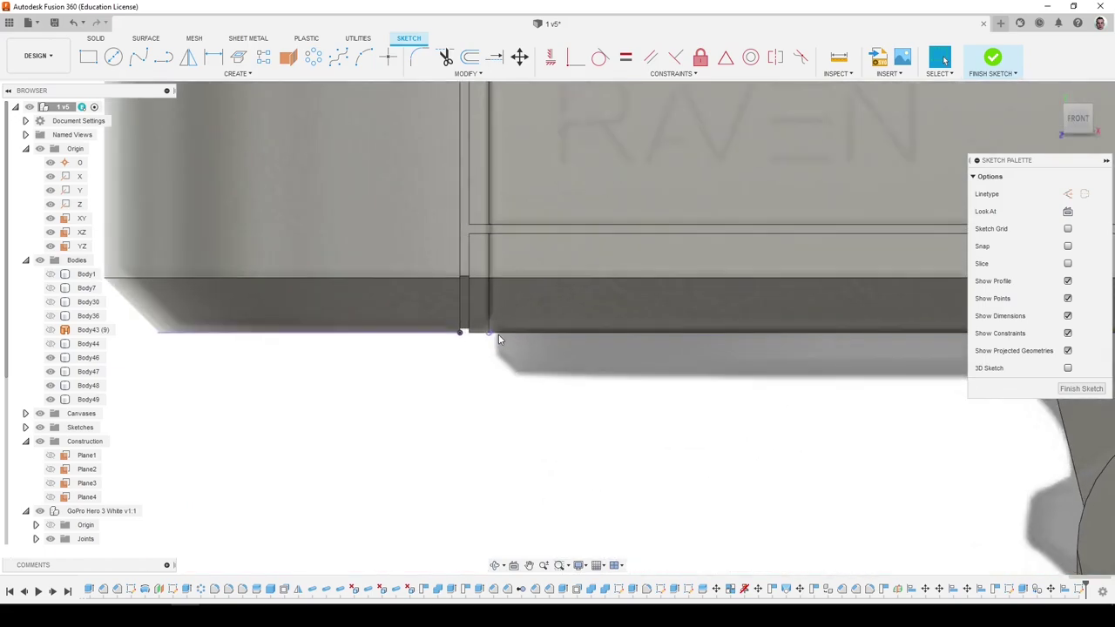
pyautogui.scroll(-3, 686, 359)
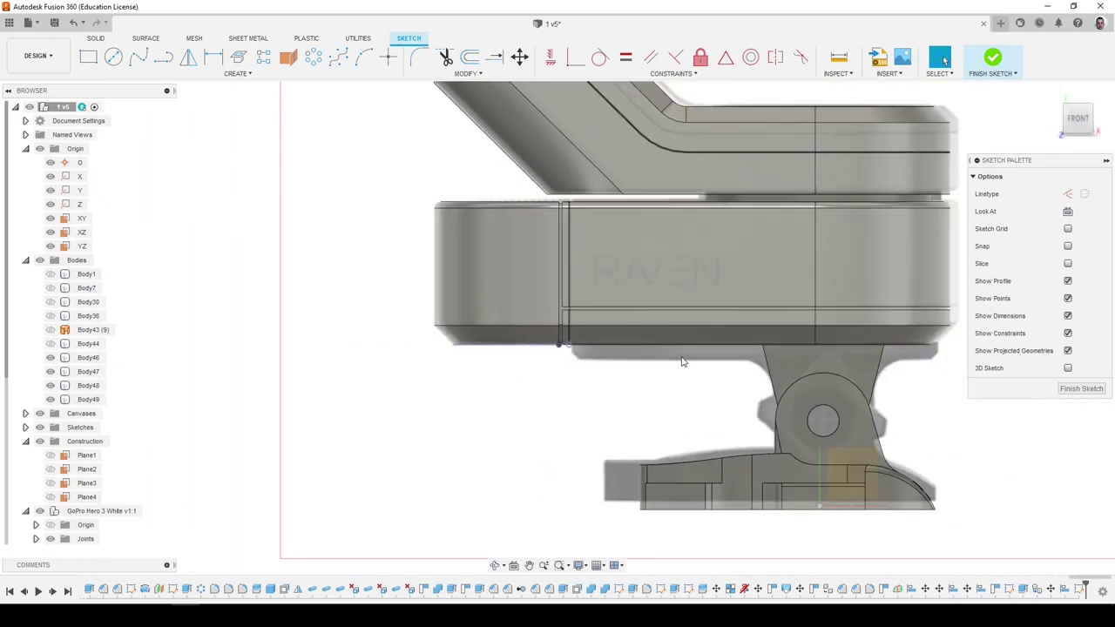
pyautogui.scroll(-2, 684, 362)
pyautogui.click(214, 615)
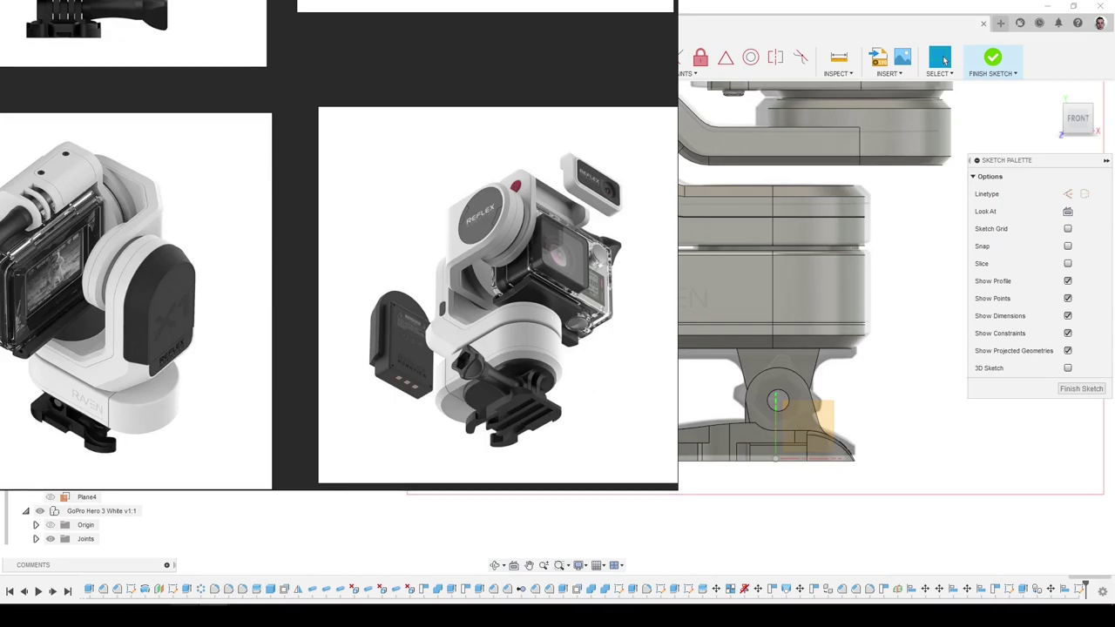
pyautogui.click(214, 615)
# Draw a centerline lengthwise along the underside from the midpoint of the projected straight edge and apply a Horizontal/Vertical constraint.
pyautogui.keyDown('shift'); pyautogui.moveTo(592, 435); pyautogui.dragTo(676, 343, button='middle'); pyautogui.keyUp('shift')
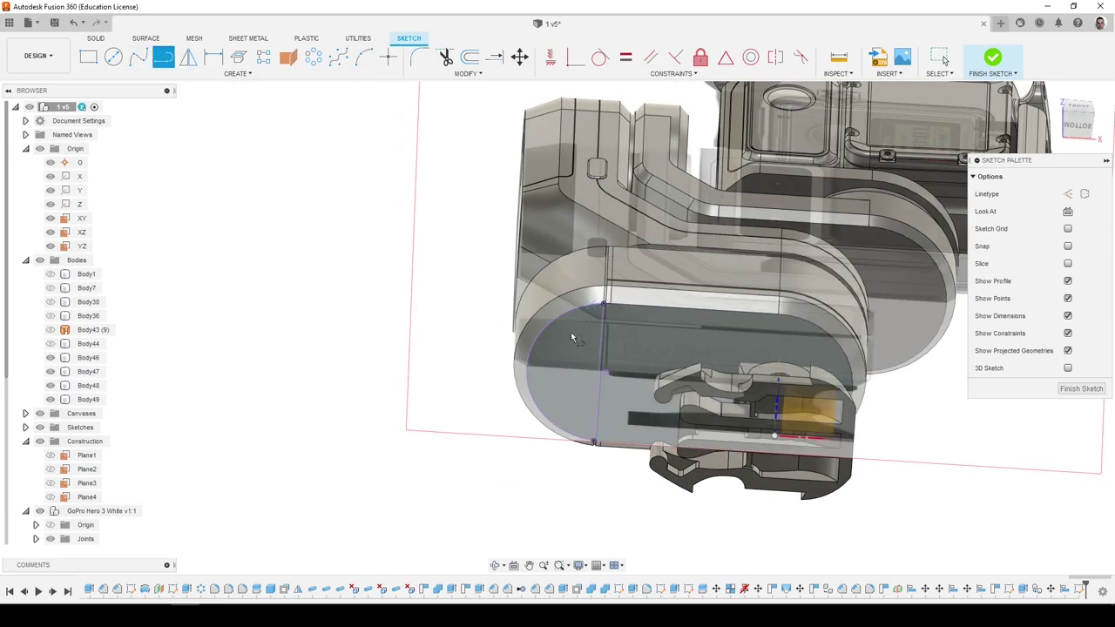
pyautogui.click(606, 373)
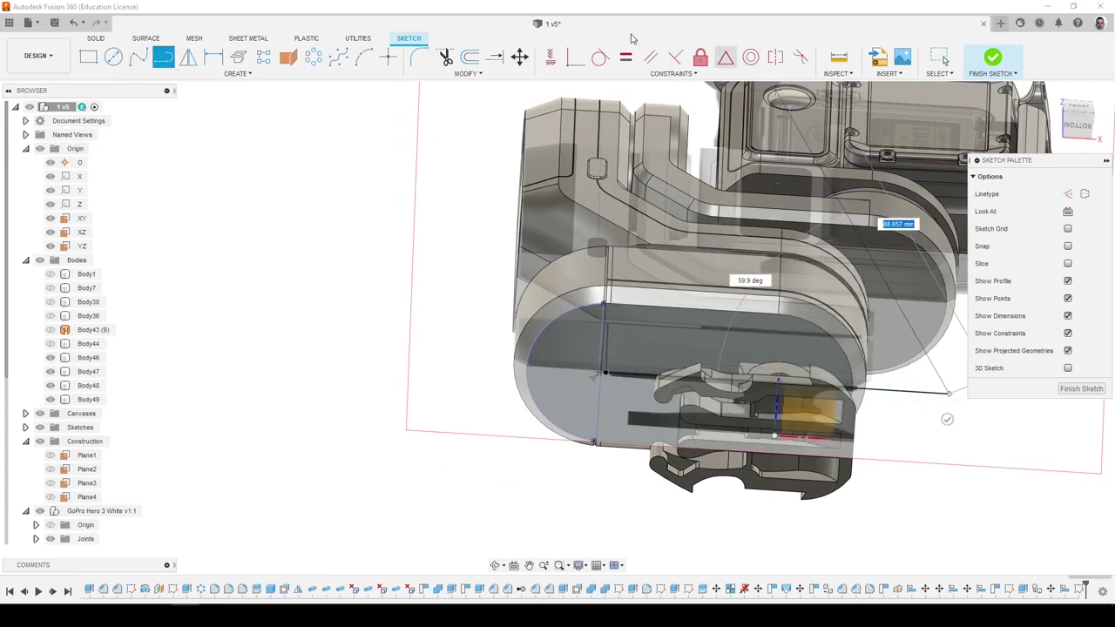
pyautogui.click(552, 61)
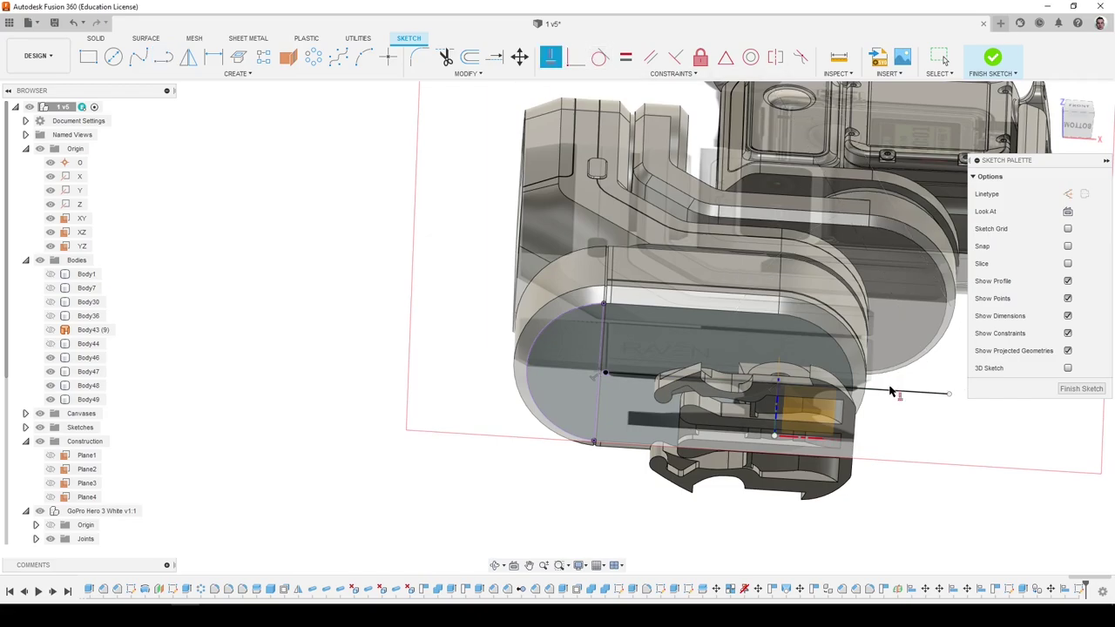
pyautogui.click(890, 393)
pyautogui.press('Escape')
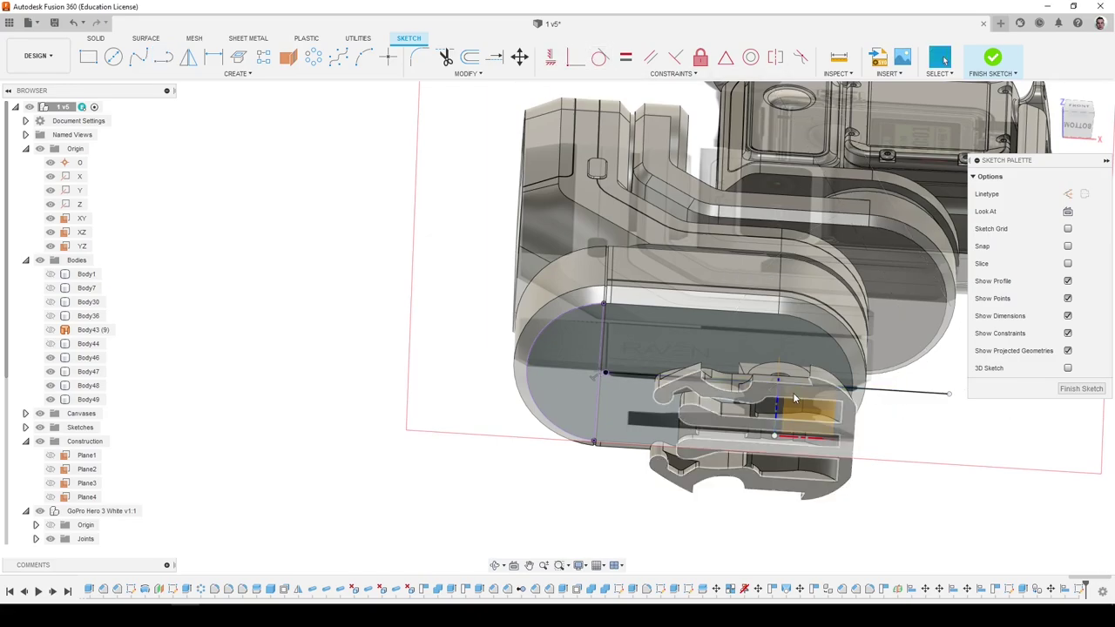
# Turn on Slice for the sketch and inspect the two prong cross-sections on the underside from directly below.
pyautogui.click(1068, 264)
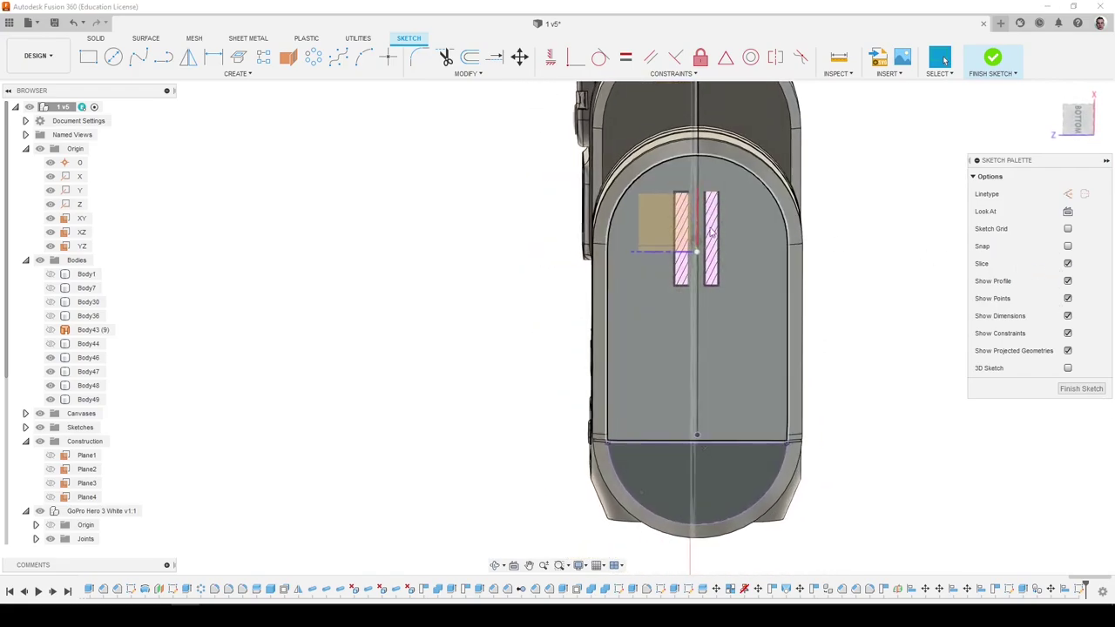
pyautogui.scroll(5, 698, 229)
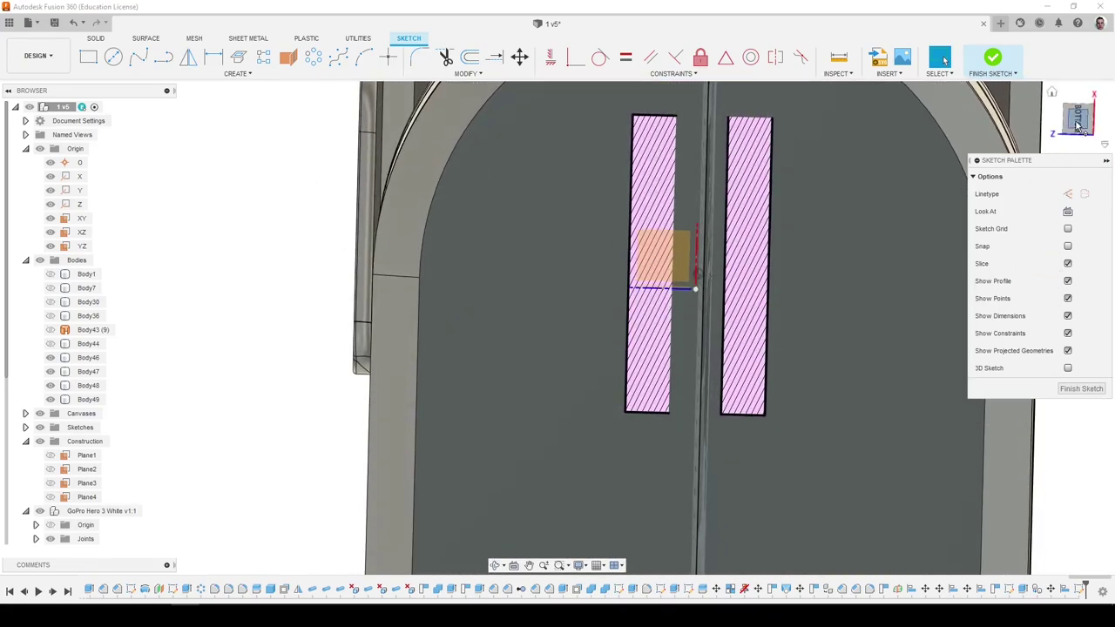
pyautogui.click(1078, 126)
pyautogui.scroll(-2, 644, 253)
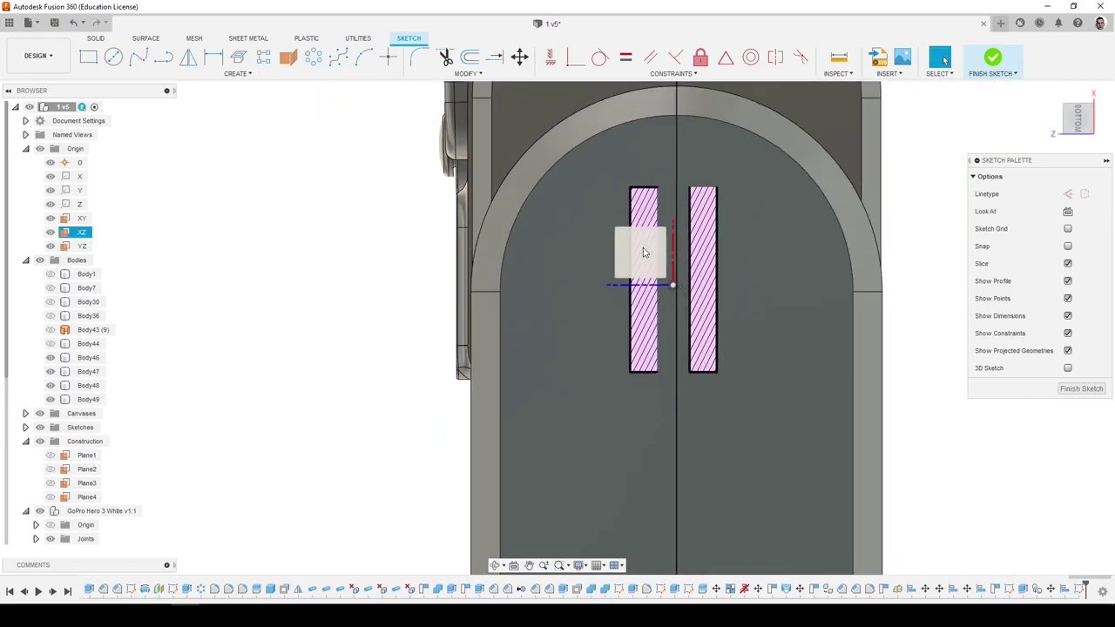
pyautogui.scroll(-2, 644, 251)
pyautogui.scroll(4, 649, 249)
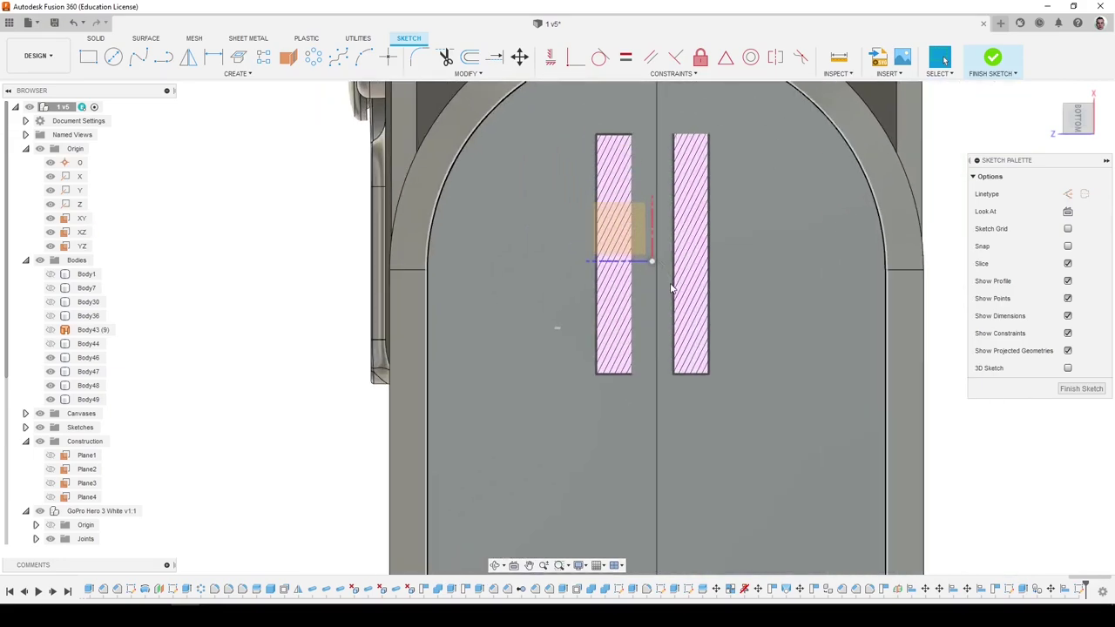
pyautogui.scroll(2, 669, 288)
pyautogui.scroll(-4, 668, 289)
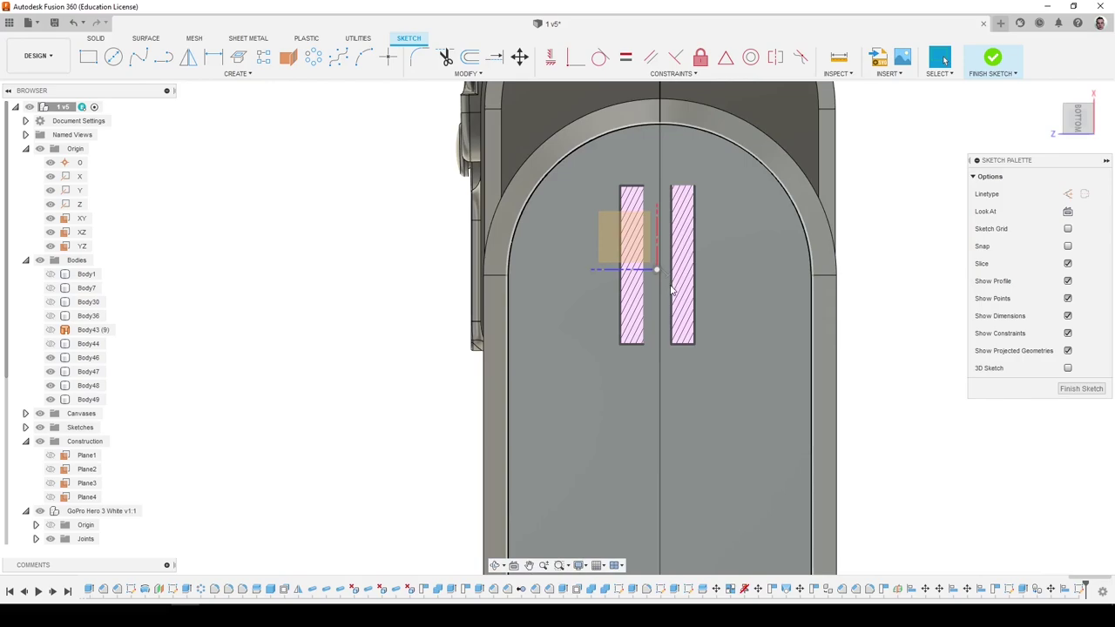
pyautogui.scroll(-2, 674, 290)
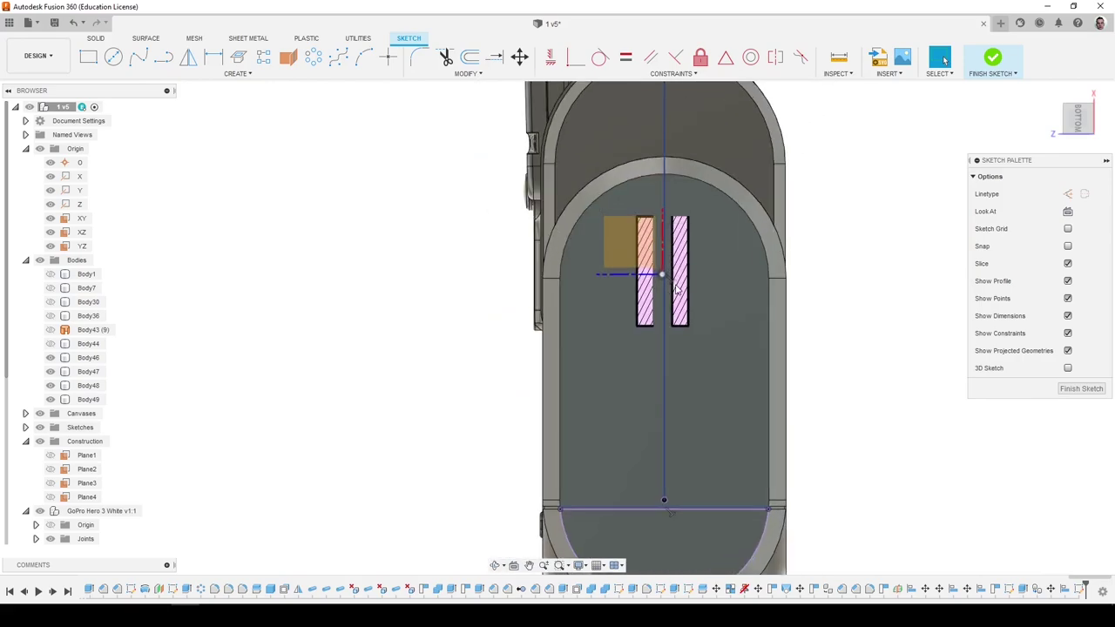
pyautogui.scroll(4, 677, 291)
pyautogui.scroll(-3, 678, 290)
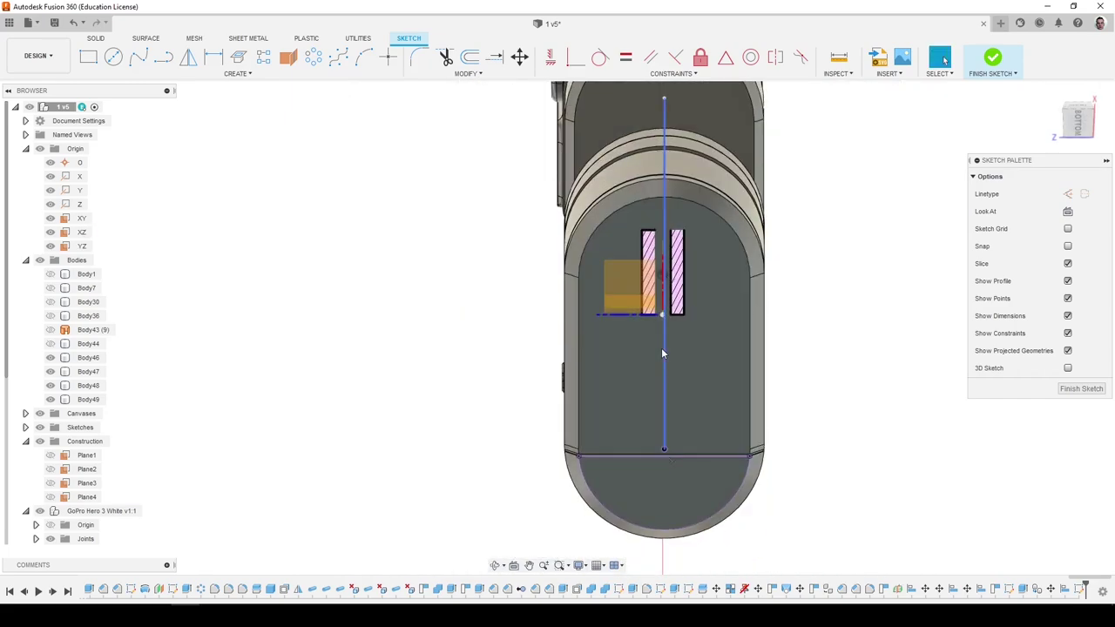
# Delete the centerline from the underside sketch.
pyautogui.click(662, 347)
pyautogui.press('Delete')
pyautogui.scroll(-1, 680, 331)
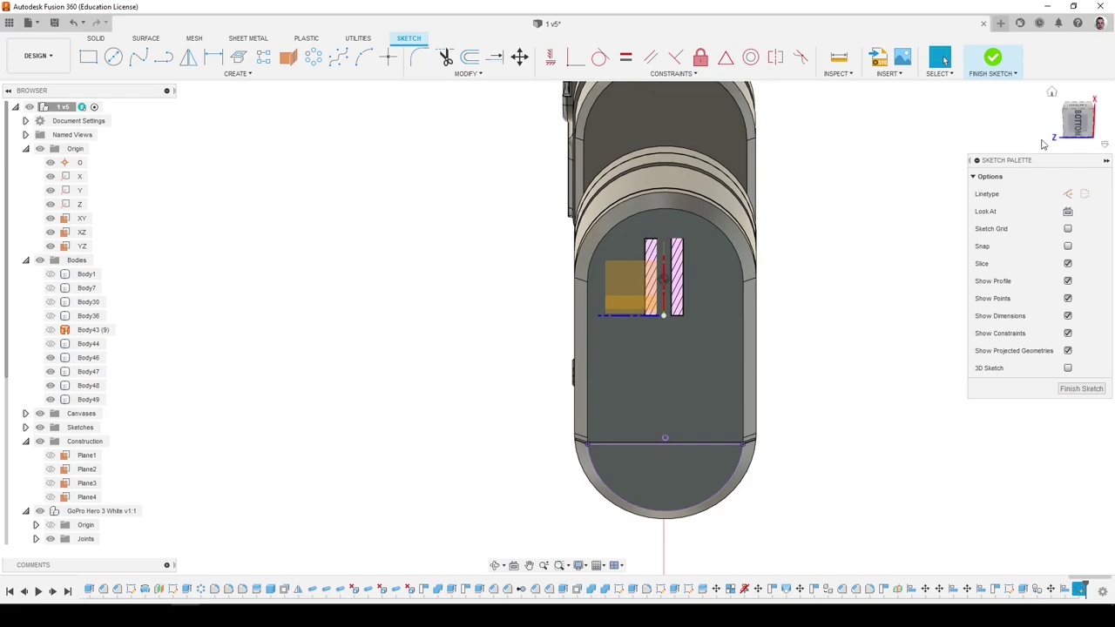
# Project the XY origin plane into the sketch on the base's underside.
pyautogui.click(1080, 130)
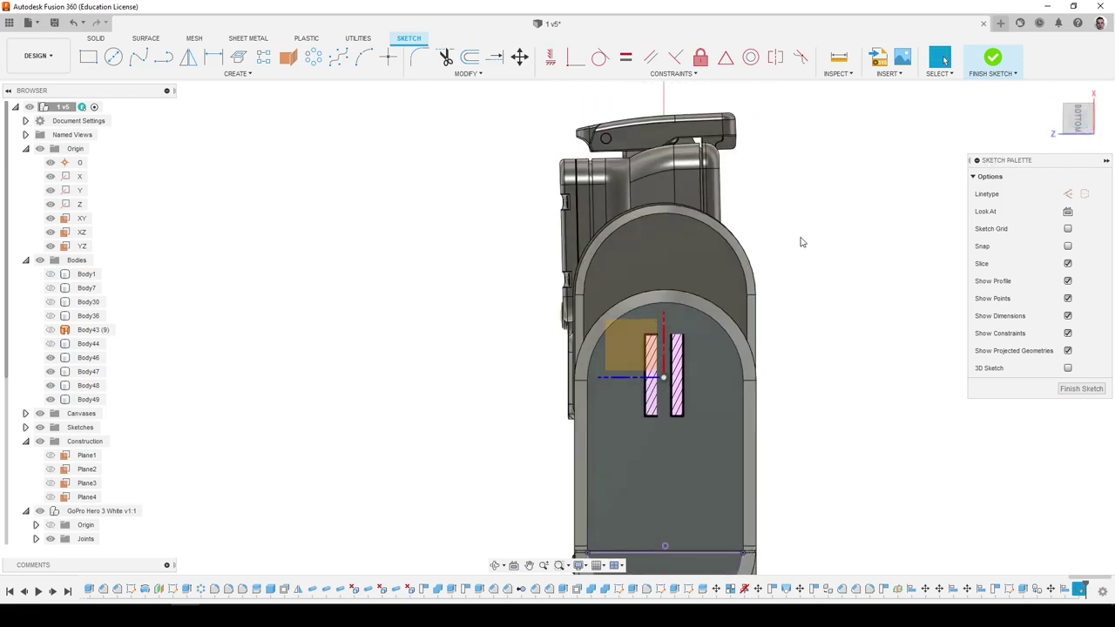
pyautogui.scroll(5, 661, 353)
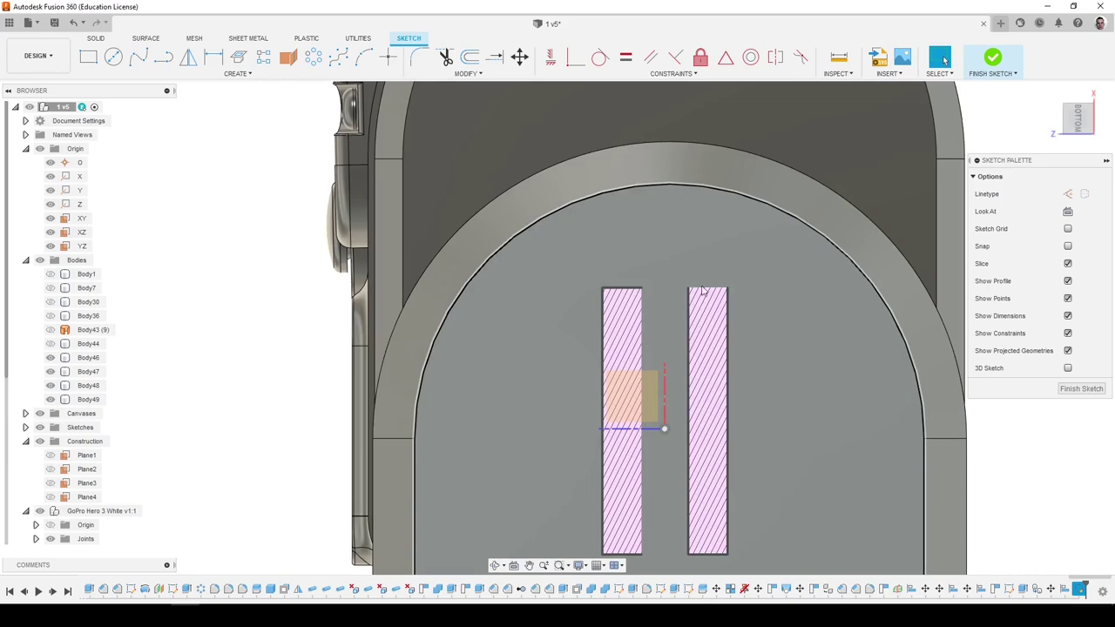
pyautogui.scroll(-2, 675, 292)
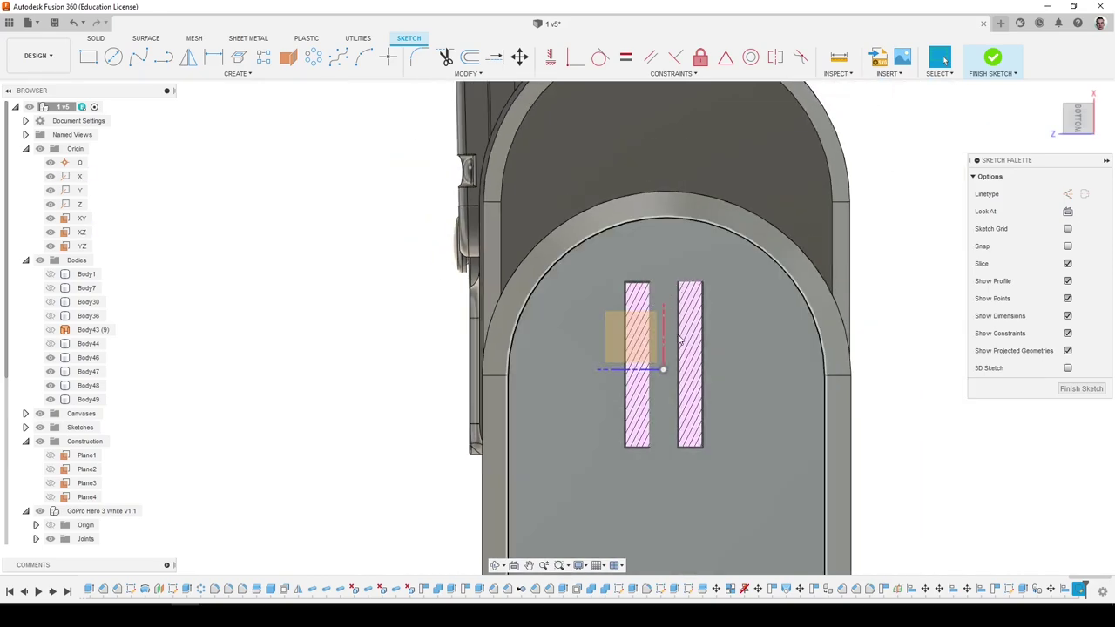
pyautogui.keyDown('shift'); pyautogui.moveTo(727, 282); pyautogui.dragTo(738, 294, button='middle'); pyautogui.keyUp('shift')
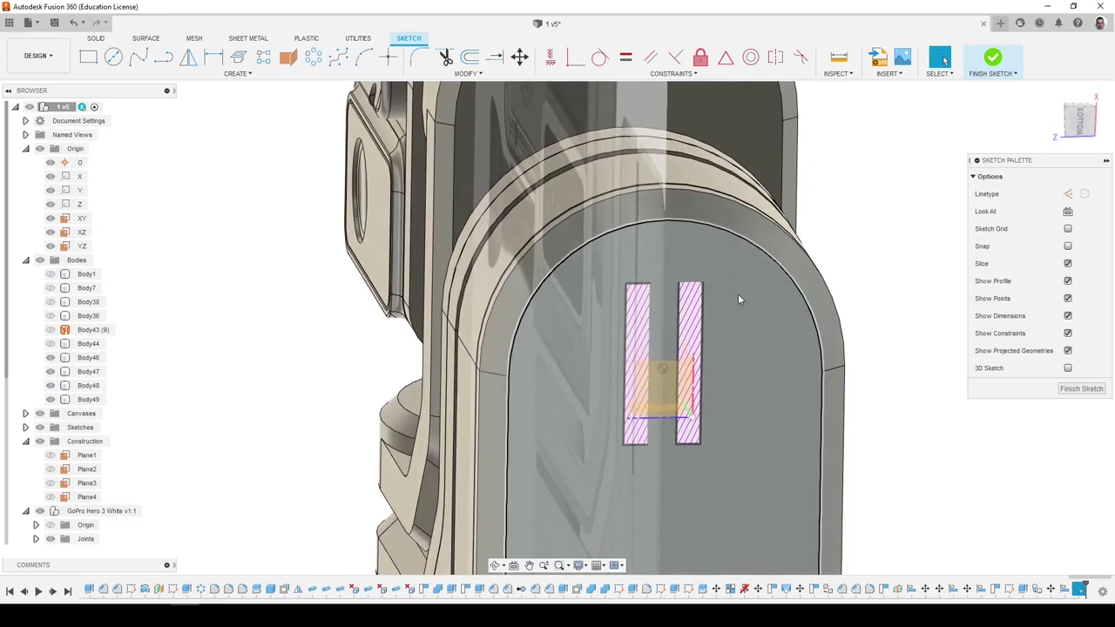
pyautogui.press('p')
pyautogui.click(81, 218)
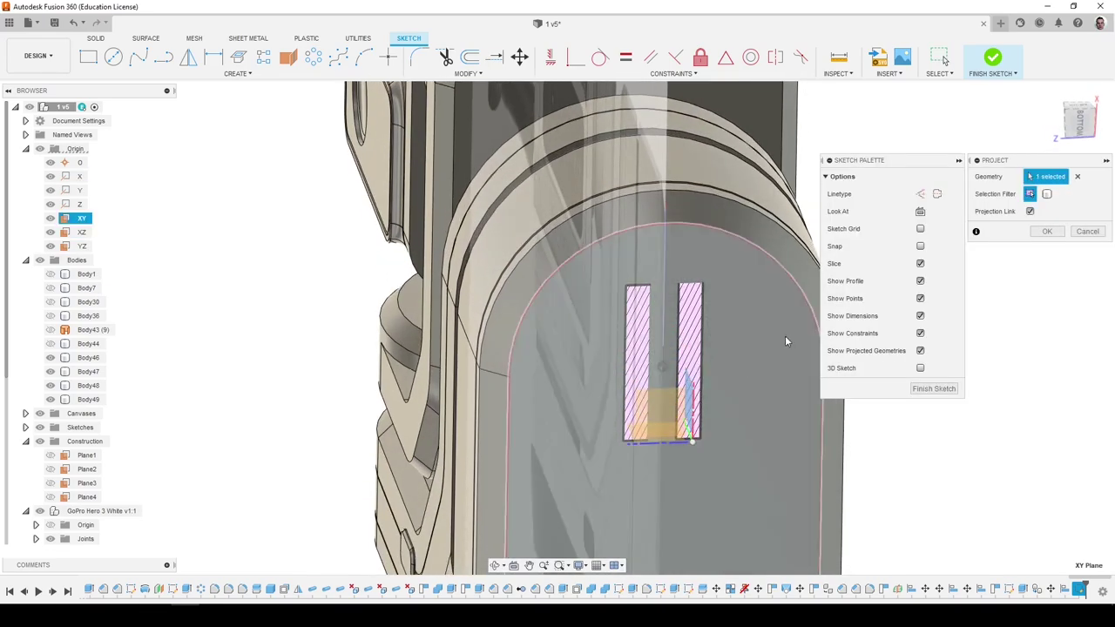
pyautogui.click(1047, 232)
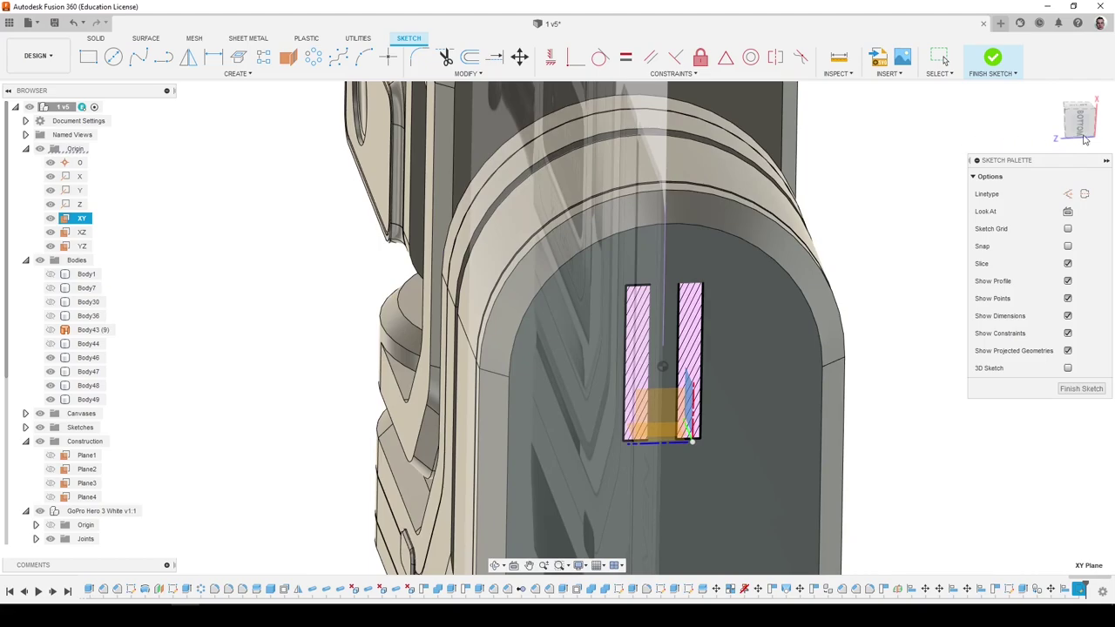
# Draw a straight line lengthwise along the underside from the origin point to just past the projected straight edge.
pyautogui.click(1082, 128)
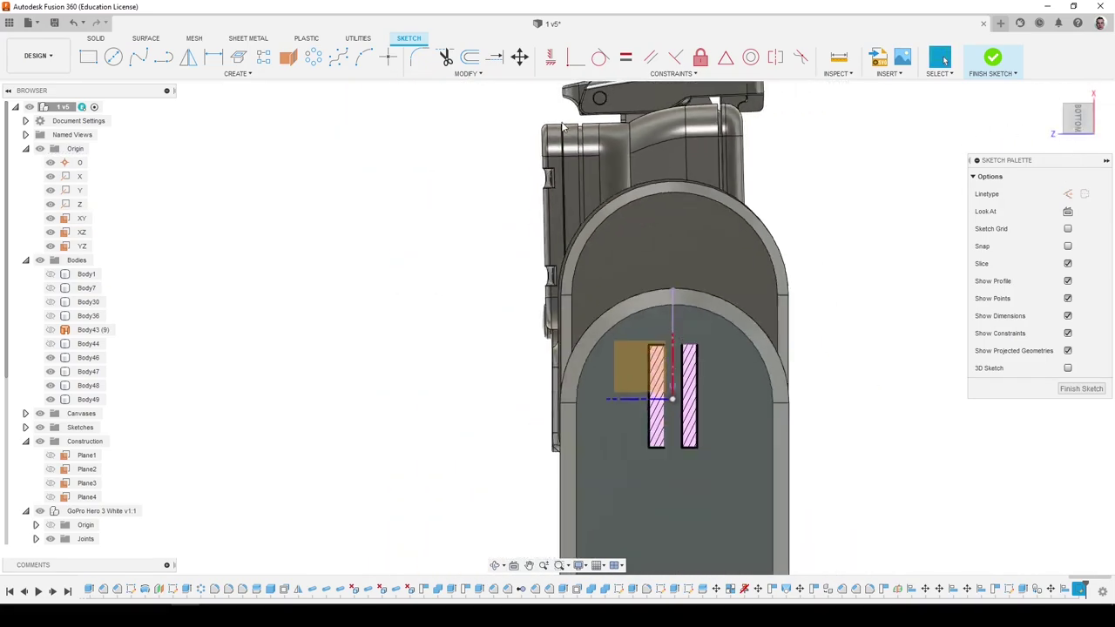
pyautogui.scroll(2, 615, 357)
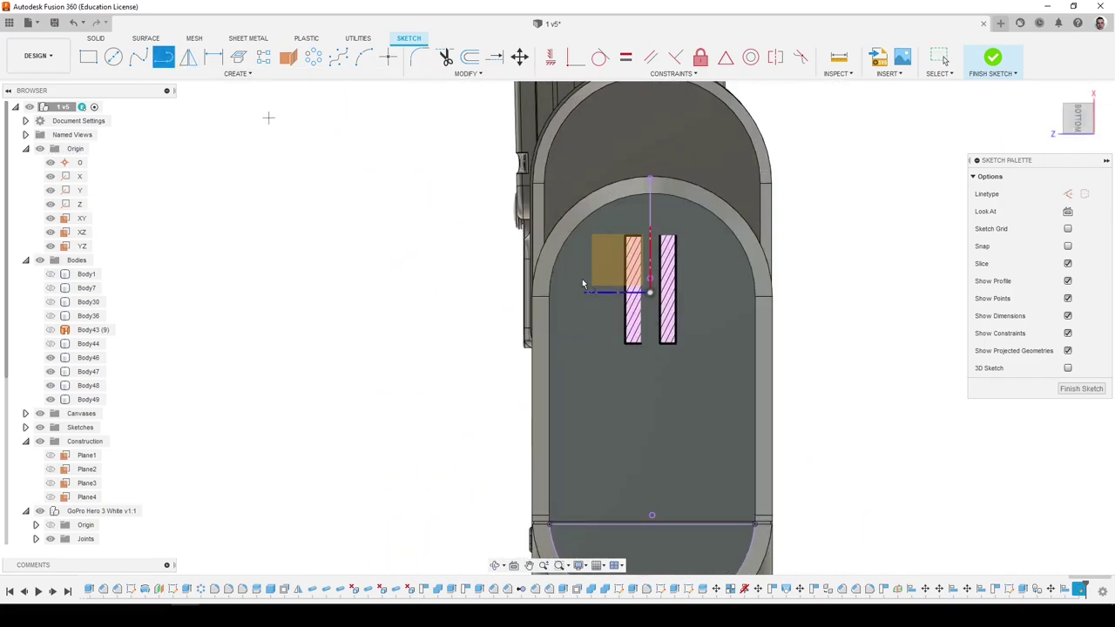
pyautogui.click(650, 294)
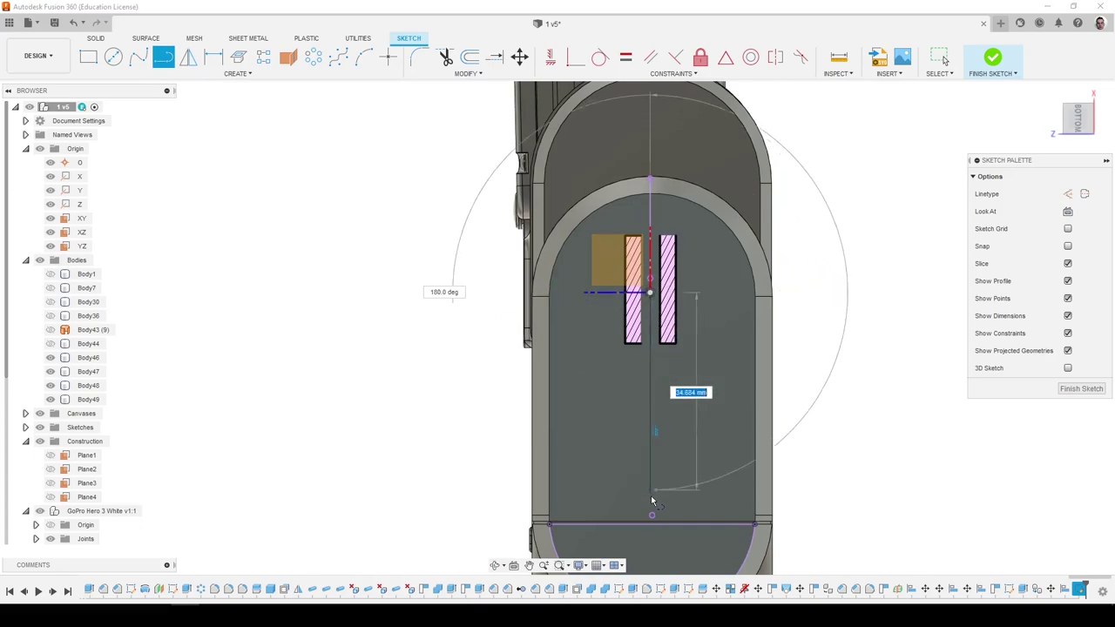
pyautogui.click(650, 541)
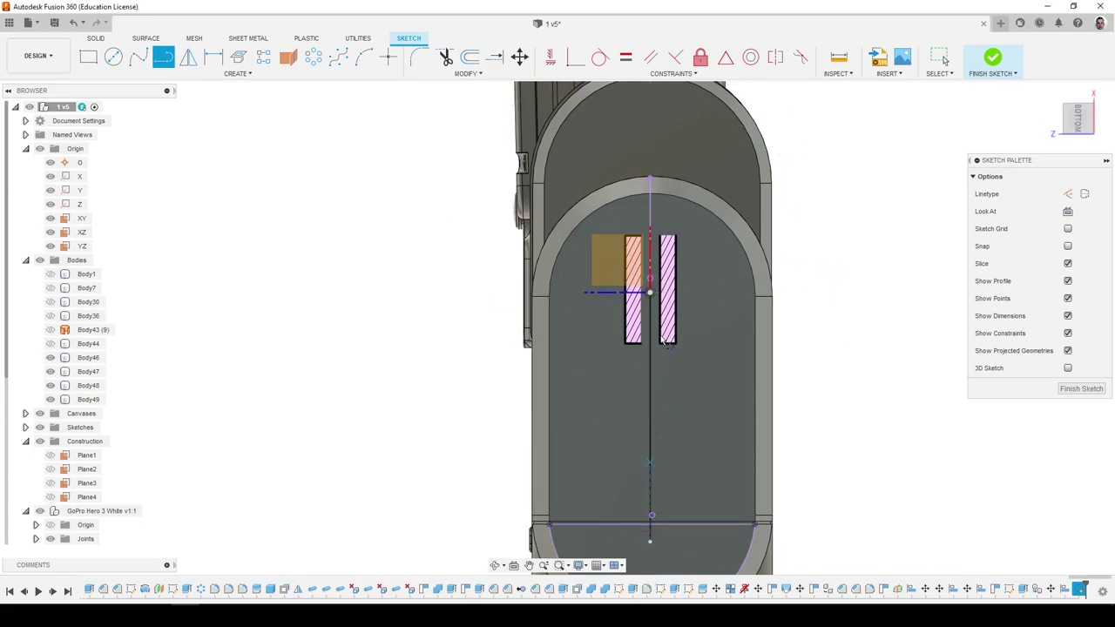
# Try to apply a Horizontal/Vertical constraint to the new lengthwise line on the underside.
pyautogui.click(550, 58)
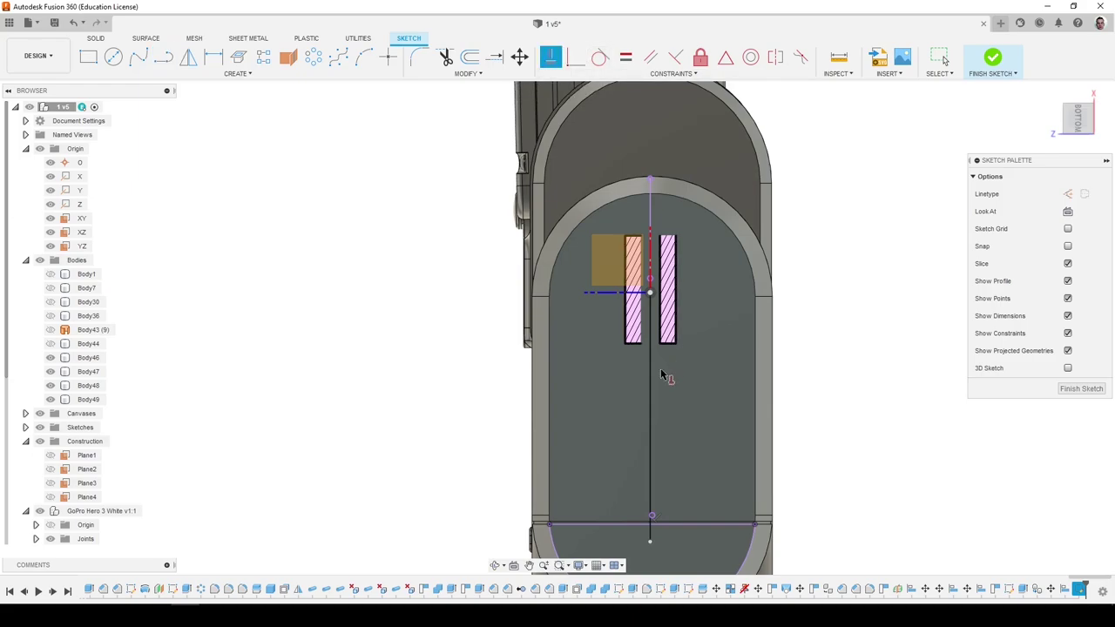
pyautogui.click(650, 380)
pyautogui.scroll(5, 654, 522)
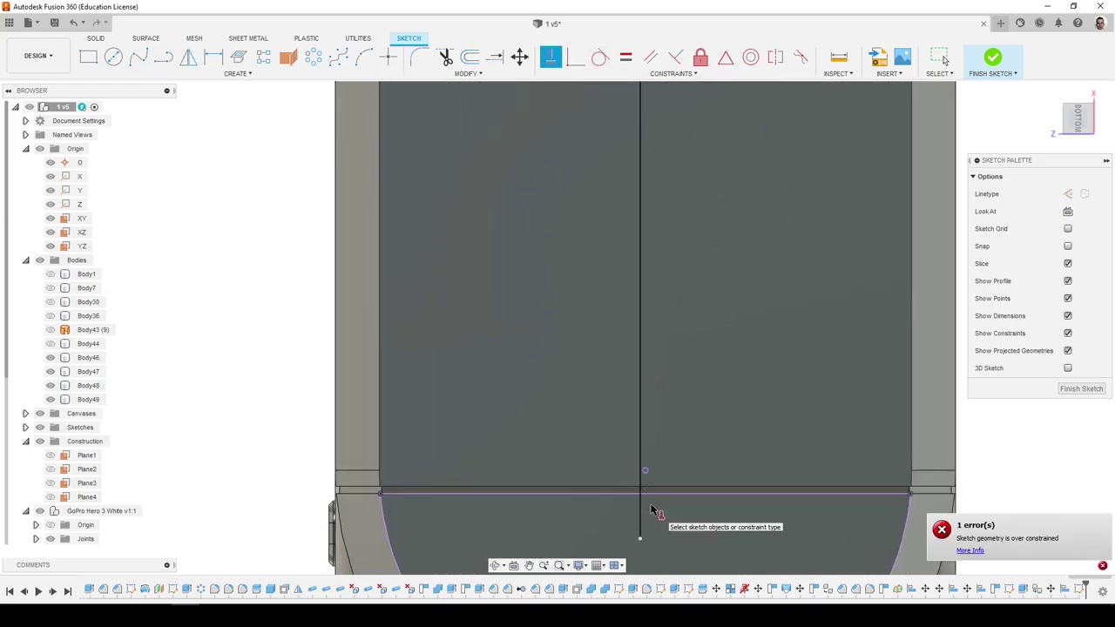
pyautogui.press('Escape')
pyautogui.scroll(-2, 642, 492)
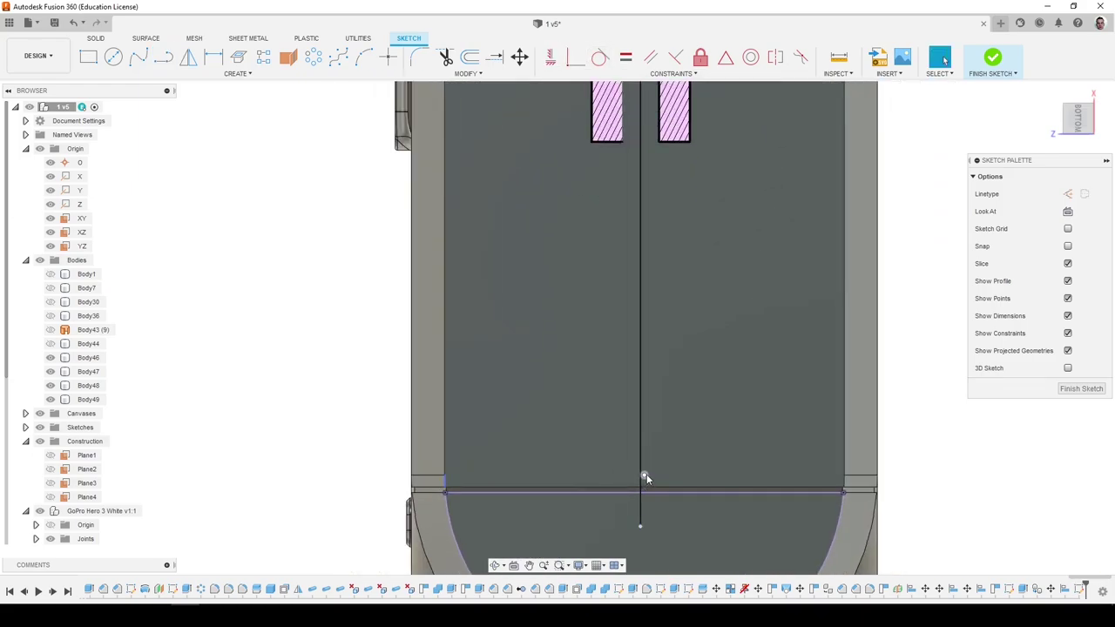
pyautogui.scroll(-5, 647, 474)
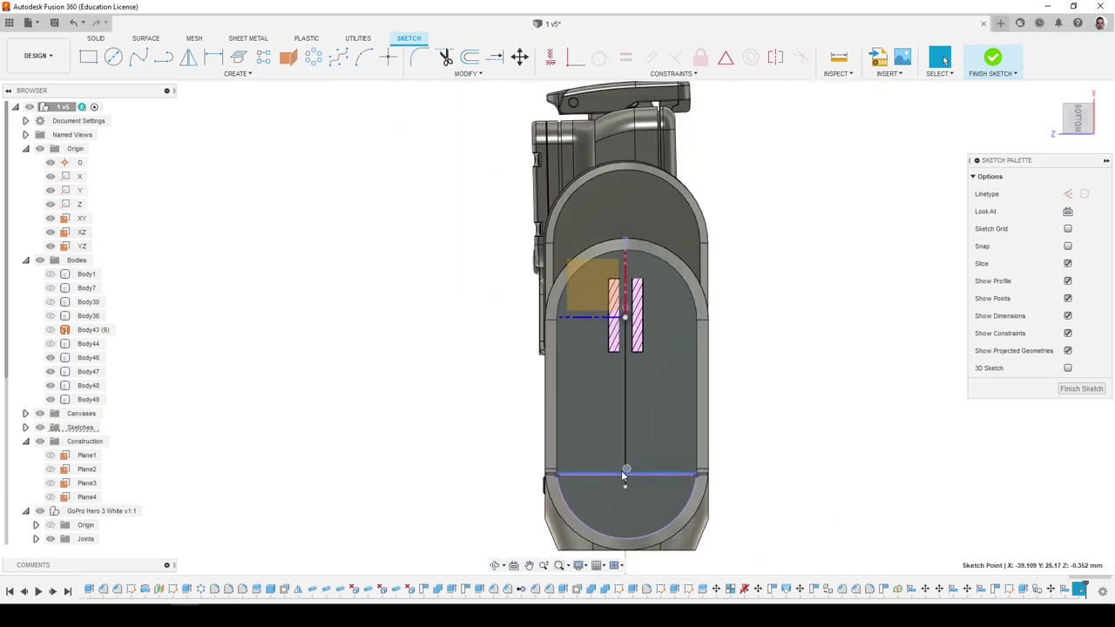
# Sketch a center-to-center slot around the two prong cross-sections, with both centers on the lengthwise axis about 18 mm apart.
pyautogui.click(237, 74)
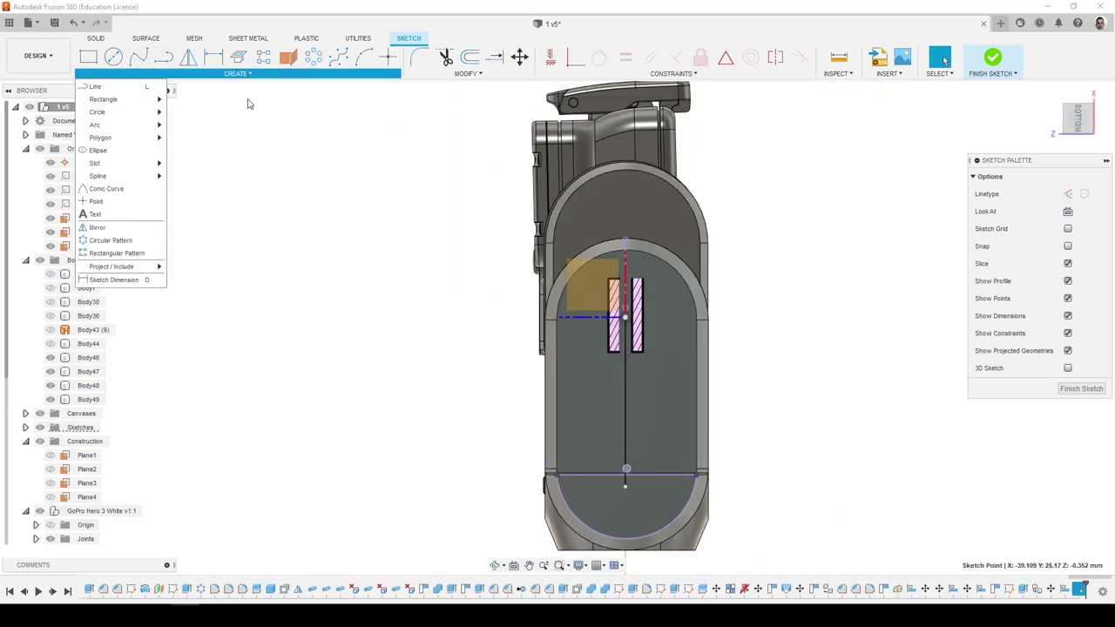
pyautogui.moveTo(131, 163)
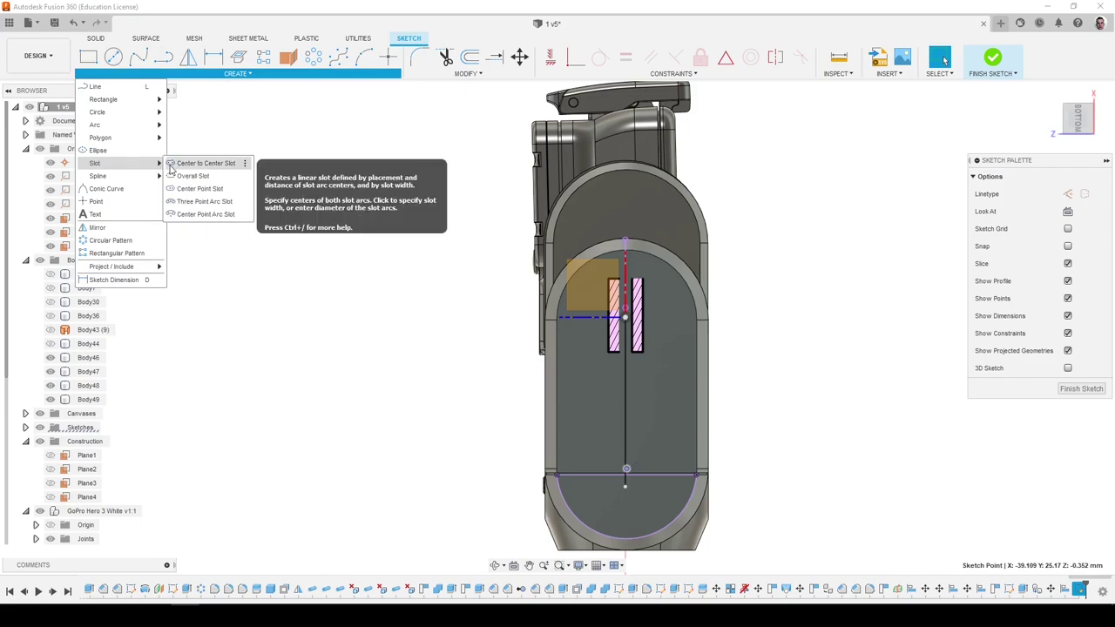
pyautogui.click(199, 163)
pyautogui.click(627, 340)
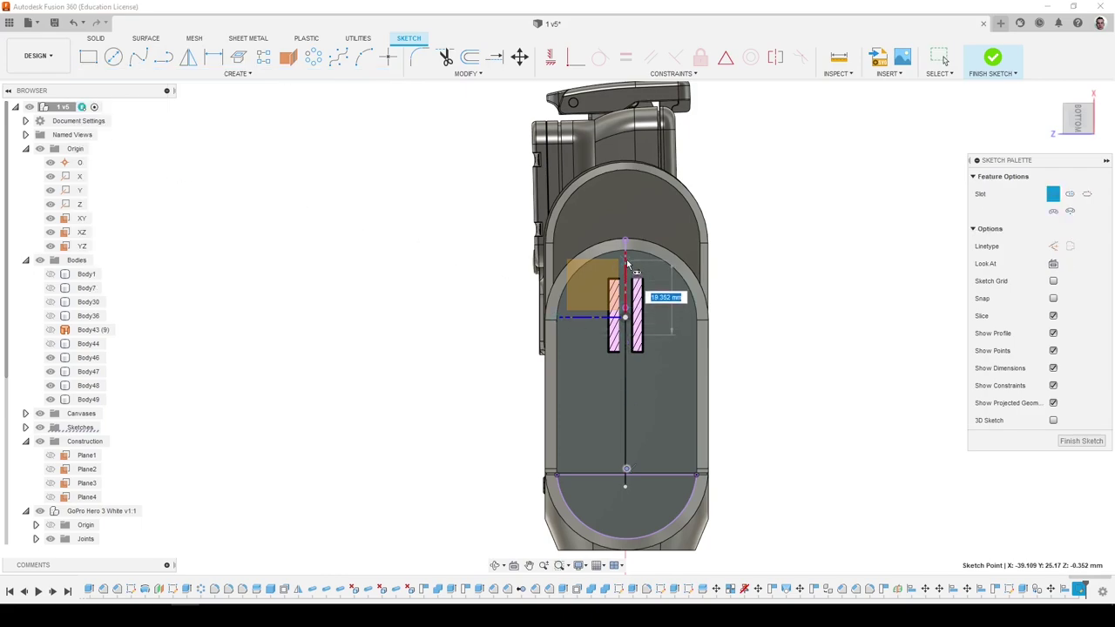
pyautogui.click(628, 261)
pyautogui.click(665, 296)
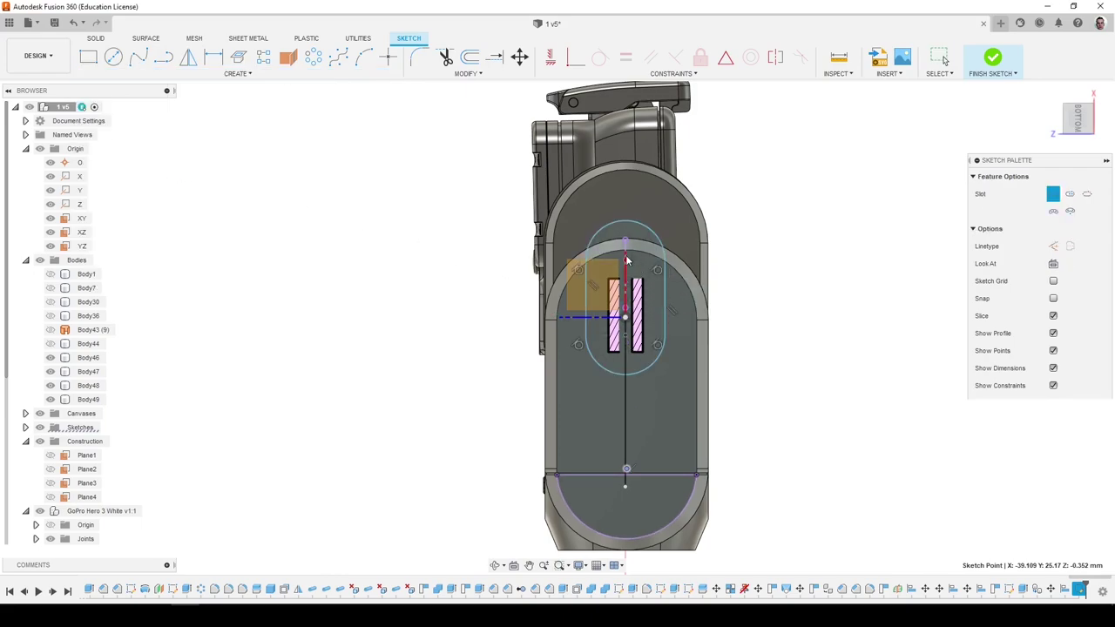
pyautogui.press('Escape')
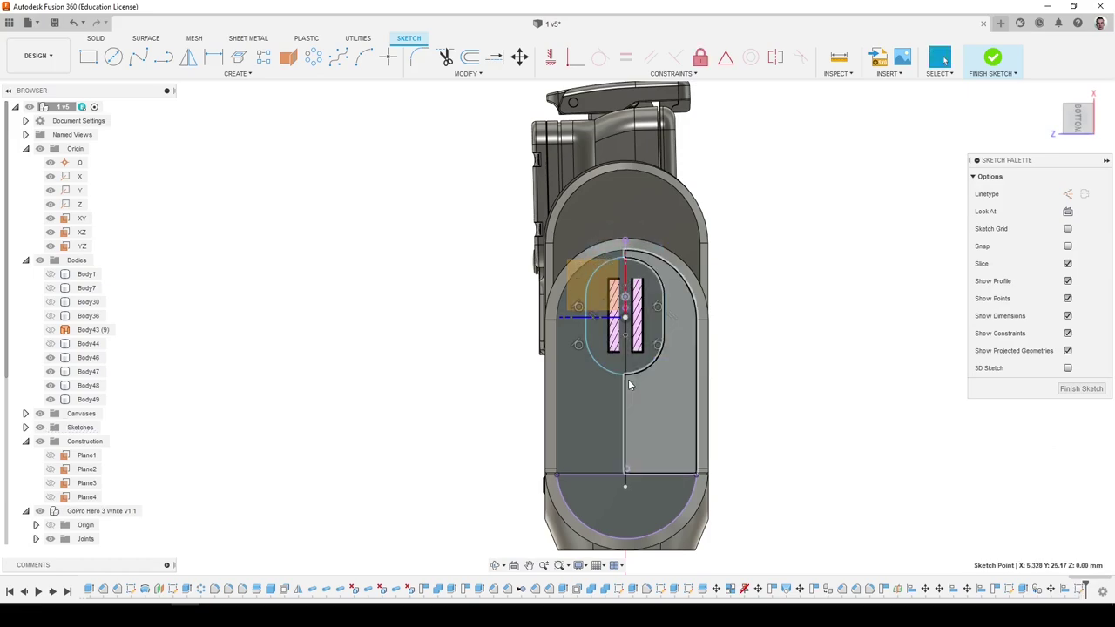
# Enlarge and reposition the slot to nearly fill the underside's width, with its centers at about X -0.7 mm and X -20.3 mm.
pyautogui.moveTo(625, 336)
pyautogui.mouseDown()
pyautogui.moveTo(635, 393)
pyautogui.moveTo(695, 379)
pyautogui.mouseUp()
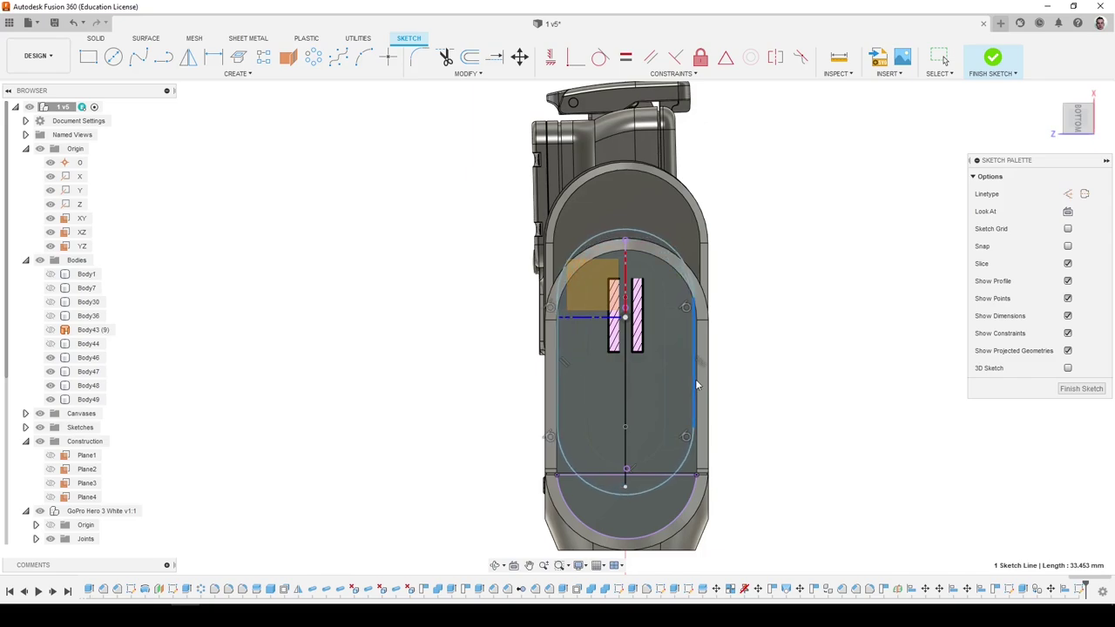
pyautogui.moveTo(627, 306); pyautogui.dragTo(627, 331)
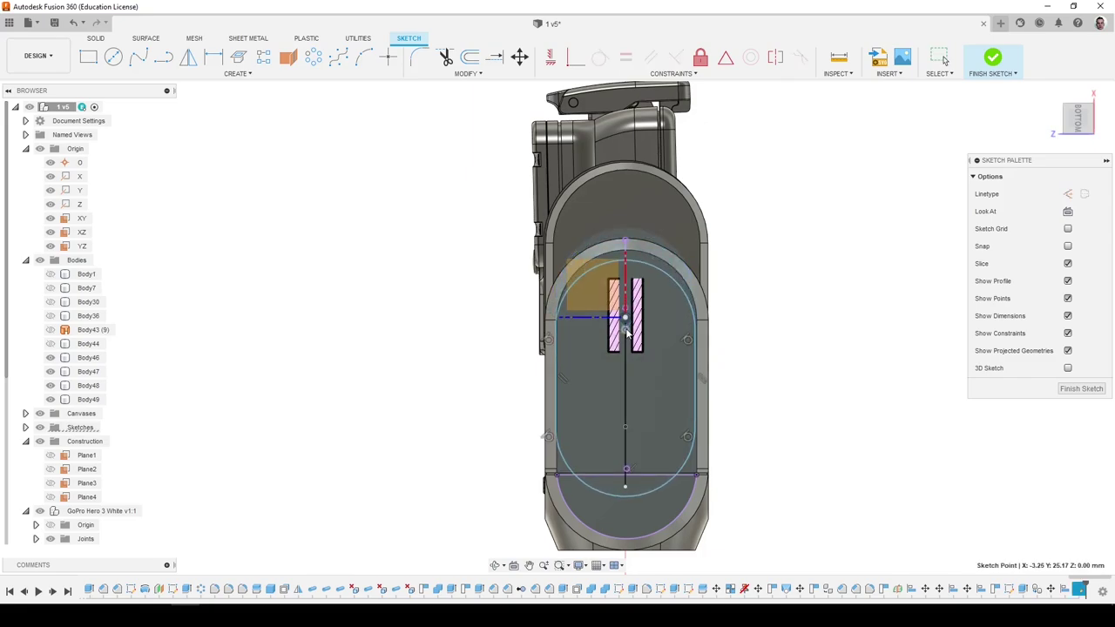
pyautogui.moveTo(560, 364); pyautogui.dragTo(565, 380)
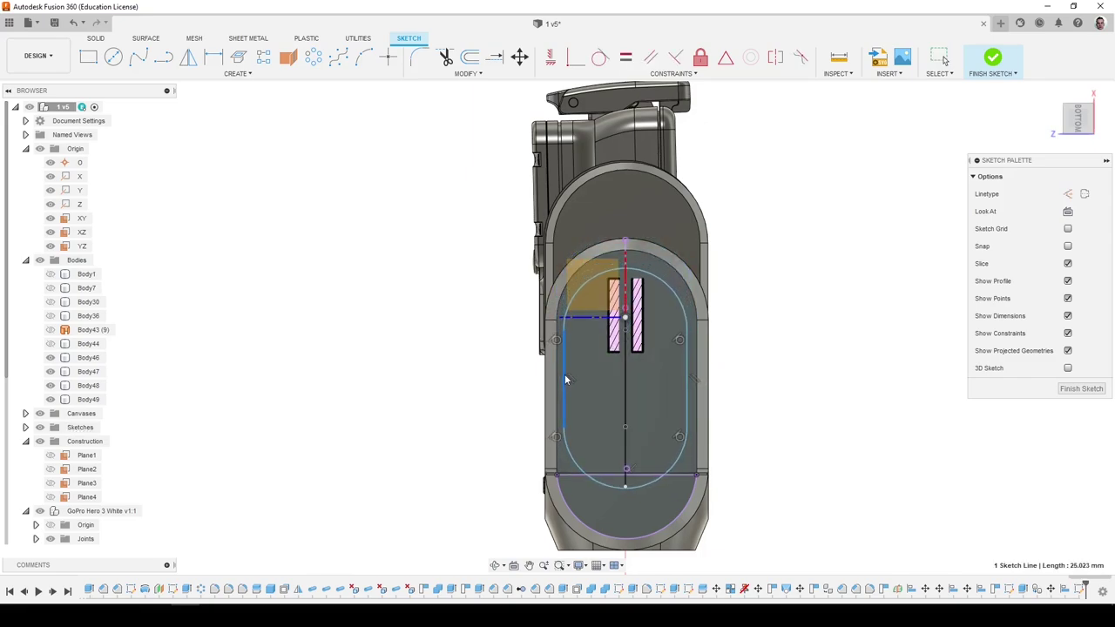
pyautogui.click(631, 270)
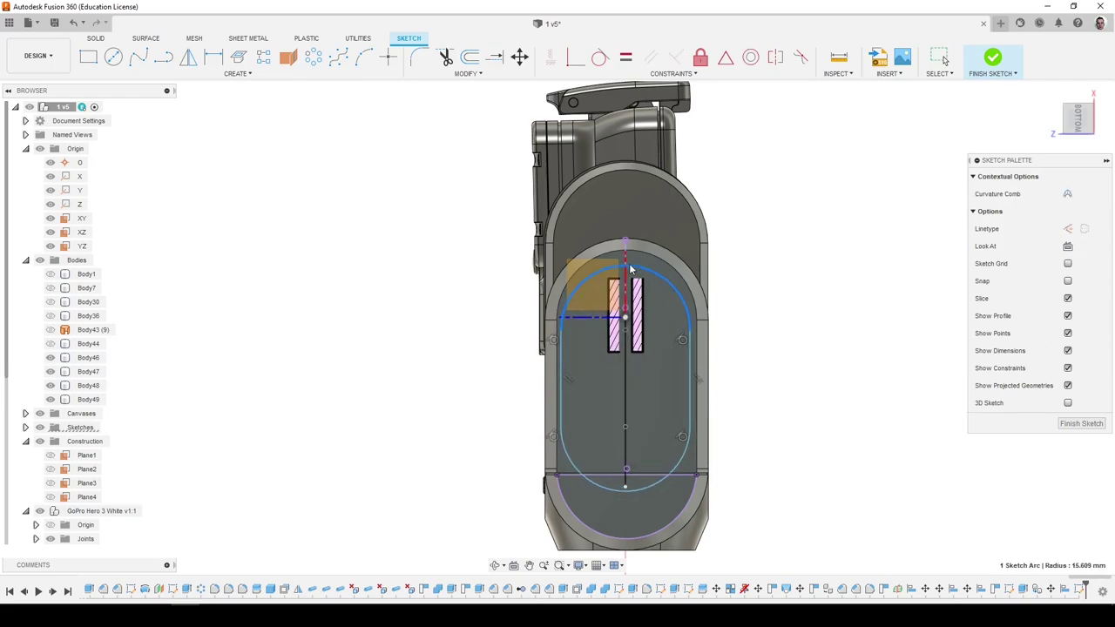
pyautogui.moveTo(630, 265); pyautogui.dragTo(630, 268)
pyautogui.click(628, 324)
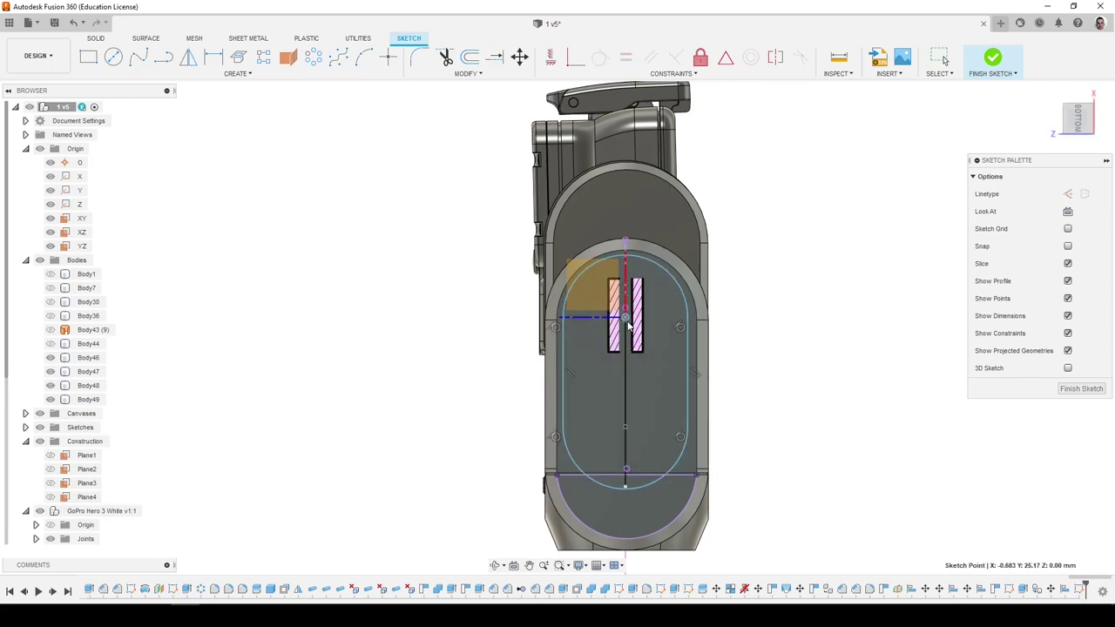
pyautogui.moveTo(628, 324); pyautogui.dragTo(628, 325)
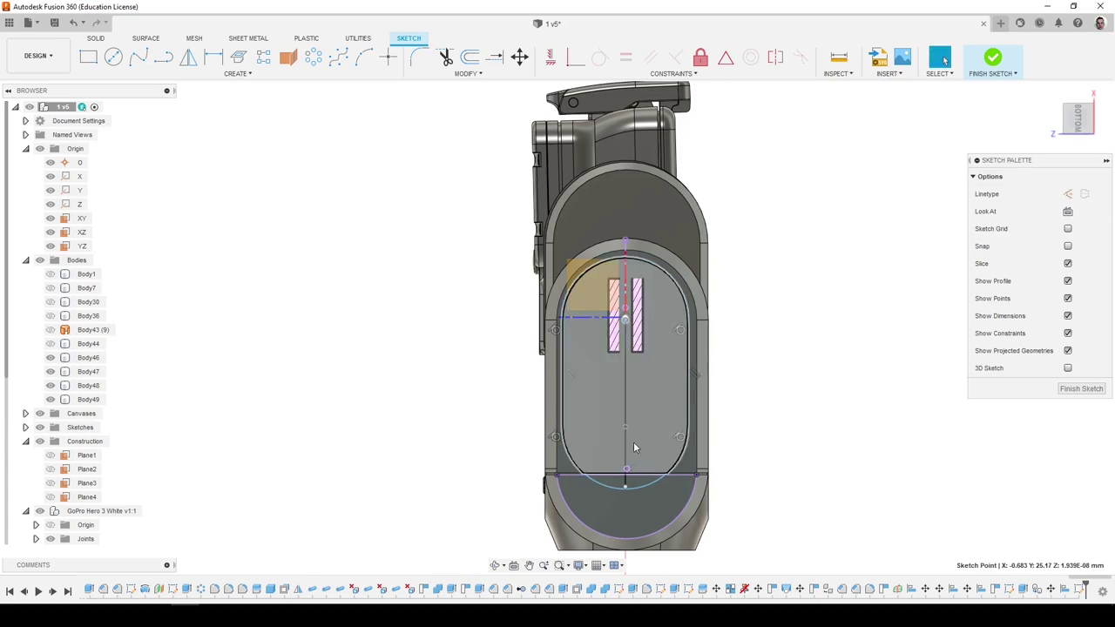
pyautogui.moveTo(627, 427); pyautogui.dragTo(629, 401)
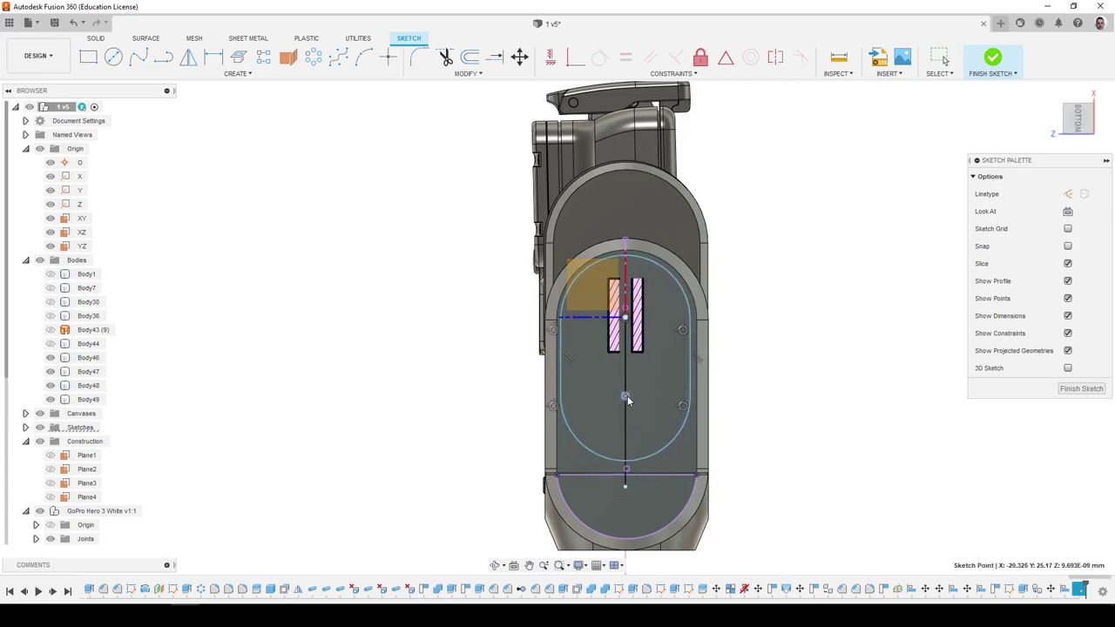
# Turn off Slice and compare the slot's outline and center position with the prongs, the front reference canvas and the reference render.
pyautogui.scroll(-3, 819, 313)
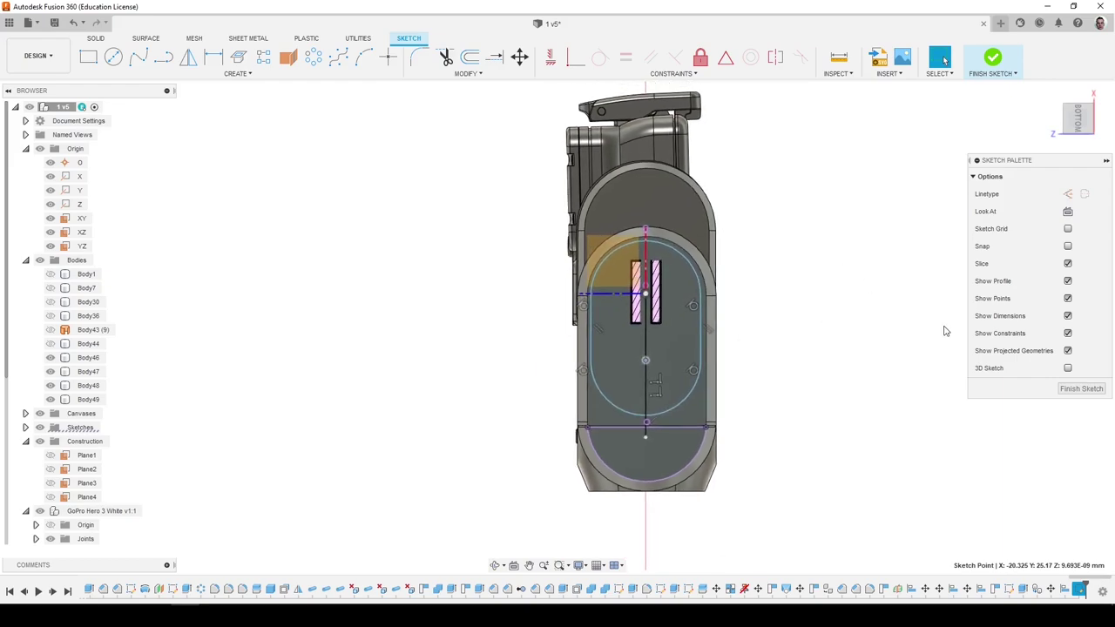
pyautogui.keyDown('shift'); pyautogui.moveTo(707, 298); pyautogui.dragTo(841, 300, button='middle'); pyautogui.keyUp('shift')
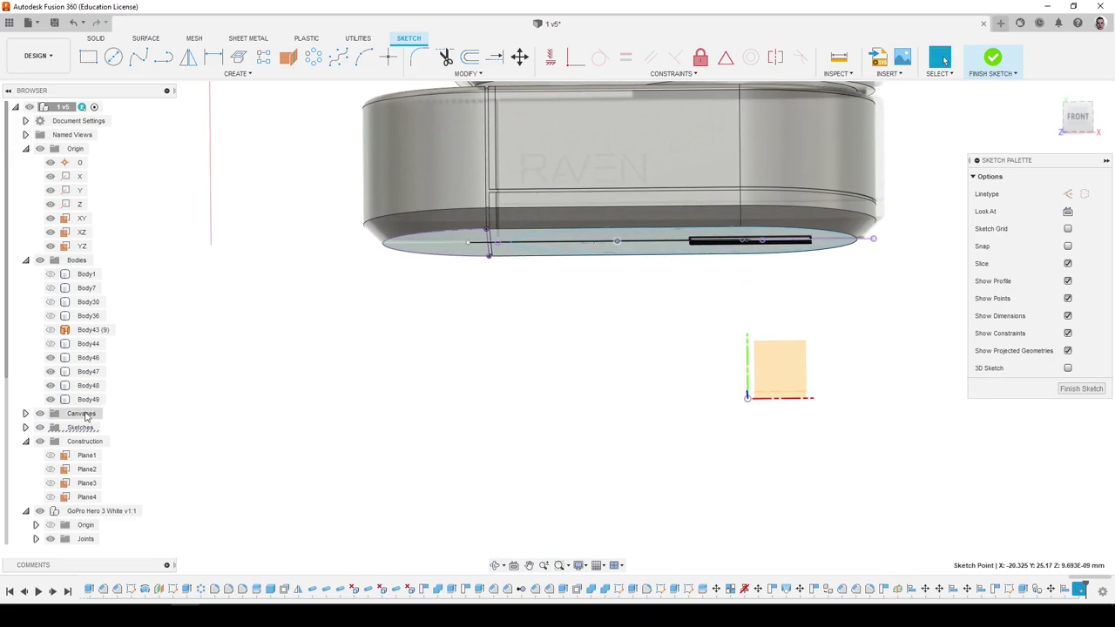
pyautogui.scroll(-1, 488, 318)
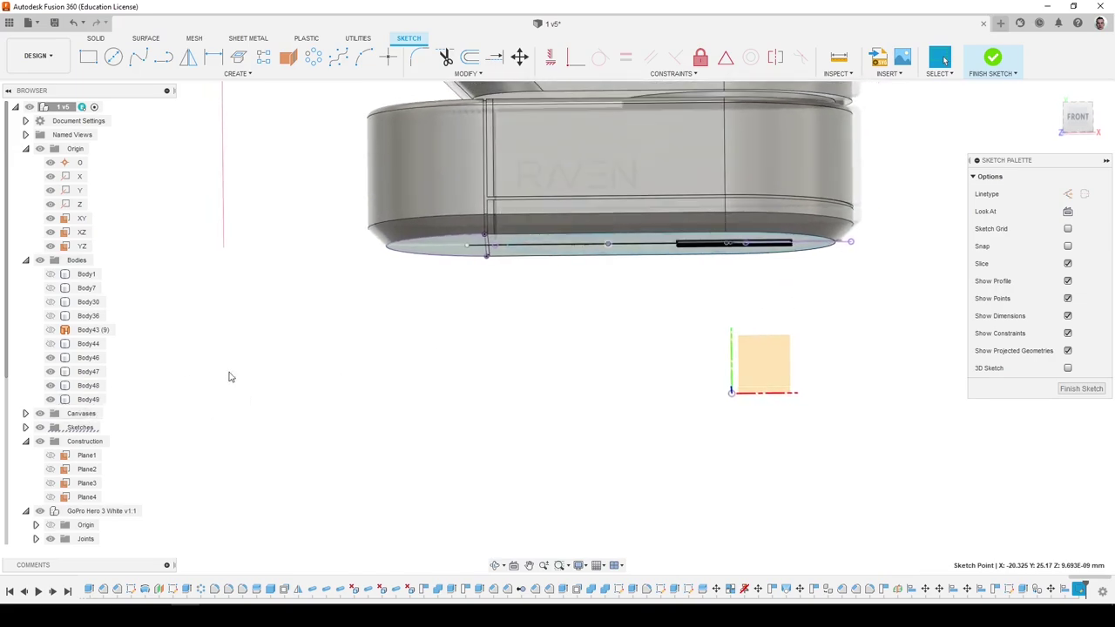
pyautogui.click(1068, 265)
pyautogui.keyDown('shift'); pyautogui.moveTo(864, 275); pyautogui.dragTo(829, 251, button='middle'); pyautogui.keyUp('shift')
pyautogui.scroll(1, 842, 237)
pyautogui.scroll(3, 841, 237)
pyautogui.click(213, 615)
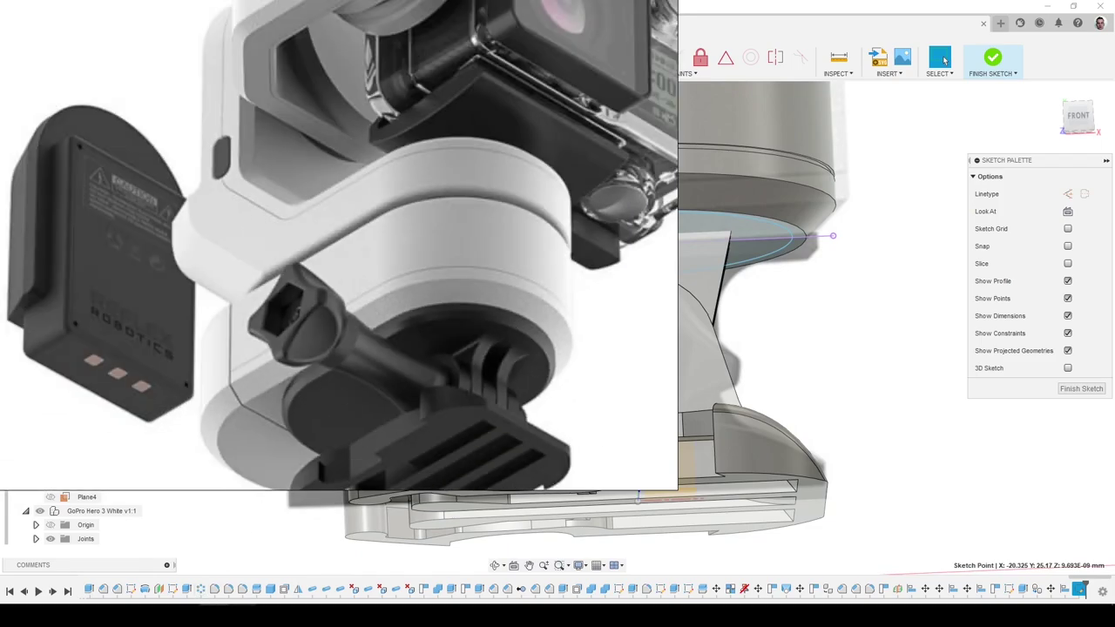
pyautogui.scroll(5, 481, 284)
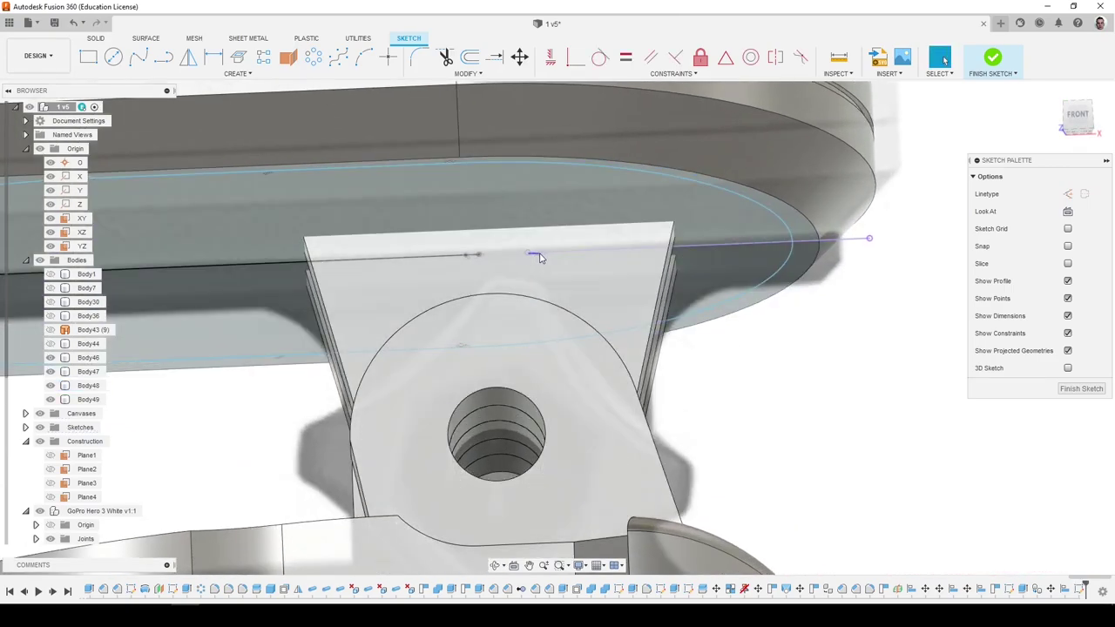
pyautogui.click(477, 258)
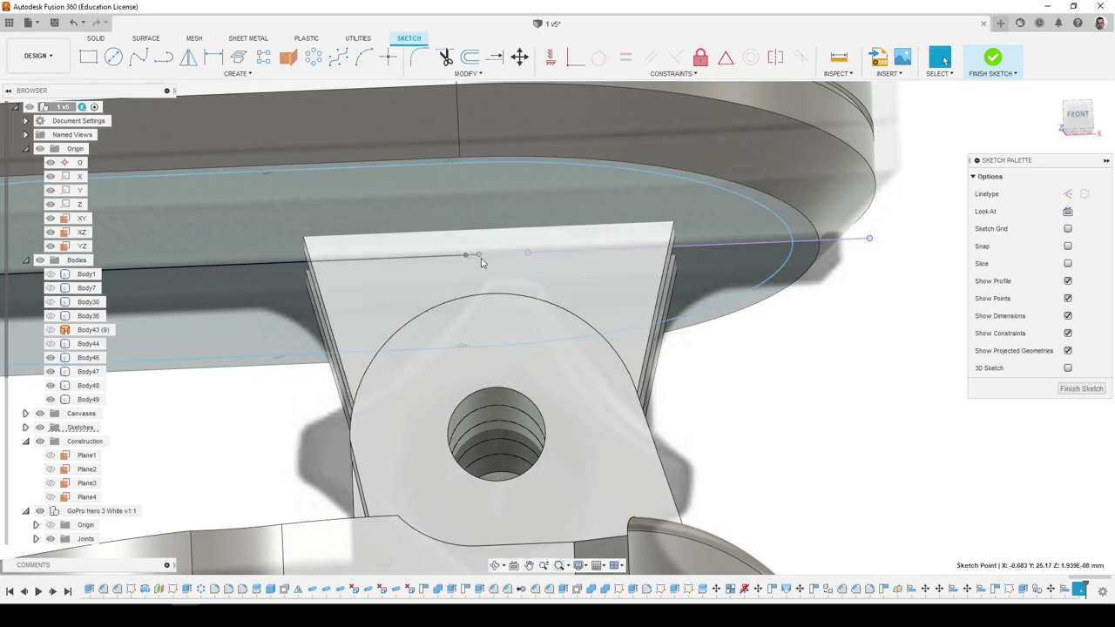
pyautogui.scroll(-2, 540, 307)
pyautogui.moveTo(542, 308)
pyautogui.keyDown('shift'); pyautogui.mouseDown(button='middle')
pyautogui.moveTo(690, 260)
pyautogui.moveTo(633, 287)
pyautogui.moveTo(707, 240)
pyautogui.moveTo(671, 160)
pyautogui.mouseUp(button='middle'); pyautogui.keyUp('shift')
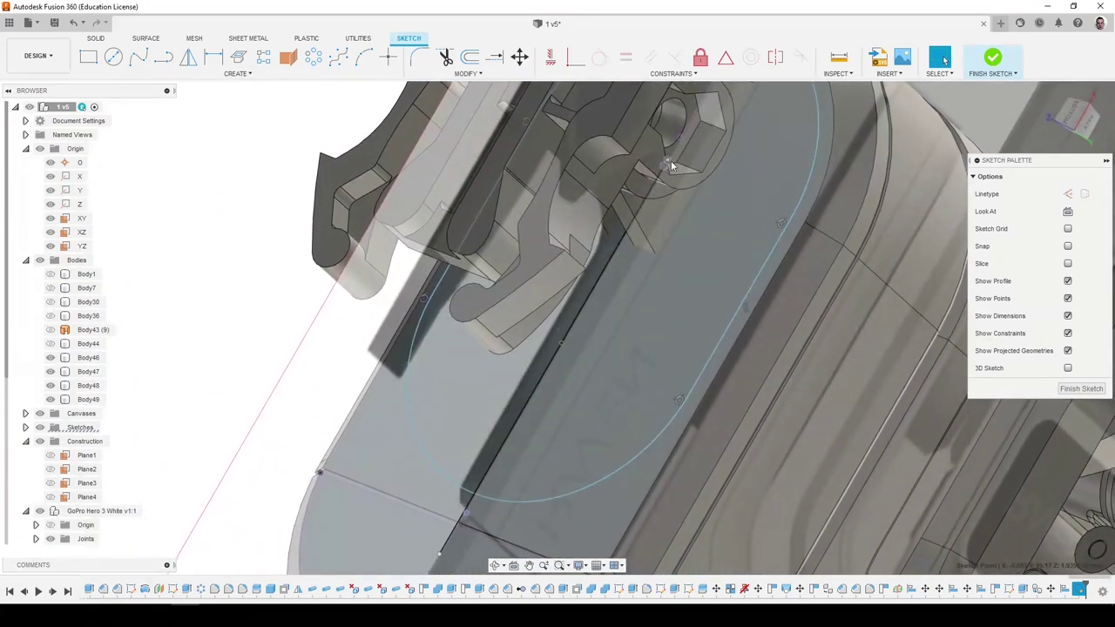
pyautogui.scroll(-5, 670, 170)
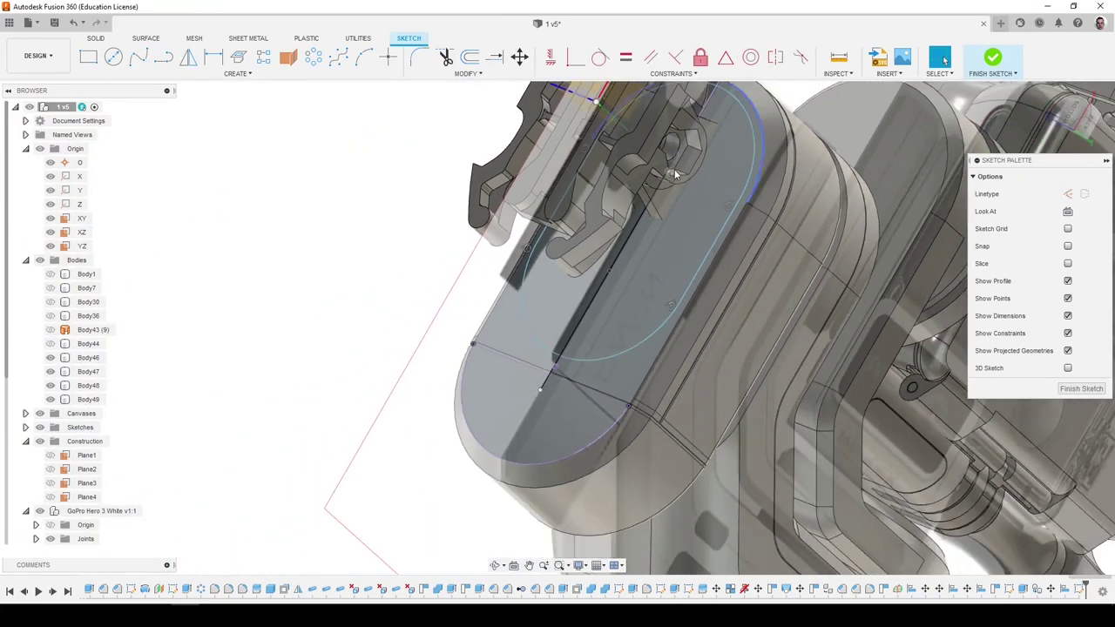
pyautogui.moveTo(682, 155)
pyautogui.keyDown('shift'); pyautogui.mouseDown(button='middle')
pyautogui.moveTo(682, 201)
pyautogui.moveTo(756, 198)
pyautogui.mouseUp(button='middle'); pyautogui.keyUp('shift')
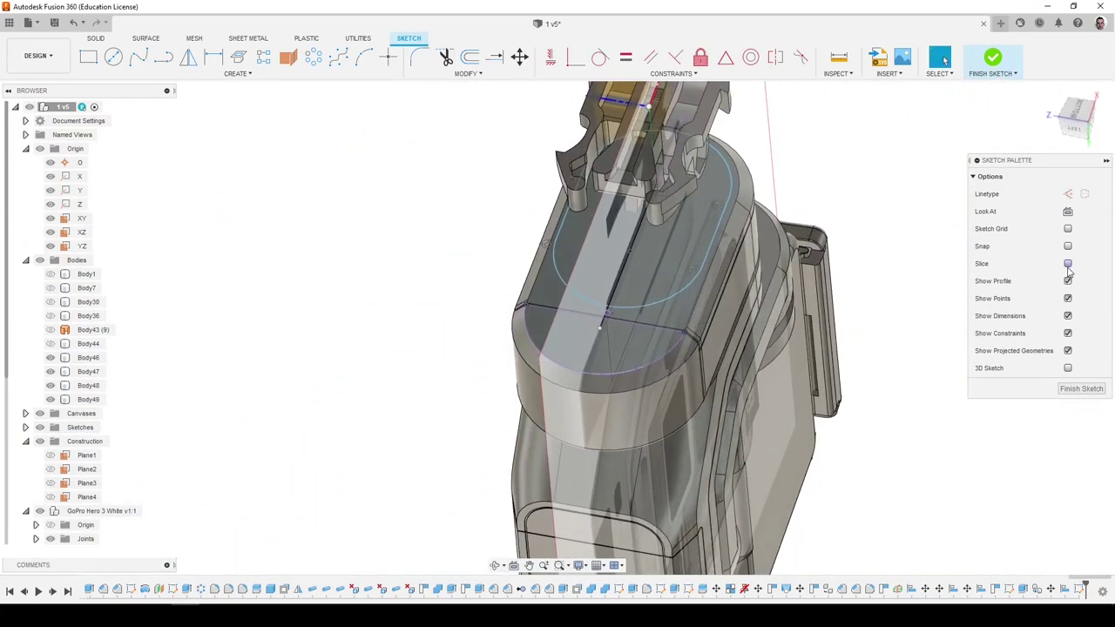
# Turn on Slice and try shifting the slot's center near the origin along the lengthwise axis to about X 0.6 mm.
pyautogui.click(1068, 263)
pyautogui.click(1069, 122)
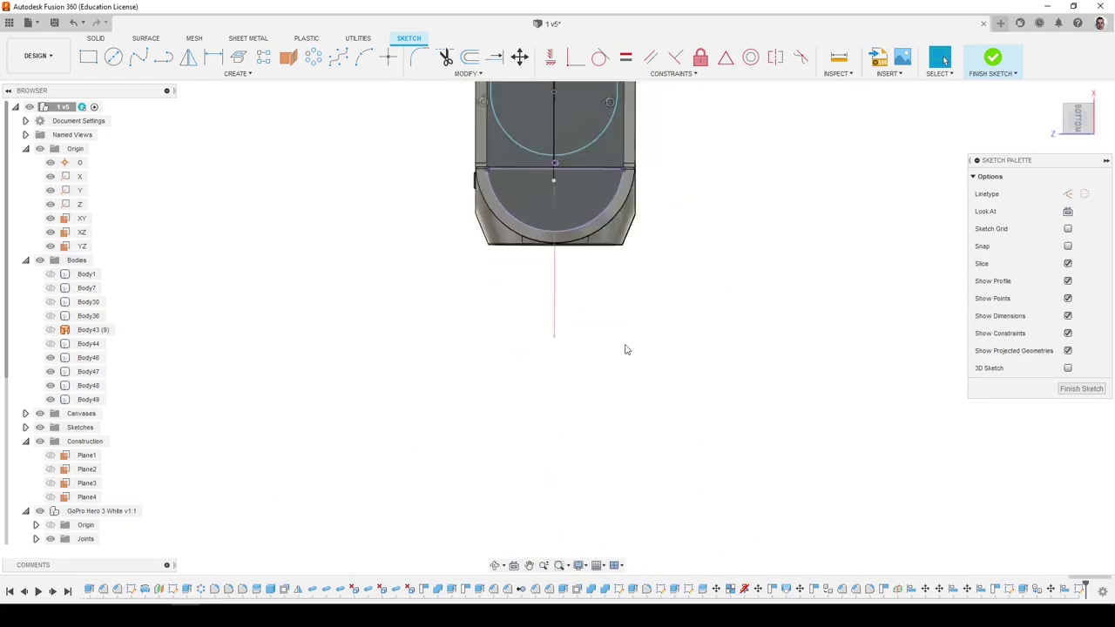
pyautogui.scroll(5, 605, 279)
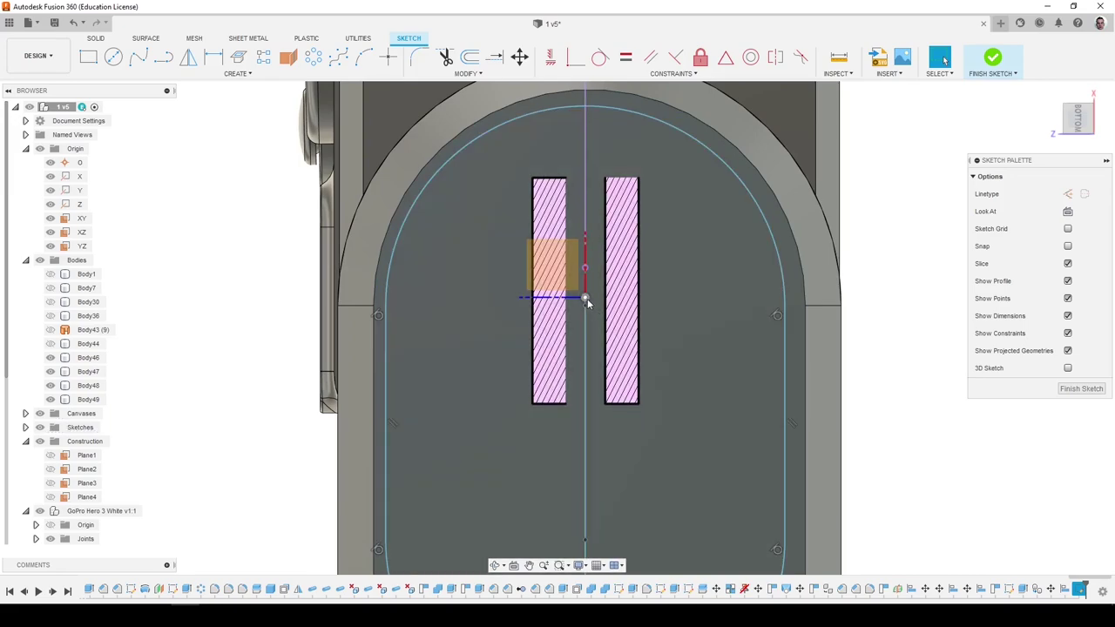
pyautogui.click(586, 305)
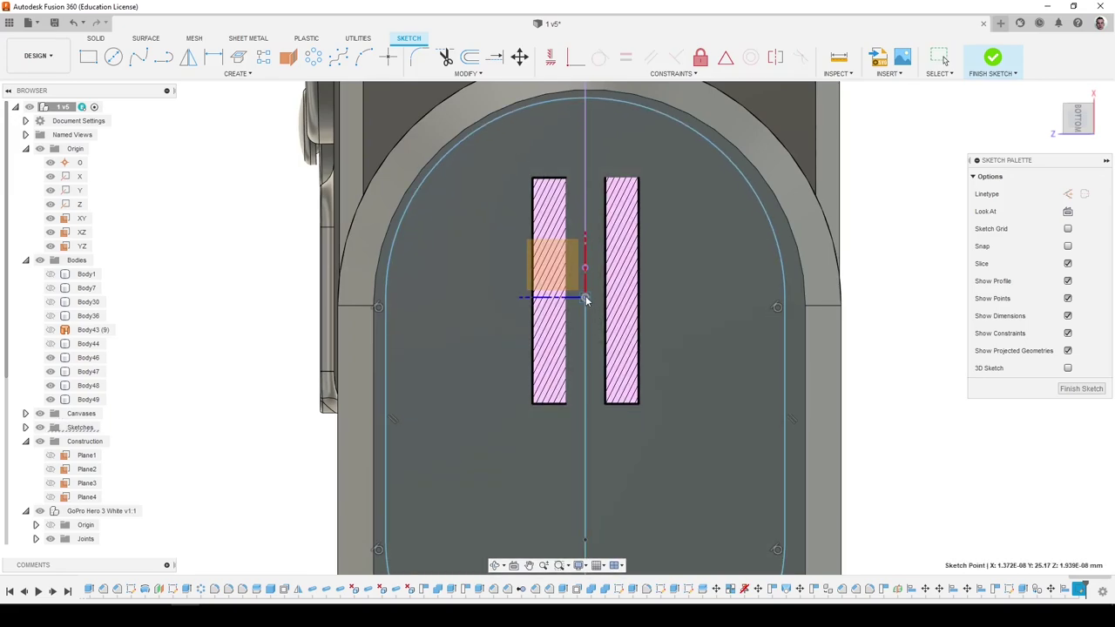
pyautogui.moveTo(586, 300); pyautogui.dragTo(587, 294)
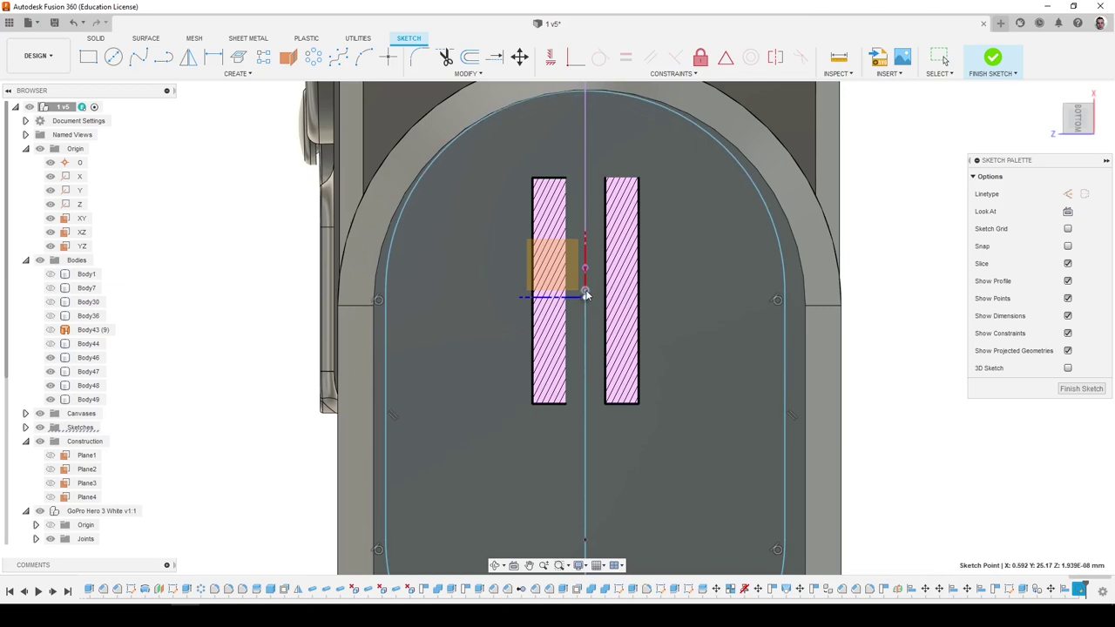
pyautogui.moveTo(586, 294)
pyautogui.mouseDown()
pyautogui.moveTo(587, 310)
pyautogui.moveTo(584, 299)
pyautogui.mouseUp()
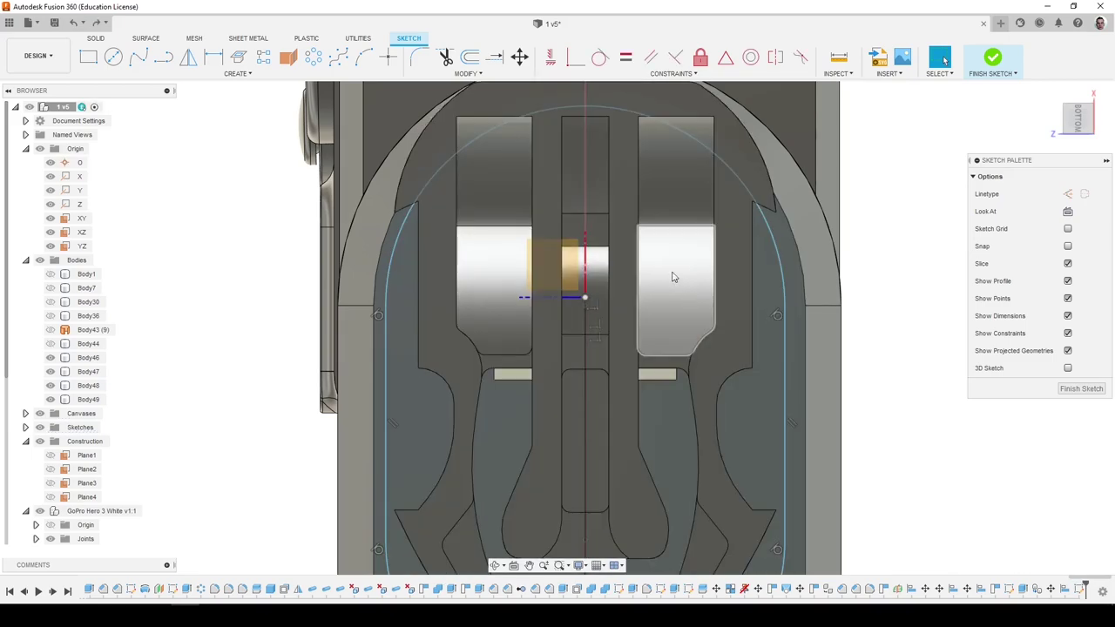
pyautogui.click(468, 58)
pyautogui.press('Escape')
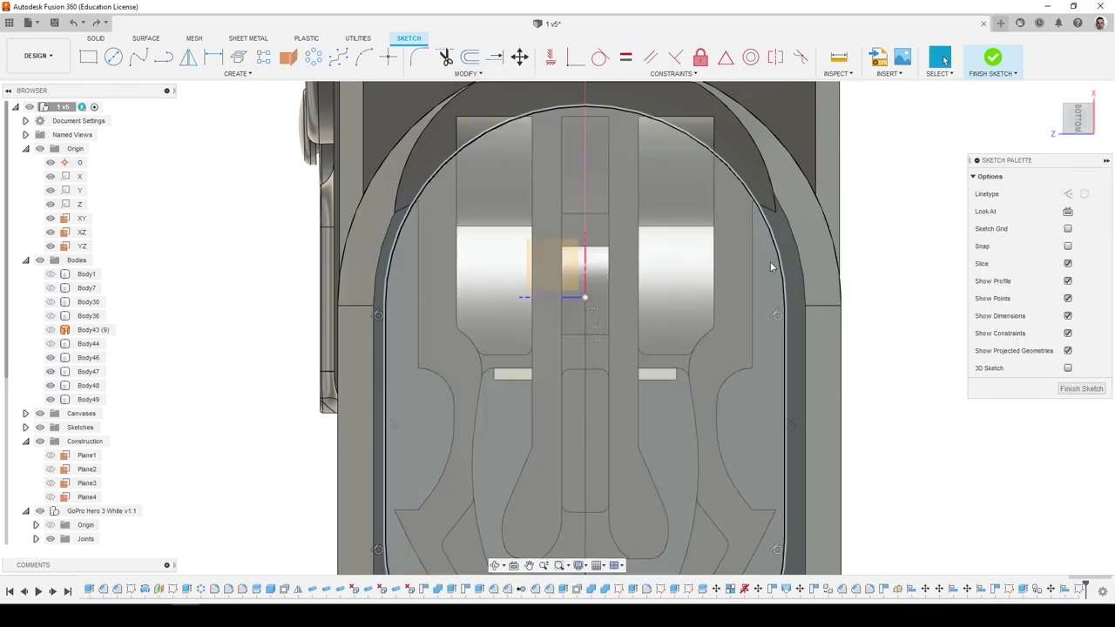
# Delete the slot from the underside sketch and examine the base's shape from below and from the front.
pyautogui.keyDown('shift'); pyautogui.moveTo(770, 267); pyautogui.dragTo(539, 326, button='middle'); pyautogui.keyUp('shift')
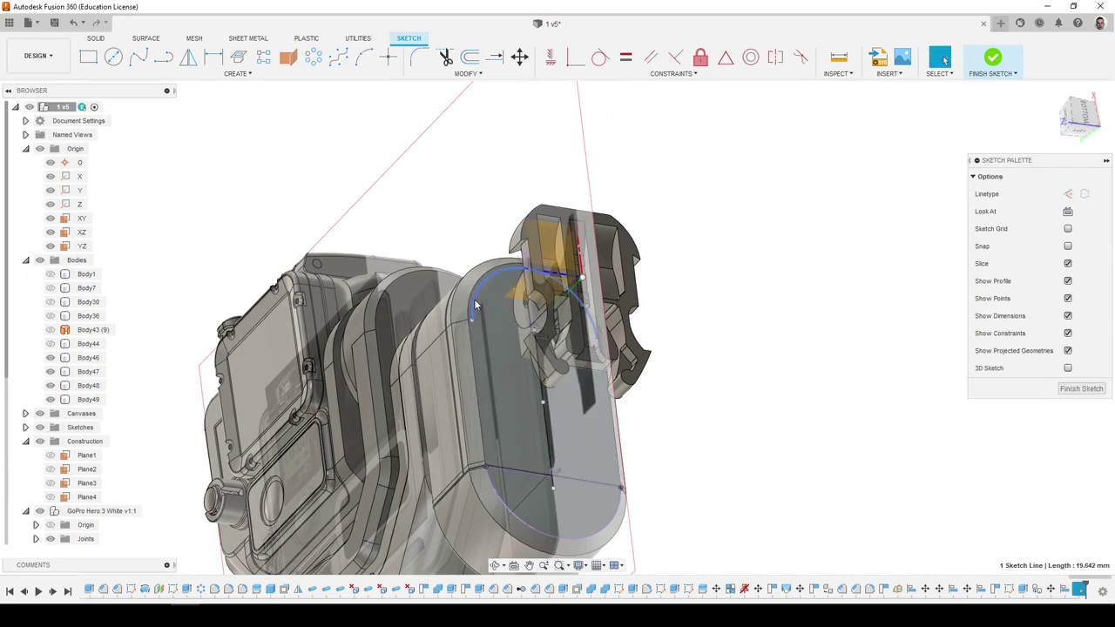
pyautogui.moveTo(476, 305)
pyautogui.keyDown('shift'); pyautogui.mouseDown(button='middle')
pyautogui.moveTo(484, 328)
pyautogui.moveTo(483, 264)
pyautogui.moveTo(495, 254)
pyautogui.moveTo(490, 293)
pyautogui.mouseUp(button='middle'); pyautogui.keyUp('shift')
pyautogui.keyDown('shift'); pyautogui.moveTo(563, 285); pyautogui.dragTo(538, 355, button='middle'); pyautogui.keyUp('shift')
pyautogui.scroll(5, 534, 239)
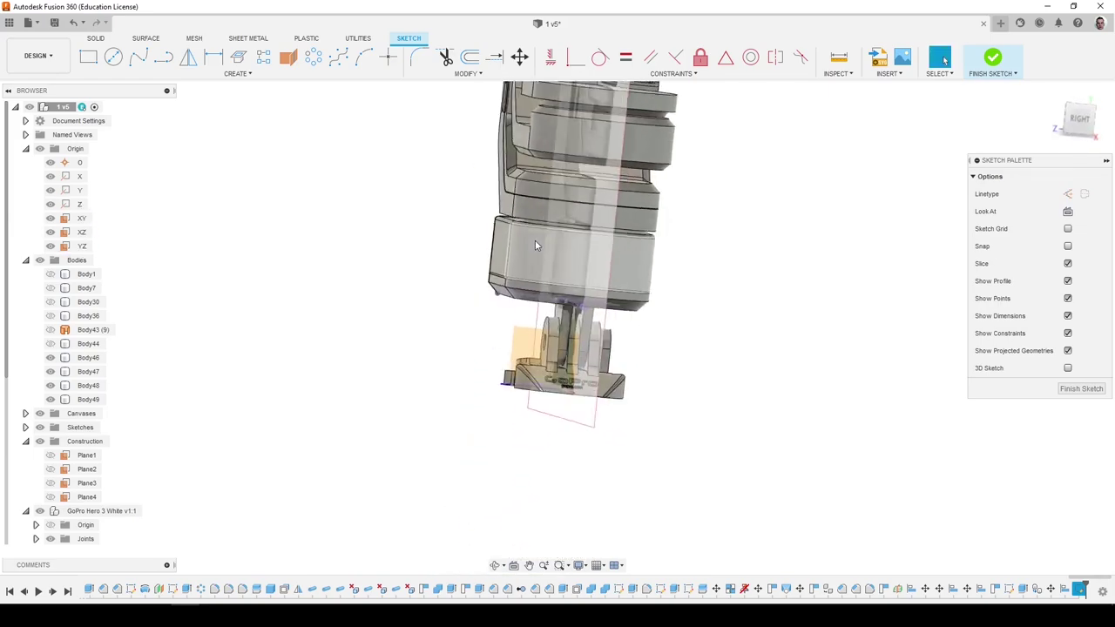
pyautogui.keyDown('shift'); pyautogui.moveTo(534, 239); pyautogui.dragTo(480, 259, button='middle'); pyautogui.keyUp('shift')
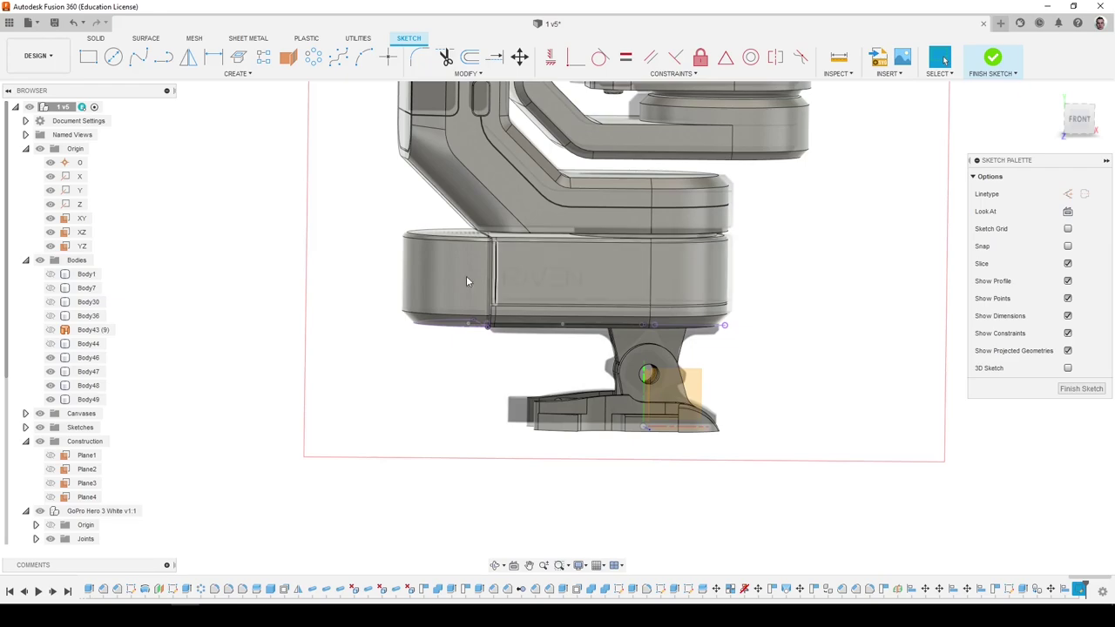
pyautogui.keyDown('shift'); pyautogui.moveTo(467, 281); pyautogui.dragTo(618, 371, button='middle'); pyautogui.keyUp('shift')
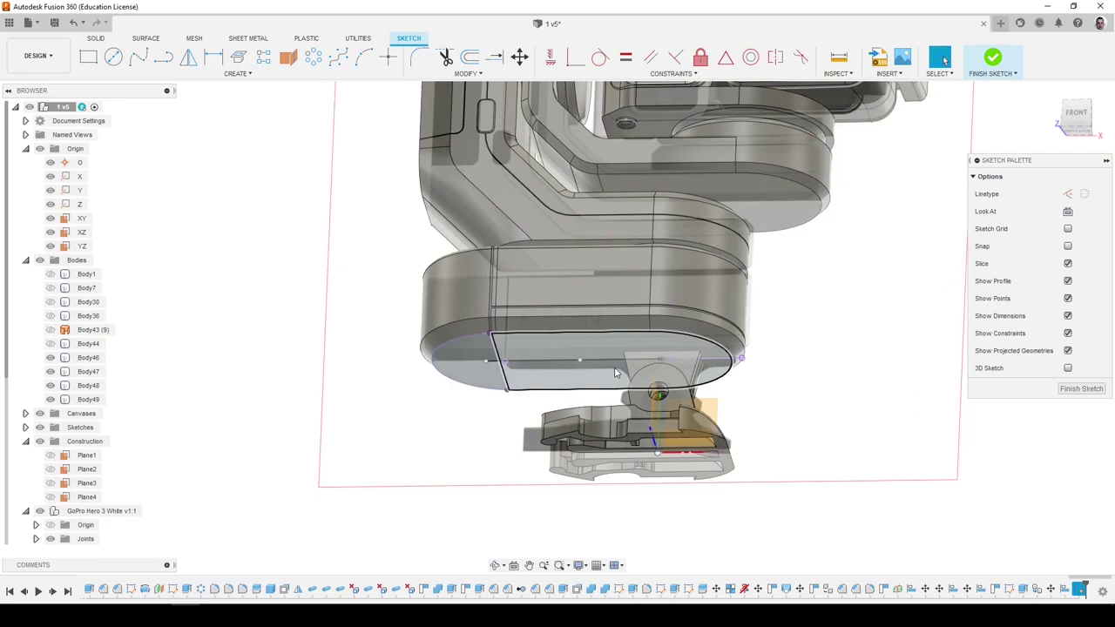
pyautogui.keyDown('shift'); pyautogui.moveTo(647, 273); pyautogui.dragTo(652, 308, button='middle'); pyautogui.keyUp('shift')
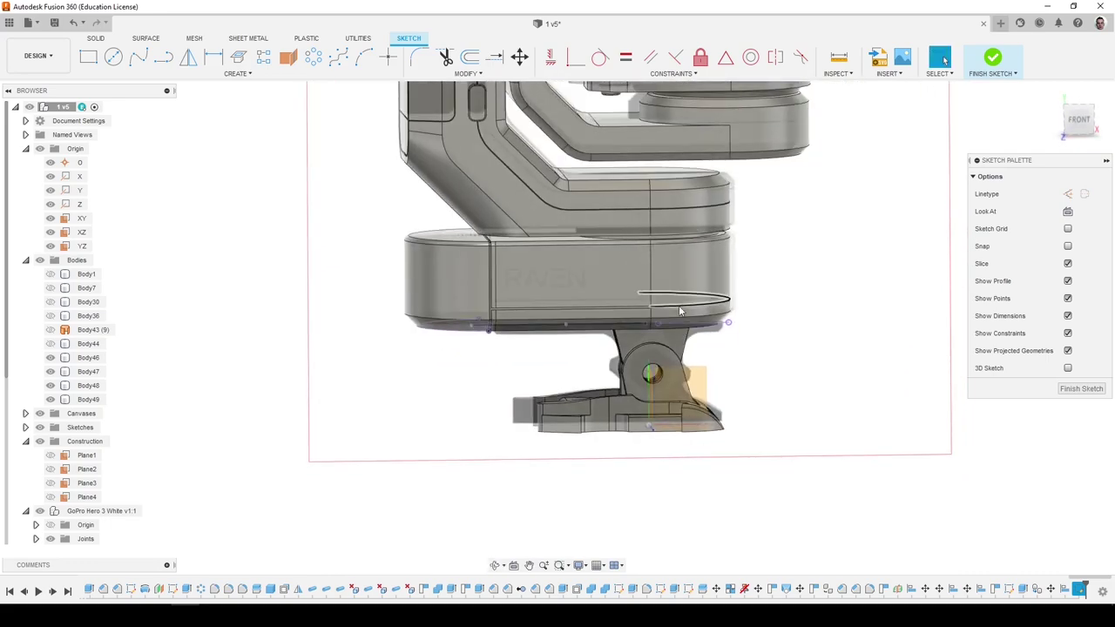
# Measure the radii of the two rounded end faces of the gimbal's base.
pyautogui.click(849, 57)
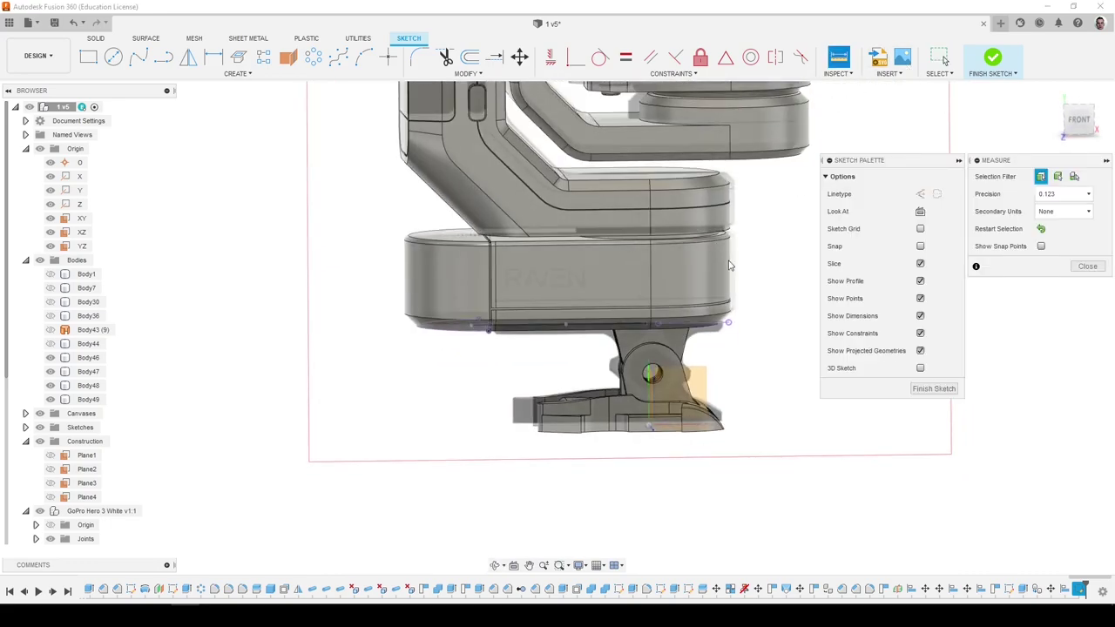
pyautogui.click(722, 270)
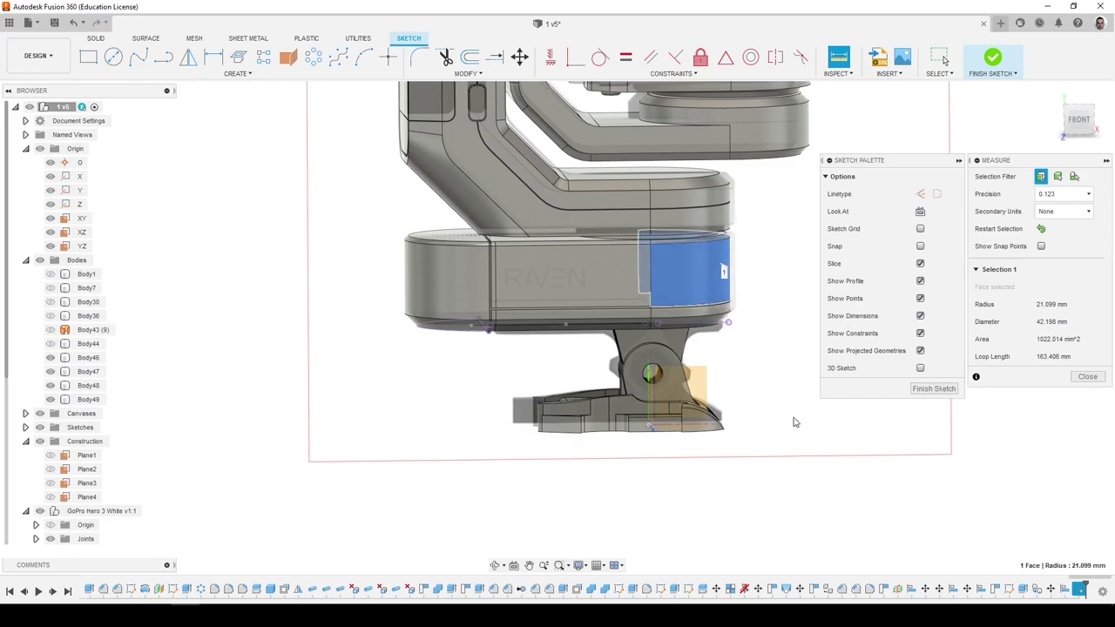
pyautogui.click(449, 278)
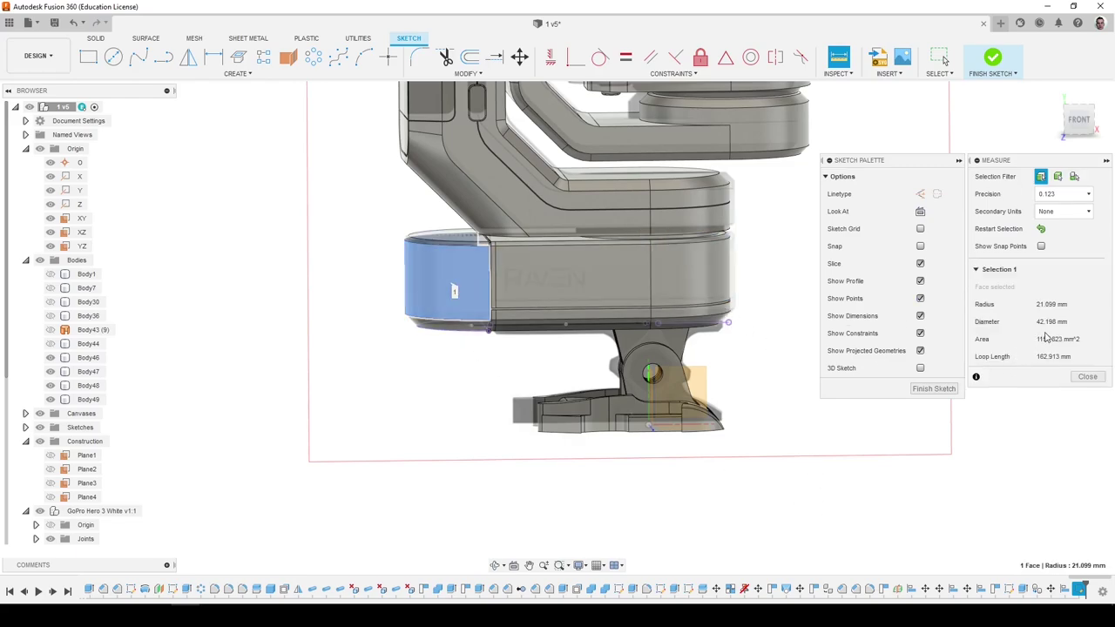
pyautogui.click(998, 455)
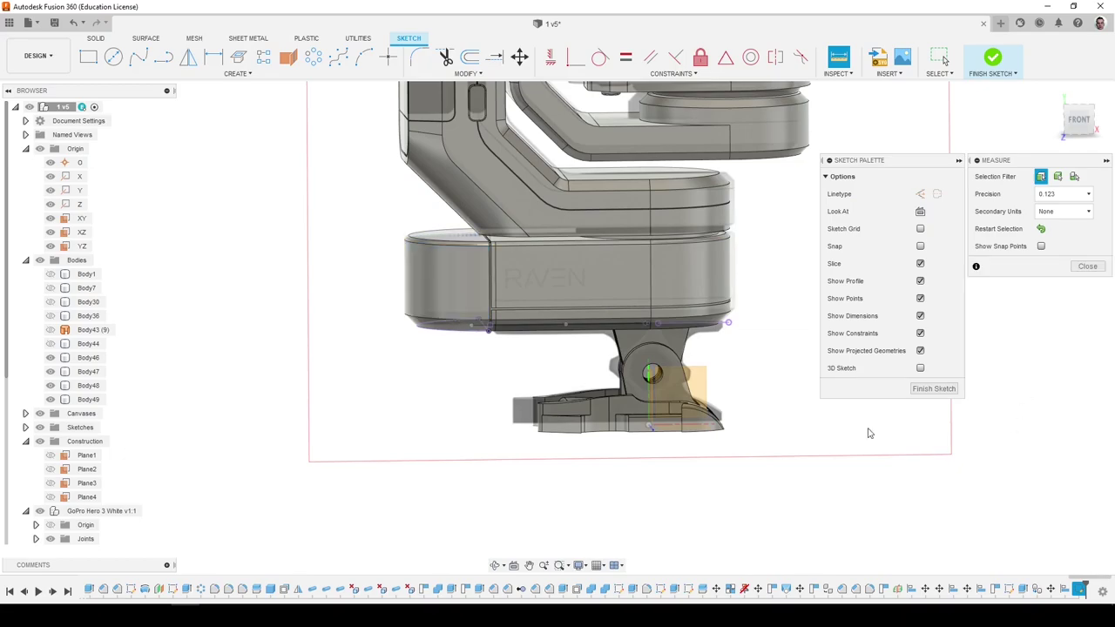
pyautogui.keyDown('shift'); pyautogui.moveTo(692, 390); pyautogui.dragTo(788, 335, button='middle'); pyautogui.keyUp('shift')
pyautogui.click(1085, 271)
# Offset the larger underside profile, the rounded end with its straight closing edge, inward by 1.5 mm.
pyautogui.keyDown('shift'); pyautogui.moveTo(1086, 276); pyautogui.dragTo(471, 42, button='middle'); pyautogui.keyUp('shift')
pyautogui.click(469, 57)
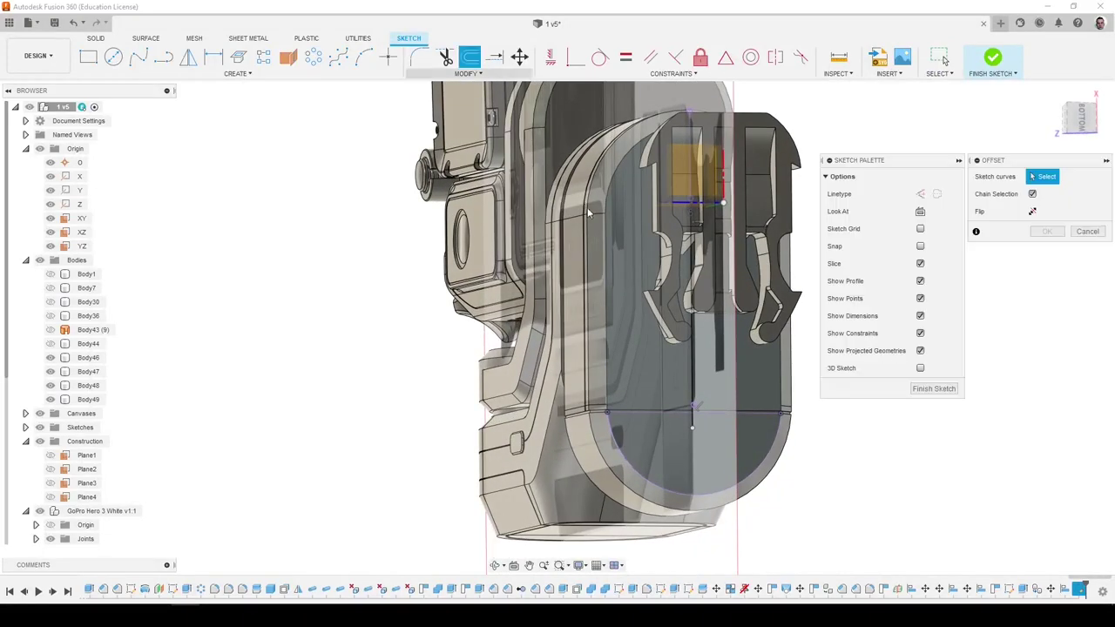
pyautogui.click(605, 236)
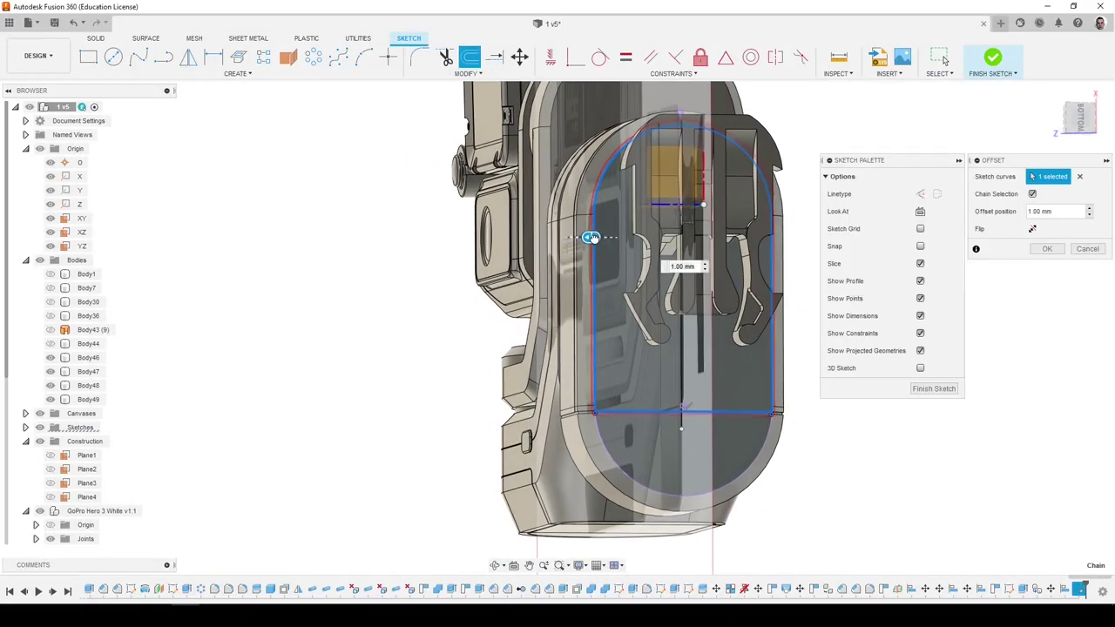
pyautogui.moveTo(591, 237); pyautogui.dragTo(599, 238)
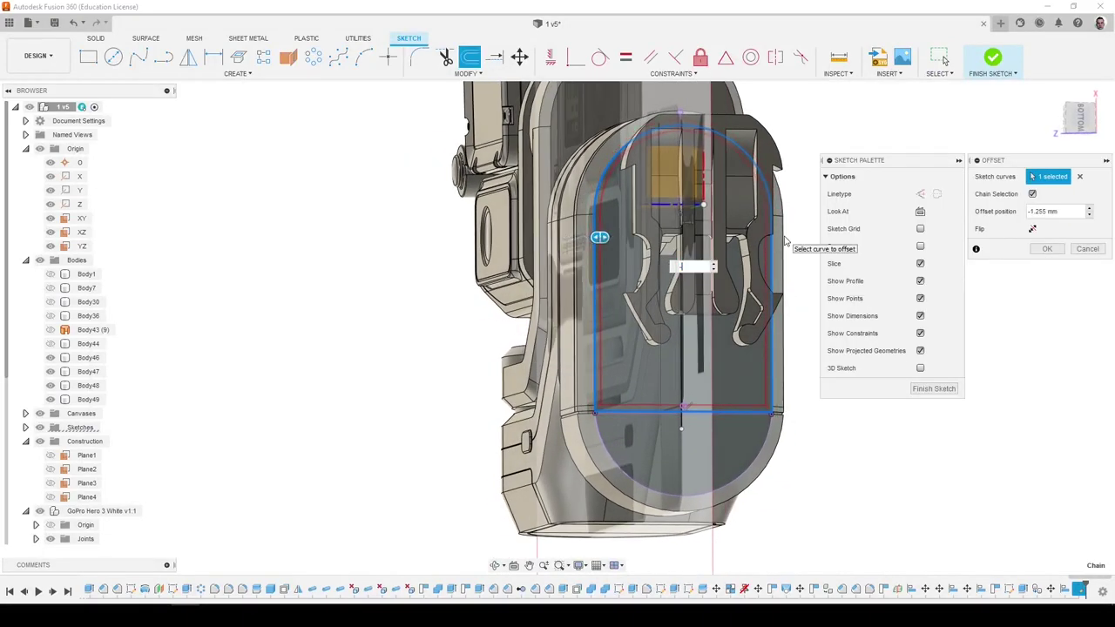
pyautogui.write('-1.5')
pyautogui.press('Return')
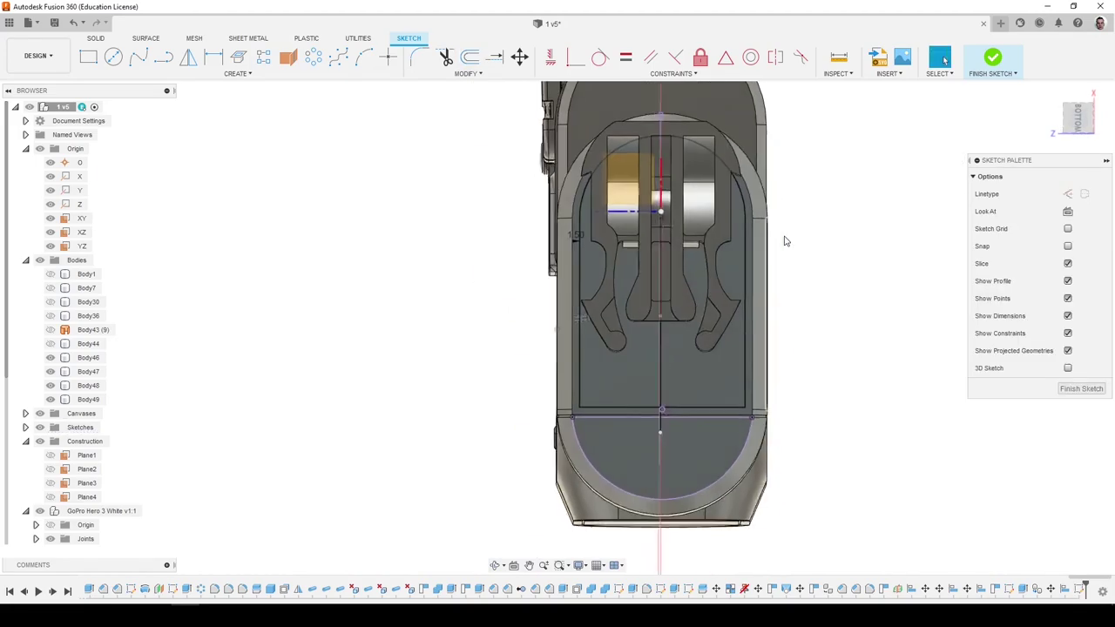
# Show the prong cross-sections with Slice and measure the radius of the offset outline's rounded end.
pyautogui.click(1068, 264)
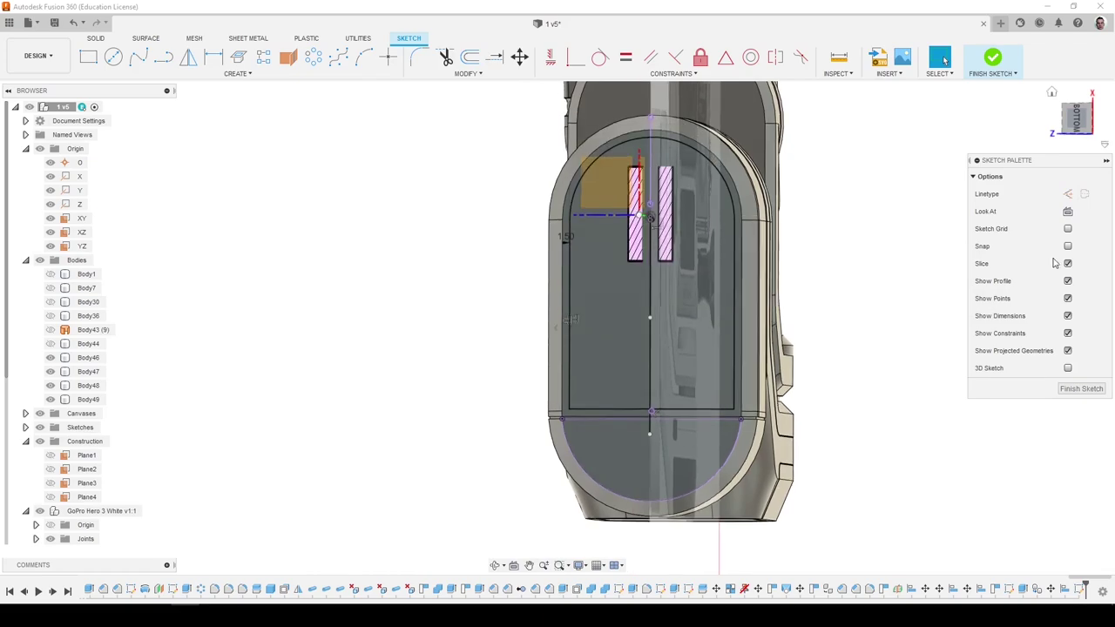
pyautogui.click(838, 59)
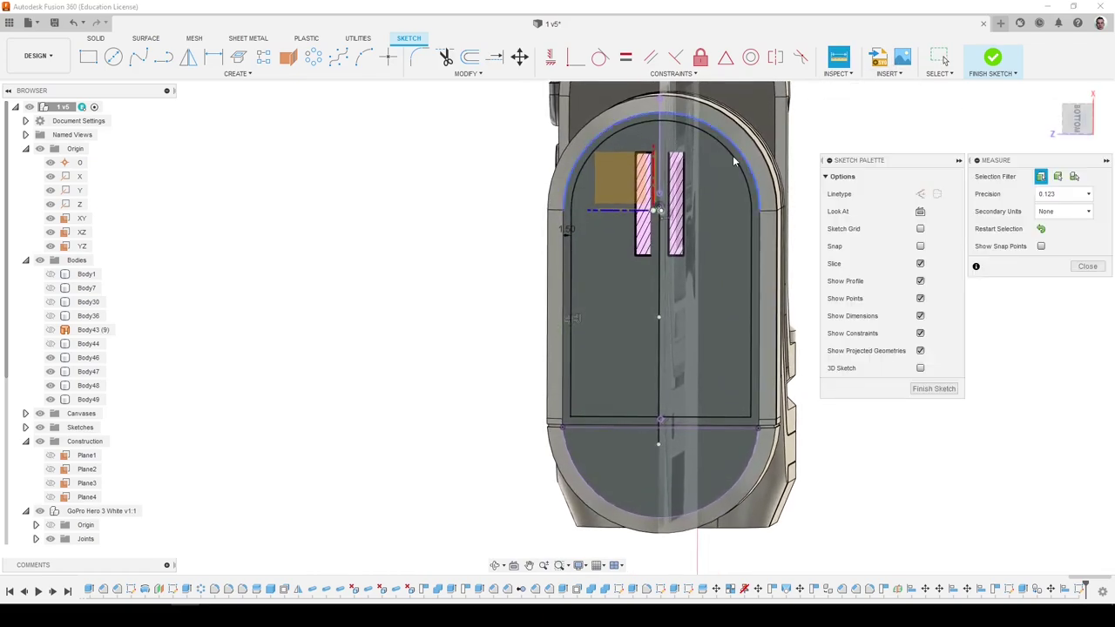
pyautogui.click(738, 168)
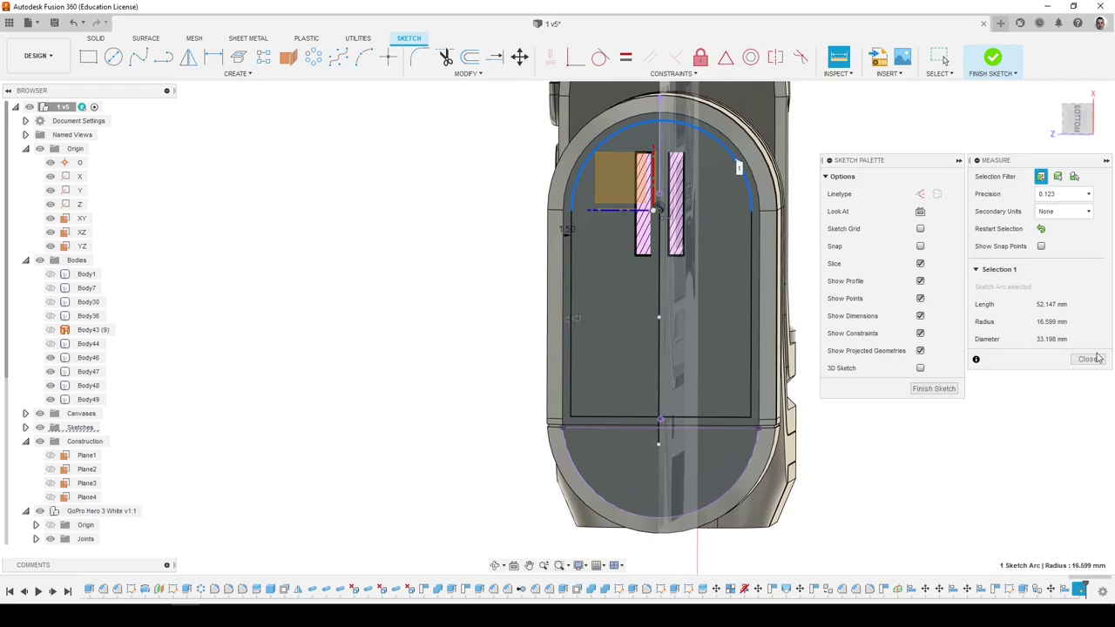
pyautogui.click(113, 57)
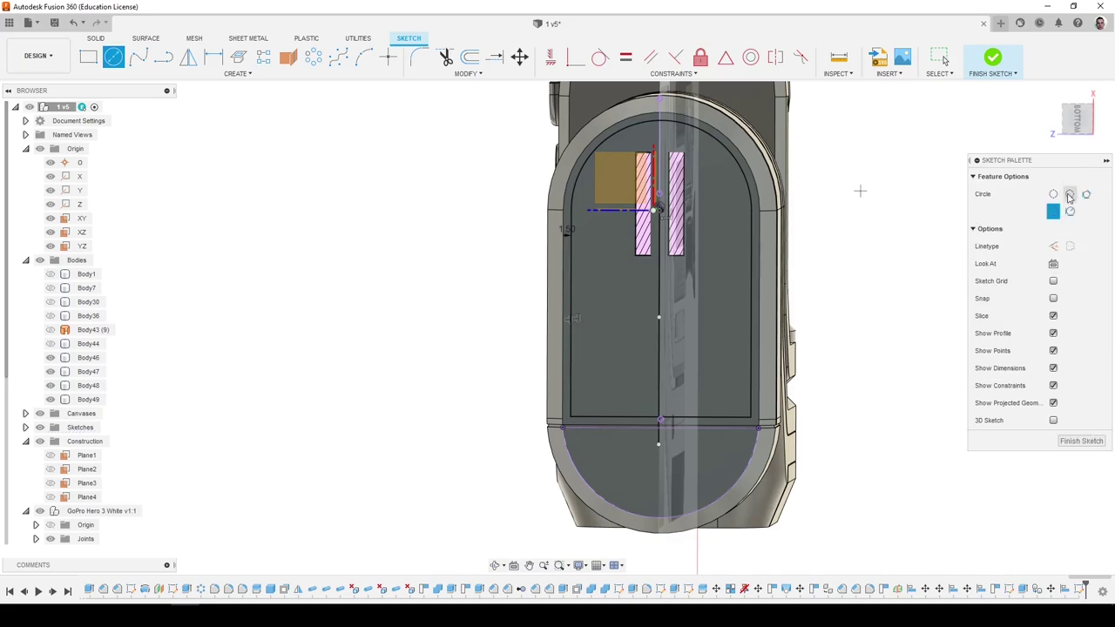
pyautogui.click(572, 324)
pyautogui.click(752, 340)
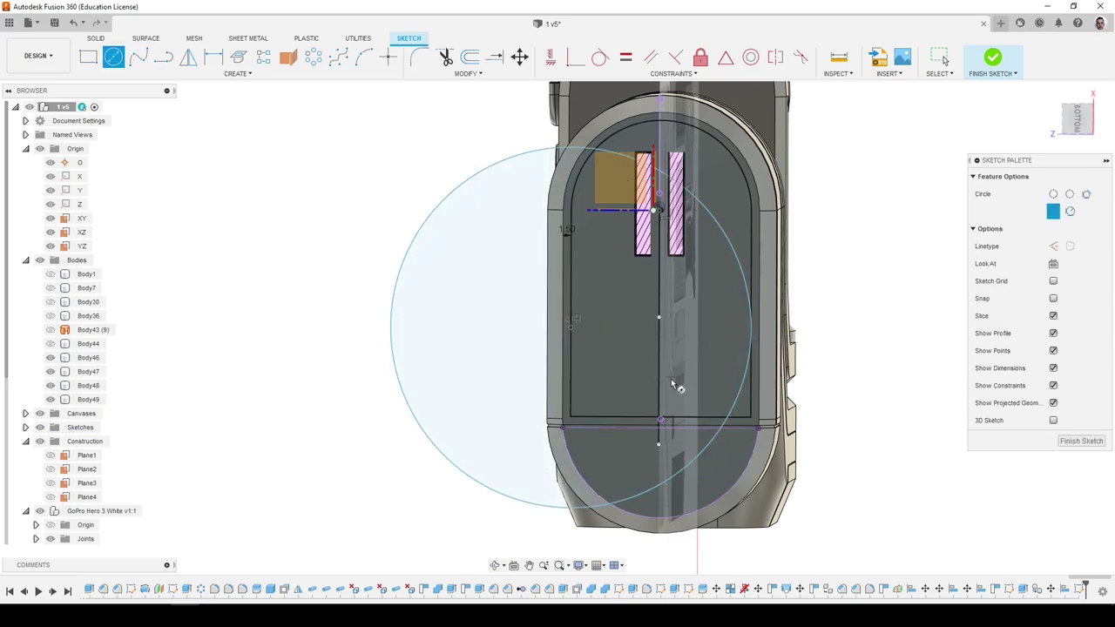
pyautogui.press('Escape')
pyautogui.hotkey('ctrl', 'z')
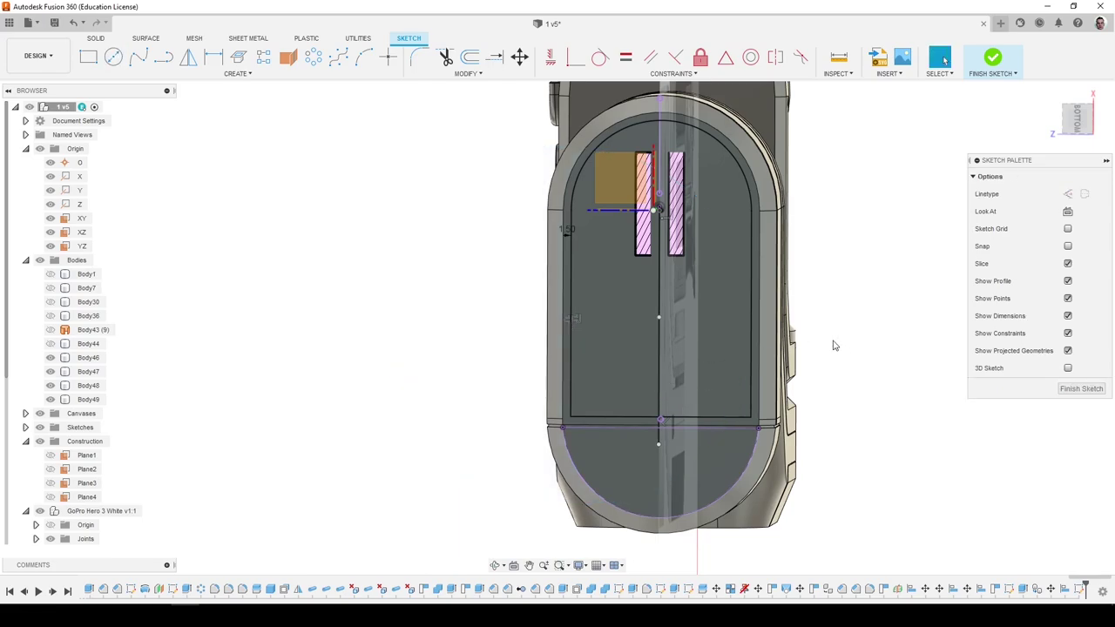
# Sketch a two-point circle about 34 mm in diameter inside the offset outline, ending at the middle of its straight closing edge.
pyautogui.press('c')
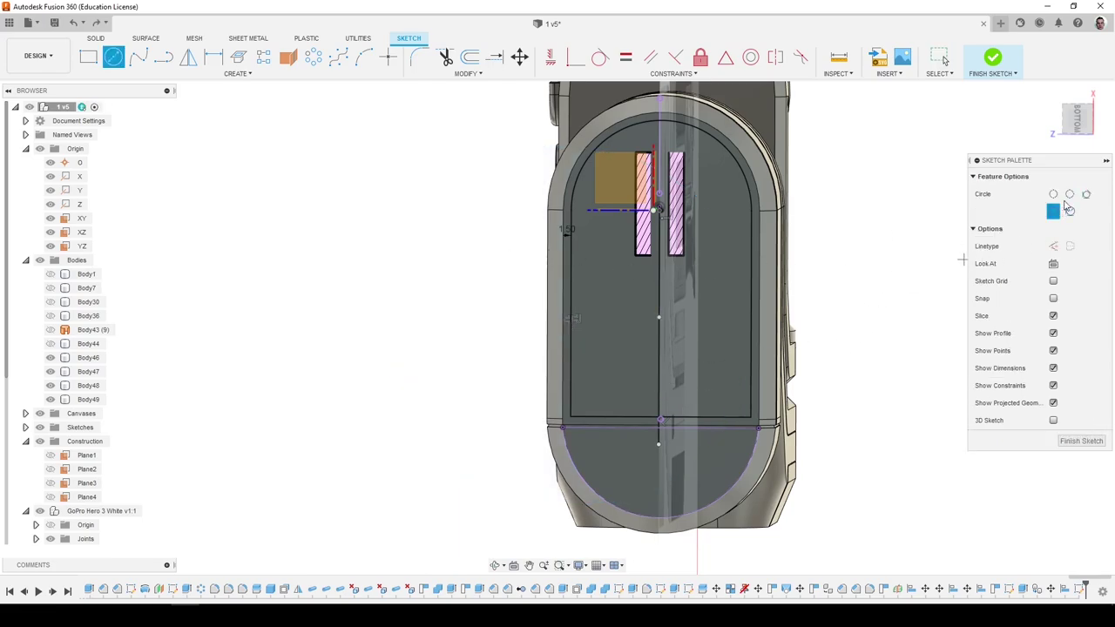
pyautogui.click(1070, 195)
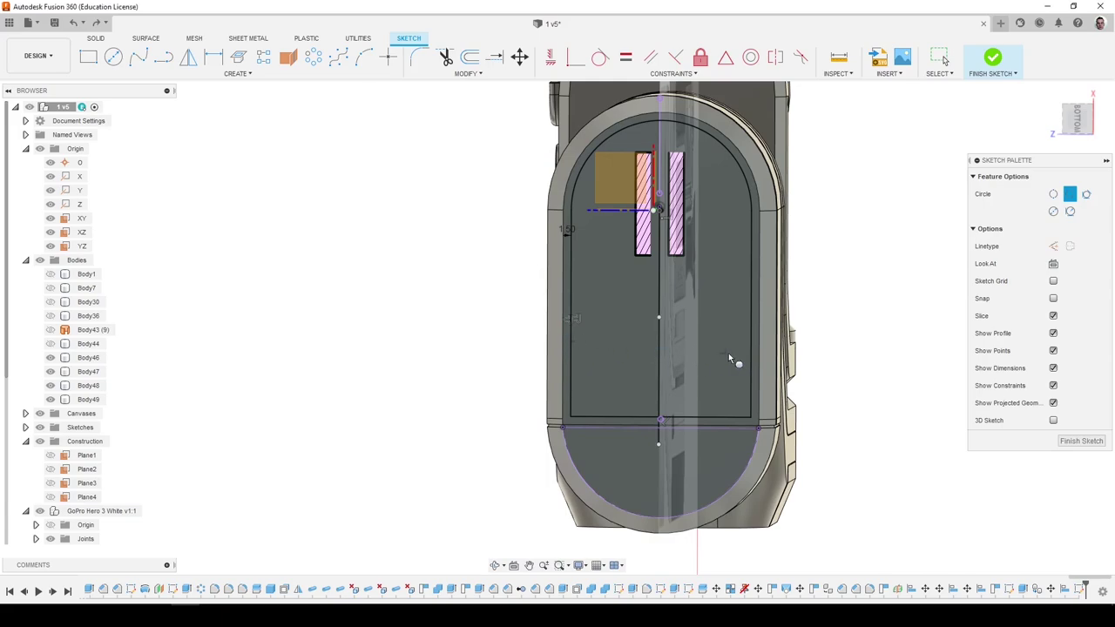
pyautogui.click(659, 318)
pyautogui.scroll(3, 659, 420)
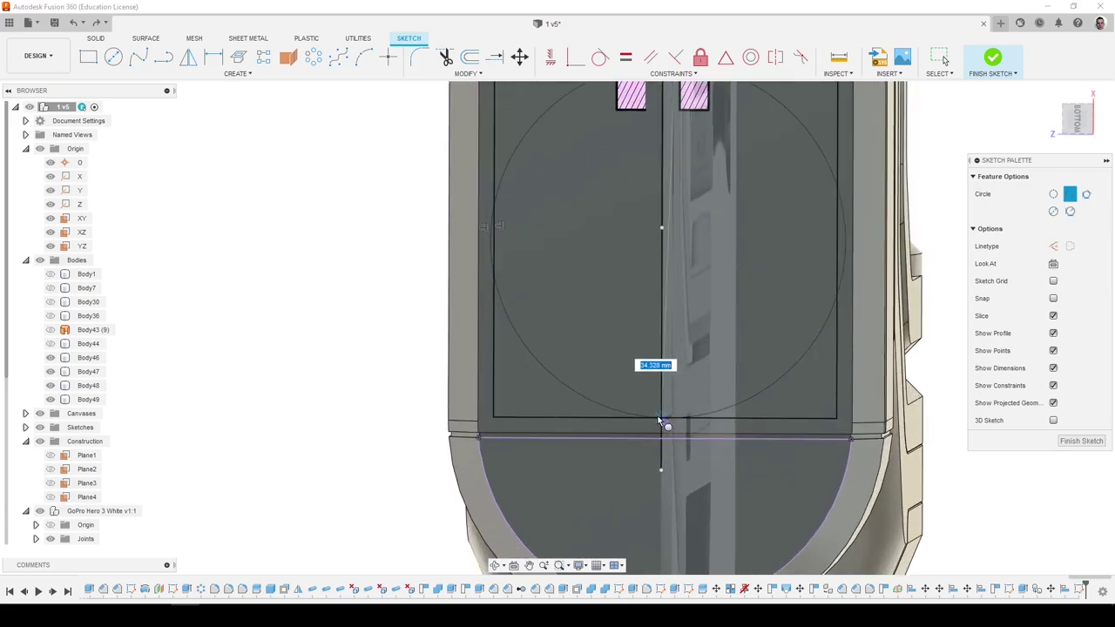
pyautogui.scroll(2, 662, 421)
pyautogui.click(665, 421)
pyautogui.scroll(-5, 662, 453)
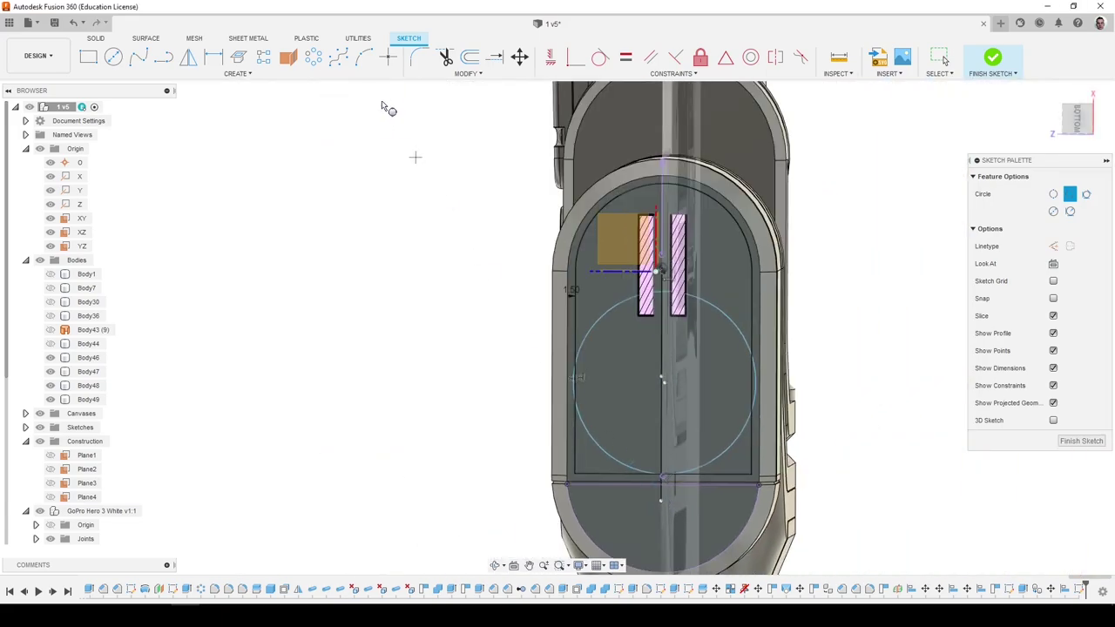
# Make the circle tangent to both long sides and the straight closing edge of the offset outline.
pyautogui.scroll(5, 597, 420)
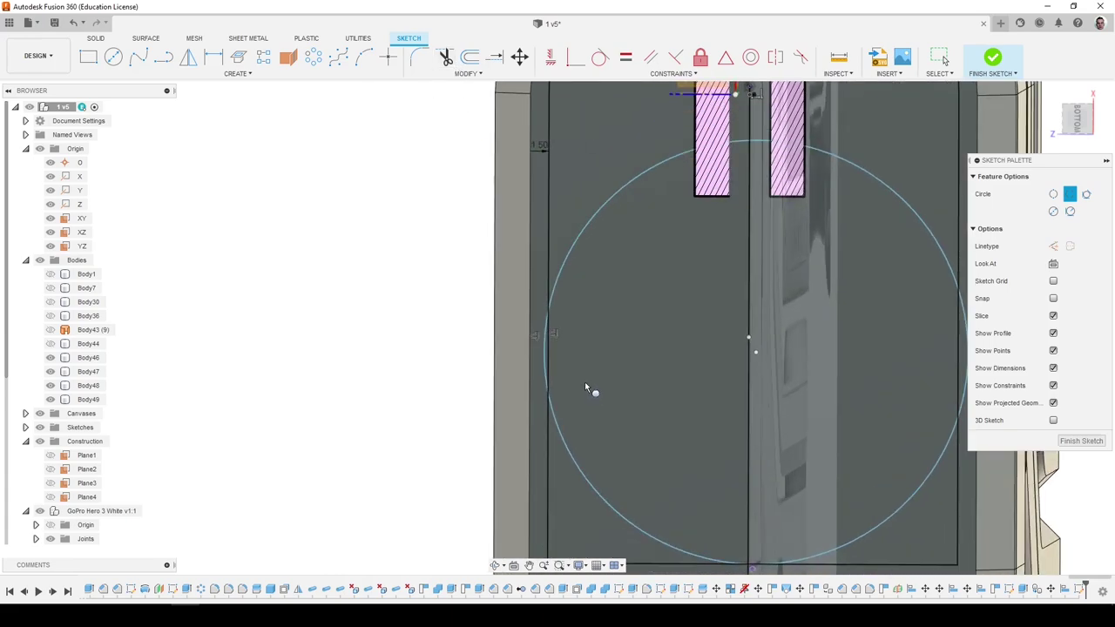
pyautogui.click(601, 56)
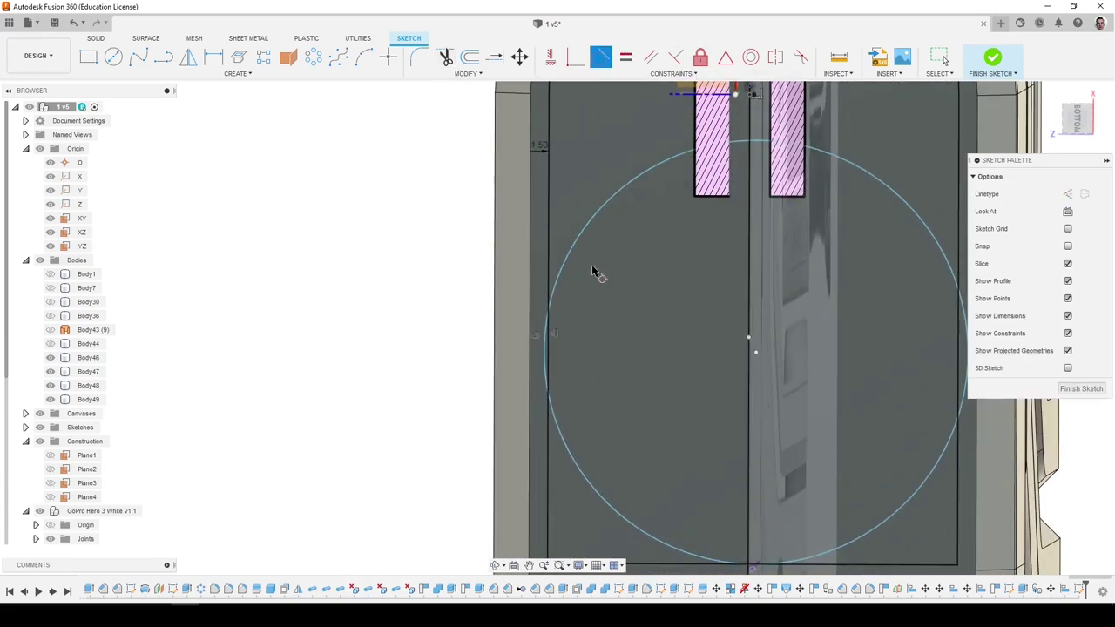
pyautogui.click(557, 423)
pyautogui.scroll(-3, 523, 399)
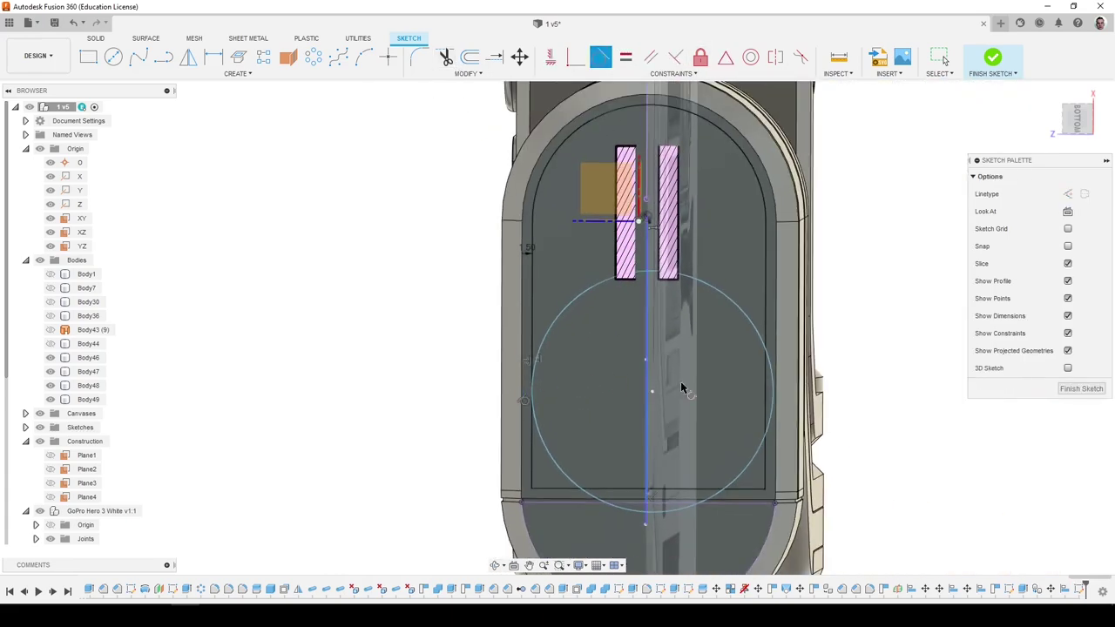
pyautogui.click(764, 458)
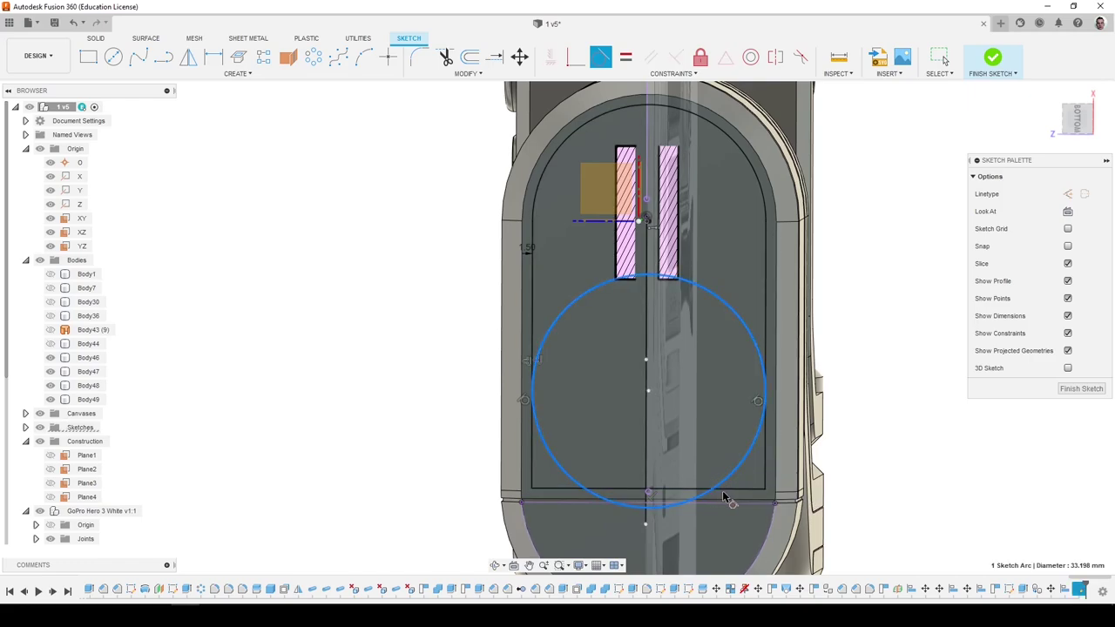
pyautogui.click(726, 487)
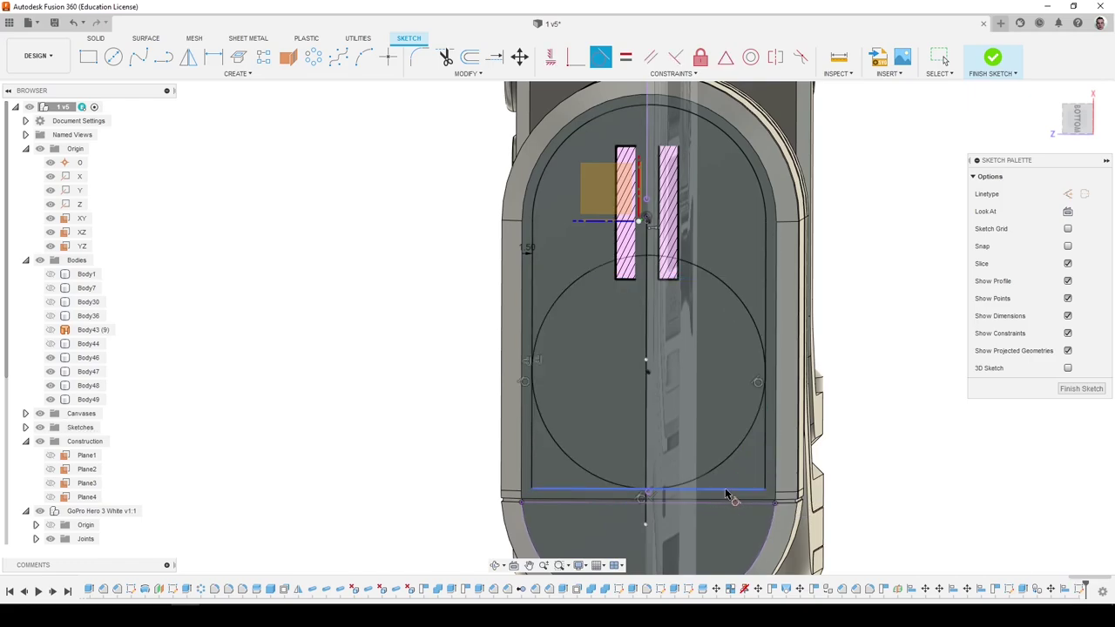
# Trim the circle's upper half and the straight end of the offset outline, leaving a slot profile with two rounded ends.
pyautogui.click(446, 57)
pyautogui.click(552, 317)
pyautogui.click(703, 277)
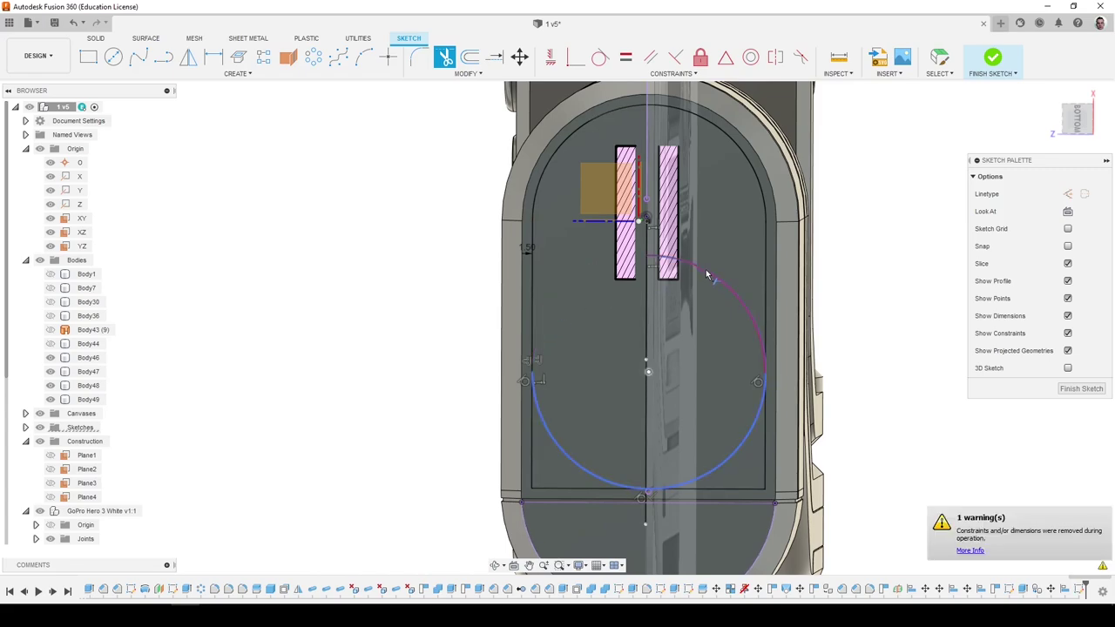
pyautogui.click(766, 444)
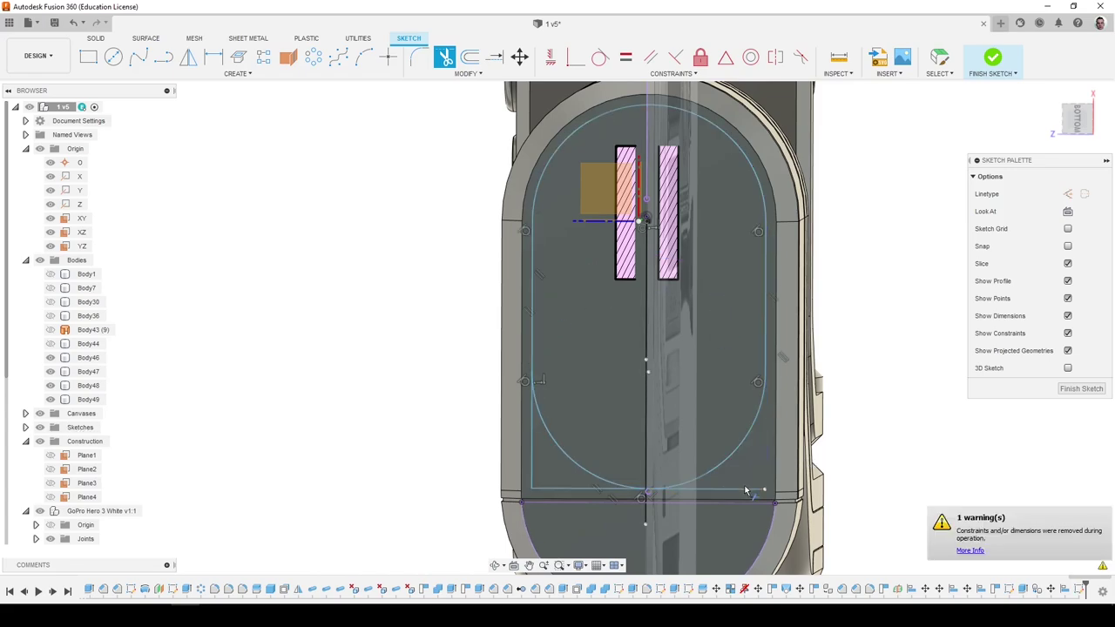
pyautogui.click(563, 489)
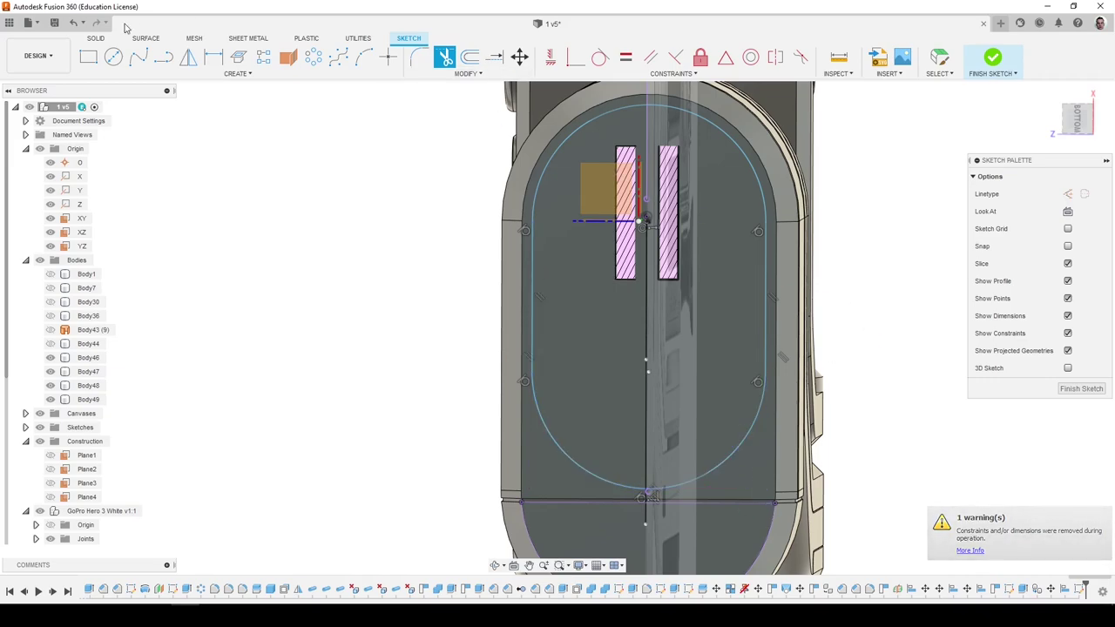
# Extrude the slot profile 2 mm outward from the gimbal's underside as a new body.
pyautogui.press('e')
pyautogui.click(565, 245)
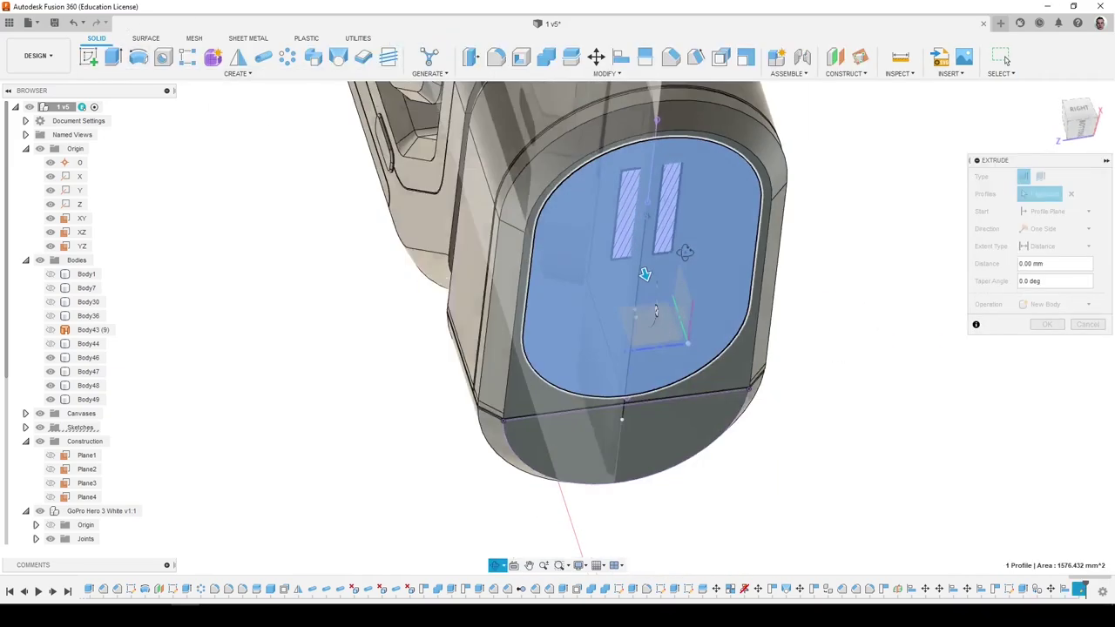
pyautogui.keyDown('shift'); pyautogui.moveTo(918, 207); pyautogui.dragTo(1012, 201, button='middle'); pyautogui.keyUp('shift')
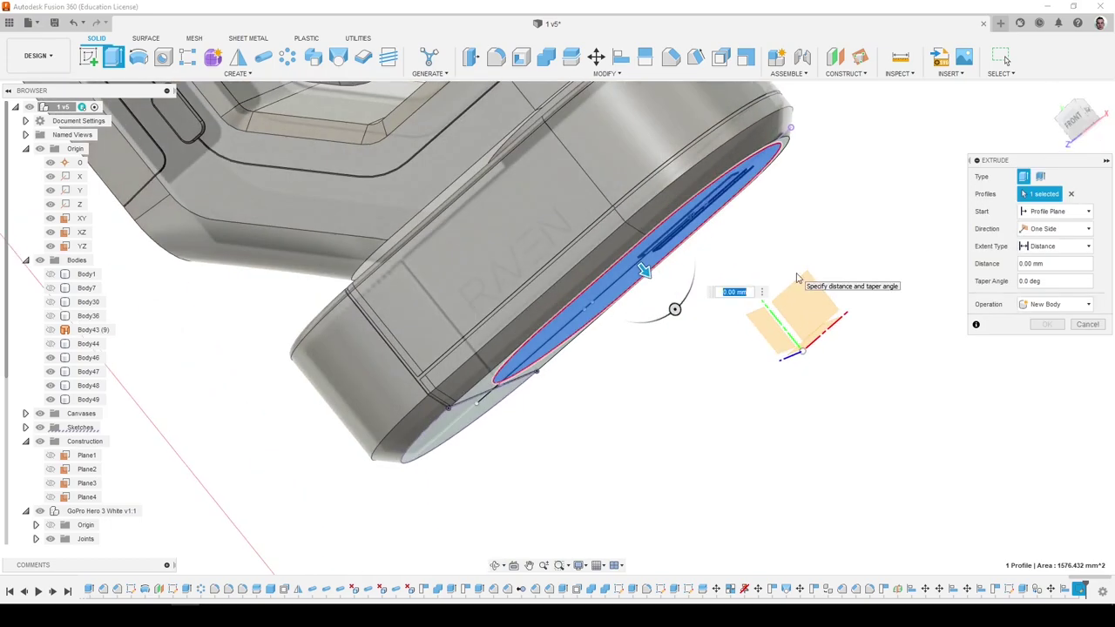
pyautogui.click(1036, 305)
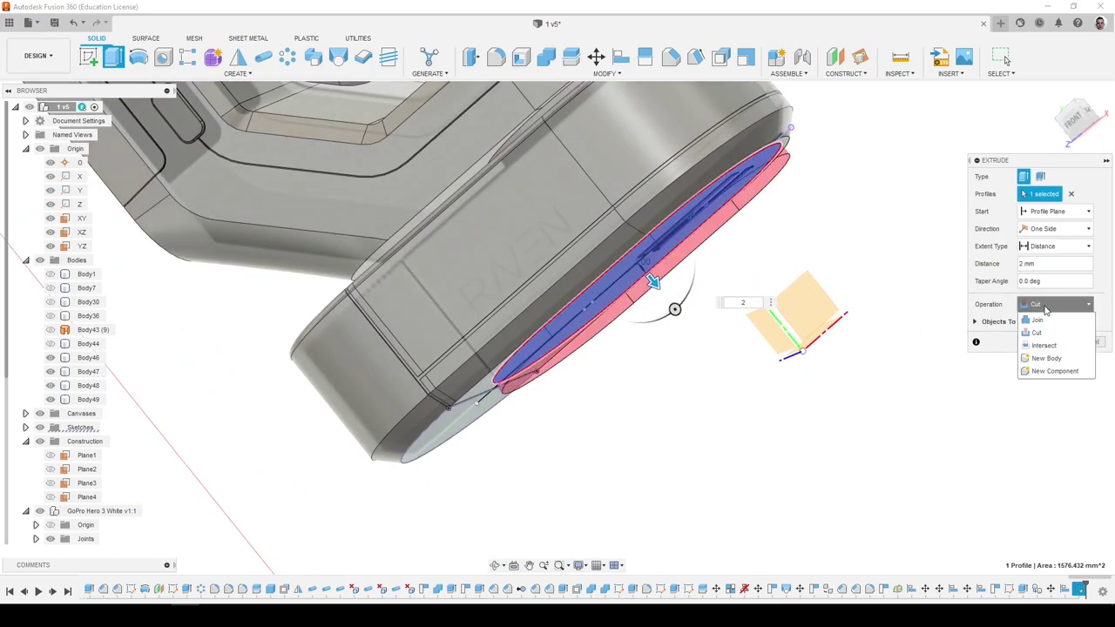
pyautogui.click(1042, 360)
pyautogui.click(1051, 340)
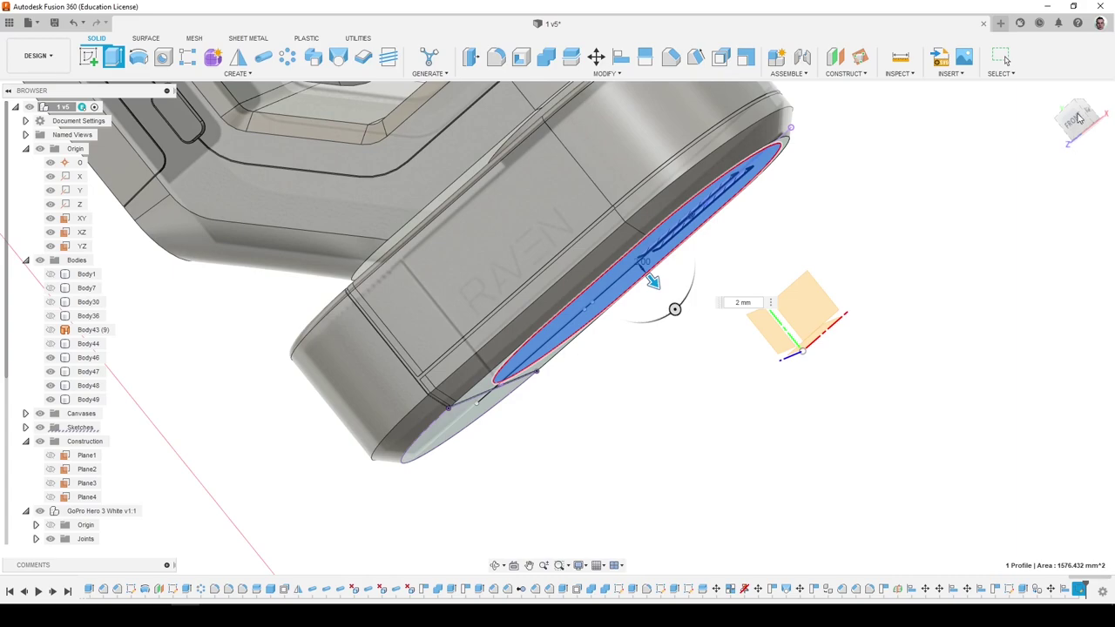
# Increase the slot-shaped plate's thickness to 3 mm with Press Pull on its lower face, using the Automatic offset type.
pyautogui.click(1080, 120)
pyautogui.scroll(5, 737, 325)
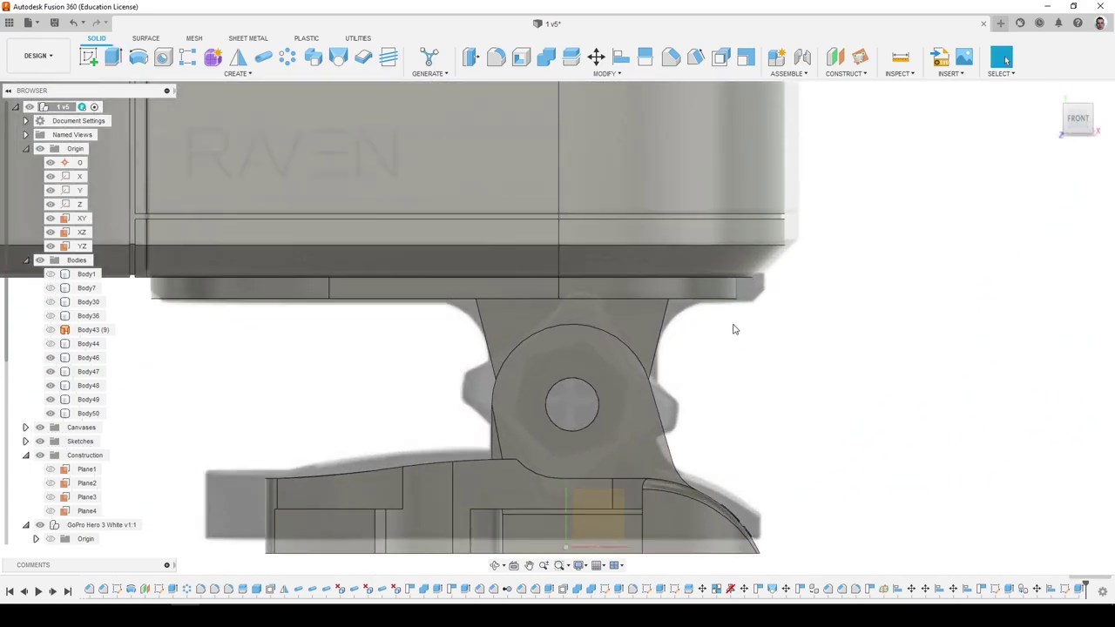
pyautogui.click(668, 306)
pyautogui.keyDown('shift'); pyautogui.moveTo(687, 315); pyautogui.dragTo(686, 280, button='middle'); pyautogui.keyUp('shift')
pyautogui.click(471, 56)
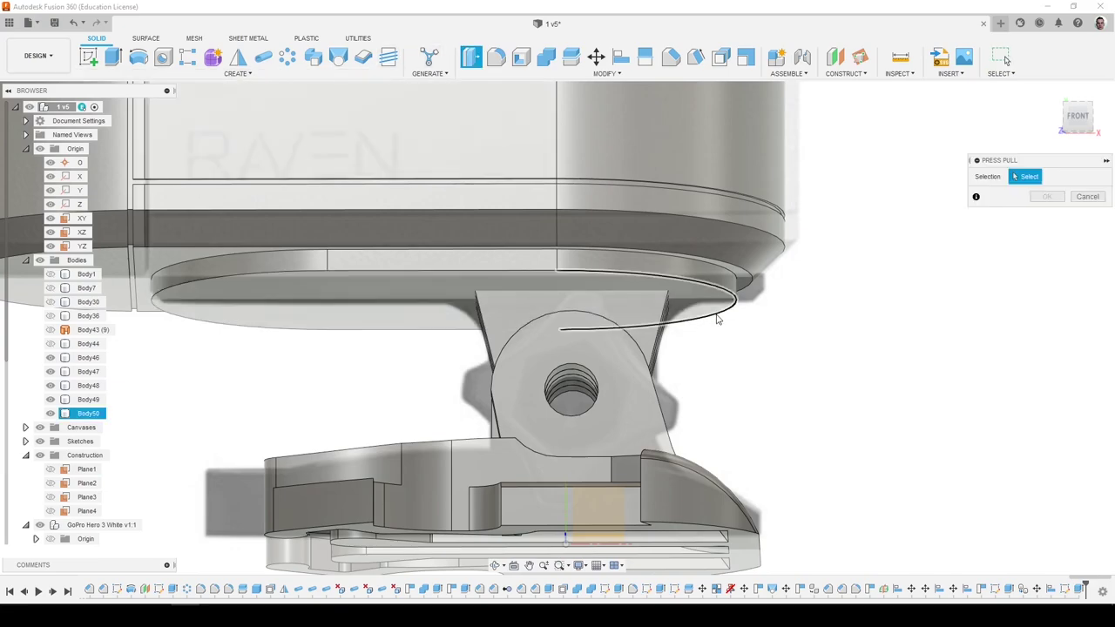
pyautogui.click(710, 307)
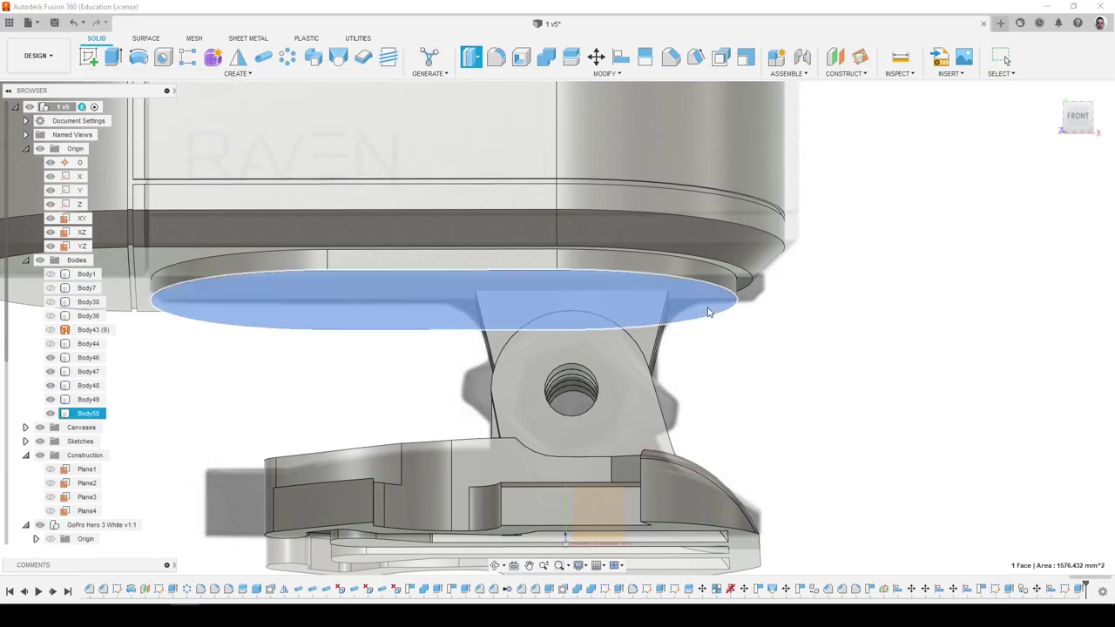
pyautogui.click(1078, 122)
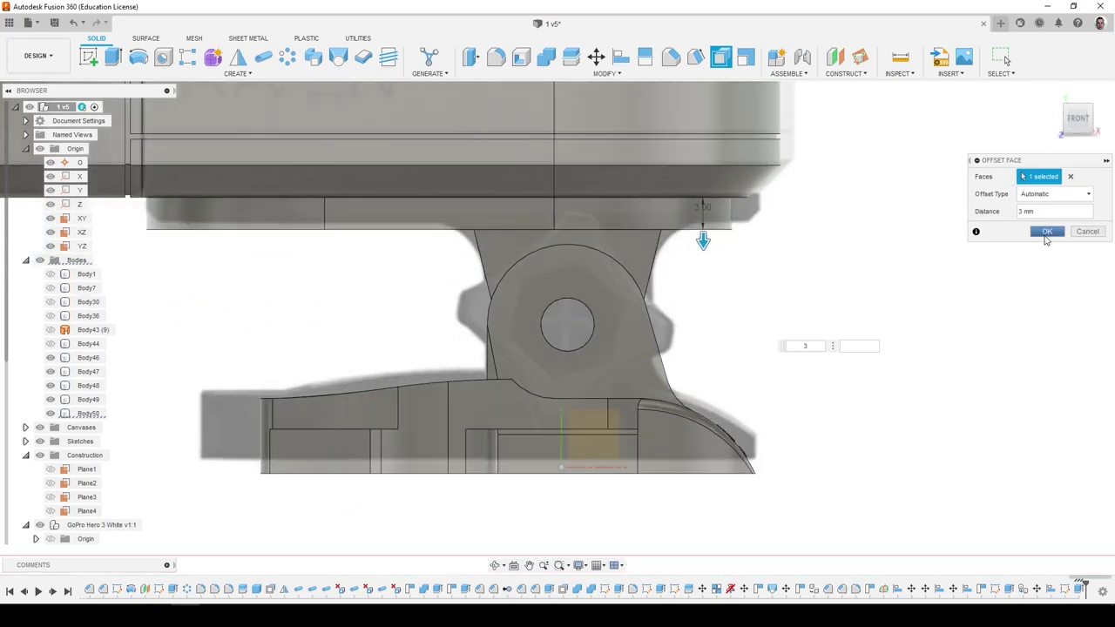
pyautogui.click(1046, 236)
# Chamfer the plate's lower perimeter edge by about 0.94 mm with the Equal Distance type.
pyautogui.click(671, 57)
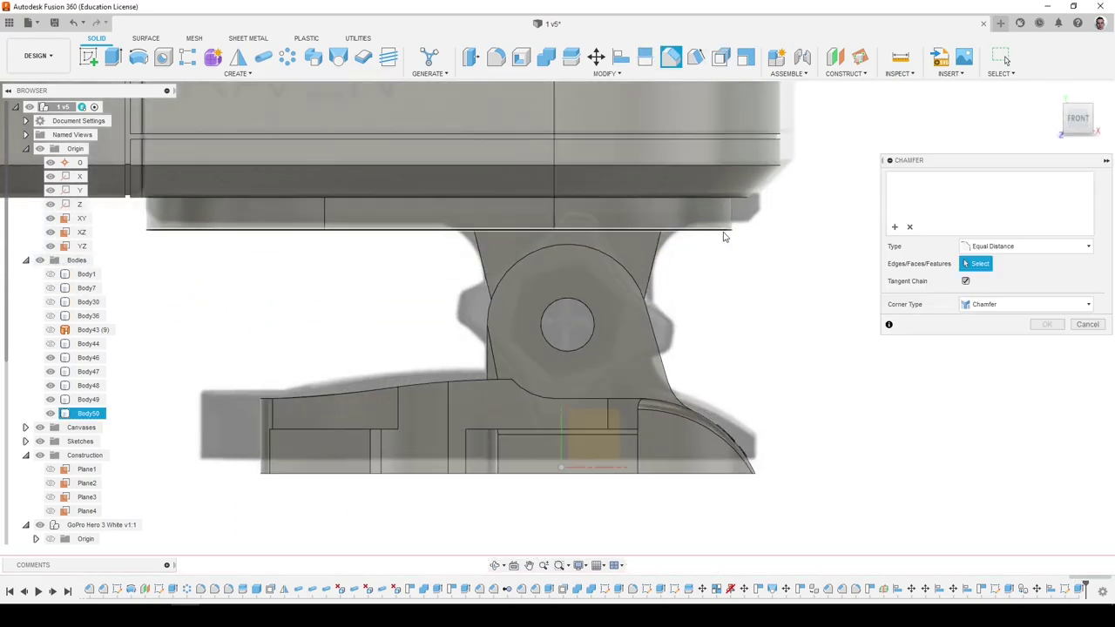
pyautogui.click(723, 234)
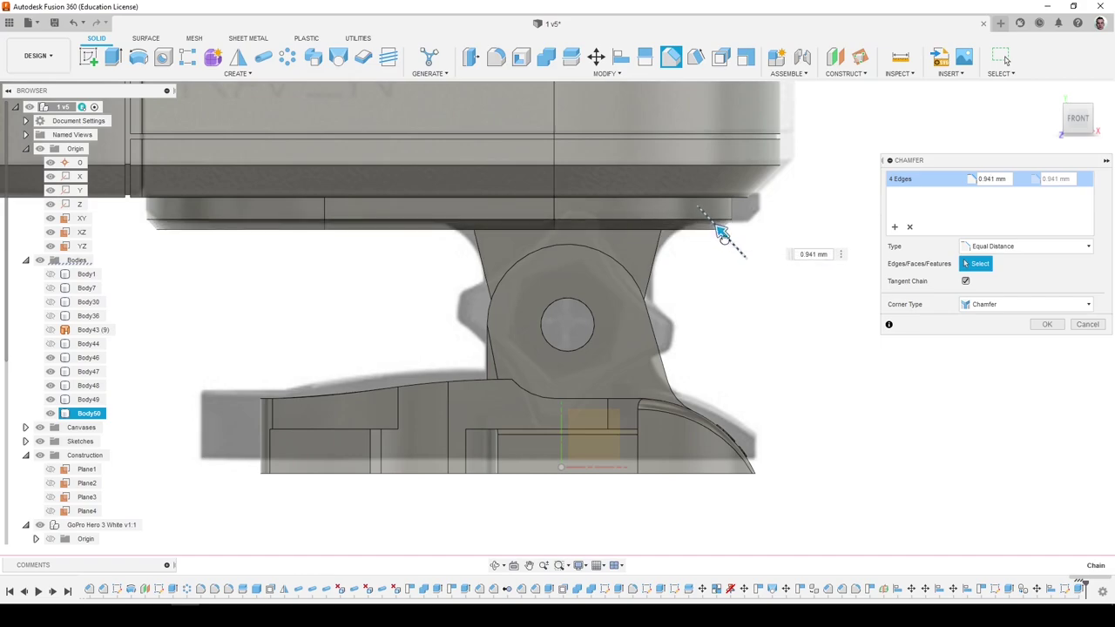
pyautogui.moveTo(723, 233); pyautogui.dragTo(756, 293)
pyautogui.press('Return')
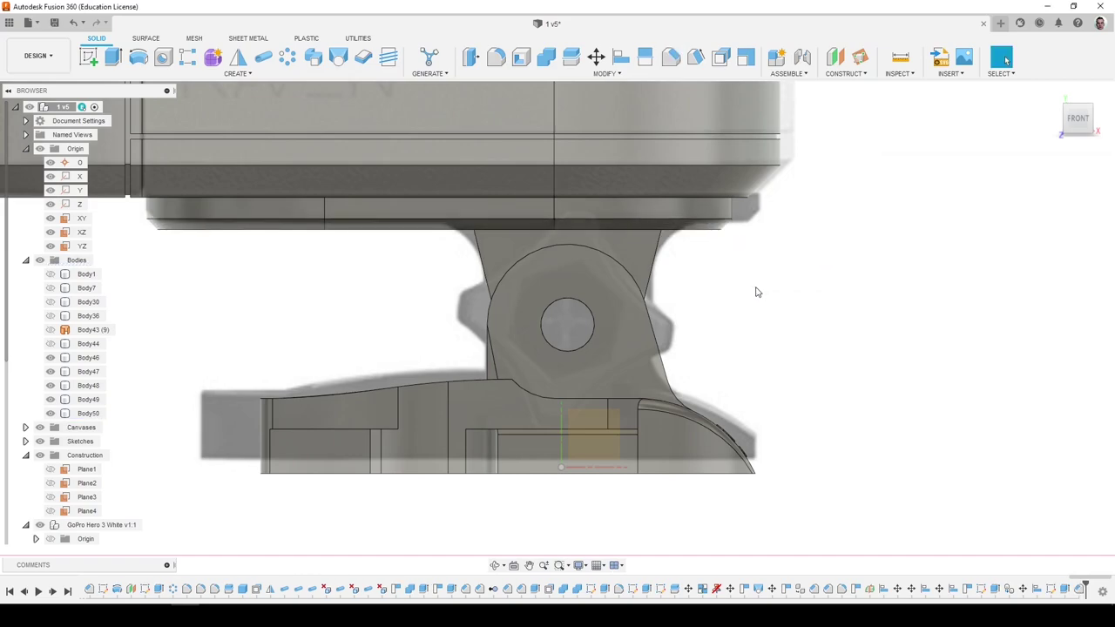
# Toggle the GoPro Hero 3 White component's visibility to compare the camera model with the reference image behind it.
pyautogui.scroll(-2, 725, 294)
pyautogui.keyDown('shift'); pyautogui.moveTo(722, 282); pyautogui.dragTo(503, 298, button='middle'); pyautogui.keyUp('shift')
pyautogui.scroll(-1, 69, 498)
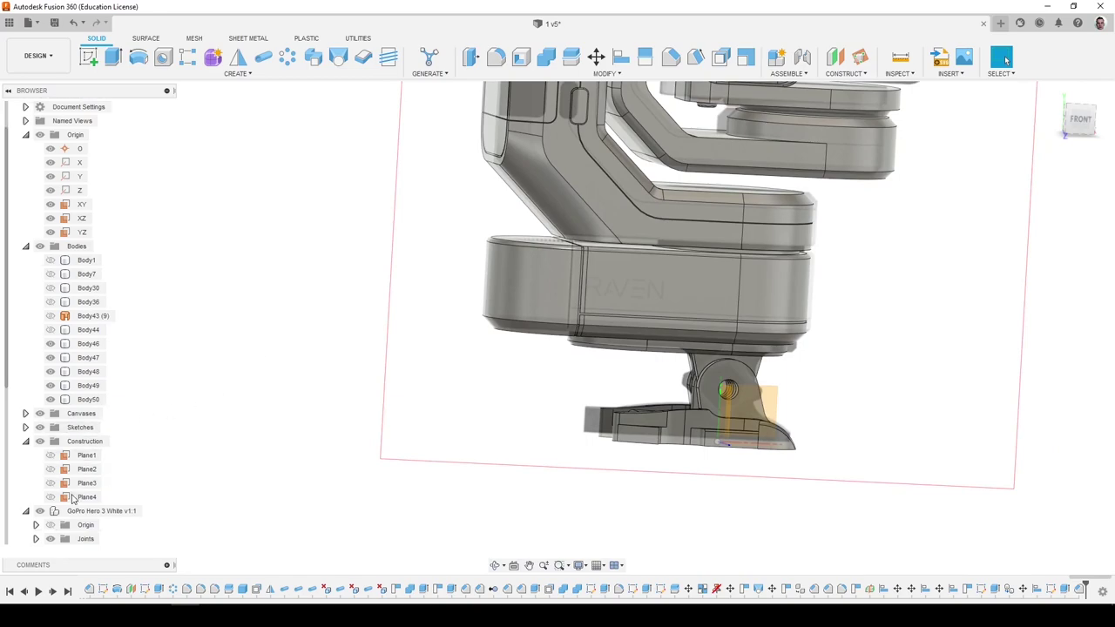
pyautogui.click(25, 510)
pyautogui.scroll(-5, 83, 478)
pyautogui.scroll(-5, 386, 410)
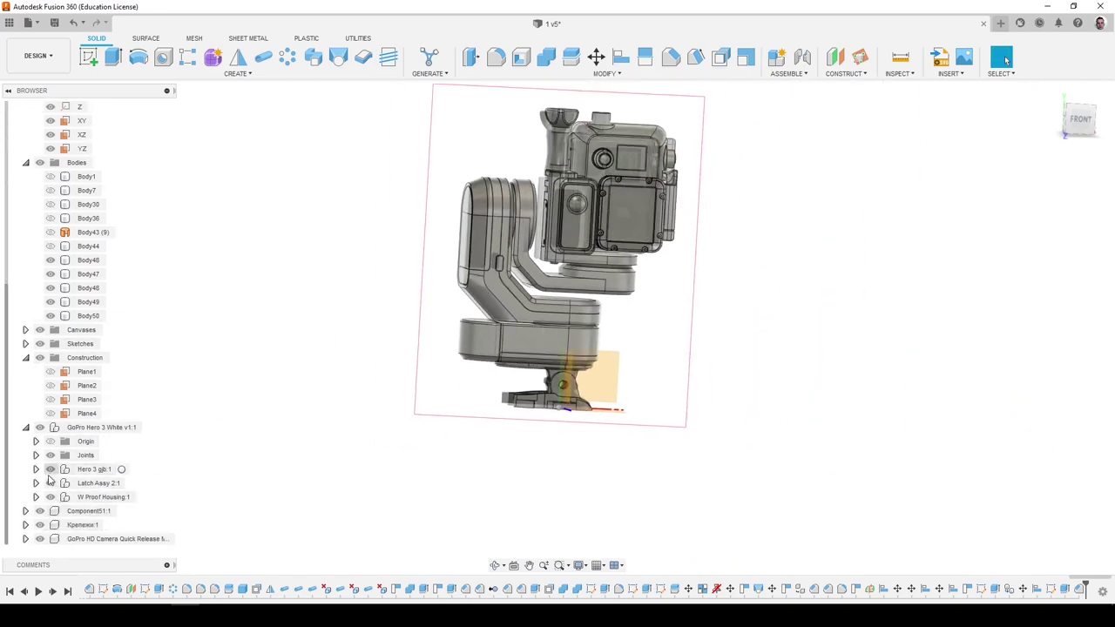
pyautogui.click(49, 486)
pyautogui.click(47, 487)
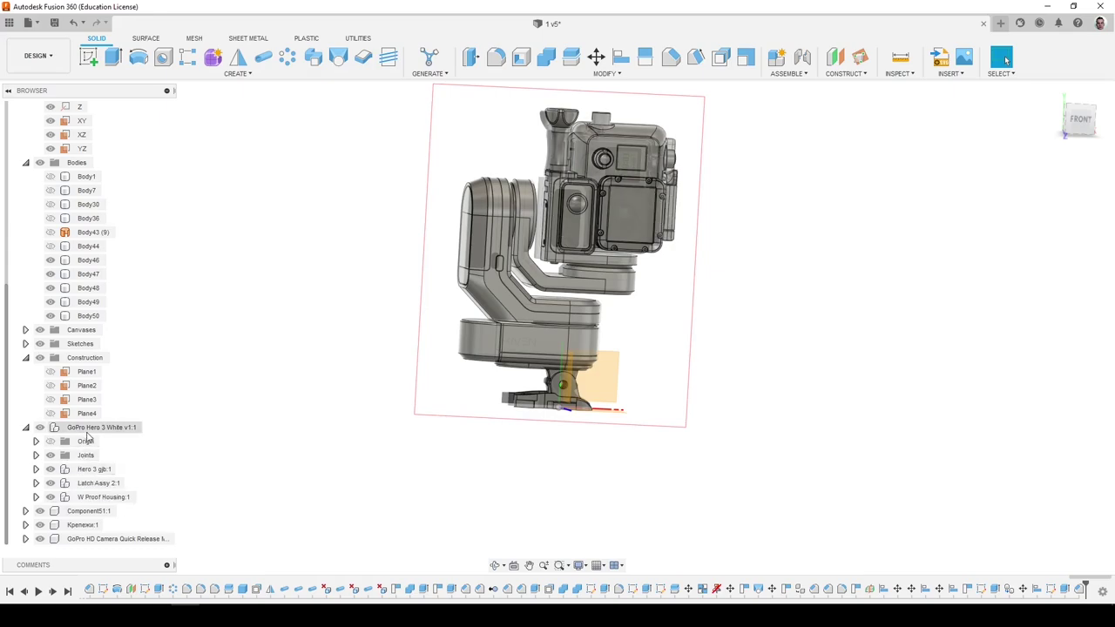
pyautogui.click(38, 428)
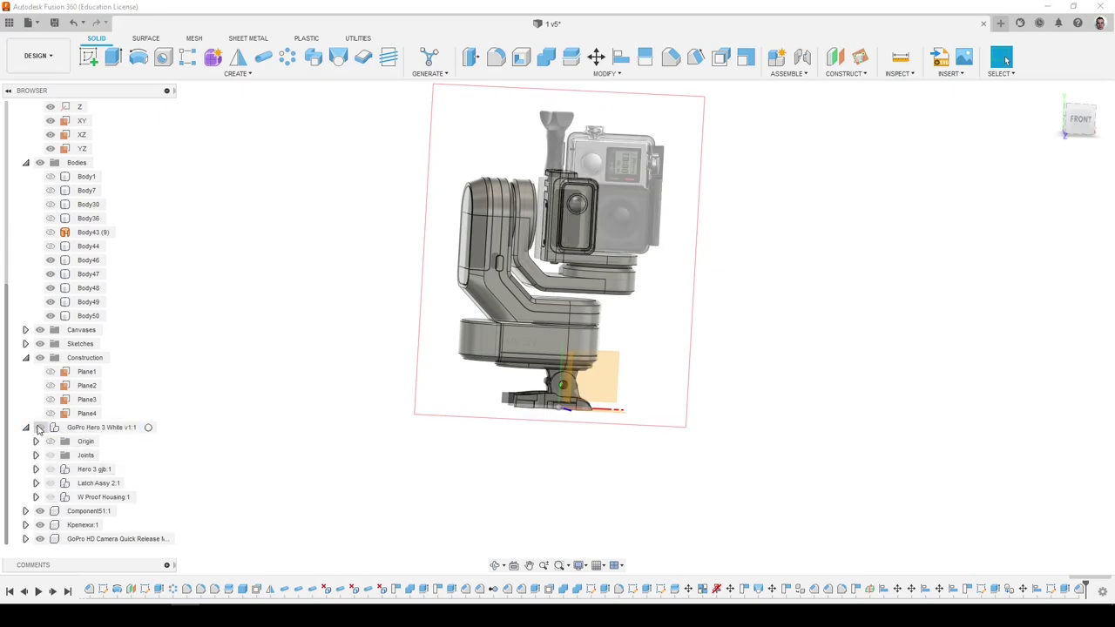
pyautogui.click(39, 428)
pyautogui.click(38, 428)
pyautogui.click(39, 428)
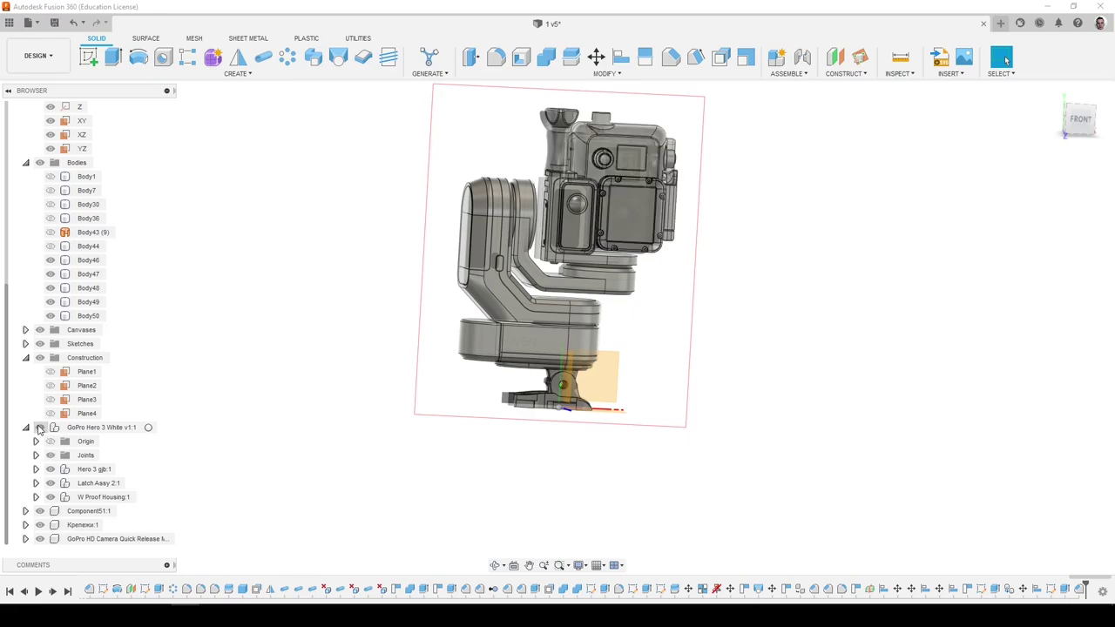
# Examine which parts of the camera model belong to the Latch Assy 2, W Proof Housing and Hero 3 gjb subassemblies.
pyautogui.click(98, 486)
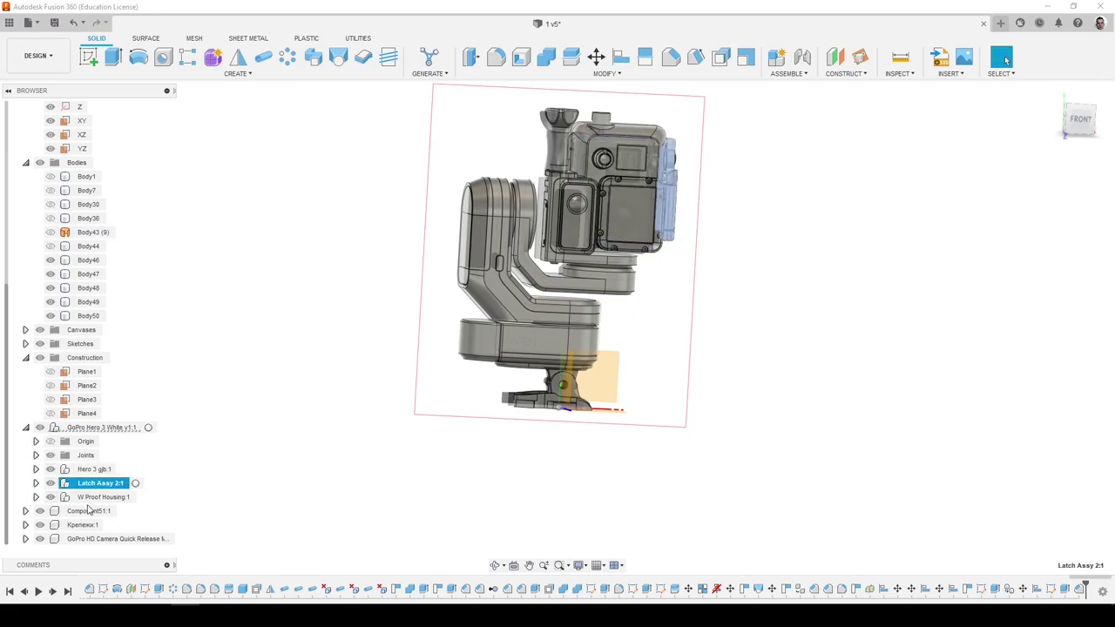
pyautogui.click(98, 496)
pyautogui.click(36, 496)
pyautogui.scroll(-2, 71, 495)
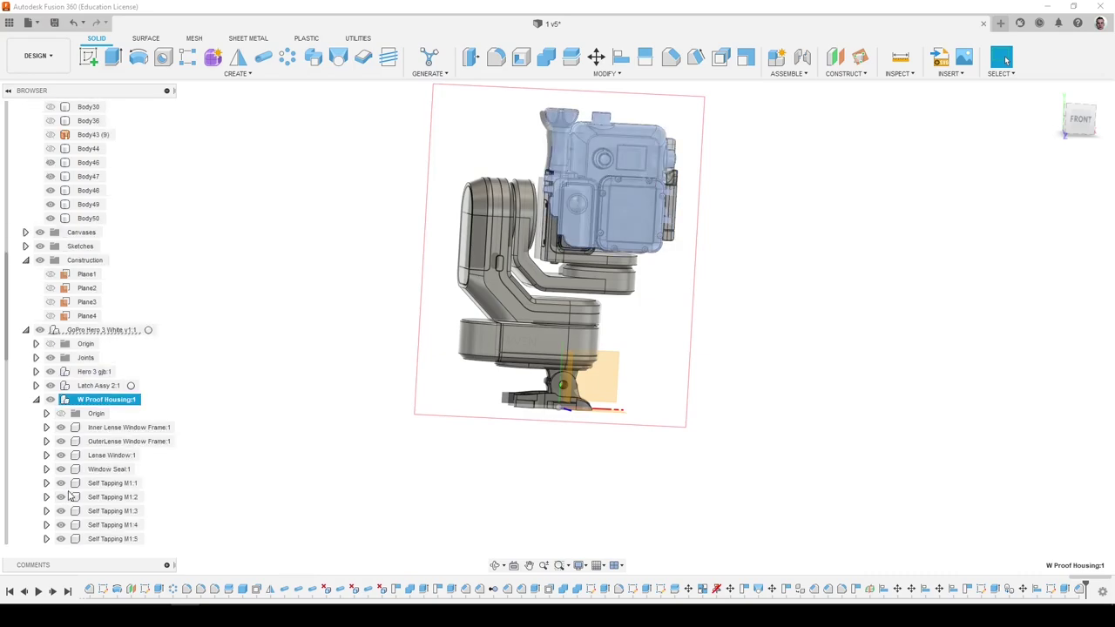
pyautogui.scroll(-12, 94, 504)
pyautogui.scroll(5, 102, 507)
pyautogui.scroll(-6, 102, 507)
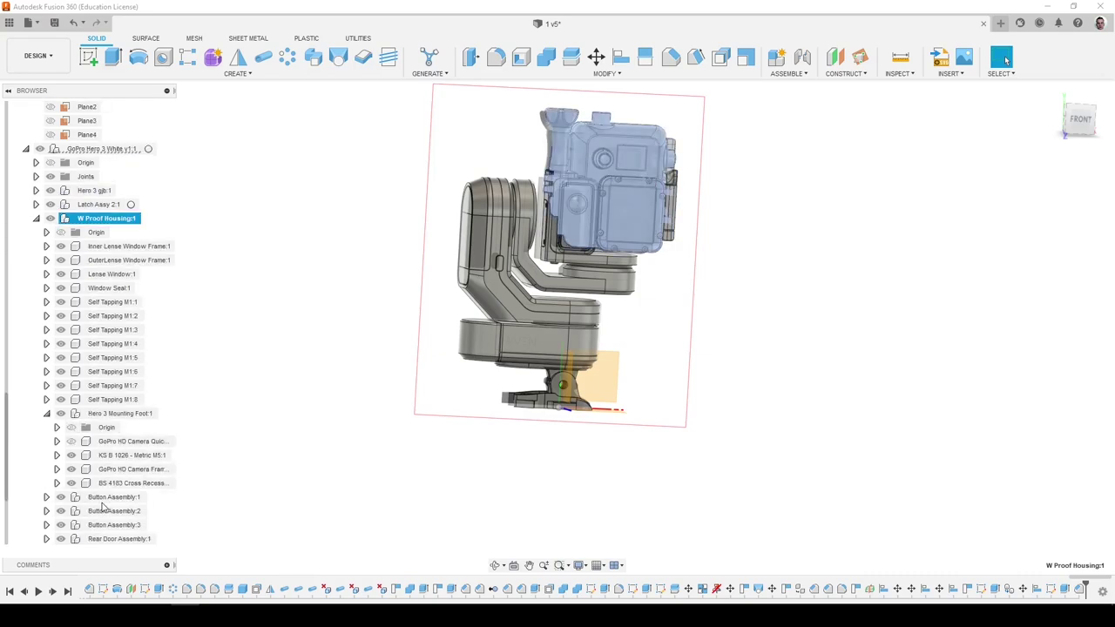
pyautogui.scroll(-2, 102, 507)
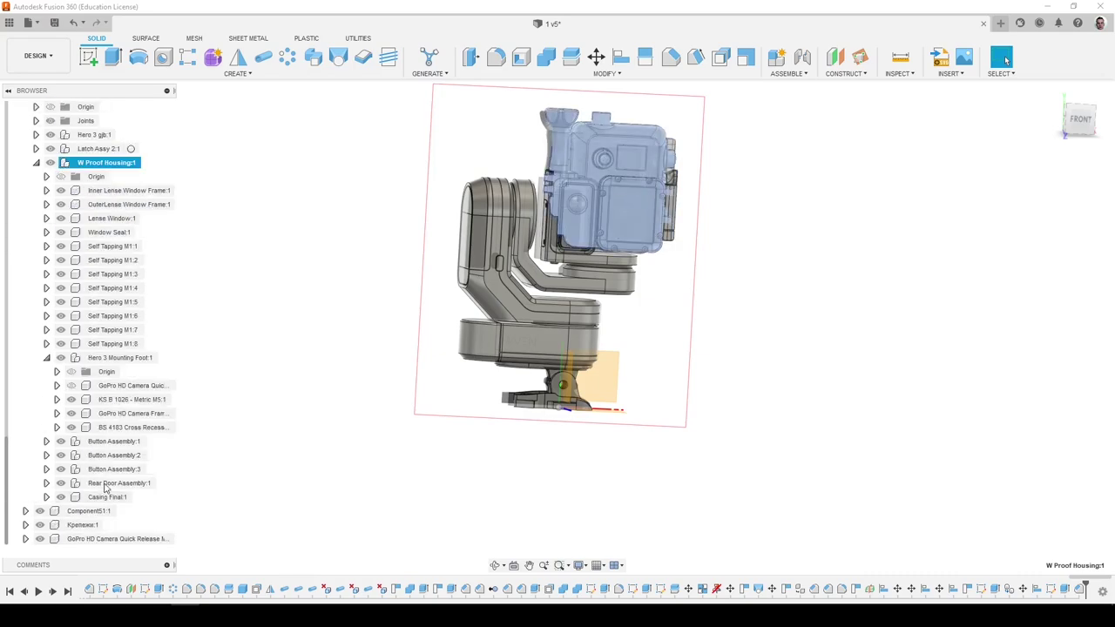
pyautogui.click(36, 149)
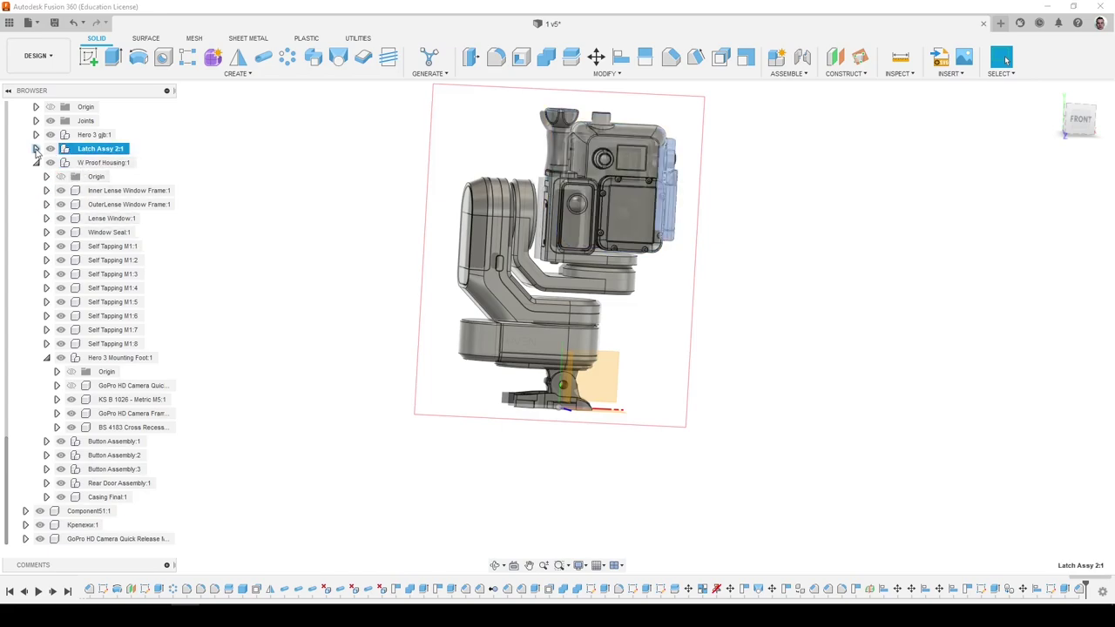
pyautogui.click(91, 135)
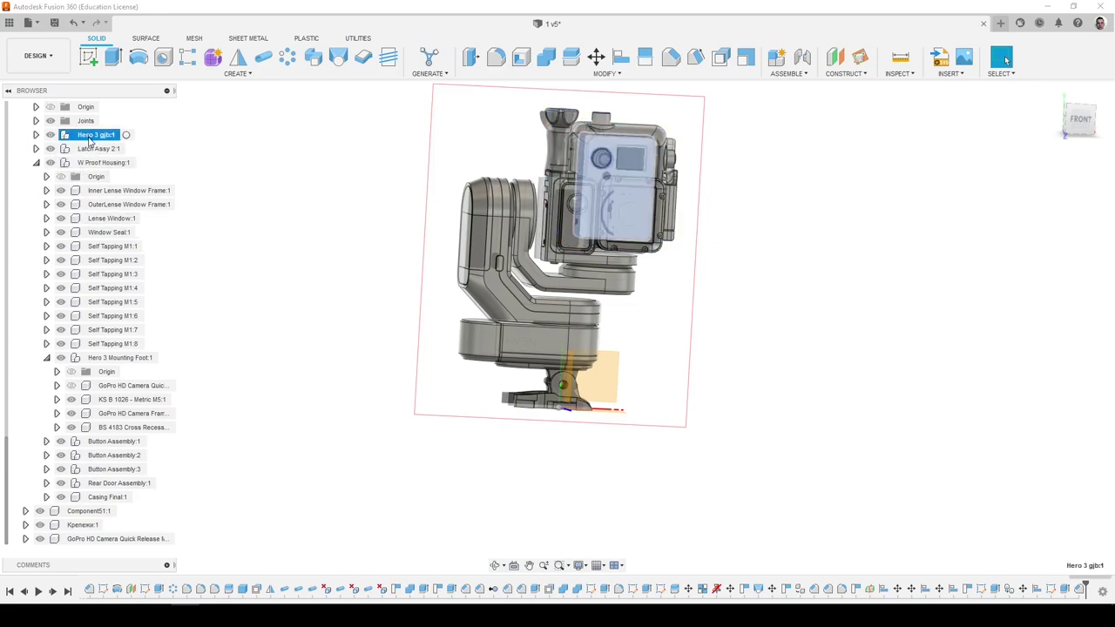
# Examine the components of the Hero 3 Mounting Foot, briefly showing the hidden GoPro HD Camera Quick Release Mount, to find the nut.
pyautogui.click(50, 137)
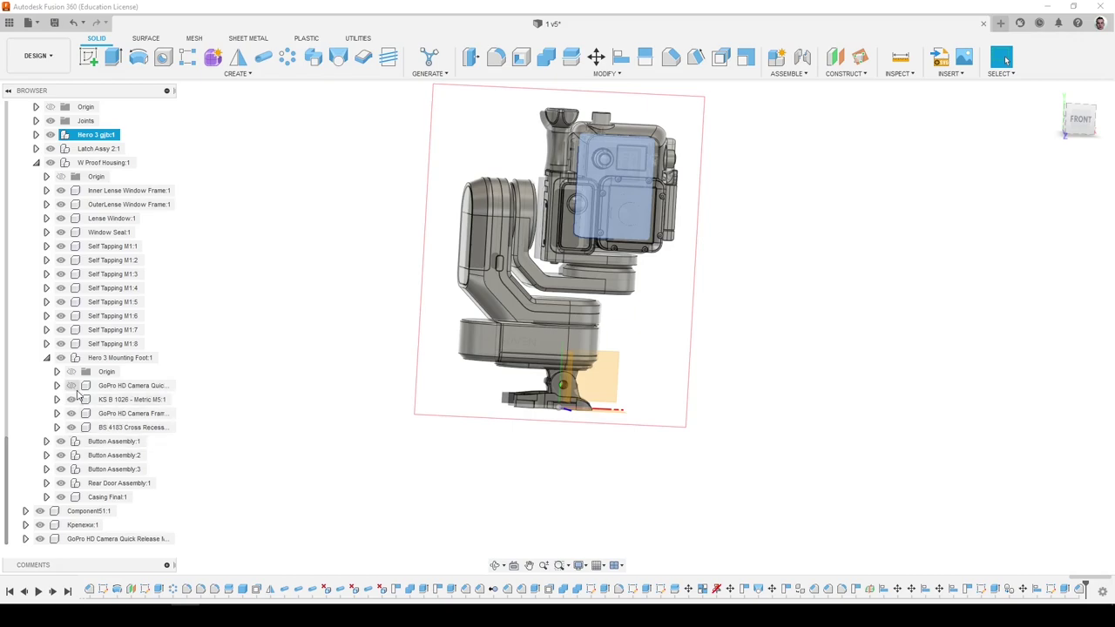
pyautogui.click(71, 386)
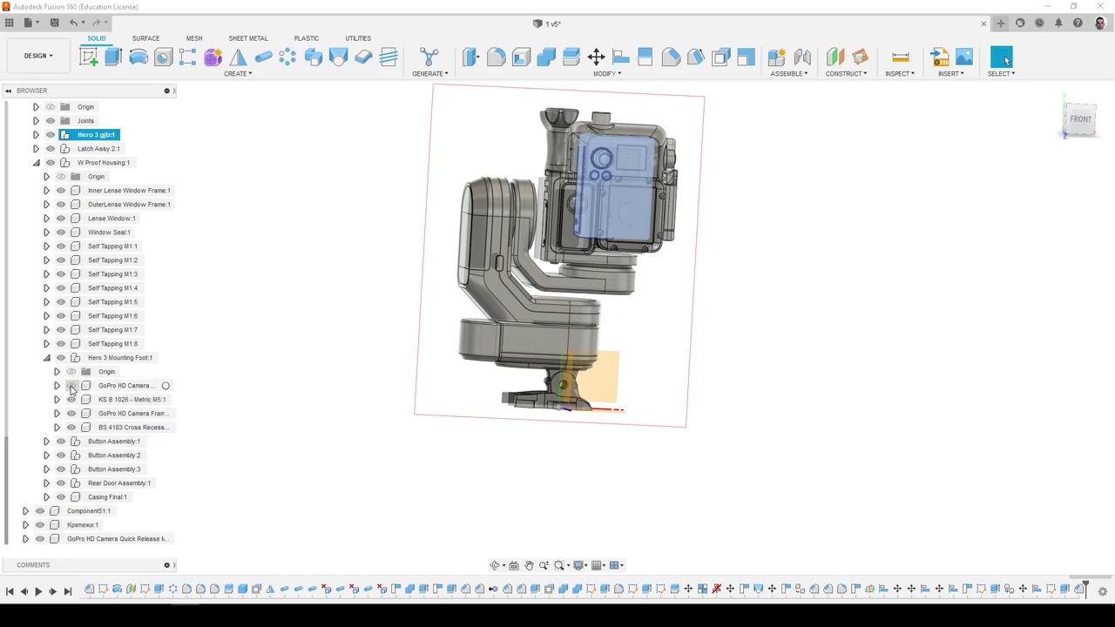
pyautogui.click(121, 387)
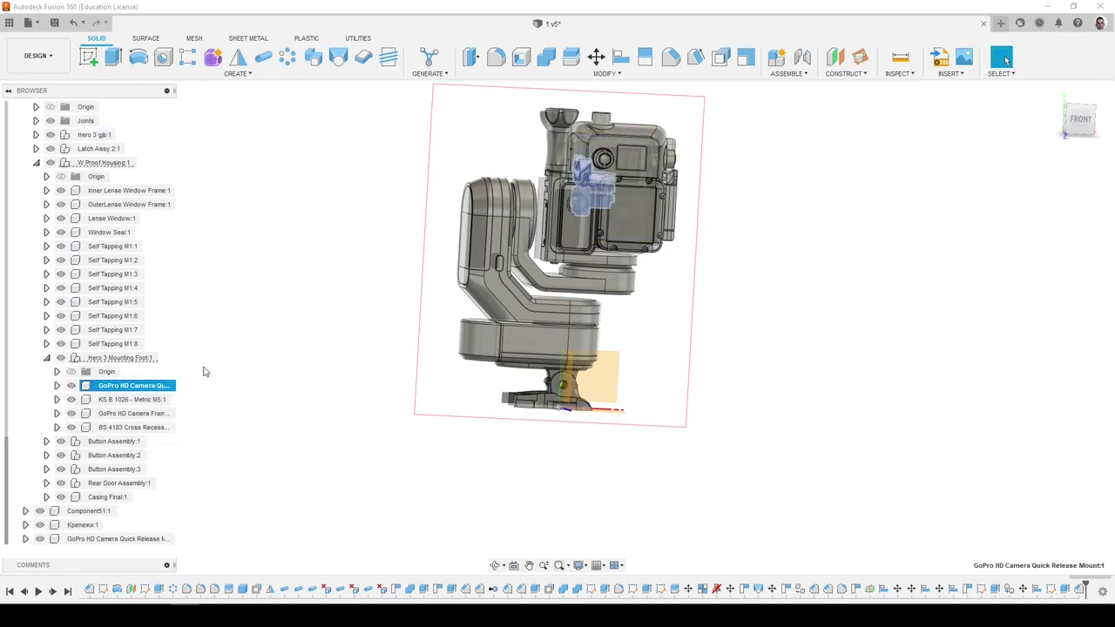
pyautogui.keyDown('shift'); pyautogui.moveTo(206, 372); pyautogui.dragTo(276, 366, button='middle'); pyautogui.keyUp('shift')
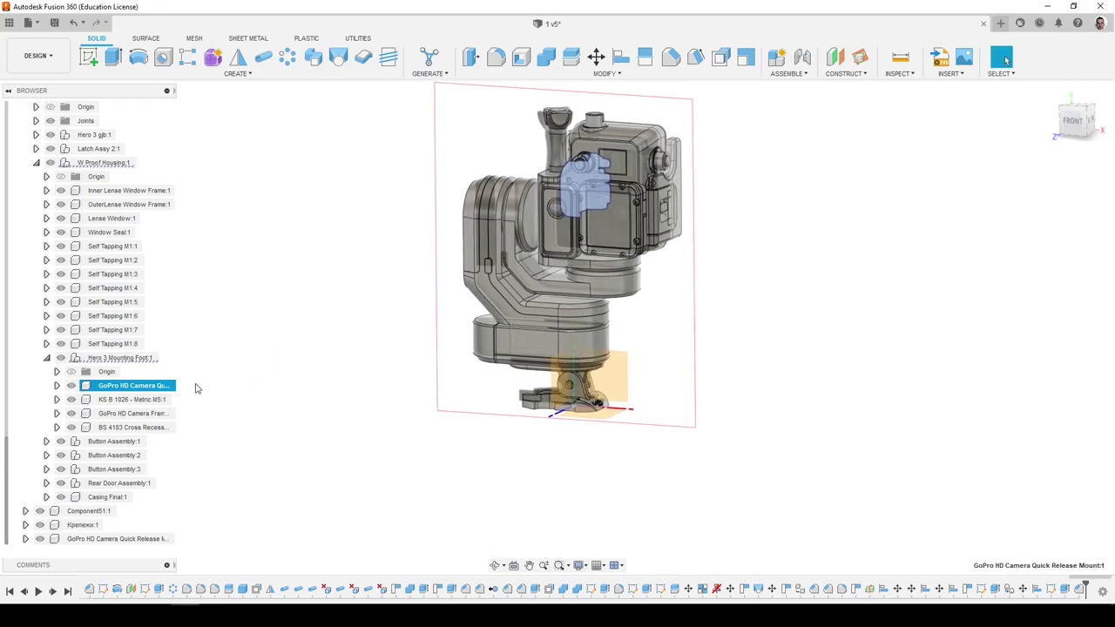
pyautogui.click(57, 385)
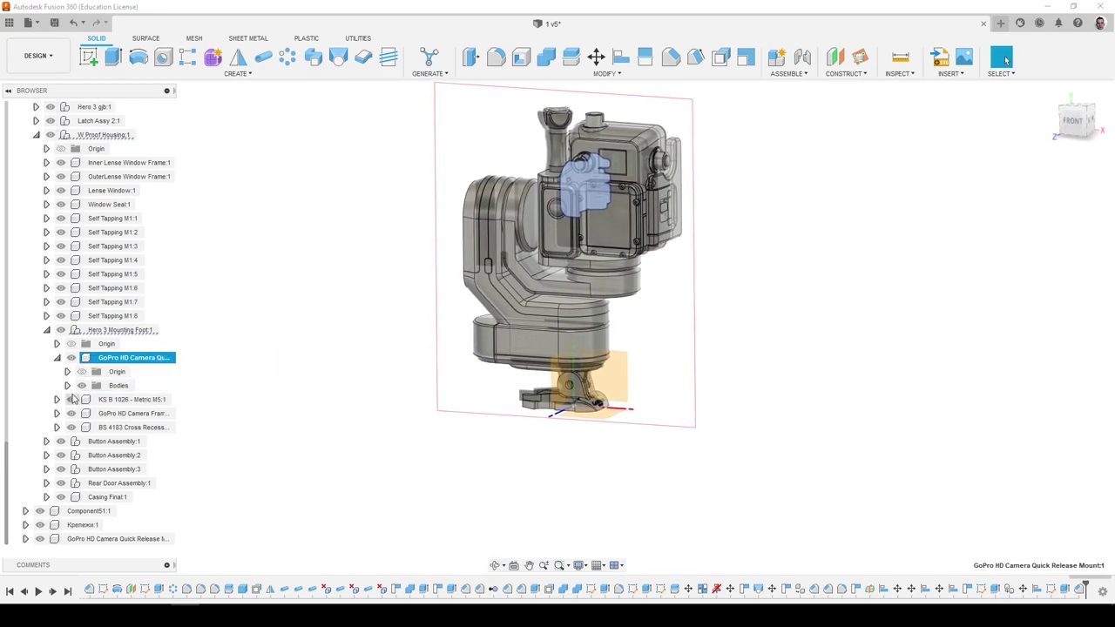
pyautogui.click(68, 385)
pyautogui.click(129, 400)
pyautogui.keyDown('shift'); pyautogui.moveTo(228, 384); pyautogui.dragTo(262, 382, button='middle'); pyautogui.keyUp('shift')
pyautogui.click(58, 358)
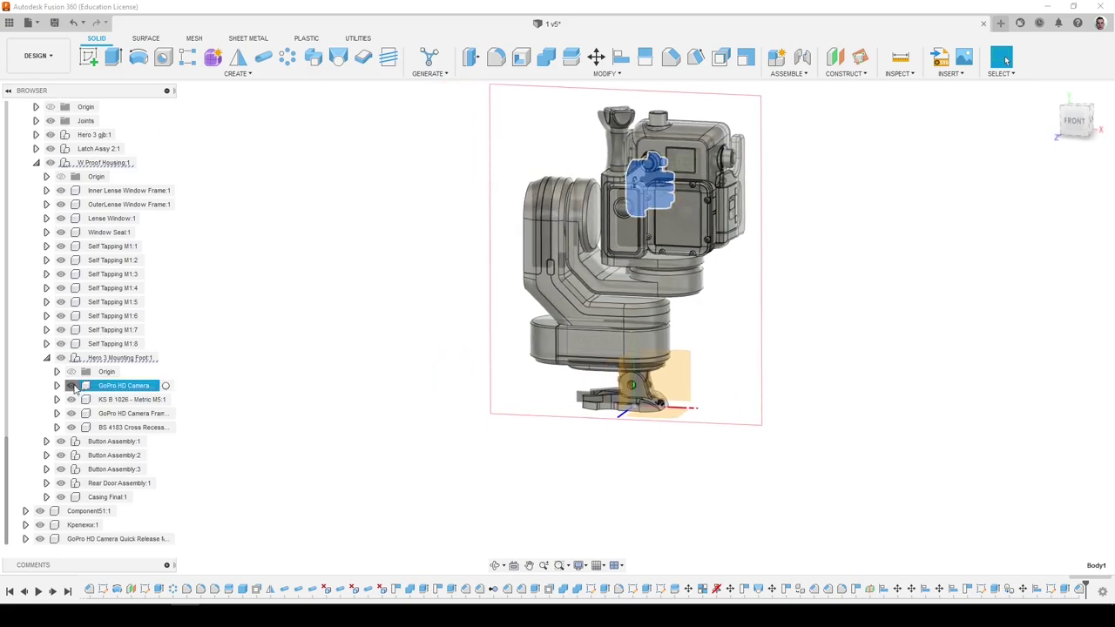
# Copy the KS B 1026 - Metric M5 nut component from the Hero 3 Mounting Foot.
pyautogui.click(118, 402)
pyautogui.scroll(2, 375, 345)
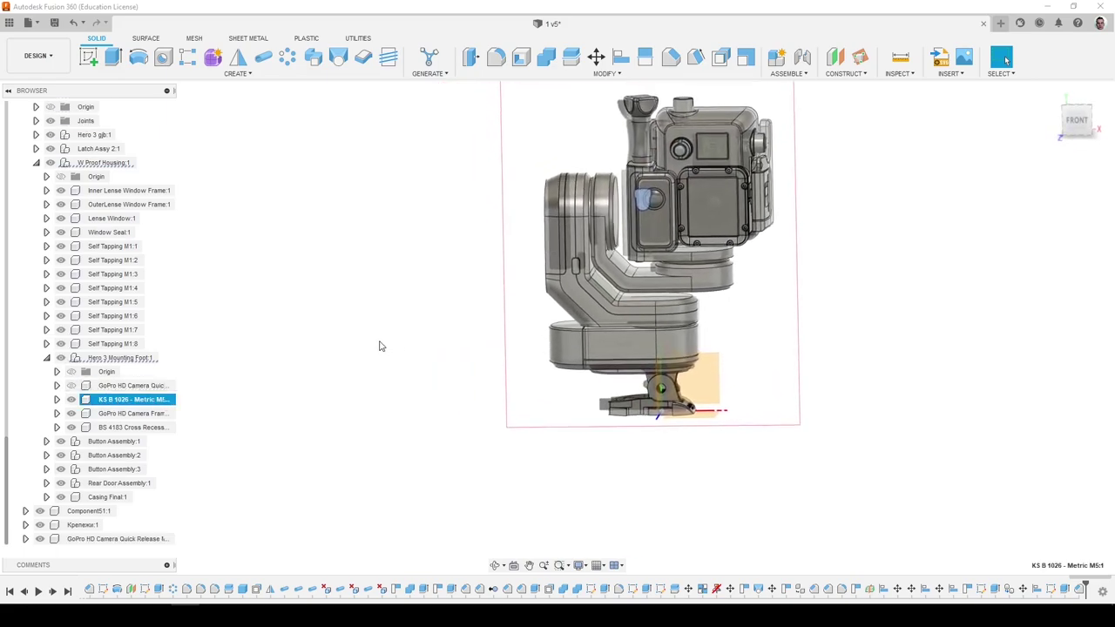
pyautogui.rightClick(123, 403)
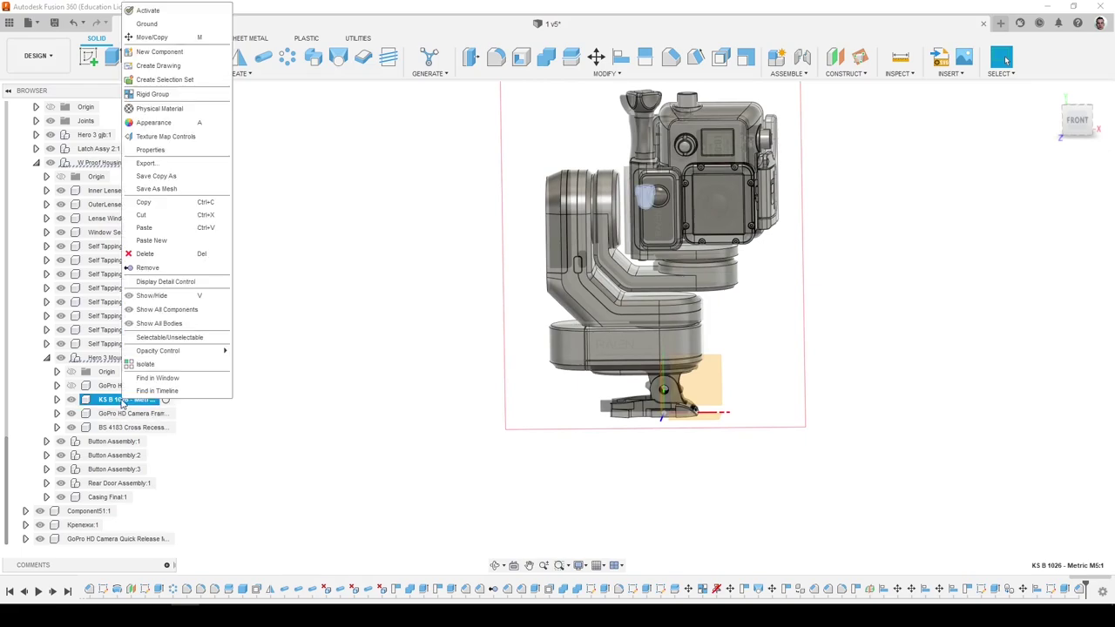
pyautogui.click(154, 38)
pyautogui.keyDown('shift'); pyautogui.moveTo(715, 228); pyautogui.dragTo(649, 218, button='middle'); pyautogui.keyUp('shift')
pyautogui.moveTo(650, 210); pyautogui.dragTo(713, 428)
pyautogui.press('Escape')
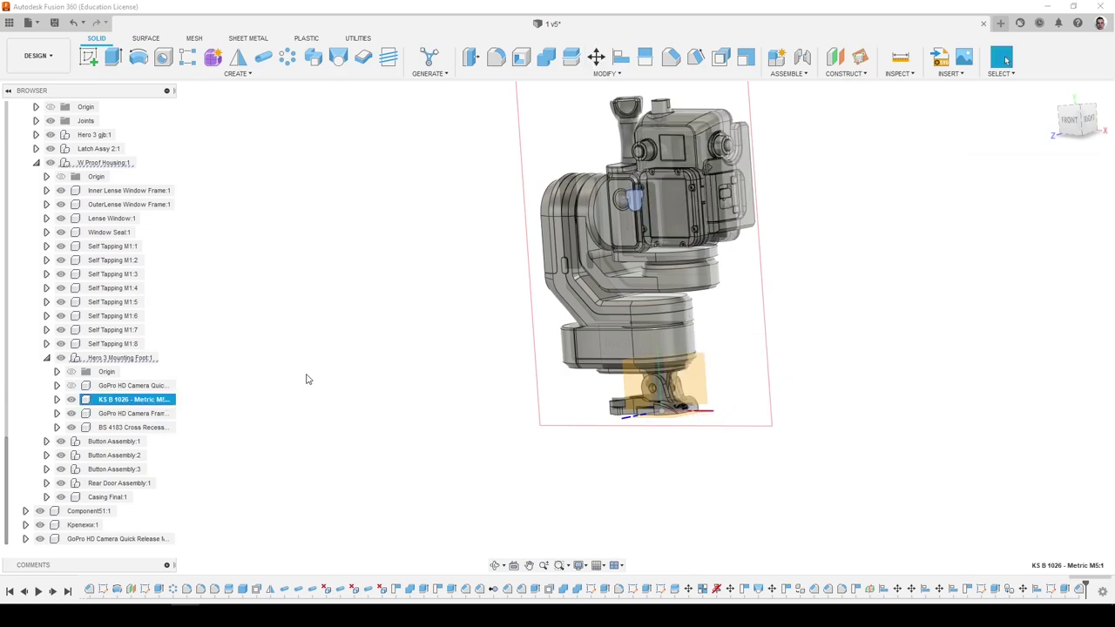
# Place the pasted M5 nut copy beside the gimbal's GoPro mount base, rotated 81.8 degrees about Y.
pyautogui.press('m')
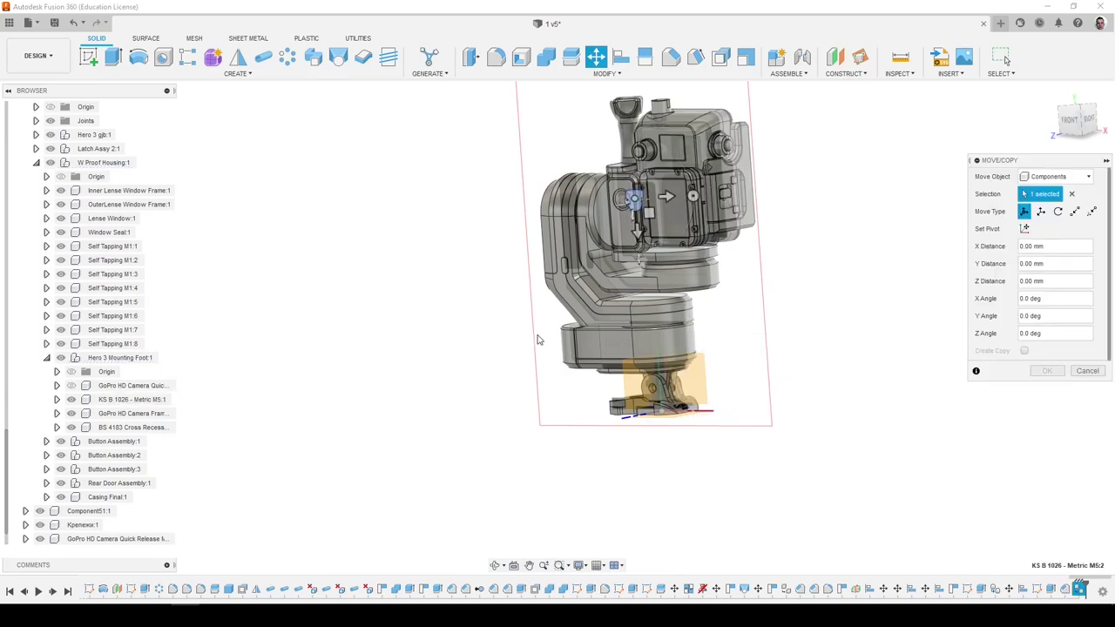
pyautogui.keyDown('shift'); pyautogui.moveTo(534, 337); pyautogui.dragTo(657, 236, button='middle'); pyautogui.keyUp('shift')
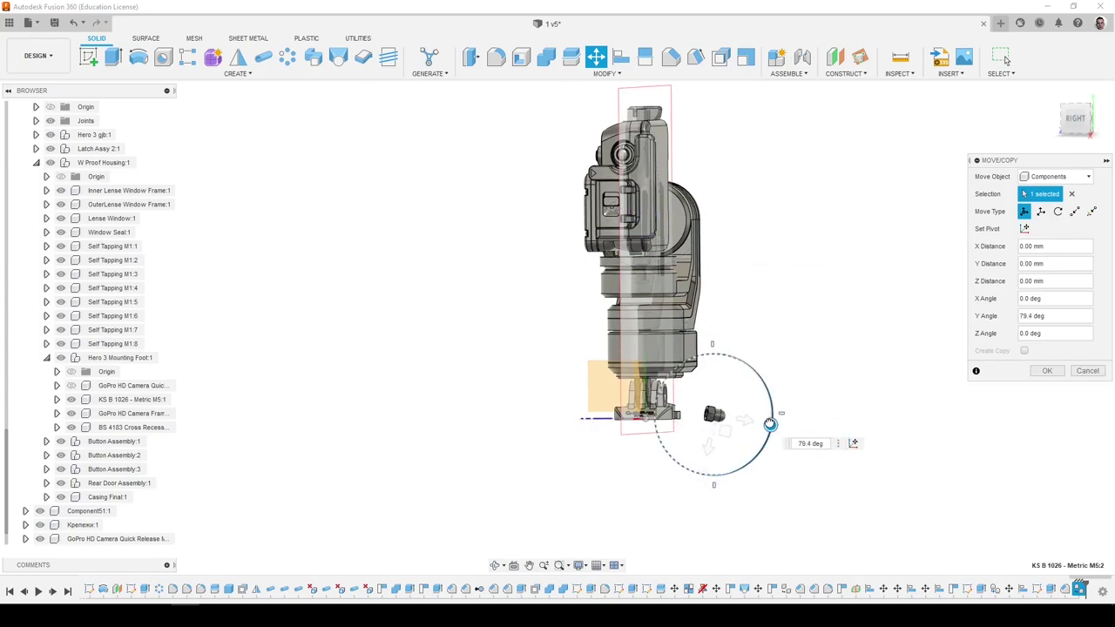
pyautogui.keyDown('shift'); pyautogui.moveTo(770, 421); pyautogui.dragTo(794, 439, button='middle'); pyautogui.keyUp('shift')
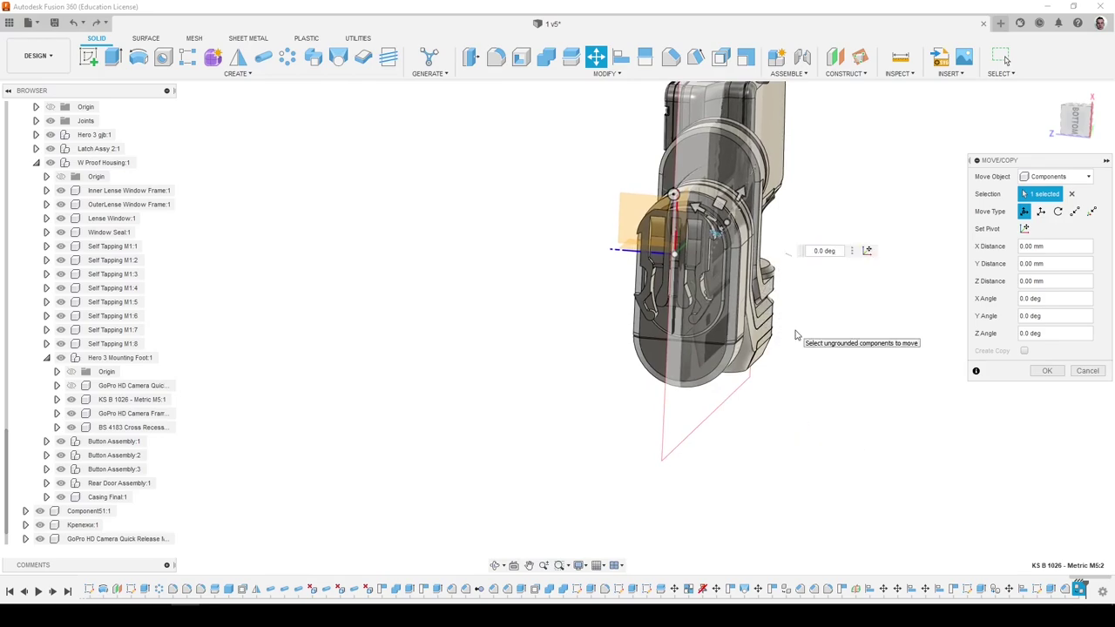
pyautogui.keyDown('shift'); pyautogui.moveTo(797, 334); pyautogui.dragTo(639, 154, button='middle'); pyautogui.keyUp('shift')
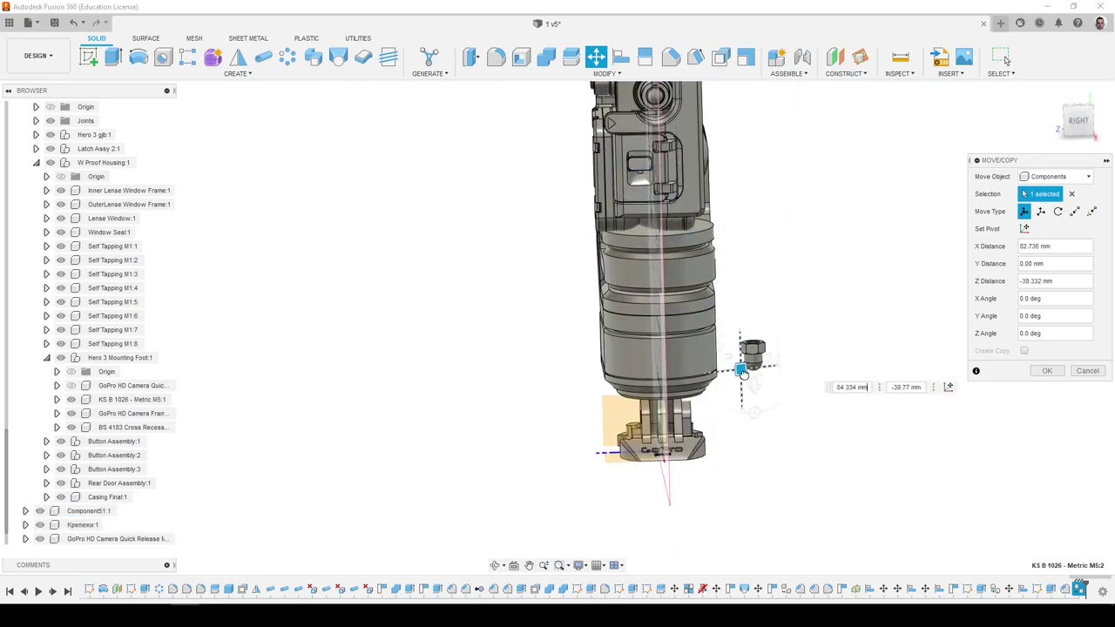
pyautogui.moveTo(769, 440); pyautogui.dragTo(772, 451)
pyautogui.keyDown('shift'); pyautogui.moveTo(773, 451); pyautogui.dragTo(684, 464, button='middle'); pyautogui.keyUp('shift')
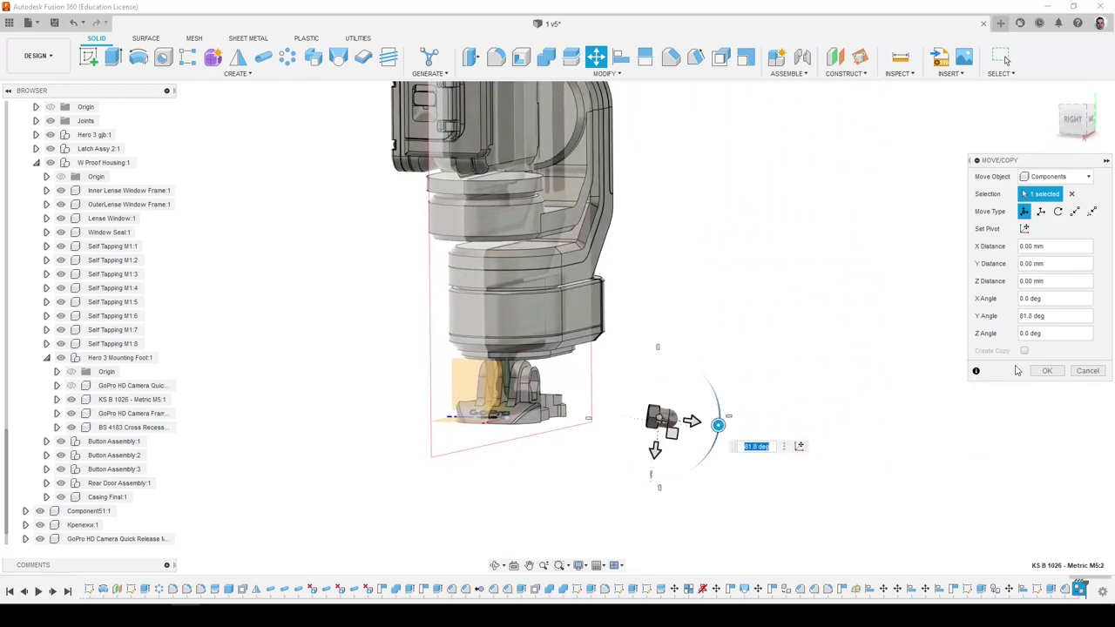
pyautogui.click(1045, 371)
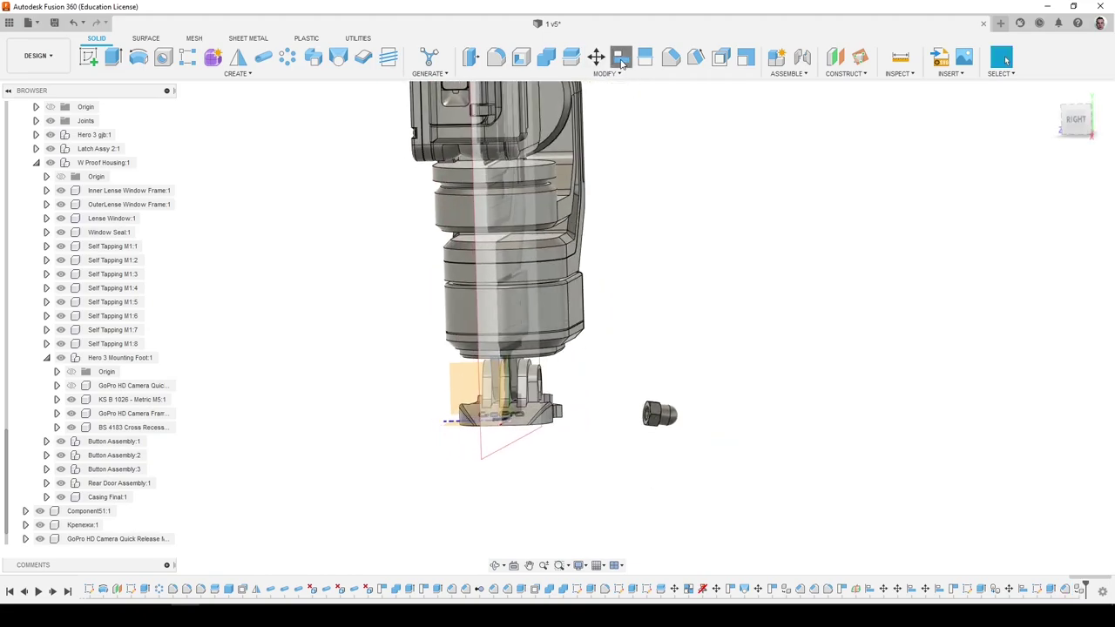
# Align the copied nut's flat open end with the floor of the hexagonal recess in the GoPro mount.
pyautogui.click(621, 58)
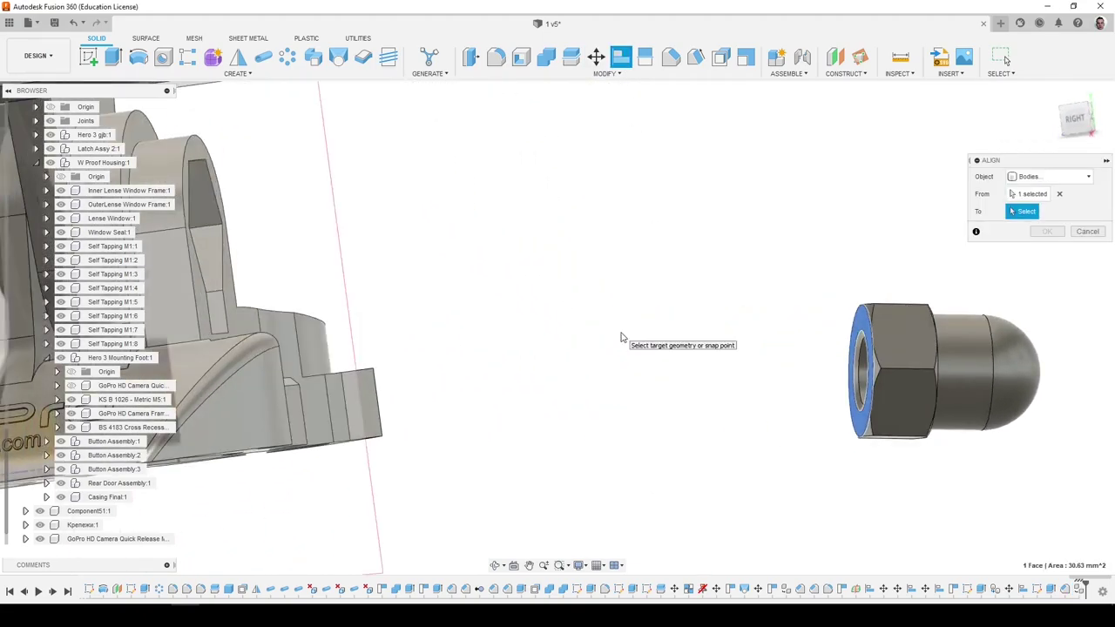
pyautogui.click(491, 199)
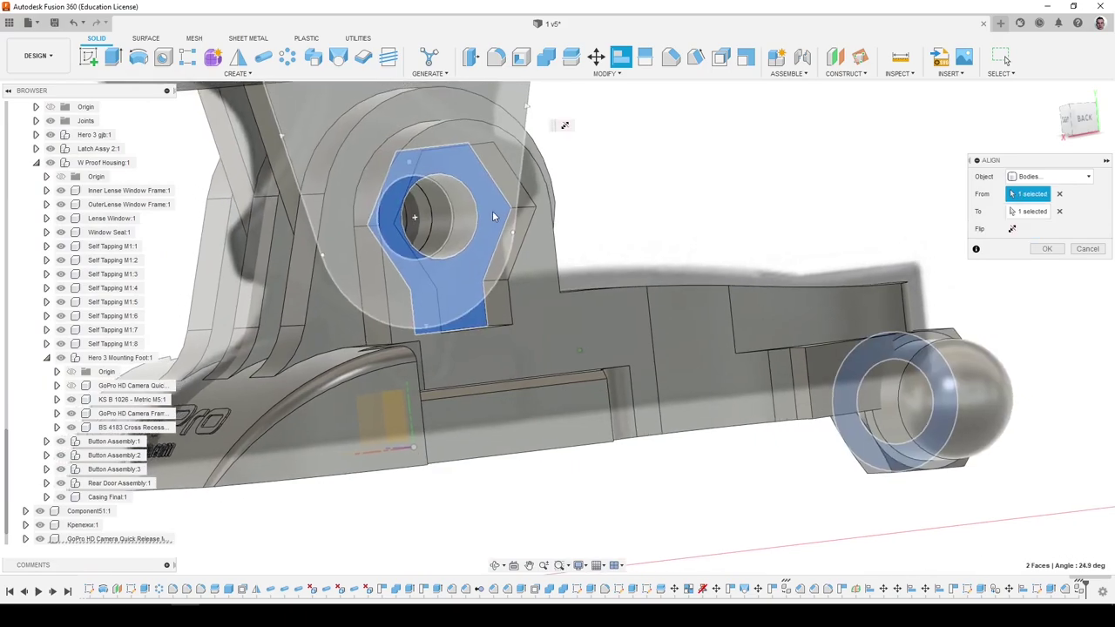
pyautogui.press('Return')
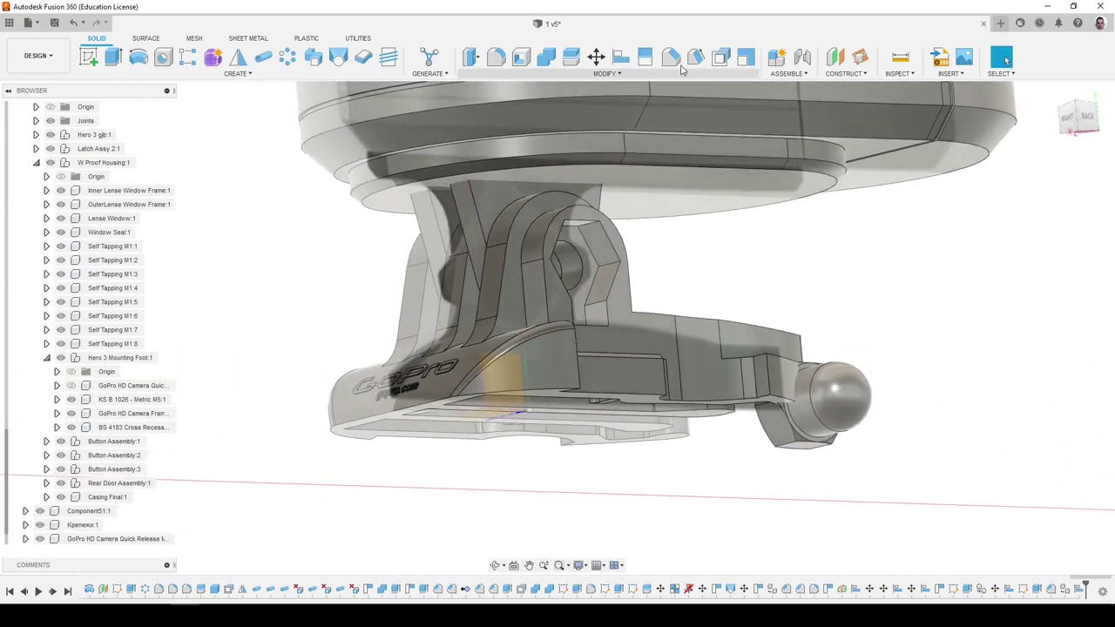
# Align one hexagonal side face of the copied nut with the matching slanted side wall of the mount's recess.
pyautogui.click(621, 58)
pyautogui.scroll(4, 771, 418)
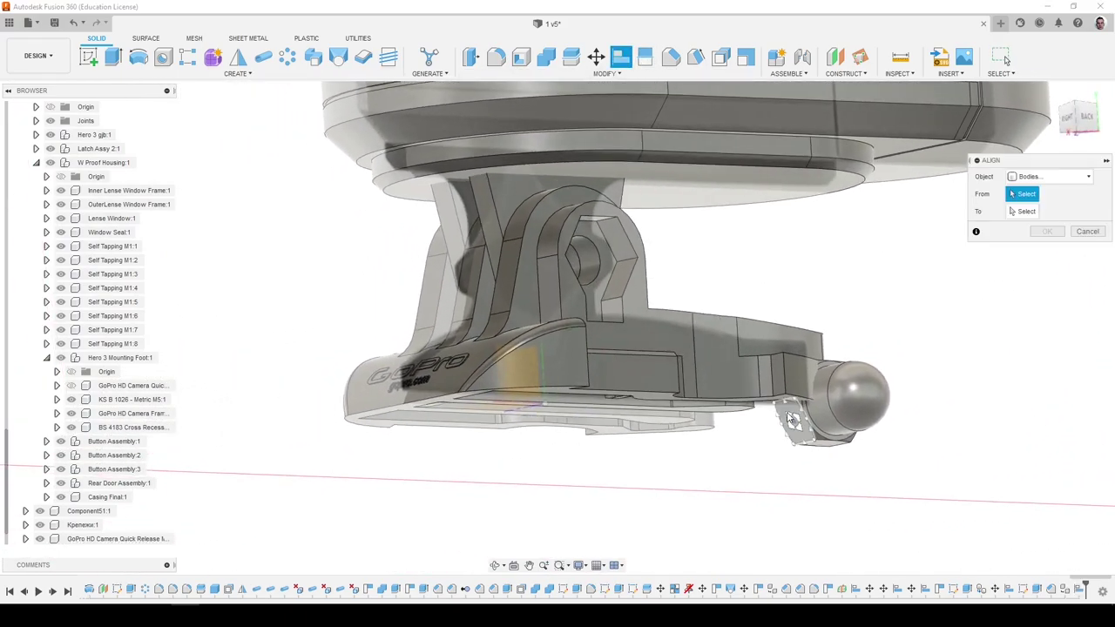
pyautogui.click(793, 409)
pyautogui.keyDown('shift'); pyautogui.moveTo(792, 410); pyautogui.dragTo(638, 256, button='middle'); pyautogui.keyUp('shift')
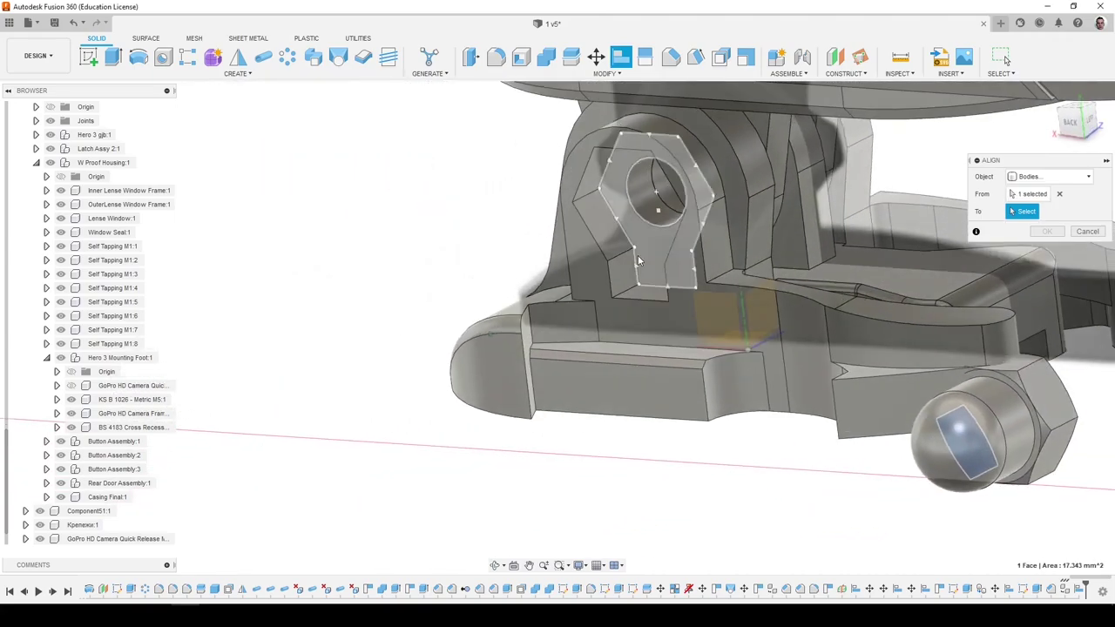
pyautogui.click(612, 229)
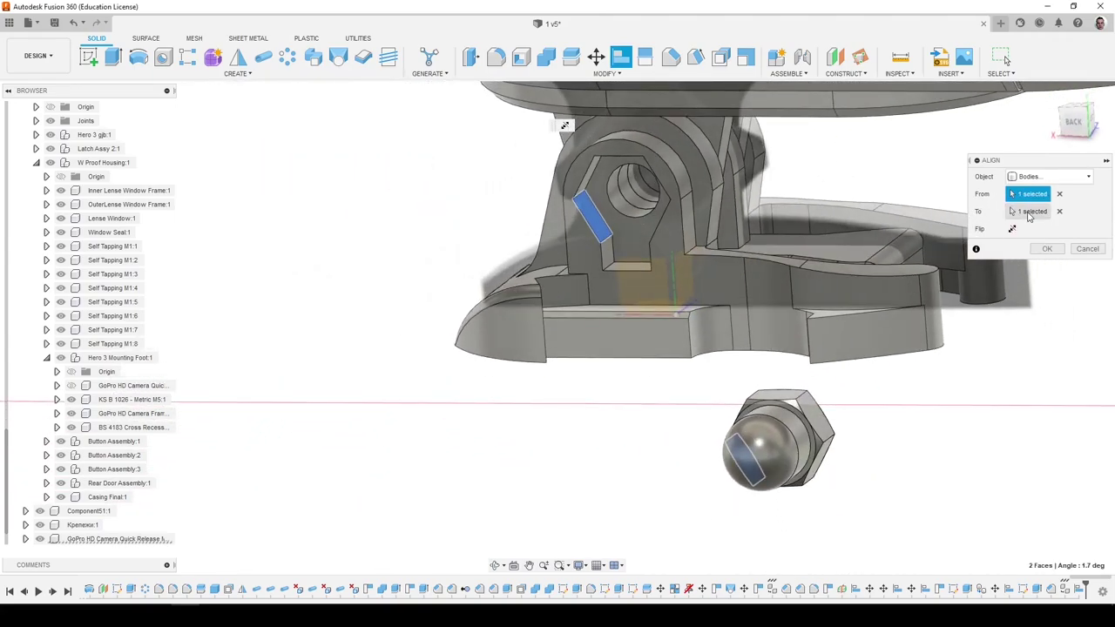
pyautogui.click(1047, 251)
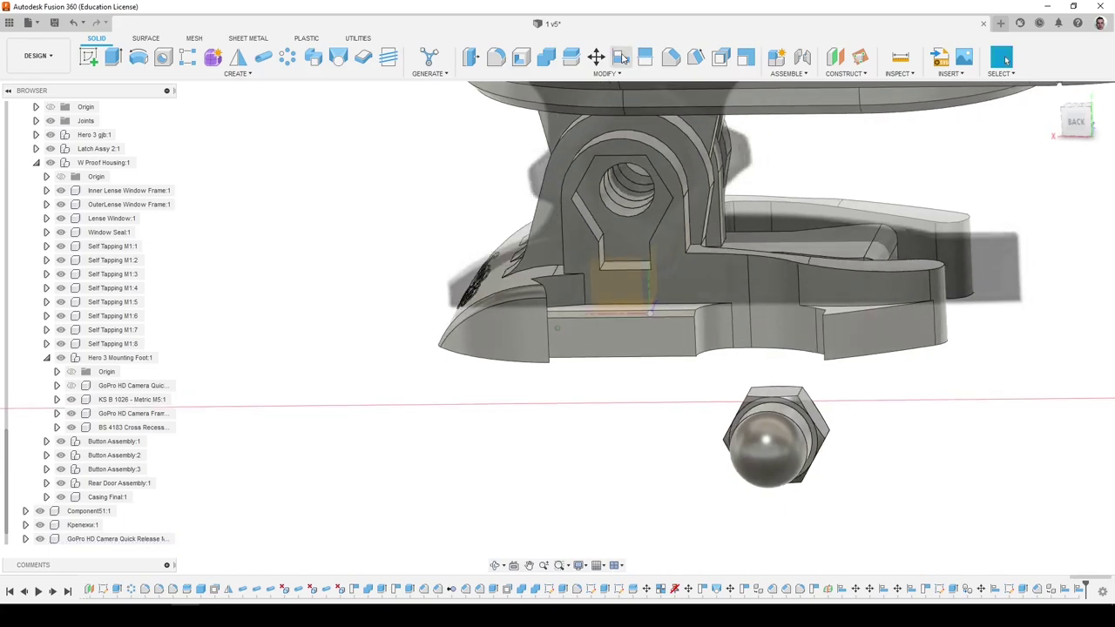
pyautogui.click(621, 58)
pyautogui.keyDown('shift'); pyautogui.moveTo(703, 375); pyautogui.dragTo(582, 194, button='middle'); pyautogui.keyUp('shift')
pyautogui.click(678, 393)
pyautogui.click(545, 158)
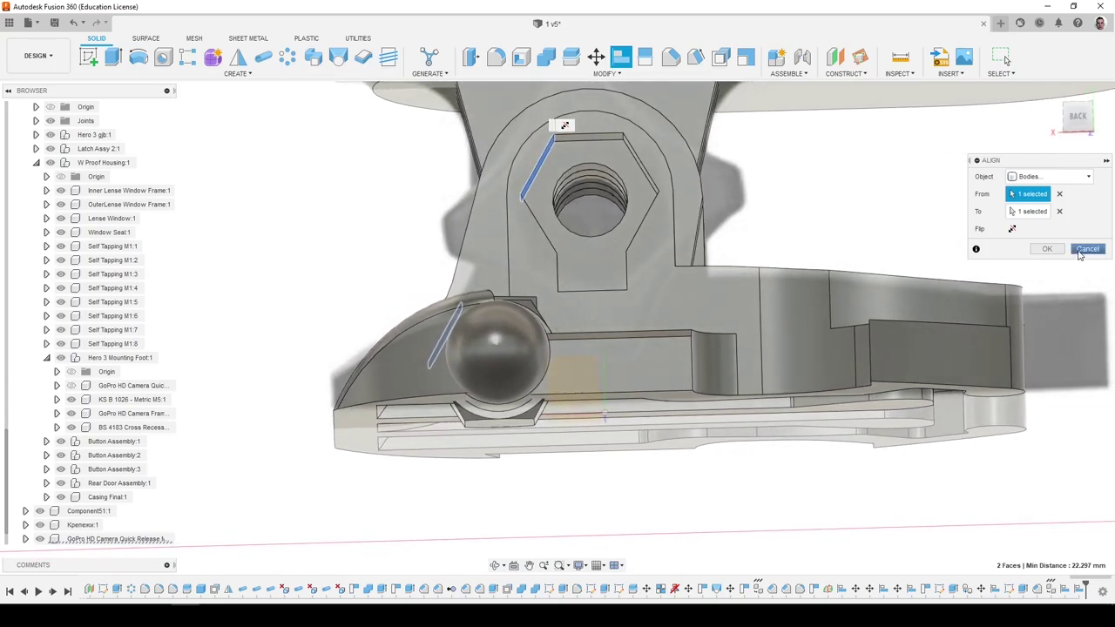
pyautogui.click(1081, 252)
# Align the centre of the nut's open end with the hole centre in the mount's hexagonal recess.
pyautogui.keyDown('shift'); pyautogui.moveTo(1044, 249); pyautogui.dragTo(520, 386, button='middle'); pyautogui.keyUp('shift')
pyautogui.click(621, 57)
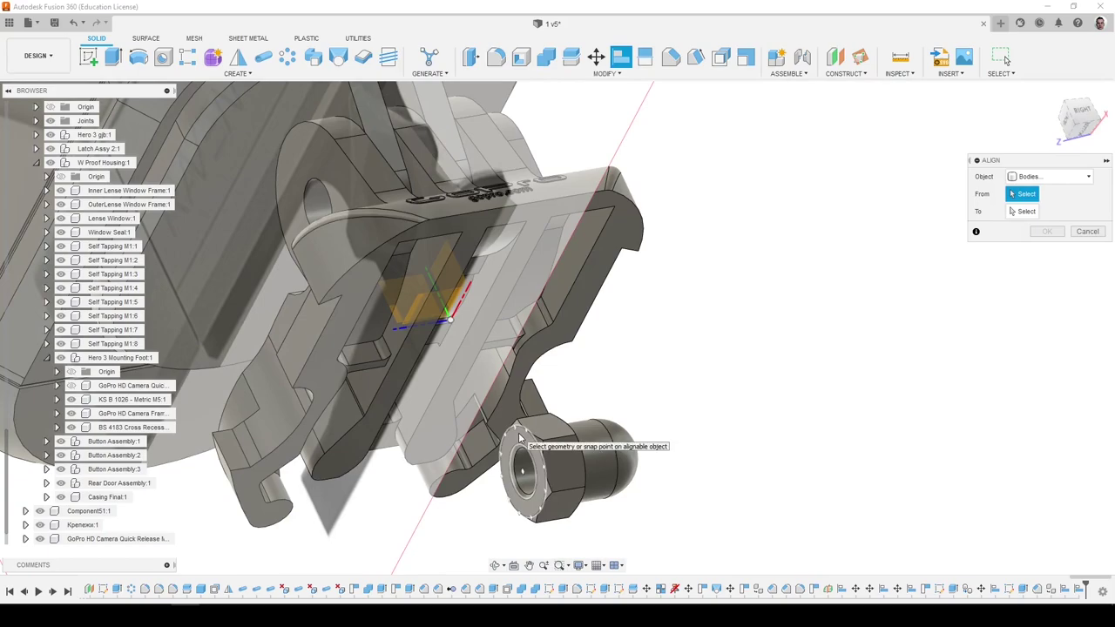
pyautogui.click(522, 472)
pyautogui.keyDown('shift'); pyautogui.moveTo(522, 471); pyautogui.dragTo(538, 347, button='middle'); pyautogui.keyUp('shift')
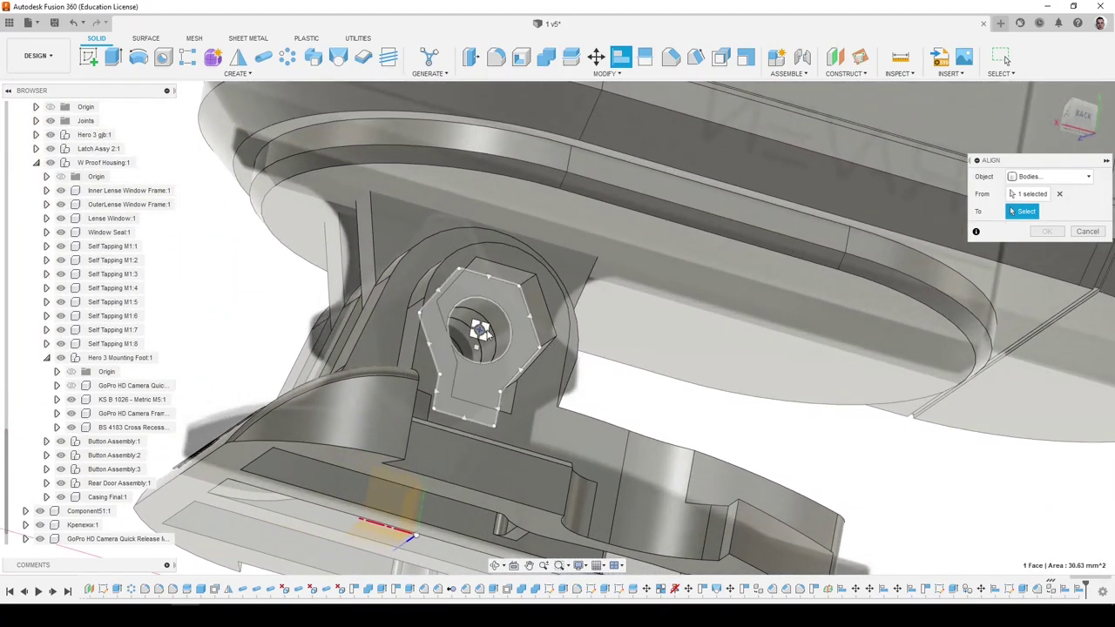
pyautogui.click(480, 329)
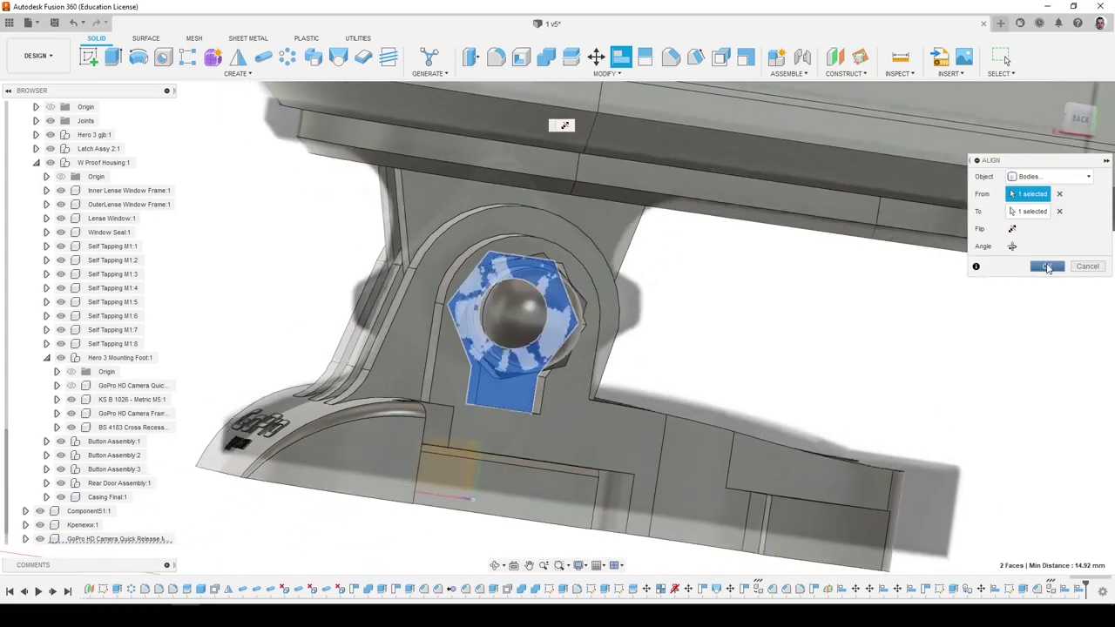
pyautogui.click(1048, 268)
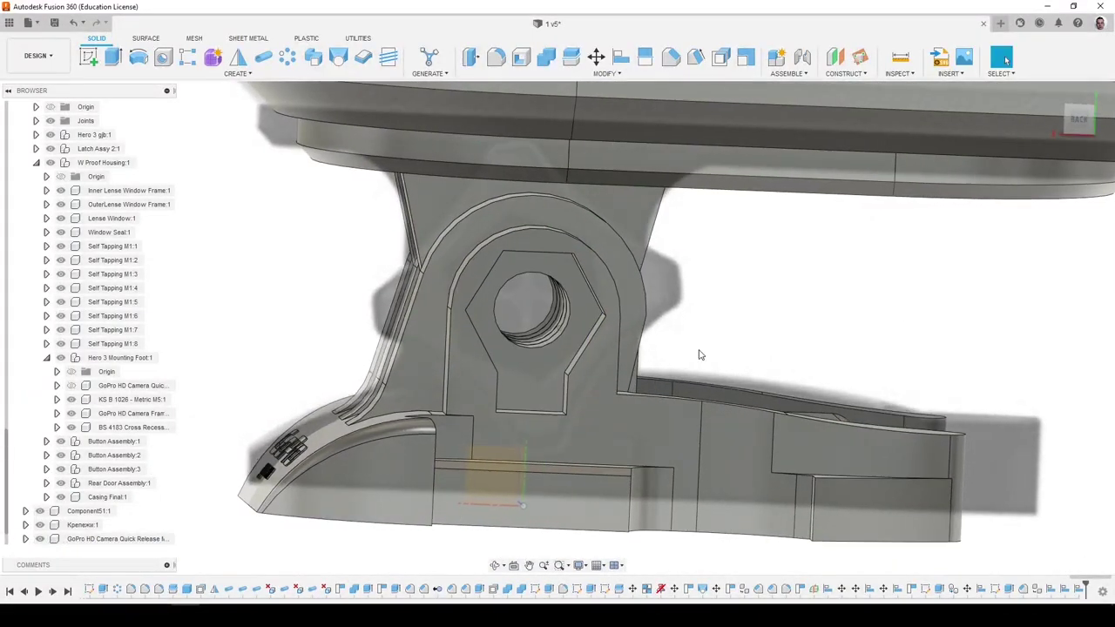
# Look through the component tree and the wider model for the copied nut.
pyautogui.scroll(-1, 122, 510)
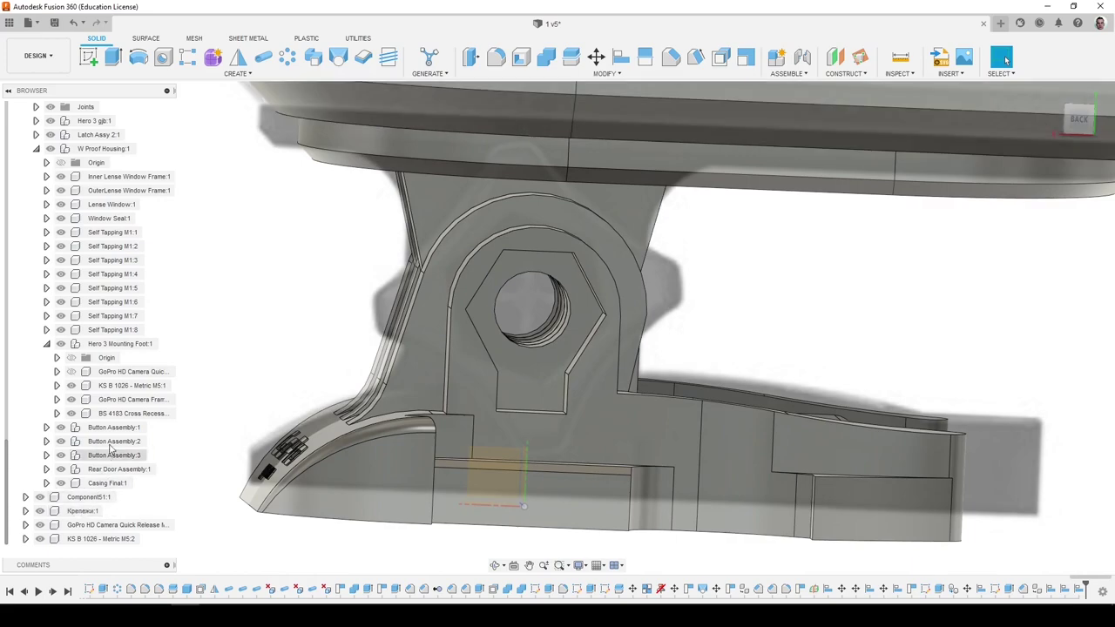
pyautogui.scroll(4, 110, 393)
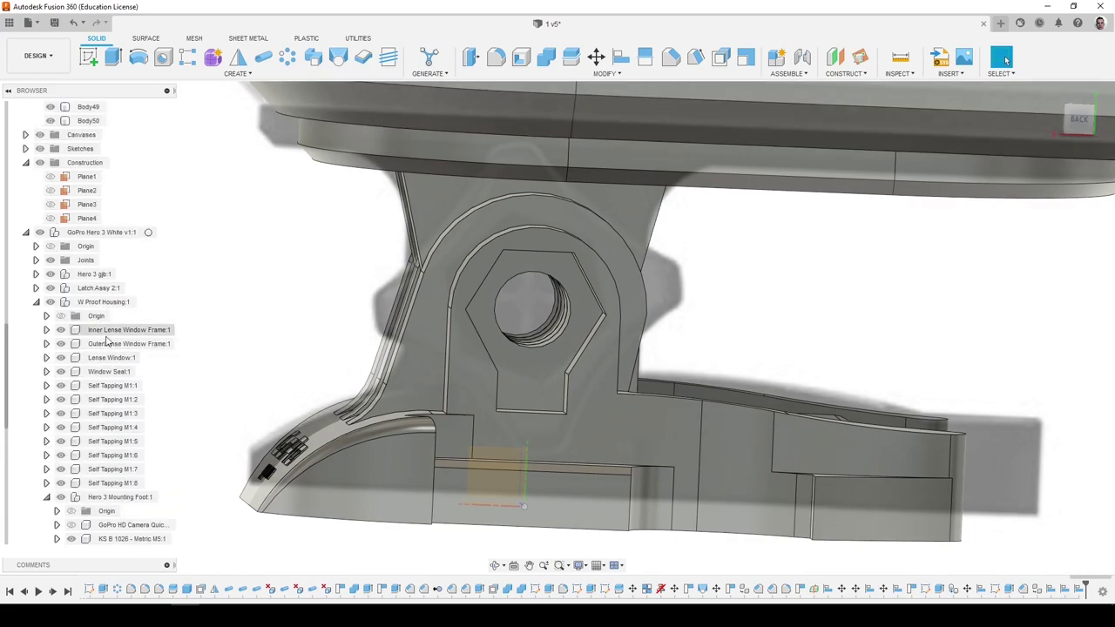
pyautogui.scroll(-4, 83, 435)
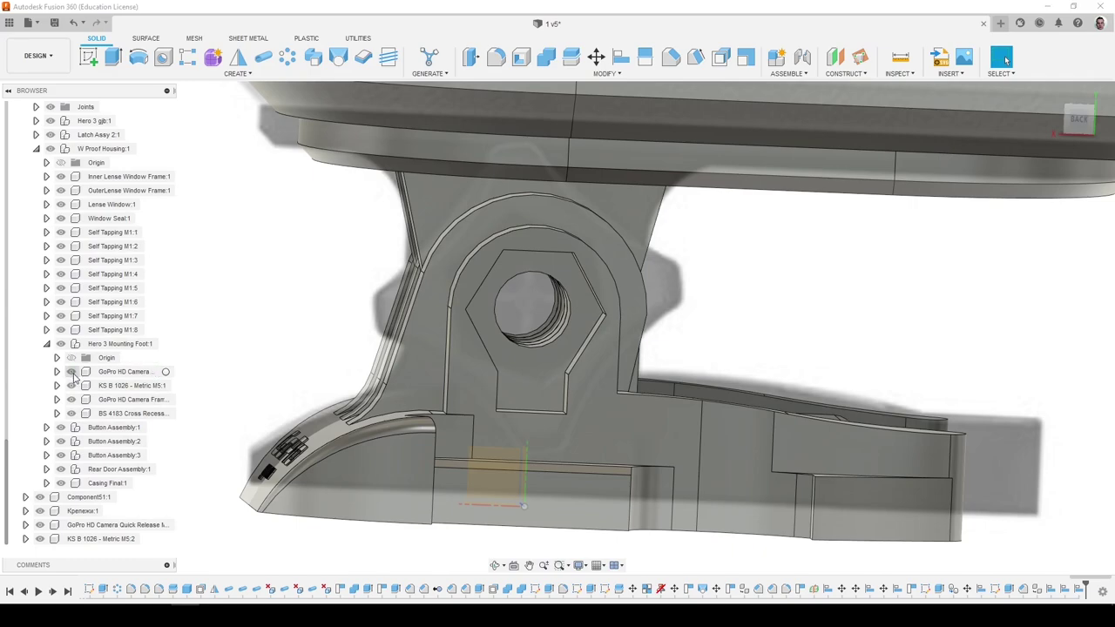
pyautogui.scroll(4, 113, 331)
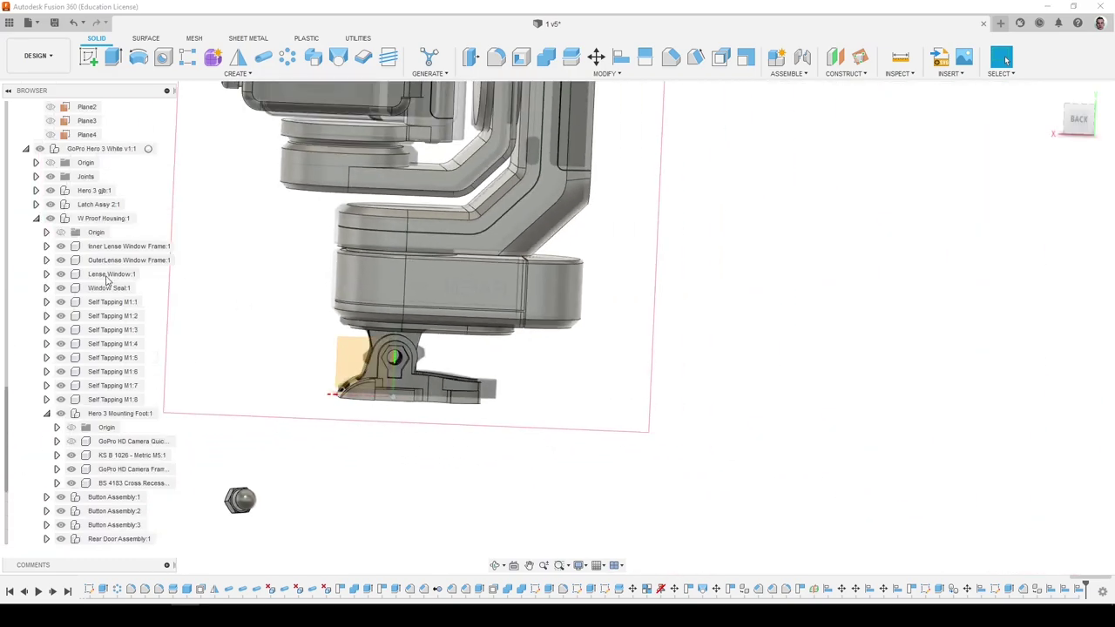
pyautogui.scroll(2, 52, 228)
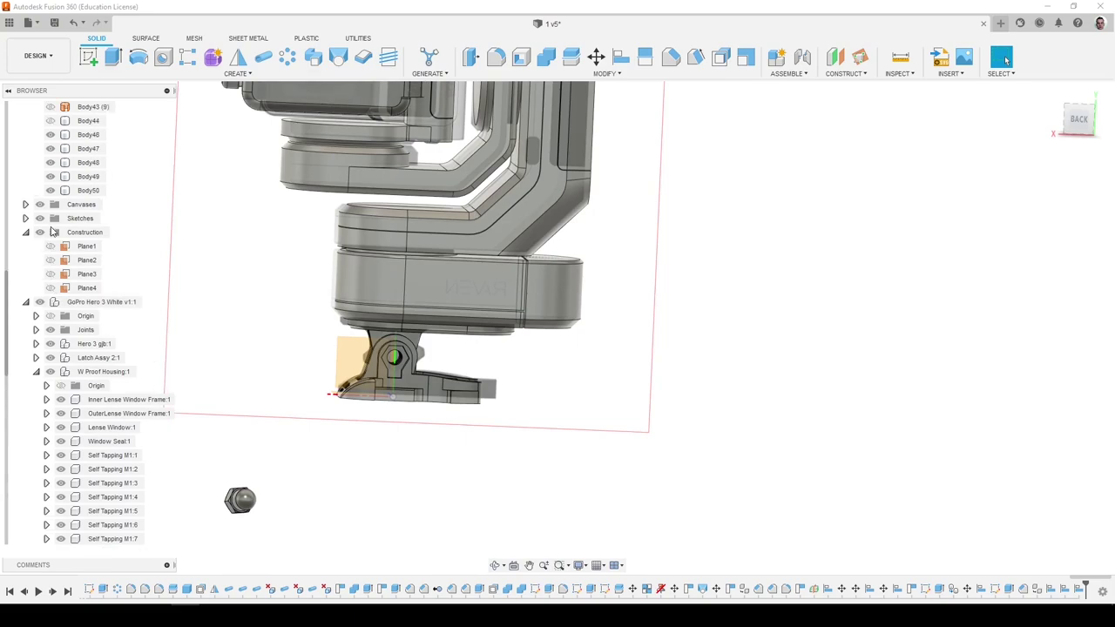
# Align the copied cap nut's flat open end face with the floor of the GoPro mount's hexagonal recess.
pyautogui.keyDown('shift'); pyautogui.moveTo(323, 334); pyautogui.dragTo(319, 338, button='middle'); pyautogui.keyUp('shift')
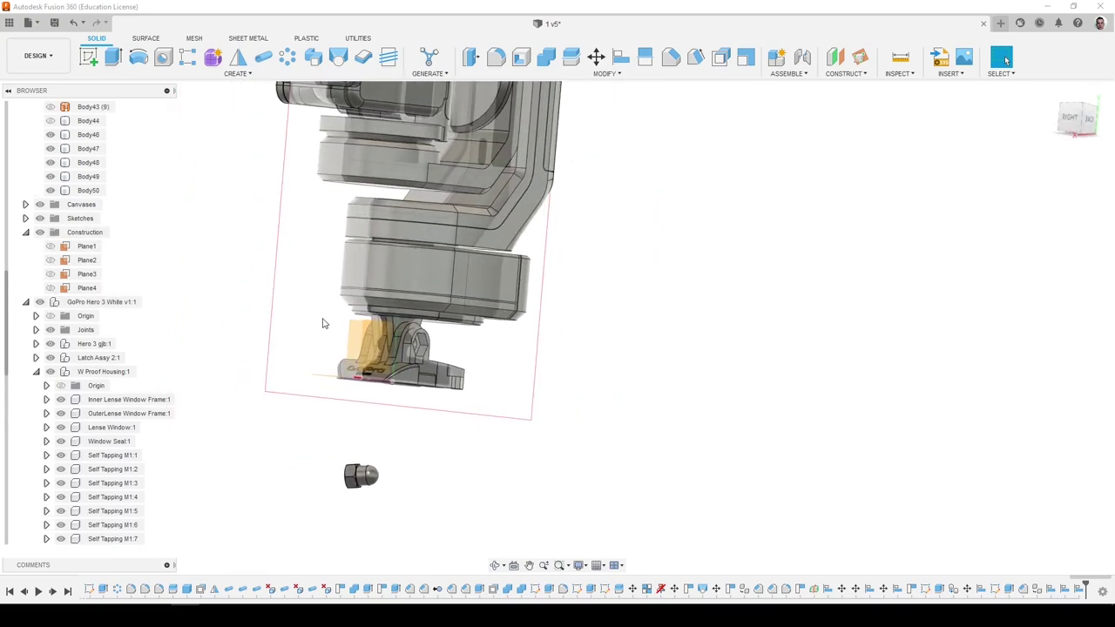
pyautogui.click(619, 63)
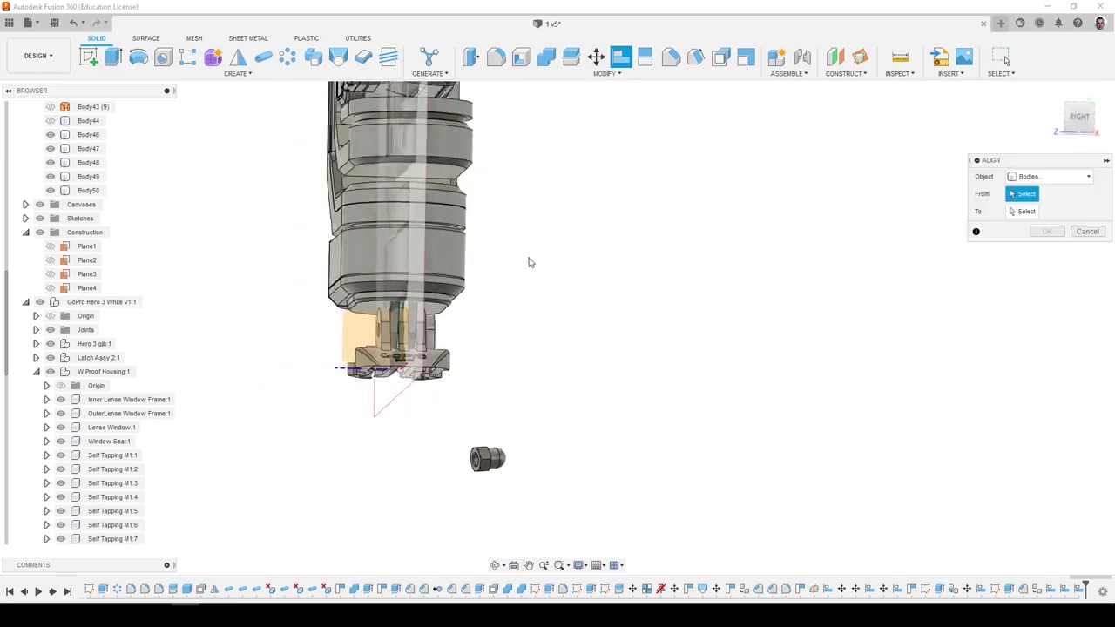
pyautogui.scroll(4, 530, 458)
pyautogui.click(529, 438)
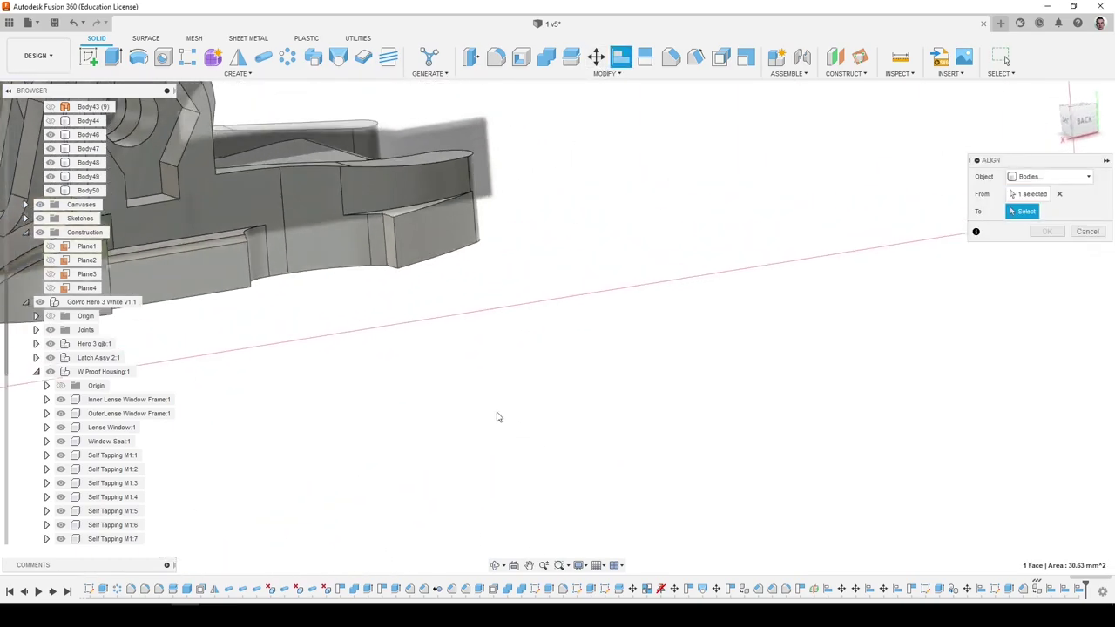
pyautogui.scroll(5, 370, 302)
pyautogui.click(442, 352)
pyautogui.scroll(-5, 441, 351)
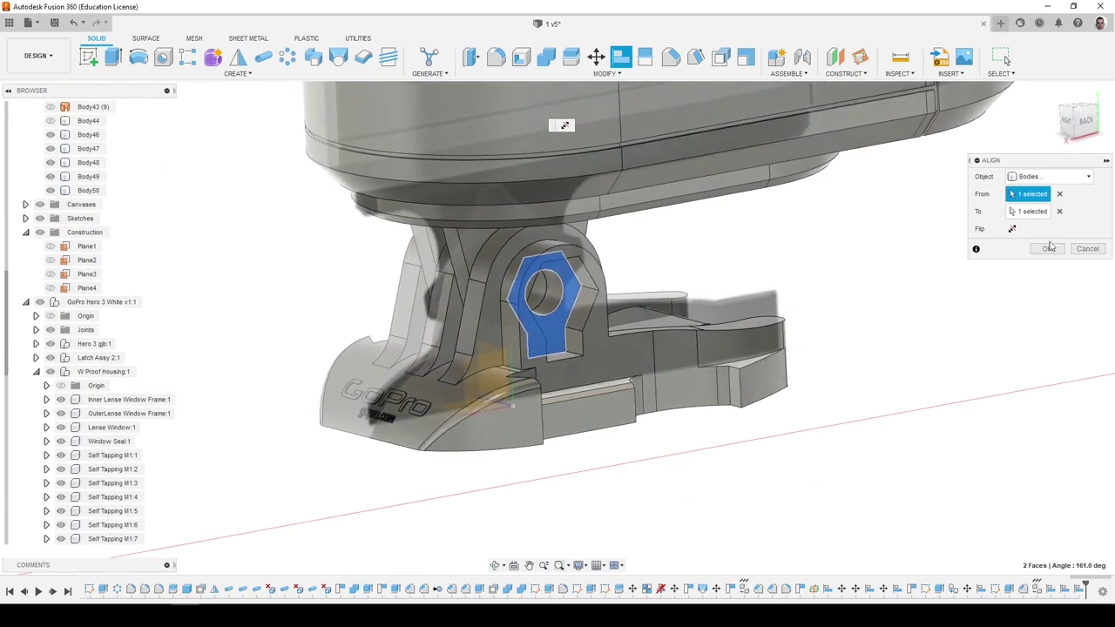
pyautogui.click(1048, 249)
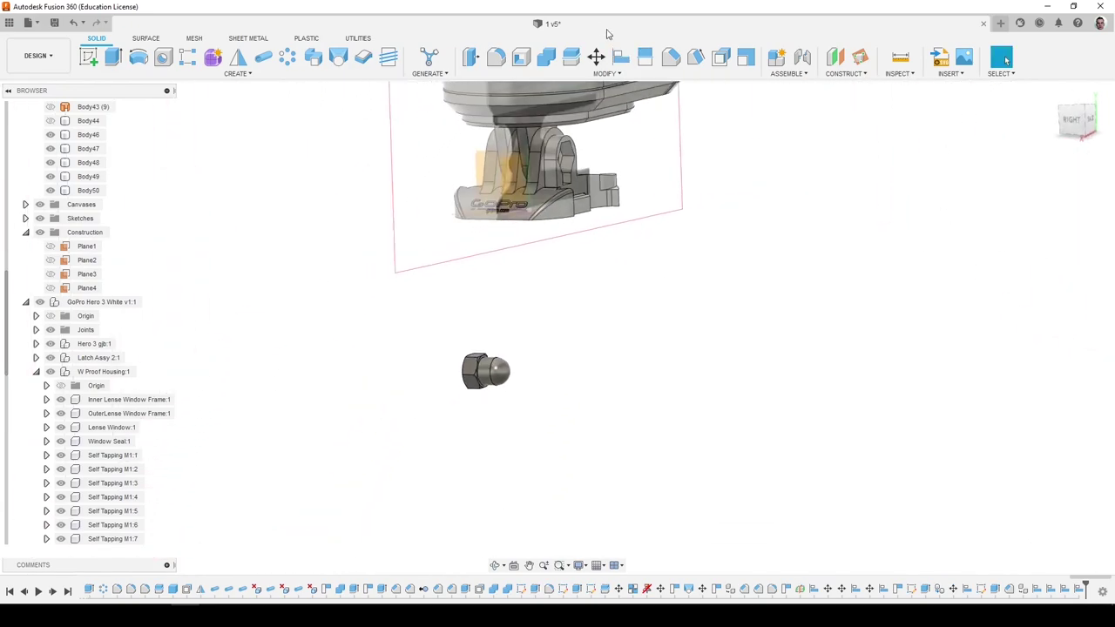
# Align the centre of the nut's threaded bore with the centre of the hole in the mount's hexagonal recess.
pyautogui.click(620, 57)
pyautogui.scroll(5, 697, 348)
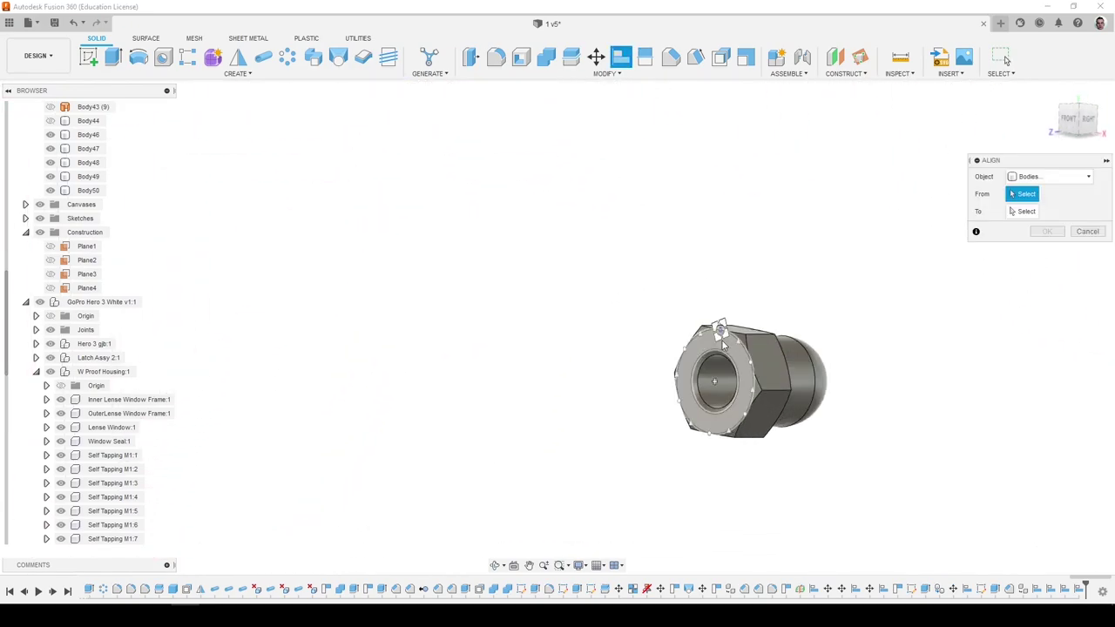
pyautogui.click(708, 383)
pyautogui.scroll(10, 487, 244)
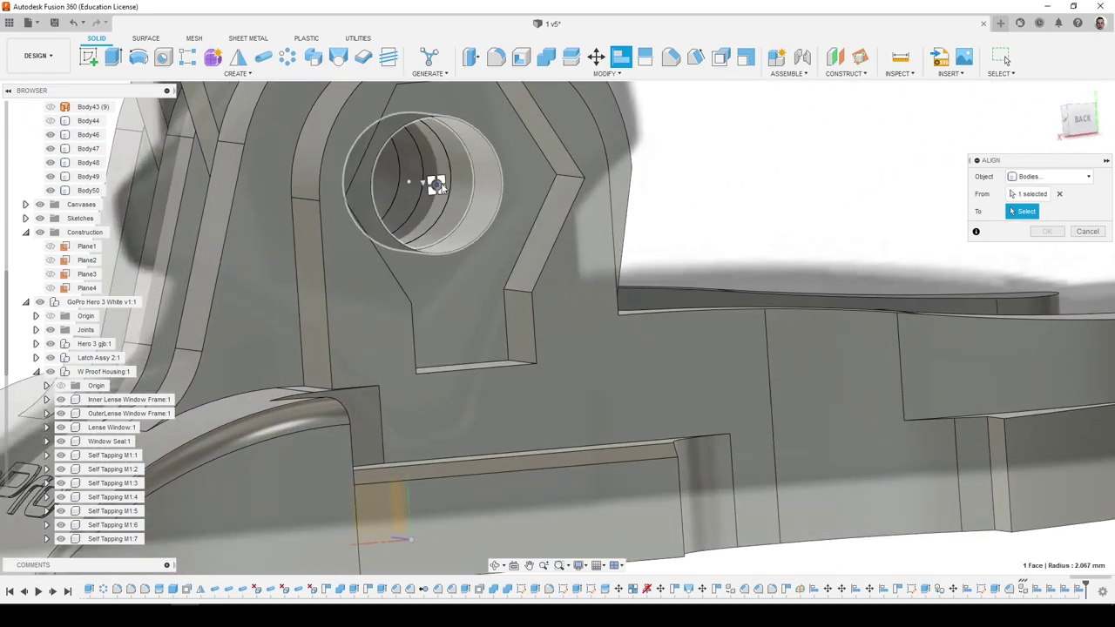
pyautogui.click(436, 183)
pyautogui.scroll(-5, 736, 256)
pyautogui.click(1047, 266)
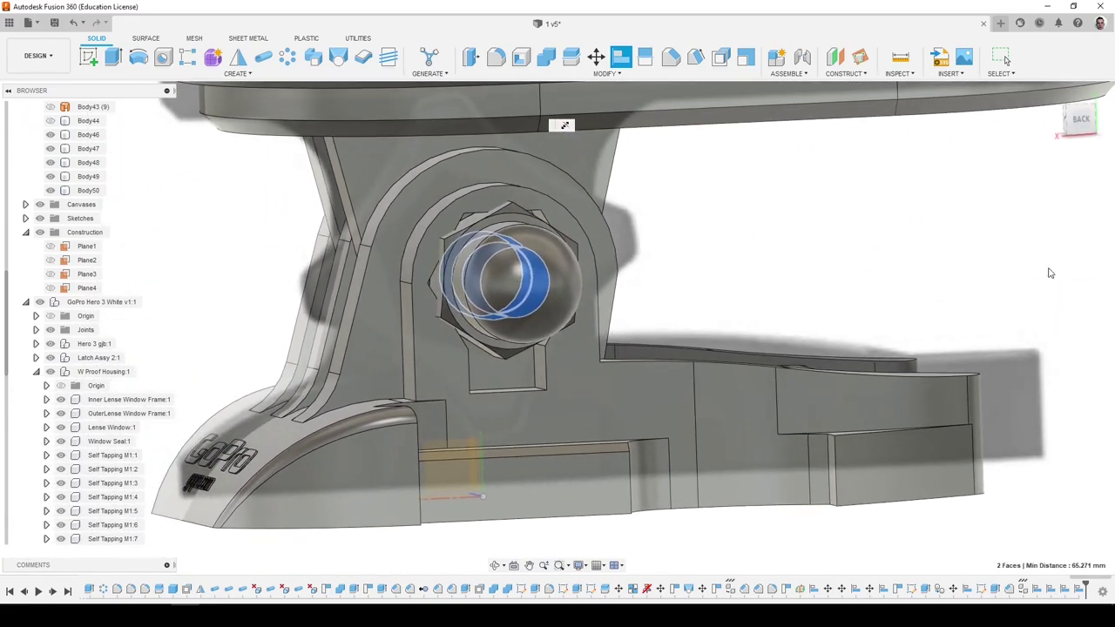
# Align the nut as a component from its bore to the hexagonal recess floor, and accept the reopened body alignment.
pyautogui.scroll(-8, 689, 389)
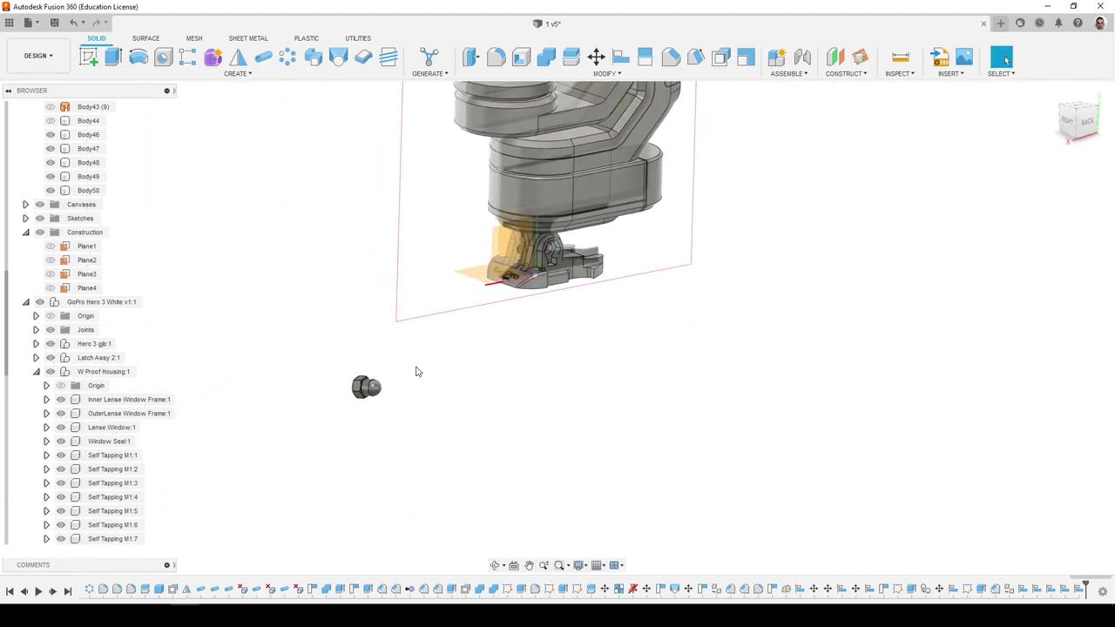
pyautogui.click(622, 59)
pyautogui.keyDown('shift'); pyautogui.moveTo(634, 144); pyautogui.dragTo(1000, 200, button='middle'); pyautogui.keyUp('shift')
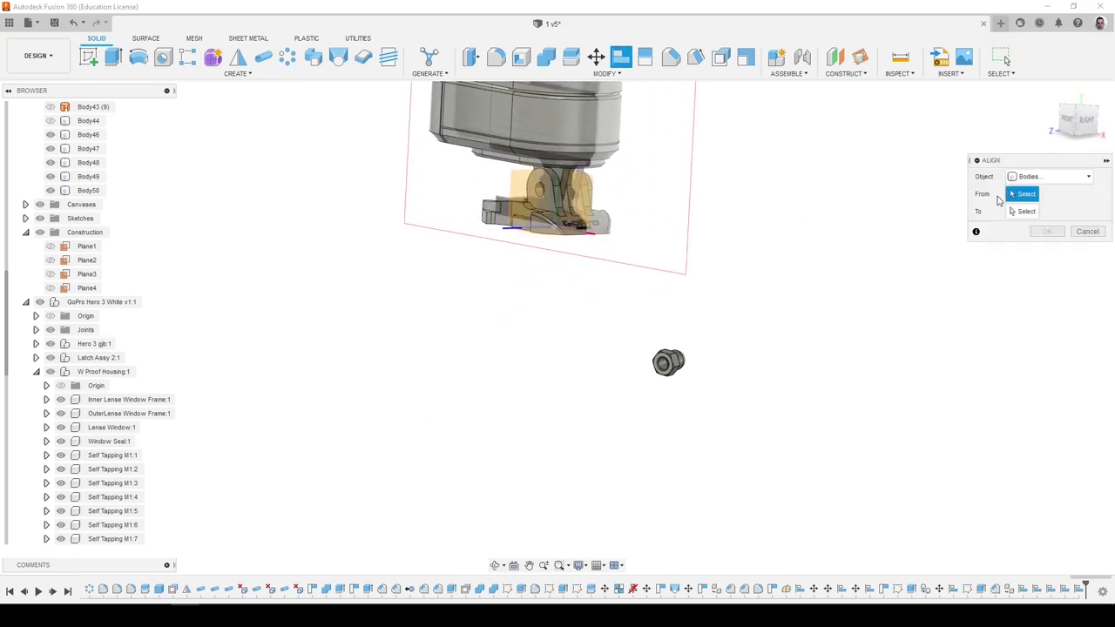
pyautogui.scroll(6, 679, 364)
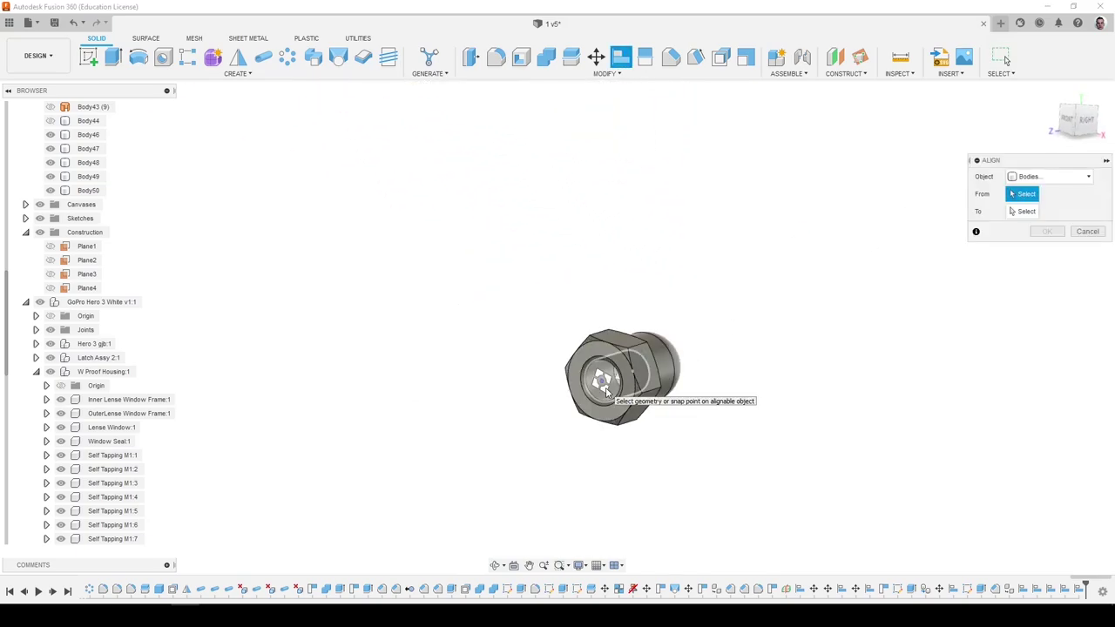
pyautogui.keyDown('shift'); pyautogui.moveTo(1054, 235); pyautogui.dragTo(565, 211, button='middle'); pyautogui.keyUp('shift')
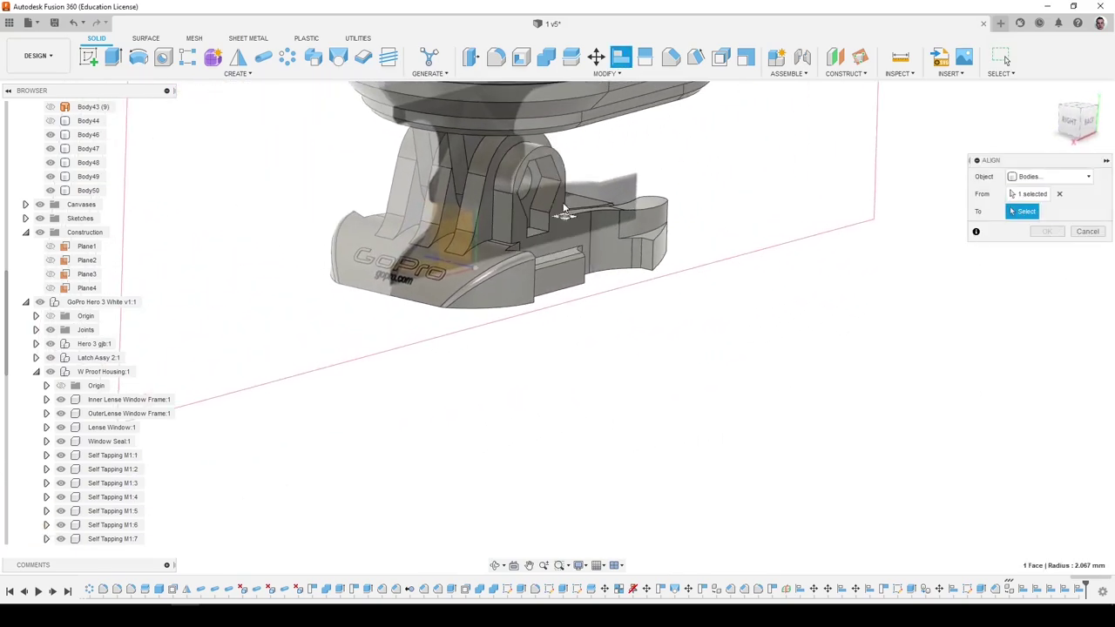
pyautogui.scroll(5, 533, 184)
pyautogui.scroll(2, 531, 182)
pyautogui.click(471, 175)
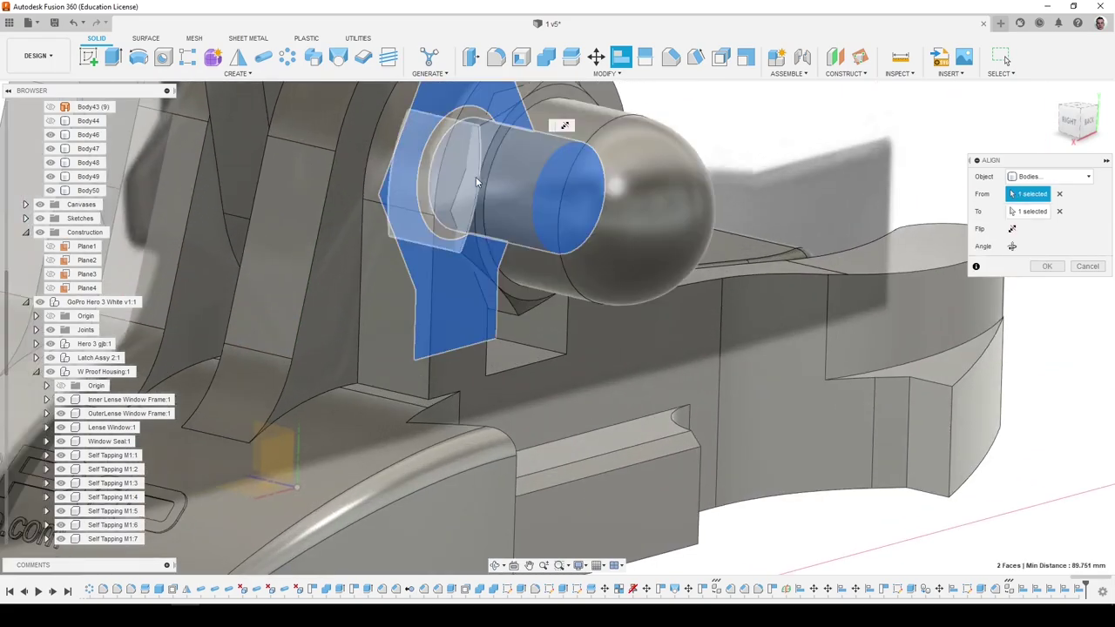
pyautogui.scroll(-10, 648, 238)
pyautogui.scroll(-5, 718, 259)
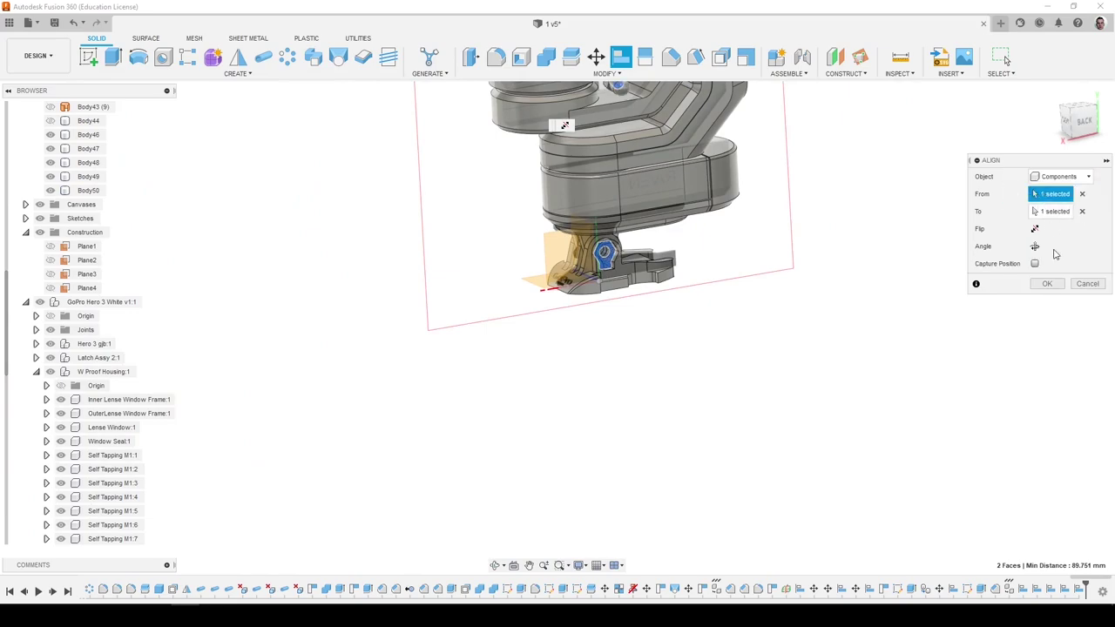
pyautogui.click(1048, 288)
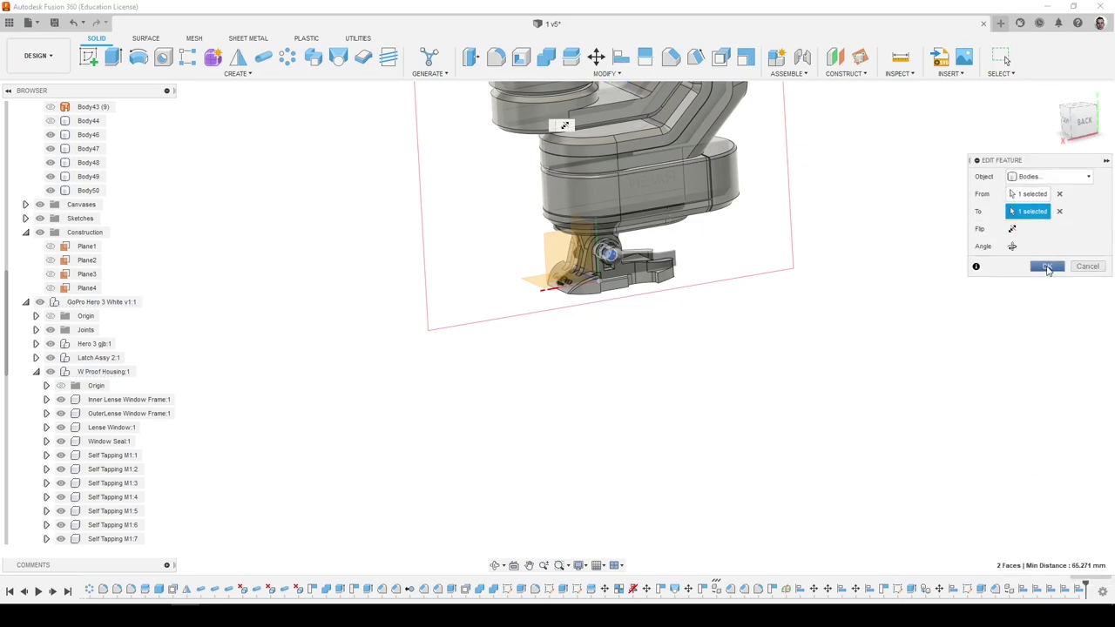
pyautogui.click(1046, 267)
# Start a free move of the cap nut body in the recess and set its pivot on the nut.
pyautogui.scroll(10, 613, 251)
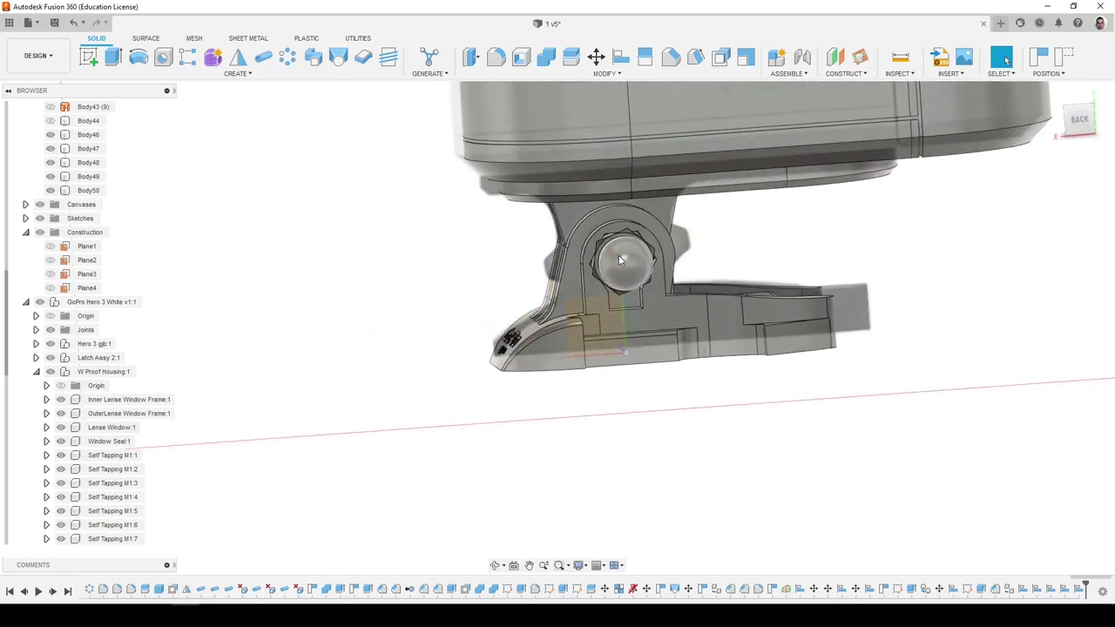
pyautogui.scroll(5, 613, 251)
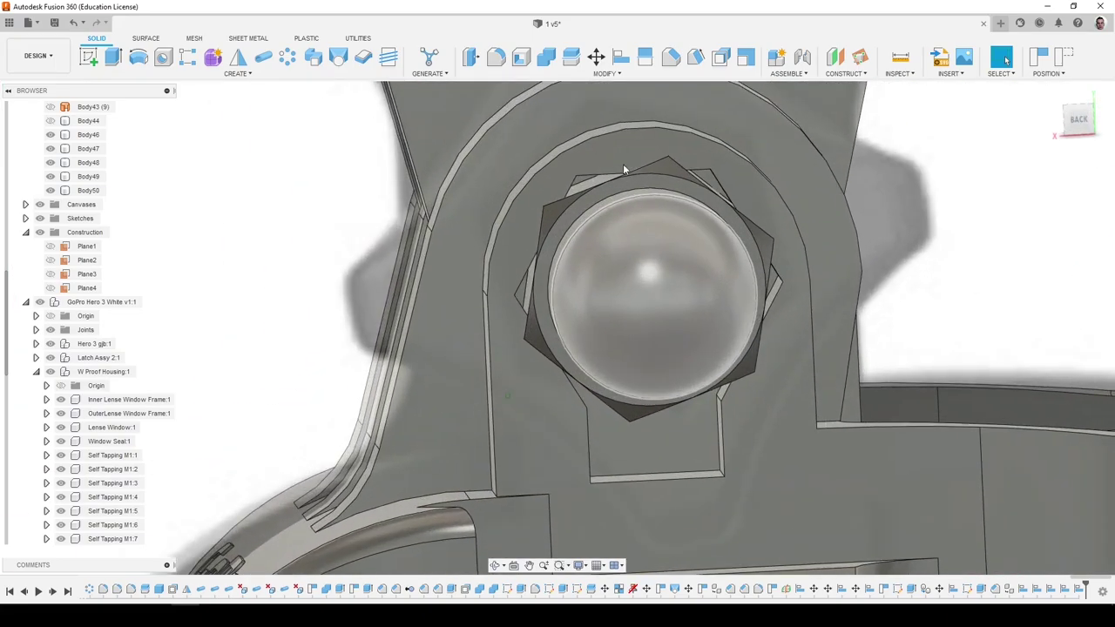
pyautogui.click(596, 57)
pyautogui.keyDown('shift'); pyautogui.moveTo(638, 187); pyautogui.dragTo(769, 321, button='middle'); pyautogui.keyUp('shift')
pyautogui.click(659, 292)
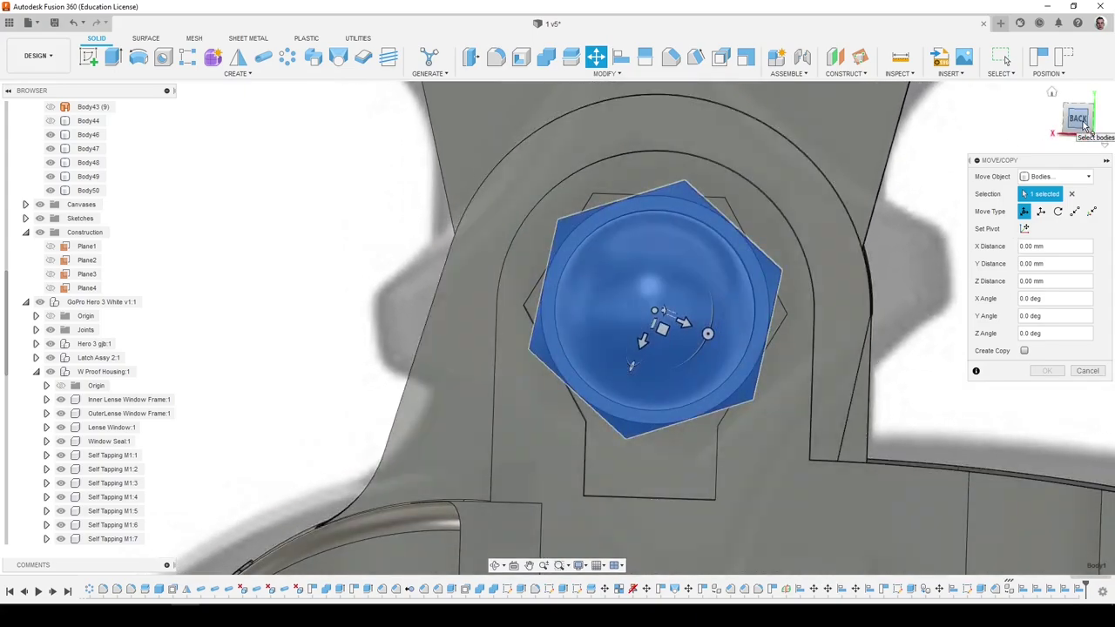
pyautogui.click(1080, 121)
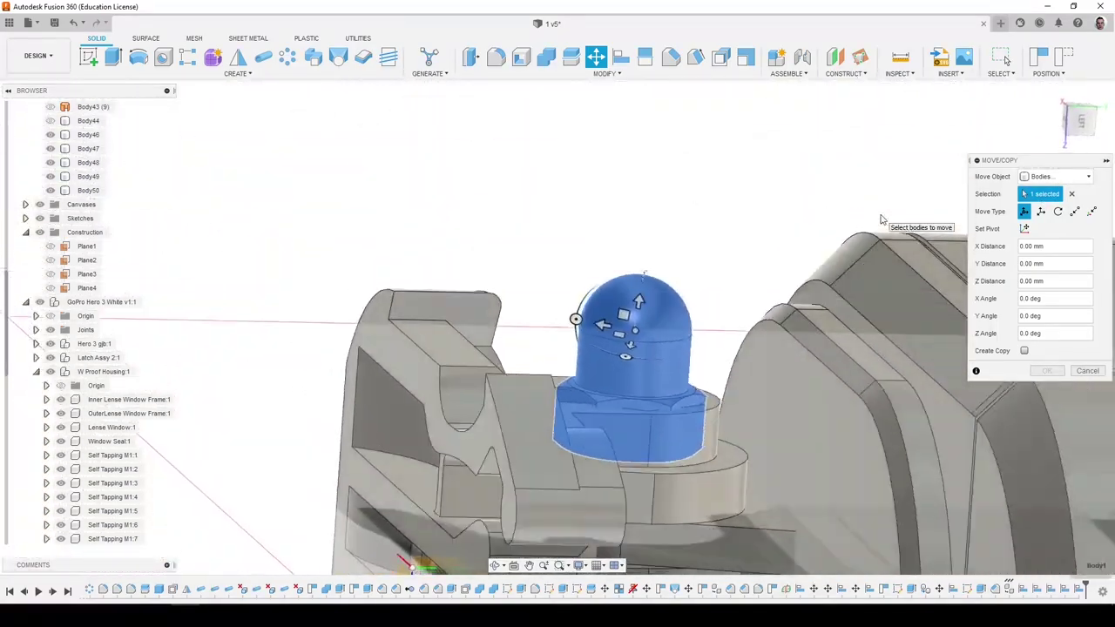
pyautogui.keyDown('shift'); pyautogui.moveTo(879, 218); pyautogui.dragTo(882, 217, button='middle'); pyautogui.keyUp('shift')
pyautogui.click(1039, 213)
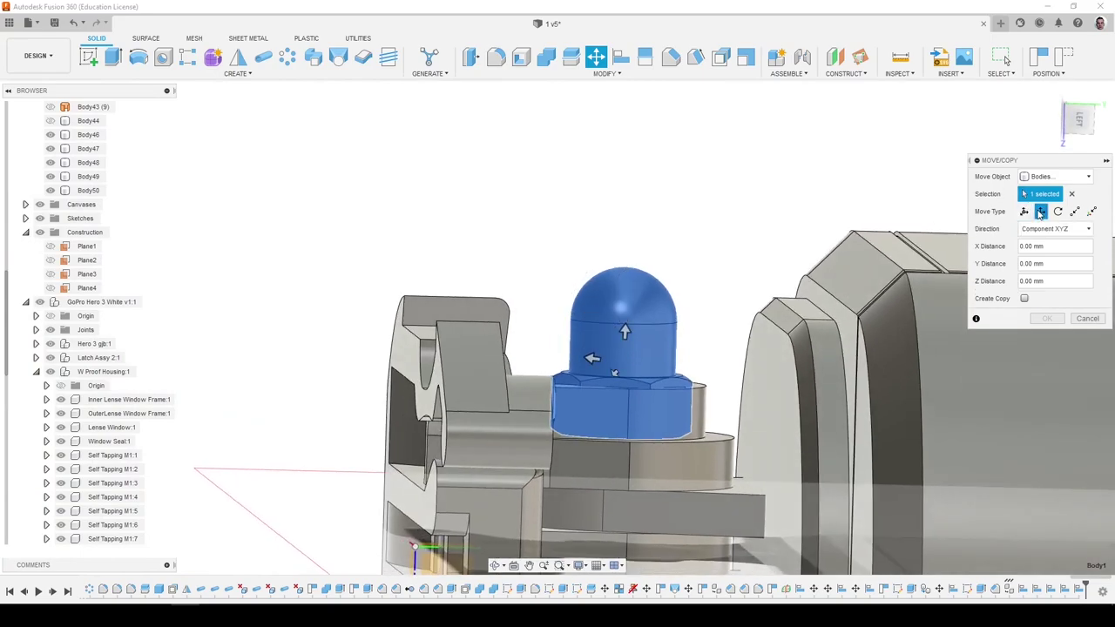
pyautogui.click(1022, 212)
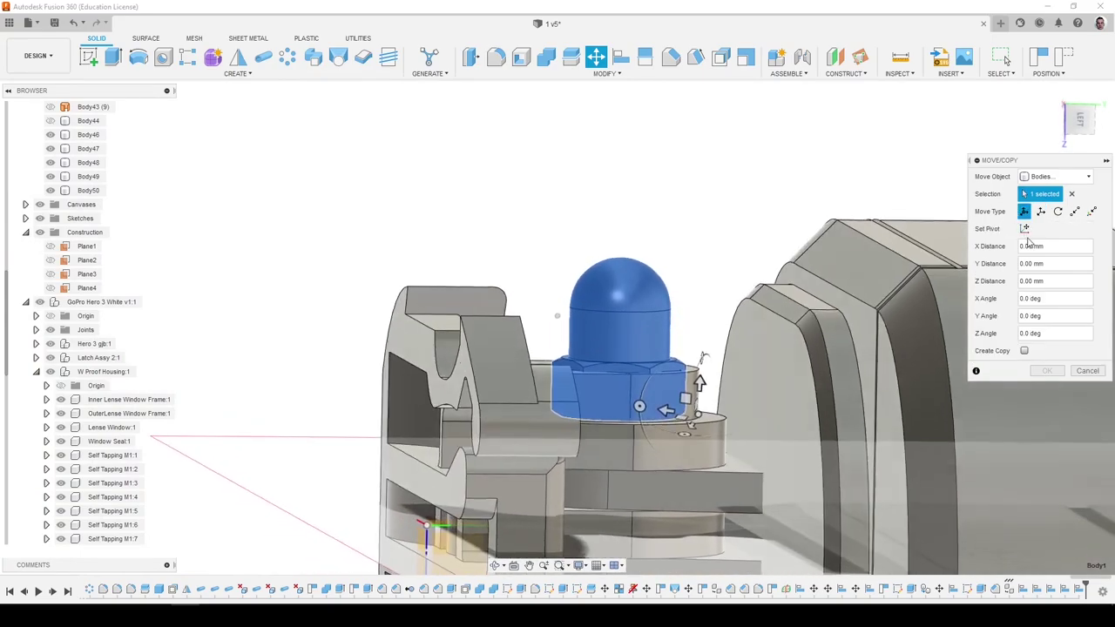
pyautogui.click(1025, 229)
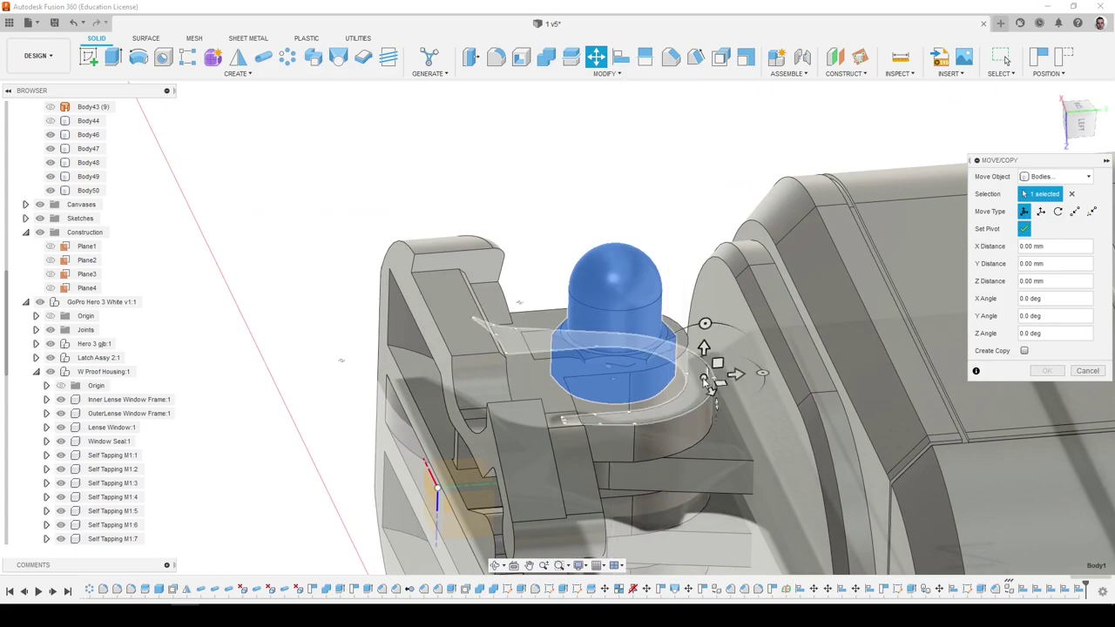
pyautogui.click(702, 384)
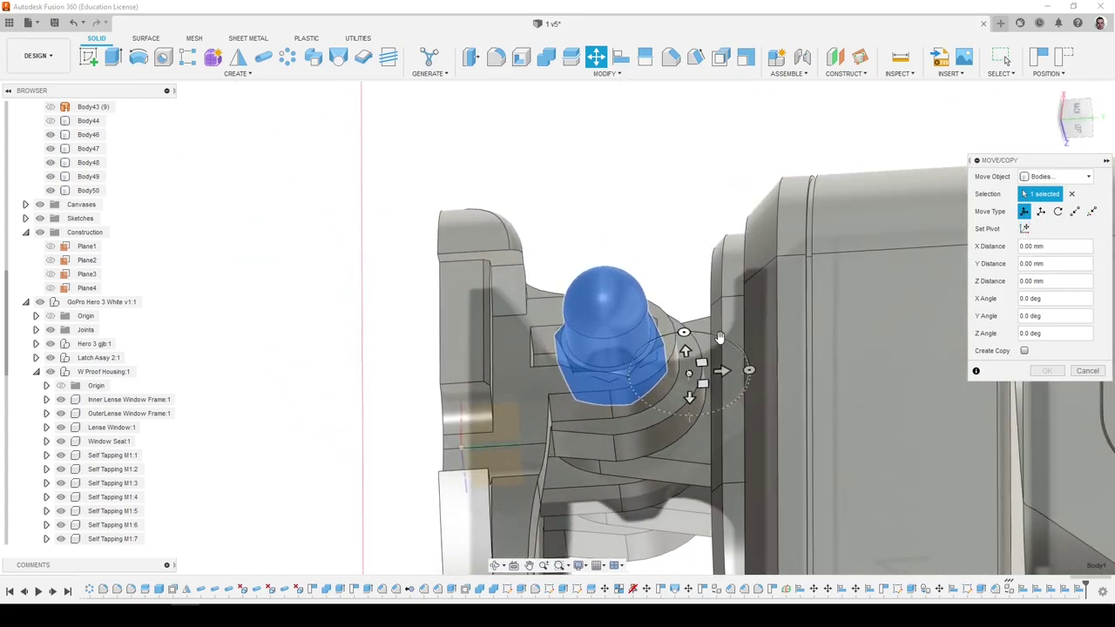
pyautogui.keyDown('shift'); pyautogui.moveTo(720, 337); pyautogui.dragTo(725, 349, button='middle'); pyautogui.keyUp('shift')
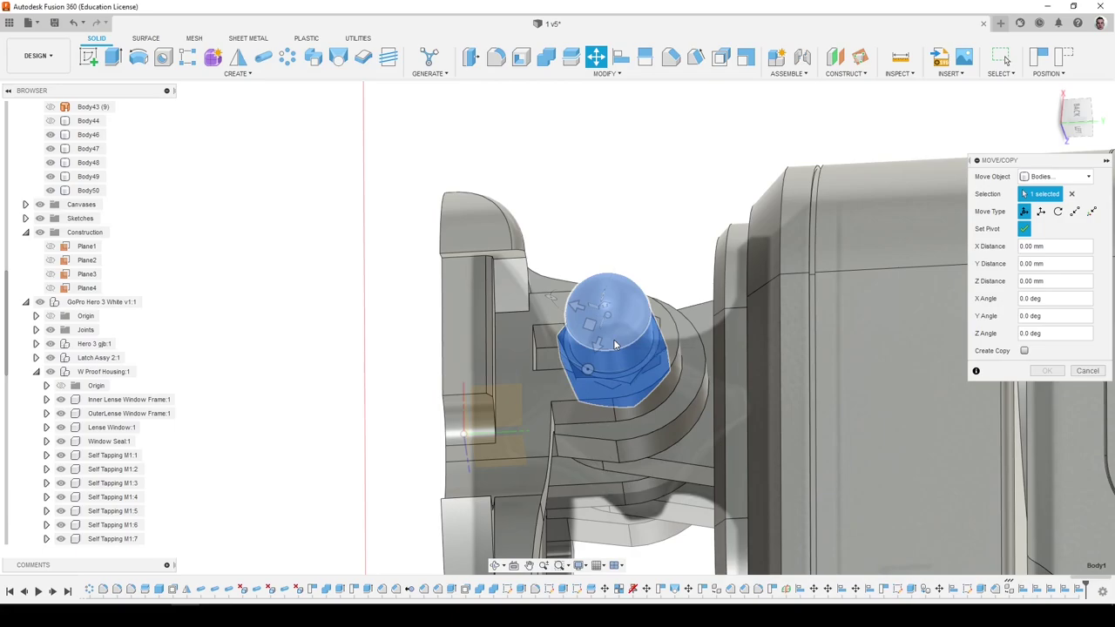
pyautogui.click(614, 340)
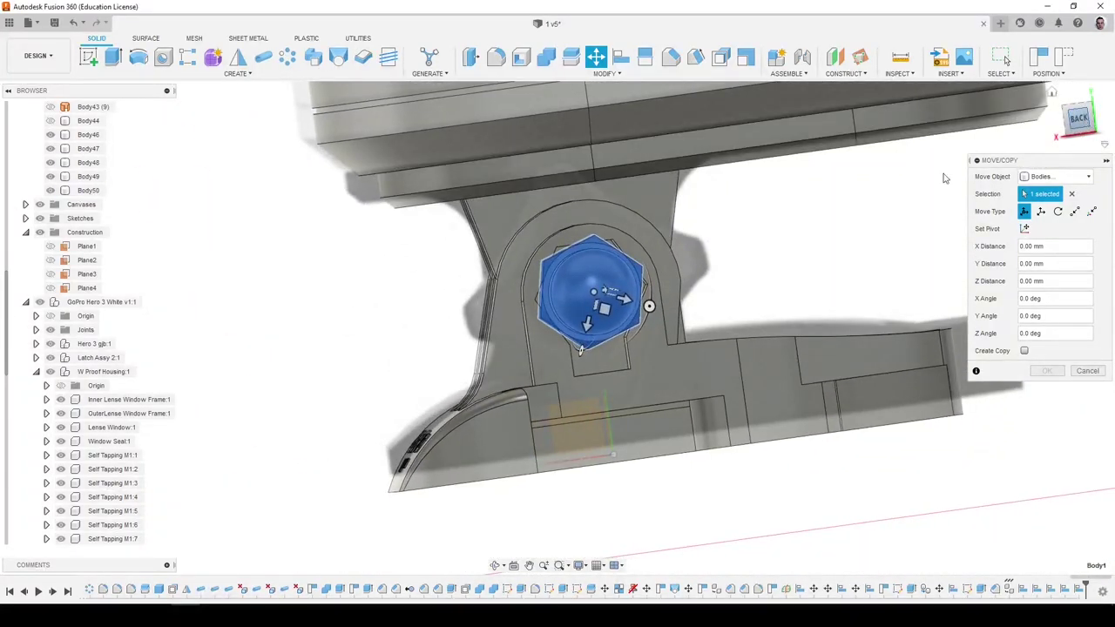
# Try to rotate the nut body about its own axis by about -27 degrees to match the hexagonal recess.
pyautogui.scroll(5, 679, 300)
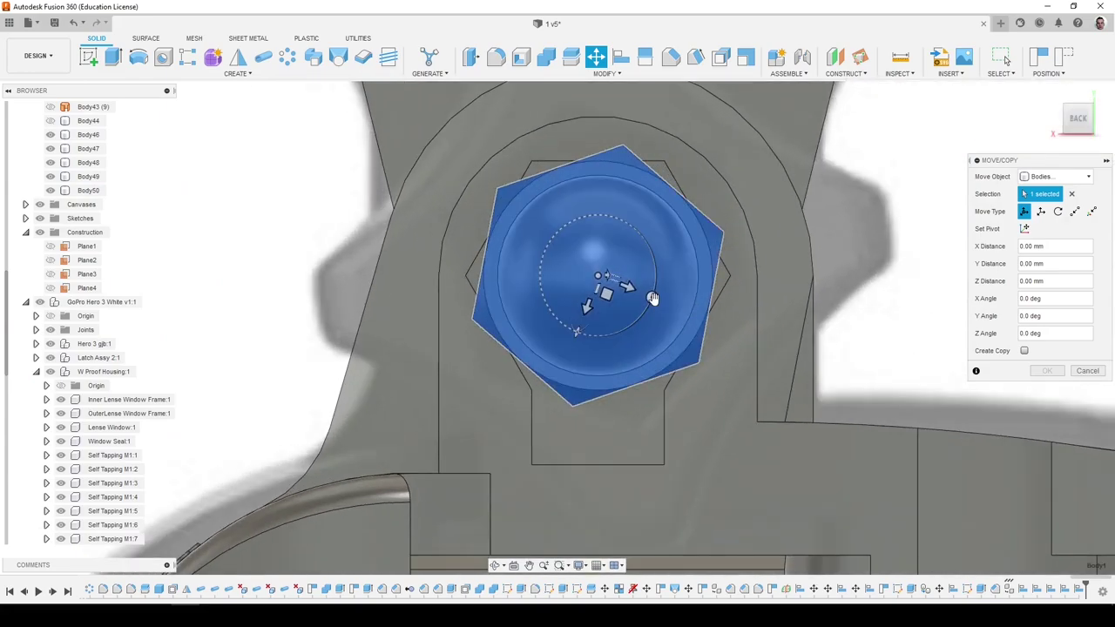
pyautogui.moveTo(652, 298); pyautogui.dragTo(646, 319)
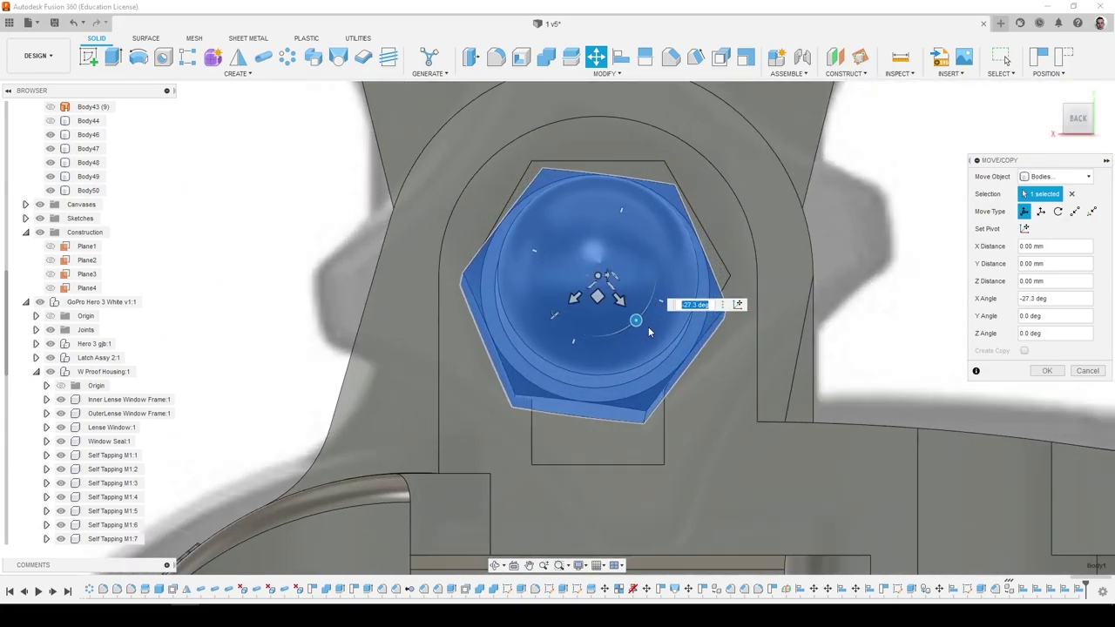
pyautogui.press('Return')
pyautogui.keyDown('shift'); pyautogui.moveTo(634, 302); pyautogui.dragTo(640, 231, button='middle'); pyautogui.keyUp('shift')
pyautogui.scroll(-5, 640, 232)
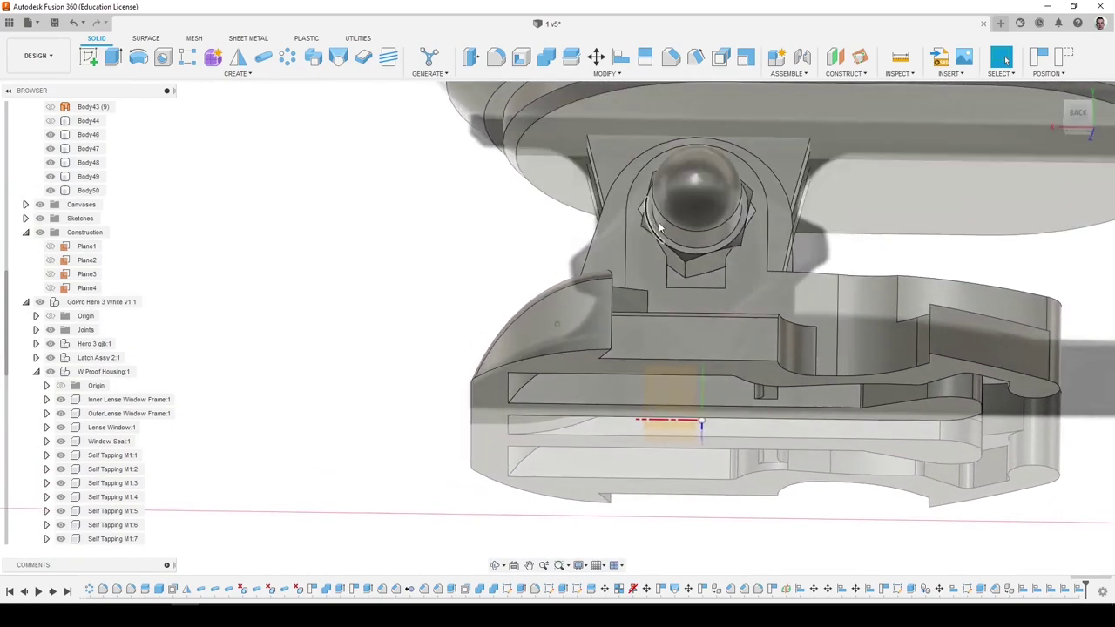
# Try moving the M5 cap nut as a component with a newly set pivot.
pyautogui.click(595, 57)
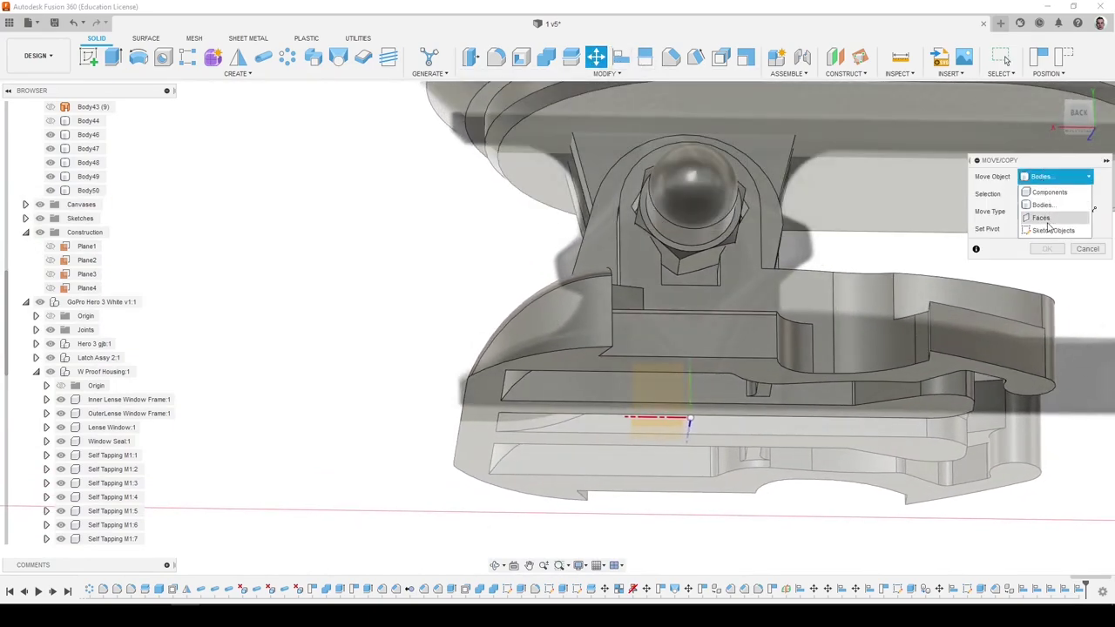
pyautogui.click(1050, 192)
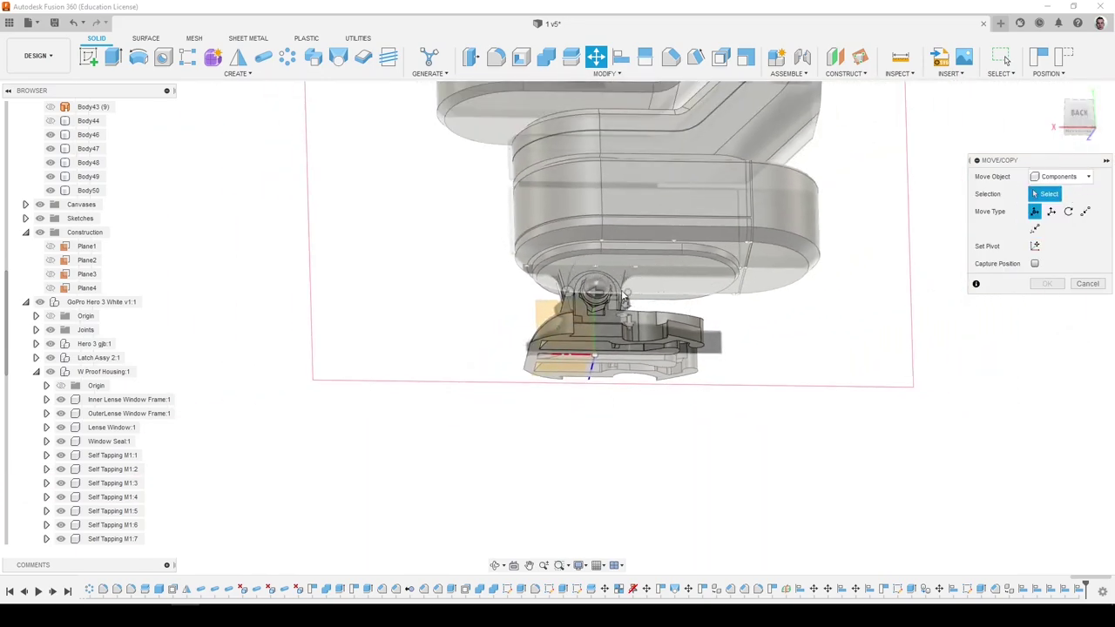
pyautogui.scroll(3, 607, 299)
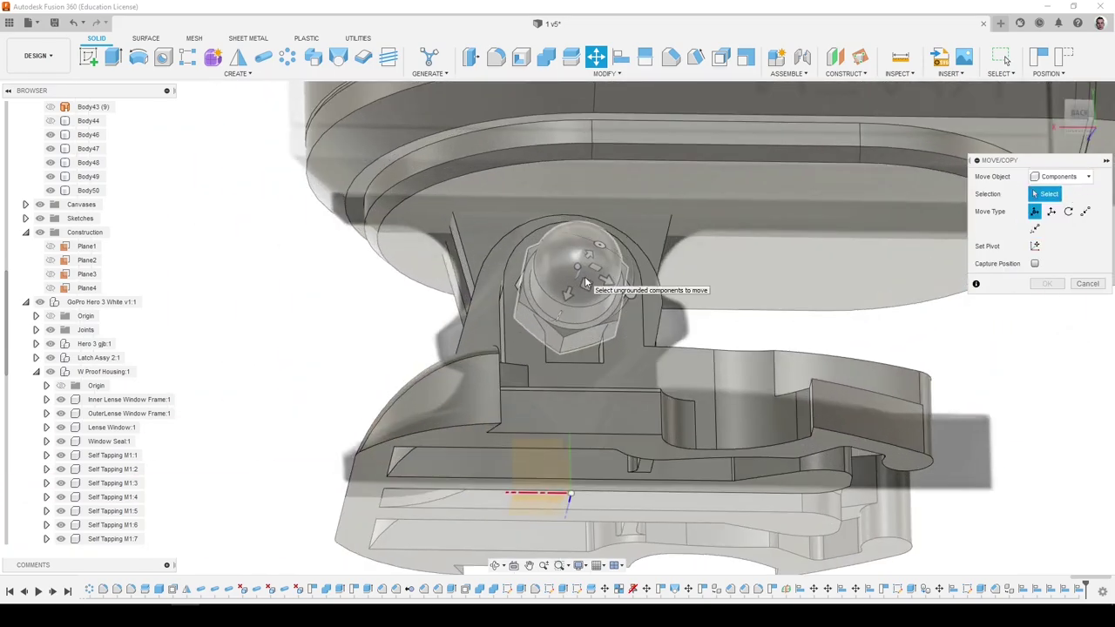
pyautogui.click(586, 284)
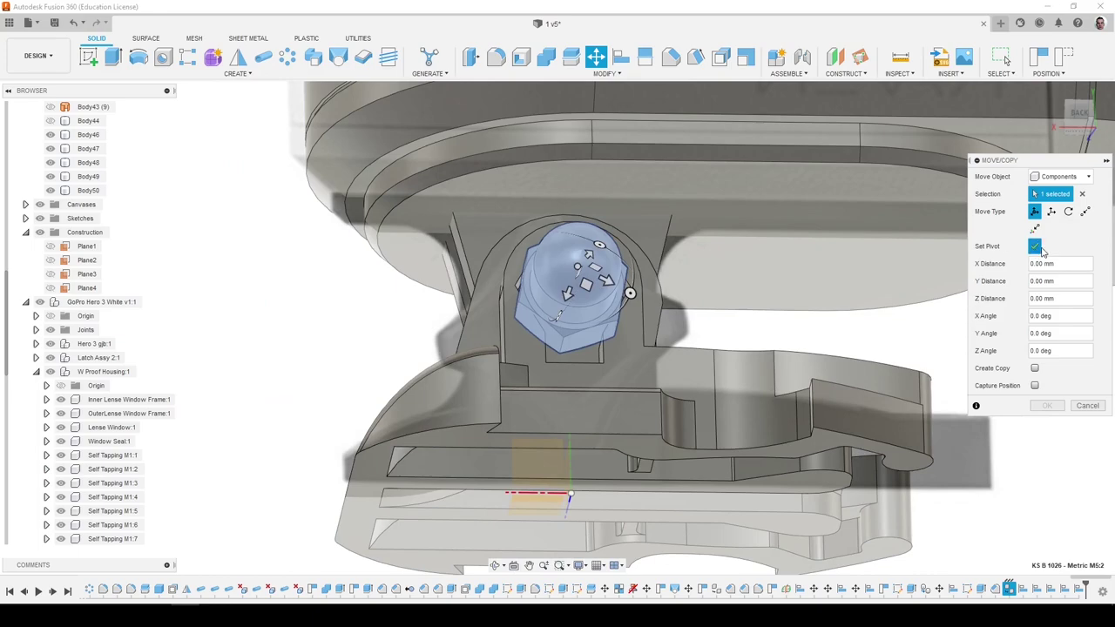
pyautogui.scroll(-1, 643, 281)
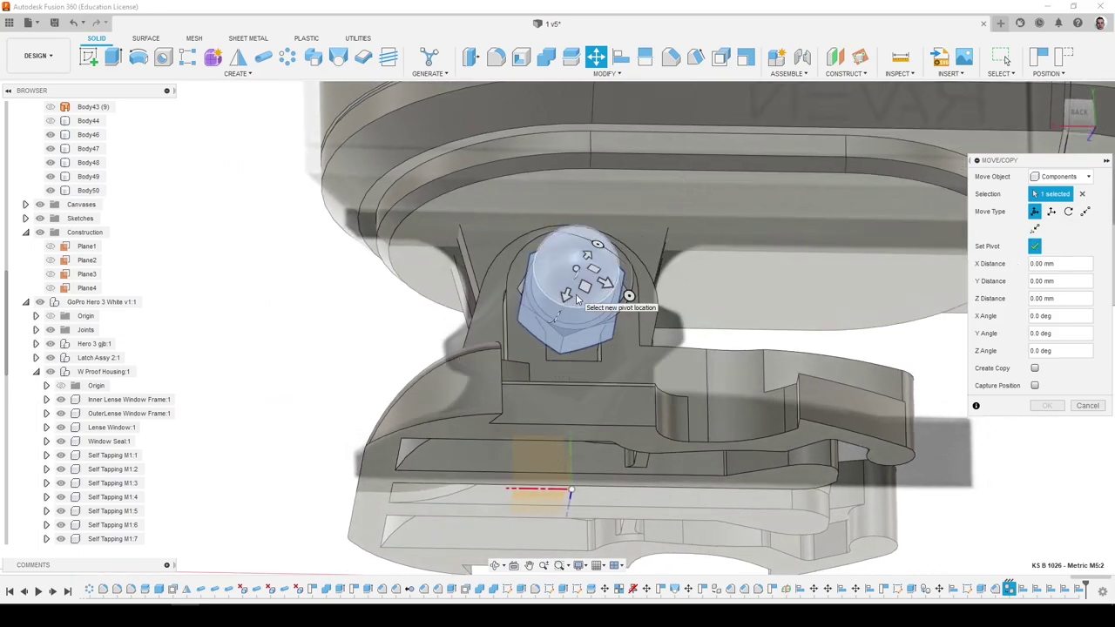
pyautogui.keyDown('shift'); pyautogui.moveTo(576, 299); pyautogui.dragTo(754, 300, button='middle'); pyautogui.keyUp('shift')
pyautogui.click(624, 297)
pyautogui.scroll(-3, 625, 297)
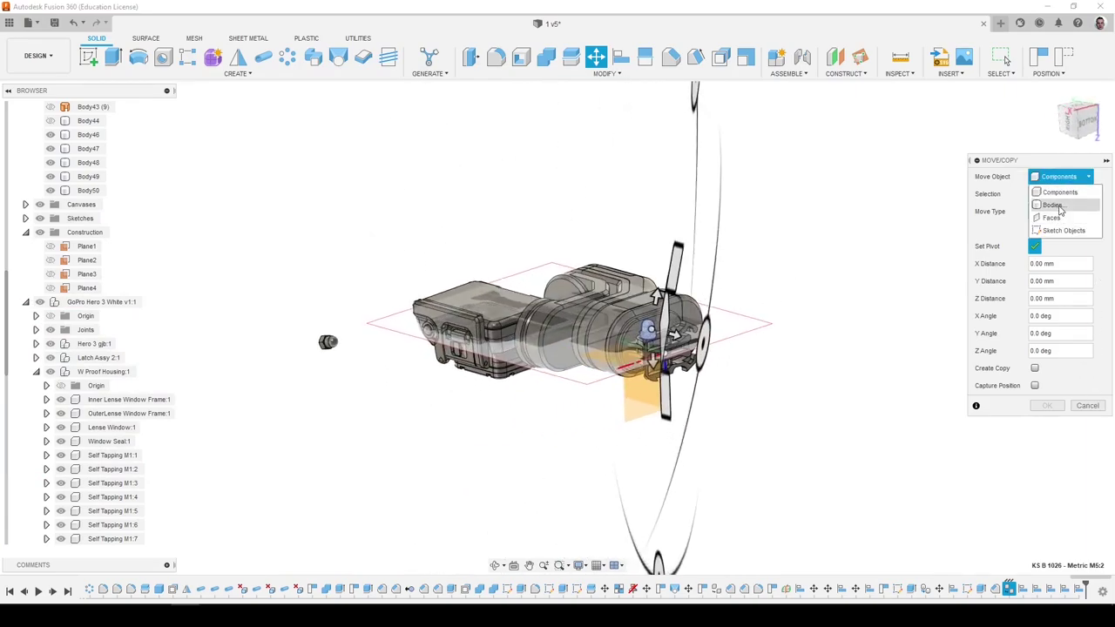
pyautogui.click(1053, 205)
pyautogui.scroll(8, 784, 314)
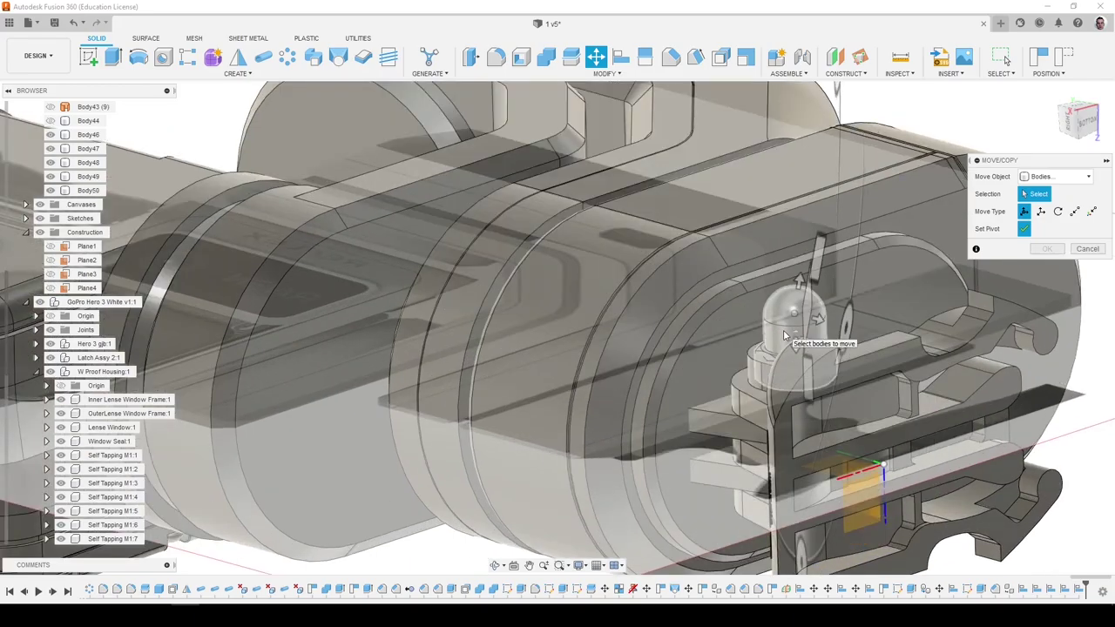
pyautogui.keyDown('shift'); pyautogui.moveTo(779, 346); pyautogui.dragTo(875, 283, button='middle'); pyautogui.keyUp('shift')
pyautogui.scroll(4, 890, 364)
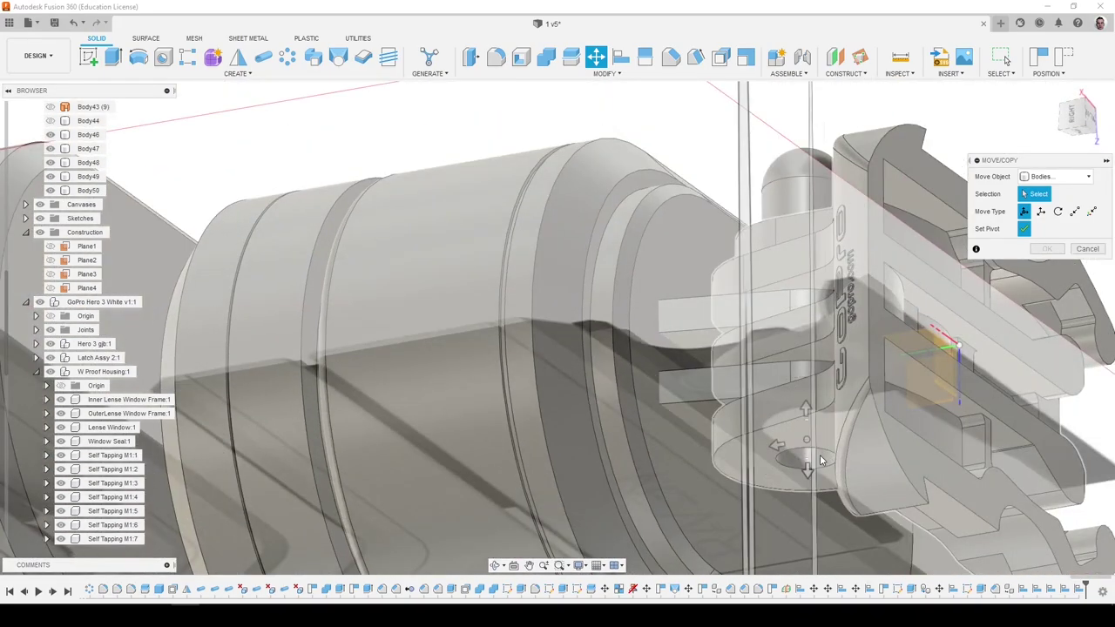
pyautogui.click(790, 466)
pyautogui.click(786, 472)
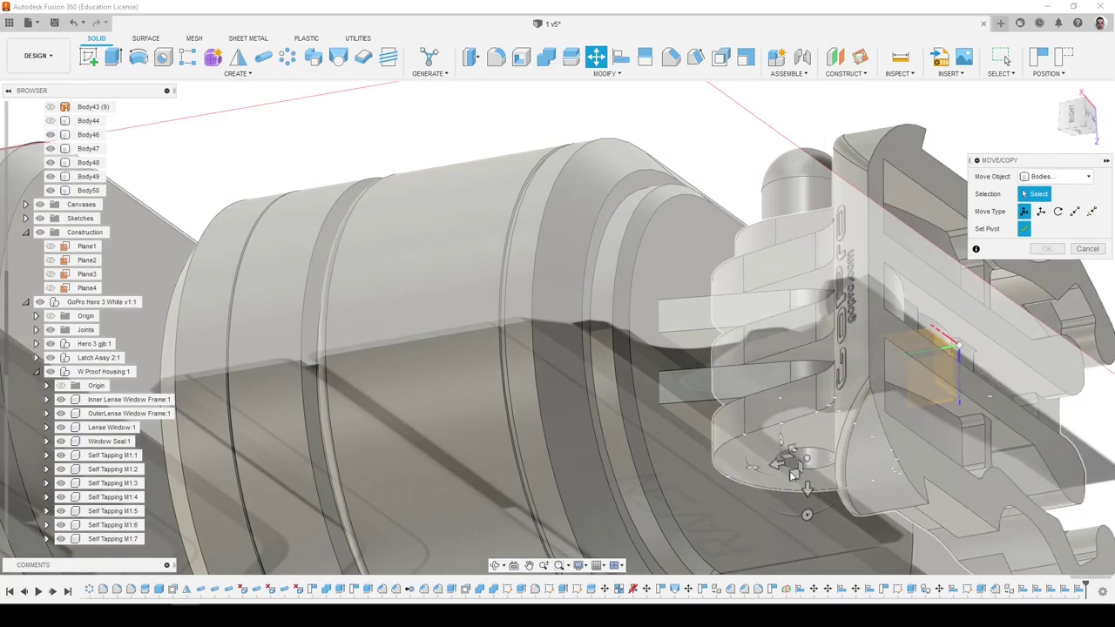
pyautogui.click(806, 472)
pyautogui.scroll(-5, 808, 470)
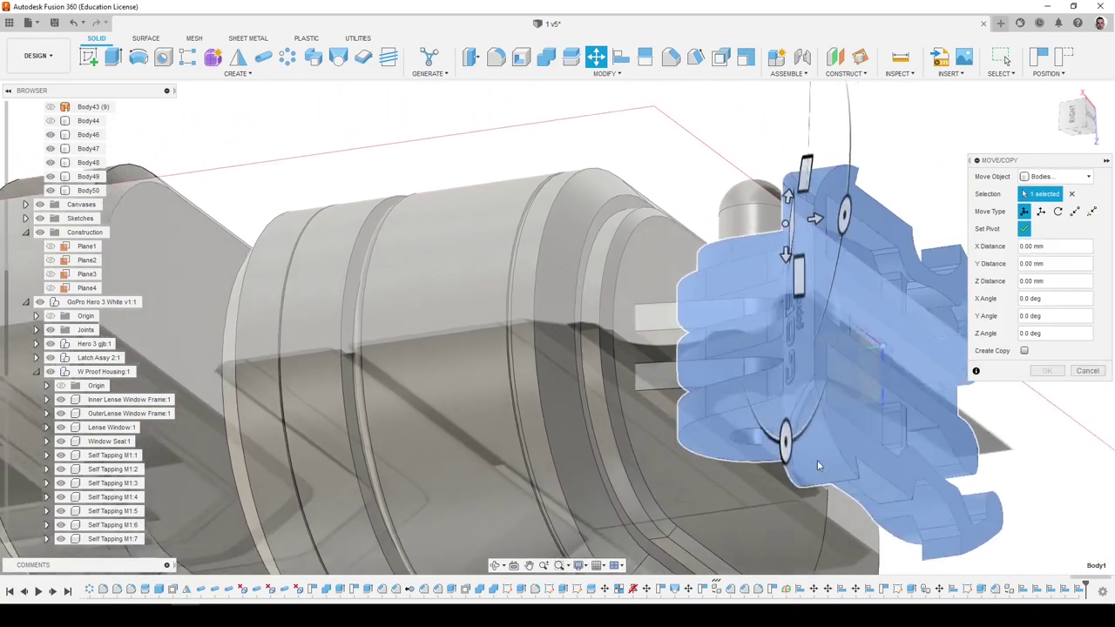
pyautogui.click(1099, 374)
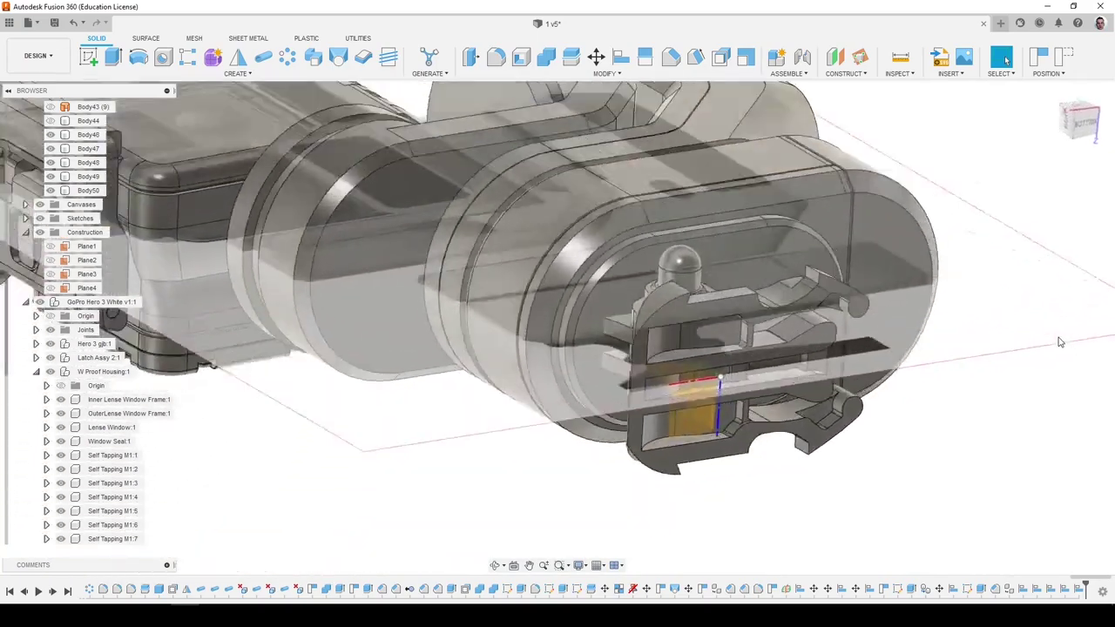
# Hide the misaligned M5 cap nut sitting in the hexagonal recess of the GoPro mount.
pyautogui.scroll(5, 673, 382)
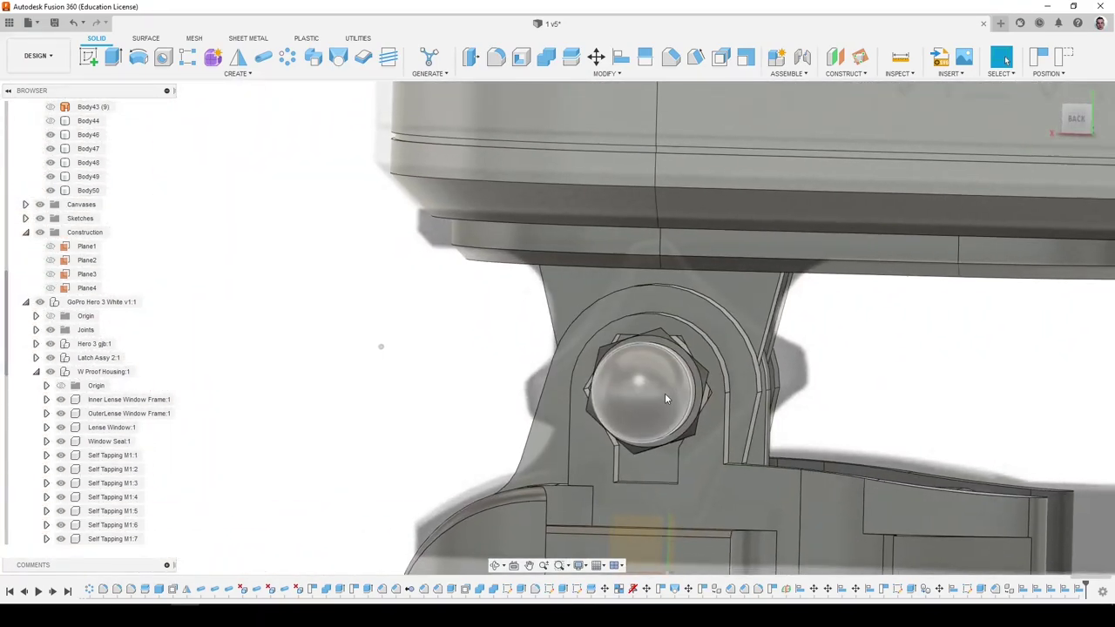
pyautogui.click(657, 388)
pyautogui.keyDown('shift'); pyautogui.moveTo(630, 384); pyautogui.dragTo(667, 368, button='middle'); pyautogui.keyUp('shift')
pyautogui.press('v')
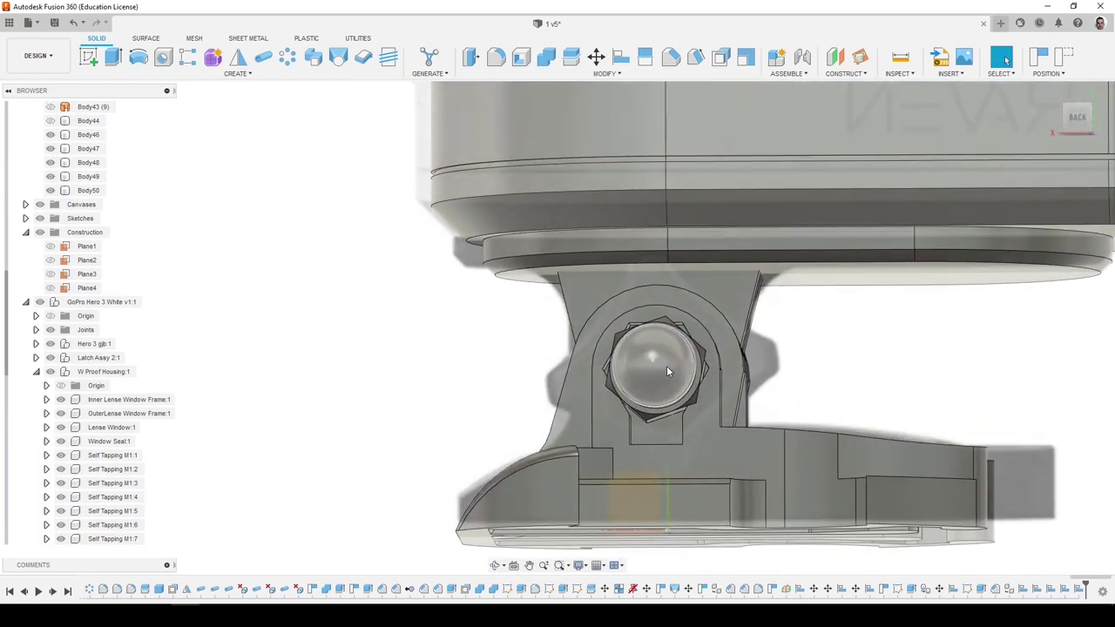
# Start a sketch on the hexagonal recess floor and project the face's outline and hole edge into it.
pyautogui.click(89, 57)
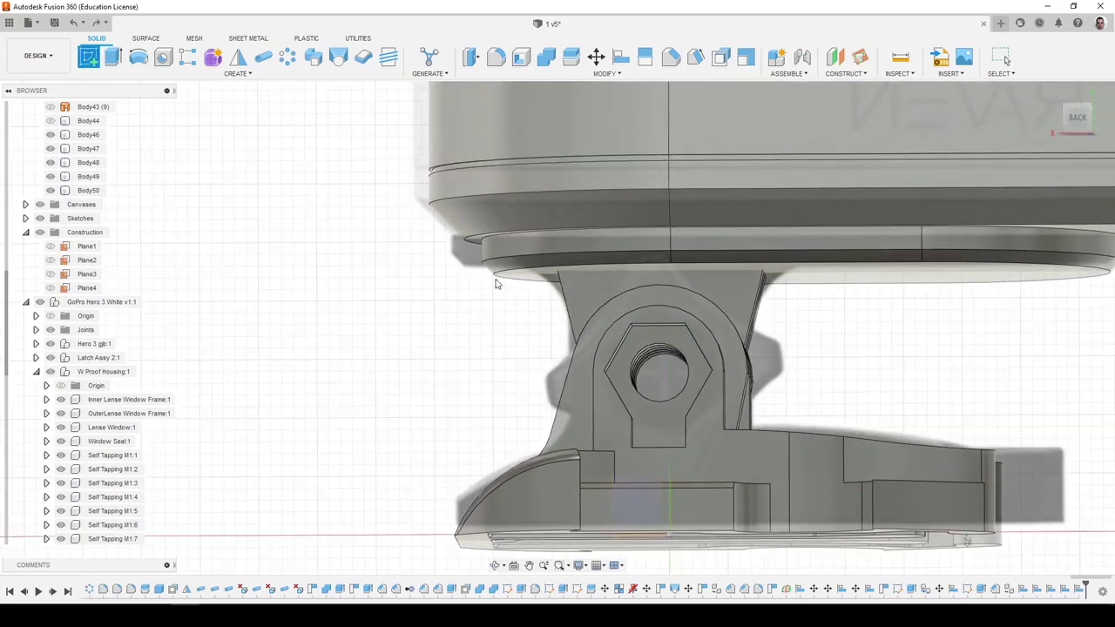
pyautogui.click(634, 356)
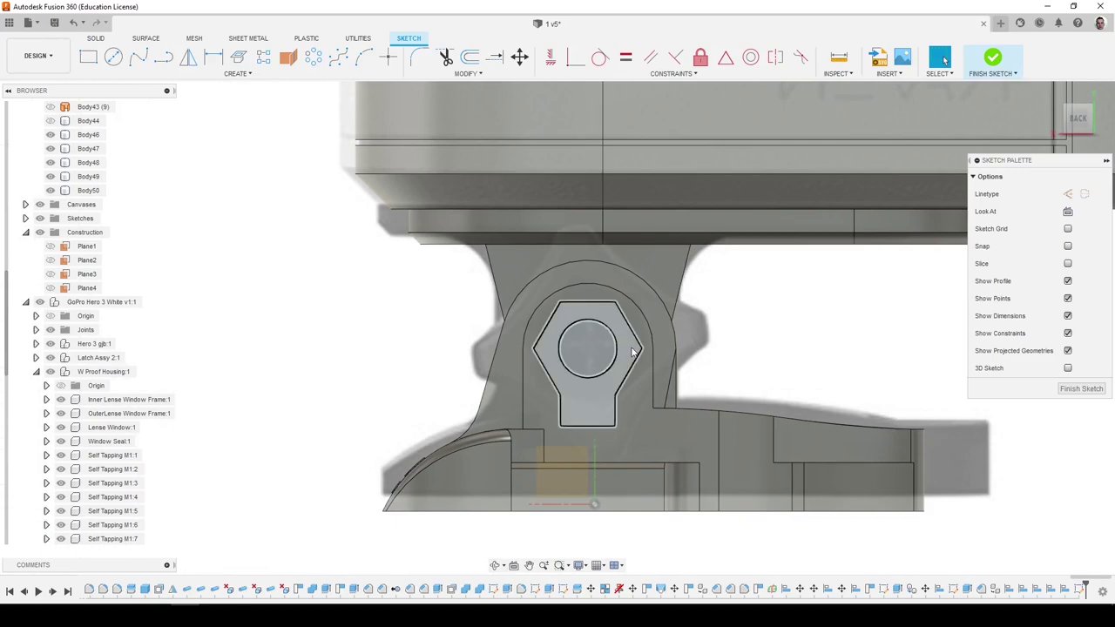
pyautogui.click(633, 356)
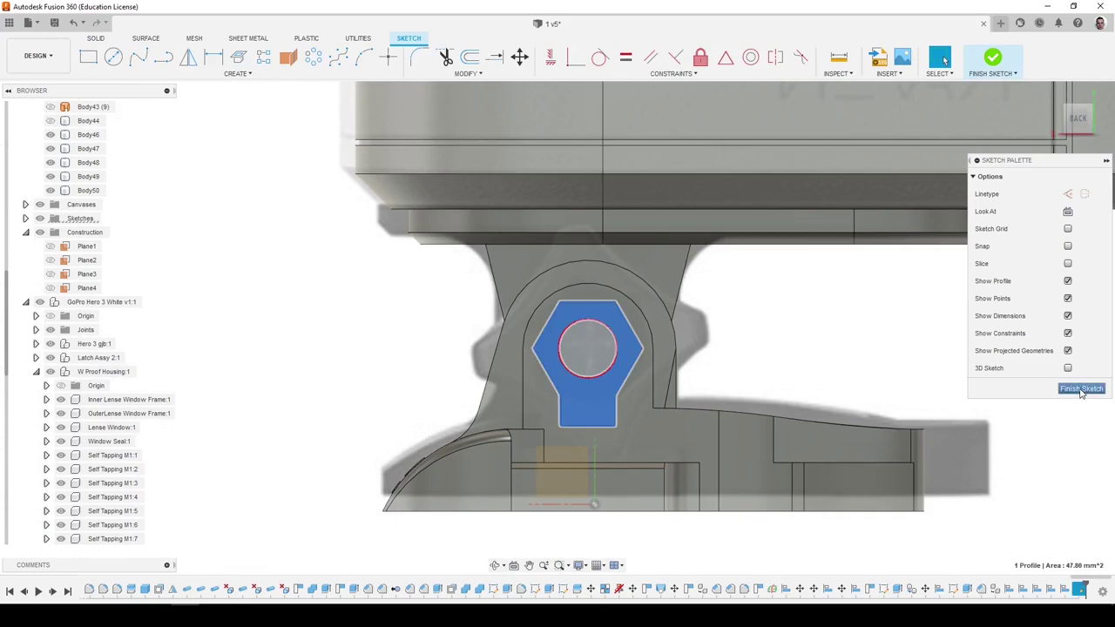
pyautogui.press('p')
pyautogui.click(1061, 233)
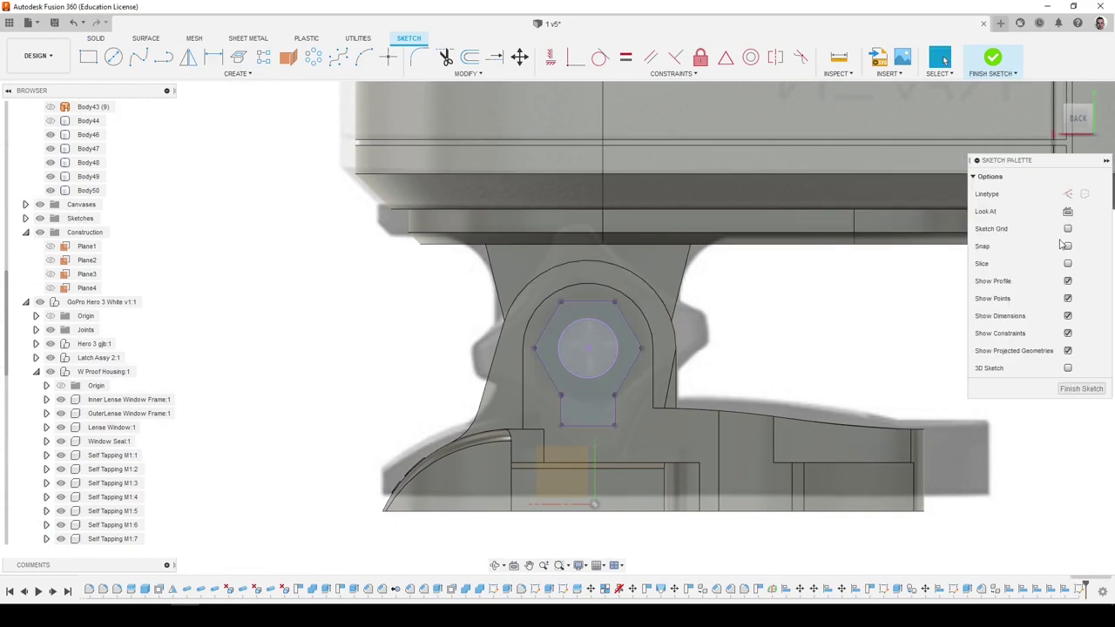
# Offset the projected recess outline 0.3 mm inward and close off the hexagon with a horizontal line between its two lower corners.
pyautogui.click(469, 57)
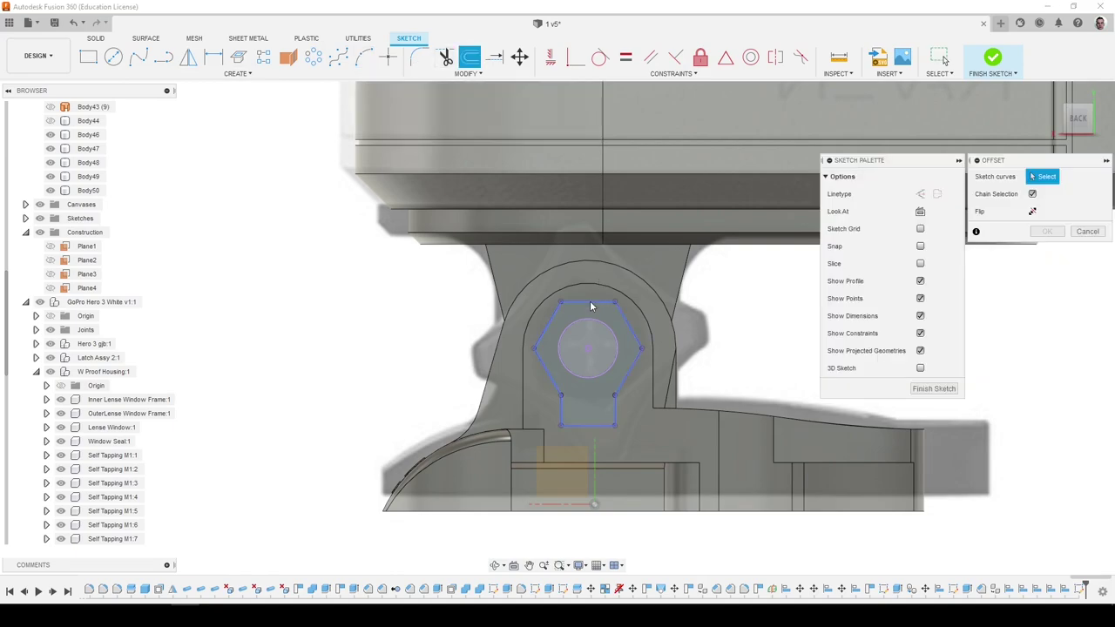
pyautogui.click(590, 302)
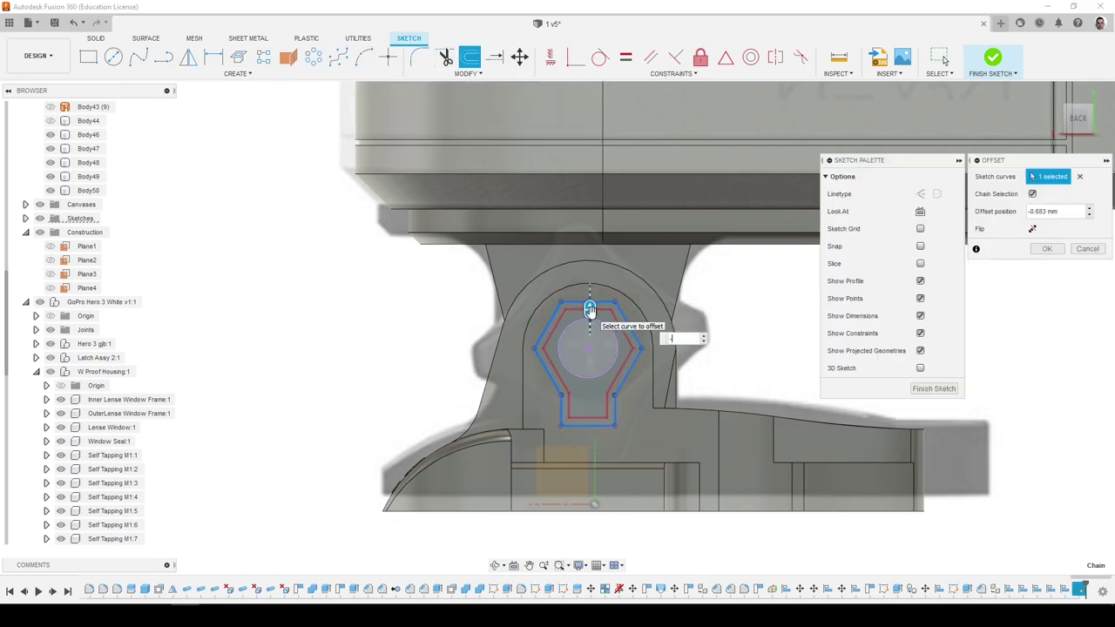
pyautogui.write('-0.3')
pyautogui.press('Return')
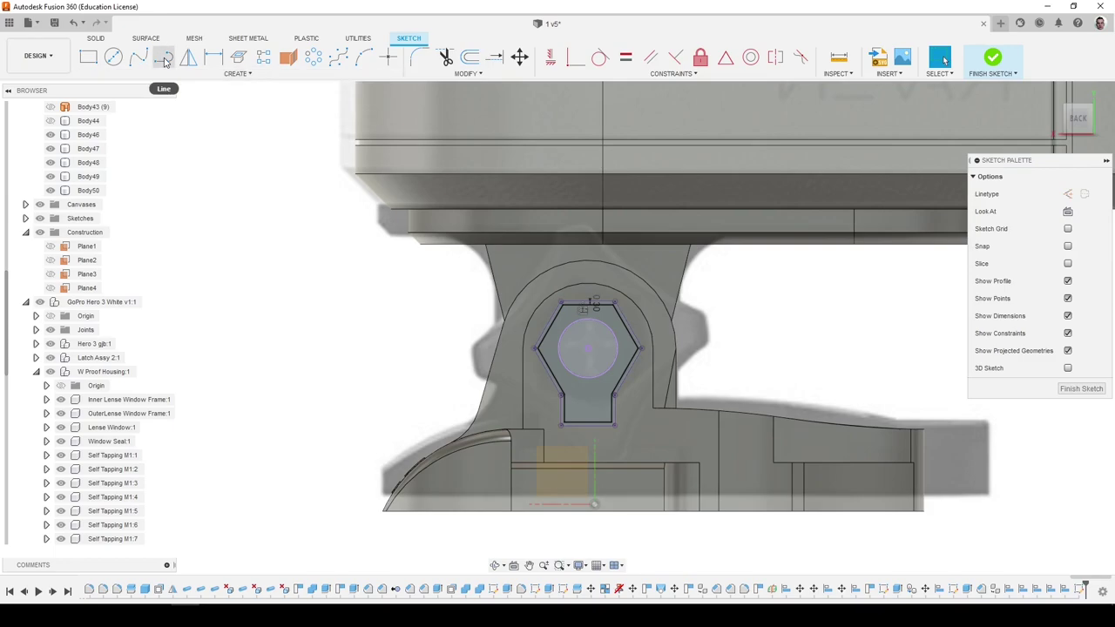
pyautogui.click(163, 58)
pyautogui.scroll(3, 569, 397)
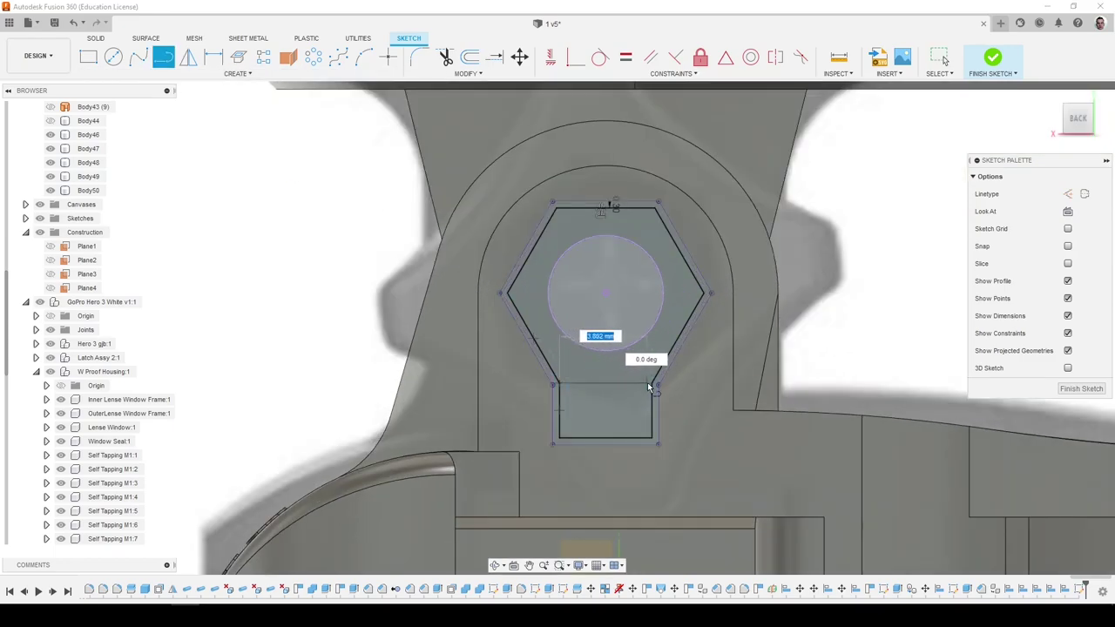
pyautogui.press('Escape')
# Extrude the closed hexagon, including the circular hole area, 4.5 mm outward as a new body.
pyautogui.click(96, 40)
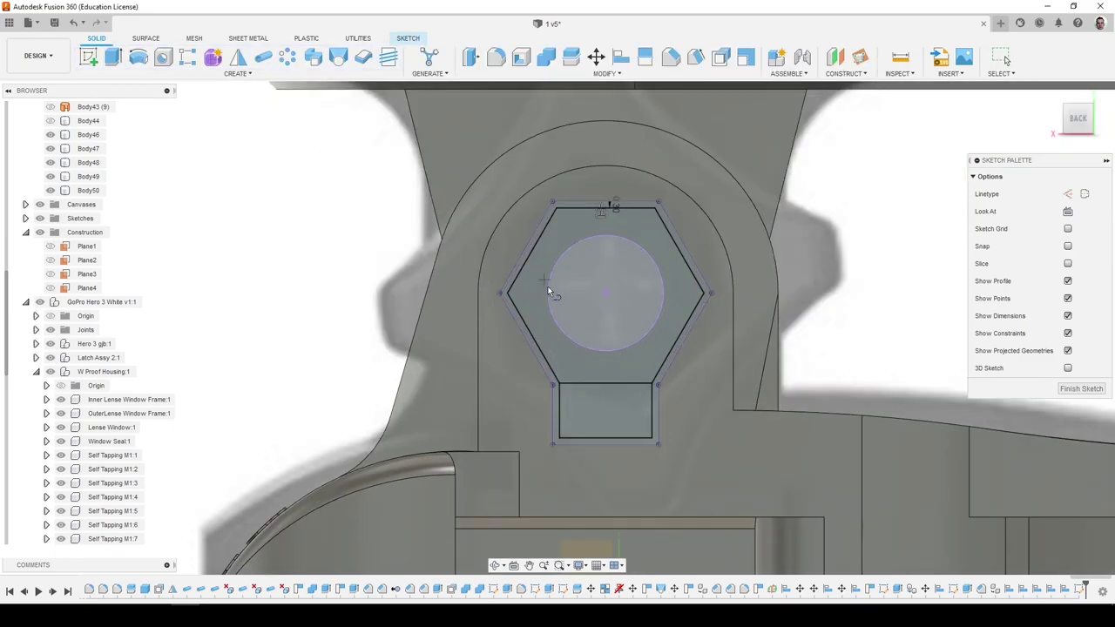
pyautogui.click(112, 57)
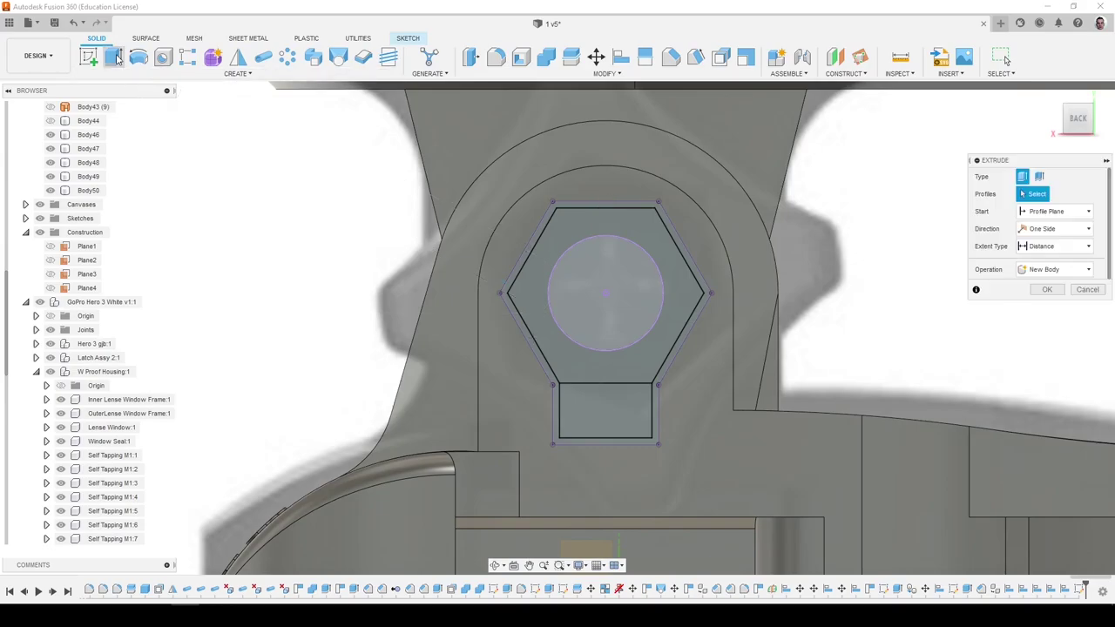
pyautogui.click(603, 327)
pyautogui.click(563, 348)
pyautogui.keyDown('shift'); pyautogui.moveTo(597, 352); pyautogui.dragTo(620, 399, button='middle'); pyautogui.keyUp('shift')
pyautogui.moveTo(620, 399); pyautogui.dragTo(615, 321)
pyautogui.keyDown('shift'); pyautogui.moveTo(616, 321); pyautogui.dragTo(622, 322, button='middle'); pyautogui.keyUp('shift')
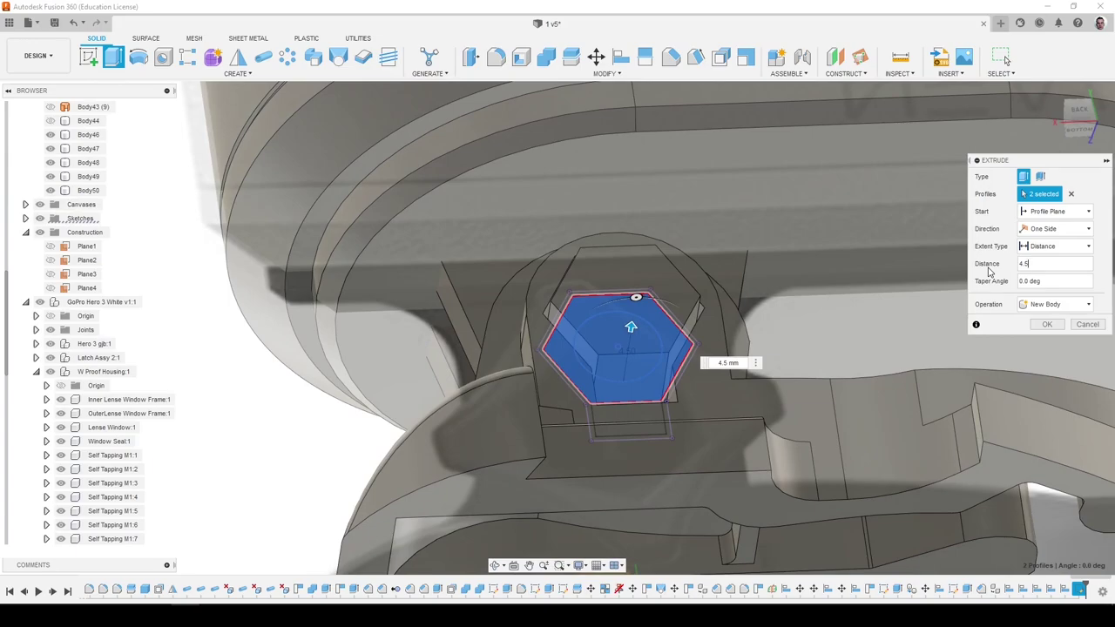
pyautogui.press('Return')
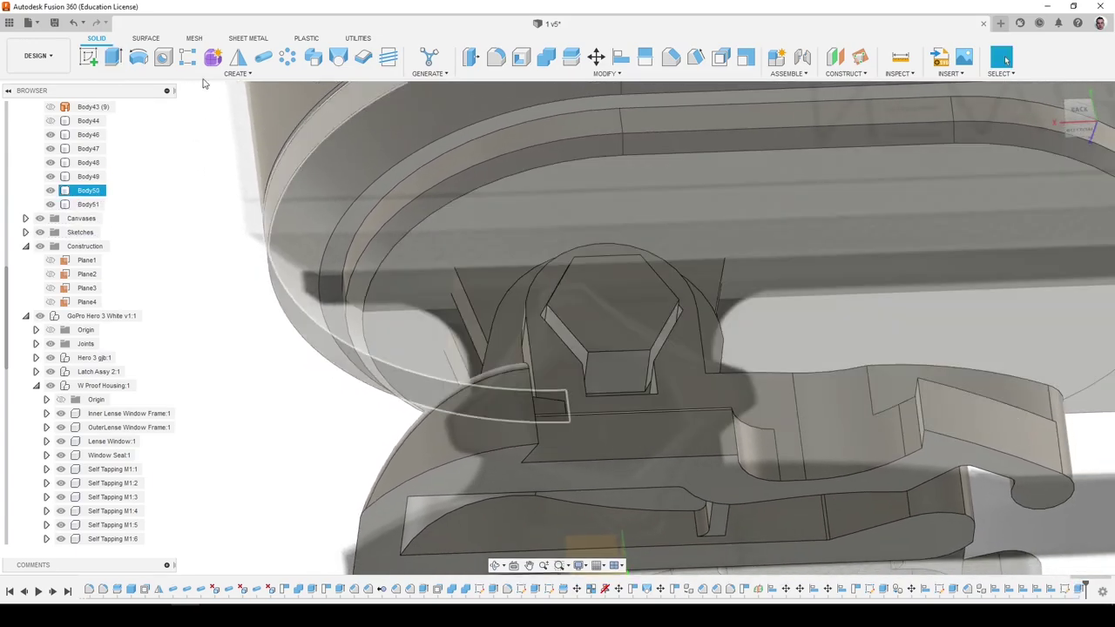
# Sketch a diagonal between opposite corners on the hexagonal body's outer face and a circle centred on its midpoint.
pyautogui.click(204, 83)
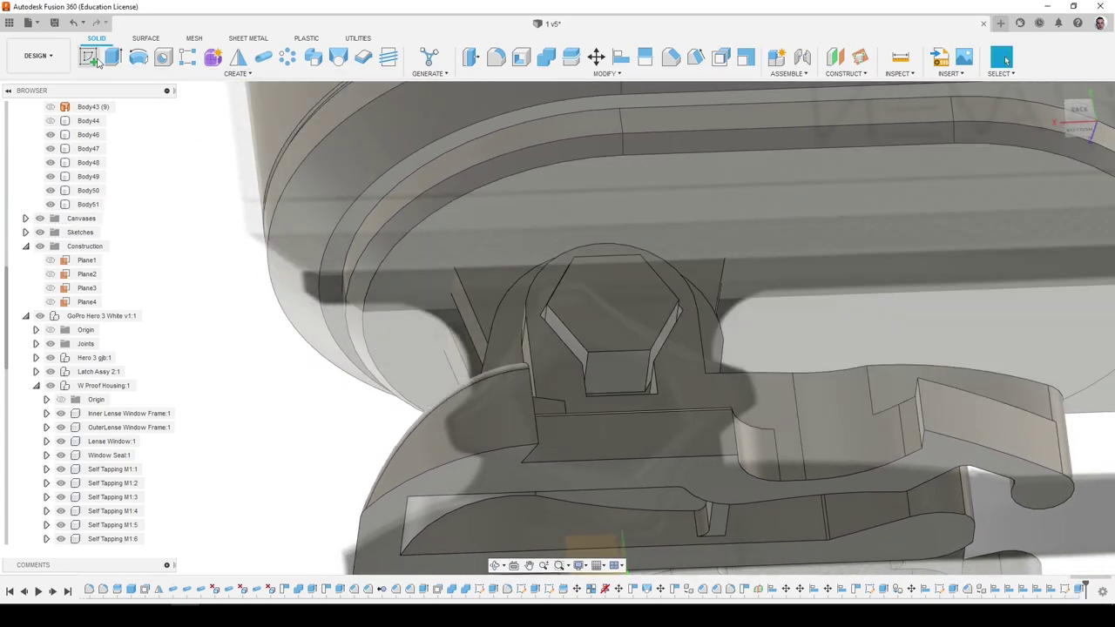
pyautogui.click(597, 292)
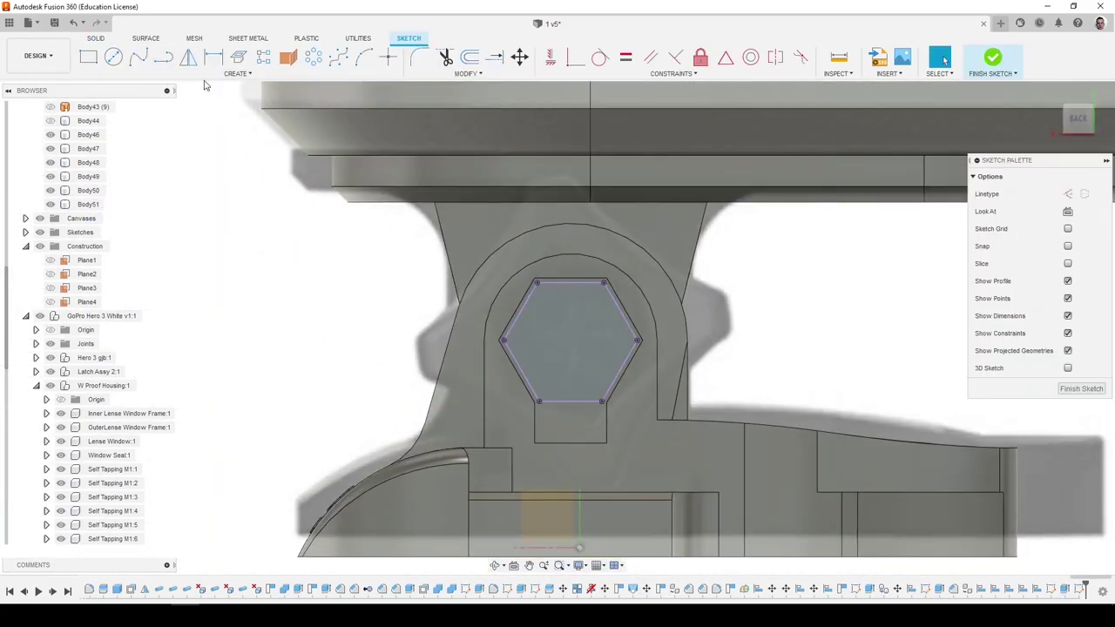
pyautogui.click(541, 284)
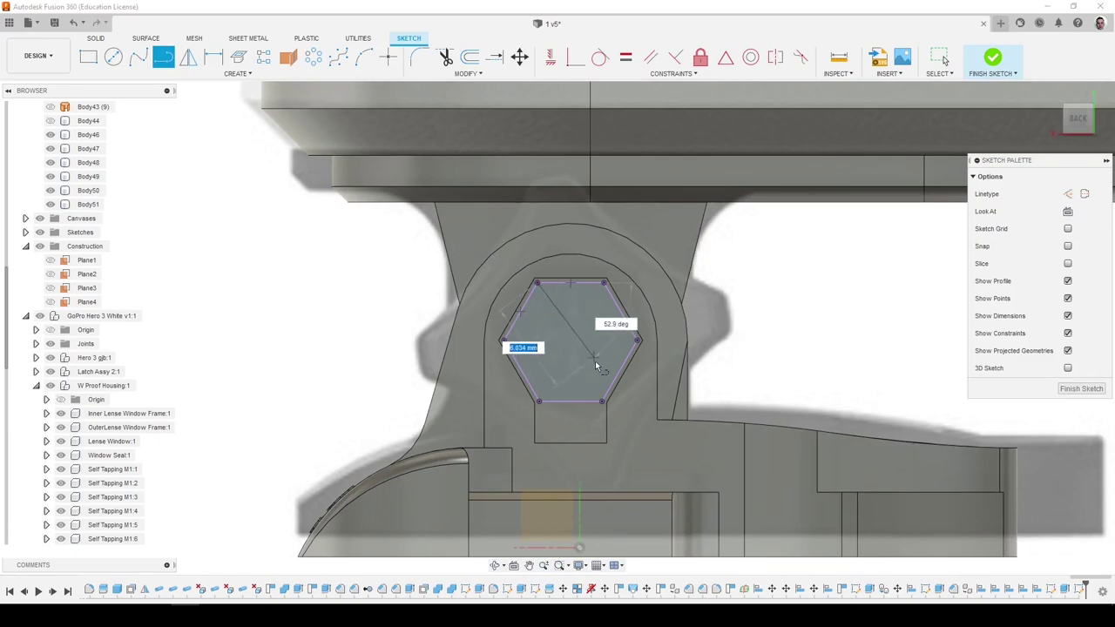
pyautogui.click(602, 402)
pyautogui.press('c')
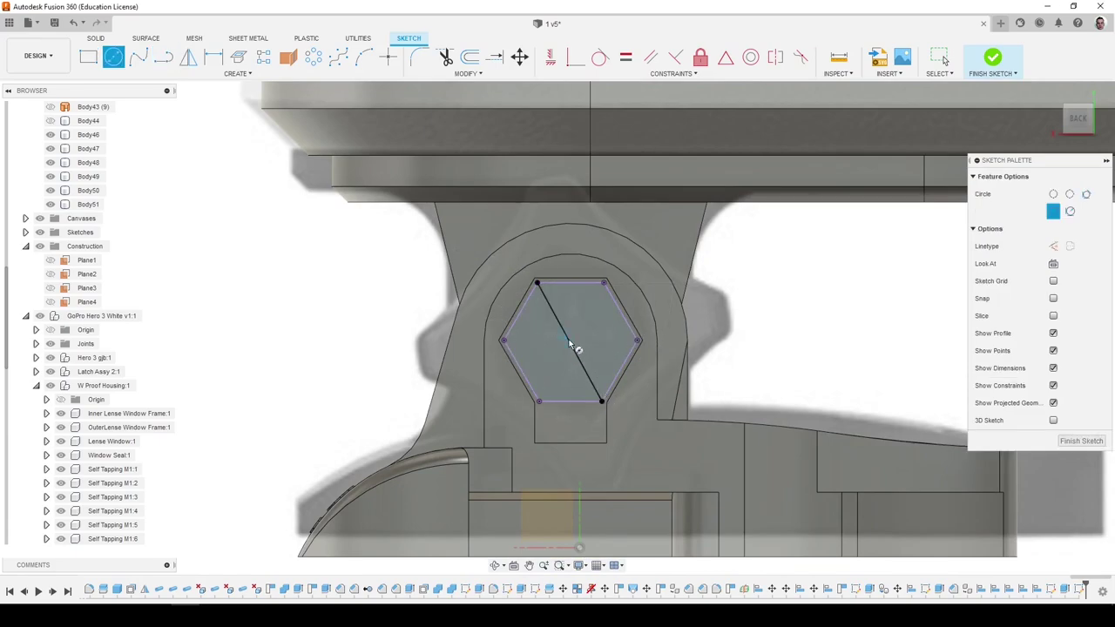
pyautogui.click(546, 385)
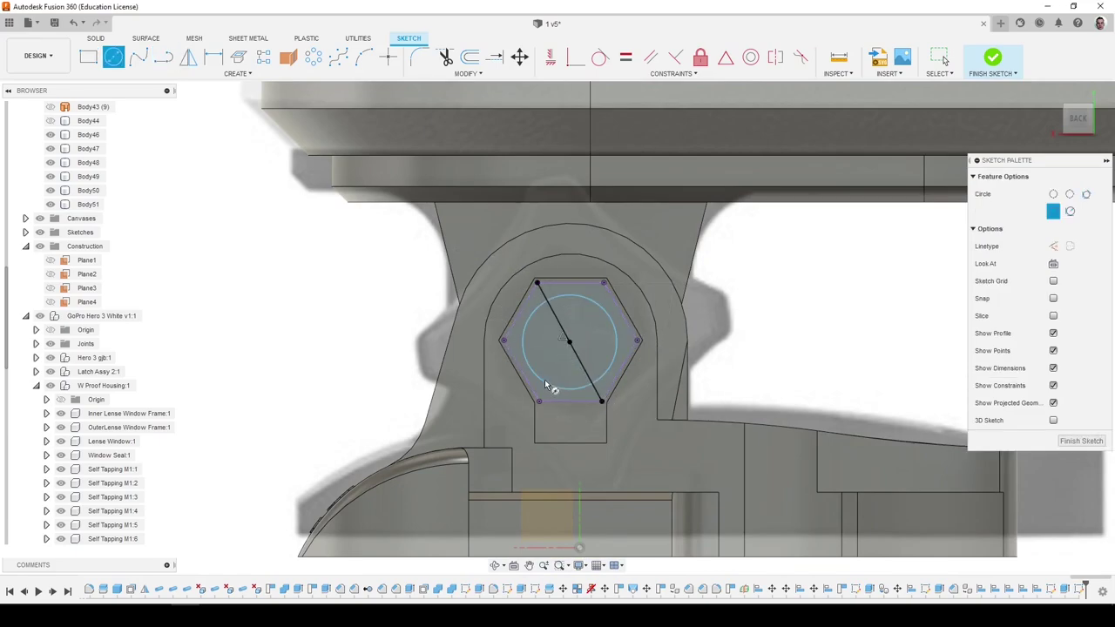
# Extrude both halves of the circle about 3.73 mm outward from the hexagonal body, joining them to it.
pyautogui.press('e')
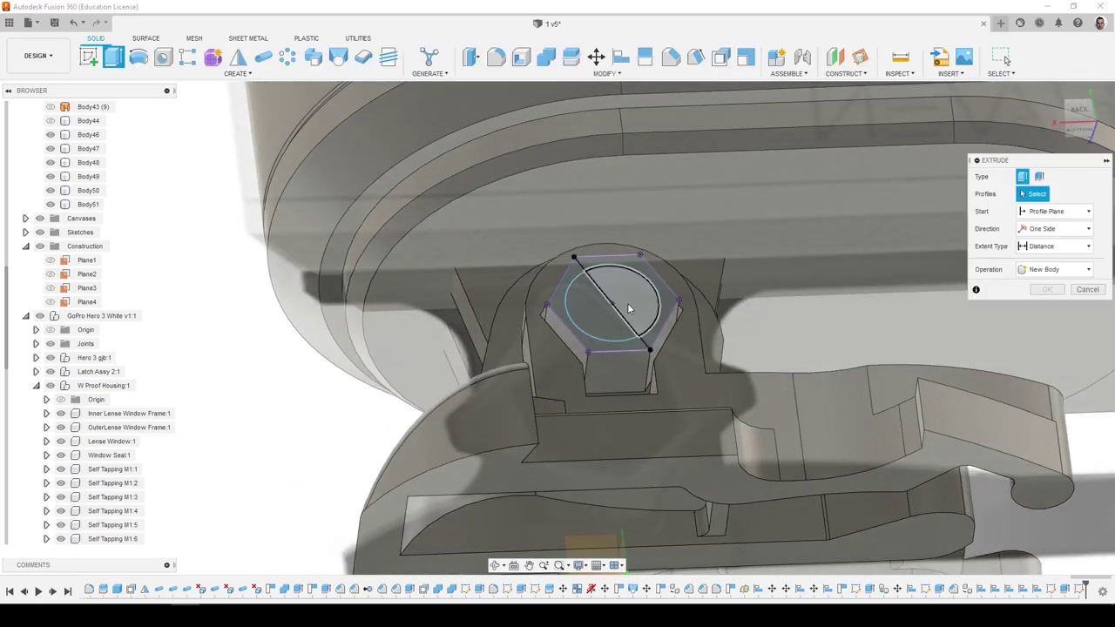
pyautogui.click(608, 323)
pyautogui.keyDown('shift'); pyautogui.moveTo(608, 322); pyautogui.dragTo(599, 275, button='middle'); pyautogui.keyUp('shift')
pyautogui.moveTo(585, 309); pyautogui.dragTo(588, 259)
pyautogui.click(1047, 324)
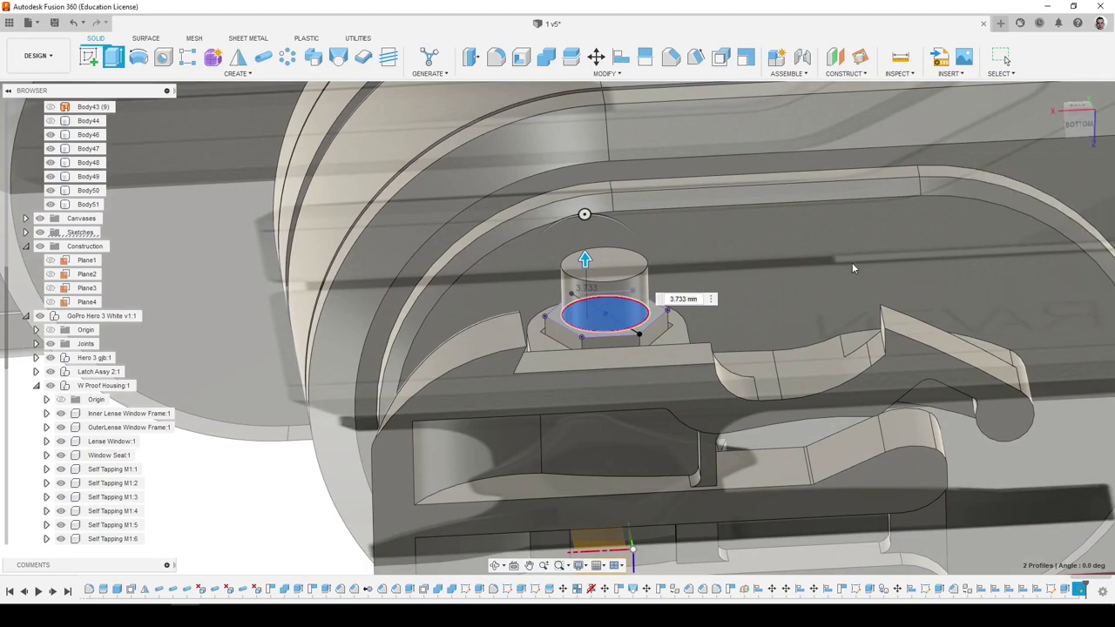
# Fillet the outer circular edge of the cylinder almost to its centre so it forms a rounded cap-nut dome.
pyautogui.press('f')
pyautogui.click(641, 281)
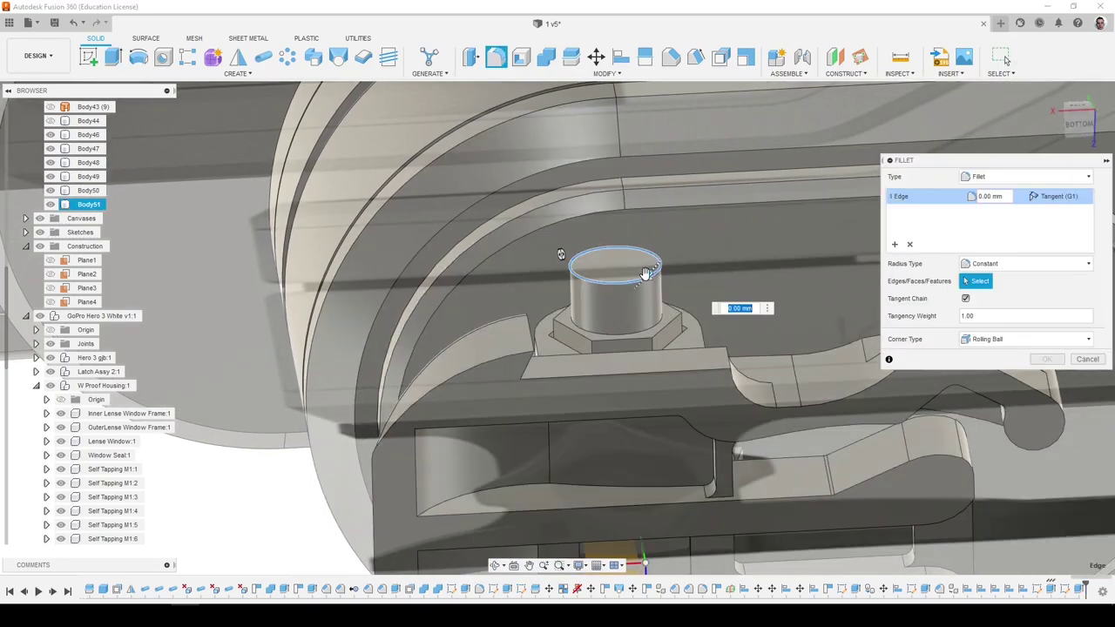
pyautogui.moveTo(641, 282); pyautogui.dragTo(641, 281)
pyautogui.click(1047, 358)
pyautogui.scroll(4, 649, 274)
pyautogui.scroll(2, 619, 263)
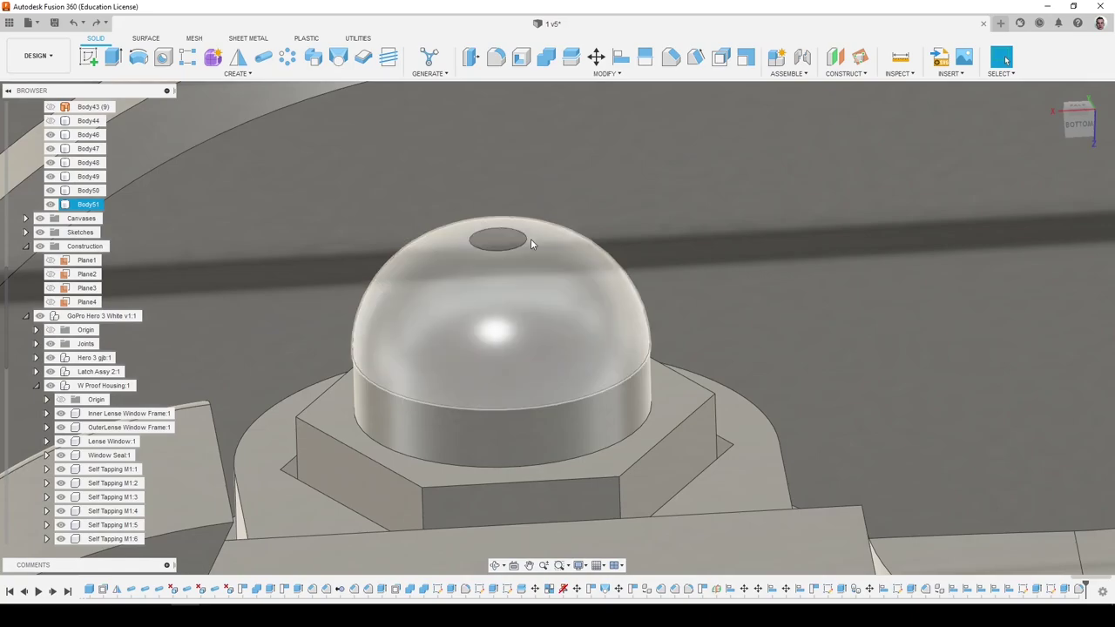
pyautogui.scroll(-3, 541, 235)
pyautogui.scroll(-5, 541, 236)
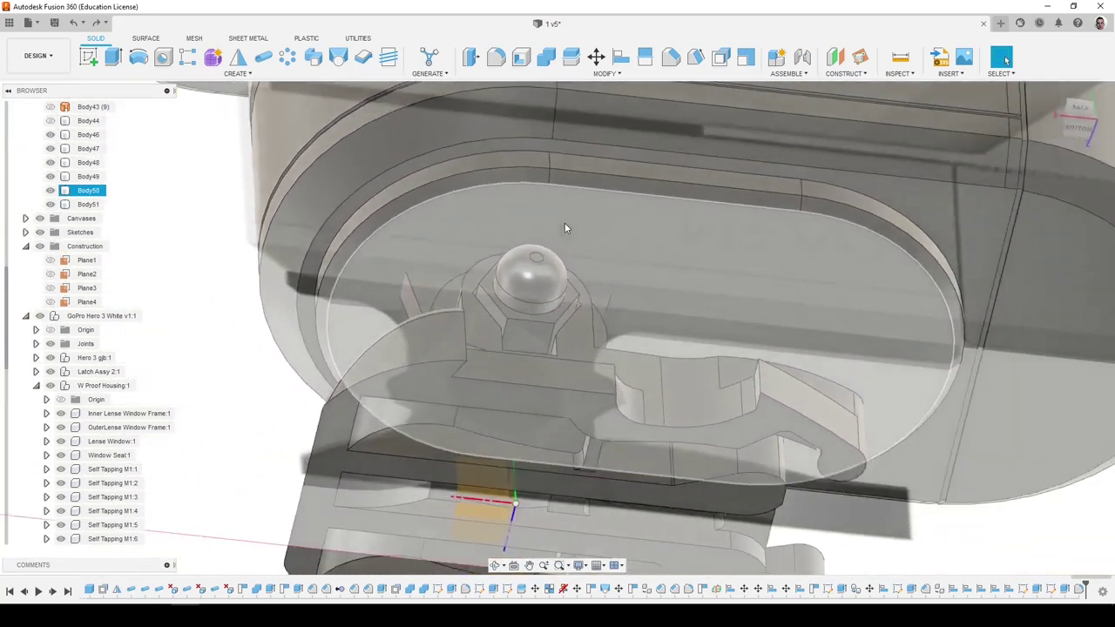
# Locate the stray nut outside the model and hide the Hero 3 Mounting Foot component under W Proof Housing.
pyautogui.keyDown('shift'); pyautogui.moveTo(568, 229); pyautogui.dragTo(612, 272, button='middle'); pyautogui.keyUp('shift')
pyautogui.click(607, 278)
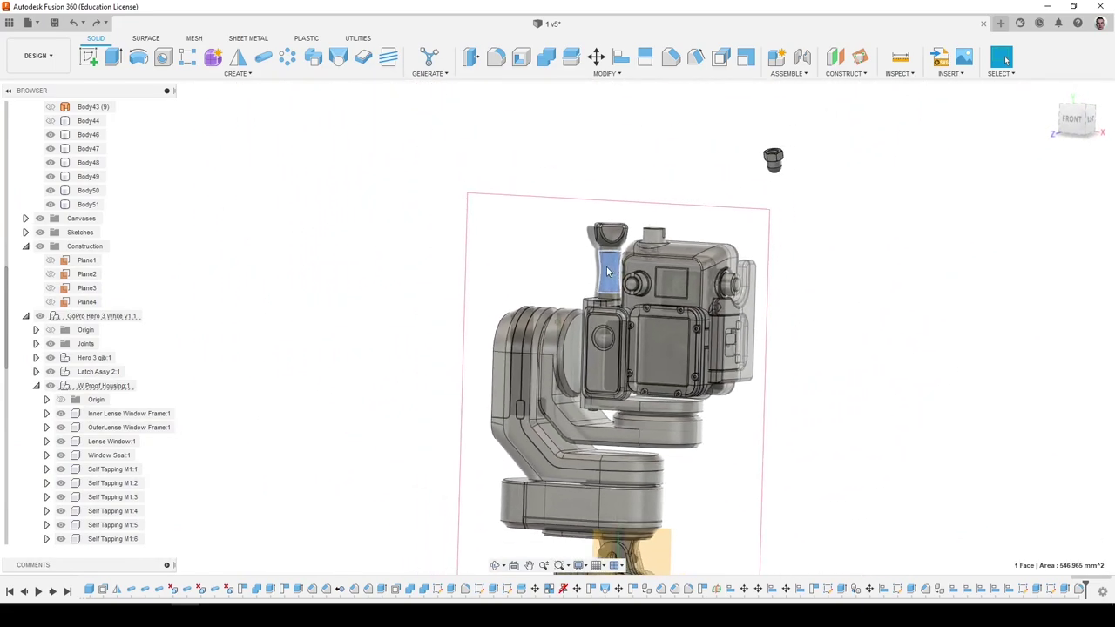
pyautogui.rightClick(773, 158)
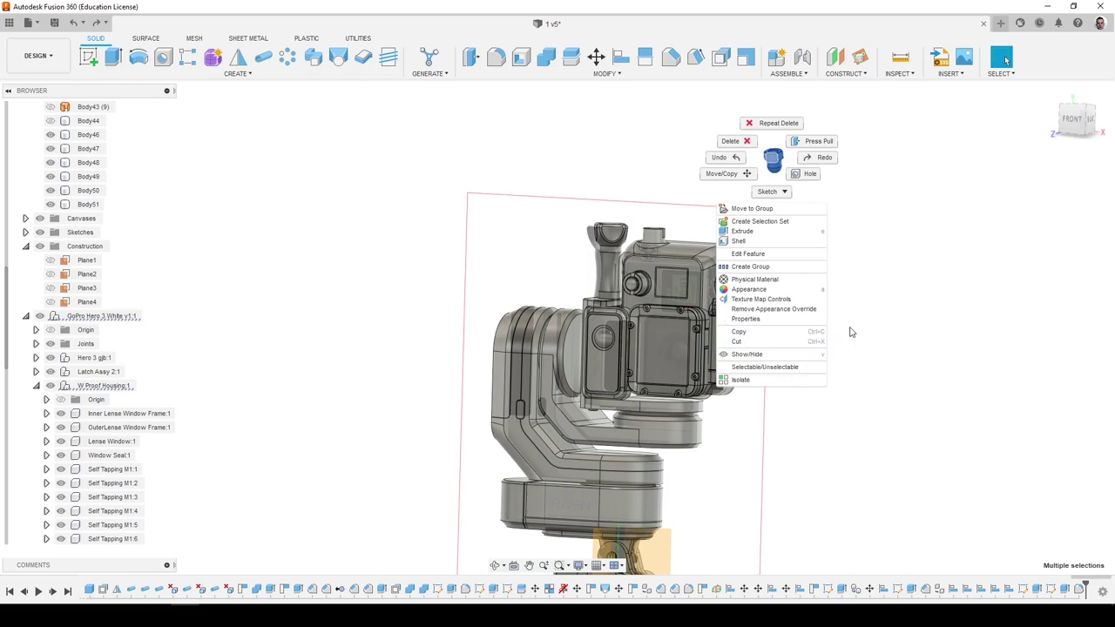
pyautogui.click(901, 310)
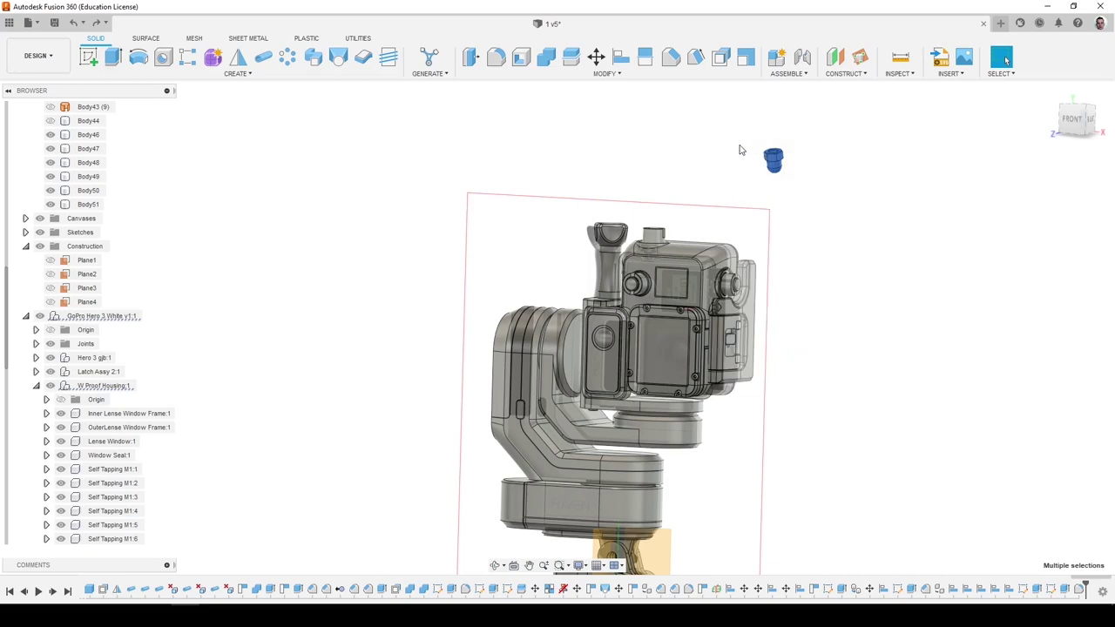
pyautogui.click(120, 386)
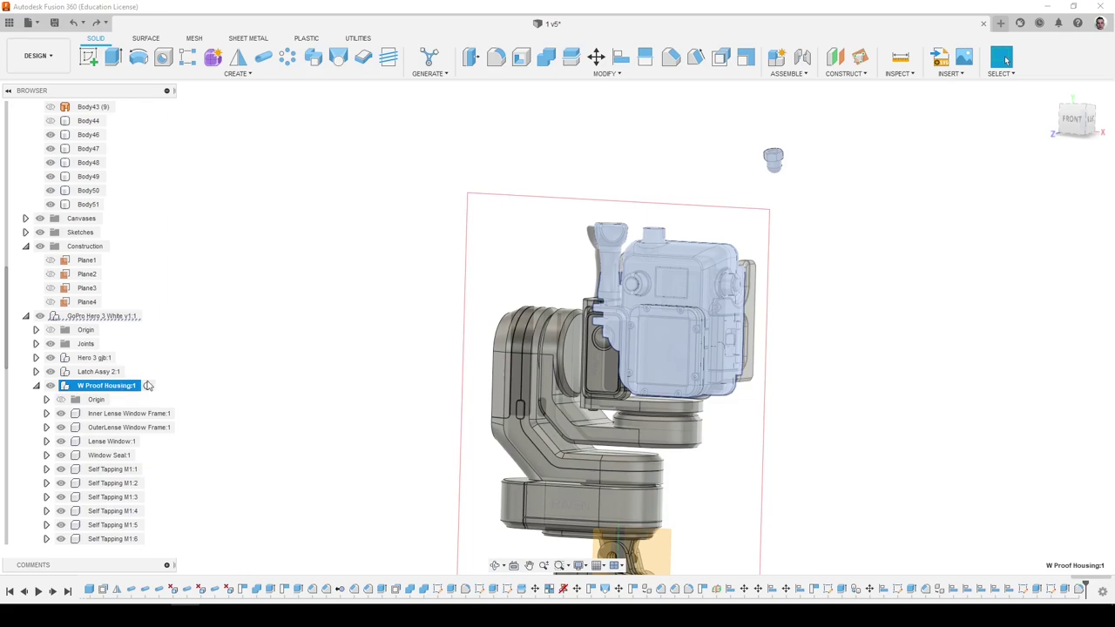
pyautogui.scroll(-4, 44, 389)
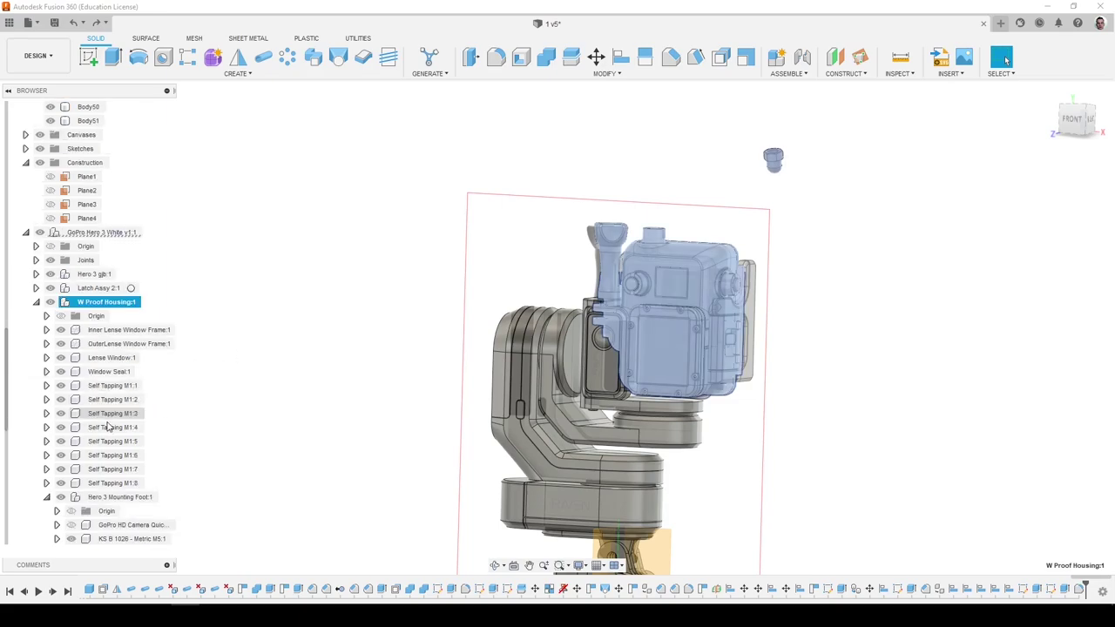
pyautogui.click(256, 343)
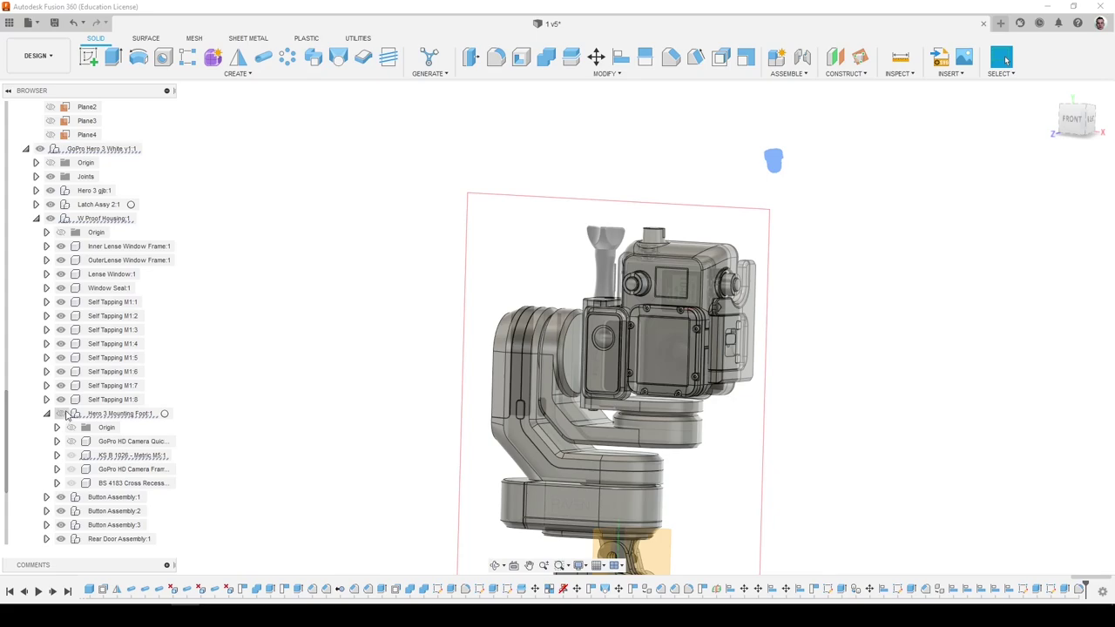
pyautogui.scroll(4, 70, 417)
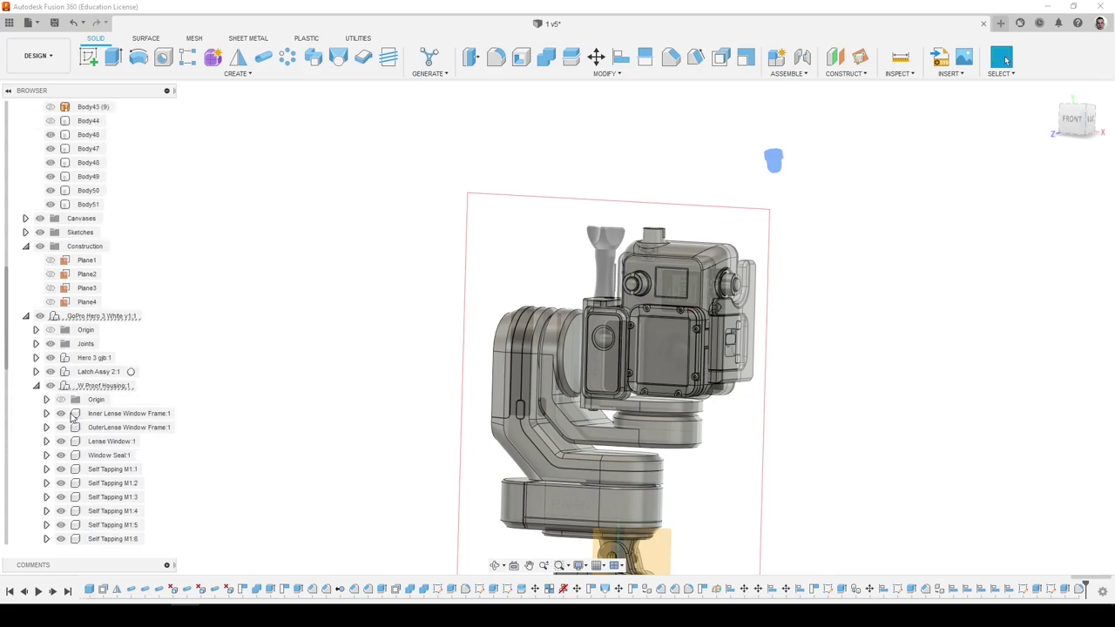
# Make the thumb screw body Body44 visible and paste a copy of it.
pyautogui.click(50, 120)
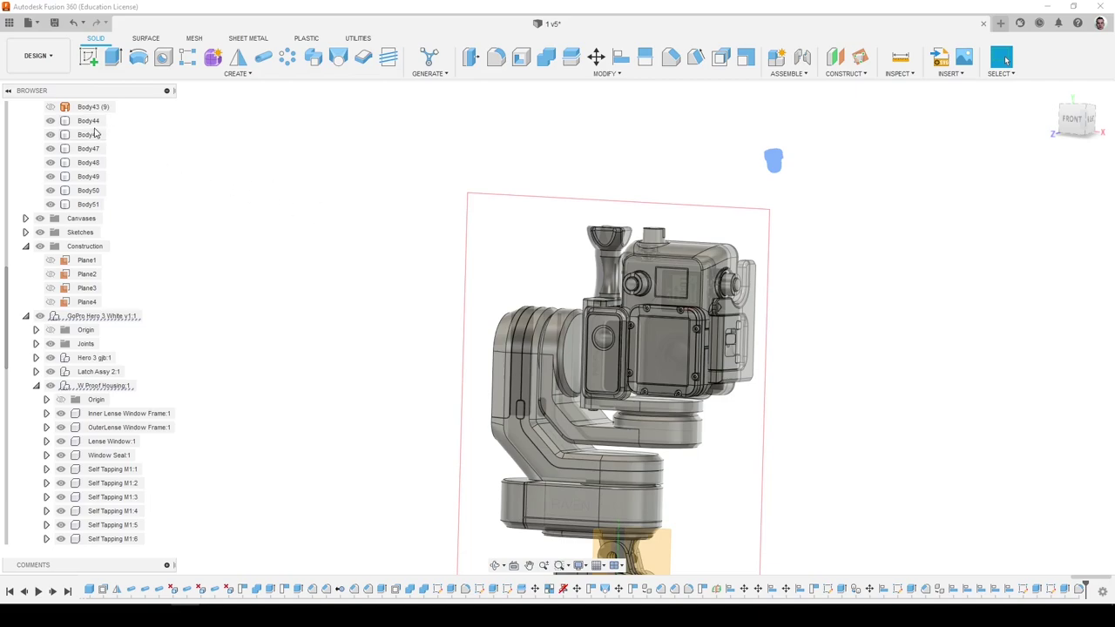
pyautogui.click(89, 121)
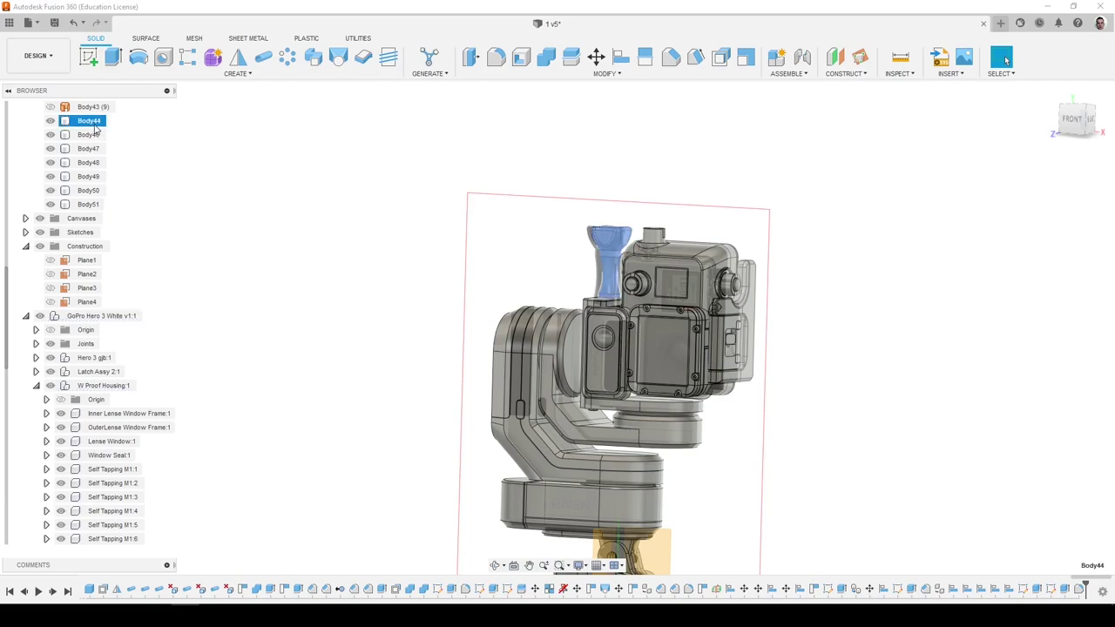
pyautogui.click(470, 268)
pyautogui.hotkey('ctrl', 'v')
pyautogui.scroll(4, 465, 328)
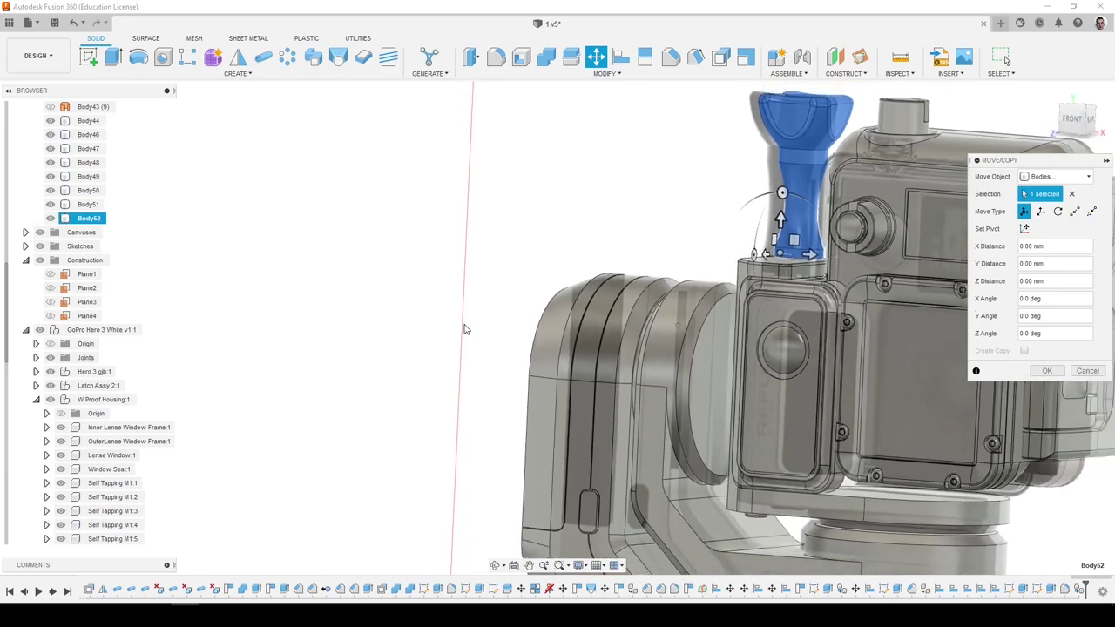
# Move the copied thumb screw down beside the GoPro mount at the gimbal's base and rotate it to lie horizontally.
pyautogui.scroll(-7, 479, 261)
pyautogui.keyDown('shift'); pyautogui.moveTo(679, 233); pyautogui.dragTo(584, 245, button='middle'); pyautogui.keyUp('shift')
pyautogui.scroll(4, 584, 246)
pyautogui.moveTo(603, 246); pyautogui.dragTo(511, 463)
pyautogui.moveTo(447, 475); pyautogui.dragTo(484, 529)
pyautogui.press('Return')
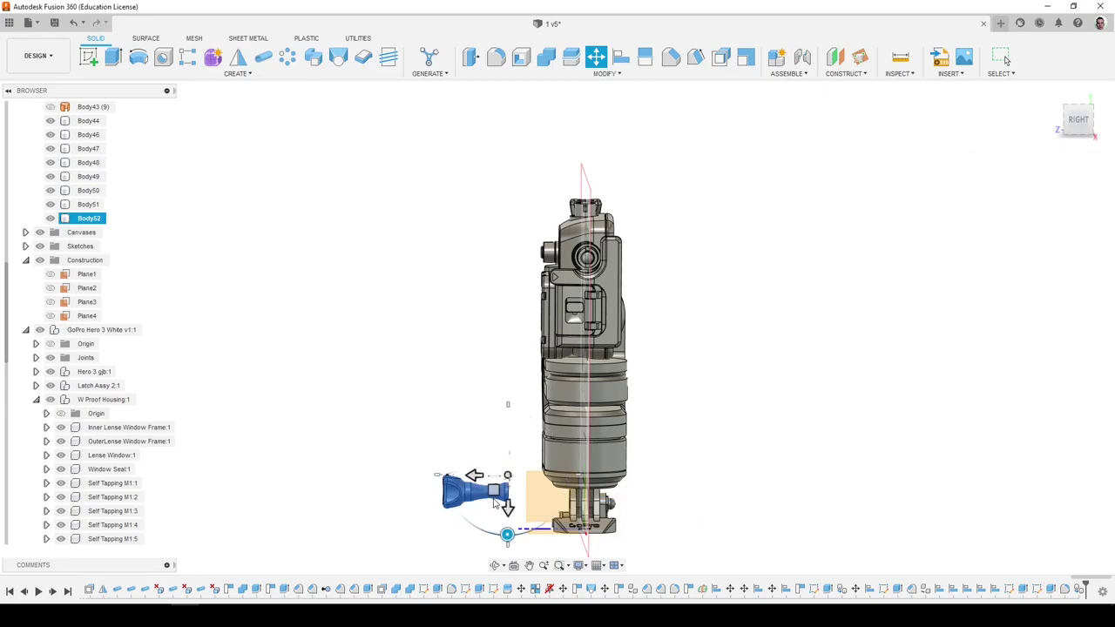
# Try to align the copied thumb screw's round end face to the GoPro mount's hole with Components as the object type.
pyautogui.keyDown('shift'); pyautogui.moveTo(497, 502); pyautogui.dragTo(734, 82, button='middle'); pyautogui.keyUp('shift')
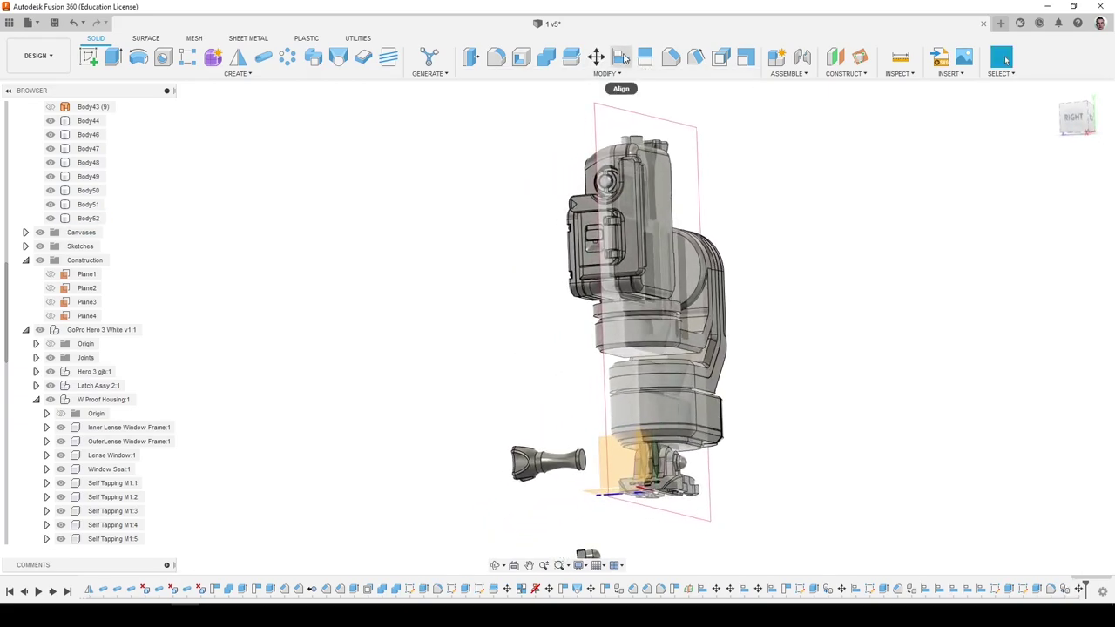
pyautogui.click(621, 58)
pyautogui.scroll(5, 610, 414)
pyautogui.click(547, 520)
pyautogui.keyDown('shift'); pyautogui.moveTo(547, 520); pyautogui.dragTo(668, 441, button='middle'); pyautogui.keyUp('shift')
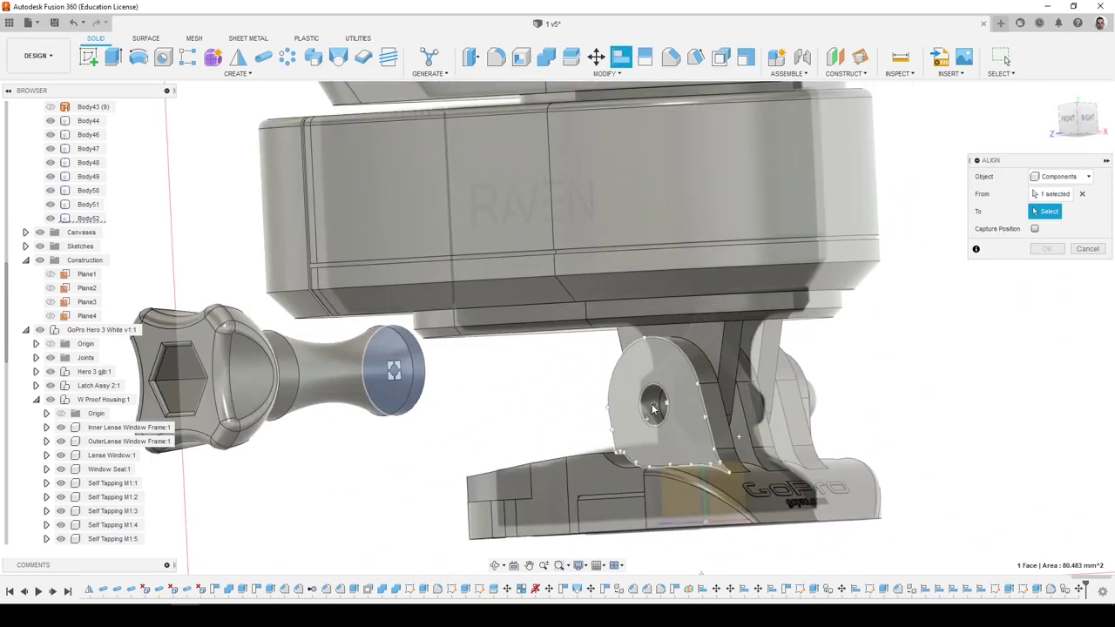
pyautogui.click(653, 408)
pyautogui.press('Return')
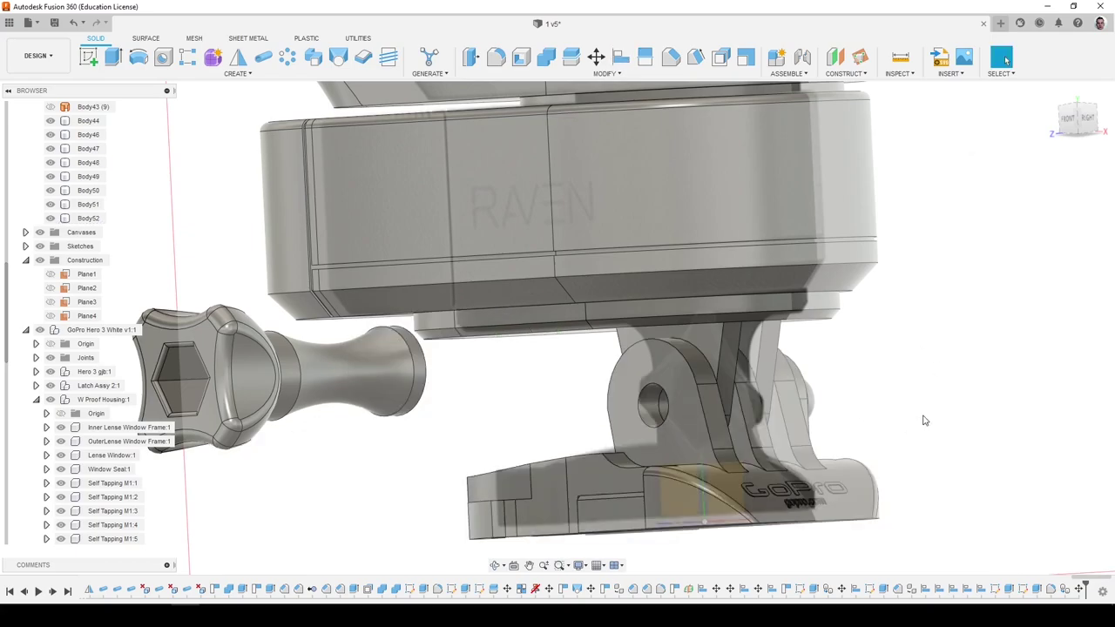
# Align the copied thumb screw's round end face to the GoPro mount's hole, with Bodies as the object type.
pyautogui.click(622, 58)
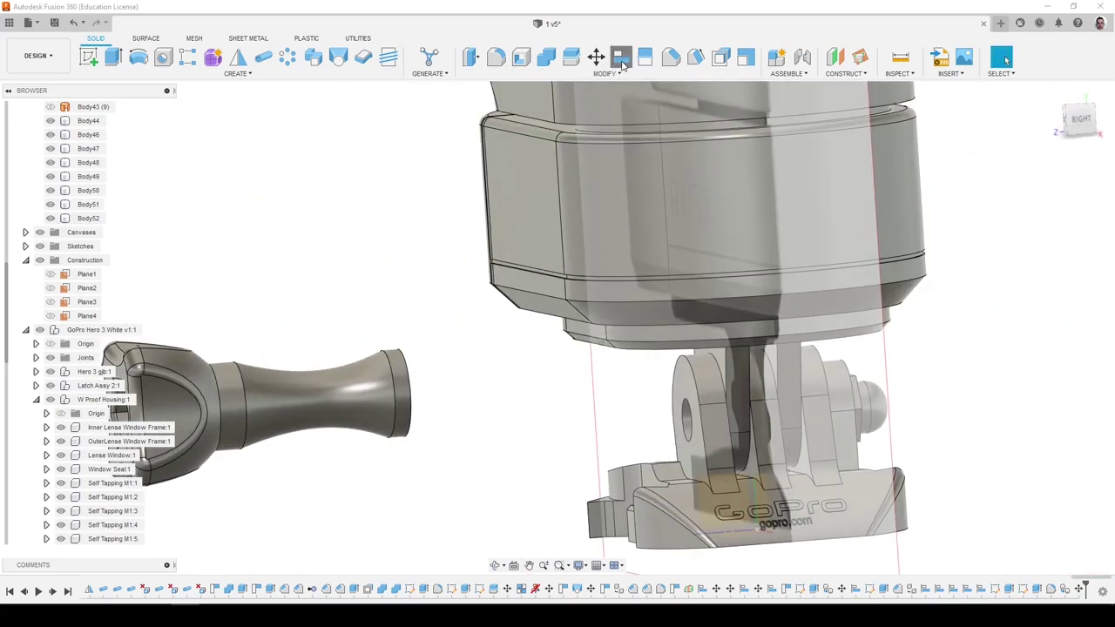
pyautogui.click(1060, 176)
pyautogui.click(1056, 192)
pyautogui.click(580, 380)
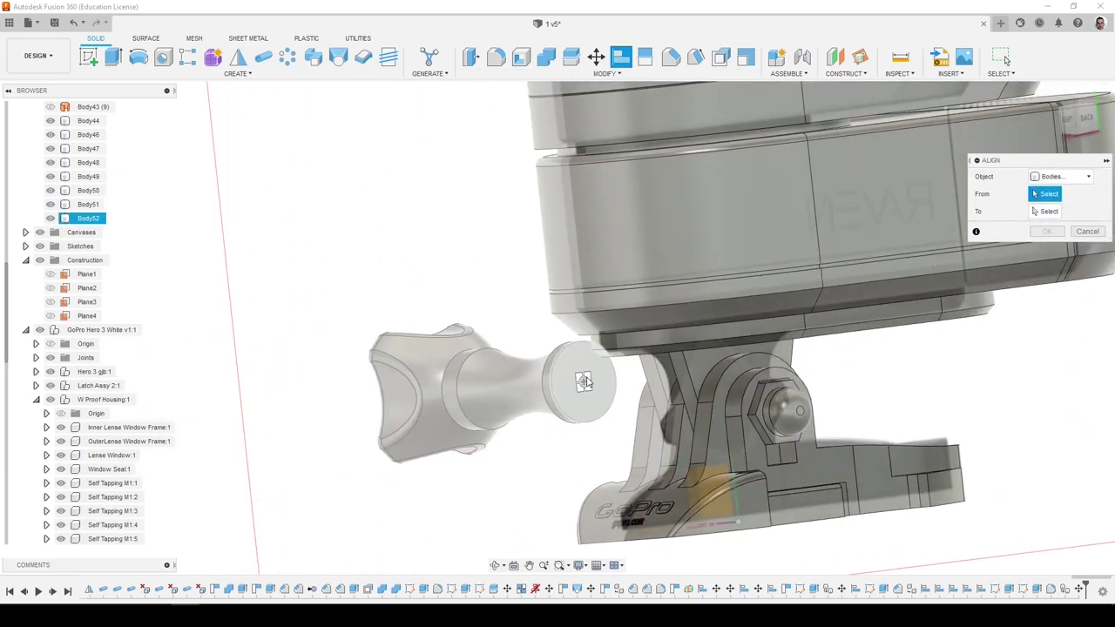
pyautogui.keyDown('shift'); pyautogui.moveTo(586, 387); pyautogui.dragTo(682, 424, button='middle'); pyautogui.keyUp('shift')
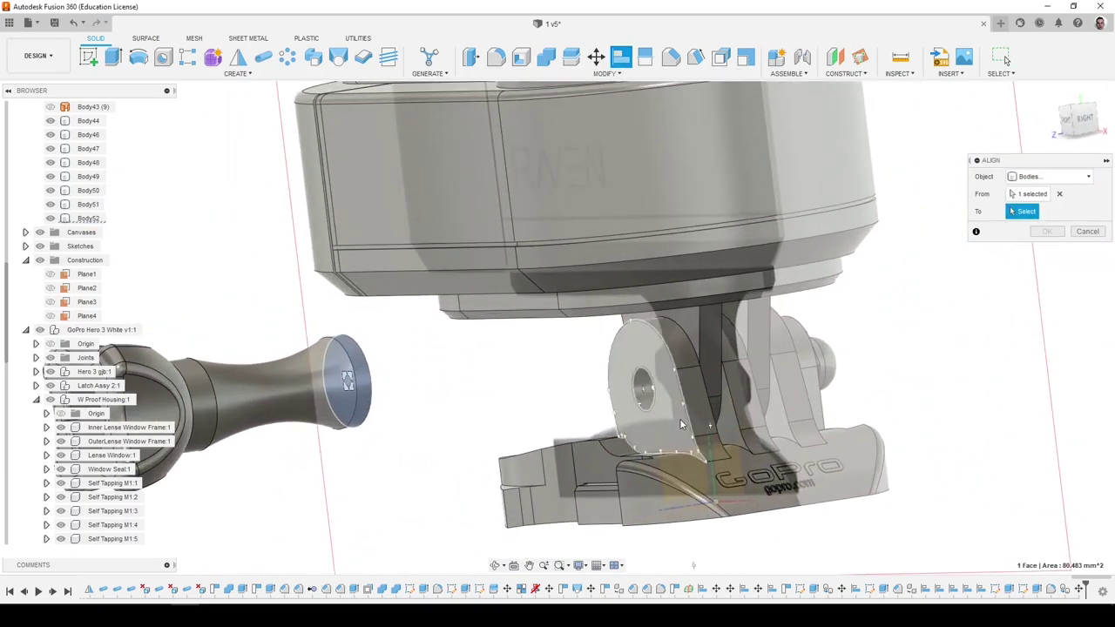
pyautogui.click(645, 396)
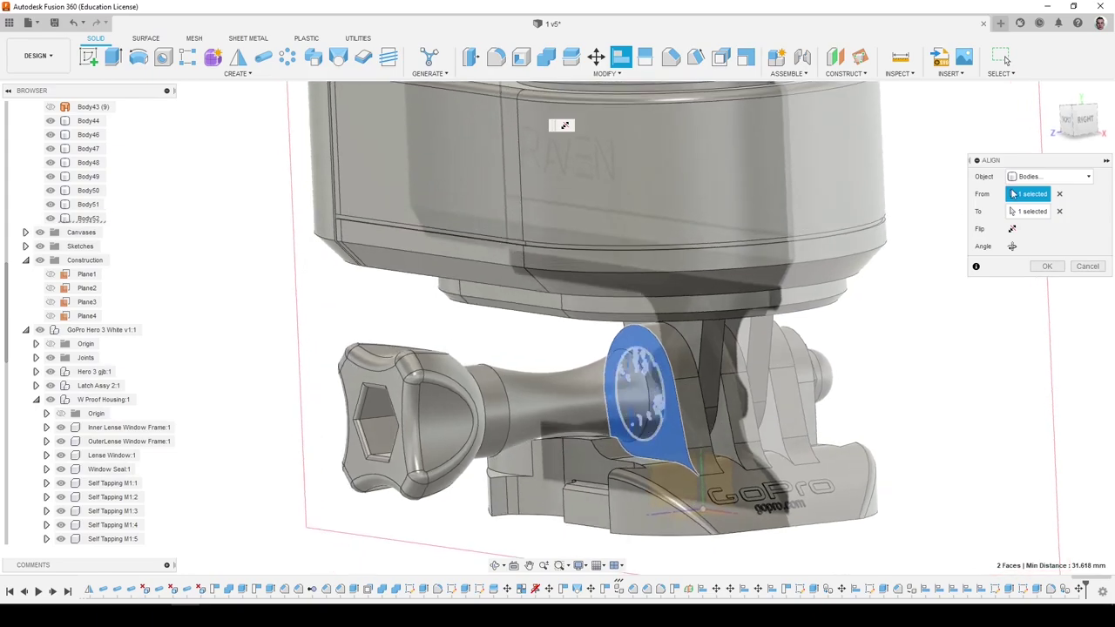
pyautogui.click(1050, 177)
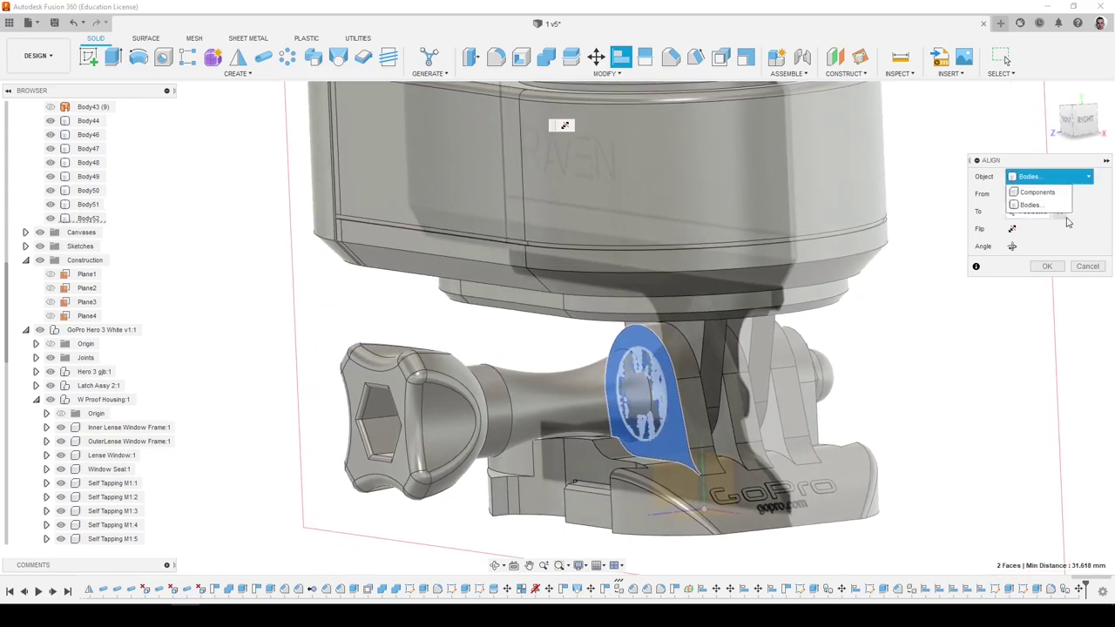
pyautogui.click(1094, 213)
pyautogui.click(1050, 265)
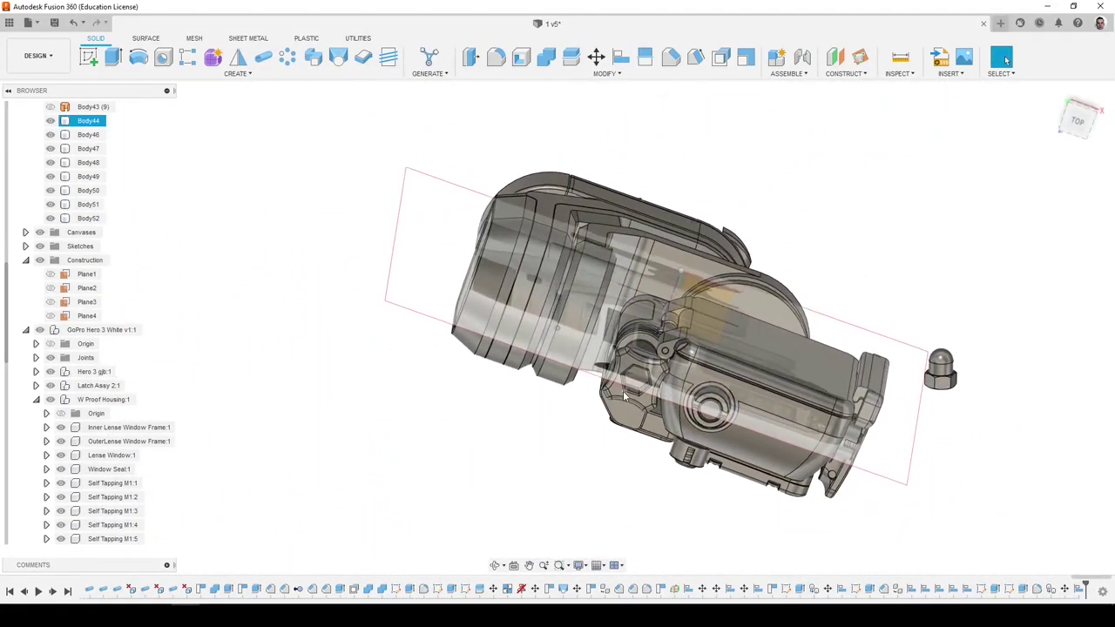
# Find the component of the stray cap nut outside the model, KS B 1026 - Metric M5:2, and hide it.
pyautogui.keyDown('shift'); pyautogui.moveTo(624, 396); pyautogui.dragTo(883, 517, button='middle'); pyautogui.keyUp('shift')
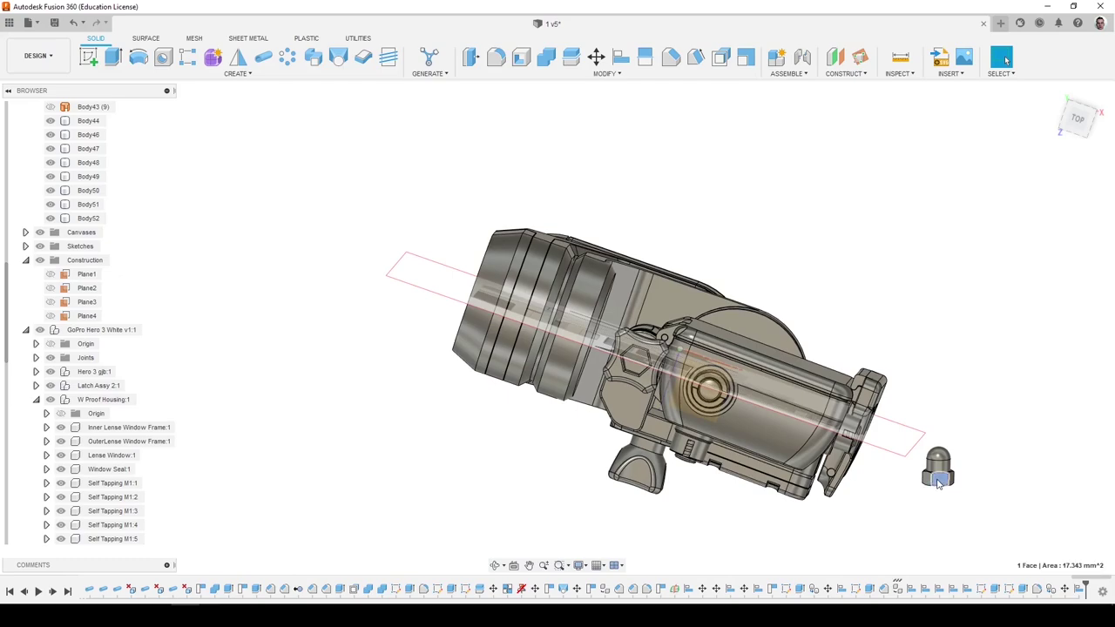
pyautogui.click(967, 461)
pyautogui.moveTo(967, 408); pyautogui.dragTo(853, 492)
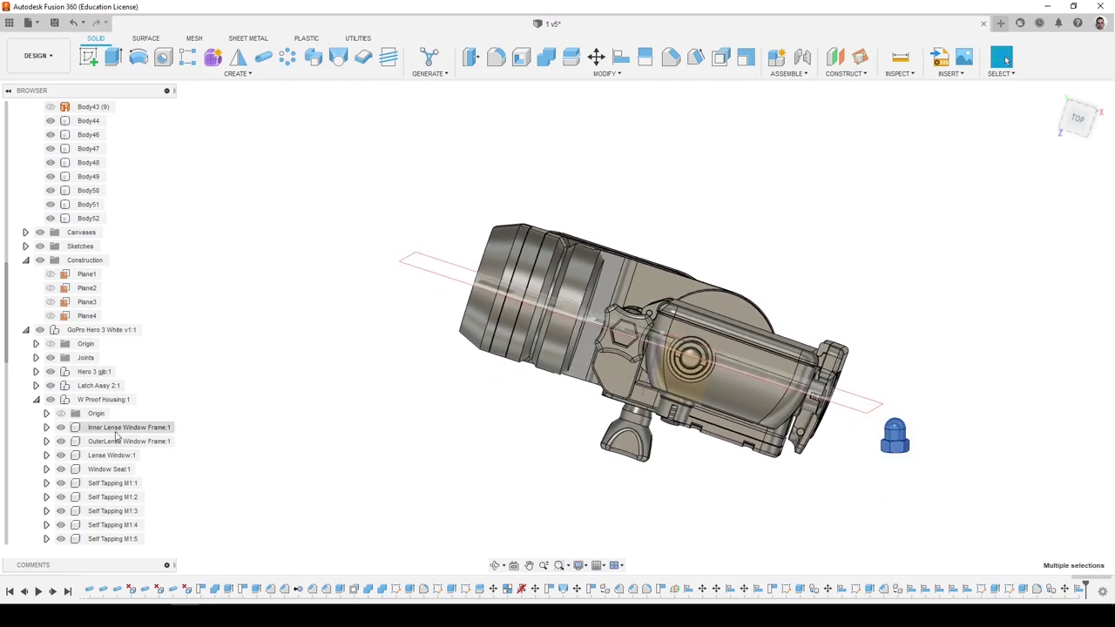
pyautogui.scroll(-6, 115, 437)
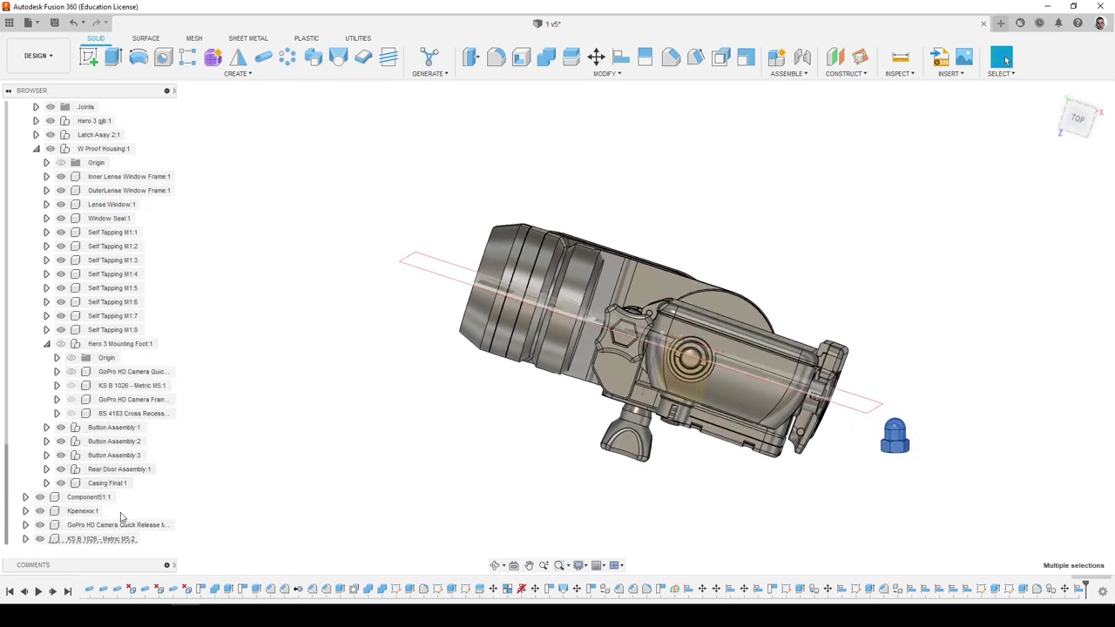
pyautogui.click(27, 540)
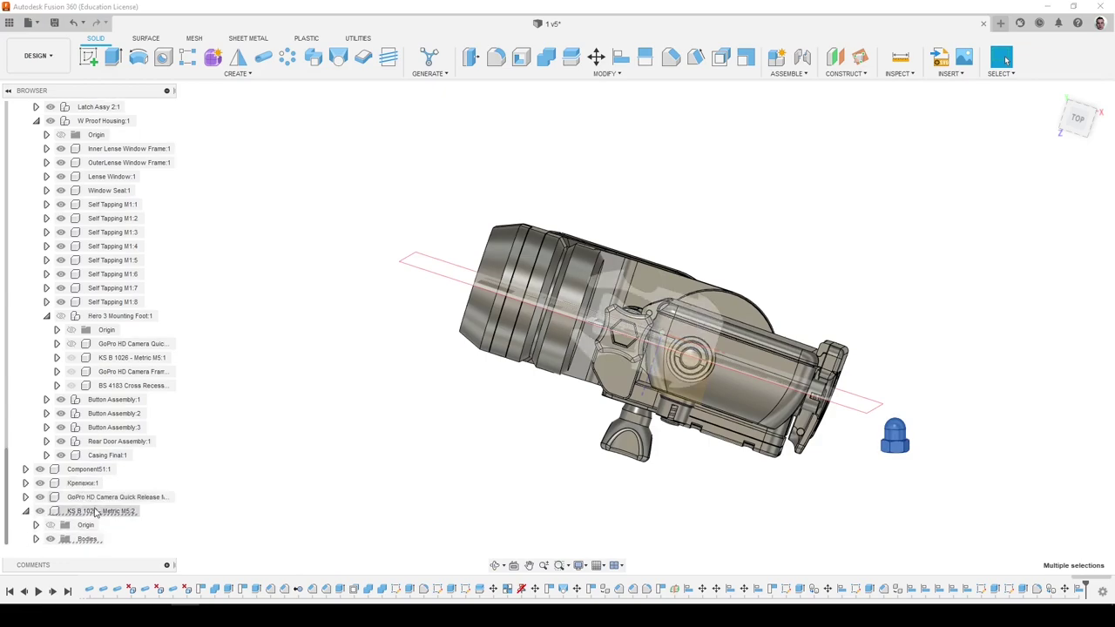
pyautogui.click(36, 539)
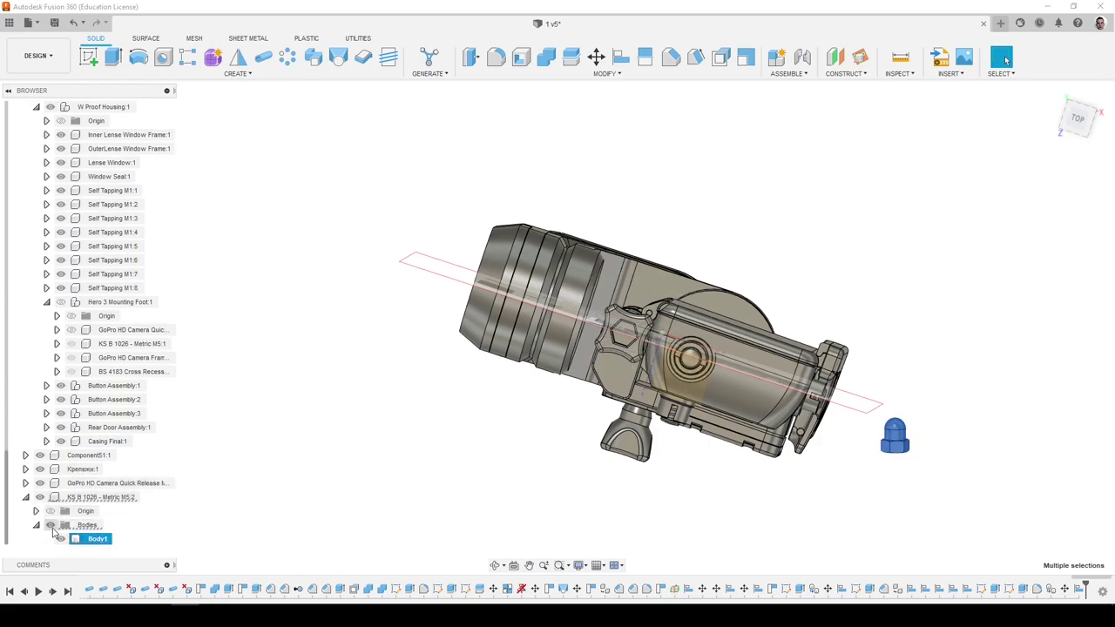
pyautogui.click(26, 497)
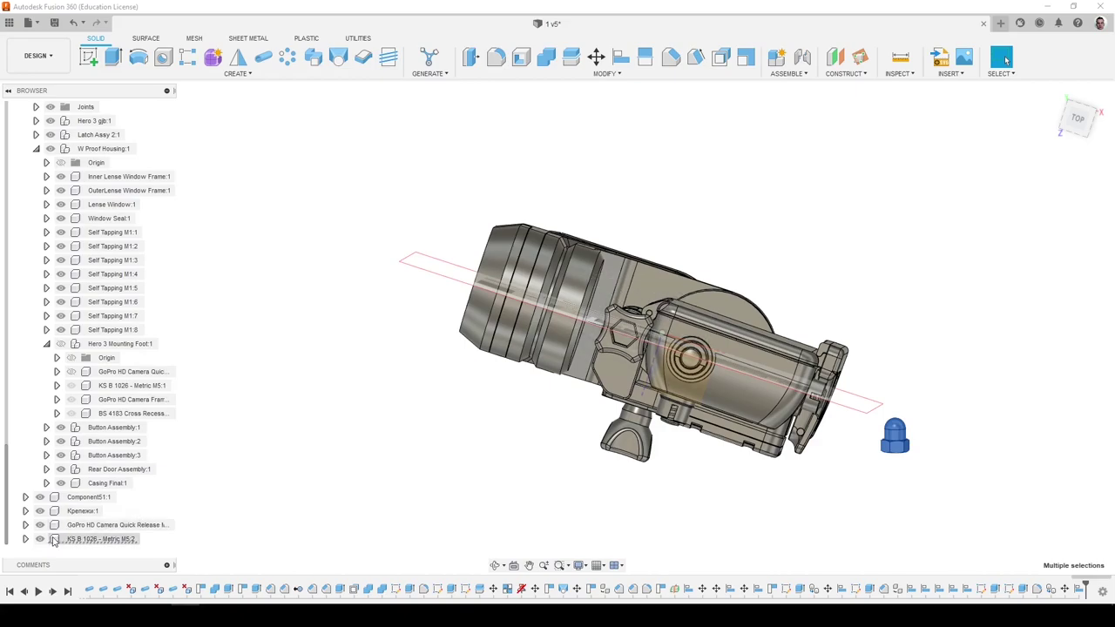
pyautogui.click(40, 539)
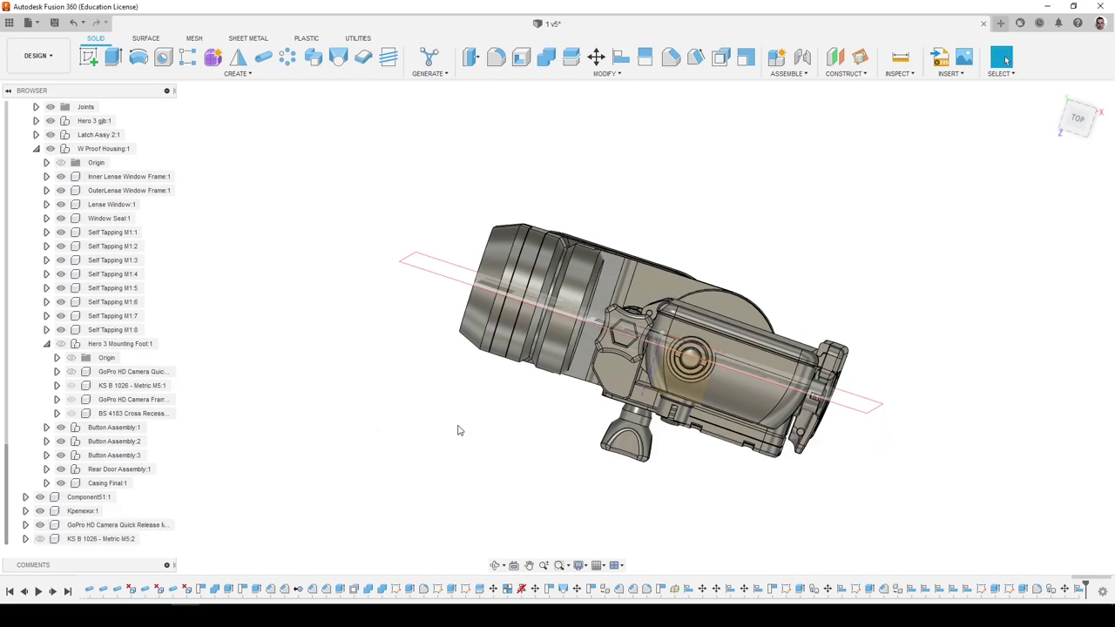
# Inspect the camera's thumb screw recess and identify its matching hardware components inside Hero 3 Mounting Foot.
pyautogui.scroll(-3, 460, 430)
pyautogui.keyDown('shift'); pyautogui.moveTo(459, 430); pyautogui.dragTo(492, 336, button='middle'); pyautogui.keyUp('shift')
pyautogui.moveTo(490, 479); pyautogui.dragTo(543, 490, button='middle')
pyautogui.scroll(5, 523, 239)
pyautogui.keyDown('shift'); pyautogui.moveTo(505, 228); pyautogui.dragTo(500, 261, button='middle'); pyautogui.keyUp('shift')
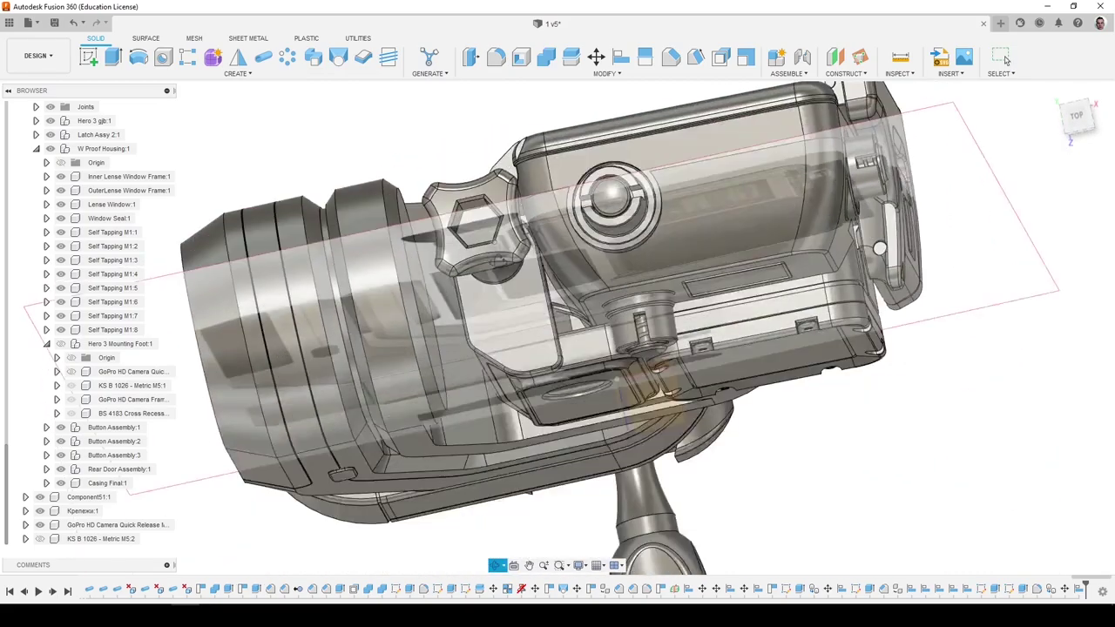
pyautogui.scroll(-5, 557, 313)
pyautogui.click(124, 411)
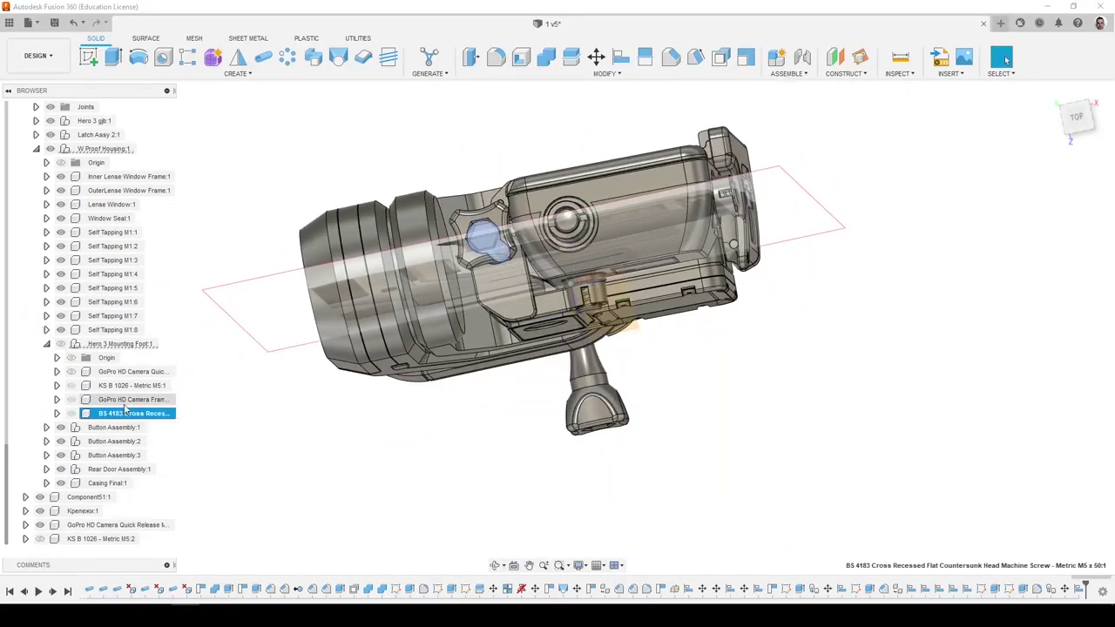
pyautogui.click(123, 401)
pyautogui.click(227, 447)
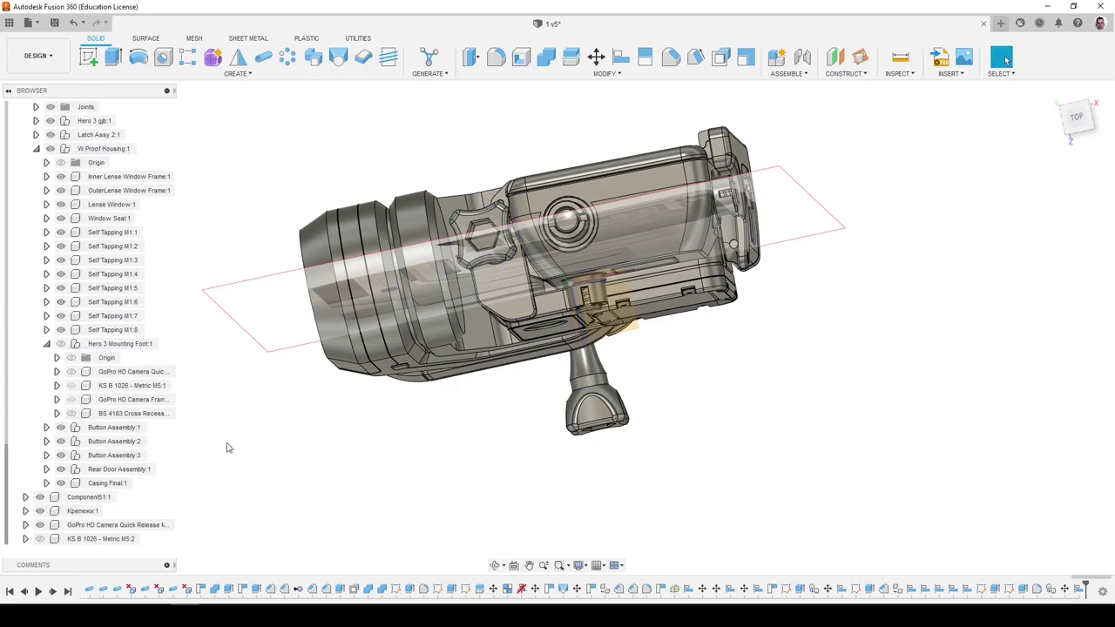
# Show Hero 3 Mounting Foot with only its BS 4183 cross-recessed screw visible, hiding the KS B 1026 nut and the GoPro HD Camera frame screw.
pyautogui.click(61, 344)
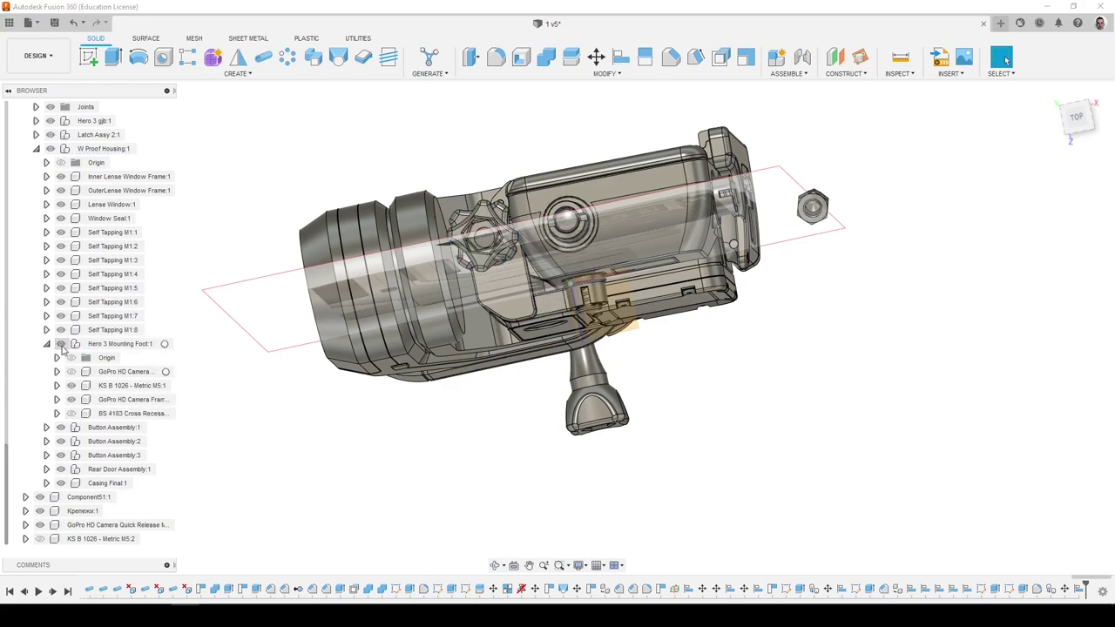
pyautogui.click(73, 386)
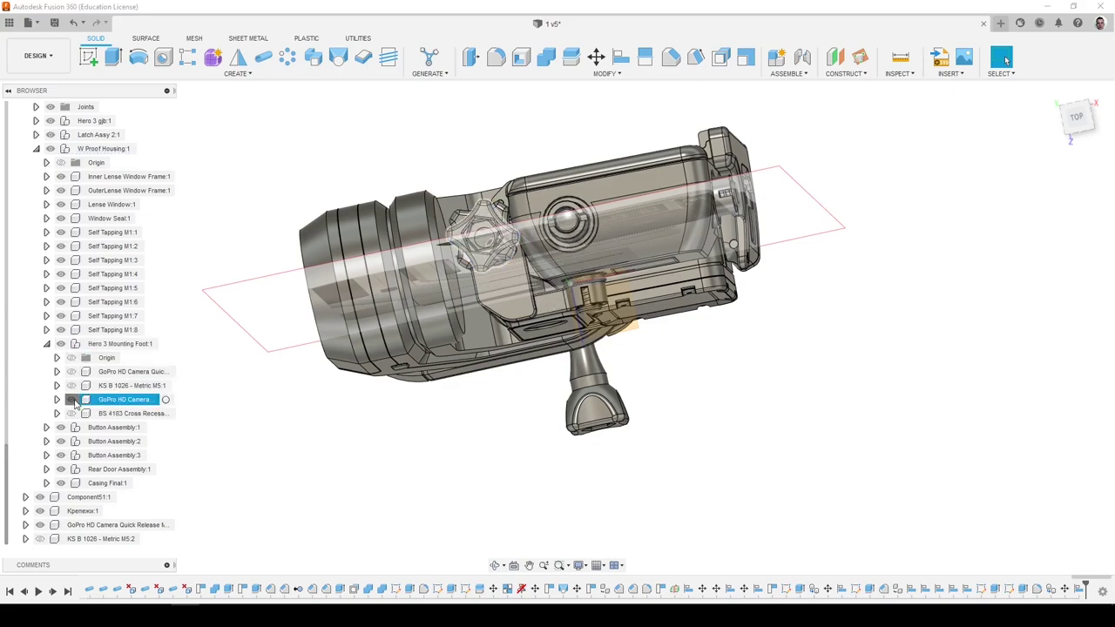
pyautogui.click(72, 398)
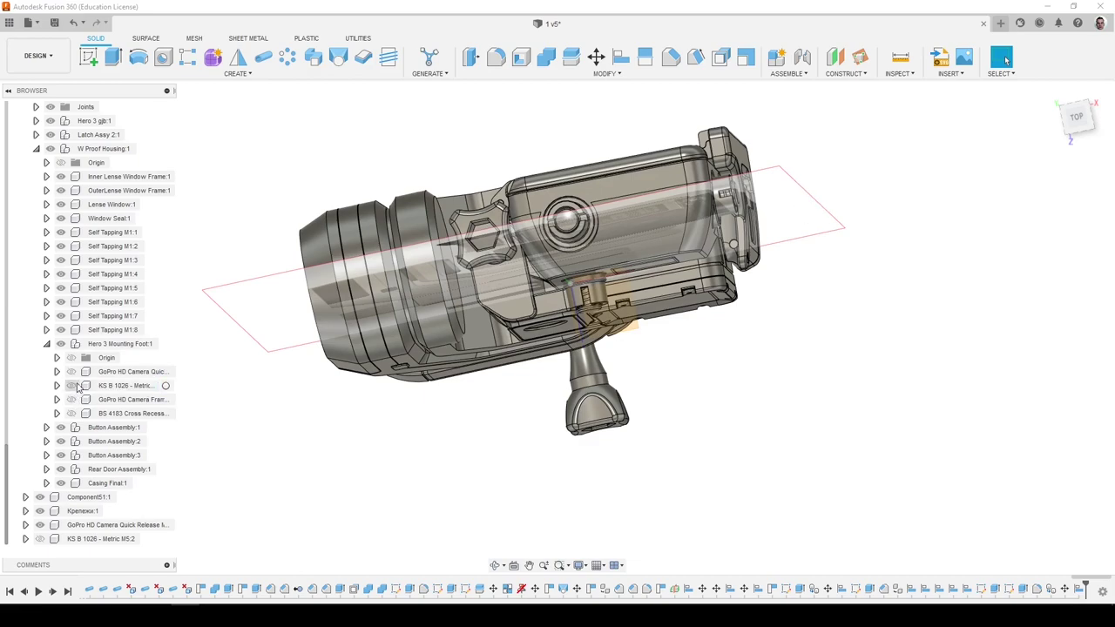
pyautogui.click(72, 372)
pyautogui.click(73, 399)
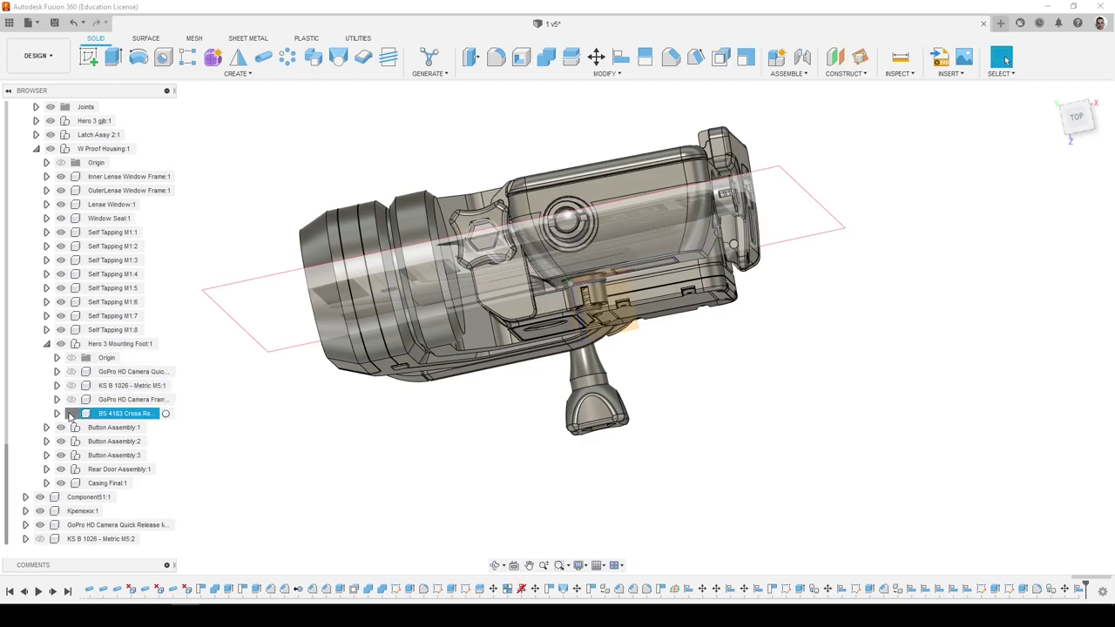
pyautogui.scroll(10, 570, 215)
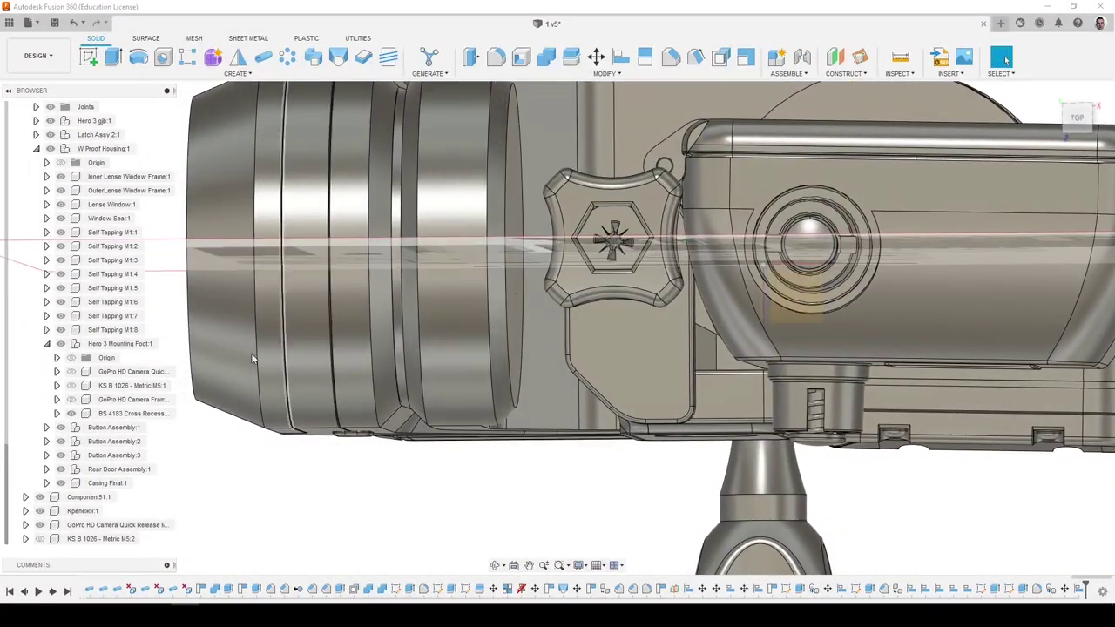
# Copy the BS 4183 cross-recessed screw, rotate the copy 90 degrees and place it beside the GoPro mount's thumb screw.
pyautogui.click(127, 415)
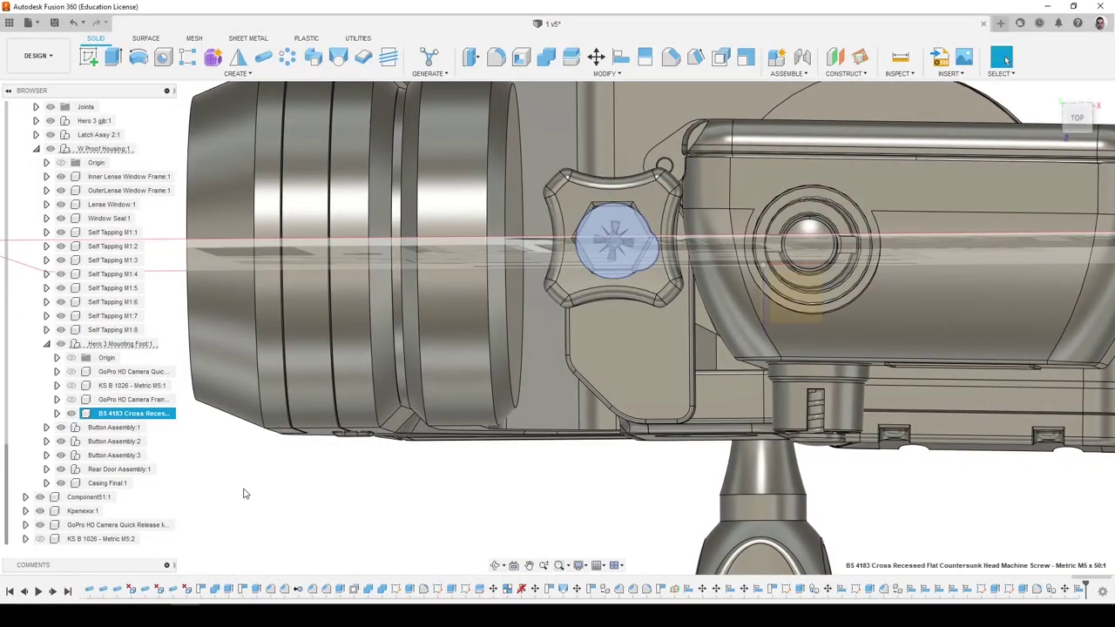
pyautogui.press('m')
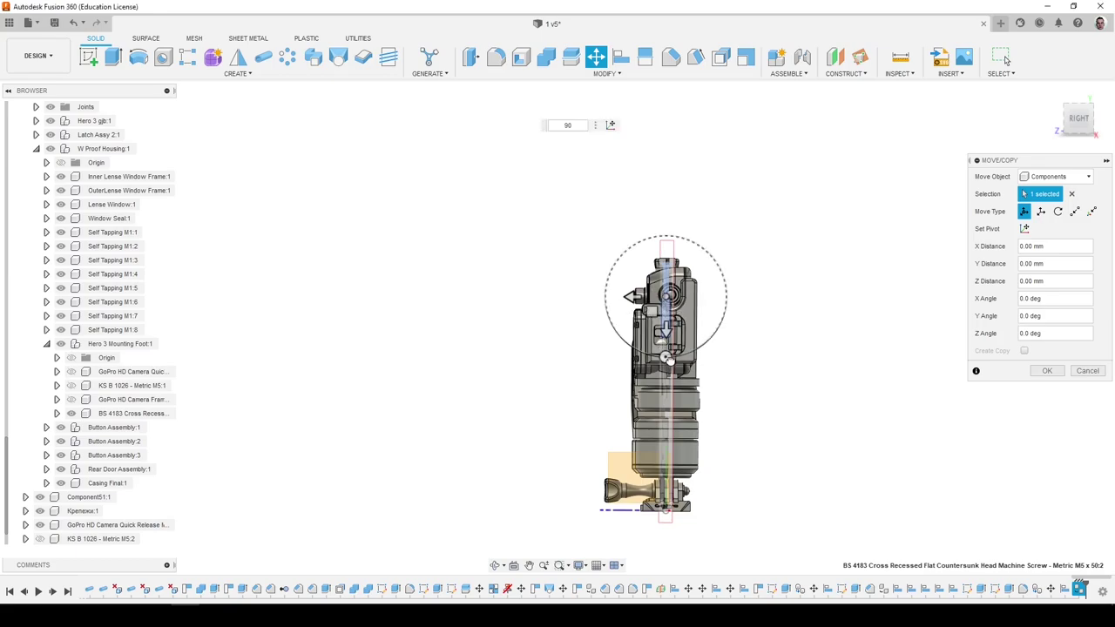
pyautogui.moveTo(667, 357); pyautogui.dragTo(561, 509)
pyautogui.click(1046, 371)
pyautogui.keyDown('shift'); pyautogui.moveTo(1045, 376); pyautogui.dragTo(1023, 284, button='middle'); pyautogui.keyUp('shift')
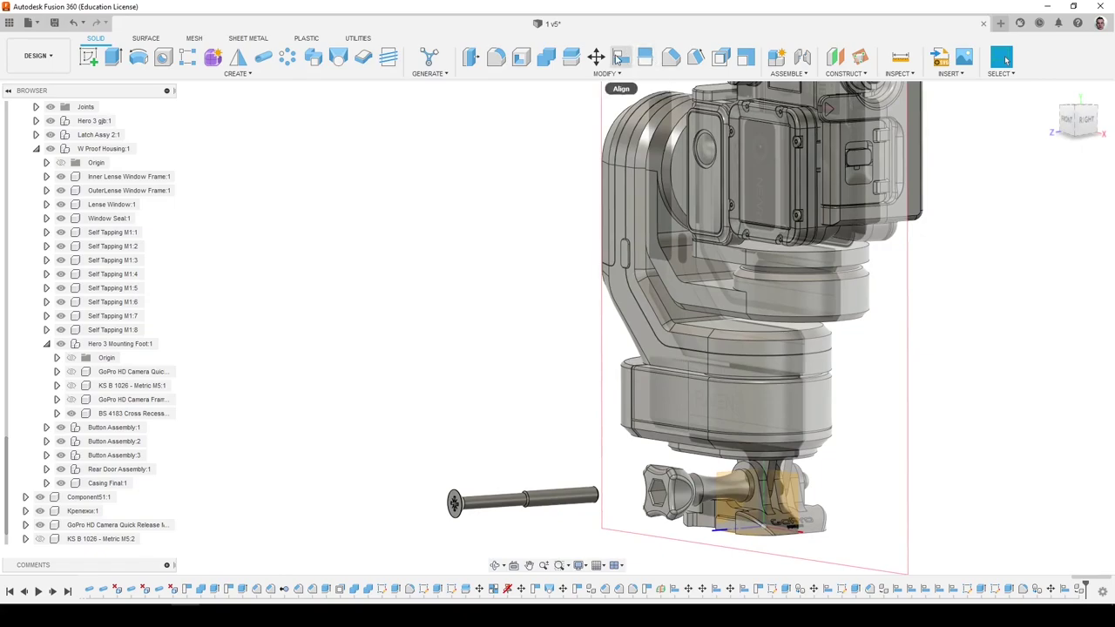
# Try to align the copied screw's cylindrical face to the hexagonal recess of the GoPro mount's thumb screw.
pyautogui.click(618, 57)
pyautogui.click(620, 466)
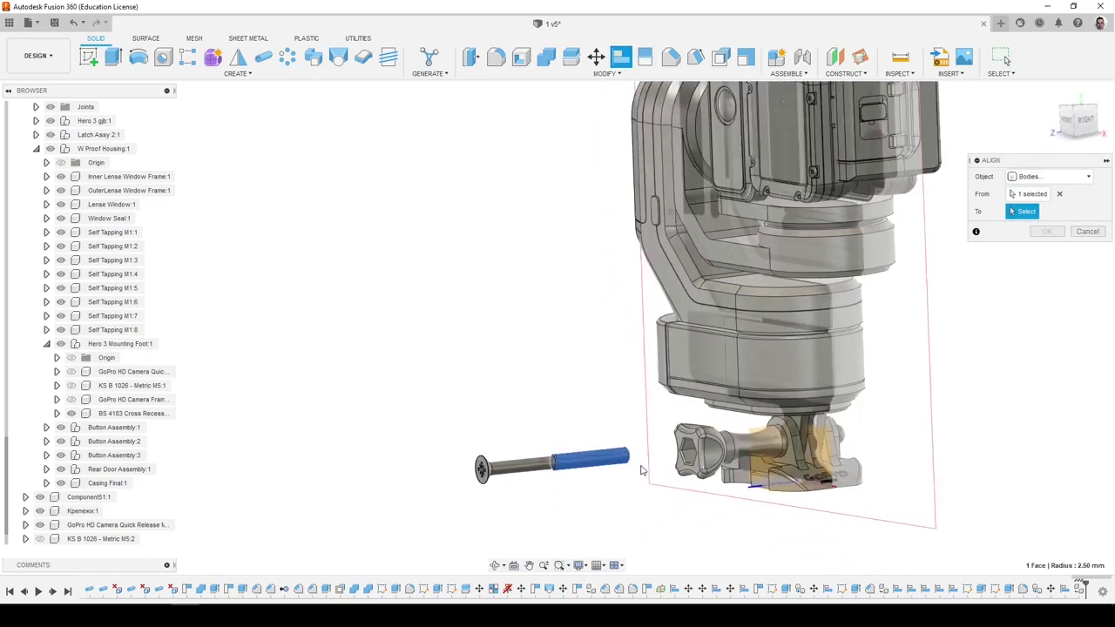
pyautogui.click(697, 453)
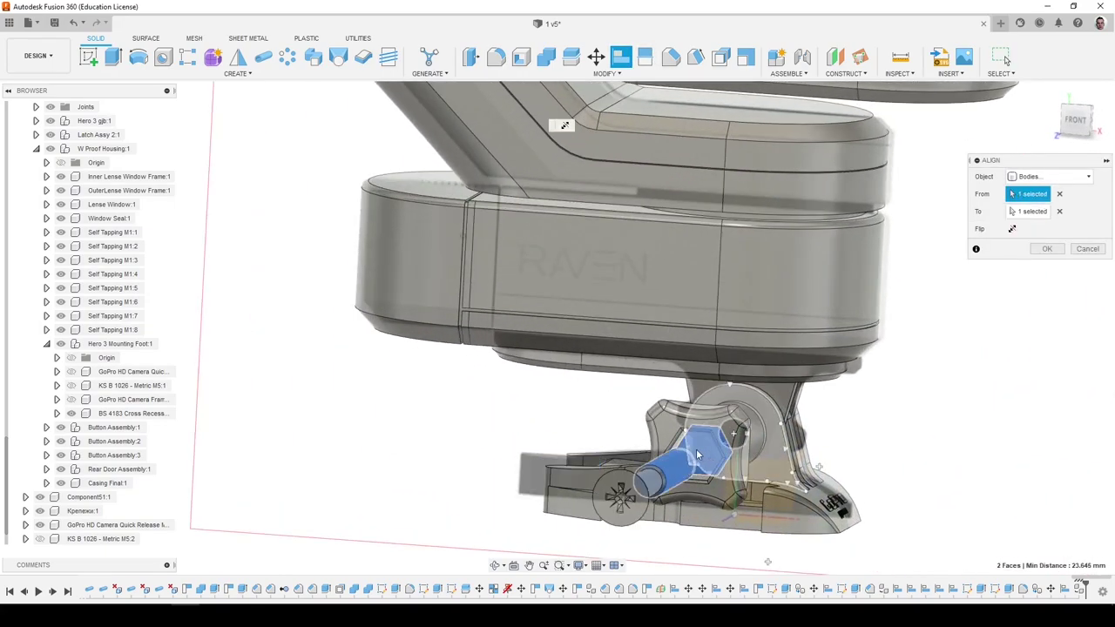
pyautogui.keyDown('shift'); pyautogui.moveTo(696, 454); pyautogui.dragTo(998, 334, button='middle'); pyautogui.keyUp('shift')
pyautogui.click(1047, 249)
pyautogui.keyDown('shift'); pyautogui.moveTo(1047, 249); pyautogui.dragTo(857, 391, button='middle'); pyautogui.keyUp('shift')
pyautogui.hotkey('ctrl', 'z')
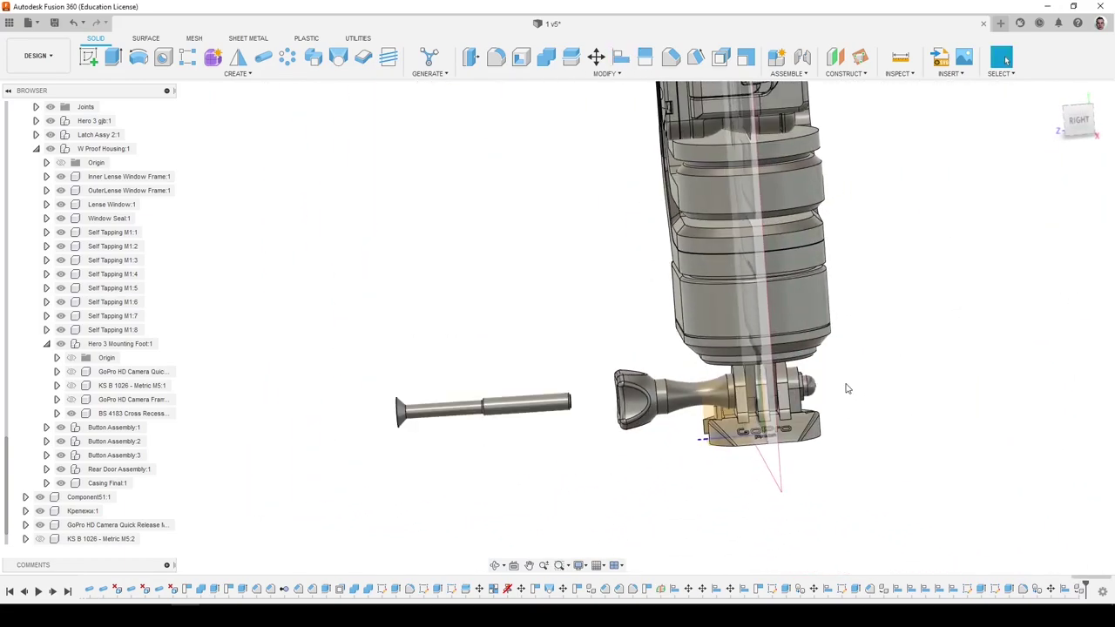
pyautogui.keyDown('shift'); pyautogui.moveTo(963, 314); pyautogui.dragTo(971, 315, button='middle'); pyautogui.keyUp('shift')
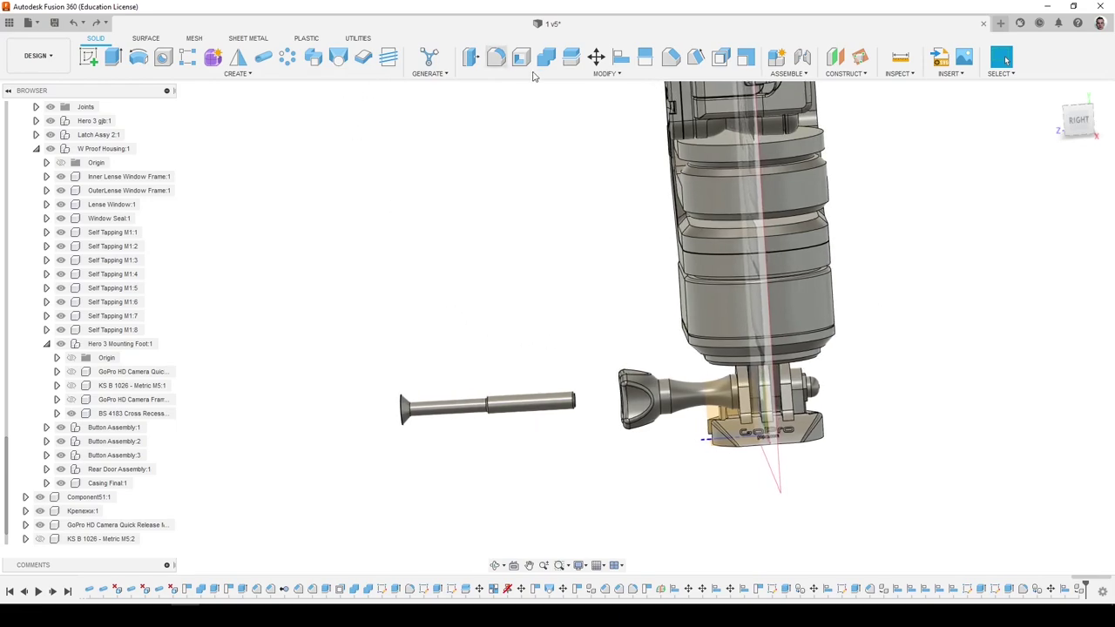
pyautogui.click(596, 57)
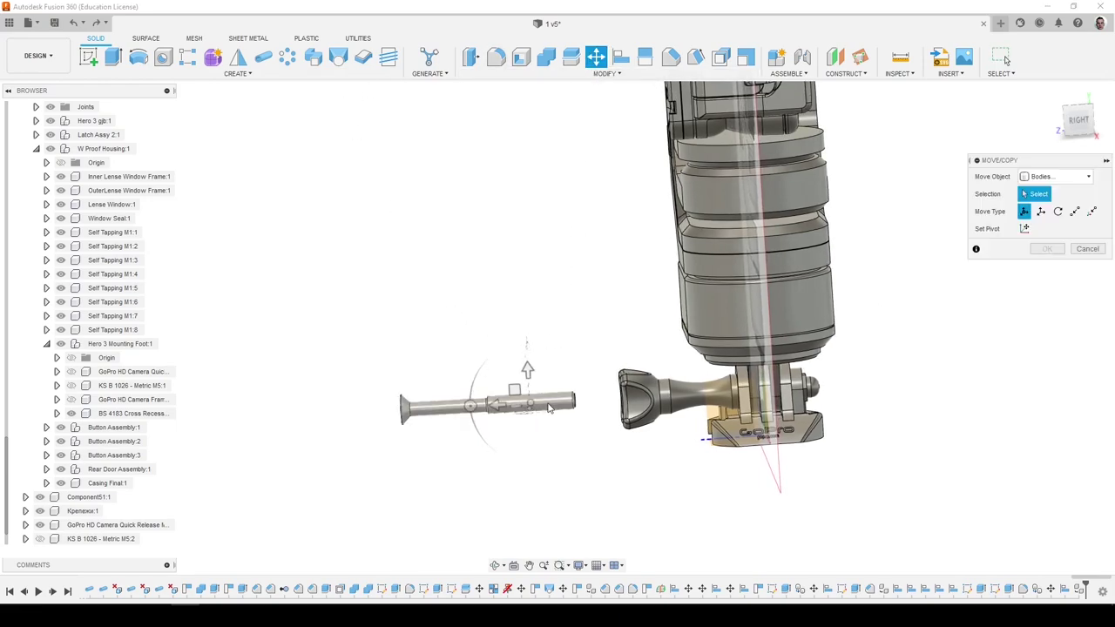
pyautogui.keyDown('shift'); pyautogui.moveTo(965, 231); pyautogui.dragTo(577, 358, button='middle'); pyautogui.keyUp('shift')
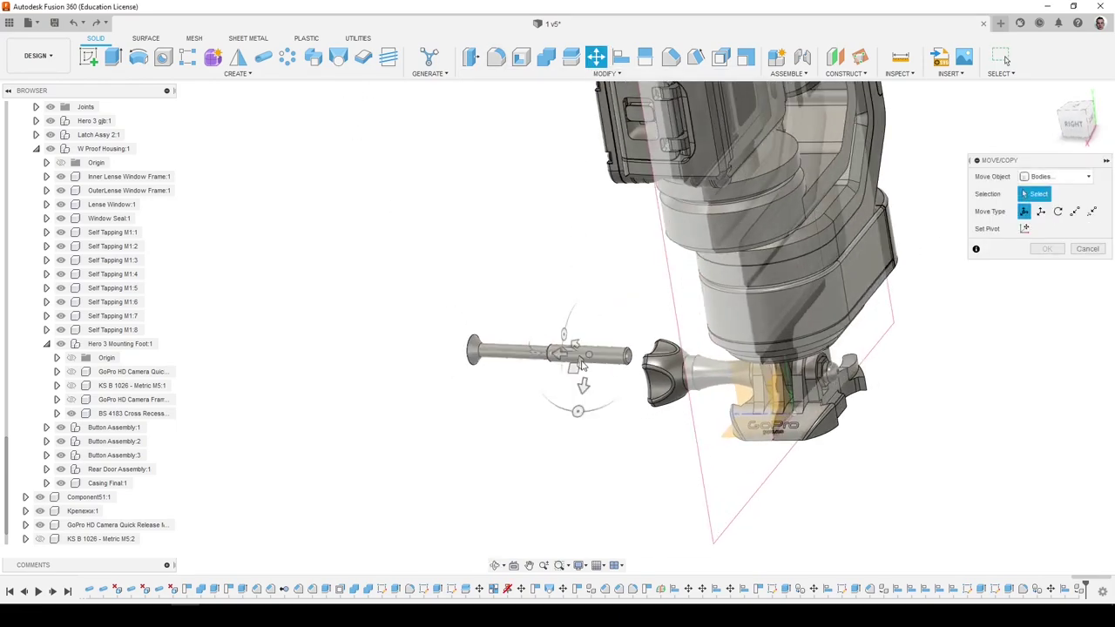
pyautogui.click(590, 357)
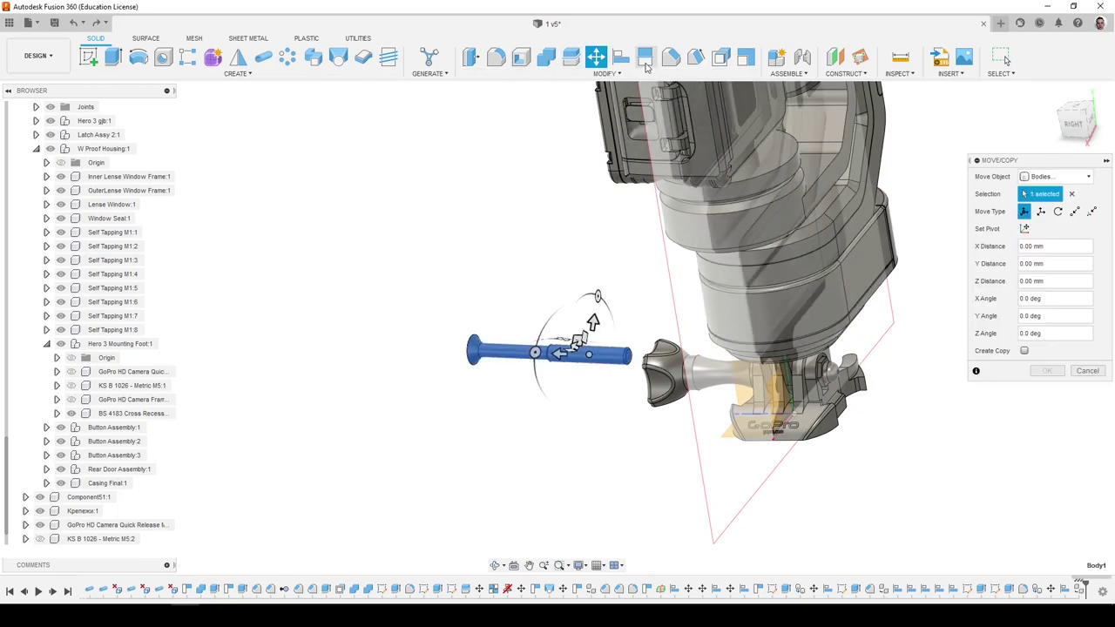
pyautogui.click(625, 63)
# Try again to align the screw body's thicker shaft to the hex recess floor of the mount's thumb screw.
pyautogui.click(621, 58)
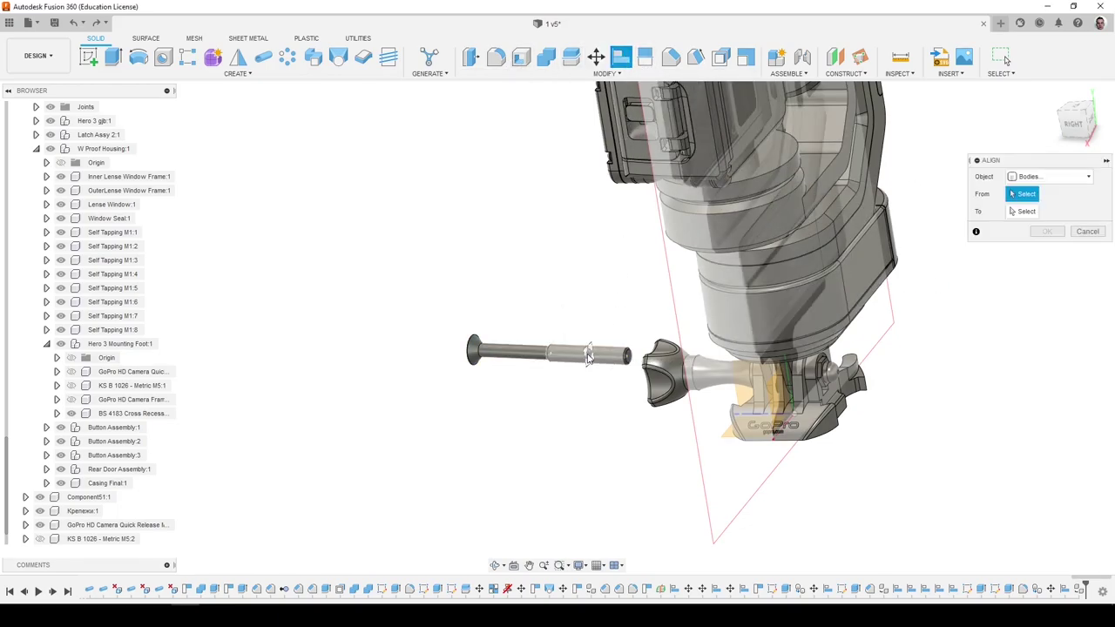
pyautogui.click(588, 357)
pyautogui.keyDown('shift'); pyautogui.moveTo(601, 350); pyautogui.dragTo(684, 374, button='middle'); pyautogui.keyUp('shift')
pyautogui.scroll(3, 685, 352)
pyautogui.scroll(2, 684, 376)
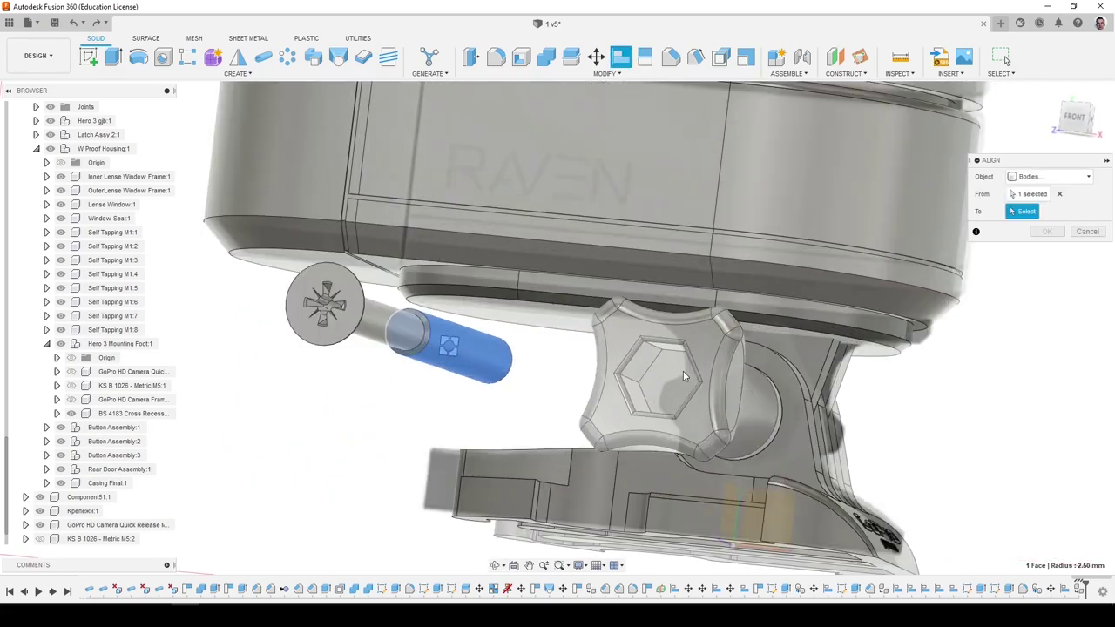
pyautogui.click(676, 381)
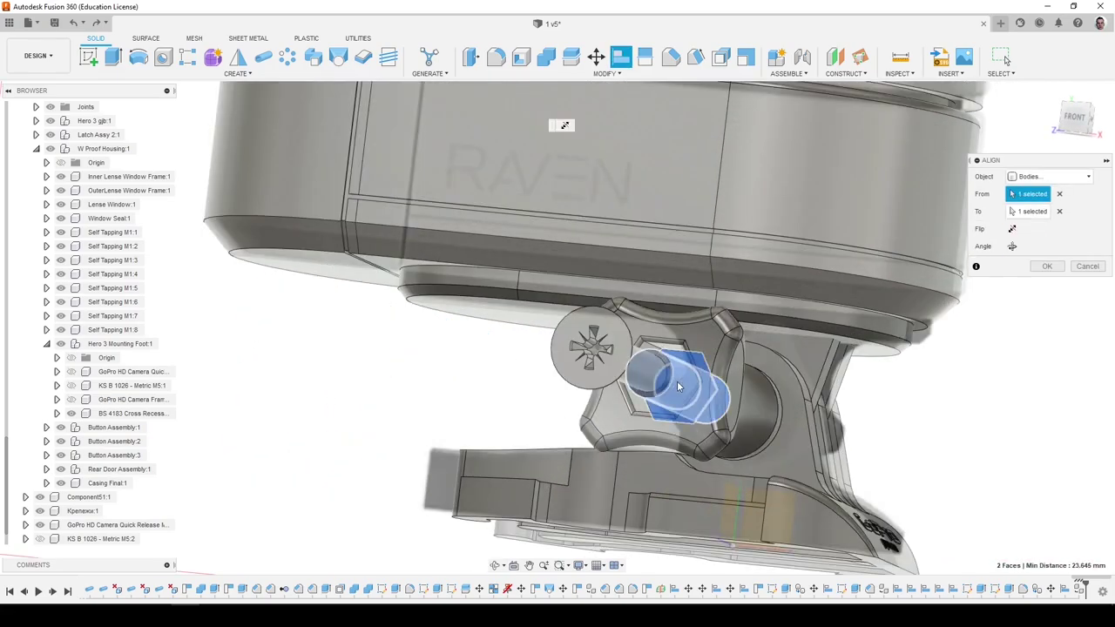
pyautogui.click(1052, 269)
pyautogui.scroll(-4, 1053, 272)
pyautogui.keyDown('shift'); pyautogui.moveTo(1053, 272); pyautogui.dragTo(768, 300, button='middle'); pyautogui.keyUp('shift')
pyautogui.scroll(-2, 769, 299)
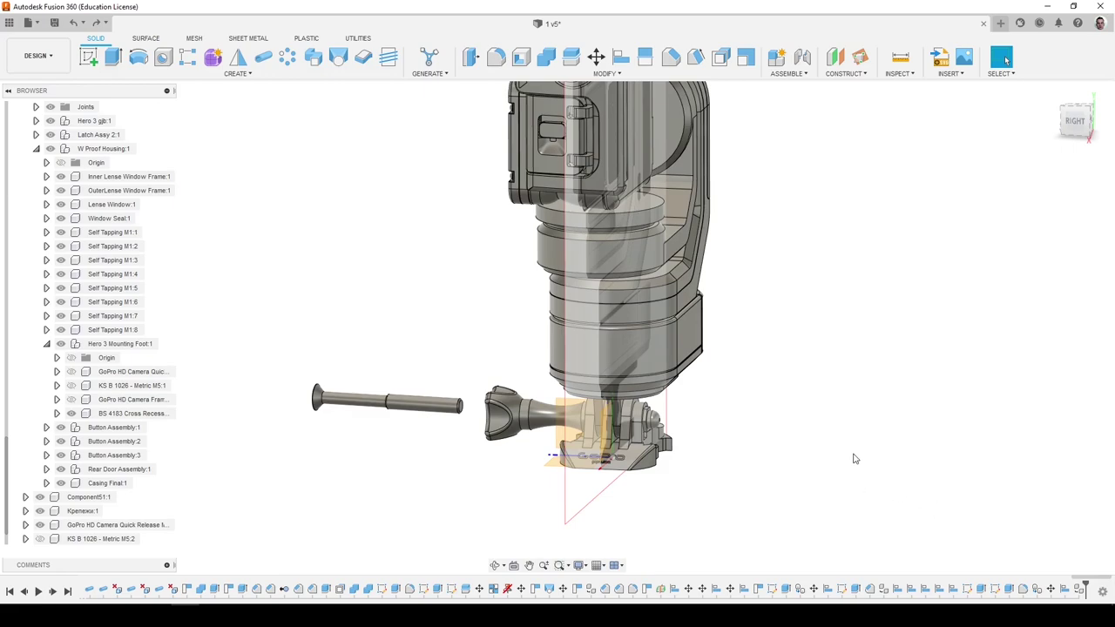
pyautogui.scroll(-2, 854, 453)
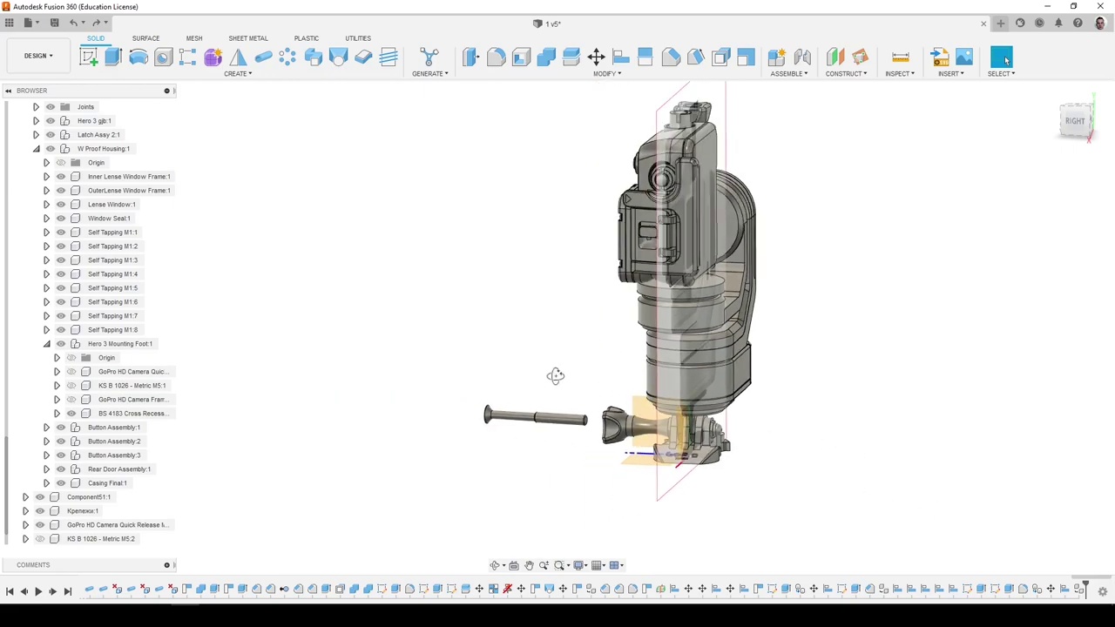
# Align the copied screw's round end face to the floor of the thumb screw's hexagonal recess, with Components as the object type.
pyautogui.keyDown('shift'); pyautogui.moveTo(556, 376); pyautogui.dragTo(594, 281, button='middle'); pyautogui.keyUp('shift')
pyautogui.click(620, 57)
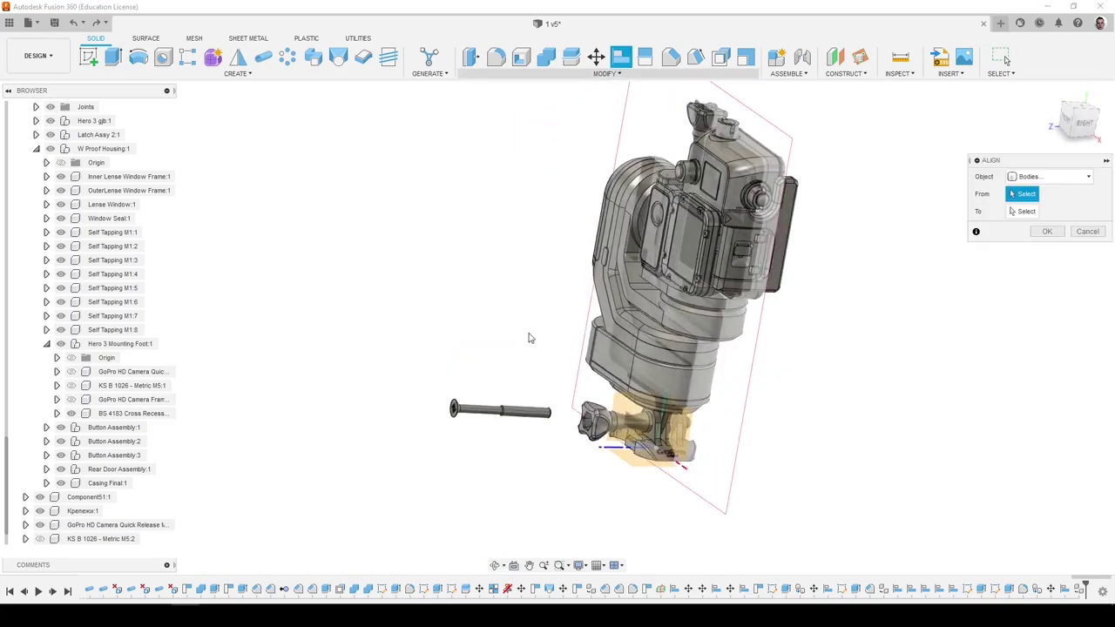
pyautogui.scroll(3, 375, 339)
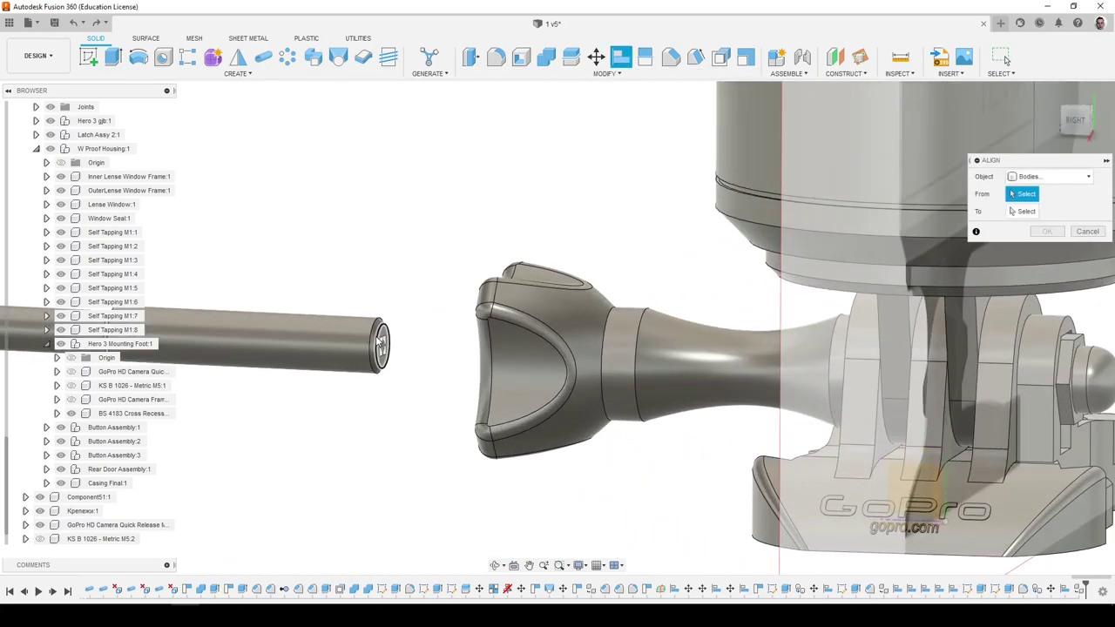
pyautogui.keyDown('shift'); pyautogui.moveTo(385, 362); pyautogui.dragTo(481, 369, button='middle'); pyautogui.keyUp('shift')
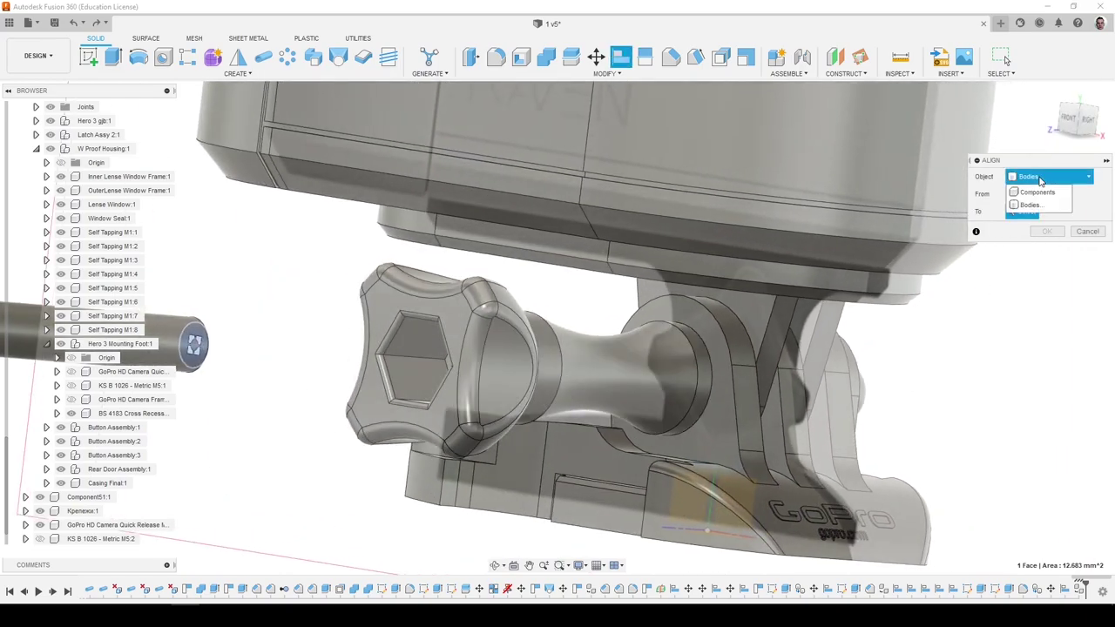
pyautogui.click(1038, 193)
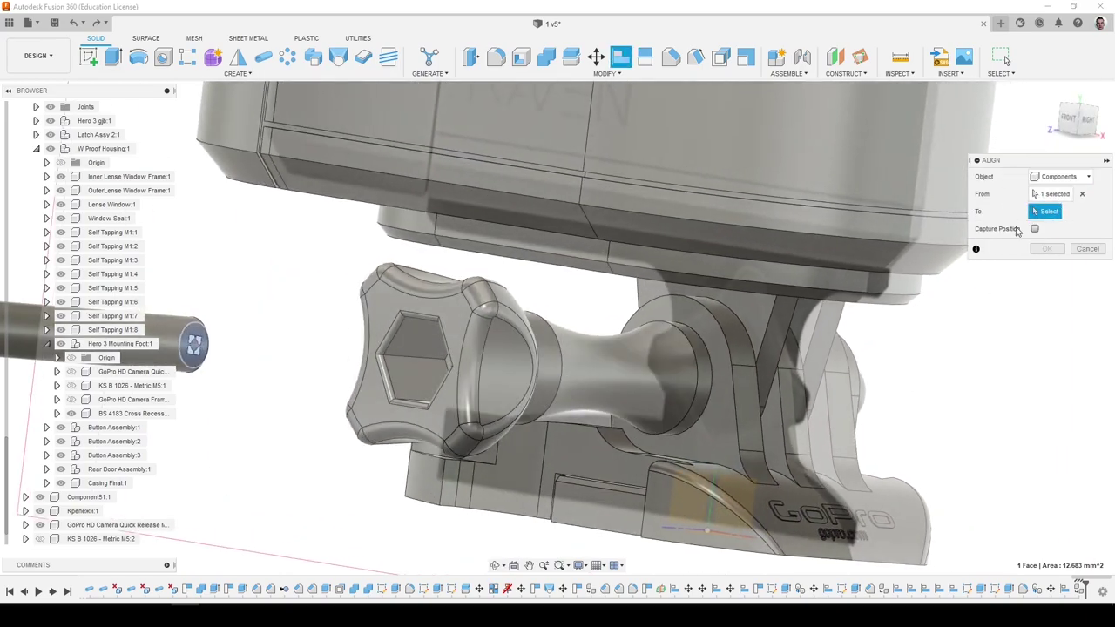
pyautogui.keyDown('shift'); pyautogui.moveTo(435, 370); pyautogui.dragTo(477, 372, button='middle'); pyautogui.keyUp('shift')
pyautogui.click(428, 369)
pyautogui.click(428, 373)
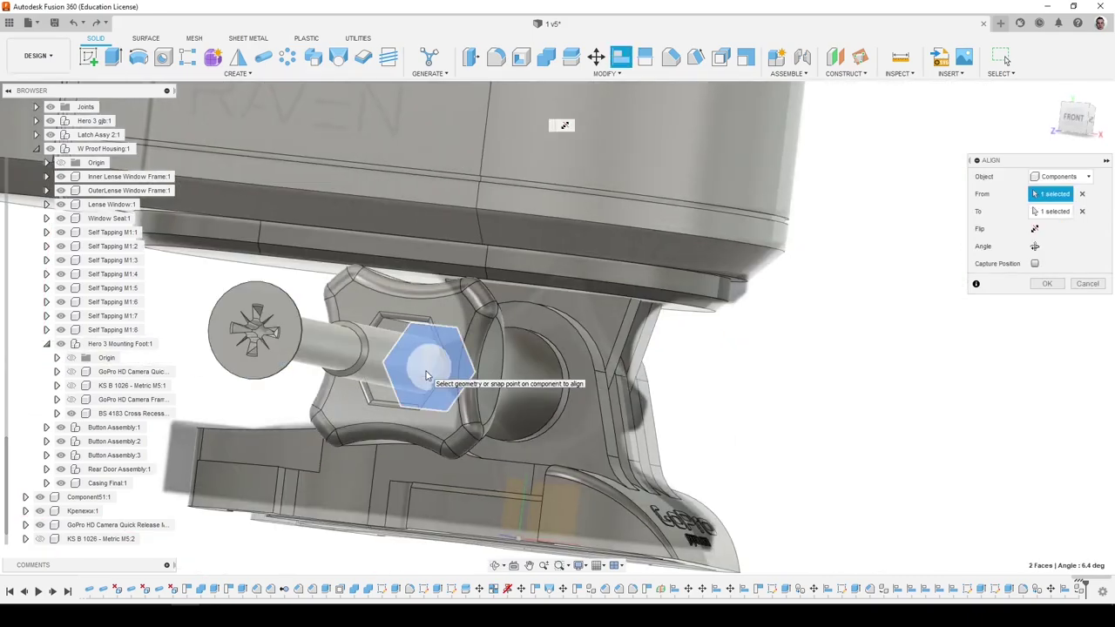
pyautogui.scroll(-4, 428, 373)
pyautogui.click(1052, 286)
pyautogui.scroll(-1, 828, 277)
pyautogui.keyDown('shift'); pyautogui.moveTo(828, 276); pyautogui.dragTo(646, 249, button='middle'); pyautogui.keyUp('shift')
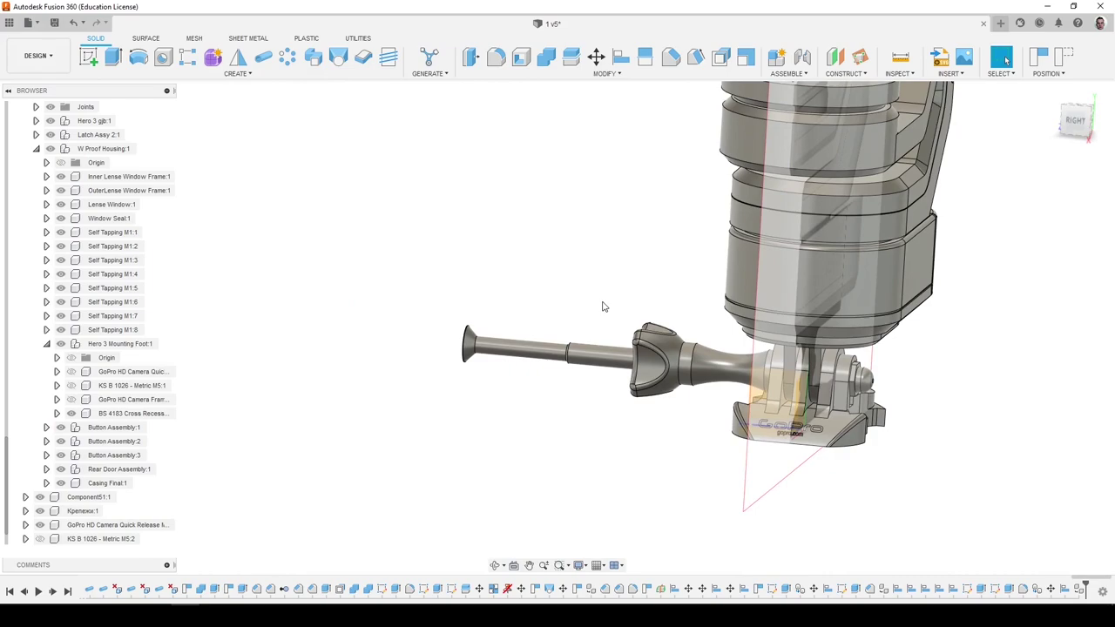
pyautogui.keyDown('shift'); pyautogui.moveTo(548, 336); pyautogui.dragTo(529, 368, button='middle'); pyautogui.keyUp('shift')
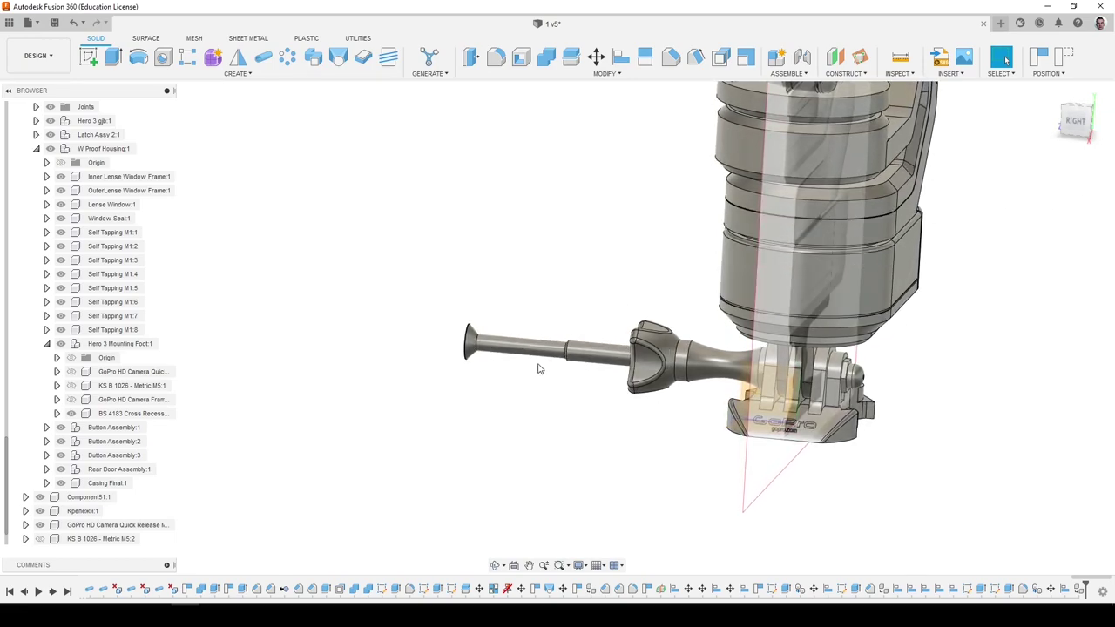
pyautogui.keyDown('shift'); pyautogui.moveTo(516, 300); pyautogui.dragTo(555, 364, button='middle'); pyautogui.keyUp('shift')
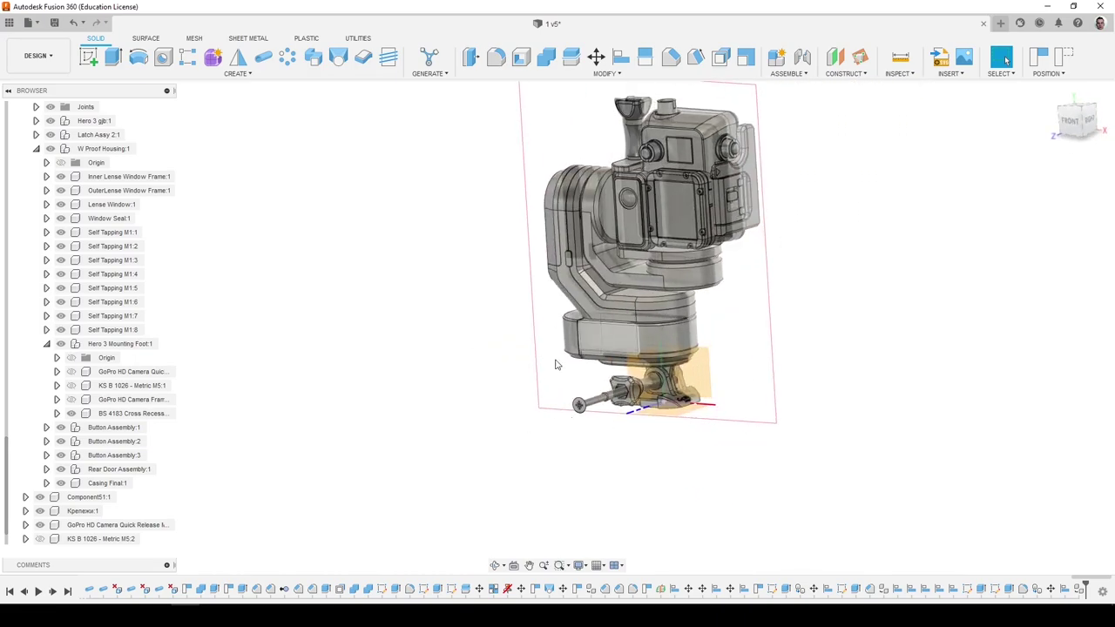
pyautogui.scroll(3, 589, 392)
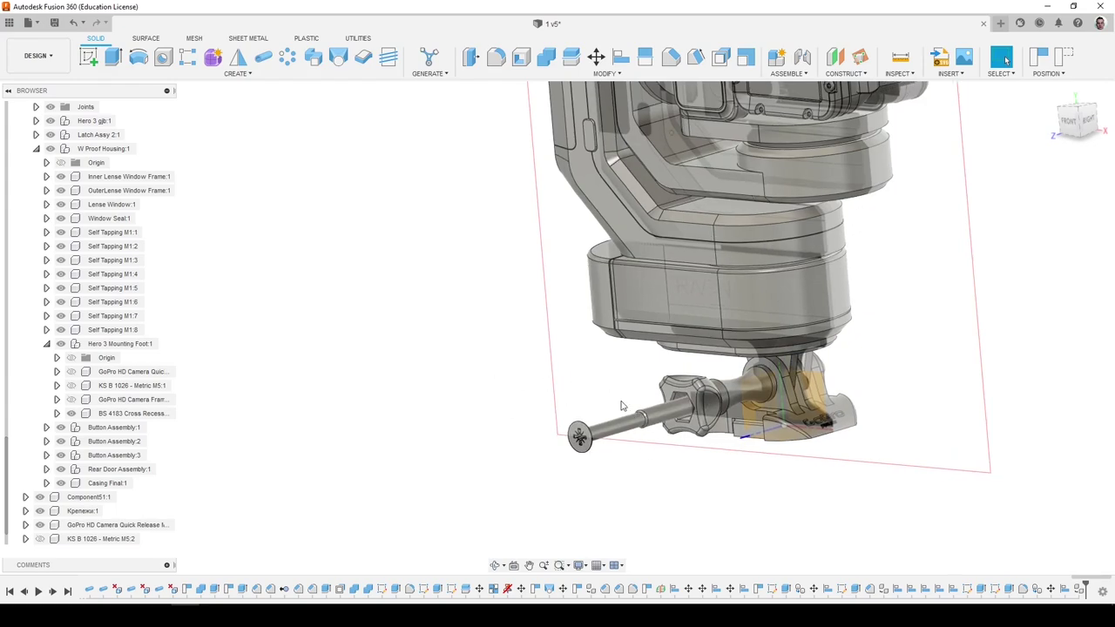
pyautogui.scroll(-3, 622, 405)
pyautogui.scroll(6, 86, 217)
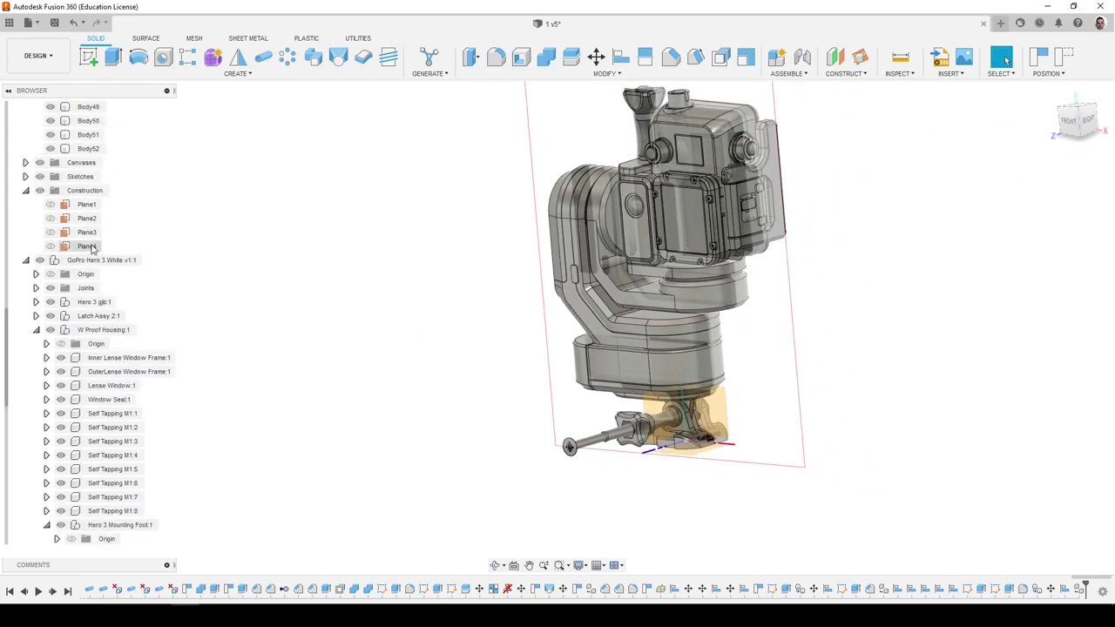
pyautogui.keyDown('shift'); pyautogui.moveTo(488, 366); pyautogui.dragTo(662, 348, button='middle'); pyautogui.keyUp('shift')
pyautogui.click(596, 57)
pyautogui.click(679, 418)
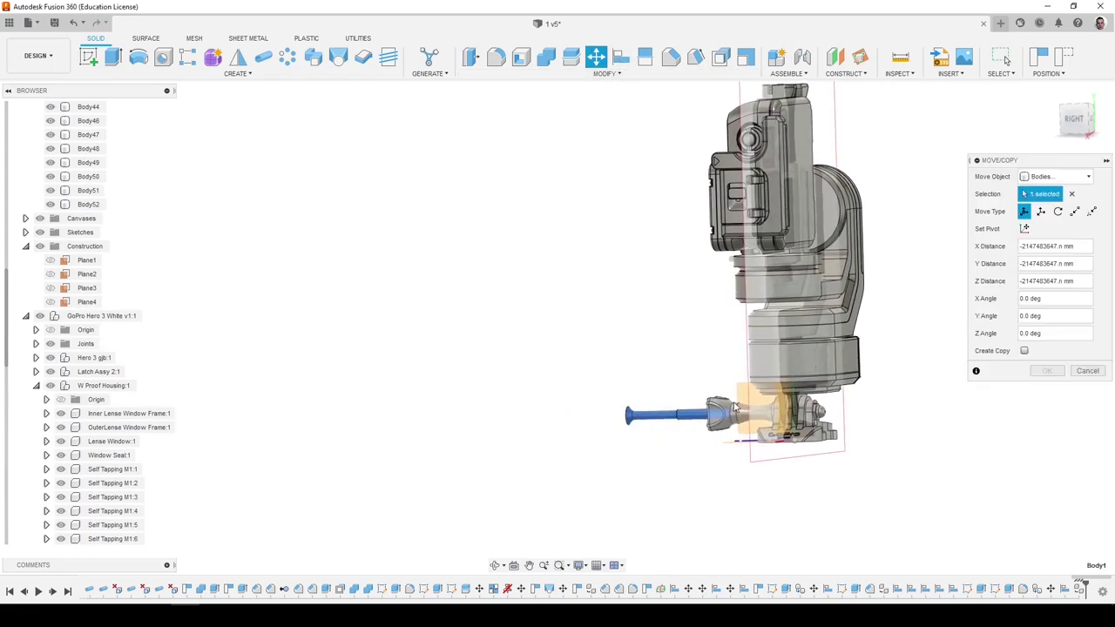
pyautogui.scroll(2, 678, 418)
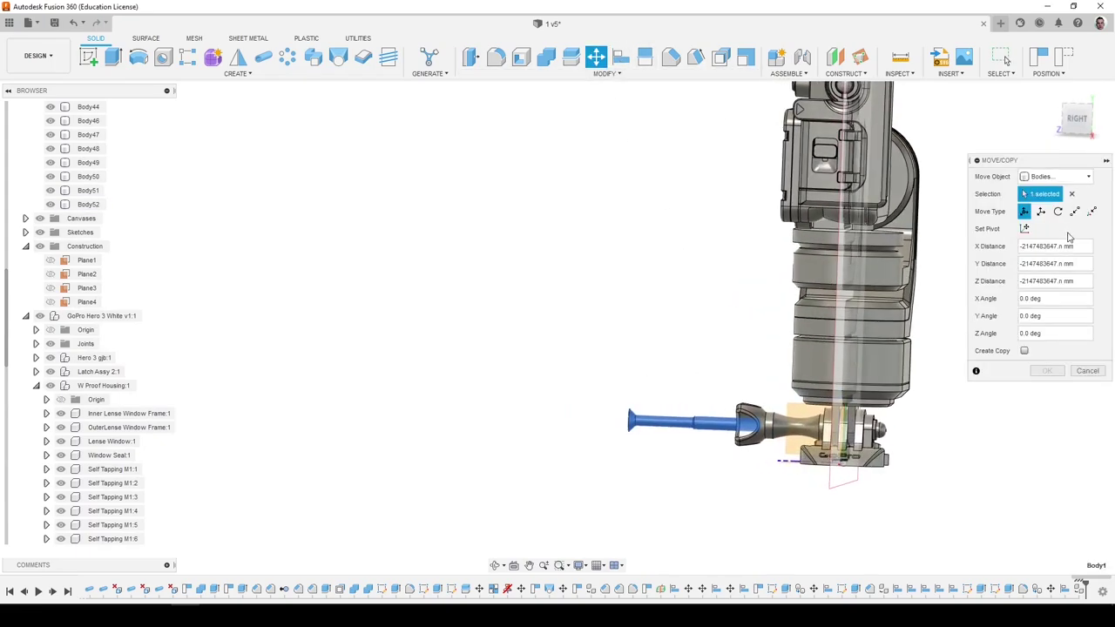
pyautogui.click(1072, 194)
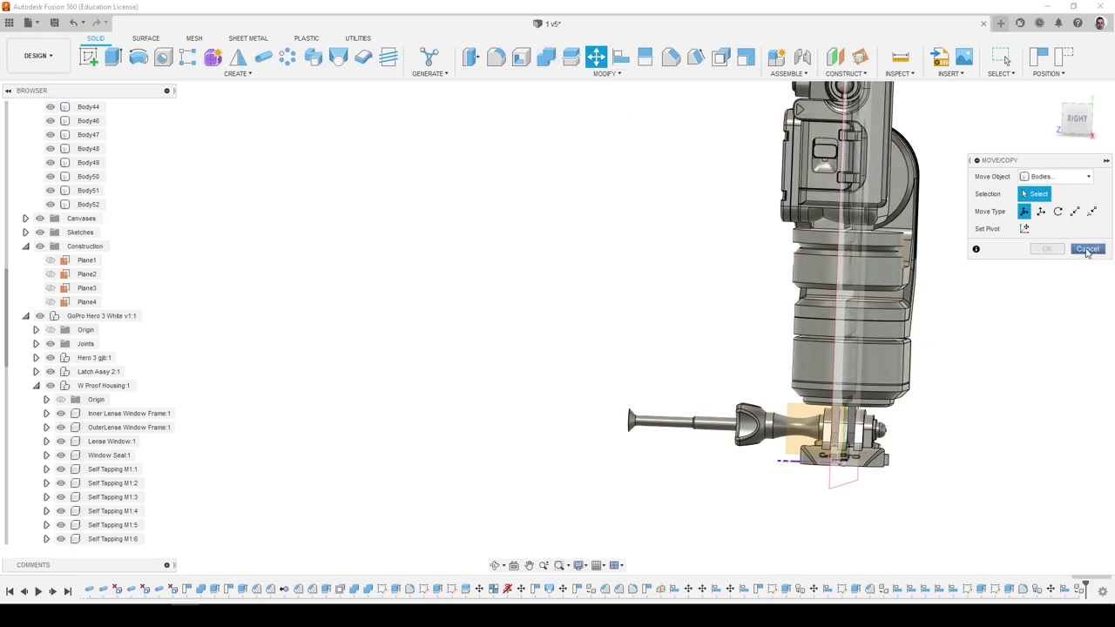
pyautogui.click(1087, 250)
# Examine the copied screw beside the GoPro mount and the original thumb screw on the camera housing from several angles.
pyautogui.click(596, 57)
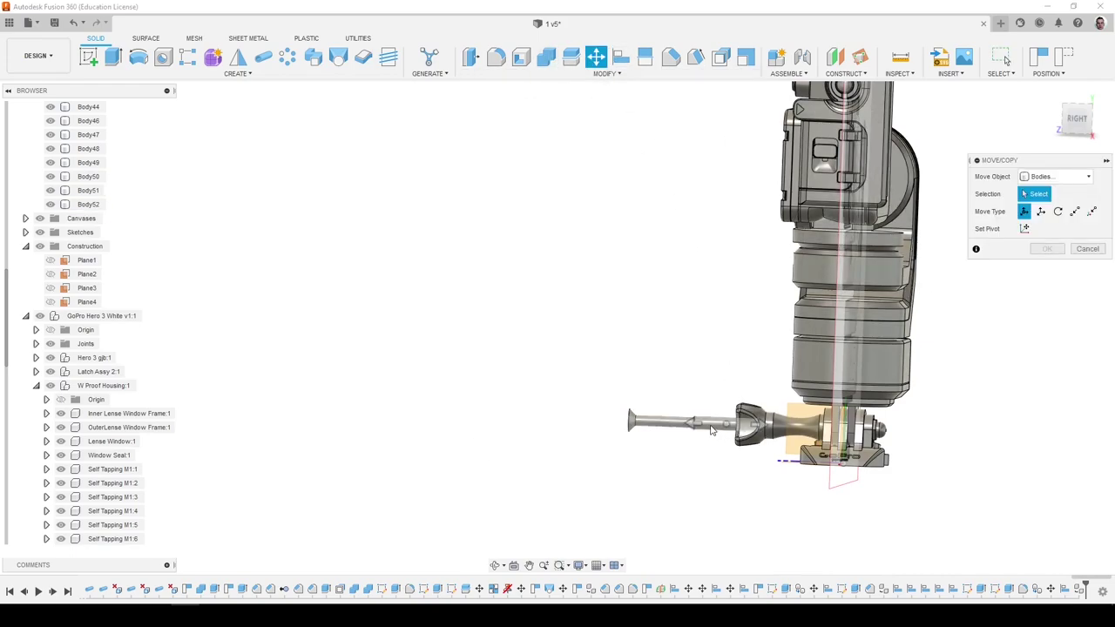
pyautogui.keyDown('shift'); pyautogui.moveTo(711, 430); pyautogui.dragTo(771, 331, button='middle'); pyautogui.keyUp('shift')
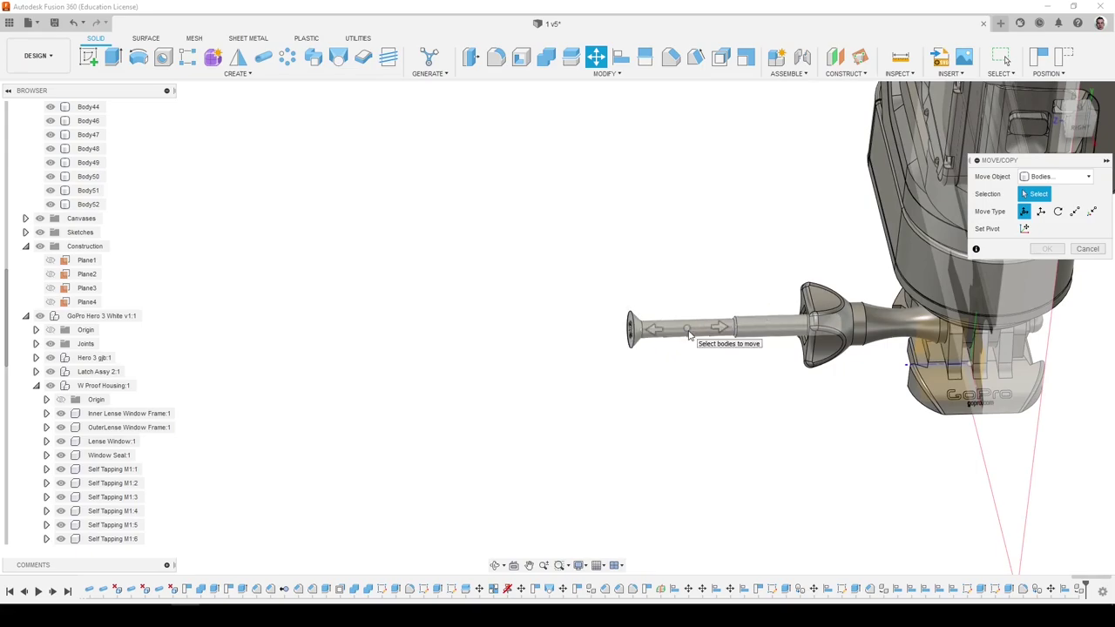
pyautogui.scroll(8, 688, 334)
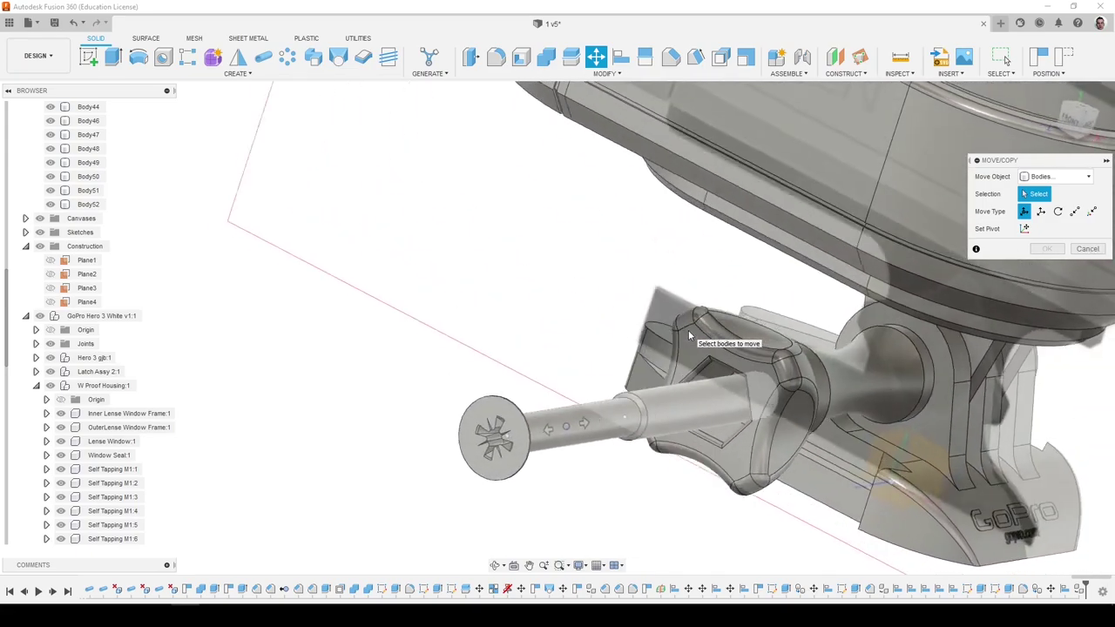
pyautogui.keyDown('shift'); pyautogui.moveTo(688, 334); pyautogui.dragTo(605, 420, button='middle'); pyautogui.keyUp('shift')
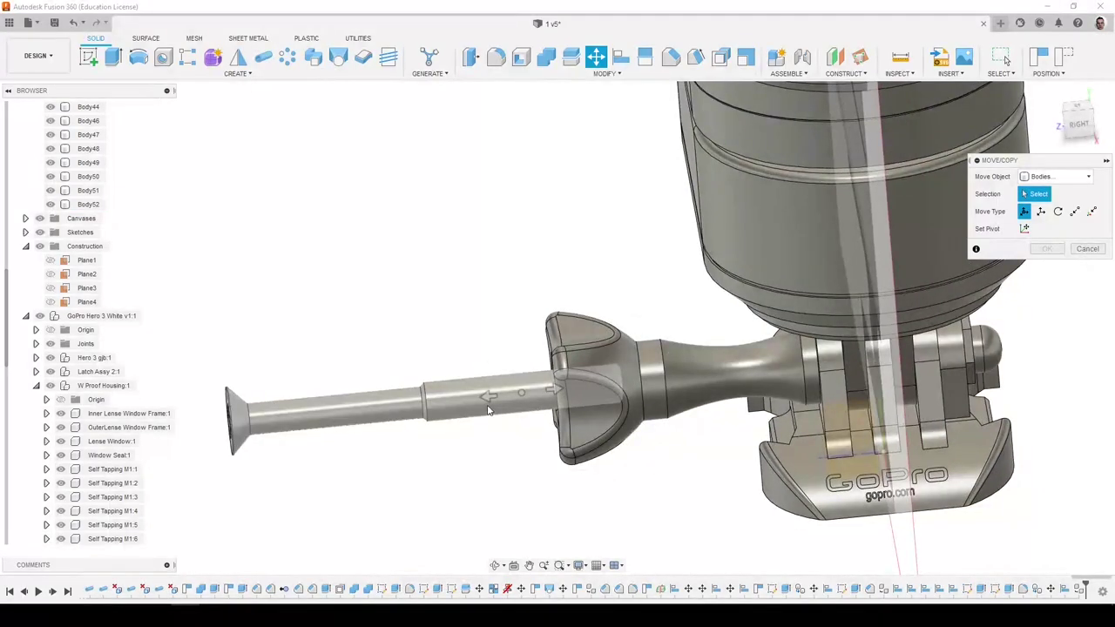
pyautogui.keyDown('shift'); pyautogui.moveTo(489, 410); pyautogui.dragTo(696, 396, button='middle'); pyautogui.keyUp('shift')
pyautogui.moveTo(697, 396); pyautogui.dragTo(763, 428)
pyautogui.scroll(-1, 764, 443)
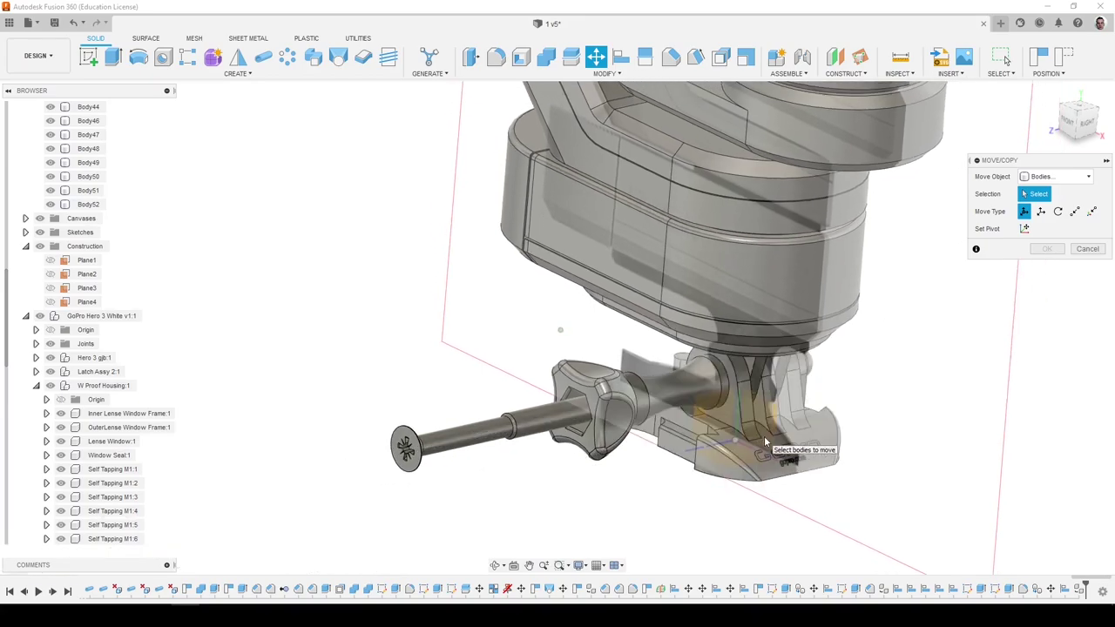
pyautogui.scroll(-2, 756, 430)
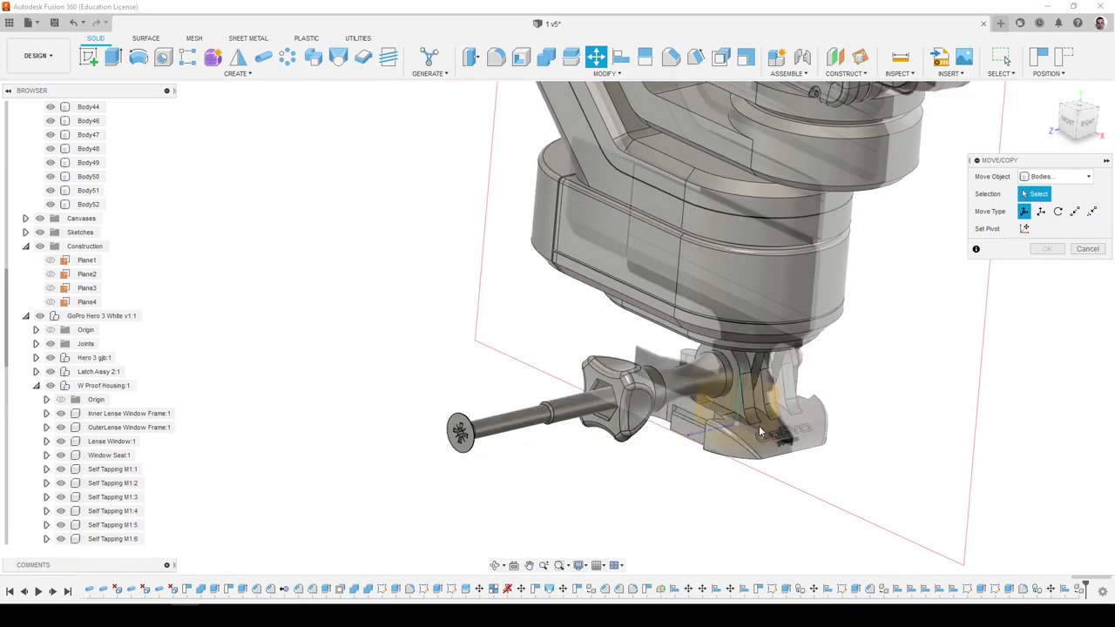
pyautogui.scroll(-5, 832, 471)
pyautogui.scroll(5, 658, 347)
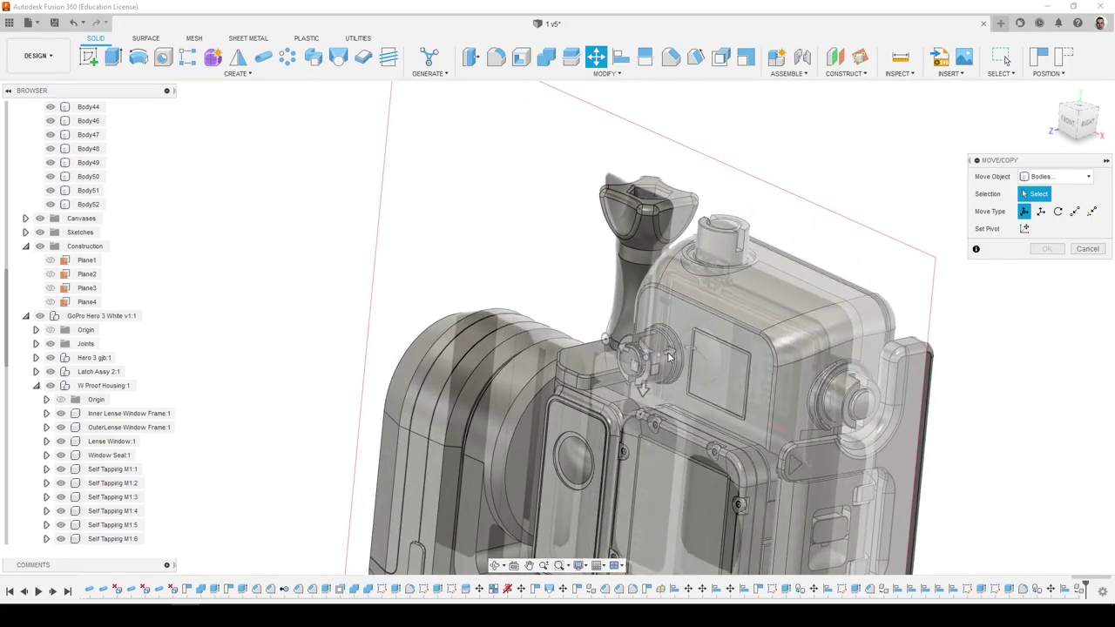
pyautogui.scroll(-1, 638, 417)
pyautogui.scroll(6, 601, 453)
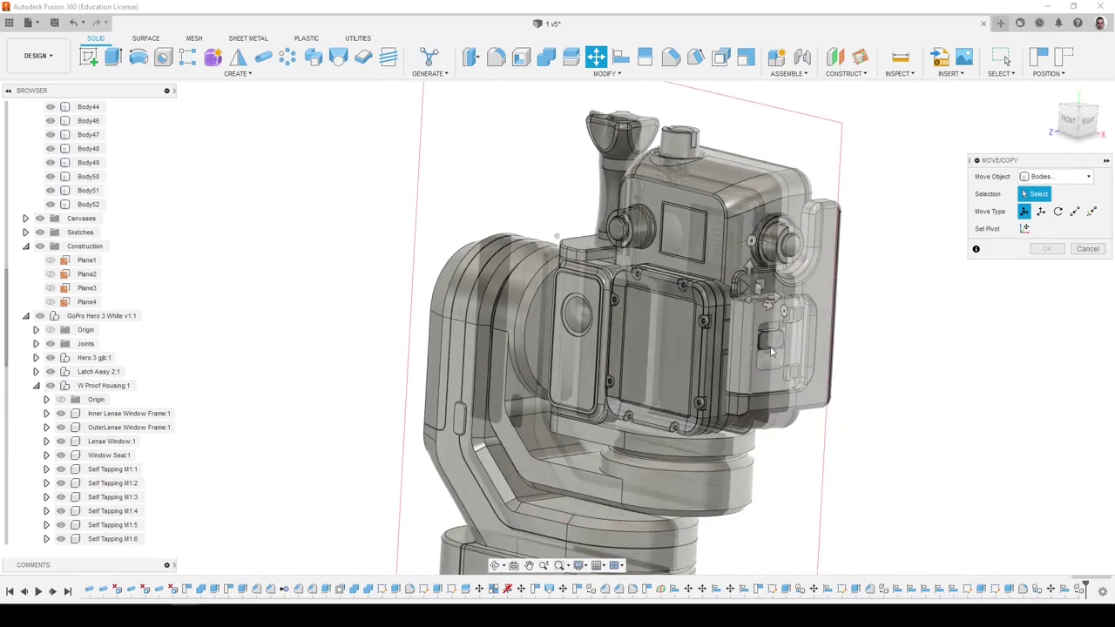
pyautogui.scroll(-8, 759, 219)
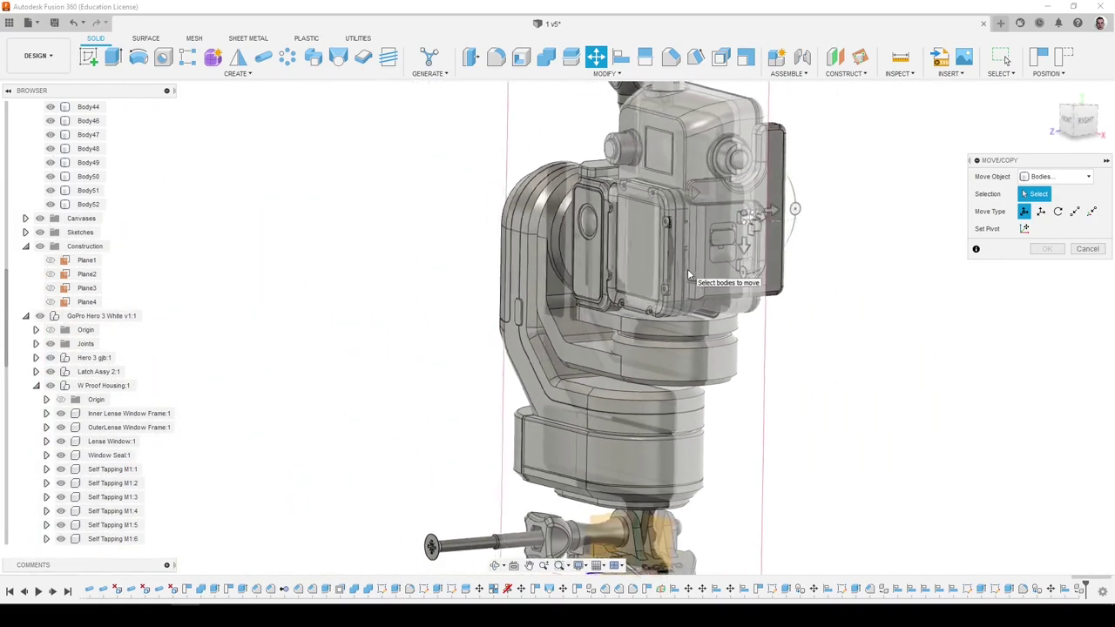
pyautogui.keyDown('shift'); pyautogui.moveTo(687, 268); pyautogui.dragTo(570, 441, button='middle'); pyautogui.keyUp('shift')
pyautogui.scroll(5, 558, 457)
pyautogui.click(561, 460)
pyautogui.scroll(-3, 892, 331)
pyautogui.keyDown('shift'); pyautogui.moveTo(910, 296); pyautogui.dragTo(869, 284, button='middle'); pyautogui.keyUp('shift')
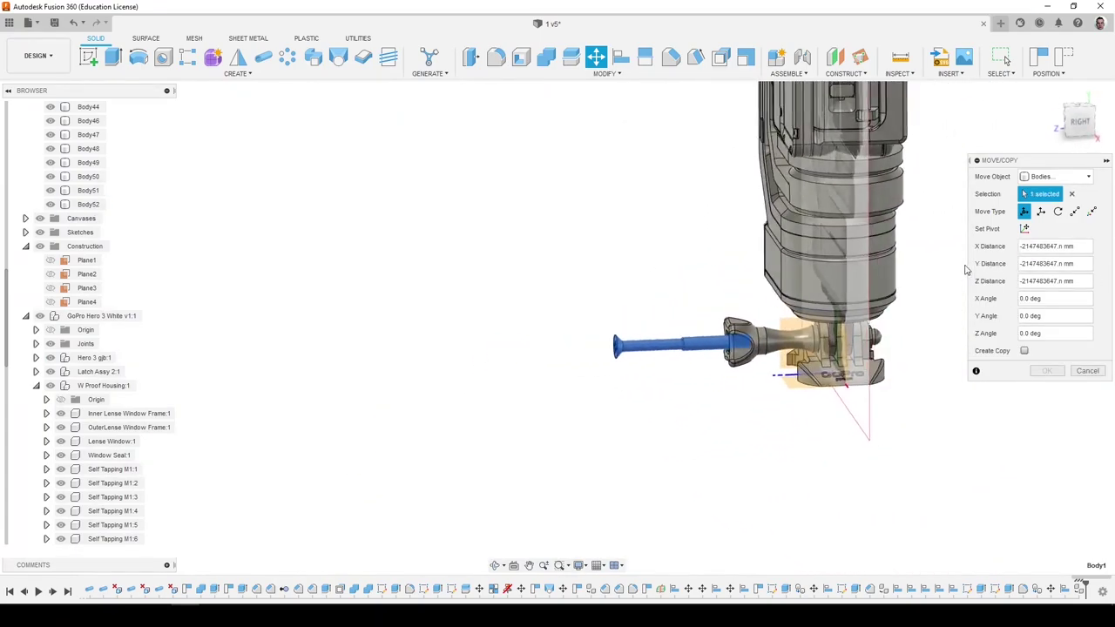
pyautogui.click(1087, 372)
# Move the copied BS 4183 screw into the GoPro mount's thumb screw, with Components as the object type.
pyautogui.click(597, 57)
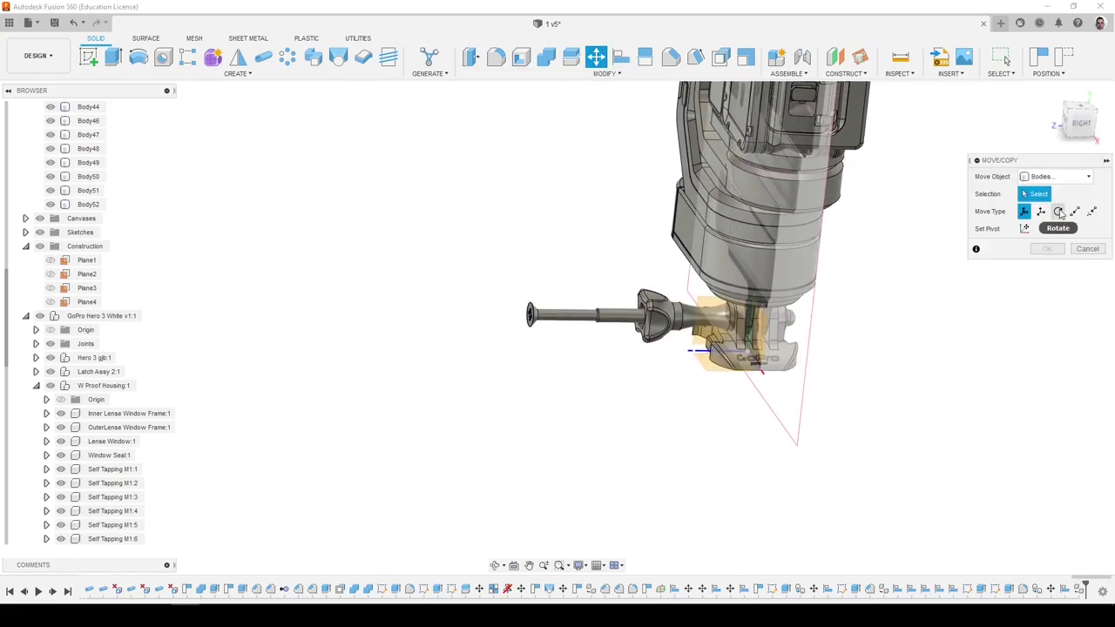
pyautogui.click(1056, 177)
pyautogui.click(1050, 192)
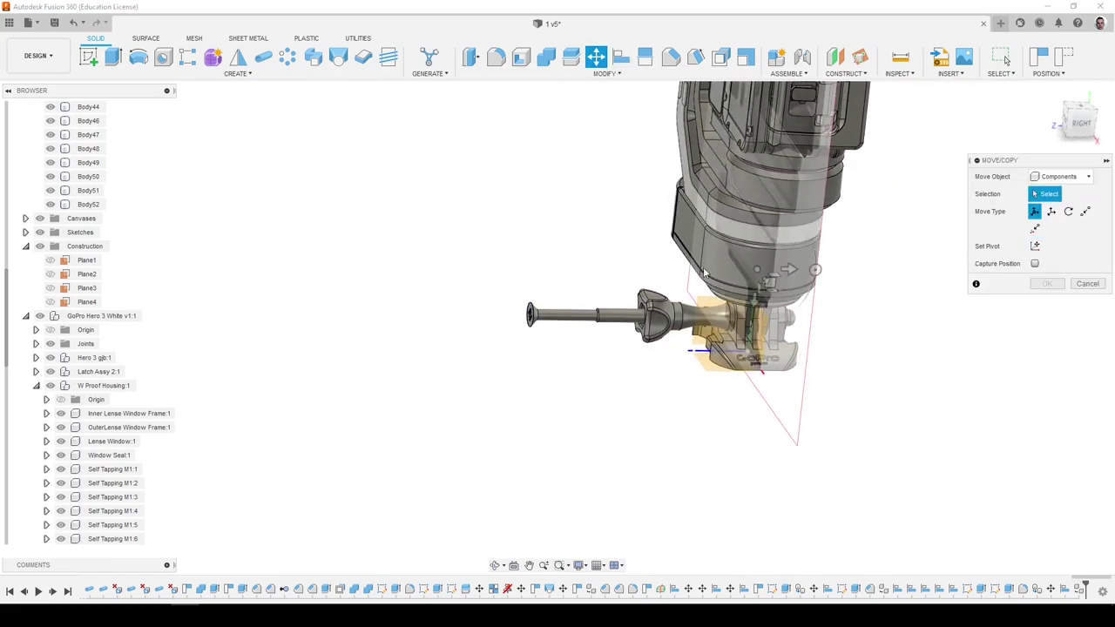
pyautogui.click(611, 319)
pyautogui.scroll(3, 615, 319)
pyautogui.press('Escape')
# Hide the original BS 4183 cross-recessed screw of the Hero 3 Mounting Foot in the camera housing's thumb screw.
pyautogui.scroll(-6, 616, 319)
pyautogui.keyDown('shift'); pyautogui.moveTo(620, 317); pyautogui.dragTo(741, 235, button='middle'); pyautogui.keyUp('shift')
pyautogui.scroll(5, 740, 321)
pyautogui.scroll(5, 745, 323)
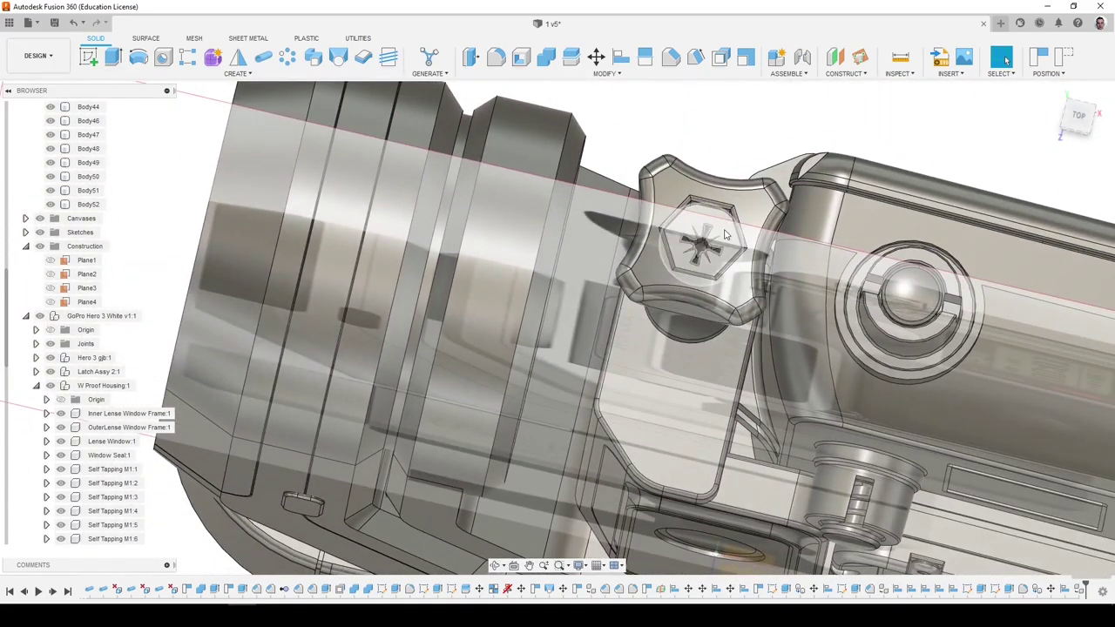
pyautogui.click(724, 234)
pyautogui.scroll(-2, 724, 234)
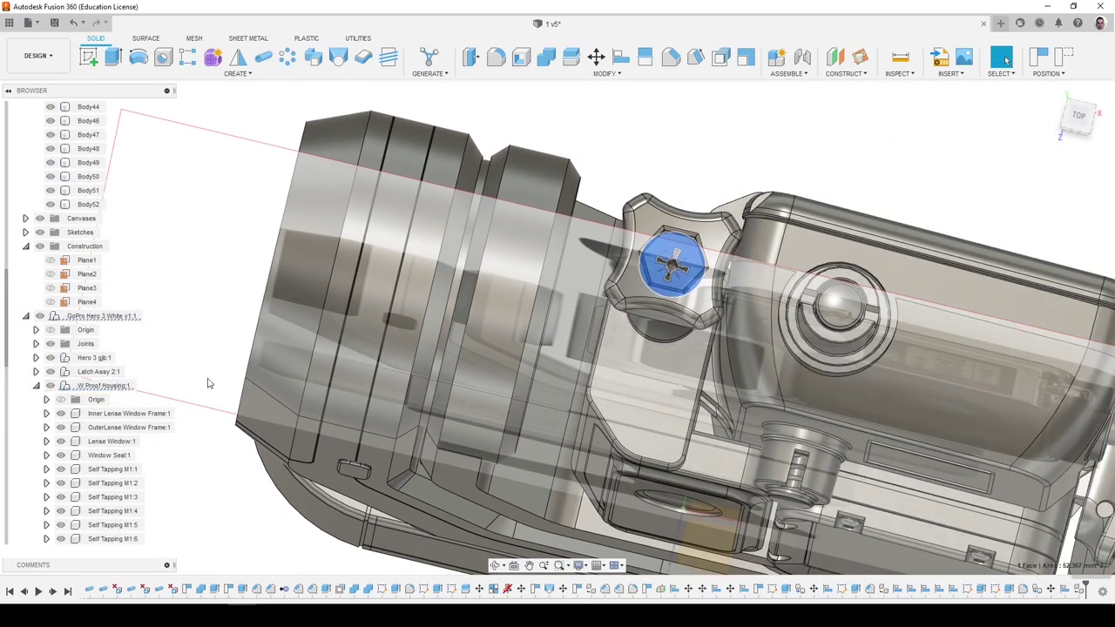
pyautogui.scroll(-4, 107, 440)
pyautogui.click(72, 497)
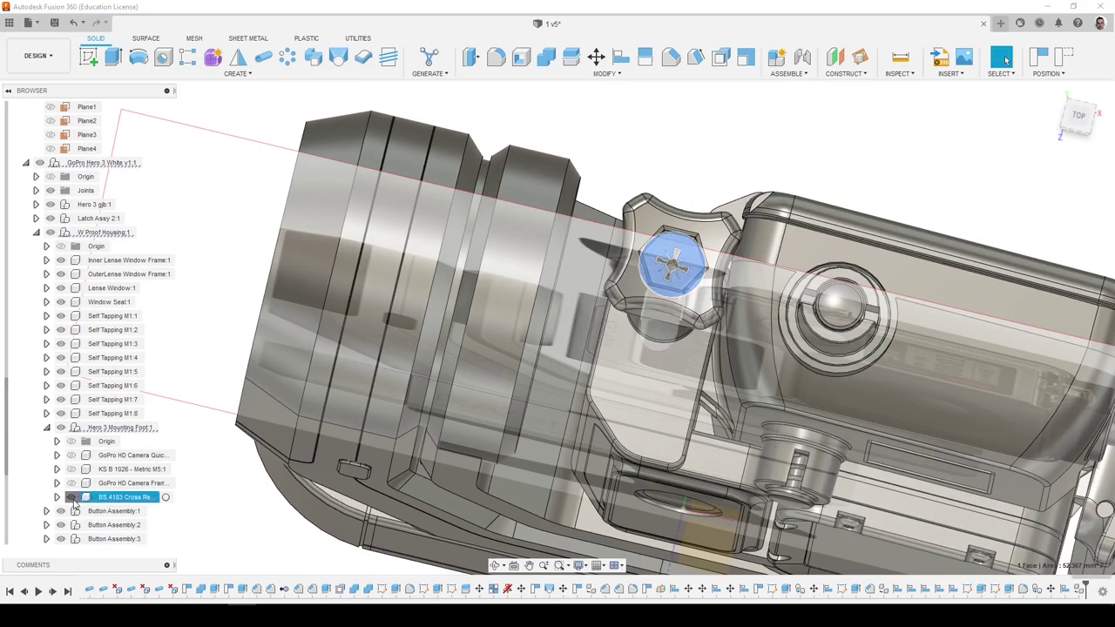
pyautogui.click(191, 288)
# Collapse the W Proof Housing component and the Construction folder in the browser, and hide the canvases.
pyautogui.keyDown('shift'); pyautogui.moveTo(190, 287); pyautogui.dragTo(142, 403, button='middle'); pyautogui.keyUp('shift')
pyautogui.scroll(1, 142, 403)
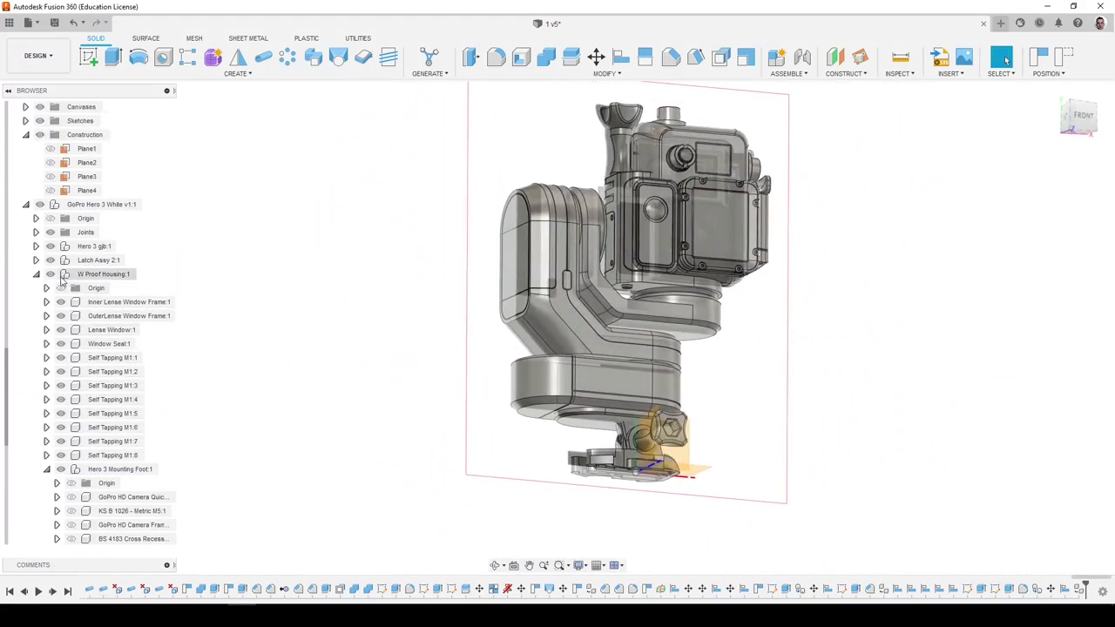
pyautogui.click(35, 273)
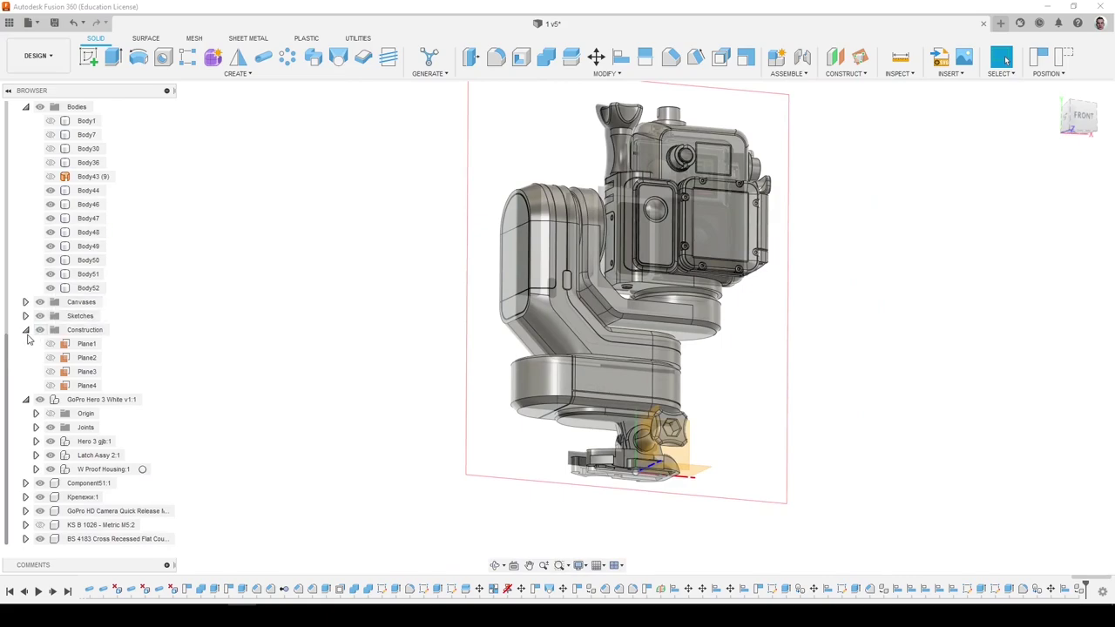
pyautogui.click(26, 332)
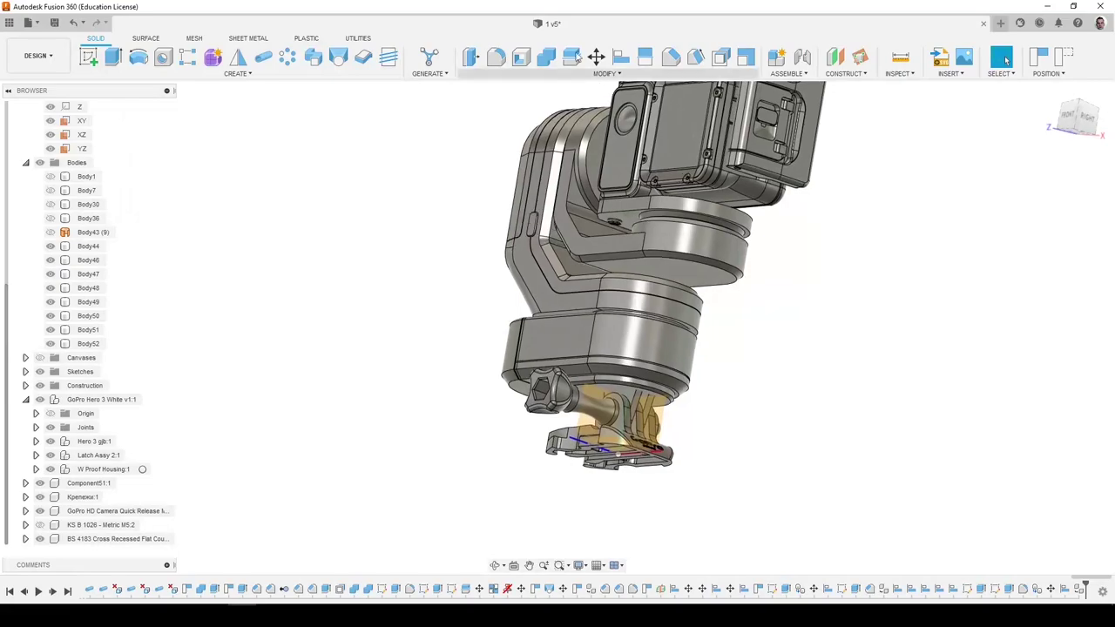
# Join the two mounting prongs (Body48 and Body49) to the rounded base plate under the gimbal, using Body50 as the target.
pyautogui.click(546, 57)
pyautogui.click(654, 325)
pyautogui.scroll(5, 653, 377)
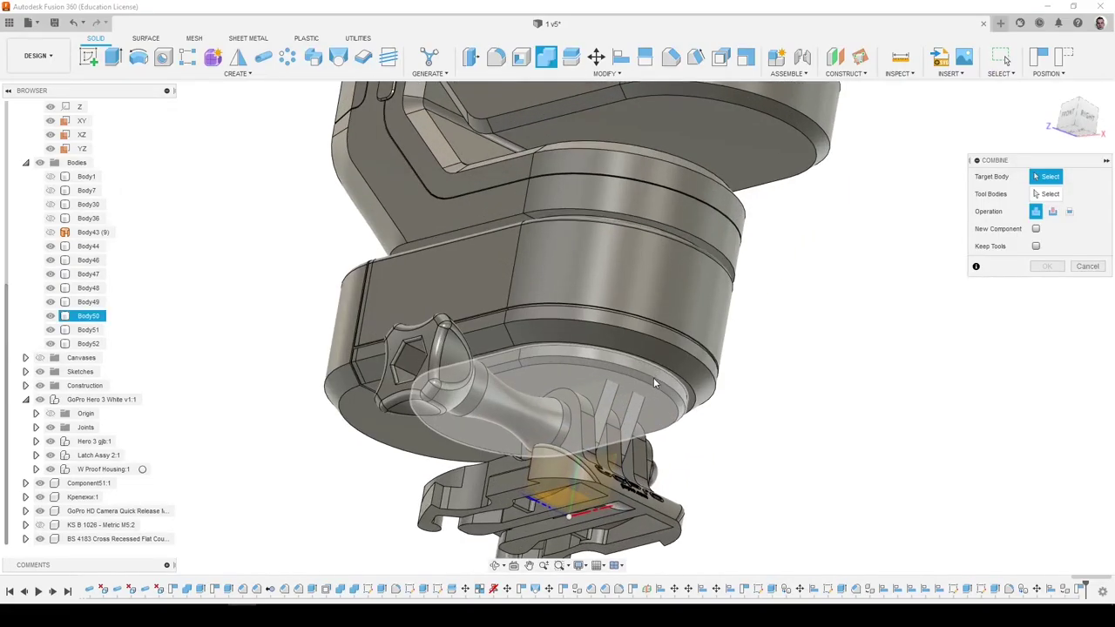
pyautogui.scroll(3, 655, 383)
pyautogui.click(594, 409)
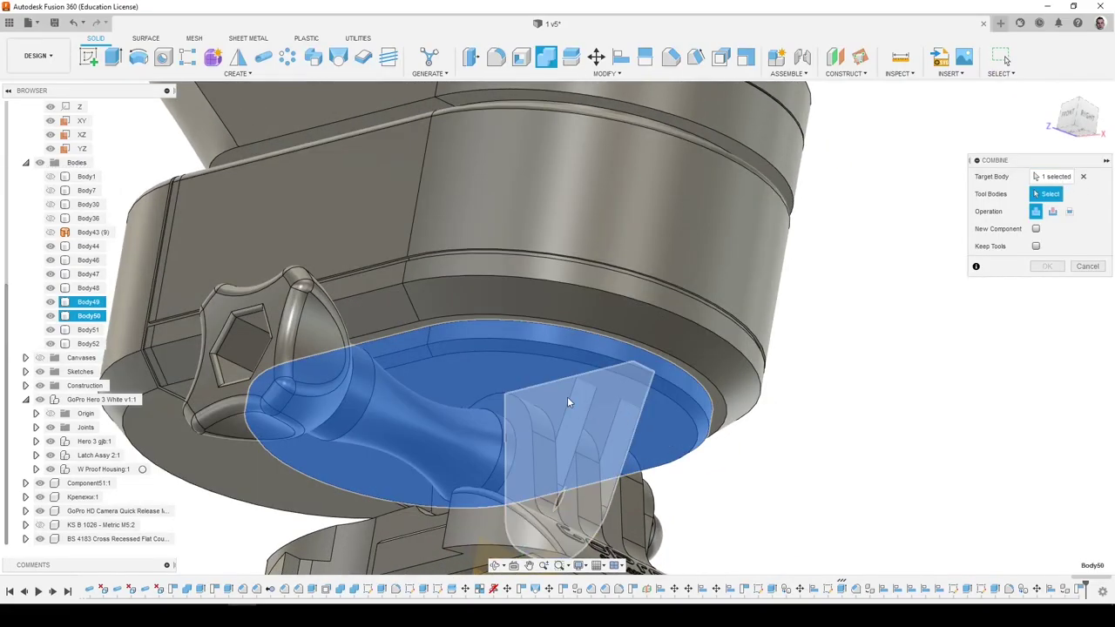
pyautogui.click(568, 399)
pyautogui.click(459, 311)
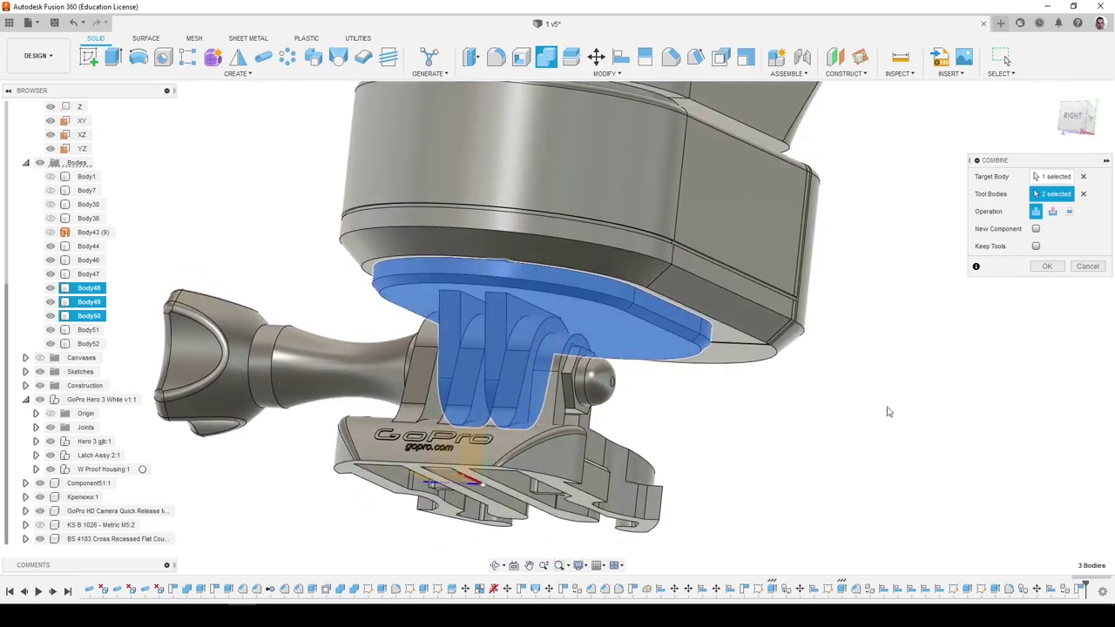
pyautogui.keyDown('shift'); pyautogui.moveTo(889, 412); pyautogui.dragTo(930, 400, button='middle'); pyautogui.keyUp('shift')
pyautogui.click(1046, 267)
pyautogui.keyDown('shift'); pyautogui.moveTo(806, 371); pyautogui.dragTo(917, 362, button='middle'); pyautogui.keyUp('shift')
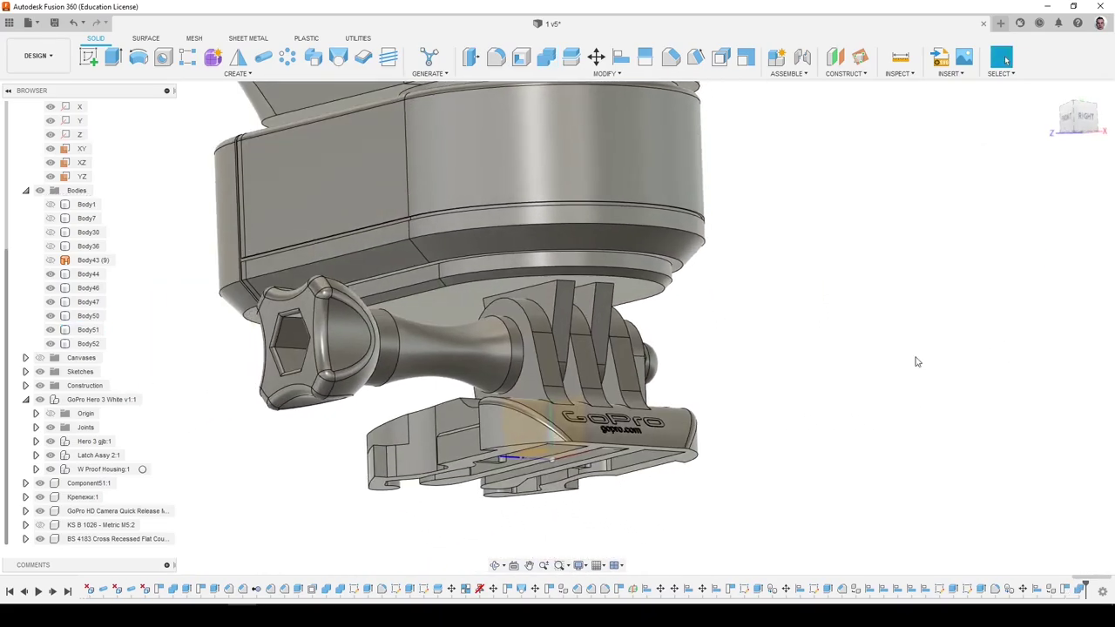
# Start a sketch on the flat underside of the gimbal arm below the camera, consulting the REFLEX reference photo.
pyautogui.keyDown('shift'); pyautogui.moveTo(497, 281); pyautogui.dragTo(723, 262, button='middle'); pyautogui.keyUp('shift')
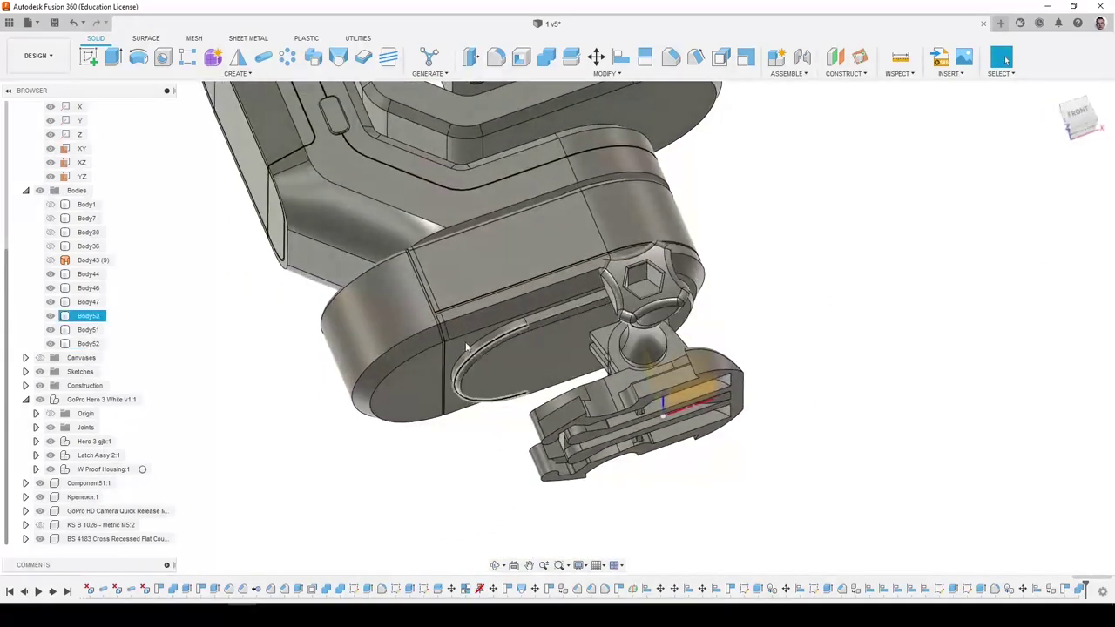
pyautogui.press('Escape')
pyautogui.keyDown('shift'); pyautogui.moveTo(466, 347); pyautogui.dragTo(730, 305, button='middle'); pyautogui.keyUp('shift')
pyautogui.click(784, 299)
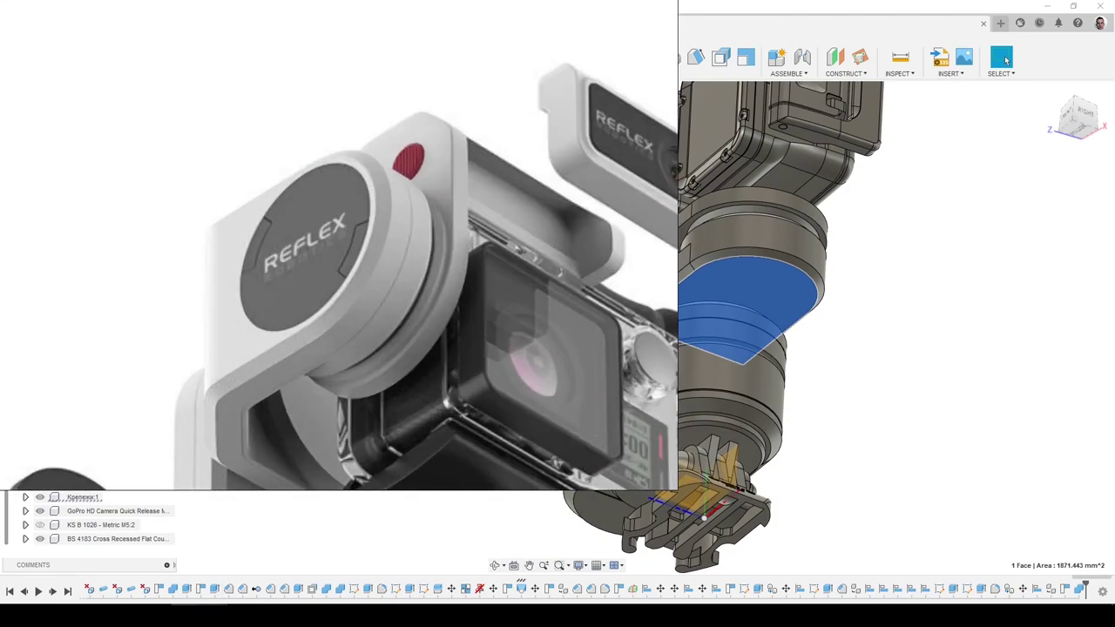
pyautogui.click(242, 615)
pyautogui.keyDown('shift'); pyautogui.moveTo(510, 456); pyautogui.dragTo(433, 174, button='middle'); pyautogui.keyUp('shift')
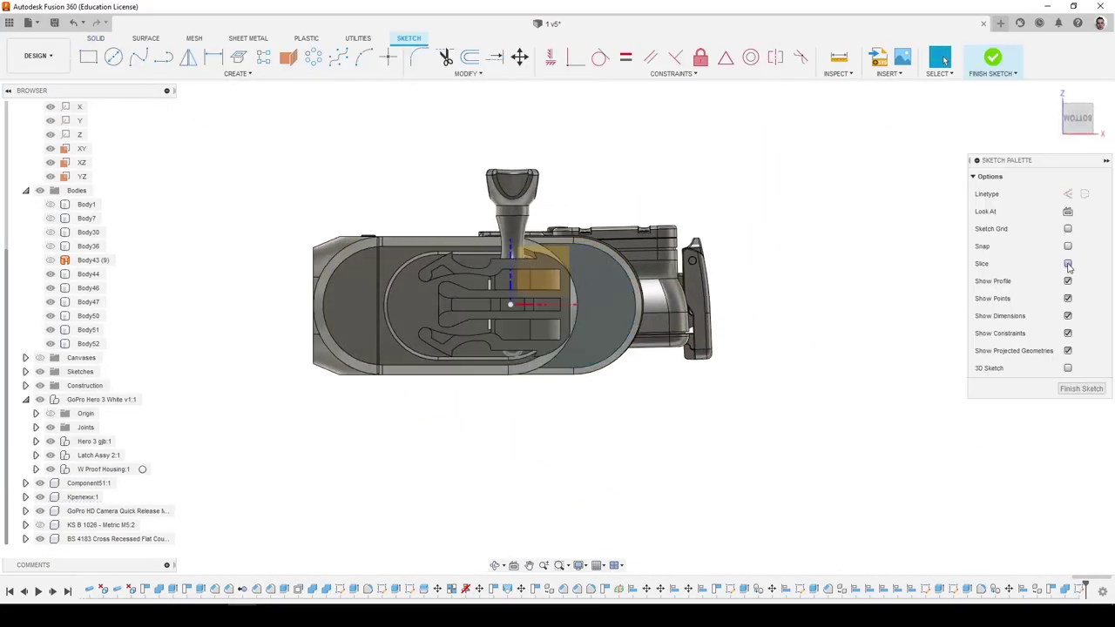
# Enable the sketch slice view and project the outline of the arm's underside face into the sketch.
pyautogui.click(1068, 264)
pyautogui.press('p')
pyautogui.click(581, 318)
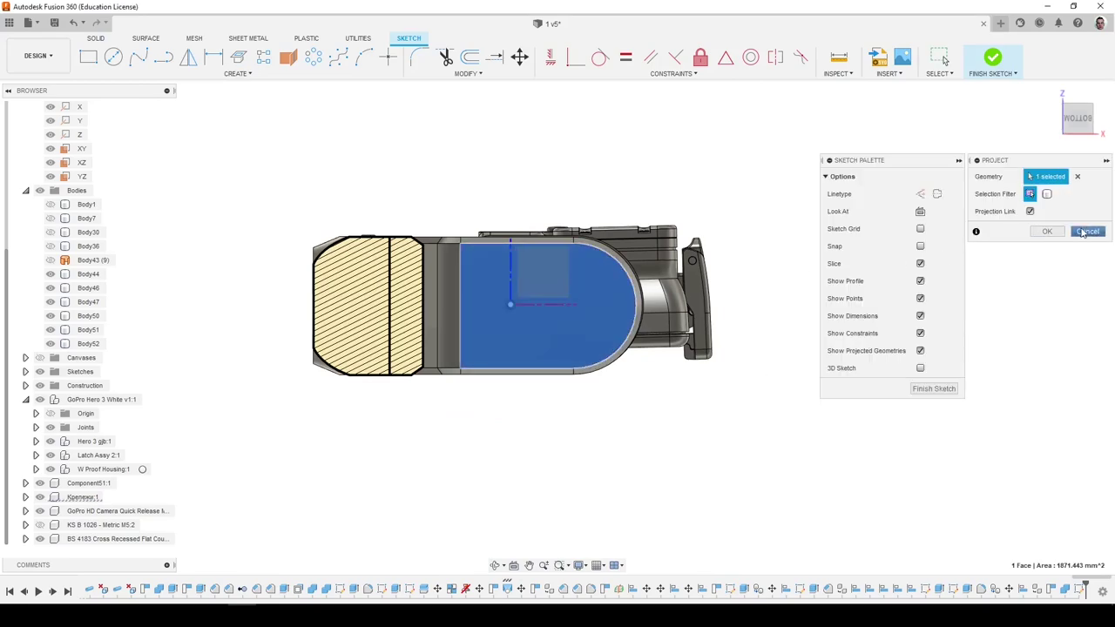
pyautogui.click(1048, 231)
# Draw two concentric circles centred on the arm's rounded end, the inner one about 26.5 mm in diameter.
pyautogui.click(113, 57)
pyautogui.scroll(3, 577, 312)
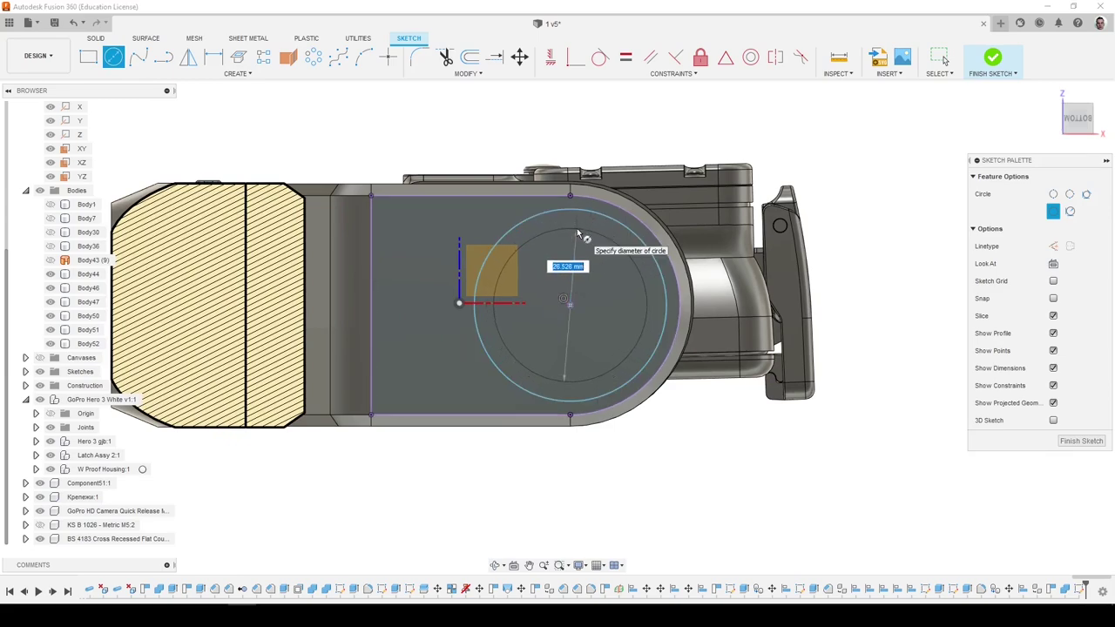
pyautogui.click(576, 230)
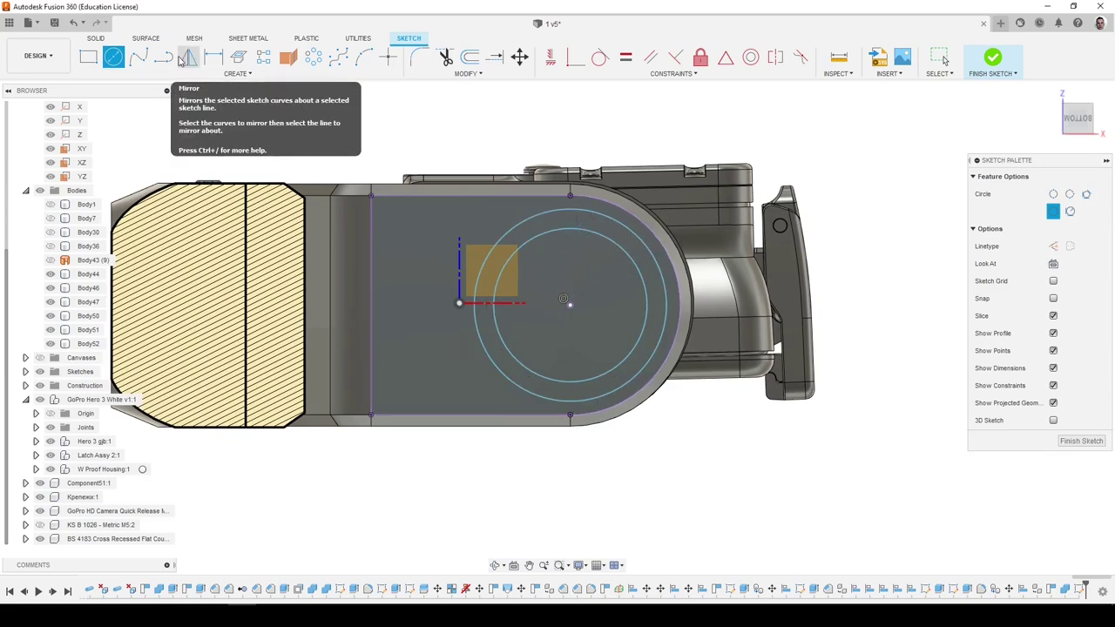
# Draw a diagonal line about 54 mm long through the centre of the concentric circles, extending beyond them at both ends.
pyautogui.click(164, 58)
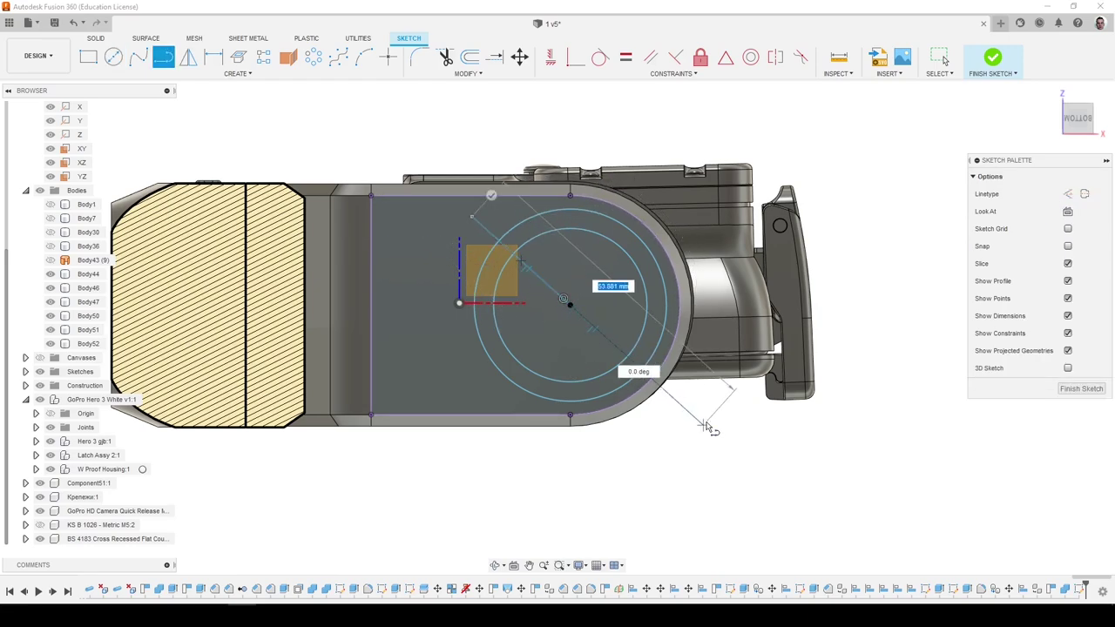
pyautogui.click(704, 426)
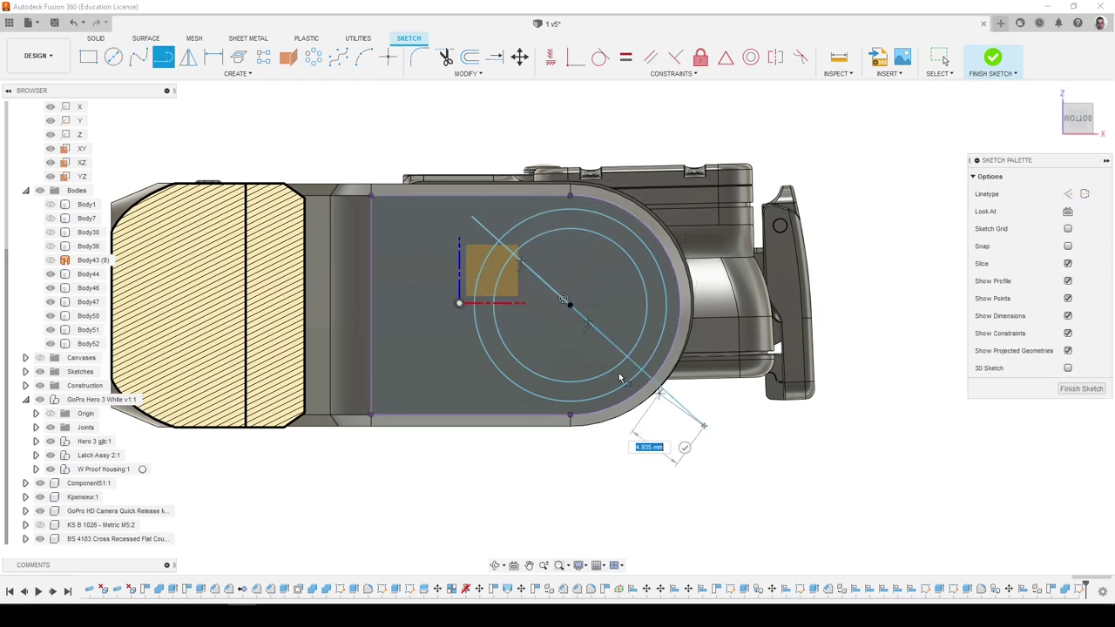
pyautogui.click(569, 298)
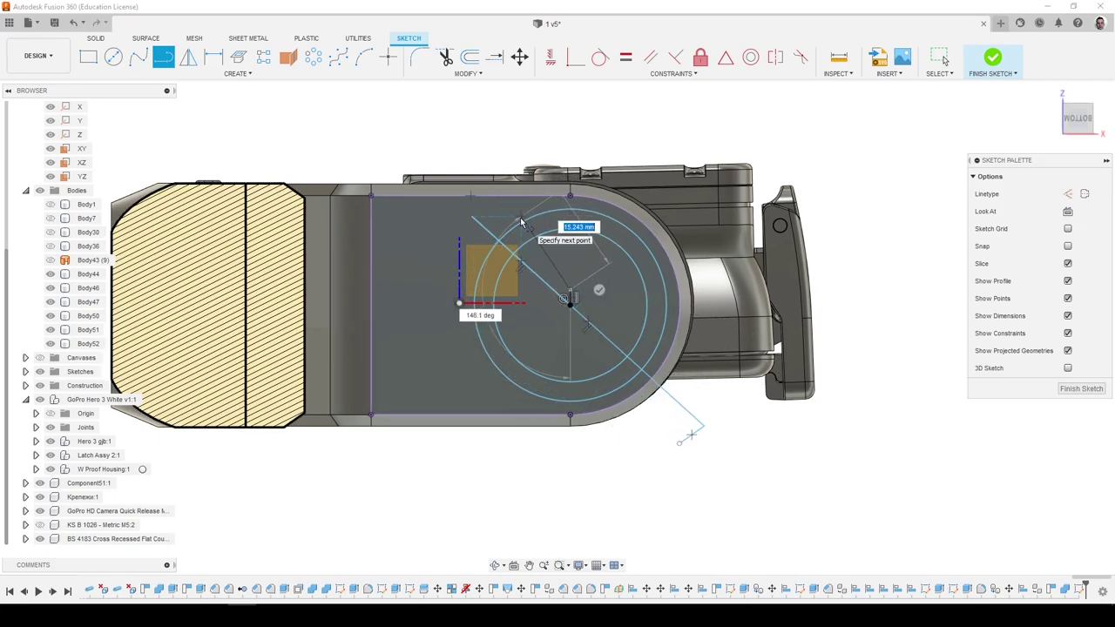
pyautogui.press('Escape')
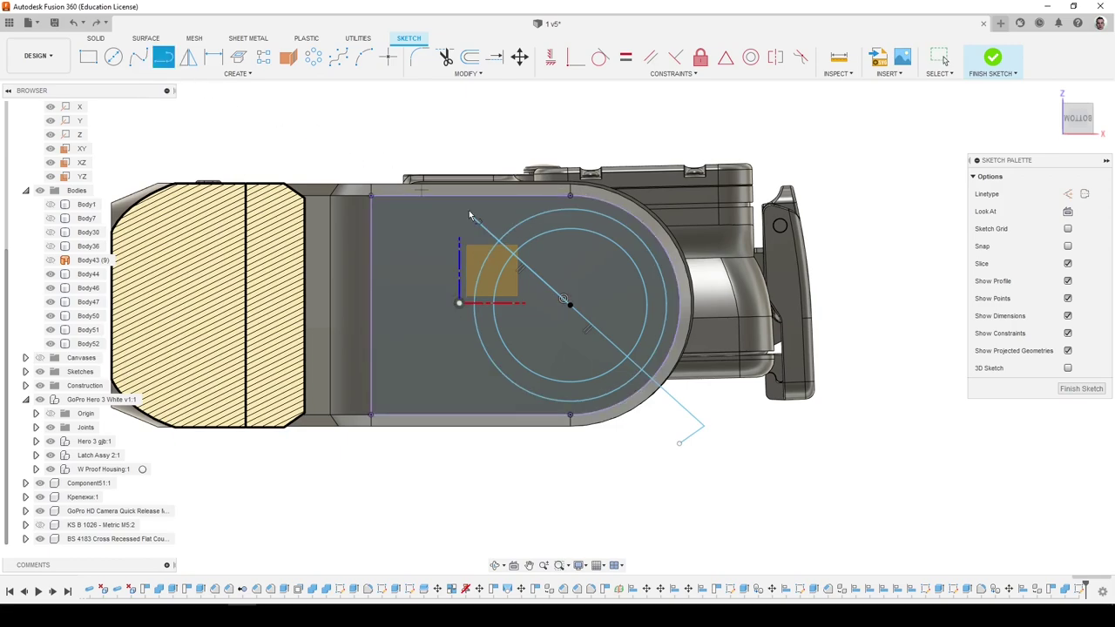
# Draw a second, steeper diagonal through the circles' centre and make its two segments parallel.
pyautogui.click(568, 302)
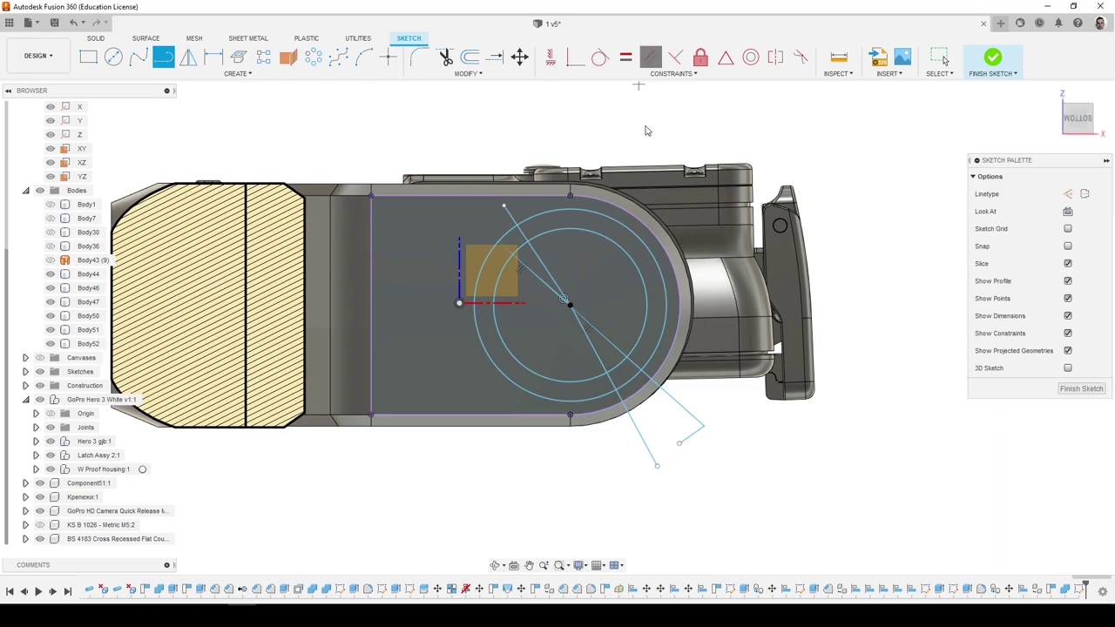
pyautogui.click(554, 285)
pyautogui.click(550, 274)
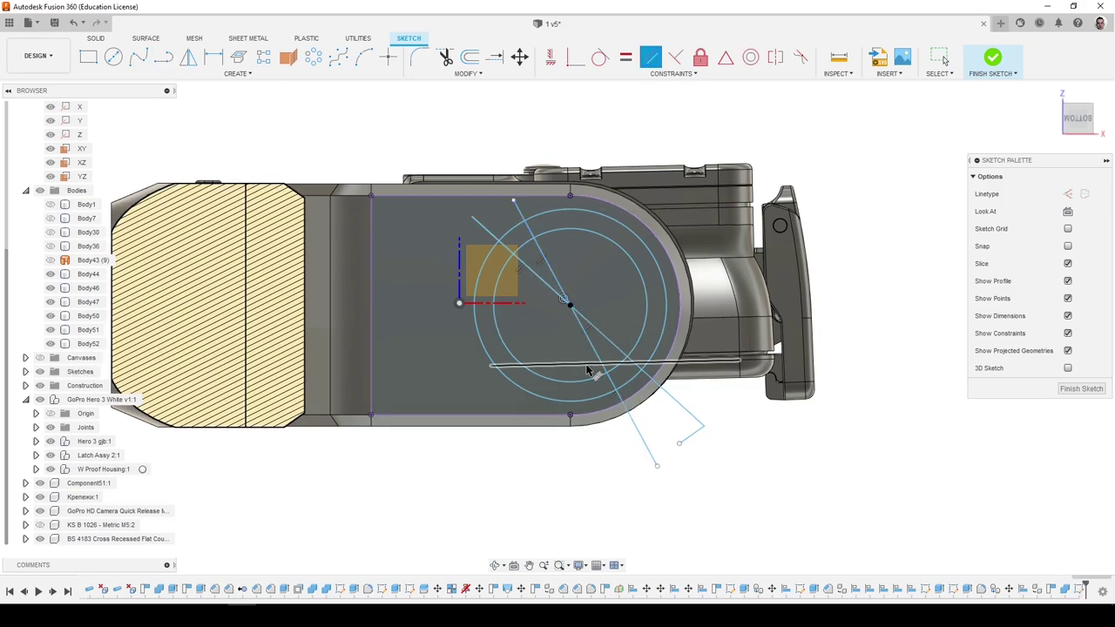
pyautogui.press('Escape')
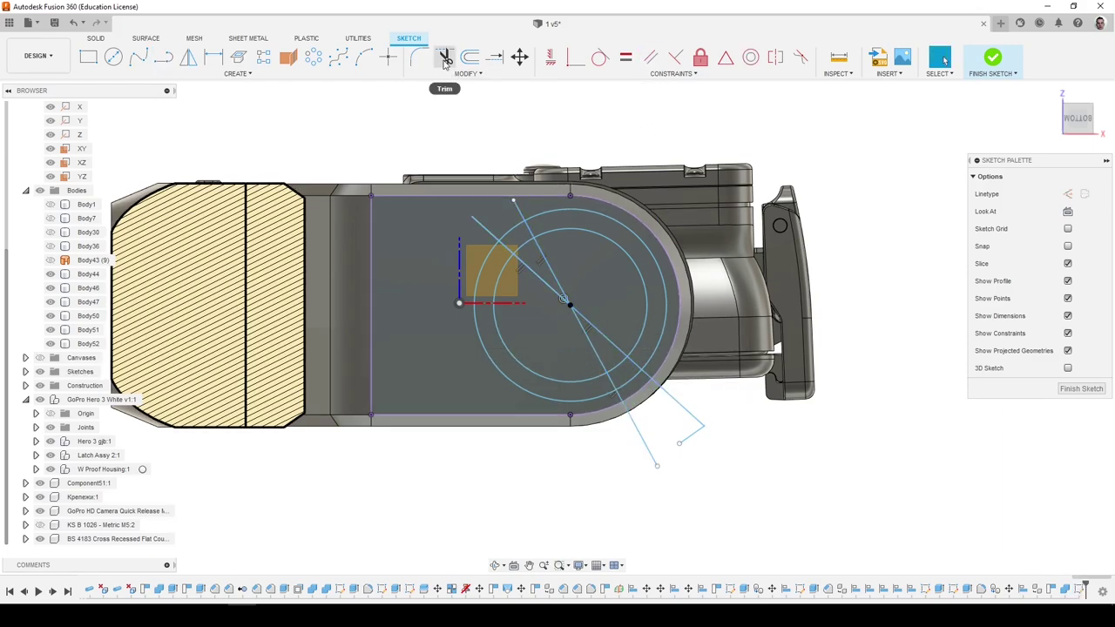
# Trim the steeper diagonal's upper end back to the outer circle and undo the trims made beyond it.
pyautogui.click(445, 59)
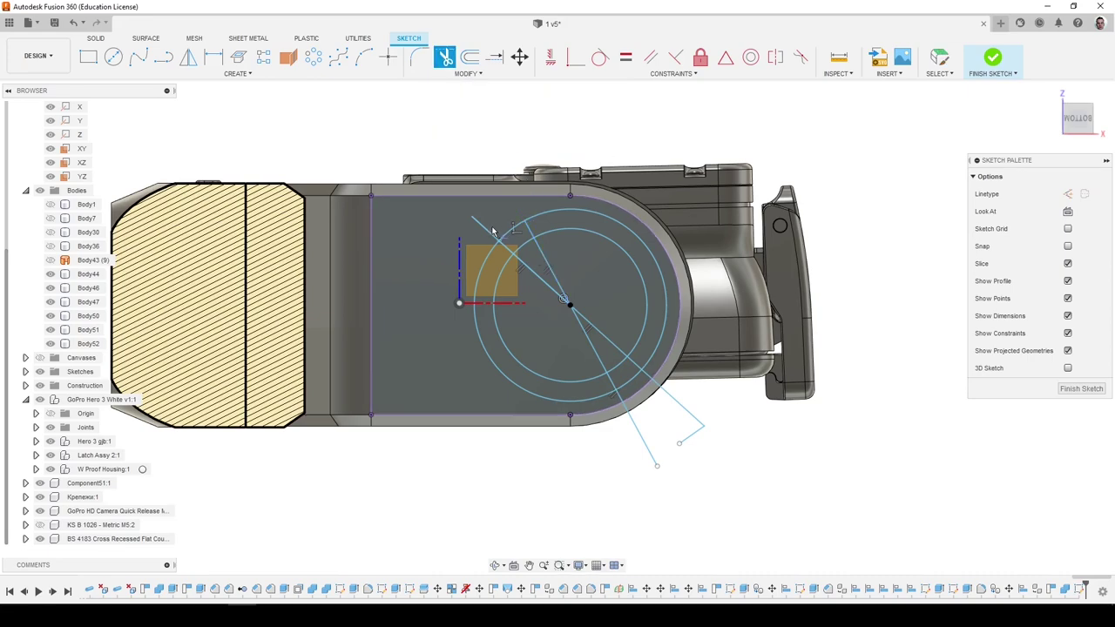
pyautogui.click(542, 253)
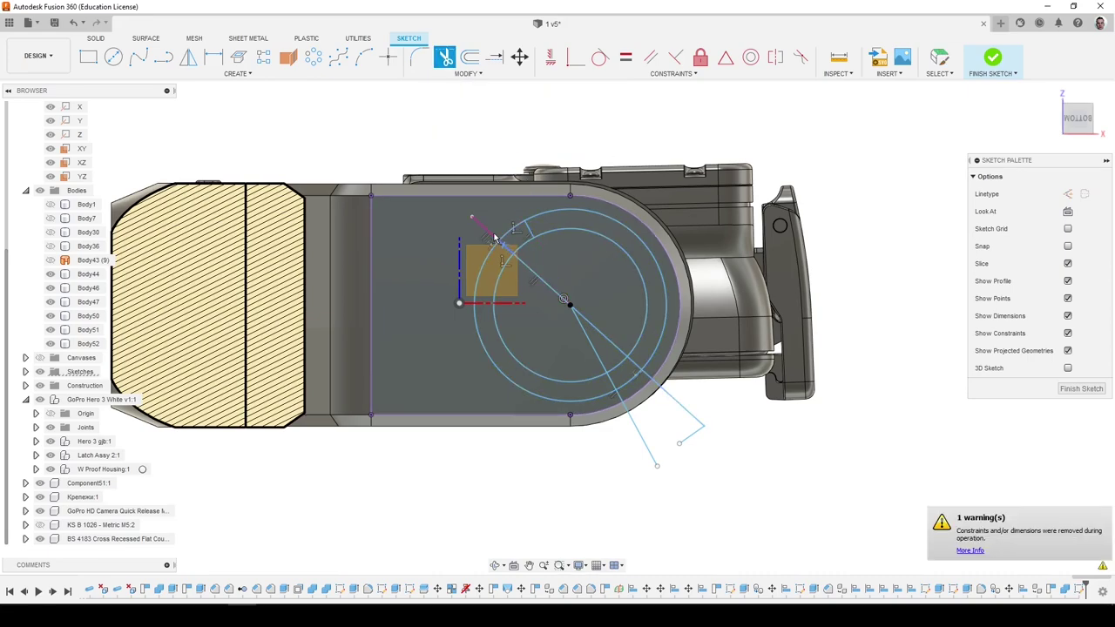
pyautogui.click(493, 236)
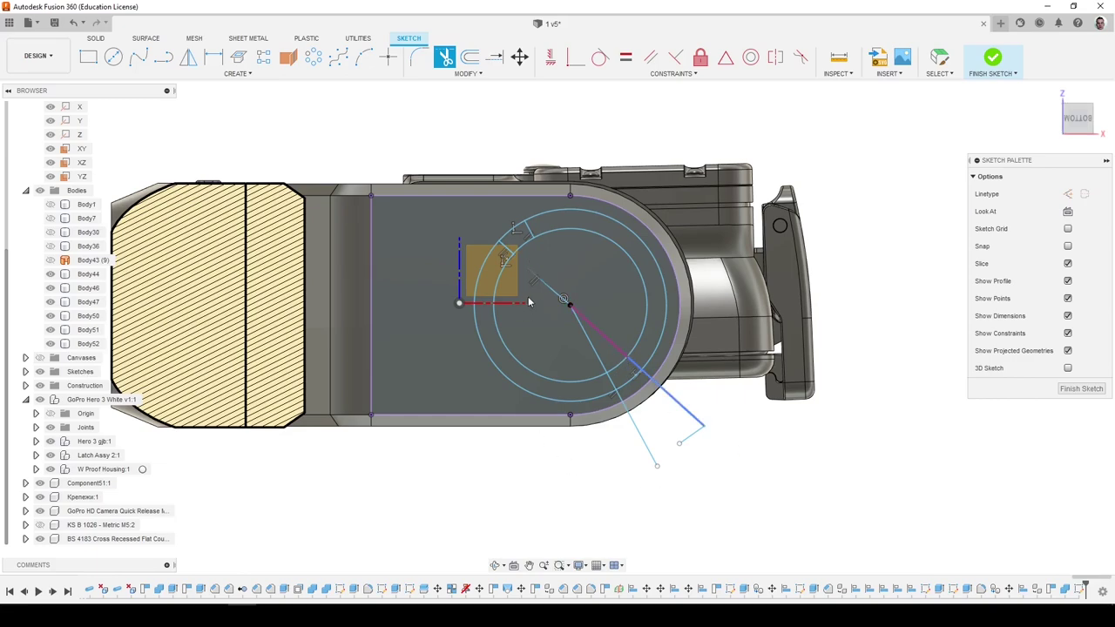
pyautogui.press('Escape')
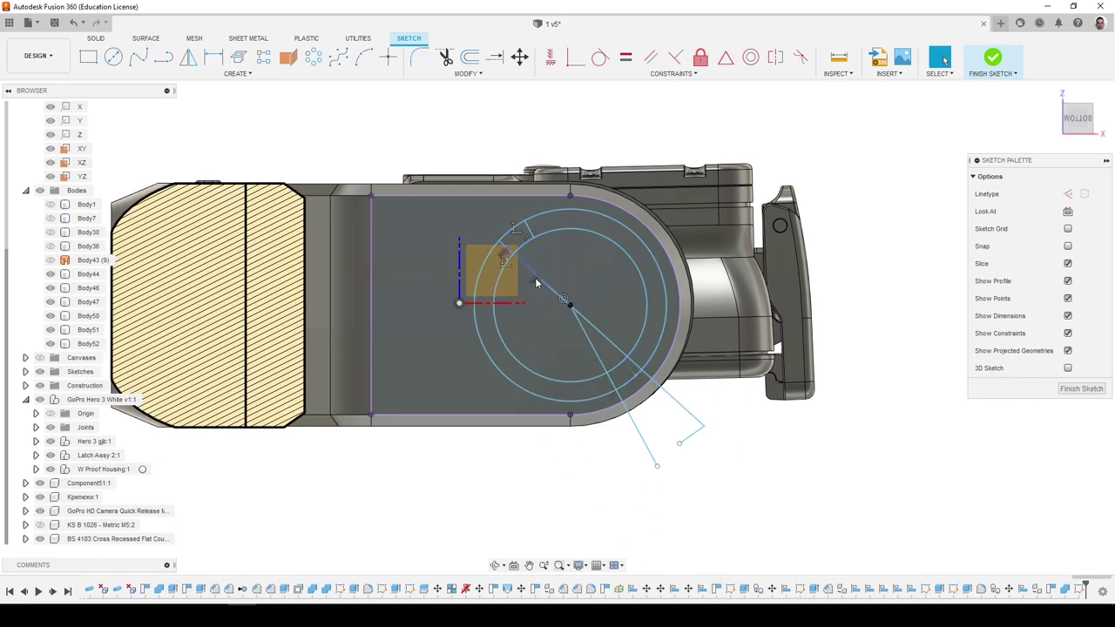
pyautogui.scroll(3, 534, 277)
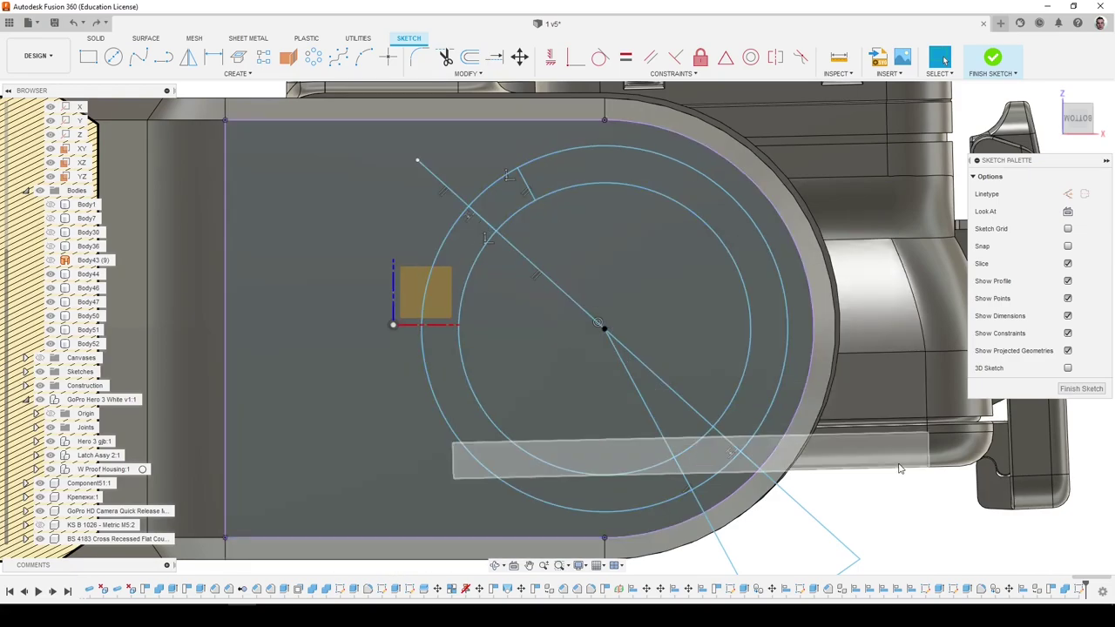
pyautogui.moveTo(895, 464); pyautogui.dragTo(894, 465)
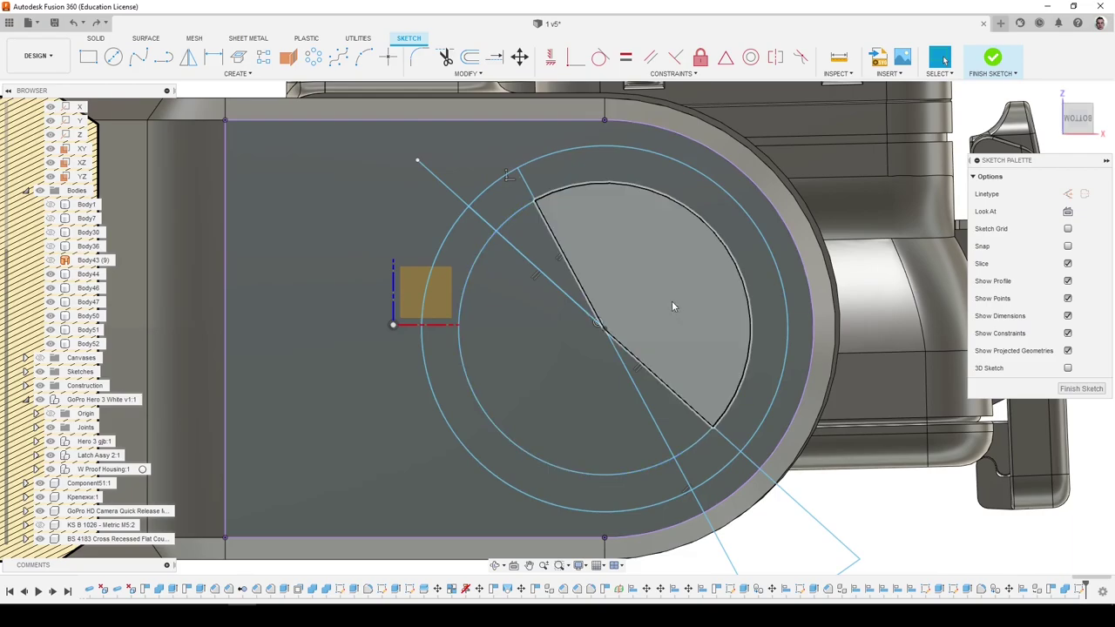
# Trim both diagonals down to the short segments between the two concentric circles and finish the sketch.
pyautogui.click(445, 57)
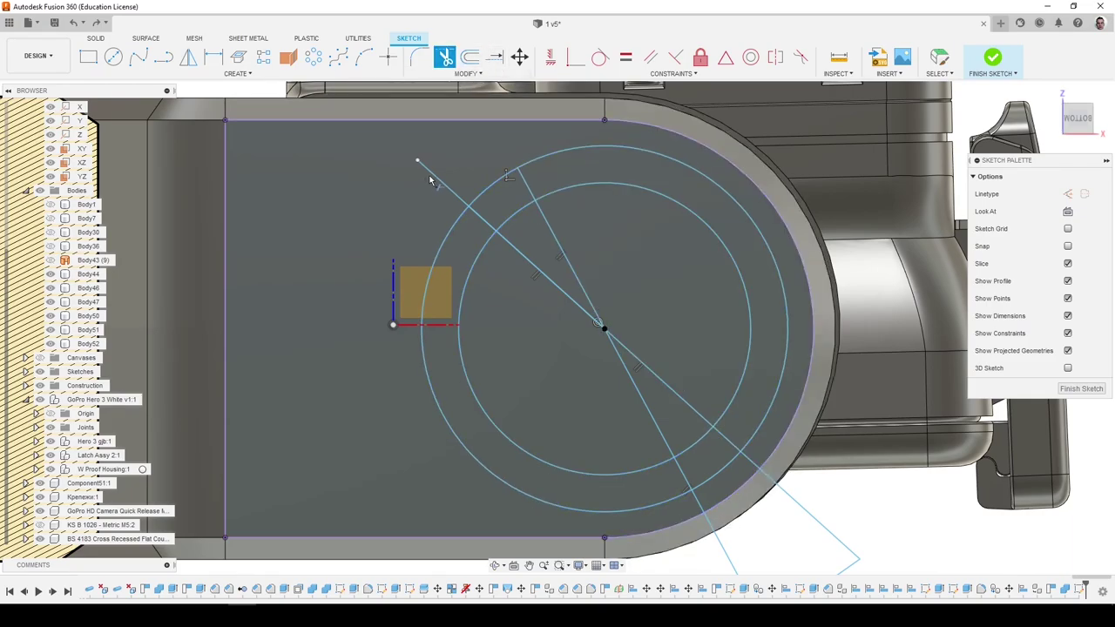
pyautogui.click(435, 181)
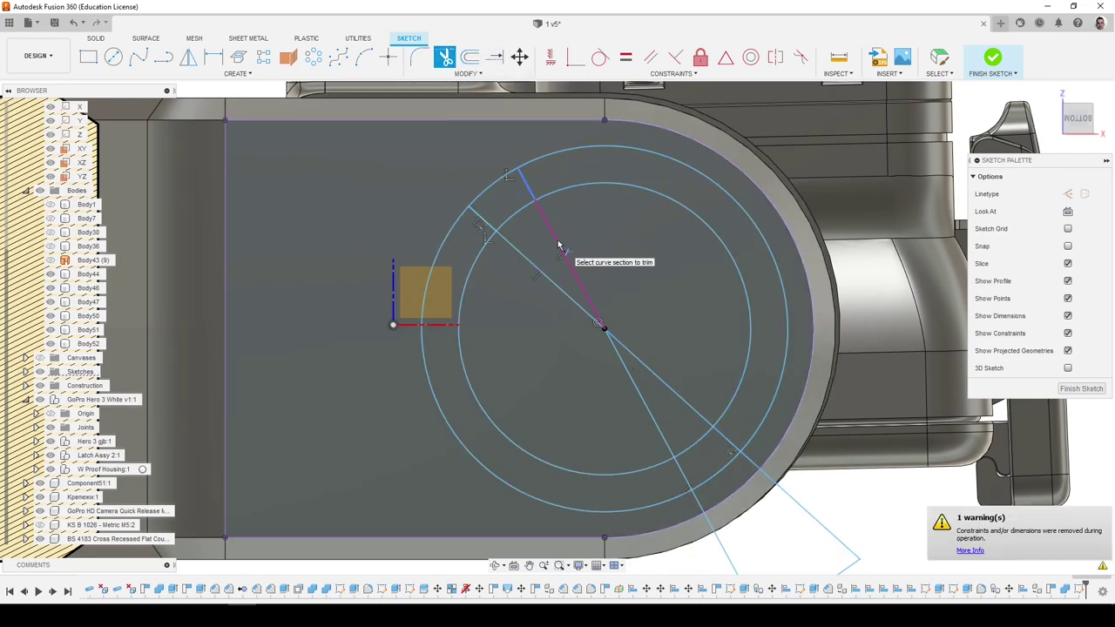
pyautogui.click(559, 244)
pyautogui.scroll(-3, 572, 366)
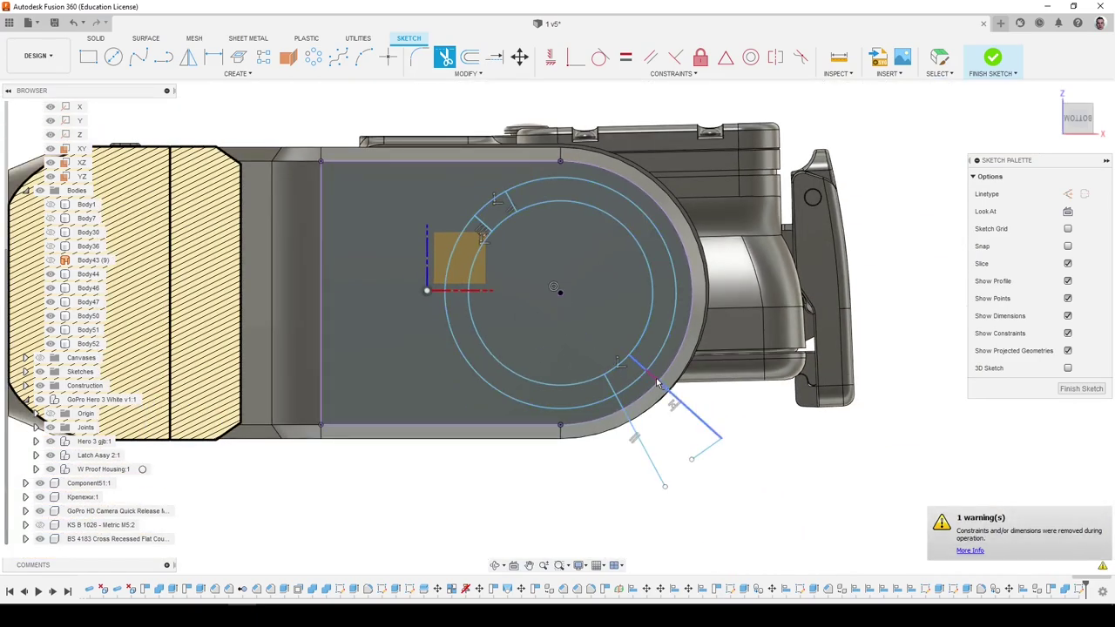
pyautogui.click(647, 428)
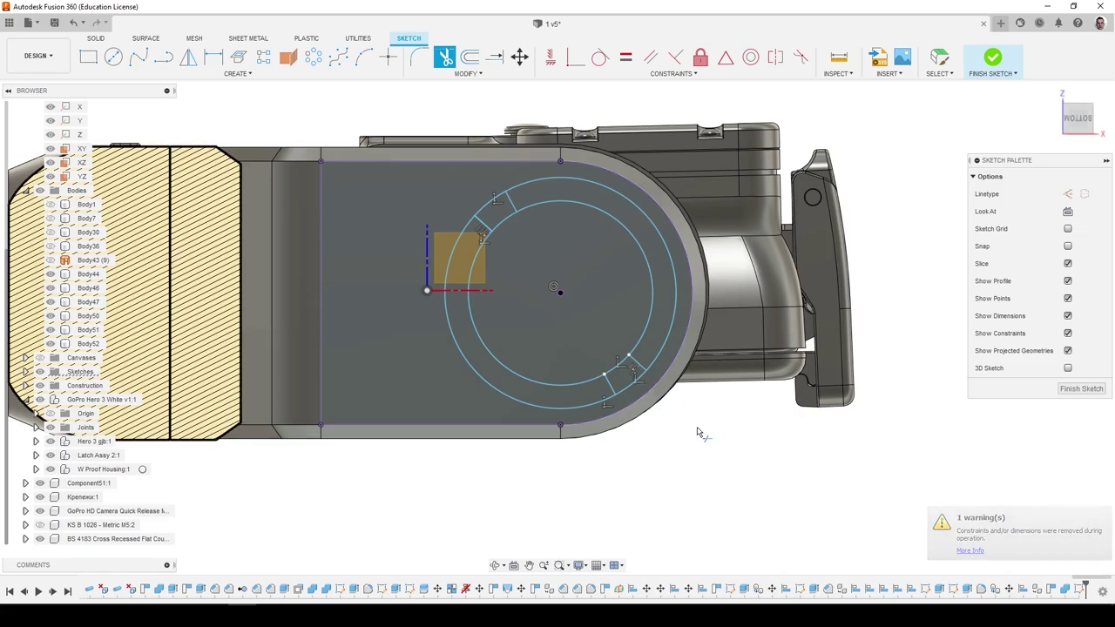
pyautogui.click(1081, 388)
pyautogui.click(993, 59)
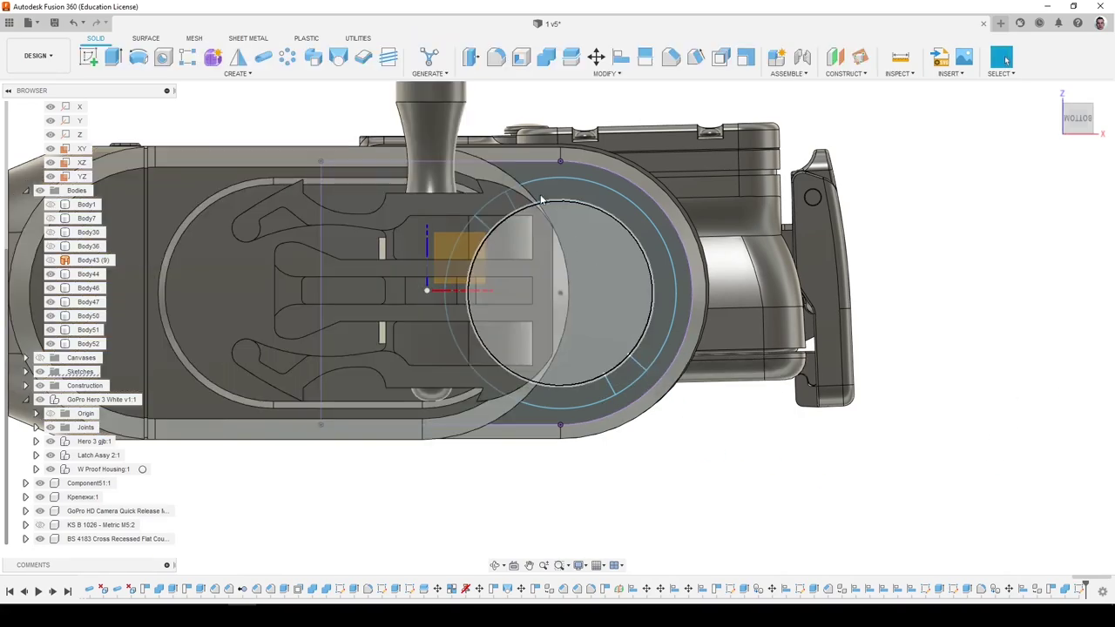
# Split the underside face of the arm's rounded end with the sketch's outer circle.
pyautogui.click(646, 58)
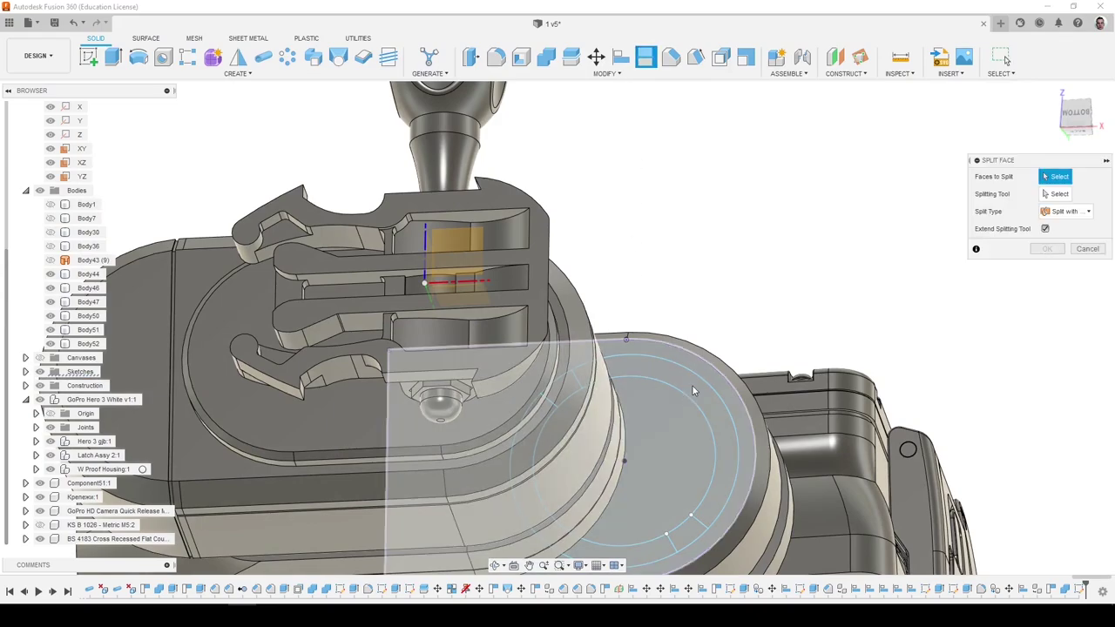
pyautogui.click(1056, 194)
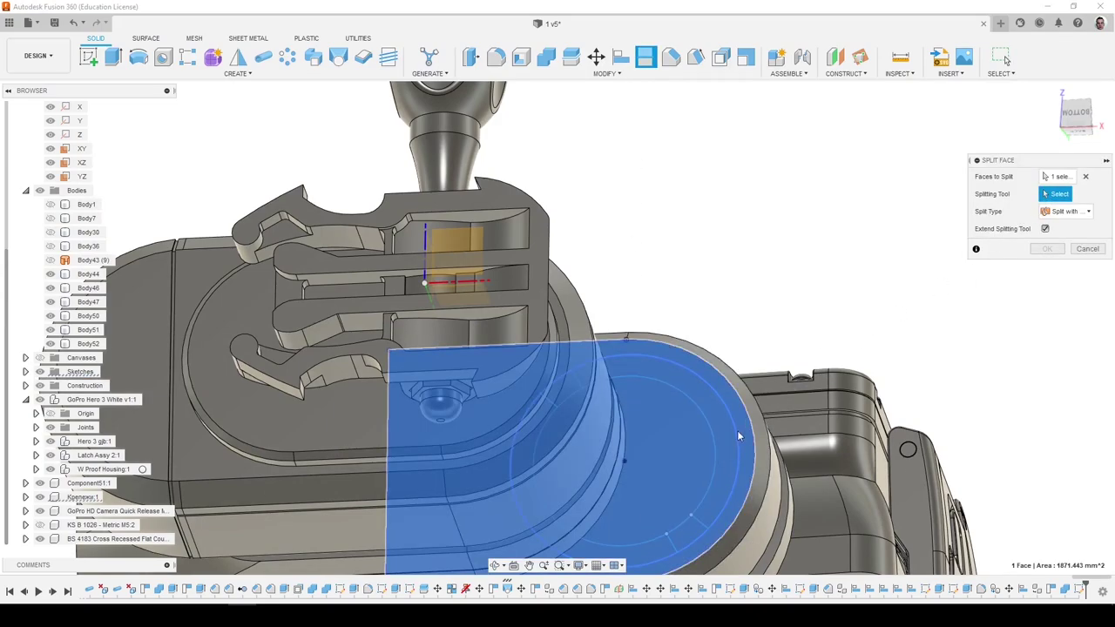
pyautogui.click(728, 438)
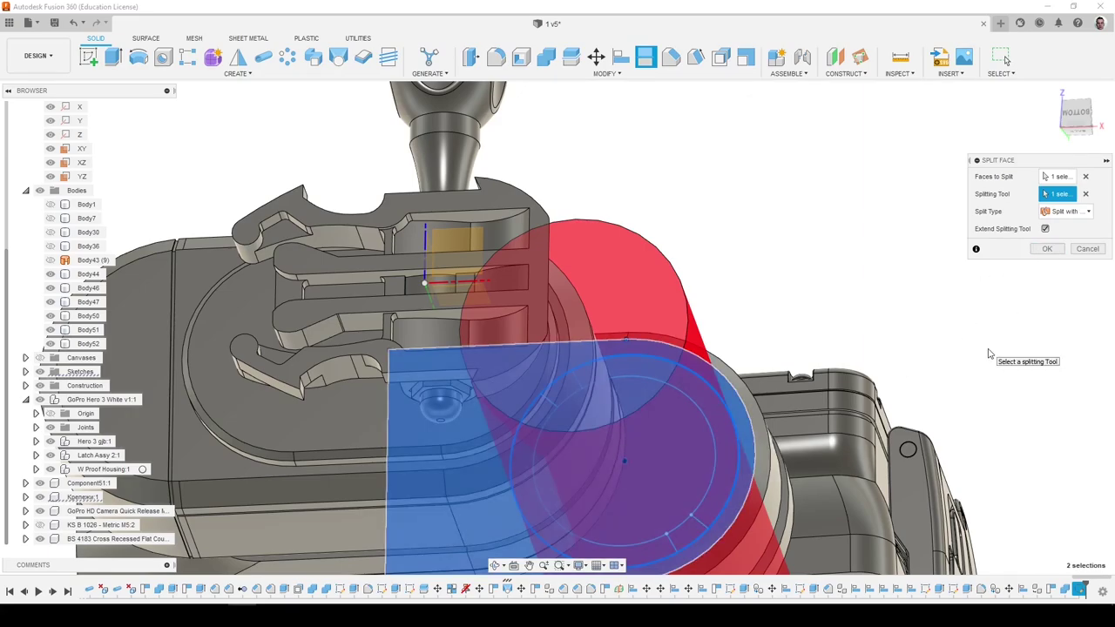
pyautogui.click(1048, 249)
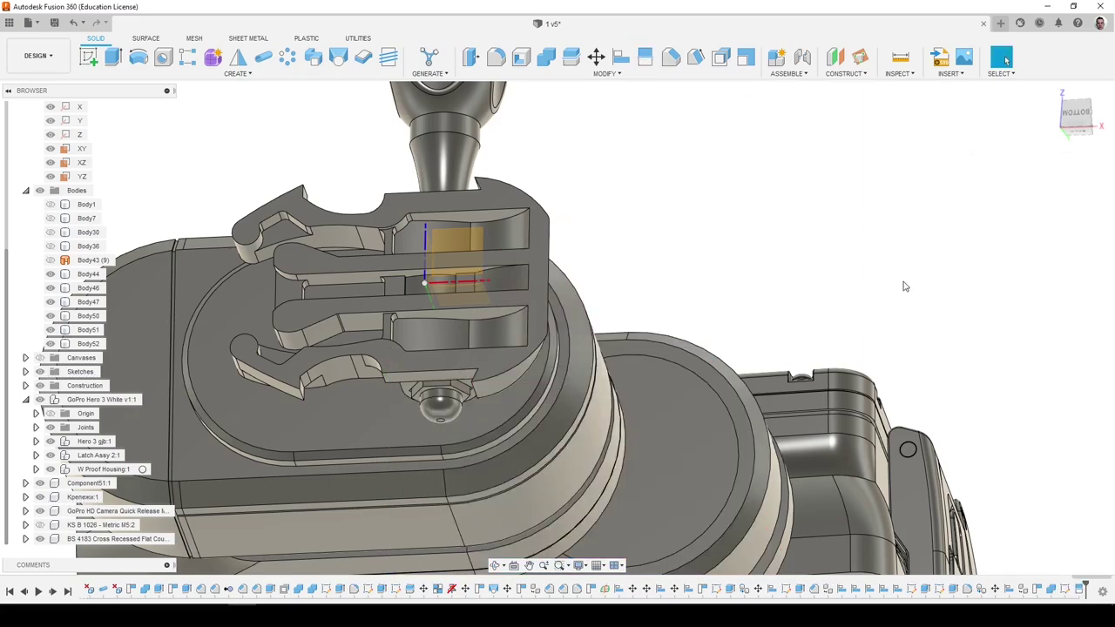
# Show the circles sketch again and split the circular face on the arm's underside with the inner circle.
pyautogui.scroll(-3, 703, 151)
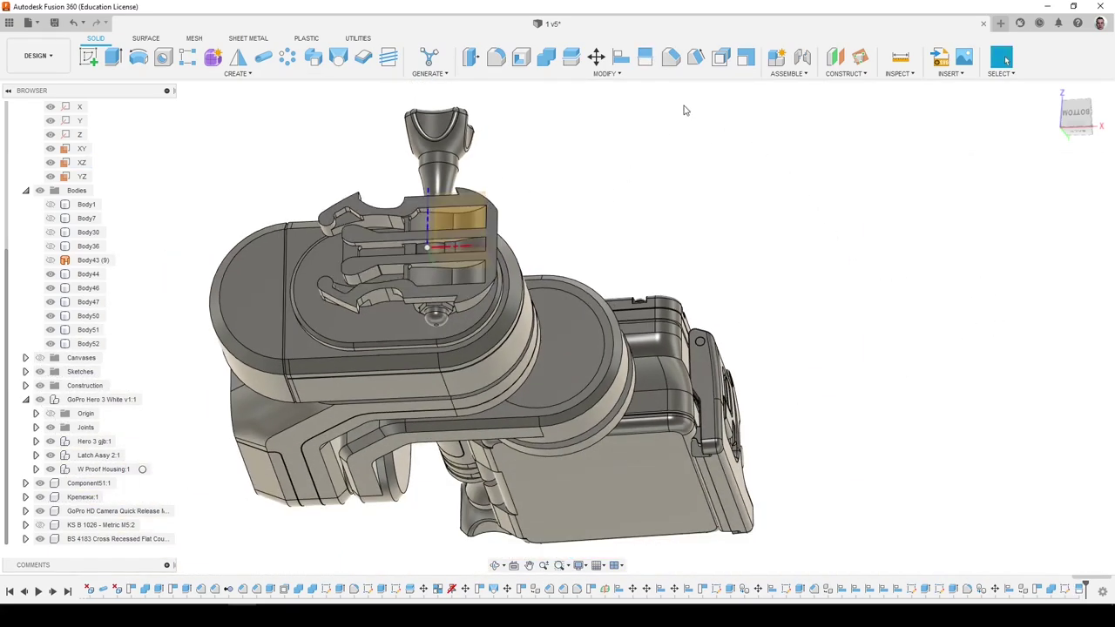
pyautogui.click(25, 371)
pyautogui.scroll(-10, 52, 392)
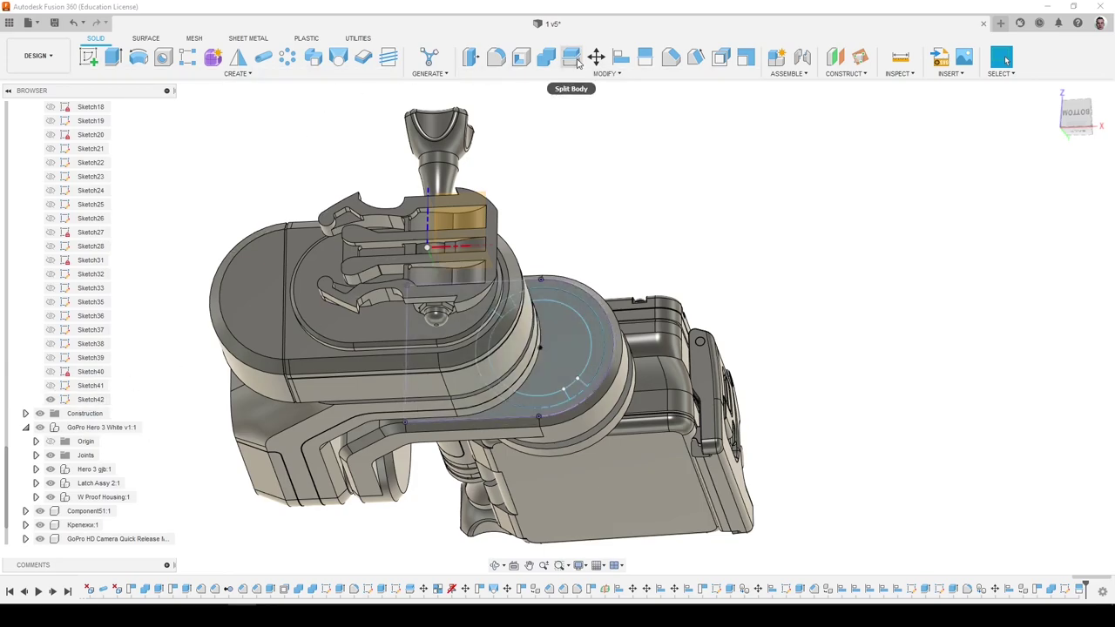
pyautogui.click(571, 59)
pyautogui.click(645, 59)
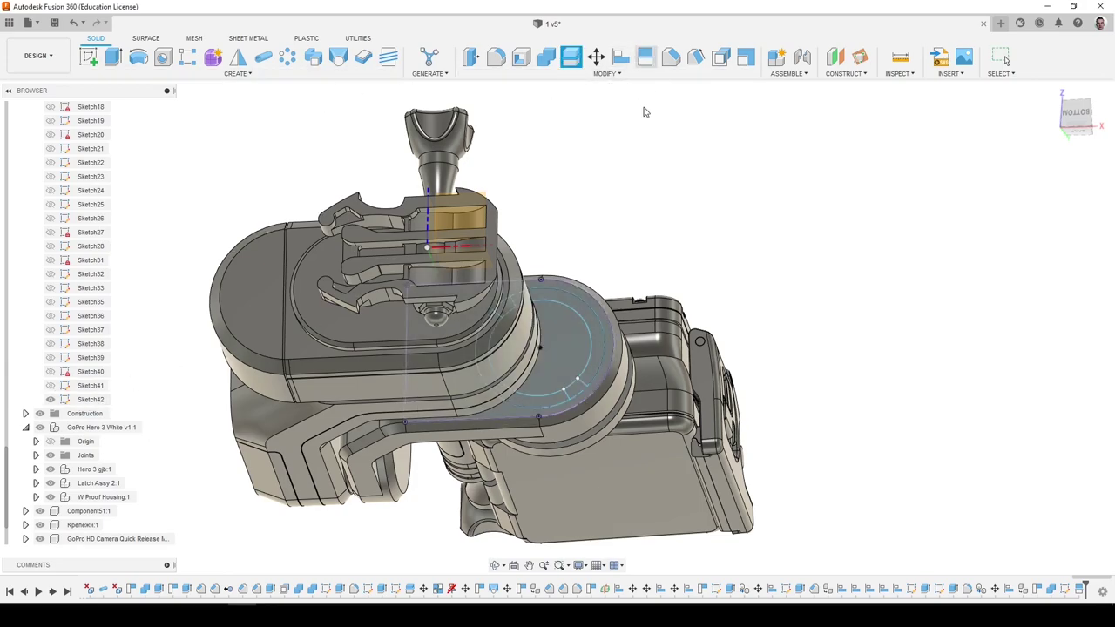
pyautogui.click(594, 348)
pyautogui.scroll(5, 583, 375)
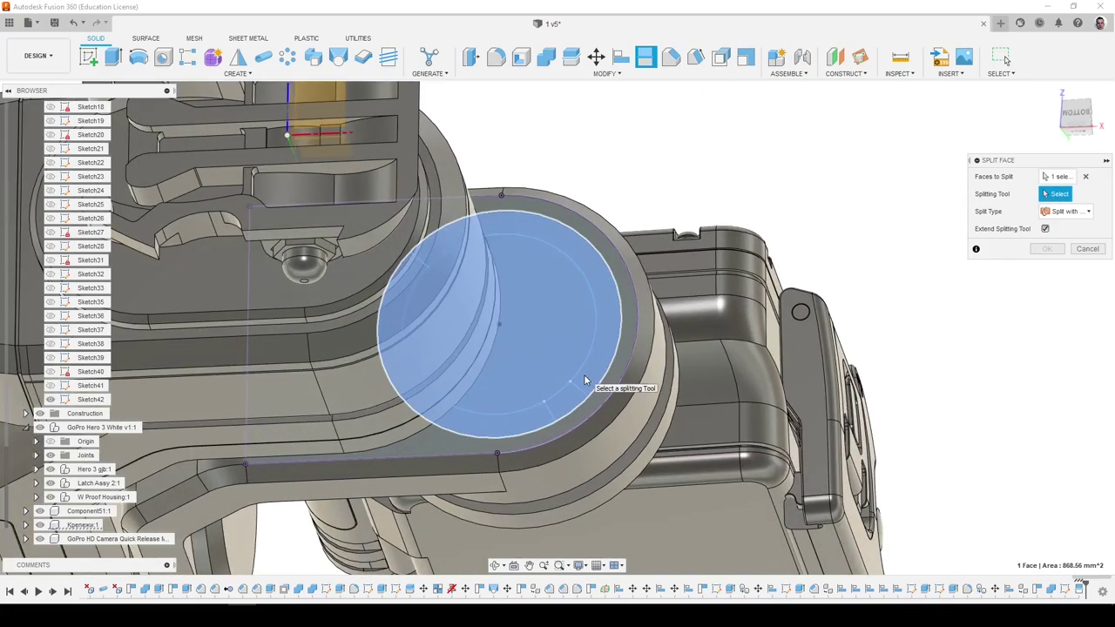
pyautogui.click(586, 376)
pyautogui.click(1048, 249)
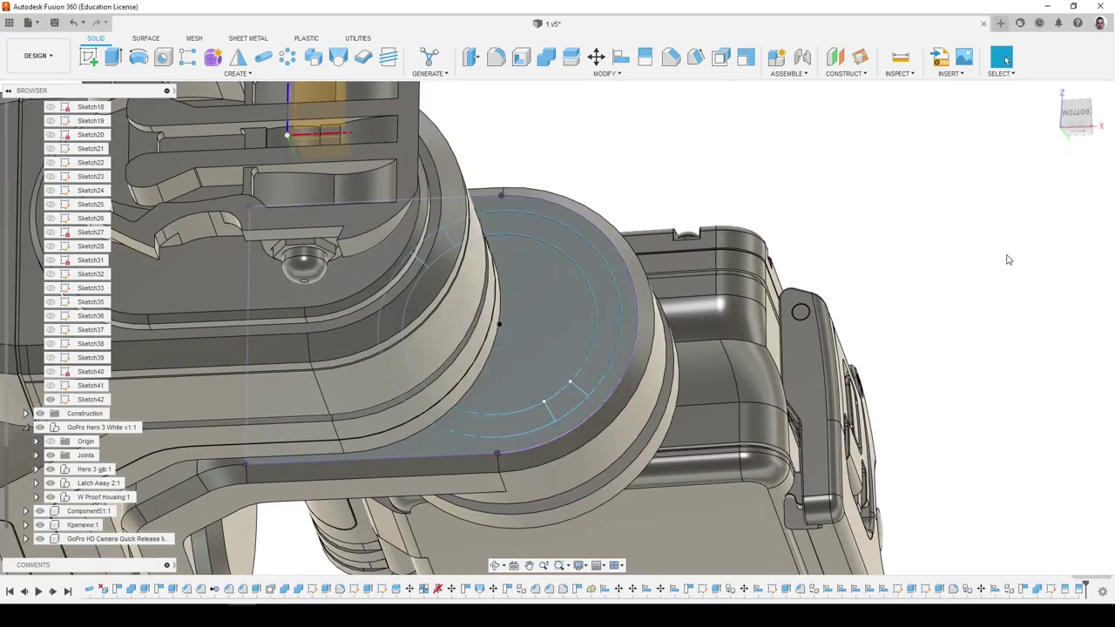
# Split the ring face between the two circles with the shallower diagonal's short segment.
pyautogui.click(647, 57)
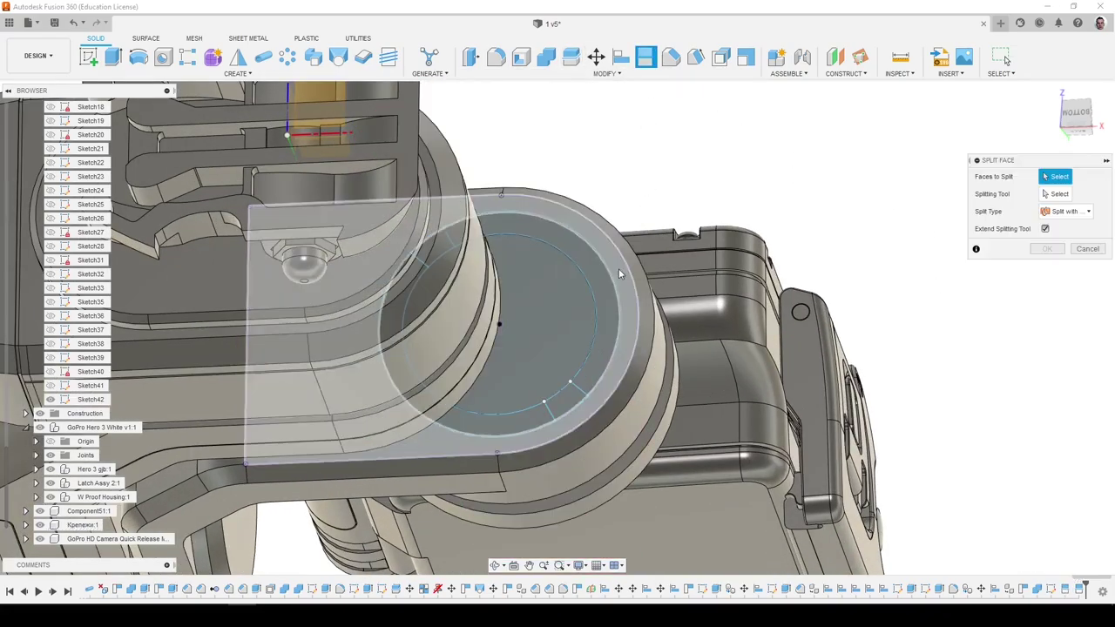
pyautogui.click(607, 305)
pyautogui.click(1055, 194)
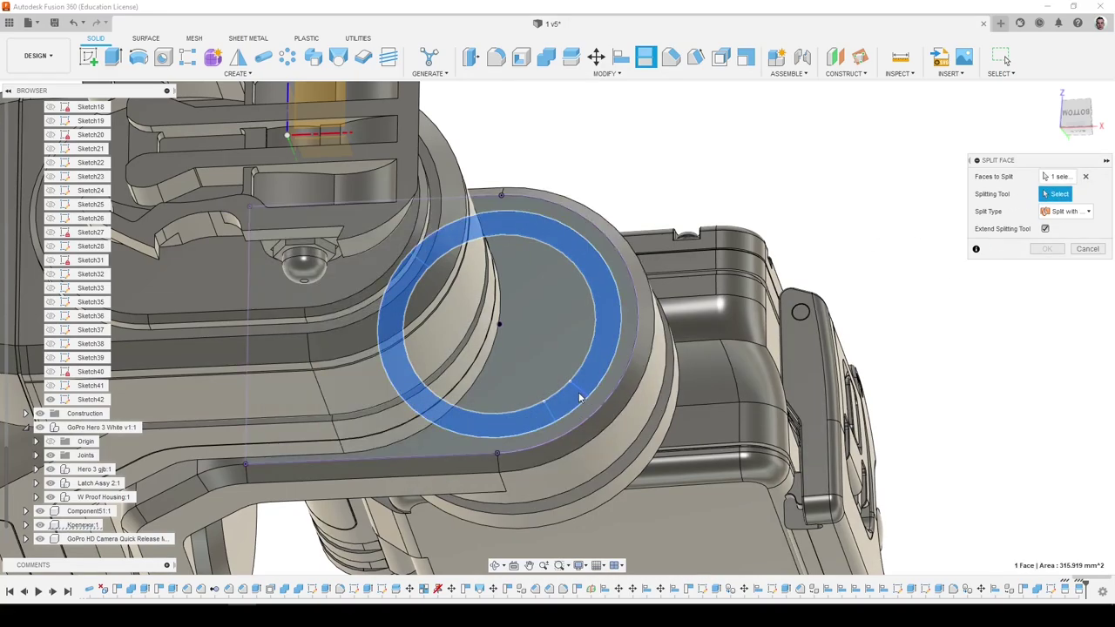
pyautogui.click(589, 399)
pyautogui.click(1048, 249)
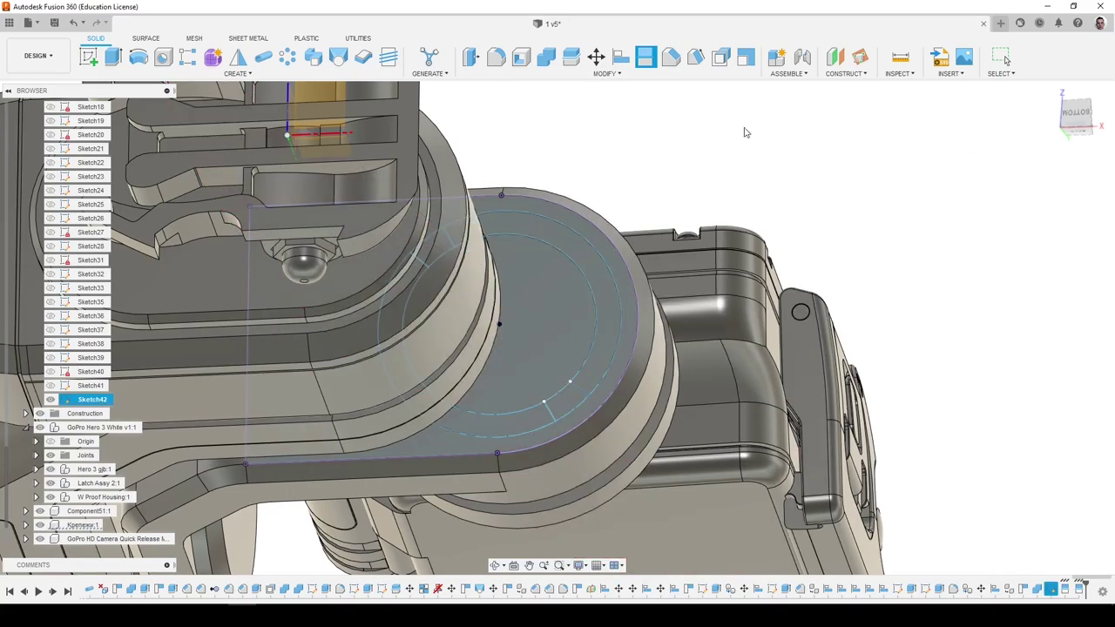
# Split both halves of the ring face with the steeper diagonal's short segment.
pyautogui.click(645, 58)
pyautogui.click(566, 400)
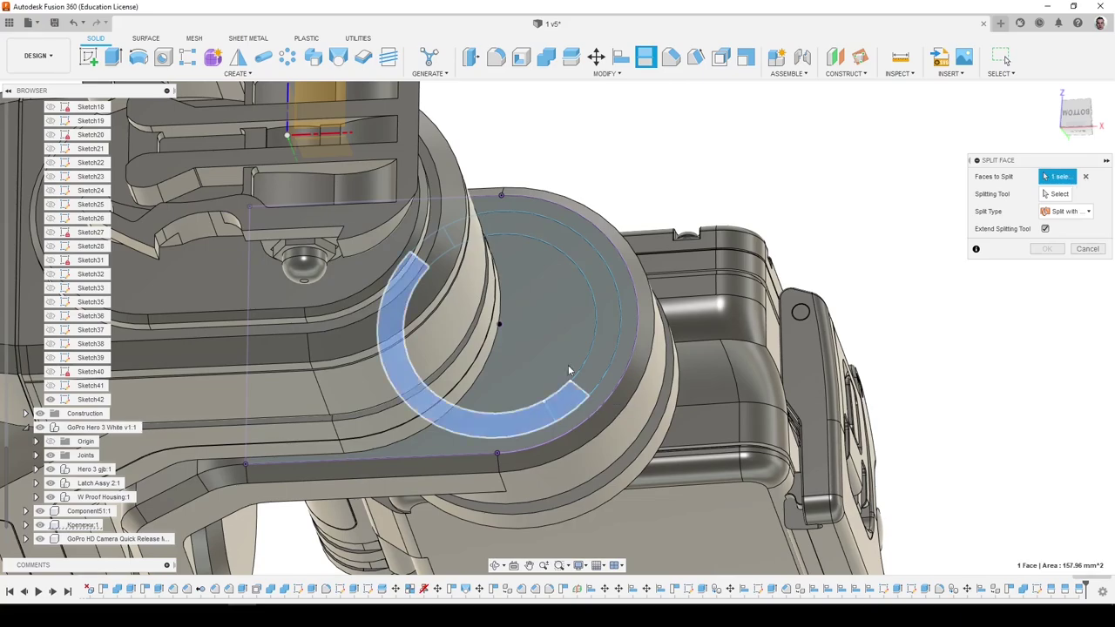
pyautogui.click(590, 272)
pyautogui.click(1056, 193)
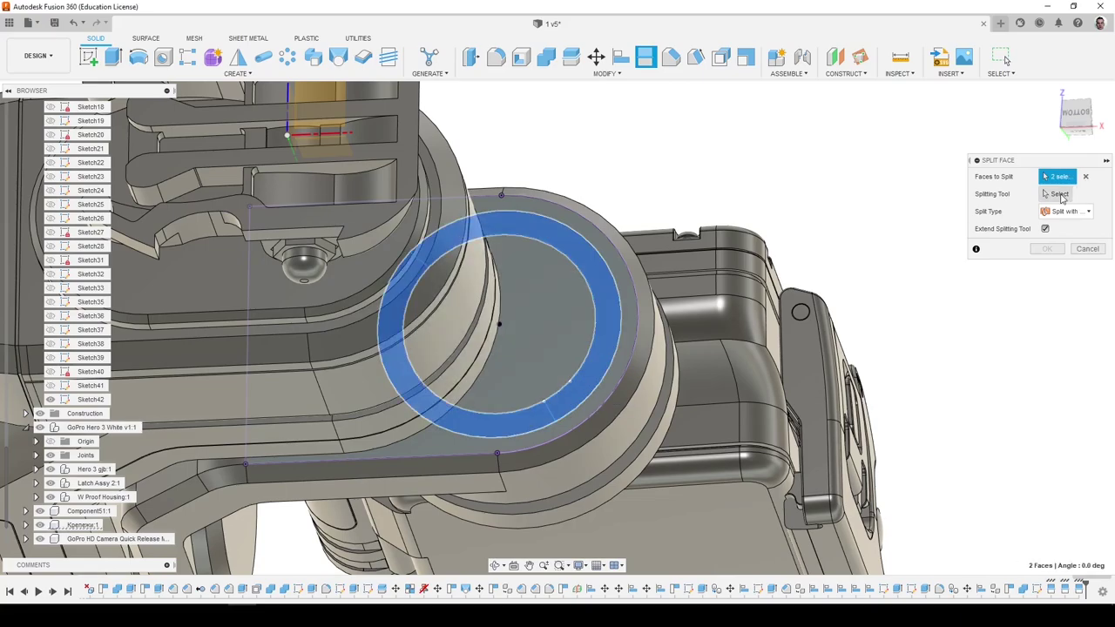
pyautogui.click(555, 410)
pyautogui.press('Return')
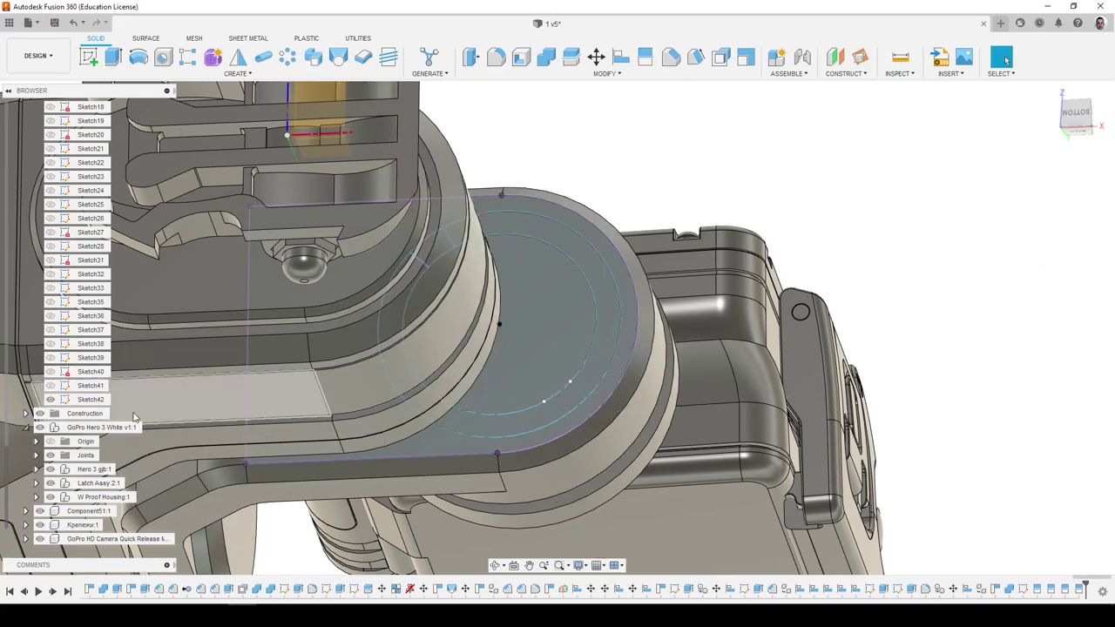
# Delete the Split Face features made with the diagonals and inner circle, keeping only the outer circle's split.
pyautogui.keyDown('shift'); pyautogui.moveTo(874, 343); pyautogui.dragTo(701, 359, button='middle'); pyautogui.keyUp('shift')
pyautogui.keyDown('shift'); pyautogui.moveTo(447, 414); pyautogui.dragTo(436, 366, button='middle'); pyautogui.keyUp('shift')
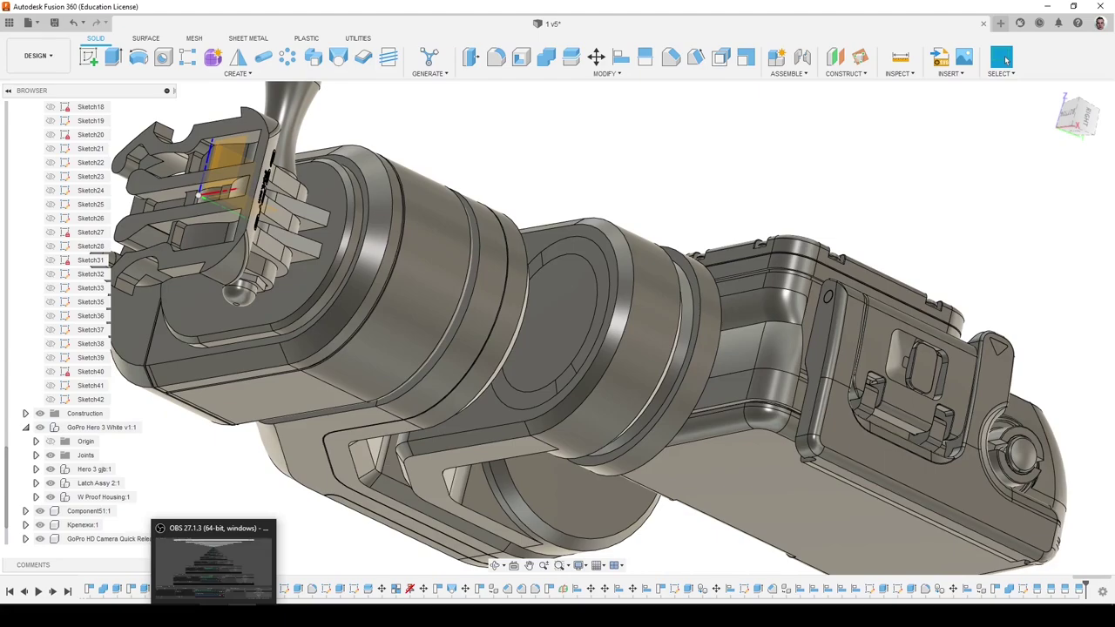
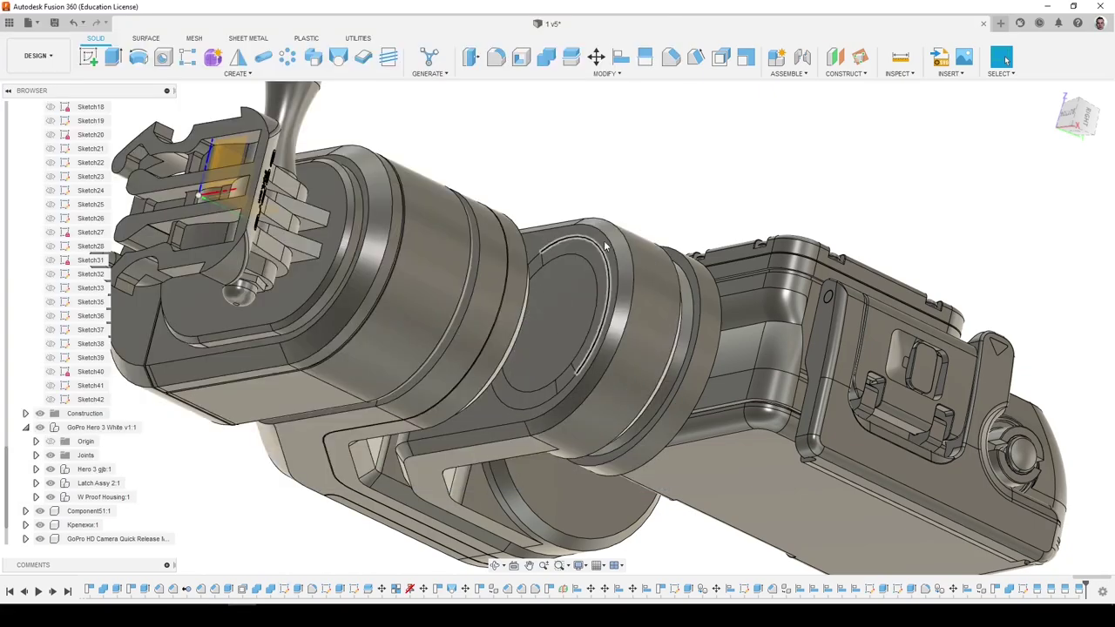
pyautogui.keyDown('shift'); pyautogui.moveTo(595, 346); pyautogui.dragTo(639, 343, button='middle'); pyautogui.keyUp('shift')
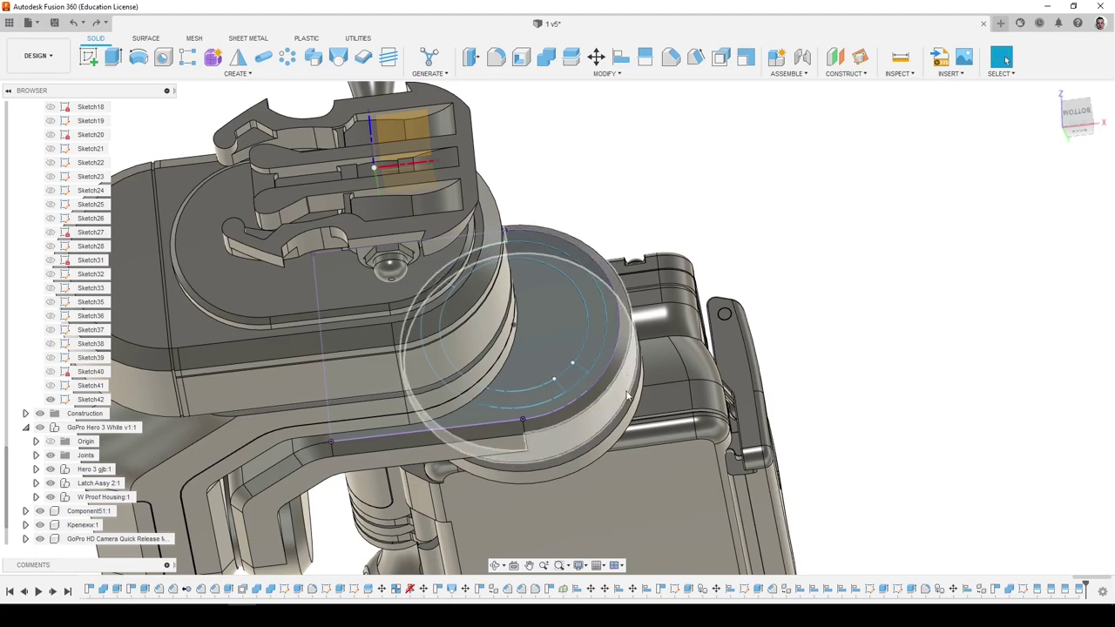
pyautogui.scroll(5, 535, 391)
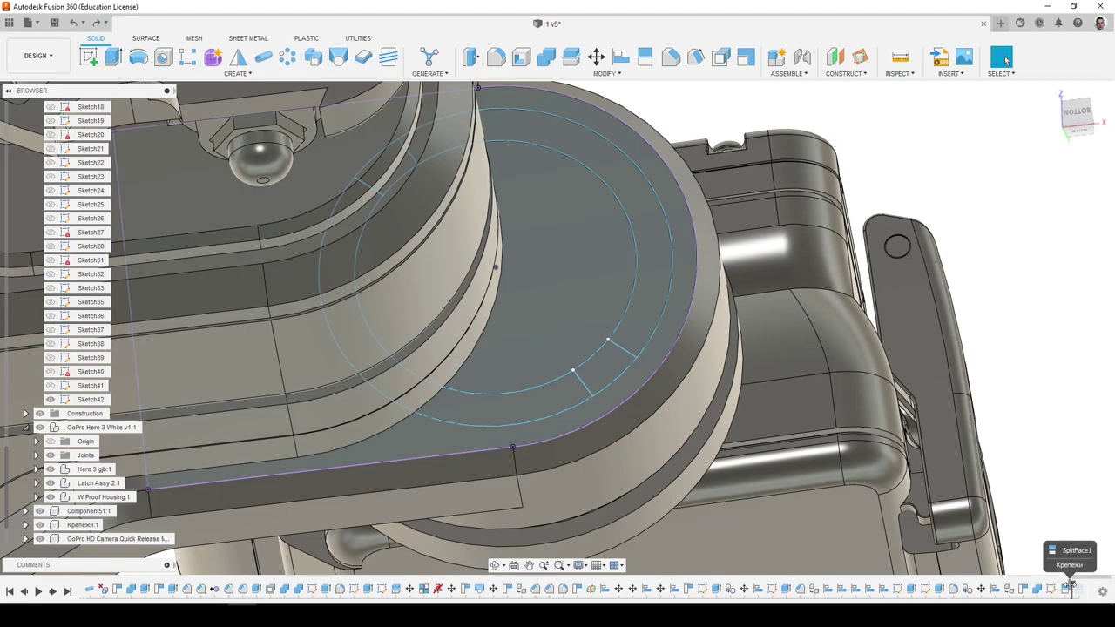
pyautogui.click(49, 400)
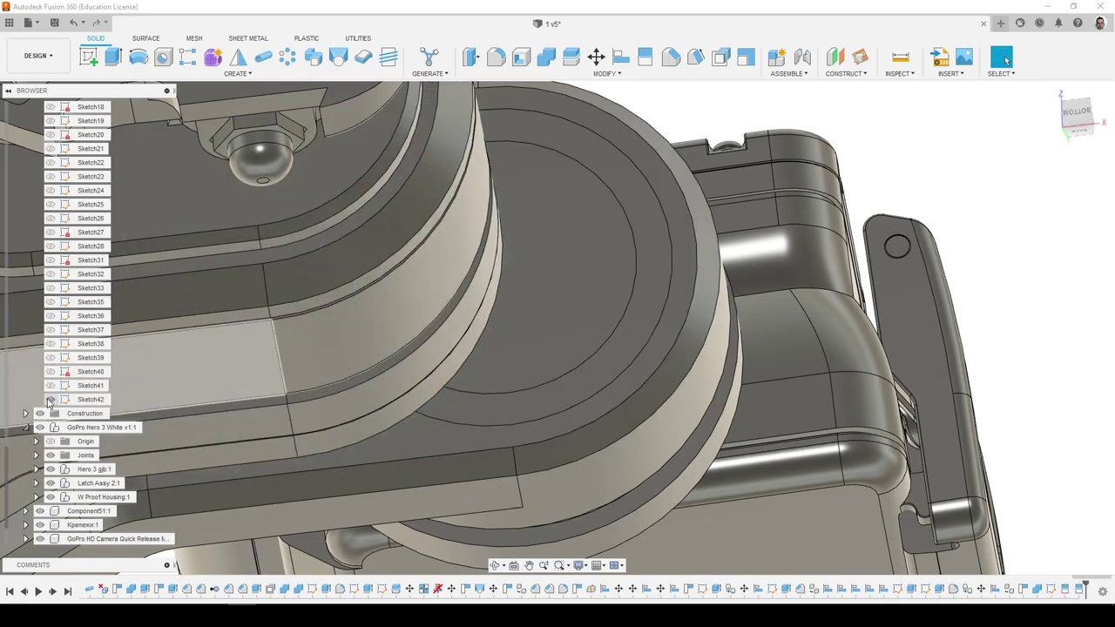
pyautogui.rightClick(1078, 589)
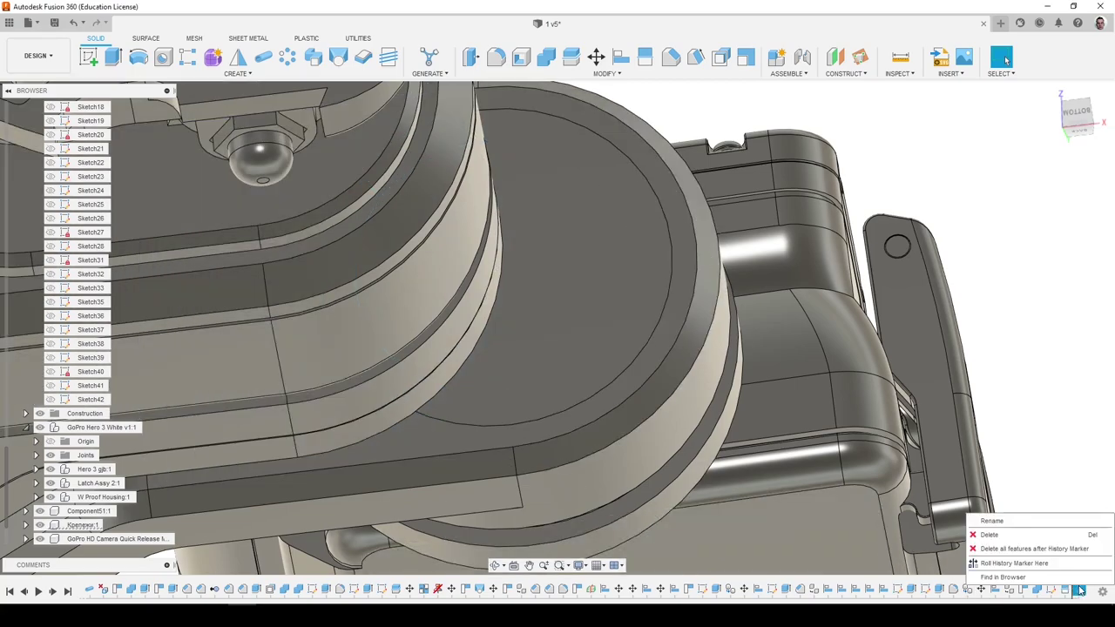
pyautogui.click(1060, 562)
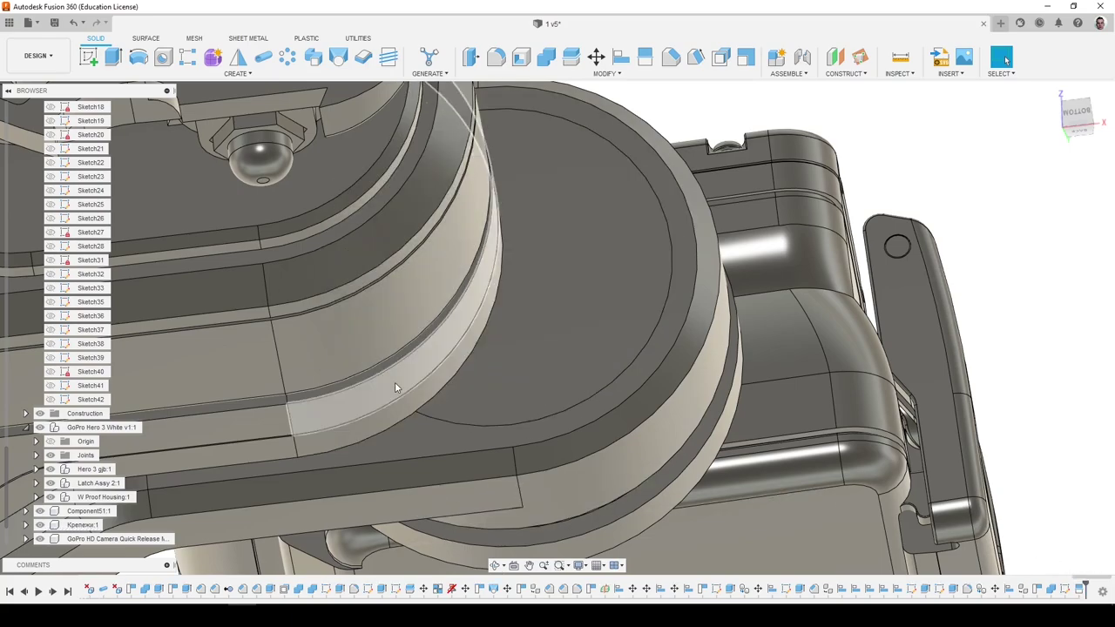
# Show the concentric circles sketch on the arm's underside and open it for editing.
pyautogui.click(51, 400)
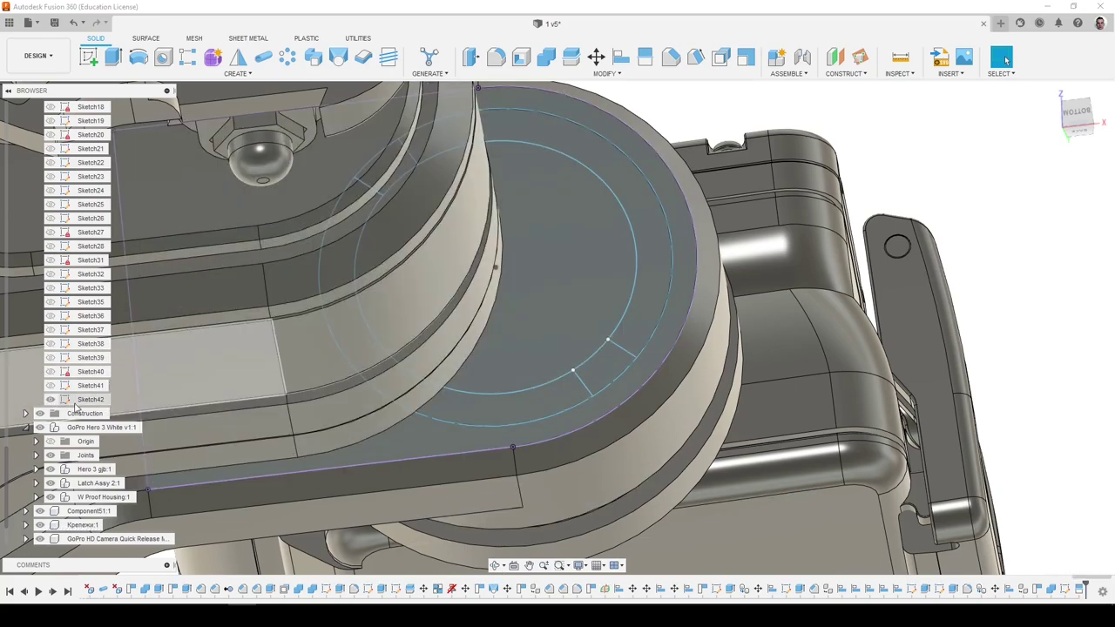
pyautogui.rightClick(87, 402)
pyautogui.click(117, 423)
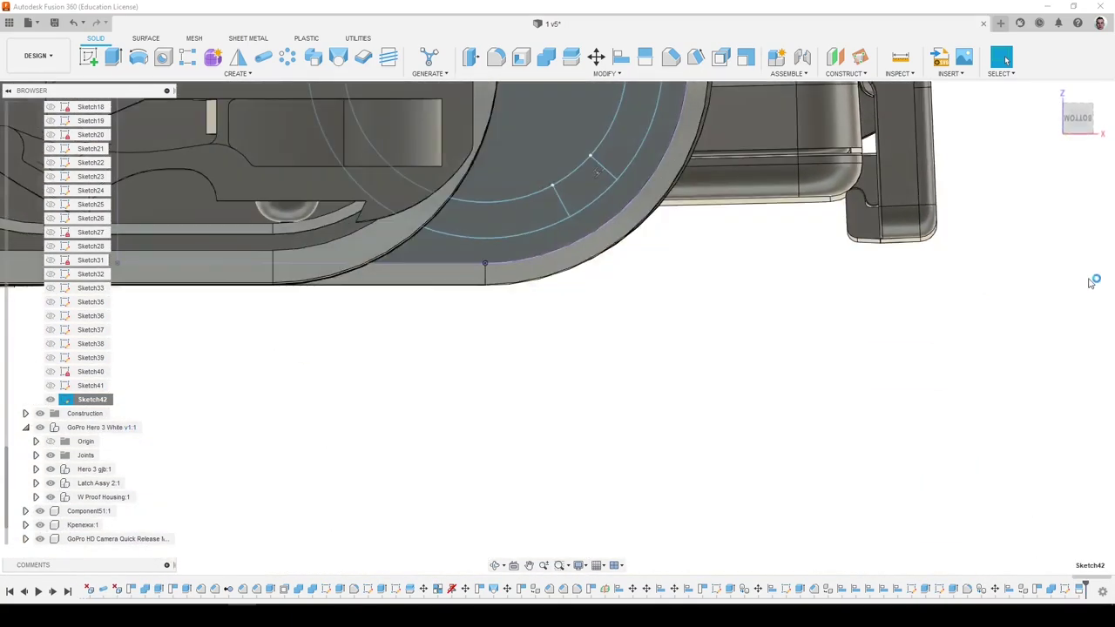
# Trim the inner circle down to the two short arcs between the paired radial segments, leaving two small tab outlines.
pyautogui.click(1068, 264)
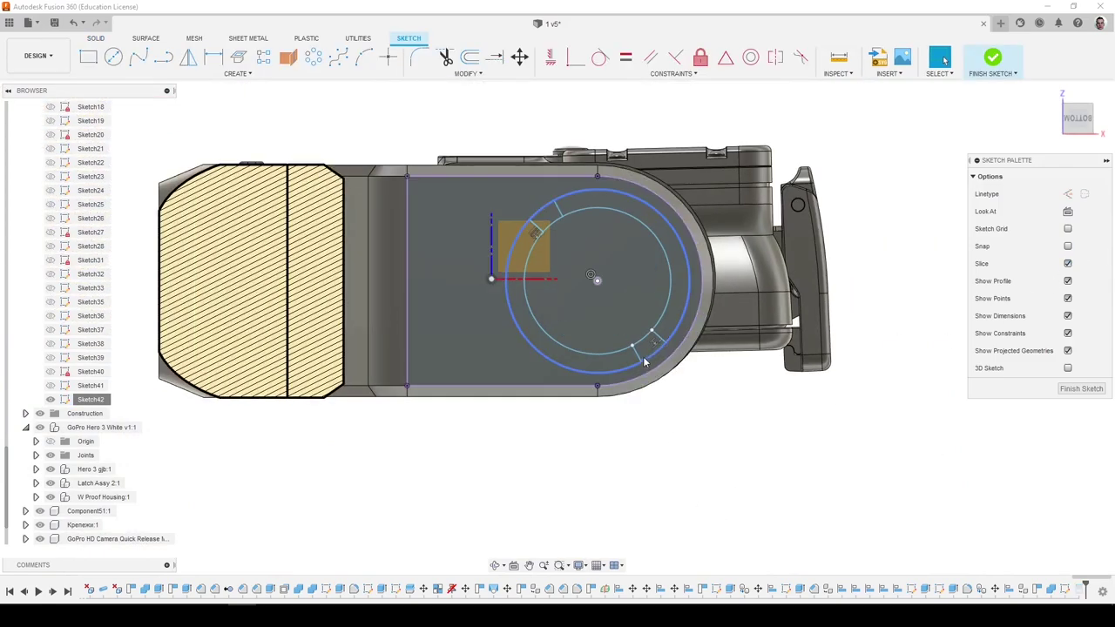
pyautogui.click(445, 57)
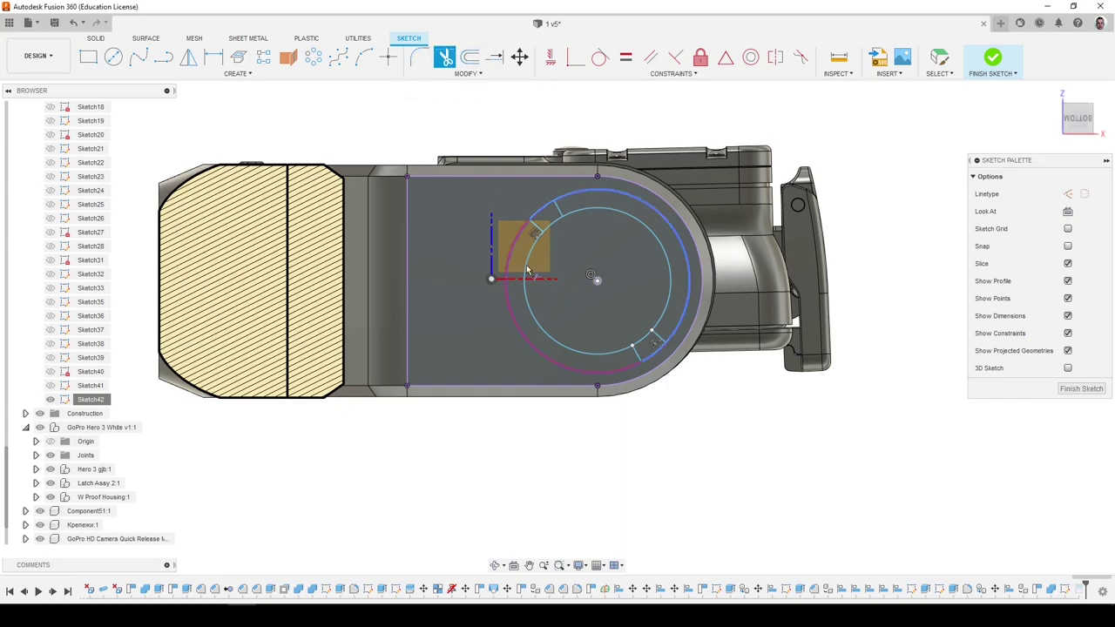
pyautogui.click(528, 273)
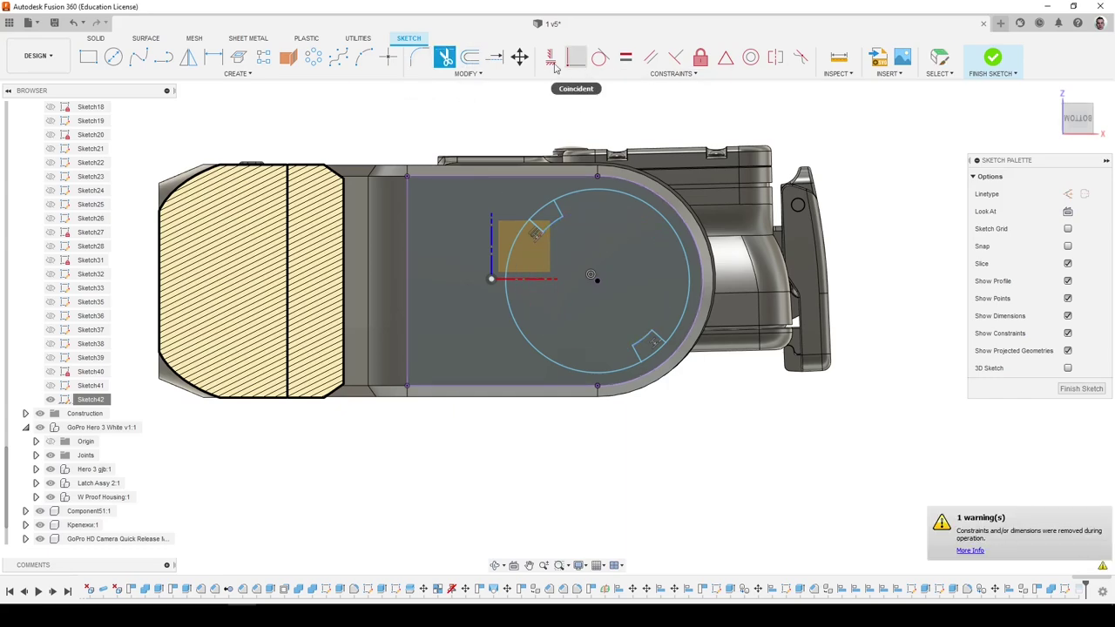
# Fillet both inner corners of the upper tab outline in the sketch with a 1 mm radius.
pyautogui.click(419, 57)
pyautogui.scroll(3, 520, 229)
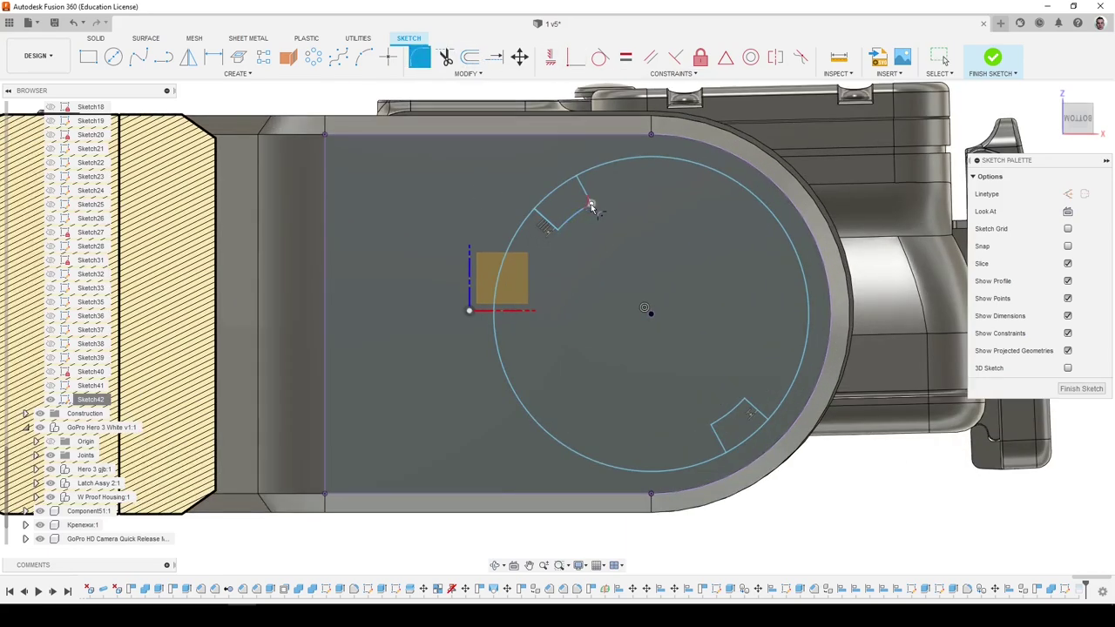
pyautogui.click(590, 206)
pyautogui.press('Return')
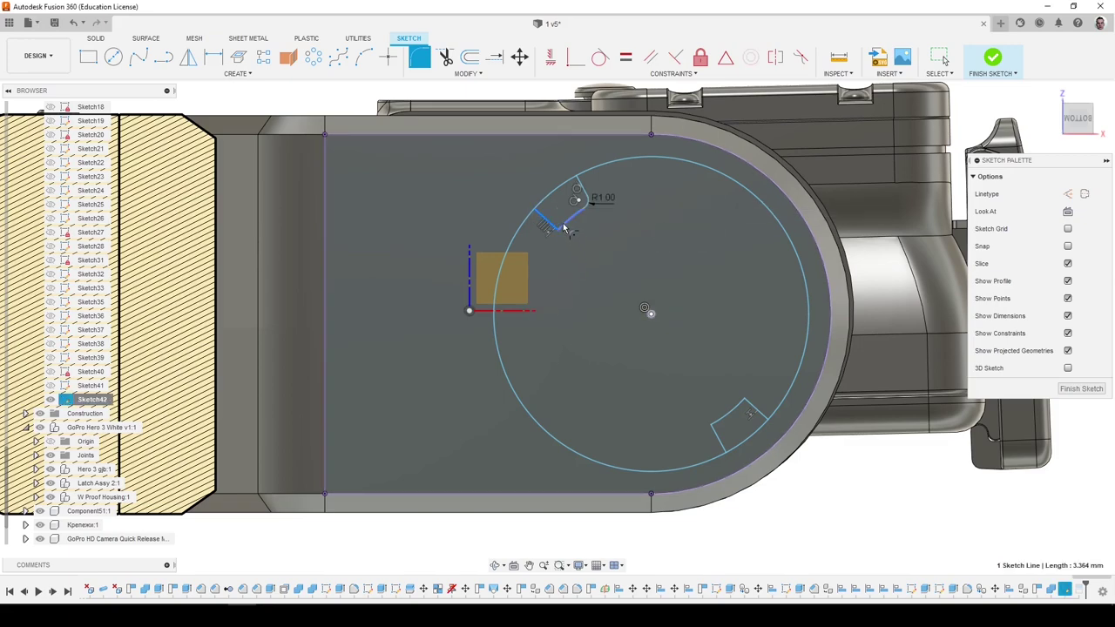
pyautogui.click(563, 226)
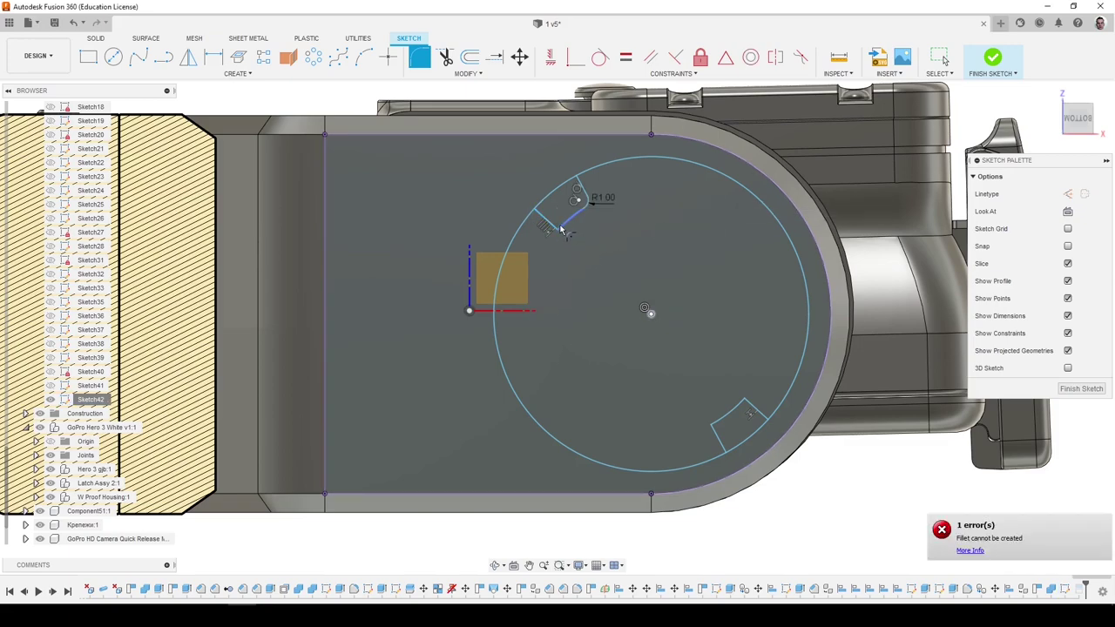
pyautogui.click(470, 58)
pyautogui.scroll(3, 561, 231)
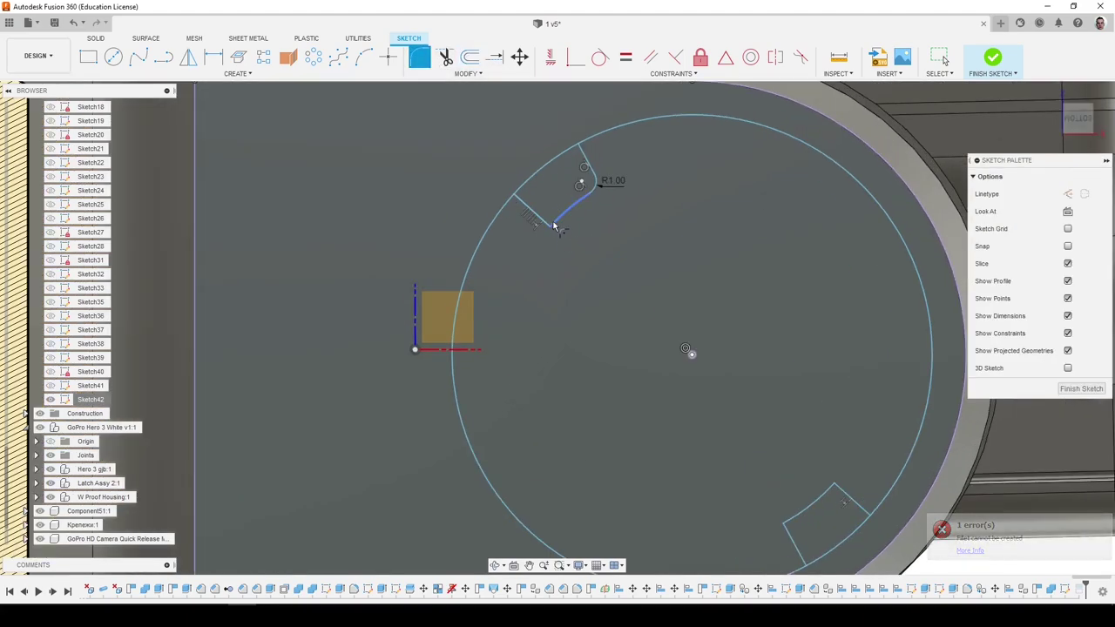
pyautogui.click(552, 224)
pyautogui.scroll(-2, 528, 205)
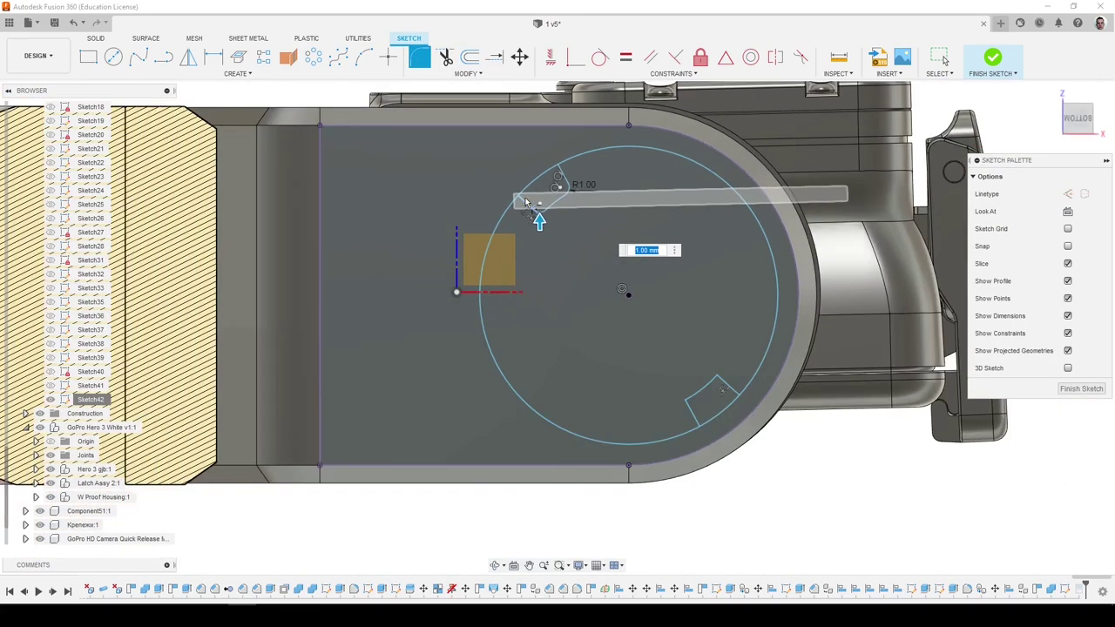
# Fillet both inner corners of the lower tab outline with a 1 mm radius and finish the sketch.
pyautogui.scroll(3, 685, 387)
pyautogui.click(731, 330)
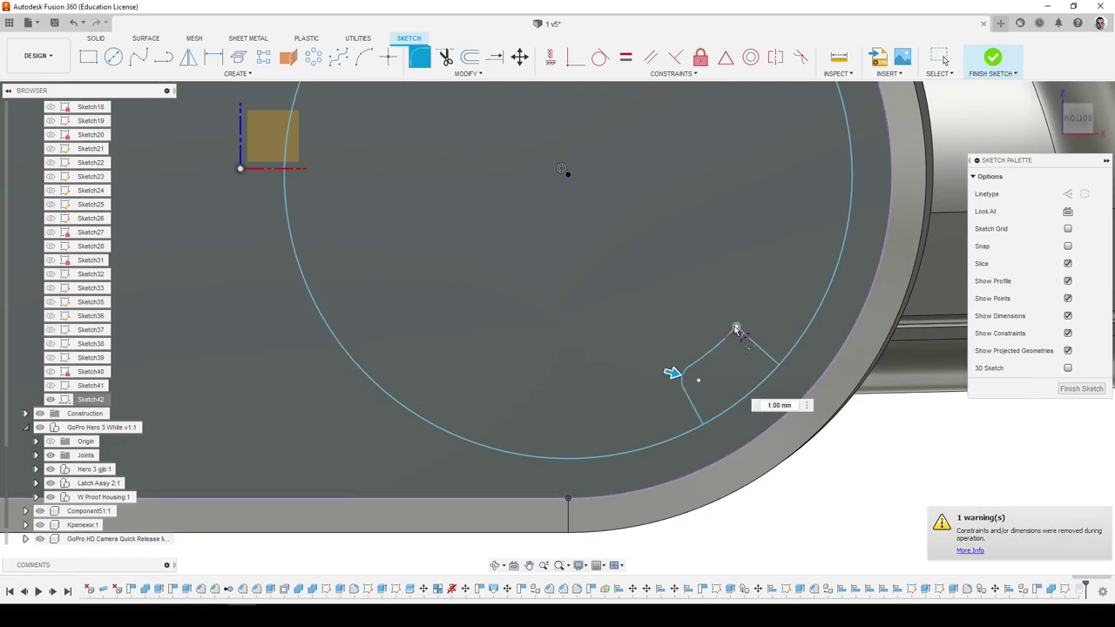
pyautogui.click(675, 375)
pyautogui.click(1081, 389)
pyautogui.scroll(-4, 794, 395)
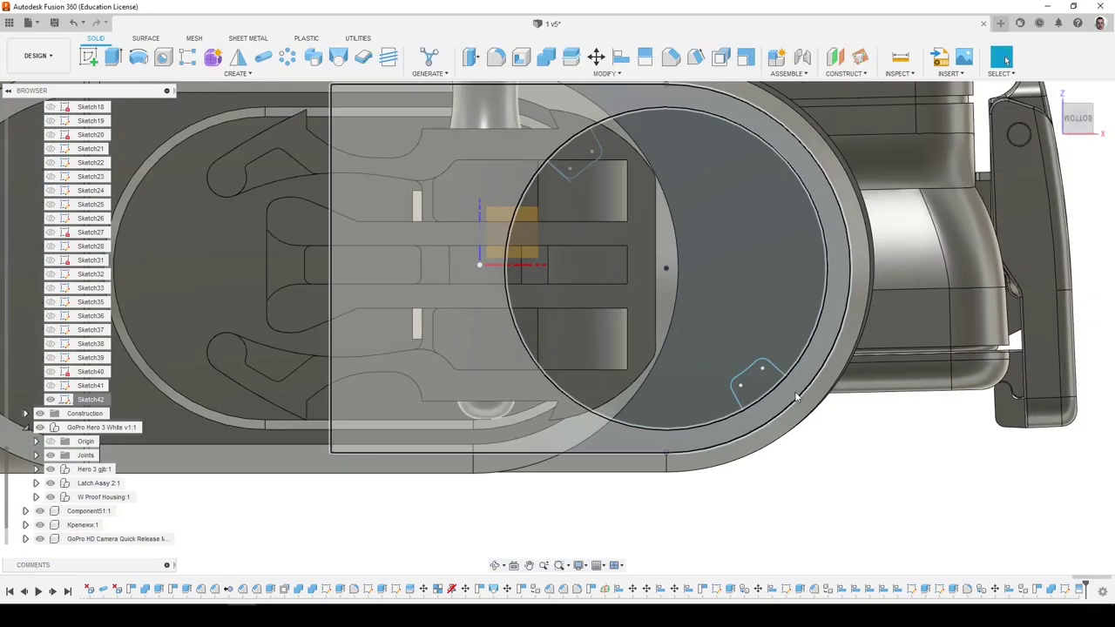
# Reopen the circle sketch, trim the stray line end beyond the upper tab's rounded corner, and finish the sketch.
pyautogui.scroll(5, 610, 209)
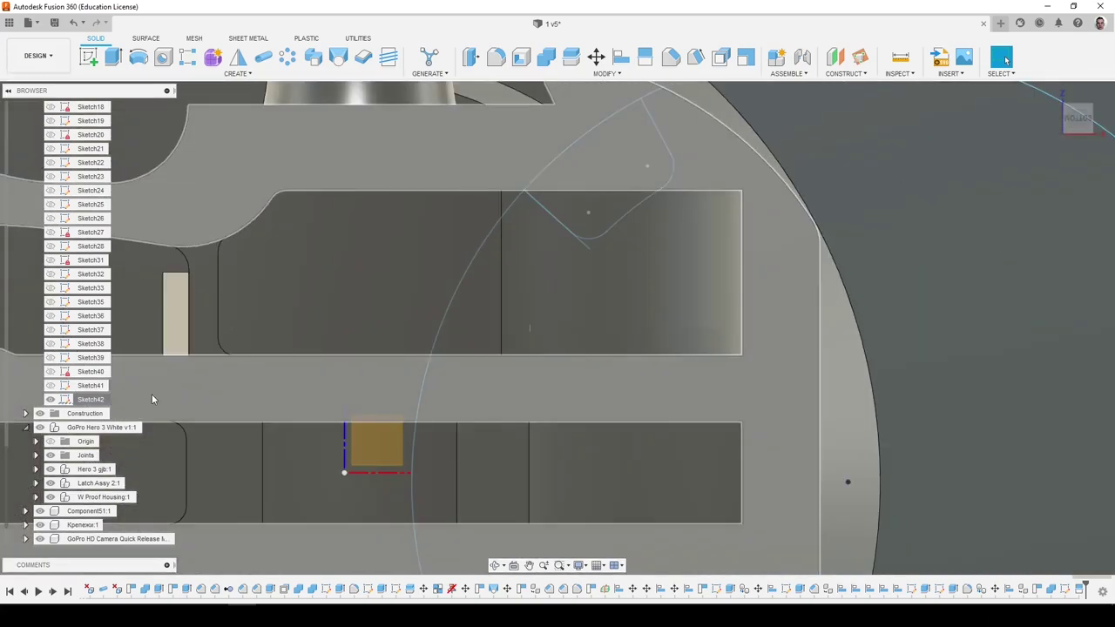
pyautogui.rightClick(92, 400)
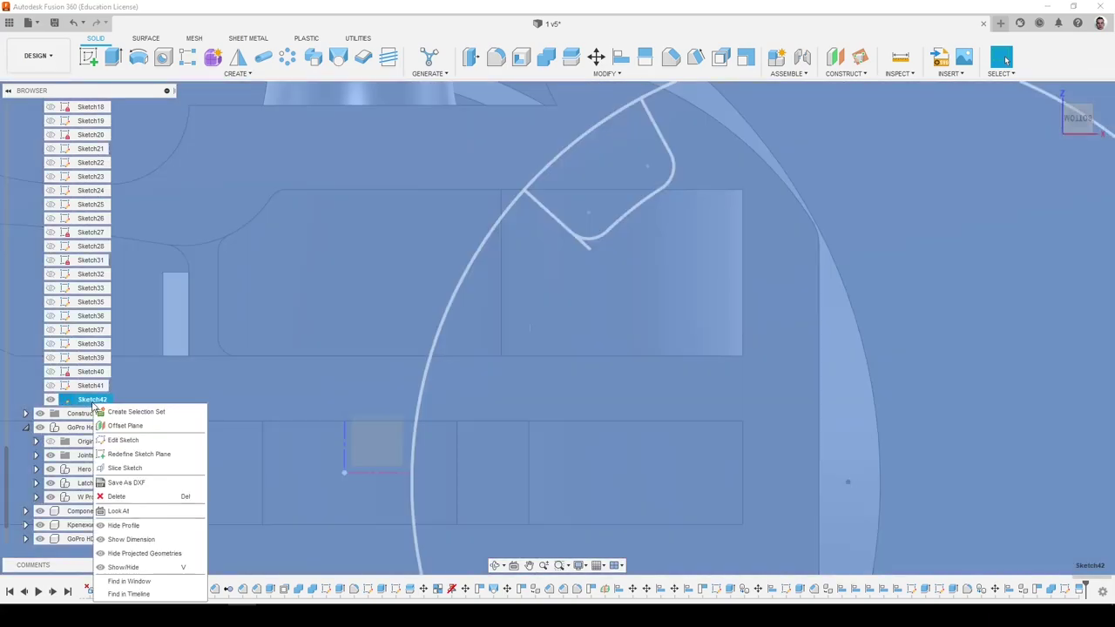
pyautogui.click(123, 440)
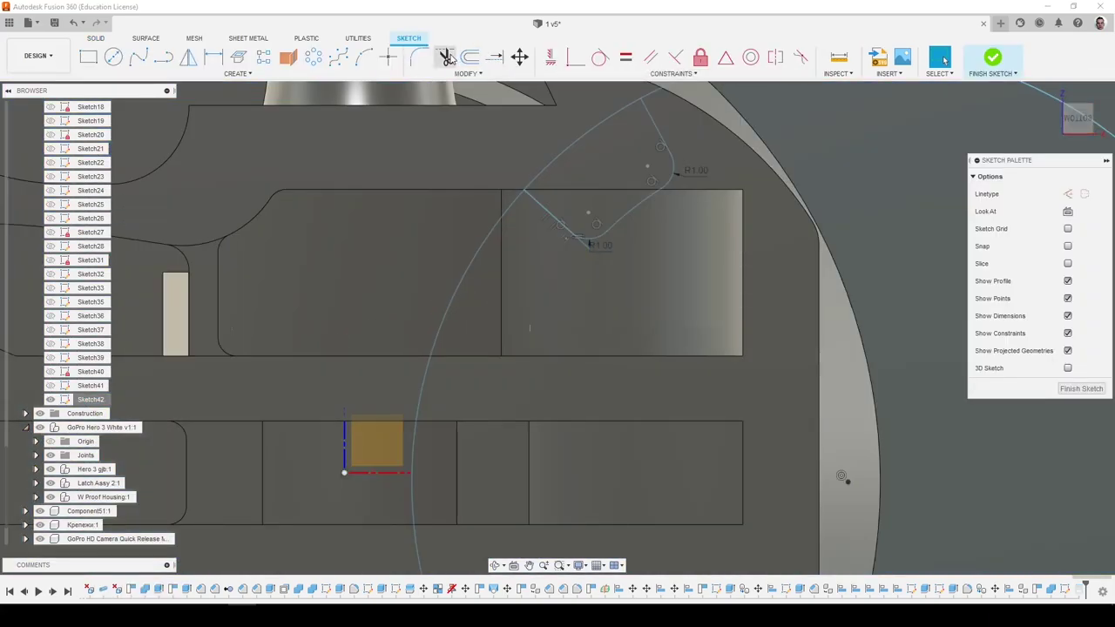
pyautogui.click(447, 57)
pyautogui.scroll(1, 572, 263)
pyautogui.click(591, 246)
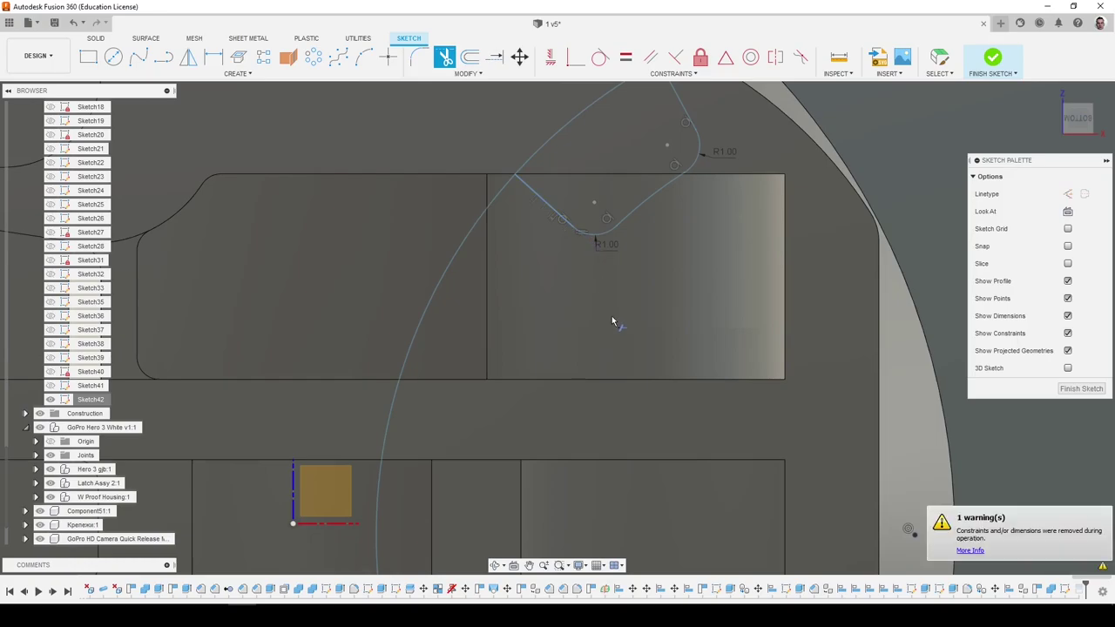
pyautogui.scroll(-3, 611, 321)
pyautogui.click(1081, 389)
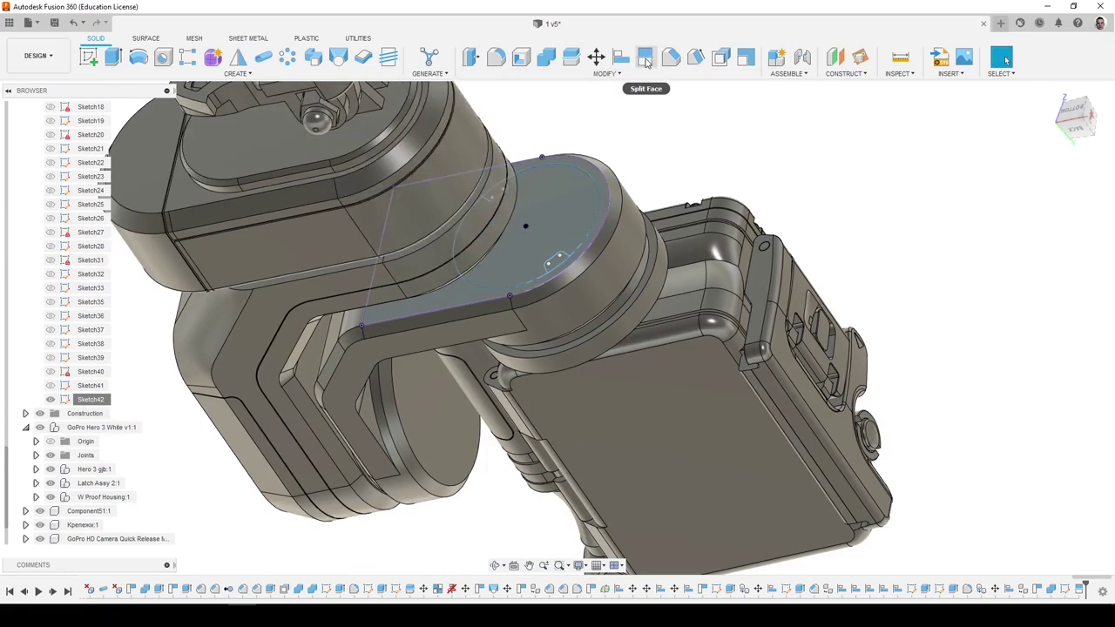
# Split the arm's circular underside face with the rounded tab outline nearest the arm's outer end.
pyautogui.click(570, 199)
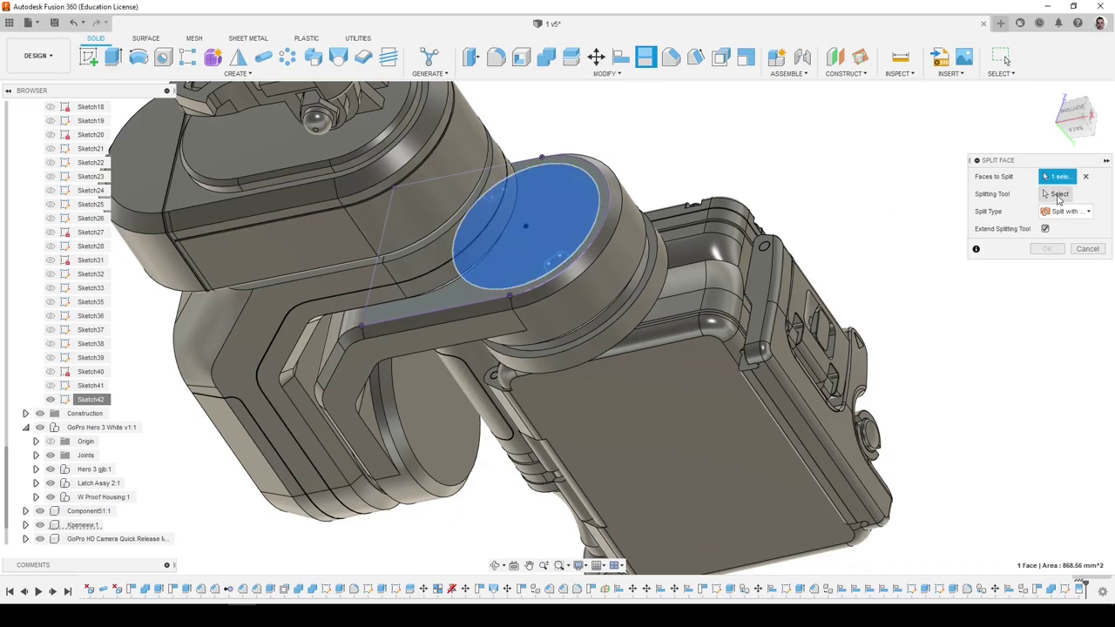
pyautogui.scroll(5, 606, 239)
pyautogui.click(531, 277)
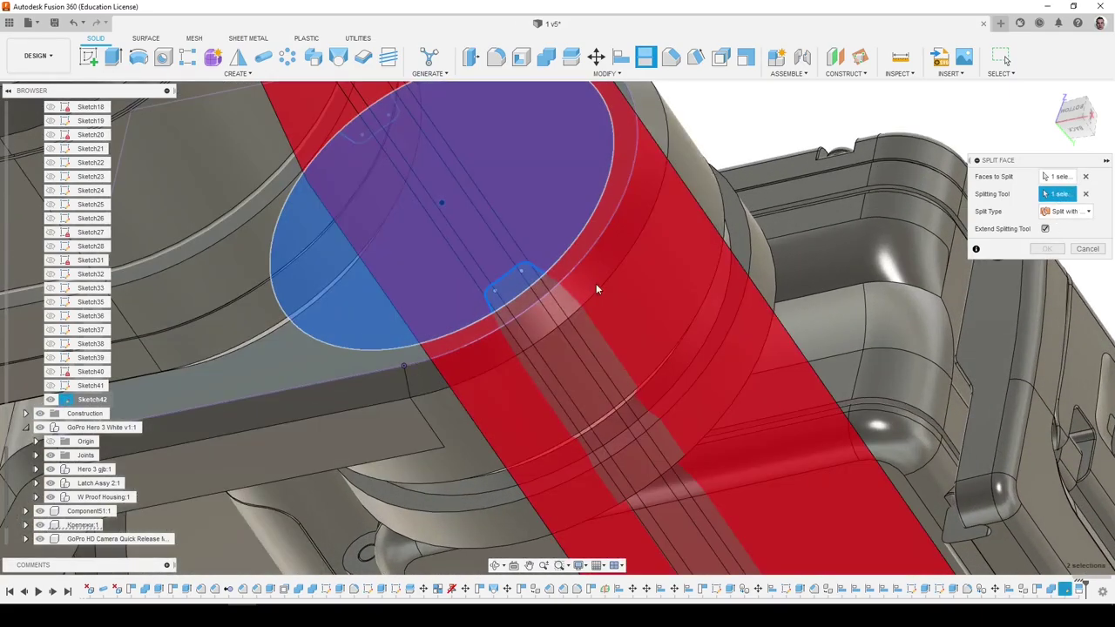
pyautogui.scroll(-2, 430, 259)
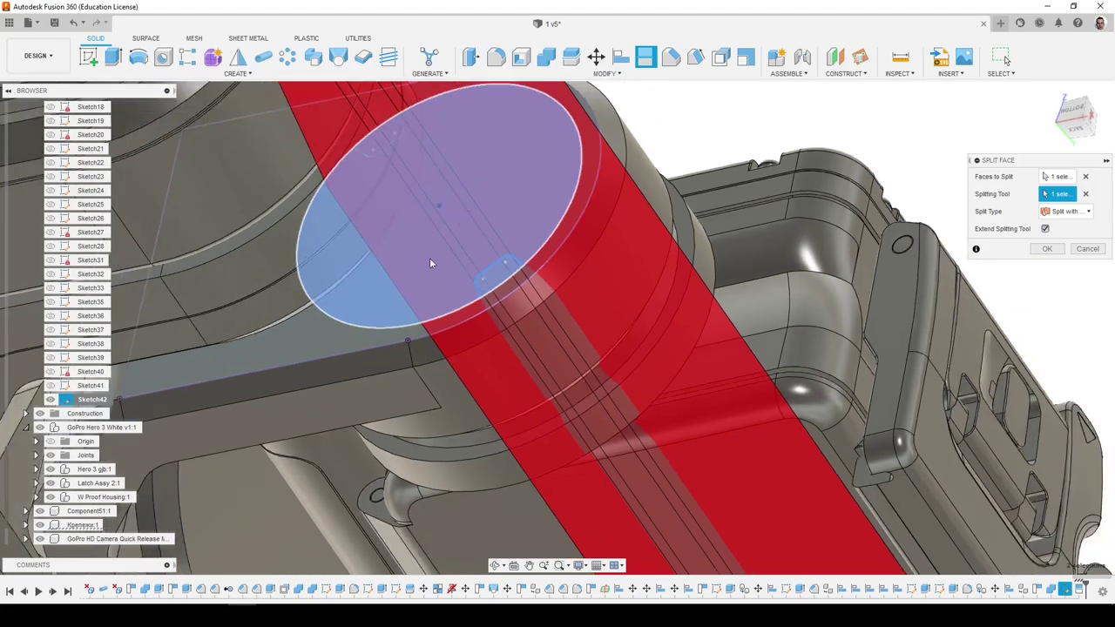
pyautogui.click(1047, 249)
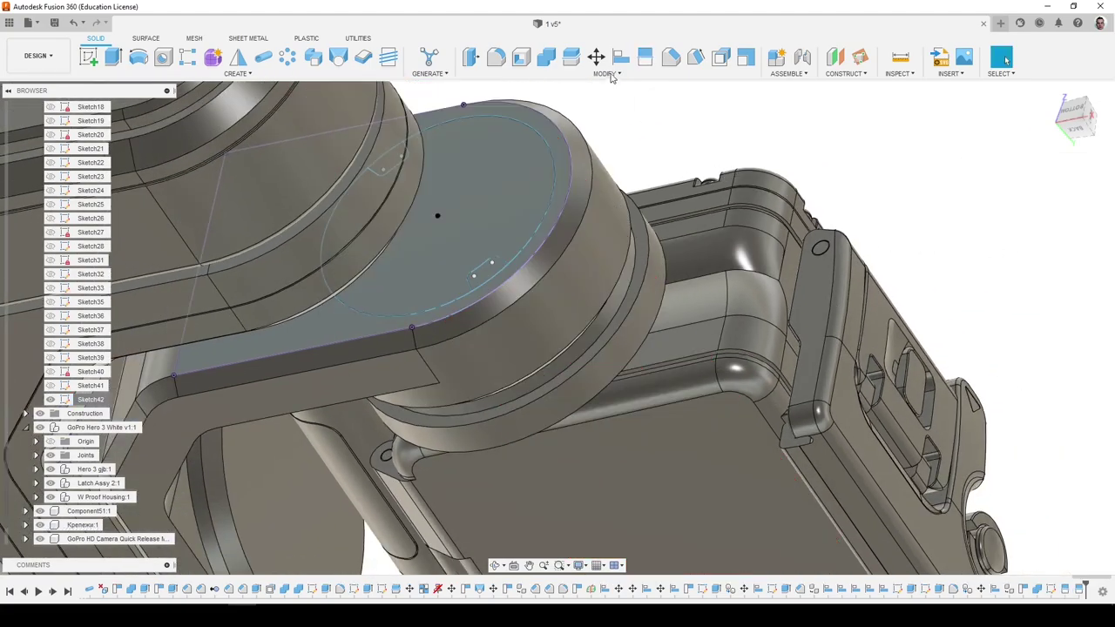
# Split the remaining circular face with the opposite rounded tab outline and hide the sketch.
pyautogui.click(645, 58)
pyautogui.click(498, 174)
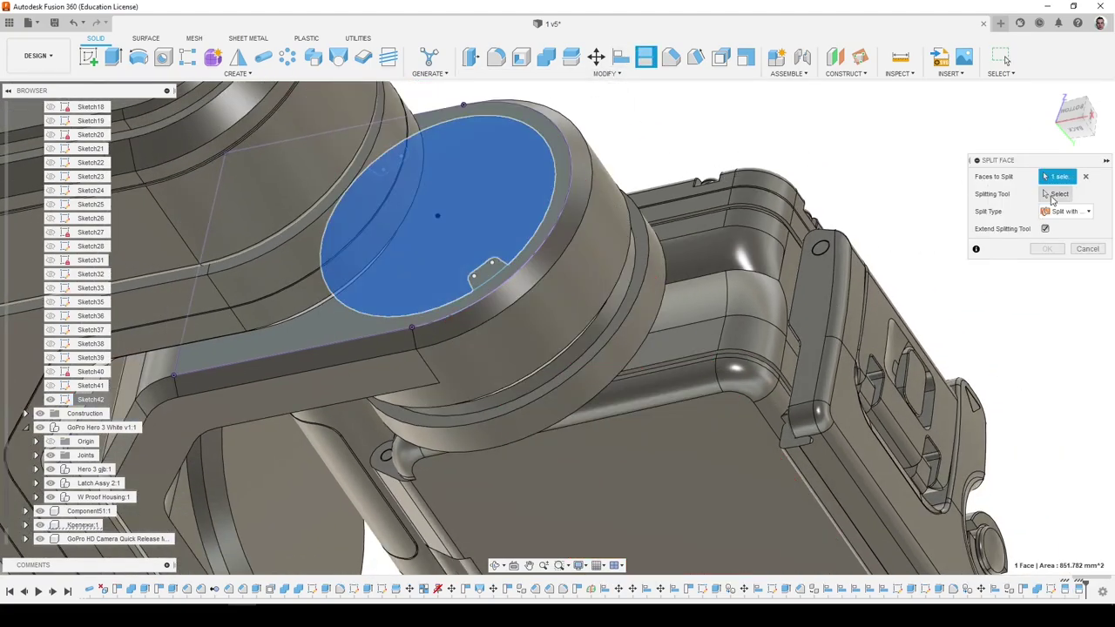
pyautogui.click(410, 156)
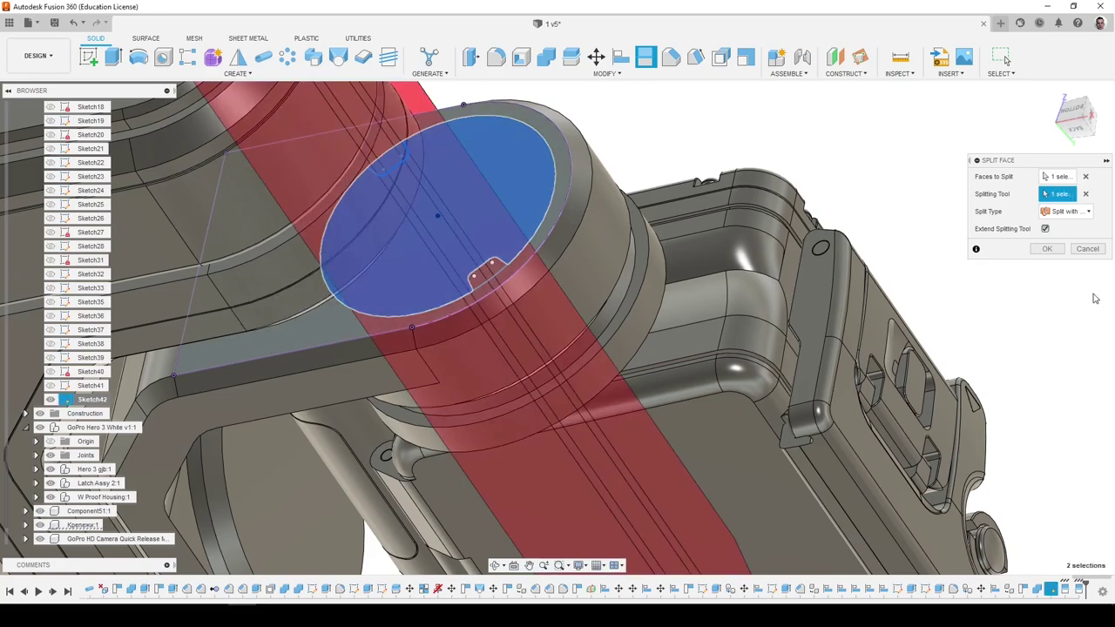
pyautogui.click(1047, 249)
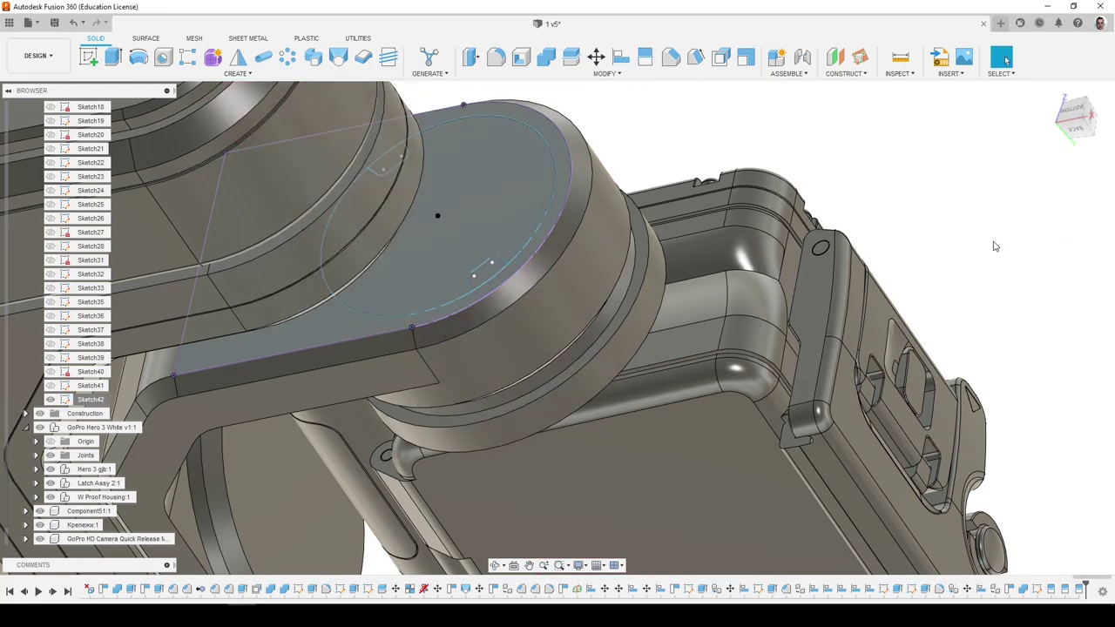
pyautogui.click(51, 400)
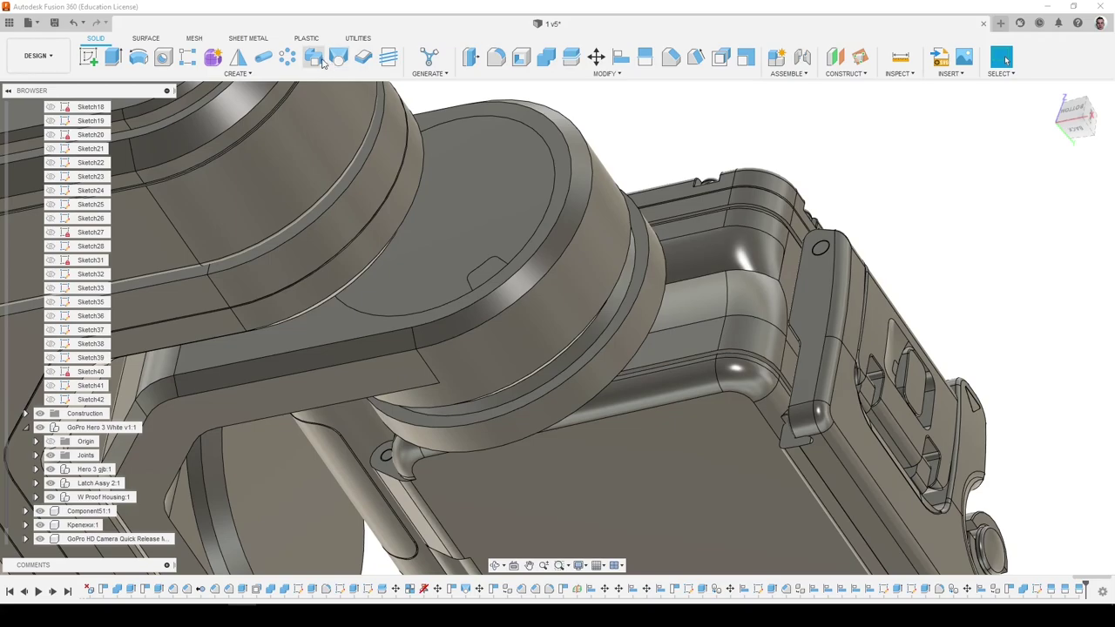
pyautogui.click(263, 58)
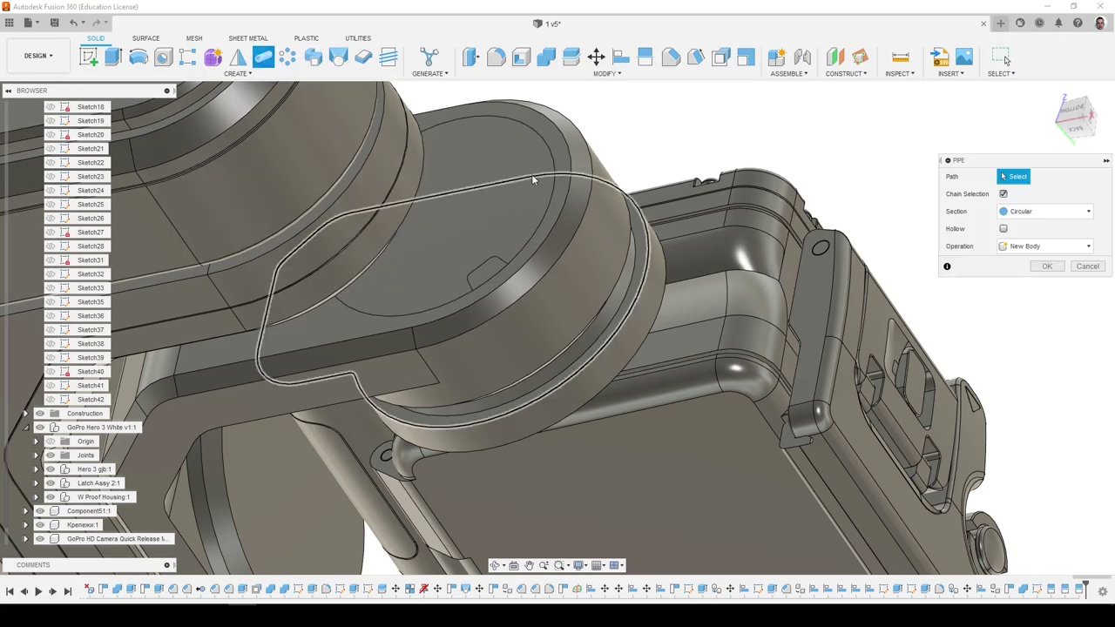
pyautogui.click(554, 202)
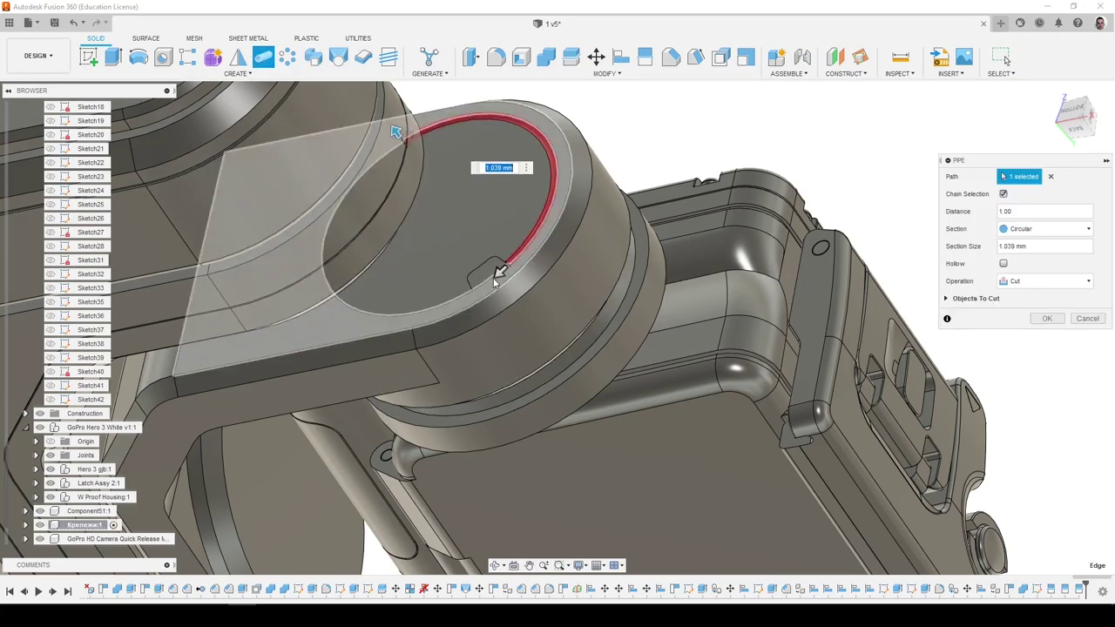
pyautogui.click(1088, 319)
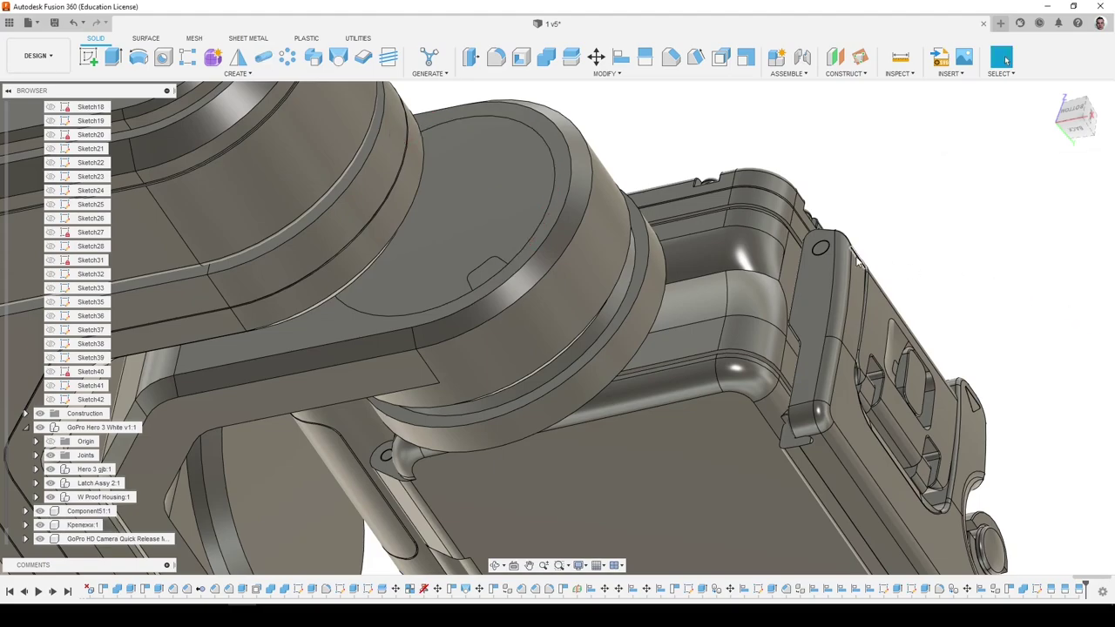
pyautogui.click(263, 57)
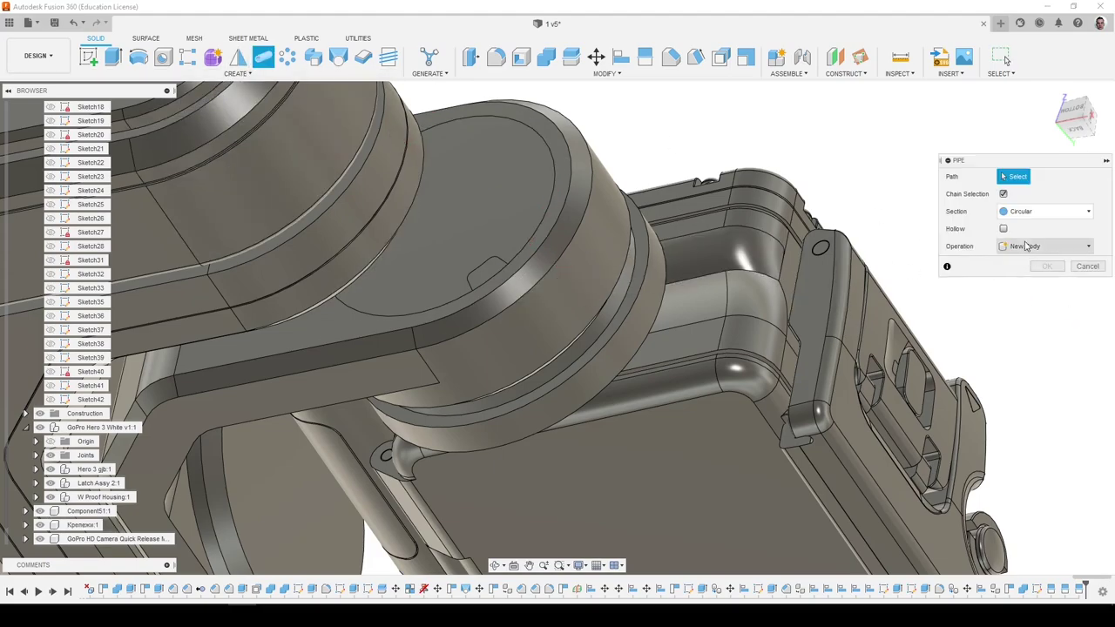
pyautogui.click(1041, 212)
pyautogui.click(1021, 239)
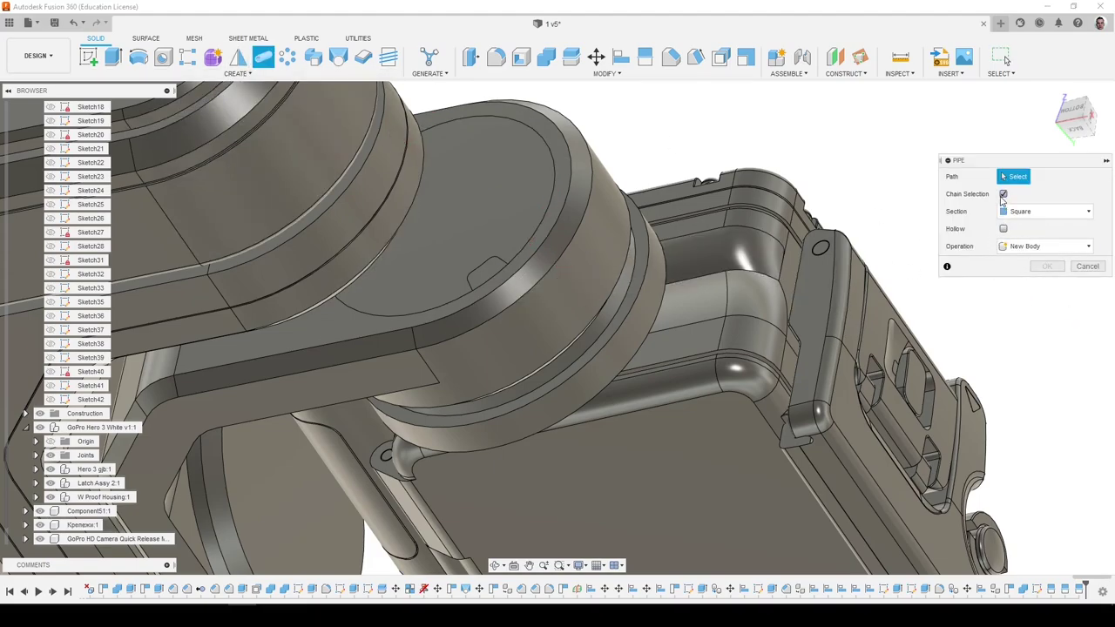
pyautogui.scroll(2, 514, 295)
pyautogui.click(448, 299)
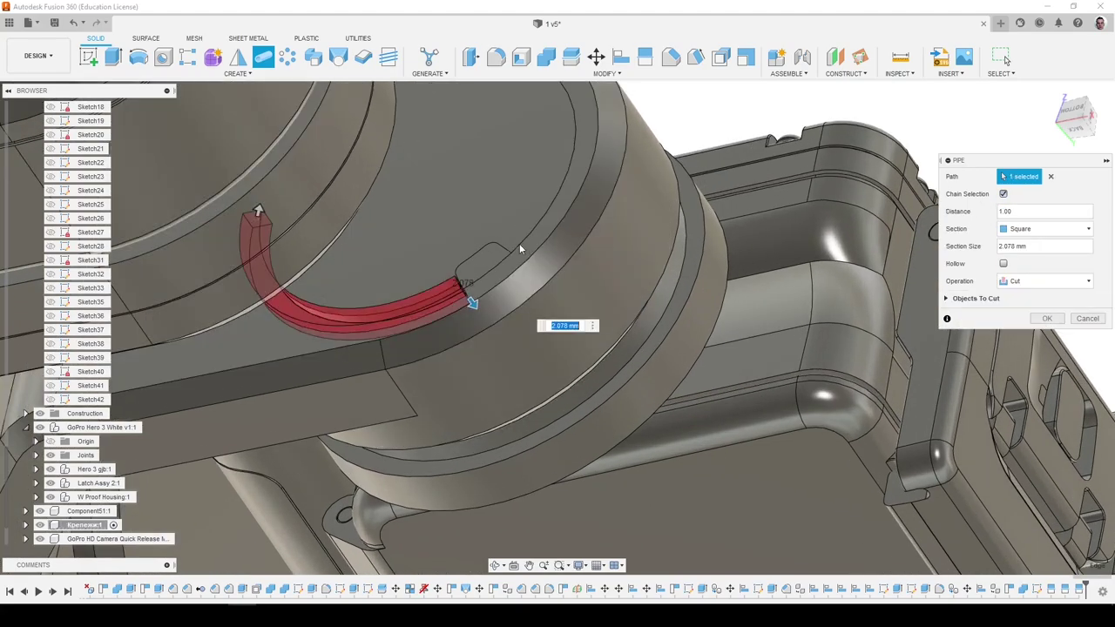
pyautogui.click(1087, 318)
# Select all edges of the circular outline on the arm's underside and set up a square-section Pipe cut along the closed circle.
pyautogui.scroll(2, 477, 284)
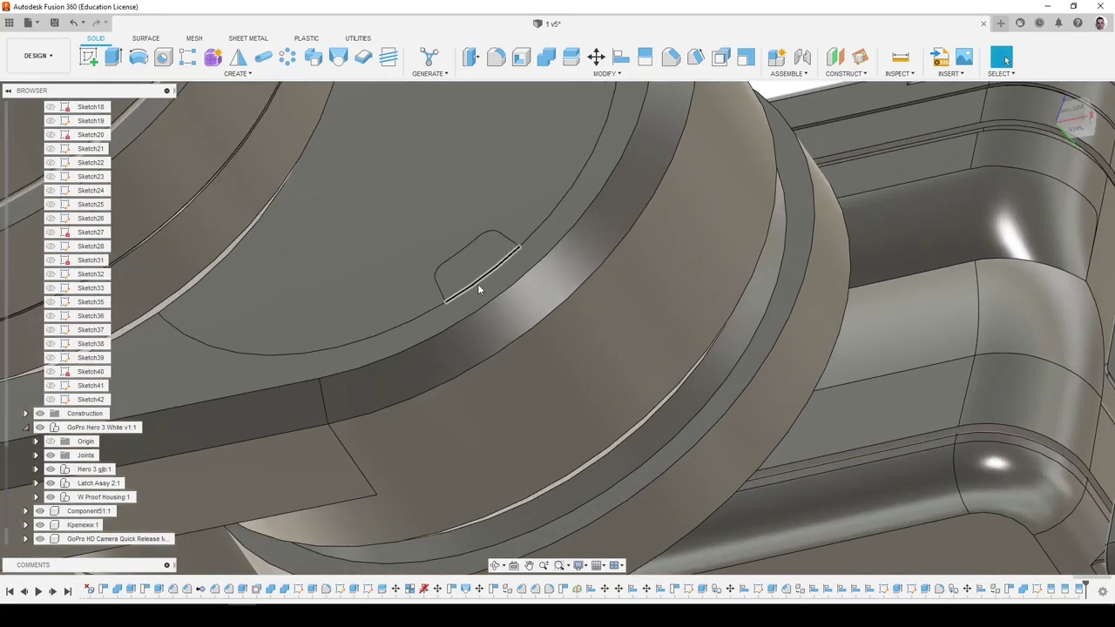
pyautogui.keyDown('ctrl'); pyautogui.click(456, 298); pyautogui.keyUp('ctrl')
pyautogui.keyDown('ctrl'); pyautogui.click(528, 242); pyautogui.keyUp('ctrl')
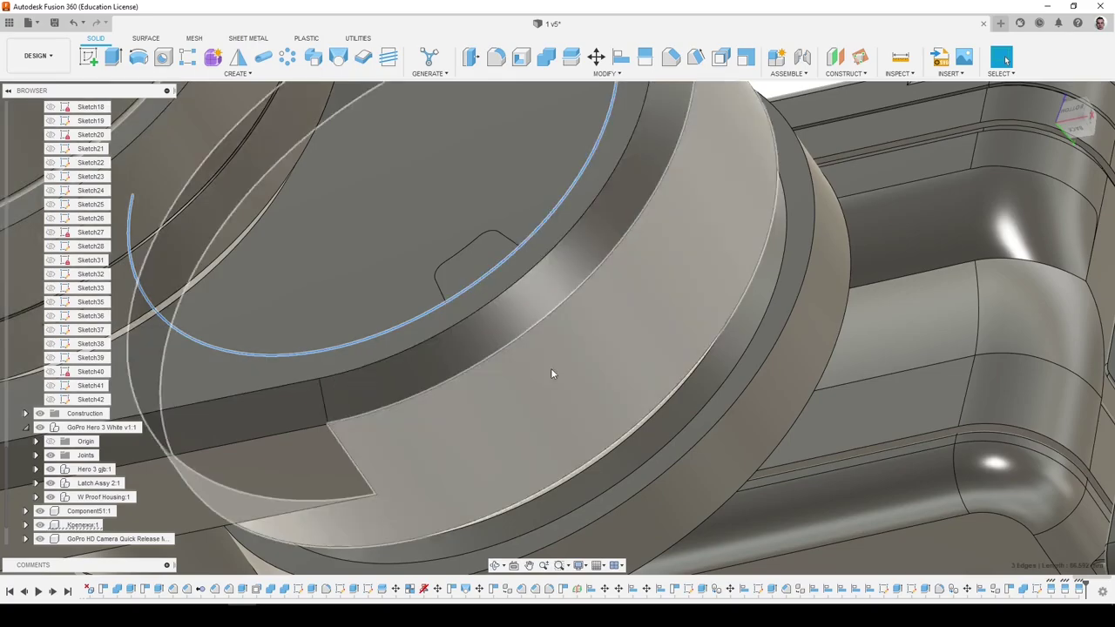
pyautogui.scroll(-3, 552, 371)
pyautogui.keyDown('shift'); pyautogui.moveTo(552, 372); pyautogui.dragTo(575, 311, button='middle'); pyautogui.keyUp('shift')
pyautogui.scroll(-2, 576, 310)
pyautogui.scroll(3, 565, 246)
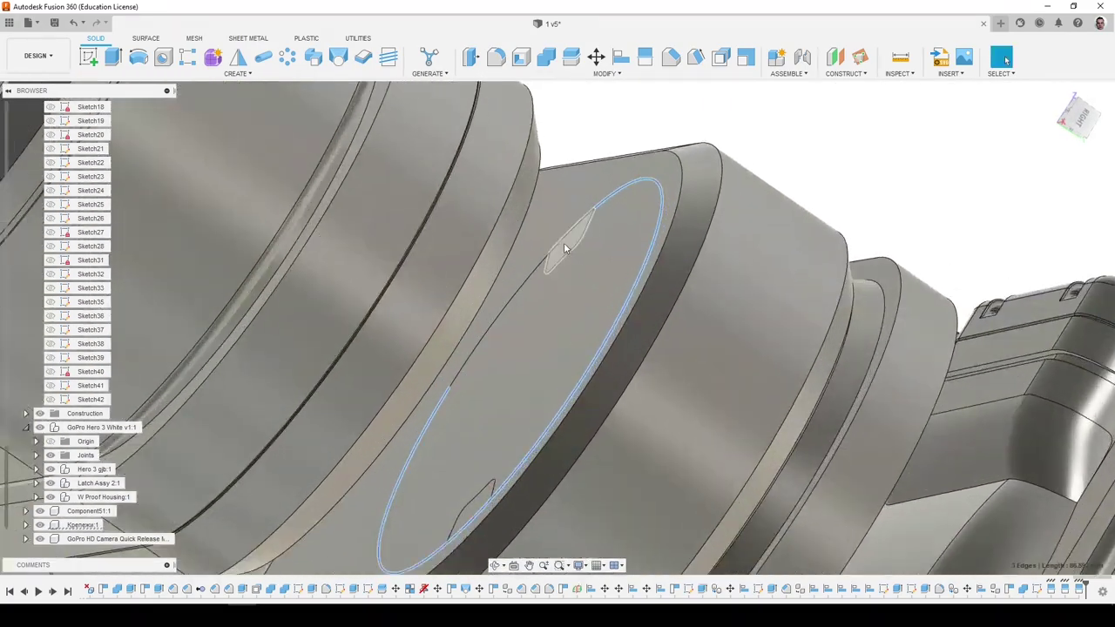
pyautogui.click(263, 57)
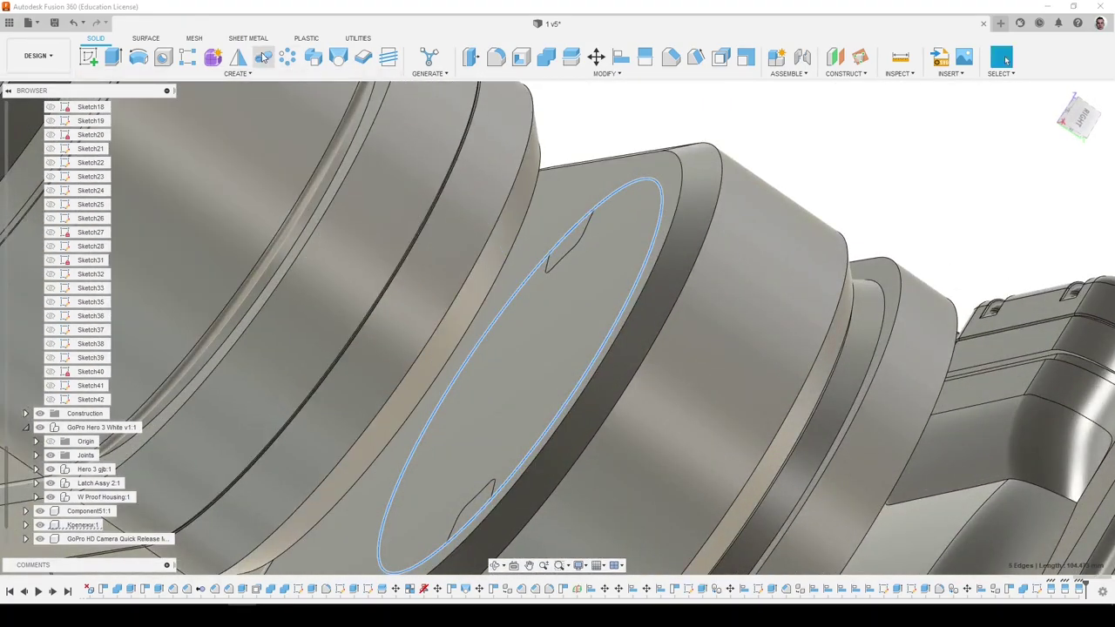
pyautogui.click(1002, 248)
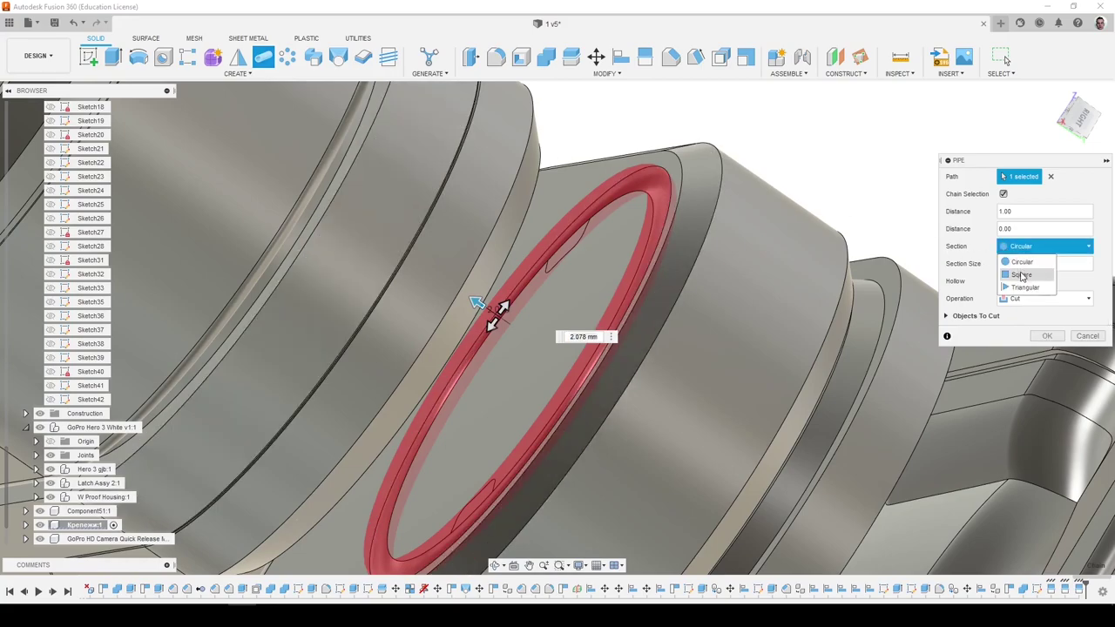
pyautogui.click(1019, 274)
# Set the pipe's section size to 0.6 mm over the full path distance of 1 and apply the cut.
pyautogui.keyDown('shift'); pyautogui.moveTo(790, 302); pyautogui.dragTo(750, 262, button='middle'); pyautogui.keyUp('shift')
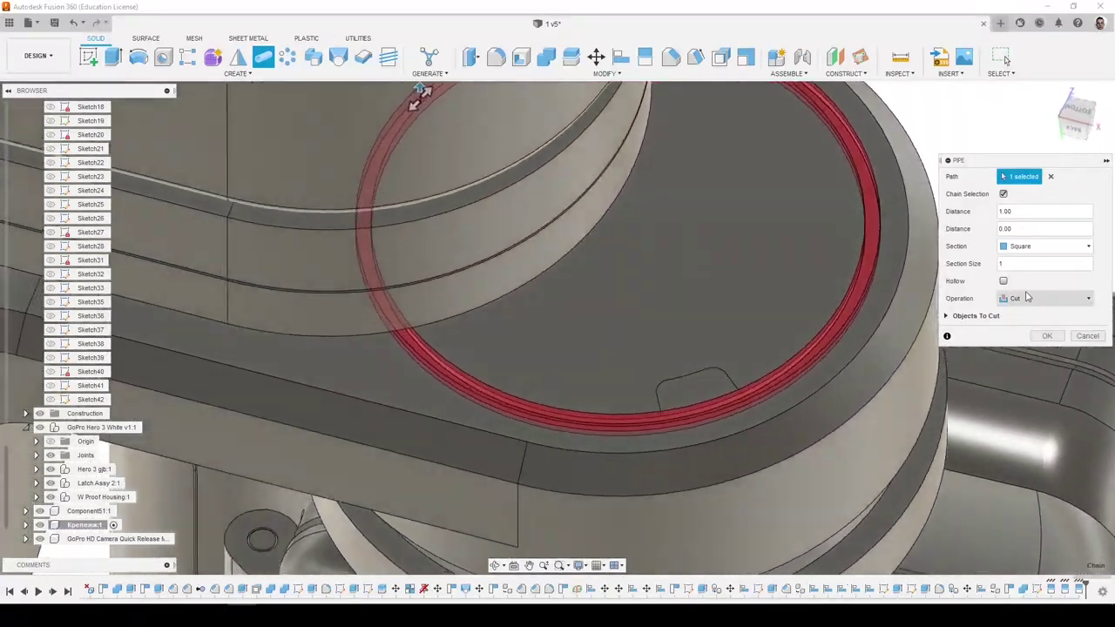
pyautogui.keyDown('shift'); pyautogui.moveTo(1026, 297); pyautogui.dragTo(1029, 215, button='middle'); pyautogui.keyUp('shift')
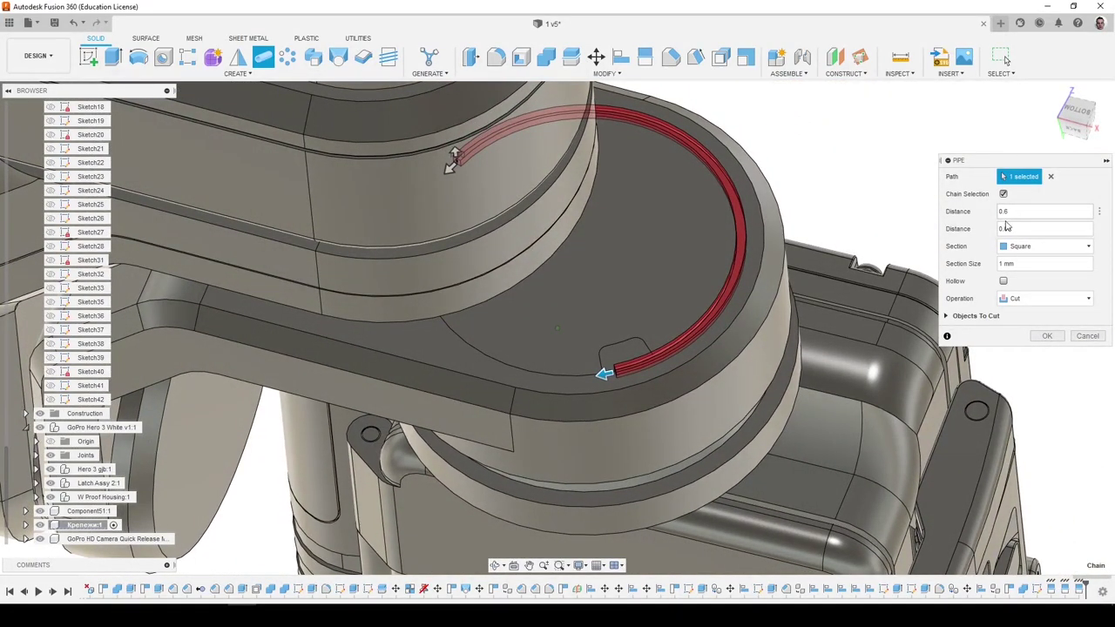
pyautogui.keyDown('shift'); pyautogui.moveTo(1006, 226); pyautogui.dragTo(961, 249, button='middle'); pyautogui.keyUp('shift')
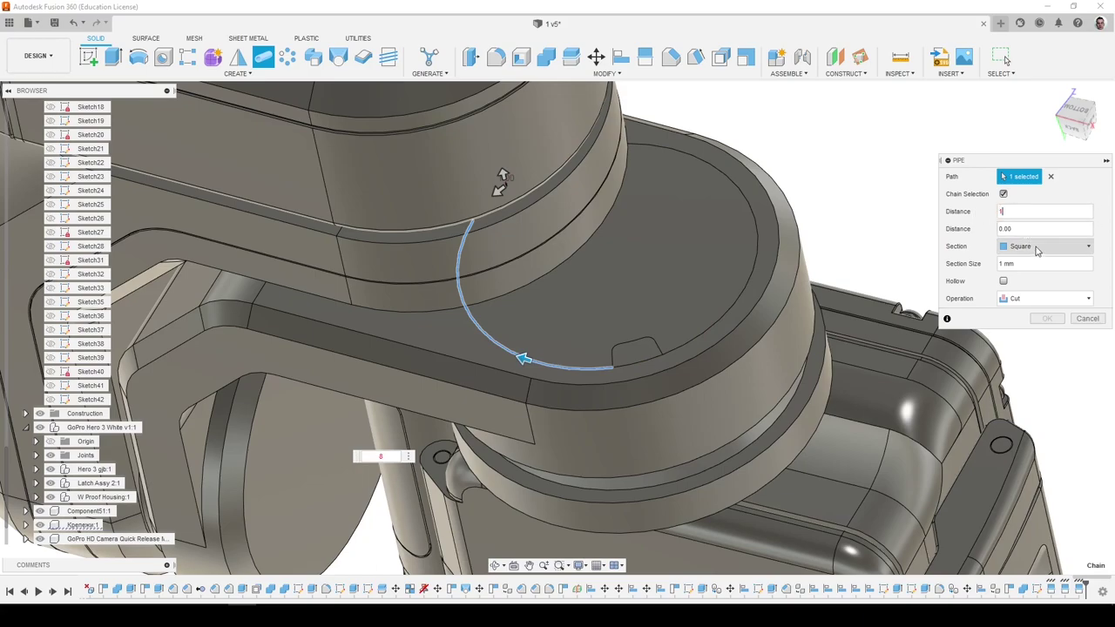
pyautogui.click(1007, 263)
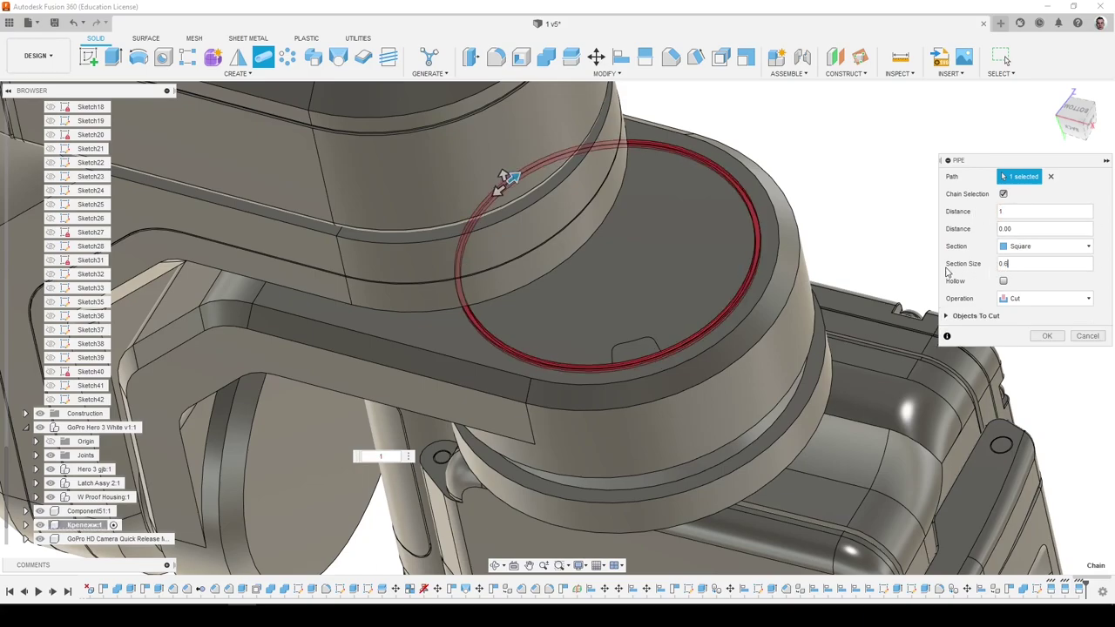
pyautogui.press('Return')
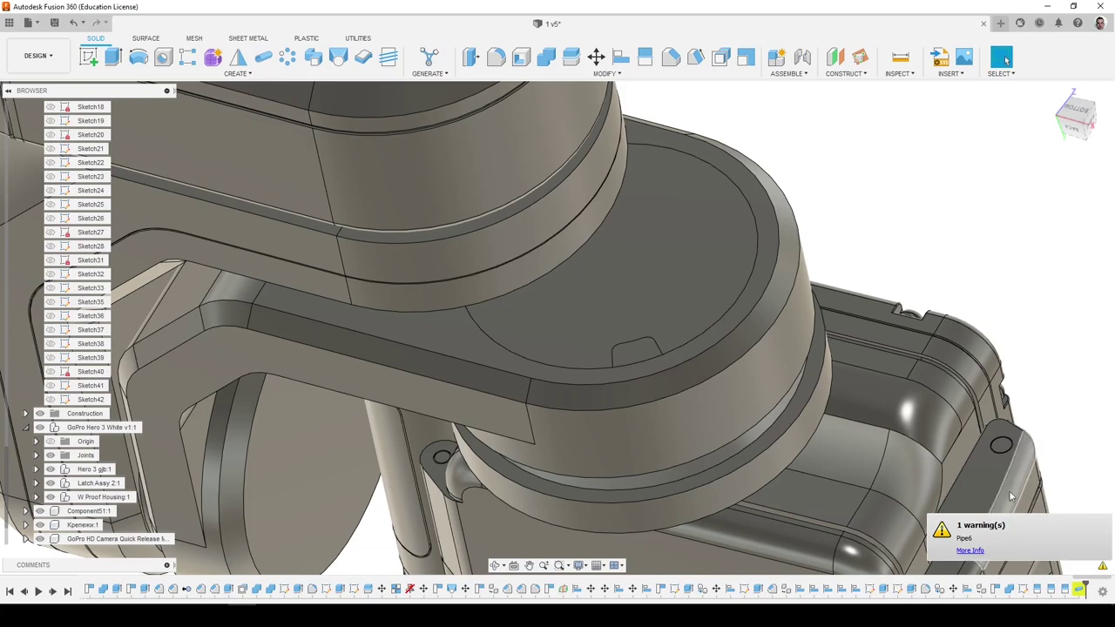
# Edit the circular pipe feature and change its operation from Cut to New Body.
pyautogui.rightClick(1080, 589)
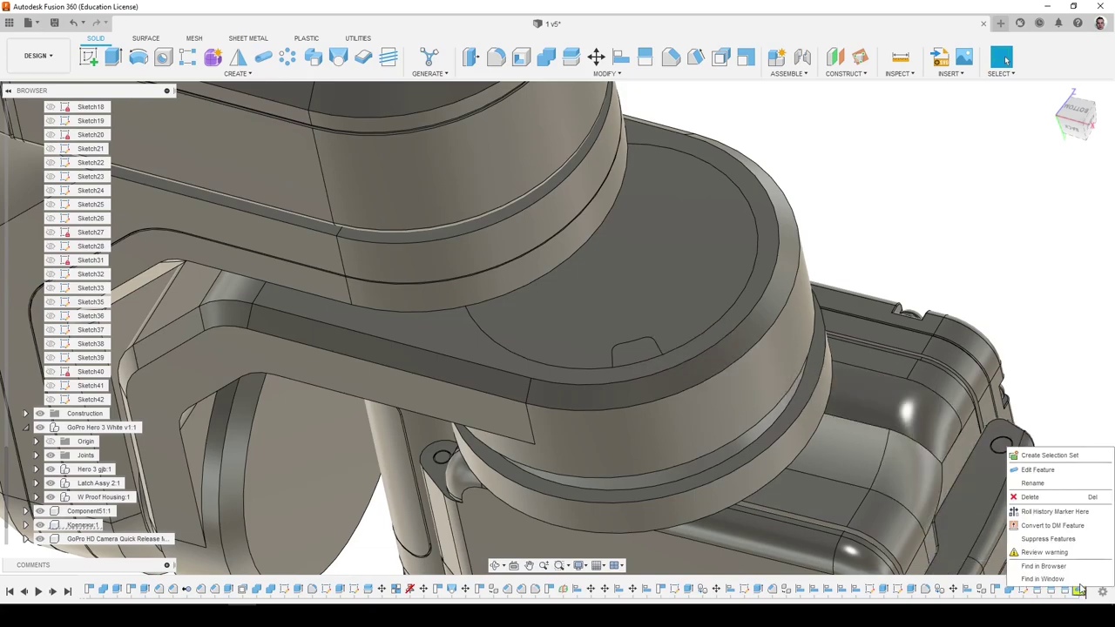
pyautogui.click(1037, 470)
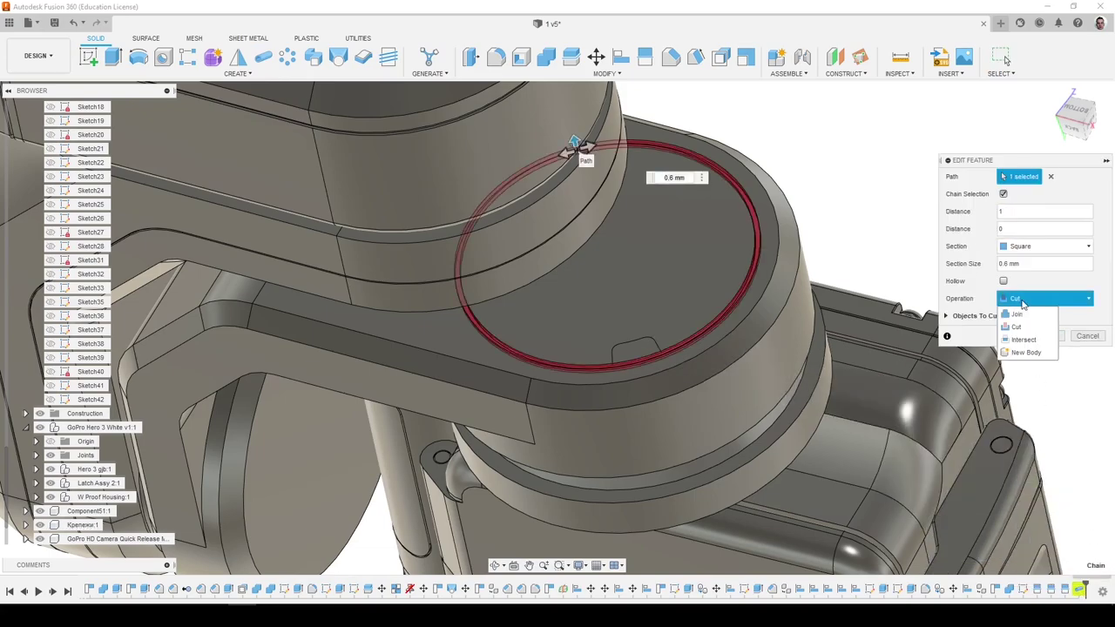
pyautogui.click(1025, 352)
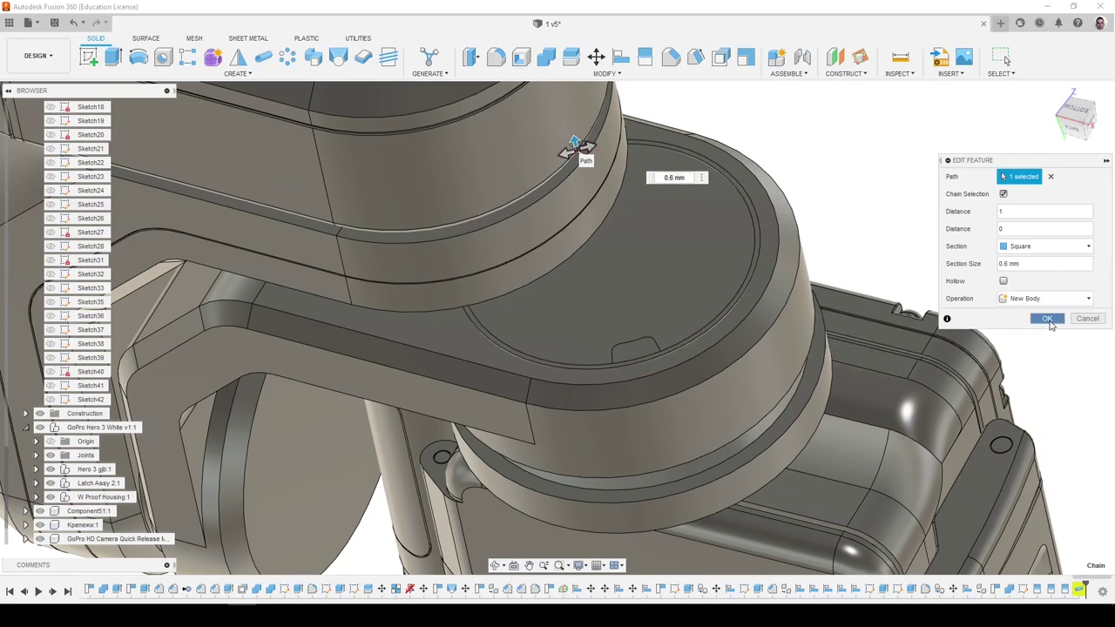
pyautogui.click(1048, 319)
pyautogui.click(546, 57)
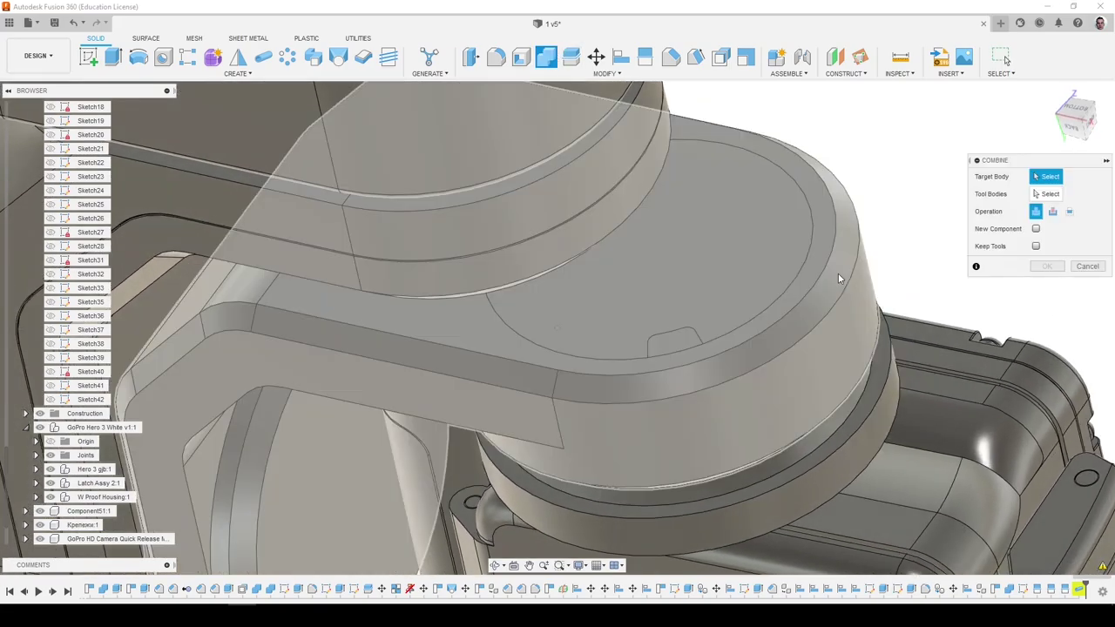
pyautogui.scroll(3, 95, 362)
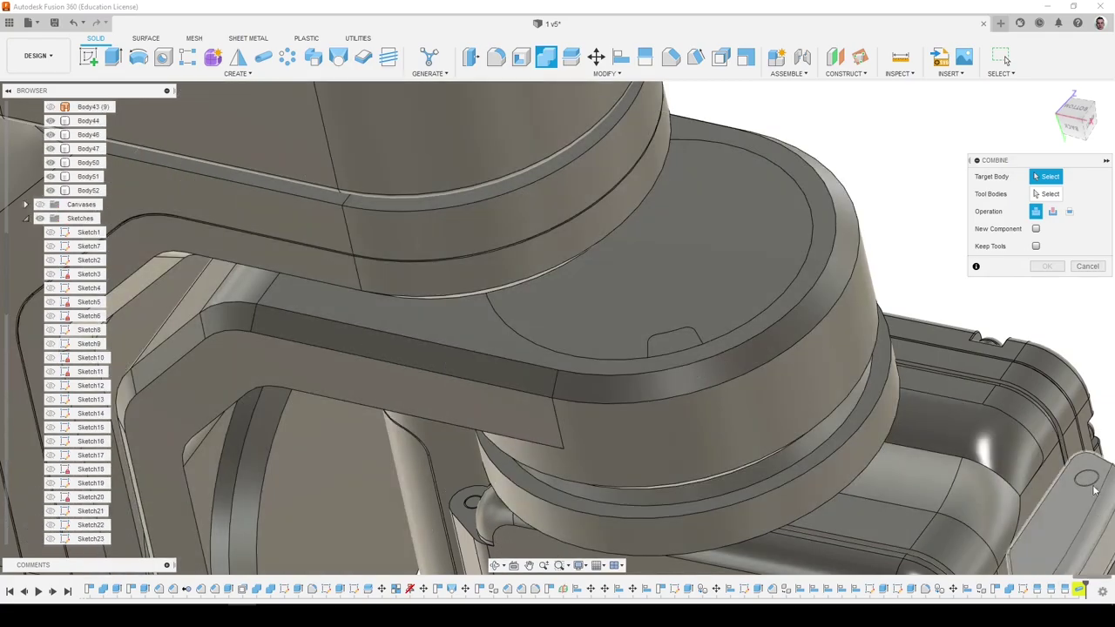
pyautogui.click(1087, 266)
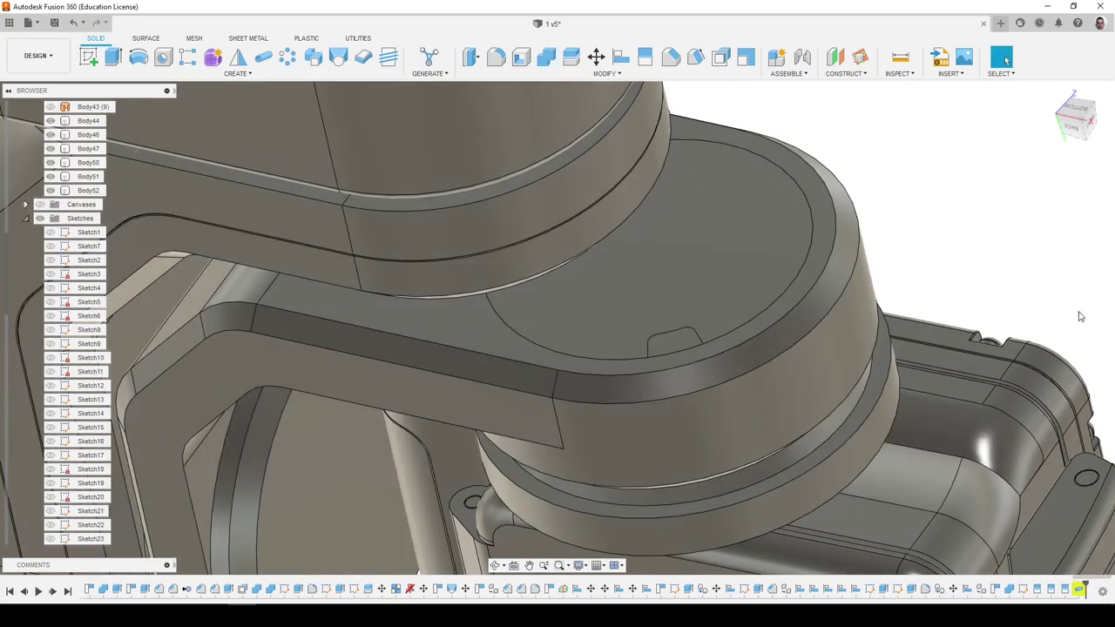
# Edit the circular pipe feature again and enlarge its square section to about 1.127 mm.
pyautogui.rightClick(1081, 590)
pyautogui.click(1042, 471)
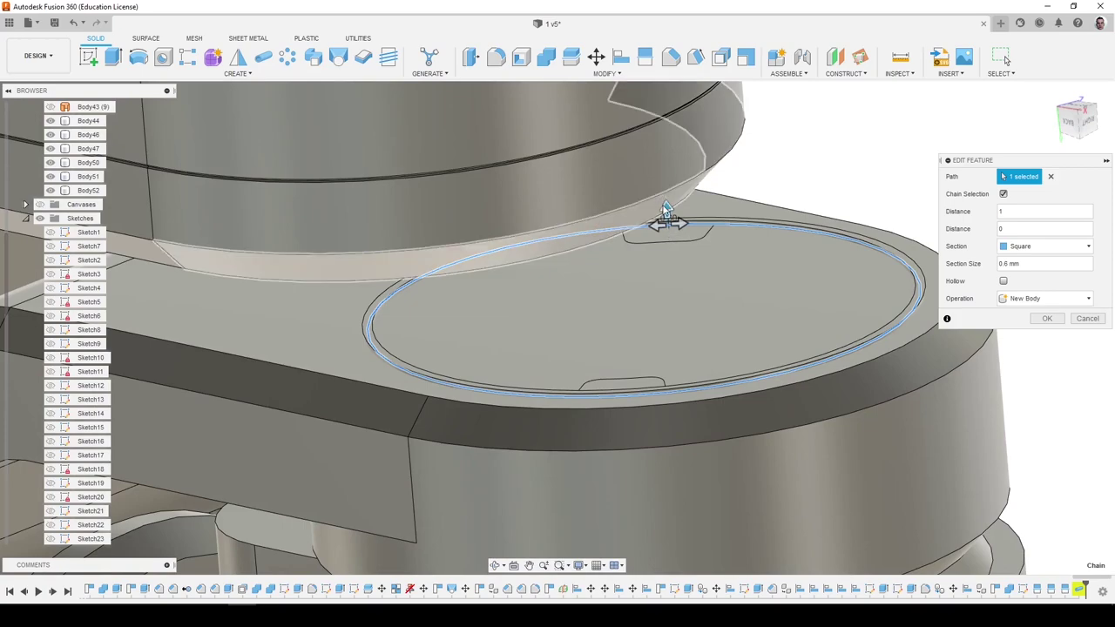
pyautogui.moveTo(665, 209); pyautogui.dragTo(667, 202)
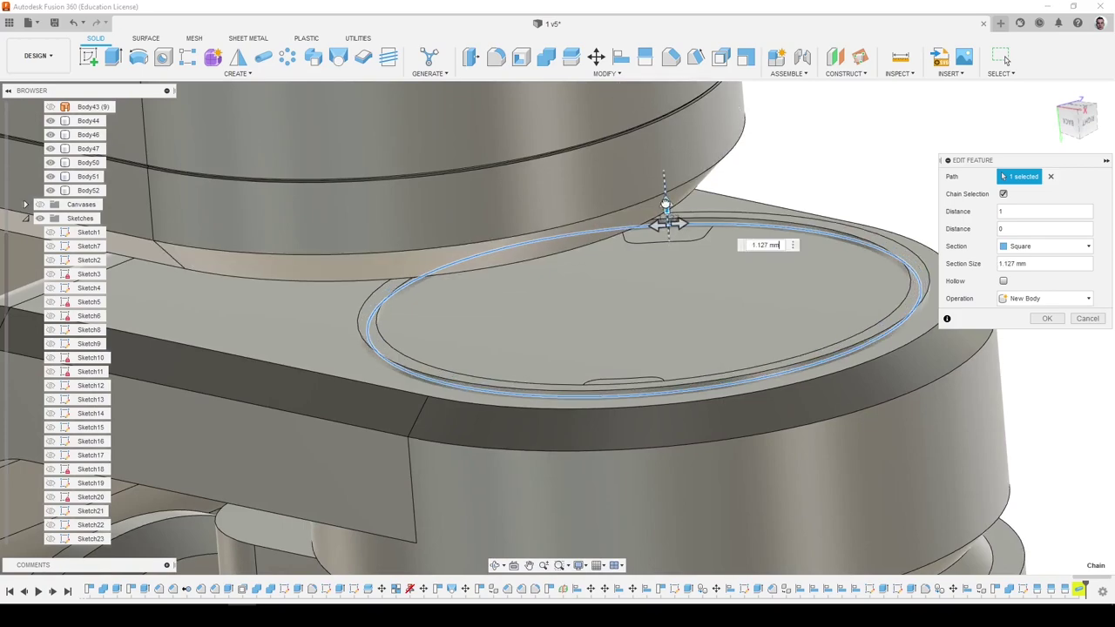
pyautogui.click(1043, 319)
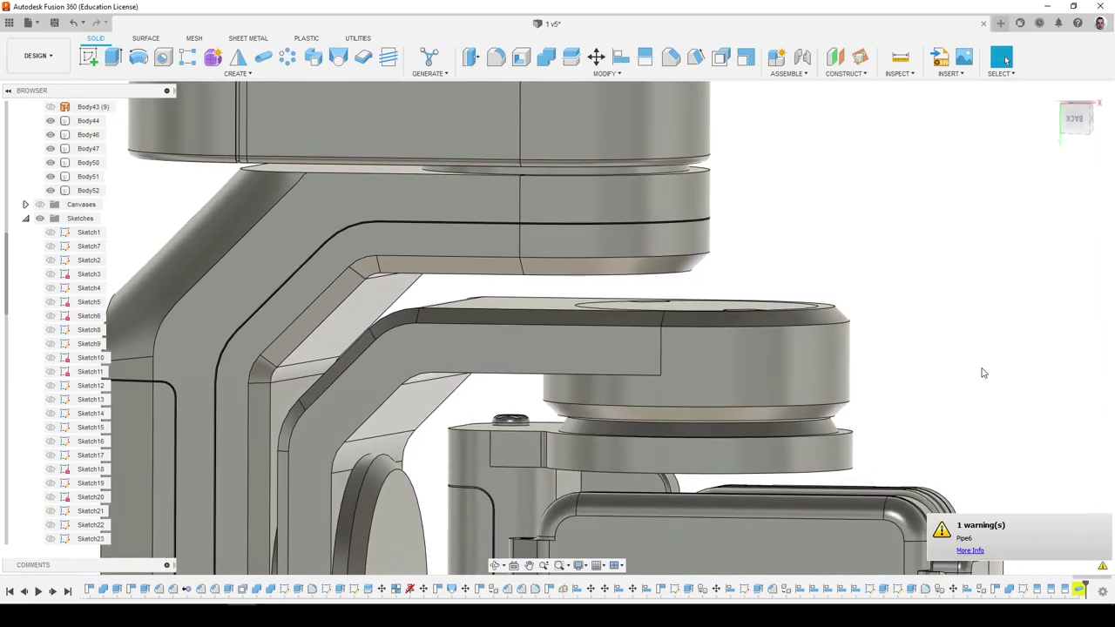
# Try to fillet the middle arm's upper edge loop, just beneath the motor housing, with a 1 mm radius.
pyautogui.press('f')
pyautogui.click(640, 155)
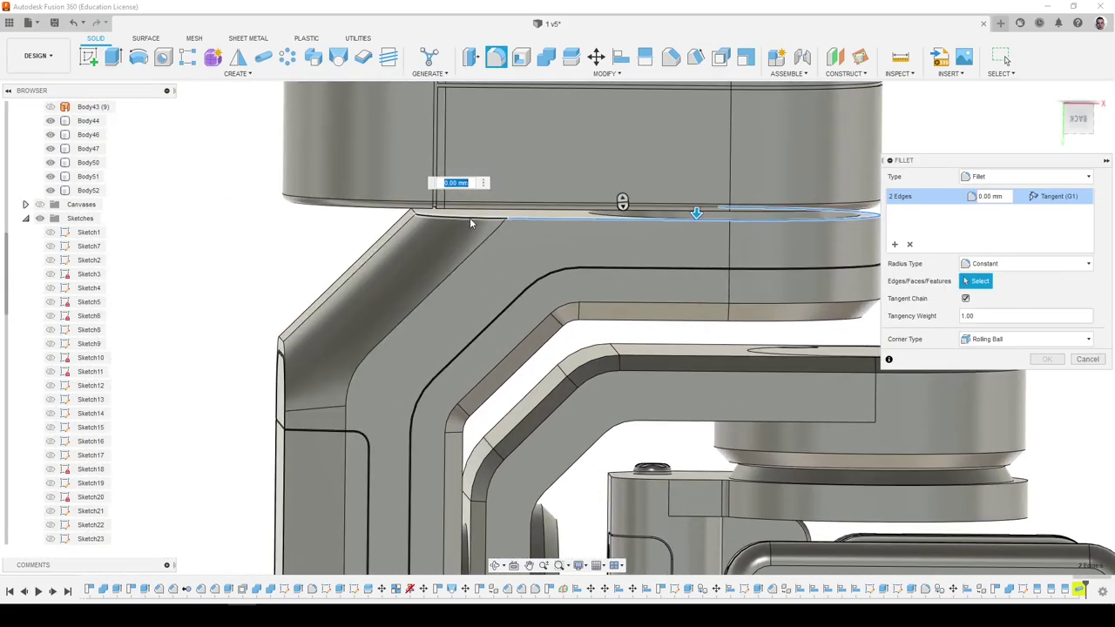
pyautogui.click(470, 220)
pyautogui.click(471, 228)
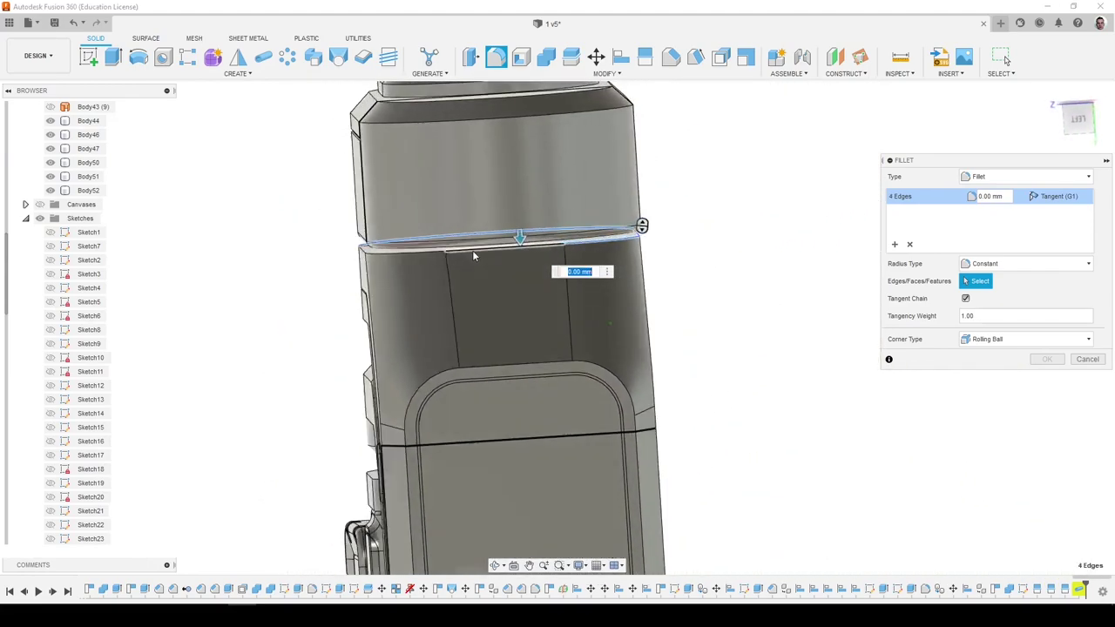
pyautogui.click(428, 271)
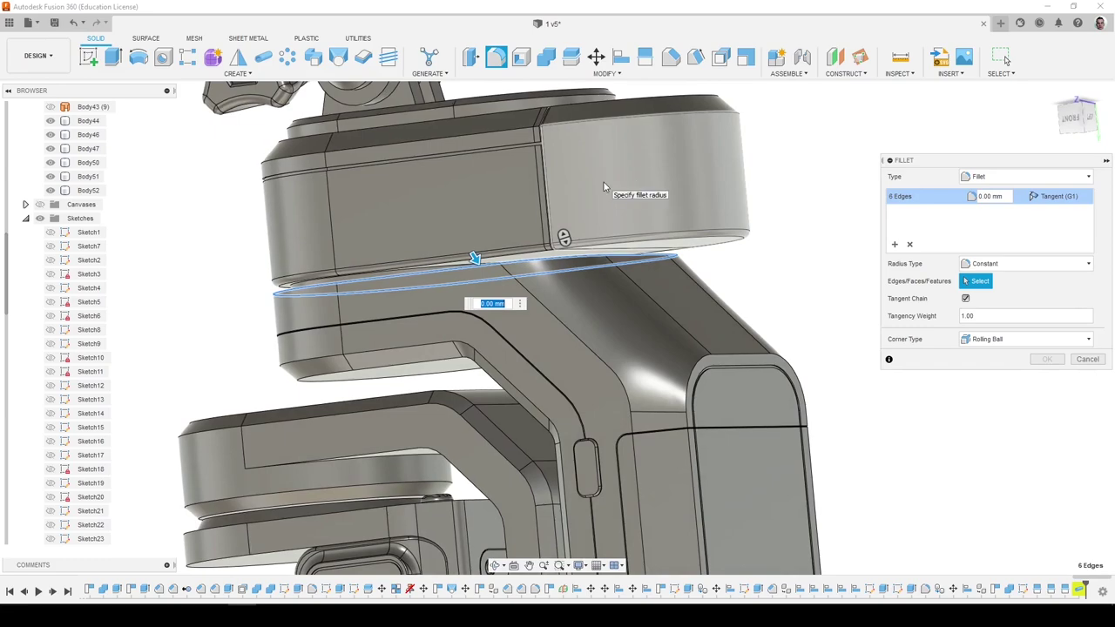
pyautogui.write('1')
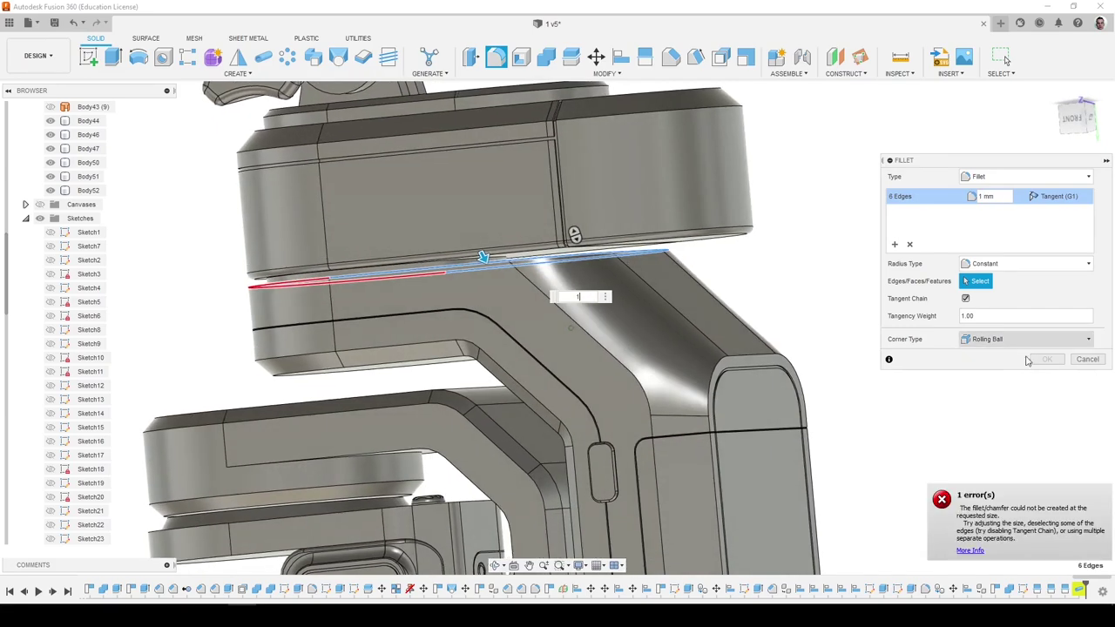
pyautogui.click(1087, 359)
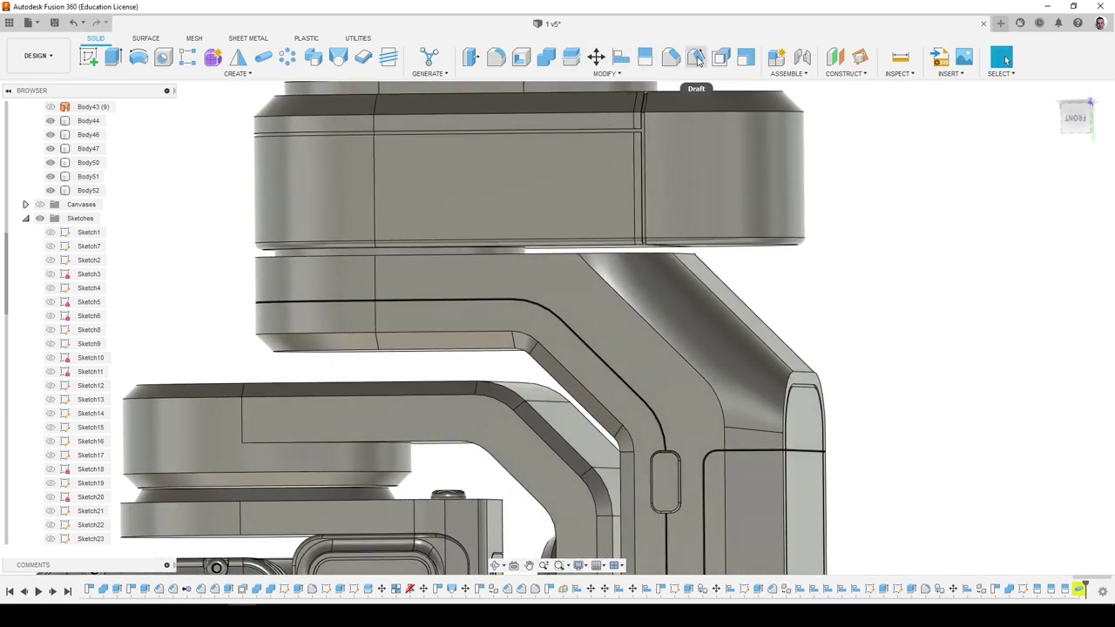
# Chamfer the six edges of the middle arm's upper edge loop, just beneath the motor housing, with an equal distance of 1 mm.
pyautogui.click(672, 58)
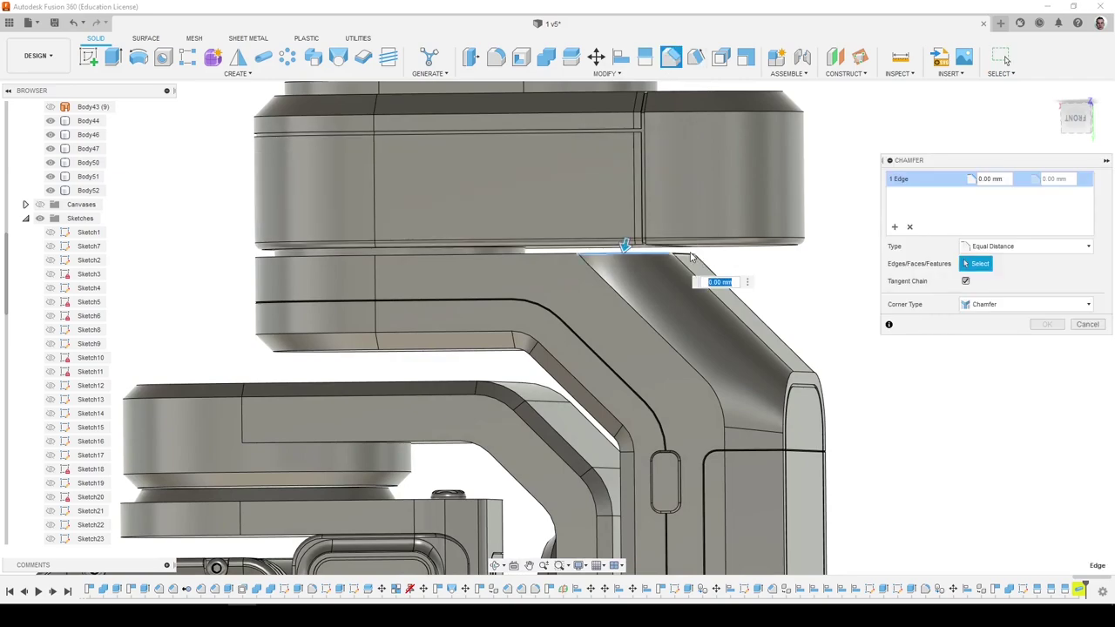
pyautogui.click(360, 258)
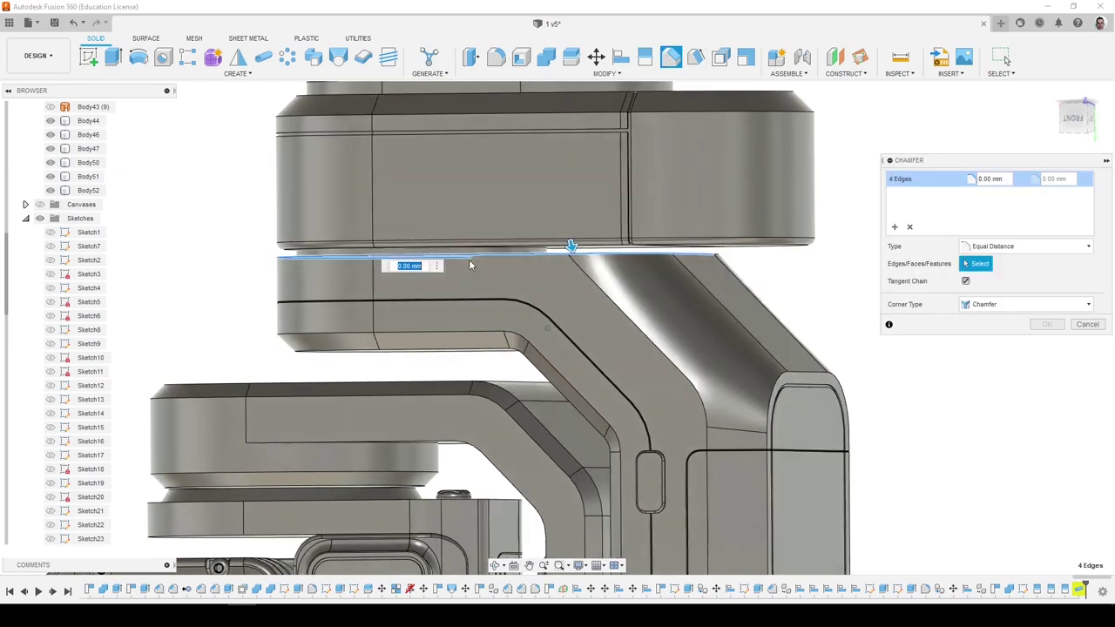
pyautogui.click(755, 255)
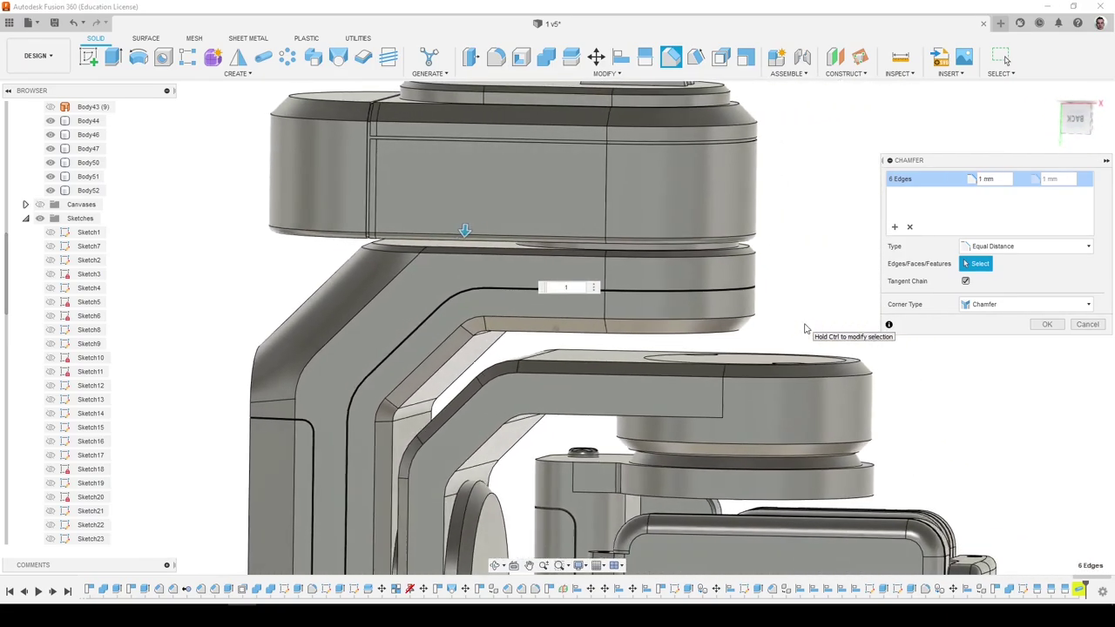
pyautogui.click(1047, 324)
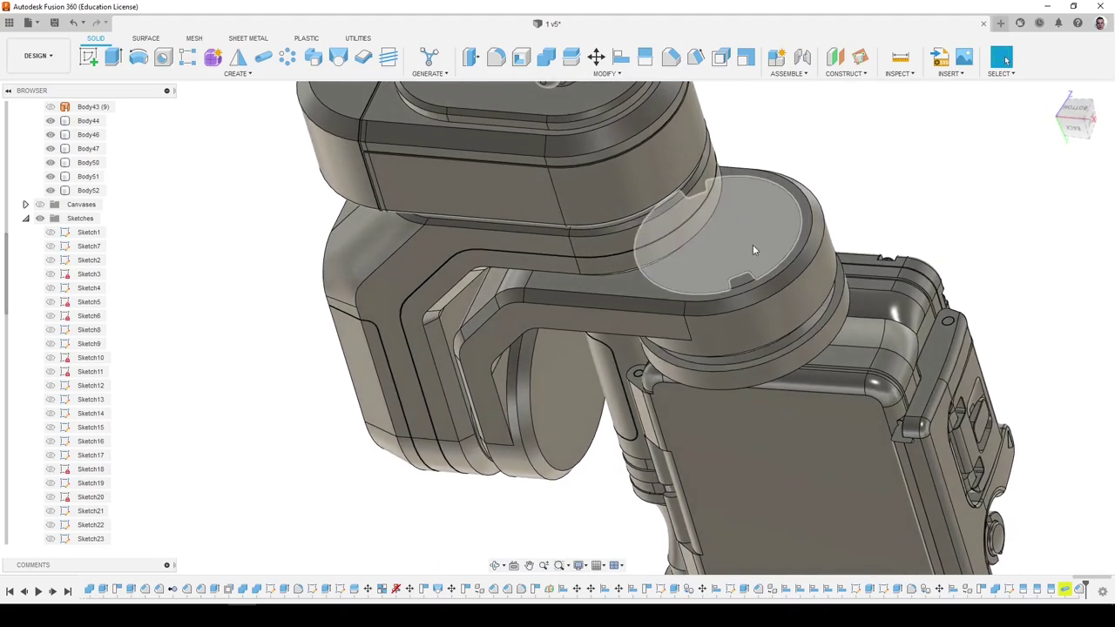
# Offset both rounded tab faces on the lower arm's circular underside face by 0.3 mm.
pyautogui.scroll(4, 754, 248)
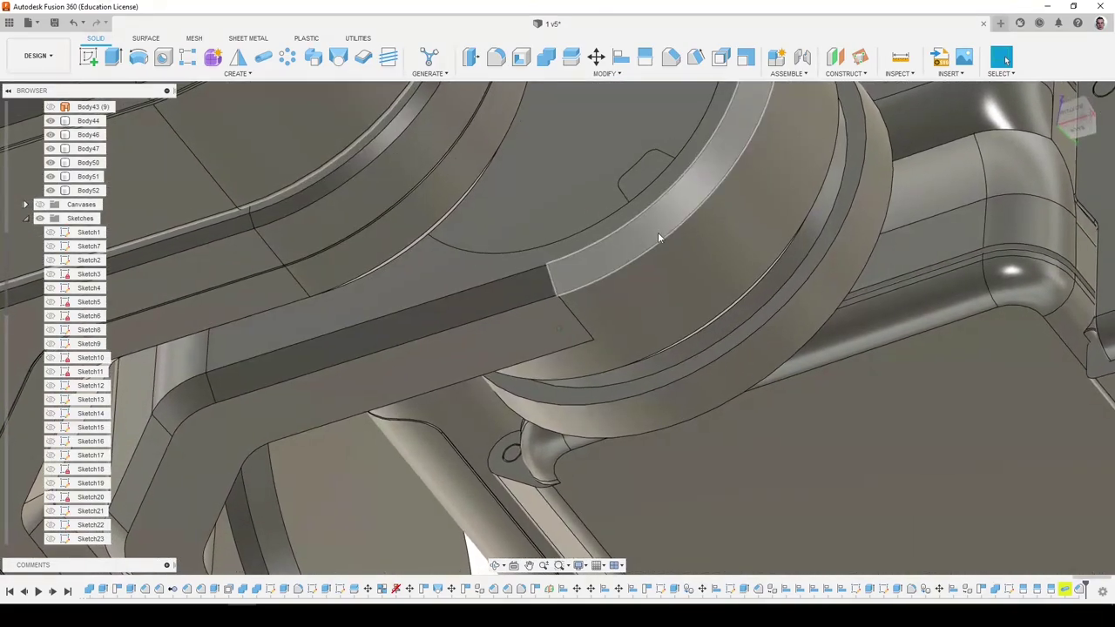
pyautogui.press('q')
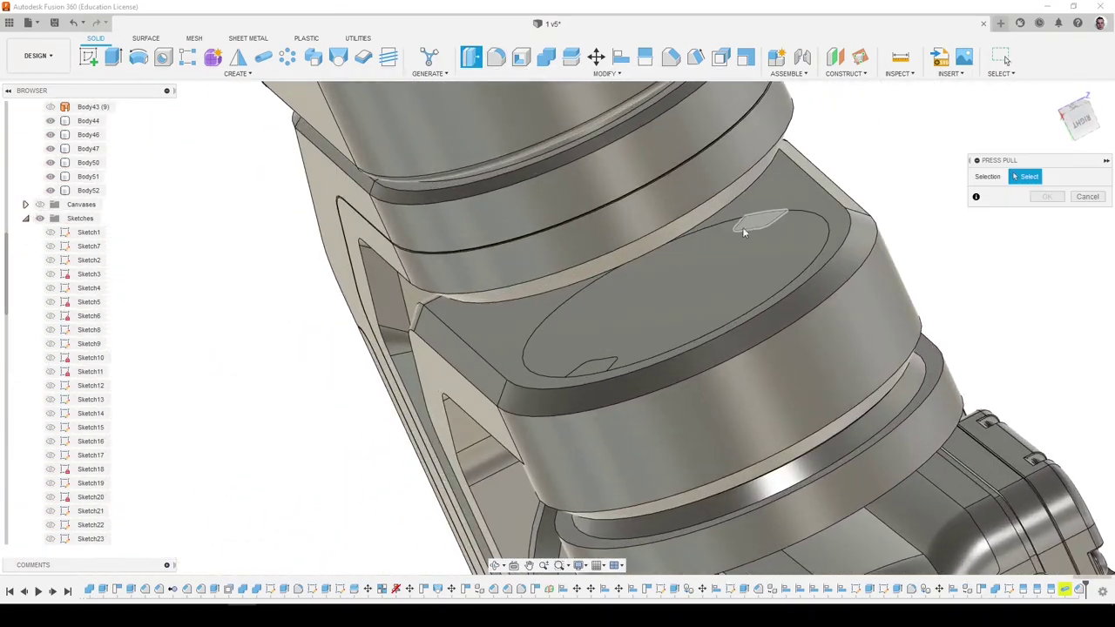
pyautogui.click(745, 223)
pyautogui.click(589, 364)
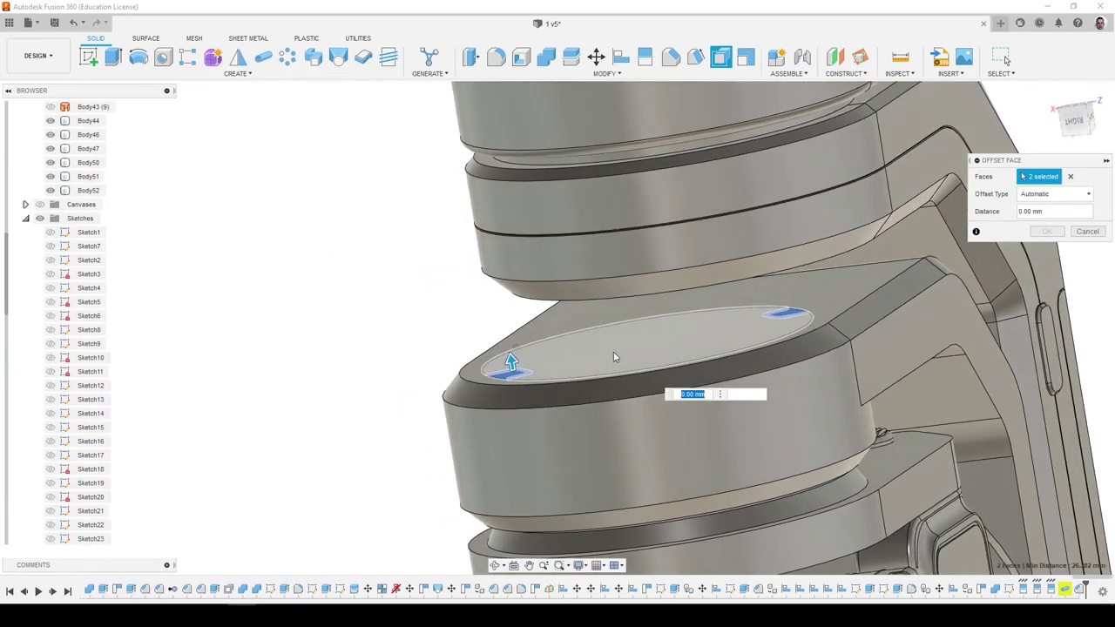
pyautogui.write('0.3')
pyautogui.press('Return')
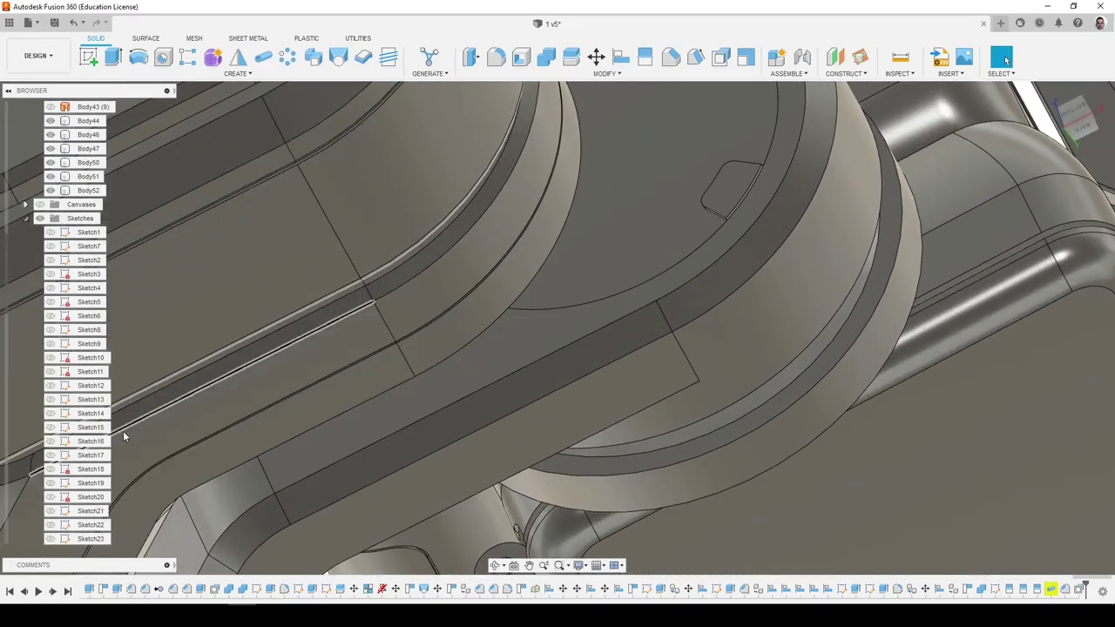
# Edit the sketch of the circular cover on the lower arm's underside and offset its circle slightly outward to form a thin ring.
pyautogui.scroll(-3, 88, 496)
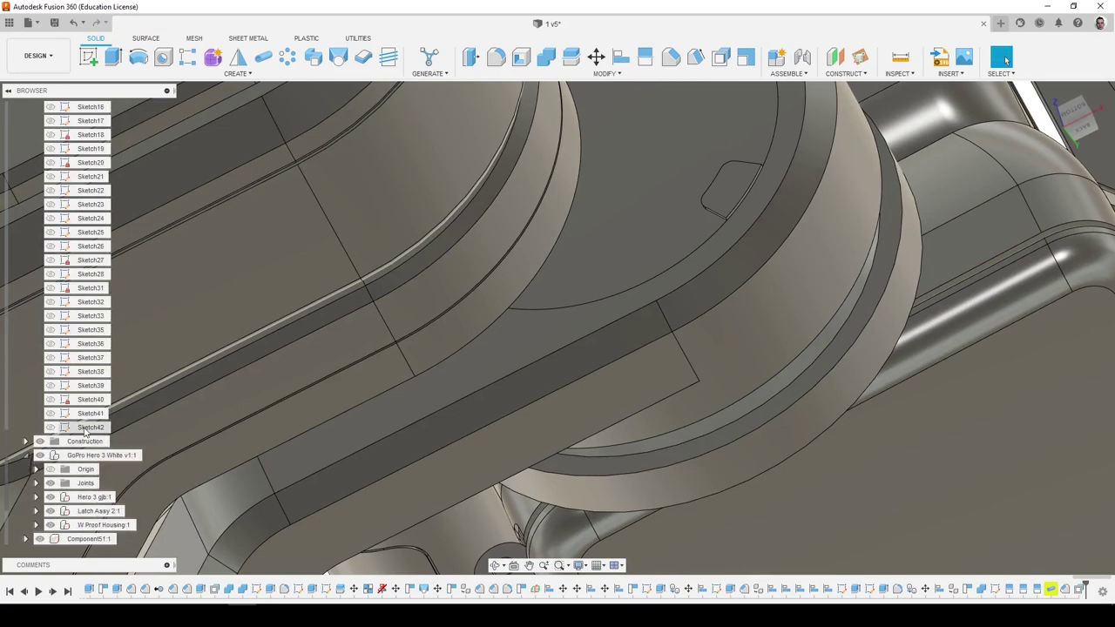
pyautogui.click(87, 428)
pyautogui.rightClick(89, 429)
pyautogui.click(114, 463)
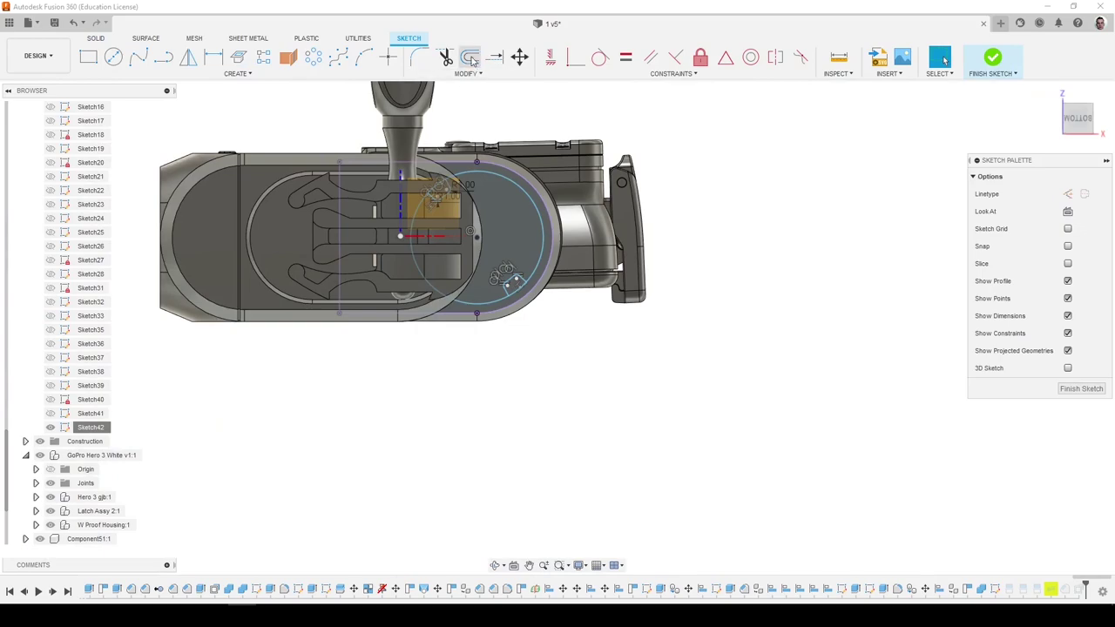
pyautogui.click(471, 59)
pyautogui.scroll(3, 533, 226)
pyautogui.click(555, 217)
pyautogui.scroll(4, 562, 203)
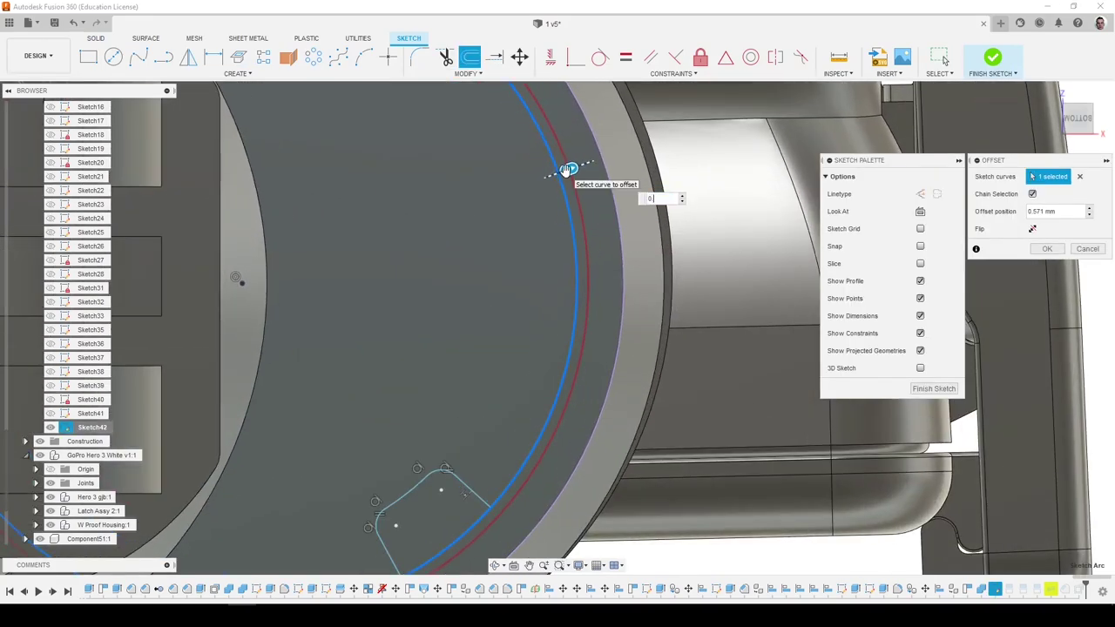
pyautogui.press('Return')
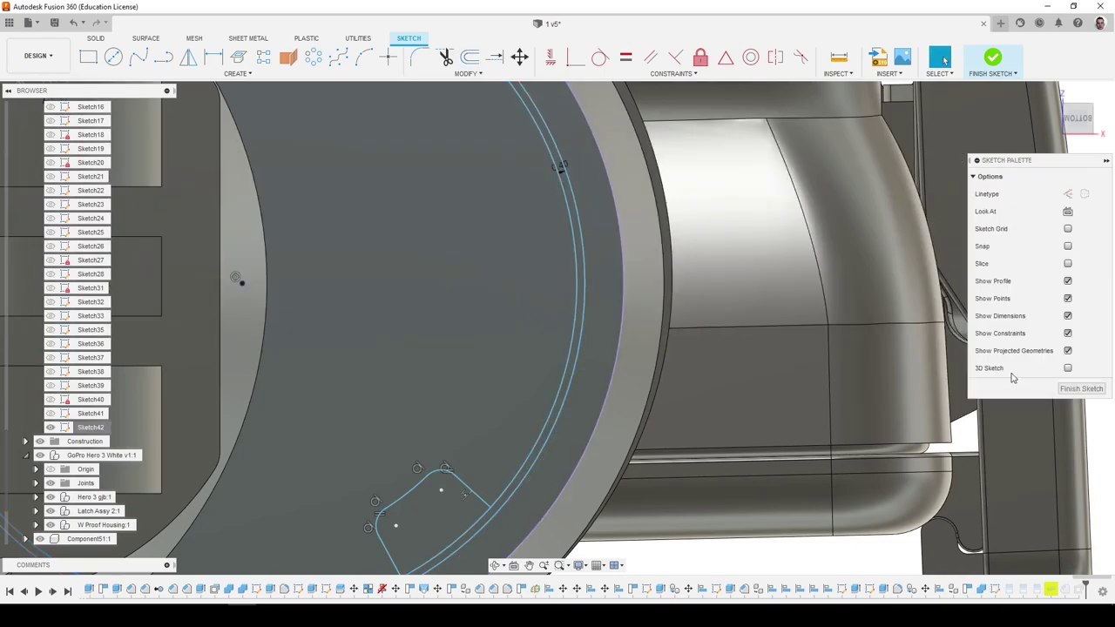
pyautogui.click(1078, 391)
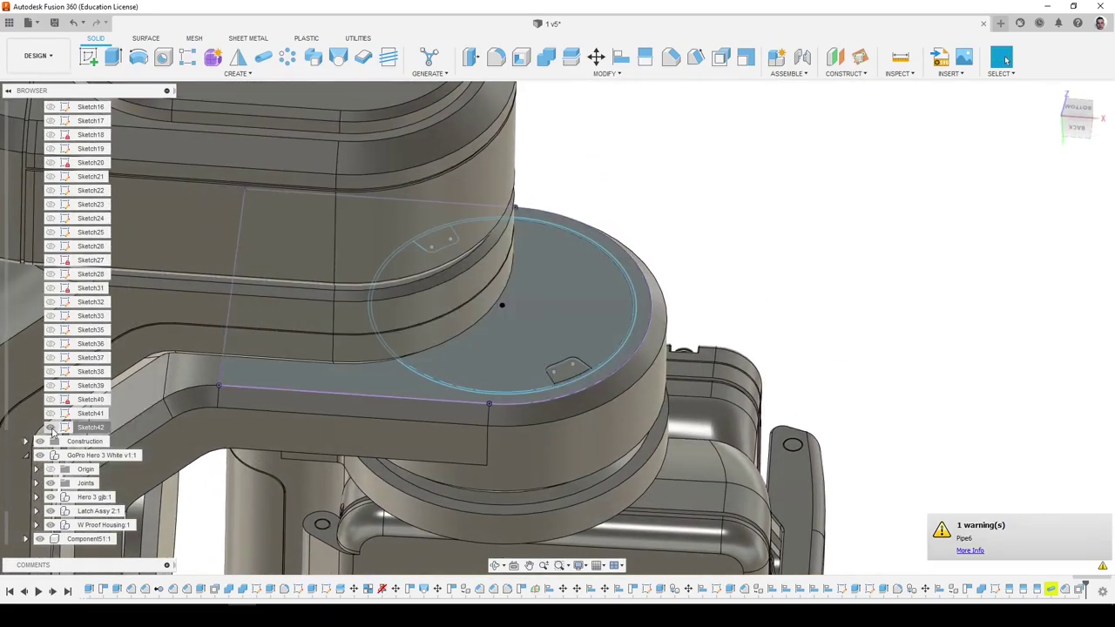
pyautogui.click(50, 428)
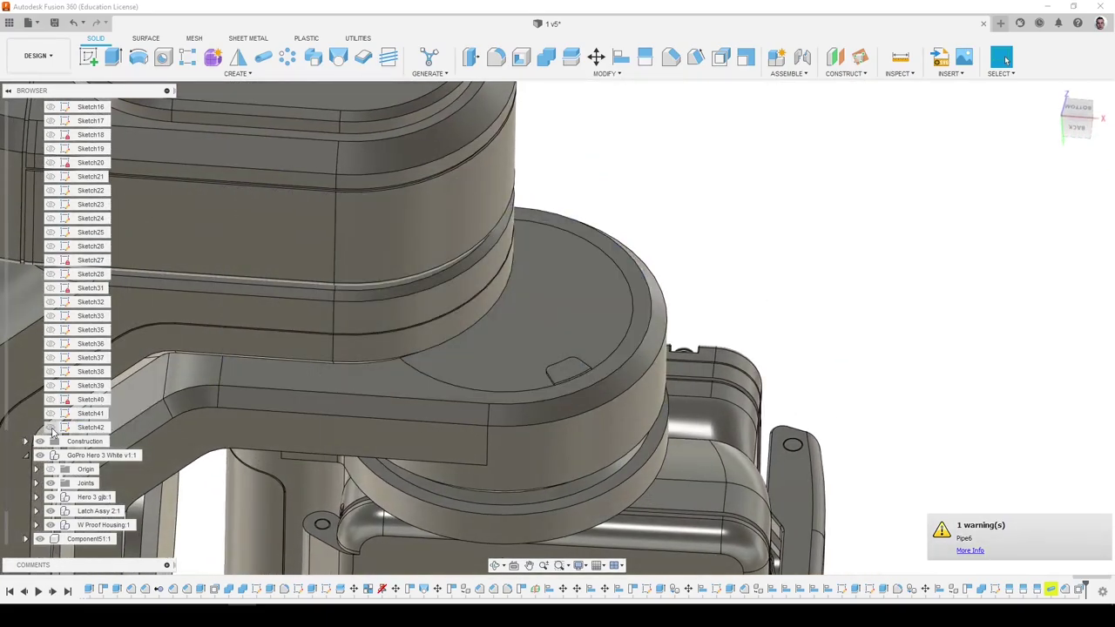
# Extrude the thin ring profile around the circular cover by -0.4 mm to cut a groove, and hide the sketch.
pyautogui.press('e')
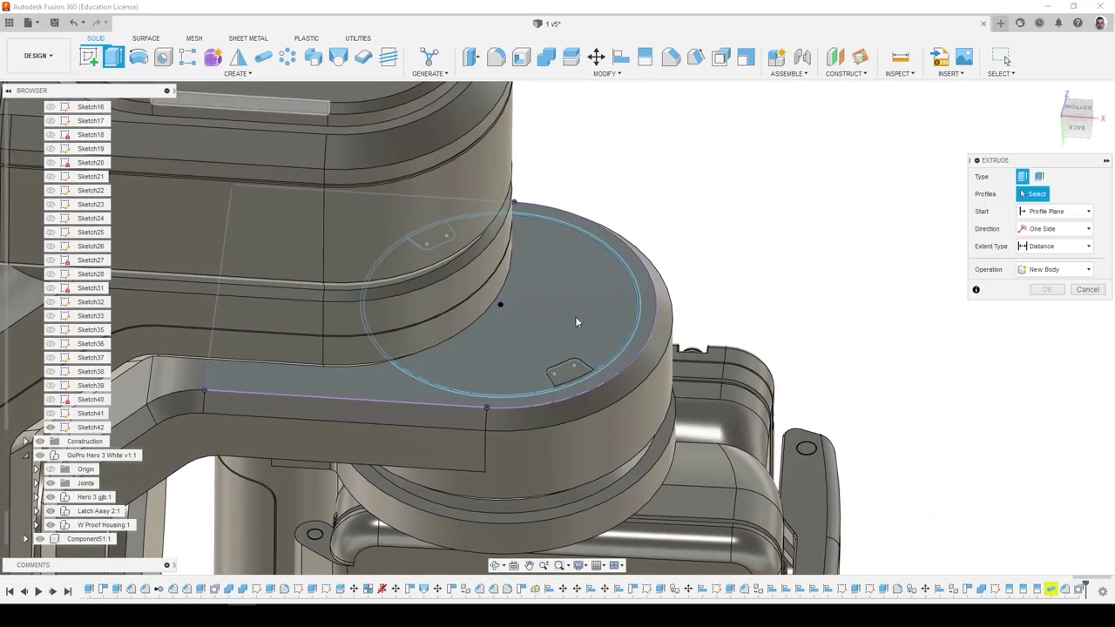
pyautogui.scroll(5, 592, 383)
pyautogui.scroll(-5, 594, 391)
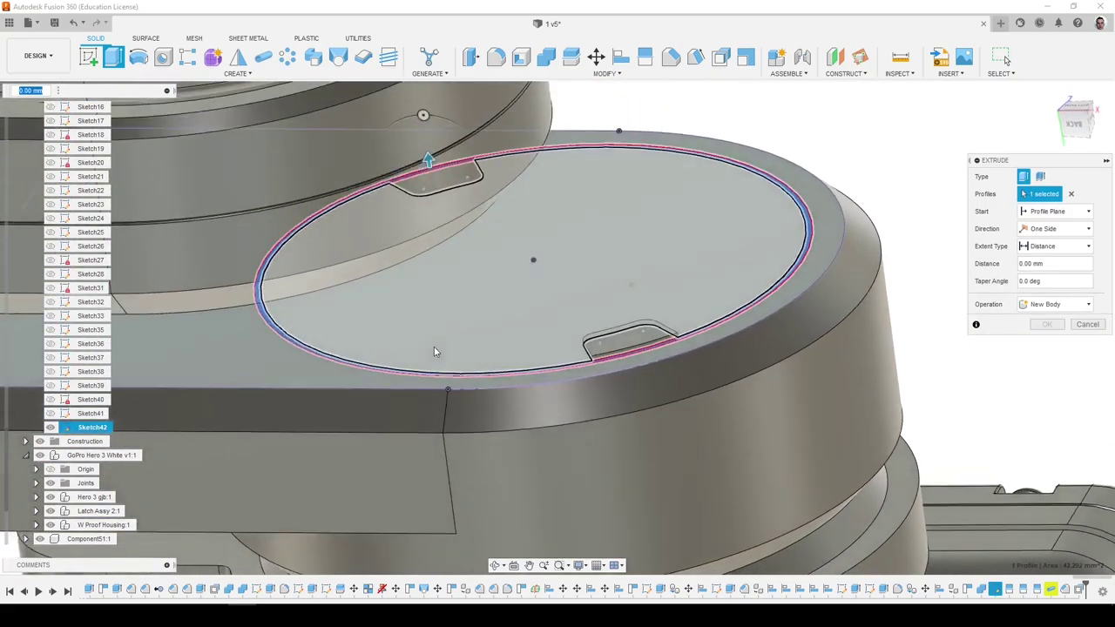
pyautogui.click(520, 282)
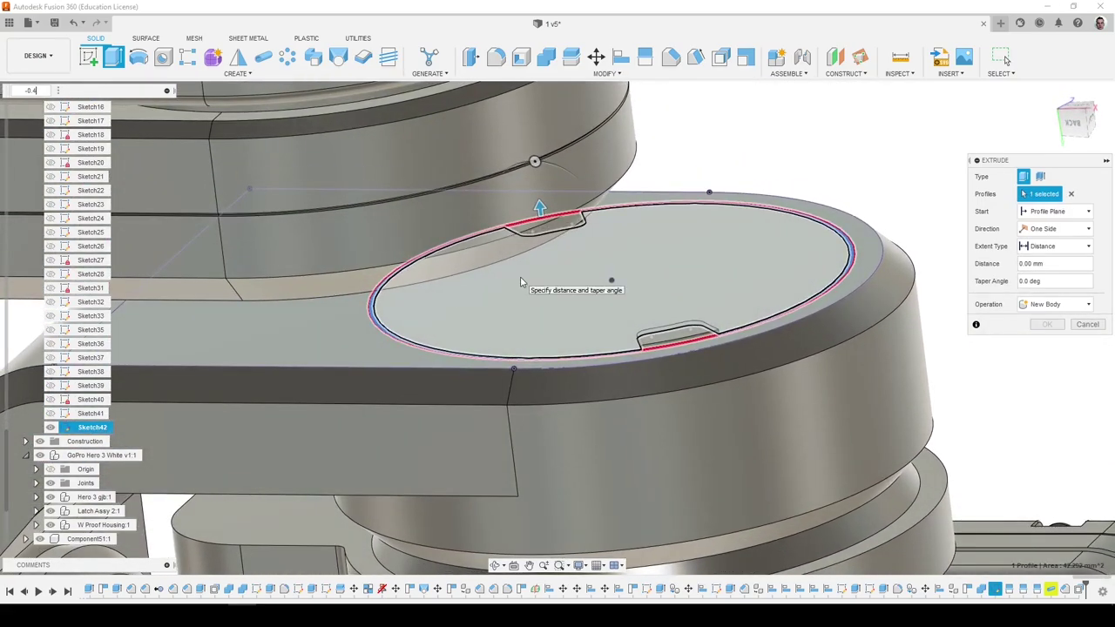
pyautogui.press('Return')
pyautogui.press('Return')
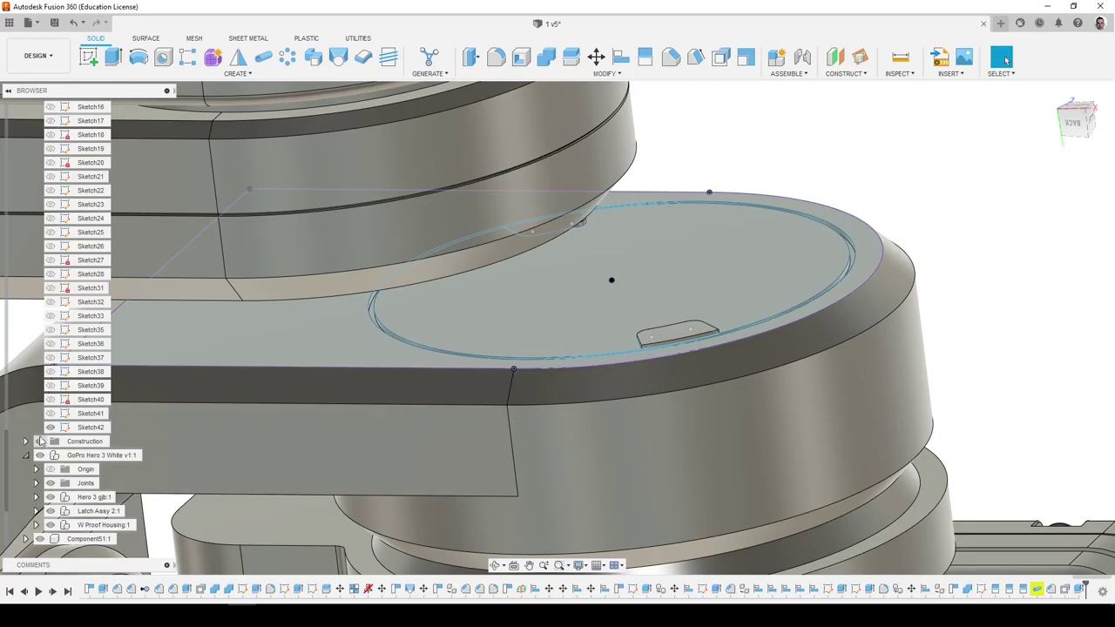
pyautogui.click(51, 428)
pyautogui.moveTo(910, 248)
pyautogui.keyDown('shift'); pyautogui.mouseDown(button='middle')
pyautogui.moveTo(978, 371)
pyautogui.moveTo(1005, 475)
pyautogui.moveTo(911, 480)
pyautogui.moveTo(257, 438)
pyautogui.mouseUp(button='middle'); pyautogui.keyUp('shift')
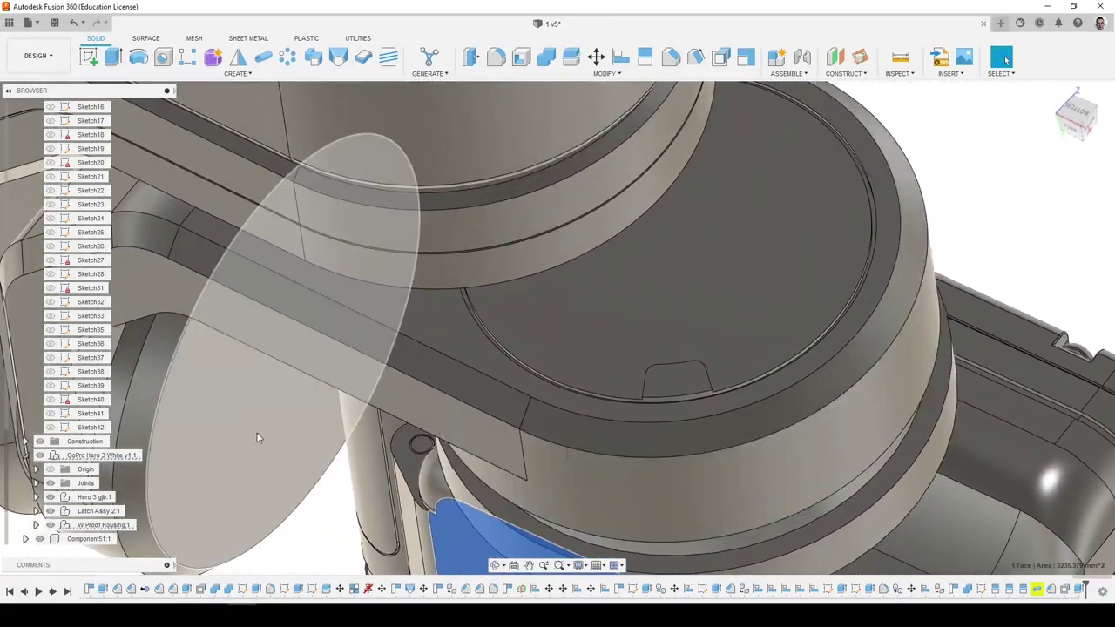
# Reopen the circular cover's sketch and offset the exposed rounded tab's outline slightly outward.
pyautogui.rightClick(89, 427)
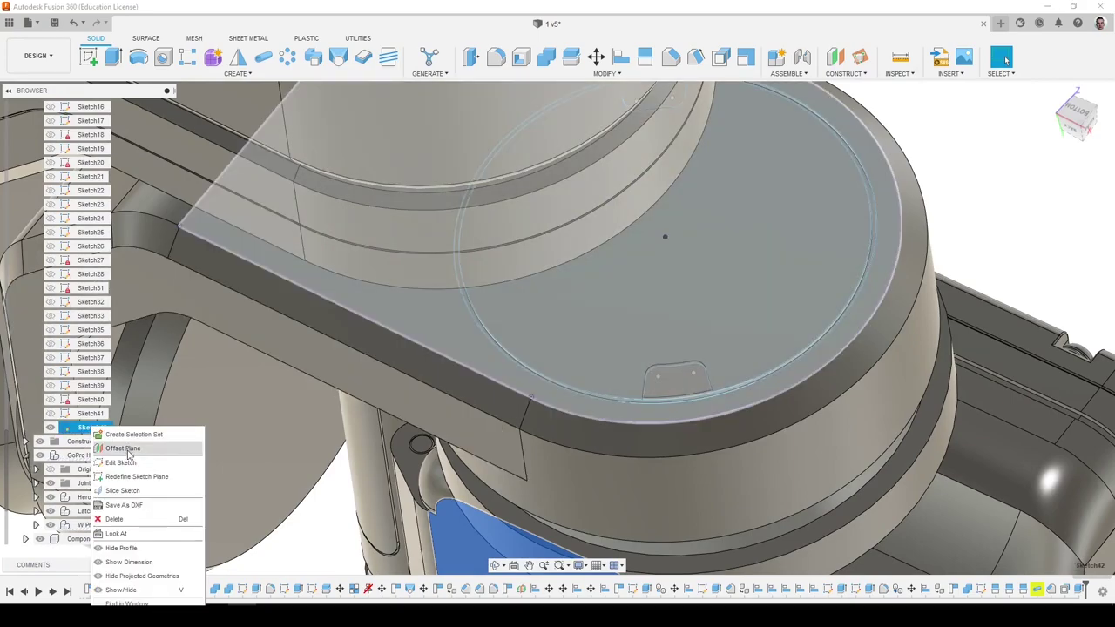
pyautogui.click(121, 462)
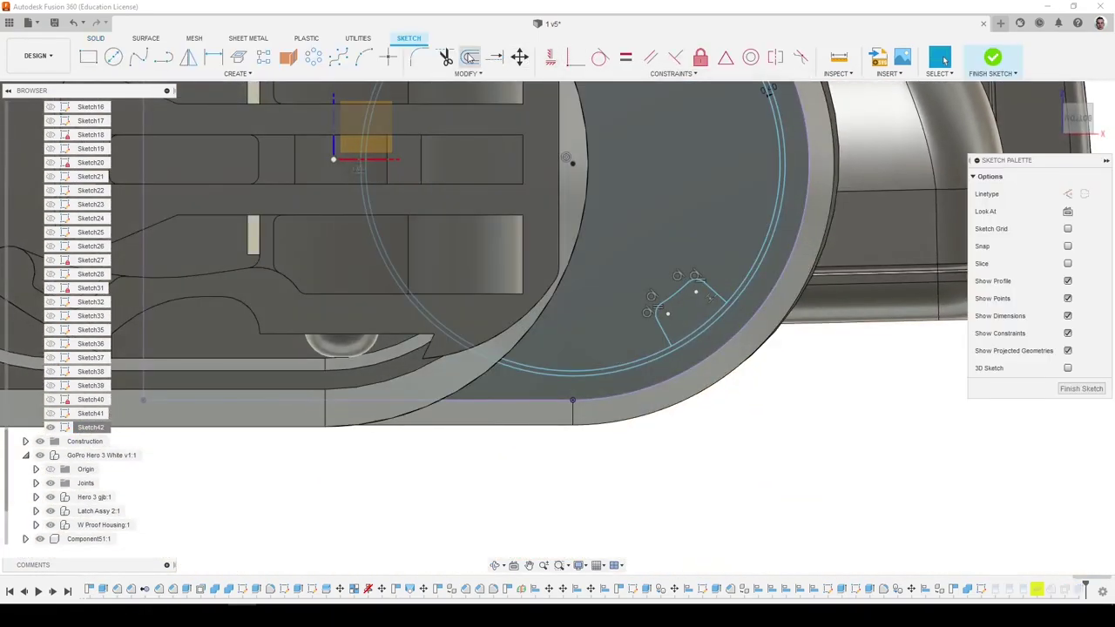
pyautogui.click(469, 57)
pyautogui.scroll(2, 697, 294)
pyautogui.click(732, 290)
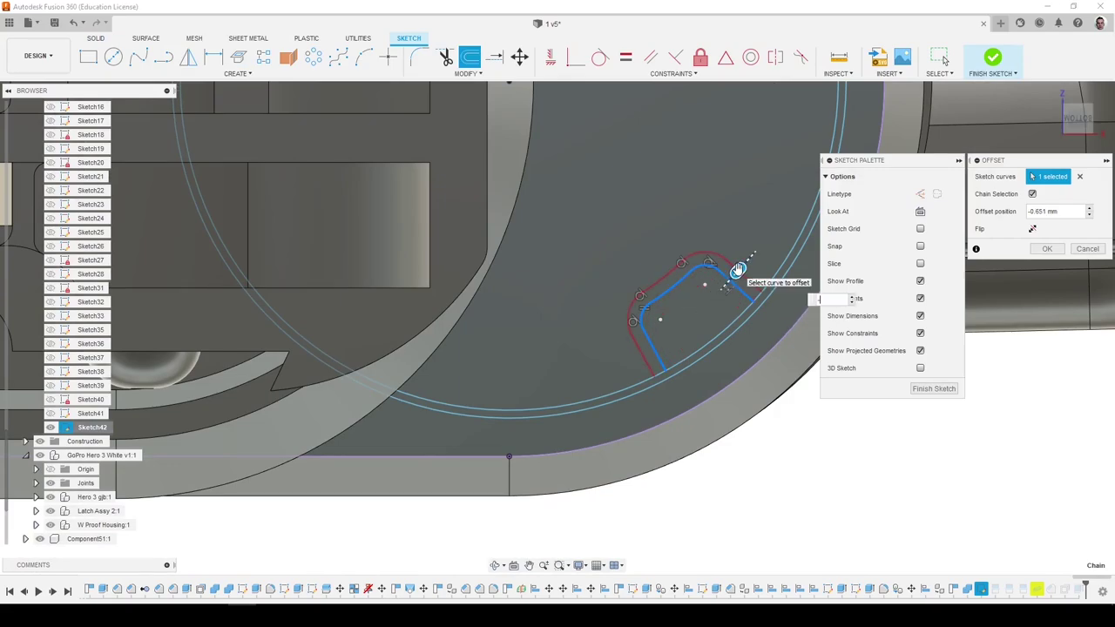
pyautogui.press('Return')
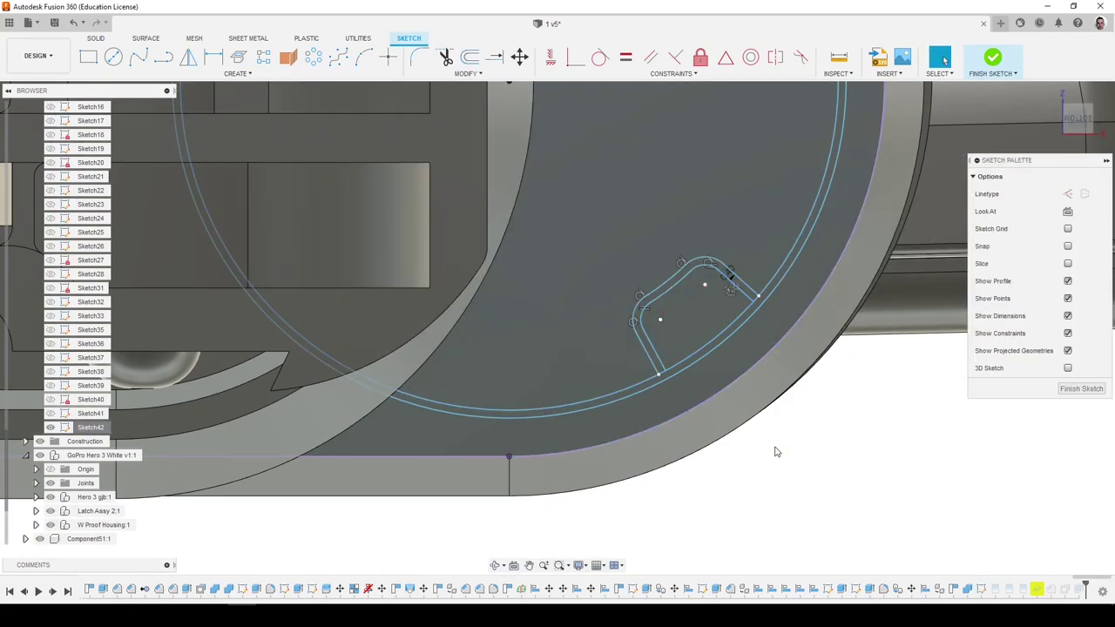
pyautogui.scroll(-5, 777, 452)
pyautogui.click(470, 58)
pyautogui.scroll(3, 648, 247)
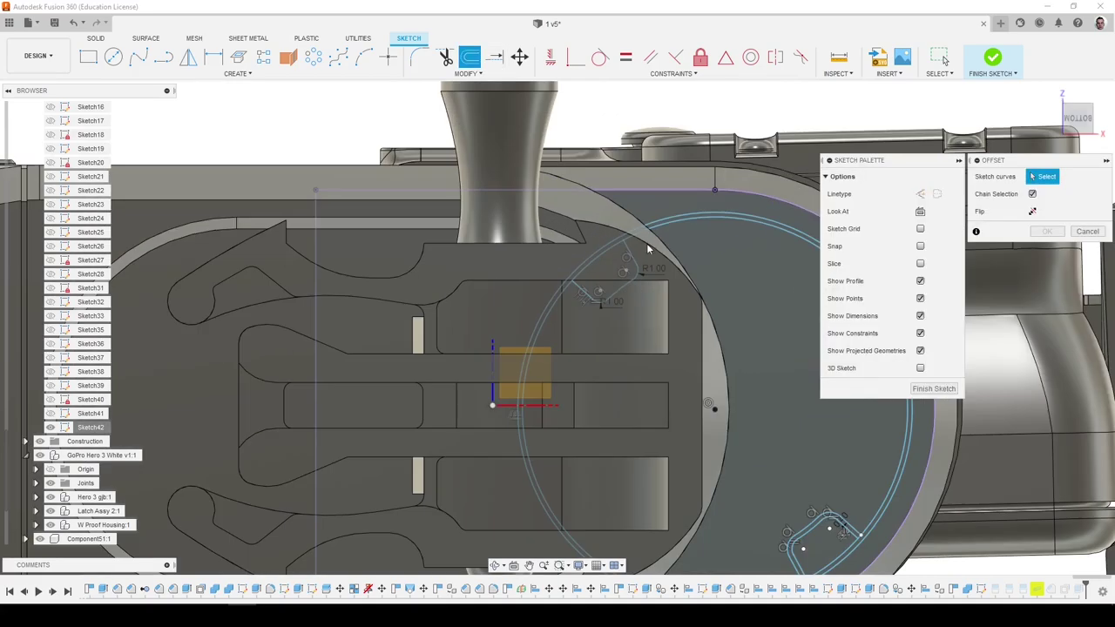
pyautogui.click(629, 277)
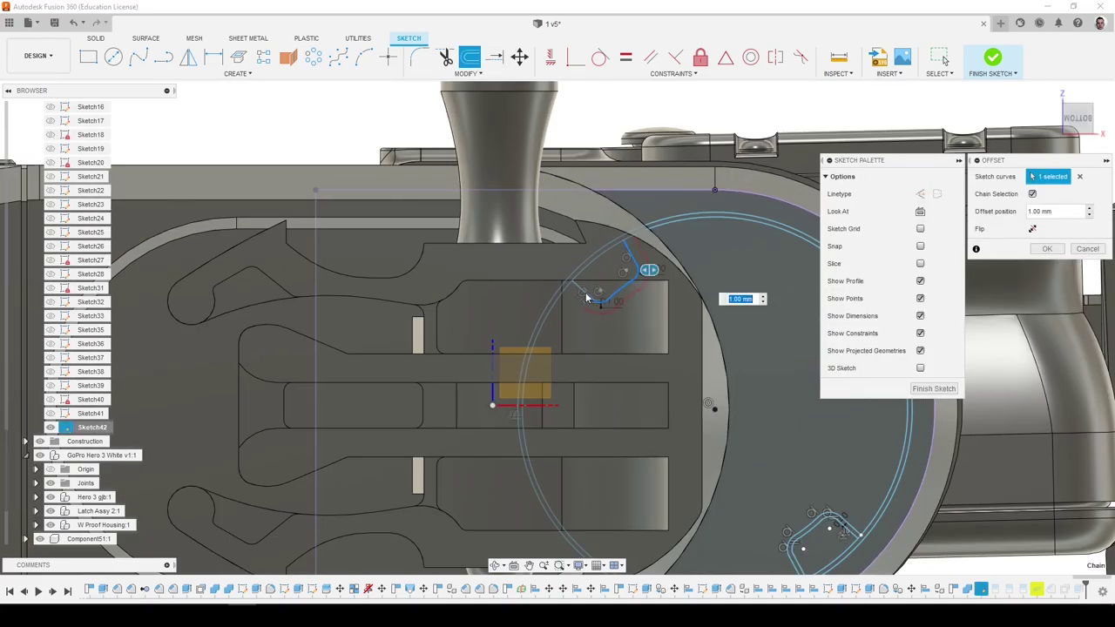
pyautogui.click(1079, 177)
pyautogui.moveTo(790, 337)
pyautogui.keyDown('shift'); pyautogui.mouseDown(button='middle')
pyautogui.moveTo(707, 397)
pyautogui.moveTo(677, 370)
pyautogui.mouseUp(button='middle'); pyautogui.keyUp('shift')
pyautogui.moveTo(643, 558)
pyautogui.mouseDown(button='middle')
pyautogui.moveTo(674, 361)
pyautogui.moveTo(652, 299)
pyautogui.mouseUp(button='middle')
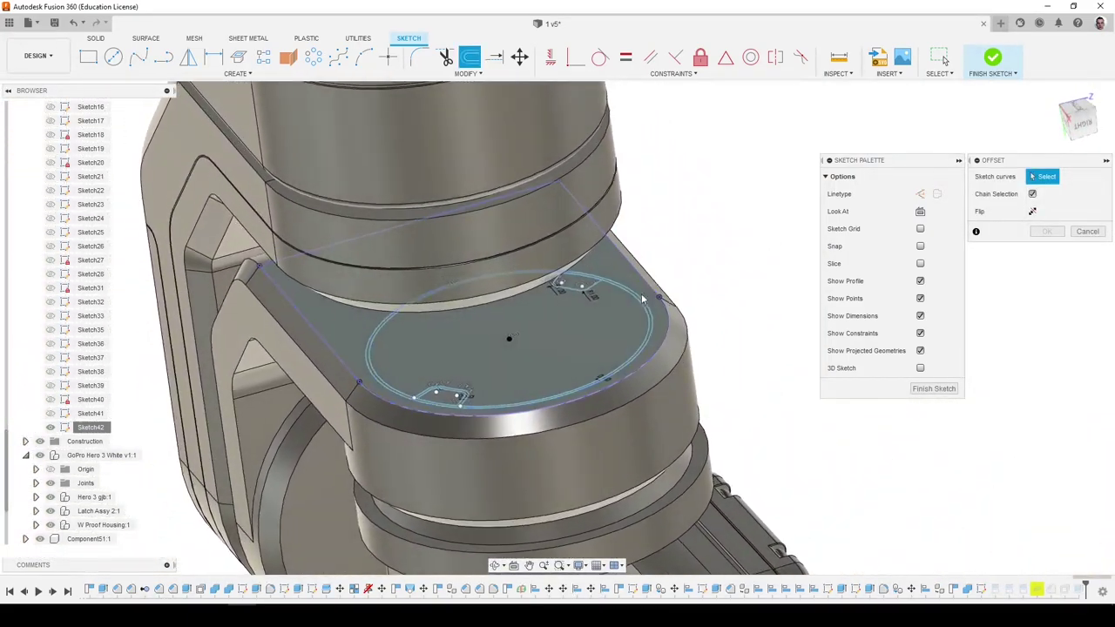
pyautogui.scroll(3, 597, 283)
pyautogui.click(1087, 231)
# Offset the outline curves of the second rounded tab, partly under the motor housing, outward by 0.4 mm and finish the sketch.
pyautogui.scroll(3, 534, 300)
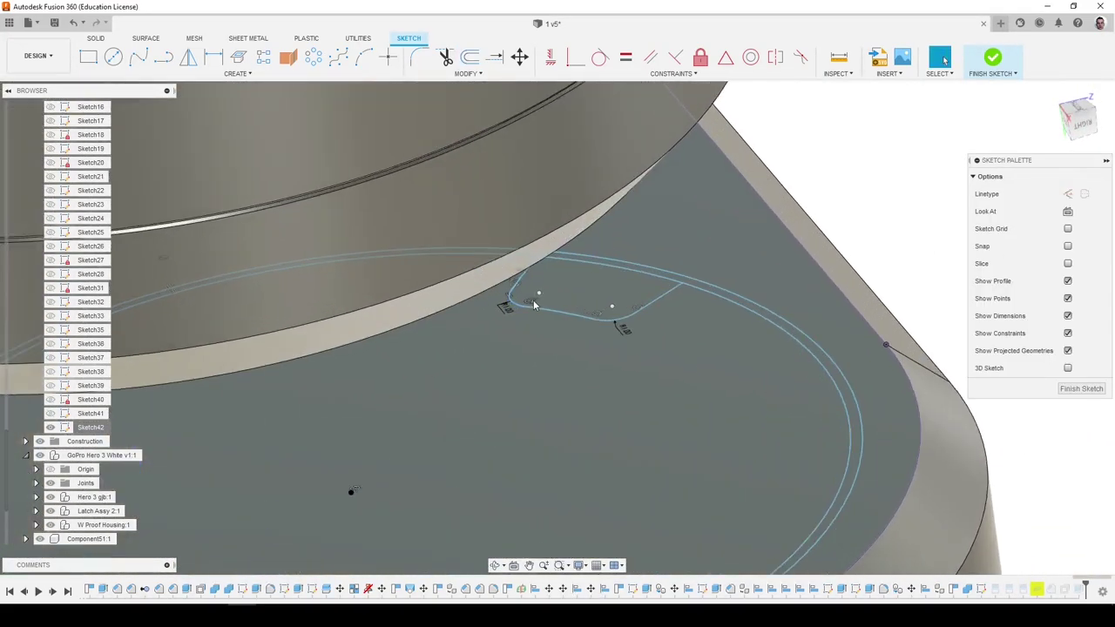
pyautogui.click(535, 307)
pyautogui.keyDown('shift'); pyautogui.click(520, 282); pyautogui.keyUp('shift')
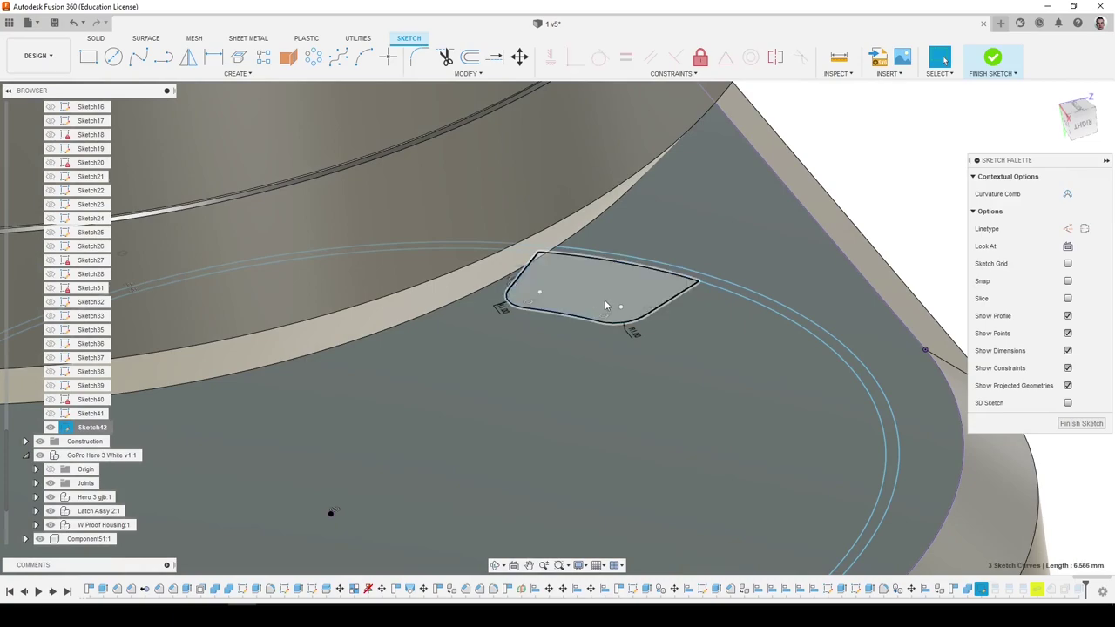
pyautogui.press('o')
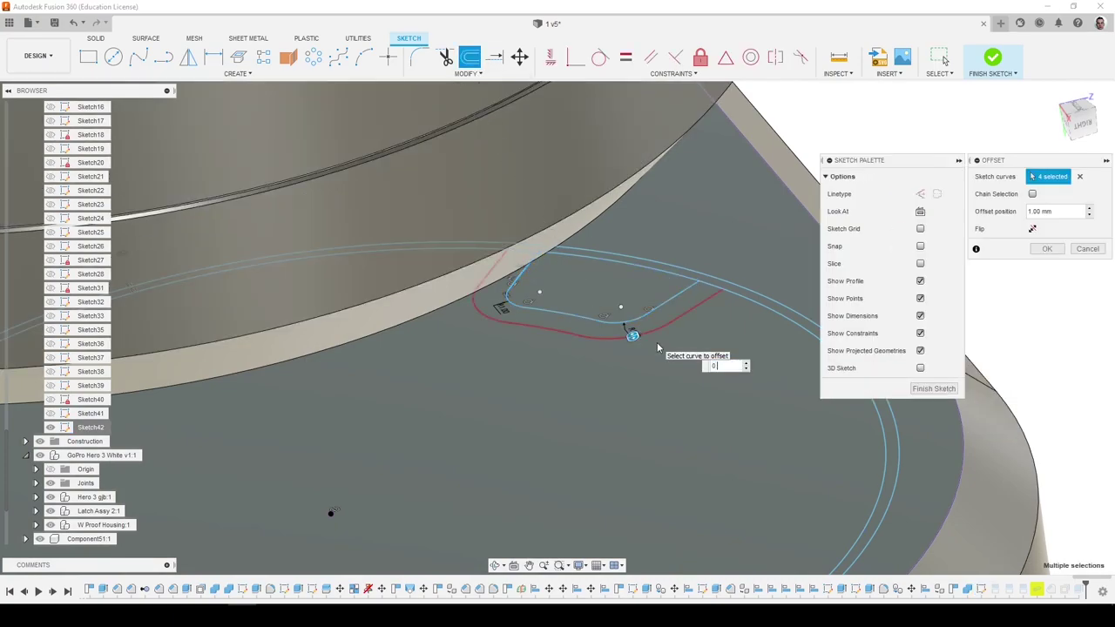
pyautogui.write('0.4')
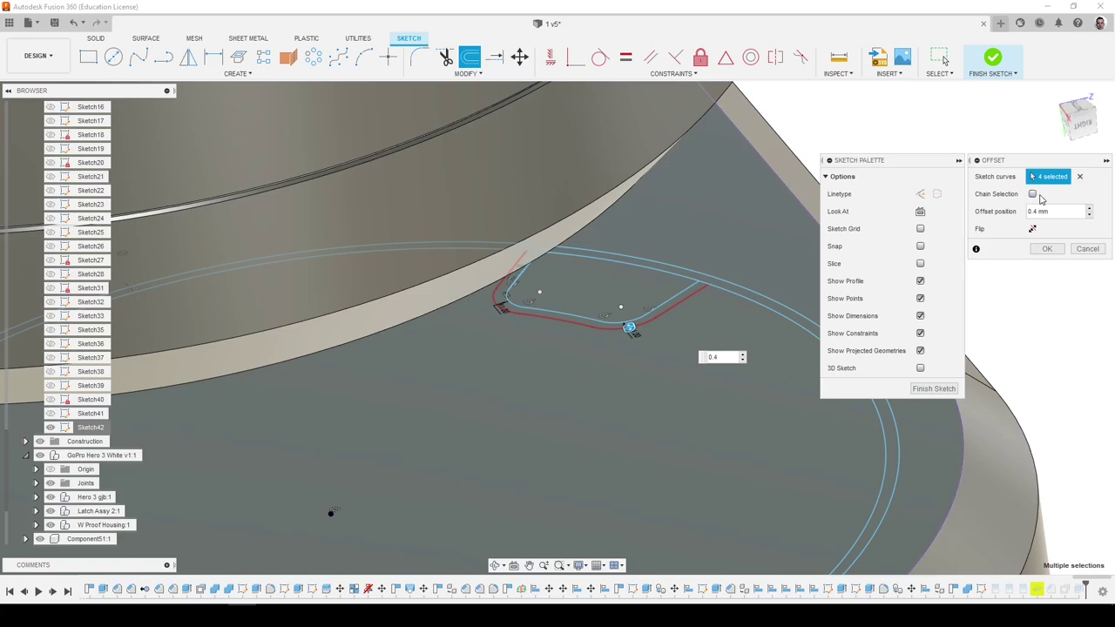
pyautogui.click(1048, 251)
pyautogui.scroll(-6, 871, 287)
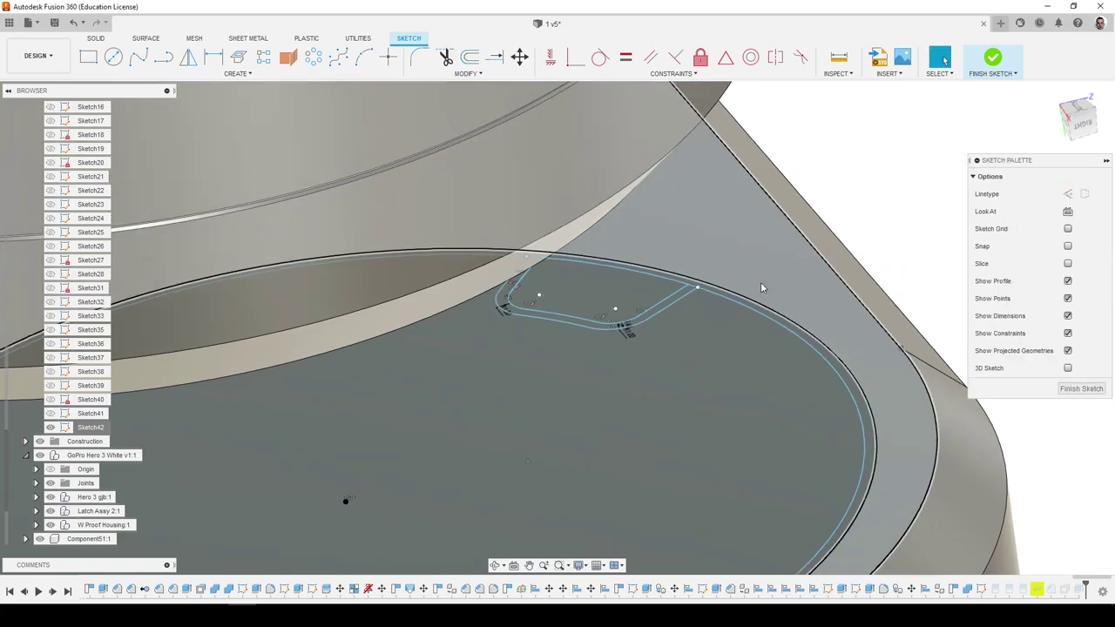
pyautogui.click(1078, 387)
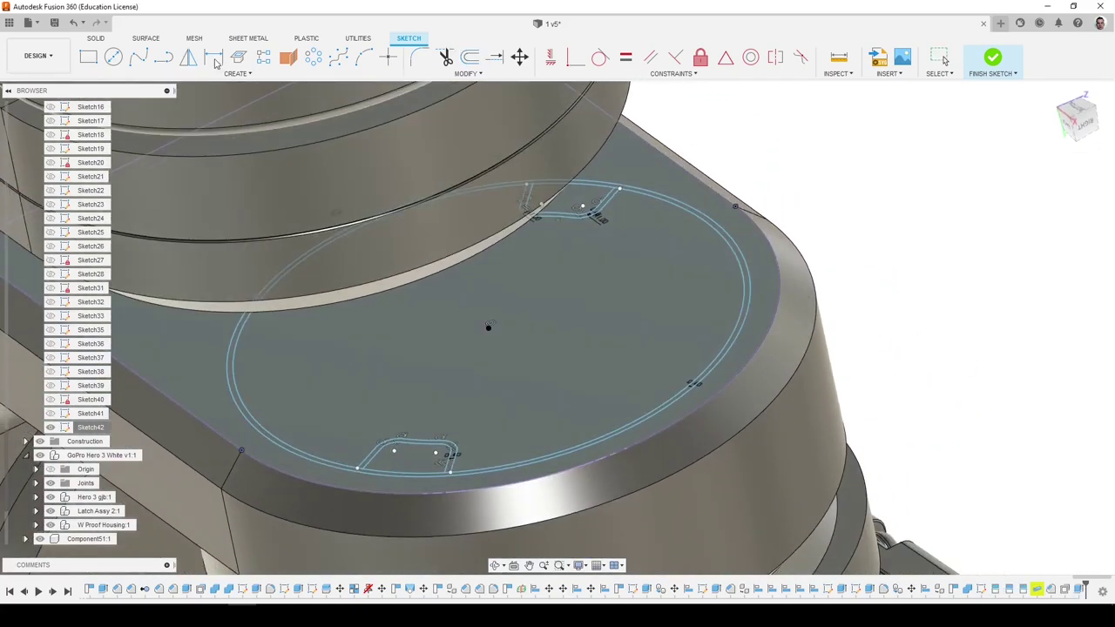
# Extrude the narrow bands around both rounded tabs by -0.4 mm to cut them into the cover.
pyautogui.click(114, 58)
pyautogui.scroll(6, 666, 217)
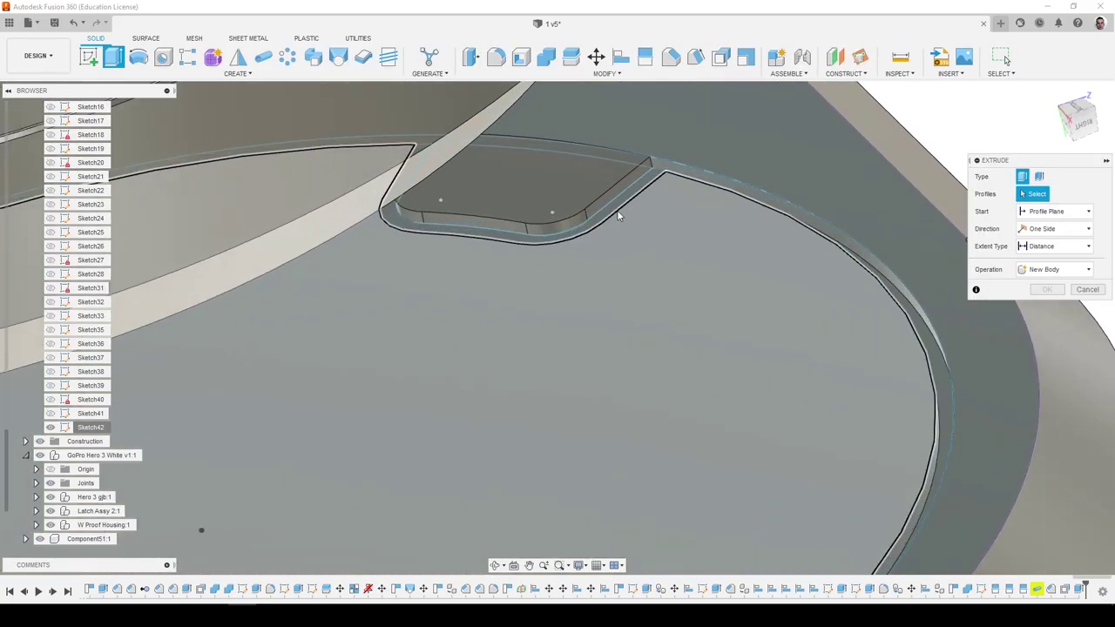
pyautogui.click(610, 208)
pyautogui.scroll(-6, 575, 192)
pyautogui.scroll(4, 413, 398)
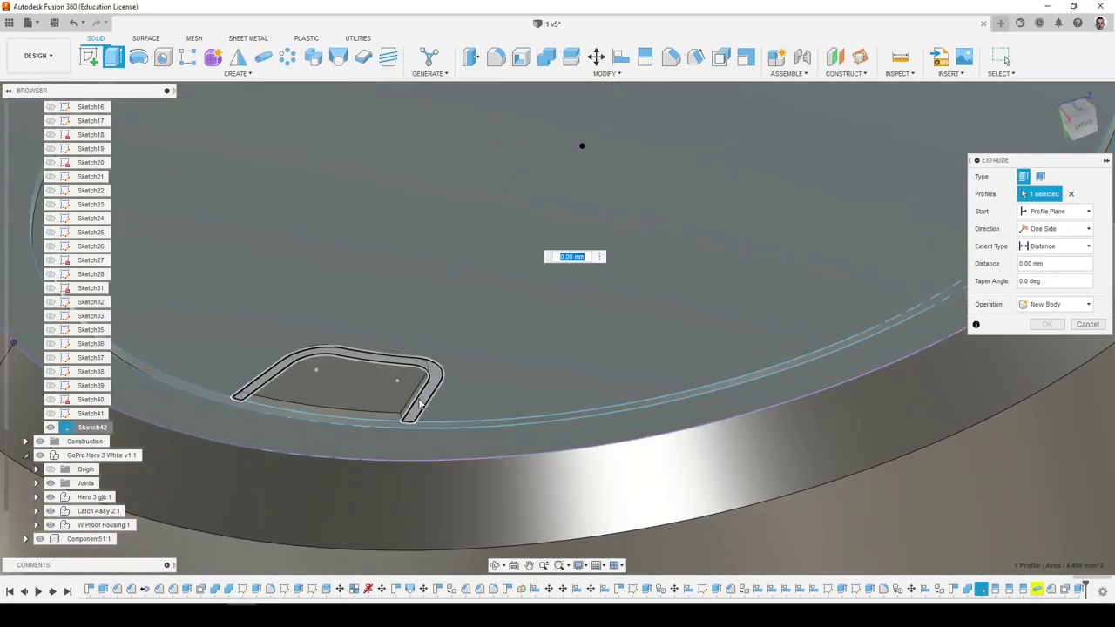
pyautogui.click(419, 403)
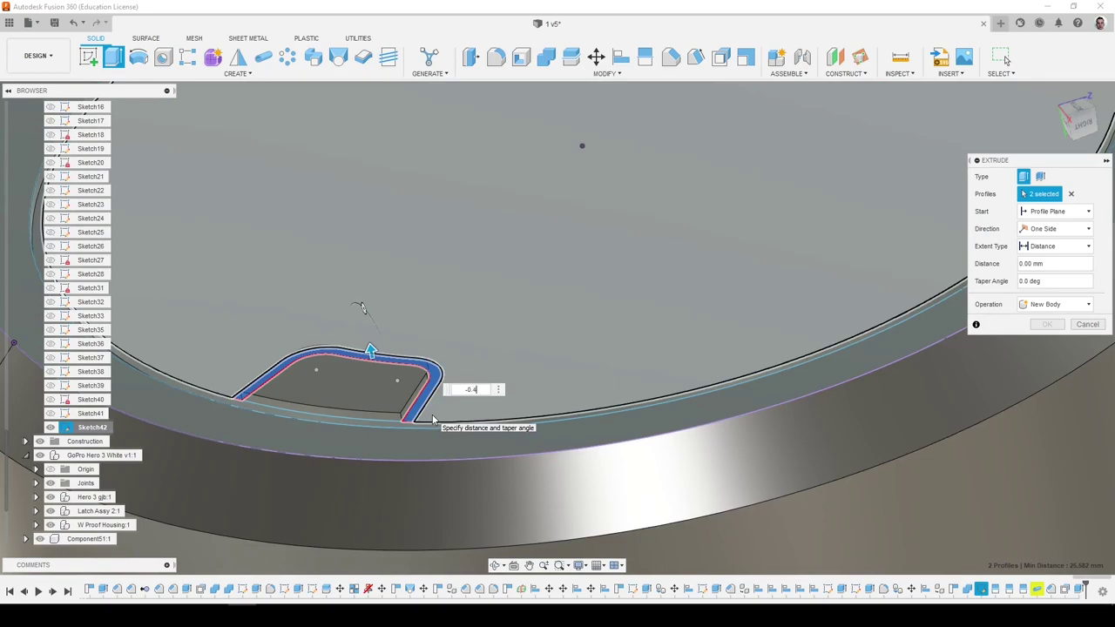
pyautogui.press('Return')
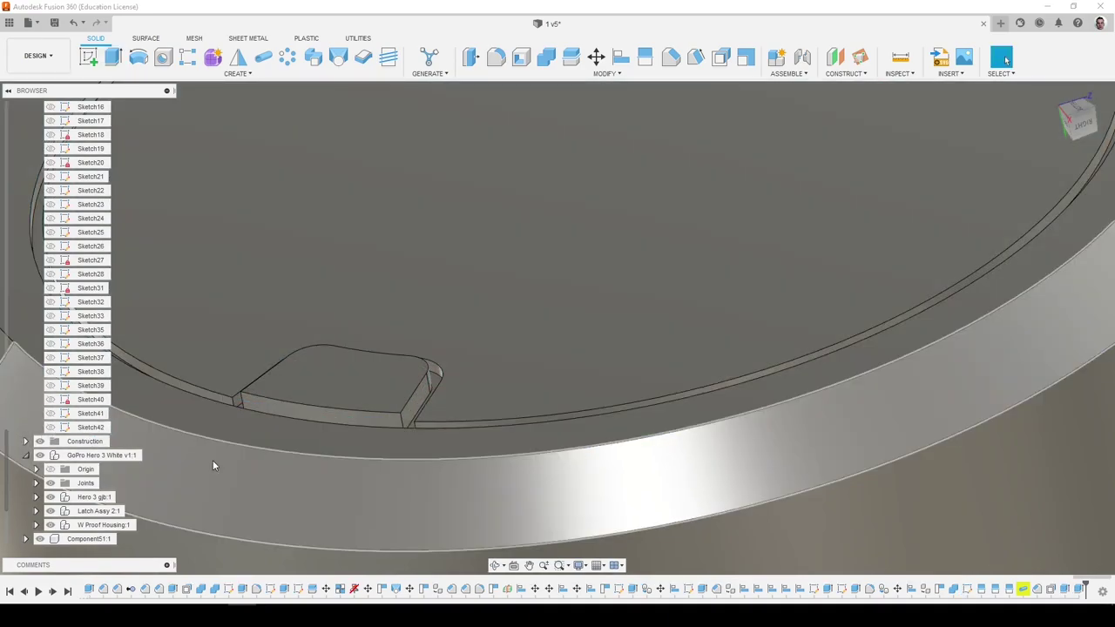
# Chamfer the outer circular edge of the groove around the cover with an equal distance of 0.3 mm.
pyautogui.moveTo(213, 460)
pyautogui.keyDown('shift'); pyautogui.mouseDown(button='middle')
pyautogui.moveTo(273, 460)
pyautogui.moveTo(444, 409)
pyautogui.moveTo(495, 302)
pyautogui.moveTo(473, 315)
pyautogui.moveTo(575, 338)
pyautogui.moveTo(821, 246)
pyautogui.moveTo(831, 290)
pyautogui.mouseUp(button='middle'); pyautogui.keyUp('shift')
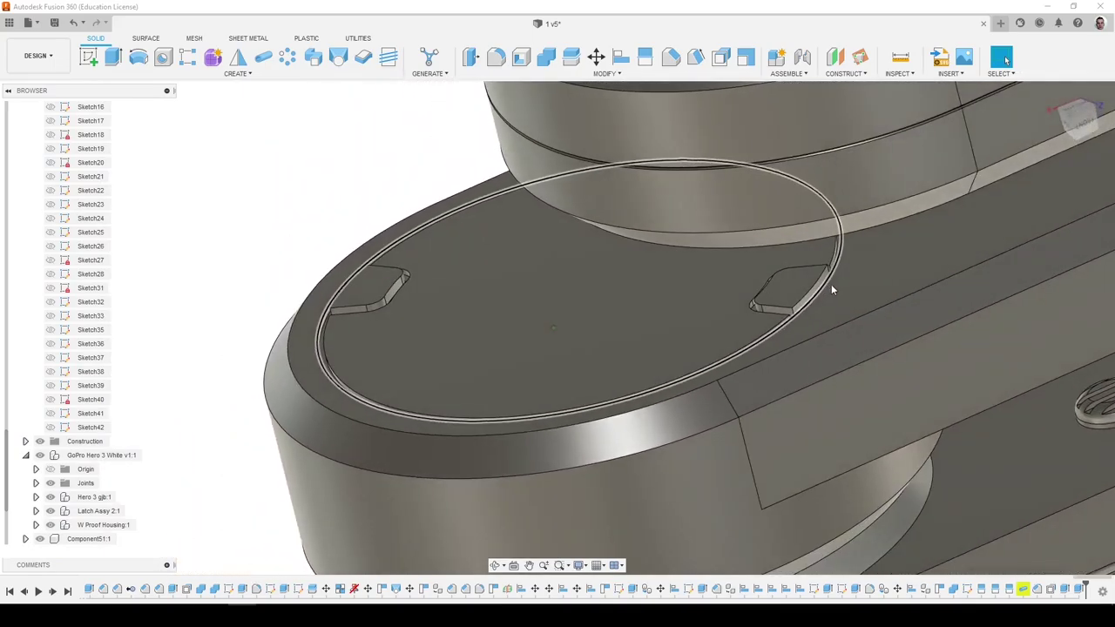
pyautogui.scroll(-10, 834, 291)
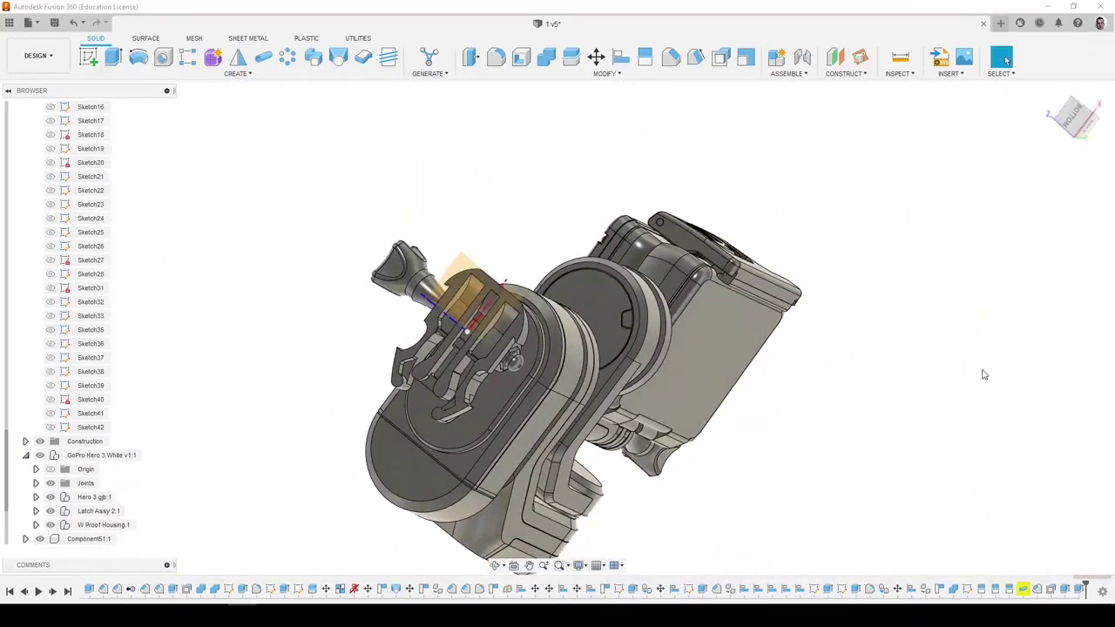
pyautogui.keyDown('shift'); pyautogui.moveTo(984, 375); pyautogui.dragTo(679, 144, button='middle'); pyautogui.keyUp('shift')
pyautogui.click(671, 57)
pyautogui.scroll(5, 673, 242)
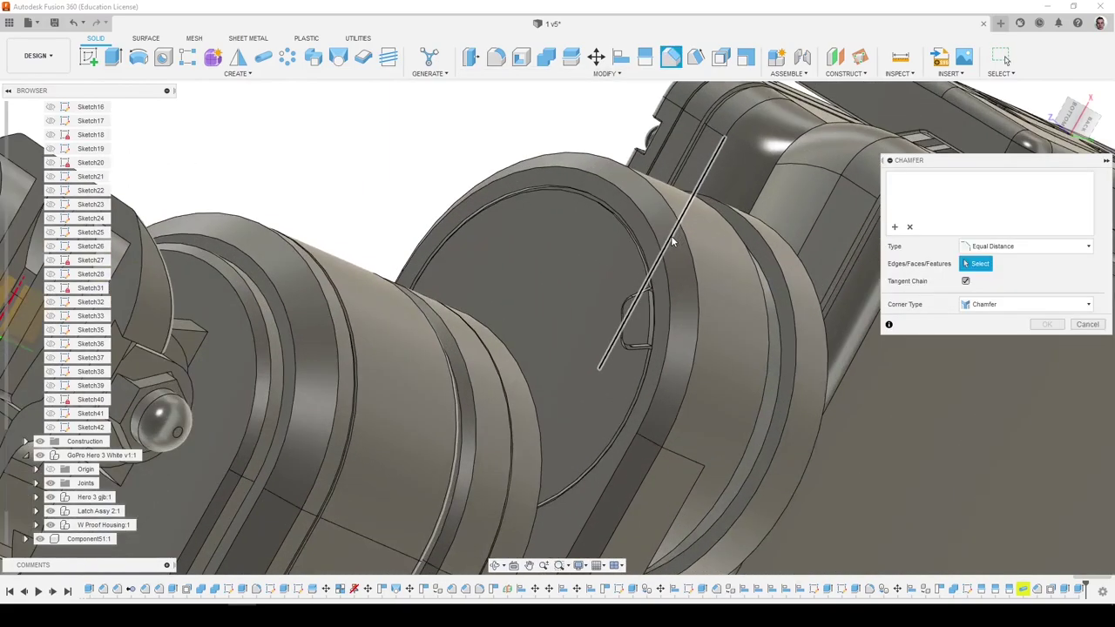
pyautogui.keyDown('shift'); pyautogui.moveTo(672, 241); pyautogui.dragTo(657, 249, button='middle'); pyautogui.keyUp('shift')
pyautogui.scroll(3, 652, 246)
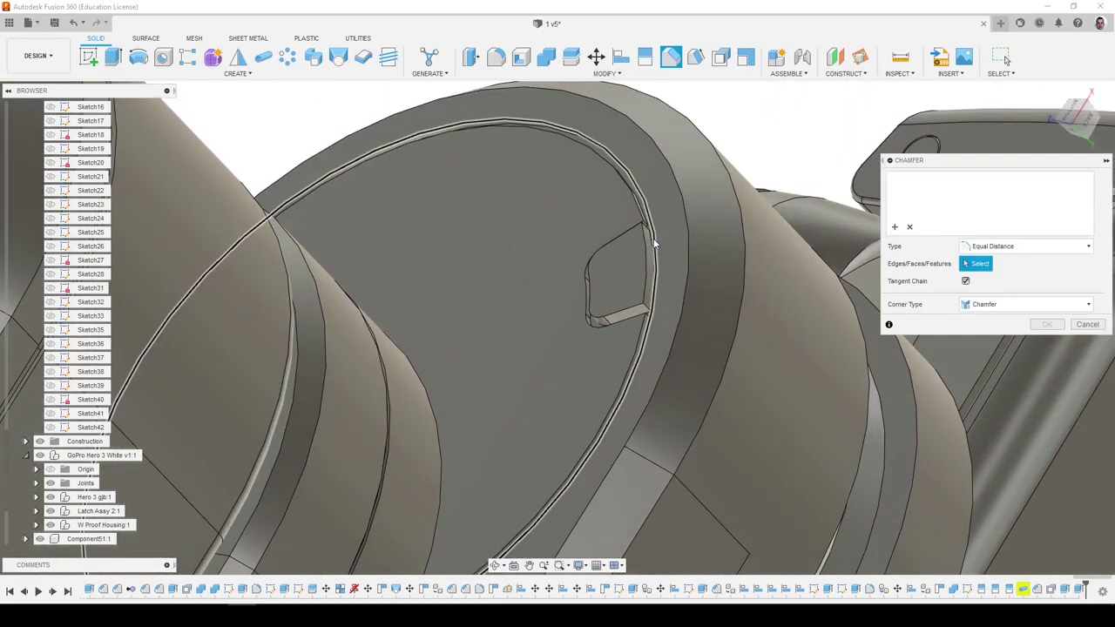
pyautogui.click(653, 243)
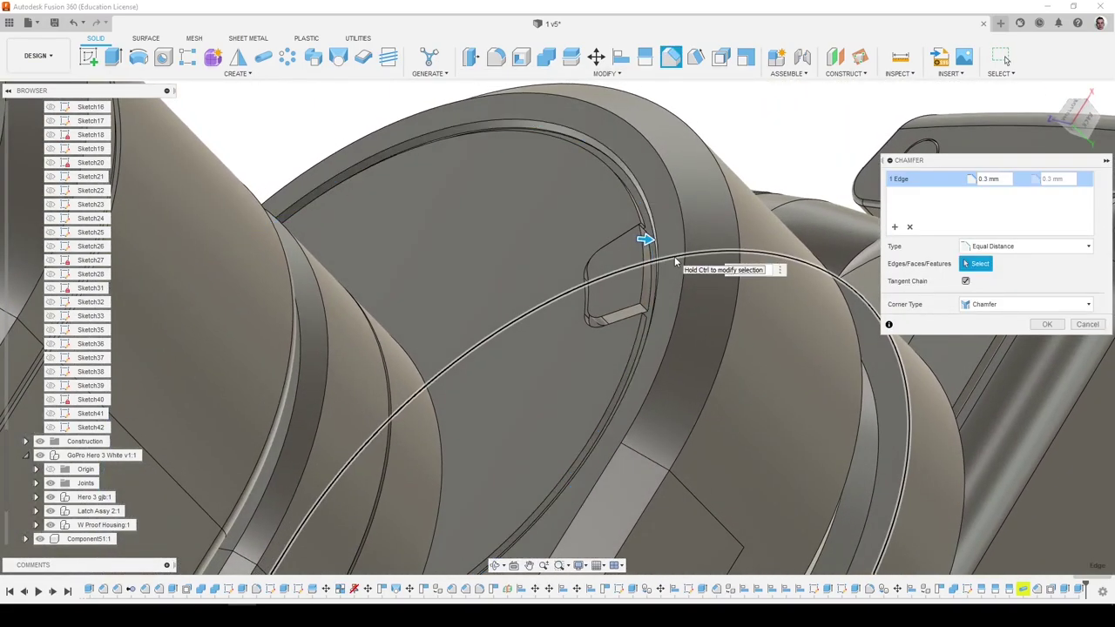
pyautogui.press('Escape')
pyautogui.scroll(-3, 674, 261)
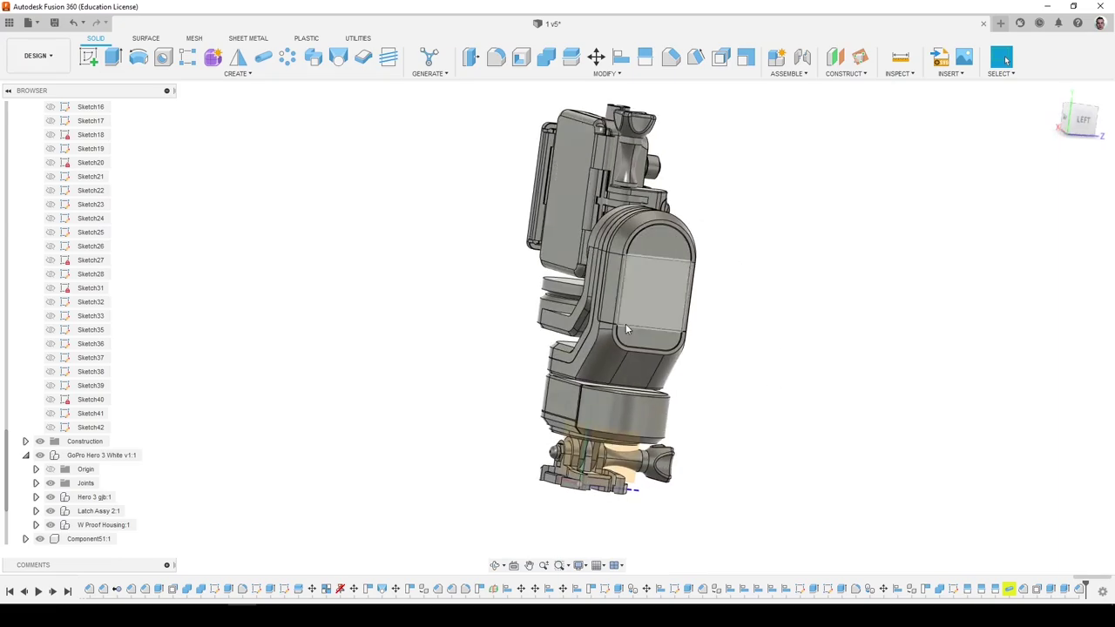
pyautogui.keyDown('shift'); pyautogui.moveTo(625, 324); pyautogui.dragTo(559, 245, button='middle'); pyautogui.keyUp('shift')
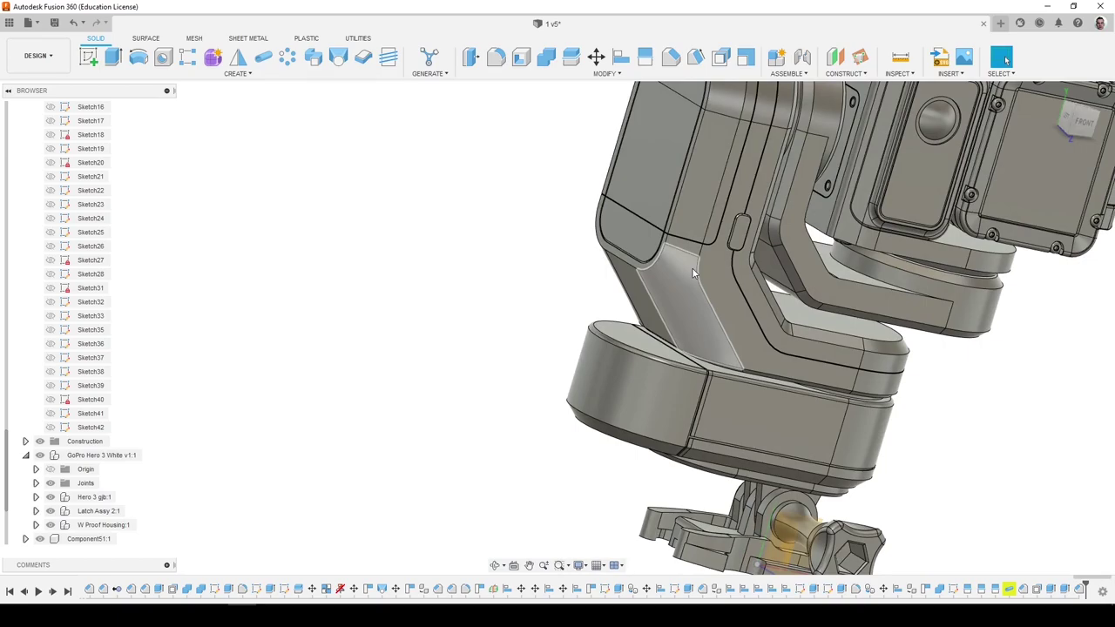
# Delete the small crescent-shaped notch faces at the camera housing's rounded corner near the hinge.
pyautogui.click(1083, 123)
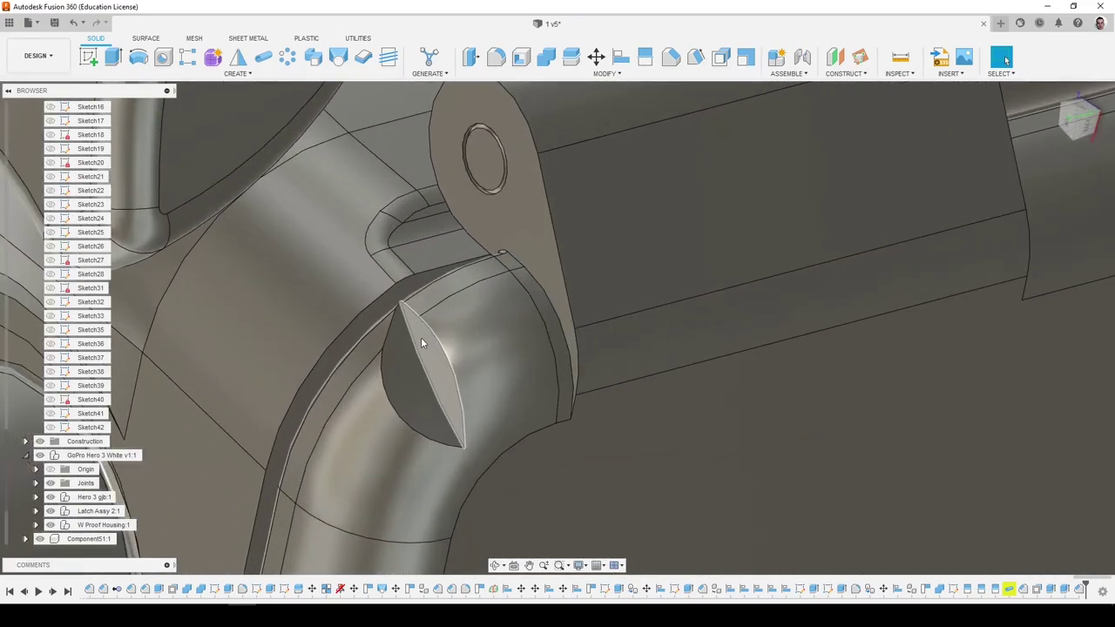
pyautogui.click(421, 340)
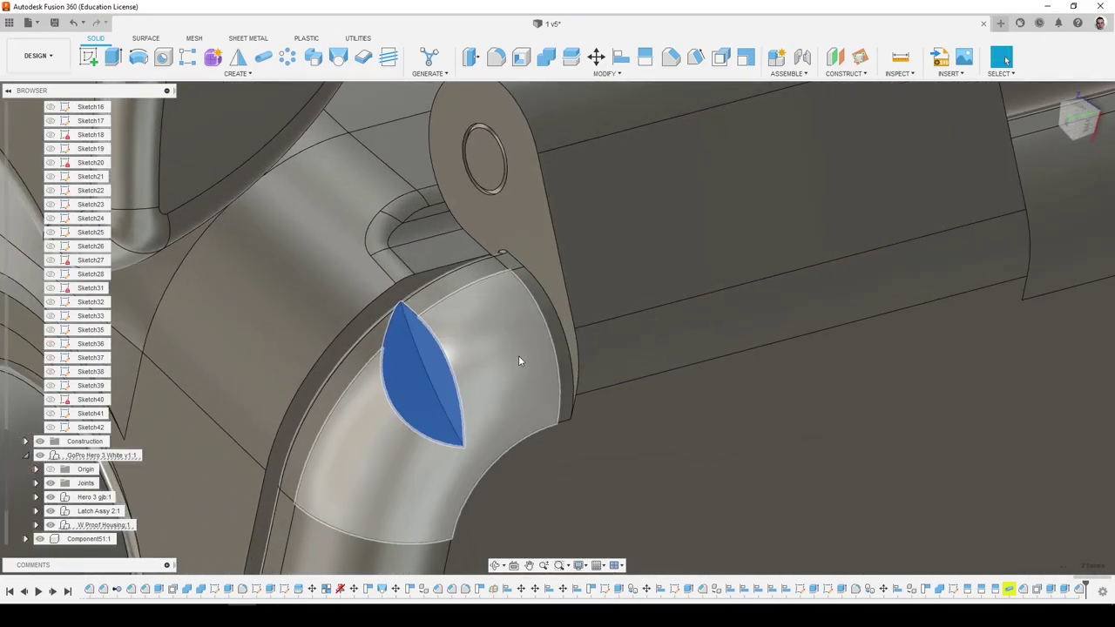
pyautogui.press('Delete')
pyautogui.scroll(-5, 549, 344)
pyautogui.keyDown('shift'); pyautogui.moveTo(549, 350); pyautogui.dragTo(575, 359, button='middle'); pyautogui.keyUp('shift')
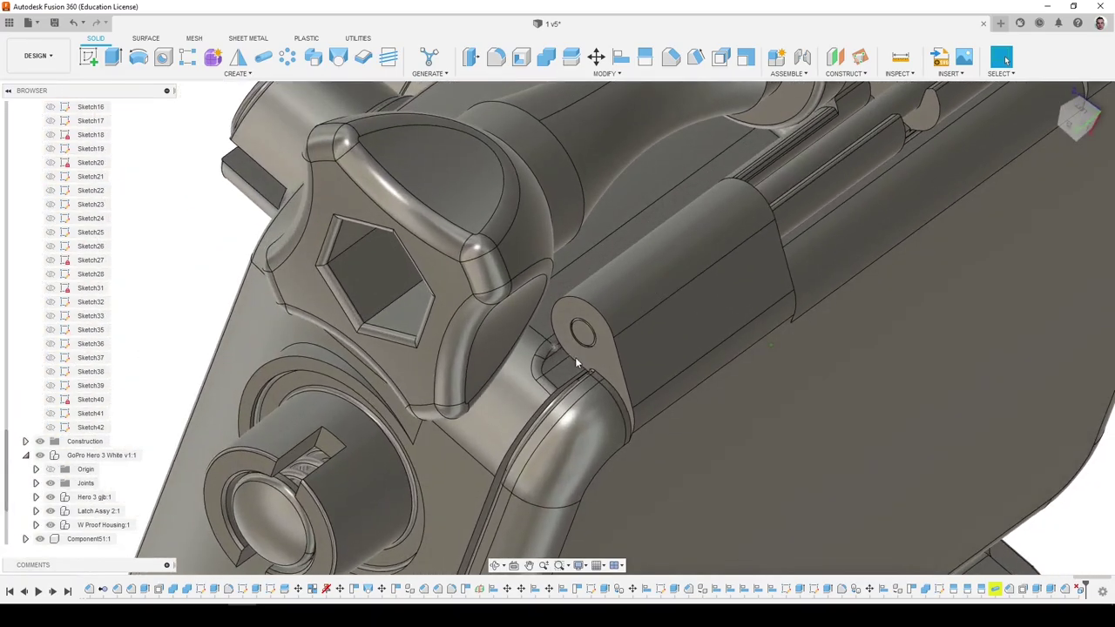
pyautogui.scroll(5, 596, 394)
pyautogui.keyDown('shift'); pyautogui.moveTo(597, 396); pyautogui.dragTo(618, 394, button='middle'); pyautogui.keyUp('shift')
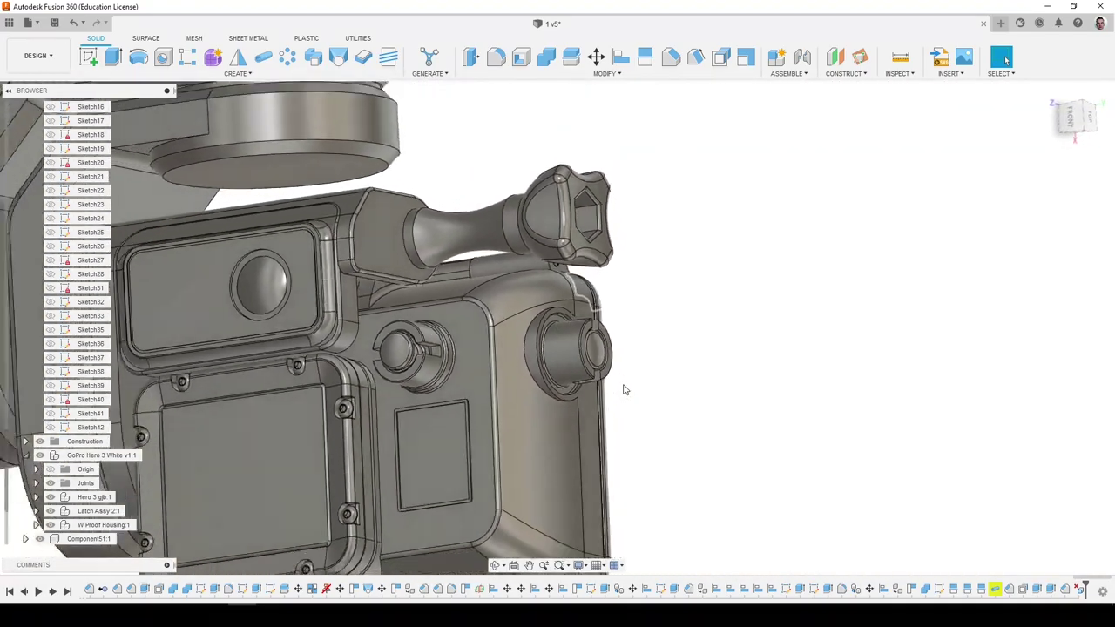
pyautogui.scroll(-5, 625, 389)
pyautogui.keyDown('shift'); pyautogui.moveTo(679, 301); pyautogui.dragTo(392, 275, button='middle'); pyautogui.keyUp('shift')
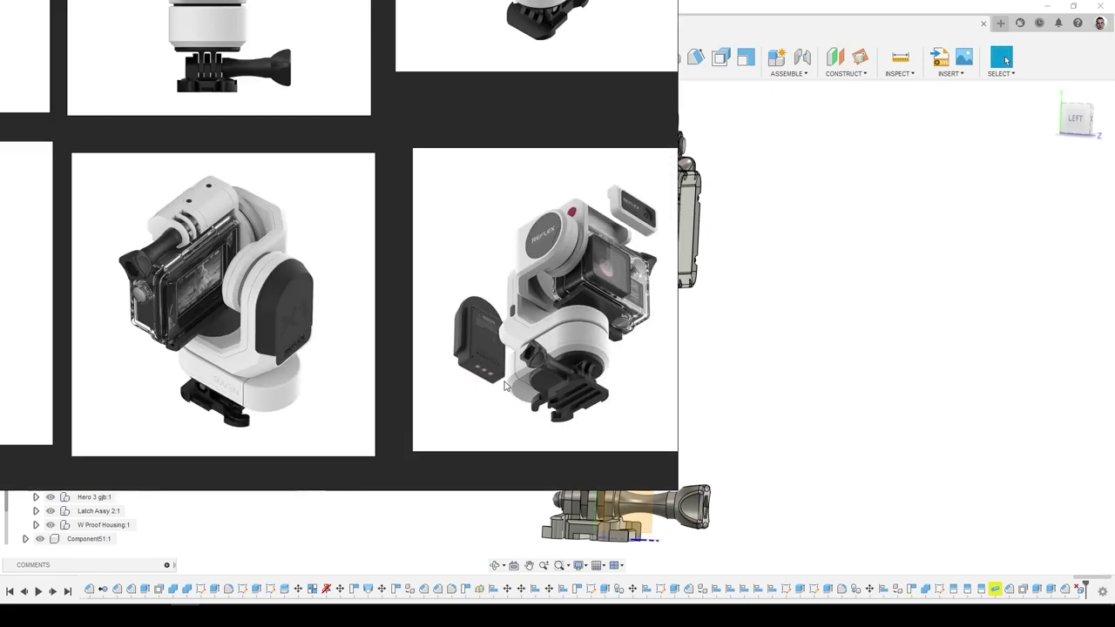
# Try to fillet the circular edge where the lower motor housing meets the inner arm's horizontal part.
pyautogui.click(834, 363)
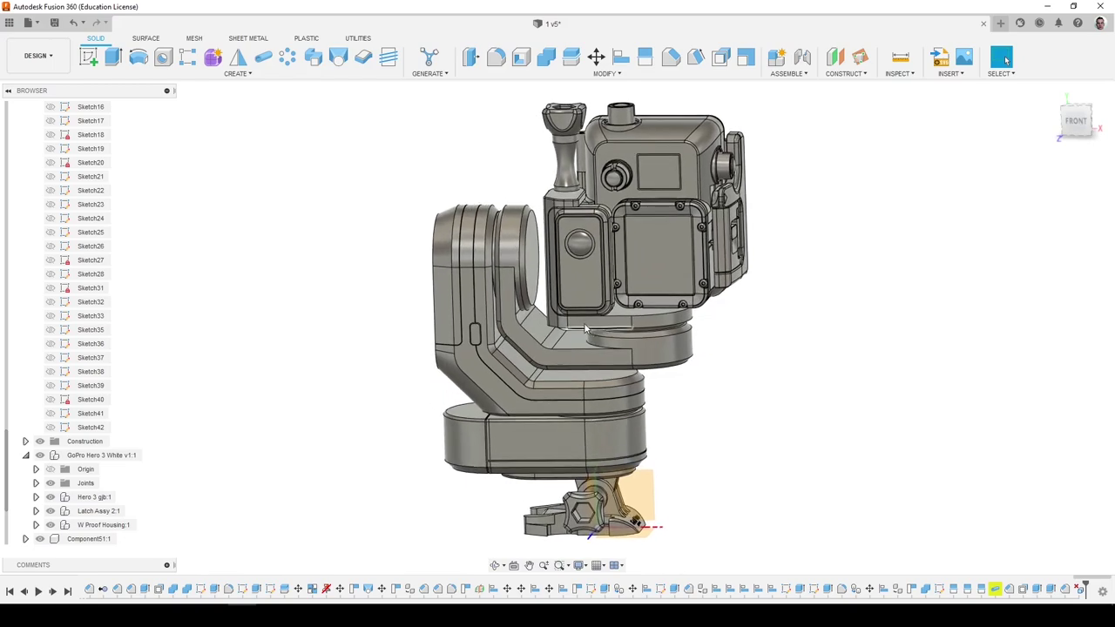
pyautogui.scroll(5, 586, 381)
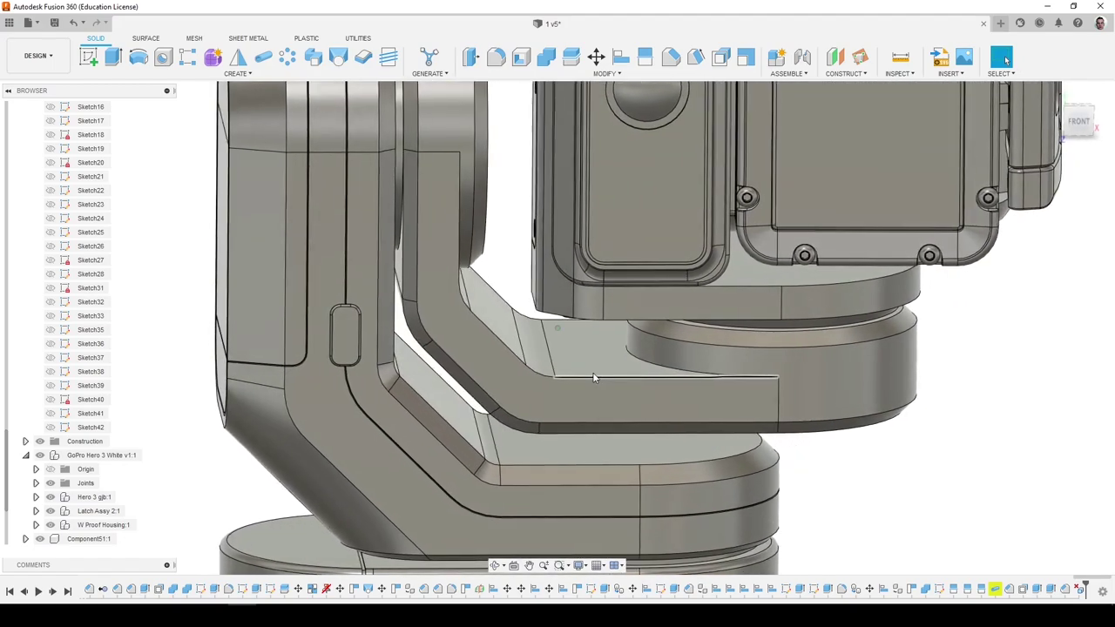
pyautogui.press('f')
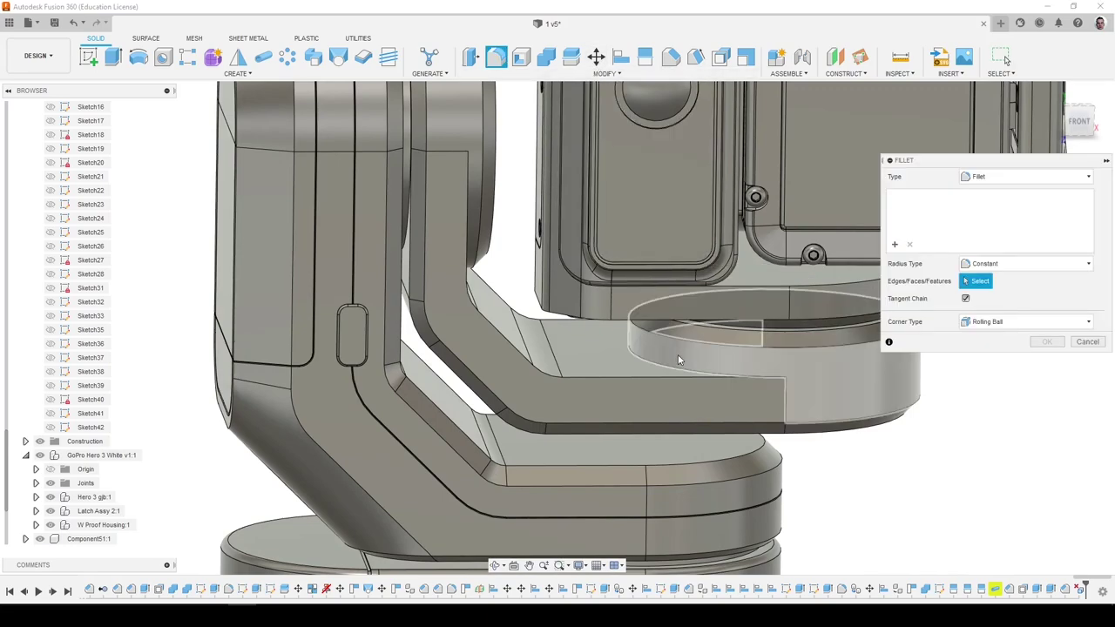
pyautogui.click(740, 374)
pyautogui.write('0.2')
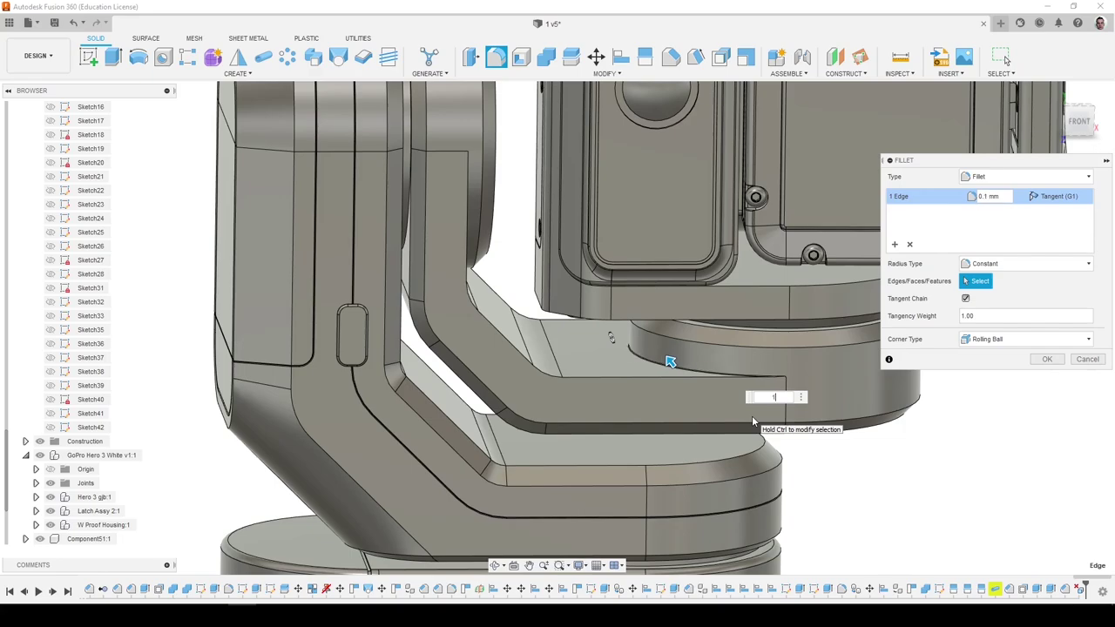
pyautogui.press('Return')
# Try to fillet the circular edge where the side motor housing meets the inner arm's vertical part.
pyautogui.keyDown('shift'); pyautogui.moveTo(751, 415); pyautogui.dragTo(617, 358, button='middle'); pyautogui.keyUp('shift')
pyautogui.press('f')
pyautogui.click(500, 312)
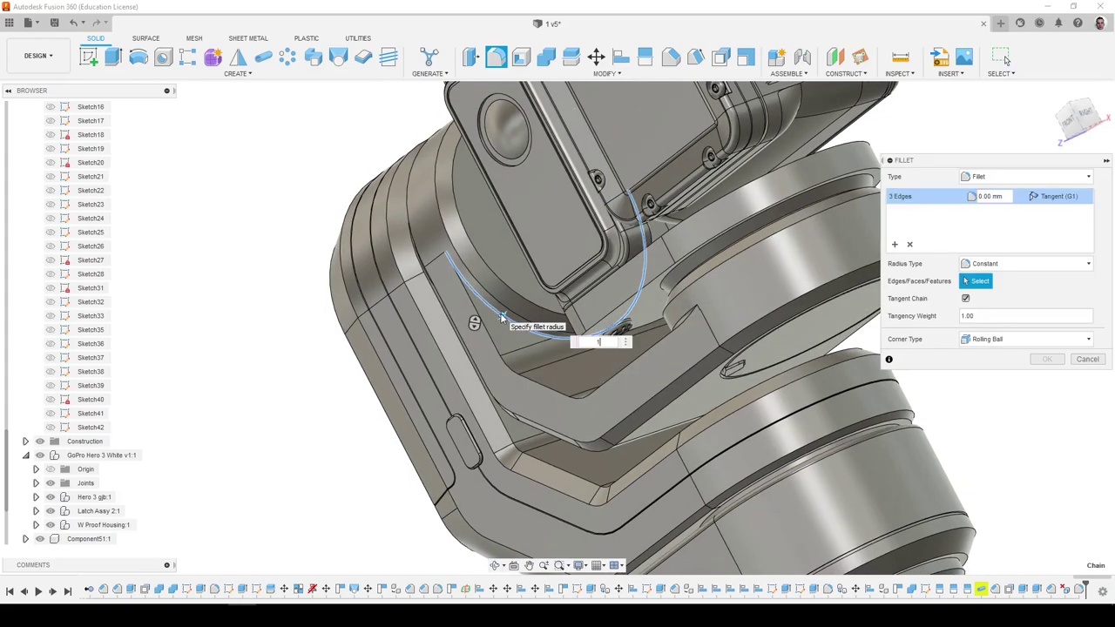
pyautogui.click(500, 313)
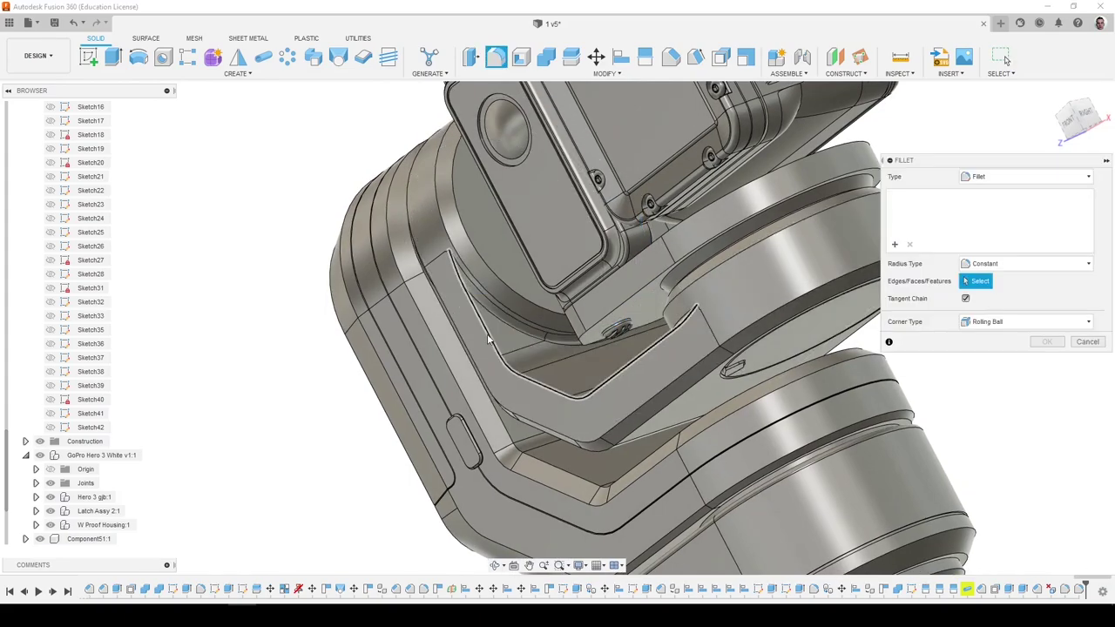
# Try to fillet the inner arm's bent edge chain by 1 mm and 0.1 mm, and undo both motor base fillets.
pyautogui.click(488, 339)
pyautogui.keyDown('shift'); pyautogui.moveTo(488, 338); pyautogui.dragTo(537, 357, button='middle'); pyautogui.keyUp('shift')
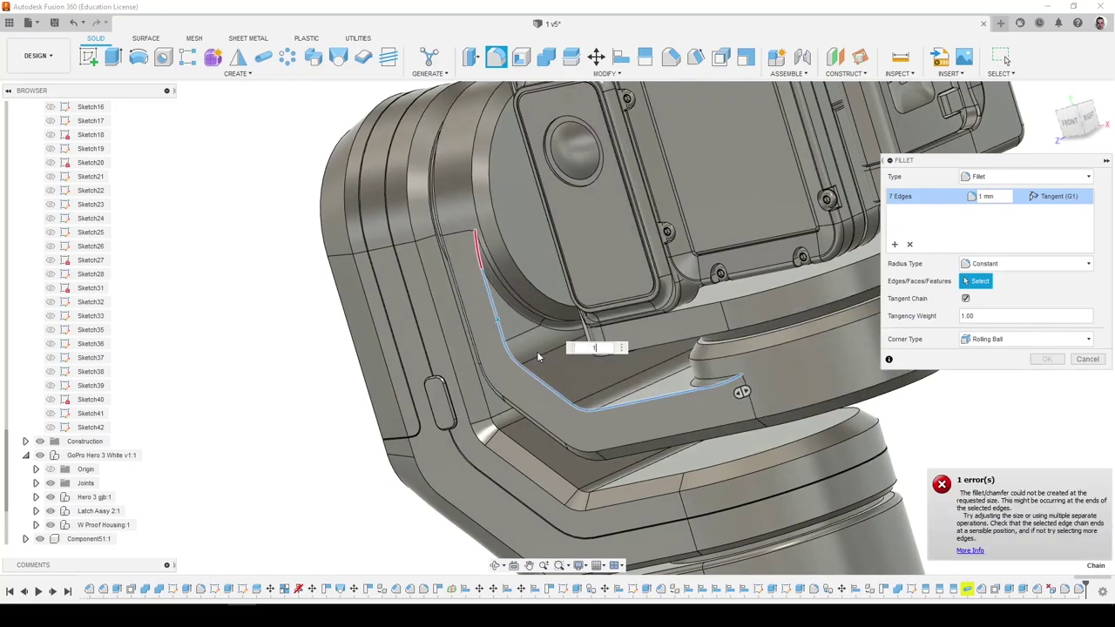
pyautogui.write('0.2')
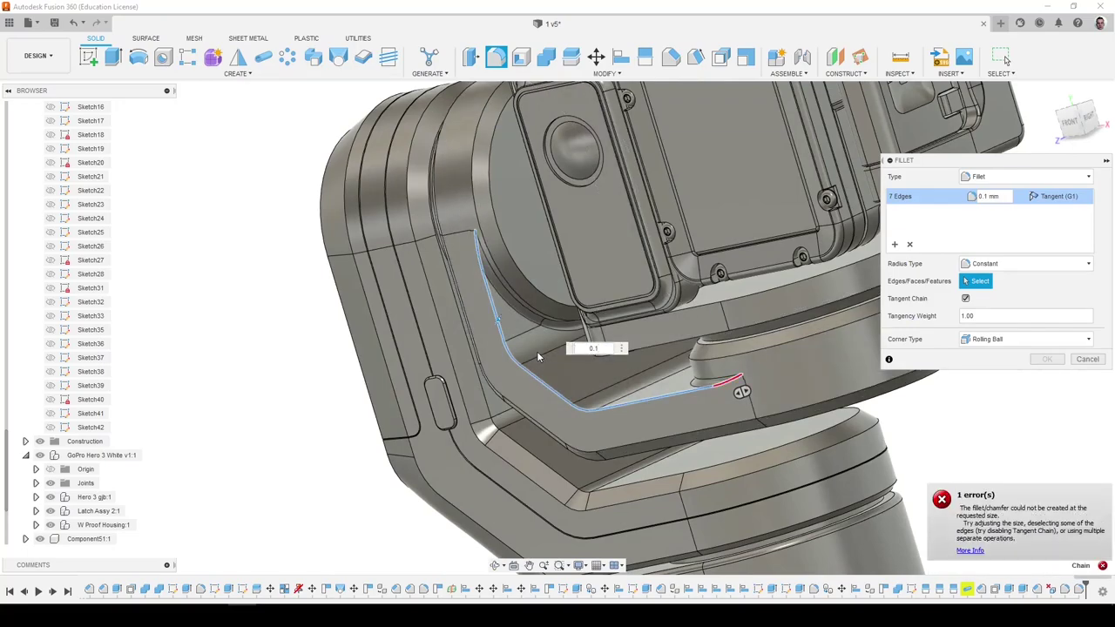
pyautogui.click(1087, 359)
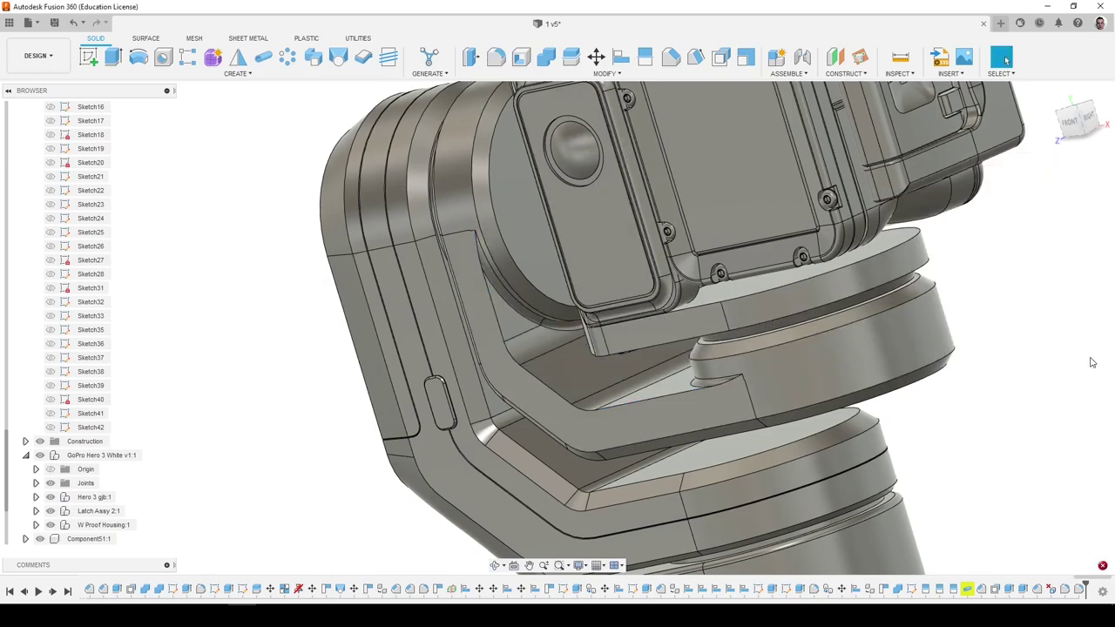
pyautogui.scroll(3, 774, 330)
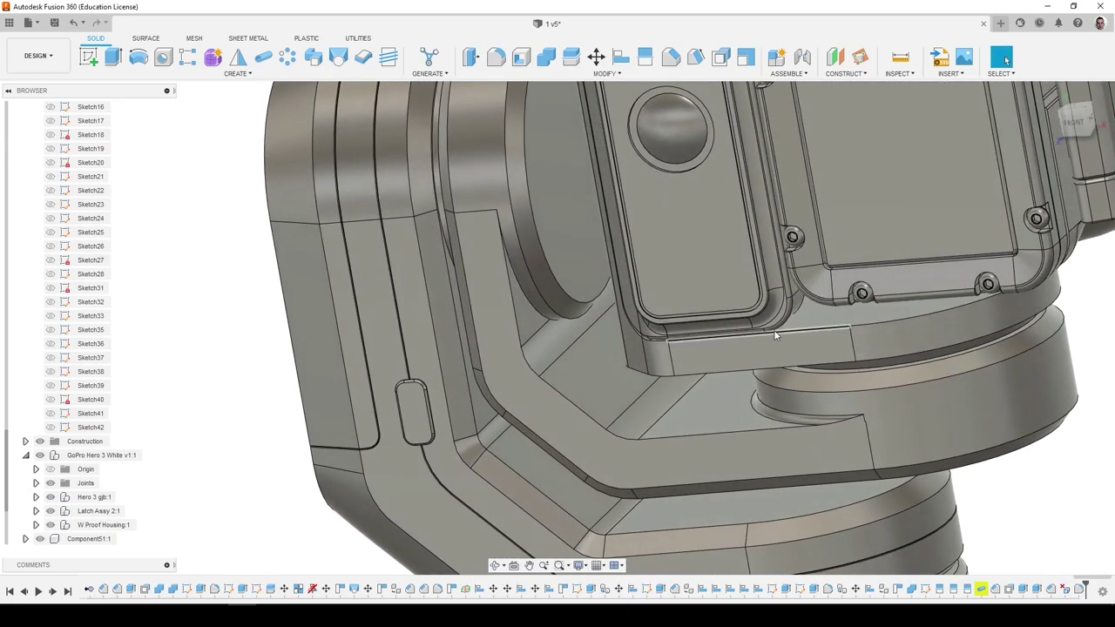
pyautogui.scroll(5, 805, 384)
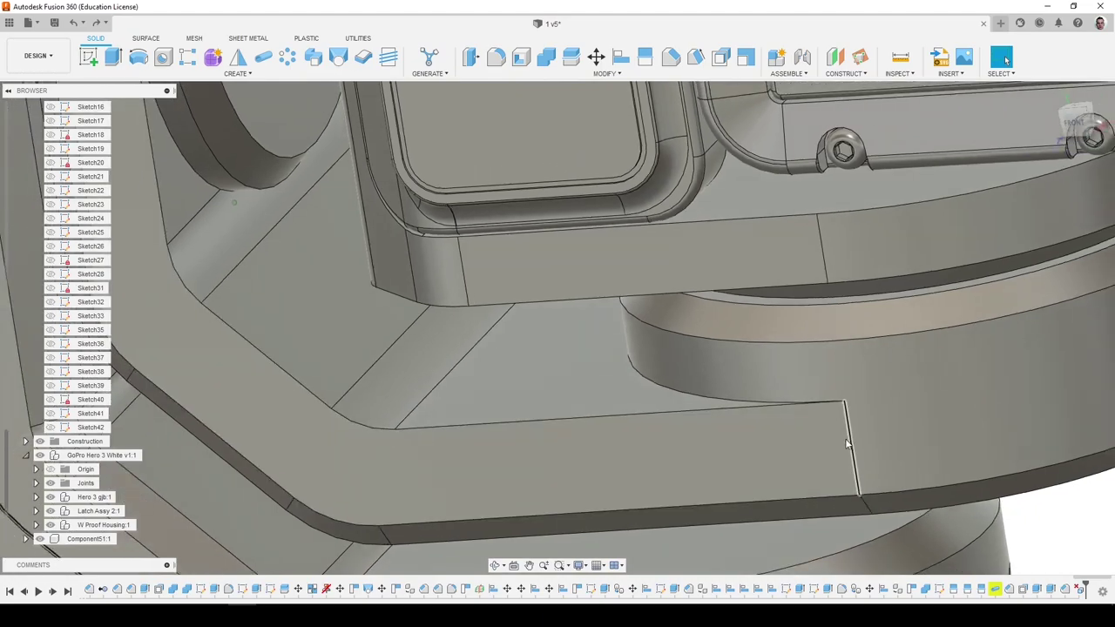
pyautogui.press('f')
pyautogui.click(730, 417)
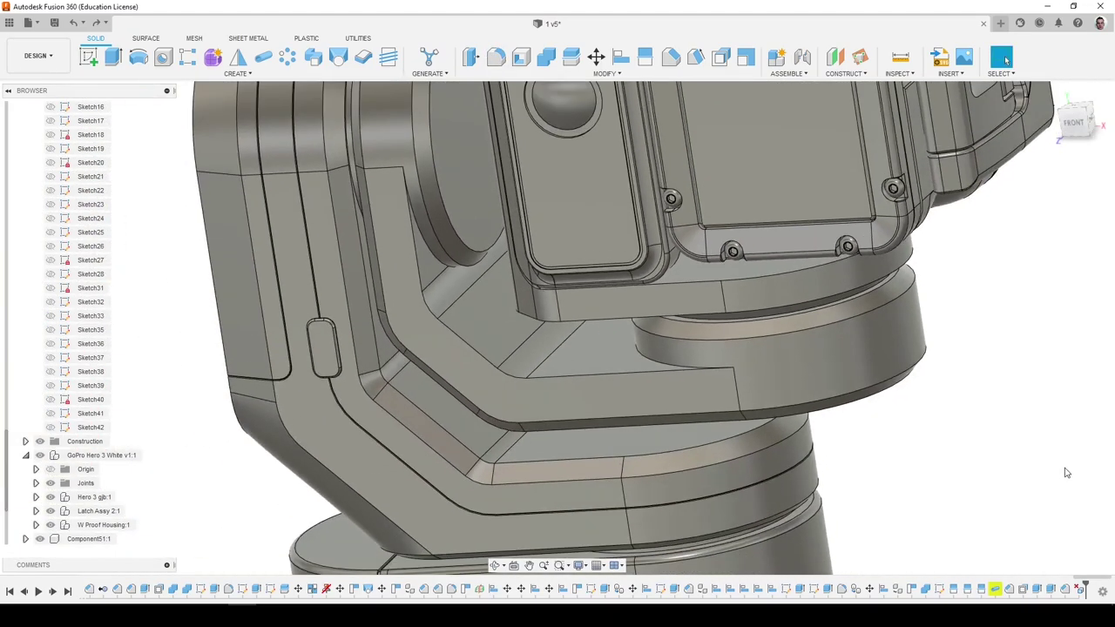
pyautogui.press('f')
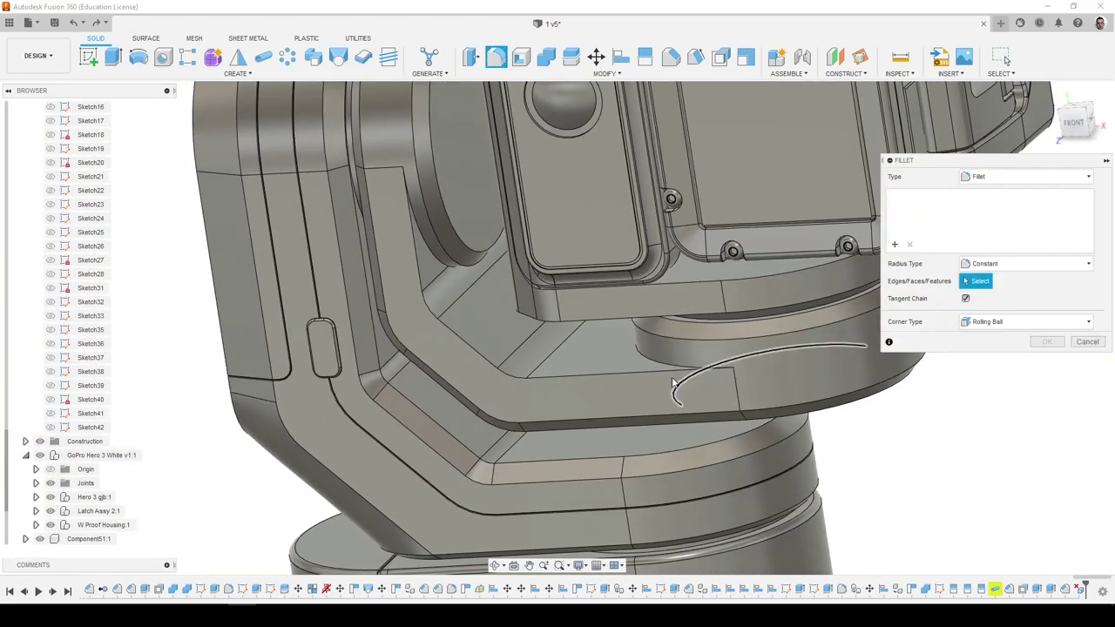
pyautogui.click(651, 372)
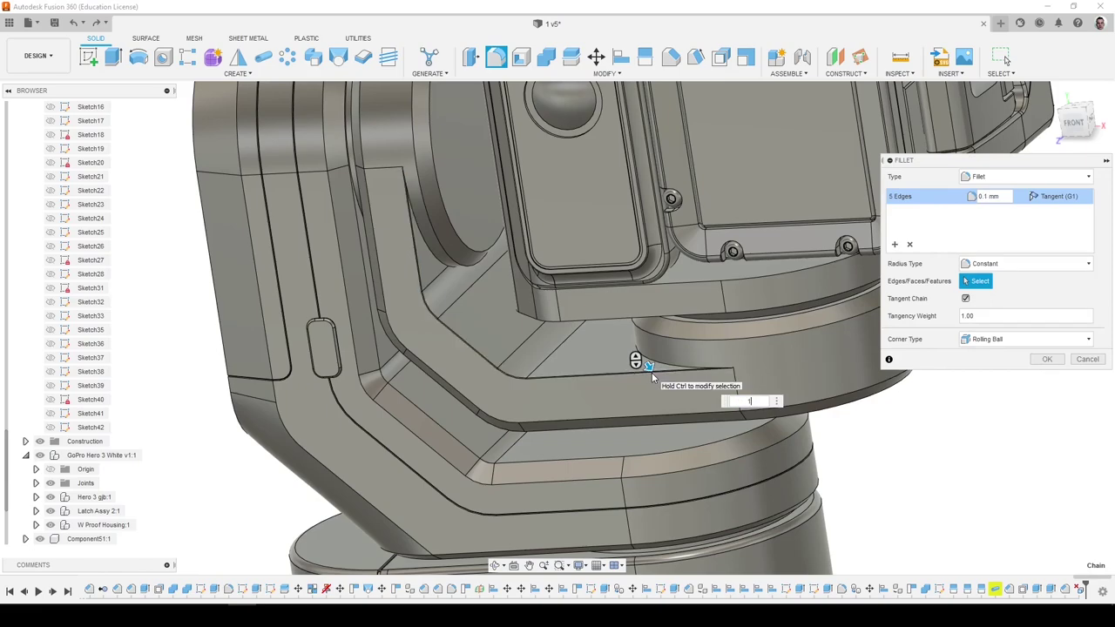
pyautogui.press('Escape')
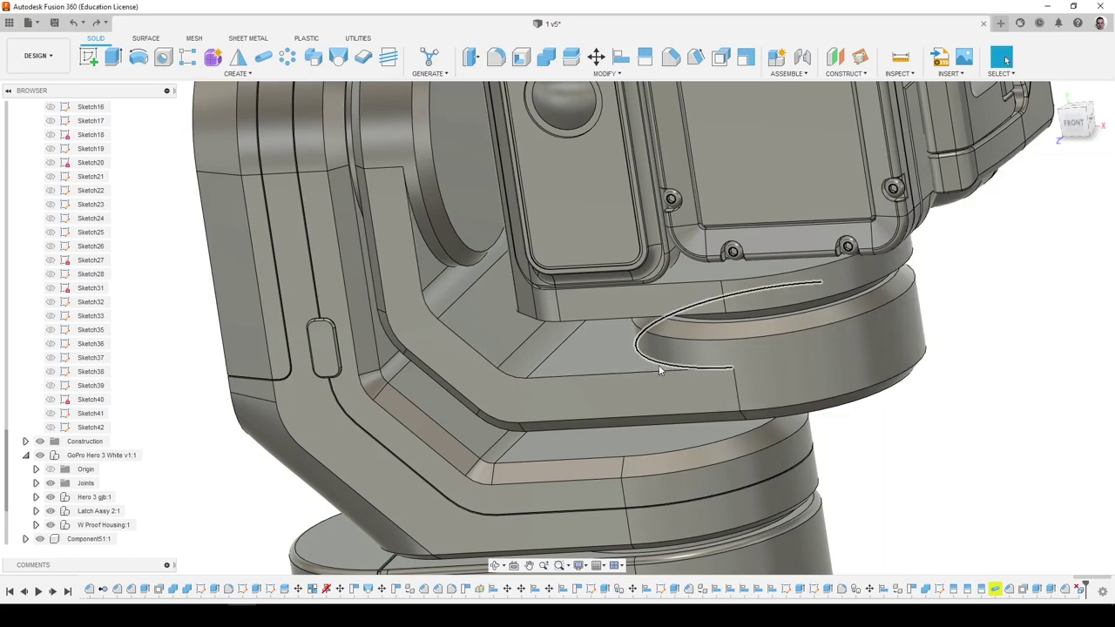
# Try to fillet the inner arm's edge chains on both sides together with the motor base edges, using a 1 mm radius.
pyautogui.press('f')
pyautogui.click(663, 370)
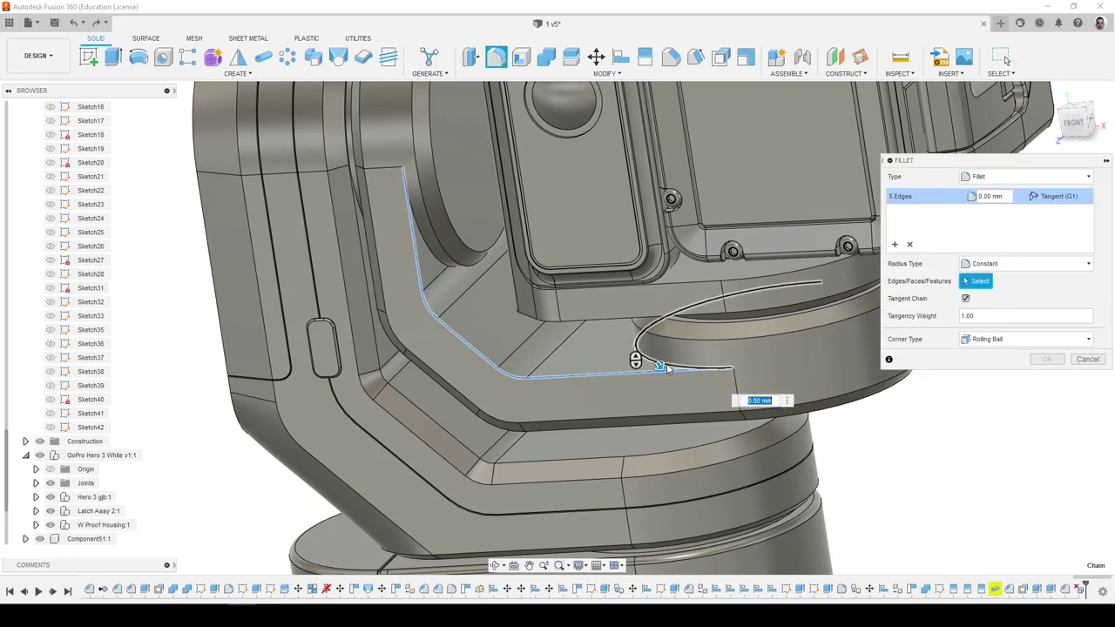
pyautogui.click(441, 262)
pyautogui.keyDown('shift'); pyautogui.moveTo(443, 263); pyautogui.dragTo(635, 295, button='middle'); pyautogui.keyUp('shift')
pyautogui.click(617, 296)
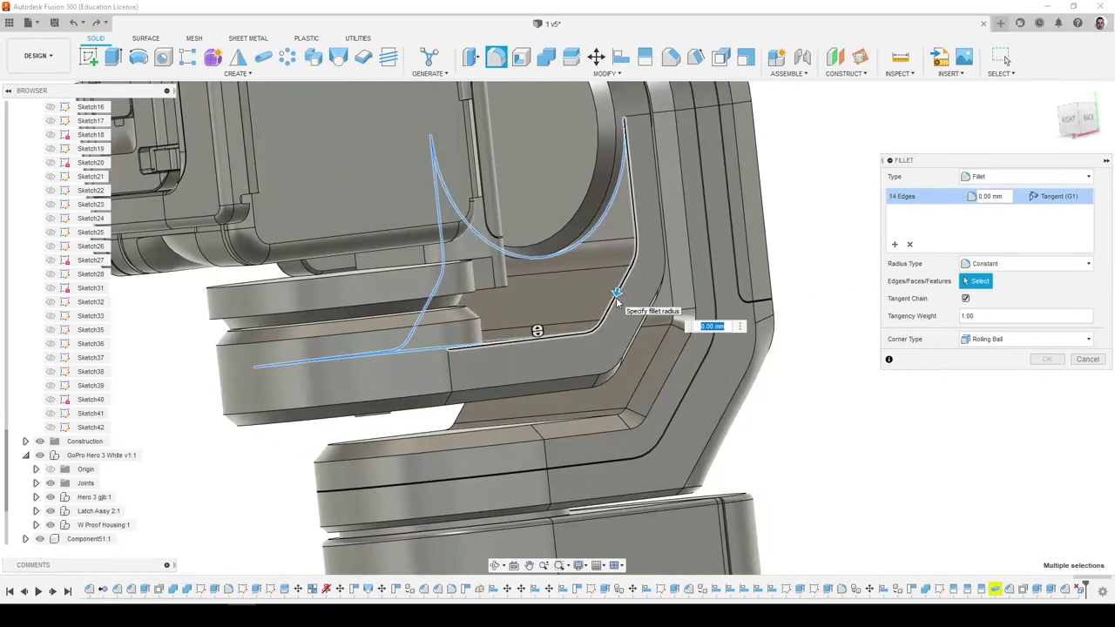
pyautogui.write('1')
pyautogui.keyDown('shift'); pyautogui.moveTo(617, 300); pyautogui.dragTo(508, 357, button='middle'); pyautogui.keyUp('shift')
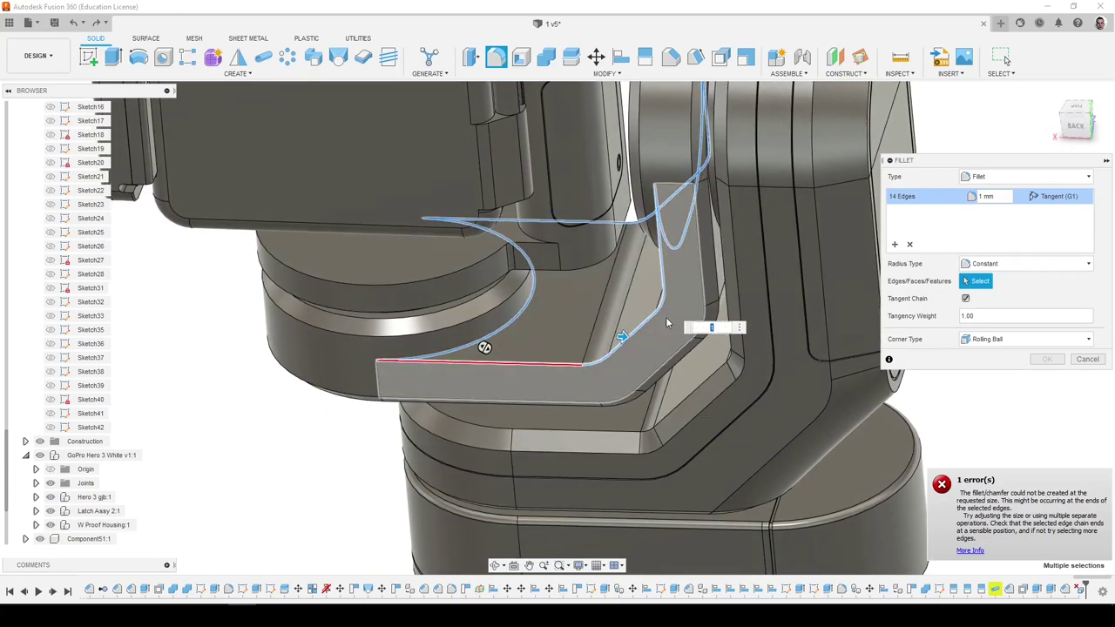
pyautogui.write('0.2')
pyautogui.keyDown('shift'); pyautogui.moveTo(667, 324); pyautogui.dragTo(958, 323, button='middle'); pyautogui.keyUp('shift')
pyautogui.click(1087, 359)
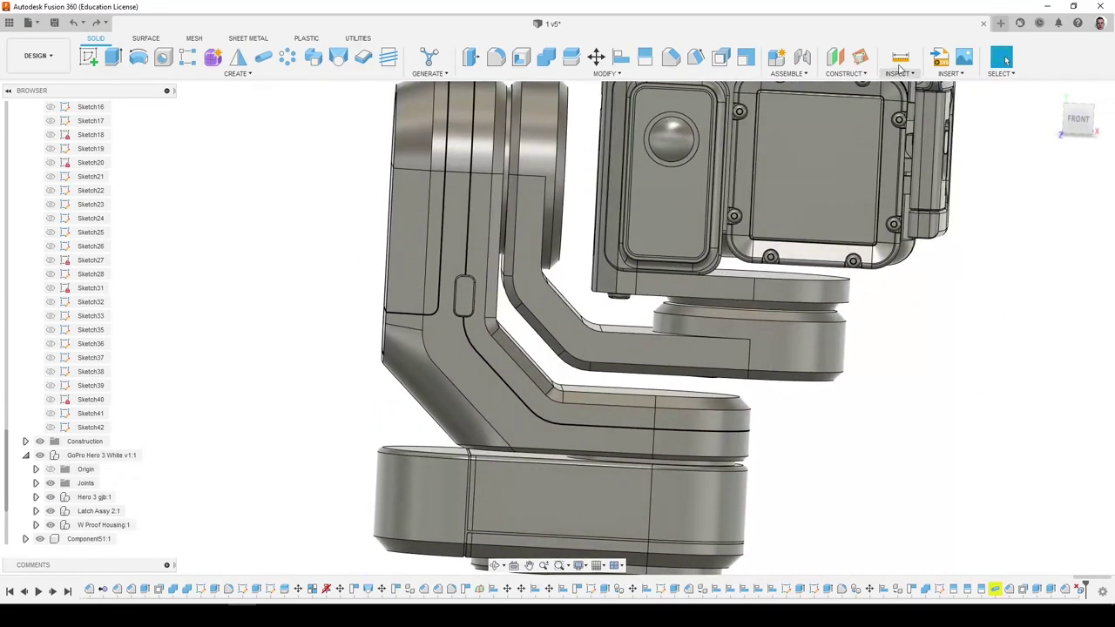
# Measure the diameters of the two motor housings on the inner arm.
pyautogui.press('i')
pyautogui.click(833, 349)
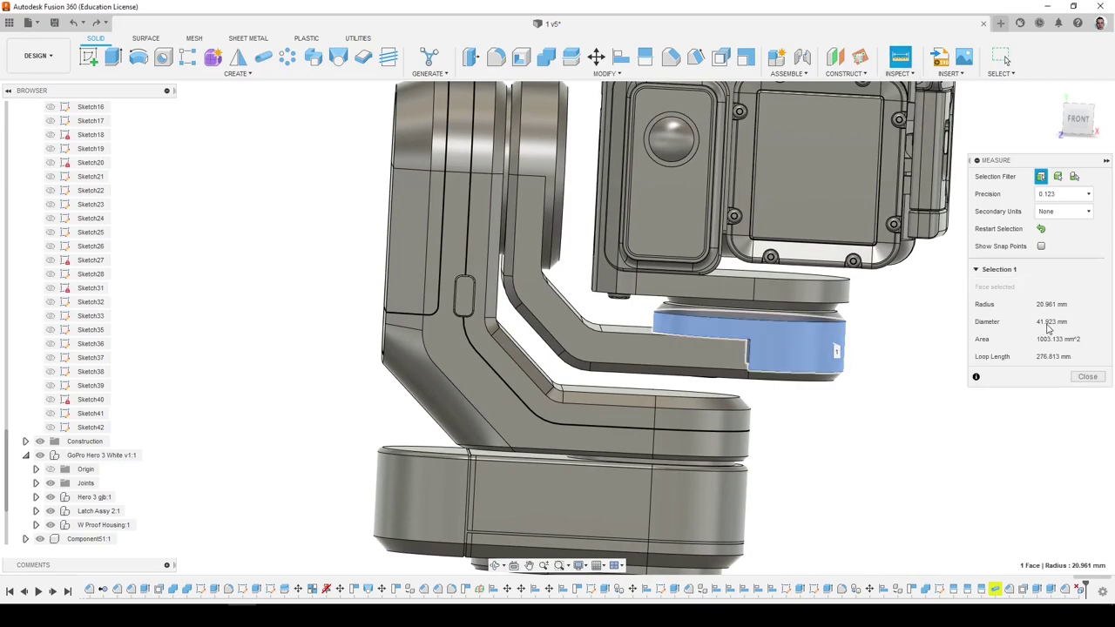
pyautogui.click(997, 416)
pyautogui.click(538, 159)
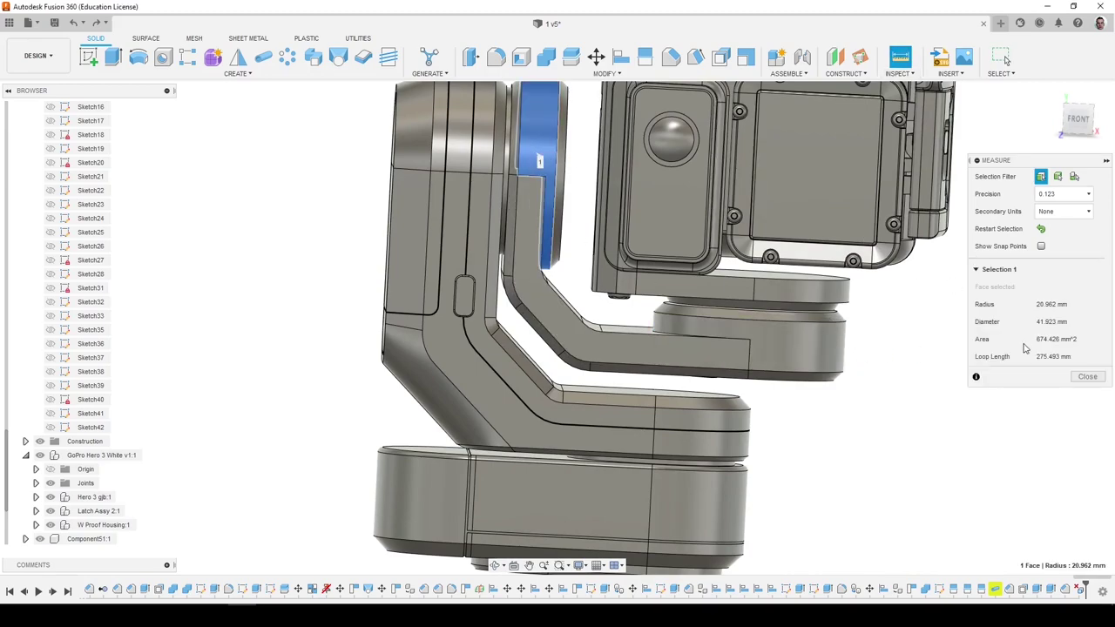
pyautogui.click(913, 418)
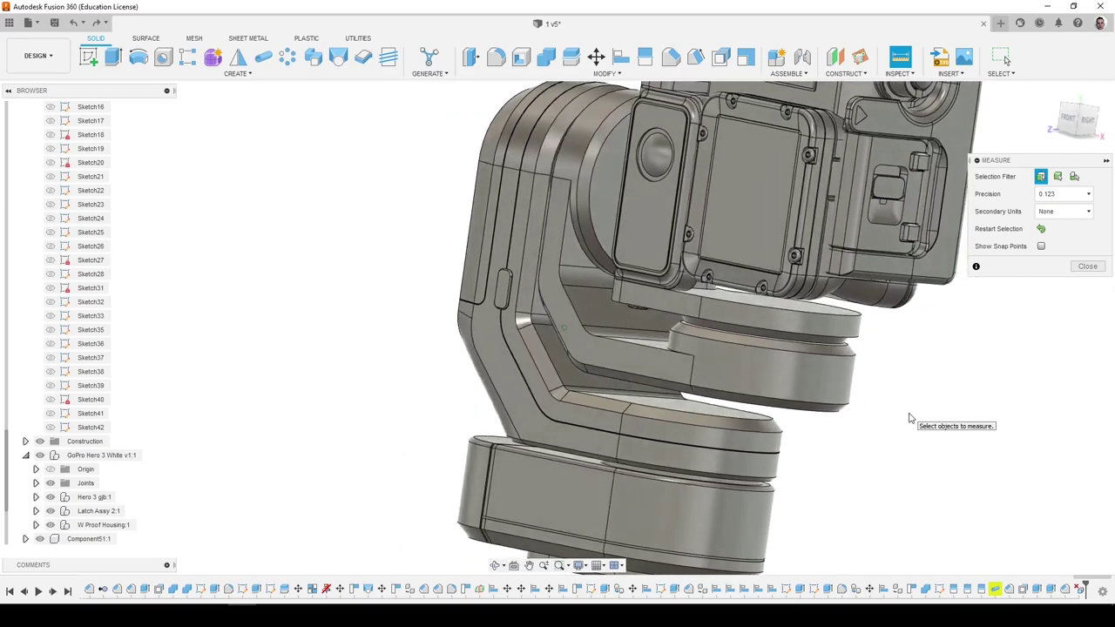
pyautogui.keyDown('shift'); pyautogui.moveTo(634, 231); pyautogui.dragTo(378, 231, button='middle'); pyautogui.keyUp('shift')
pyautogui.press('F6')
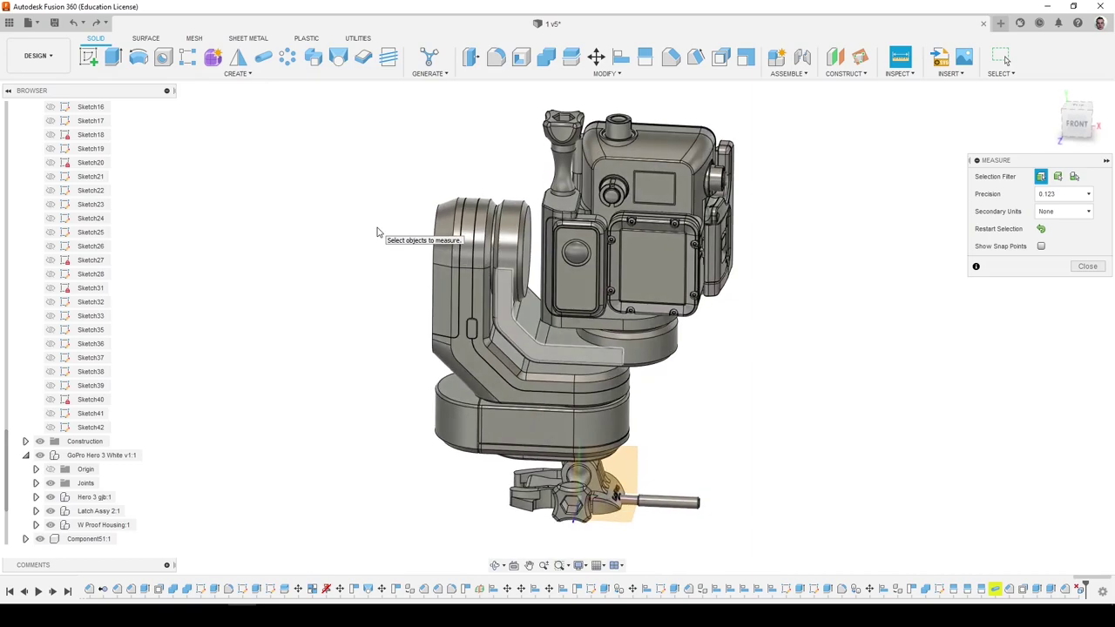
pyautogui.click(1087, 265)
# Hide the long screw sticking out of the base mount's clamp.
pyautogui.click(671, 502)
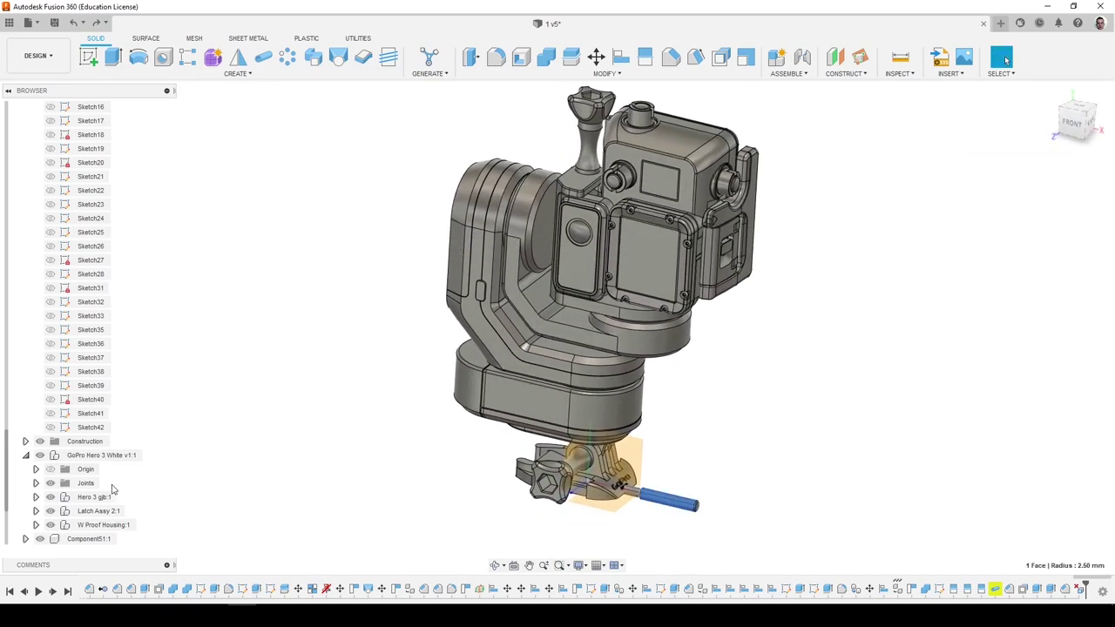
pyautogui.scroll(-2, 110, 489)
pyautogui.click(40, 540)
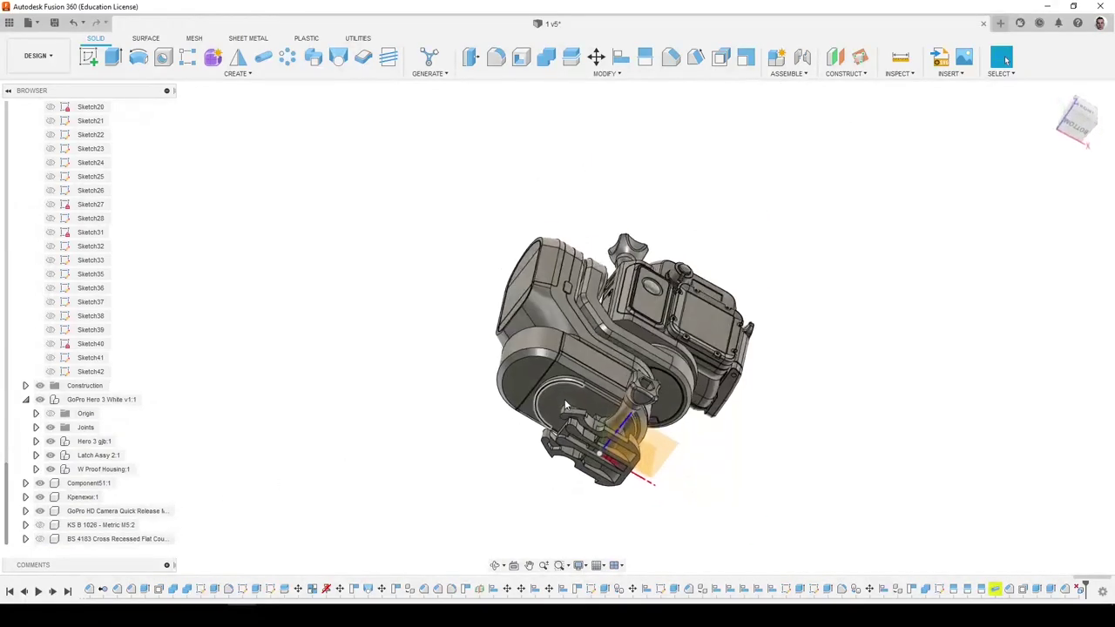
# Look through the sketch and component list and examine the whole gimbal from several sides.
pyautogui.scroll(5, 601, 439)
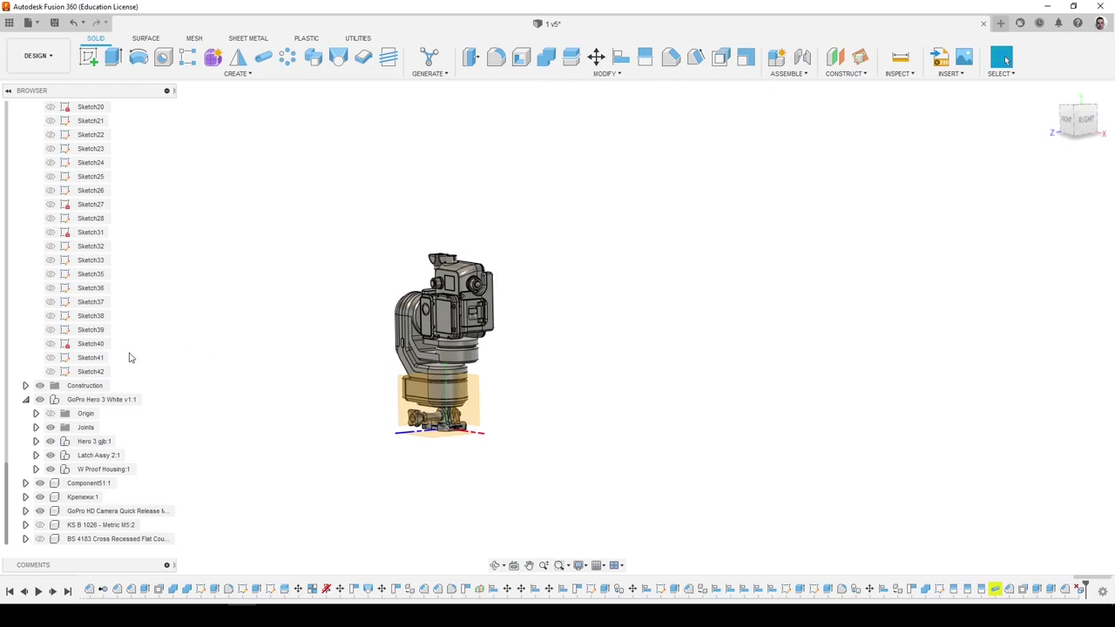
pyautogui.scroll(4, 79, 362)
pyautogui.scroll(4, 79, 361)
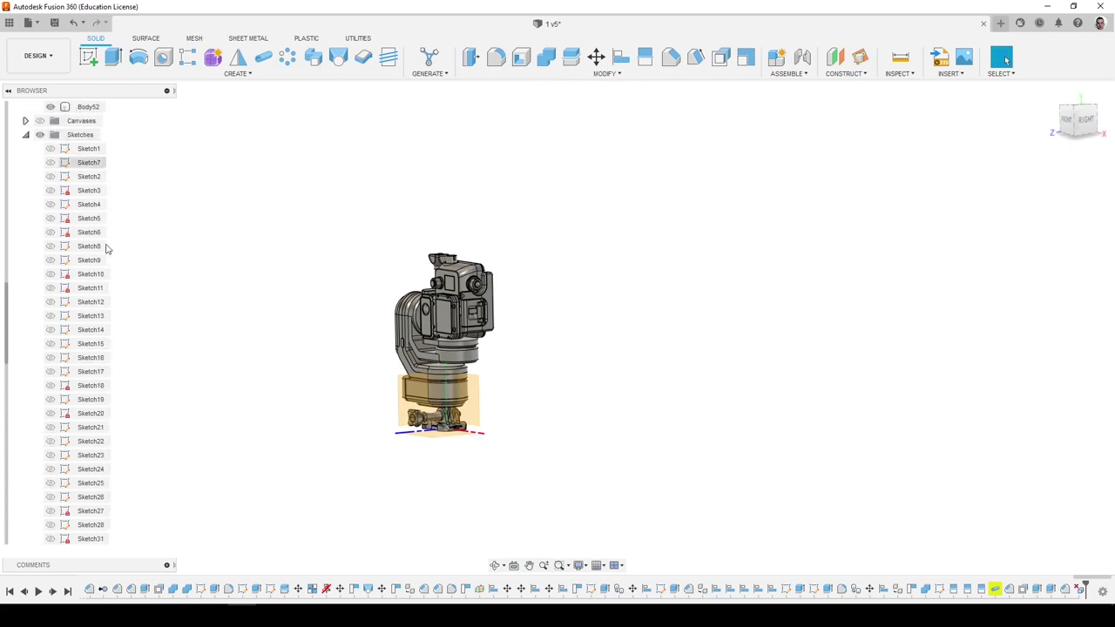
pyautogui.scroll(-6, 100, 462)
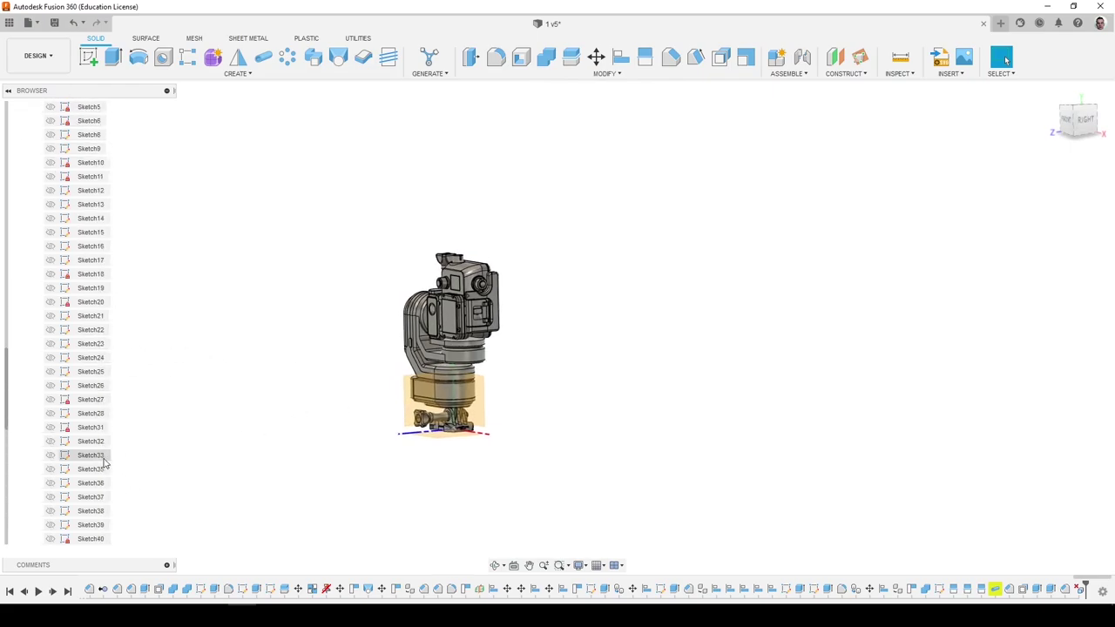
pyautogui.scroll(-2, 97, 469)
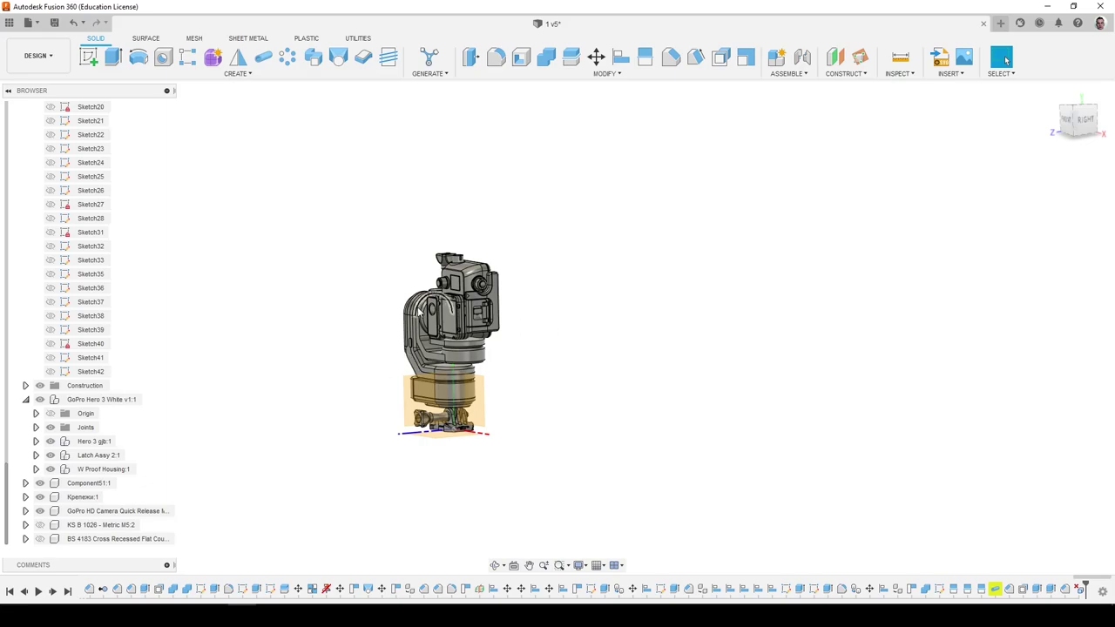
pyautogui.scroll(4, 444, 301)
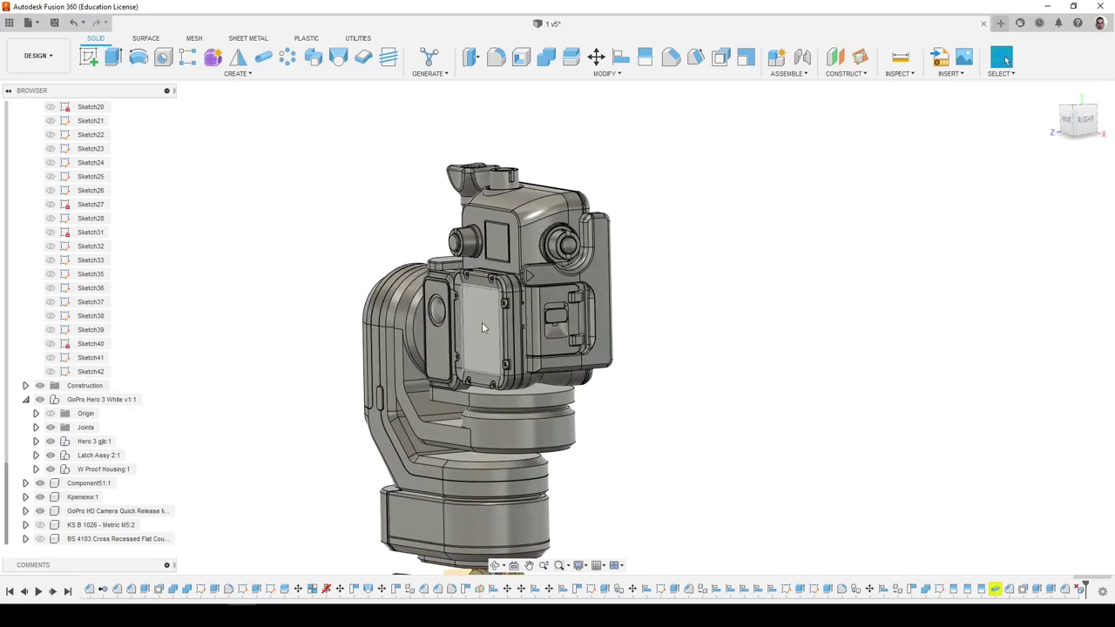
pyautogui.keyDown('shift'); pyautogui.moveTo(482, 322); pyautogui.dragTo(392, 324, button='middle'); pyautogui.keyUp('shift')
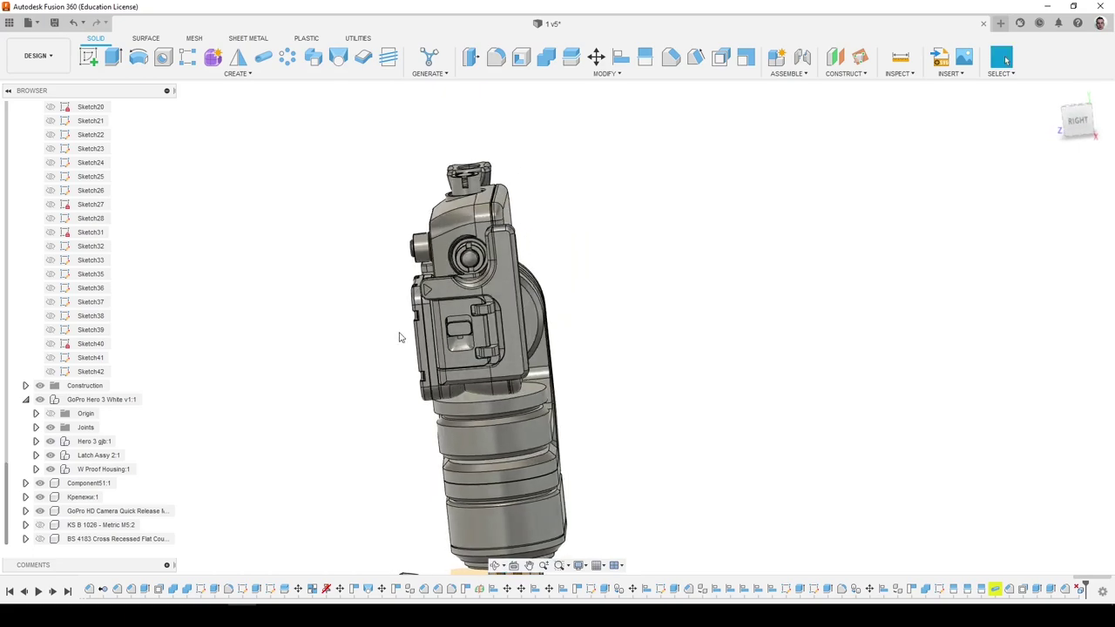
pyautogui.keyDown('shift'); pyautogui.moveTo(314, 376); pyautogui.dragTo(222, 383, button='middle'); pyautogui.keyUp('shift')
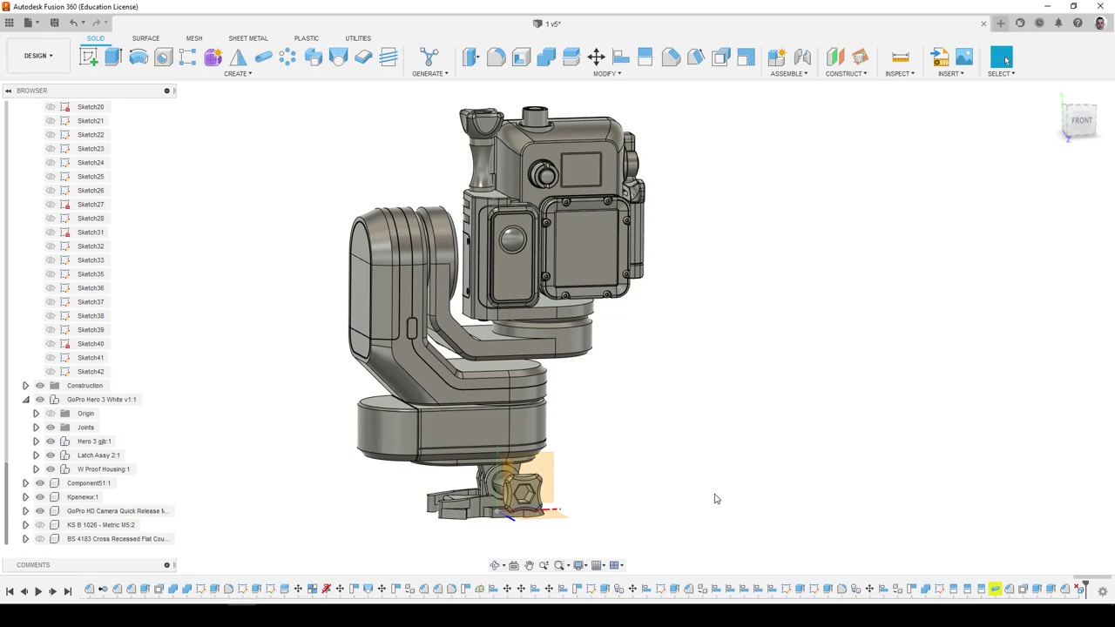
pyautogui.keyDown('shift'); pyautogui.moveTo(717, 499); pyautogui.dragTo(679, 455, button='middle'); pyautogui.keyUp('shift')
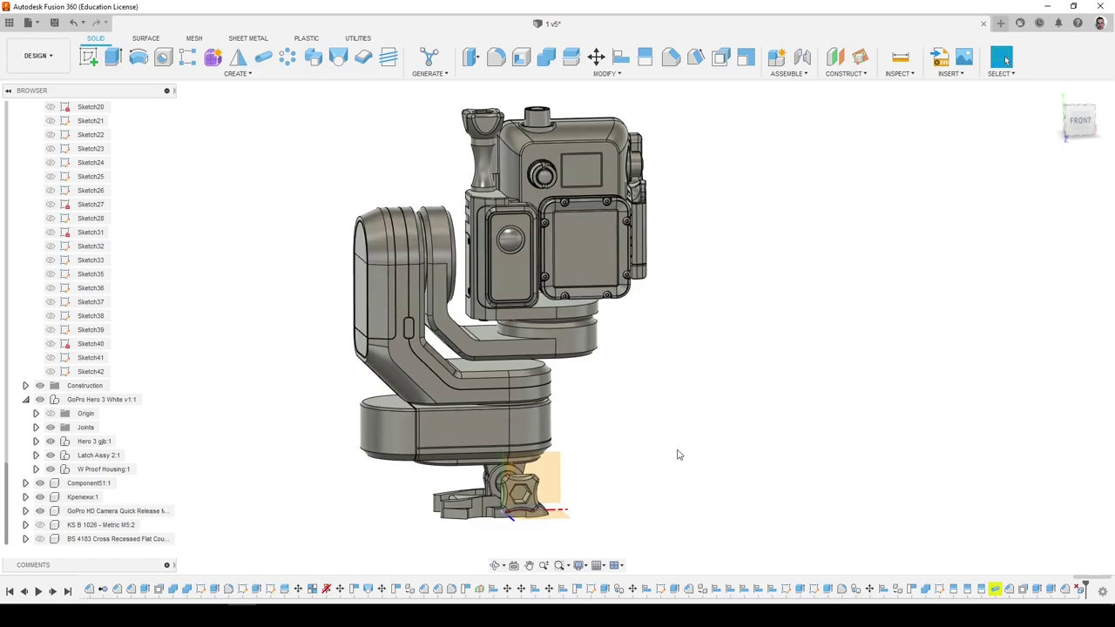